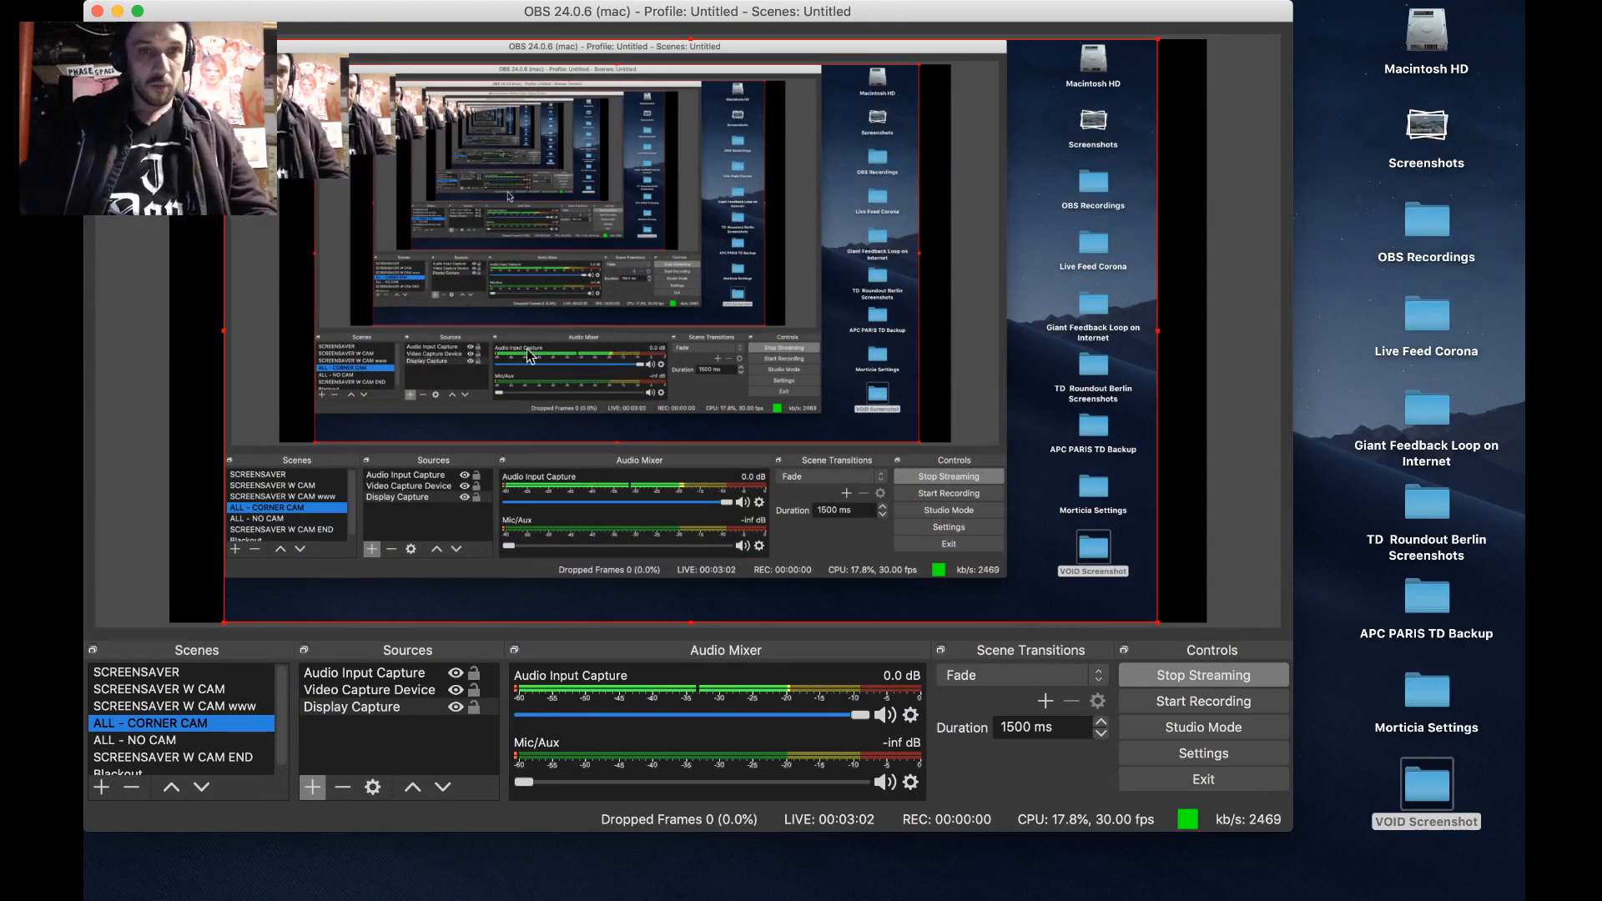
# - Minimize the OBS window, switch to Chrome and open phase.video in a new tab
pyautogui.click(117, 11)
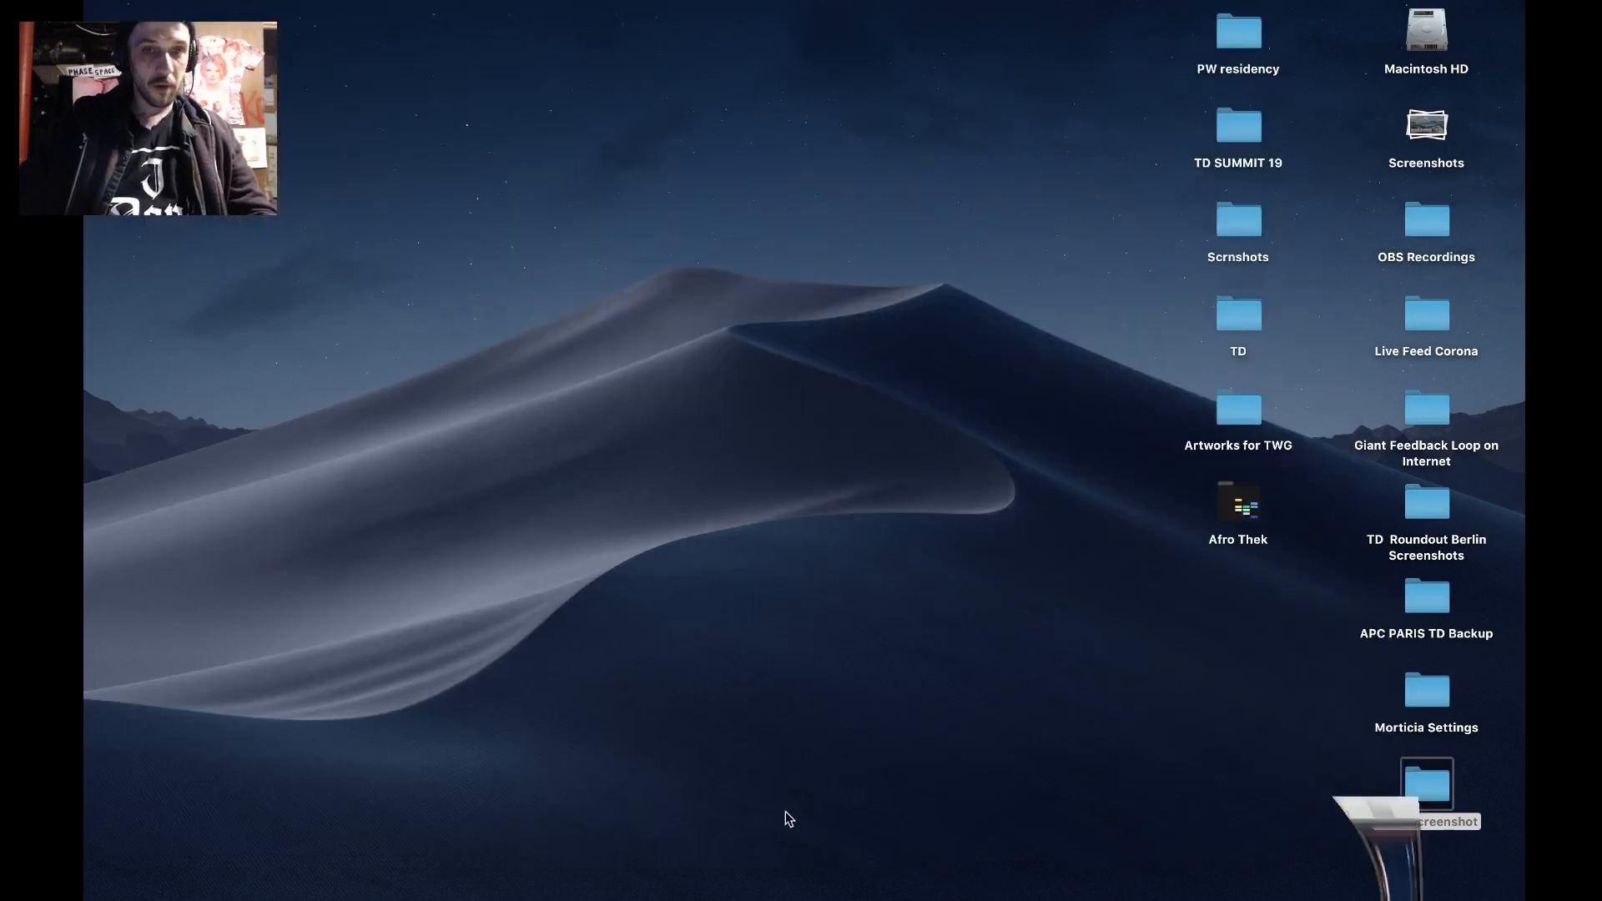
pyautogui.moveTo(734, 867)
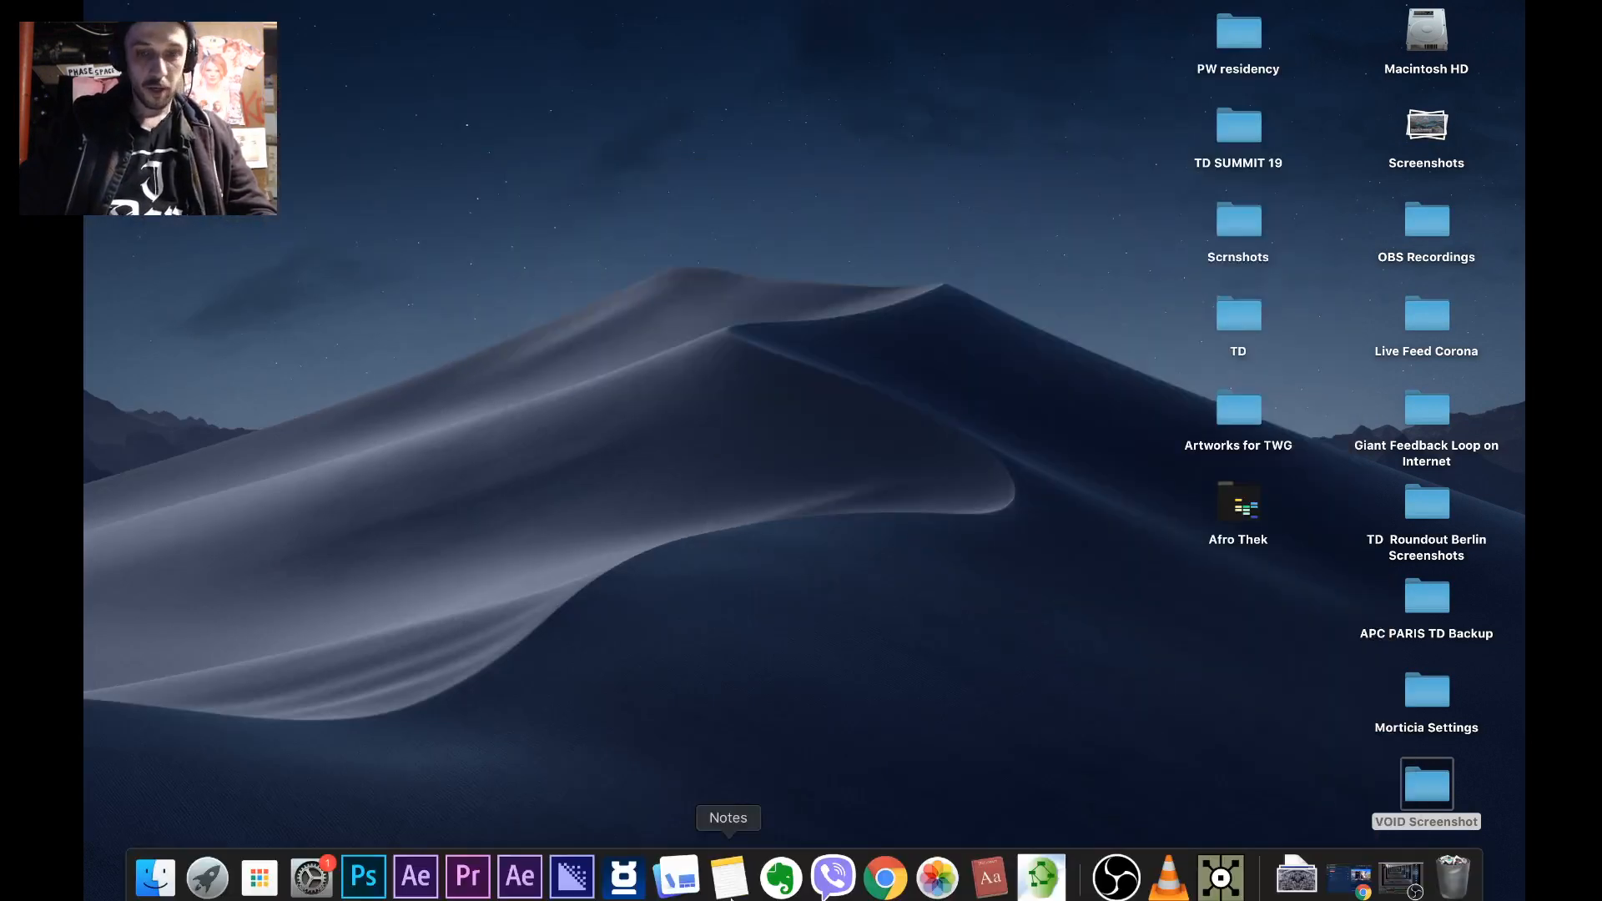
pyautogui.click(887, 865)
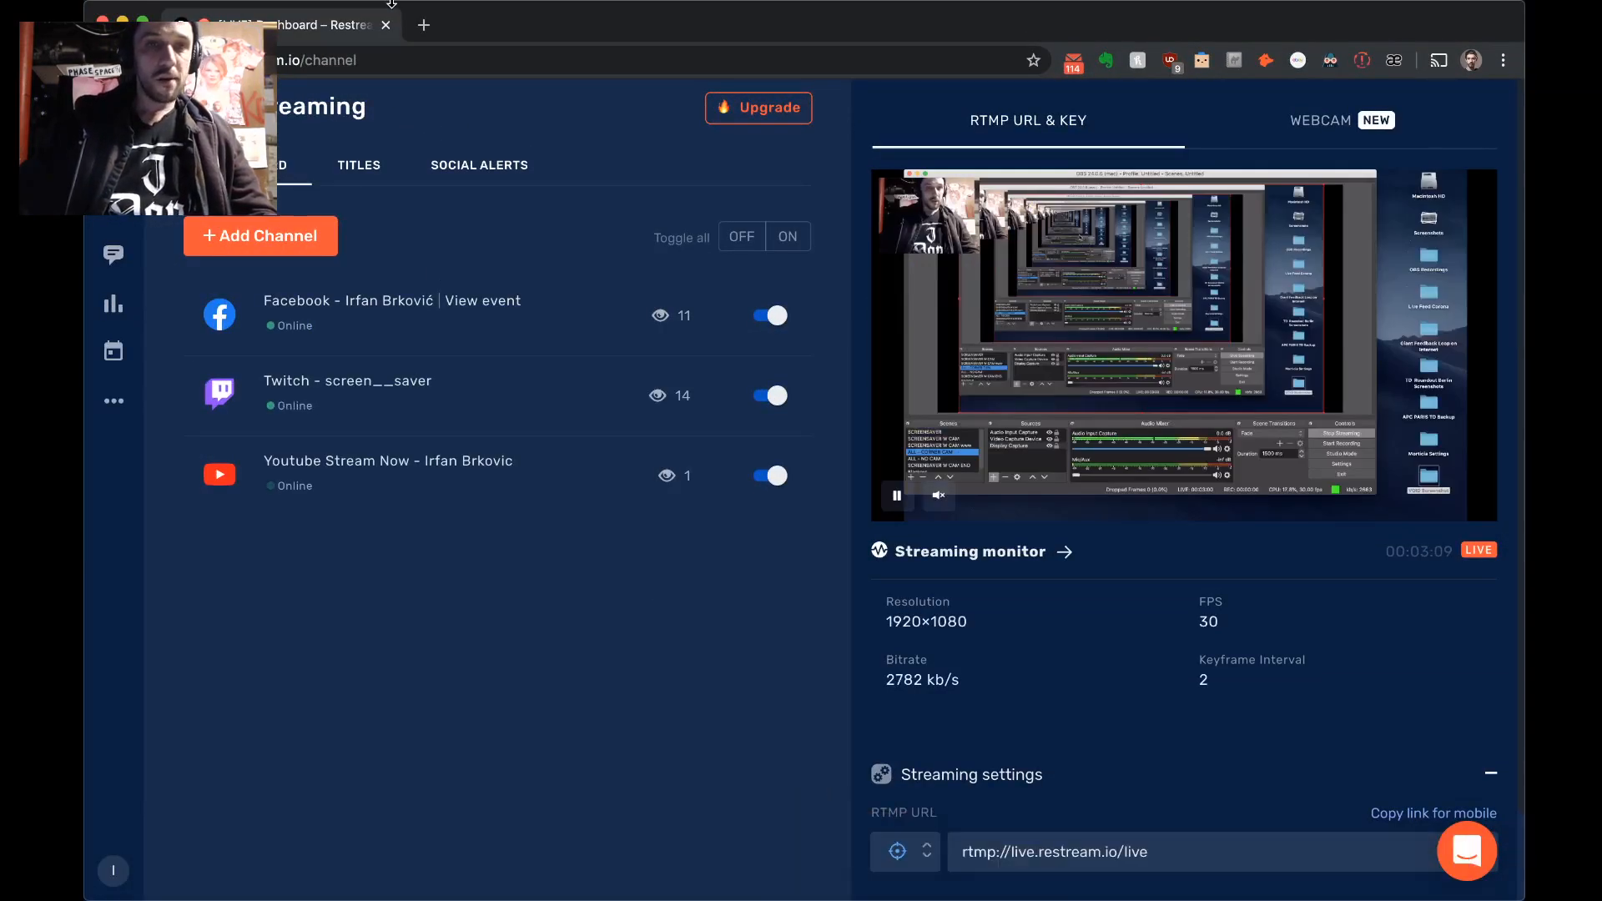
pyautogui.click(424, 26)
pyautogui.write('phase')
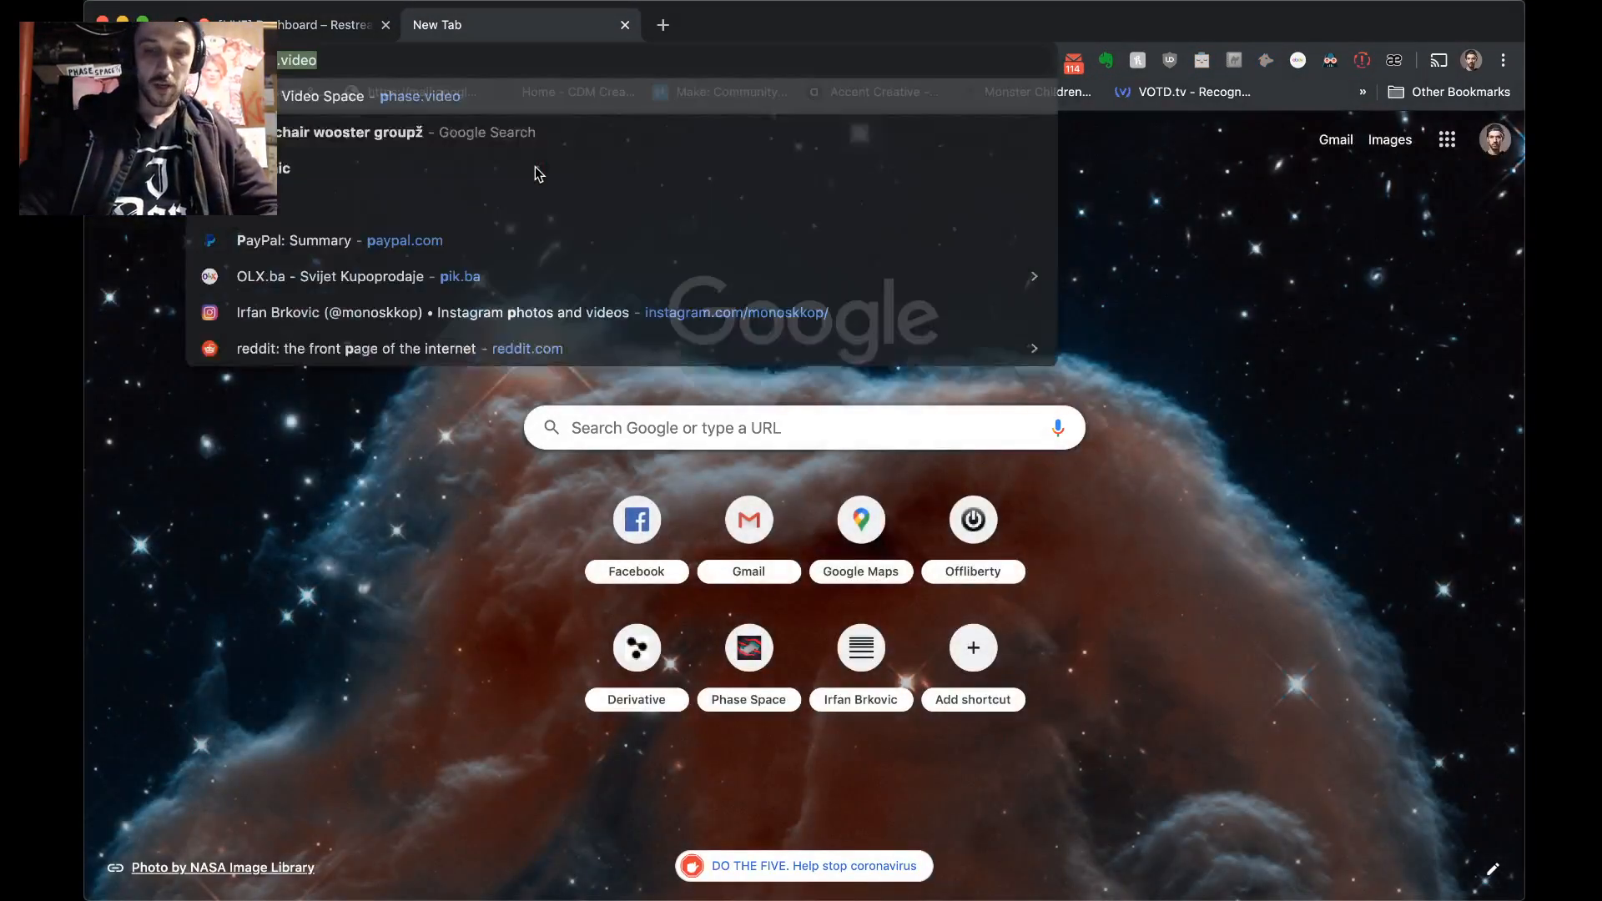
pyautogui.write('.vide')
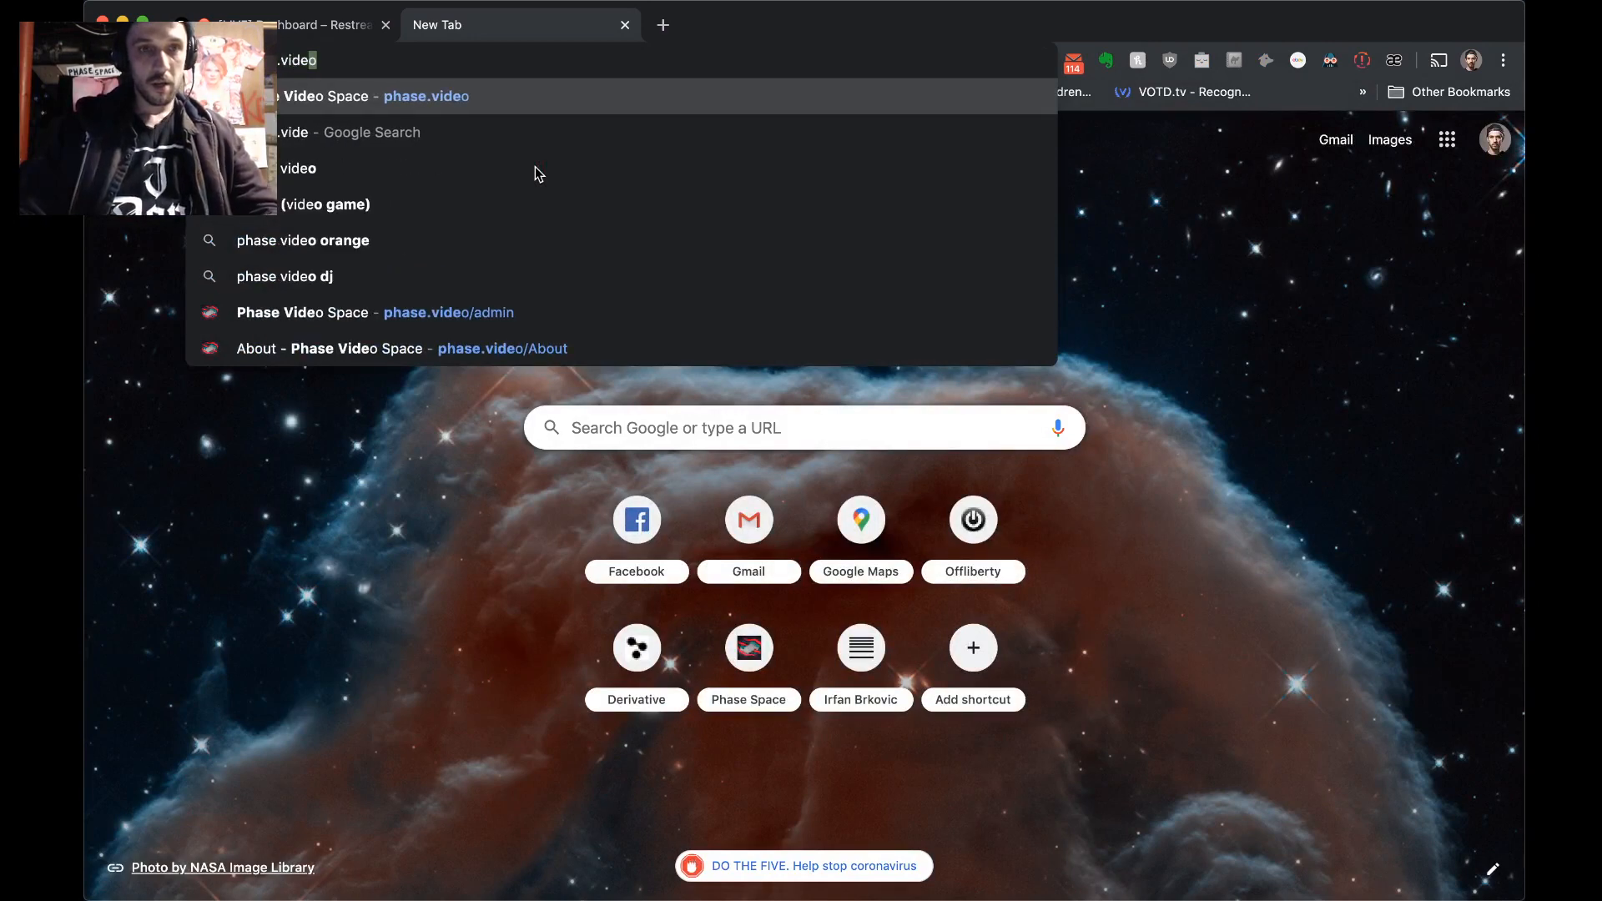
pyautogui.press('Return')
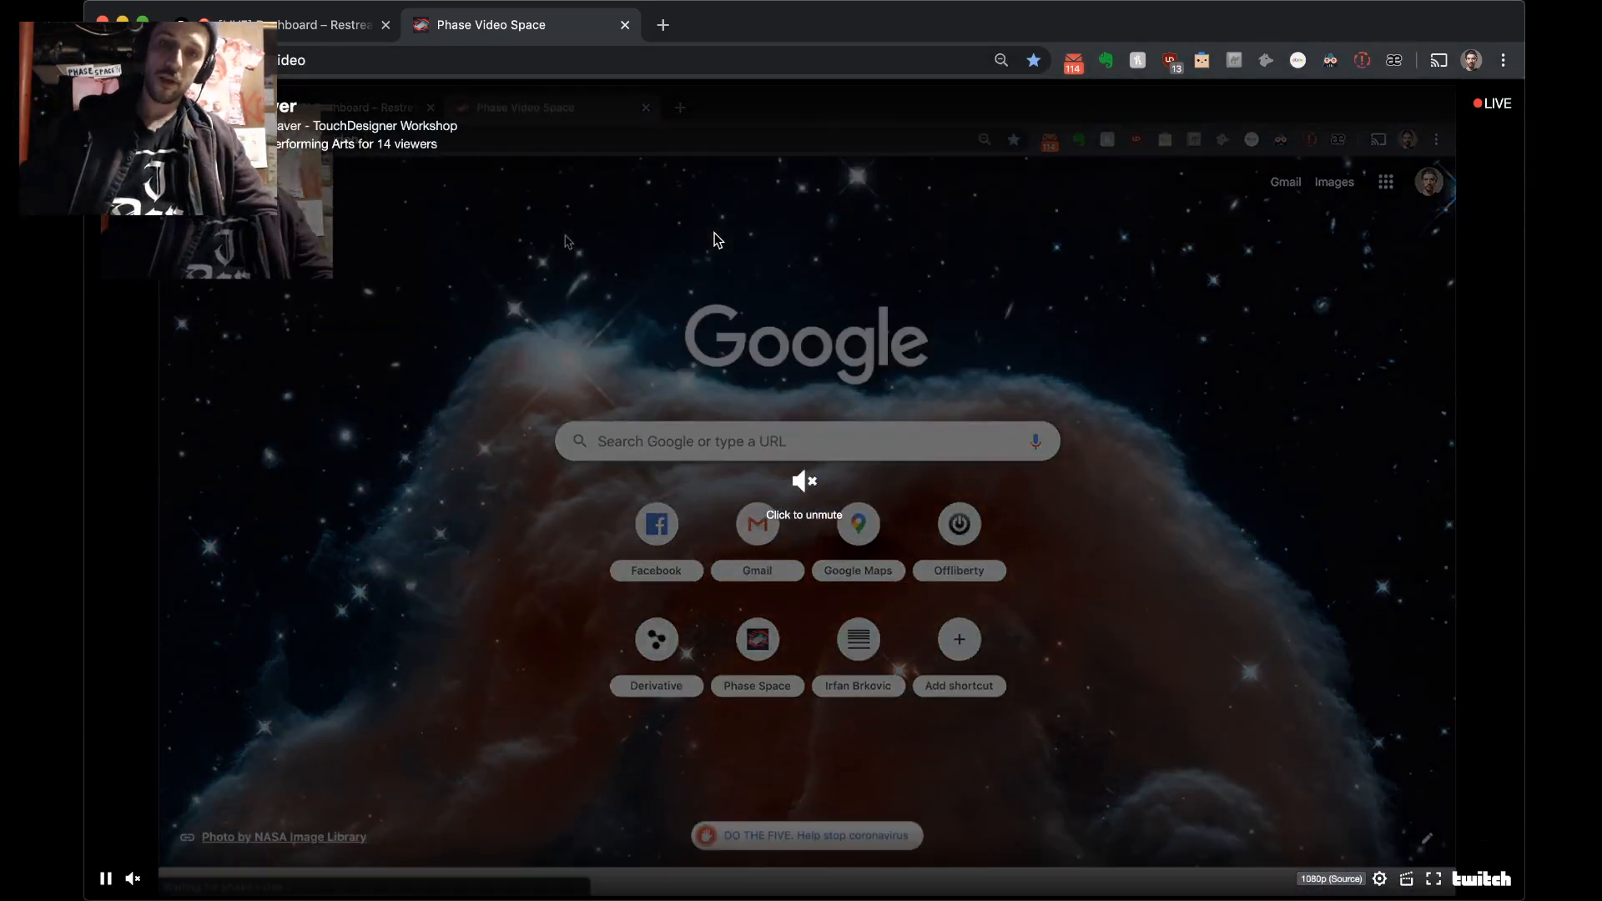
# - Look through the Phase Space Video Lab event list and open the 03/28 Aquarium Screensaver Workshop page
pyautogui.scroll(-10, 717, 240)
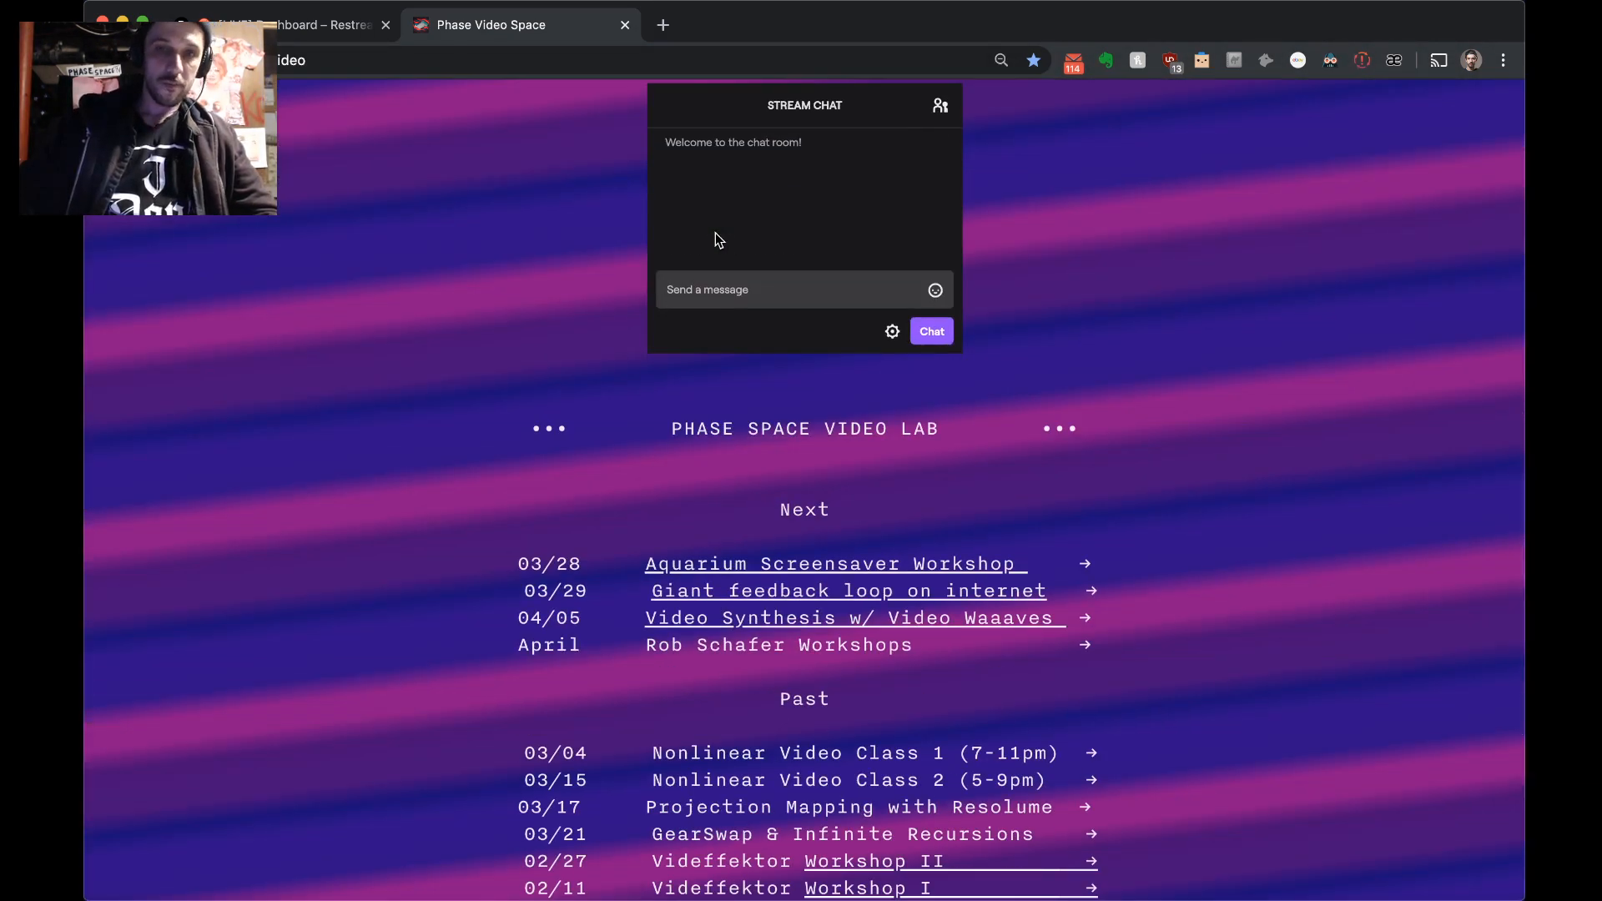
pyautogui.scroll(2, 806, 185)
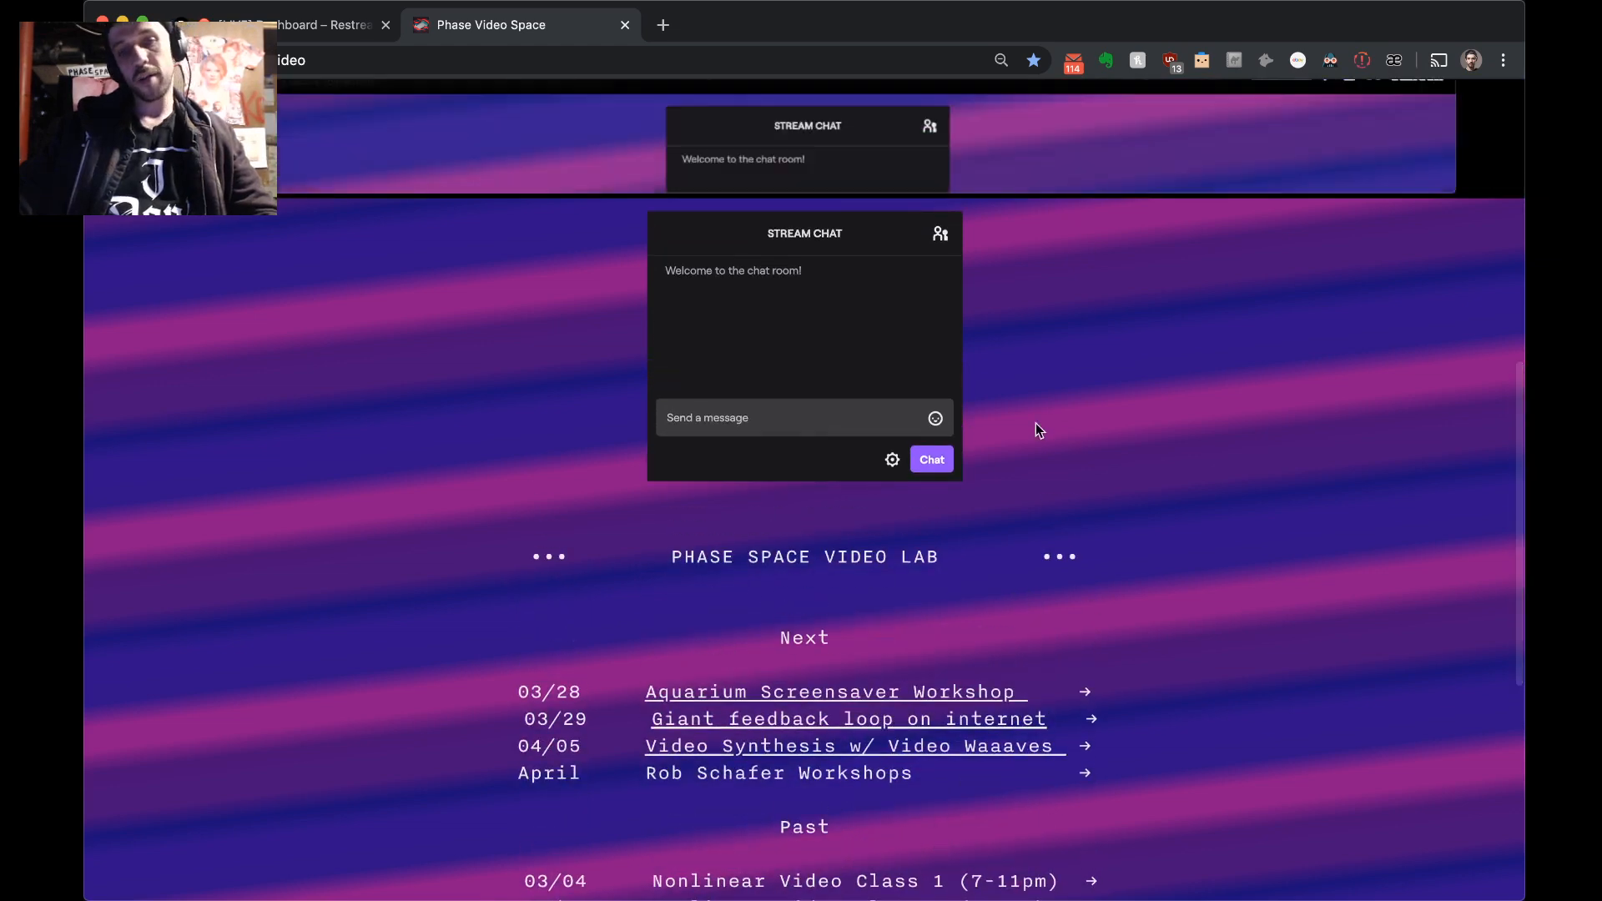
pyautogui.scroll(-5, 856, 419)
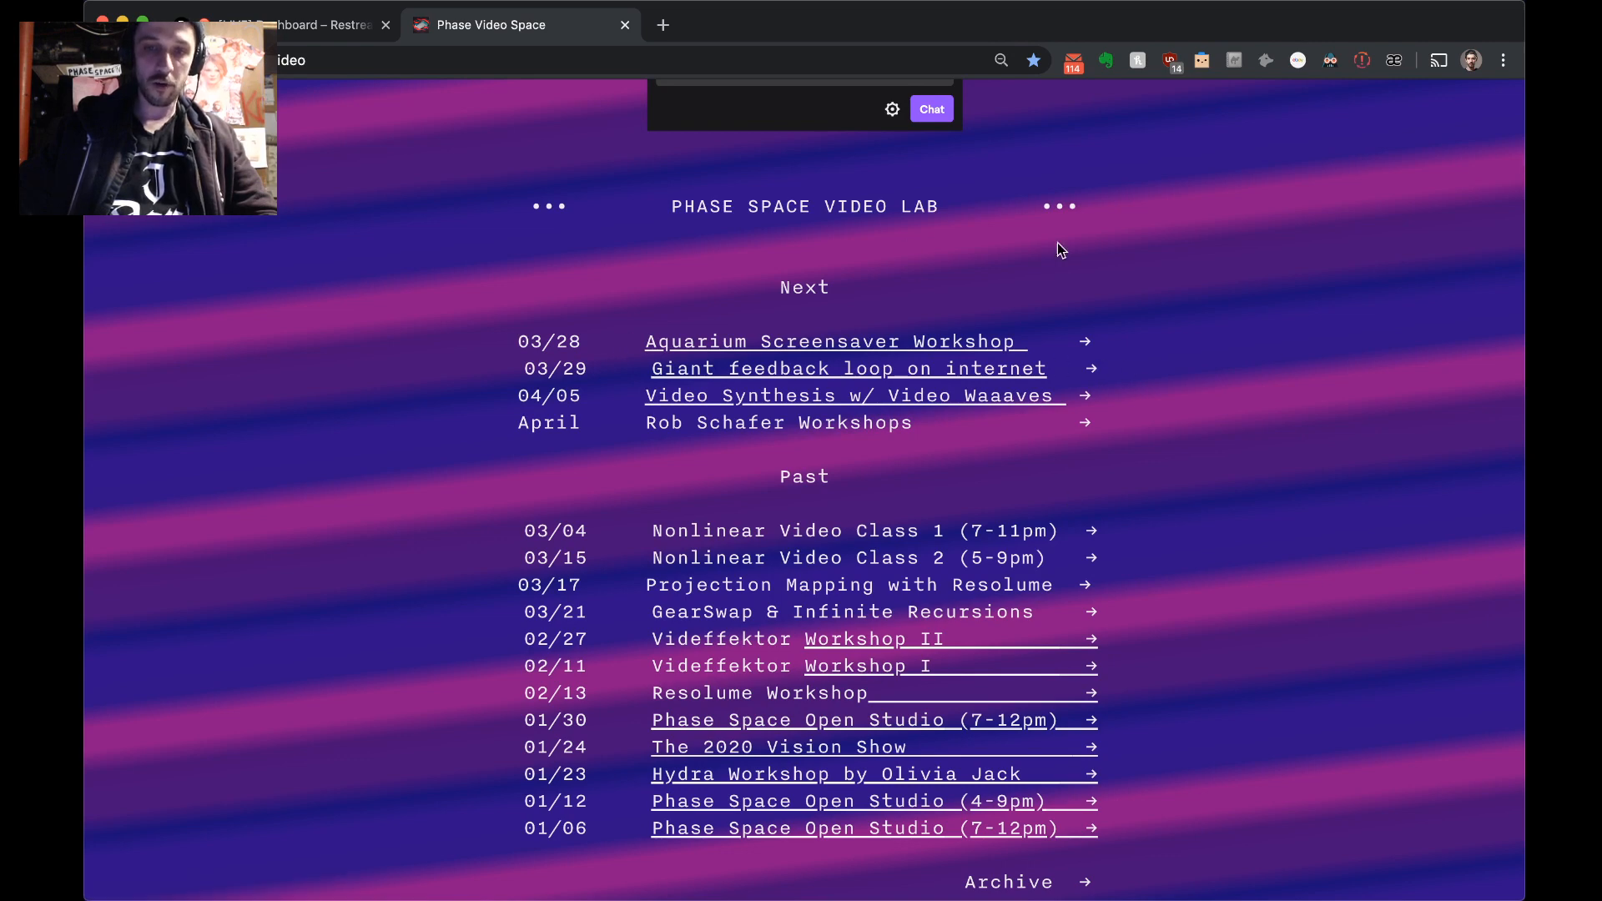
pyautogui.scroll(-3, 1060, 249)
pyautogui.scroll(5, 722, 398)
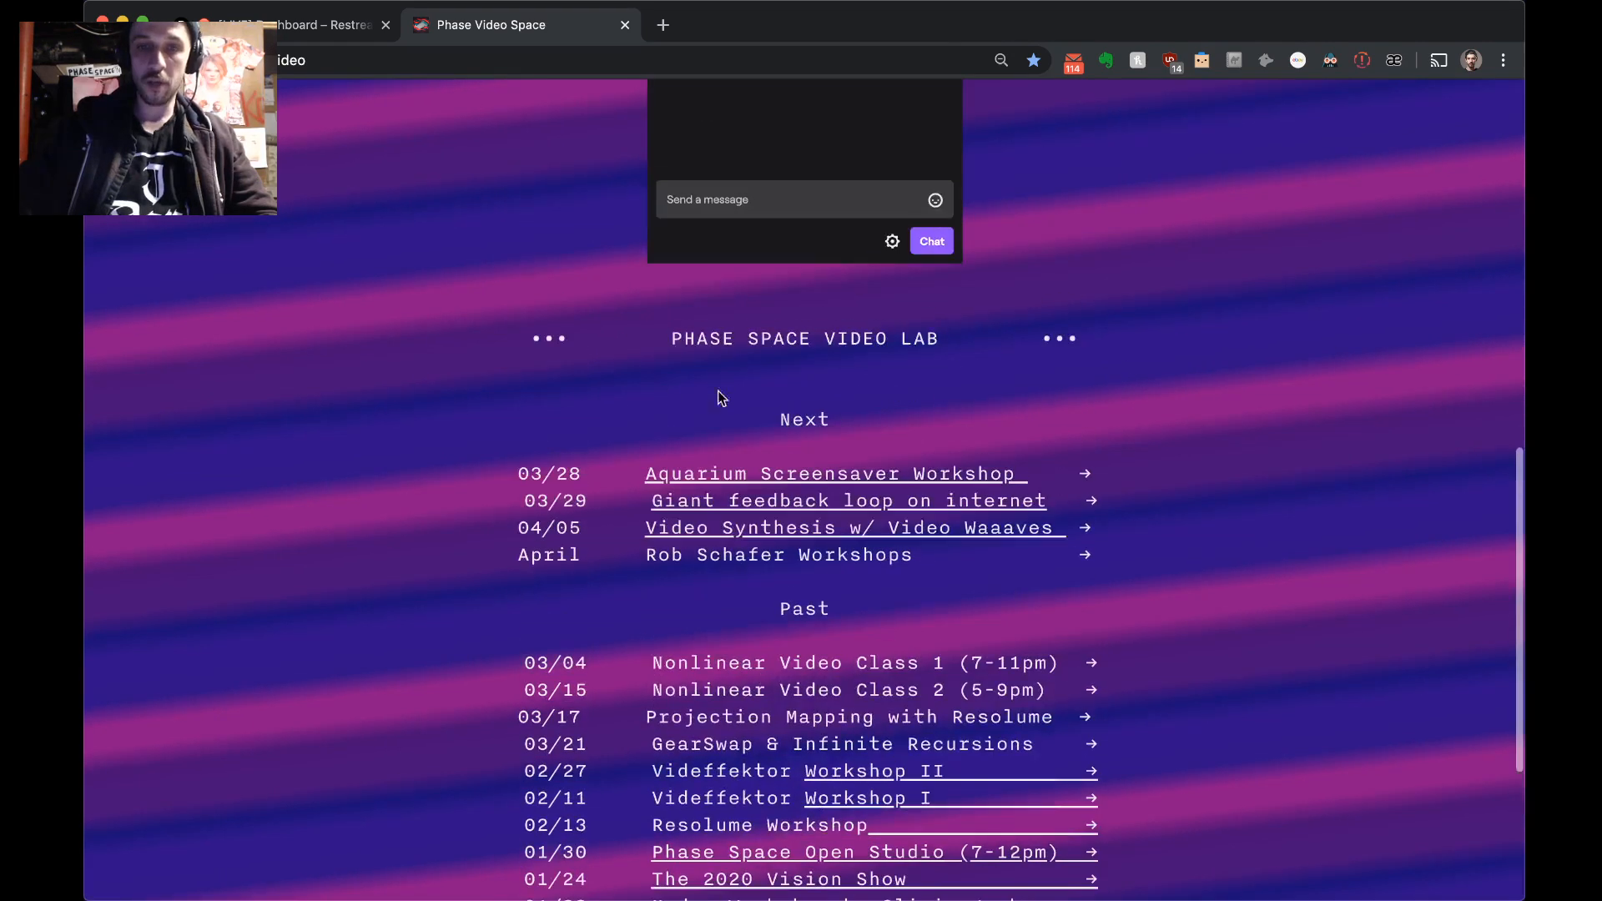
pyautogui.click(876, 469)
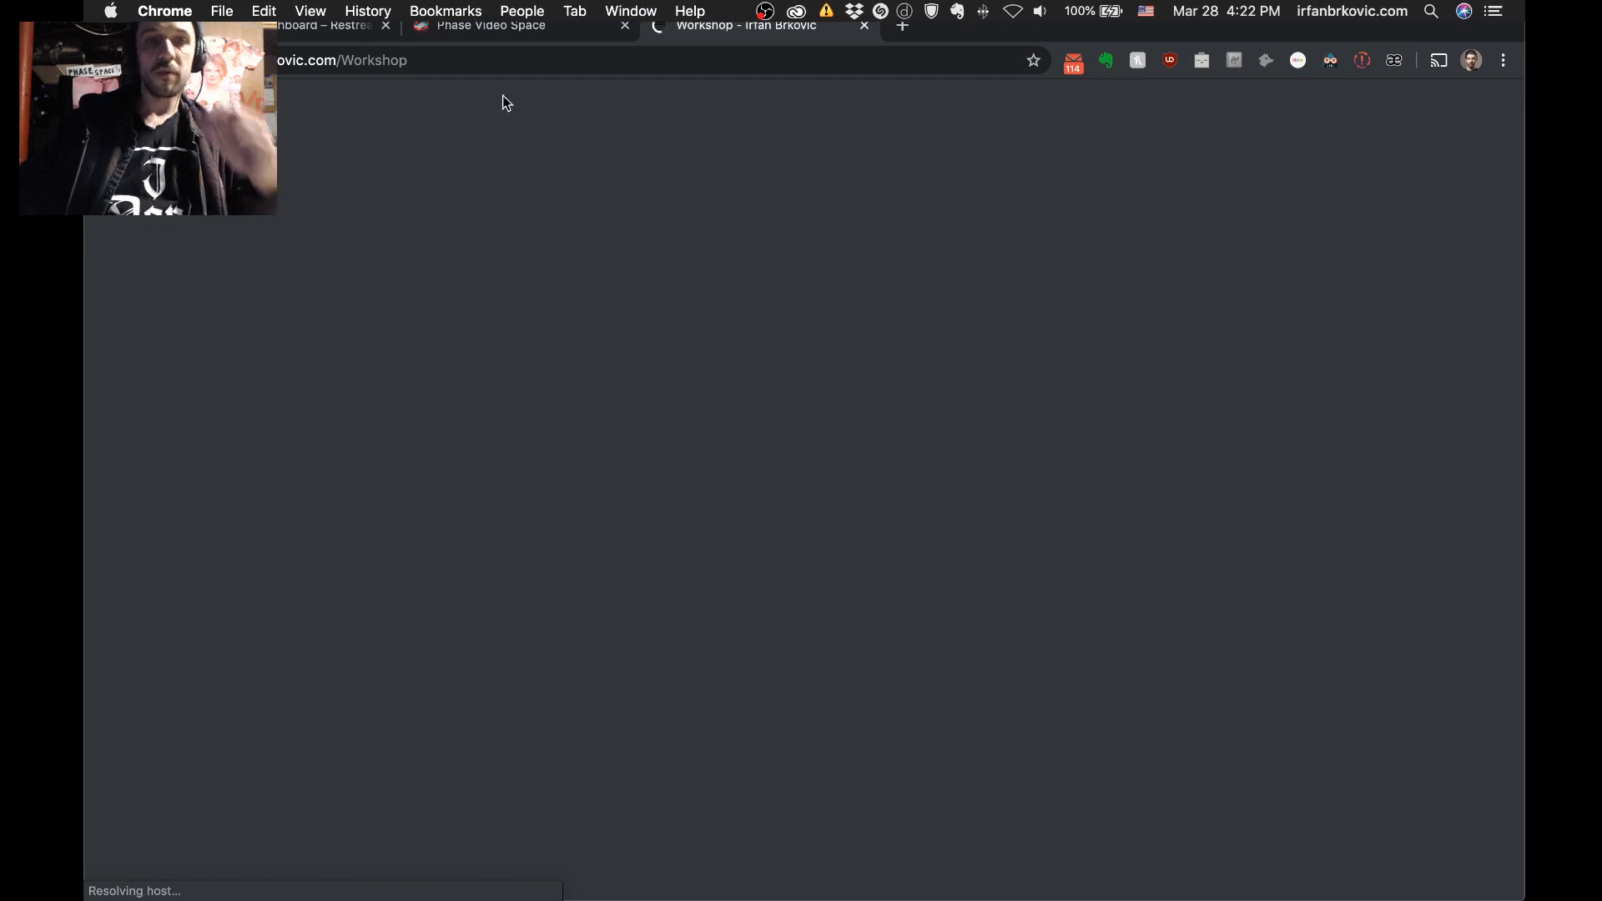
# - Start downloading the workshop assets and choose the Projects folder inside TD as the save location
pyautogui.scroll(-4, 823, 293)
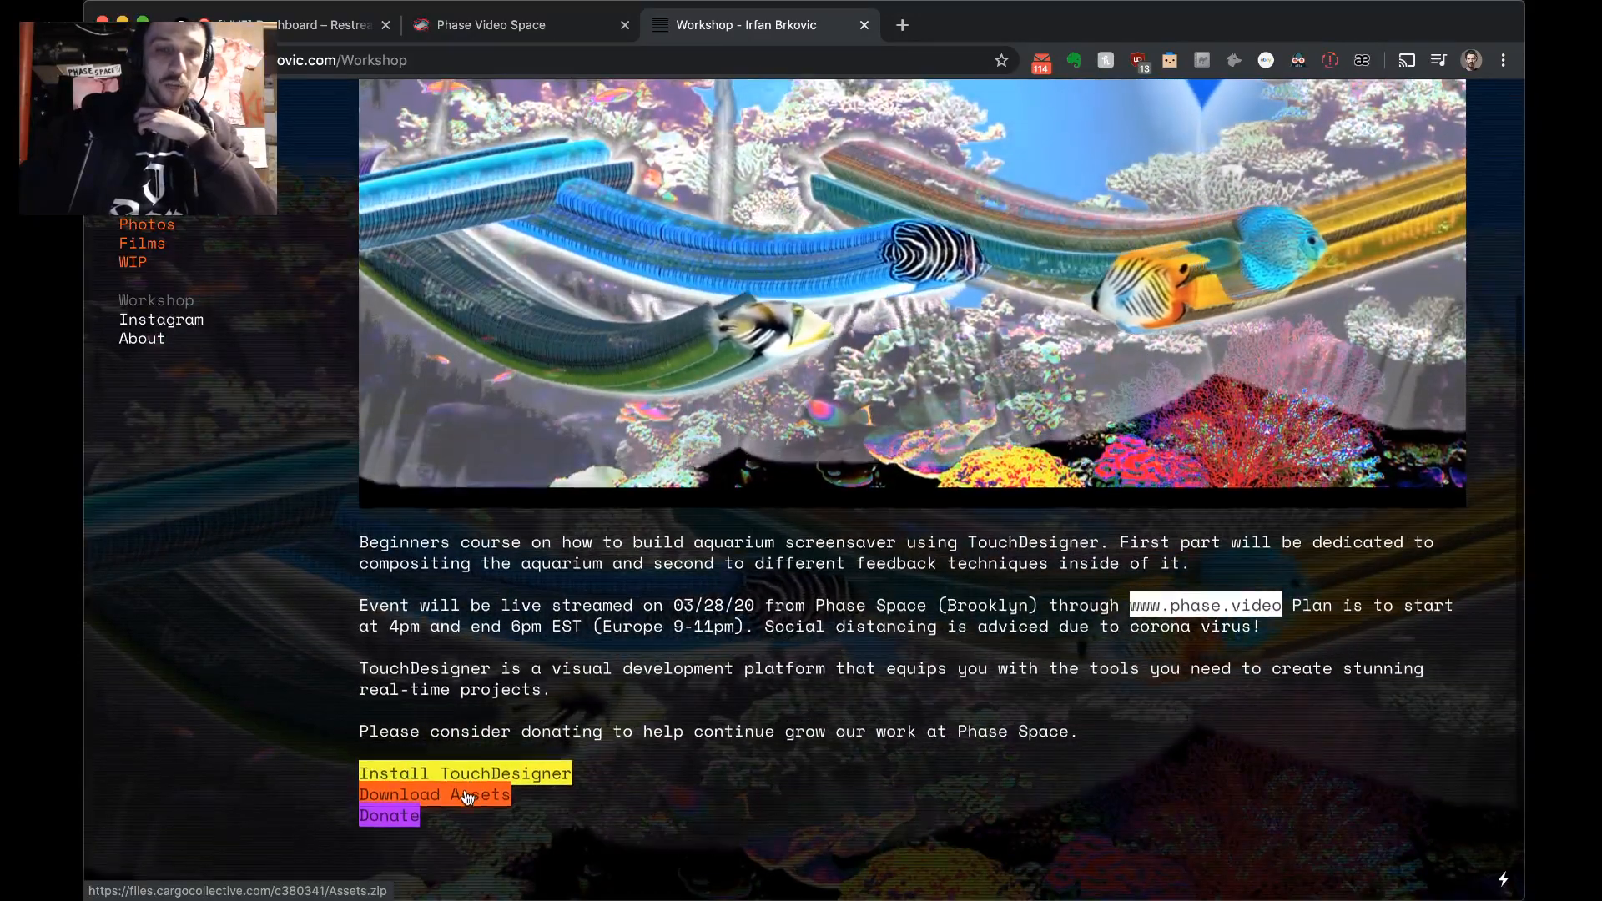
pyautogui.click(471, 788)
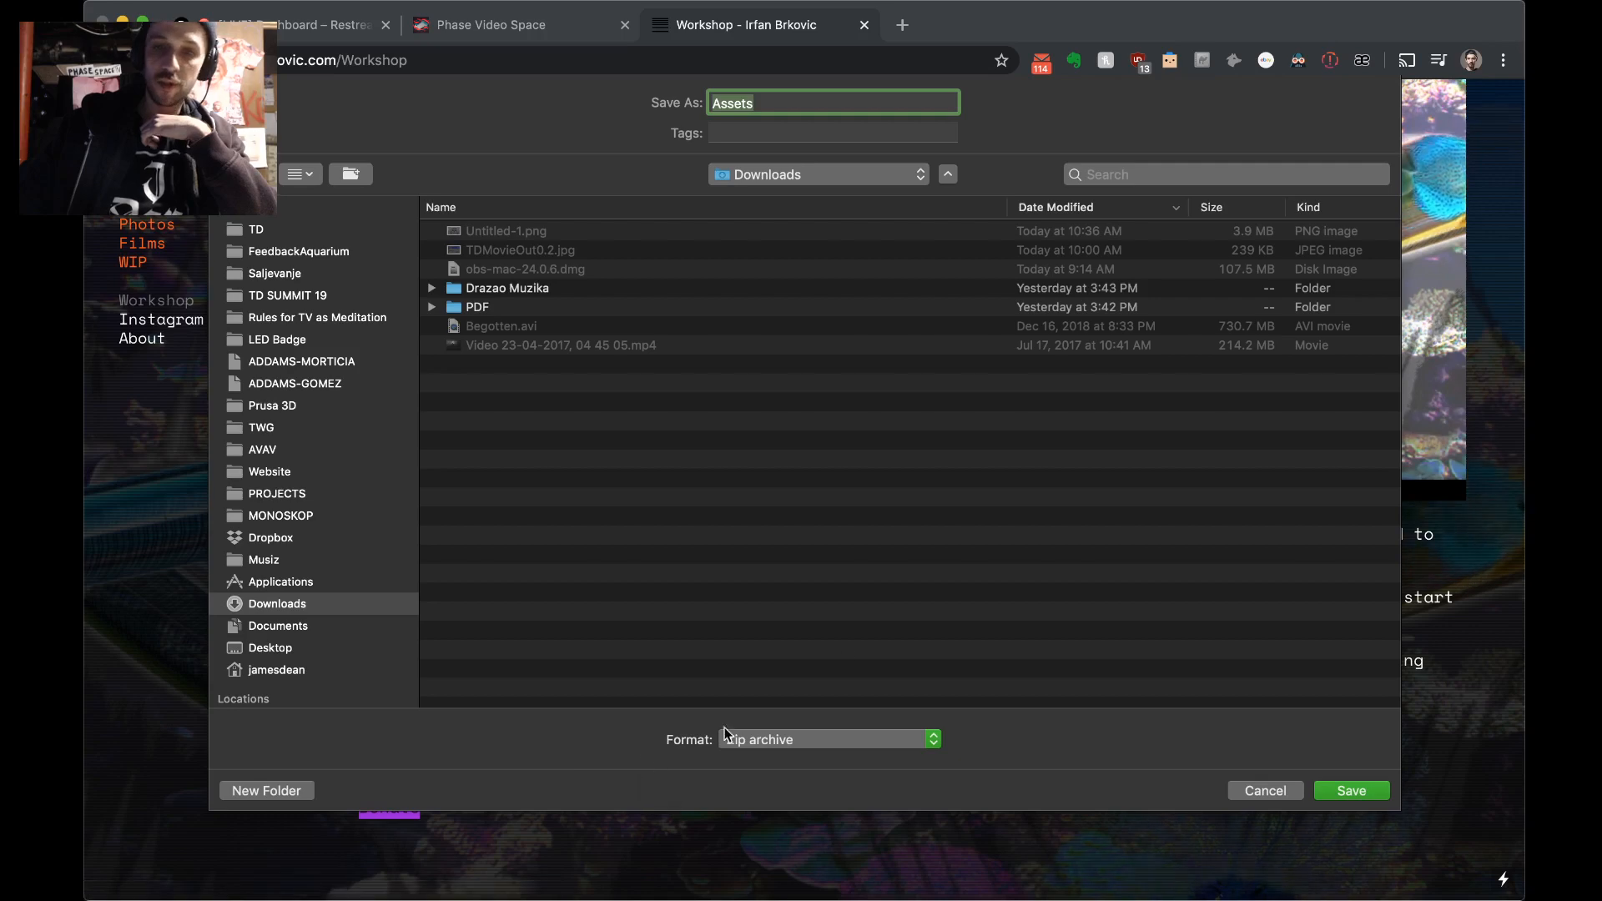
pyautogui.click(322, 230)
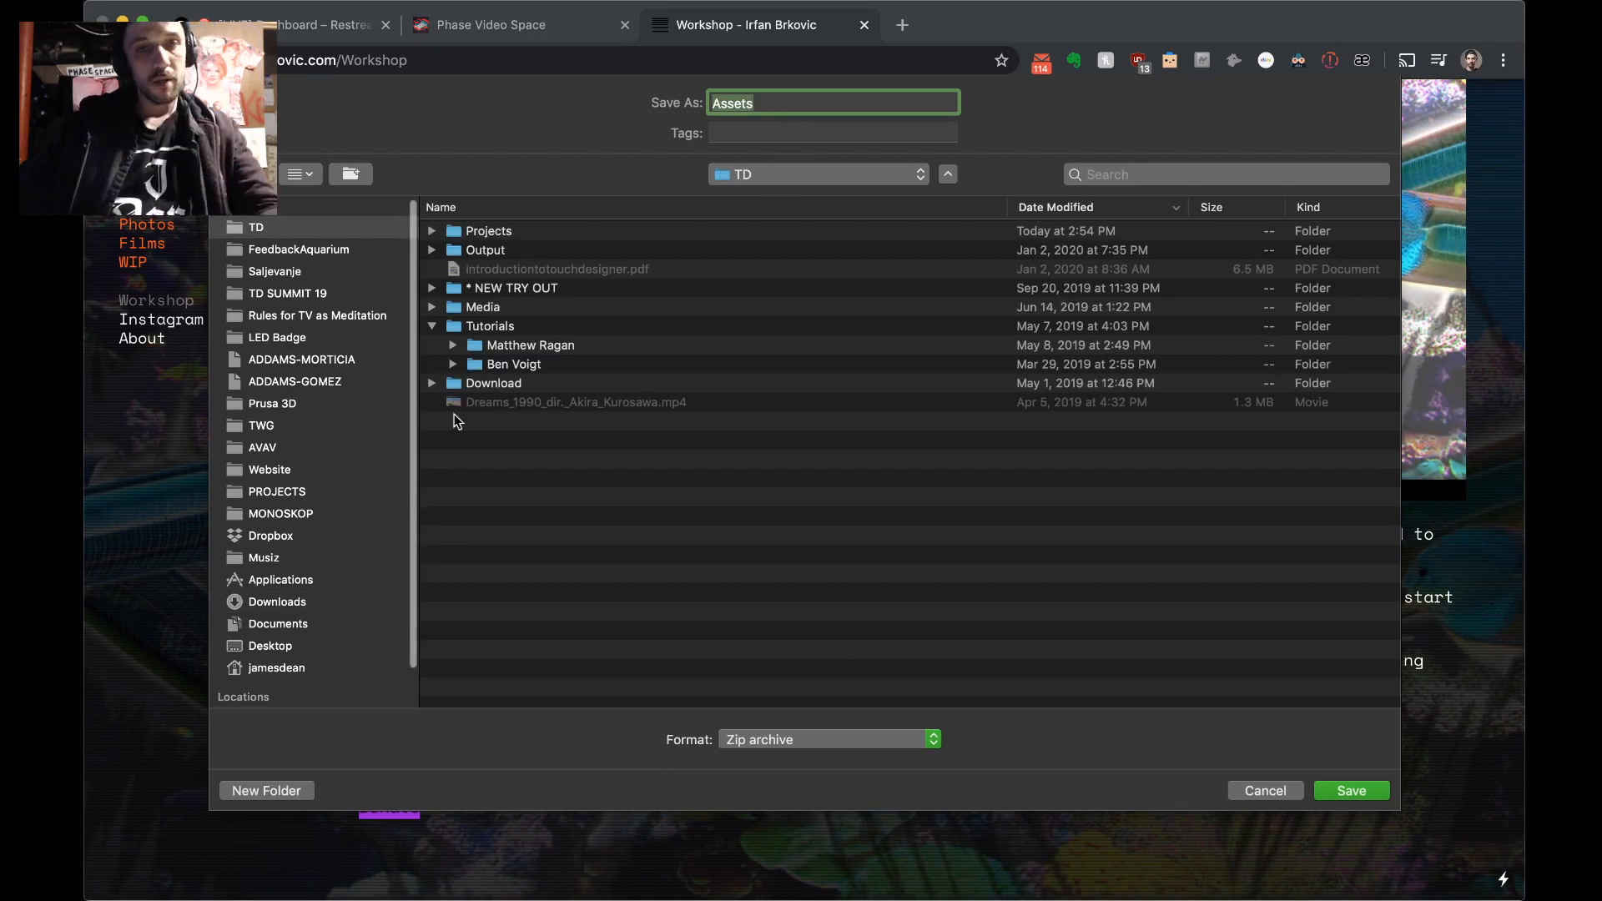
pyautogui.doubleClick(484, 230)
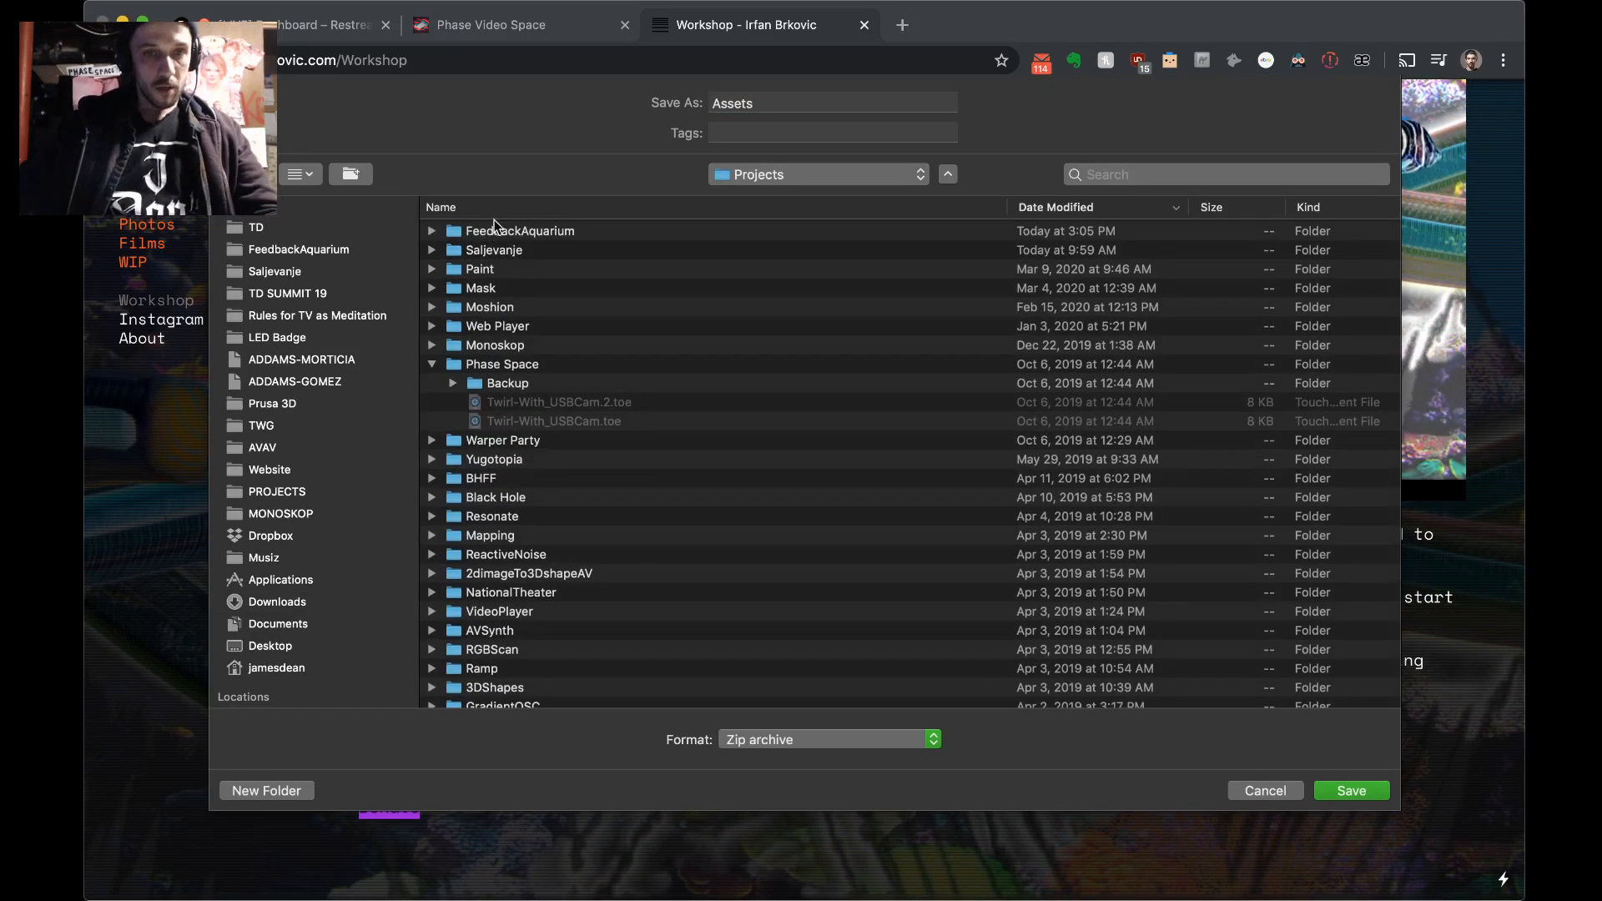
# - Create a new folder named AquariumFeedbackWorkshop inside Projects and save the Assets zip archive in it
pyautogui.click(267, 790)
pyautogui.write('A')
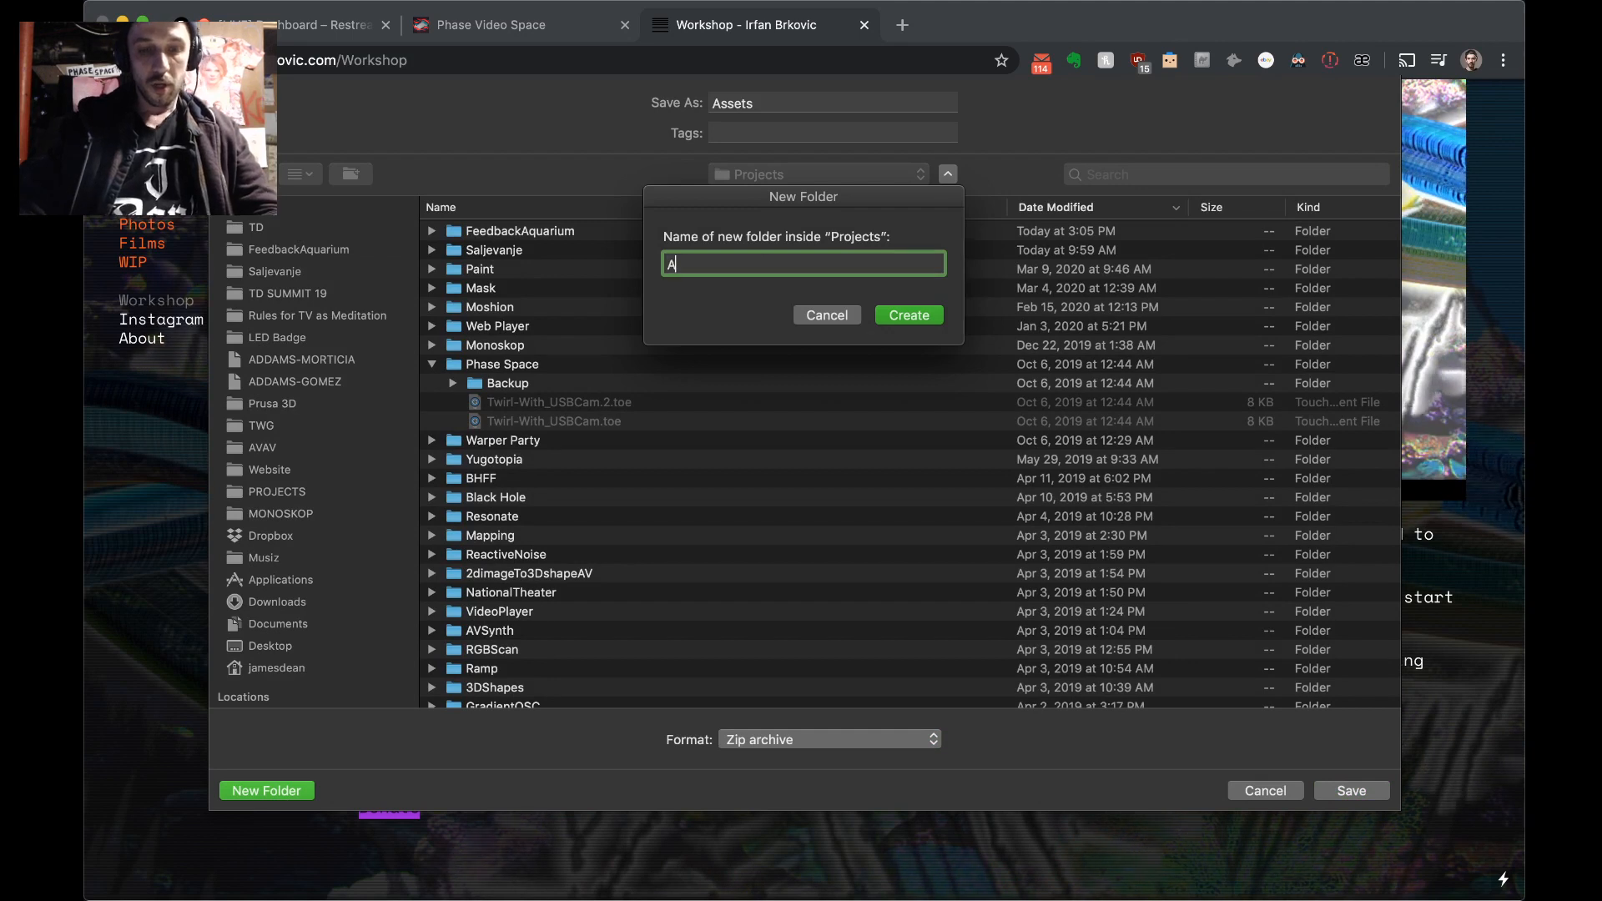
pyautogui.write('quarium')
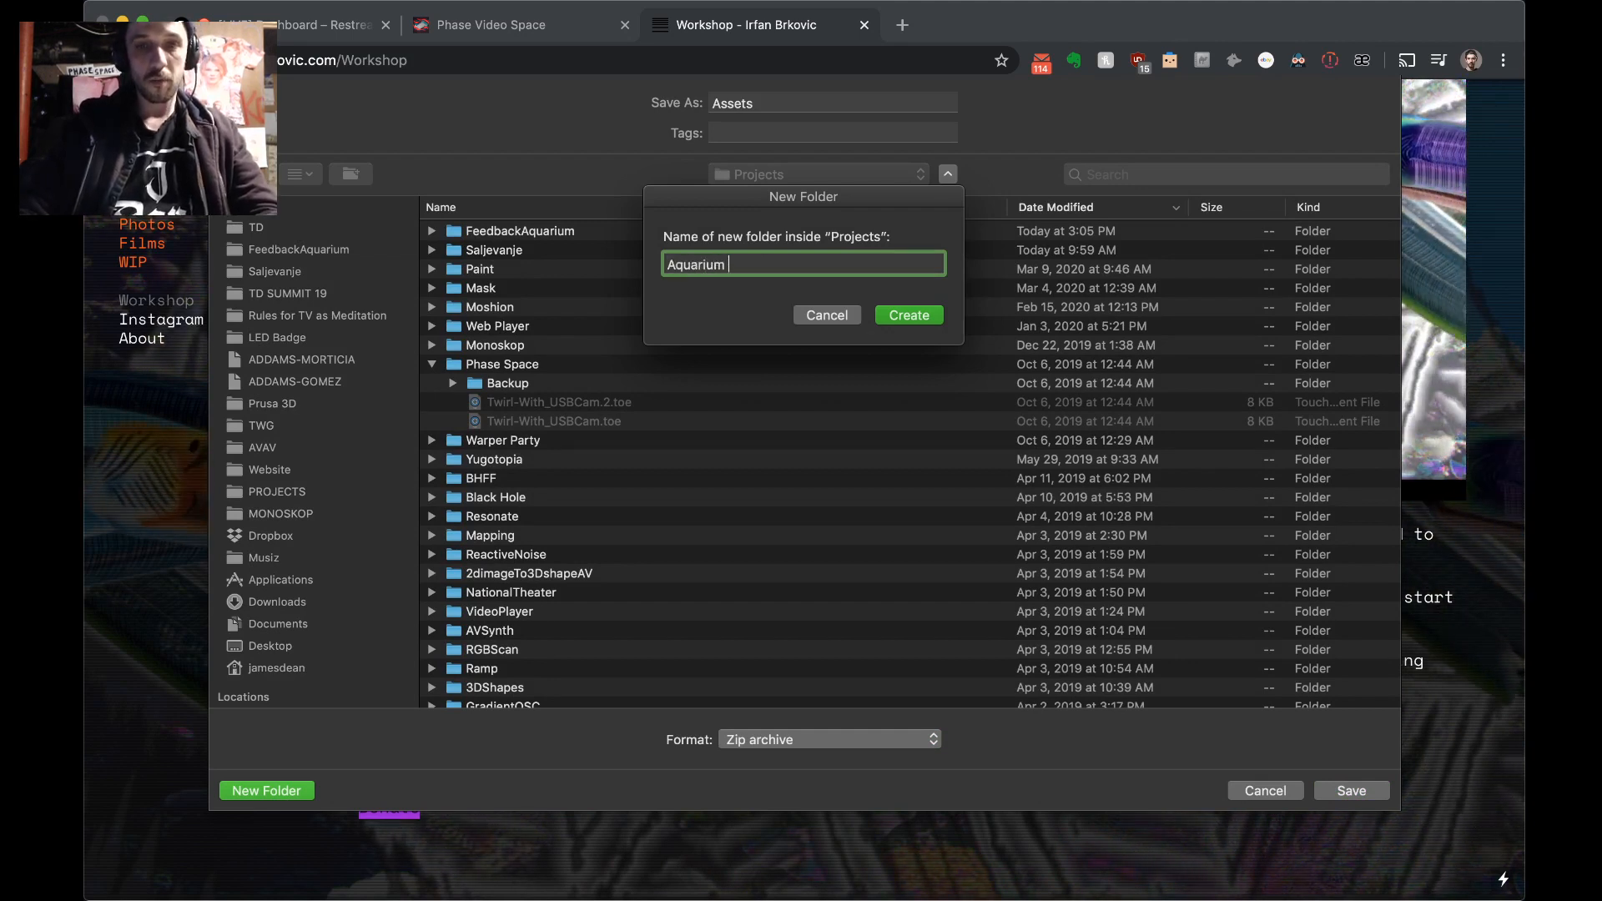
pyautogui.press('BackSpace')
pyautogui.write('Feedback')
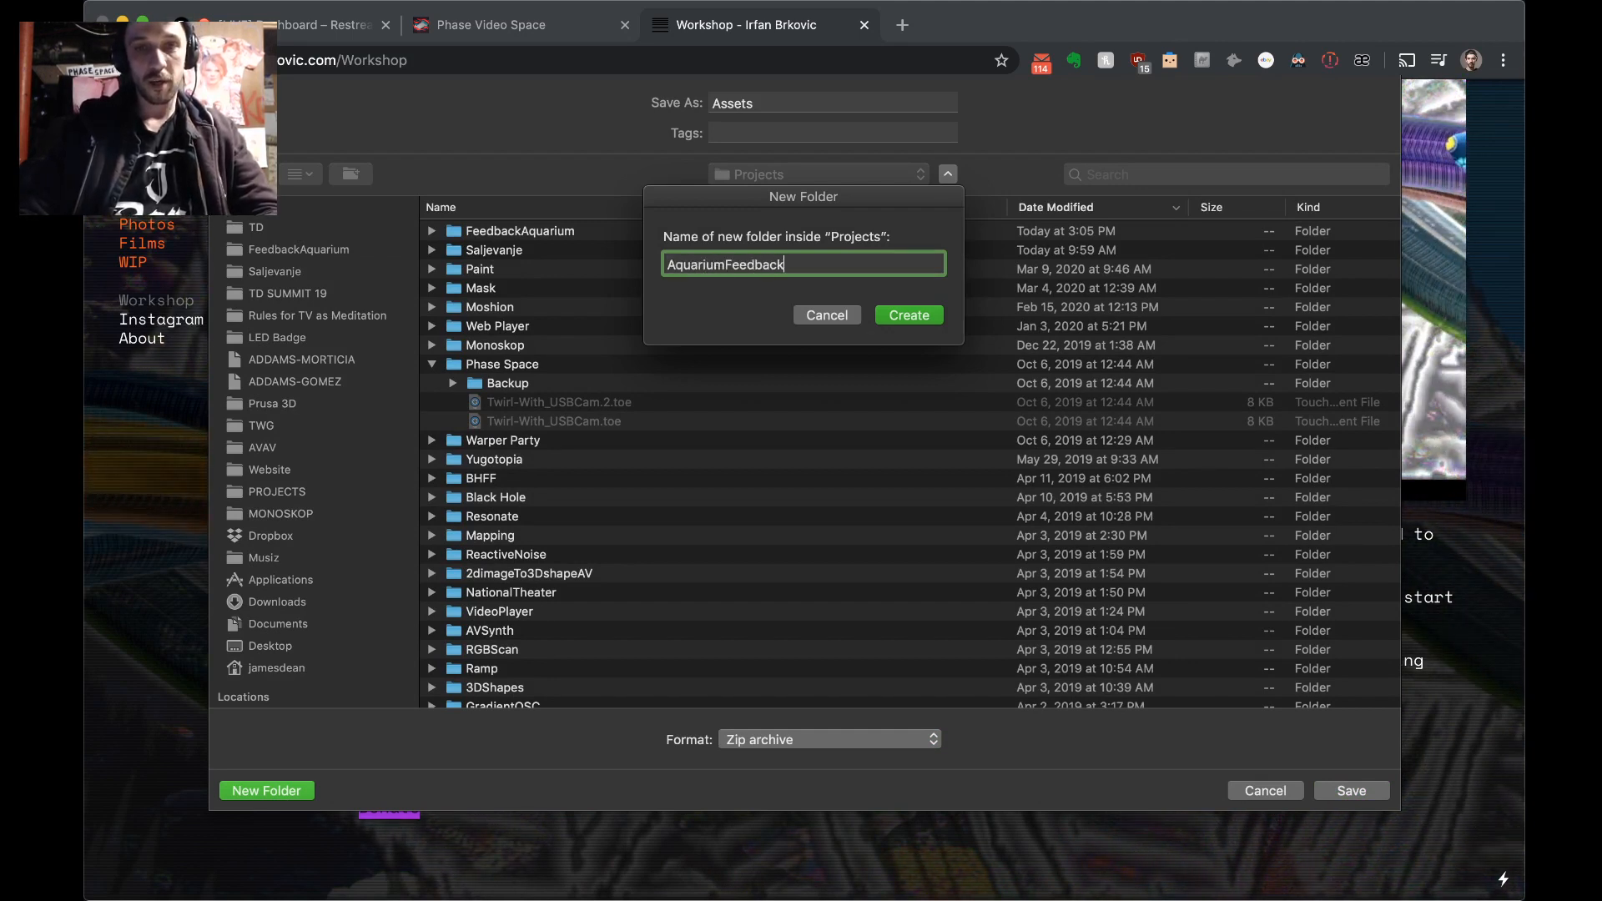
pyautogui.write('Workshop')
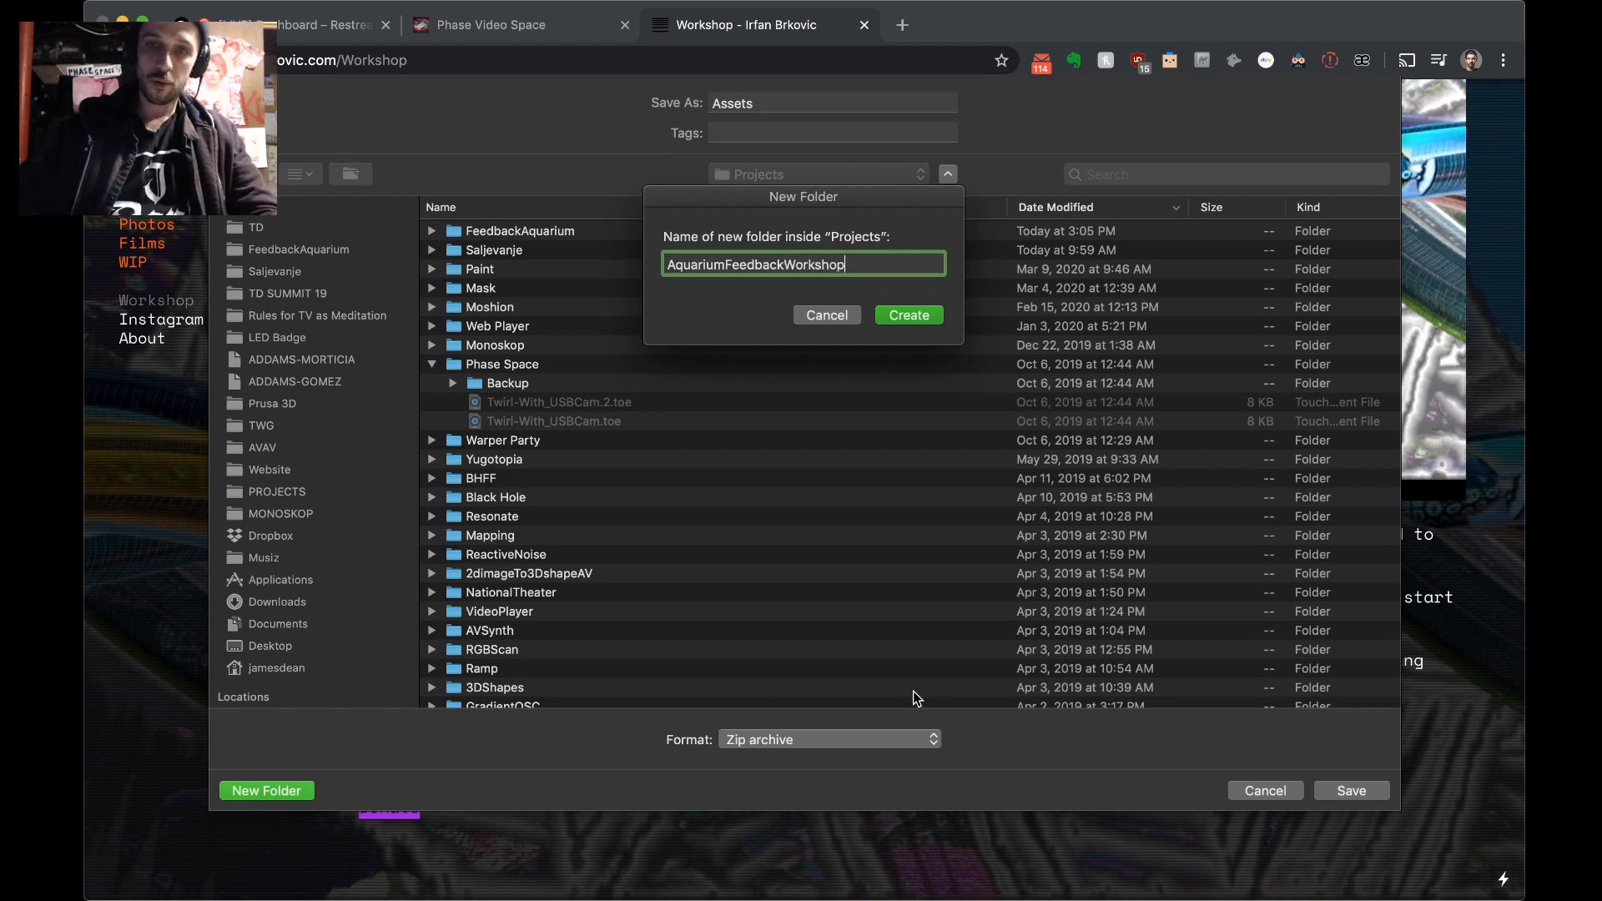
pyautogui.click(904, 320)
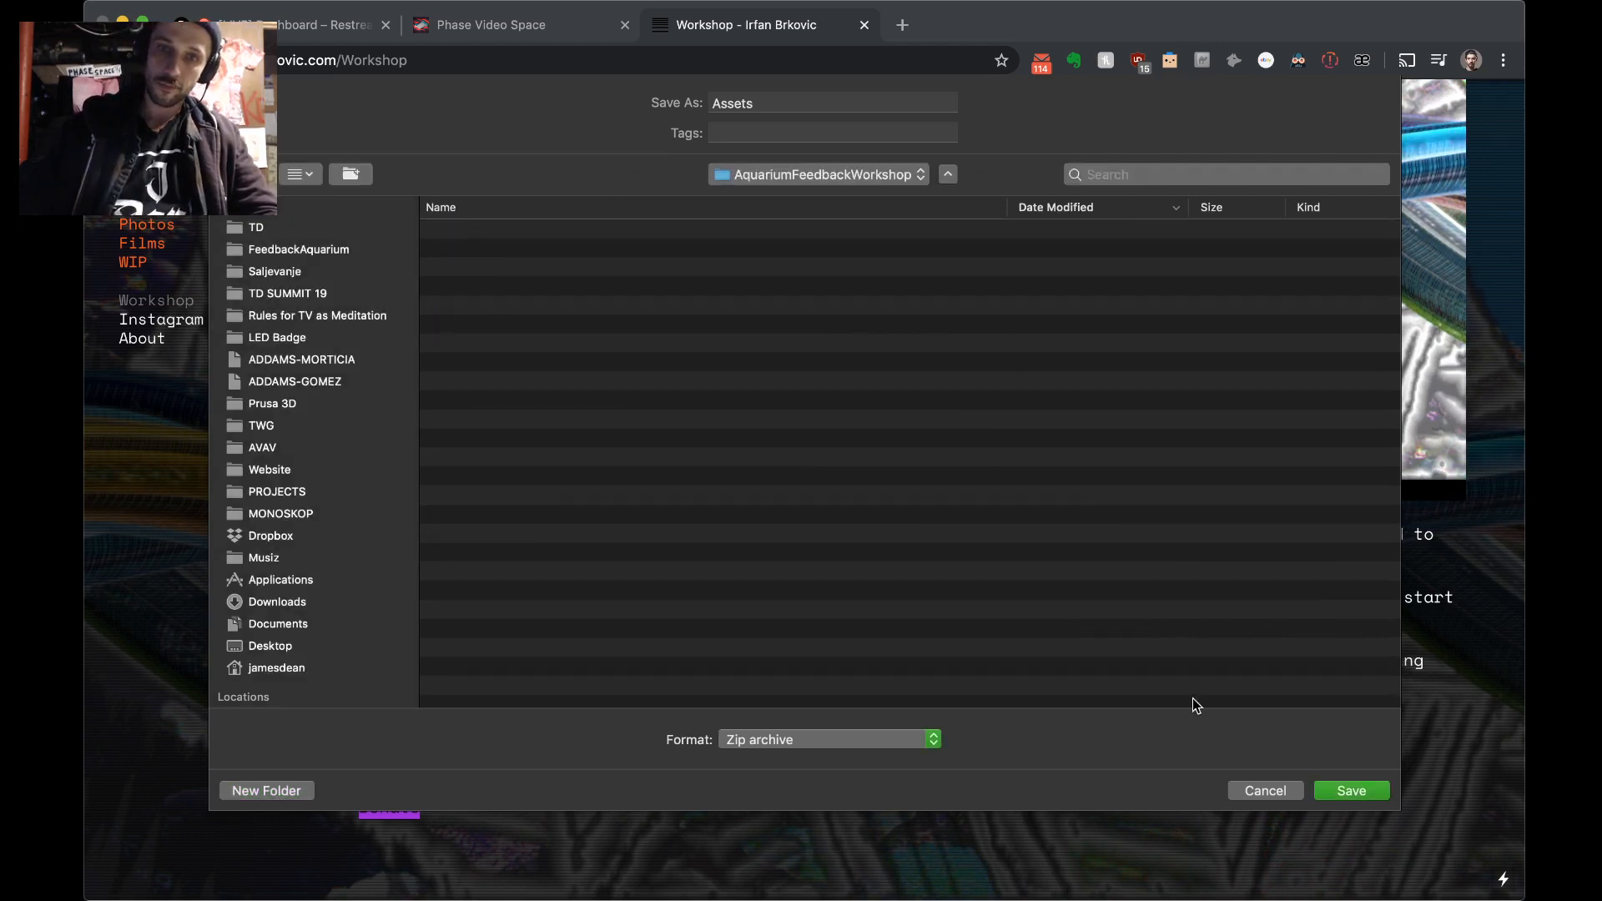
pyautogui.click(1349, 791)
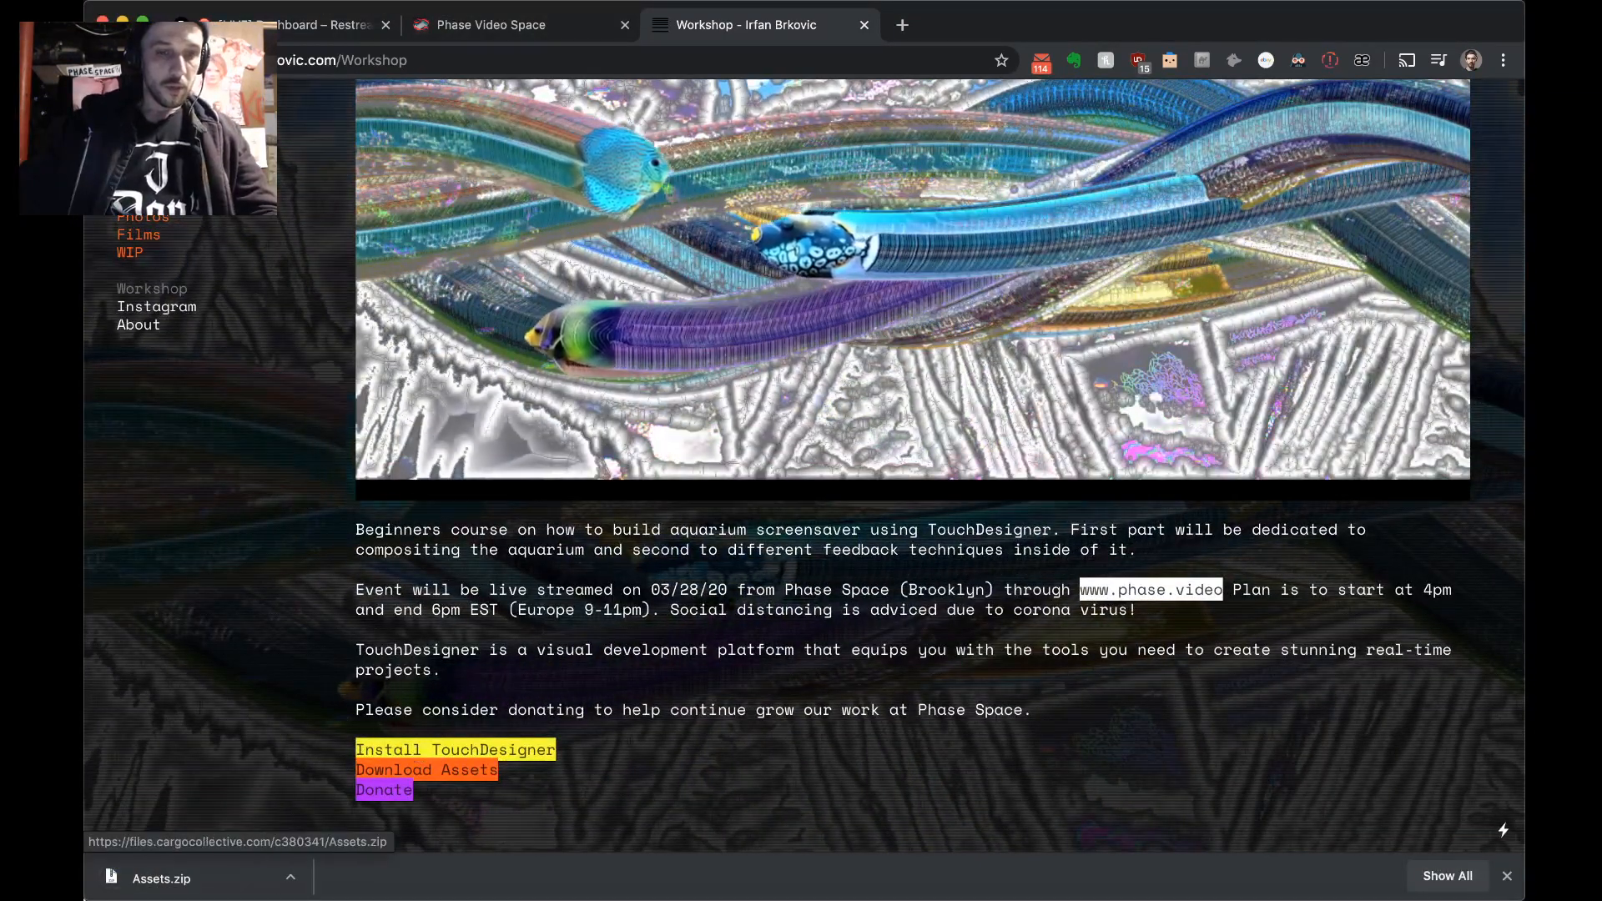
# - View the workshop page's linked TouchDesigner download page and replace it with a blank new tab
pyautogui.click(499, 753)
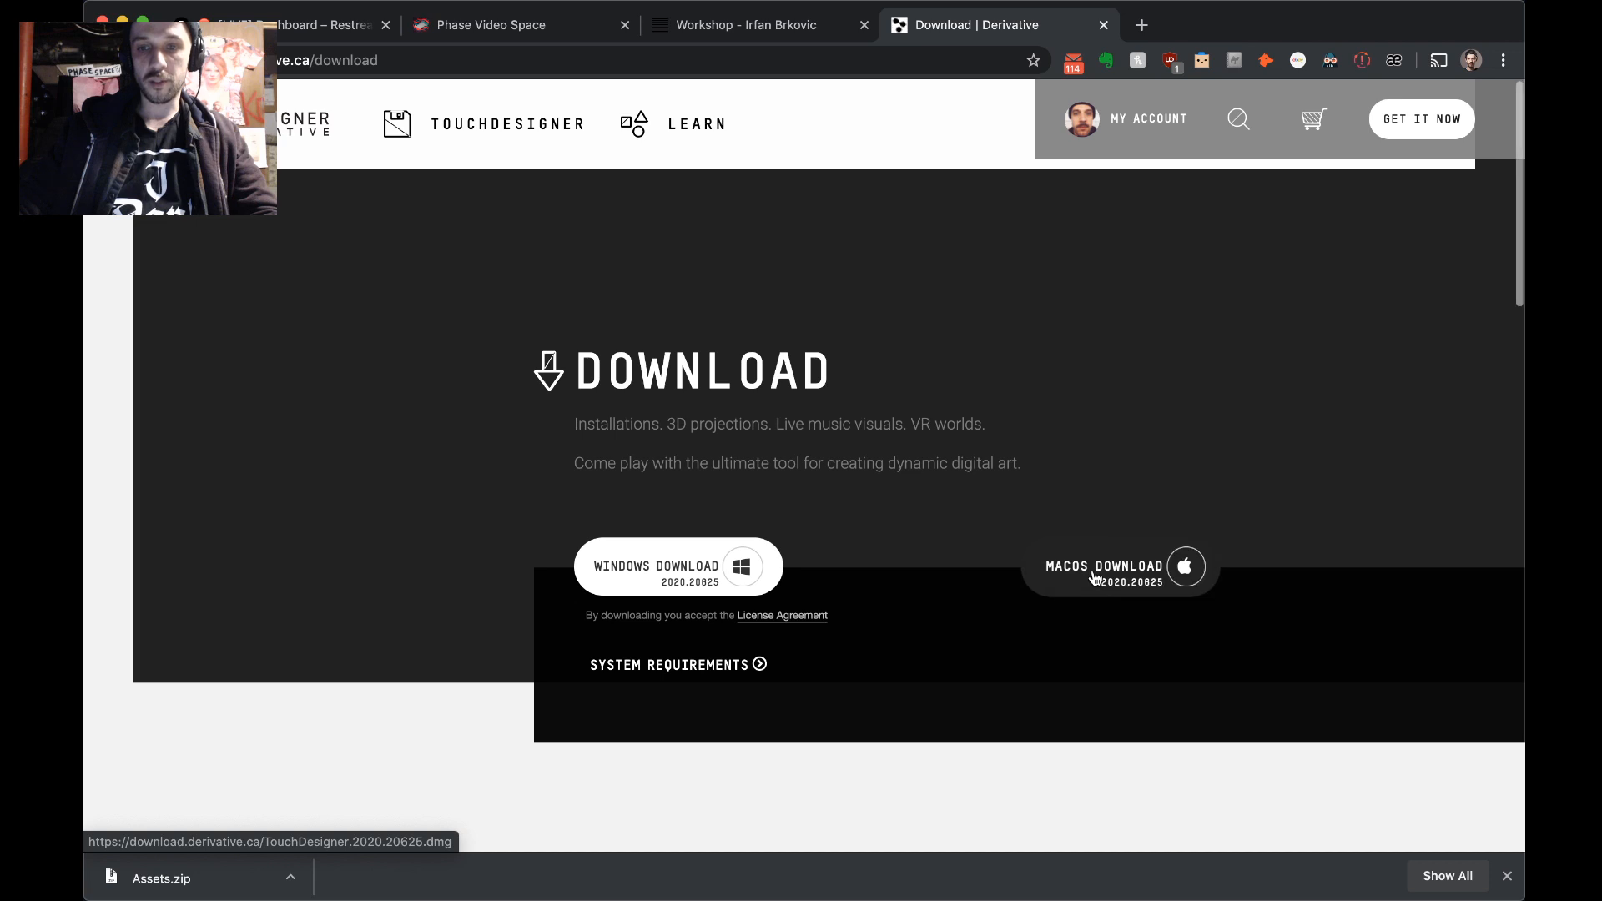
pyautogui.click(1104, 25)
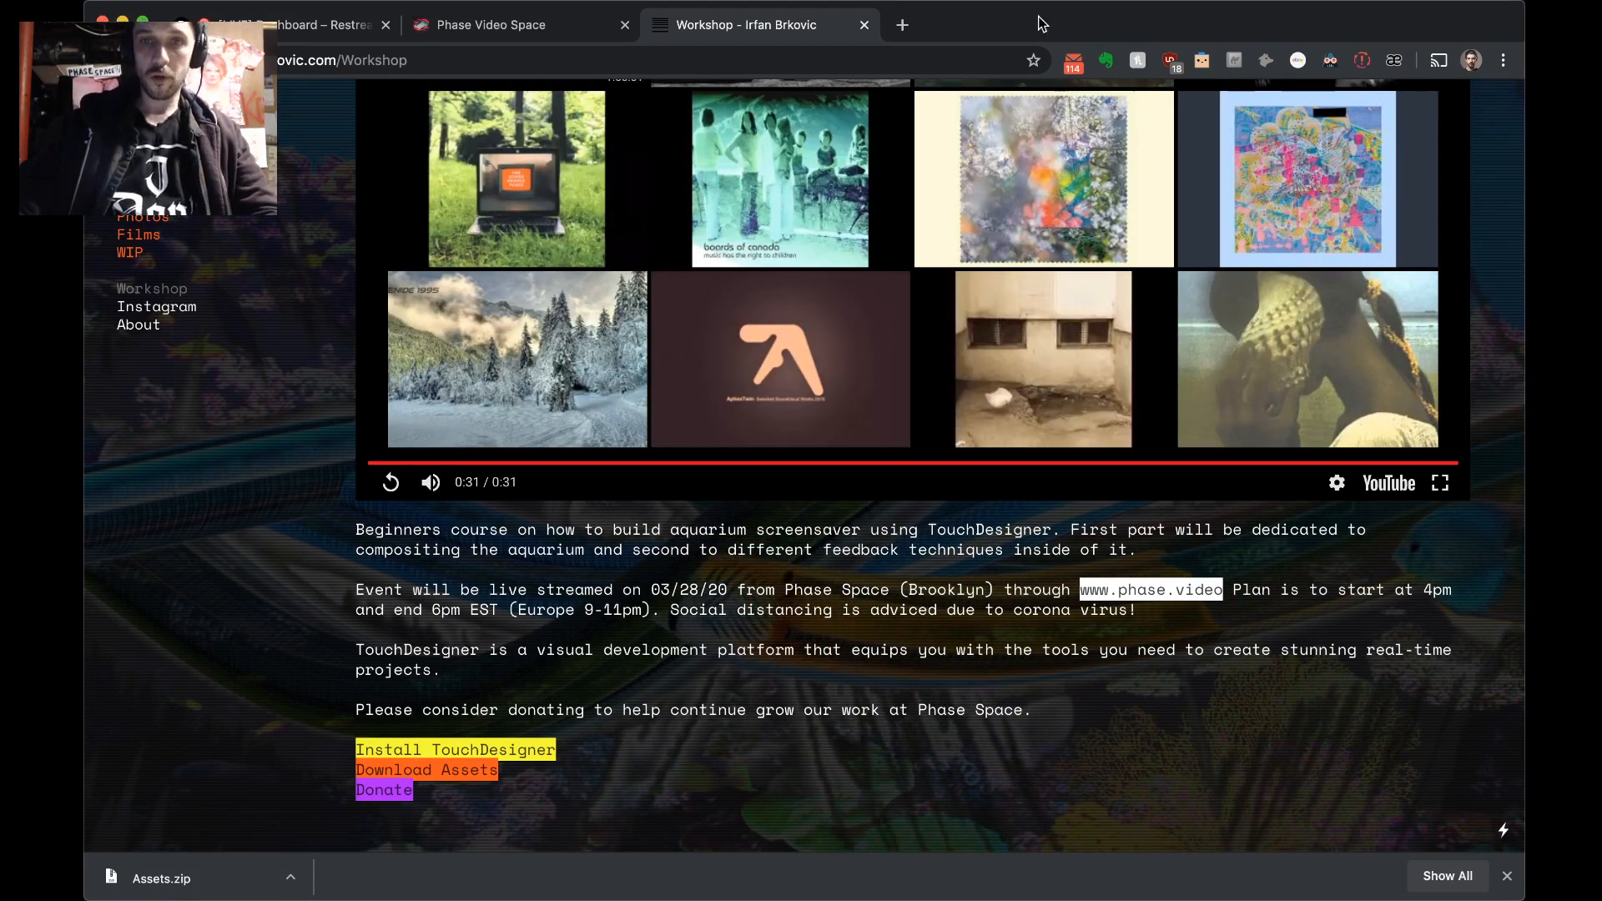
pyautogui.click(905, 26)
pyautogui.write('f')
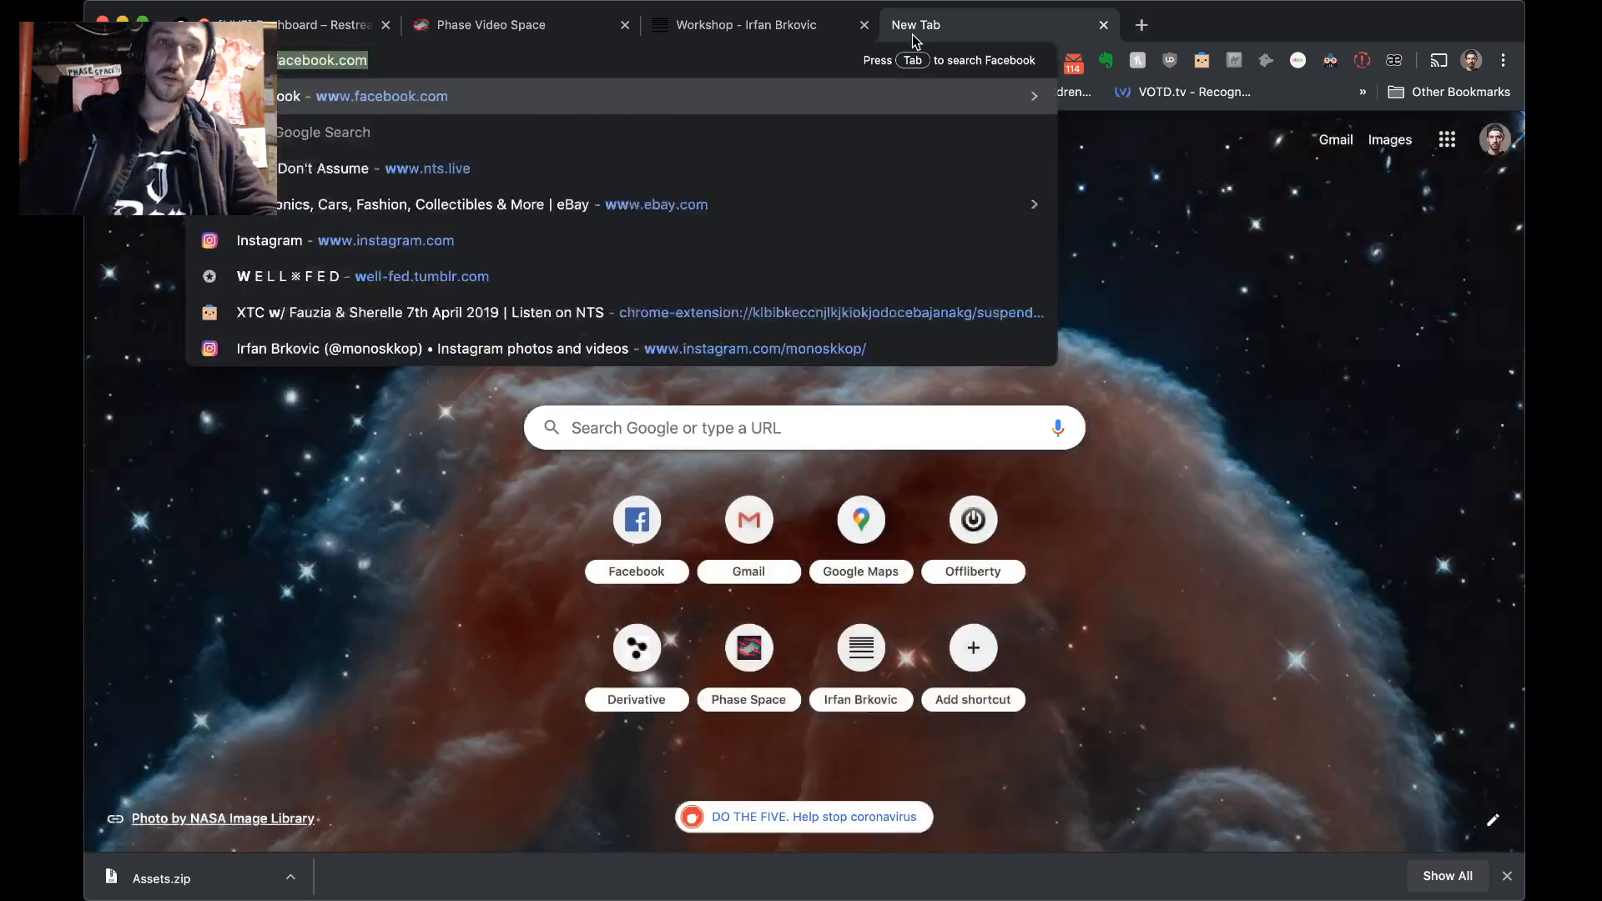
pyautogui.press('Escape')
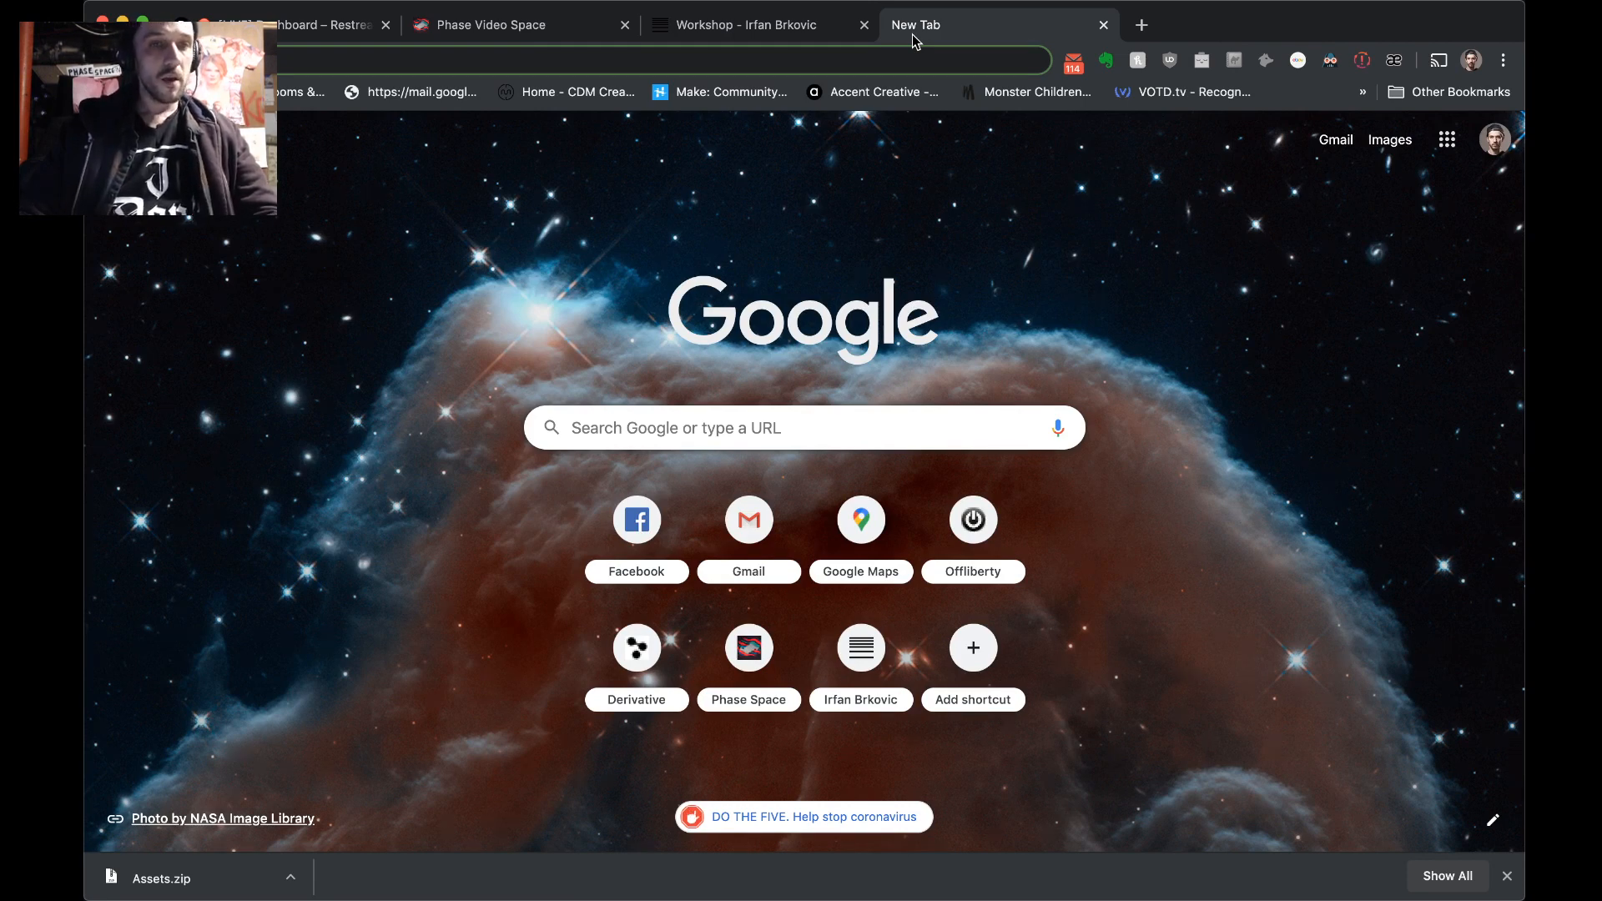
pyautogui.write('f')
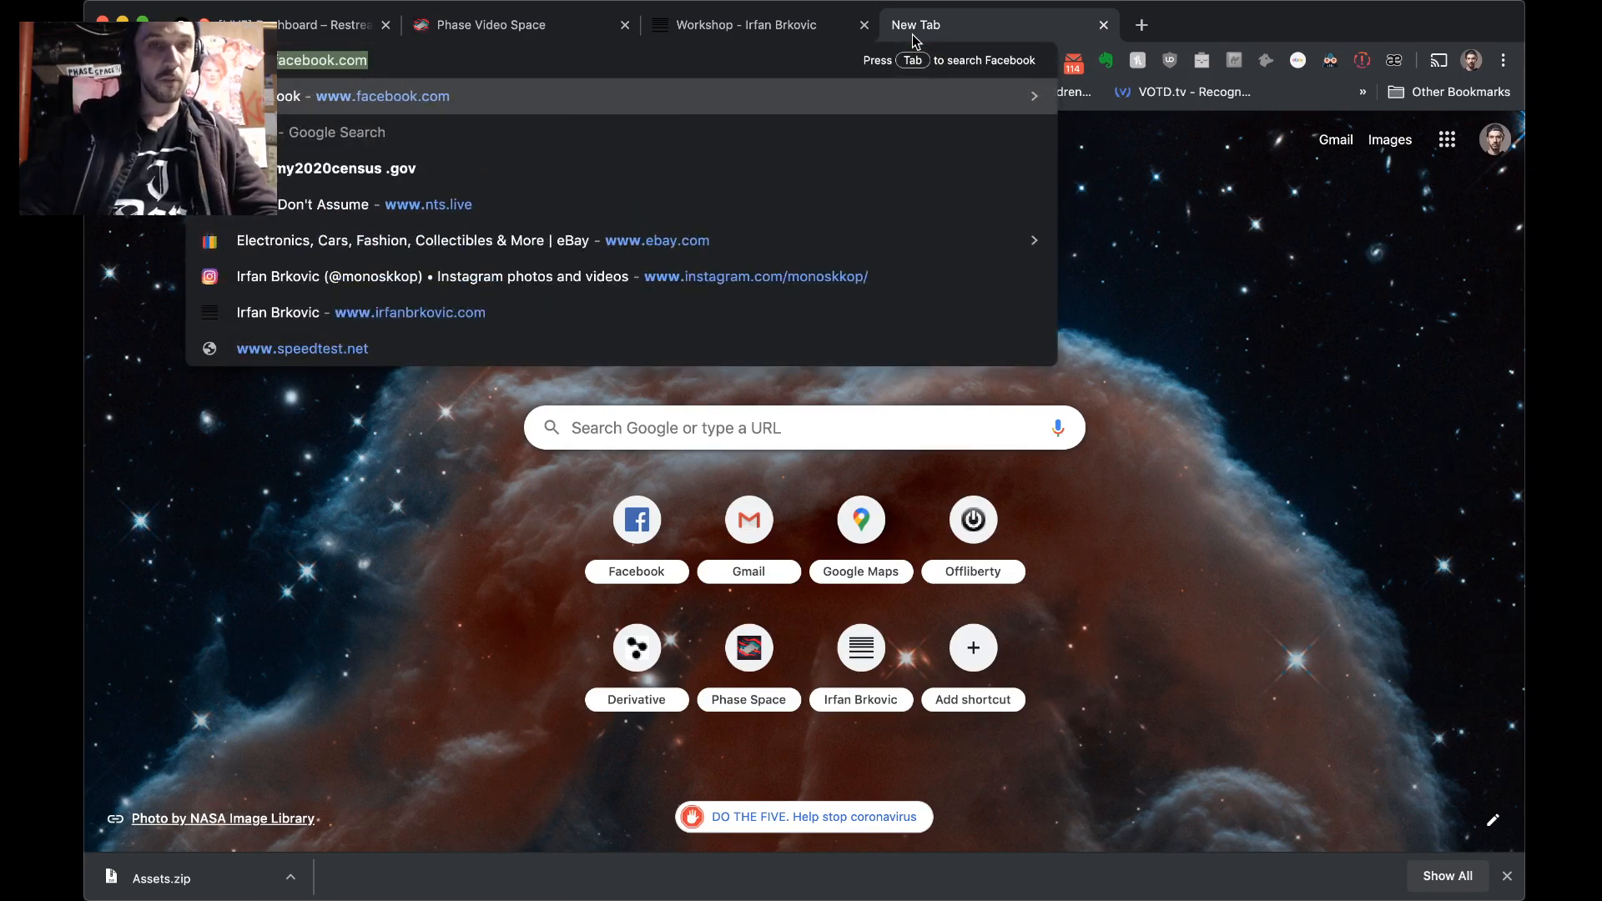
pyautogui.press('BackSpace')
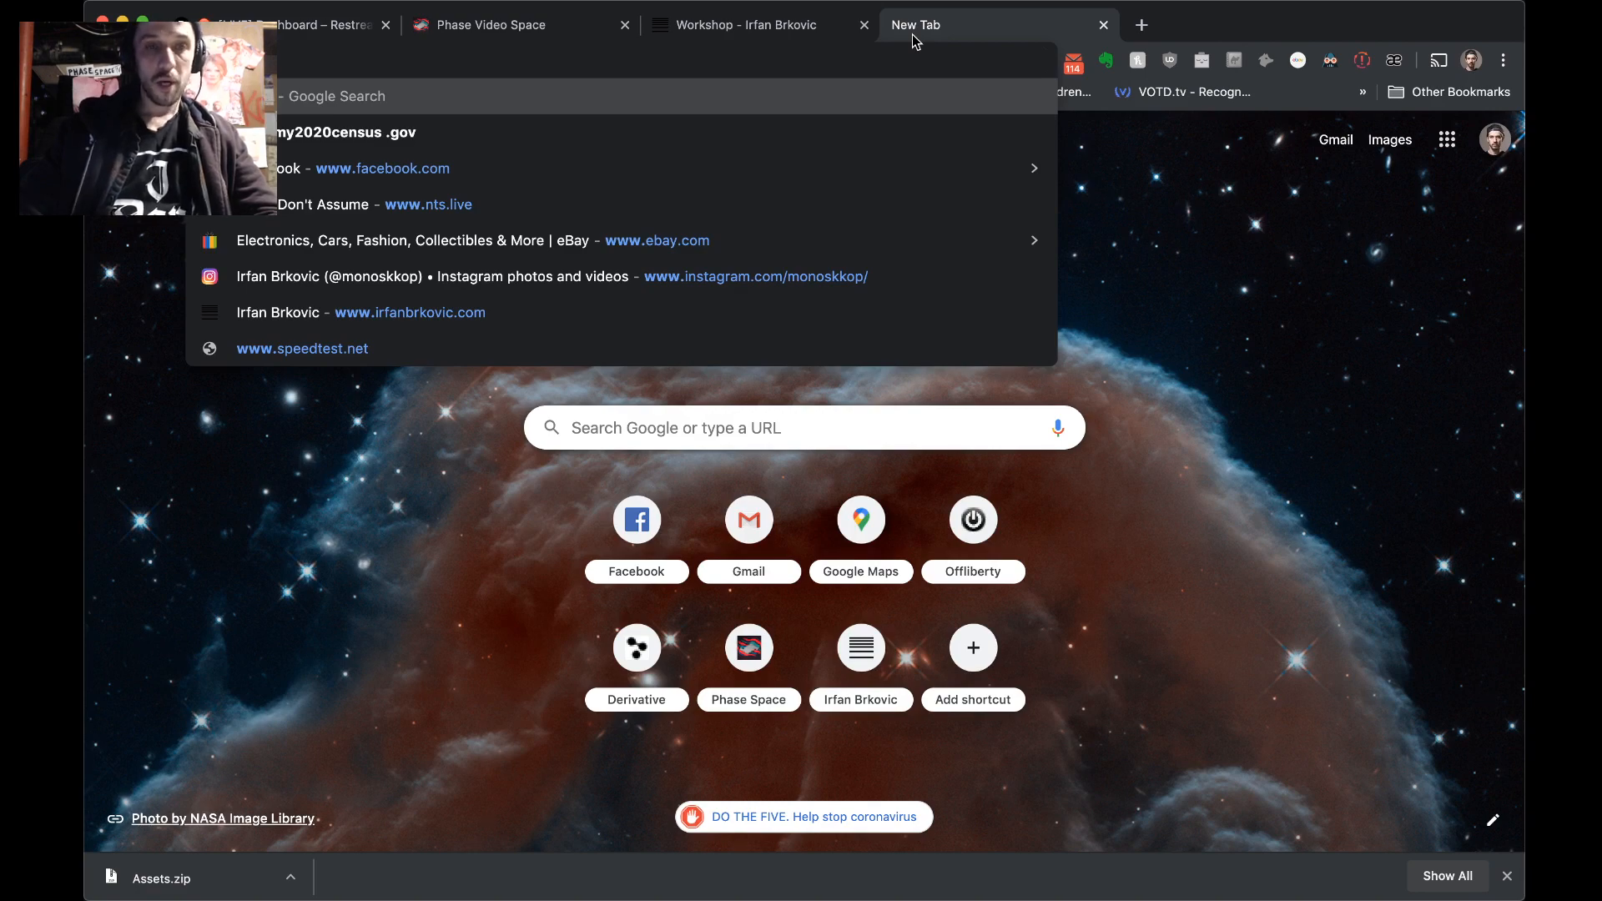
pyautogui.press('BackSpace')
pyautogui.press('BackSpace')
pyautogui.press('BackSpace')
pyautogui.press('BackSpace')
# - Search the web for "screensavers windows 98" and browse the image results
pyautogui.write('screen')
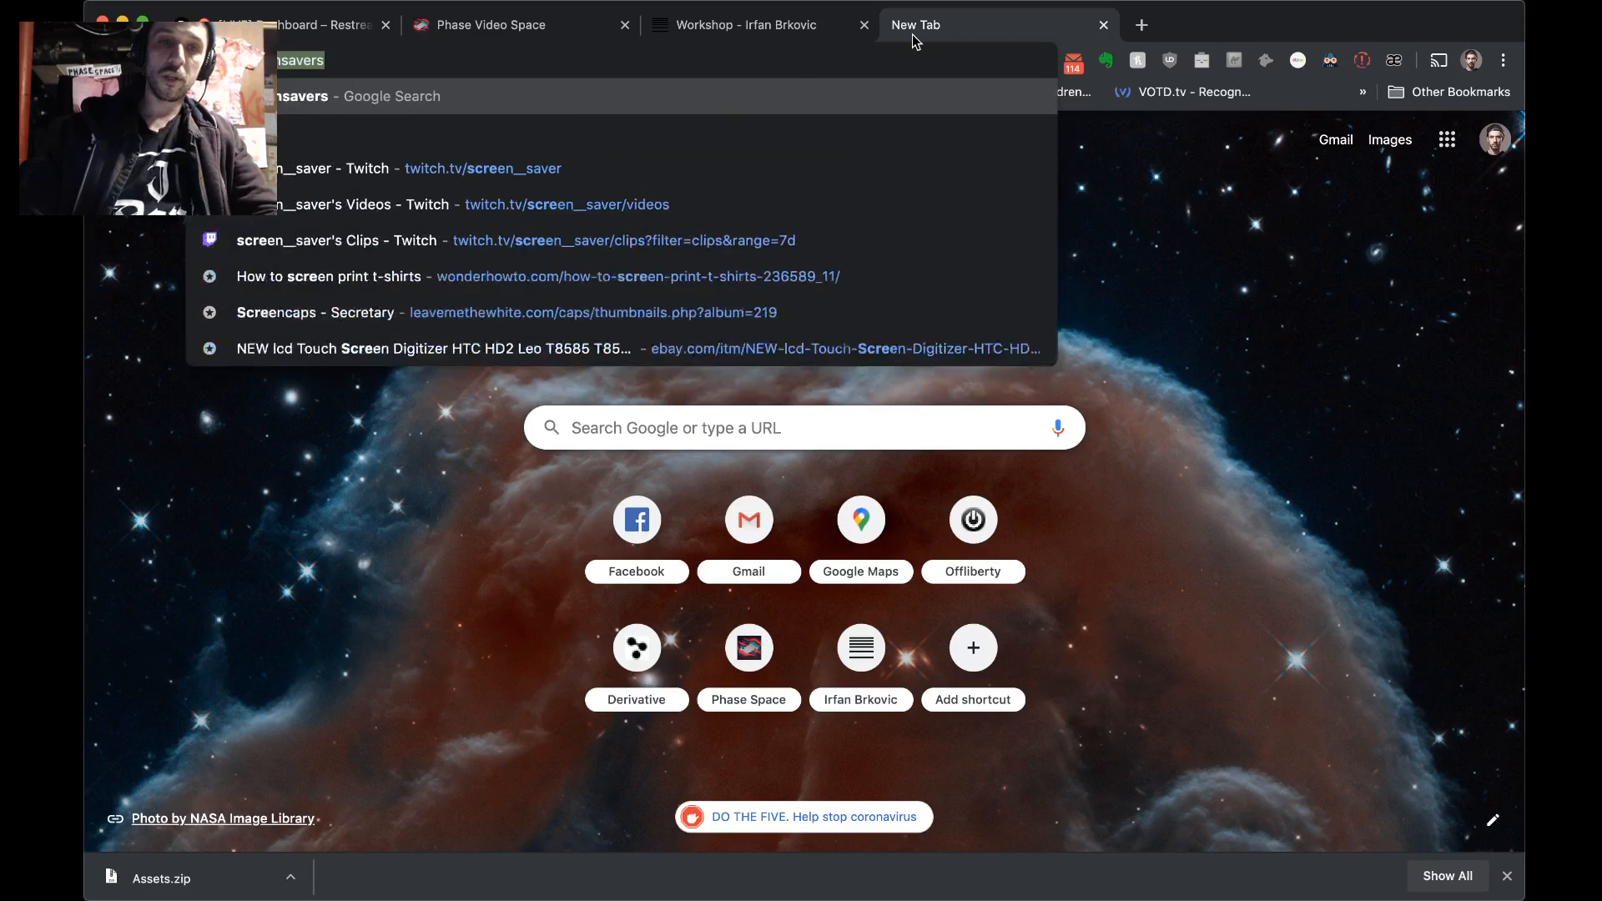
pyautogui.write('savers ')
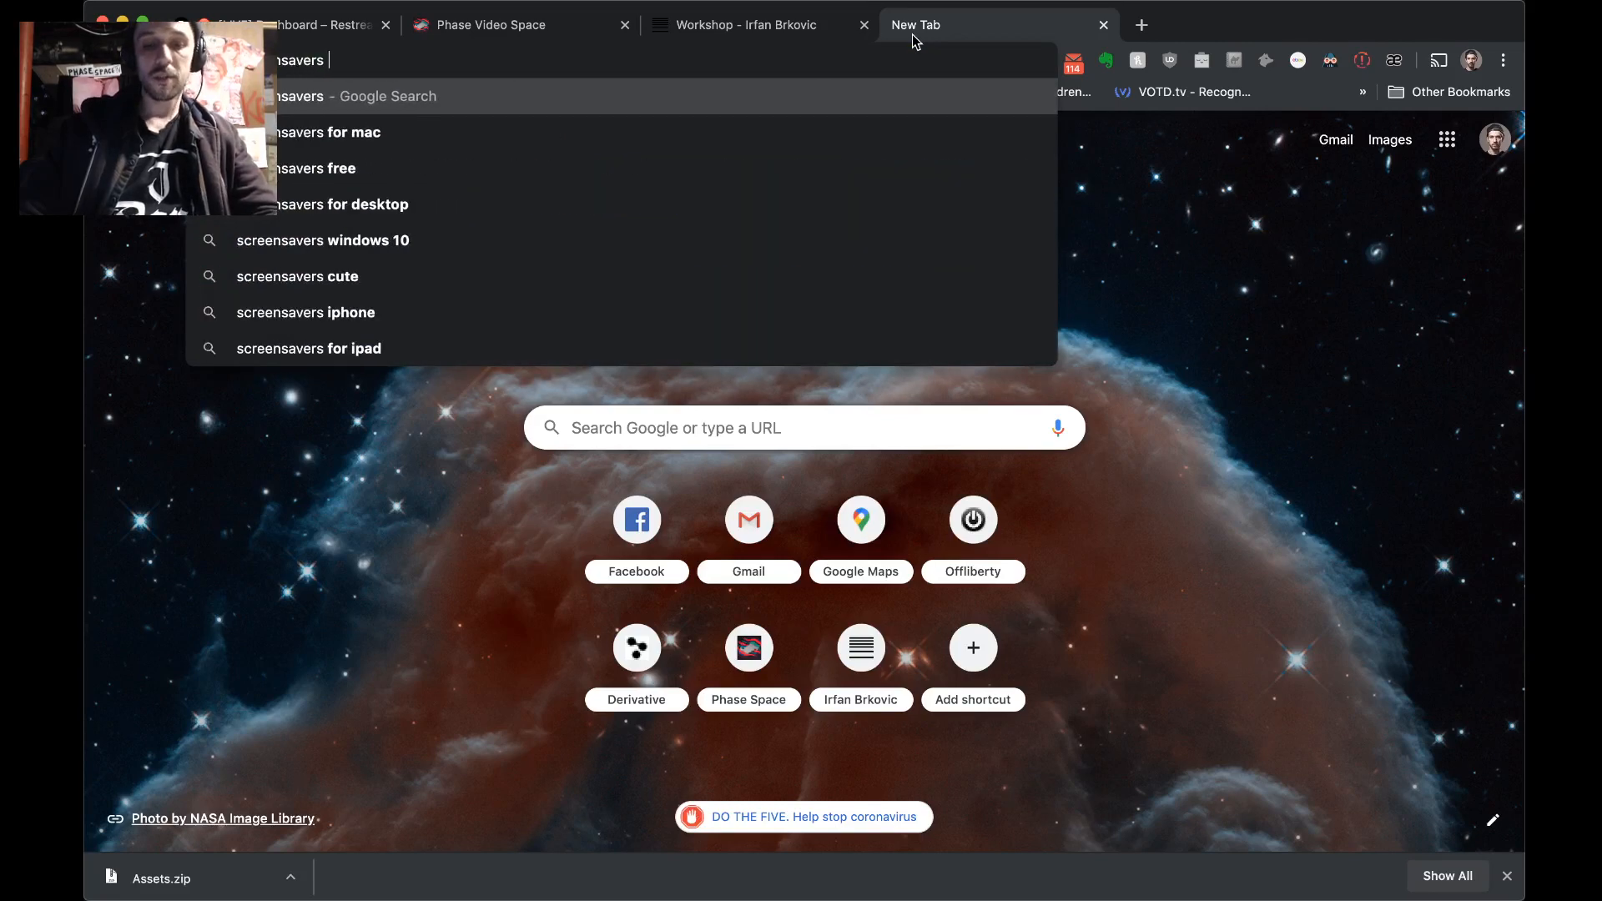
pyautogui.write('windows ')
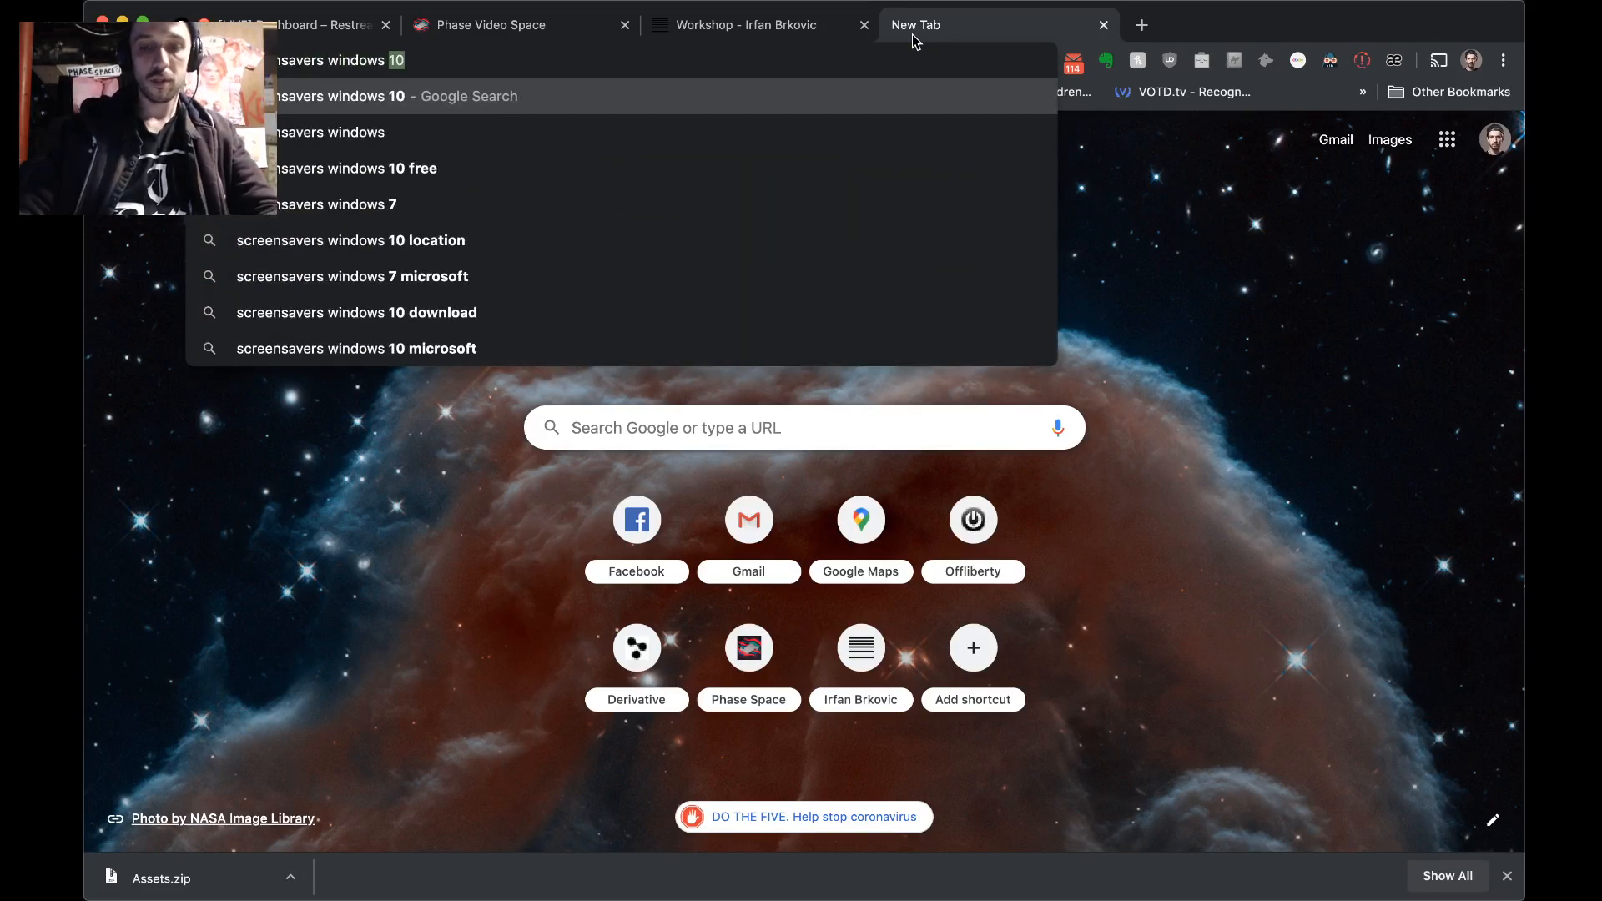
pyautogui.write('98')
pyautogui.press('Return')
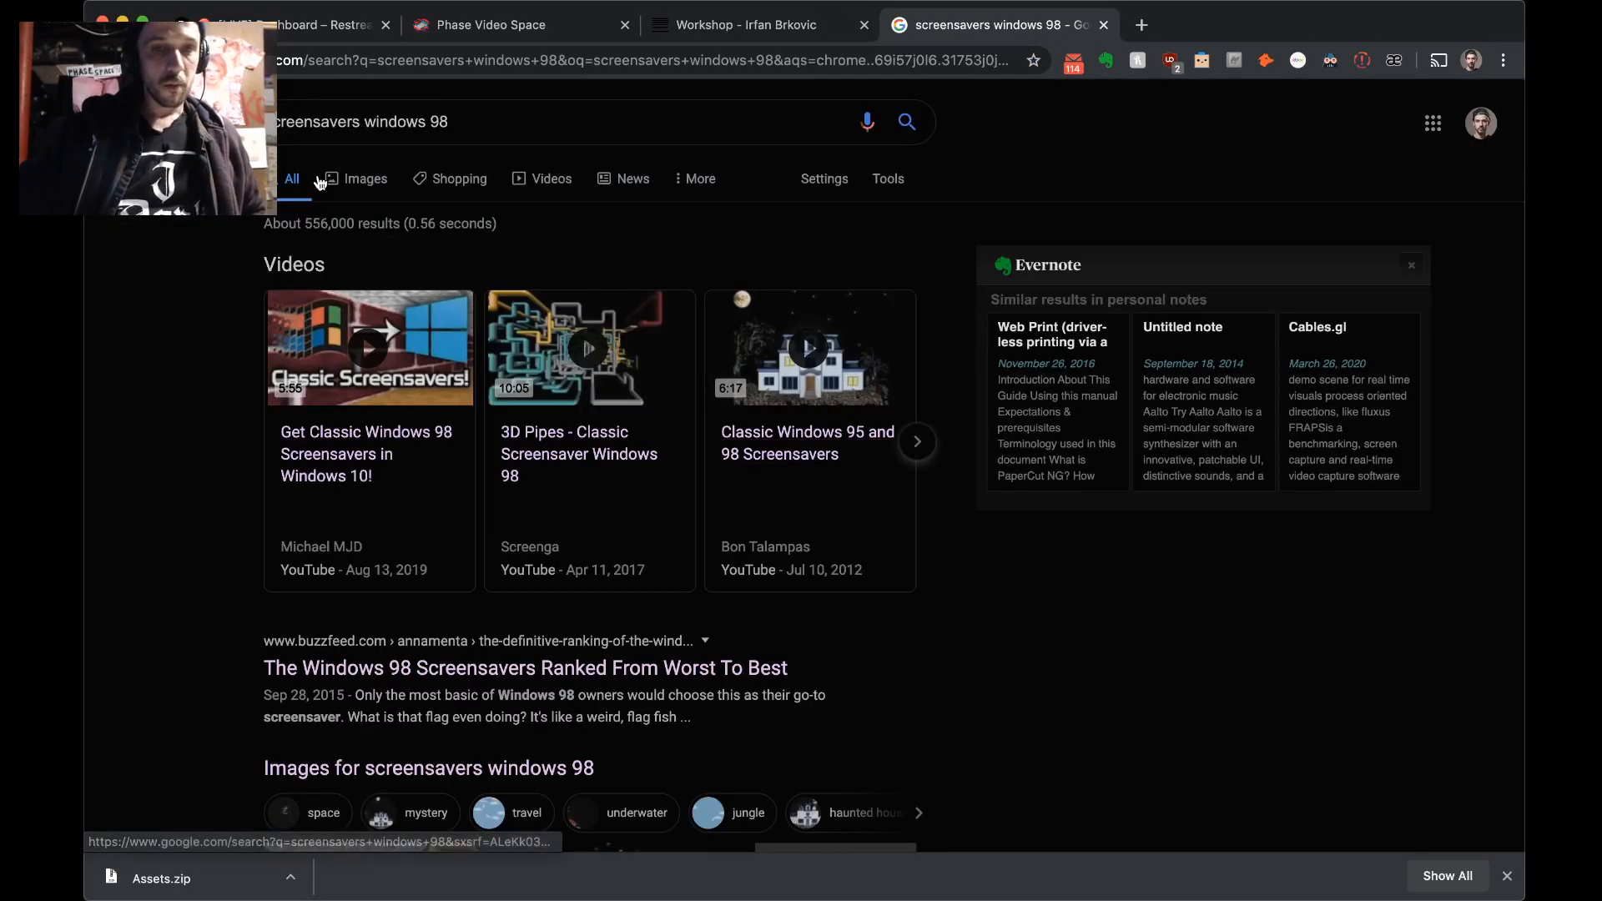
pyautogui.click(375, 171)
pyautogui.scroll(-15, 672, 277)
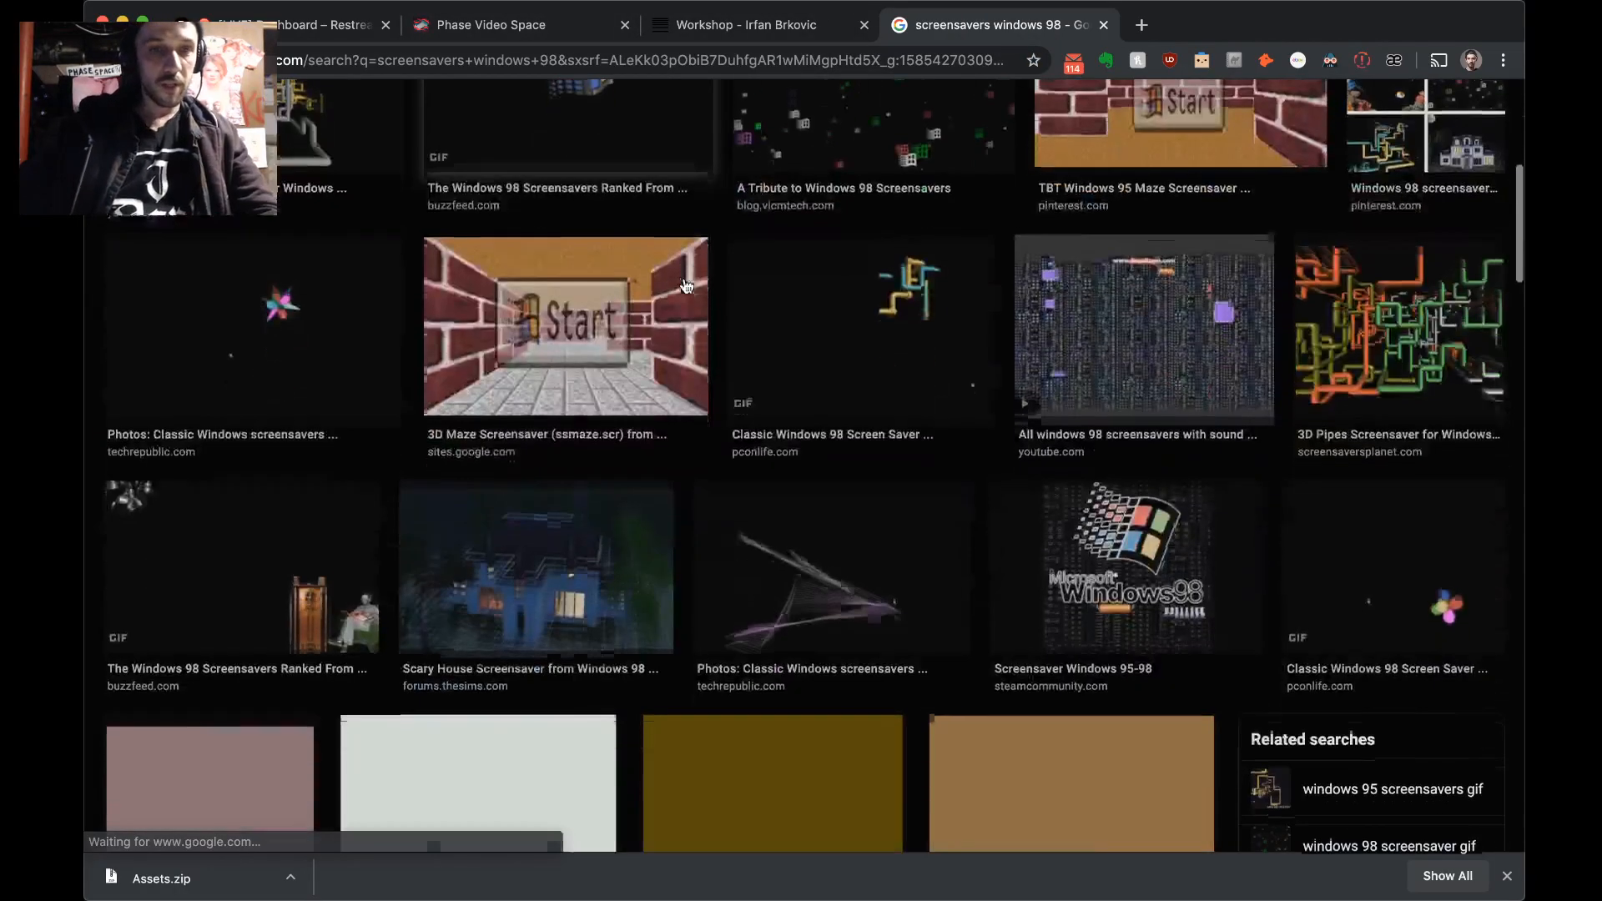
pyautogui.scroll(-5, 541, 313)
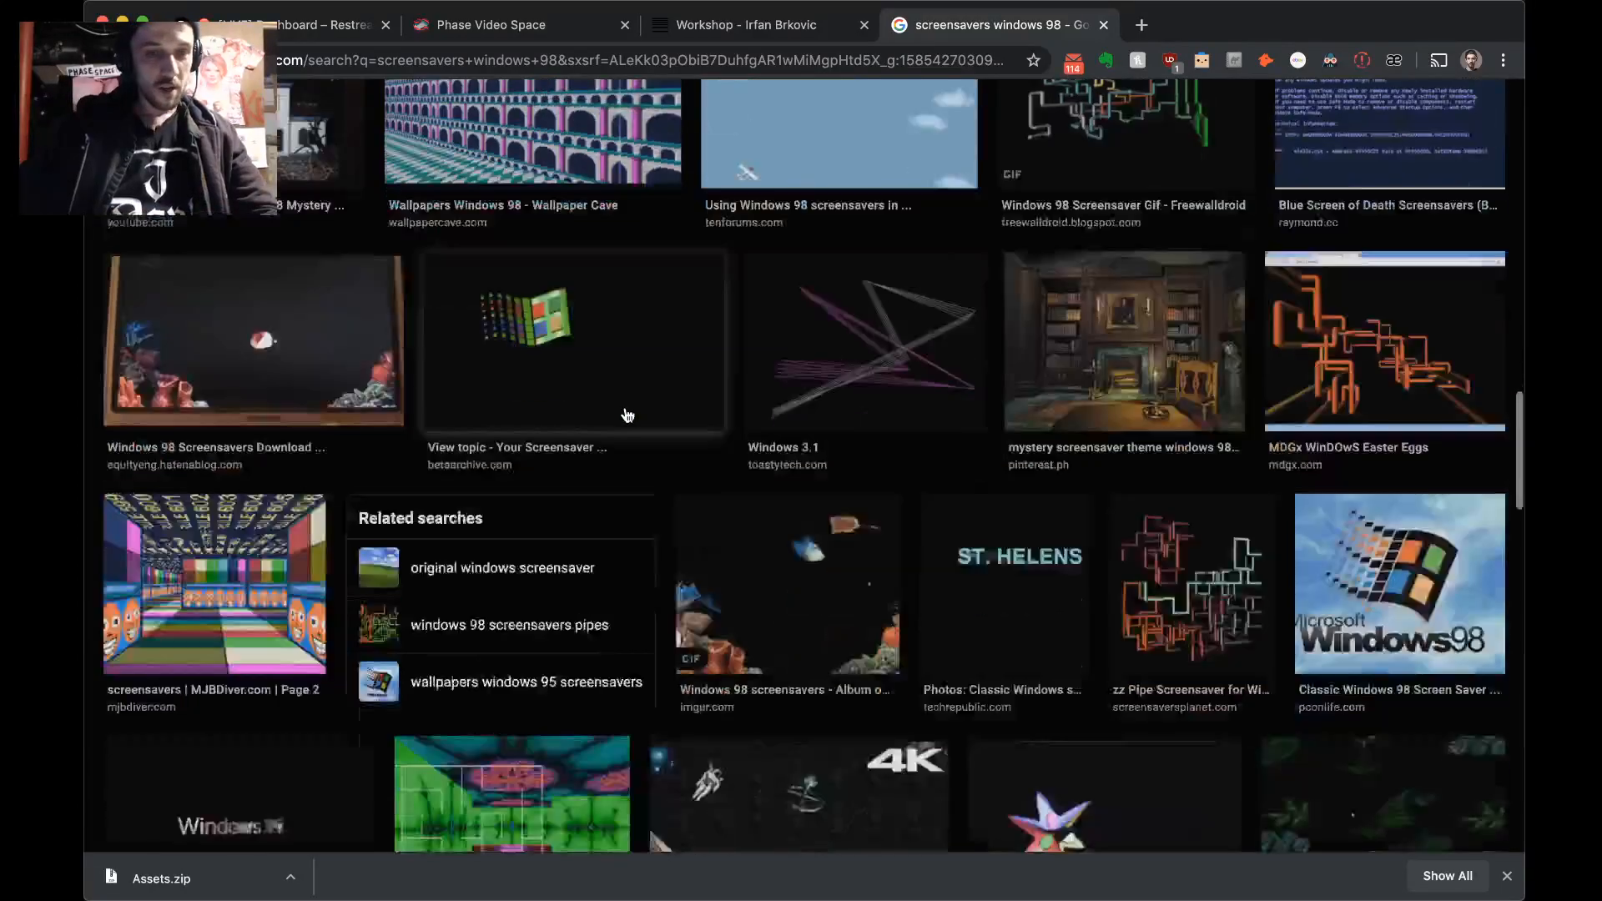
# - Refine the image search to "screensavers windows 98 aquarium"
pyautogui.scroll(20, 626, 417)
pyautogui.click(498, 139)
pyautogui.write('aquarium')
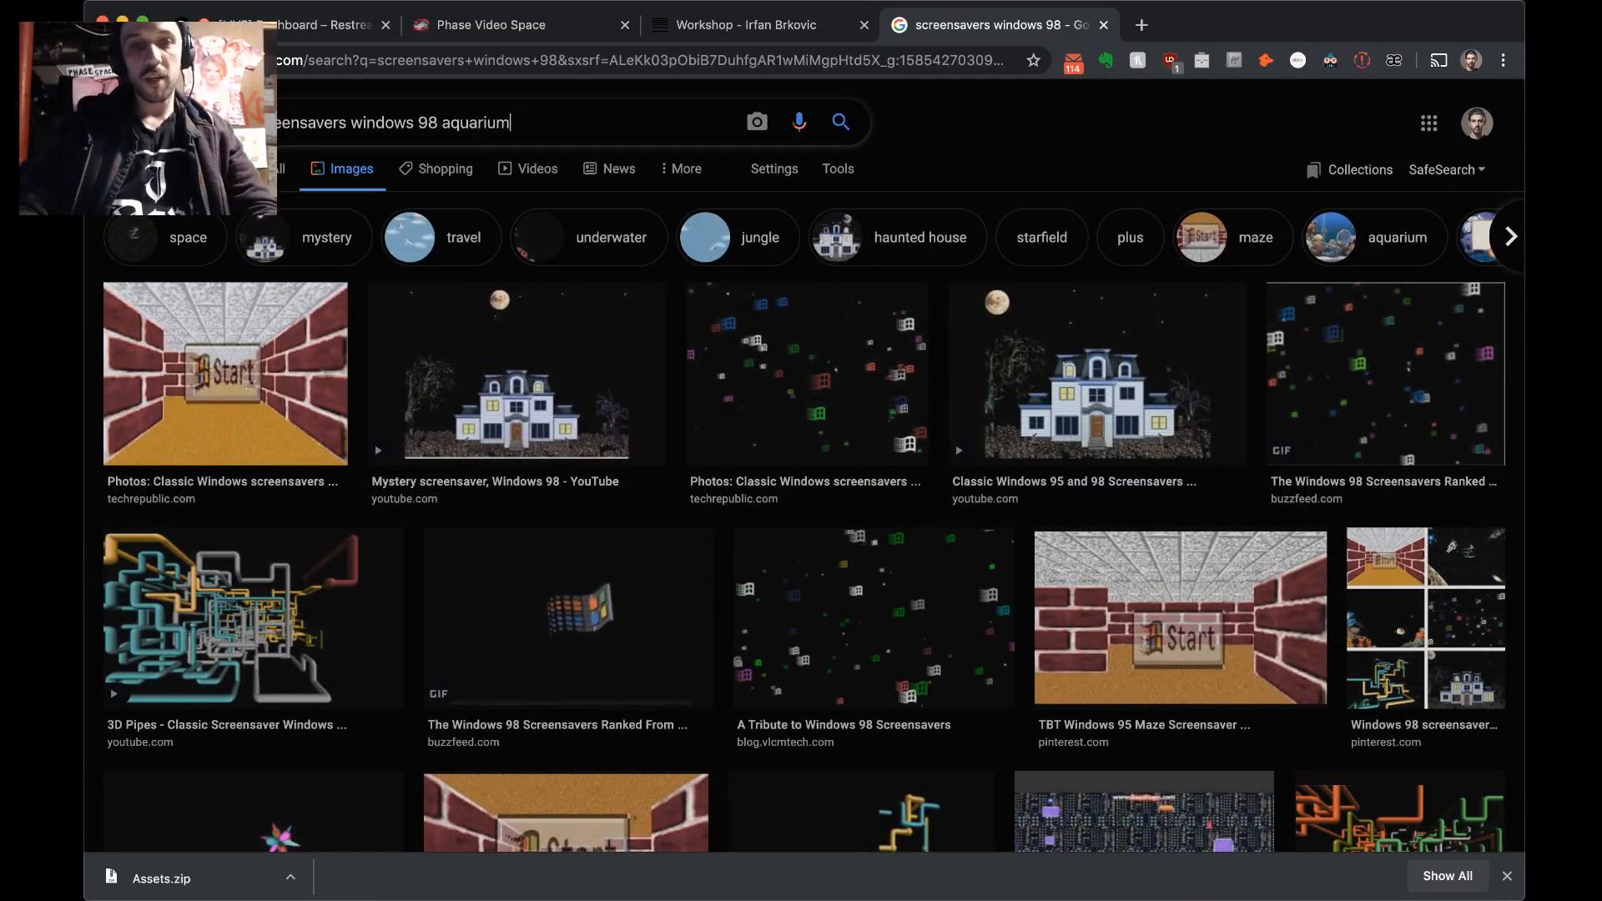
pyautogui.press('Return')
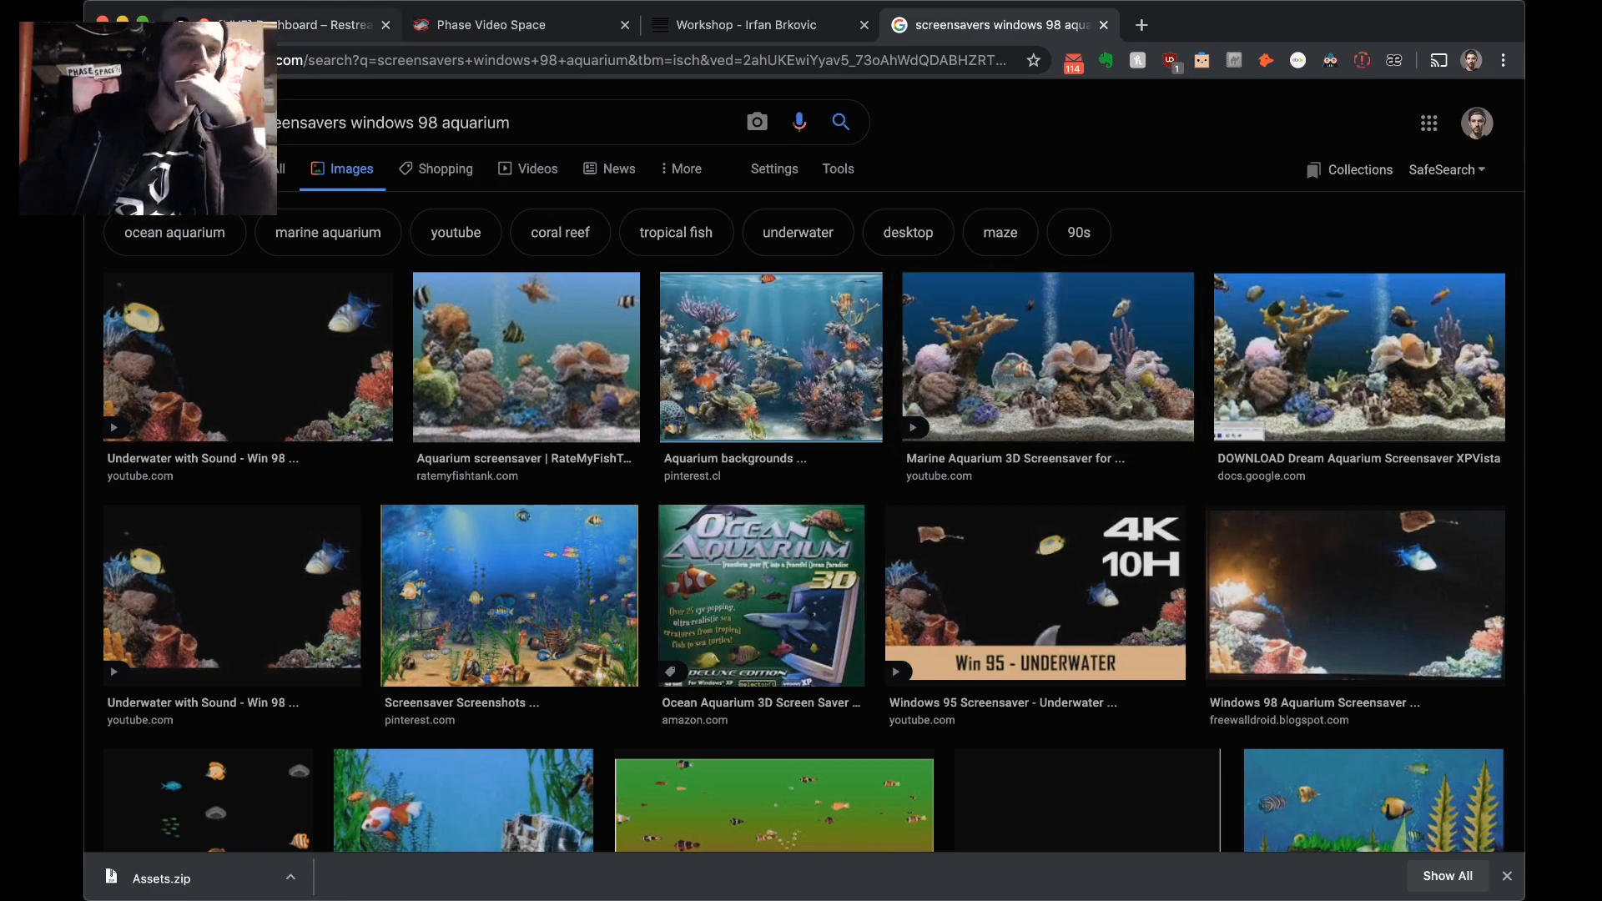
# - Extract the downloaded Assets.zip and delete the archive from the AquariumFeedbackWorkshop folder
pyautogui.press('super+m')
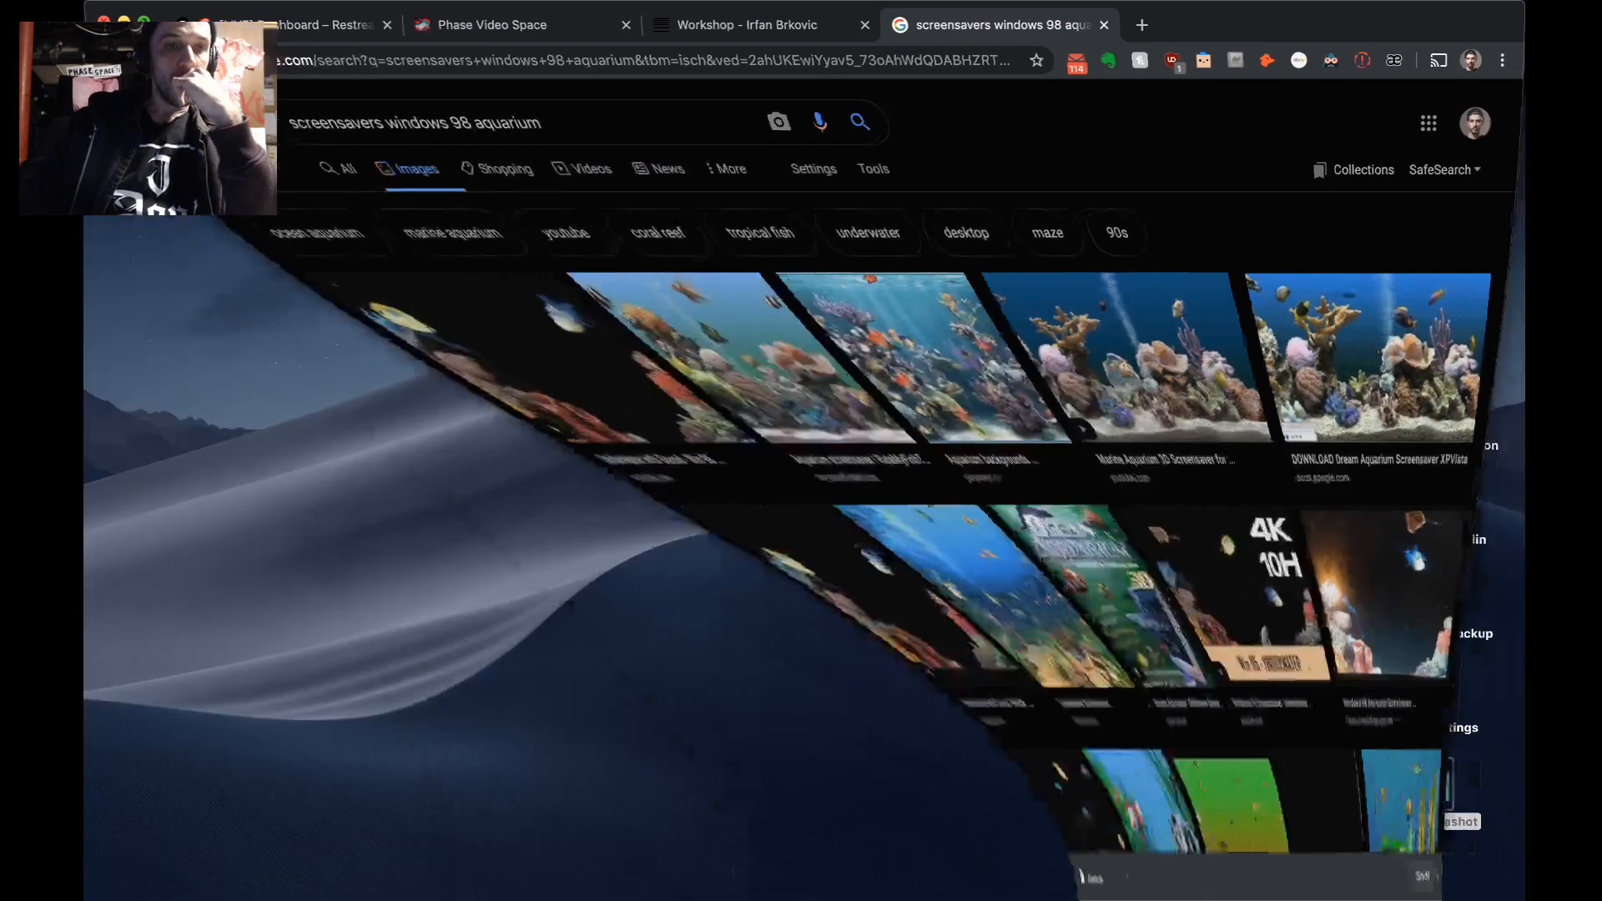
pyautogui.moveTo(359, 872)
pyautogui.click(866, 869)
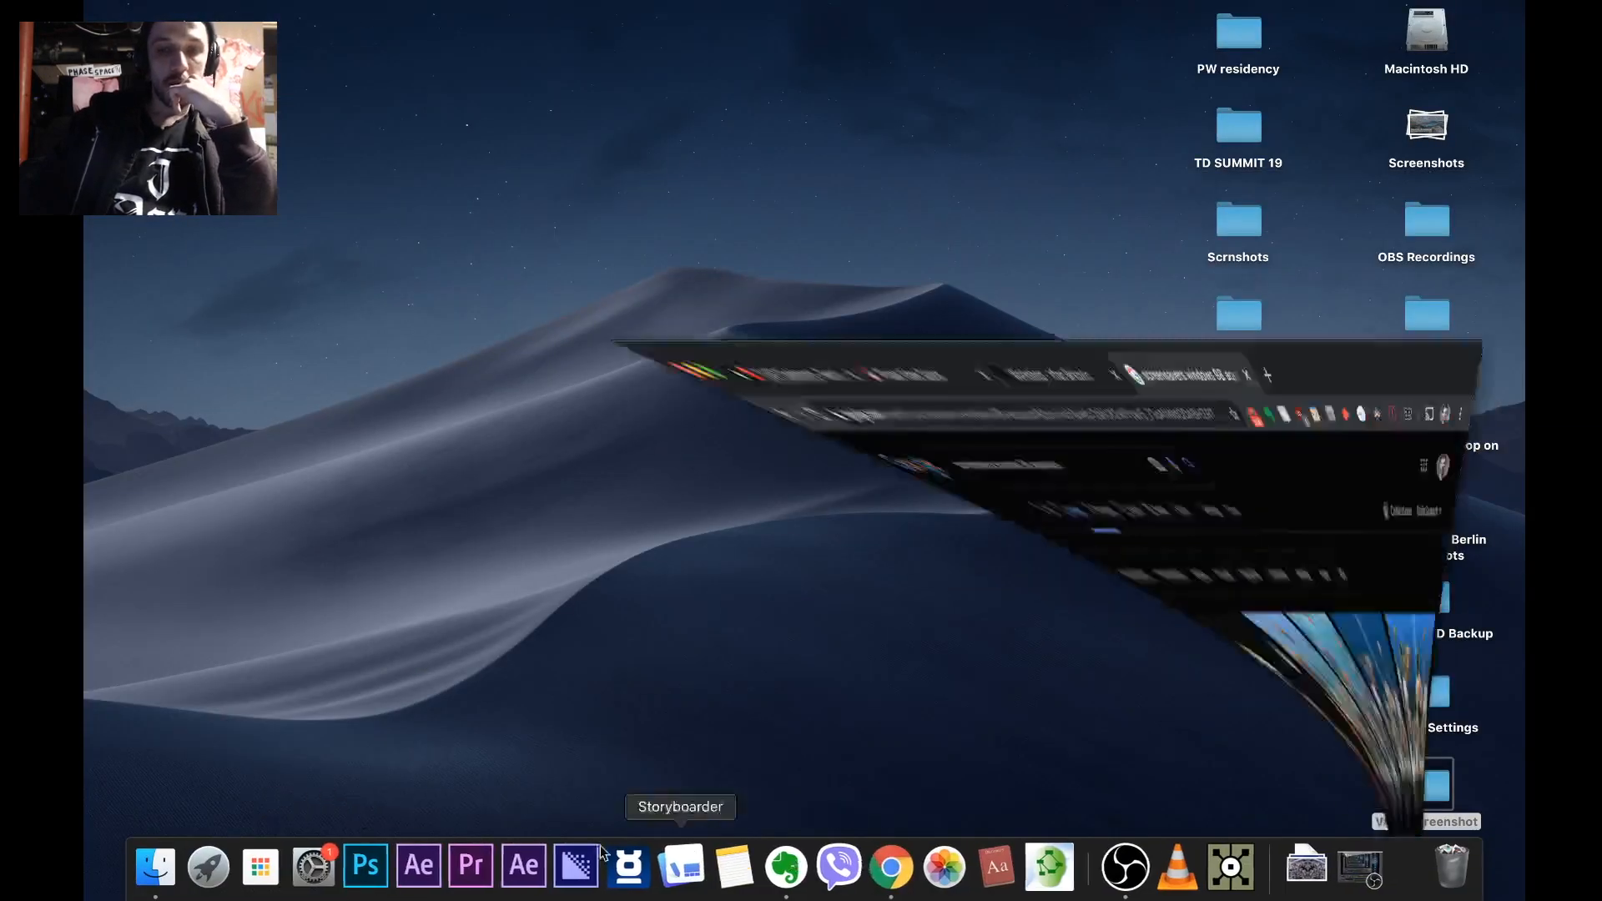
pyautogui.click(167, 884)
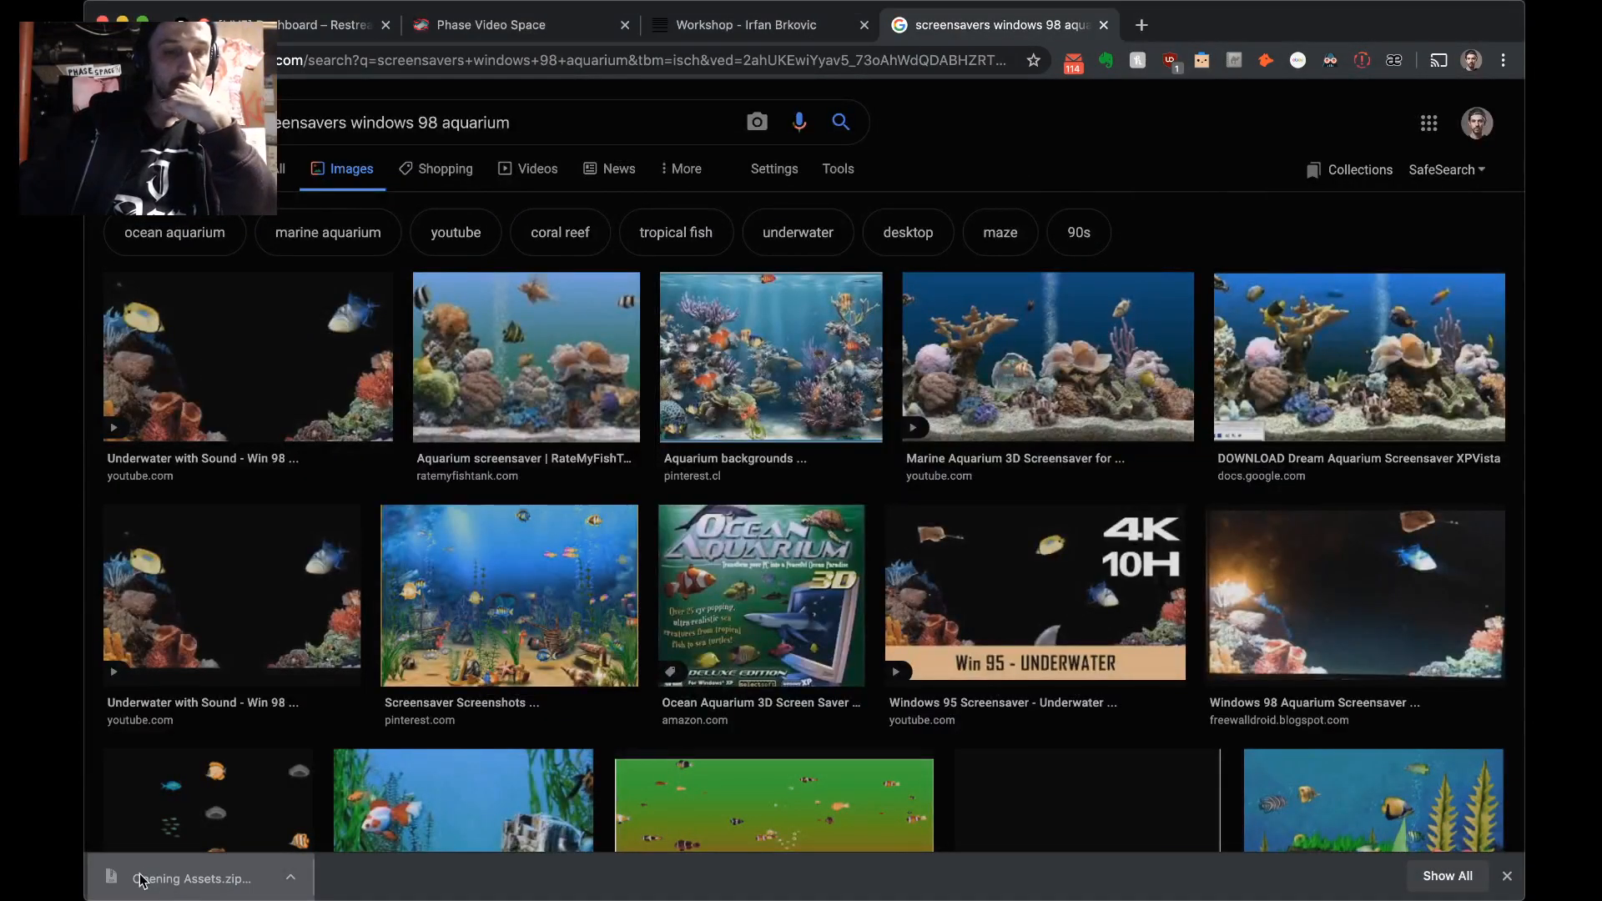
pyautogui.click(671, 226)
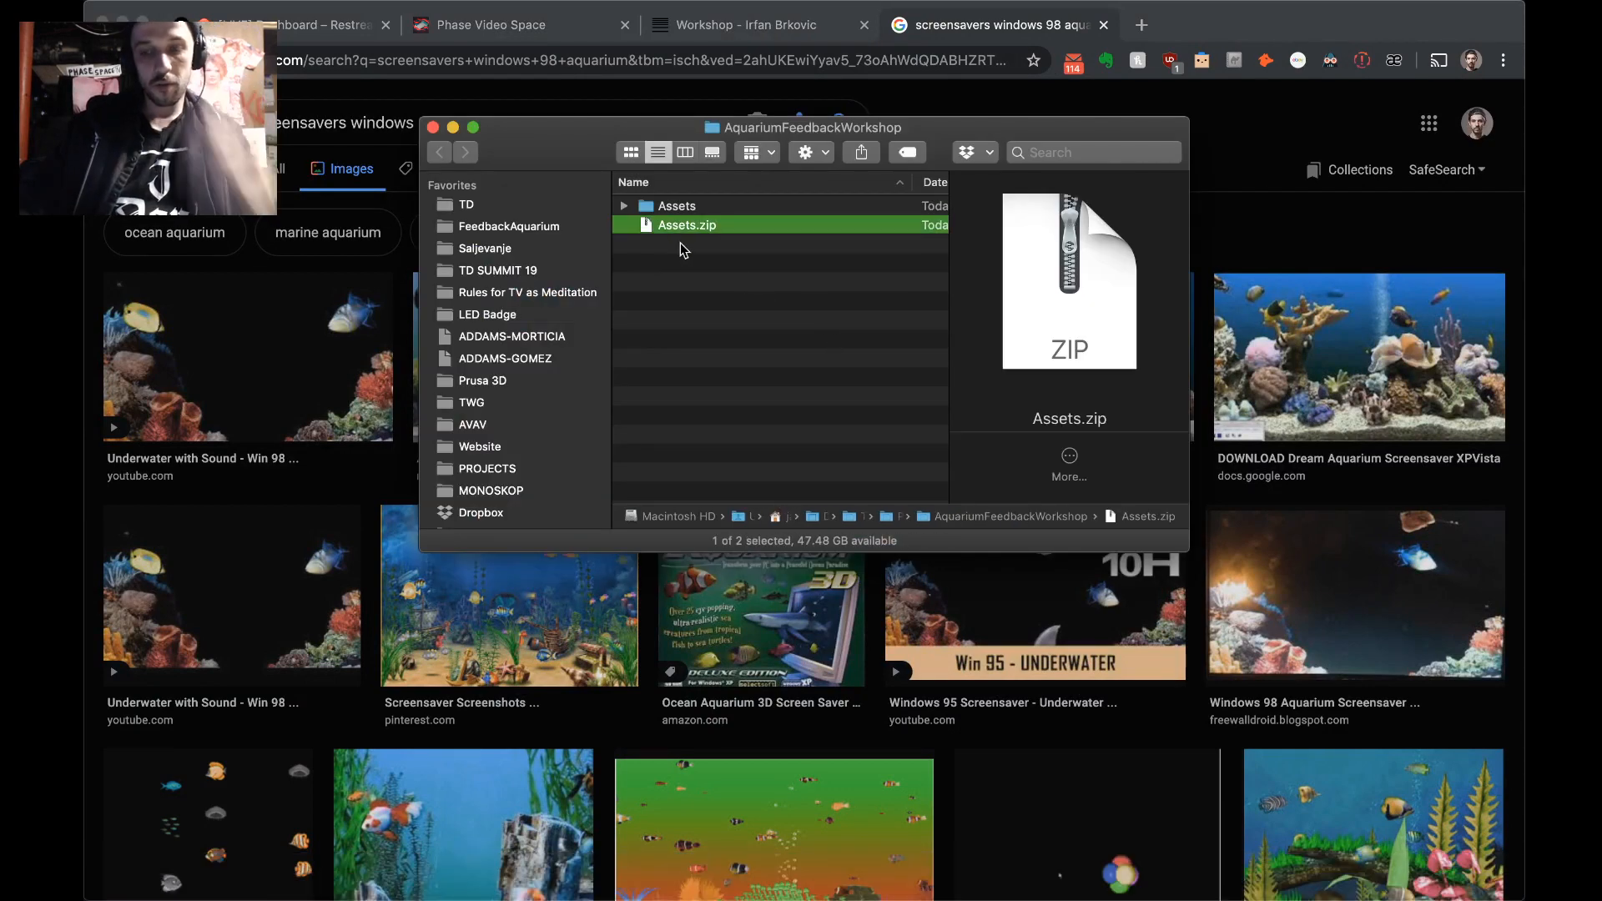
pyautogui.press('super+BackSpace')
# - Open the extracted Assets folder and look through its coral and tropical fish image files
pyautogui.doubleClick(673, 206)
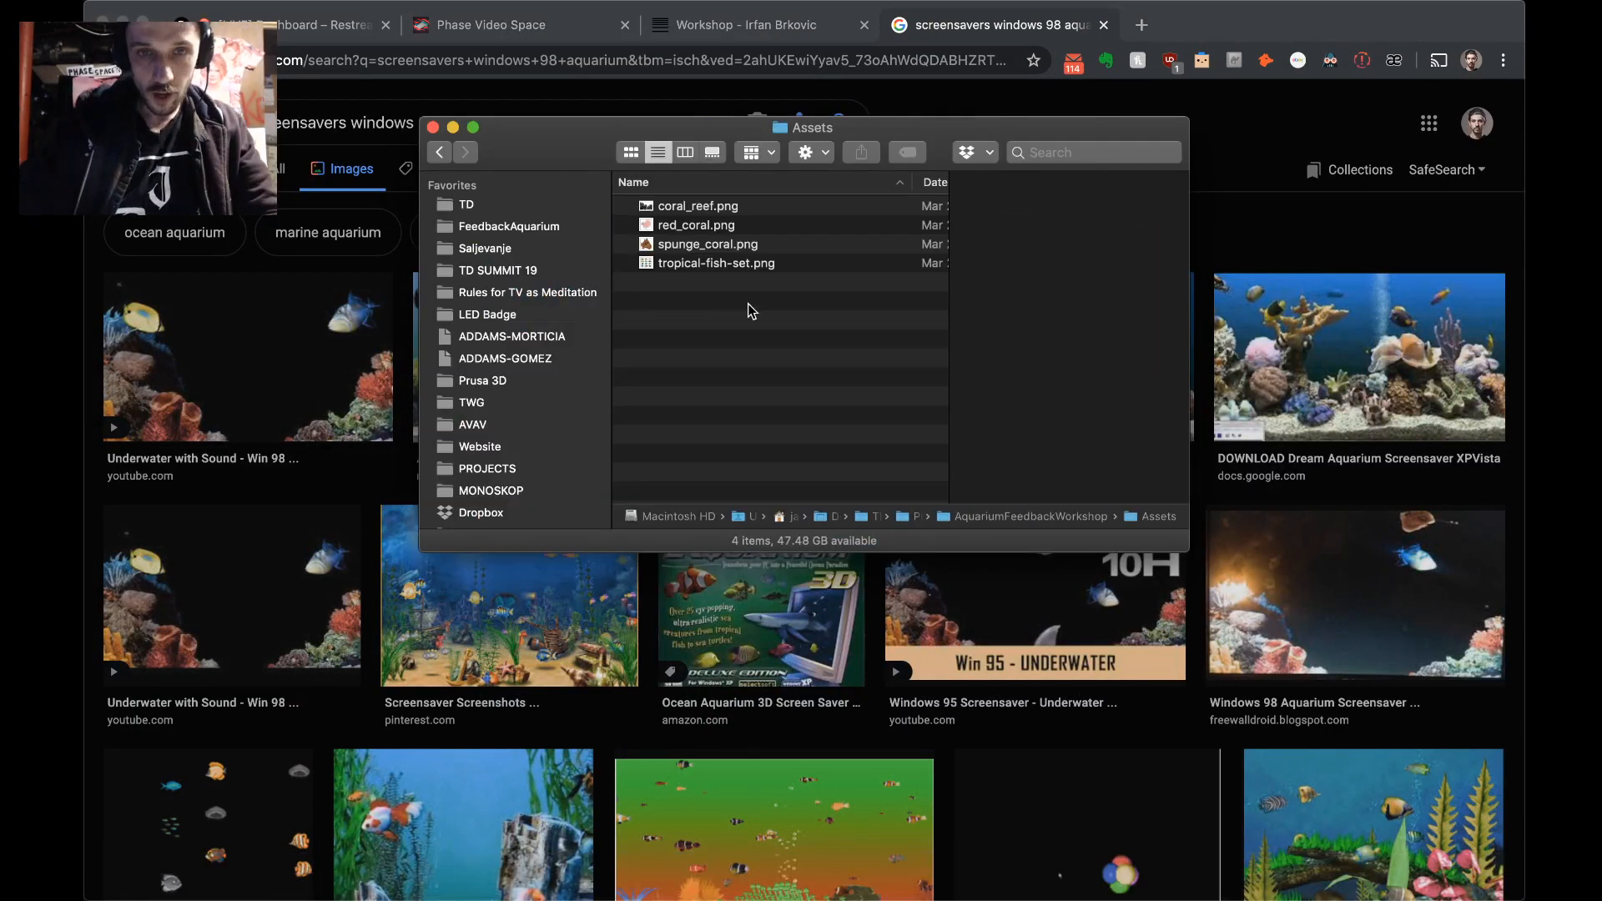
pyautogui.press('super+a')
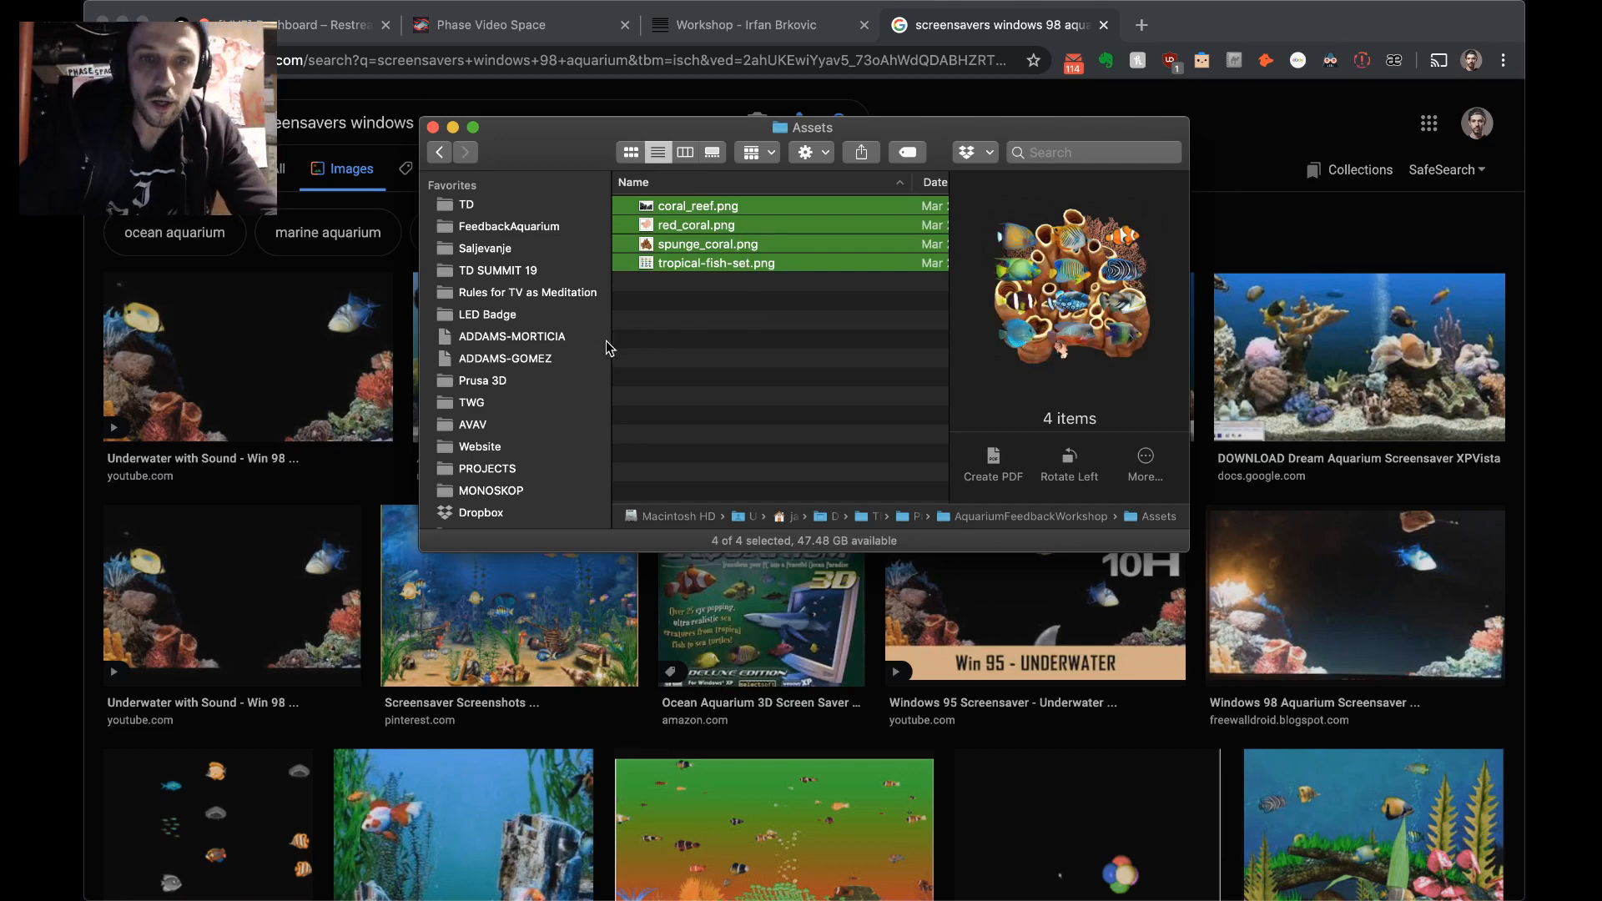
pyautogui.click(762, 293)
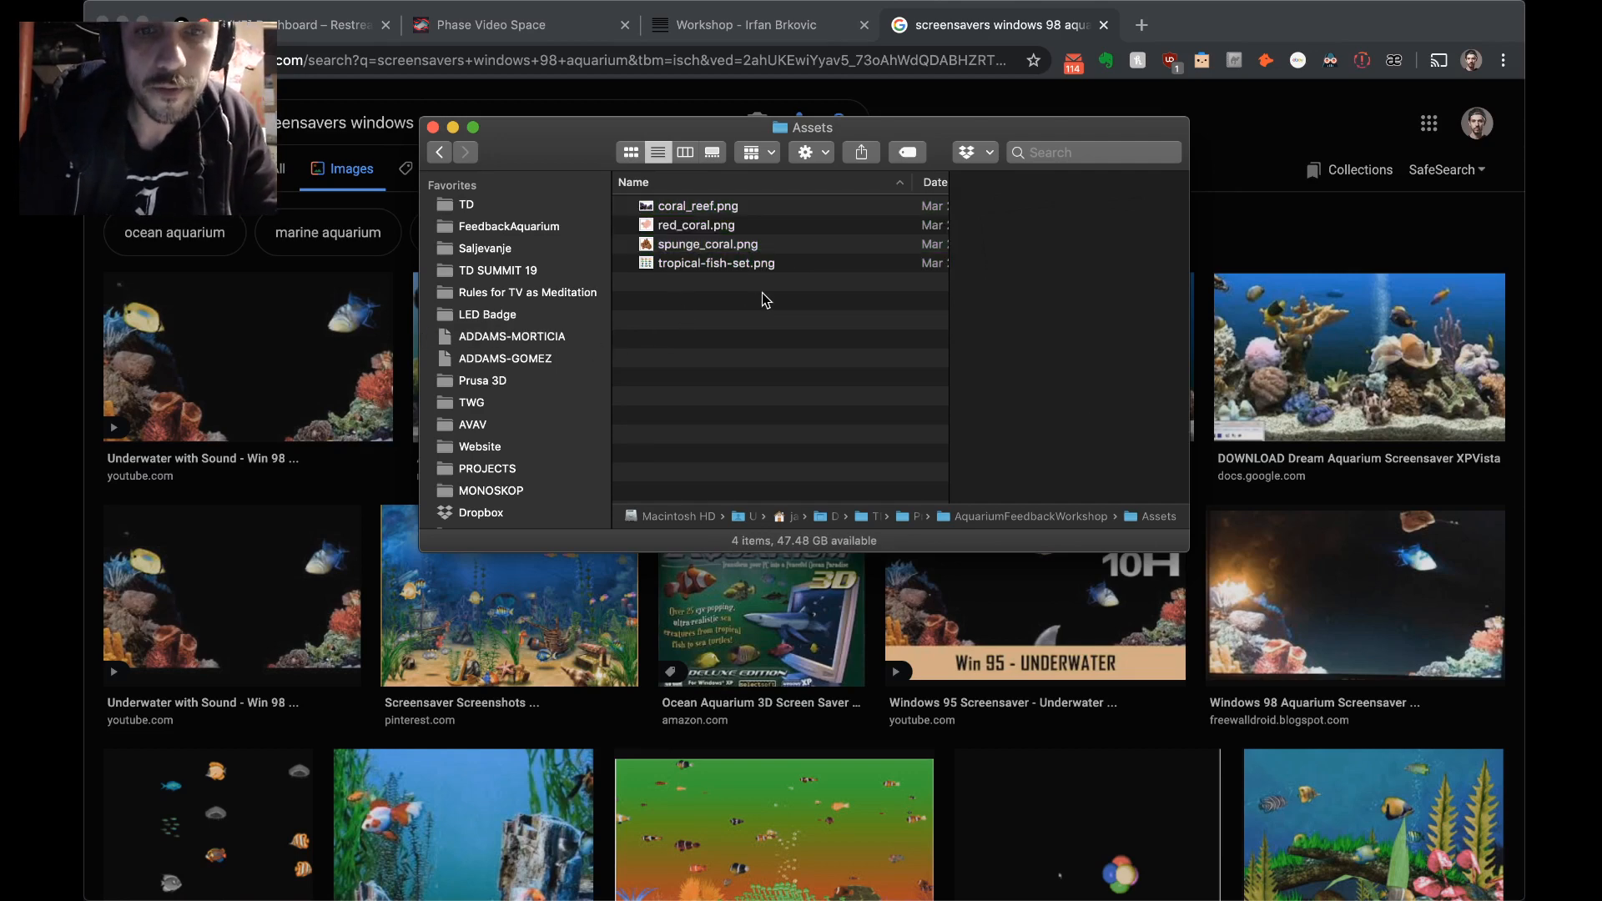
pyautogui.click(731, 209)
pyautogui.click(725, 244)
pyautogui.click(721, 264)
pyautogui.click(724, 225)
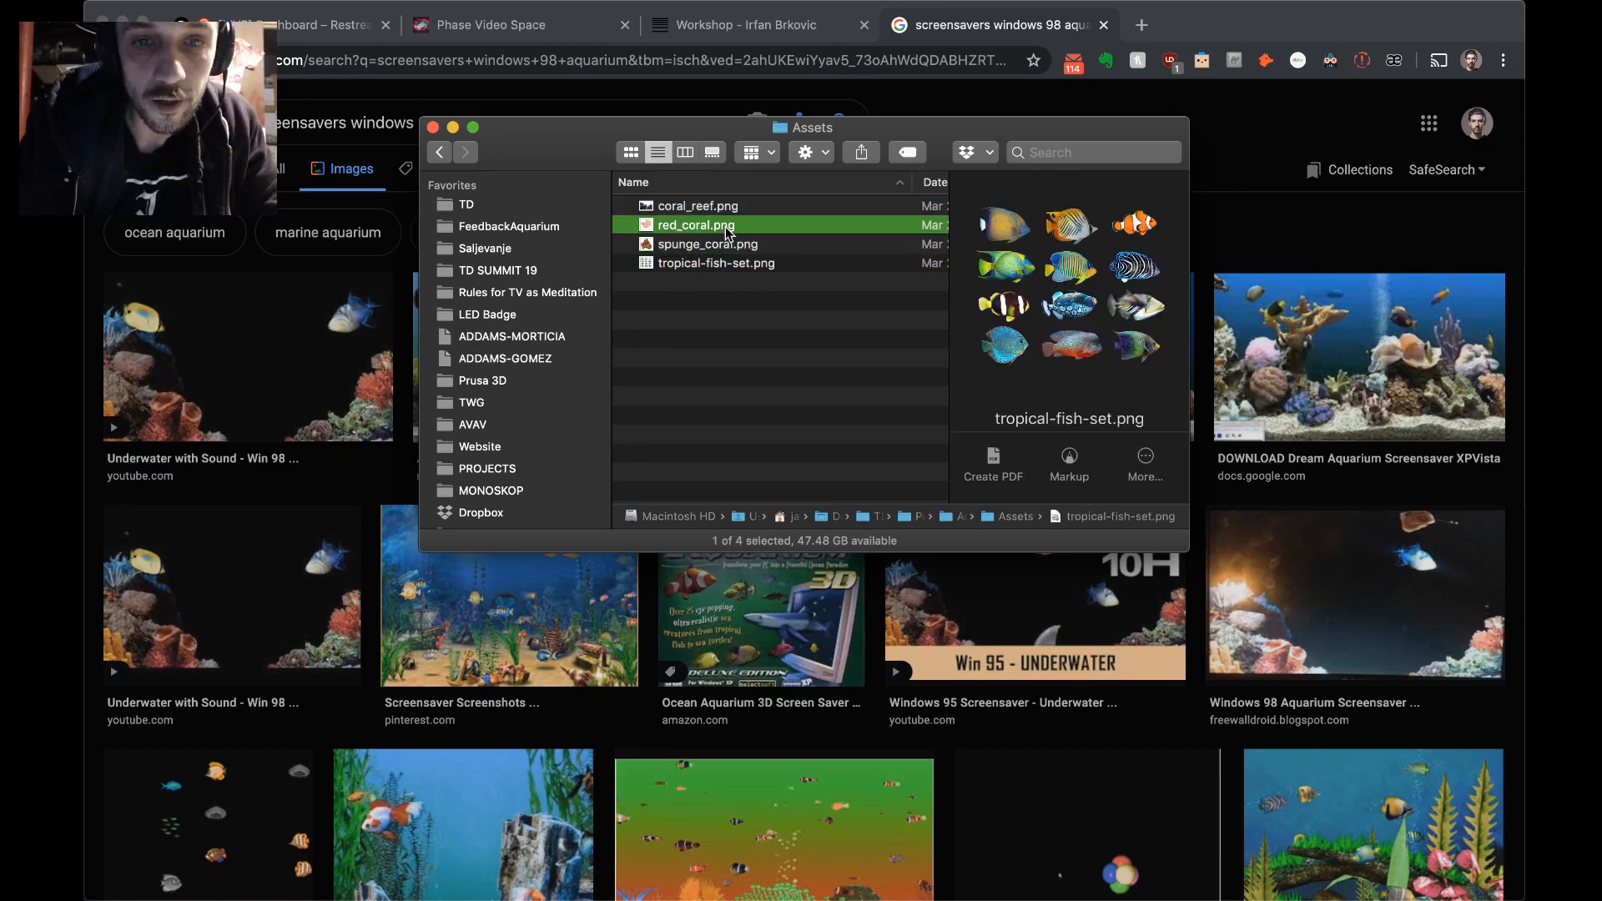
pyautogui.click(731, 242)
pyautogui.click(726, 206)
pyautogui.click(724, 226)
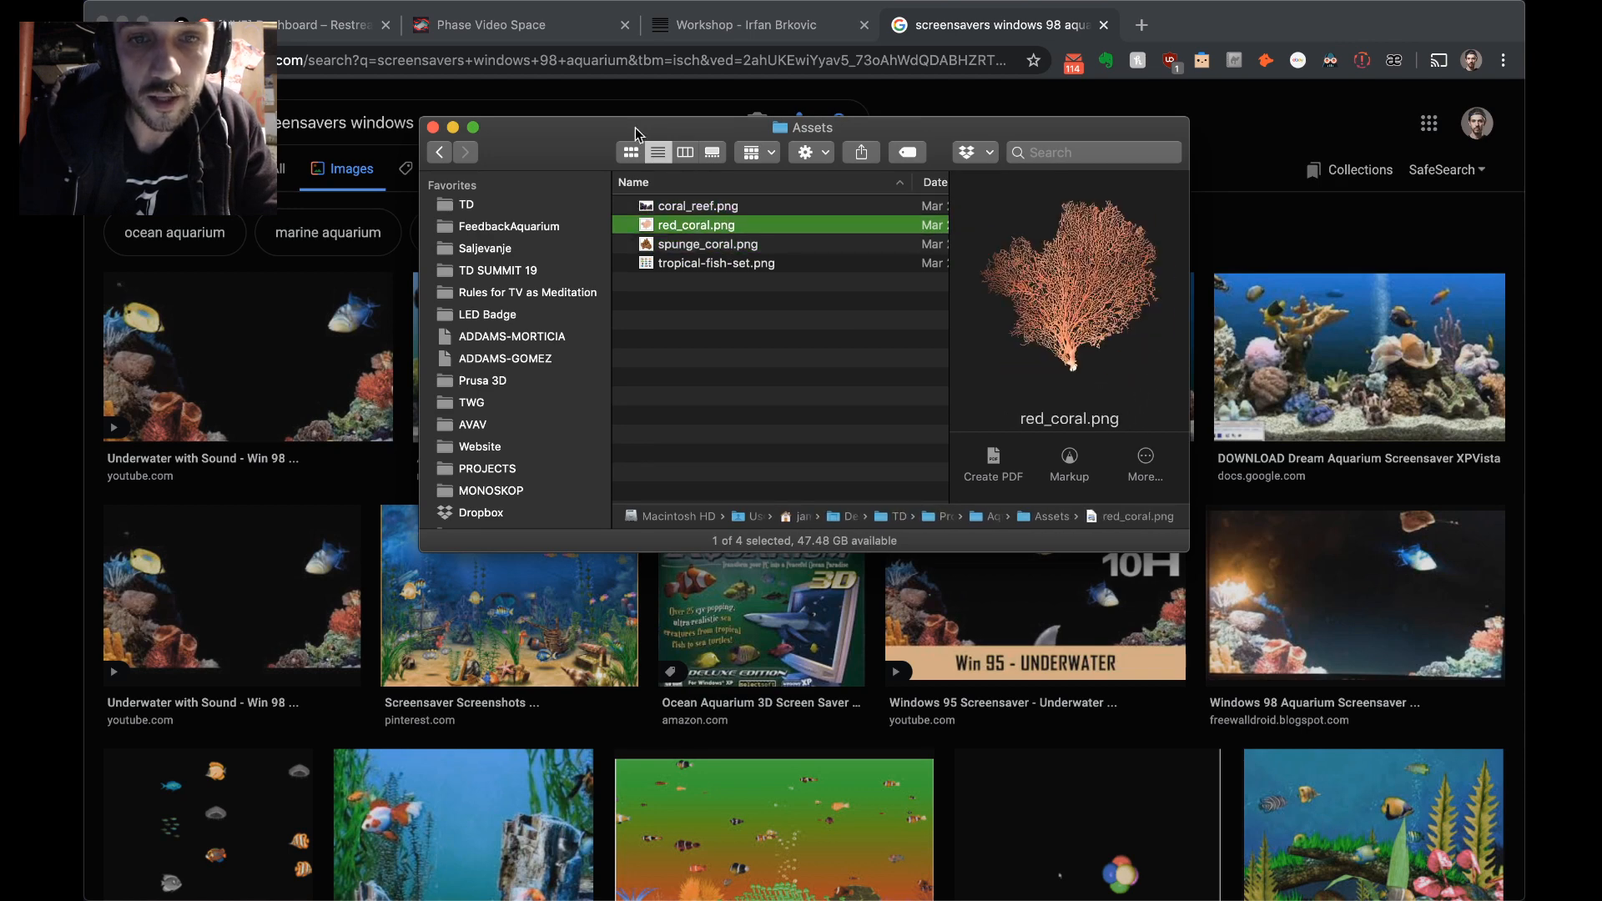
# - Enlarge the Assets folder window and view large previews of the images from coral_reef.png through tropical-fish-set.png
pyautogui.moveTo(598, 135); pyautogui.dragTo(400, 108)
pyautogui.moveTo(993, 521); pyautogui.dragTo(1160, 665)
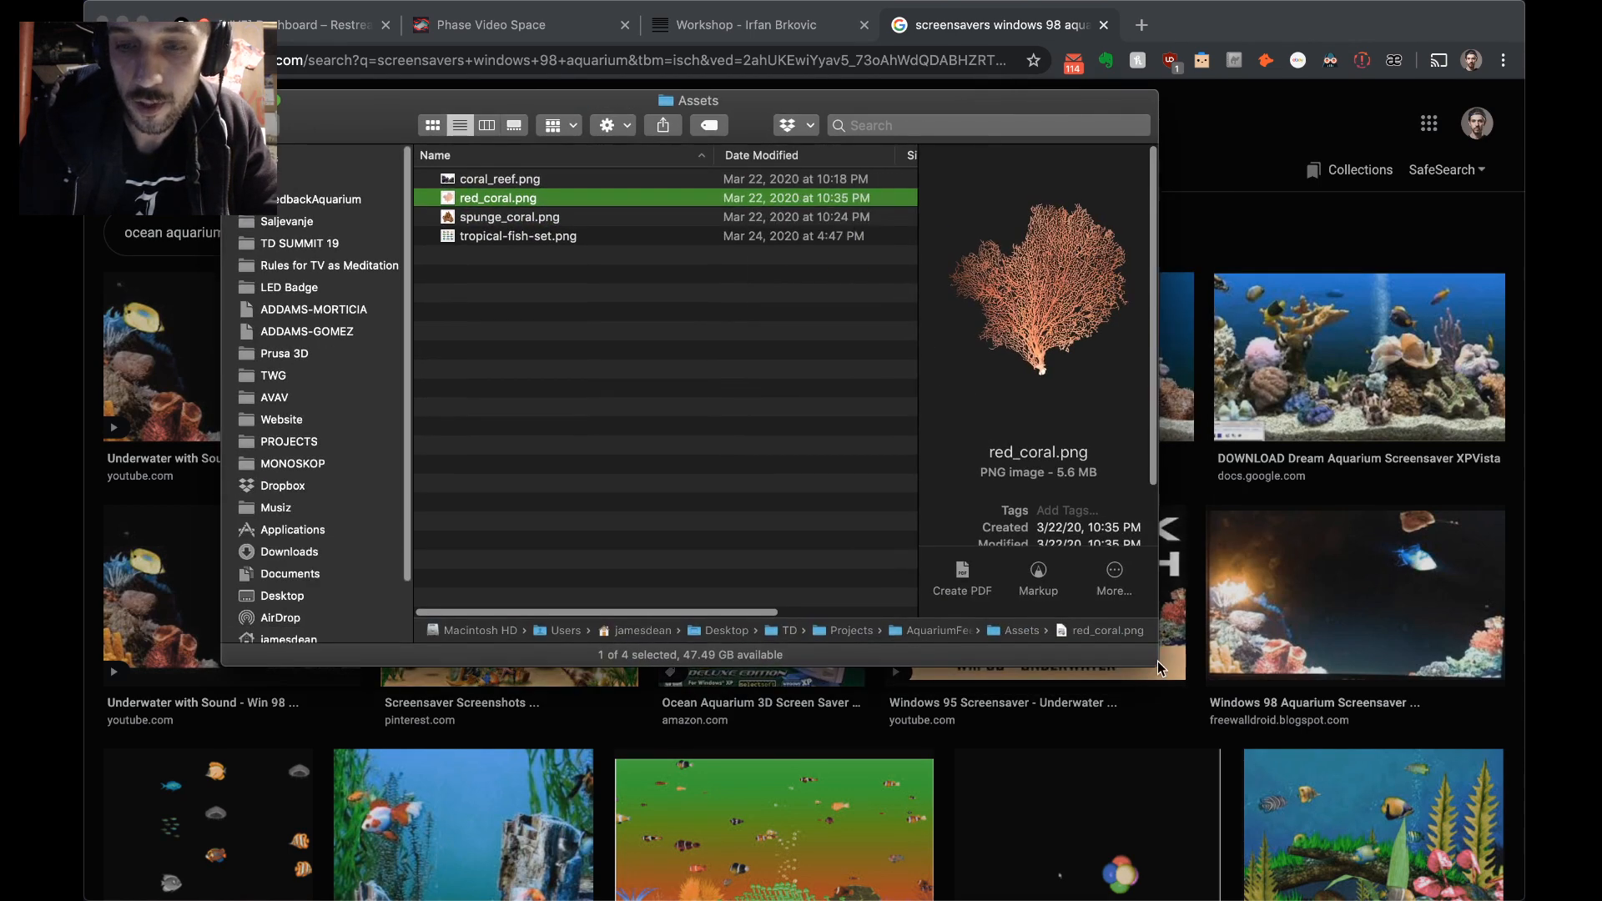
pyautogui.click(547, 179)
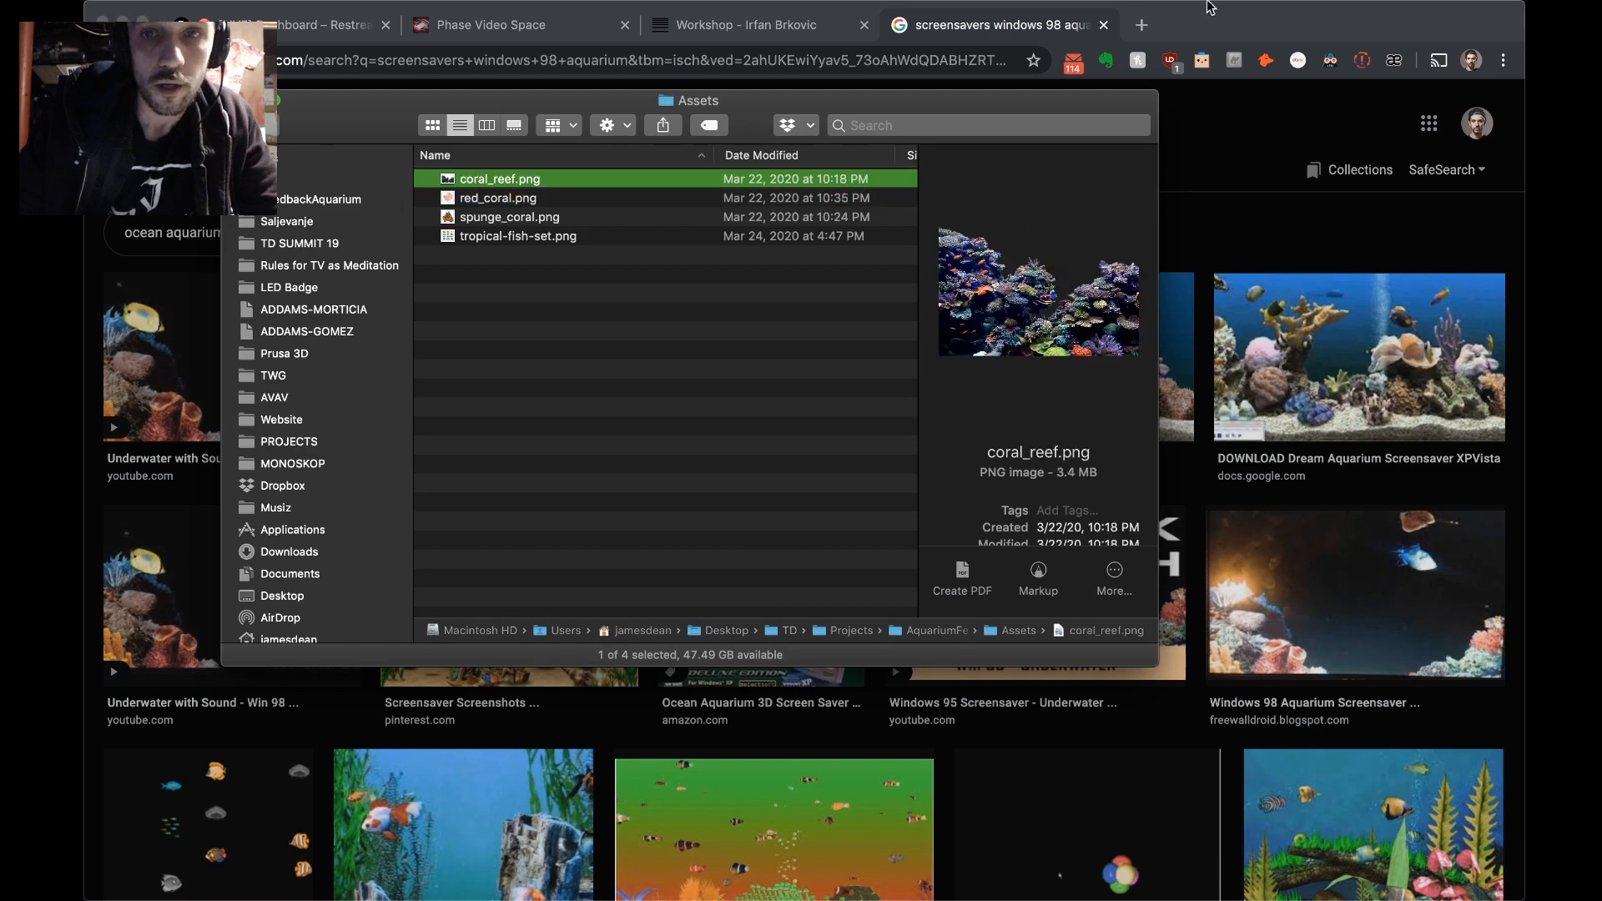
pyautogui.press('space')
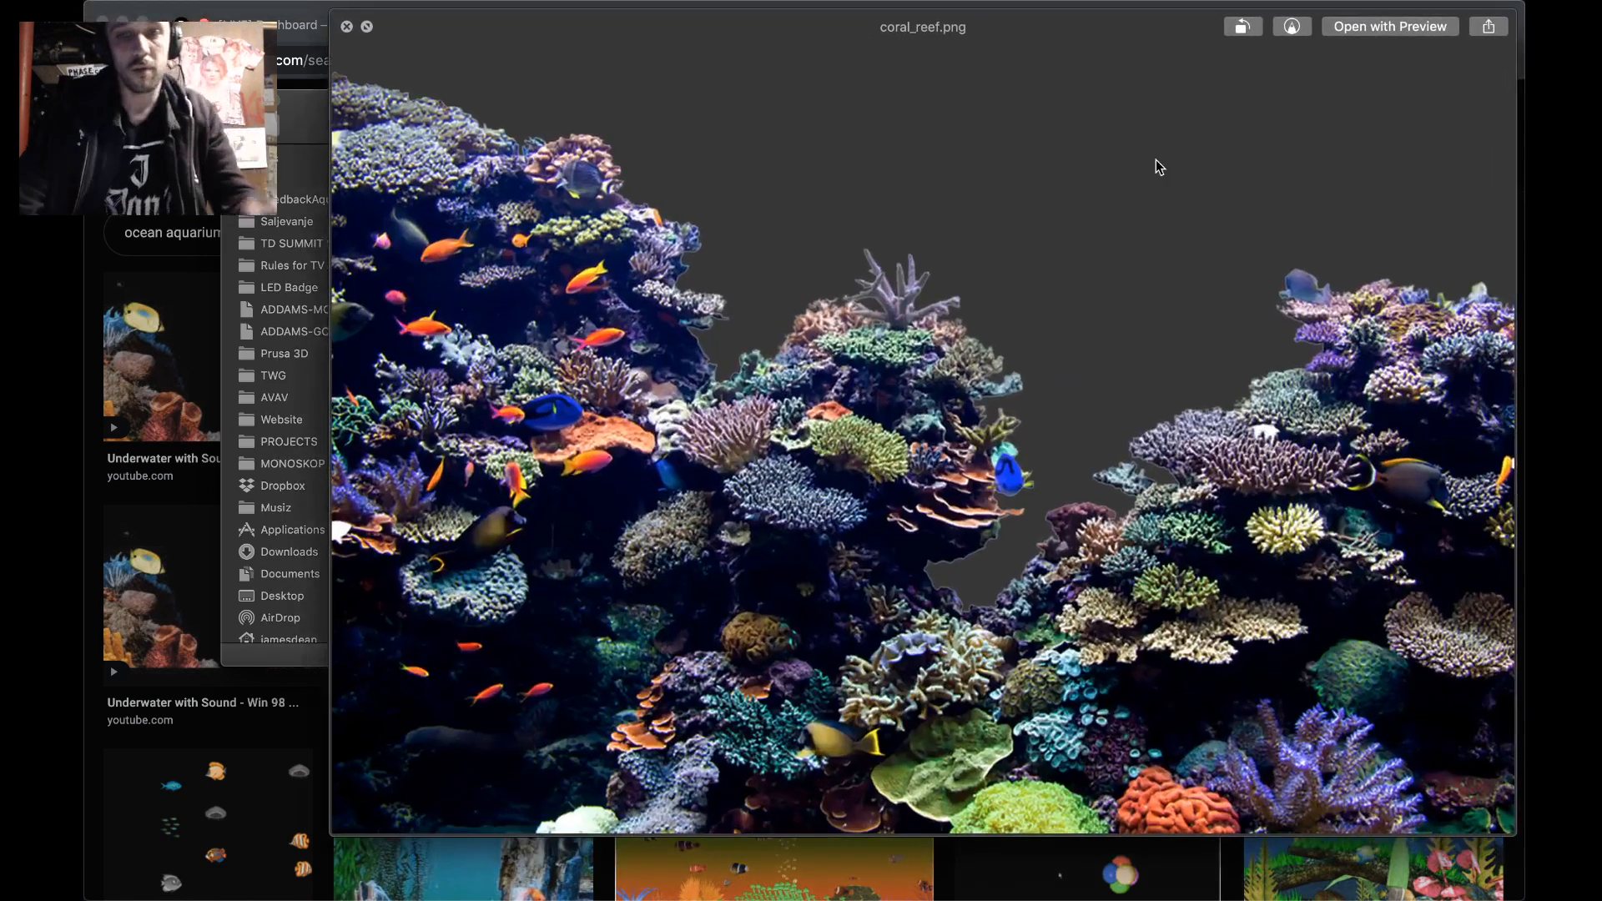
pyautogui.moveTo(928, 23); pyautogui.dragTo(796, 70)
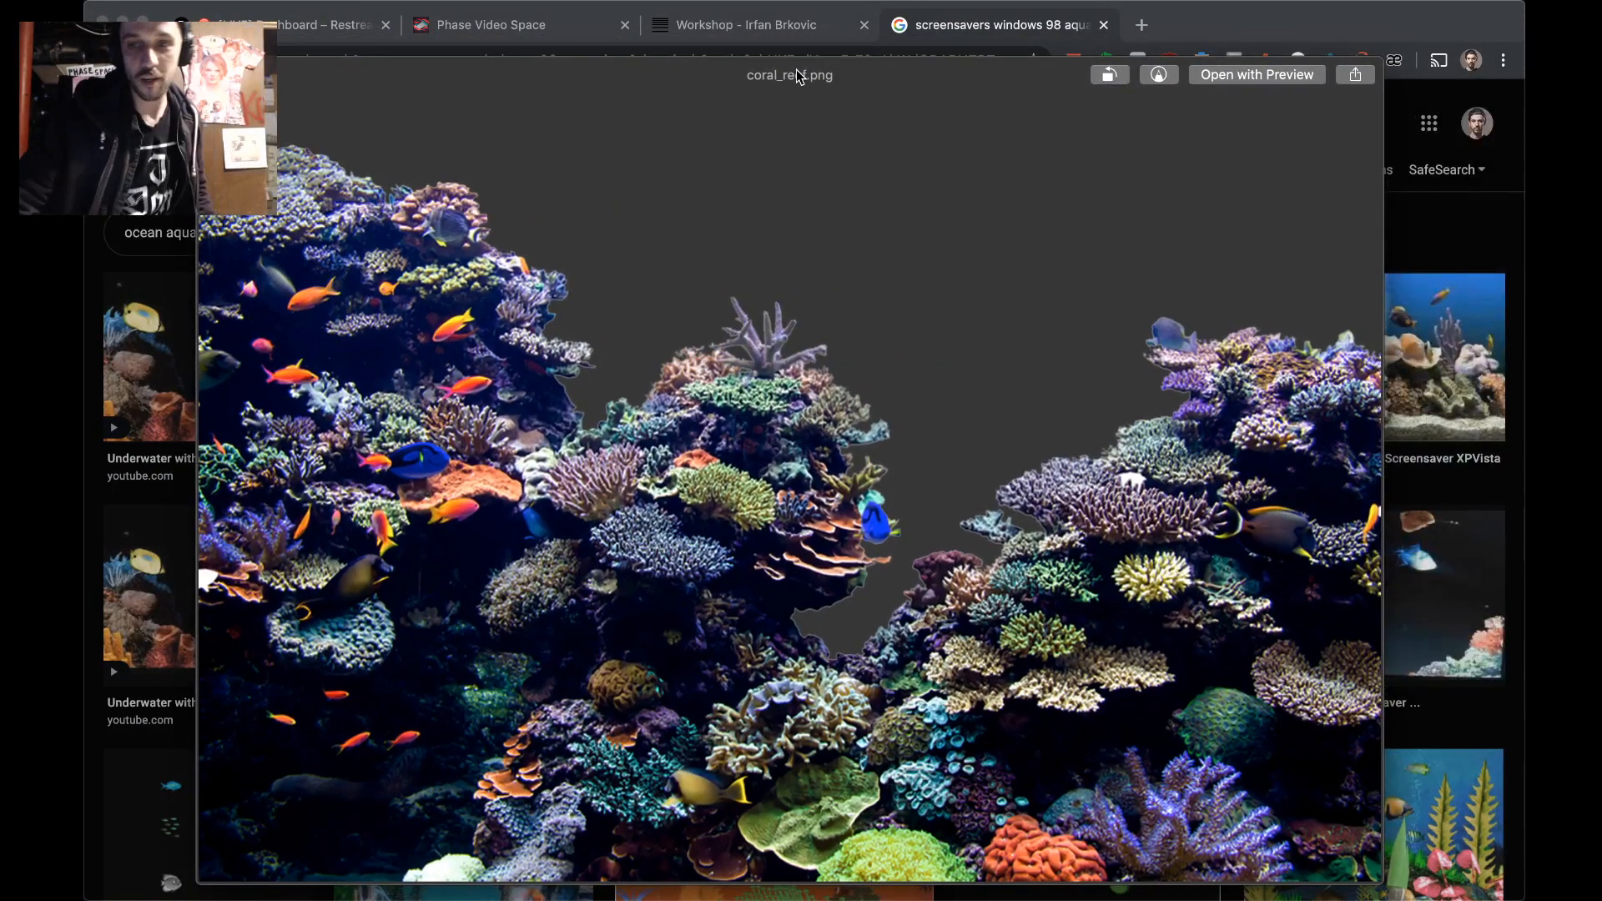
pyautogui.press('Down')
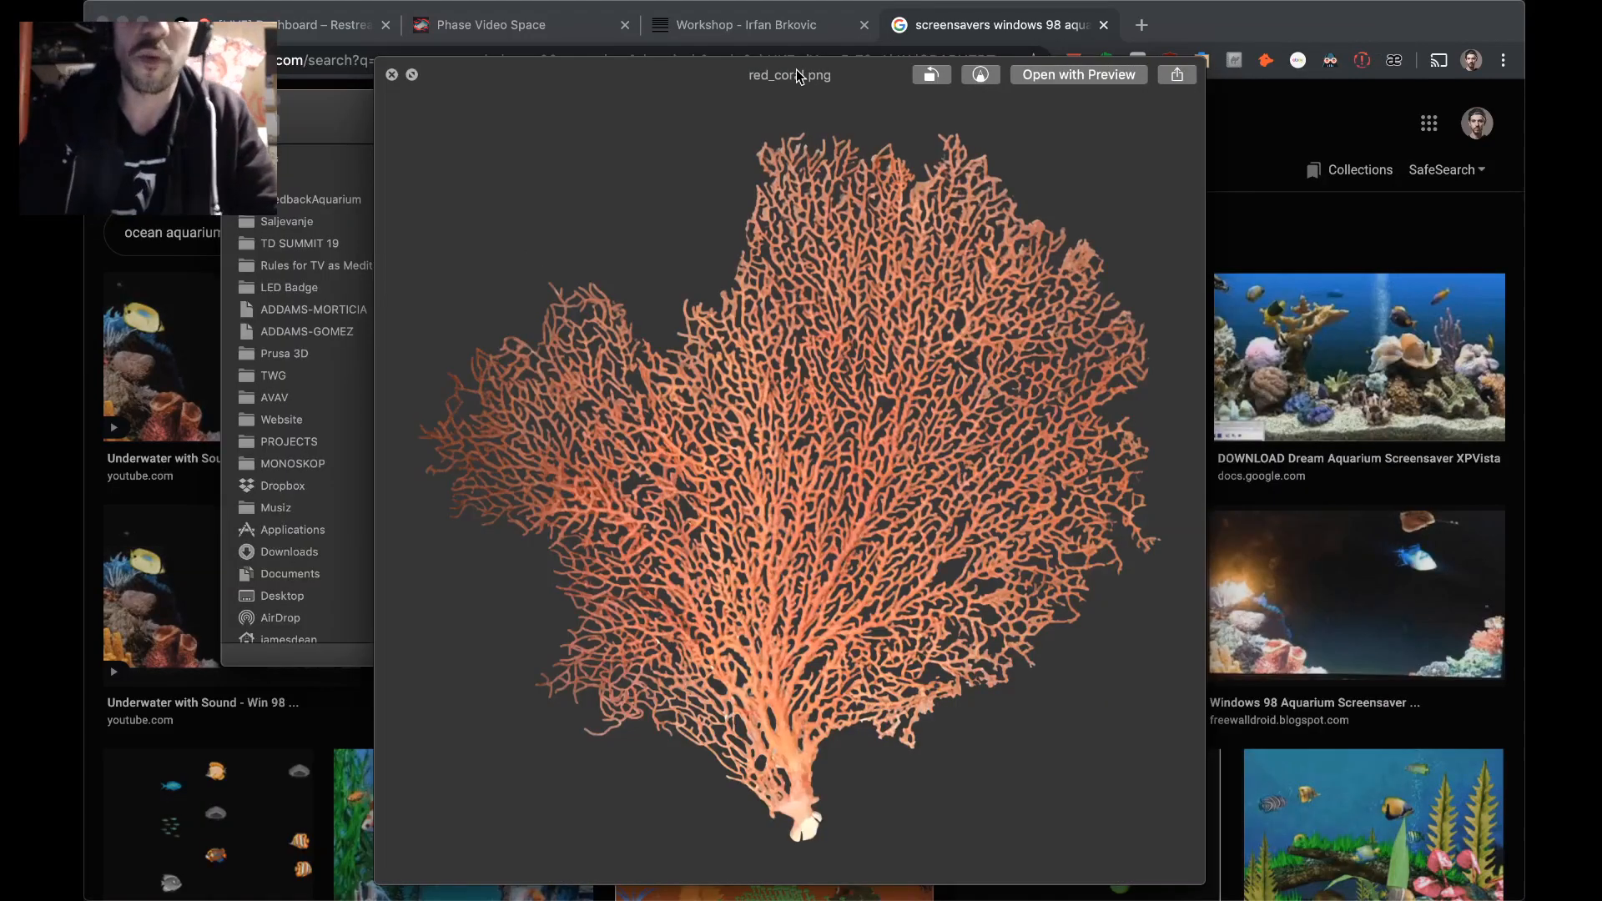
pyautogui.press('Down')
pyautogui.press('Down')
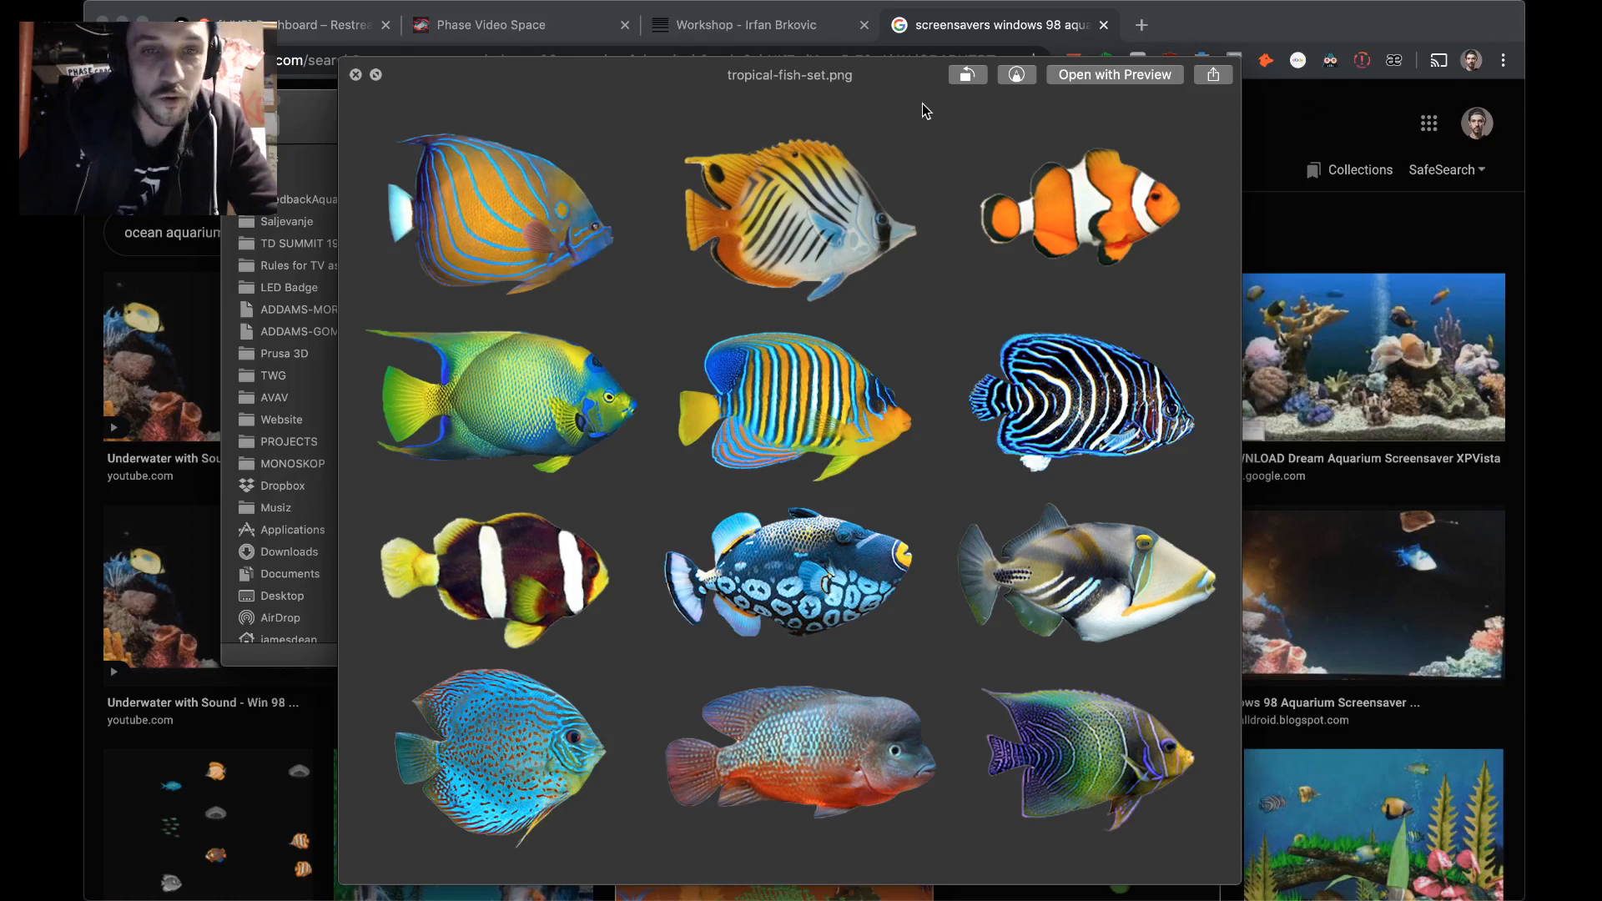
pyautogui.press('space')
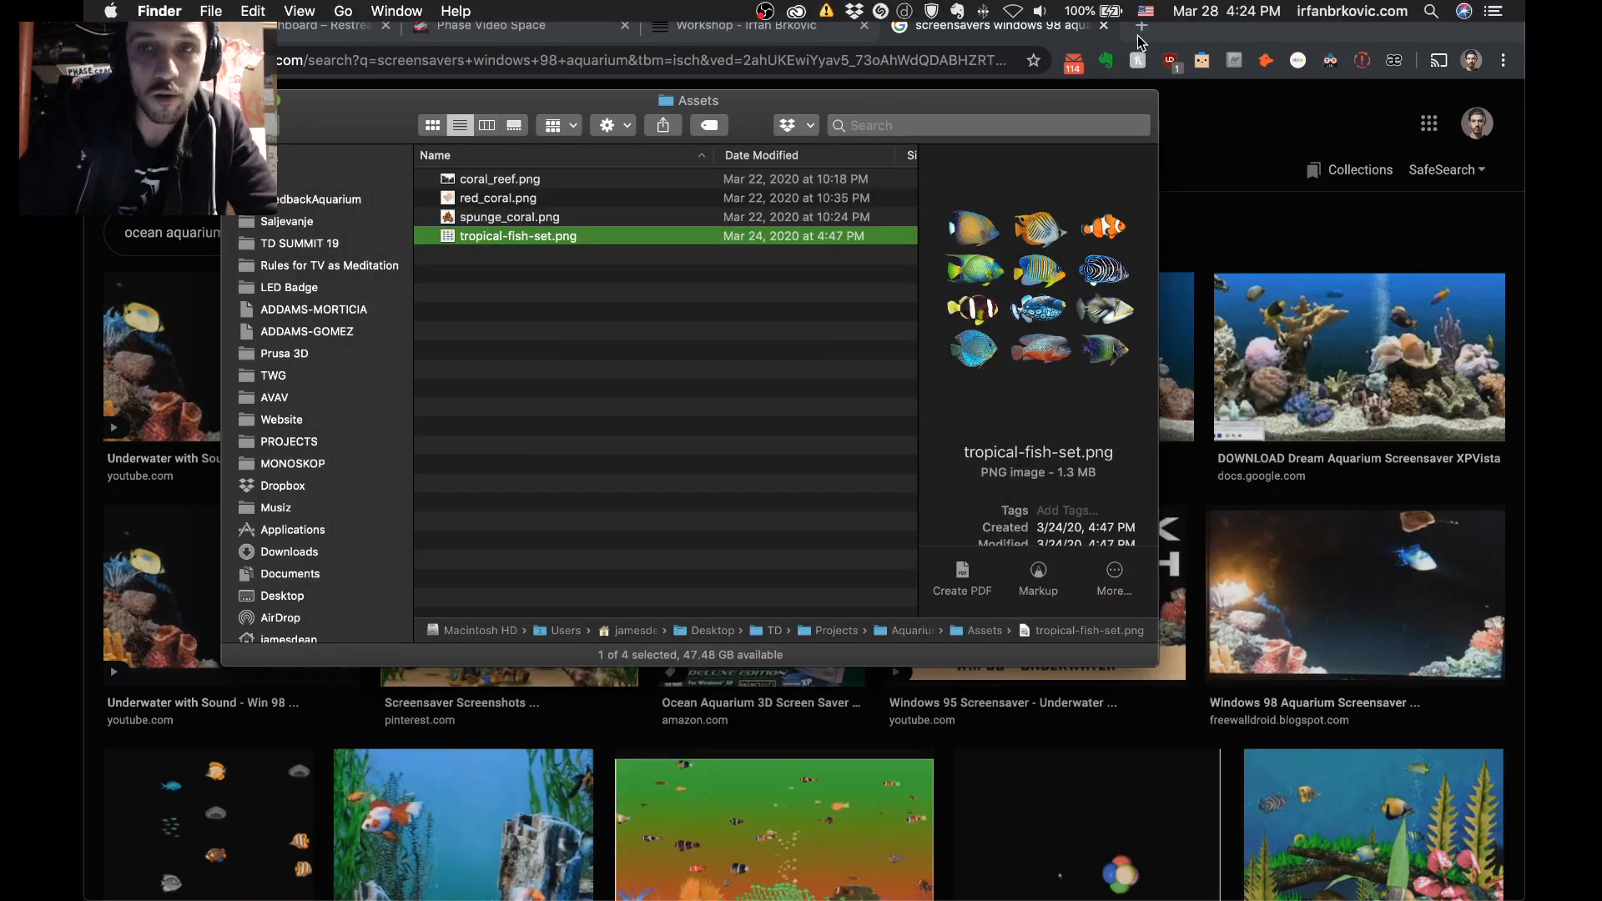
# - Play the Slow Focus infinite mixtape from nts.live in a new tab placed before the others, and lower the volume
pyautogui.click(1145, 27)
pyautogui.write('nt')
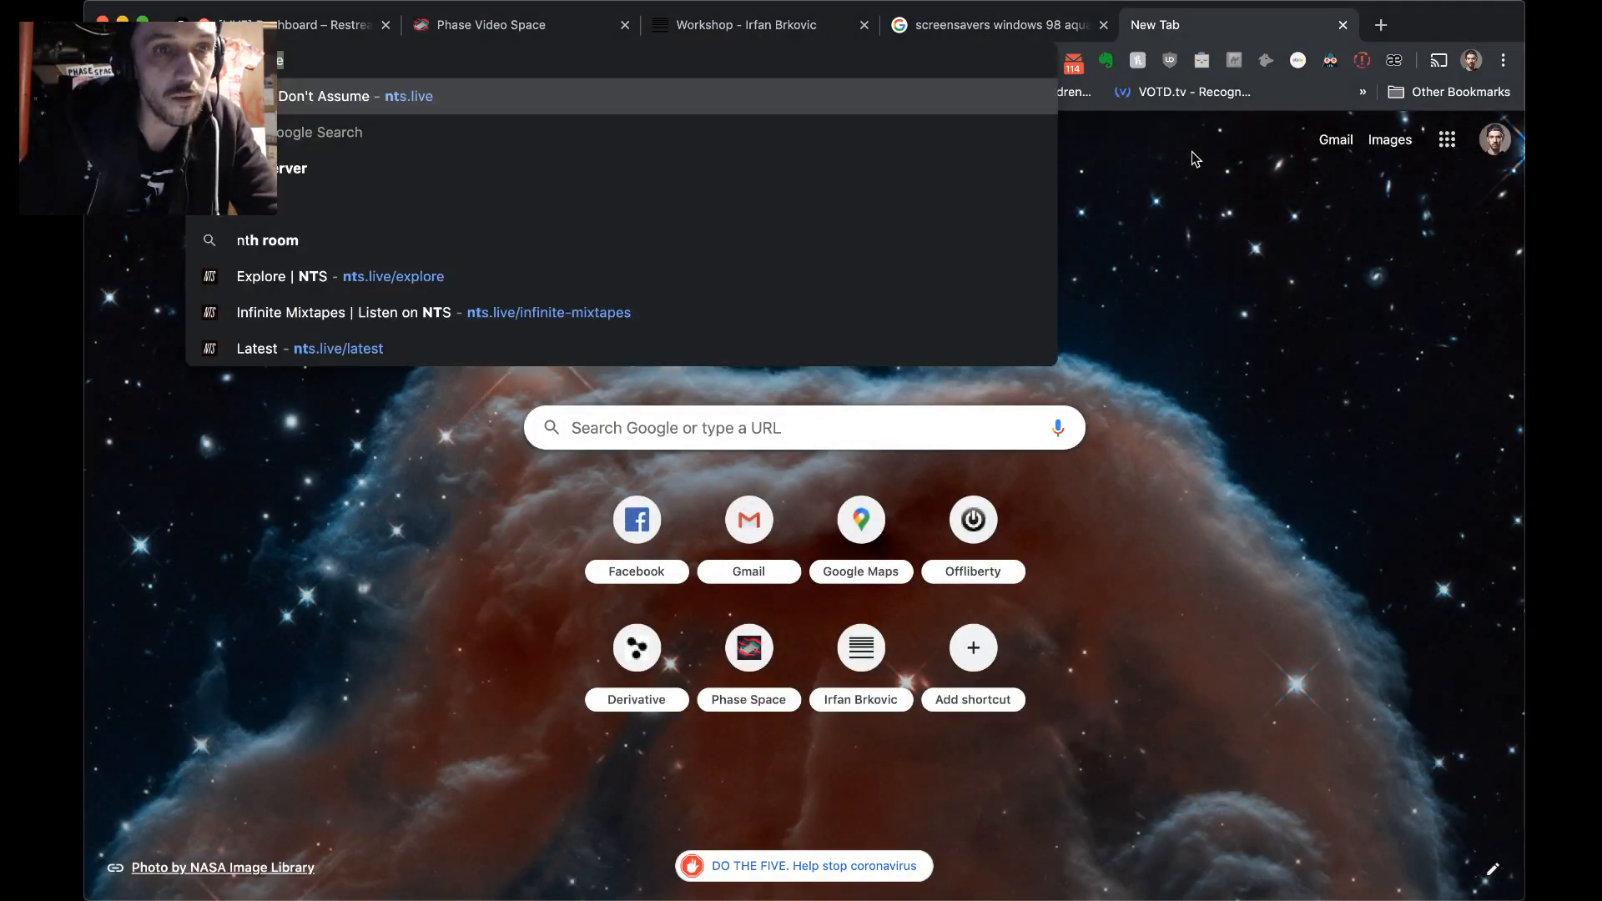
pyautogui.press('Return')
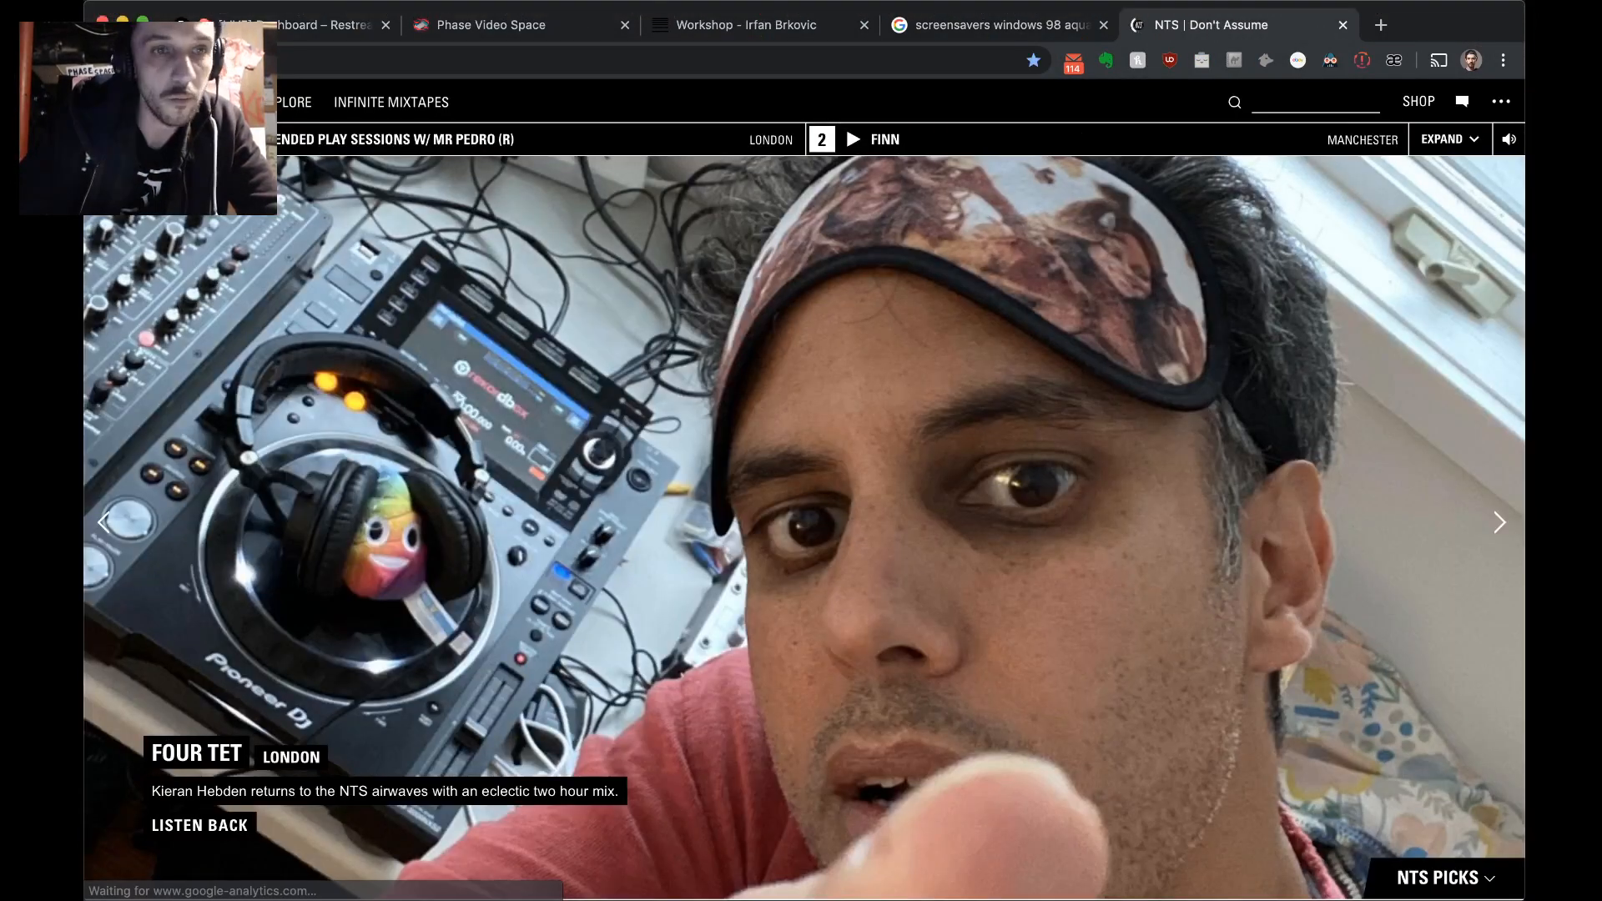
pyautogui.click(369, 102)
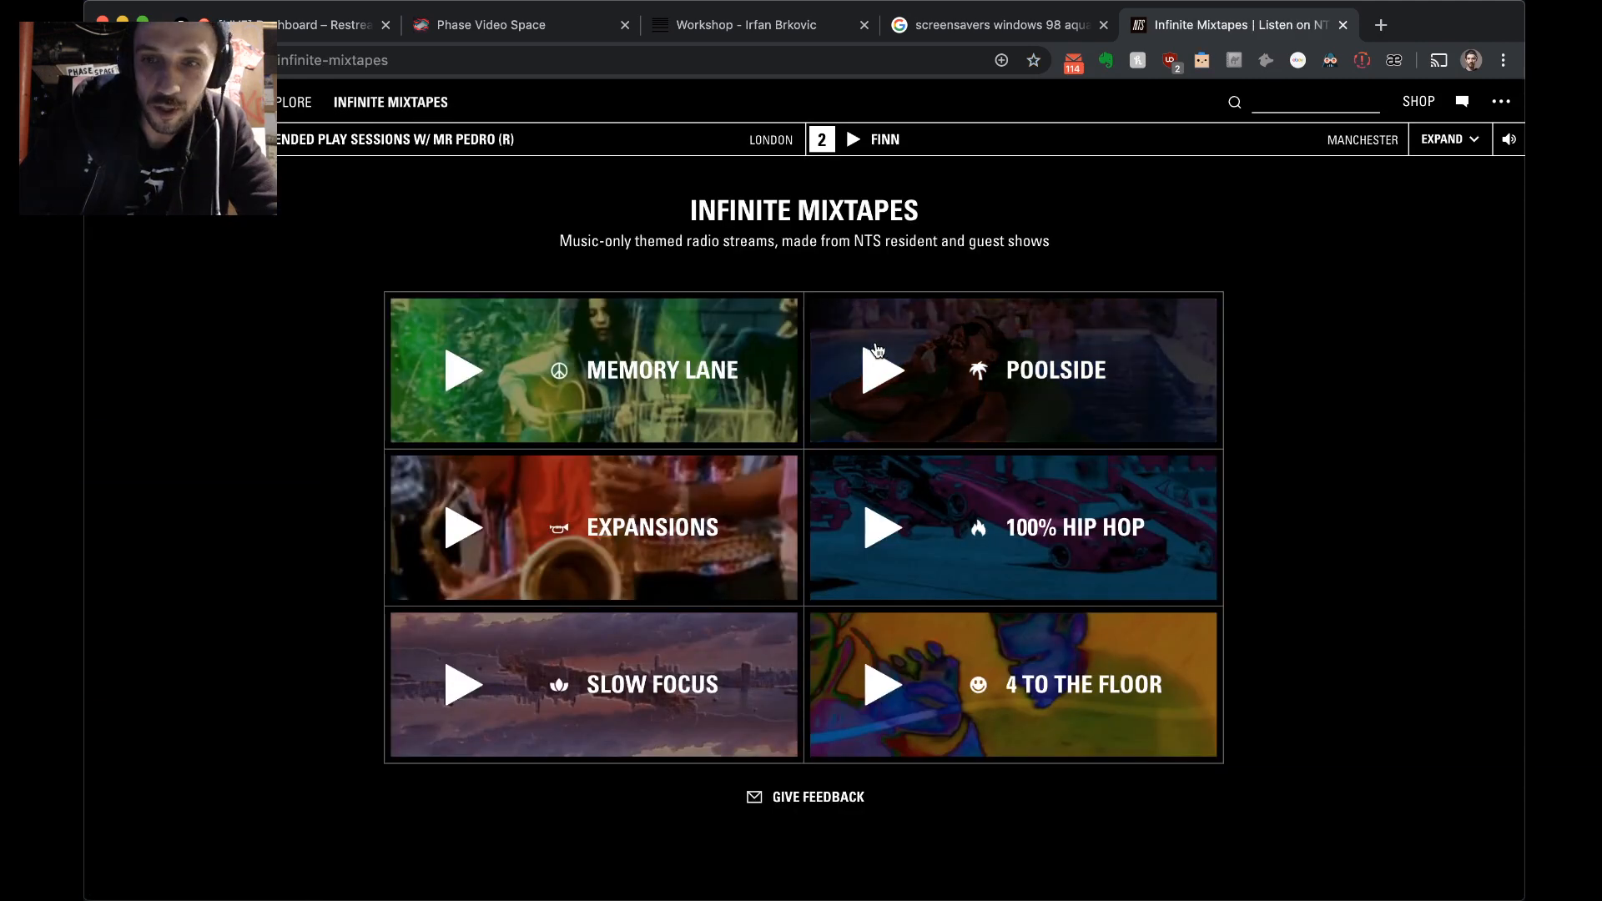
pyautogui.click(501, 649)
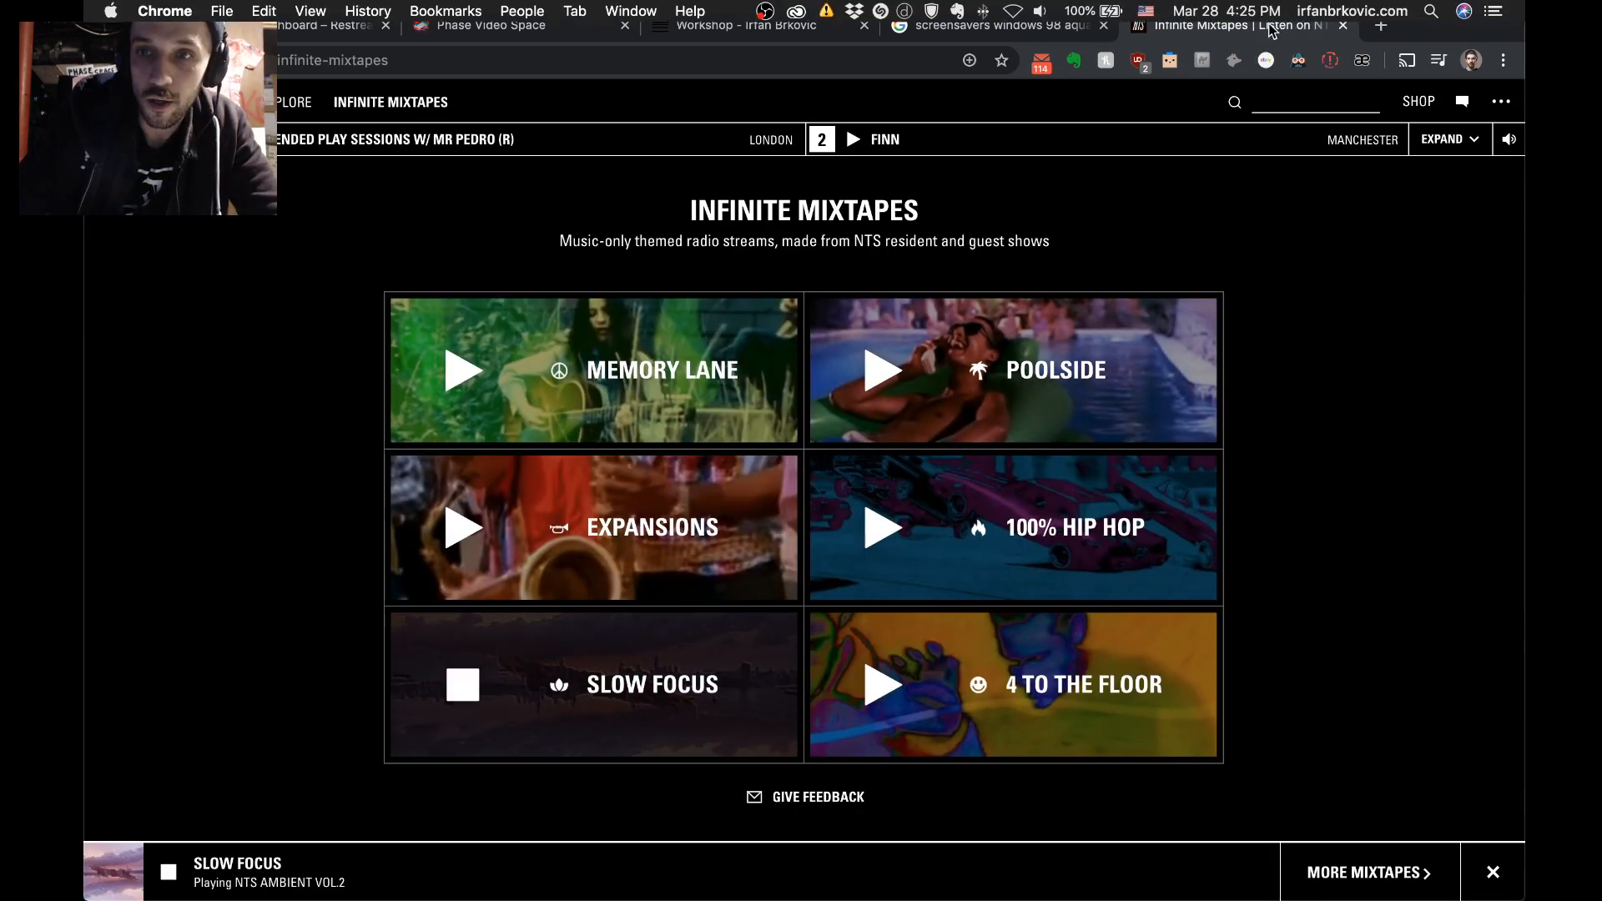
pyautogui.moveTo(1235, 44); pyautogui.dragTo(278, 43)
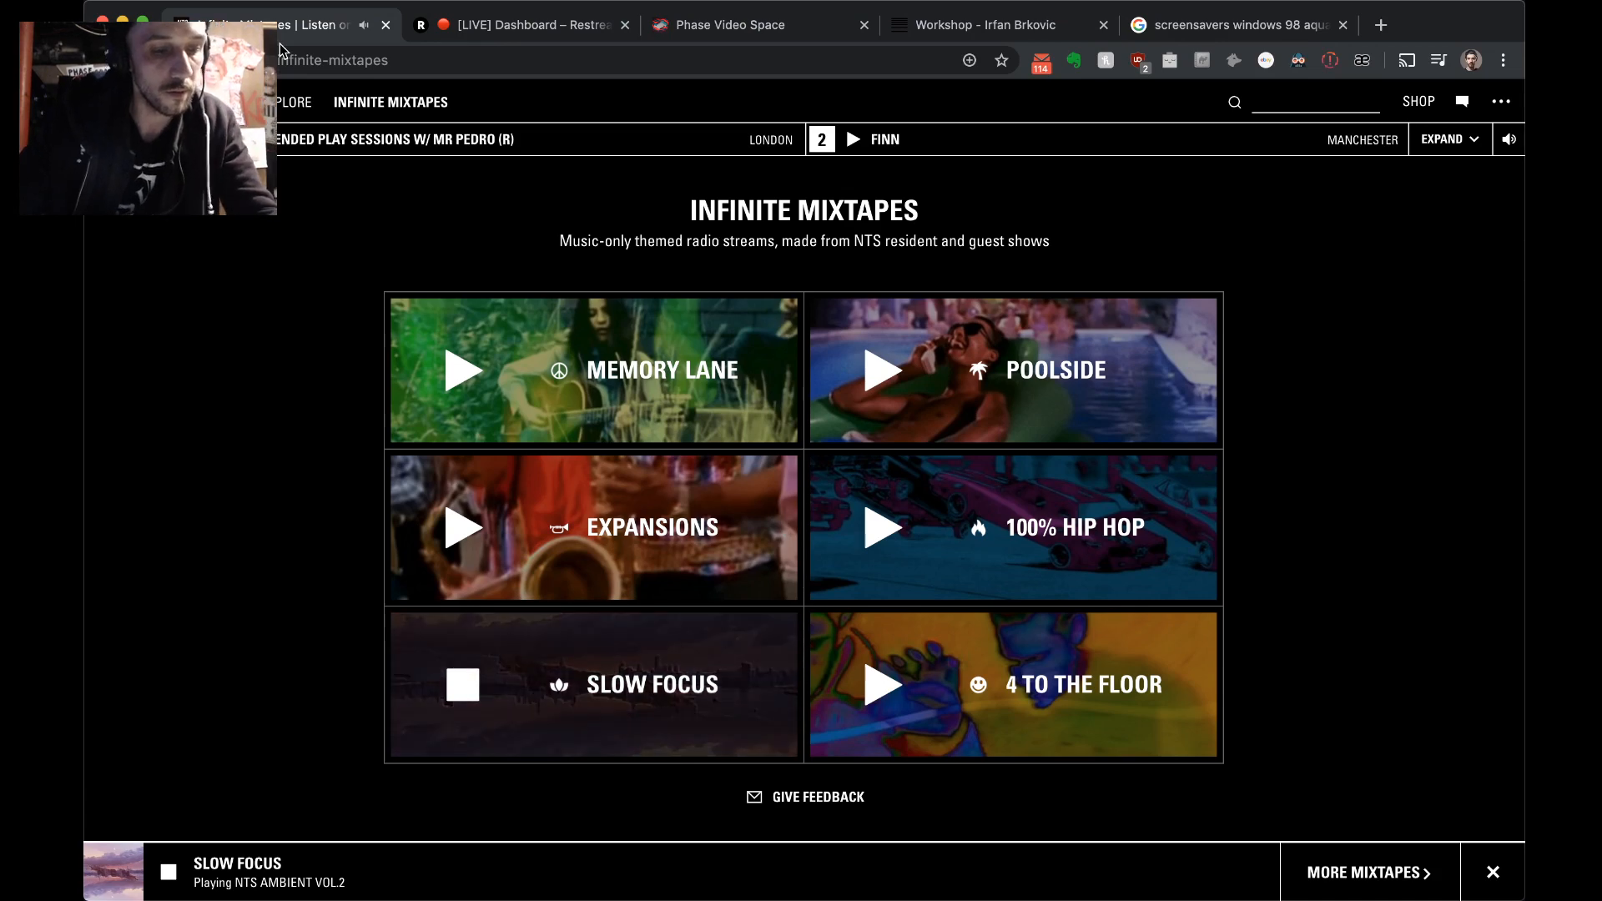
pyautogui.press('XF86AudioLowerVolume')
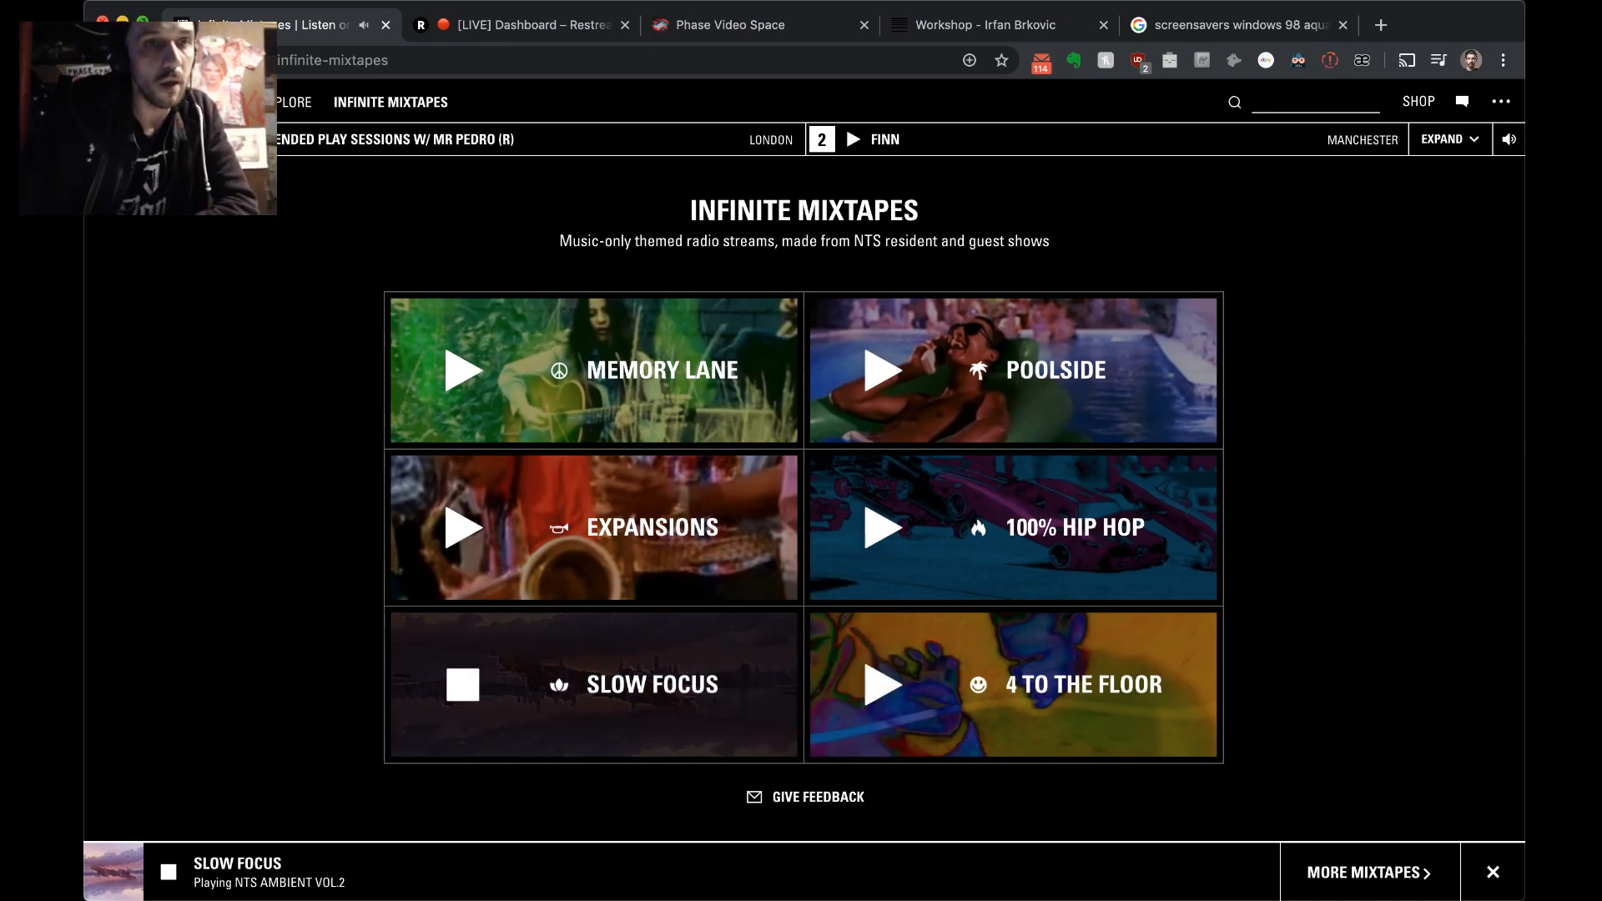
# - Minimize the browser, switch to TouchDesigner and examine the new project's default operator network
pyautogui.press('super+m')
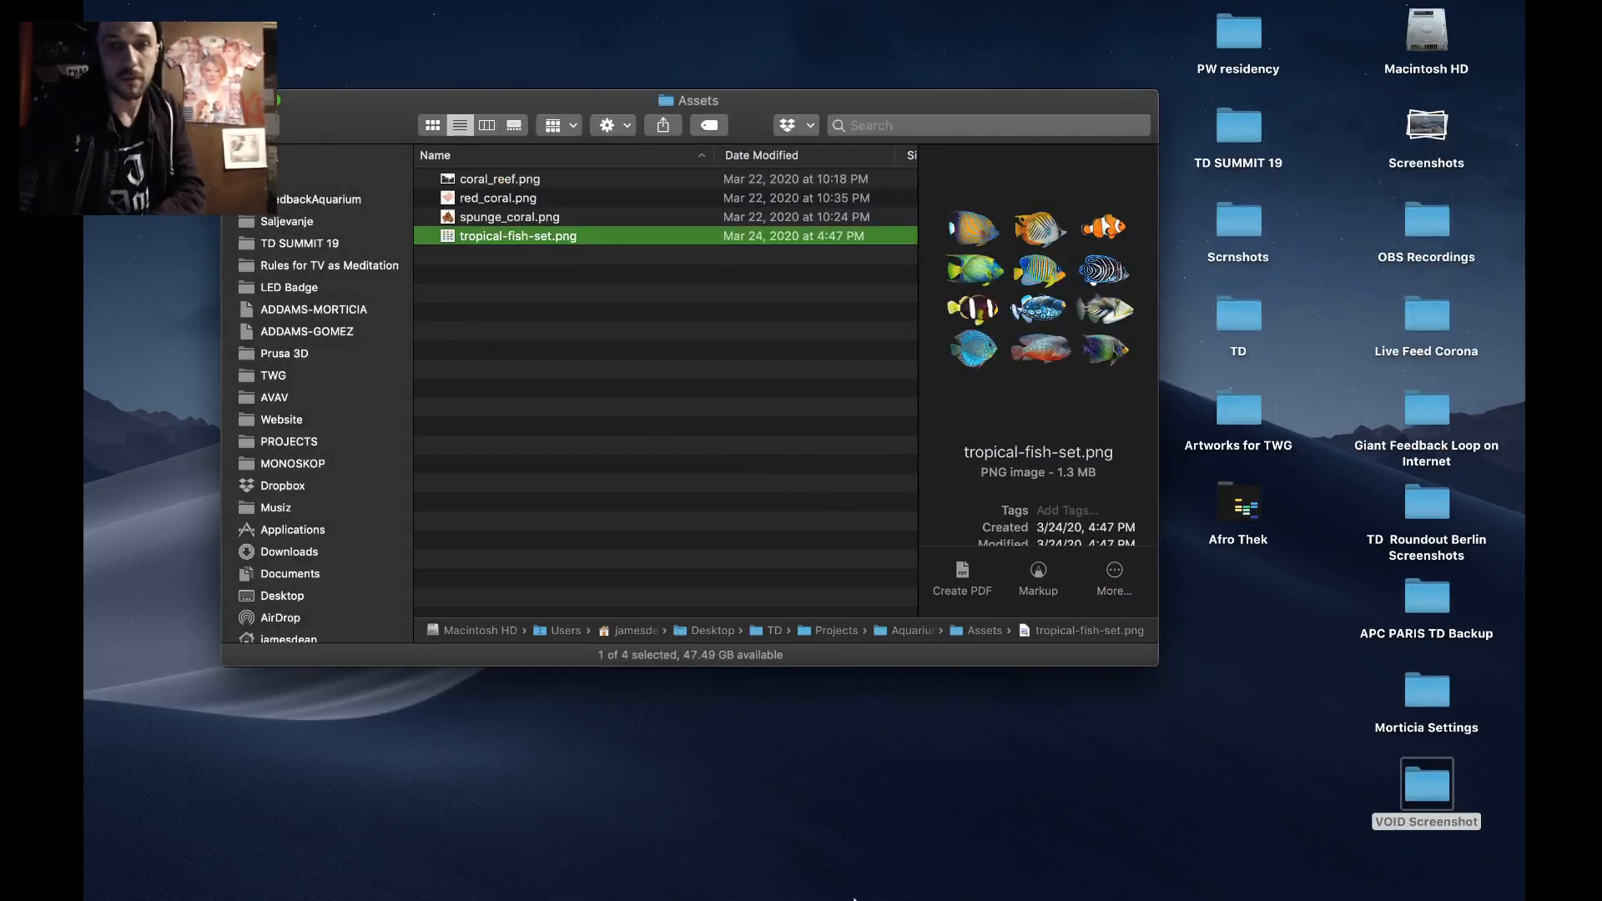
pyautogui.moveTo(826, 891)
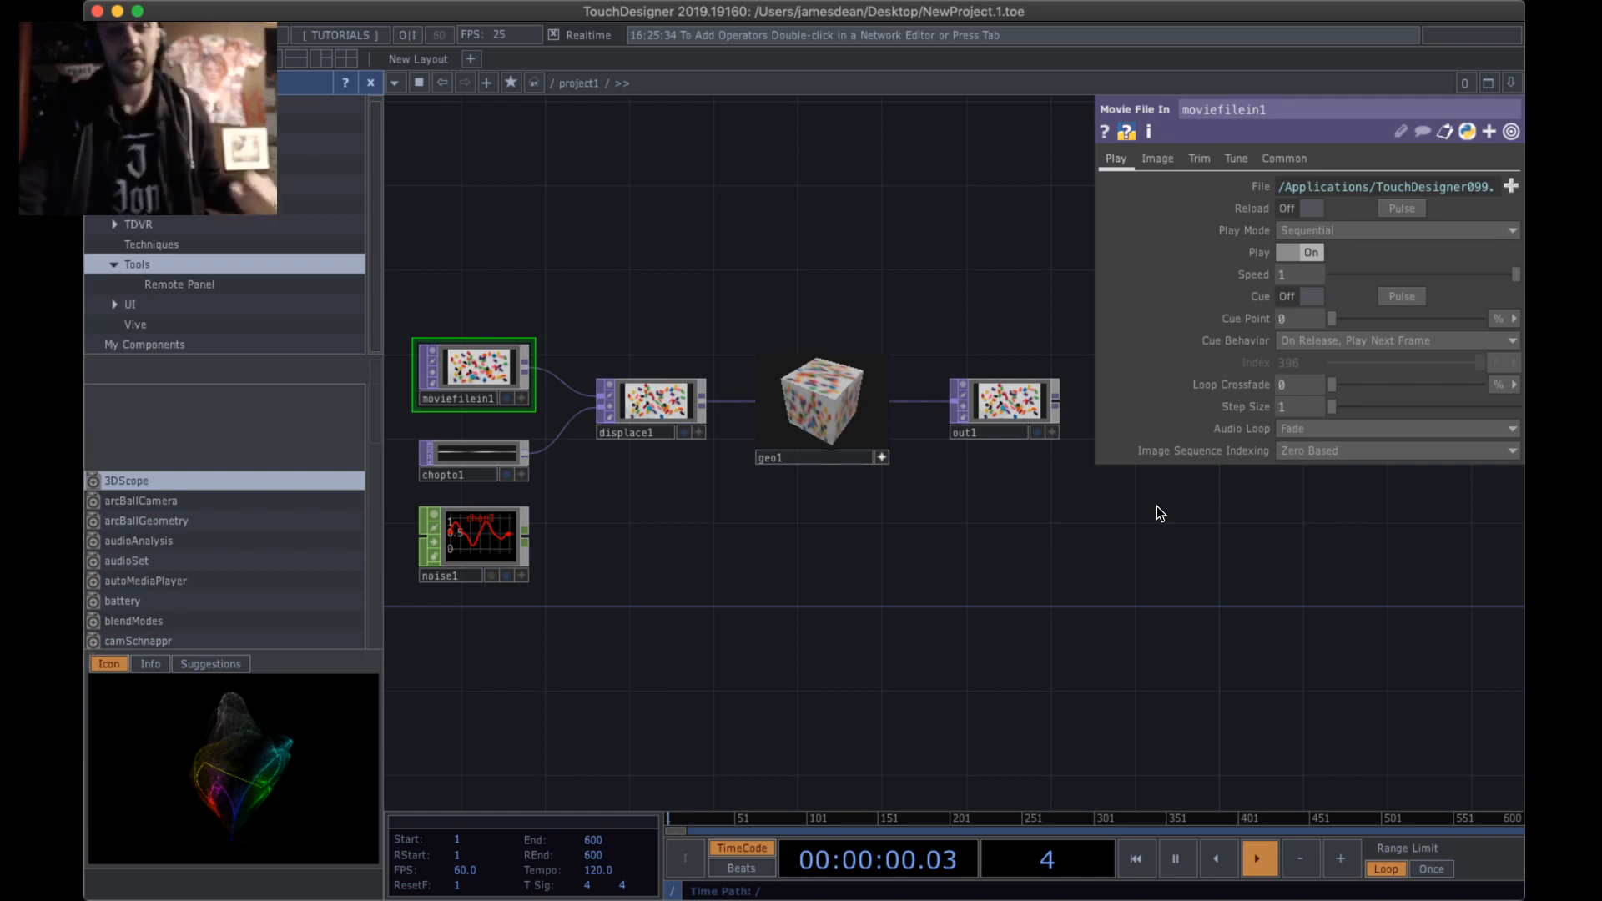
pyautogui.moveTo(1140, 584); pyautogui.dragTo(1112, 618)
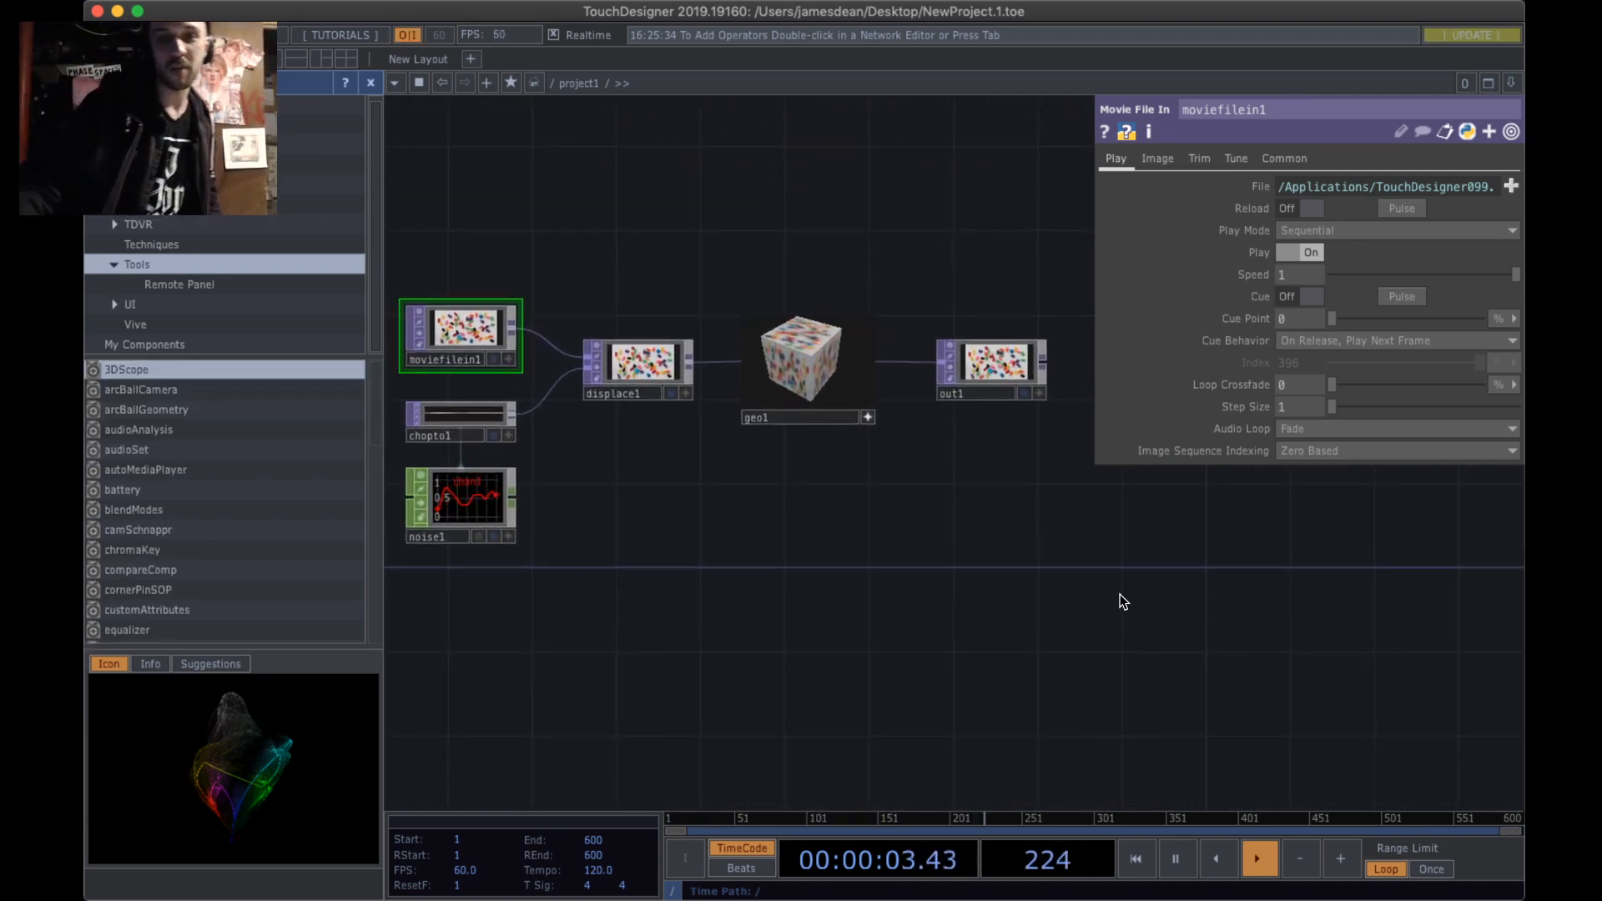
pyautogui.moveTo(1006, 657); pyautogui.dragTo(1181, 854)
pyautogui.moveTo(1251, 737); pyautogui.dragTo(519, 512, button='right')
pyautogui.moveTo(639, 518)
pyautogui.mouseDown()
pyautogui.moveTo(598, 402)
pyautogui.moveTo(641, 505)
pyautogui.mouseUp()
pyautogui.click(520, 180)
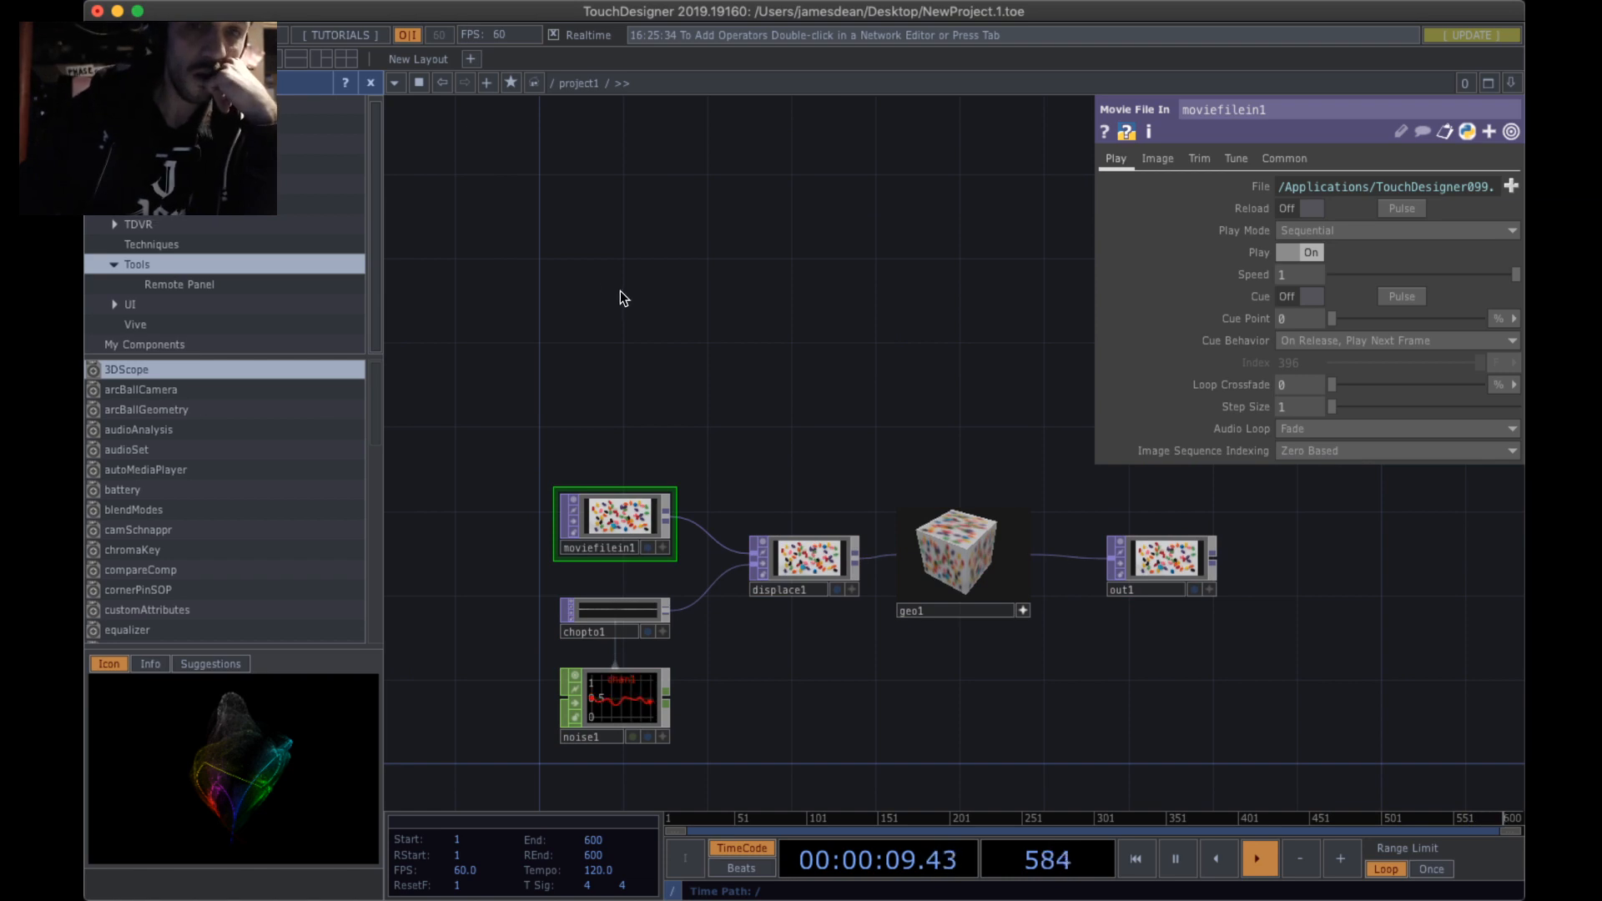
pyautogui.moveTo(619, 291); pyautogui.dragTo(565, 196)
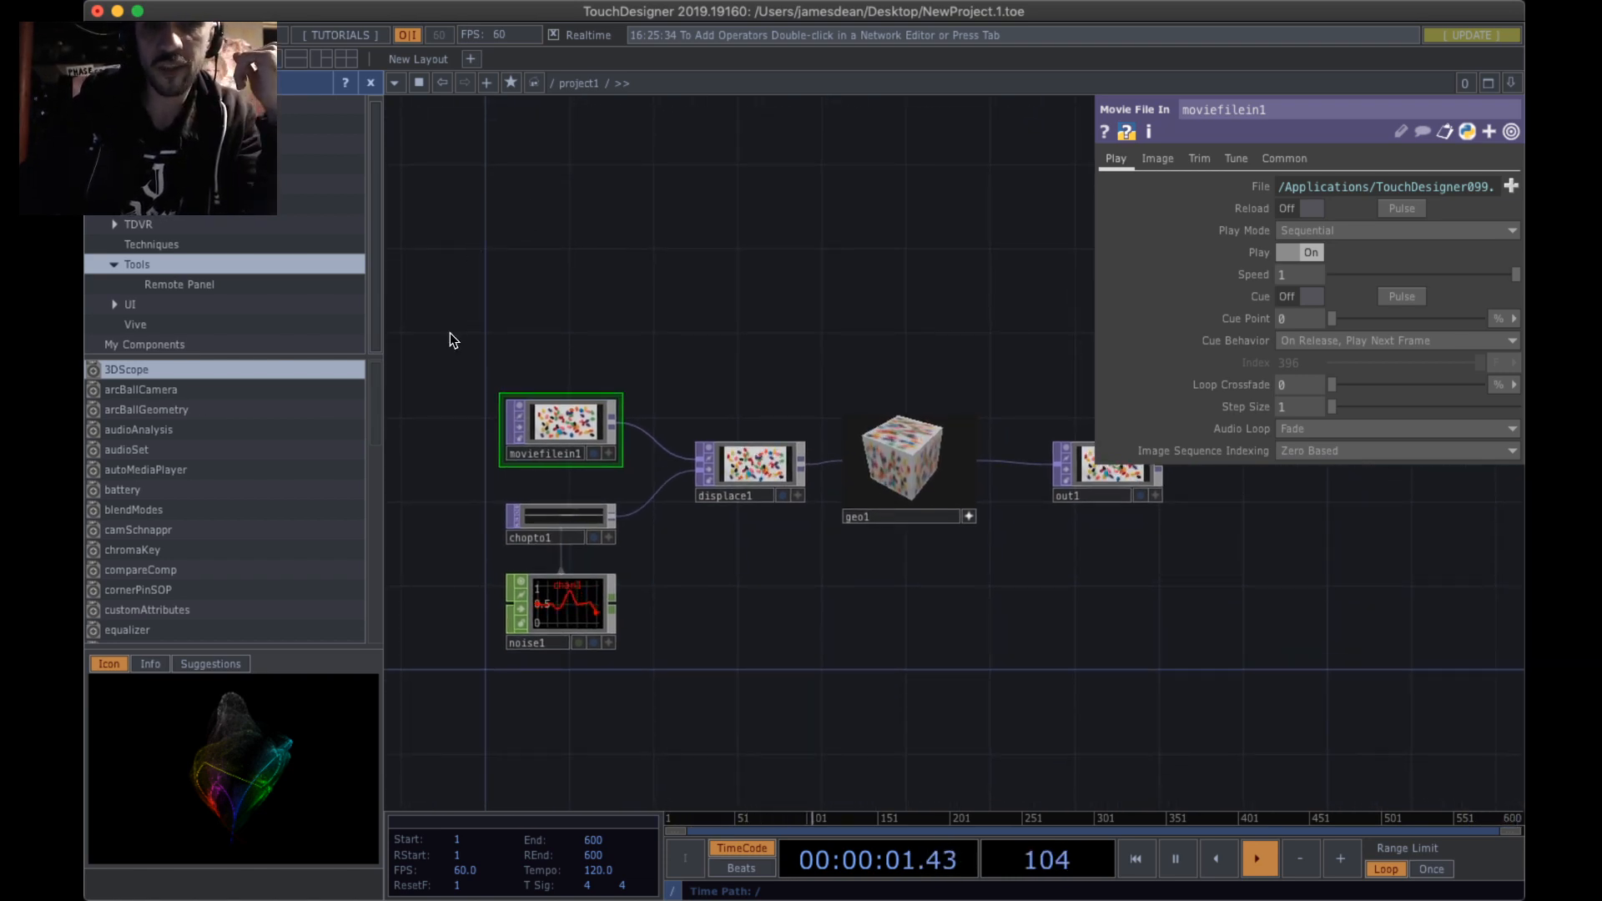
pyautogui.moveTo(449, 338); pyautogui.dragTo(1344, 748, button='right')
pyautogui.click(454, 193)
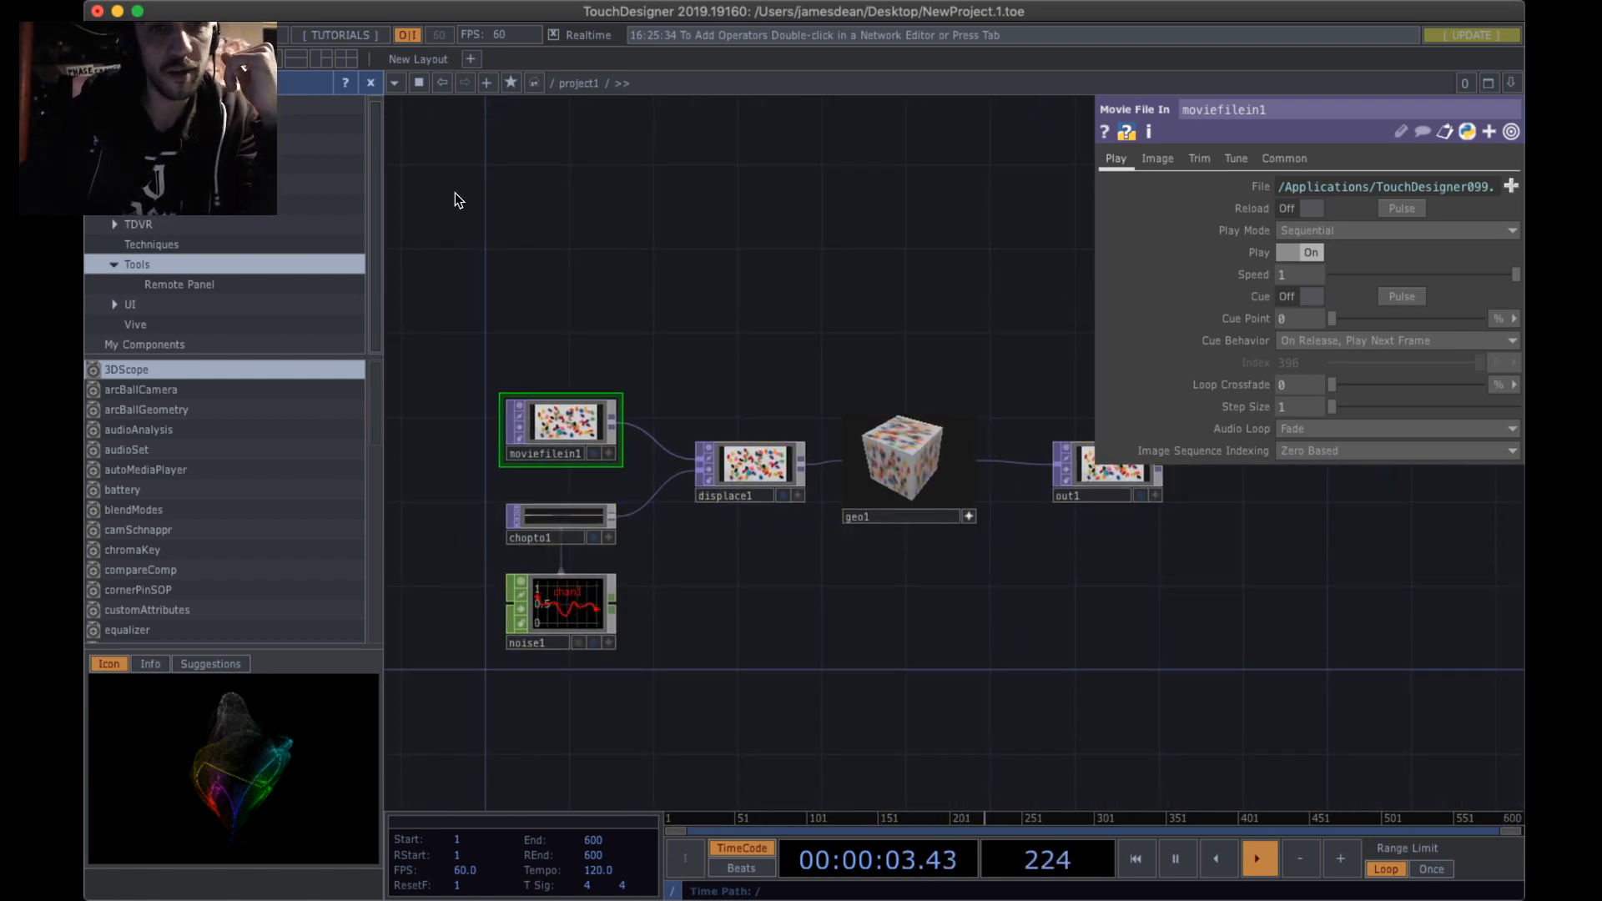
pyautogui.moveTo(578, 342); pyautogui.dragTo(616, 250)
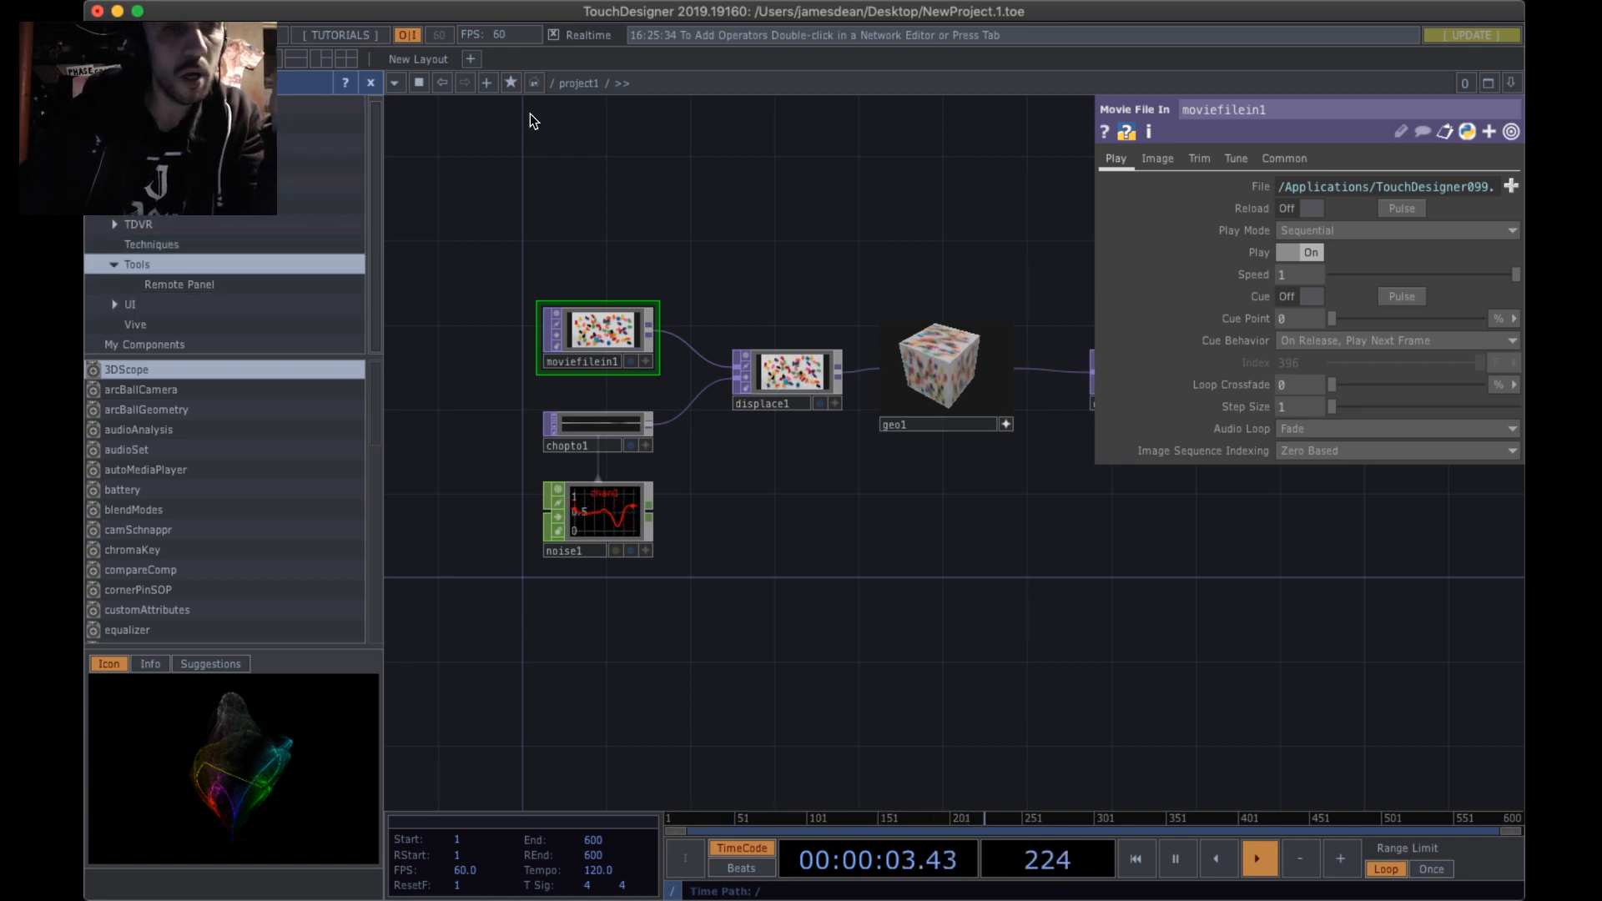
# - Close the Palette and view the parameters of the out1, displace1 and moviefilein1 operators
pyautogui.click(370, 83)
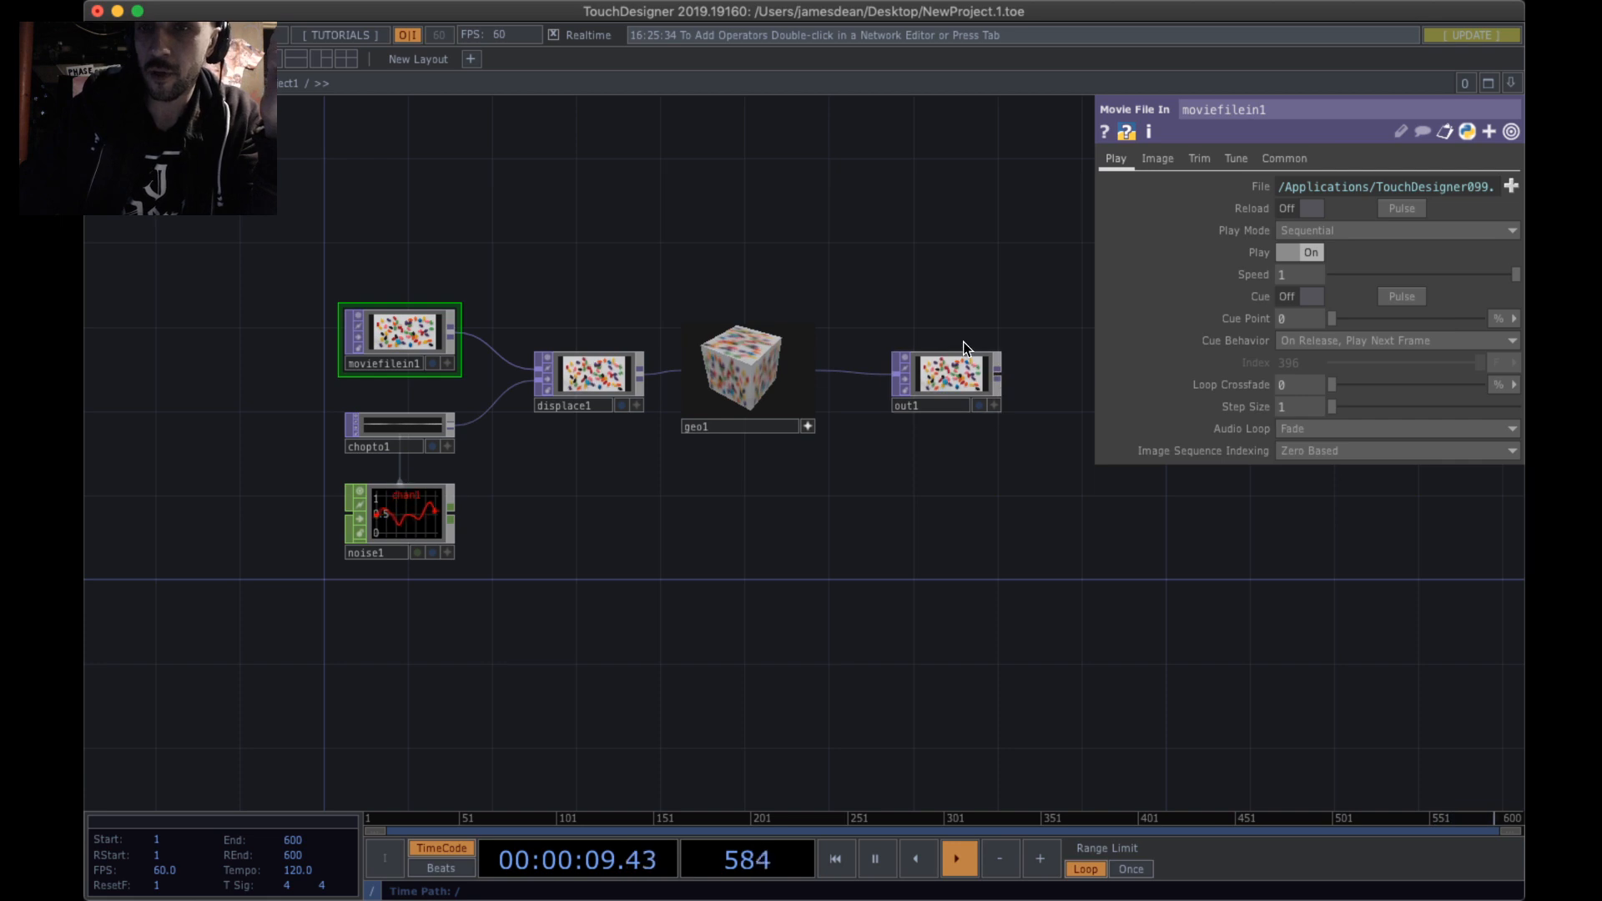
pyautogui.click(951, 380)
pyautogui.click(563, 390)
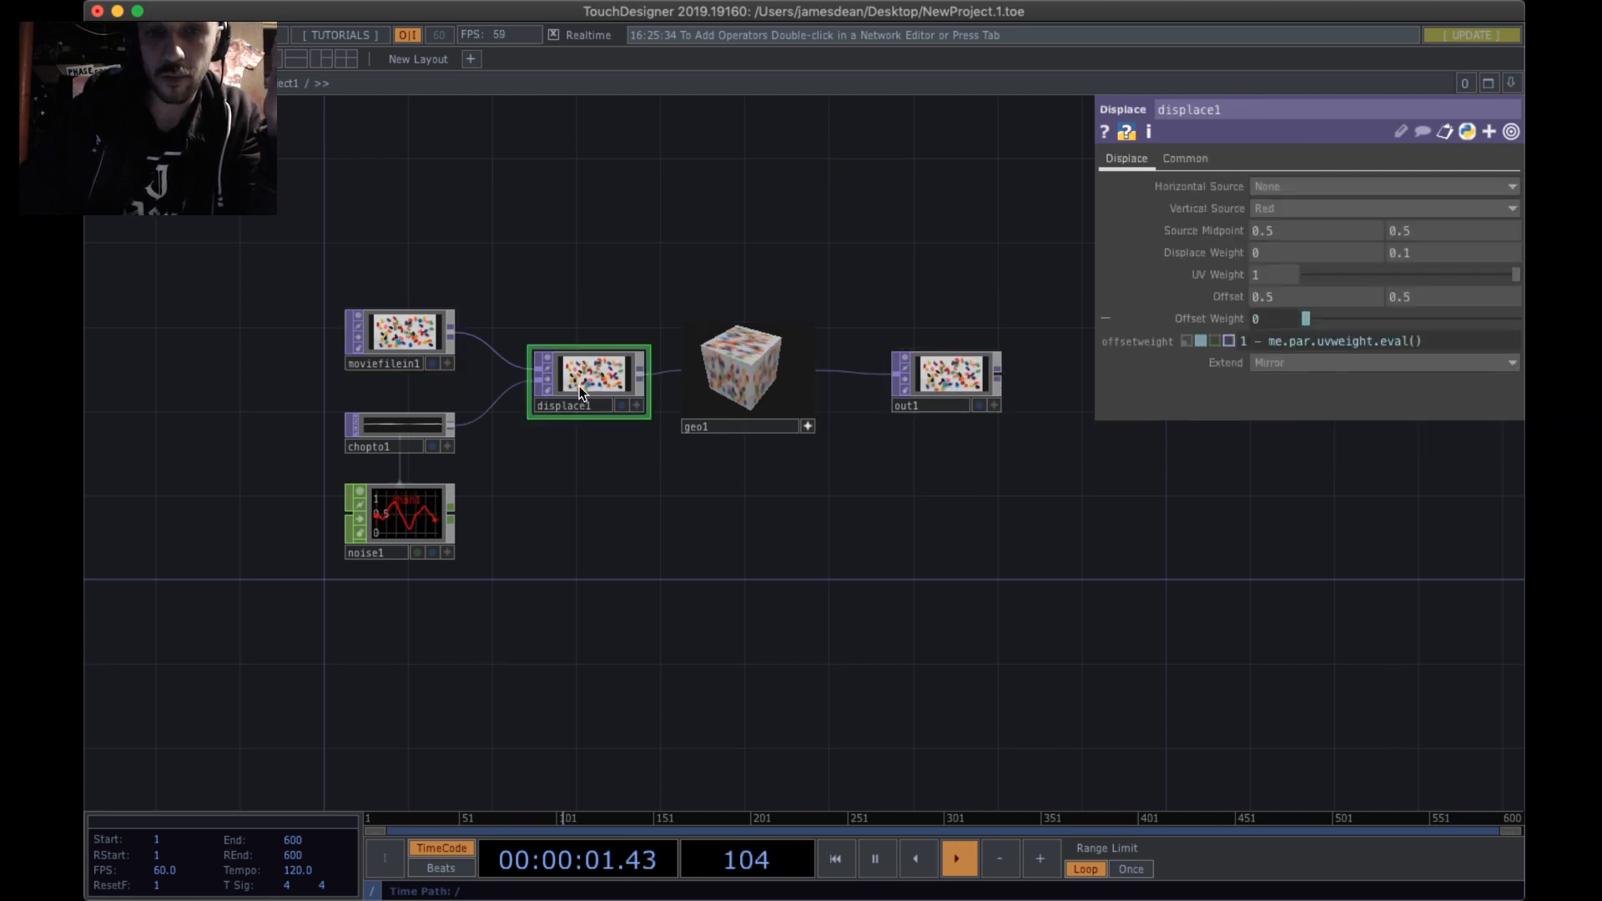
pyautogui.click(378, 342)
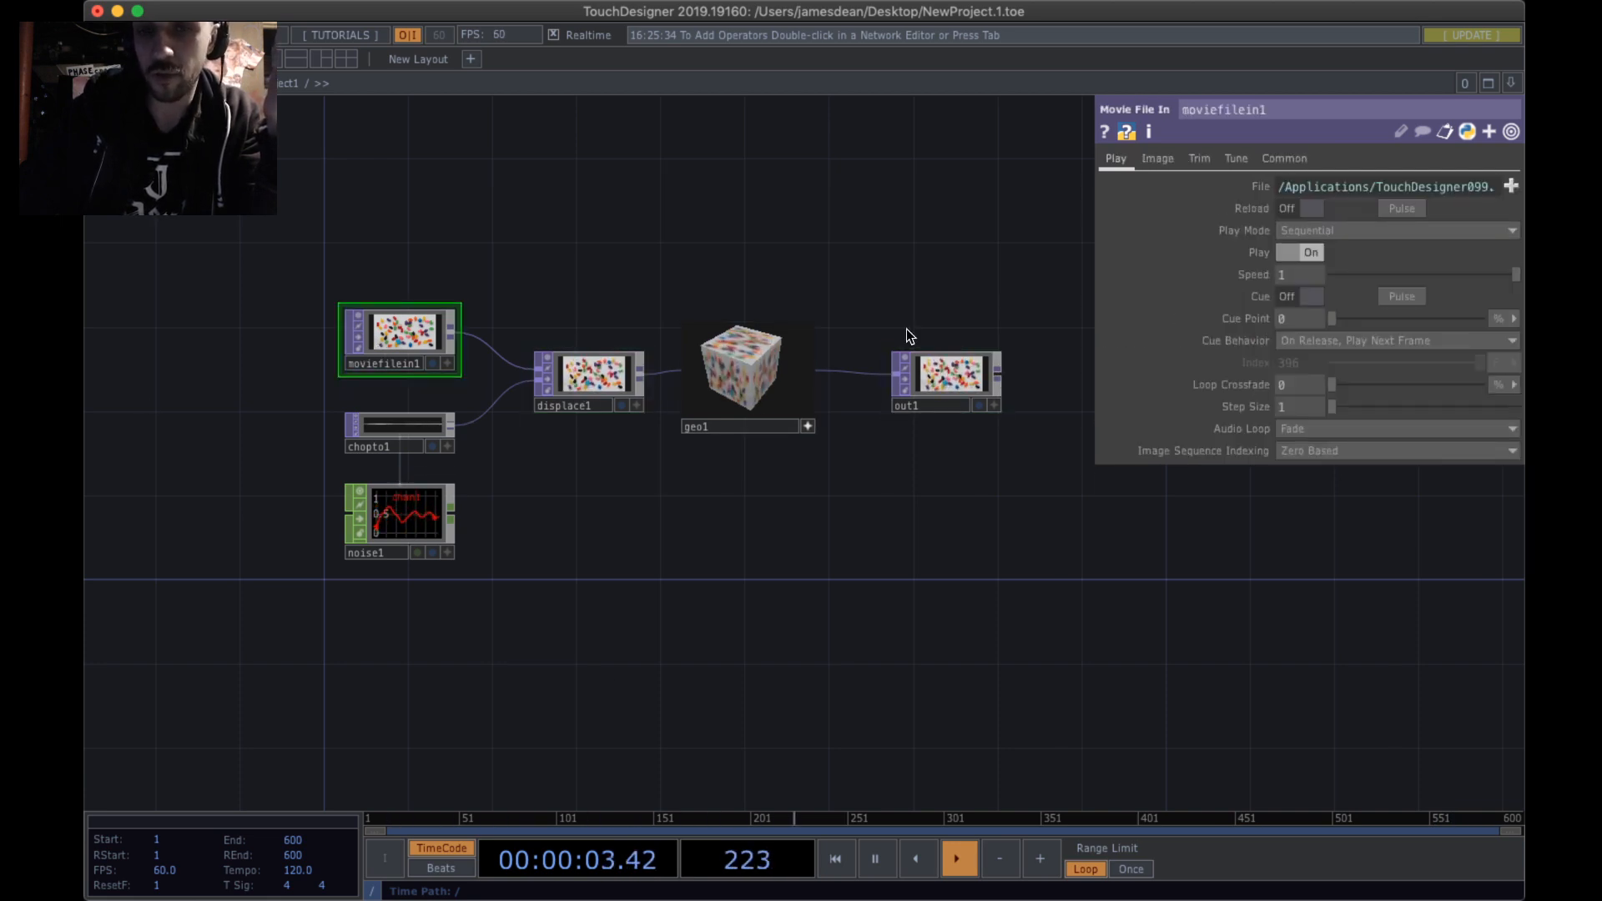
# - Delete all the default operators from the project1 network to leave it empty
pyautogui.moveTo(975, 588); pyautogui.dragTo(339, 187)
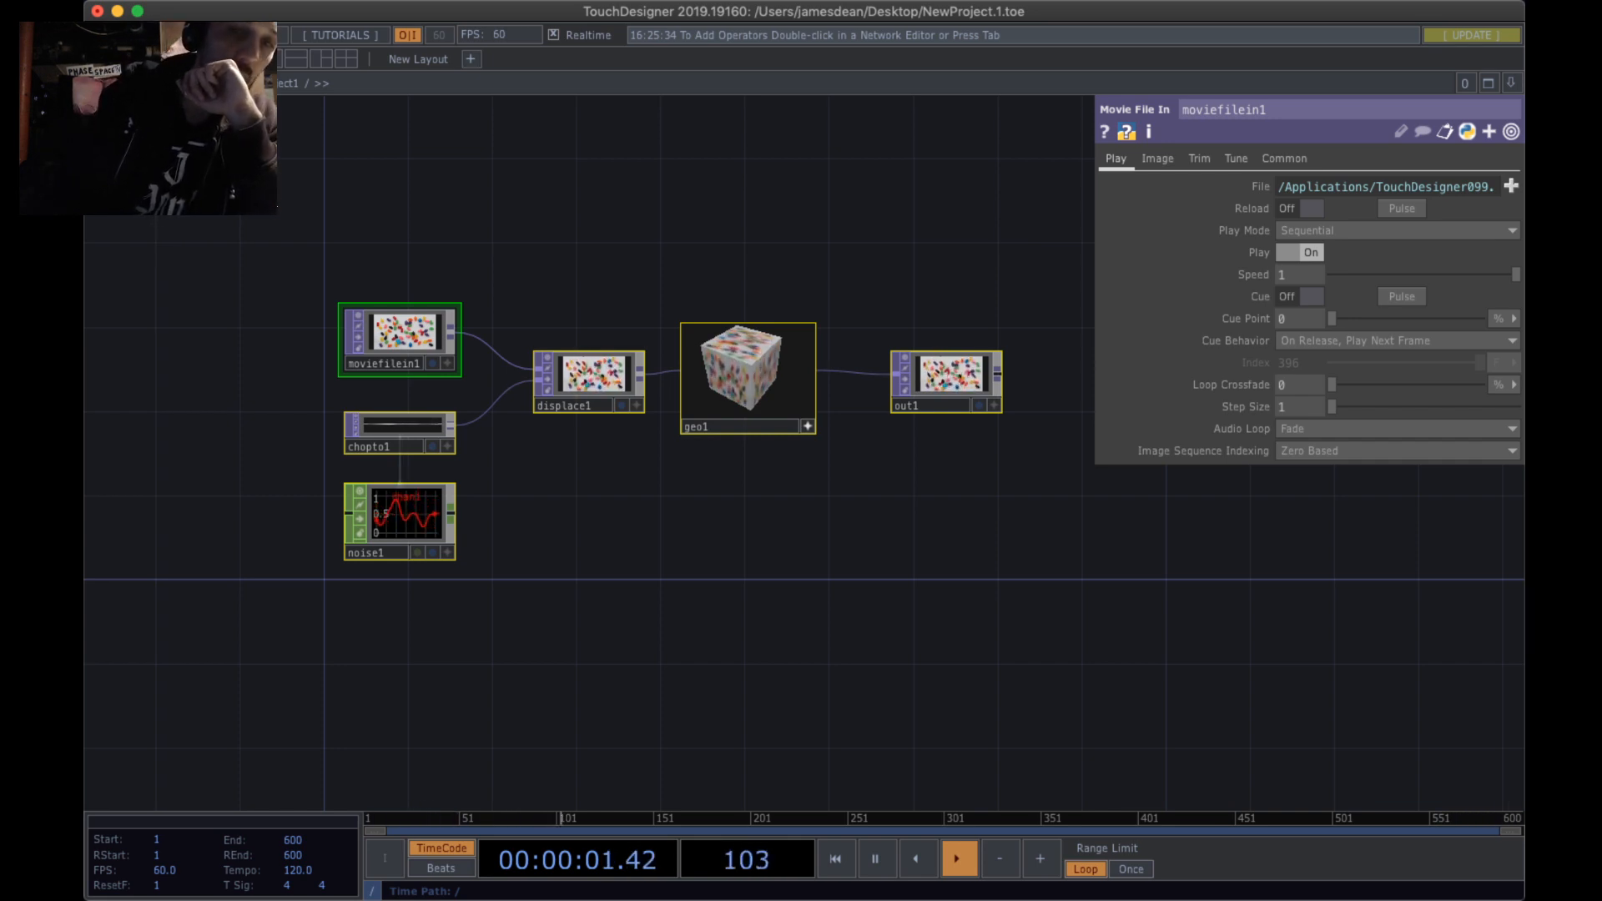
pyautogui.press('Delete')
pyautogui.moveTo(675, 365); pyautogui.dragTo(1019, 332)
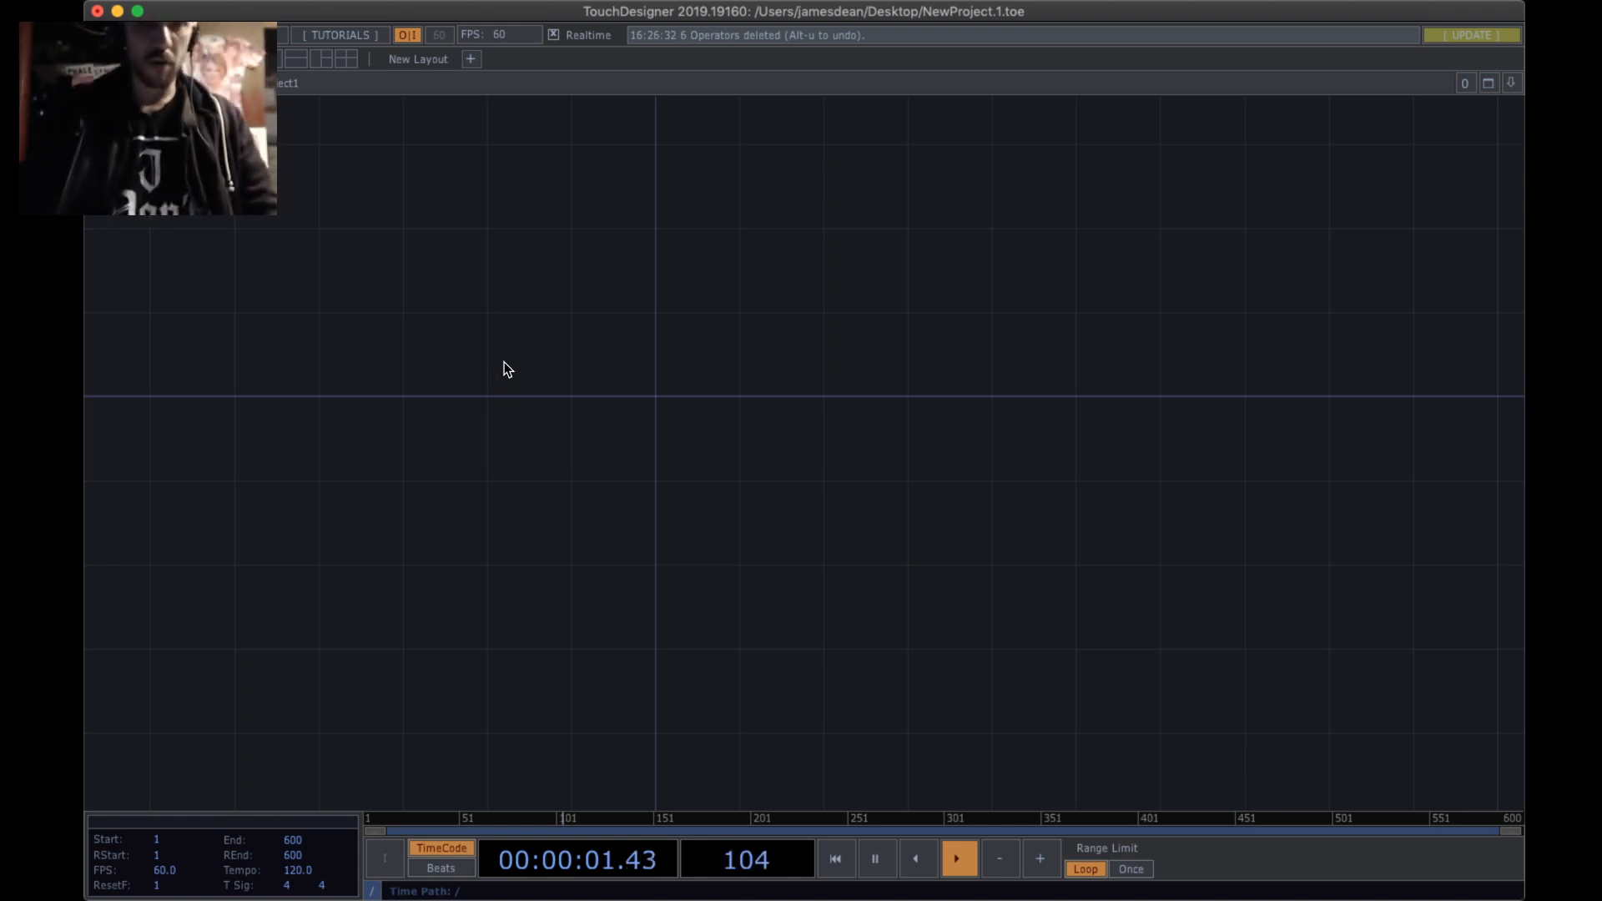
pyautogui.press('Tab')
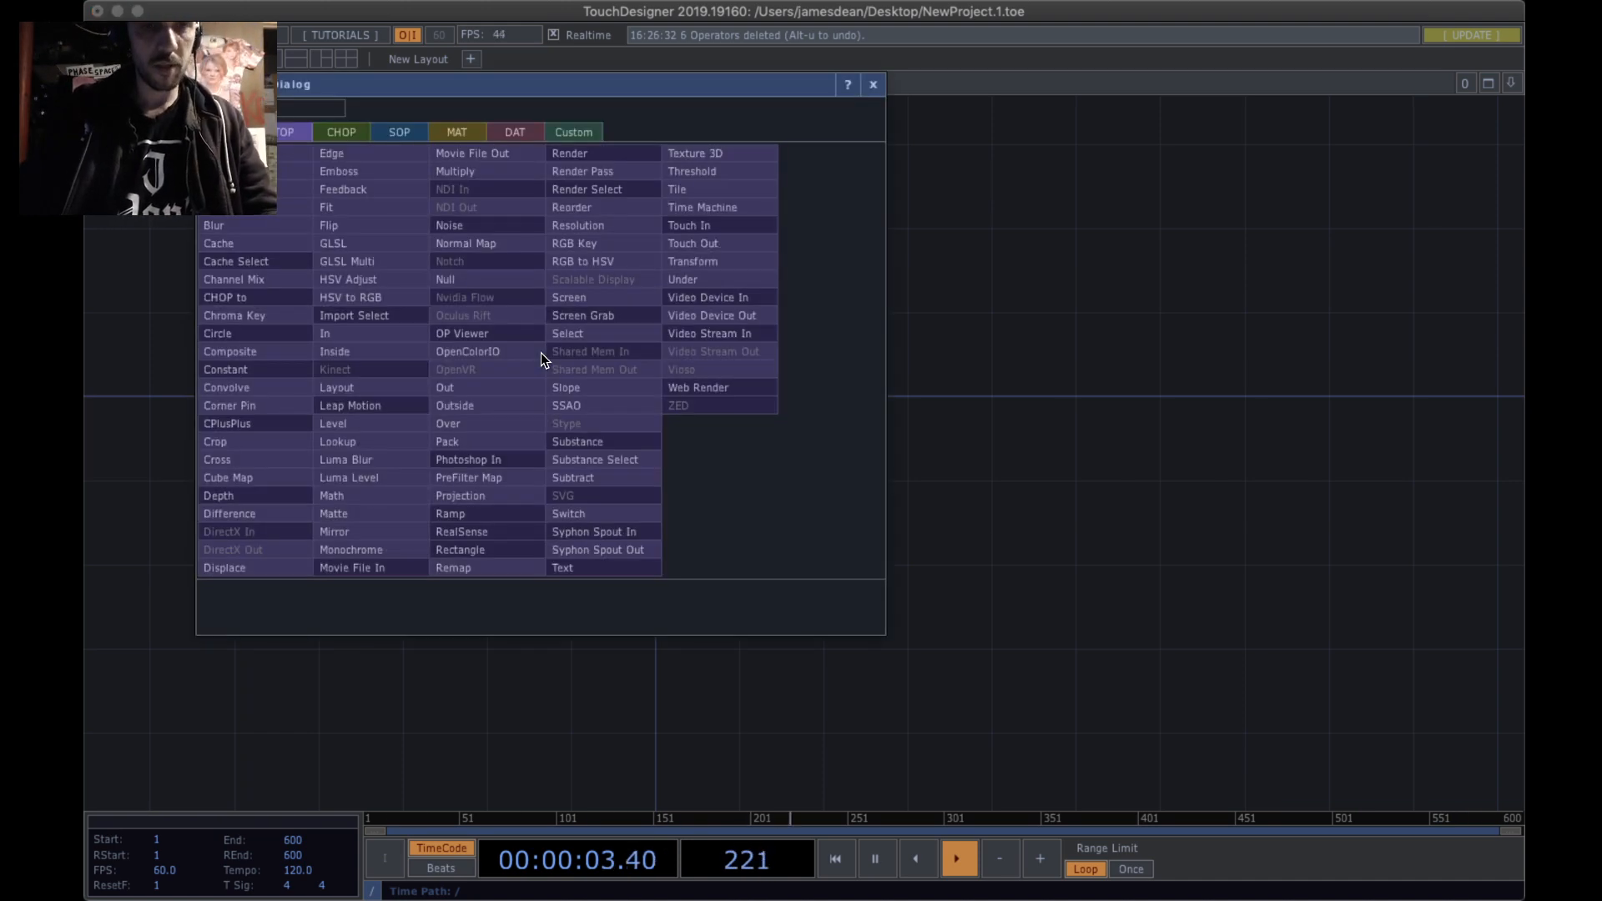
pyautogui.click(955, 329)
pyautogui.moveTo(734, 392); pyautogui.dragTo(897, 342)
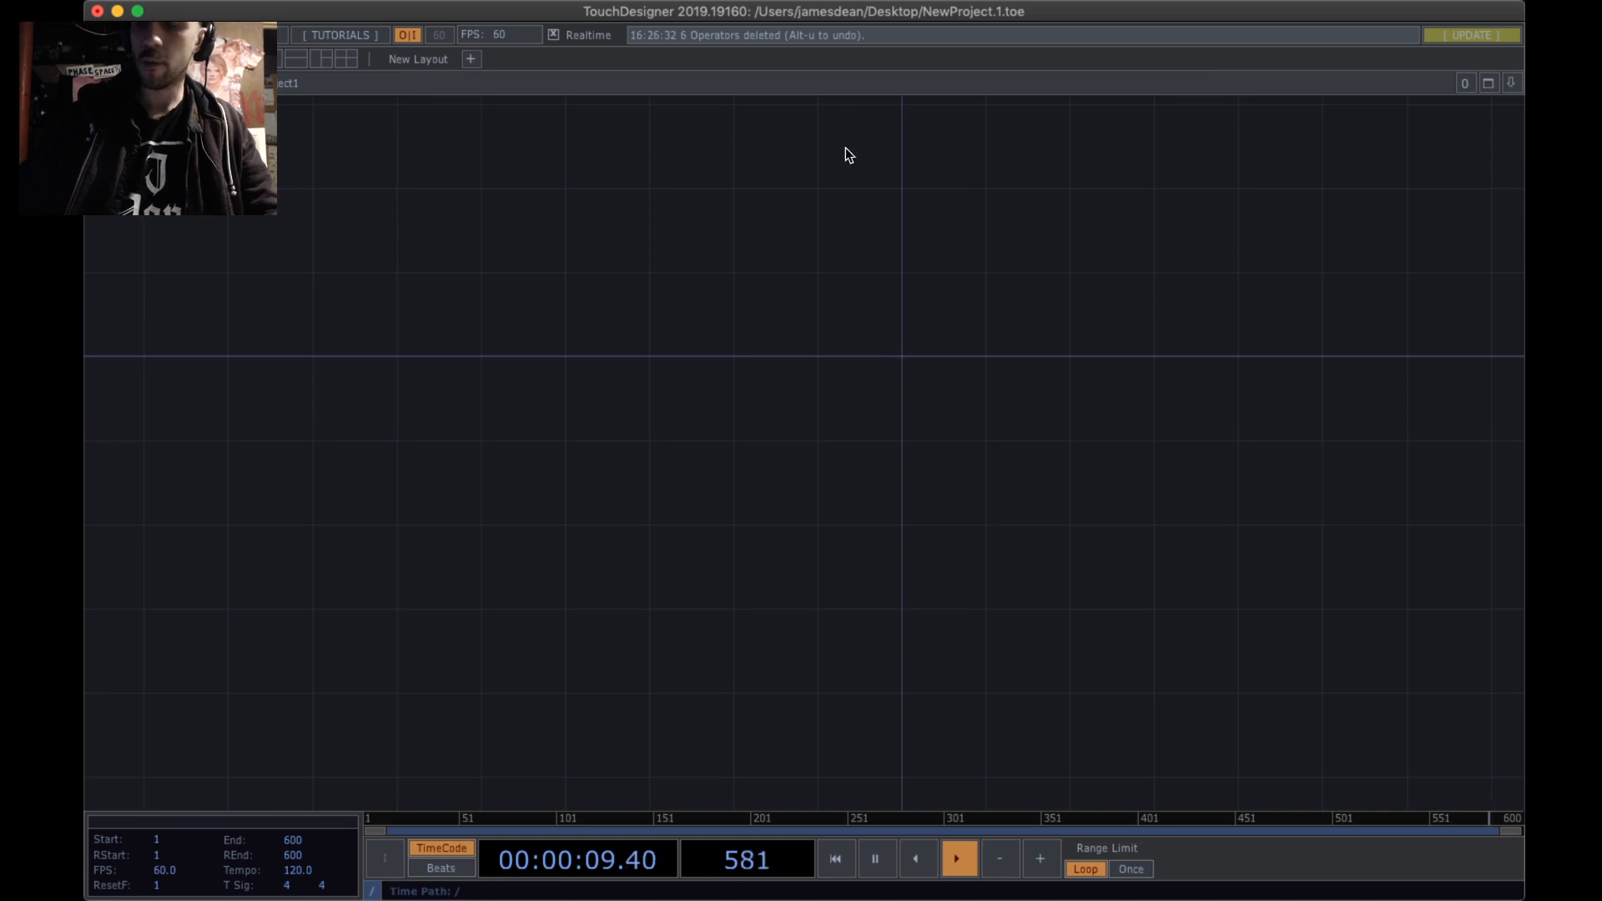
pyautogui.moveTo(844, 148); pyautogui.dragTo(533, 254)
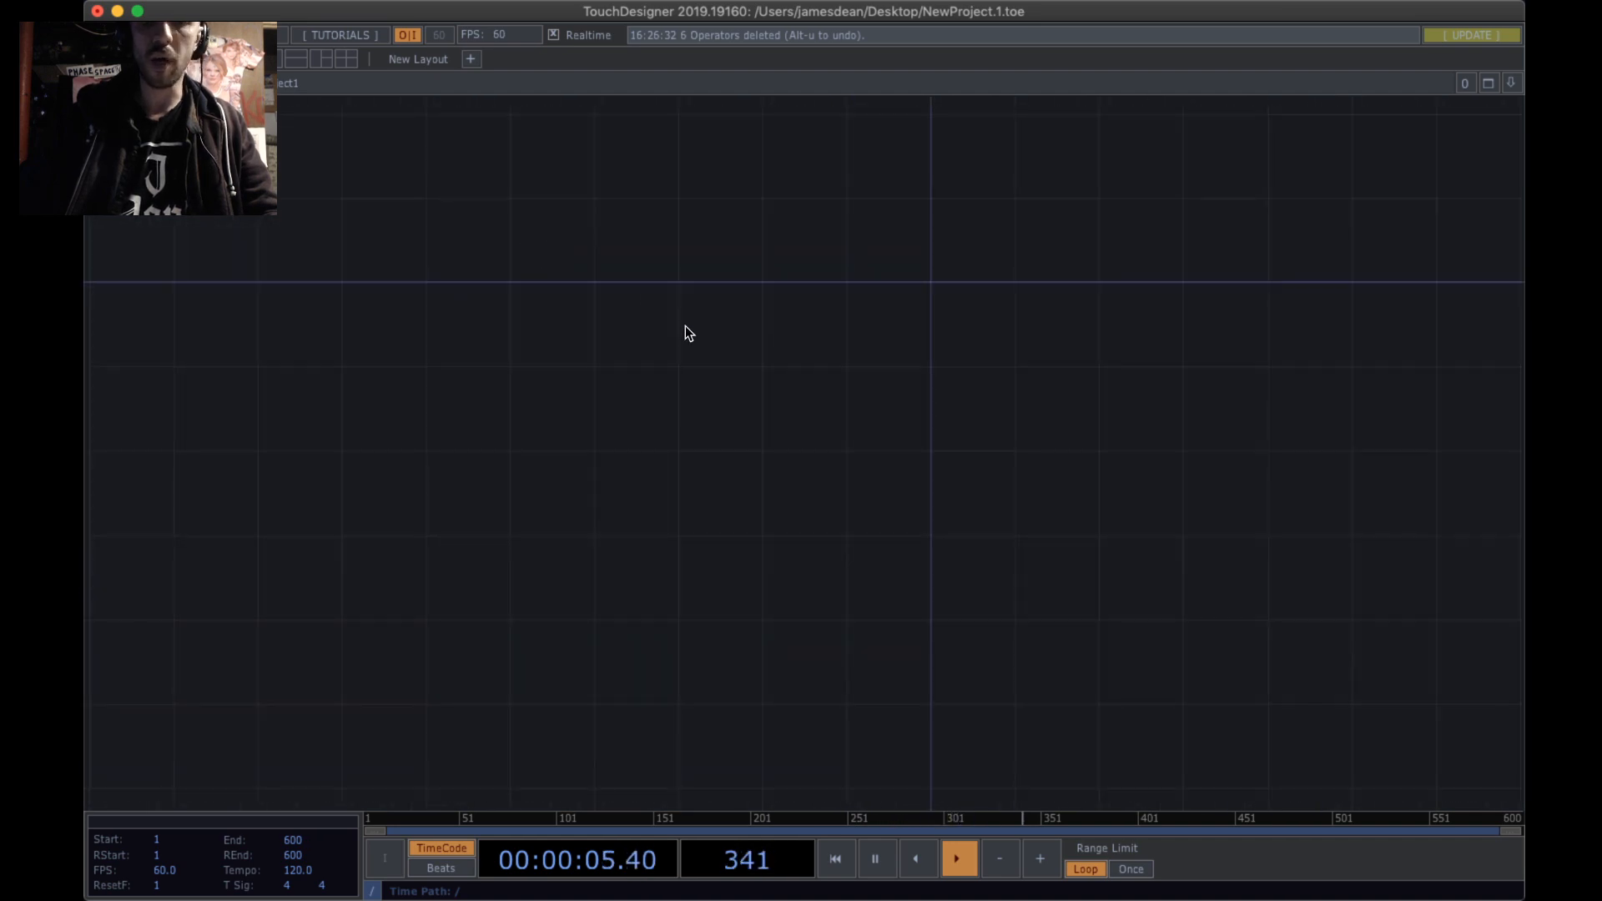
pyautogui.rightClick(762, 241)
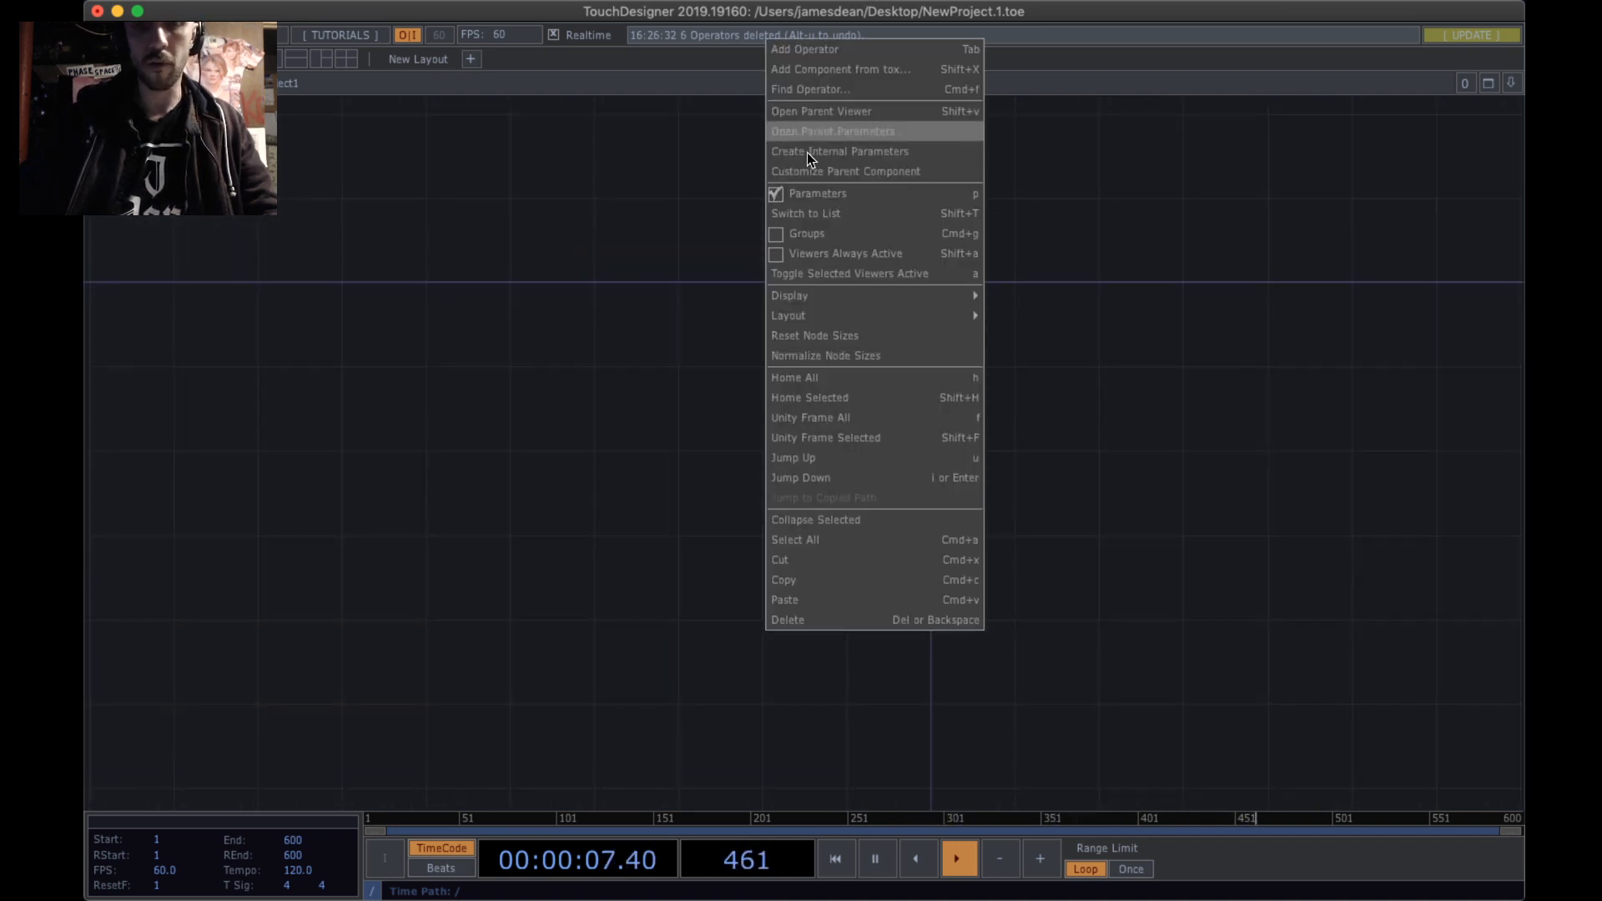
pyautogui.click(755, 240)
pyautogui.moveTo(756, 240); pyautogui.dragTo(454, 459)
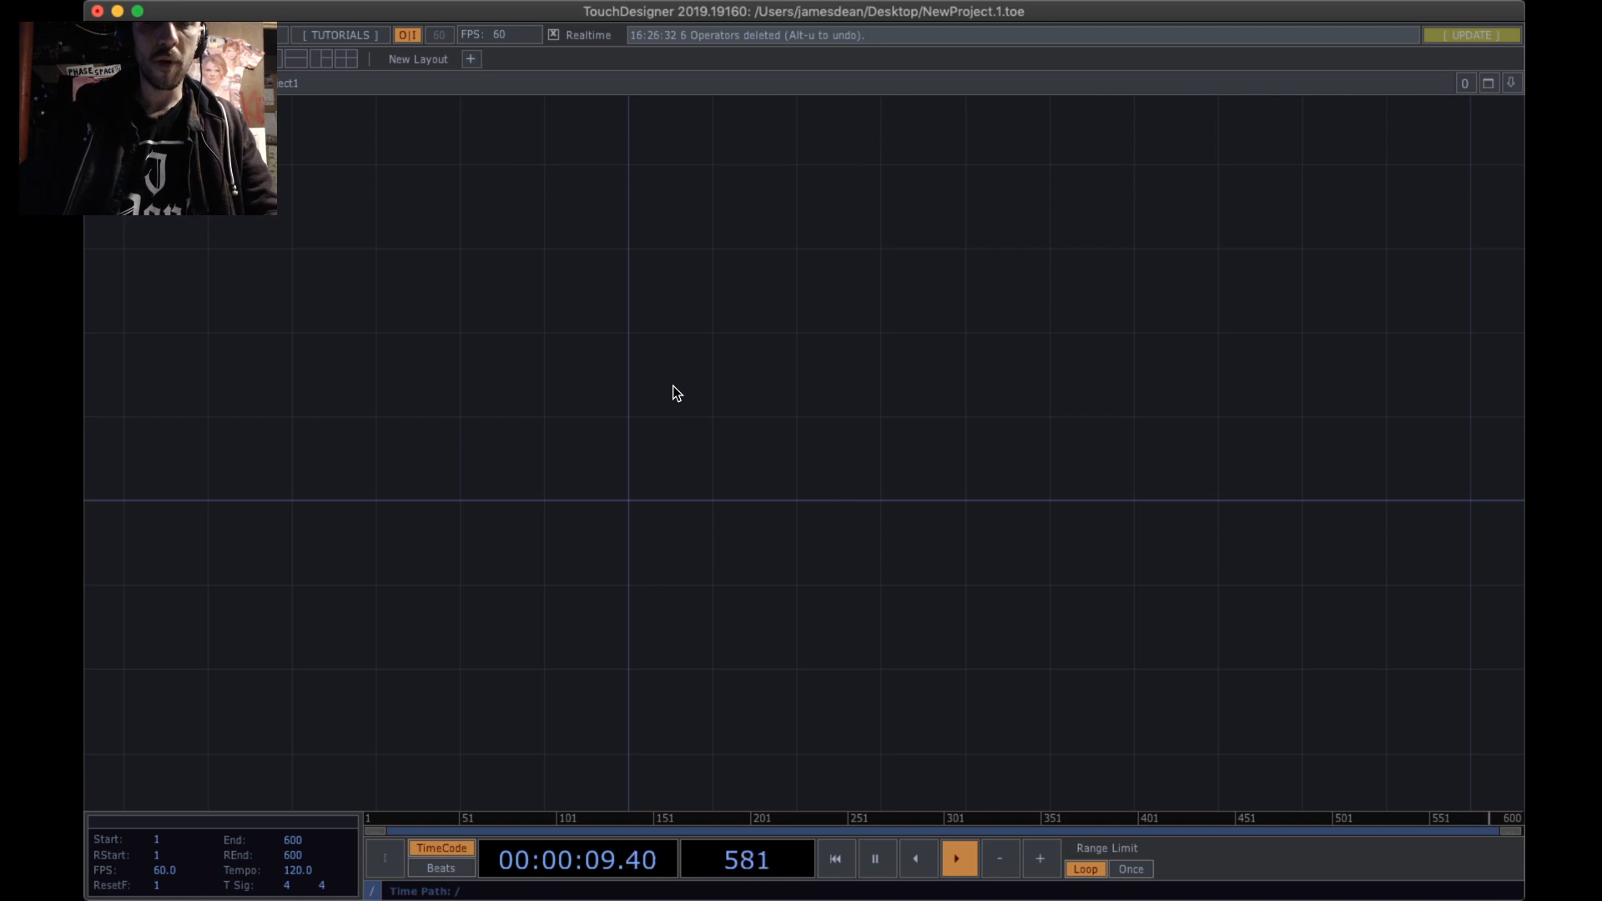
# - Examine the available operators in the TOP, CHOP, SOP, MAT and DAT families of the operator creation dialog
pyautogui.press('Tab')
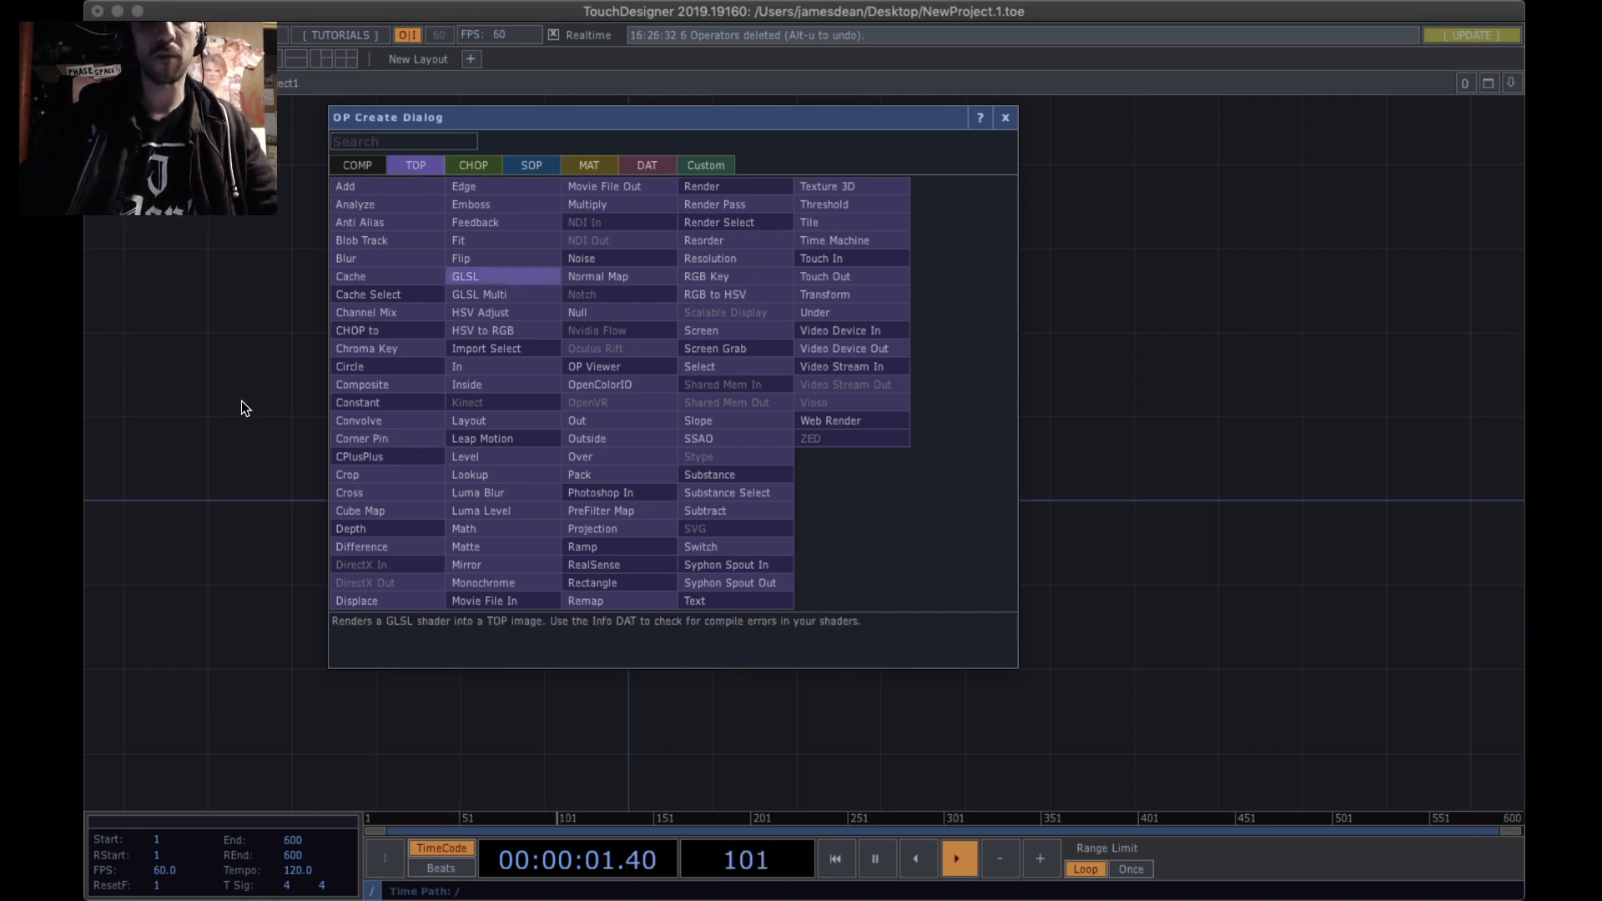
pyautogui.click(471, 167)
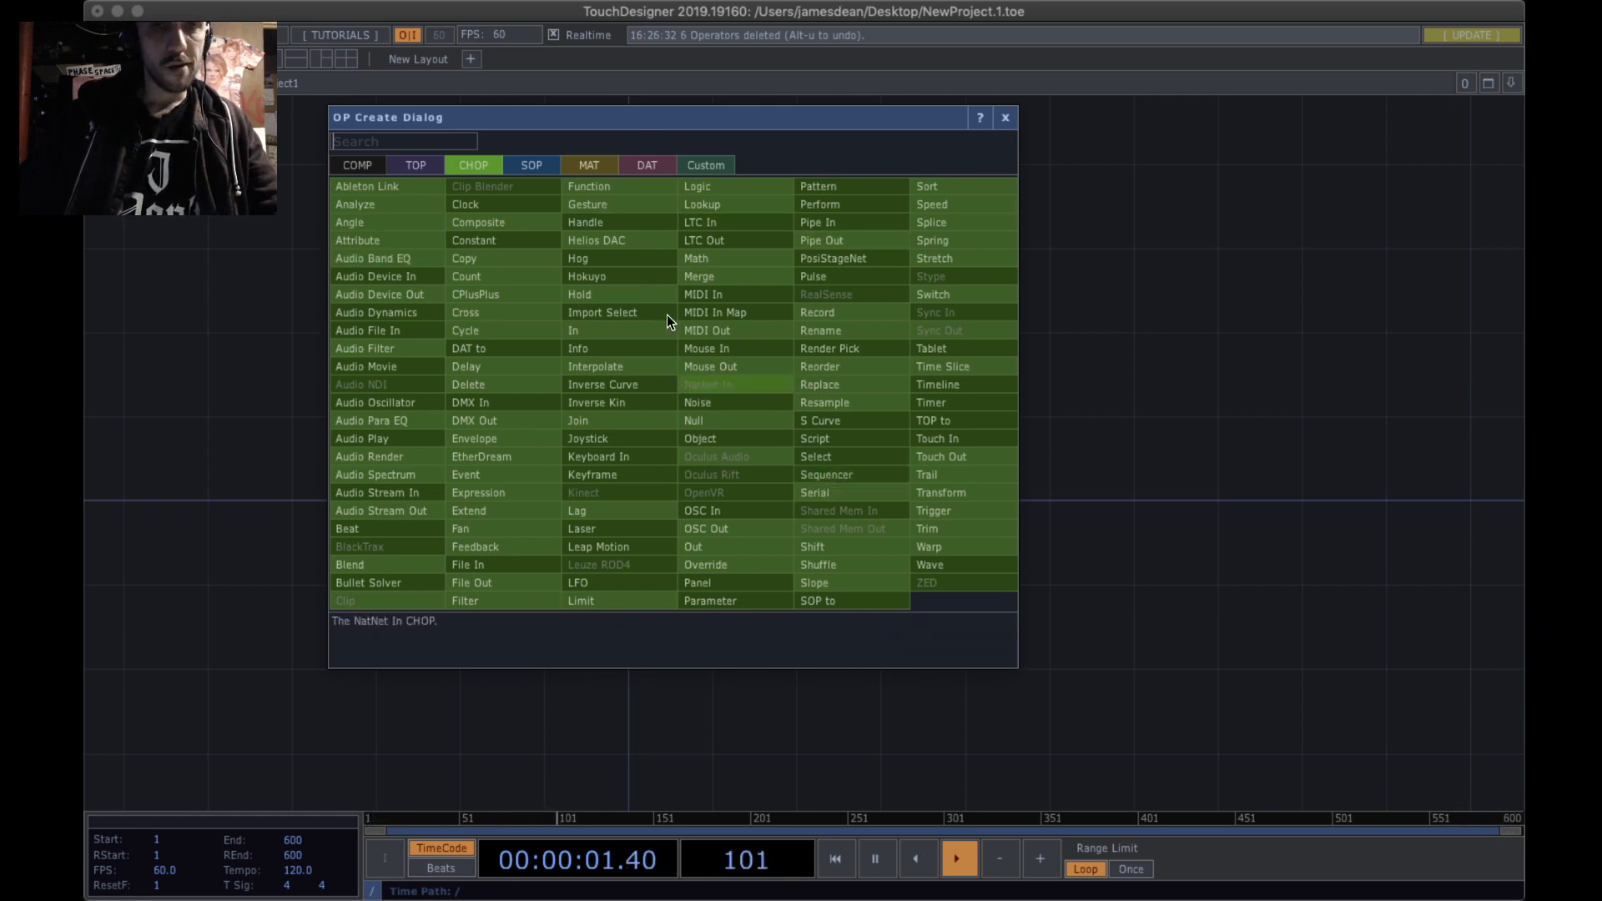
pyautogui.click(524, 163)
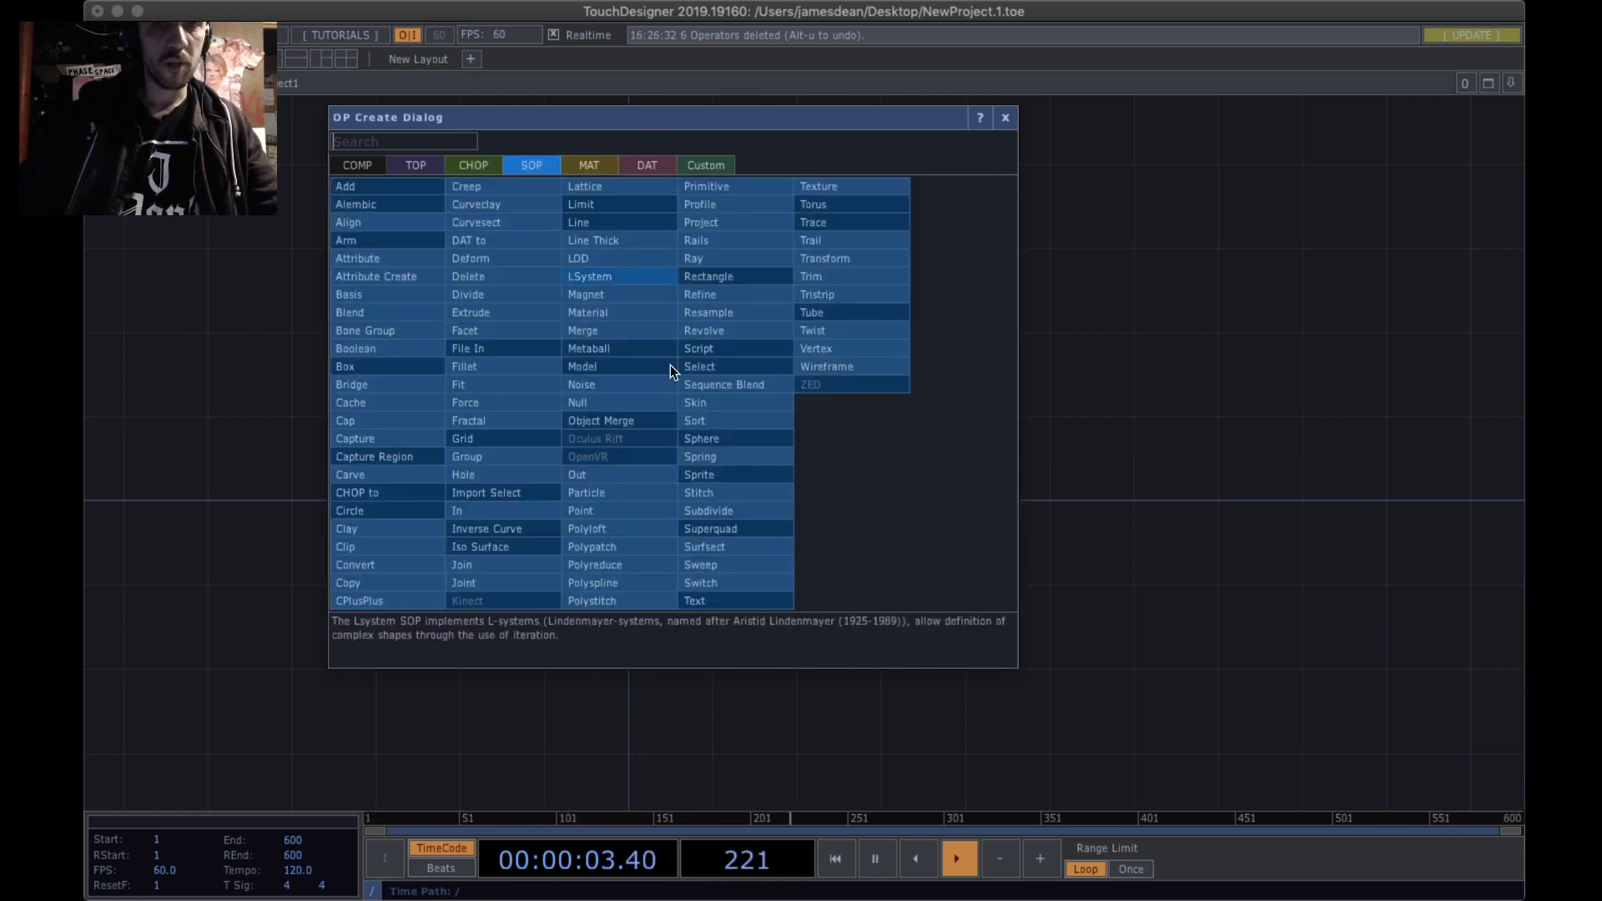
pyautogui.click(581, 167)
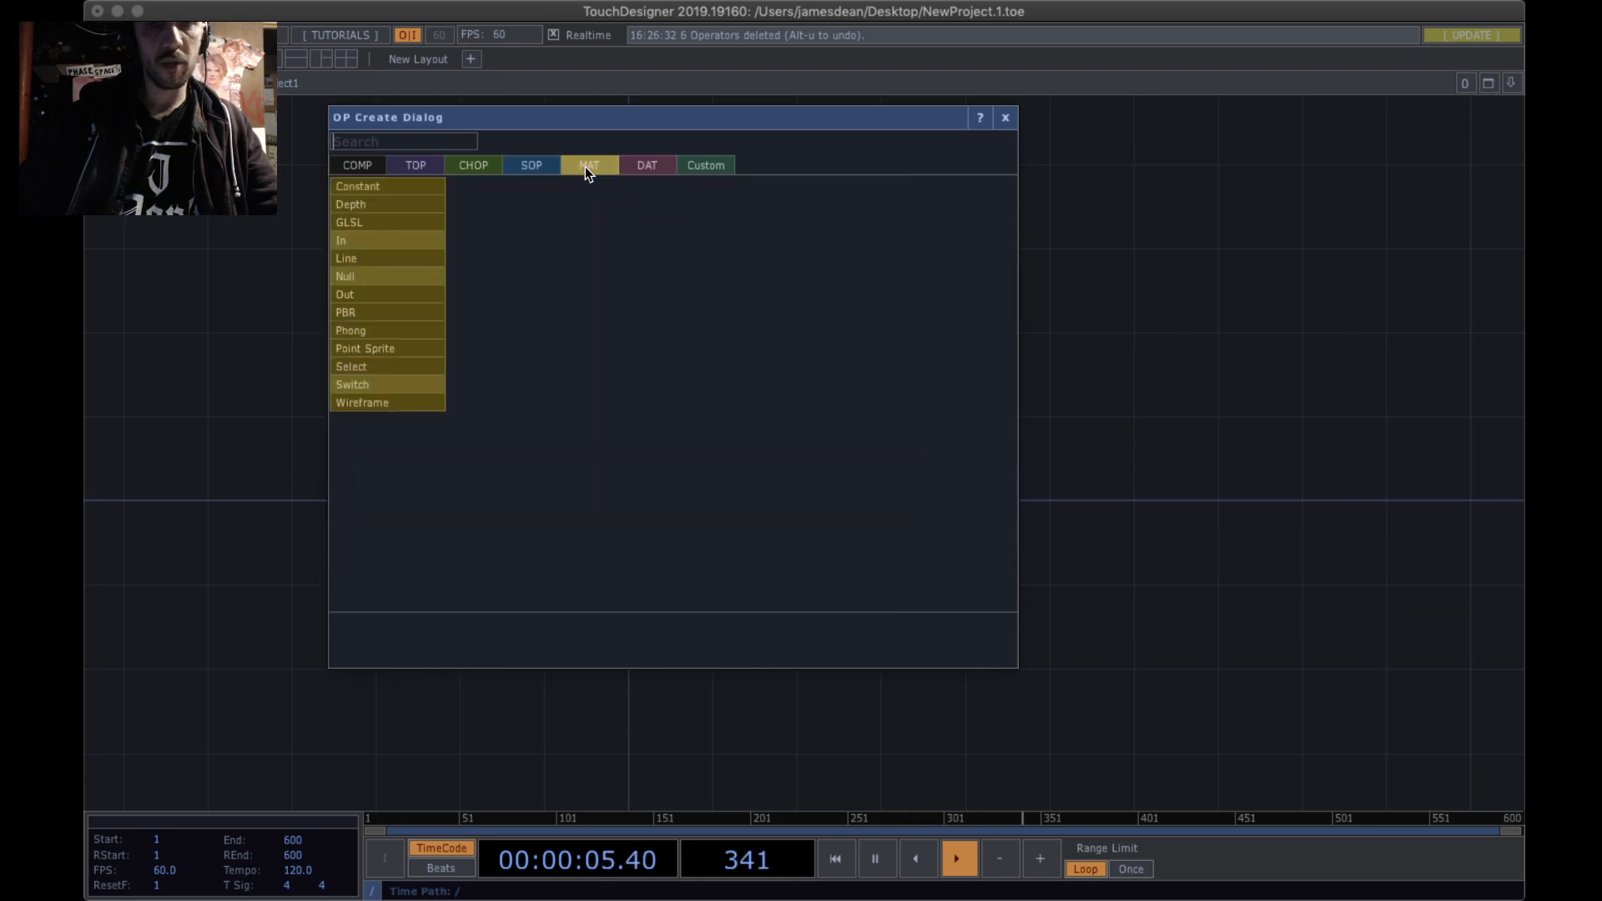
pyautogui.click(637, 164)
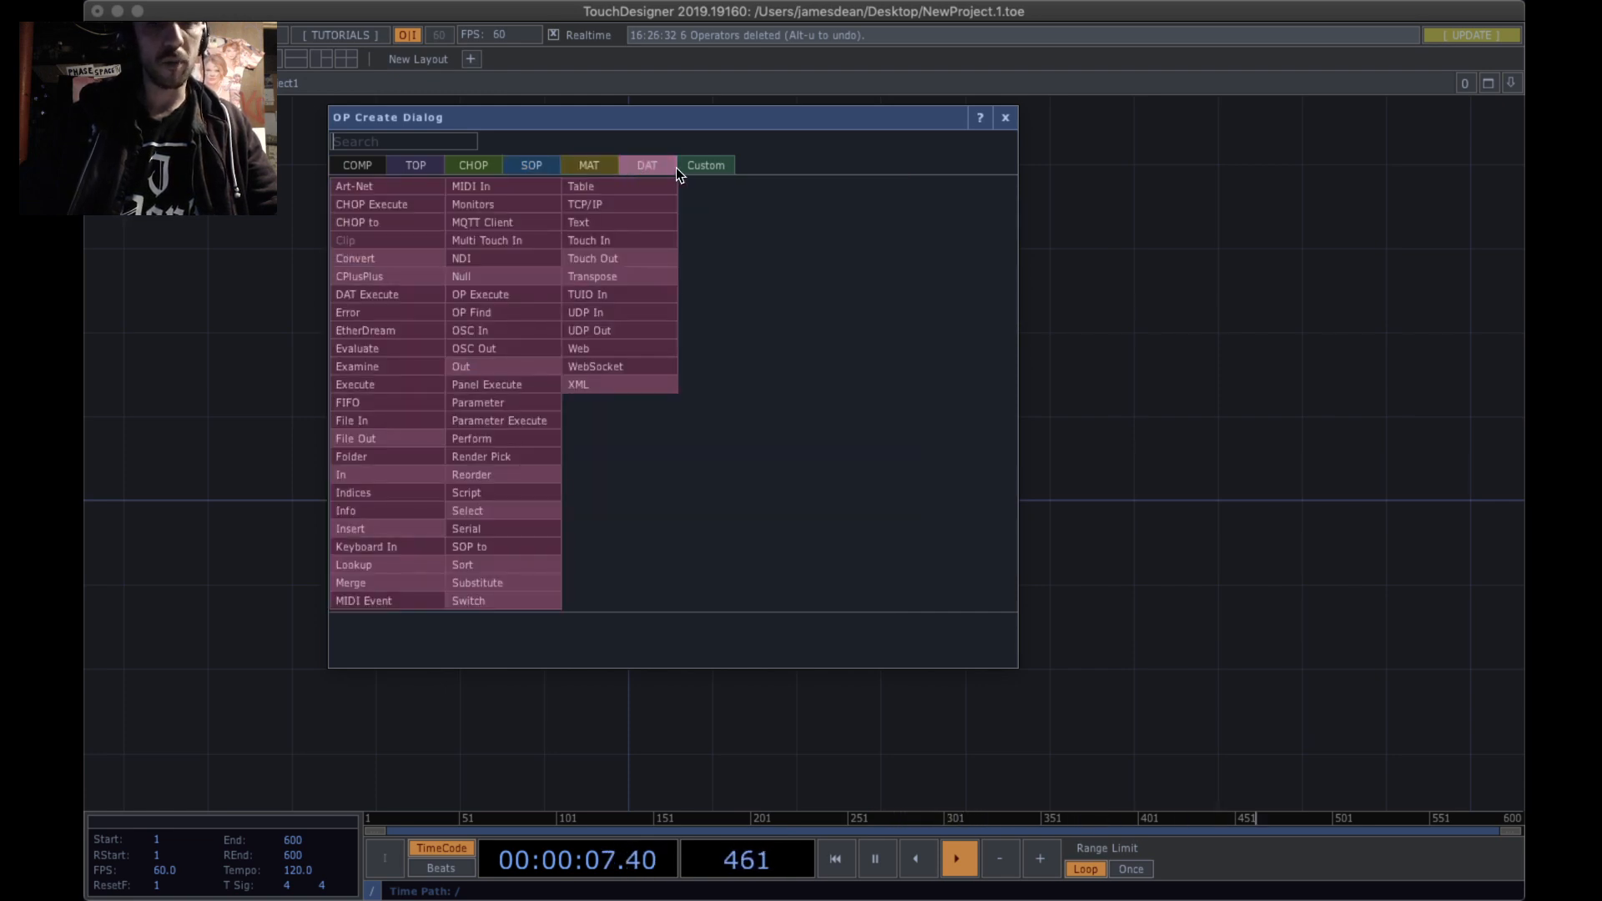
pyautogui.click(412, 167)
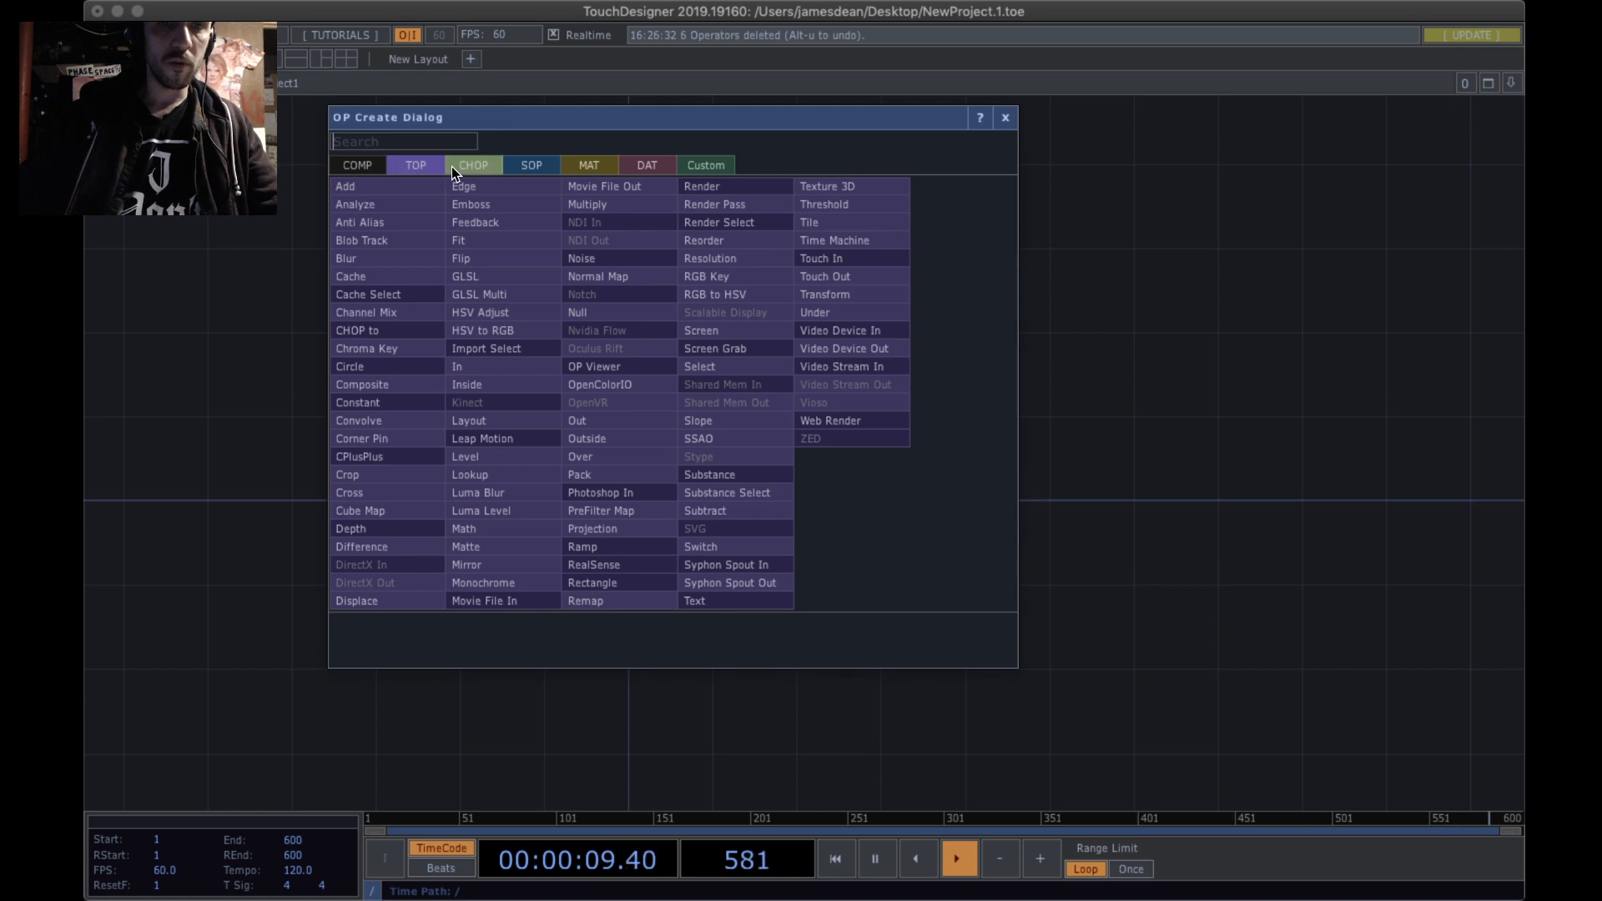
pyautogui.click(452, 167)
pyautogui.click(419, 171)
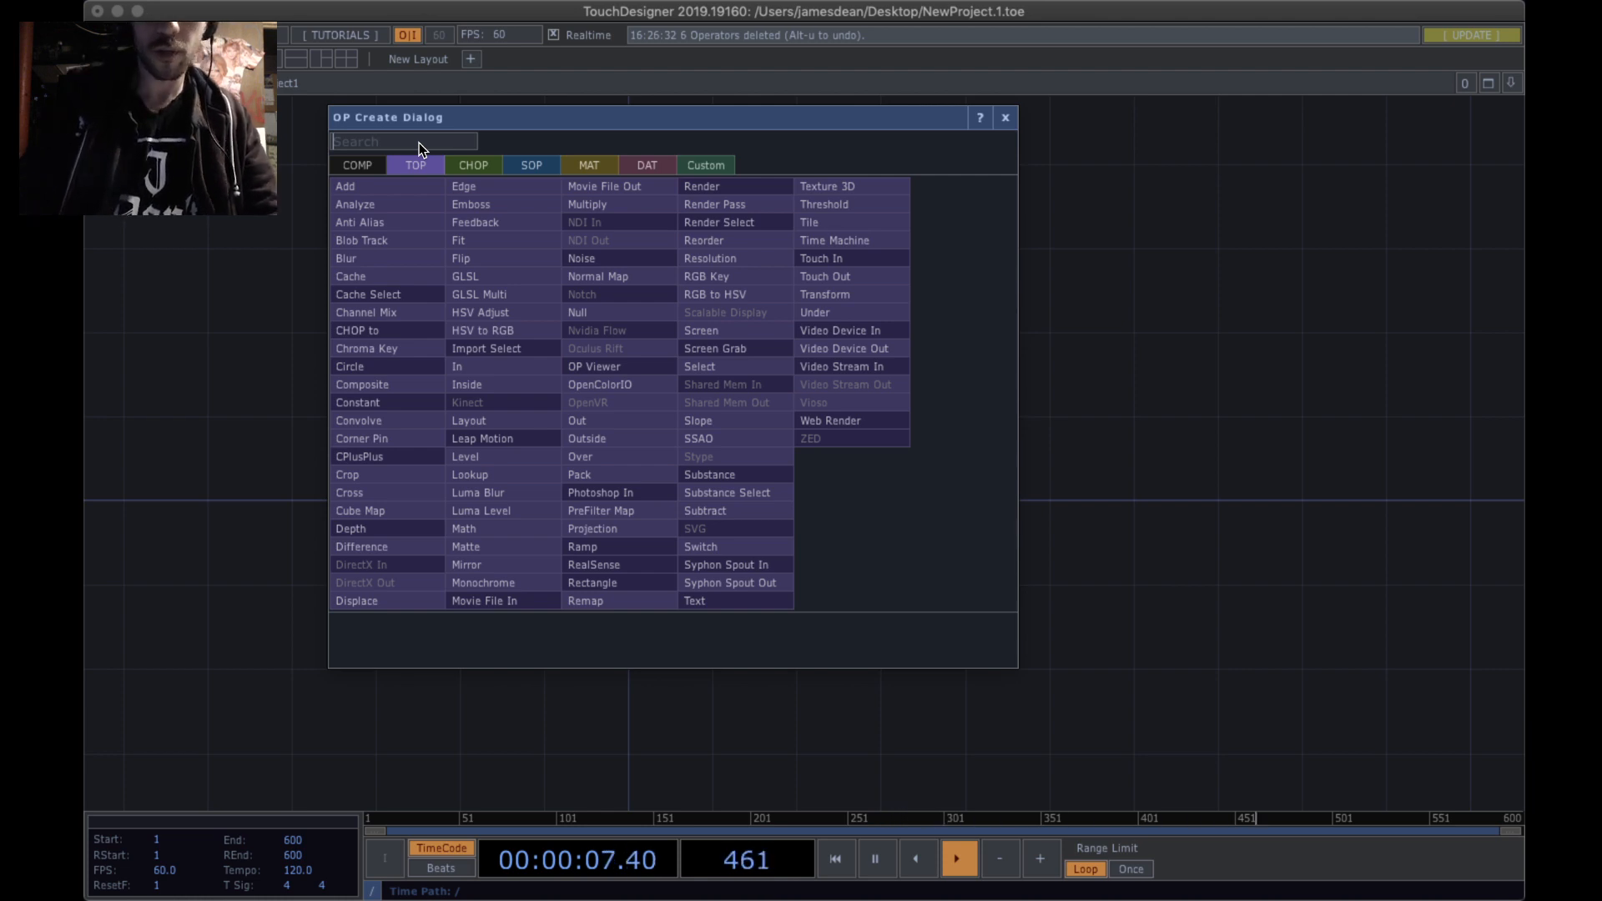
# - Add a Movie File In TOP to the empty project1 network
pyautogui.write('movi')
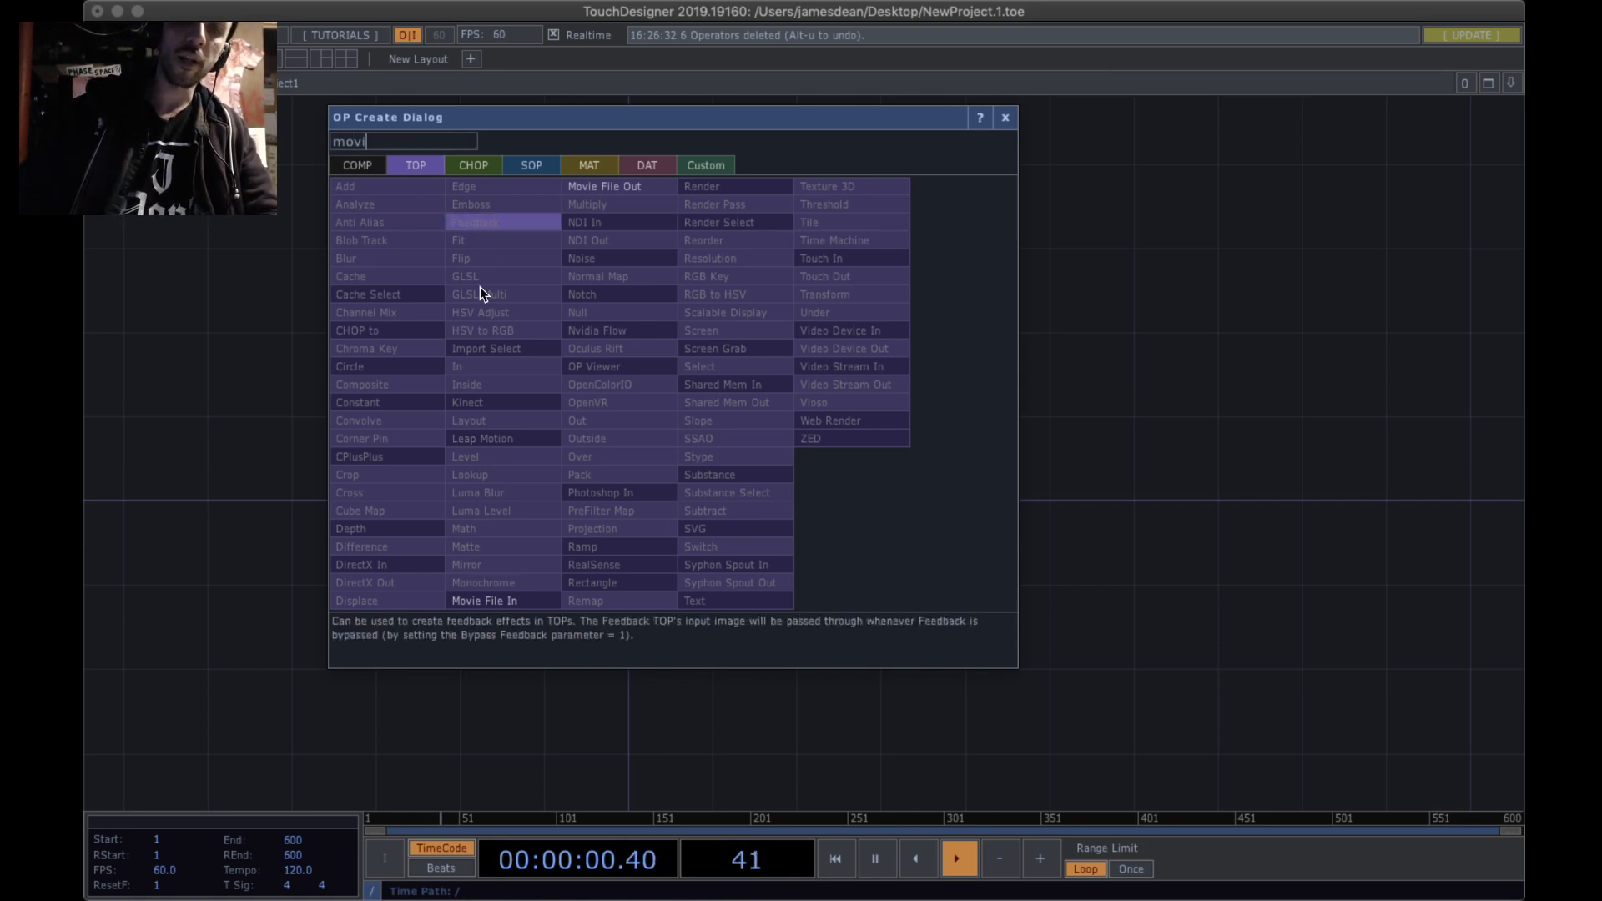
pyautogui.click(525, 600)
pyautogui.click(509, 450)
pyautogui.moveTo(509, 448); pyautogui.dragTo(430, 477)
pyautogui.scroll(5, 412, 504)
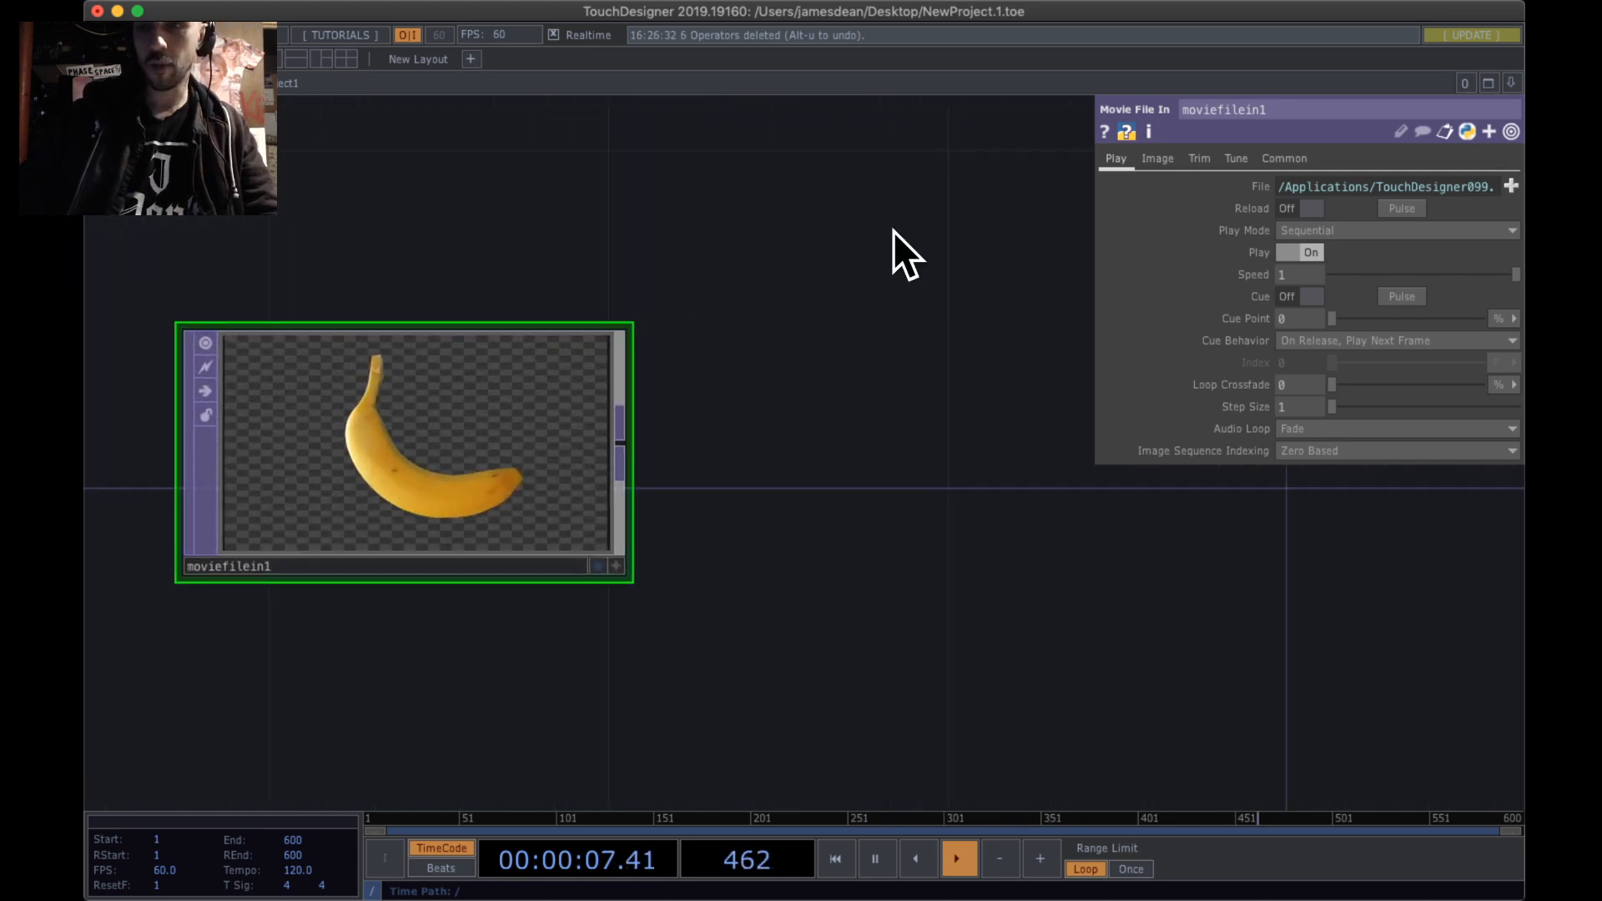
pyautogui.scroll(-3, 801, 334)
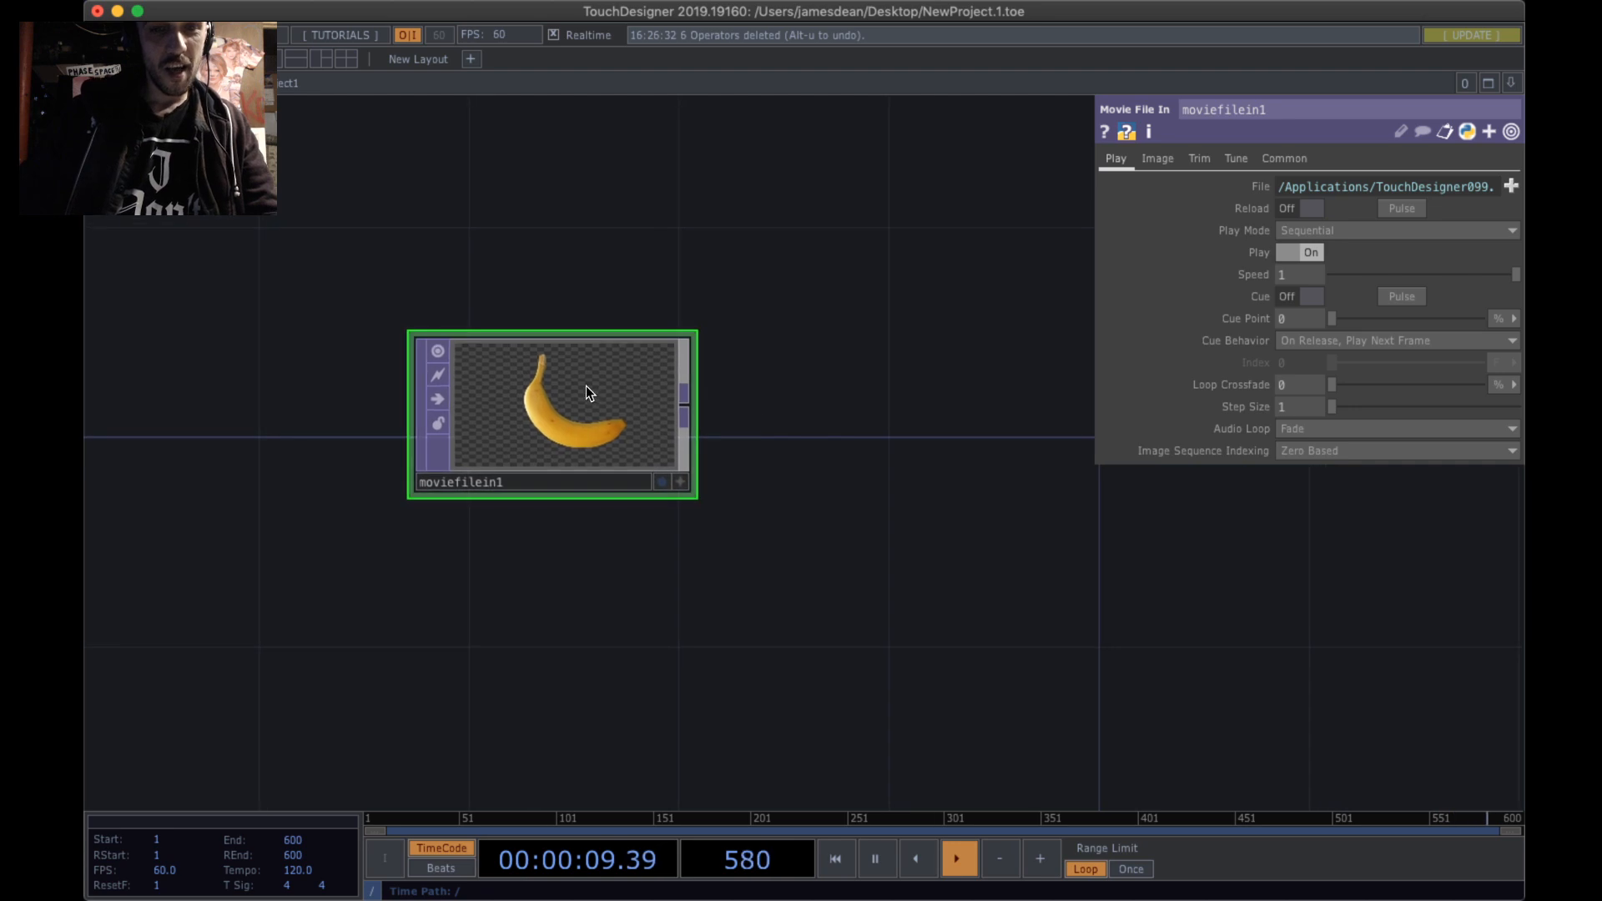
pyautogui.moveTo(586, 385); pyautogui.dragTo(534, 385)
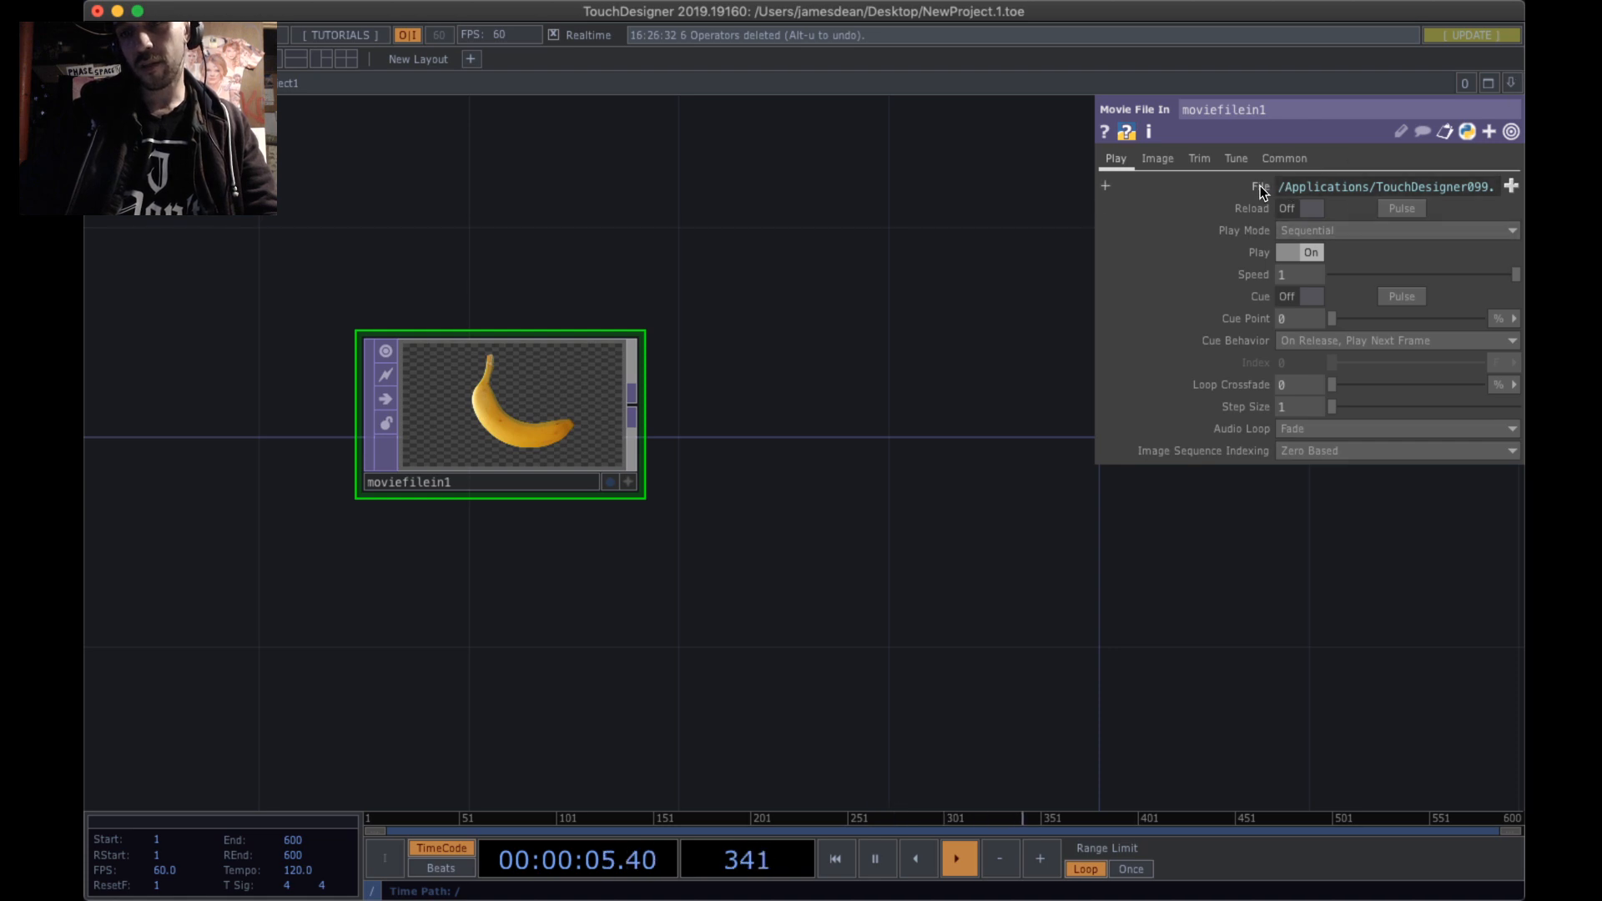
# - Load coral_reef.png from the AquariumFeedbackWorkshop project's Assets folder into moviefilein1, previewing the images to pick the right one
pyautogui.click(1510, 186)
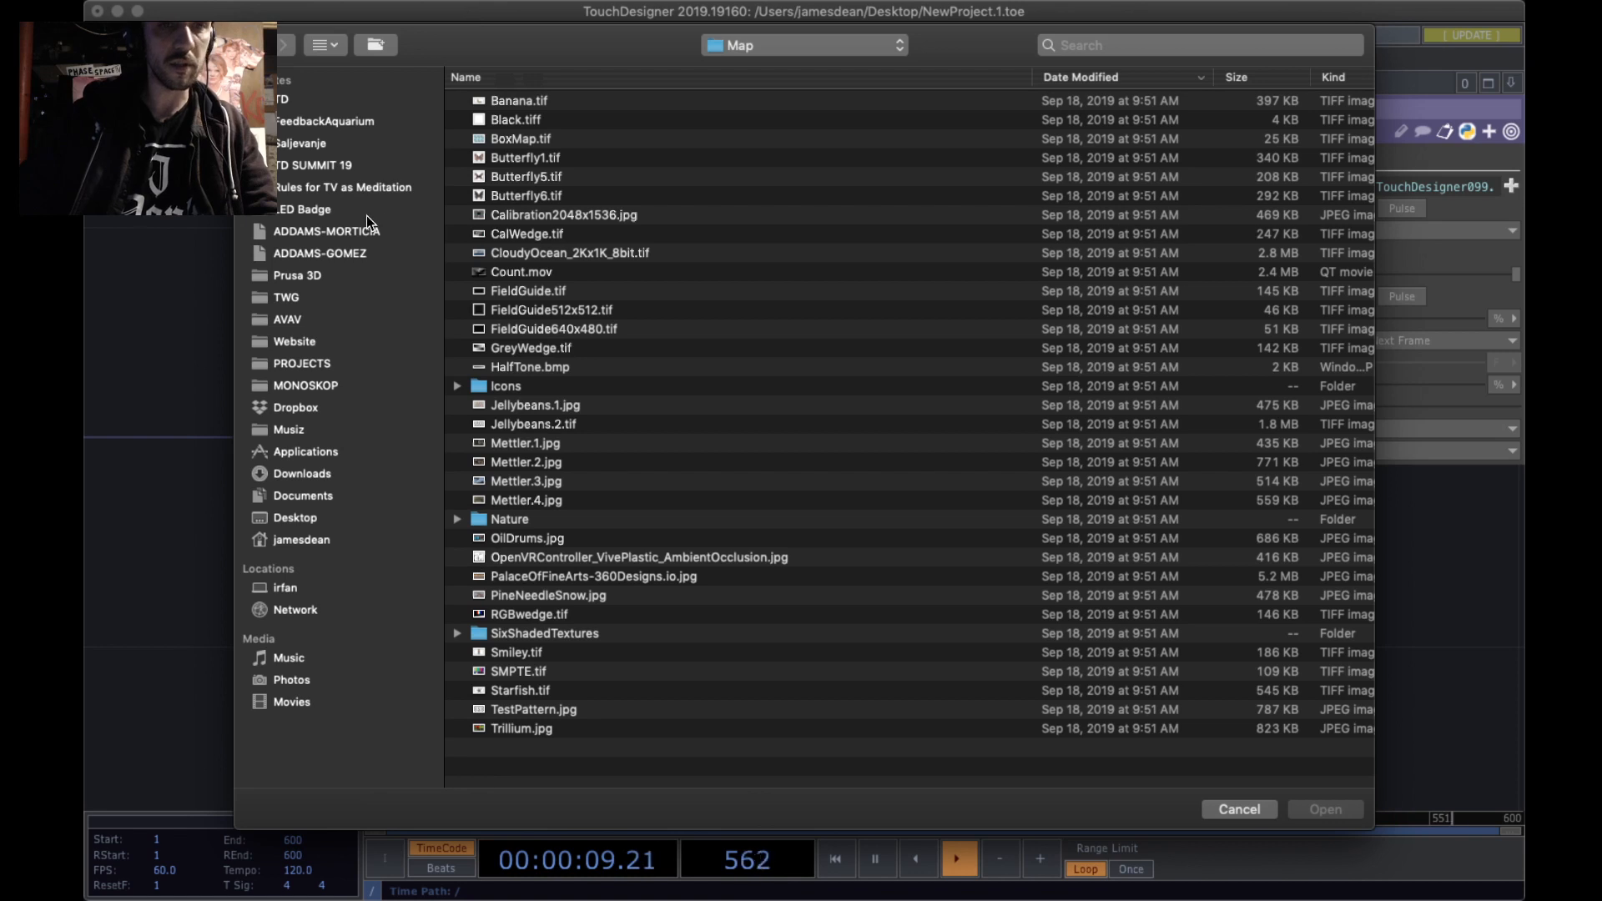
pyautogui.click(364, 101)
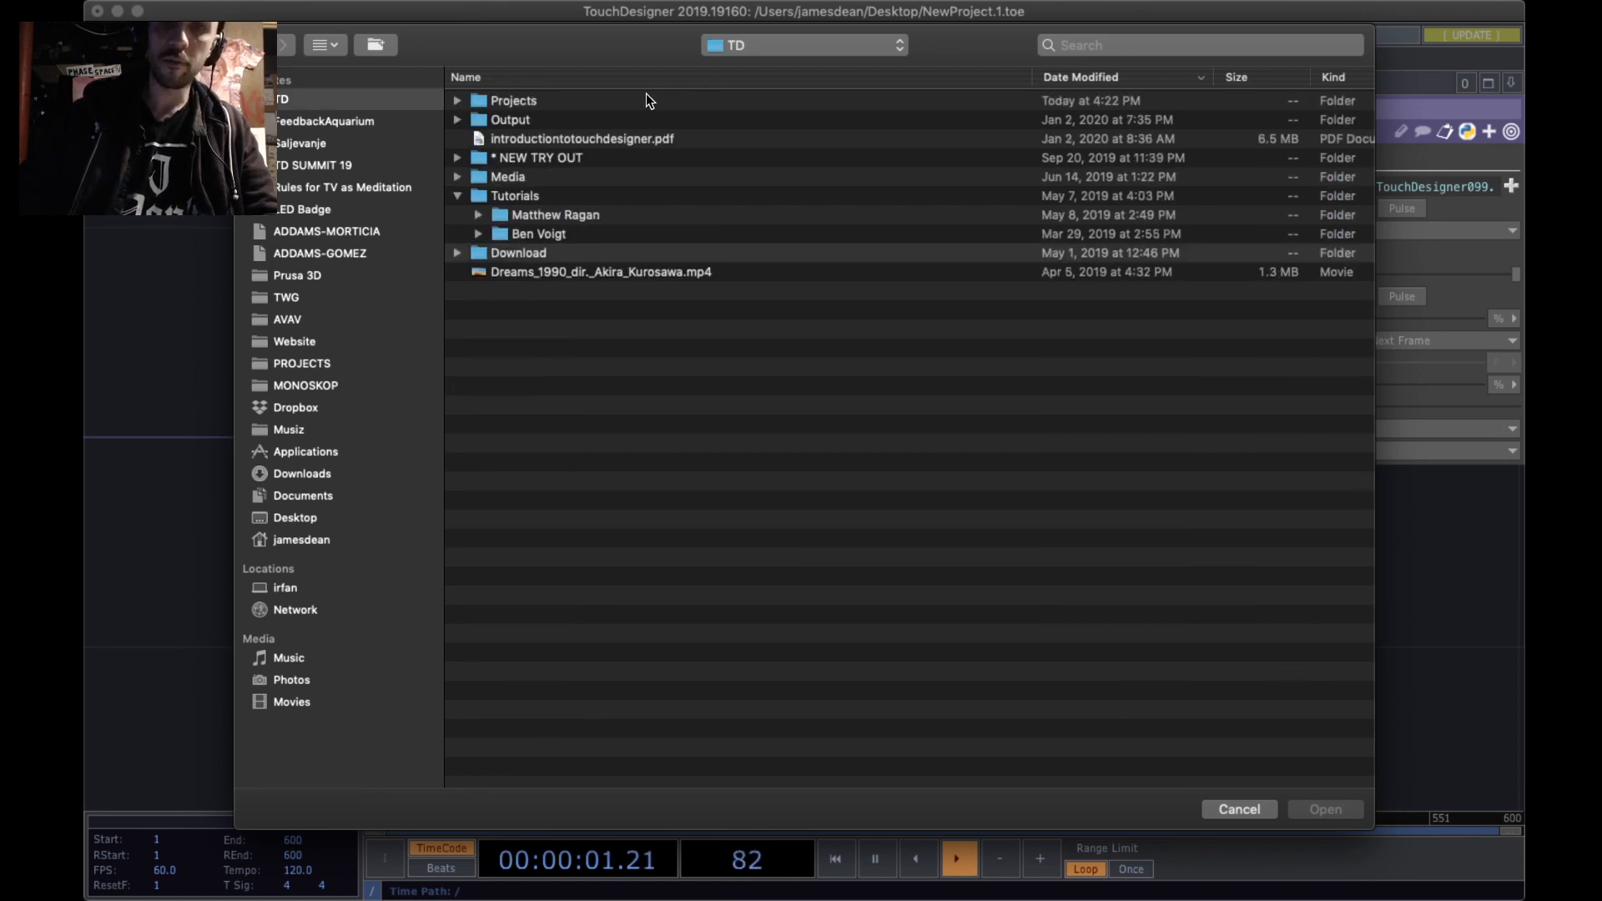
pyautogui.doubleClick(637, 98)
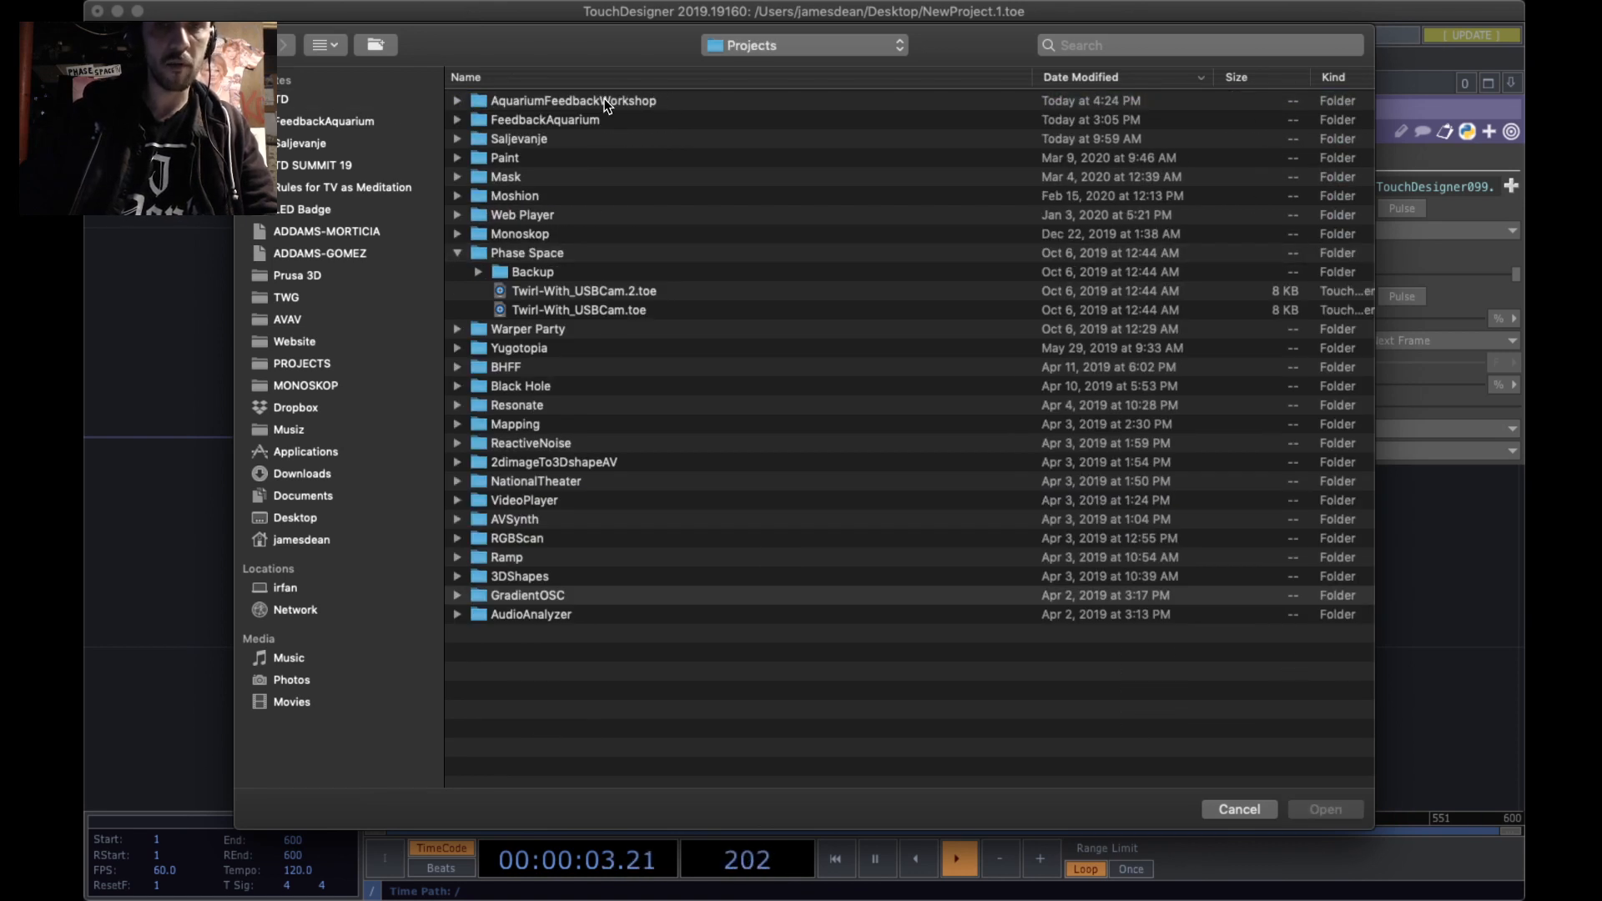
pyautogui.doubleClick(604, 102)
pyautogui.doubleClick(598, 100)
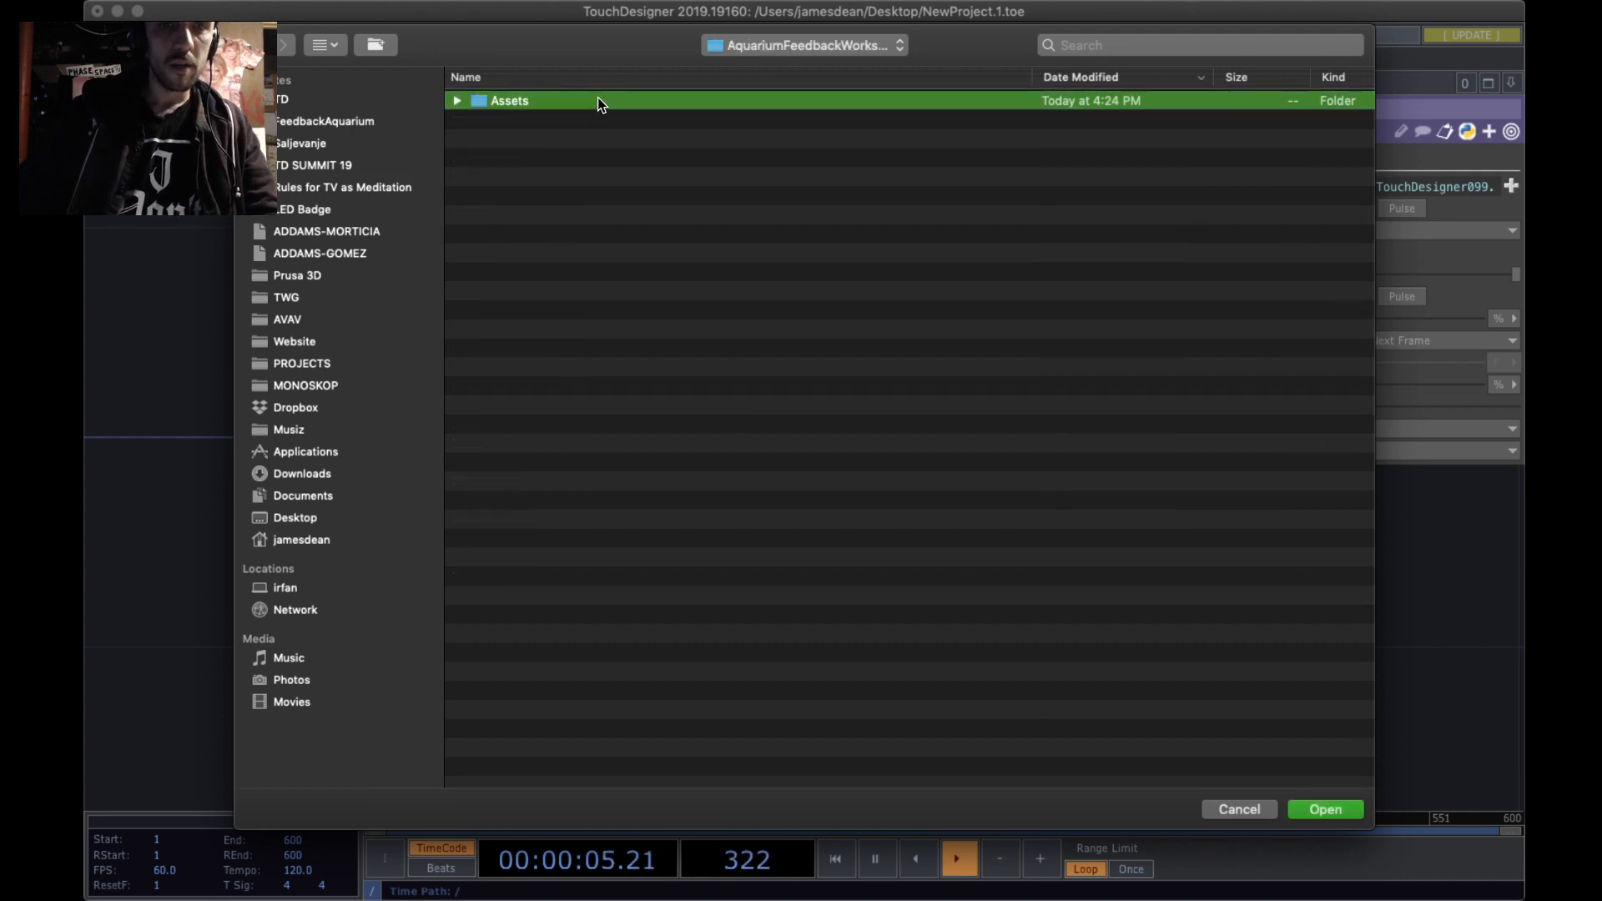
pyautogui.click(597, 100)
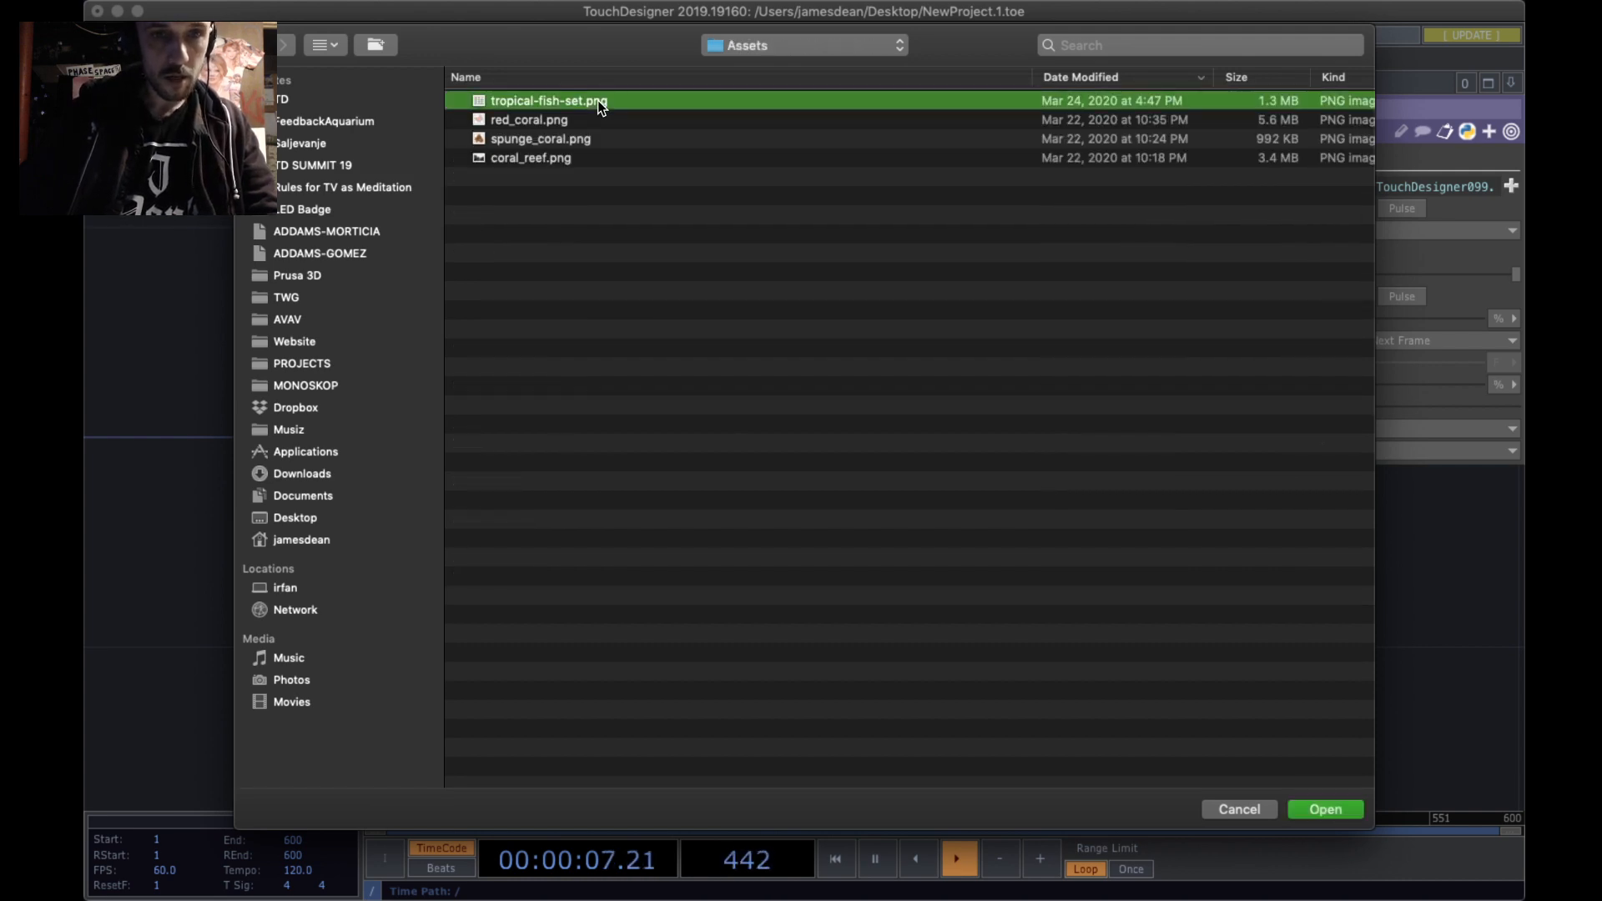
pyautogui.press('space')
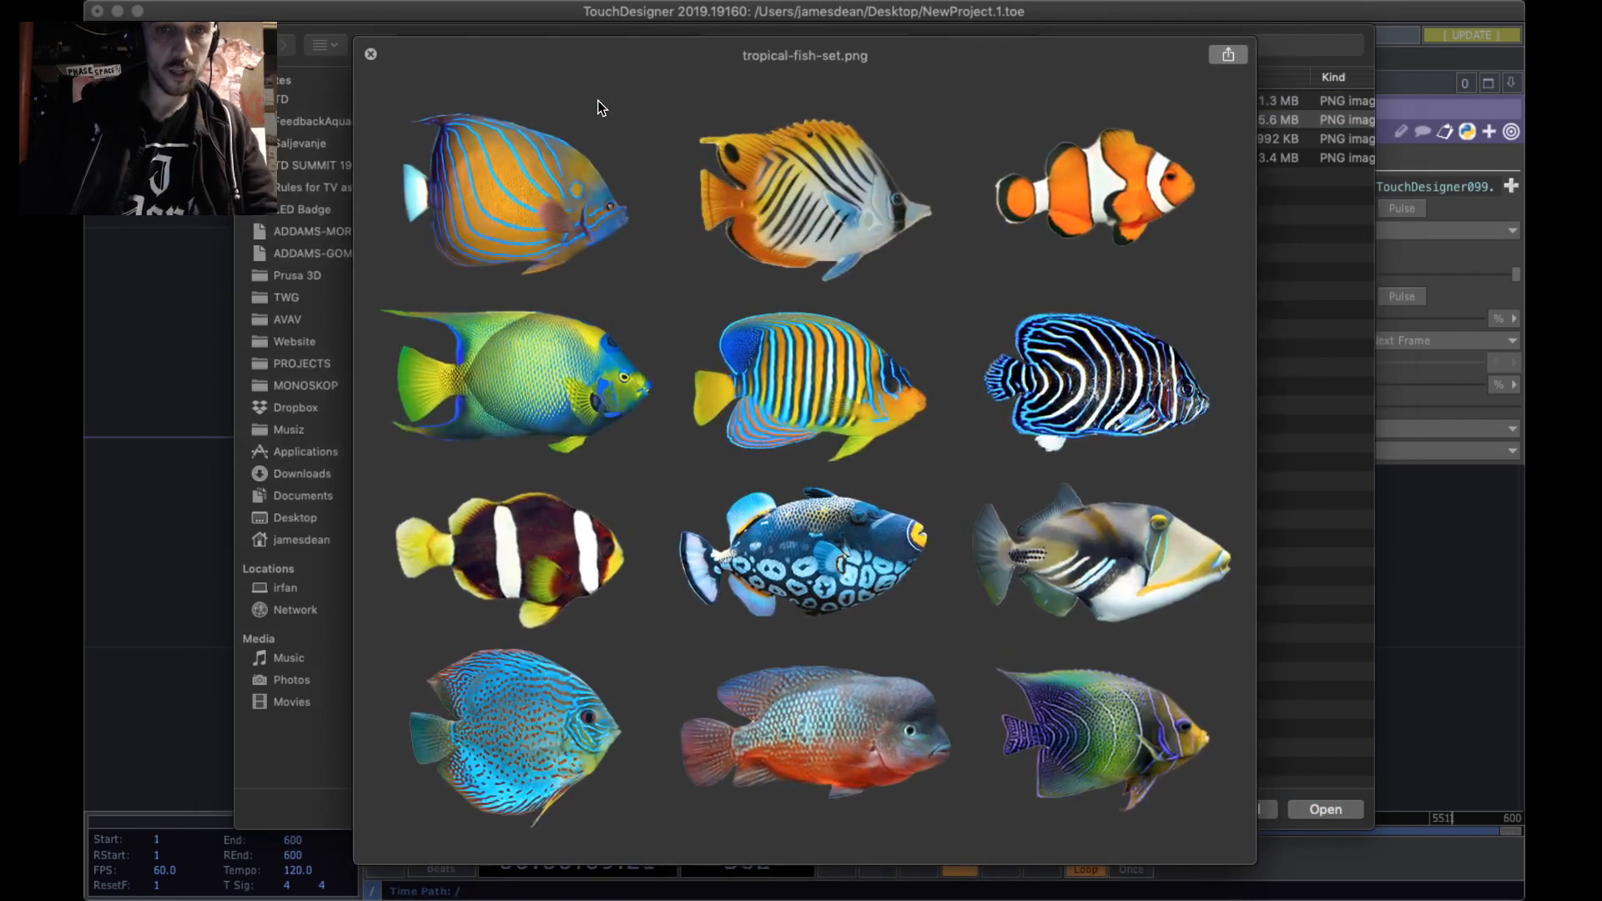
pyautogui.press('Down')
pyautogui.press('Down')
pyautogui.press('Down')
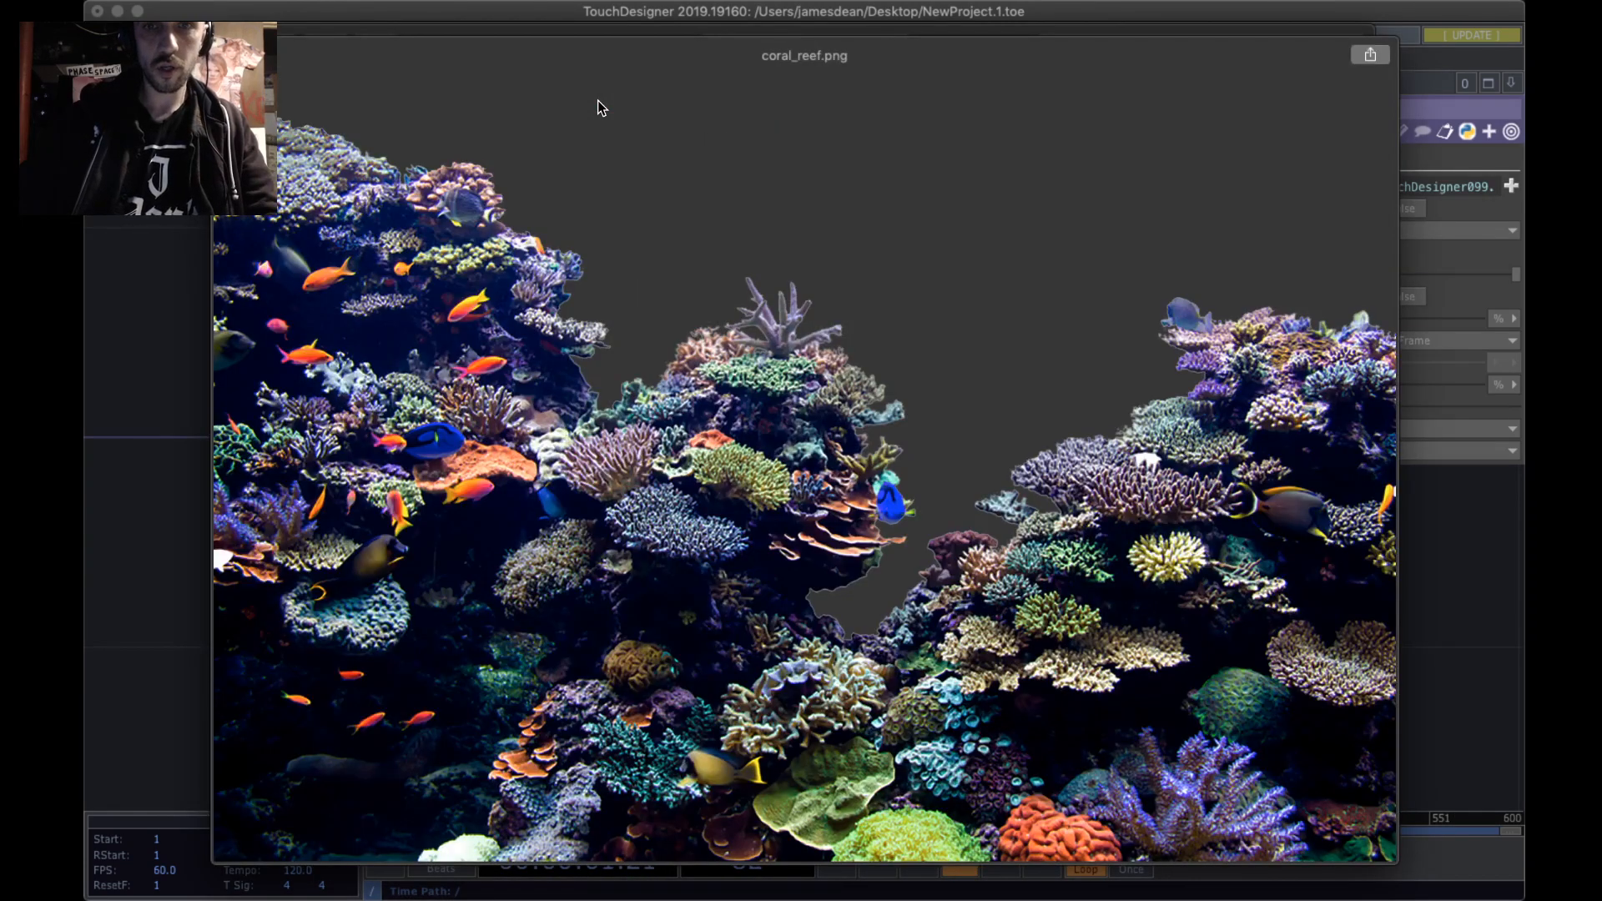
pyautogui.press('space')
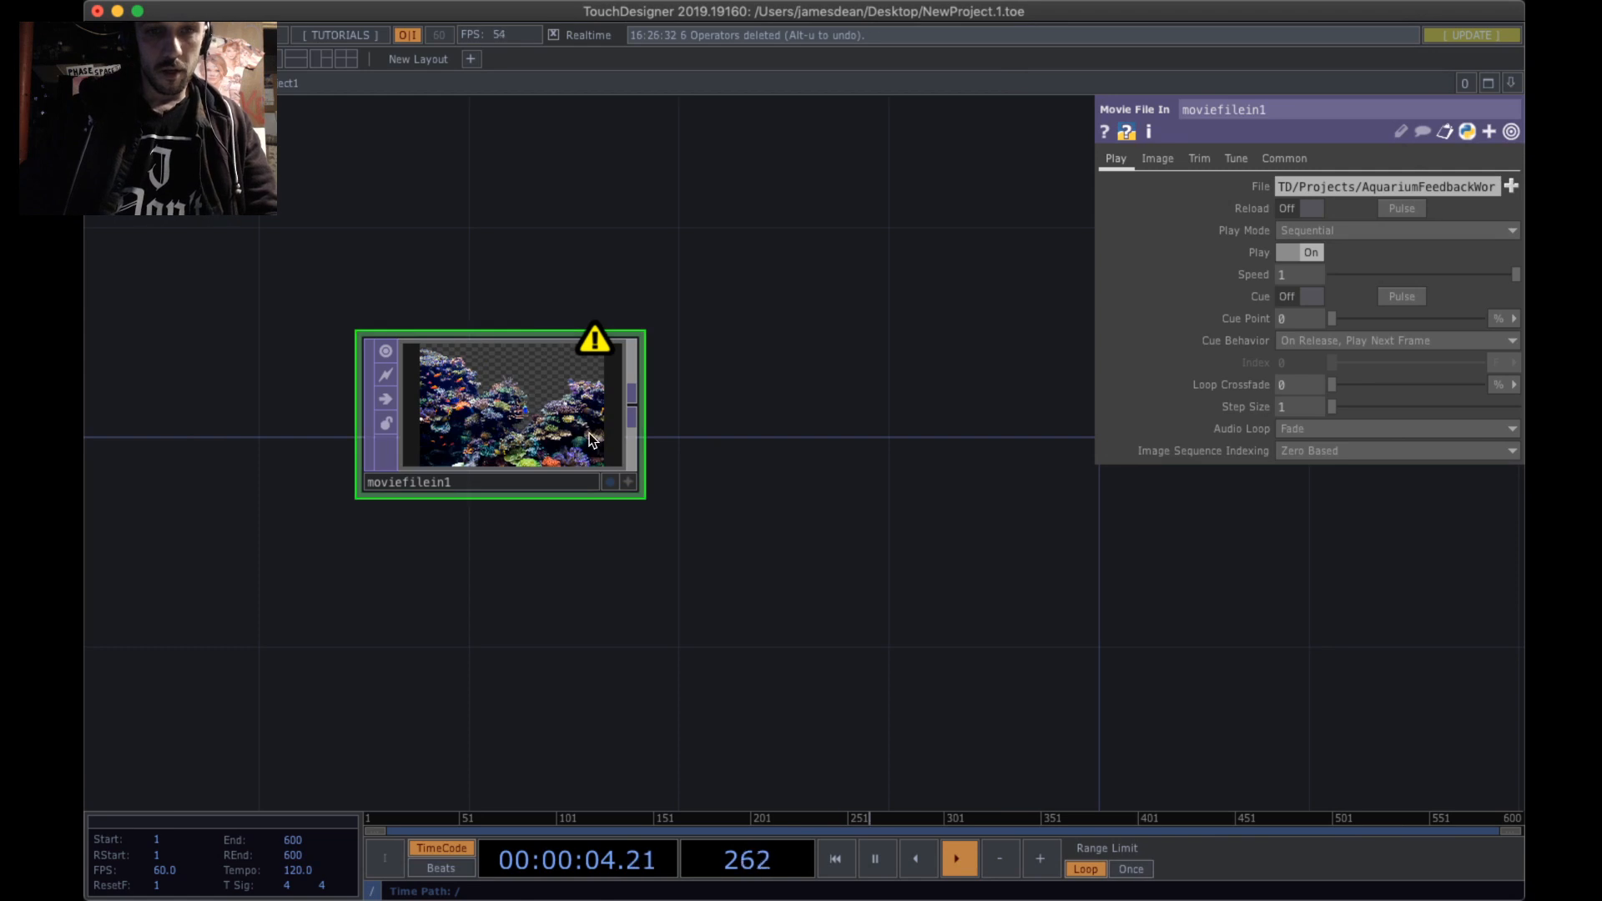
# - Reposition moviefilein1 in the network and read the warning details in its operator information
pyautogui.moveTo(590, 437); pyautogui.dragTo(538, 437)
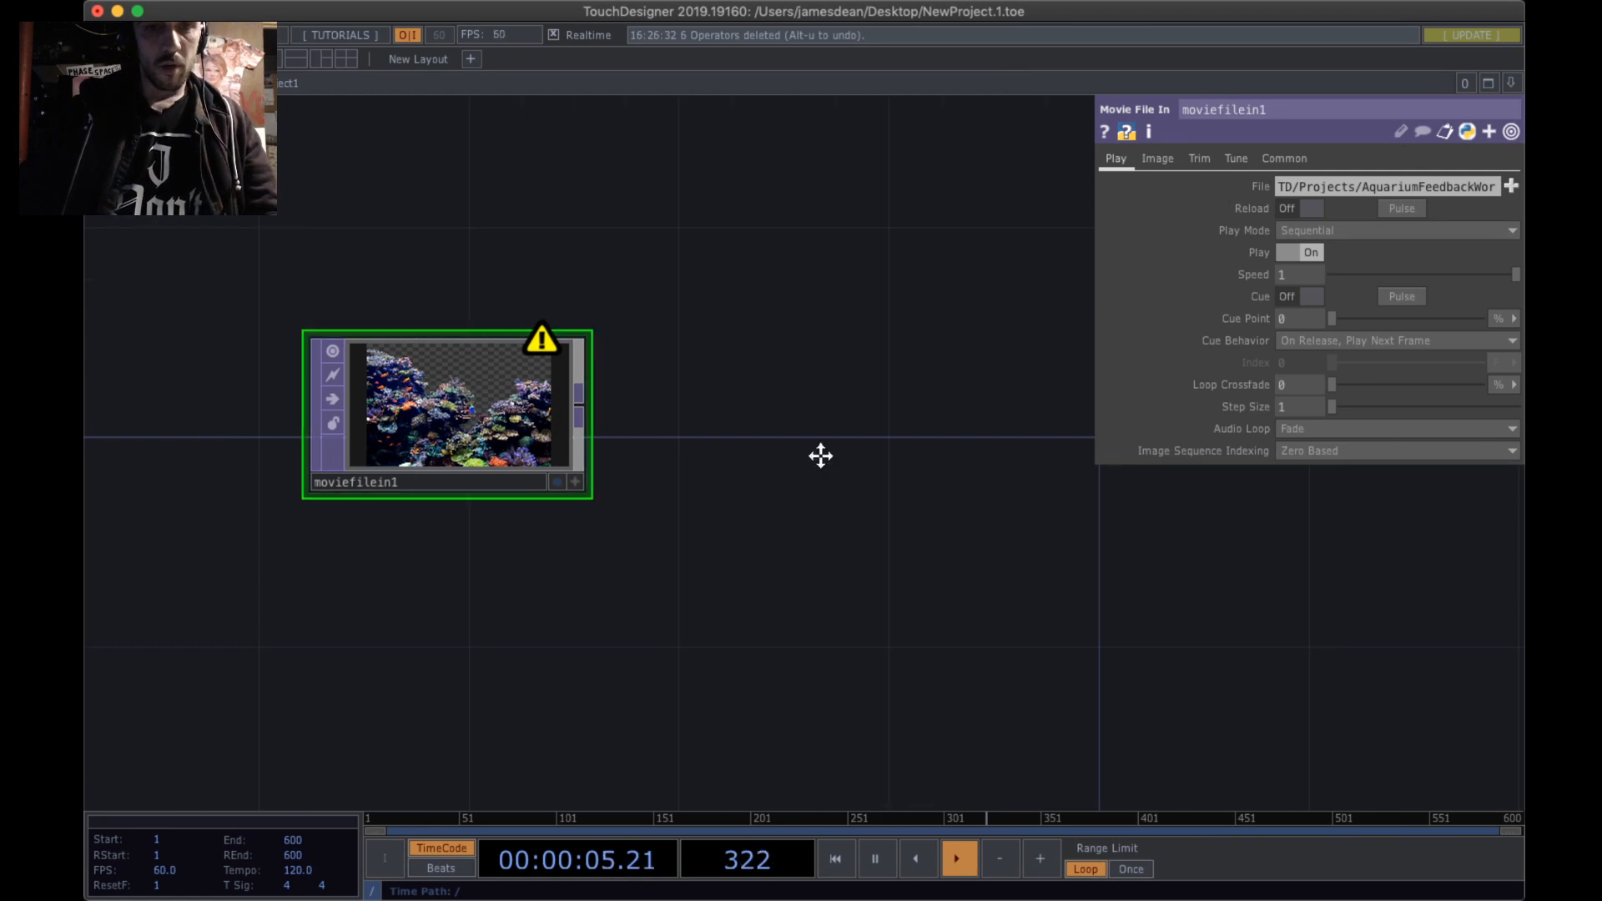
pyautogui.moveTo(821, 456); pyautogui.dragTo(688, 398)
pyautogui.moveTo(302, 377); pyautogui.dragTo(405, 429)
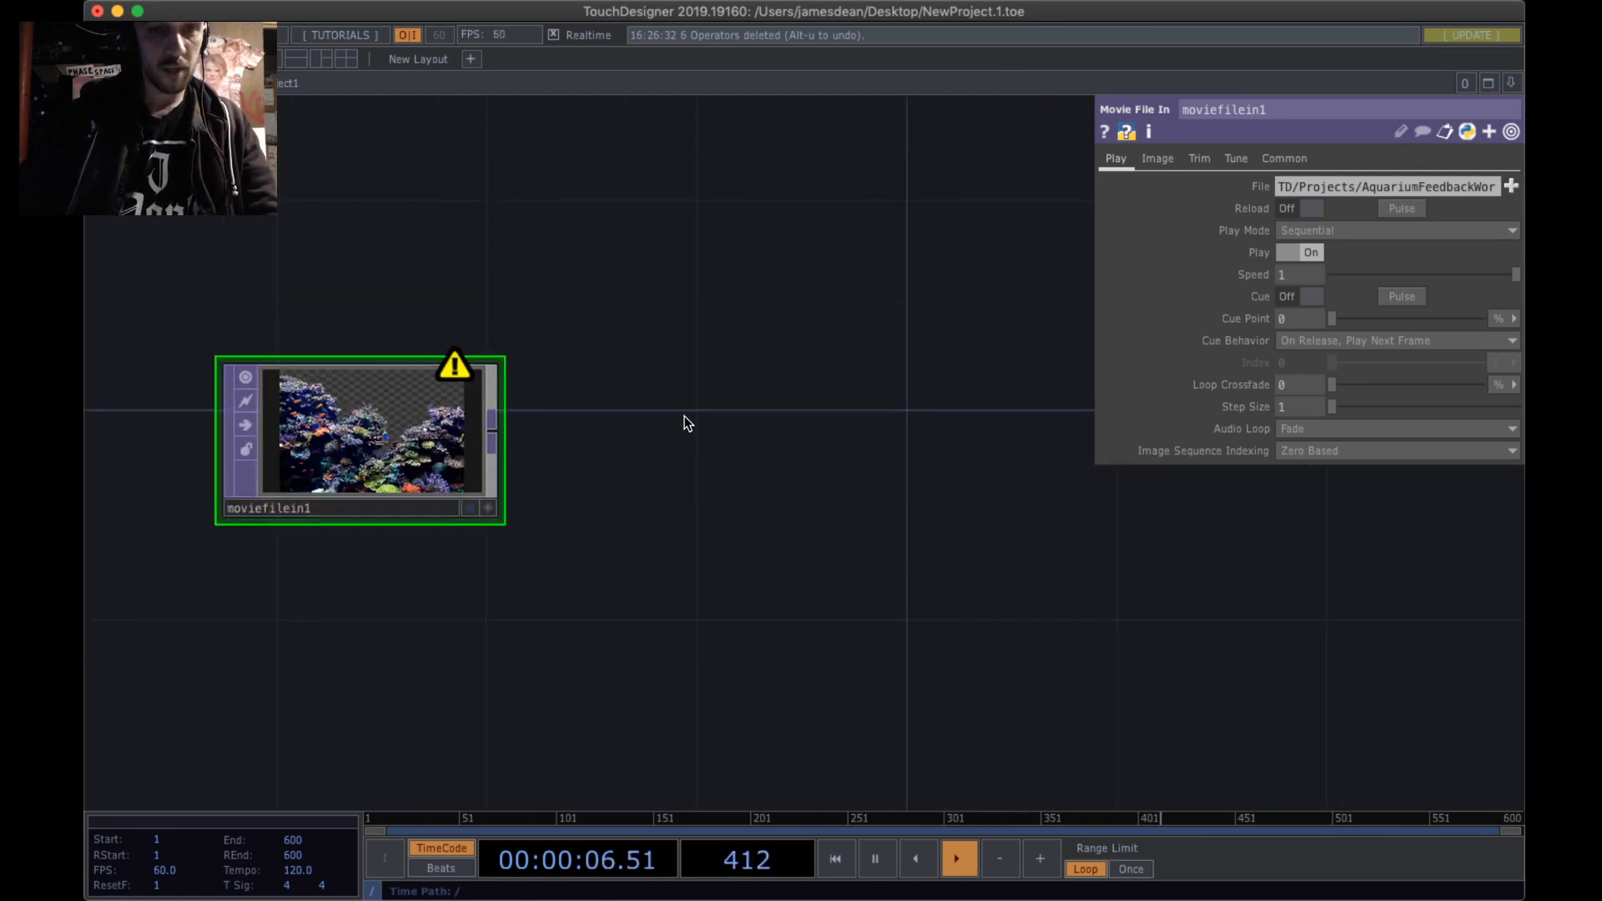
pyautogui.middleClick(455, 370)
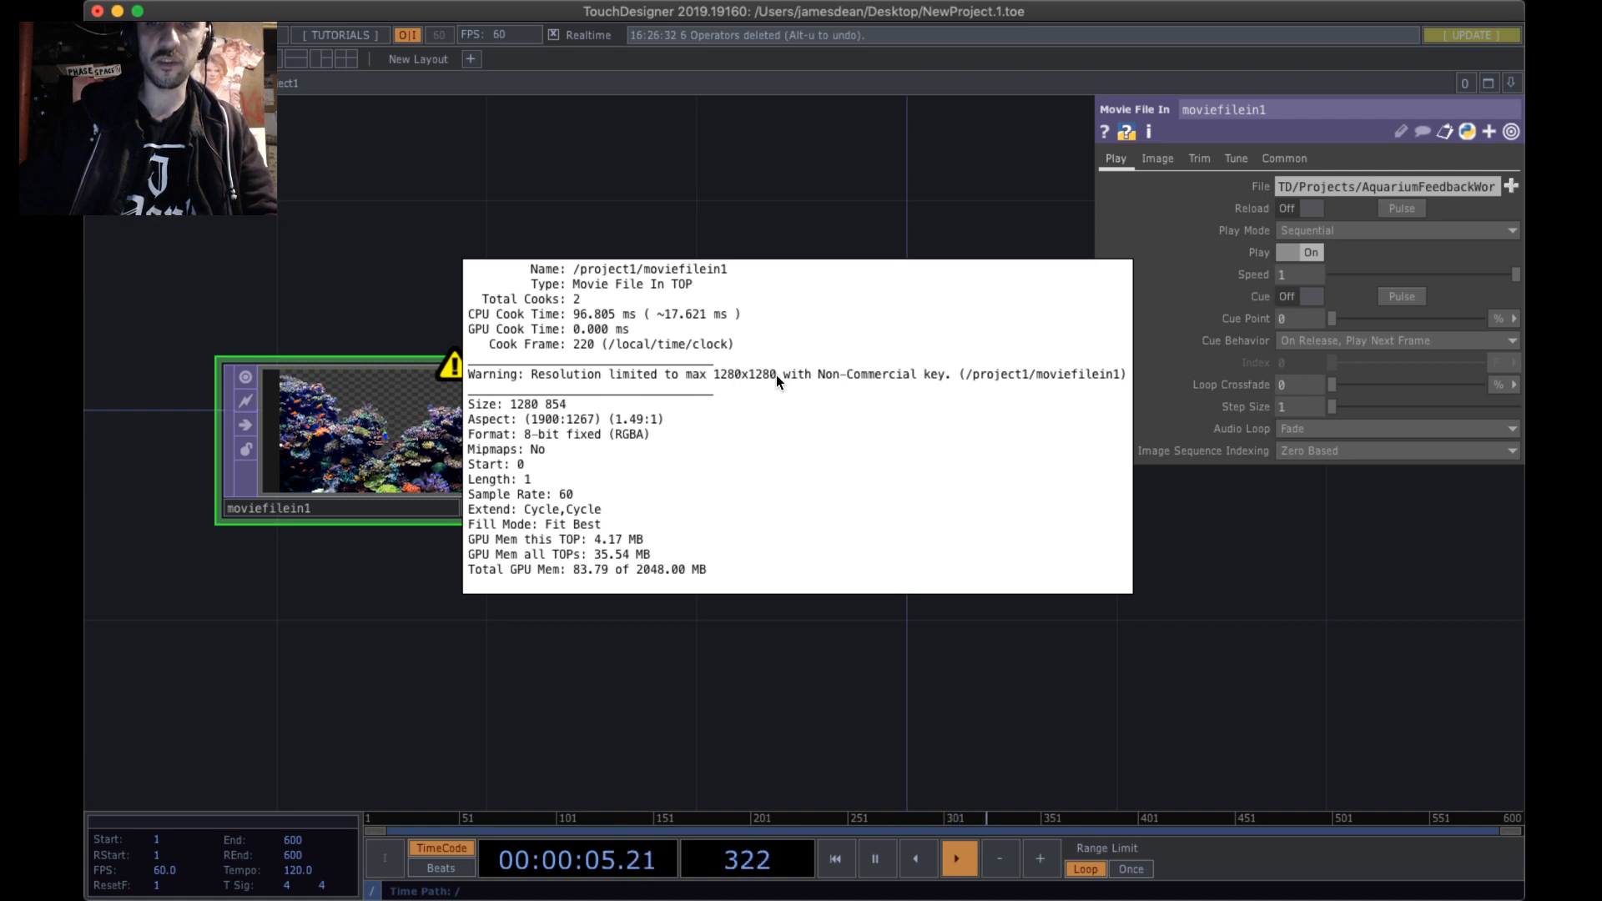
pyautogui.click(392, 267)
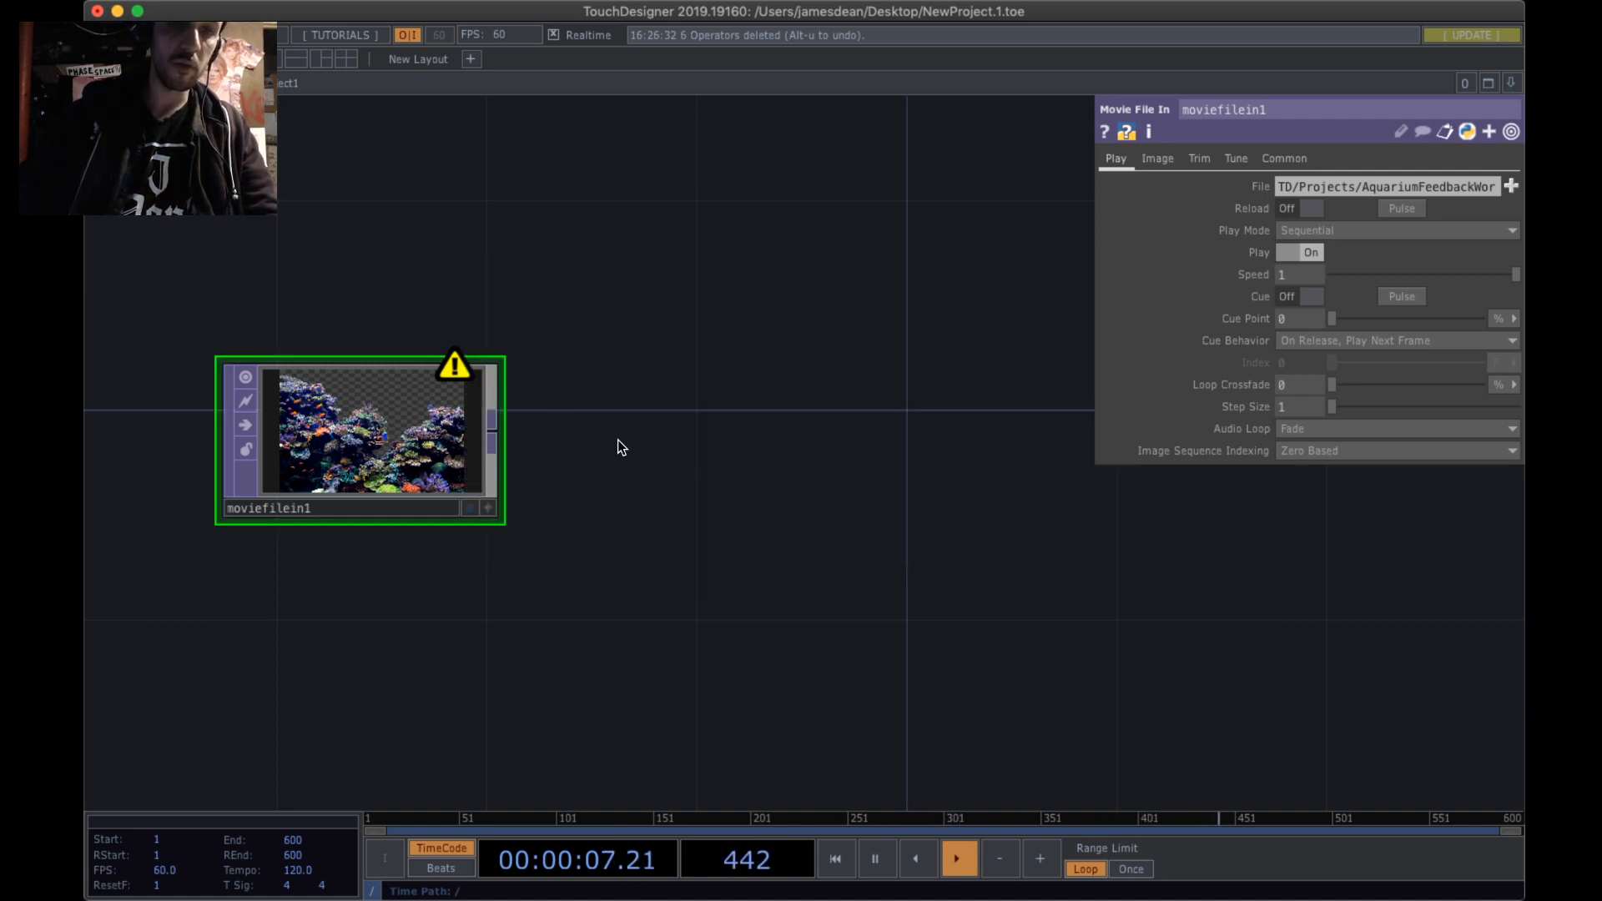
# - Add a Fit TOP to the network beside the moviefilein1 operator
pyautogui.moveTo(618, 439); pyautogui.dragTo(561, 333)
pyautogui.moveTo(171, 363); pyautogui.dragTo(144, 341)
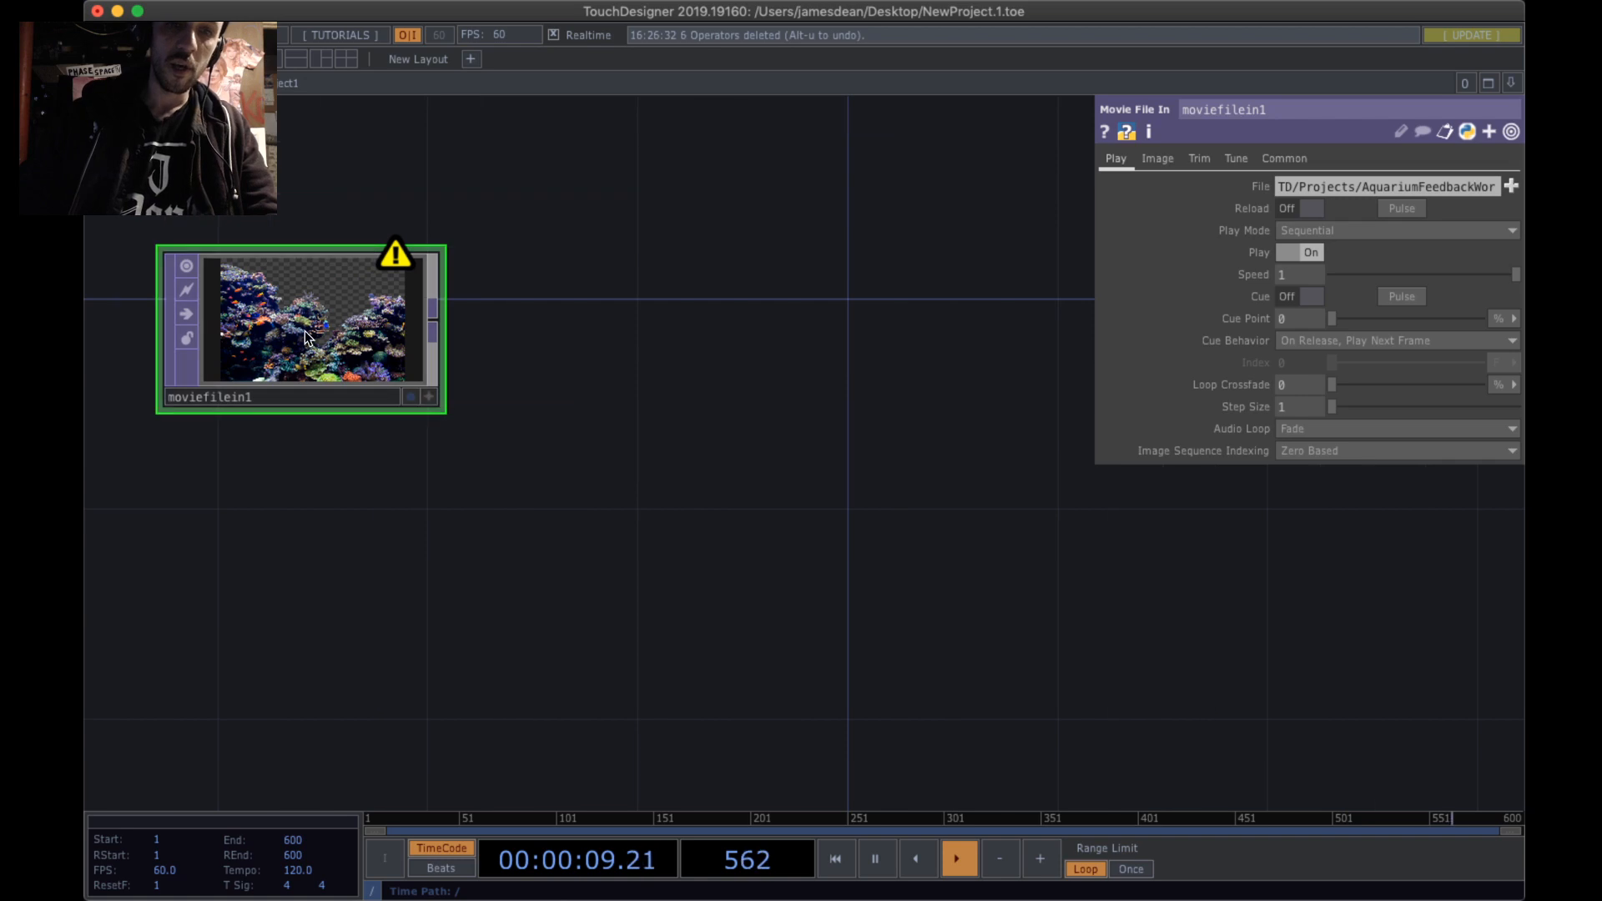
pyautogui.moveTo(304, 330); pyautogui.dragTo(305, 278)
pyautogui.moveTo(481, 311); pyautogui.dragTo(466, 371)
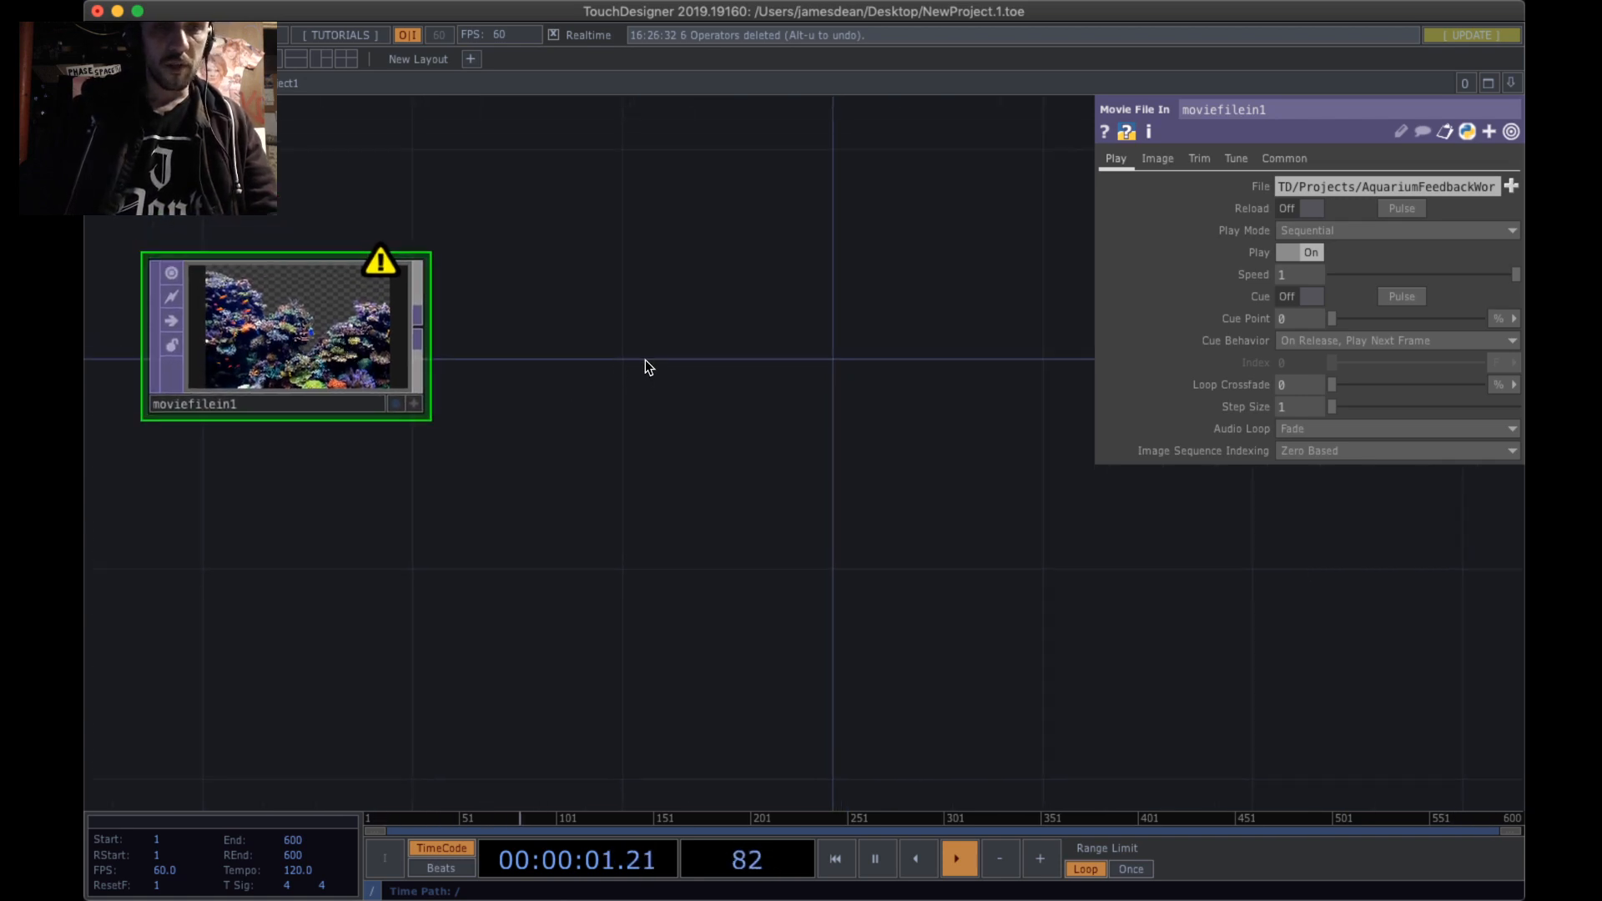
pyautogui.press('Tab')
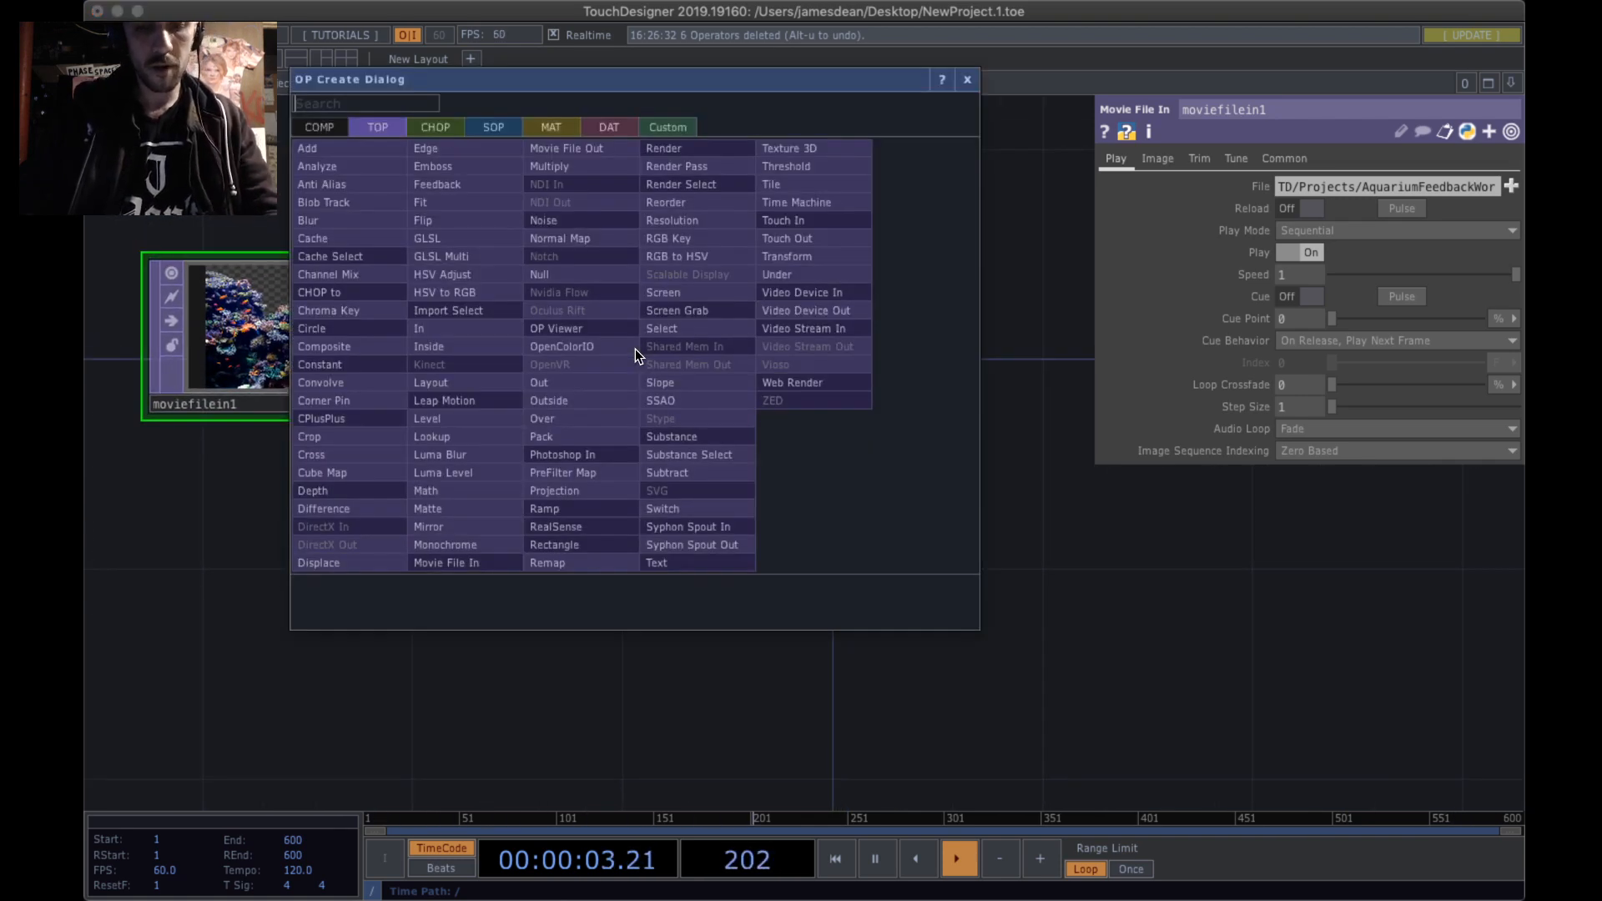
pyautogui.write('fit')
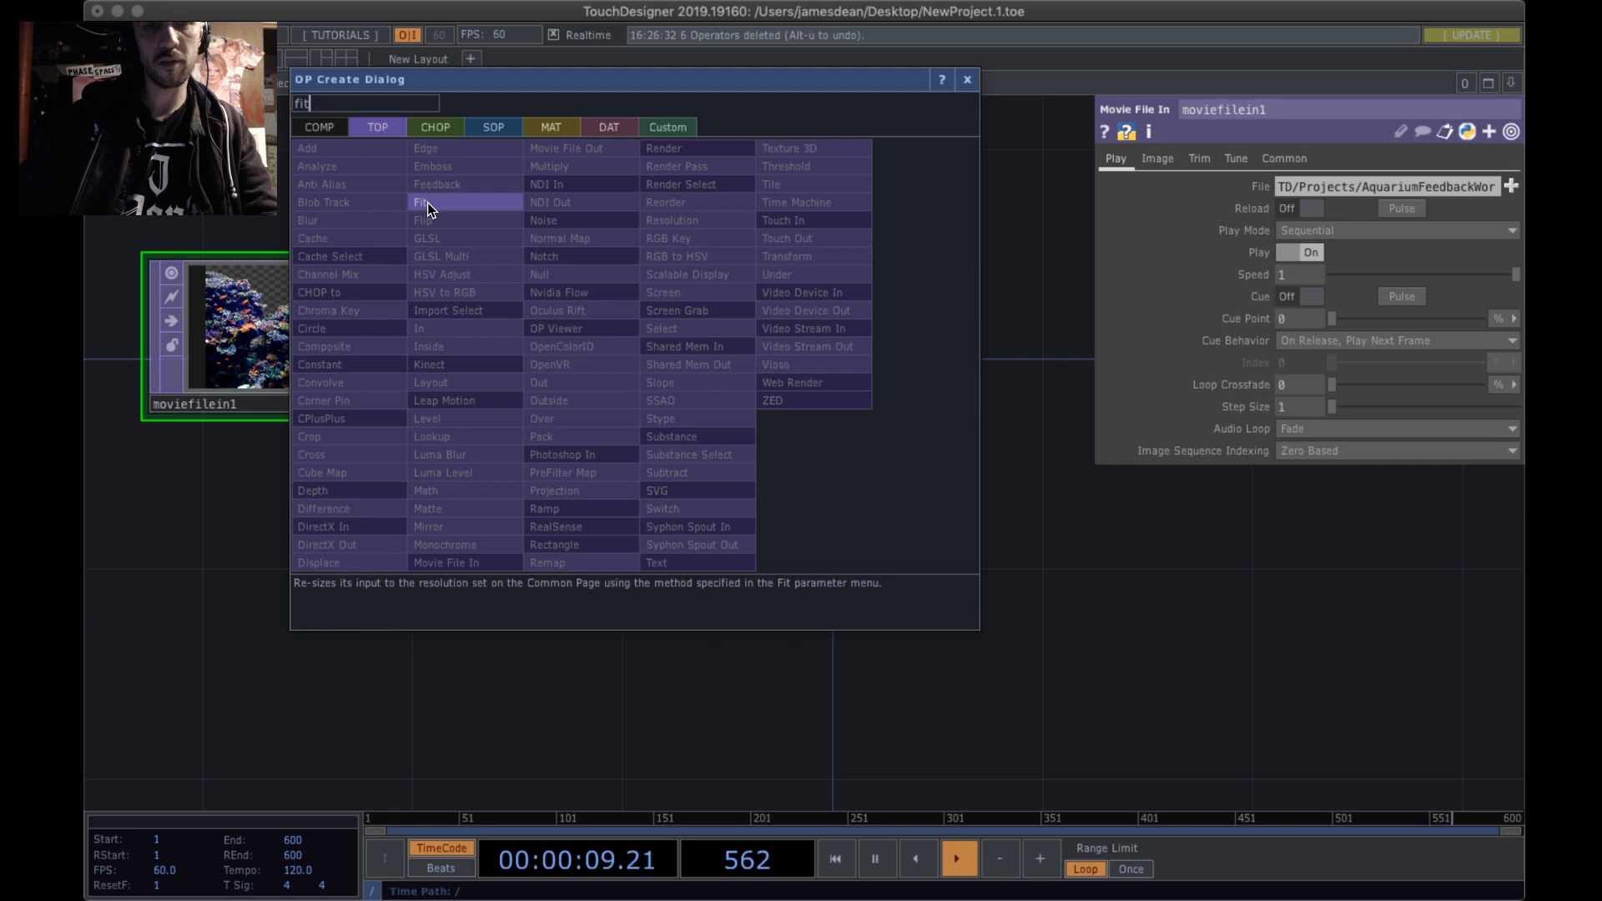
pyautogui.click(482, 202)
pyautogui.click(655, 358)
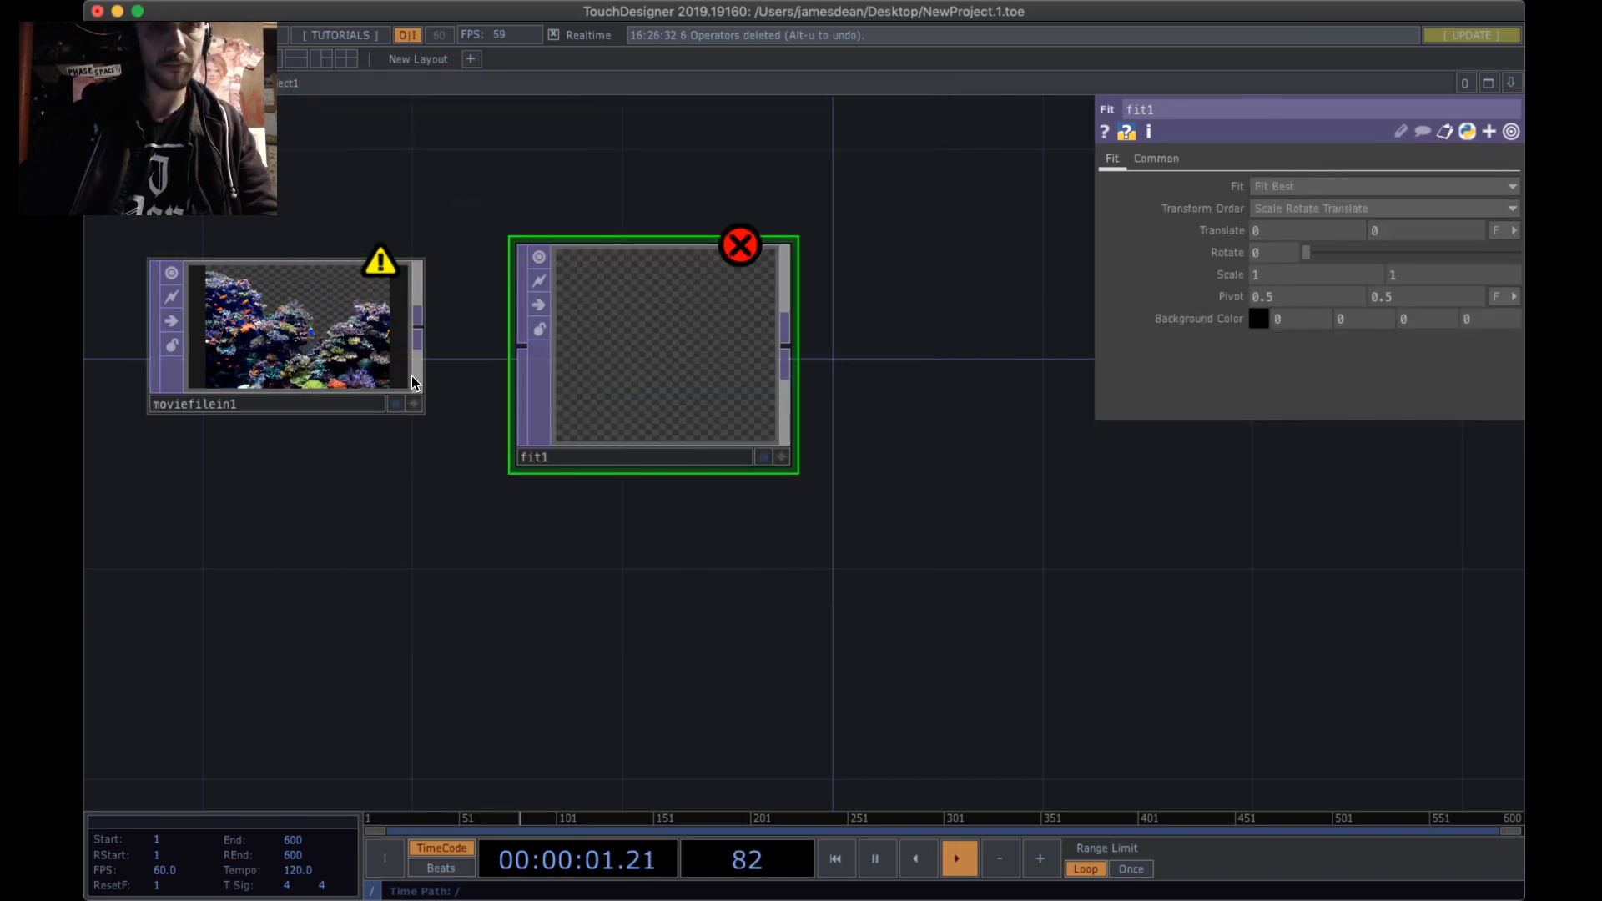
# - Try wiring the output of moviefilein1 into fit1, and disconnect the wire between them again
pyautogui.moveTo(419, 336); pyautogui.dragTo(519, 364)
pyautogui.moveTo(657, 377); pyautogui.dragTo(762, 372)
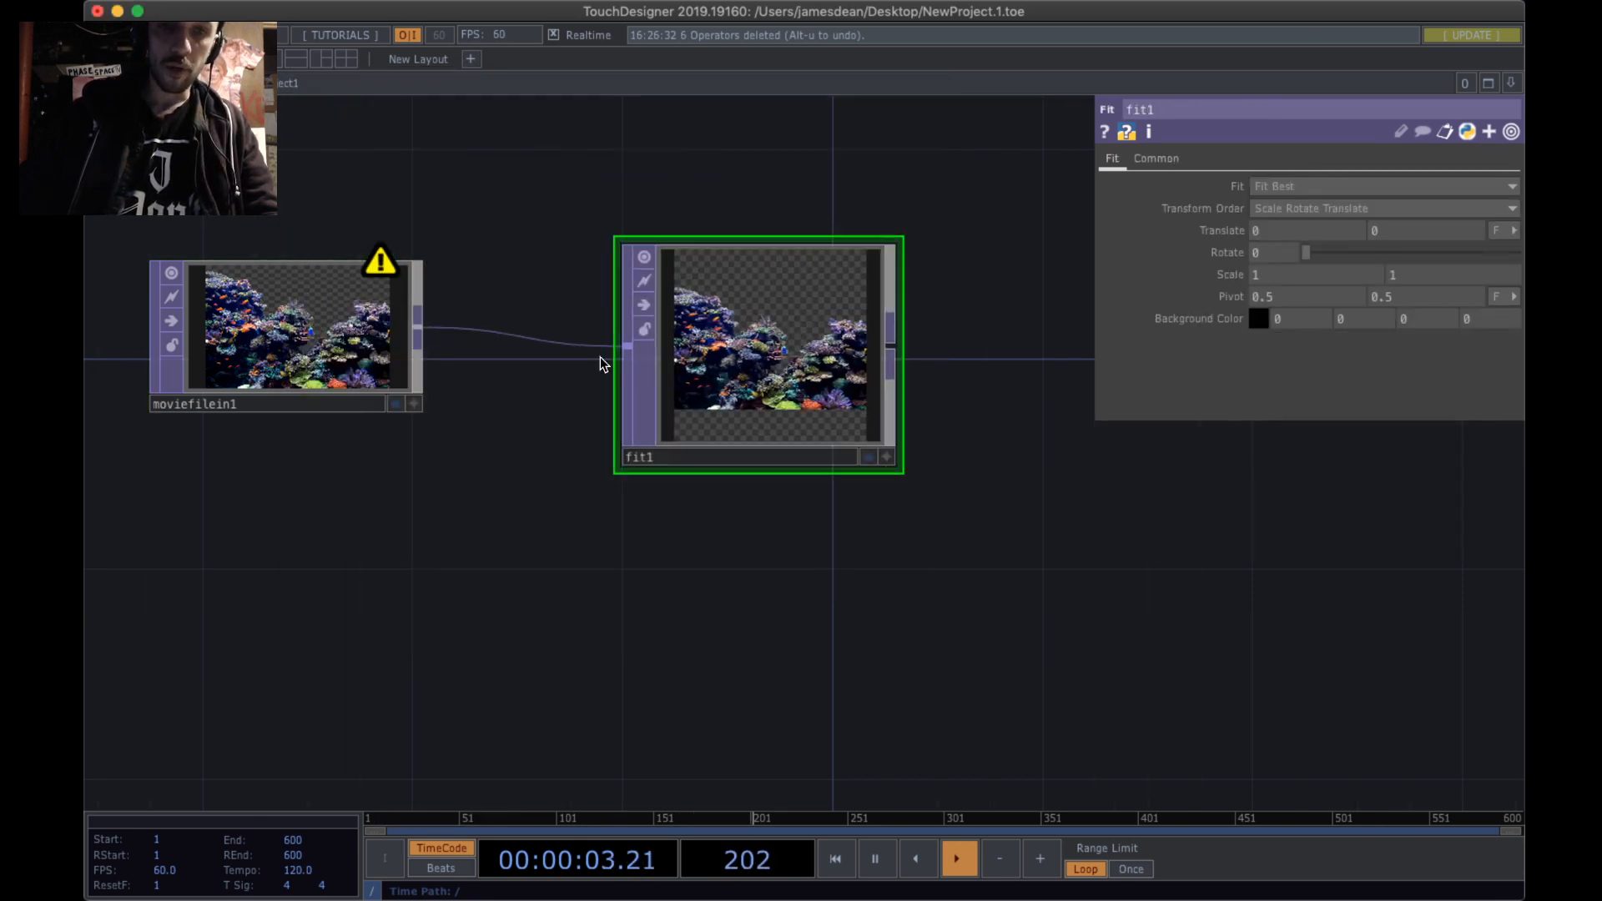
pyautogui.rightClick(443, 328)
pyautogui.click(476, 388)
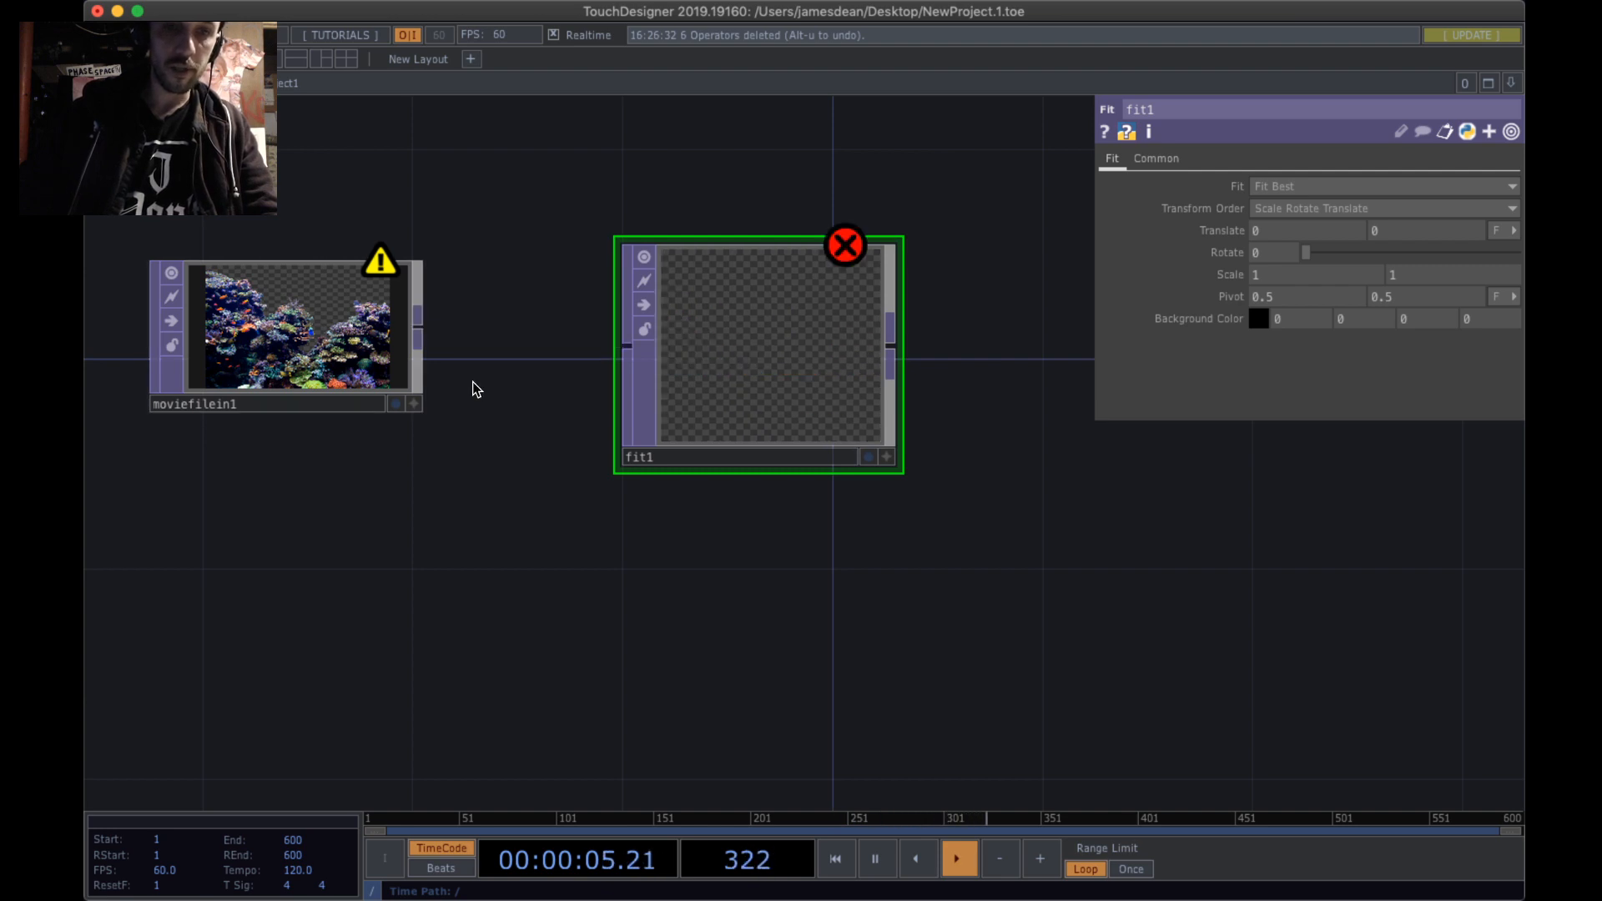
# - Reposition fit1 and shrink its node, and wire the output of moviefilein1 into it
pyautogui.moveTo(785, 347); pyautogui.dragTo(836, 359)
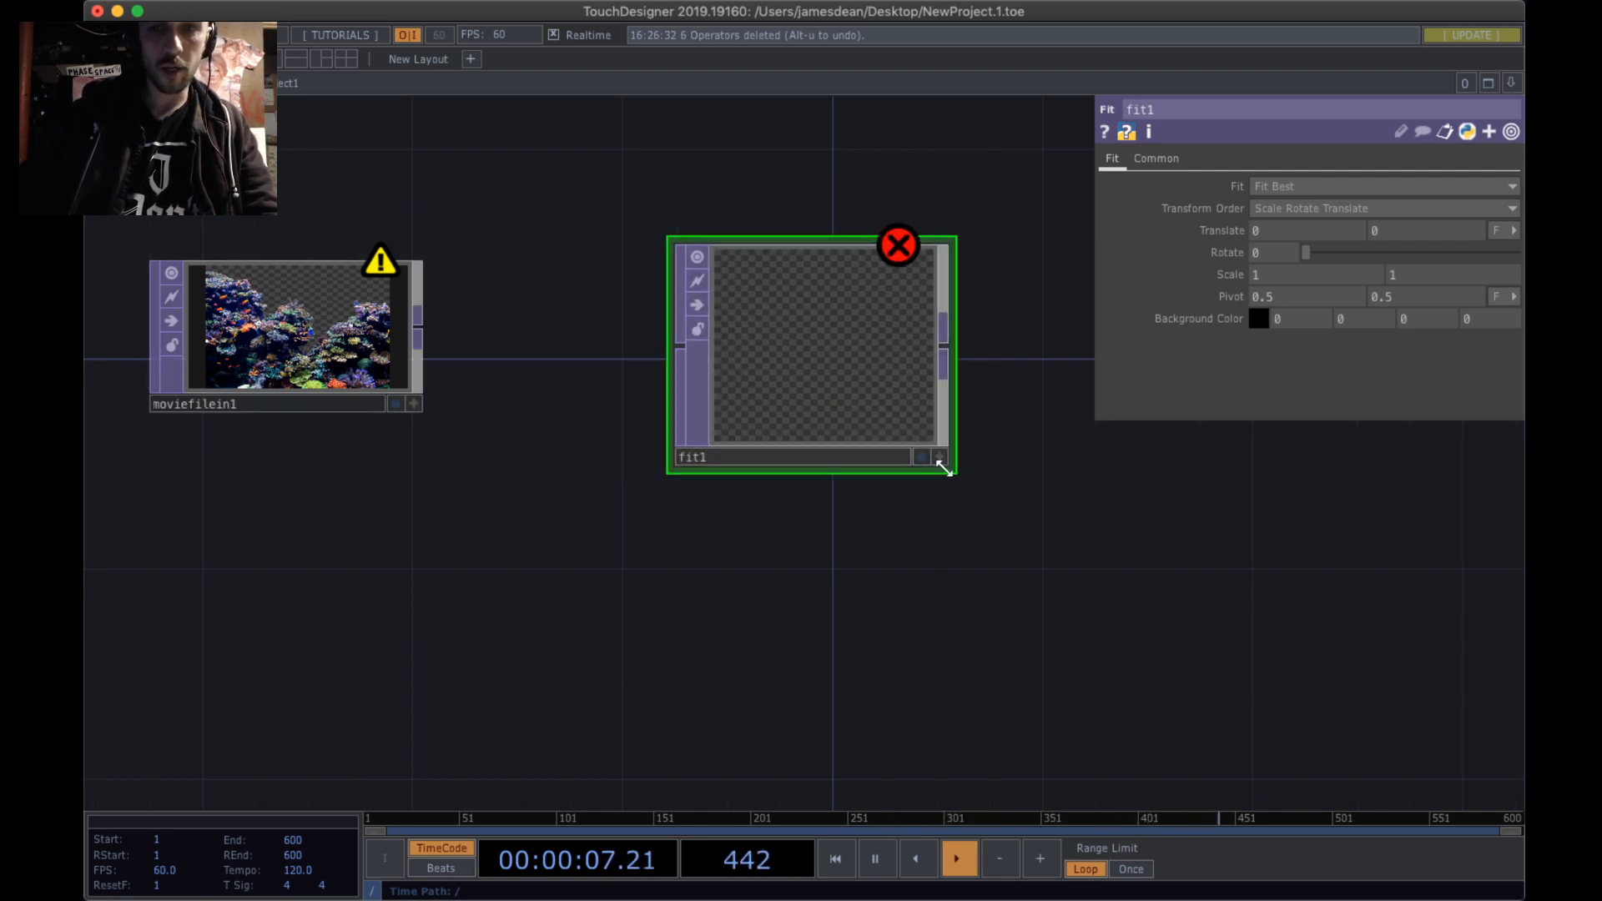
pyautogui.moveTo(943, 469); pyautogui.dragTo(925, 440)
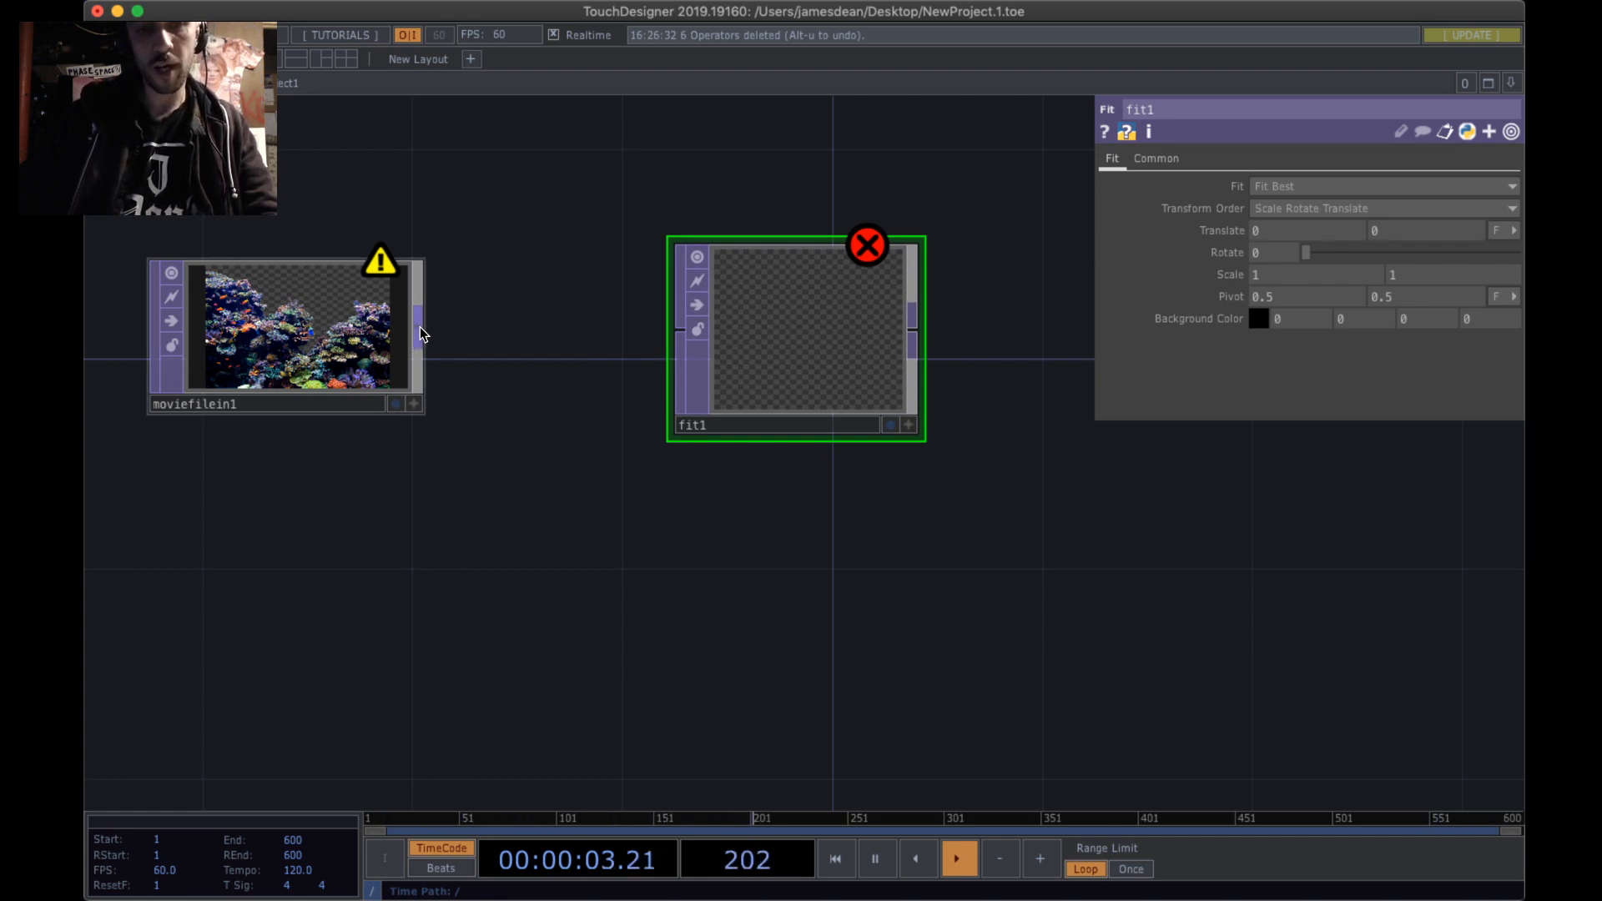
pyautogui.scroll(2, 422, 334)
pyautogui.moveTo(419, 324); pyautogui.dragTo(688, 343)
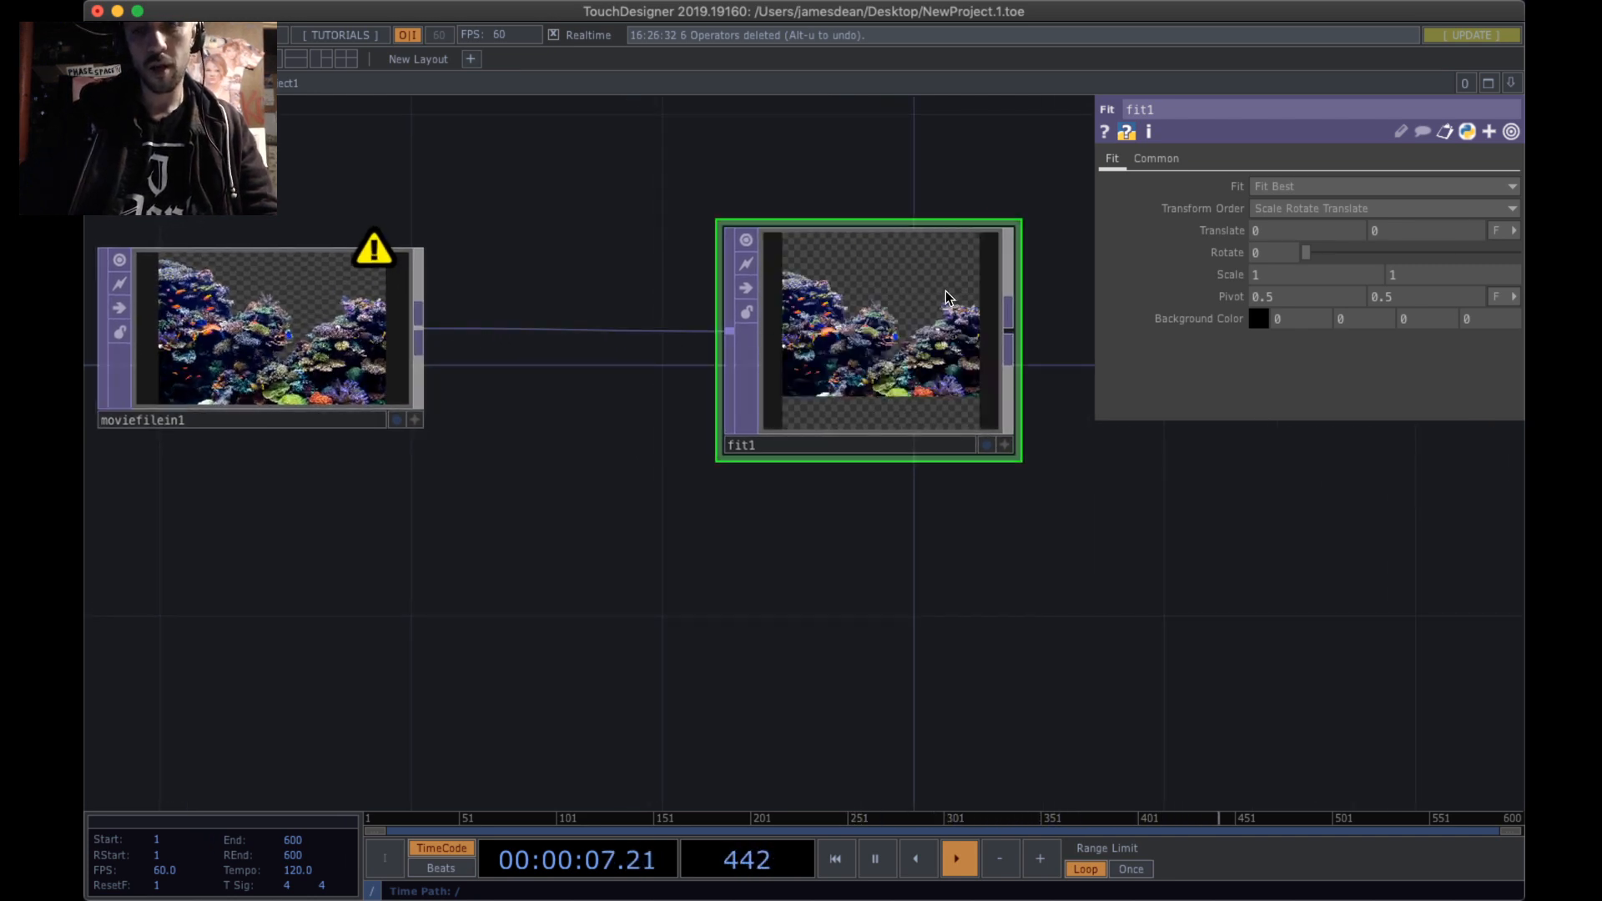
pyautogui.moveTo(927, 301); pyautogui.dragTo(1007, 314)
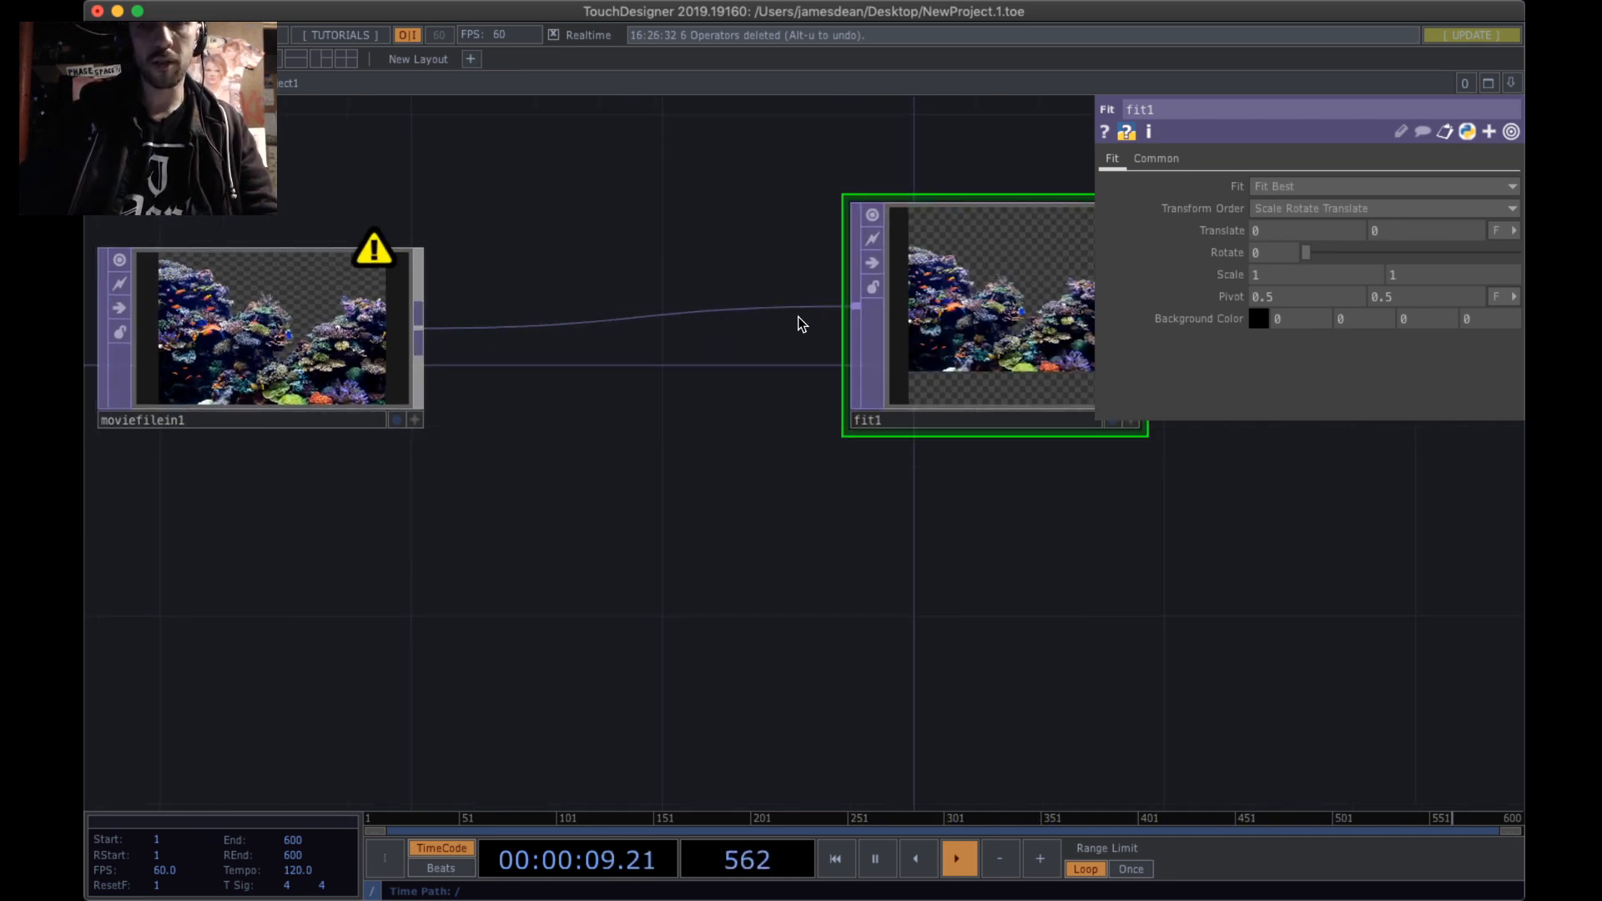
# - Disconnect the wire between moviefilein1 and fit1, and connect the two operators again
pyautogui.rightClick(703, 319)
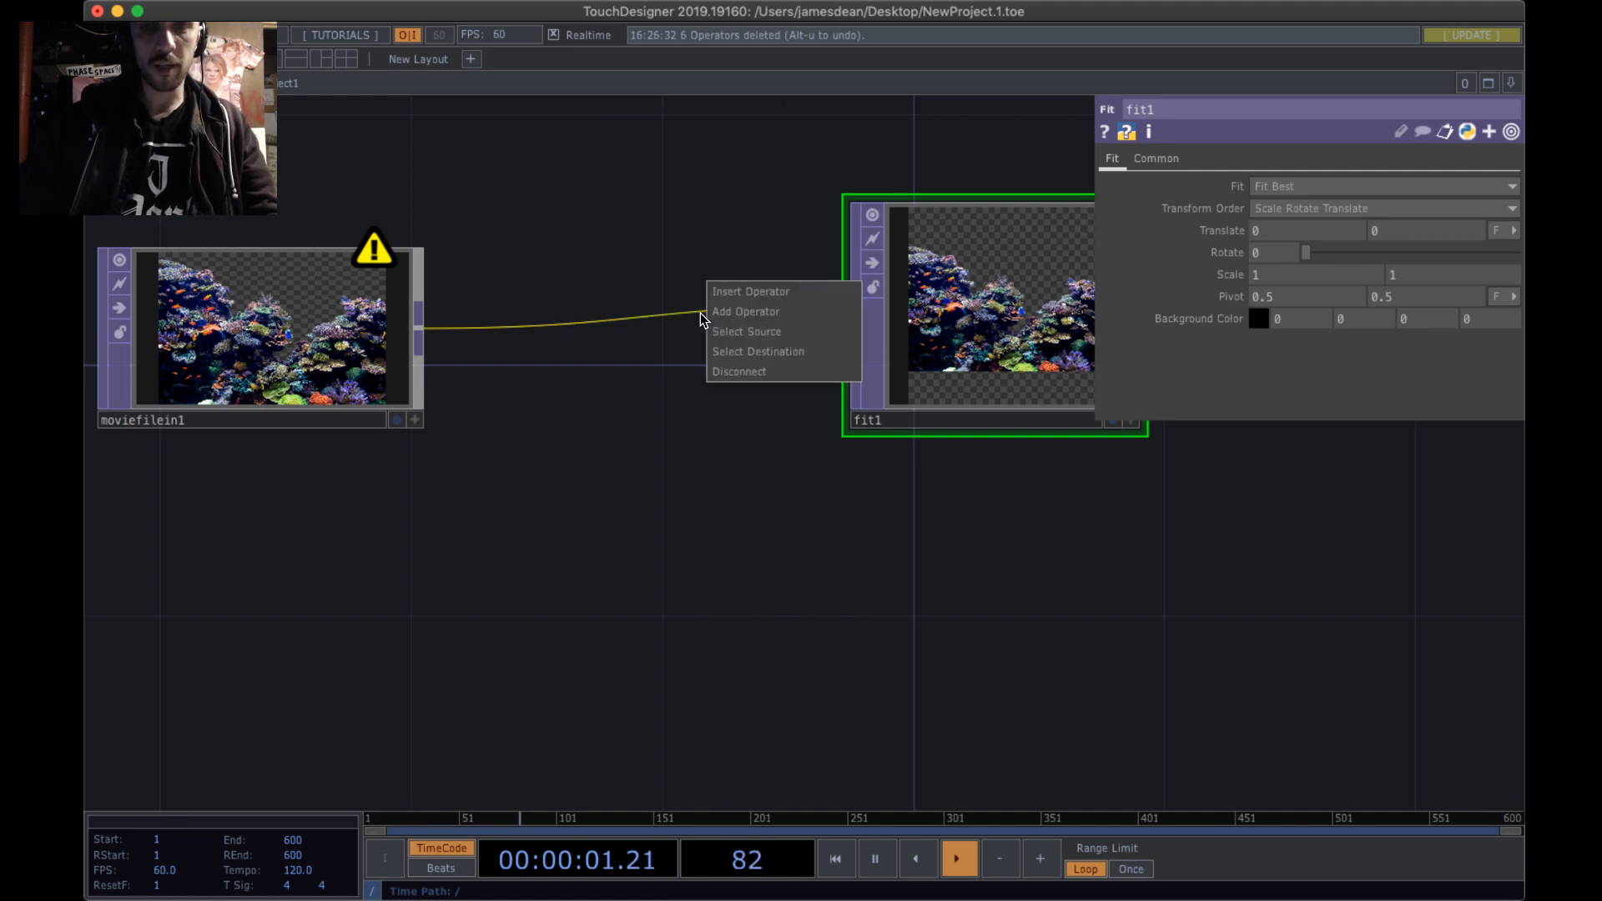
pyautogui.click(748, 365)
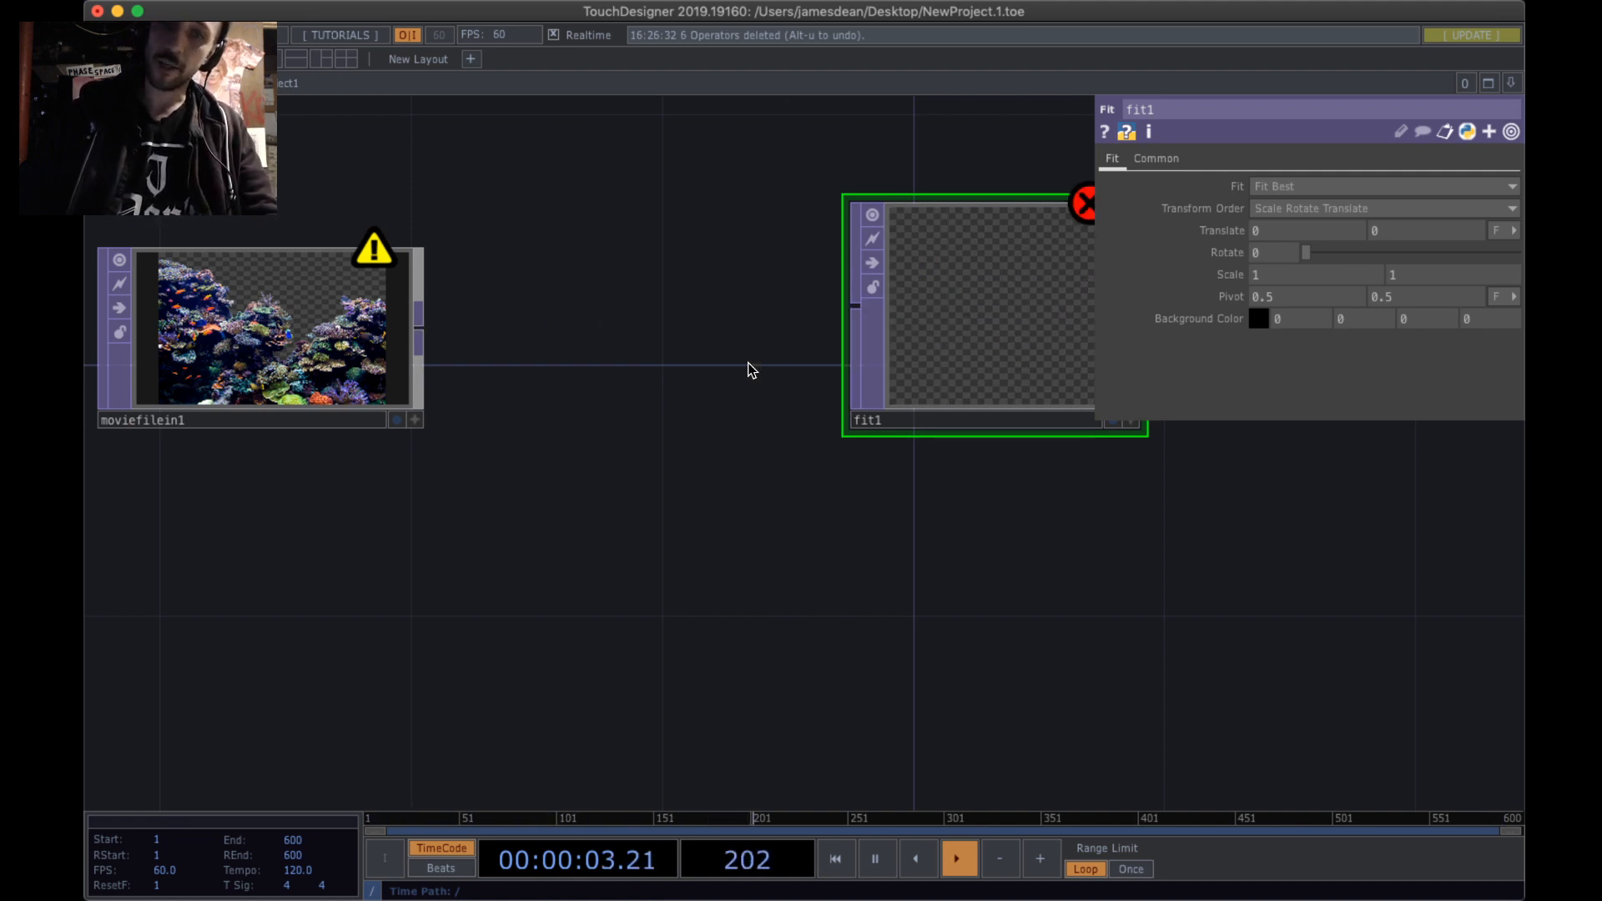
pyautogui.moveTo(418, 327); pyautogui.dragTo(918, 330)
# - Set fit1's custom output resolution to 1280 by 720
pyautogui.hscroll(10, 773, 414)
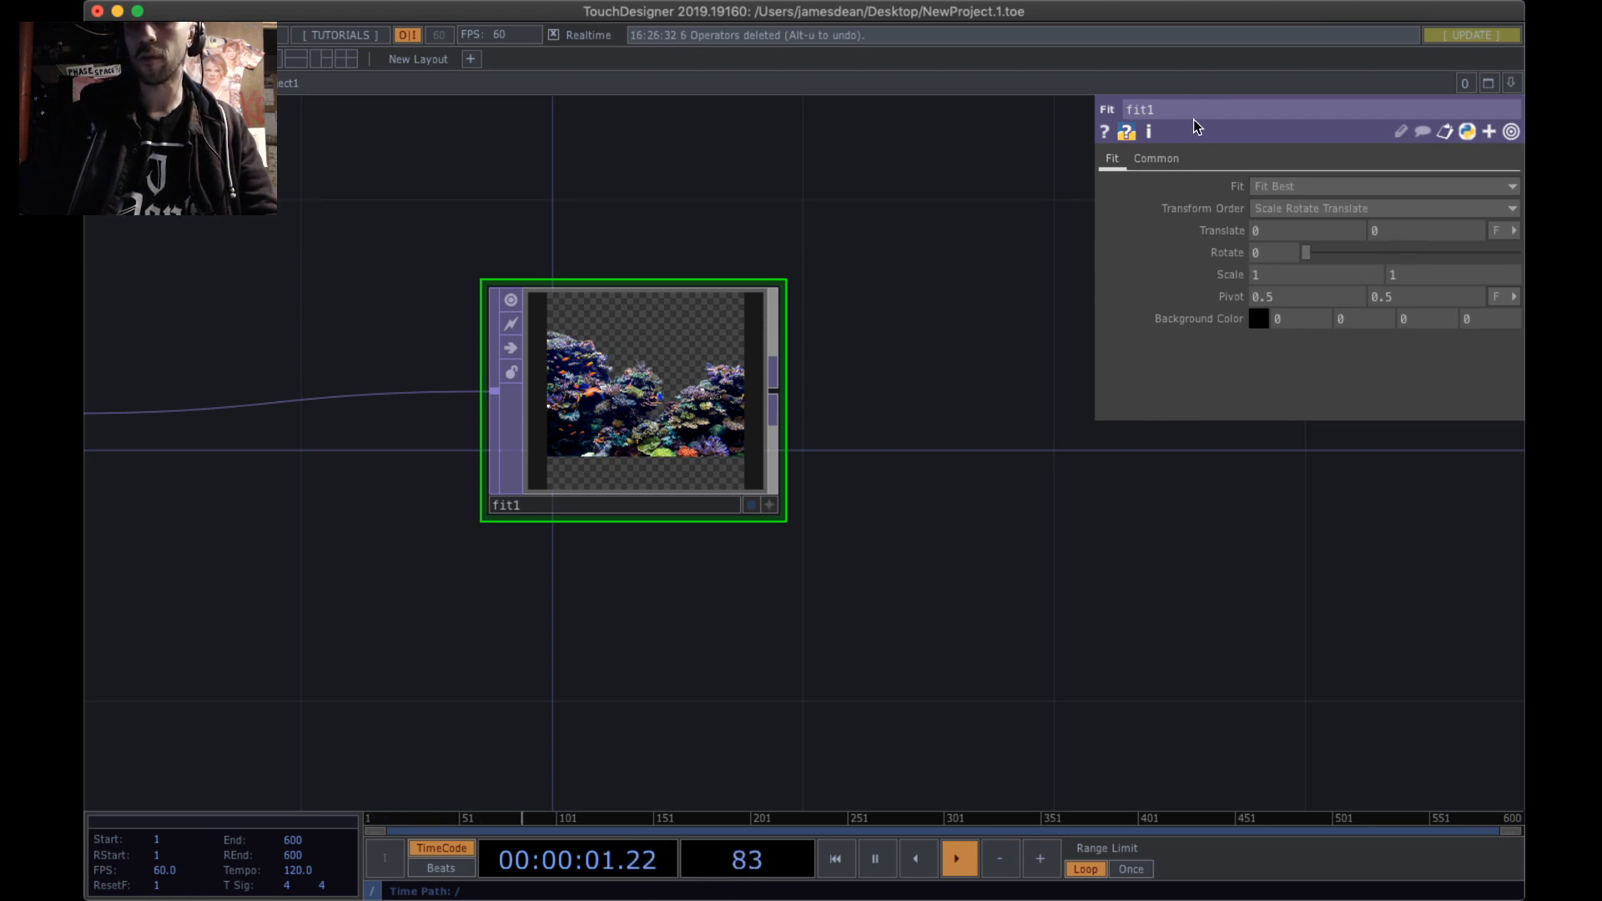
pyautogui.click(1145, 165)
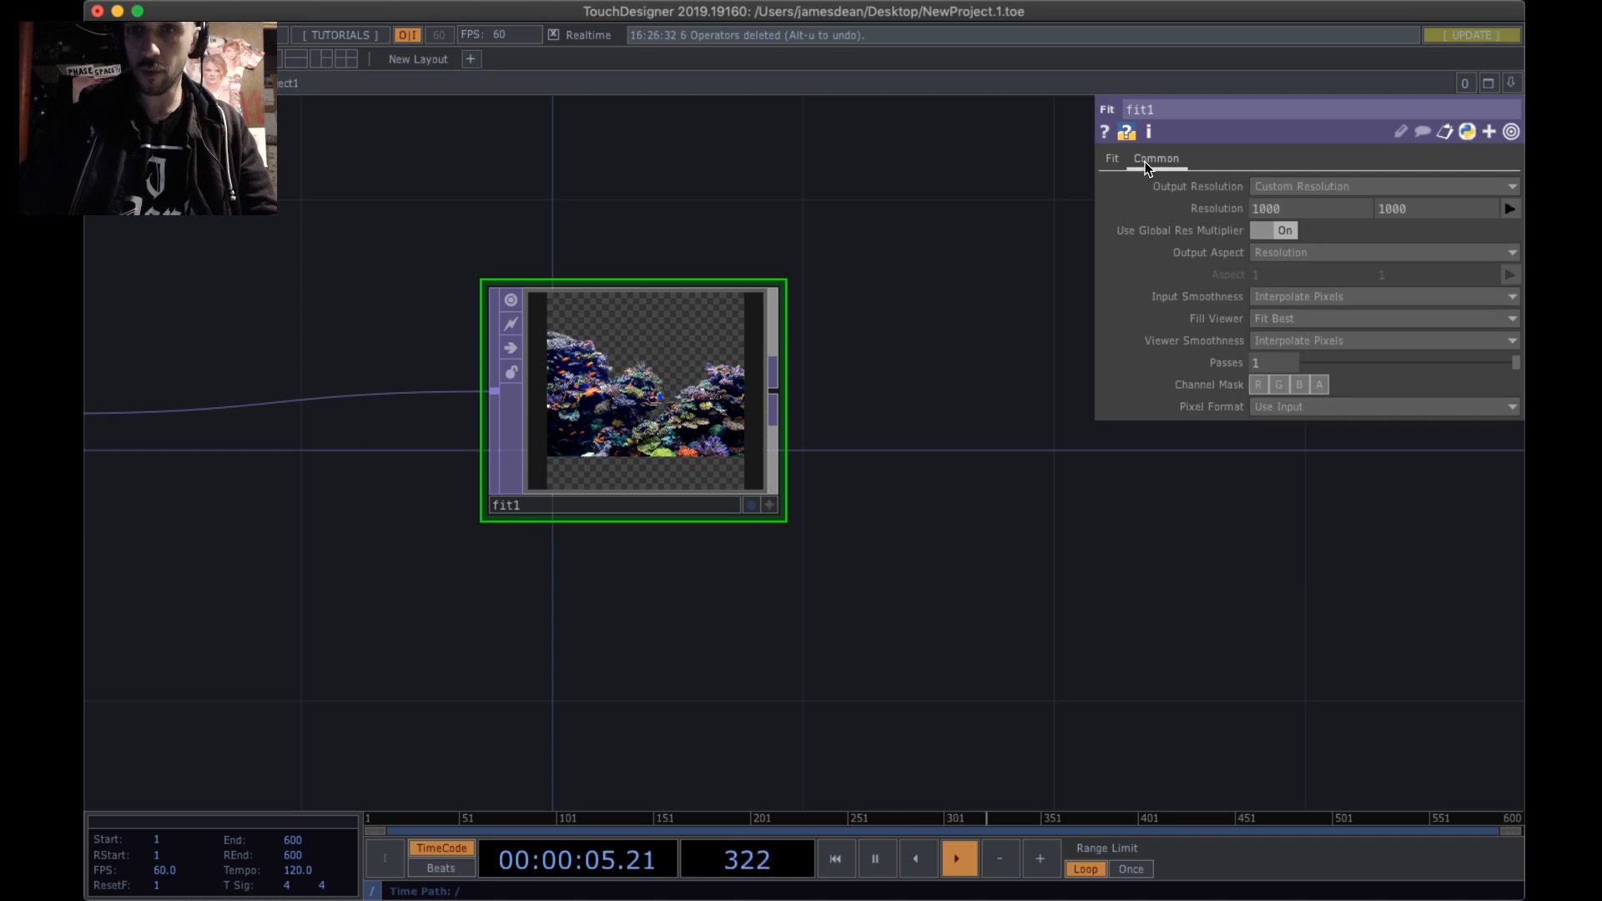
pyautogui.click(1317, 208)
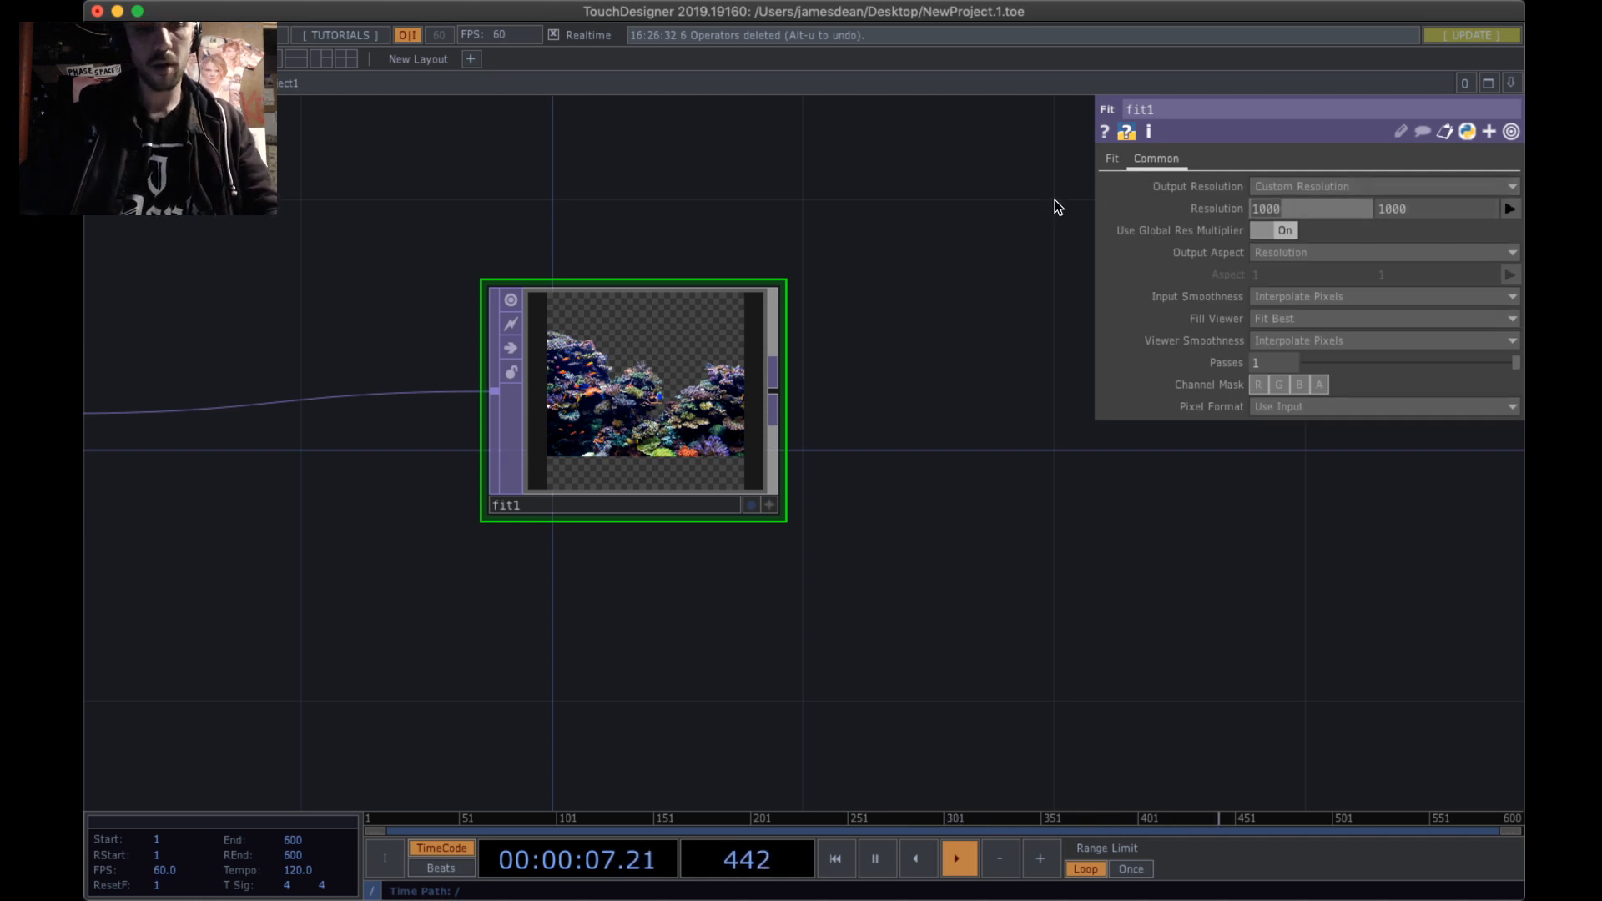
pyautogui.write('1280')
pyautogui.press('Tab')
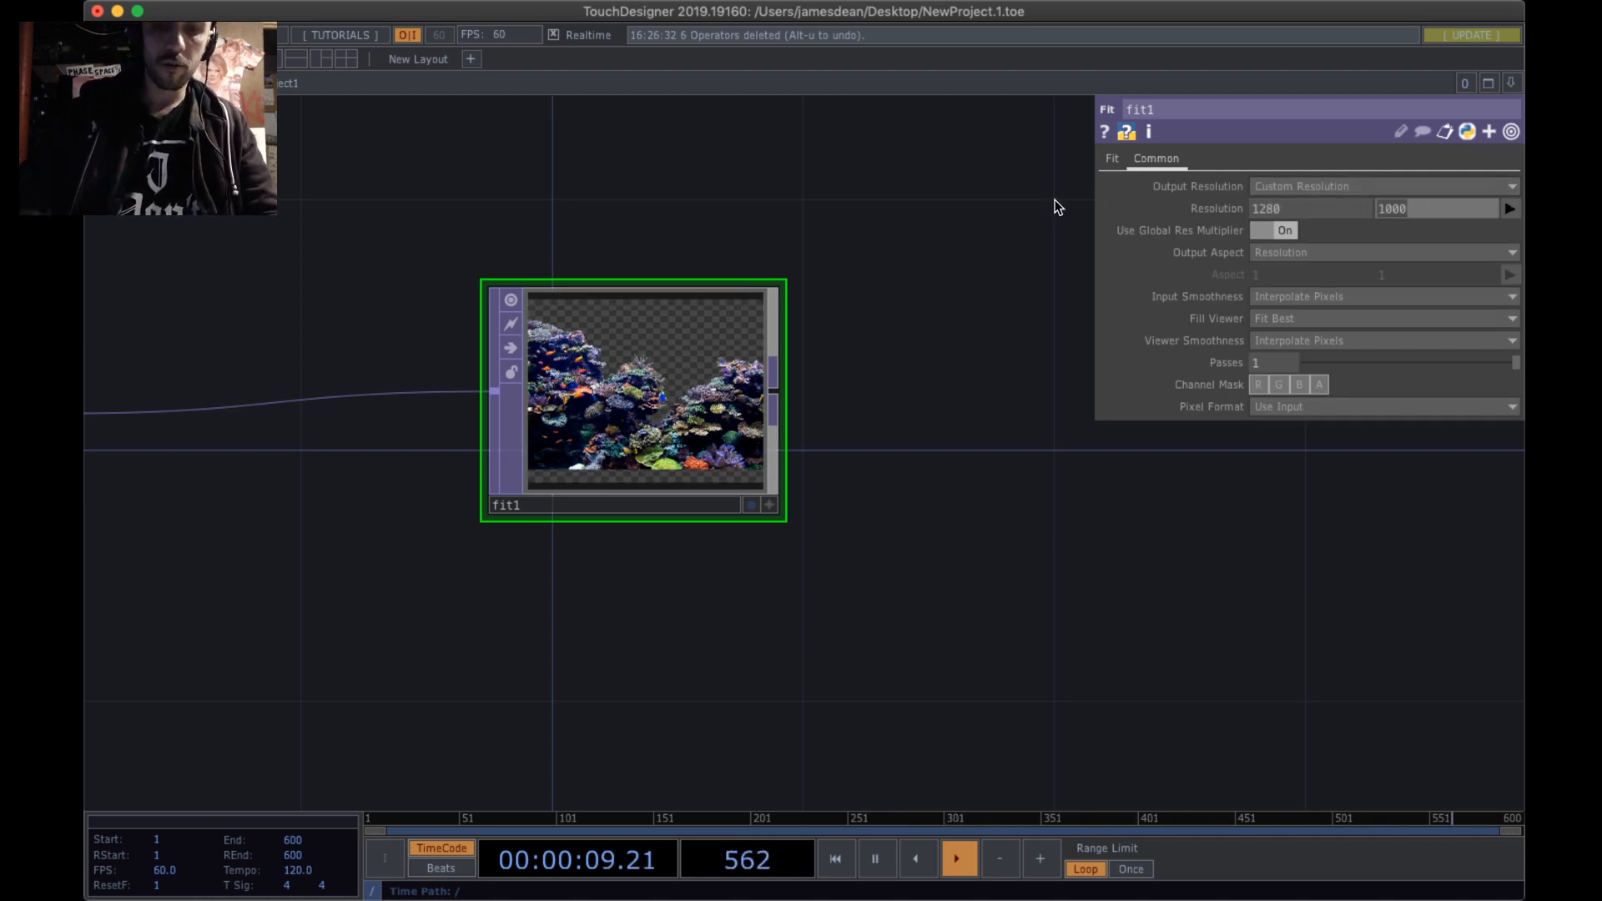
pyautogui.write('720')
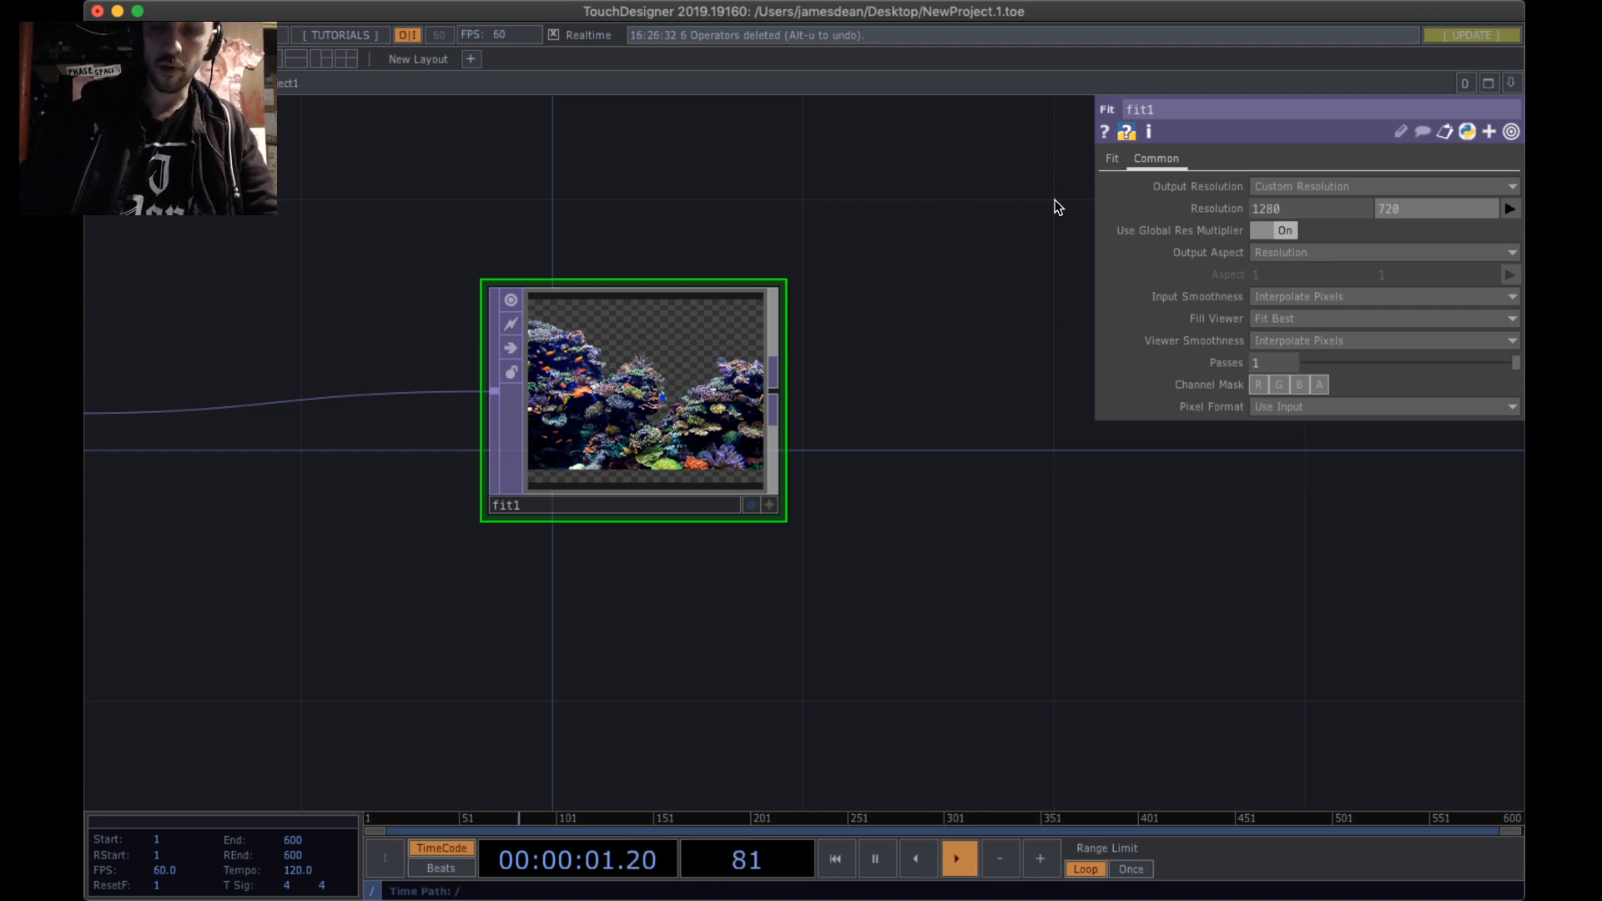
pyautogui.press('Return')
# - Change the Fit mode of fit1 to Fit Horizontal
pyautogui.moveTo(1006, 456); pyautogui.dragTo(1126, 468)
pyautogui.scroll(-1, 1053, 480)
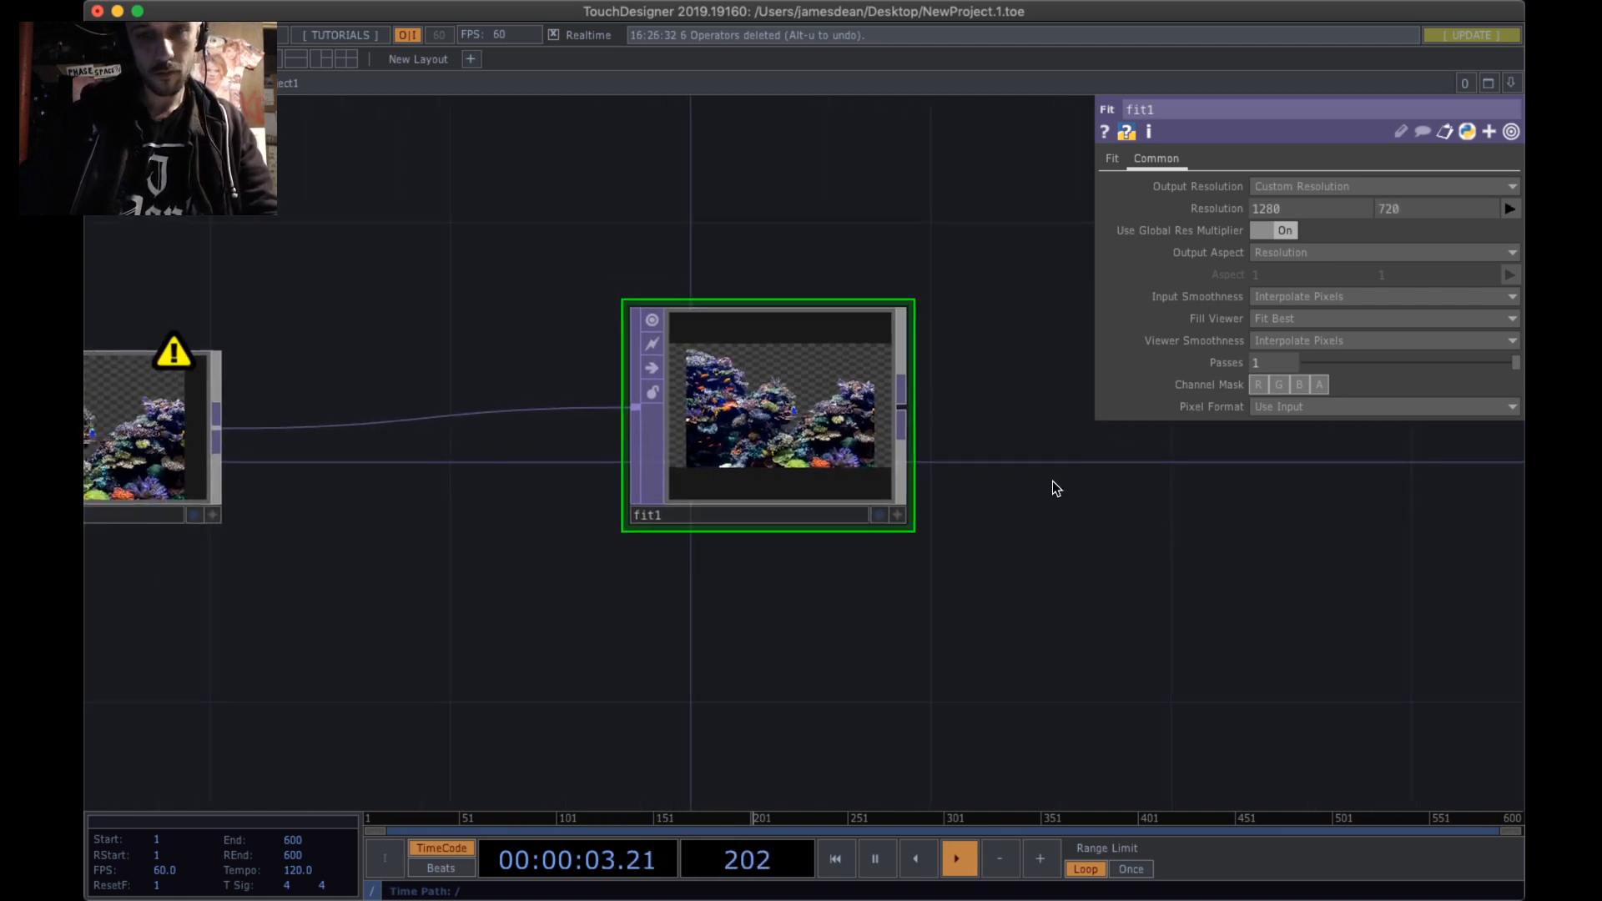
pyautogui.moveTo(835, 421)
pyautogui.mouseDown()
pyautogui.moveTo(838, 482)
pyautogui.moveTo(853, 401)
pyautogui.mouseUp()
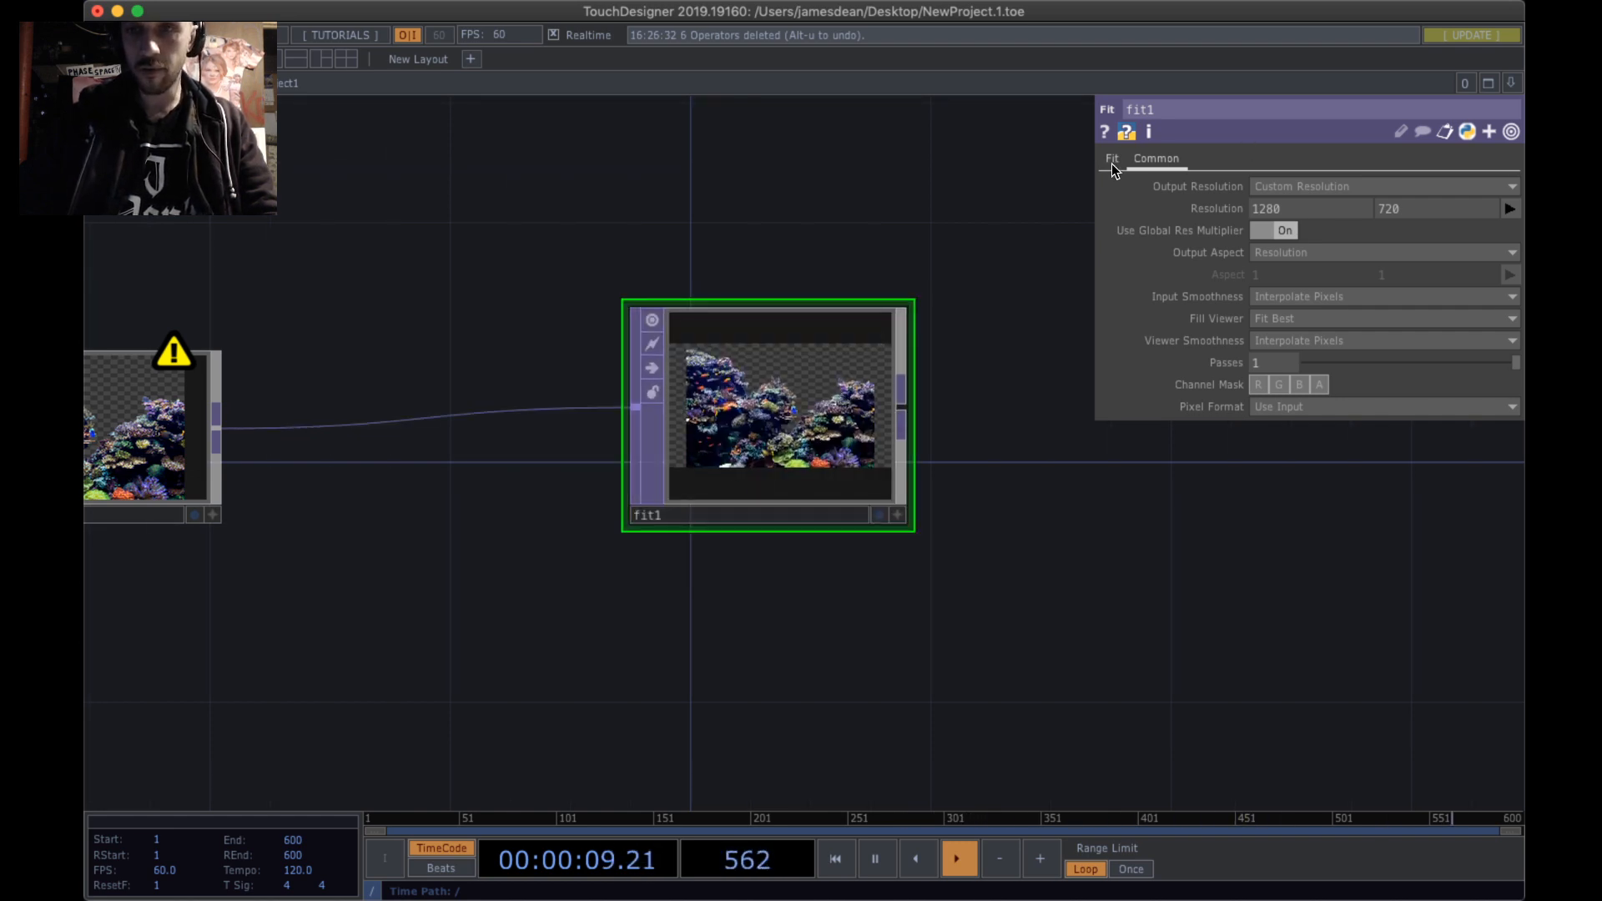
pyautogui.click(1112, 162)
pyautogui.click(1279, 185)
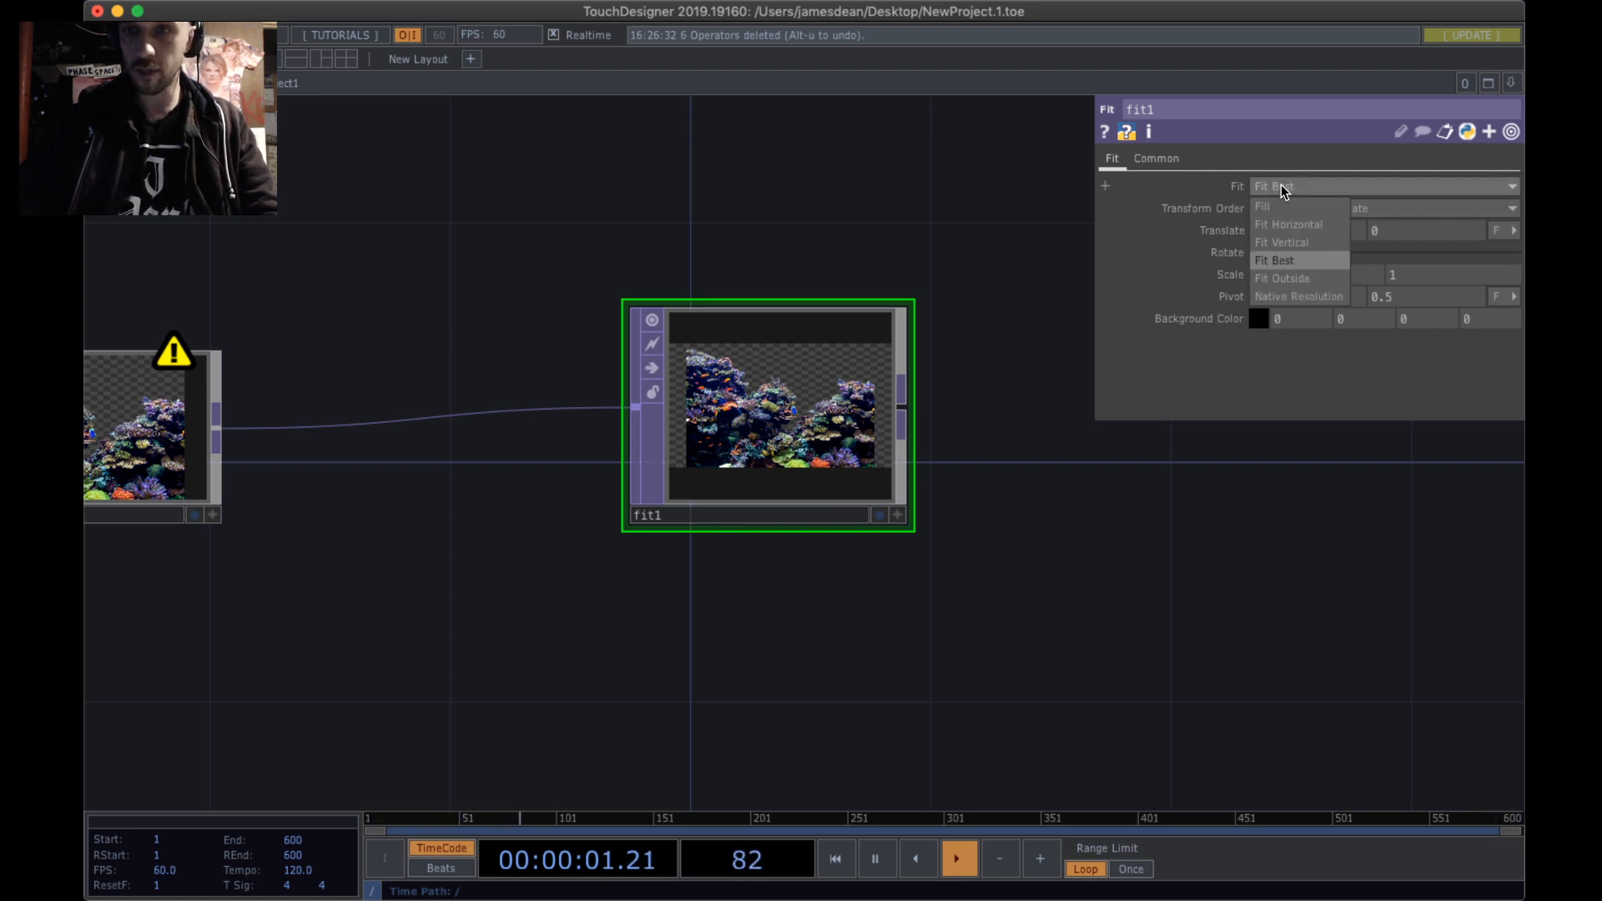
pyautogui.click(1315, 222)
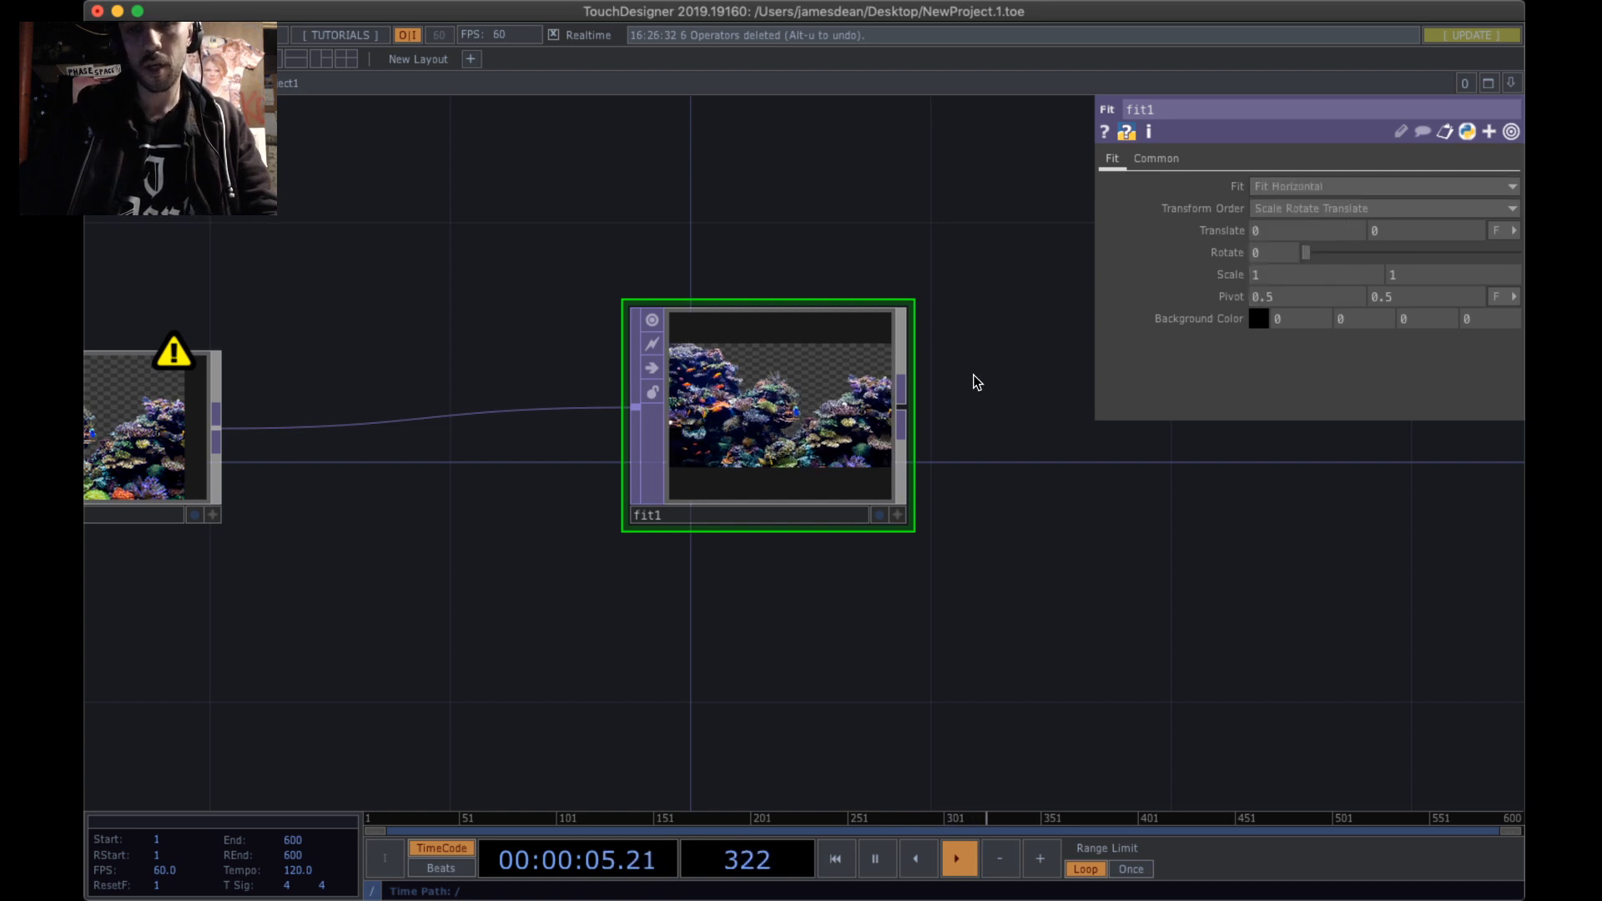
# - Examine the fitted coral reef image in the fit1 viewer, up close and alongside moviefilein1
pyautogui.scroll(-1, 819, 433)
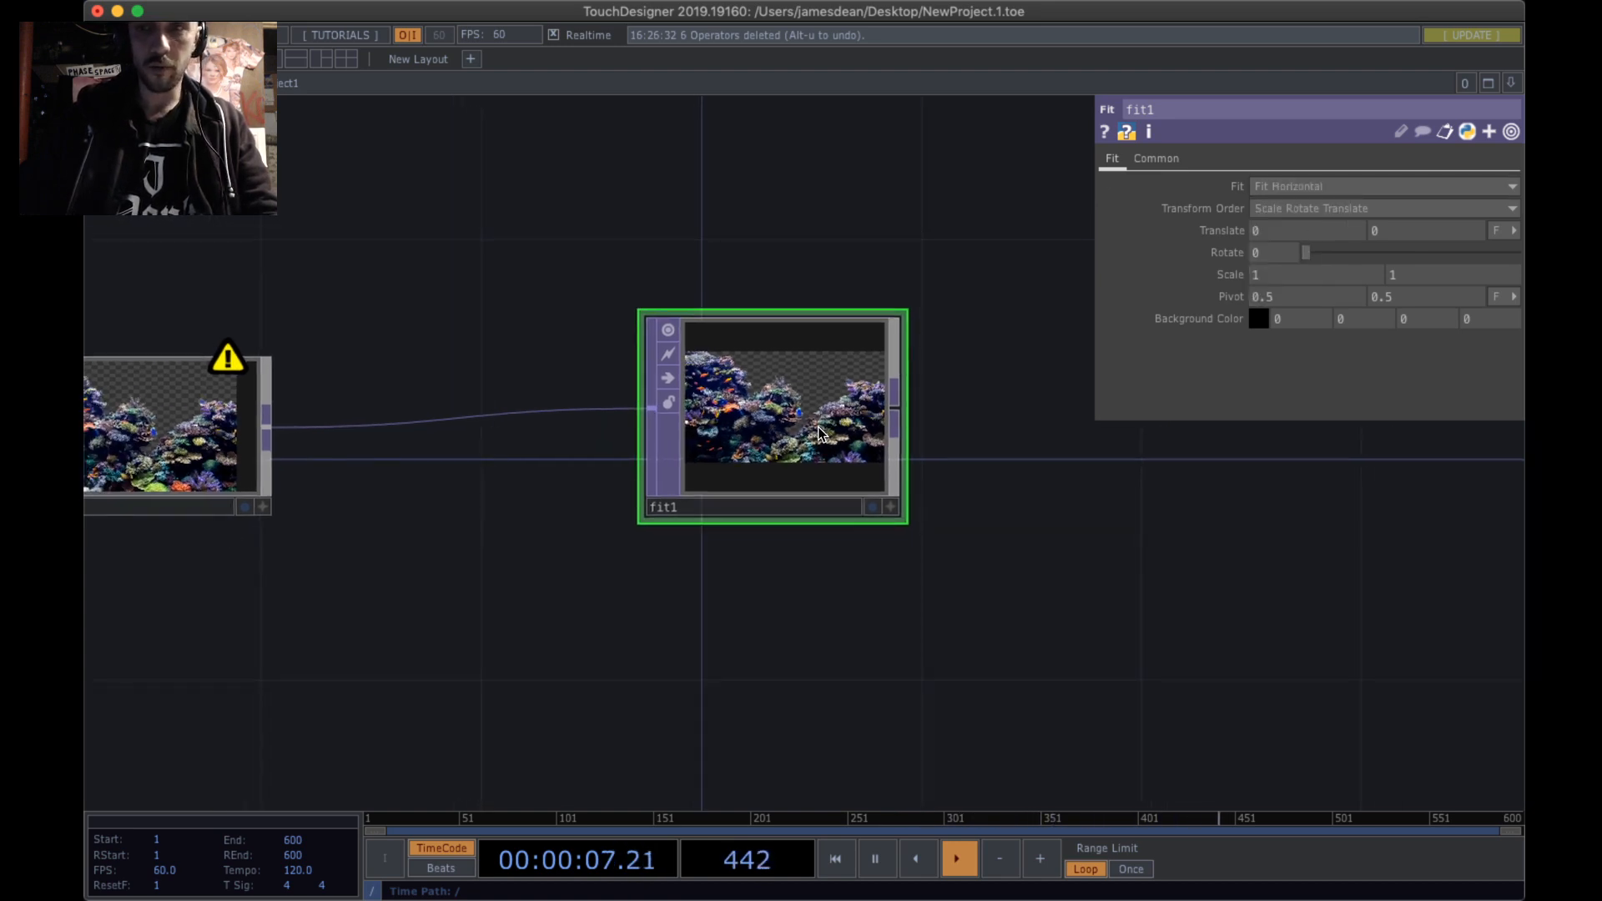
pyautogui.moveTo(1050, 266); pyautogui.dragTo(962, 277)
pyautogui.scroll(-2, 966, 281)
pyautogui.moveTo(939, 492); pyautogui.dragTo(815, 502)
pyautogui.scroll(-3, 987, 328)
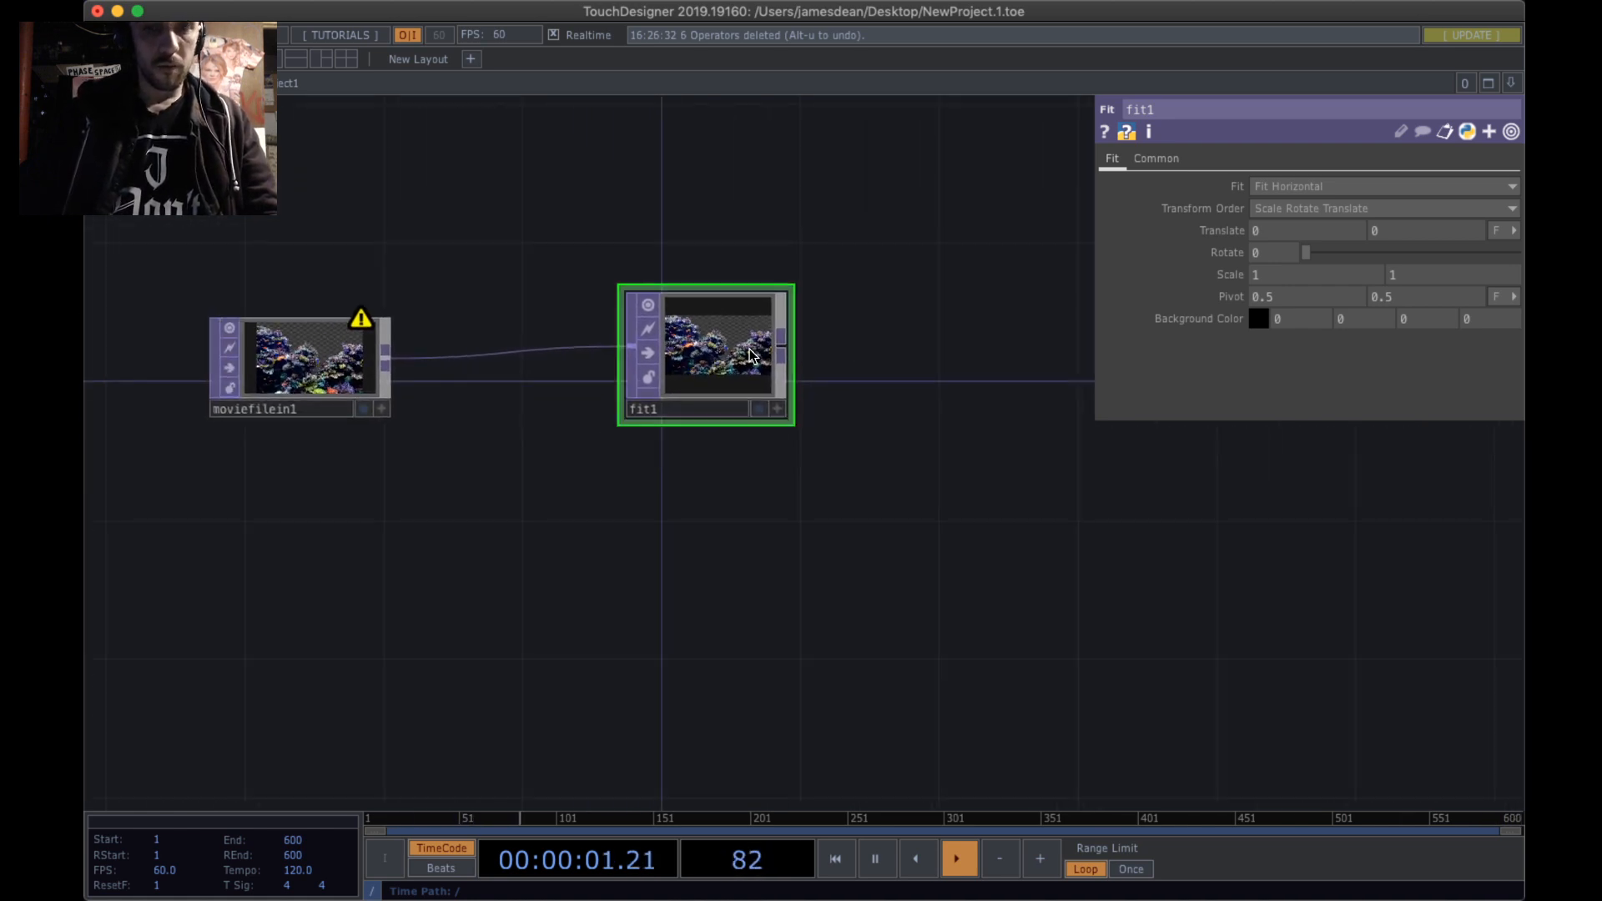
pyautogui.moveTo(1069, 354); pyautogui.dragTo(992, 314)
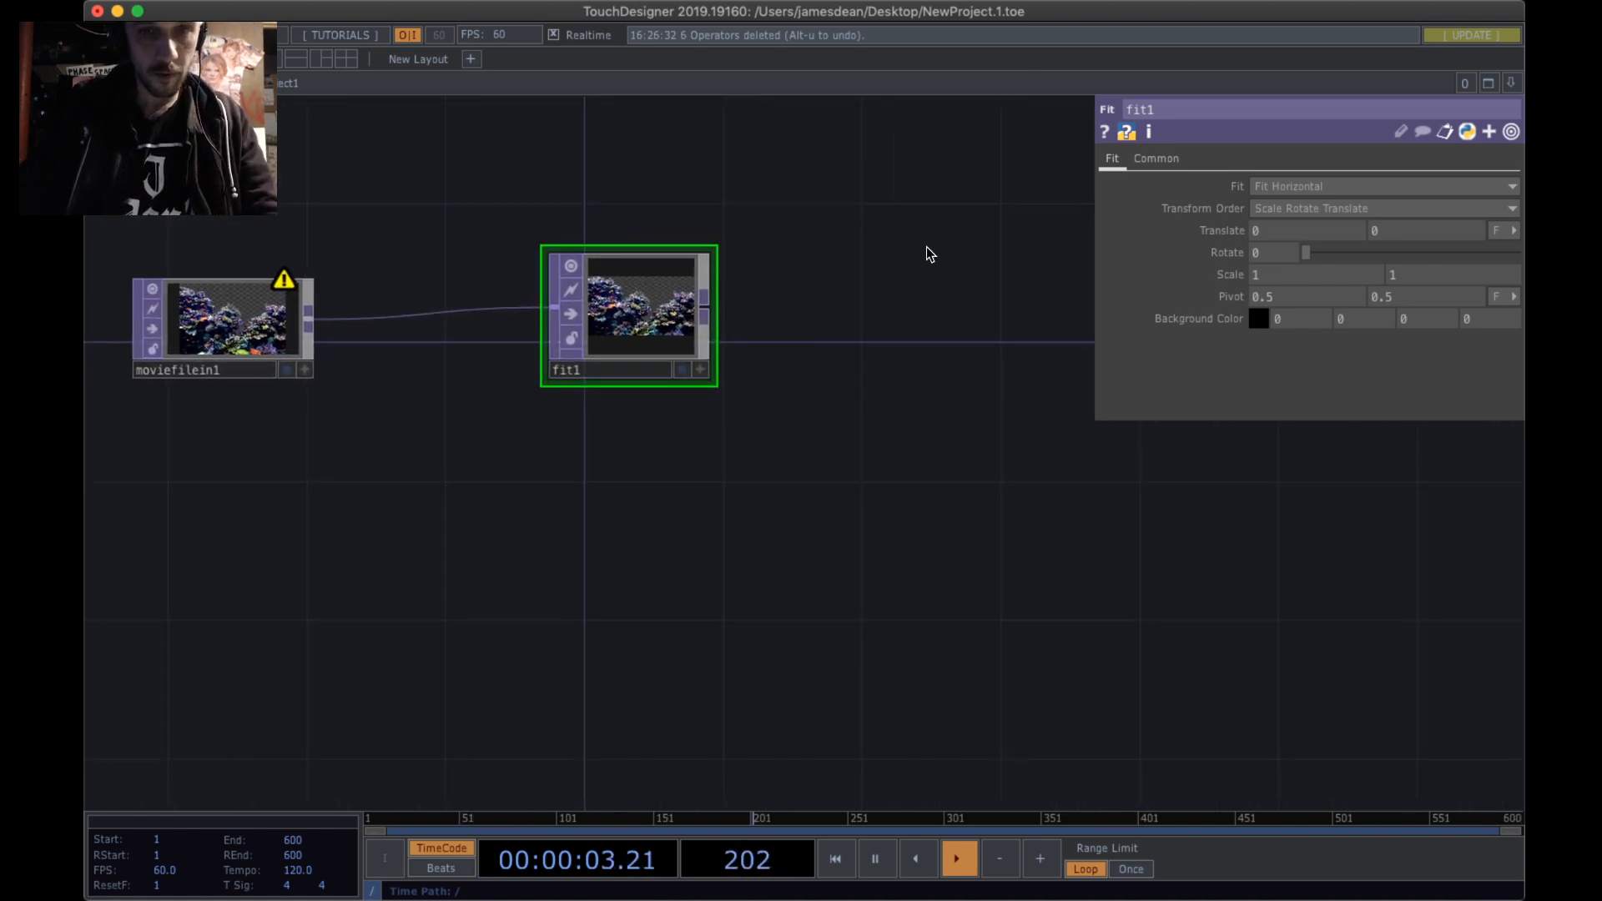
pyautogui.scroll(5, 654, 275)
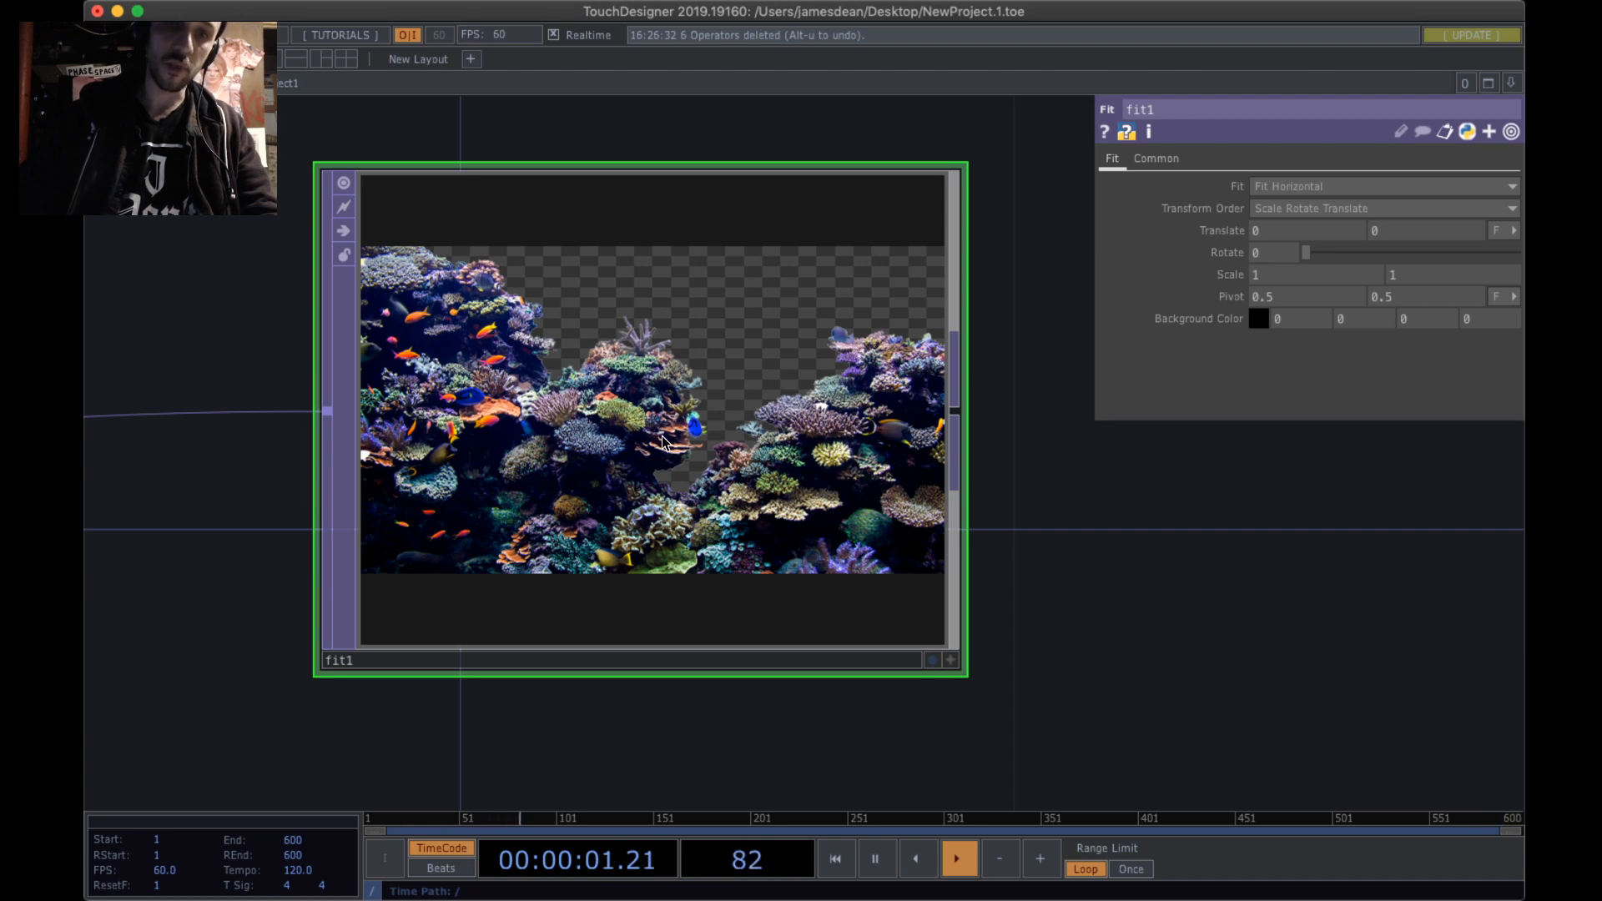
pyautogui.scroll(-5, 906, 334)
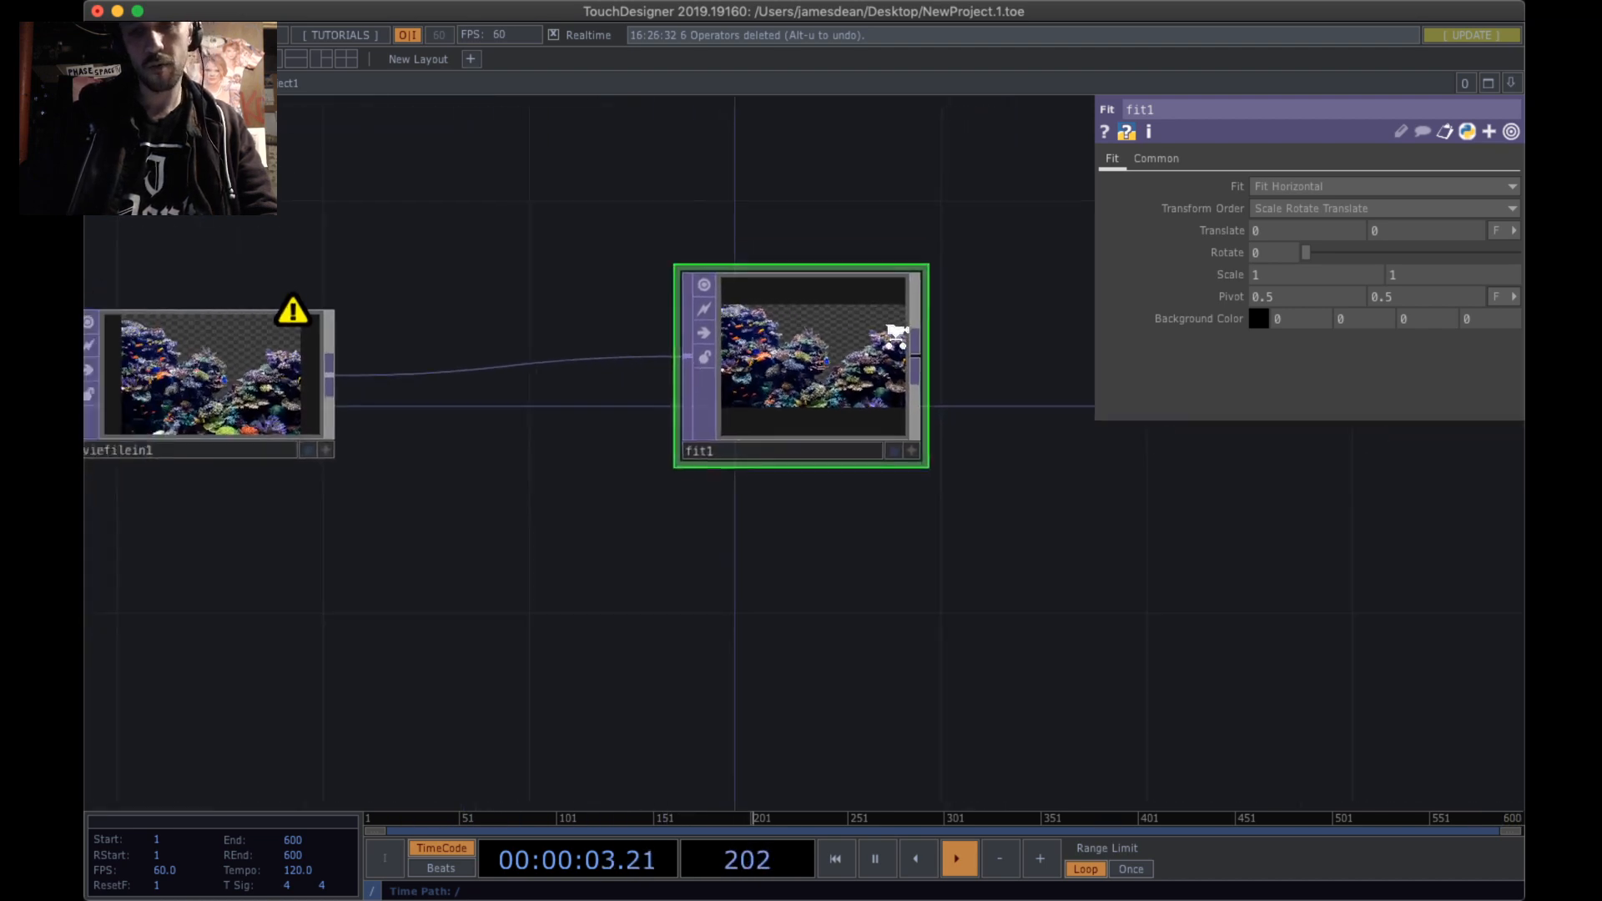
# - Add a Constant TOP to an empty area of the network below moviefilein1 and fit1
pyautogui.scroll(-5, 788, 403)
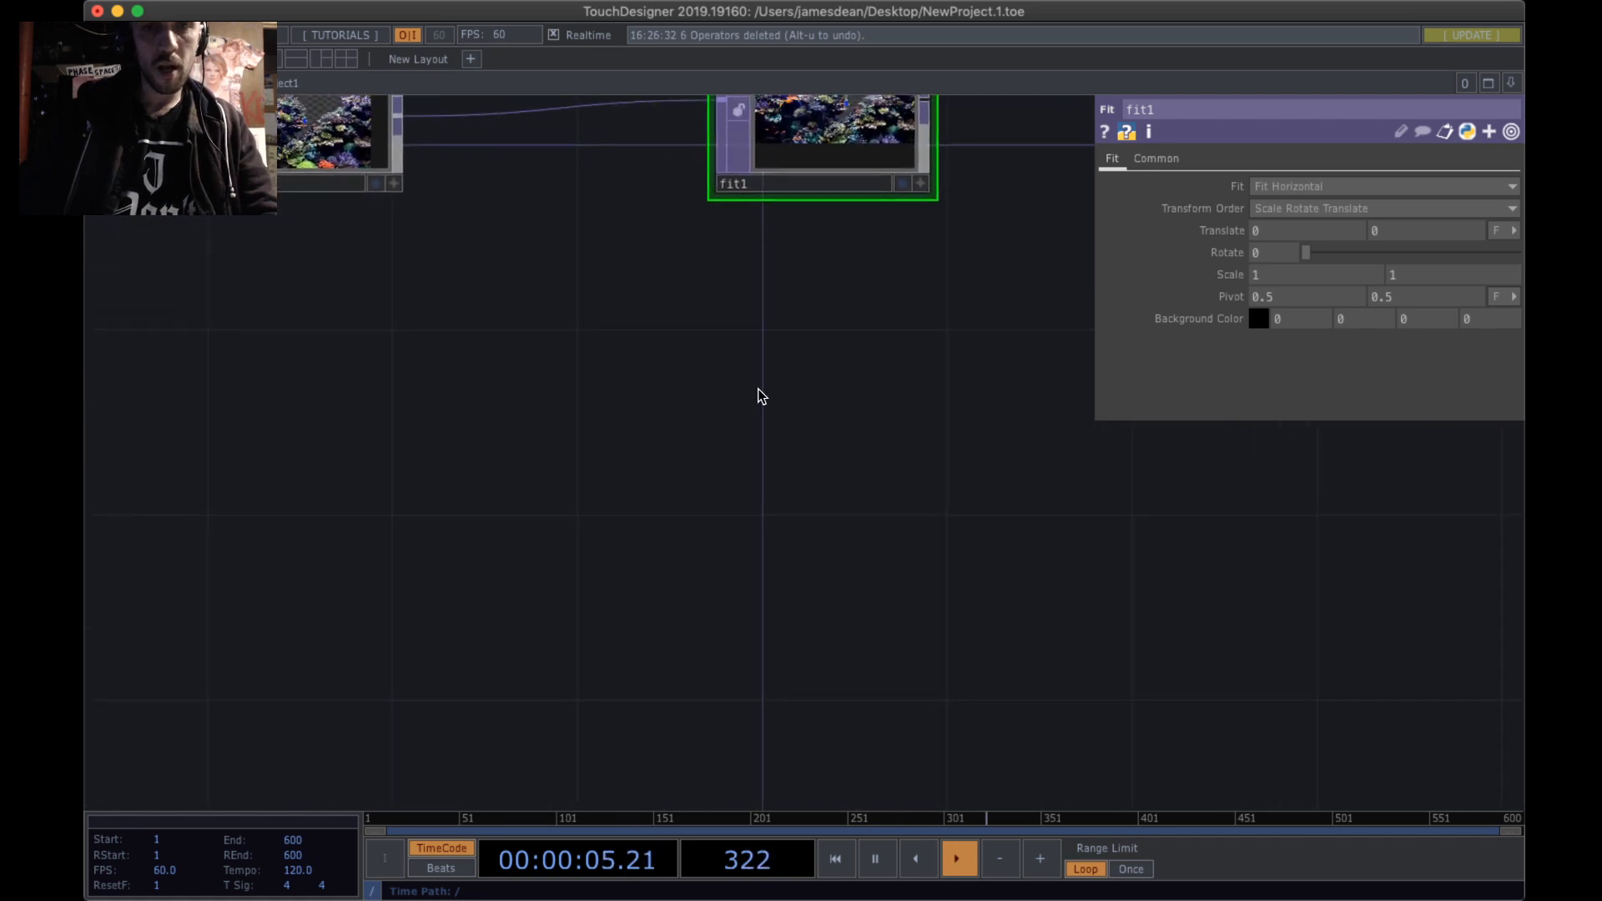
pyautogui.press('Tab')
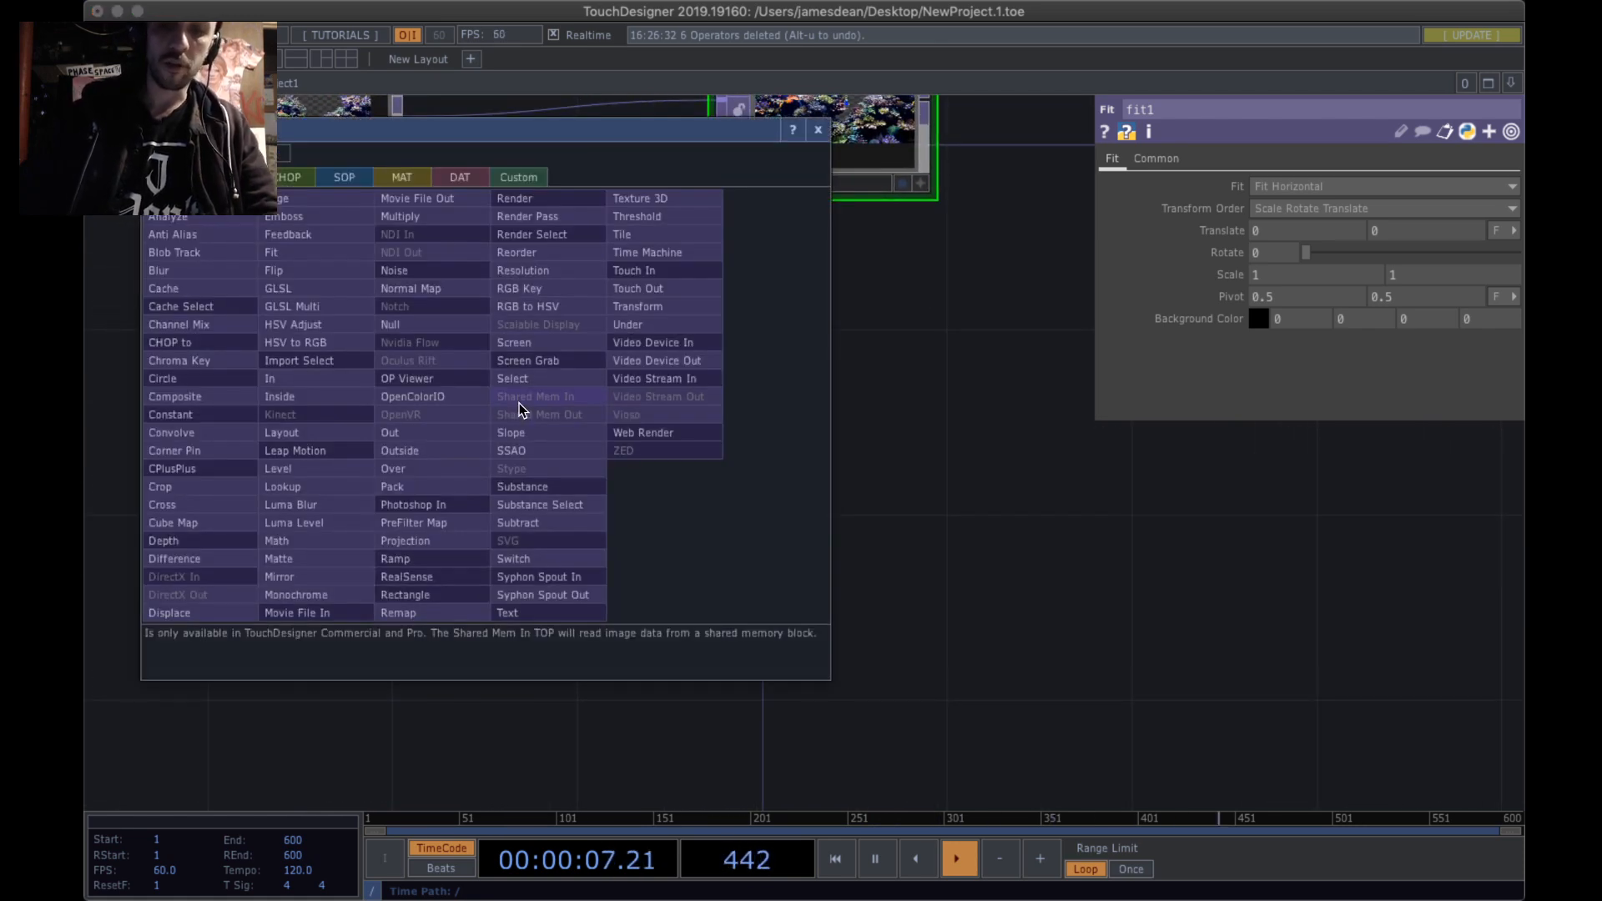
pyautogui.click(179, 415)
pyautogui.click(415, 417)
pyautogui.moveTo(426, 407); pyautogui.dragTo(471, 499)
# - Set constant1's color to light blue (0, 0.733333, 1) and move the operator beneath fit1
pyautogui.click(1256, 188)
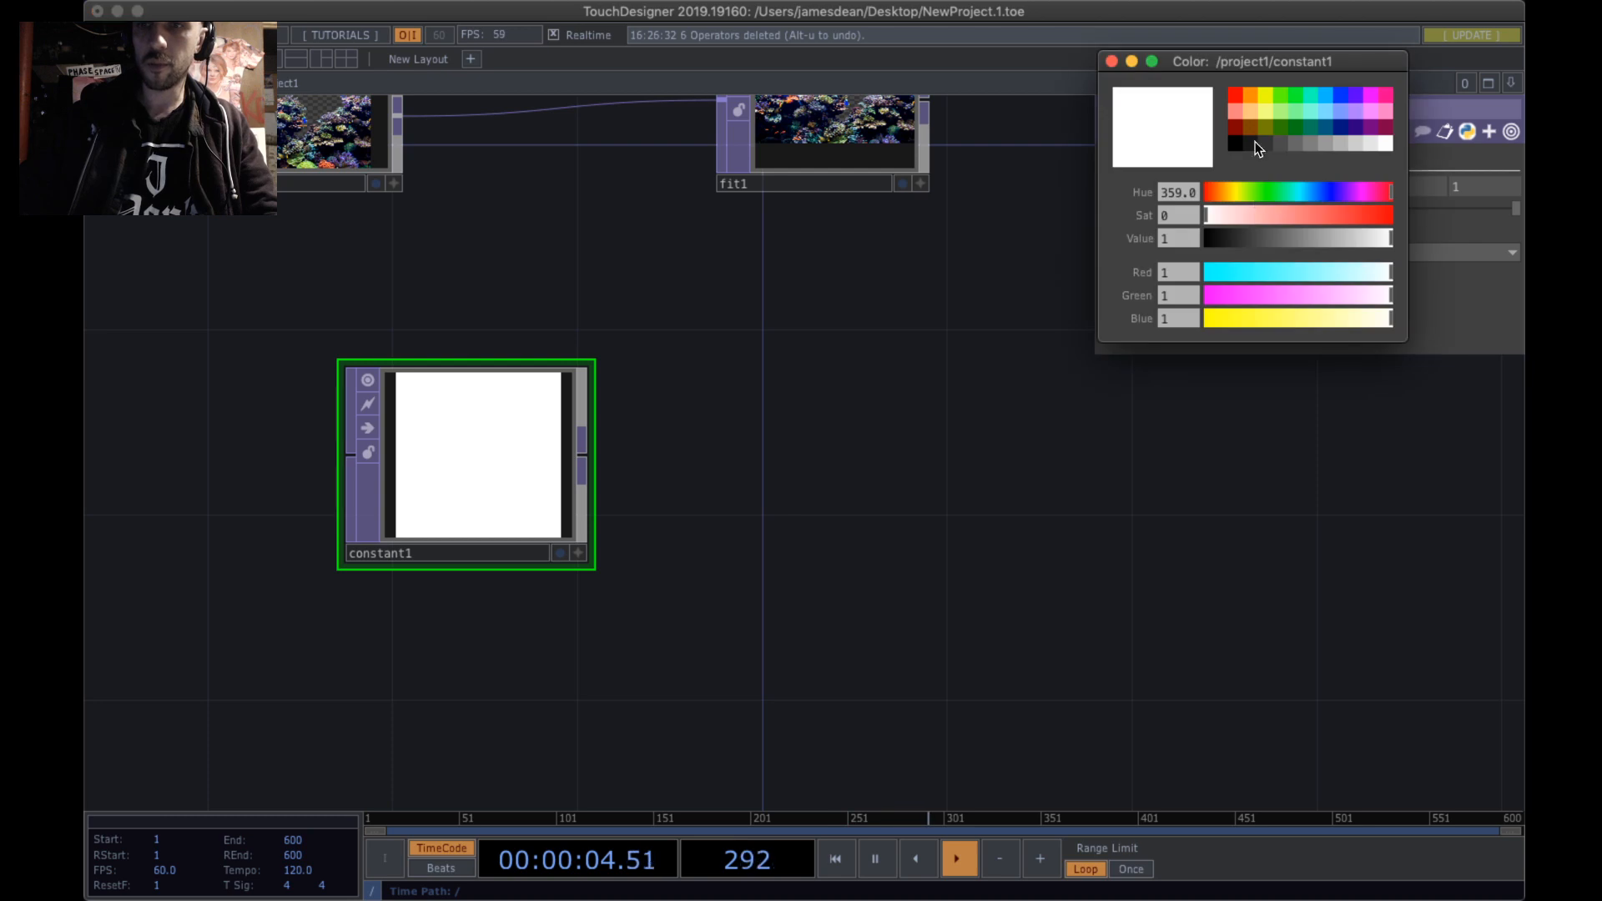
pyautogui.click(1324, 97)
pyautogui.moveTo(802, 435); pyautogui.dragTo(733, 466)
pyautogui.moveTo(440, 509); pyautogui.dragTo(718, 463)
# - Add an Over TOP to the network beside fit1 and constant1
pyautogui.moveTo(797, 467); pyautogui.dragTo(579, 547)
pyautogui.moveTo(866, 312); pyautogui.dragTo(676, 386)
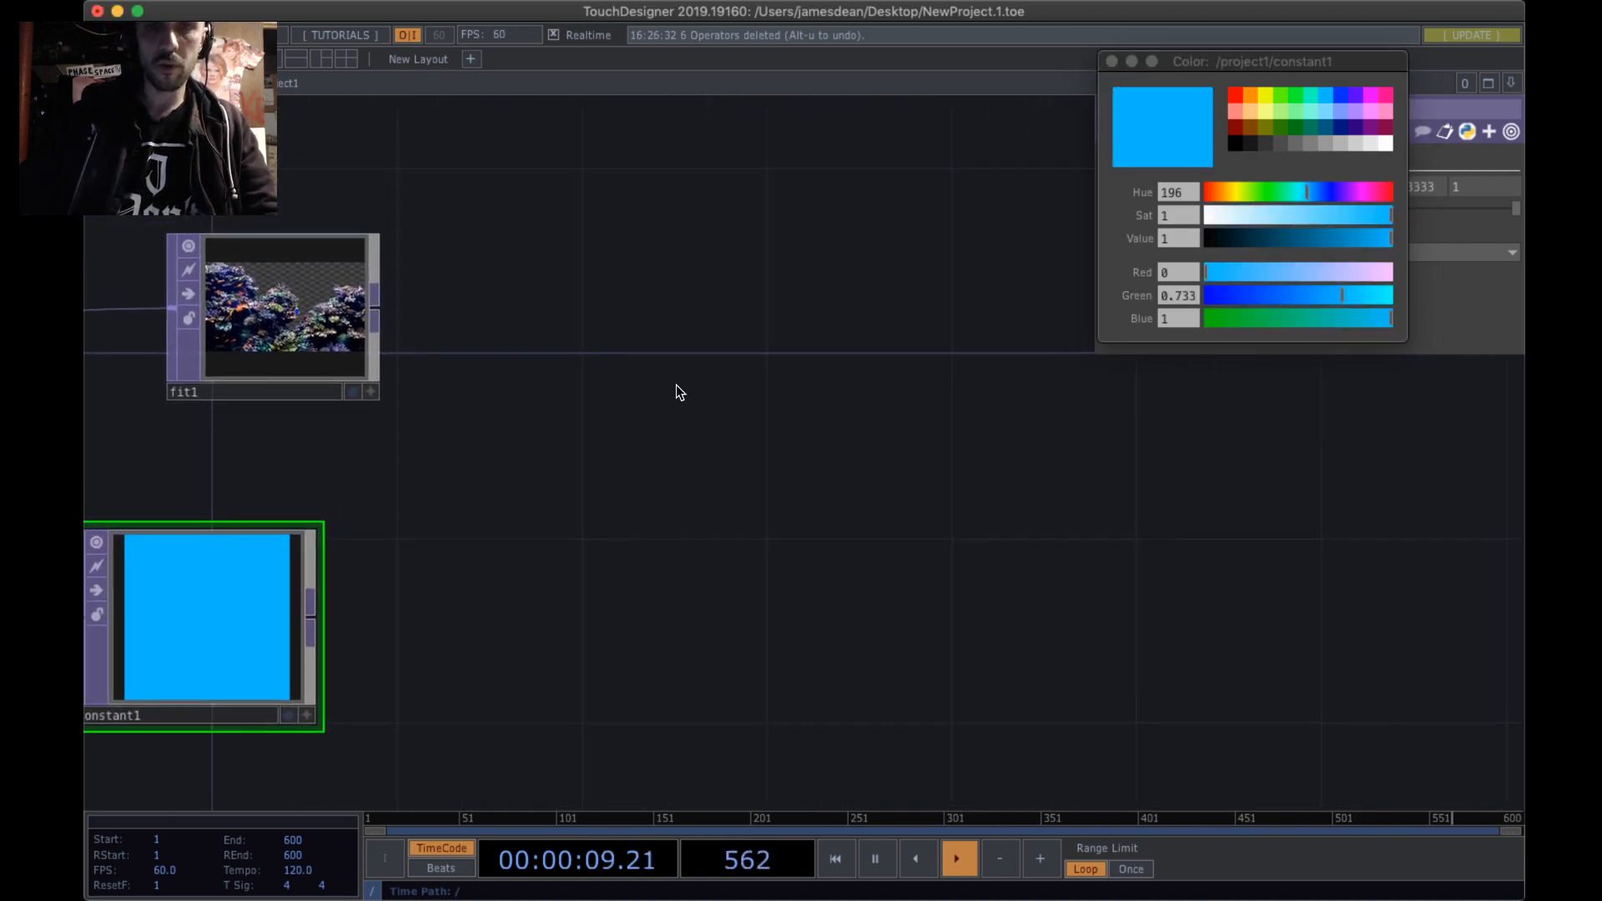
pyautogui.press('Tab')
pyautogui.write('over')
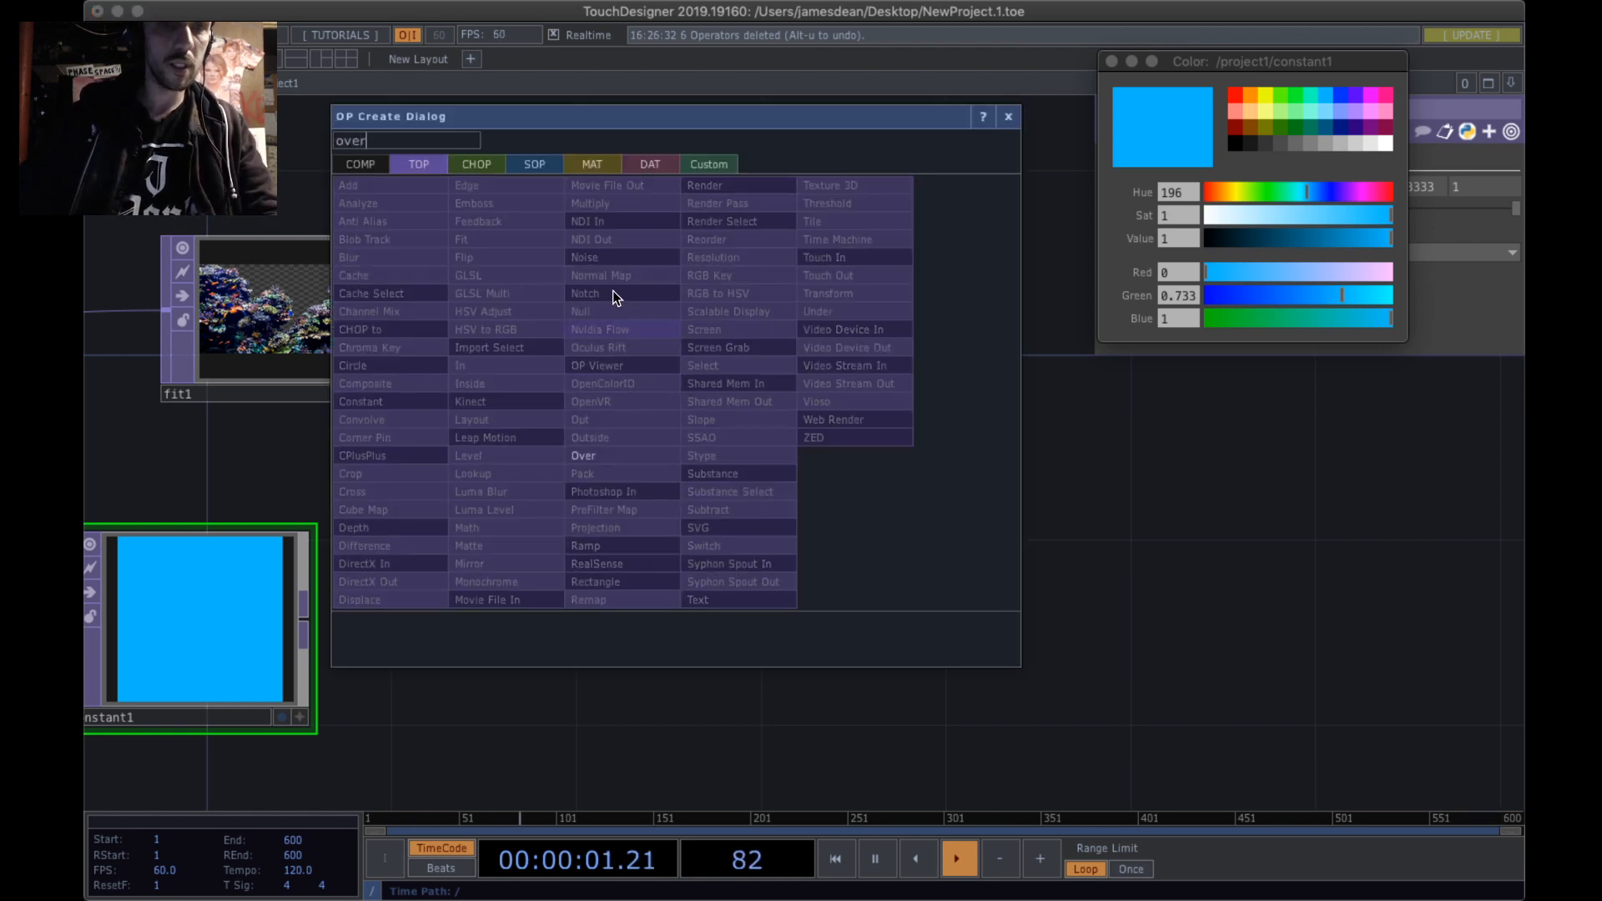
pyautogui.click(624, 457)
pyautogui.click(699, 403)
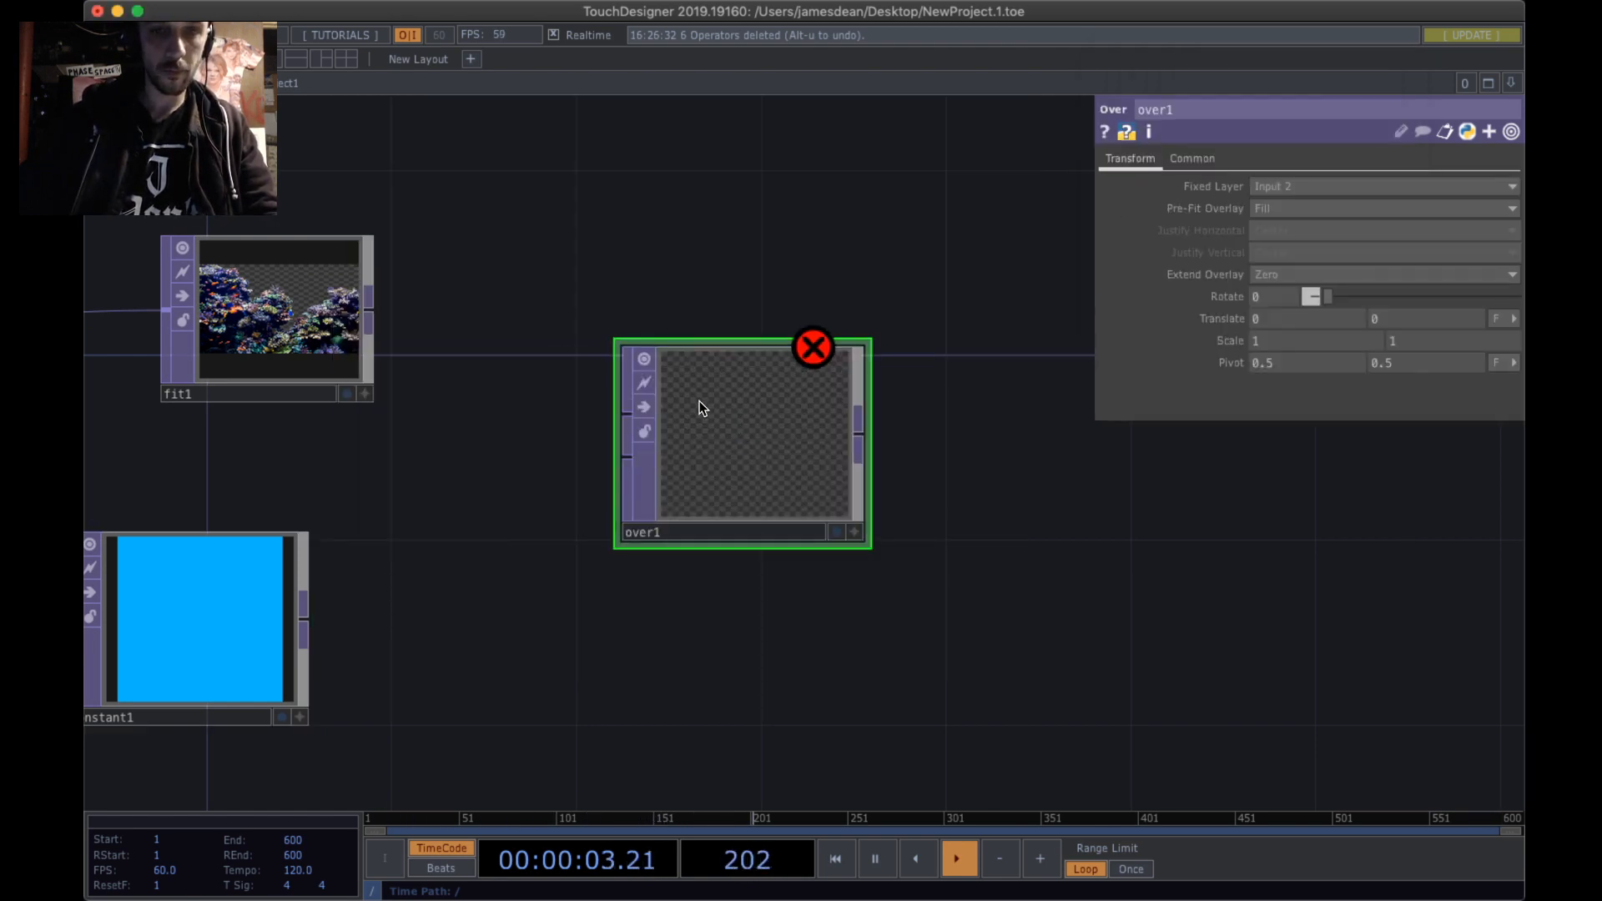
# - Wire fit1 into the first input and constant1 into the second input of over1, and align constant1 under fit1
pyautogui.click(369, 311)
pyautogui.click(599, 411)
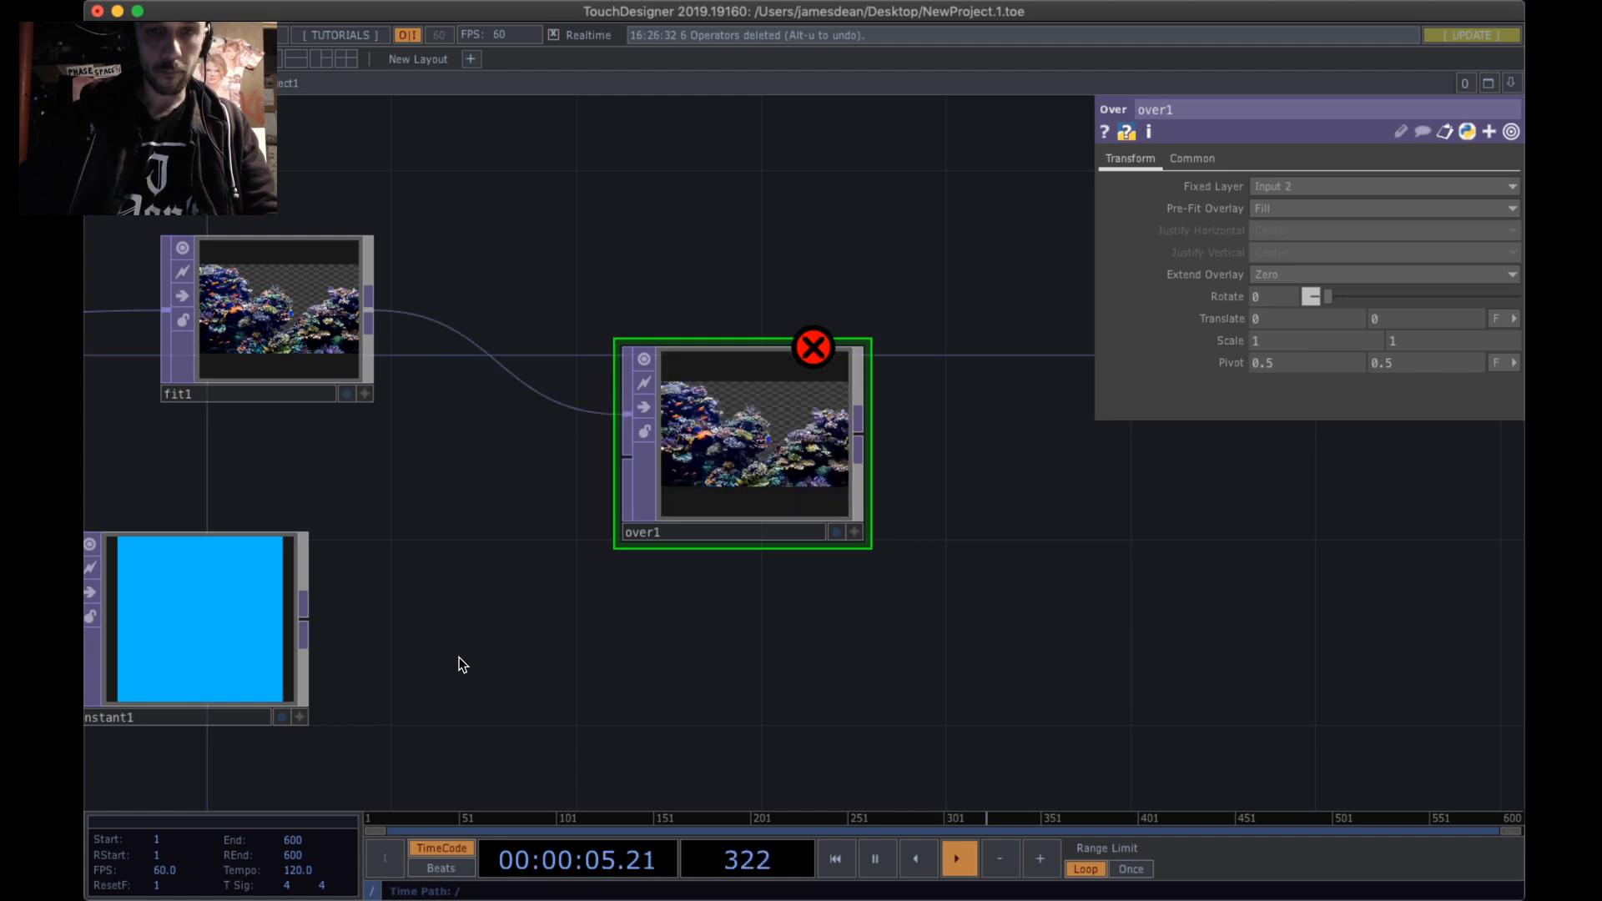
pyautogui.click(304, 622)
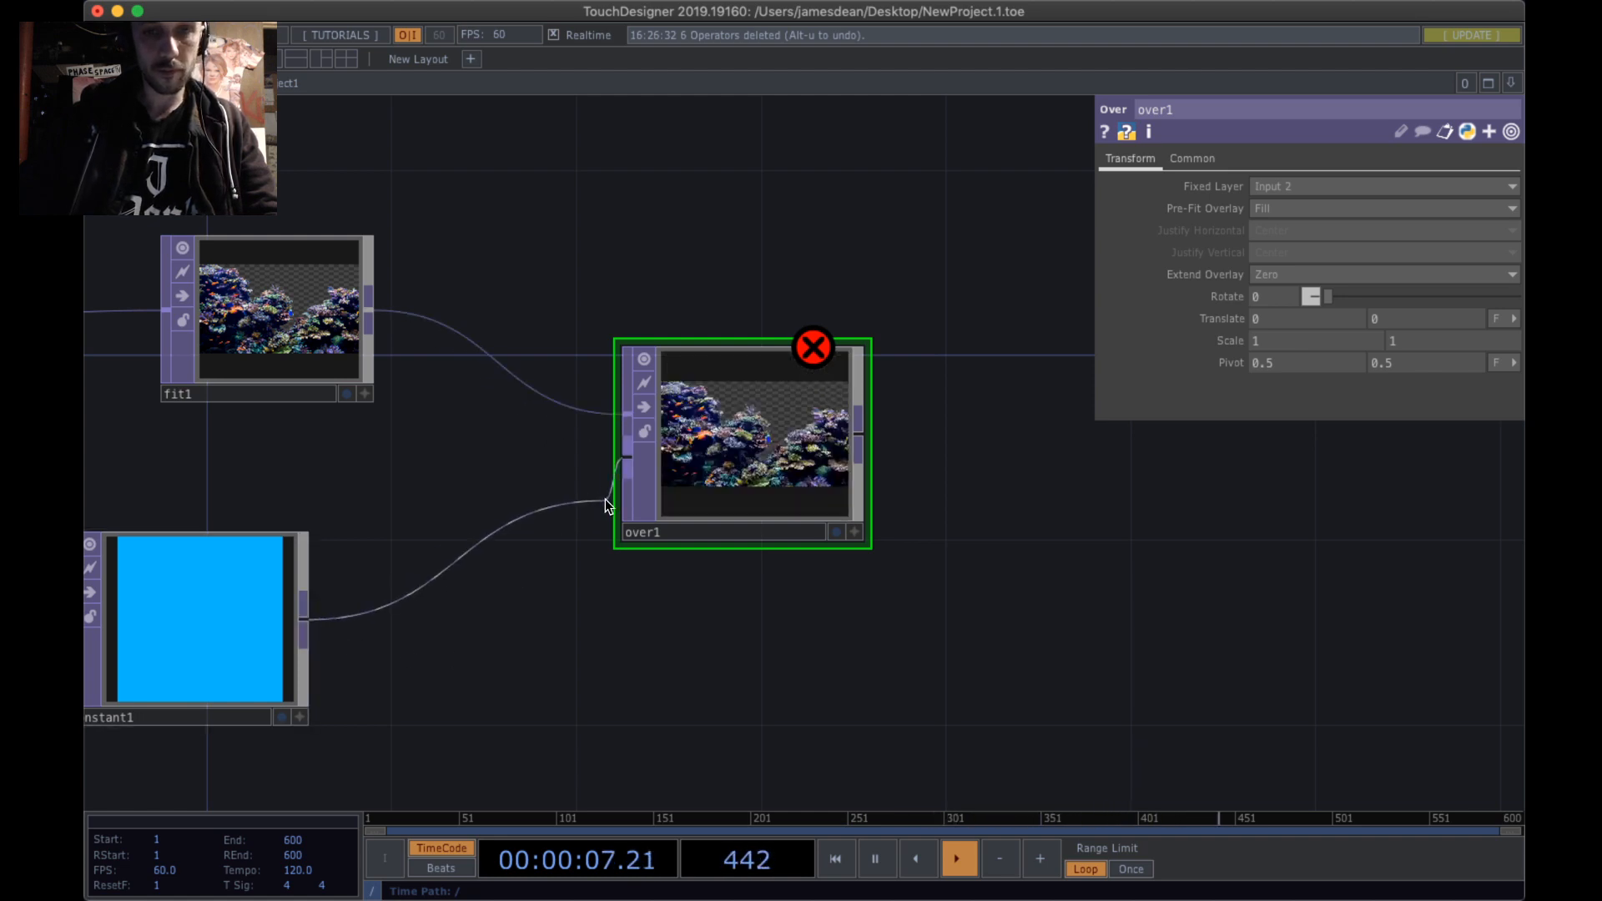
pyautogui.click(624, 467)
pyautogui.moveTo(272, 603); pyautogui.dragTo(342, 544)
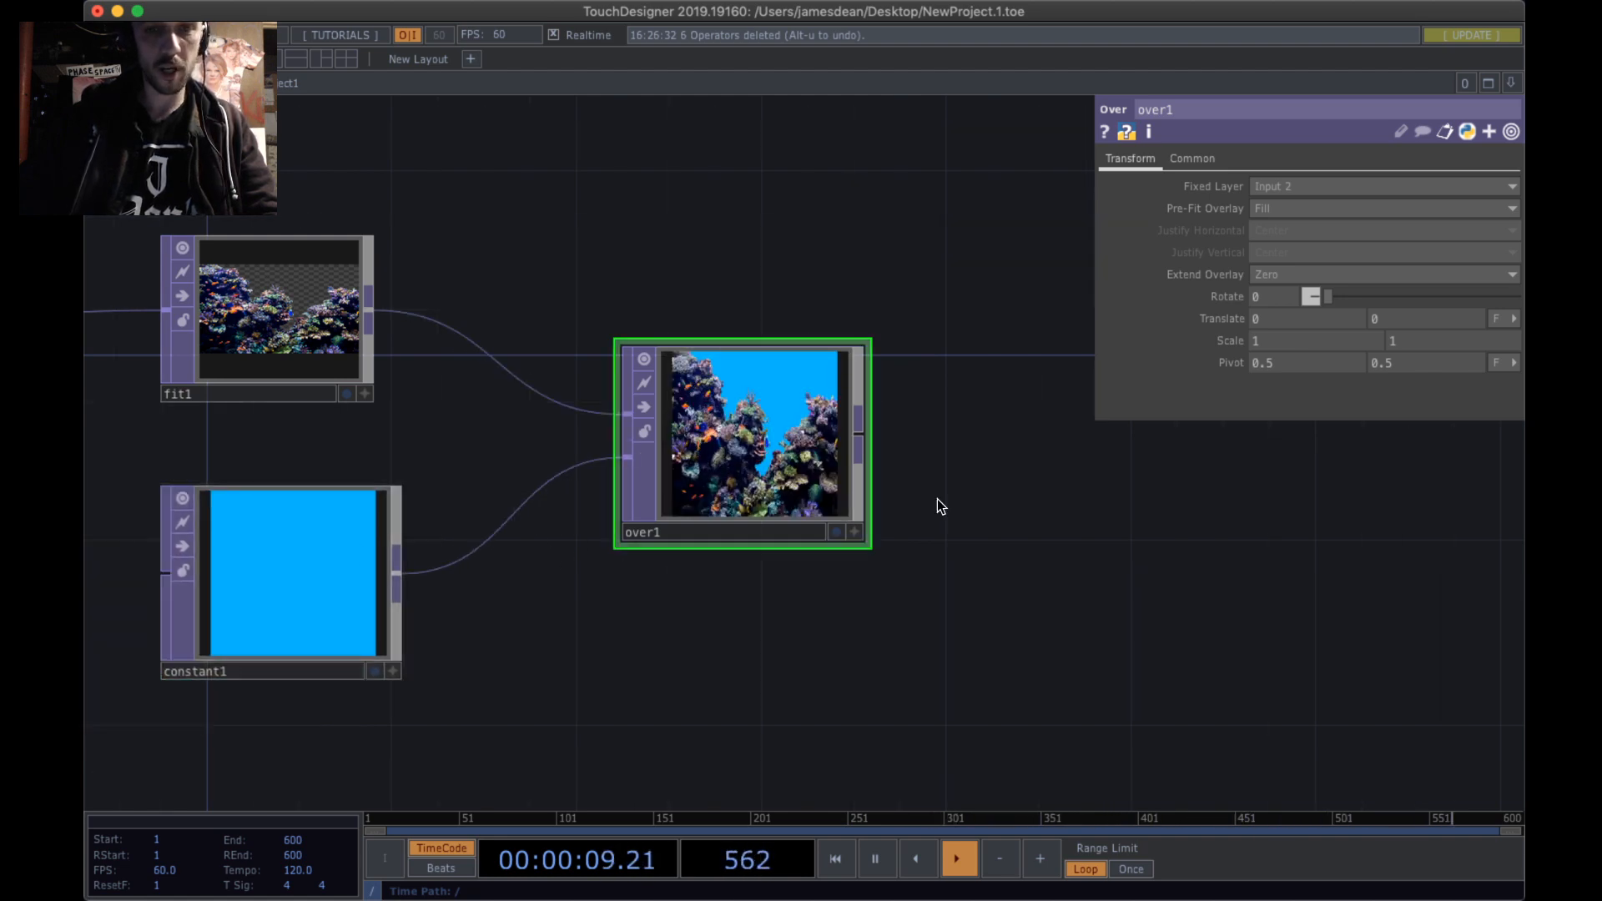
# - Move over1 farther away from fit1 and constant1 in the network
pyautogui.moveTo(963, 477); pyautogui.dragTo(1028, 404)
pyautogui.moveTo(849, 416); pyautogui.dragTo(940, 324)
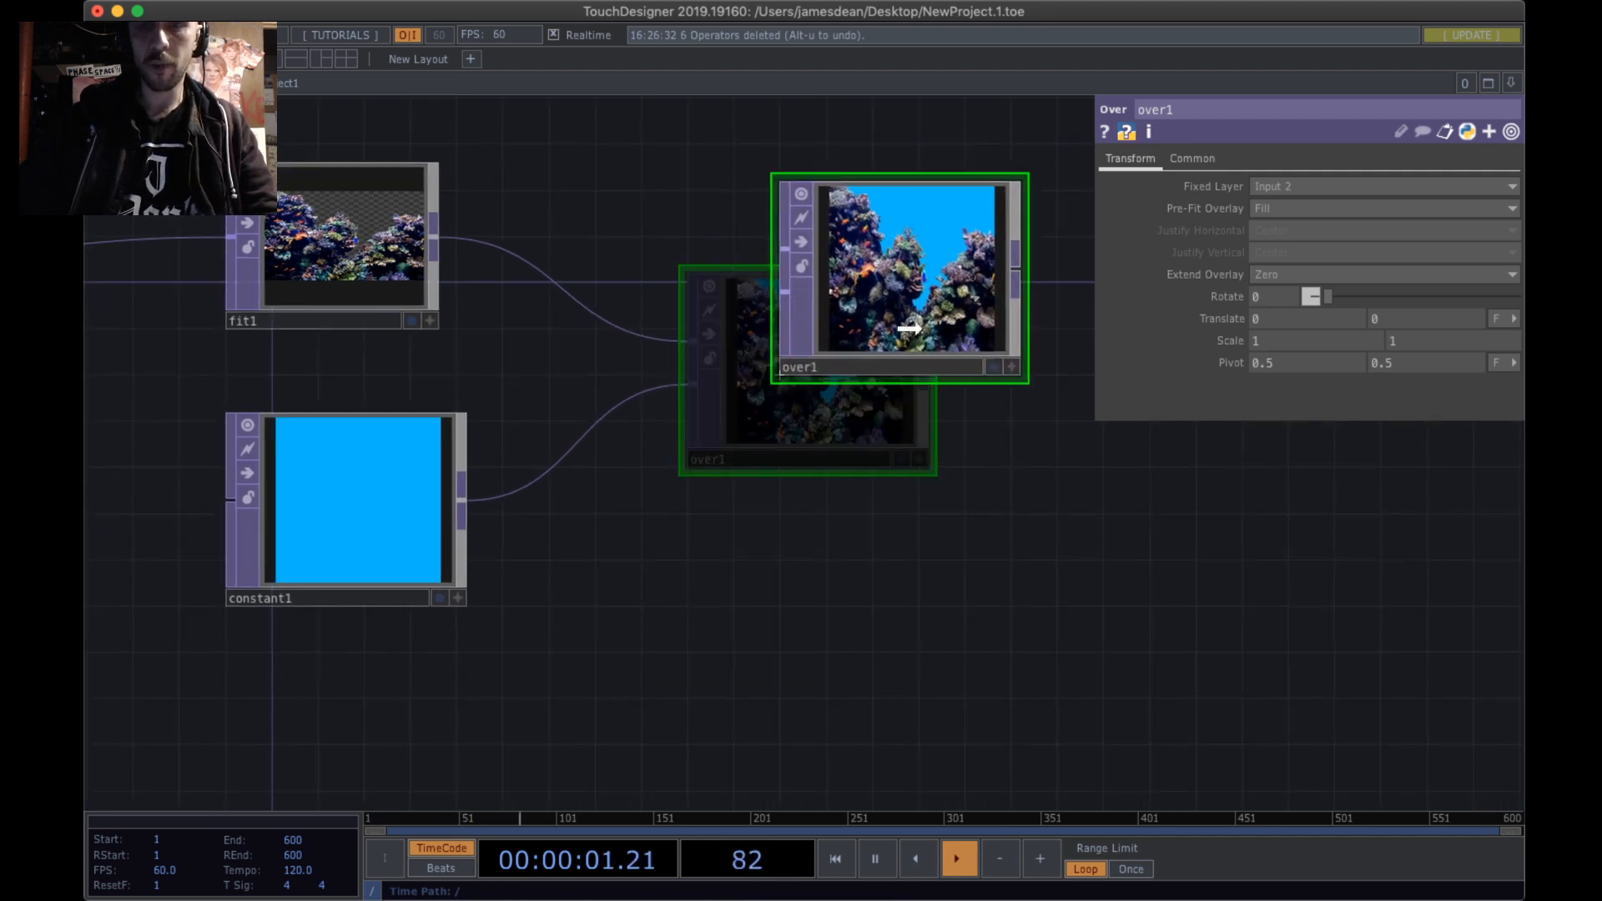
pyautogui.moveTo(989, 632); pyautogui.dragTo(912, 672)
pyautogui.moveTo(862, 365); pyautogui.dragTo(862, 411)
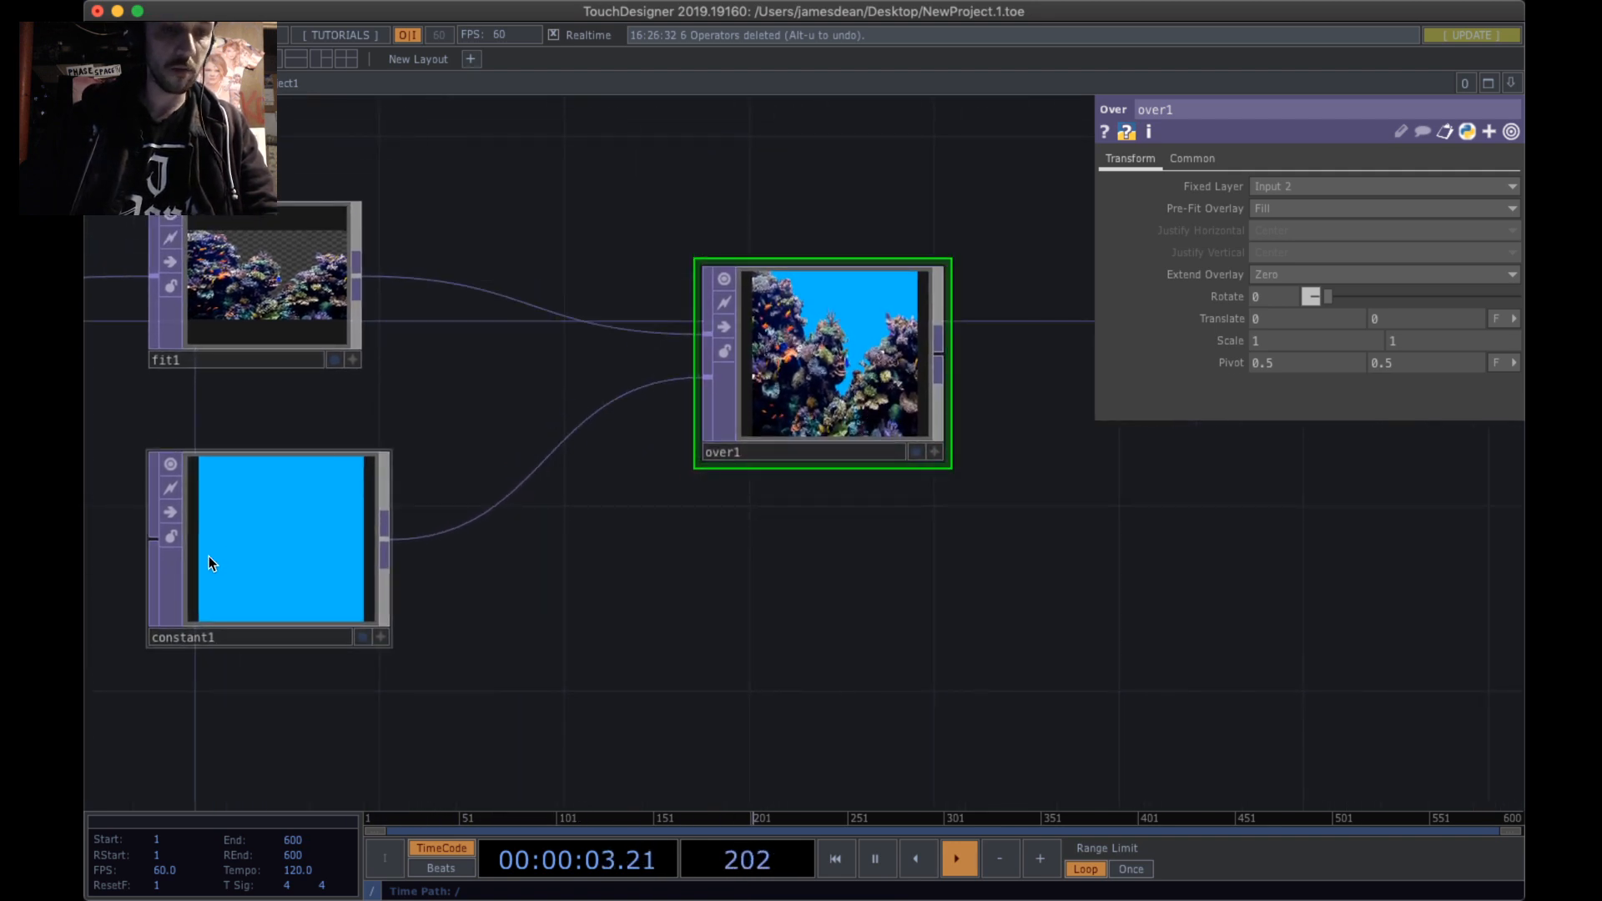
# - Set over1's Fixed Layer to Input 1 and move the operator slightly higher, roughly level with fit1
pyautogui.click(187, 618)
pyautogui.click(1254, 194)
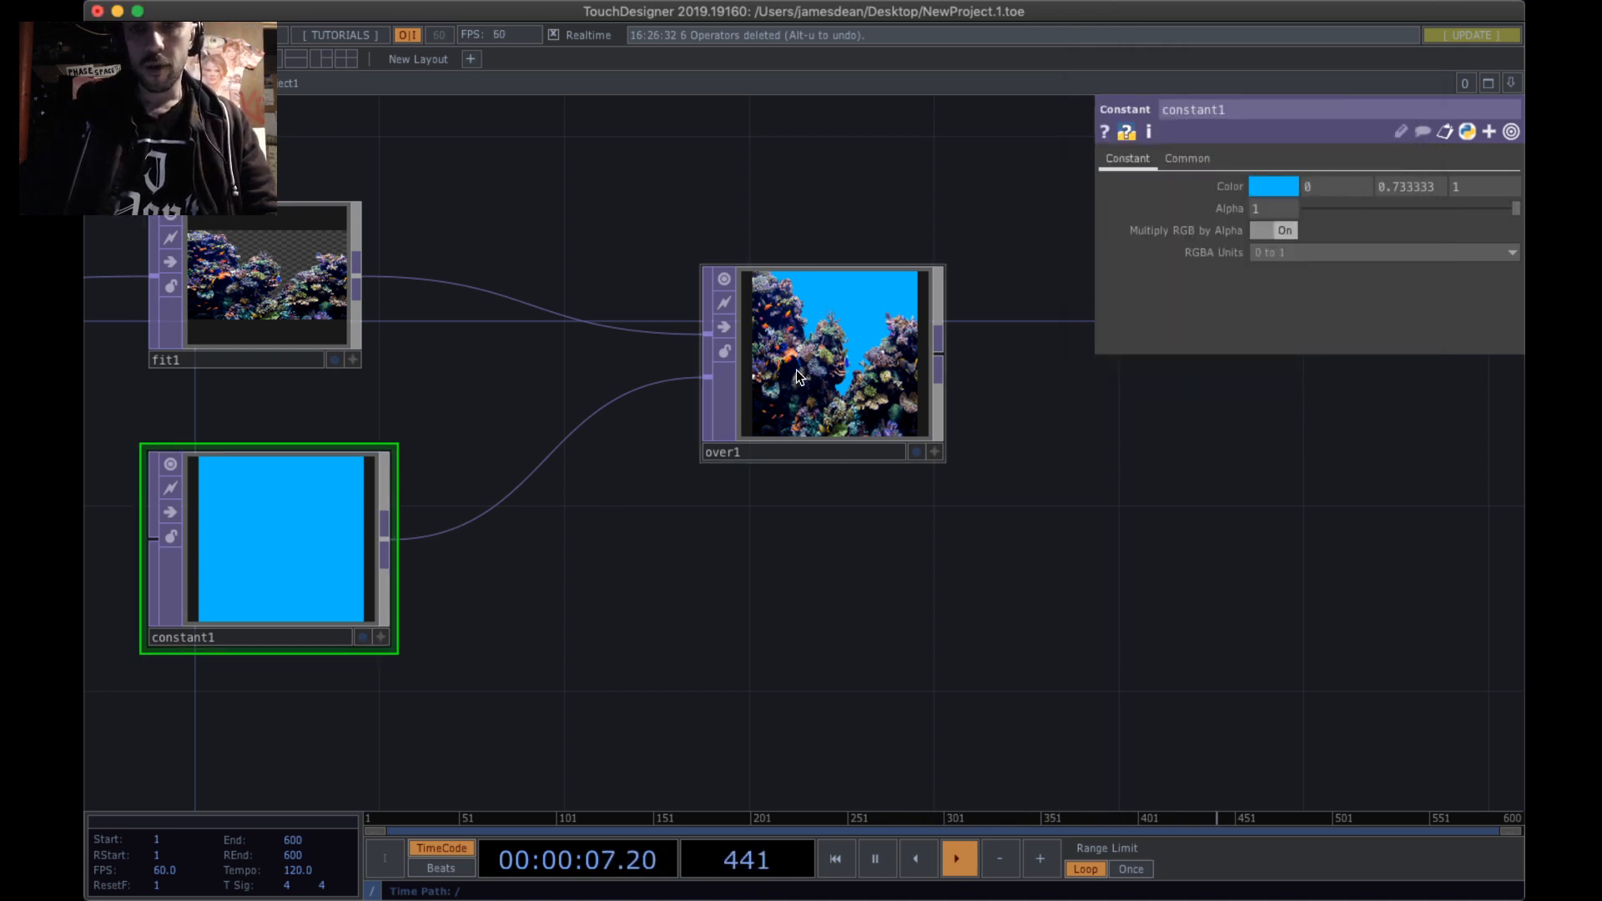
pyautogui.click(771, 377)
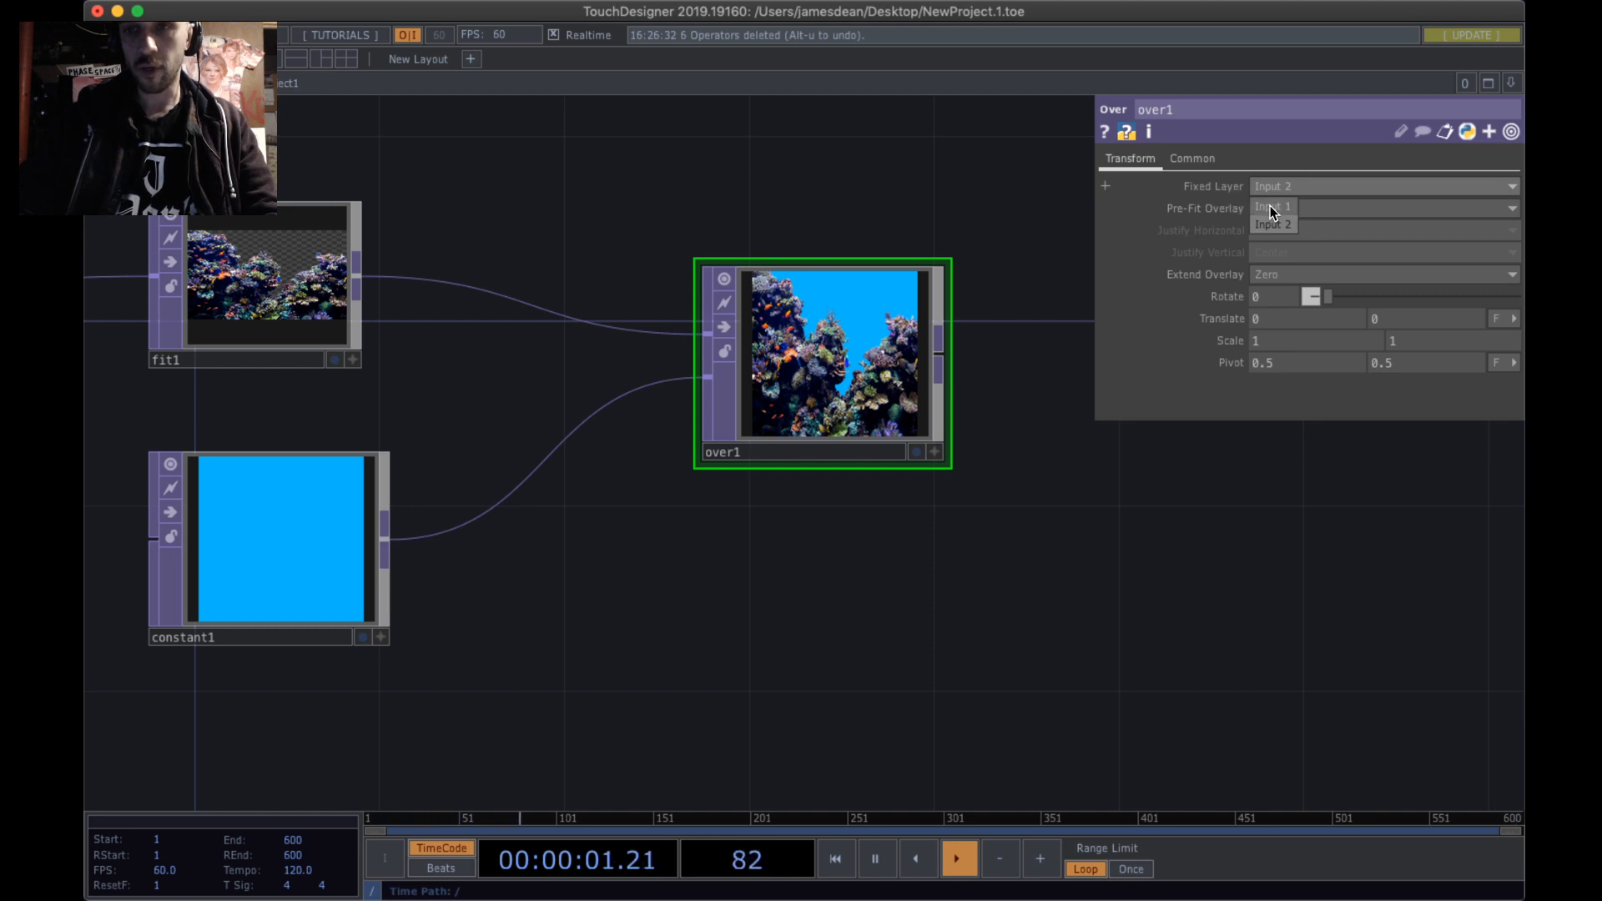
pyautogui.click(1270, 205)
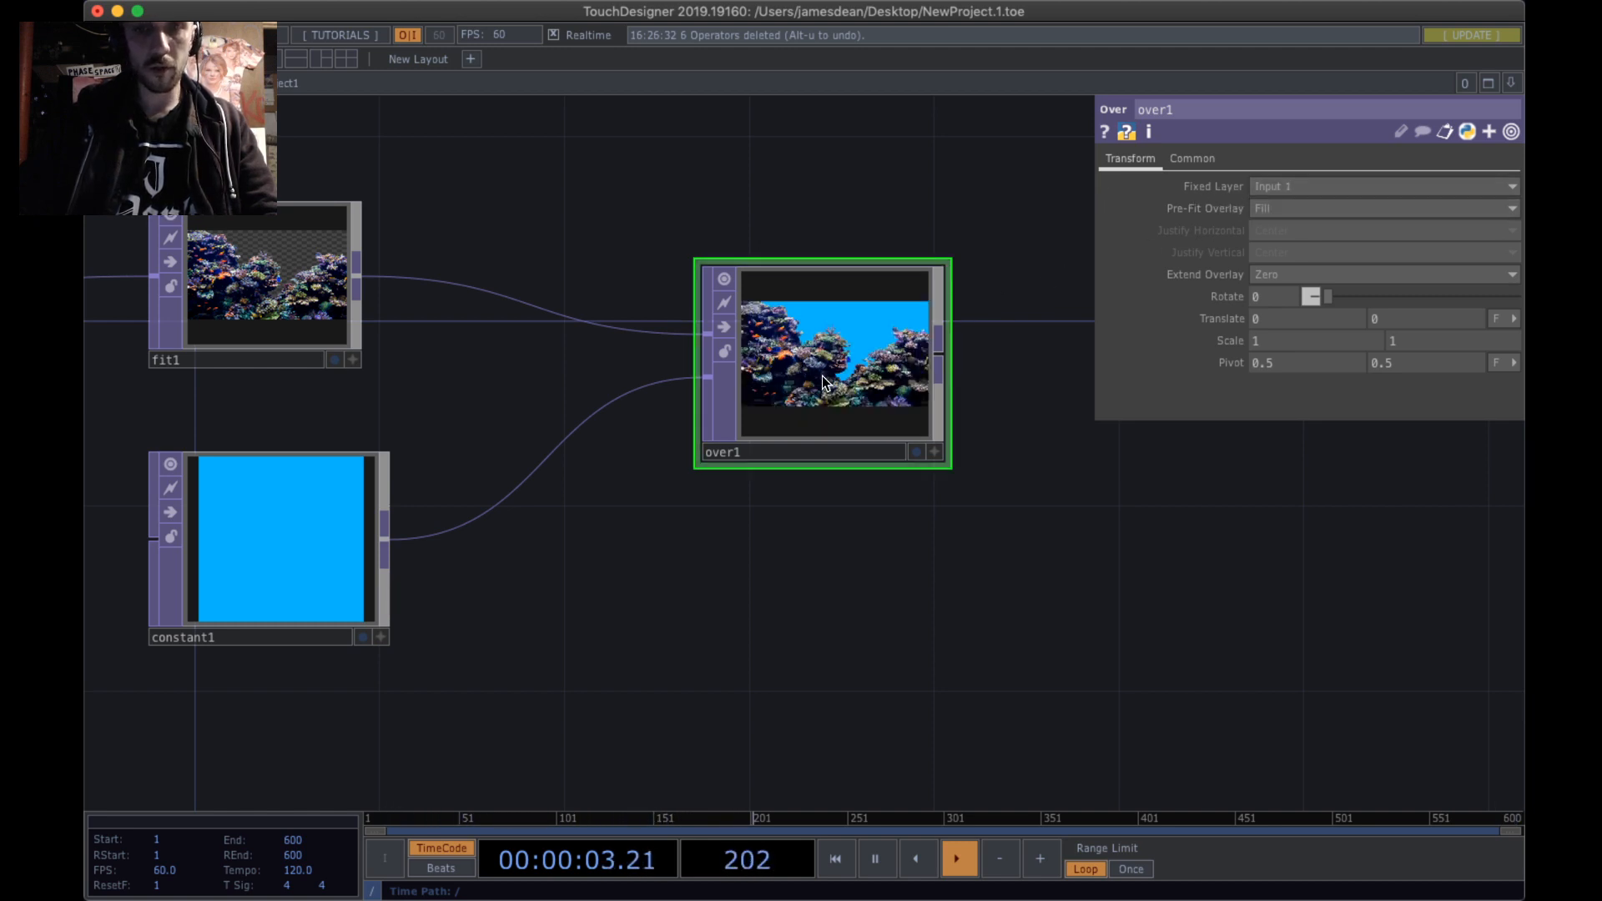
pyautogui.moveTo(822, 376); pyautogui.dragTo(863, 333)
pyautogui.moveTo(913, 452); pyautogui.dragTo(833, 490)
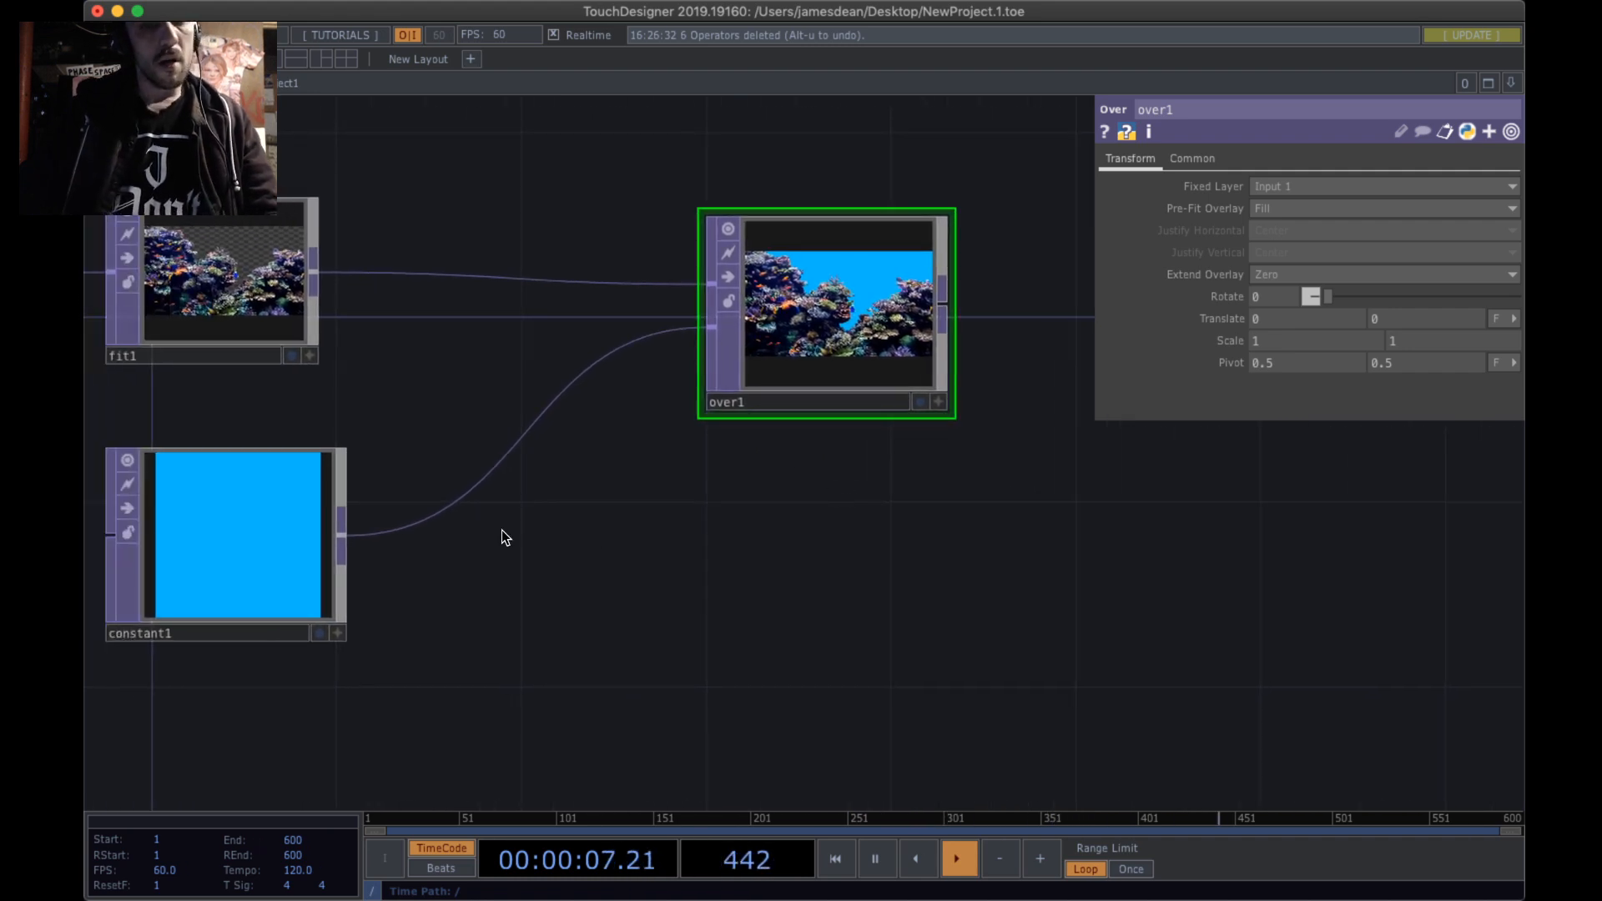
# - Add a Ramp TOP to the network directly below constant1
pyautogui.moveTo(502, 529); pyautogui.dragTo(584, 553)
pyautogui.scroll(5, 959, 292)
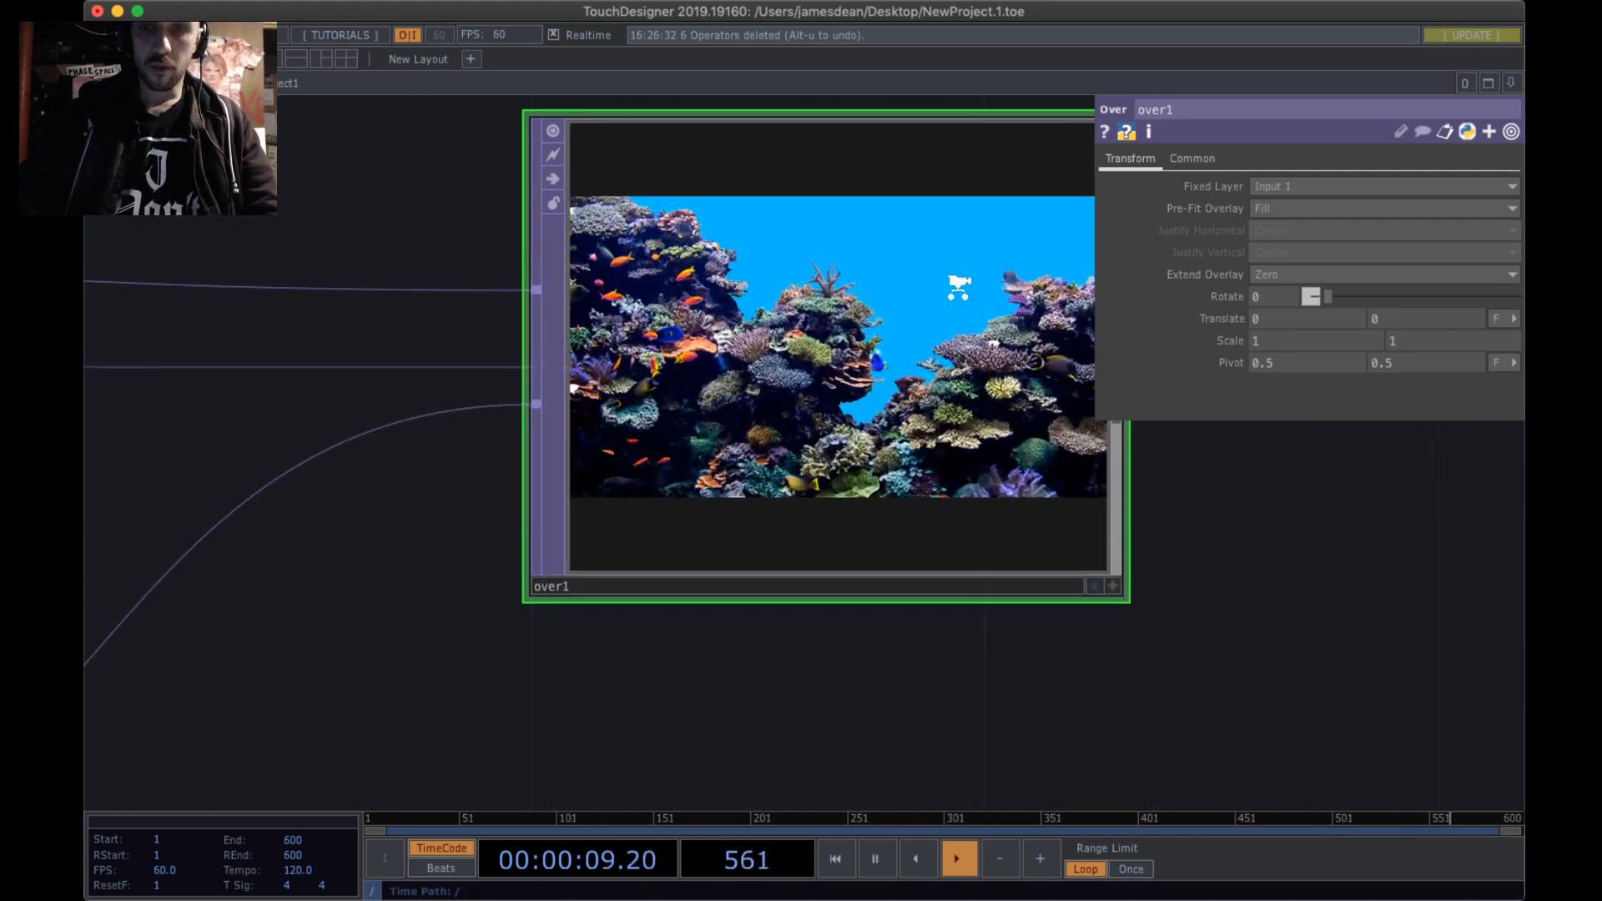
pyautogui.scroll(-6, 934, 300)
pyautogui.scroll(2, 907, 307)
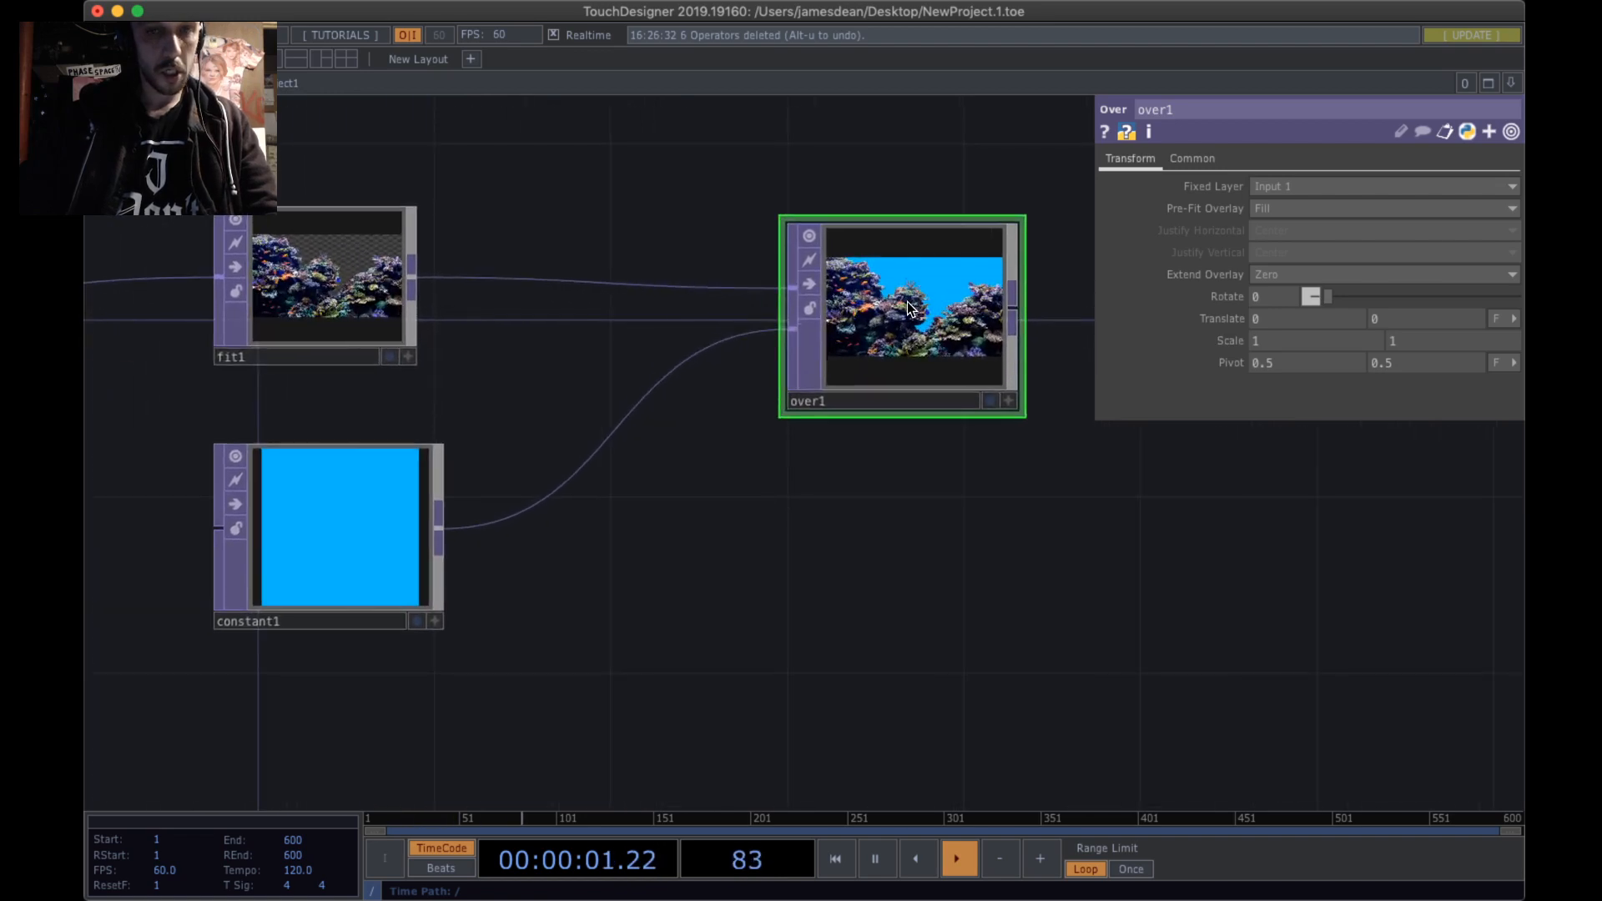
pyautogui.moveTo(907, 302); pyautogui.dragTo(934, 283)
pyautogui.moveTo(851, 554); pyautogui.dragTo(928, 354)
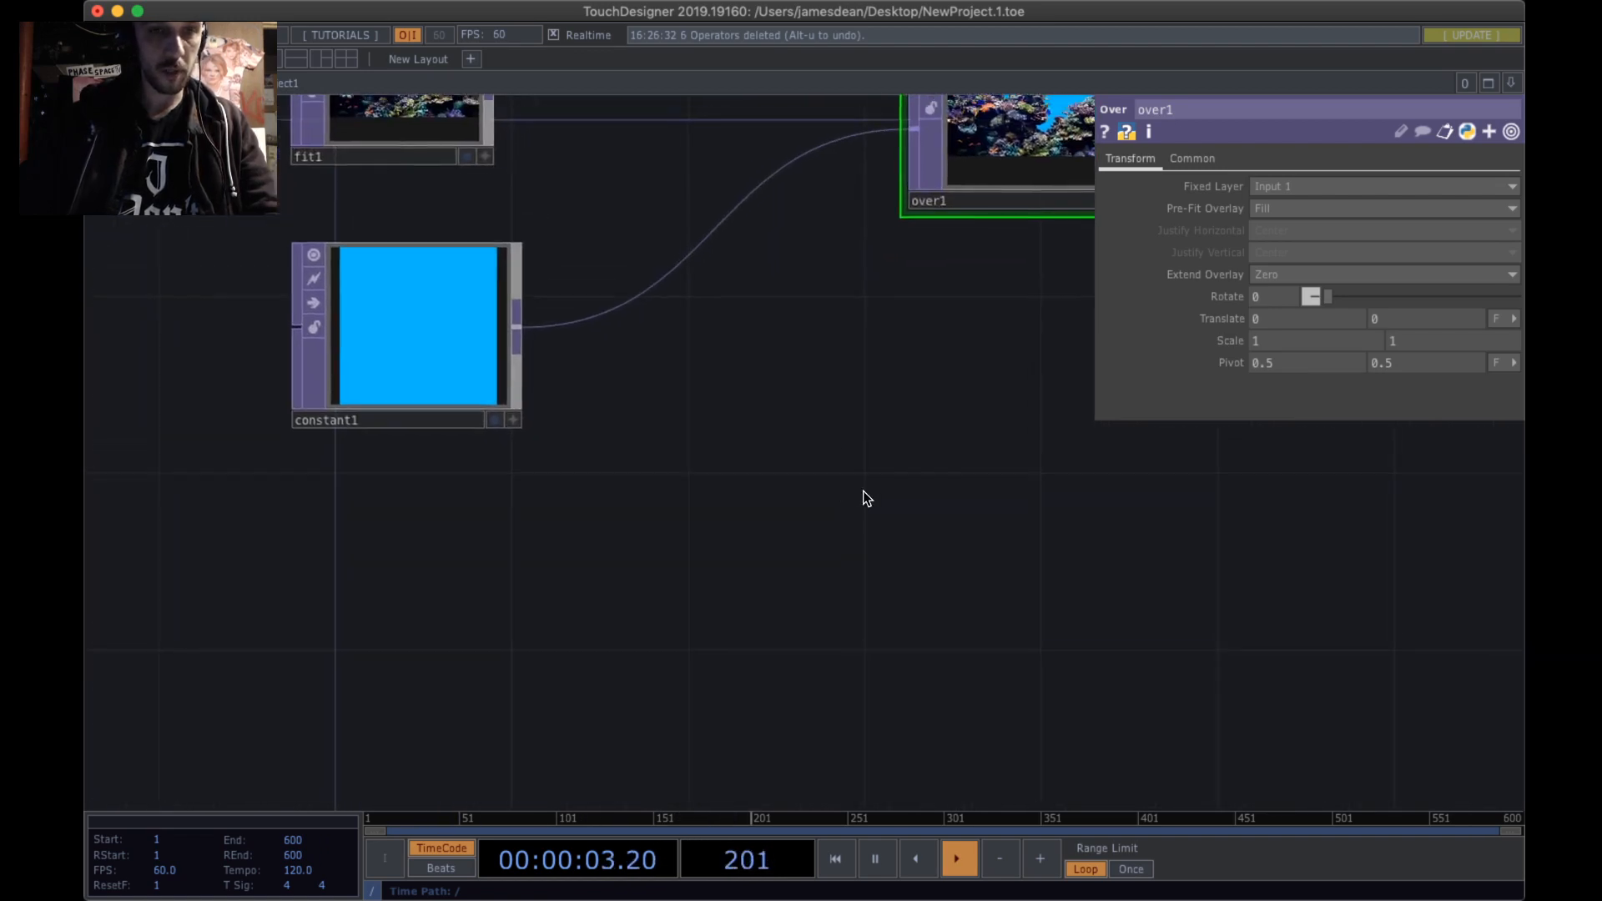
pyautogui.moveTo(795, 454); pyautogui.dragTo(1036, 425)
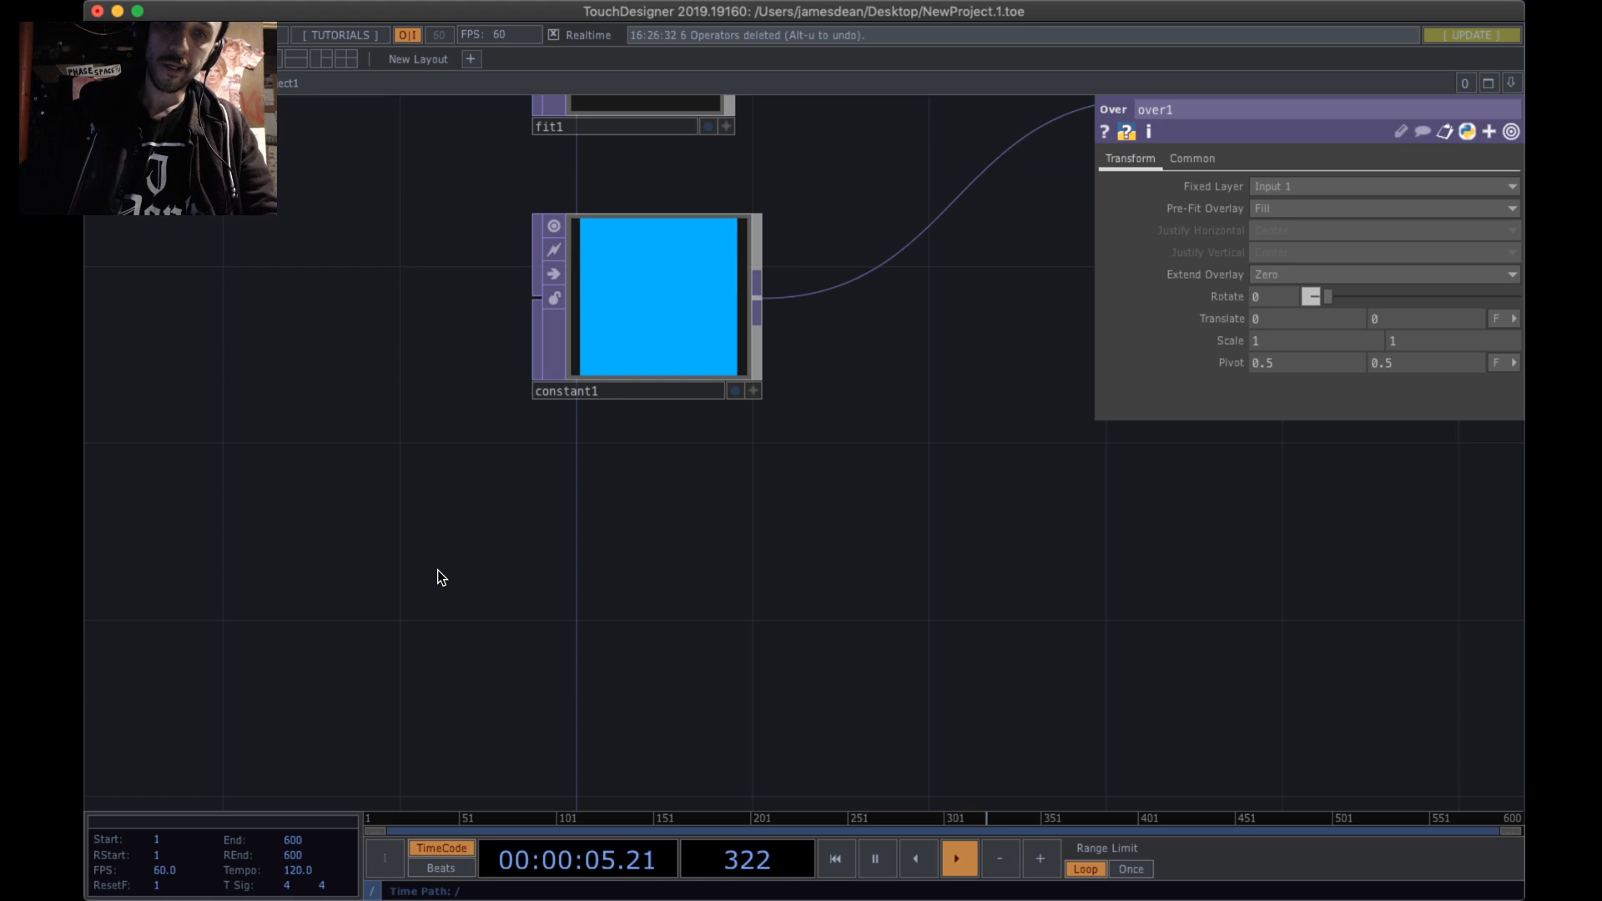
pyautogui.moveTo(906, 472); pyautogui.dragTo(848, 574)
pyautogui.press('Tab')
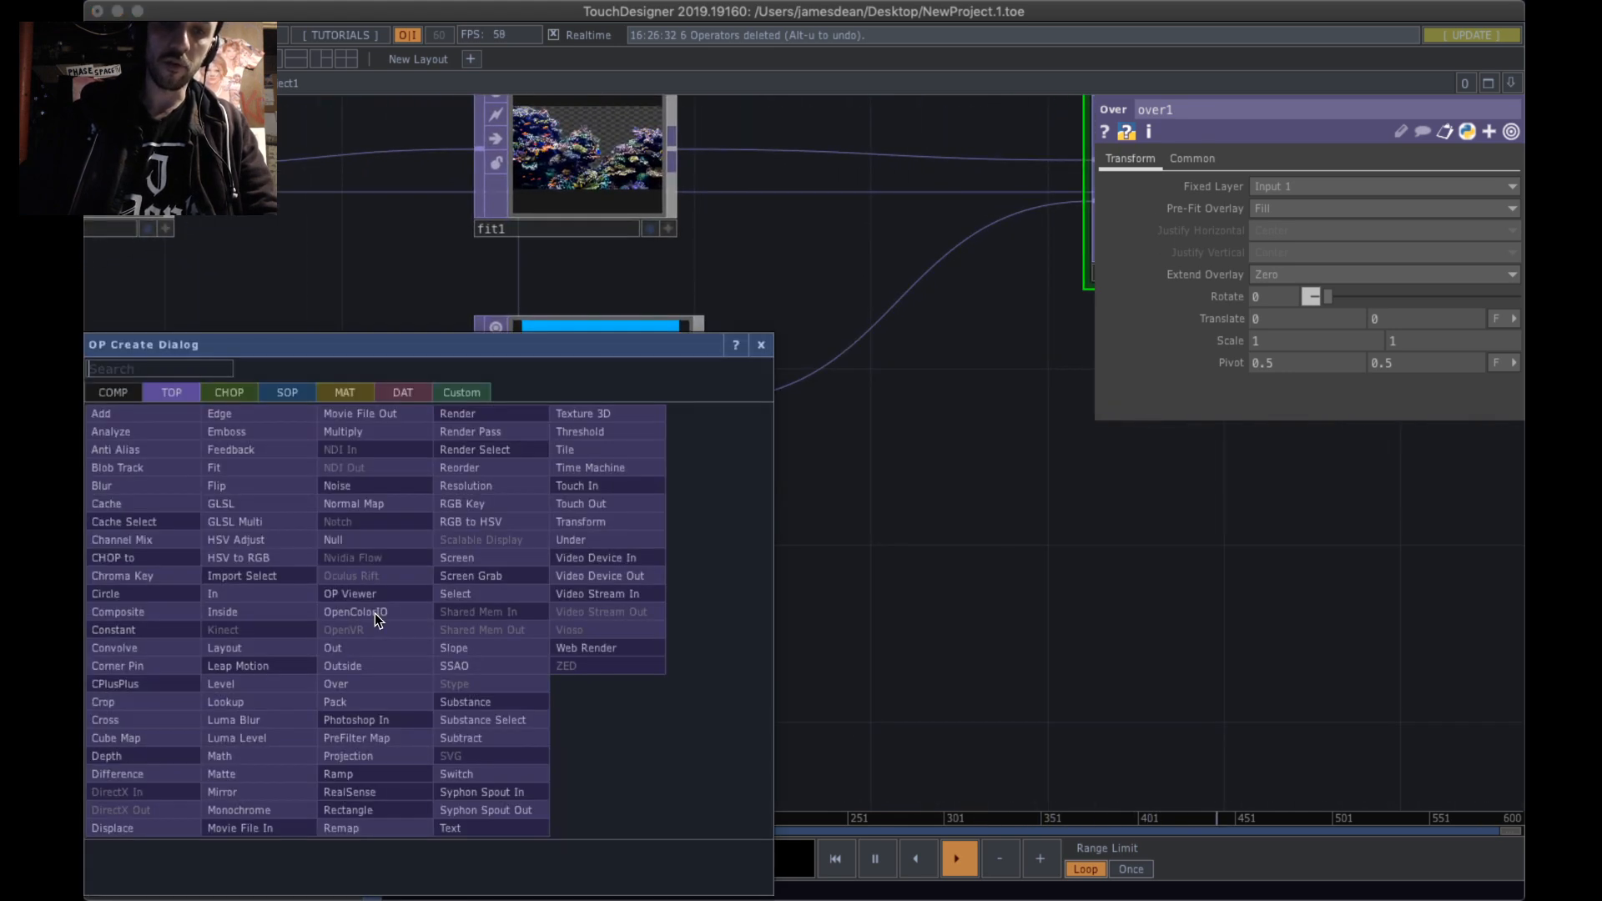
pyautogui.write('ramp')
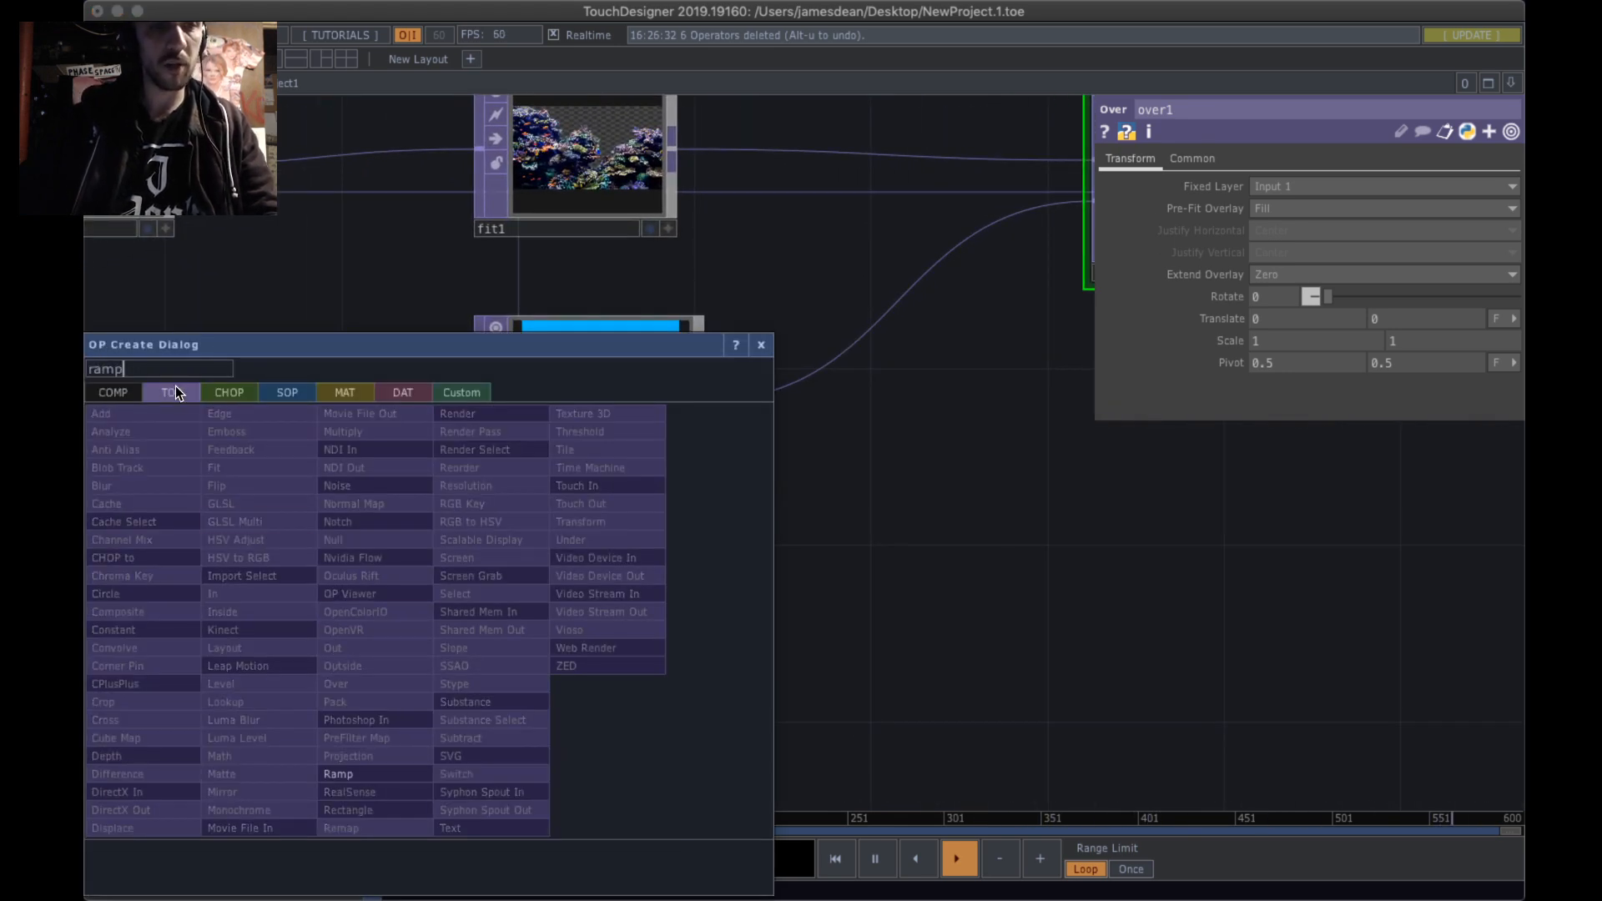
pyautogui.click(338, 773)
pyautogui.click(596, 624)
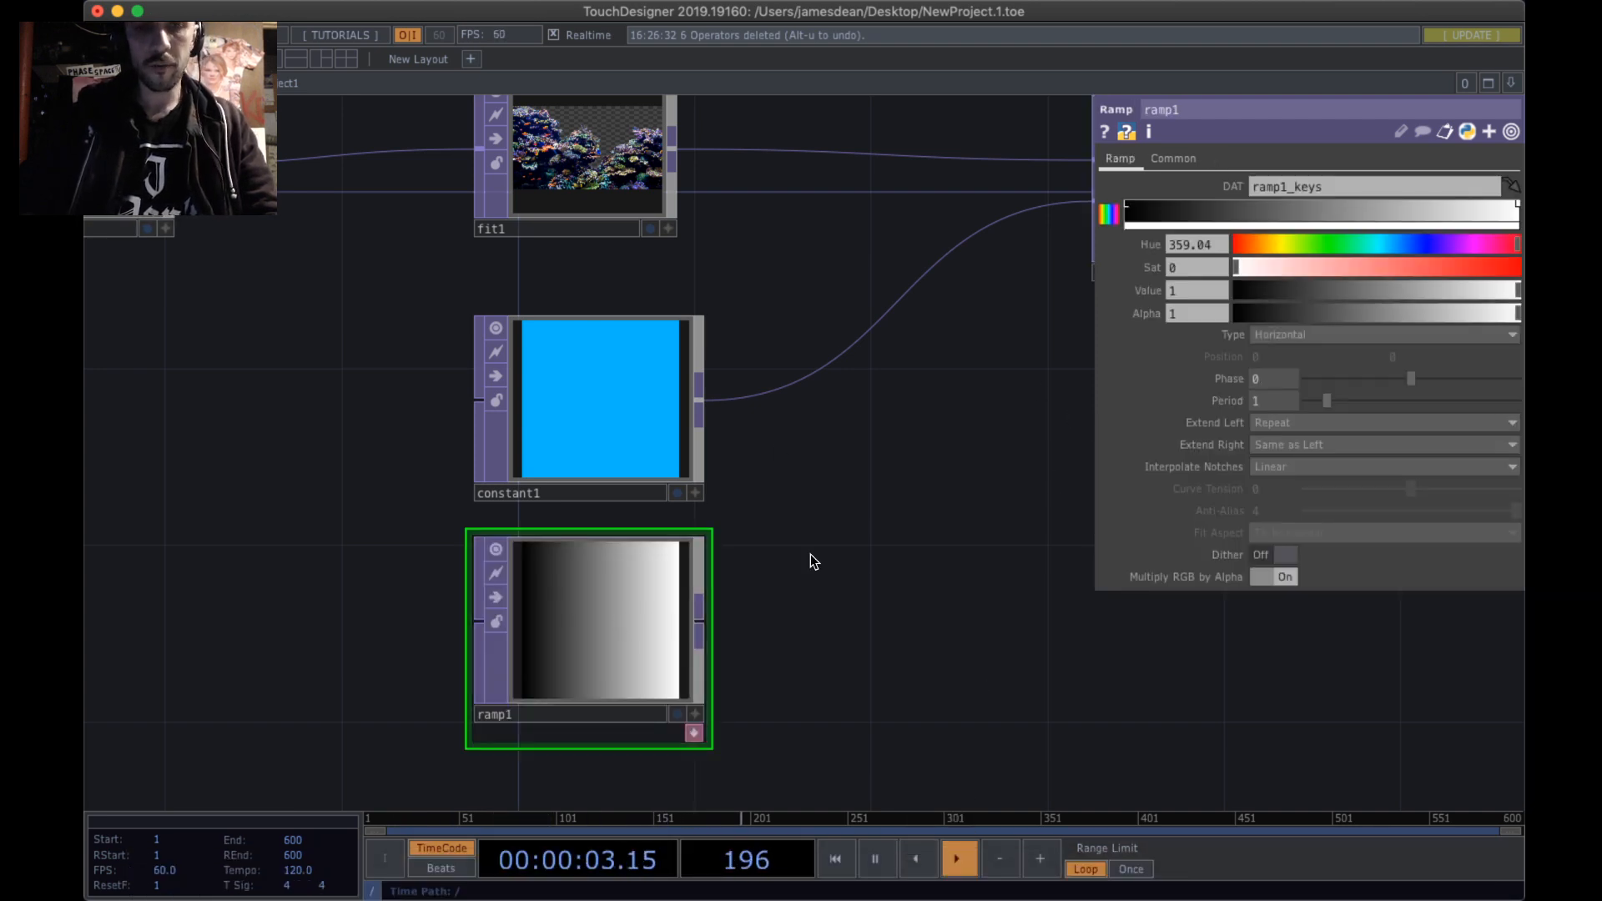
# - Set ramp1's type to Vertical
pyautogui.moveTo(852, 493); pyautogui.dragTo(792, 456)
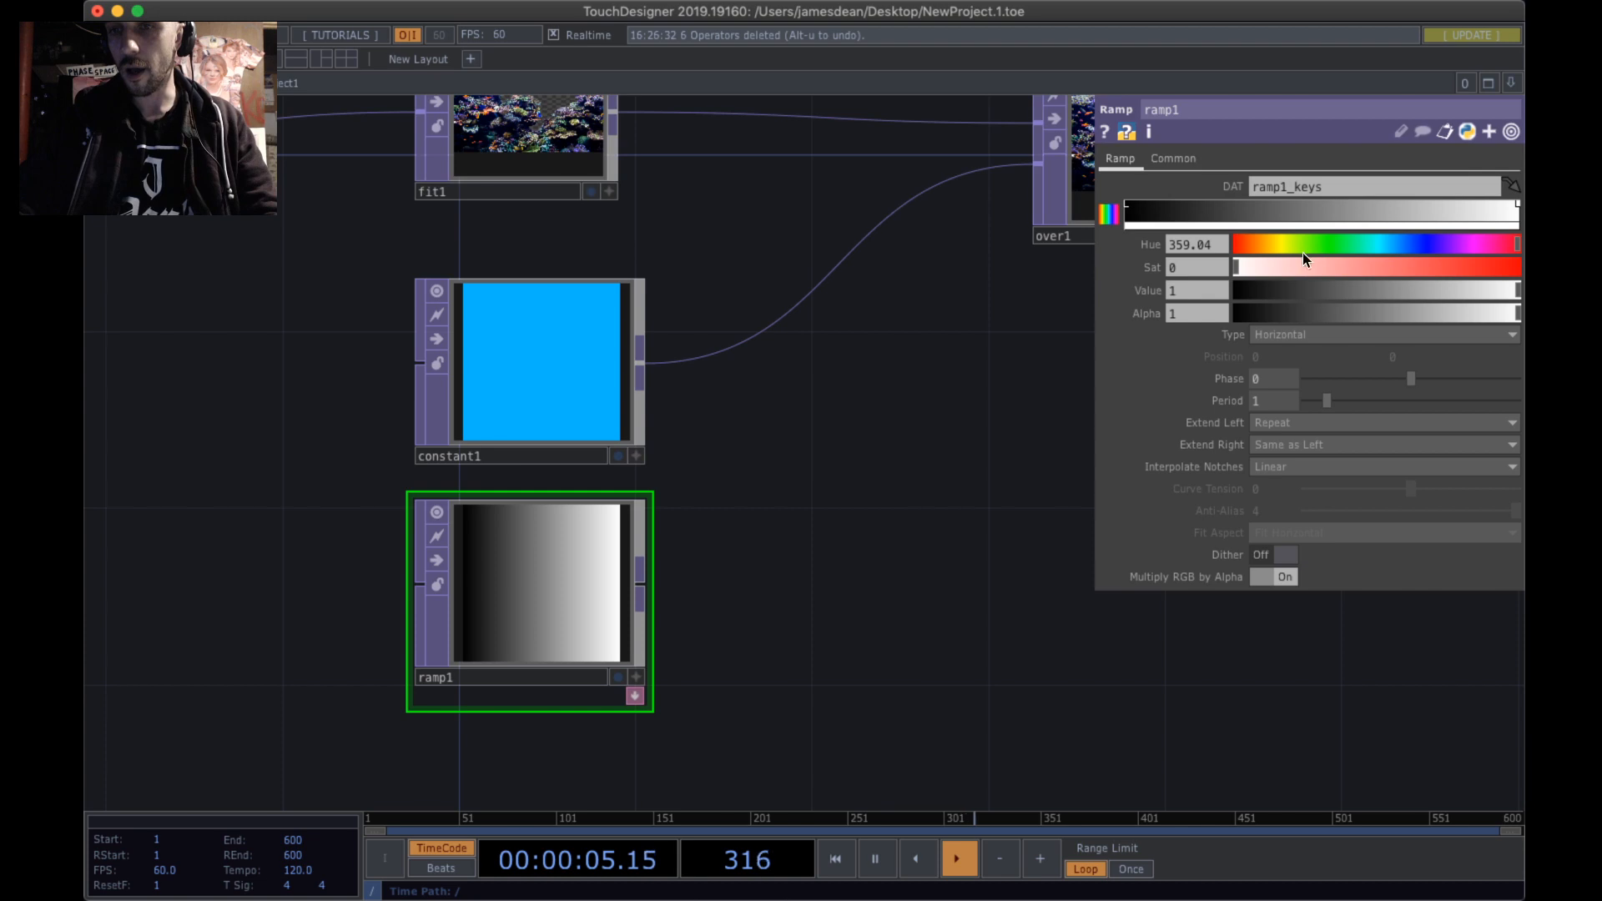
pyautogui.click(1290, 333)
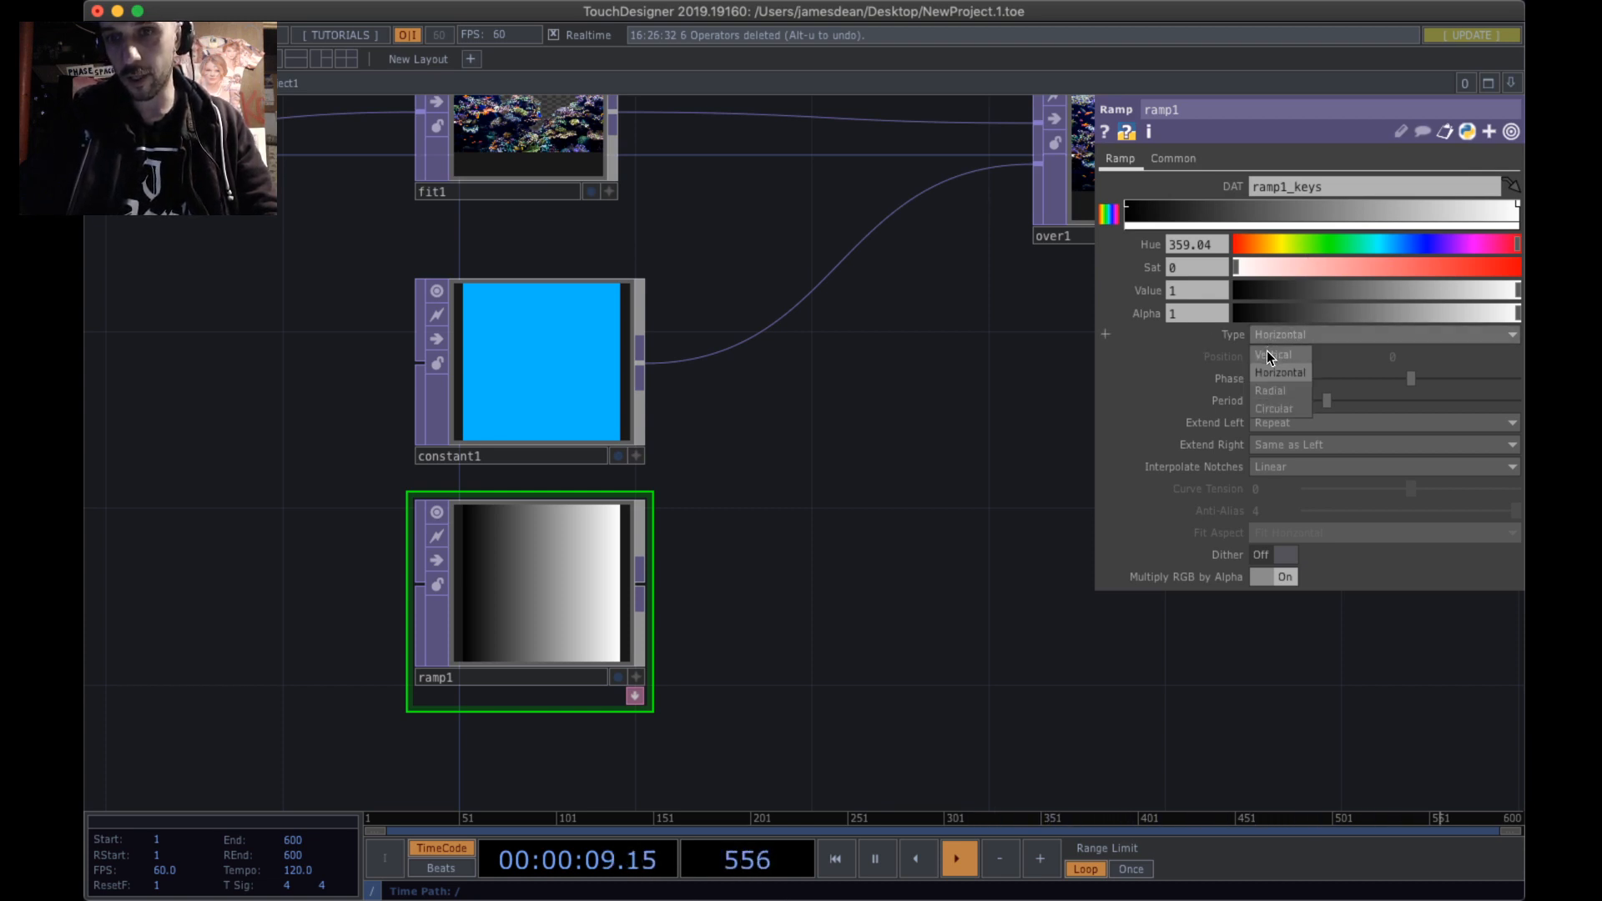
pyautogui.click(1267, 353)
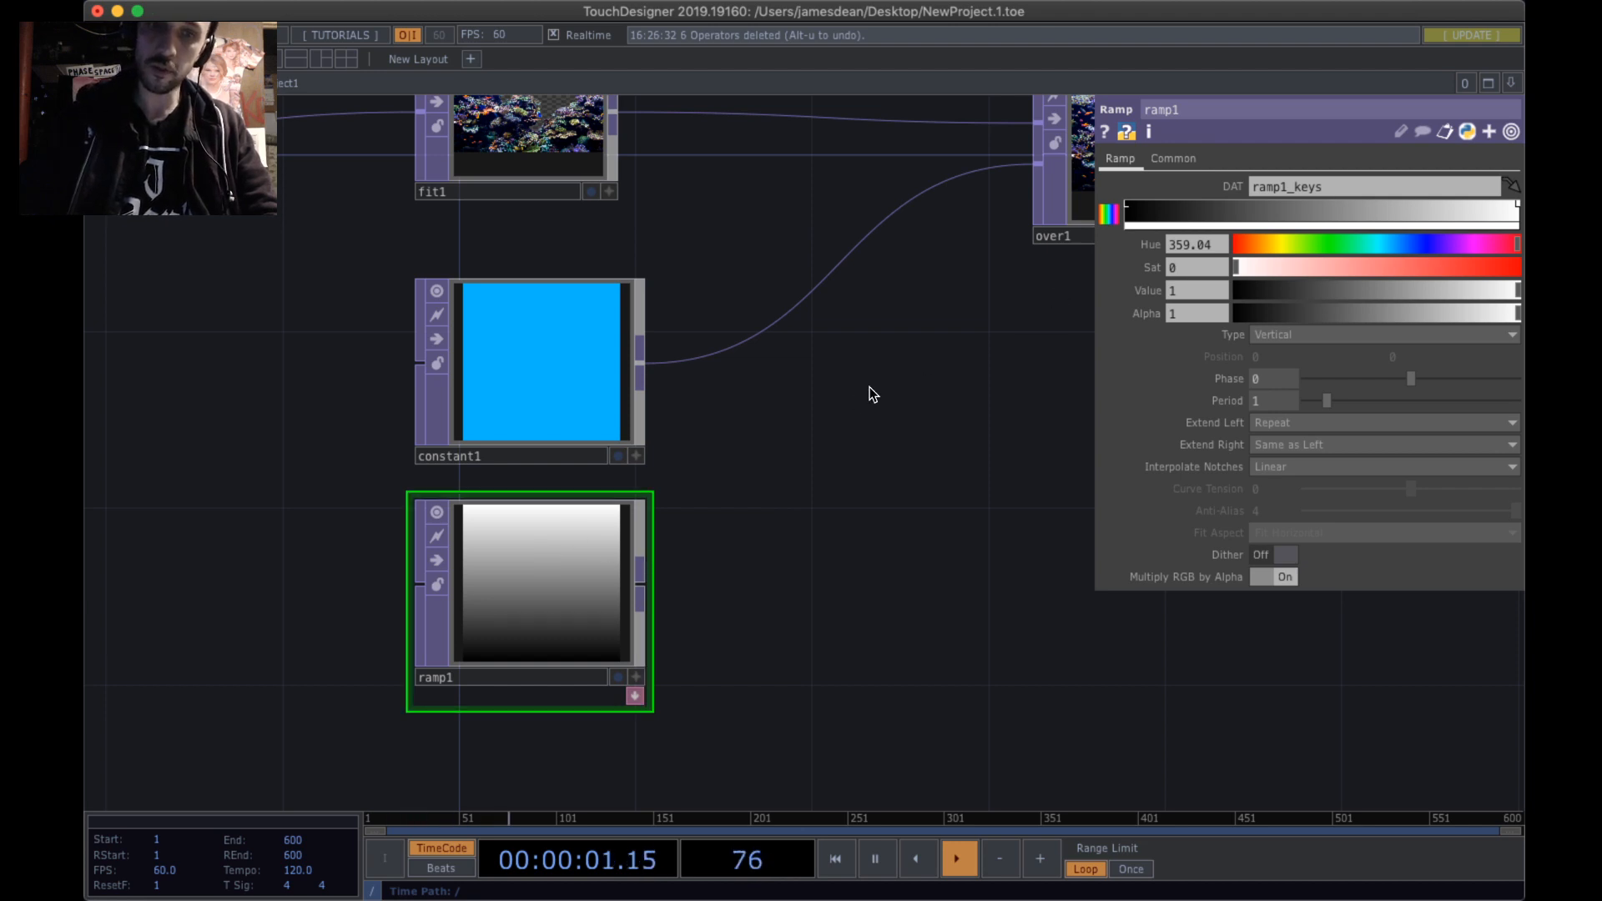
pyautogui.moveTo(872, 394); pyautogui.dragTo(706, 384)
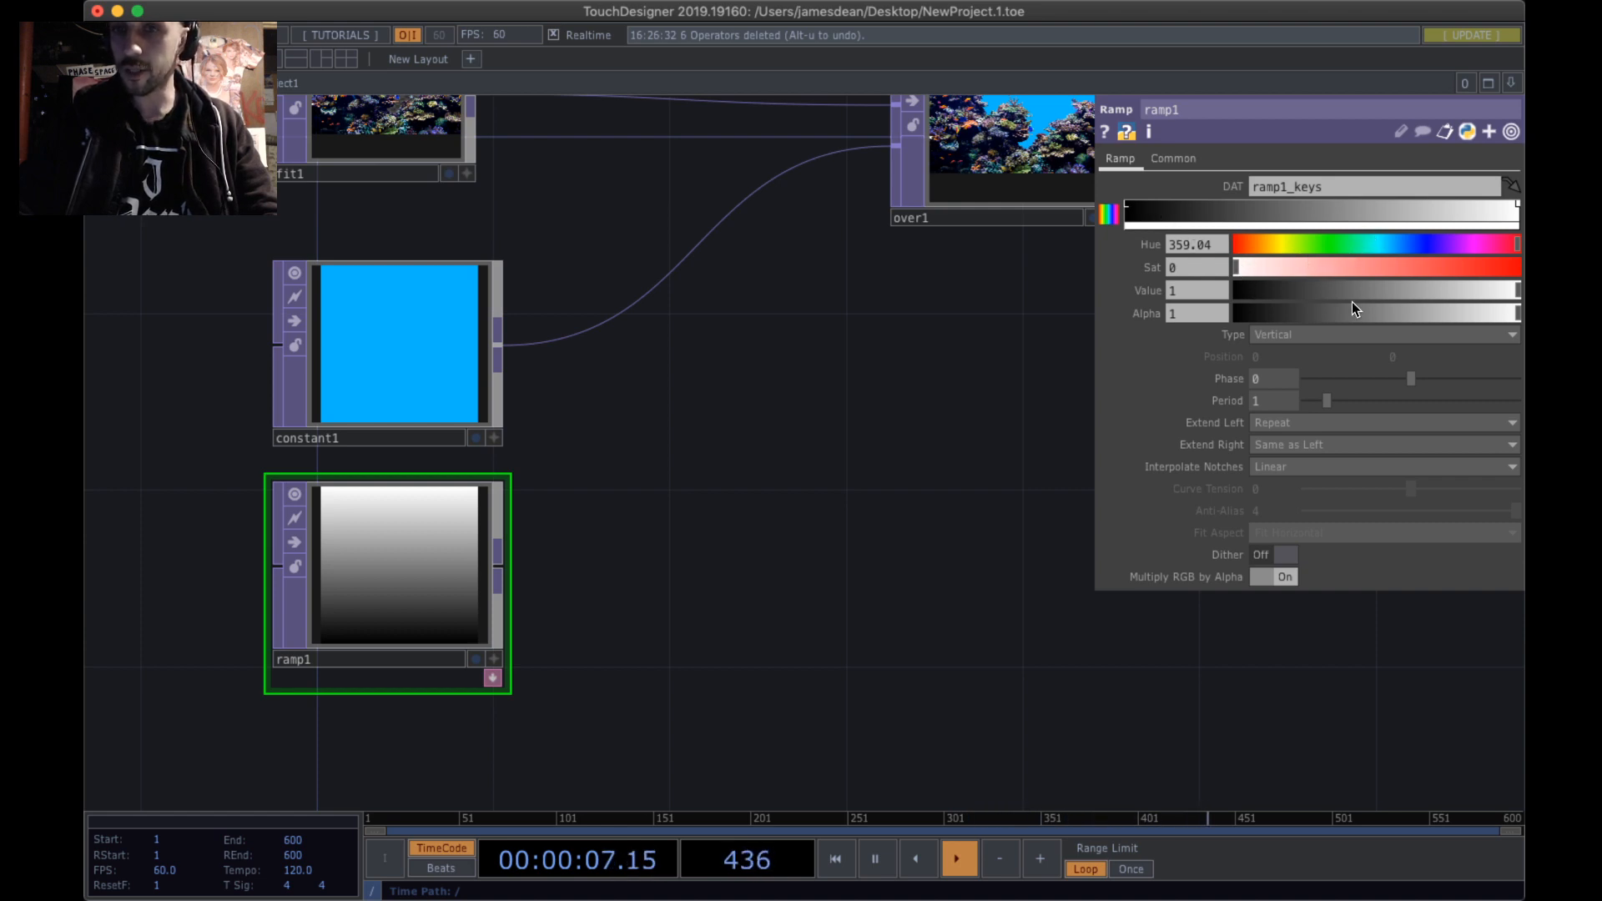
# - Colour the upper end of ramp1's gradient light blue with hue 197, saturation 0.918 and value 1
pyautogui.moveTo(1470, 291); pyautogui.dragTo(1503, 290)
pyautogui.moveTo(1314, 267); pyautogui.dragTo(1343, 269)
pyautogui.moveTo(1459, 267); pyautogui.dragTo(1496, 263)
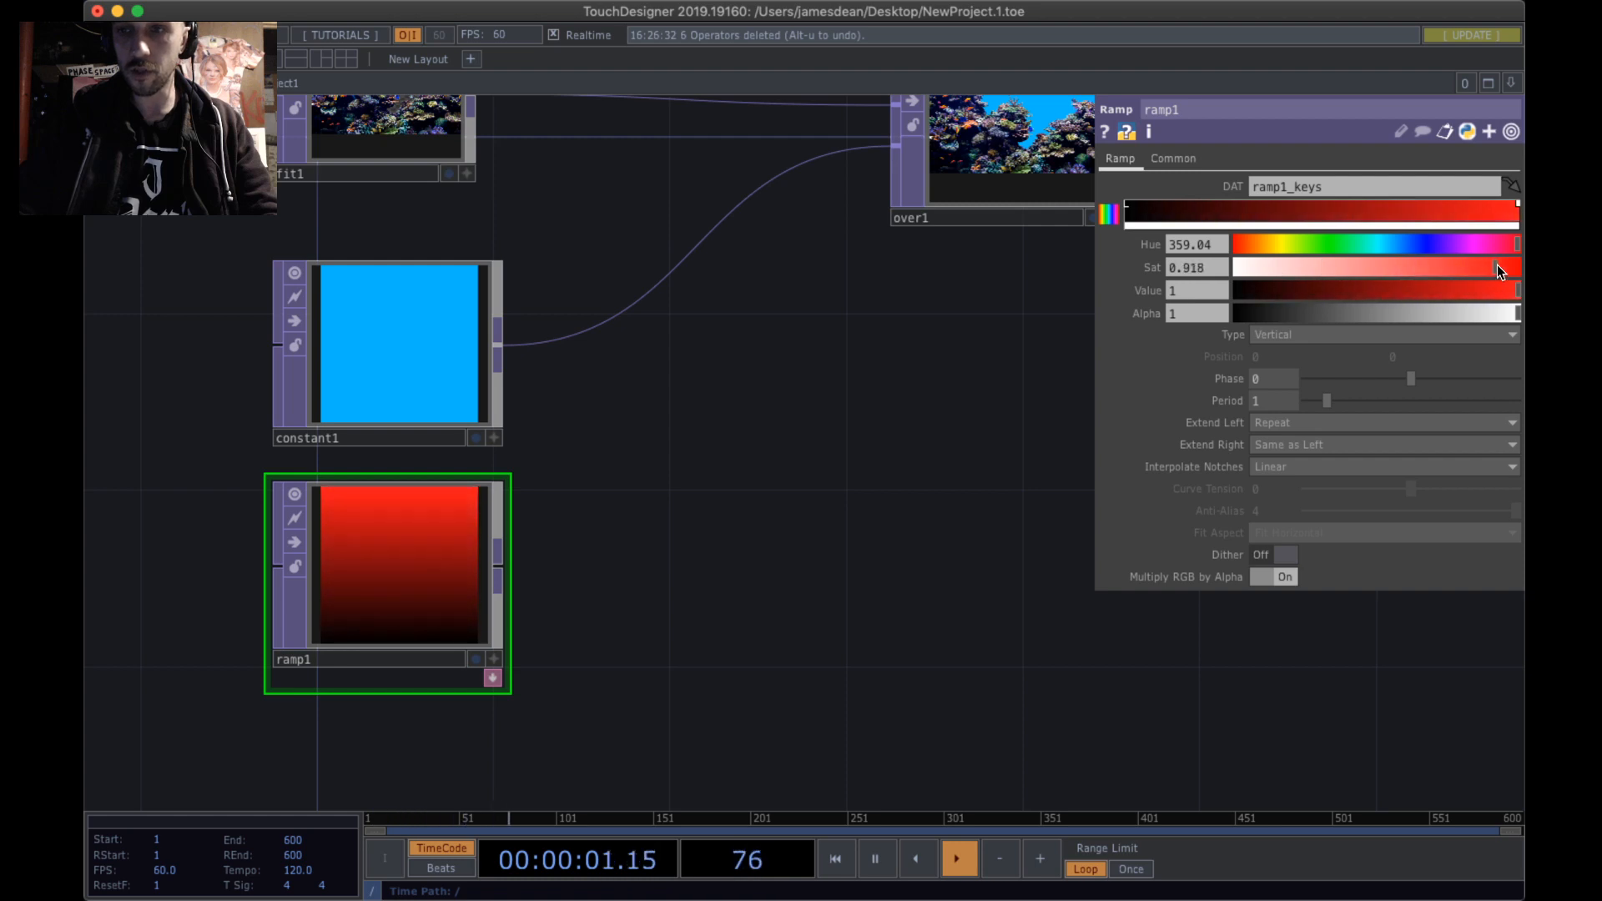
pyautogui.moveTo(1289, 243); pyautogui.dragTo(1393, 252)
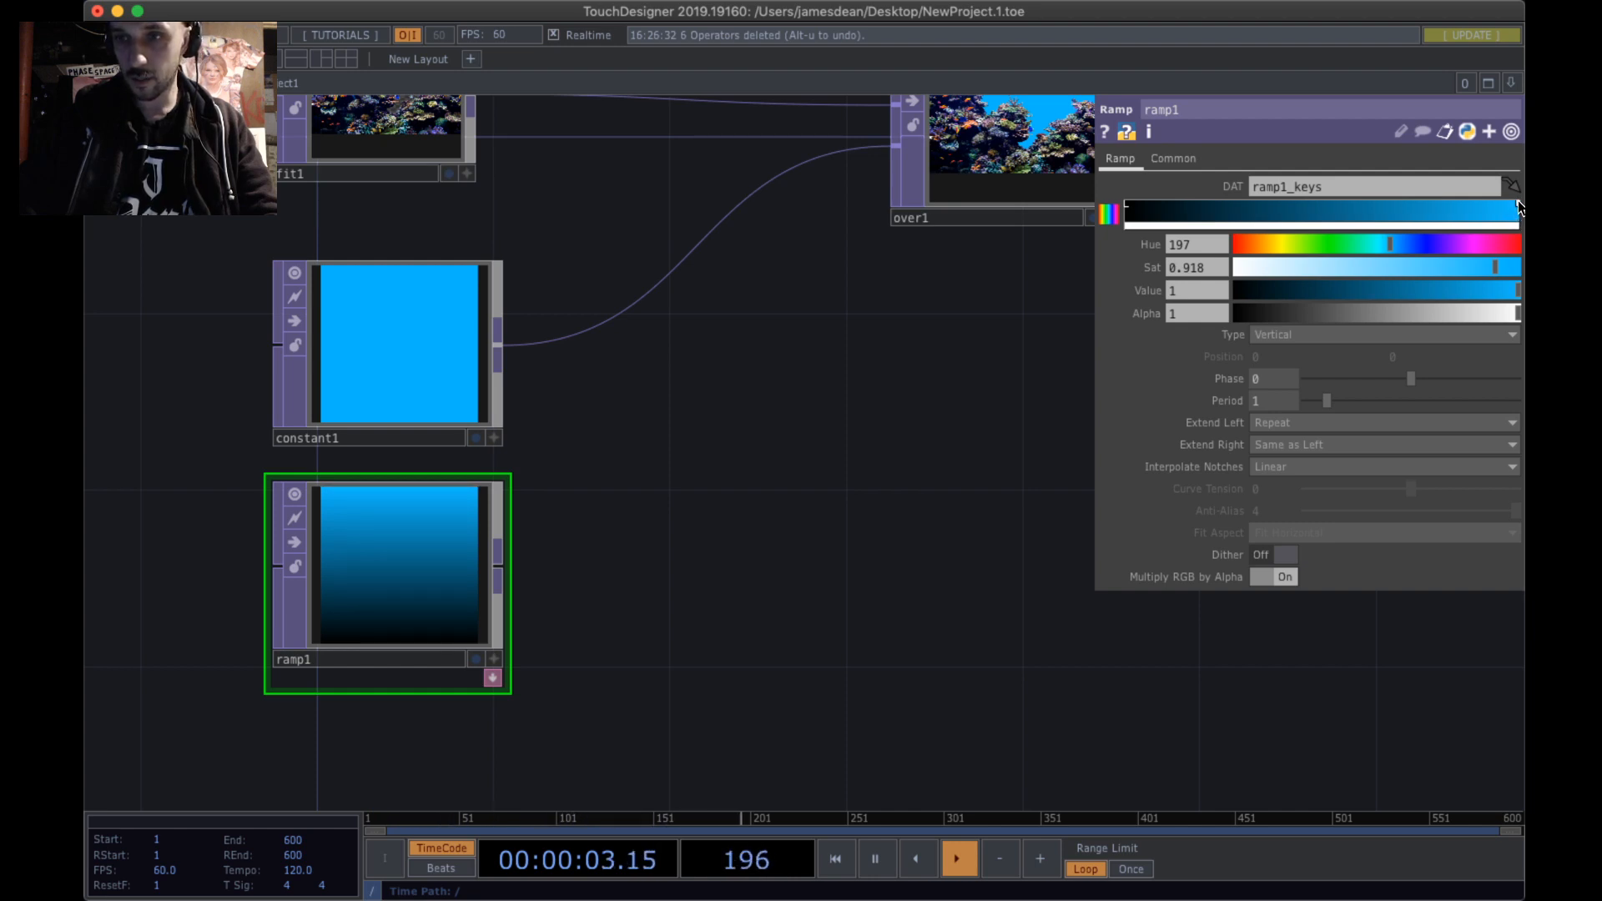
# - Colour the black lower end of ramp1's gradient deep blue with hue 248, saturation 1 and value 0.681
pyautogui.click(1128, 206)
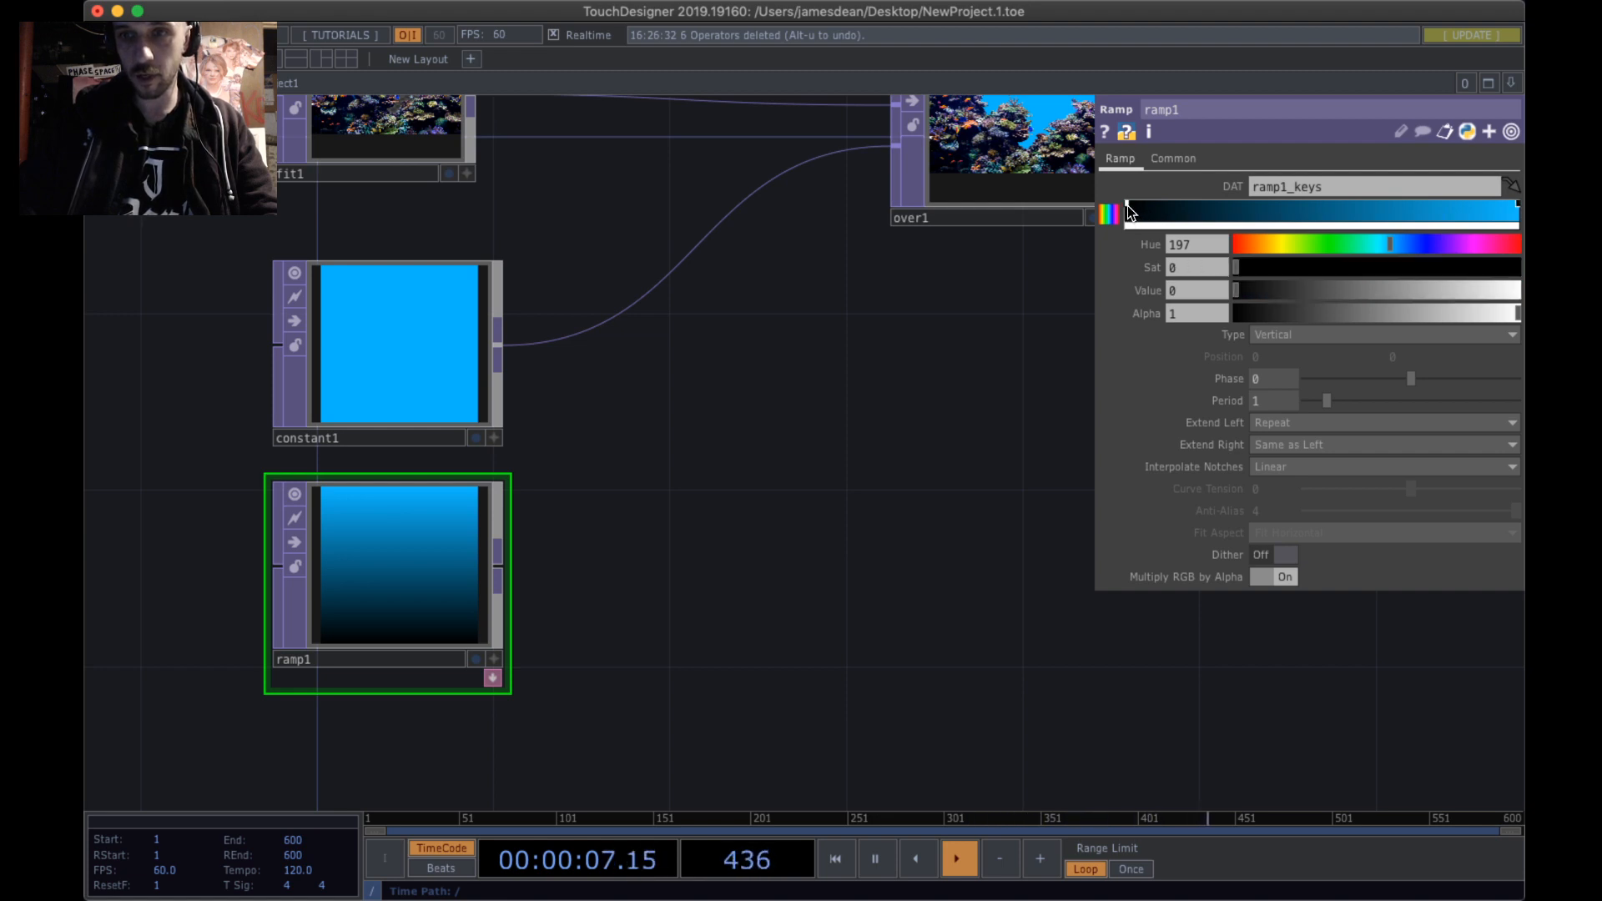
pyautogui.moveTo(1293, 294); pyautogui.dragTo(1522, 275)
pyautogui.moveTo(1393, 242); pyautogui.dragTo(1425, 239)
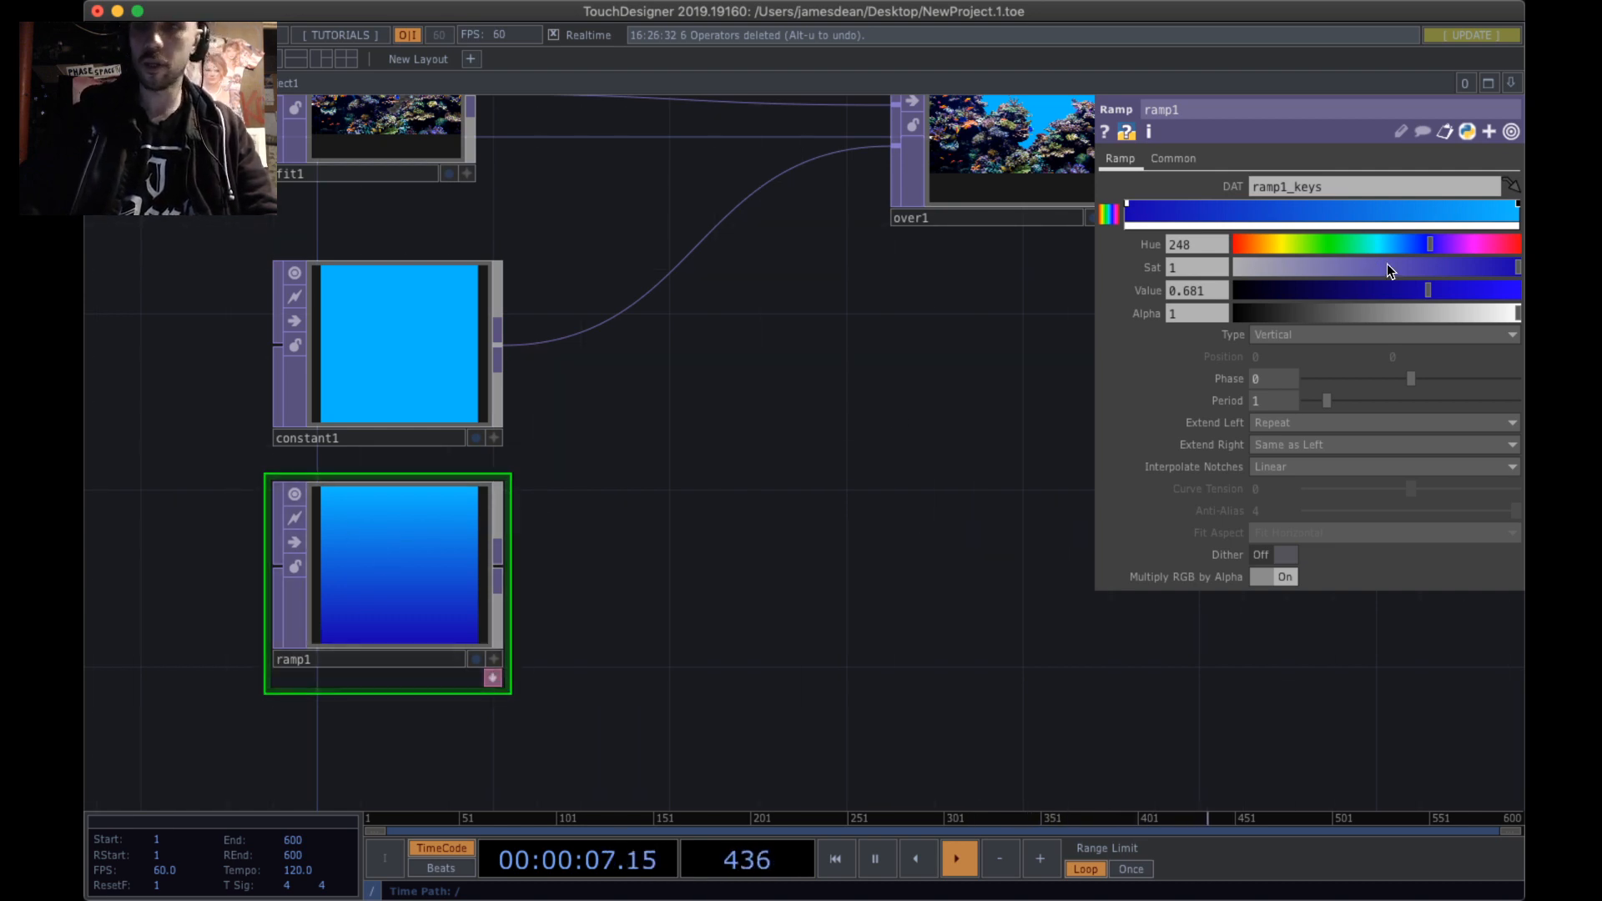
# - Wire ramp1 into over1's second input in place of constant1 and move over1 slightly higher
pyautogui.moveTo(639, 489); pyautogui.dragTo(626, 443)
pyautogui.moveTo(665, 424); pyautogui.dragTo(576, 583)
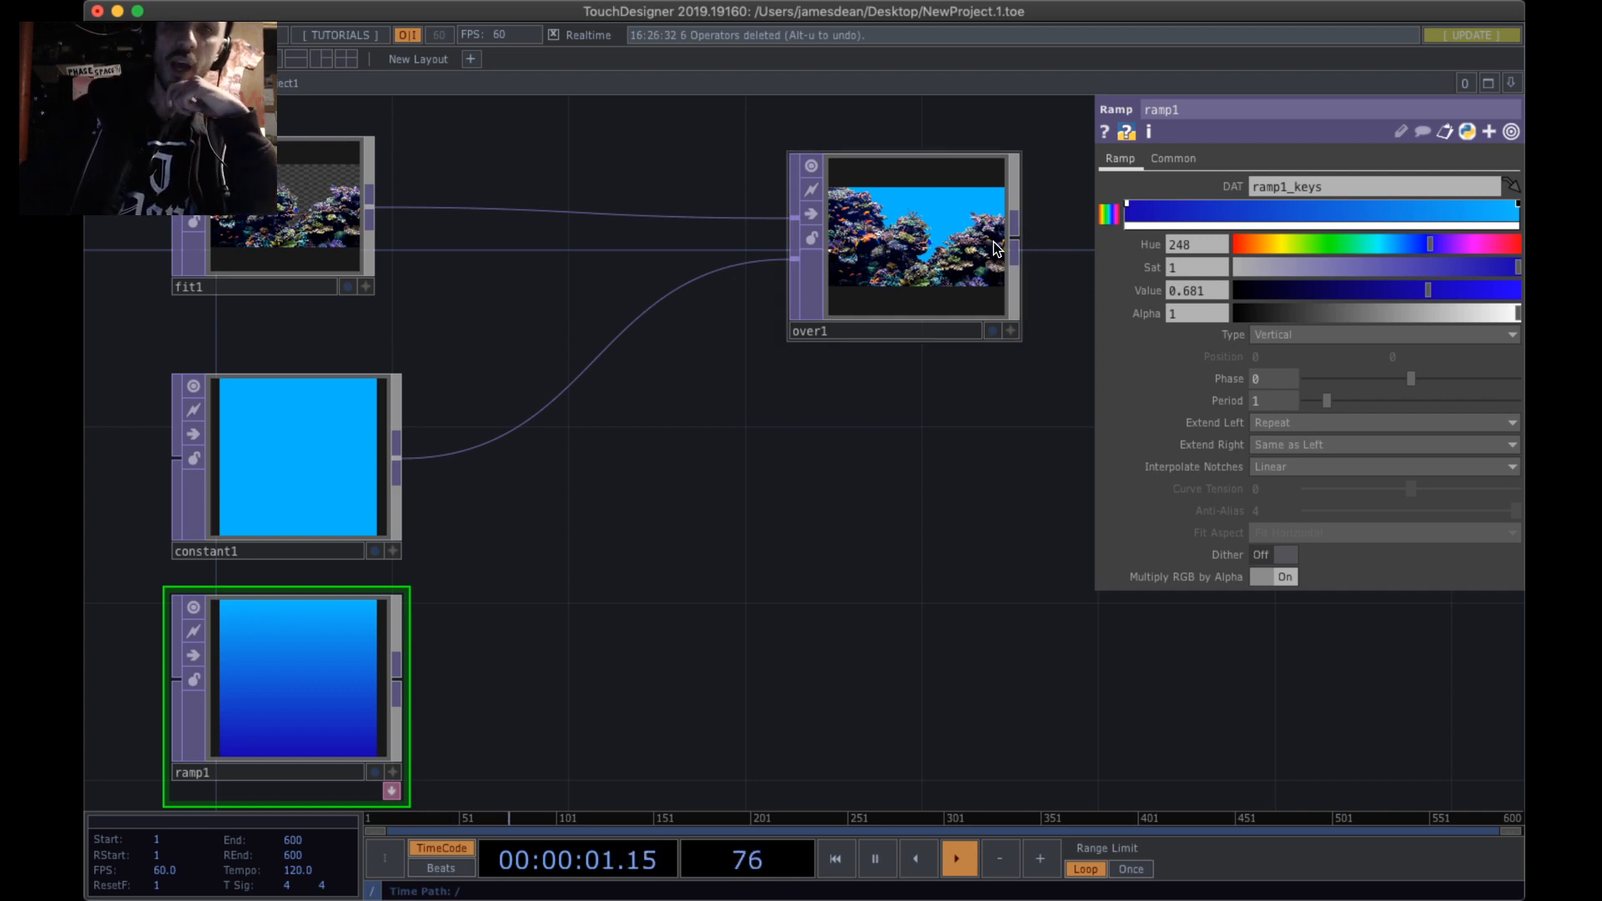
pyautogui.click(396, 680)
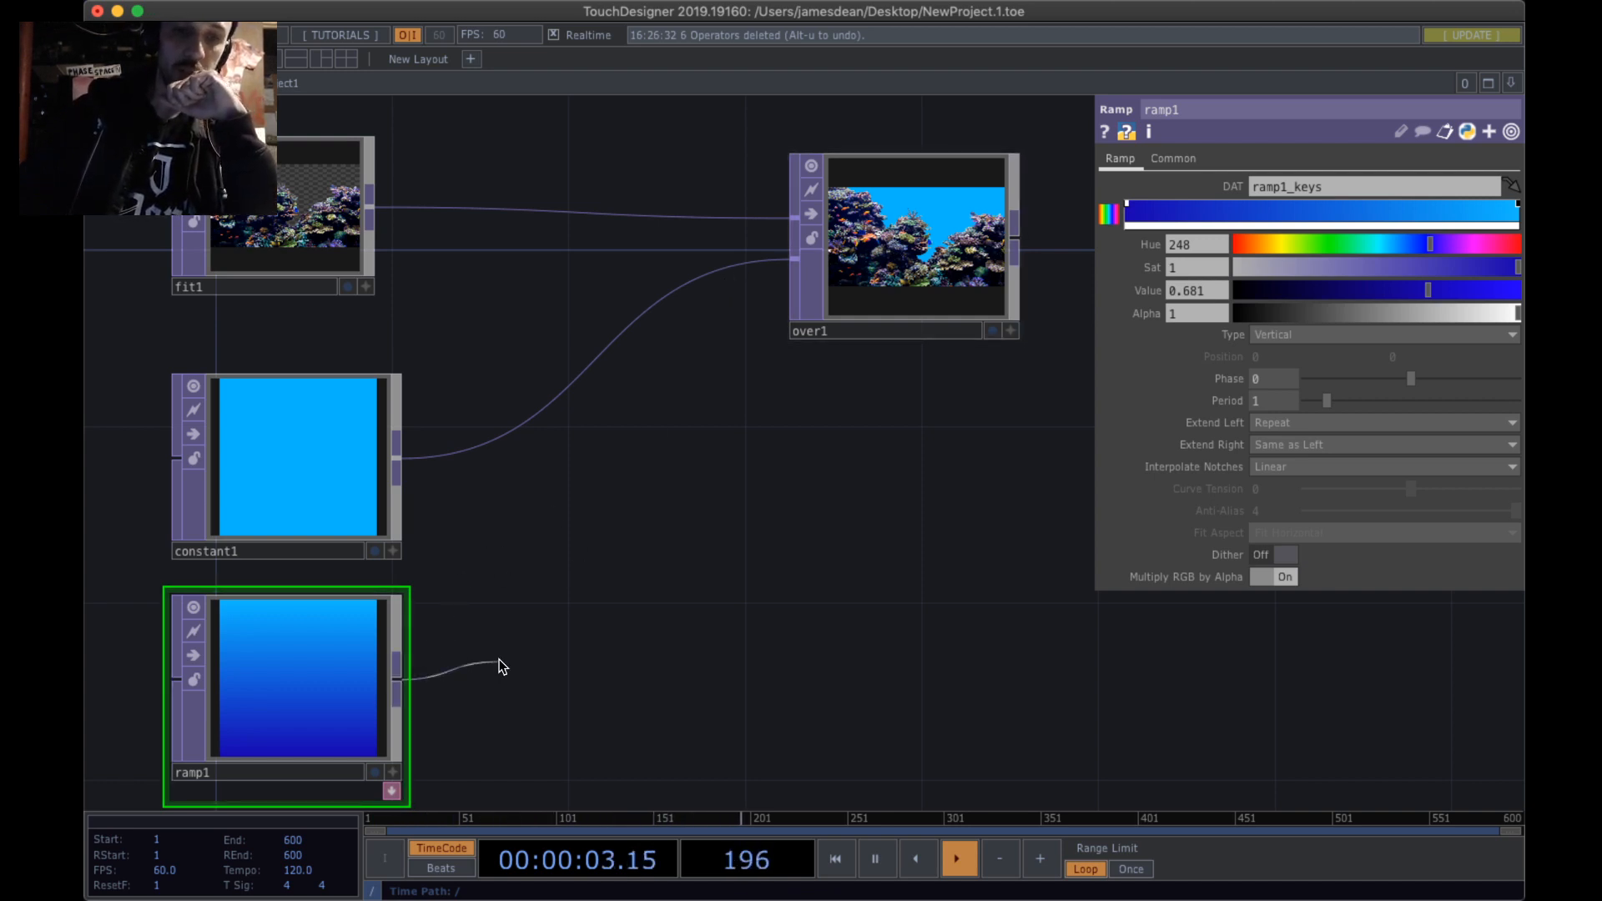
pyautogui.moveTo(768, 272)
pyautogui.mouseDown()
pyautogui.moveTo(399, 681)
pyautogui.moveTo(811, 181)
pyautogui.moveTo(793, 281)
pyautogui.mouseUp()
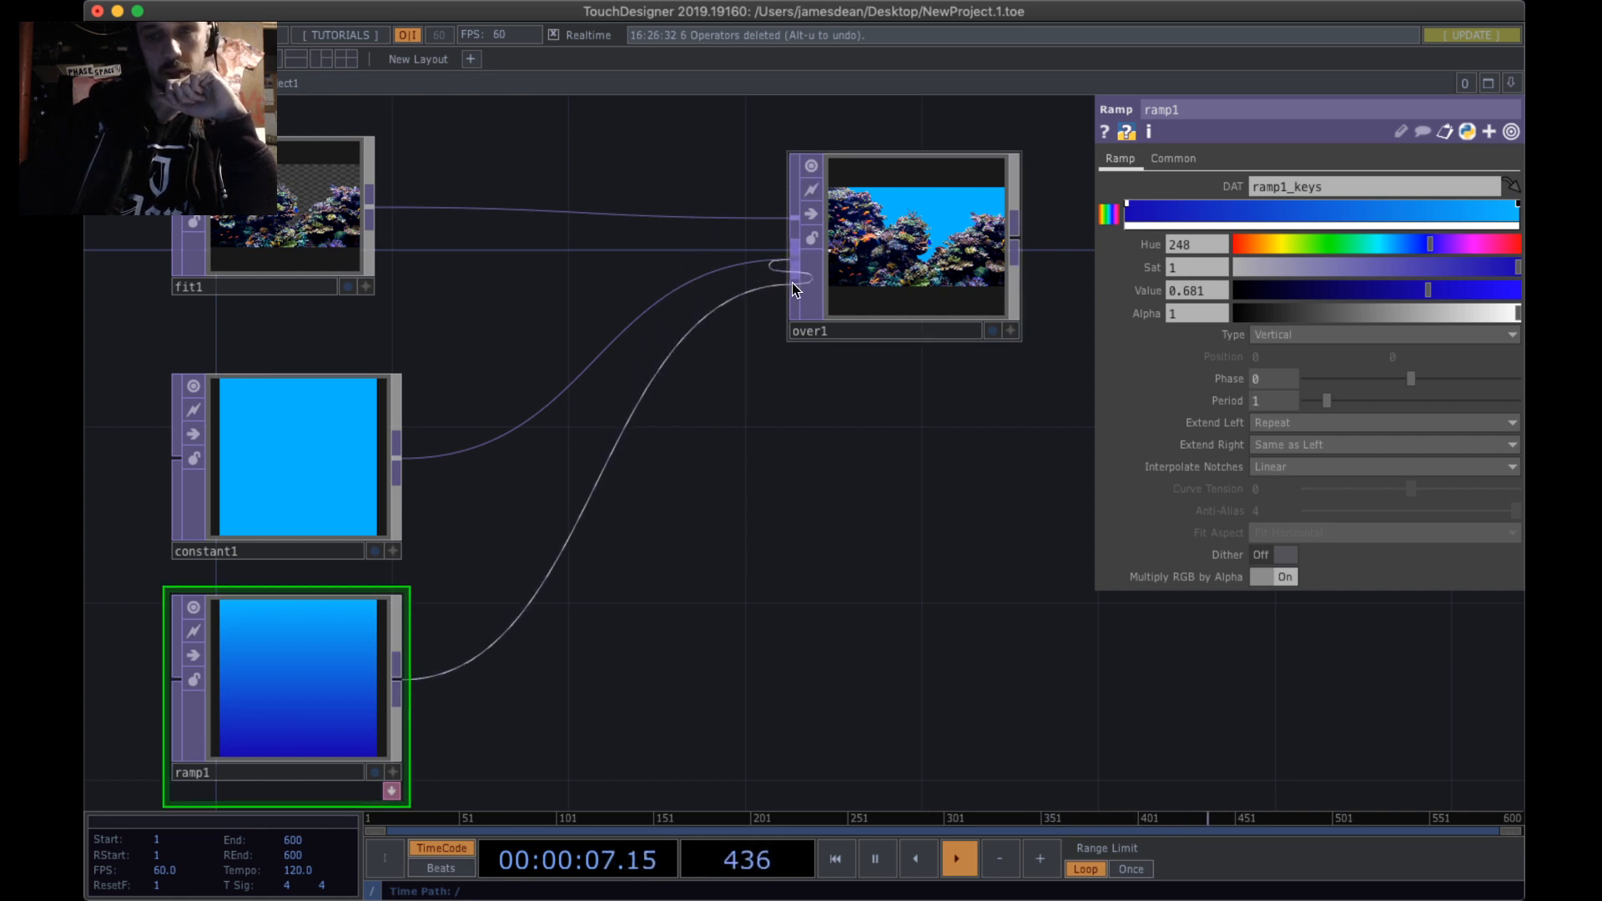
pyautogui.click(793, 277)
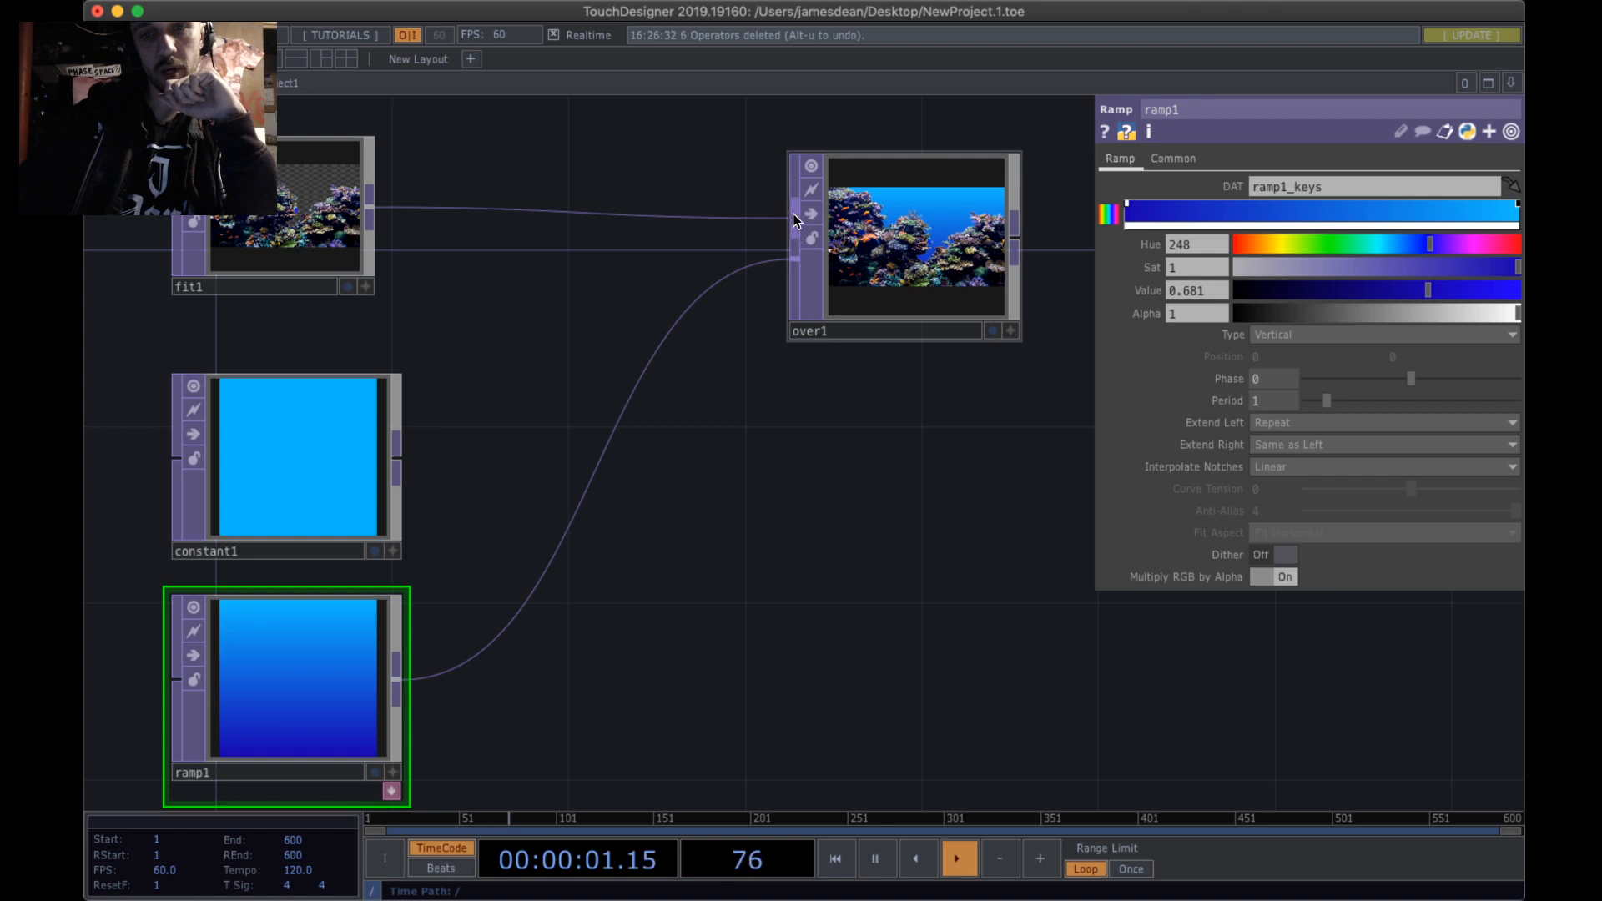
pyautogui.moveTo(923, 260); pyautogui.dragTo(923, 225)
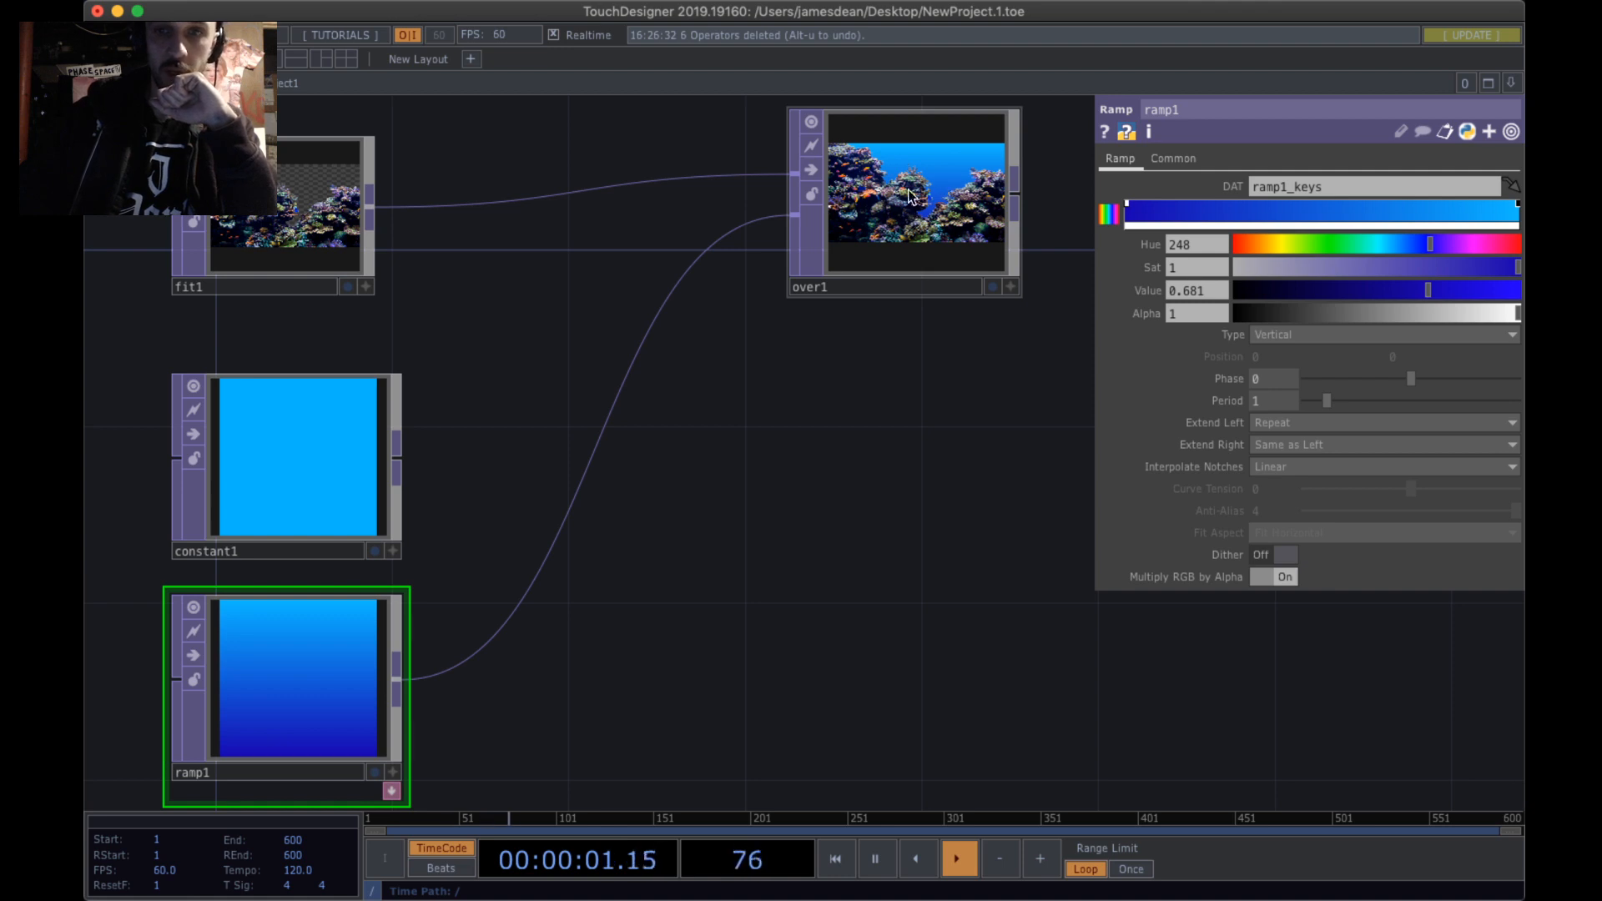
# - Hide the operator parameter window to view over1's whole composite of the reef over the gradient
pyautogui.scroll(3, 916, 215)
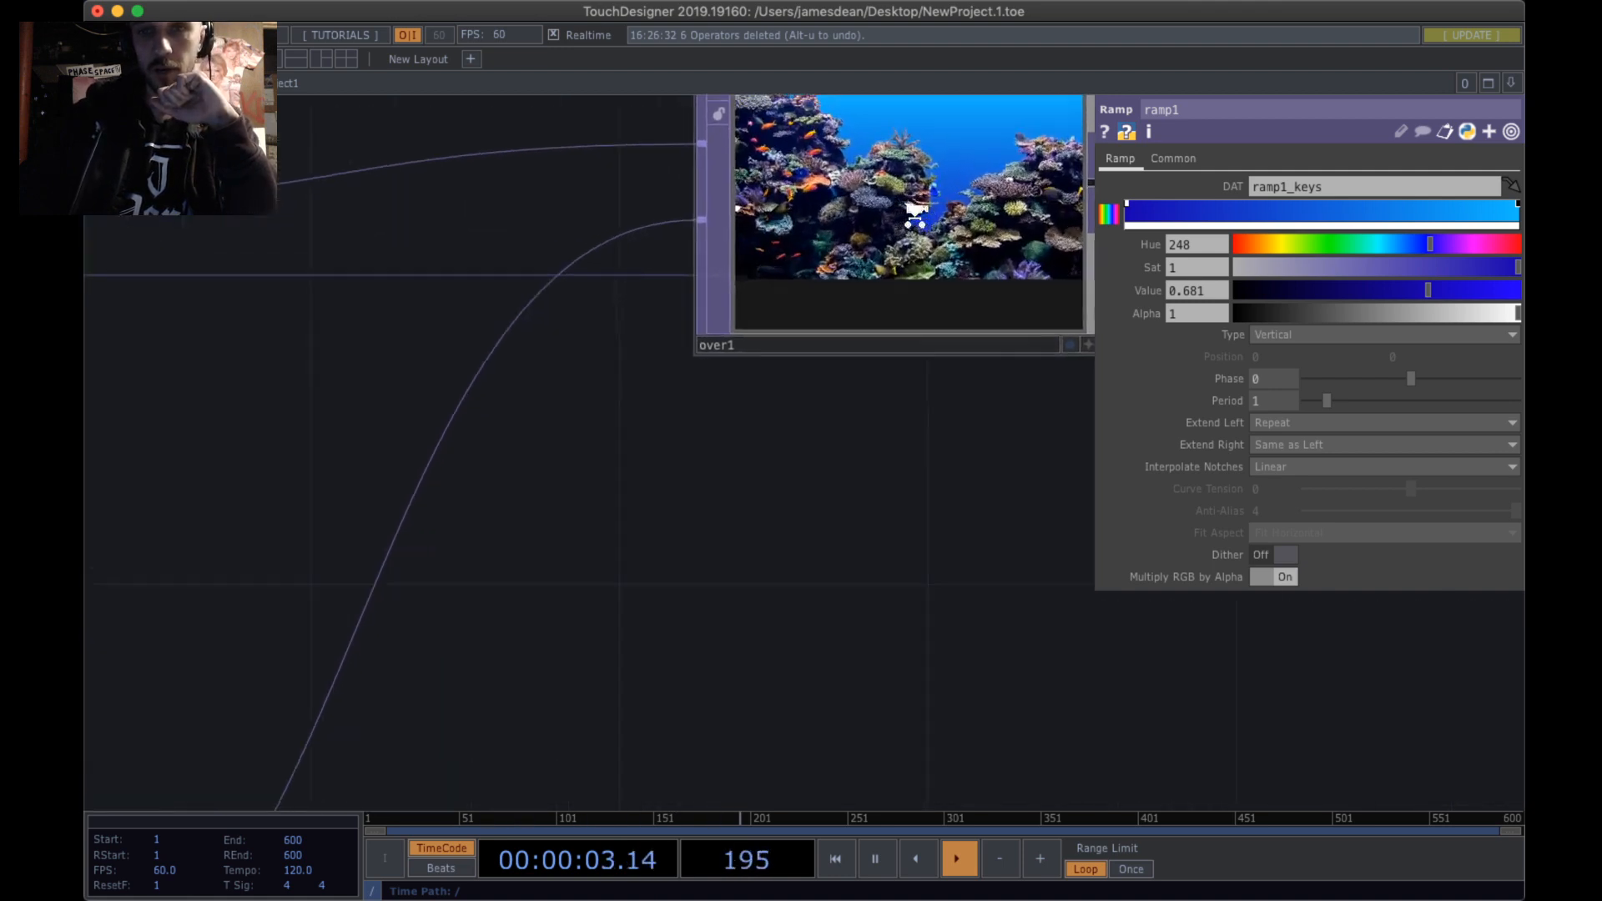
pyautogui.scroll(1, 916, 215)
pyautogui.moveTo(934, 540); pyautogui.dragTo(777, 689)
pyautogui.scroll(4, 779, 327)
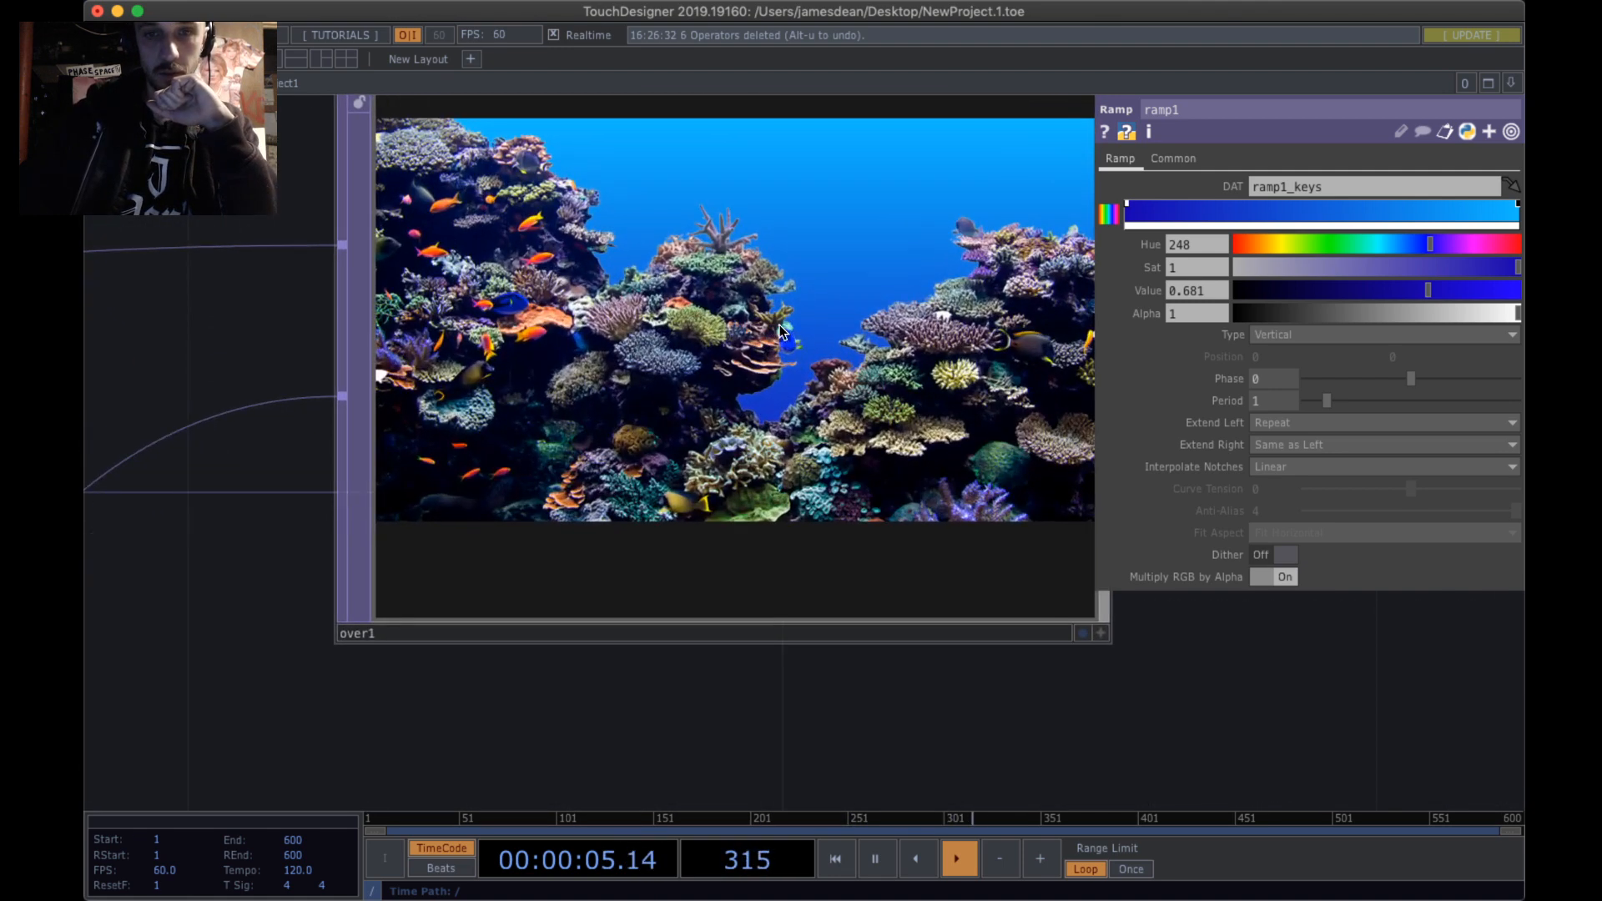
pyautogui.scroll(1, 781, 328)
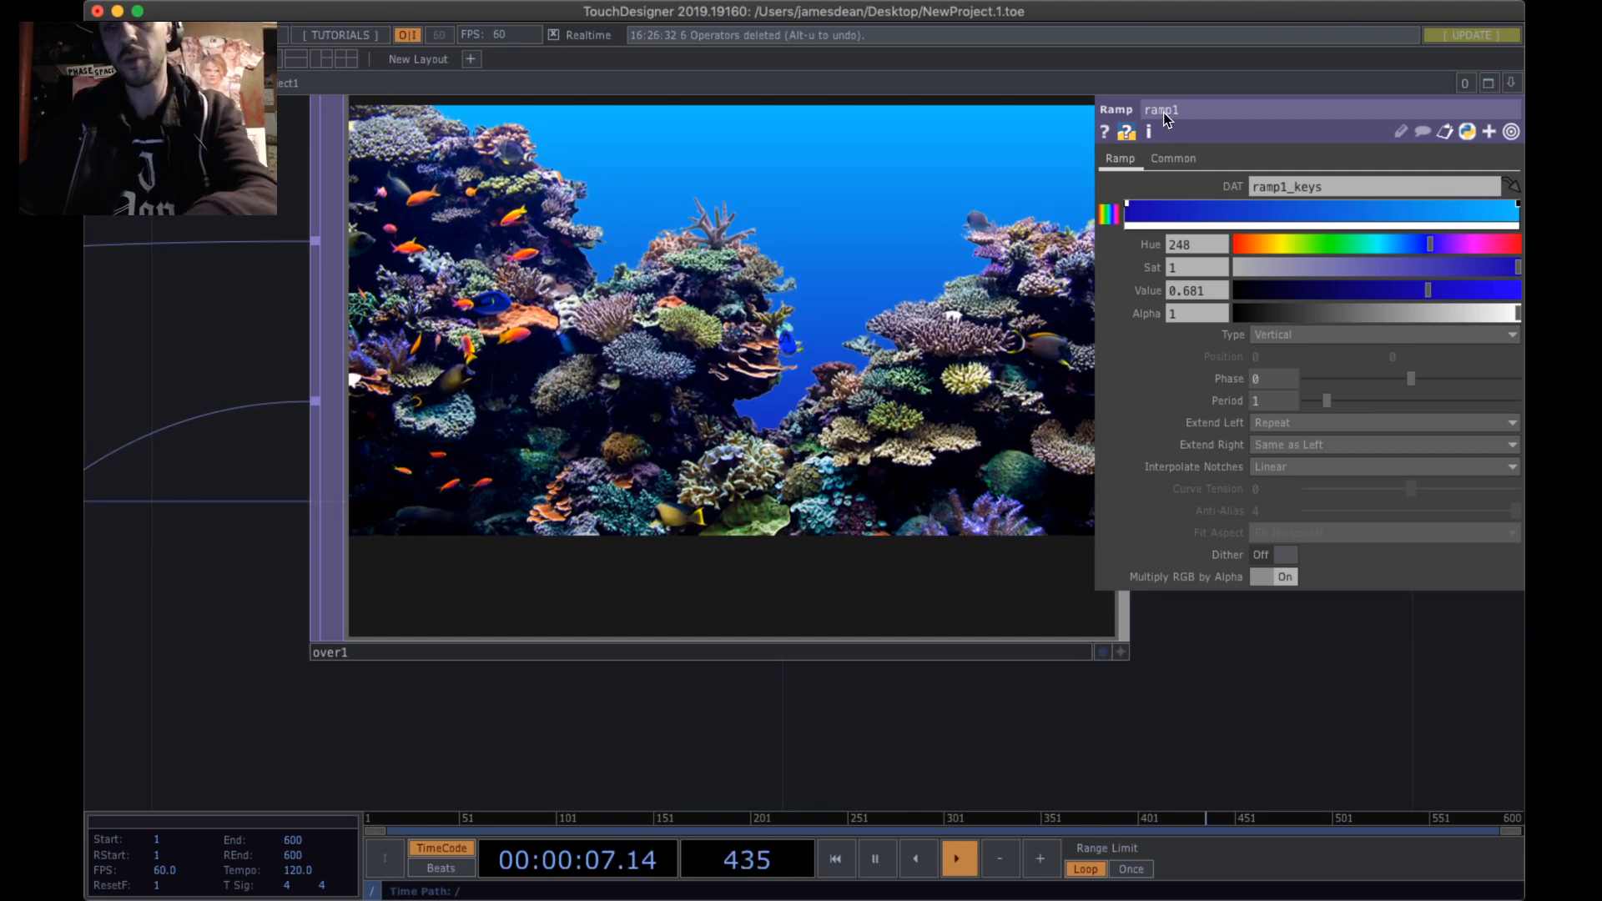
pyautogui.press('p')
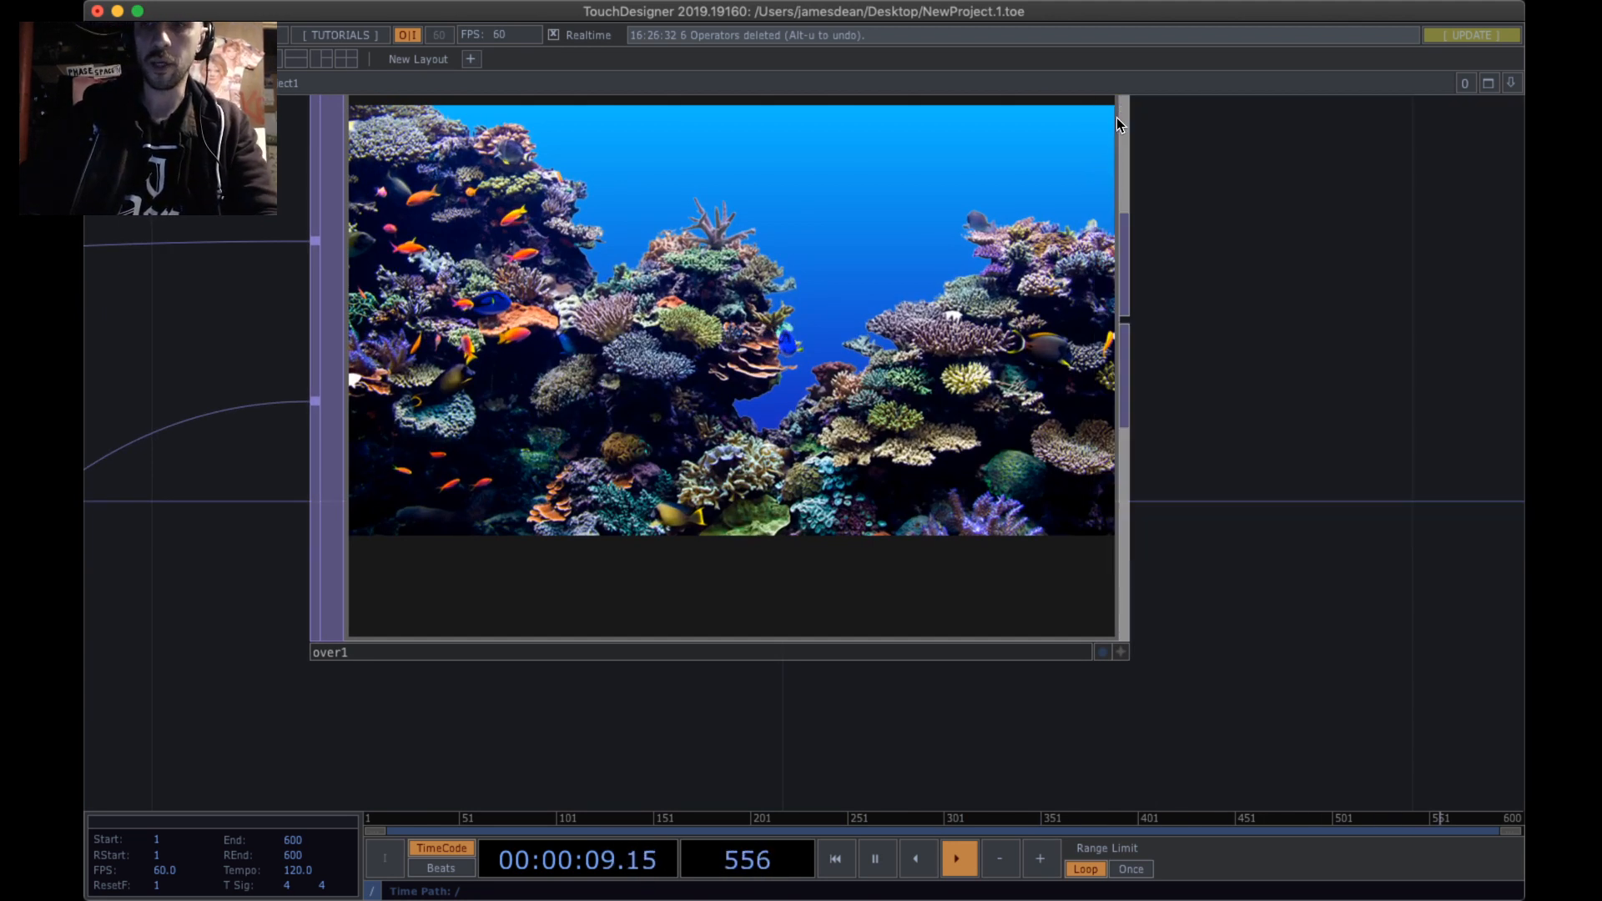
pyautogui.press('p')
pyautogui.press('p')
pyautogui.press('p')
pyautogui.press('p')
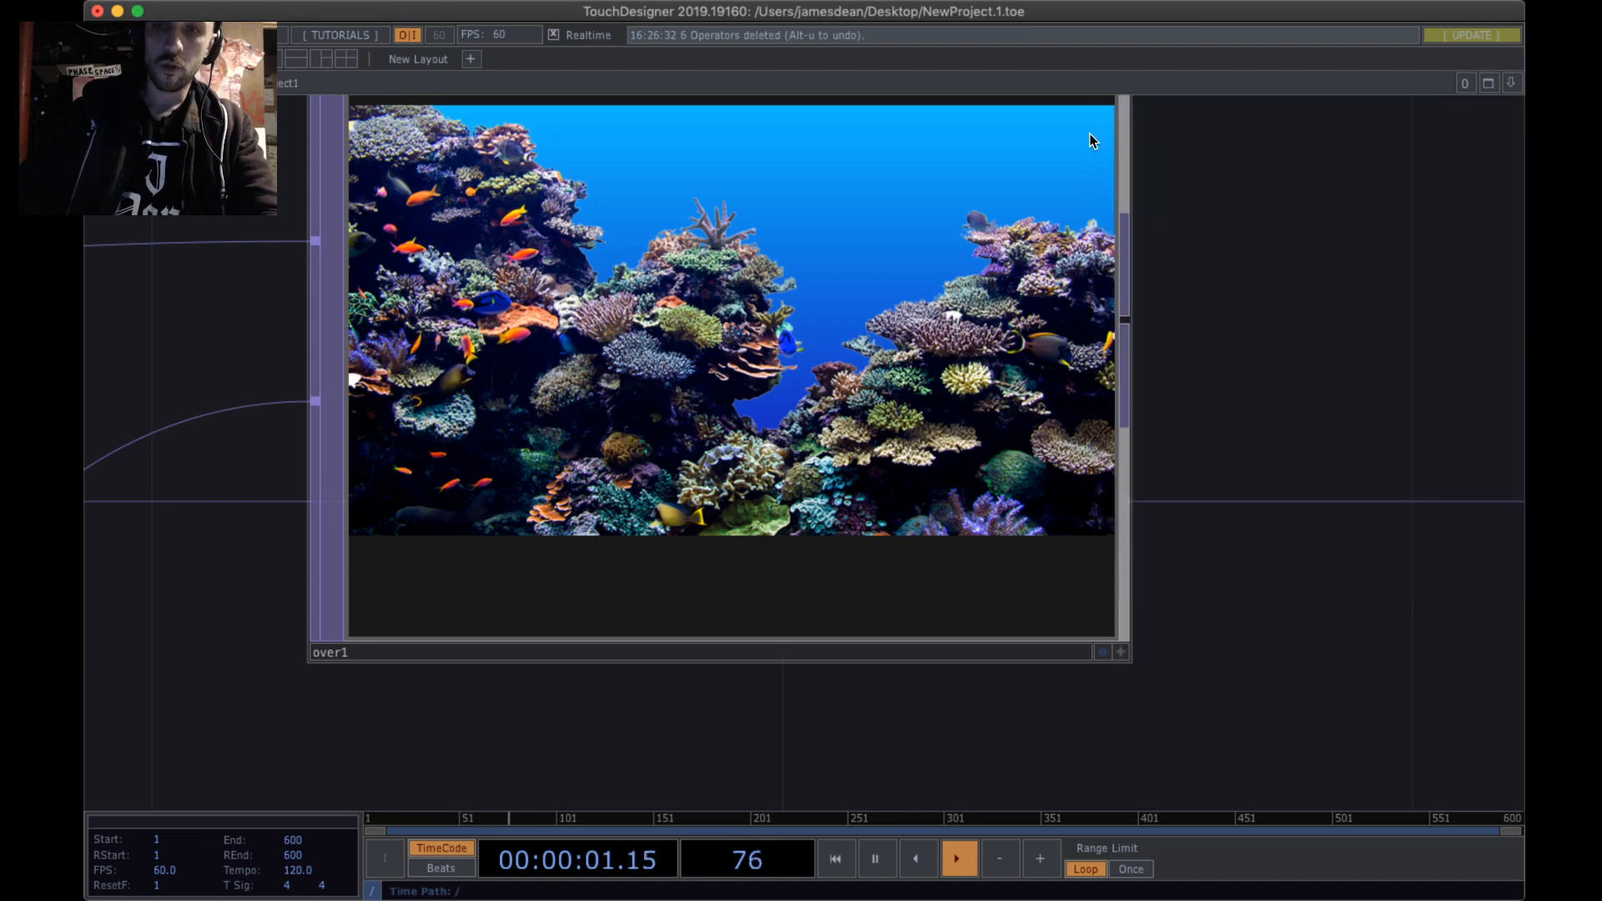
# - Delete constant1 from the network and move ramp1 up into its place under fit1
pyautogui.scroll(-10, 851, 219)
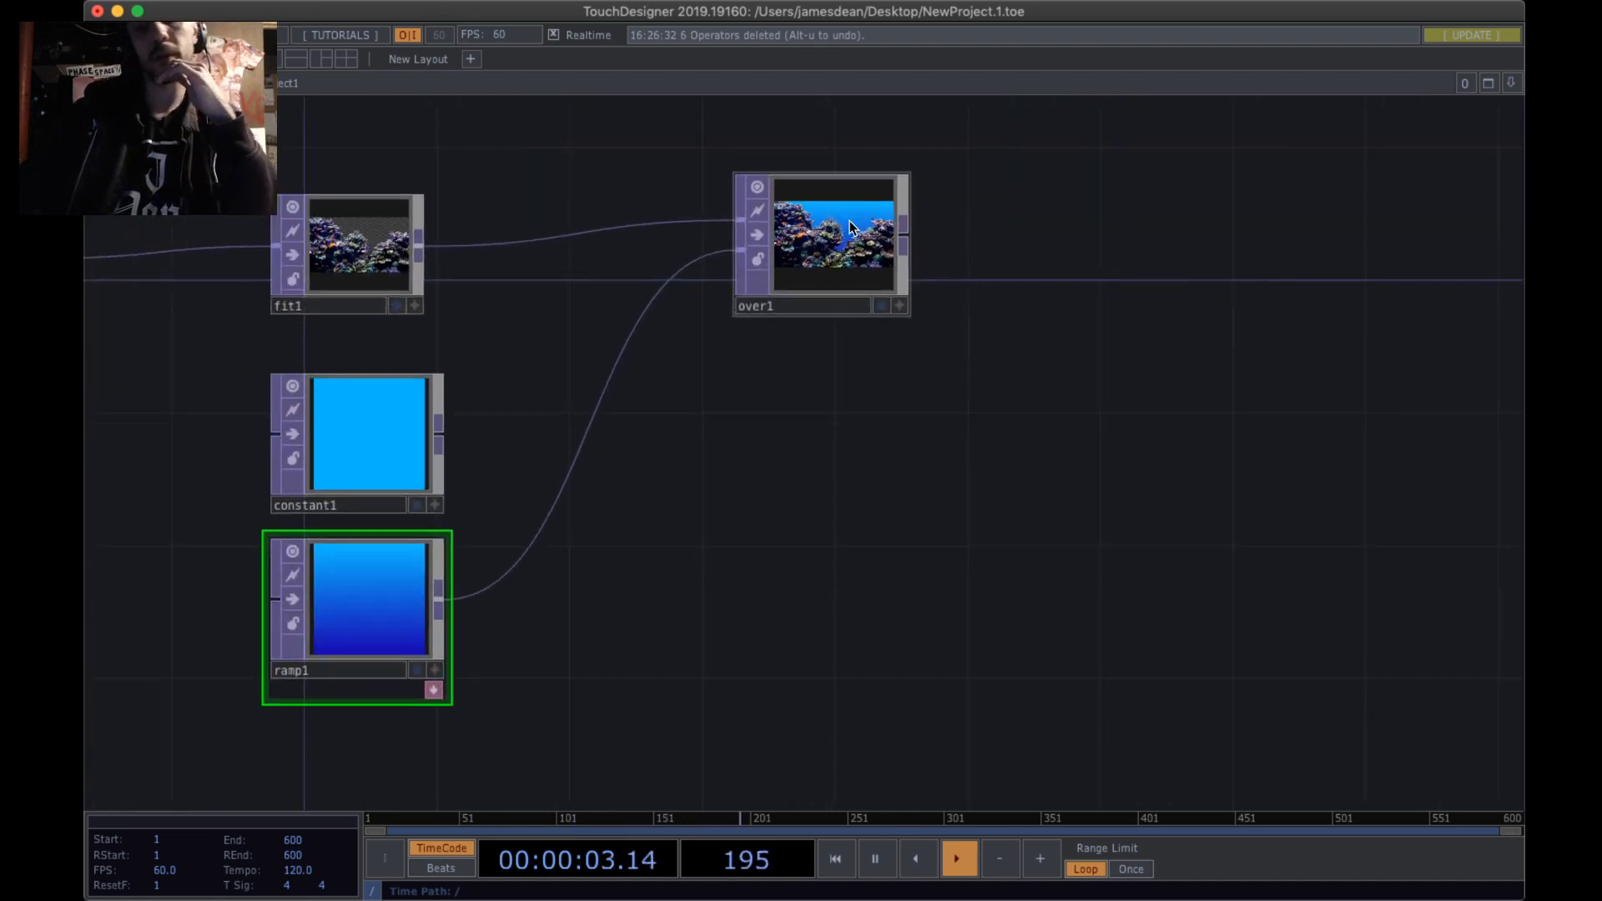
pyautogui.scroll(2, 838, 342)
pyautogui.scroll(2, 839, 343)
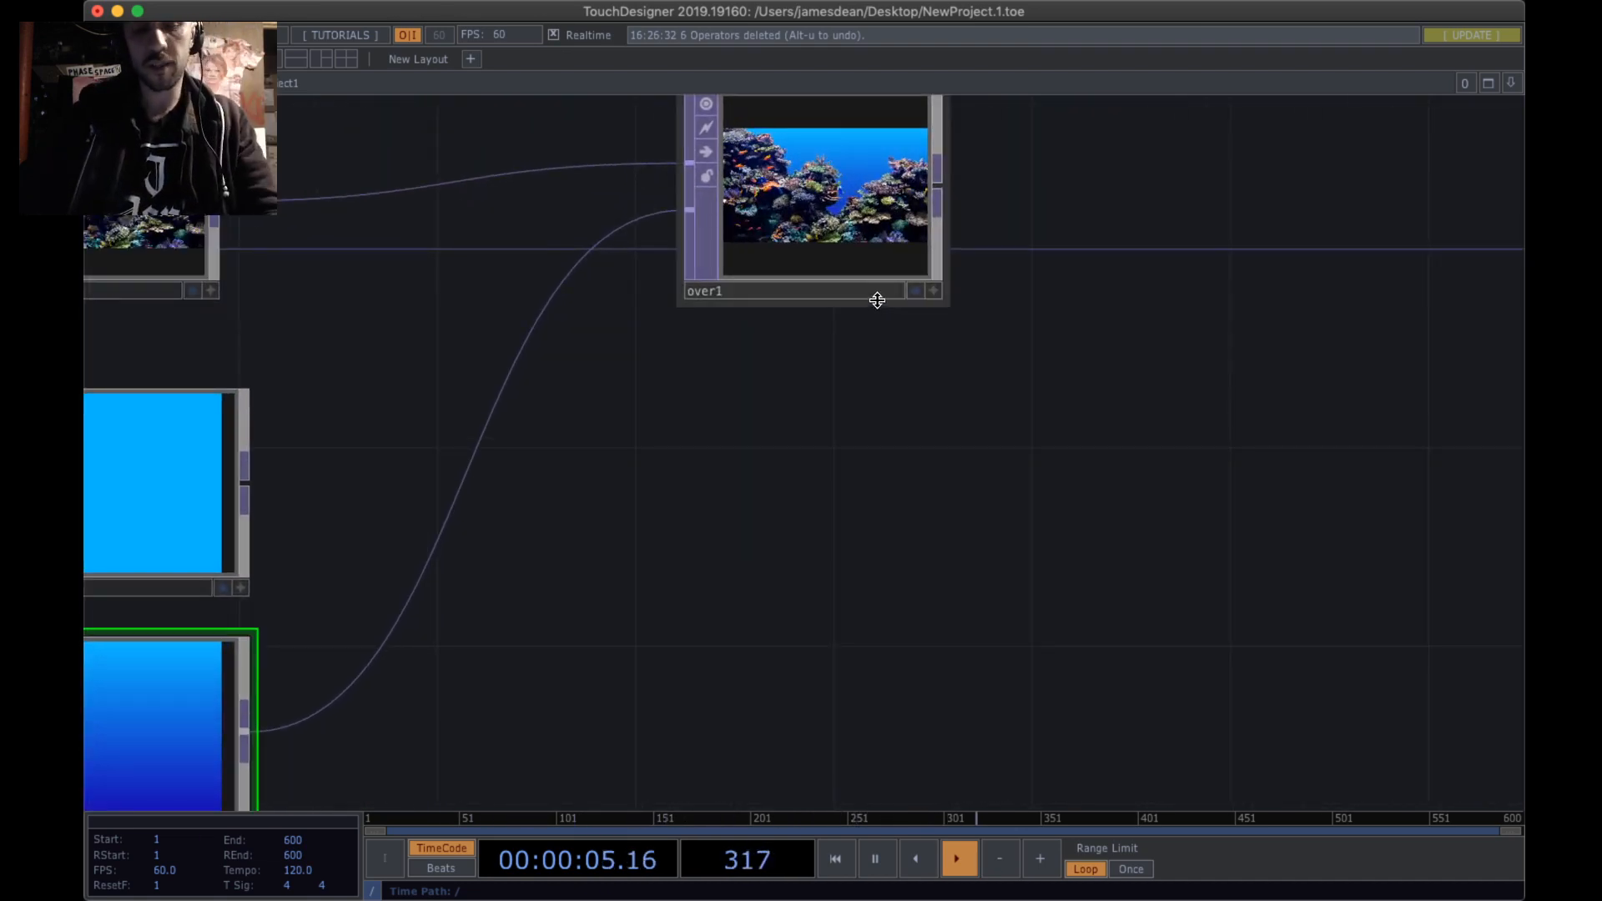
pyautogui.press('h')
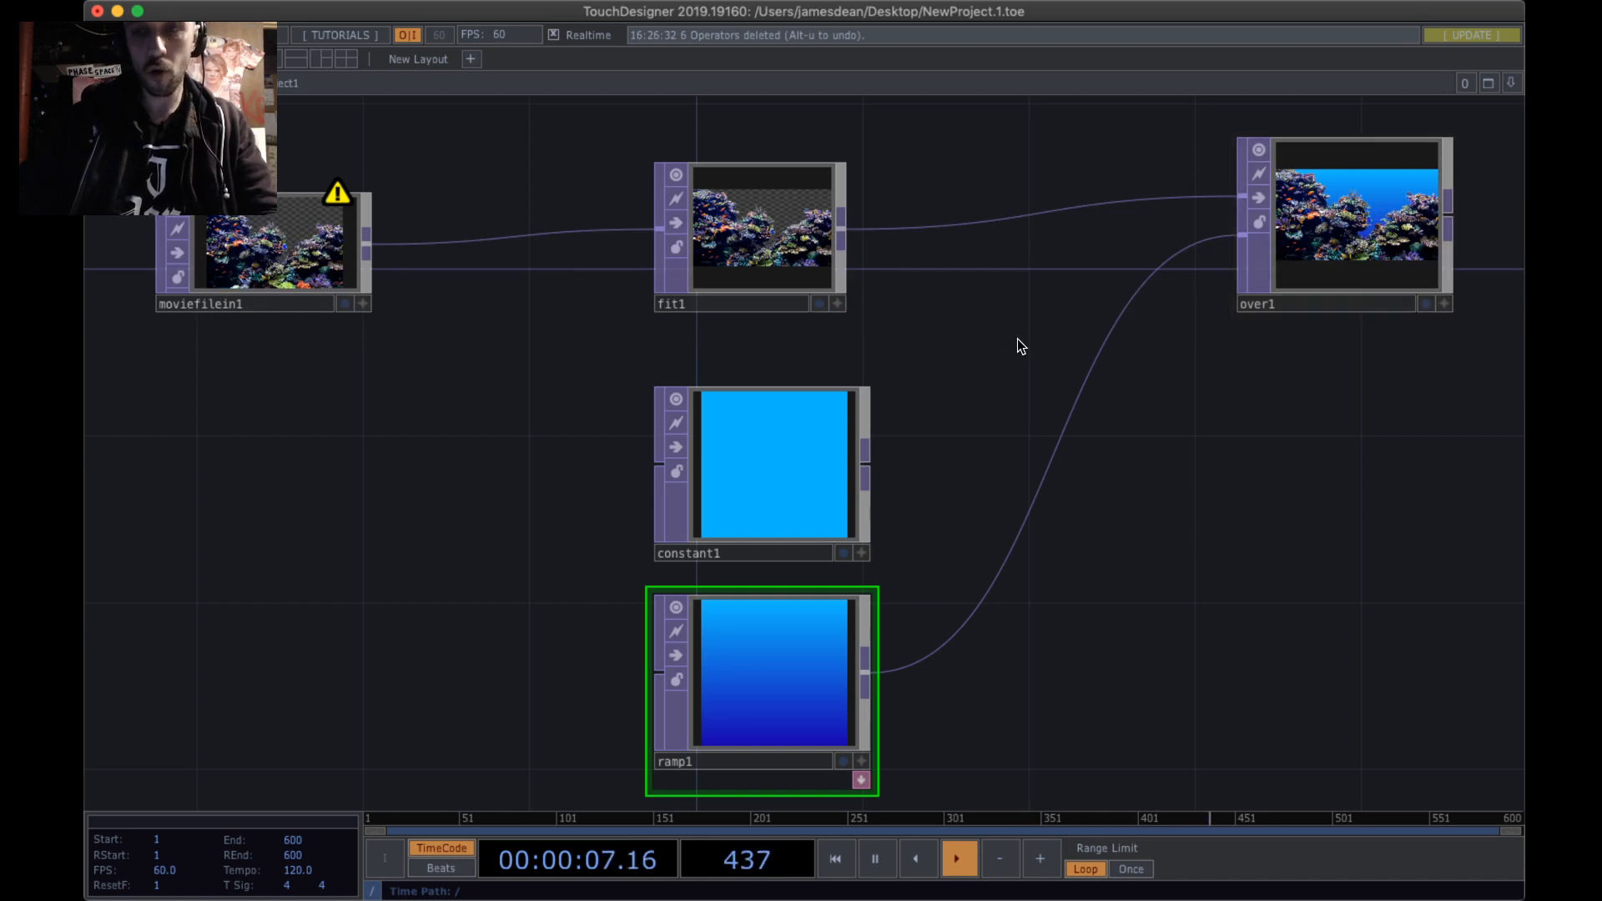
pyautogui.moveTo(1009, 321); pyautogui.dragTo(769, 304)
pyautogui.scroll(-3, 766, 302)
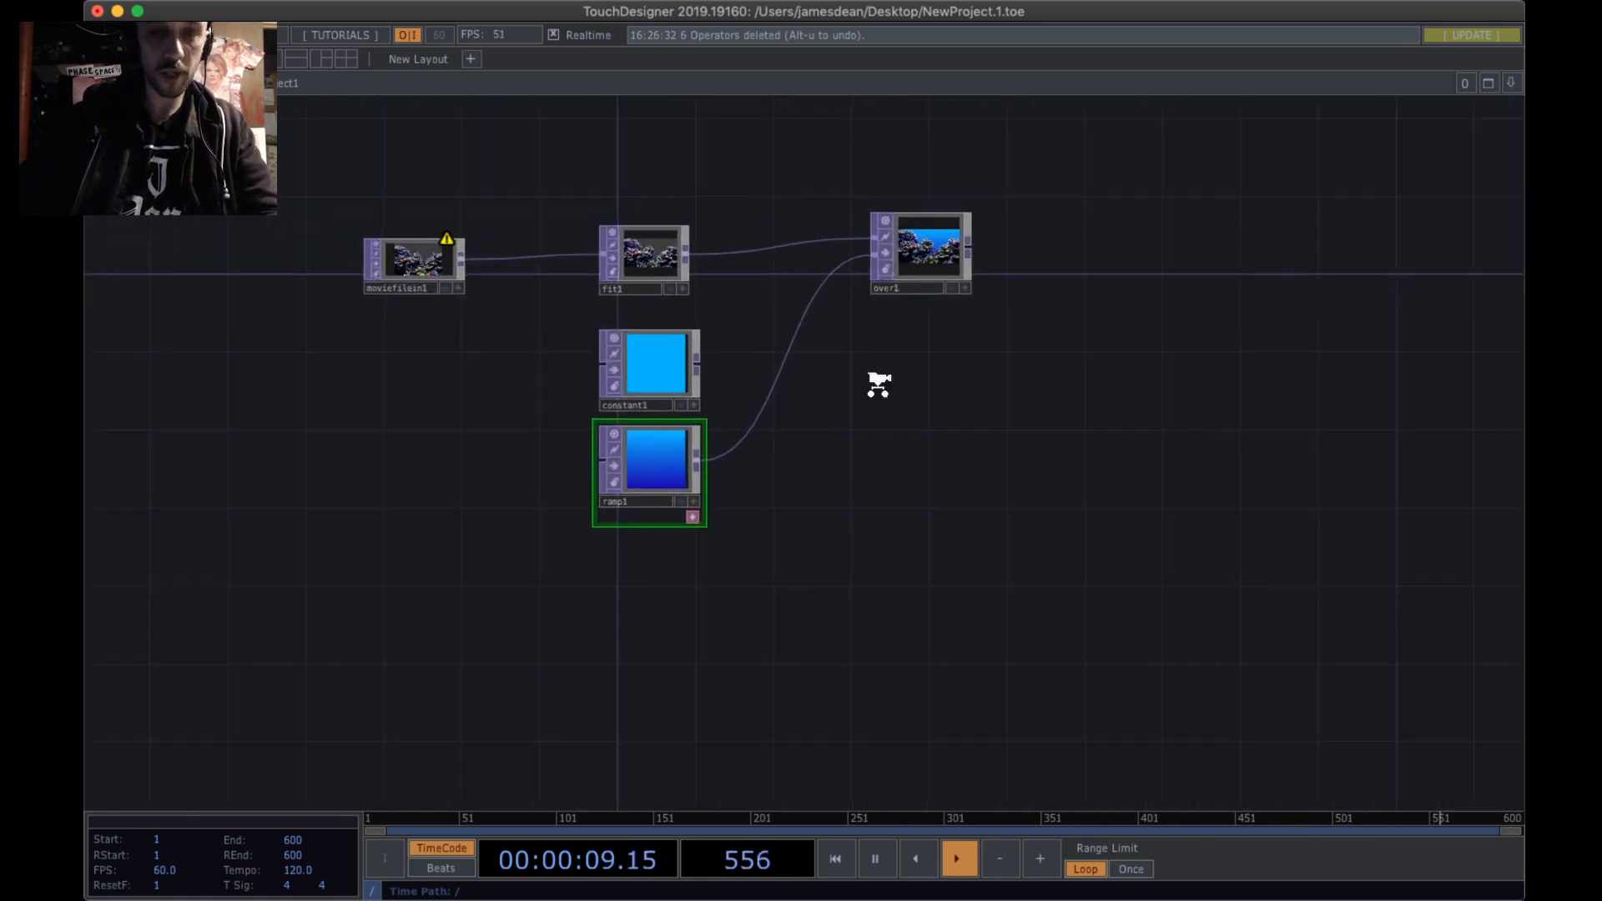
pyautogui.scroll(5, 859, 376)
pyautogui.moveTo(857, 371); pyautogui.dragTo(977, 483)
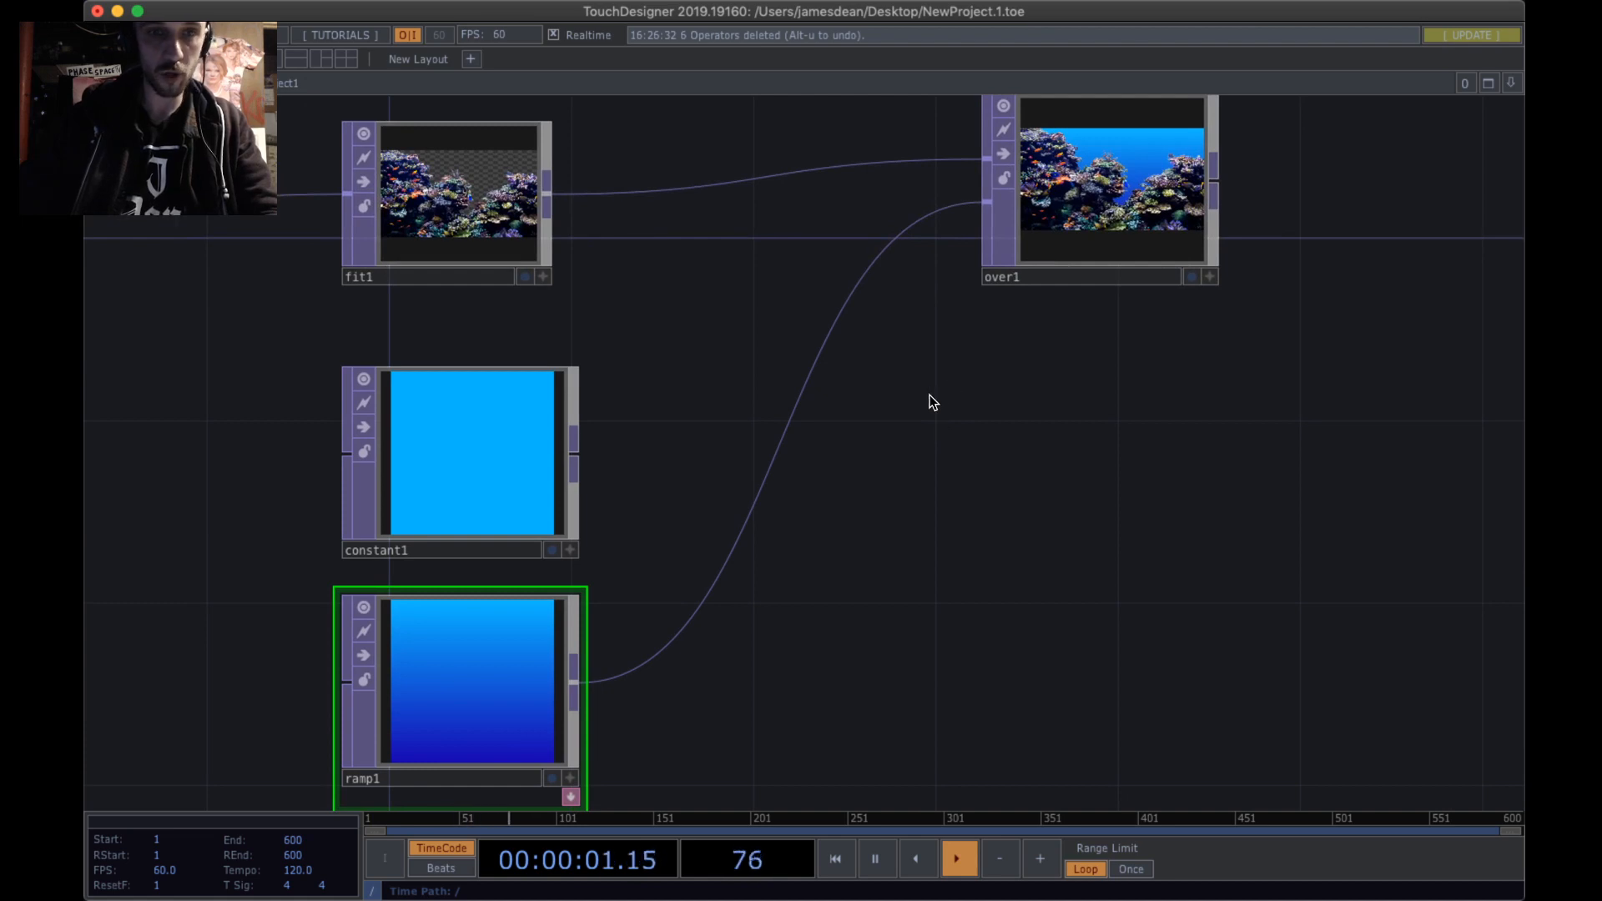
pyautogui.moveTo(962, 366); pyautogui.dragTo(905, 331)
pyautogui.click(395, 415)
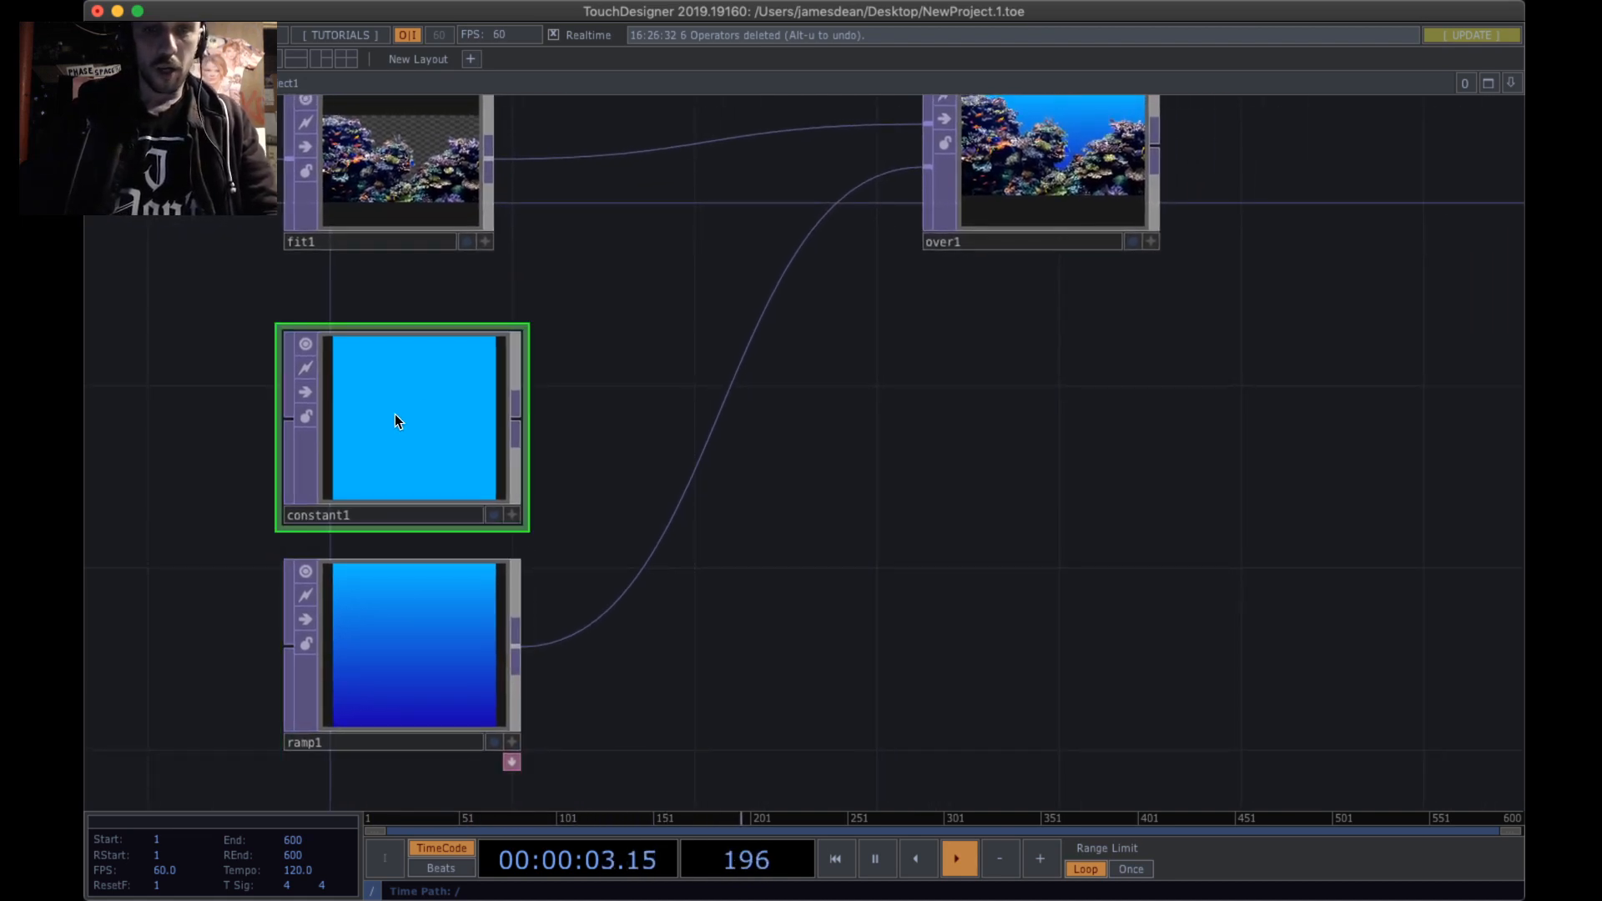
pyautogui.press('Delete')
pyautogui.moveTo(383, 688); pyautogui.dragTo(382, 414)
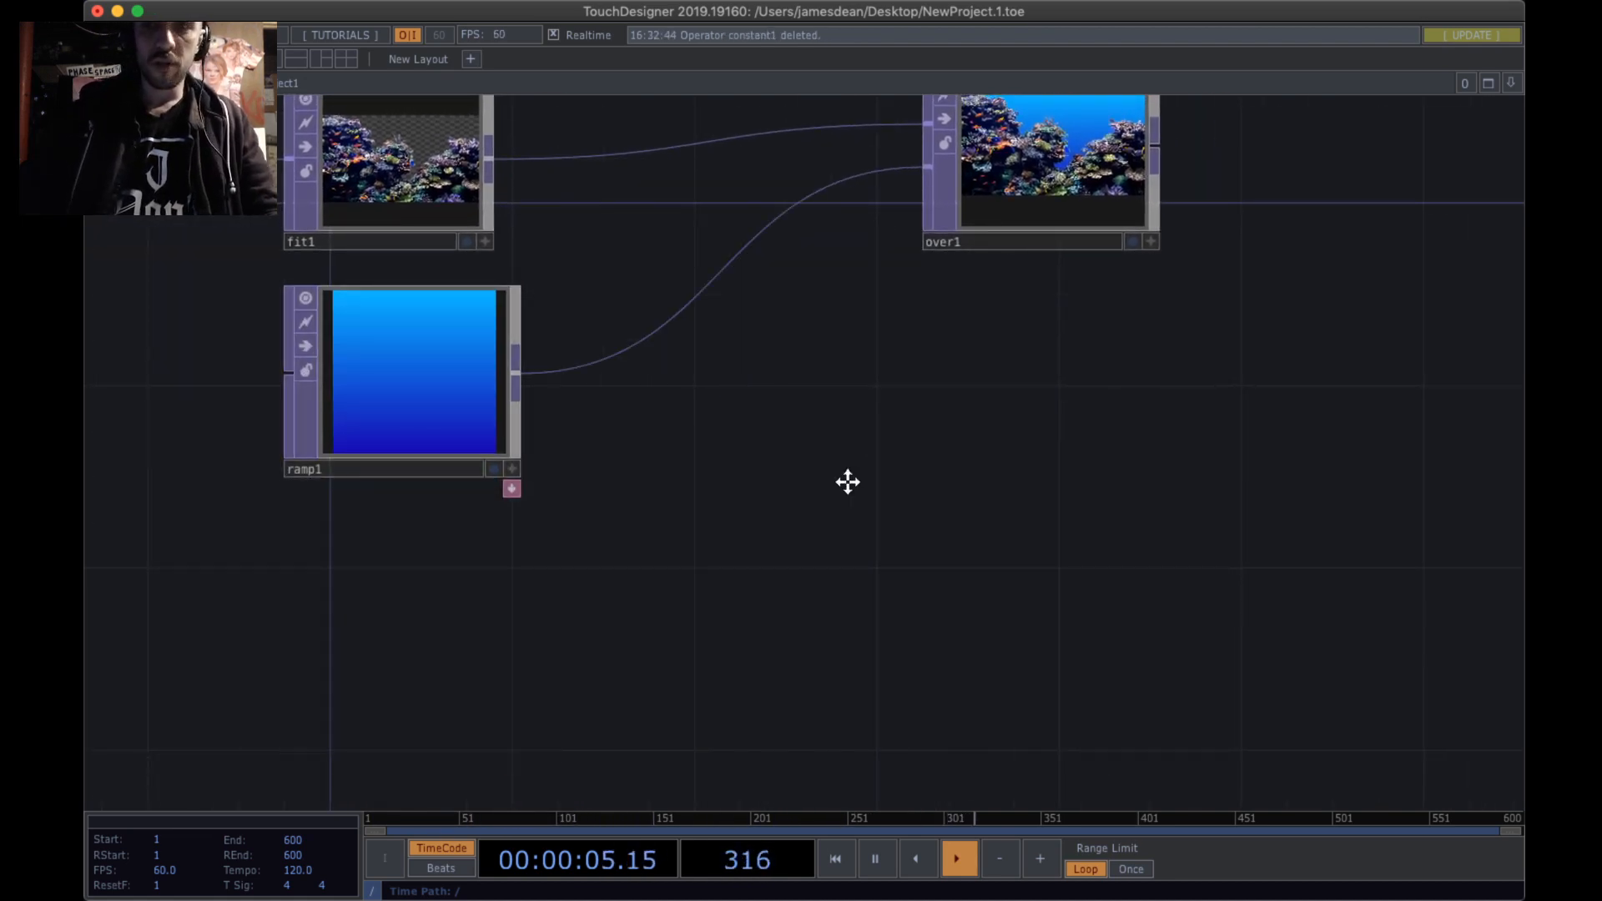
pyautogui.moveTo(848, 481); pyautogui.dragTo(544, 751)
pyautogui.scroll(6, 750, 473)
pyautogui.moveTo(1098, 383); pyautogui.dragTo(829, 433)
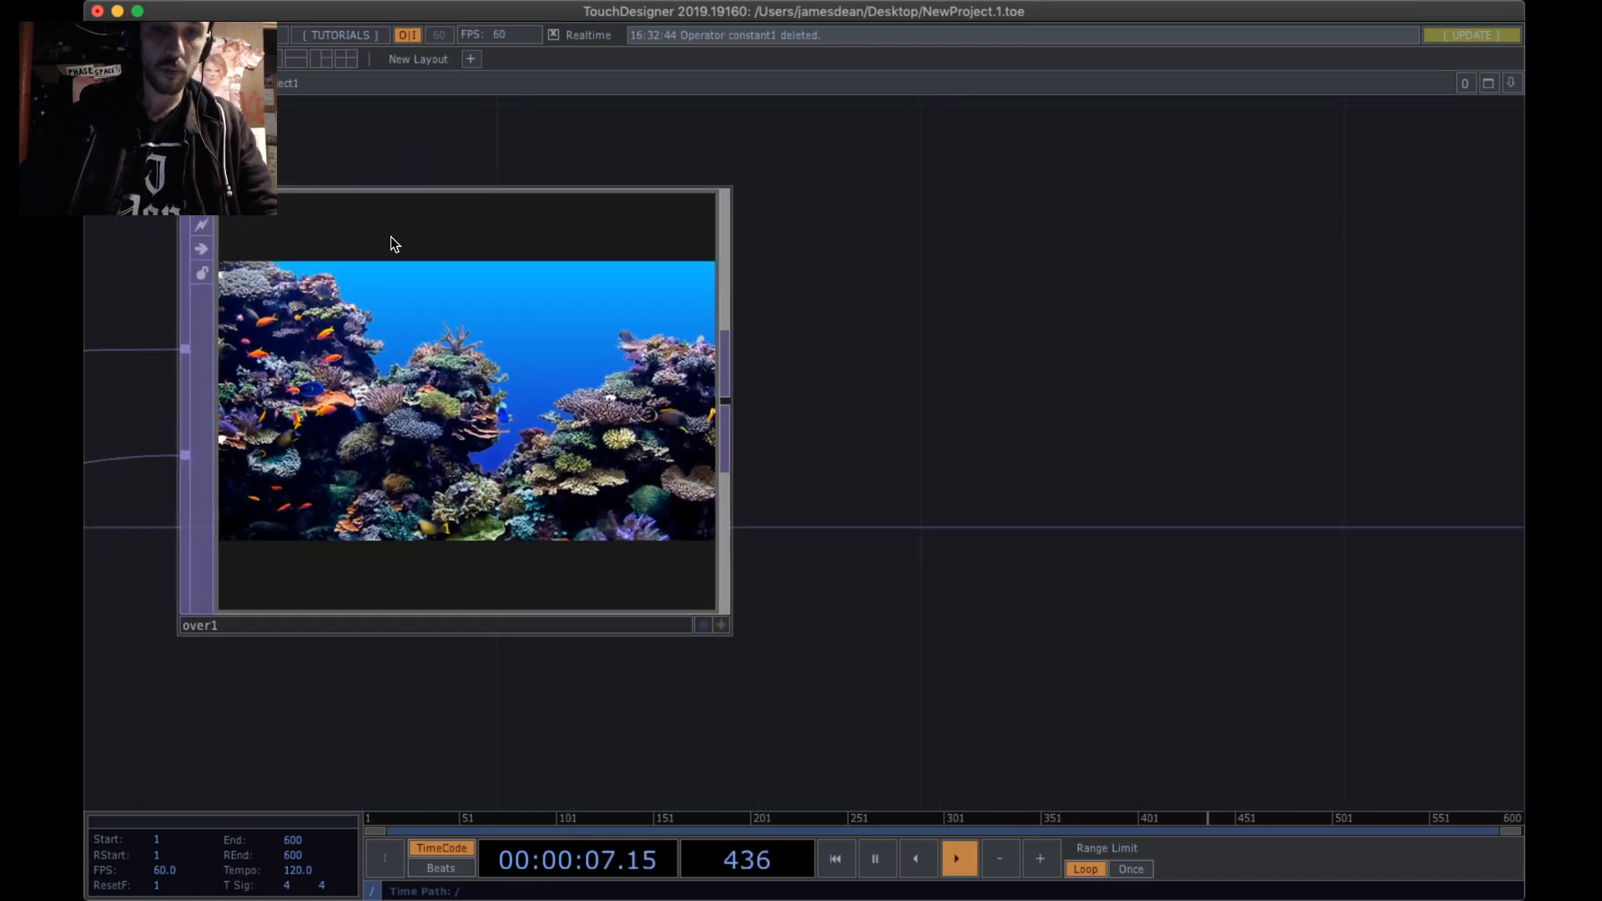
pyautogui.scroll(-8, 555, 304)
pyautogui.scroll(5, 552, 300)
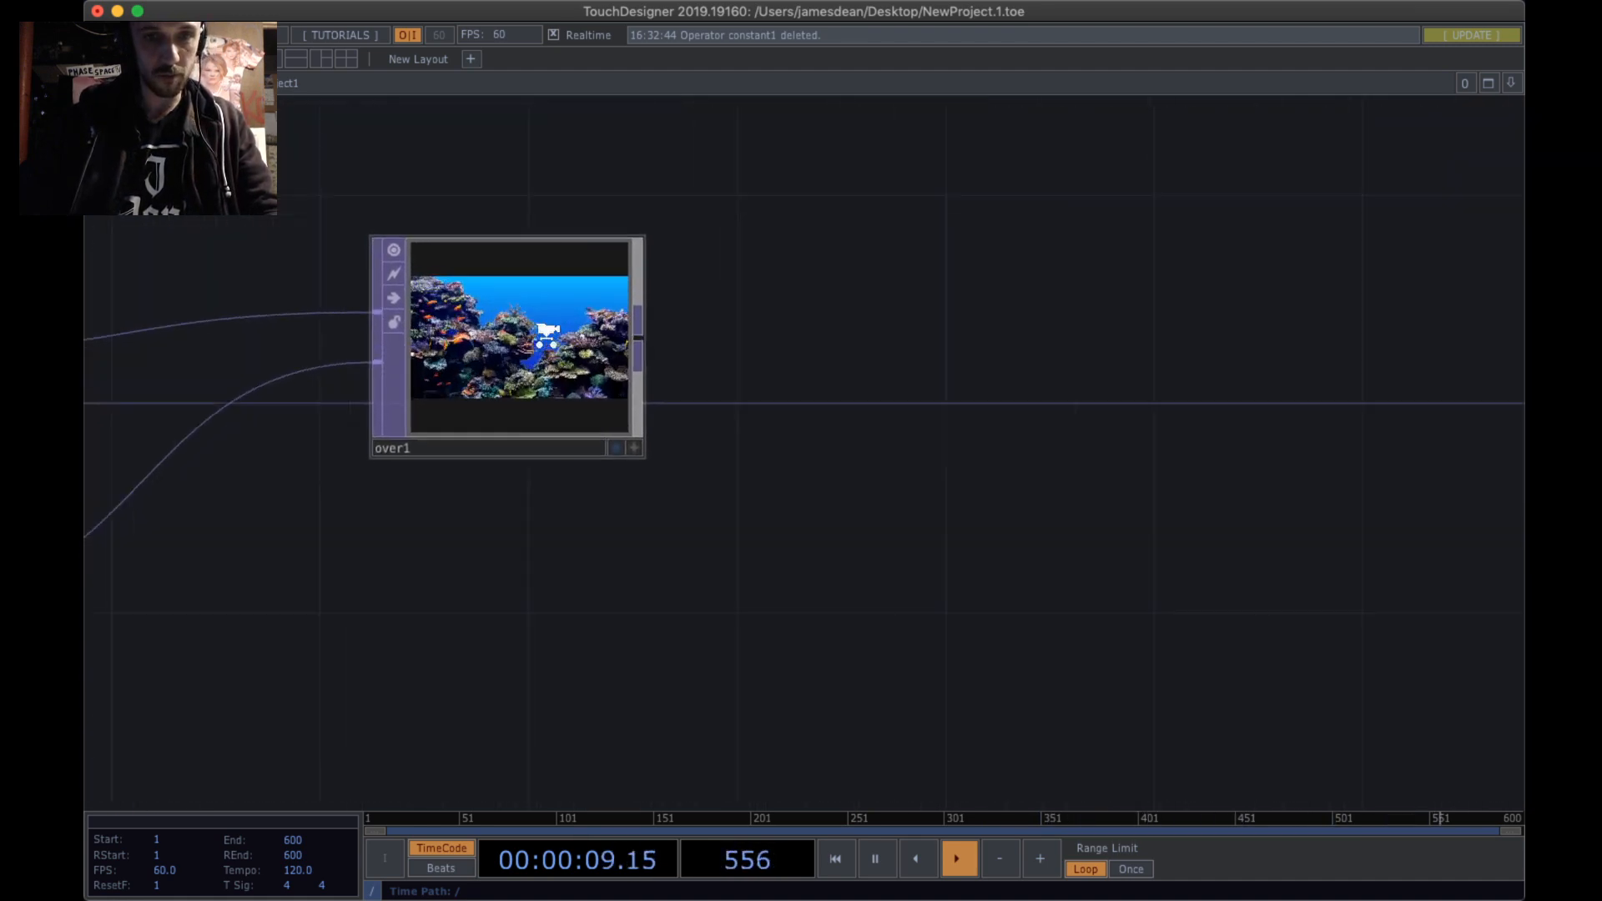
pyautogui.scroll(3, 551, 326)
pyautogui.scroll(-5, 584, 321)
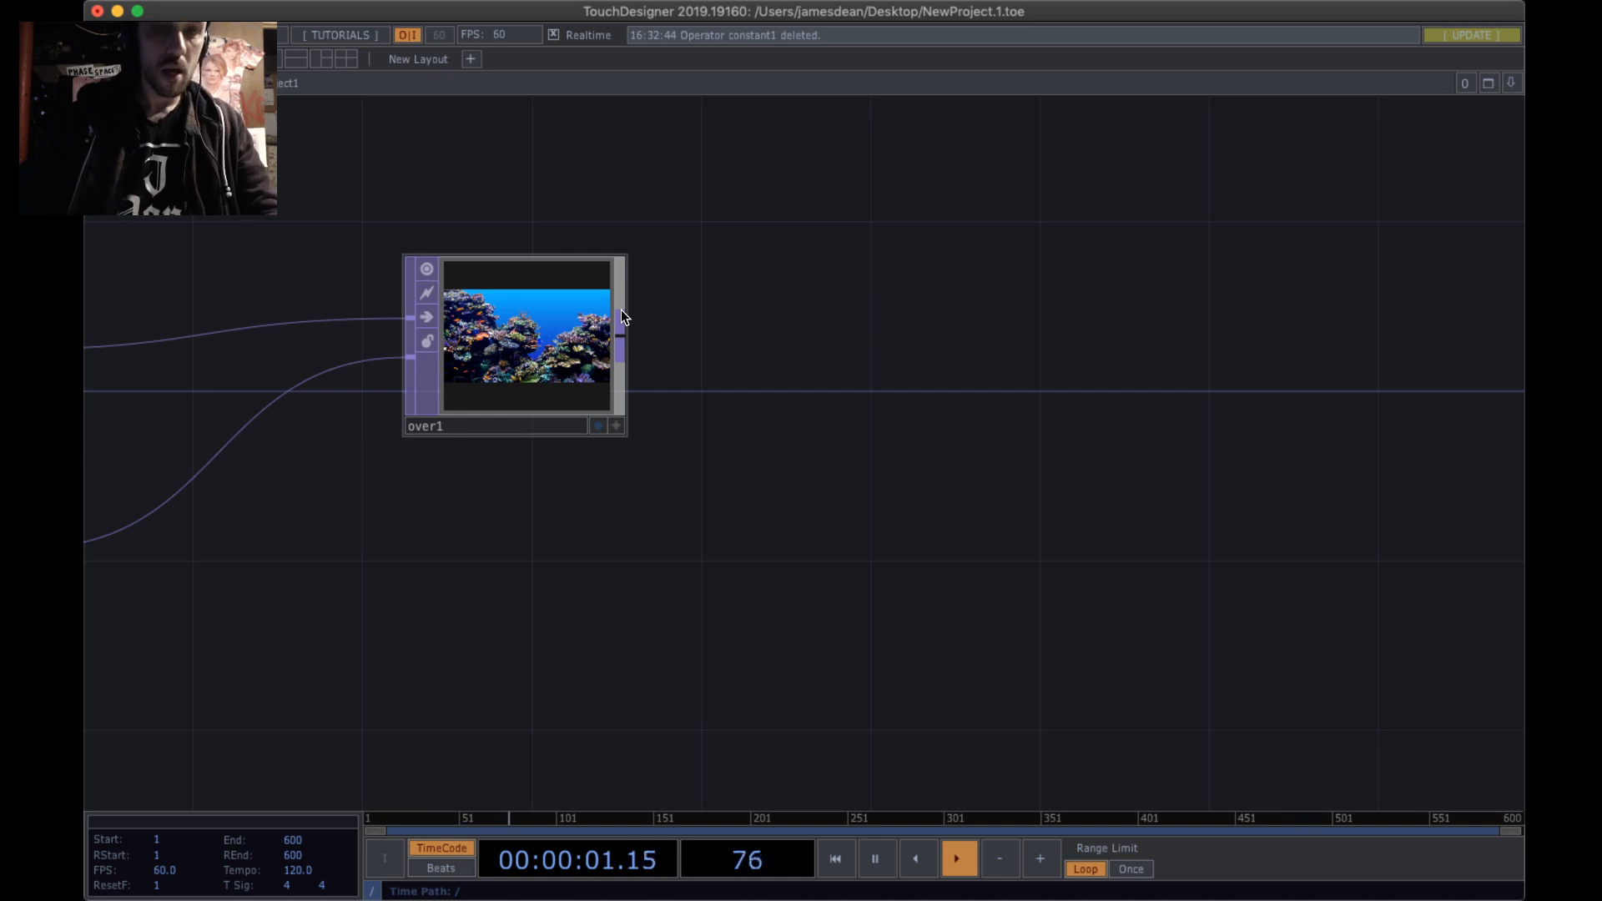
# - Move over1 slightly right and lower, farther away from fit1 and ramp1
pyautogui.moveTo(719, 357); pyautogui.dragTo(987, 353)
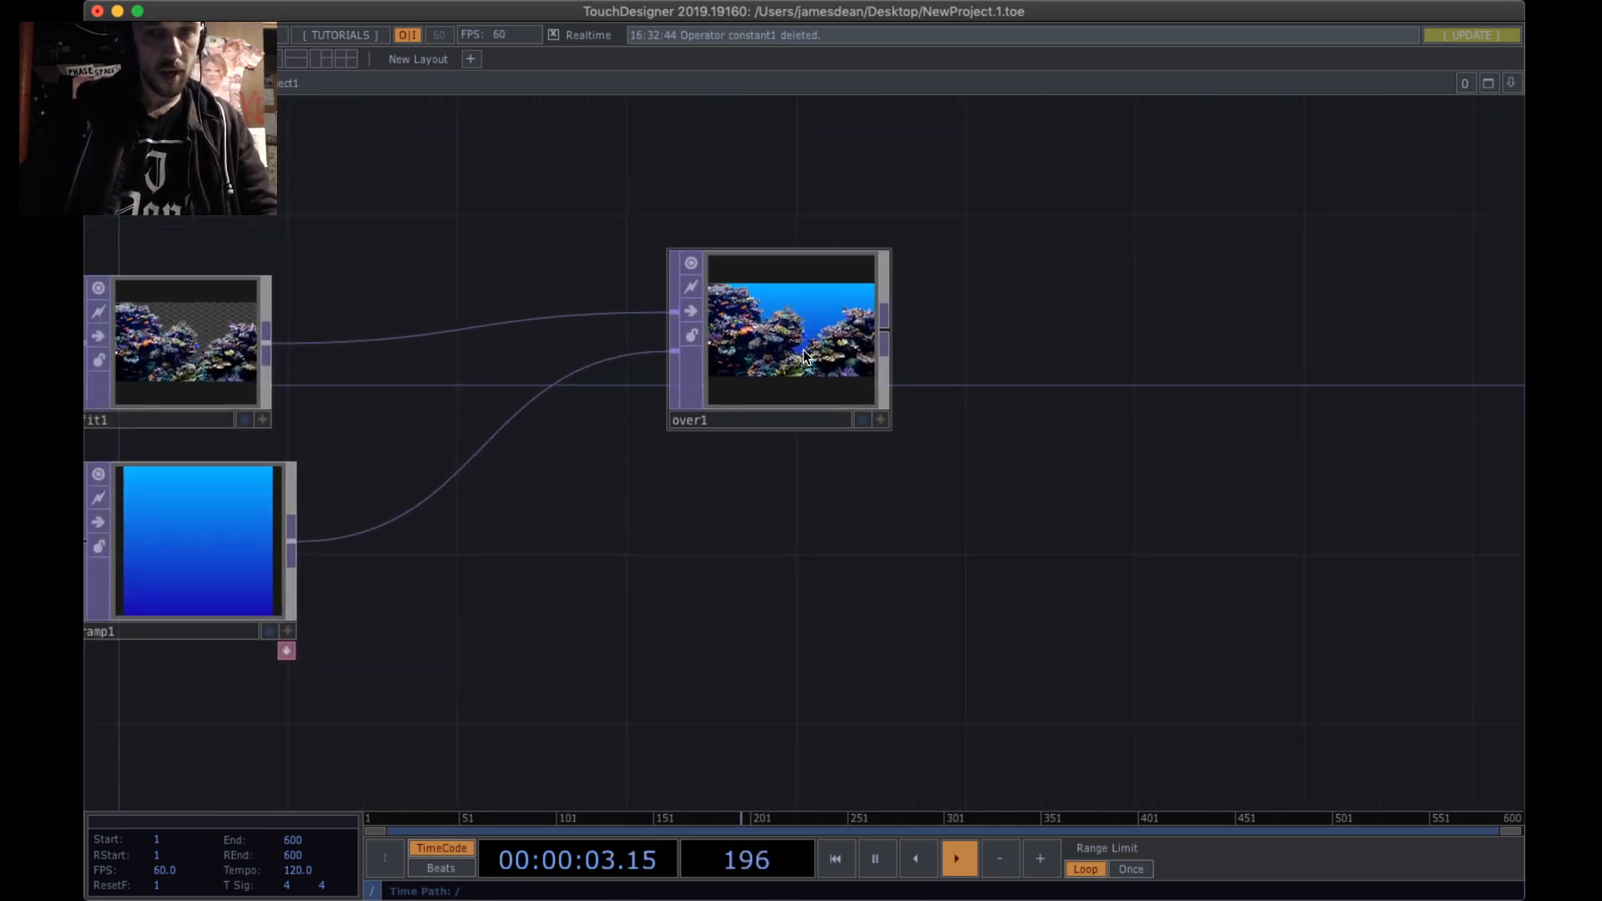
pyautogui.moveTo(804, 357); pyautogui.dragTo(836, 395)
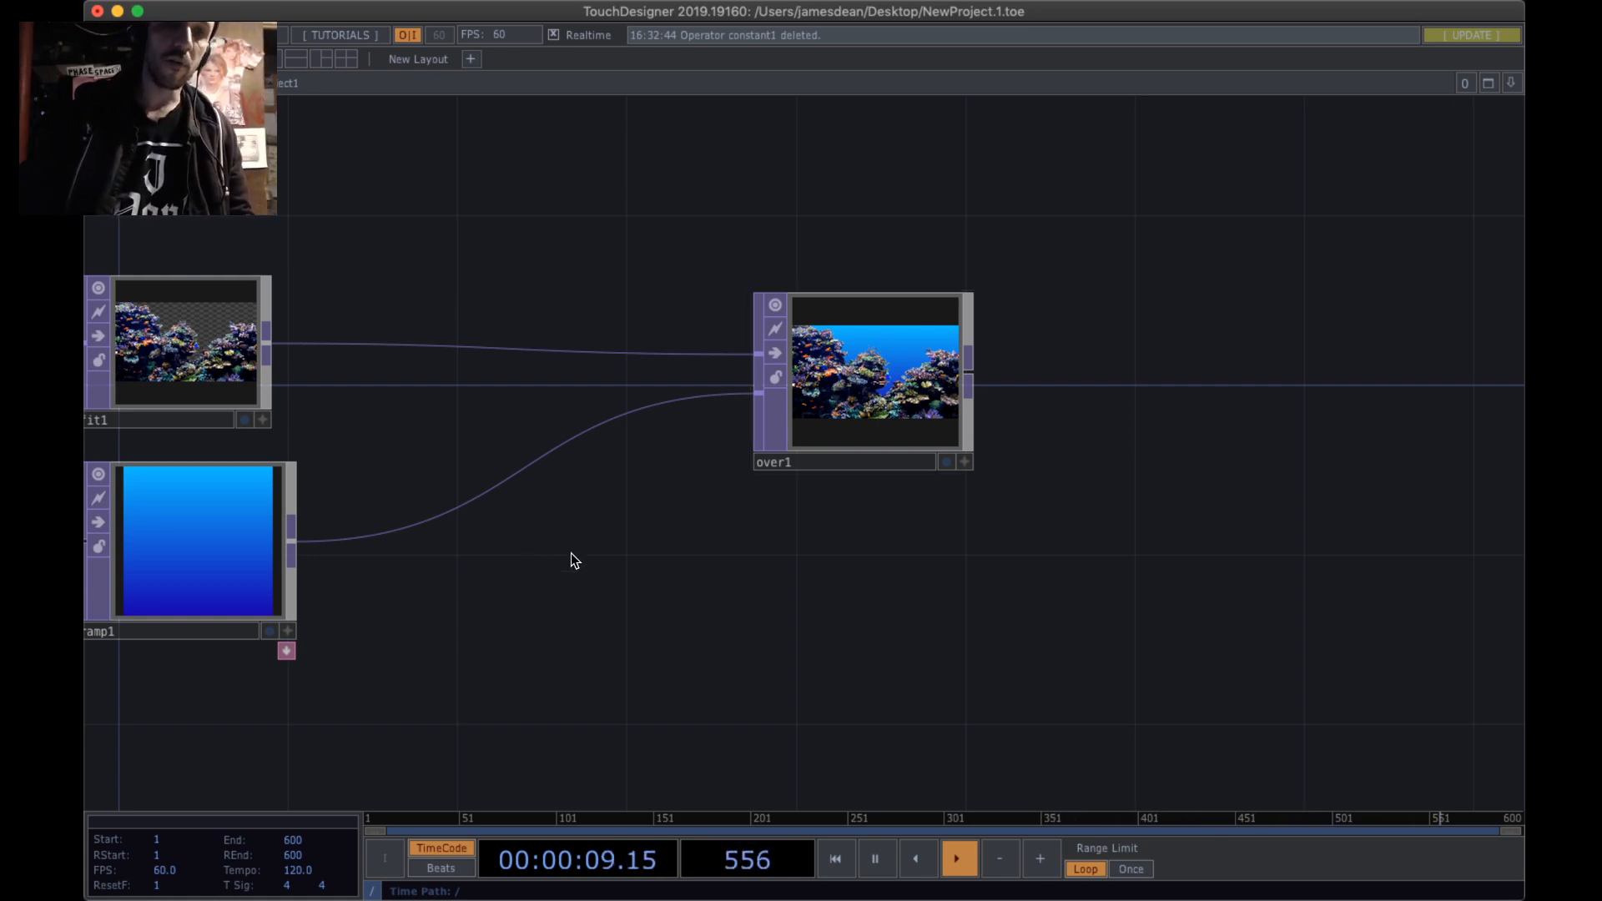
# - Examine over1's composite of the reef over the blue gradient up close and within the whole network
pyautogui.moveTo(574, 564); pyautogui.dragTo(662, 542)
pyautogui.moveTo(985, 529); pyautogui.dragTo(771, 651)
pyautogui.moveTo(808, 589); pyautogui.dragTo(787, 551)
pyautogui.scroll(10, 769, 401)
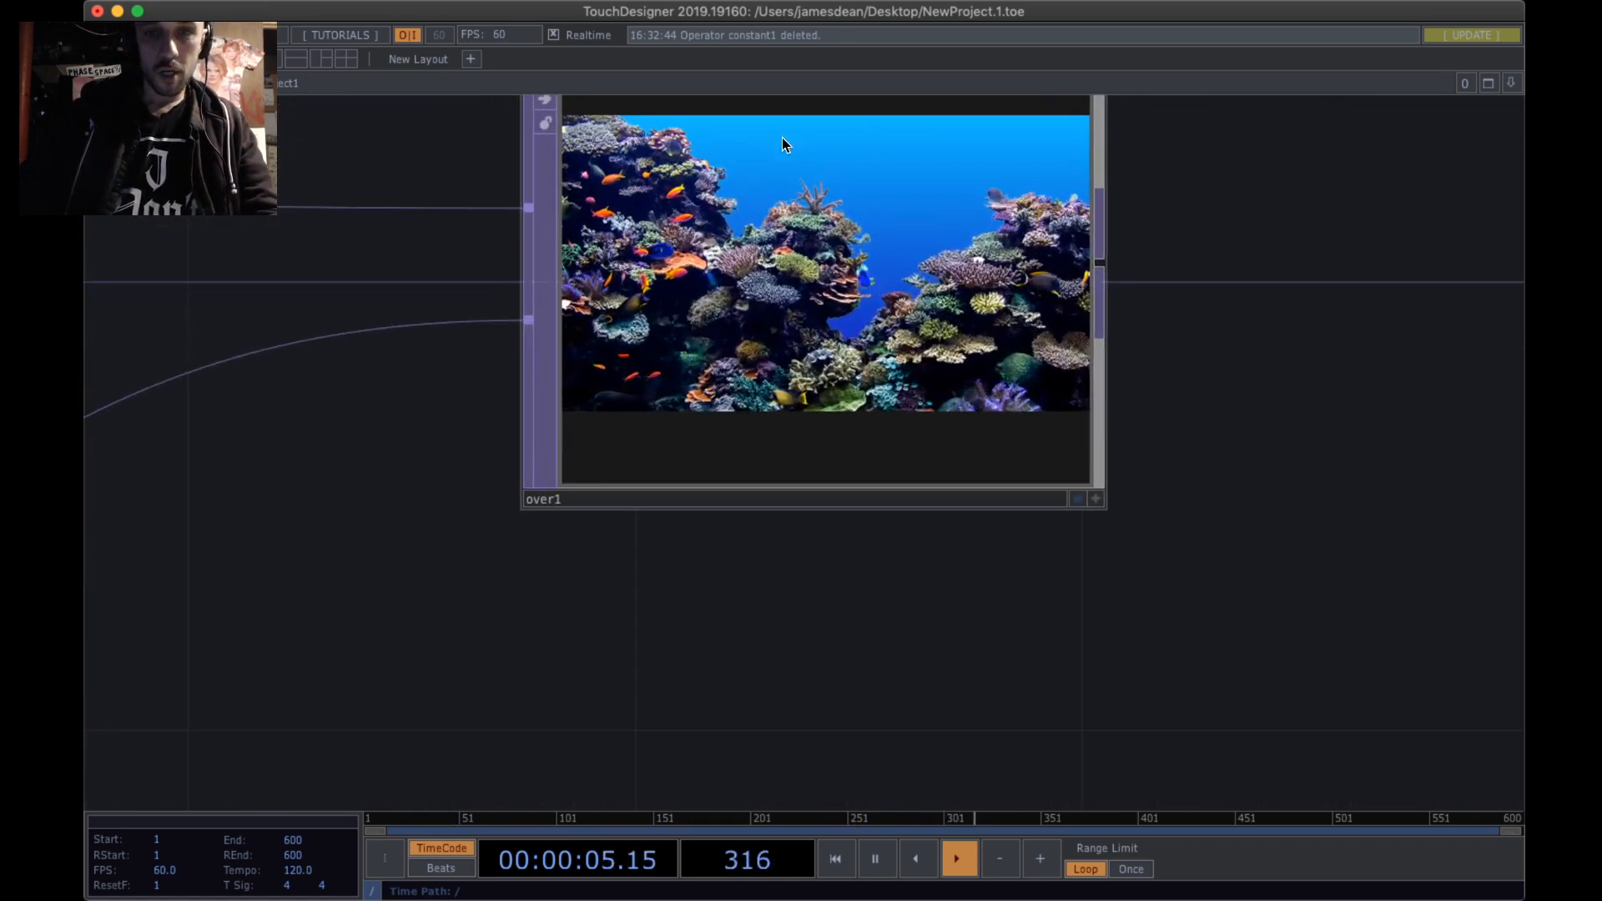
pyautogui.moveTo(1319, 420); pyautogui.dragTo(1243, 564)
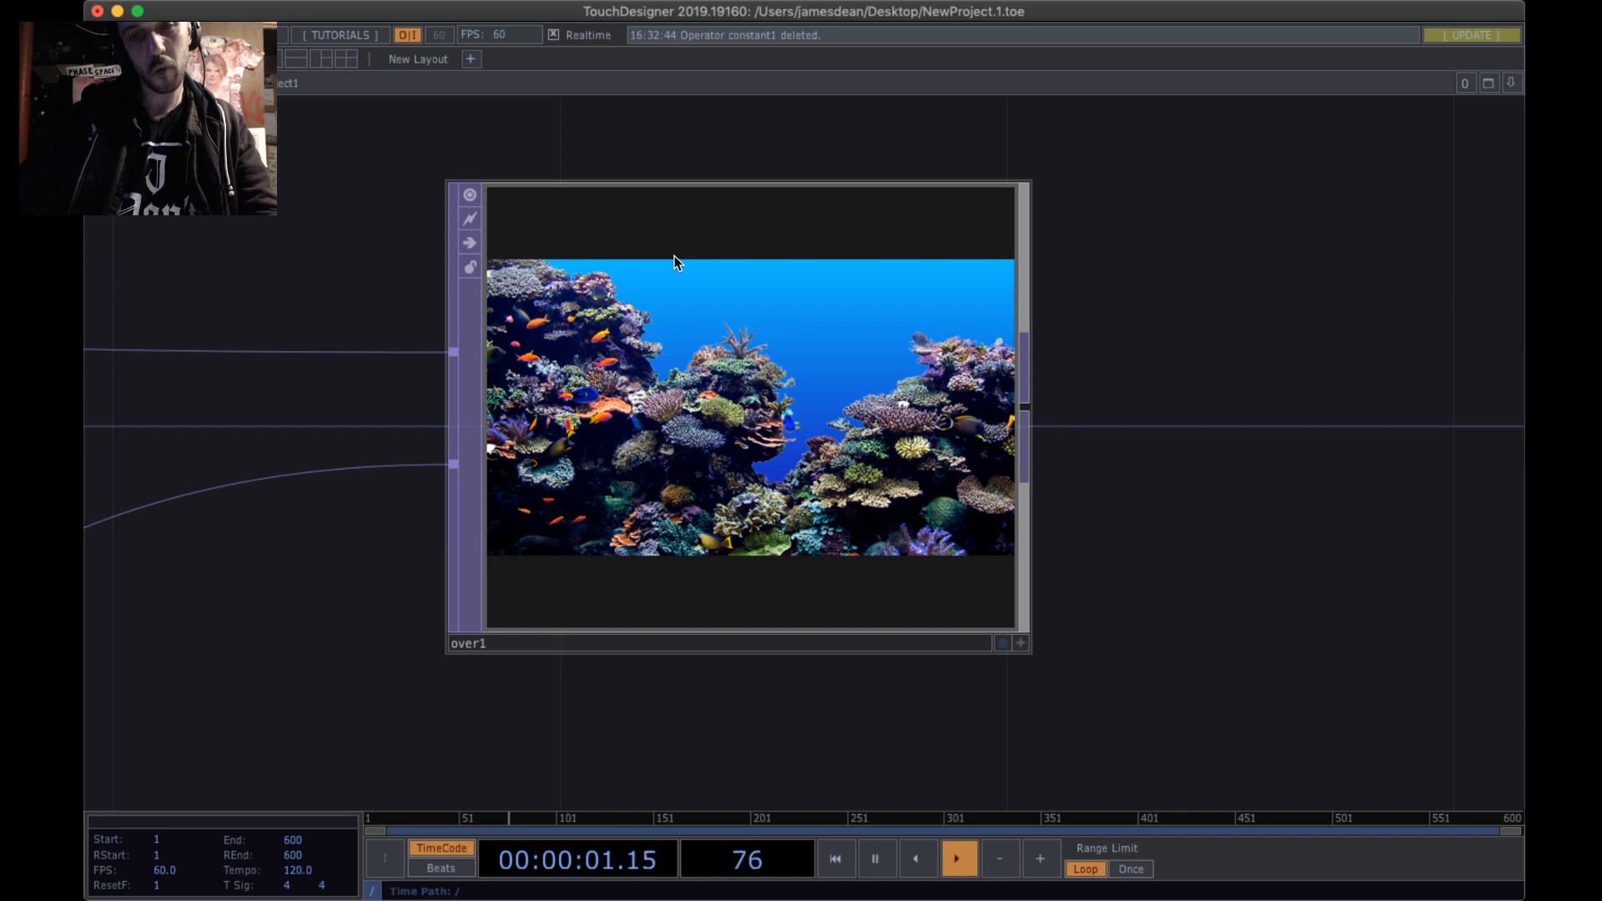
pyautogui.moveTo(1146, 451); pyautogui.dragTo(1136, 385)
pyautogui.moveTo(1261, 507); pyautogui.dragTo(1295, 287)
pyautogui.scroll(-5, 1297, 294)
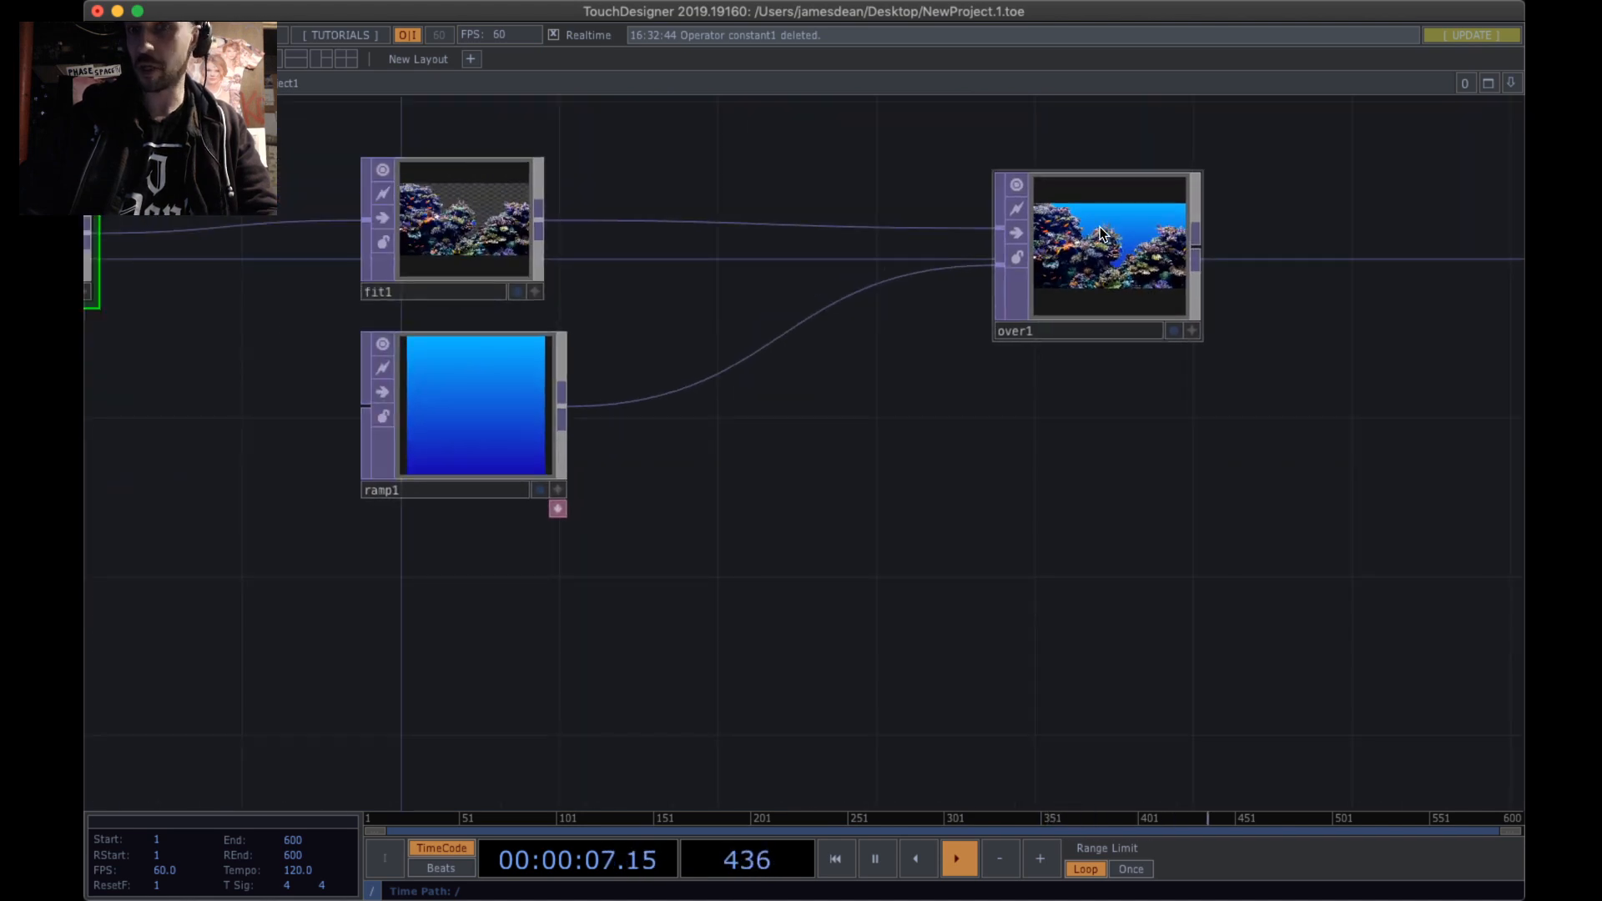
pyautogui.scroll(-5, 923, 397)
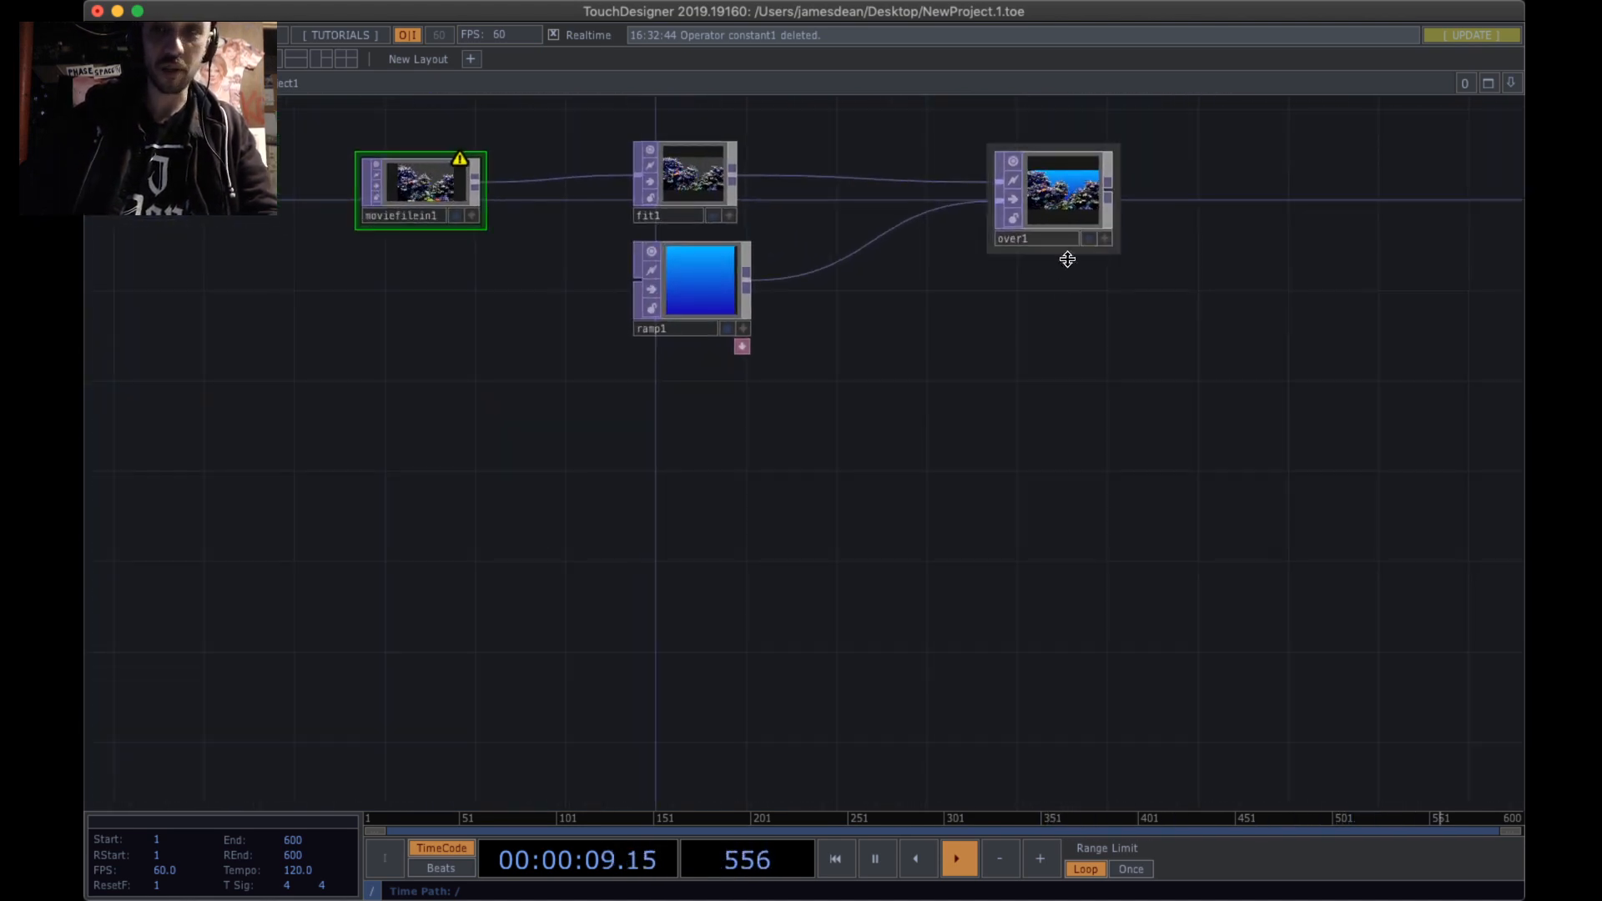
# - Shift moviefilein1, fit1 and ramp1 slightly left in the network
pyautogui.scroll(5, 1056, 279)
pyautogui.moveTo(1012, 322); pyautogui.dragTo(1258, 337)
pyautogui.moveTo(1123, 434); pyautogui.dragTo(1139, 578)
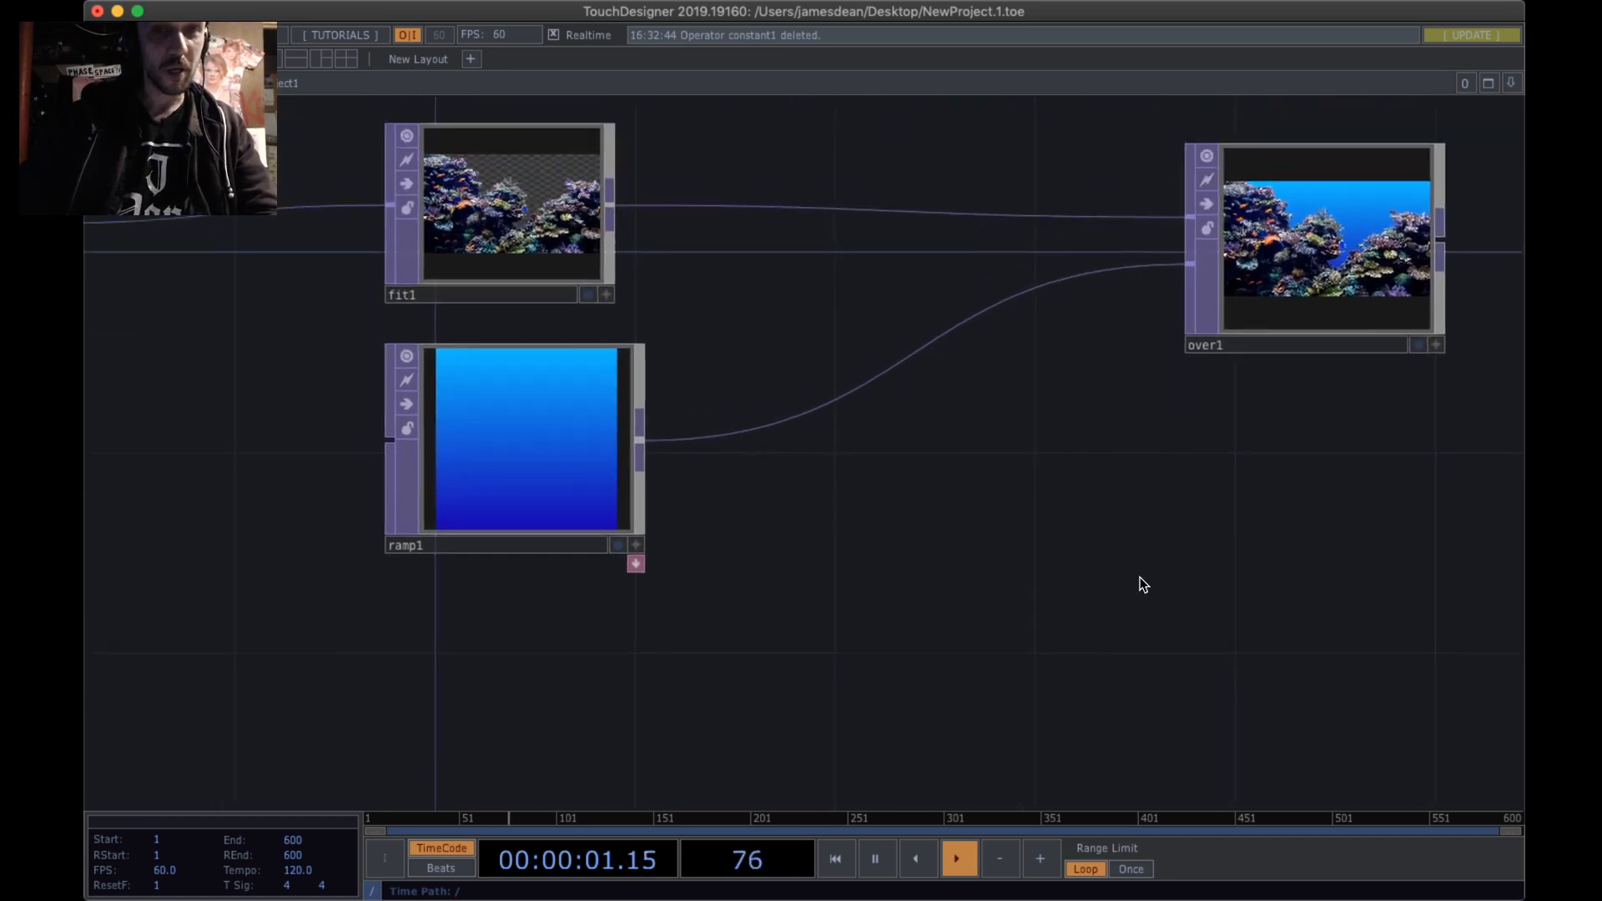
pyautogui.moveTo(1024, 544); pyautogui.dragTo(1182, 437)
pyautogui.moveTo(414, 346); pyautogui.dragTo(677, 336)
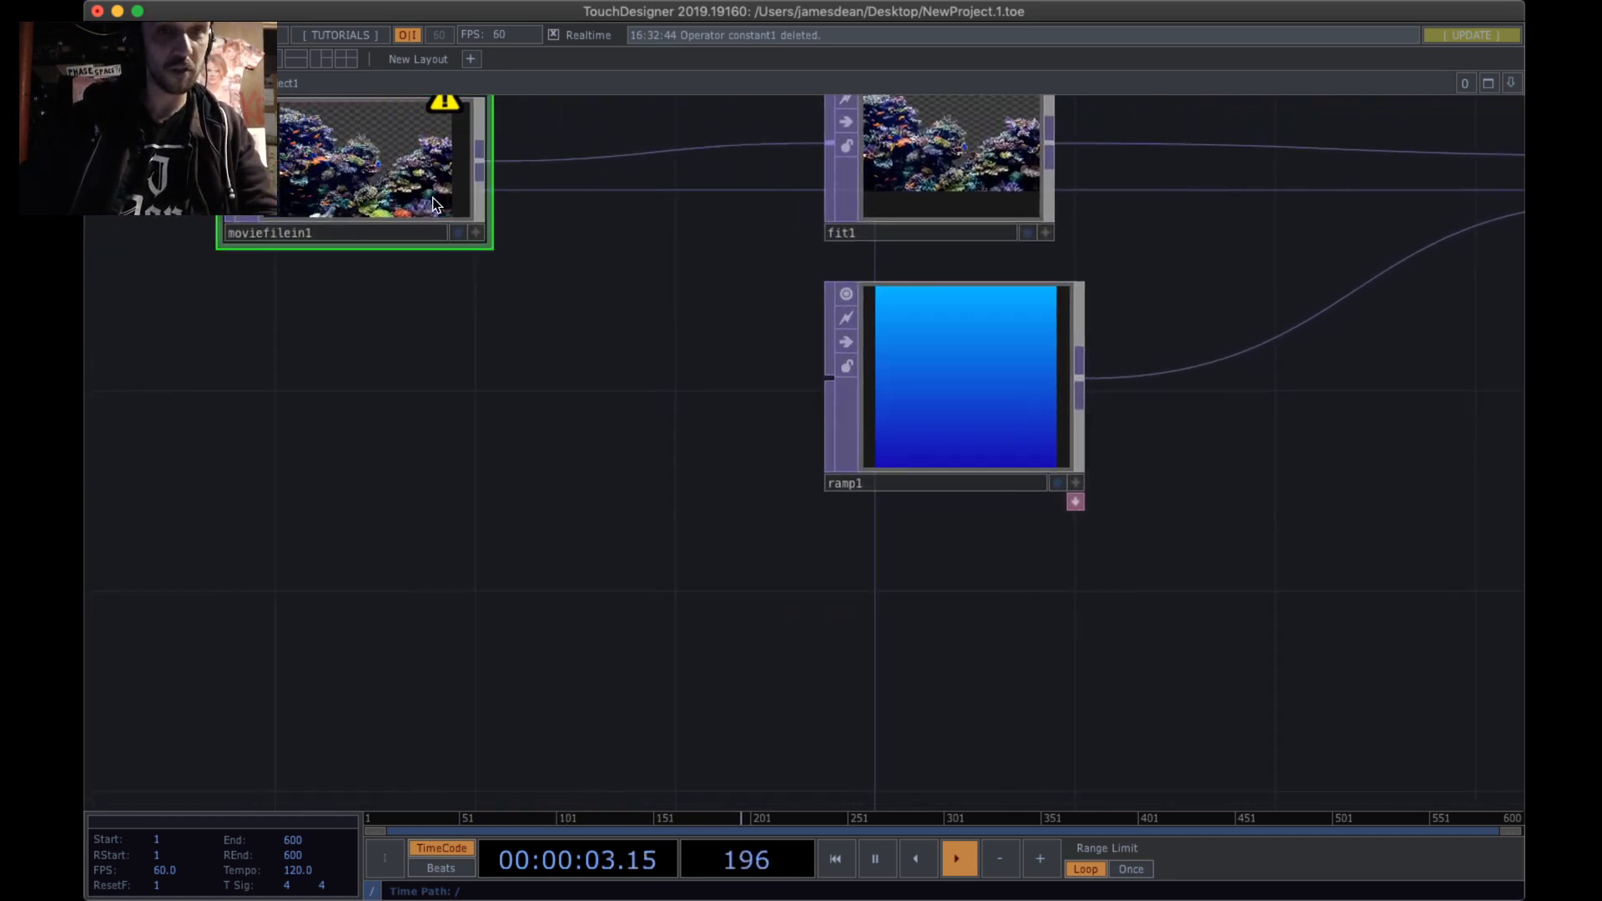
pyautogui.moveTo(435, 200); pyautogui.dragTo(385, 201)
pyautogui.moveTo(917, 178); pyautogui.dragTo(867, 184)
pyautogui.moveTo(938, 344); pyautogui.dragTo(869, 345)
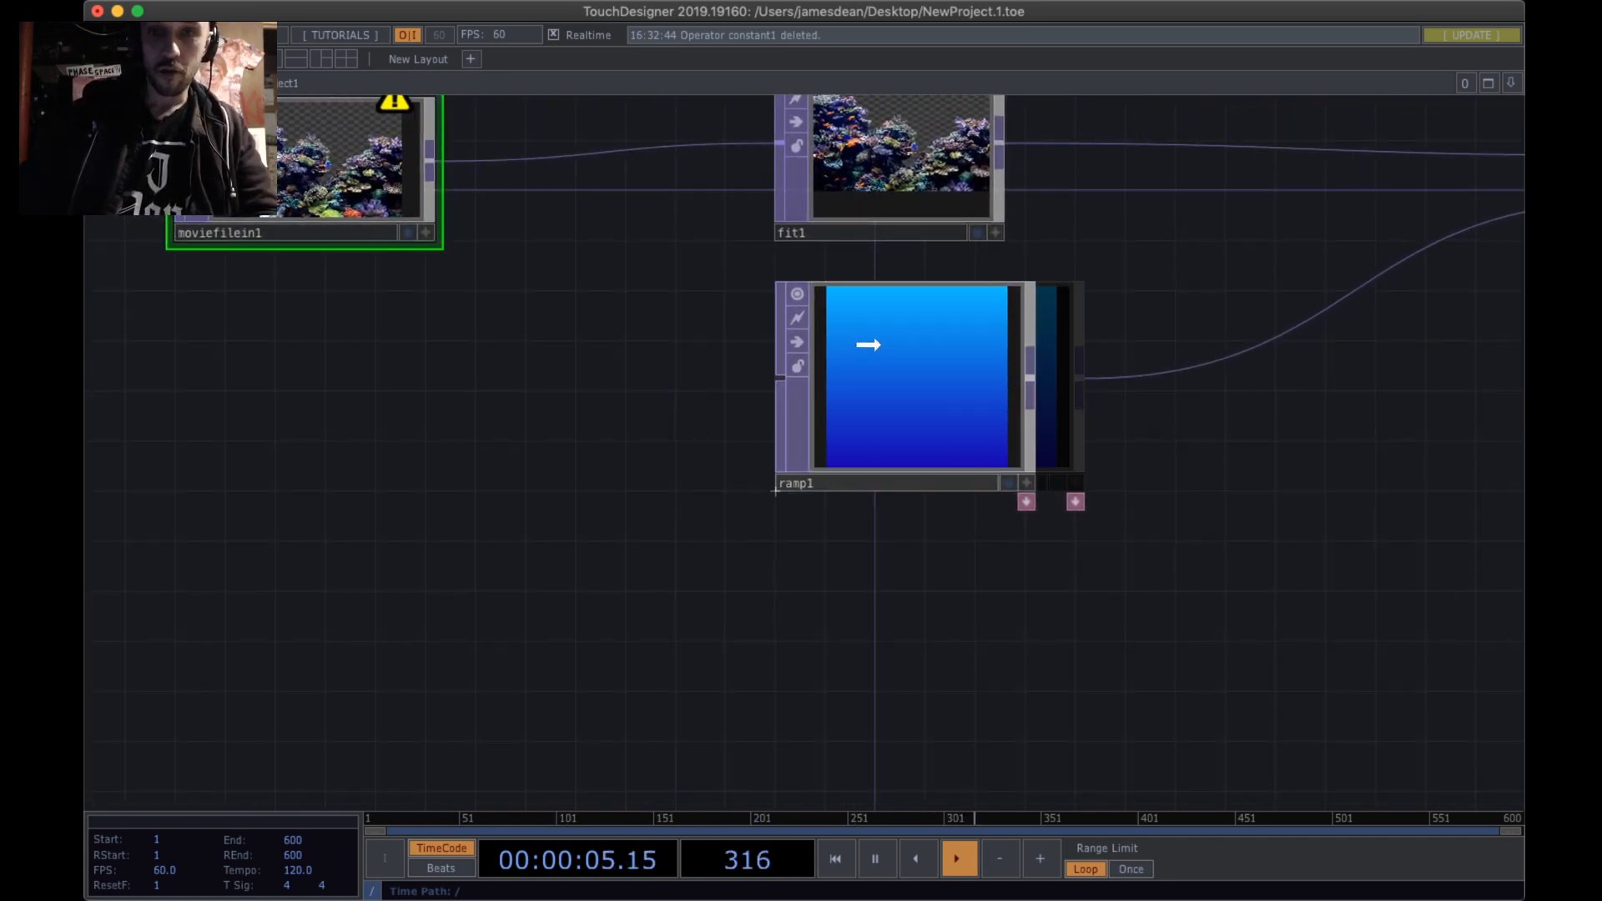
# - Add a Noise TOP to the network in the free space below ramp1
pyautogui.moveTo(1028, 679); pyautogui.dragTo(615, 483)
pyautogui.press('Tab')
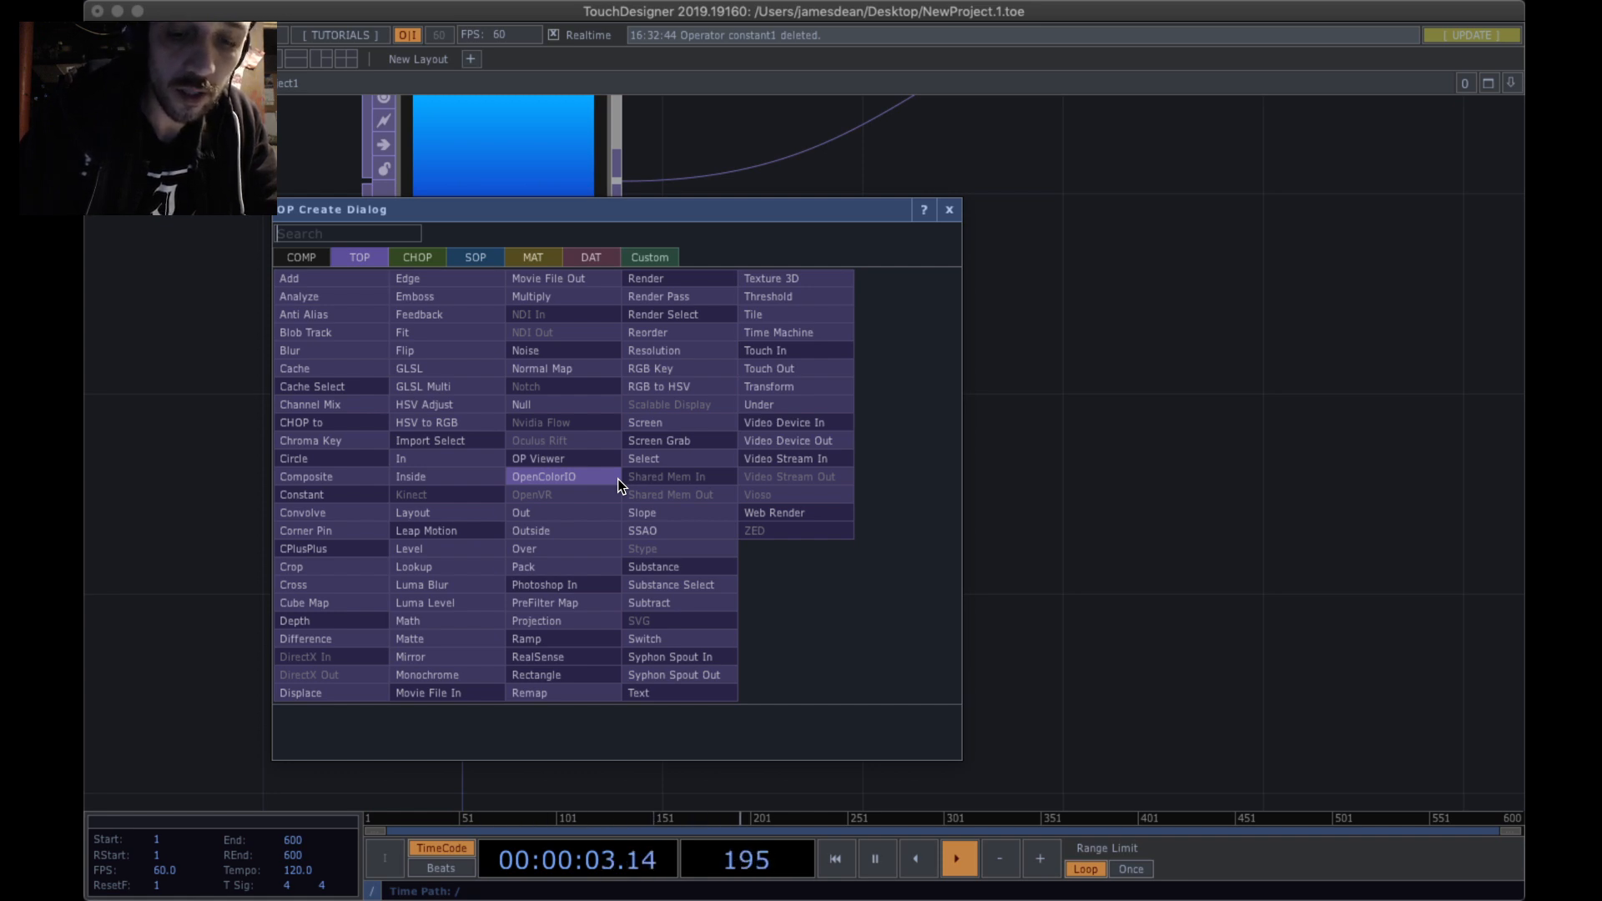
pyautogui.write('noi')
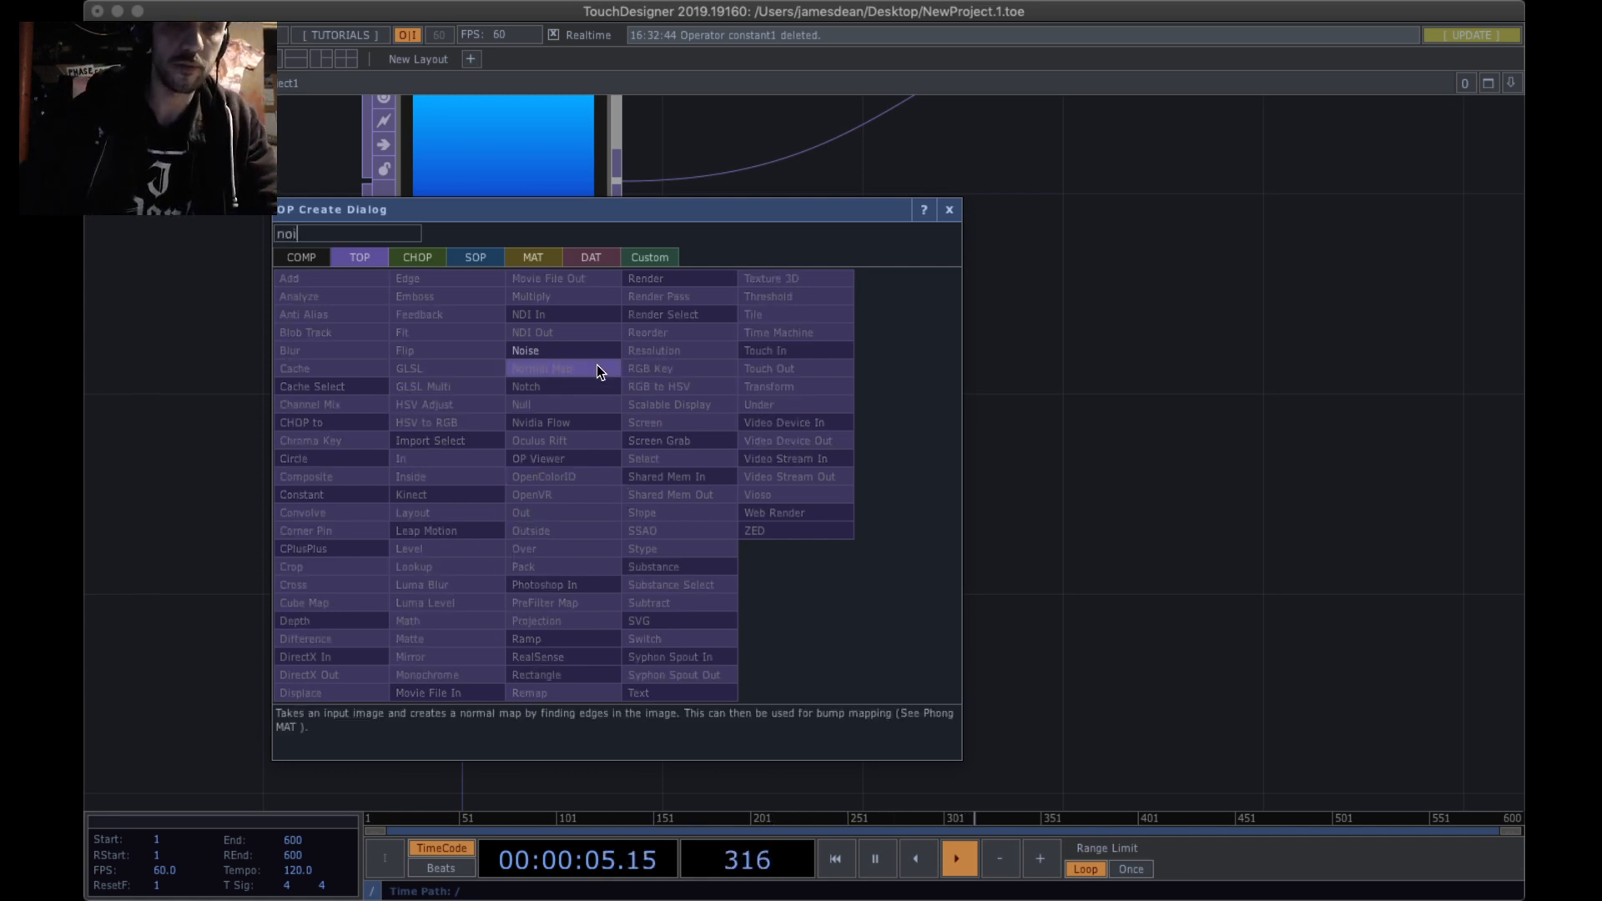
pyautogui.click(594, 352)
pyautogui.click(431, 553)
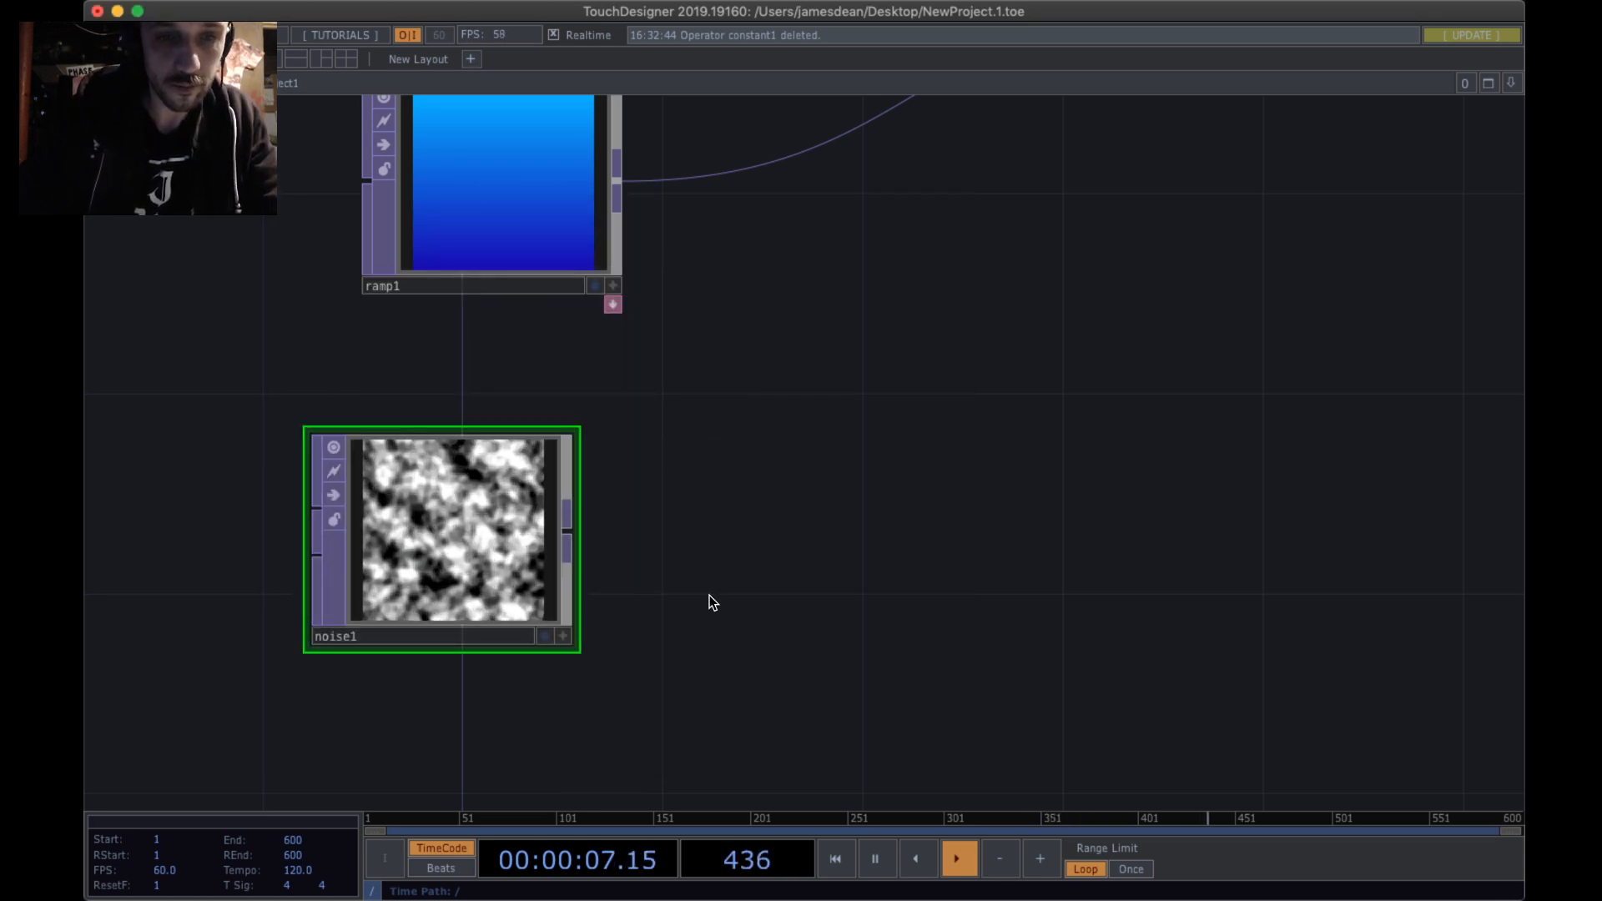
# - Show noise1's parameters and move the operator slightly left and lower under ramp1
pyautogui.moveTo(710, 595); pyautogui.dragTo(855, 491)
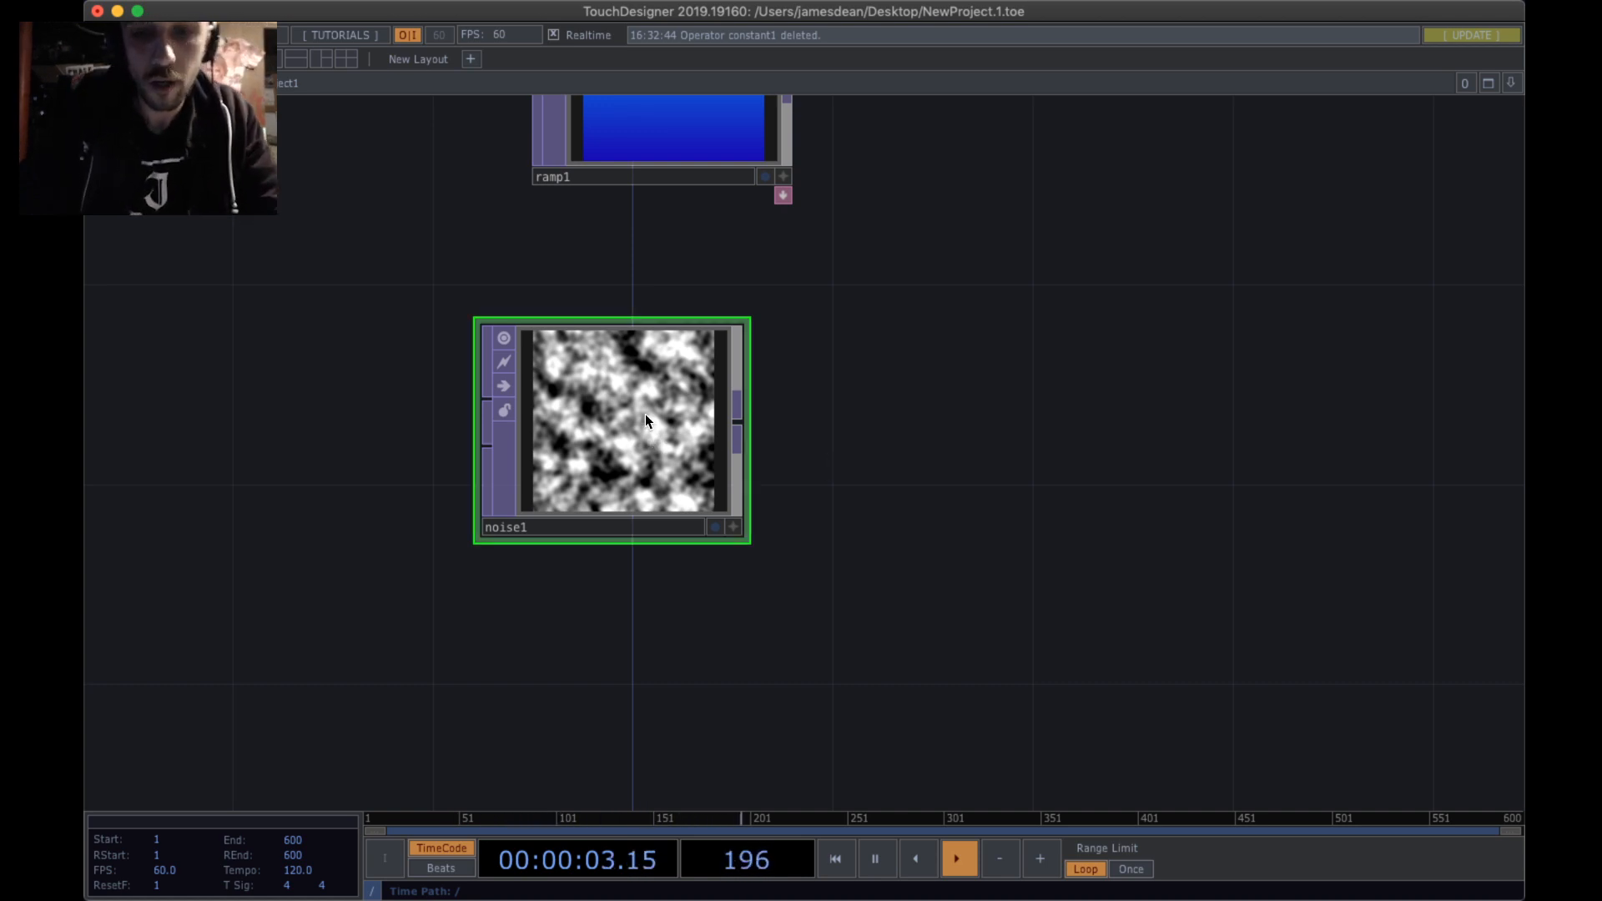
pyautogui.press('p')
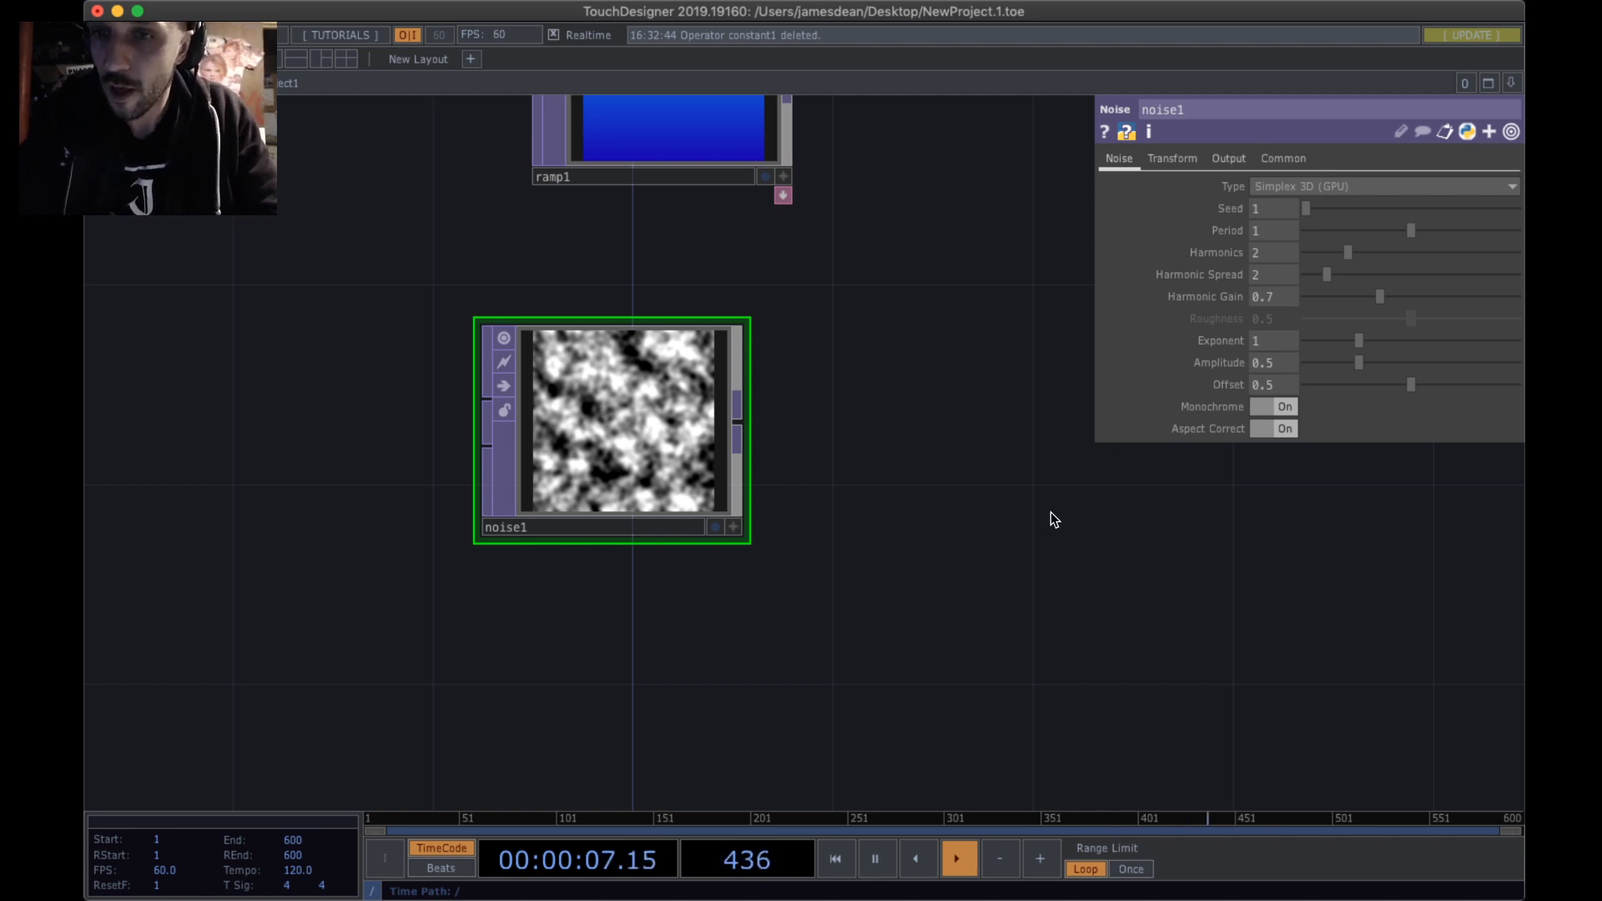
pyautogui.moveTo(647, 452); pyautogui.dragTo(497, 502)
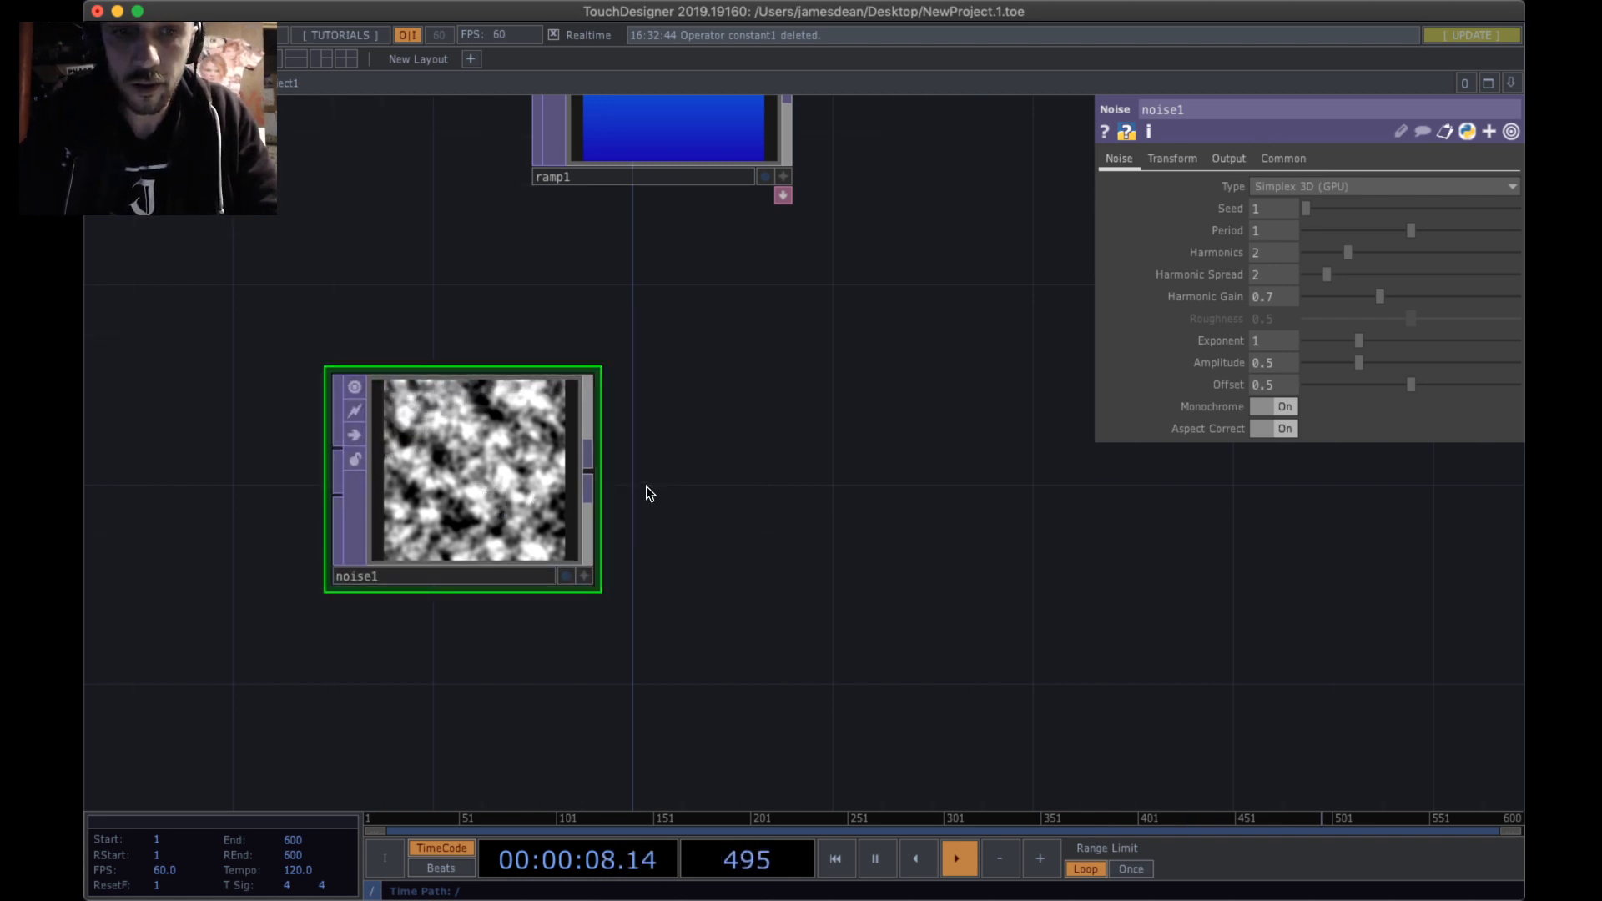
# - Look through noise1's Output, Noise and Common parameters
pyautogui.click(1224, 160)
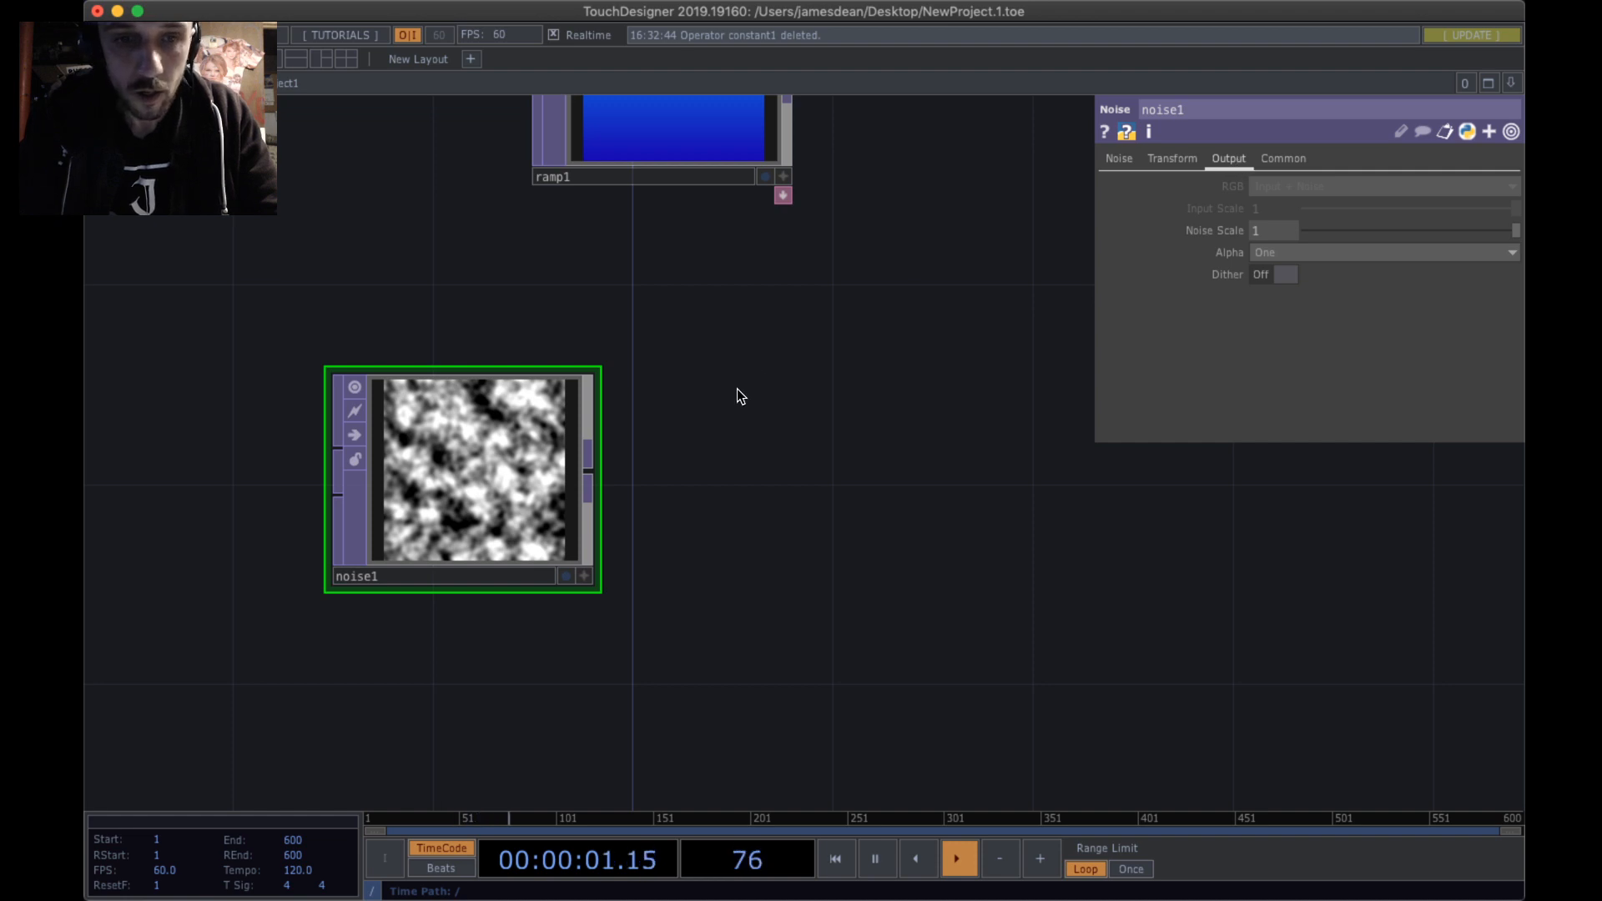
pyautogui.click(1120, 157)
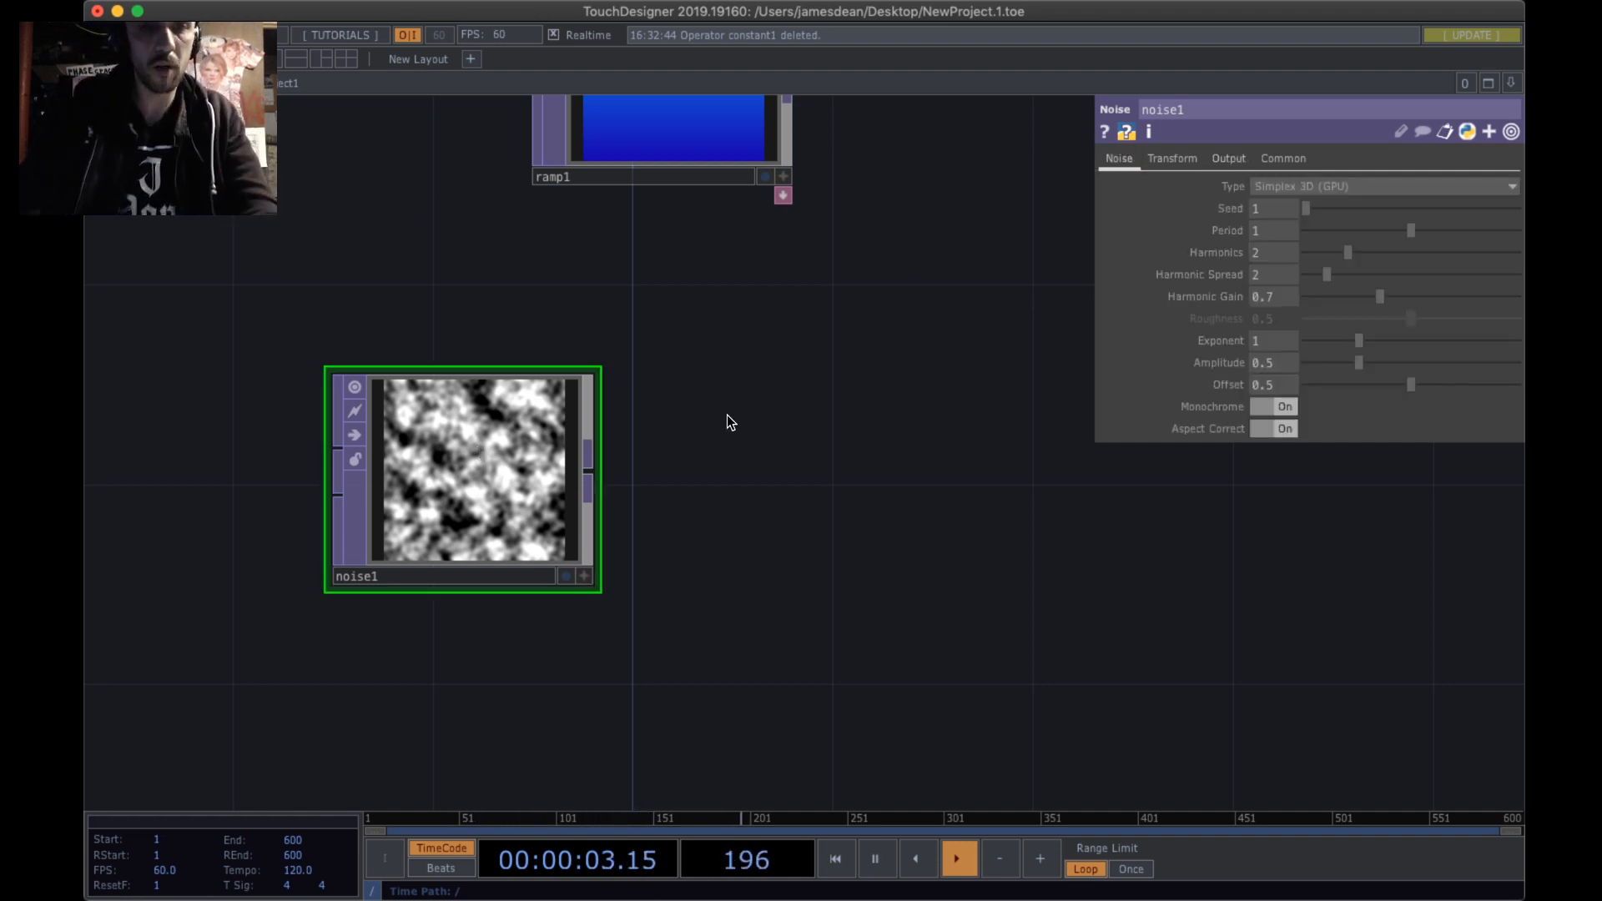
pyautogui.scroll(3, 830, 418)
pyautogui.click(1284, 153)
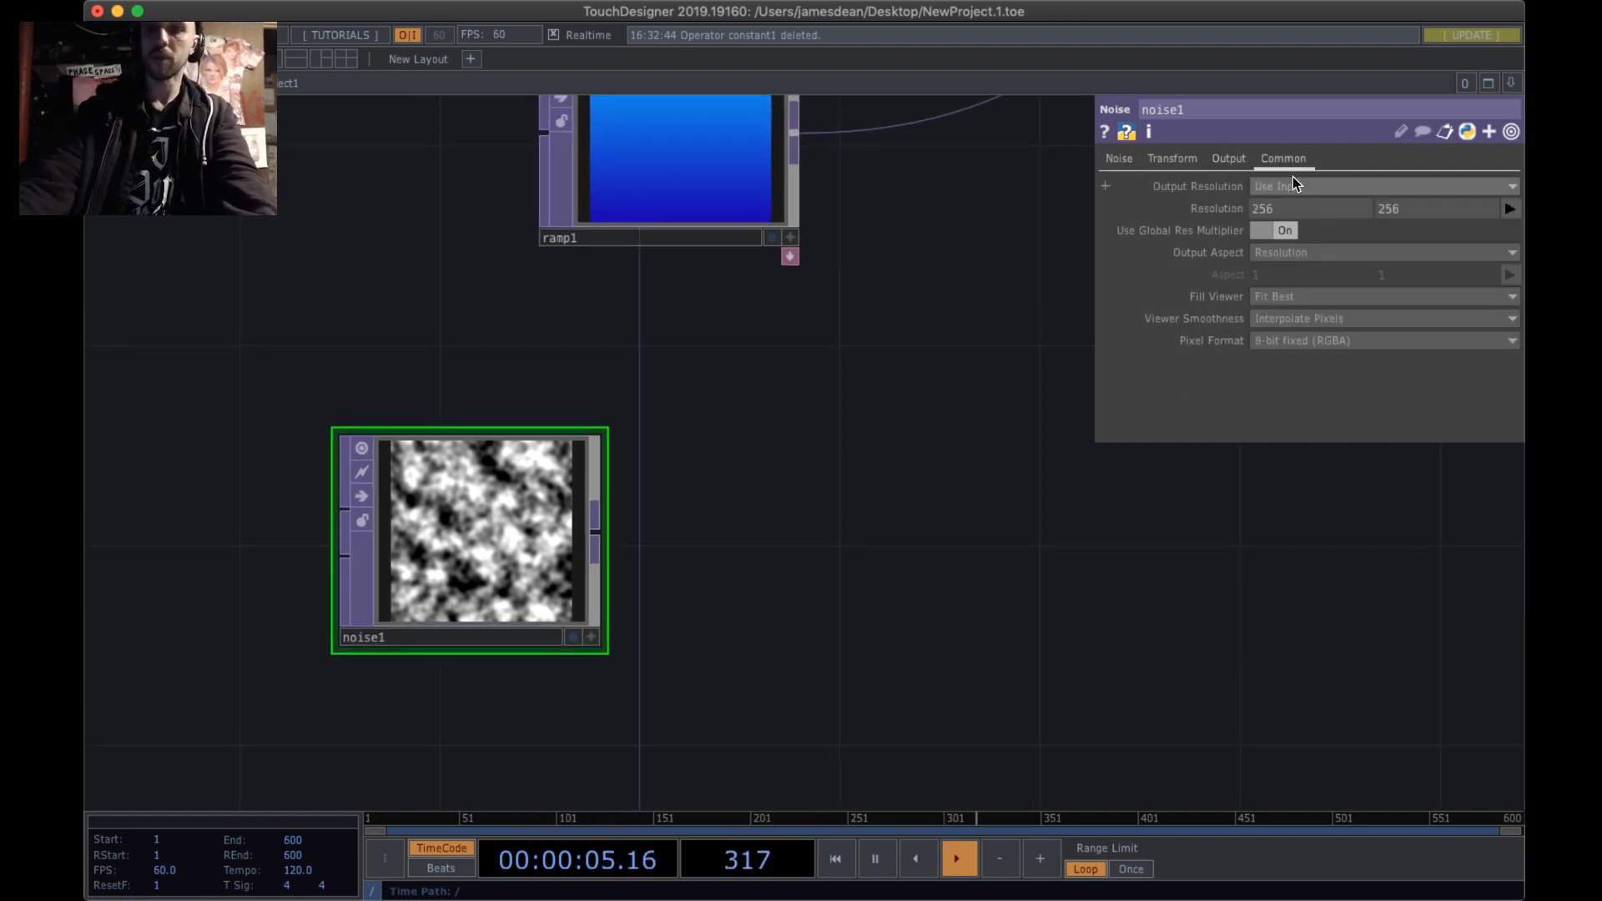
# - Wire noise1 into over1's second input in place of ramp1 and move noise1 between ramp1 and over1
pyautogui.scroll(-3, 807, 282)
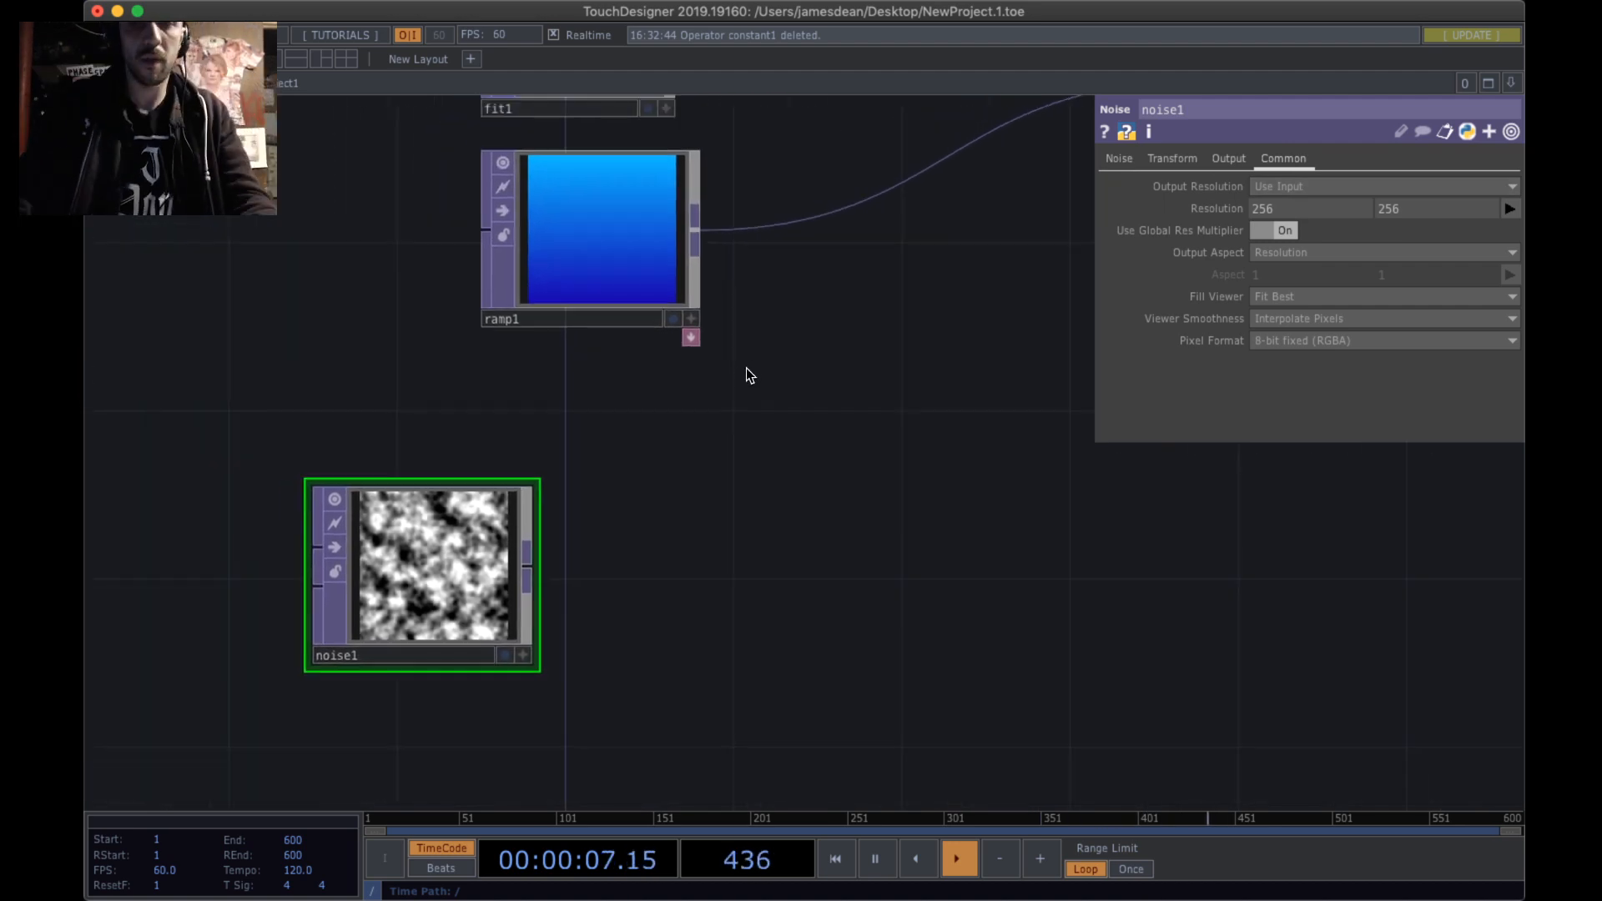
pyautogui.scroll(-5, 717, 376)
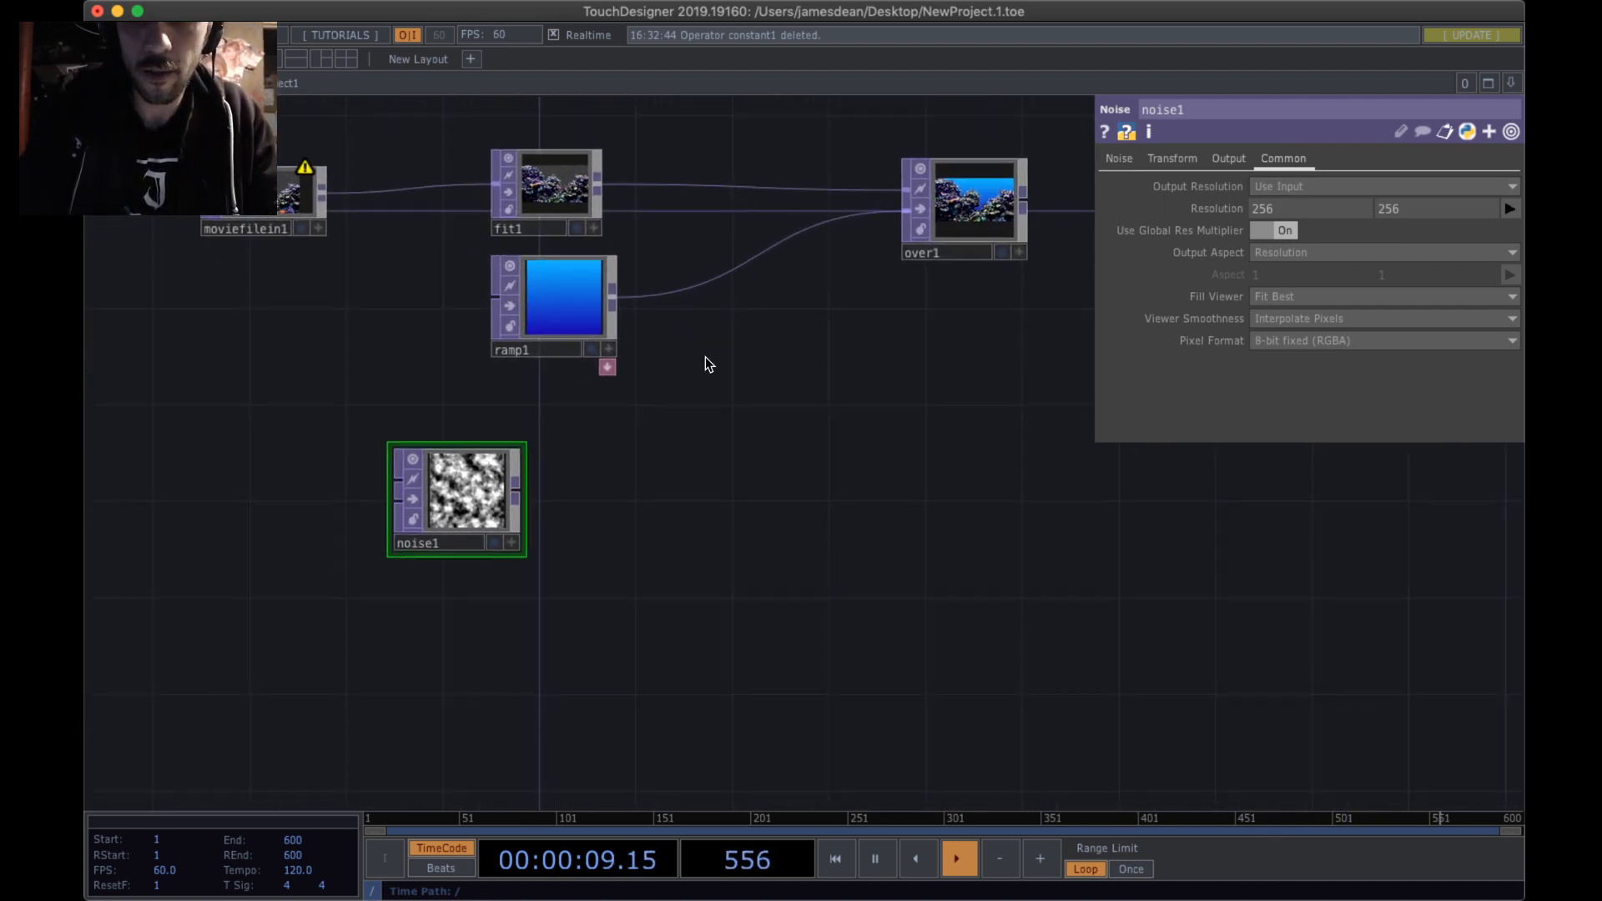
pyautogui.moveTo(758, 285); pyautogui.dragTo(702, 329)
pyautogui.moveTo(459, 538); pyautogui.dragTo(834, 265)
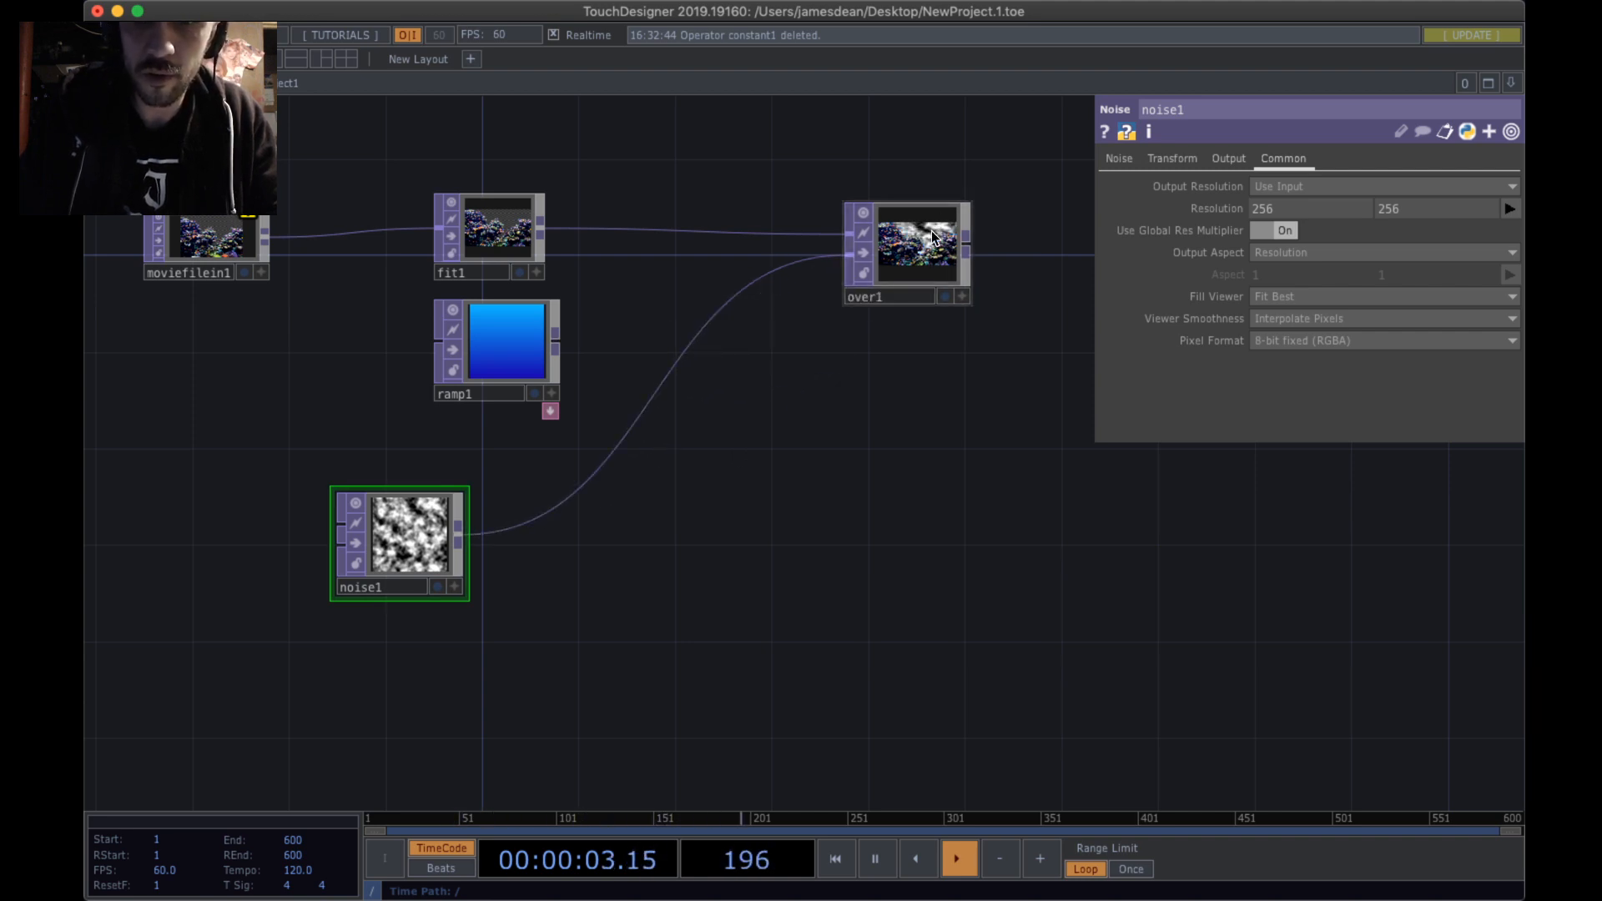
pyautogui.moveTo(385, 551); pyautogui.dragTo(604, 504)
pyautogui.scroll(1, 936, 244)
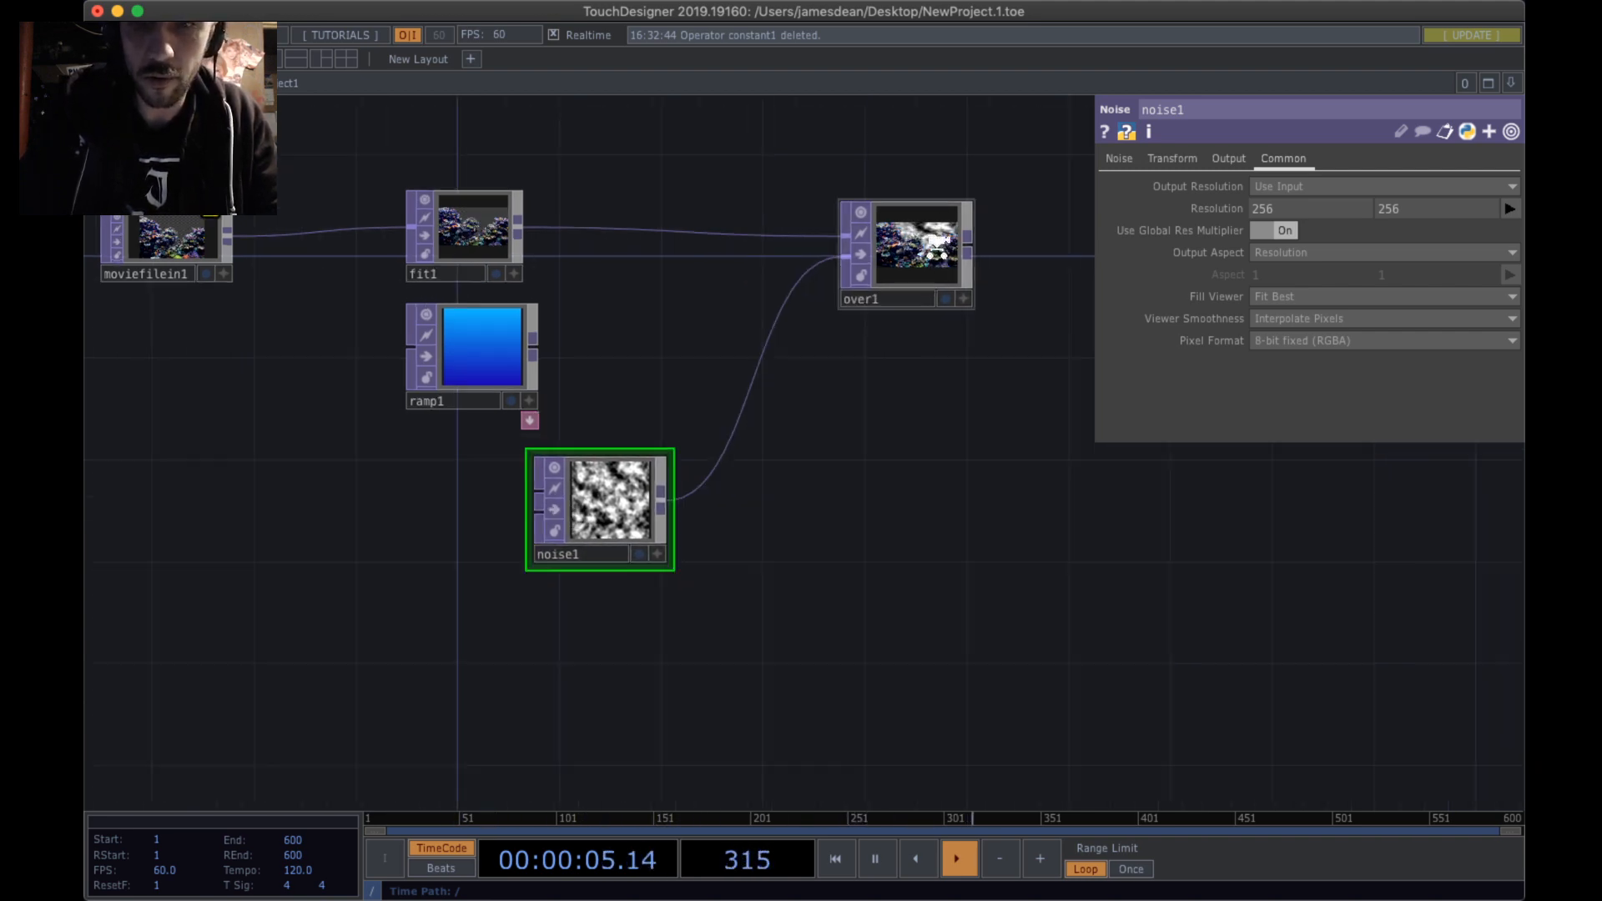
pyautogui.scroll(2, 936, 243)
pyautogui.scroll(-1, 936, 244)
pyautogui.moveTo(417, 634); pyautogui.dragTo(579, 394)
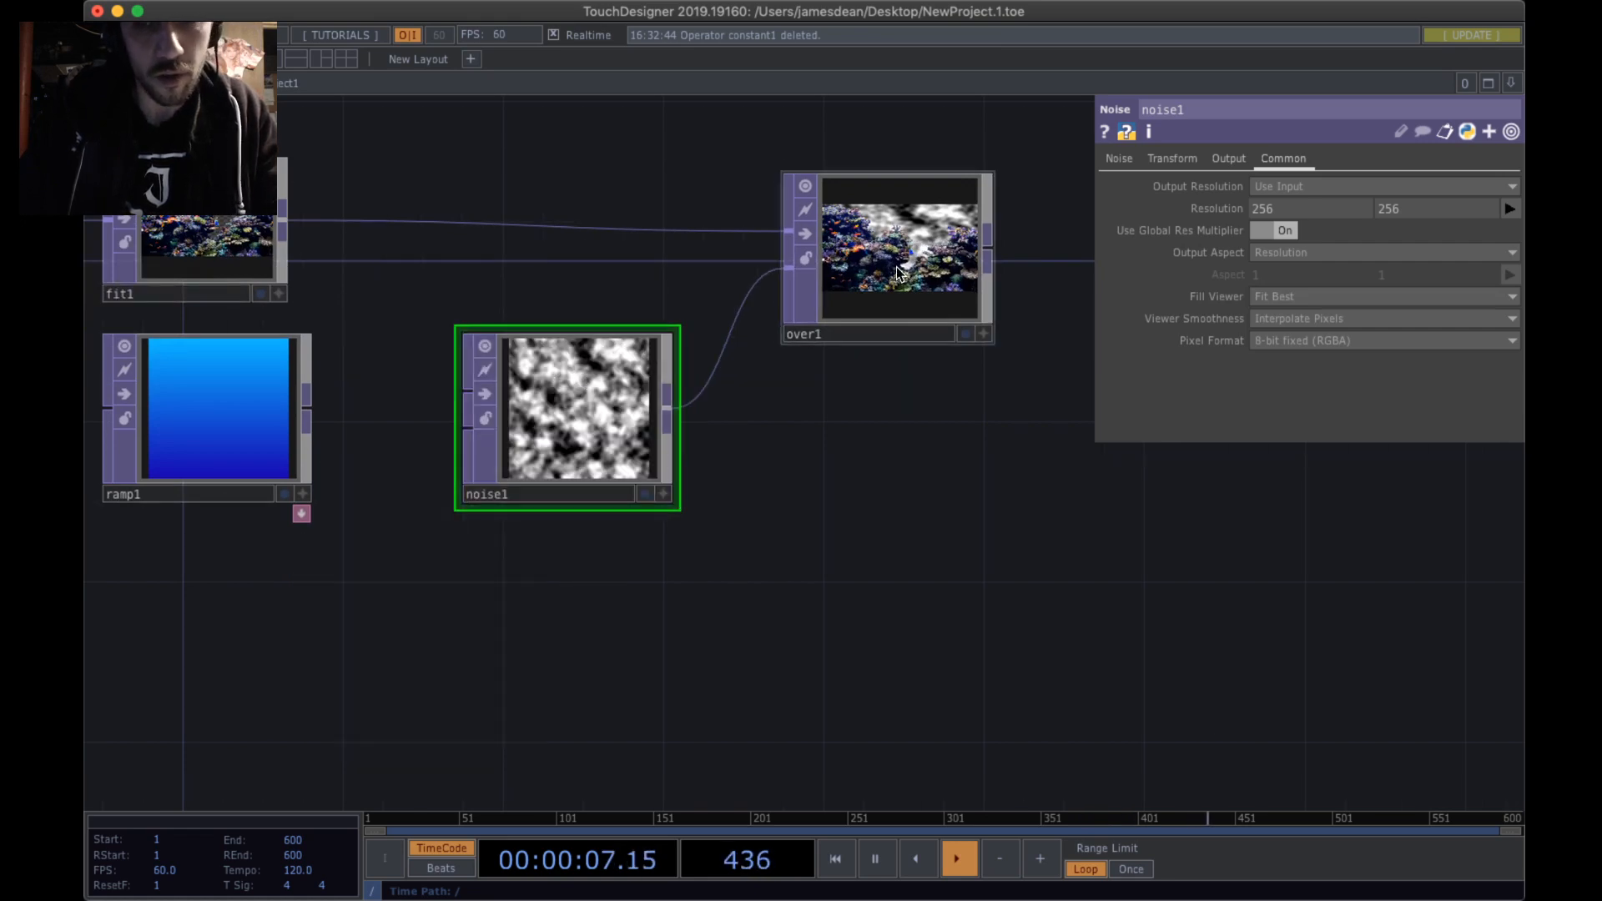
# - Preview over1's reef-over-noise composite as the network background and turn the background display off again
pyautogui.click(939, 239)
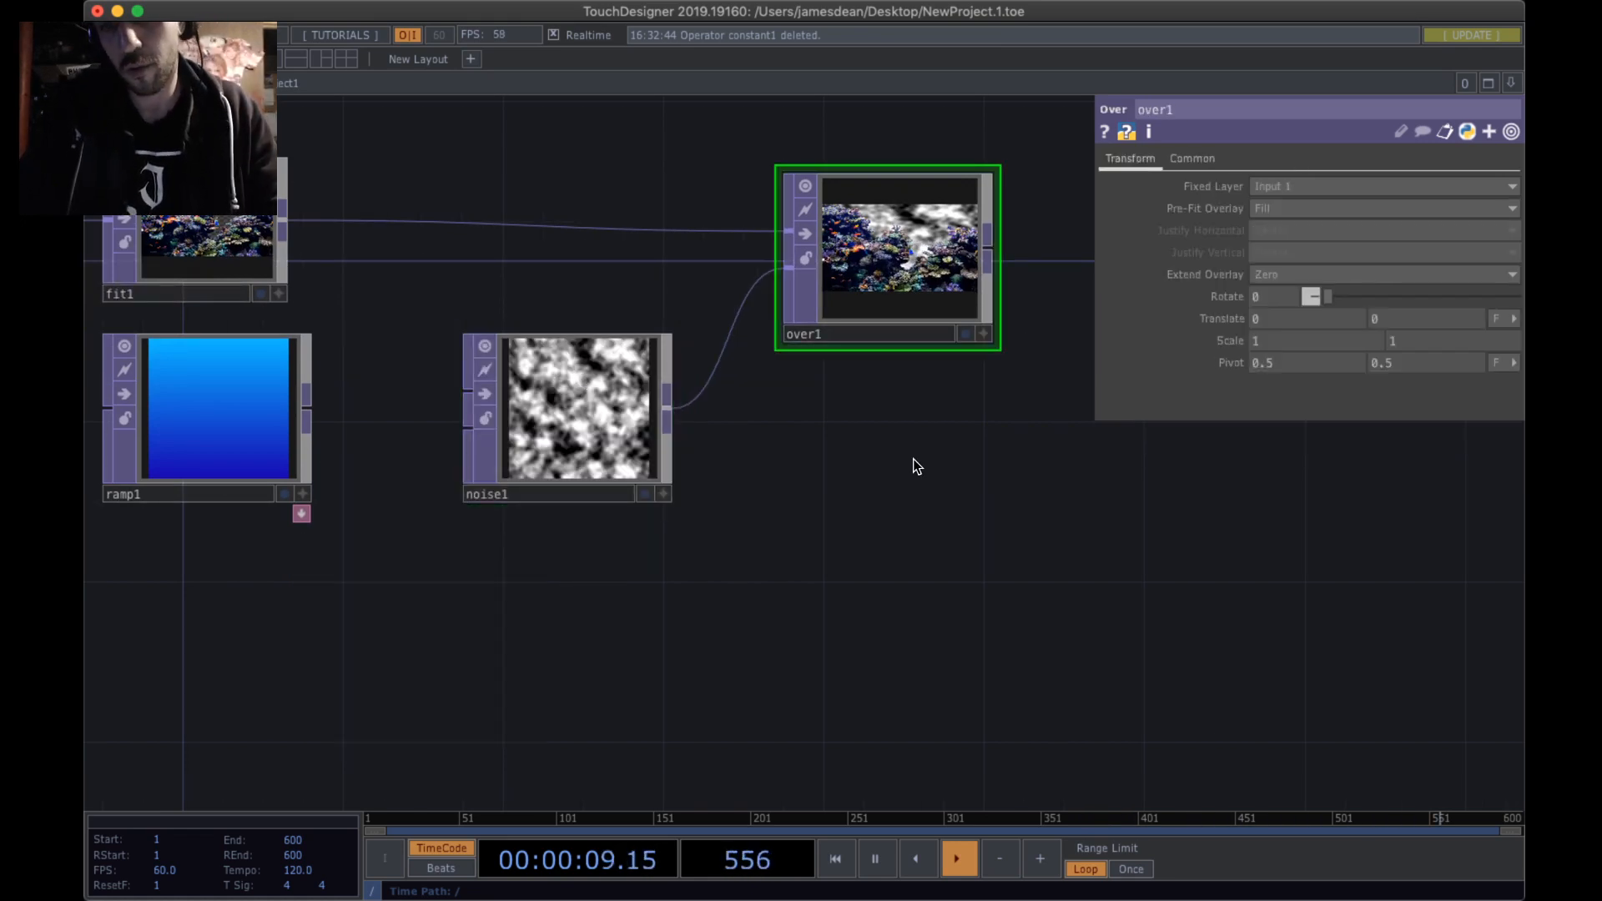
pyautogui.click(970, 334)
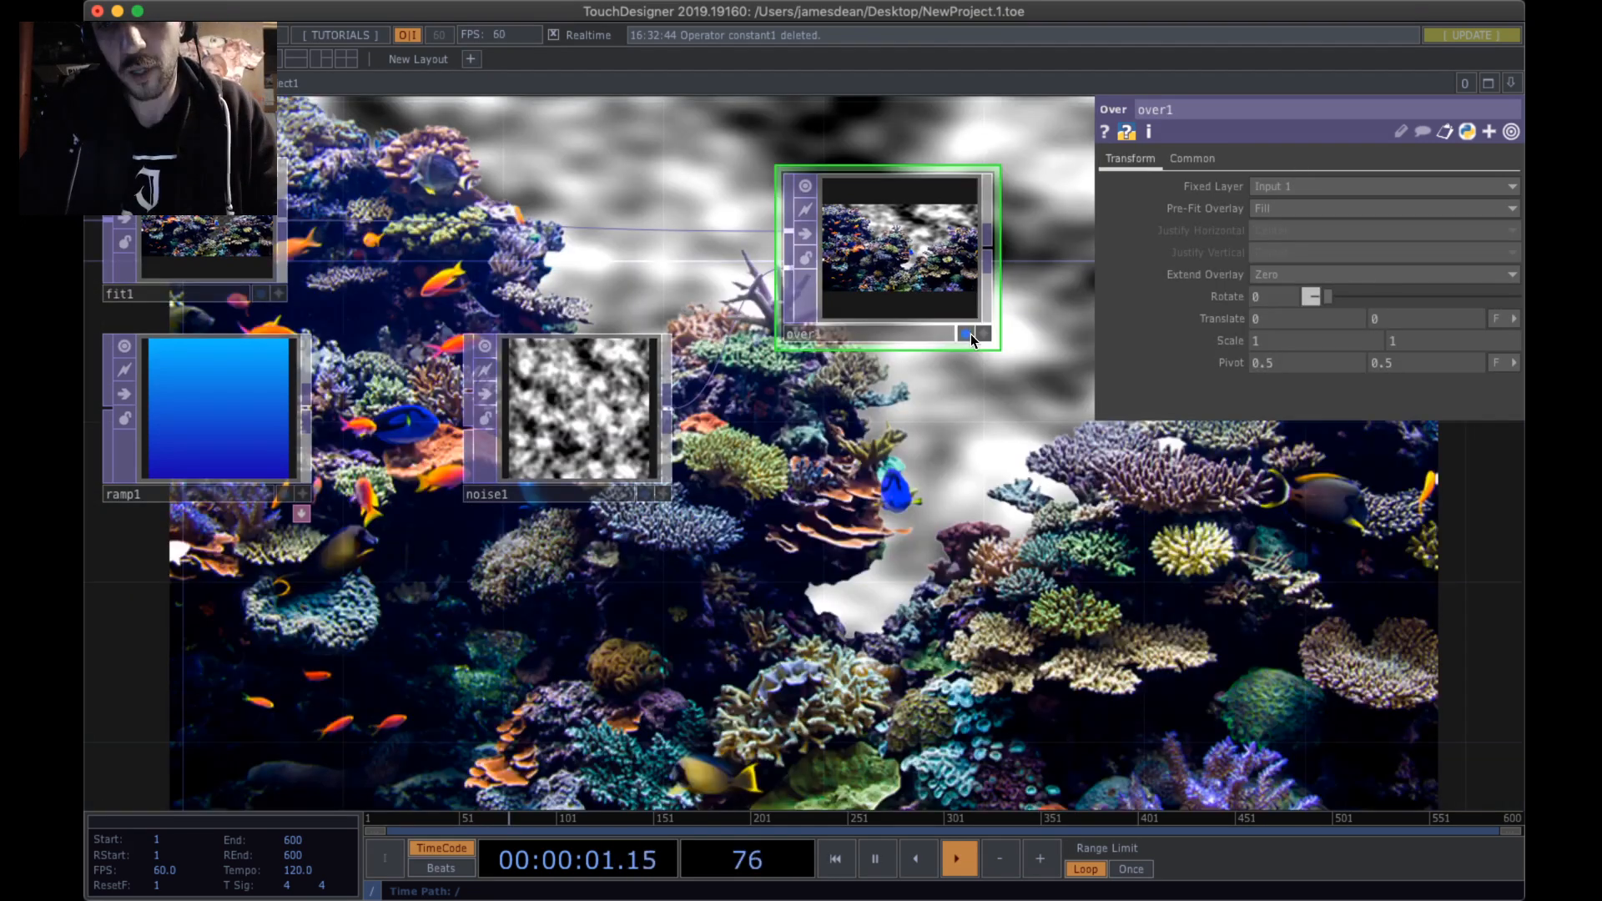
pyautogui.scroll(-3, 960, 466)
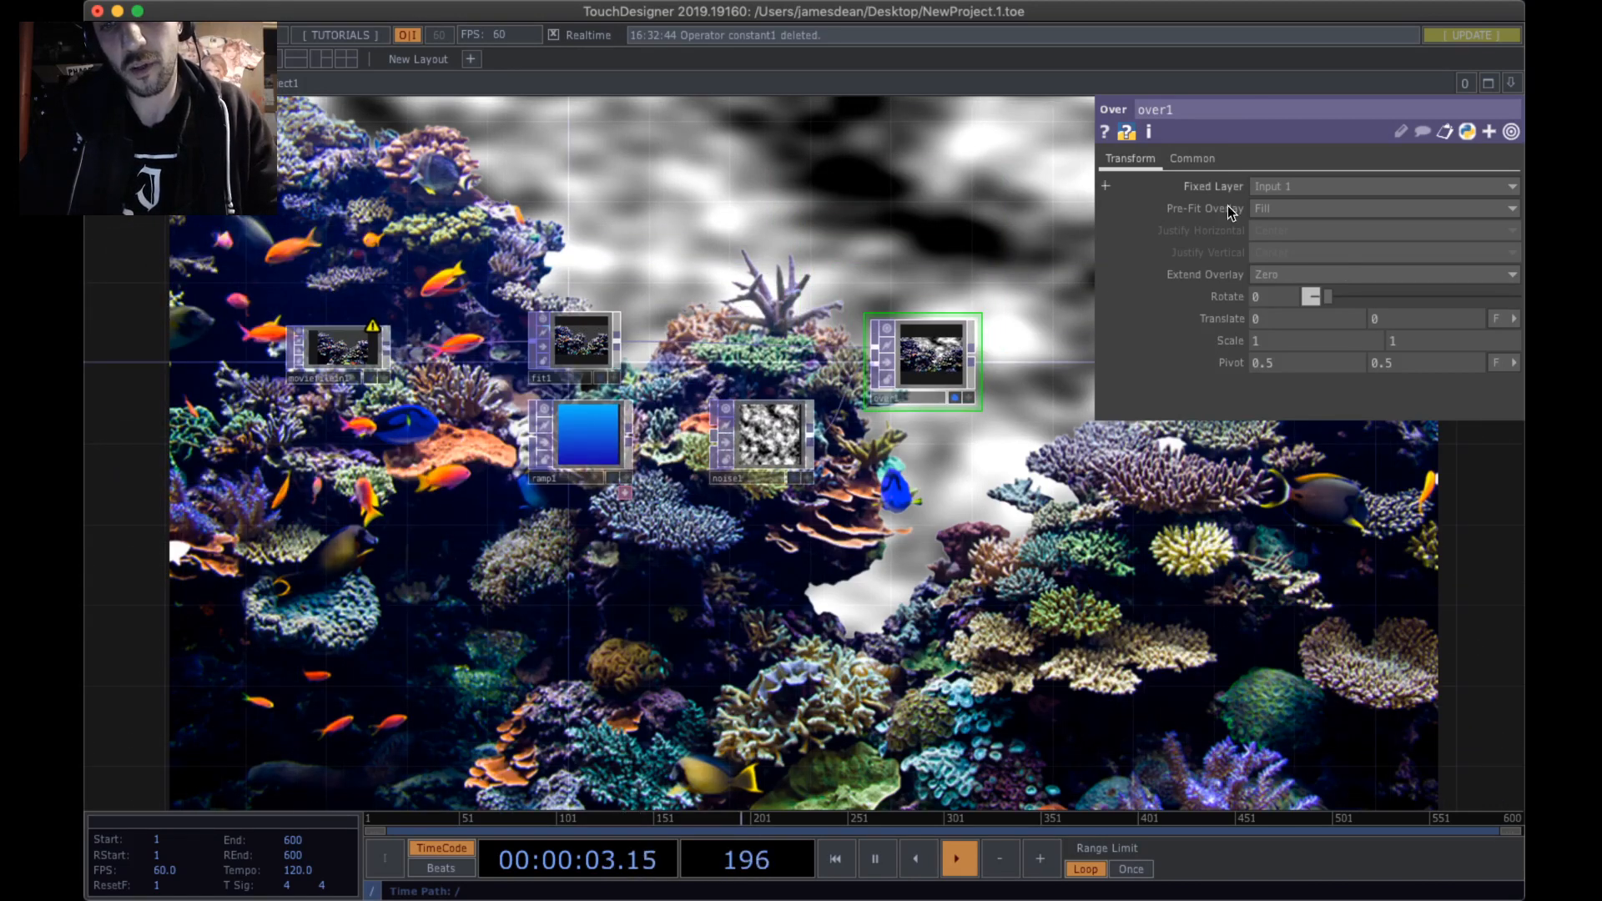
pyautogui.click(955, 397)
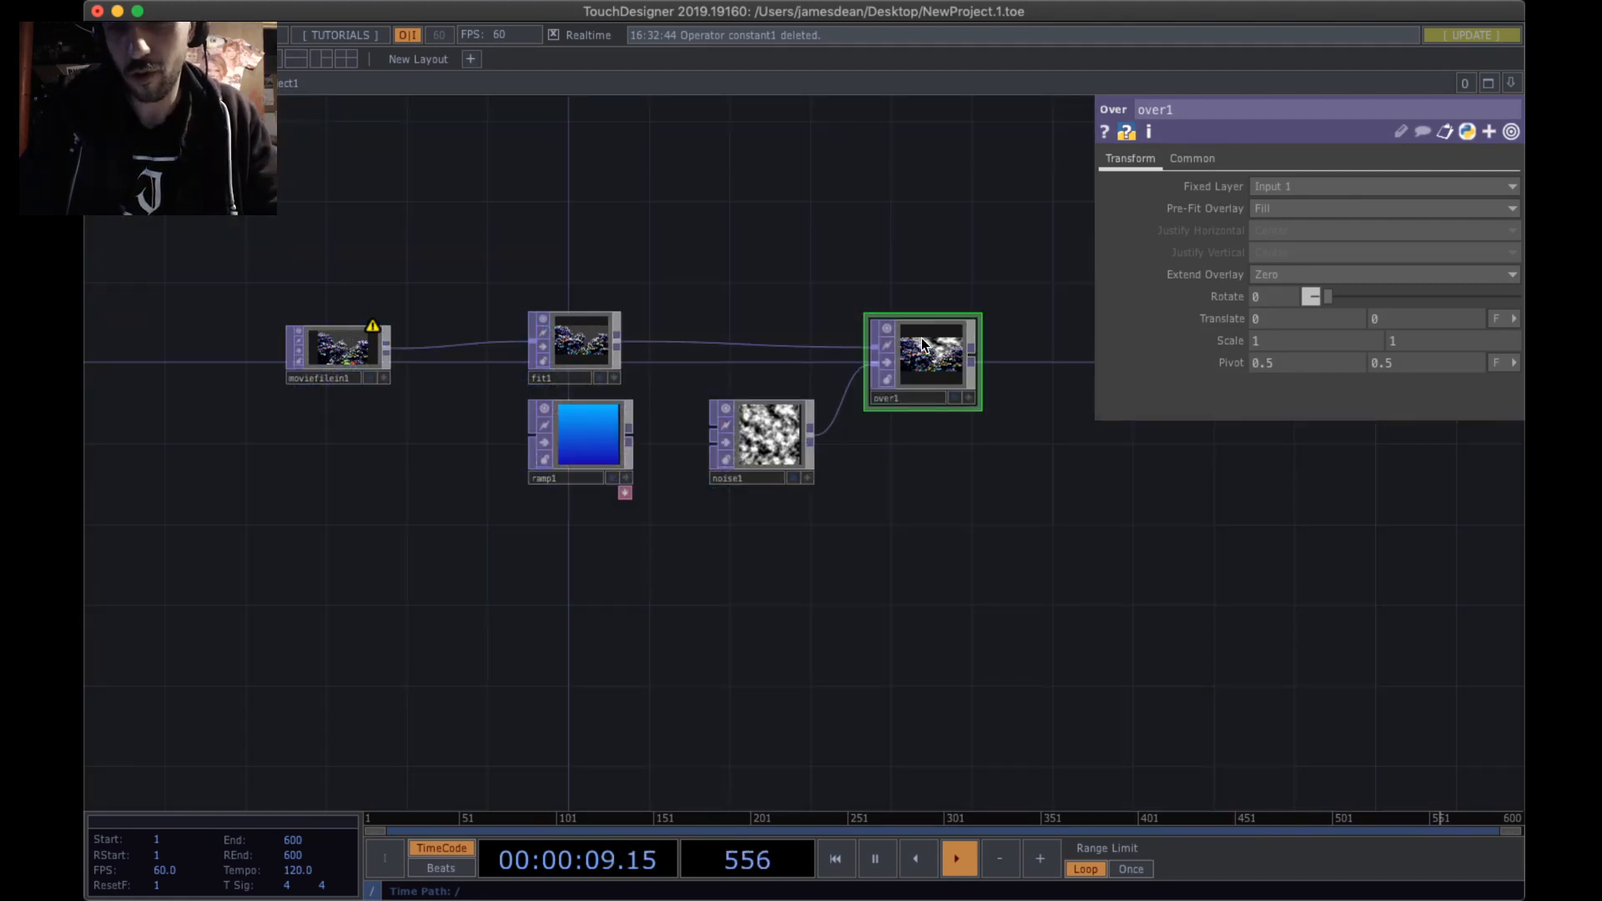
# - Open over1's output in a separate viewer window, shrink it and place it above the network beside the parameters
pyautogui.moveTo(1018, 497); pyautogui.dragTo(872, 591)
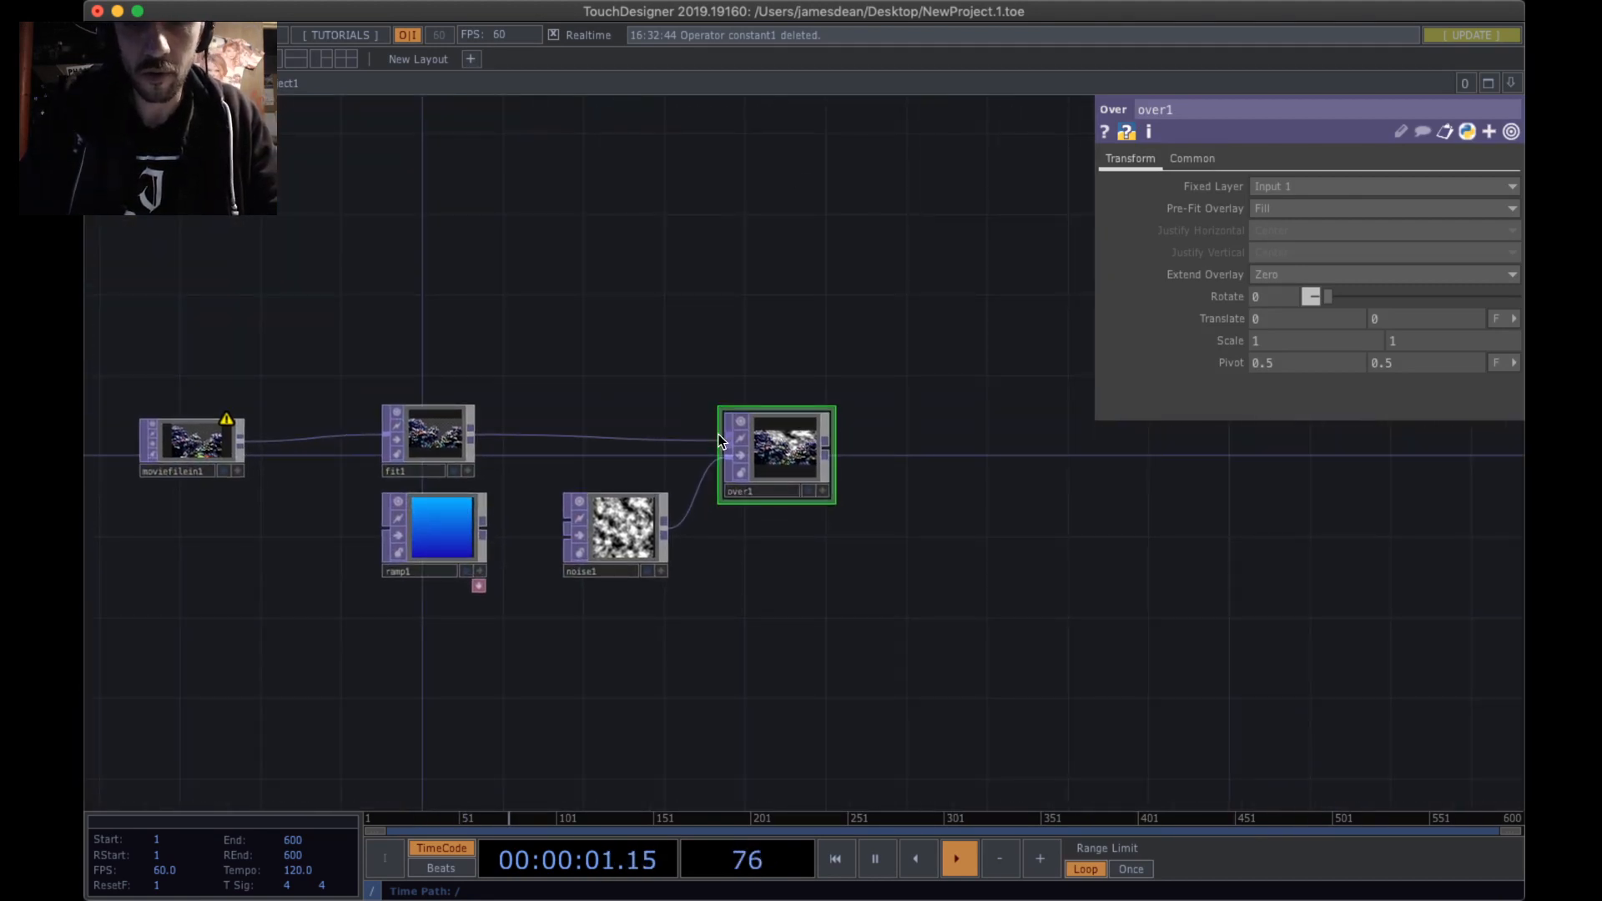
pyautogui.rightClick(796, 438)
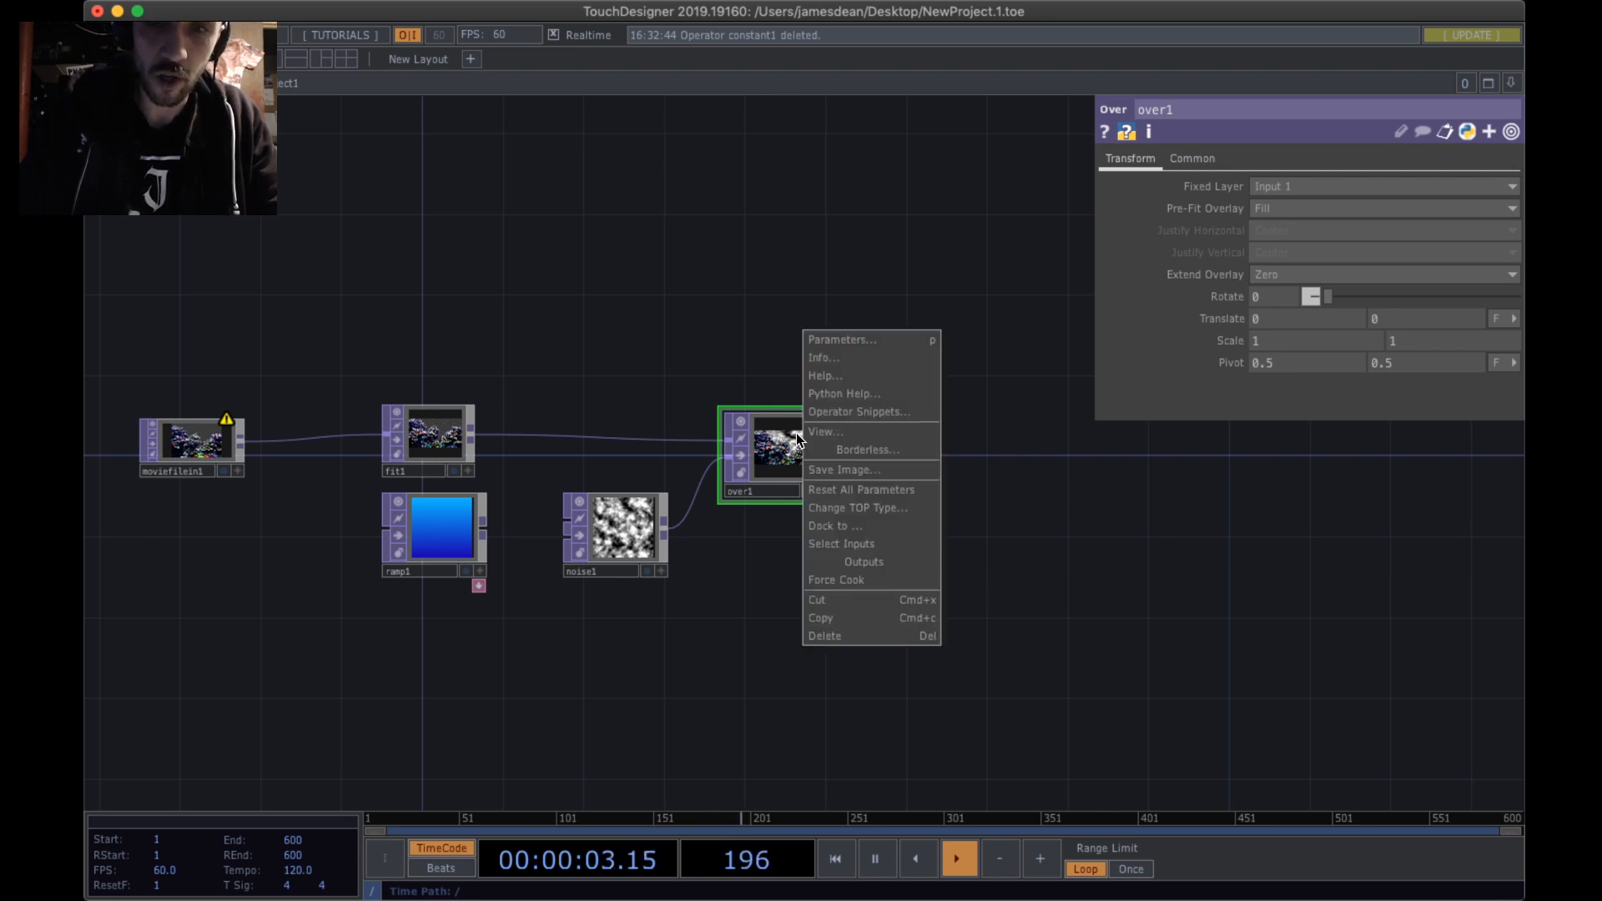
pyautogui.click(844, 430)
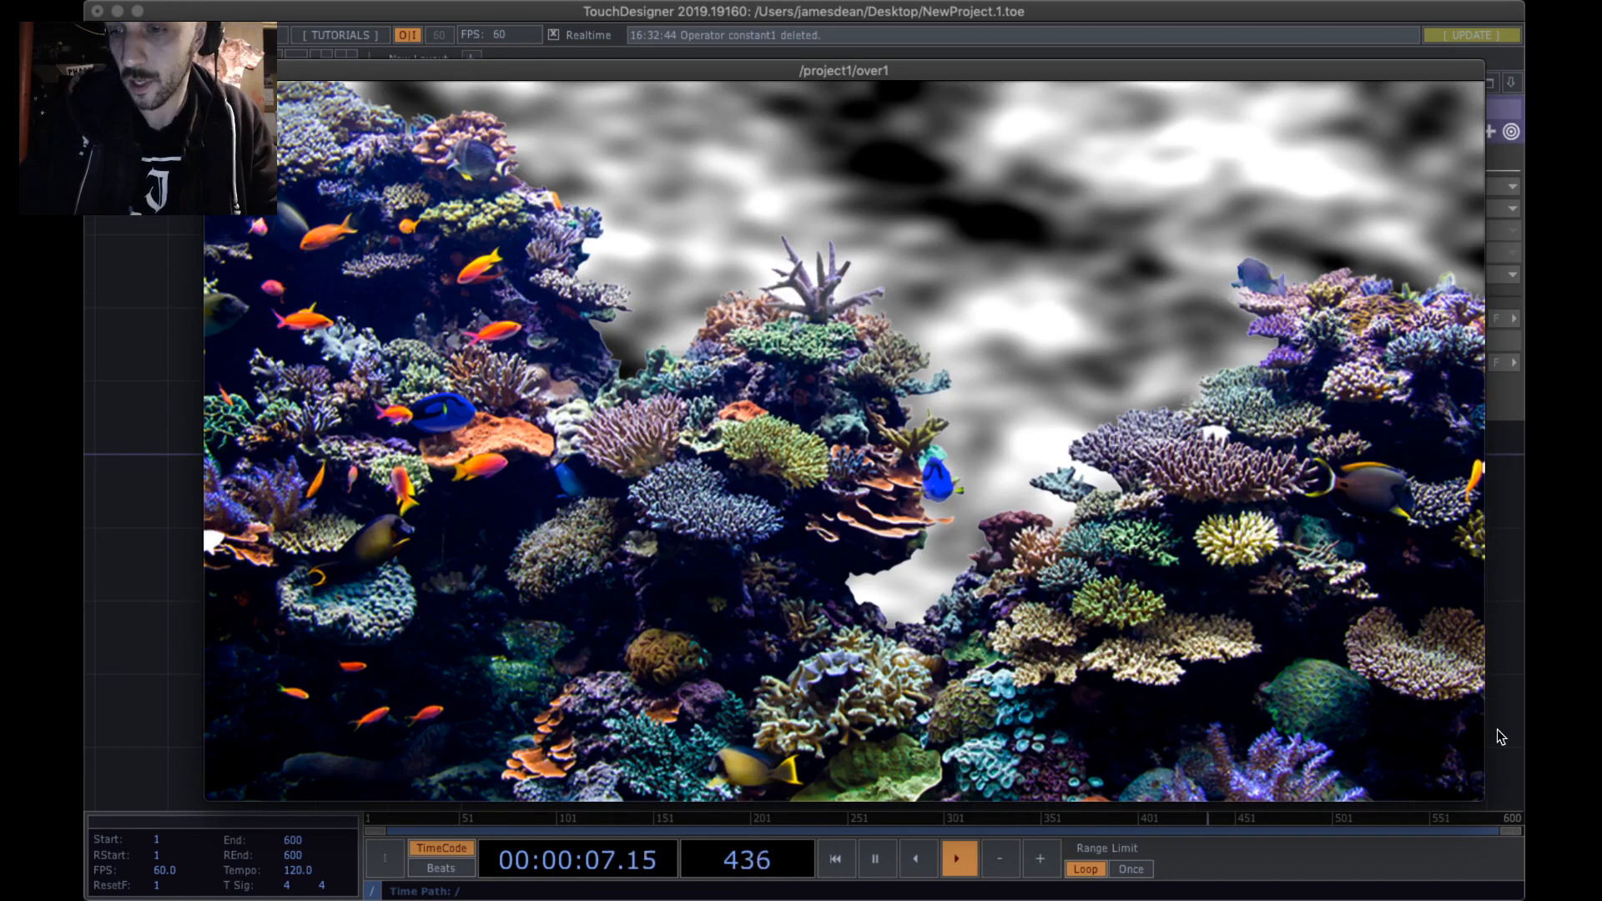
pyautogui.moveTo(1483, 802); pyautogui.dragTo(684, 362)
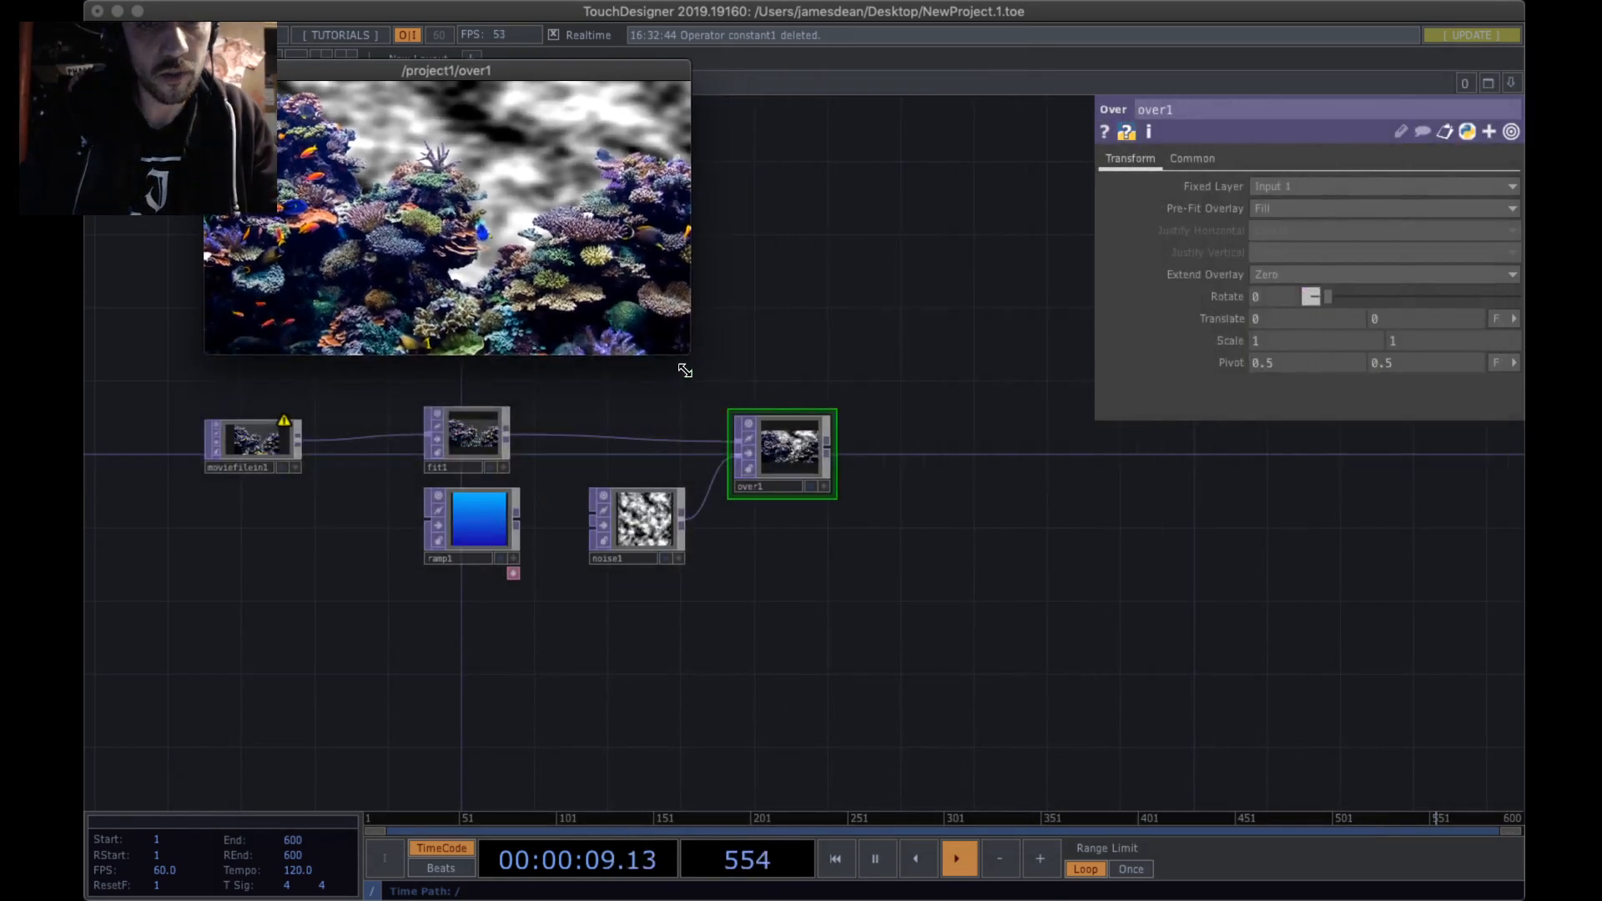
pyautogui.moveTo(607, 73); pyautogui.dragTo(924, 69)
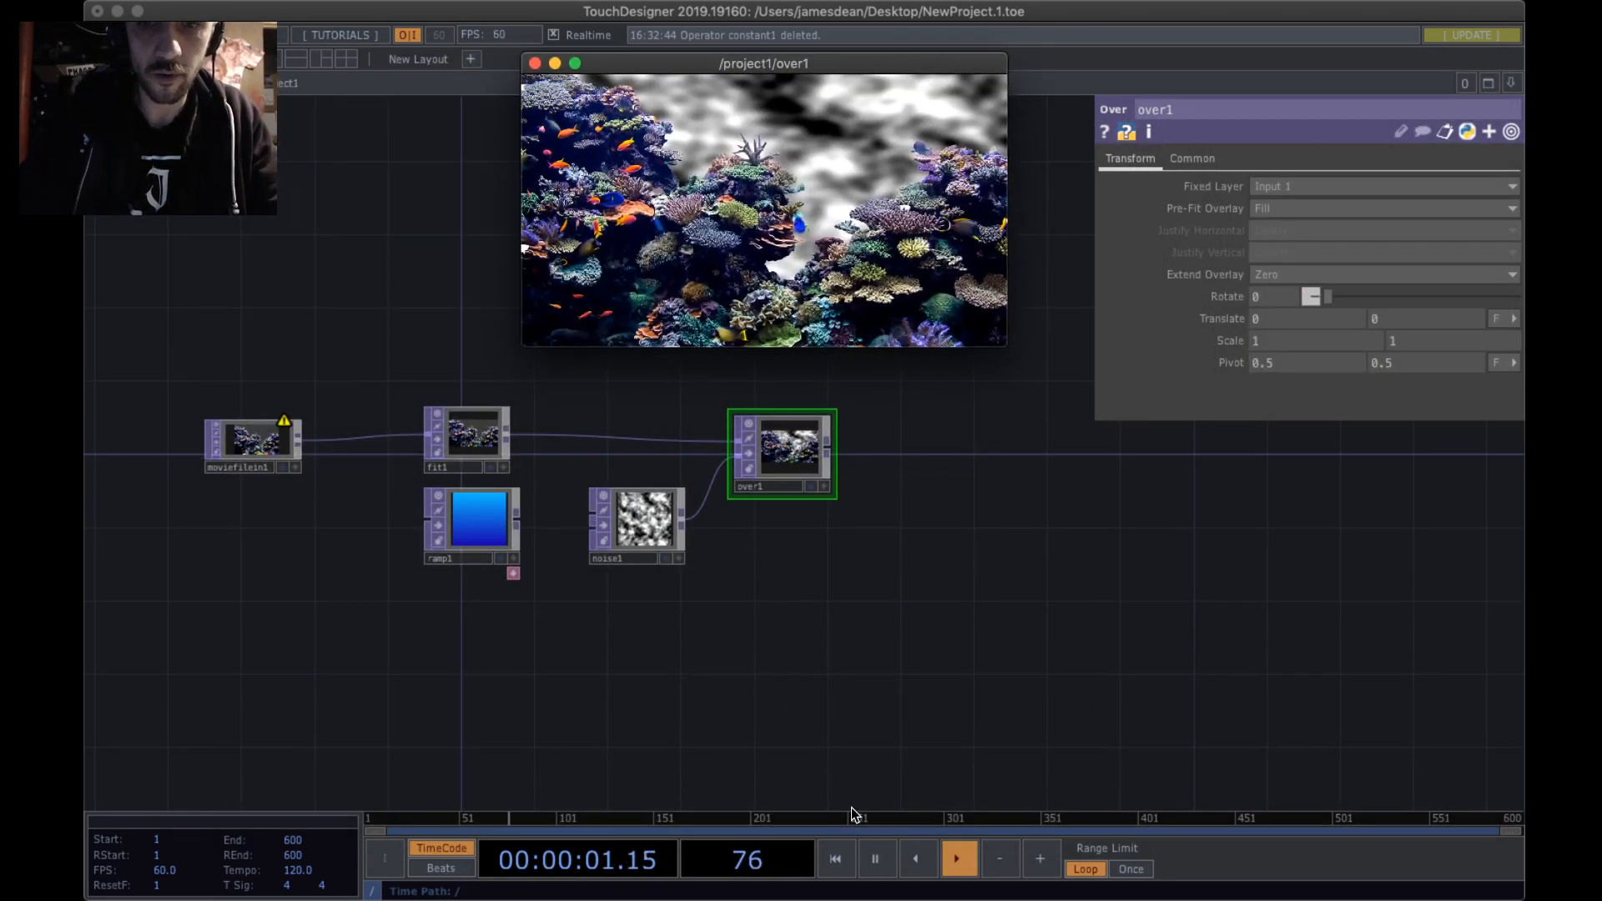
# - Move noise1 back to the free space below ramp1, clear of the viewer window
pyautogui.moveTo(875, 707); pyautogui.dragTo(935, 733)
pyautogui.scroll(5, 761, 586)
pyautogui.moveTo(854, 586); pyautogui.dragTo(1071, 404)
pyautogui.click(667, 561)
pyautogui.click(665, 568)
pyautogui.click(721, 561)
pyautogui.moveTo(820, 402); pyautogui.dragTo(613, 594)
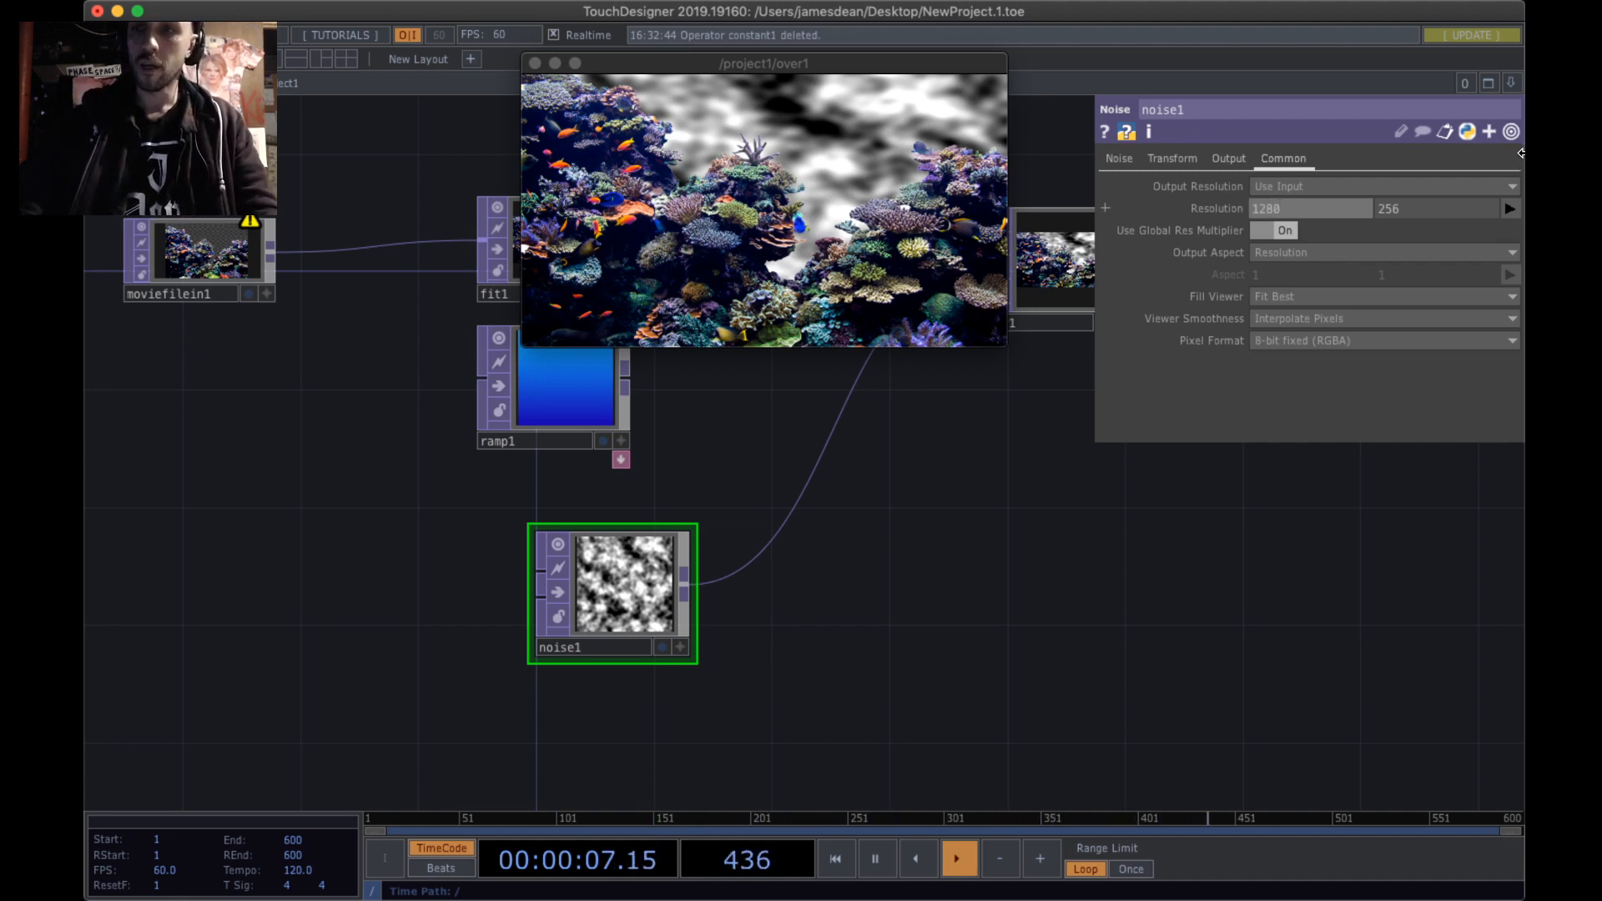
# - Set noise1's output resolution to 1280 by 720
pyautogui.click(1448, 209)
pyautogui.write('720')
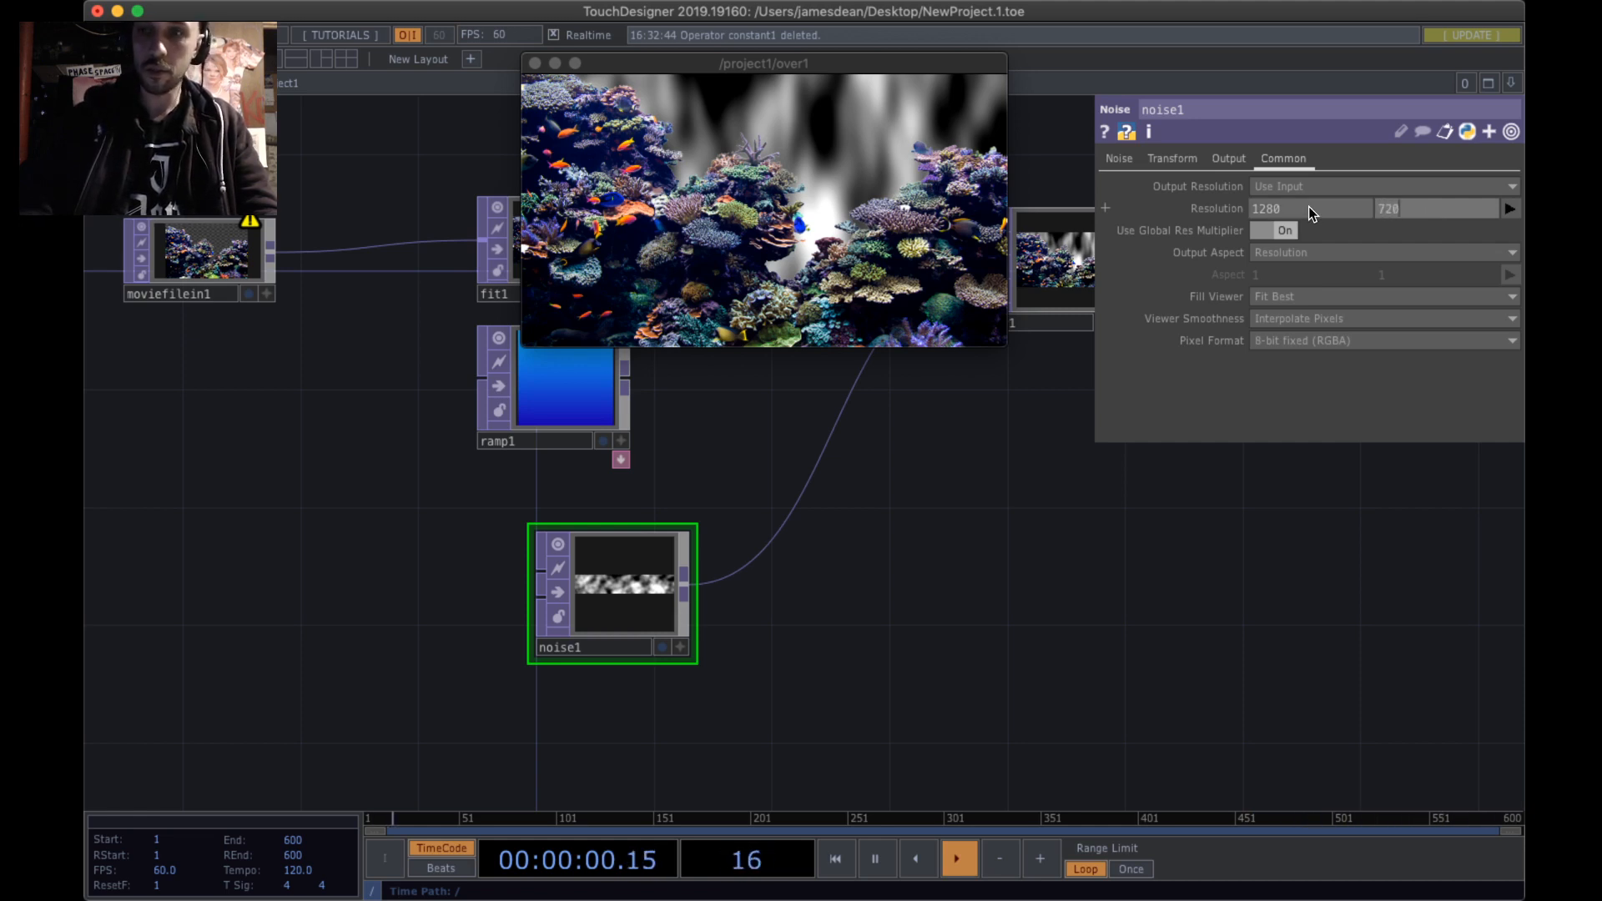
pyautogui.press('Return')
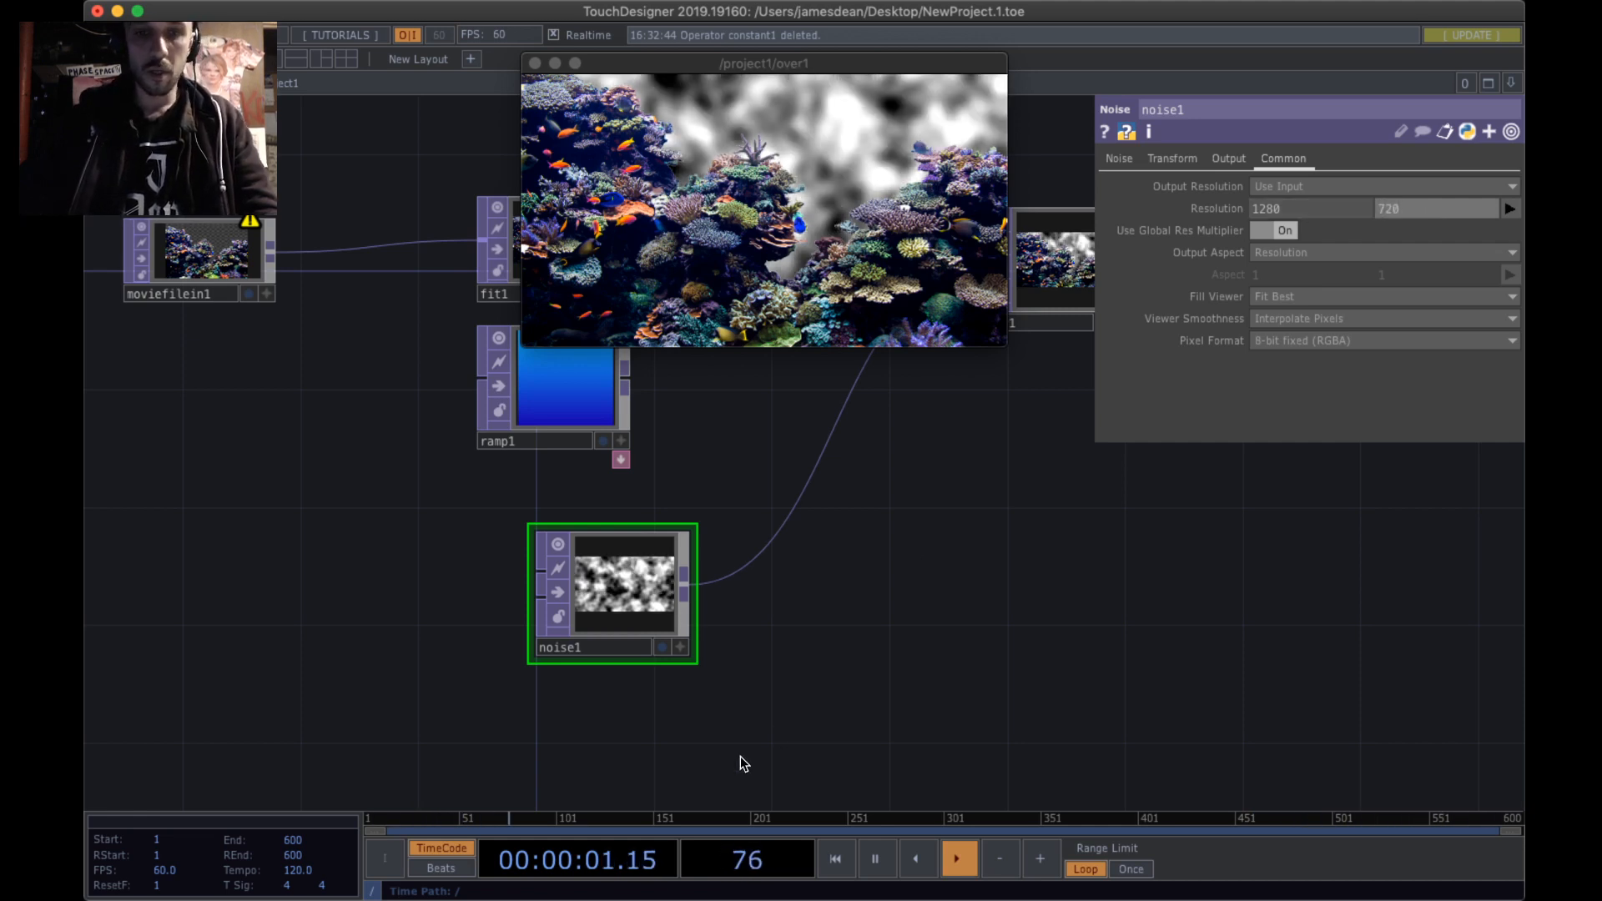
# - Set noise1's output resolution width to 100, keeping the height at 720
pyautogui.moveTo(634, 624)
pyautogui.mouseDown()
pyautogui.moveTo(575, 624)
pyautogui.moveTo(604, 621)
pyautogui.mouseUp()
pyautogui.scroll(1, 609, 613)
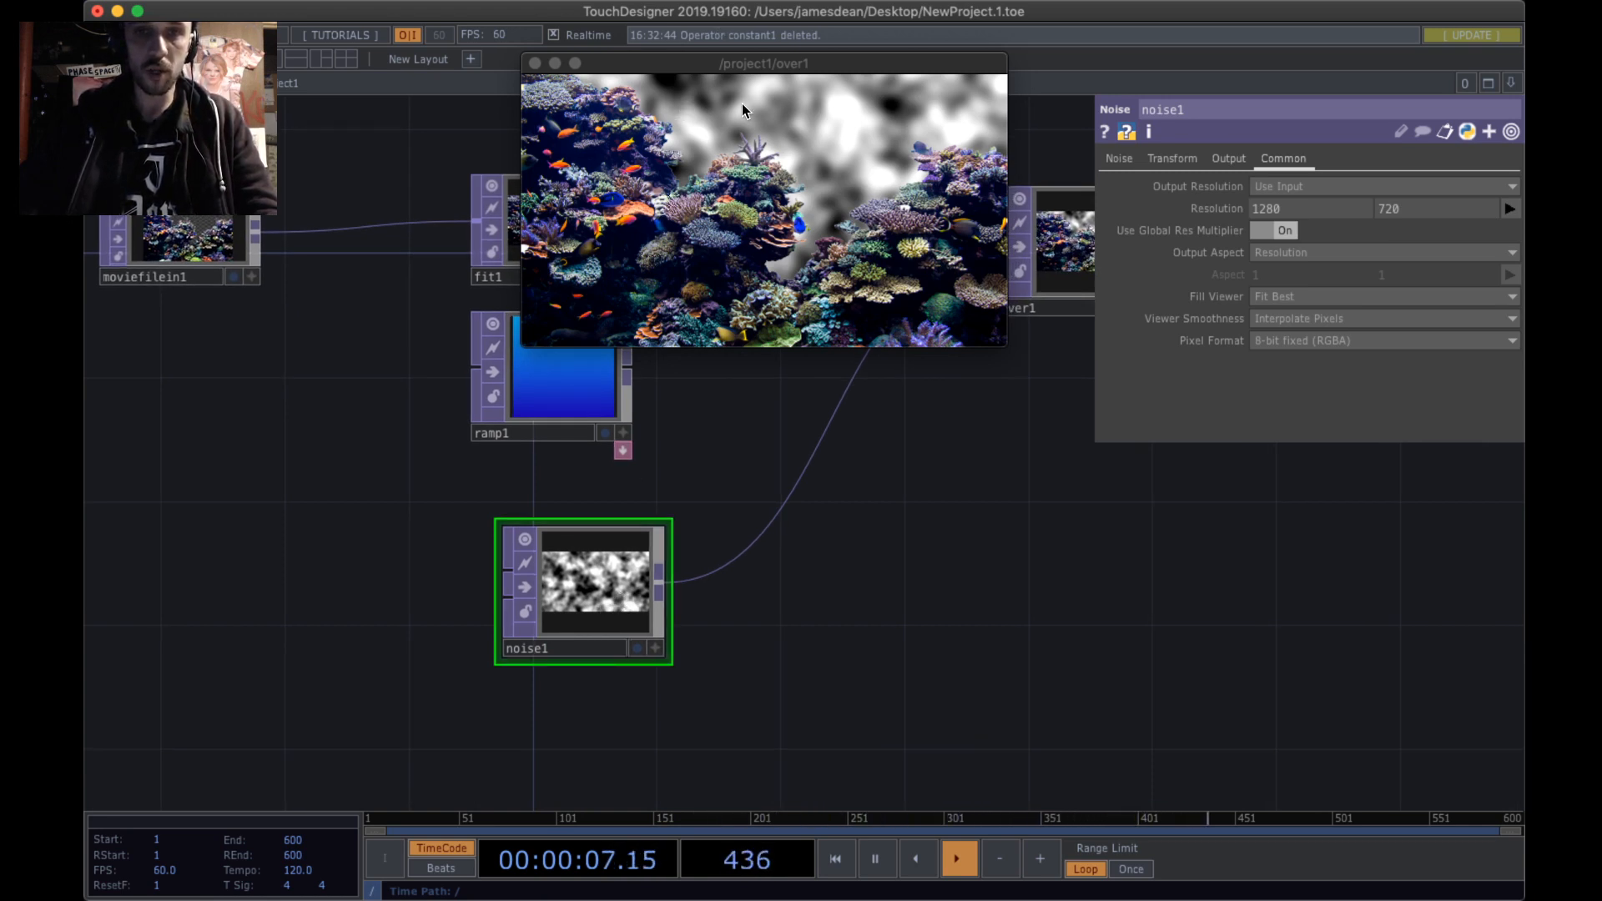
pyautogui.click(1343, 211)
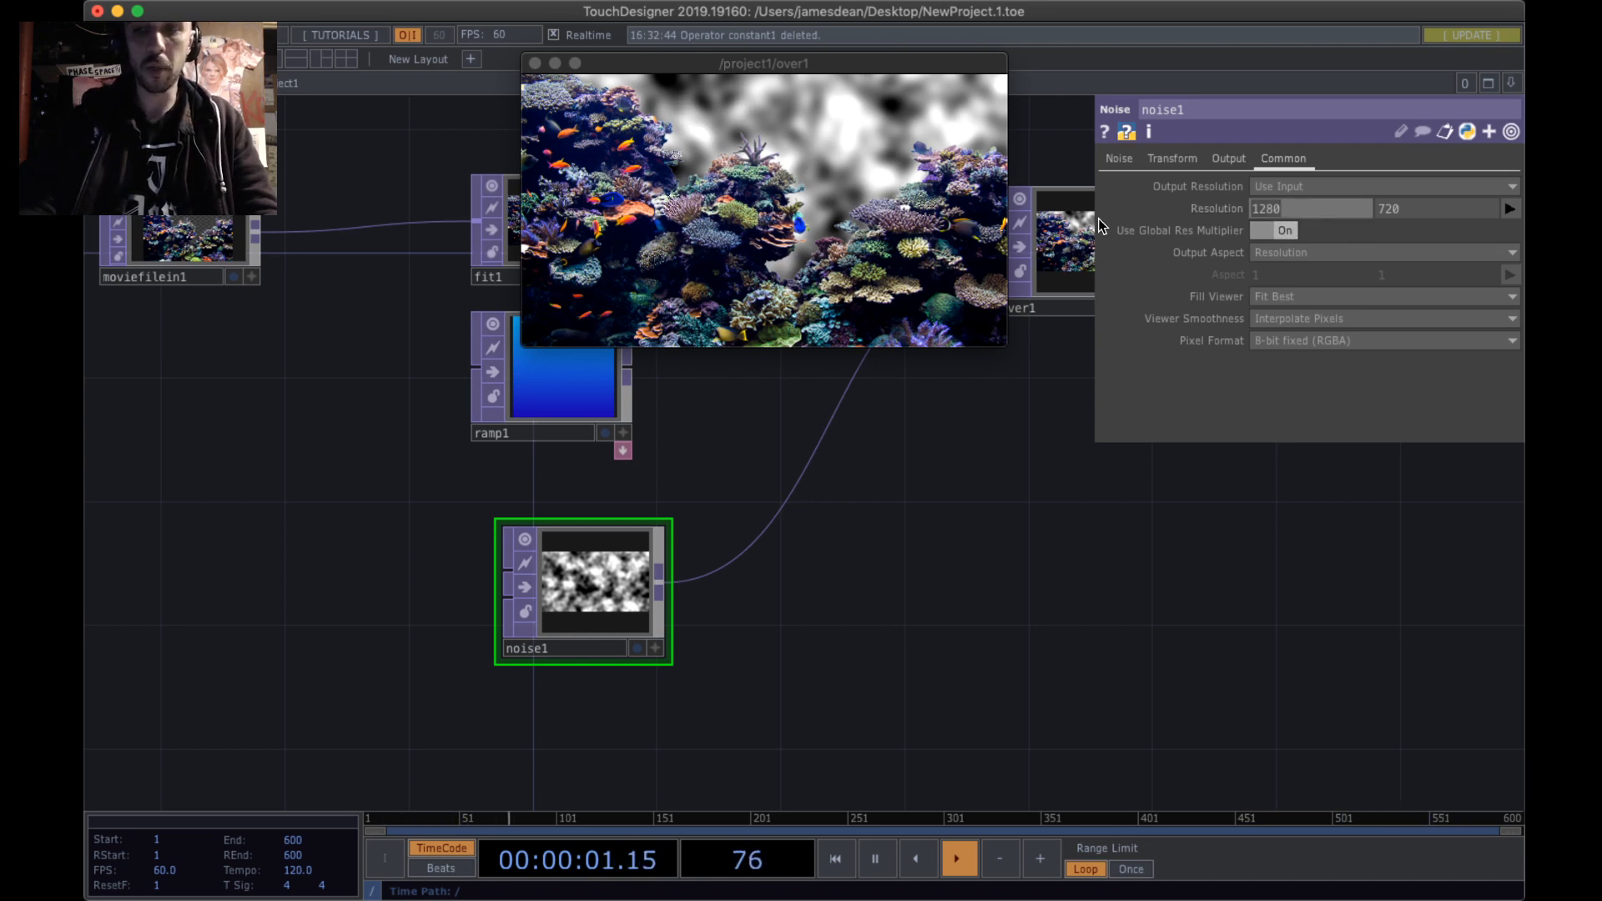
pyautogui.write('100')
pyautogui.press('Return')
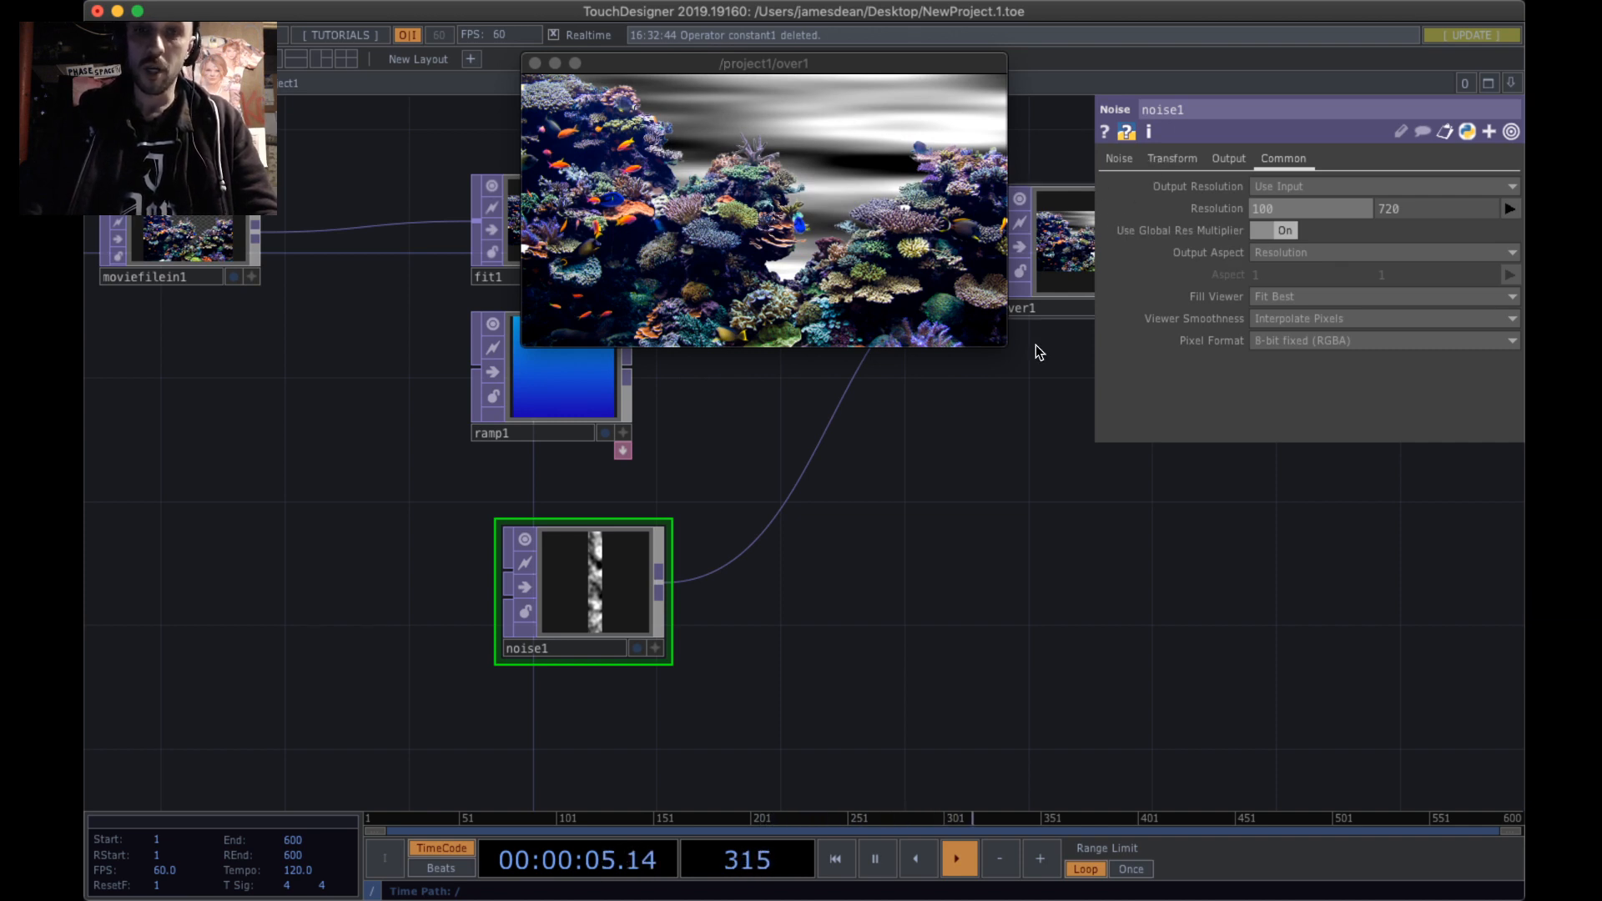
# - Move noise1 slightly farther down from ramp1 and bring up its noise parameters
pyautogui.moveTo(965, 501); pyautogui.dragTo(1046, 499)
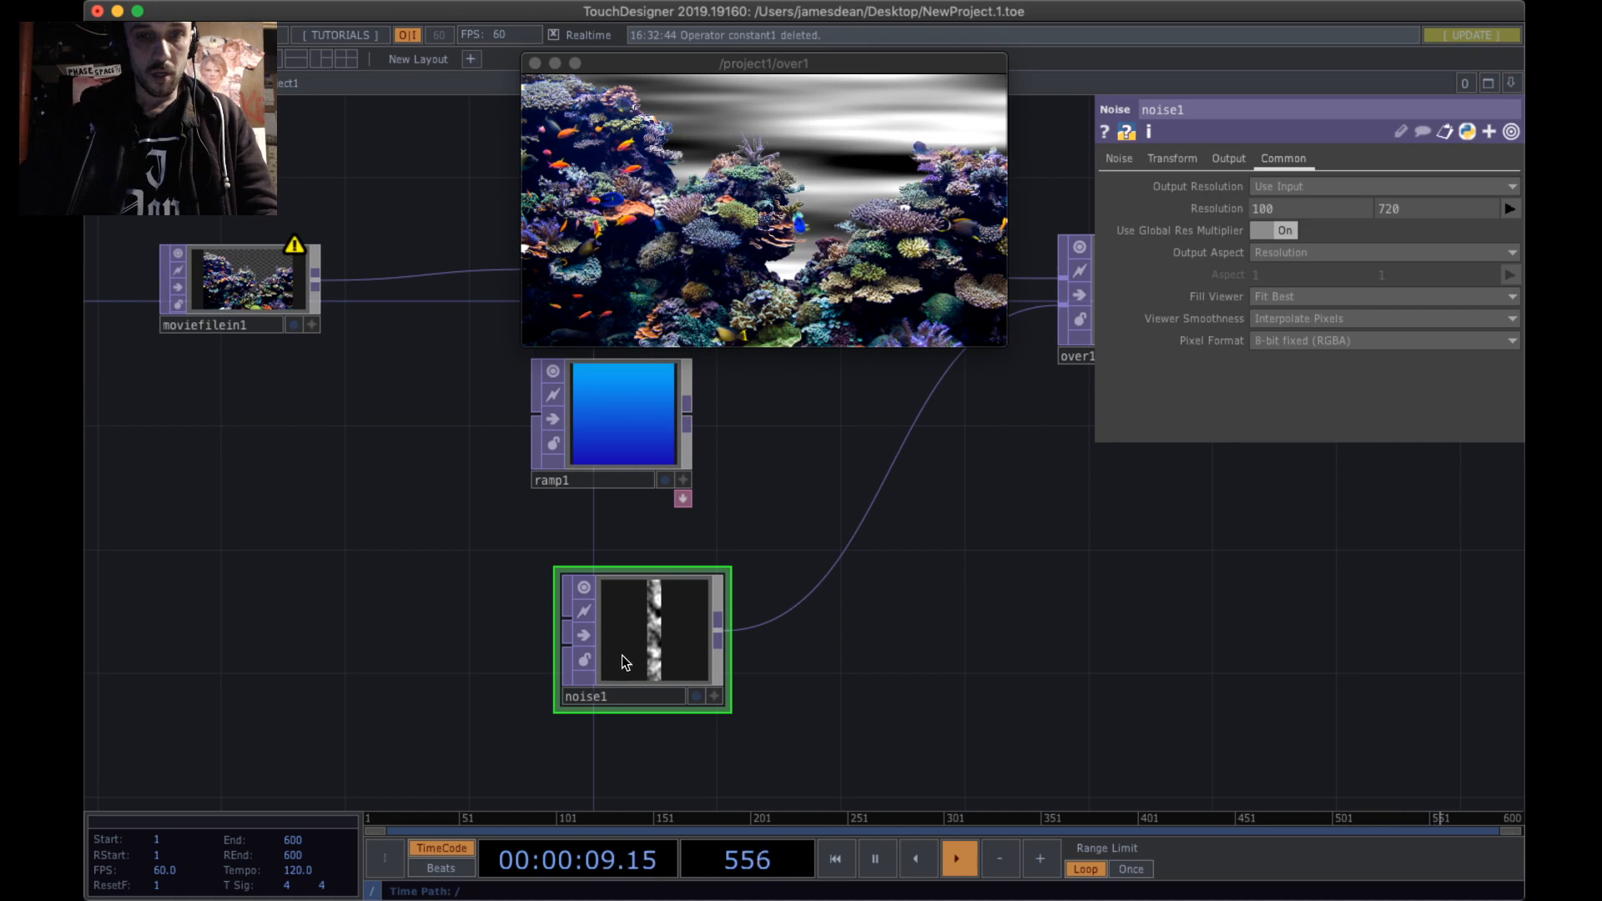
pyautogui.moveTo(626, 654); pyautogui.dragTo(533, 683)
pyautogui.click(1119, 158)
# - Set over1's Pre-Fit Overlay to Fit Best
pyautogui.moveTo(1072, 551); pyautogui.dragTo(1028, 430)
pyautogui.click(1069, 287)
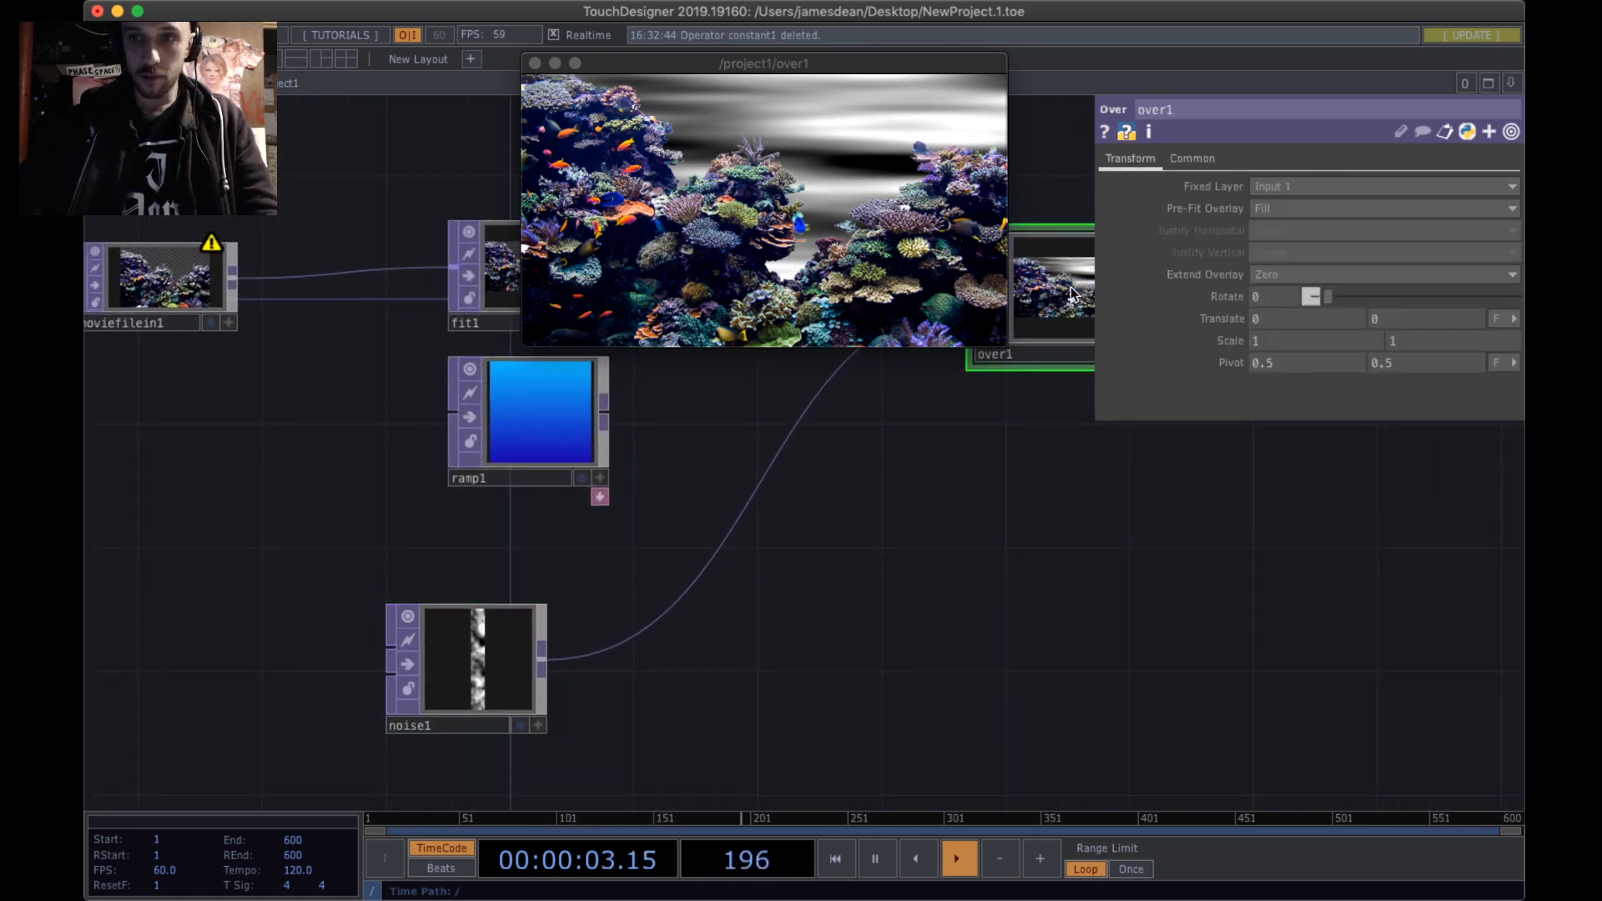
pyautogui.click(1274, 207)
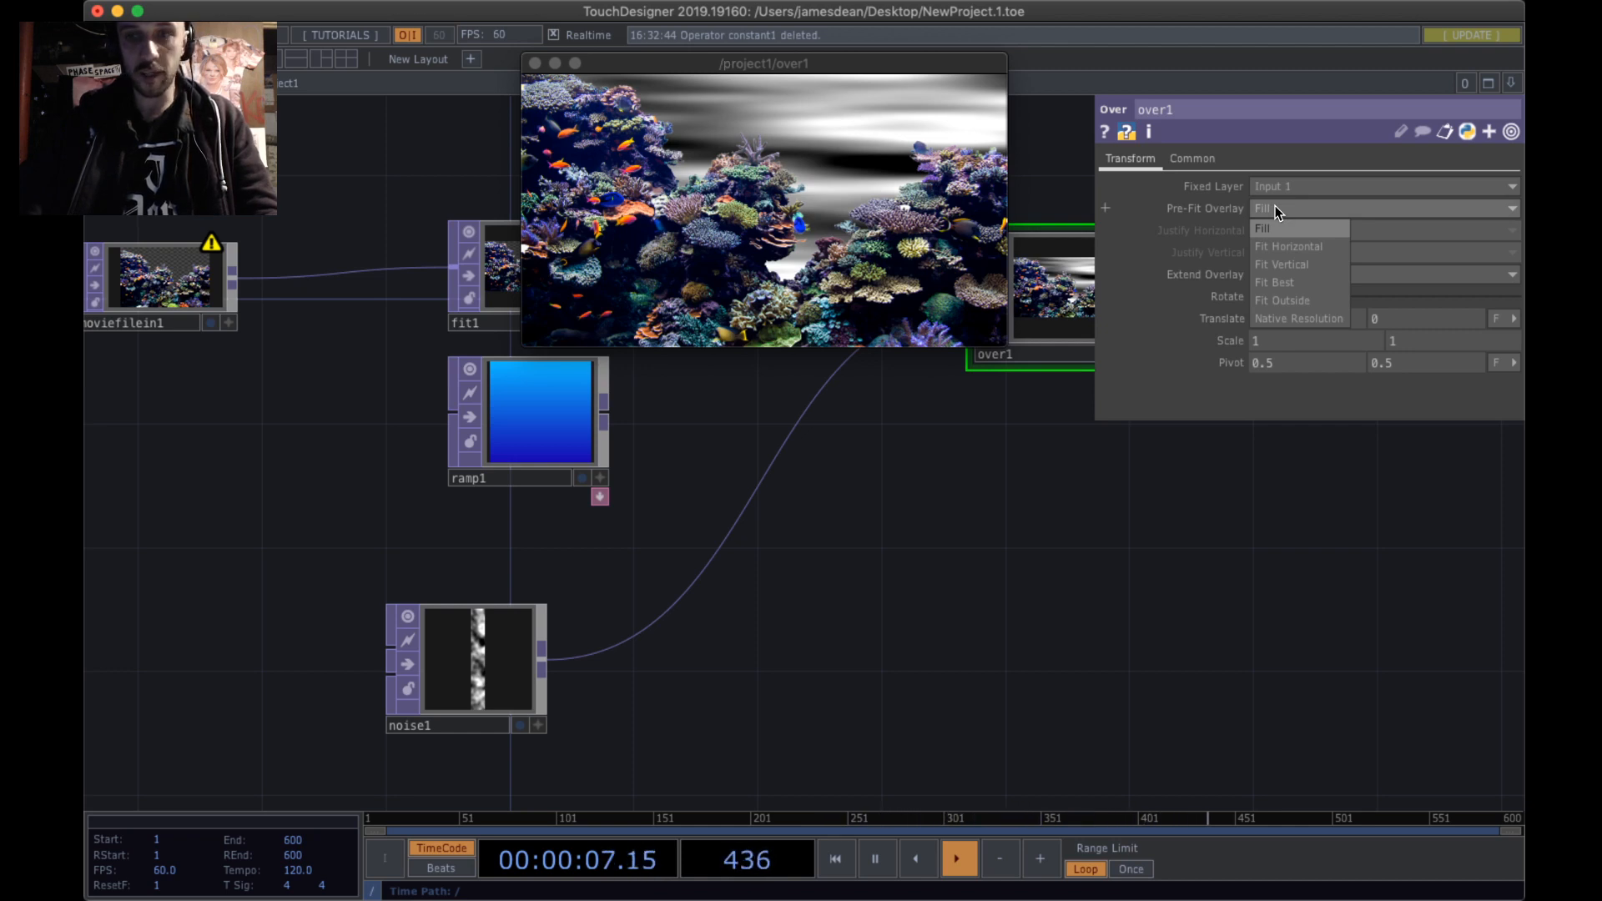
pyautogui.click(1285, 283)
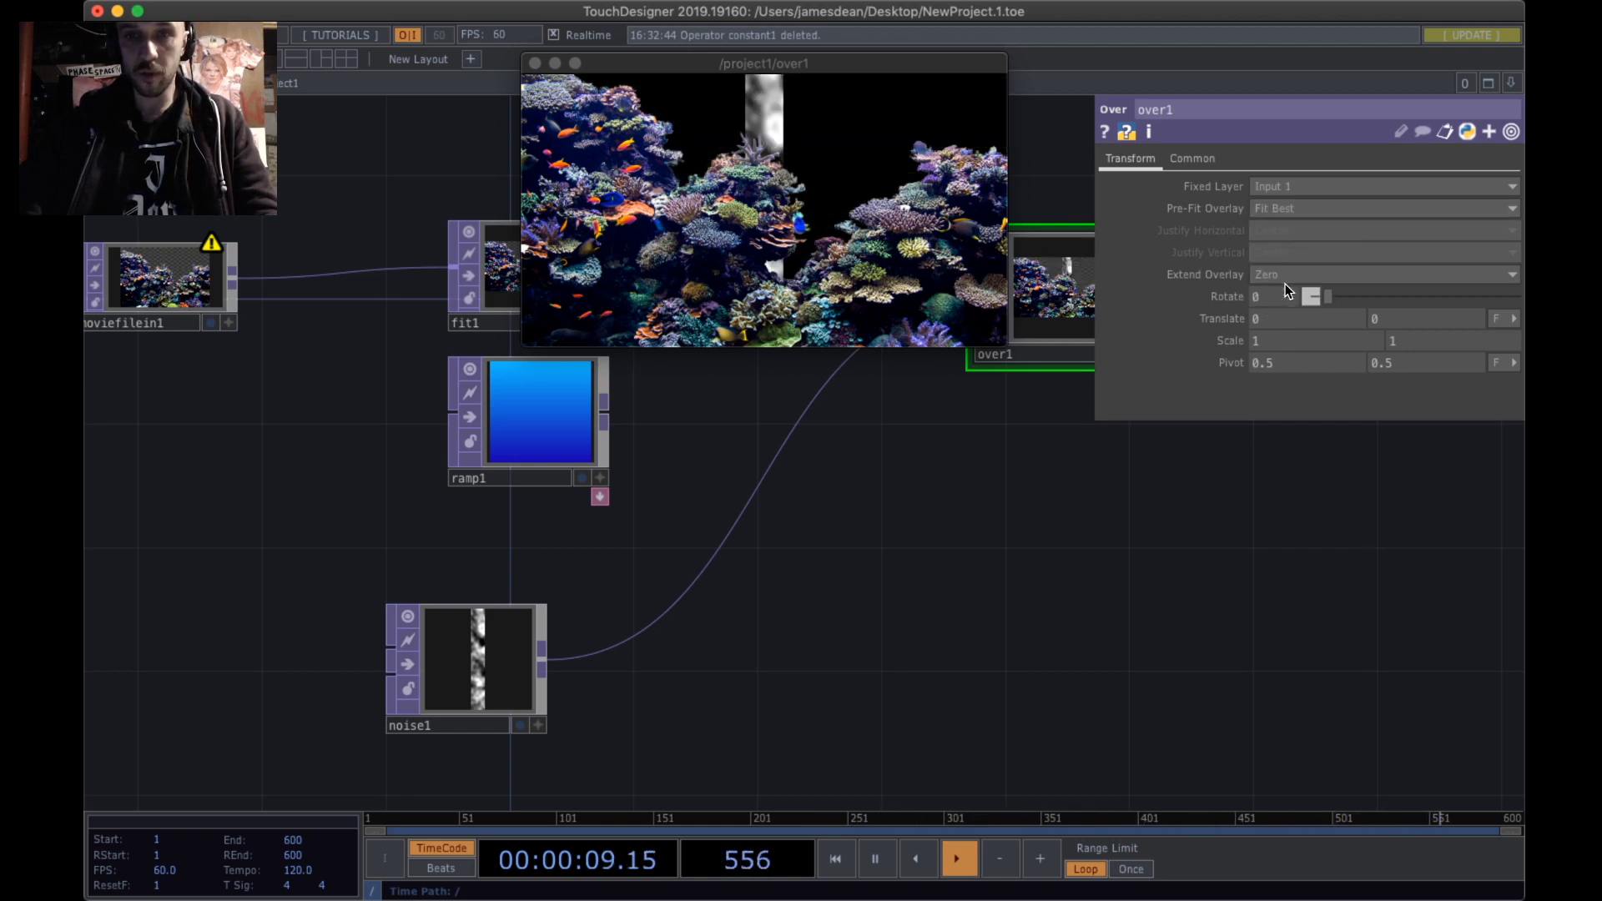
# - Select noise1 and bring up its transform parameters
pyautogui.click(467, 709)
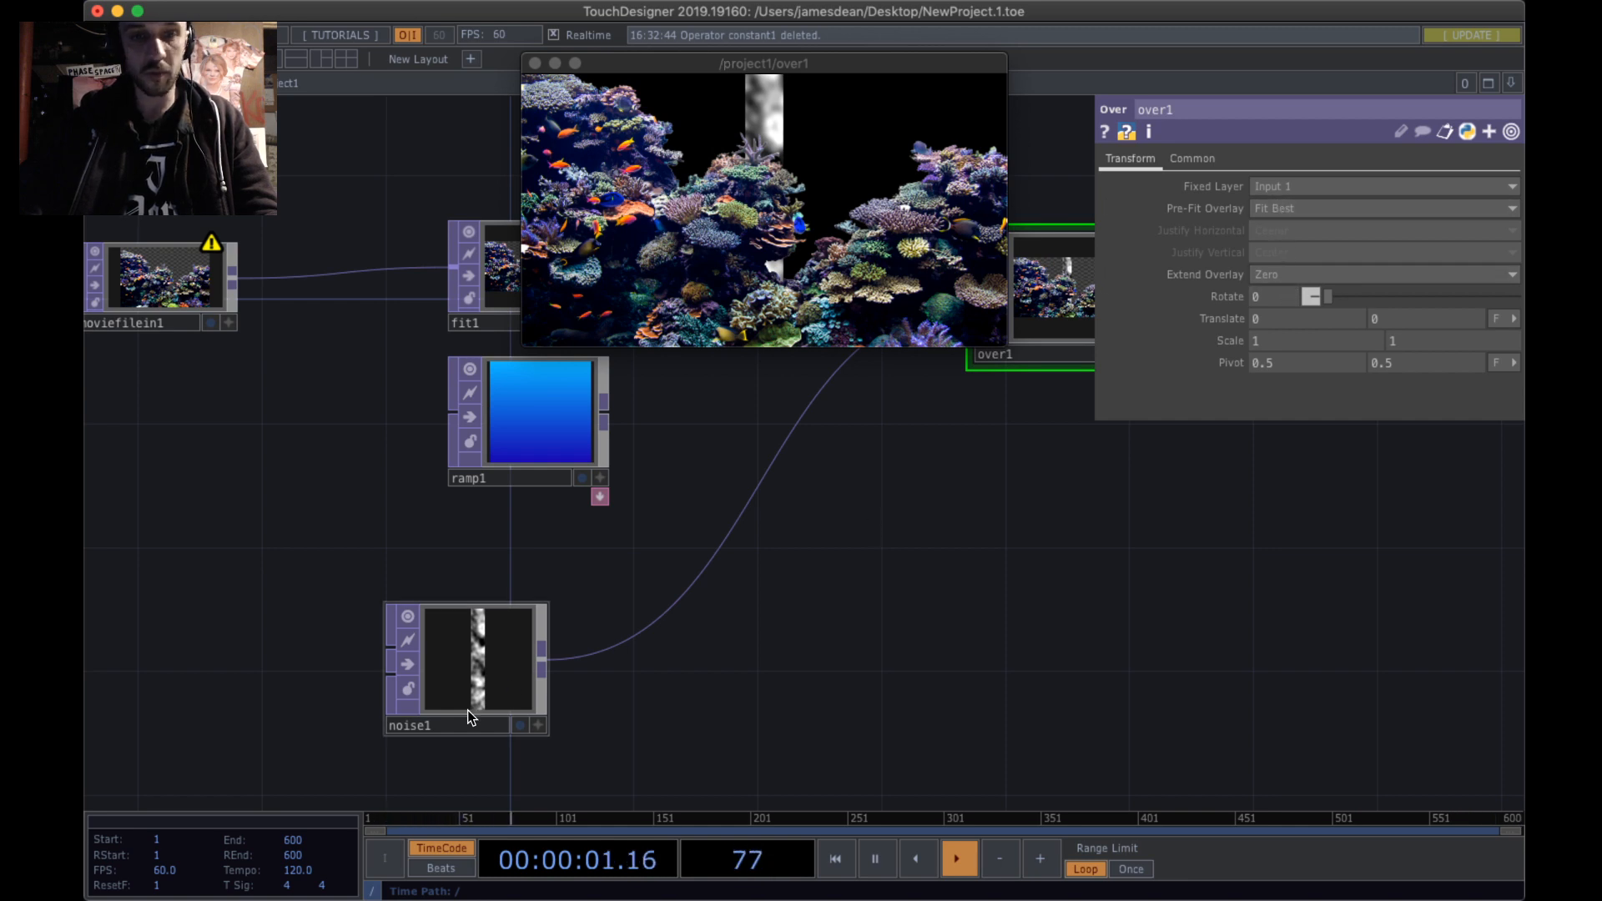
pyautogui.moveTo(1037, 500); pyautogui.dragTo(1023, 758)
pyautogui.moveTo(954, 645); pyautogui.dragTo(1020, 379)
pyautogui.moveTo(839, 519); pyautogui.dragTo(722, 557)
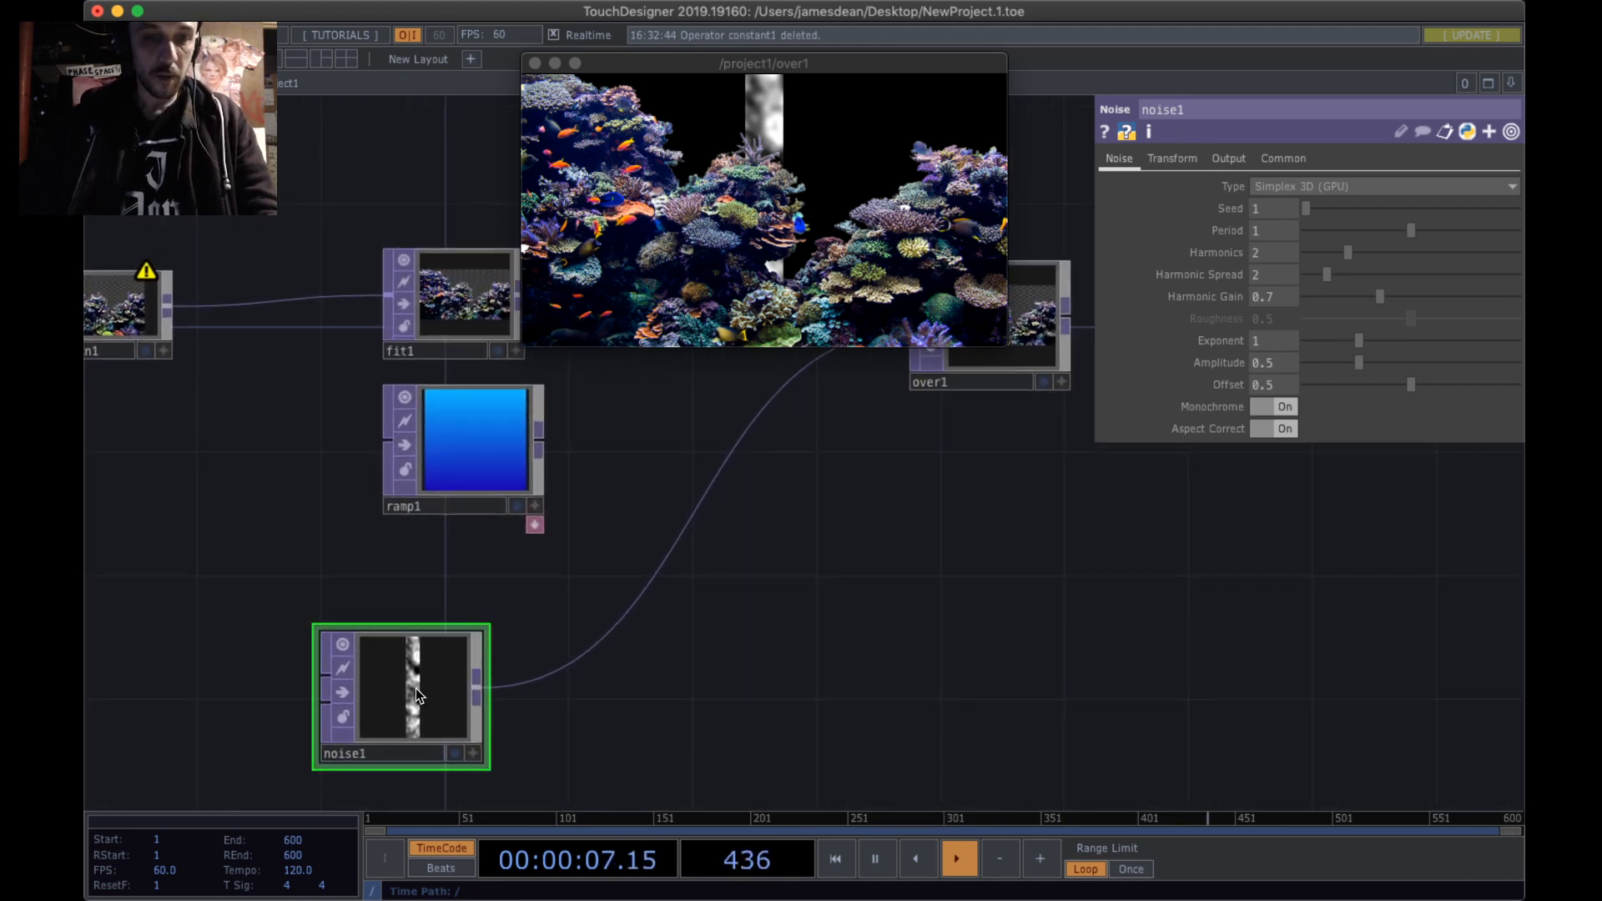
pyautogui.moveTo(1033, 478); pyautogui.dragTo(877, 680)
pyautogui.scroll(6, 855, 518)
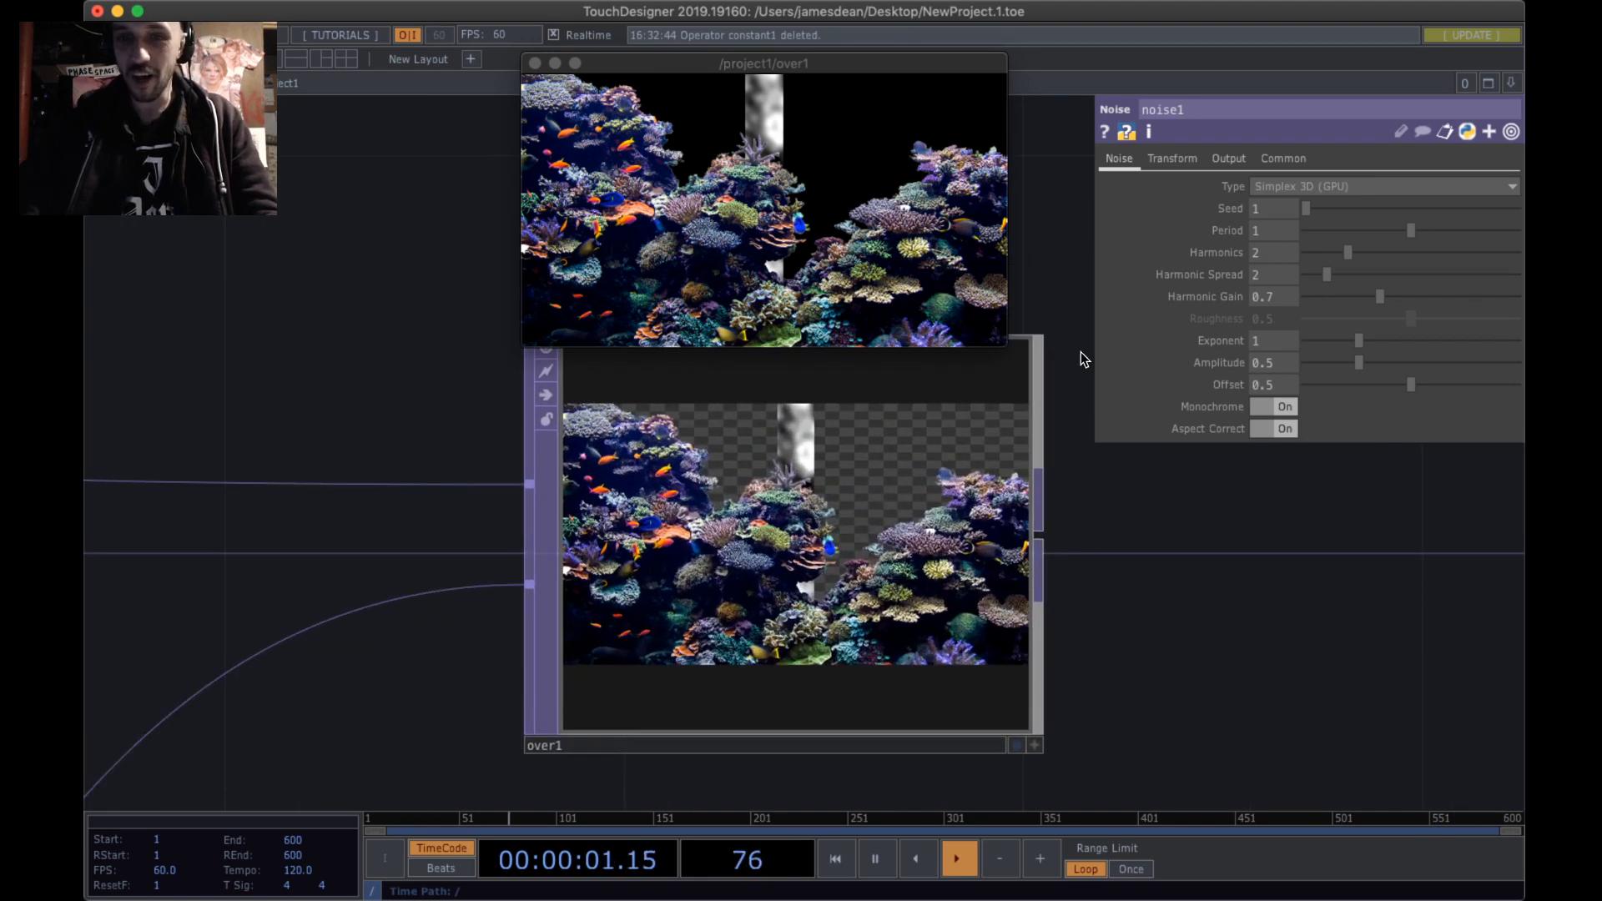
pyautogui.click(1235, 164)
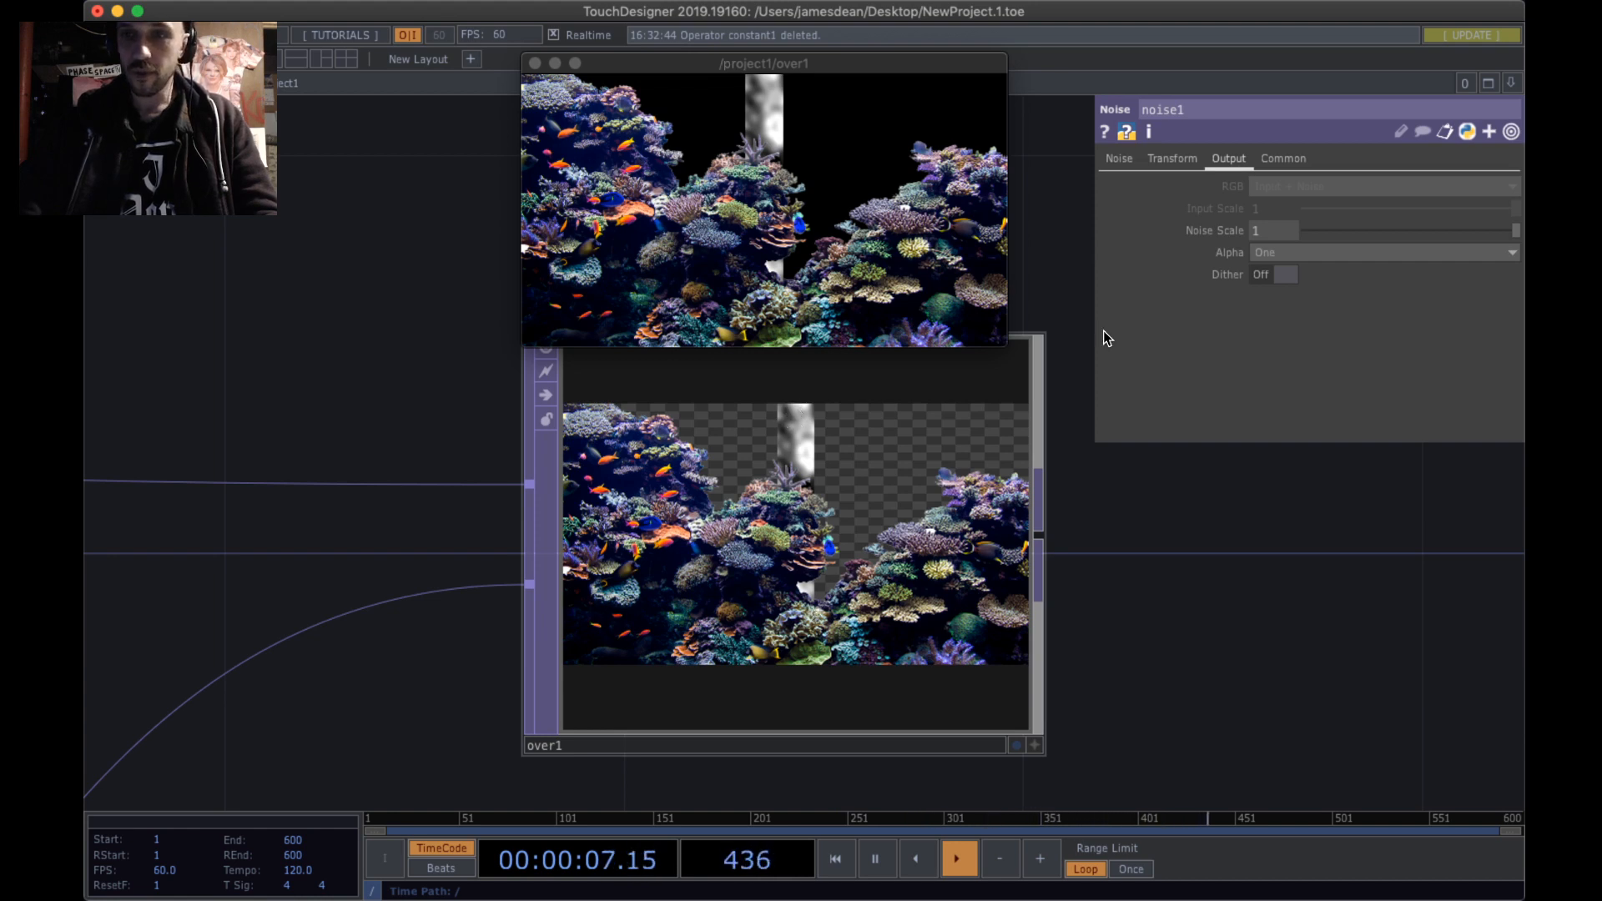
pyautogui.click(1173, 160)
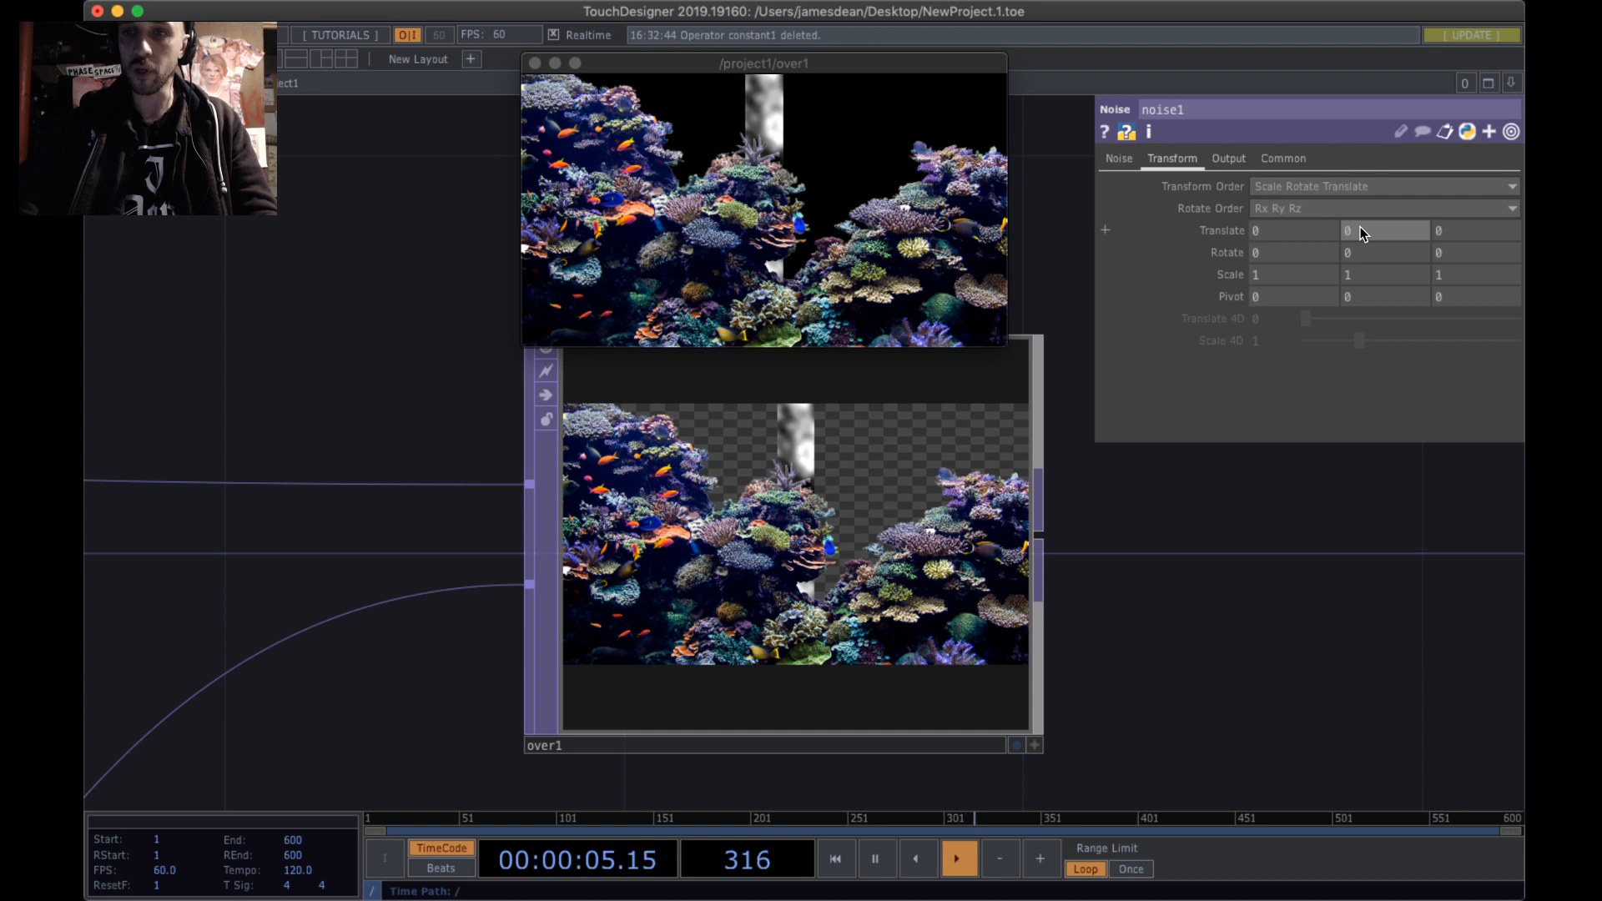
# - Try shifting noise1's pattern with a Y translation of -2
pyautogui.moveTo(1360, 228); pyautogui.dragTo(1353, 193)
pyautogui.click(1105, 230)
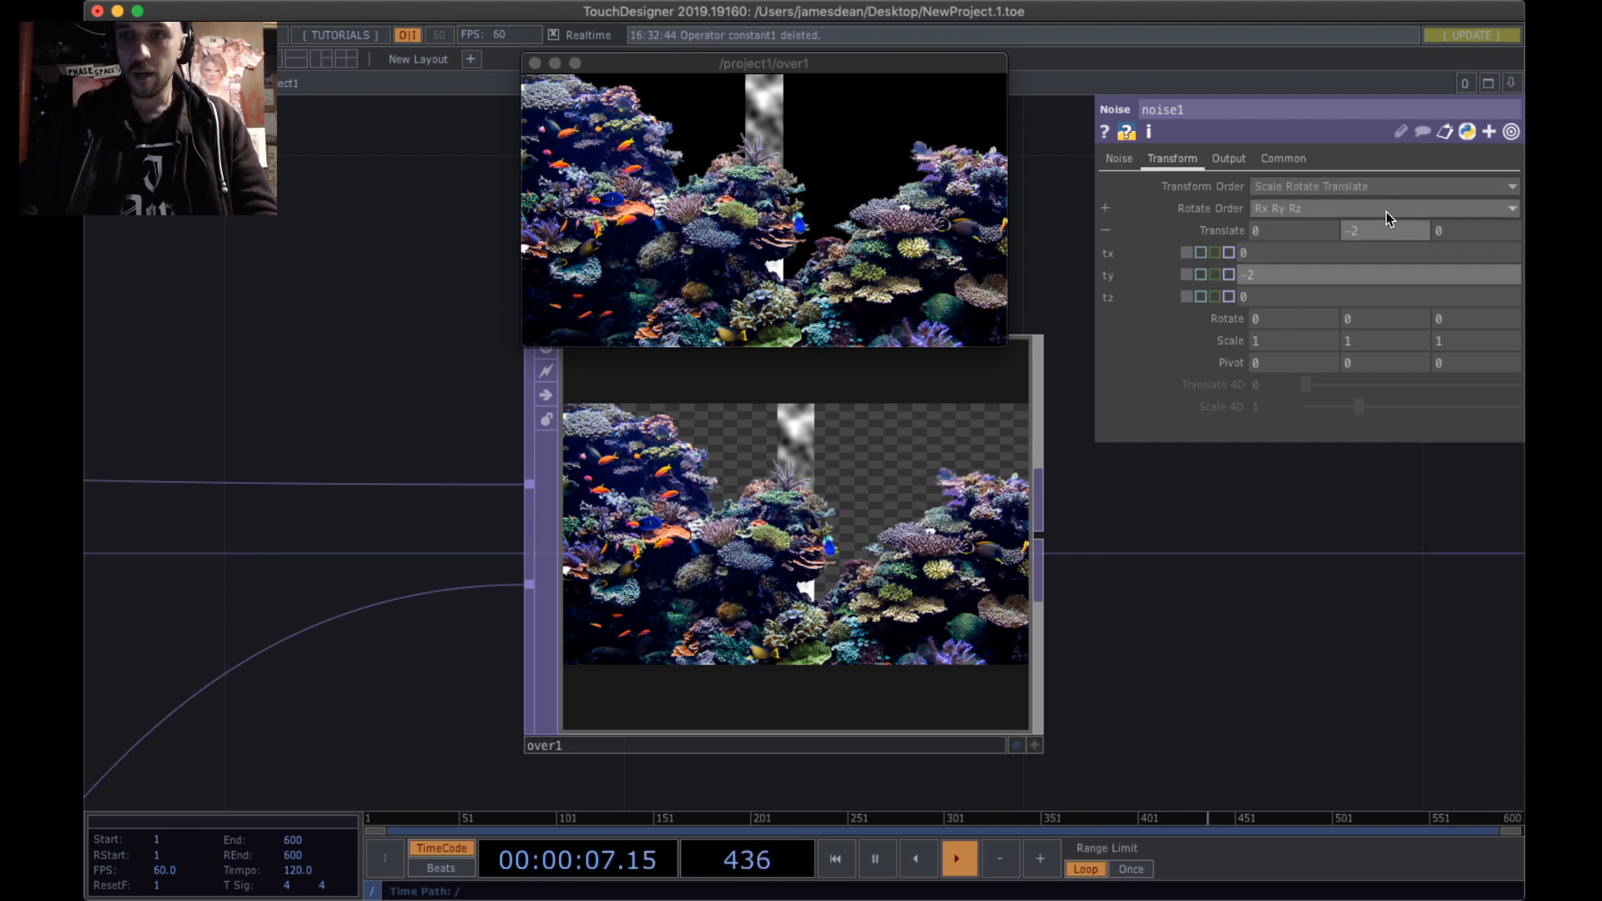
pyautogui.click(1106, 230)
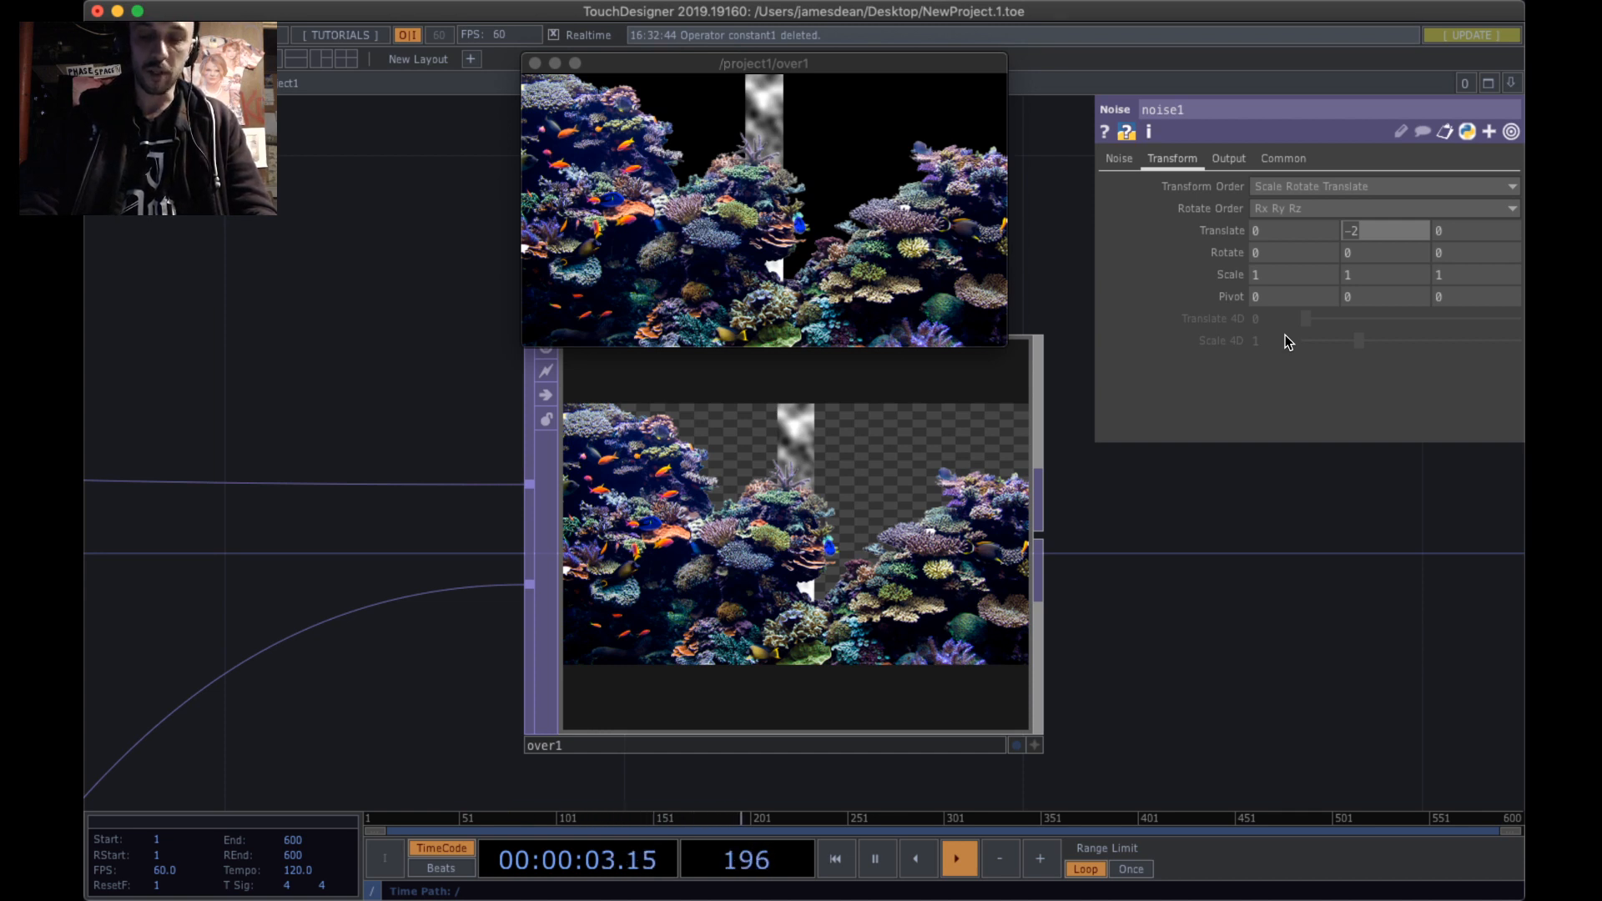
# - Drive noise1's Y translation with the expression absTime.seconds
pyautogui.write('abs')
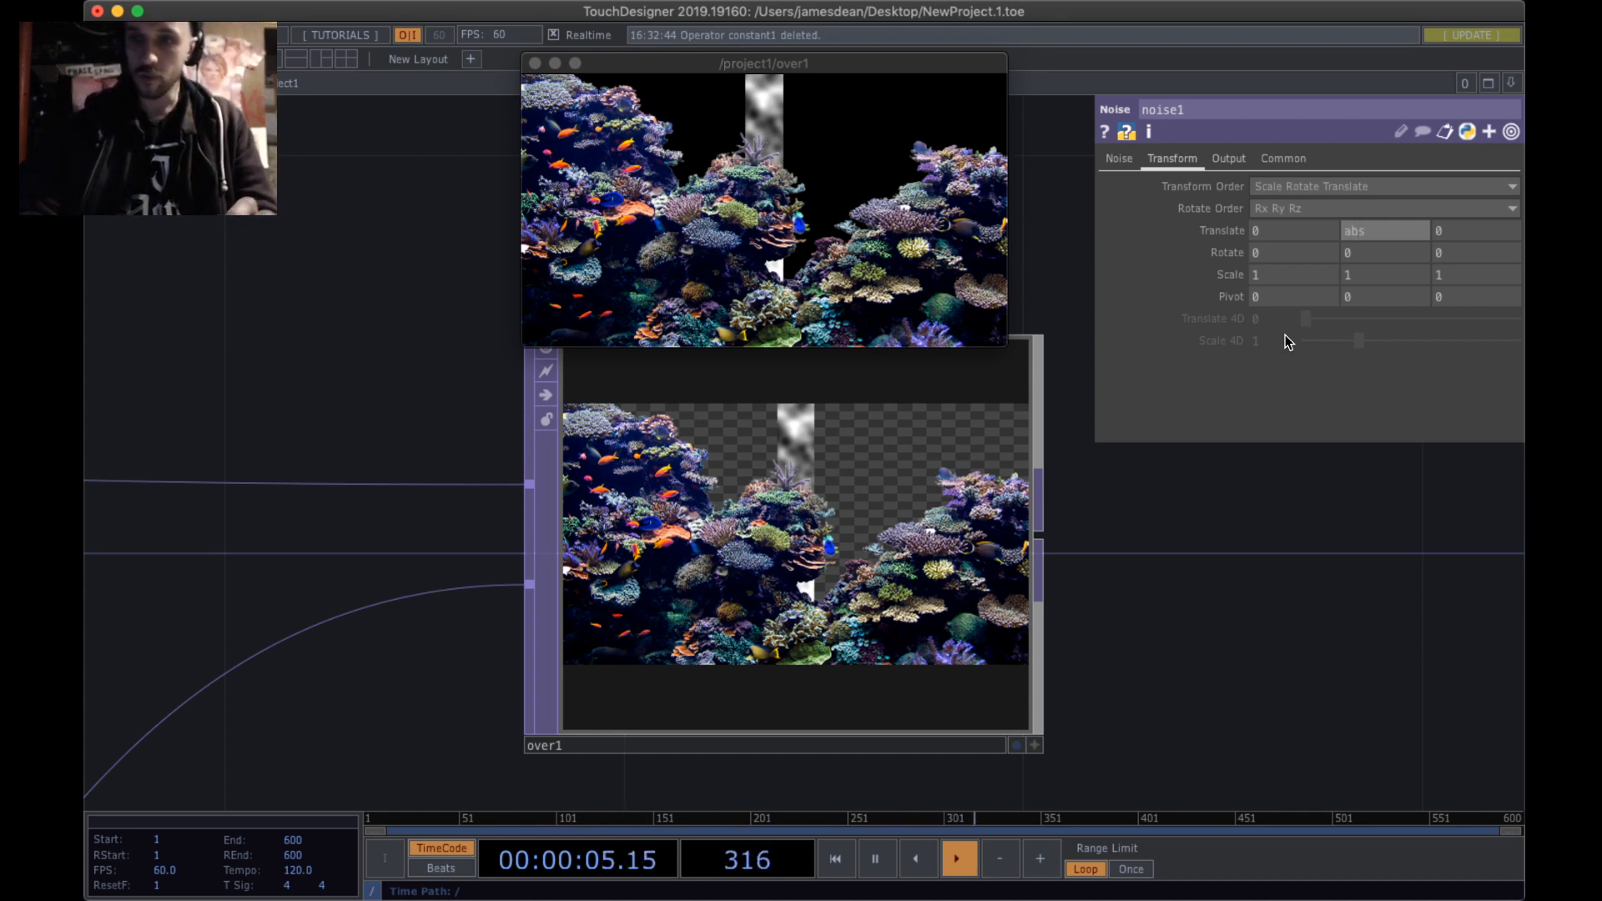
pyautogui.write('Time')
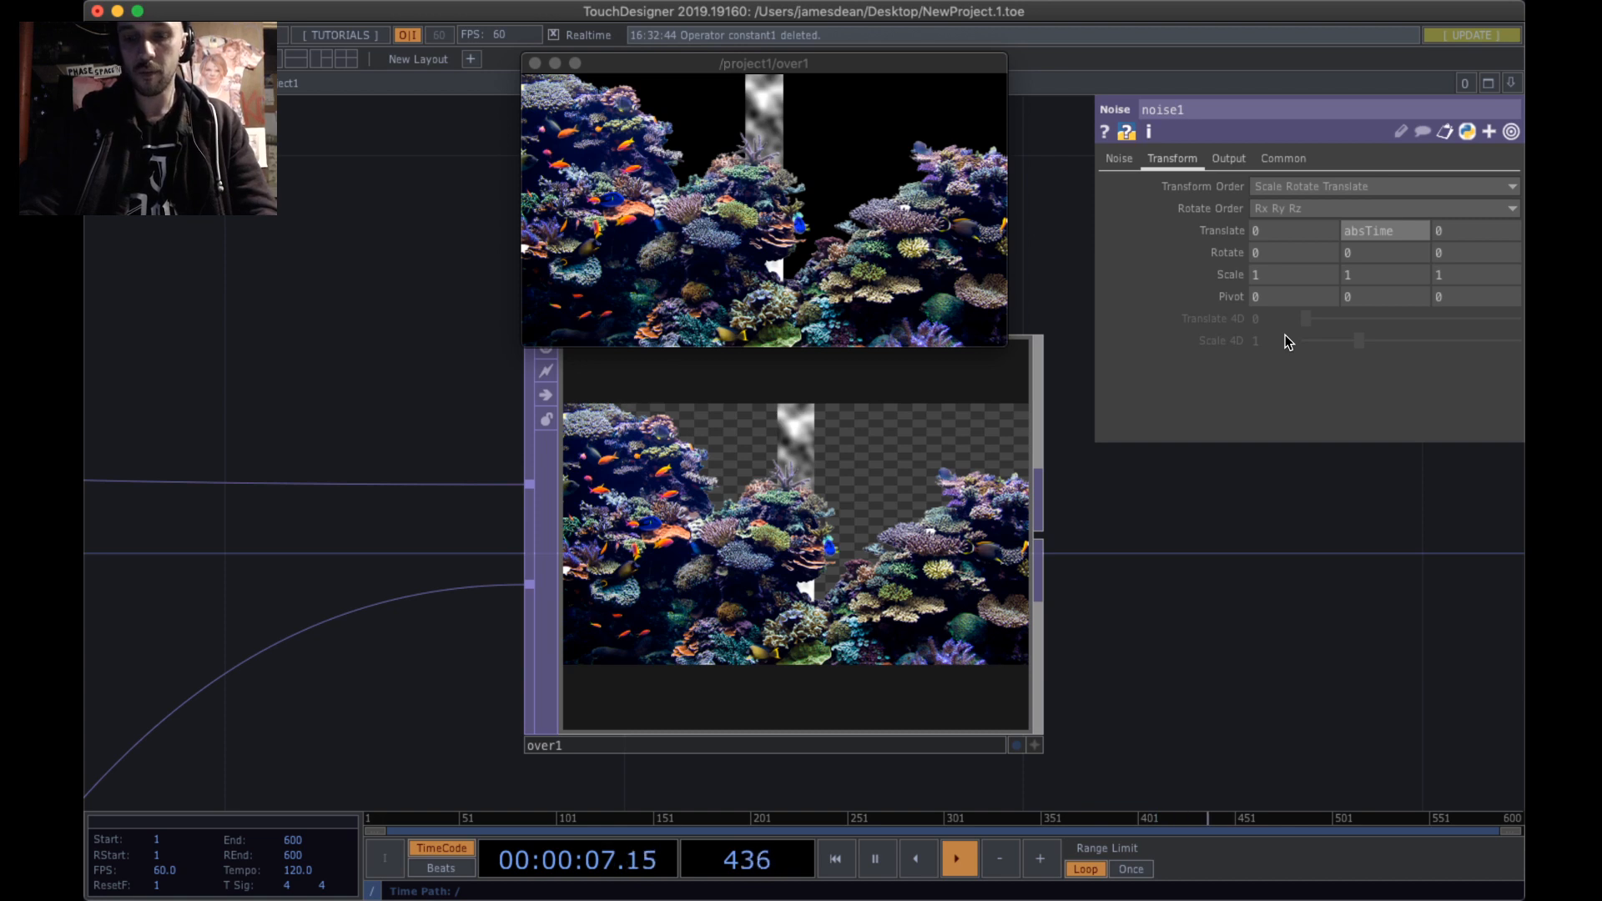
pyautogui.write('.seconds')
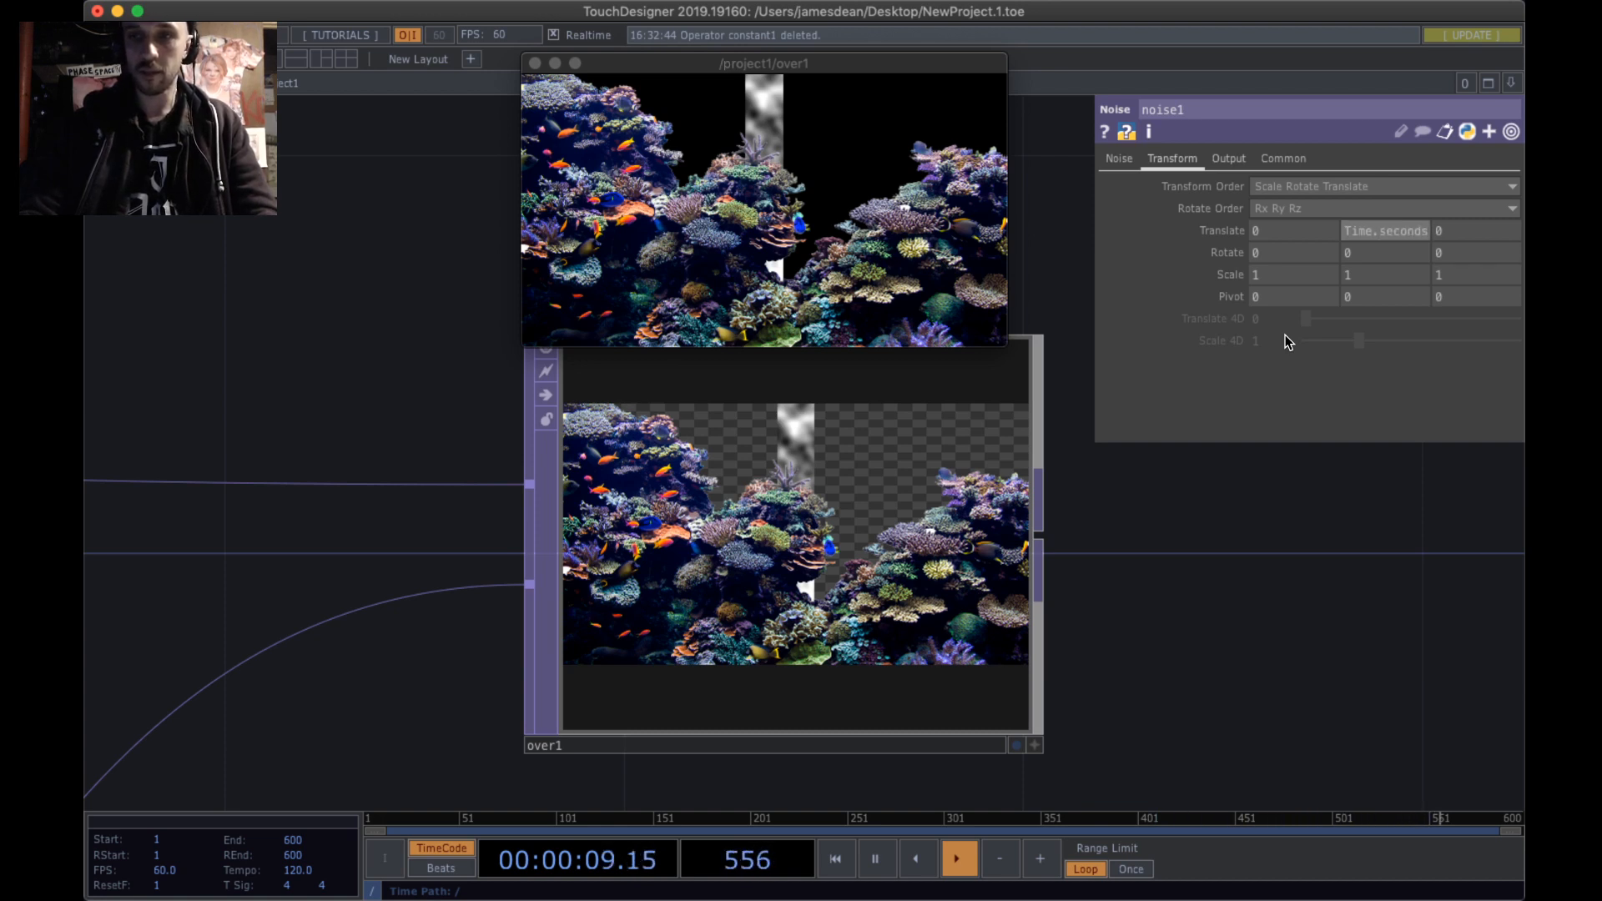
pyautogui.press('Return')
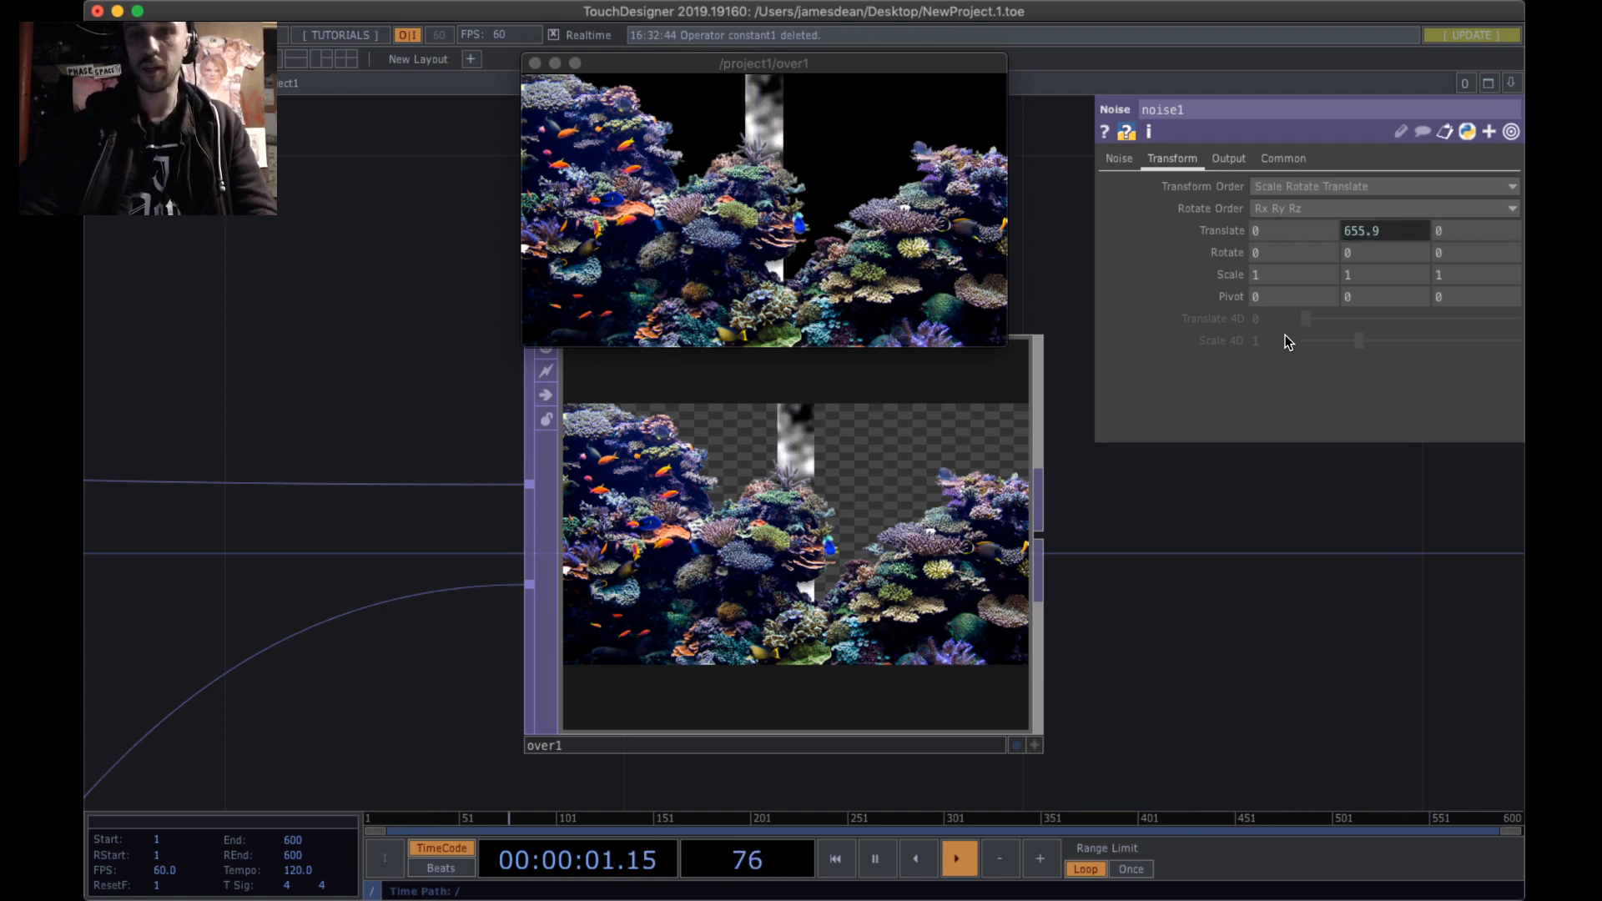
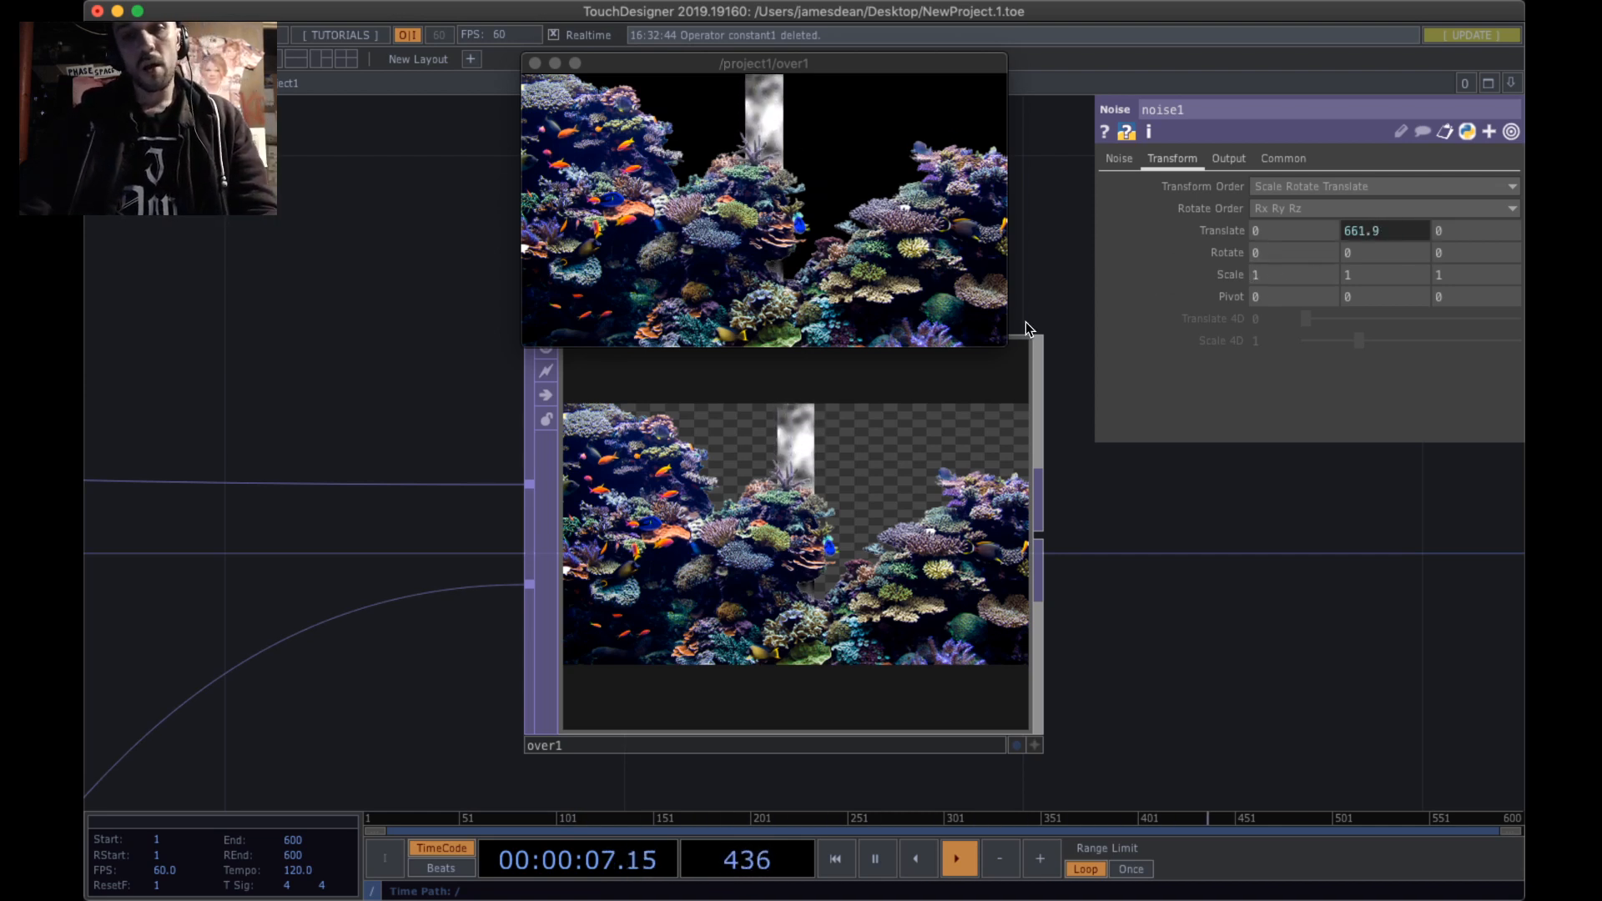
# - Set the alpha of noise1's output to Zero
pyautogui.moveTo(1259, 582); pyautogui.dragTo(1287, 409)
pyautogui.scroll(-5, 1247, 551)
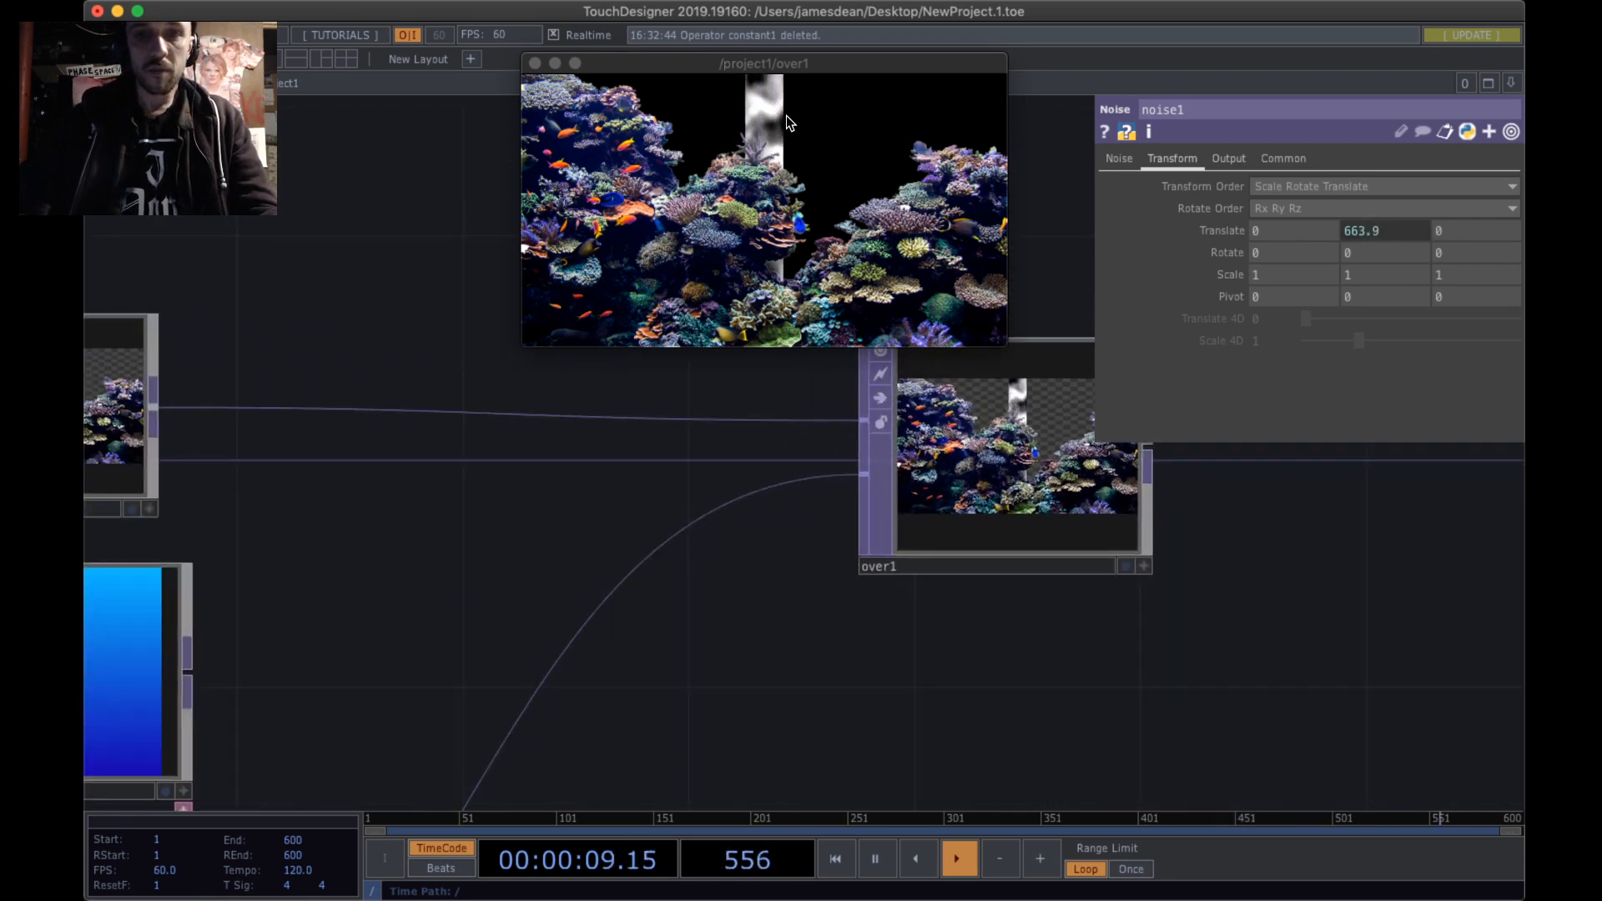
pyautogui.moveTo(1019, 613); pyautogui.dragTo(1060, 404)
pyautogui.moveTo(737, 701); pyautogui.dragTo(1073, 455)
pyautogui.moveTo(1047, 597); pyautogui.dragTo(1067, 505)
pyautogui.moveTo(476, 578); pyautogui.dragTo(588, 520)
pyautogui.moveTo(905, 584); pyautogui.dragTo(851, 619)
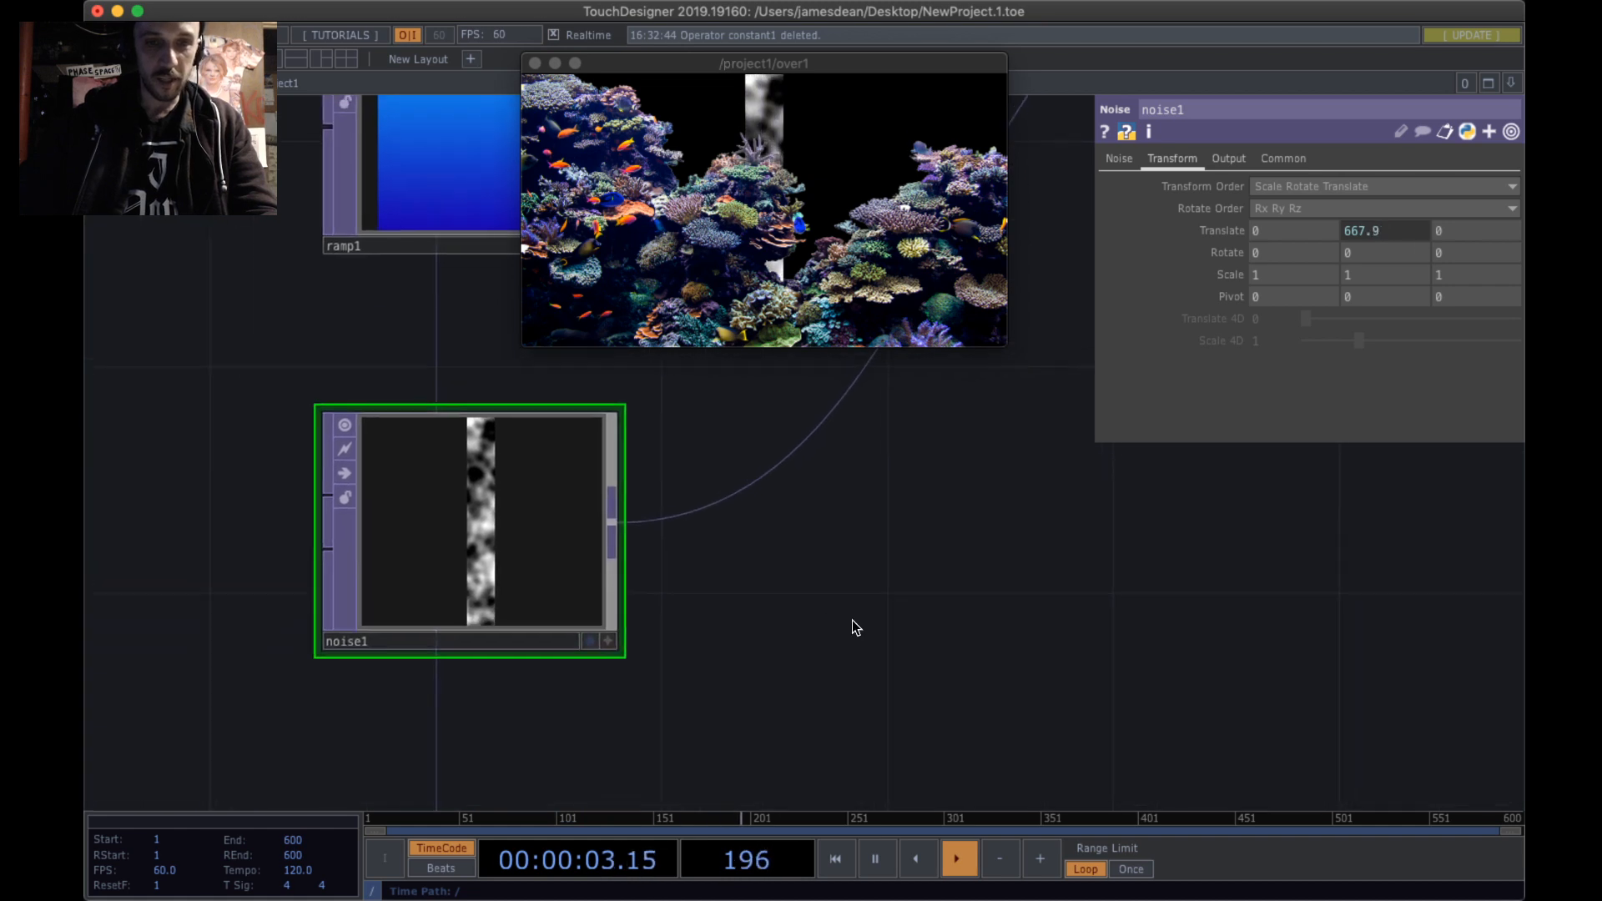
pyautogui.click(1228, 156)
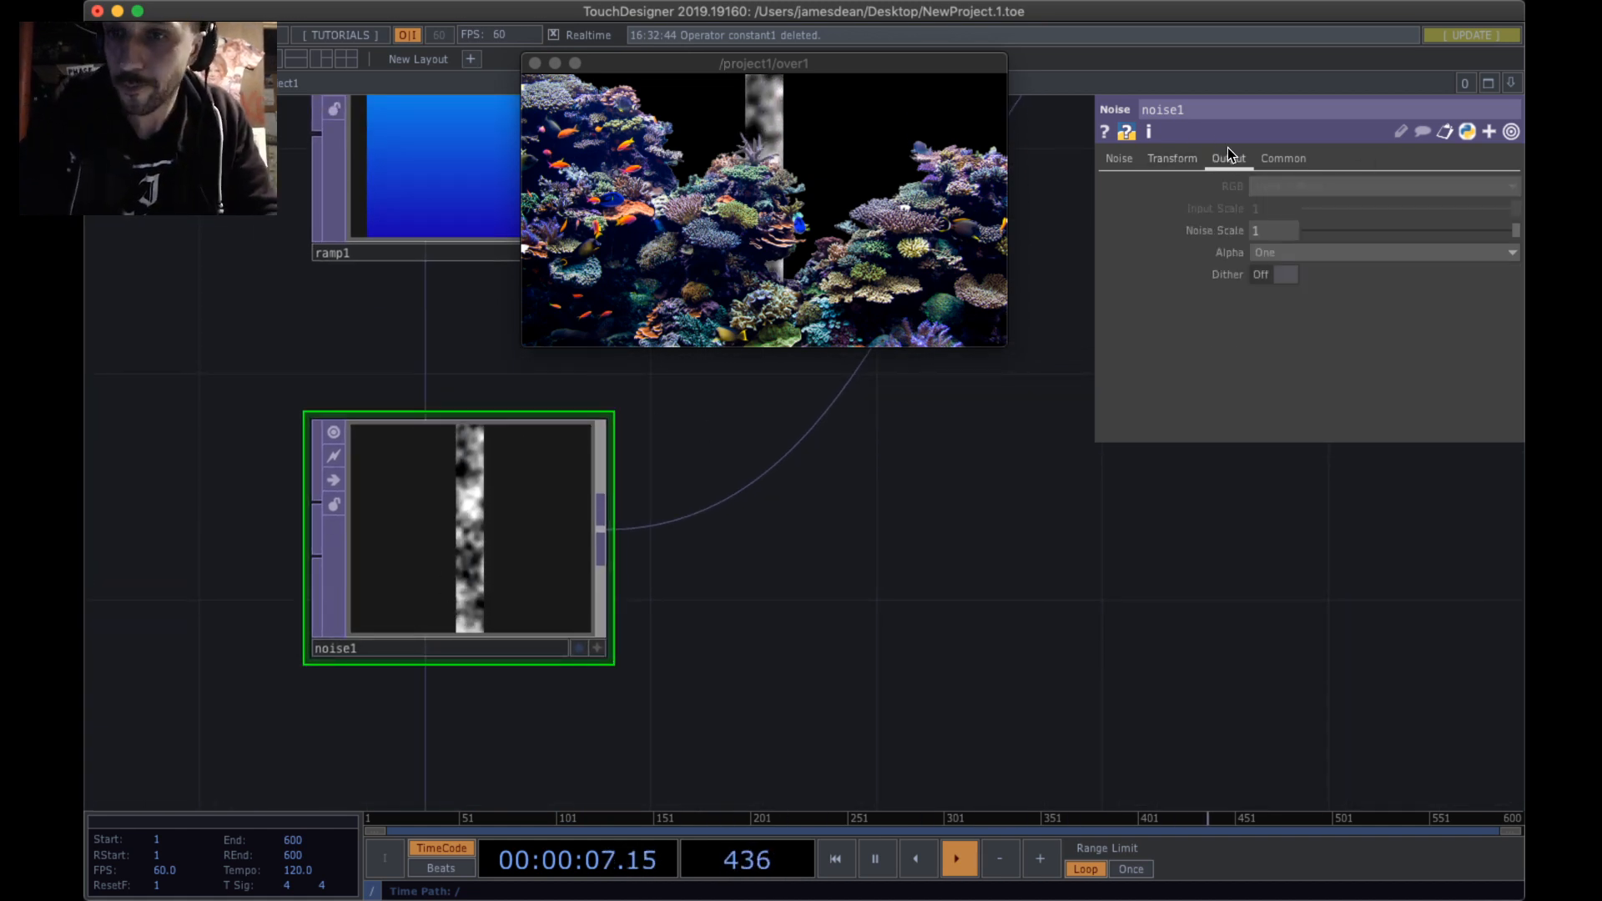
pyautogui.click(1295, 254)
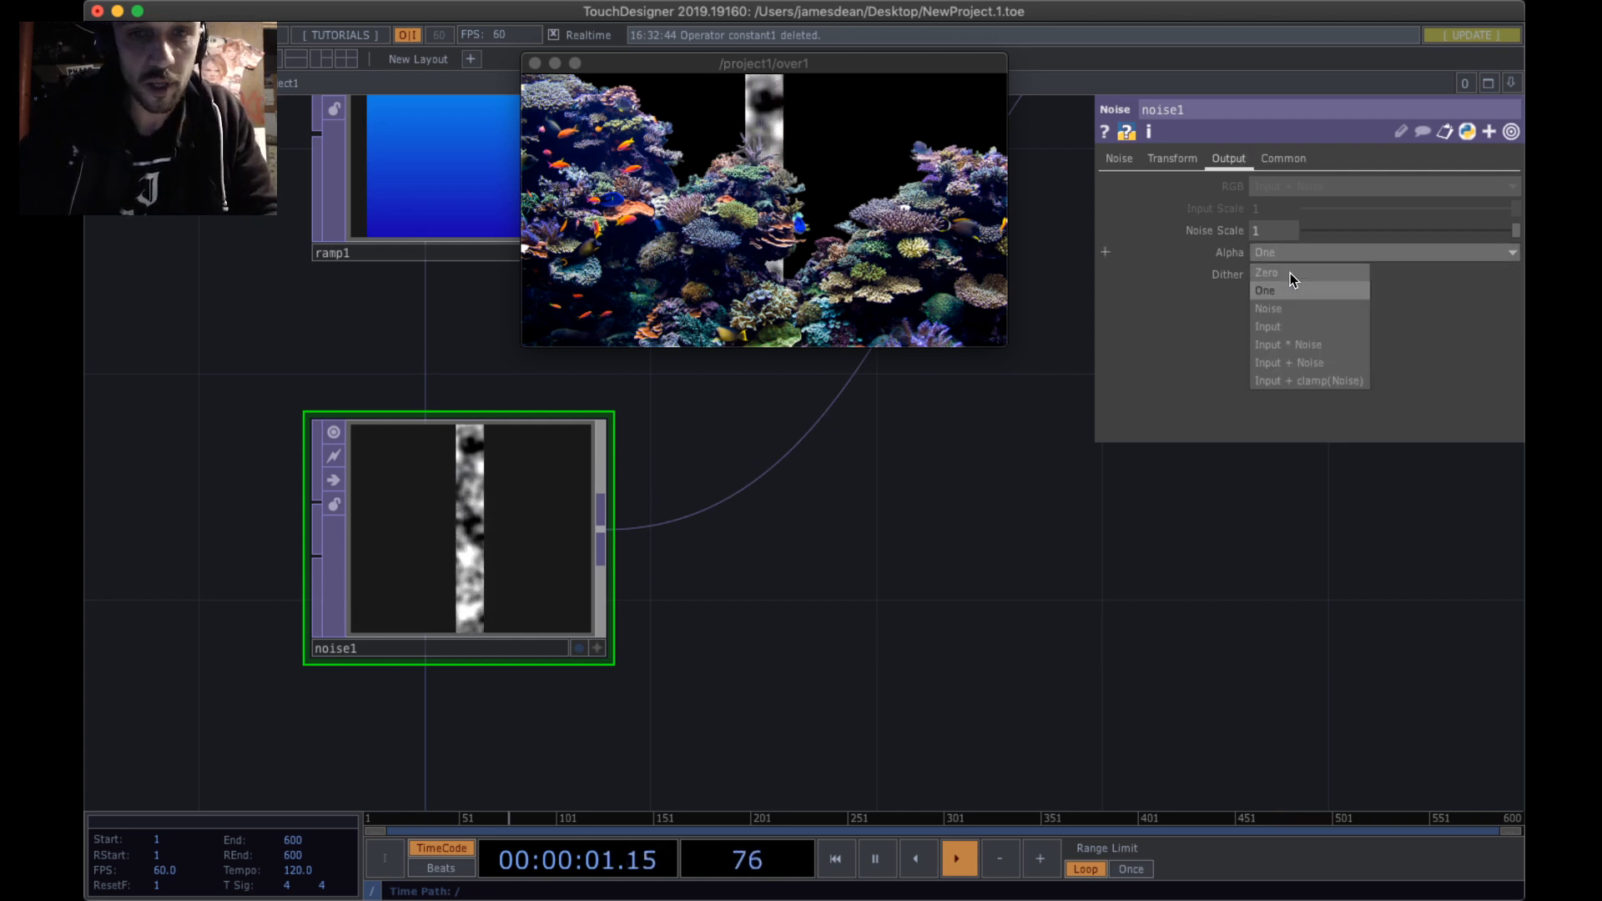
pyautogui.click(1289, 273)
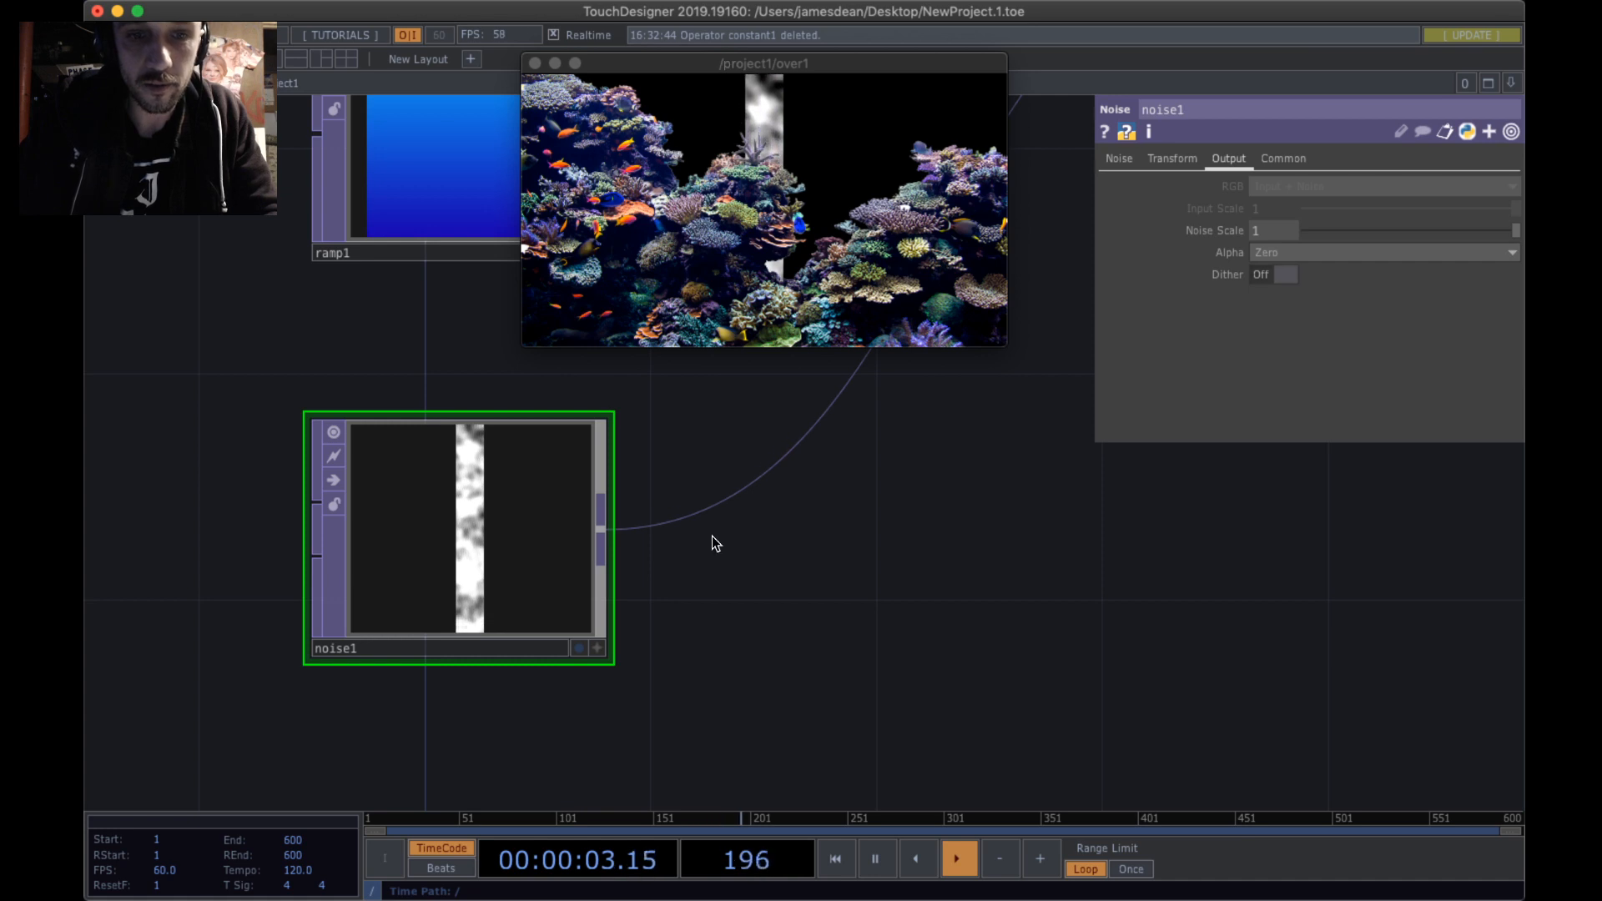
# - Adjust noise1's pattern to seed 4095, period 1.095, harmonic spread 2.29 and exponent 0.64
pyautogui.scroll(2, 397, 584)
pyautogui.scroll(3, 397, 584)
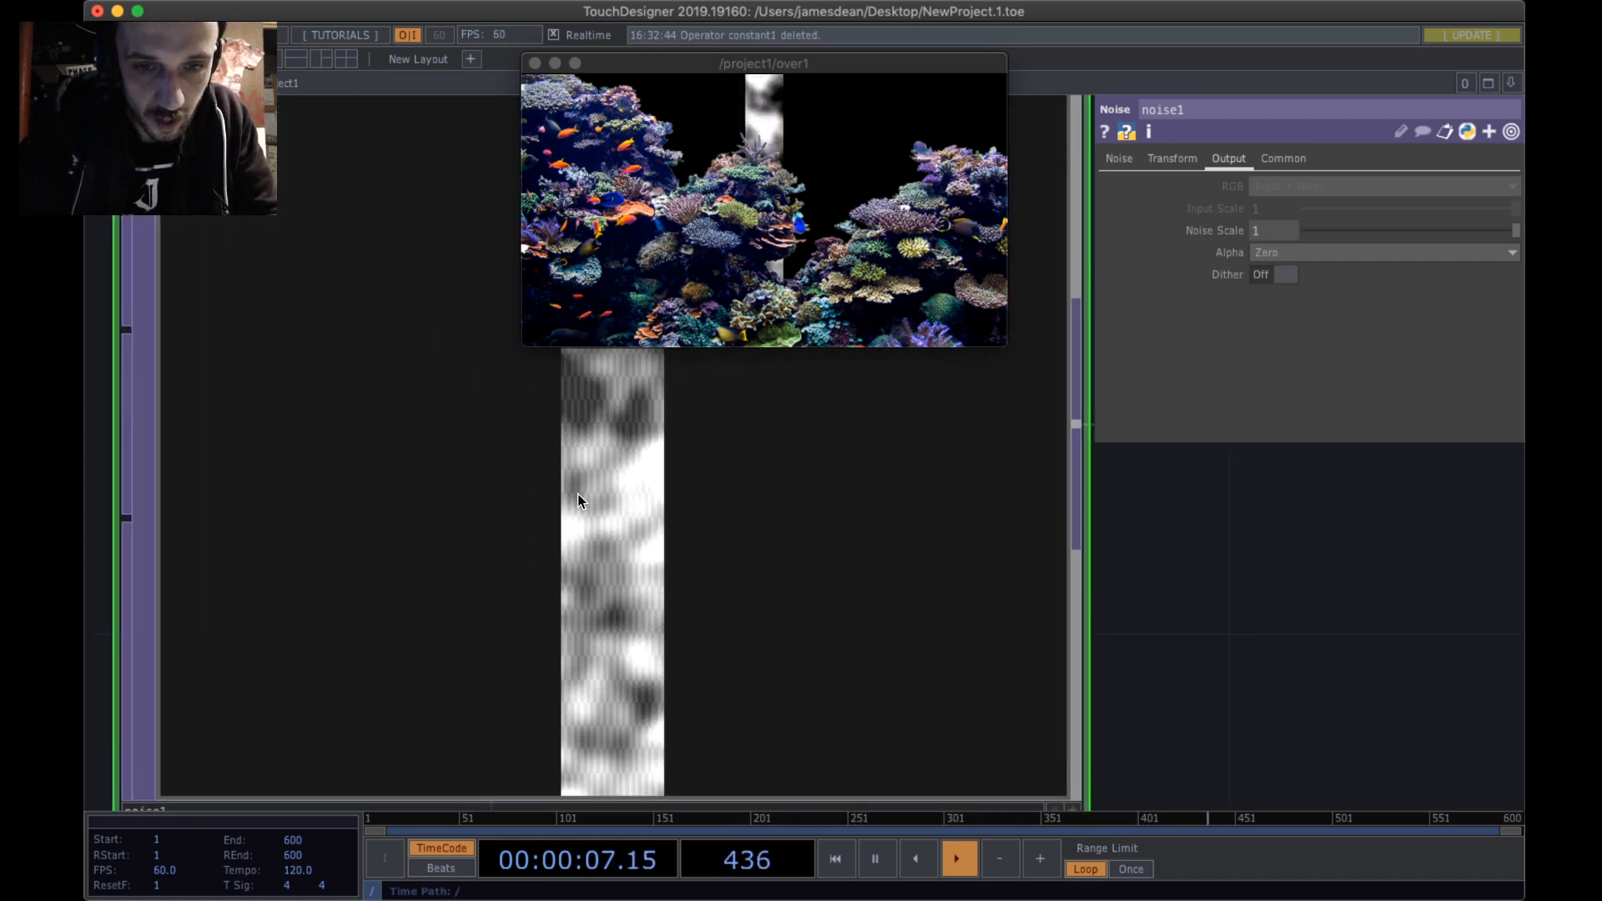
pyautogui.click(1117, 159)
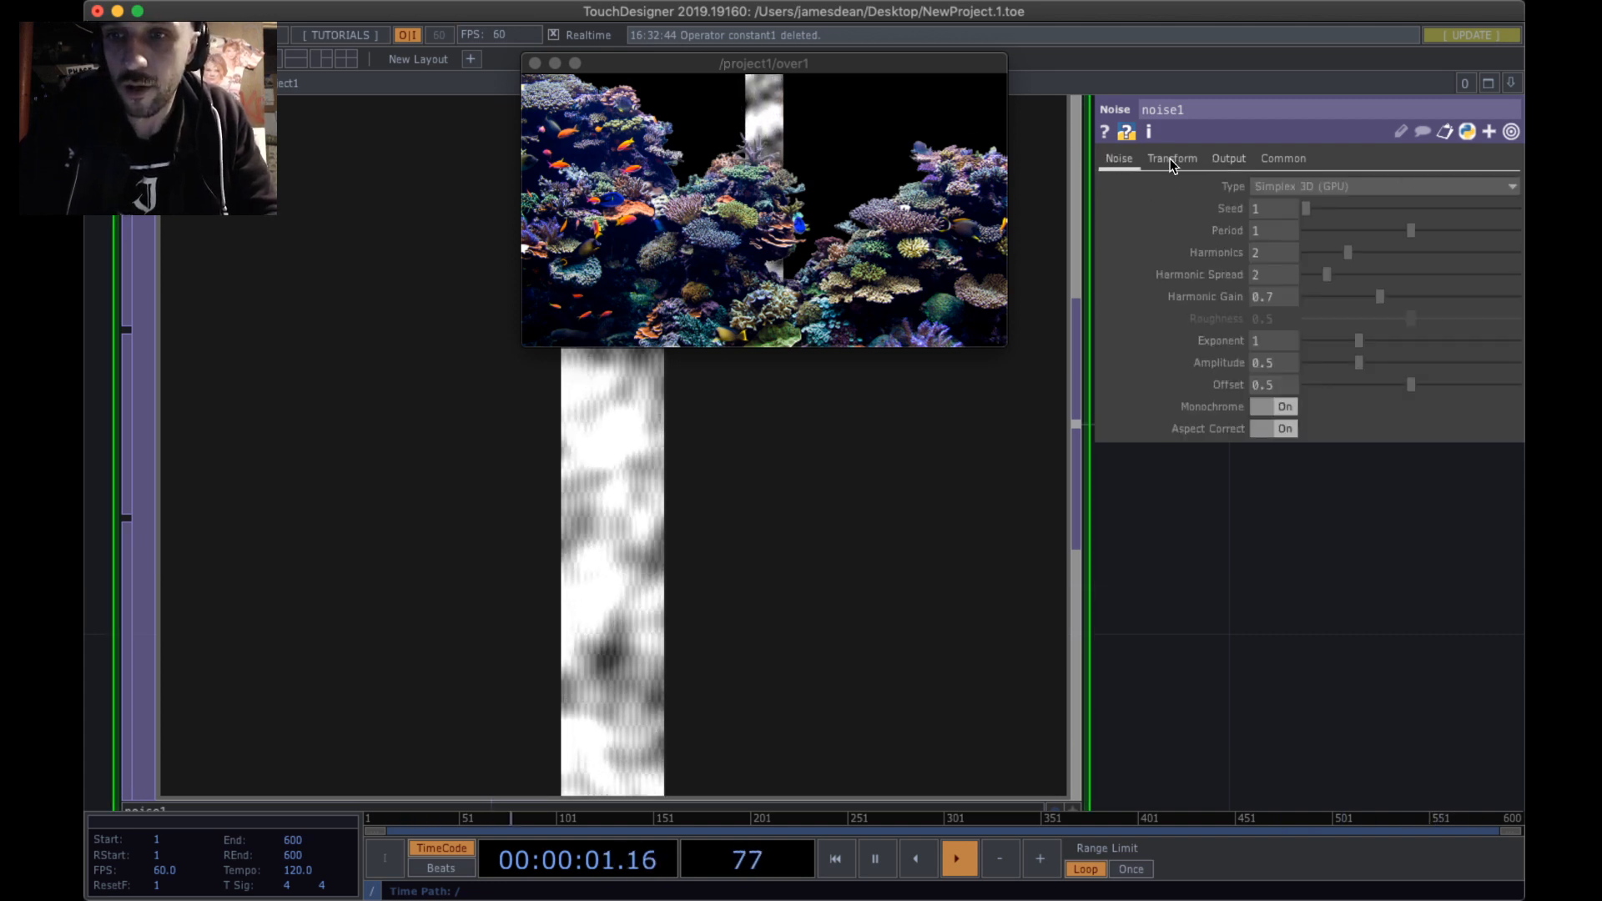
pyautogui.moveTo(1406, 230); pyautogui.dragTo(1332, 280)
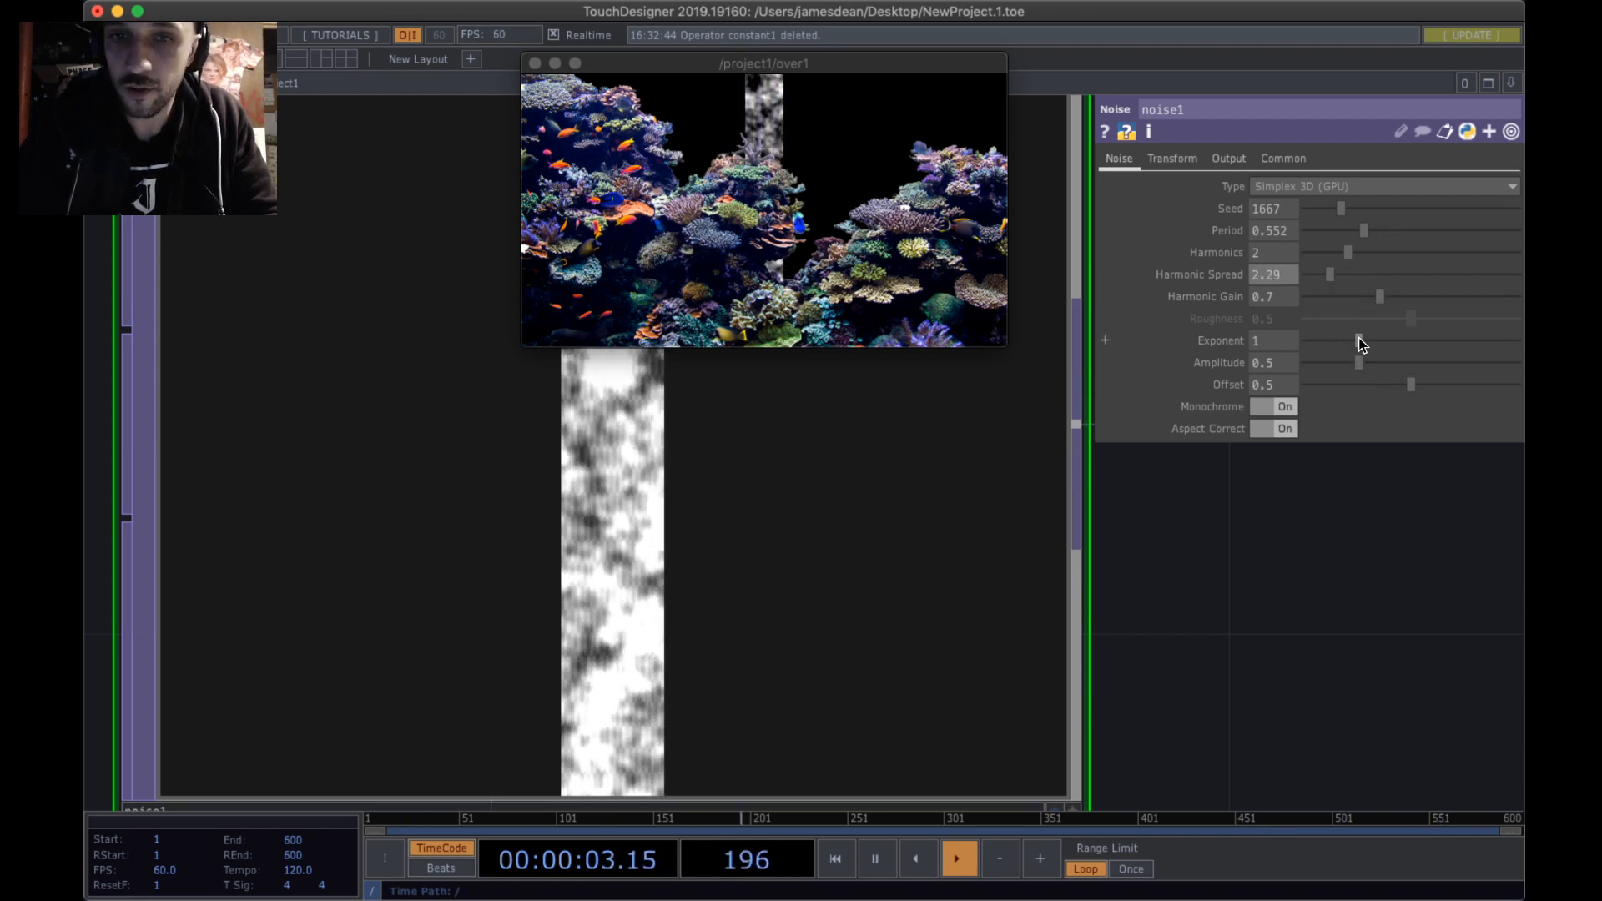
pyautogui.moveTo(1358, 340)
pyautogui.mouseDown()
pyautogui.moveTo(1387, 338)
pyautogui.moveTo(1339, 340)
pyautogui.mouseUp()
pyautogui.moveTo(1371, 227)
pyautogui.mouseDown()
pyautogui.moveTo(1398, 232)
pyautogui.moveTo(1360, 242)
pyautogui.mouseUp()
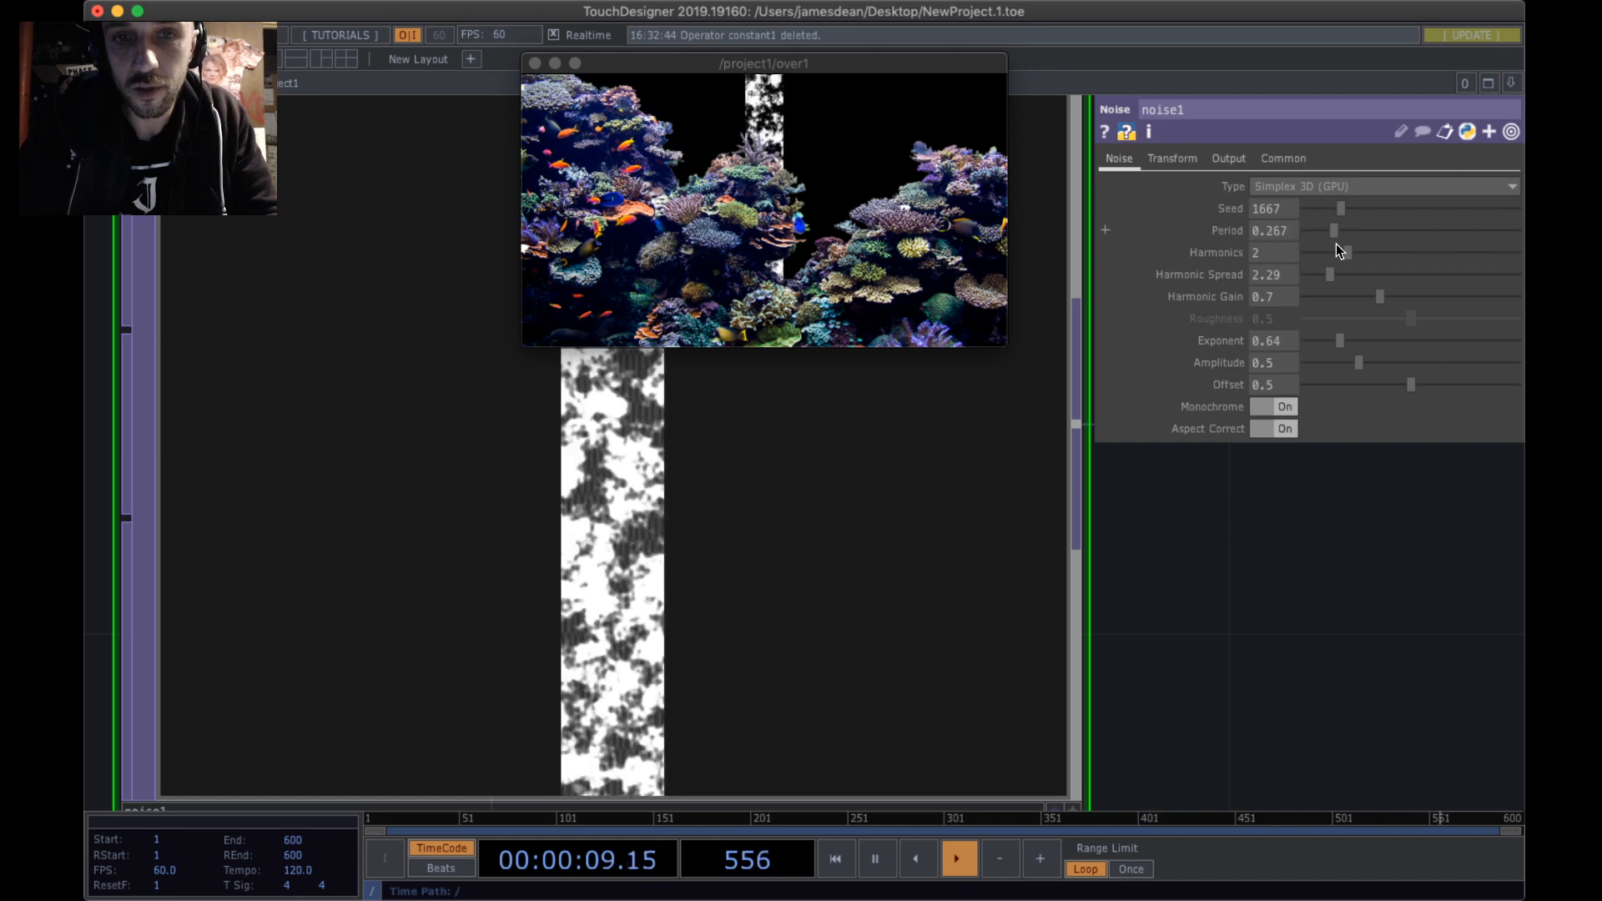
pyautogui.moveTo(1336, 240); pyautogui.dragTo(1424, 237)
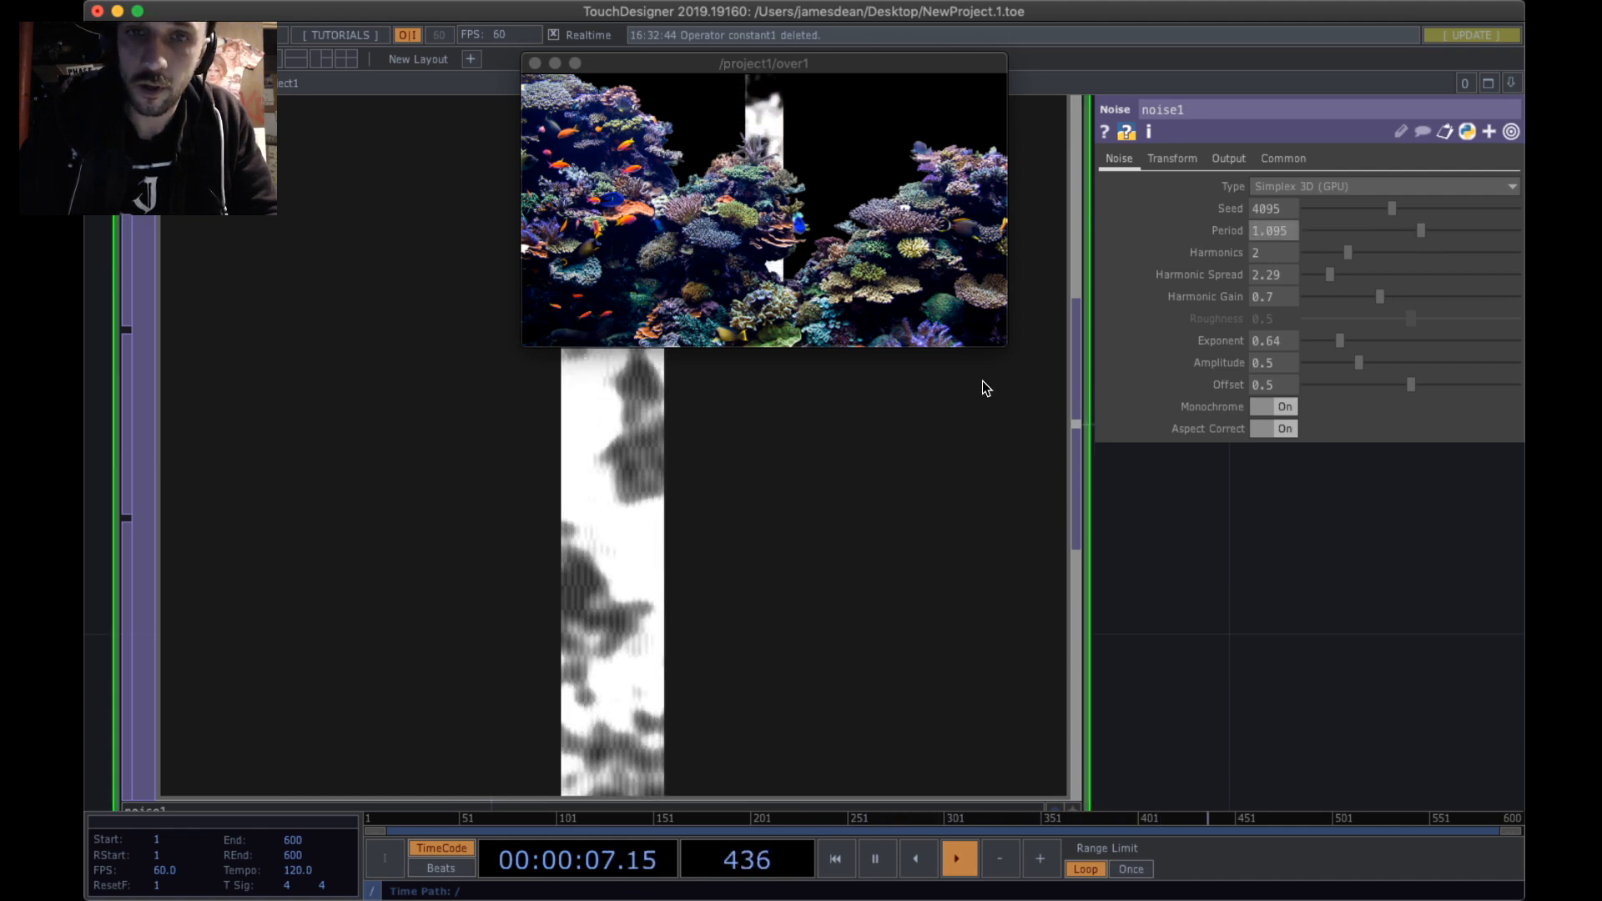
# - Change noise1's Y translation expression to absTime.seconds * 2
pyautogui.scroll(-3, 801, 450)
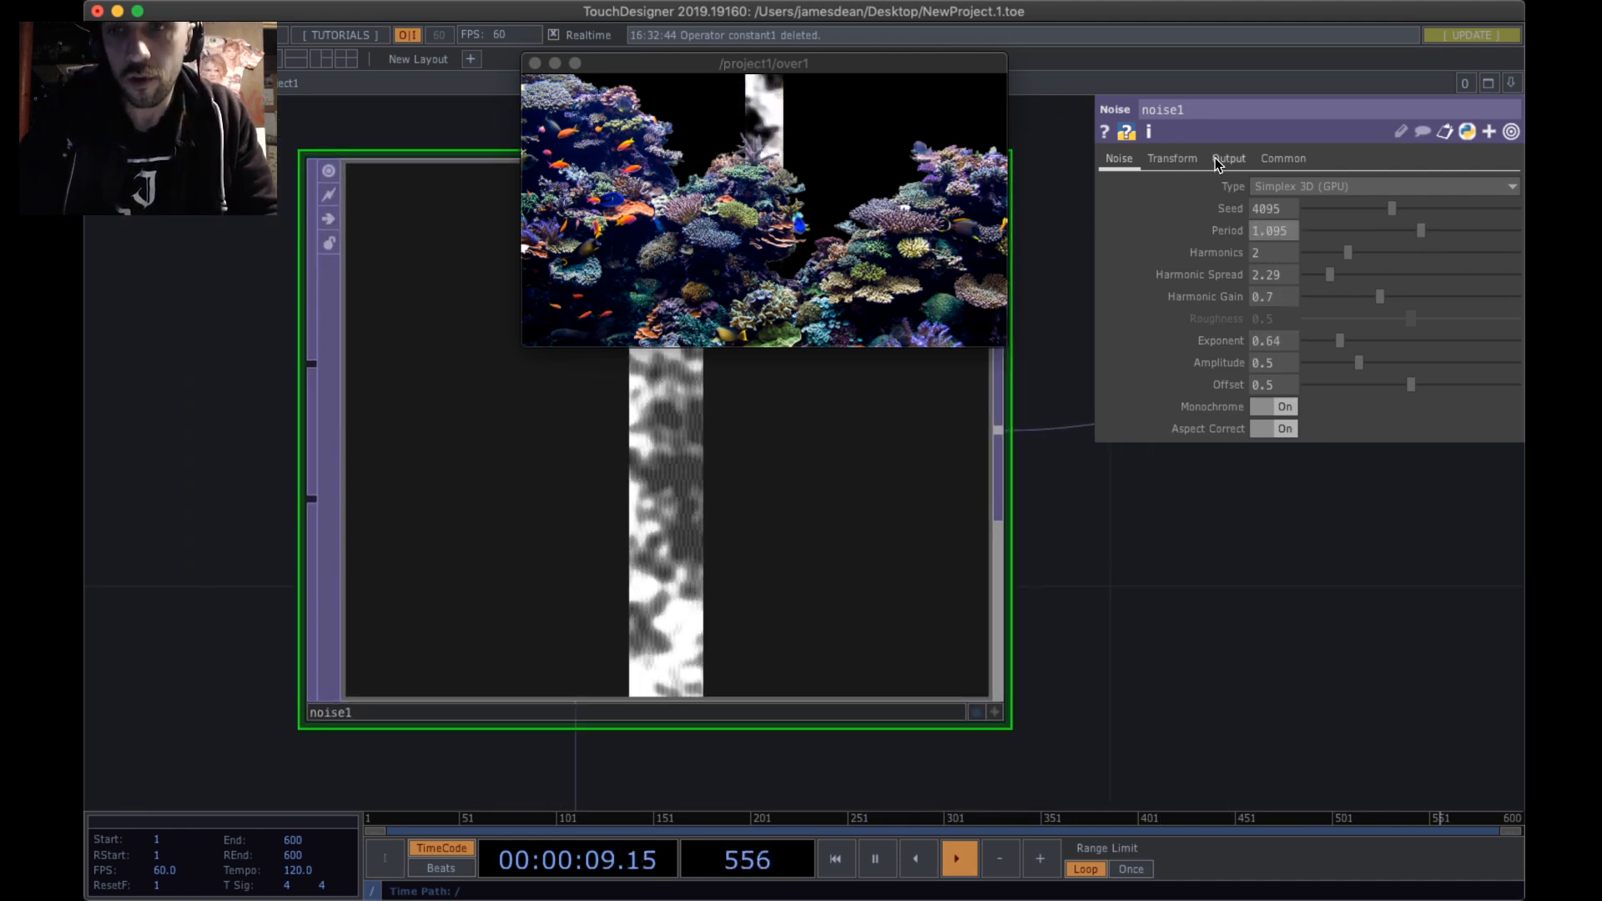
pyautogui.click(1223, 159)
pyautogui.click(1176, 159)
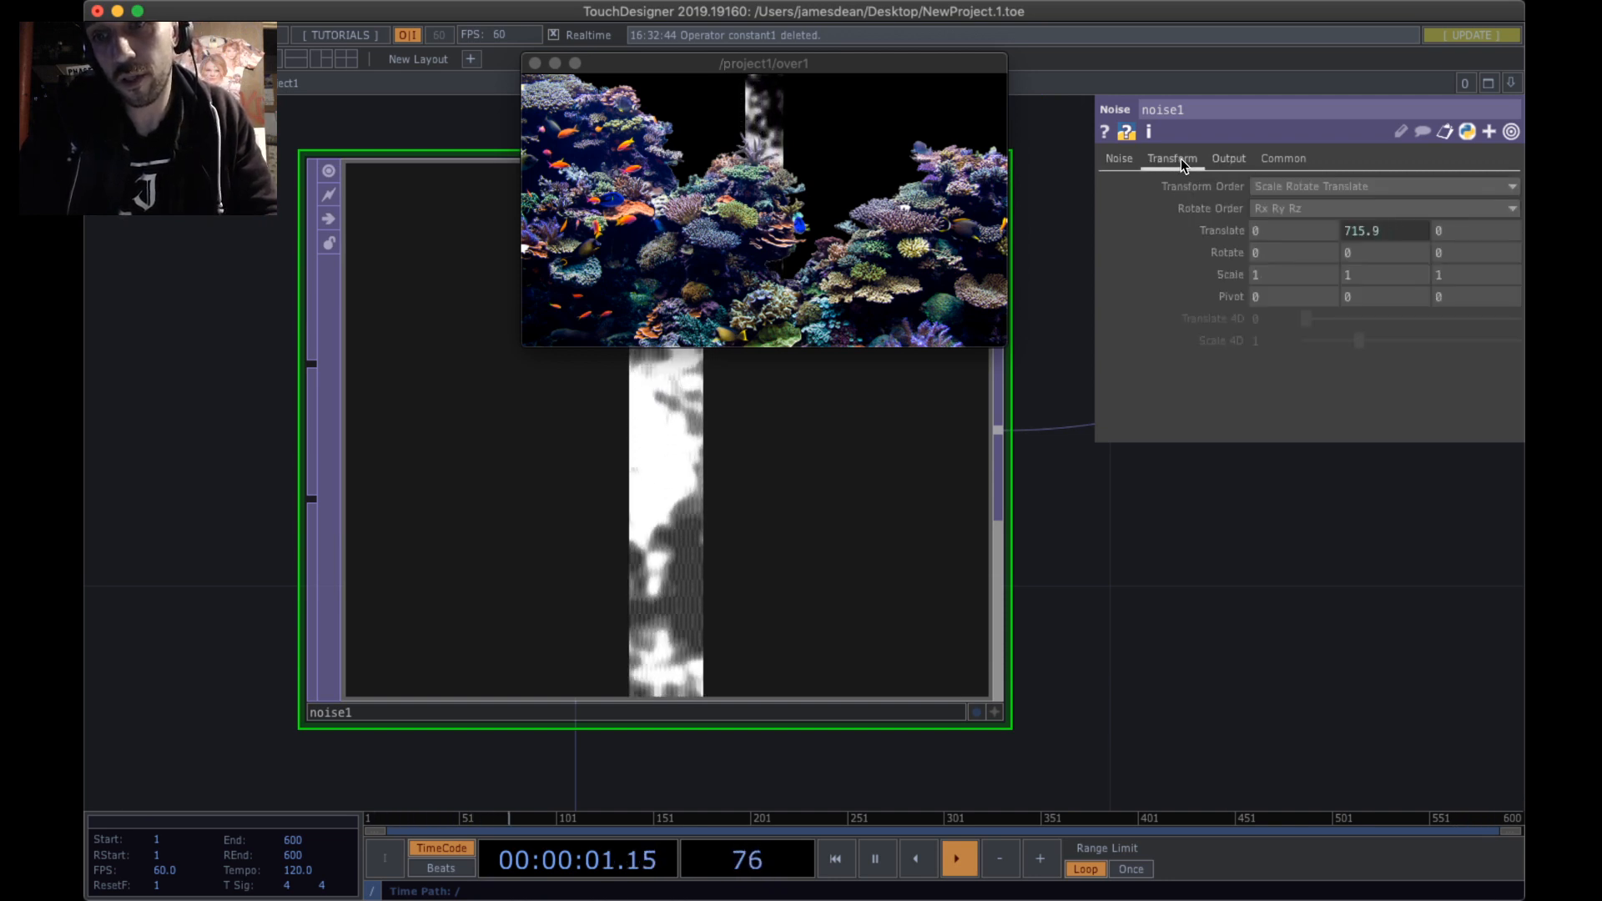
pyautogui.click(1363, 232)
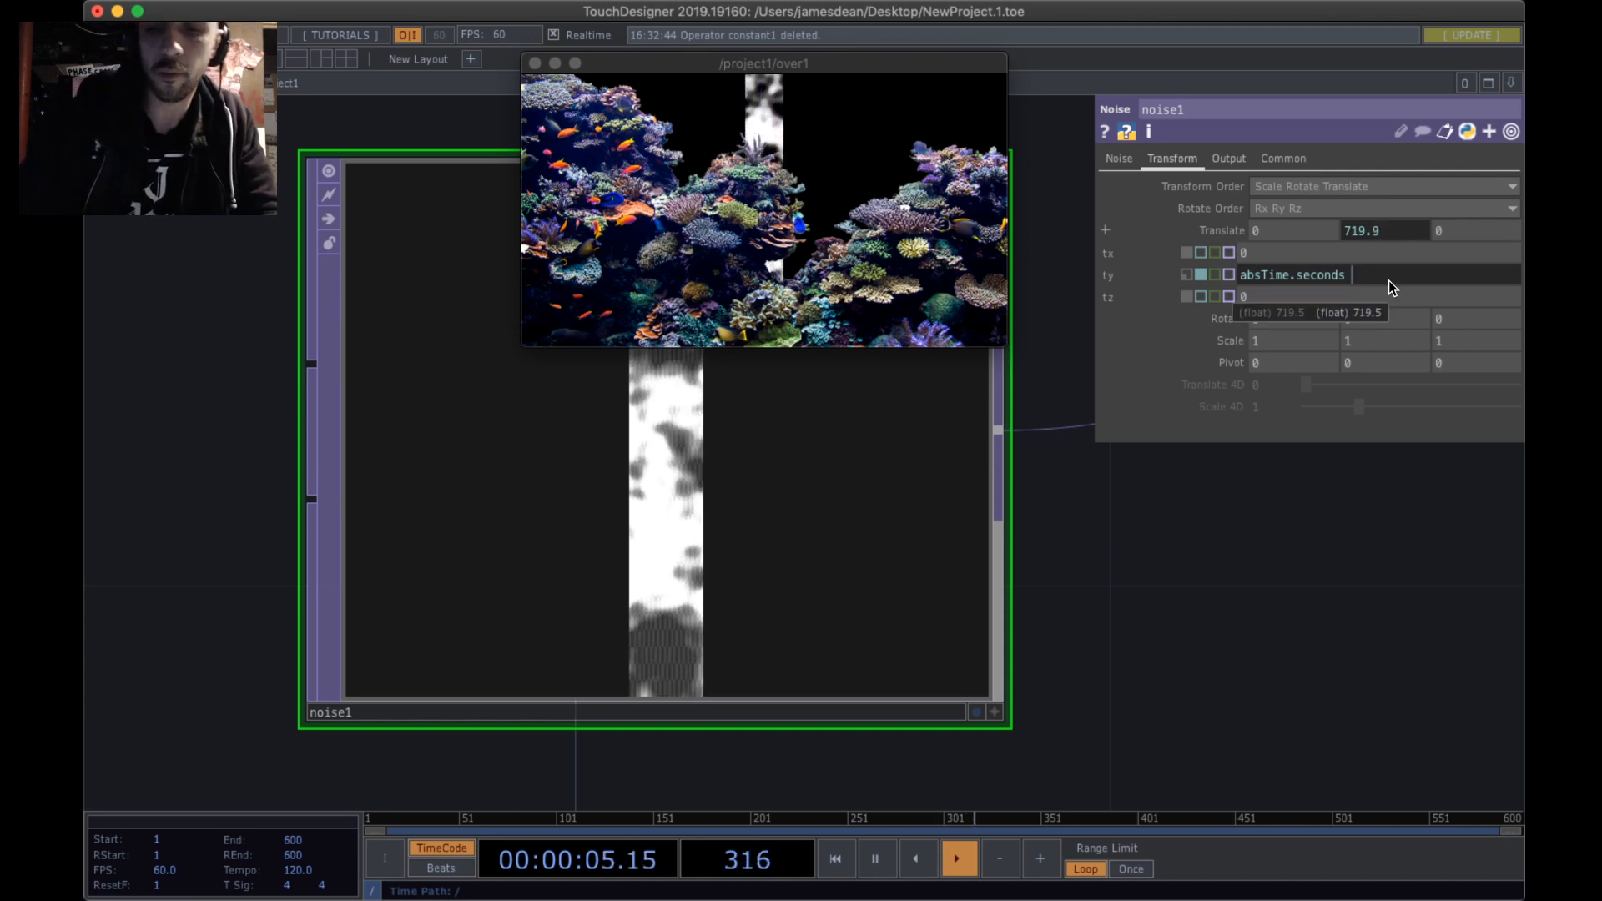
pyautogui.write('*')
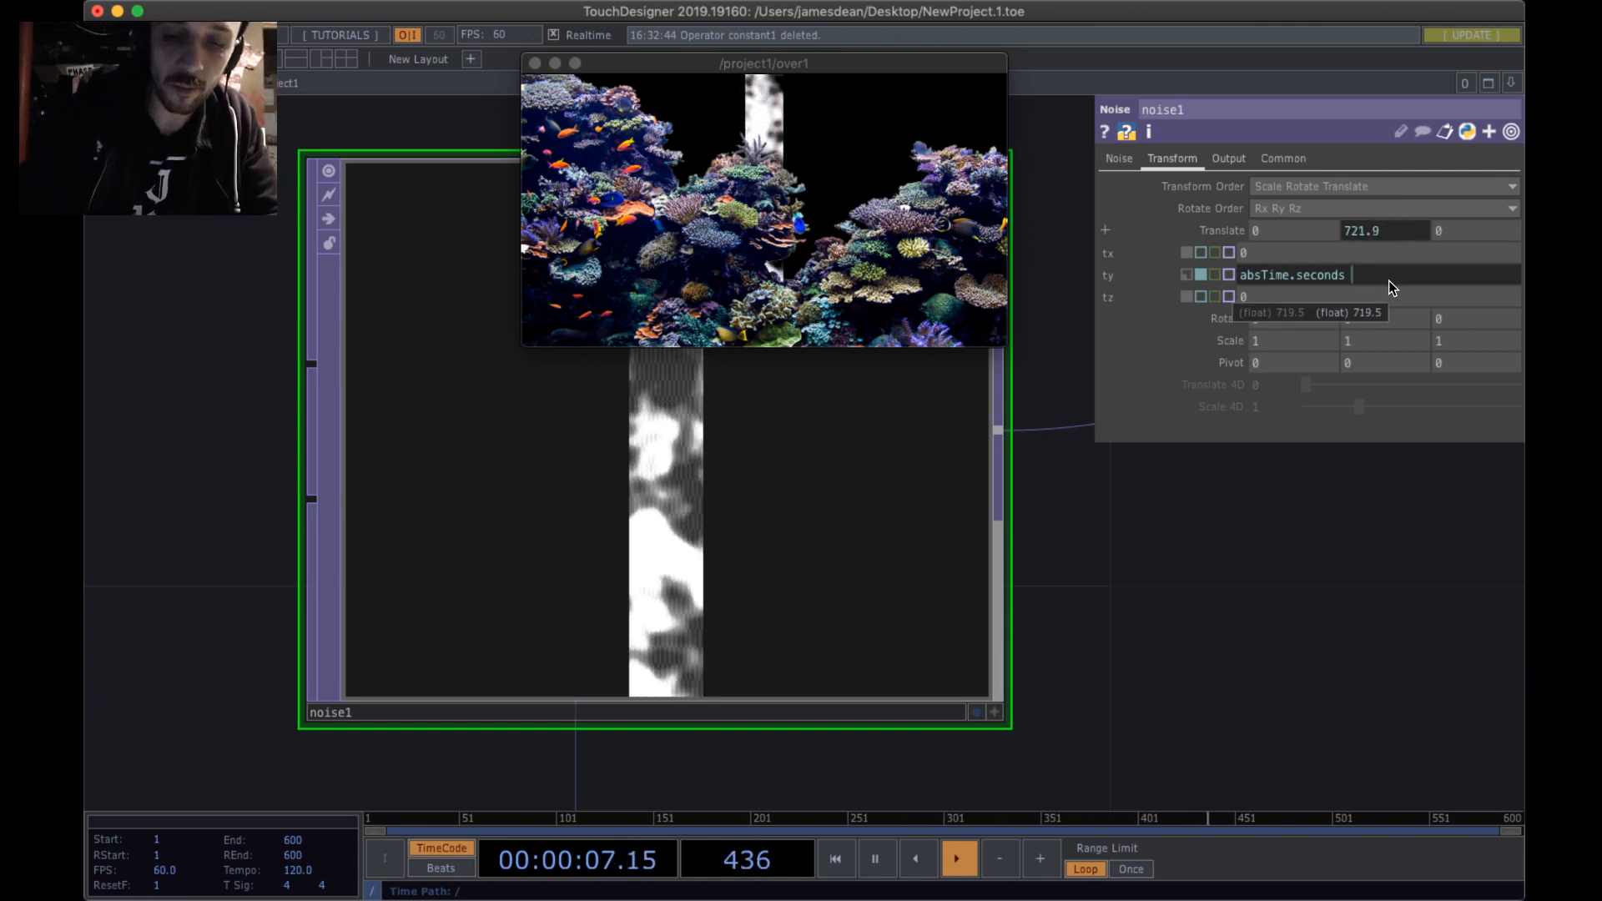
pyautogui.write(' 2')
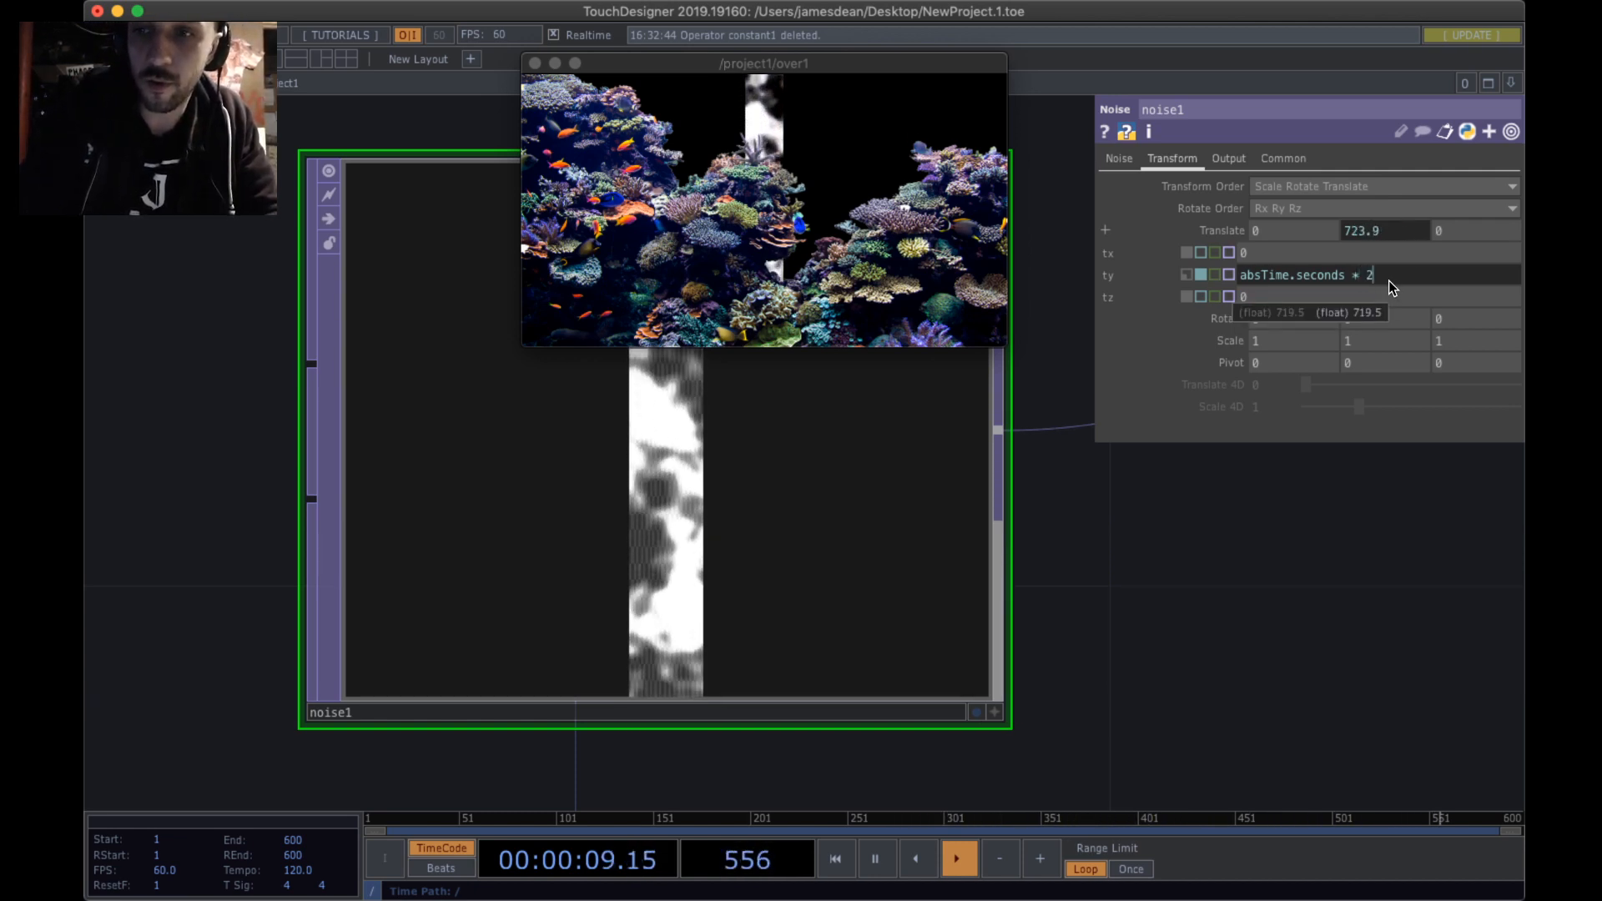
pyautogui.press('Return')
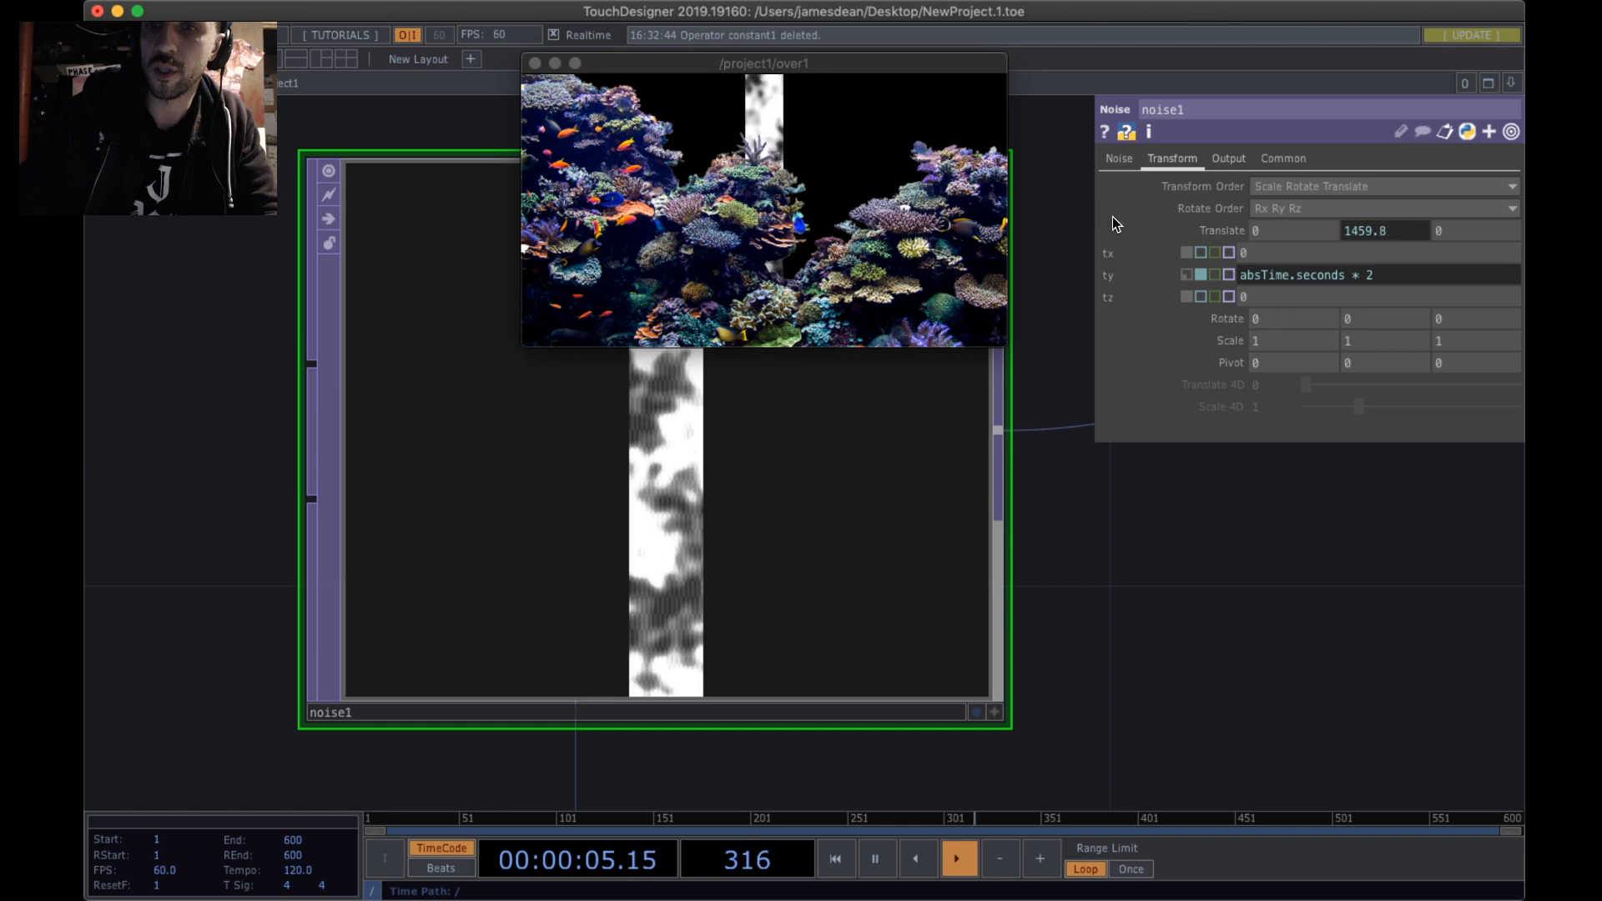
pyautogui.click(1106, 230)
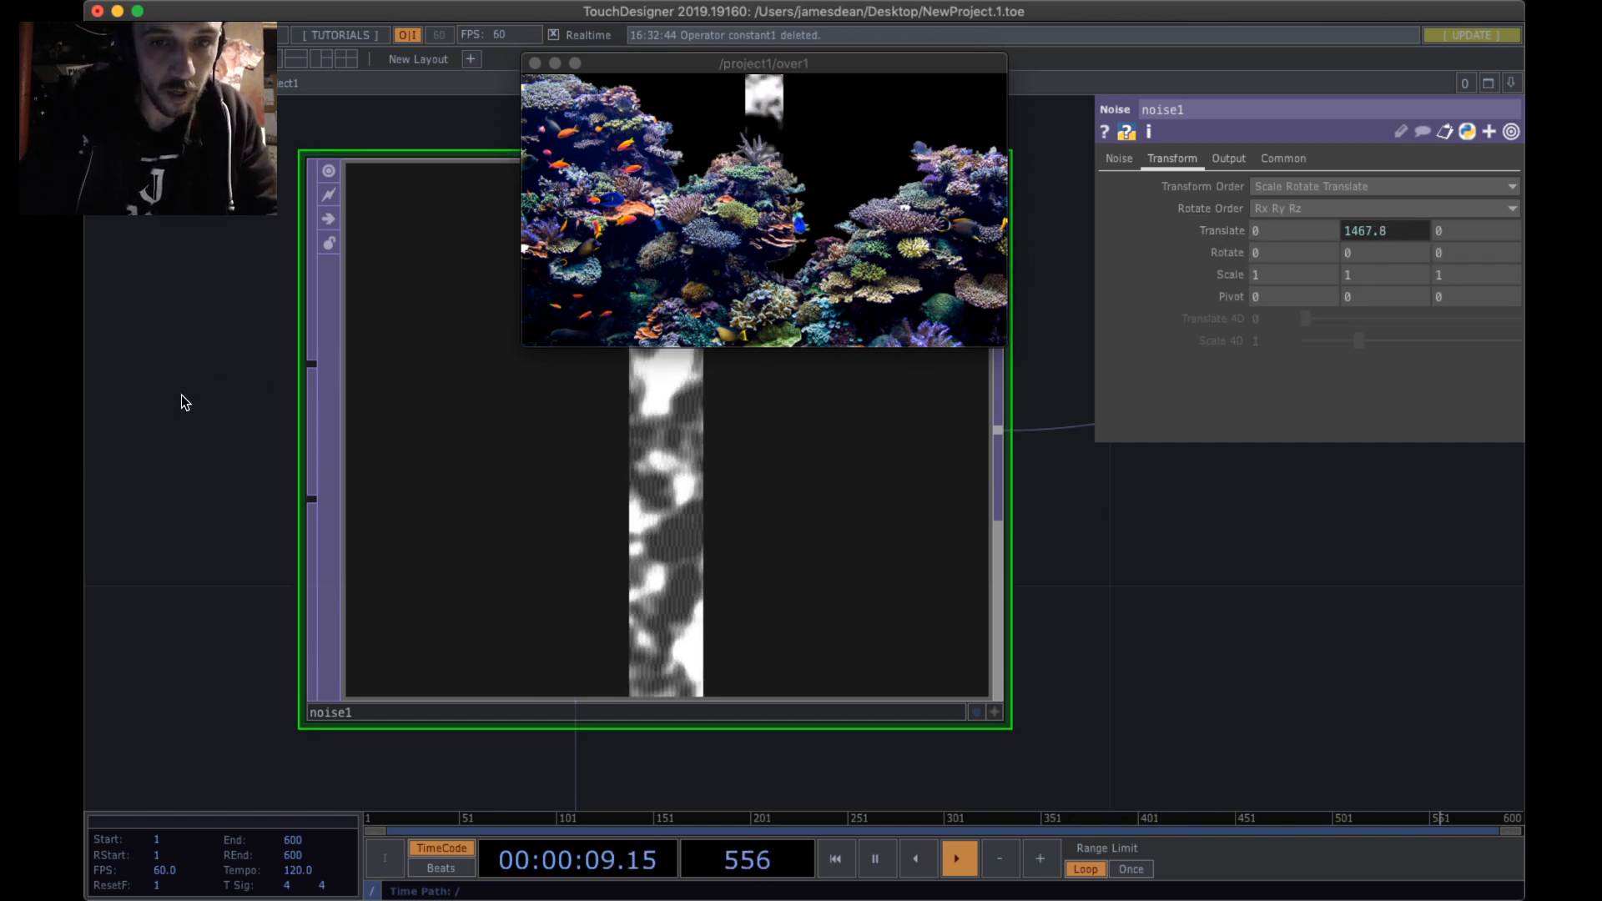
pyautogui.moveTo(264, 399); pyautogui.dragTo(524, 350)
pyautogui.moveTo(440, 393); pyautogui.dragTo(436, 436, button='middle')
pyautogui.moveTo(494, 429); pyautogui.dragTo(654, 372)
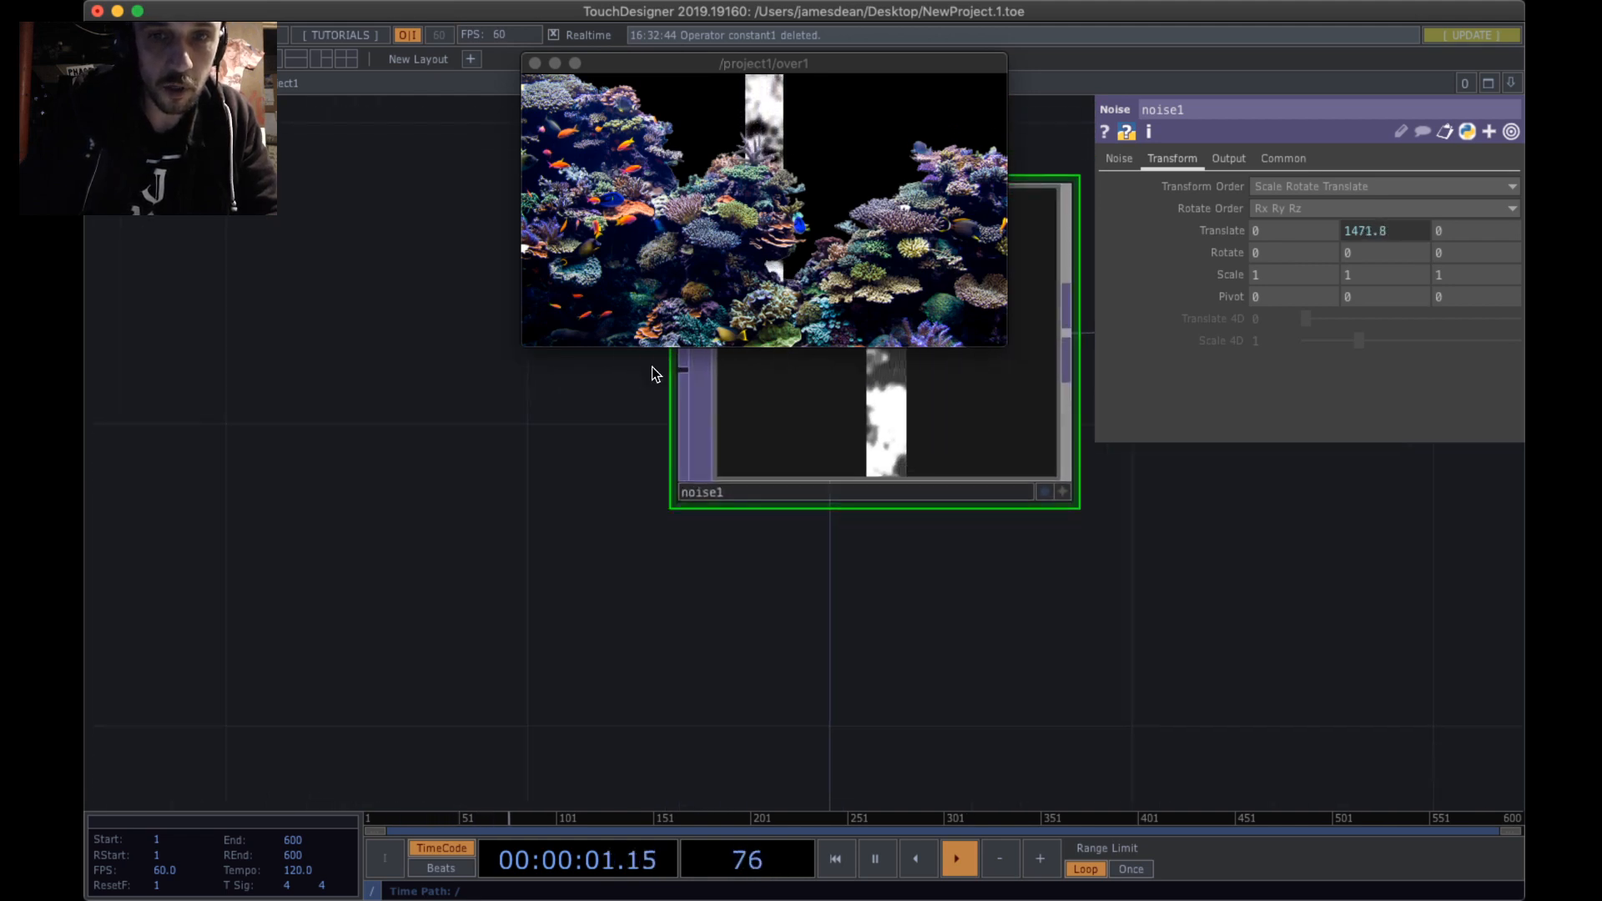
pyautogui.moveTo(527, 554)
pyautogui.mouseDown()
pyautogui.moveTo(647, 428)
pyautogui.moveTo(649, 138)
pyautogui.mouseUp()
pyautogui.moveTo(477, 594); pyautogui.dragTo(476, 768)
pyautogui.moveTo(738, 514); pyautogui.dragTo(468, 669)
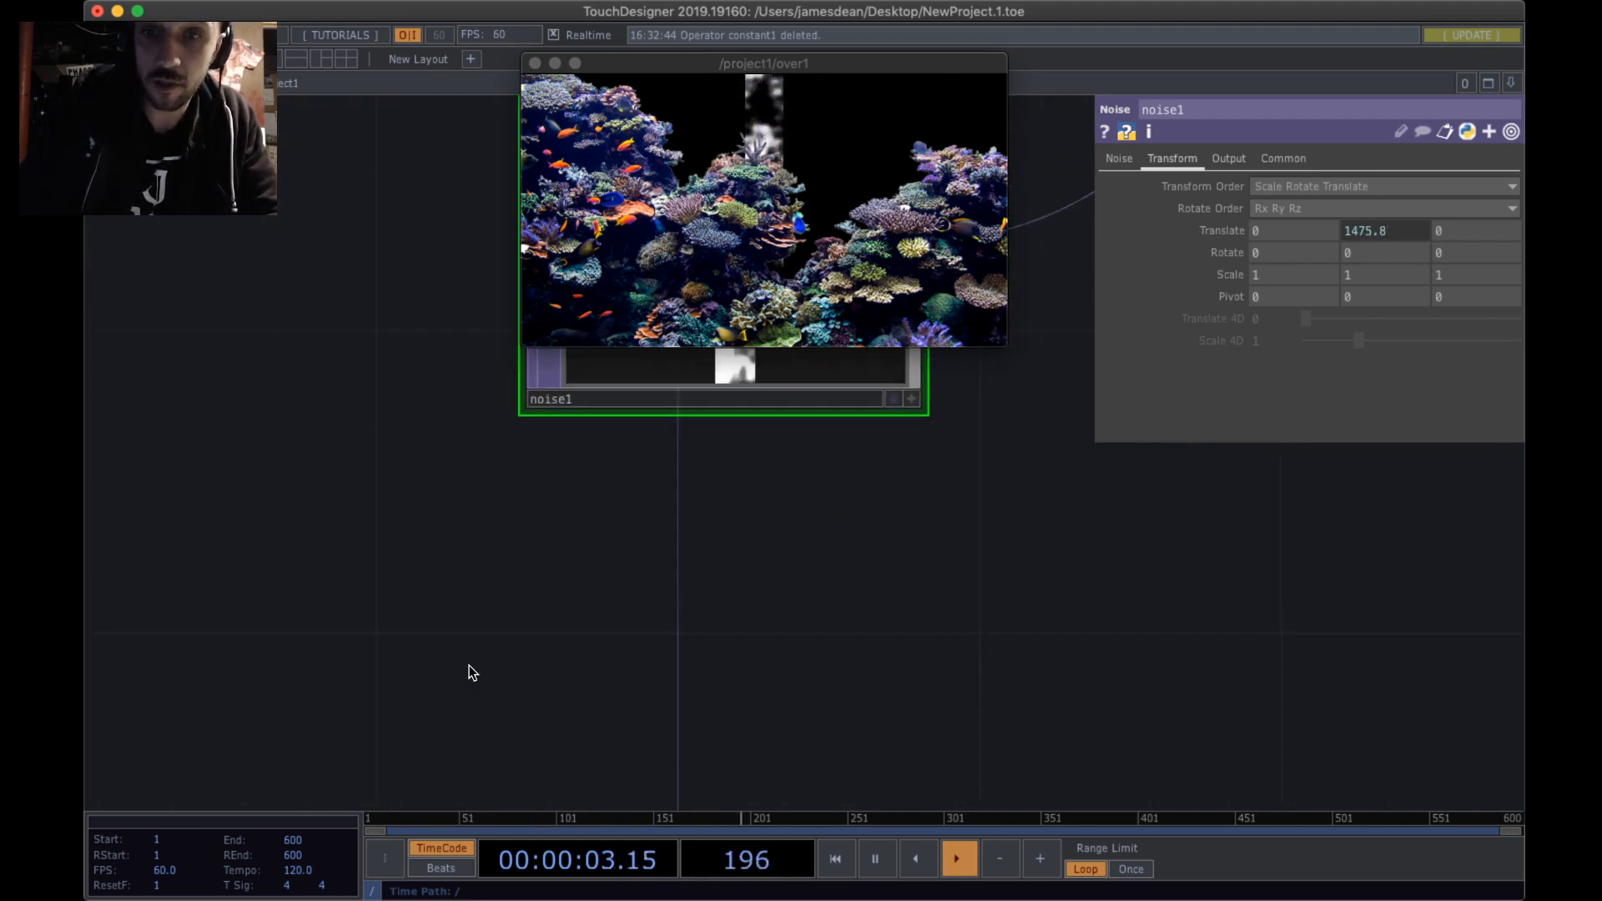
pyautogui.moveTo(769, 543)
pyautogui.mouseDown()
pyautogui.moveTo(702, 710)
pyautogui.moveTo(826, 724)
pyautogui.mouseUp()
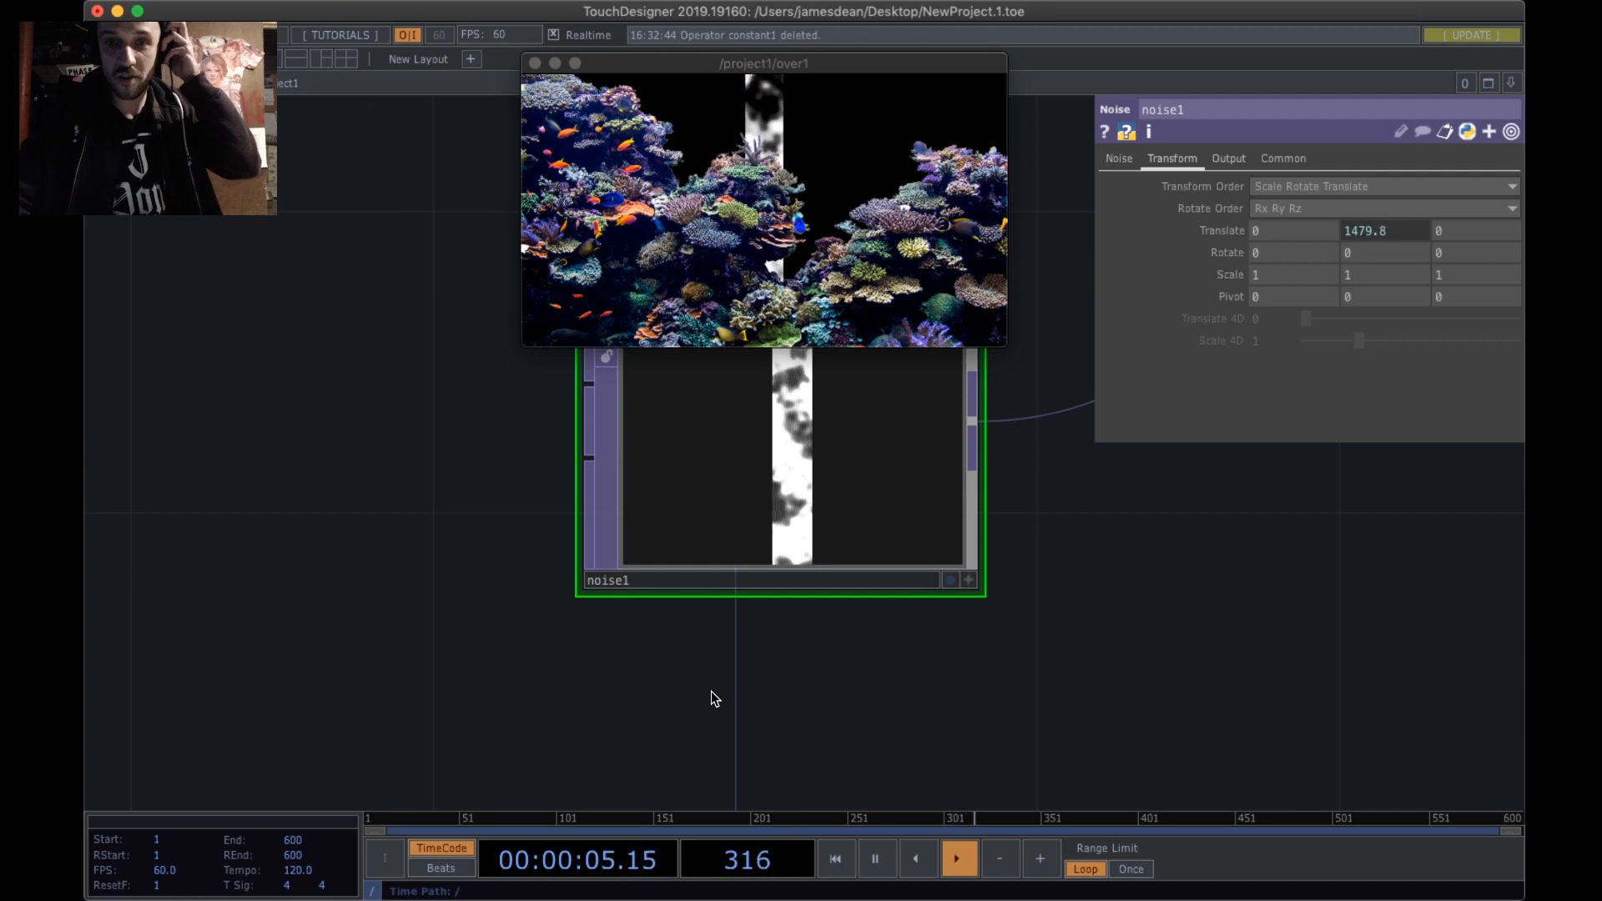
pyautogui.scroll(-5, 1048, 723)
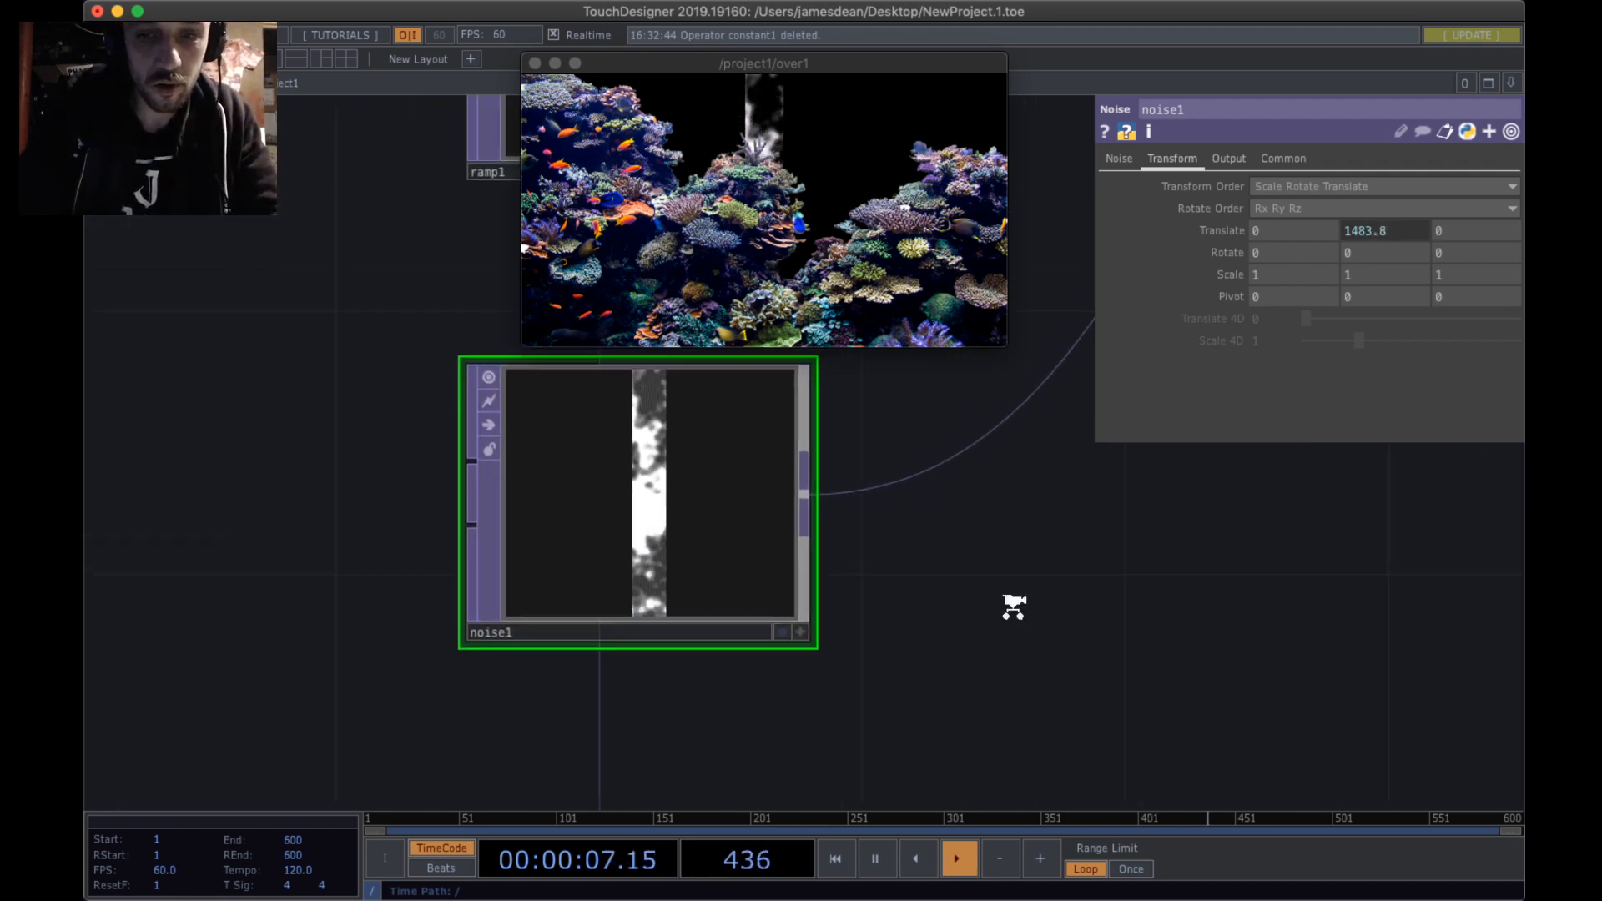
pyautogui.moveTo(1049, 606); pyautogui.dragTo(684, 631)
pyautogui.moveTo(843, 554); pyautogui.dragTo(721, 477)
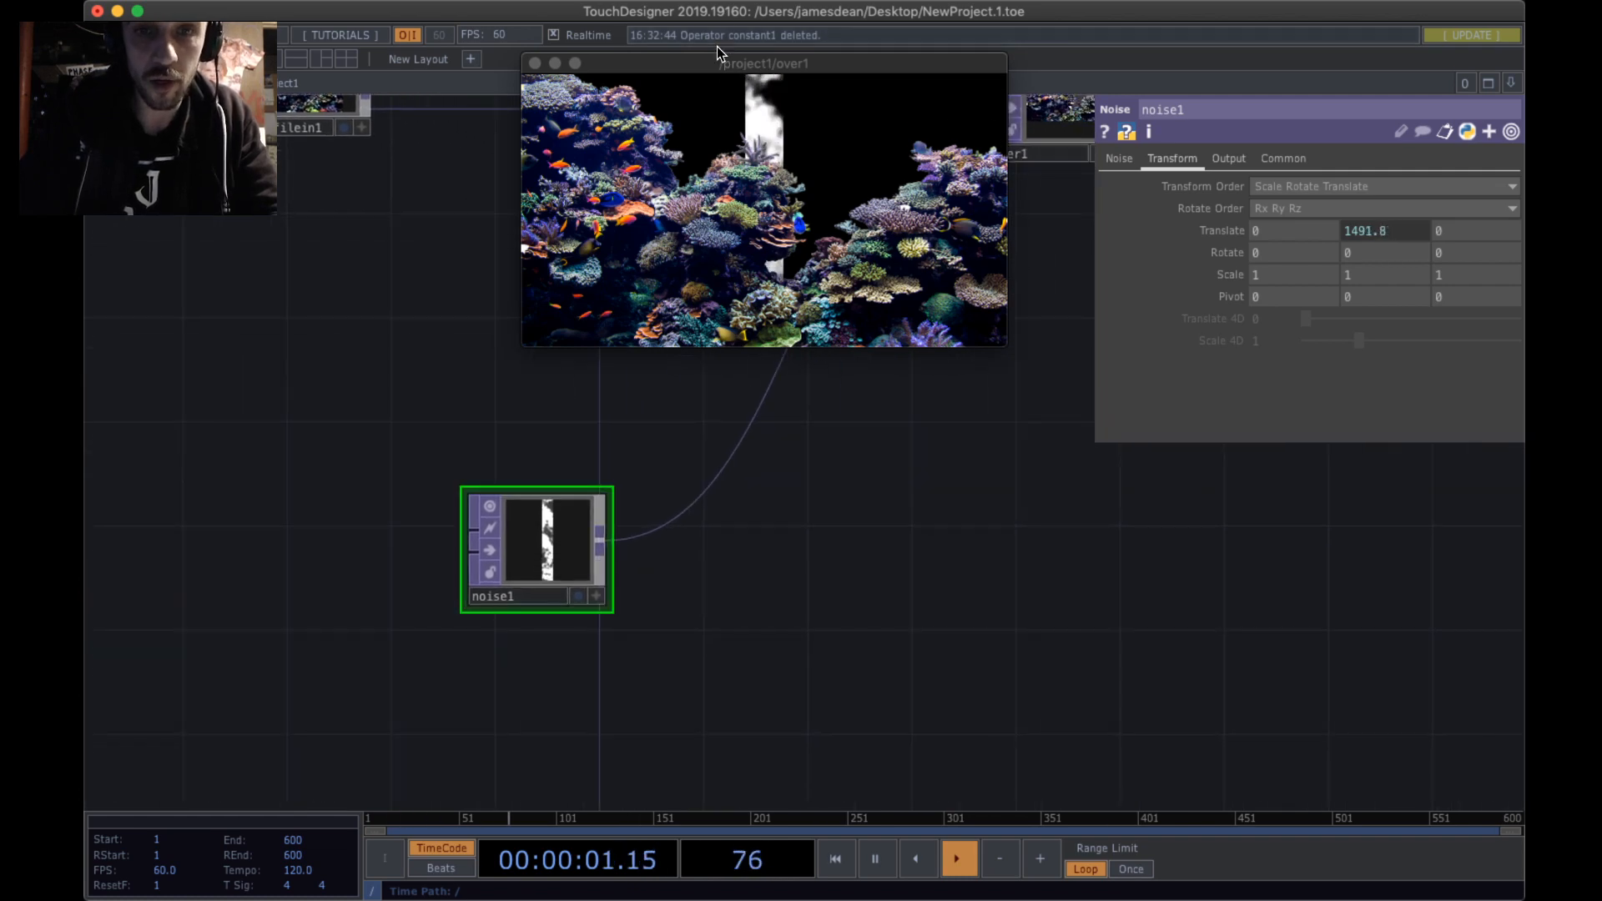
# - Move the over1 viewer window off the source operators and shift noise1 beneath ramp1 in the network
pyautogui.moveTo(718, 64); pyautogui.dragTo(878, 17)
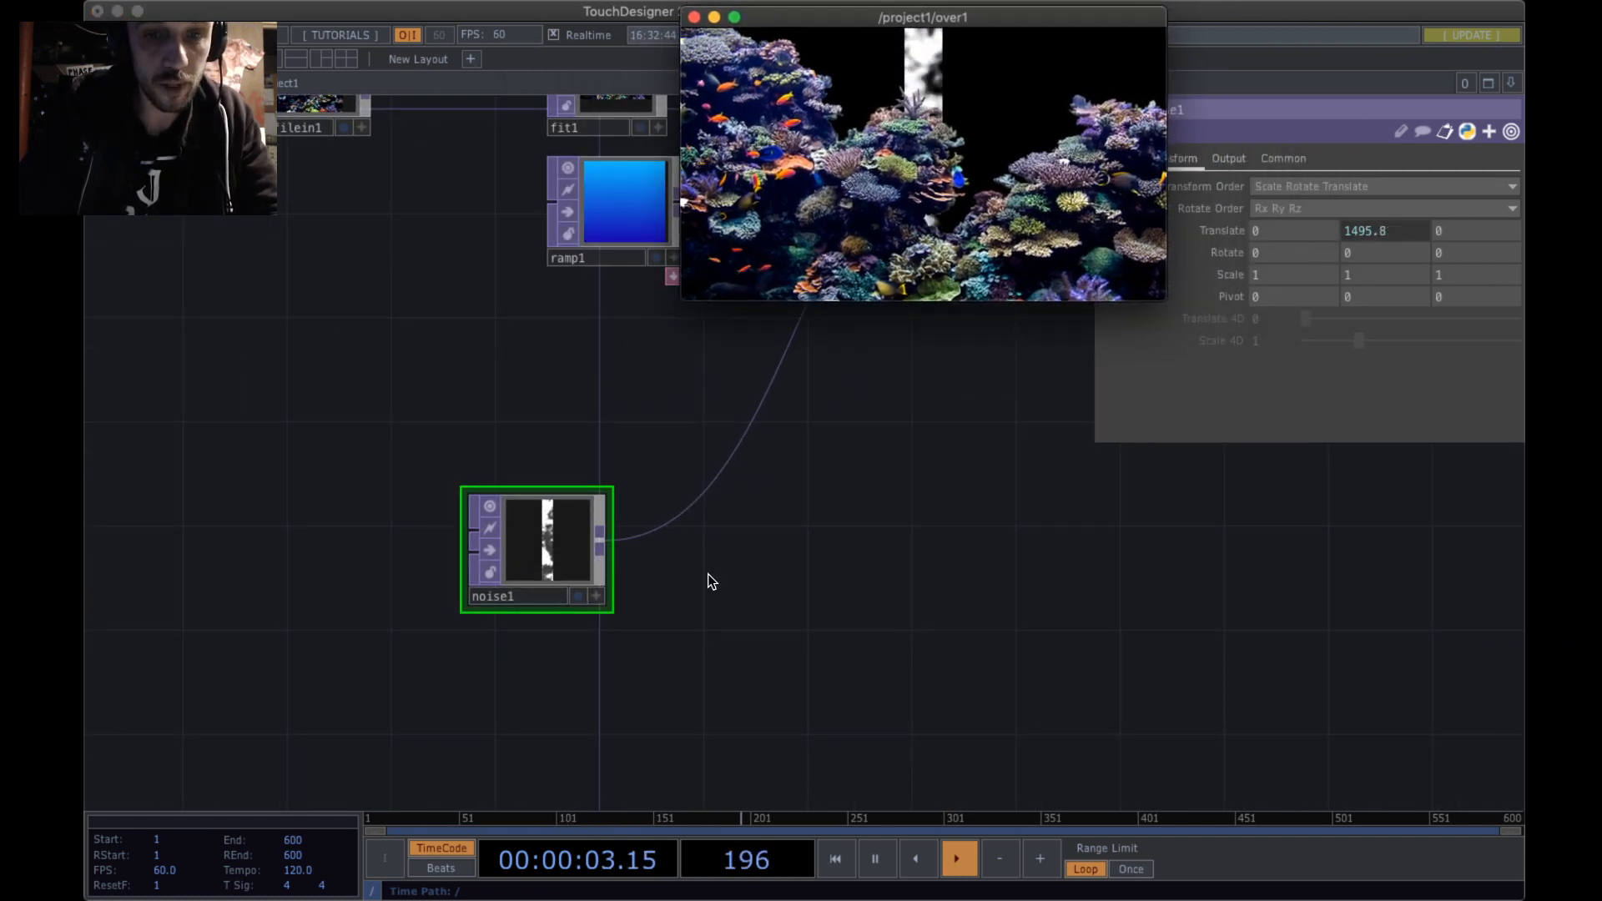
pyautogui.moveTo(683, 631); pyautogui.dragTo(645, 630)
pyautogui.moveTo(505, 536); pyautogui.dragTo(618, 531)
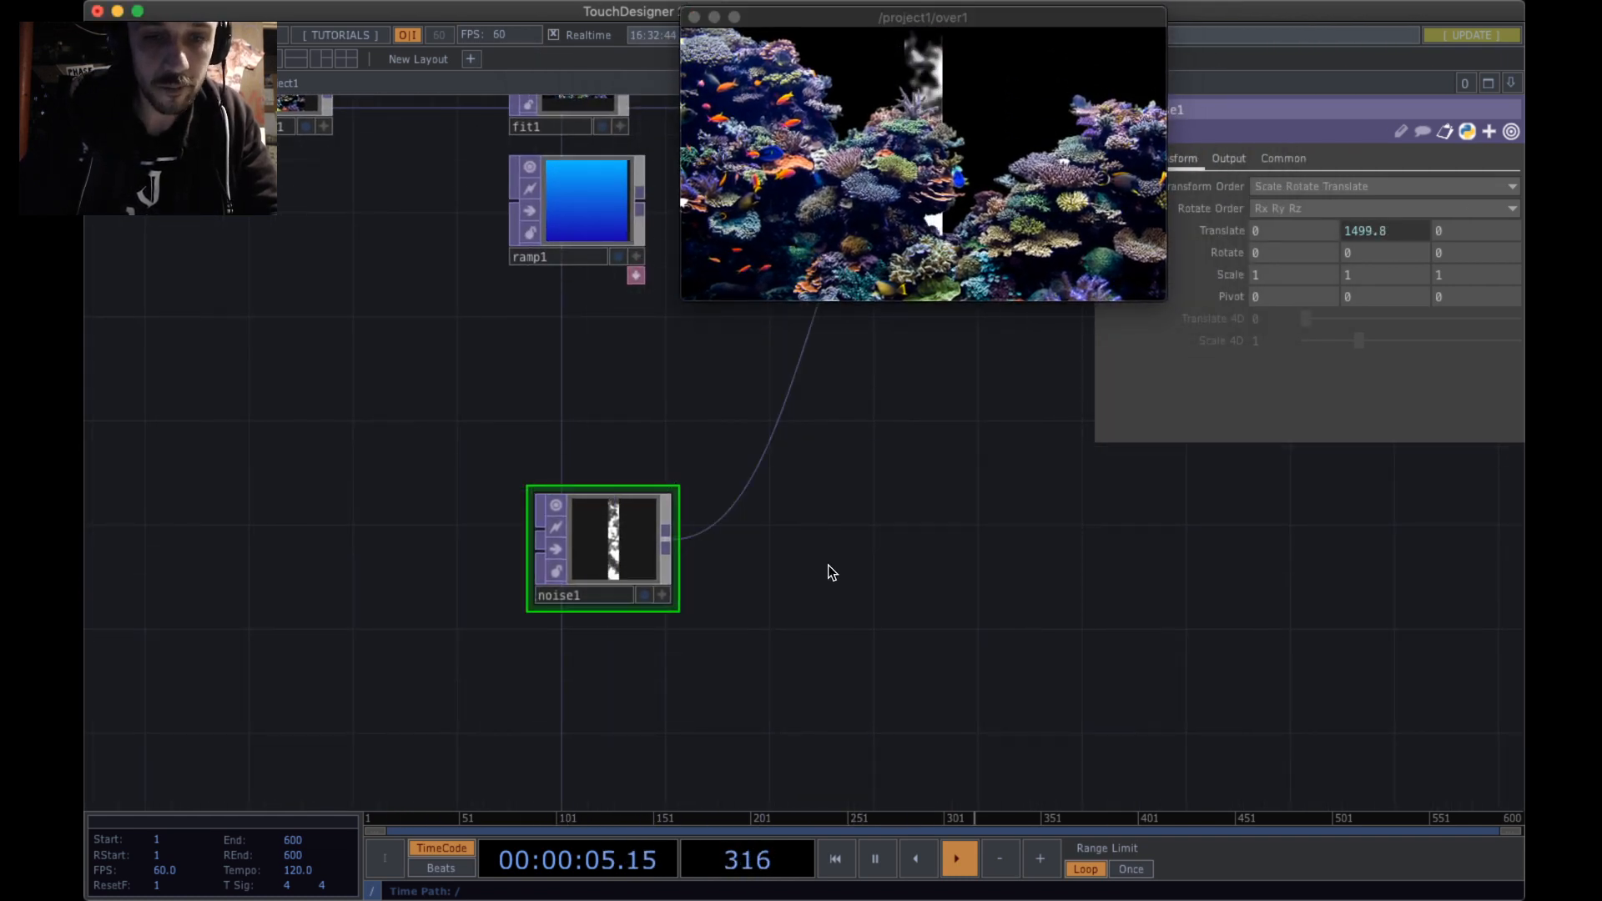
pyautogui.moveTo(630, 395); pyautogui.dragTo(833, 529)
# - Add a new Ramp TOP to the network between ramp1 and noise1
pyautogui.press('Tab')
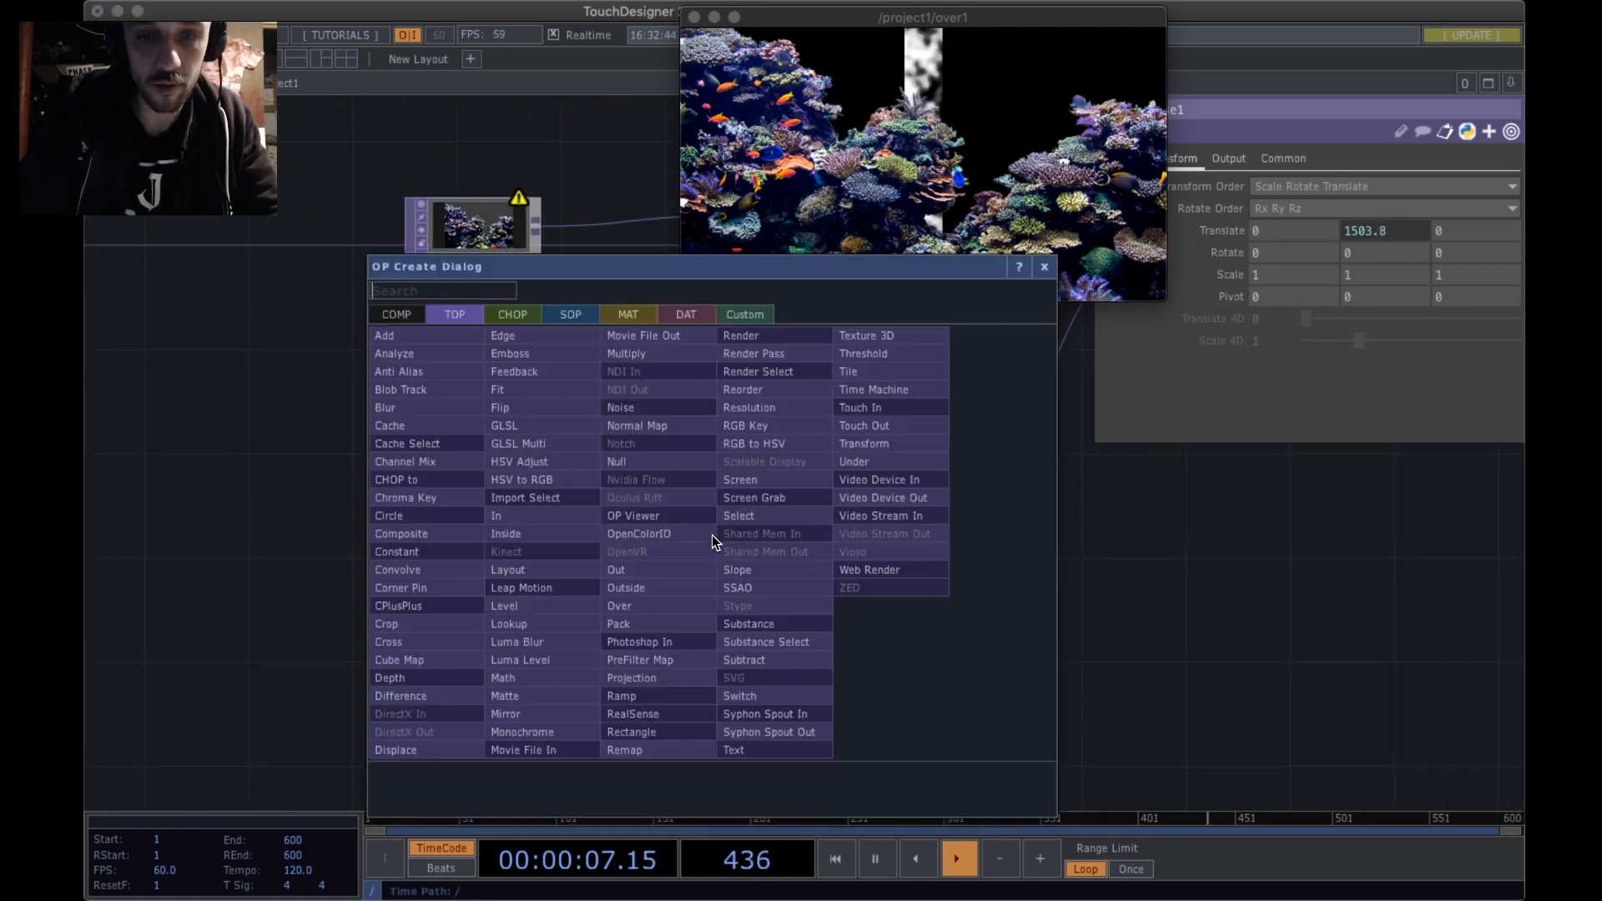
pyautogui.write('ramp')
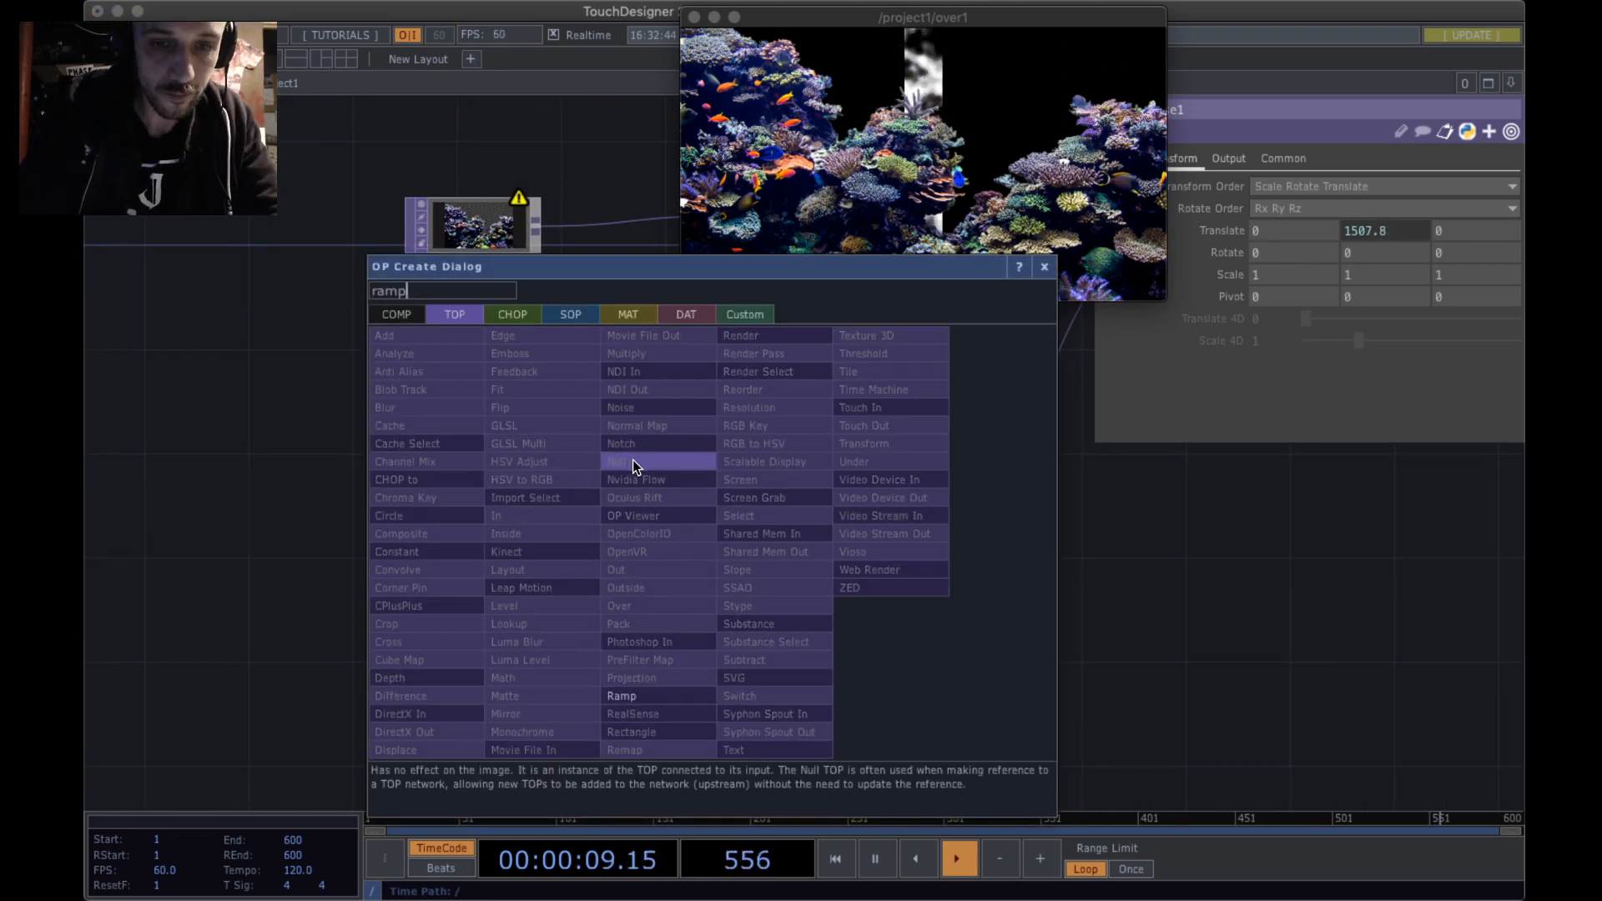
pyautogui.click(627, 695)
pyautogui.click(734, 499)
pyautogui.moveTo(720, 530); pyautogui.dragTo(669, 524)
pyautogui.moveTo(793, 536); pyautogui.dragTo(652, 482)
# - Add a Composite TOP beside ramp2 and noise1
pyautogui.press('Tab')
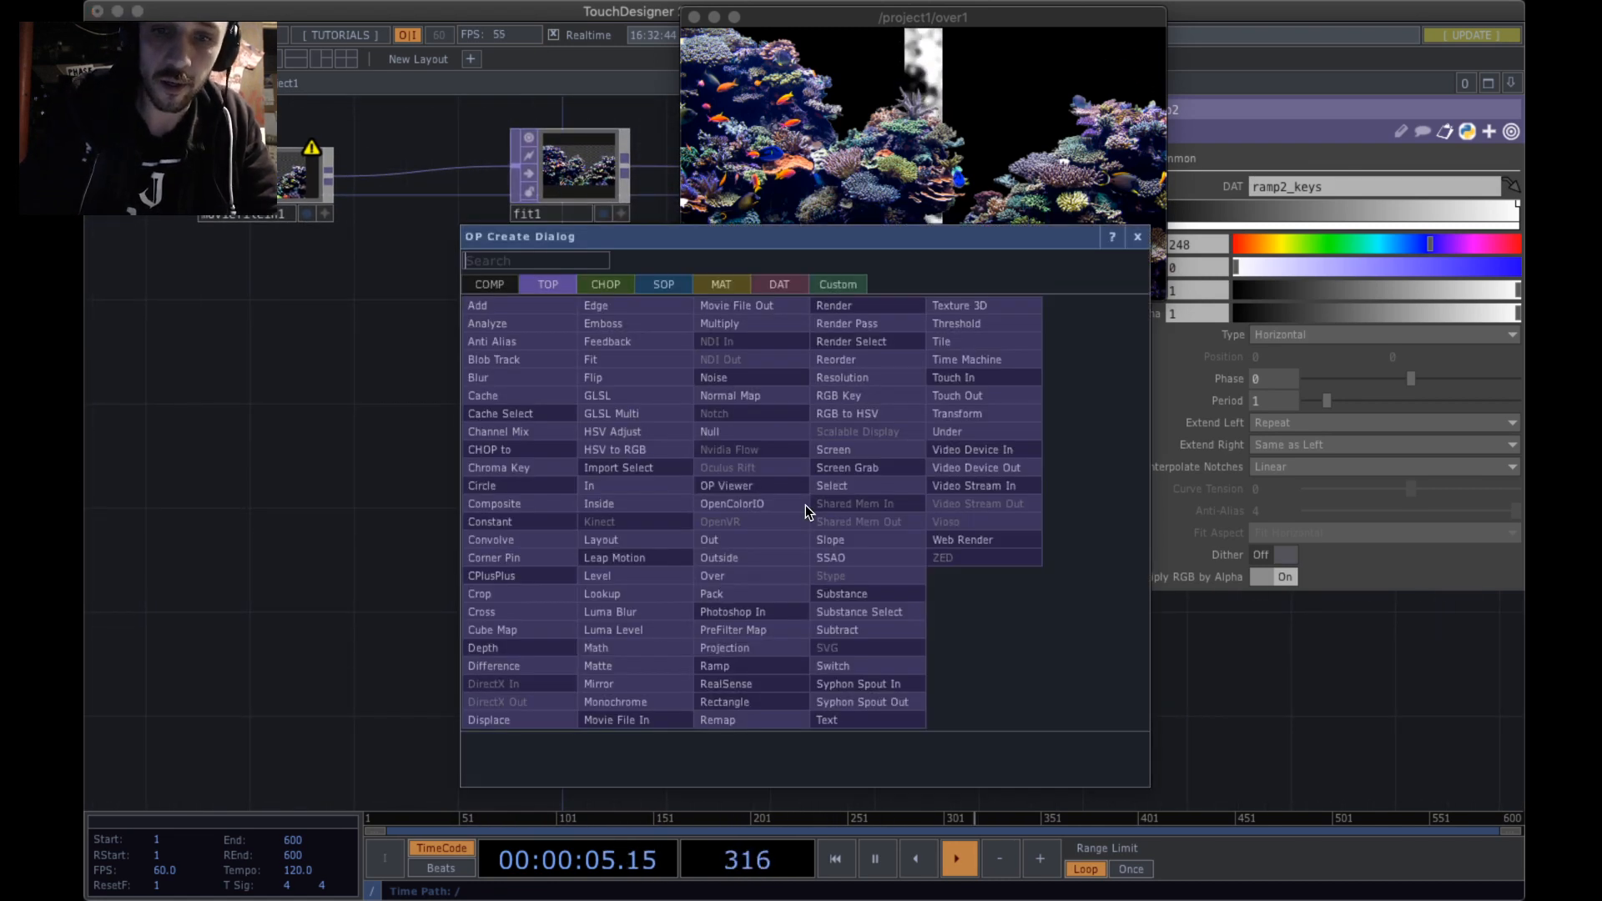
pyautogui.write('com')
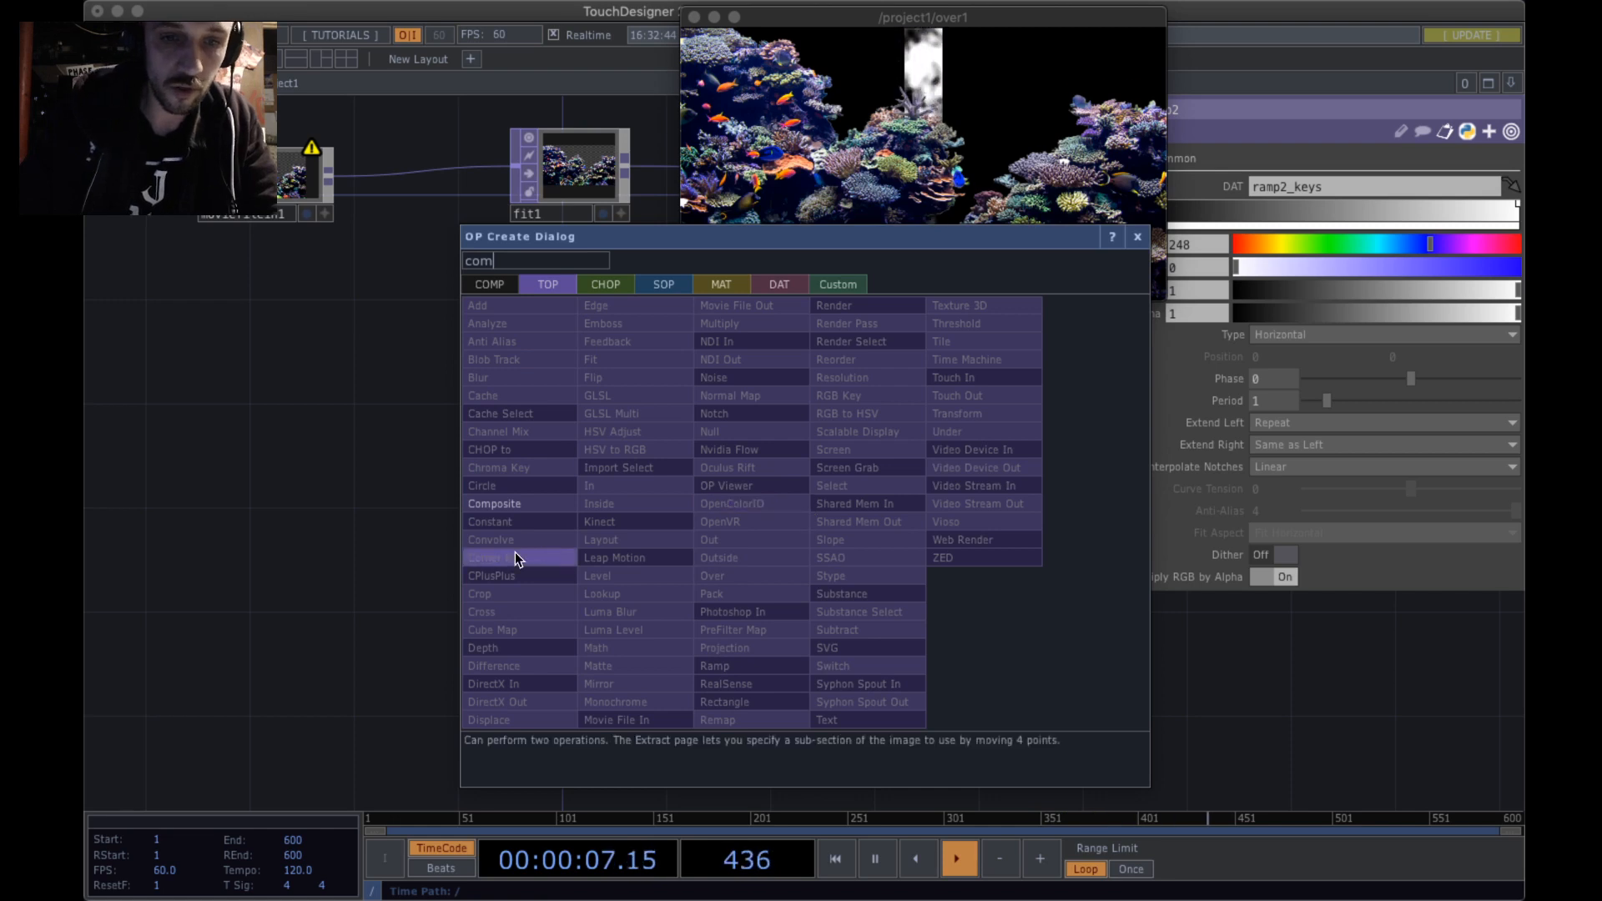
pyautogui.click(521, 504)
pyautogui.click(845, 519)
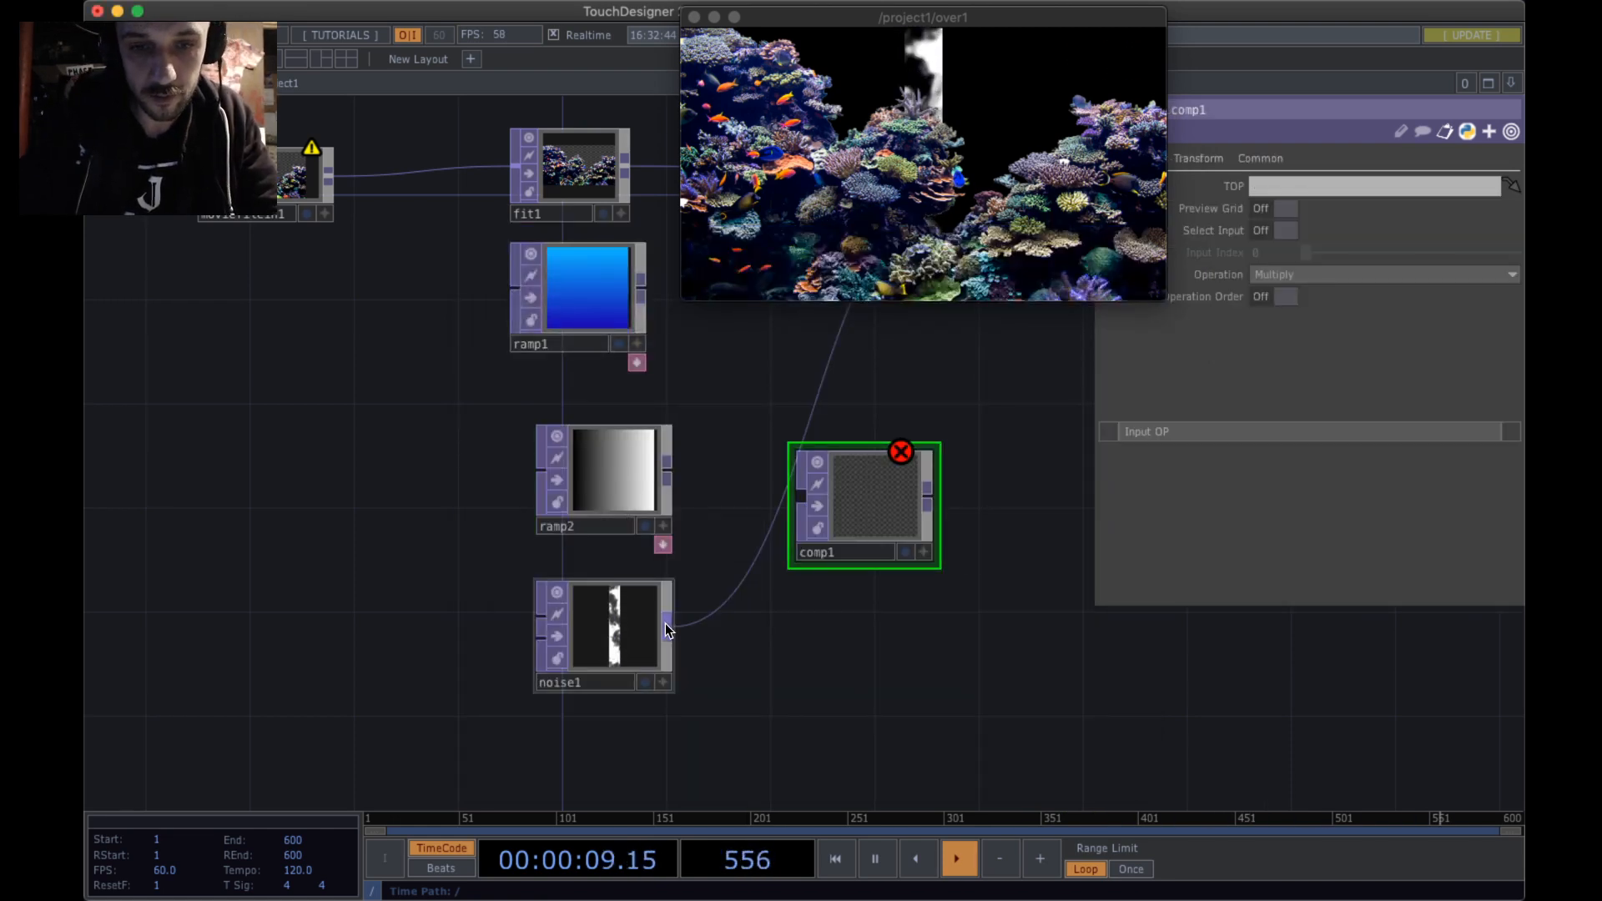
# - Wire noise1 and ramp2 into comp1, ordering the inputs with ramp2 ahead of noise1
pyautogui.moveTo(668, 630); pyautogui.dragTo(797, 509)
pyautogui.click(667, 467)
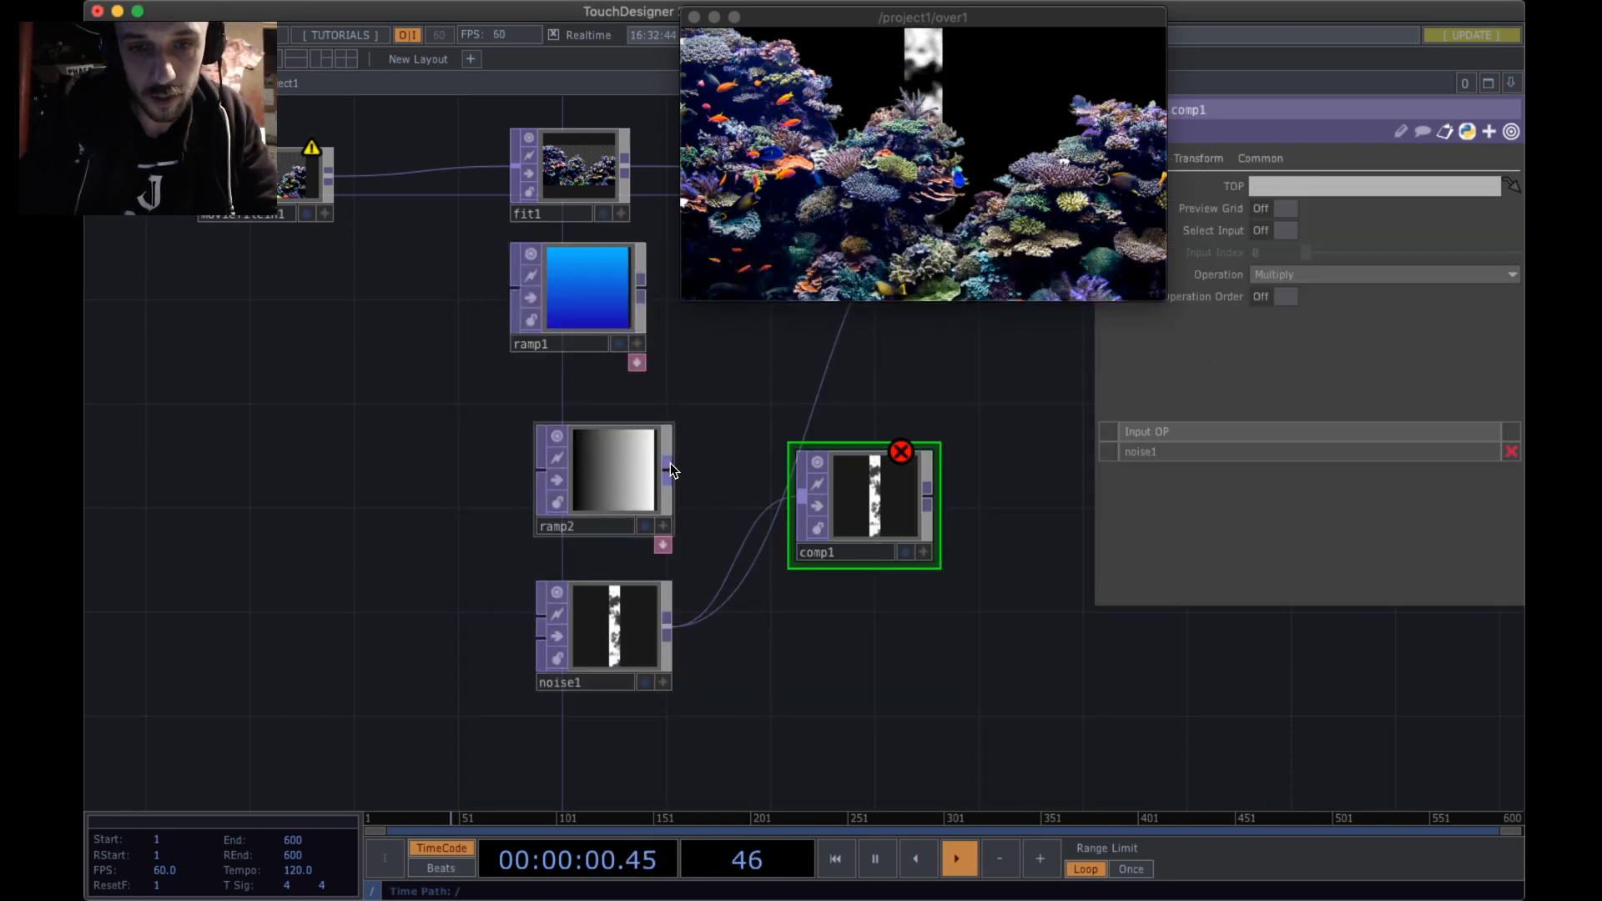
pyautogui.click(788, 480)
pyautogui.scroll(3, 879, 551)
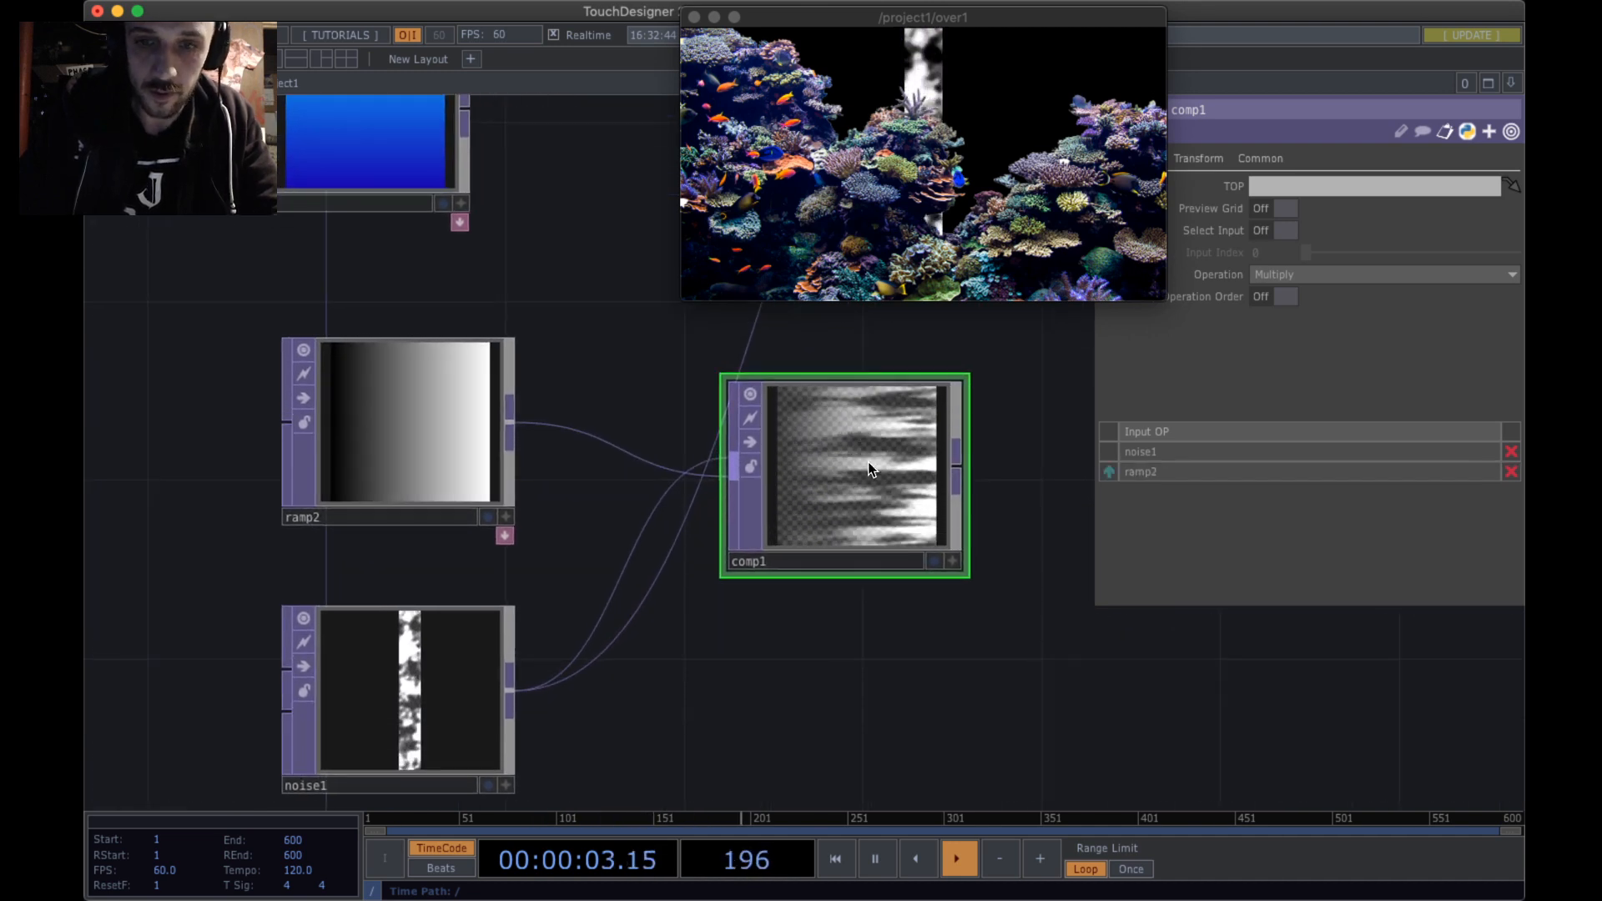
pyautogui.click(1109, 472)
pyautogui.scroll(2, 893, 478)
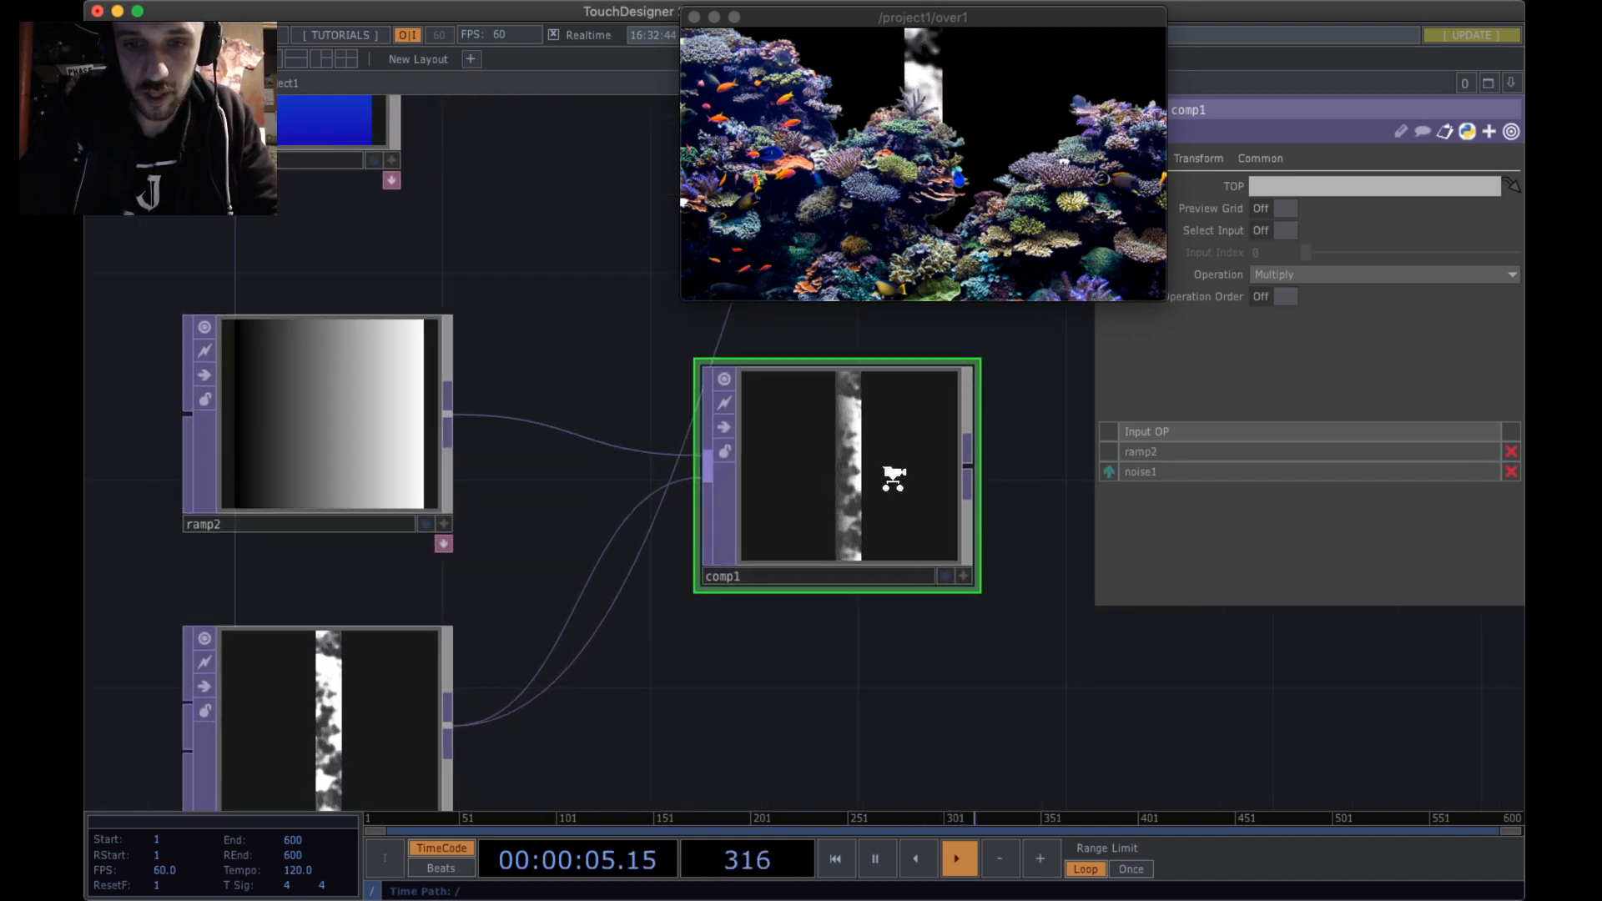
pyautogui.scroll(4, 894, 478)
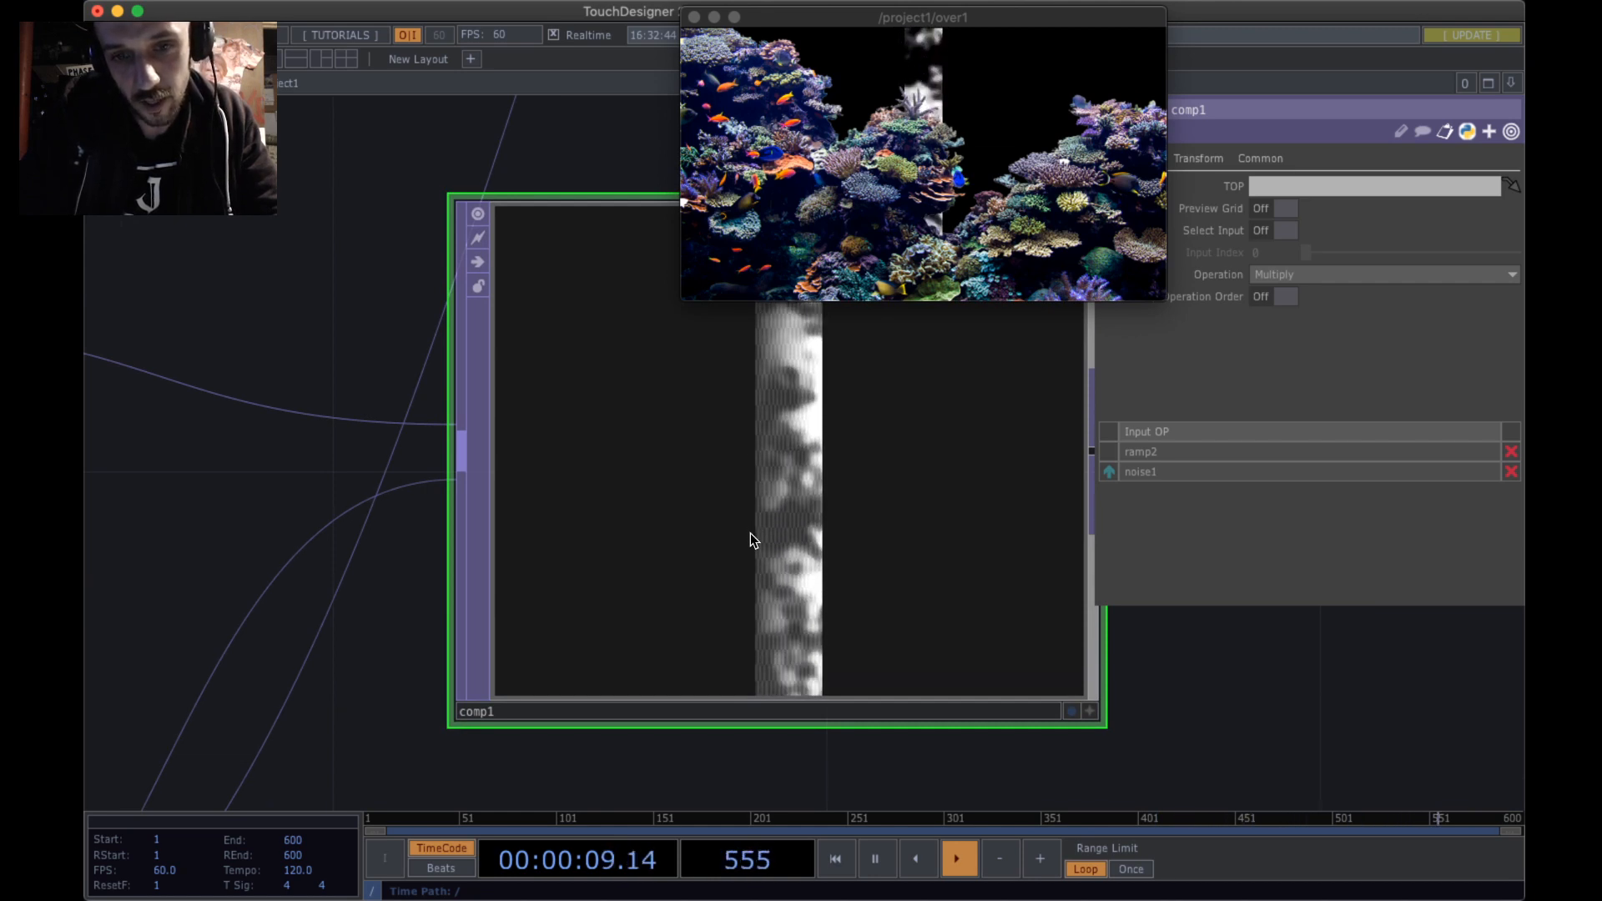
pyautogui.scroll(-6, 627, 484)
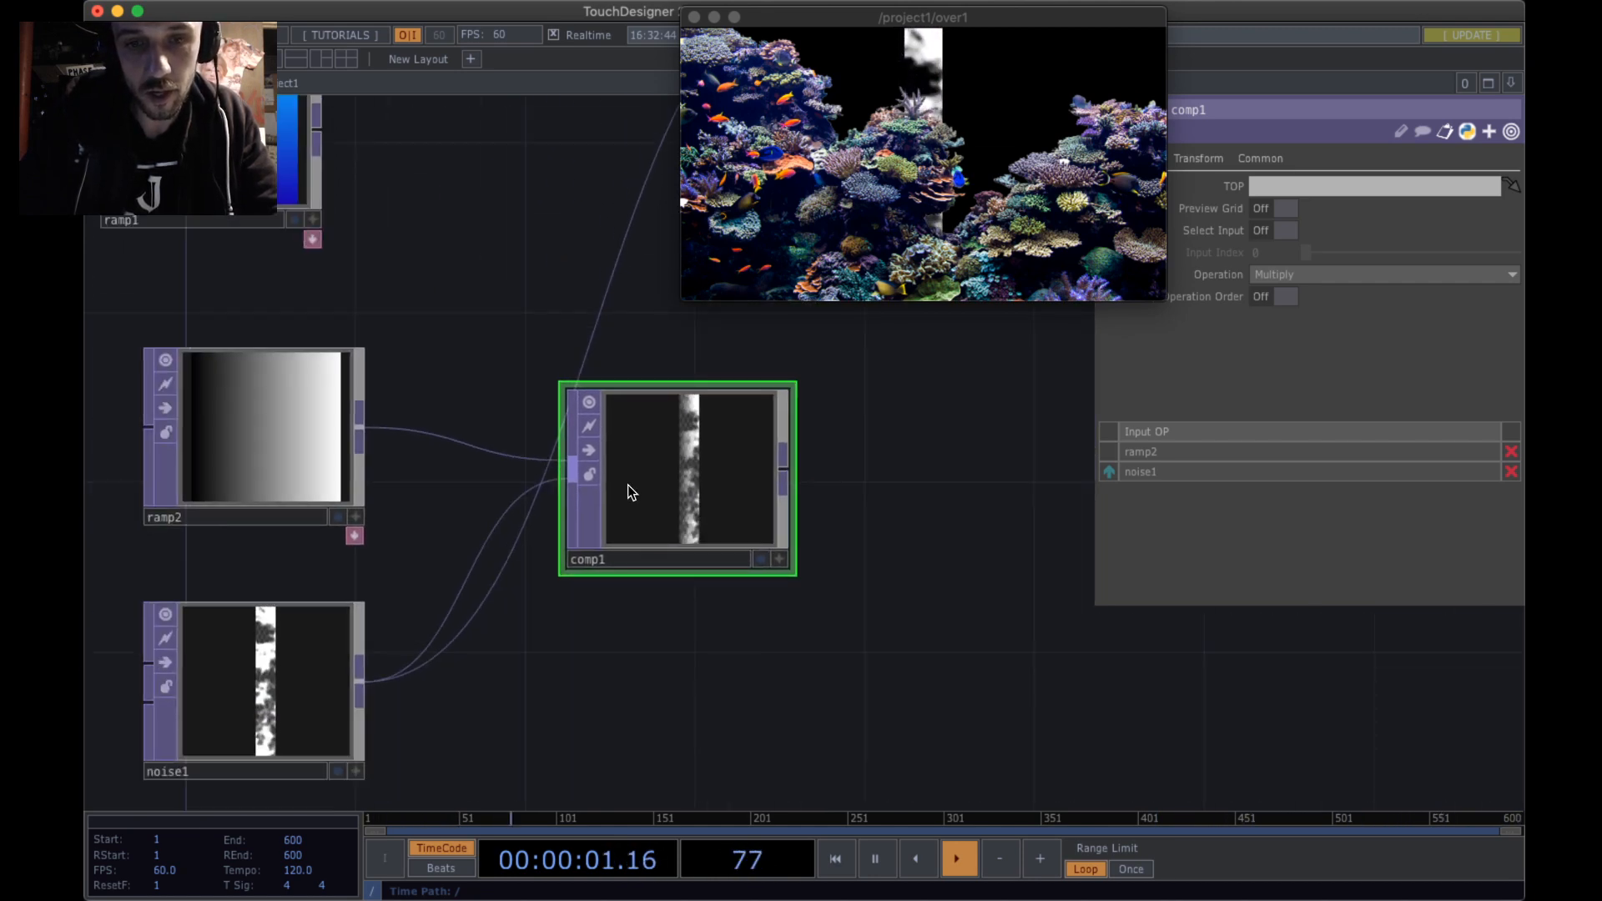
# - Try the Atop operation on comp1 and switch it back to Multiply
pyautogui.click(1278, 274)
pyautogui.click(1270, 307)
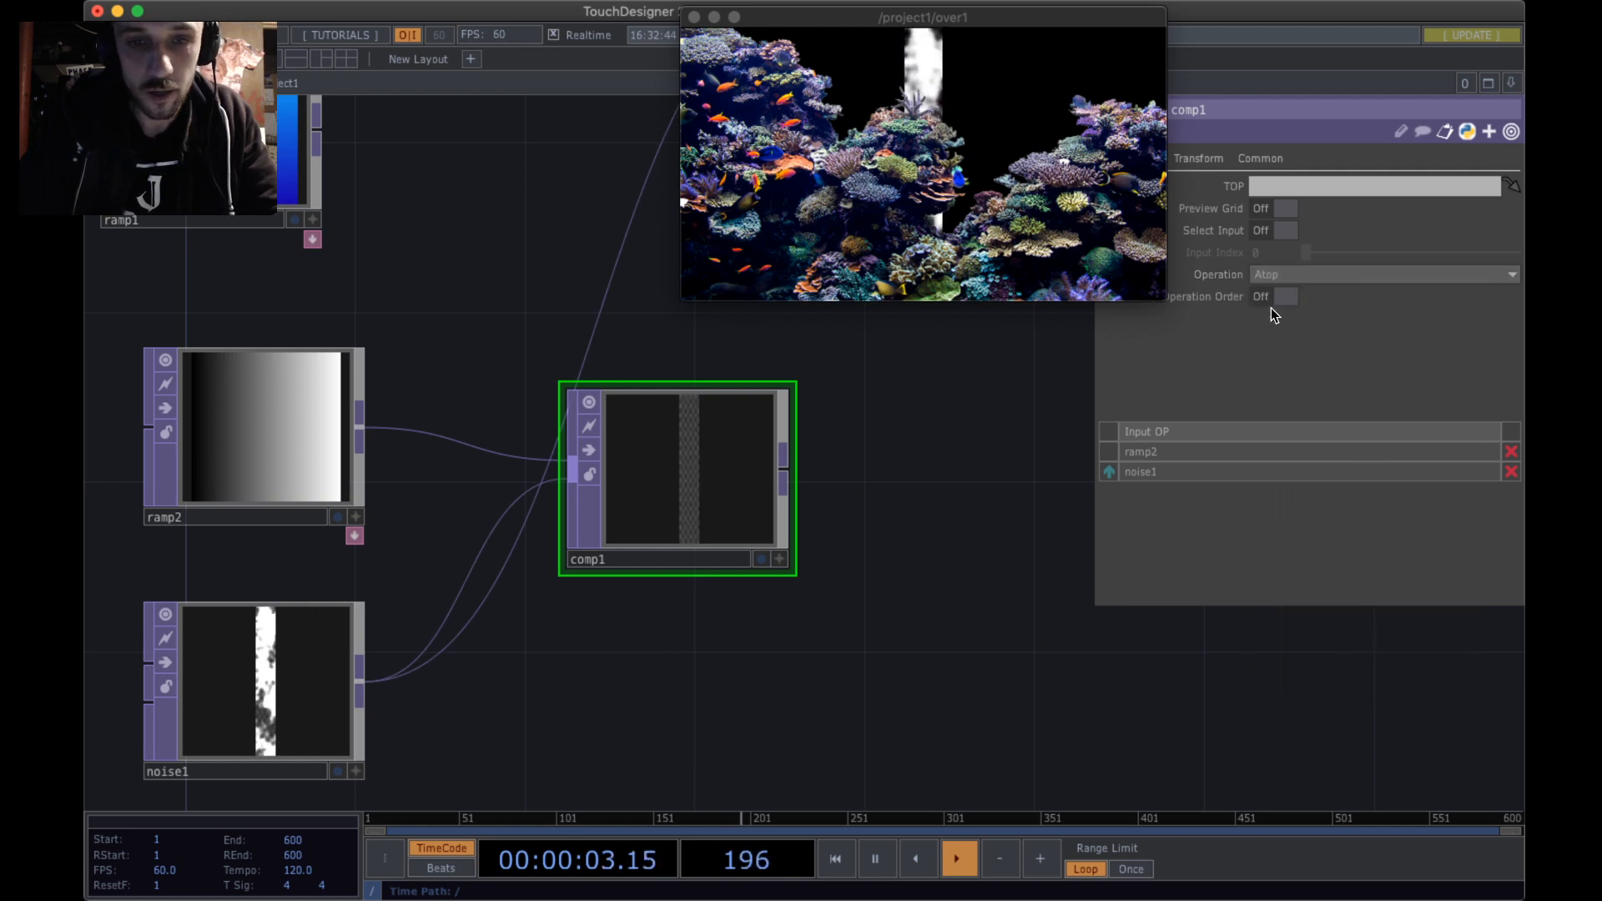
pyautogui.click(1293, 274)
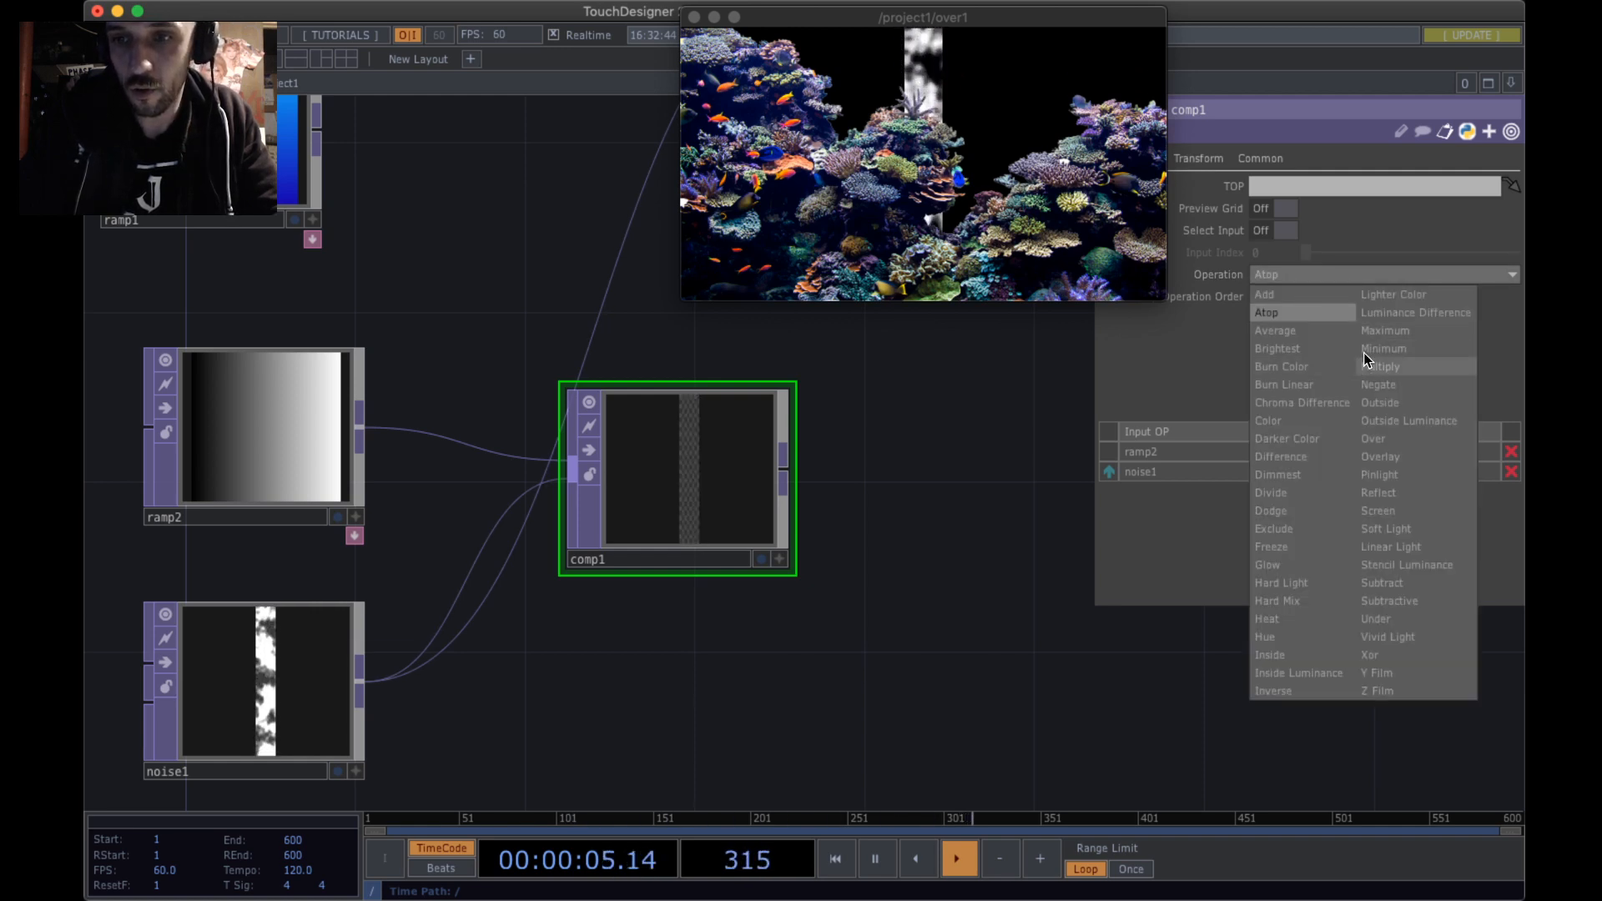
pyautogui.click(991, 14)
pyautogui.moveTo(991, 13); pyautogui.dragTo(883, 11)
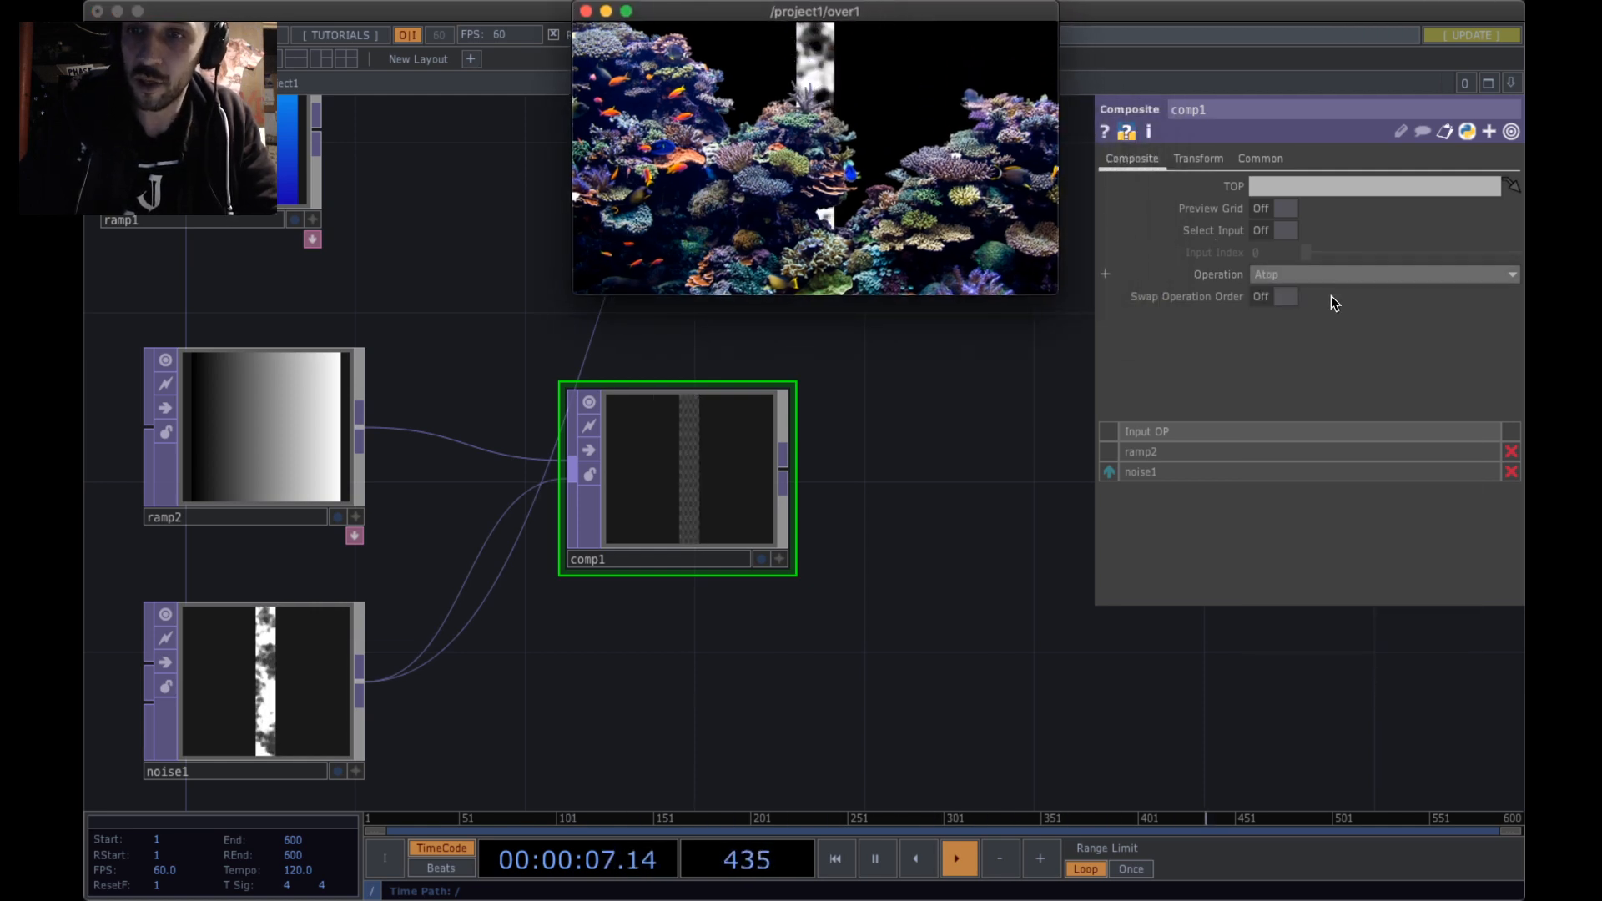
pyautogui.click(1280, 274)
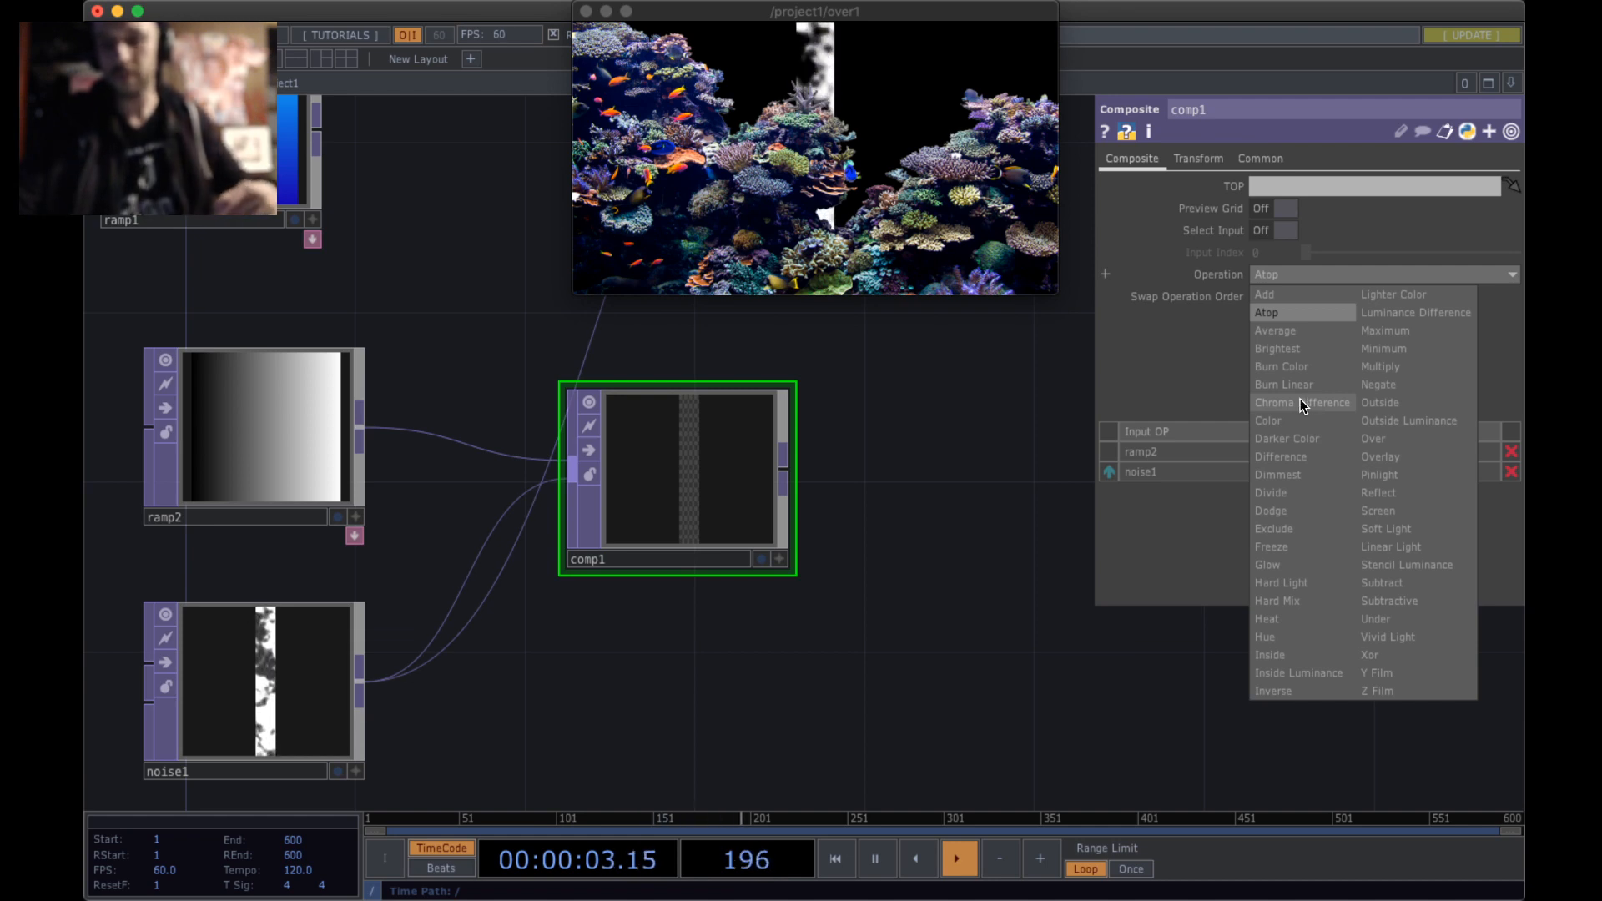
pyautogui.click(1380, 366)
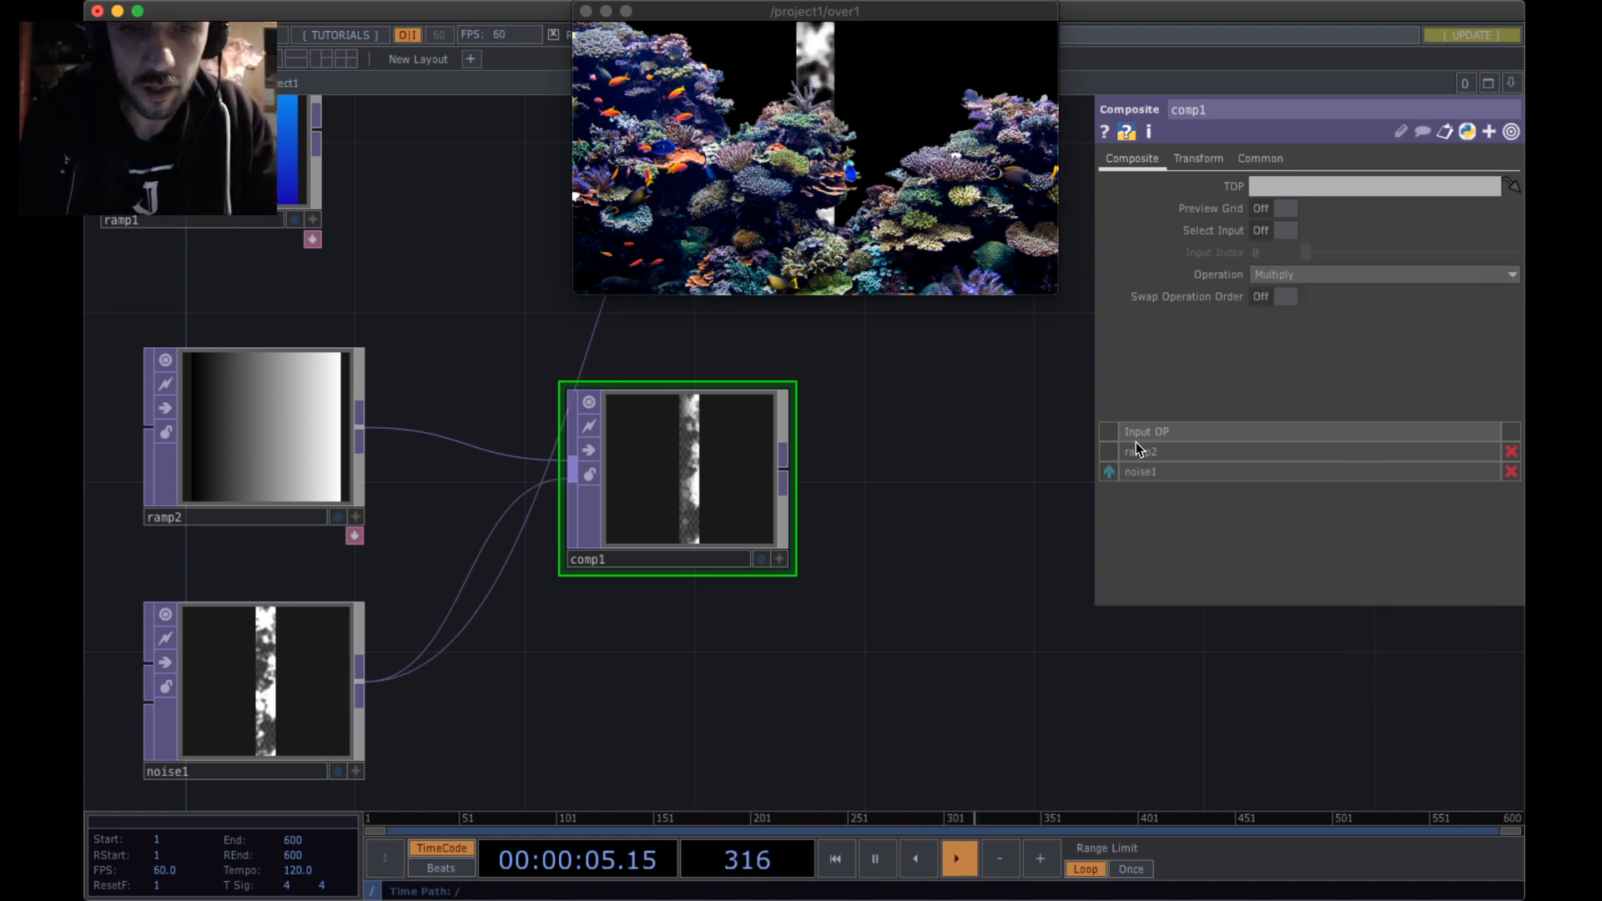
# - Close the over1 viewer window and examine the shading across comp1's noise column up close
pyautogui.scroll(5, 690, 521)
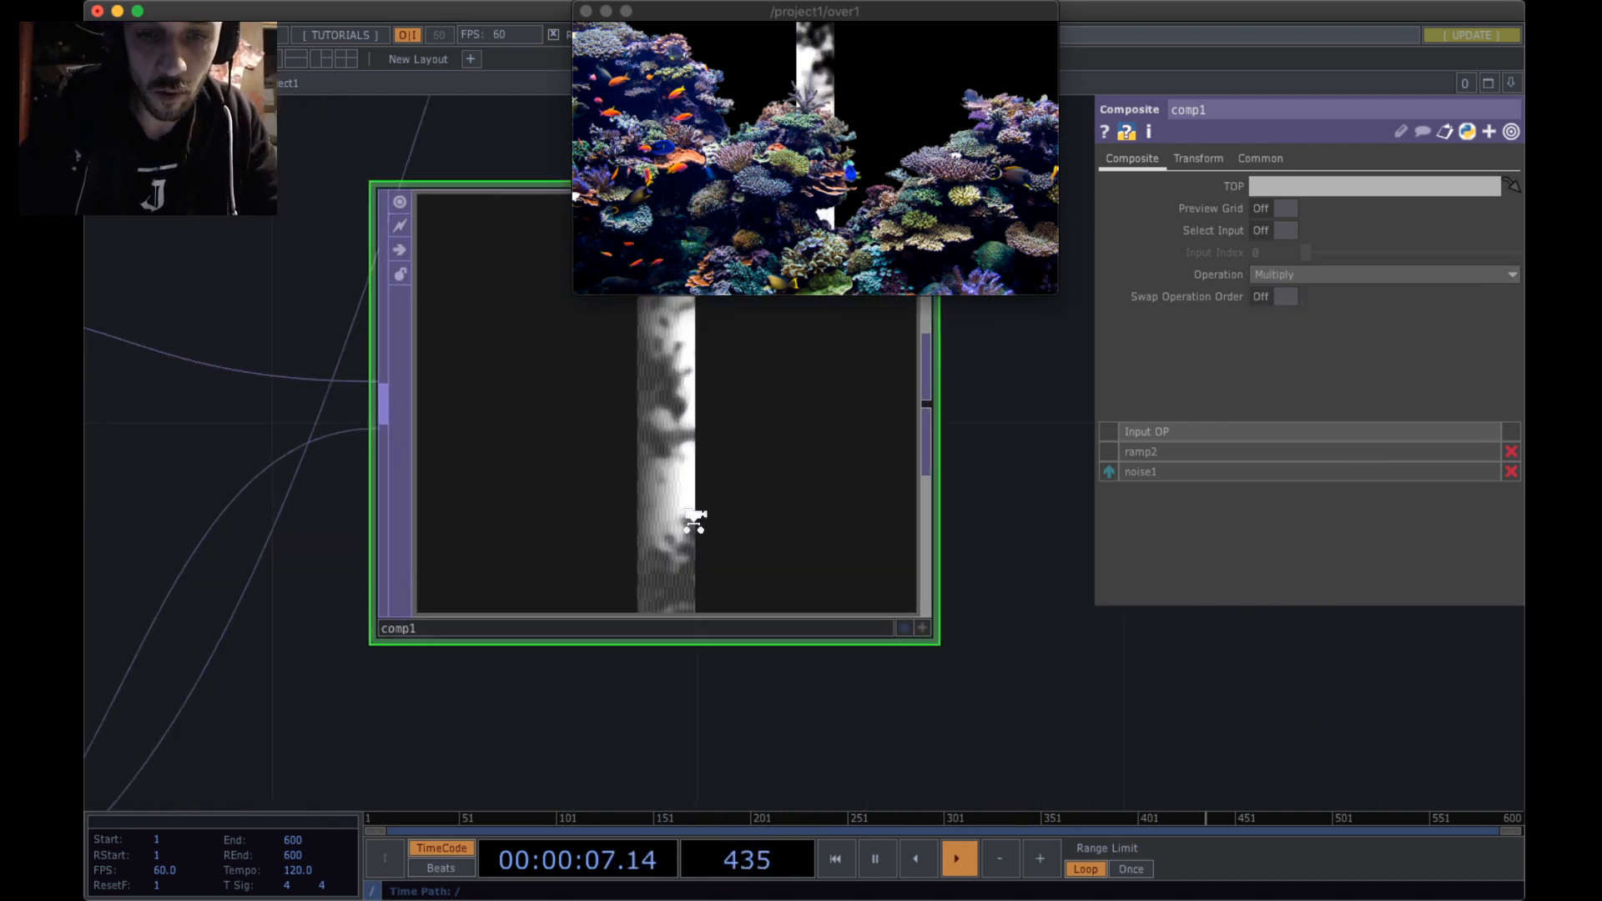
pyautogui.scroll(4, 694, 520)
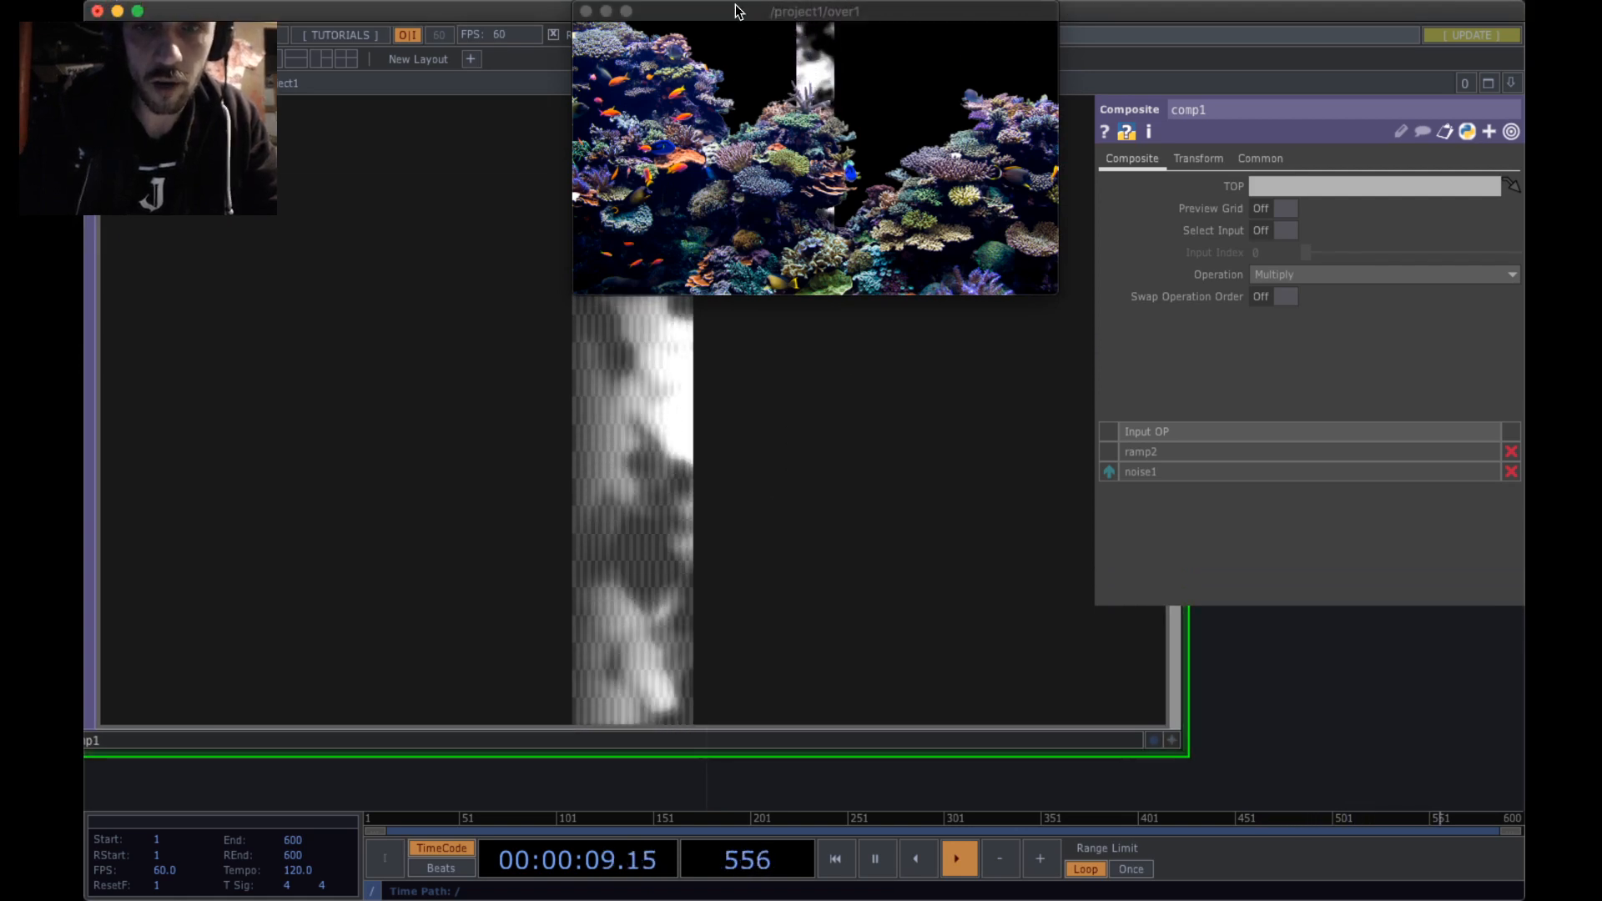
pyautogui.click(585, 11)
pyautogui.scroll(-3, 755, 285)
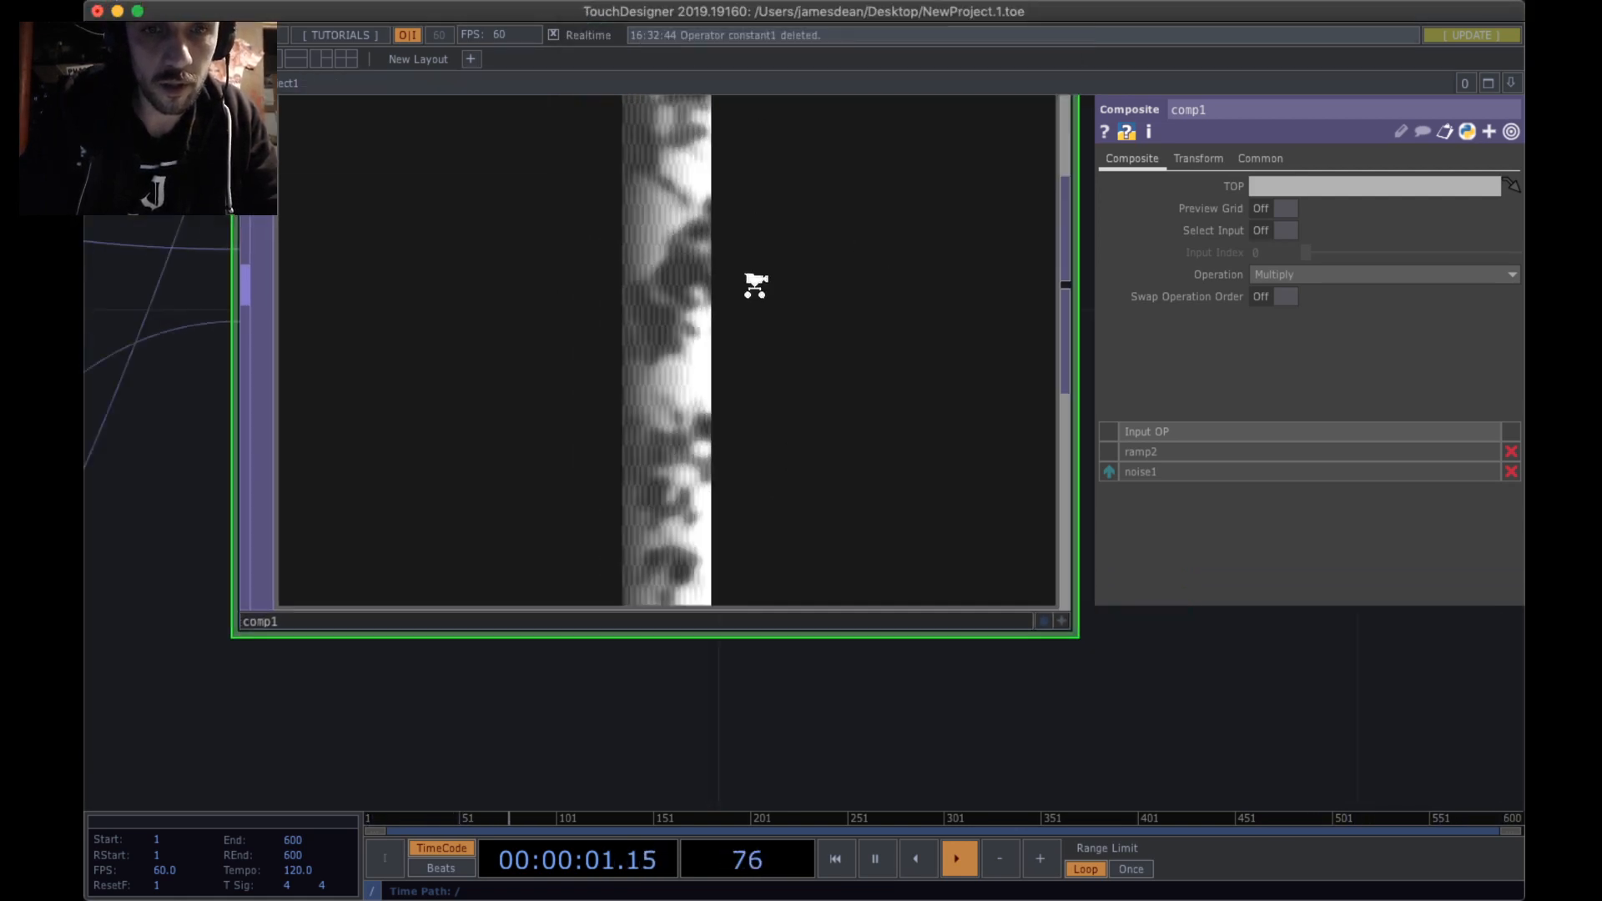
pyautogui.scroll(-4, 755, 284)
pyautogui.scroll(3, 739, 372)
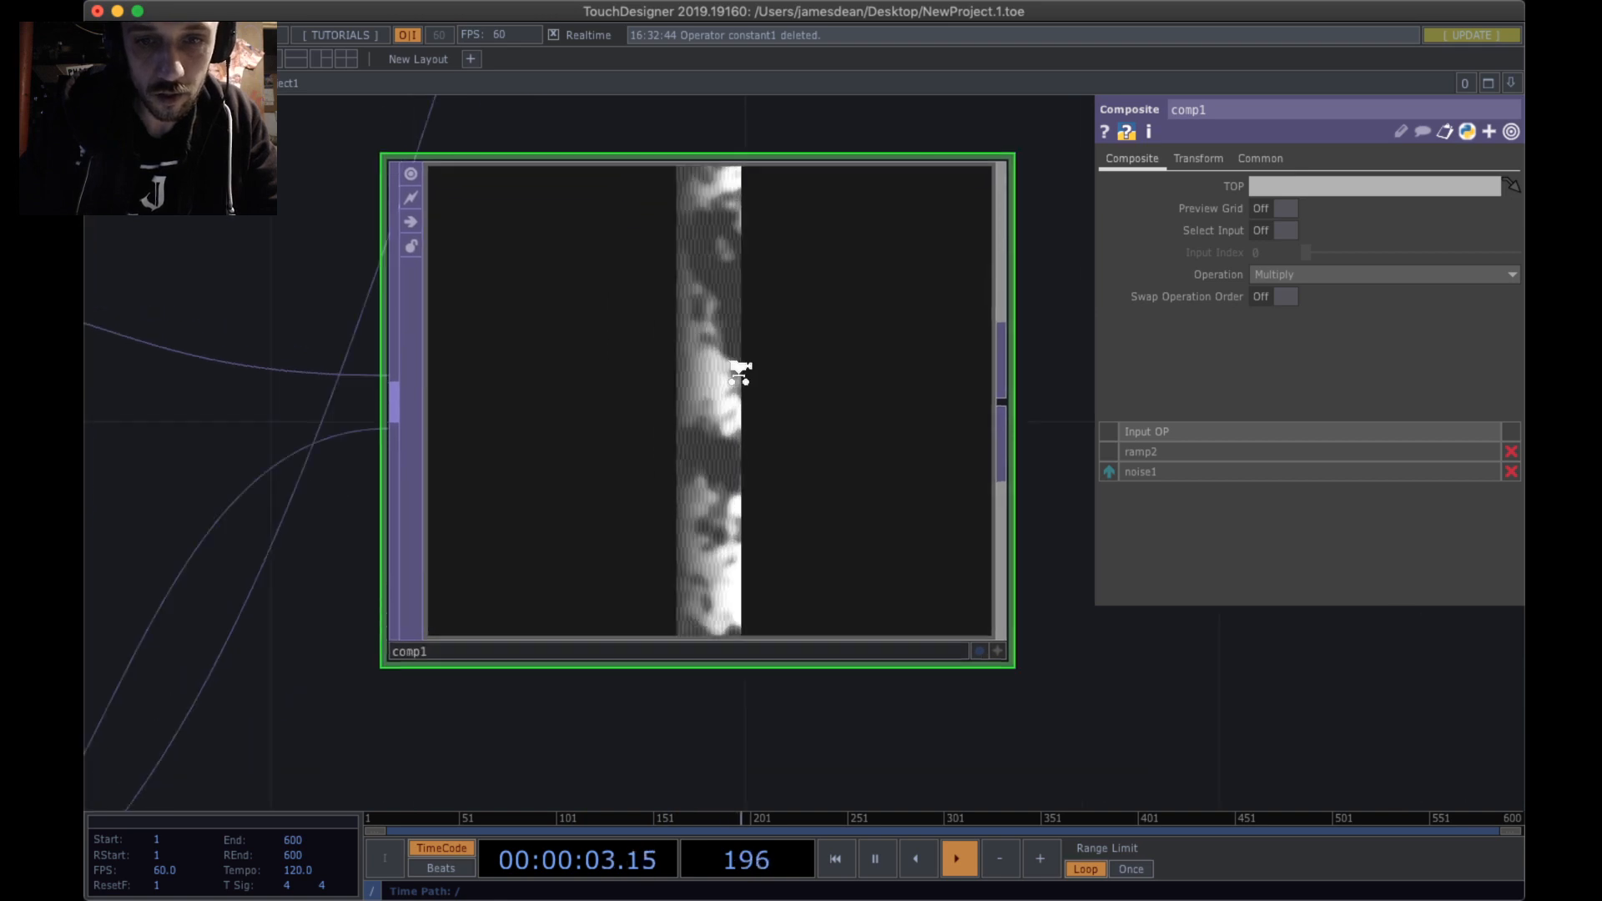
pyautogui.scroll(3, 739, 372)
pyautogui.scroll(-3, 726, 517)
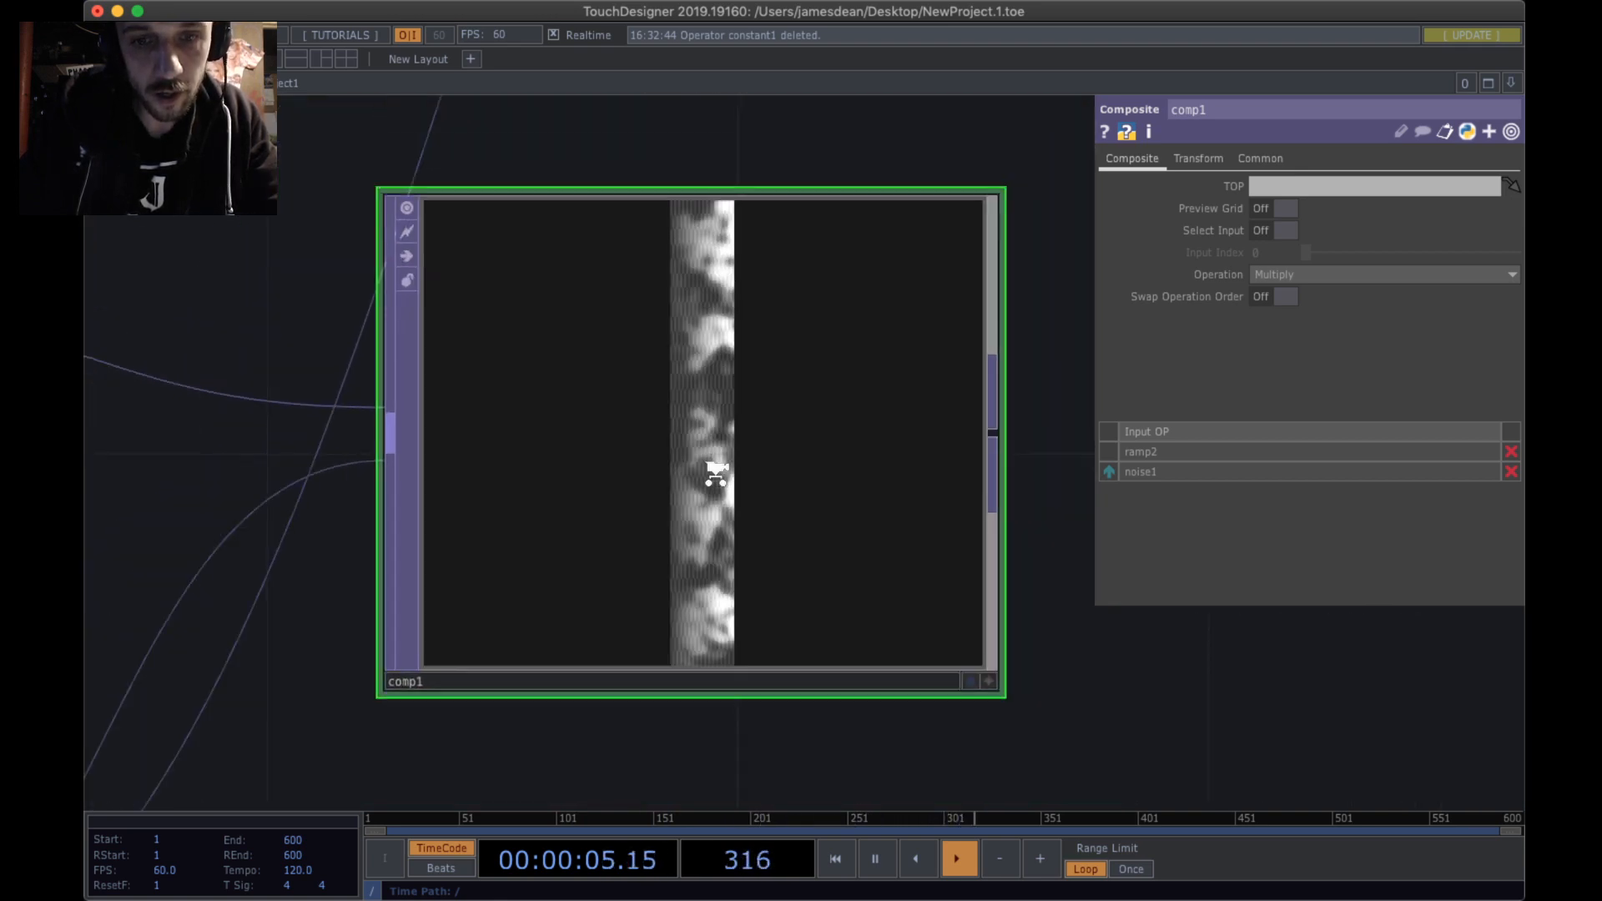
pyautogui.scroll(-5, 716, 473)
# - Turn ramp2's last colour key black with value 0 and alpha 0.986, and place comp1 slightly farther from its inputs
pyautogui.click(209, 423)
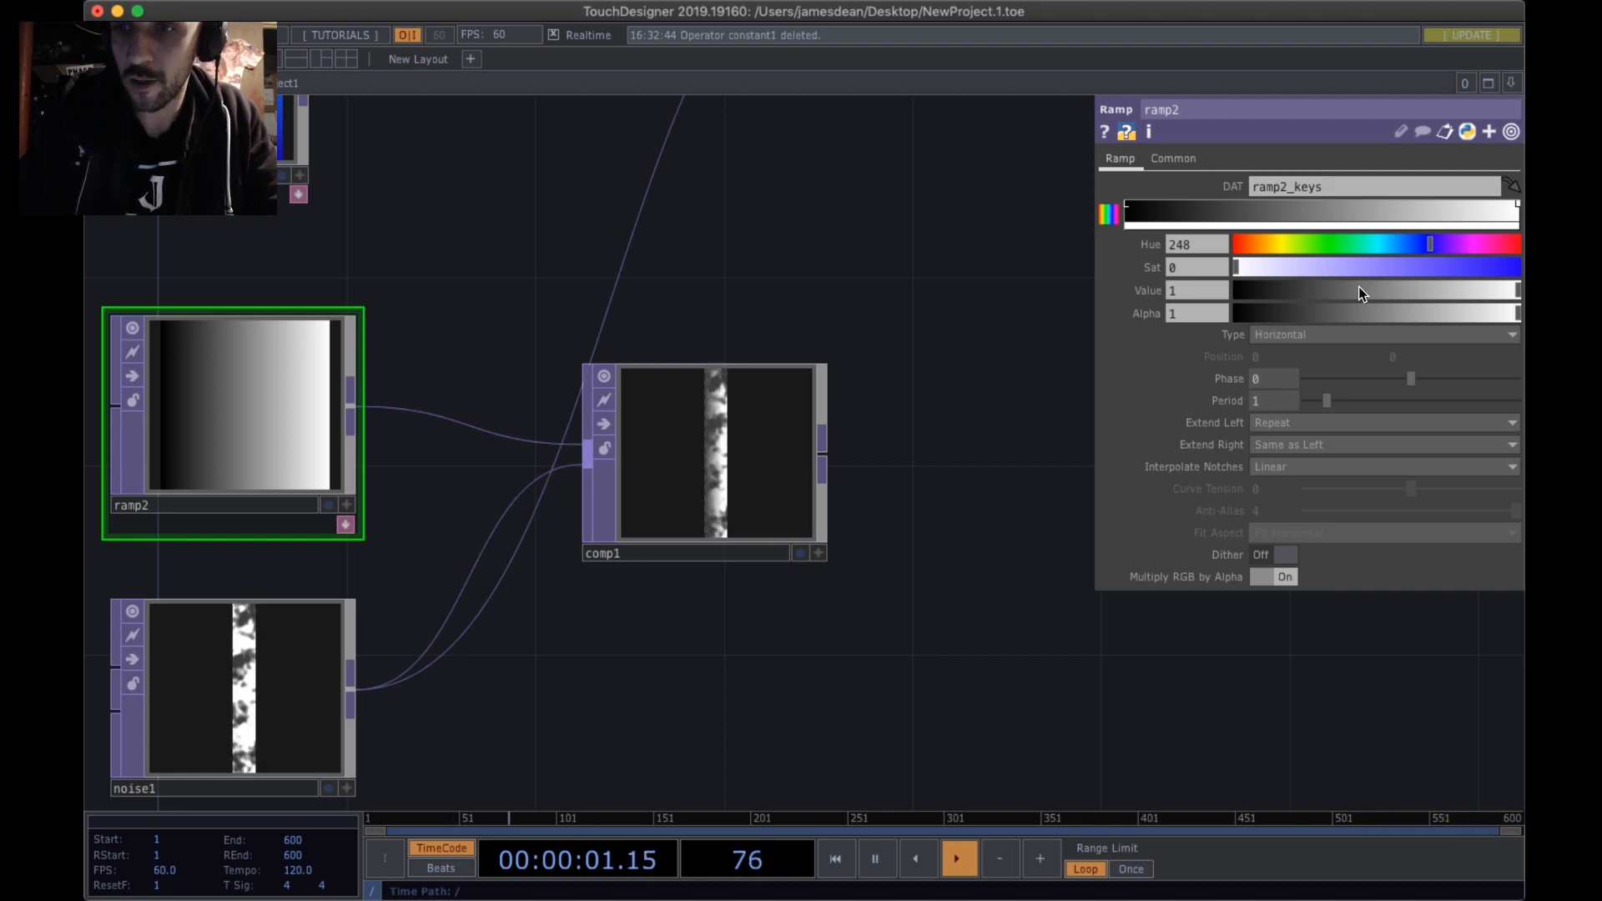
pyautogui.moveTo(1410, 292)
pyautogui.mouseDown()
pyautogui.moveTo(1223, 294)
pyautogui.moveTo(1475, 290)
pyautogui.moveTo(1435, 291)
pyautogui.mouseUp()
pyautogui.moveTo(1423, 313); pyautogui.dragTo(1178, 288)
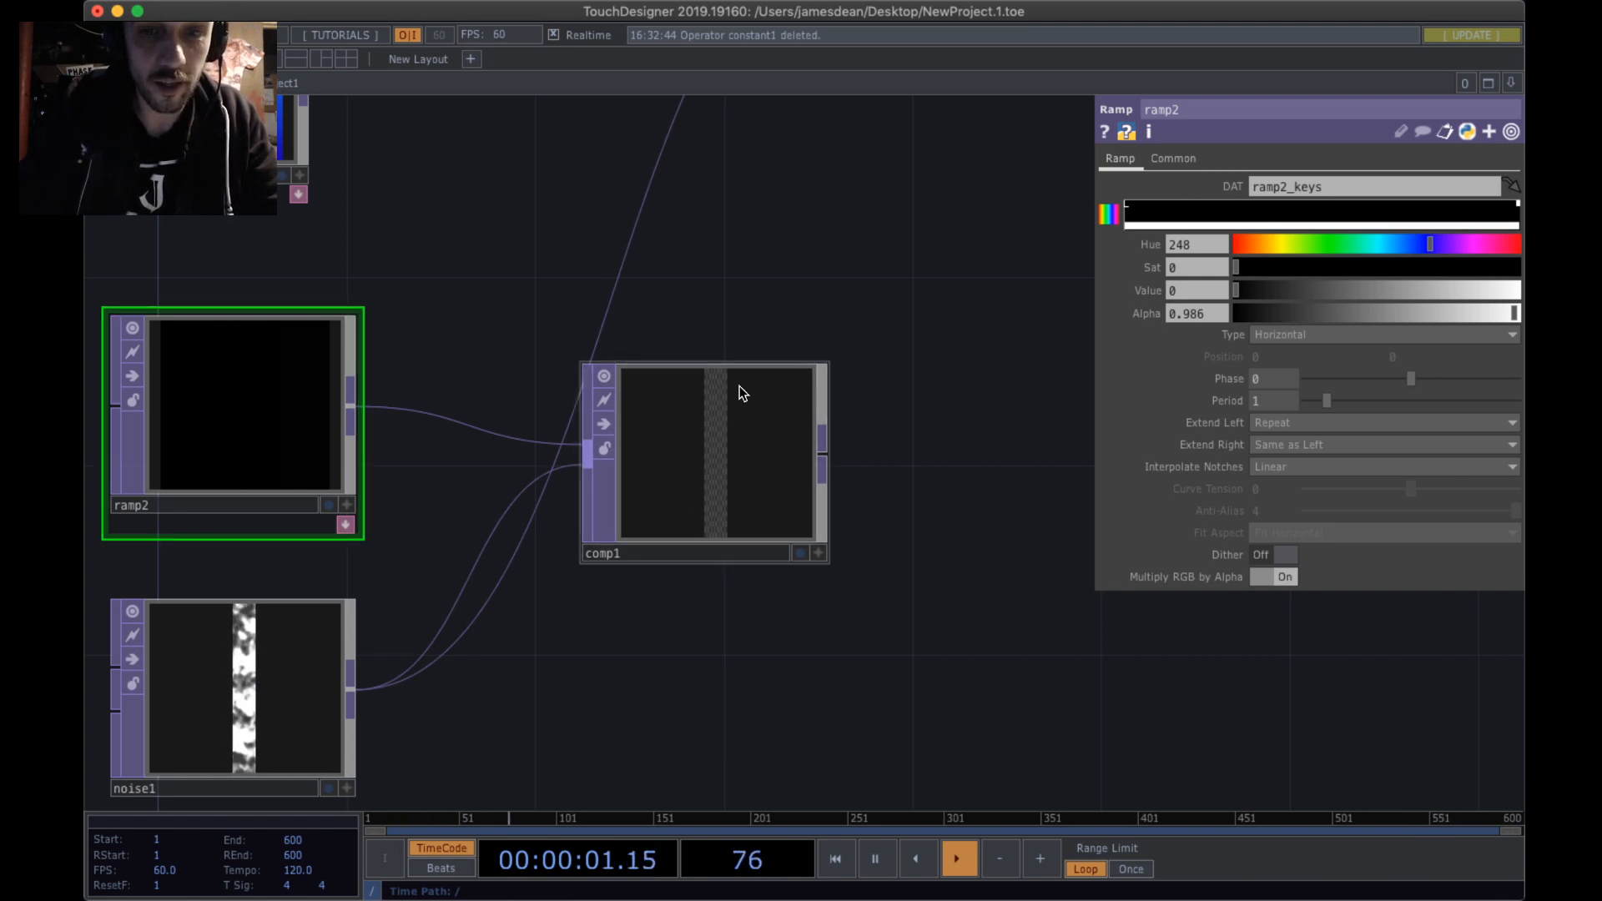
pyautogui.moveTo(719, 456); pyautogui.dragTo(766, 459)
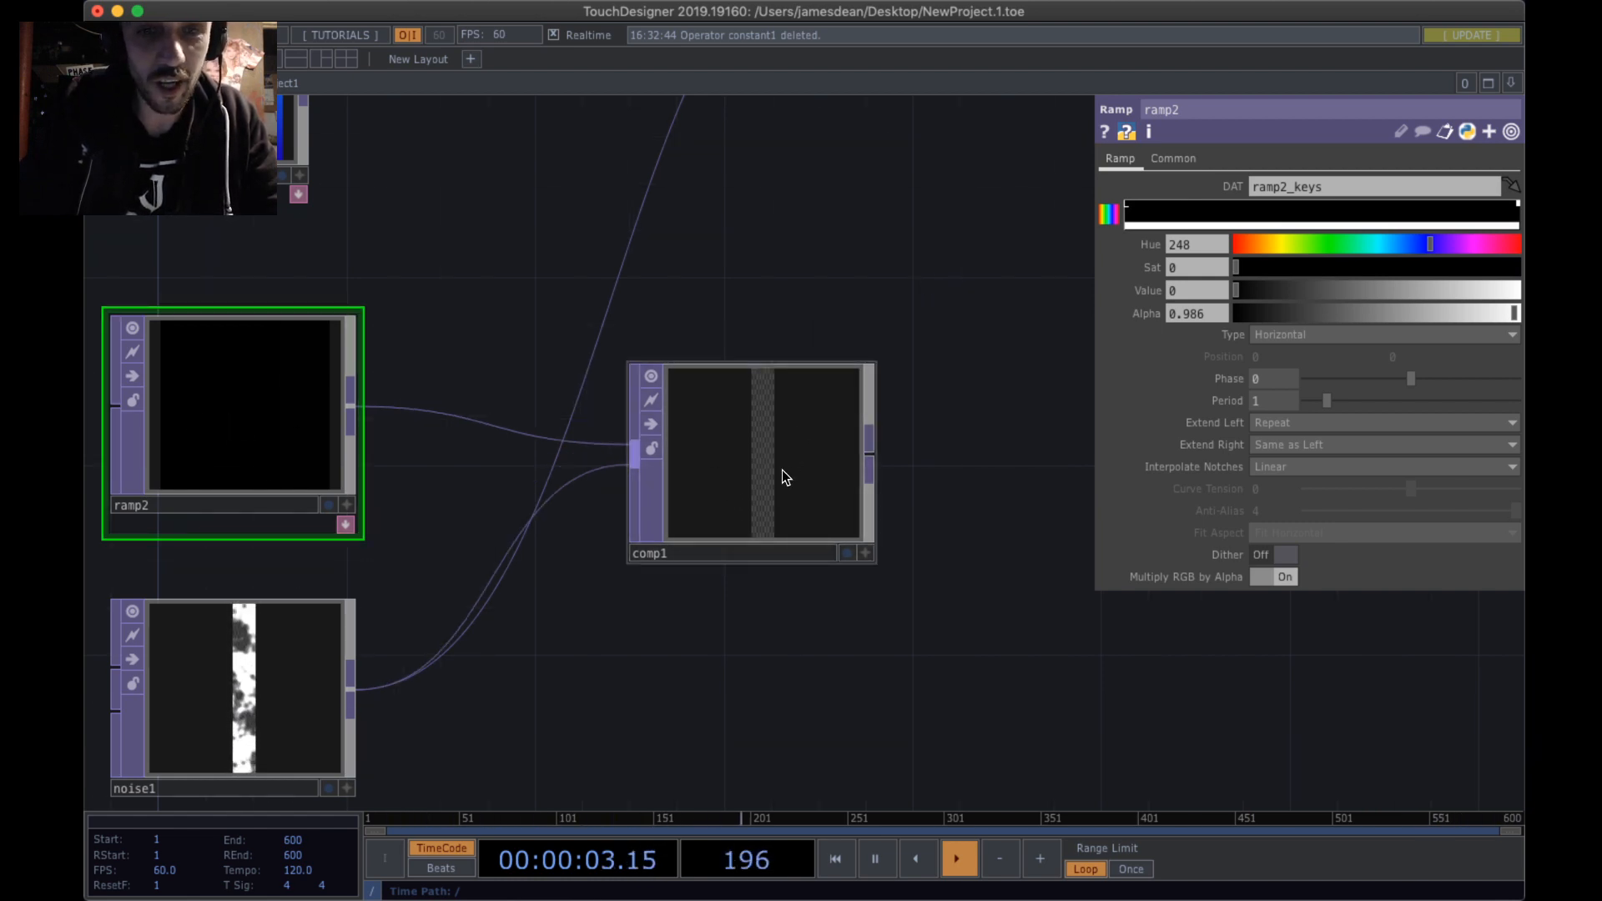
# - Add a colour key at the middle of ramp2's gradient and brighten it to value 0.993
pyautogui.click(356, 404)
pyautogui.click(833, 429)
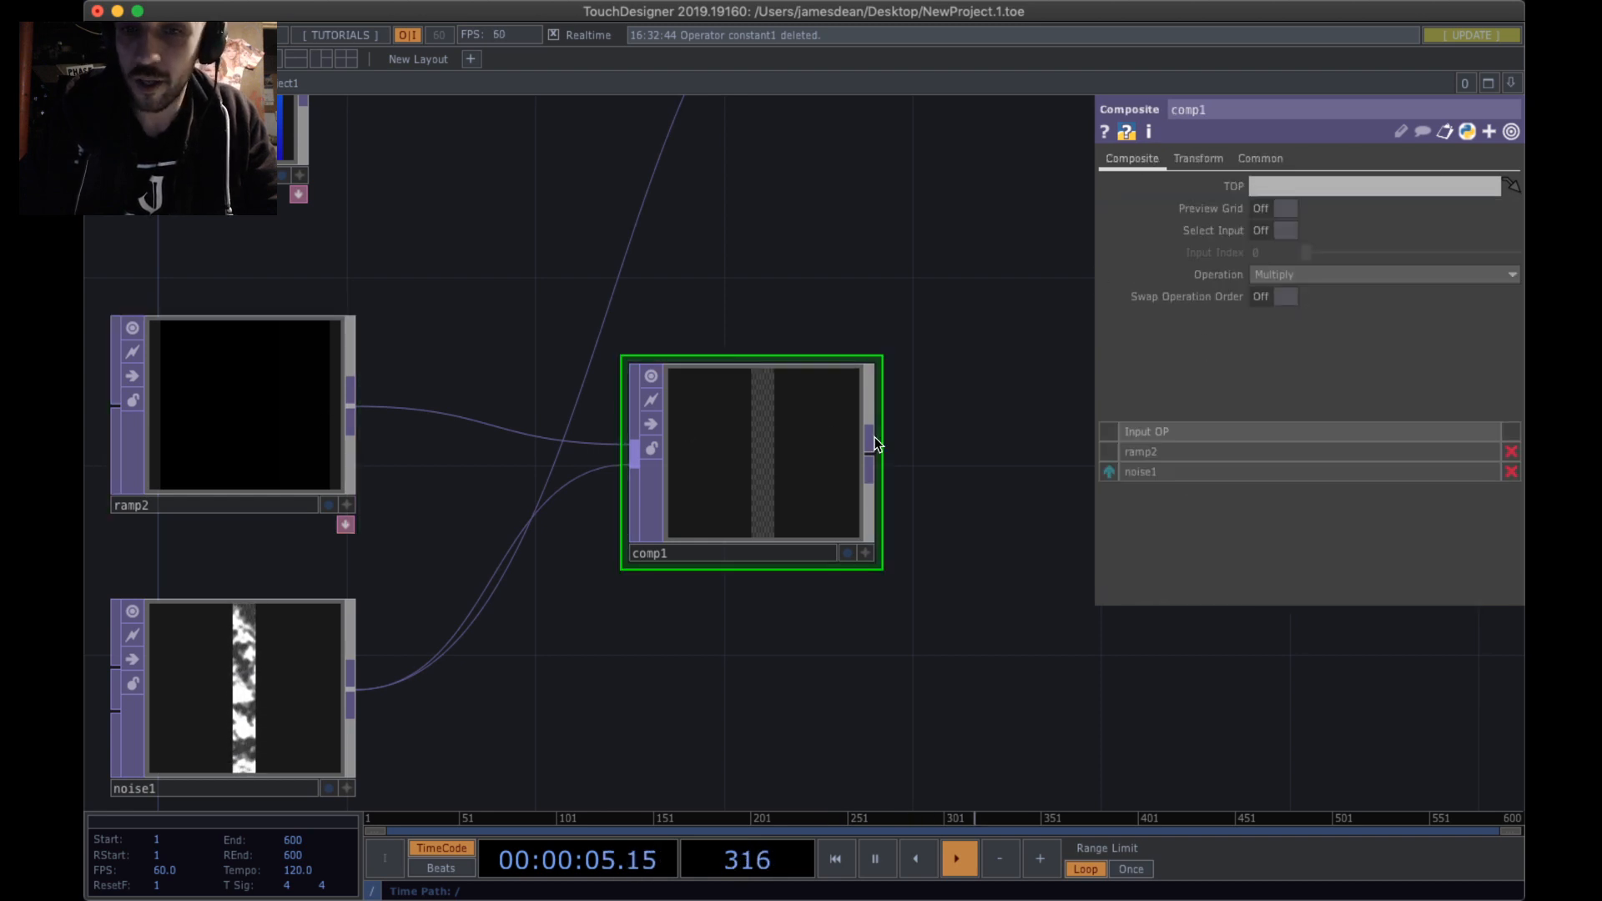
pyautogui.click(314, 378)
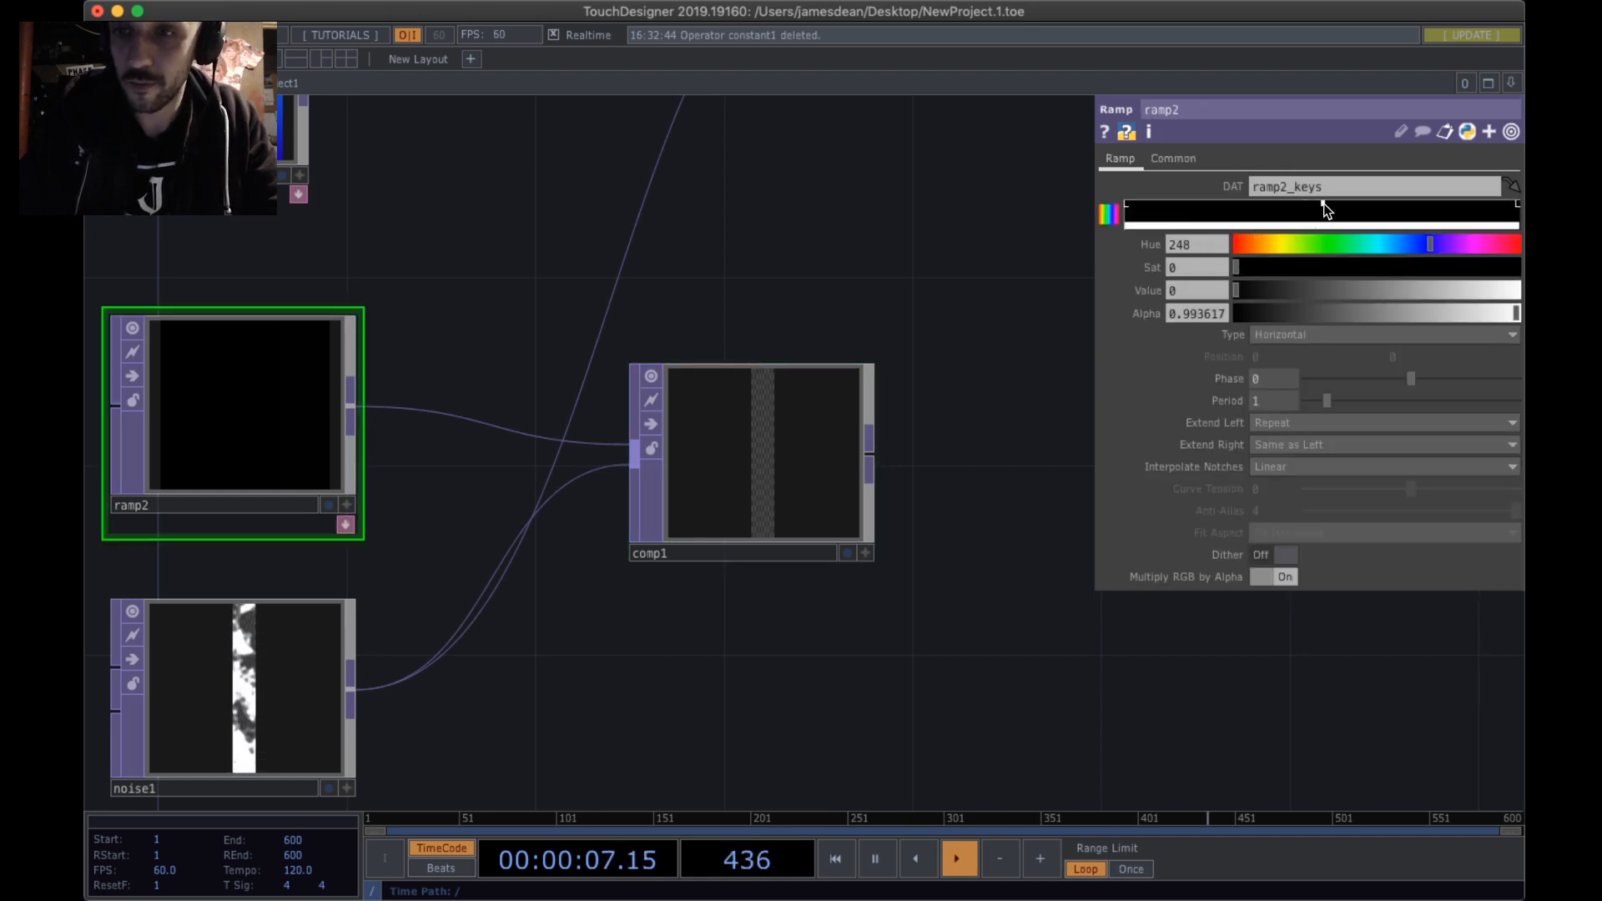
pyautogui.moveTo(1381, 298); pyautogui.dragTo(1510, 292)
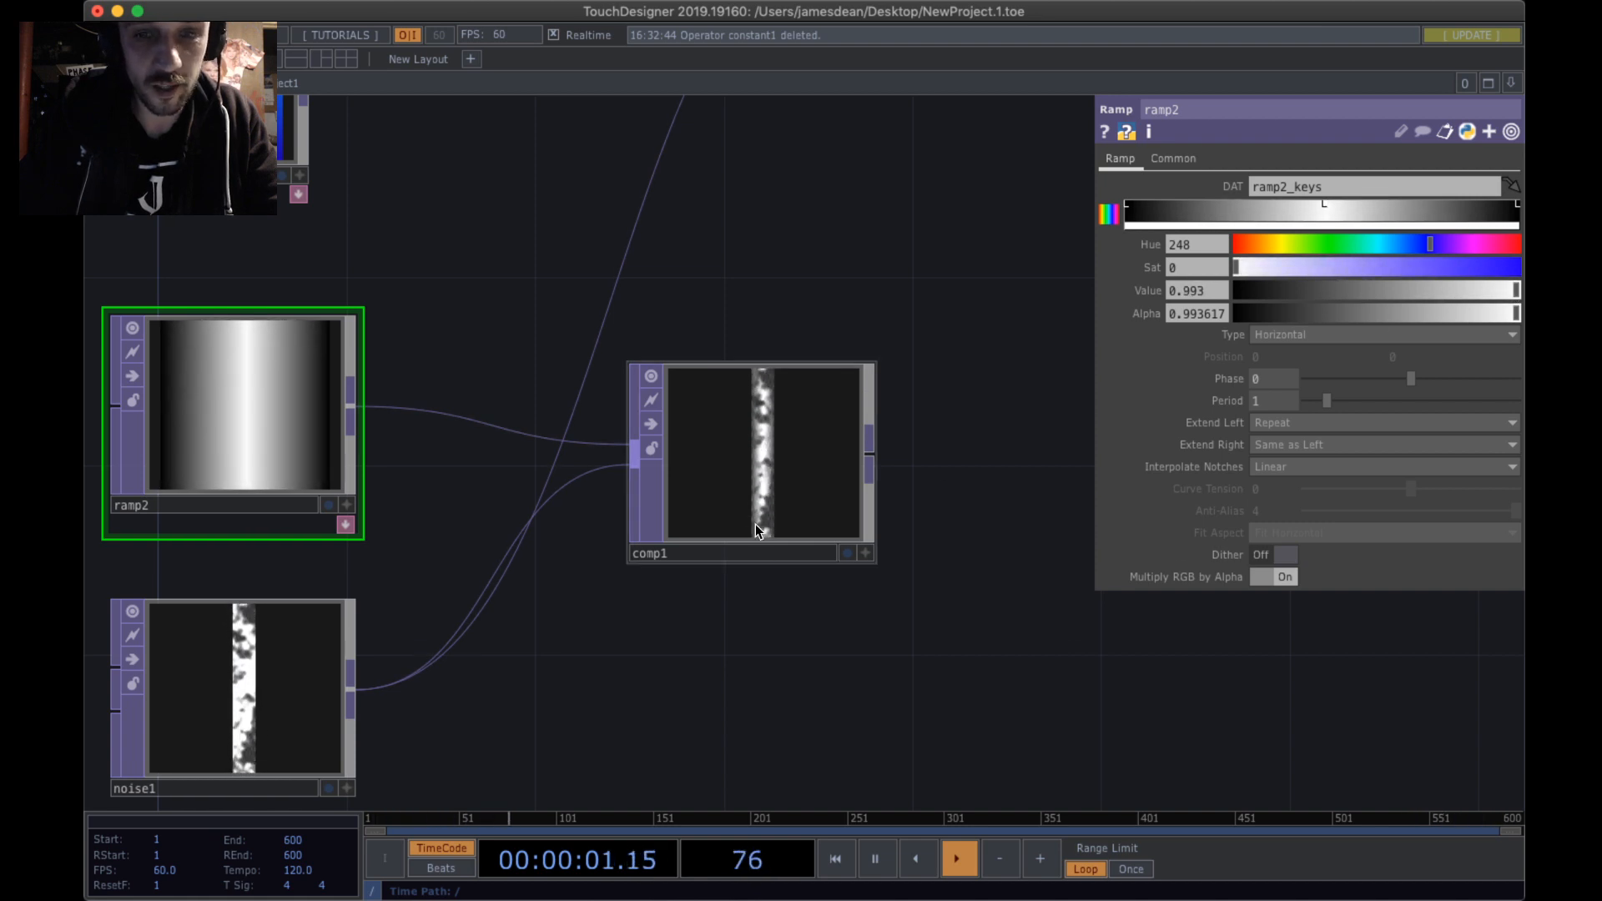
pyautogui.scroll(5, 775, 534)
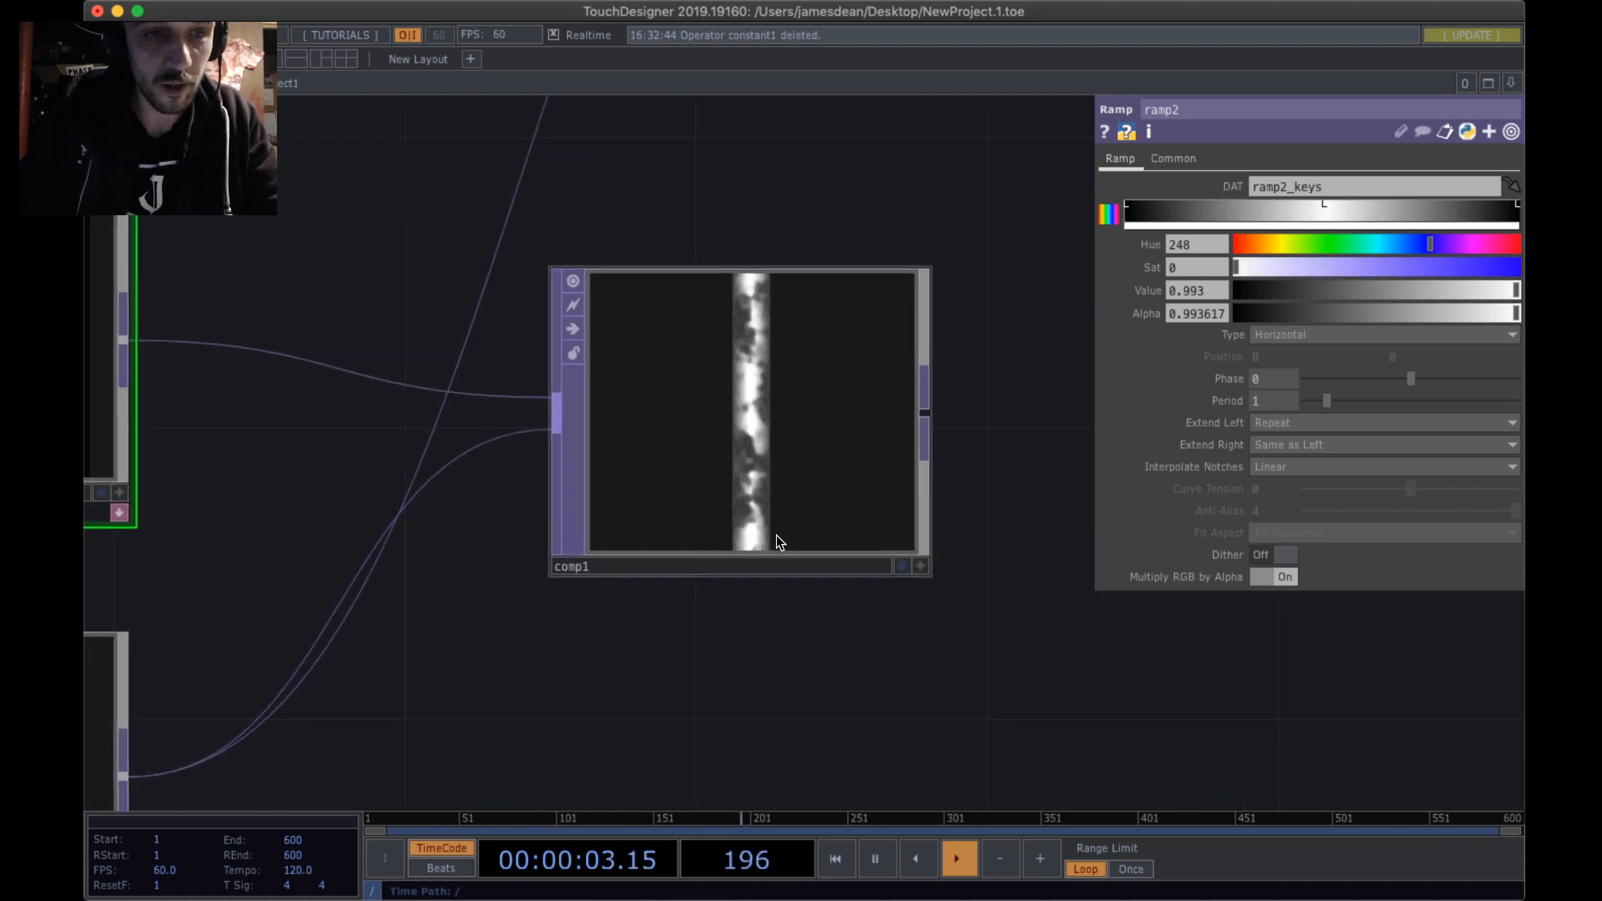
# - Connect comp1's output to over1's second input in place of noise1 and inspect the resulting composite
pyautogui.scroll(2, 726, 425)
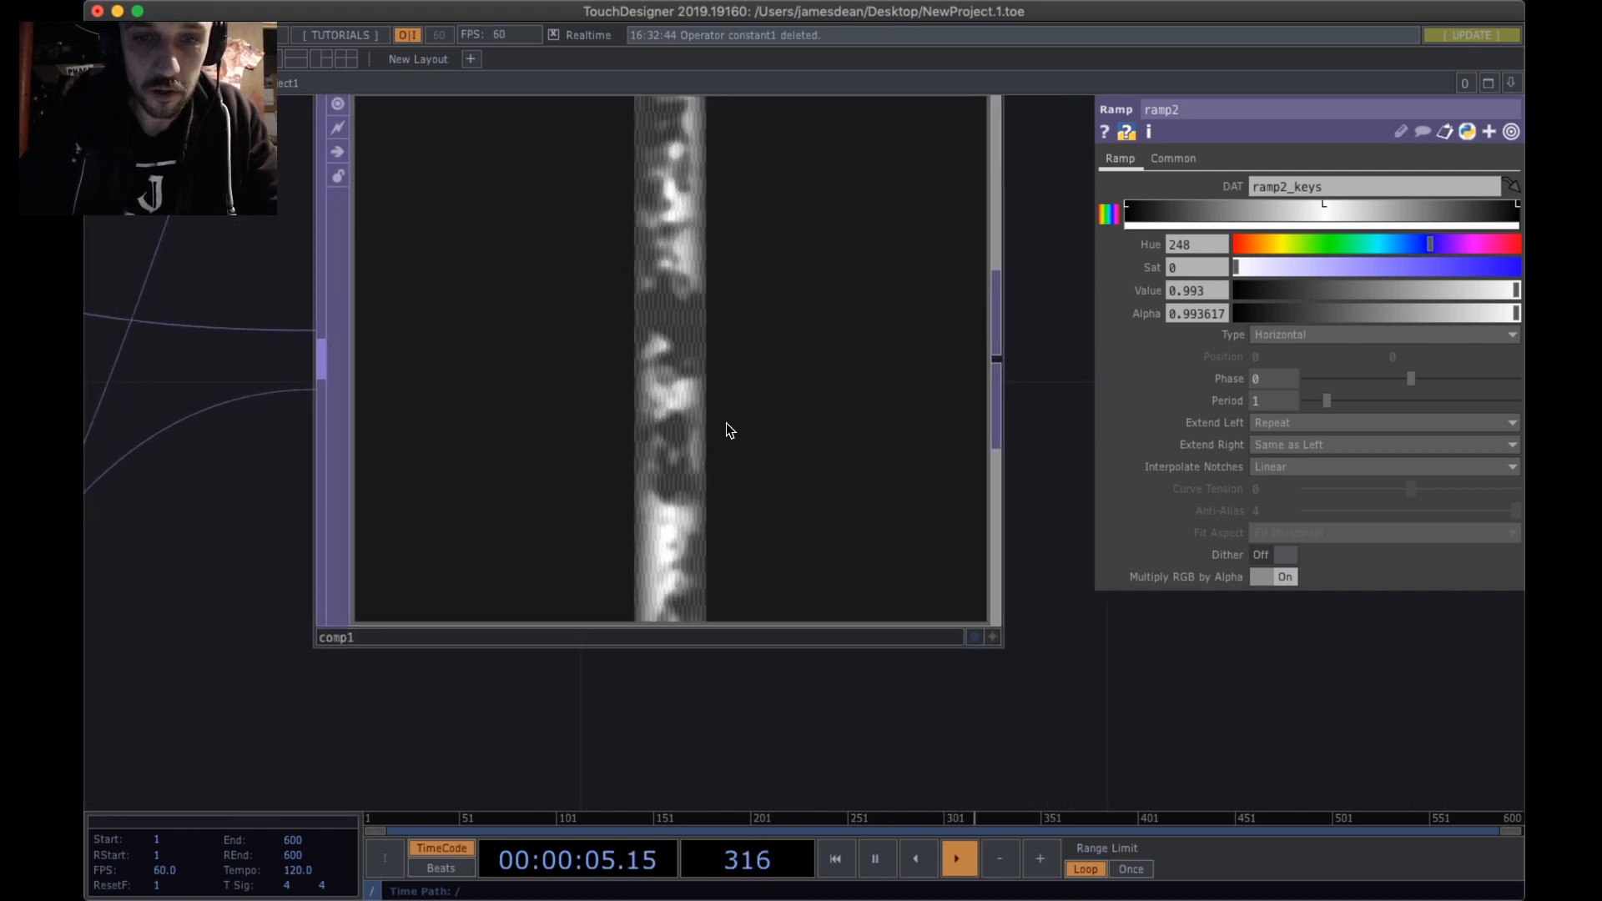
pyautogui.scroll(-10, 726, 426)
pyautogui.moveTo(817, 412); pyautogui.dragTo(599, 523)
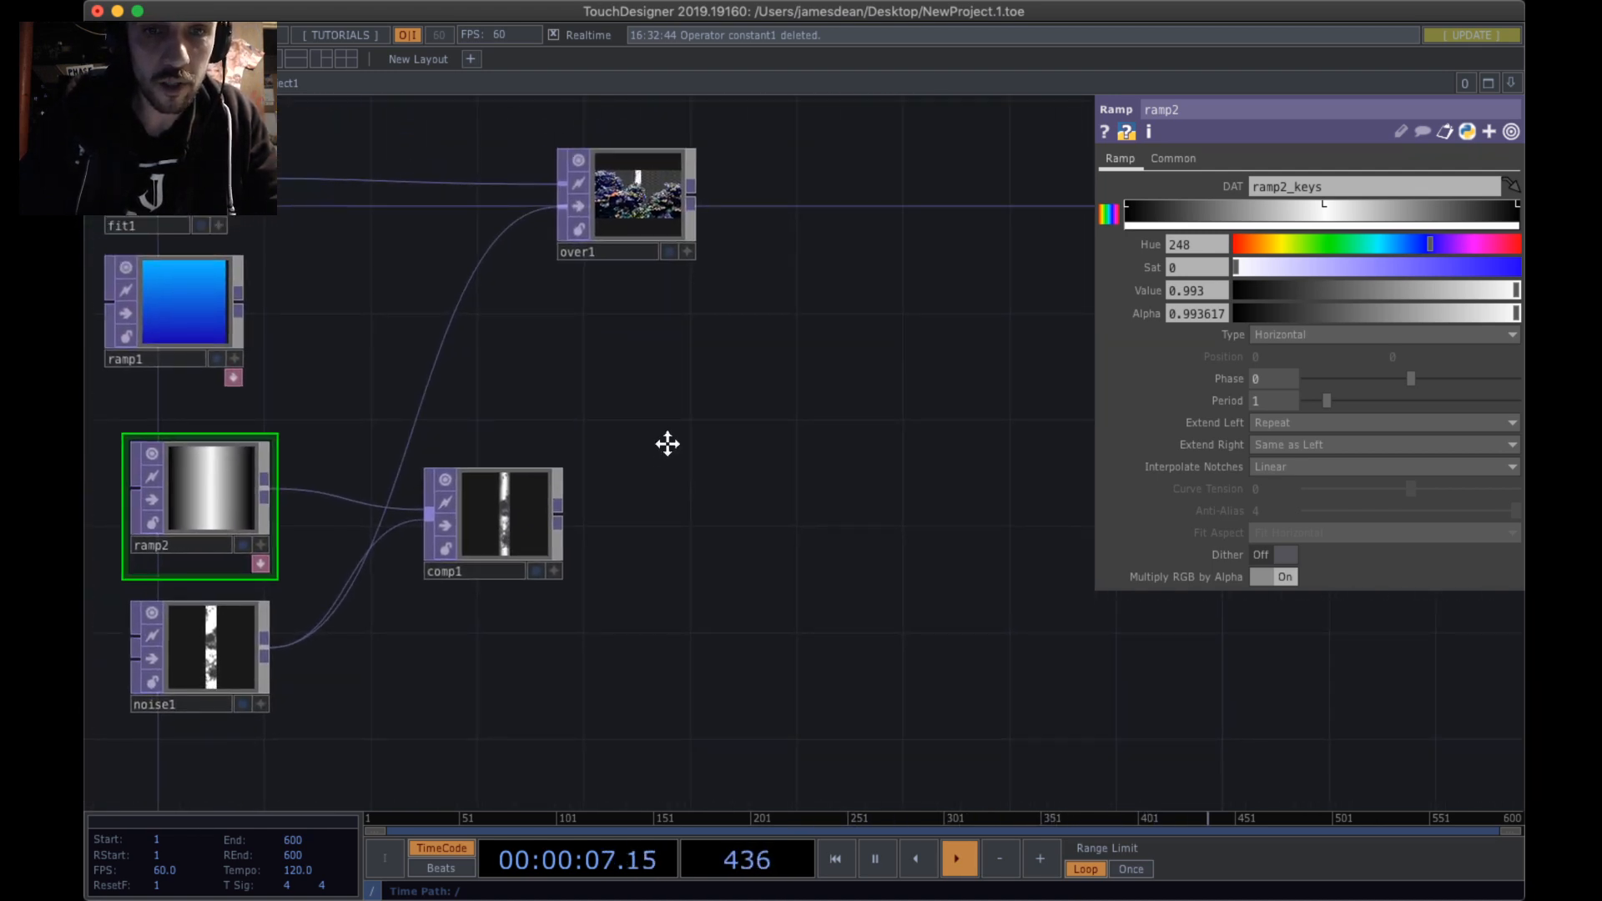
pyautogui.moveTo(665, 443); pyautogui.dragTo(748, 463)
pyautogui.moveTo(643, 510); pyautogui.dragTo(647, 226)
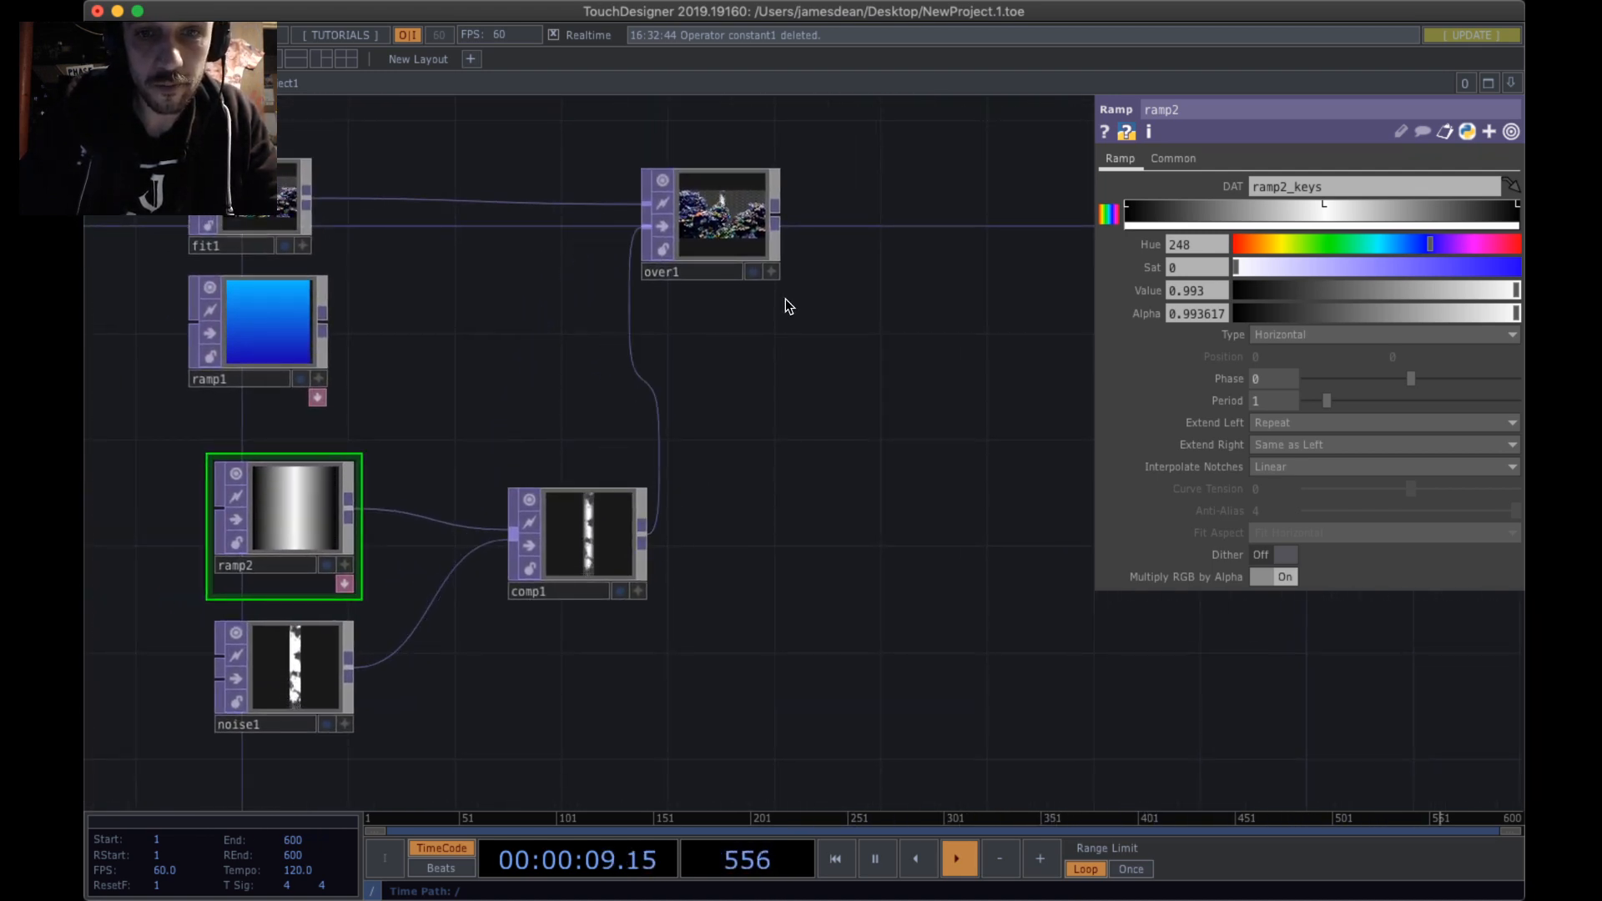
pyautogui.scroll(6, 737, 243)
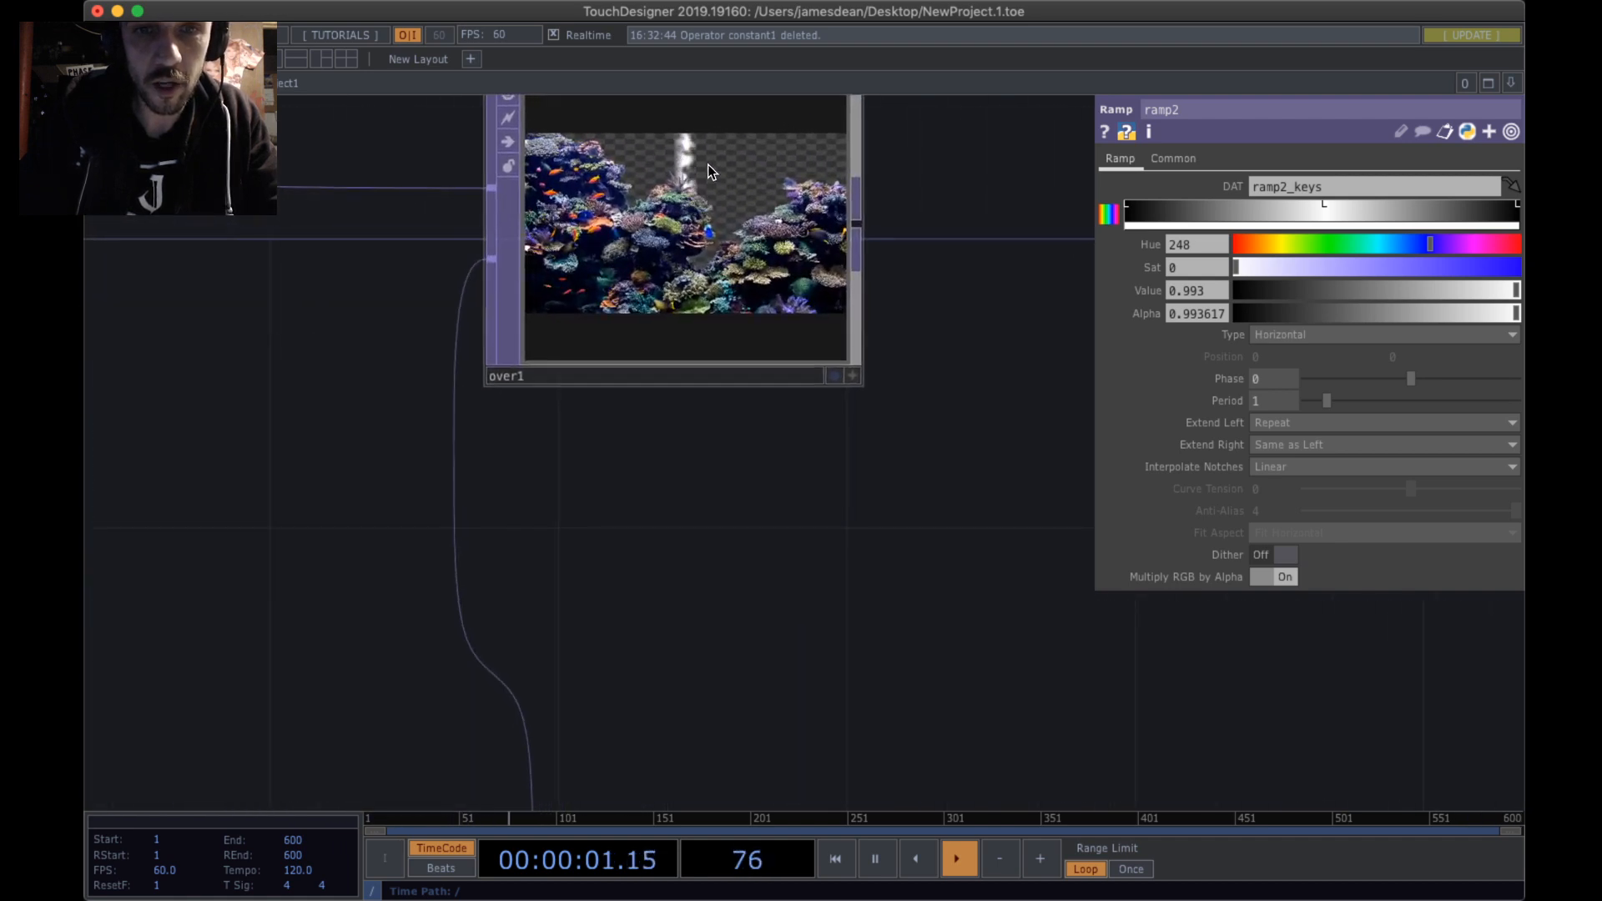
pyautogui.scroll(-8, 710, 172)
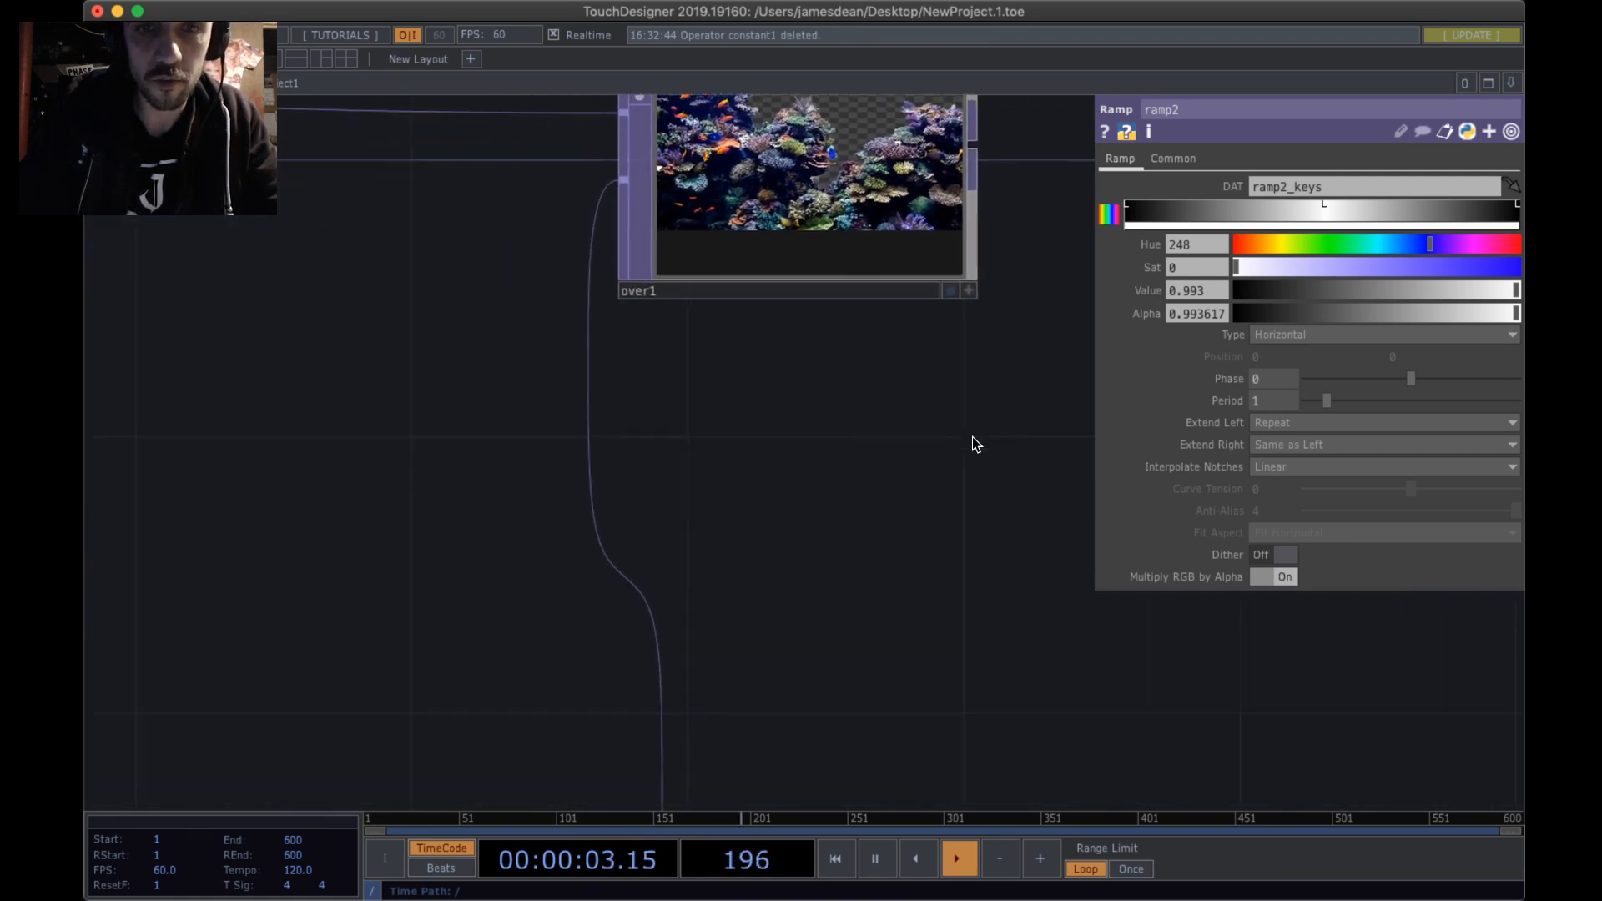
# - Refine noise1 with harmonics 3, harmonic spread 12.19, harmonic gain 1.105 and period 0.6
pyautogui.click(487, 778)
pyautogui.moveTo(969, 474); pyautogui.dragTo(795, 627)
pyautogui.scroll(1, 729, 433)
pyautogui.scroll(4, 726, 430)
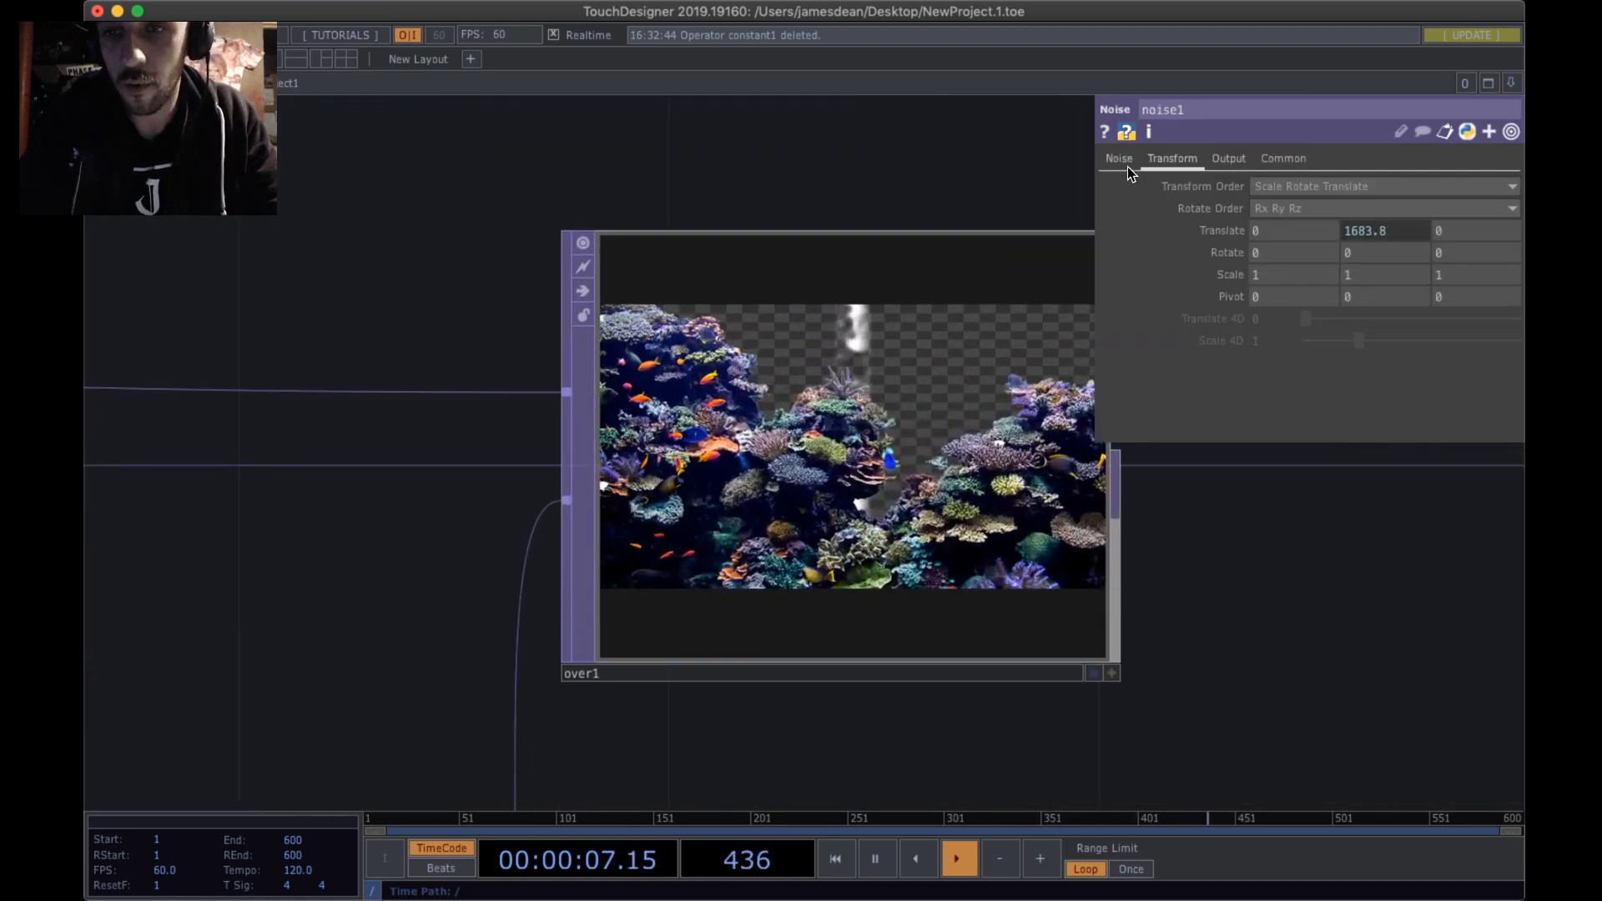
pyautogui.click(1120, 160)
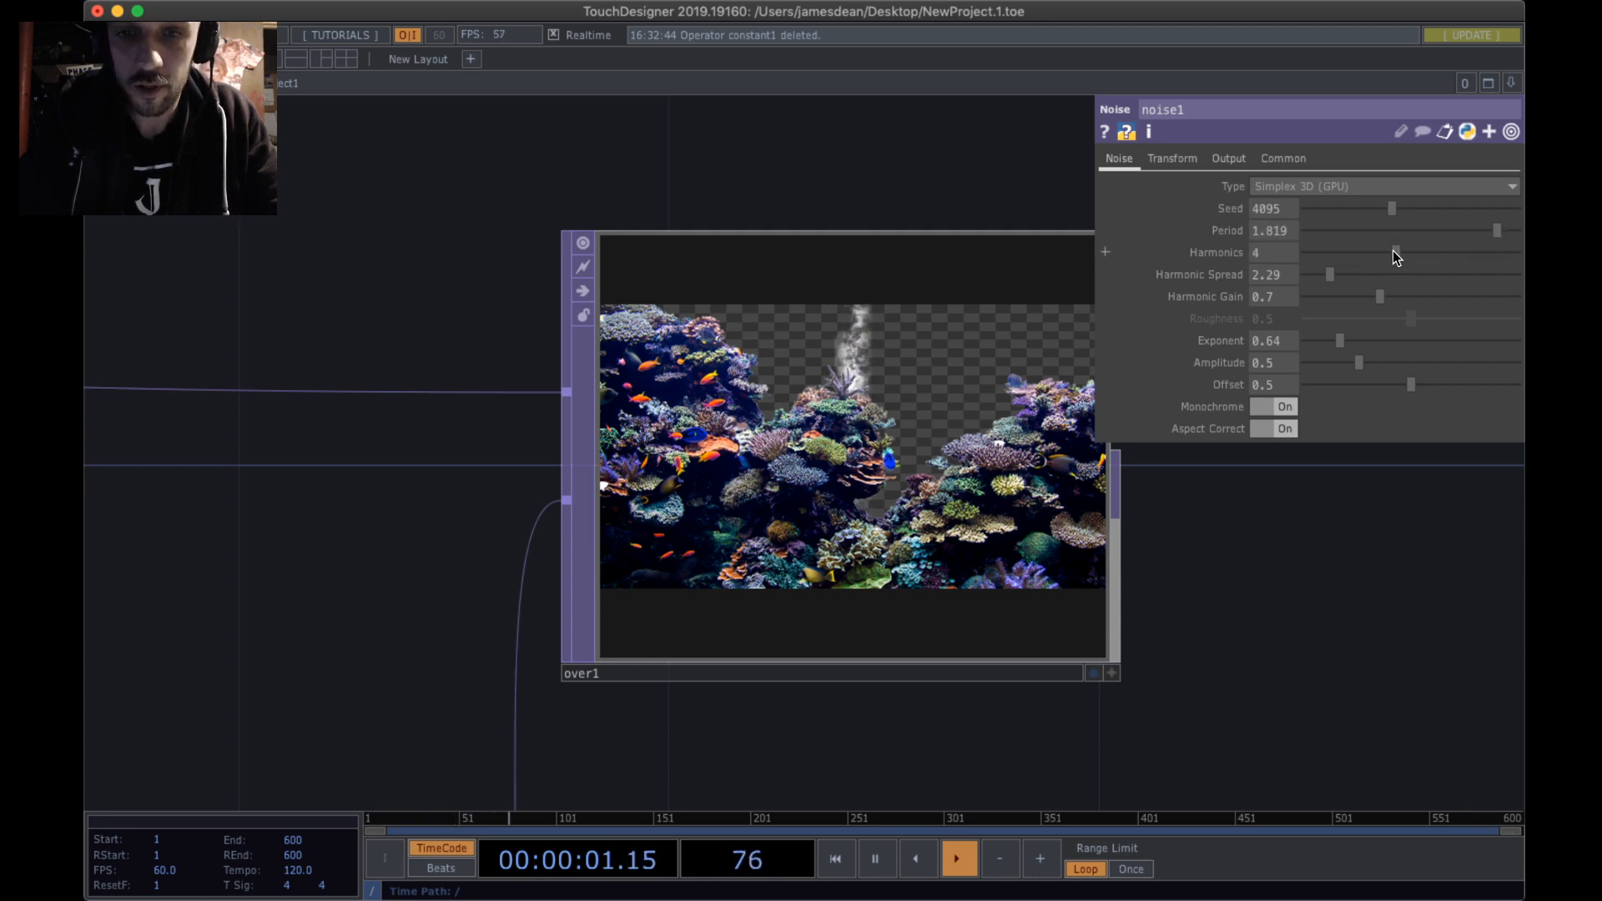
pyautogui.click(1365, 252)
pyautogui.click(1430, 275)
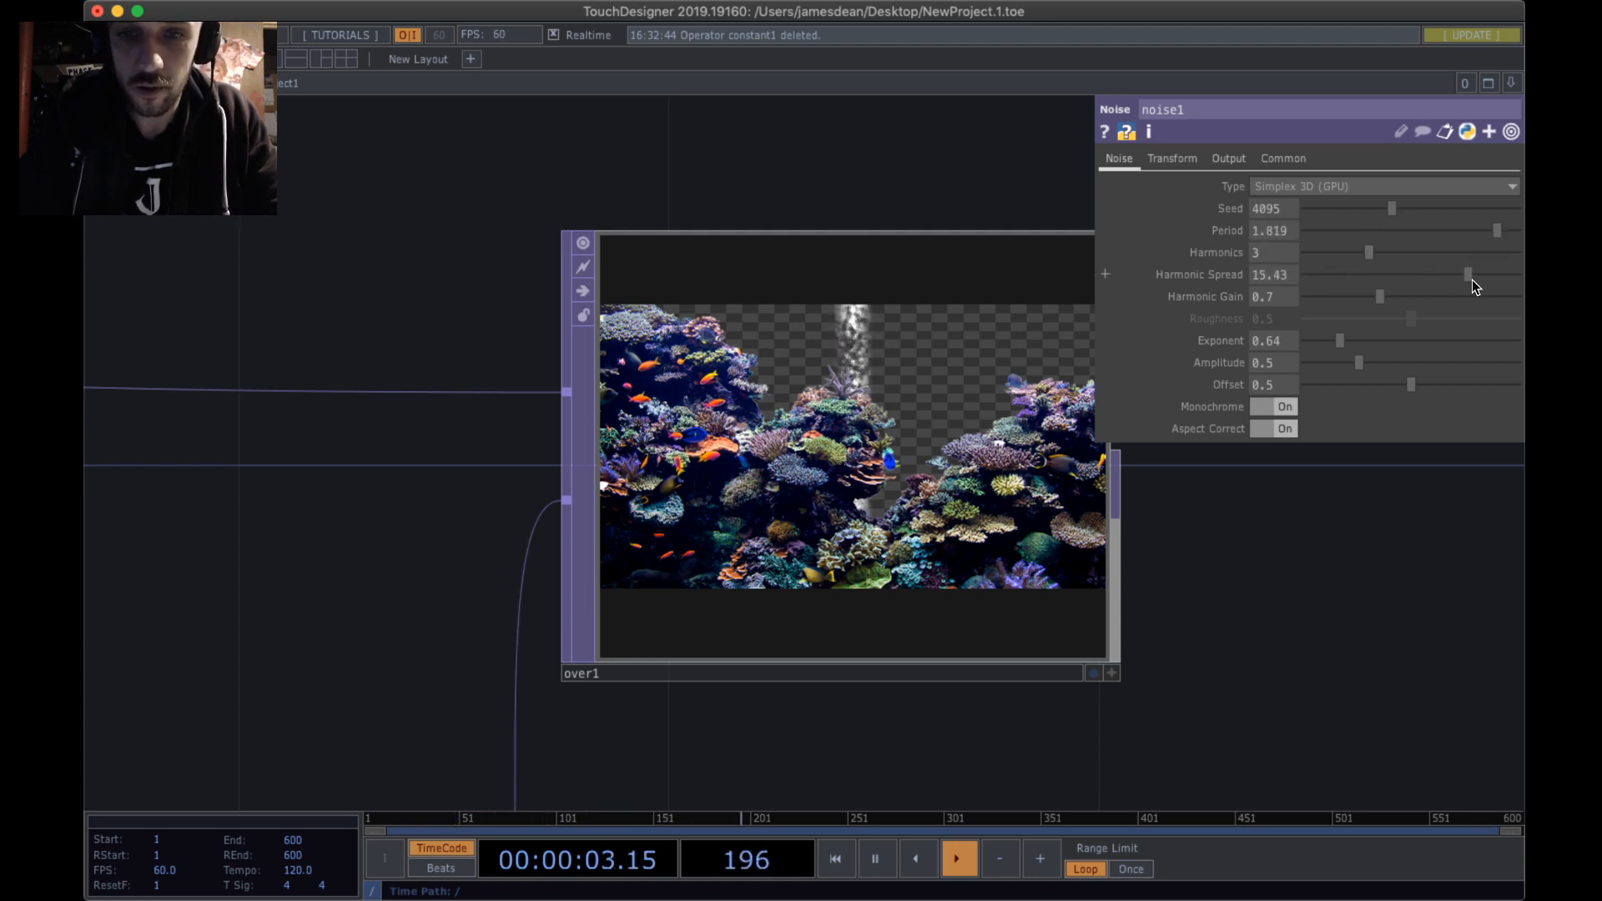
pyautogui.moveTo(1472, 281); pyautogui.dragTo(1425, 292)
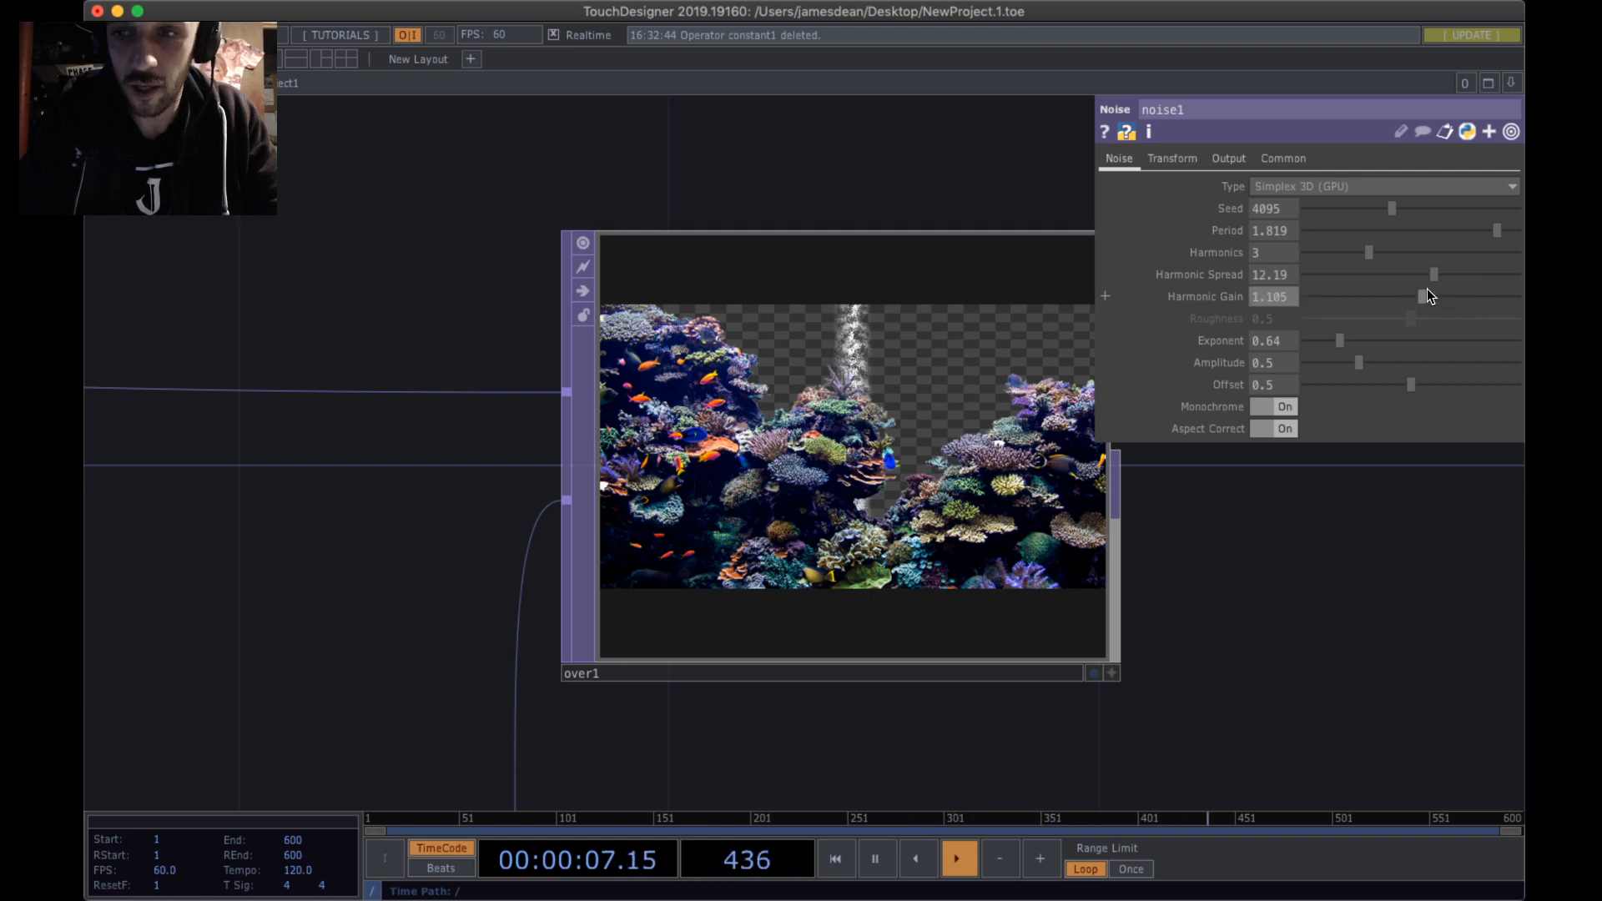
pyautogui.click(1439, 231)
pyautogui.moveTo(1370, 233)
pyautogui.mouseDown()
pyautogui.moveTo(1408, 233)
pyautogui.moveTo(1370, 238)
pyautogui.mouseUp()
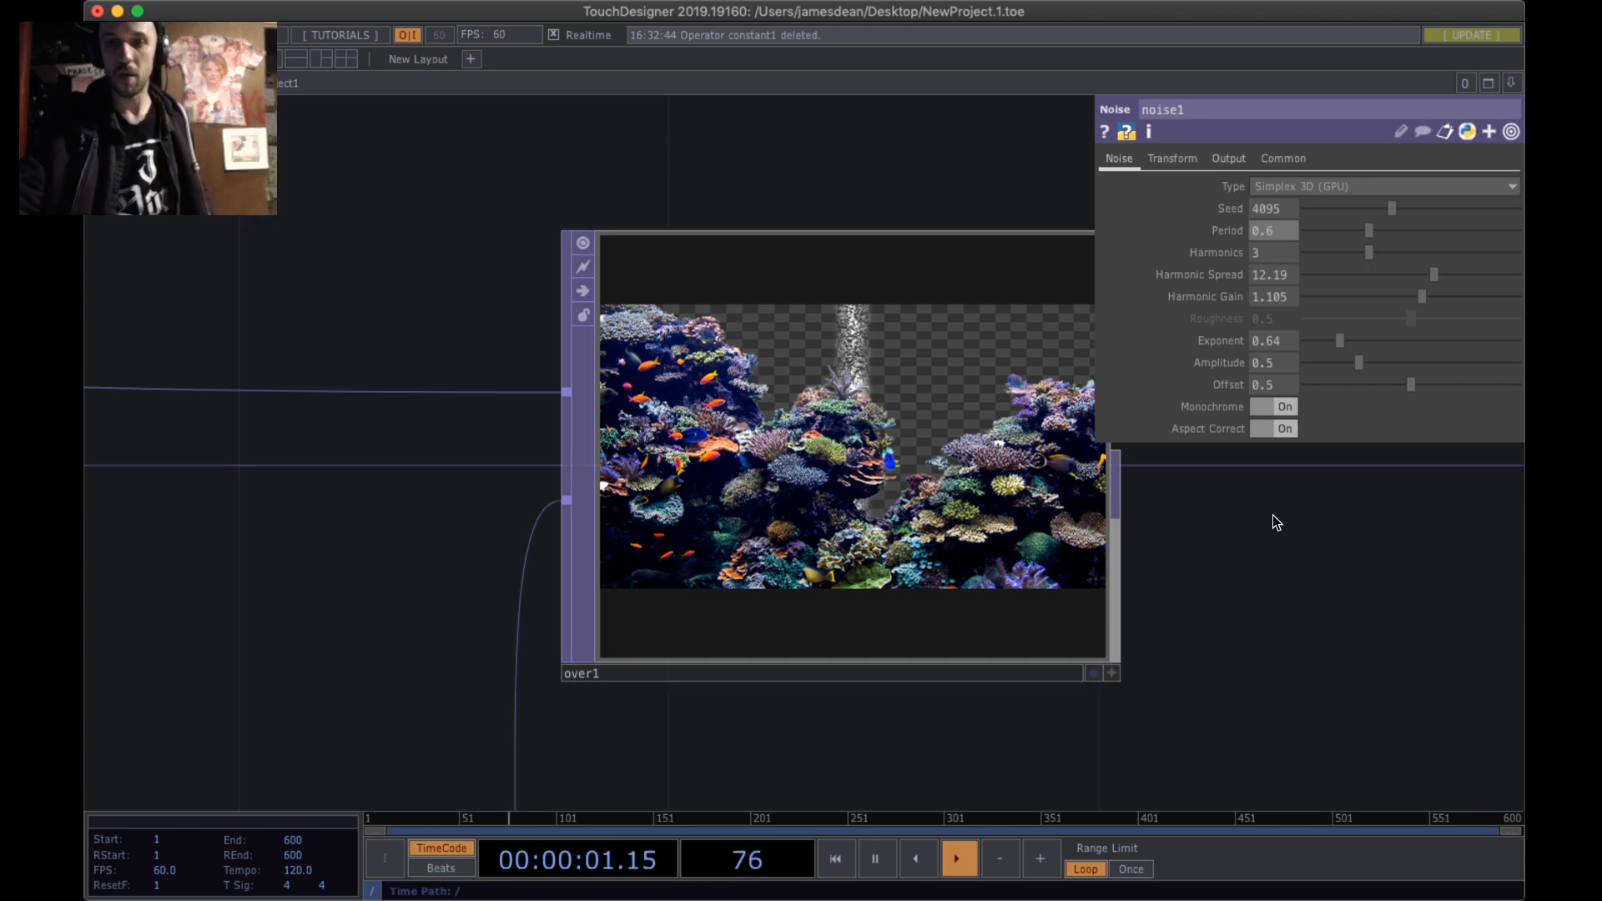
# - Move over1 farther away from comp1, level with fit1, and align ramp1 directly above ramp2
pyautogui.moveTo(1195, 540); pyautogui.dragTo(916, 423)
pyautogui.moveTo(916, 423); pyautogui.dragTo(966, 355, button='middle')
pyautogui.scroll(-8, 964, 358)
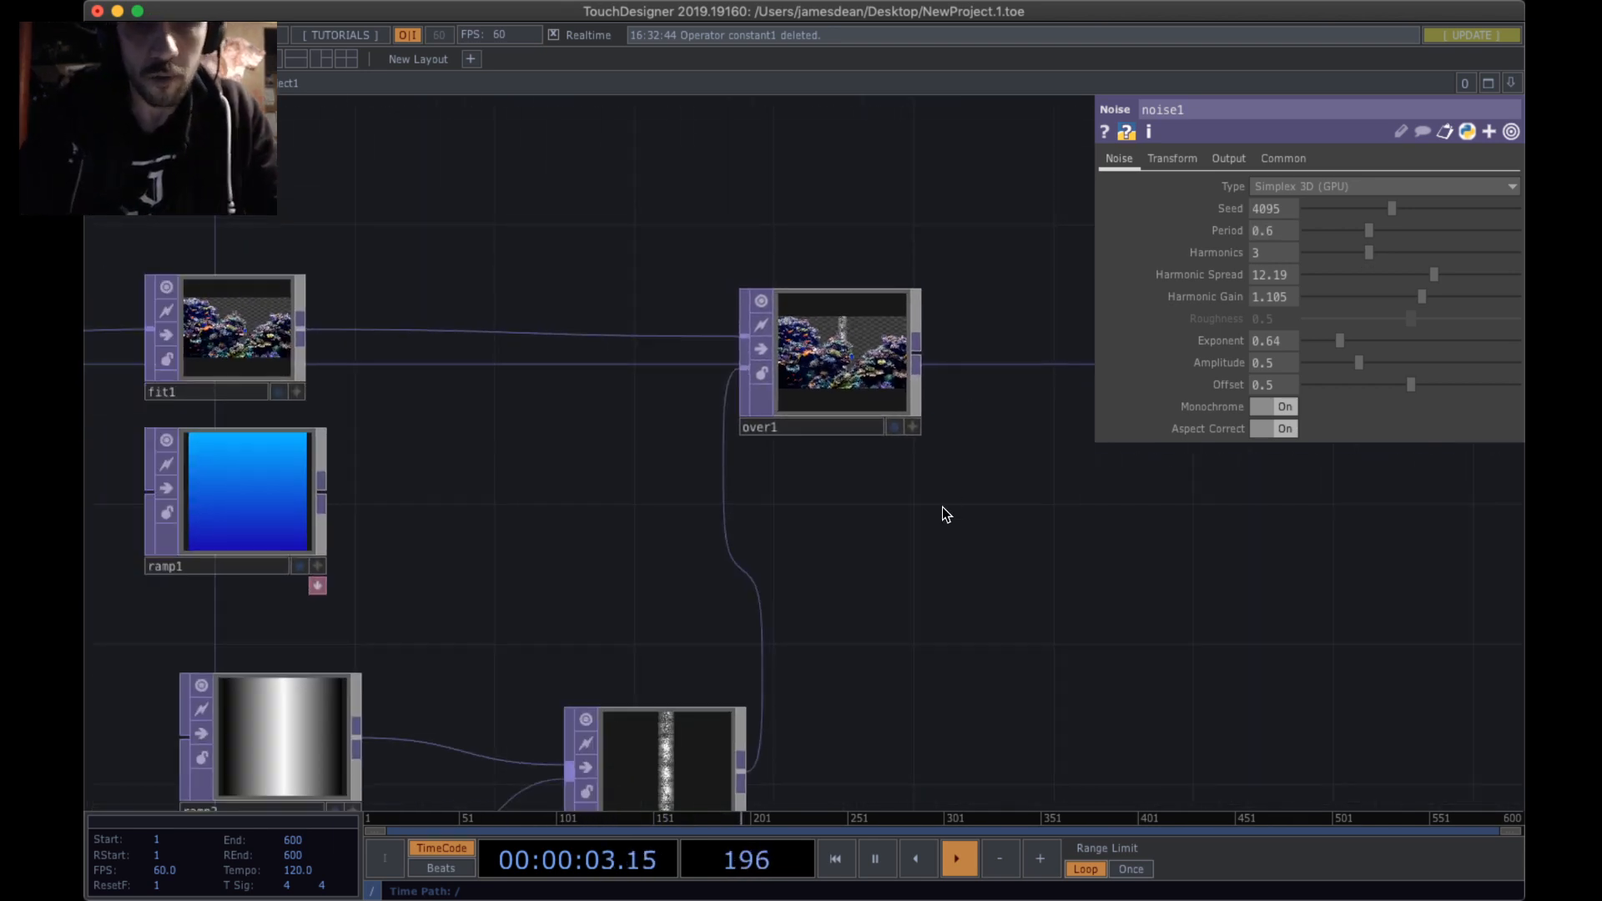
pyautogui.moveTo(942, 511); pyautogui.dragTo(948, 303)
pyautogui.scroll(-2, 949, 306)
pyautogui.scroll(-3, 956, 314)
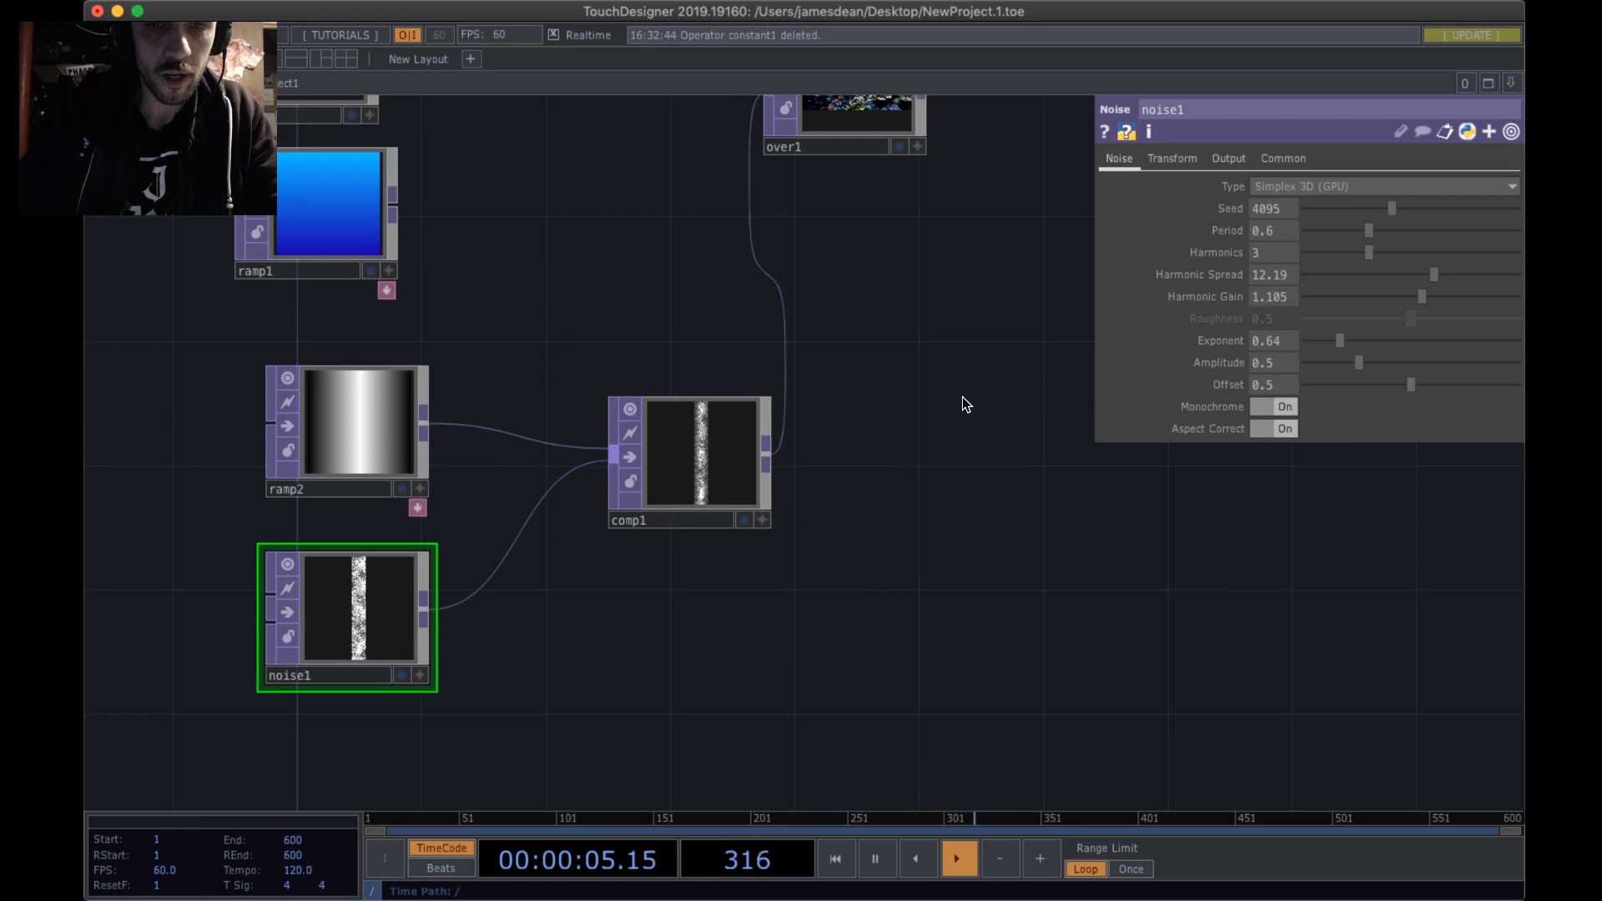
pyautogui.moveTo(632, 598); pyautogui.dragTo(497, 422)
pyautogui.moveTo(982, 343); pyautogui.dragTo(983, 443)
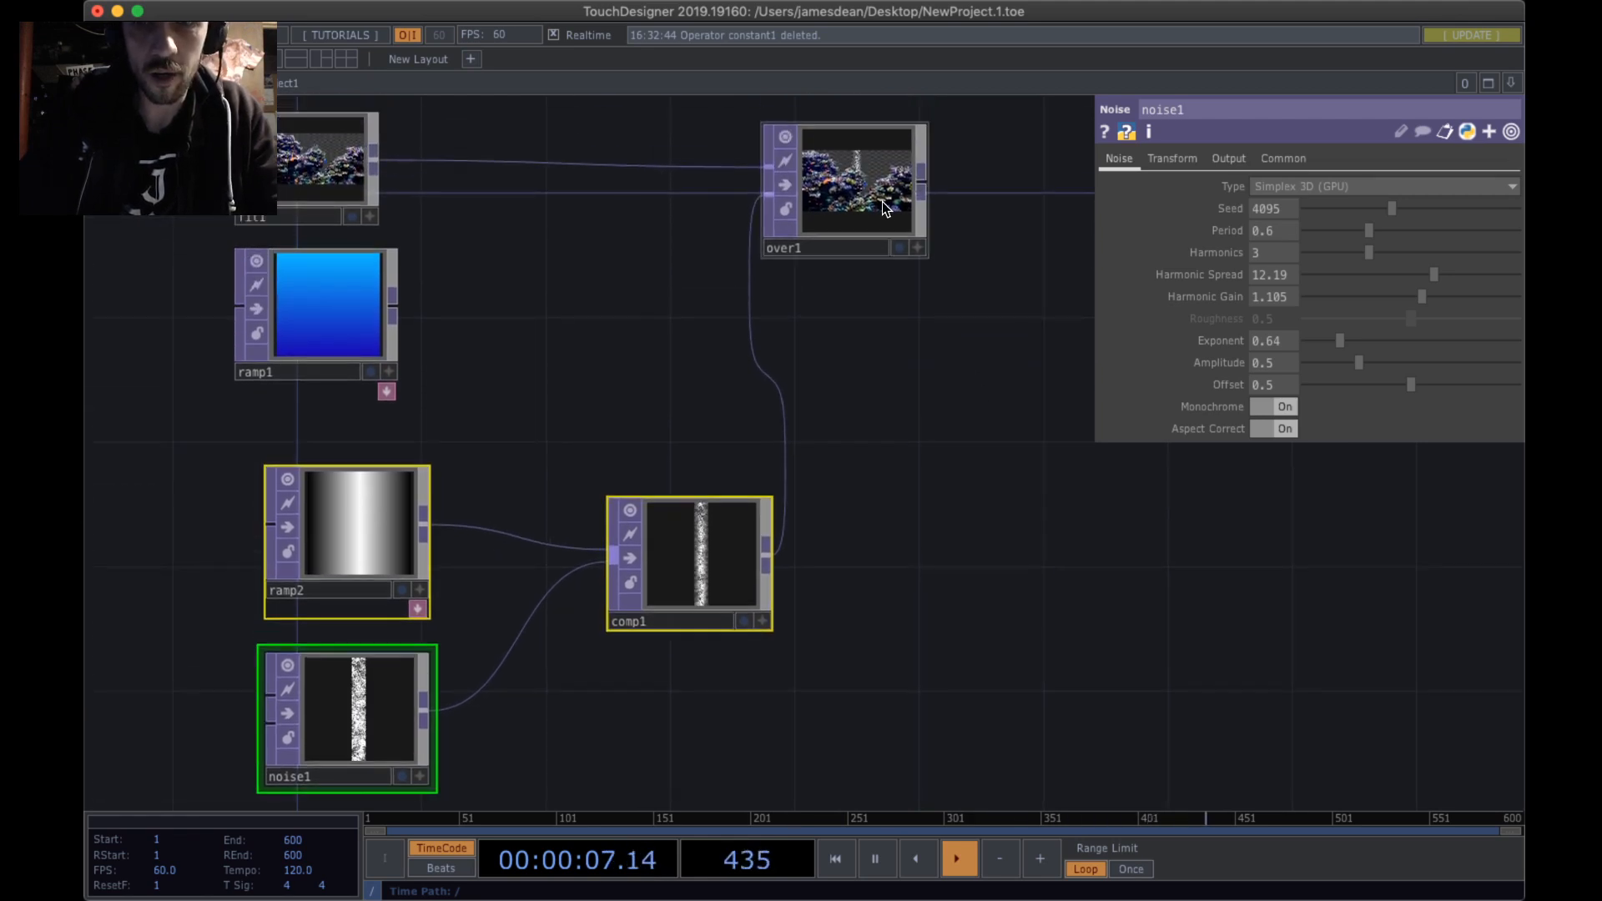
pyautogui.moveTo(883, 202); pyautogui.dragTo(1039, 171)
pyautogui.moveTo(893, 387); pyautogui.dragTo(893, 411)
pyautogui.moveTo(324, 353)
pyautogui.mouseDown()
pyautogui.moveTo(345, 345)
pyautogui.moveTo(351, 362)
pyautogui.mouseUp()
pyautogui.moveTo(592, 390); pyautogui.dragTo(599, 318)
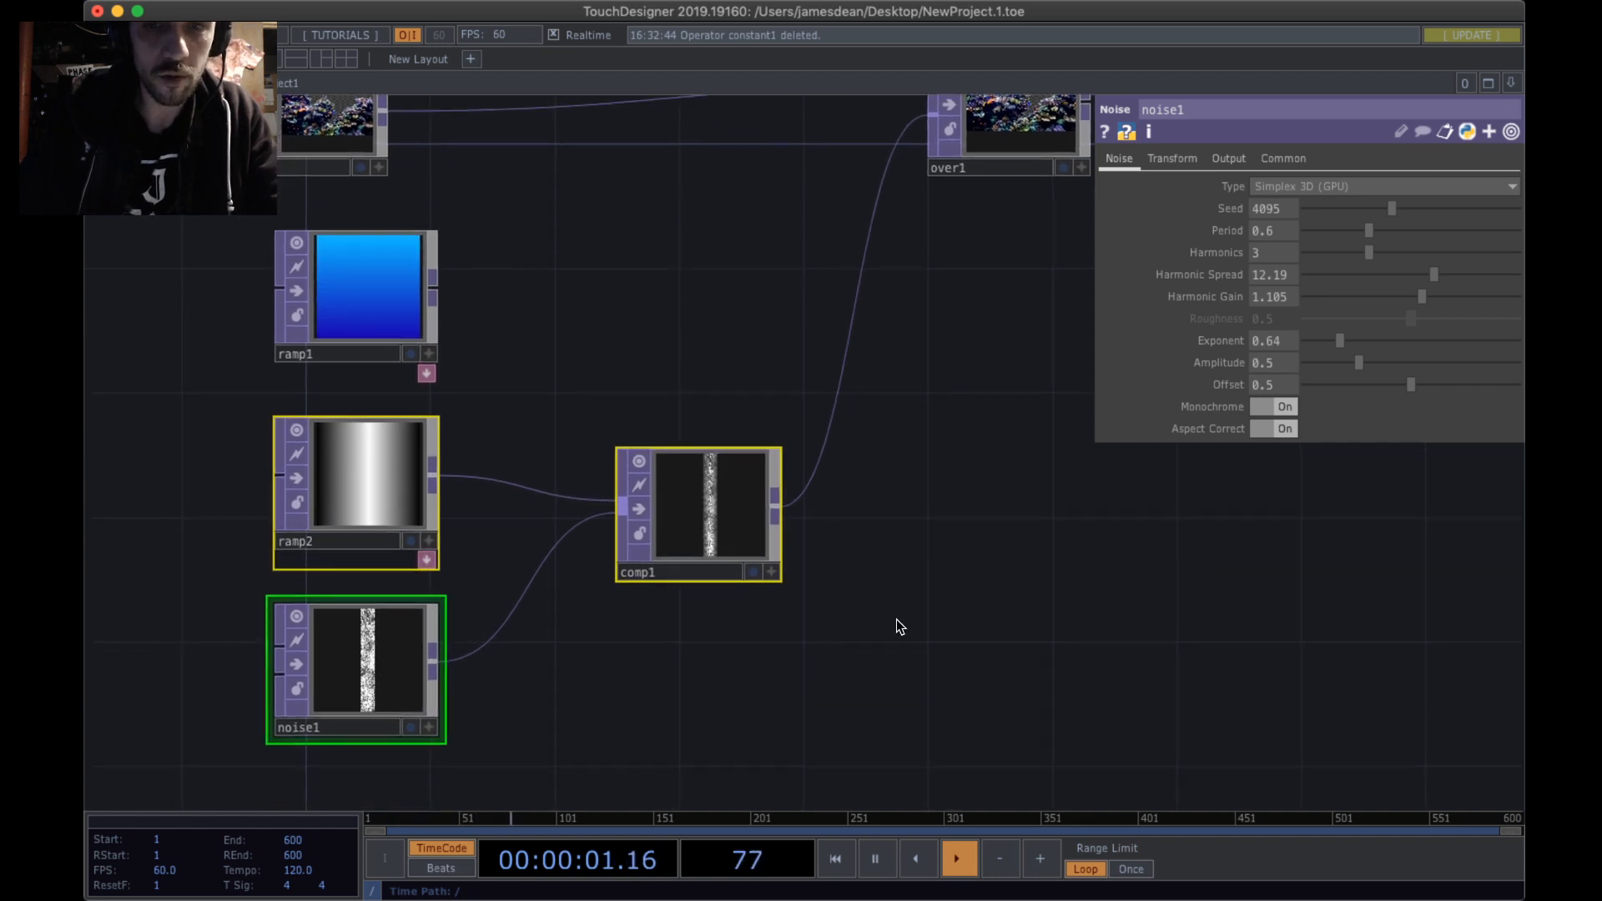
# - Add an Over TOP in the space between comp1 and over1 and connect comp1 to its first input
pyautogui.moveTo(896, 627); pyautogui.dragTo(786, 557)
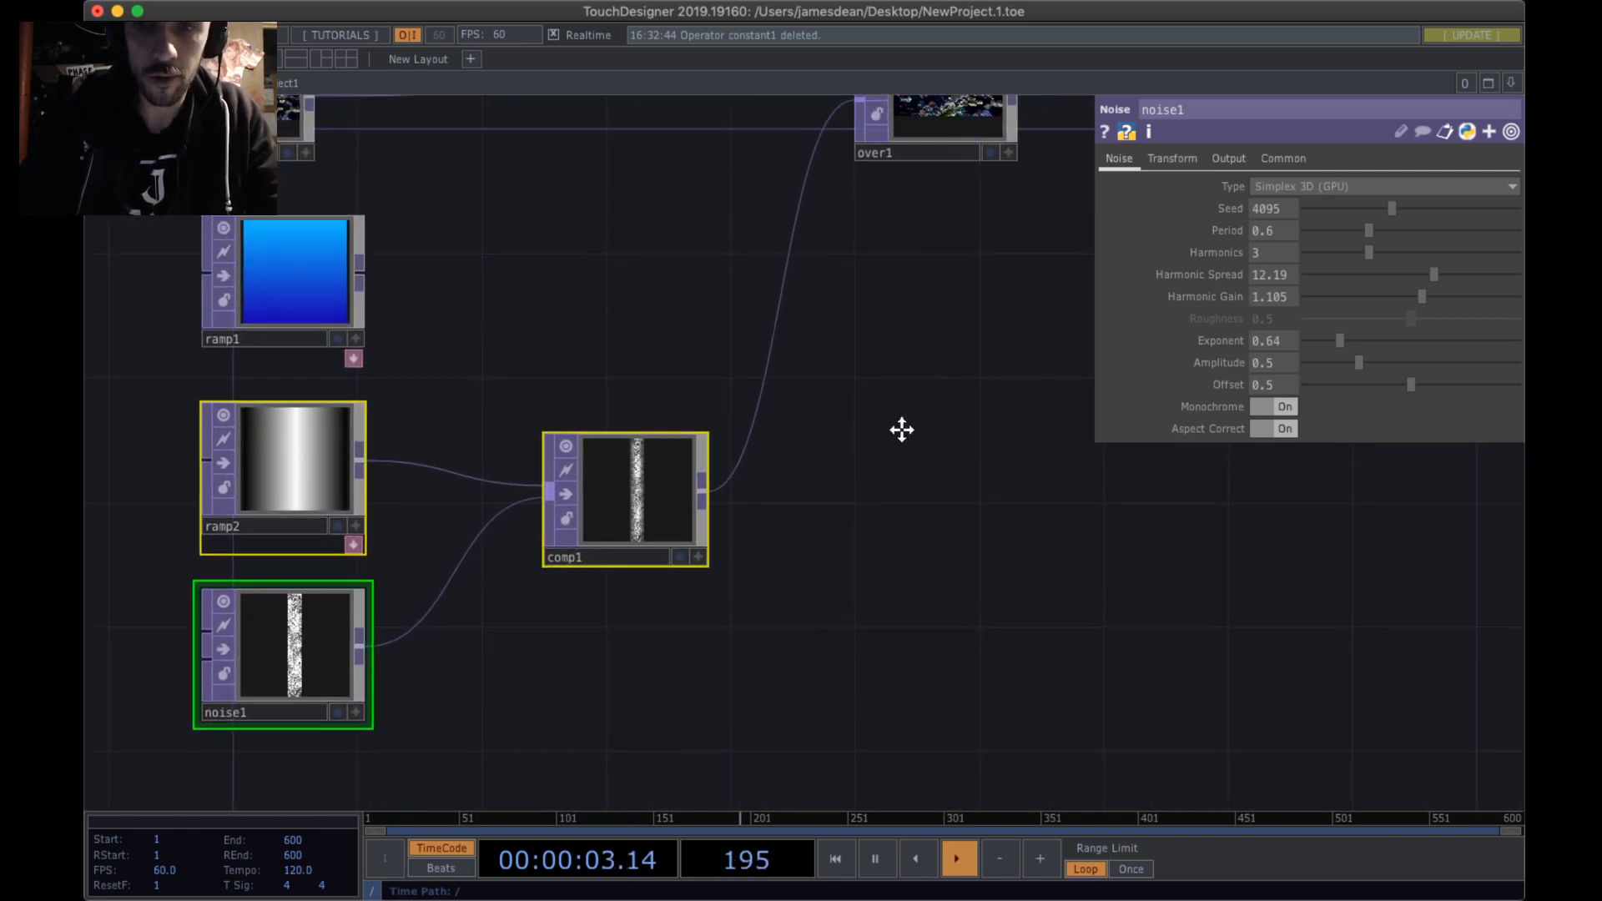
pyautogui.moveTo(902, 429); pyautogui.dragTo(866, 545)
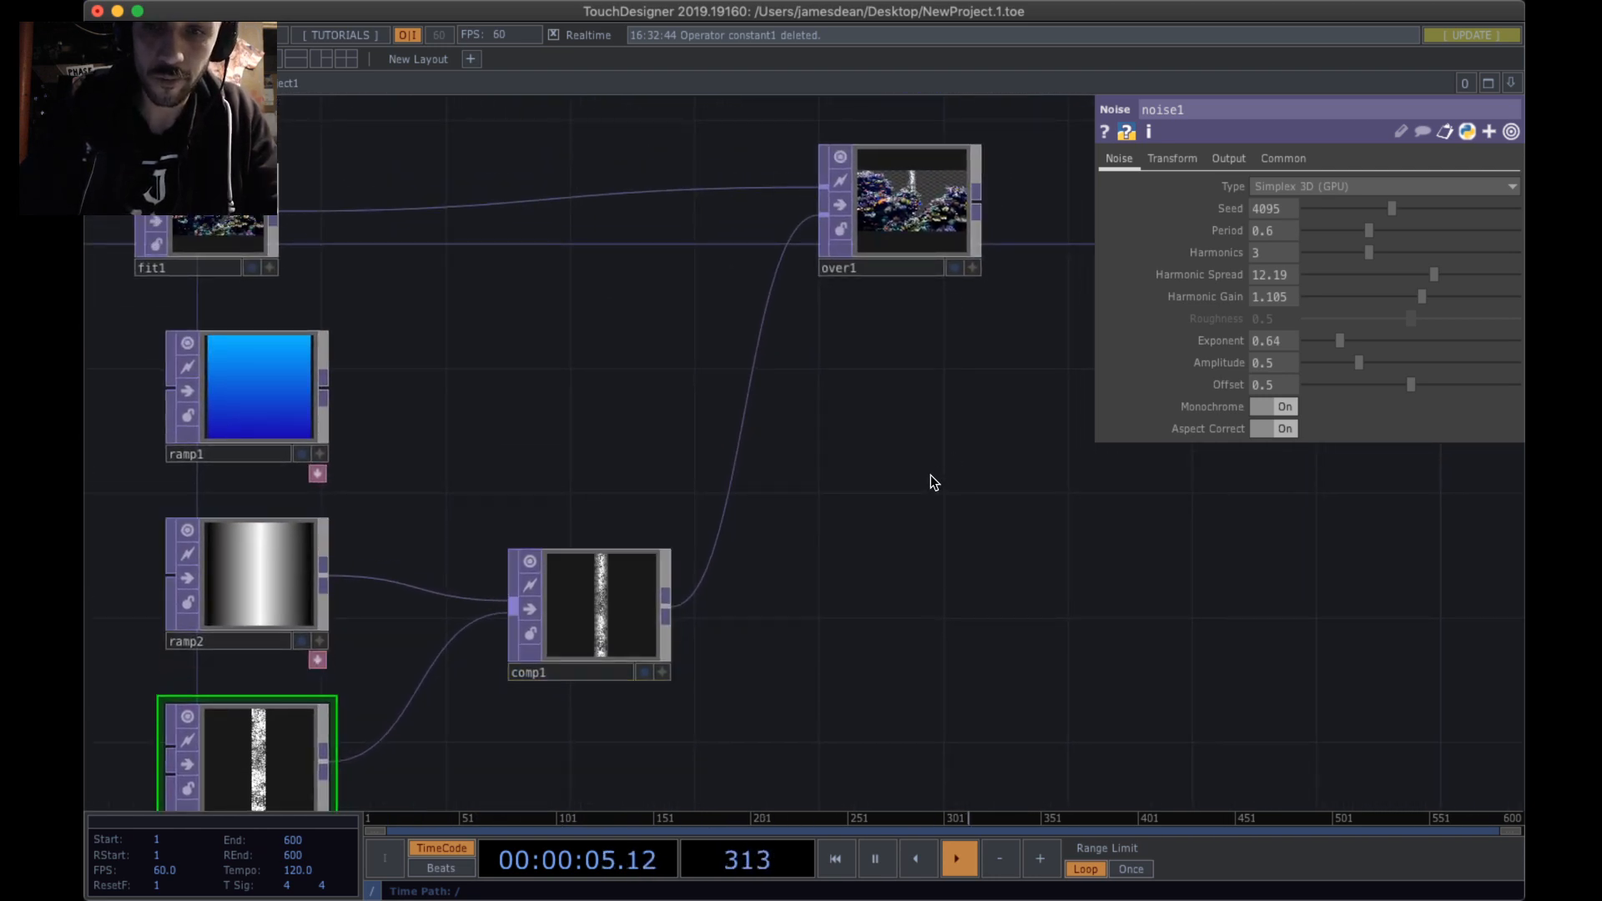
pyautogui.press('Tab')
pyautogui.write('over')
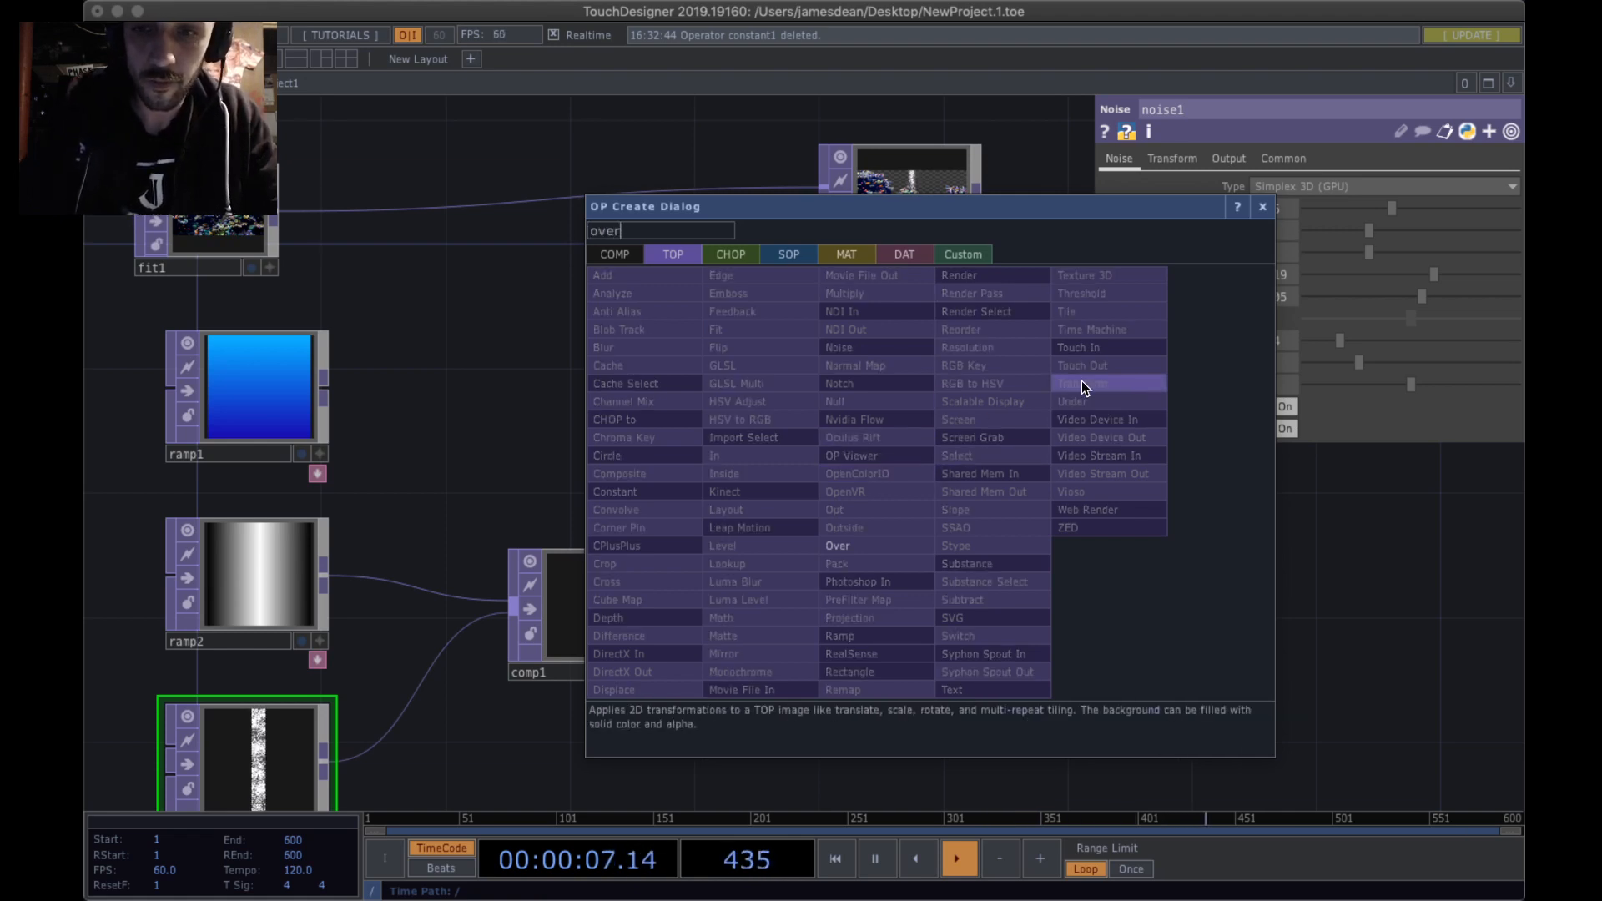
pyautogui.click(858, 545)
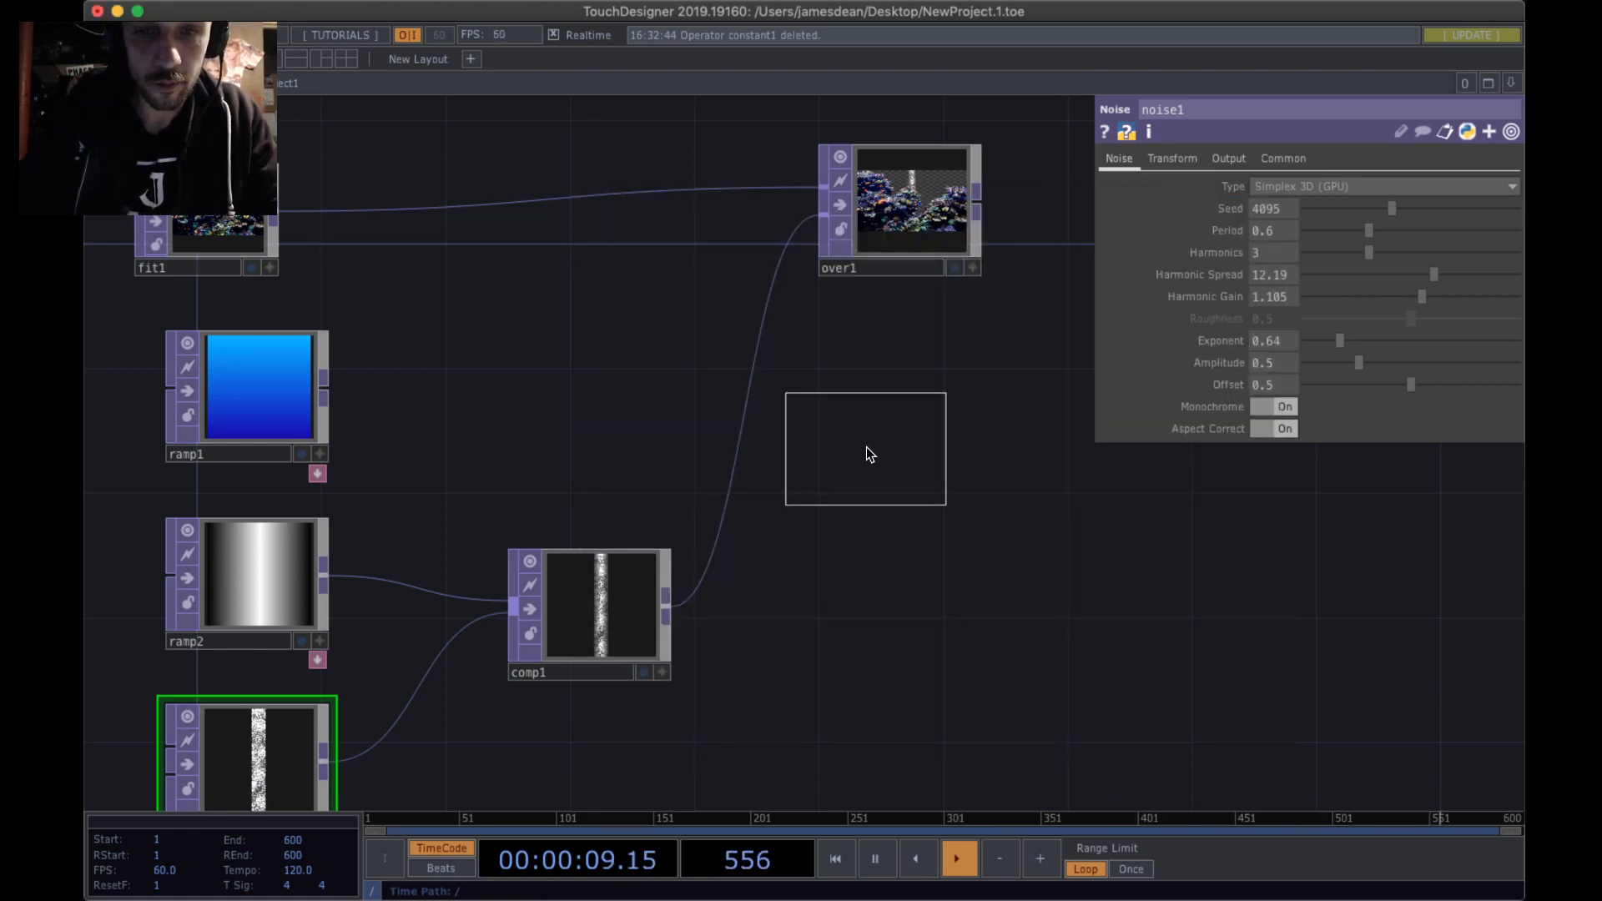
pyautogui.click(866, 448)
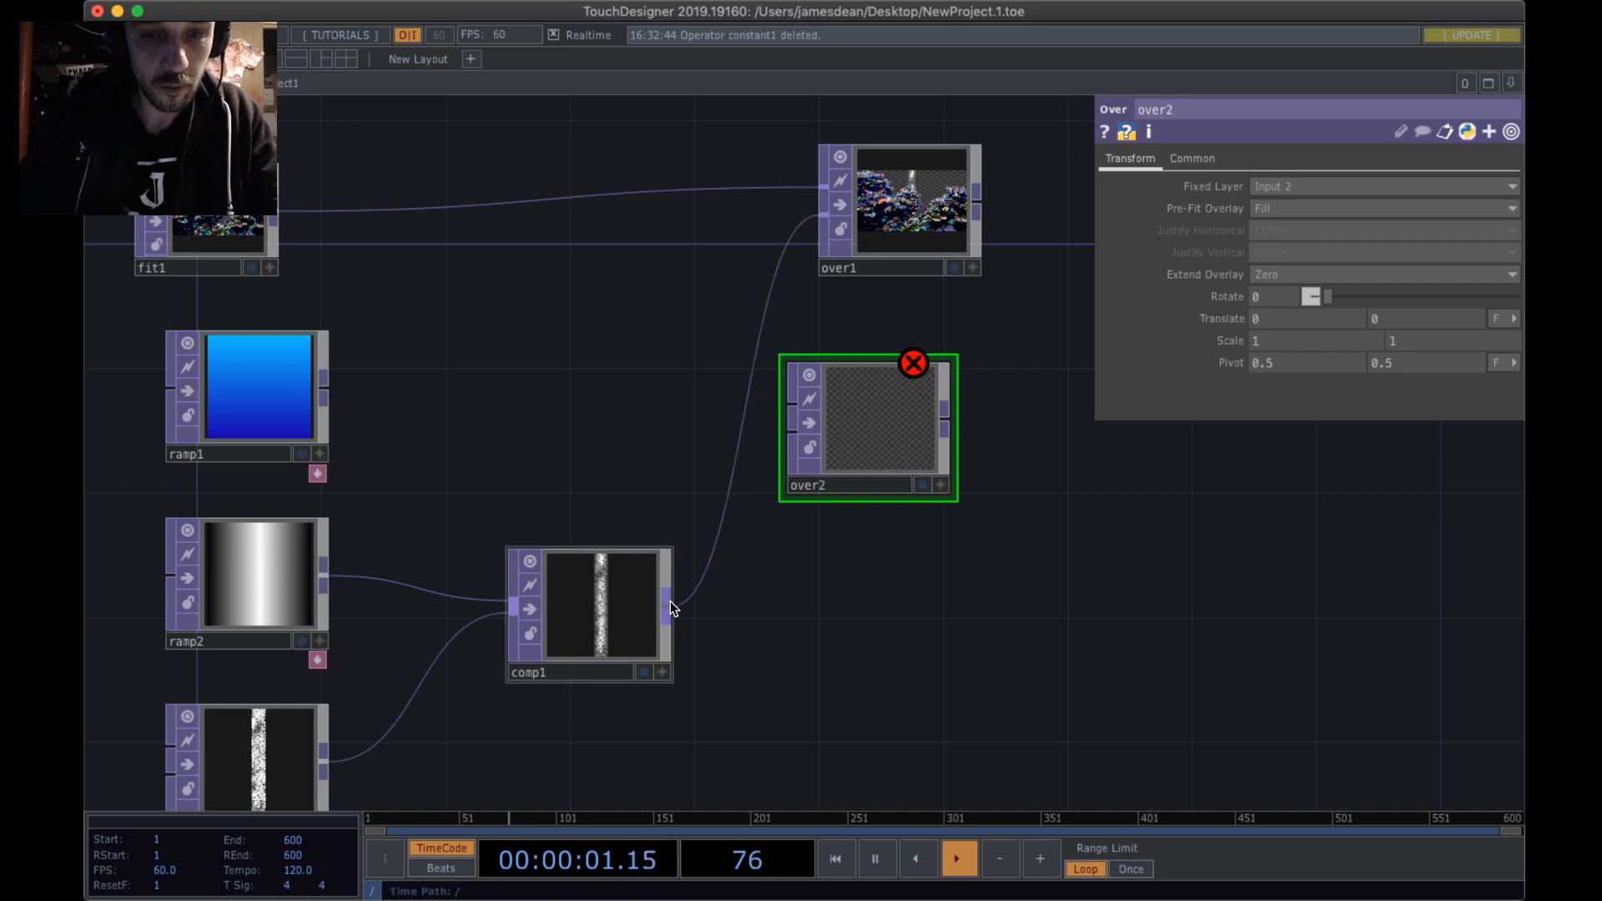
pyautogui.moveTo(668, 608); pyautogui.dragTo(779, 409)
# - Move ramp1 below noise1 and connect it to over2's second input
pyautogui.moveTo(847, 573); pyautogui.dragTo(954, 358)
pyautogui.moveTo(973, 242); pyautogui.dragTo(973, 274)
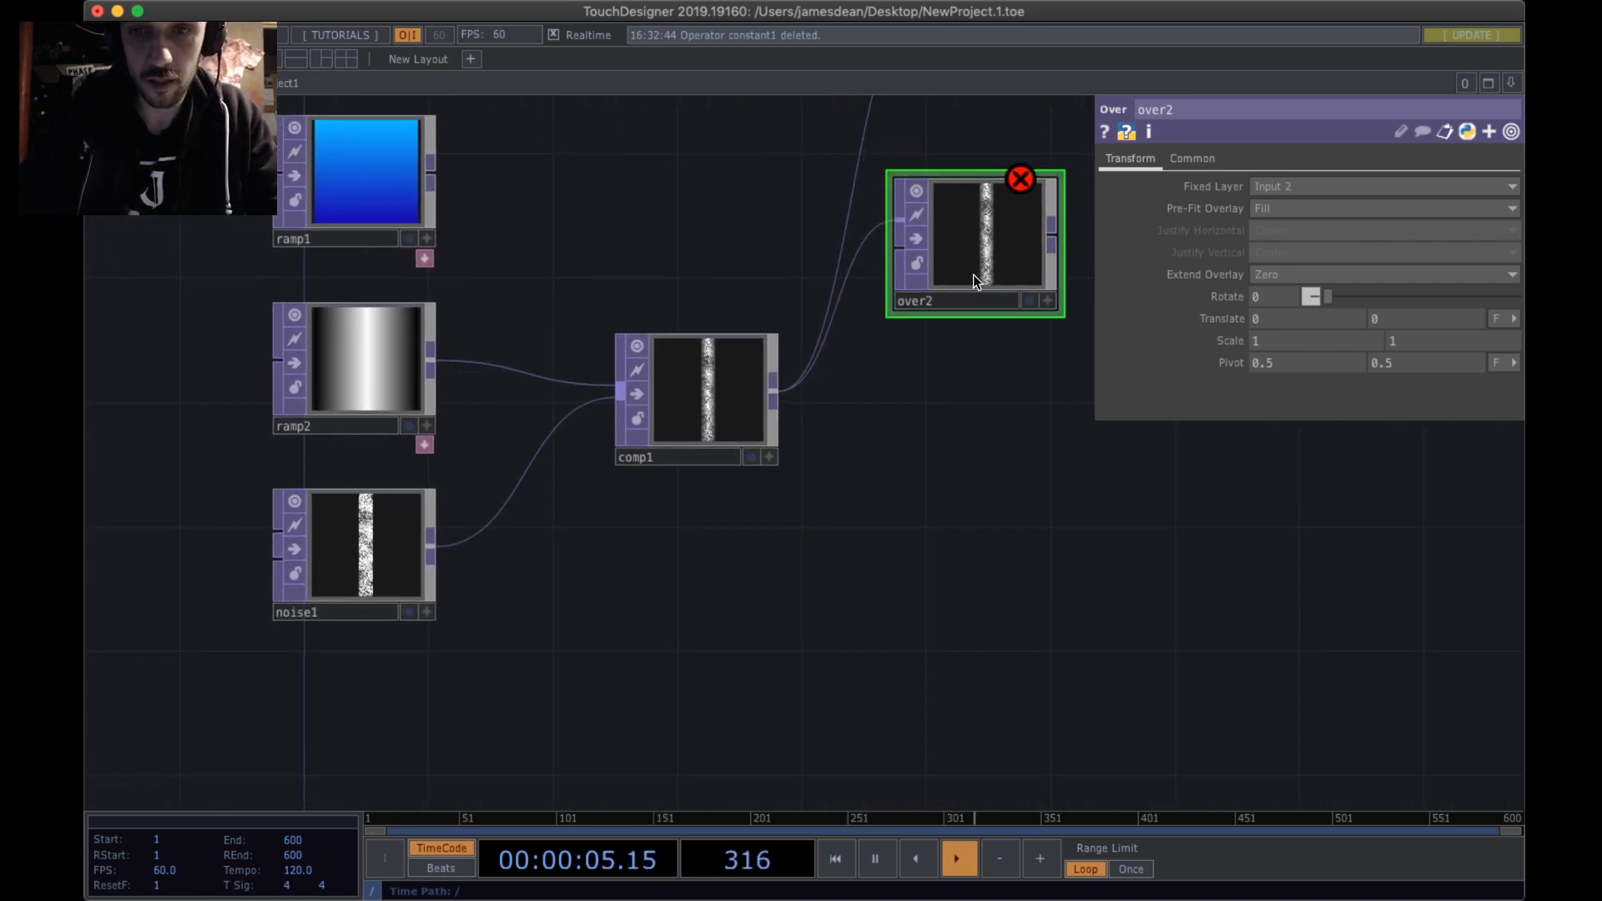
pyautogui.moveTo(294, 121); pyautogui.dragTo(293, 648)
pyautogui.moveTo(429, 705); pyautogui.dragTo(1040, 501)
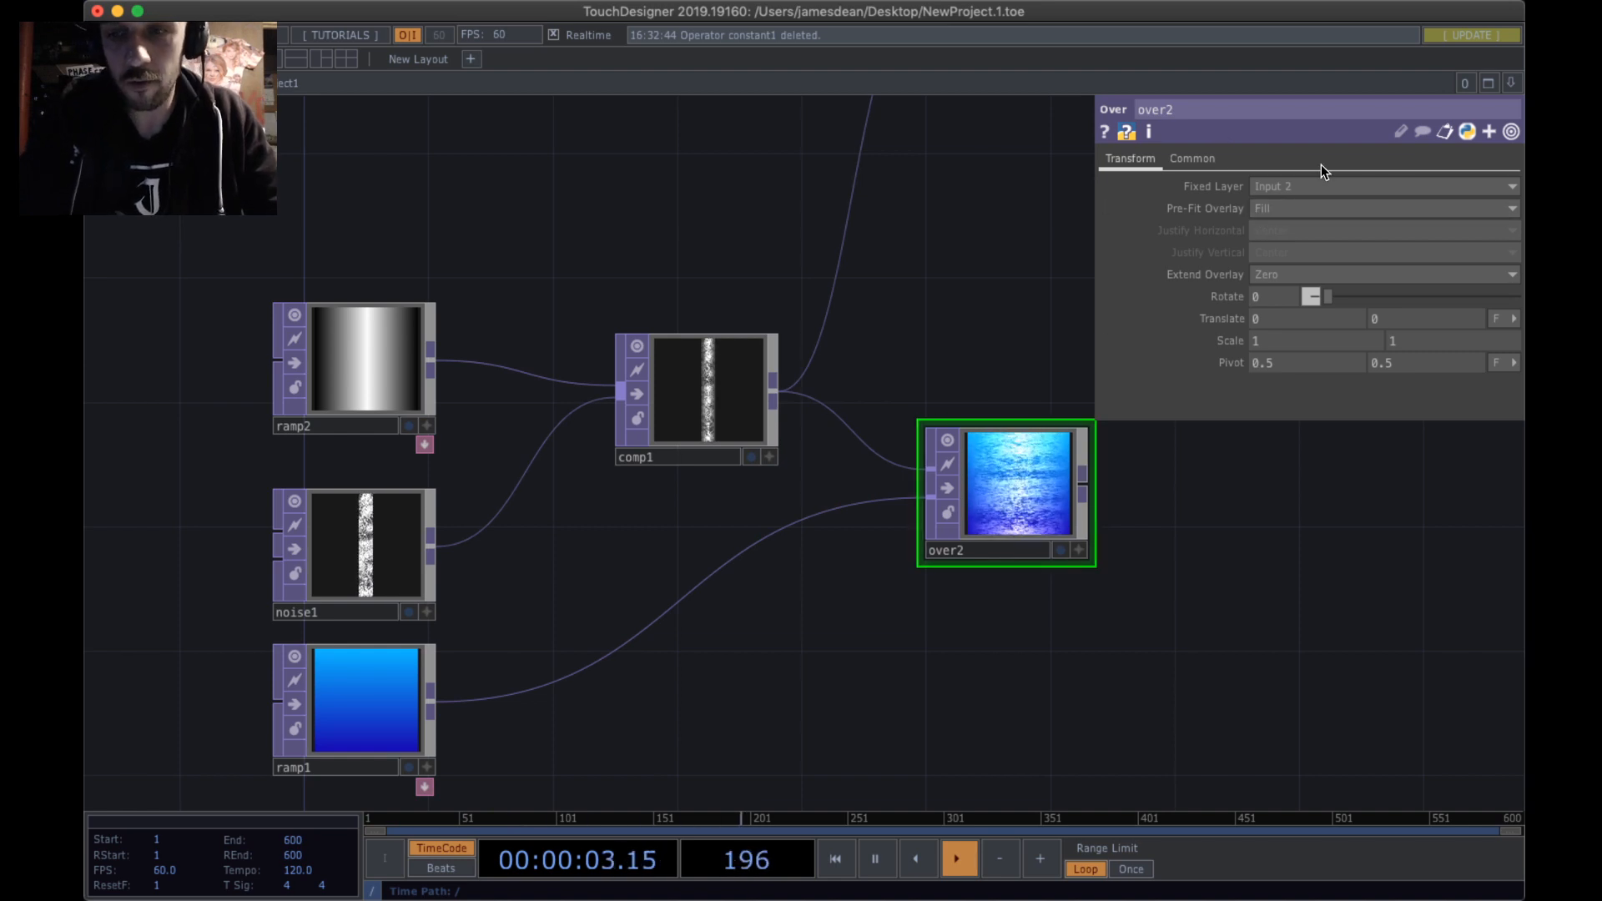
# - Set over2's Pre-Fit Overlay to Fit Best
pyautogui.click(1271, 209)
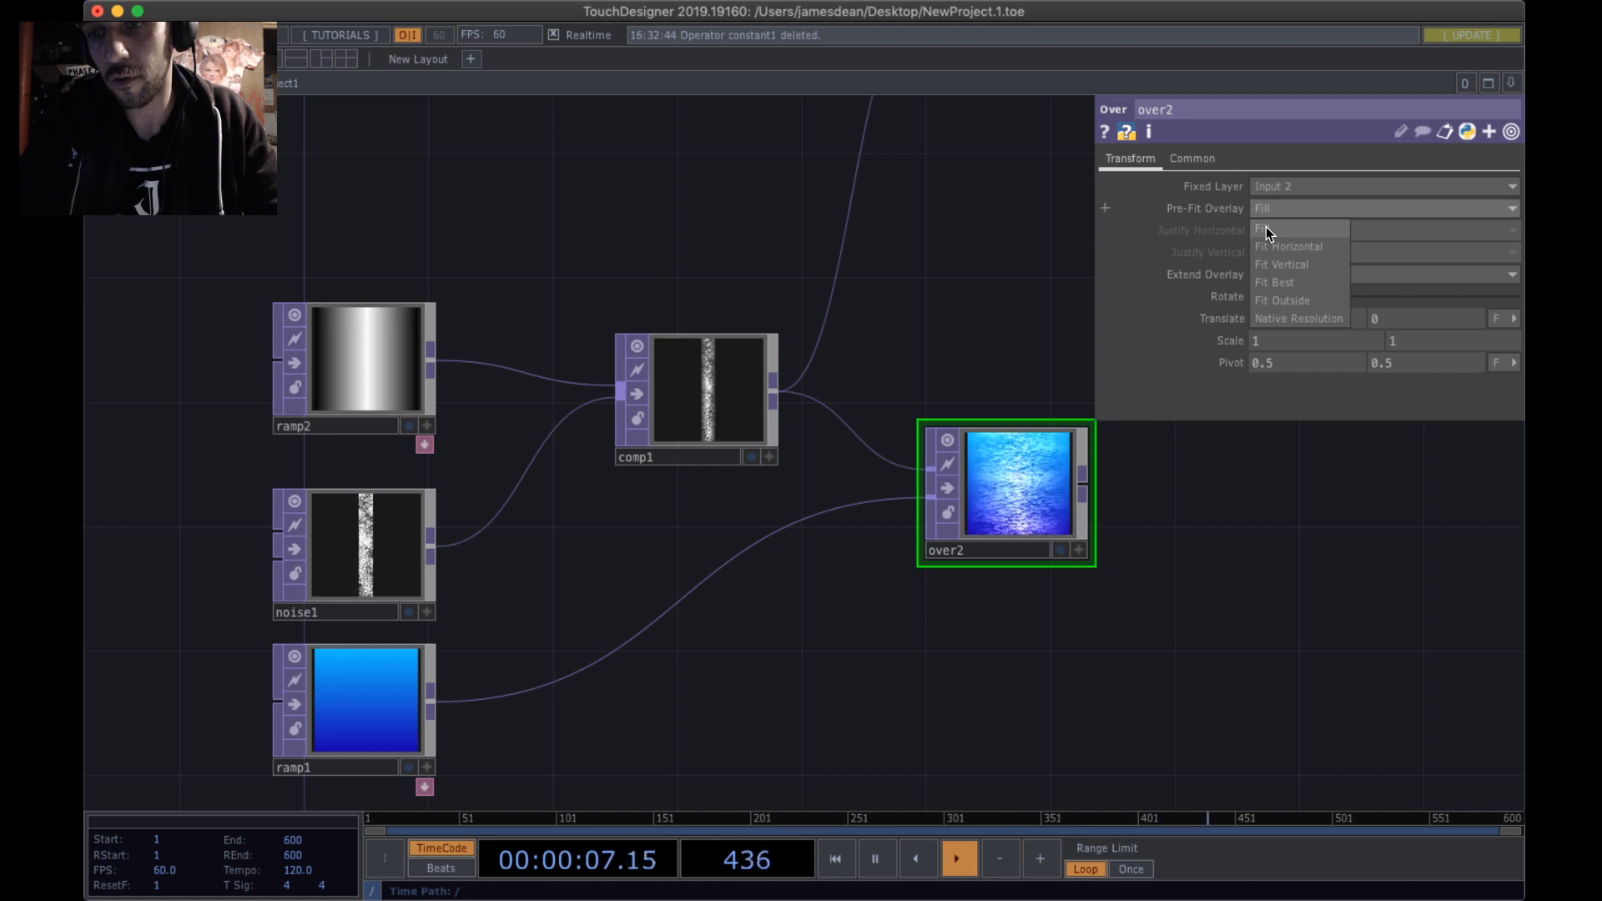
pyautogui.click(1292, 283)
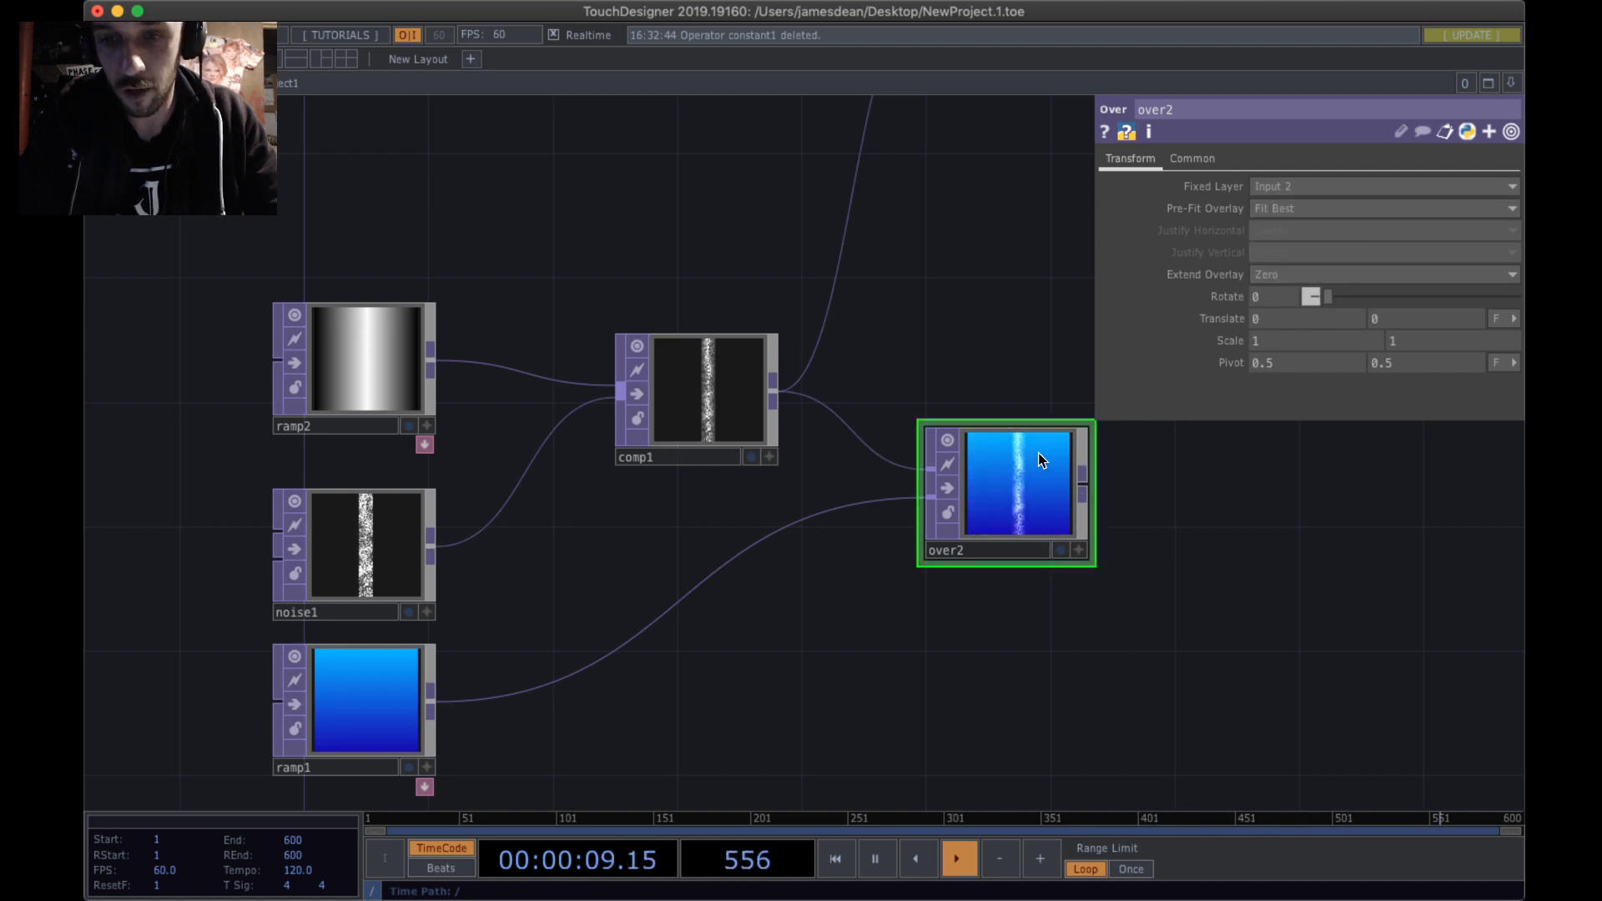
pyautogui.moveTo(889, 254); pyautogui.dragTo(670, 189)
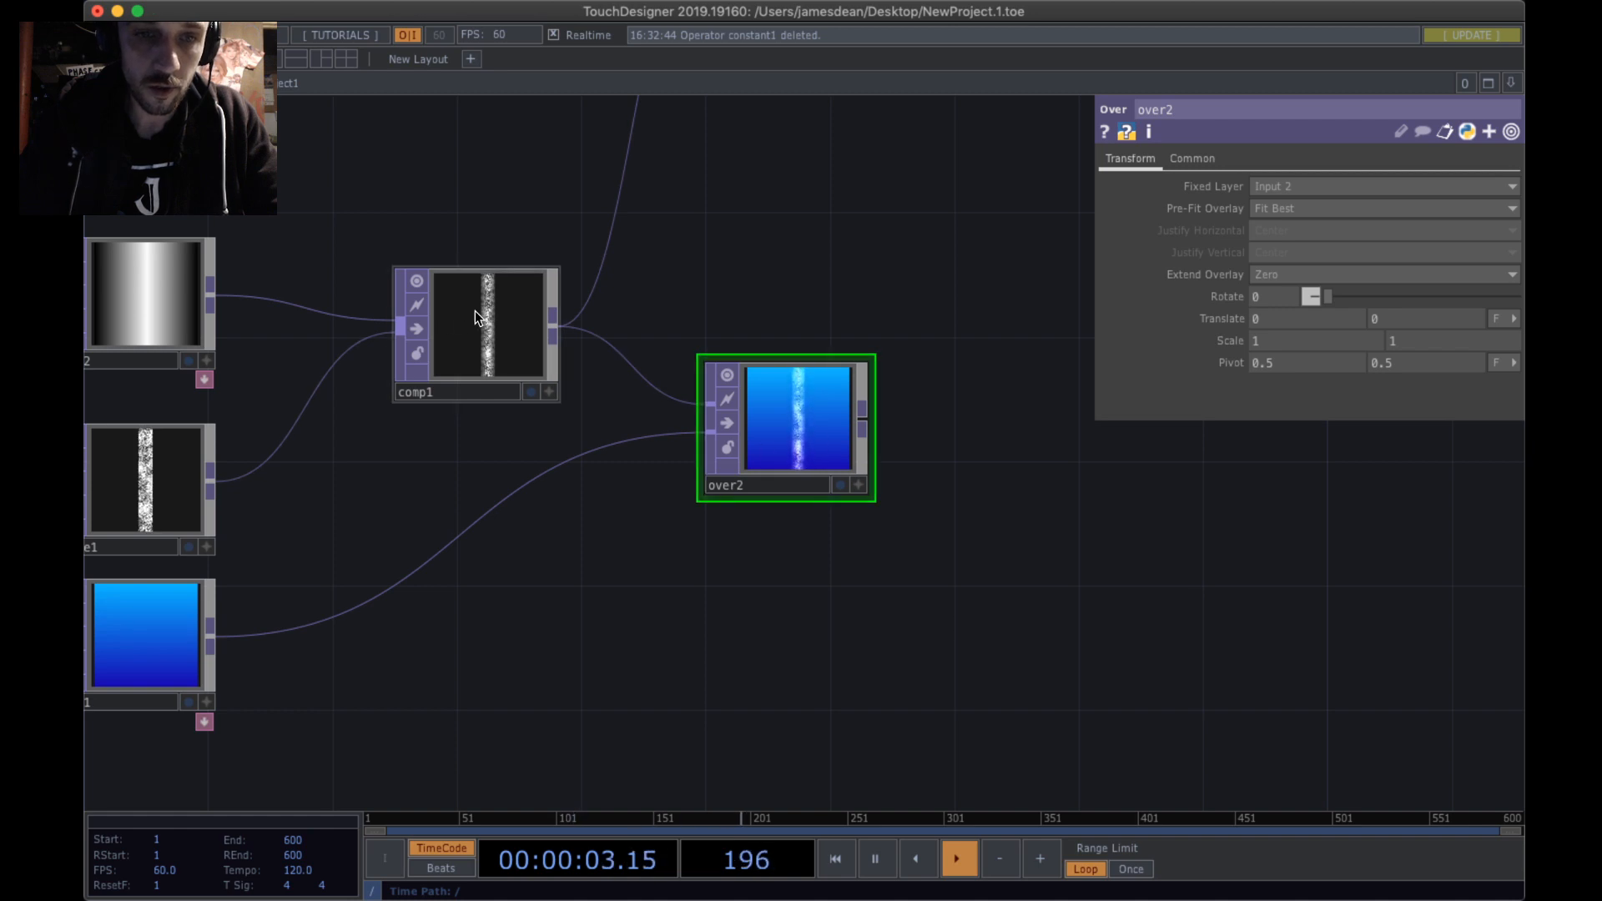
# - Set ramp1's output resolution to 1280 by 720
pyautogui.hscroll(-5, 515, 638)
pyautogui.click(531, 561)
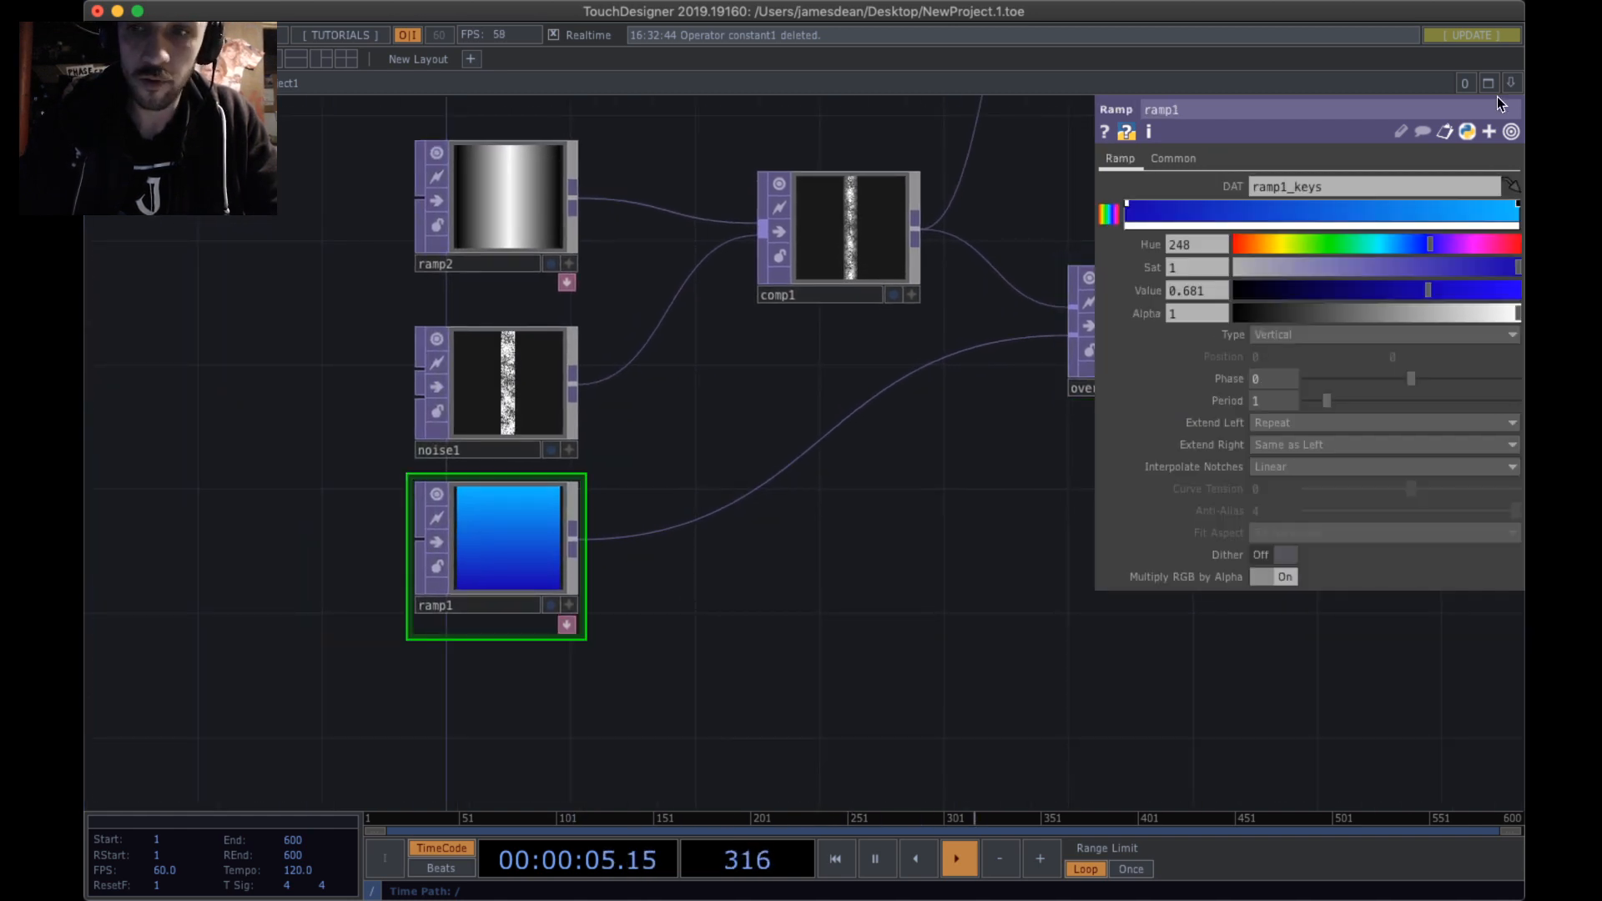
pyautogui.click(1168, 159)
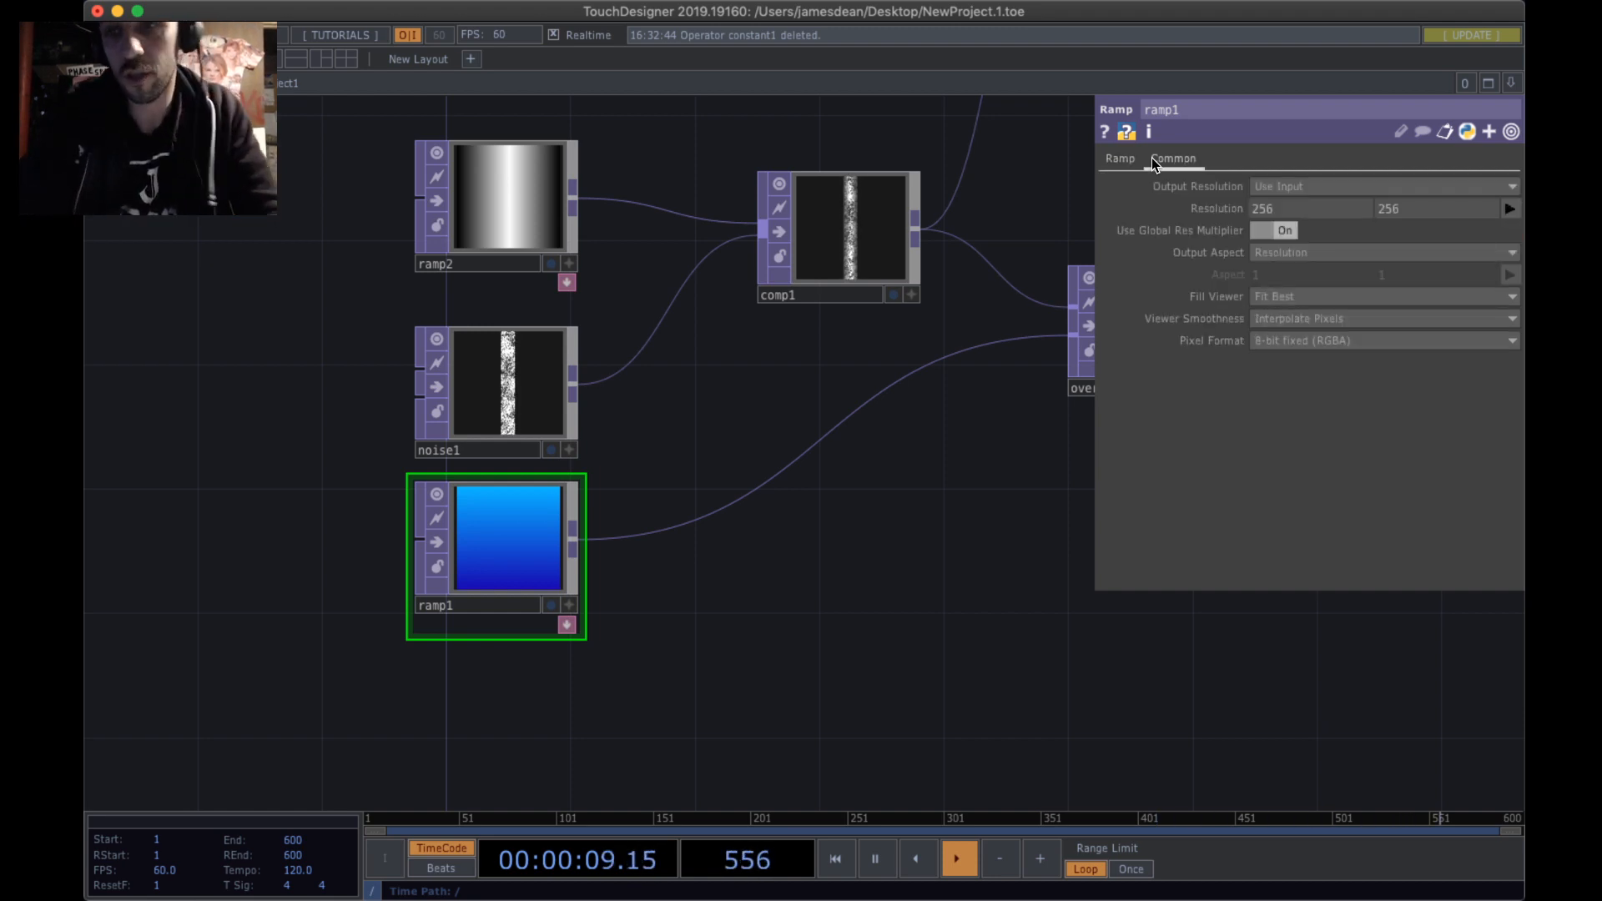
pyautogui.write('12')
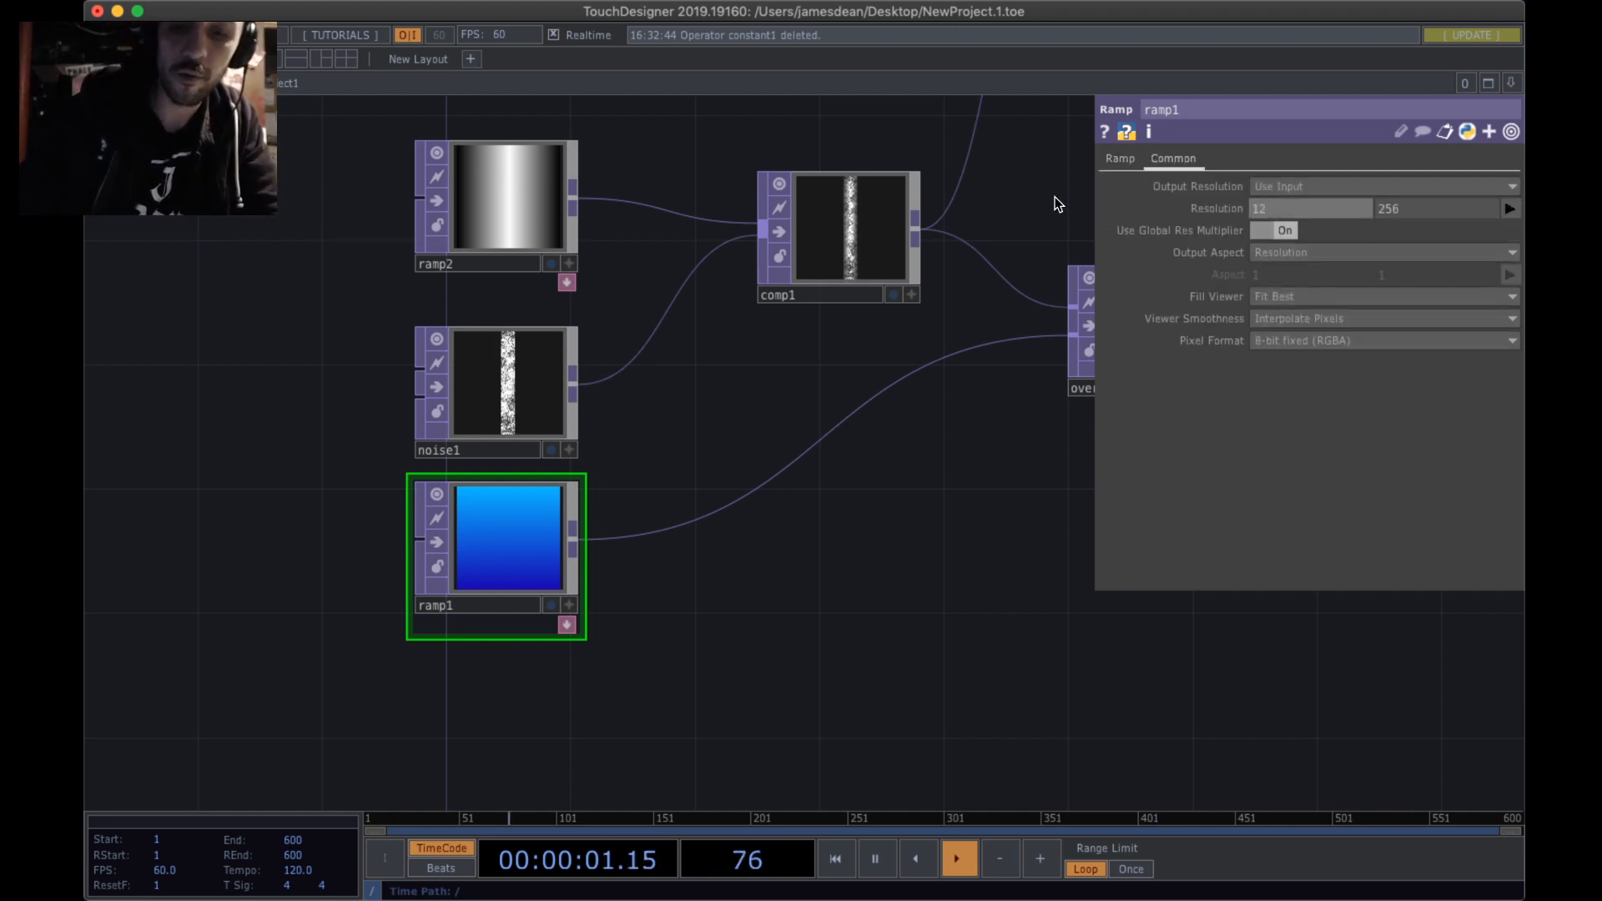
pyautogui.write('80')
pyautogui.press('Tab')
pyautogui.write('720')
pyautogui.press('Return')
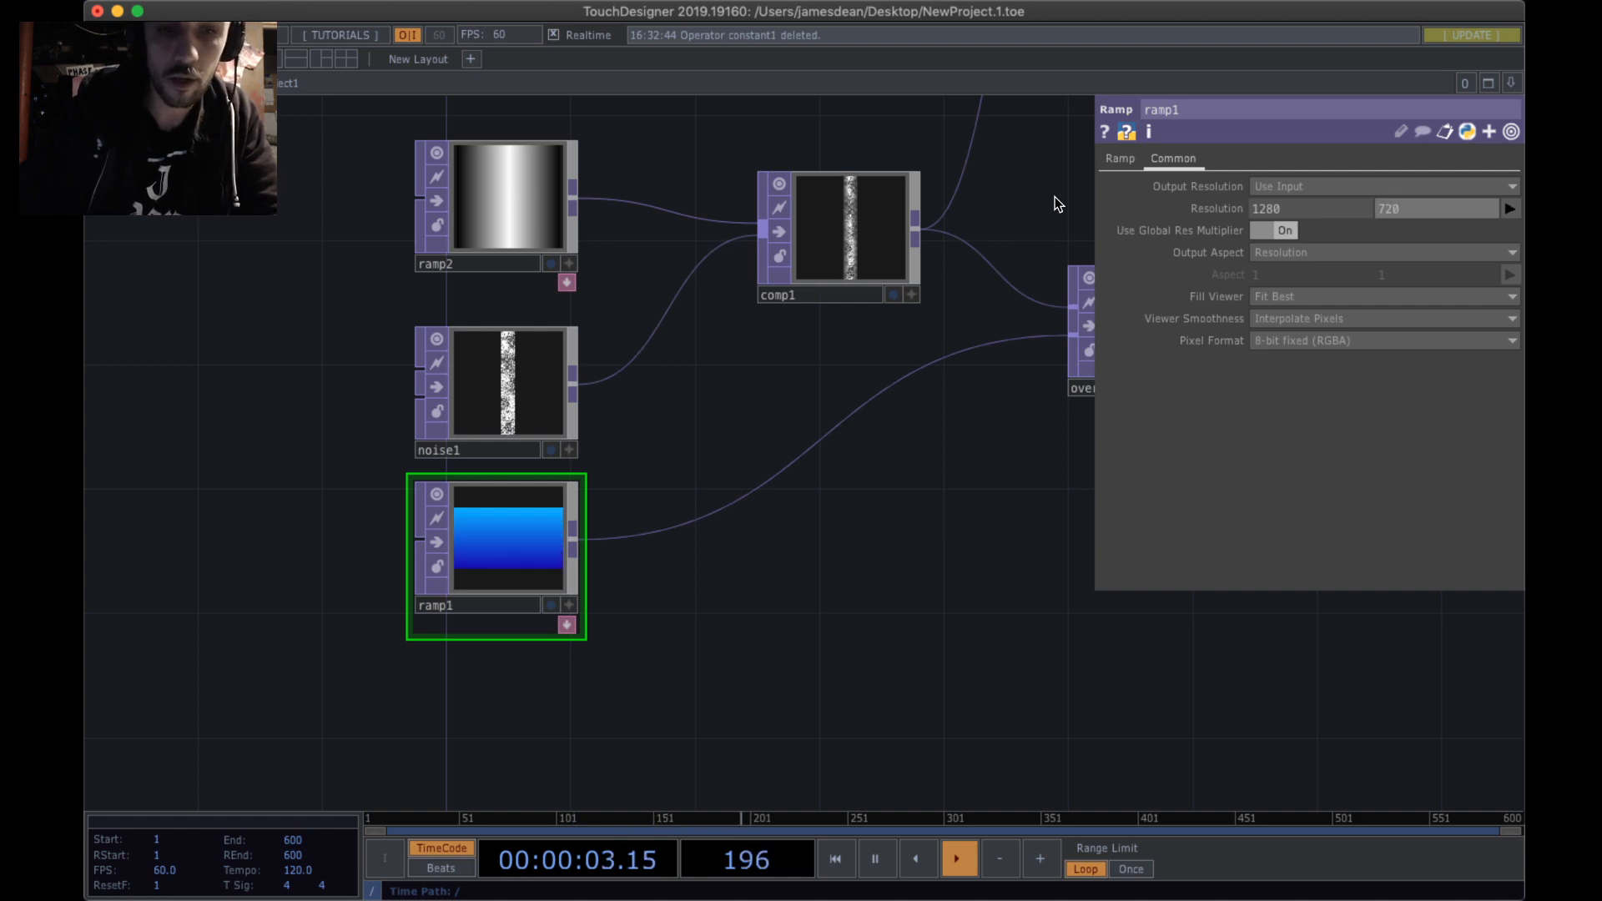
# - Line up fit1 above the ramp2 column and nudge over1 slightly down towards over2
pyautogui.moveTo(754, 428); pyautogui.dragTo(220, 417)
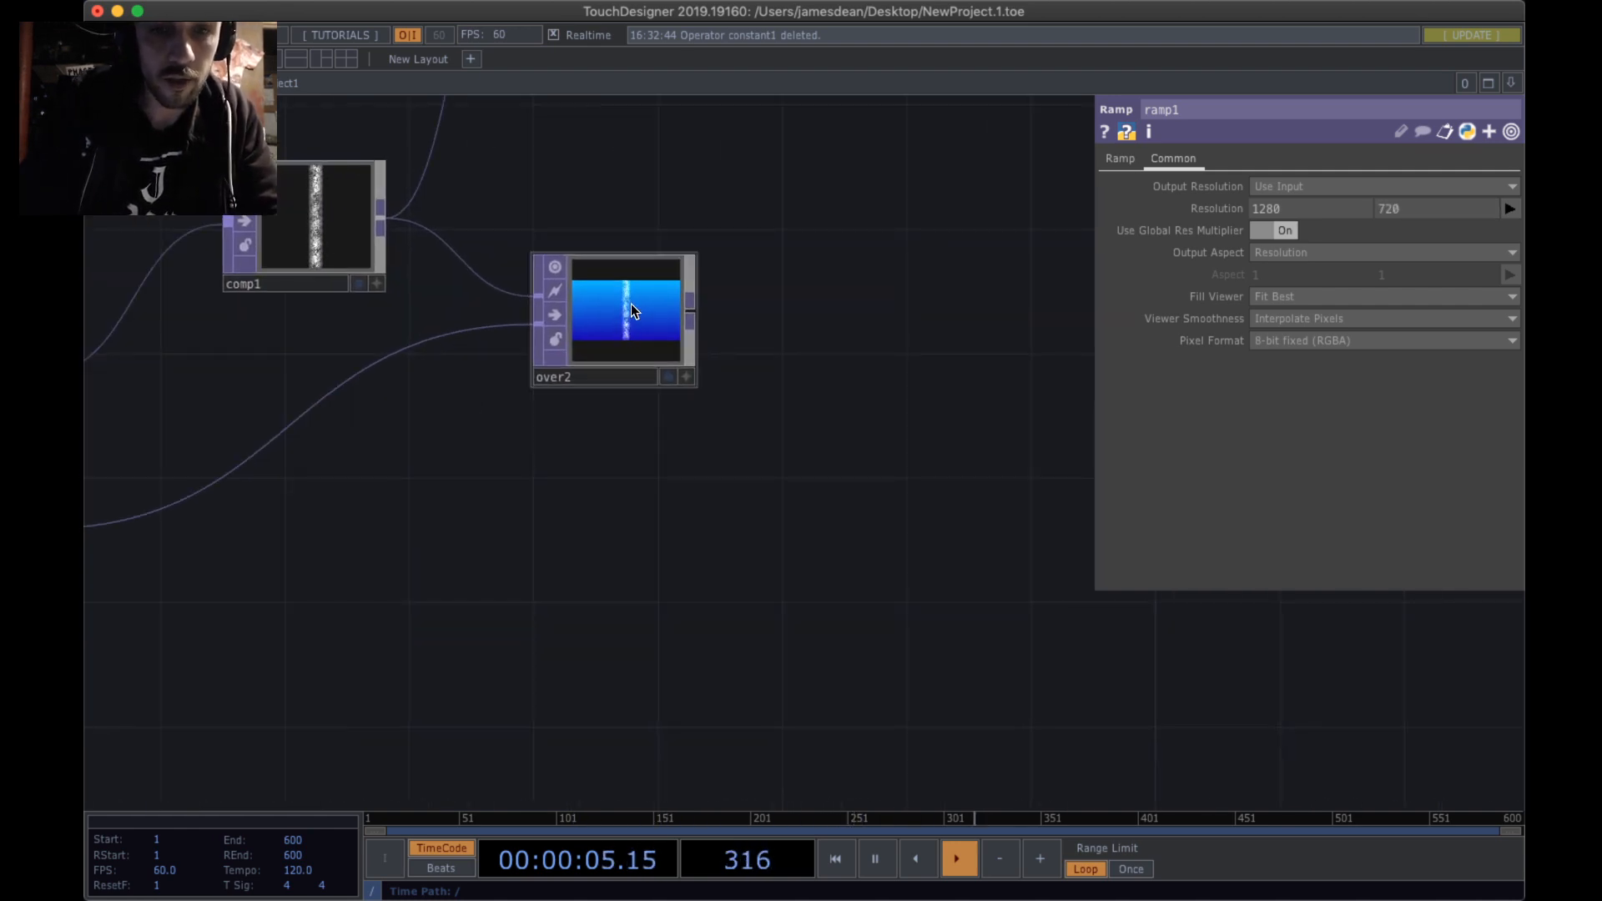
pyautogui.moveTo(675, 219); pyautogui.dragTo(747, 366)
pyautogui.scroll(-5, 740, 275)
pyautogui.moveTo(742, 275); pyautogui.dragTo(748, 498)
pyautogui.moveTo(697, 397); pyautogui.dragTo(698, 424)
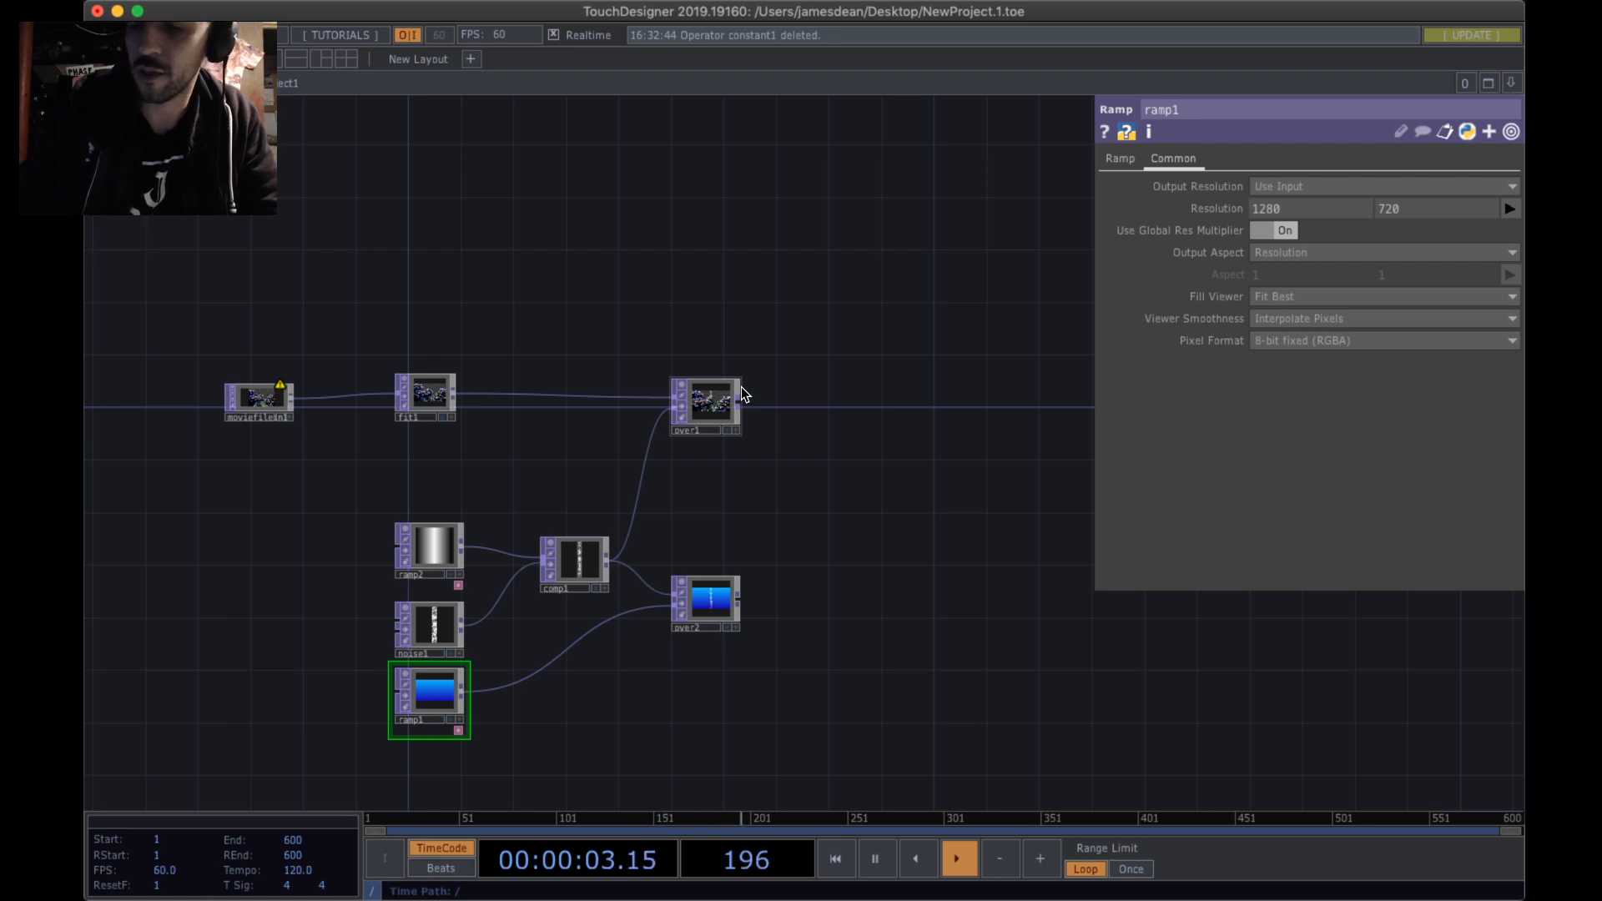
pyautogui.scroll(-3, 794, 415)
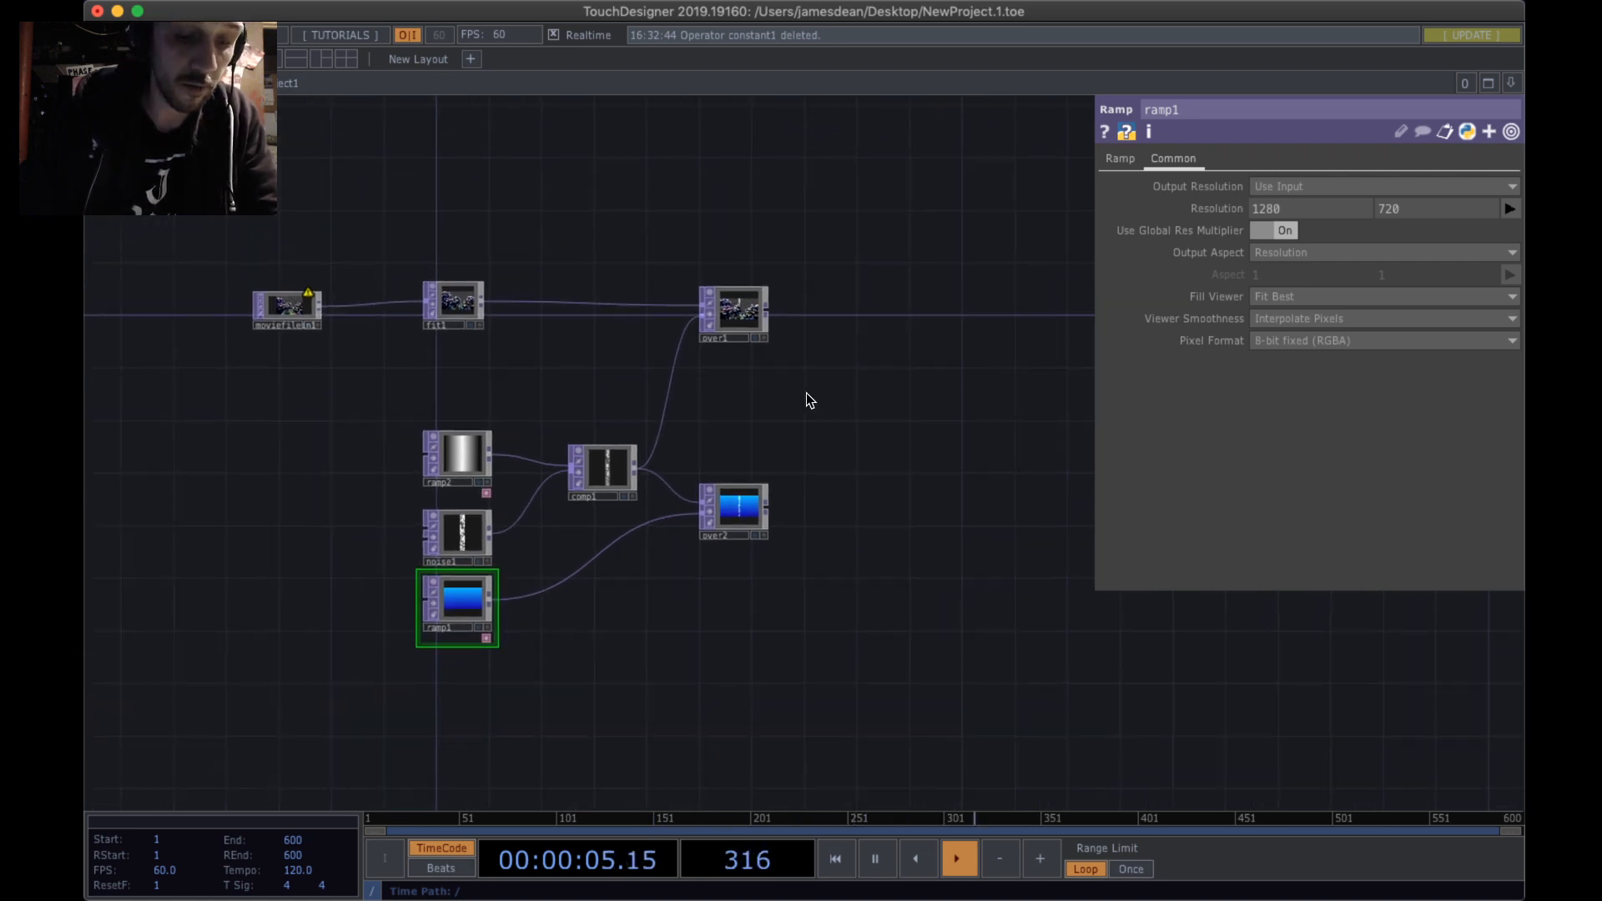
pyautogui.scroll(-3, 796, 384)
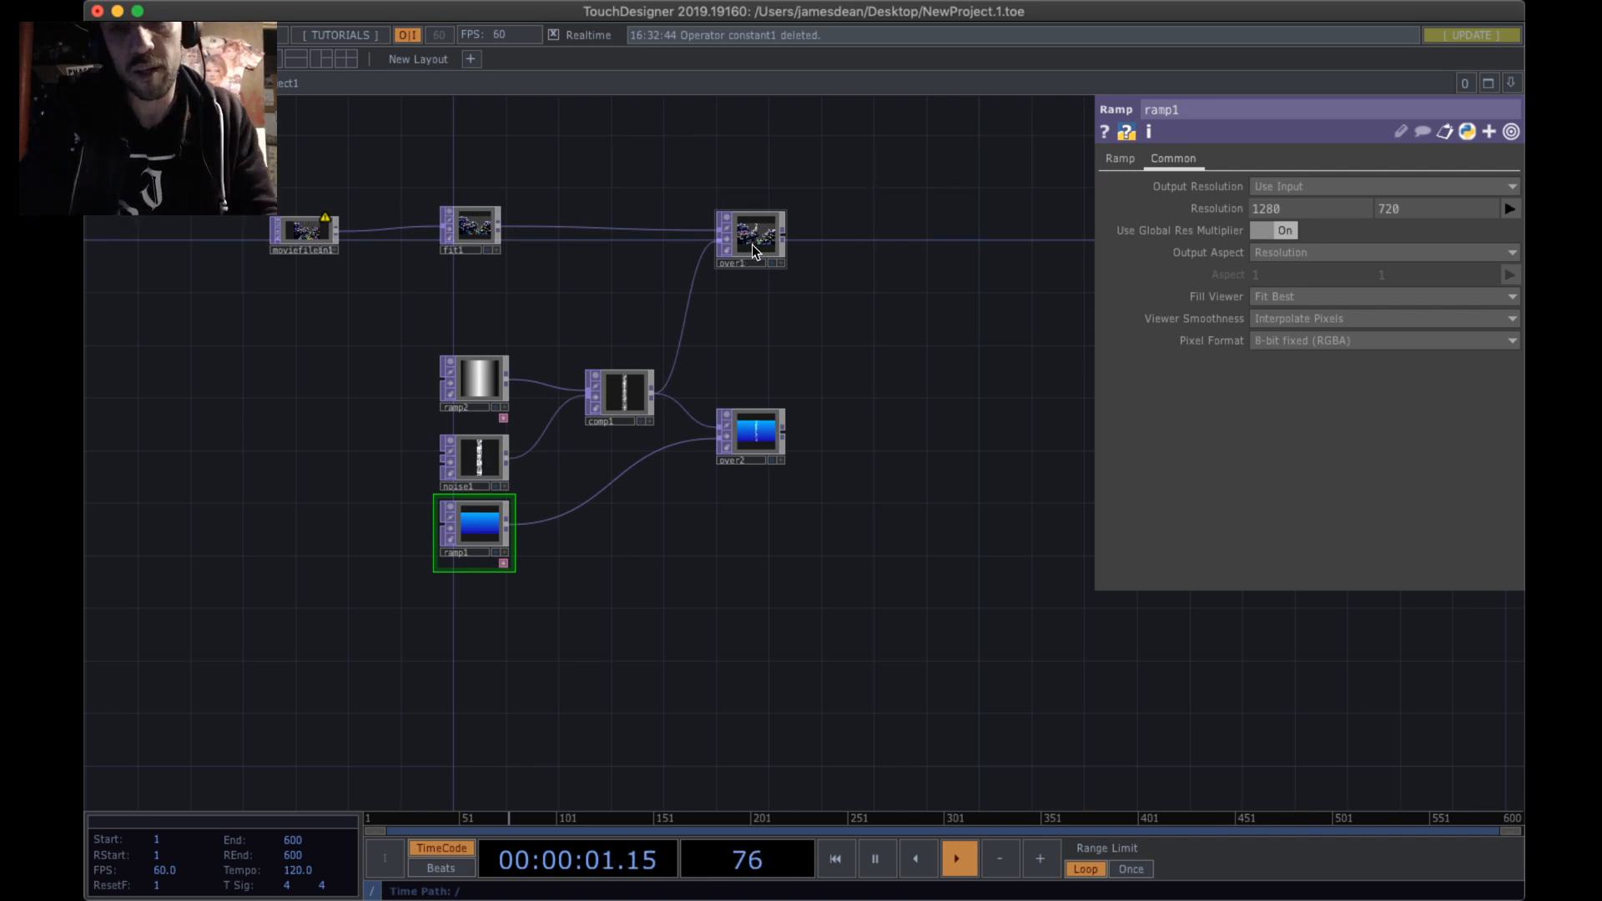
# - Examine over1's coral composite up close and how the over1 and over2 branches are wired
pyautogui.scroll(5, 734, 289)
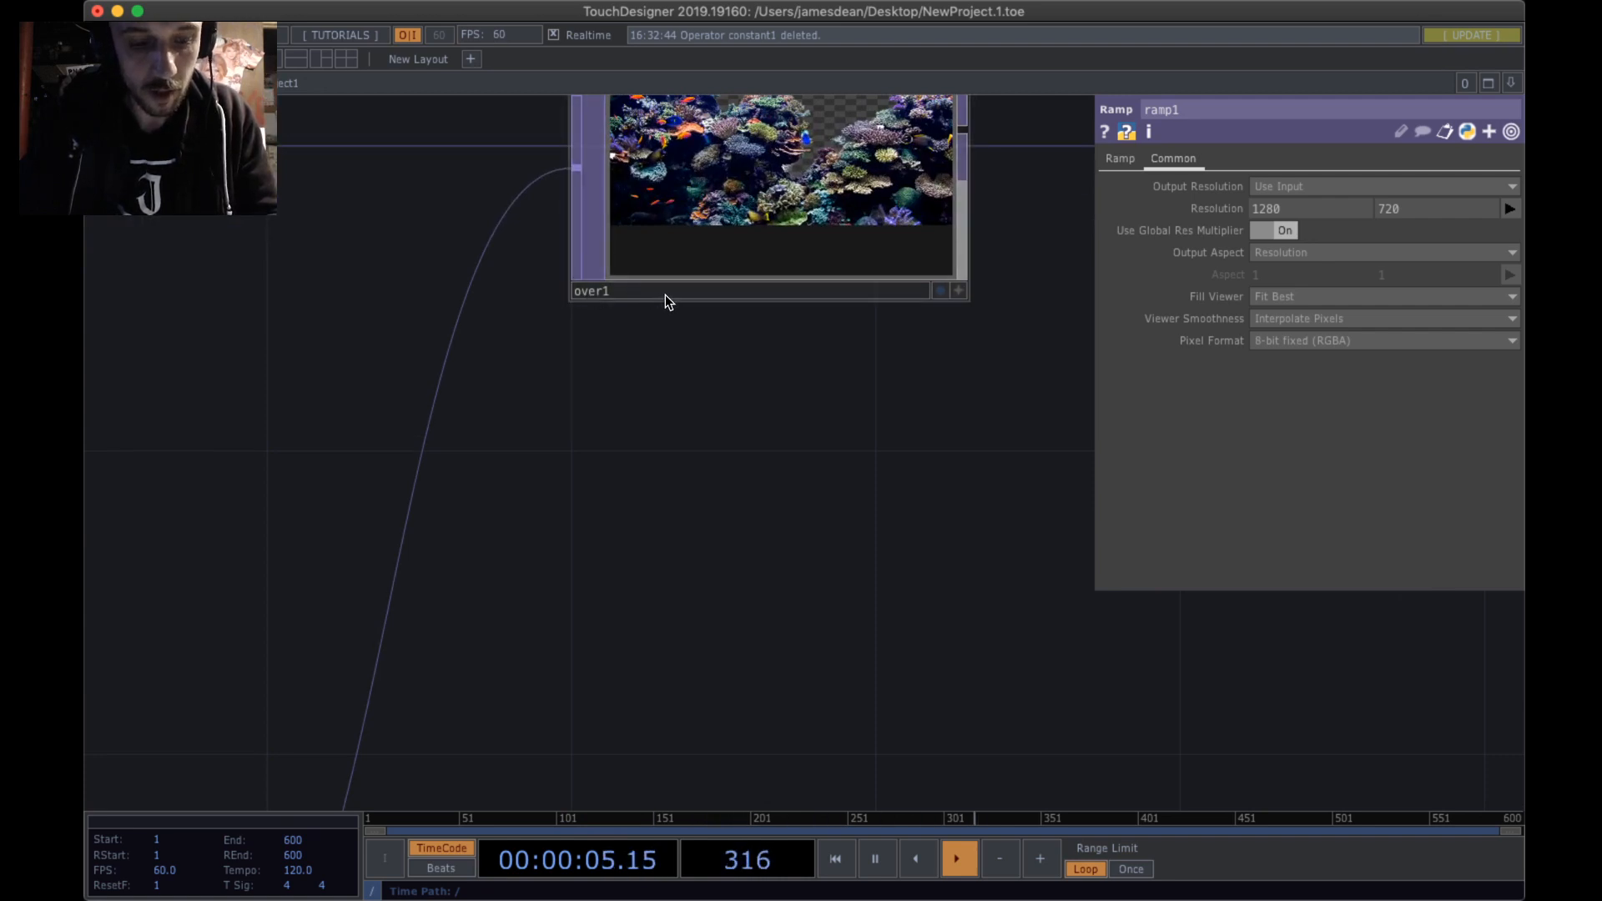
pyautogui.moveTo(666, 294); pyautogui.dragTo(626, 437, button='middle')
pyautogui.scroll(-5, 787, 411)
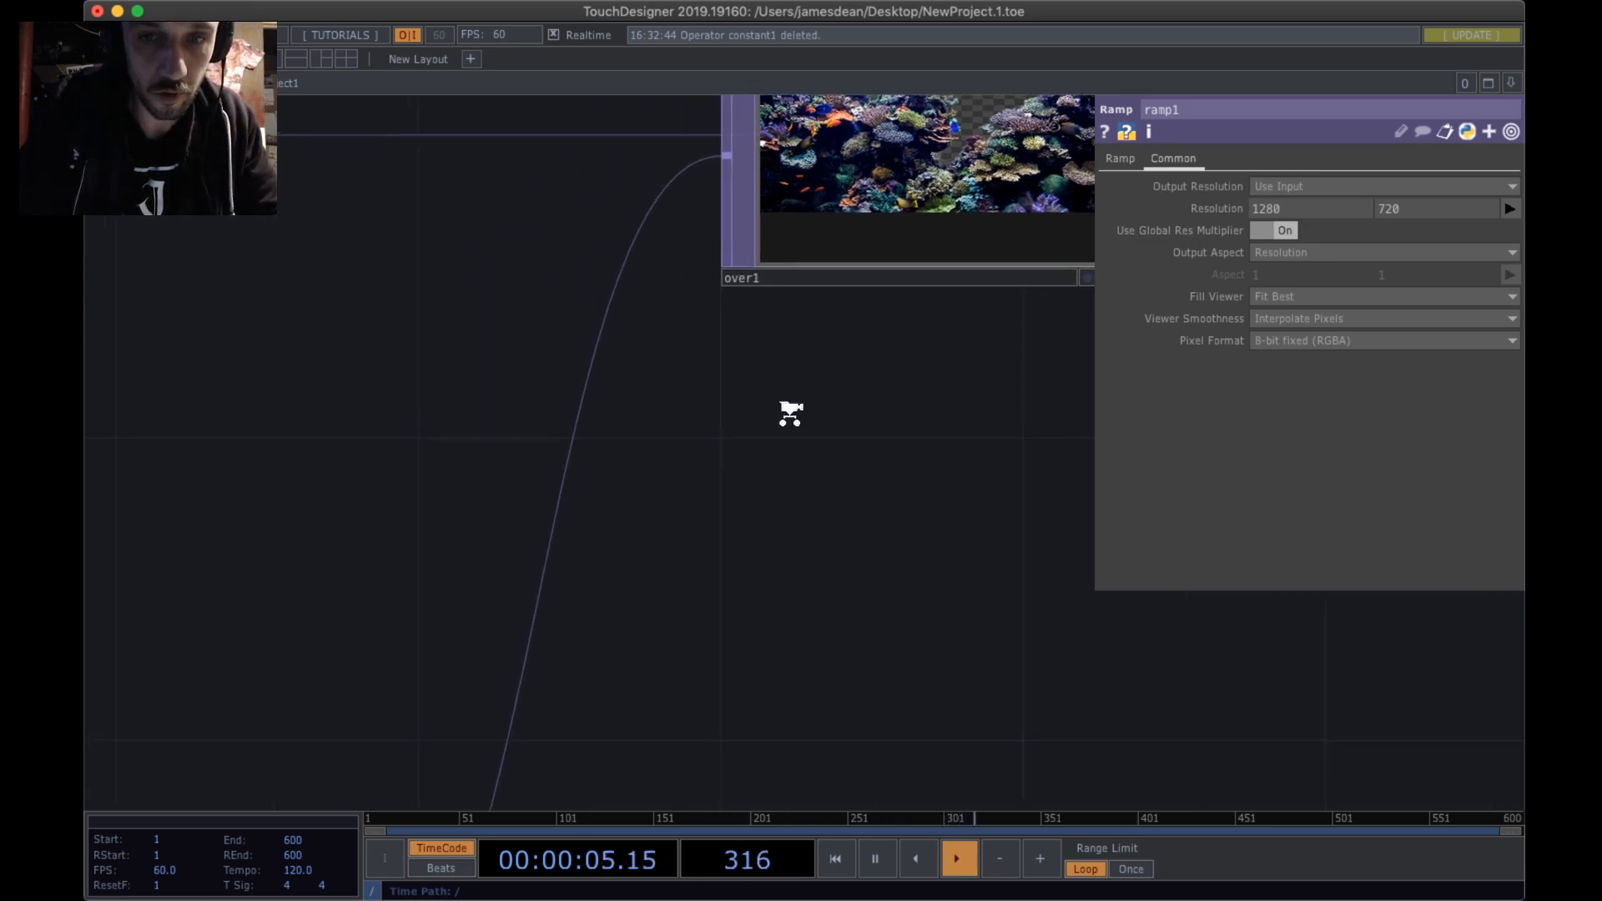
pyautogui.moveTo(794, 447); pyautogui.dragTo(785, 341)
pyautogui.scroll(-5, 782, 378)
pyautogui.moveTo(658, 683); pyautogui.dragTo(642, 600)
pyautogui.scroll(4, 643, 583)
pyautogui.moveTo(661, 501)
pyautogui.mouseDown()
pyautogui.moveTo(721, 550)
pyautogui.moveTo(675, 524)
pyautogui.mouseUp()
pyautogui.scroll(2, 671, 500)
pyautogui.moveTo(680, 898)
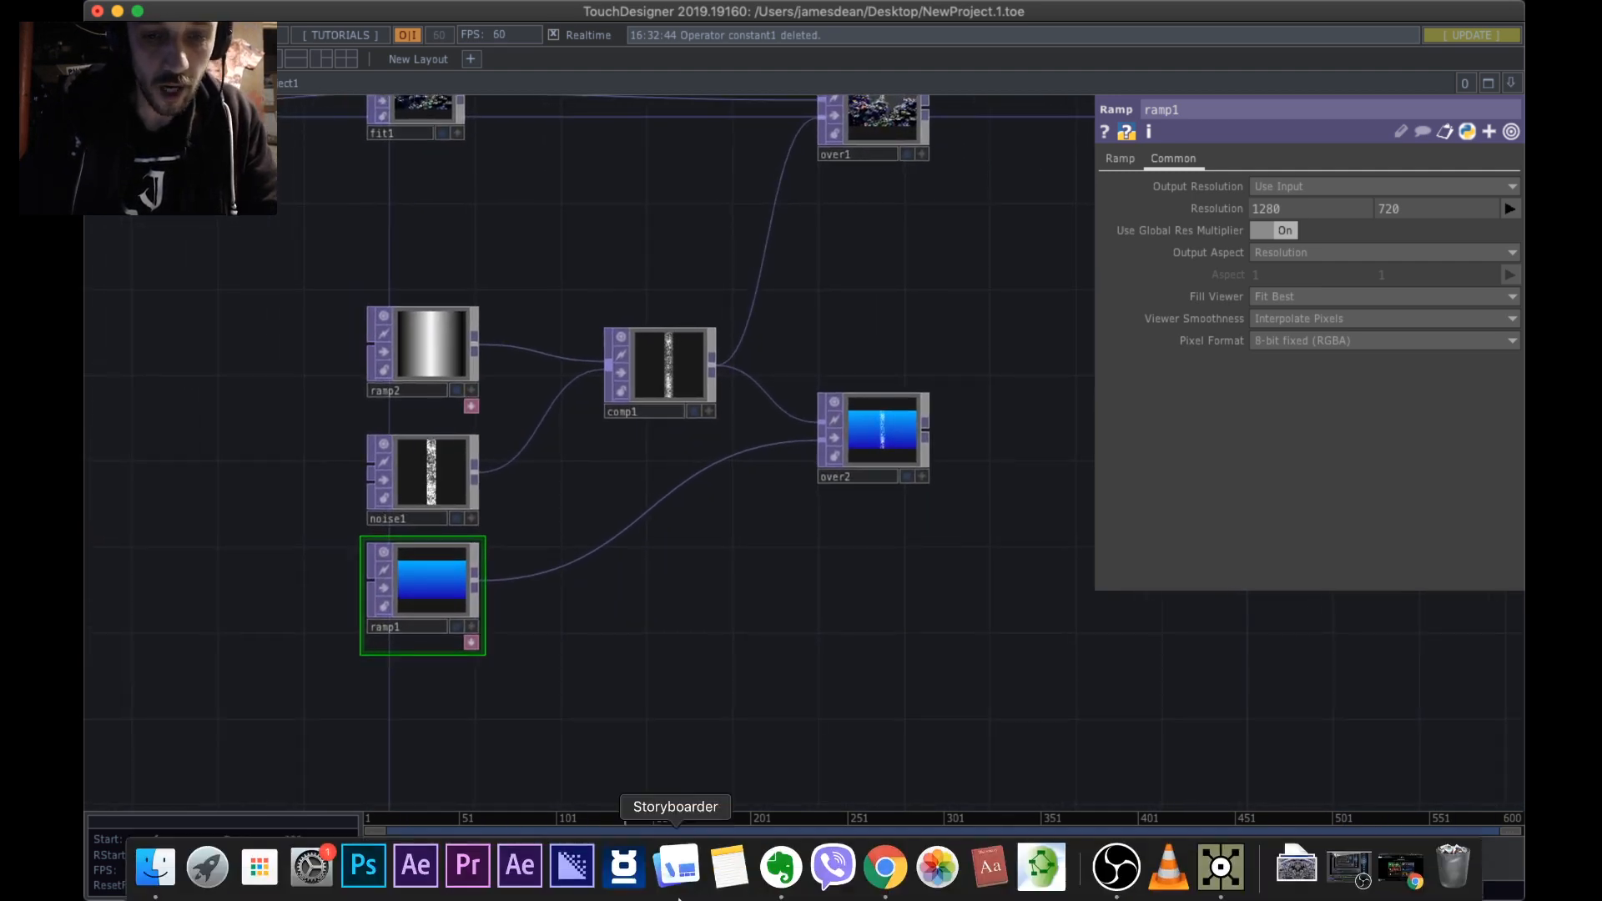
# - Switch to Chrome and read the questions in the Phase Video Space stream chat
pyautogui.click(898, 872)
pyautogui.click(730, 24)
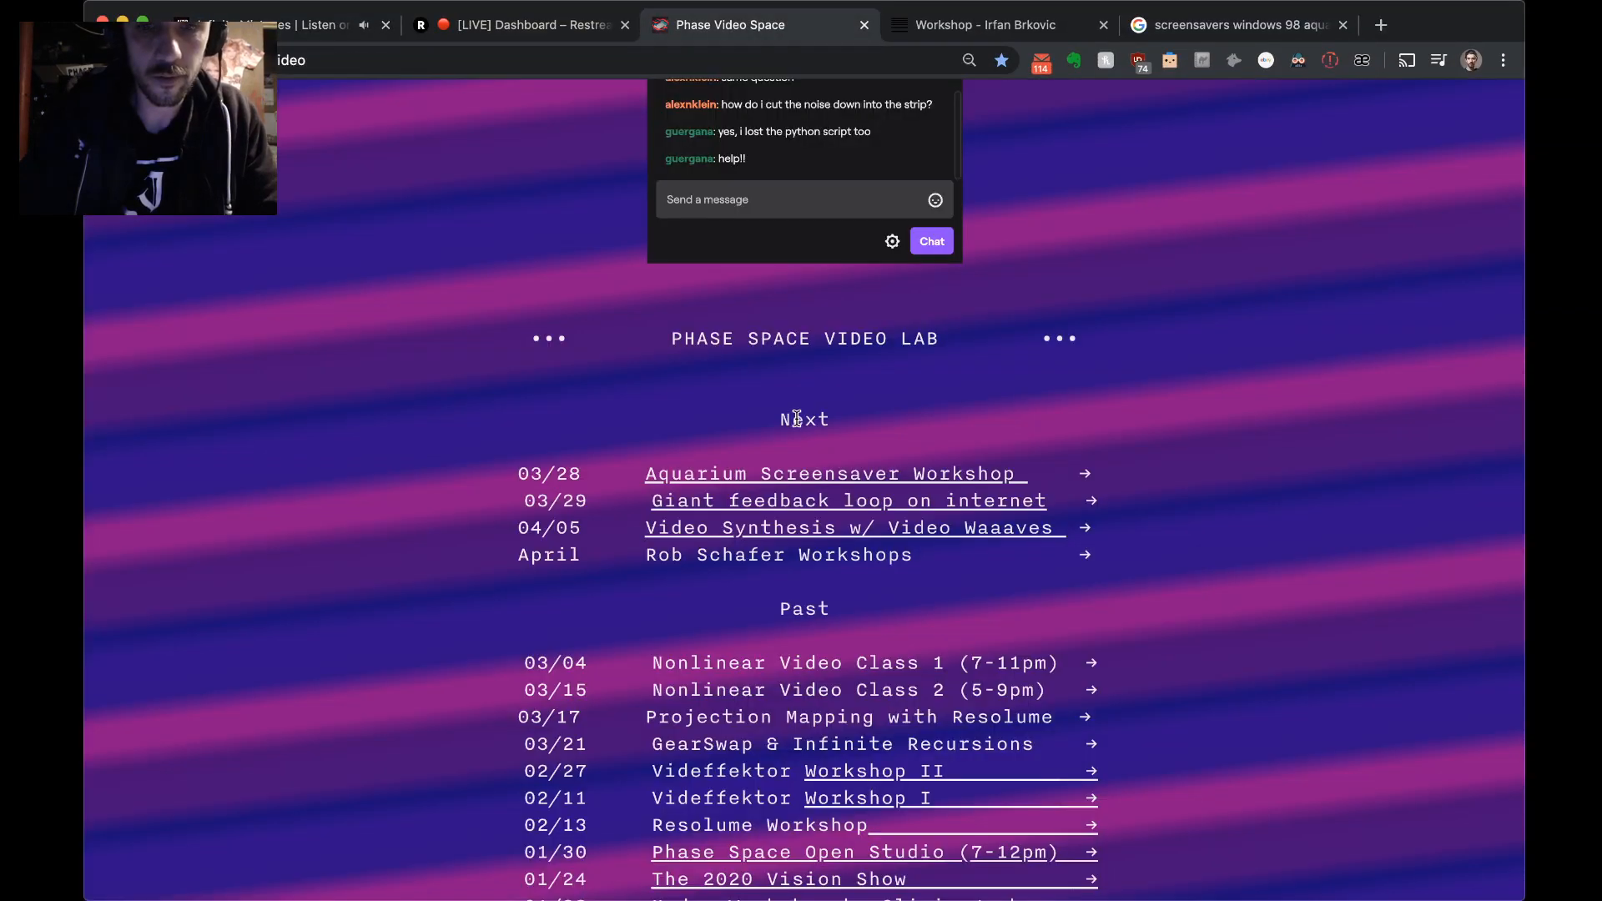
pyautogui.scroll(-4, 797, 419)
pyautogui.scroll(9, 751, 422)
pyautogui.scroll(-2, 728, 426)
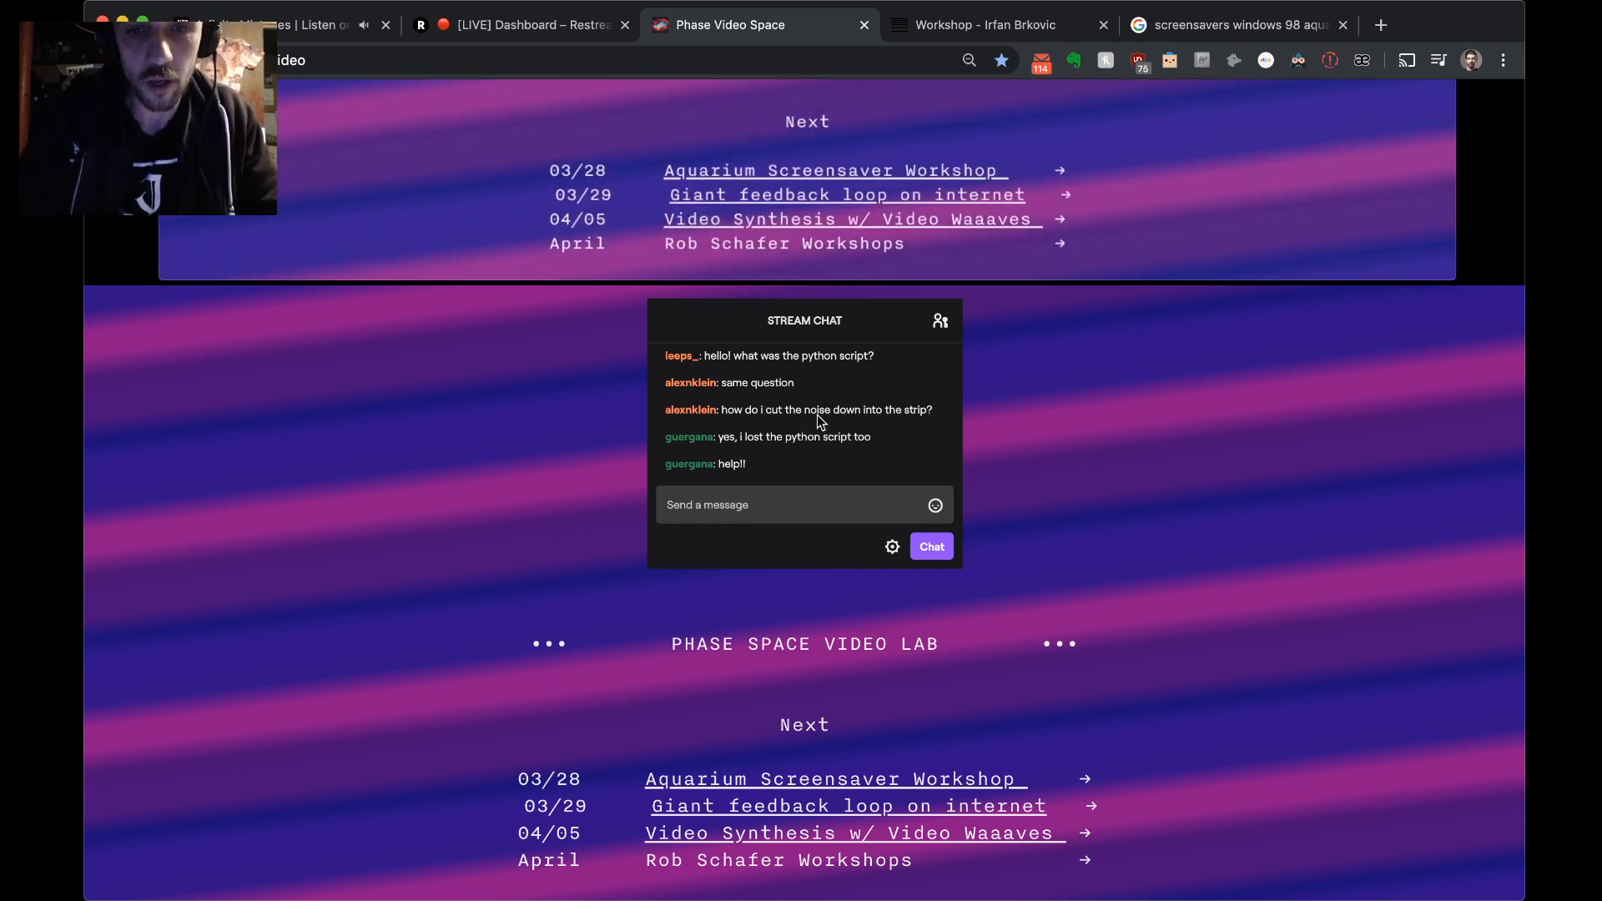
pyautogui.scroll(2, 758, 369)
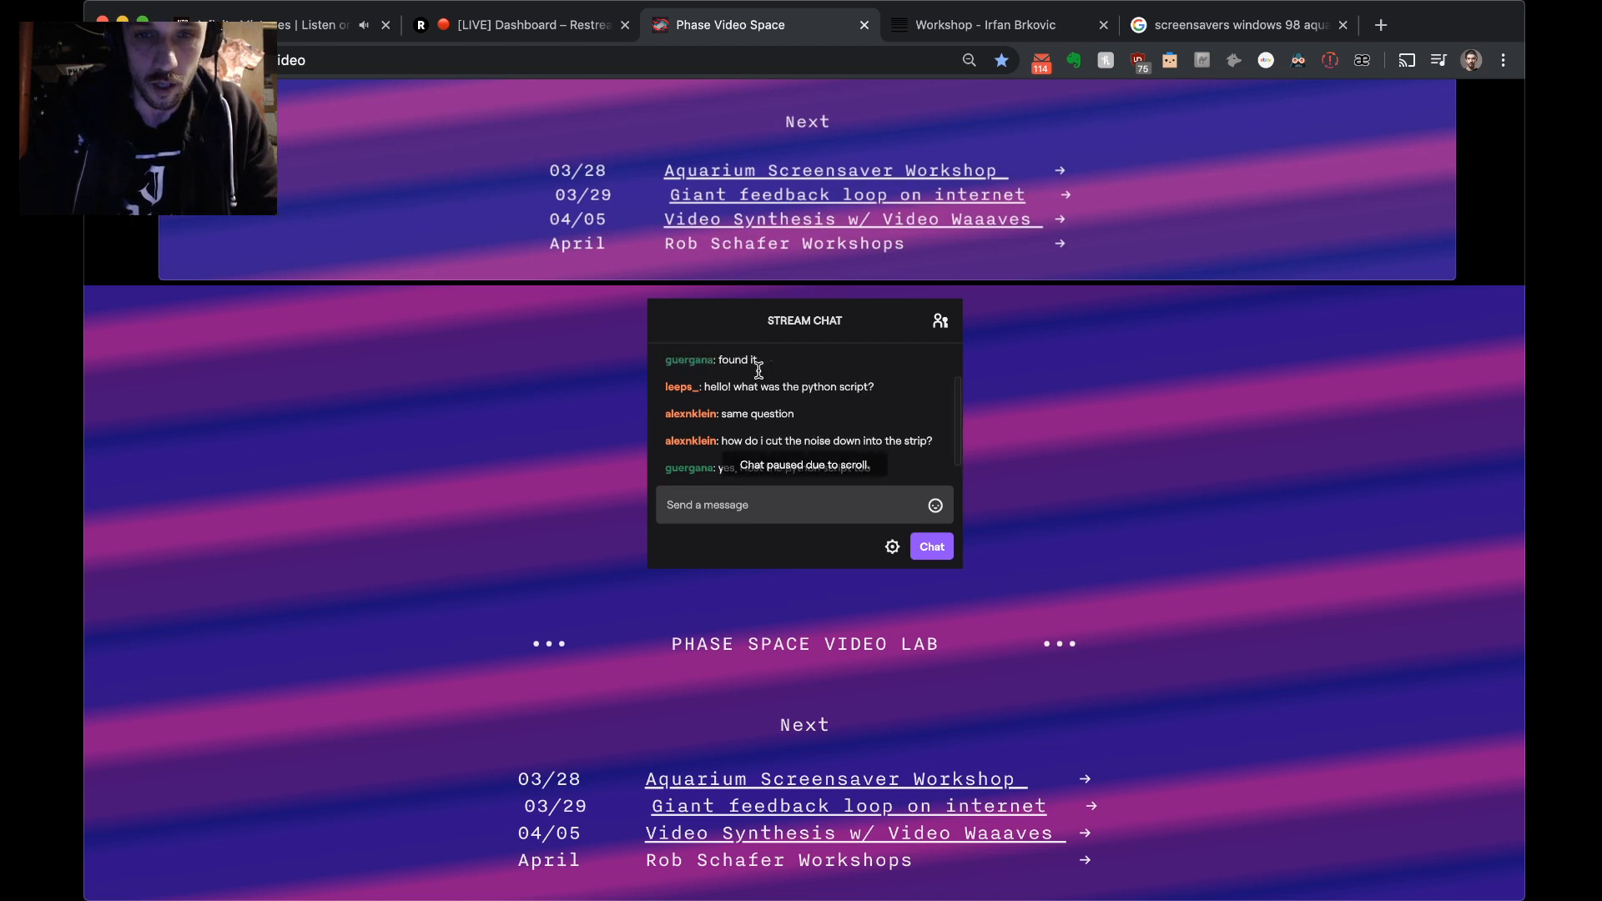
pyautogui.scroll(3, 769, 378)
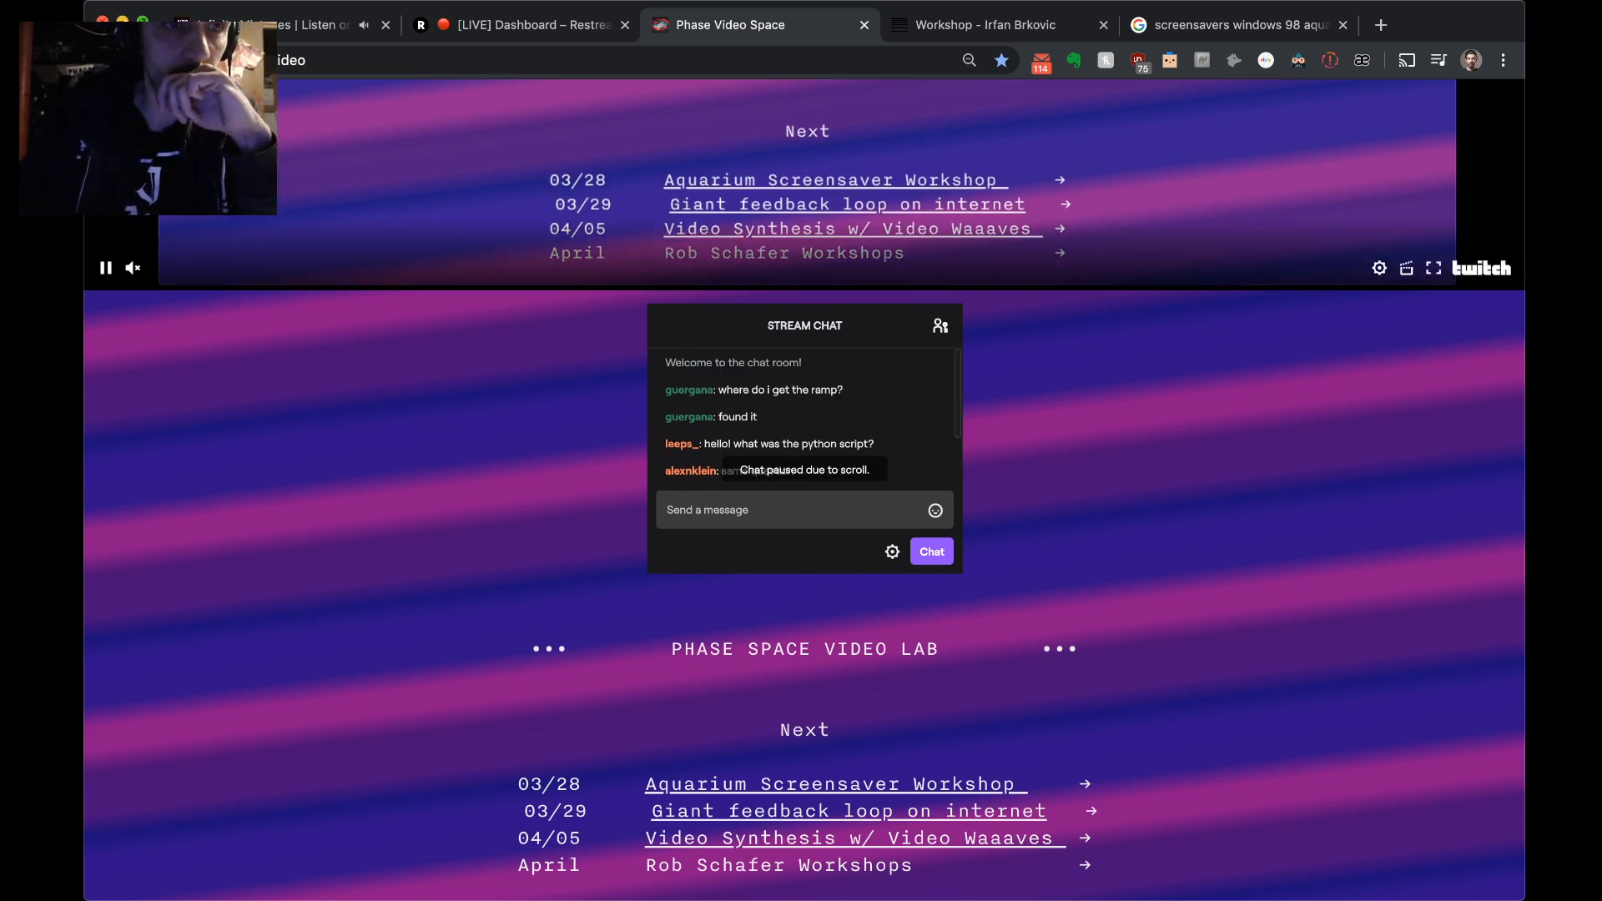
# - Return to TouchDesigner and show ramp2's gradient parameters
pyautogui.click(122, 21)
pyautogui.moveTo(800, 558); pyautogui.dragTo(747, 679)
pyautogui.scroll(-3, 748, 646)
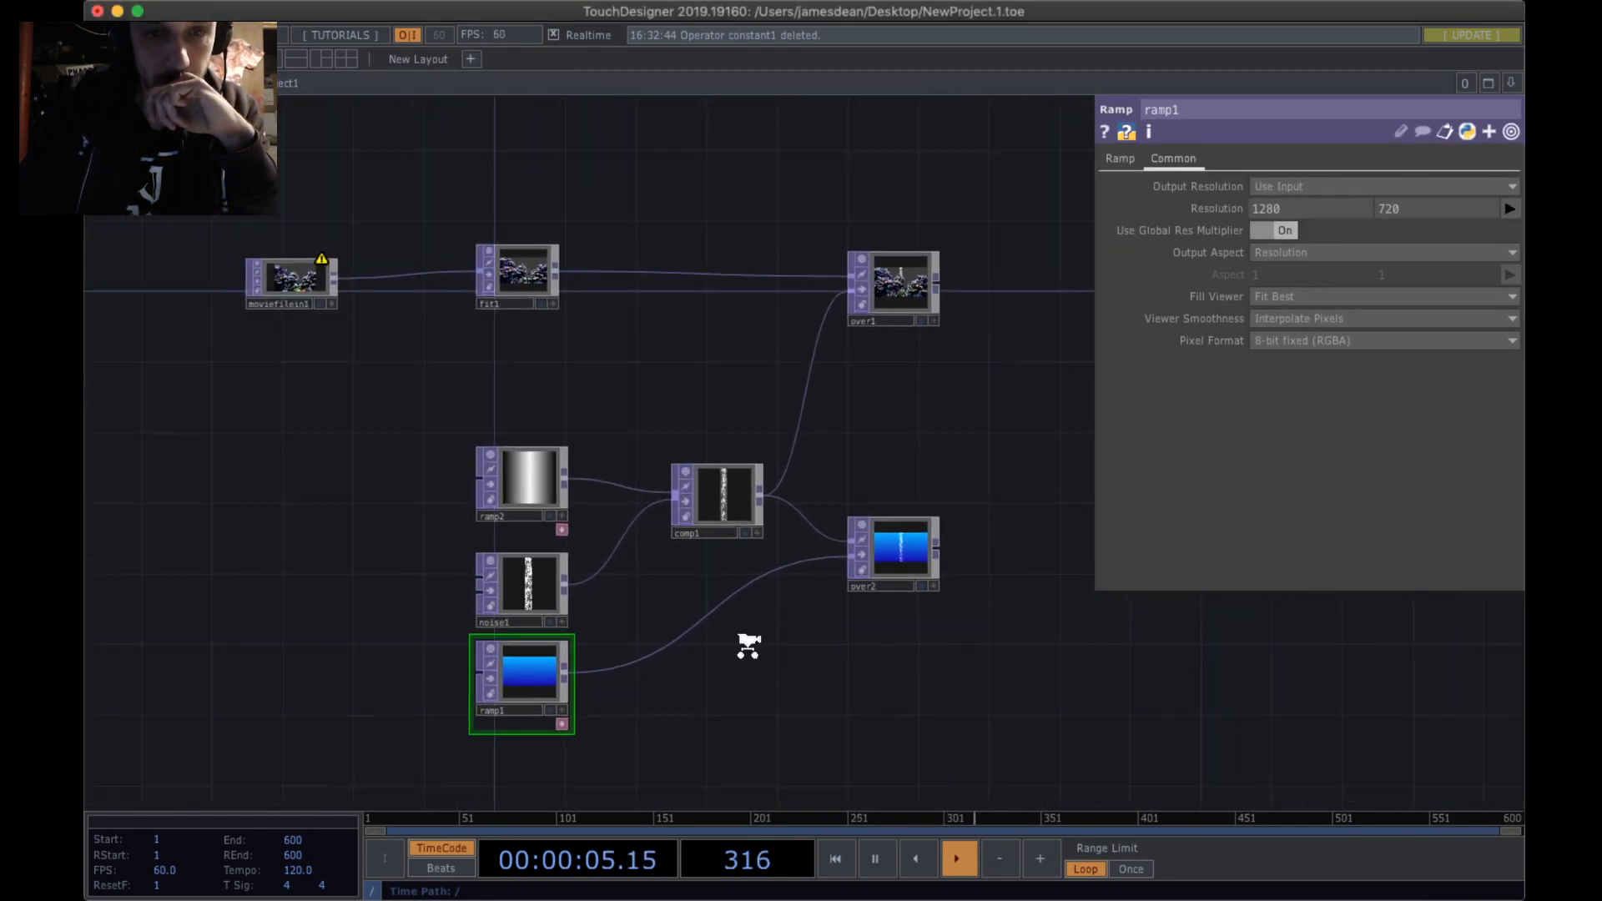
pyautogui.click(539, 489)
pyautogui.moveTo(653, 350); pyautogui.dragTo(663, 272)
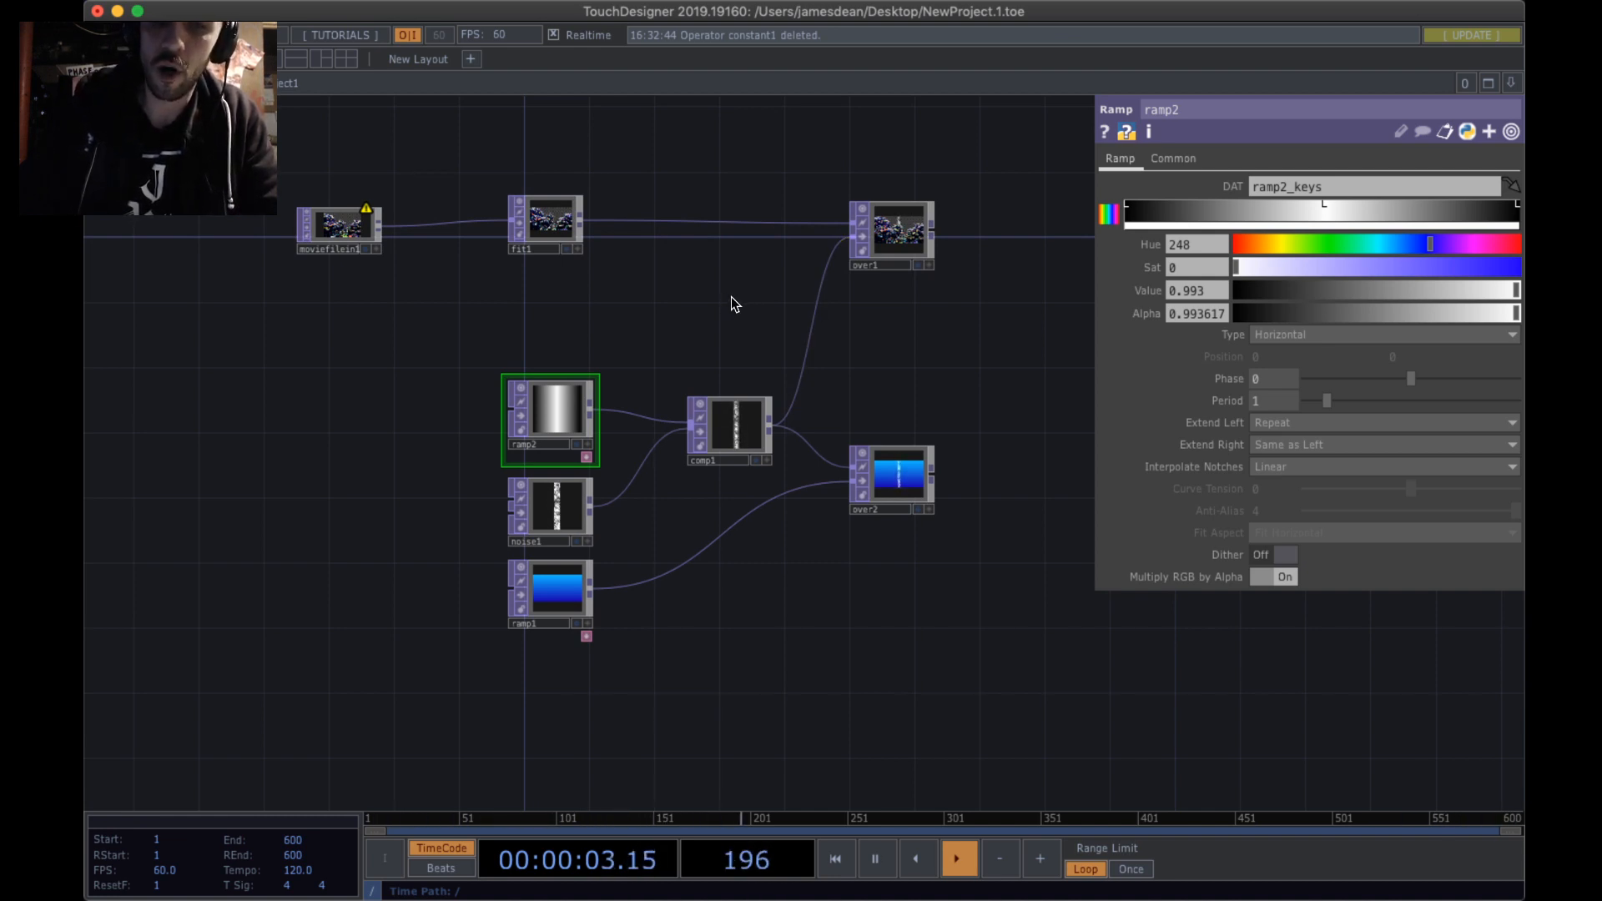
pyautogui.moveTo(731, 297); pyautogui.dragTo(594, 249)
pyautogui.press('Tab')
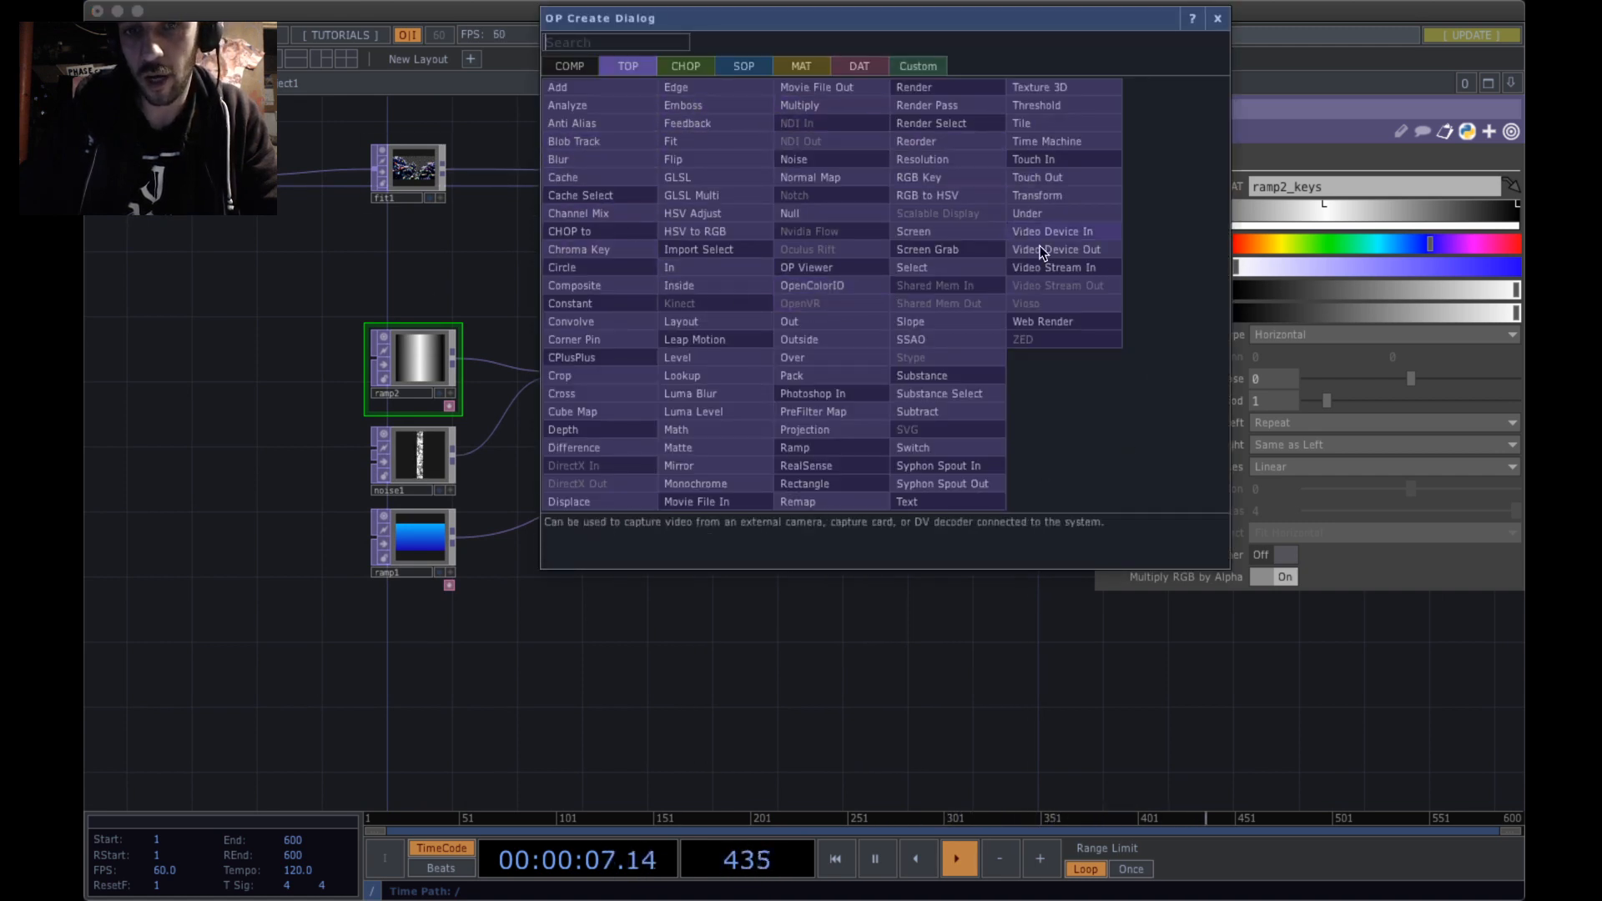
pyautogui.click(841, 715)
pyautogui.press('Tab')
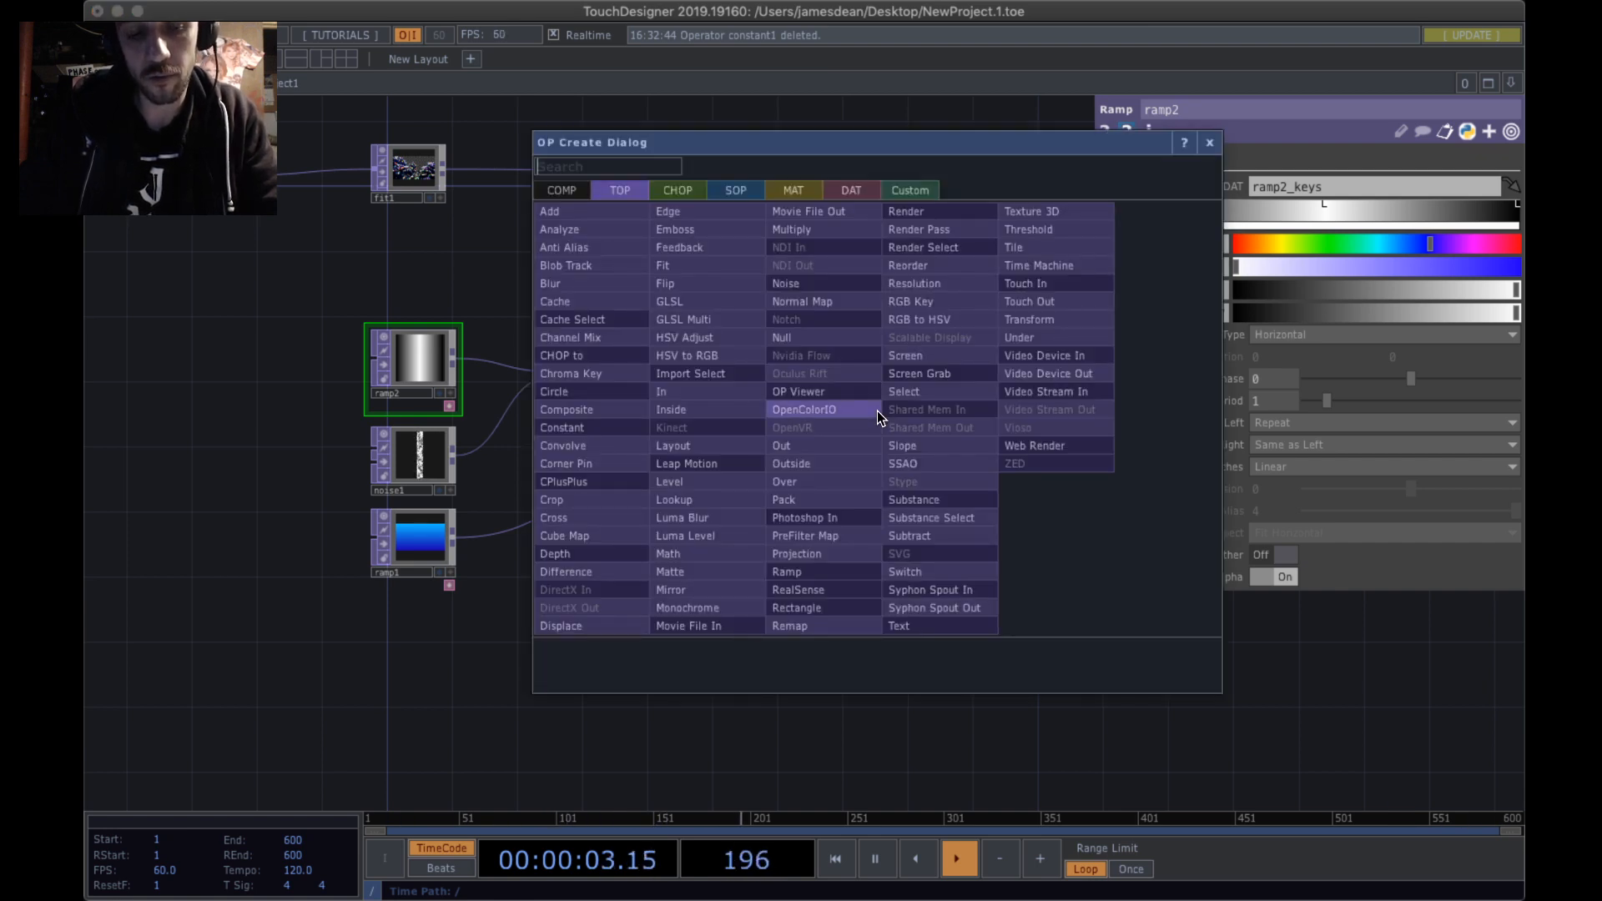
pyautogui.click(503, 324)
# - Find the Ramp TOP in the operator list, place one beside ramp2, and delete it again
pyautogui.press('Tab')
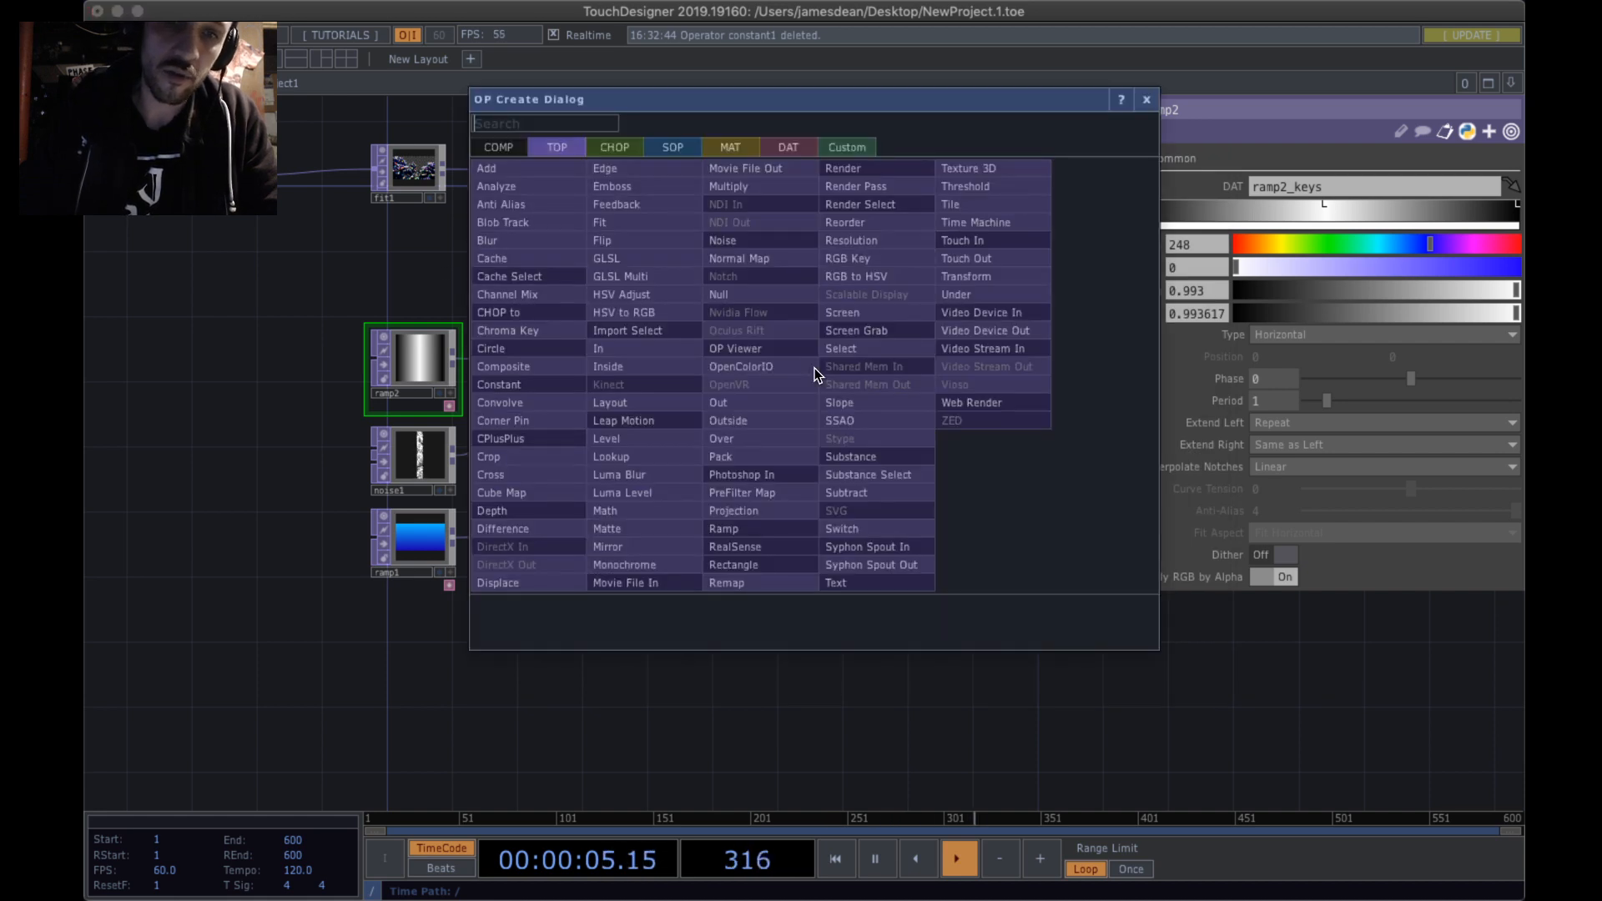
pyautogui.press('XF86AudioLowerVolume')
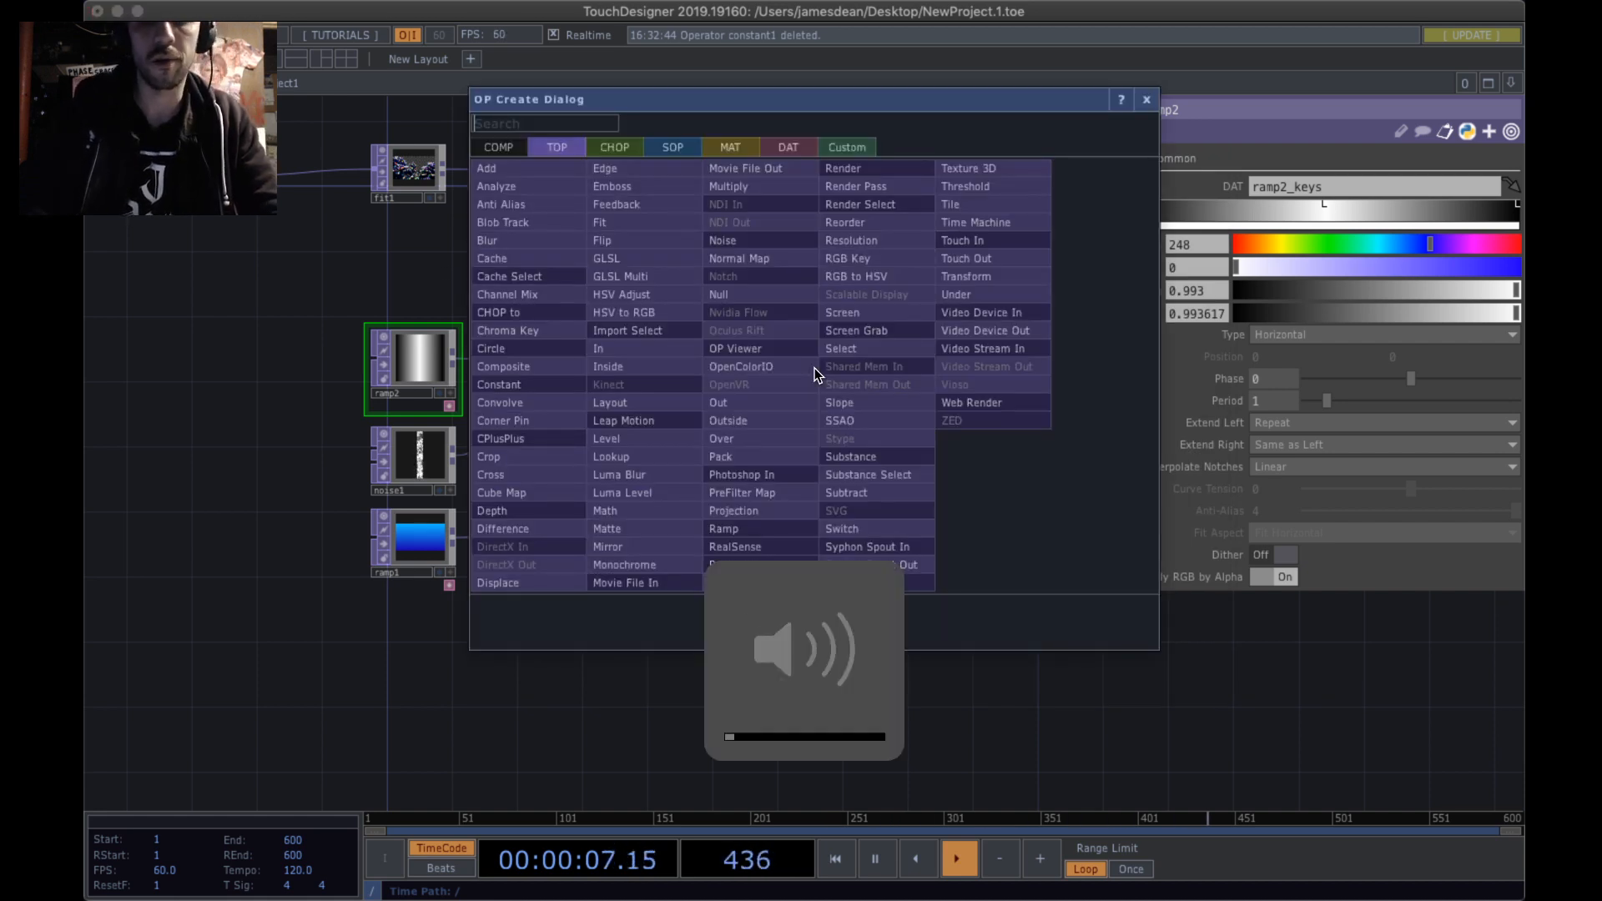
pyautogui.press('XF86AudioLowerVolume')
pyautogui.press('XF86AudioRaiseVolume')
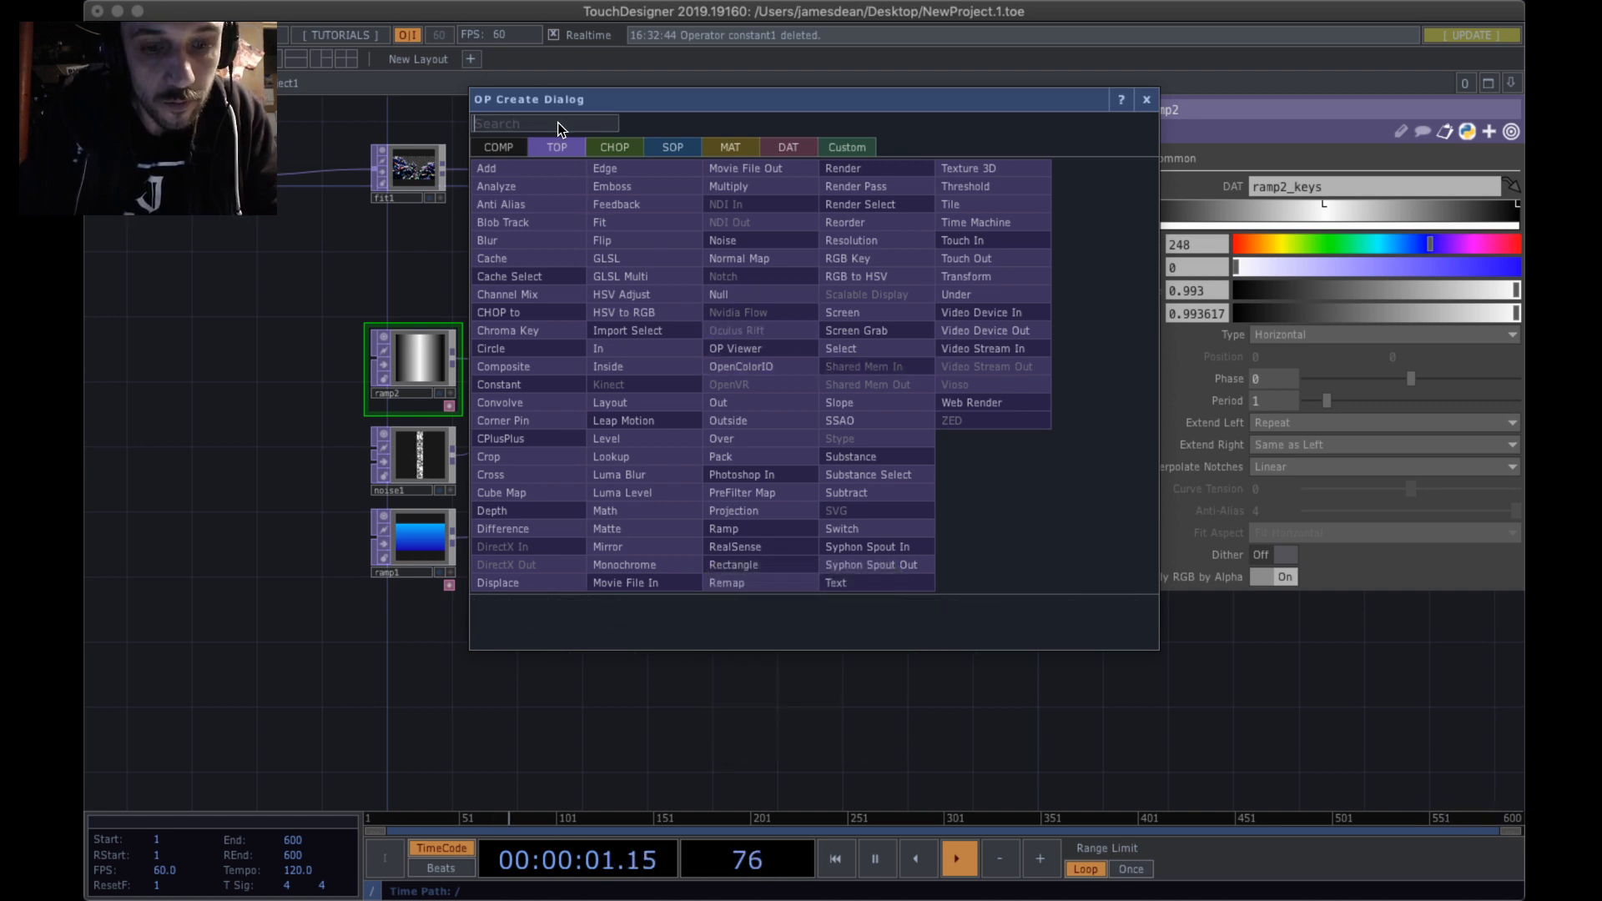
pyautogui.write('ramp')
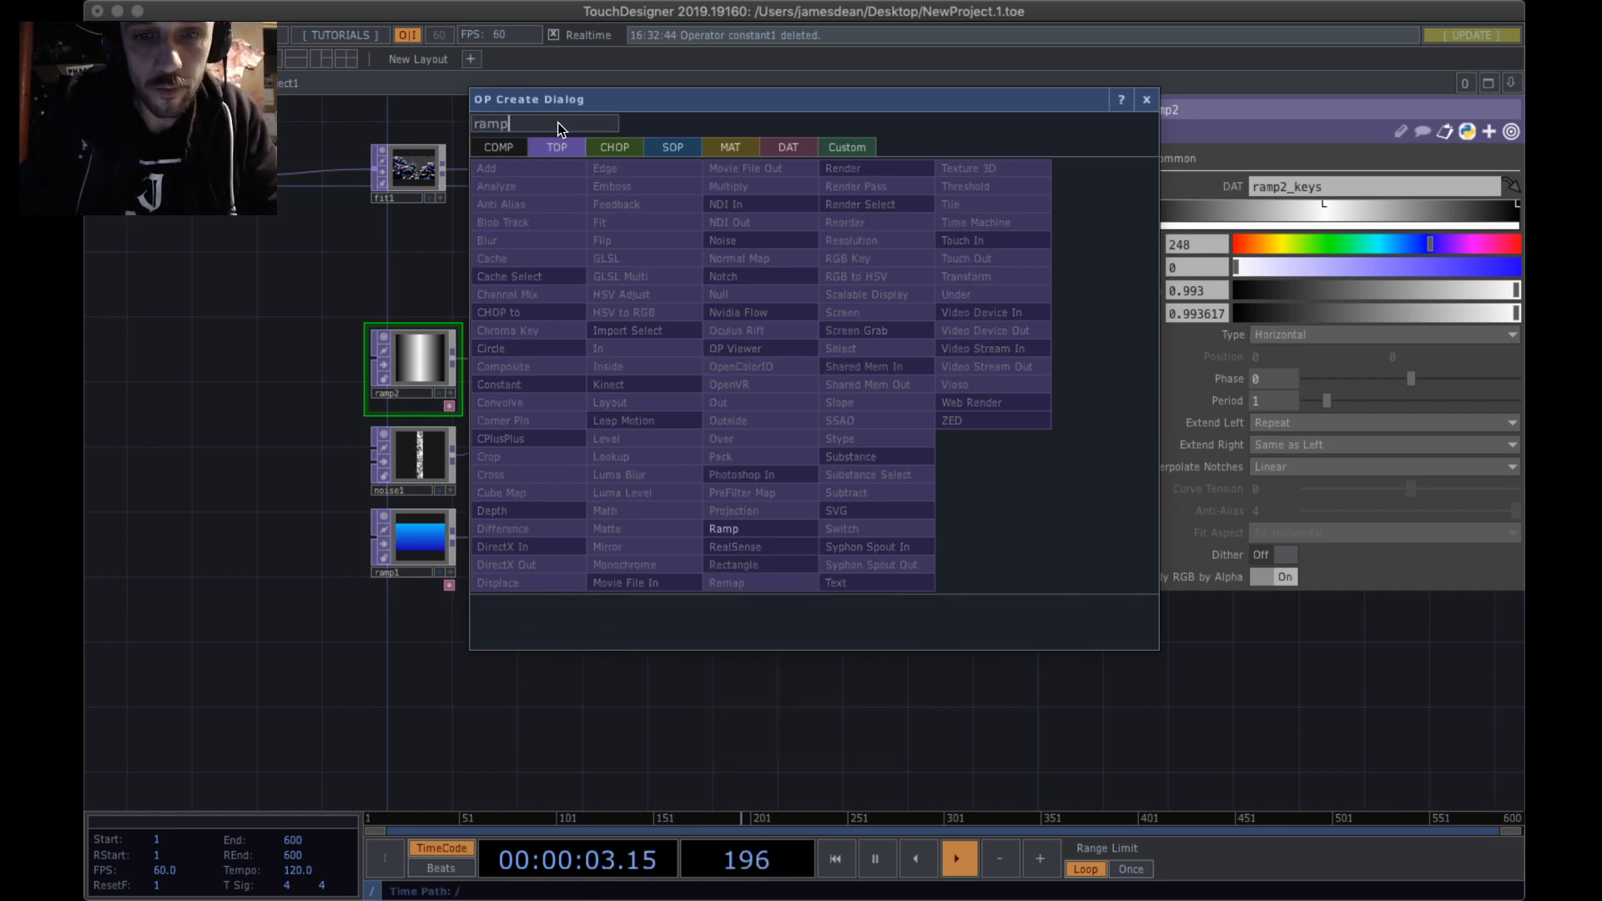
pyautogui.click(747, 529)
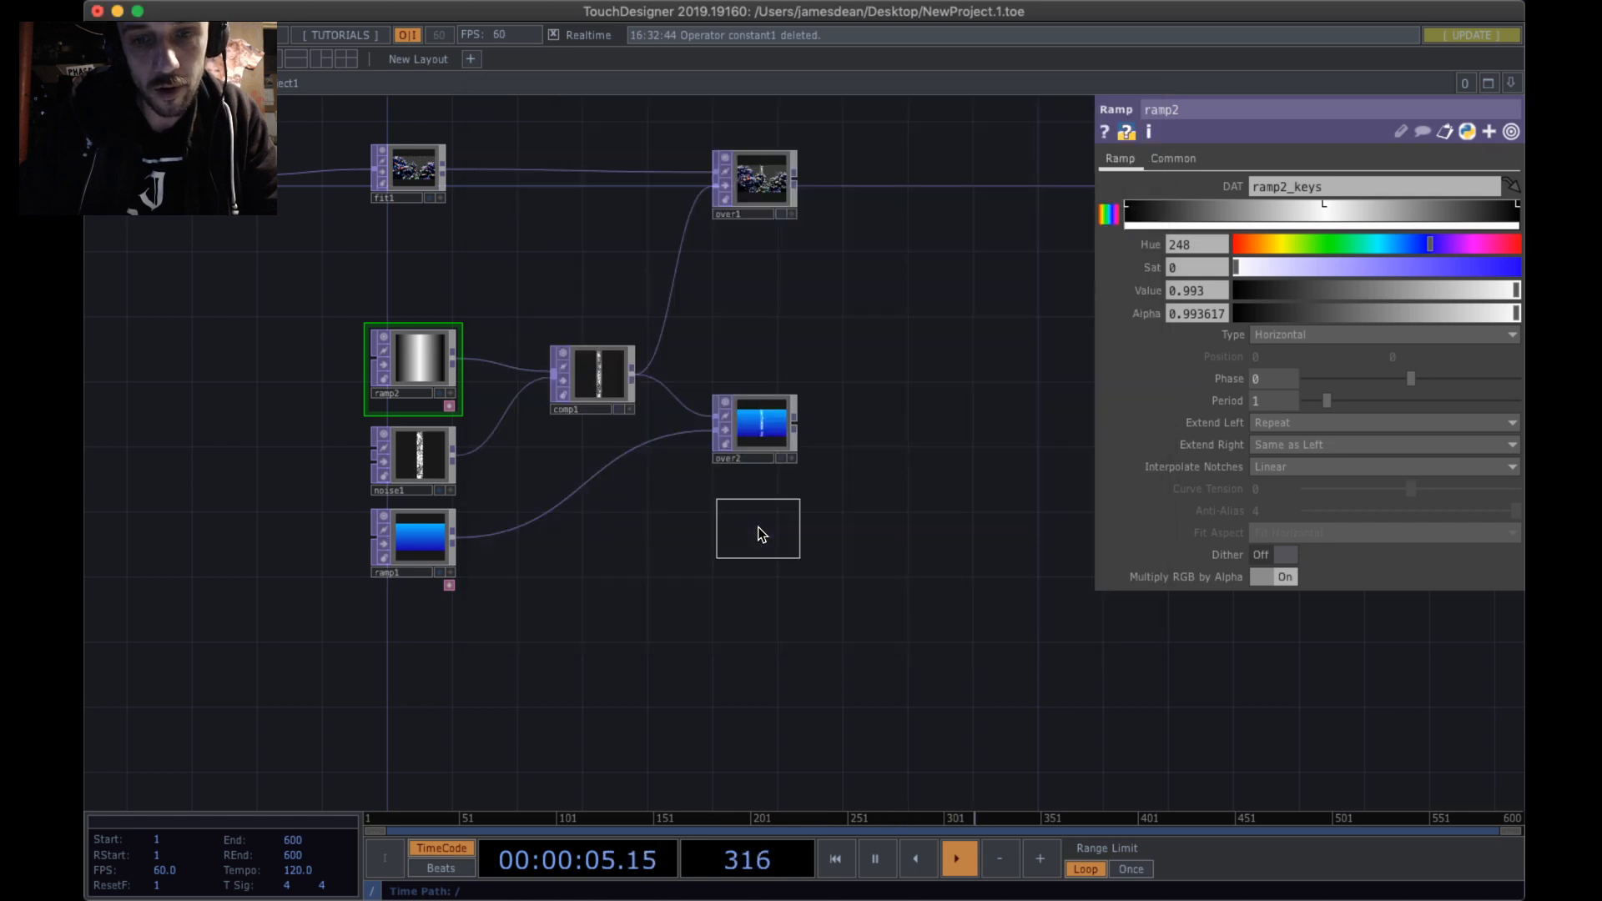
pyautogui.click(278, 350)
pyautogui.scroll(5, 306, 398)
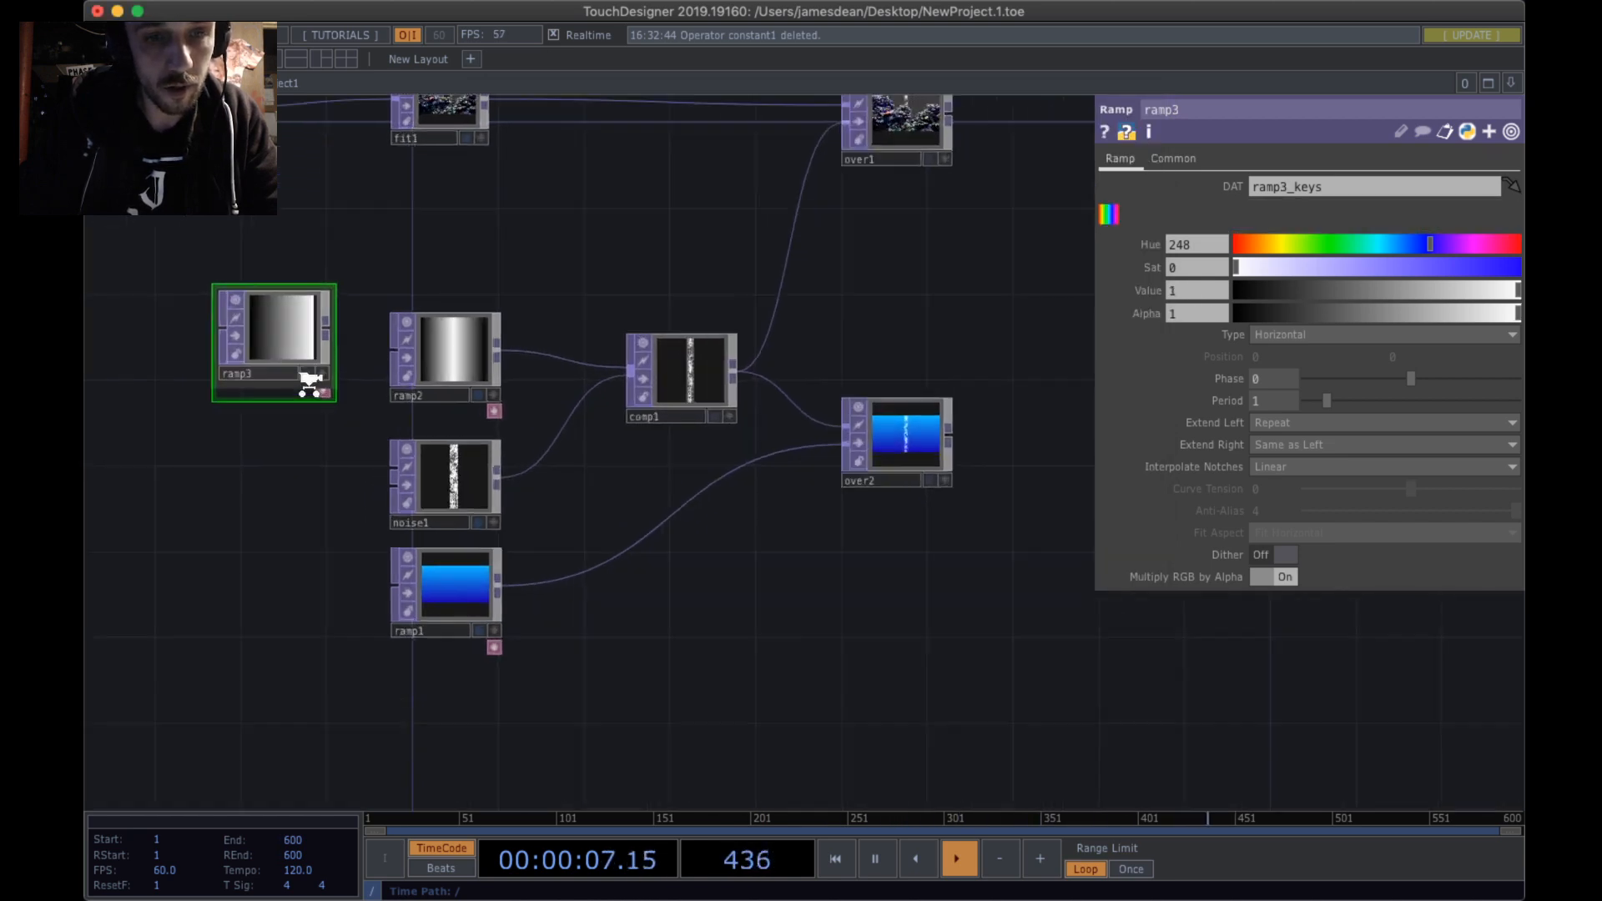
pyautogui.moveTo(288, 330); pyautogui.dragTo(329, 369)
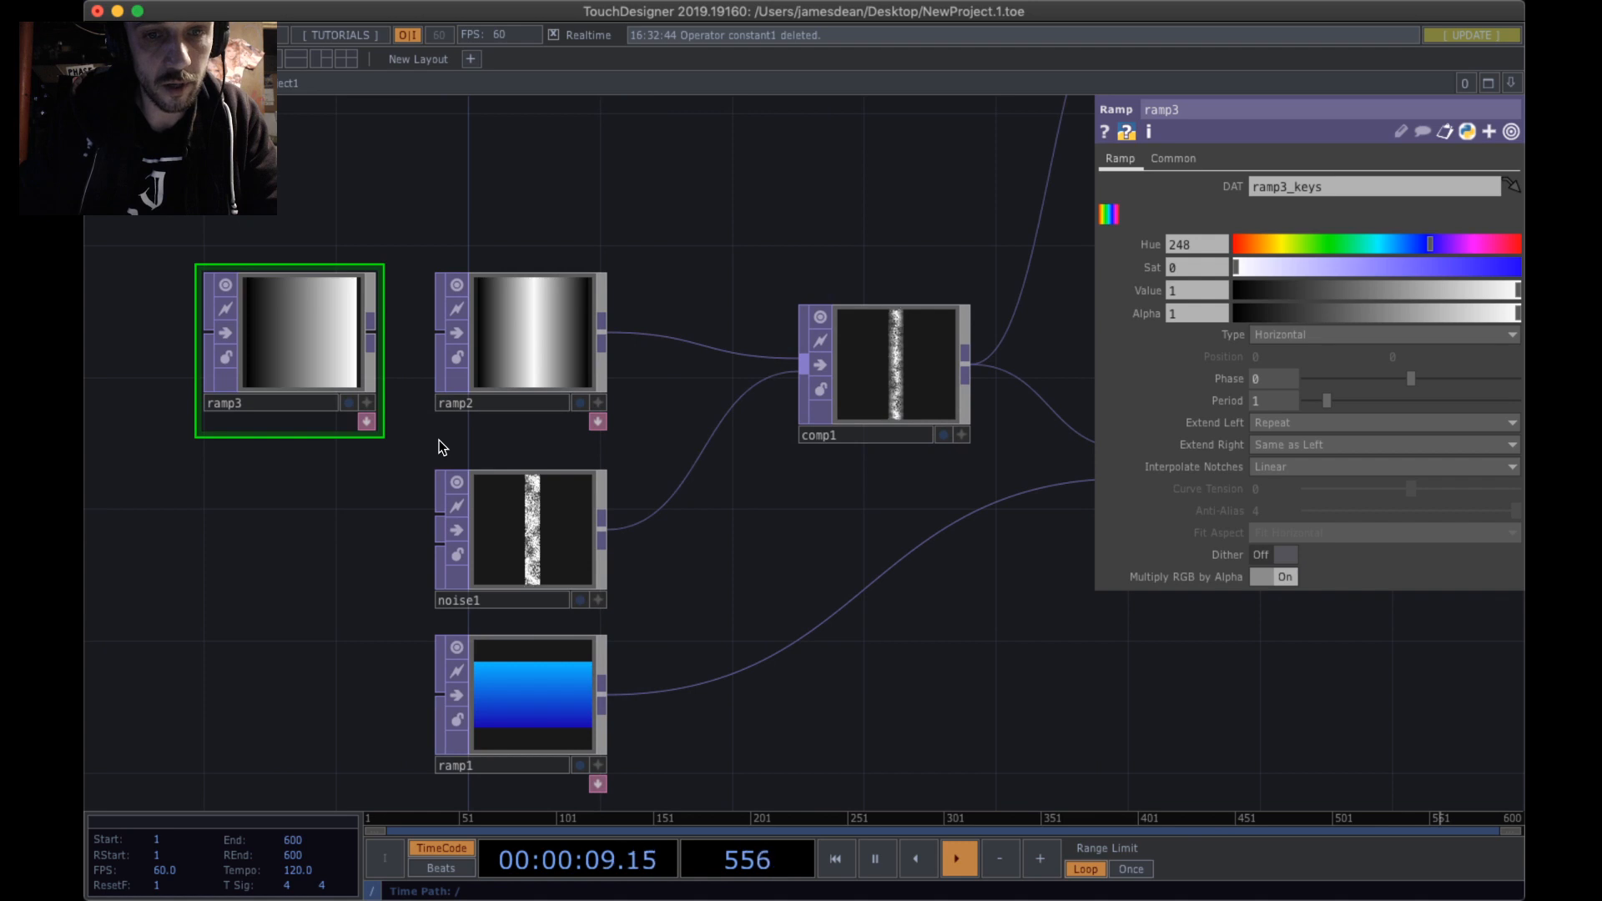
pyautogui.press('Delete')
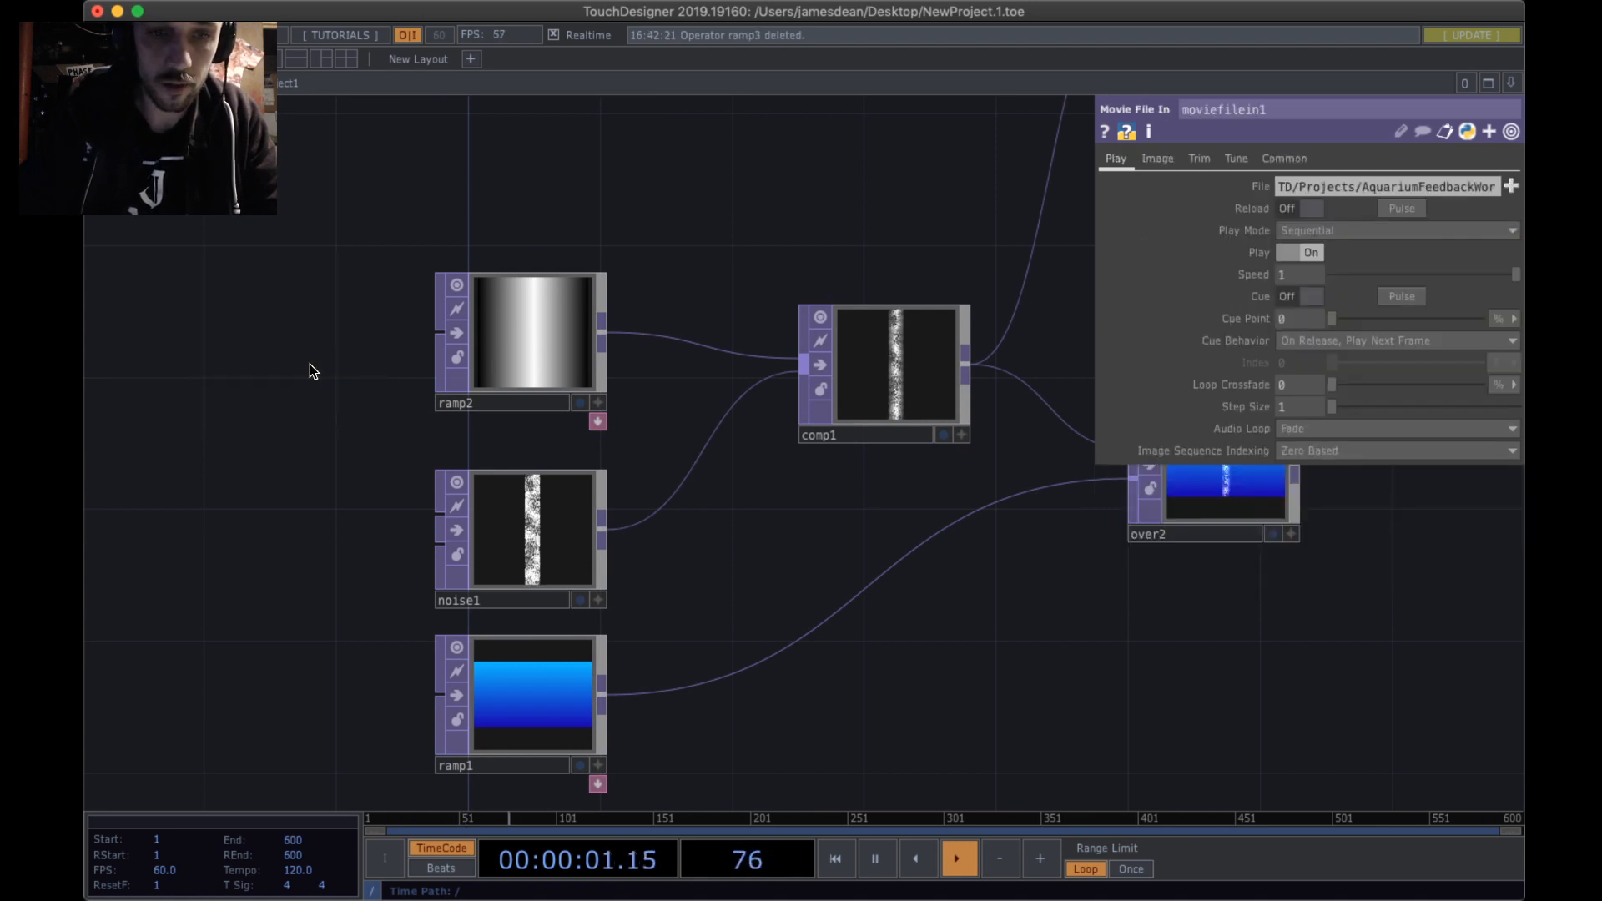
# - Inspect ramp2's gradient and ramp1's resolution settings, and how both feed into comp1 and over2
pyautogui.click(544, 306)
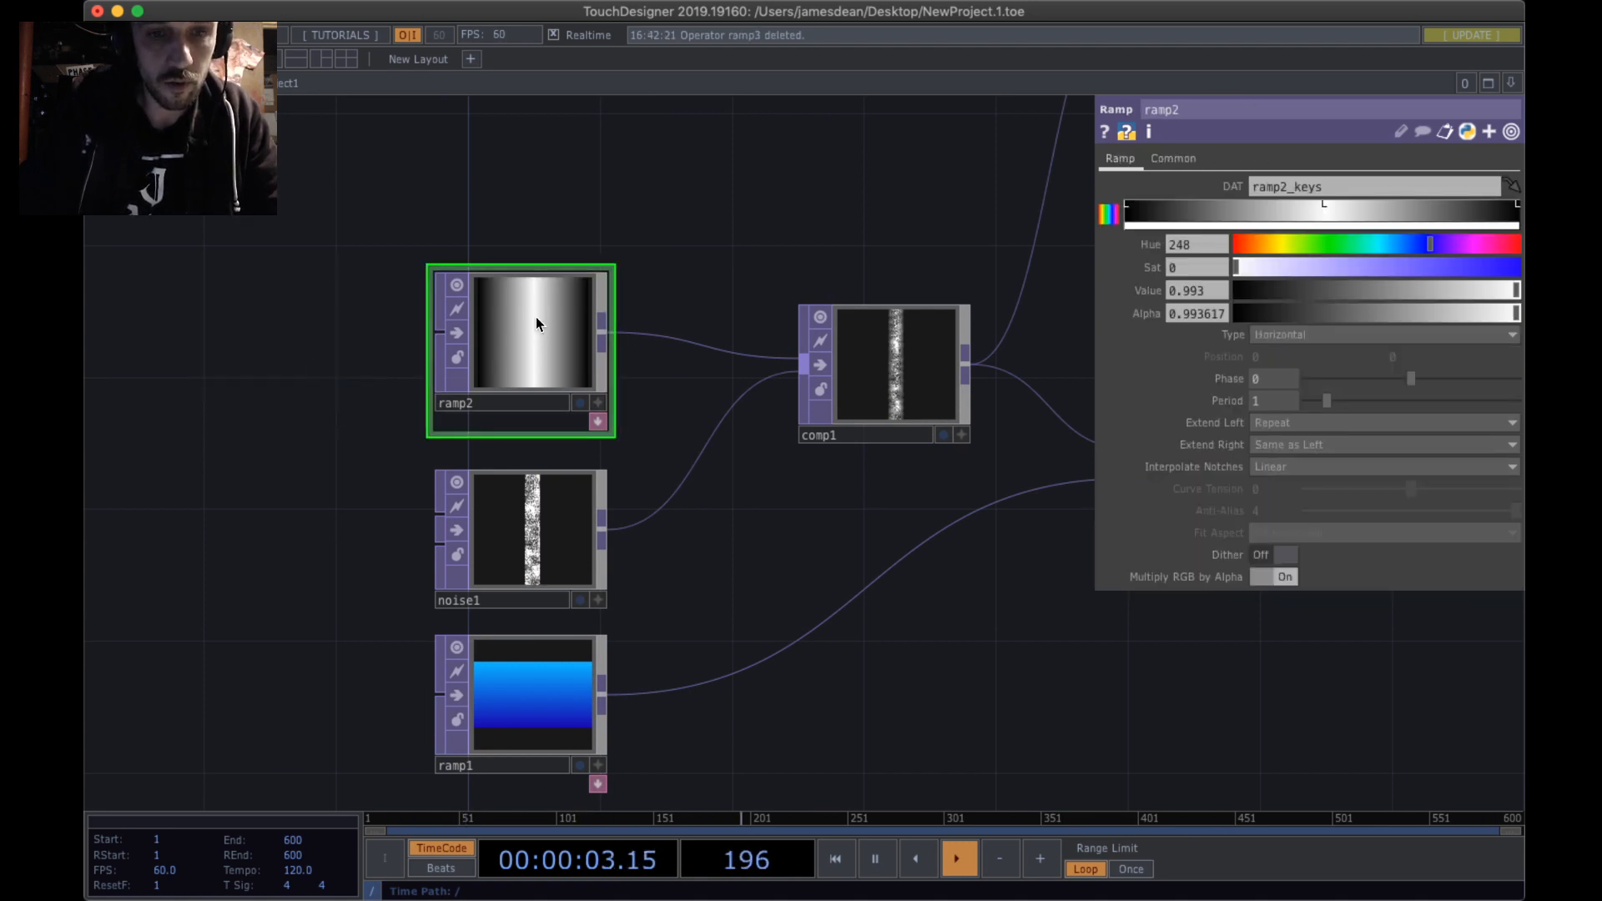
pyautogui.click(547, 725)
pyautogui.hscroll(5, 562, 411)
pyautogui.scroll(-2, 561, 411)
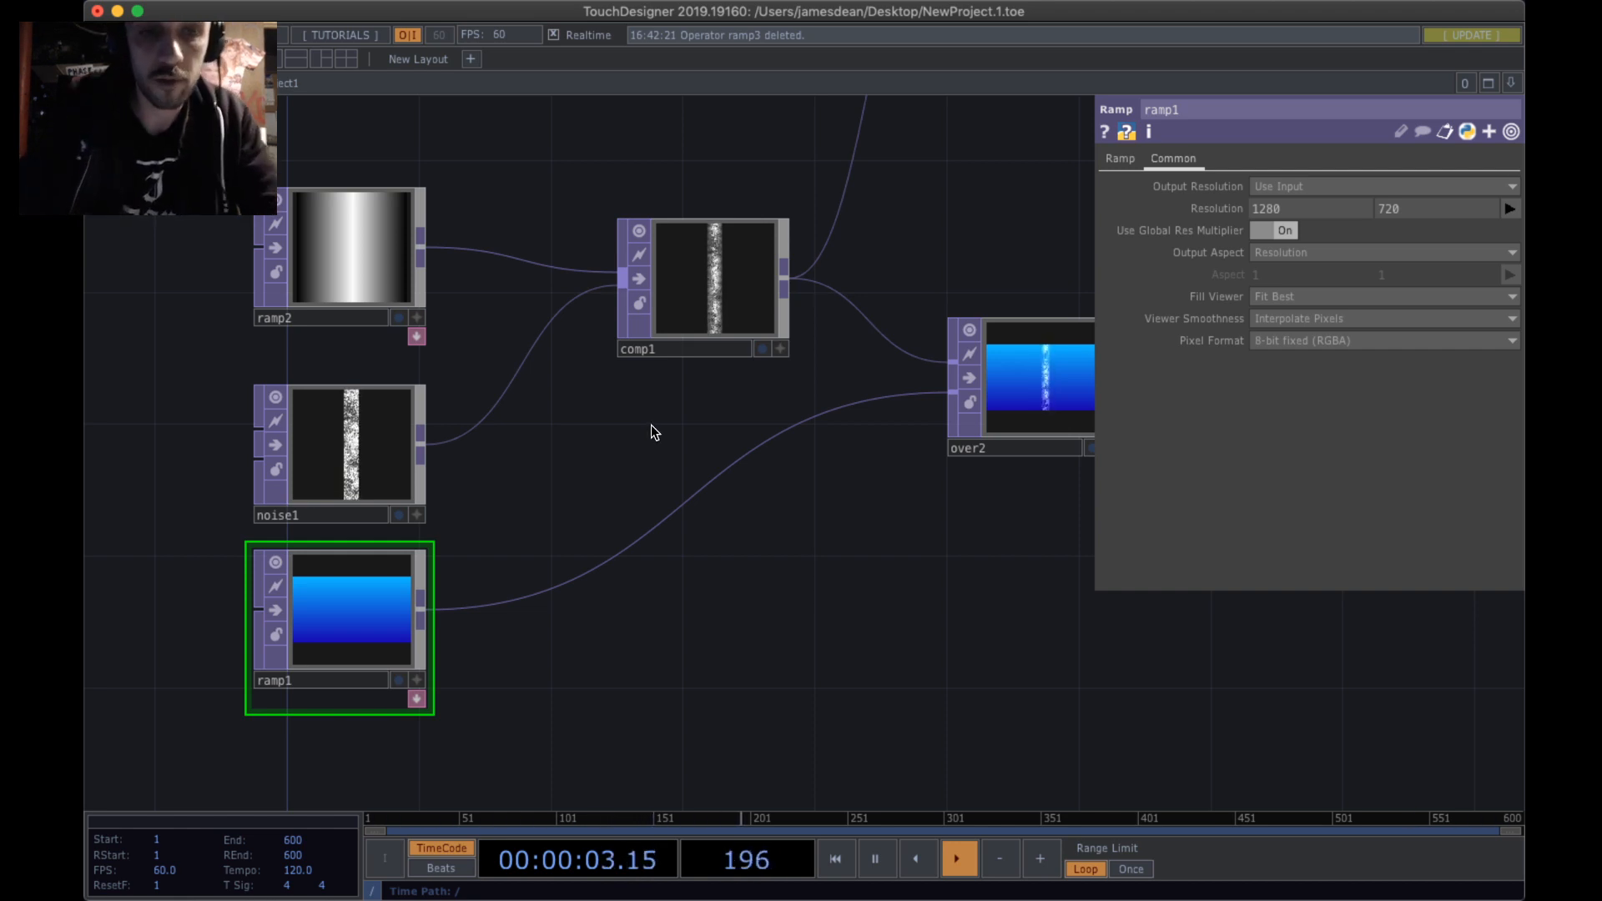
pyautogui.moveTo(651, 427); pyautogui.dragTo(729, 439)
pyautogui.scroll(-5, 729, 440)
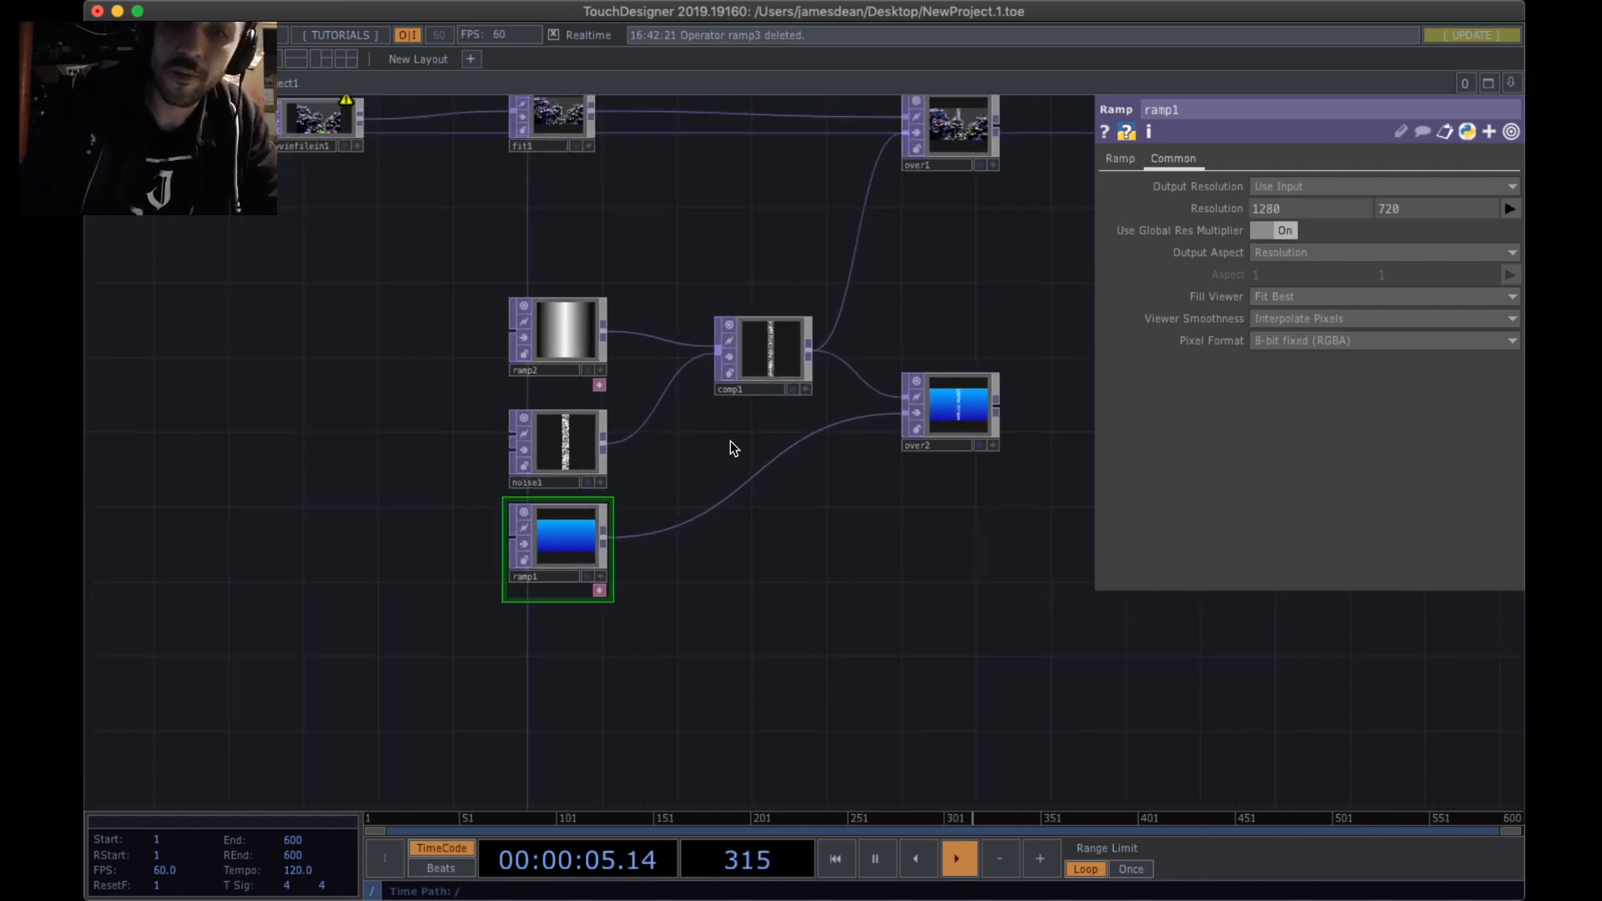
pyautogui.moveTo(943, 616); pyautogui.dragTo(785, 710)
pyautogui.moveTo(675, 591); pyautogui.dragTo(769, 529)
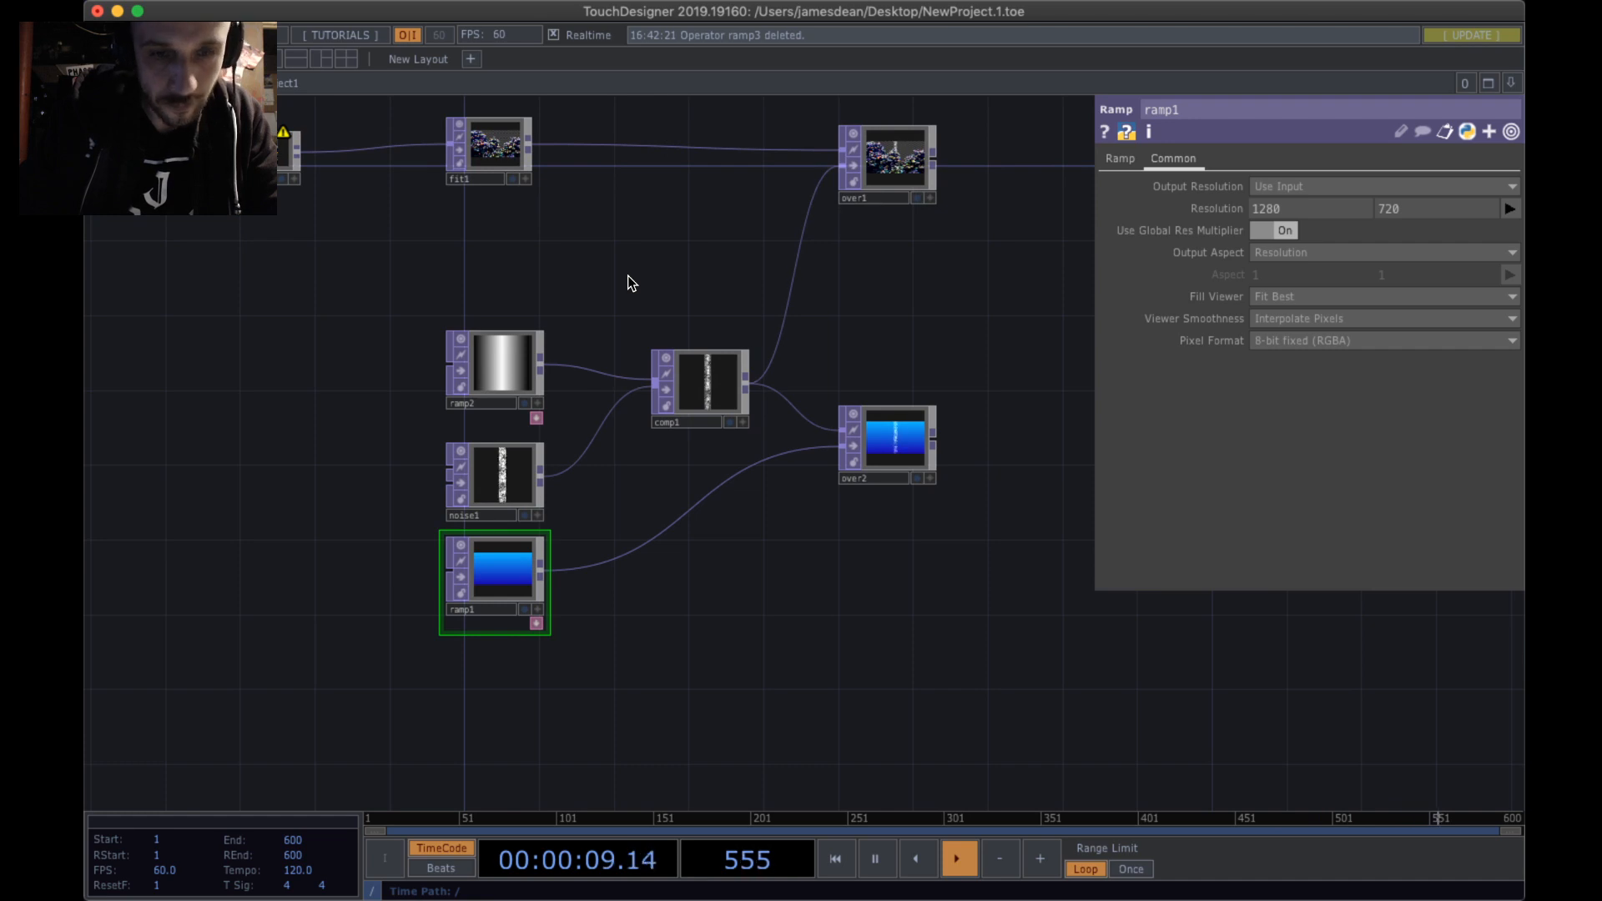
# - Expand noise1's Translate parameters and examine each part of the expression driving its Y value
pyautogui.click(501, 476)
pyautogui.click(1196, 159)
pyautogui.click(1233, 158)
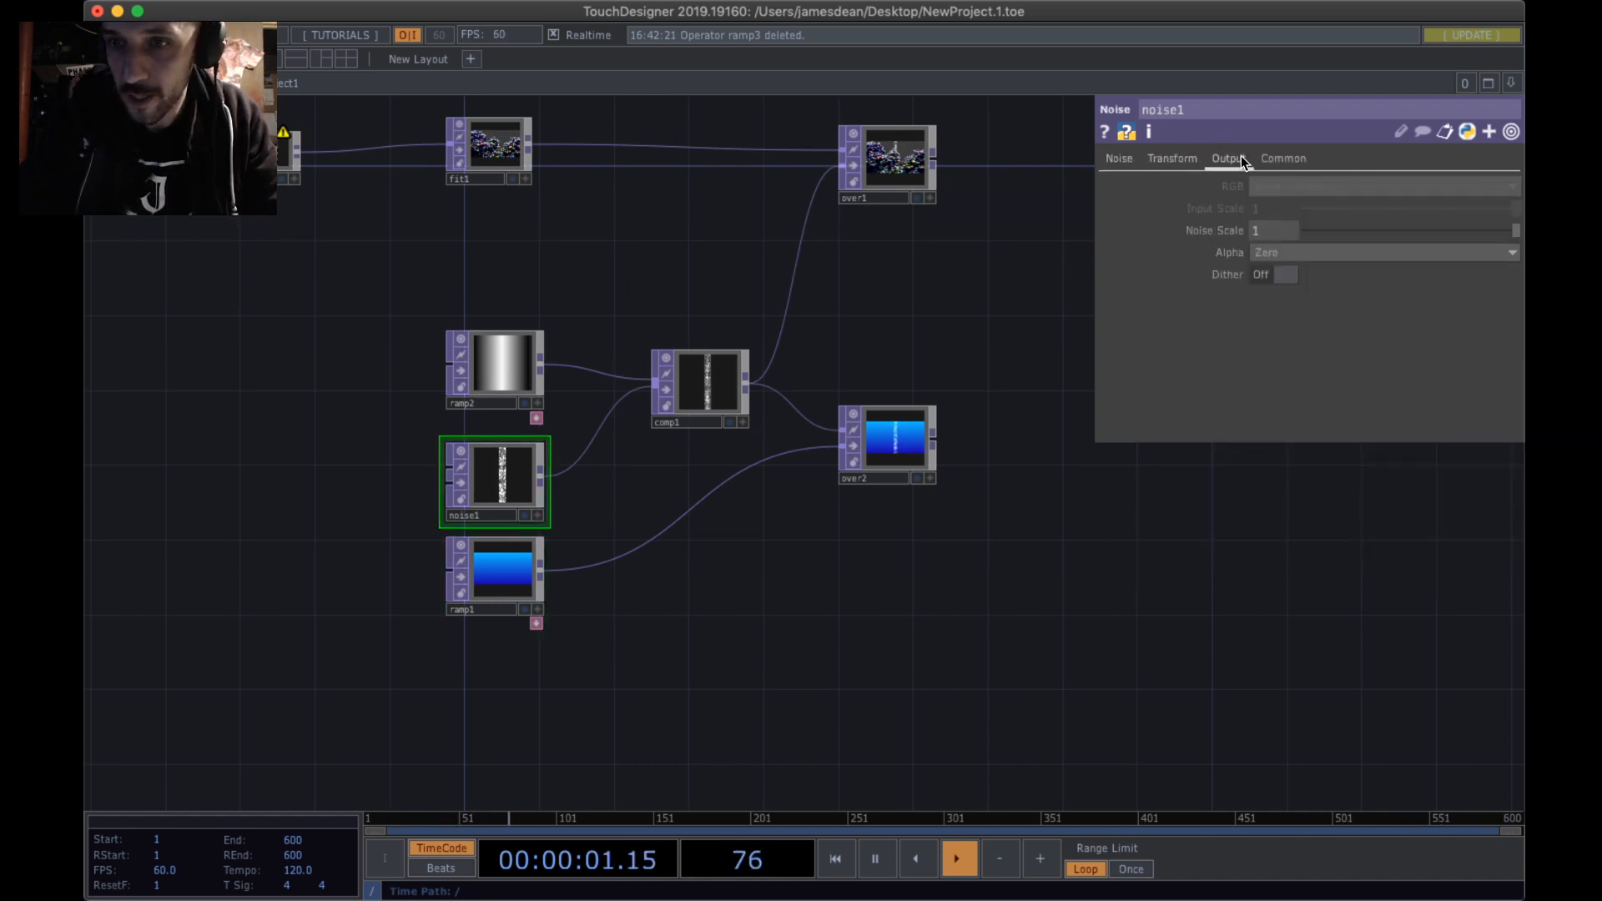
pyautogui.click(1171, 157)
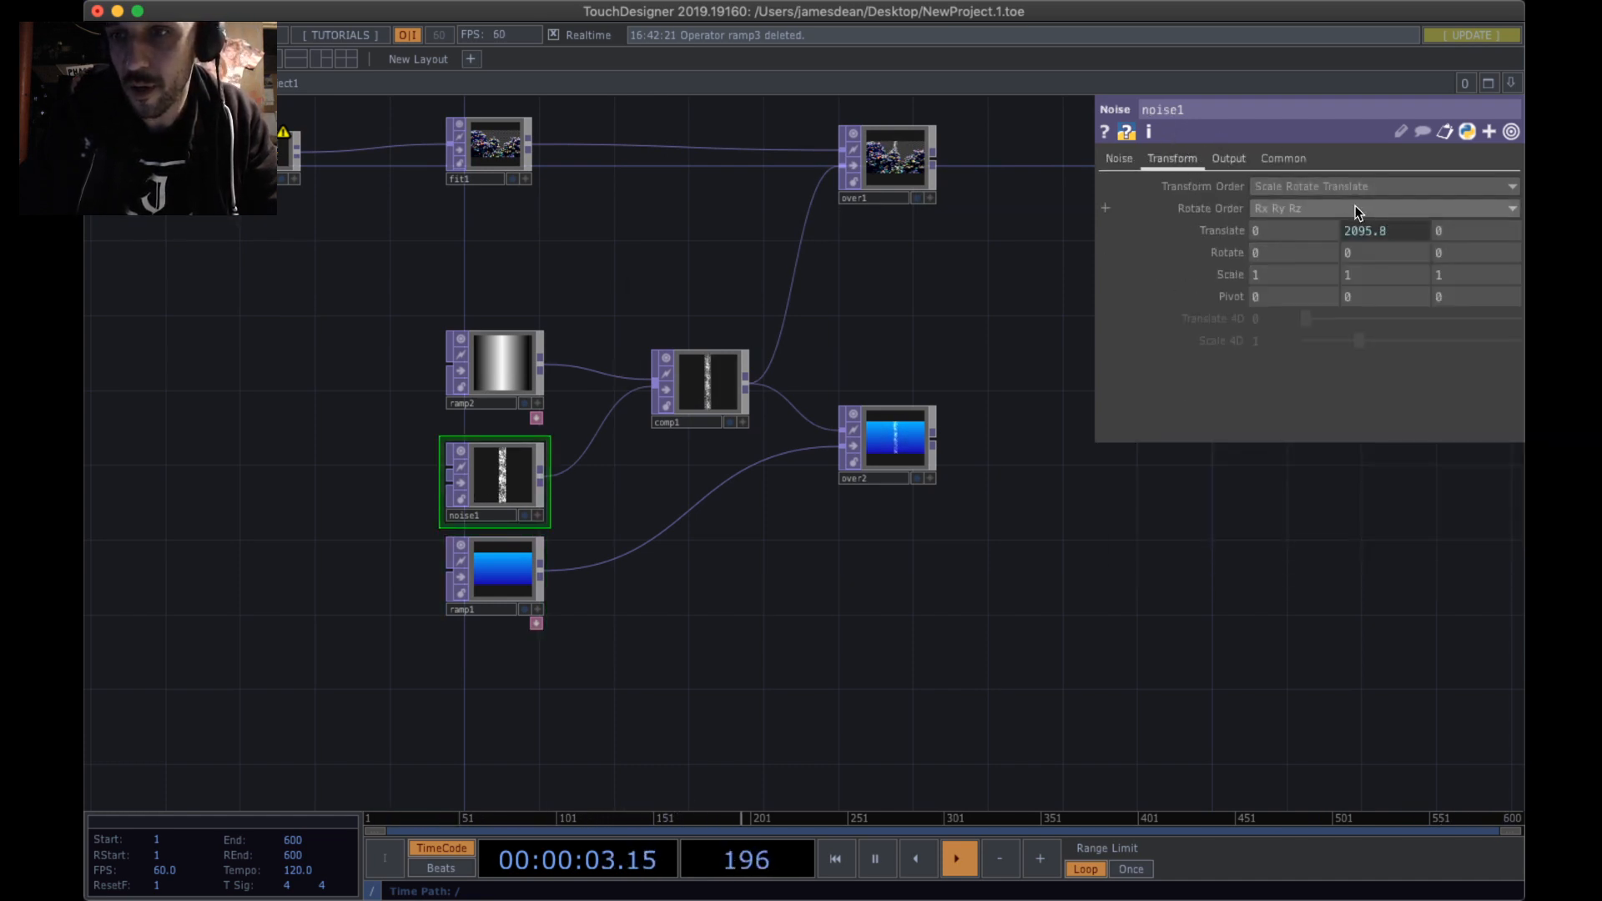
pyautogui.click(1385, 230)
pyautogui.moveTo(1344, 275); pyautogui.dragTo(1239, 277)
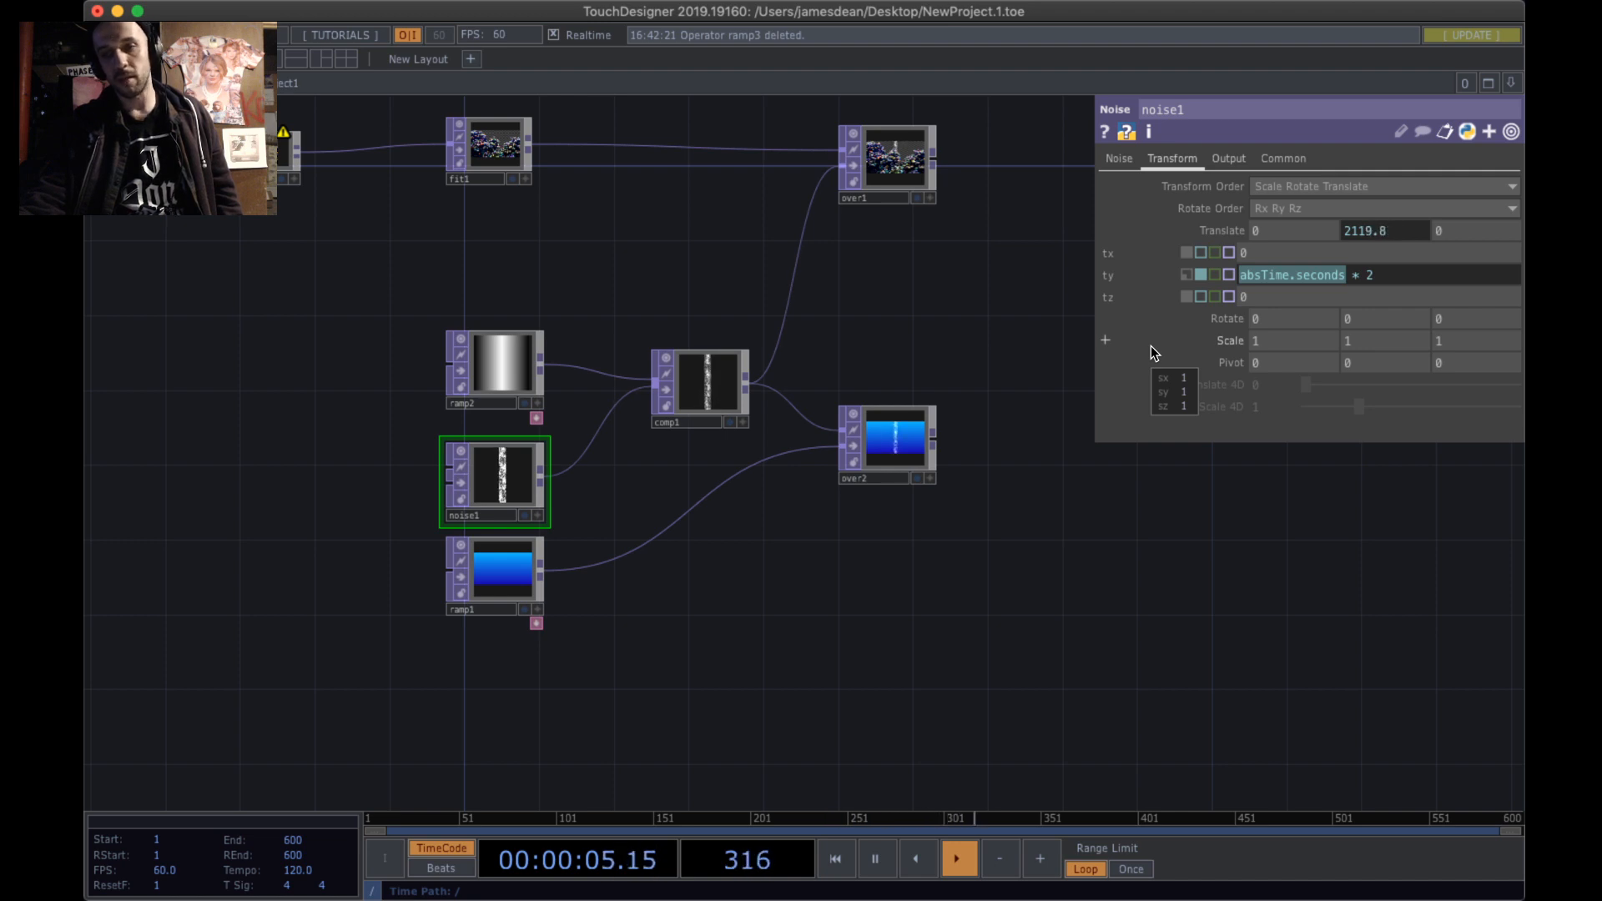
pyautogui.moveTo(1336, 273)
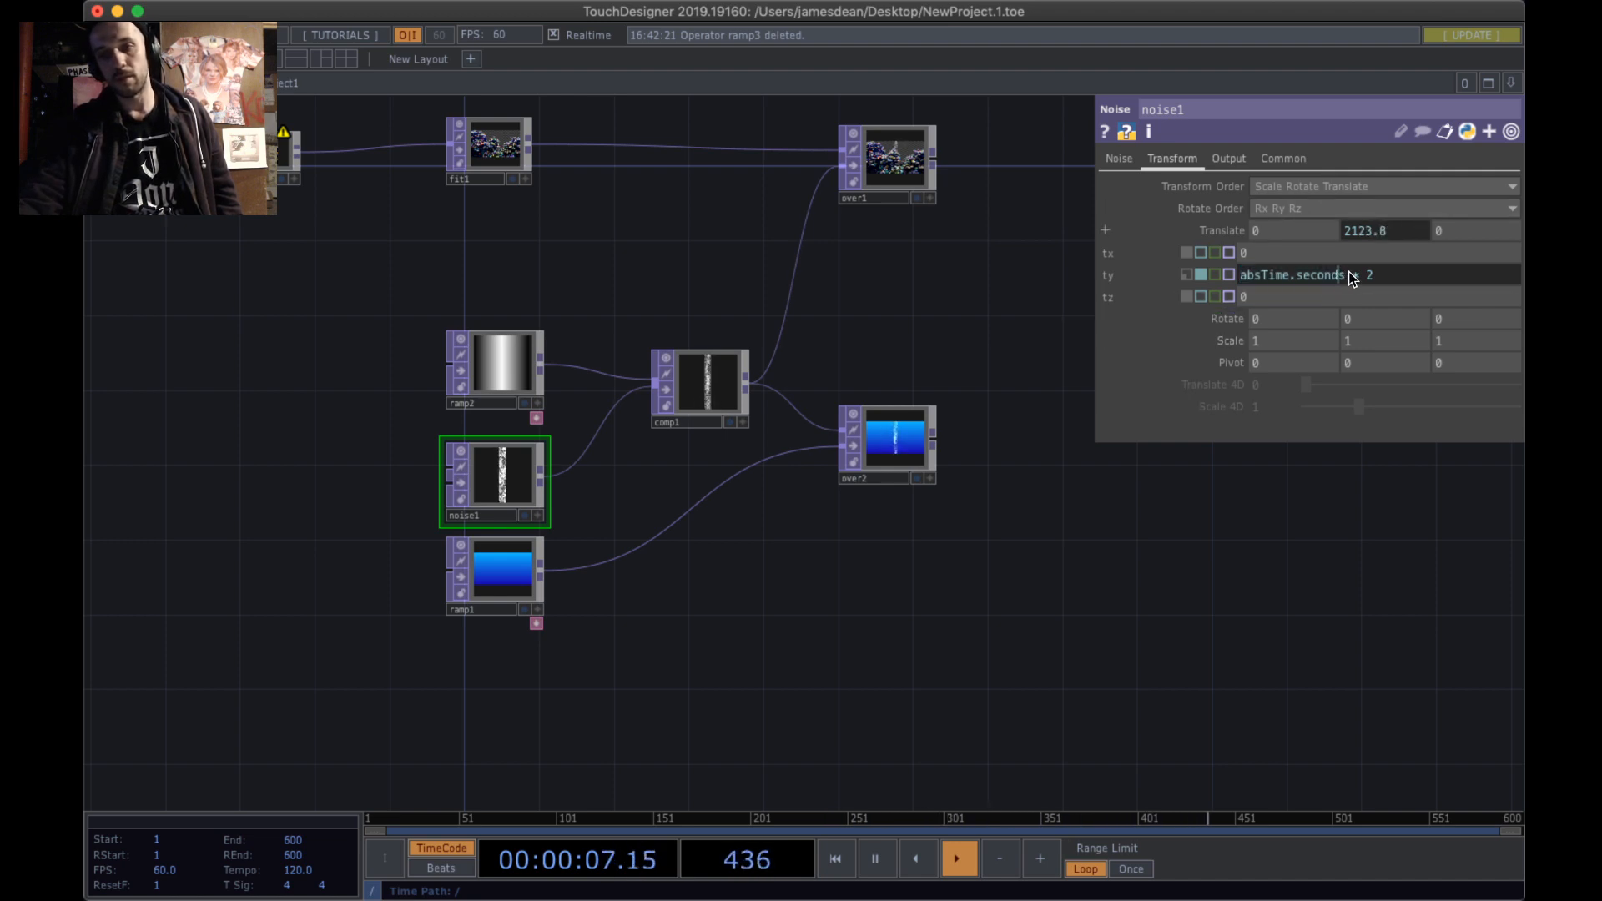
pyautogui.moveTo(1349, 273); pyautogui.dragTo(1299, 274)
pyautogui.click(1318, 274)
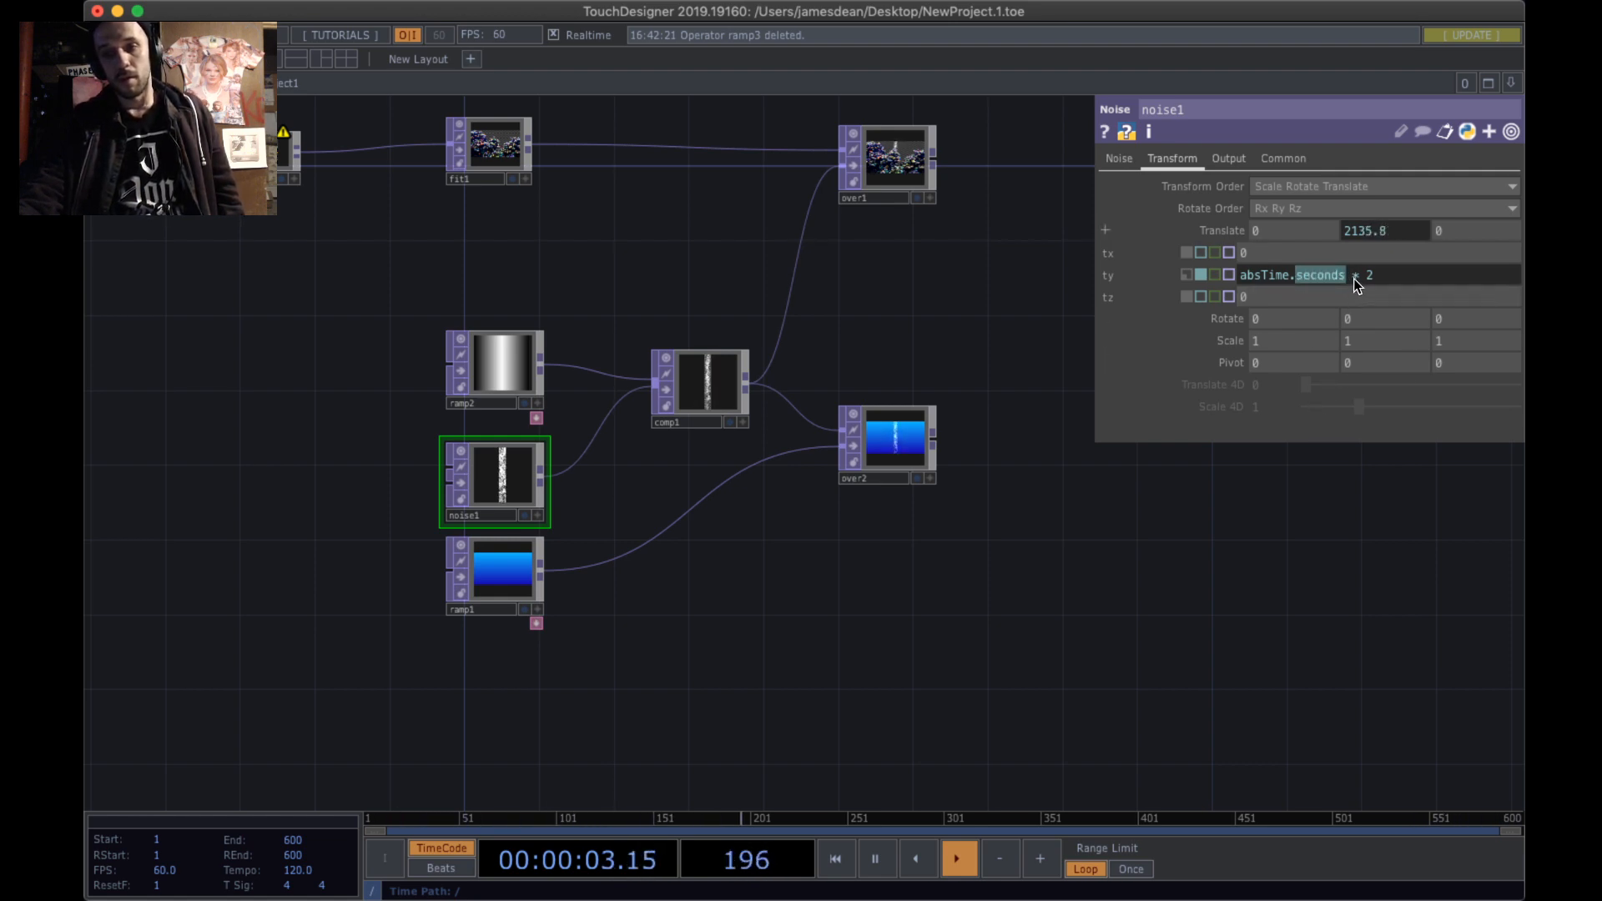
pyautogui.moveTo(1373, 279); pyautogui.dragTo(1213, 272)
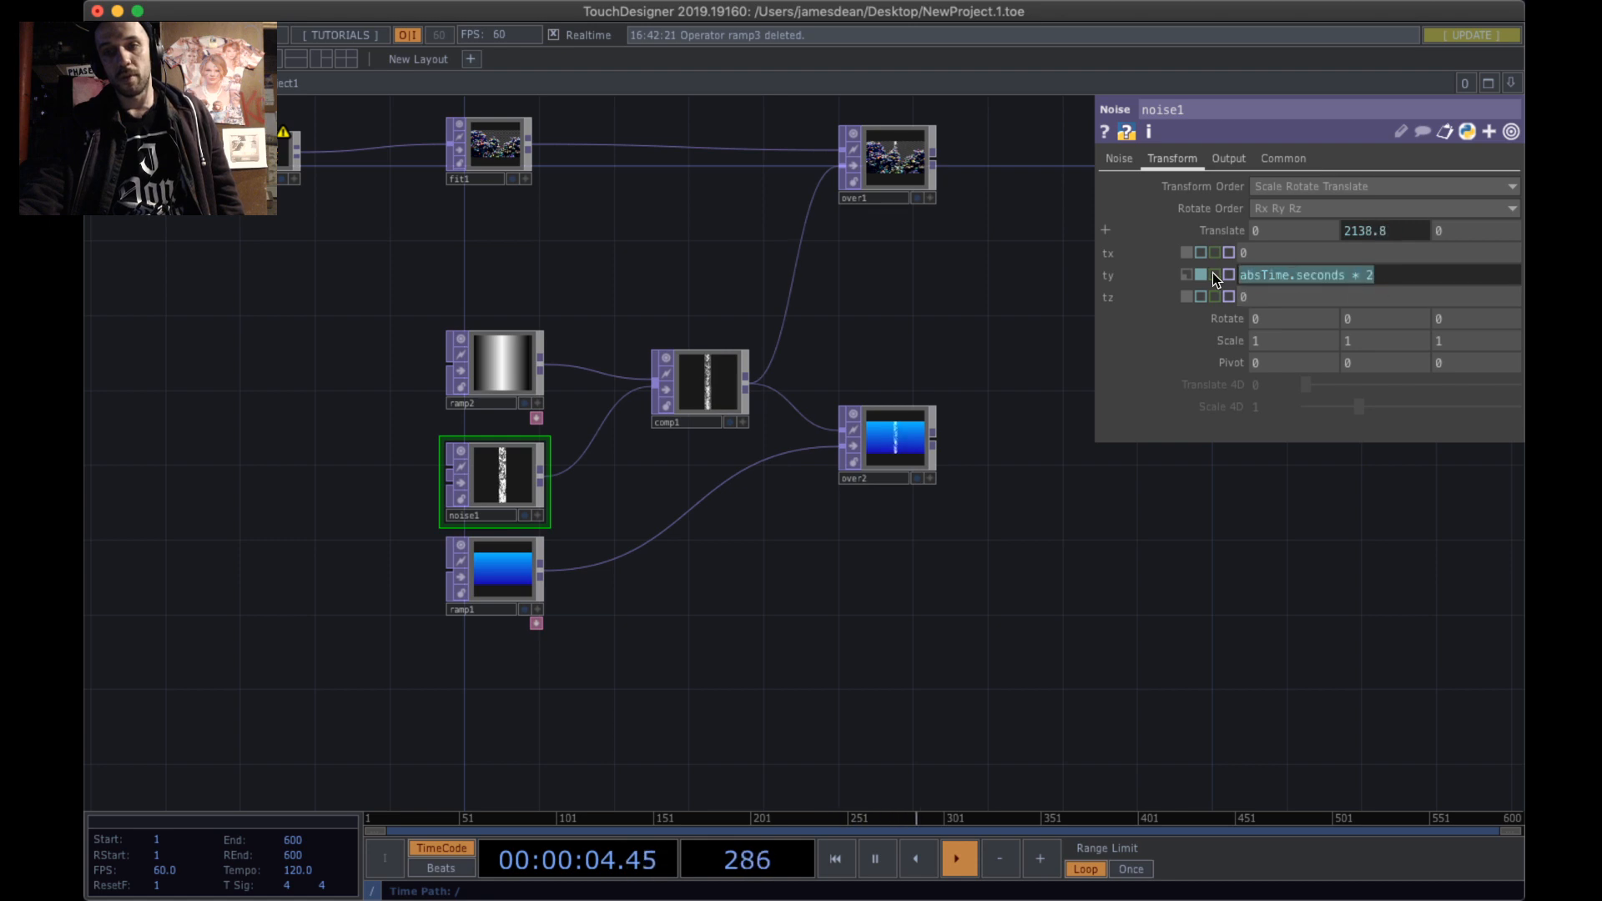
pyautogui.click(1193, 519)
# - Move over1 farther from fit1 to make room beyond over2 in the network
pyautogui.moveTo(1040, 504); pyautogui.dragTo(992, 535)
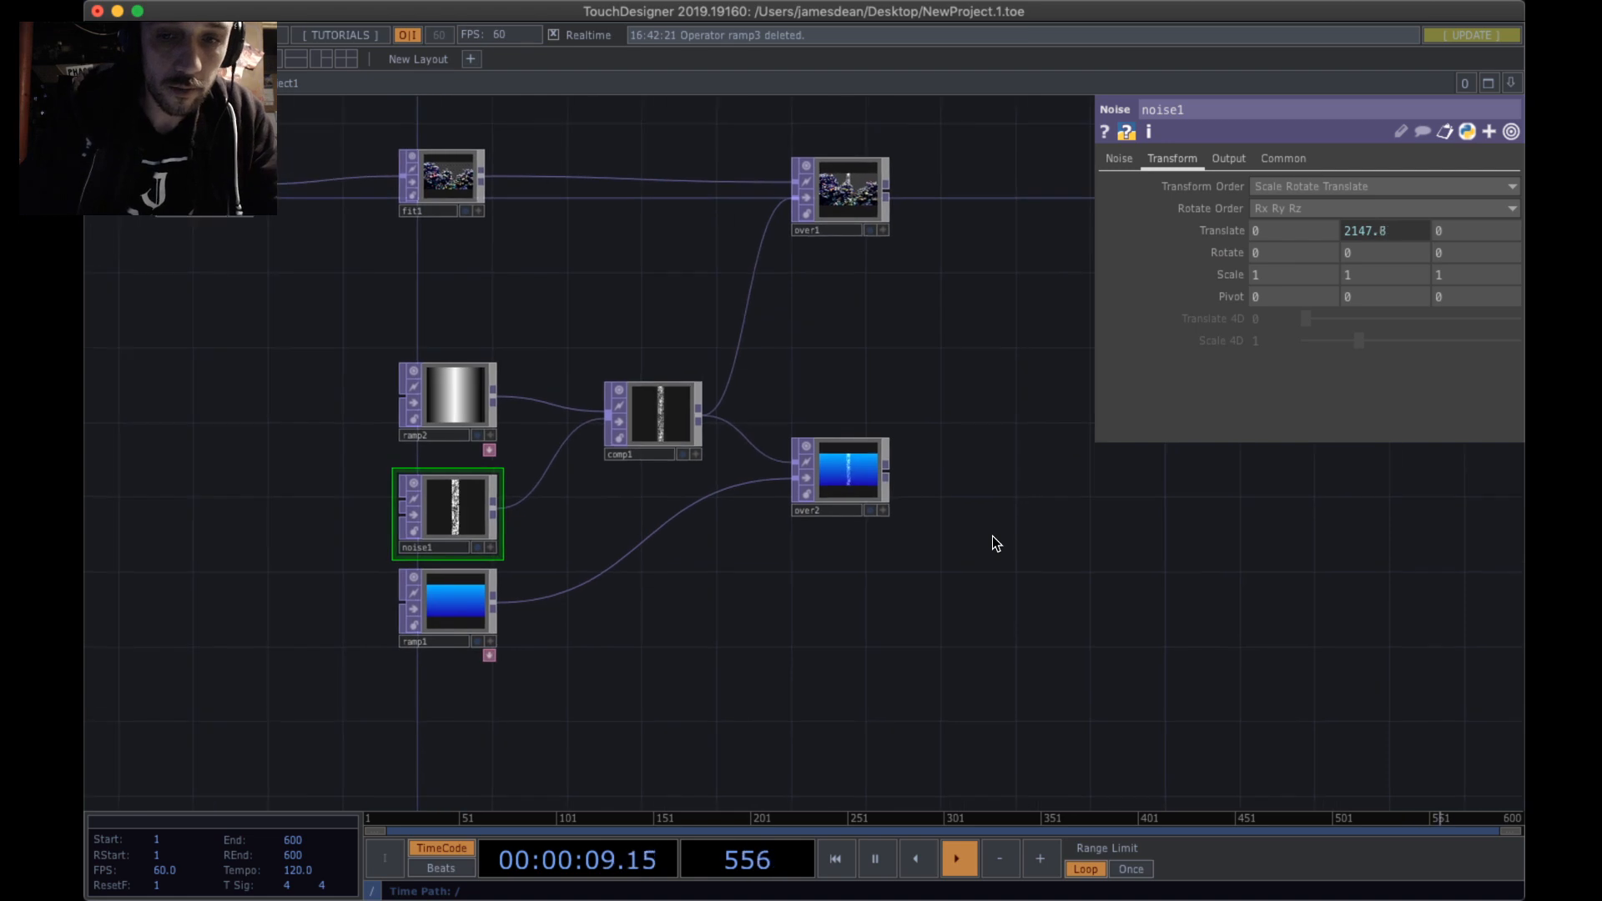
pyautogui.moveTo(948, 598); pyautogui.dragTo(761, 537)
pyautogui.moveTo(612, 170); pyautogui.dragTo(763, 172)
pyautogui.moveTo(783, 423); pyautogui.dragTo(905, 407)
# - Highlight the ramp2, noise1, ramp1, comp1 and over2 nodes together, and view over2 and its parameters up close
pyautogui.moveTo(851, 639); pyautogui.dragTo(215, 300, button='right')
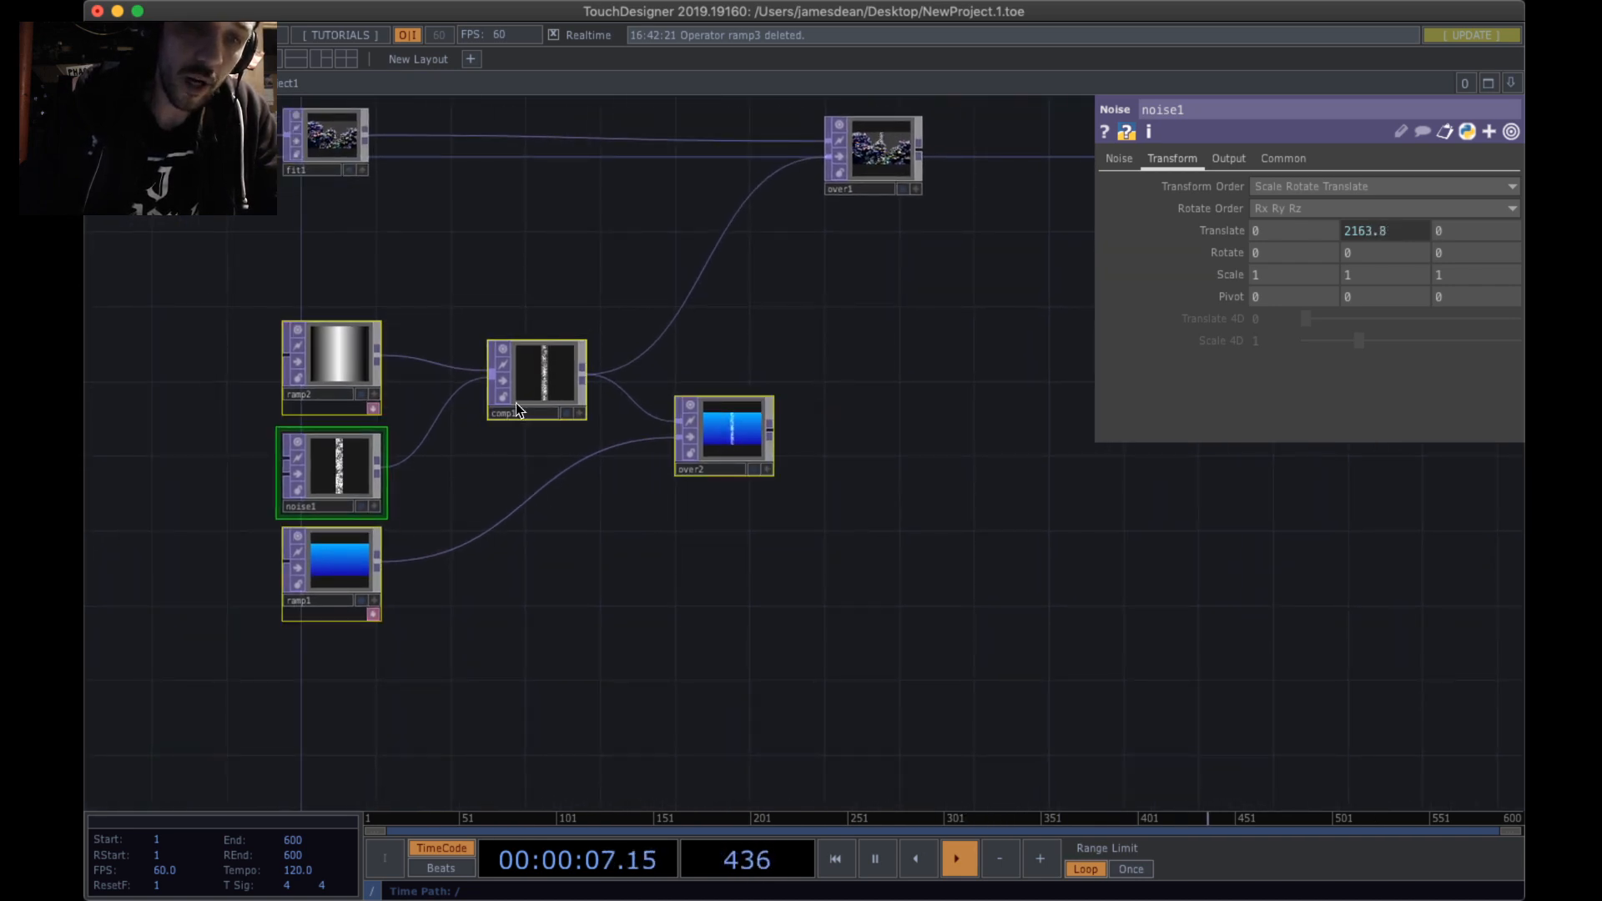
pyautogui.scroll(5, 463, 459)
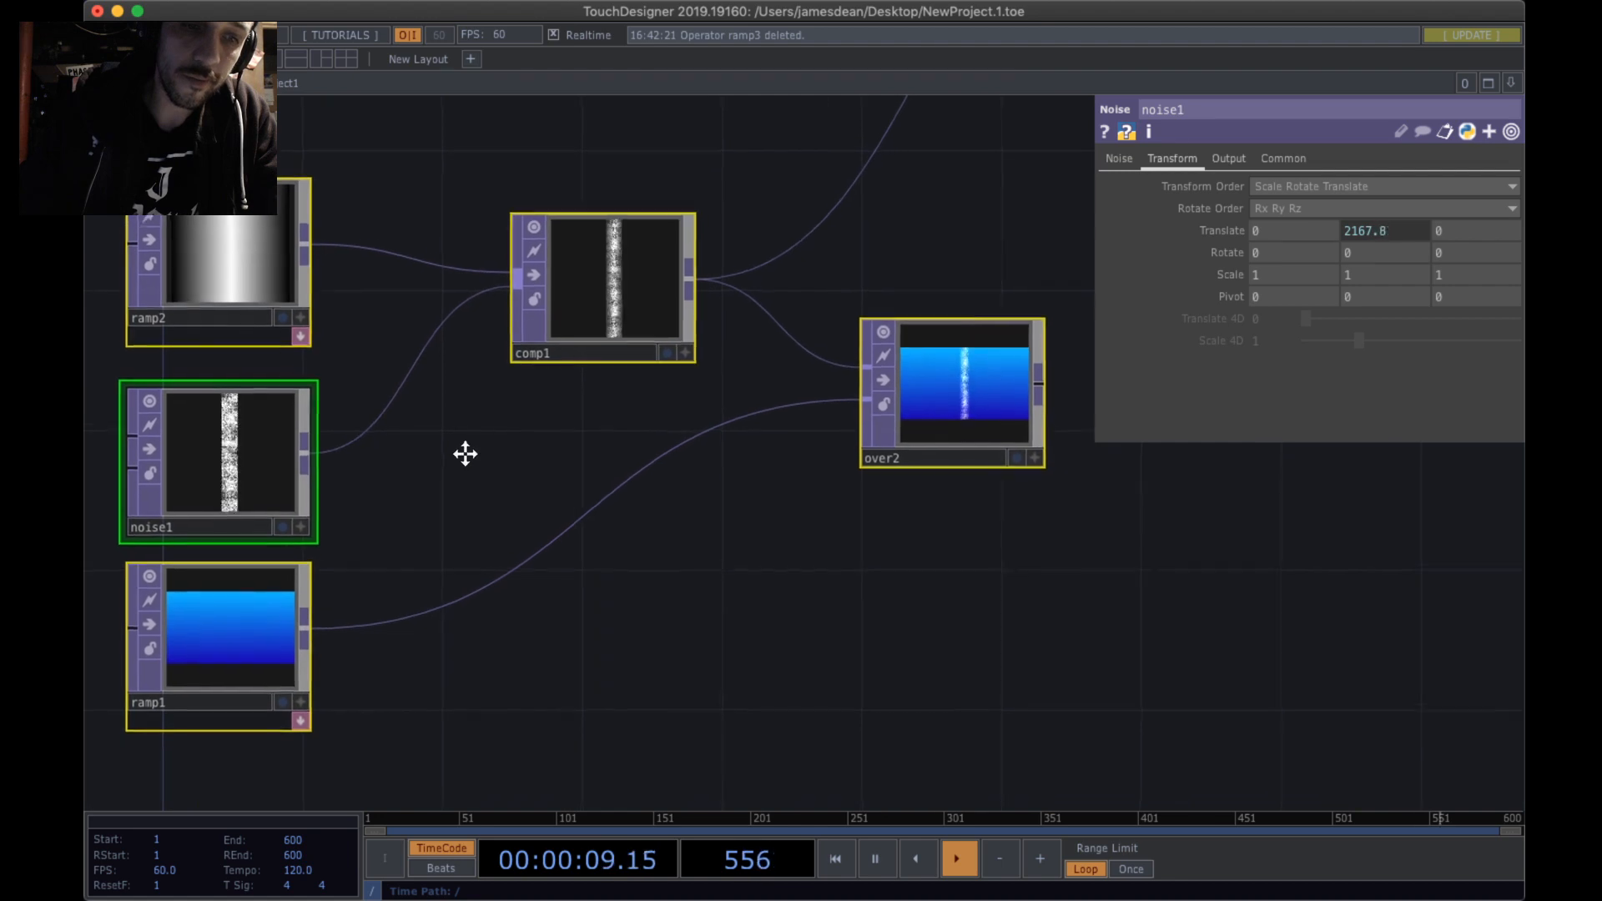
pyautogui.moveTo(970, 432); pyautogui.dragTo(521, 534)
pyautogui.click(537, 451)
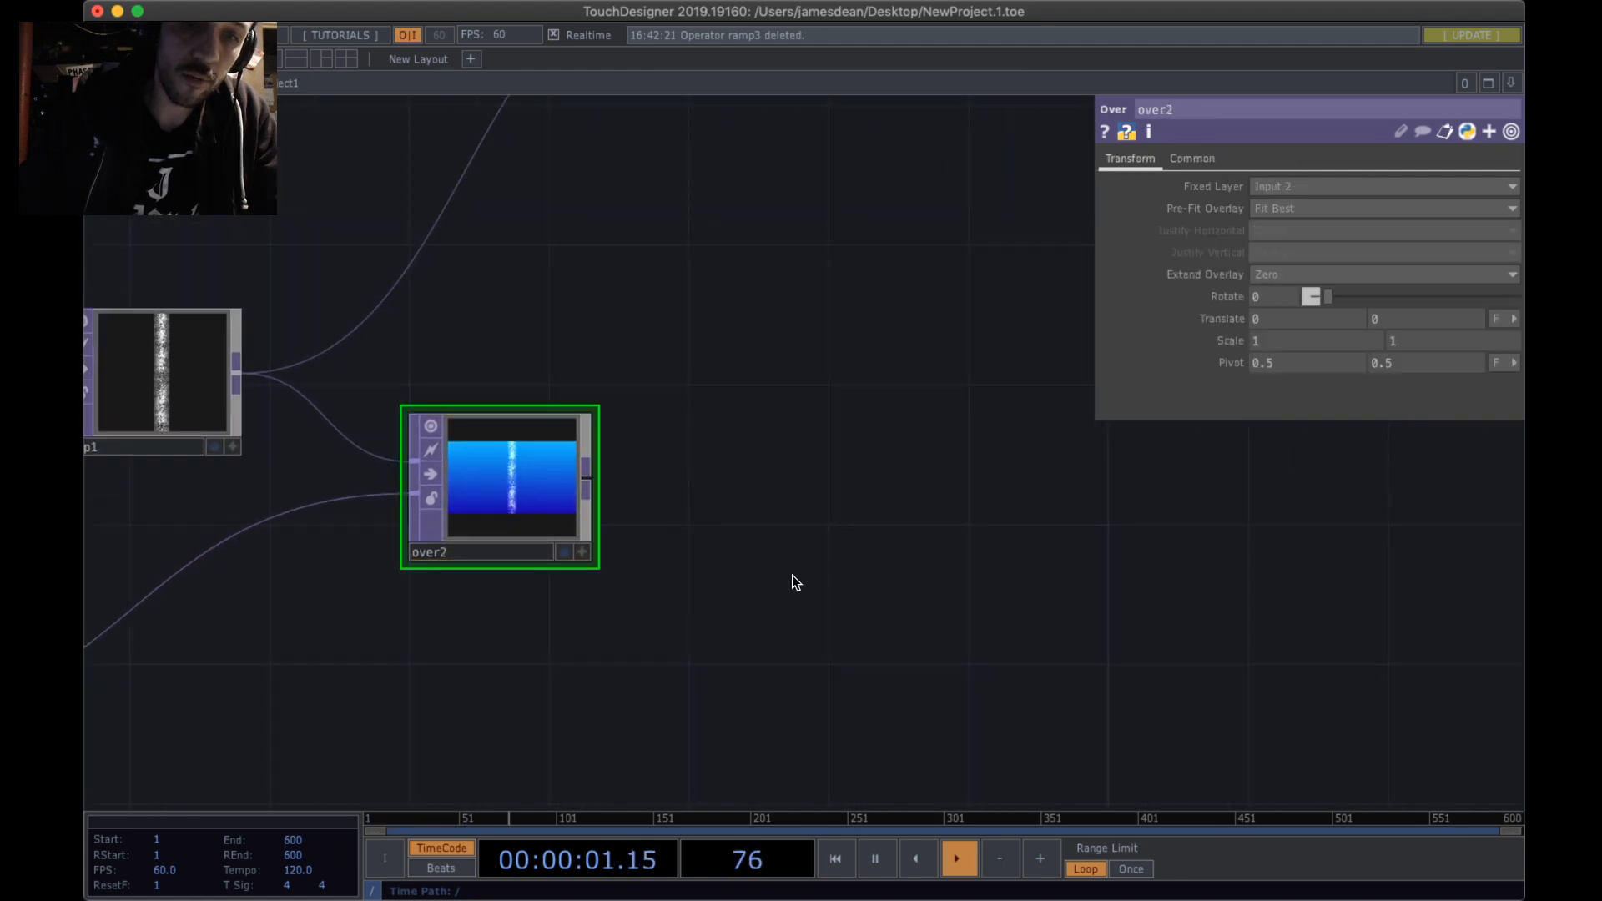
pyautogui.press('Tab')
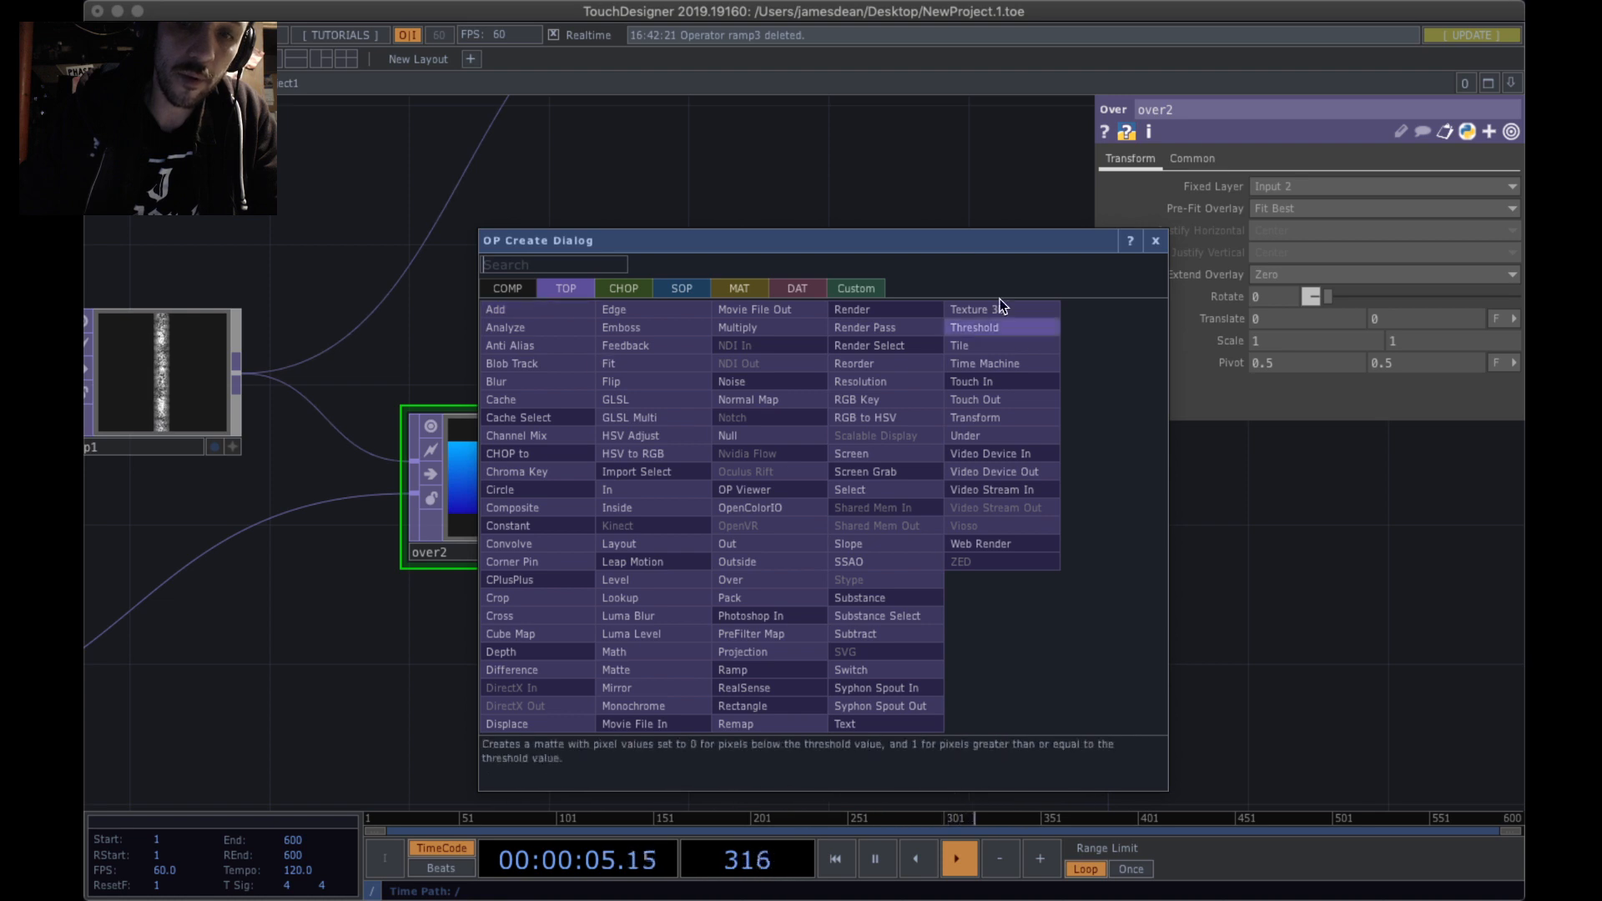
pyautogui.click(913, 200)
# - Shift over1 even farther from over2 and disconnect comp1 from over1
pyautogui.scroll(-5, 816, 544)
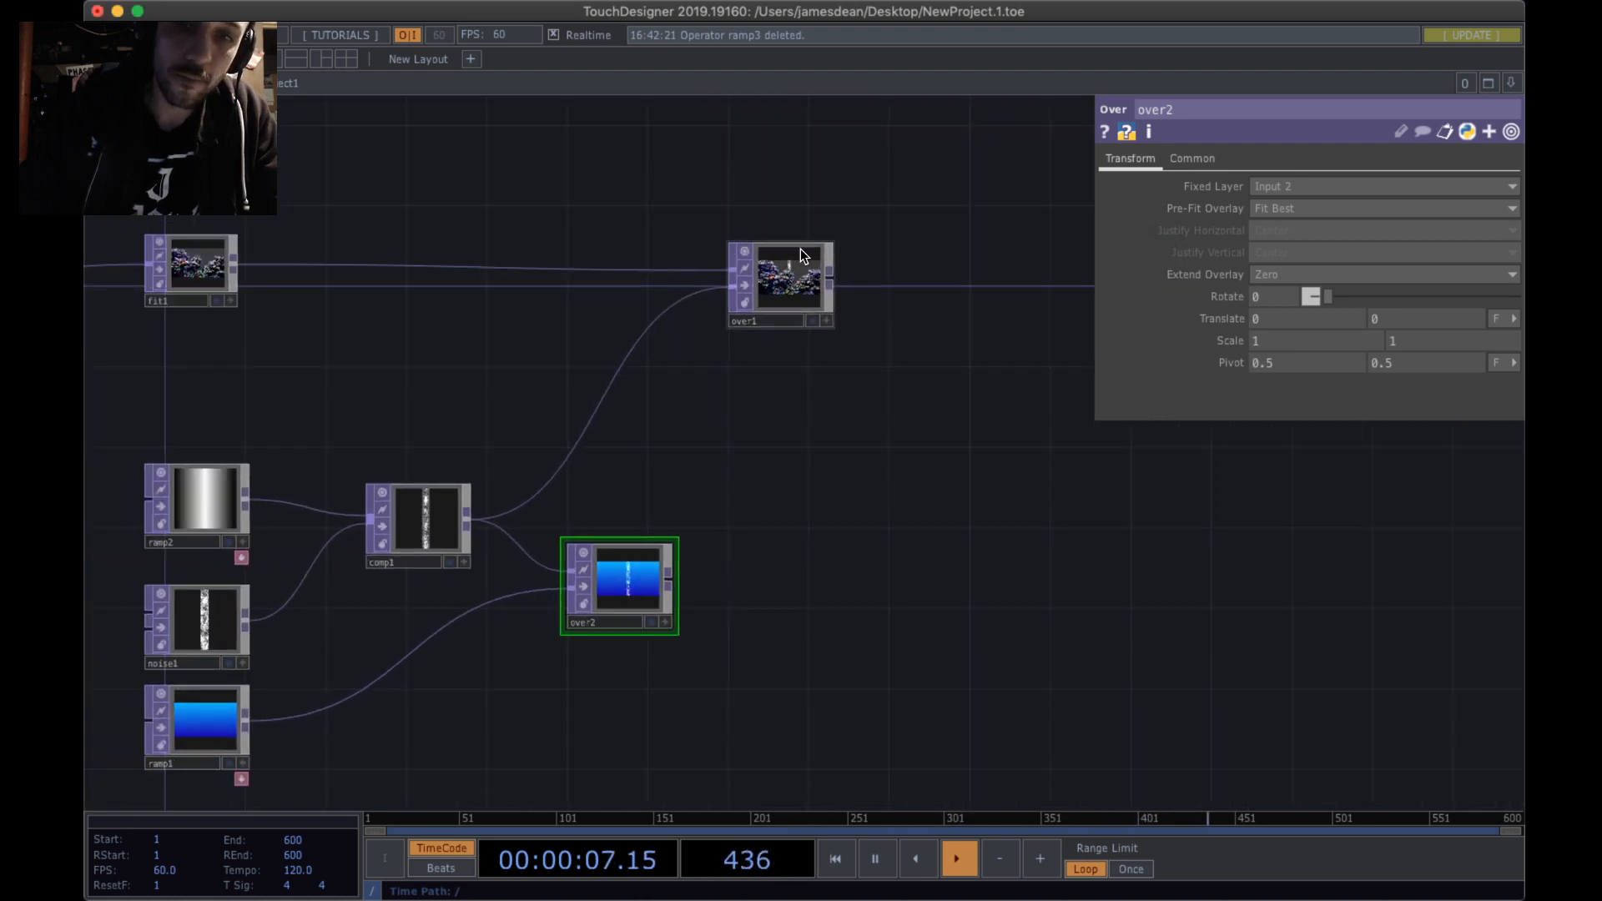
pyautogui.moveTo(868, 274); pyautogui.dragTo(943, 289)
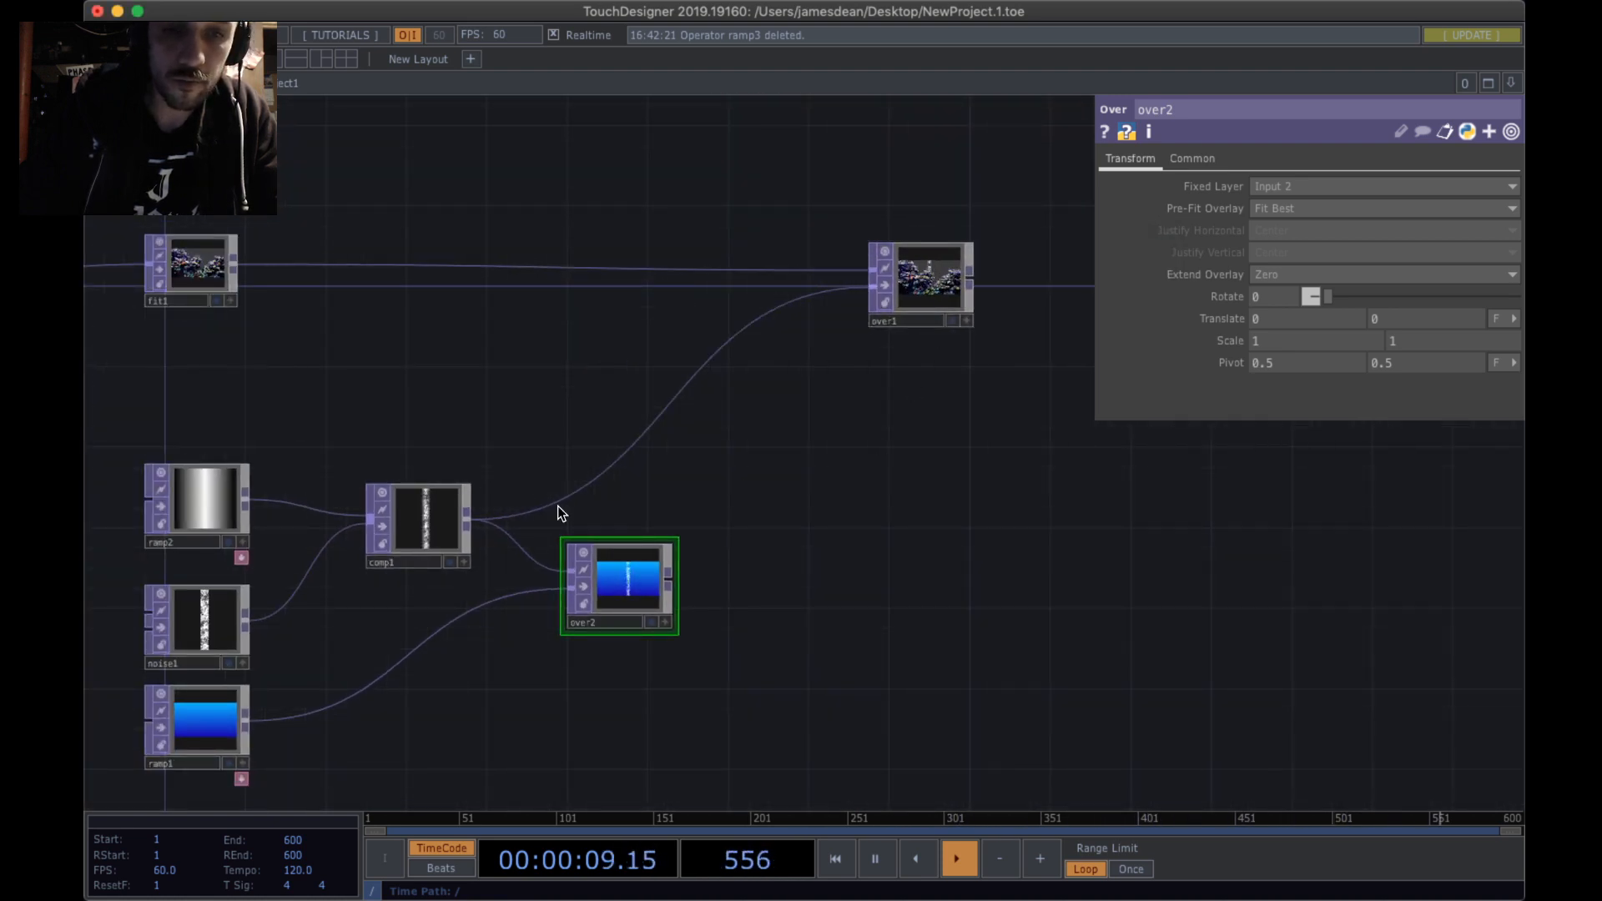
pyautogui.rightClick(584, 488)
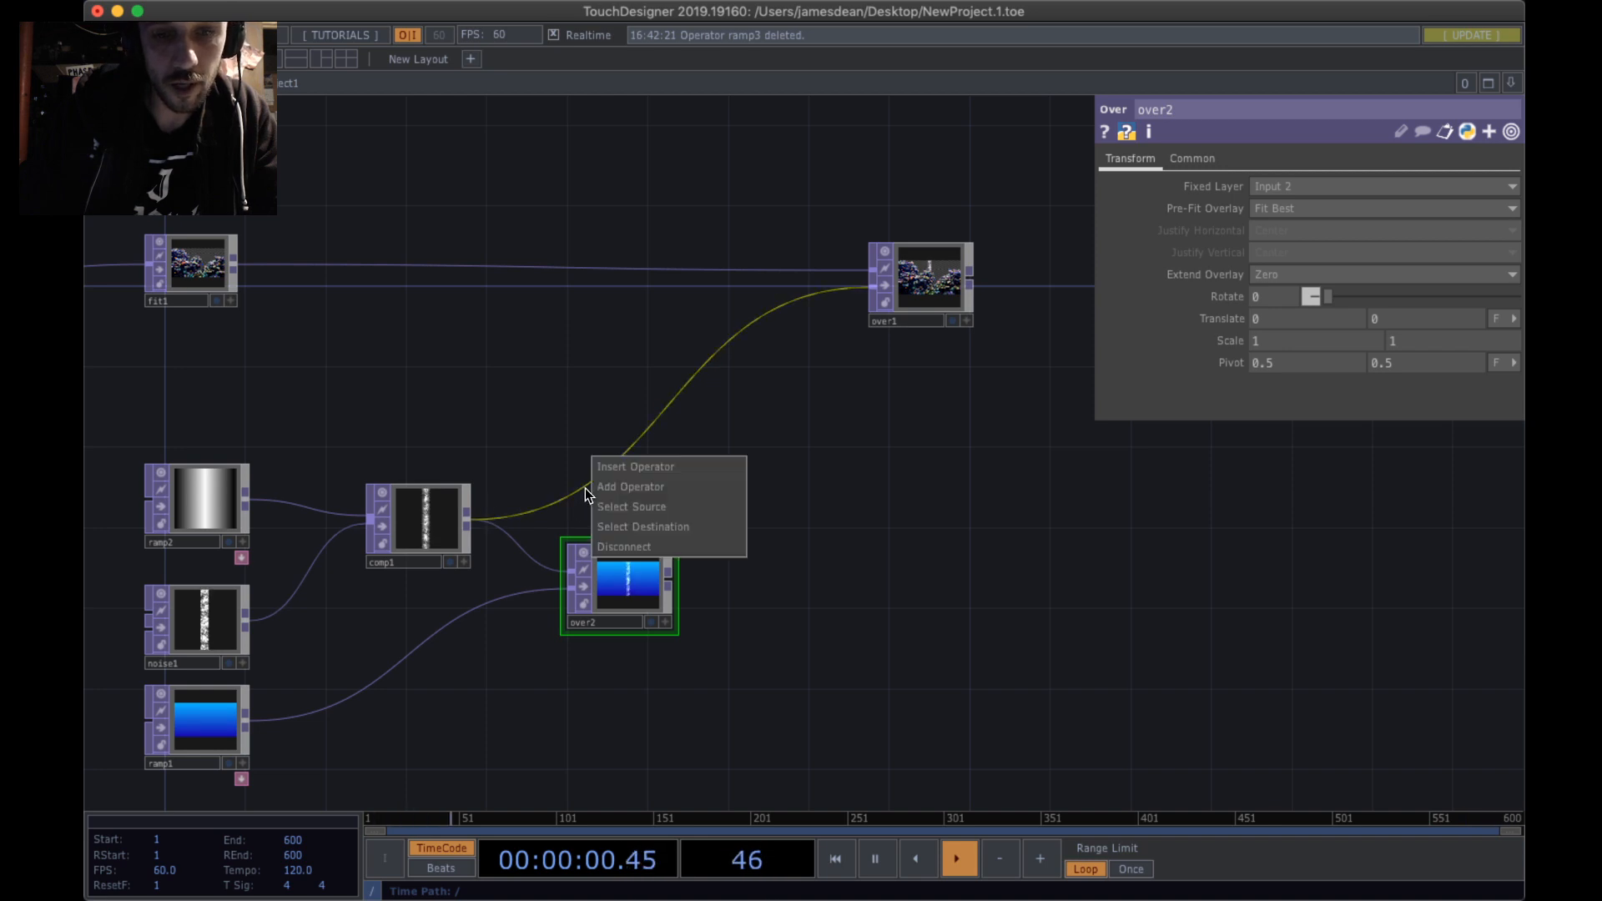
pyautogui.click(628, 546)
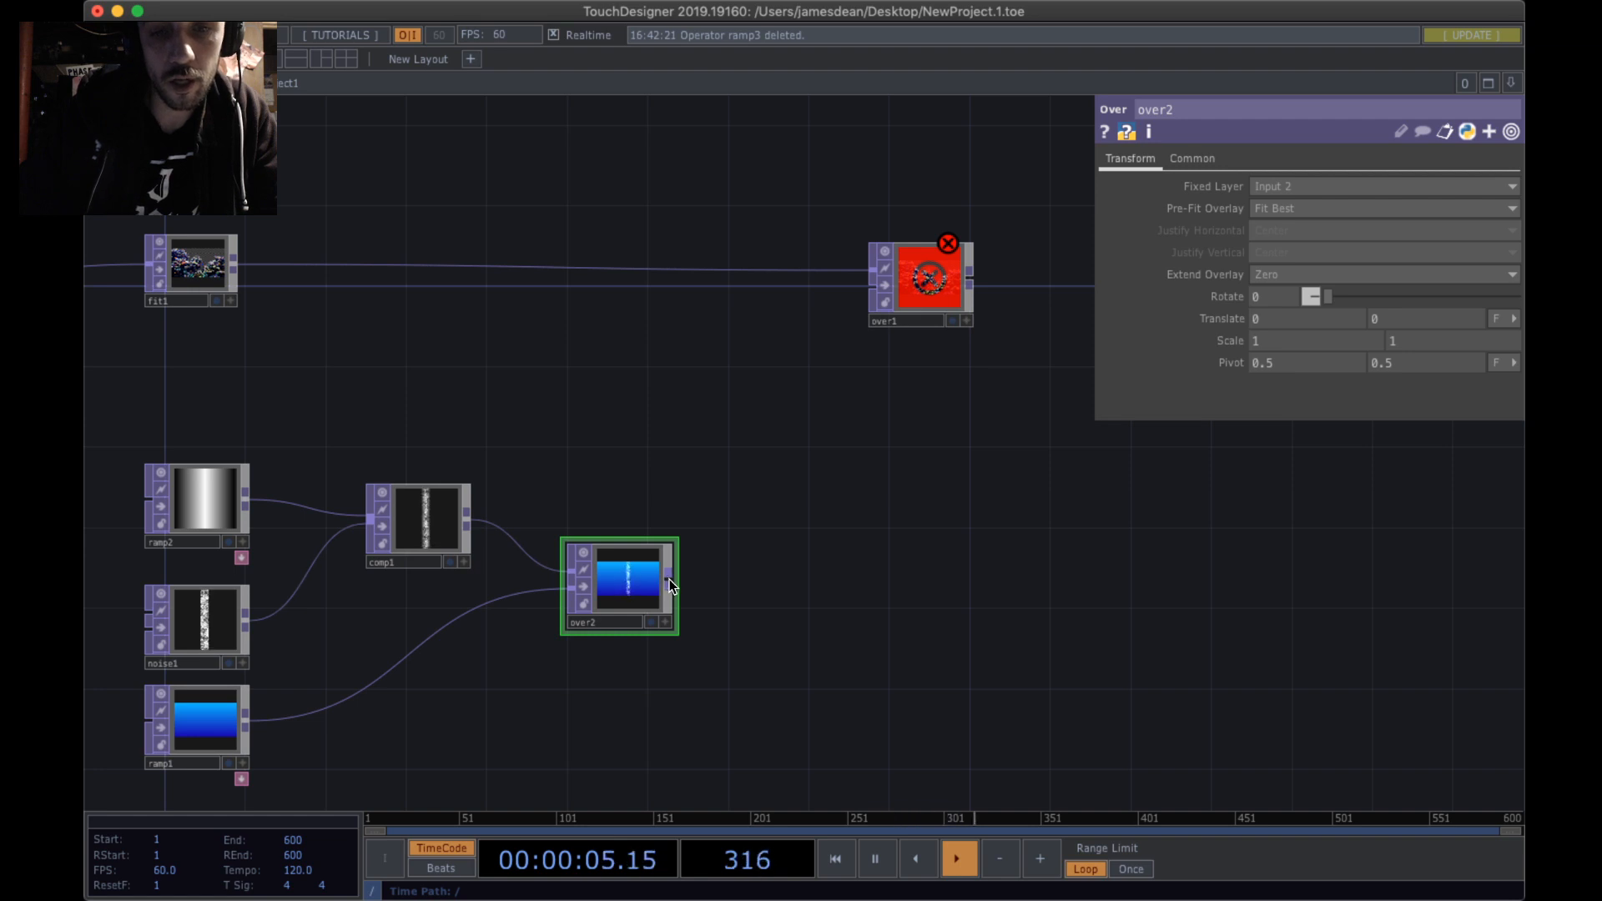
# - Connect over2 to the second input of over1 and inspect the coral reef composite up close
pyautogui.scroll(1, 669, 579)
pyautogui.moveTo(669, 579); pyautogui.dragTo(885, 274)
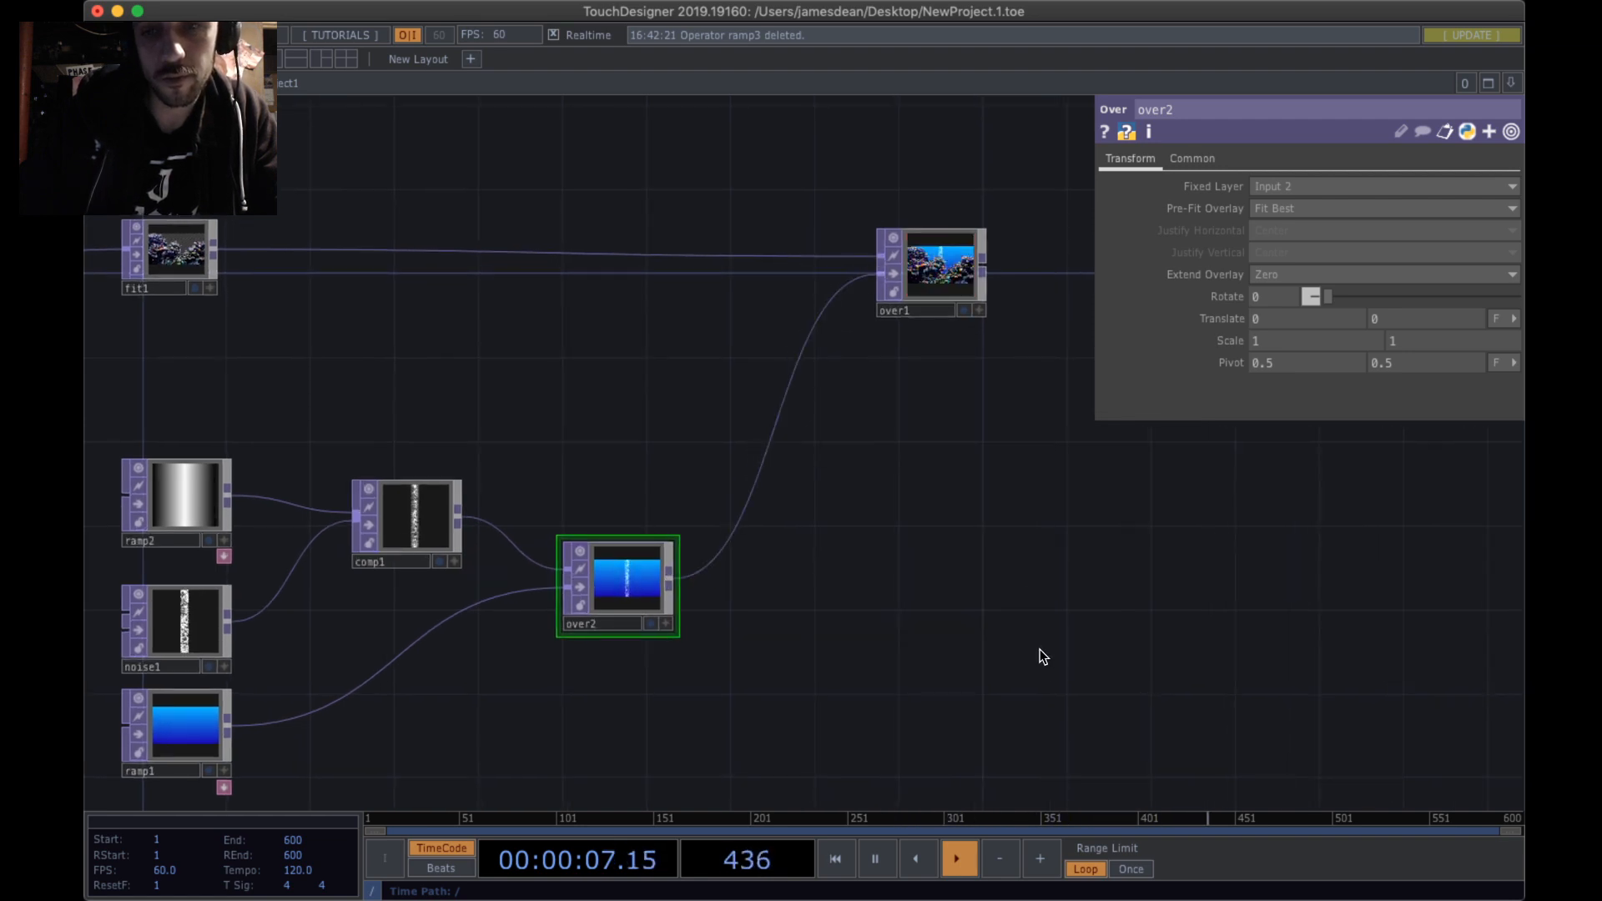
pyautogui.moveTo(995, 440); pyautogui.dragTo(1025, 707)
pyautogui.scroll(10, 708, 465)
pyautogui.scroll(2, 702, 479)
pyautogui.scroll(7, 924, 603)
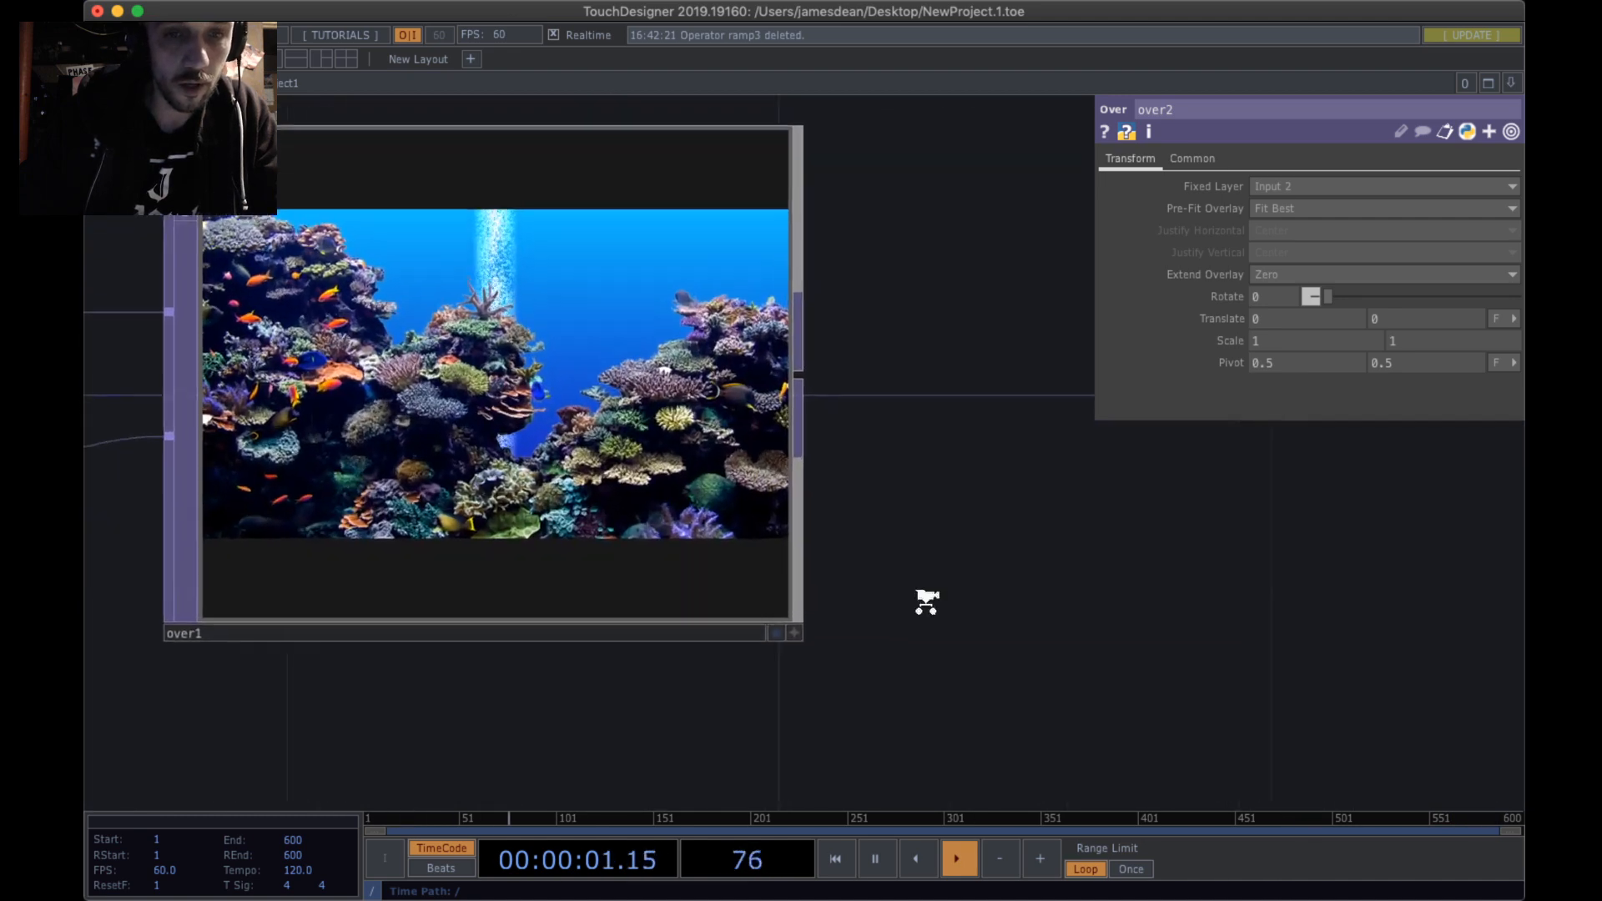
pyautogui.moveTo(979, 602); pyautogui.dragTo(1083, 622)
pyautogui.scroll(-3, 1085, 621)
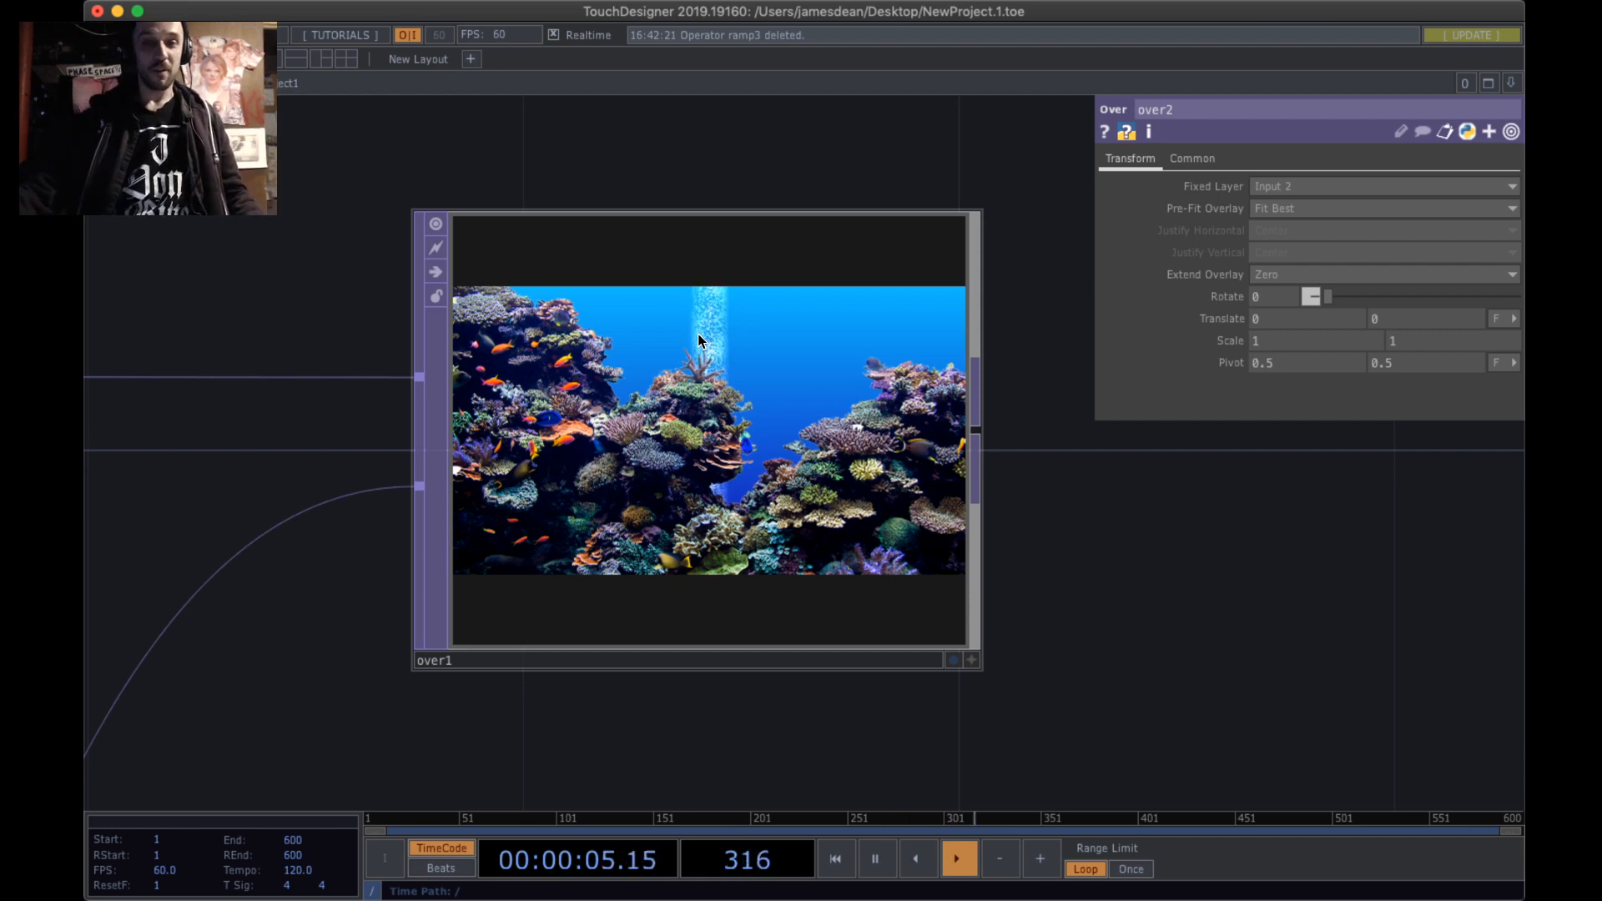
pyautogui.scroll(-5, 793, 325)
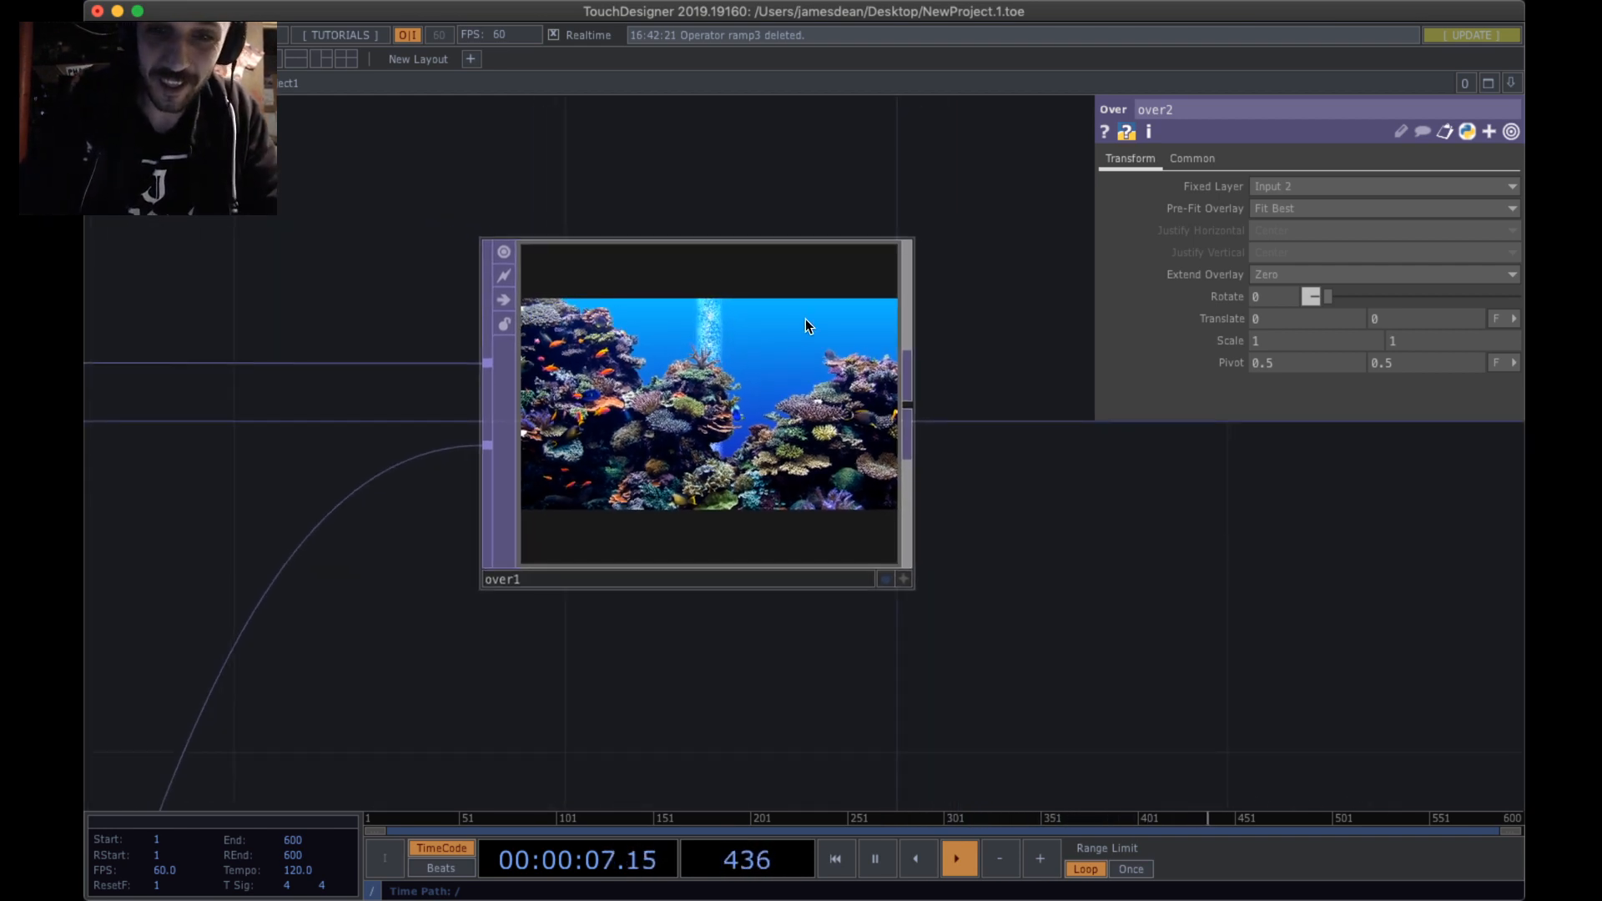
pyautogui.scroll(-1, 806, 319)
# - Move moviefilein1 slightly farther from fit1 to make room between the two nodes
pyautogui.moveTo(502, 194); pyautogui.dragTo(816, 333)
pyautogui.scroll(-5, 690, 258)
pyautogui.scroll(-1, 817, 334)
pyautogui.scroll(-5, 818, 334)
pyautogui.scroll(8, 593, 372)
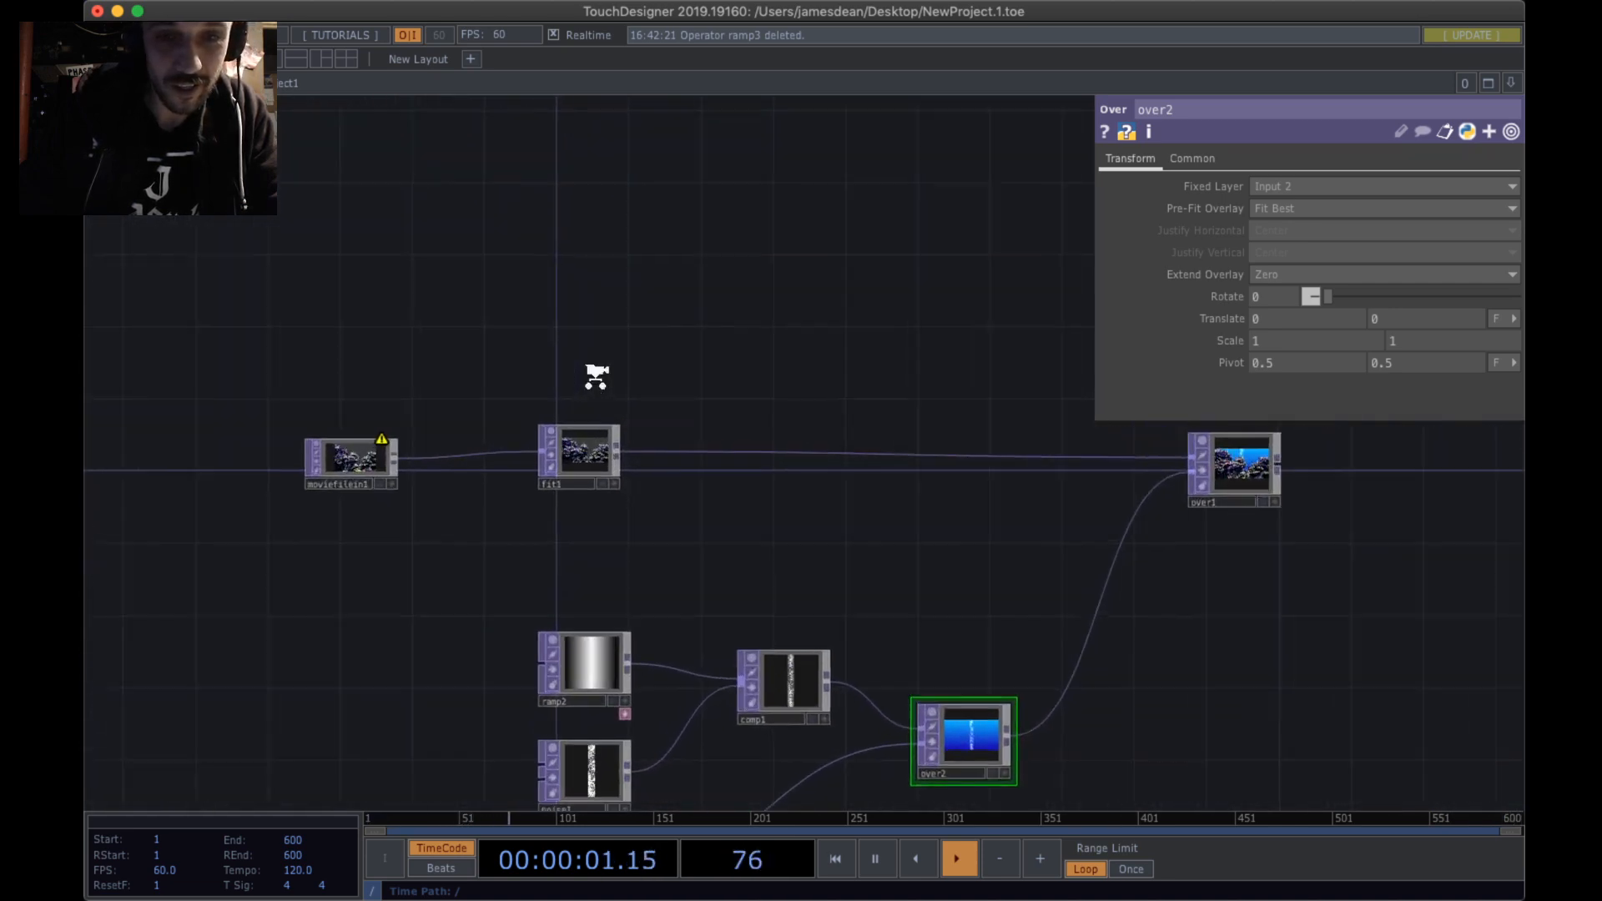
pyautogui.scroll(1, 609, 382)
pyautogui.moveTo(609, 383); pyautogui.dragTo(835, 383)
pyautogui.moveTo(762, 540); pyautogui.dragTo(790, 582)
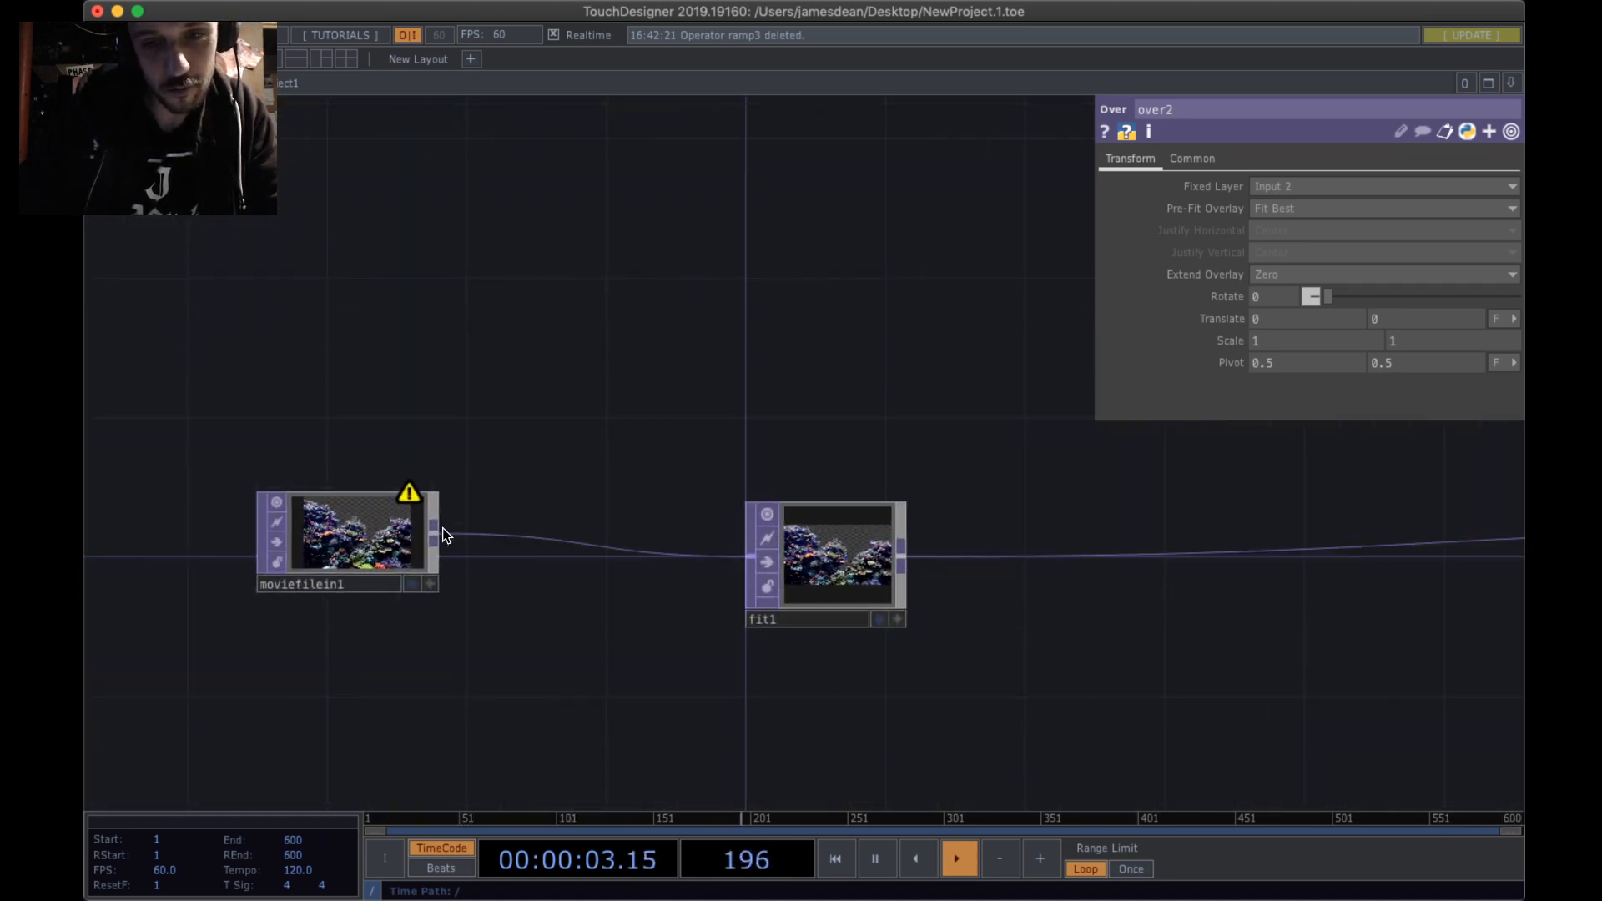
pyautogui.moveTo(368, 532); pyautogui.dragTo(329, 561)
pyautogui.moveTo(740, 301); pyautogui.dragTo(645, 330)
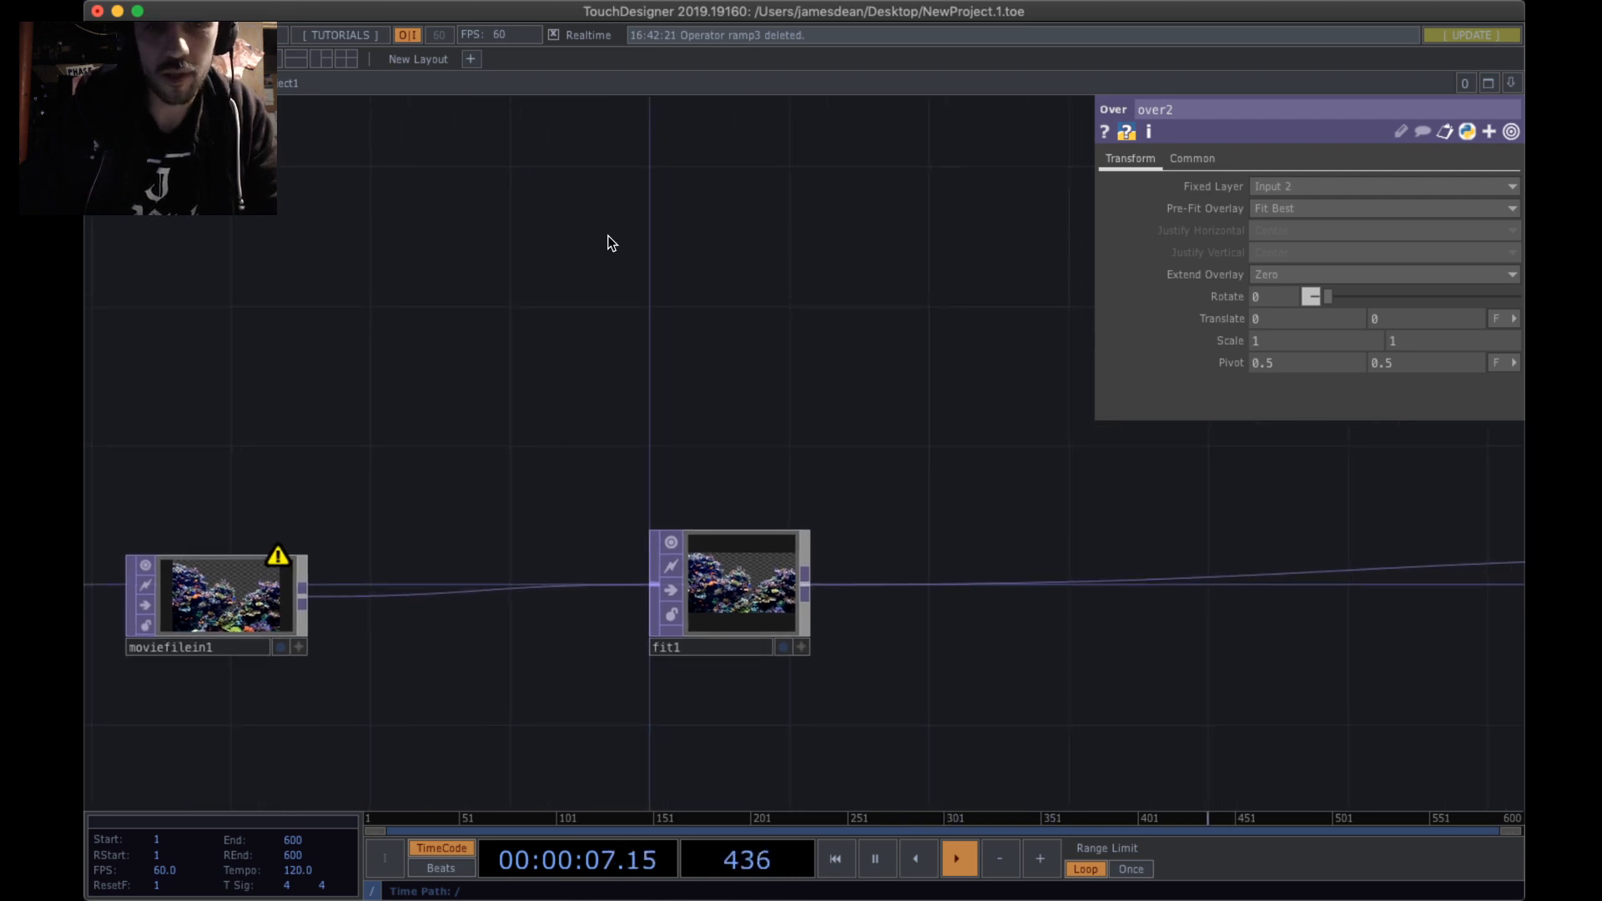
# - Search the TOP operators for an HSV operator to add to the network
pyautogui.press('Tab')
pyautogui.write('s')
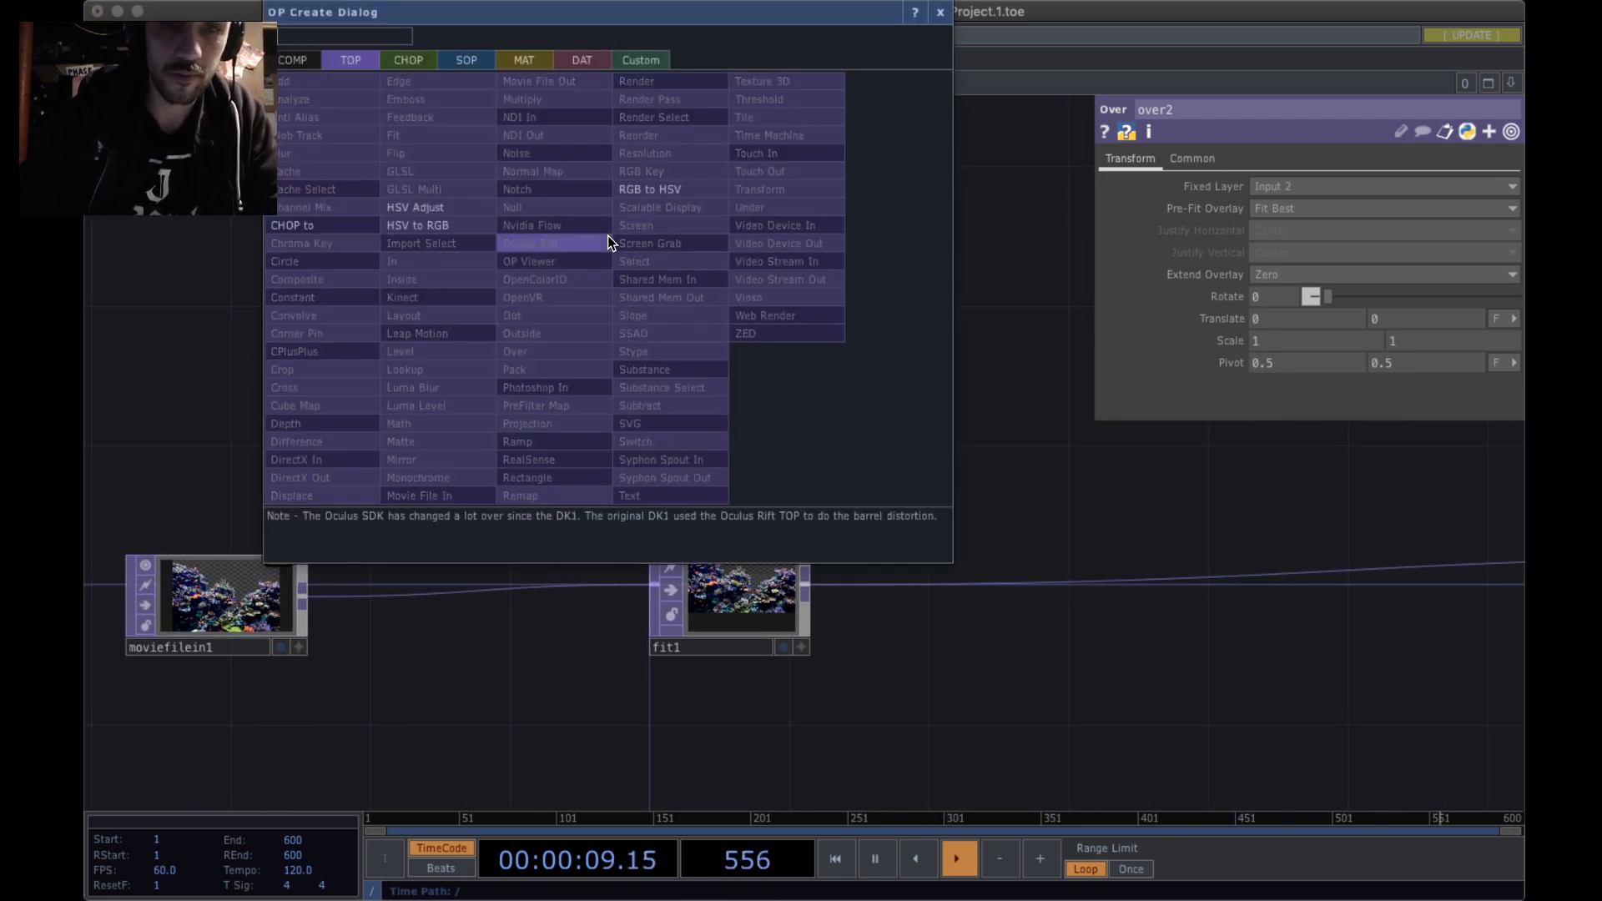
pyautogui.write('v')
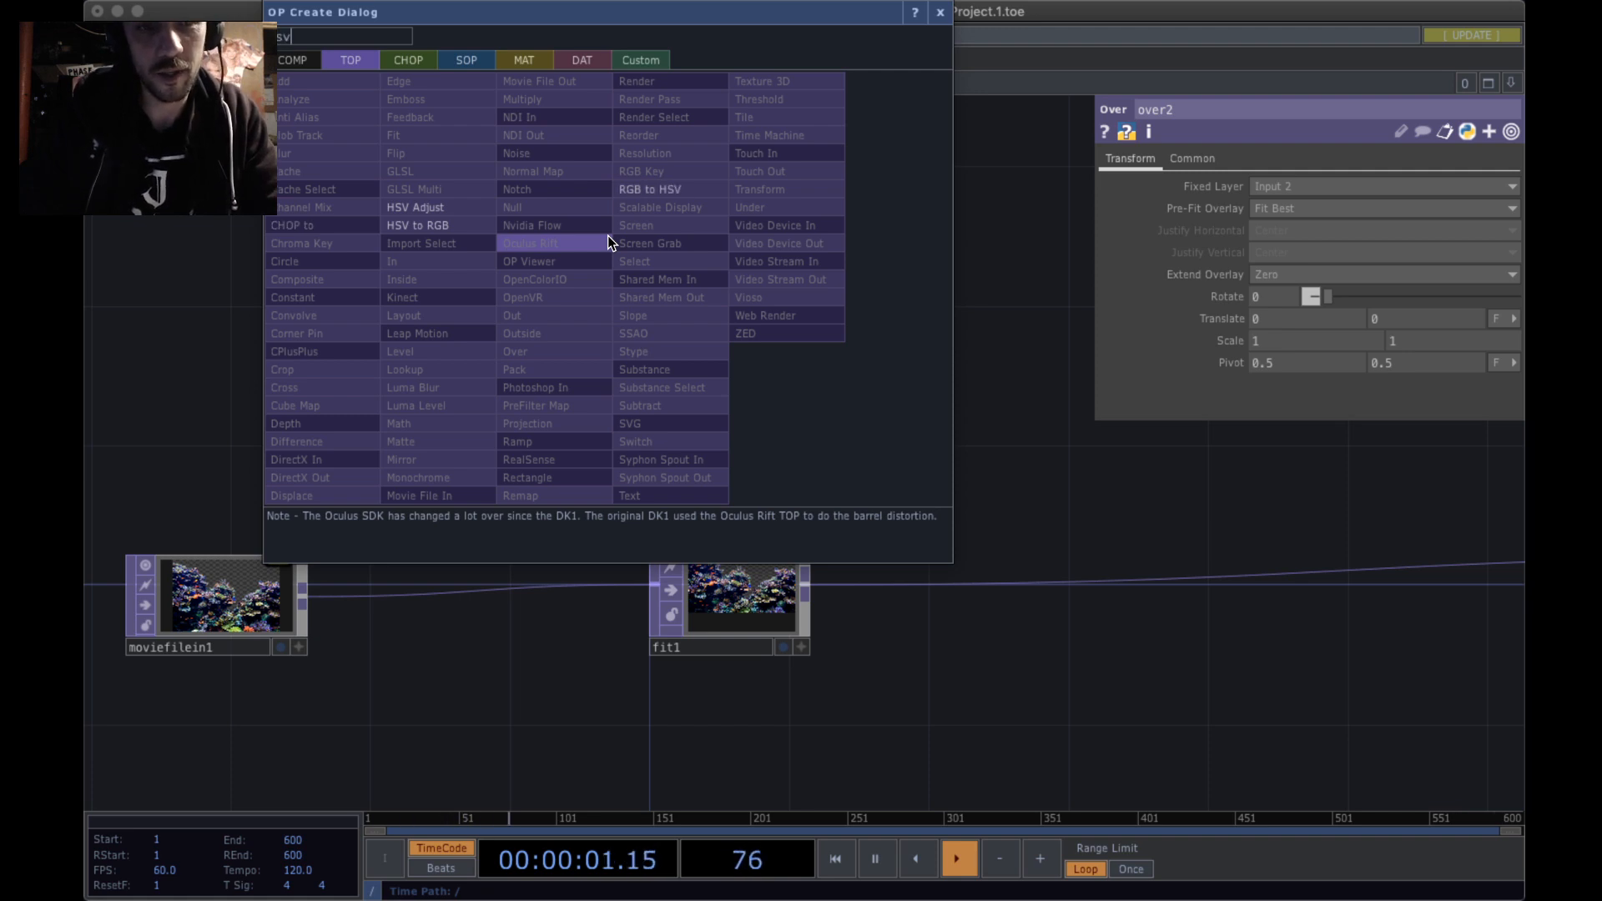
# - Add an HSV Adjust TOP and insert it into the wire between moviefilein1 and fit1, making room for it between them
pyautogui.click(471, 207)
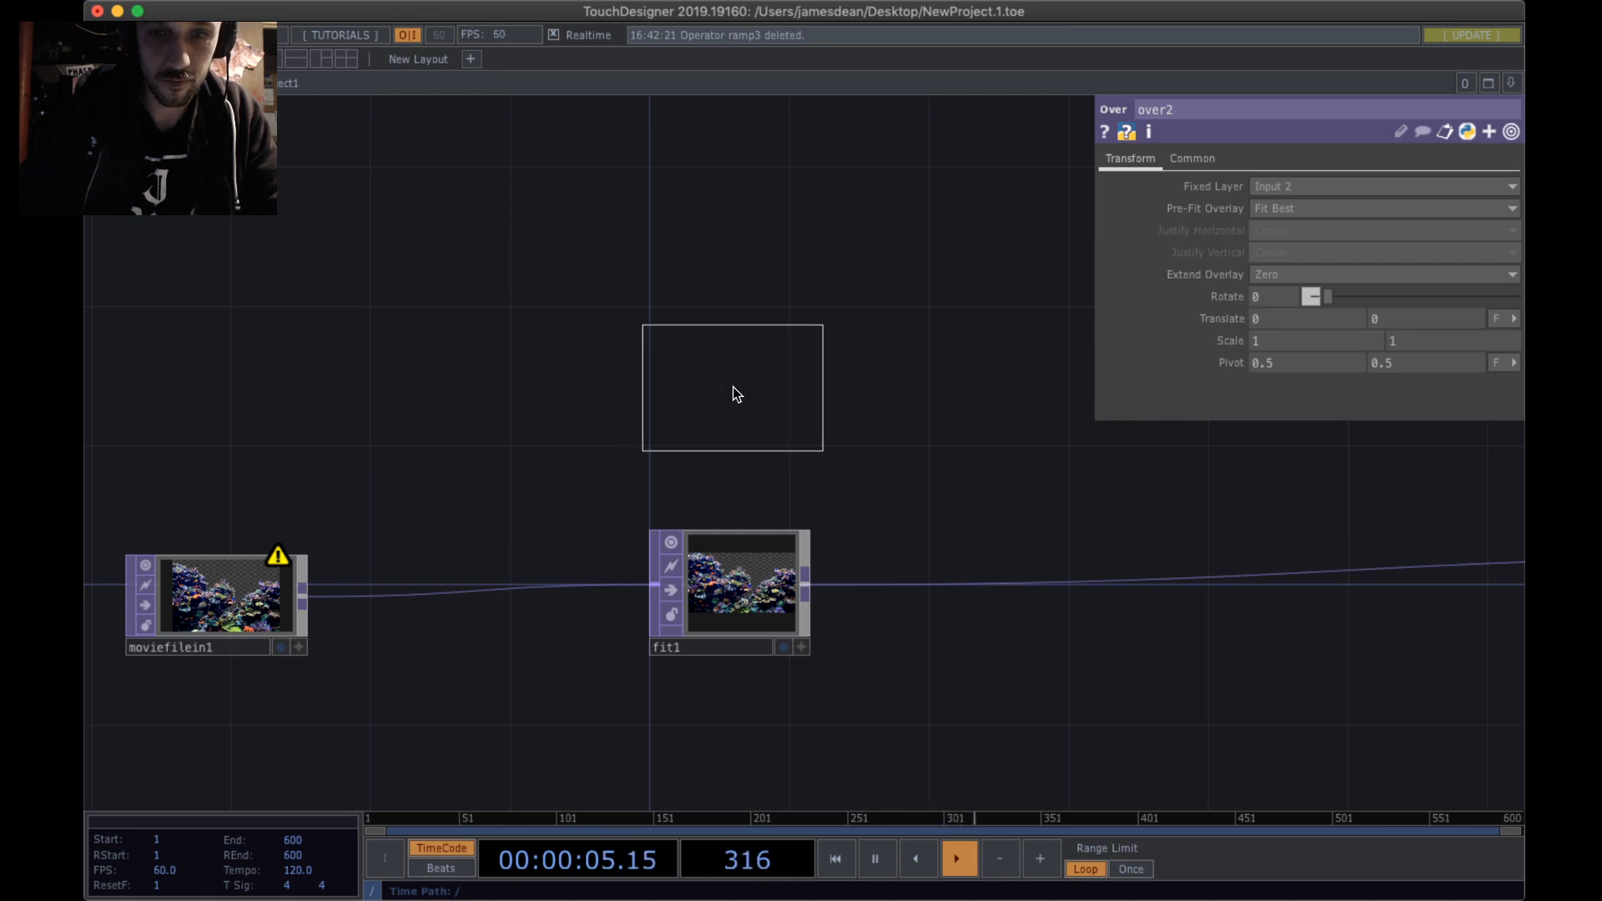
pyautogui.click(736, 391)
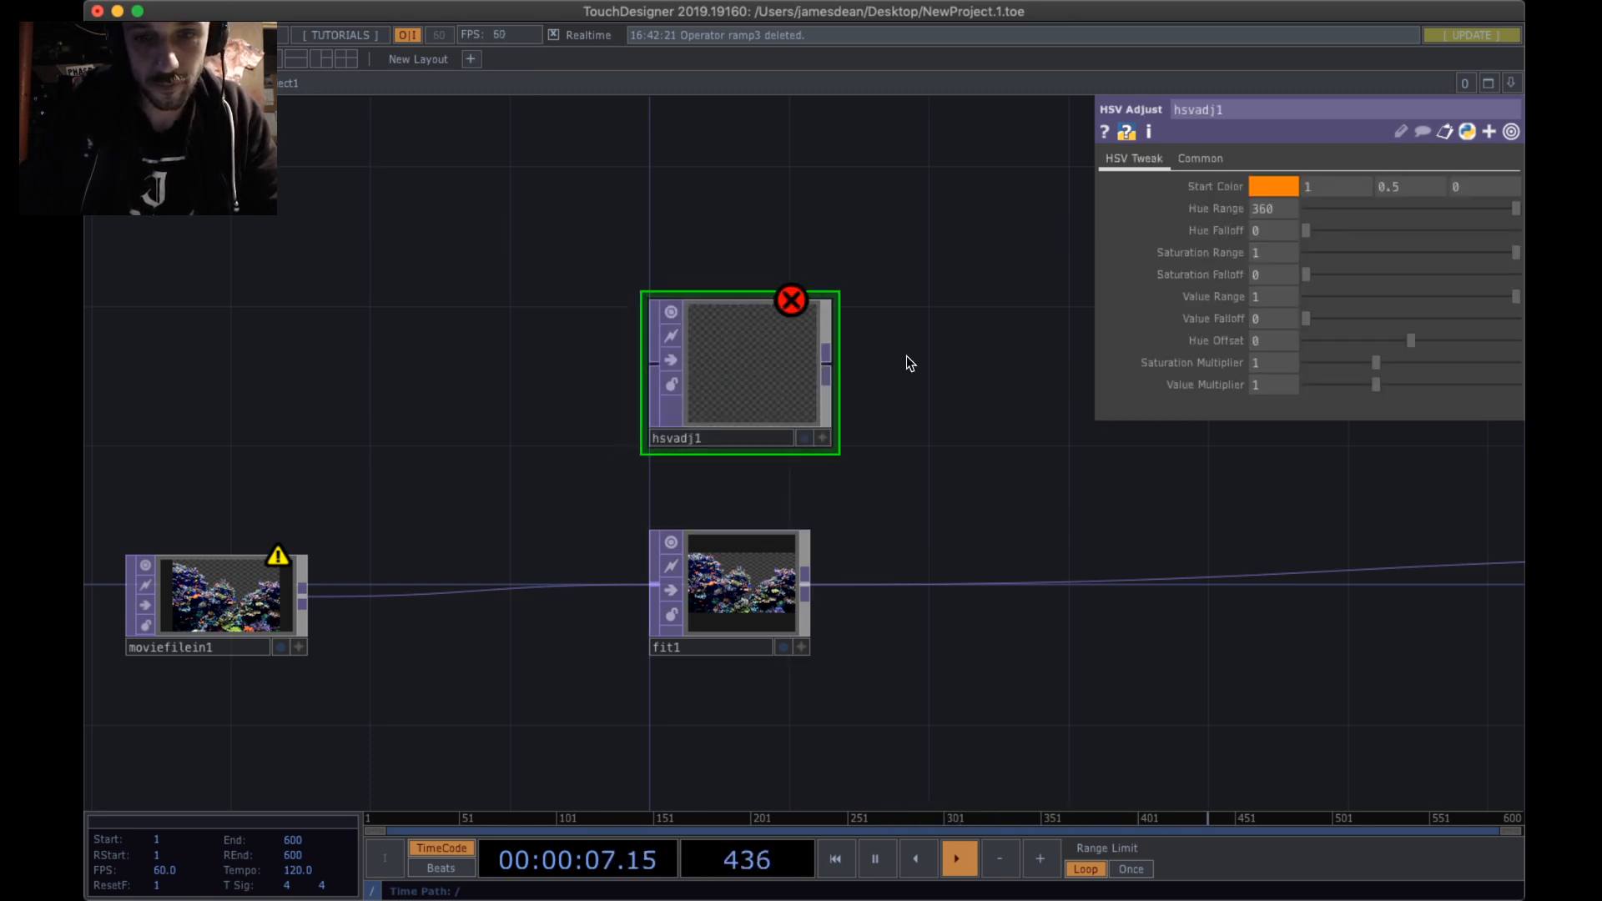
pyautogui.moveTo(737, 574); pyautogui.dragTo(945, 576)
pyautogui.scroll(-2, 799, 546)
pyautogui.scroll(-3, 800, 546)
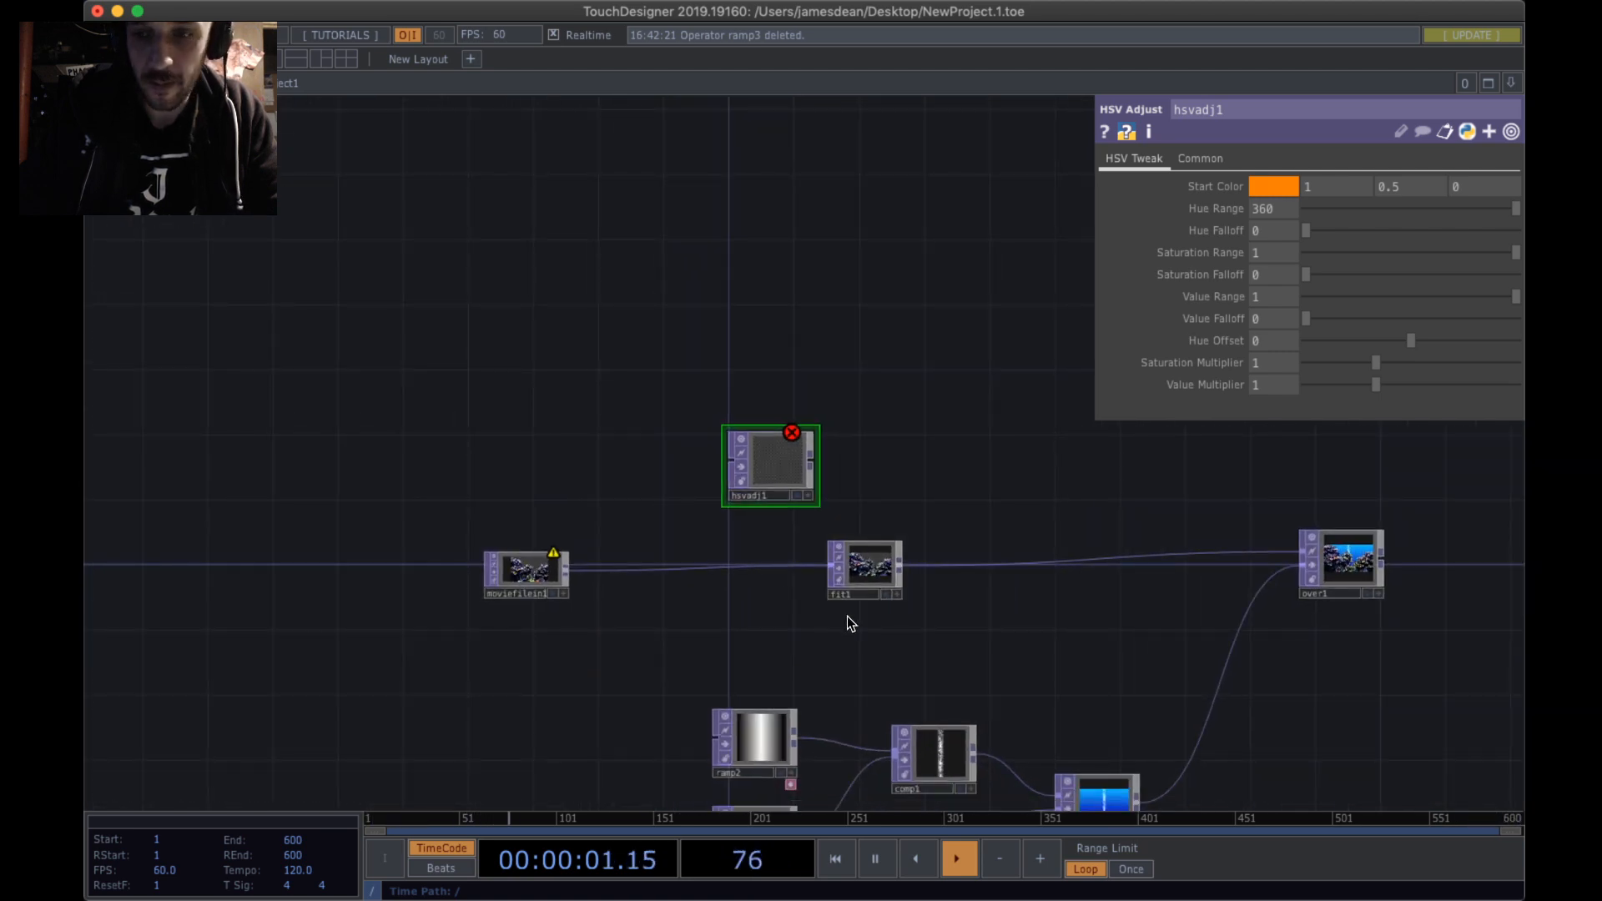
pyautogui.moveTo(559, 585); pyautogui.dragTo(512, 569)
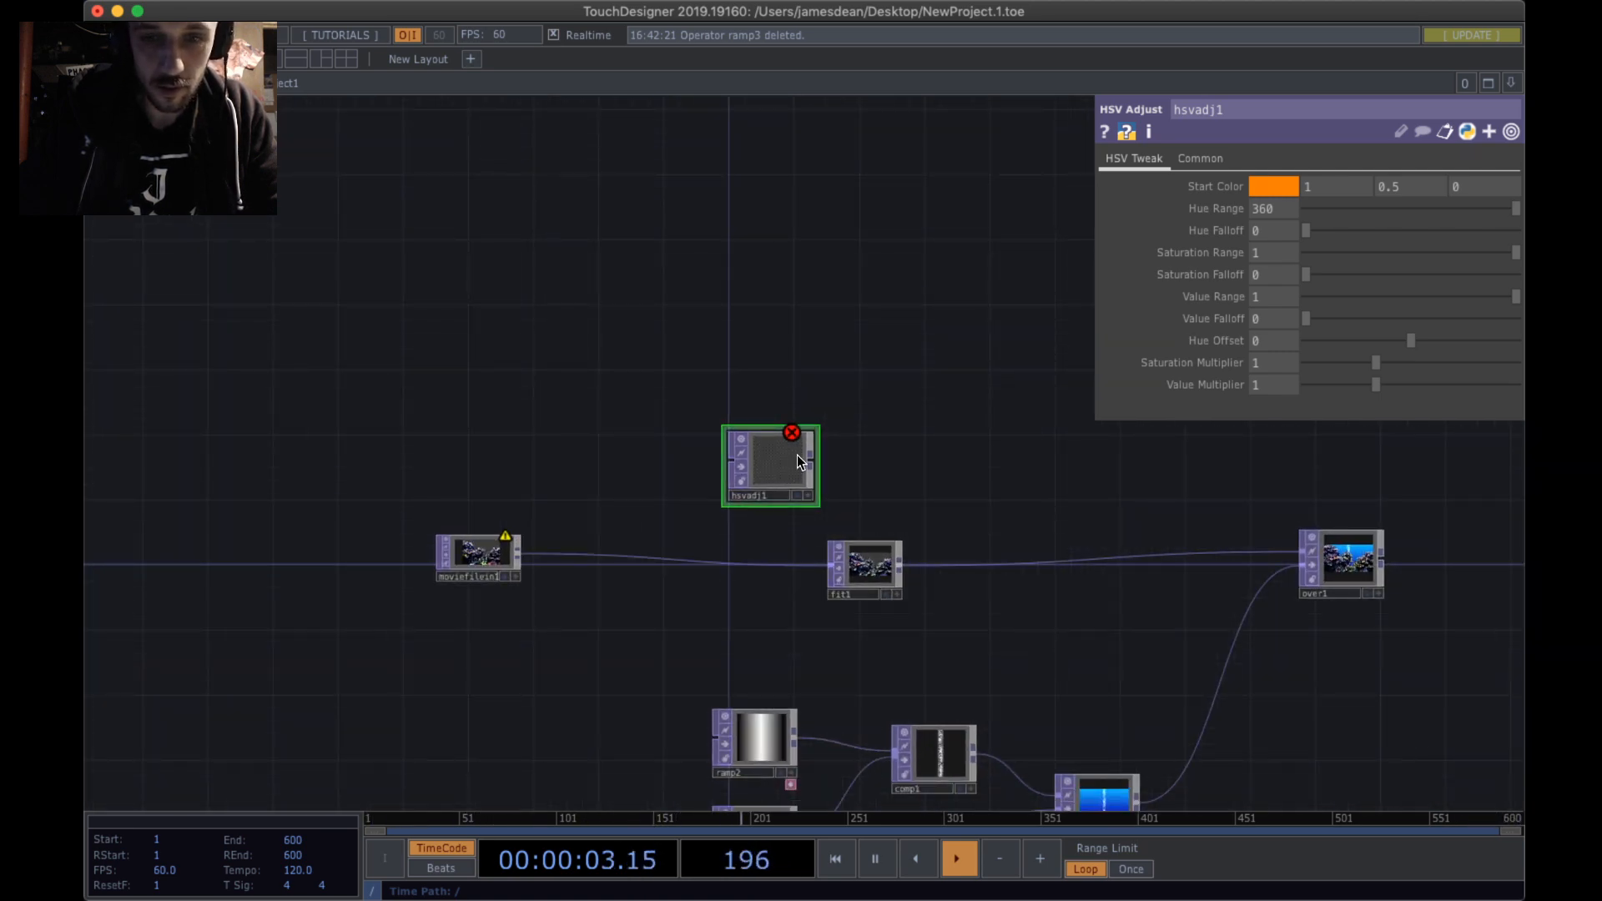
pyautogui.moveTo(785, 457); pyautogui.dragTo(689, 555)
pyautogui.moveTo(513, 557); pyautogui.dragTo(638, 559)
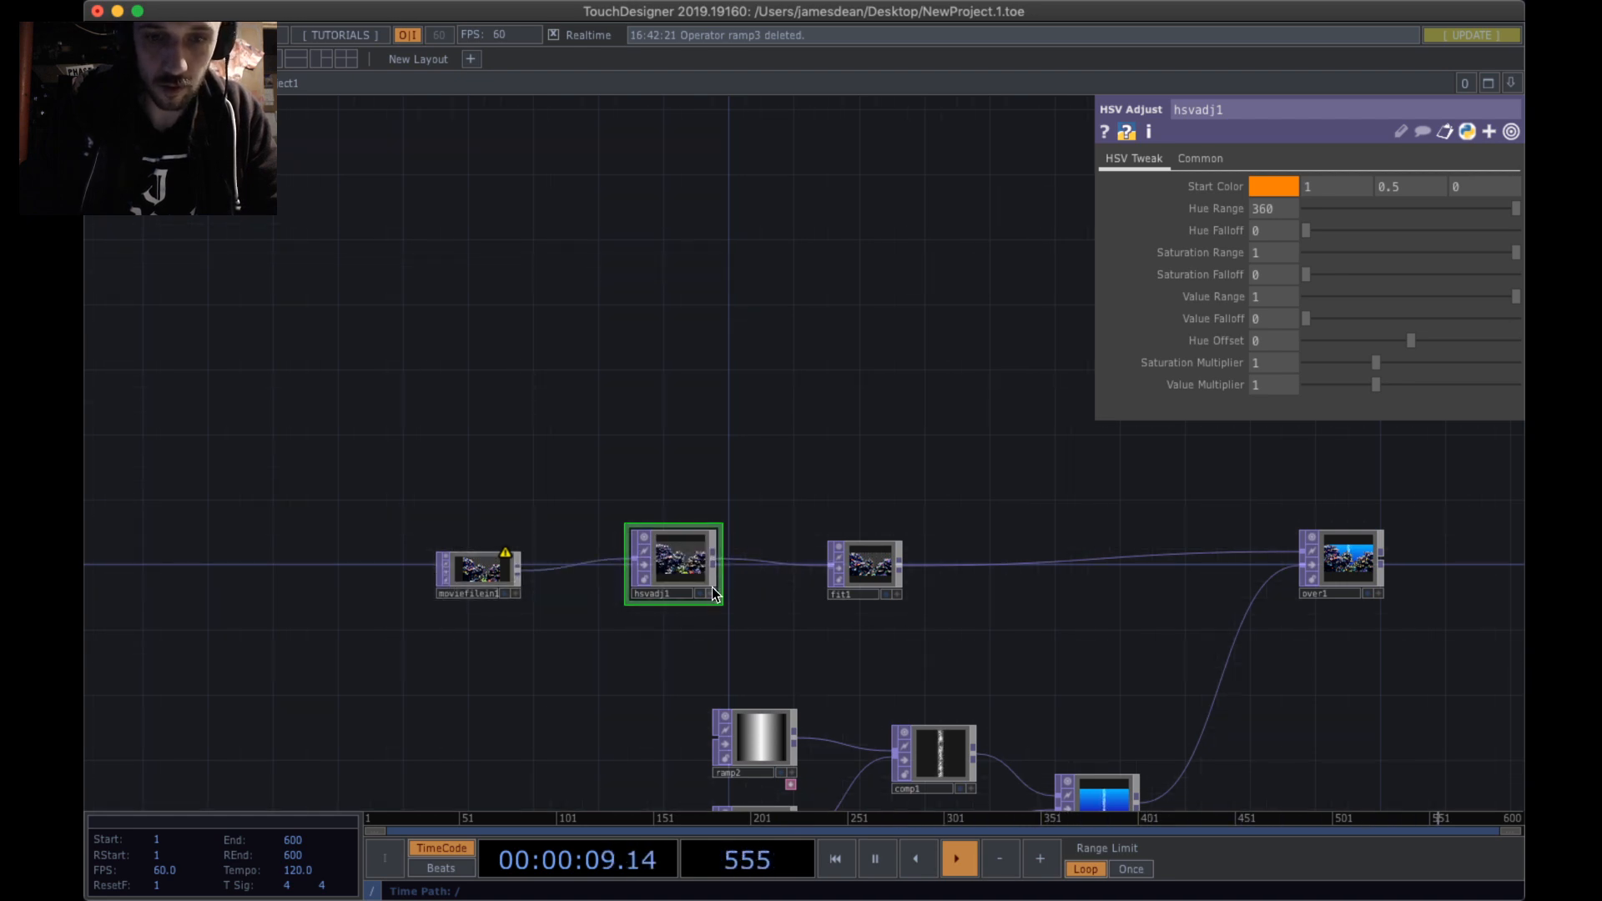
# - Set the HSV Adjust operator's Hue Offset to -360 and its Saturation Multiplier to 1.37
pyautogui.scroll(5, 713, 587)
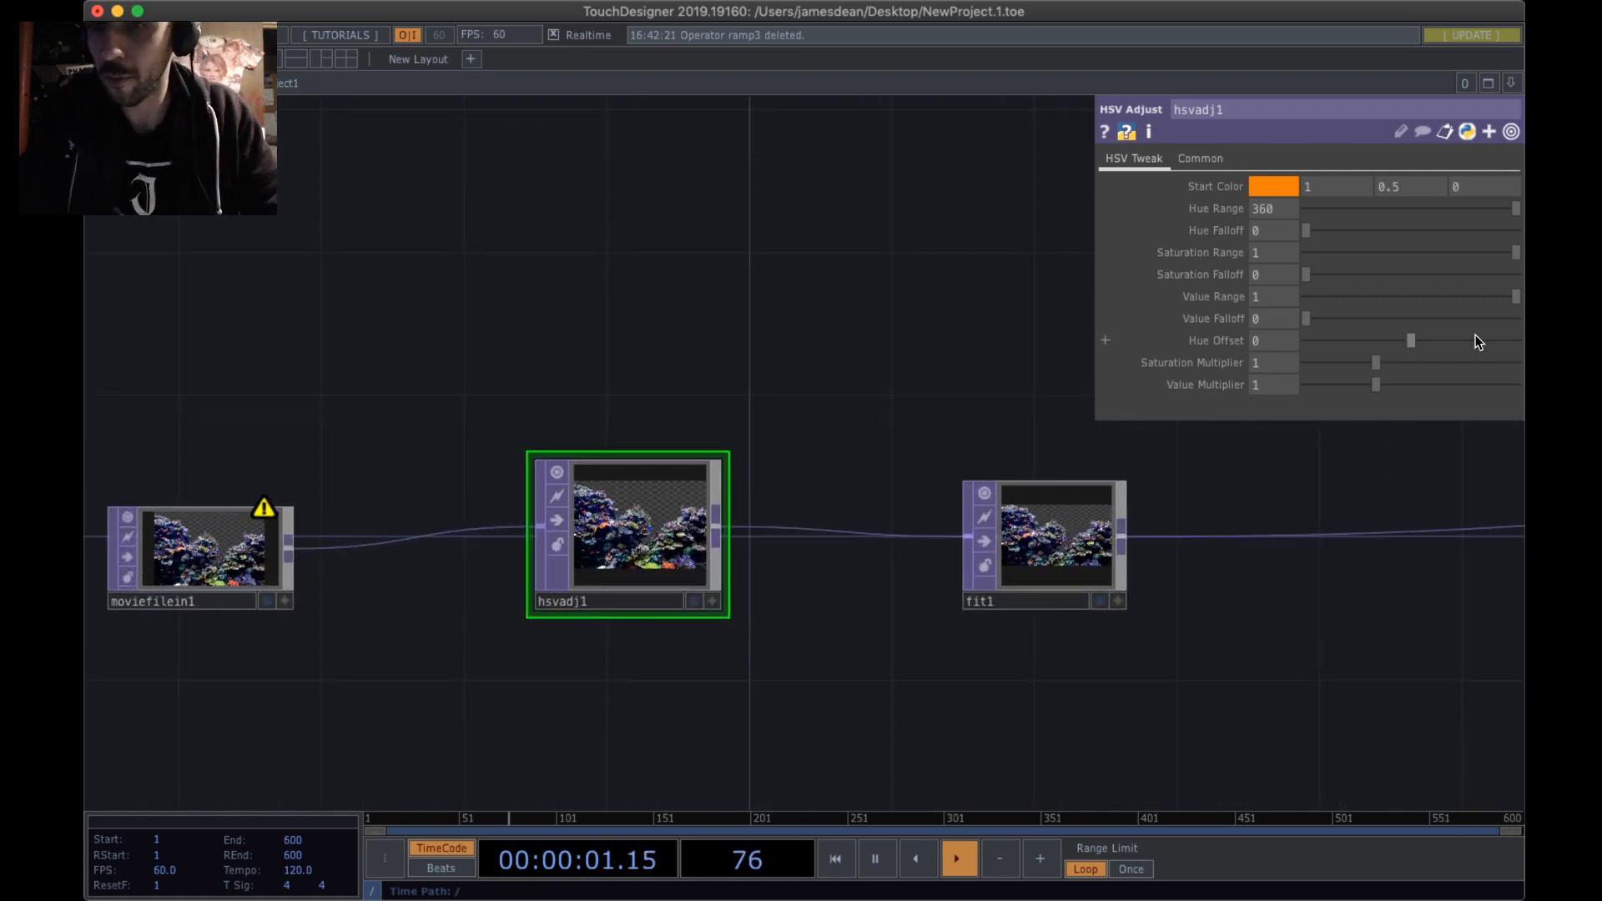
pyautogui.moveTo(1402, 340); pyautogui.dragTo(1308, 346)
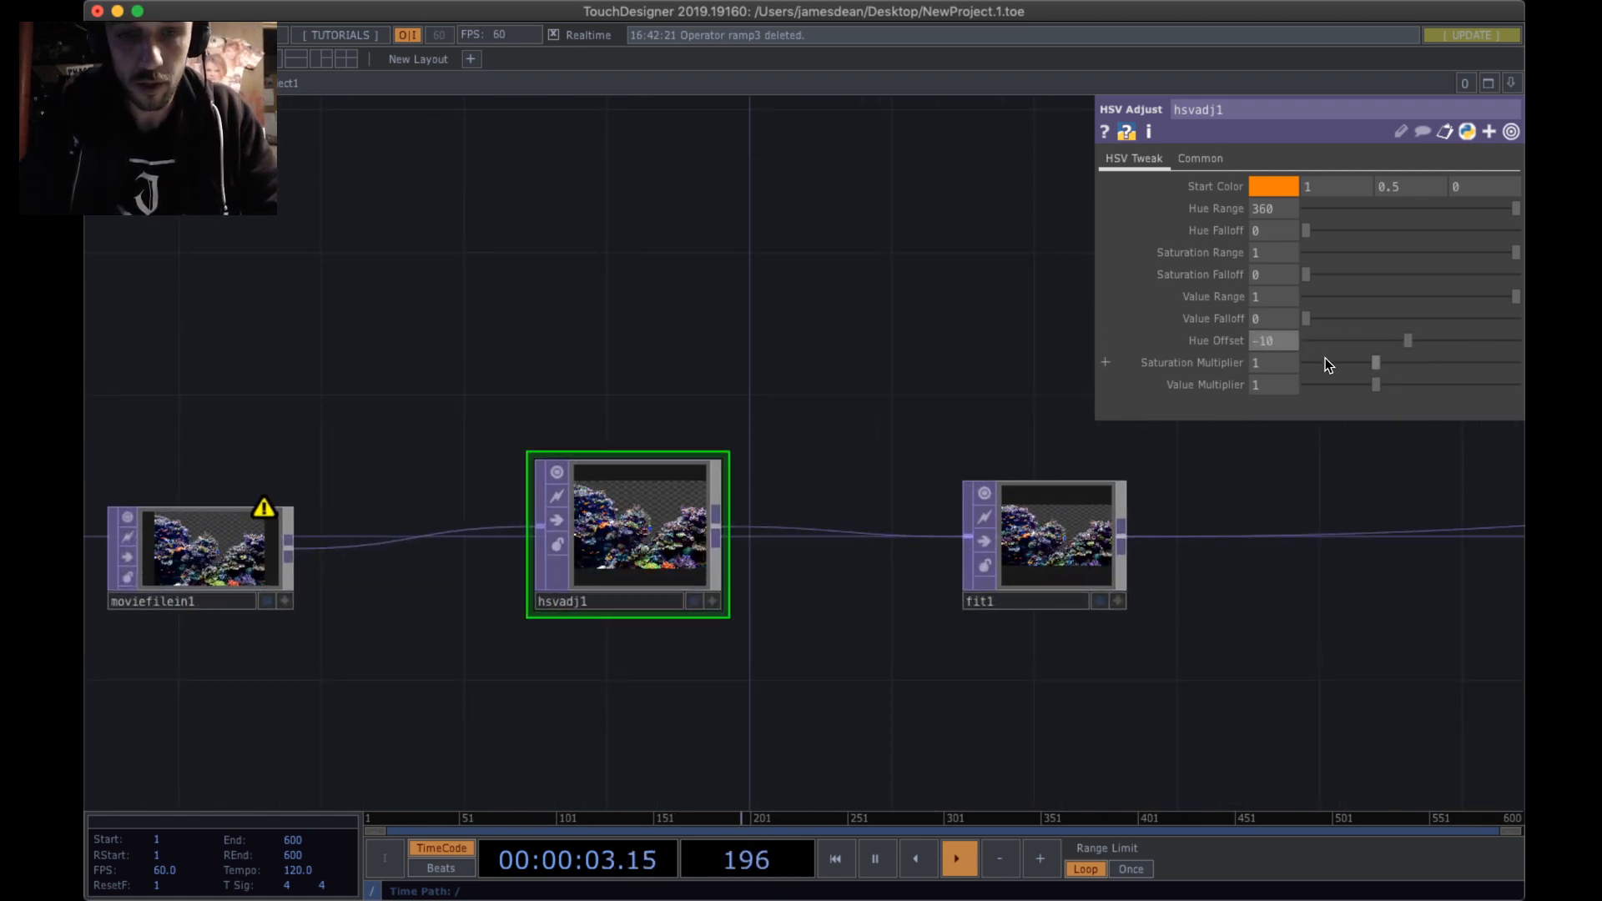
pyautogui.scroll(10, 668, 550)
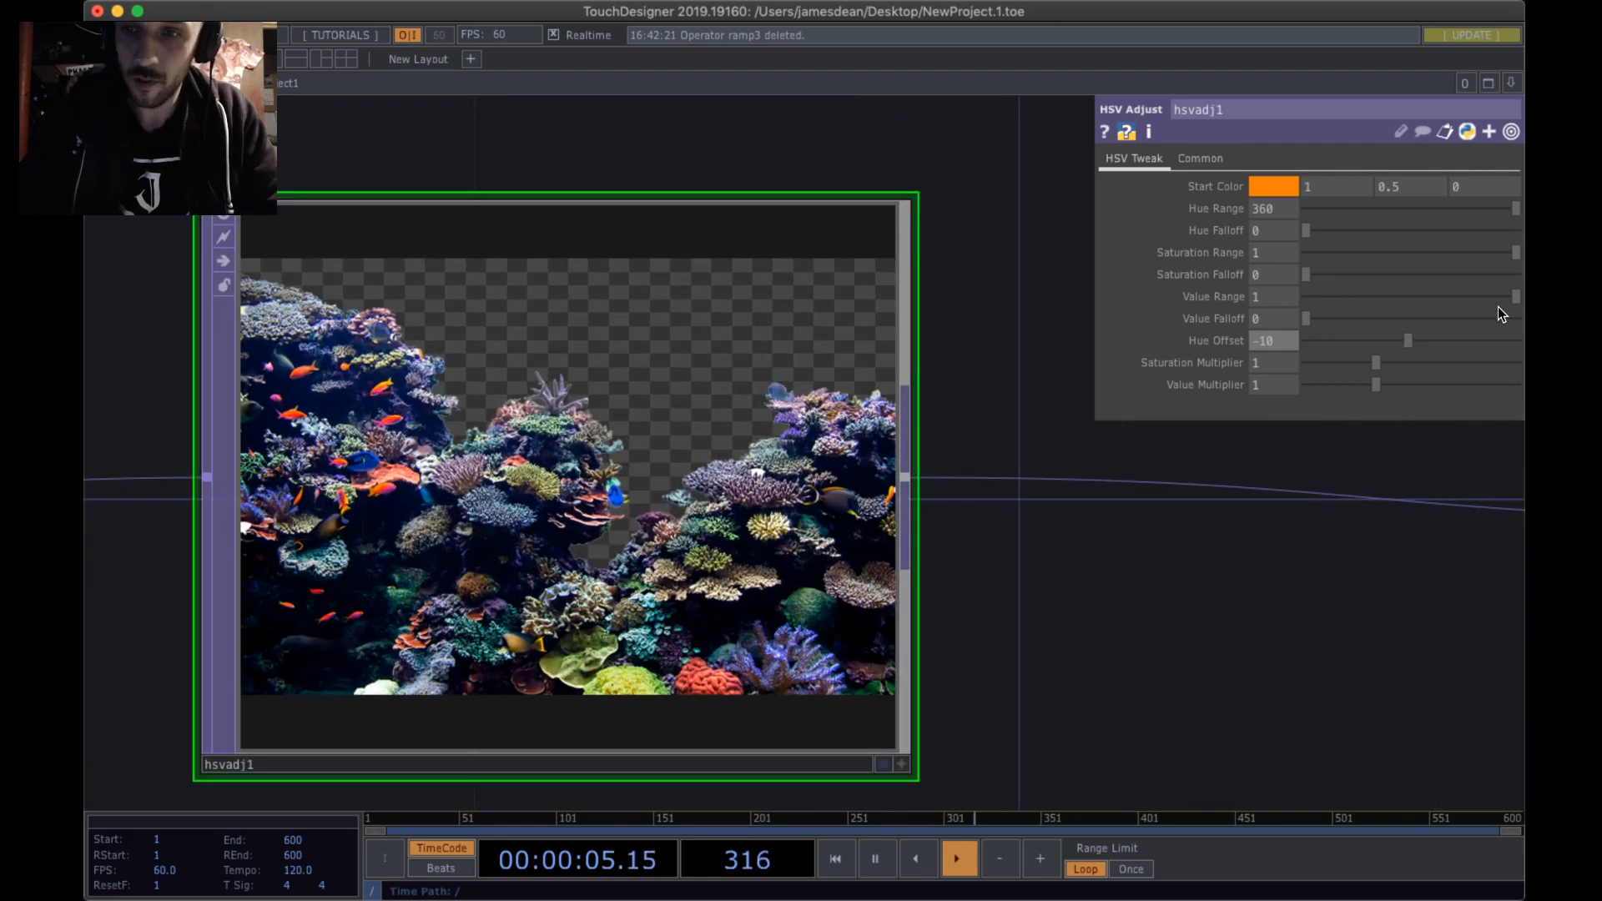
pyautogui.moveTo(1407, 341); pyautogui.dragTo(1453, 372)
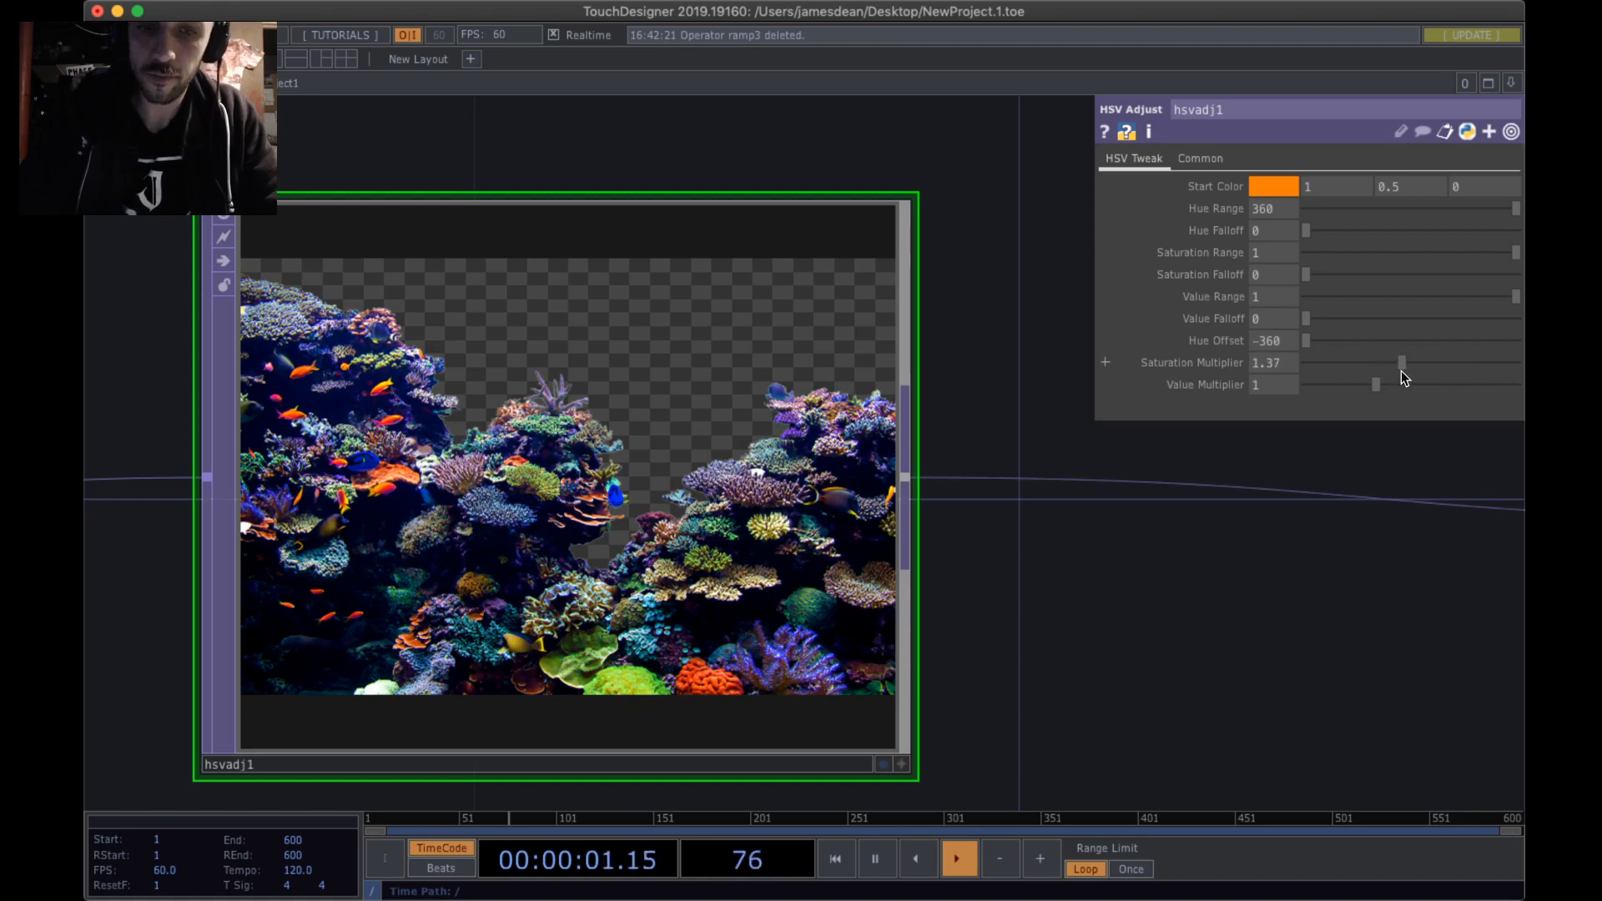
# - Tidy the network by lining up the moviefilein1, hsvadj1 and fit1 nodes along their chain
pyautogui.scroll(-5, 529, 332)
pyautogui.moveTo(812, 496); pyautogui.dragTo(891, 490)
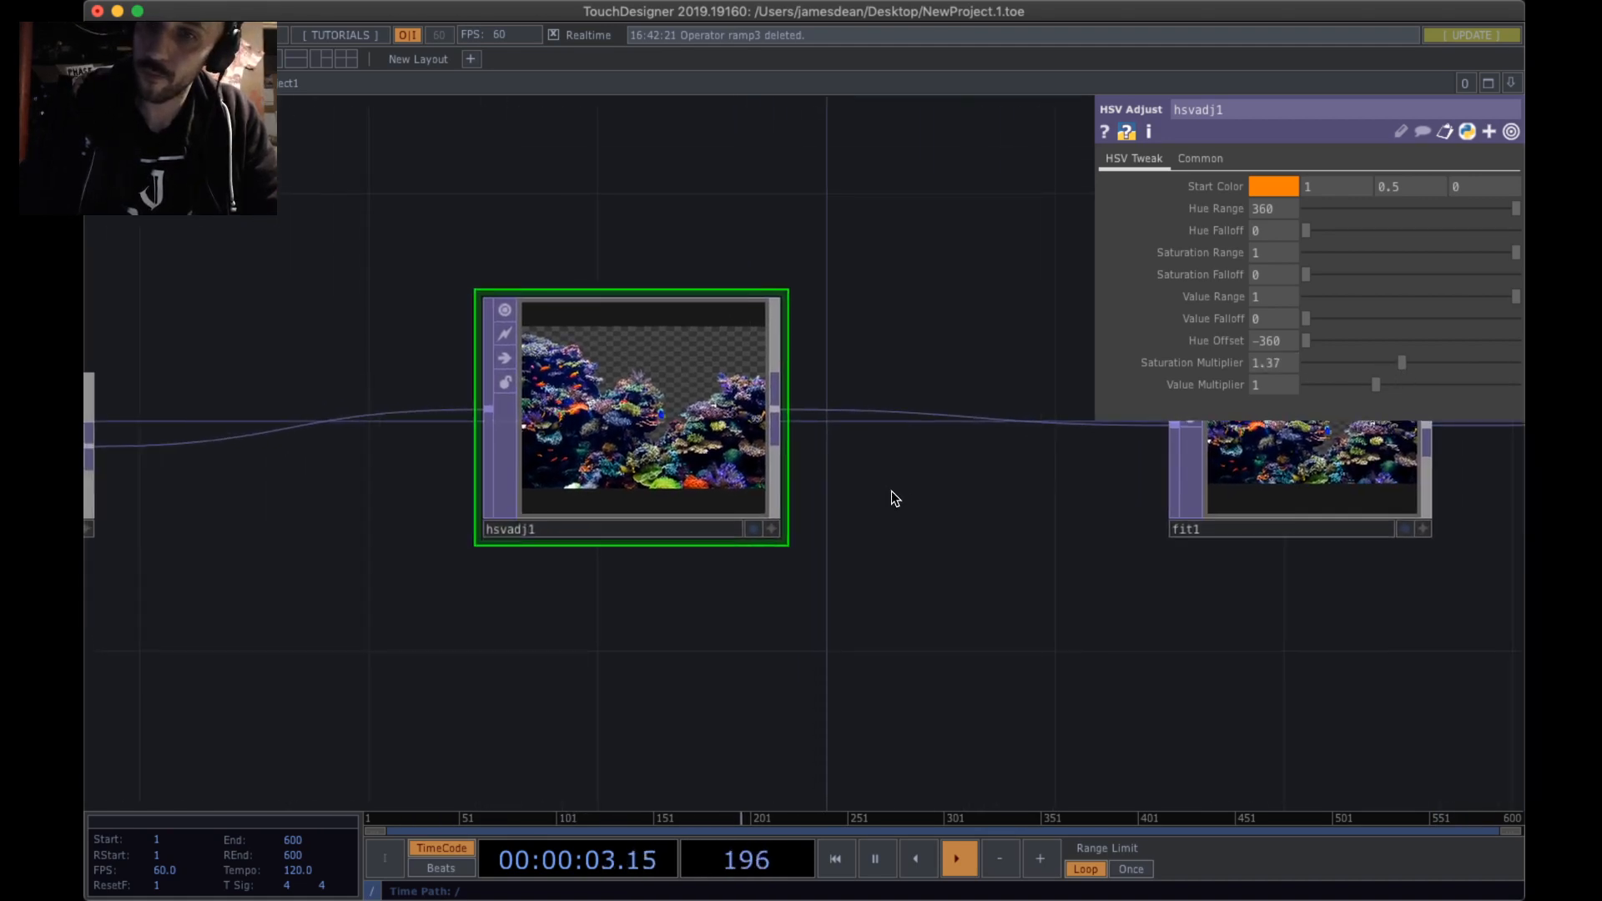
pyautogui.scroll(-6, 894, 499)
pyautogui.scroll(4, 894, 499)
pyautogui.moveTo(746, 442); pyautogui.dragTo(747, 474)
pyautogui.moveTo(266, 498); pyautogui.dragTo(229, 499)
pyautogui.moveTo(756, 503); pyautogui.dragTo(718, 469)
pyautogui.moveTo(942, 568); pyautogui.dragTo(912, 609)
pyautogui.moveTo(769, 588); pyautogui.dragTo(776, 563)
pyautogui.scroll(2, 823, 447)
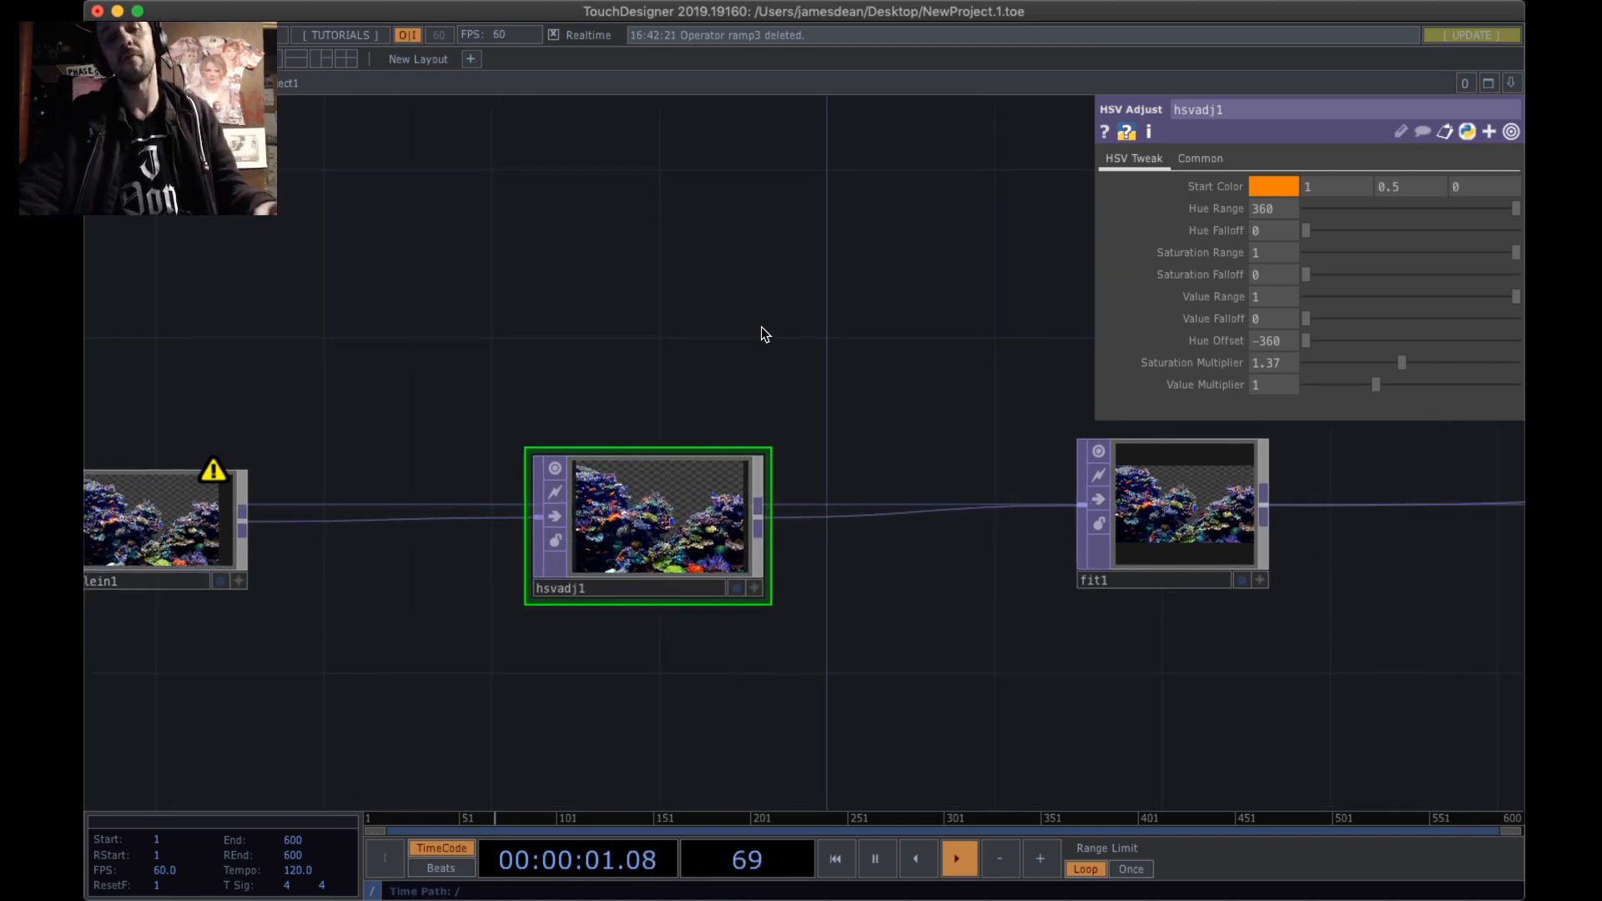
# - Add an LFO CHOP above hsvadj1 and set its Frequency to 0.27
pyautogui.press('Tab')
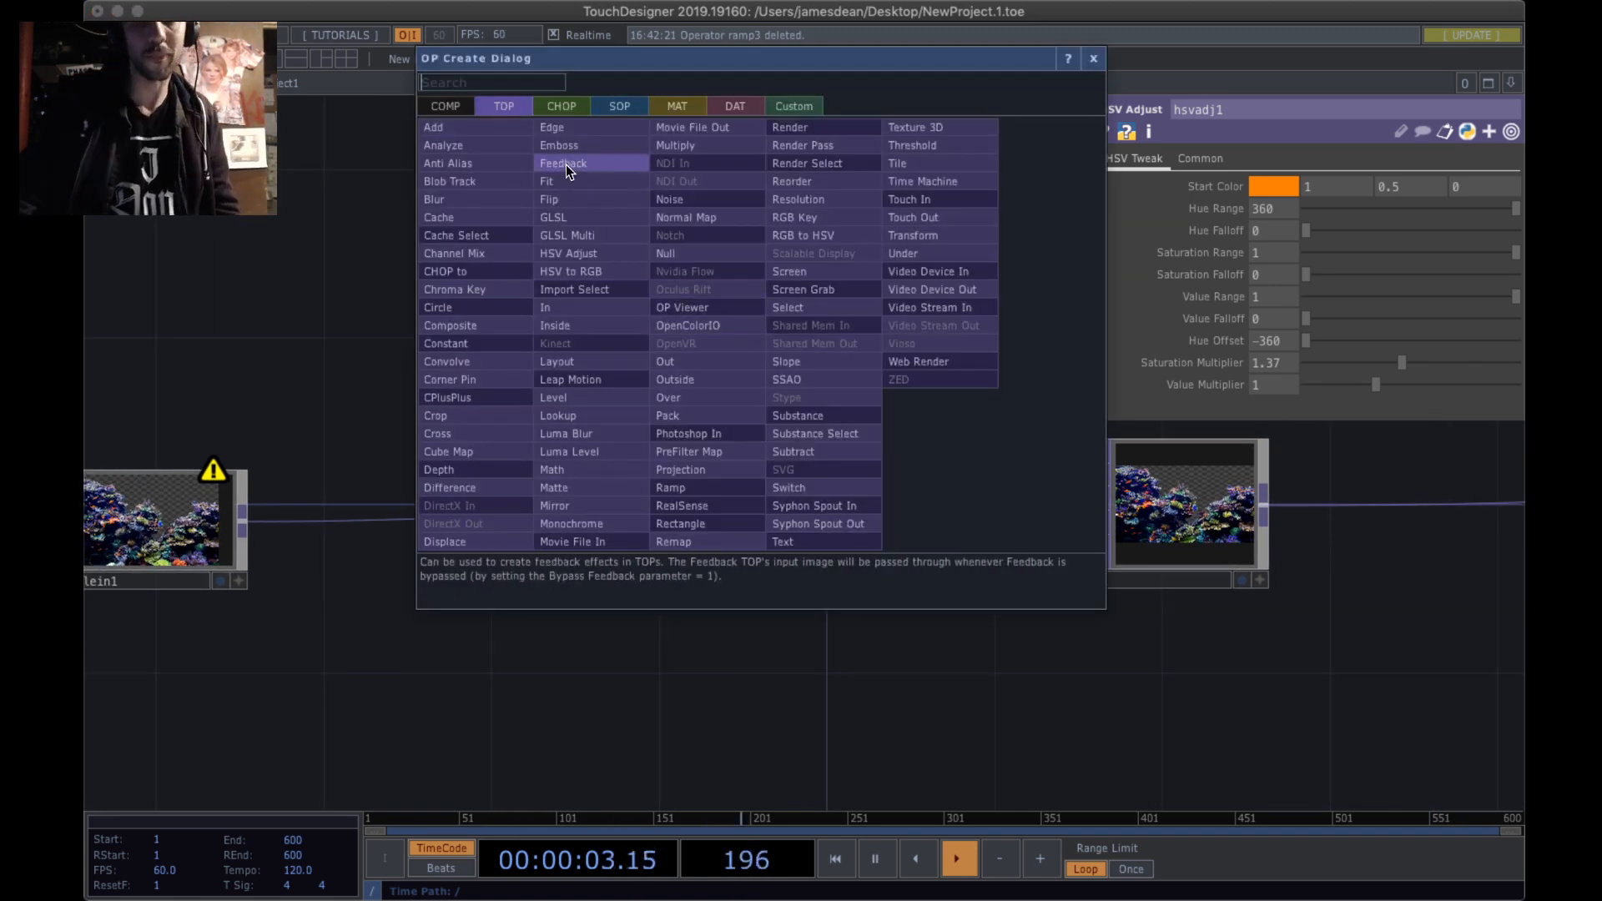
pyautogui.click(566, 114)
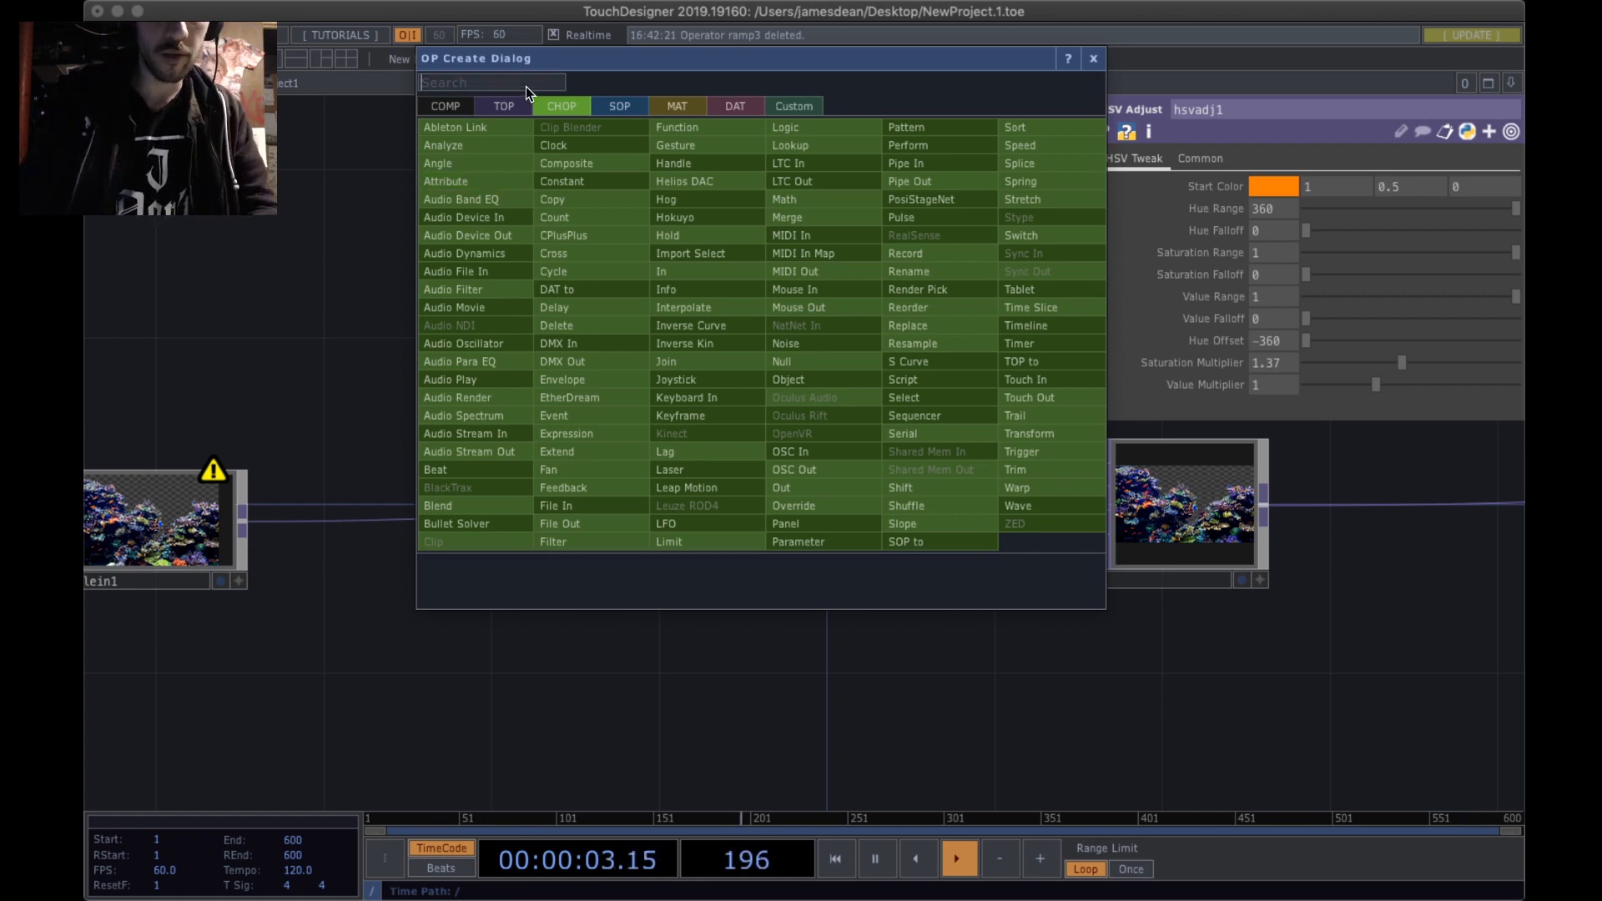
pyautogui.write('l')
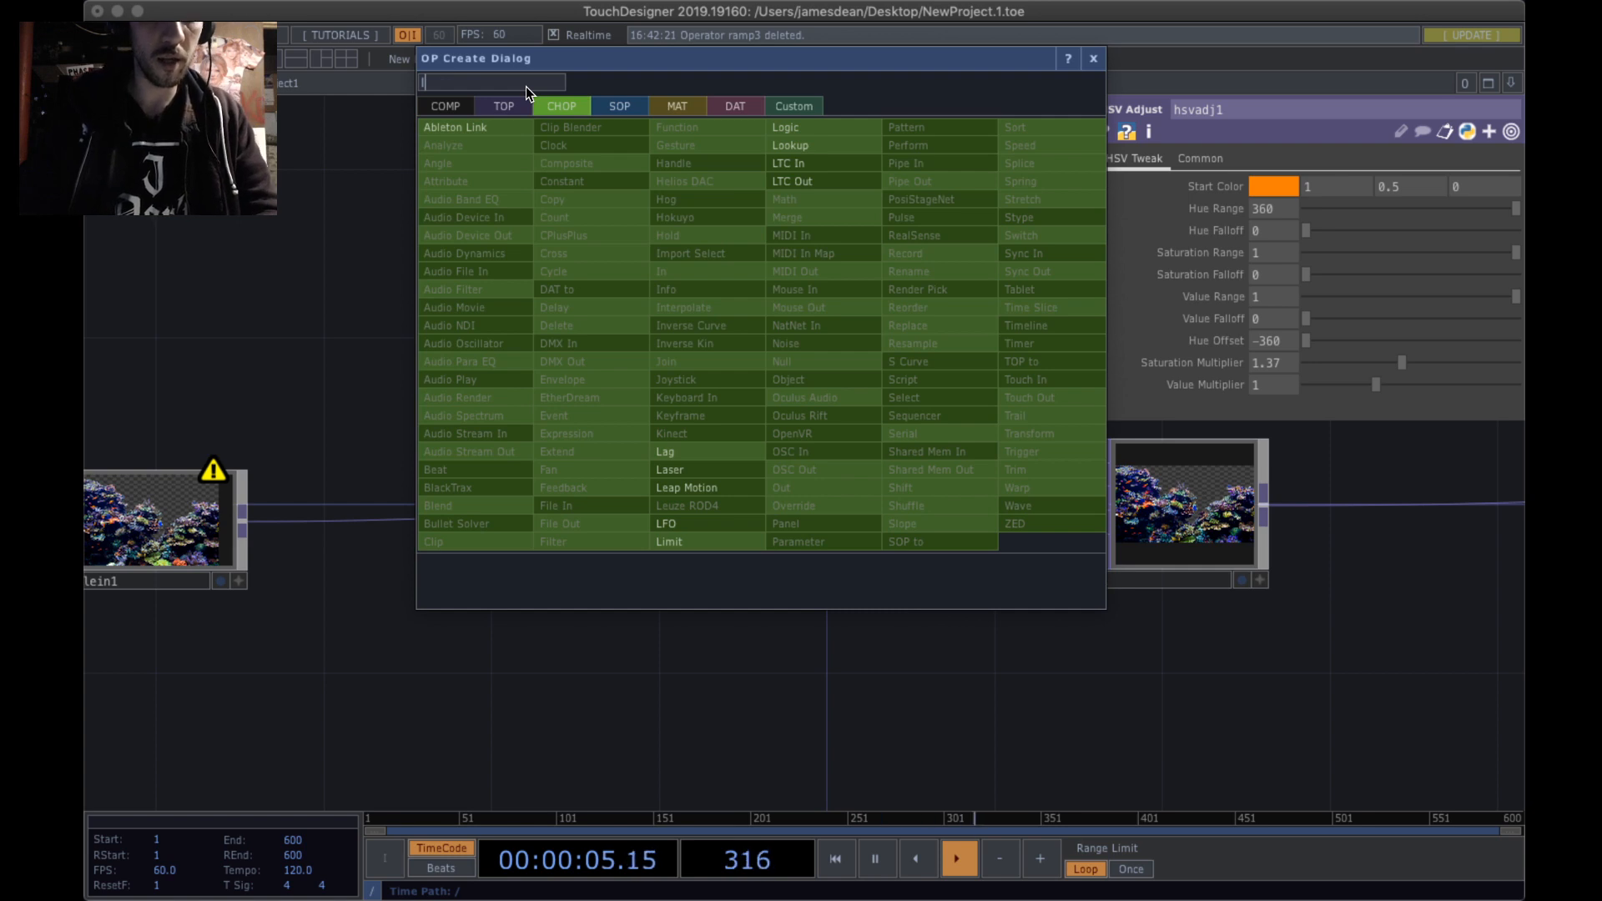
pyautogui.write('fo')
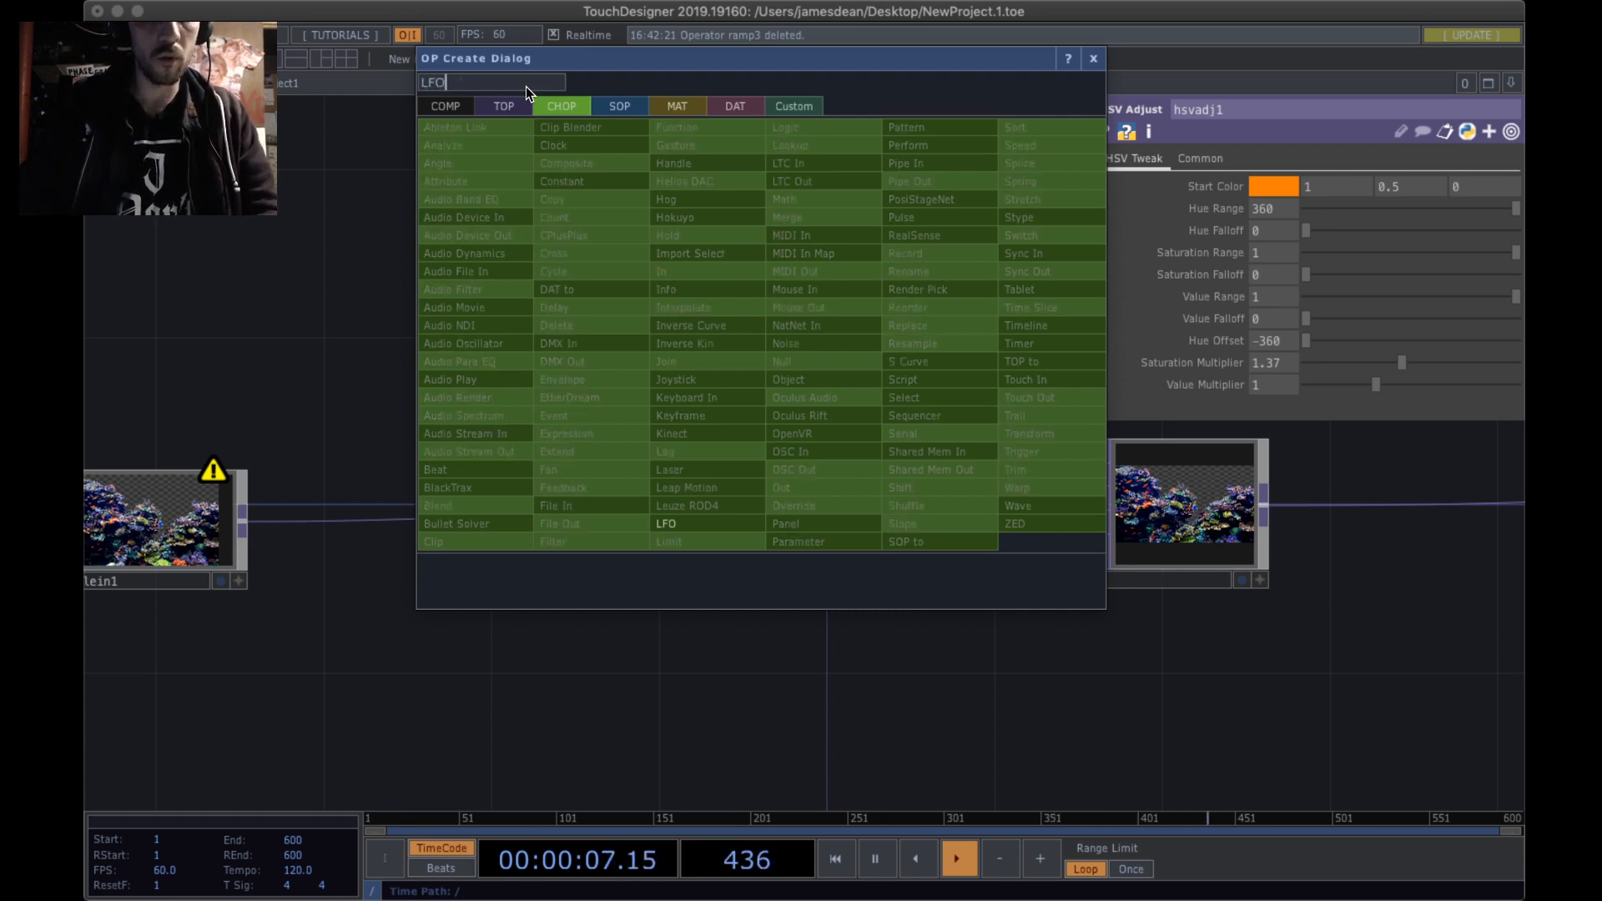
pyautogui.click(698, 519)
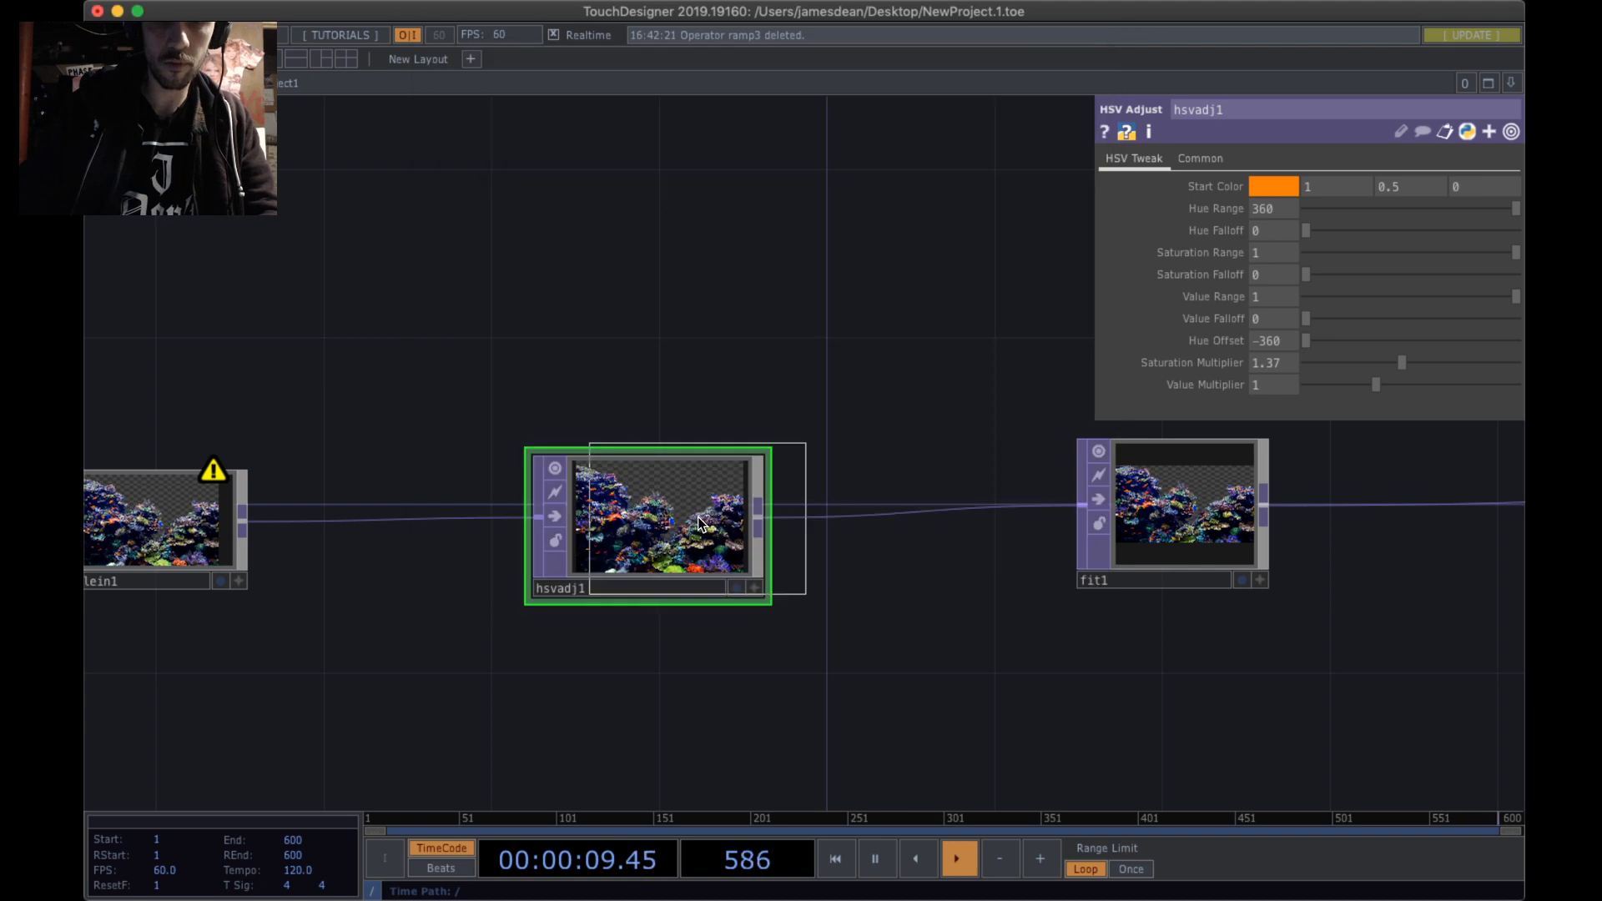
pyautogui.click(643, 254)
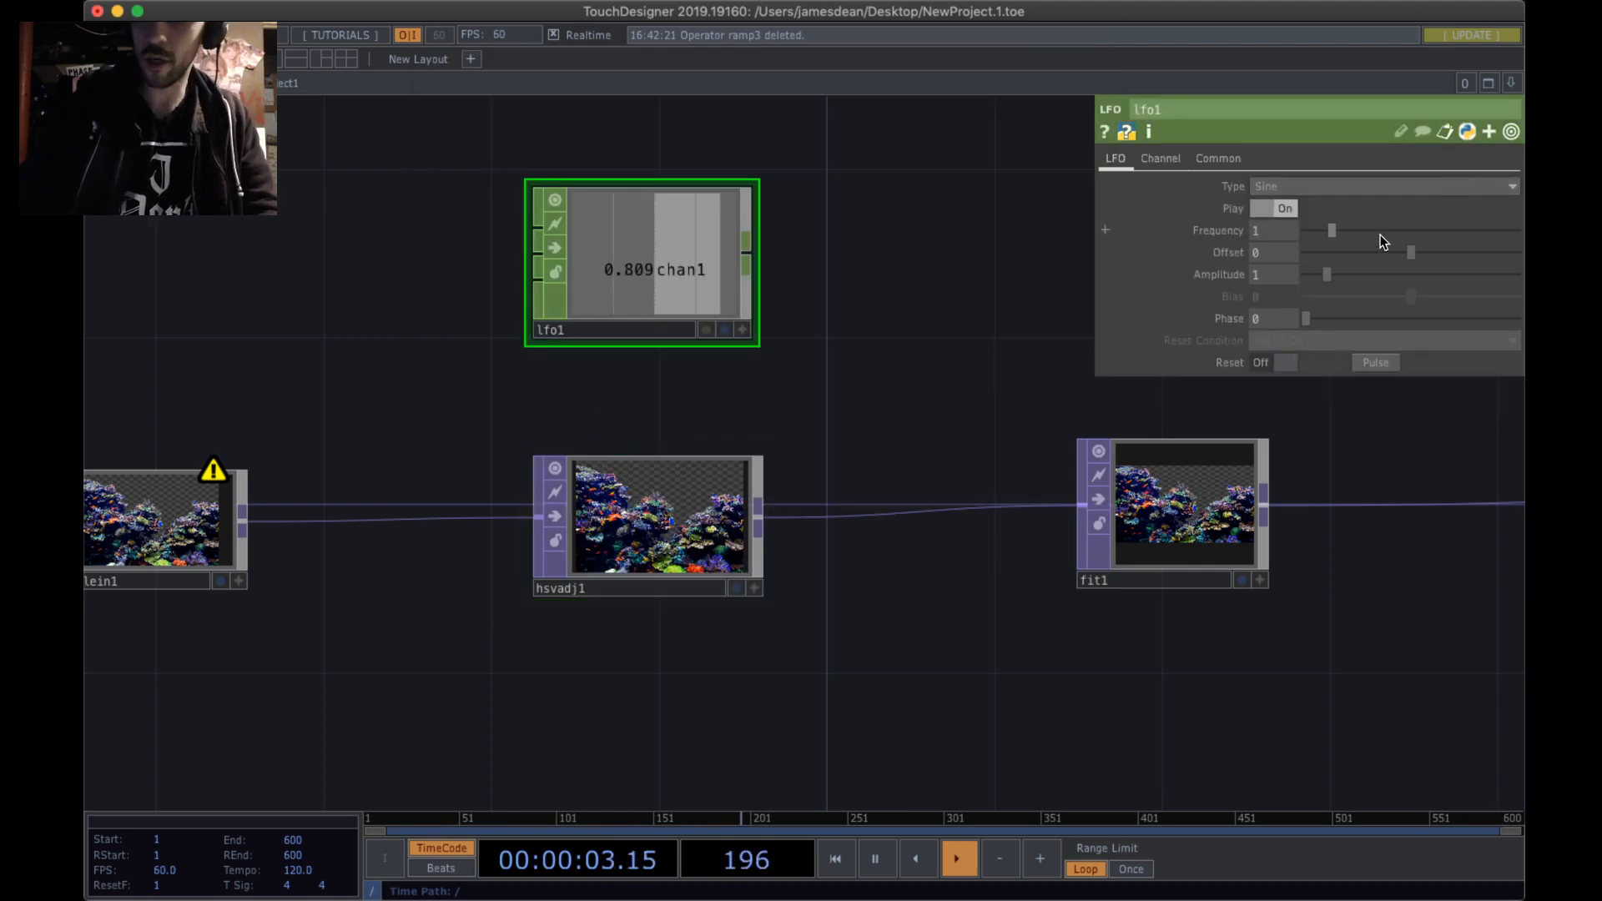
pyautogui.moveTo(1332, 230); pyautogui.dragTo(1313, 235)
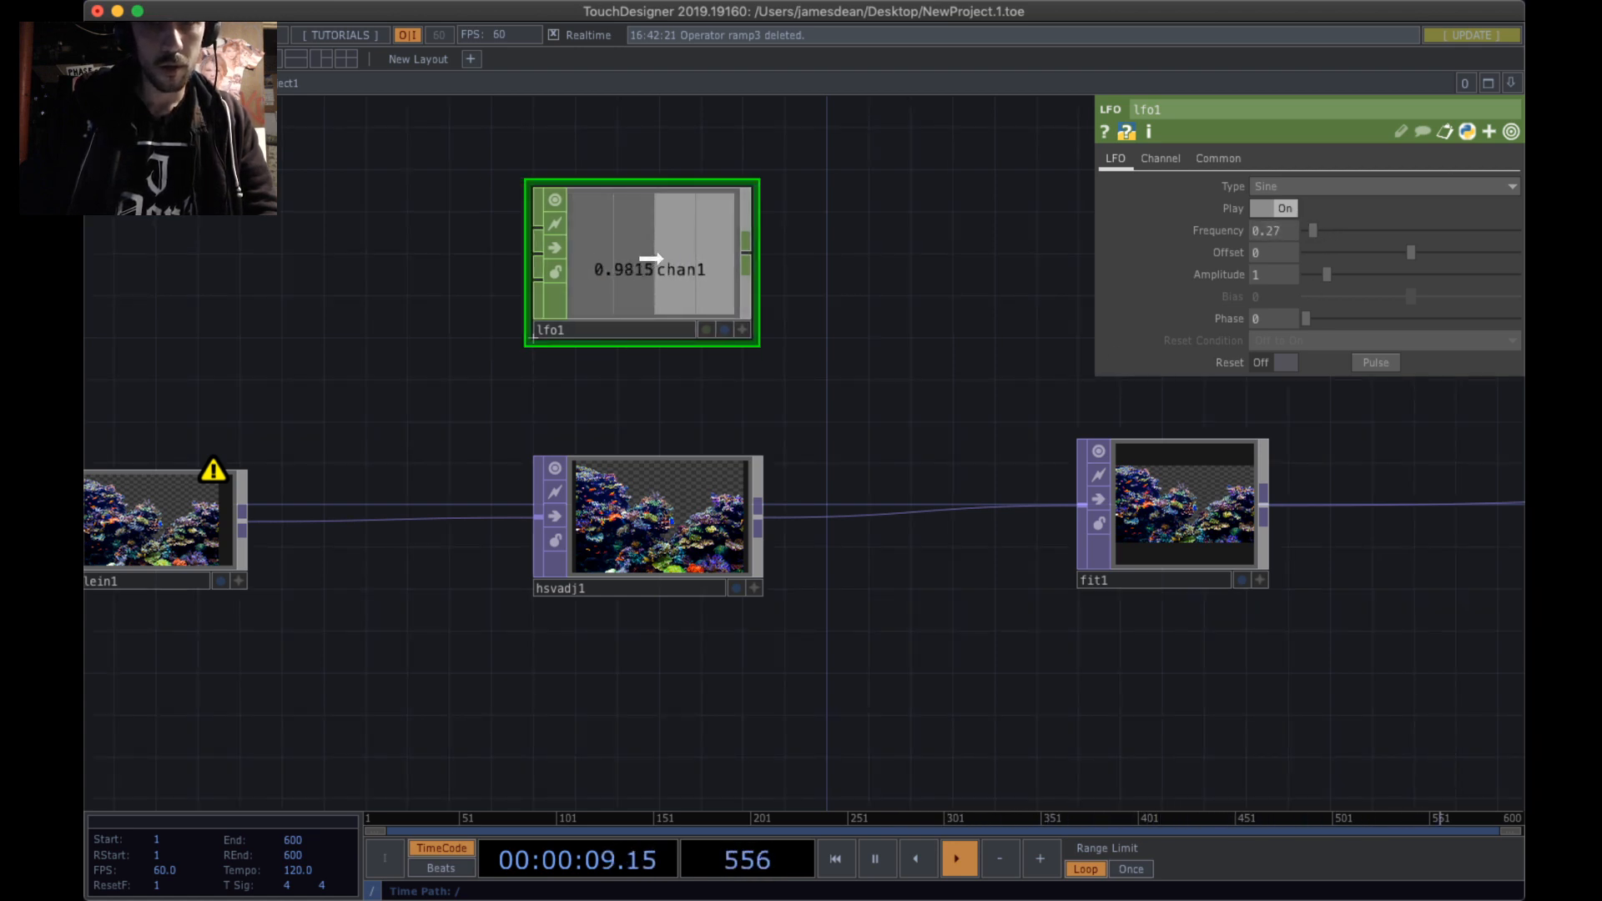
# - Link chan1 of lfo1 to the Hue Offset of hsvadj1 as a CHOP Reference
pyautogui.moveTo(907, 422); pyautogui.dragTo(849, 348)
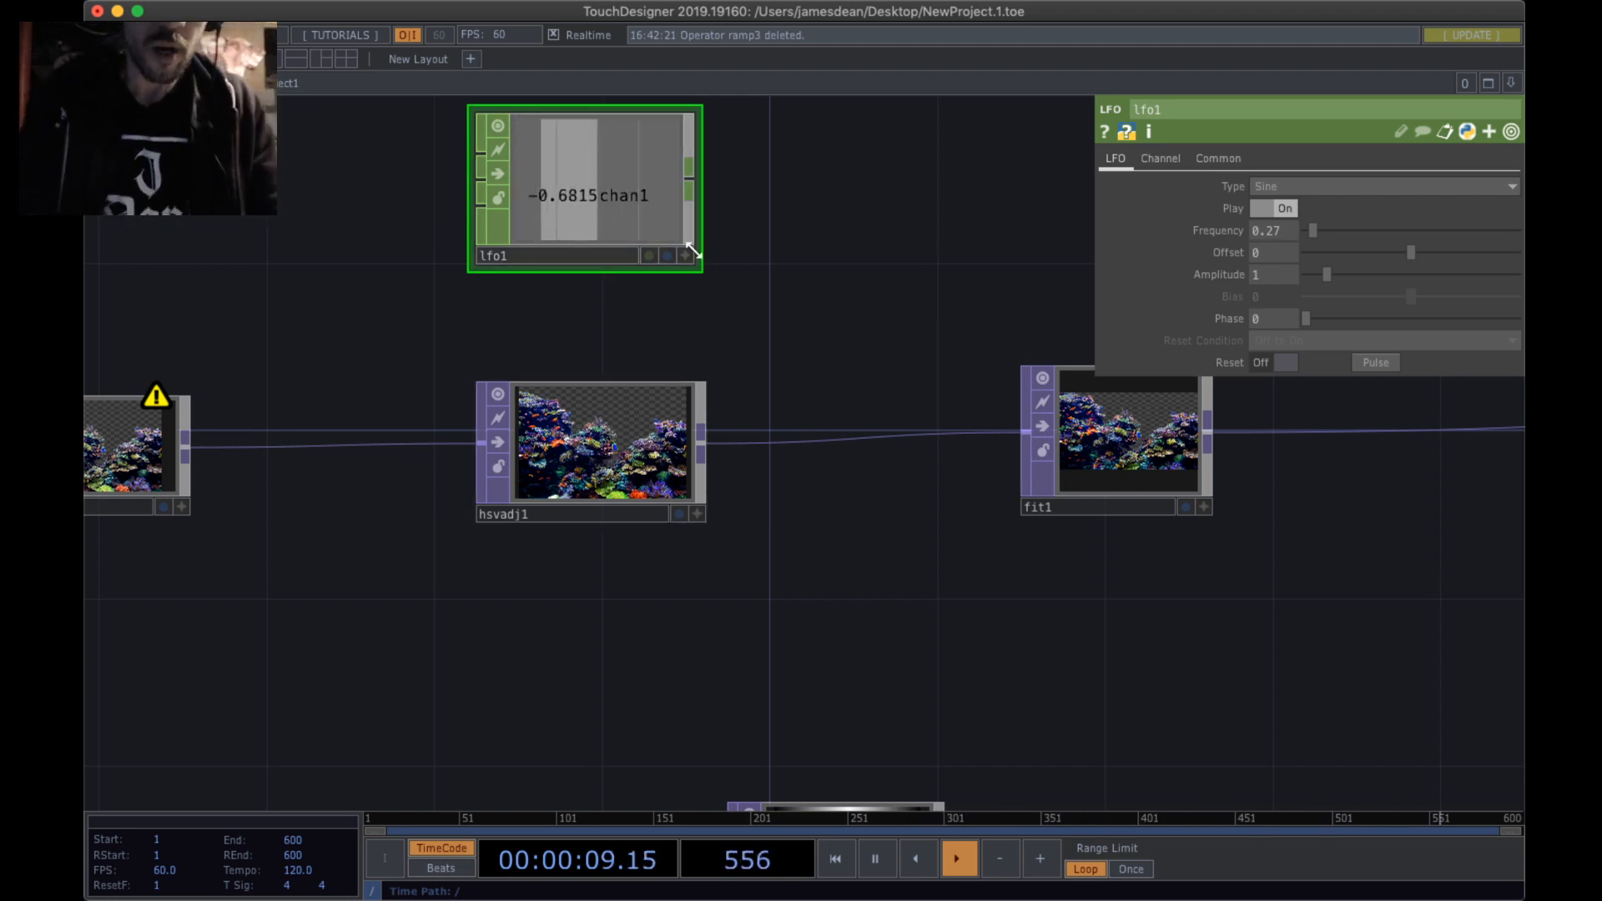
pyautogui.moveTo(647, 189); pyautogui.dragTo(681, 180)
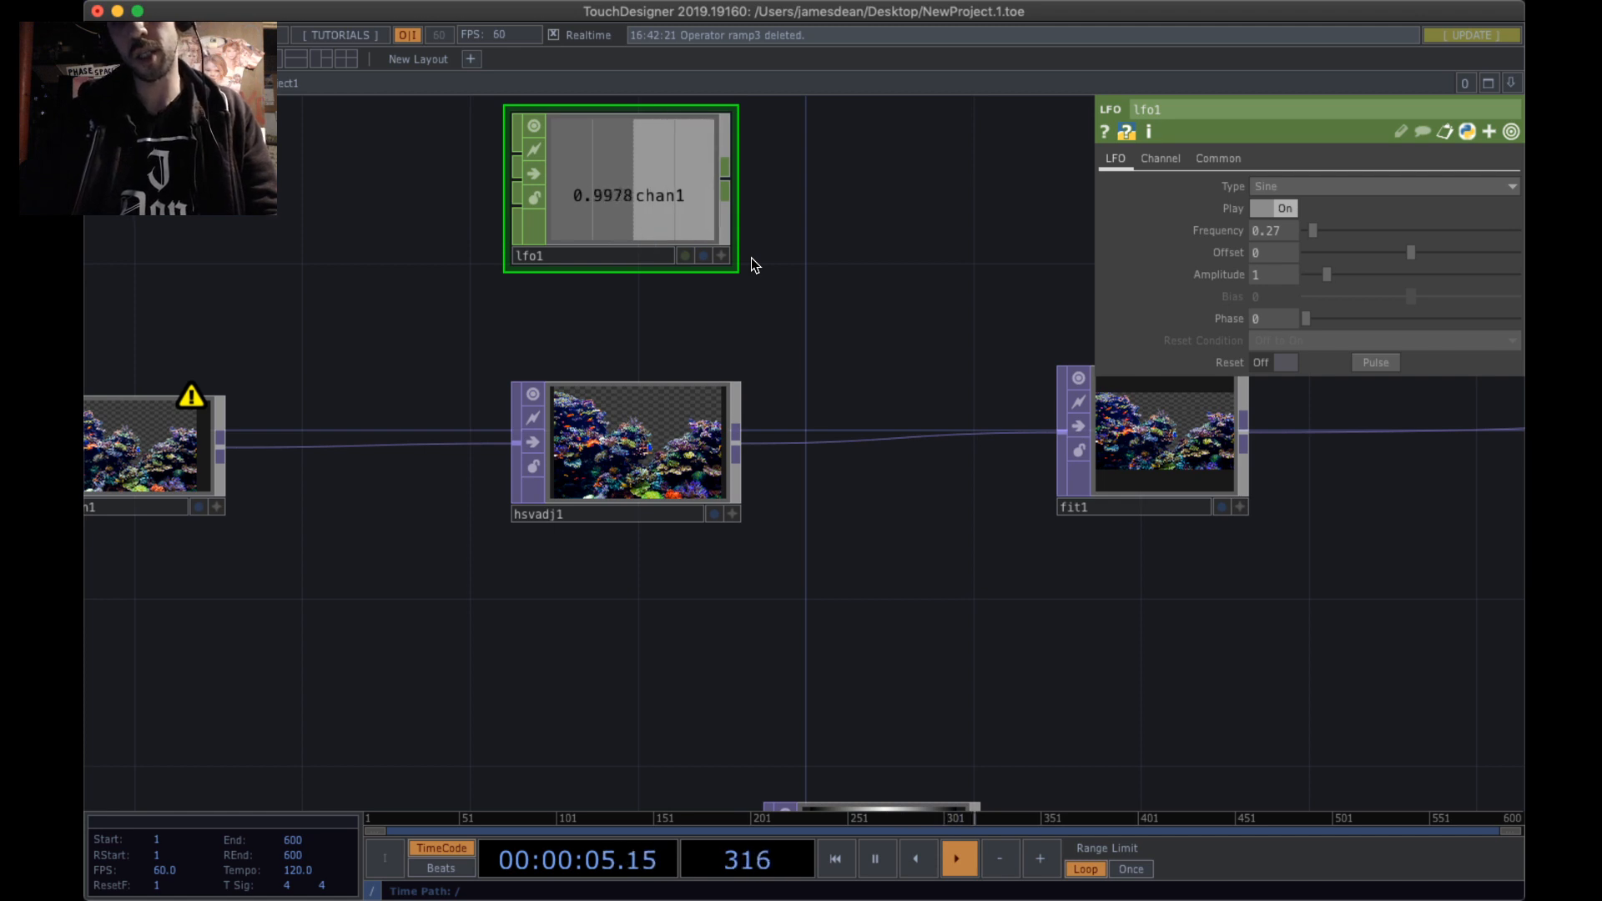
pyautogui.click(659, 433)
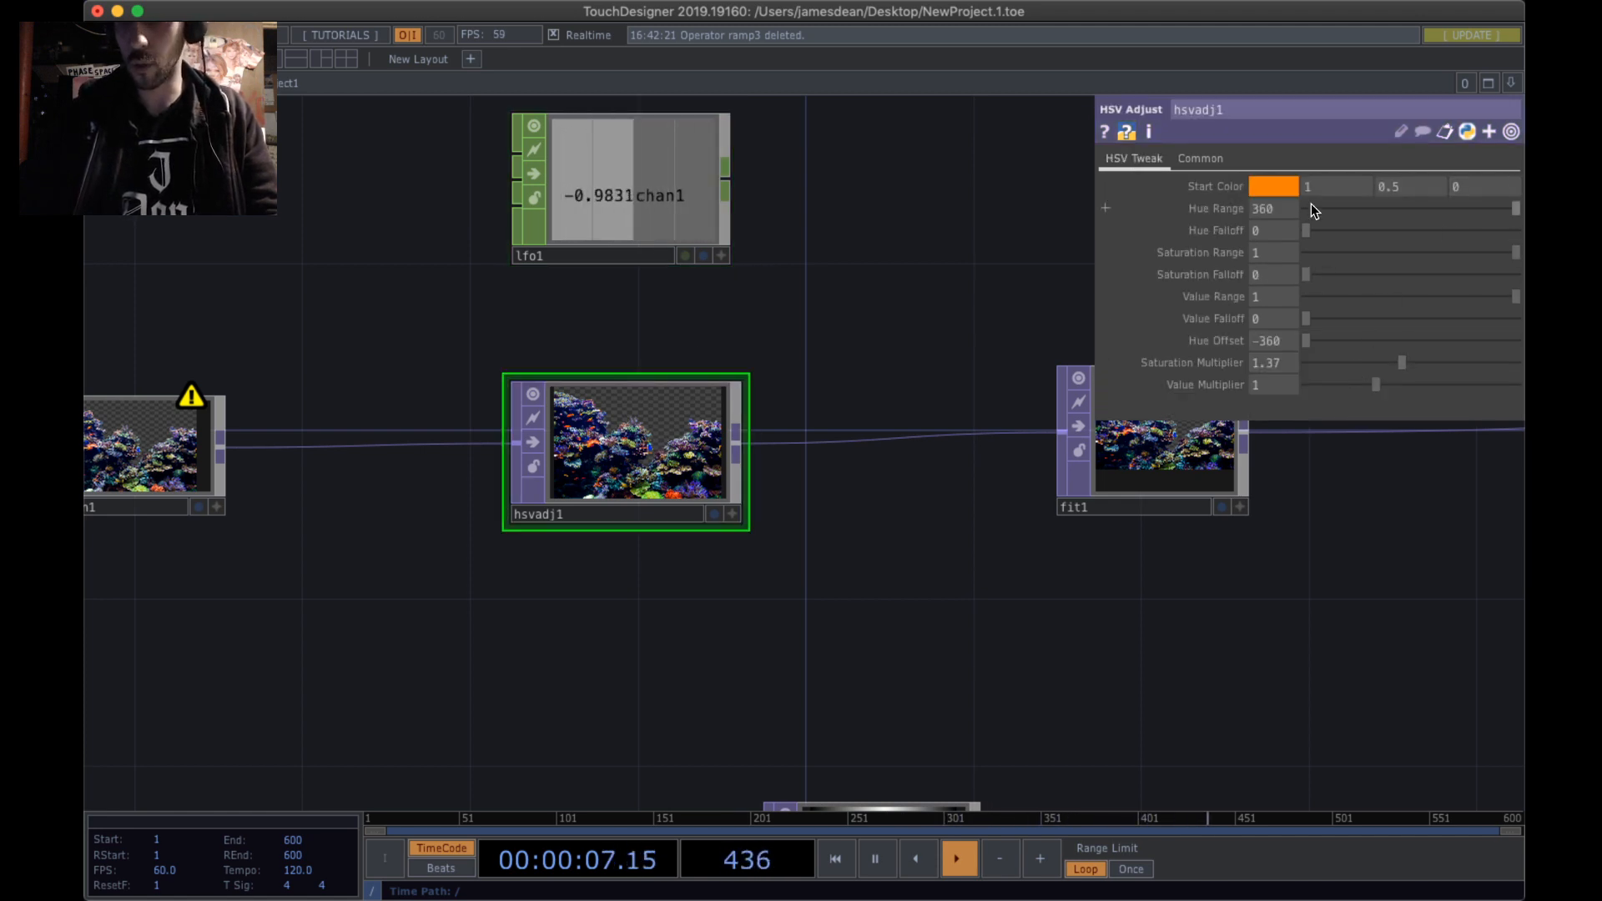
pyautogui.click(721, 256)
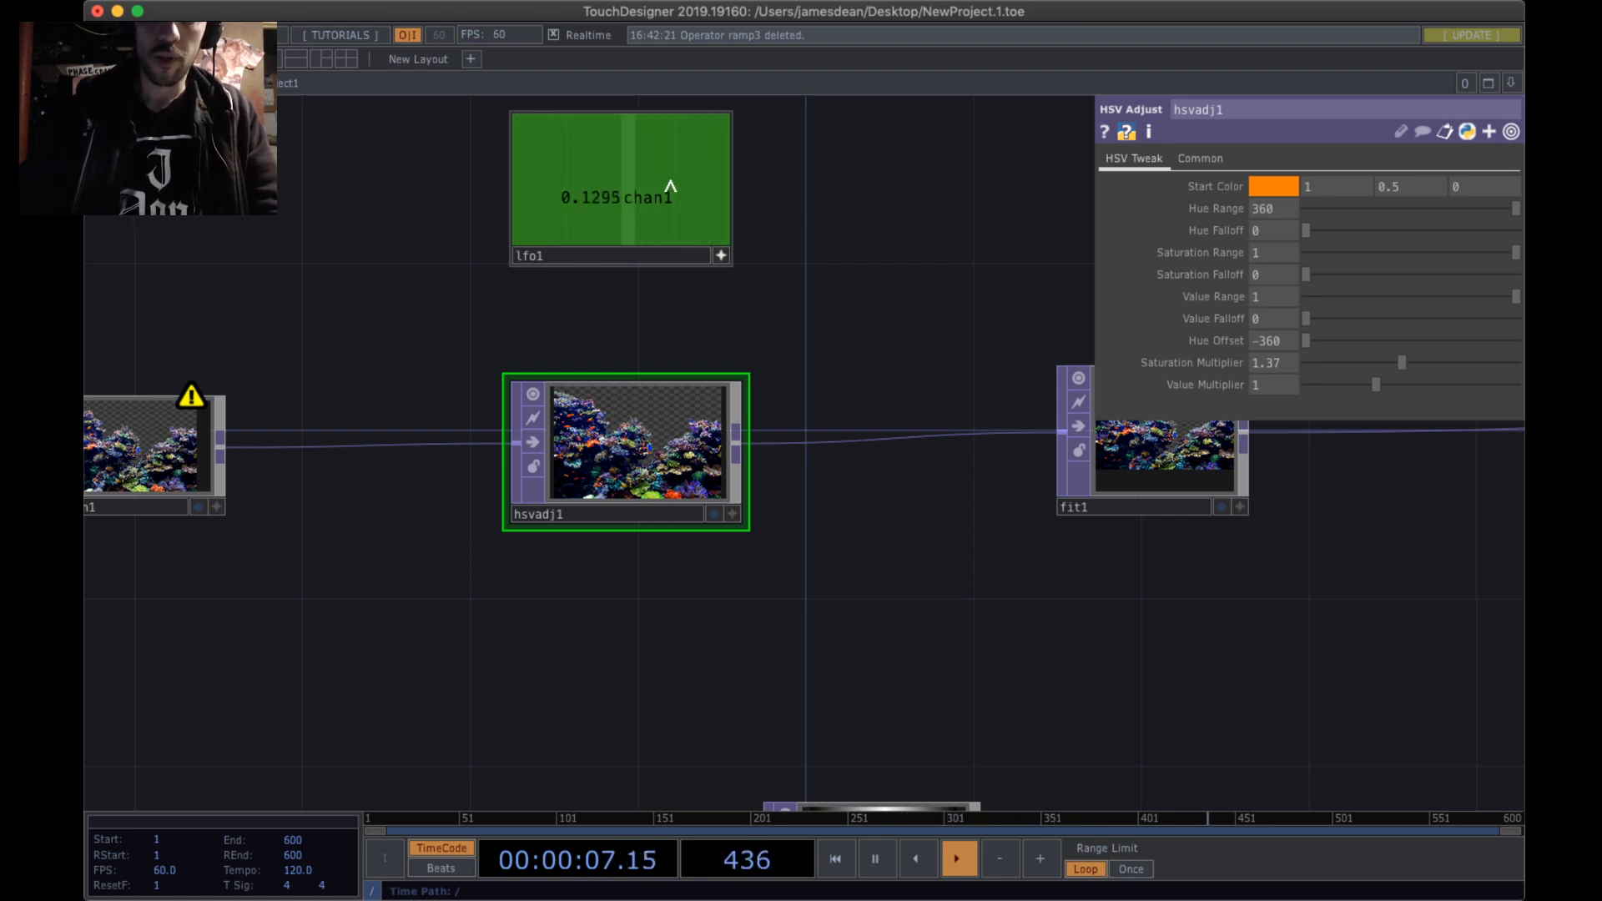
pyautogui.moveTo(630, 154); pyautogui.dragTo(816, 209)
pyautogui.moveTo(951, 228); pyautogui.dragTo(1271, 341)
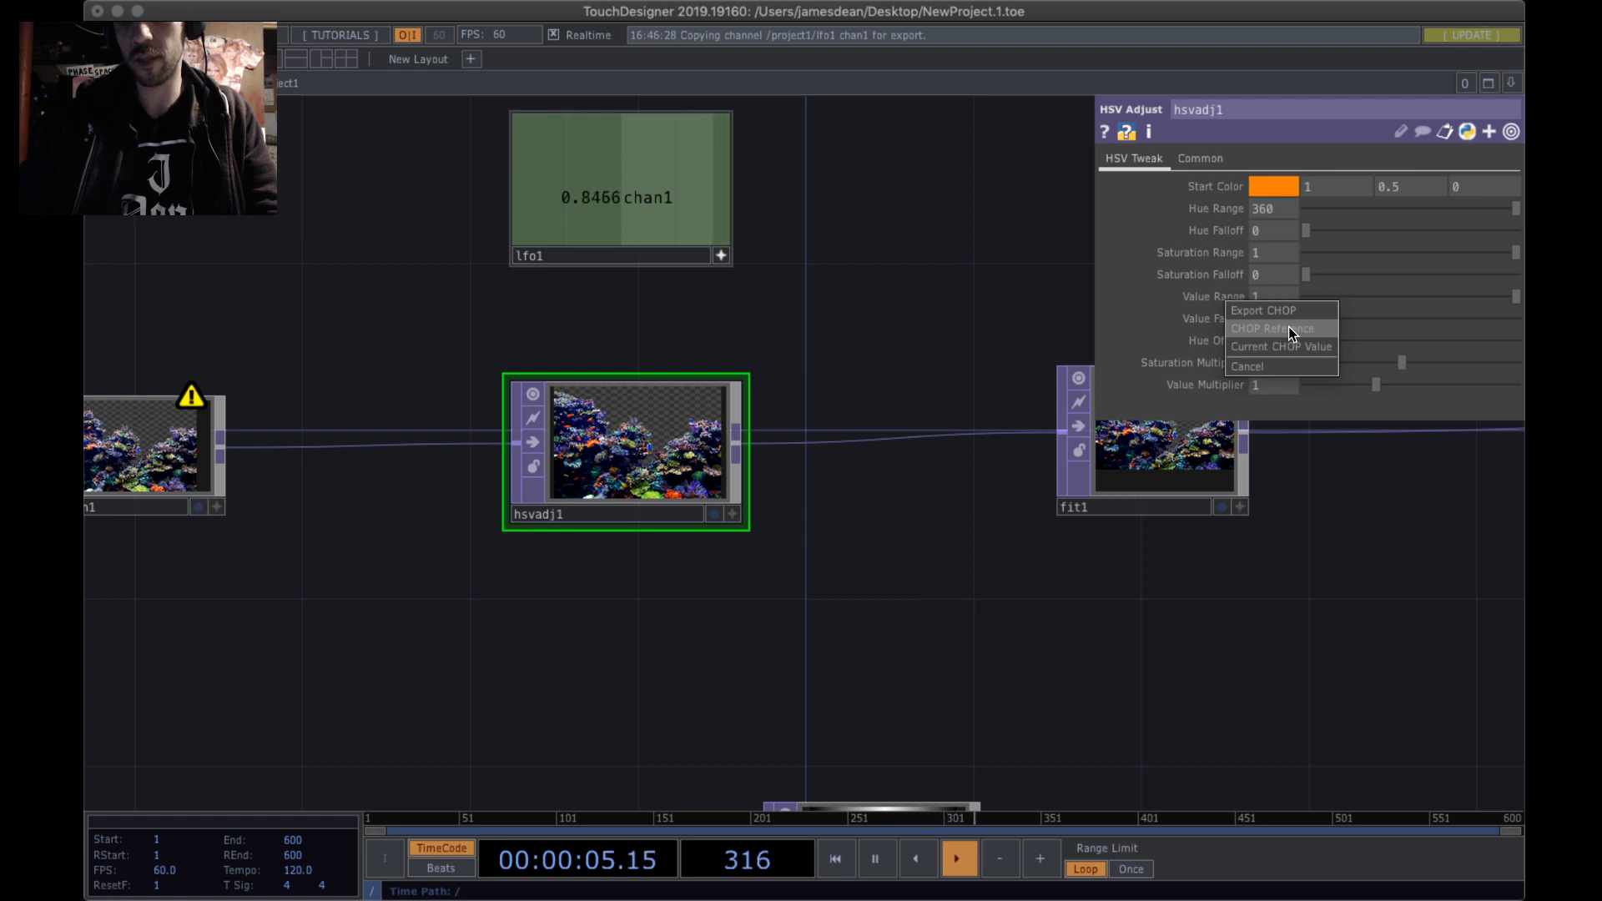
pyautogui.click(1288, 328)
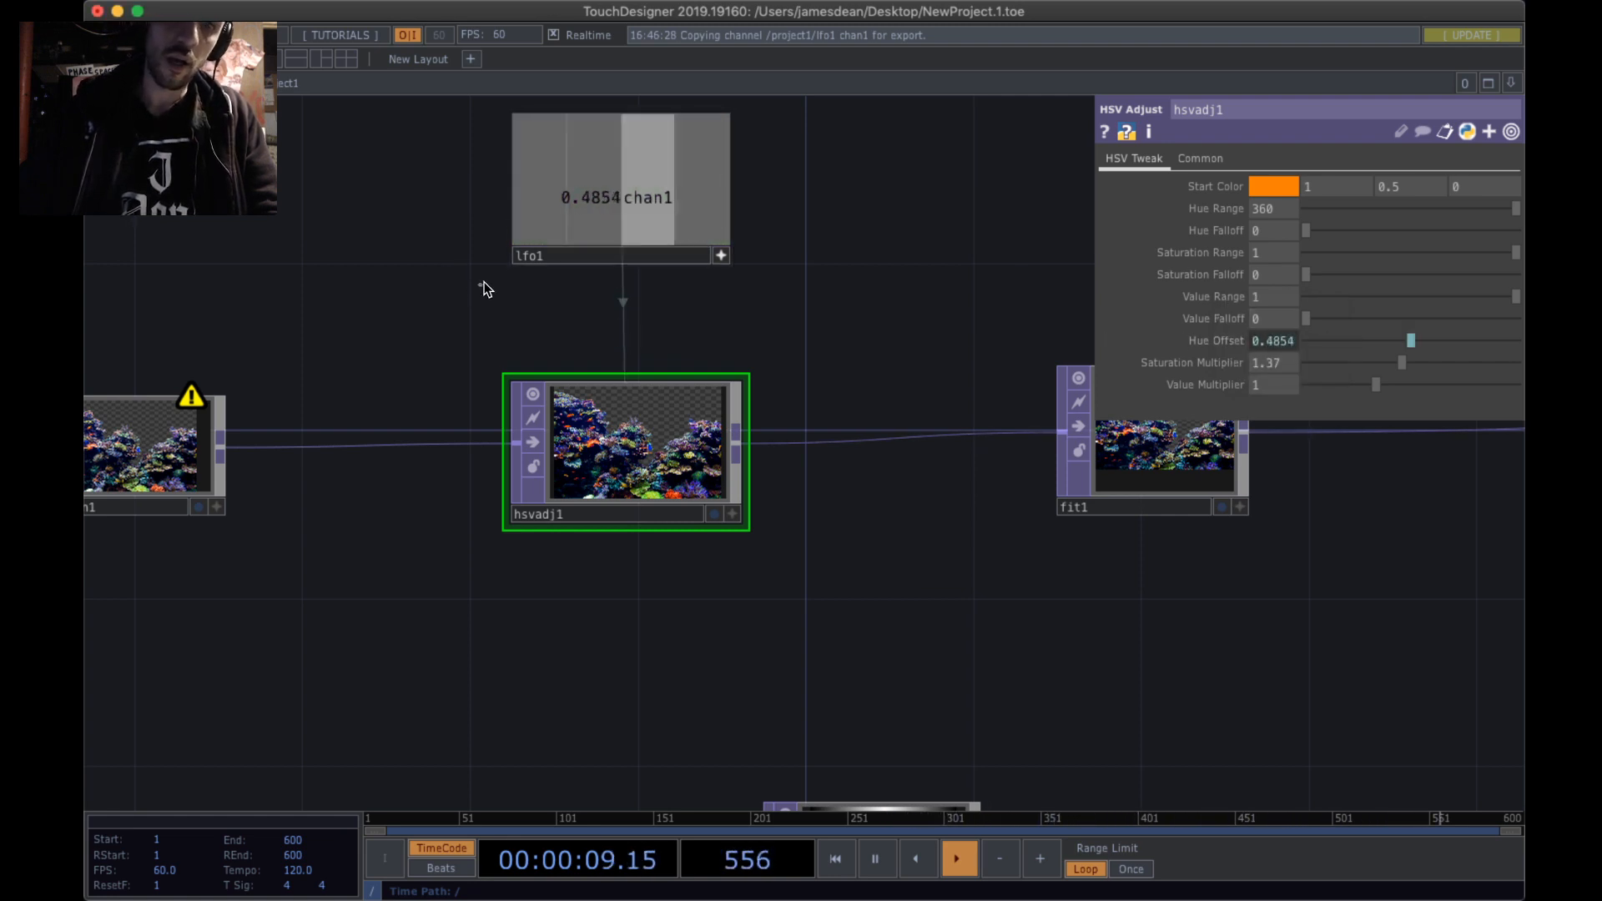
# - Replace the LFO reference on the Hue Offset of hsvadj1 with a fixed value of 360
pyautogui.moveTo(481, 285); pyautogui.dragTo(846, 179, button='right')
pyautogui.click(607, 494)
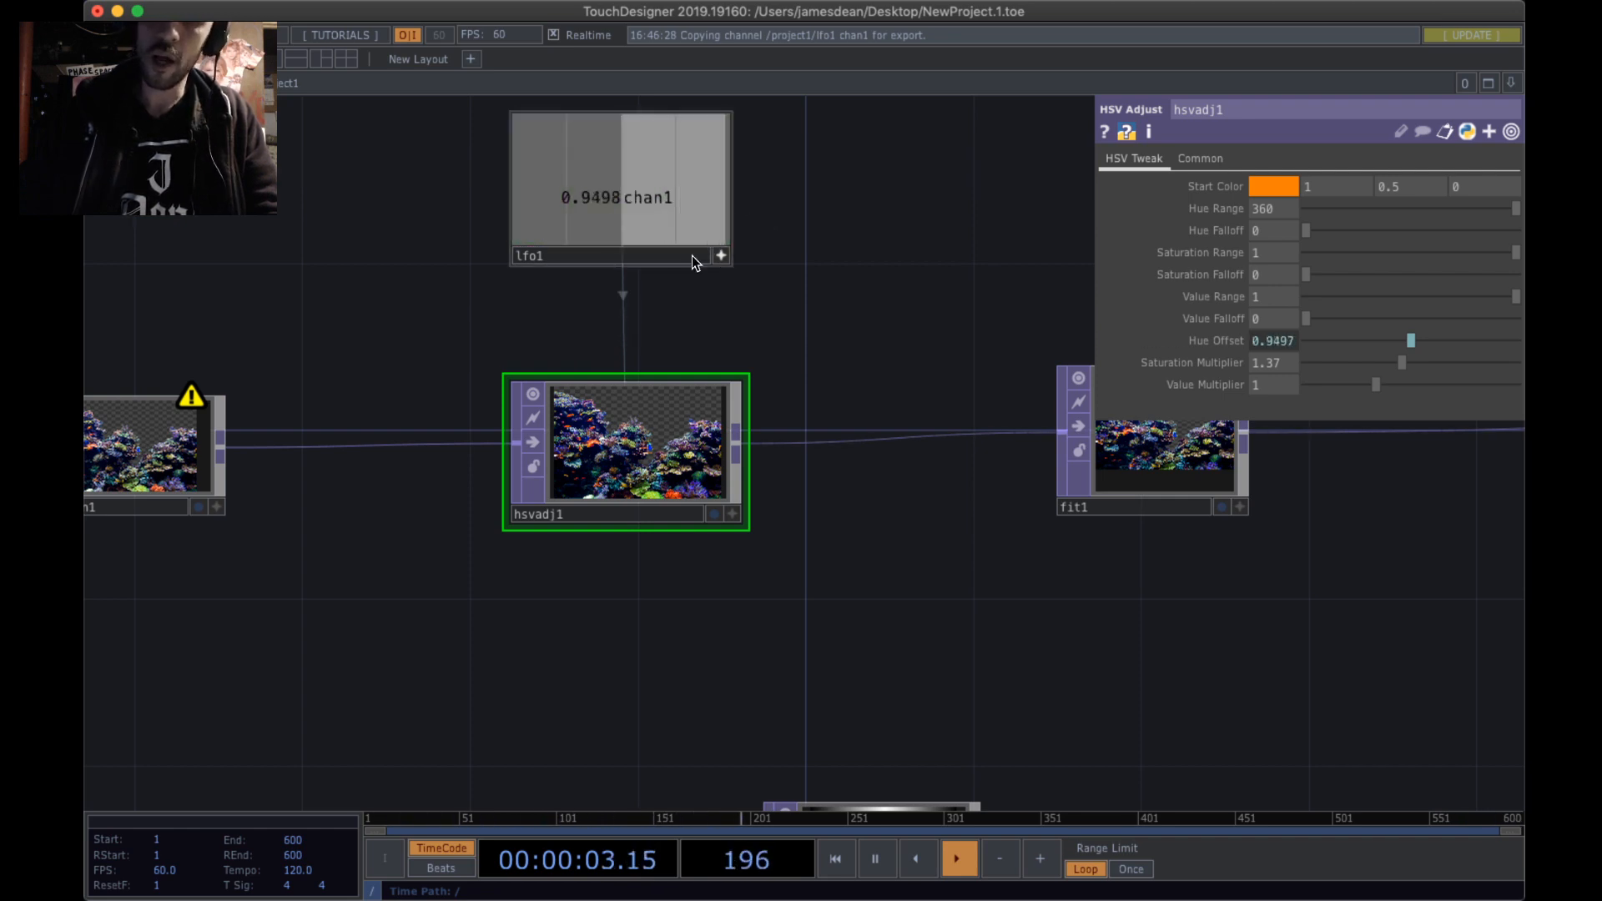
pyautogui.moveTo(1412, 340); pyautogui.dragTo(1523, 346)
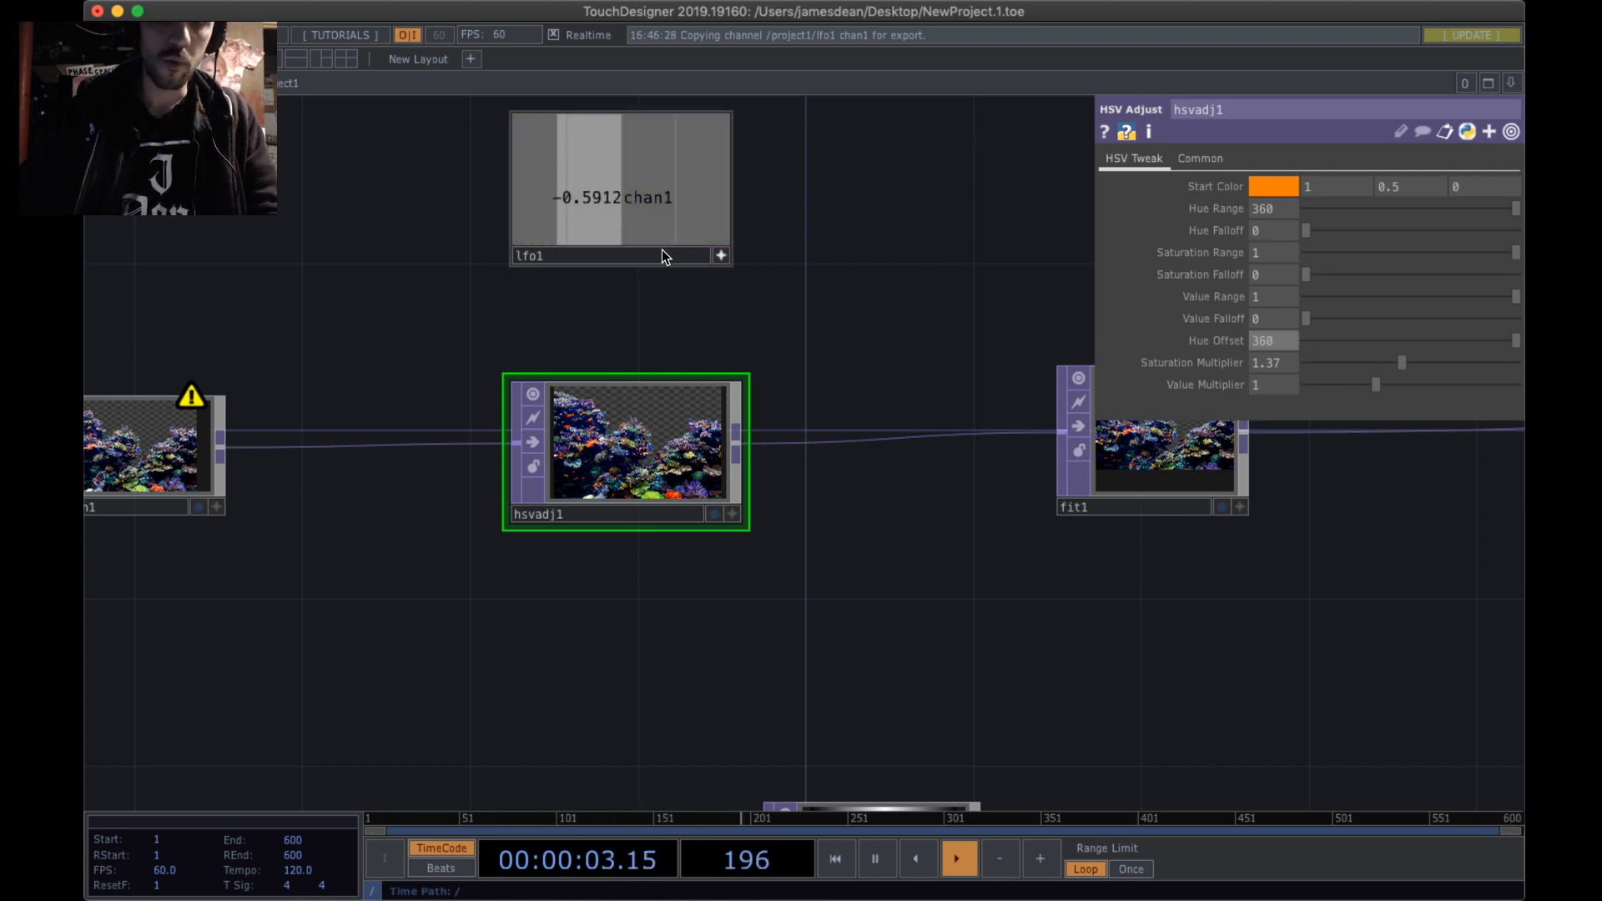
# - Add a Math CHOP beside lfo1, directly above hsvadj1
pyautogui.moveTo(662, 249); pyautogui.dragTo(302, 257)
pyautogui.press('Tab')
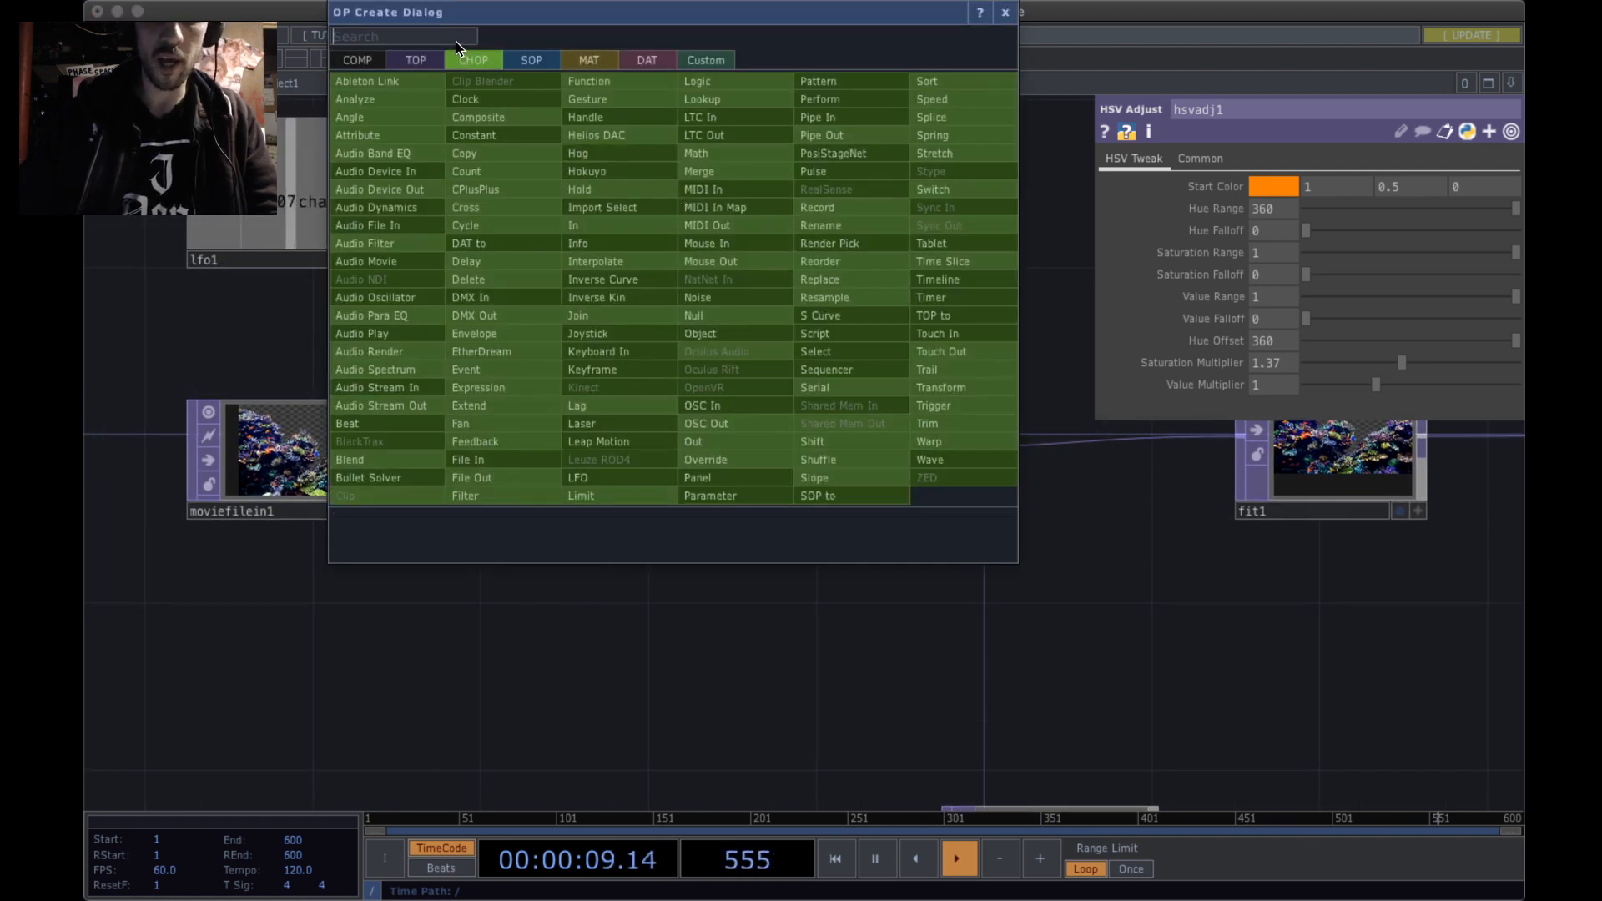
pyautogui.write('MATH')
pyautogui.press('Return')
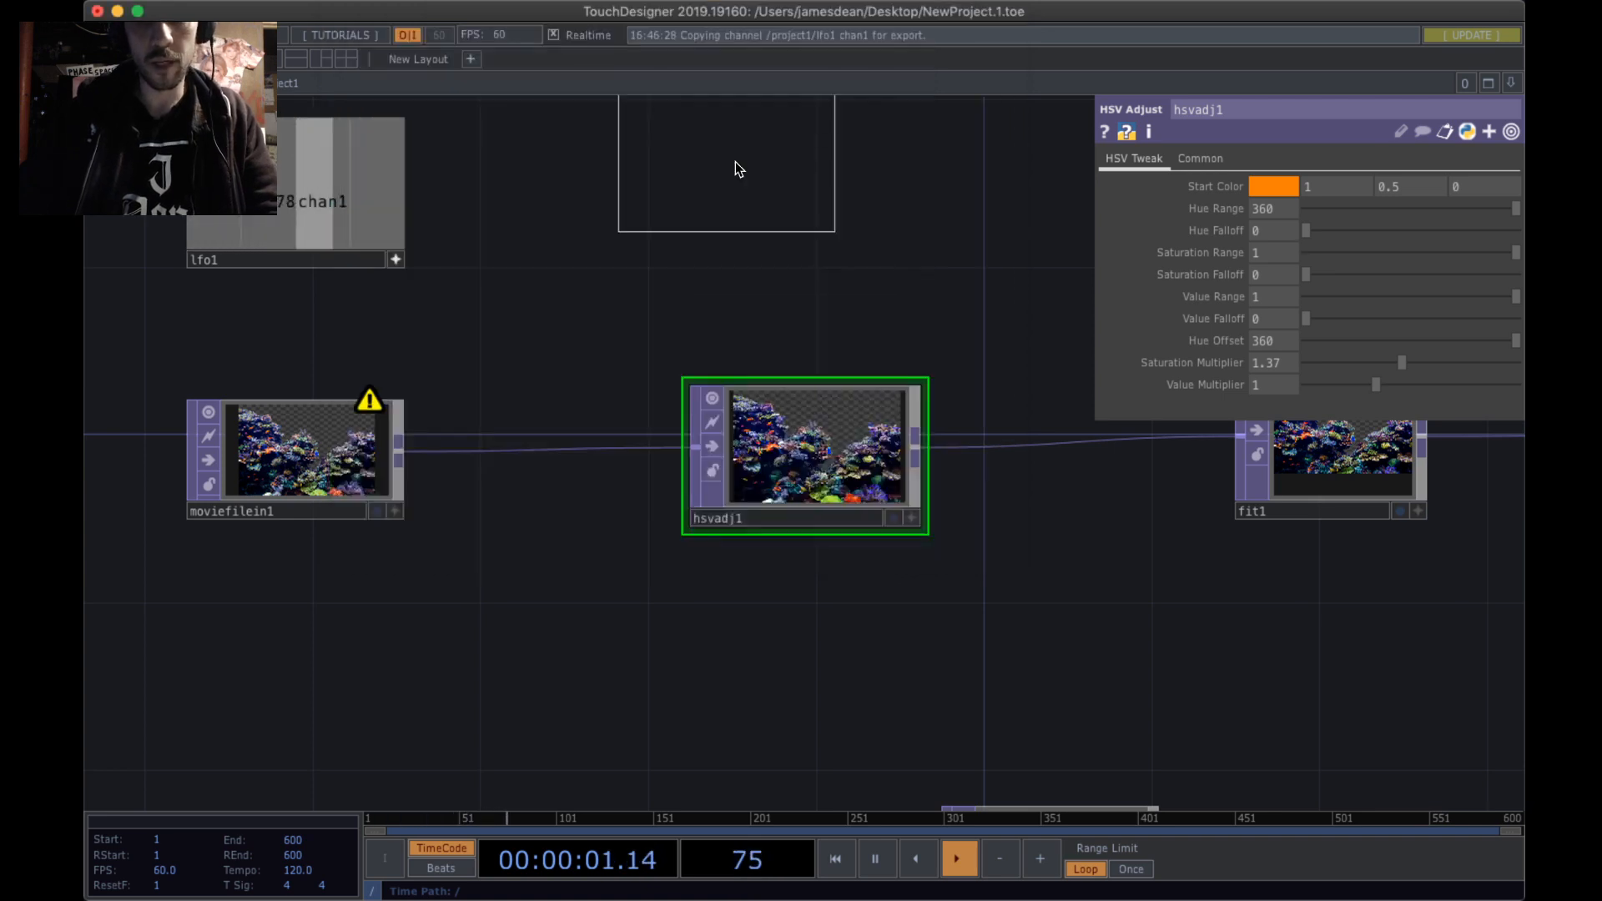
pyautogui.click(800, 209)
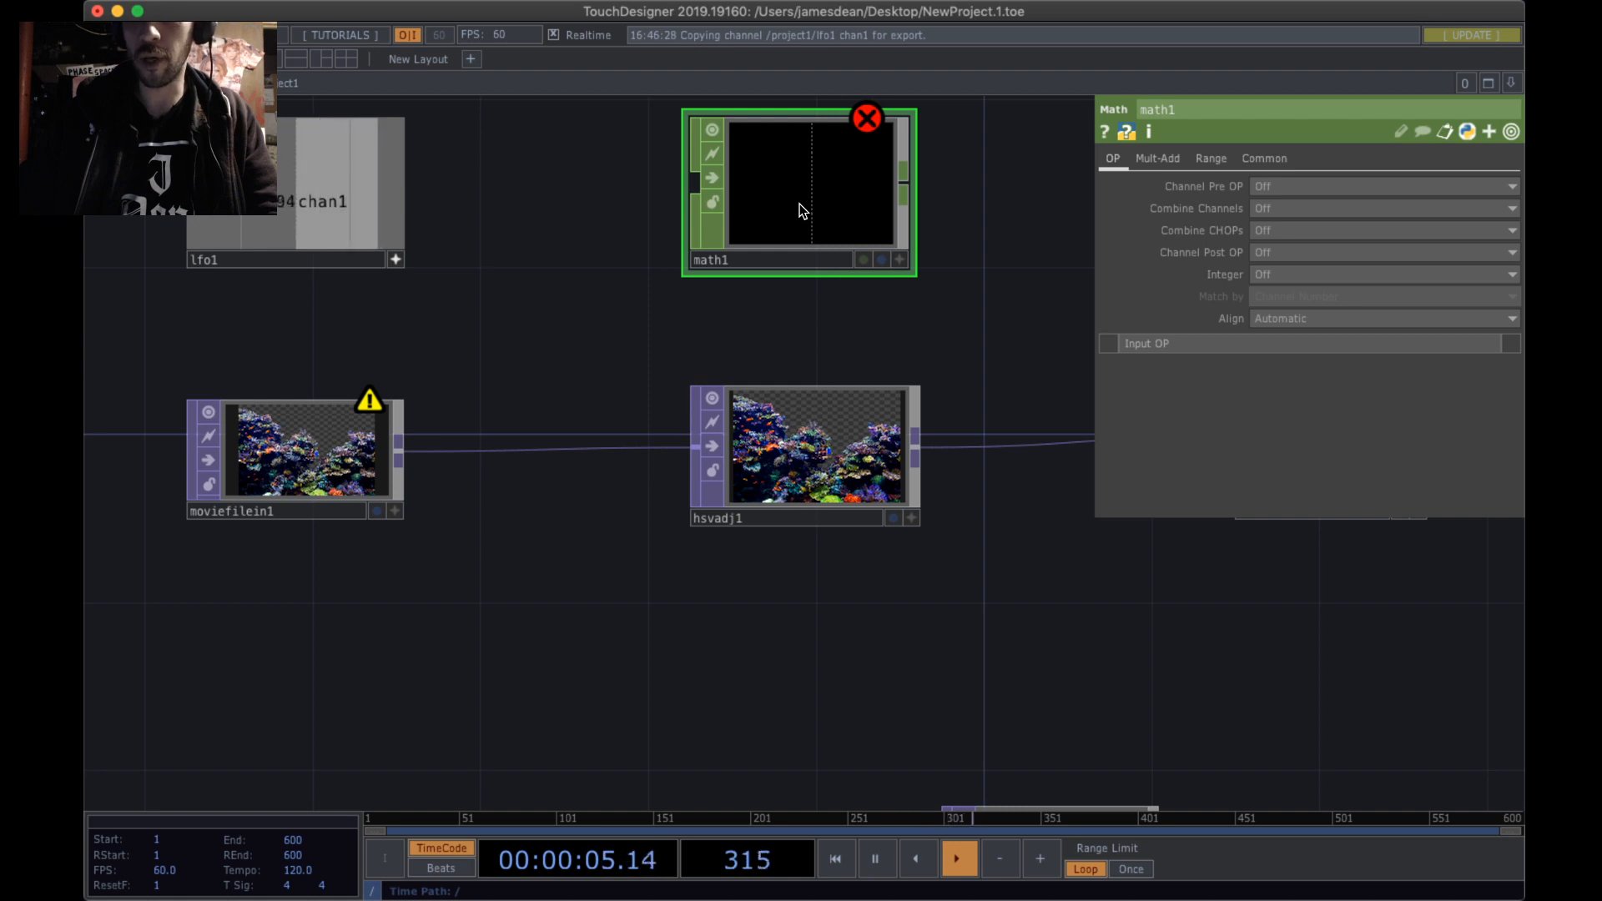
# - Set the lower bound of the Math CHOP's From Range to -1, and bring up the parameters of hsvadj1
pyautogui.click(1161, 160)
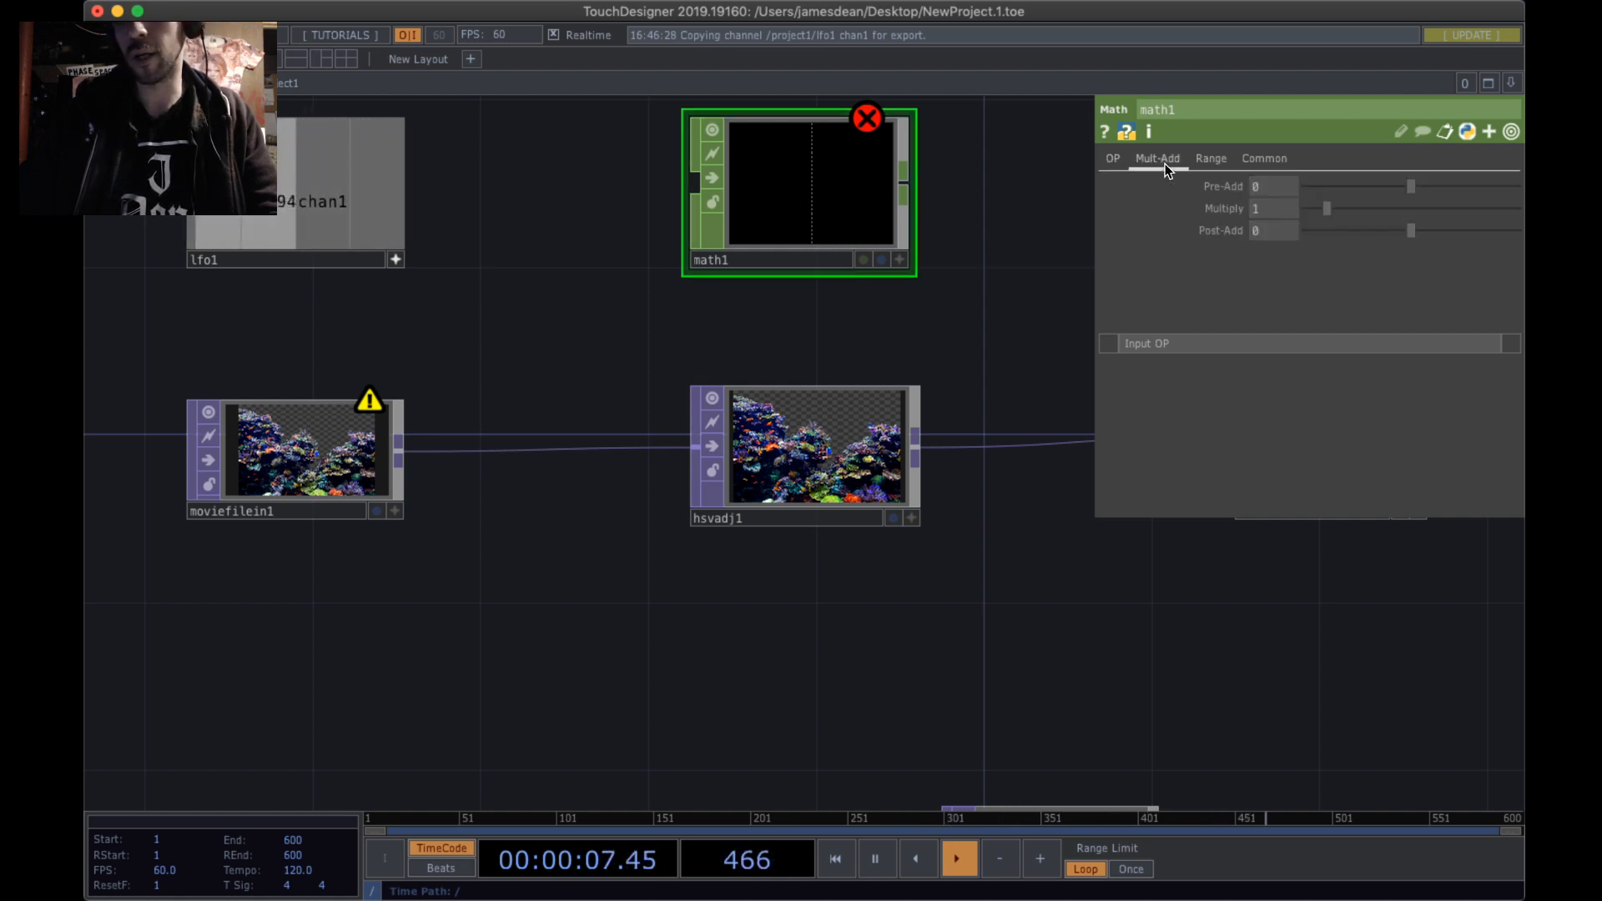
pyautogui.click(1211, 159)
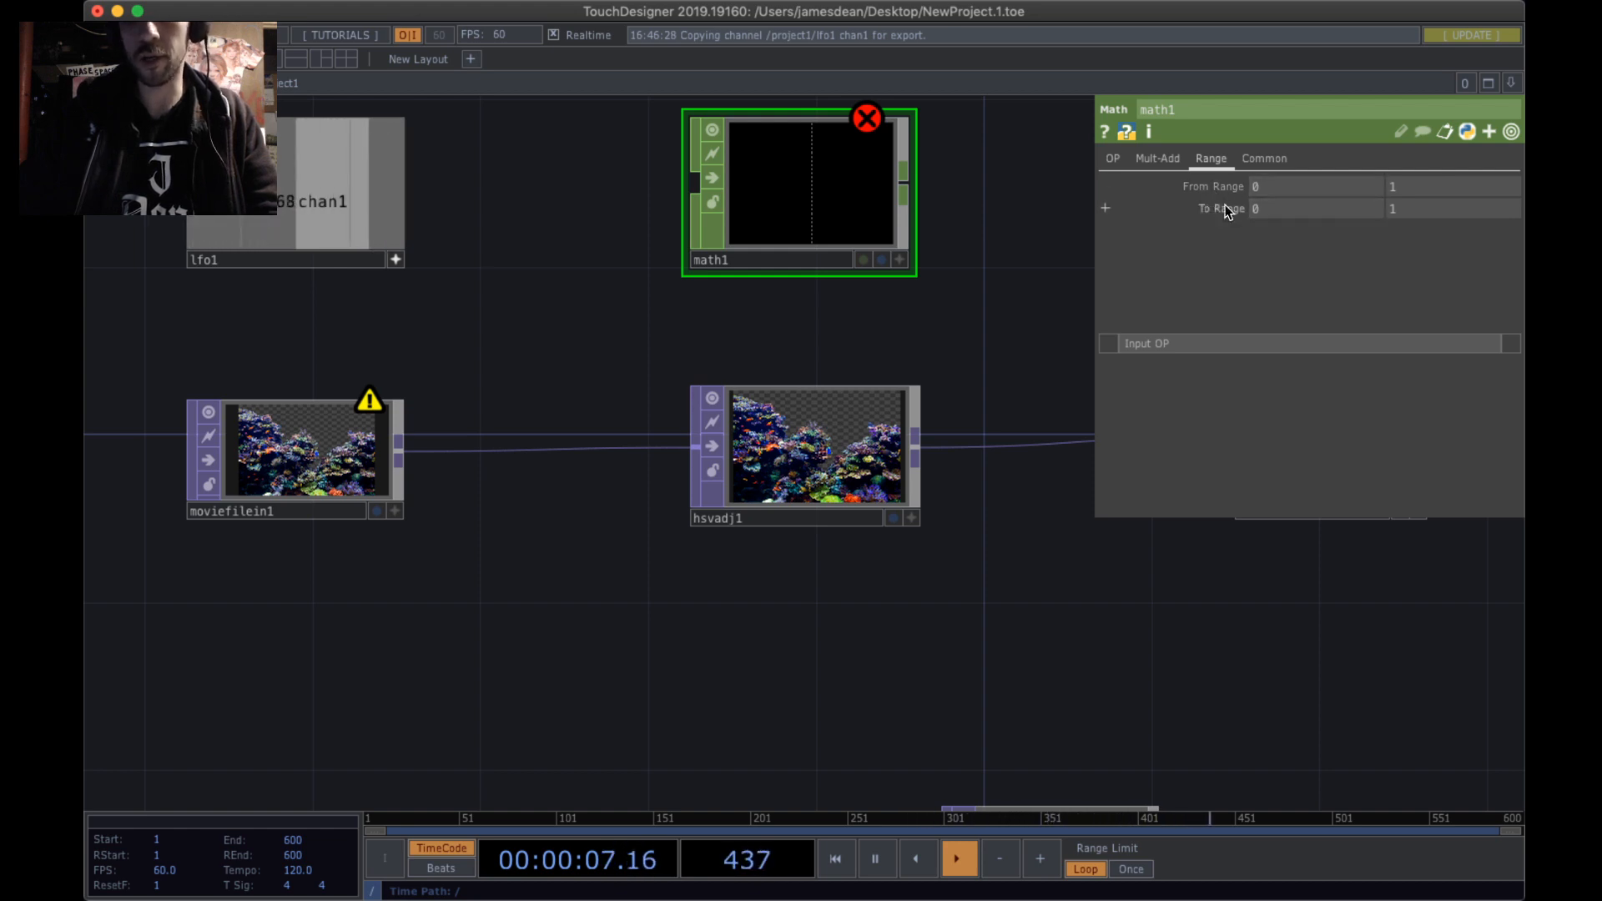
pyautogui.click(1394, 188)
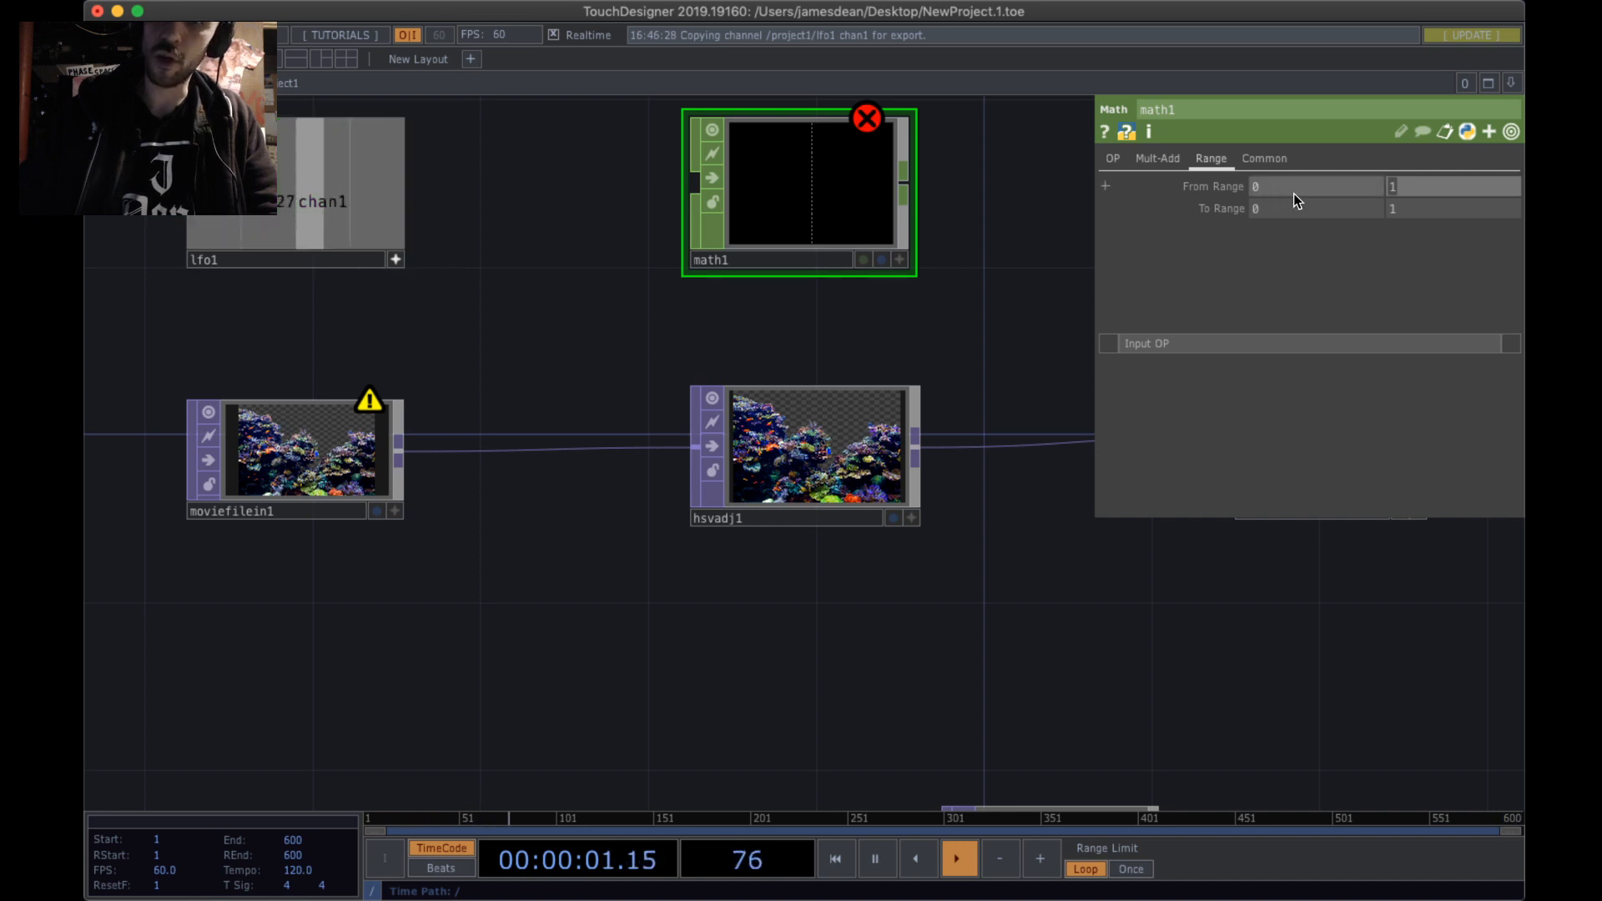
pyautogui.write('-1')
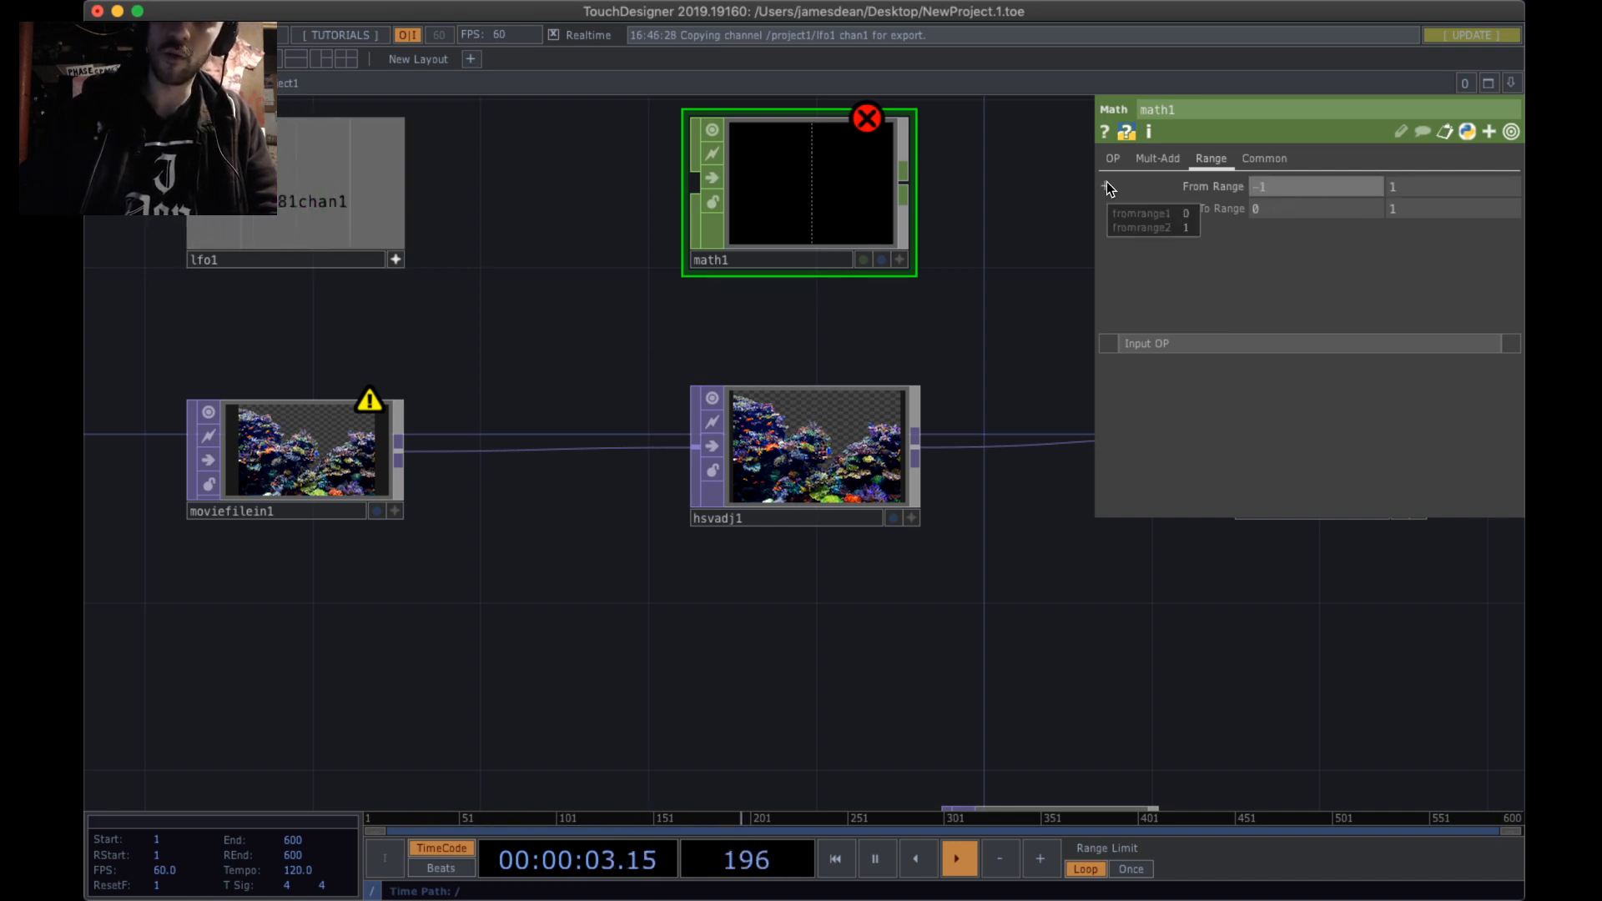
pyautogui.click(1342, 210)
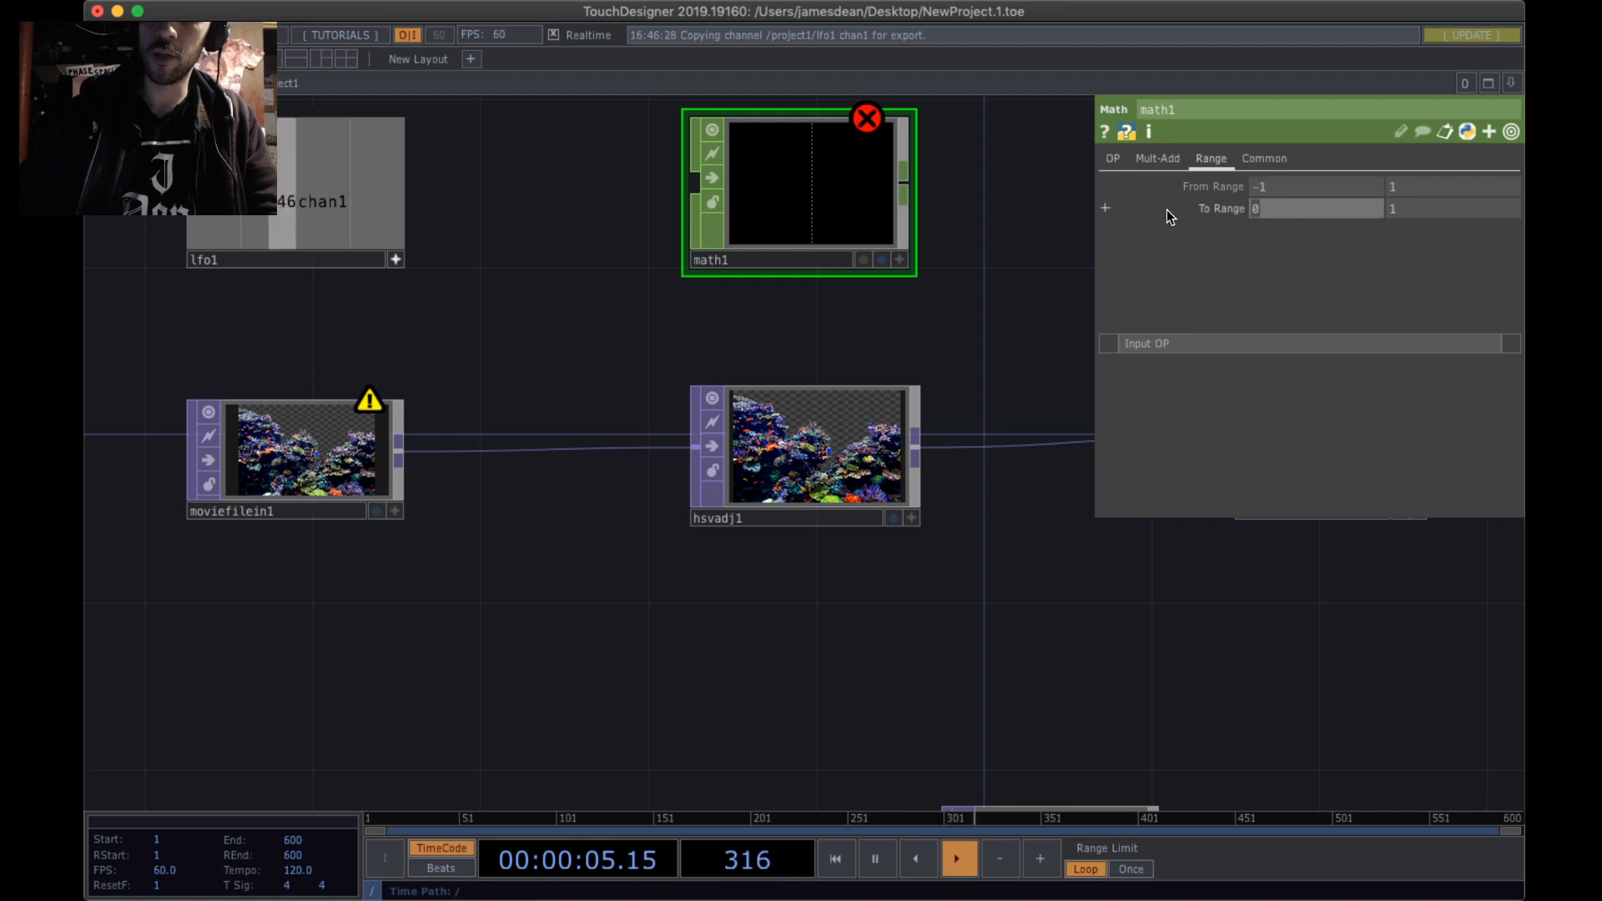
pyautogui.click(867, 409)
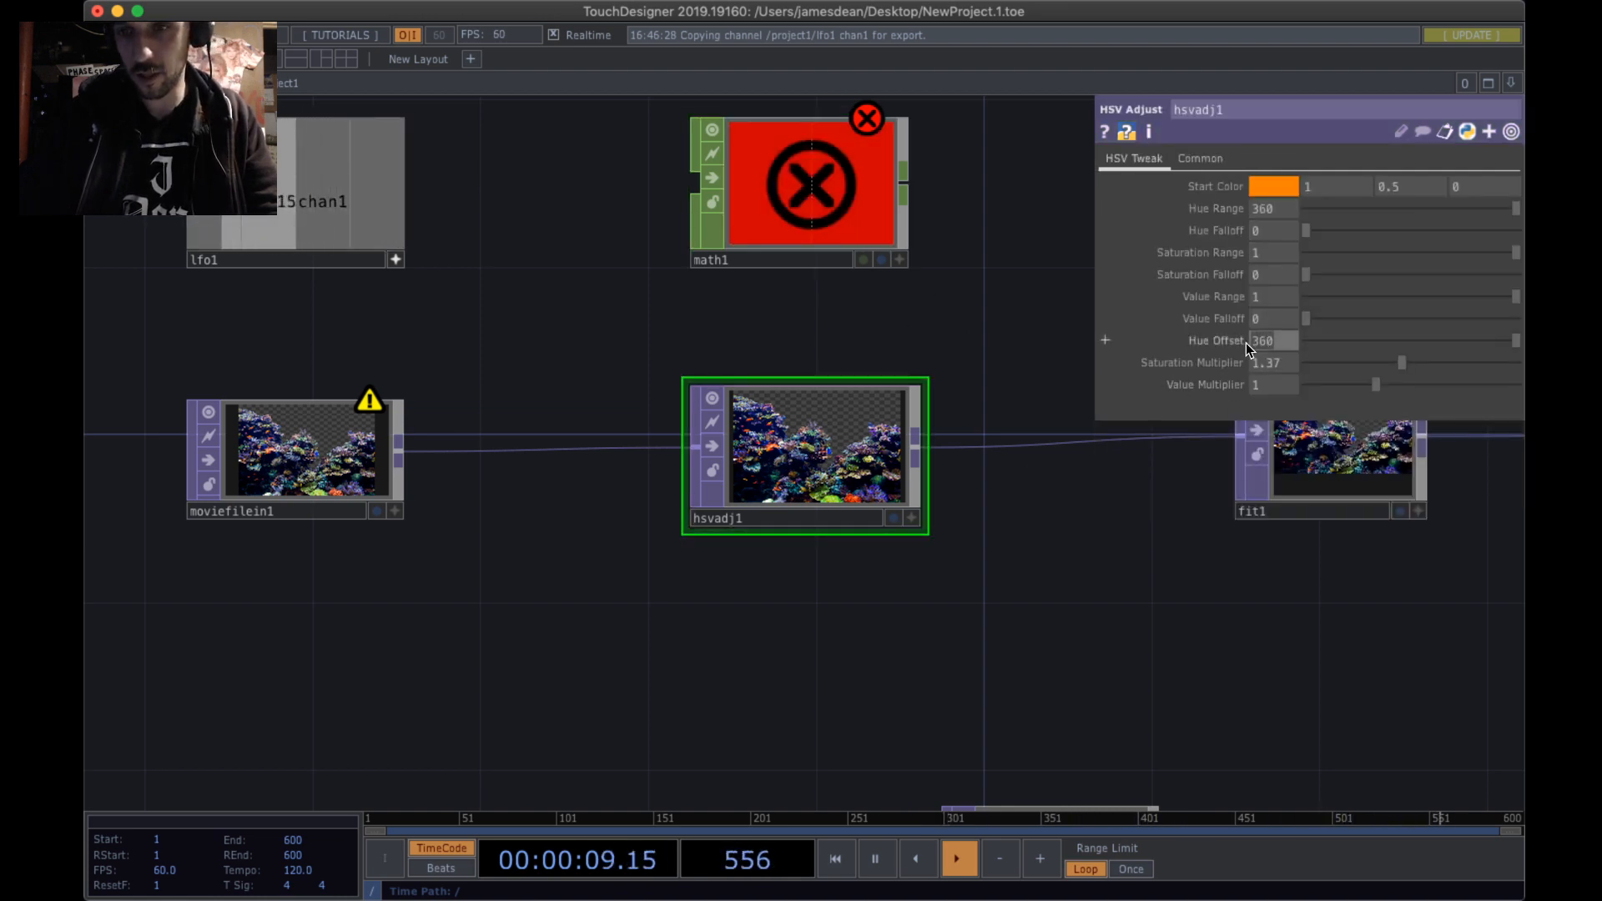
# - Set the To Range of math1 to -360 and 360, and wire lfo1 into its input
pyautogui.click(891, 233)
pyautogui.moveTo(1363, 204); pyautogui.dragTo(1117, 204)
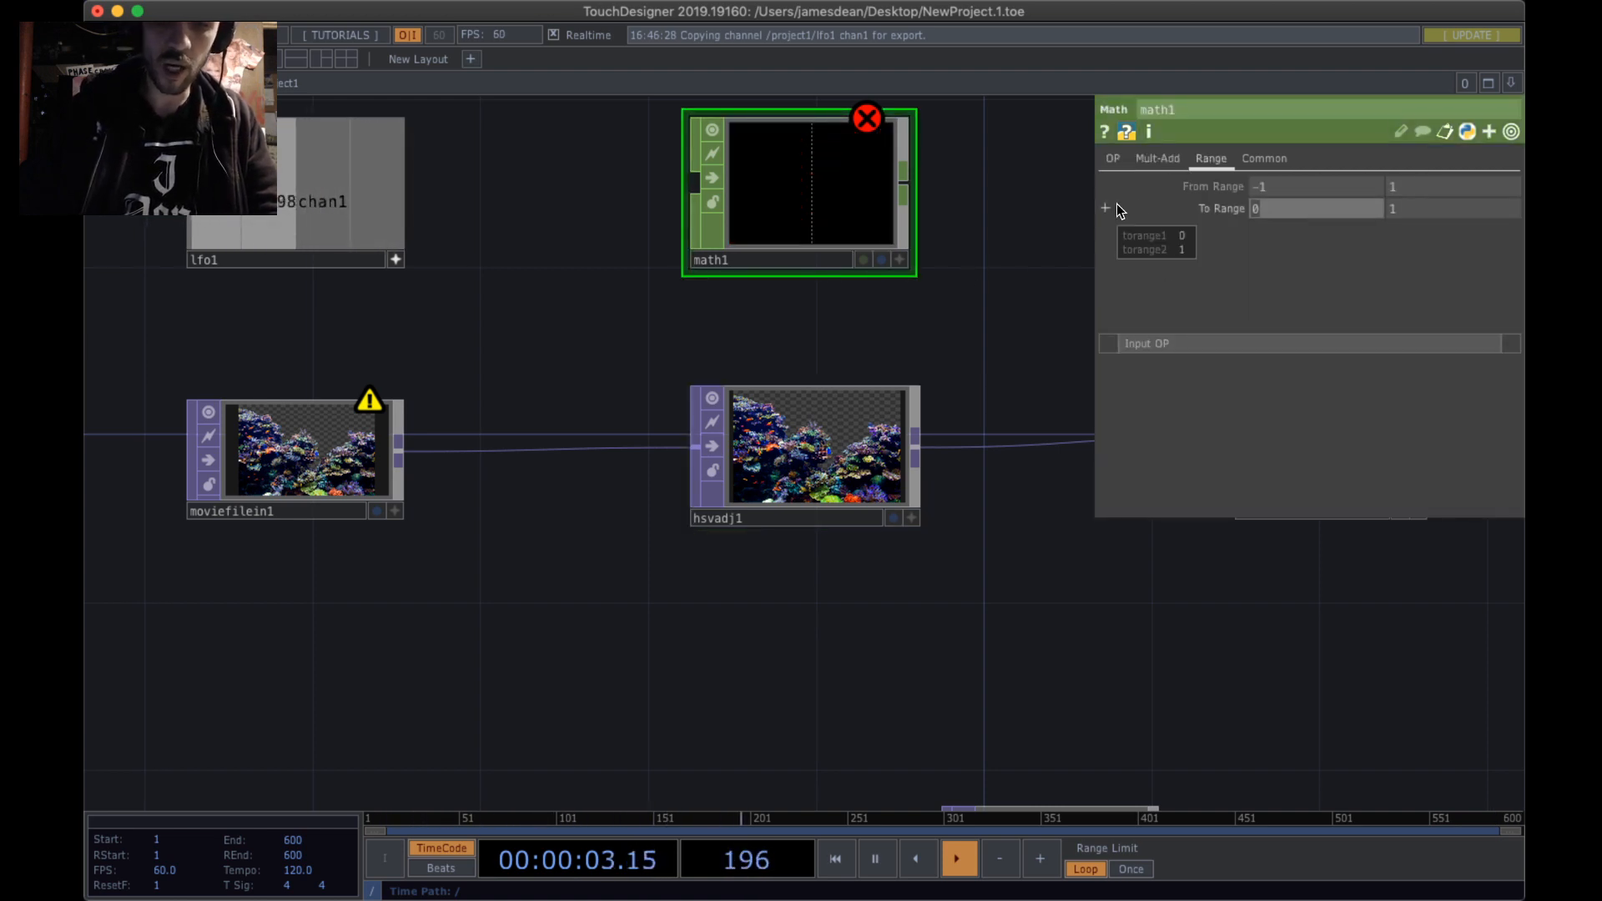
pyautogui.write('-360')
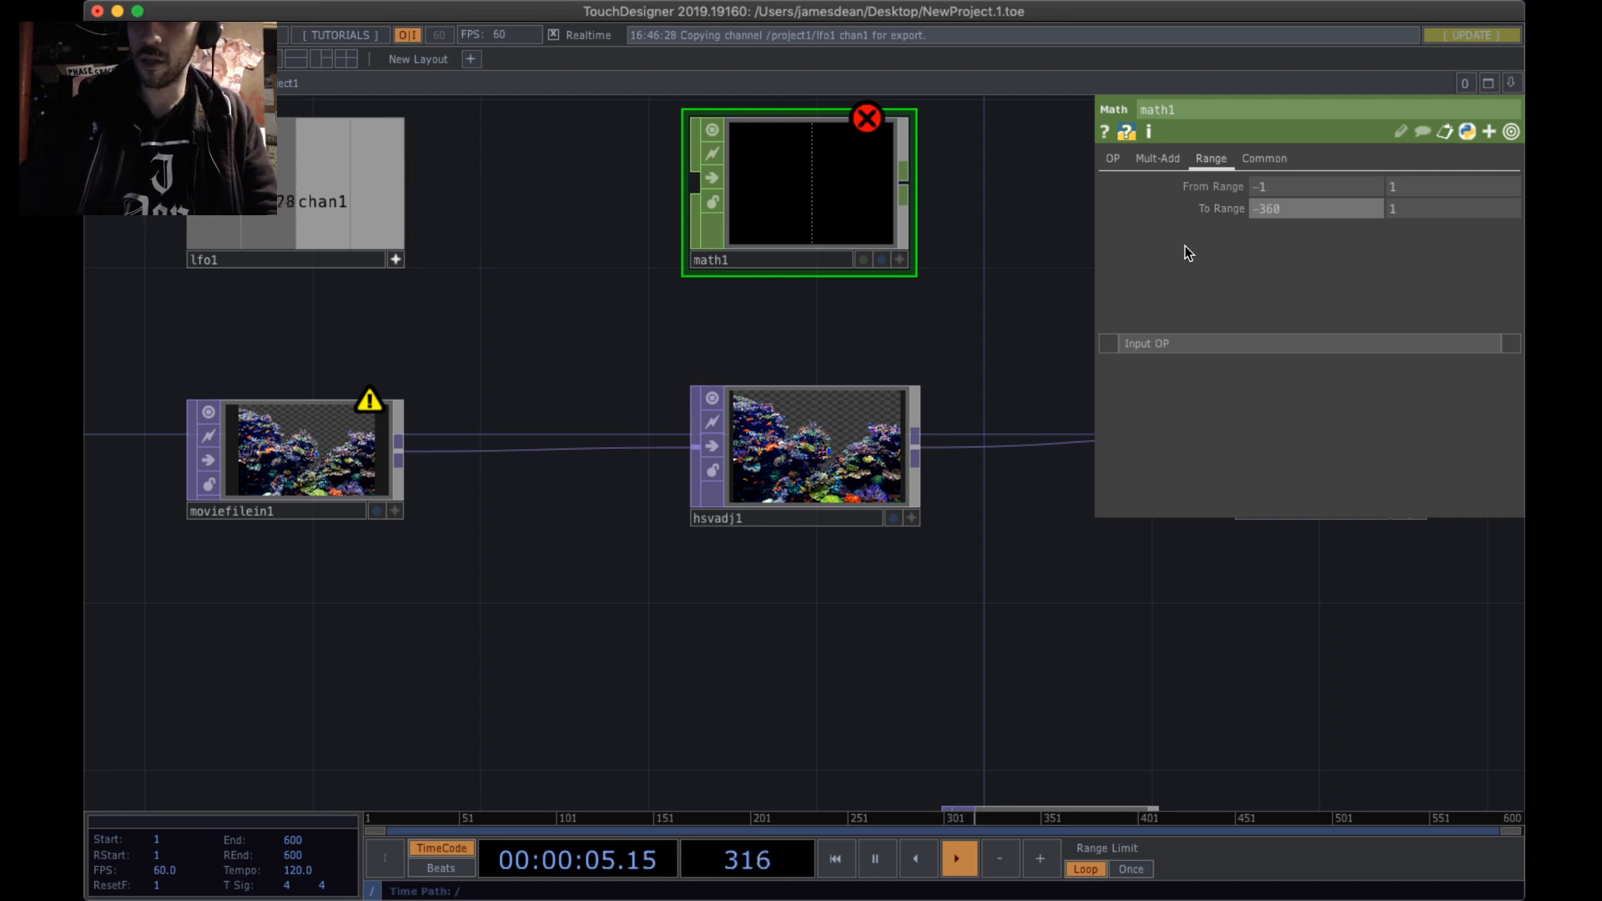
pyautogui.press('Return')
pyautogui.click(1409, 210)
pyautogui.write('3')
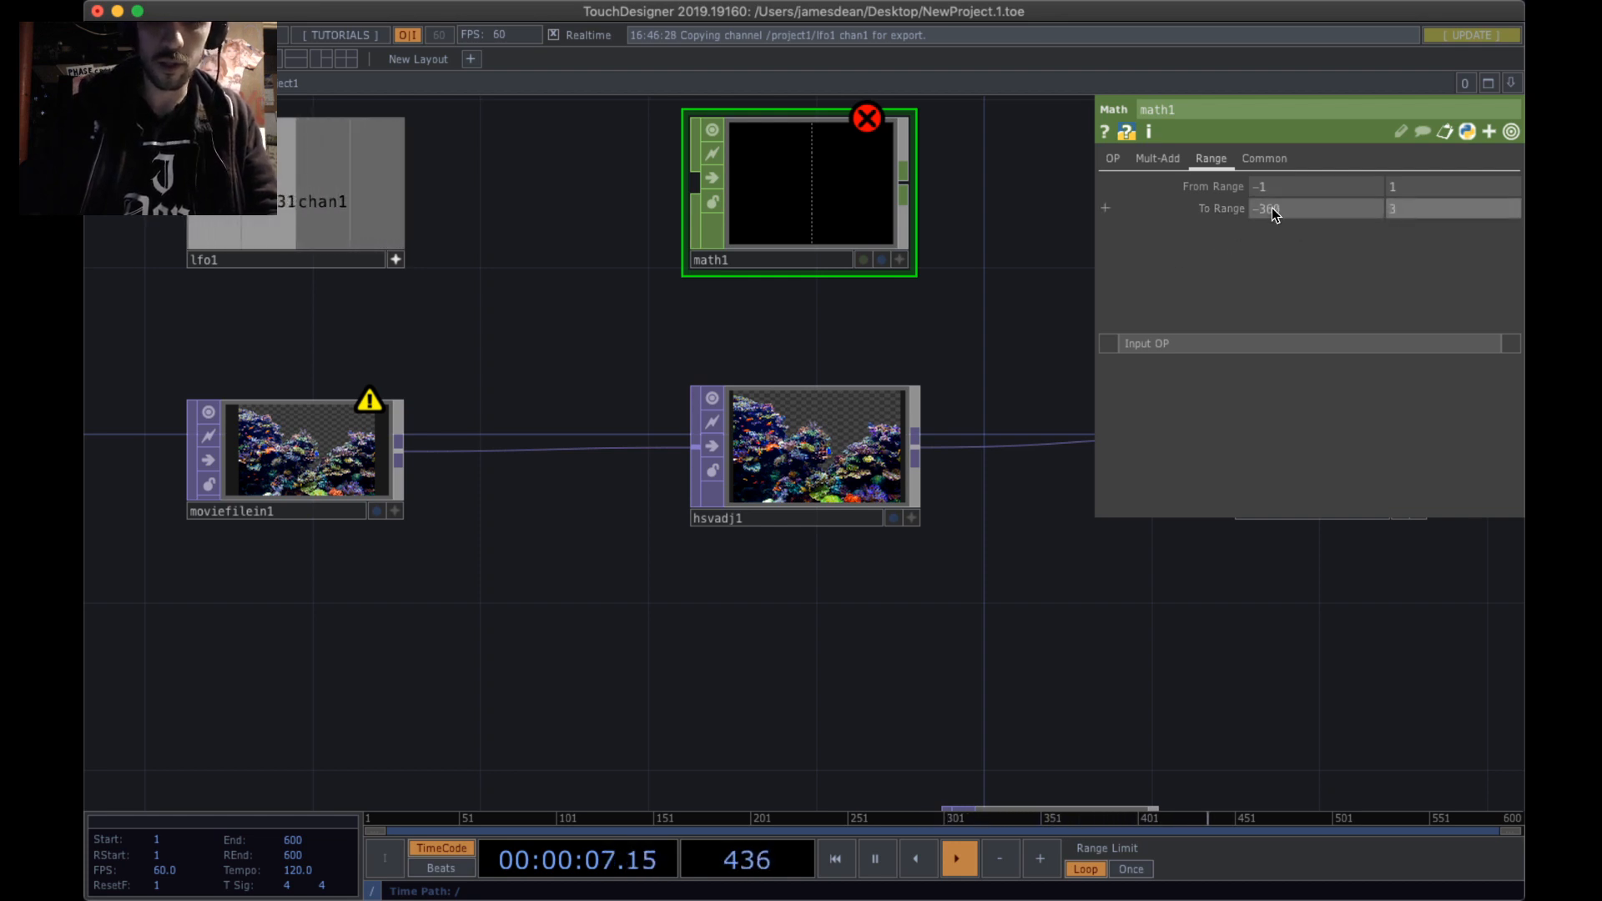
pyautogui.write('60')
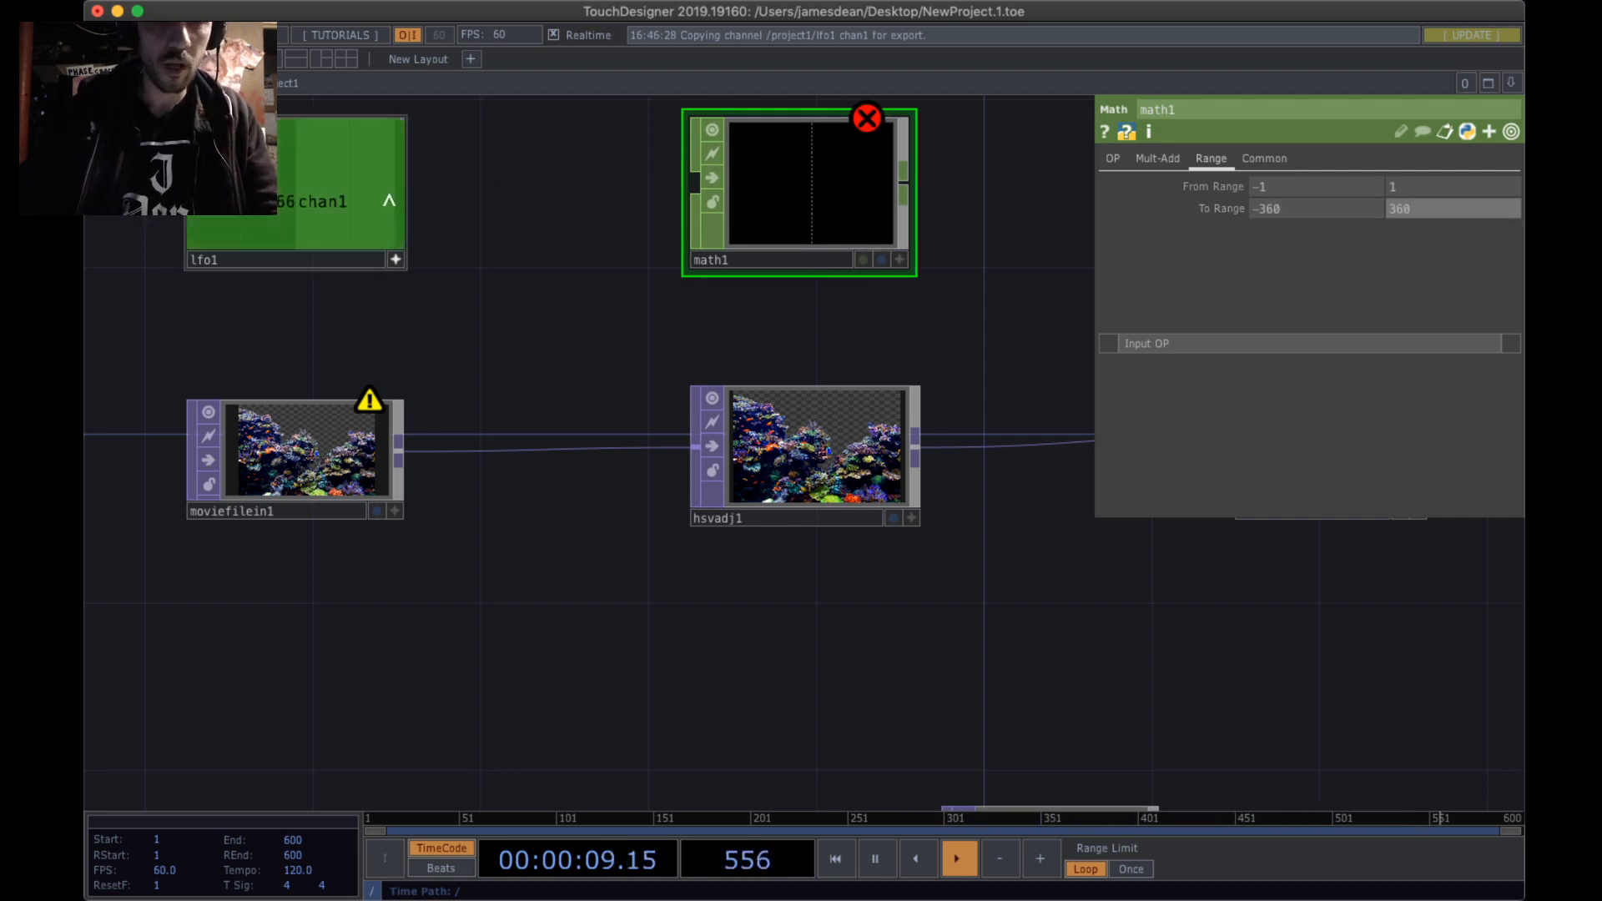
pyautogui.press('Return')
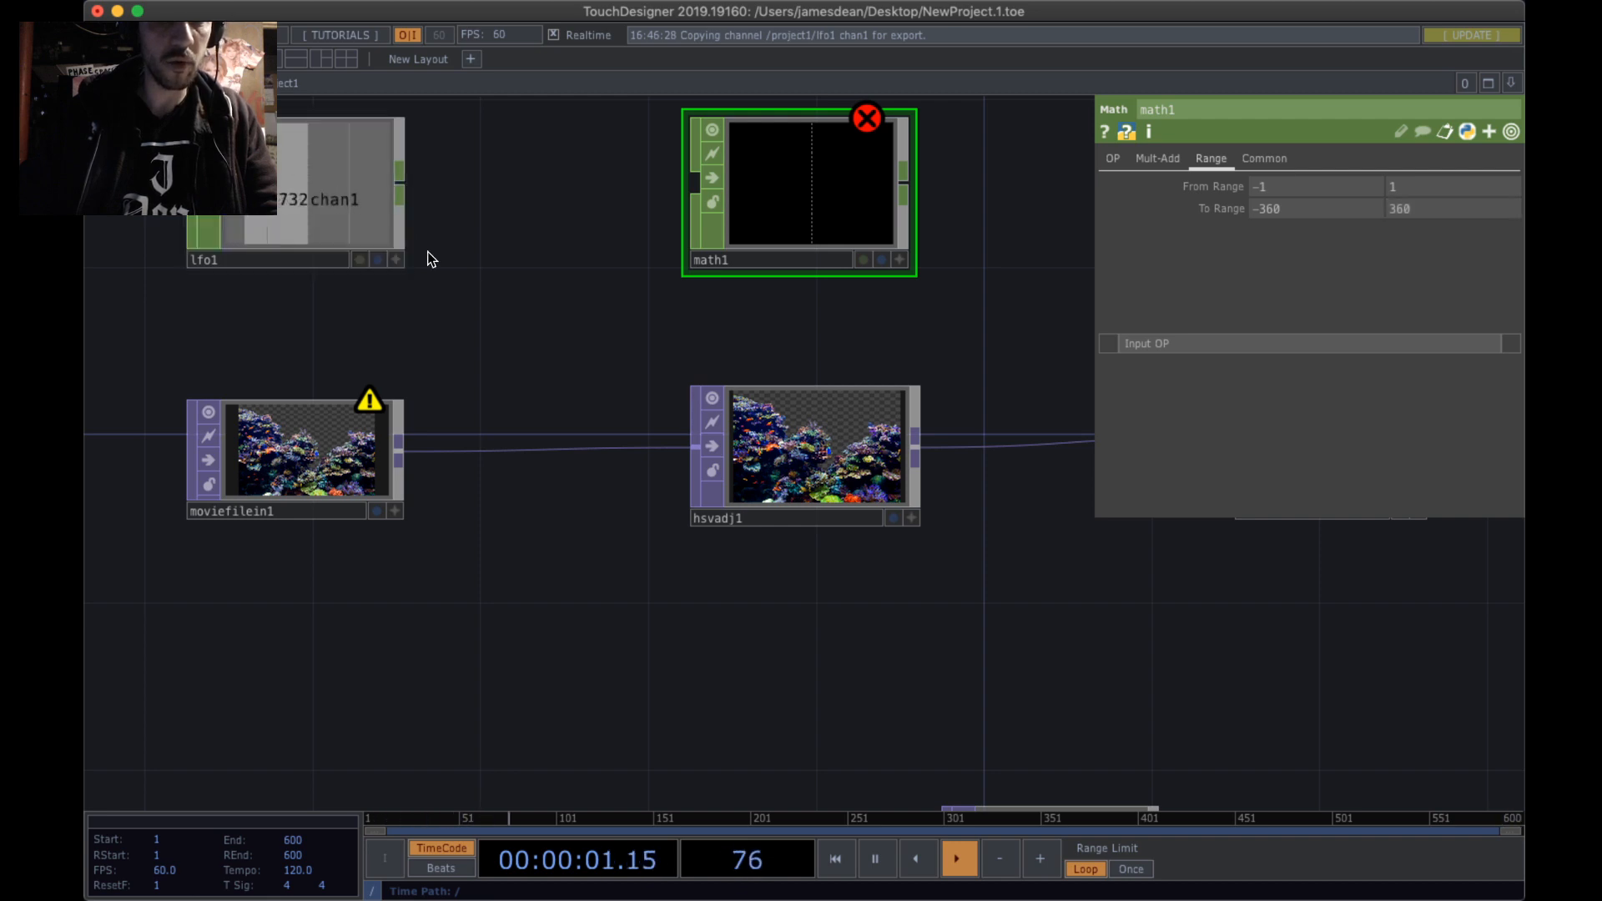
pyautogui.moveTo(399, 179); pyautogui.dragTo(657, 188)
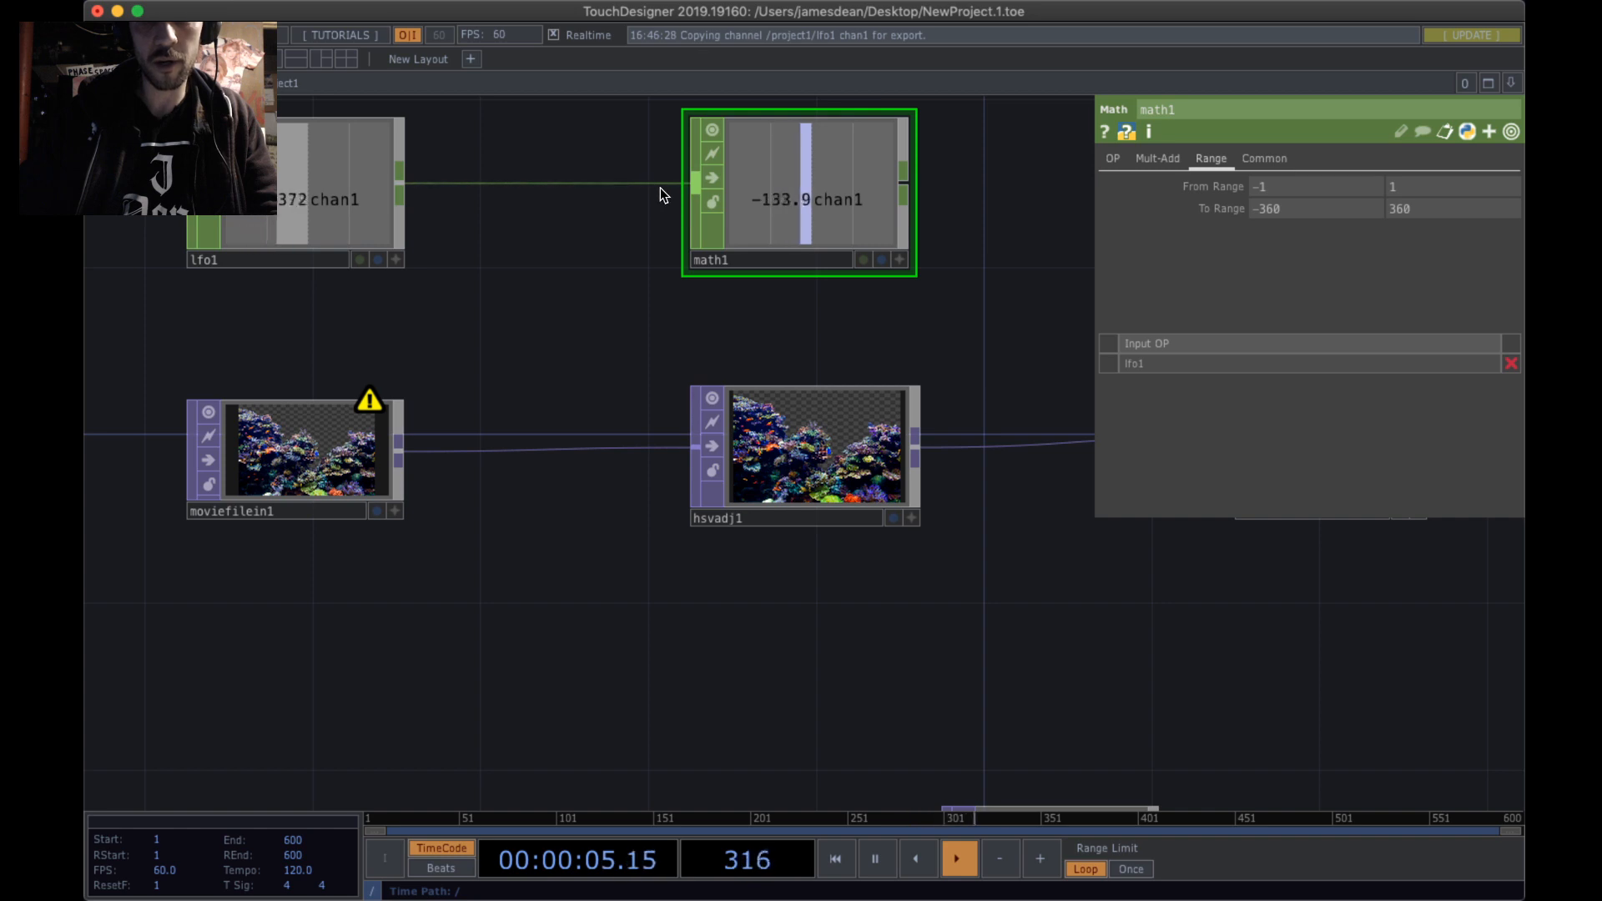
# - Activate the viewer of math1 and link its chan1 to the Hue Offset of hsvadj1
pyautogui.scroll(1, 659, 187)
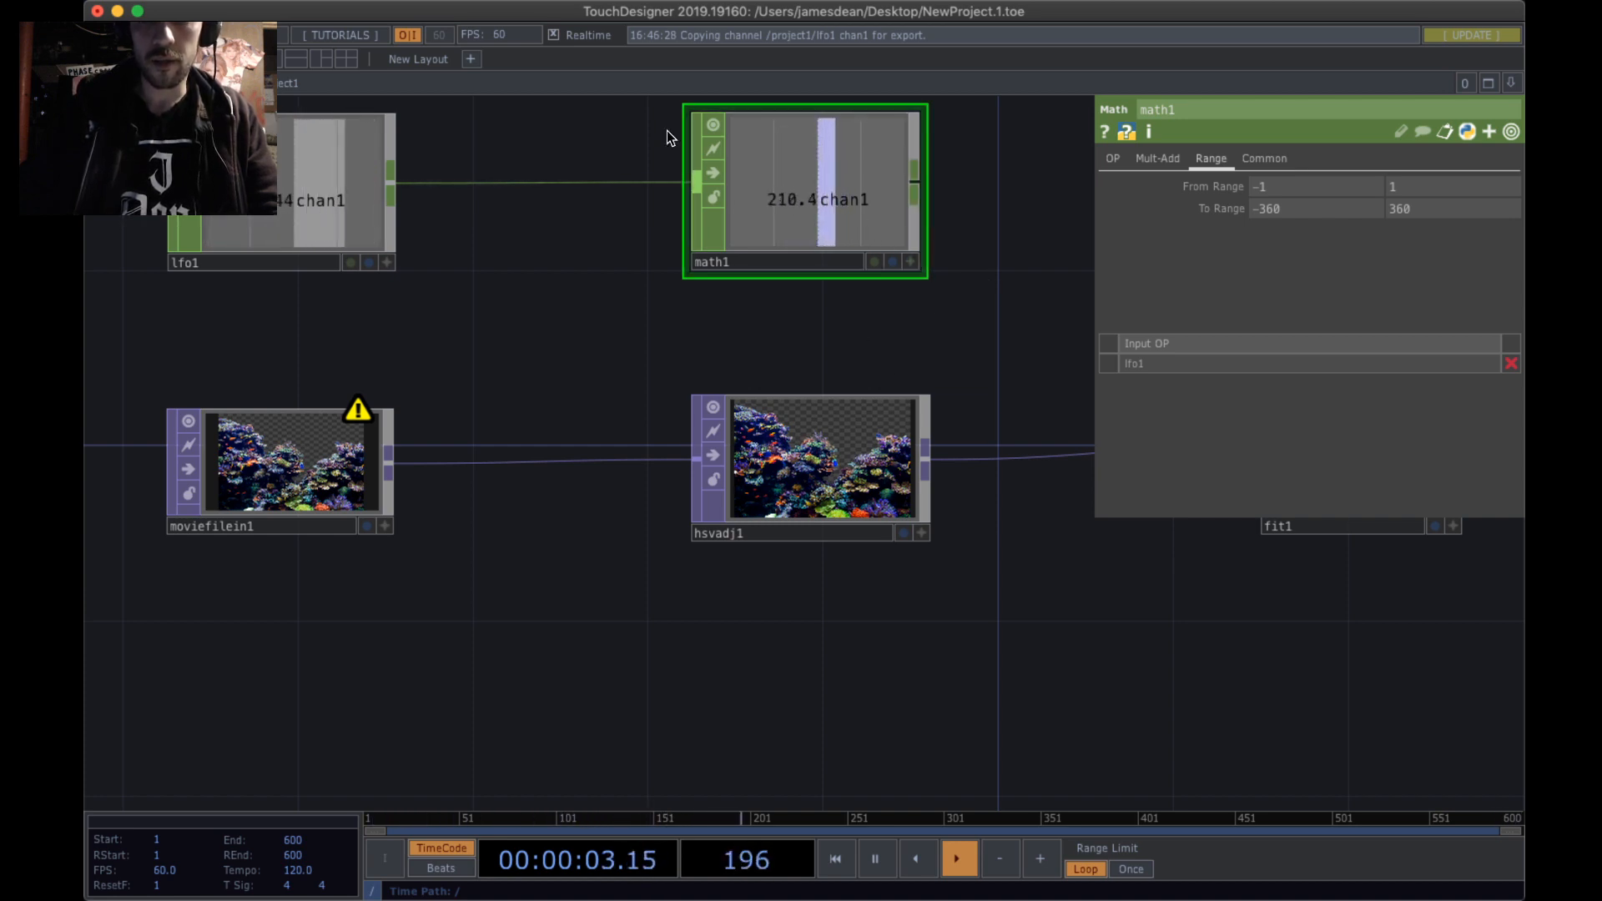
pyautogui.click(909, 260)
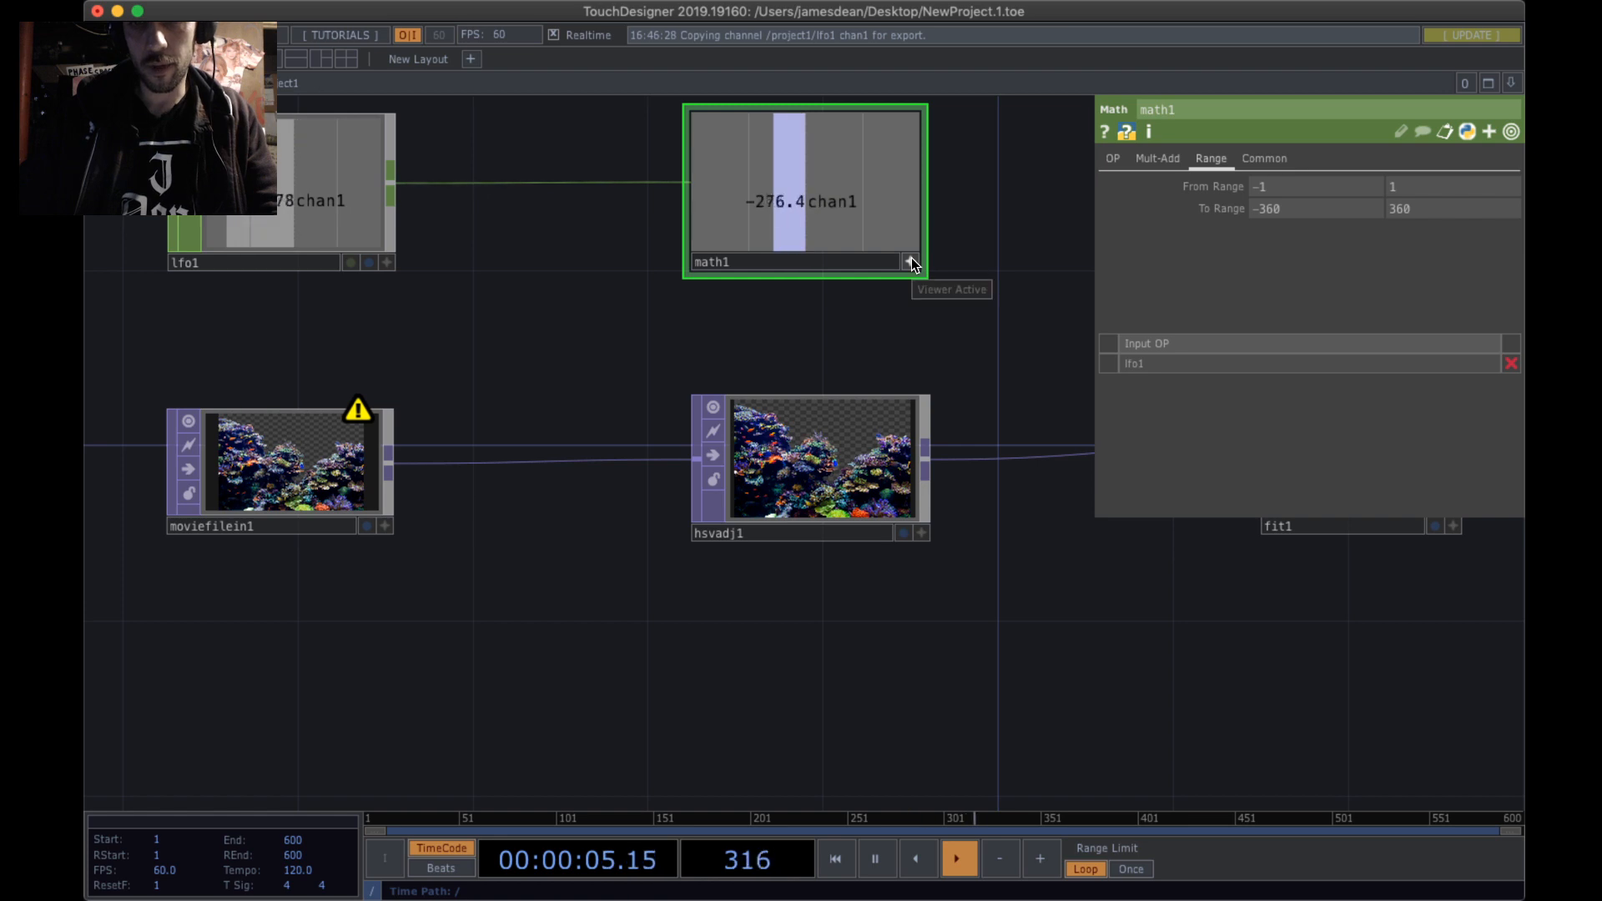
pyautogui.click(866, 422)
pyautogui.moveTo(834, 180); pyautogui.dragTo(835, 171)
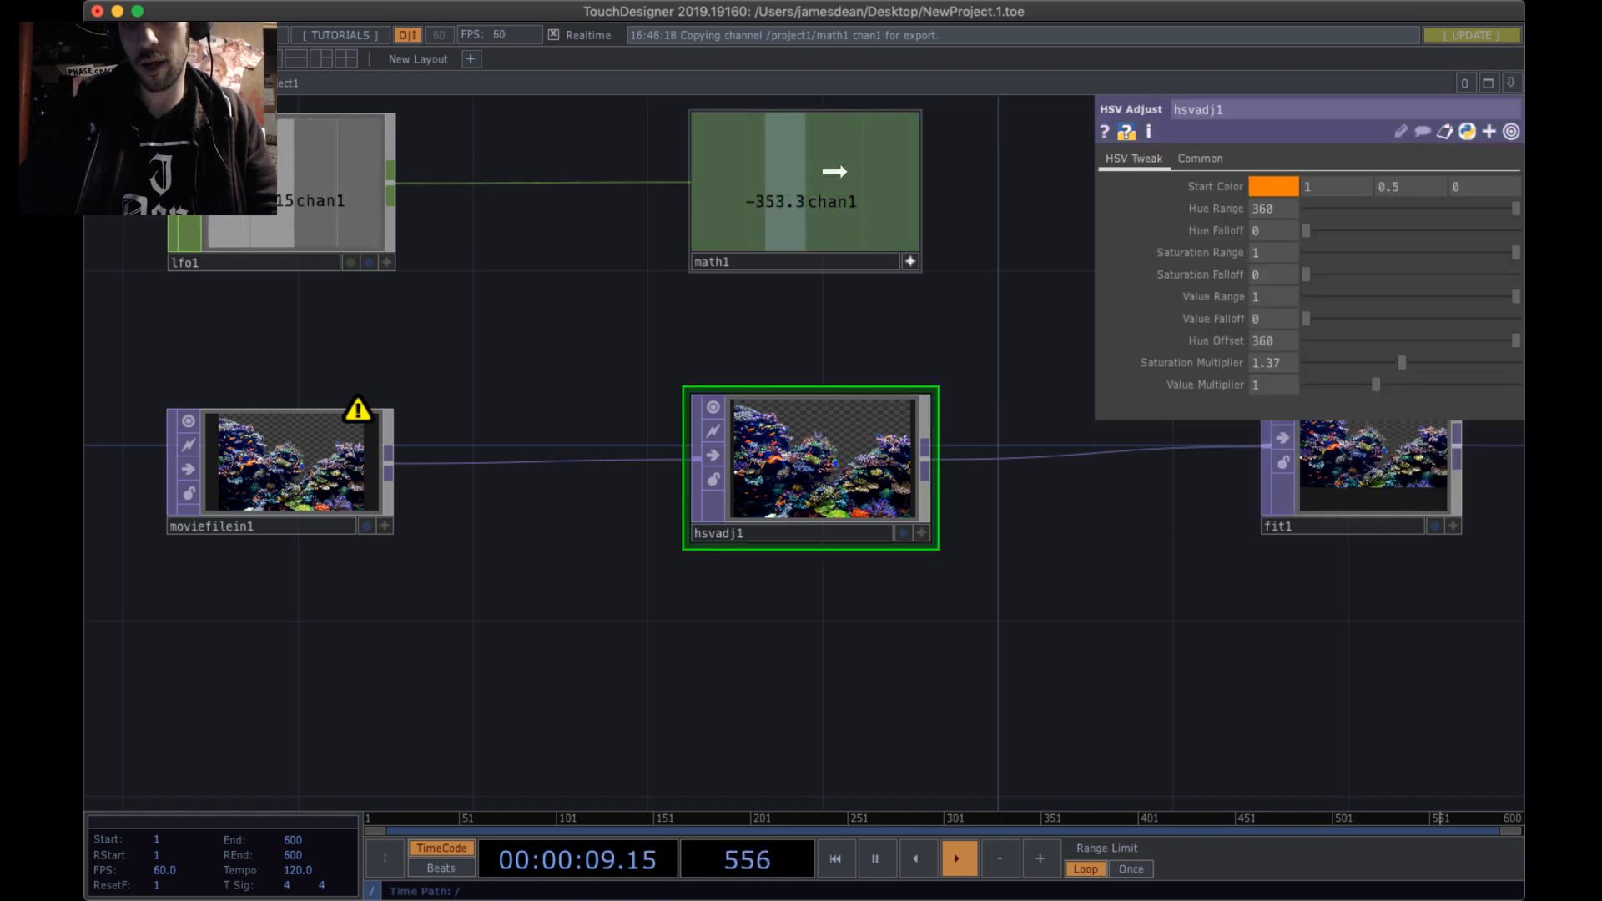
pyautogui.moveTo(957, 209); pyautogui.dragTo(1253, 339)
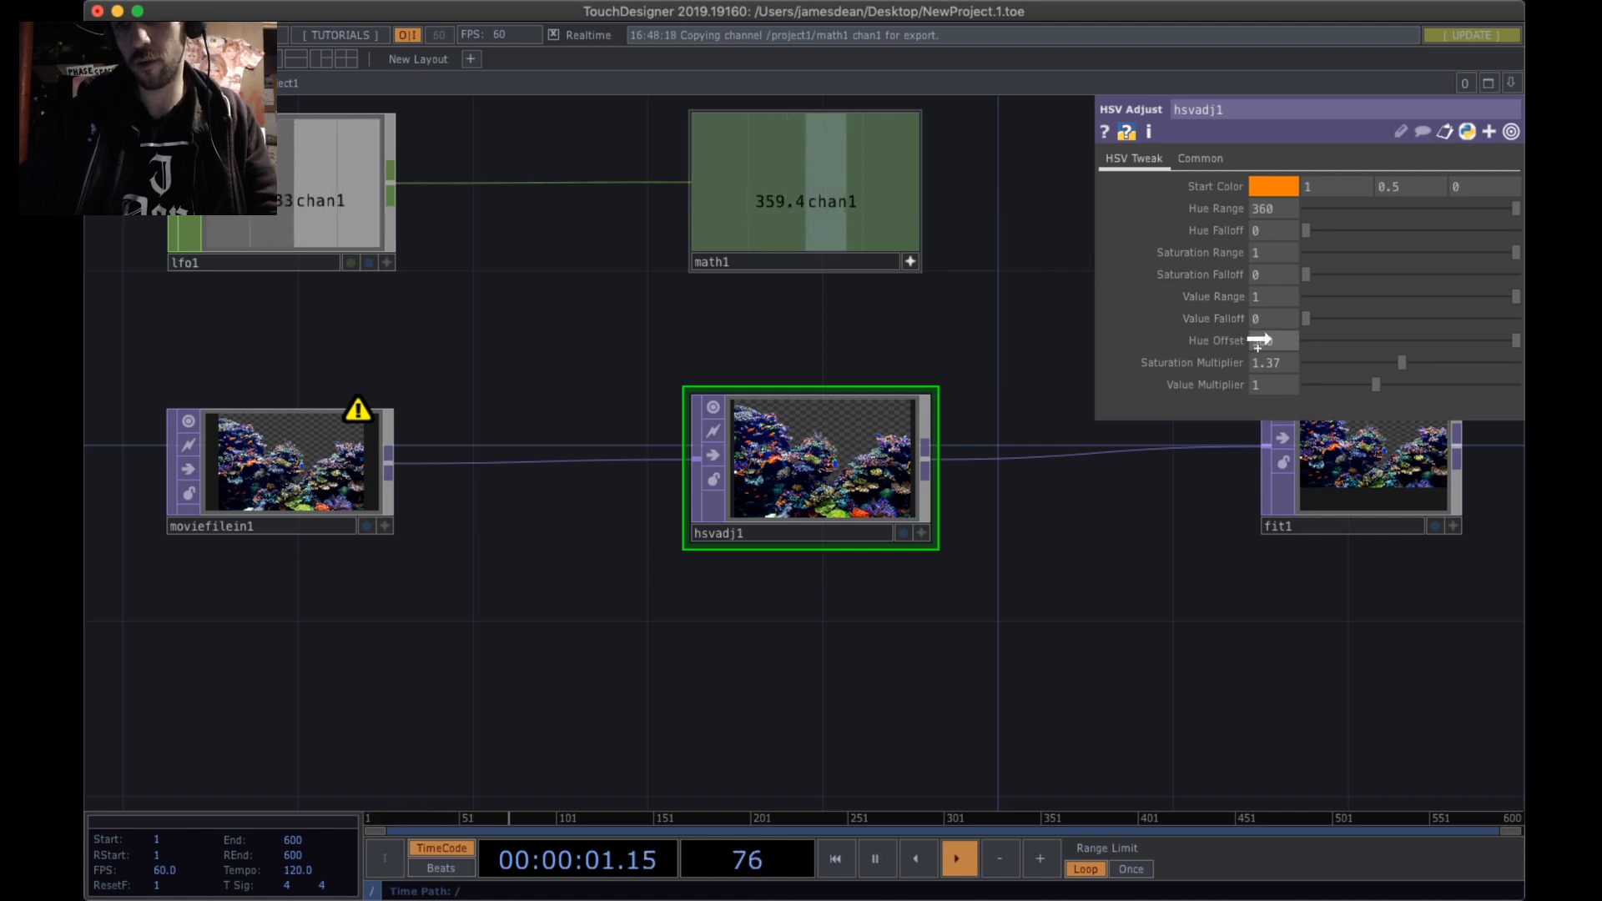
pyautogui.click(1280, 322)
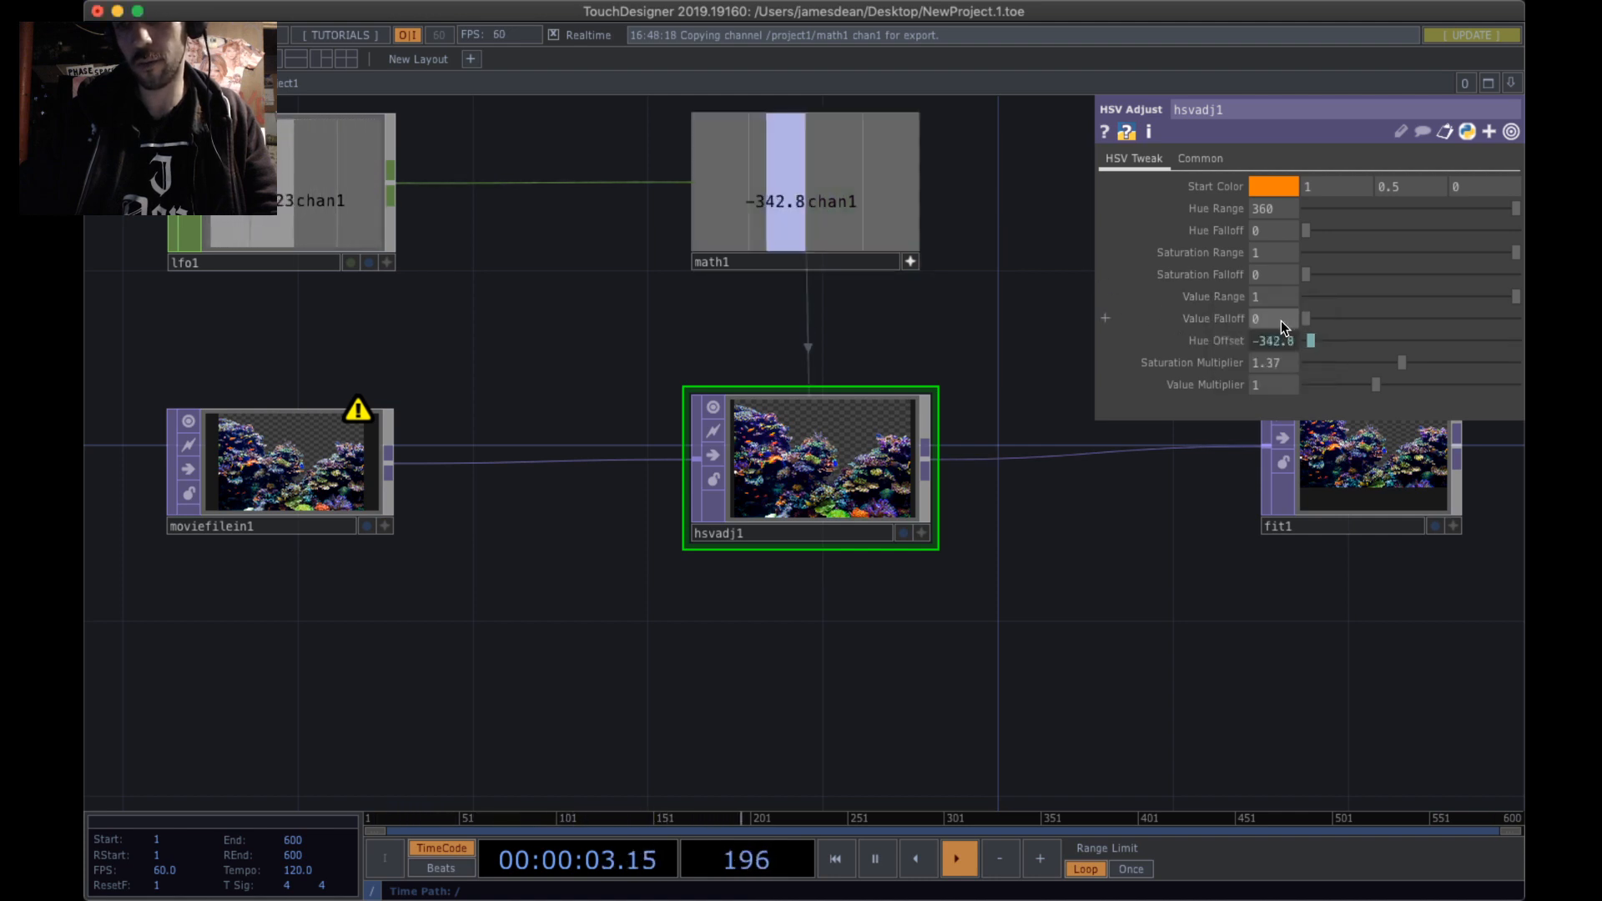
# - Set the Frequency of lfo1 to 0.1 to slow down the hue cycling
pyautogui.scroll(5, 888, 527)
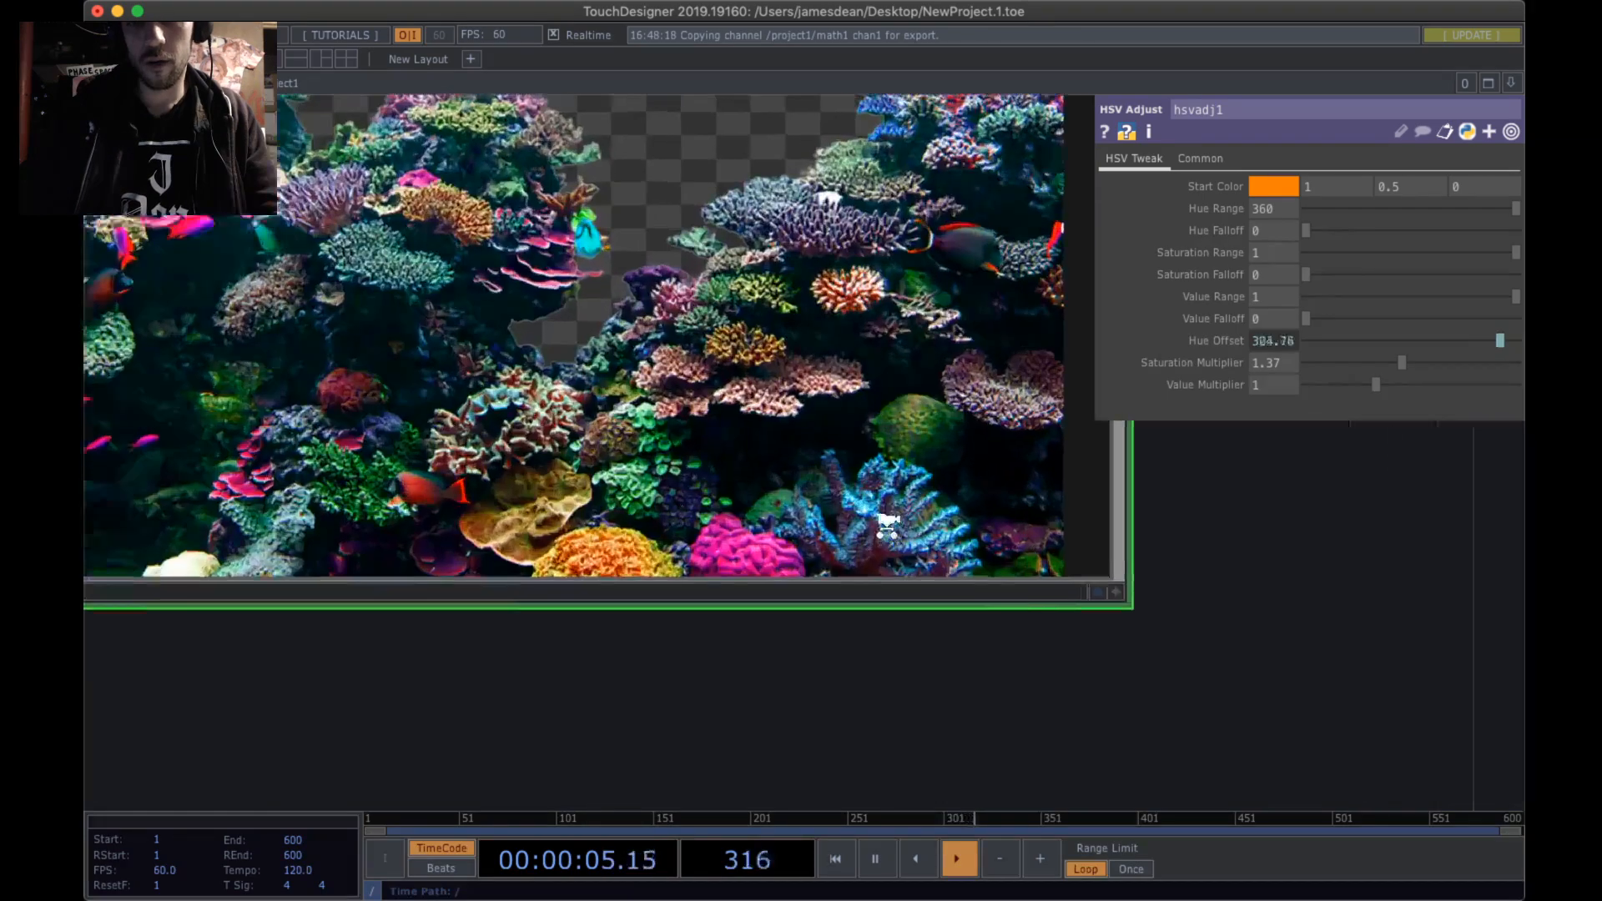
pyautogui.scroll(-2, 886, 524)
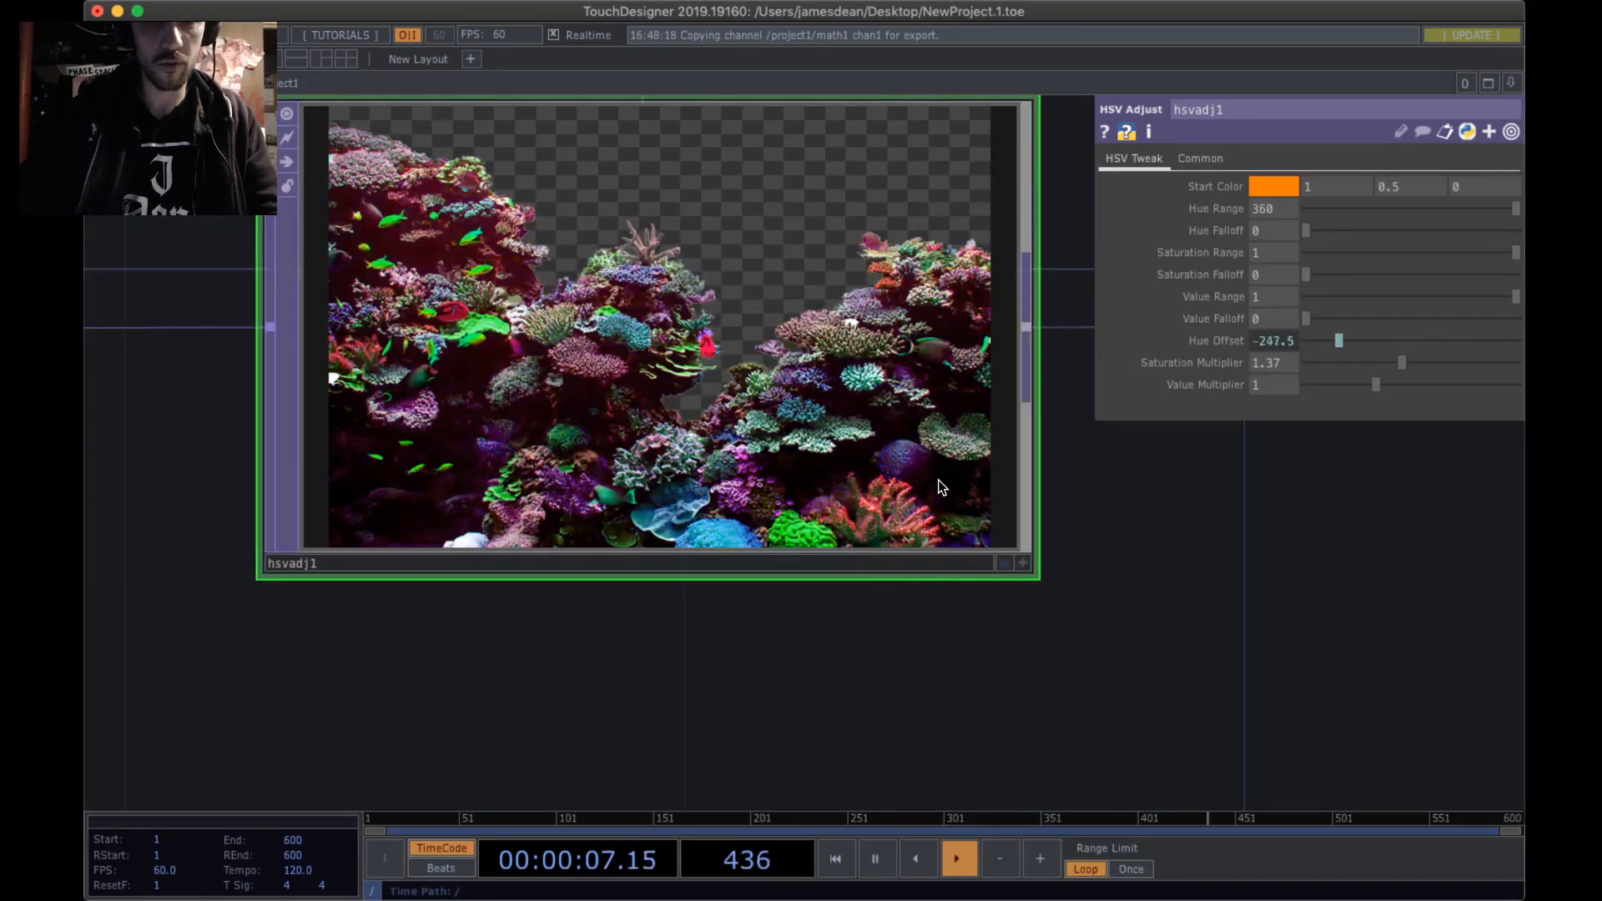
pyautogui.scroll(-3, 955, 479)
pyautogui.scroll(3, 956, 467)
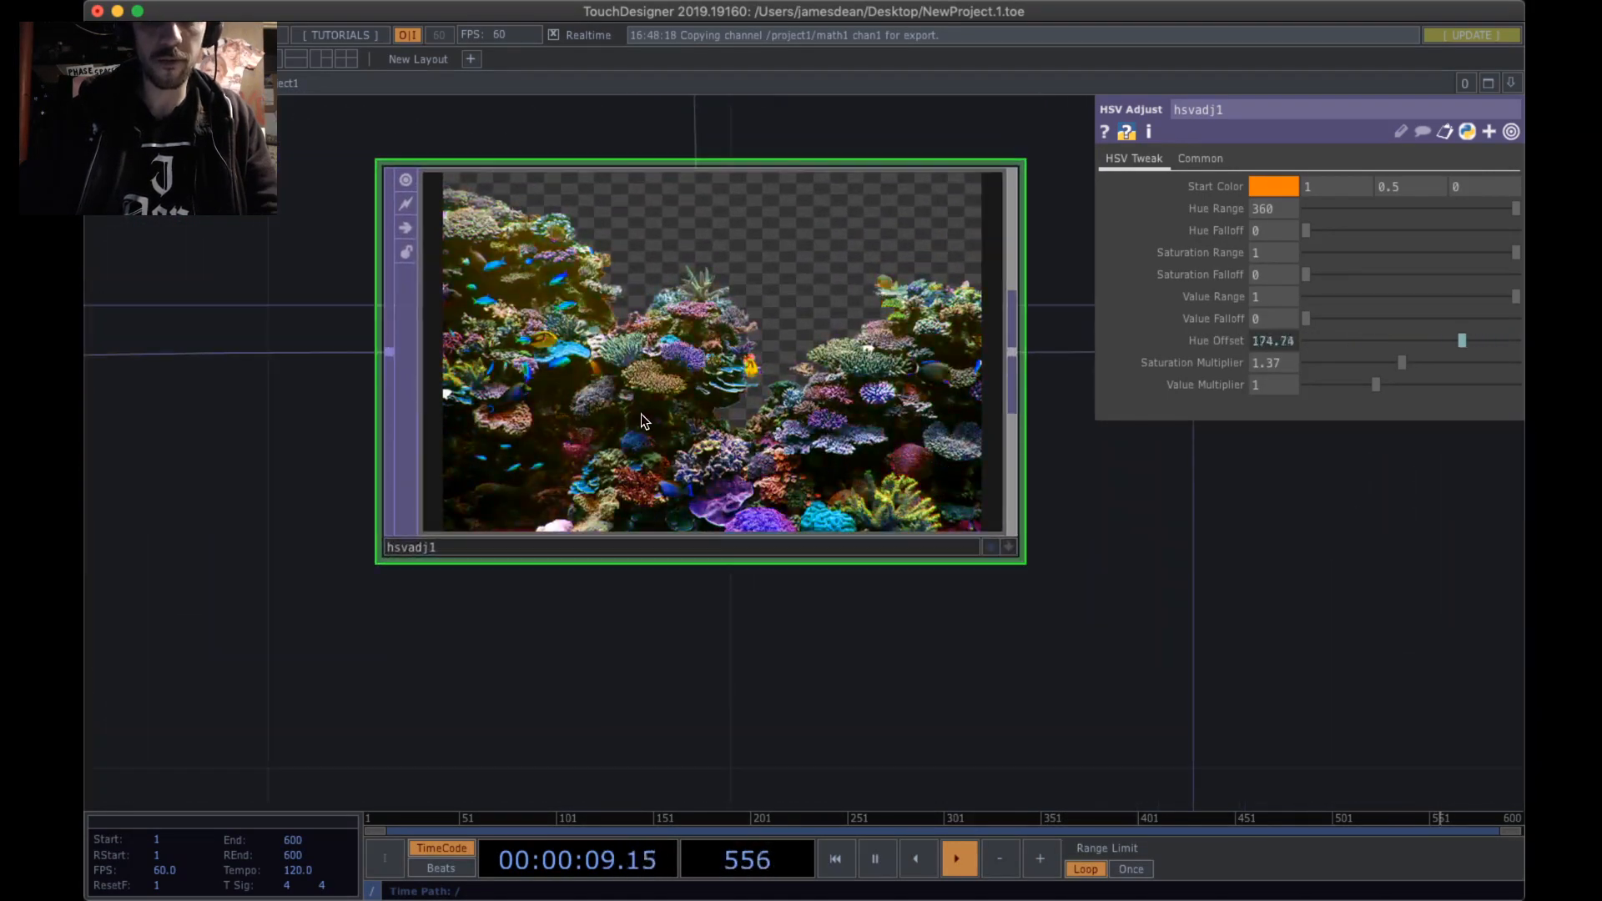
pyautogui.scroll(3, 639, 417)
pyautogui.scroll(-5, 804, 397)
pyautogui.moveTo(469, 379); pyautogui.dragTo(641, 471)
pyautogui.click(312, 202)
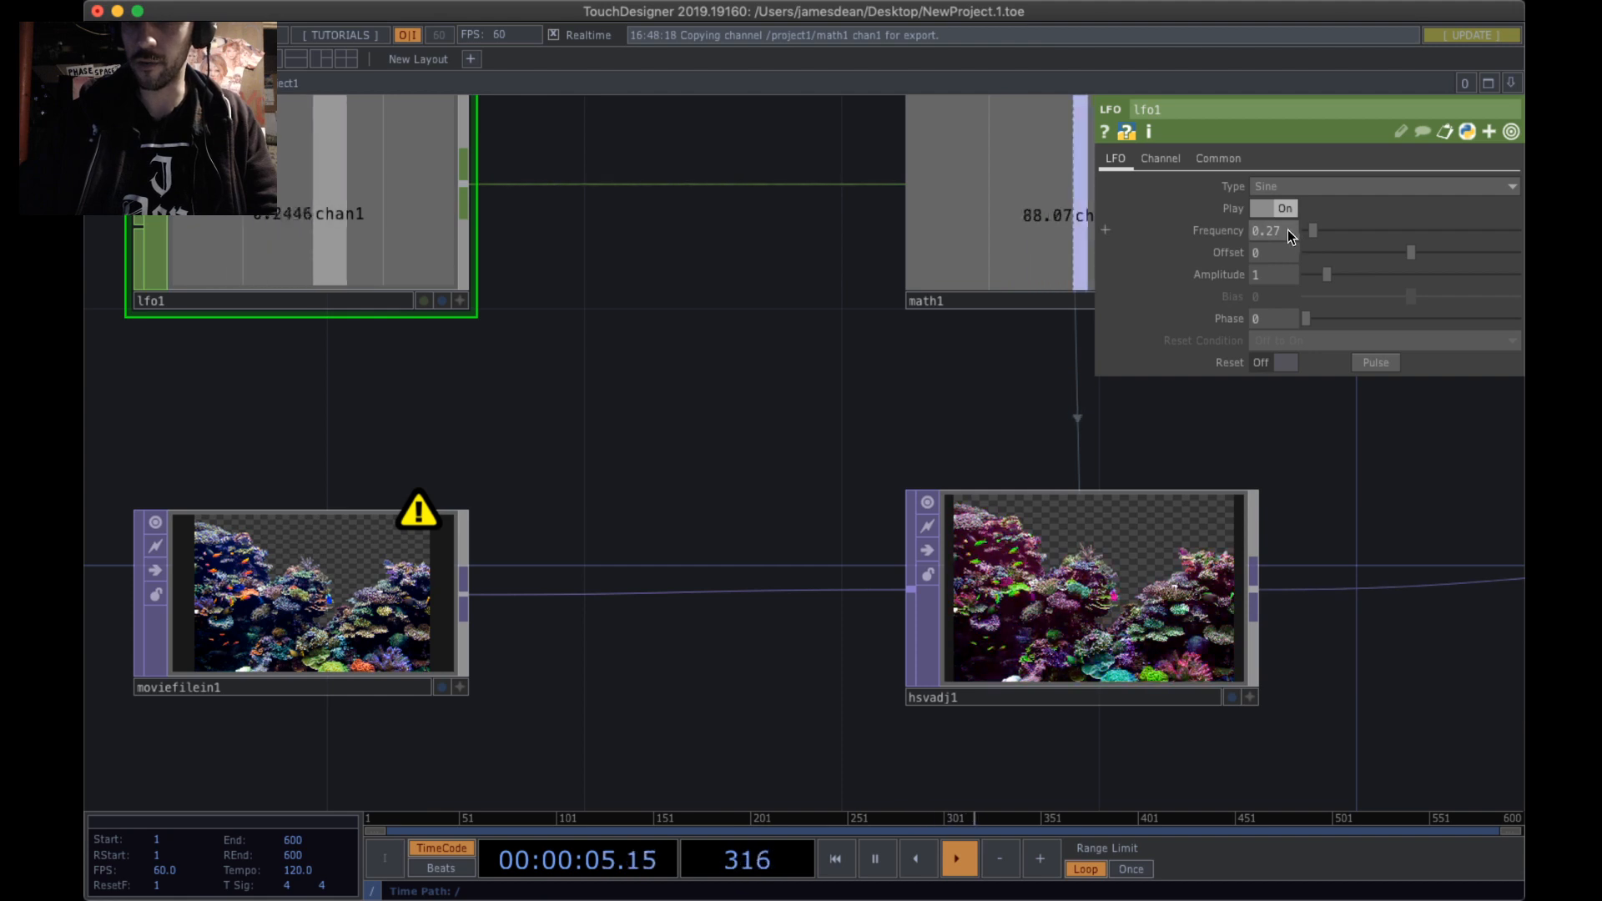
pyautogui.write('9.')
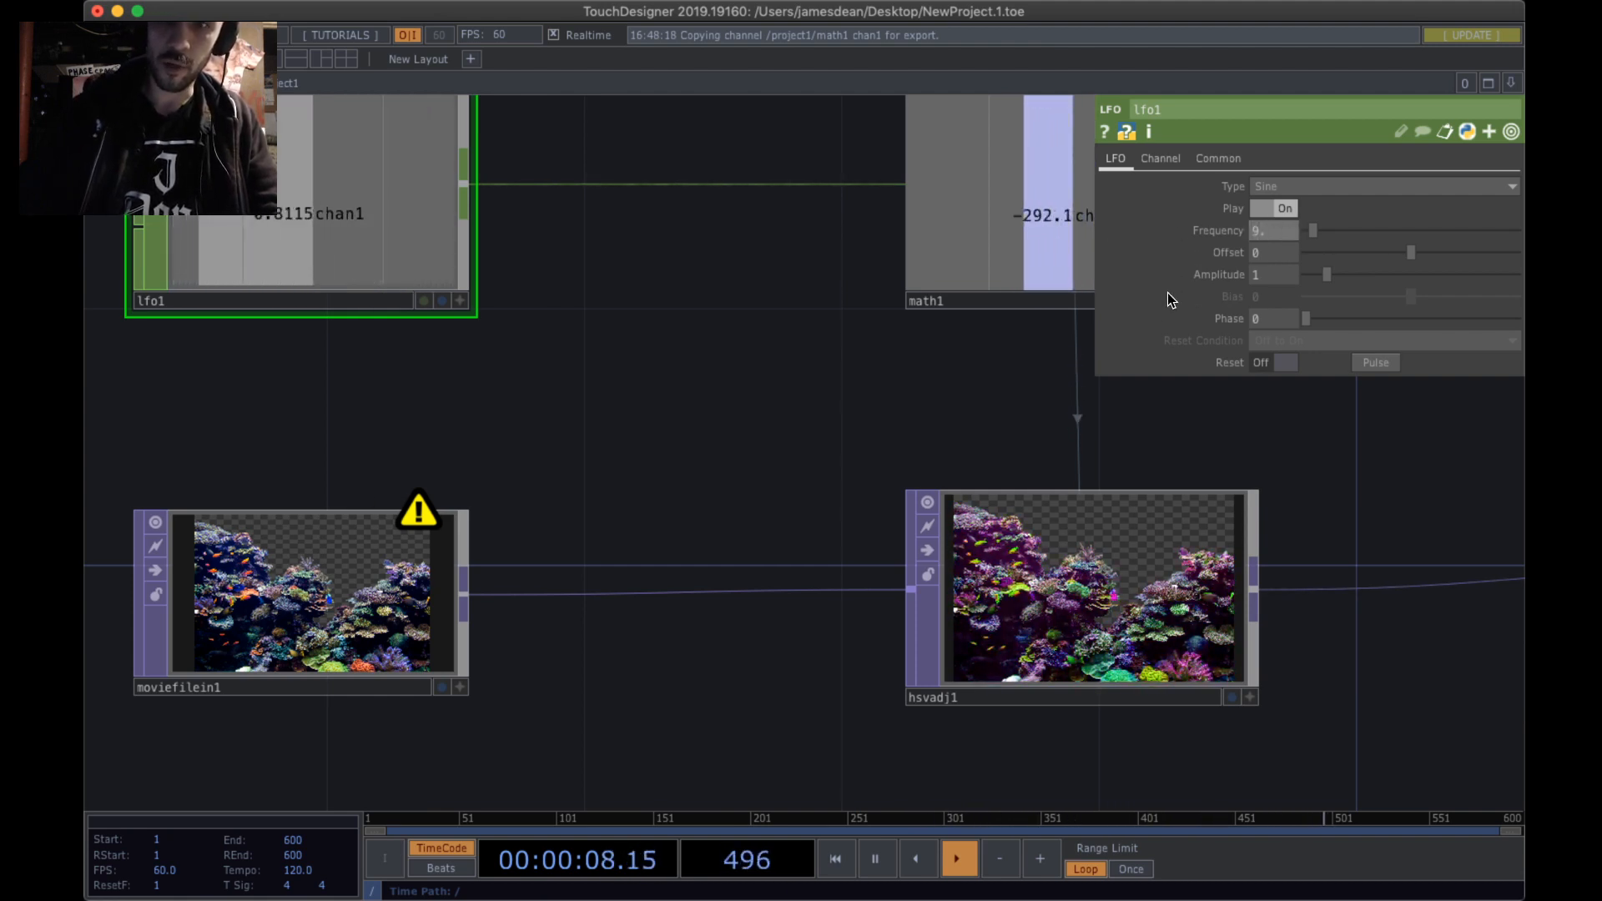
pyautogui.press('BackSpace')
pyautogui.write('0.5')
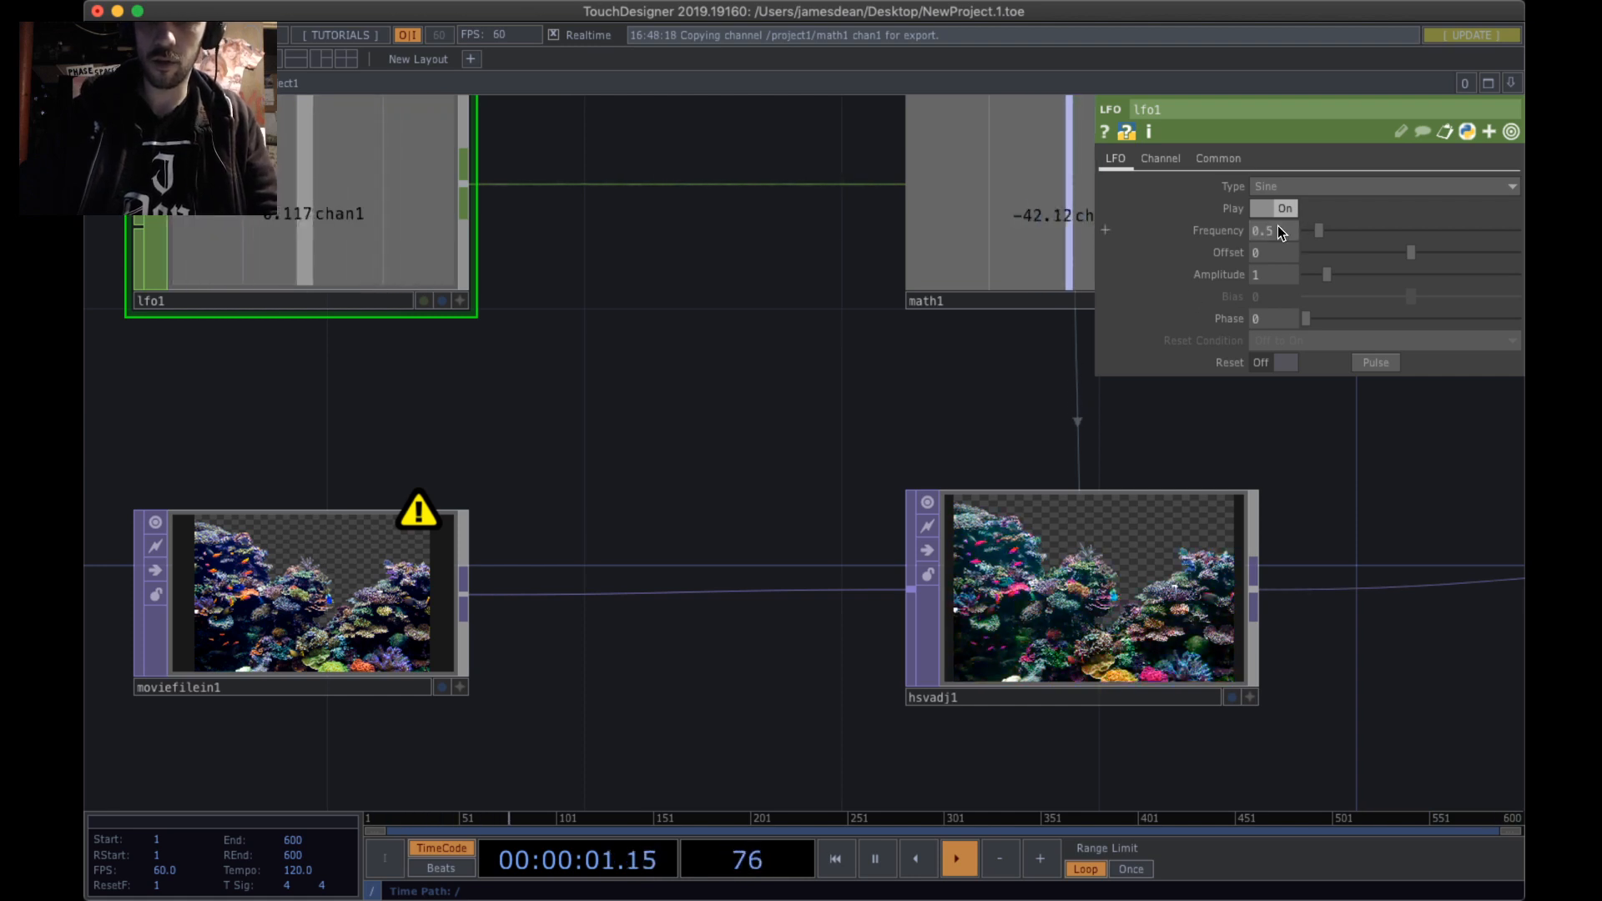
pyautogui.moveTo(1318, 231); pyautogui.dragTo(1308, 230)
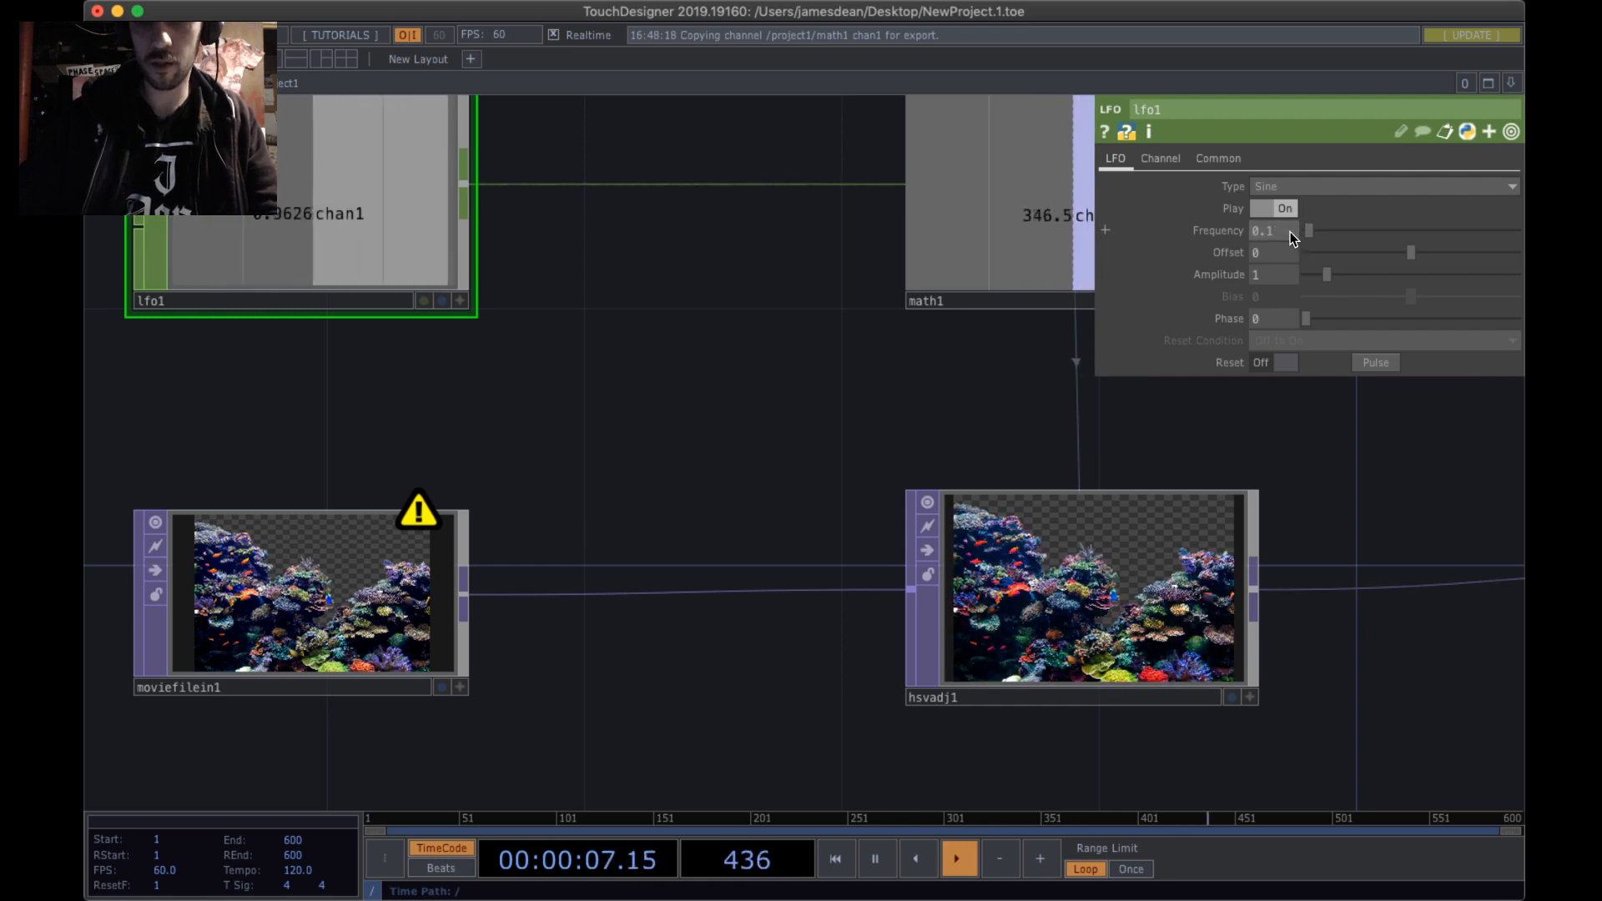
# - Examine the colour cycling of the coral image in hsvadj1 up close, and compare it with the moviefilein1 source
pyautogui.moveTo(791, 505); pyautogui.dragTo(467, 384)
pyautogui.scroll(6, 835, 562)
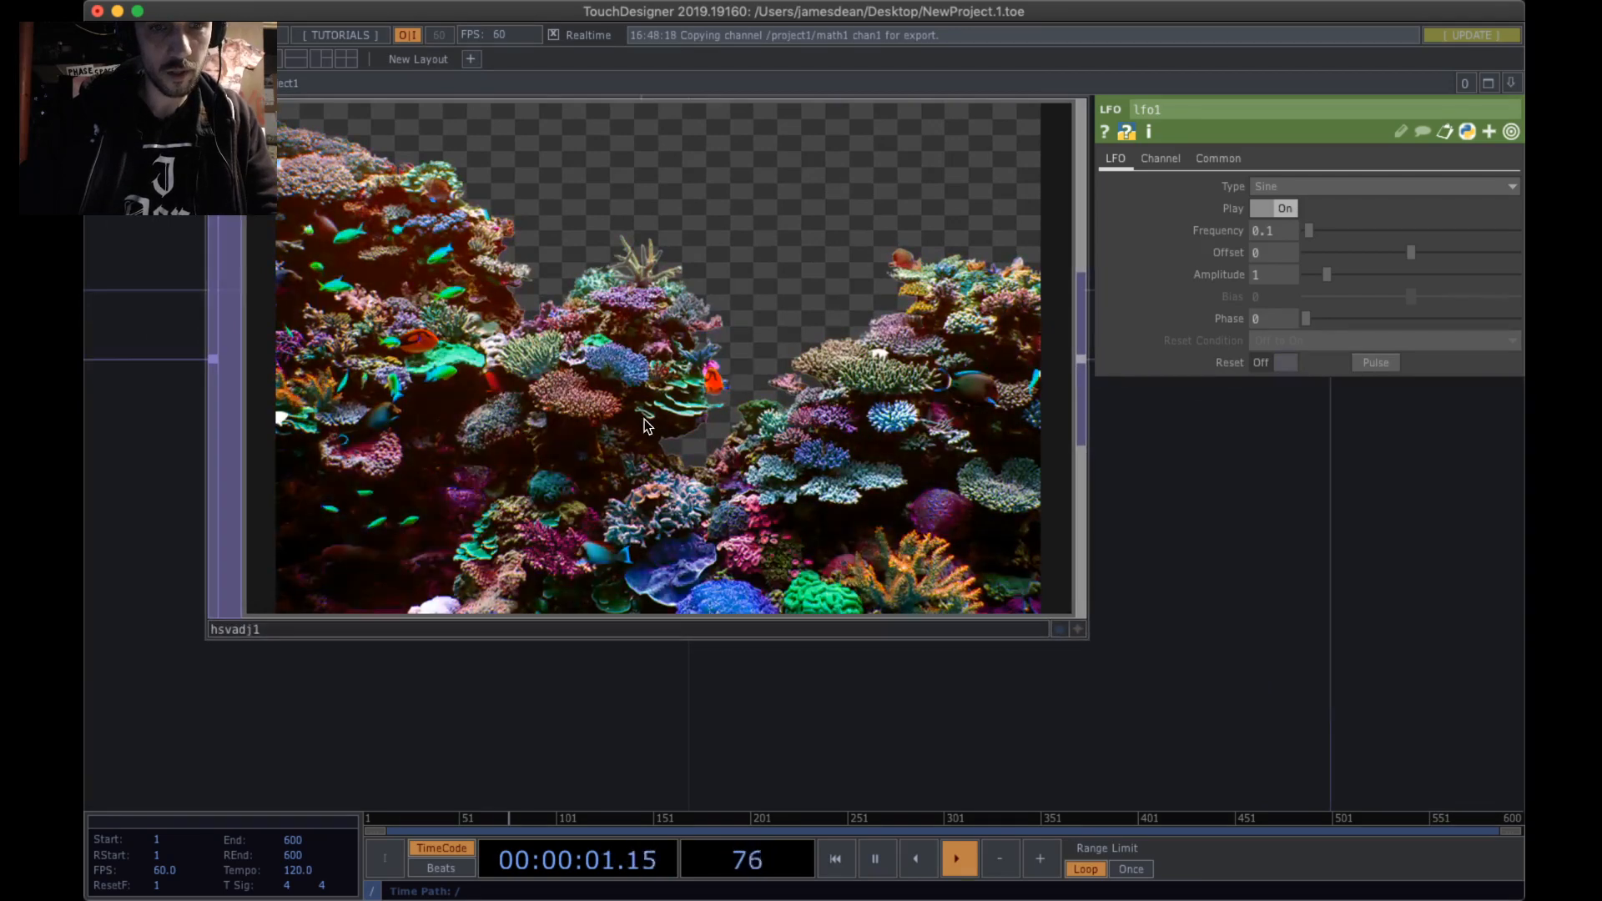
pyautogui.scroll(-5, 732, 408)
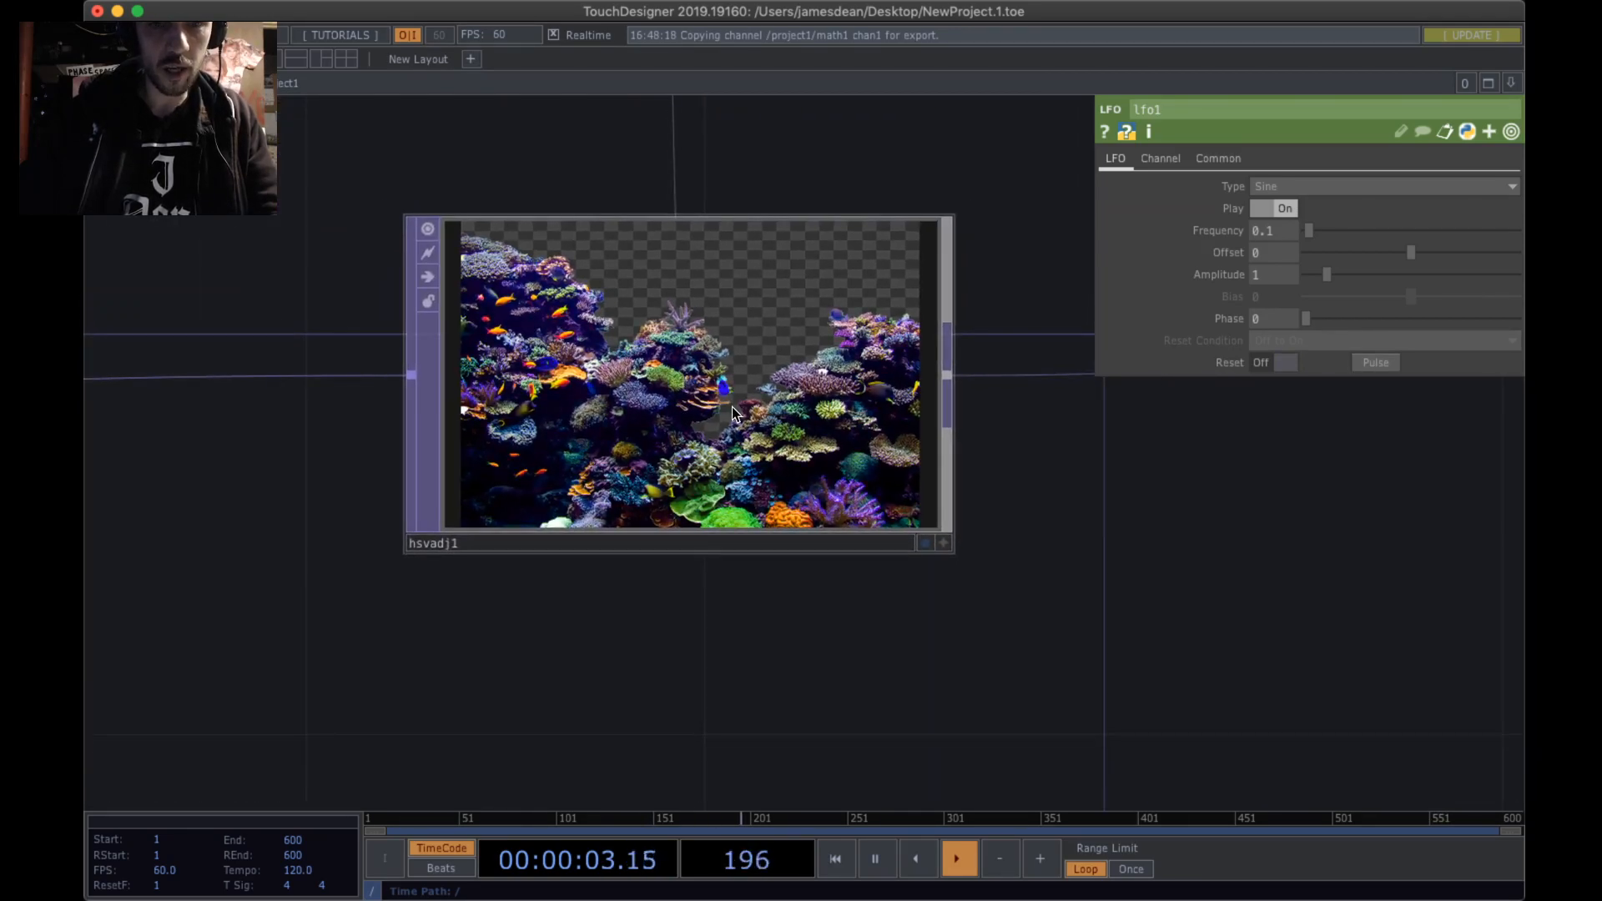
pyautogui.scroll(-5, 740, 410)
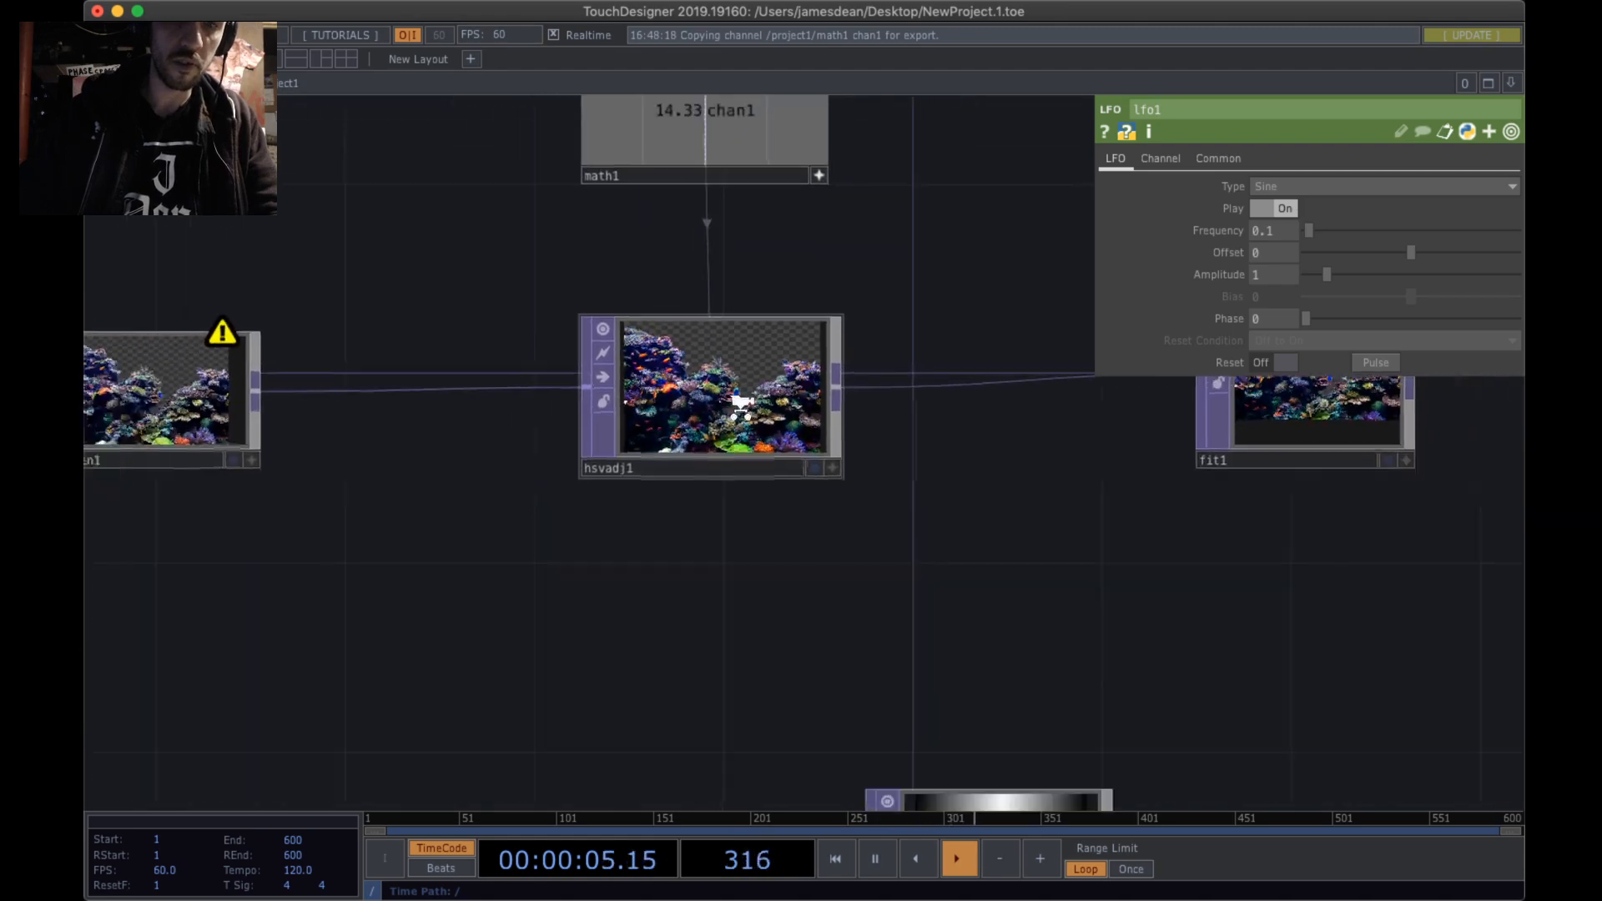
pyautogui.scroll(1, 739, 407)
pyautogui.scroll(1, 740, 407)
pyautogui.moveTo(515, 500); pyautogui.dragTo(768, 502)
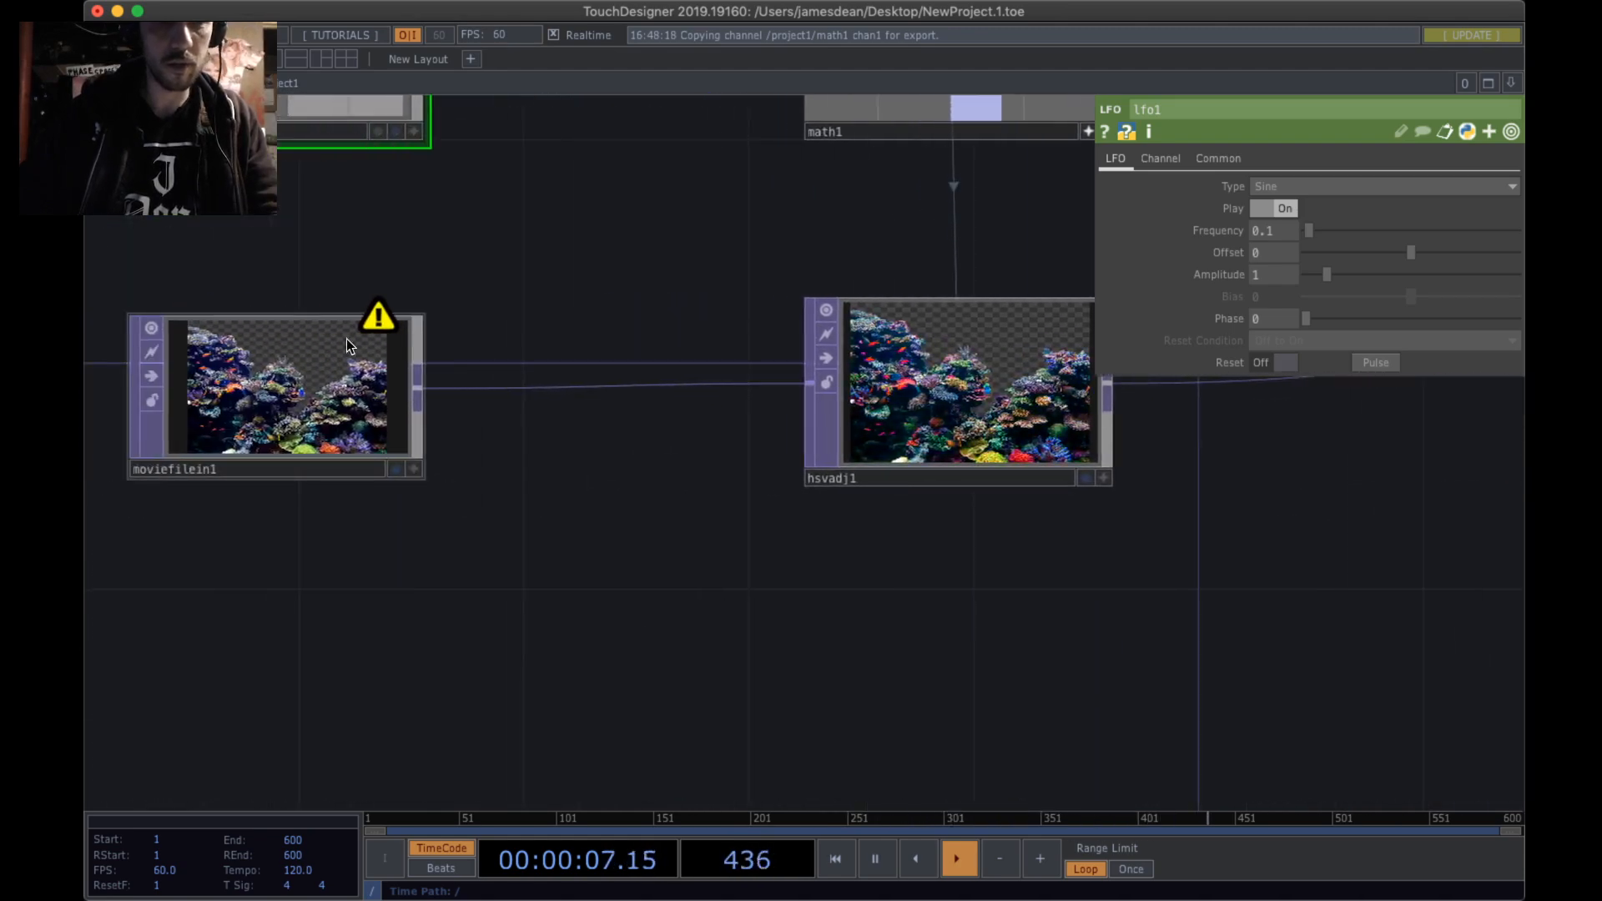
pyautogui.moveTo(1053, 485); pyautogui.dragTo(804, 572)
pyautogui.scroll(4, 751, 432)
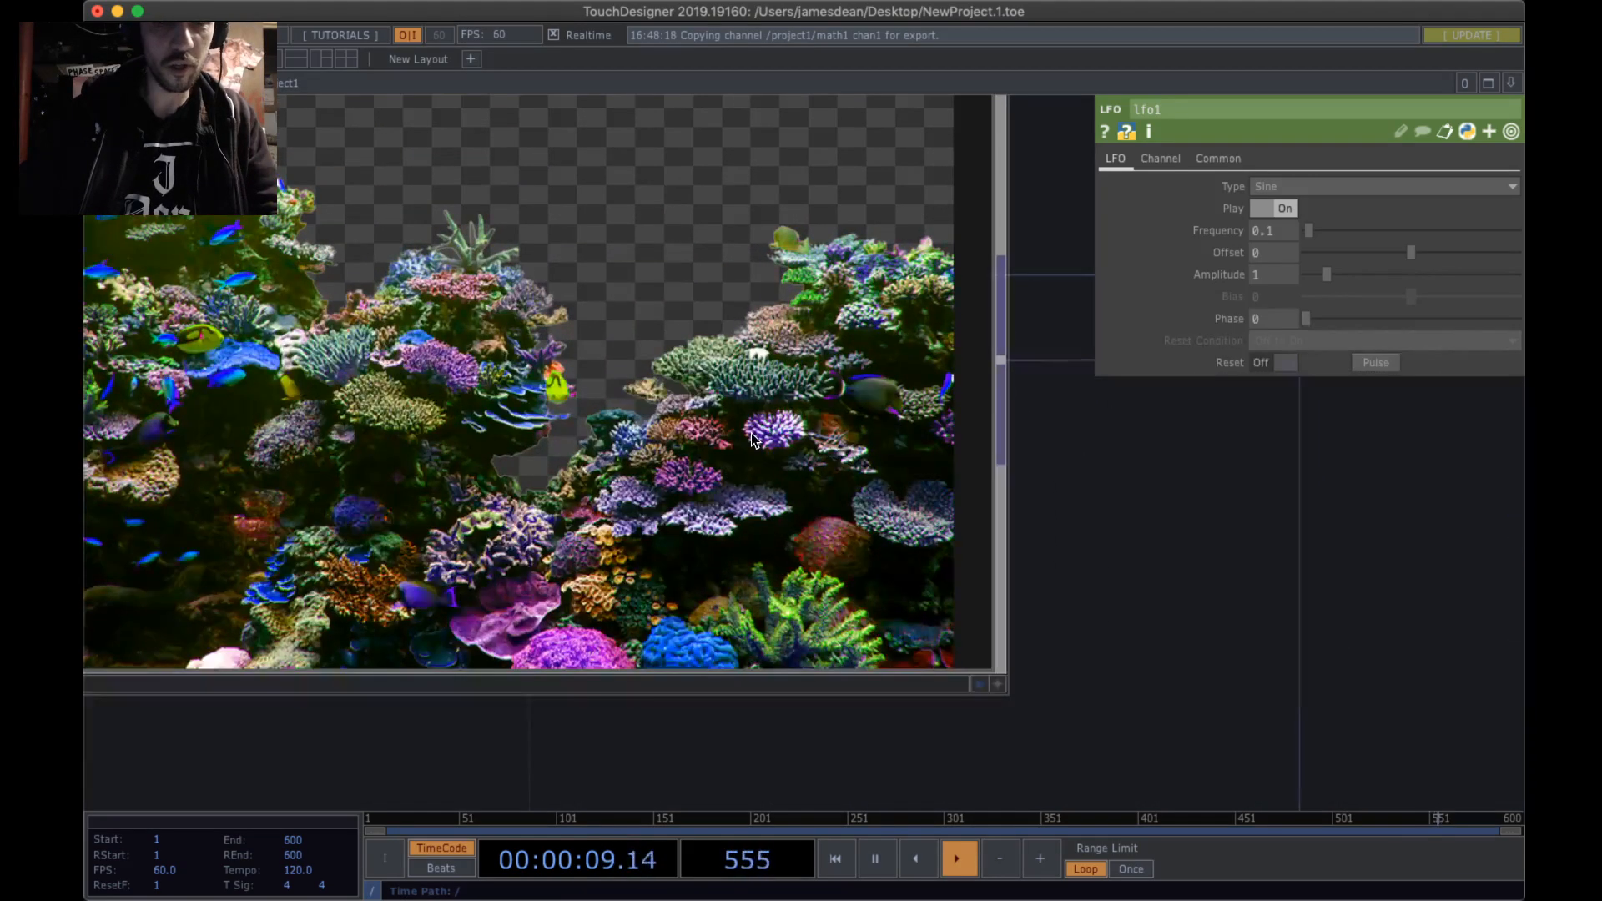
pyautogui.scroll(-2, 751, 433)
pyautogui.scroll(-3, 751, 432)
pyautogui.moveTo(887, 275); pyautogui.dragTo(960, 484)
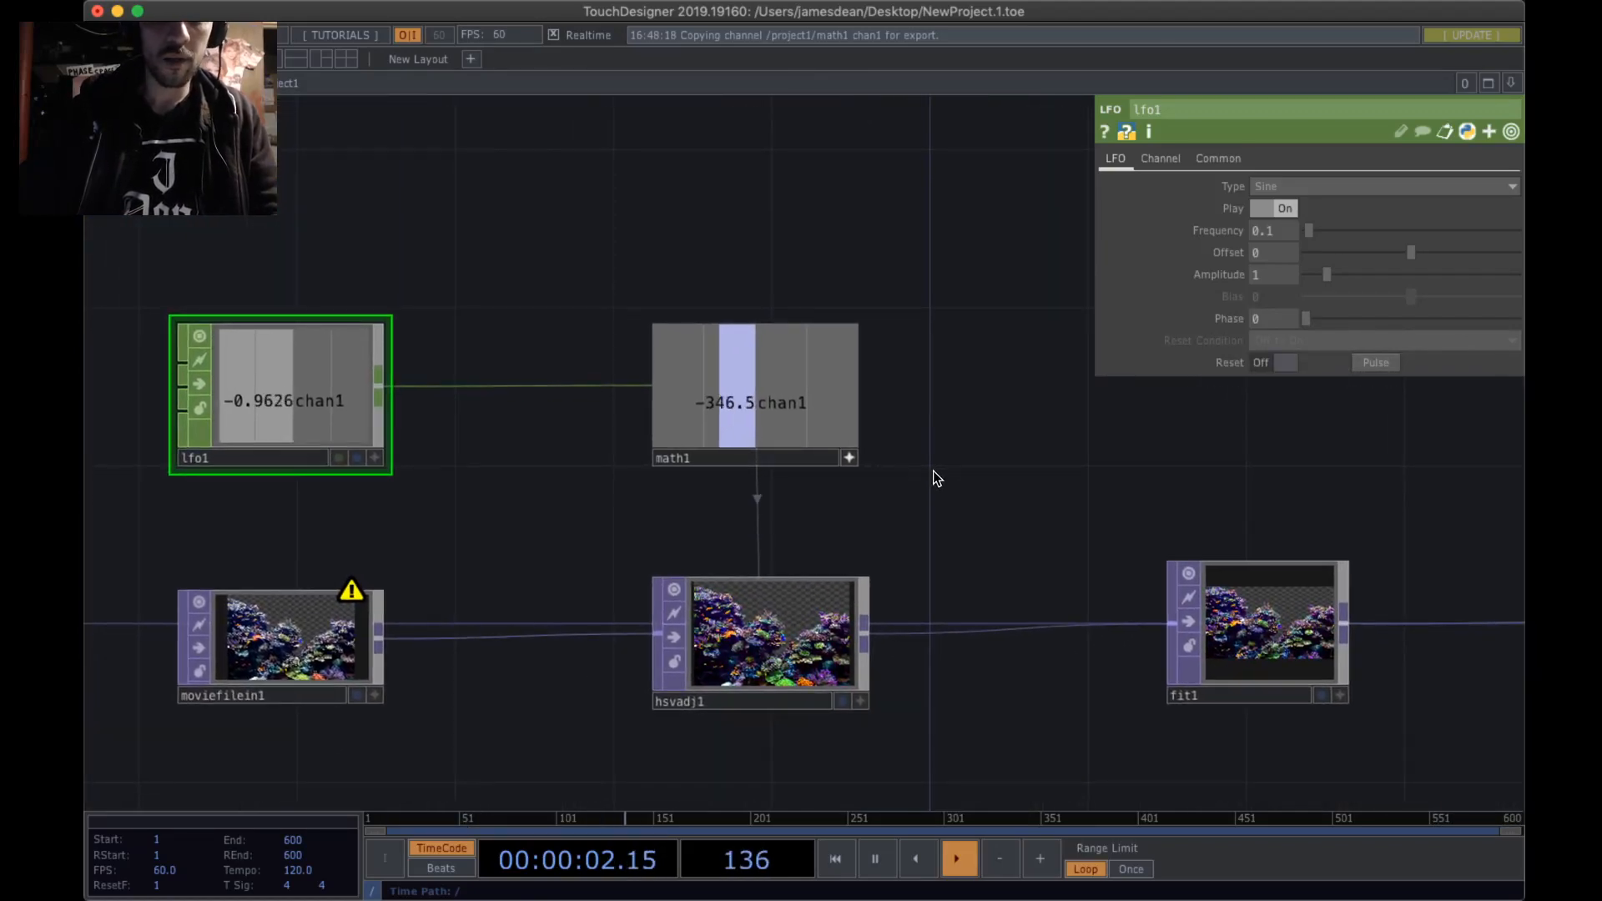
# - Deactivate the viewer of math1, extend the node slightly to the left, and make its viewer active again
pyautogui.click(848, 458)
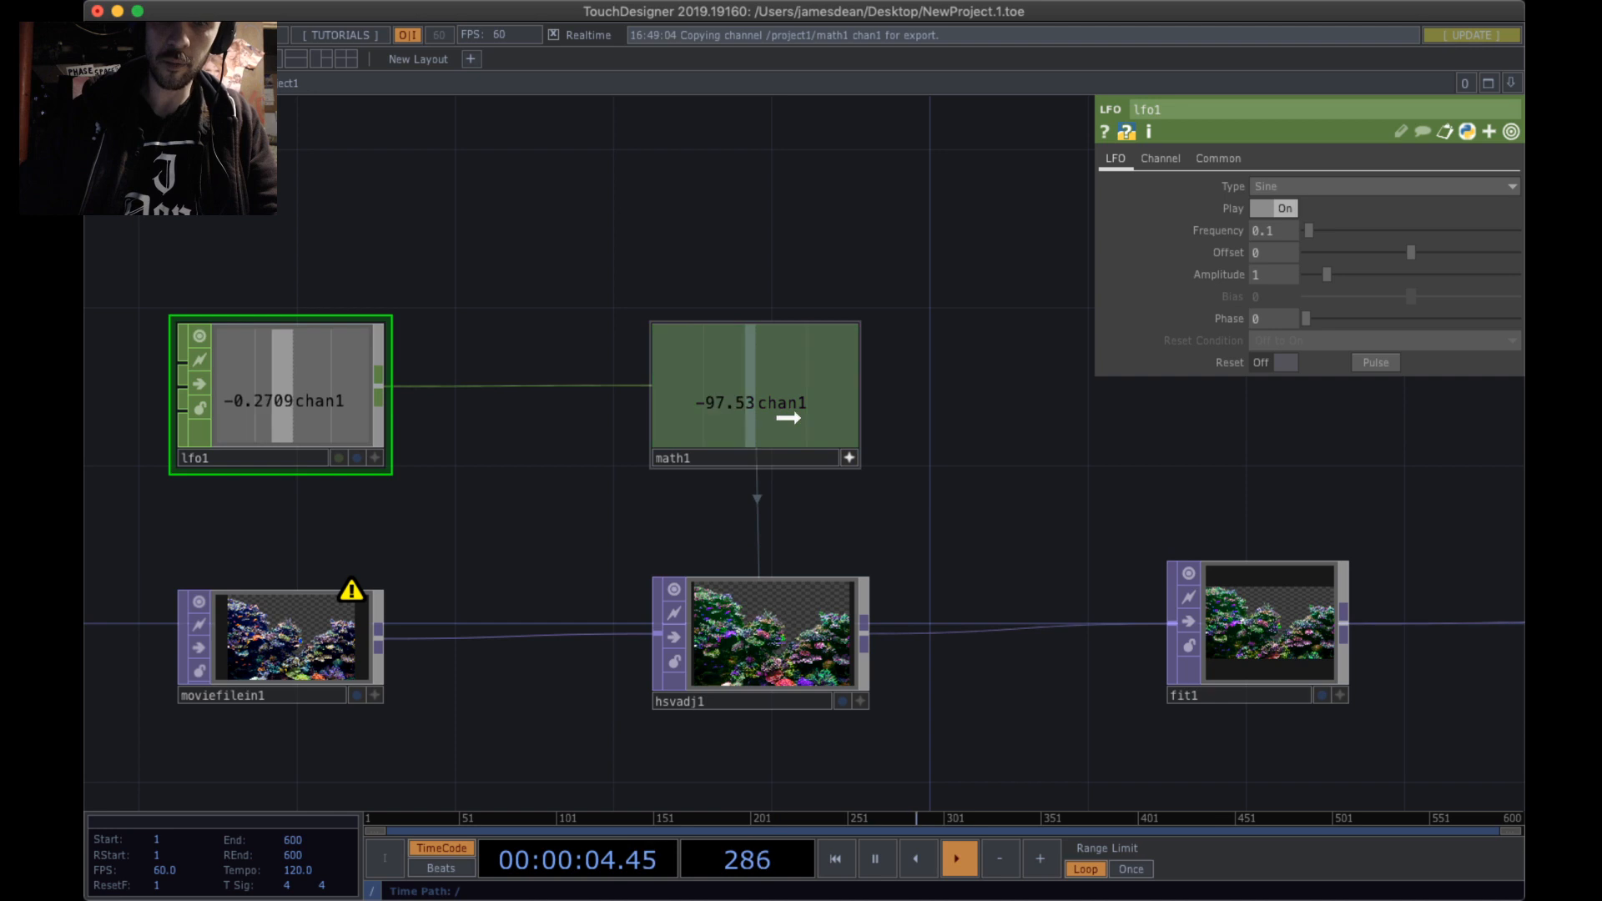
pyautogui.click(848, 458)
pyautogui.click(792, 397)
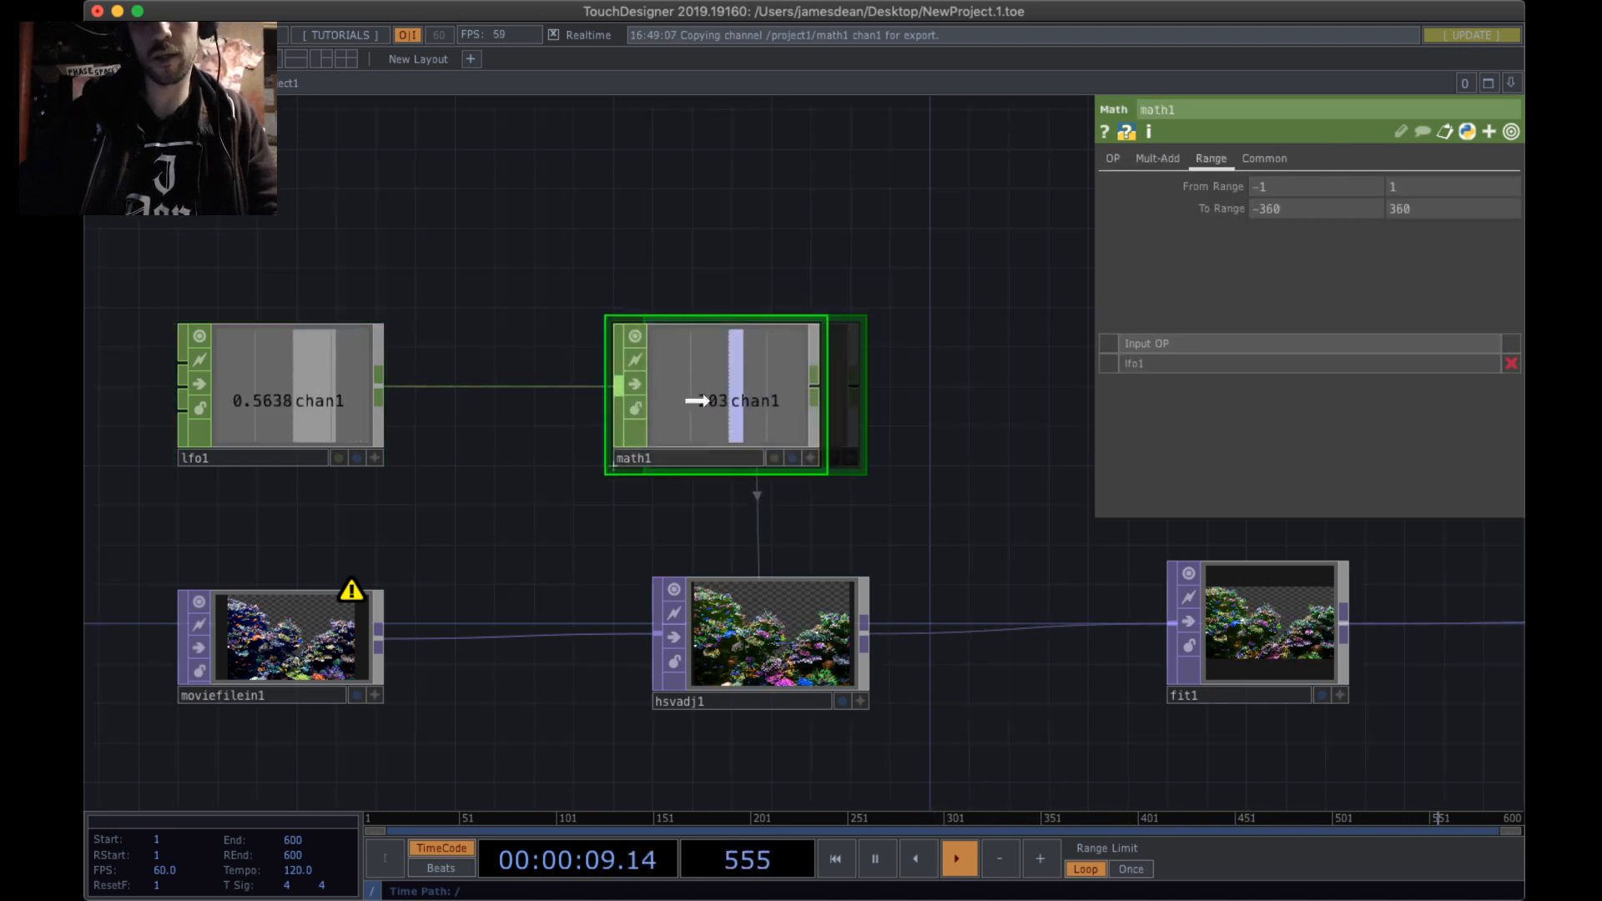
pyautogui.moveTo(749, 399); pyautogui.dragTo(787, 388)
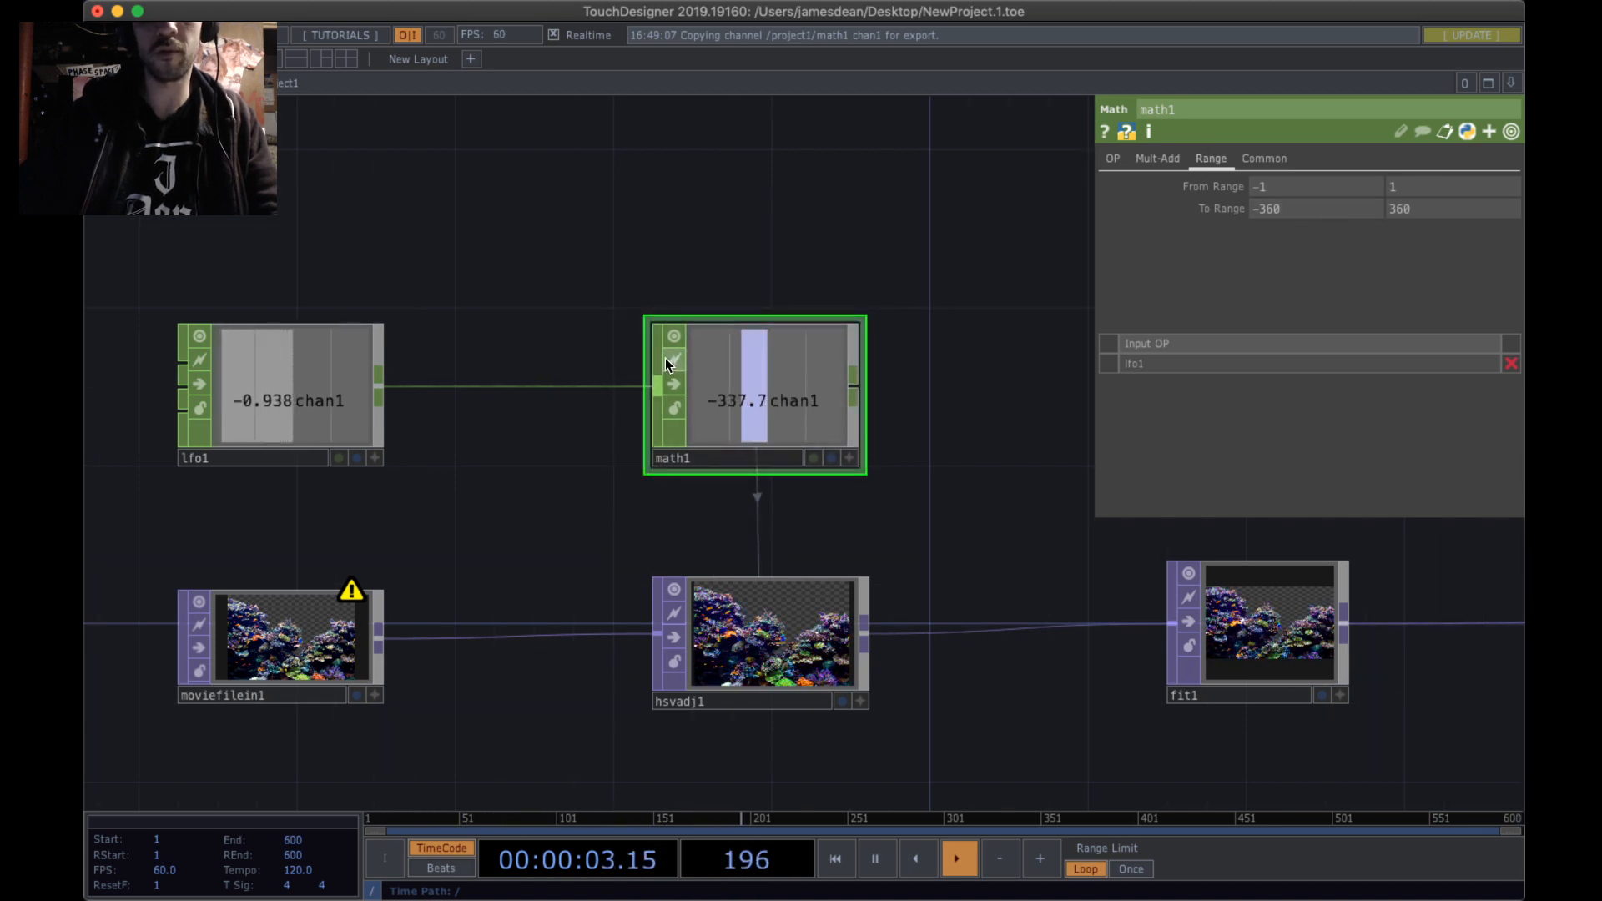
pyautogui.moveTo(653, 325); pyautogui.dragTo(615, 315)
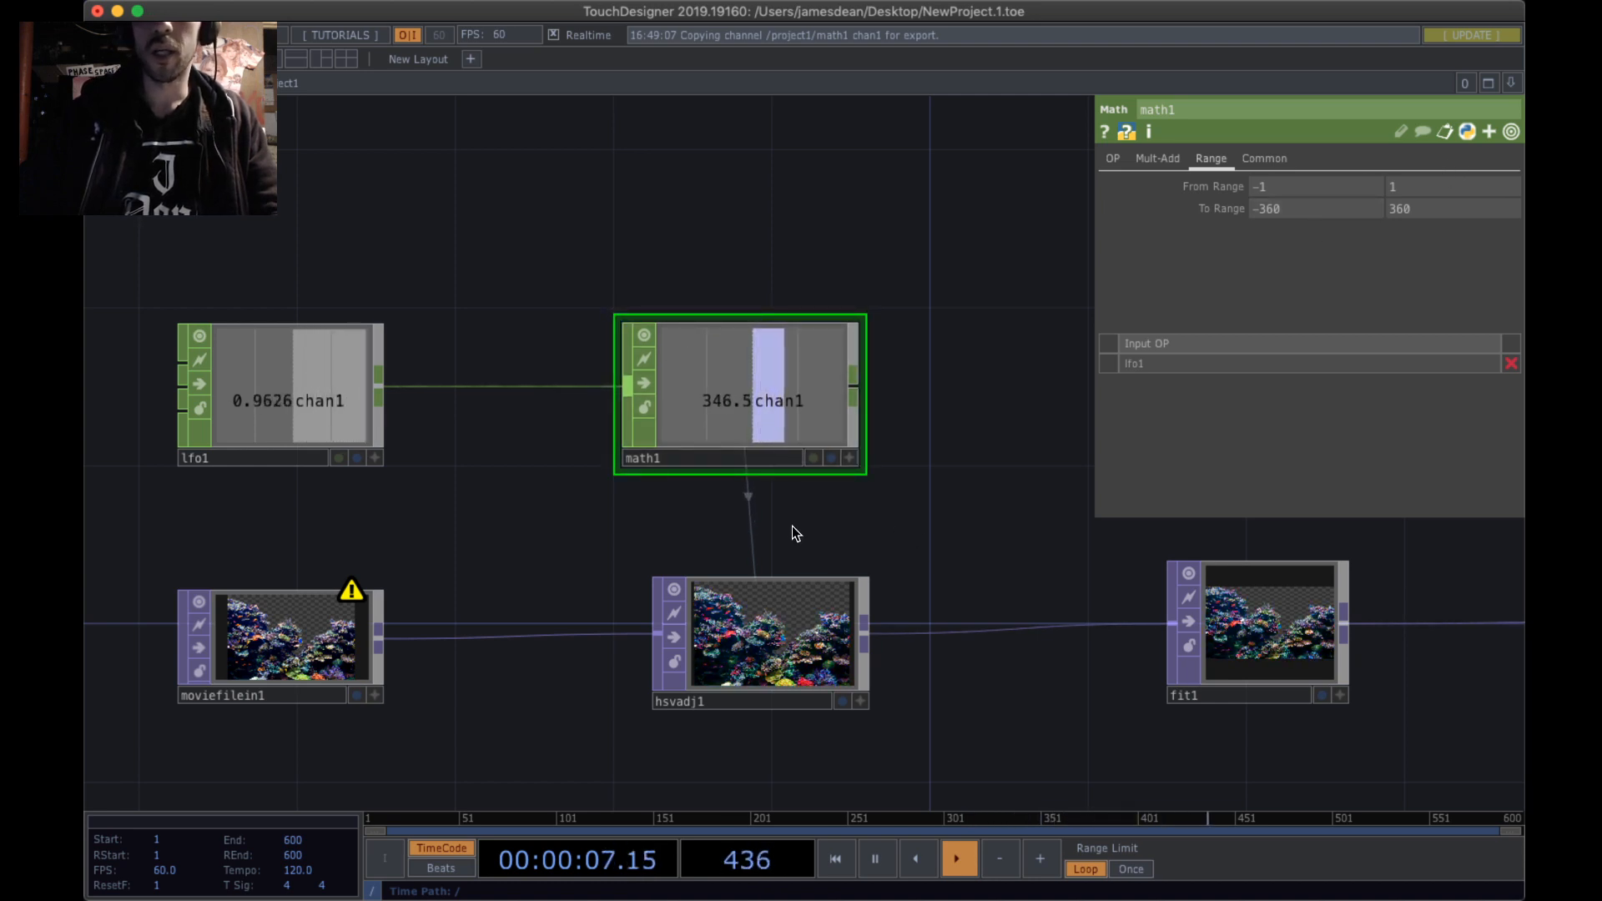
pyautogui.click(849, 457)
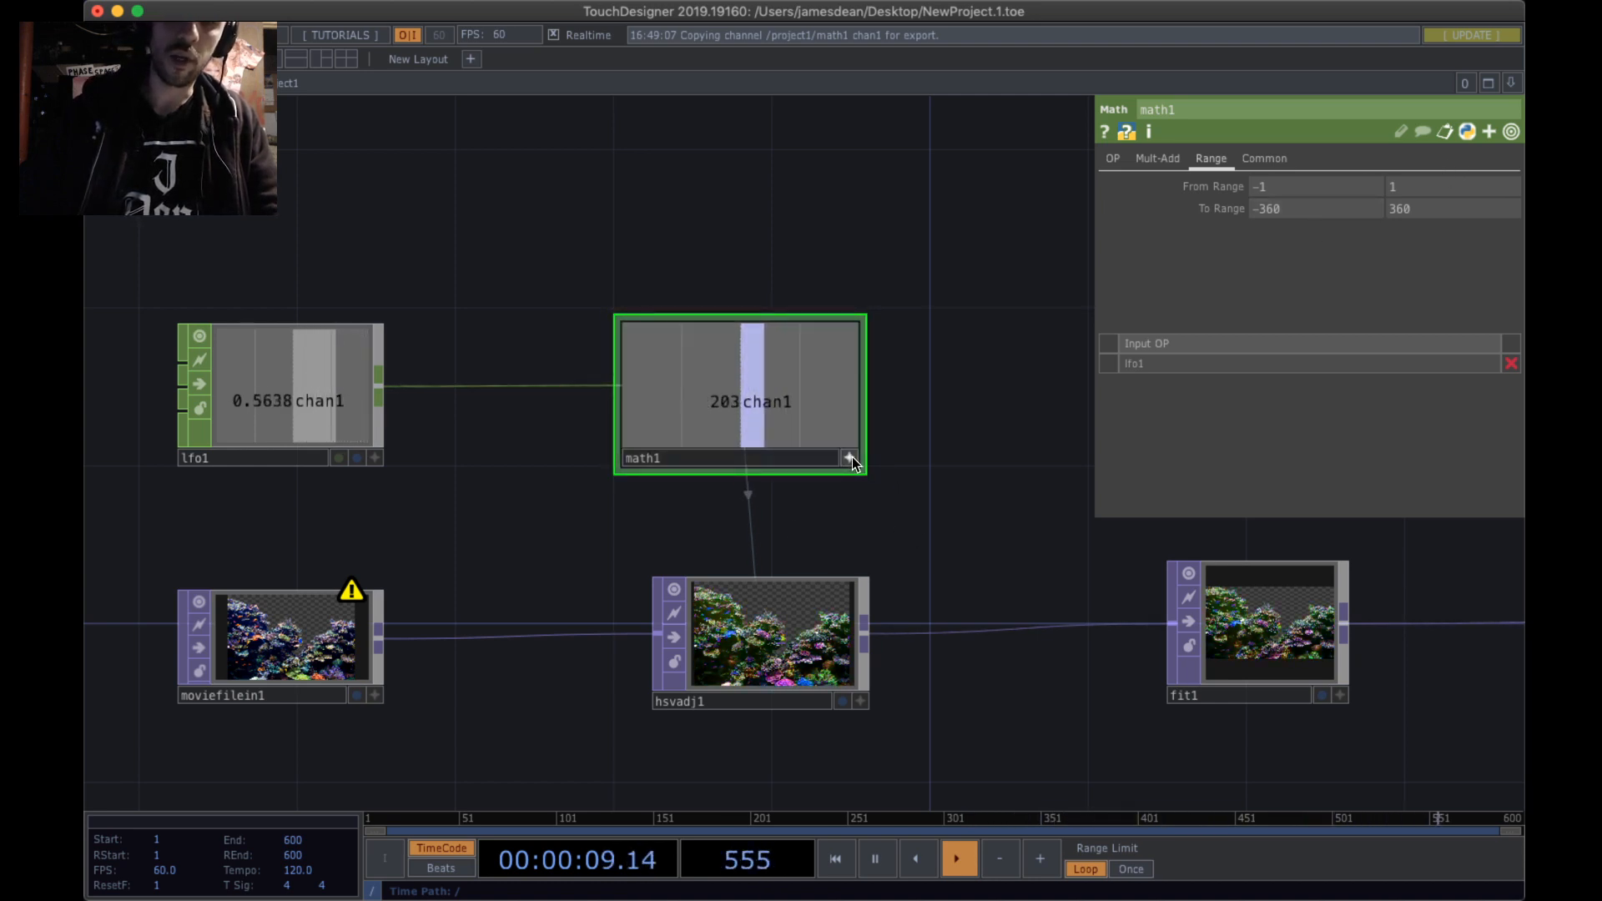
# - Shift lfo1 and math1 to the left in the network to free the space above hsvadj1
pyautogui.click(743, 645)
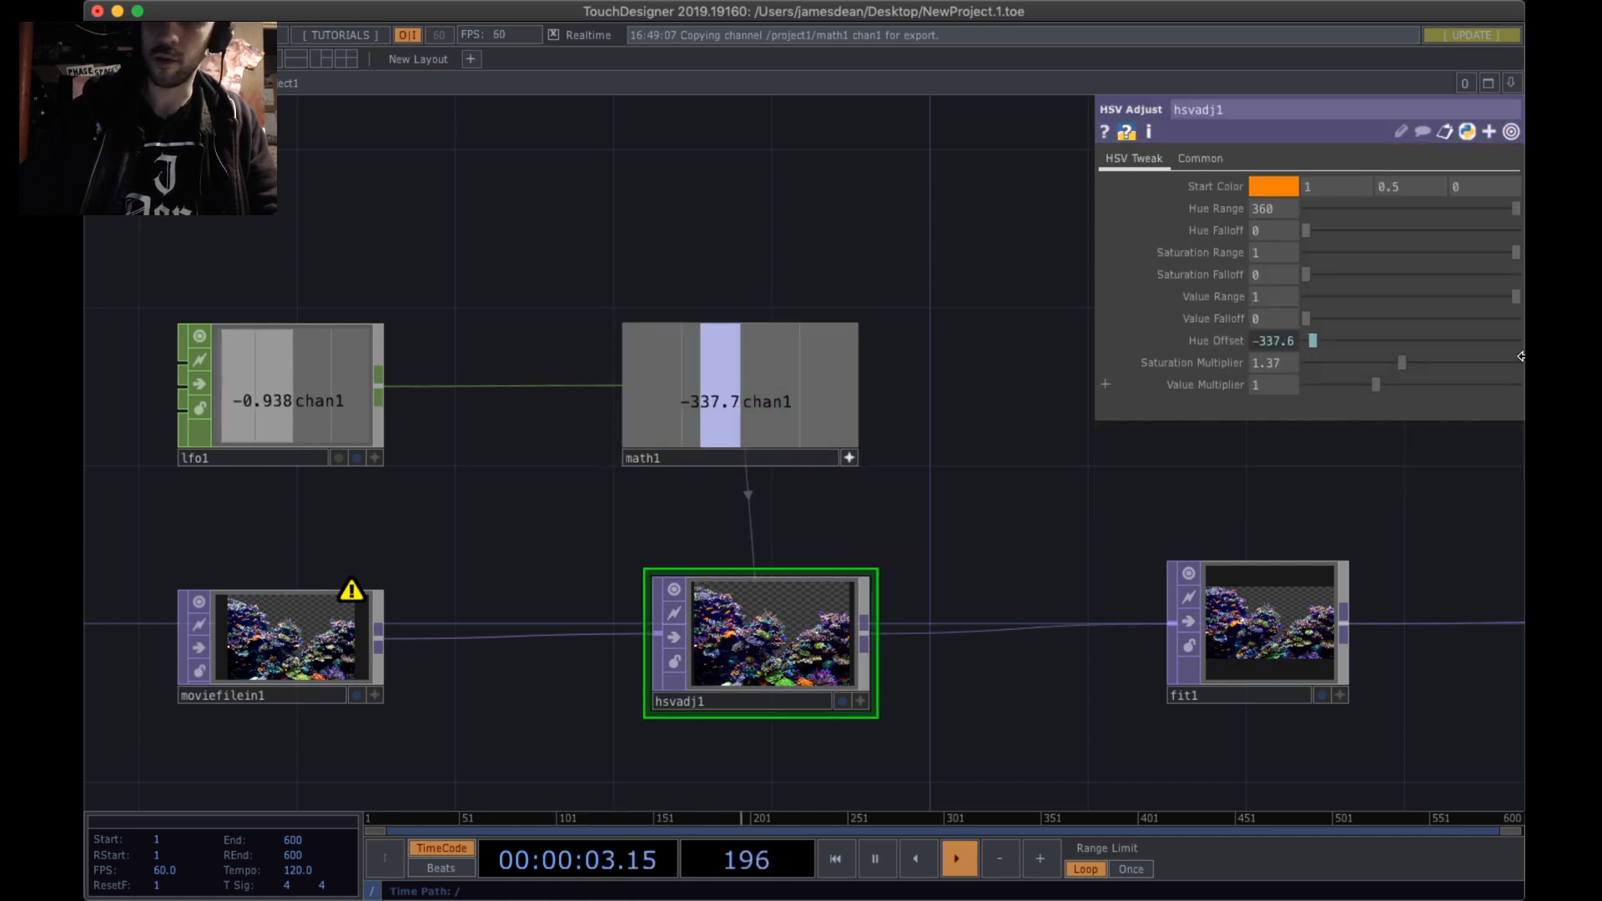
pyautogui.moveTo(479, 479); pyautogui.dragTo(801, 459)
pyautogui.moveTo(581, 443); pyautogui.dragTo(343, 443)
pyautogui.moveTo(1064, 443); pyautogui.dragTo(712, 443)
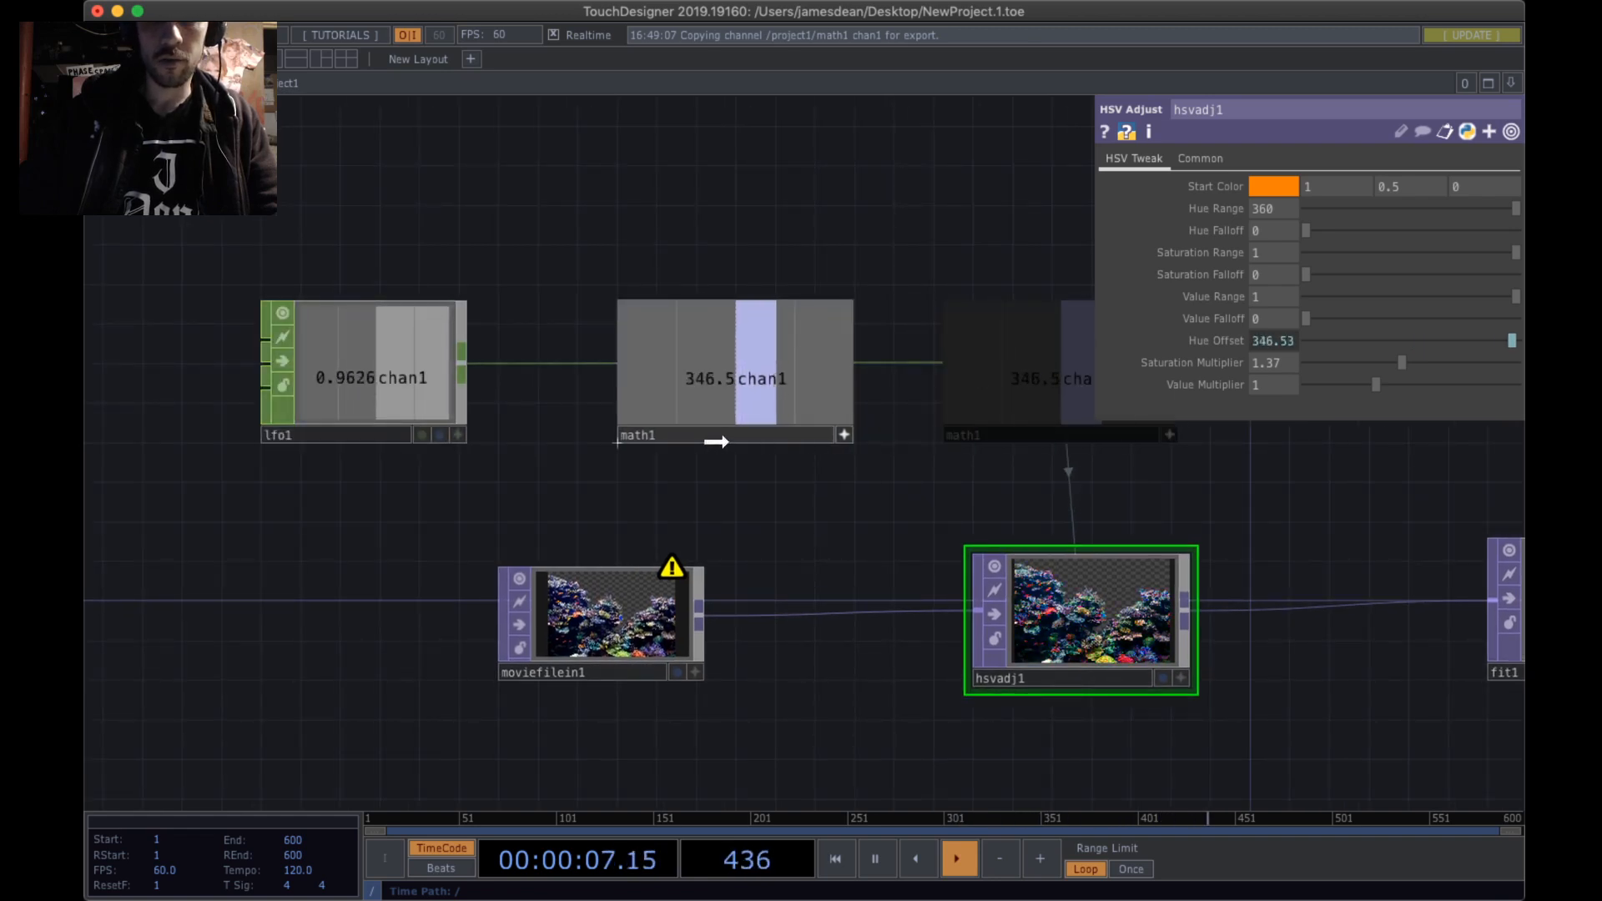
# - Add a Null CHOP to the right of math1, above hsvadj1
pyautogui.press('Tab')
pyautogui.write('NU')
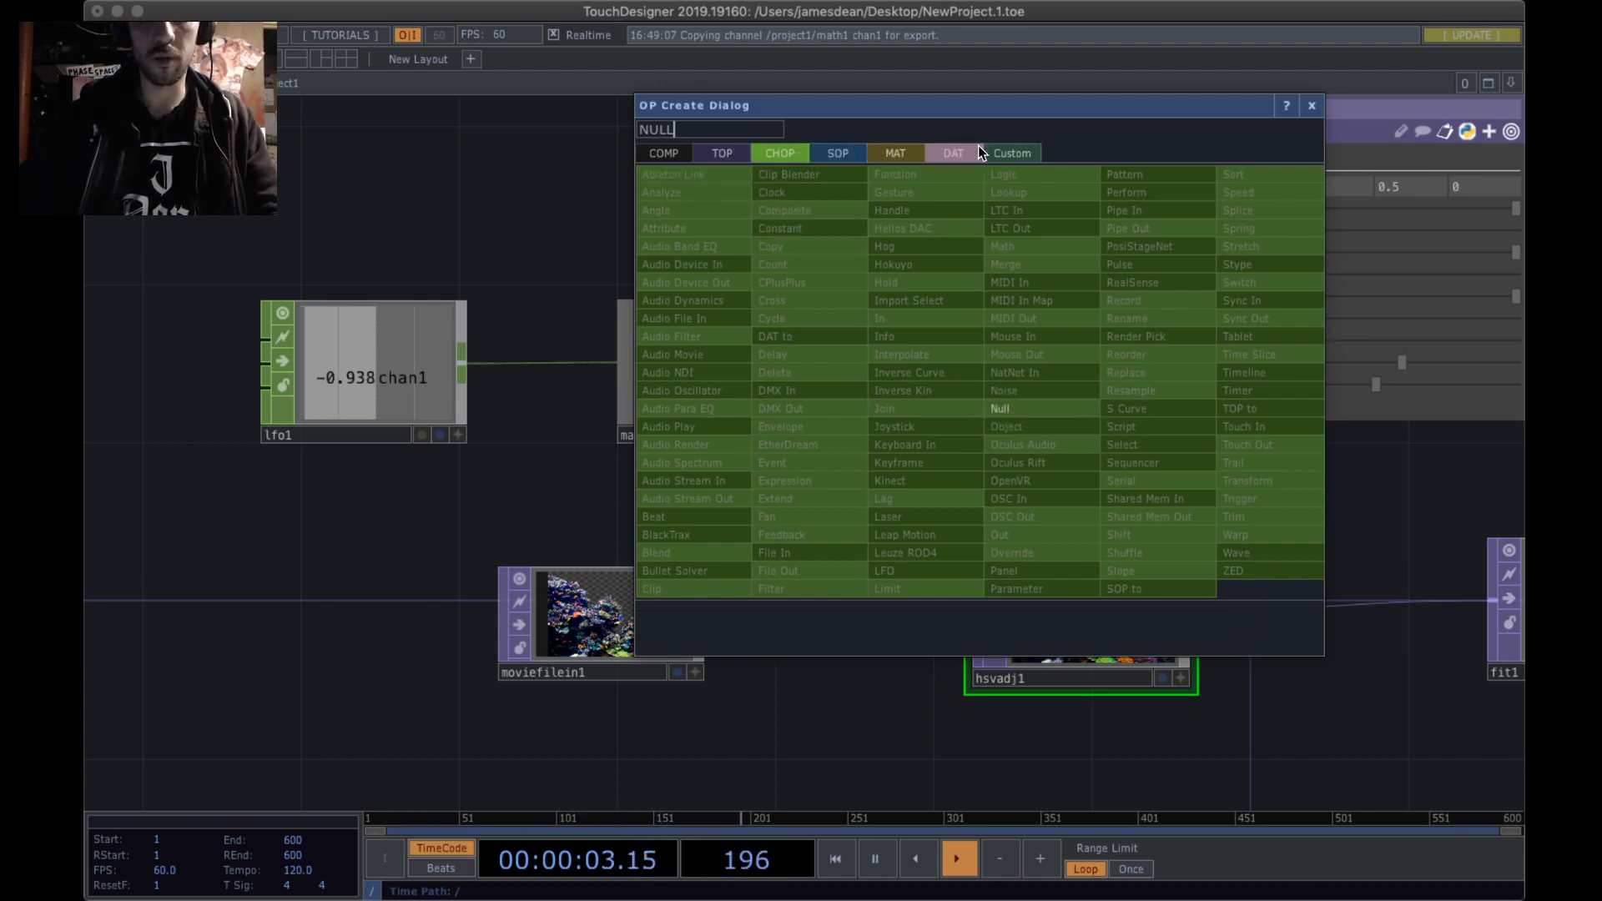
pyautogui.click(714, 152)
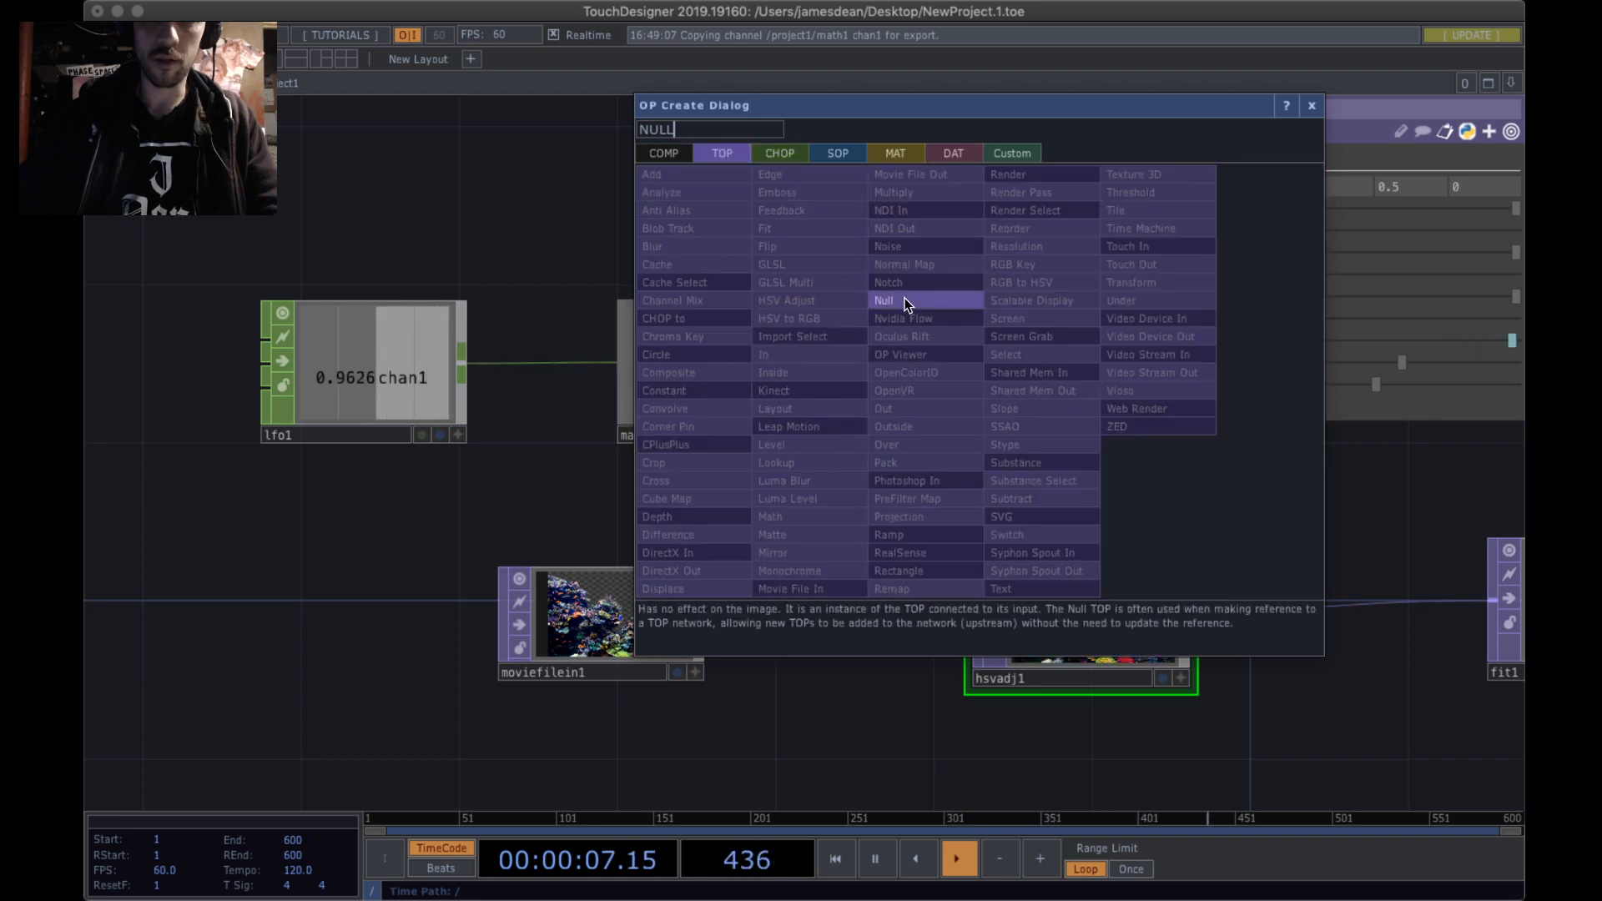
pyautogui.click(772, 152)
pyautogui.click(1083, 405)
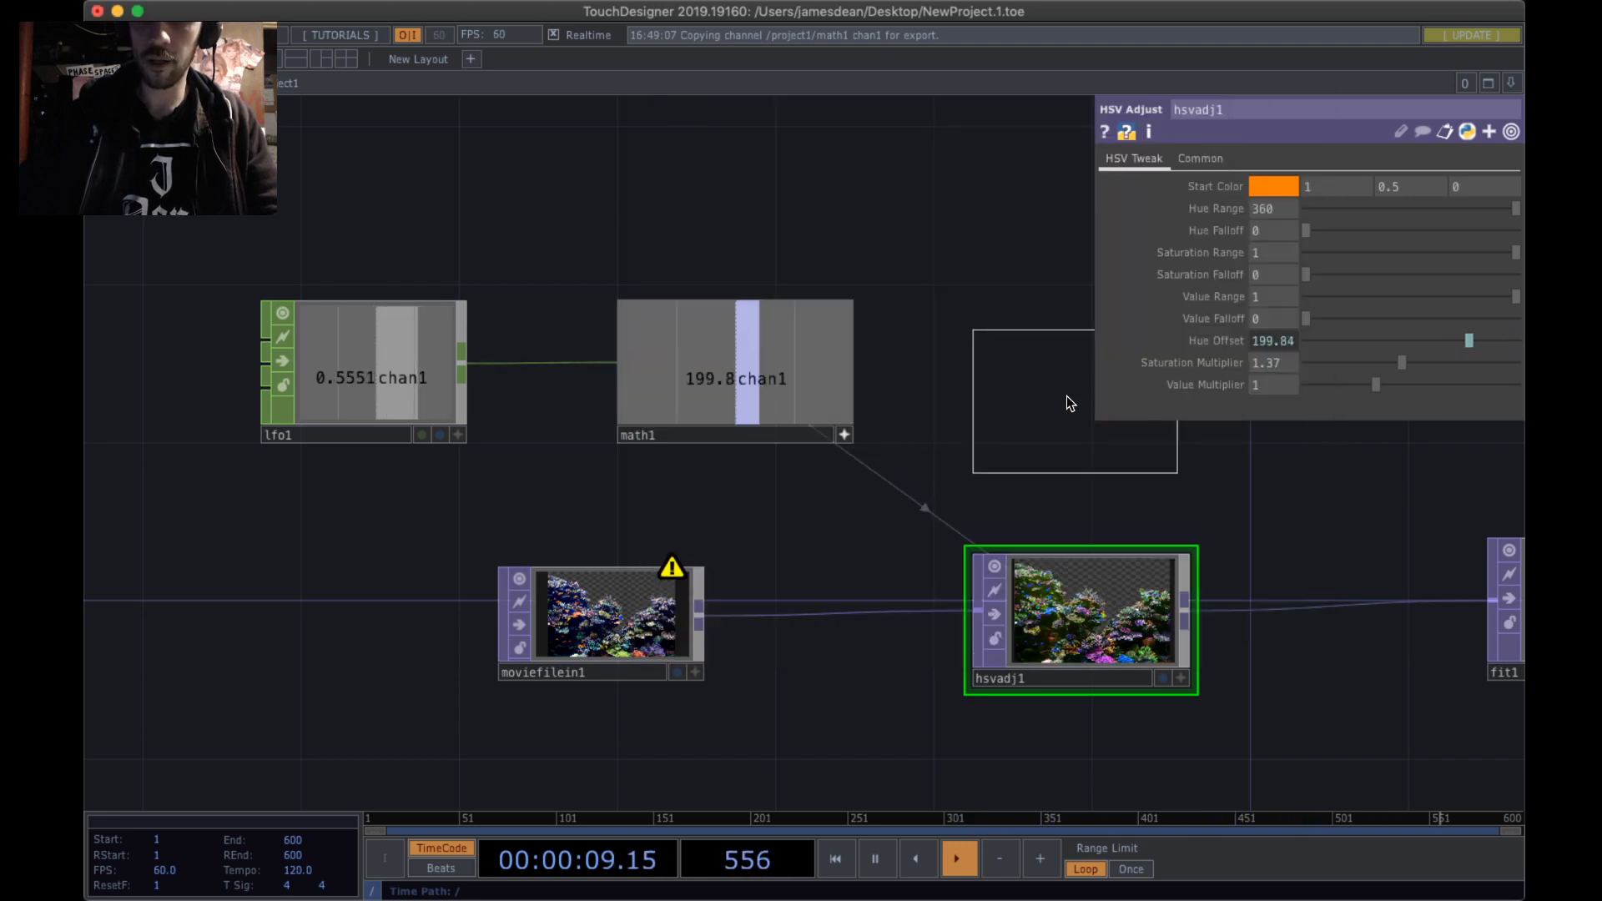
pyautogui.click(1041, 376)
pyautogui.moveTo(1214, 460); pyautogui.dragTo(826, 219)
pyautogui.hscroll(10, 887, 223)
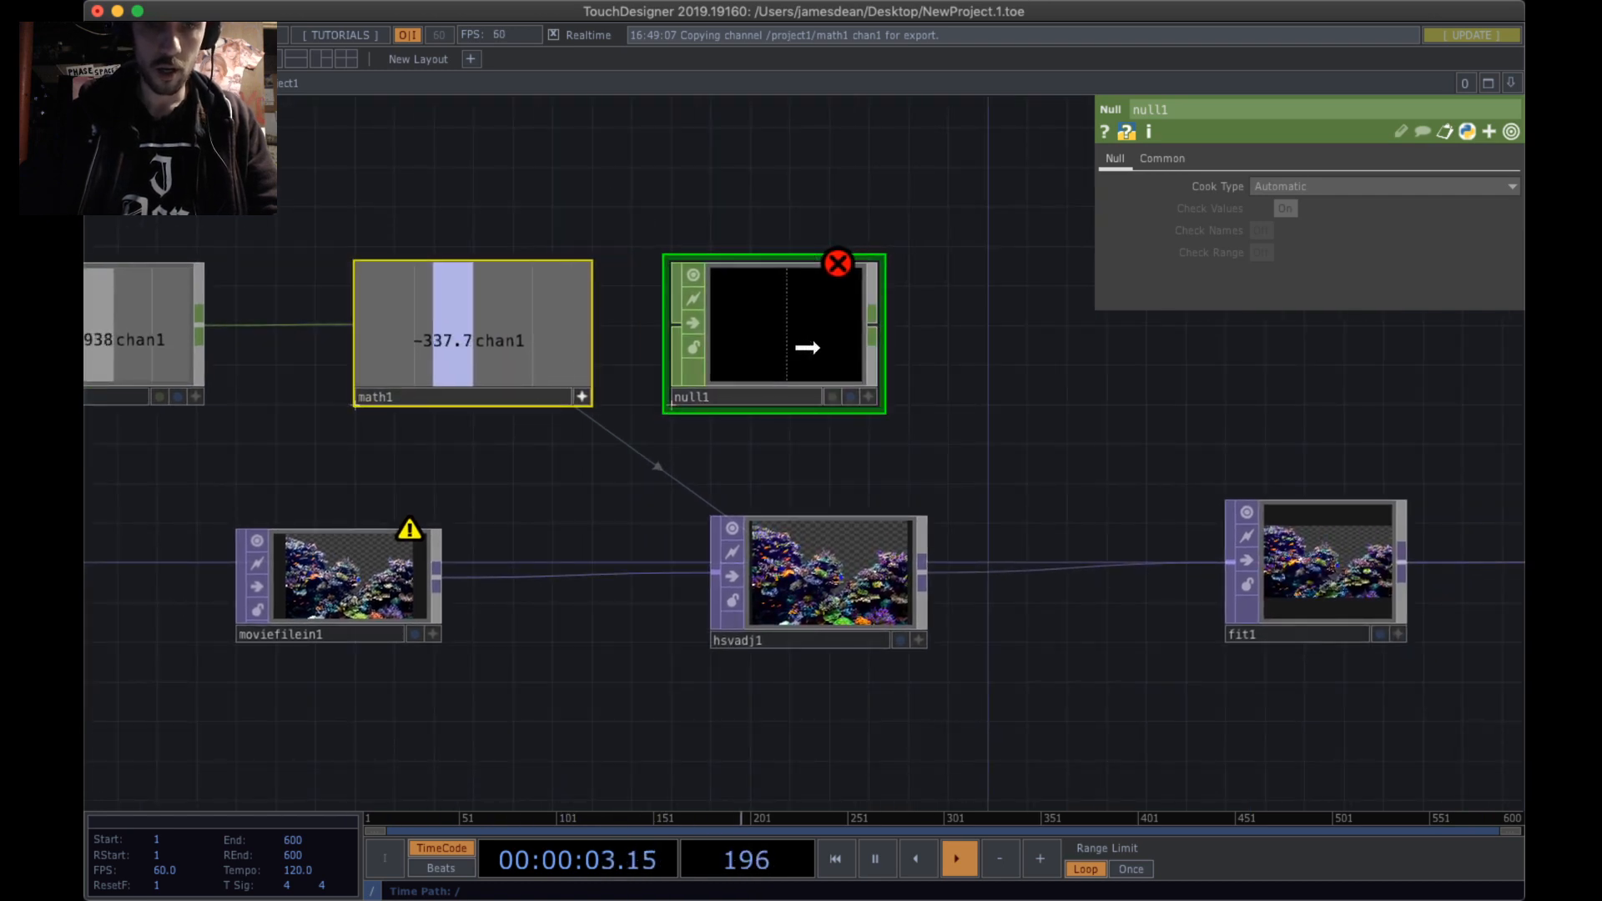
# - Wire math1 into null1, and make null1's channel drive the Hue Offset of hsvadj1 as a CHOP Reference
pyautogui.moveTo(784, 283); pyautogui.dragTo(823, 285)
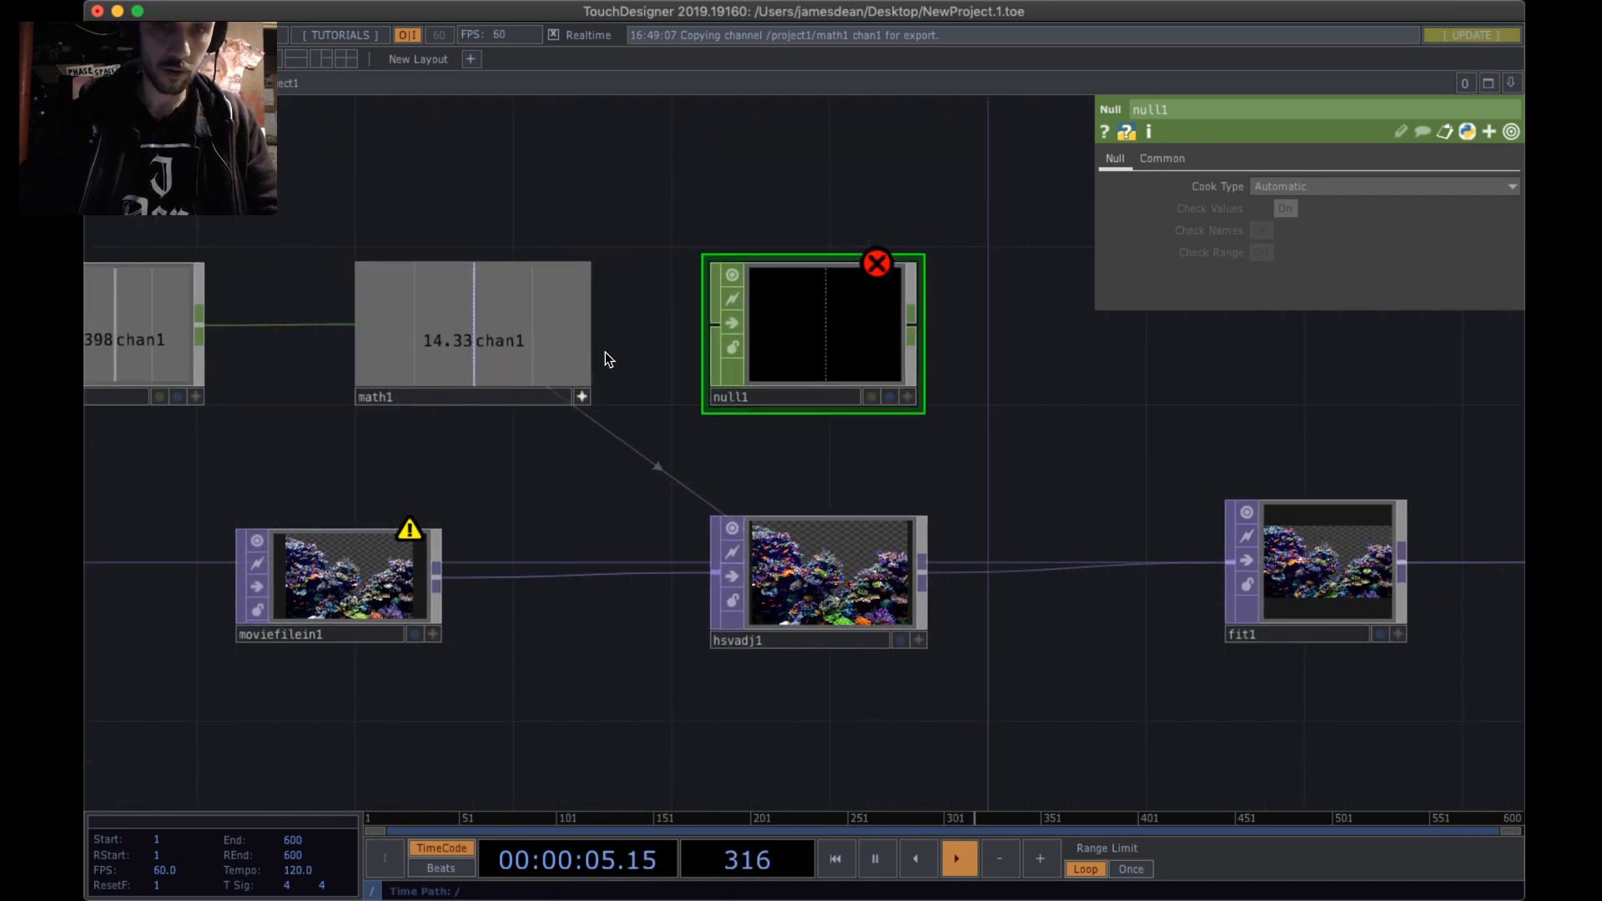
pyautogui.moveTo(587, 325); pyautogui.dragTo(715, 324)
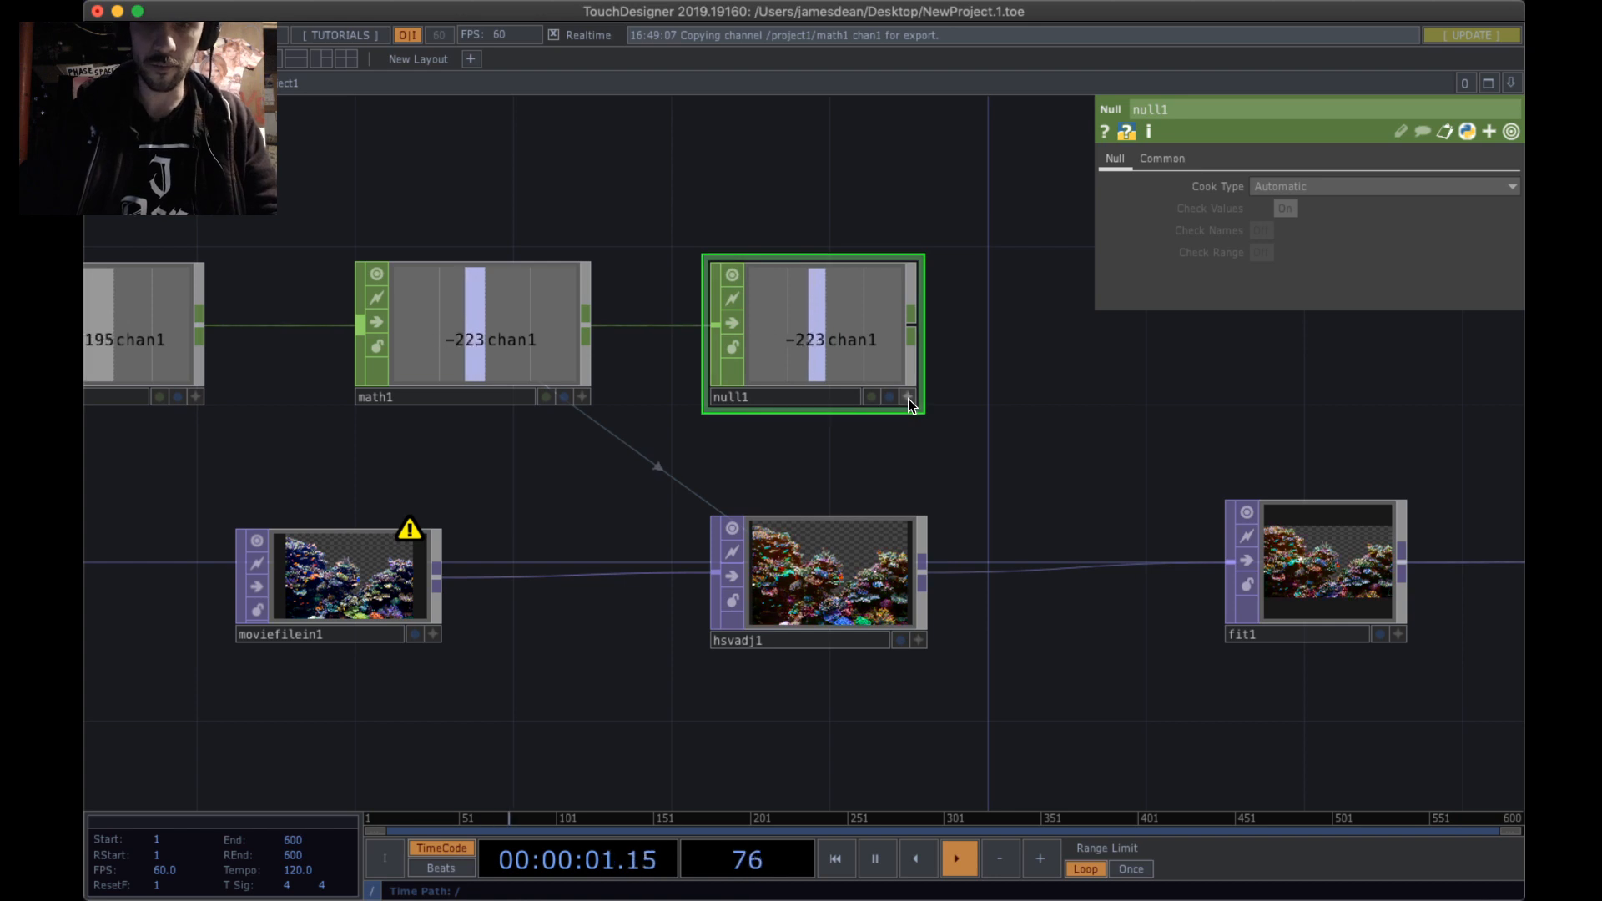
pyautogui.click(857, 555)
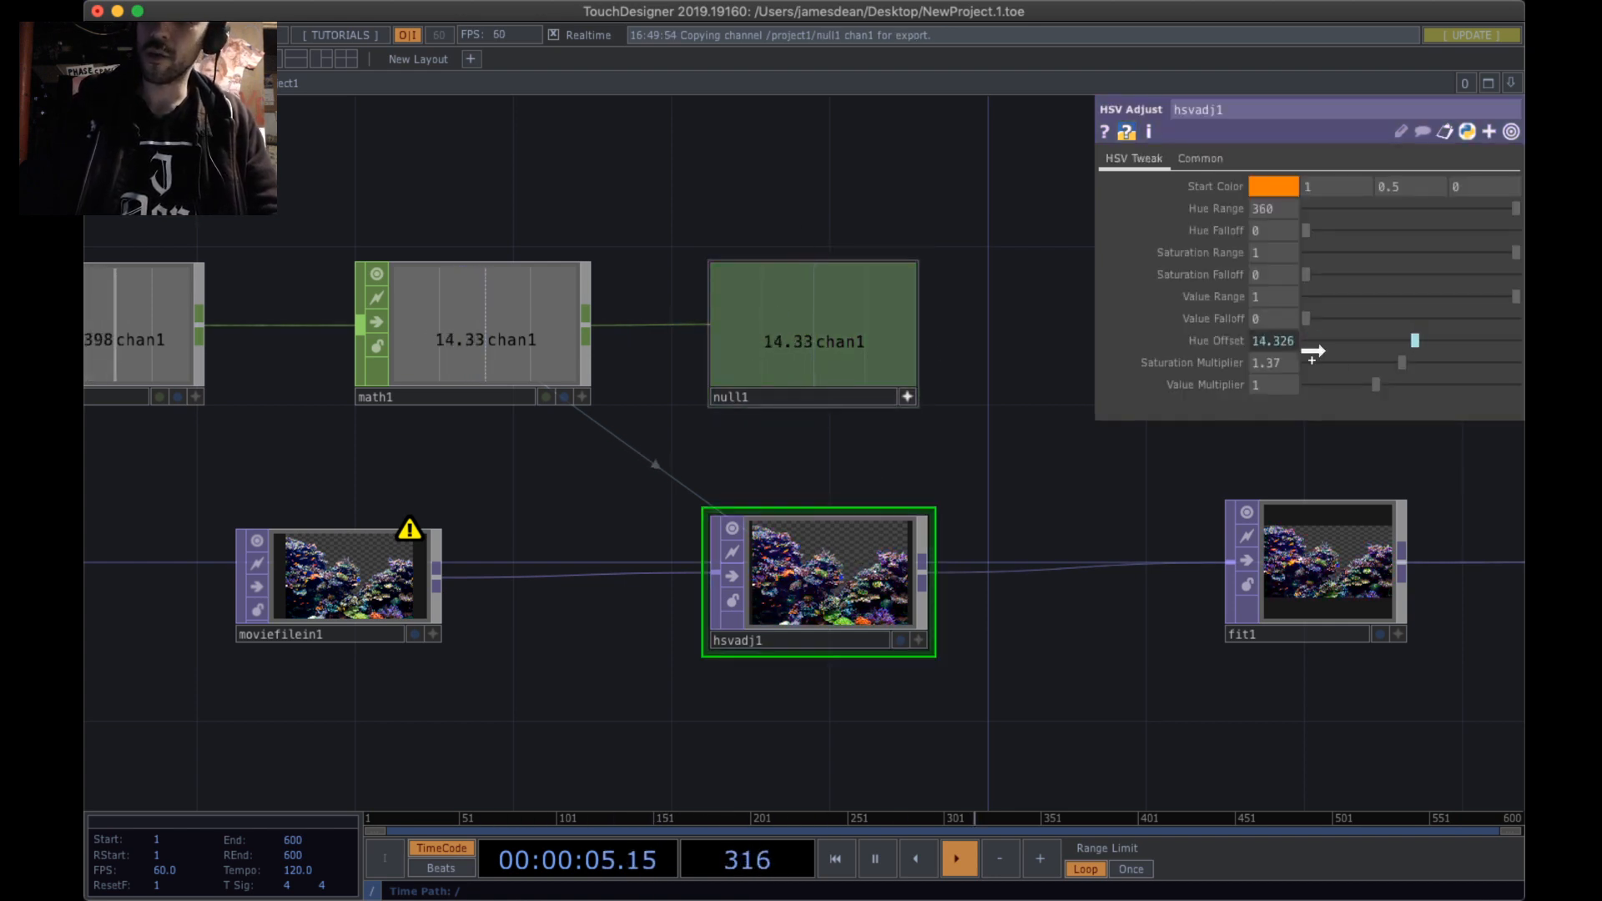
pyautogui.moveTo(1279, 346); pyautogui.dragTo(1288, 340)
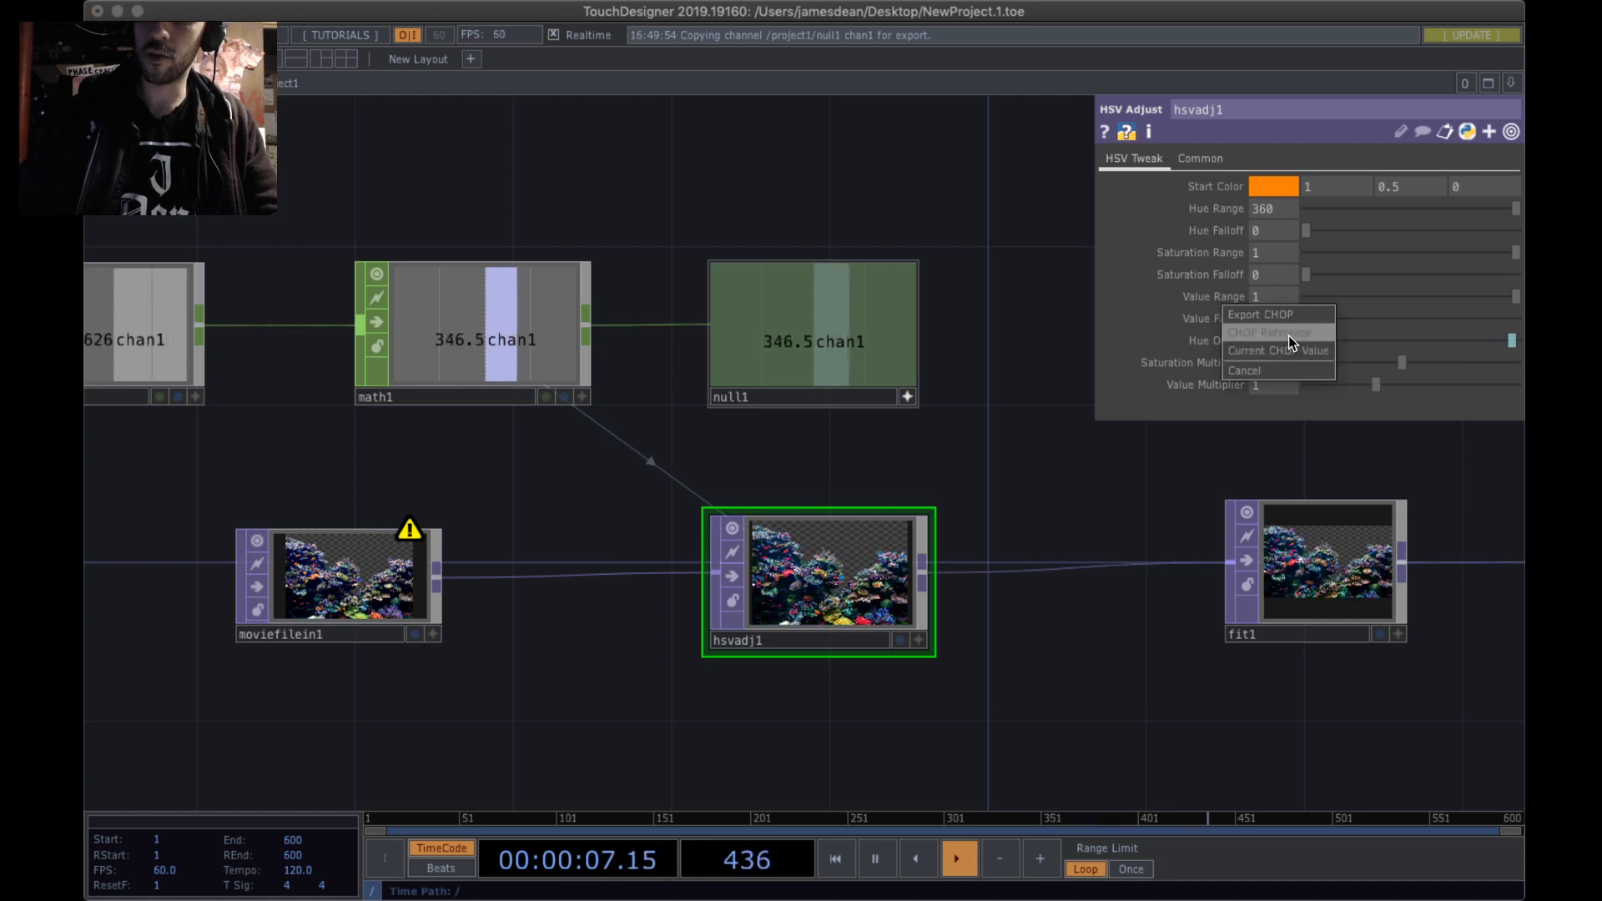
pyautogui.click(1288, 336)
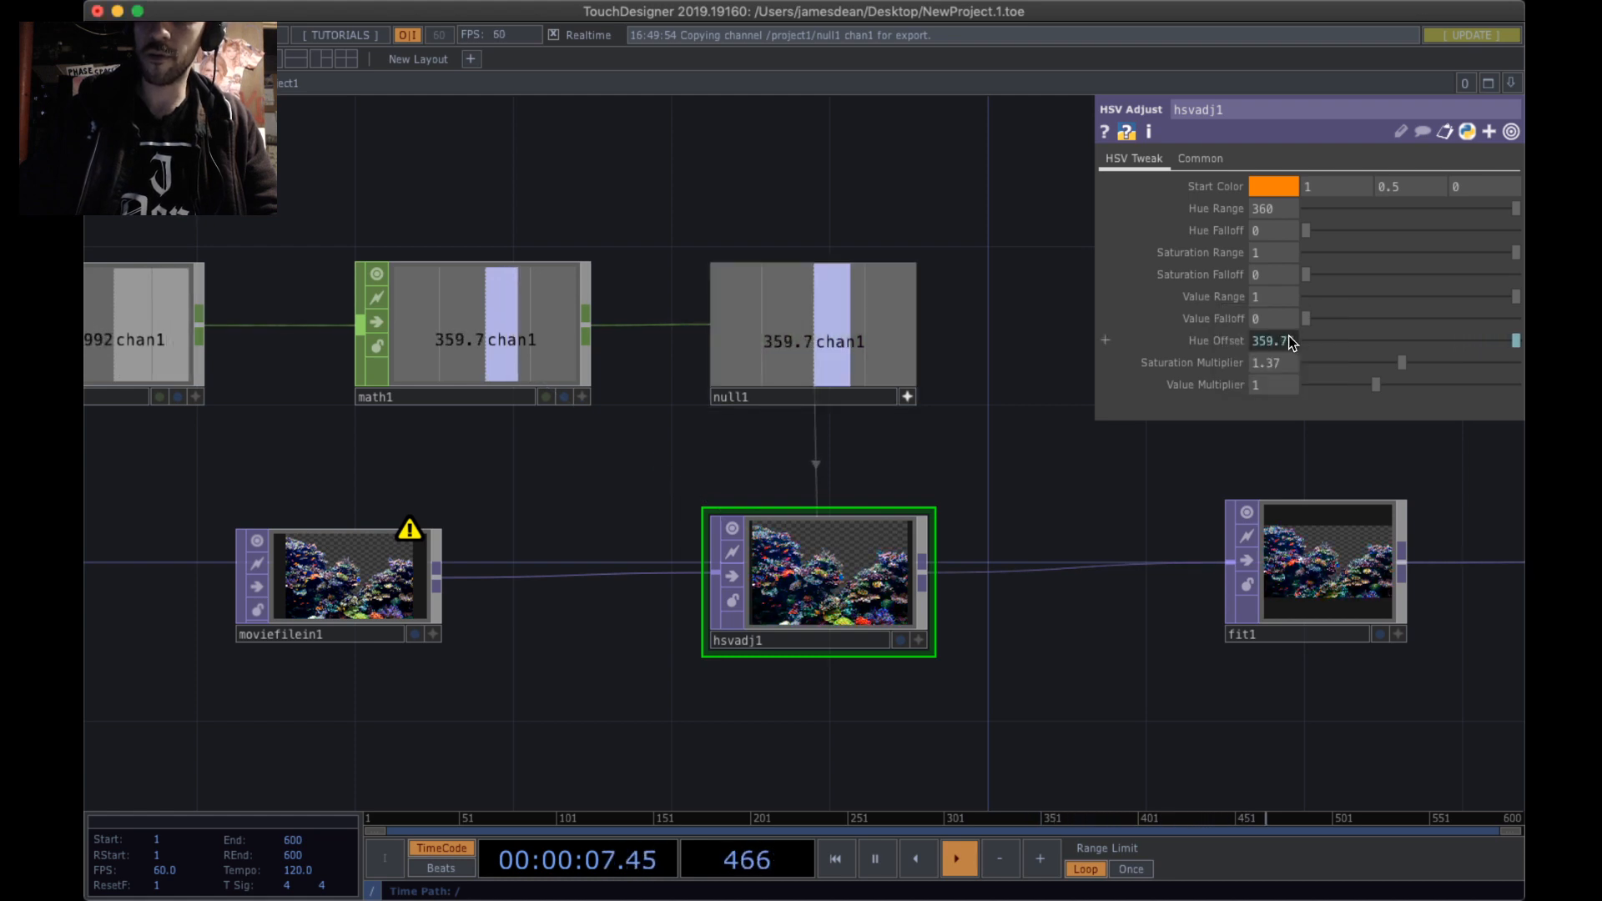
# - Move lfo1, math1, null1, moviefilein1 and hsvadj1 up together in the network, and raise fit1 to match
pyautogui.click(469, 359)
pyautogui.moveTo(404, 452); pyautogui.dragTo(583, 457)
pyautogui.moveTo(207, 193); pyautogui.dragTo(668, 468, button='right')
pyautogui.moveTo(634, 447); pyautogui.dragTo(904, 439)
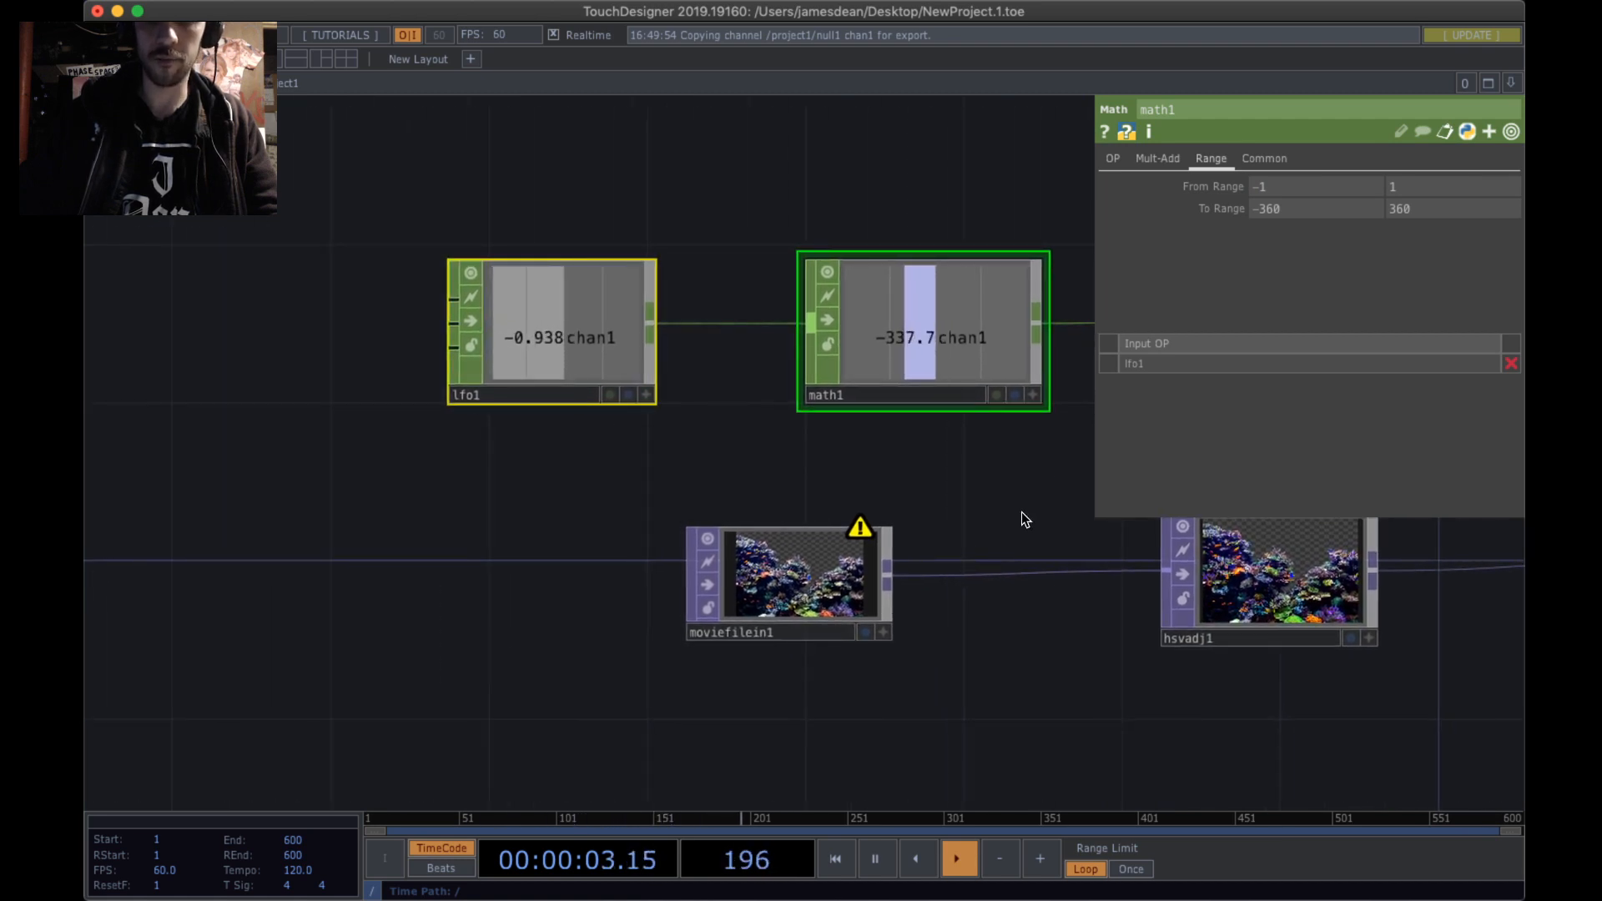
pyautogui.moveTo(1024, 519)
pyautogui.mouseDown()
pyautogui.moveTo(526, 504)
pyautogui.moveTo(905, 401)
pyautogui.moveTo(901, 360)
pyautogui.mouseUp()
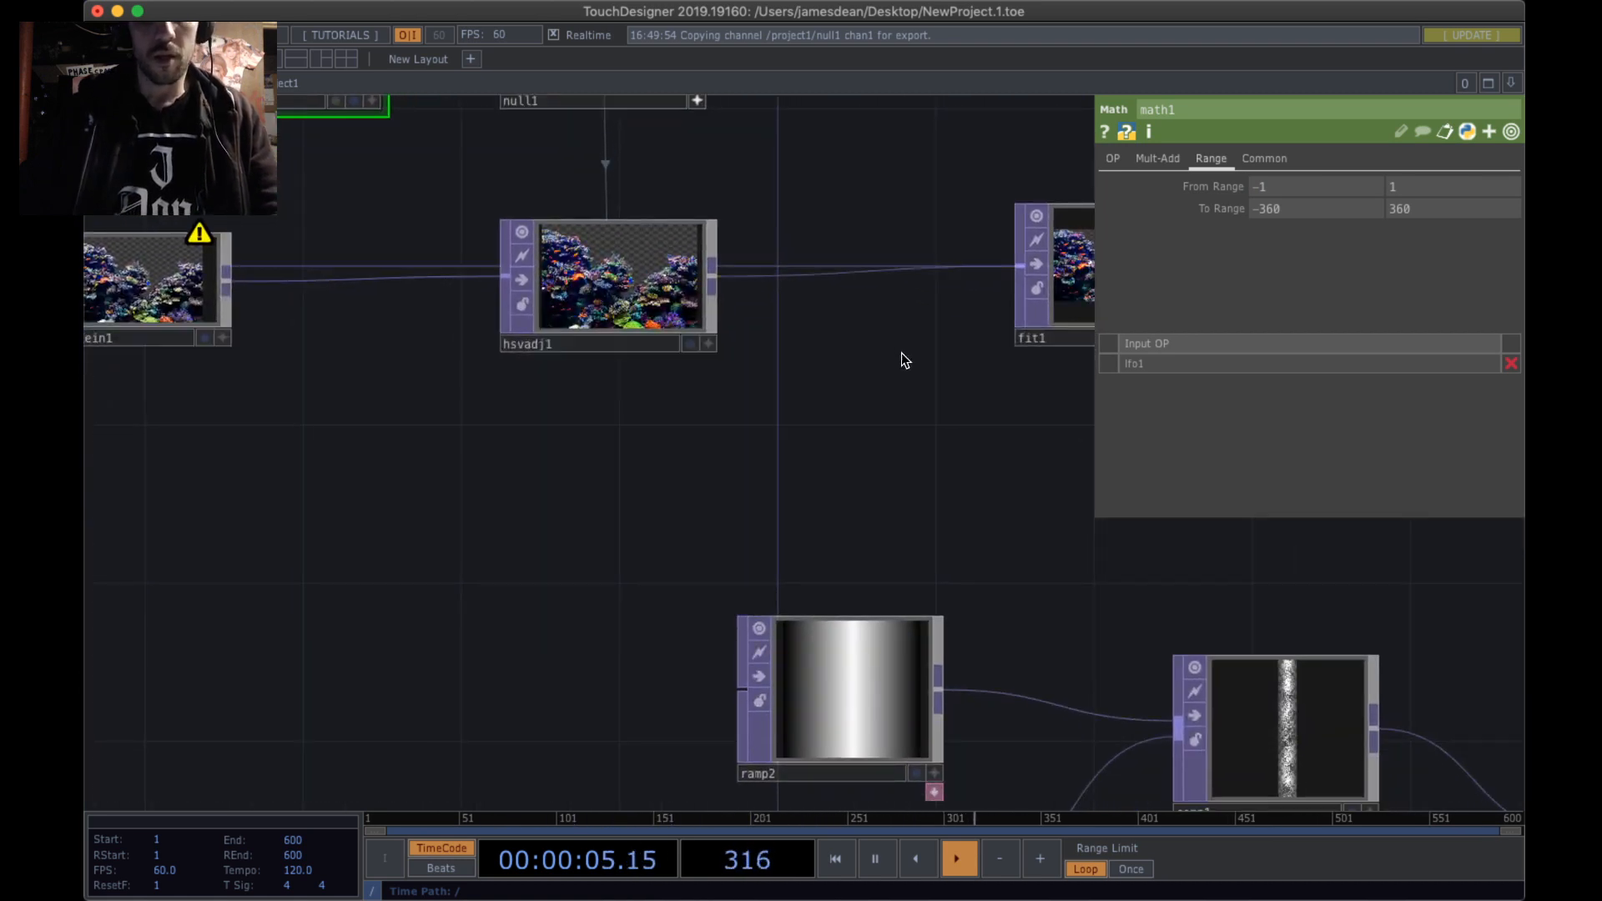
pyautogui.scroll(-5, 901, 360)
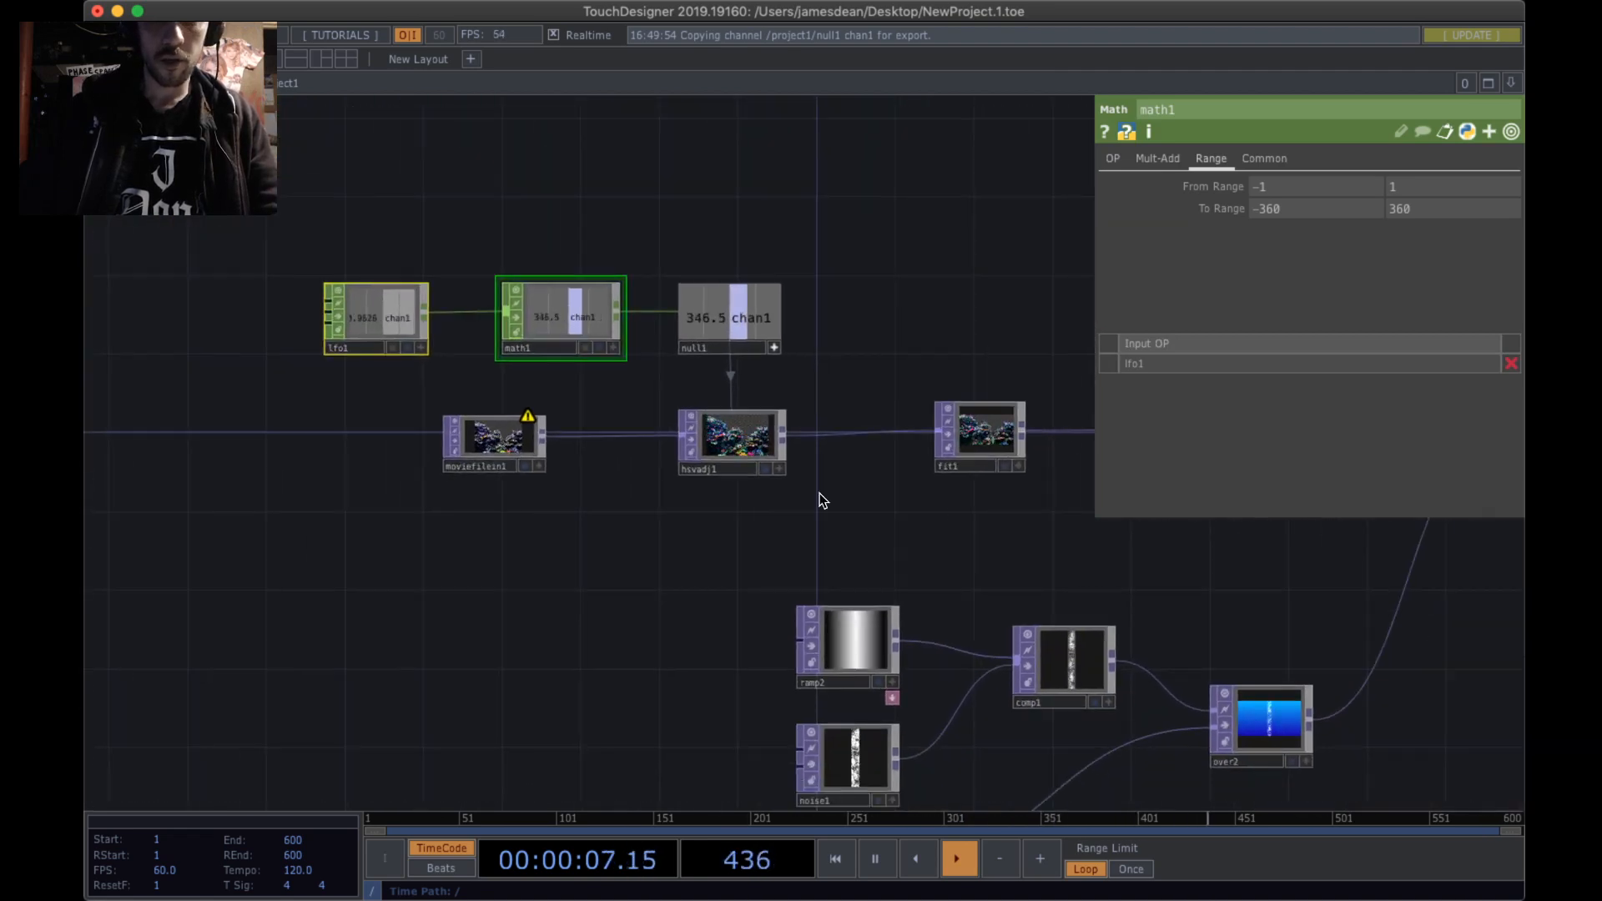
pyautogui.moveTo(822, 500); pyautogui.dragTo(430, 223)
pyautogui.moveTo(392, 328); pyautogui.dragTo(387, 285)
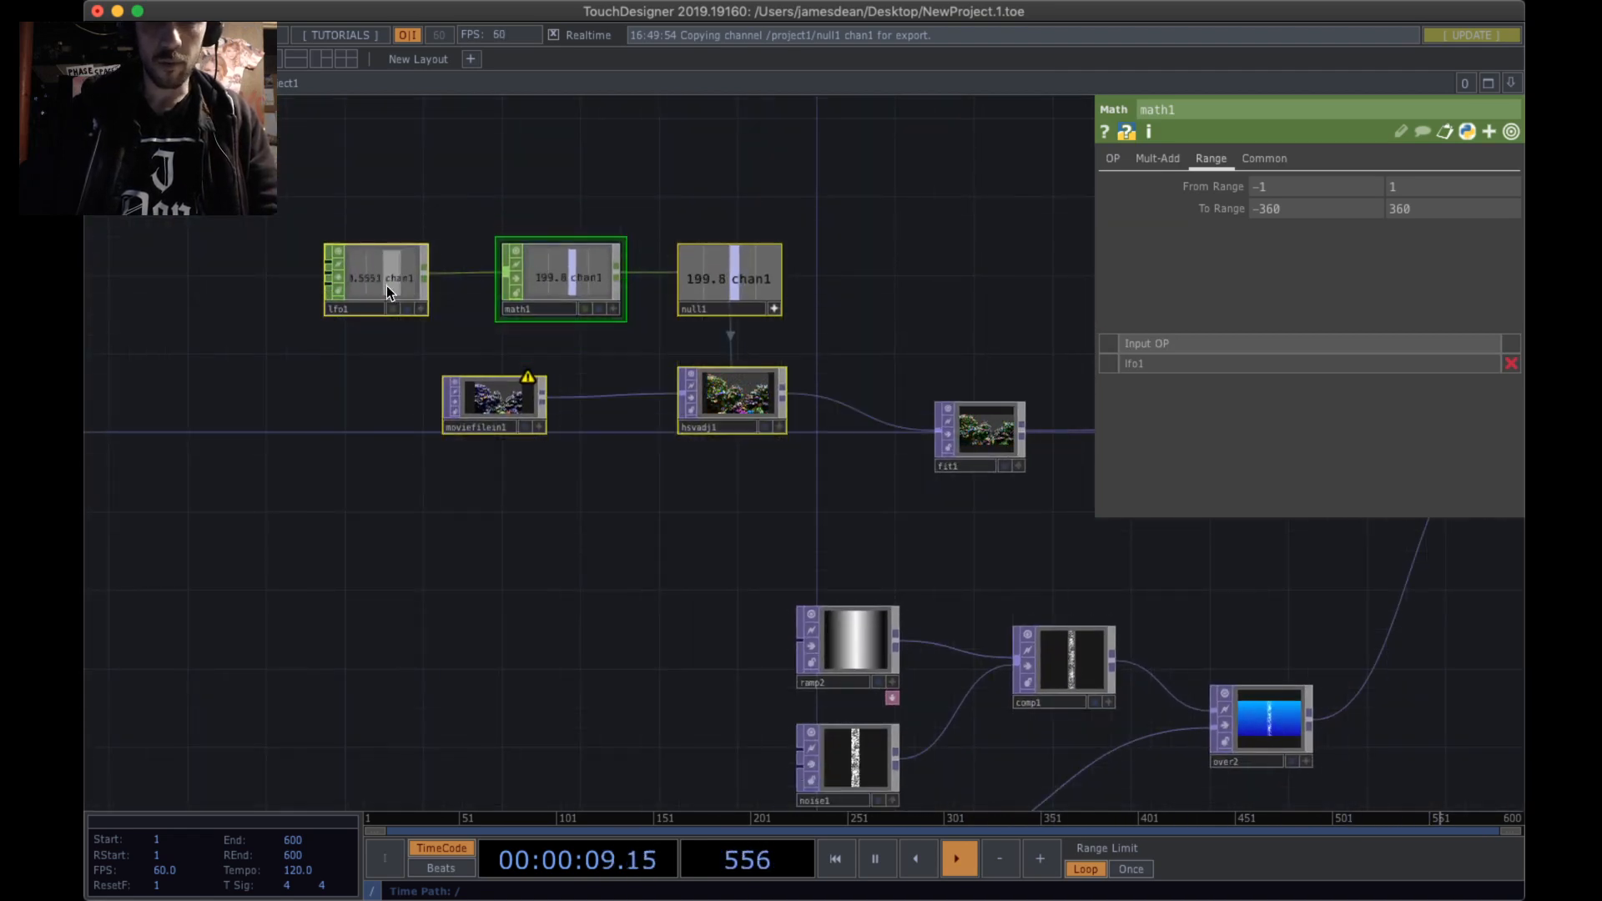
pyautogui.moveTo(666, 509); pyautogui.dragTo(225, 443)
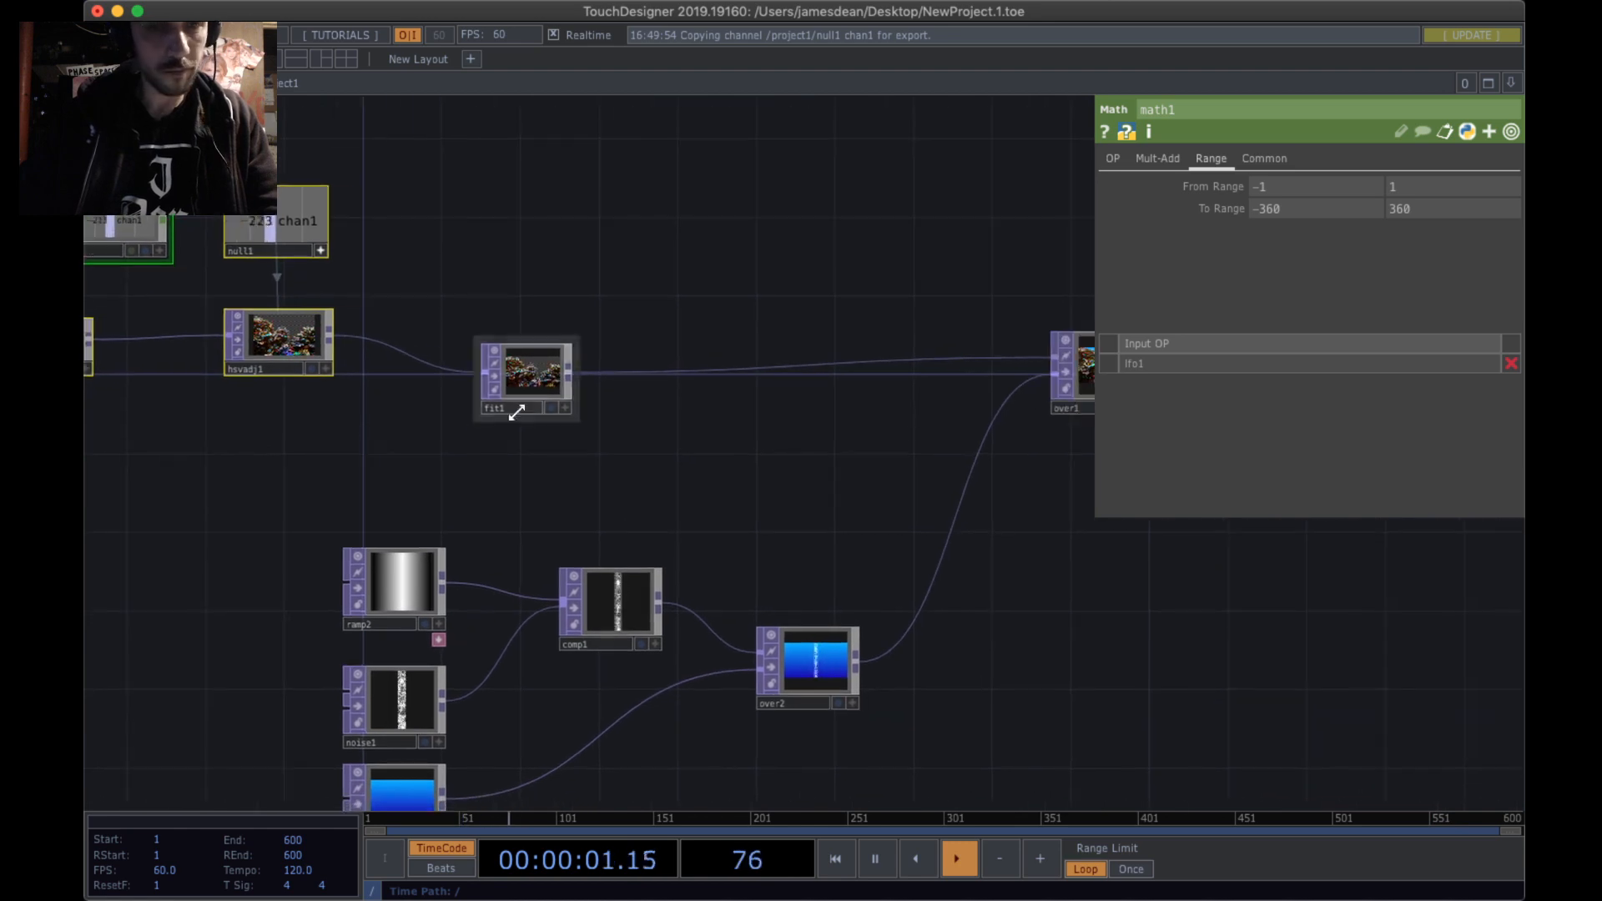
pyautogui.moveTo(548, 383); pyautogui.dragTo(545, 350)
pyautogui.moveTo(525, 462); pyautogui.dragTo(1031, 442)
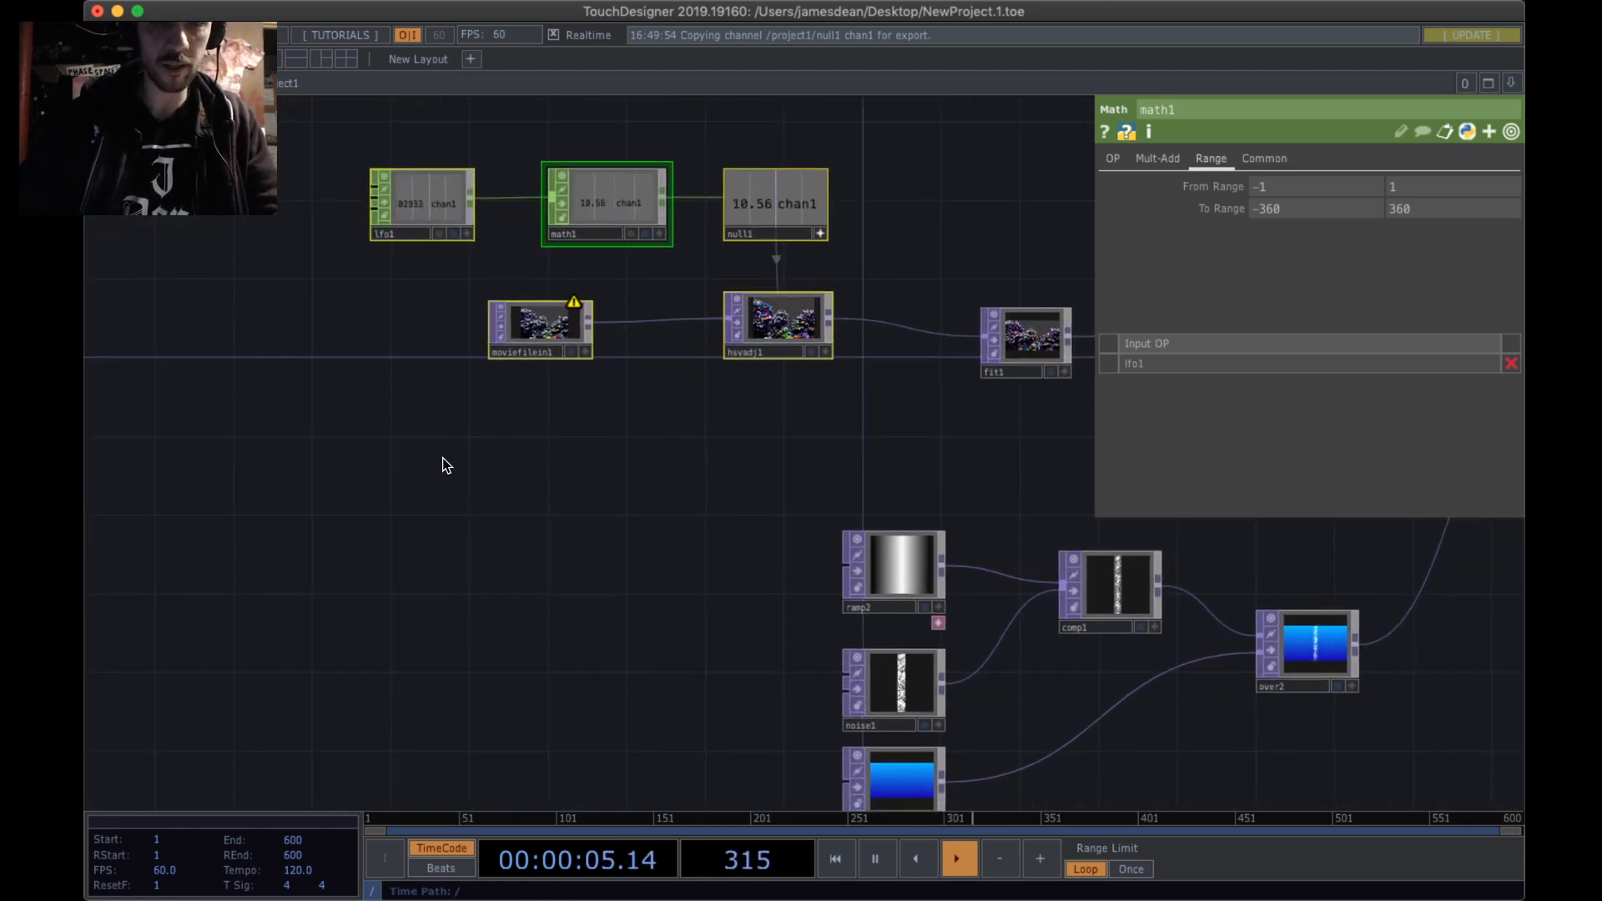
pyautogui.press('Tab')
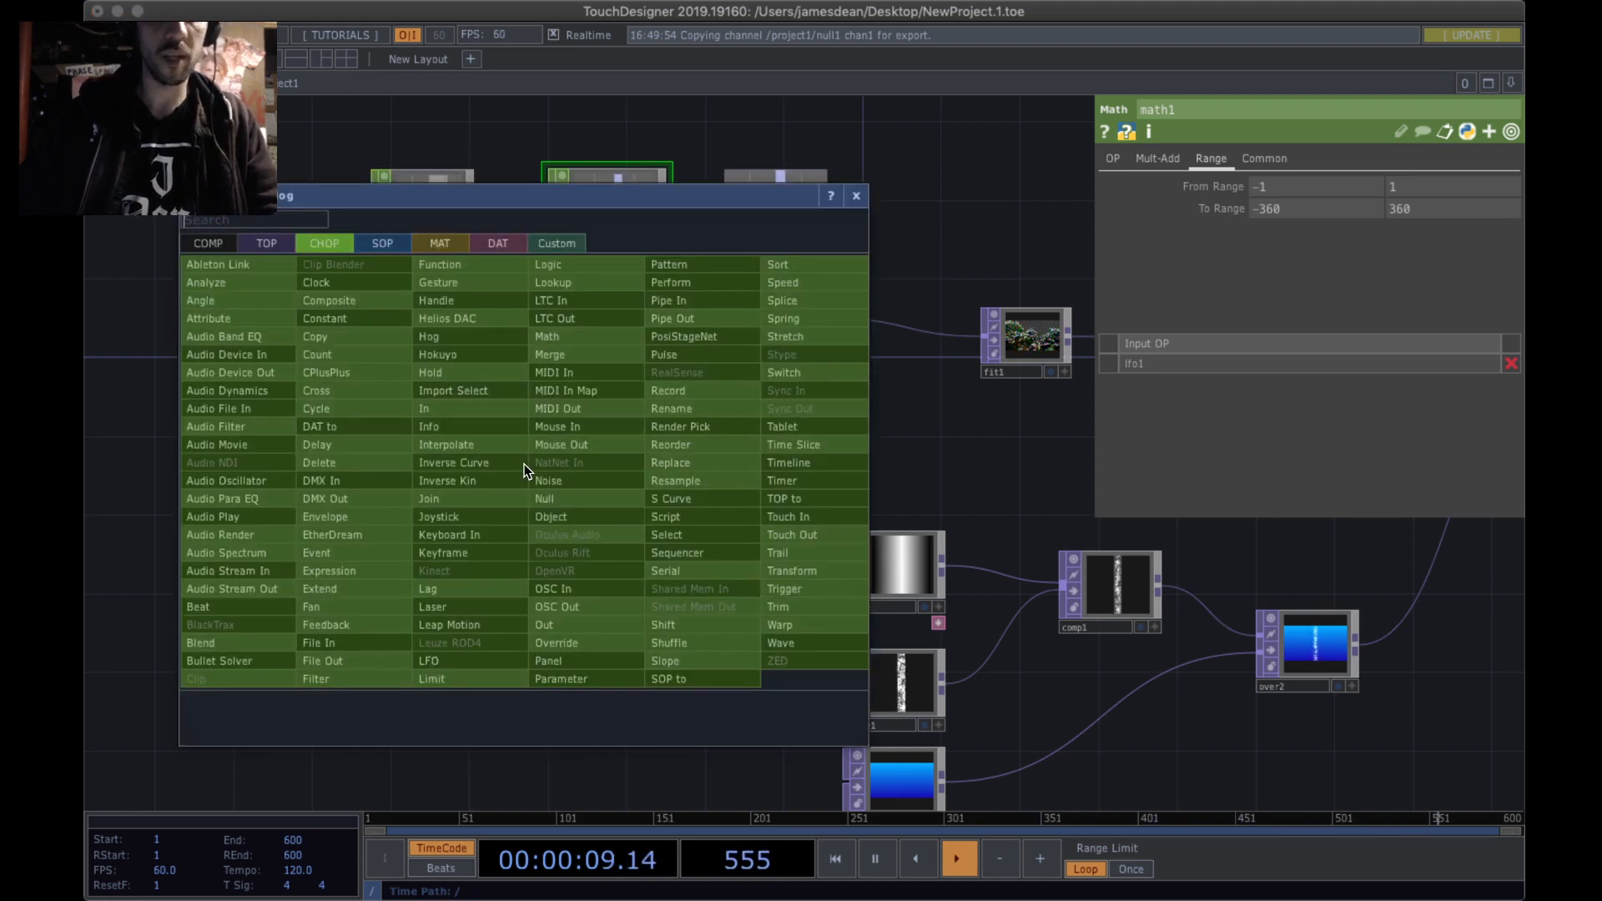
pyautogui.click(268, 249)
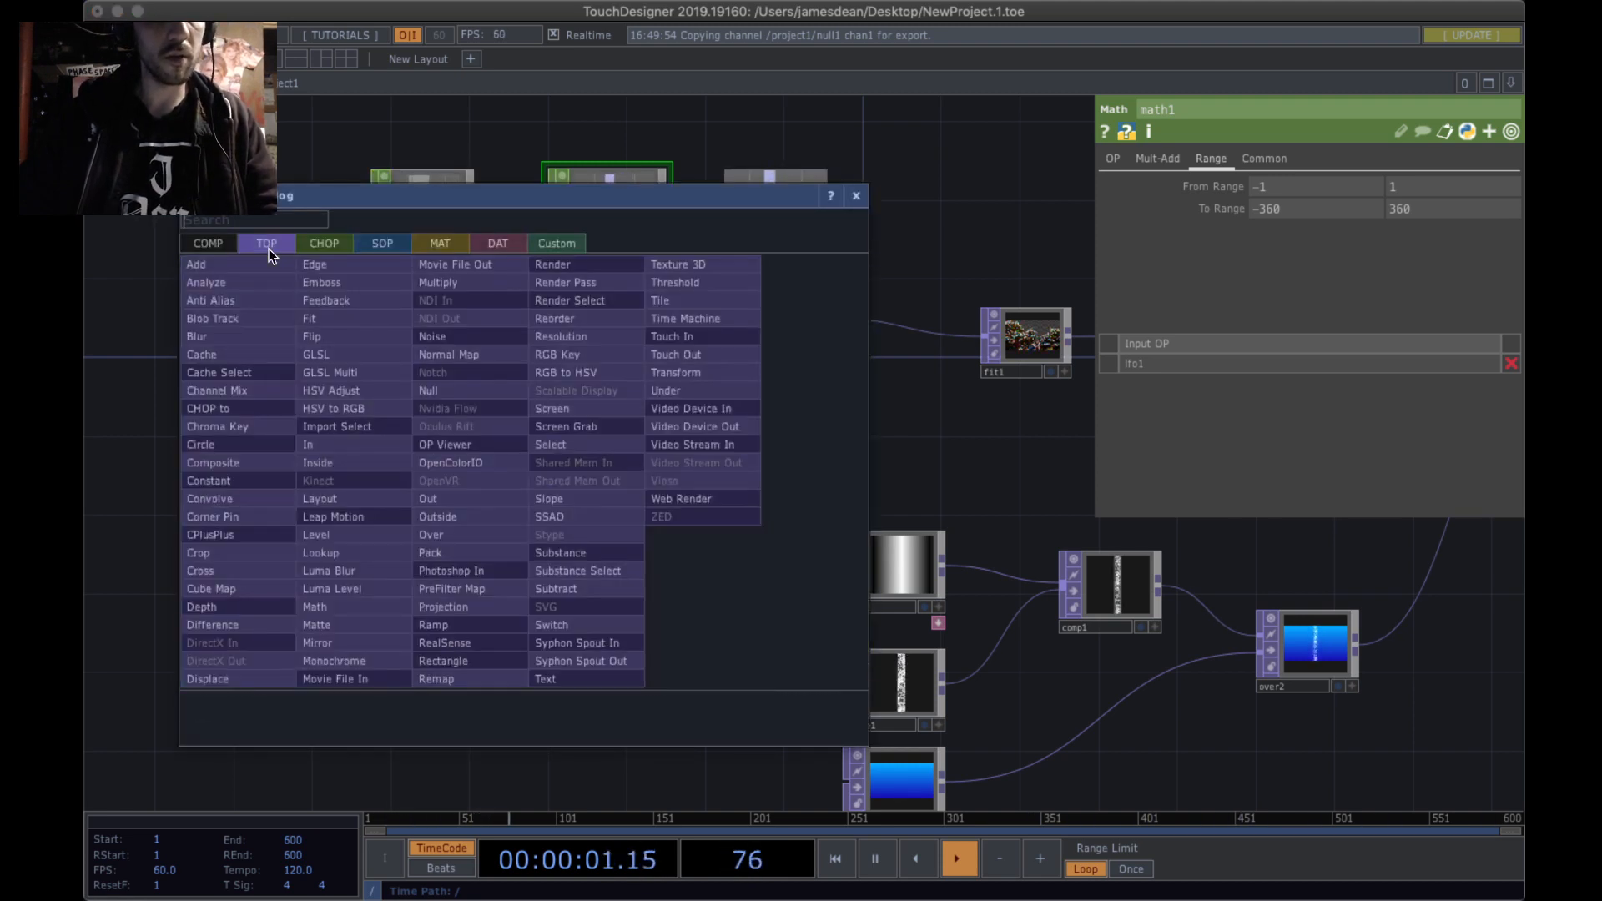
pyautogui.write('mov')
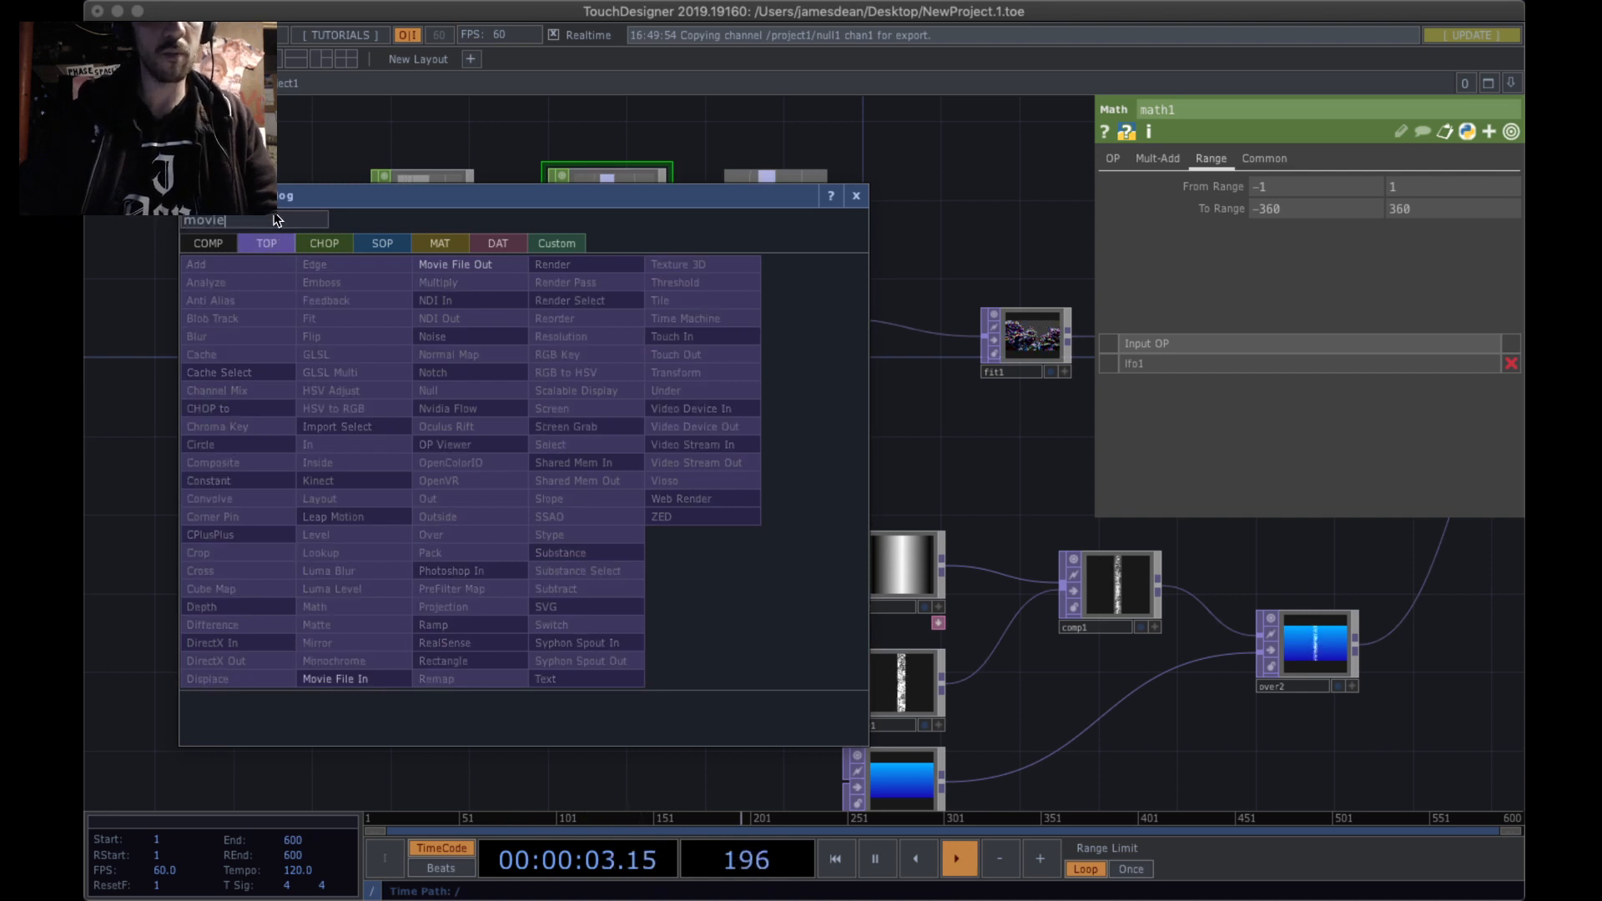
pyautogui.write('ie')
pyautogui.click(332, 680)
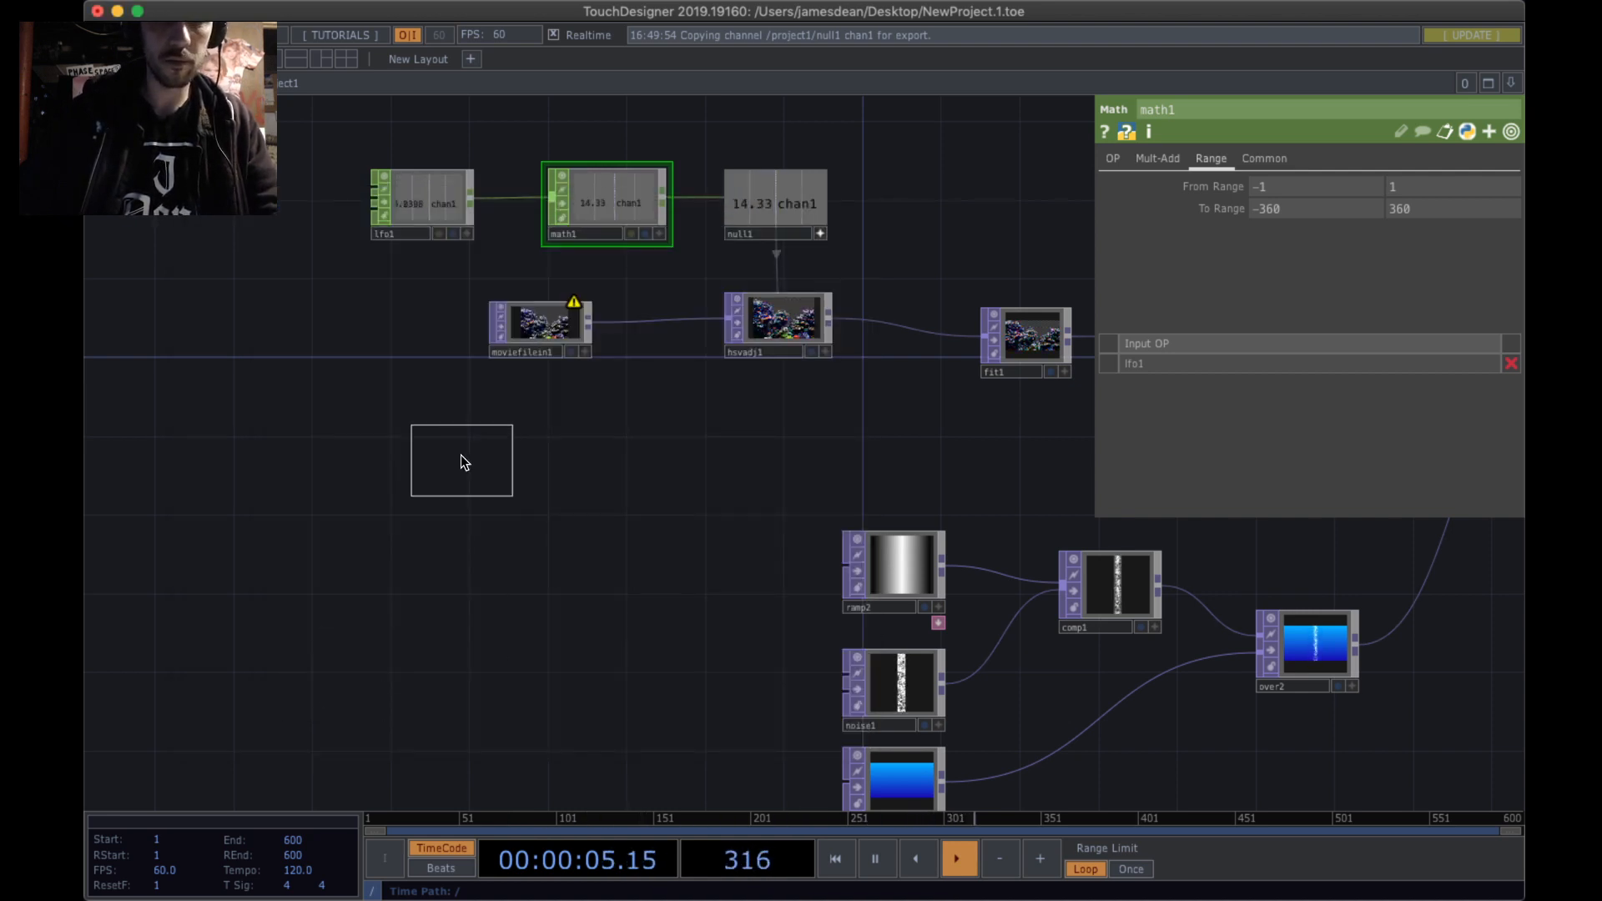
pyautogui.click(546, 427)
pyautogui.scroll(5, 559, 421)
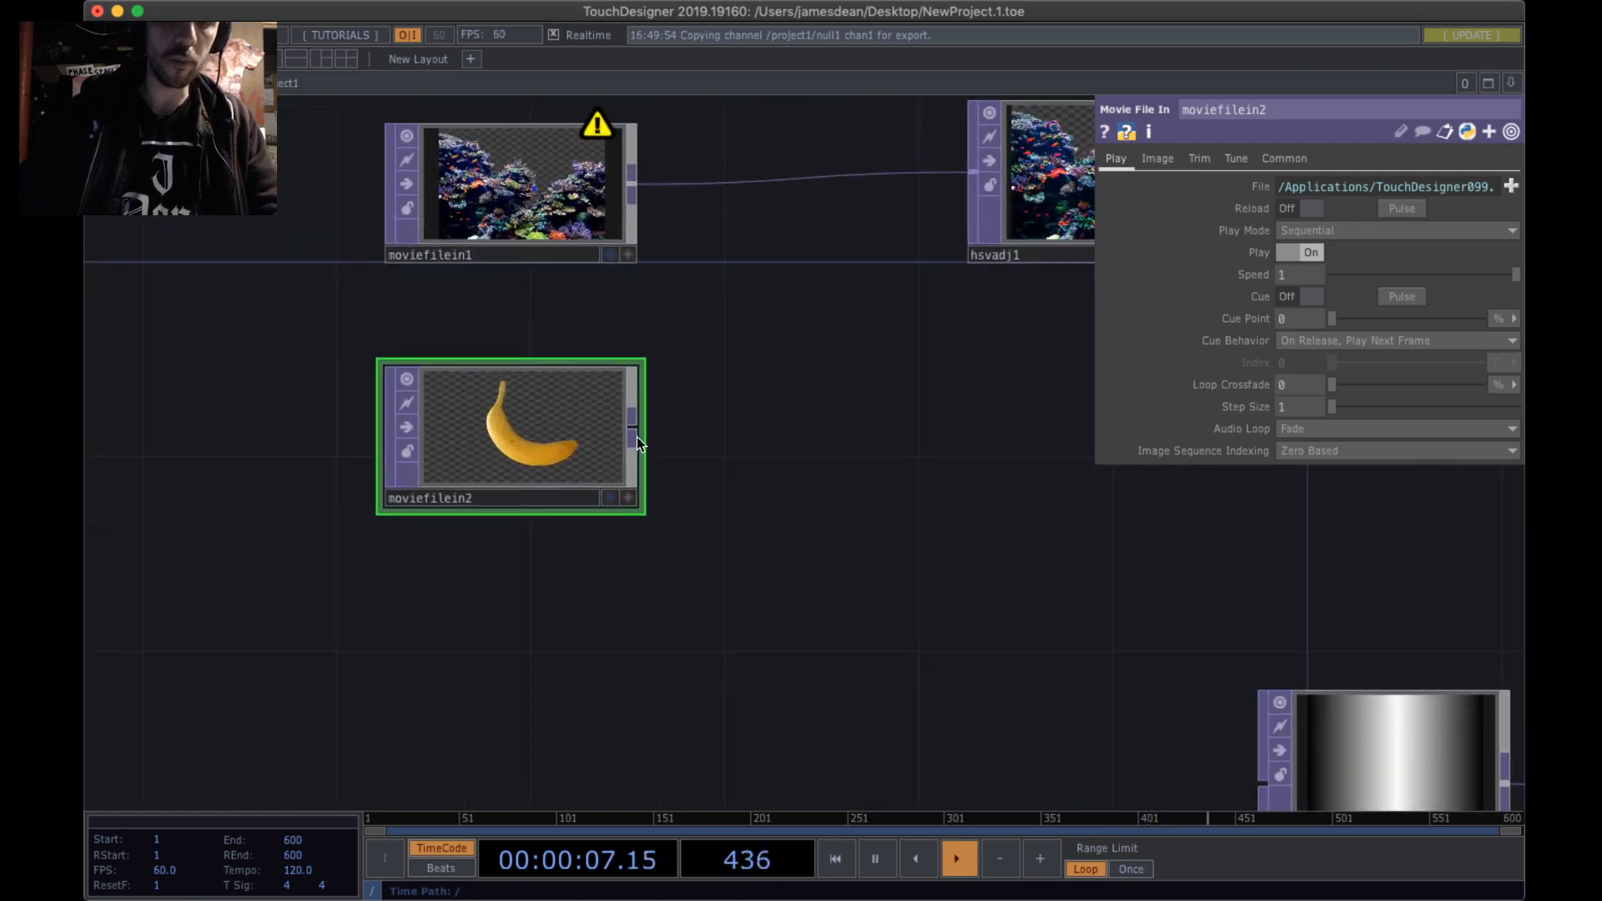
pyautogui.press('Delete')
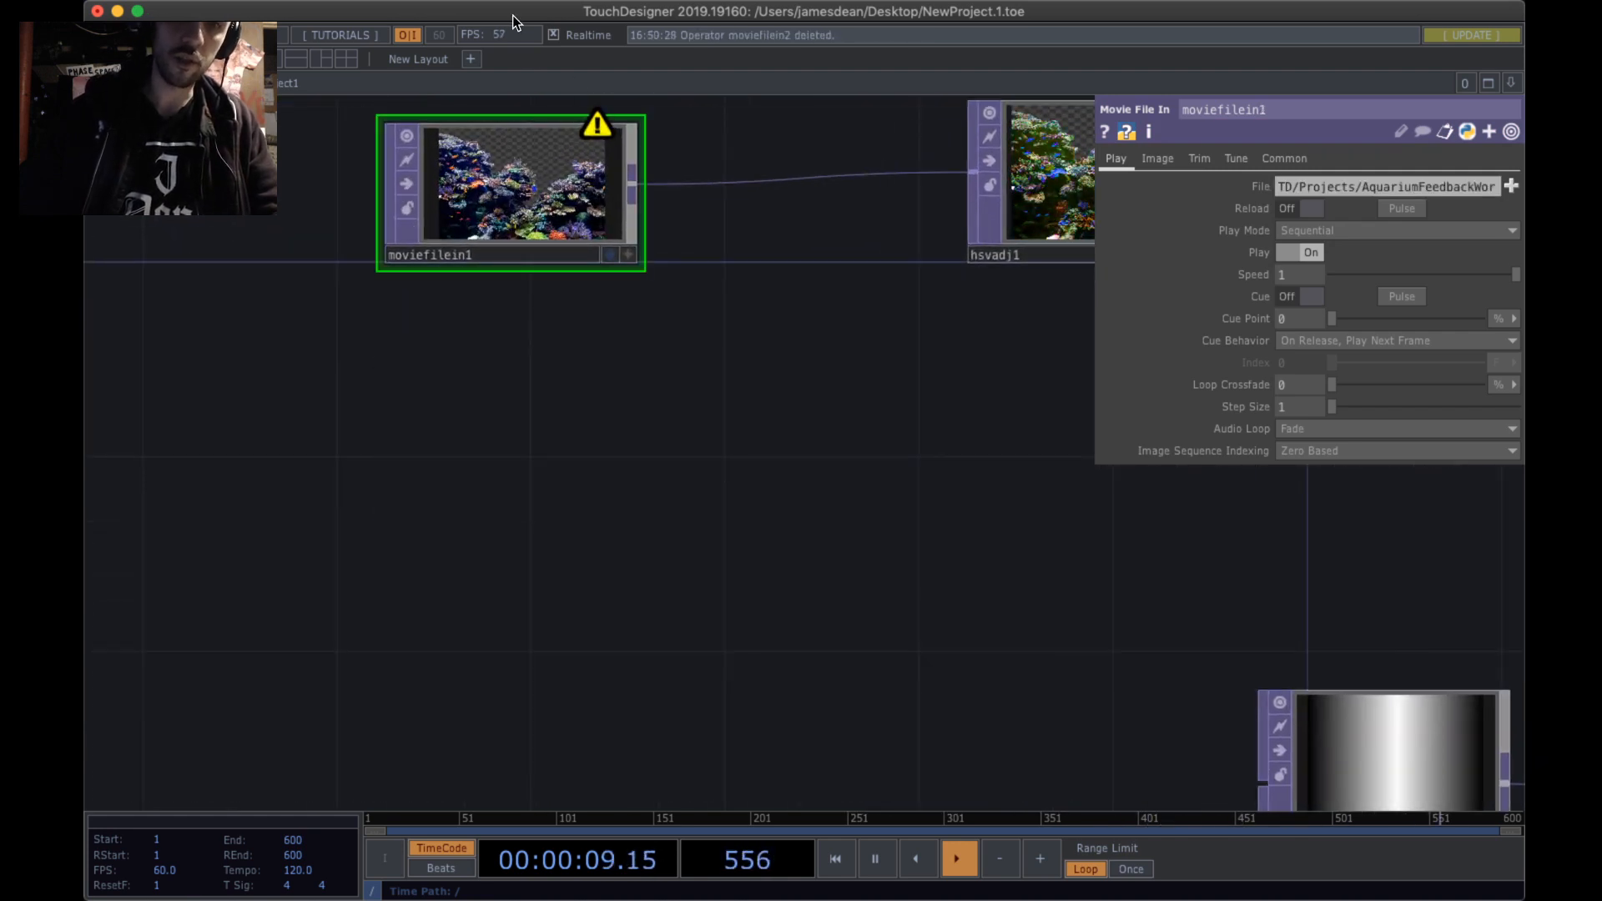
# - Paste a copy of moviefilein1 directly below the original and load red_coral.png from the Assets folder into the copy
pyautogui.press('h')
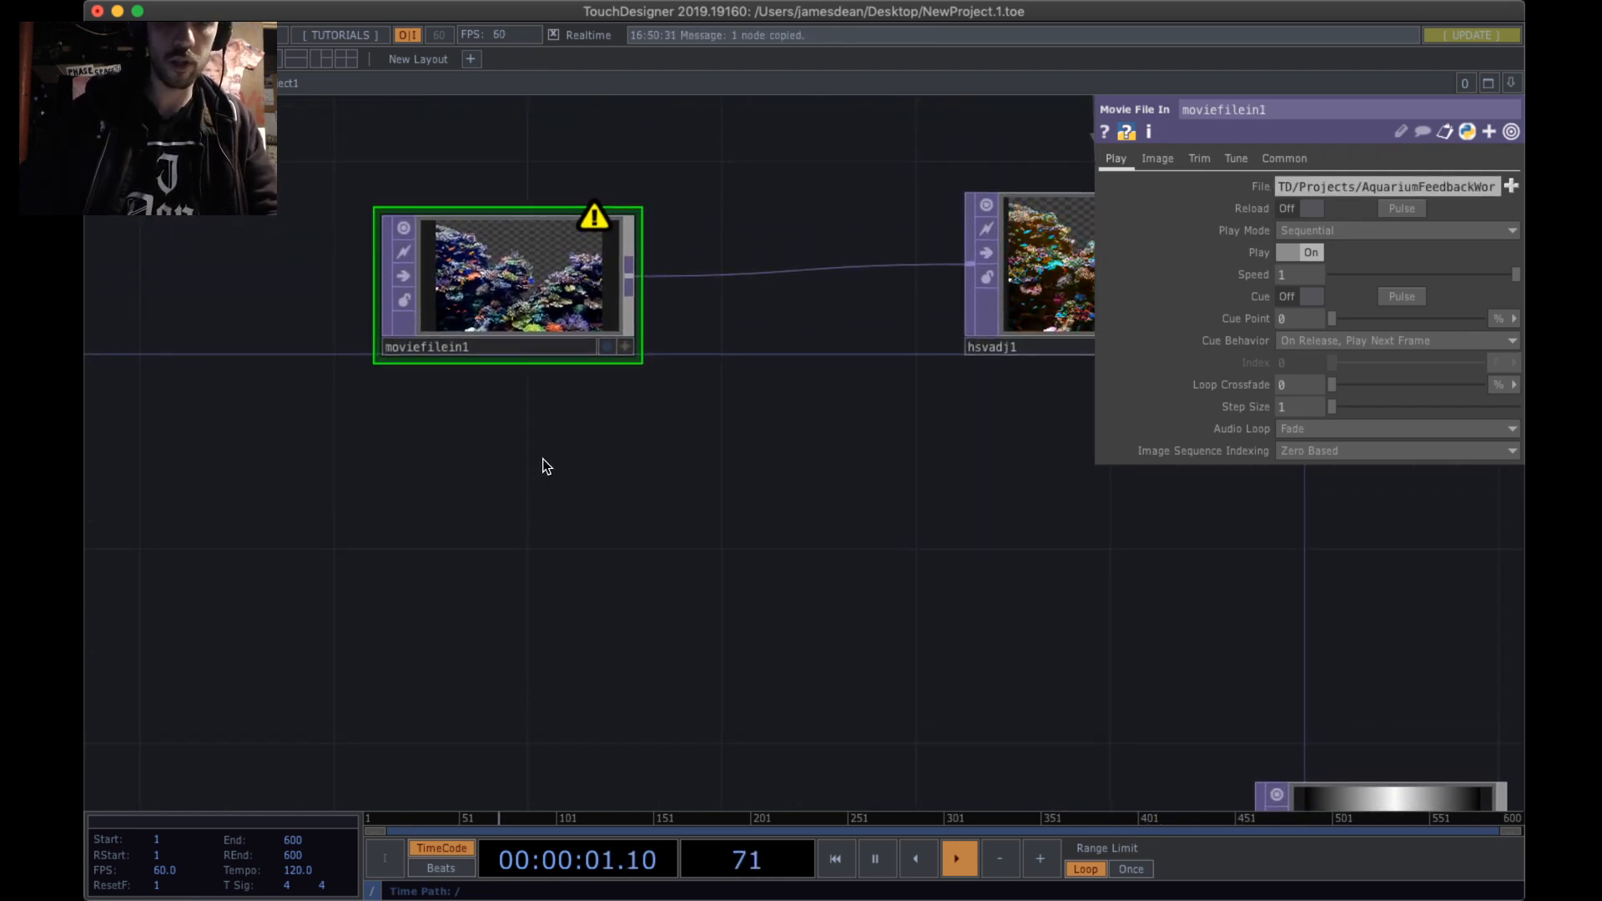
pyautogui.press('super+v')
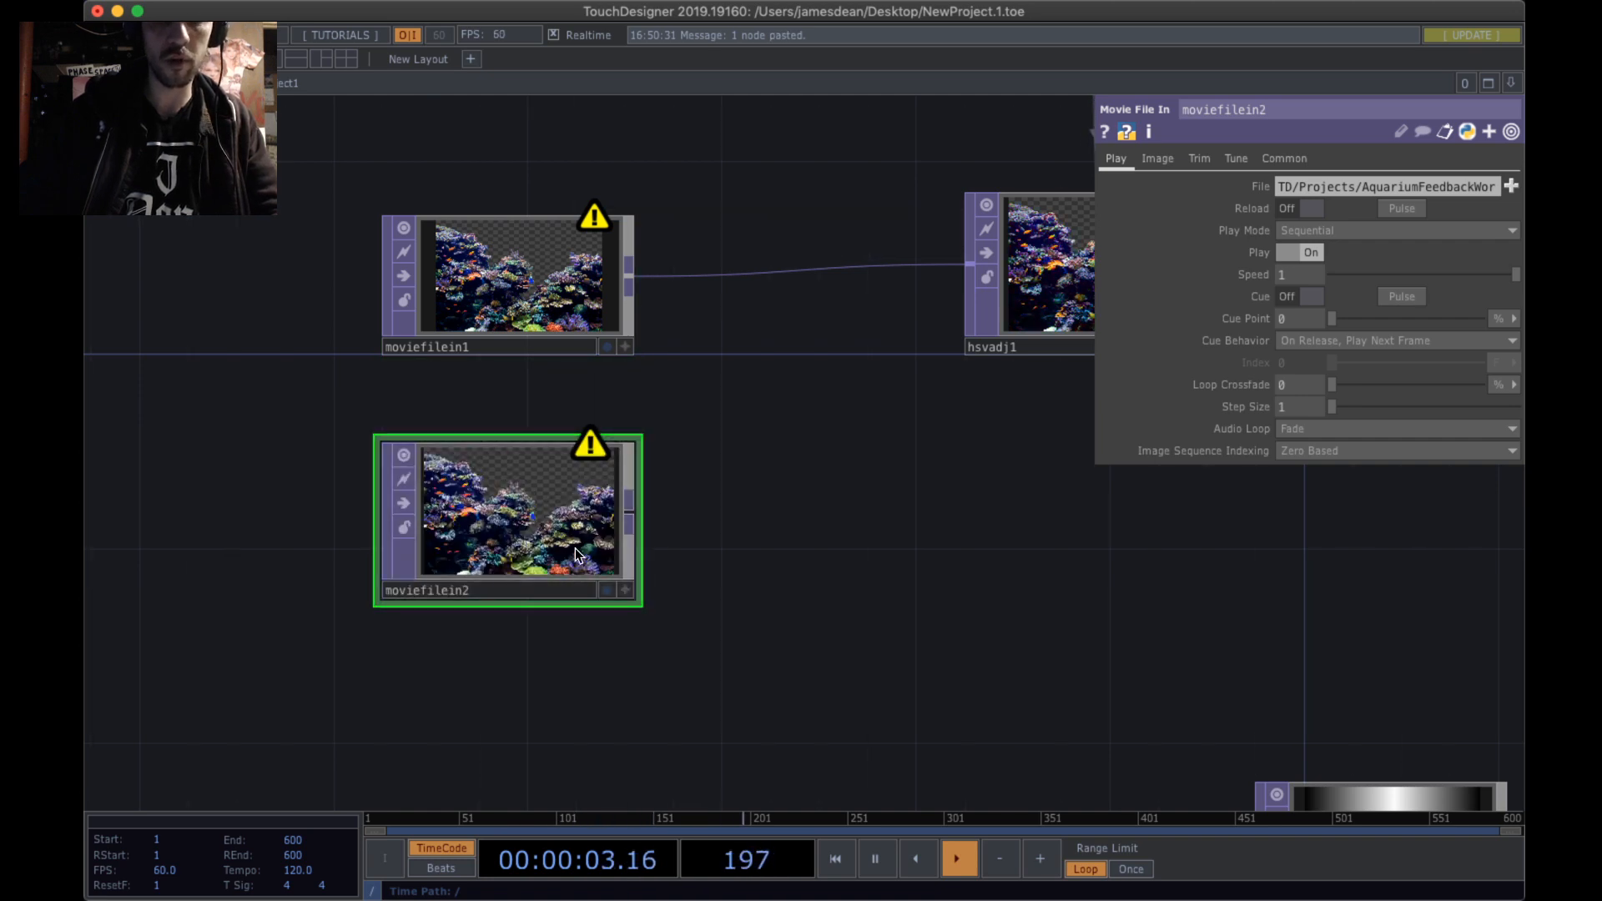
pyautogui.click(1511, 188)
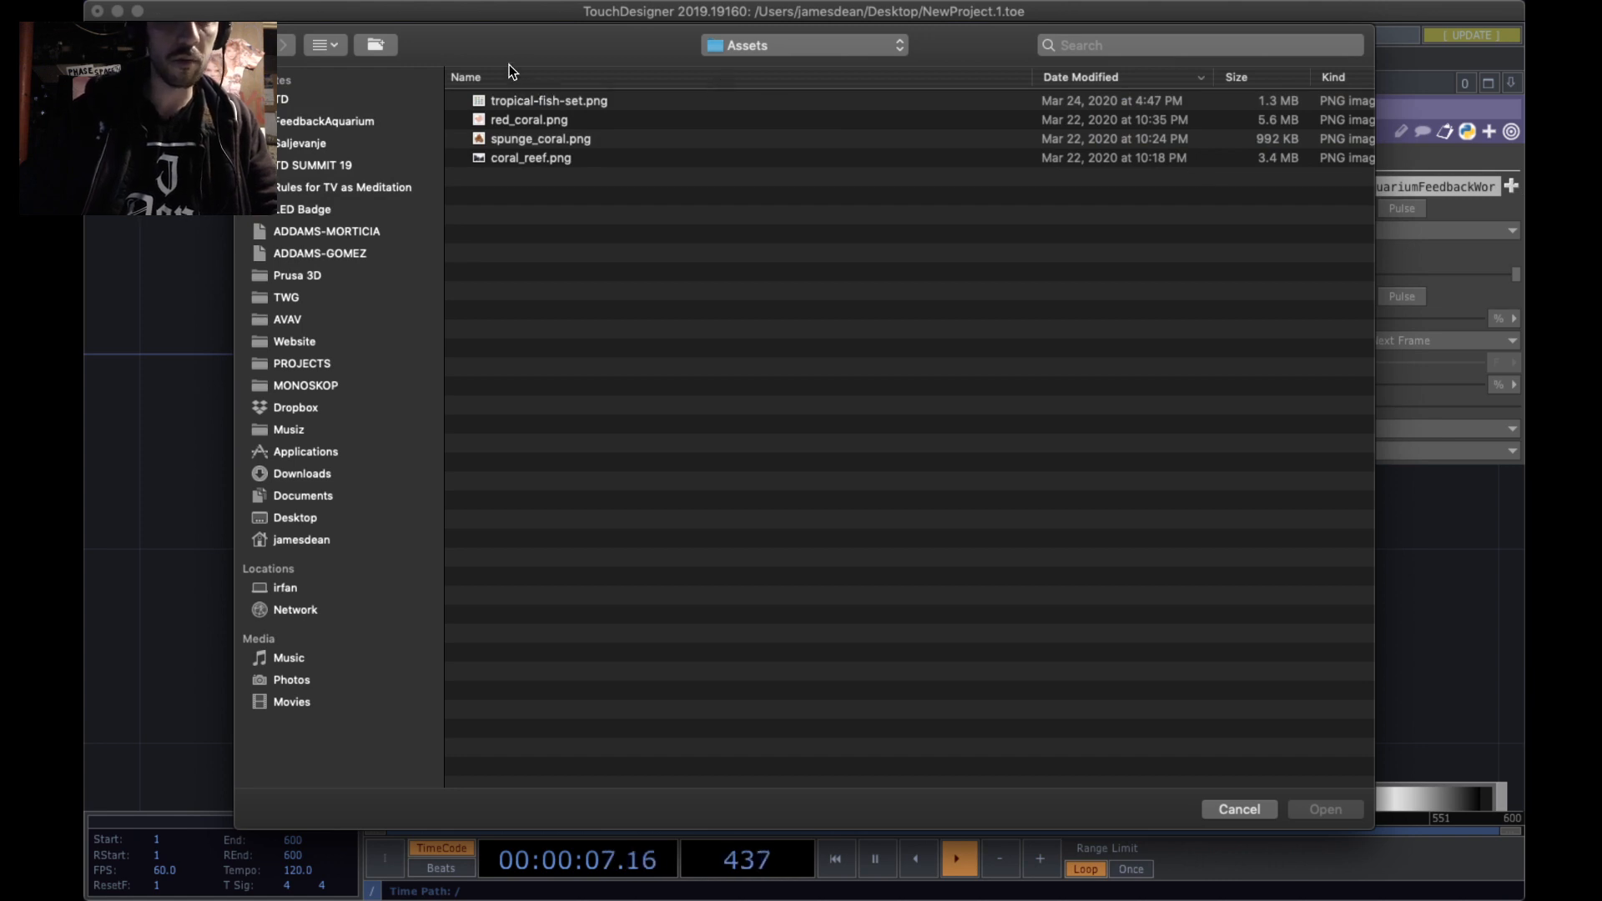
pyautogui.moveTo(525, 50); pyautogui.dragTo(506, 29)
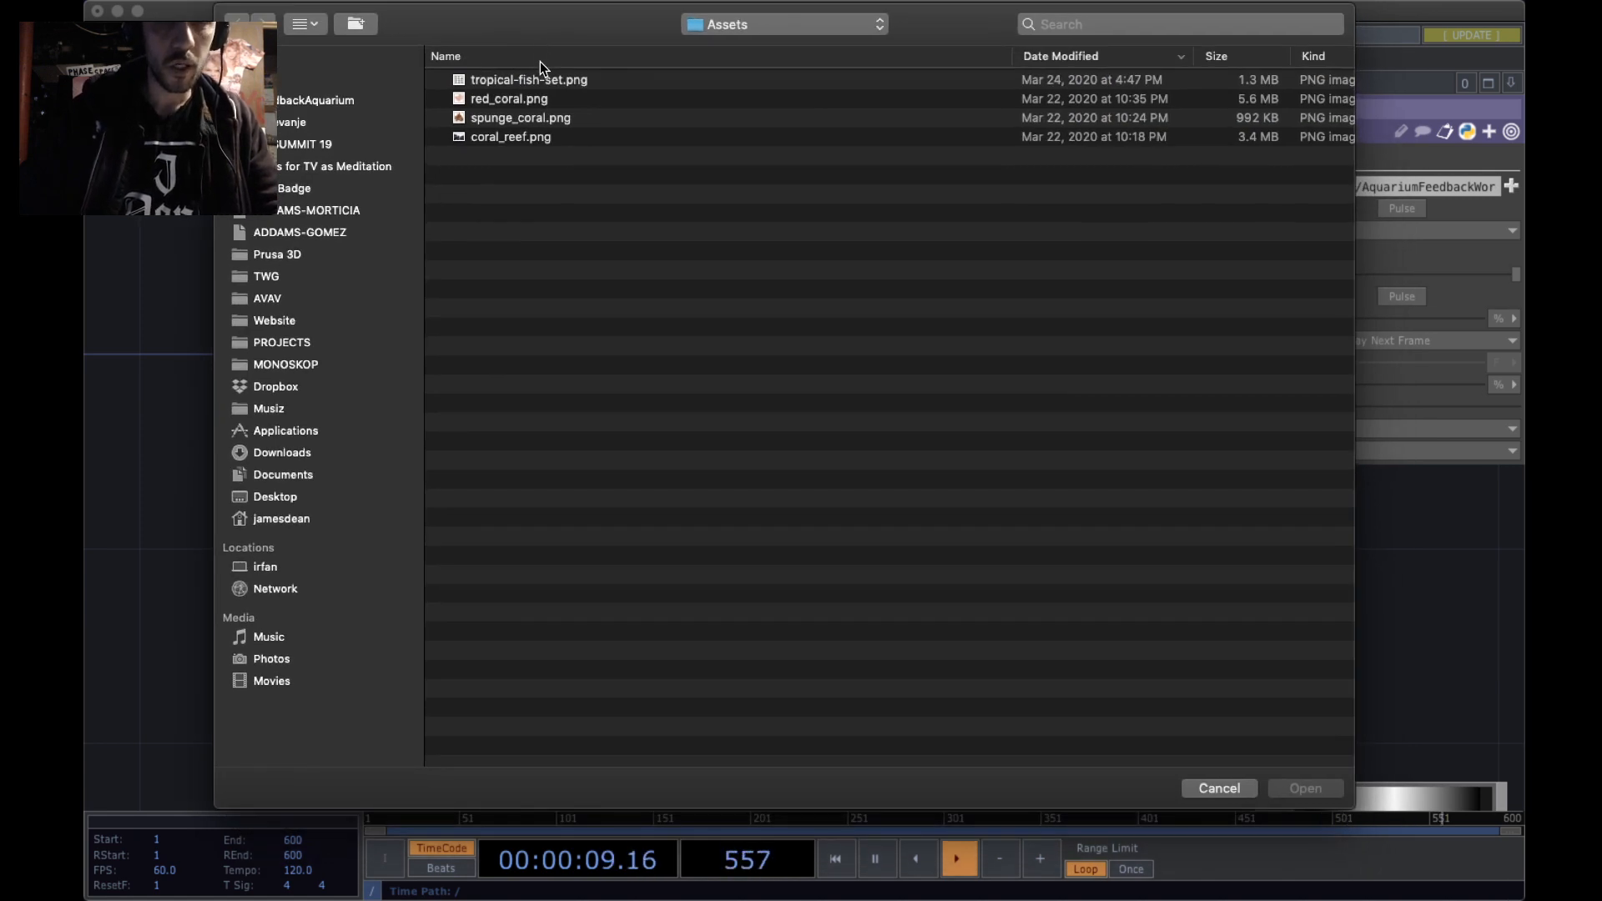
pyautogui.click(508, 80)
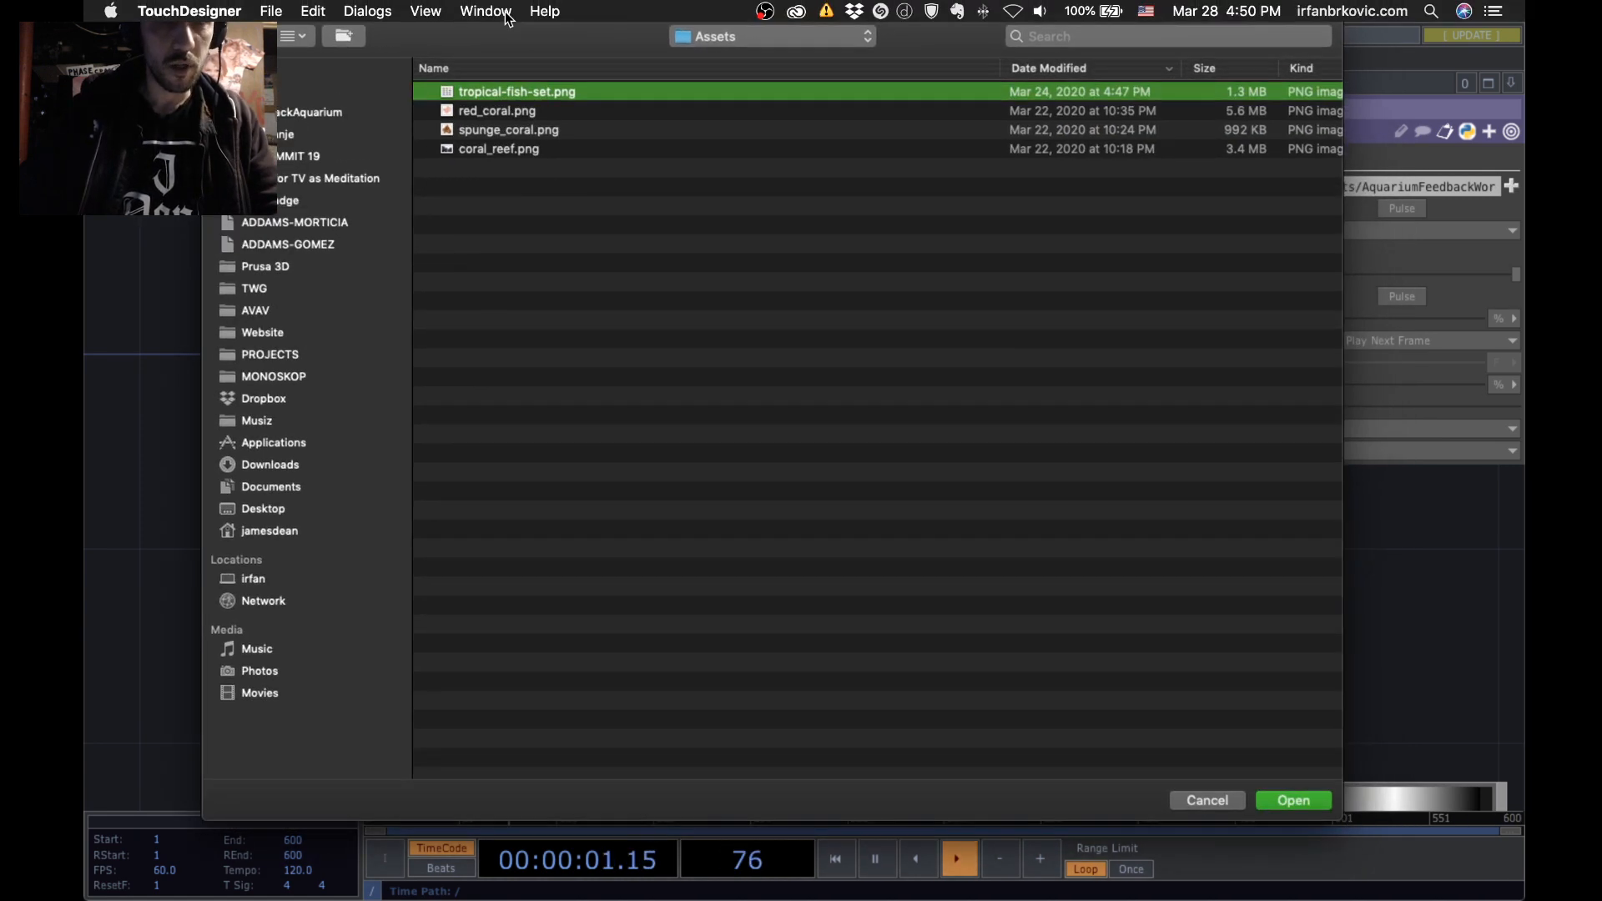
pyautogui.click(531, 109)
pyautogui.press('space')
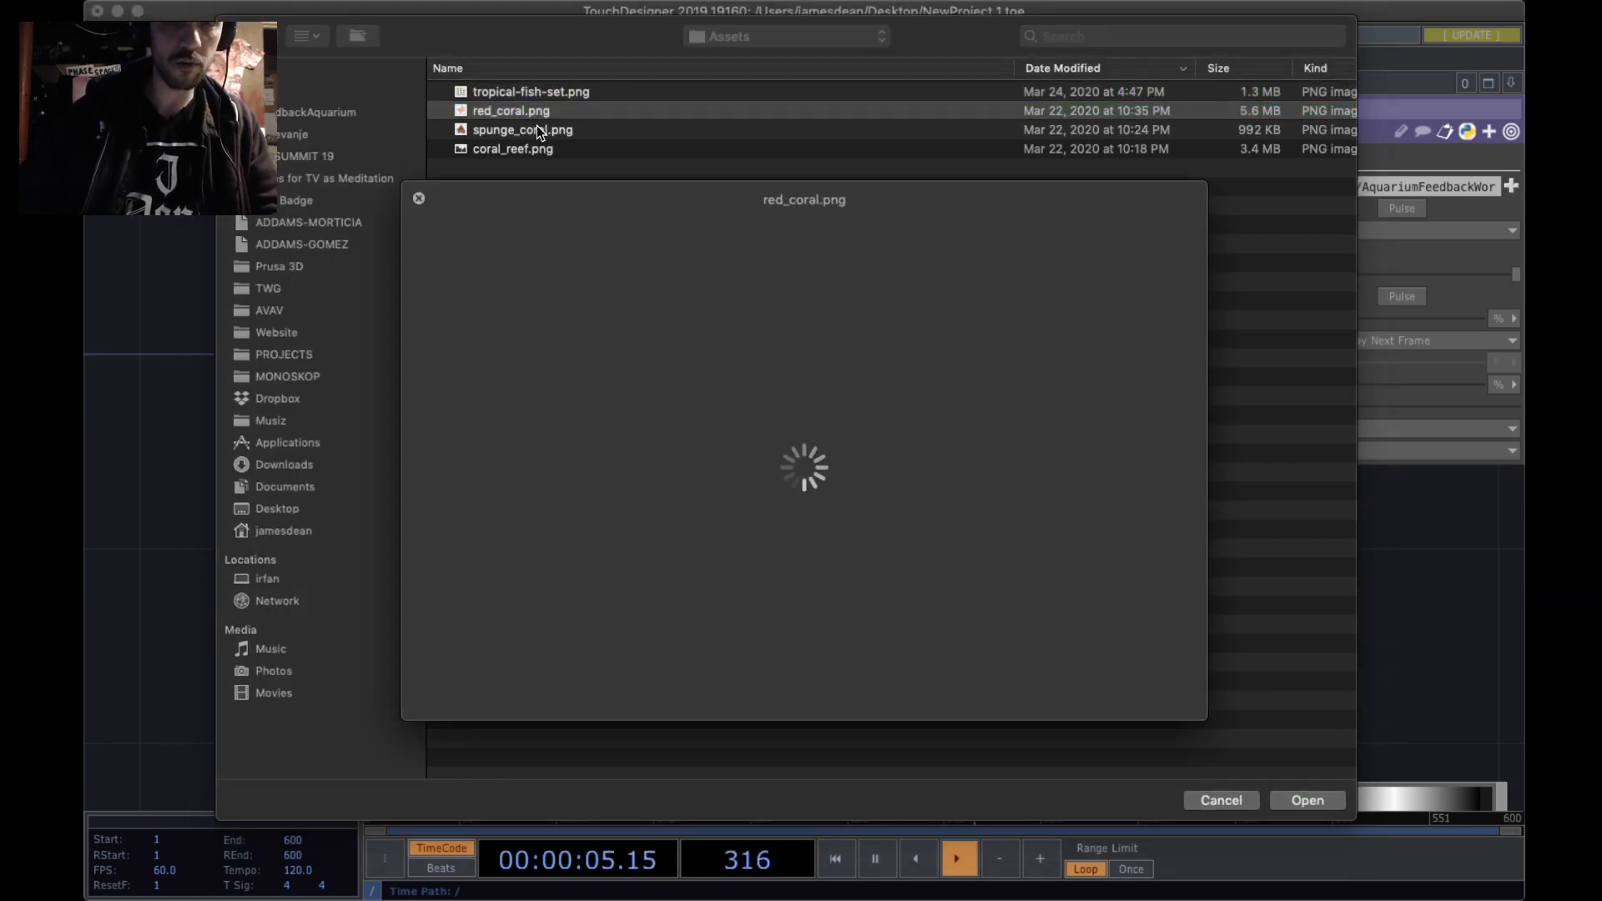
pyautogui.press('space')
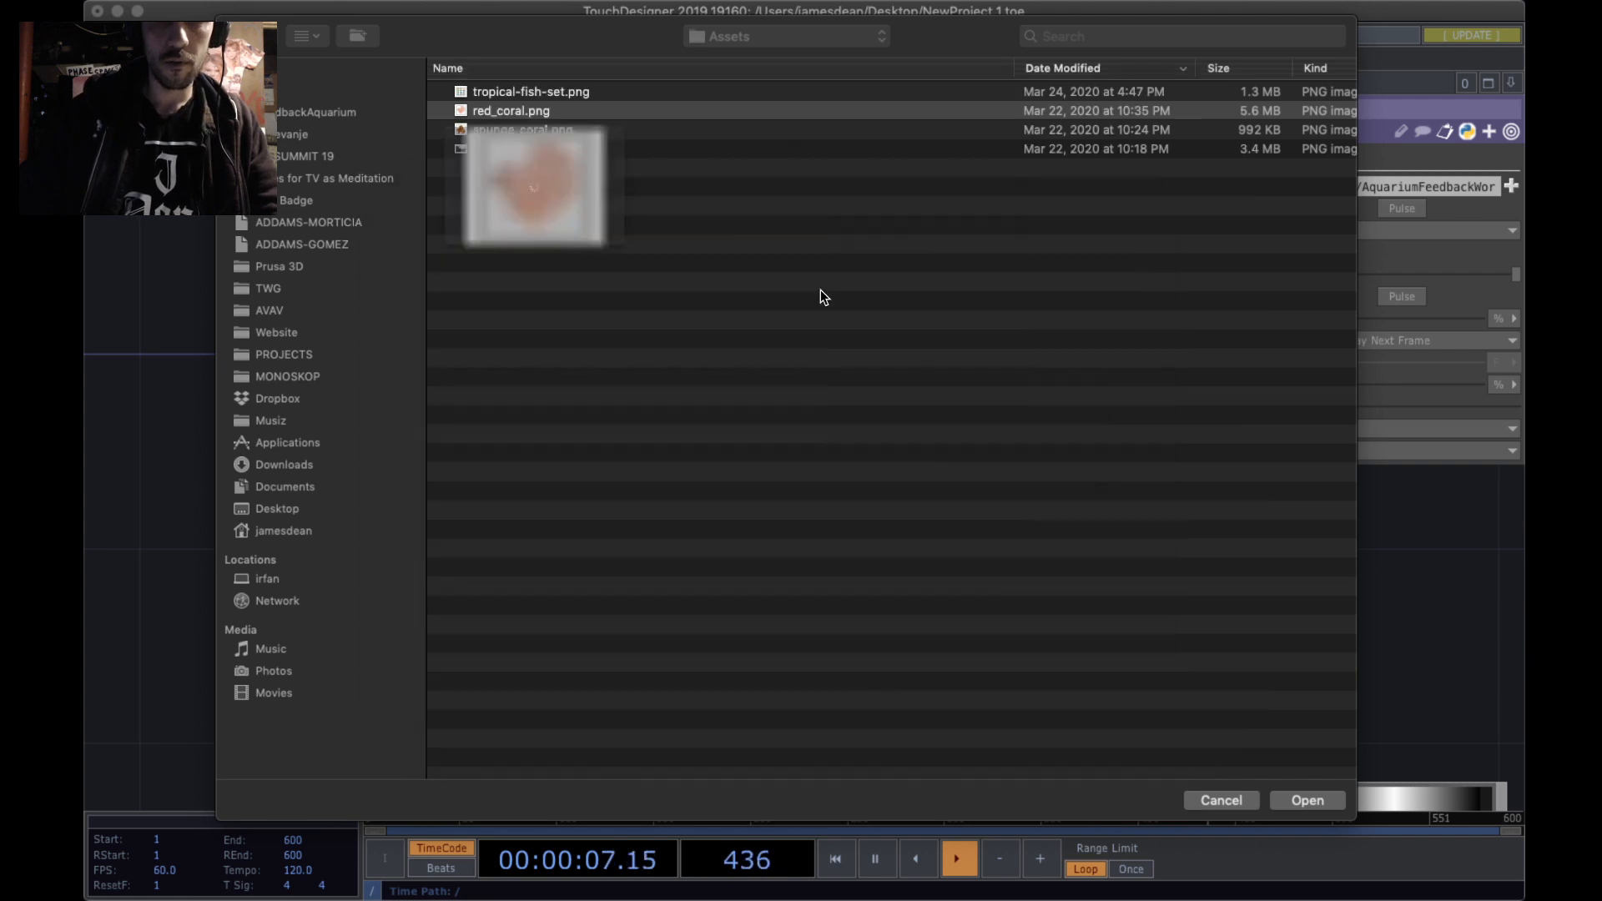
pyautogui.click(1307, 799)
pyautogui.moveTo(726, 441); pyautogui.dragTo(528, 351)
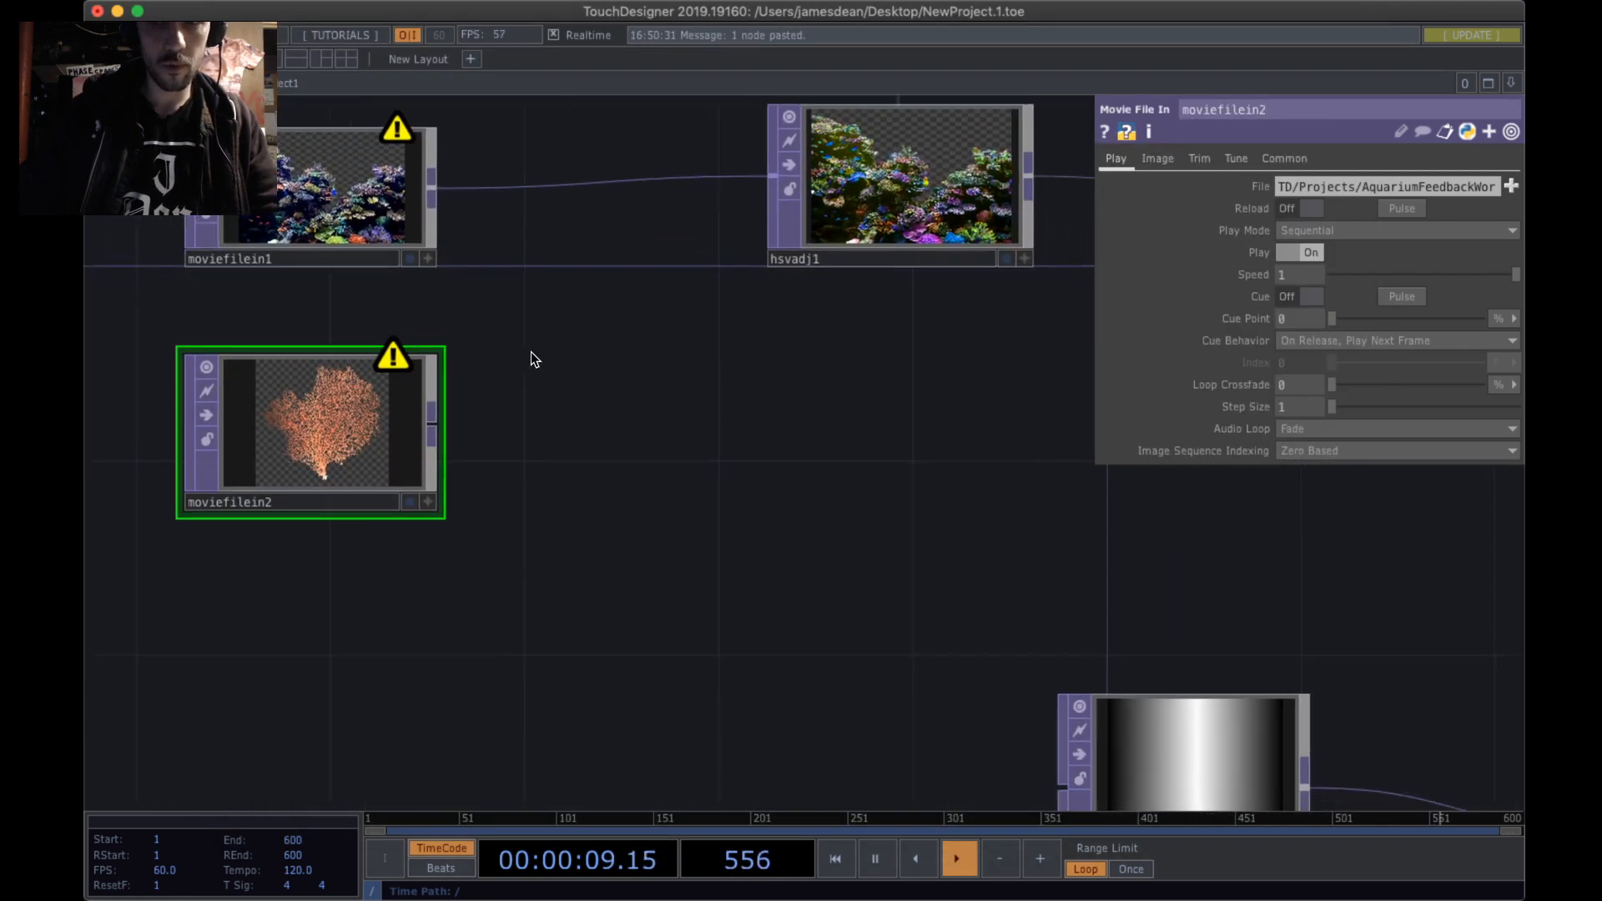
# - Add an Over TOP between hsvadj1 and fit1, slightly below their row
pyautogui.moveTo(659, 490); pyautogui.dragTo(619, 617)
pyautogui.moveTo(852, 558); pyautogui.dragTo(853, 589)
pyautogui.moveTo(321, 434); pyautogui.dragTo(359, 446)
pyautogui.moveTo(575, 480); pyautogui.dragTo(583, 405)
pyautogui.click(367, 300)
pyautogui.scroll(-5, 532, 376)
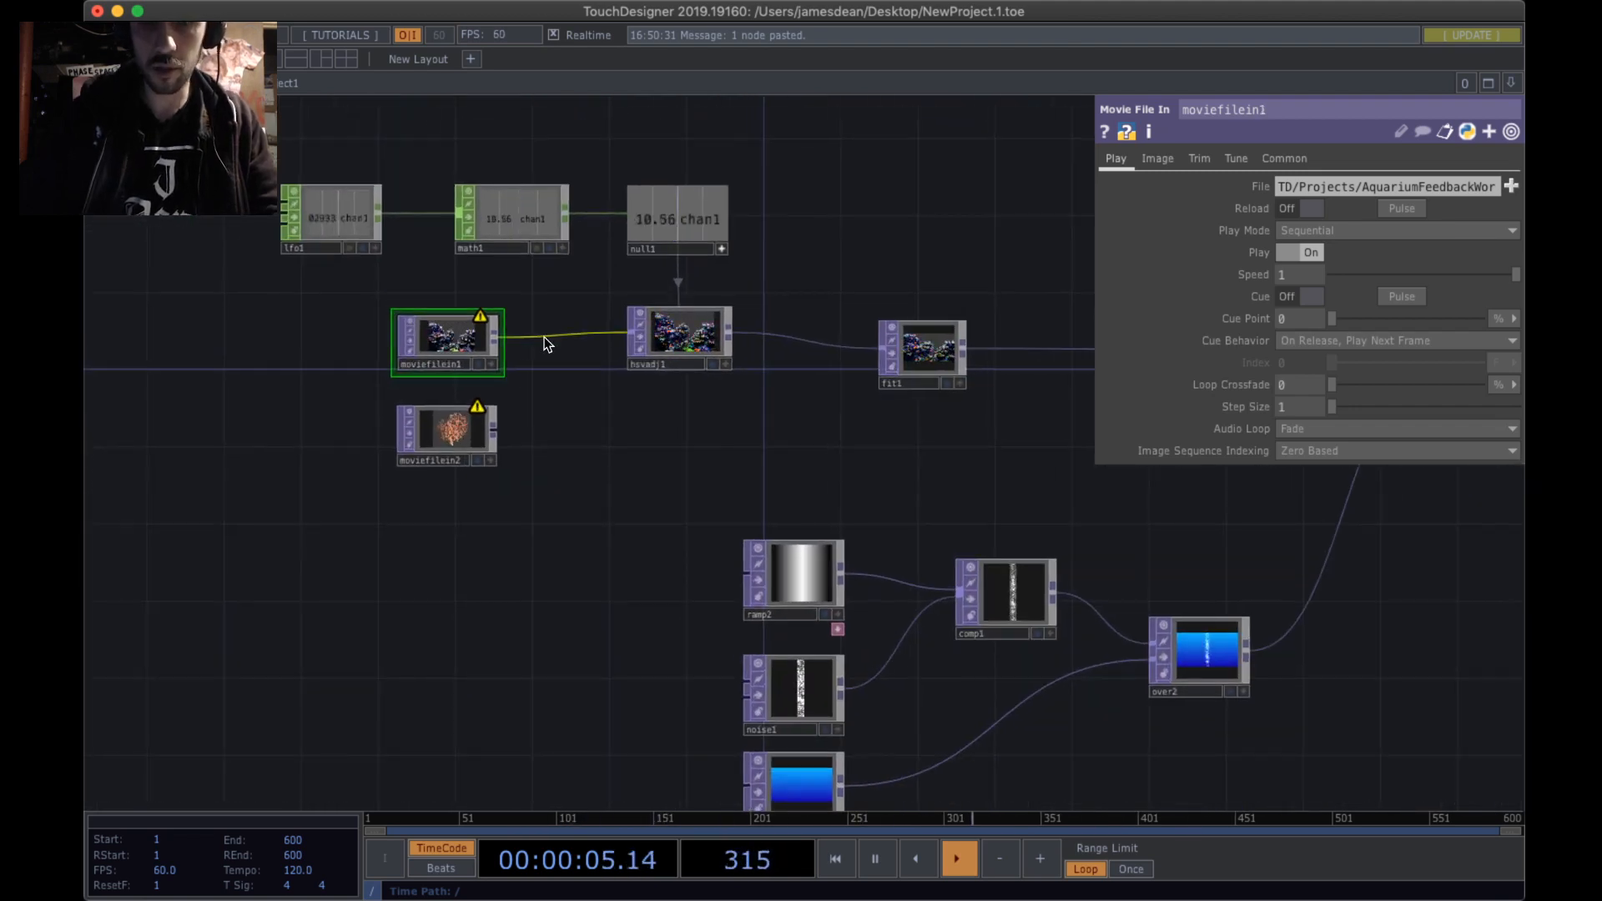
pyautogui.scroll(3, 661, 443)
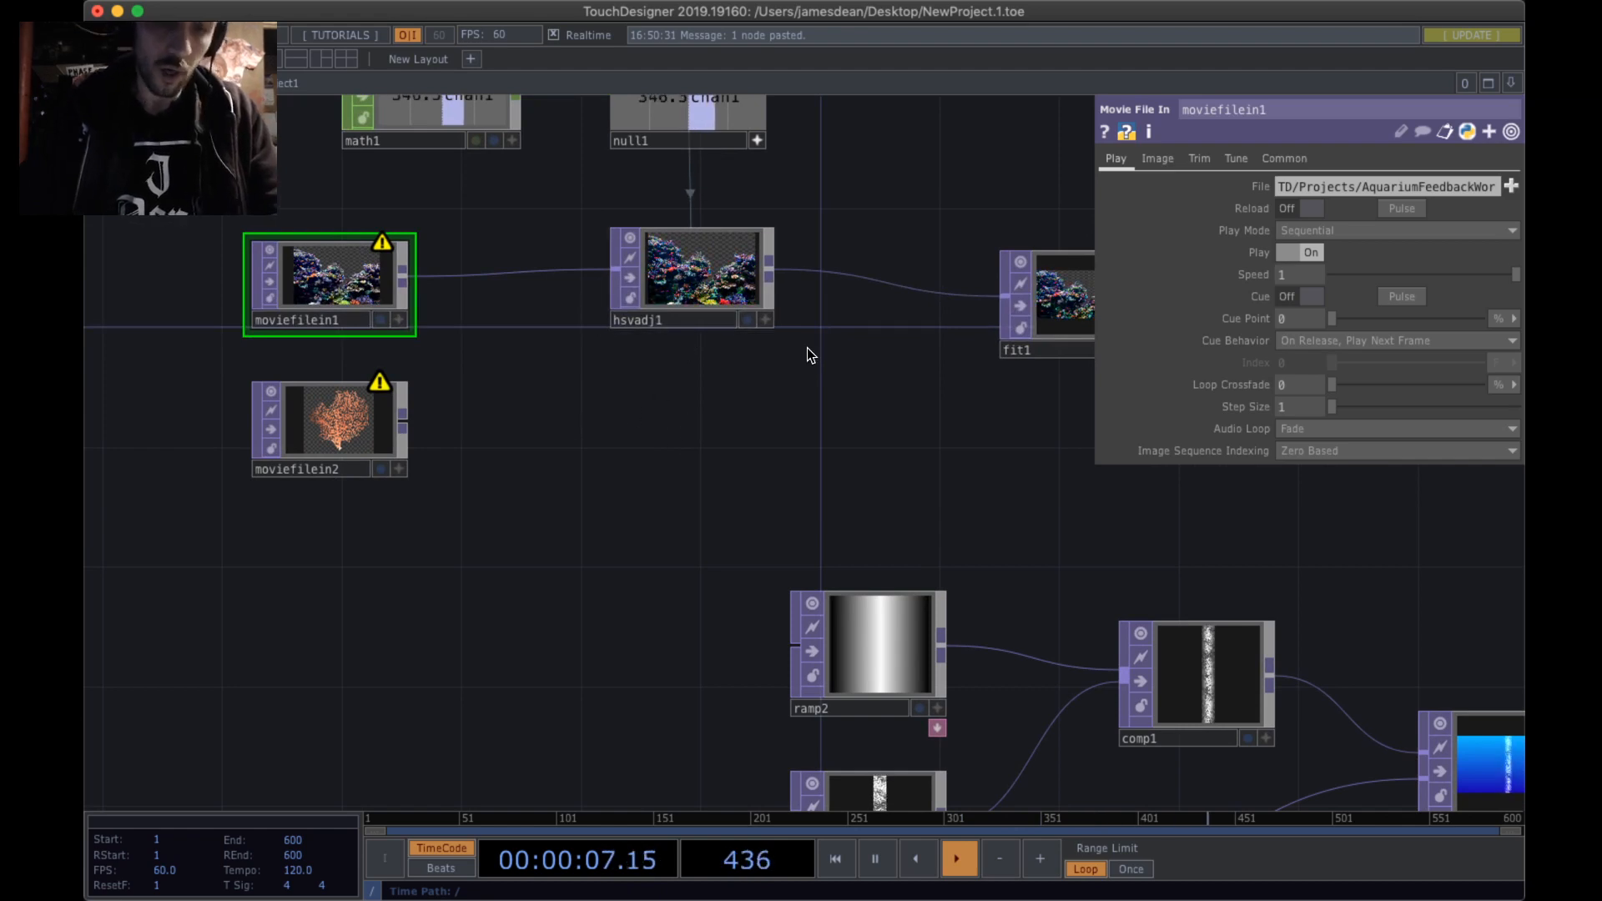
pyautogui.moveTo(845, 437); pyautogui.dragTo(703, 417)
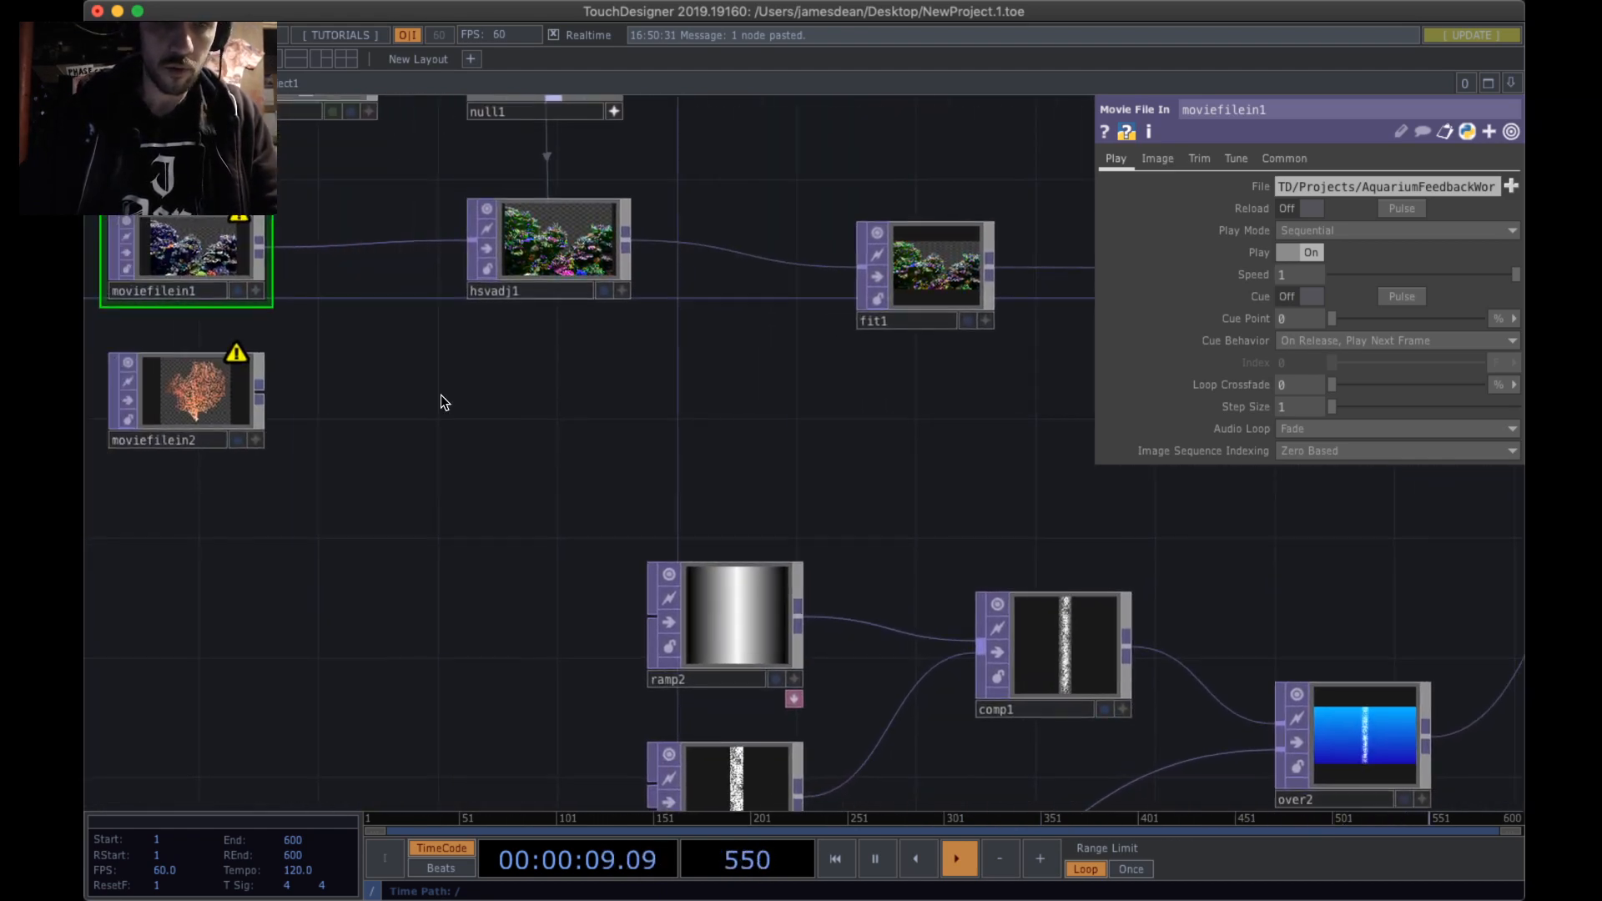
pyautogui.press('Tab')
pyautogui.click(430, 477)
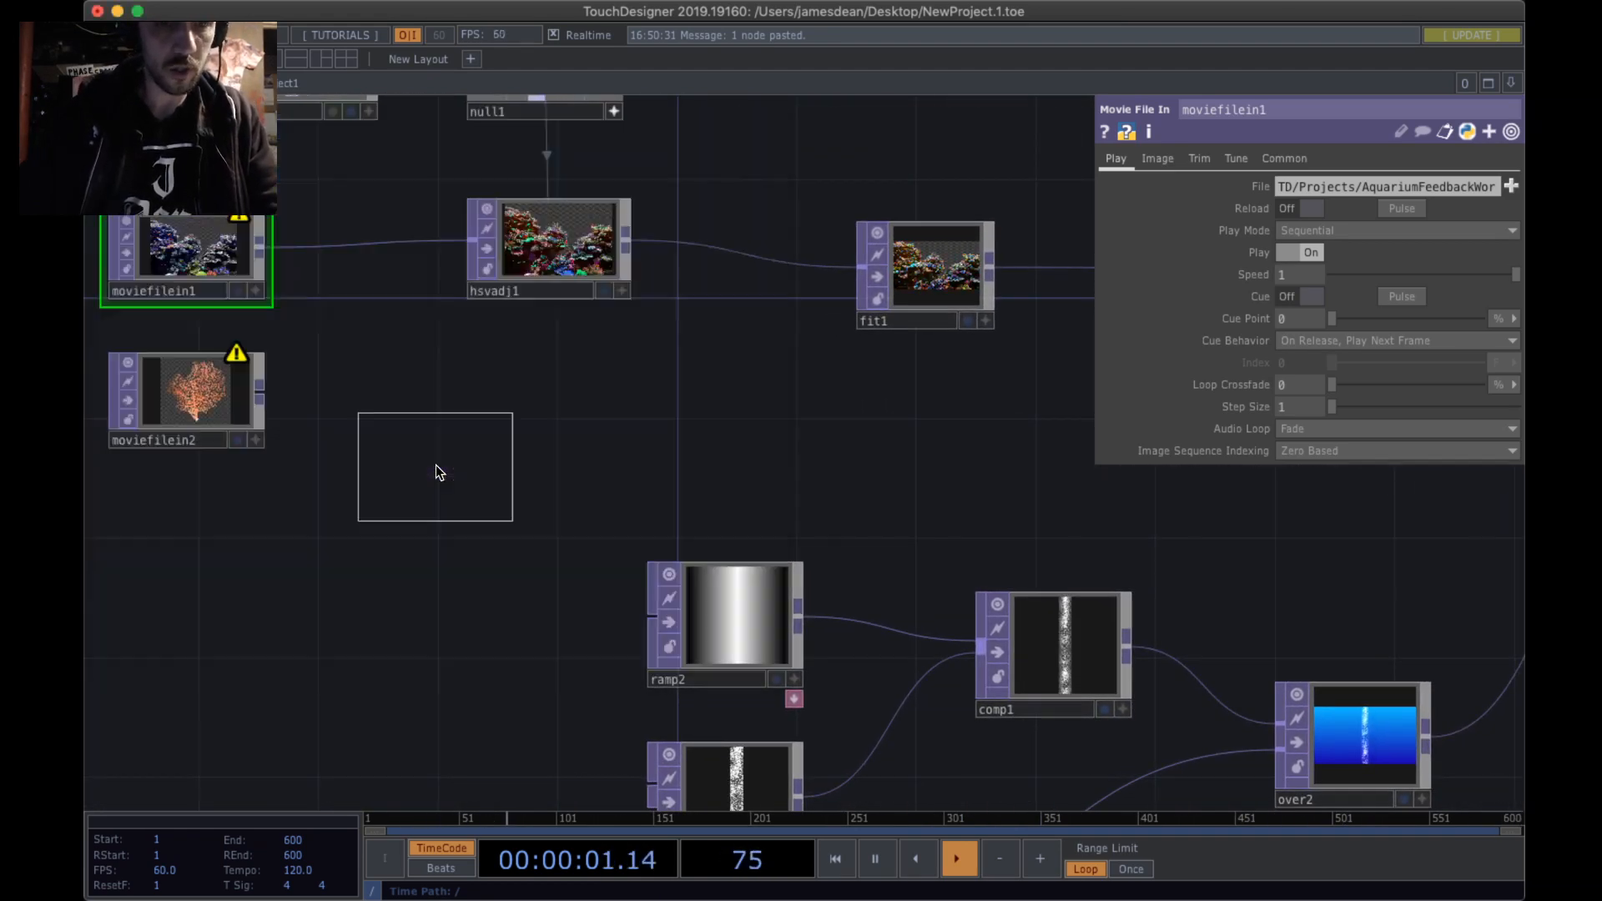
pyautogui.click(676, 401)
# - Shift moviefilein1 and hsvadj1 to the left, and wire moviefilein2 into over3's first input and hsvadj1 into its second
pyautogui.moveTo(547, 404); pyautogui.dragTo(829, 458)
pyautogui.moveTo(480, 303); pyautogui.dragTo(361, 304)
pyautogui.moveTo(838, 301); pyautogui.dragTo(912, 379)
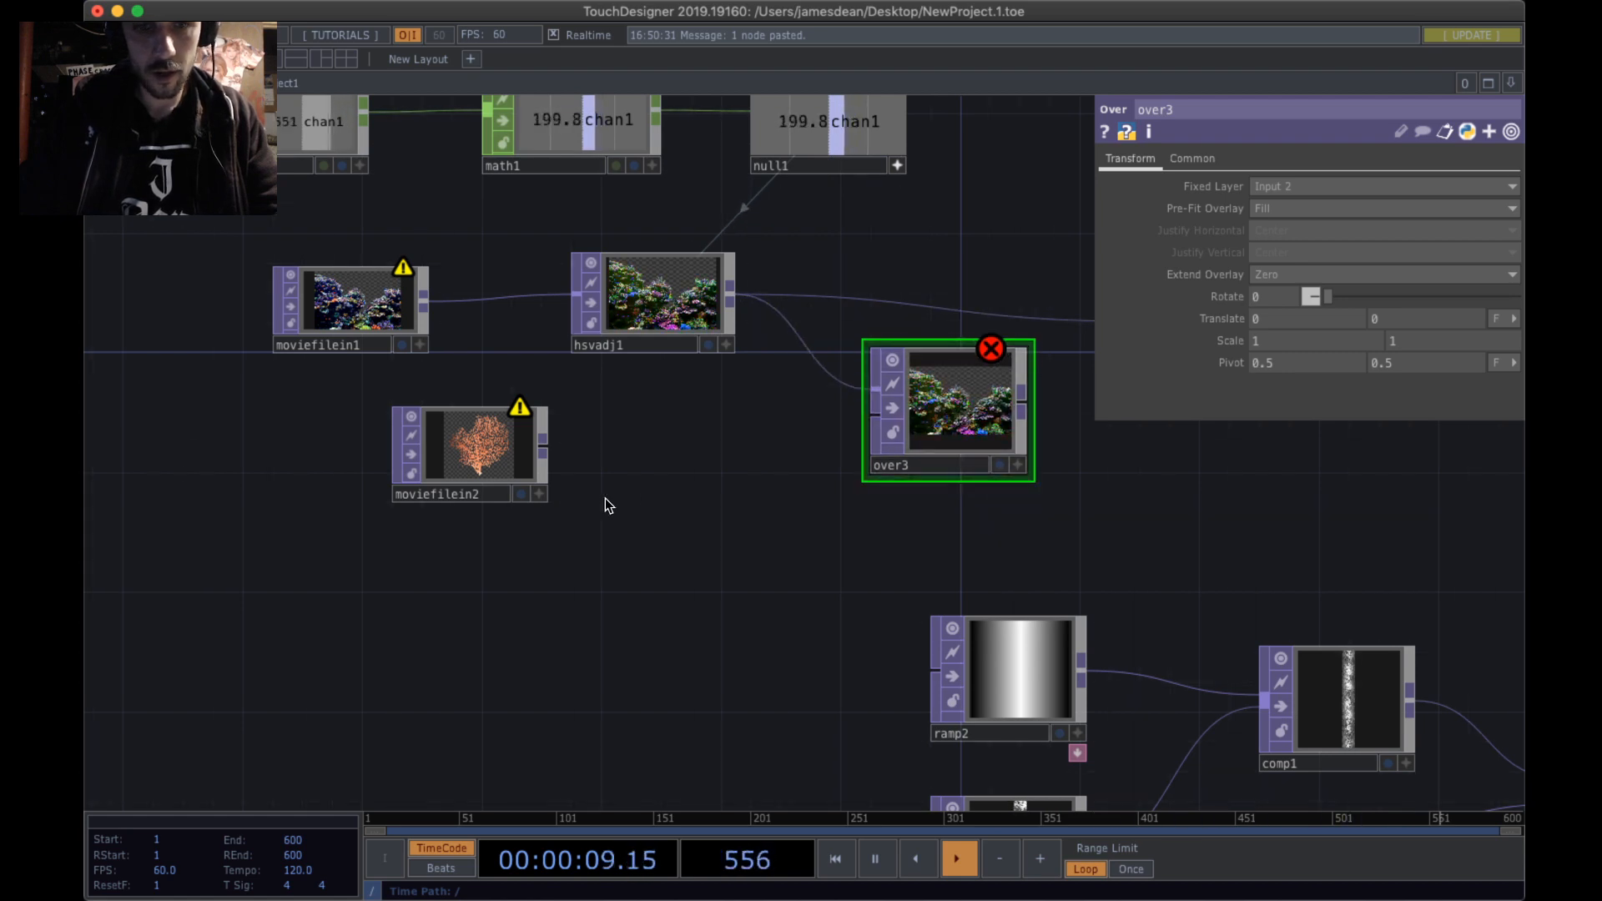
pyautogui.moveTo(547, 447); pyautogui.dragTo(874, 399)
pyautogui.moveTo(721, 290); pyautogui.dragTo(839, 409)
# - Set the Pre-Fit Overlay of over3 to Fit Best
pyautogui.scroll(3, 1023, 411)
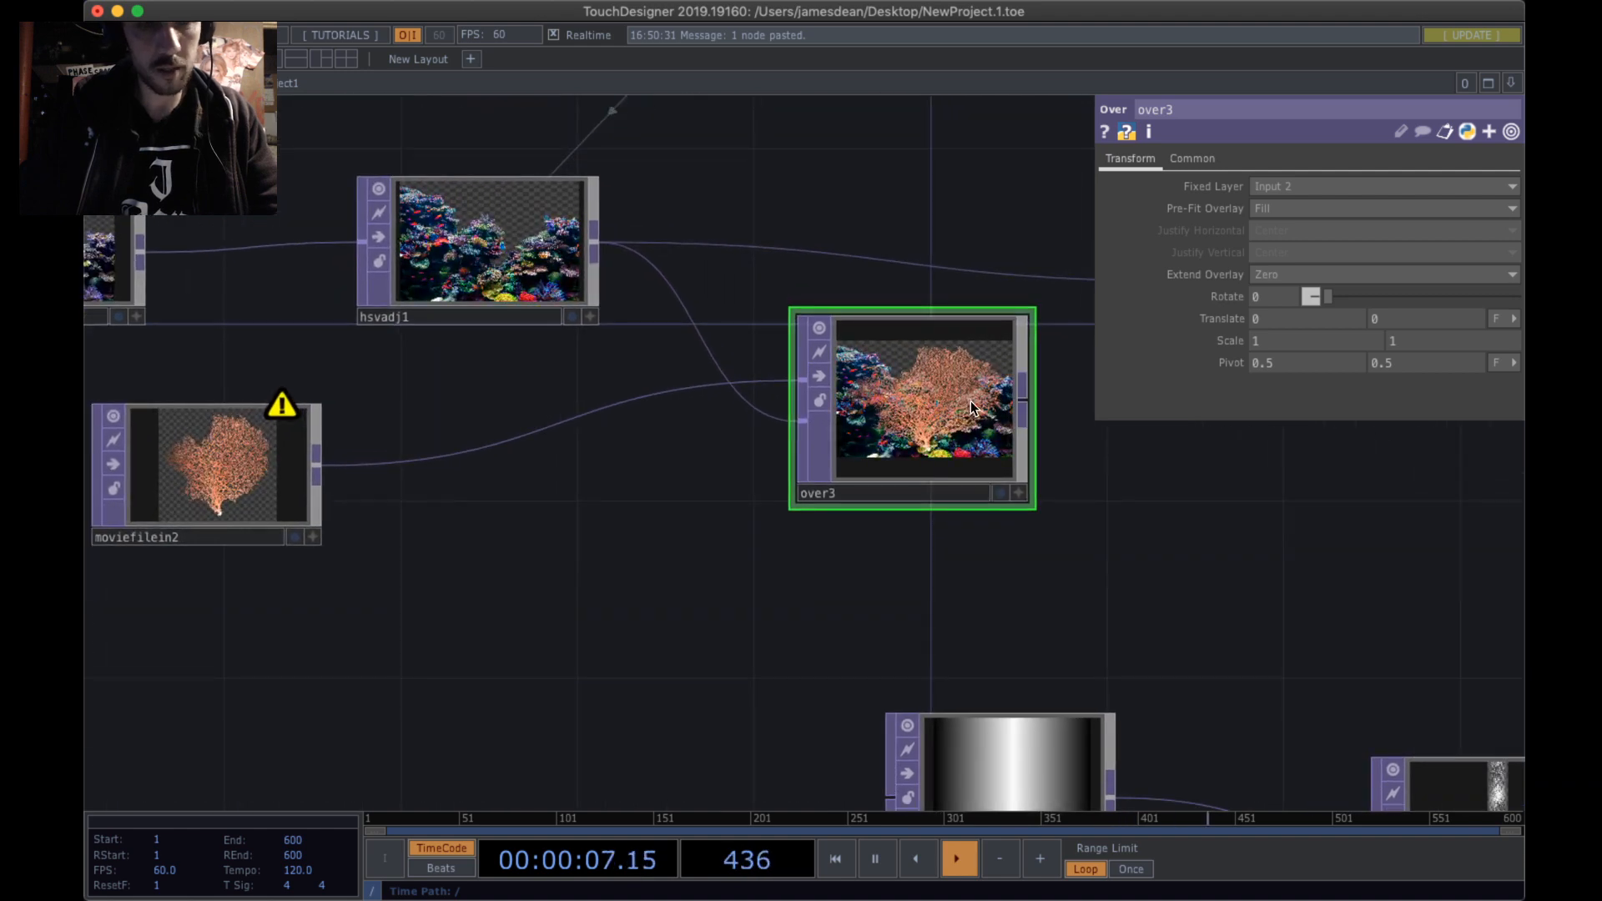
pyautogui.scroll(3, 969, 400)
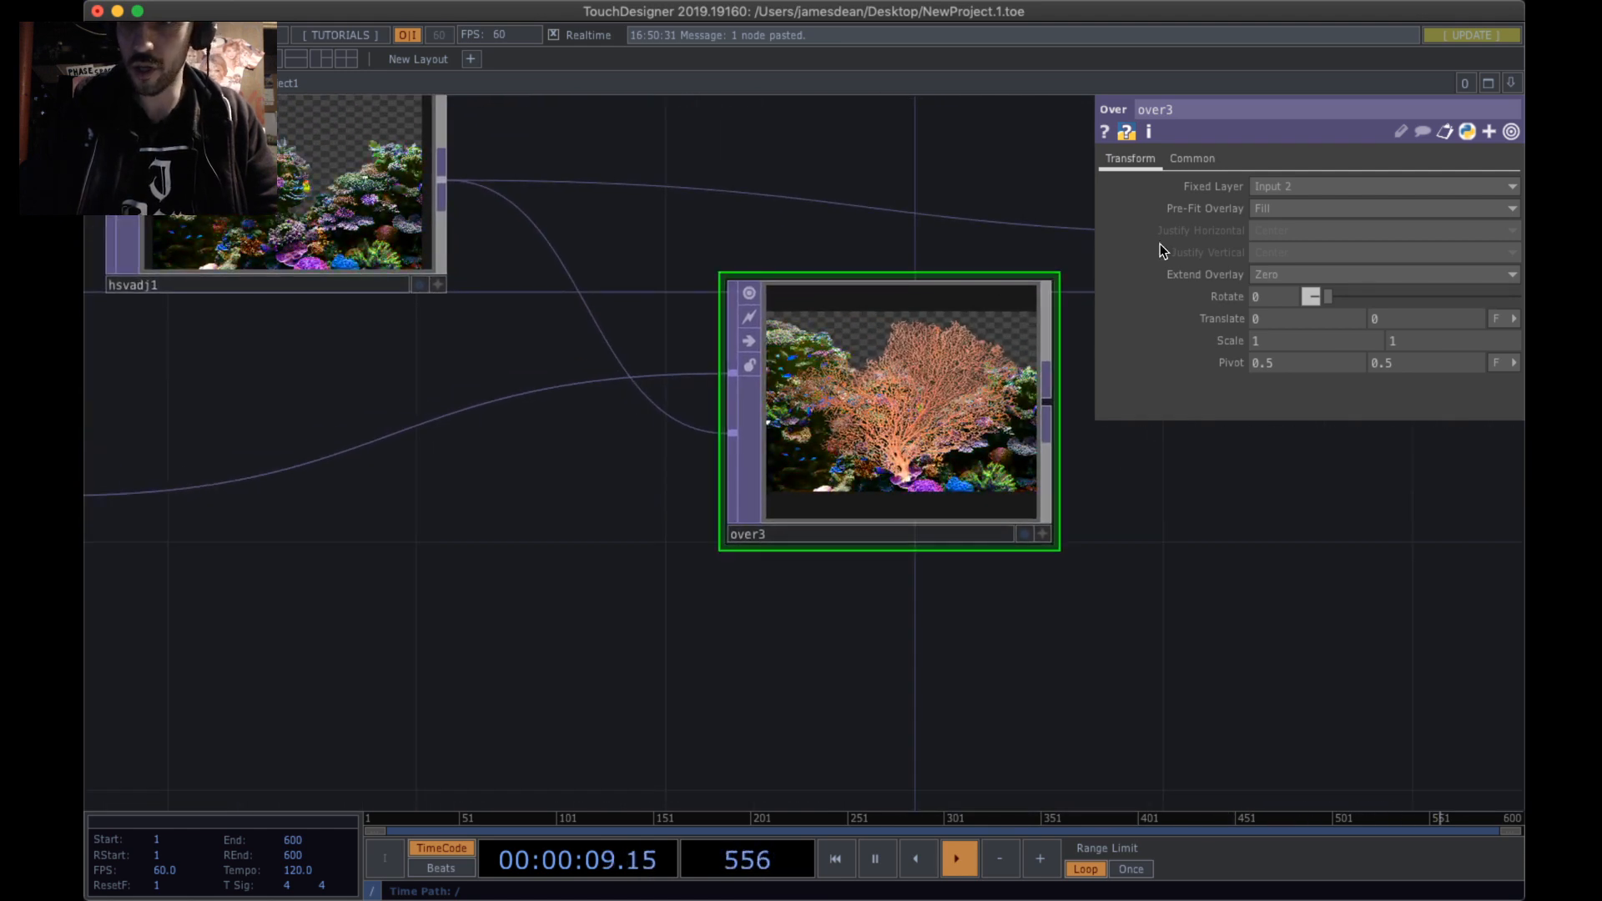
pyautogui.click(1264, 210)
pyautogui.click(1265, 275)
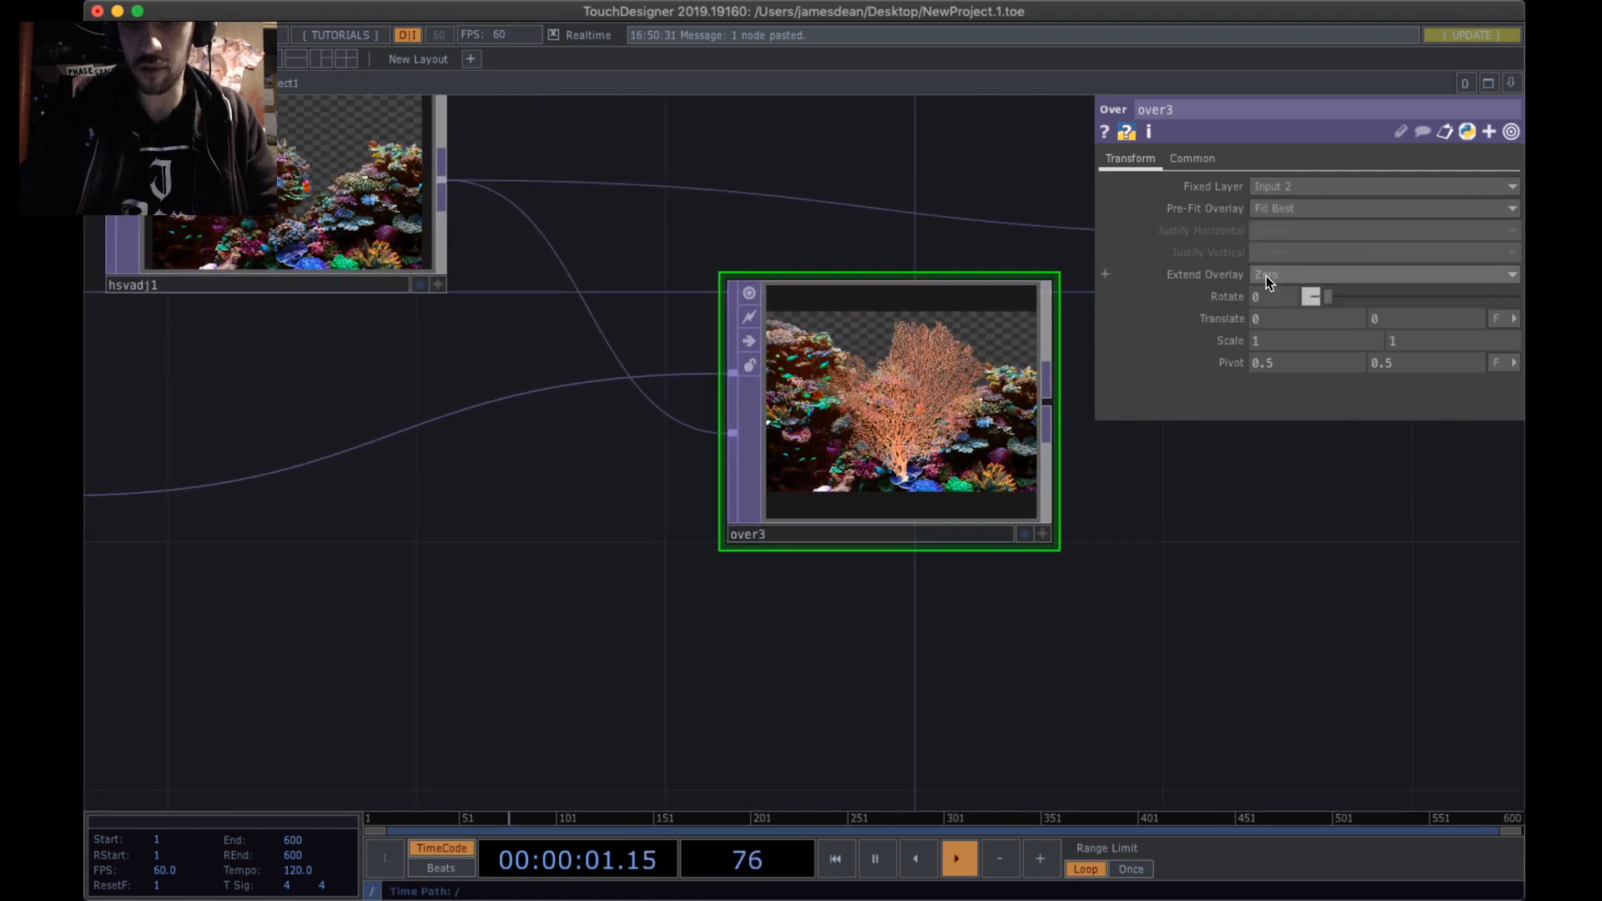
pyautogui.moveTo(997, 663); pyautogui.dragTo(483, 551)
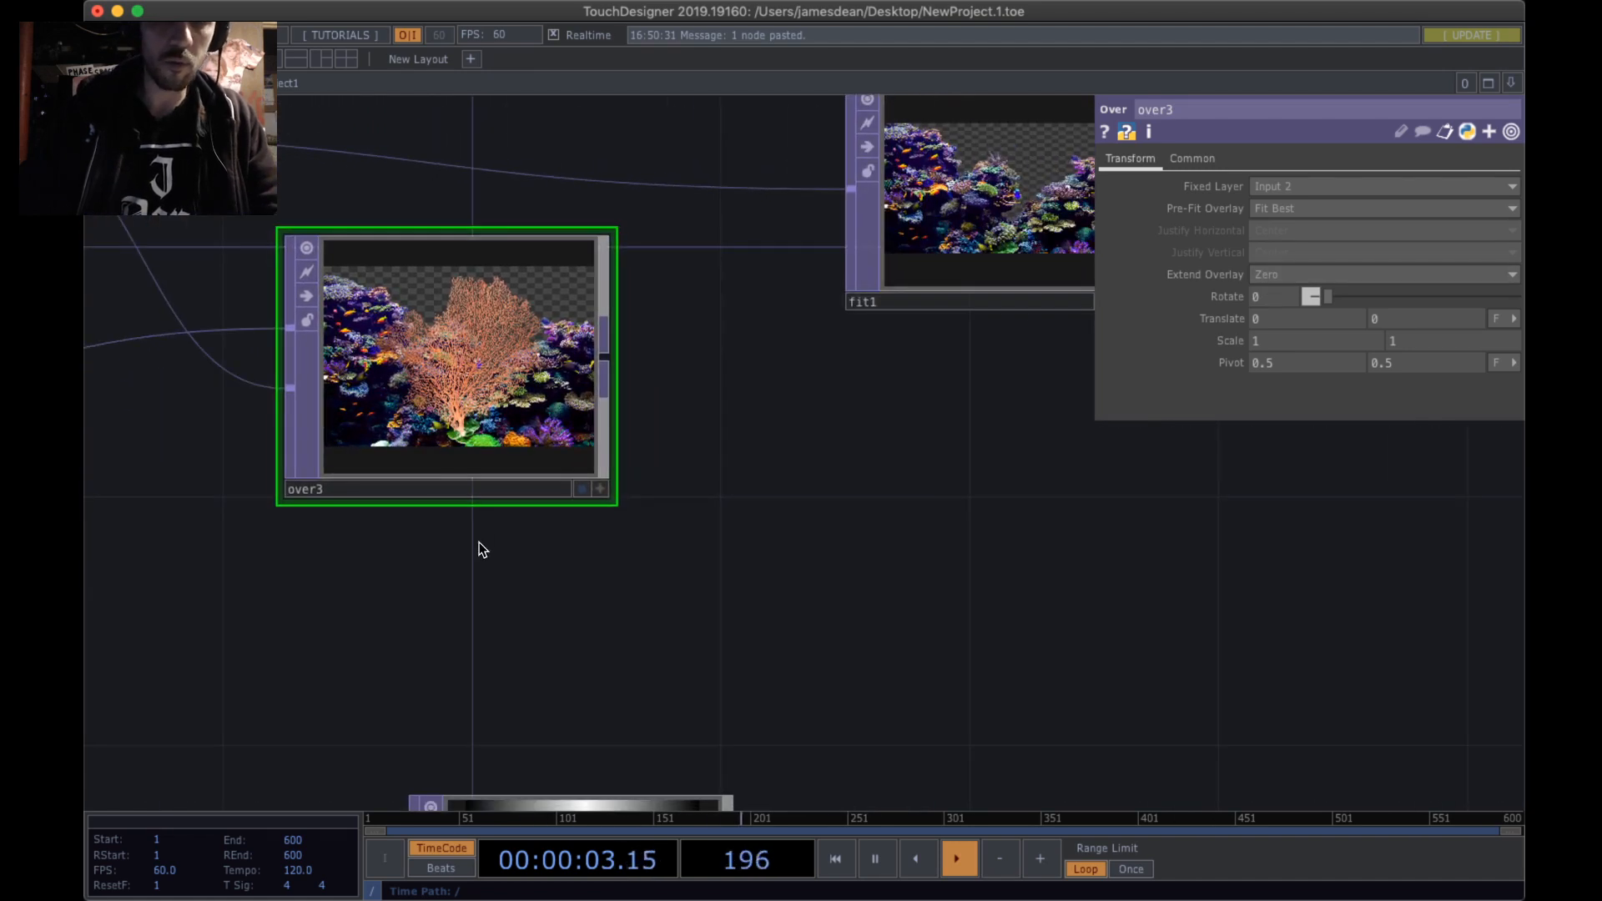
pyautogui.moveTo(622, 513); pyautogui.dragTo(848, 561)
pyautogui.scroll(-3, 859, 547)
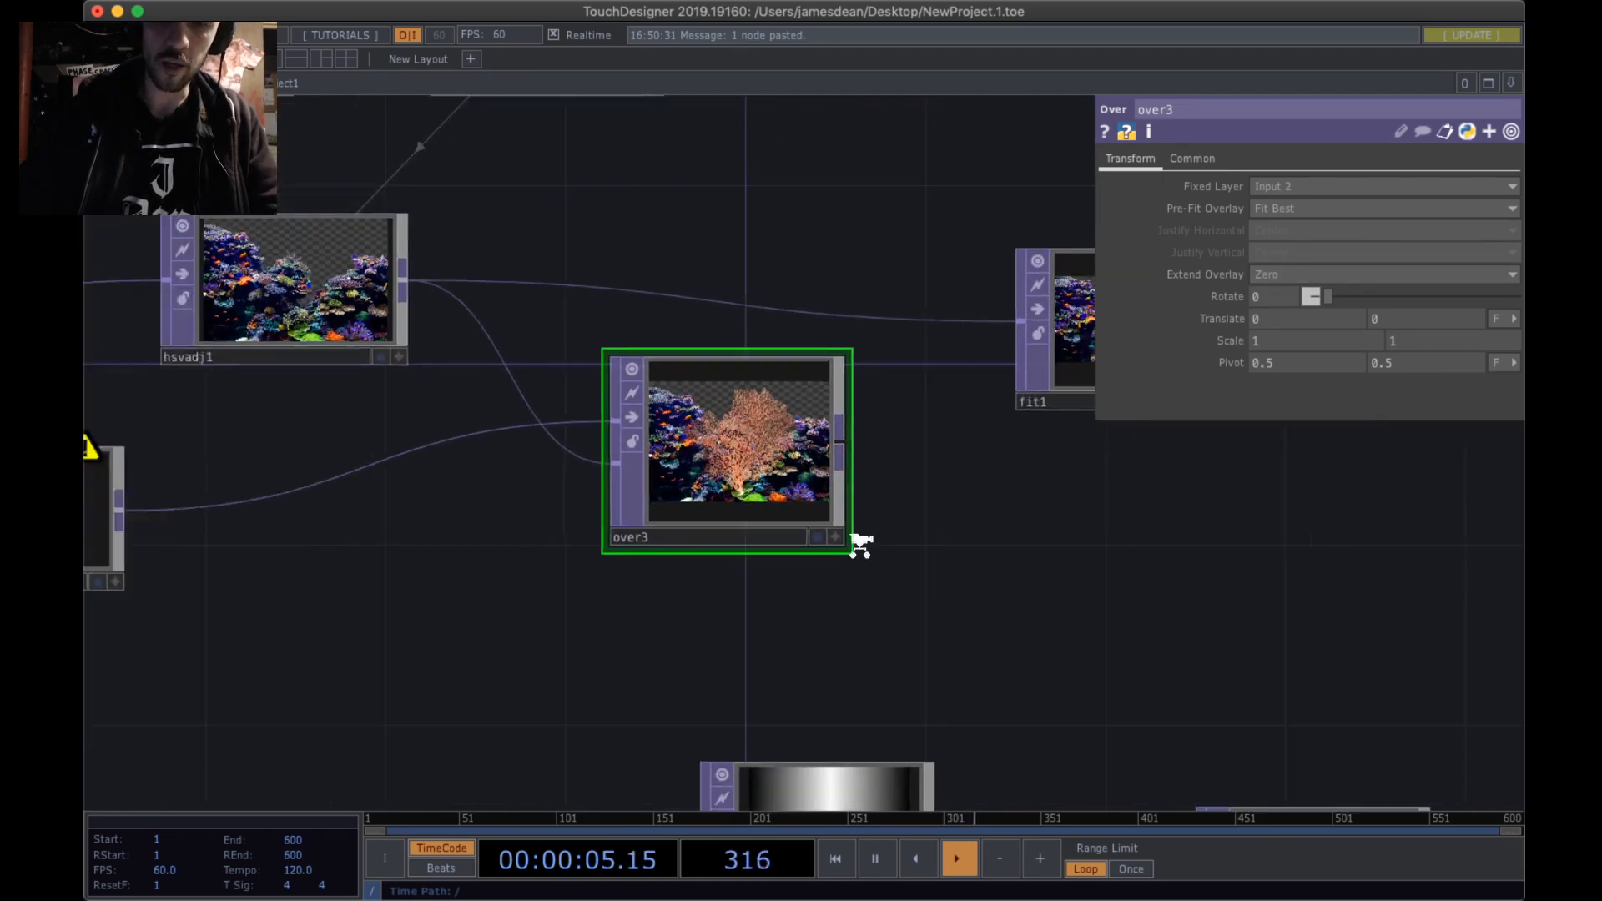
# - Examine how moviefilein2 and hsvadj1 feed over3, and where over3 sits relative to fit1 in the network
pyautogui.scroll(-2, 860, 547)
pyautogui.moveTo(726, 618); pyautogui.dragTo(921, 583)
pyautogui.click(335, 492)
pyautogui.moveTo(613, 567); pyautogui.dragTo(904, 618)
pyautogui.moveTo(635, 564); pyautogui.dragTo(478, 566)
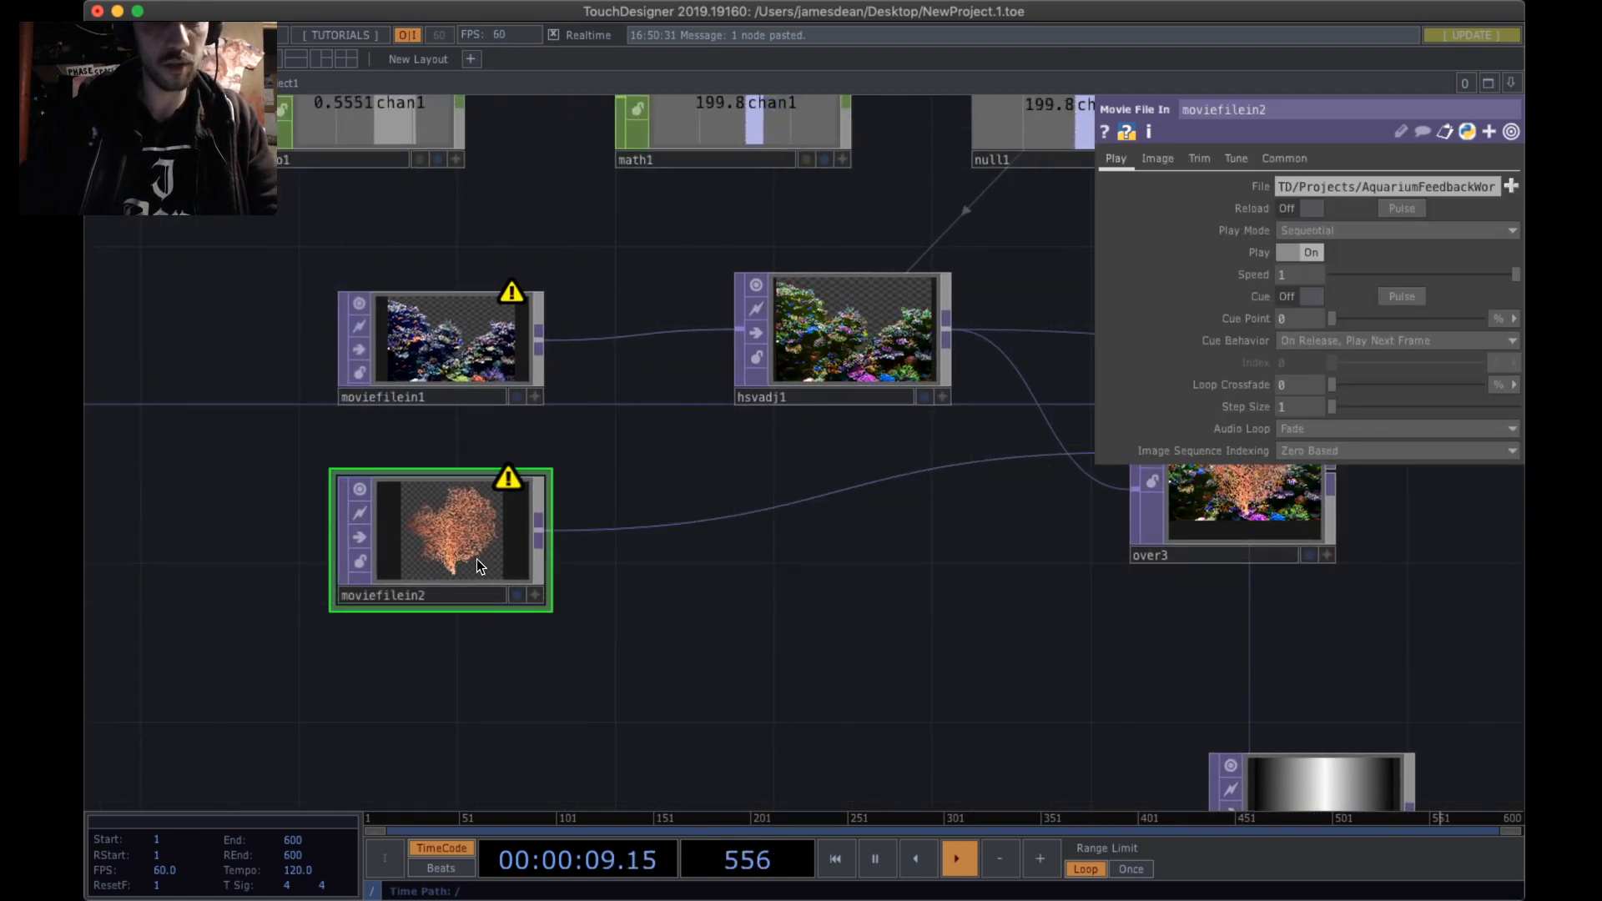
pyautogui.moveTo(1010, 586); pyautogui.dragTo(691, 617)
pyautogui.click(903, 538)
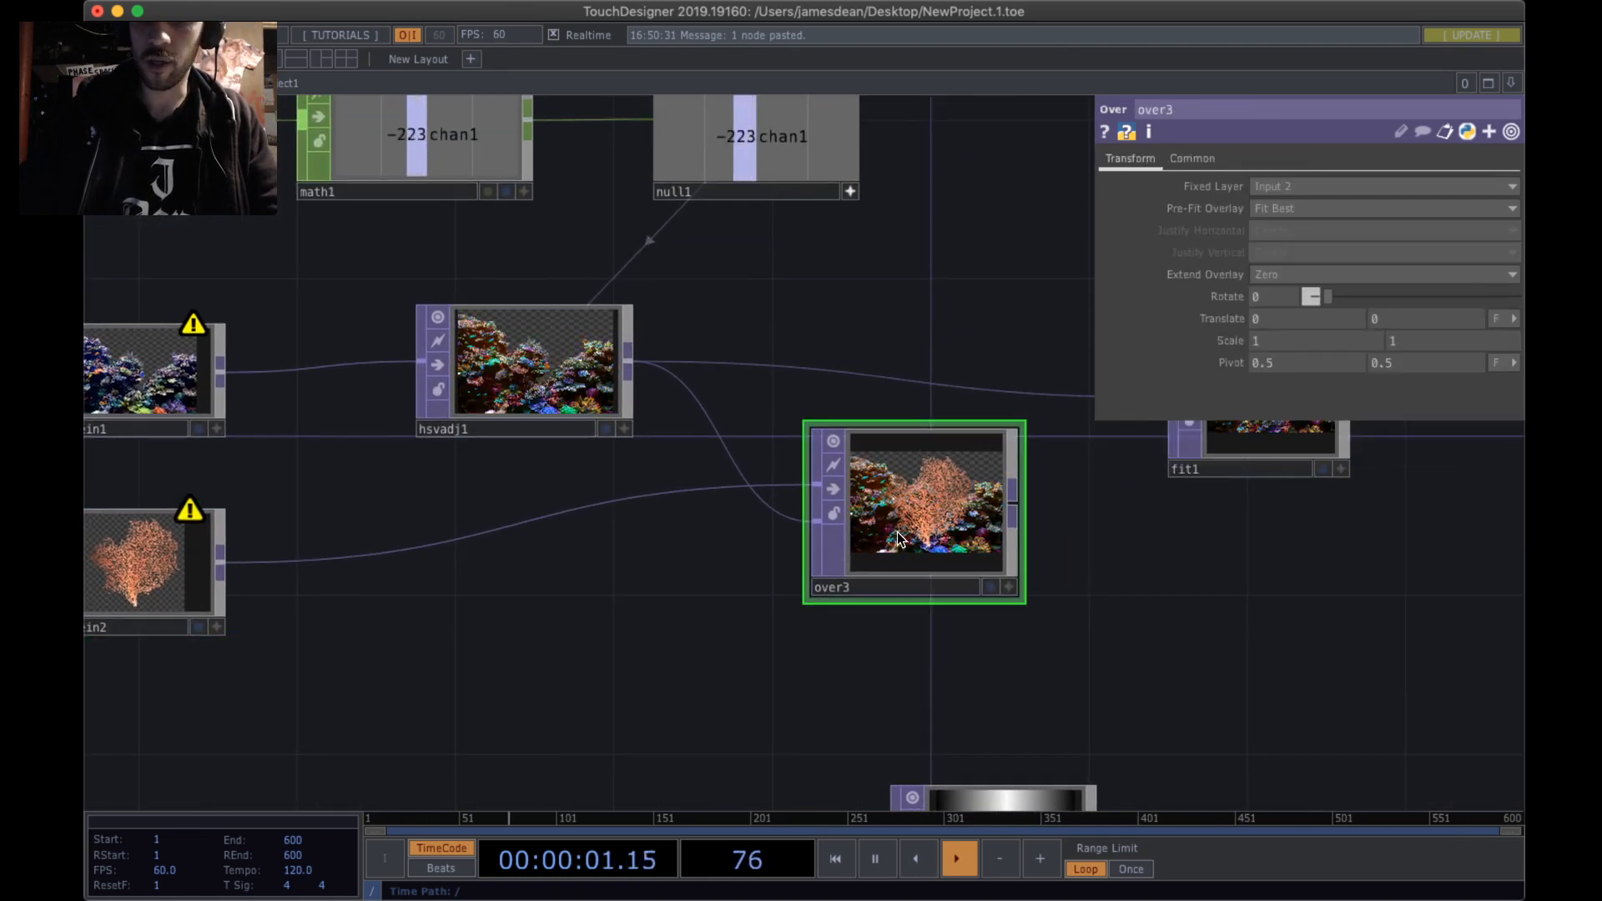
pyautogui.moveTo(1033, 516); pyautogui.dragTo(803, 526)
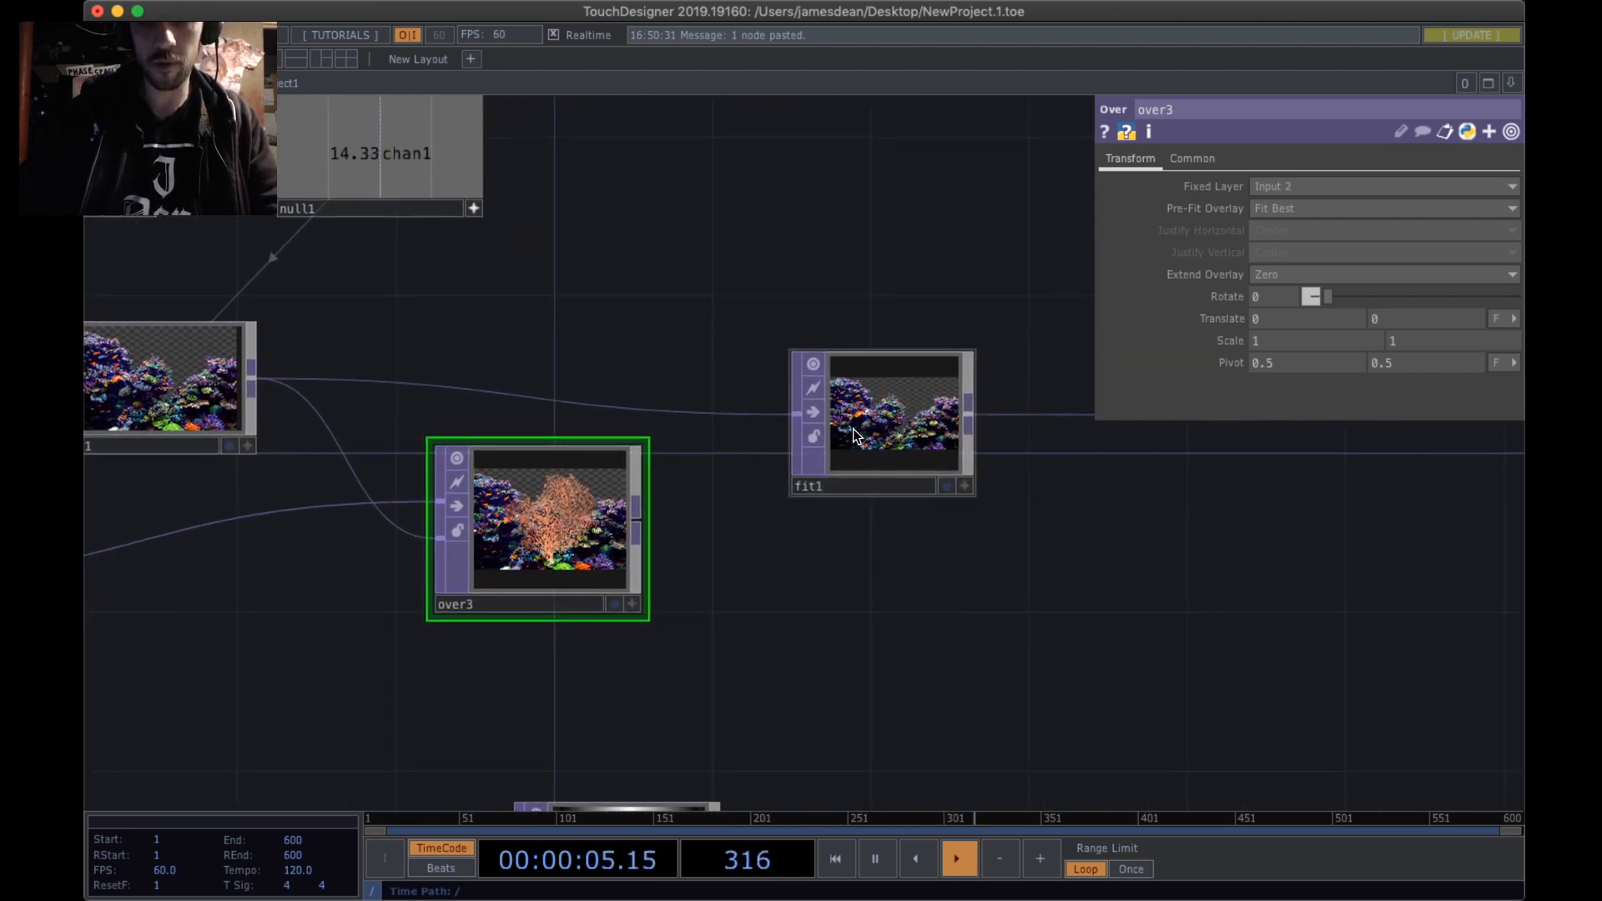
pyautogui.scroll(-5, 853, 434)
pyautogui.scroll(-2, 953, 487)
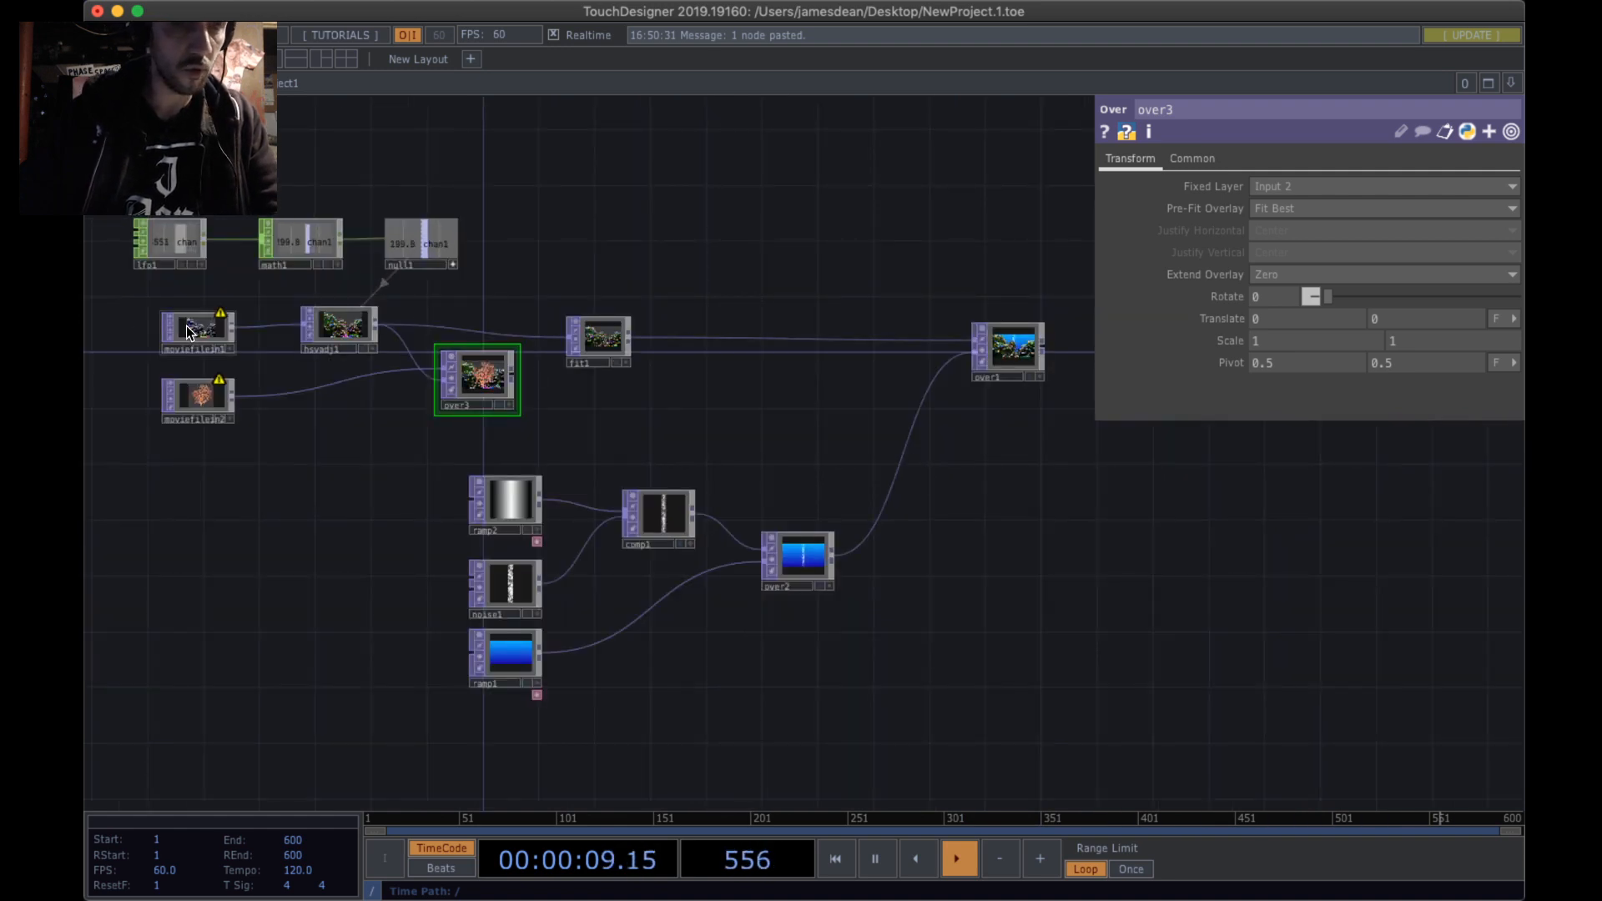
# - Check the resolution and fit settings of fit1, and review the parameters of over3 and moviefilein2
pyautogui.click(601, 338)
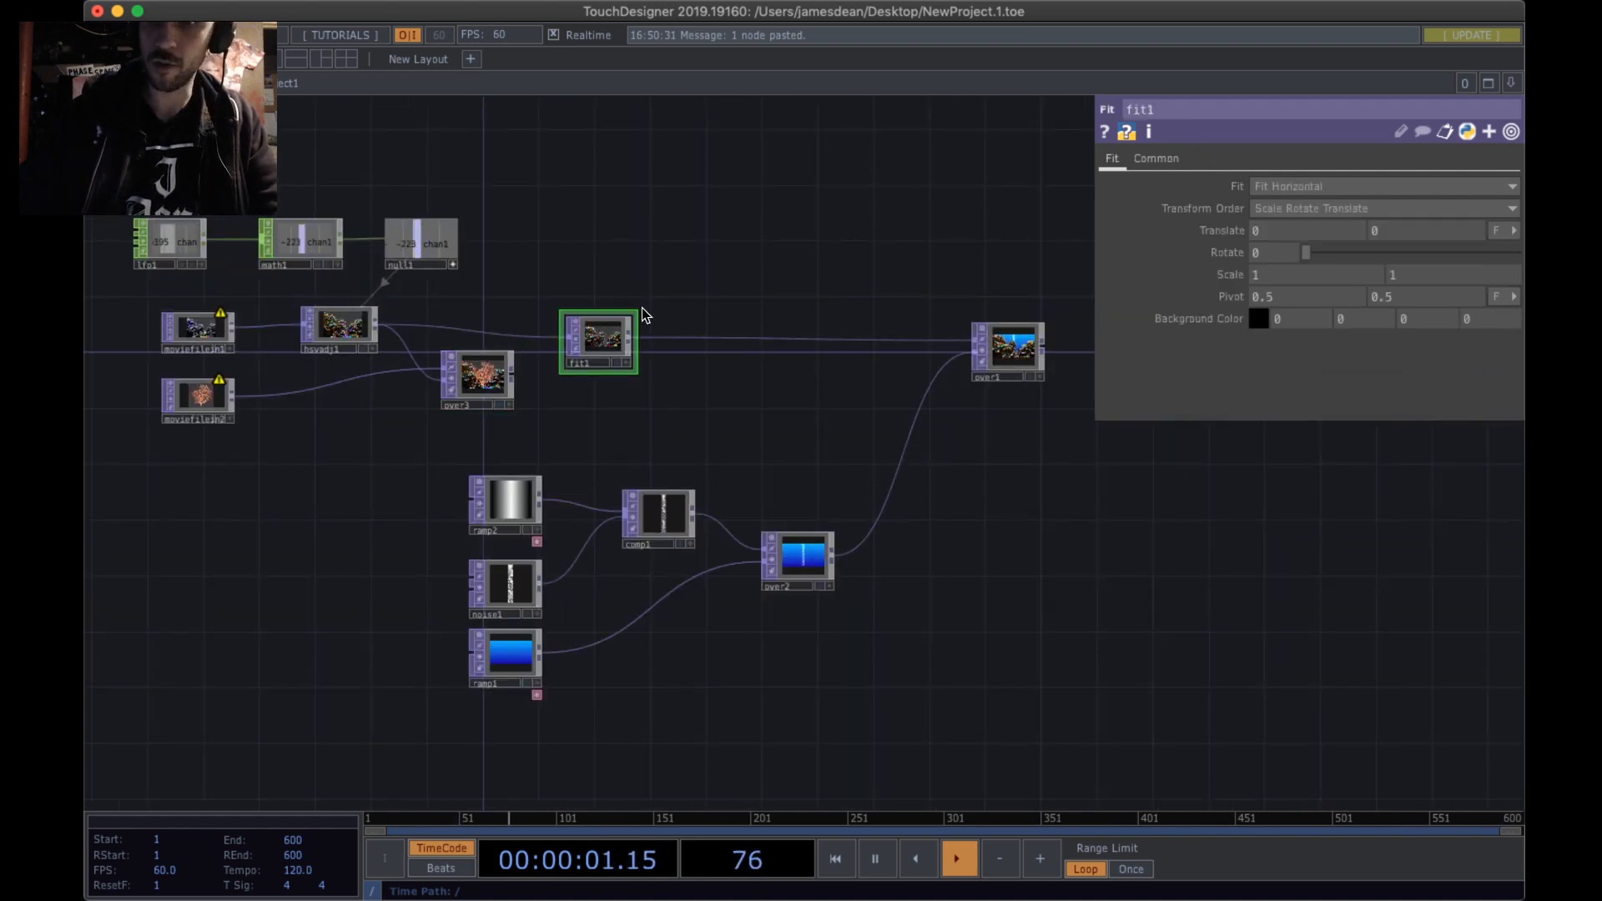
pyautogui.click(1156, 158)
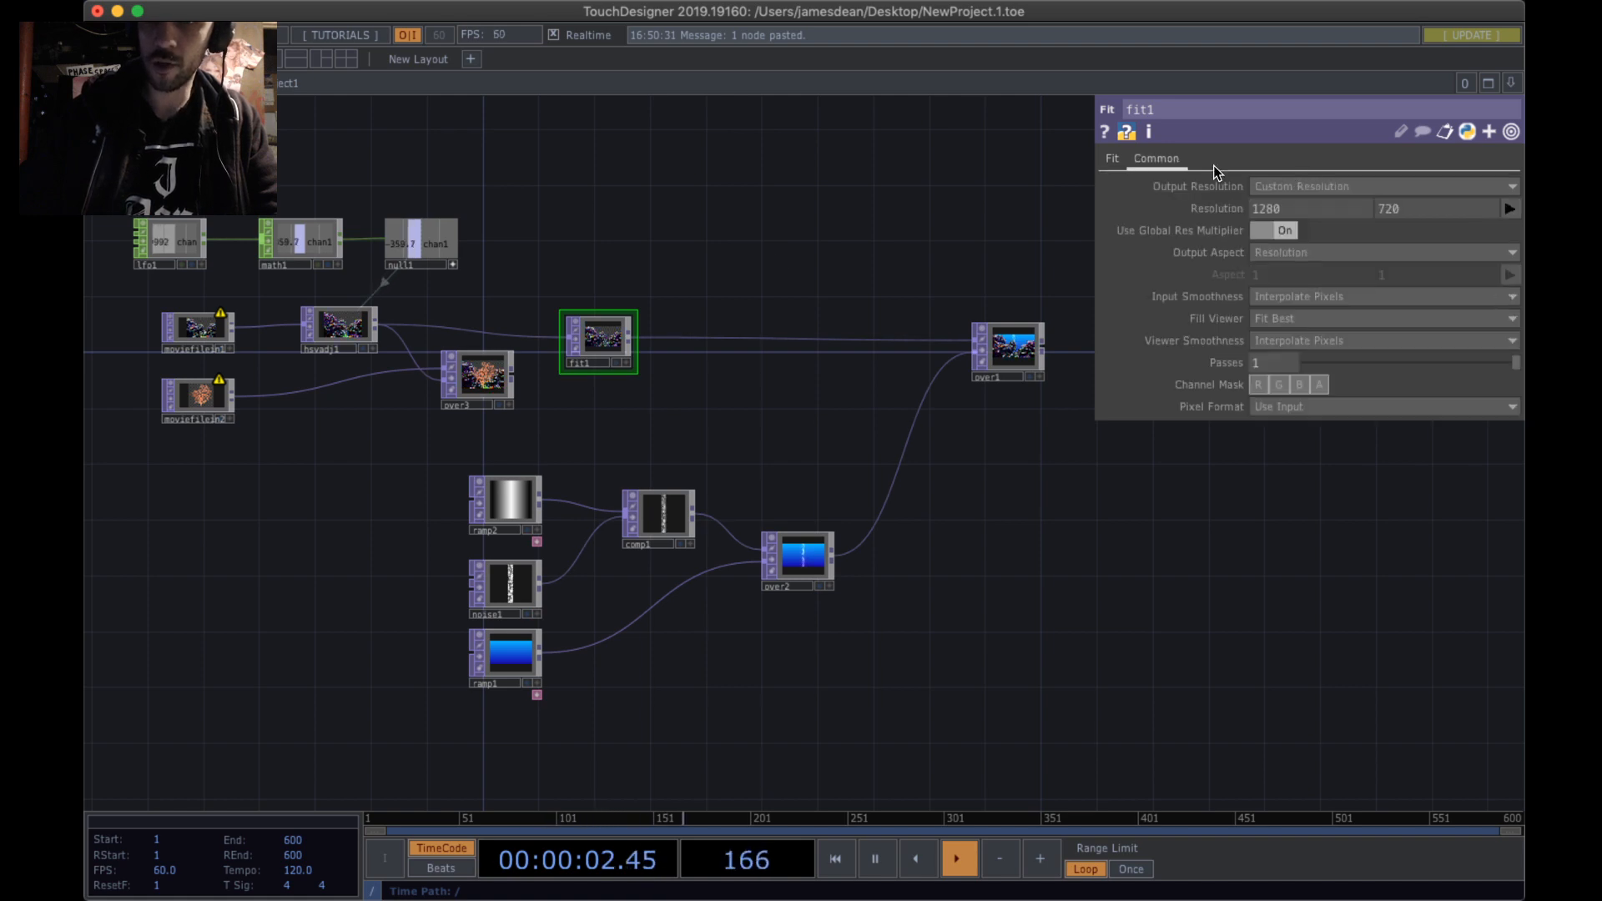
pyautogui.click(1109, 159)
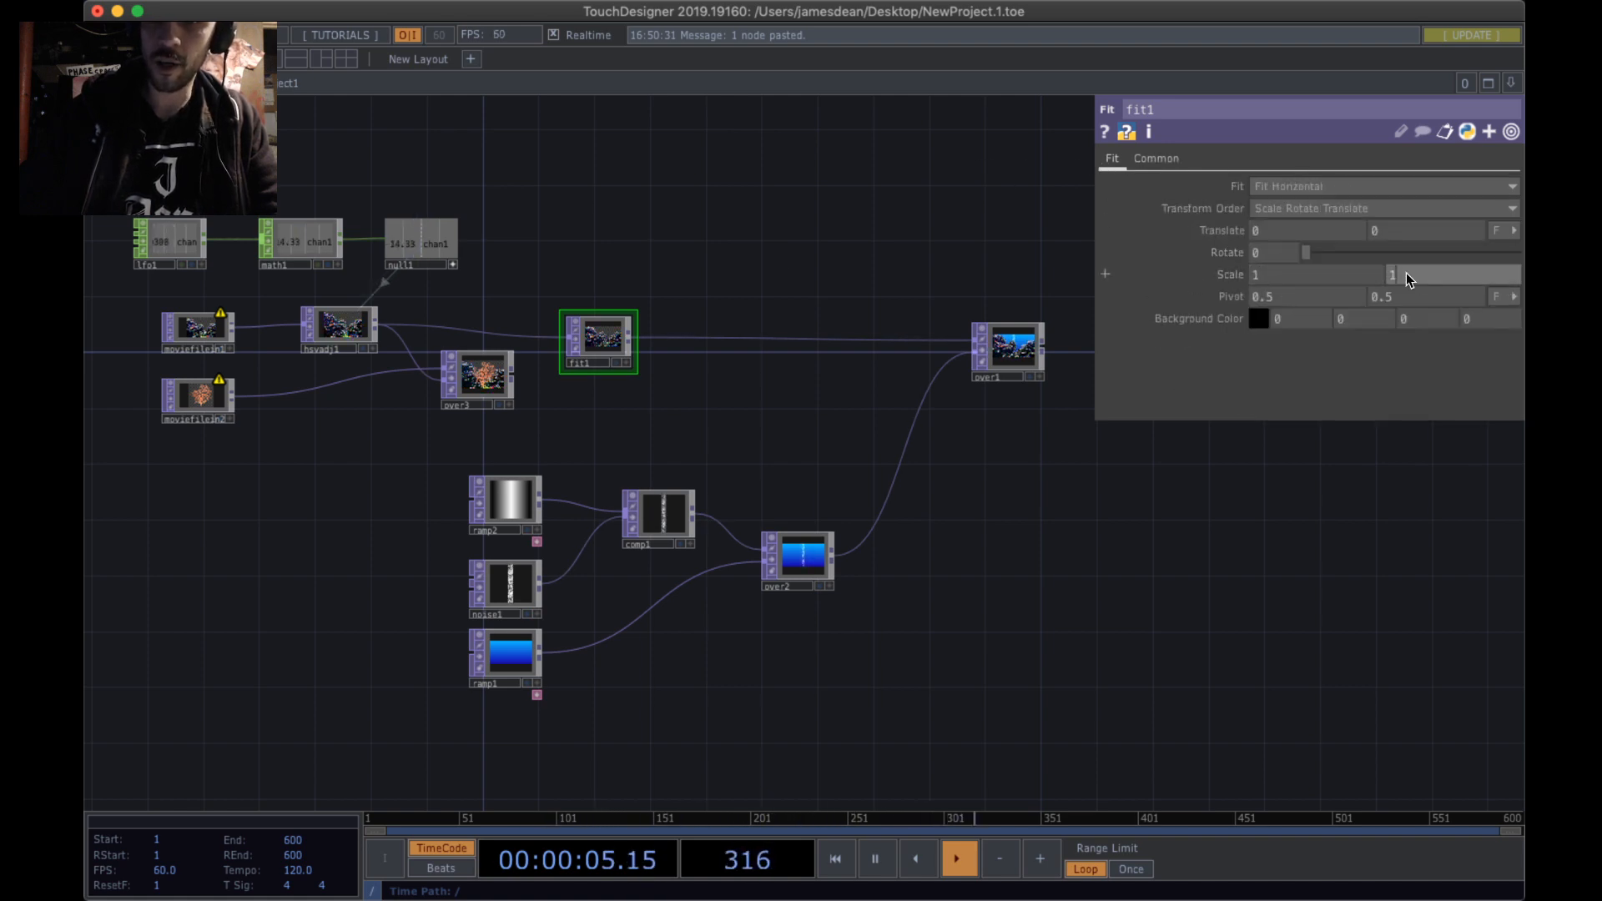
pyautogui.click(474, 378)
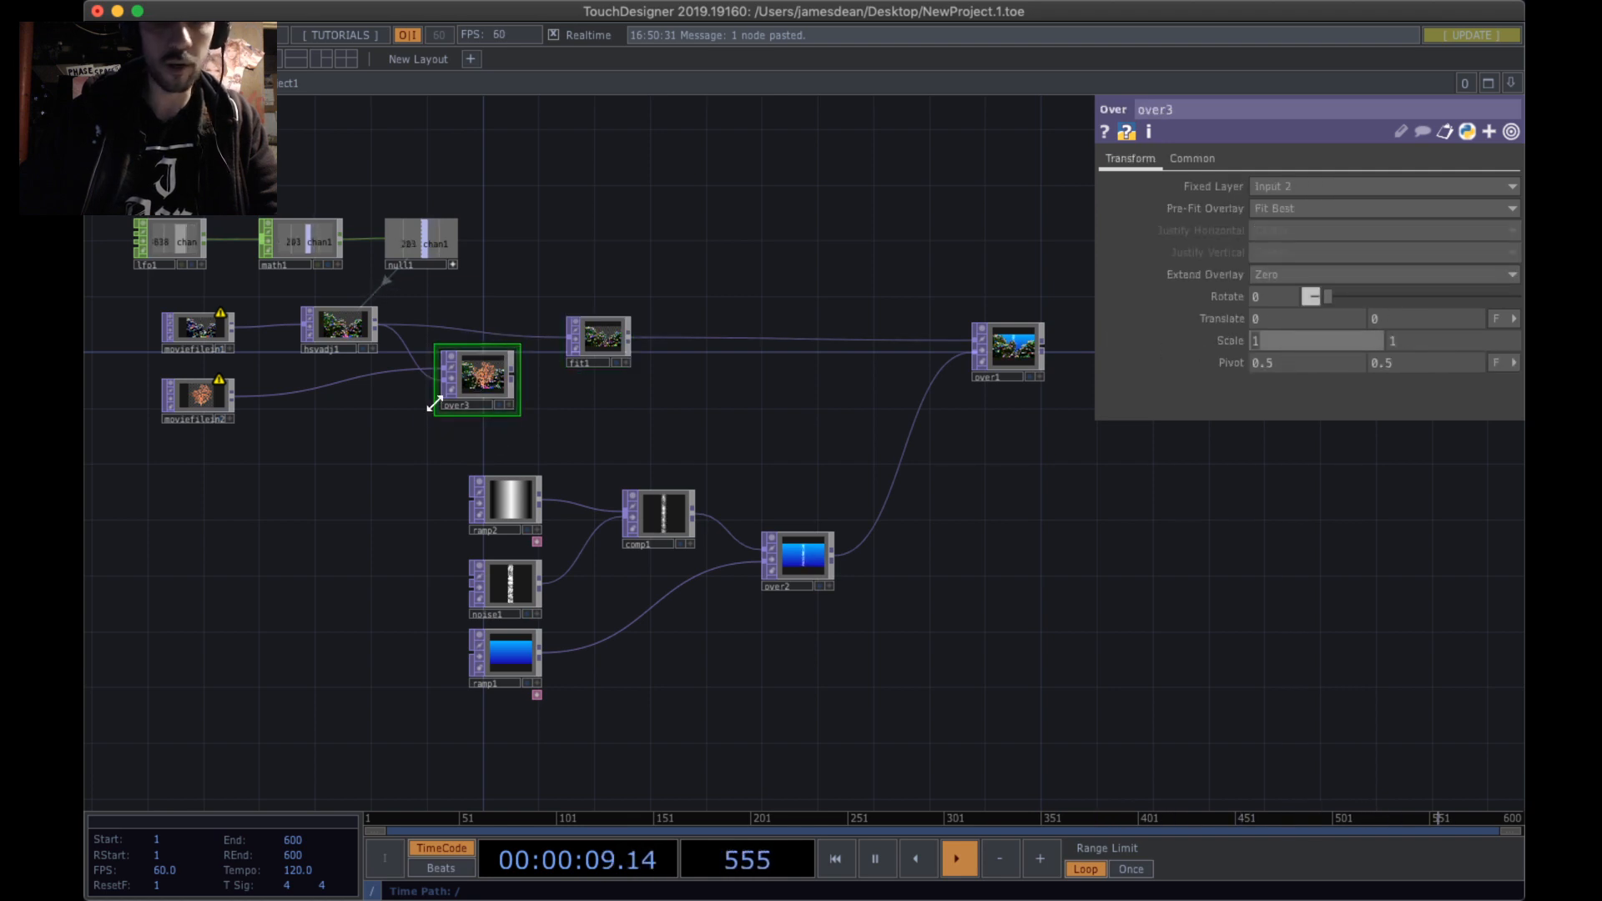
pyautogui.scroll(5, 434, 404)
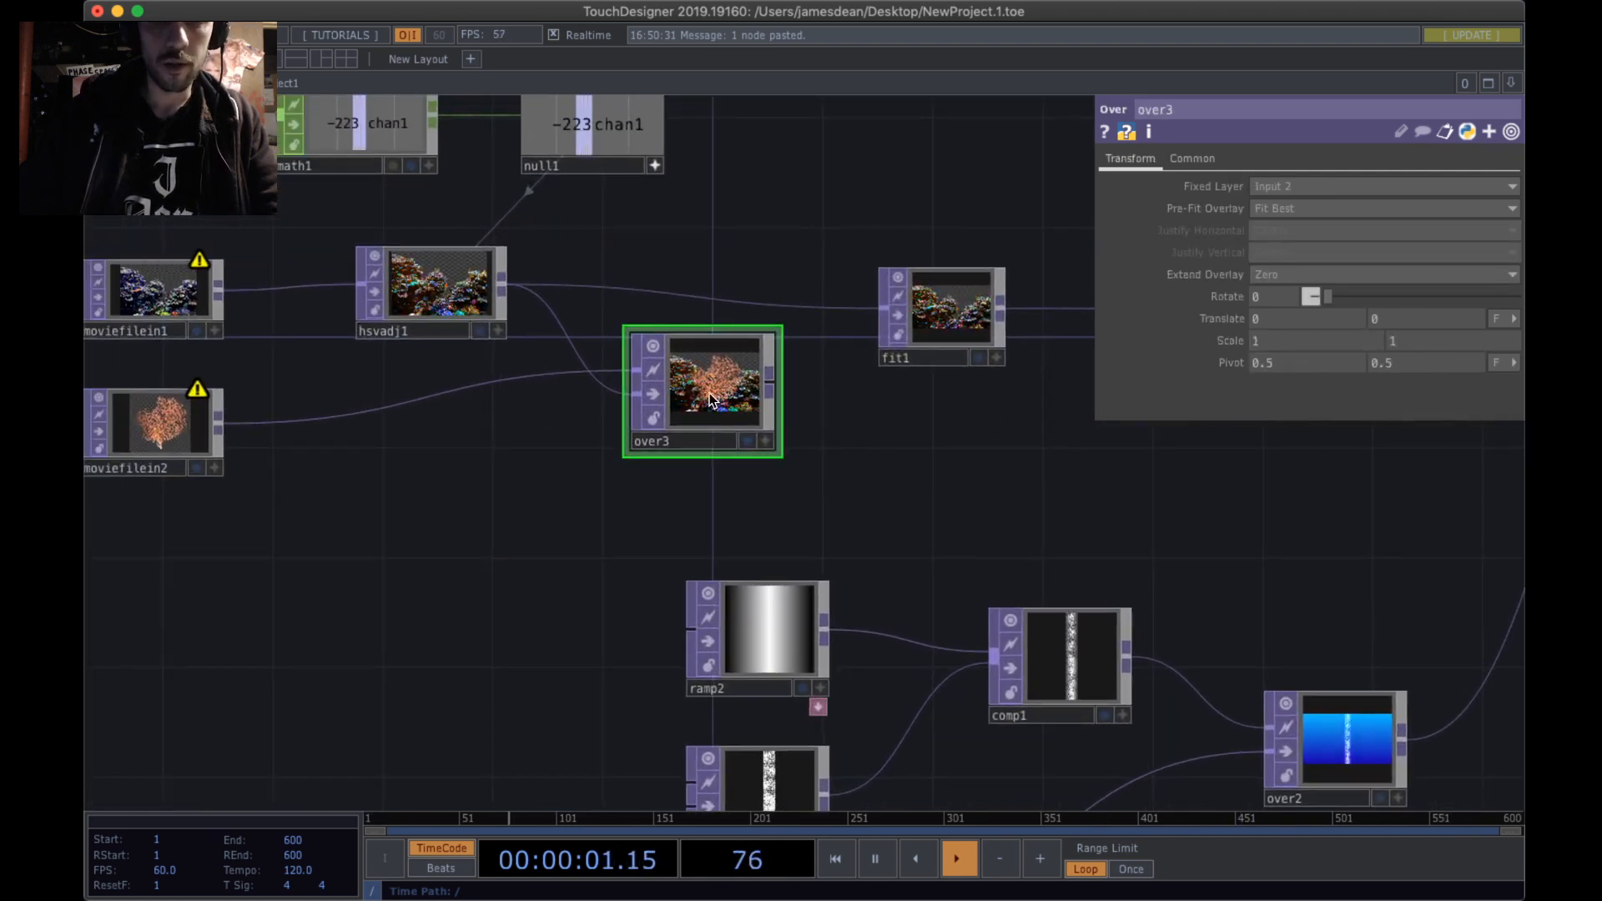
pyautogui.moveTo(371, 494); pyautogui.dragTo(495, 522)
pyautogui.click(260, 441)
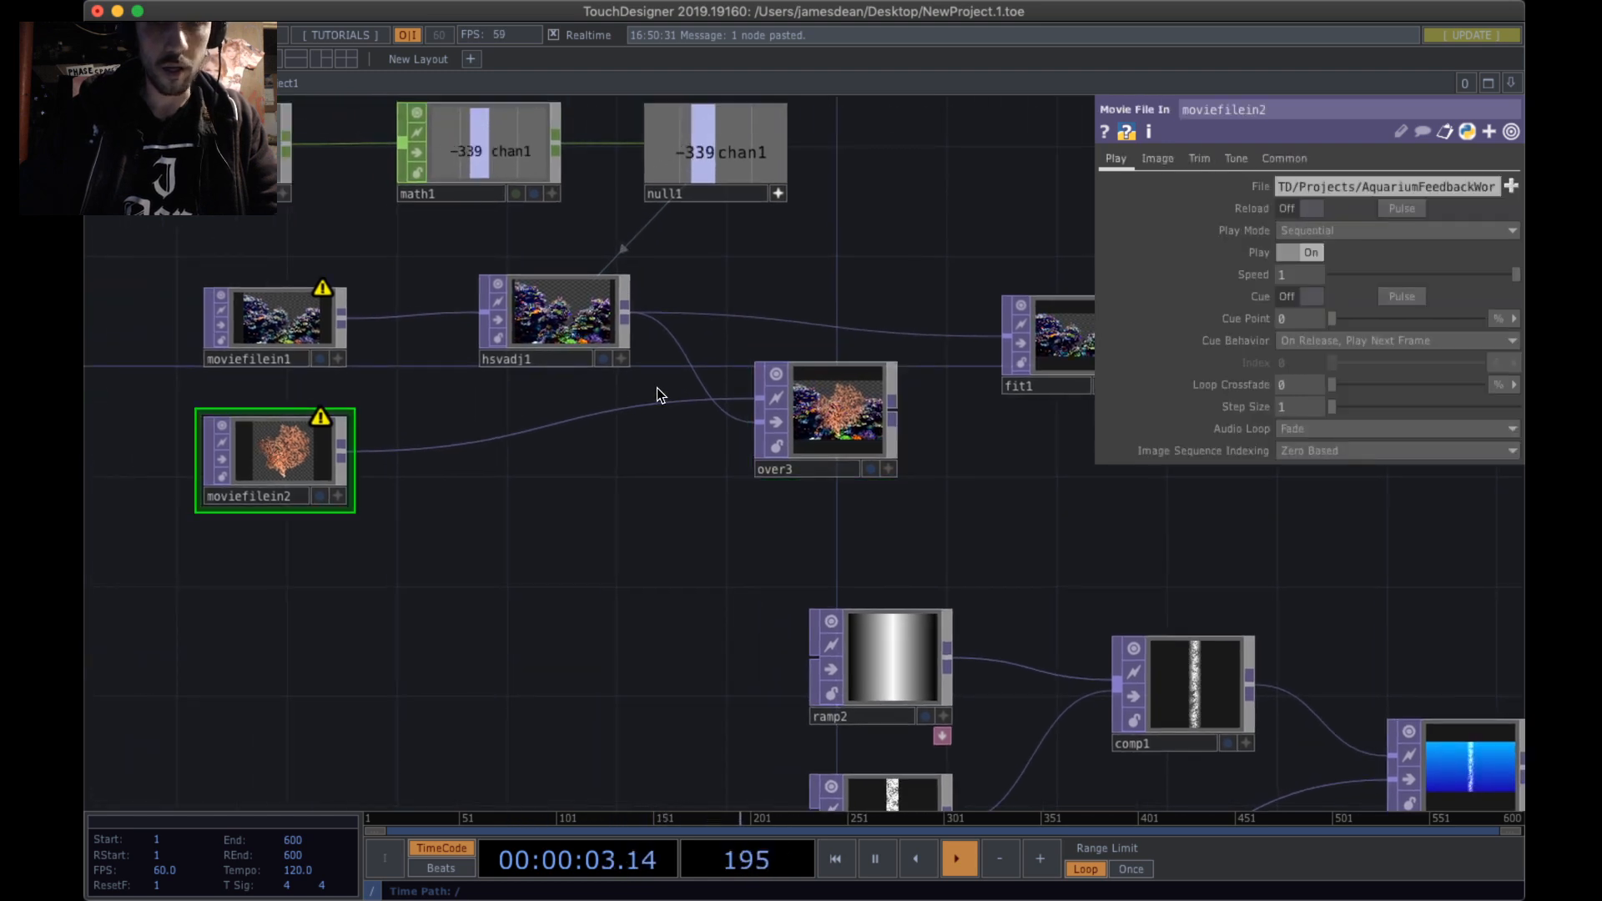
# - Set the Scale of over3 to 0.5 in both X and Y to shrink the red coral
pyautogui.click(826, 421)
pyautogui.scroll(3, 886, 373)
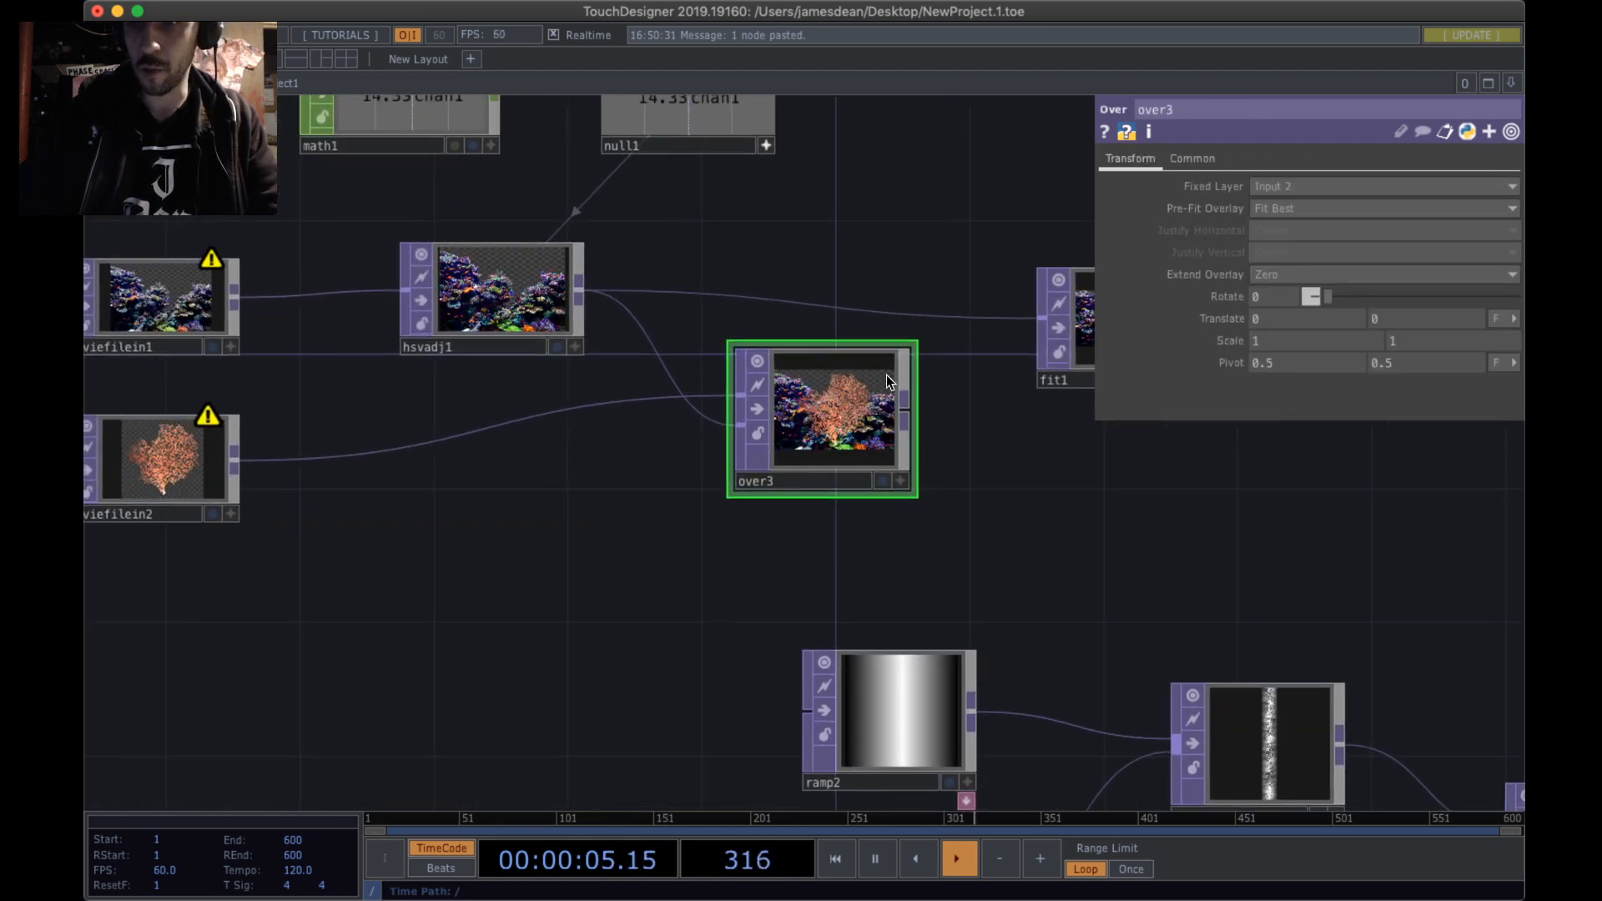
pyautogui.moveTo(905, 431); pyautogui.dragTo(864, 415)
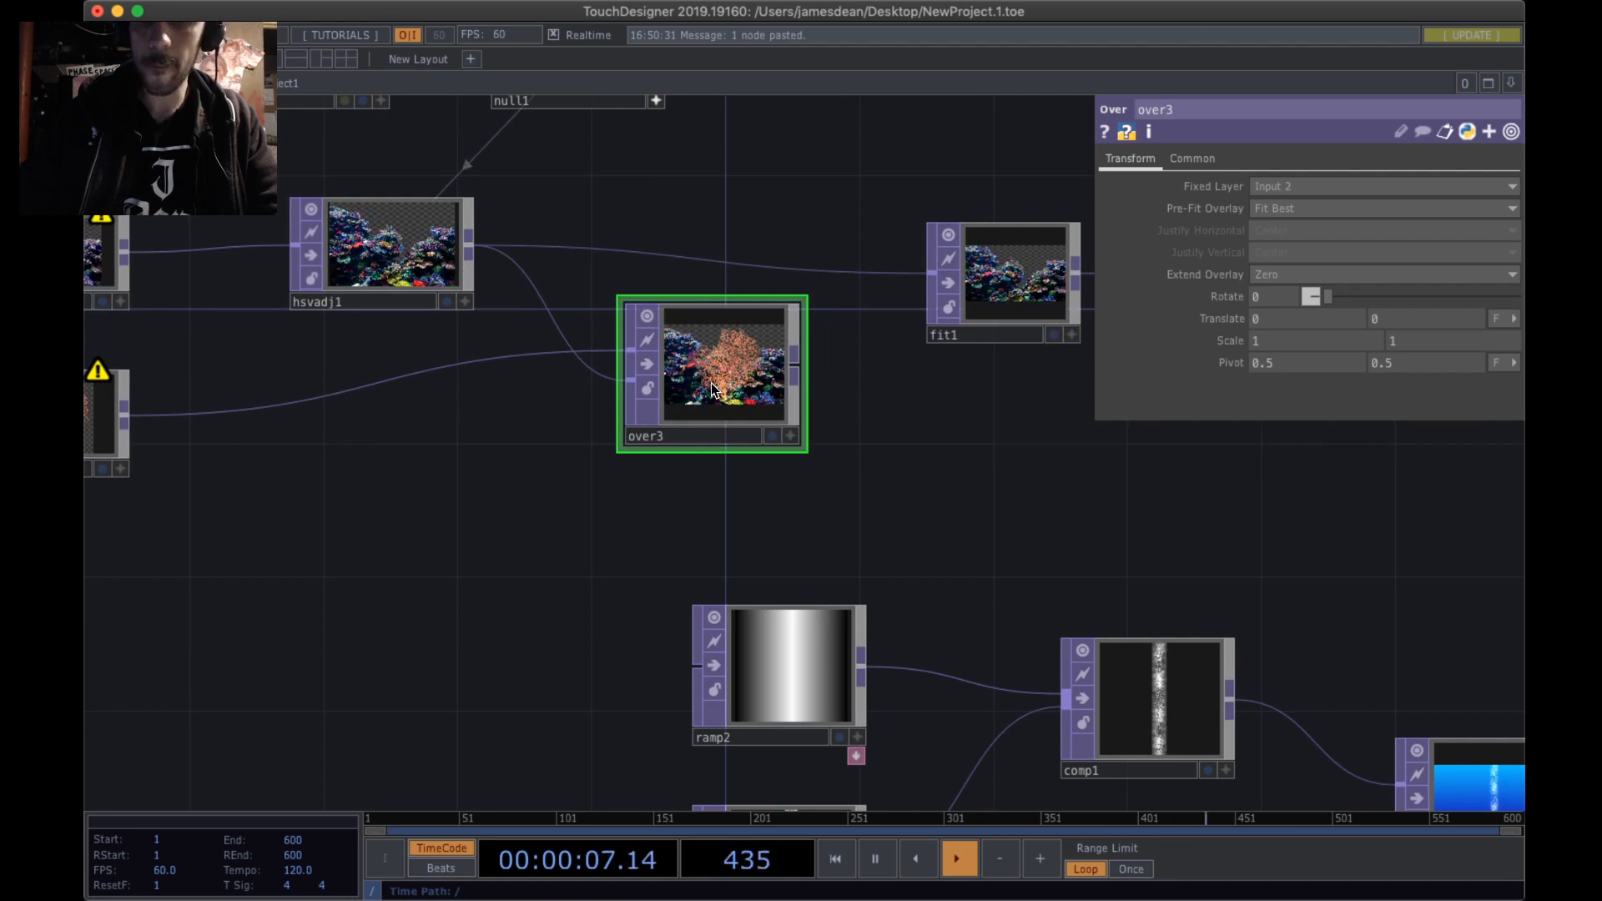
pyautogui.scroll(3, 711, 383)
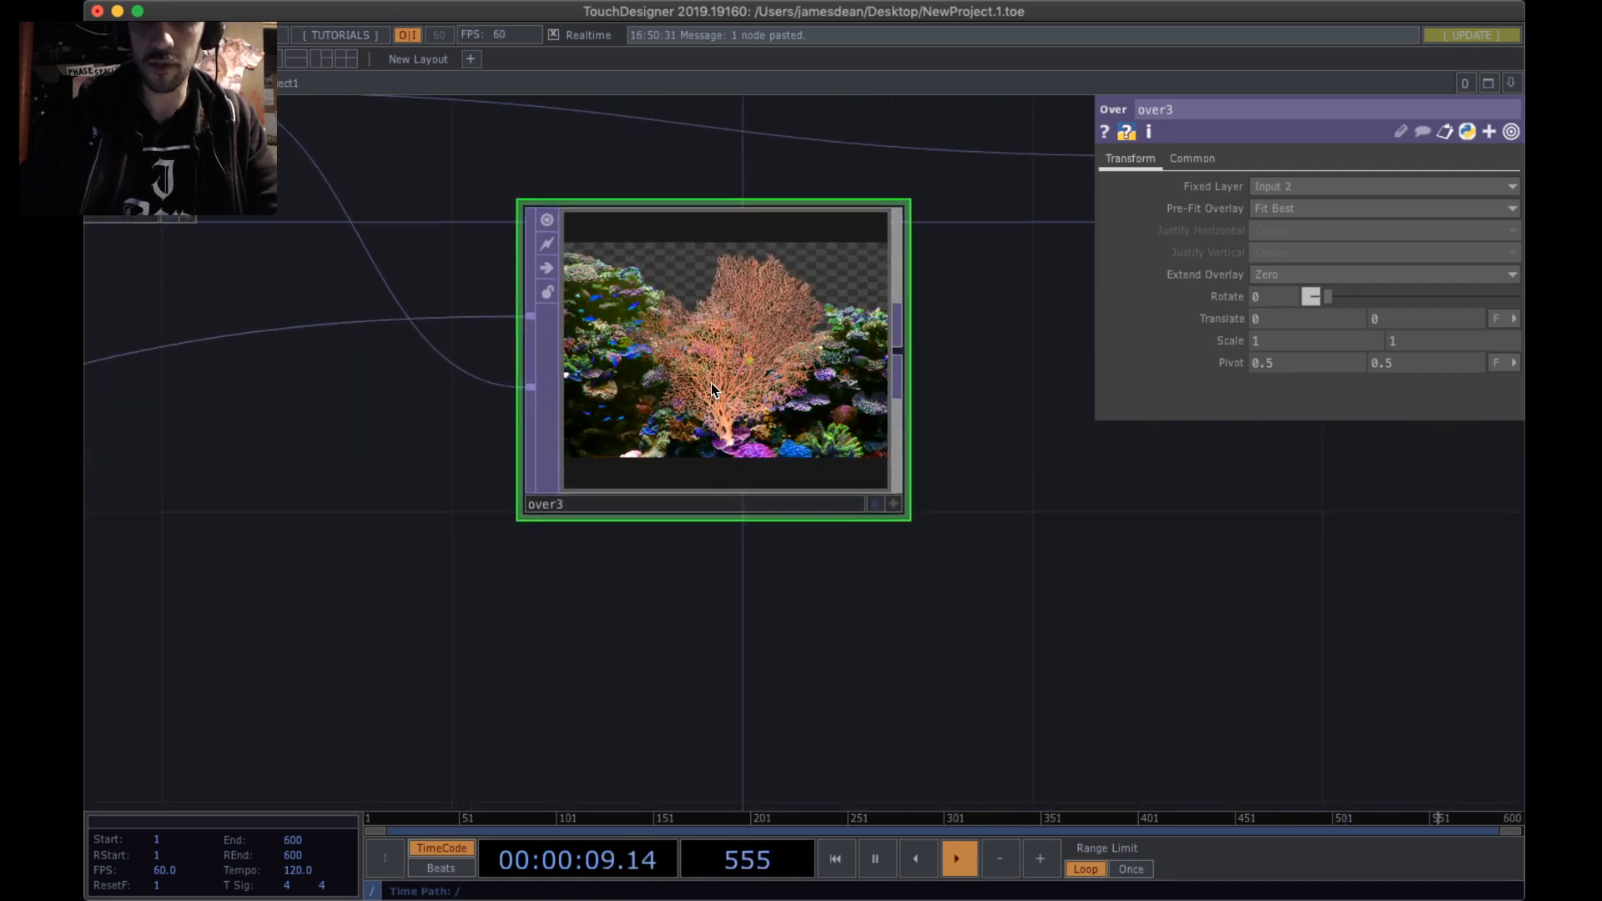
pyautogui.scroll(1, 710, 382)
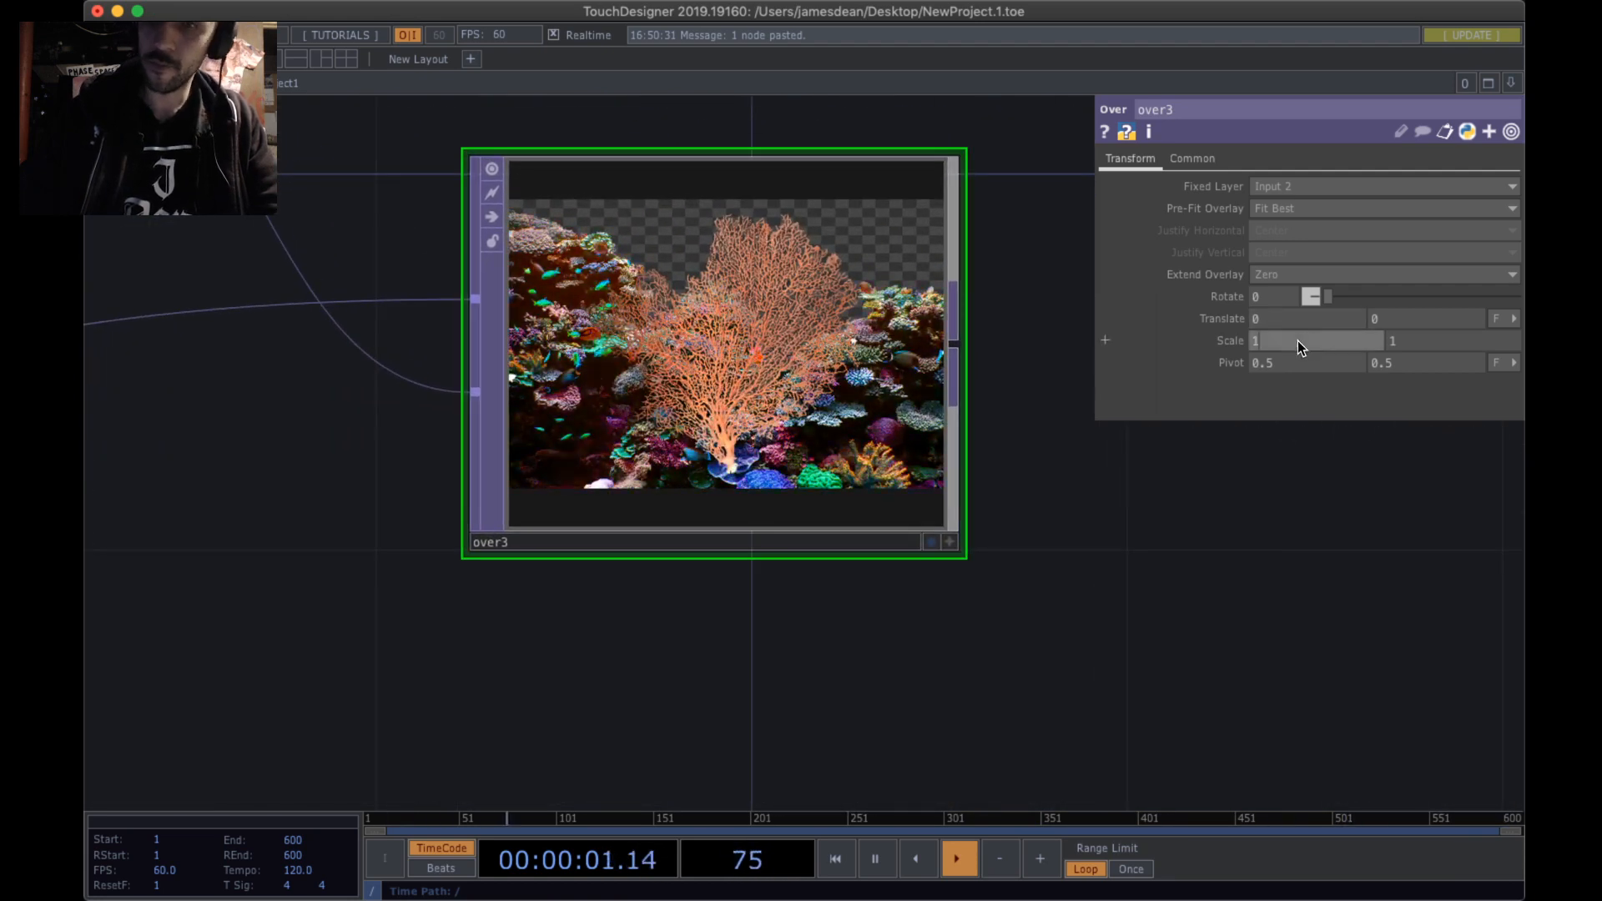
pyautogui.write('0.')
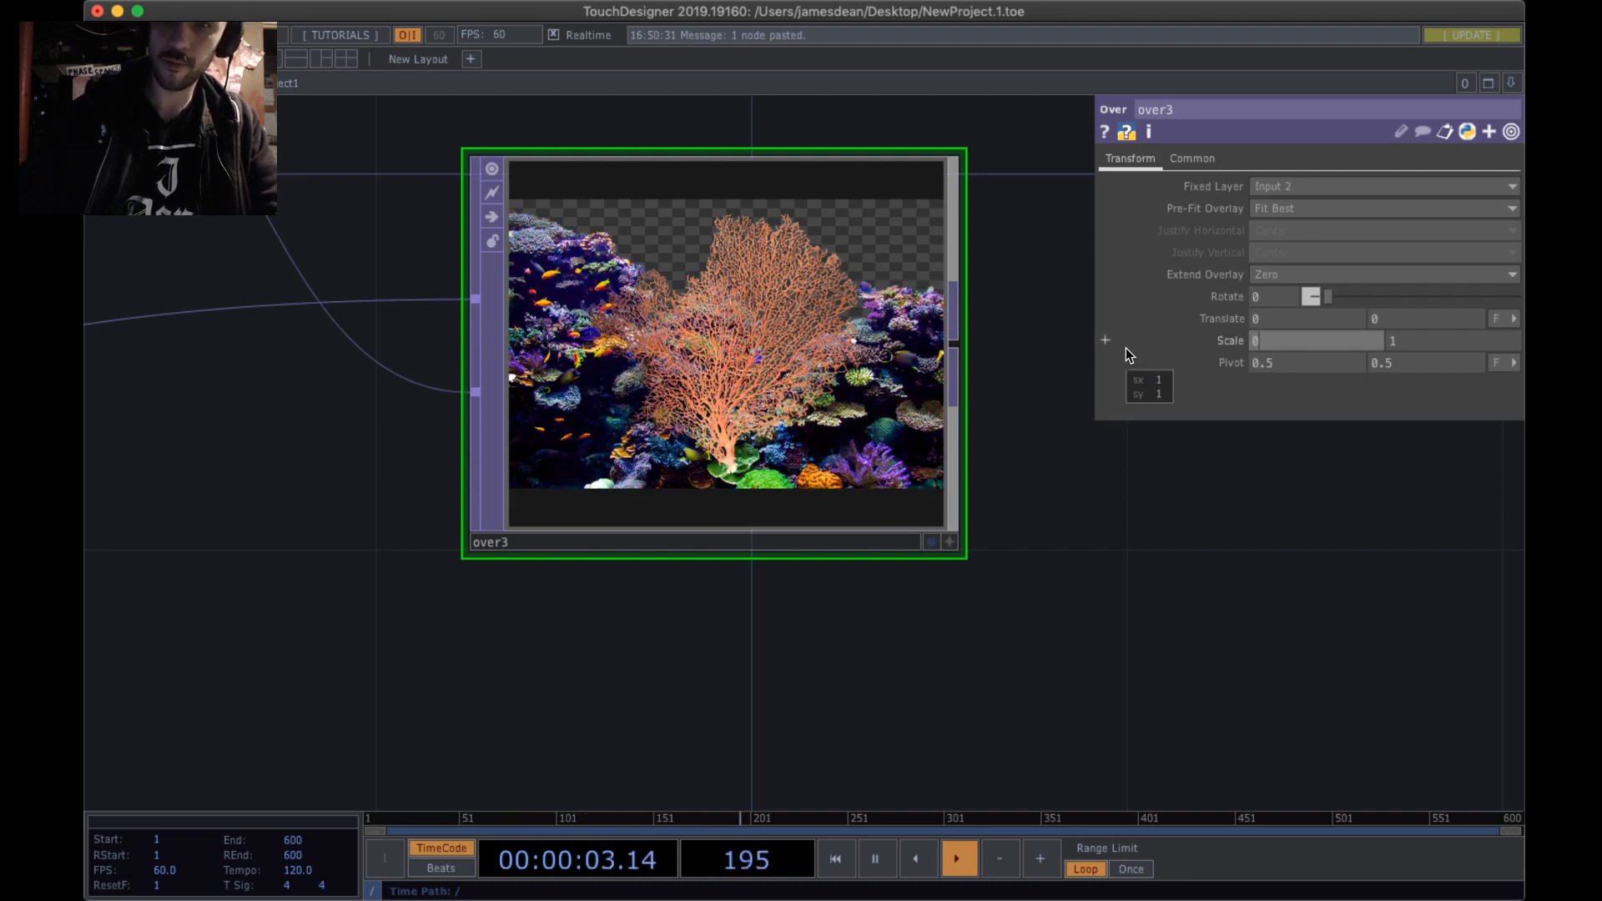
pyautogui.write('5')
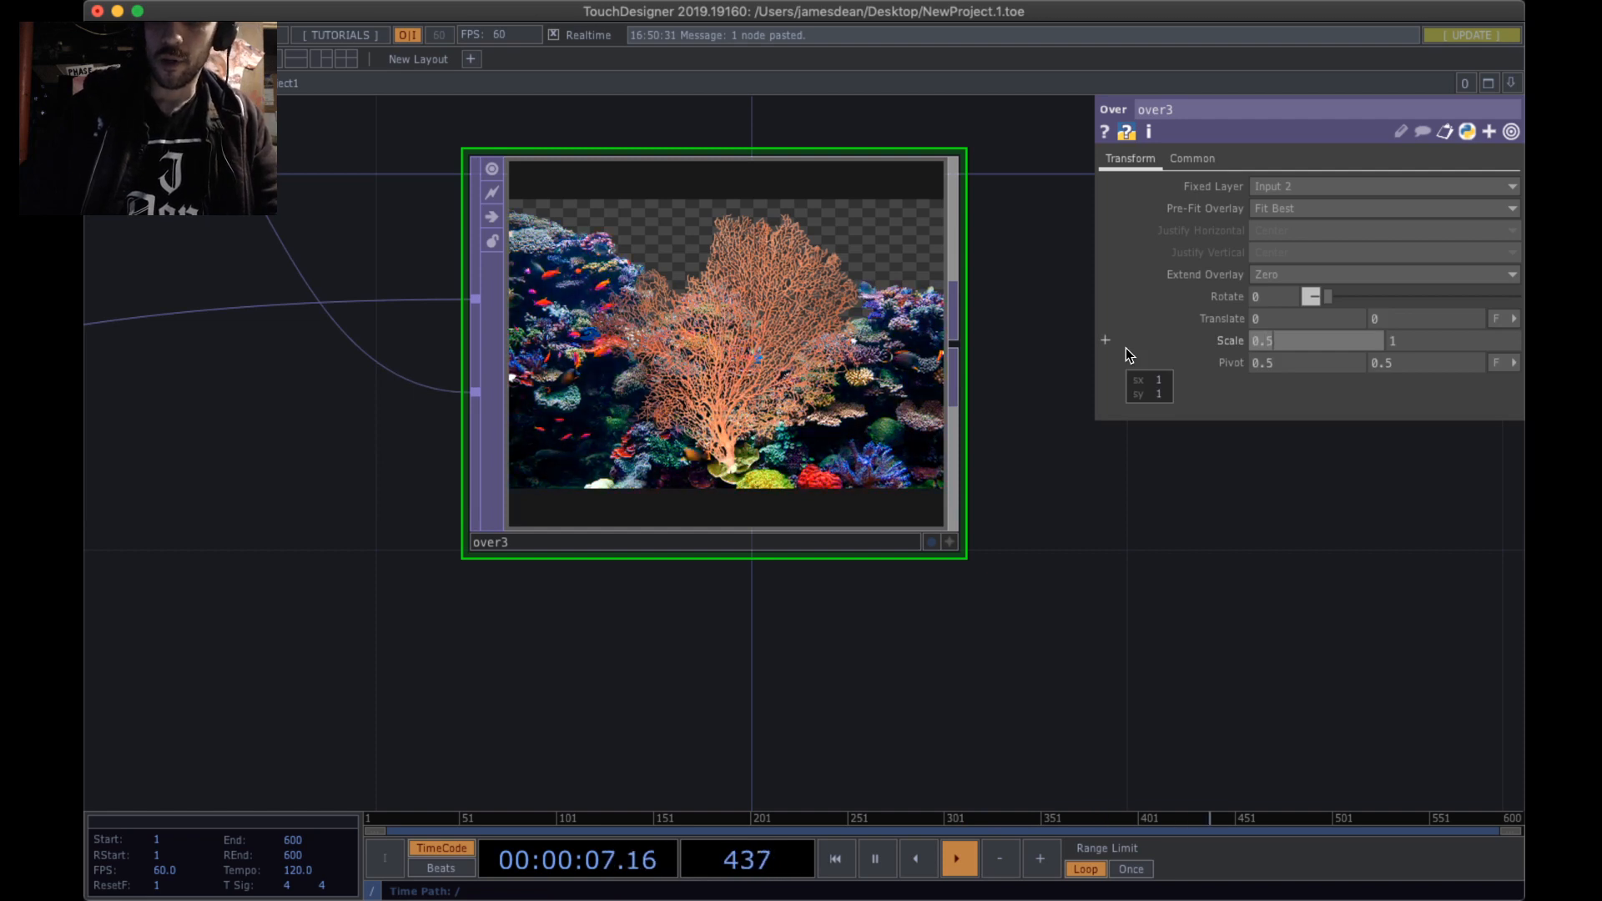
pyautogui.click(1272, 349)
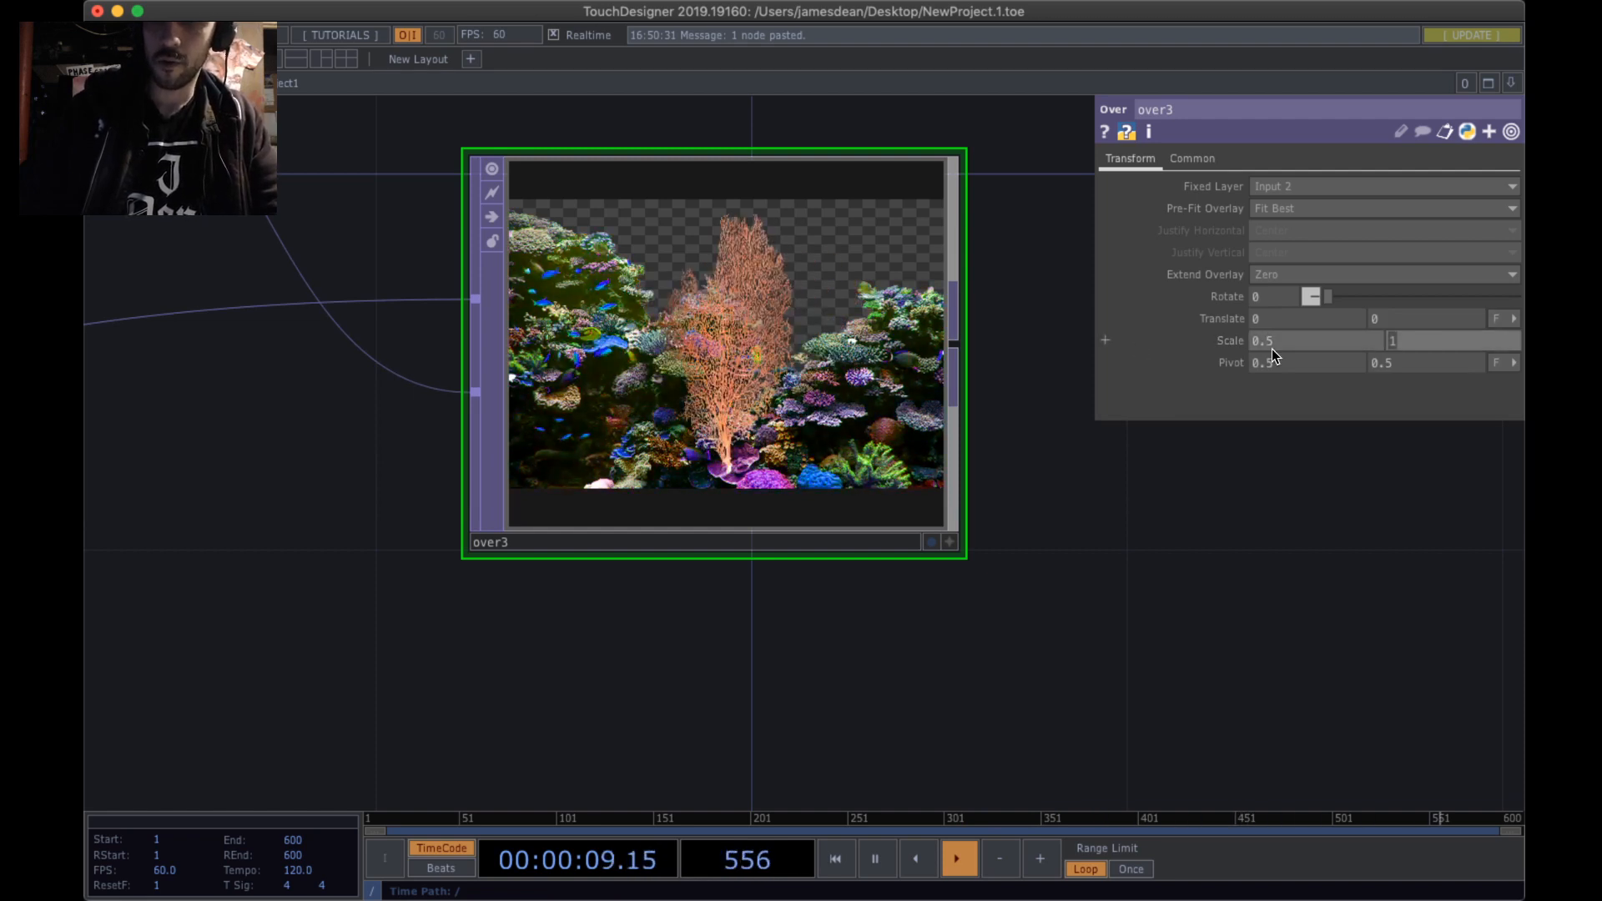
pyautogui.press('Tab')
pyautogui.write('0.5')
pyautogui.press('Return')
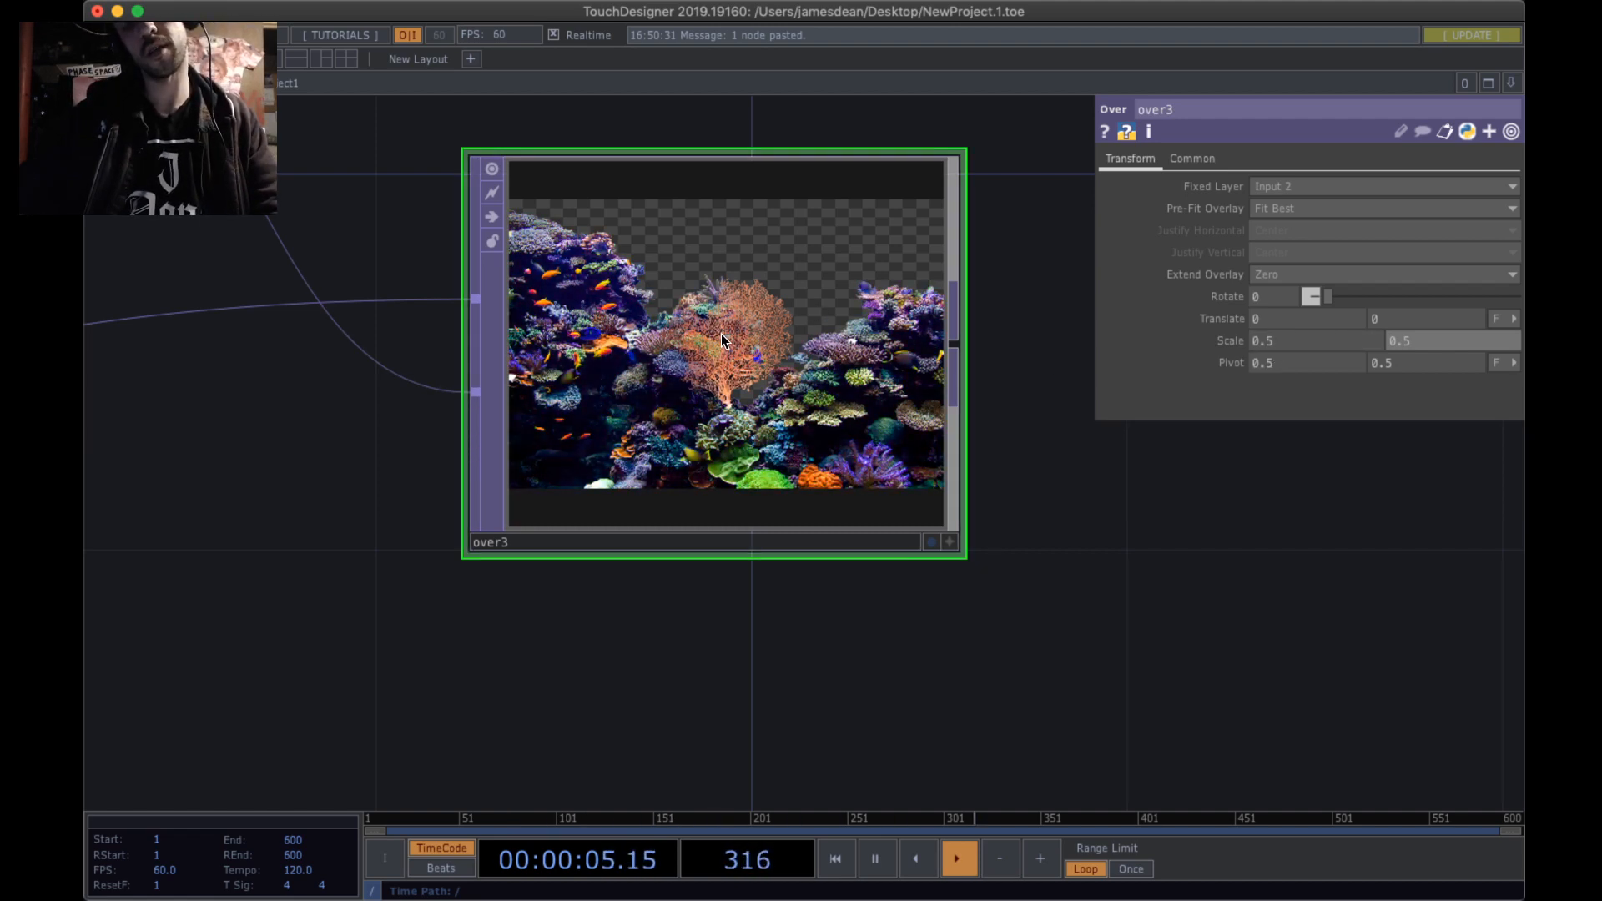
# - Try other Scale values on over3 by scrubbing X down to 0.3 and raising both axes to 1.1 and 1.3
pyautogui.scroll(-3, 740, 343)
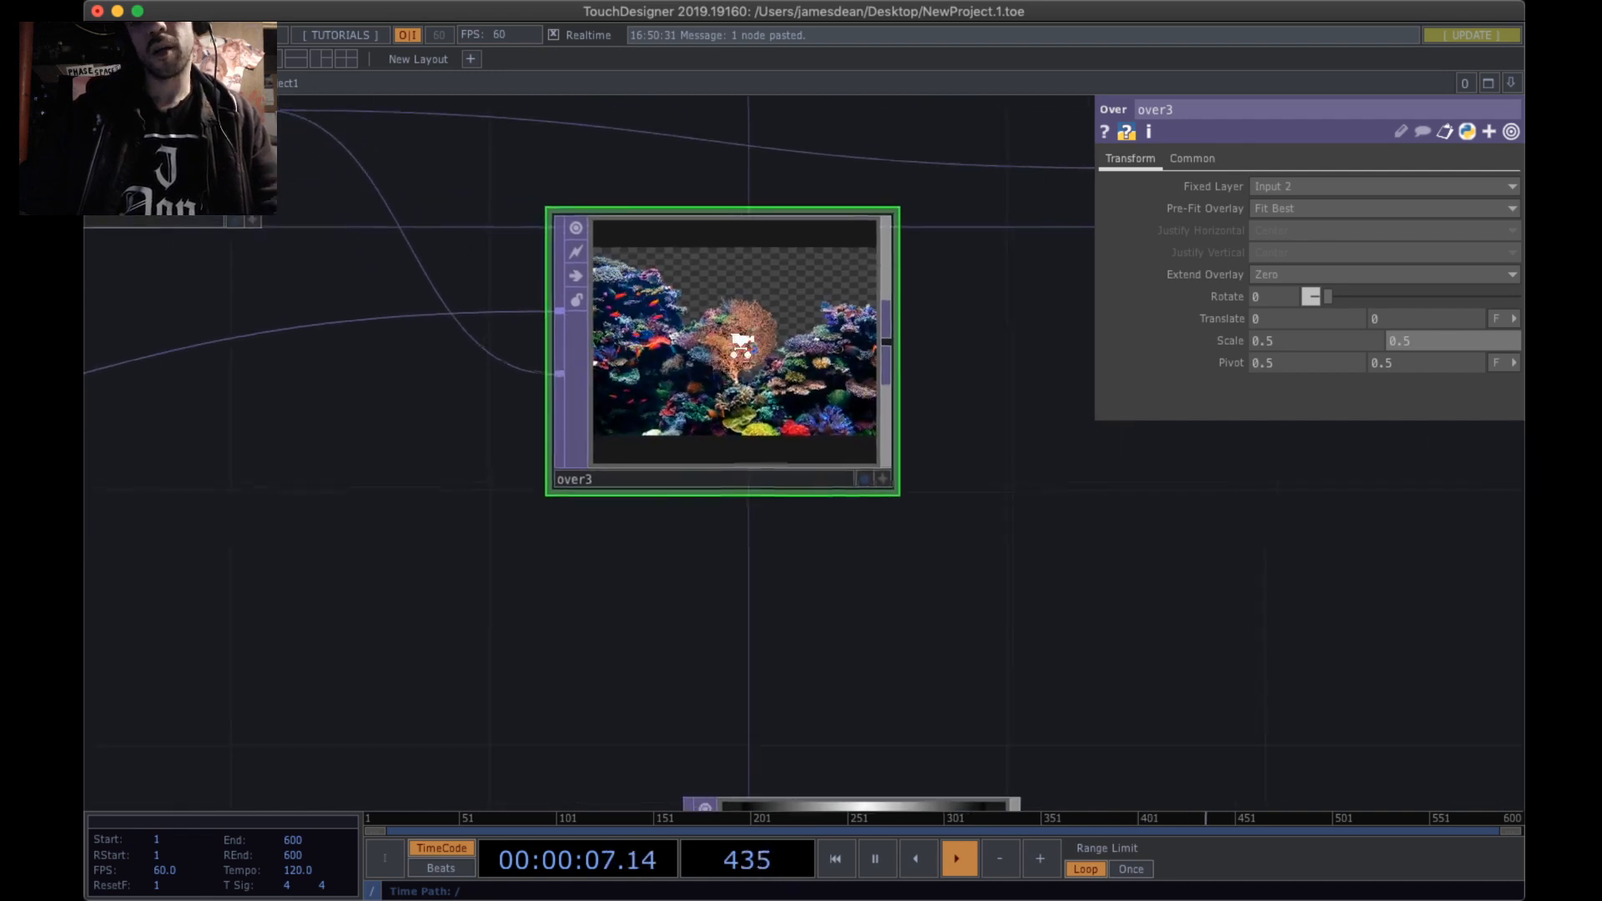
pyautogui.scroll(2, 745, 341)
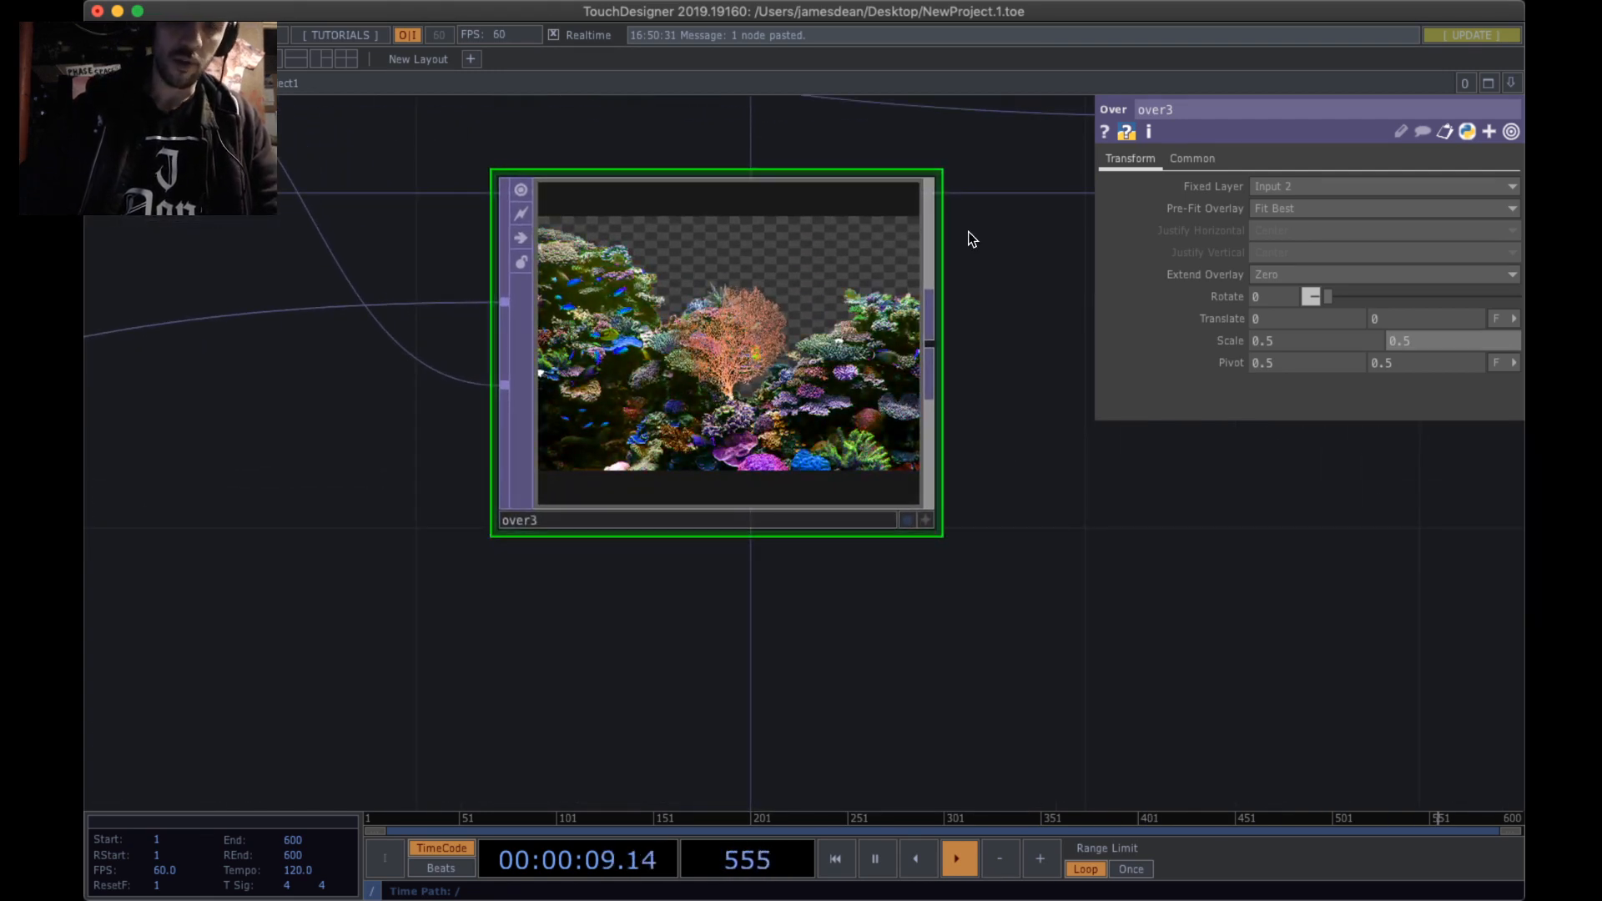
pyautogui.moveTo(970, 366); pyautogui.dragTo(960, 402)
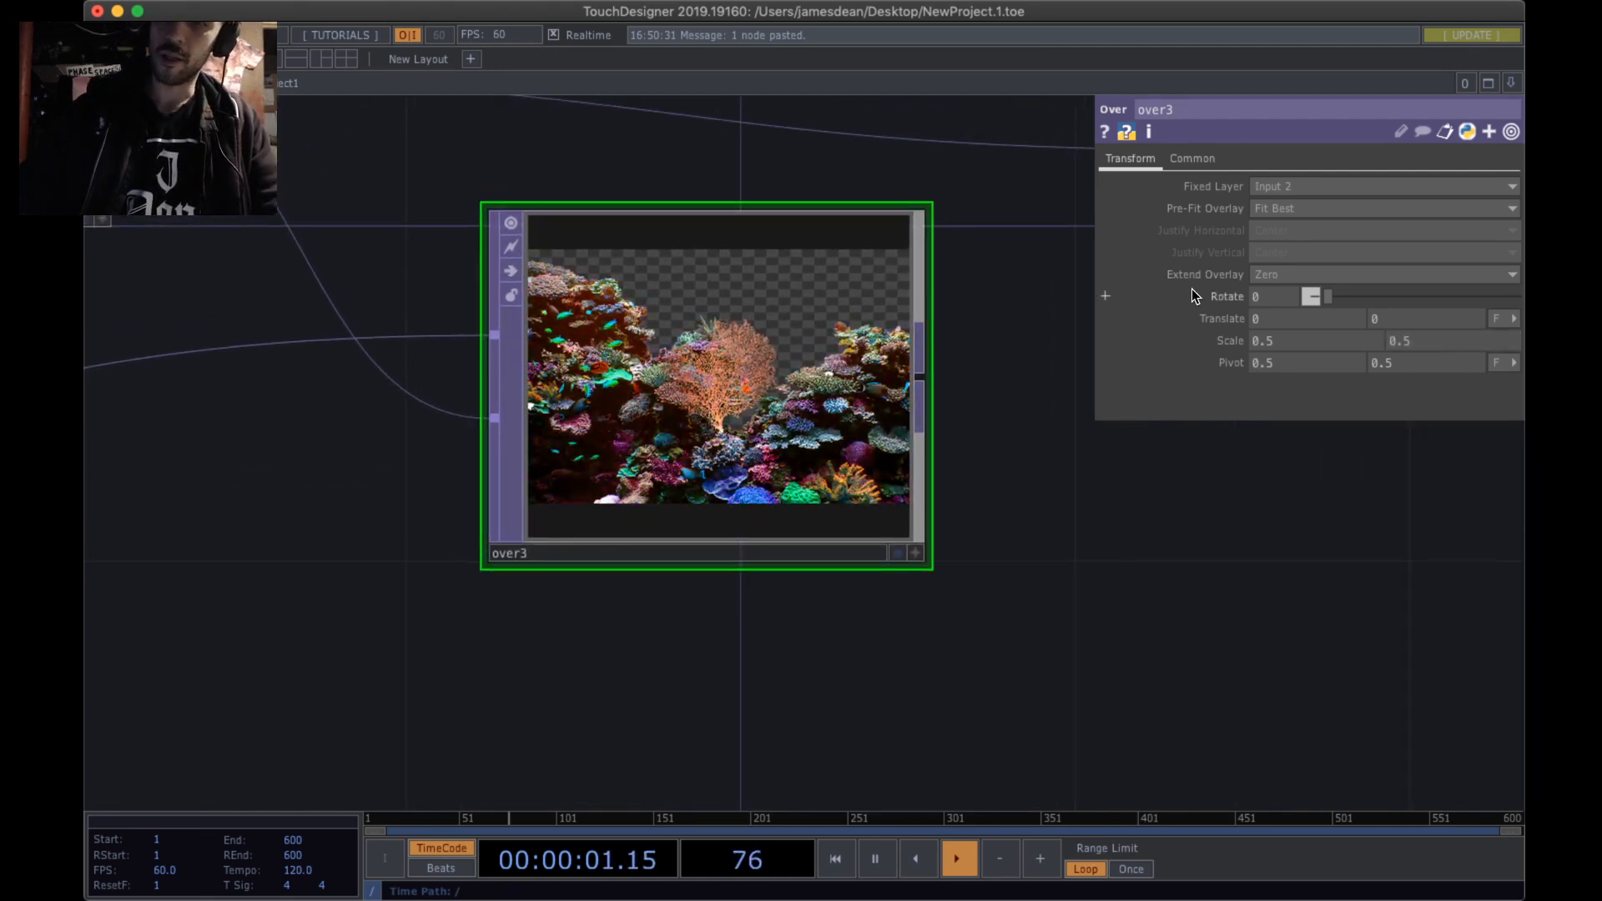
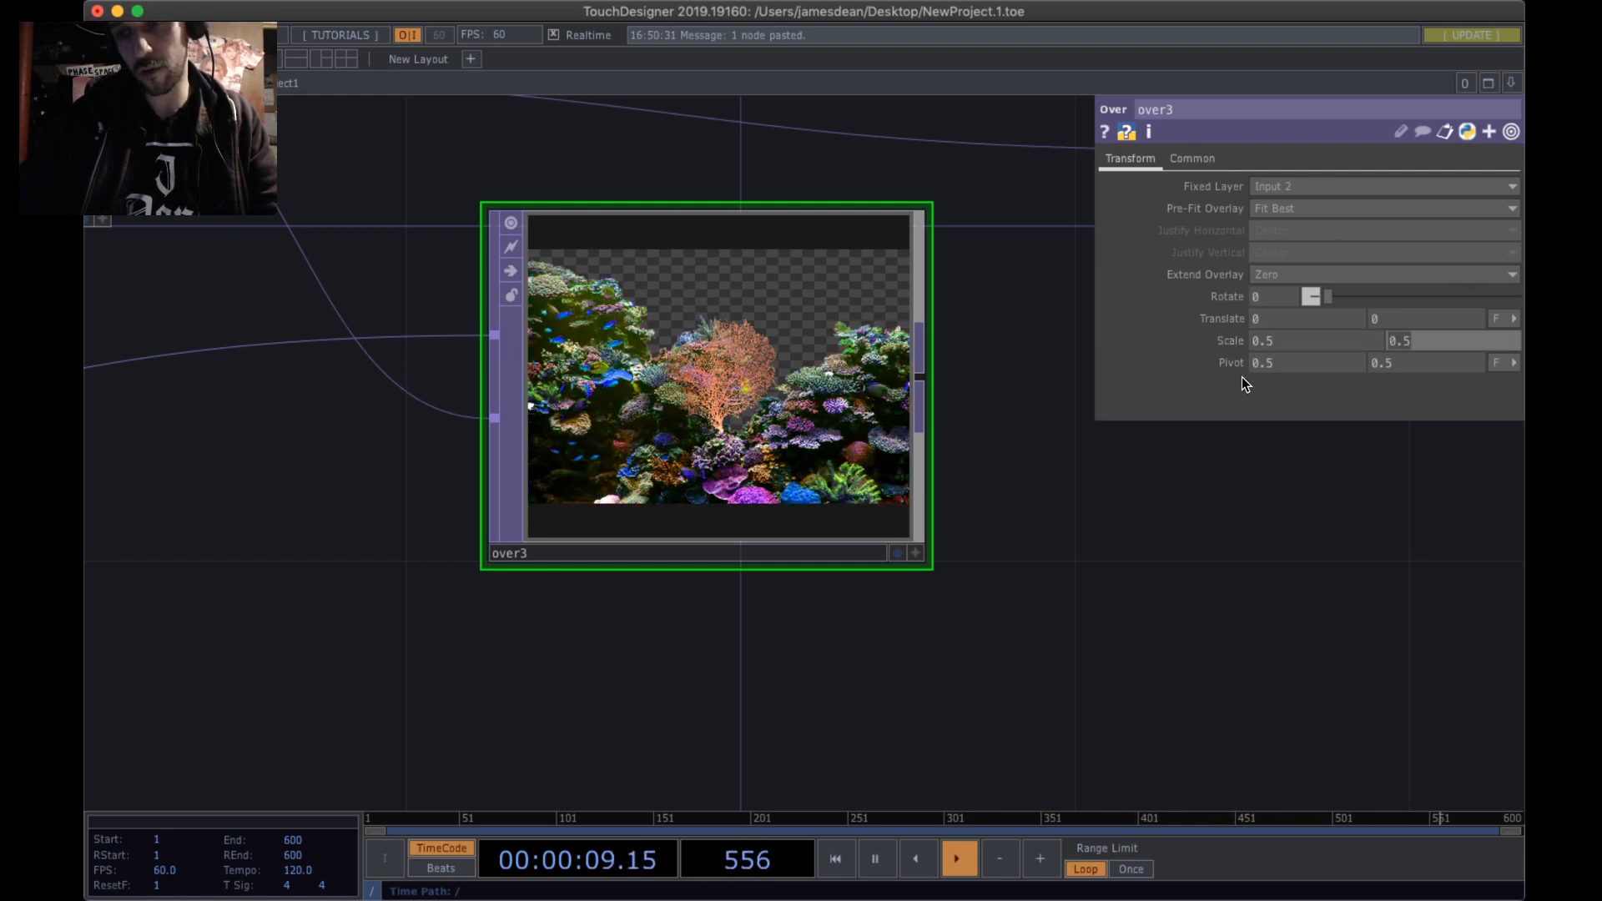
pyautogui.moveTo(1238, 342); pyautogui.dragTo(1238, 343, button='middle')
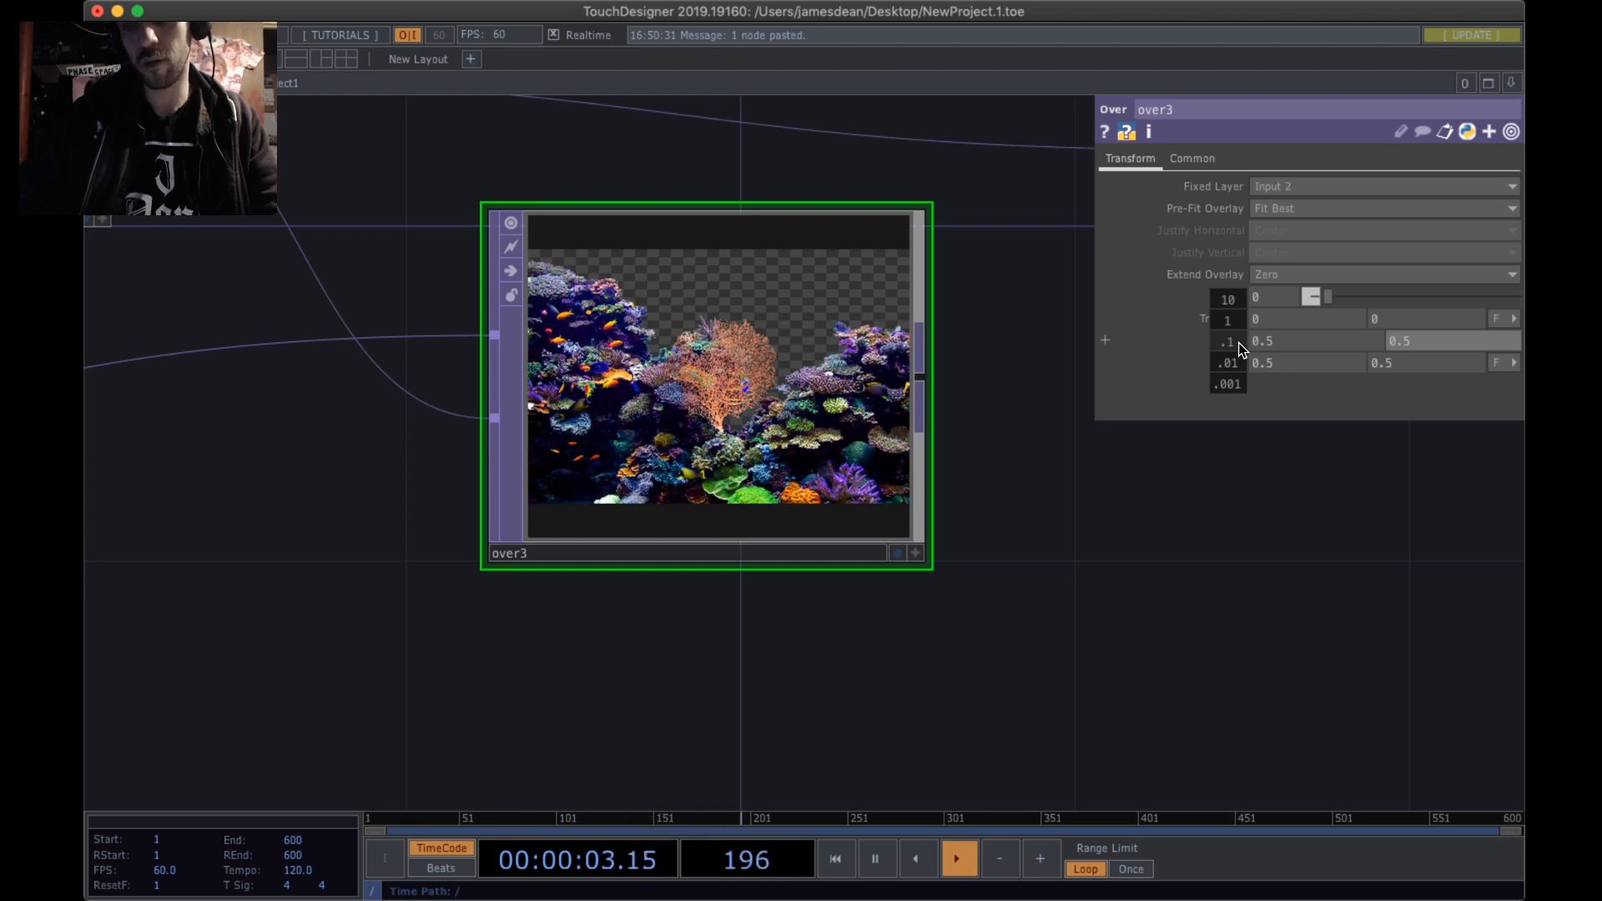
pyautogui.moveTo(1240, 349)
pyautogui.mouseDown(button='middle')
pyautogui.moveTo(1172, 342)
pyautogui.moveTo(1460, 343)
pyautogui.moveTo(1282, 343)
pyautogui.moveTo(1220, 305)
pyautogui.moveTo(1236, 307)
pyautogui.moveTo(1232, 350)
pyautogui.mouseUp(button='middle')
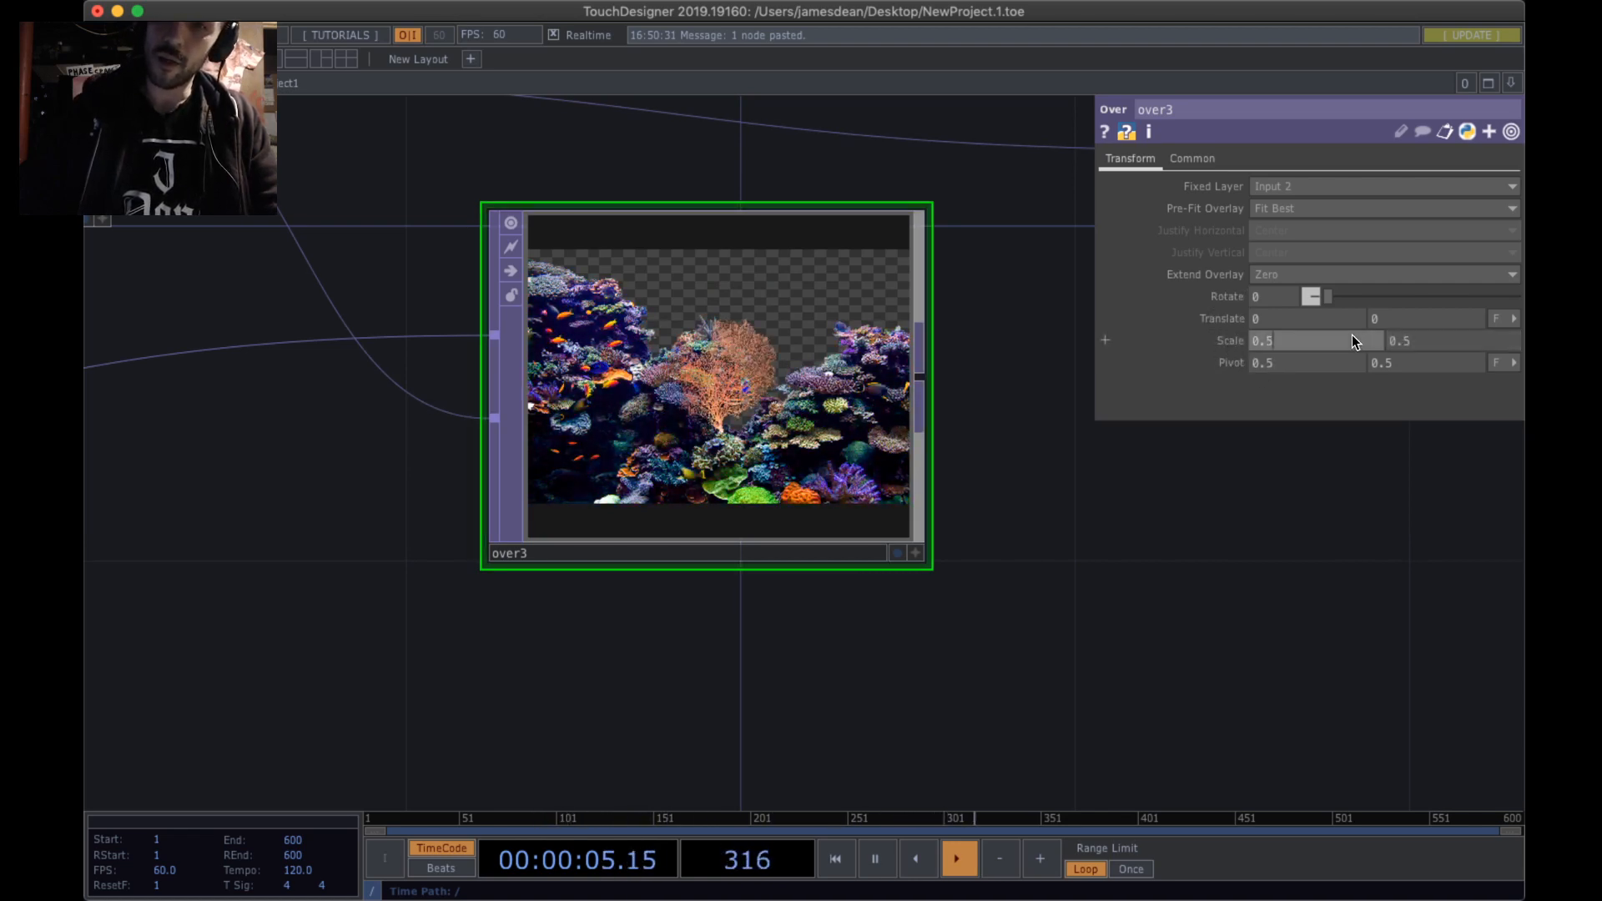
pyautogui.moveTo(1351, 340); pyautogui.dragTo(1105, 340, button='middle')
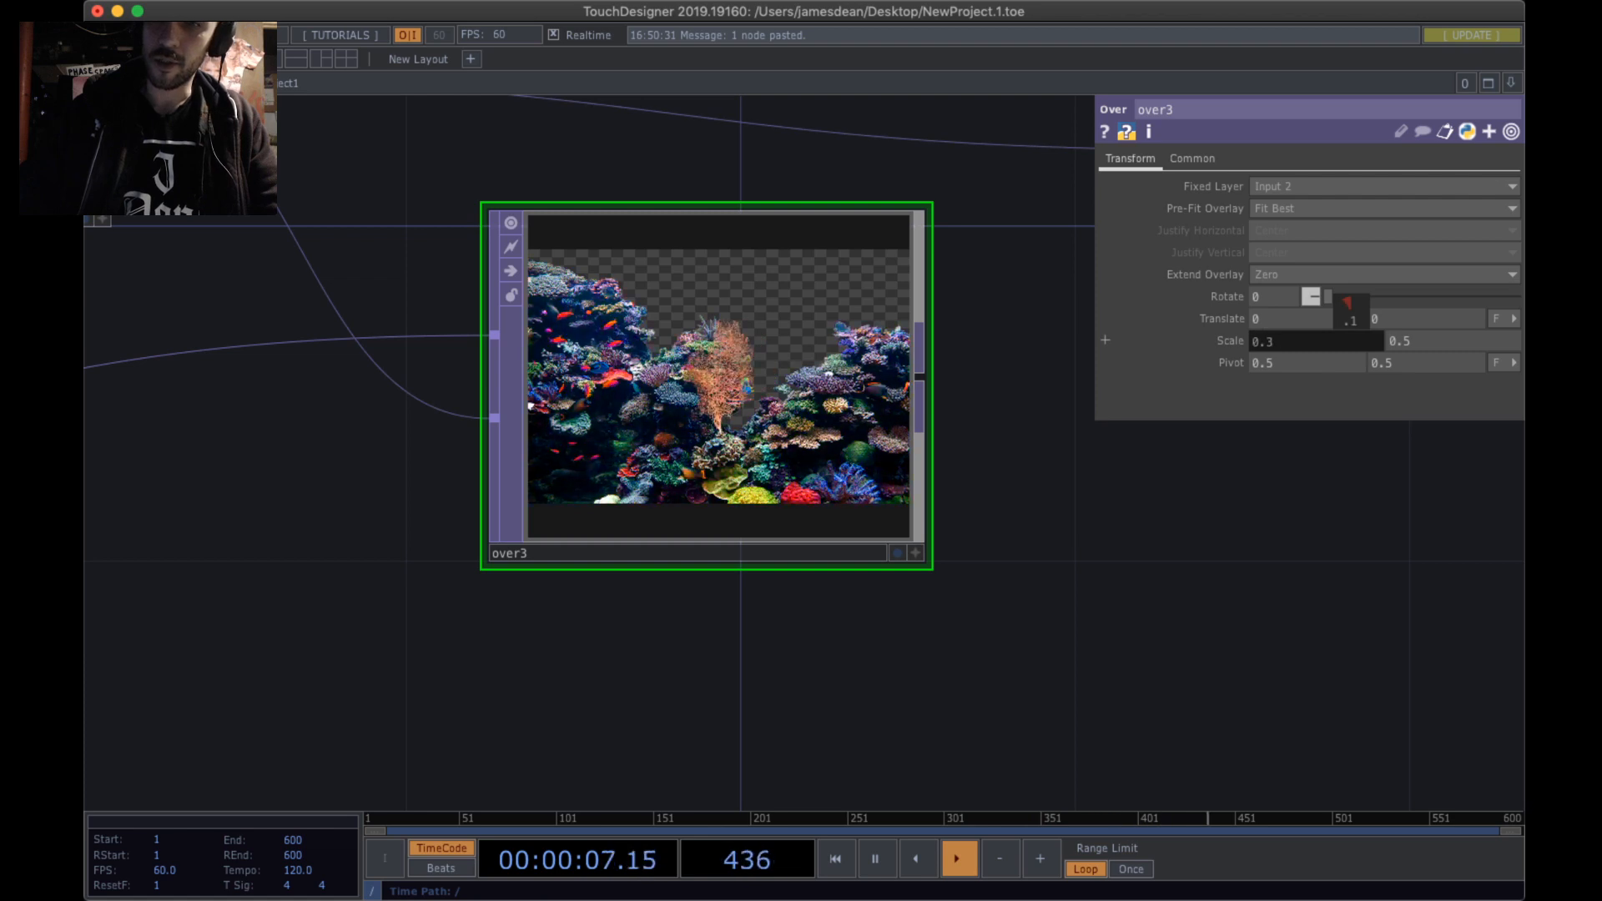
pyautogui.middleClick(1334, 339)
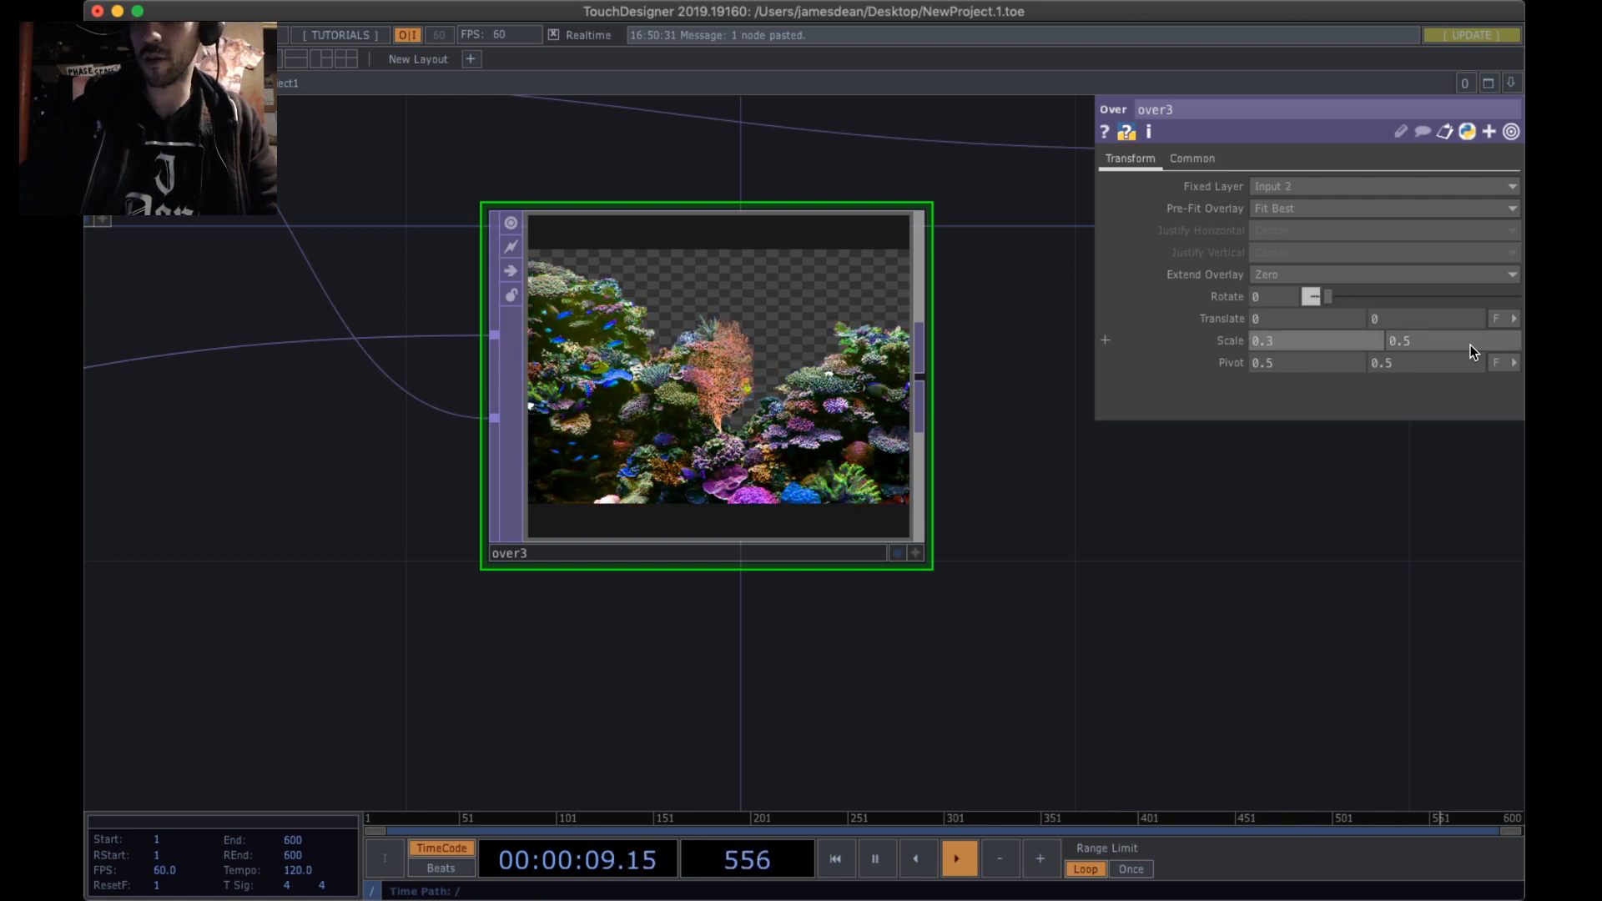
pyautogui.moveTo(1473, 344)
pyautogui.mouseDown(button='middle')
pyautogui.moveTo(1465, 311)
pyautogui.moveTo(1464, 344)
pyautogui.mouseUp(button='middle')
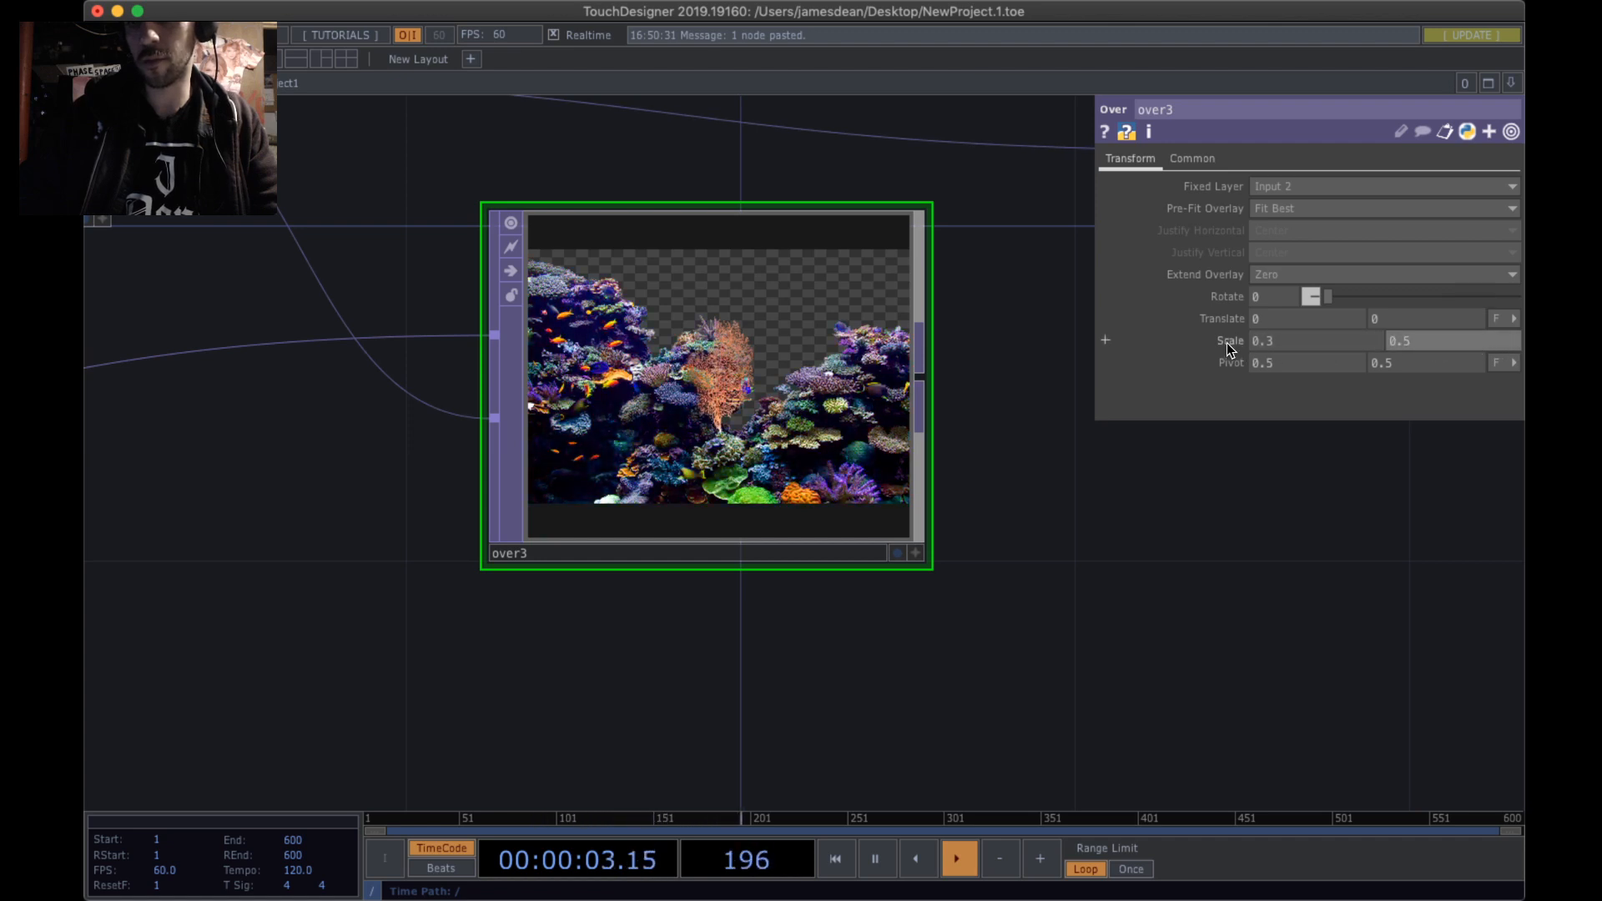
pyautogui.moveTo(1227, 348); pyautogui.dragTo(1327, 322, button='middle')
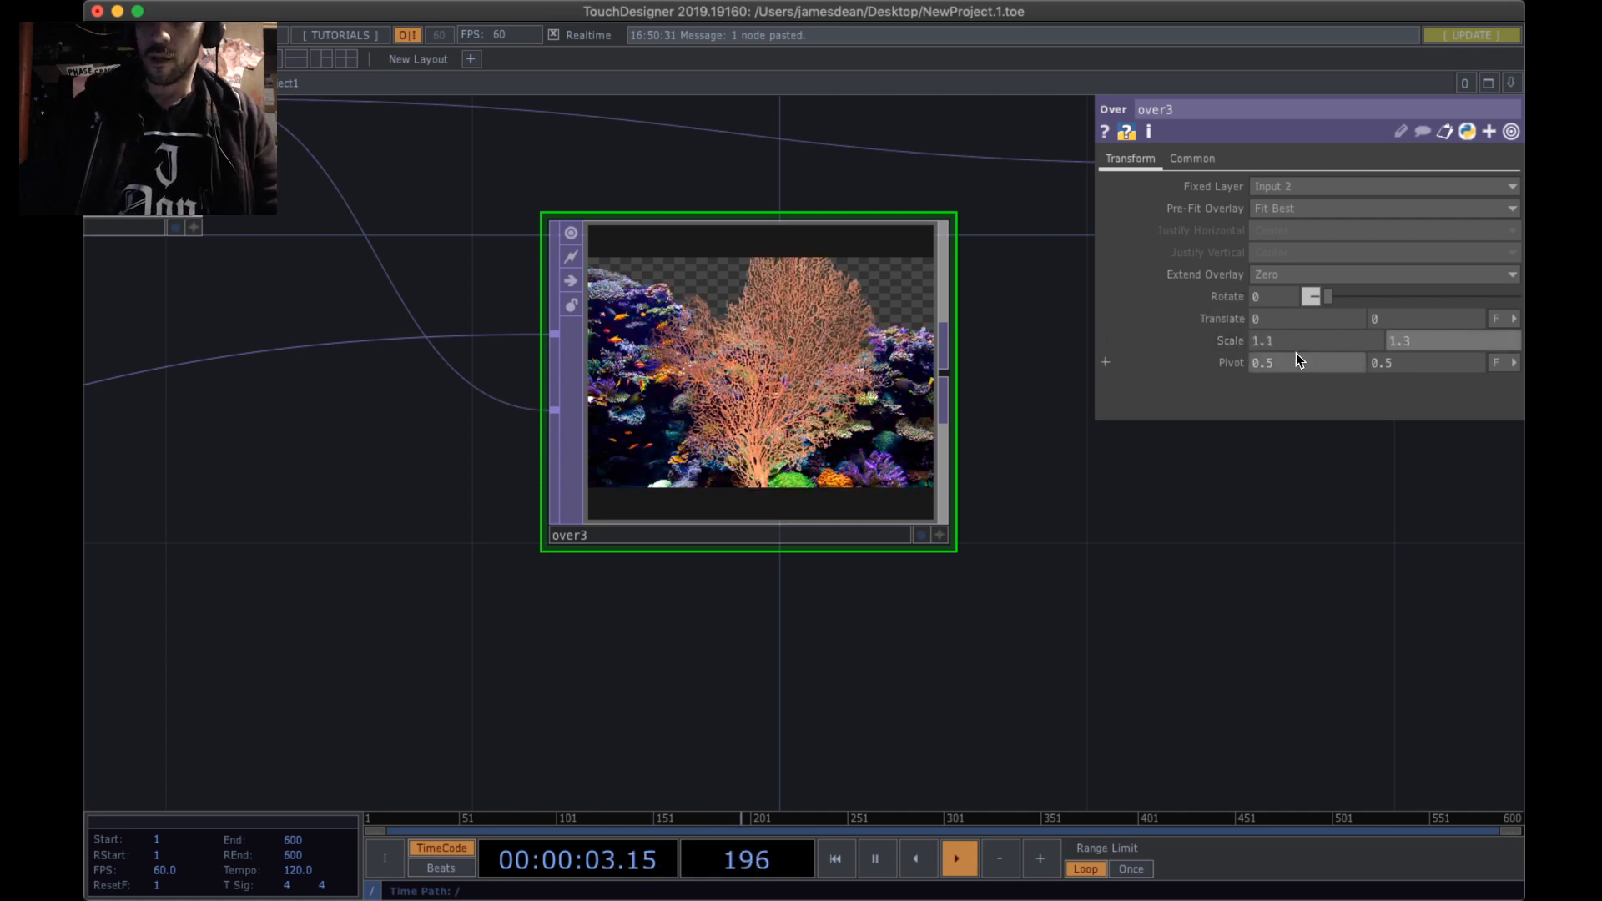
# - Reset both Scale values of over3 to 0.5
pyautogui.write('0.')
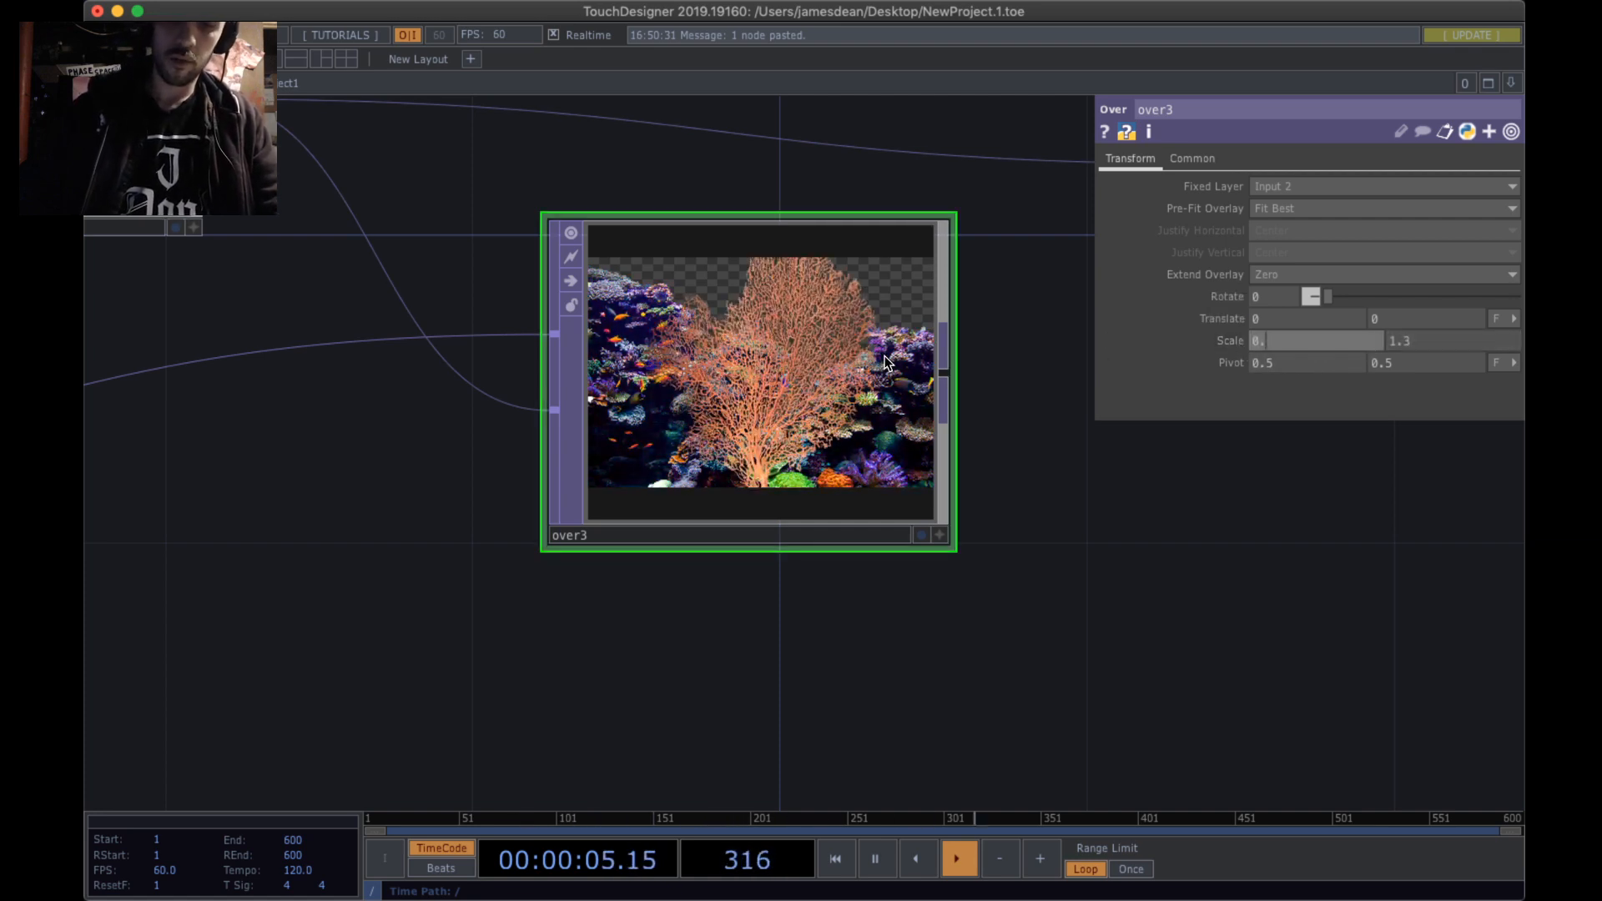
pyautogui.write('5')
pyautogui.press('Return')
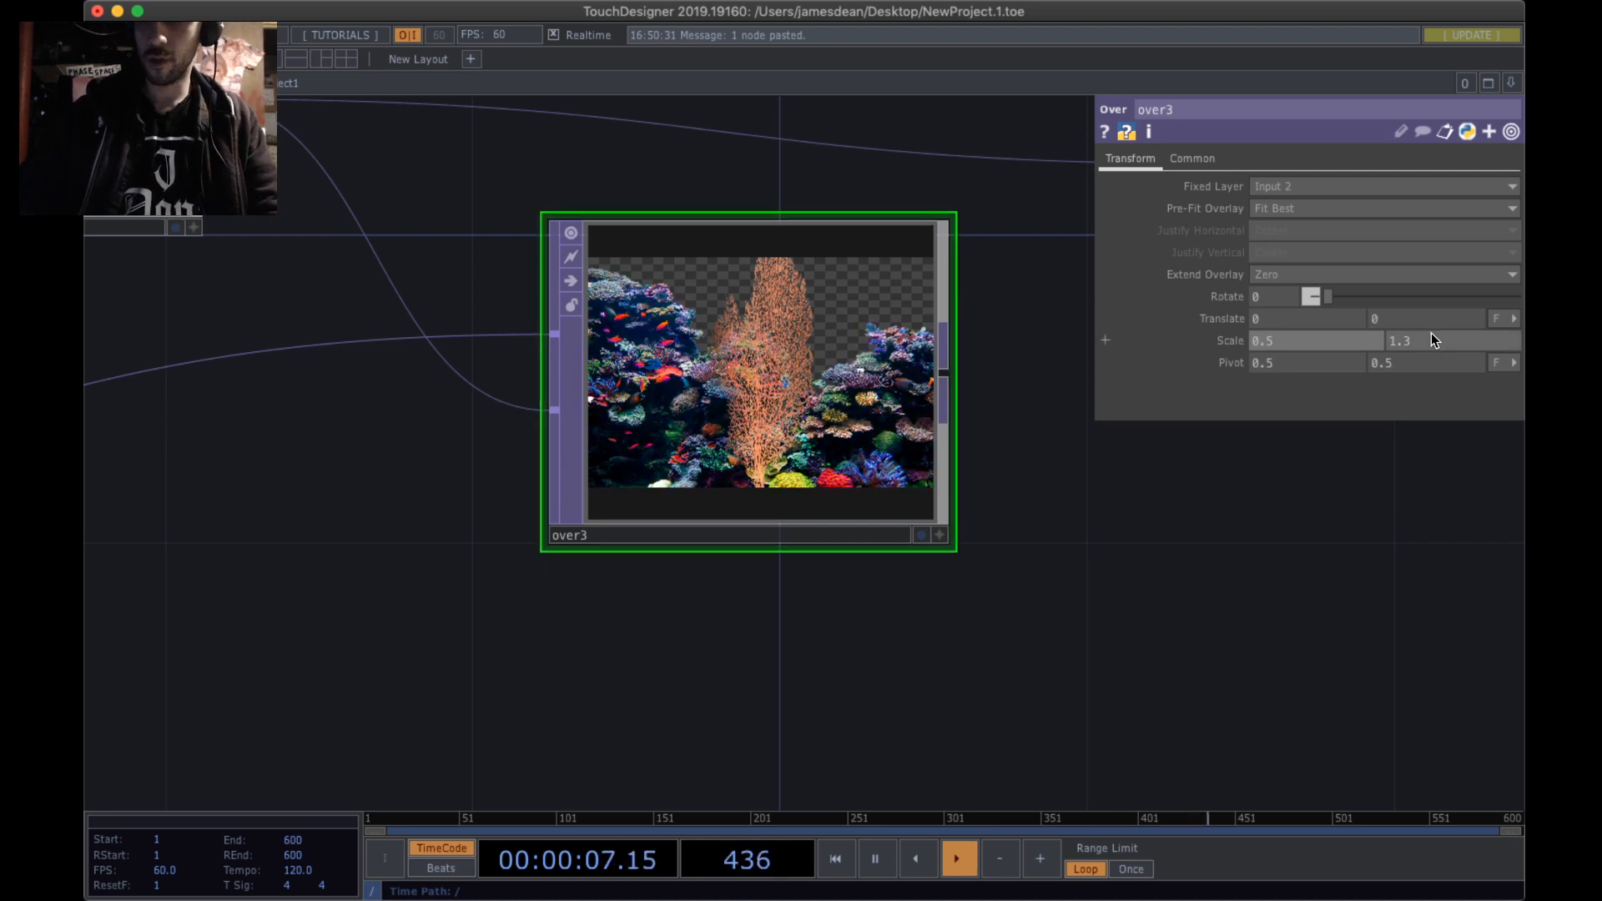
pyautogui.write('0.5')
pyautogui.press('Return')
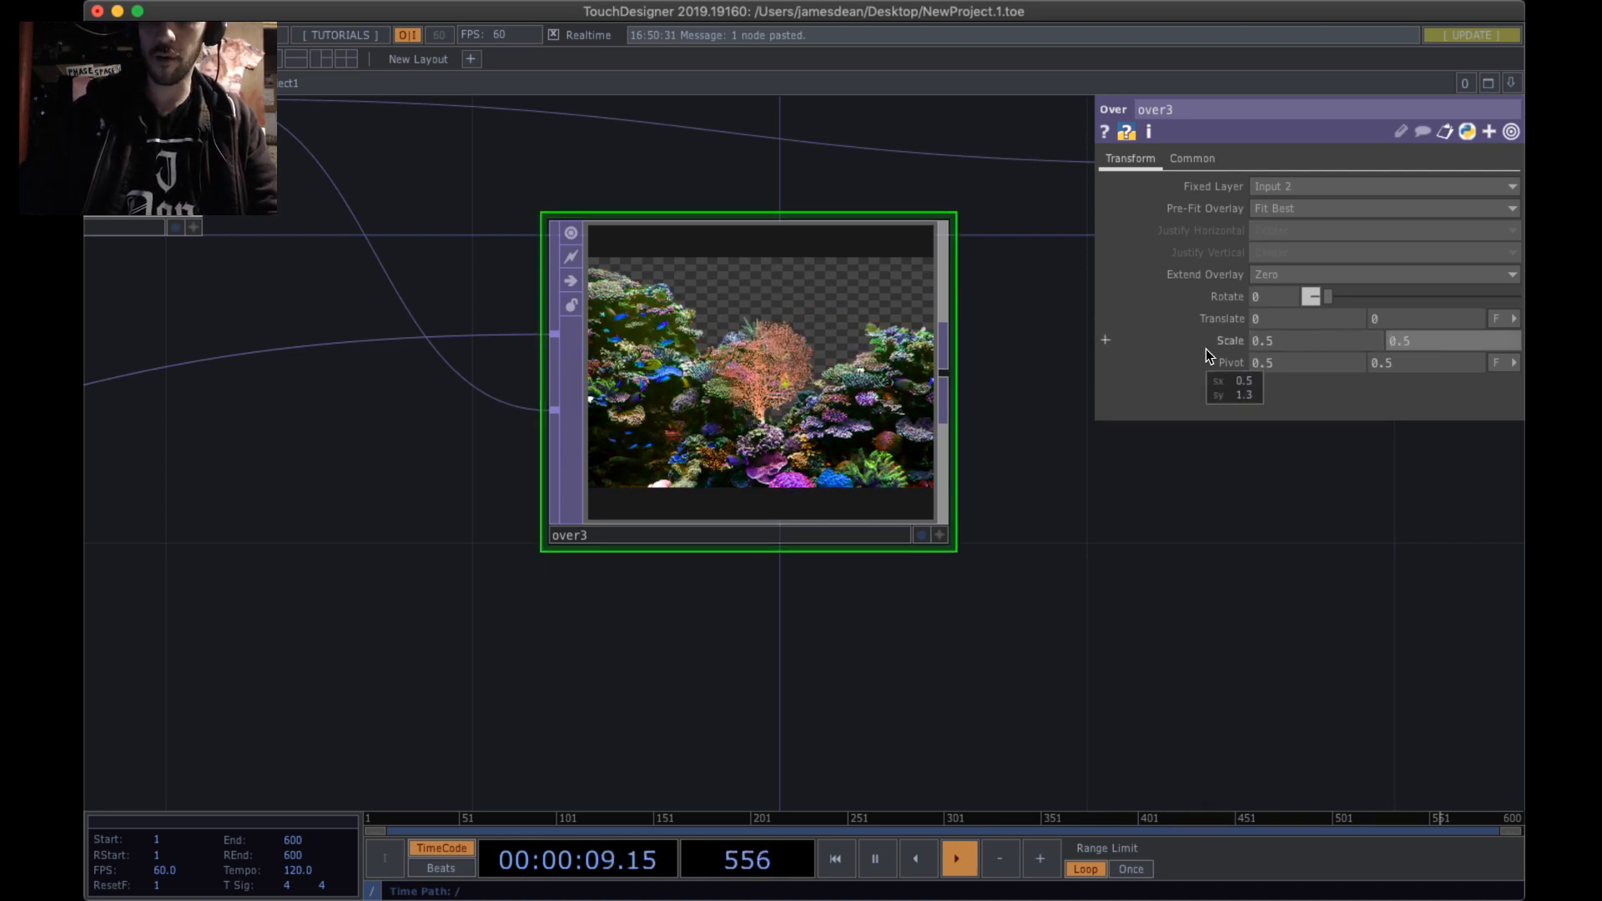
# - Move the red coral down and left by setting the Translate of over3 to -0.2 in X and -0.4 in Y
pyautogui.moveTo(1073, 413); pyautogui.dragTo(1111, 353)
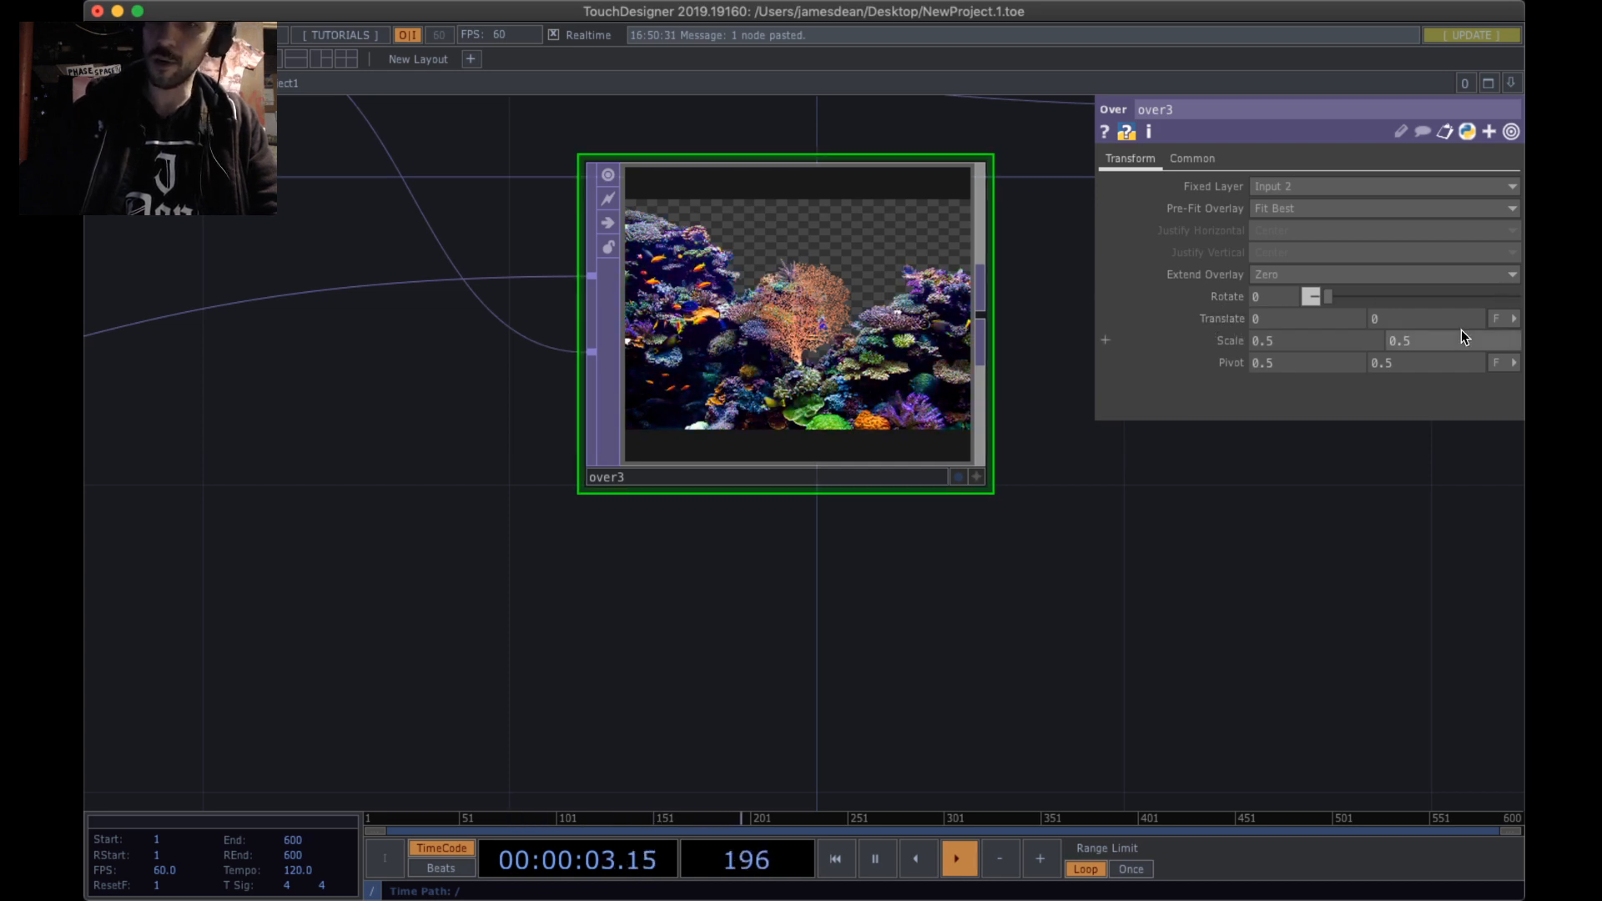
pyautogui.moveTo(1443, 318); pyautogui.dragTo(1437, 284, button='middle')
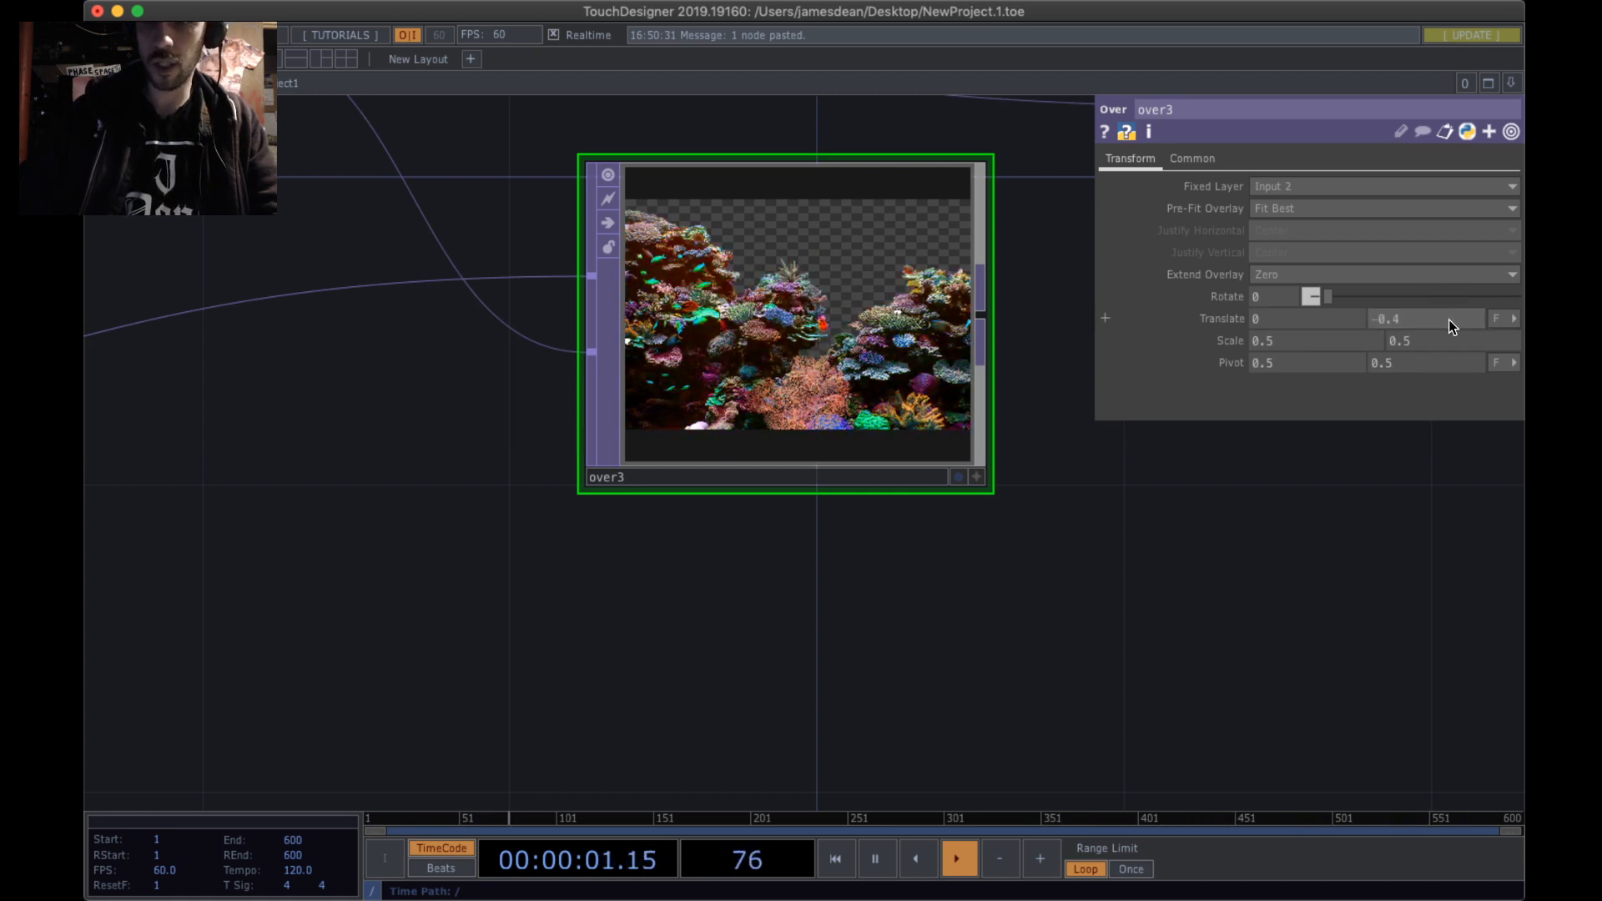
pyautogui.moveTo(1333, 317)
pyautogui.mouseDown(button='middle')
pyautogui.moveTo(1332, 282)
pyautogui.moveTo(1343, 291)
pyautogui.moveTo(1330, 288)
pyautogui.mouseUp(button='middle')
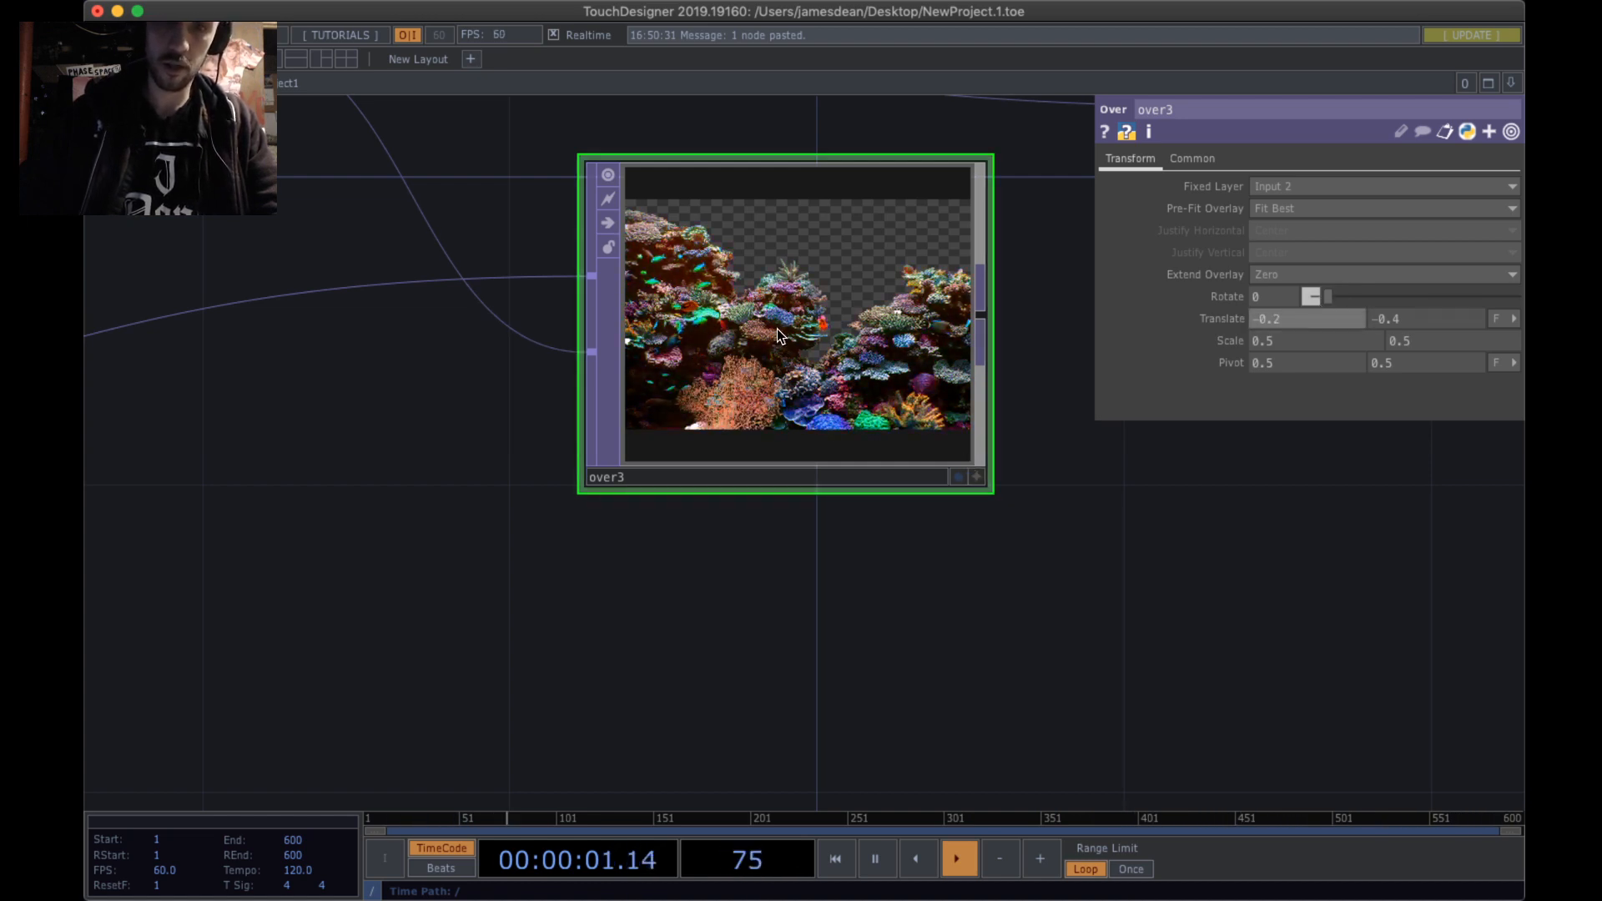
pyautogui.scroll(5, 778, 329)
pyautogui.scroll(-5, 777, 329)
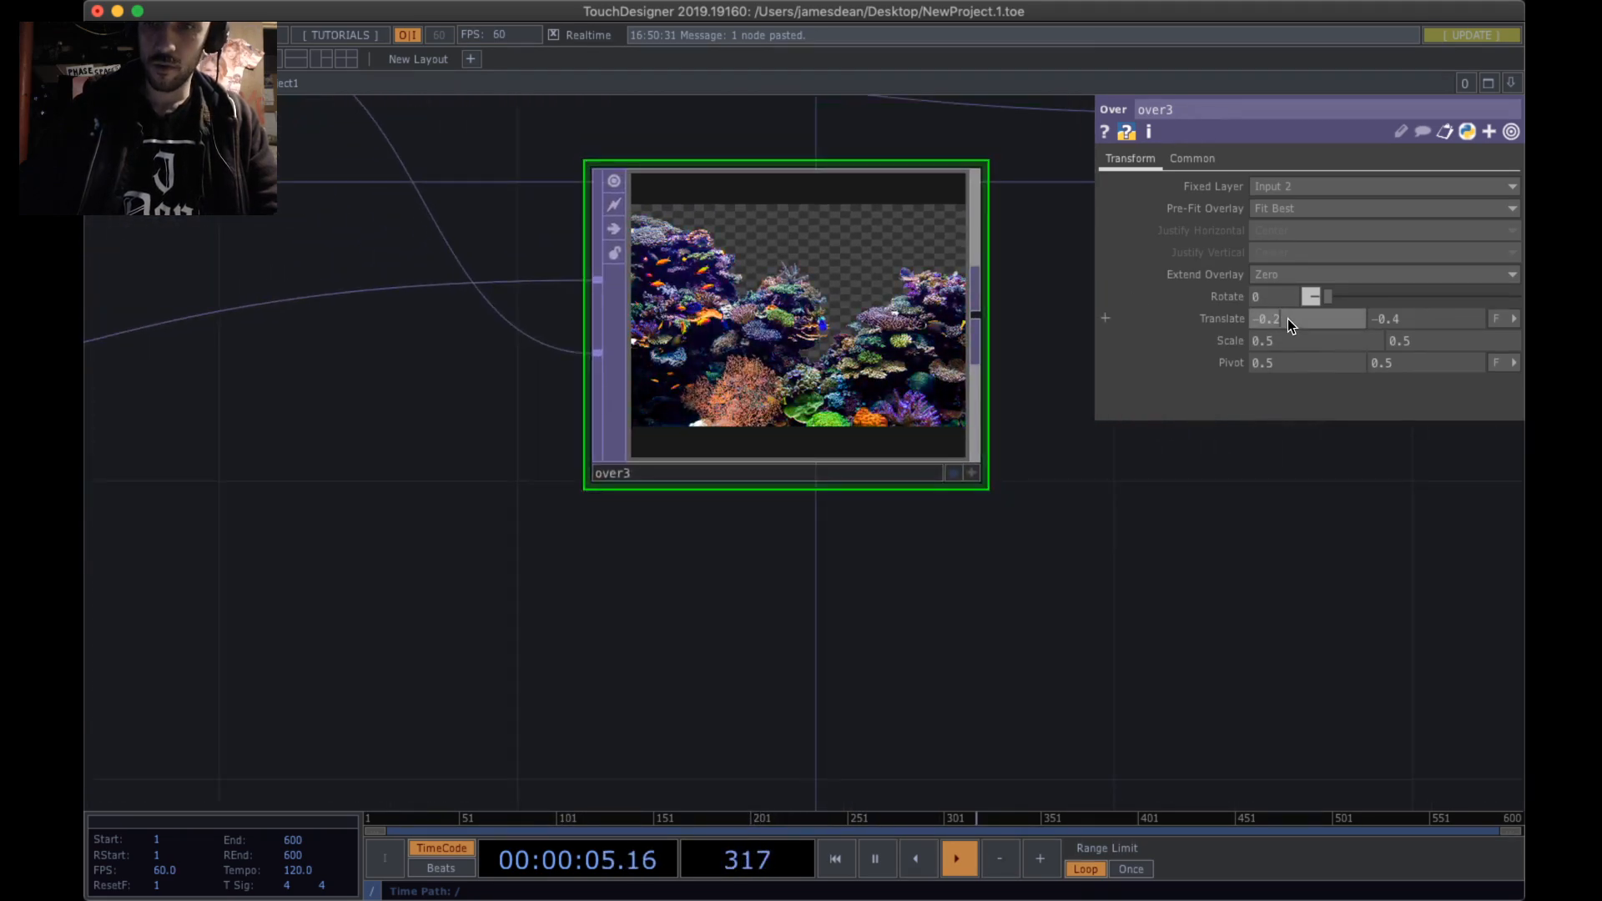
# - Move the red coral further left by setting the Translate X of over3 to -0.3
pyautogui.moveTo(1288, 319); pyautogui.dragTo(1290, 324, button='middle')
pyautogui.scroll(3, 862, 330)
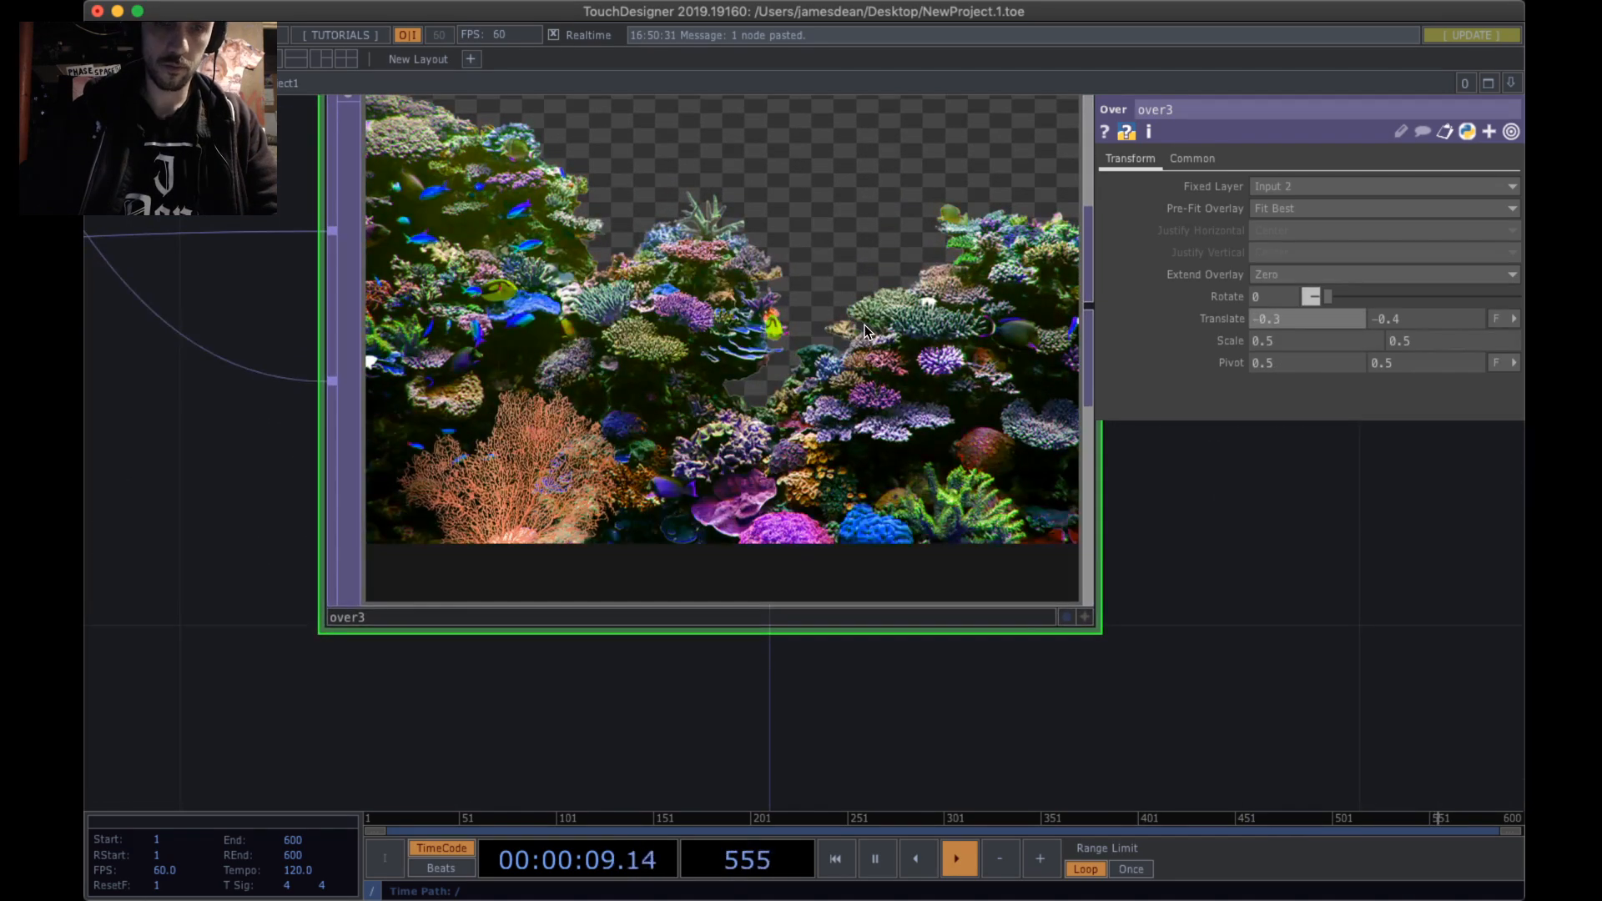
pyautogui.scroll(-3, 865, 327)
# - Shift over3 and the coral source node moviefilein2 slightly right in the network to tidy the layout
pyautogui.moveTo(444, 362); pyautogui.dragTo(864, 375)
pyautogui.scroll(-5, 859, 377)
pyautogui.moveTo(730, 434); pyautogui.dragTo(531, 544)
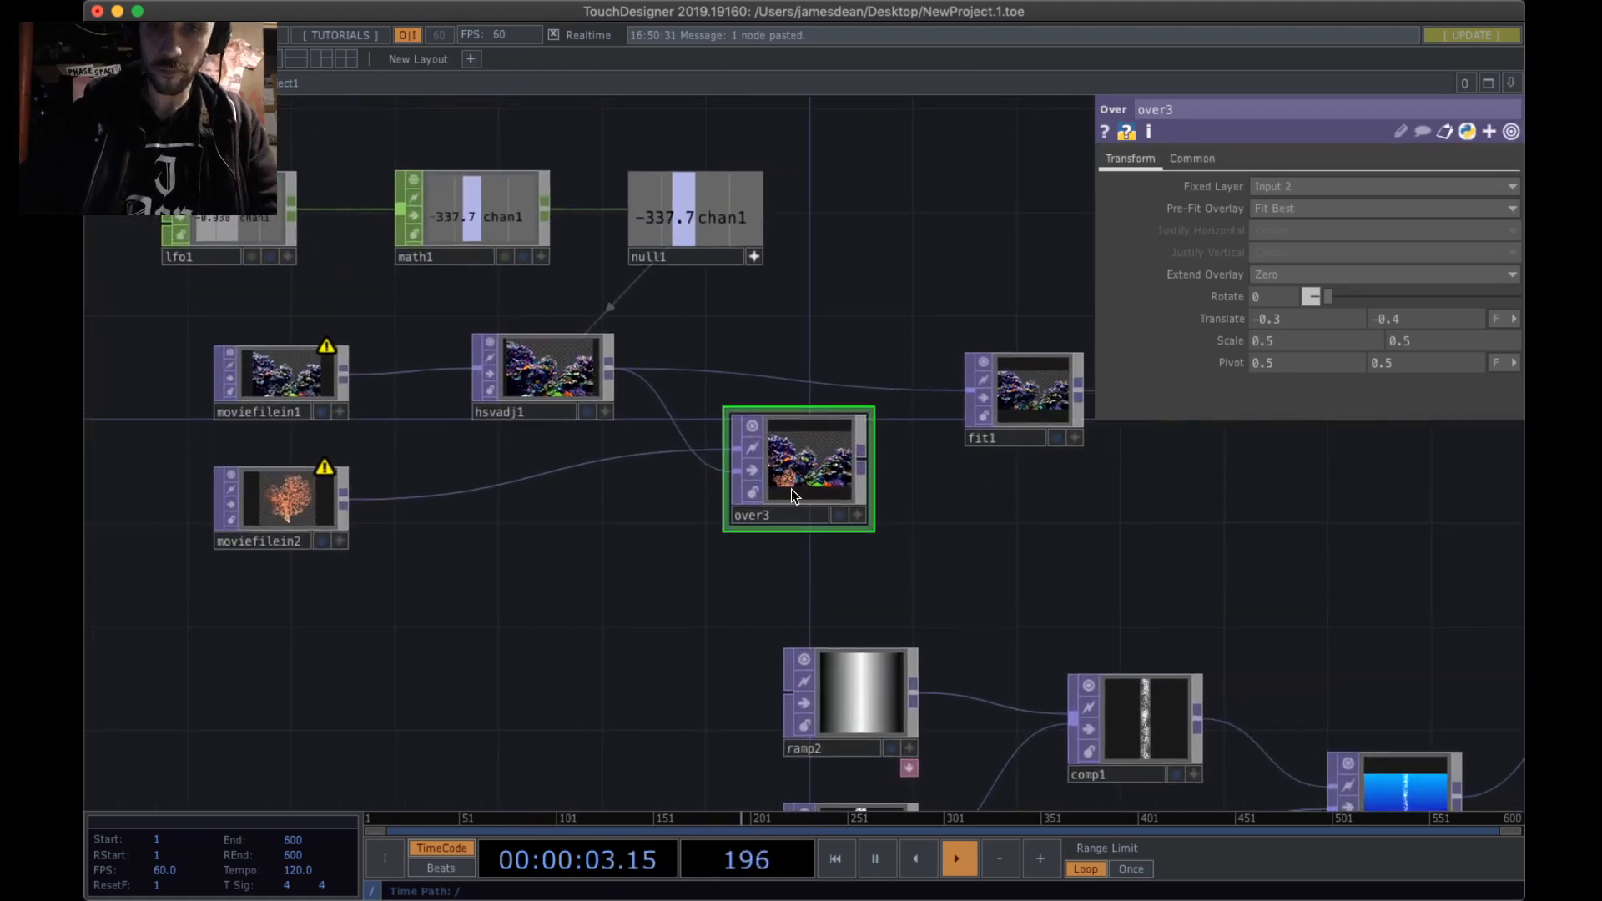
pyautogui.moveTo(789, 486); pyautogui.dragTo(838, 492)
pyautogui.scroll(4, 790, 463)
pyautogui.scroll(-2, 789, 471)
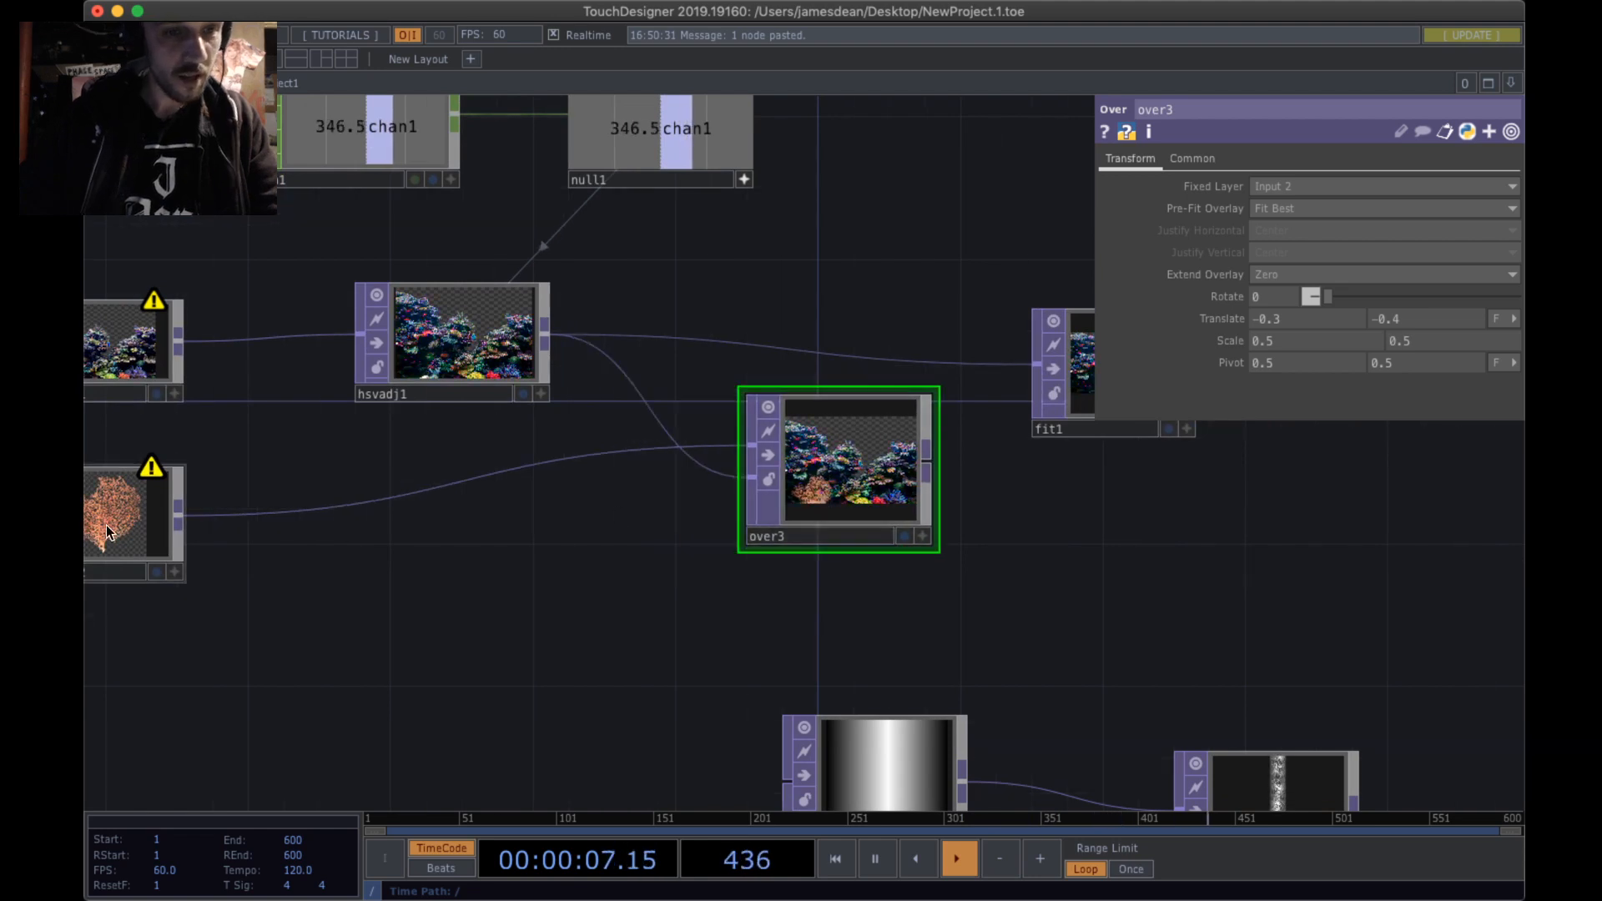
pyautogui.moveTo(107, 531); pyautogui.dragTo(142, 534)
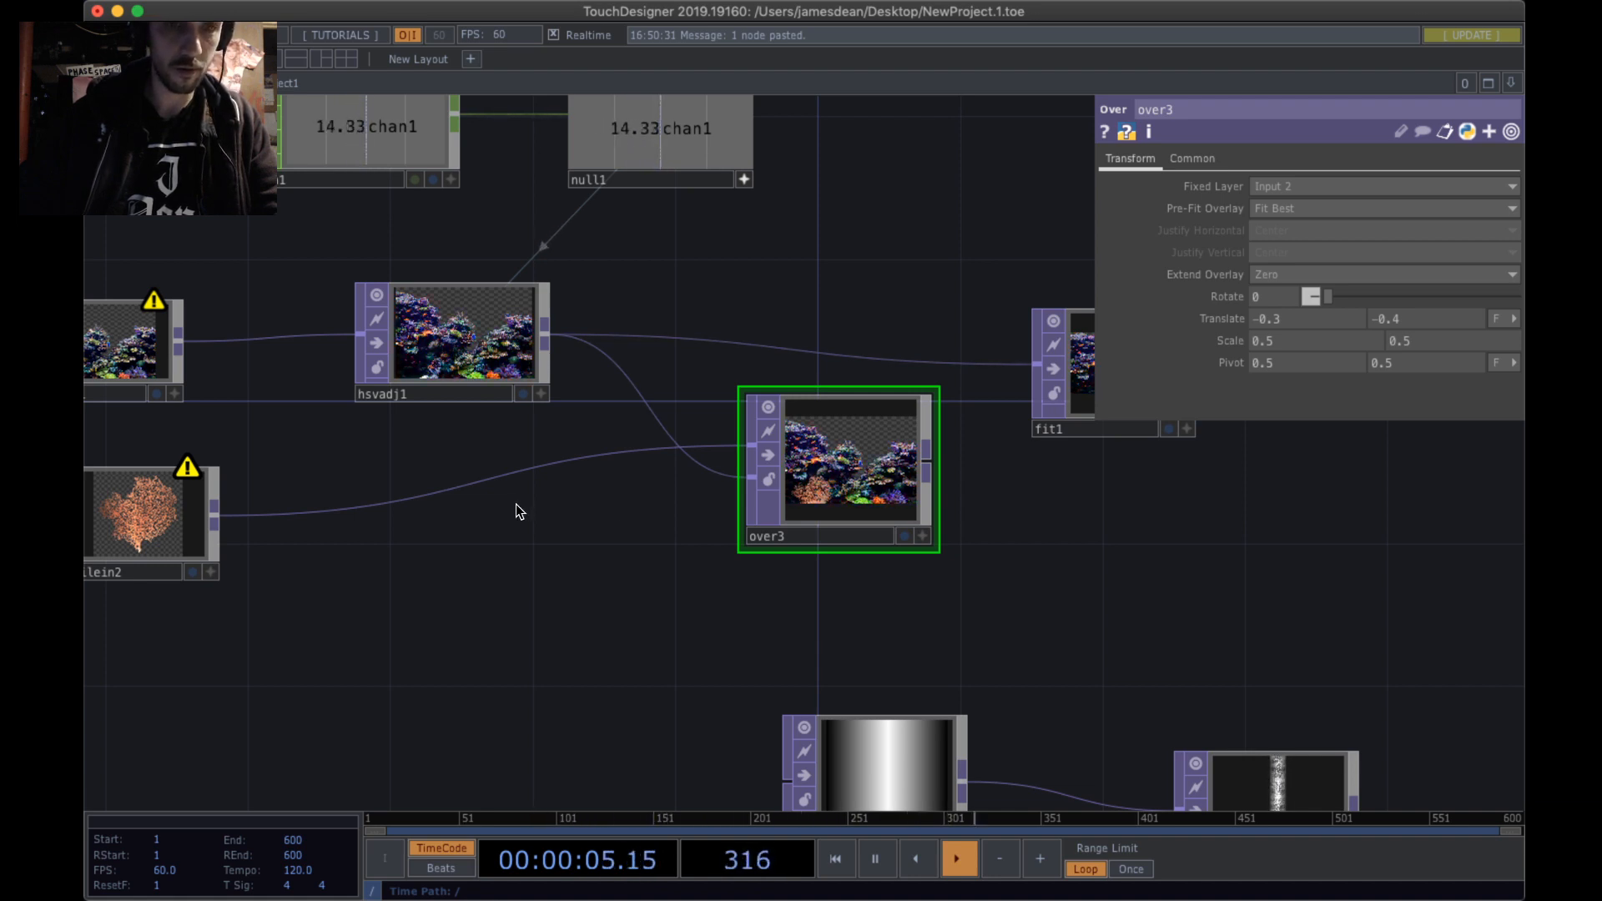
# - Duplicate the HSV Adjust node hsvadj1 with its LFO-driven hue and place the copy directly below it
pyautogui.click(430, 376)
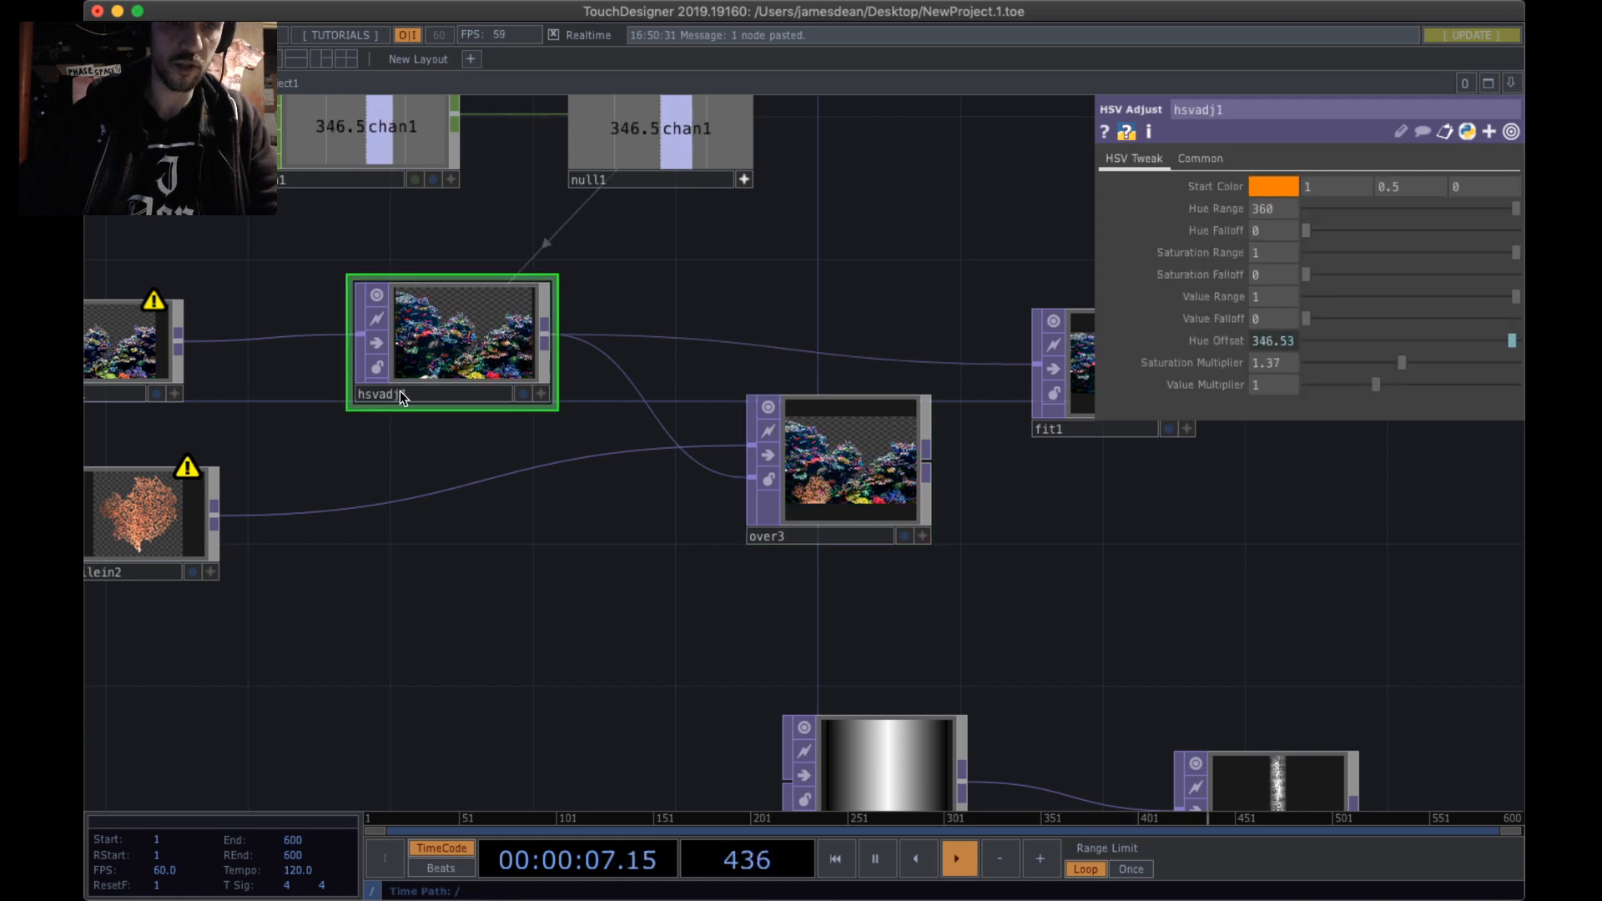
pyautogui.hotkey('ctrl', 'c')
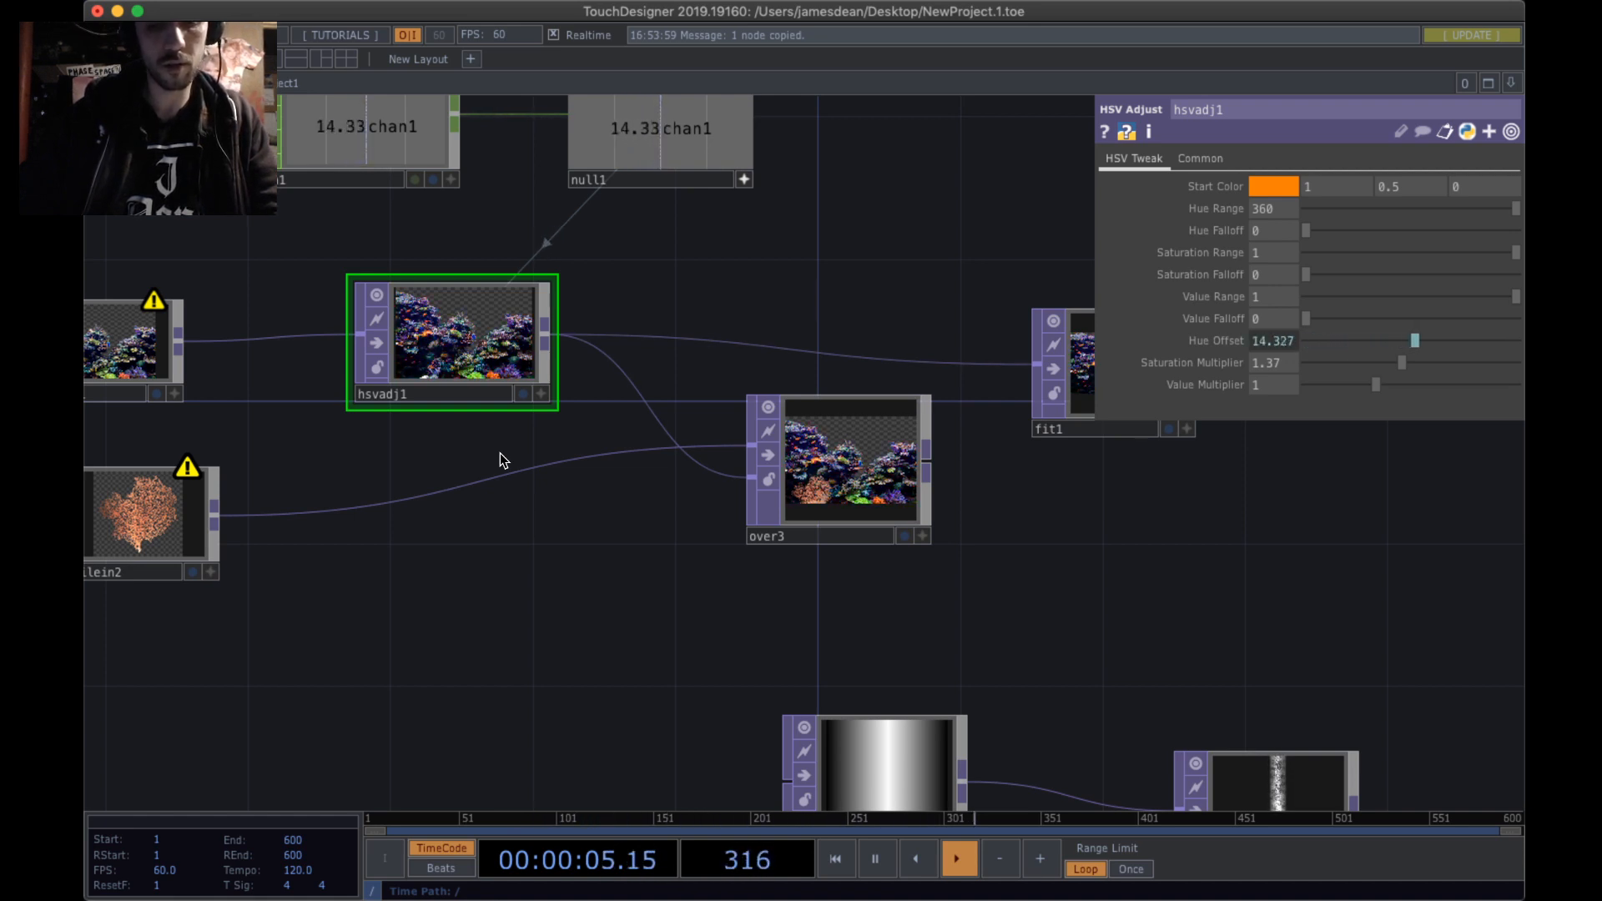
pyautogui.hotkey('ctrl', 'v')
pyautogui.moveTo(492, 480); pyautogui.dragTo(492, 515)
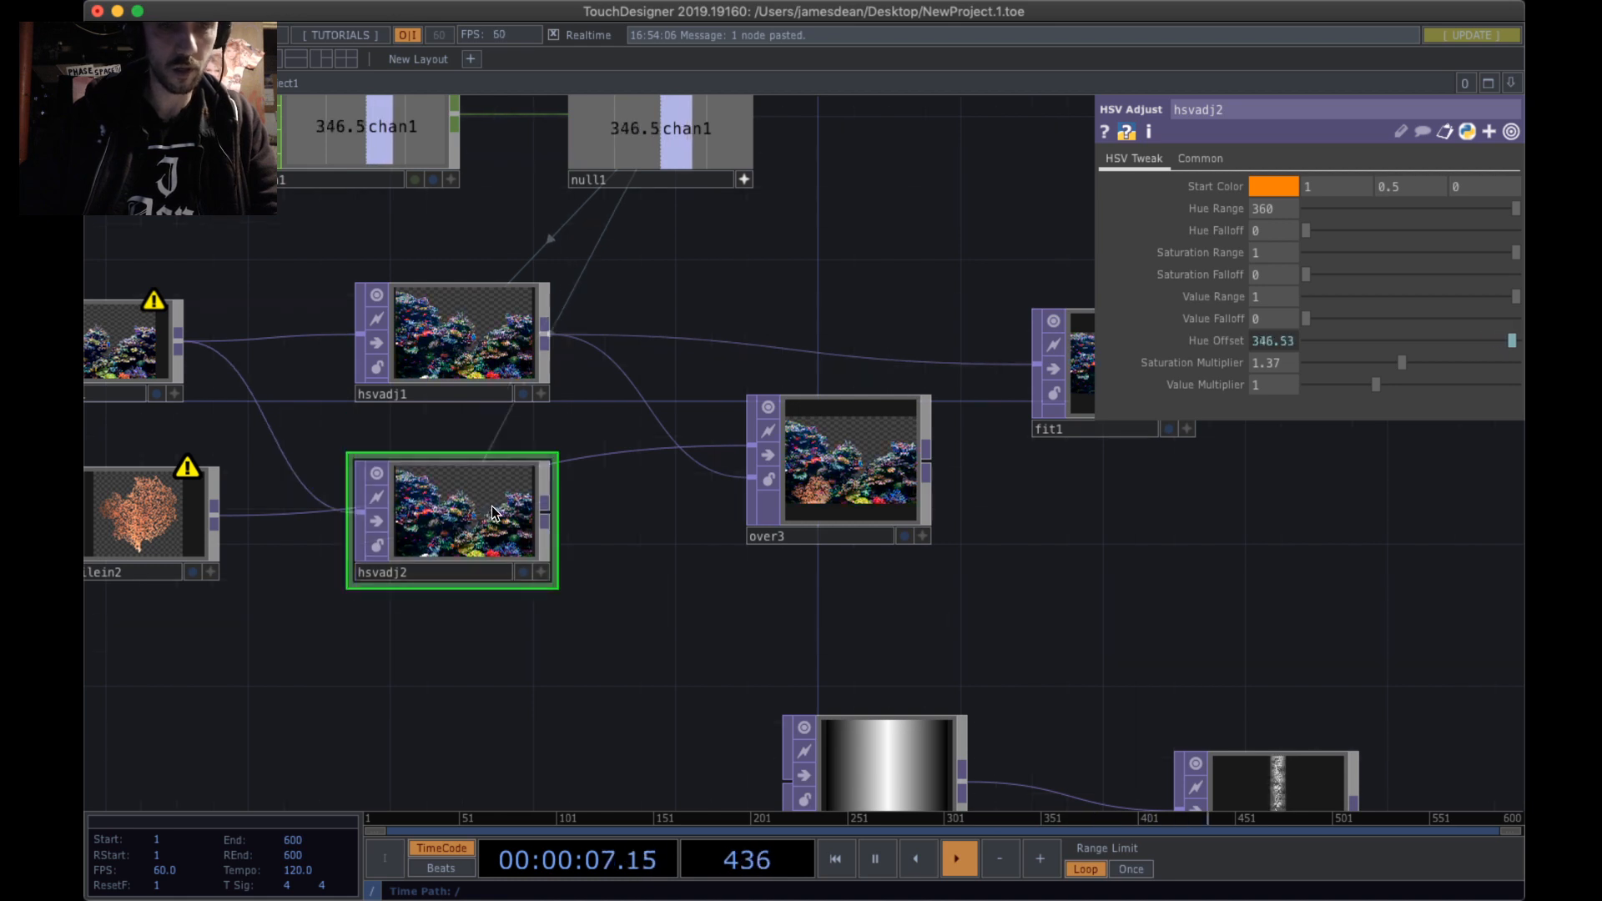
# - Connect the coral image moviefilein2 to the input of the duplicated HSV Adjust node
pyautogui.moveTo(219, 526); pyautogui.dragTo(353, 519)
pyautogui.scroll(5, 432, 524)
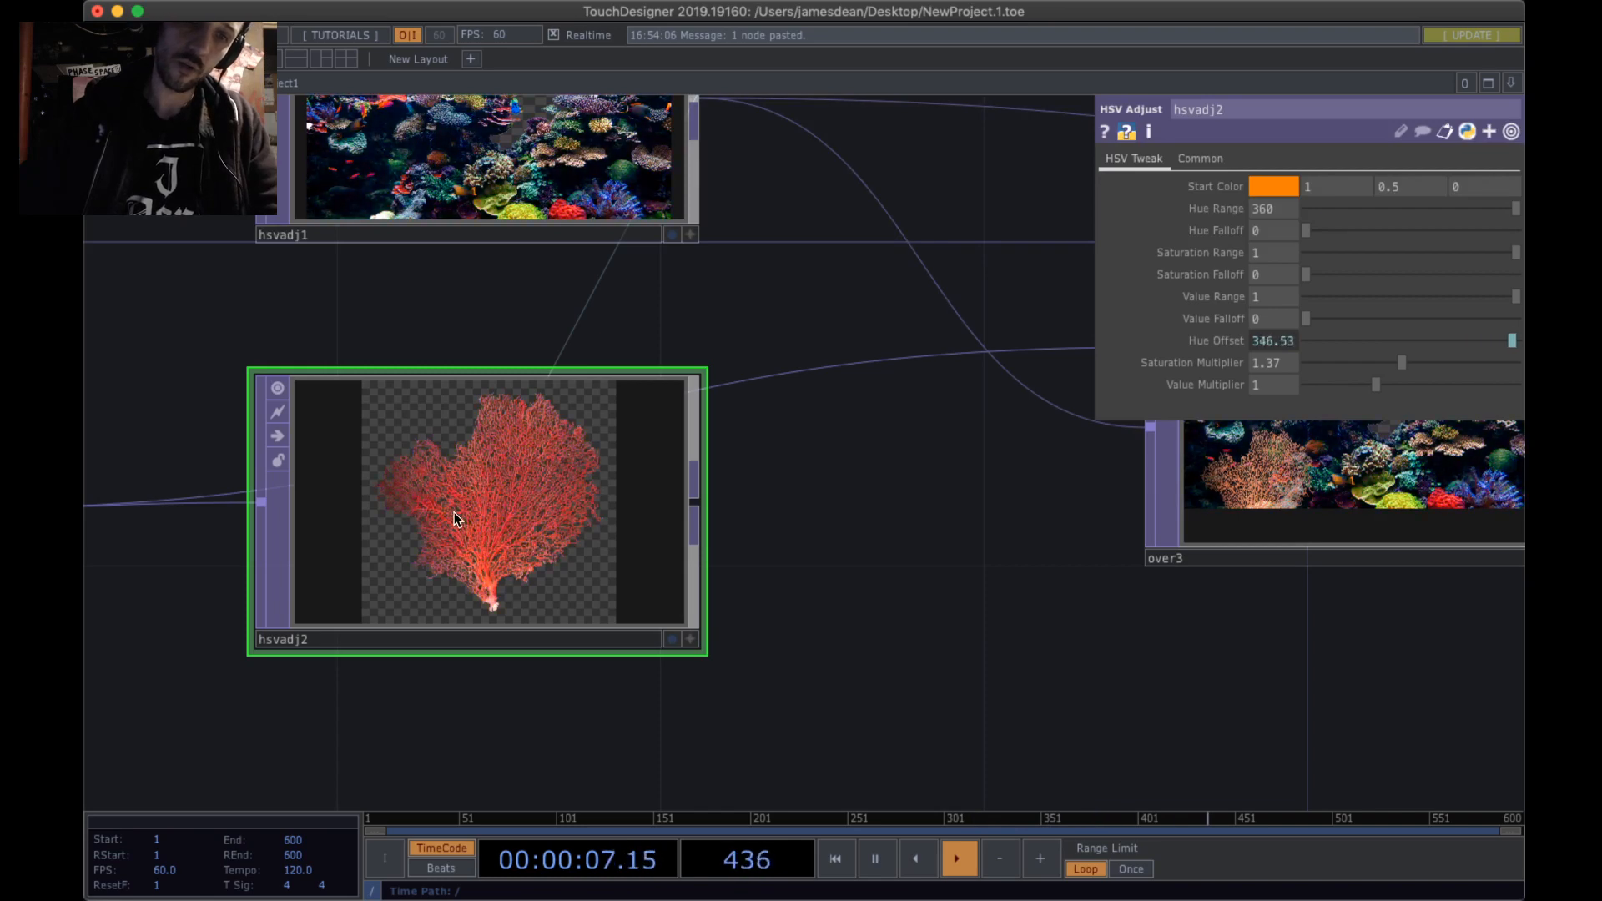
pyautogui.scroll(-4, 676, 499)
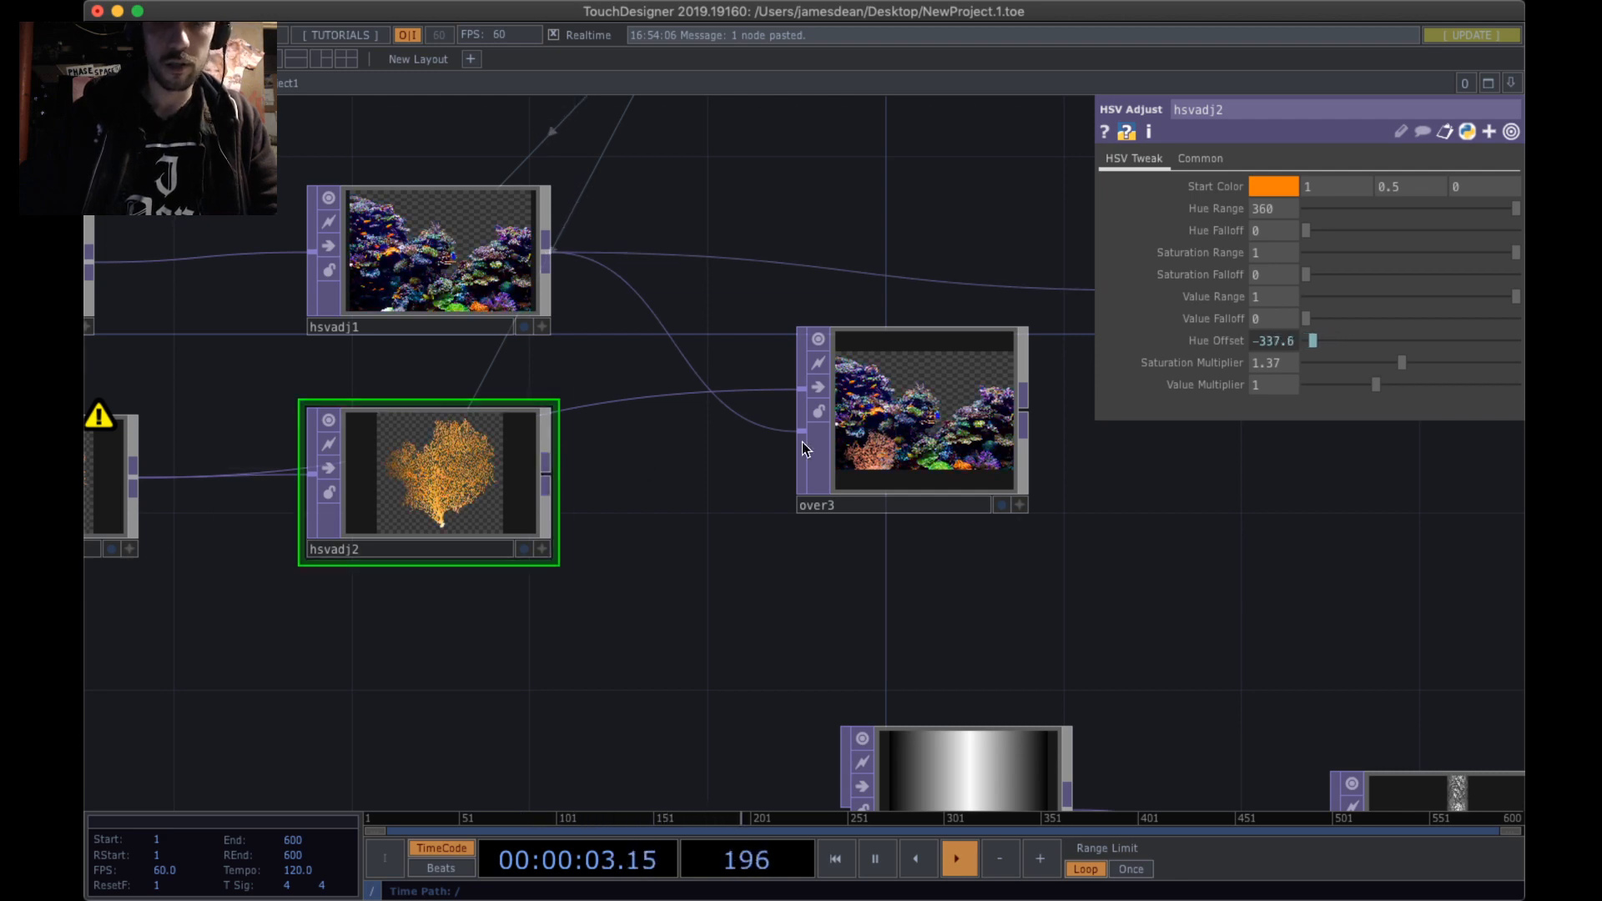
pyautogui.moveTo(803, 442)
pyautogui.mouseDown()
pyautogui.moveTo(801, 492)
pyautogui.moveTo(795, 468)
pyautogui.mouseUp()
pyautogui.moveTo(935, 407); pyautogui.dragTo(939, 407)
pyautogui.press('super+z')
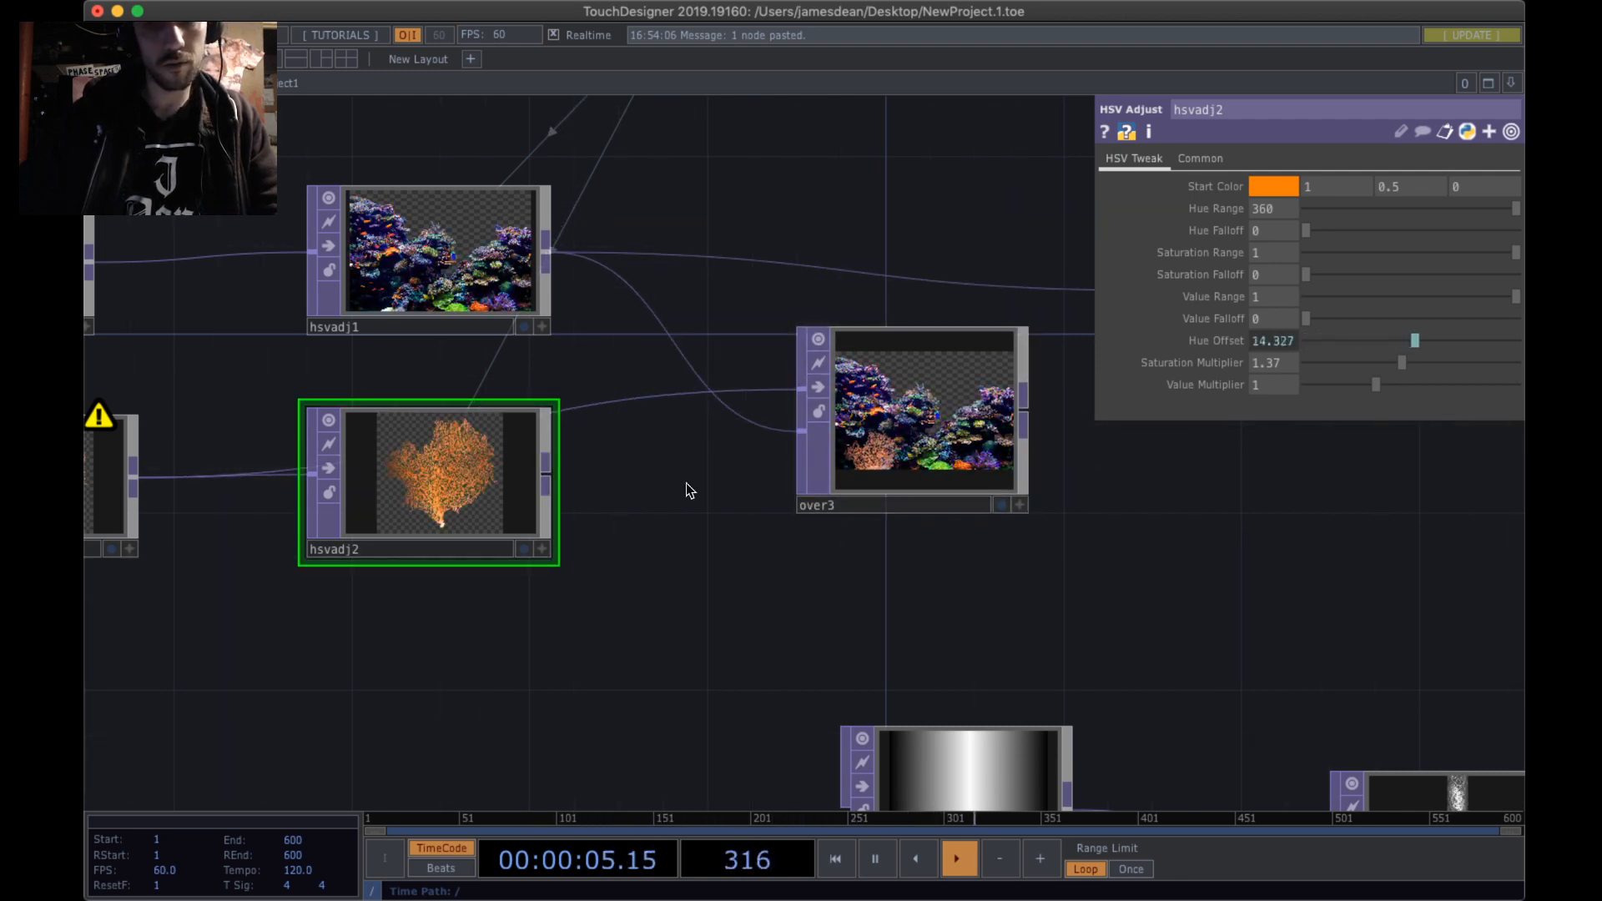
# - Wire hsvadj2 into the first input of over3 in place of moviefilein2, and position it between the two nodes
pyautogui.moveTo(546, 475); pyautogui.dragTo(630, 480)
pyautogui.moveTo(388, 492); pyautogui.dragTo(490, 683)
pyautogui.moveTo(307, 653); pyautogui.dragTo(580, 557)
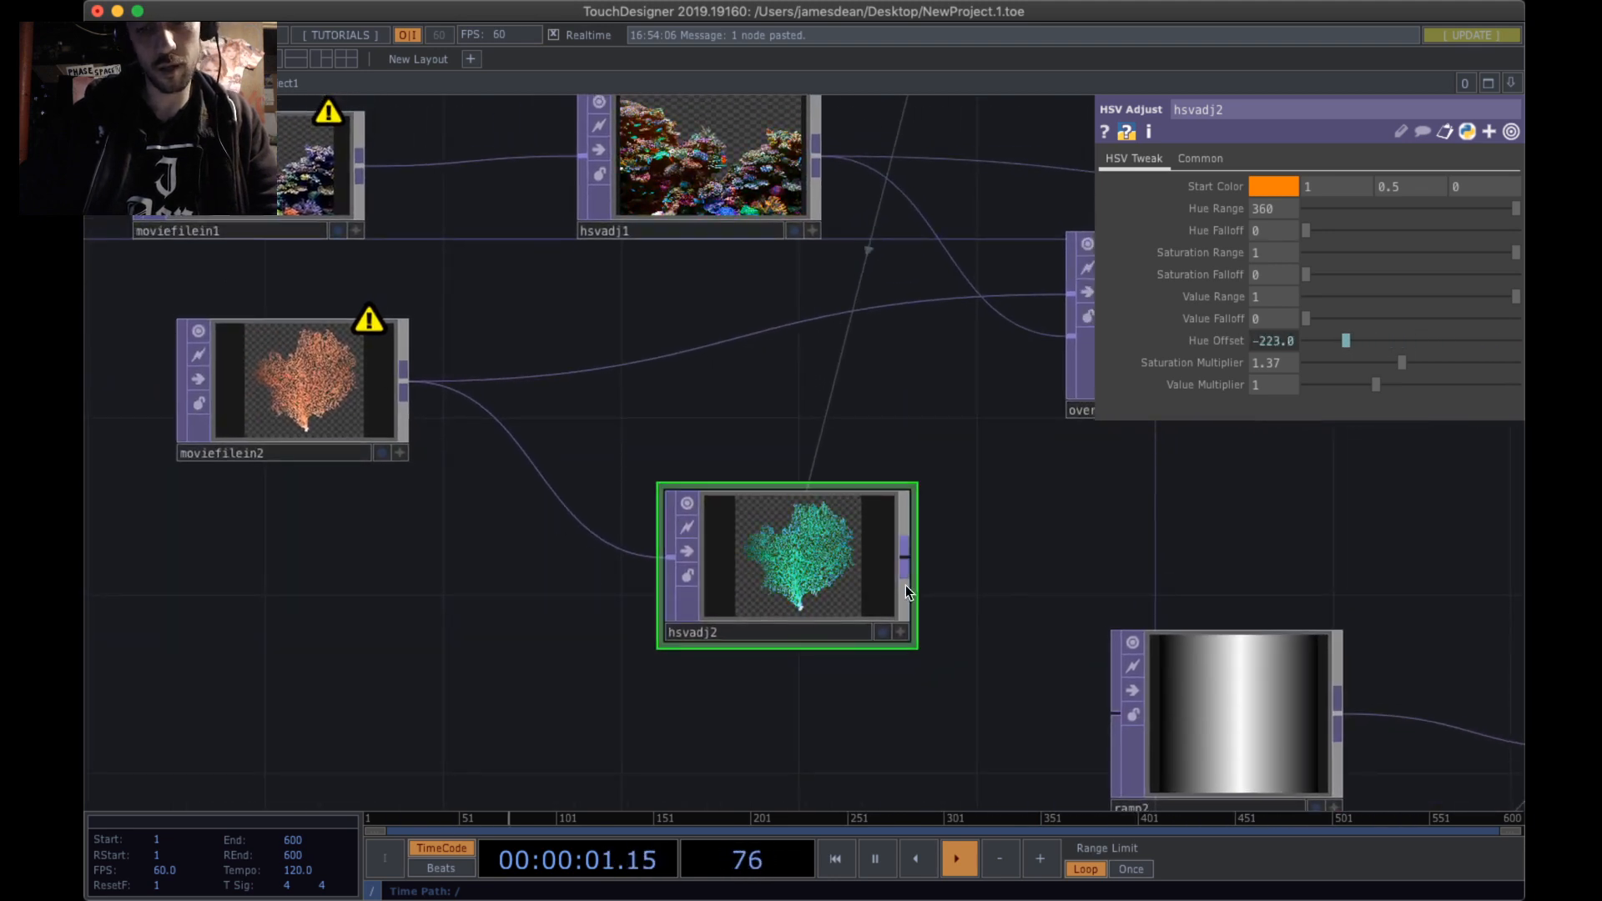
pyautogui.moveTo(966, 565); pyautogui.dragTo(726, 410)
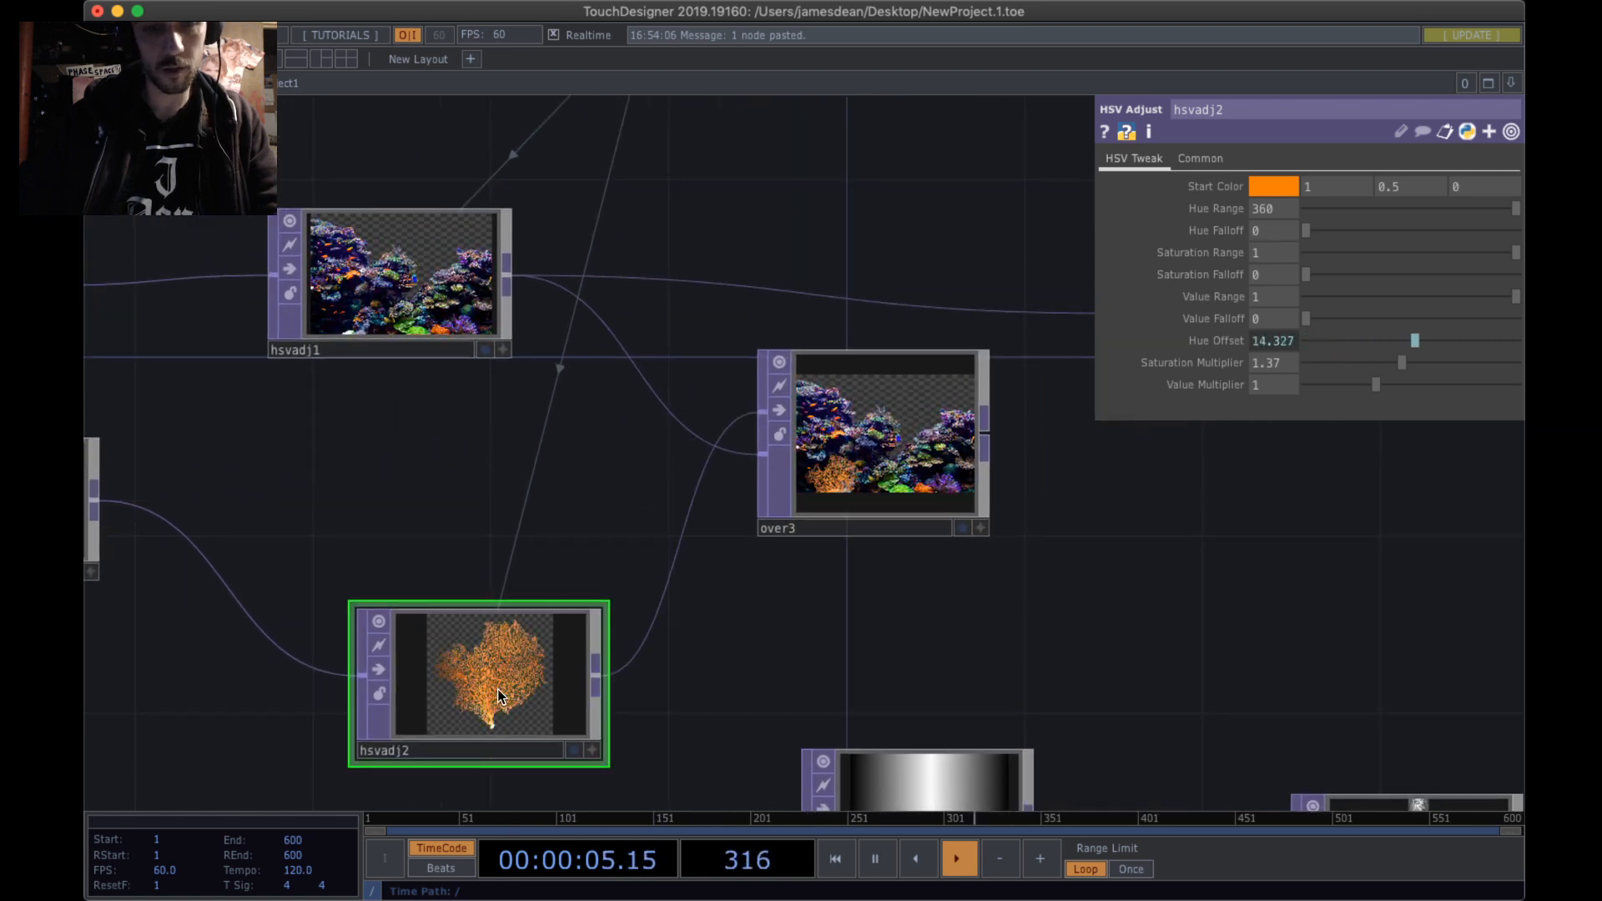
pyautogui.moveTo(497, 688); pyautogui.dragTo(482, 524)
# - Examine the over3 composite to check how the coral's hue changes together with the reef
pyautogui.scroll(-5, 482, 521)
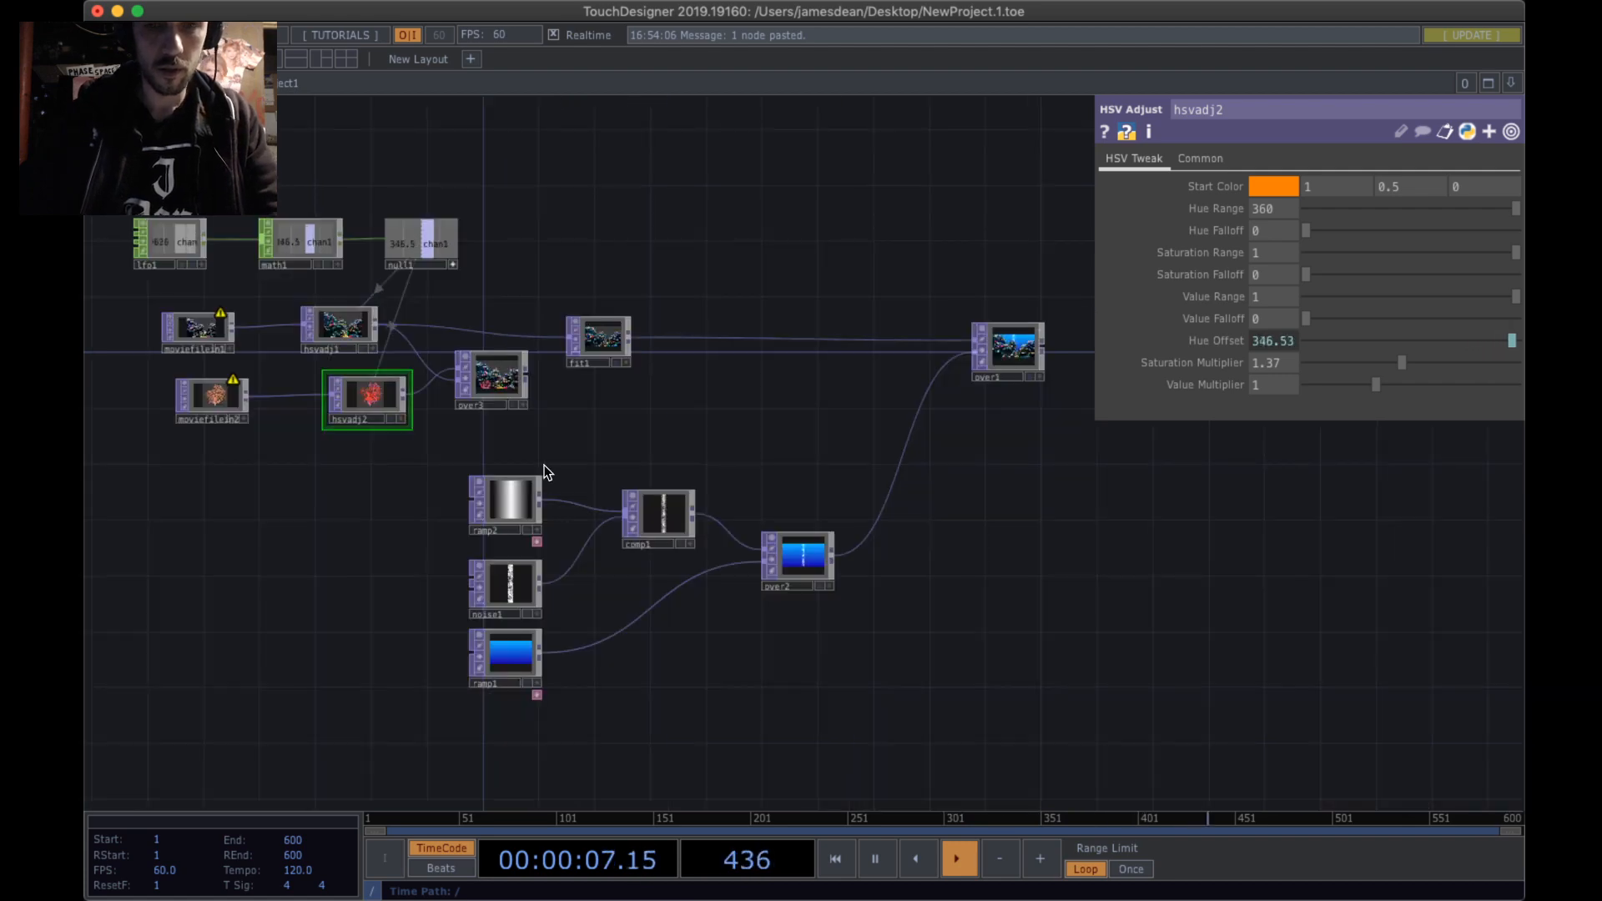
pyautogui.moveTo(412, 482); pyautogui.dragTo(662, 626)
pyautogui.scroll(3, 554, 550)
pyautogui.scroll(3, 554, 551)
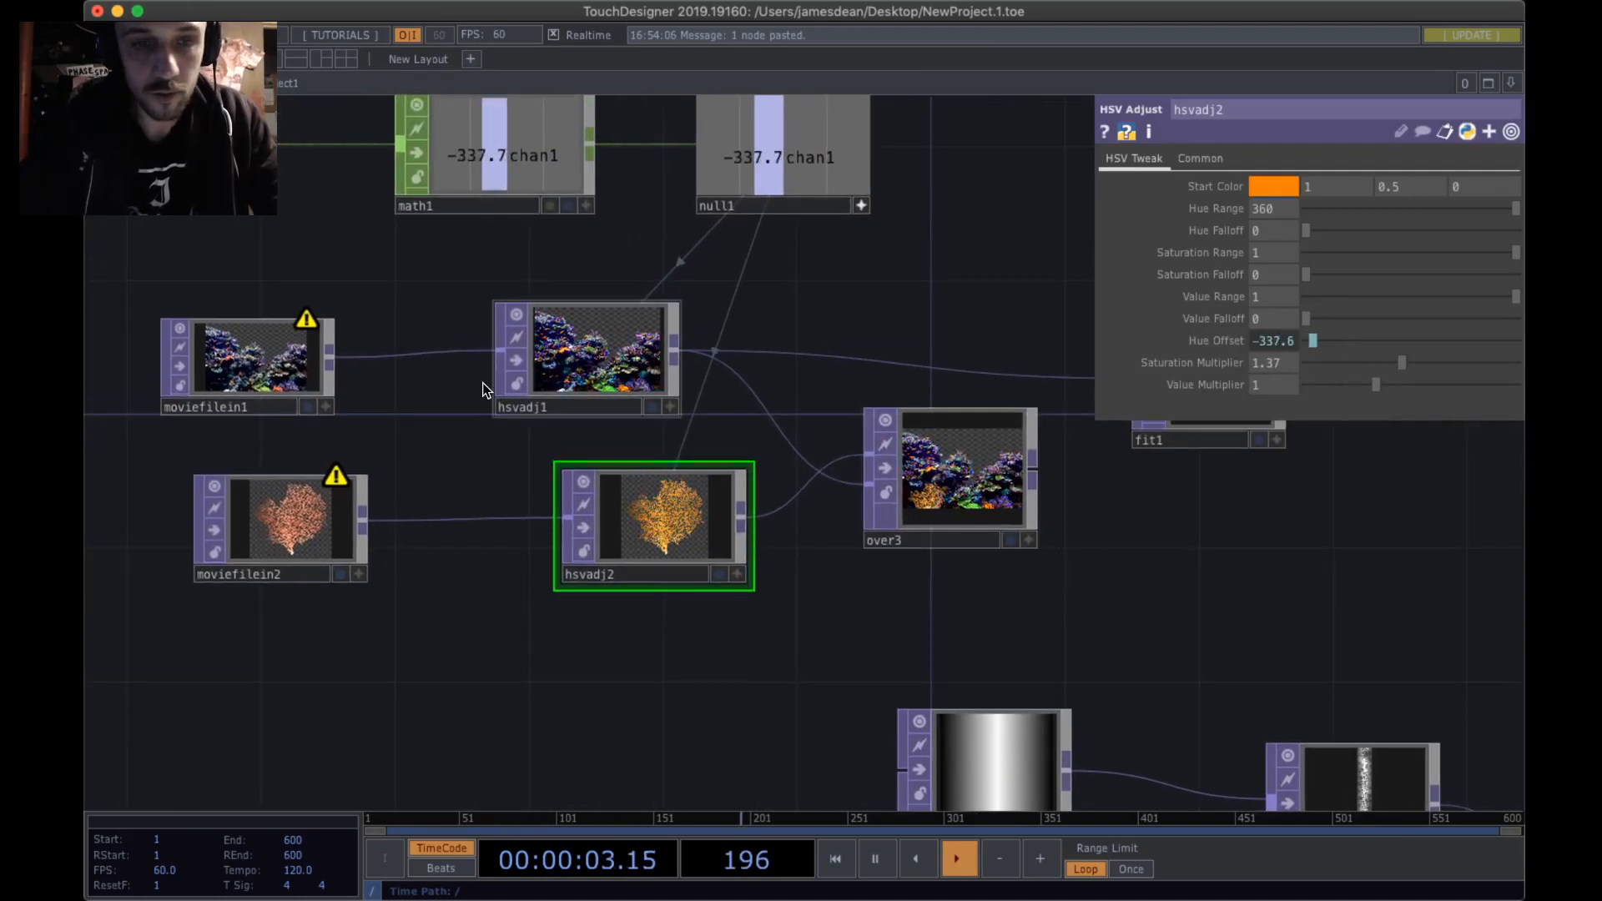
pyautogui.scroll(5, 1022, 498)
pyautogui.scroll(4, 1001, 499)
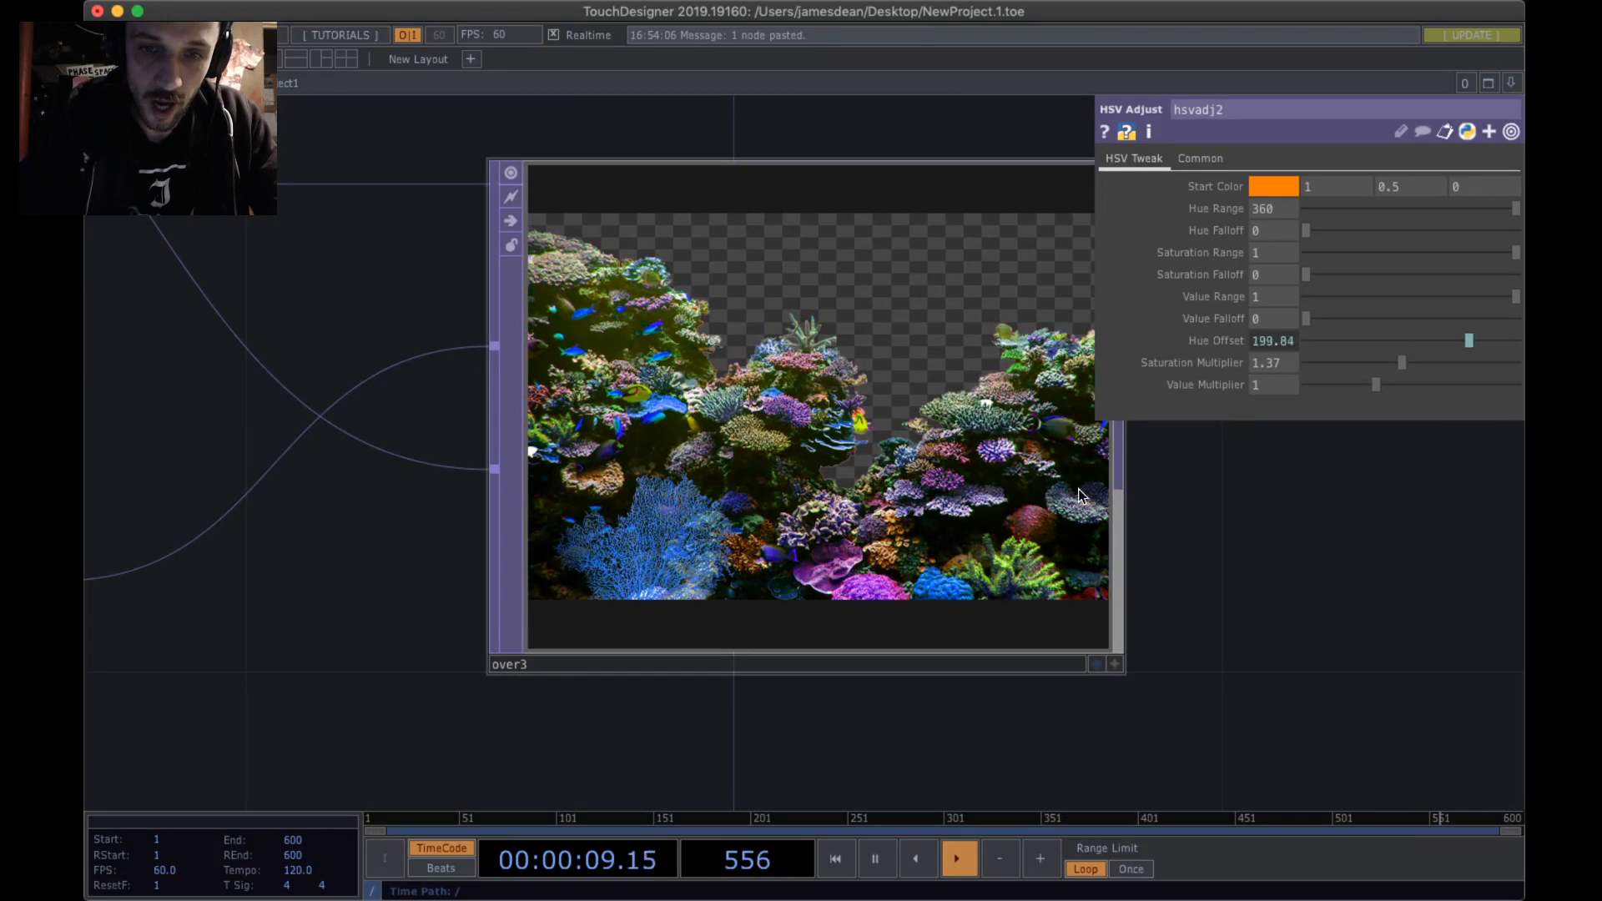
pyautogui.moveTo(1132, 530); pyautogui.dragTo(973, 544)
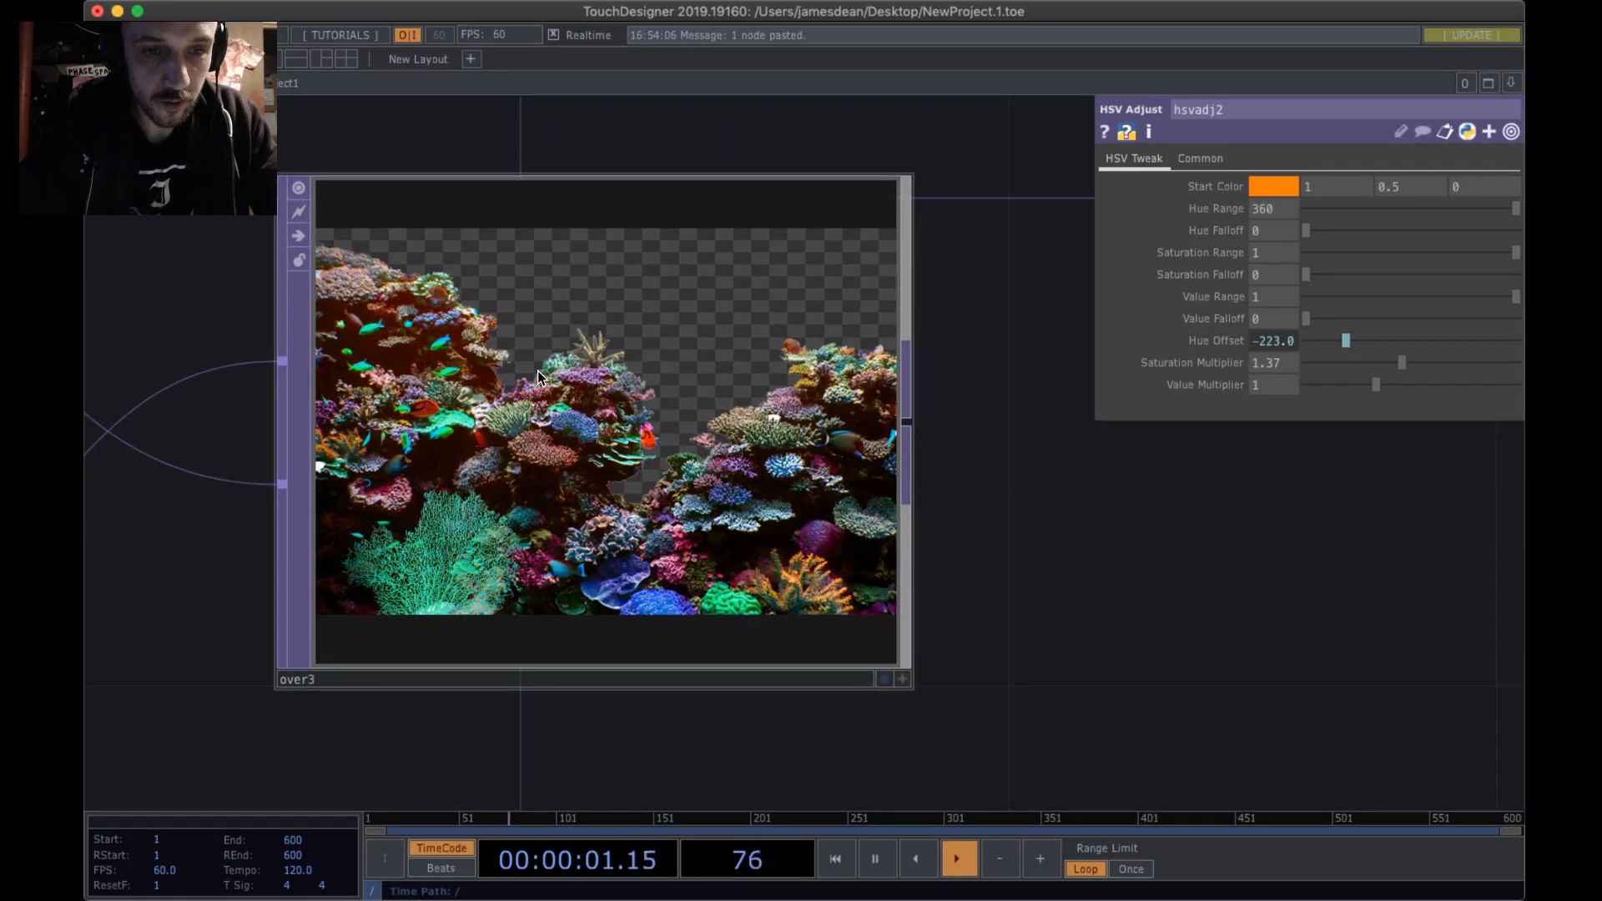
# - Connect the output of over3 to the input of fit1, replacing the hsvadj1 connection
pyautogui.scroll(-10, 538, 370)
pyautogui.moveTo(873, 457); pyautogui.dragTo(737, 471)
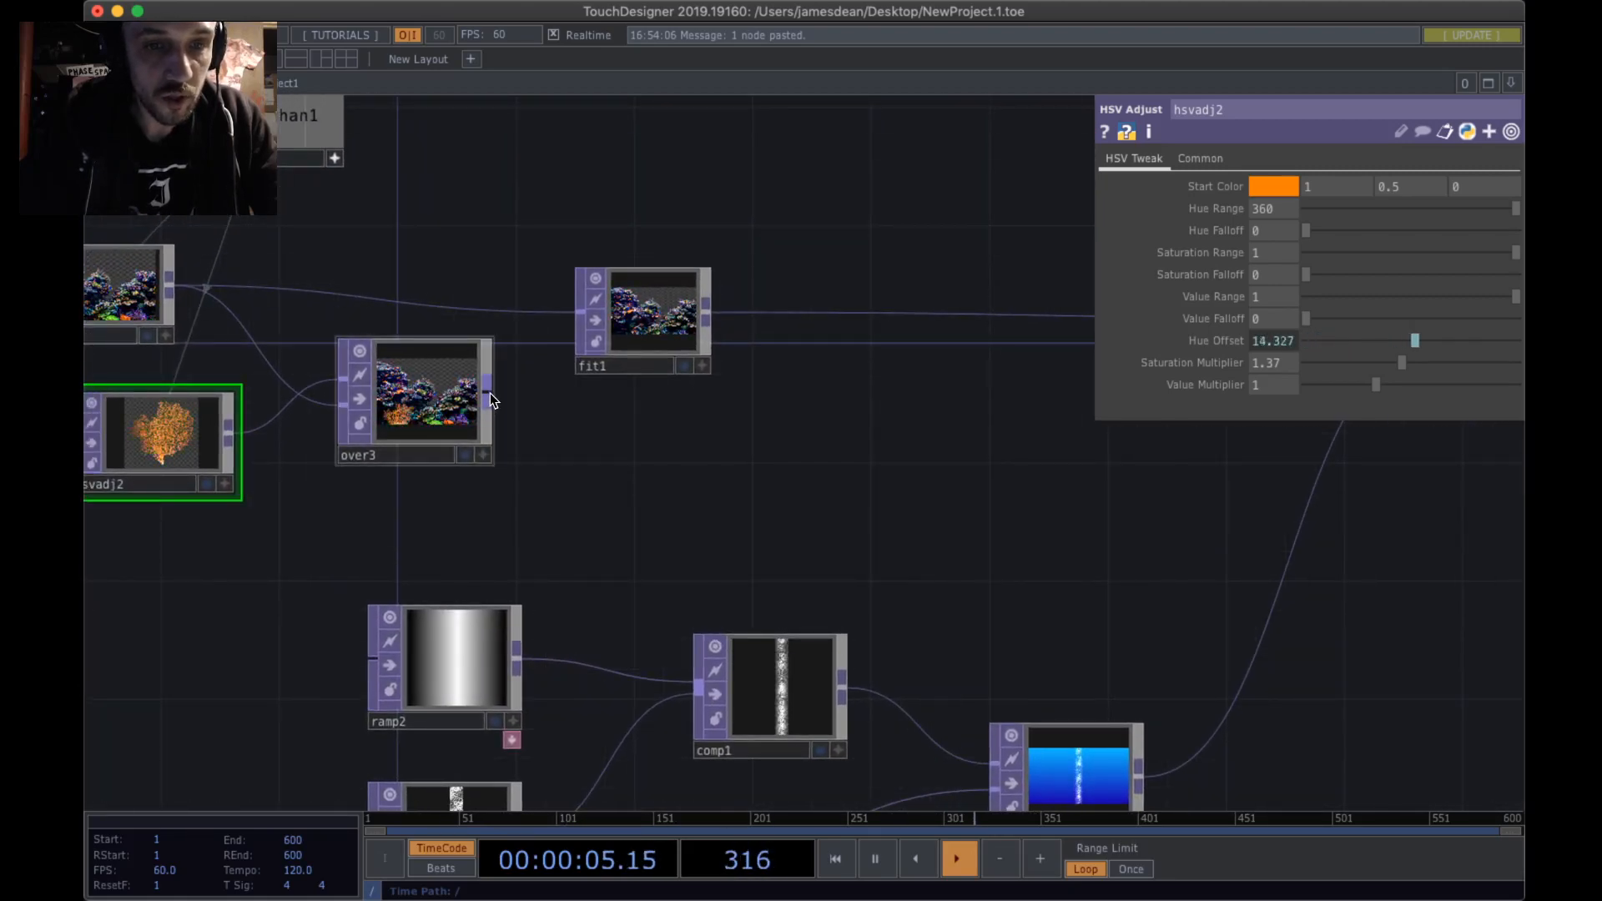
pyautogui.moveTo(512, 370); pyautogui.dragTo(547, 326)
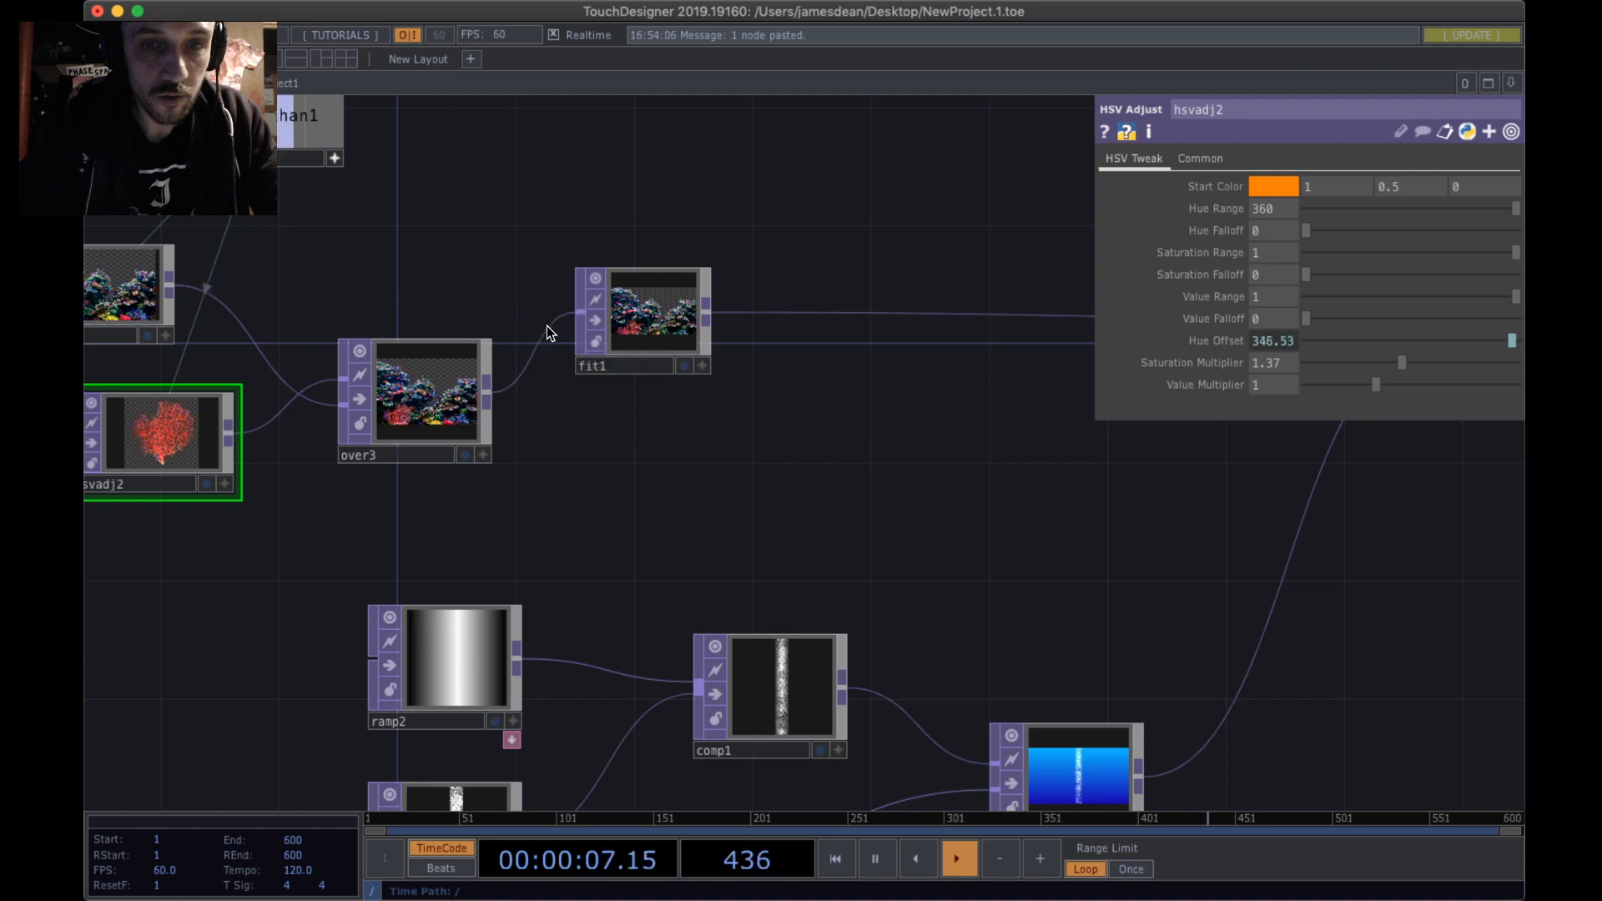
# - Line up over3 with fit1 in one row and spread both nodes out between hsvadj1 and over1
pyautogui.moveTo(429, 411); pyautogui.dragTo(429, 322)
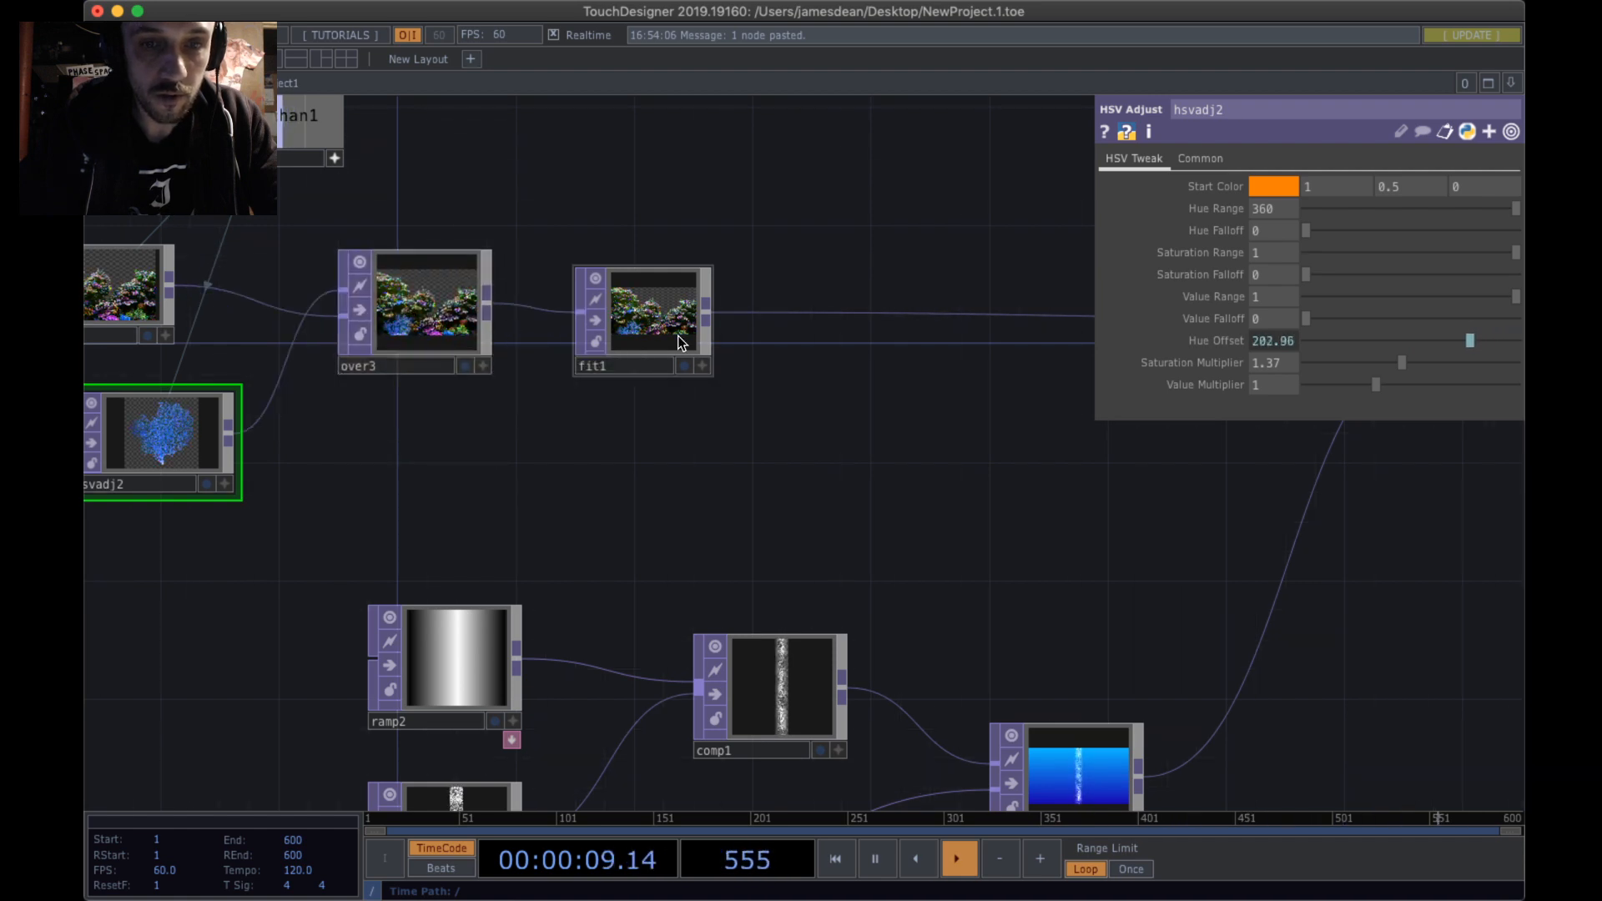
pyautogui.moveTo(672, 333); pyautogui.dragTo(908, 333)
pyautogui.moveTo(427, 309); pyautogui.dragTo(605, 308)
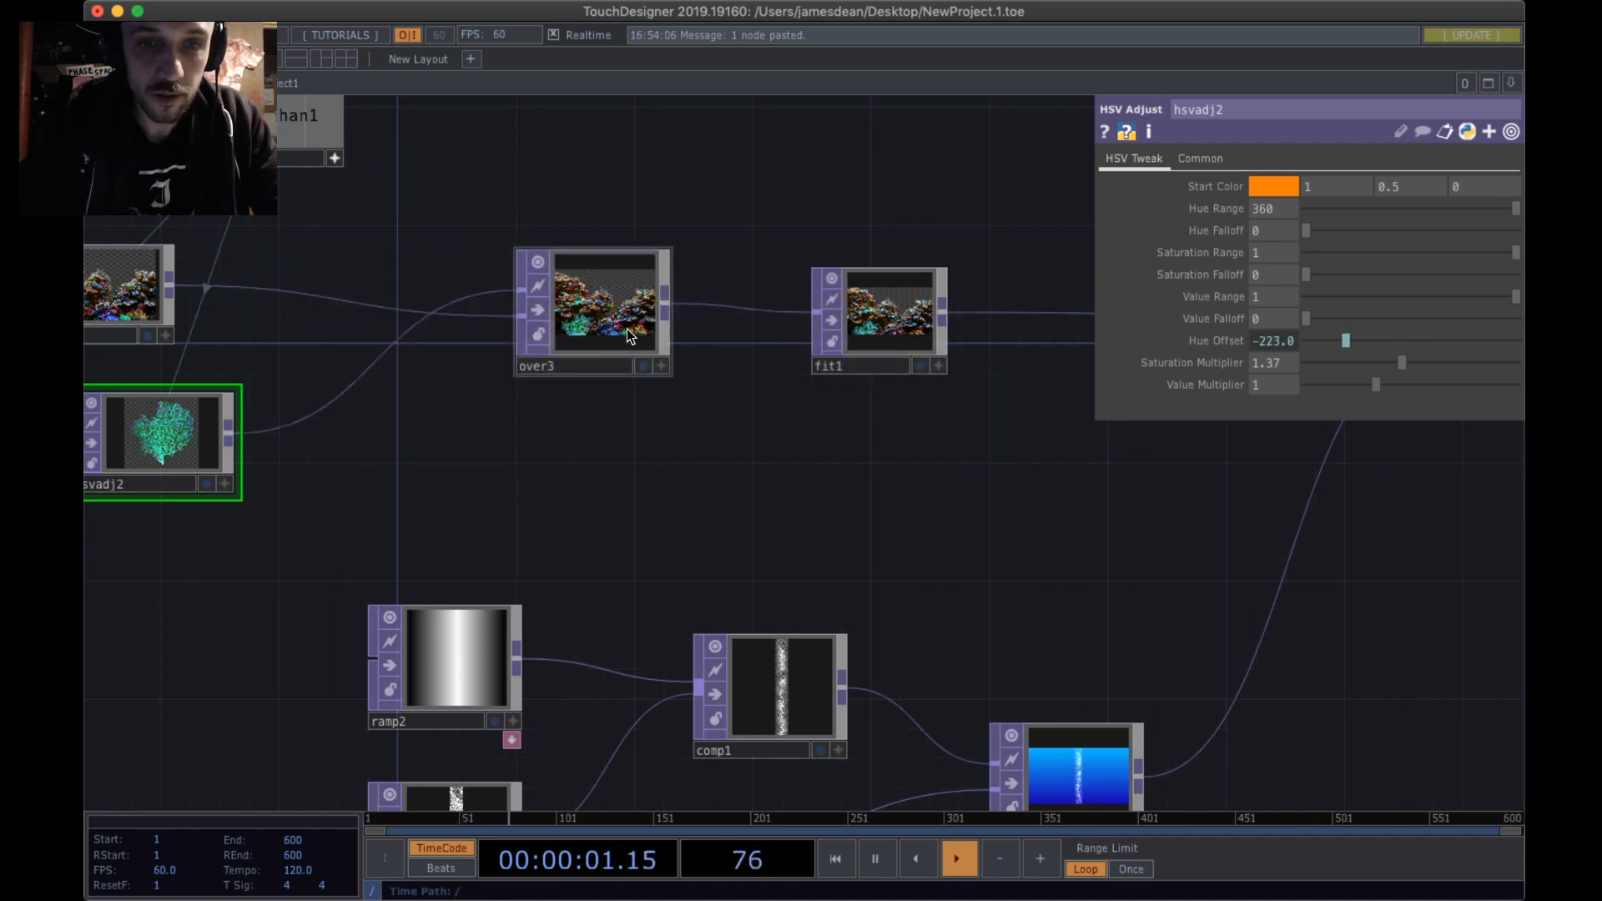
pyautogui.moveTo(911, 419); pyautogui.dragTo(476, 458)
pyautogui.moveTo(467, 361); pyautogui.dragTo(620, 361)
# - Hide the operator parameters and examine the complete aquarium composite in over1
pyautogui.scroll(-3, 619, 360)
pyautogui.moveTo(936, 497); pyautogui.dragTo(953, 317)
pyautogui.scroll(-2, 955, 323)
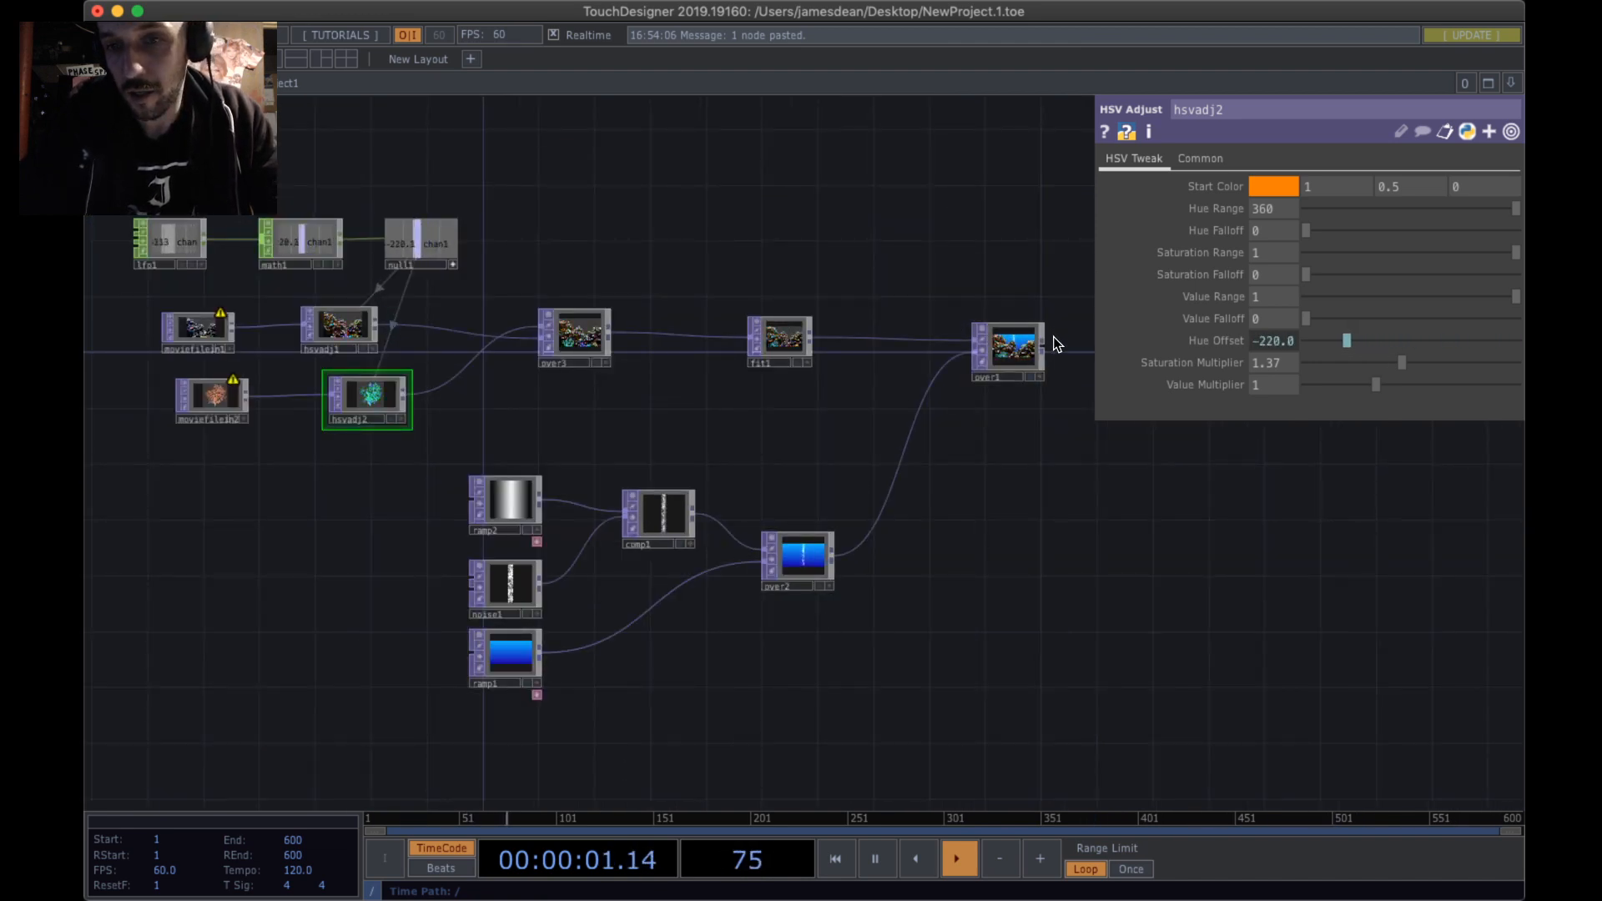
pyautogui.press('p')
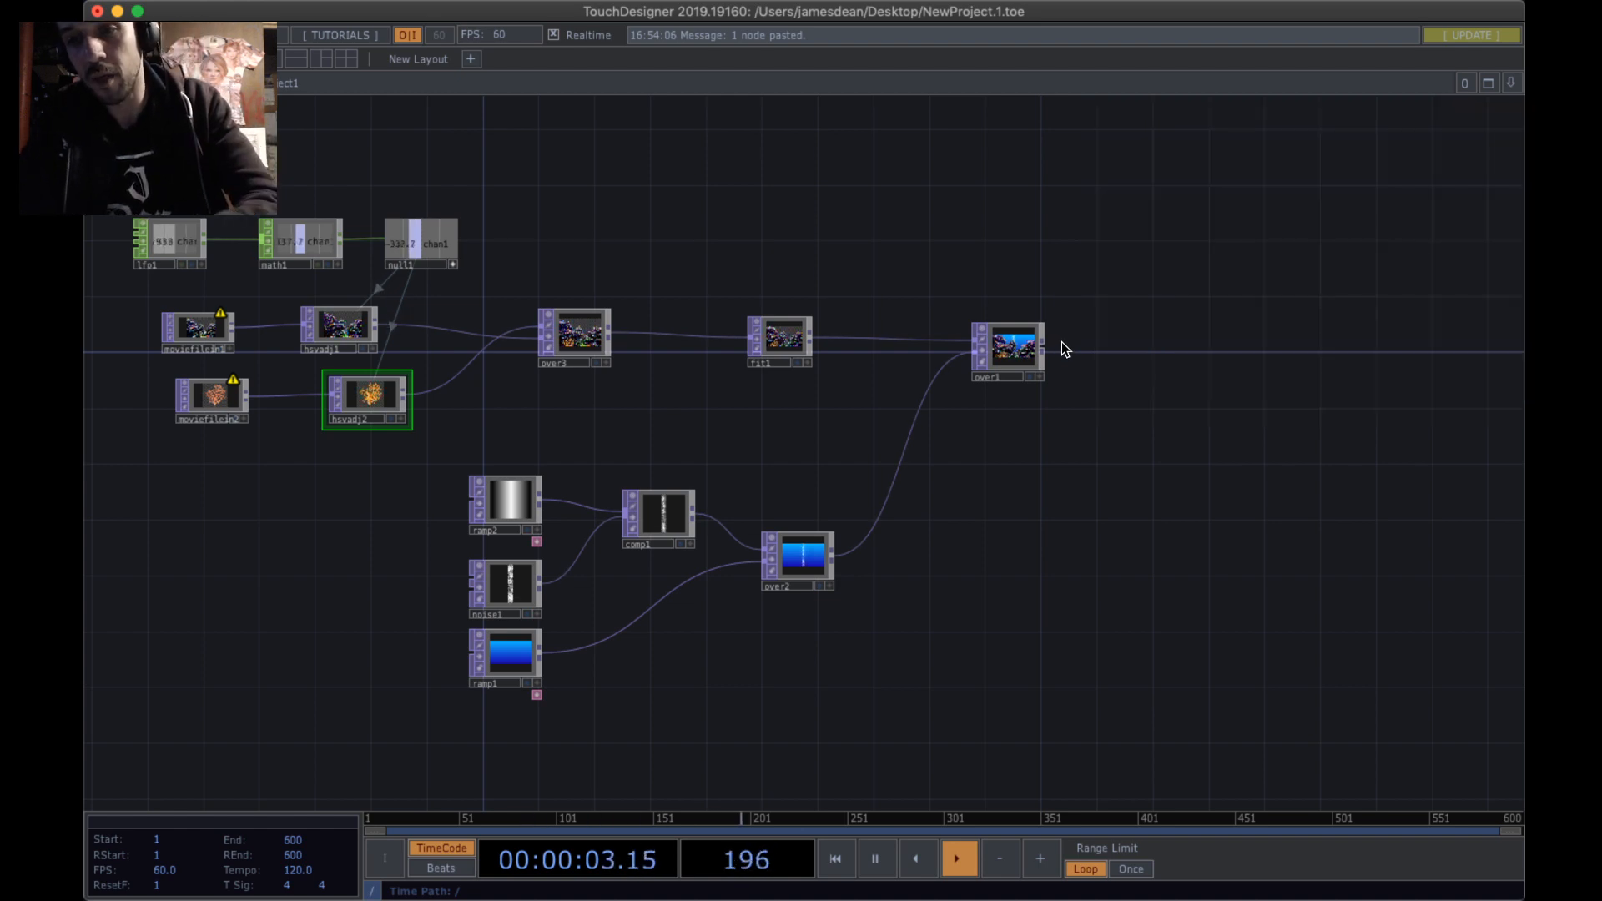
pyautogui.scroll(6, 1062, 342)
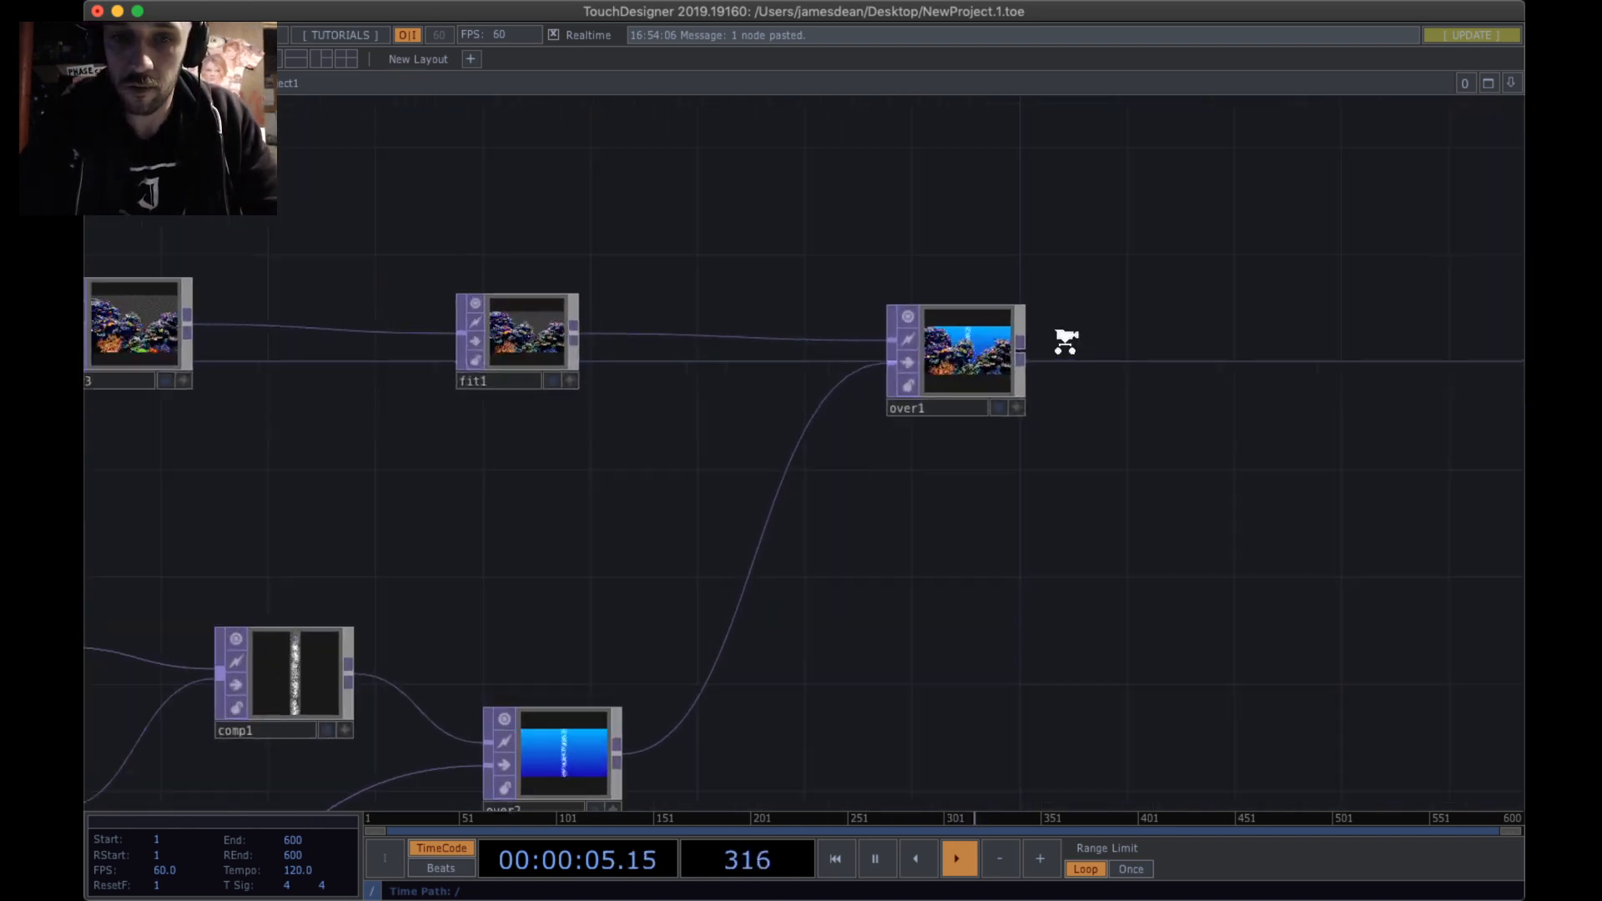
pyautogui.scroll(8, 1064, 341)
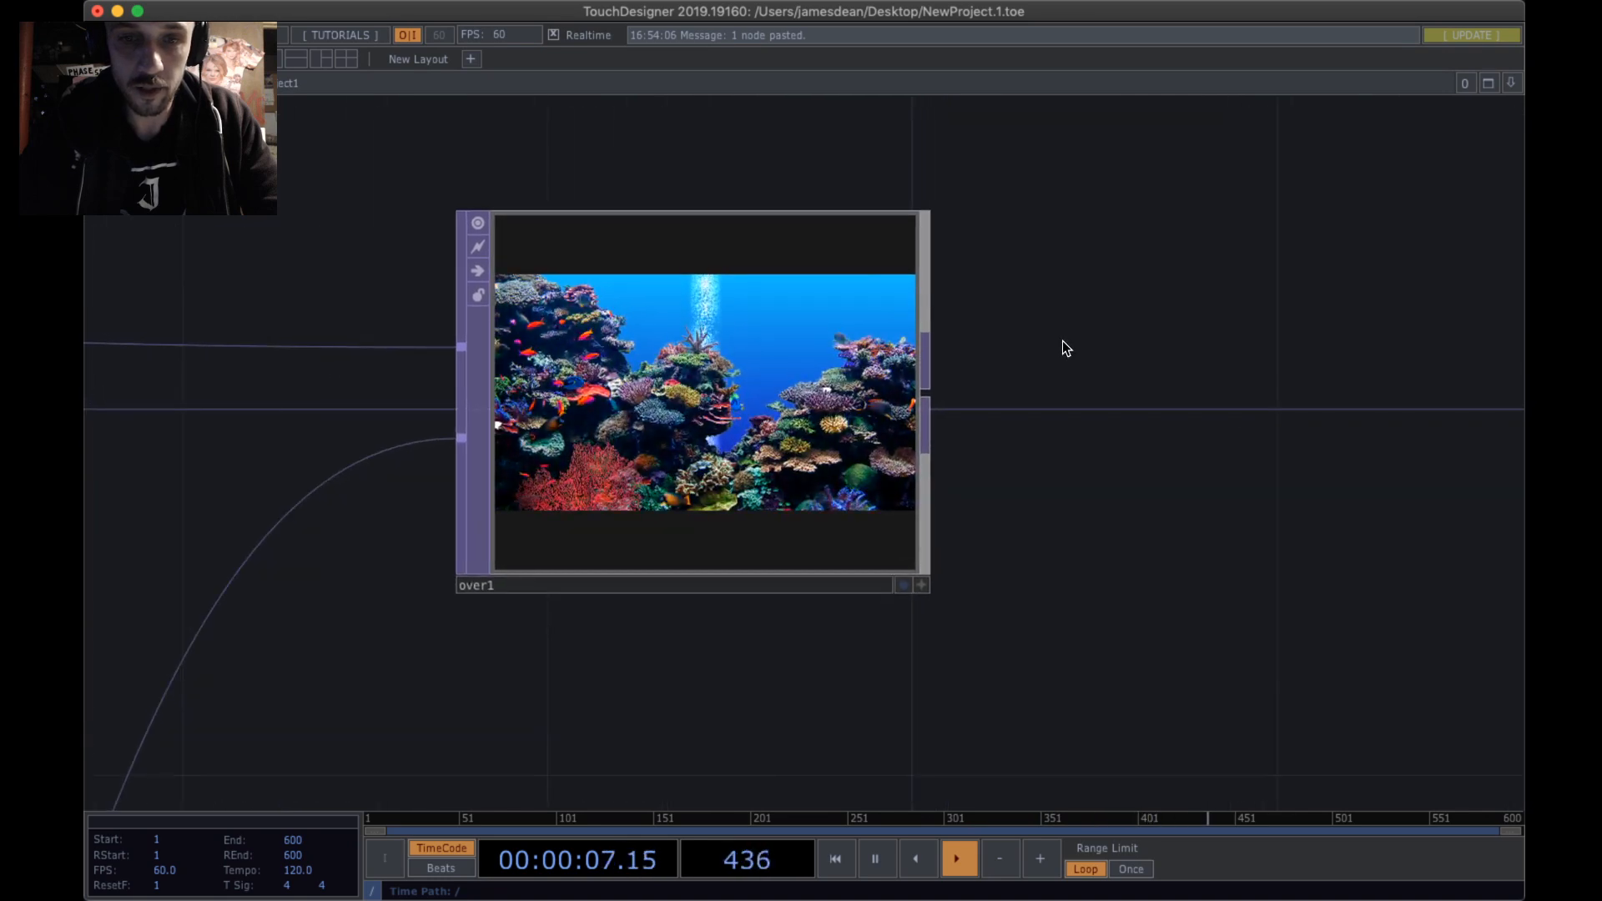
pyautogui.scroll(2, 1063, 340)
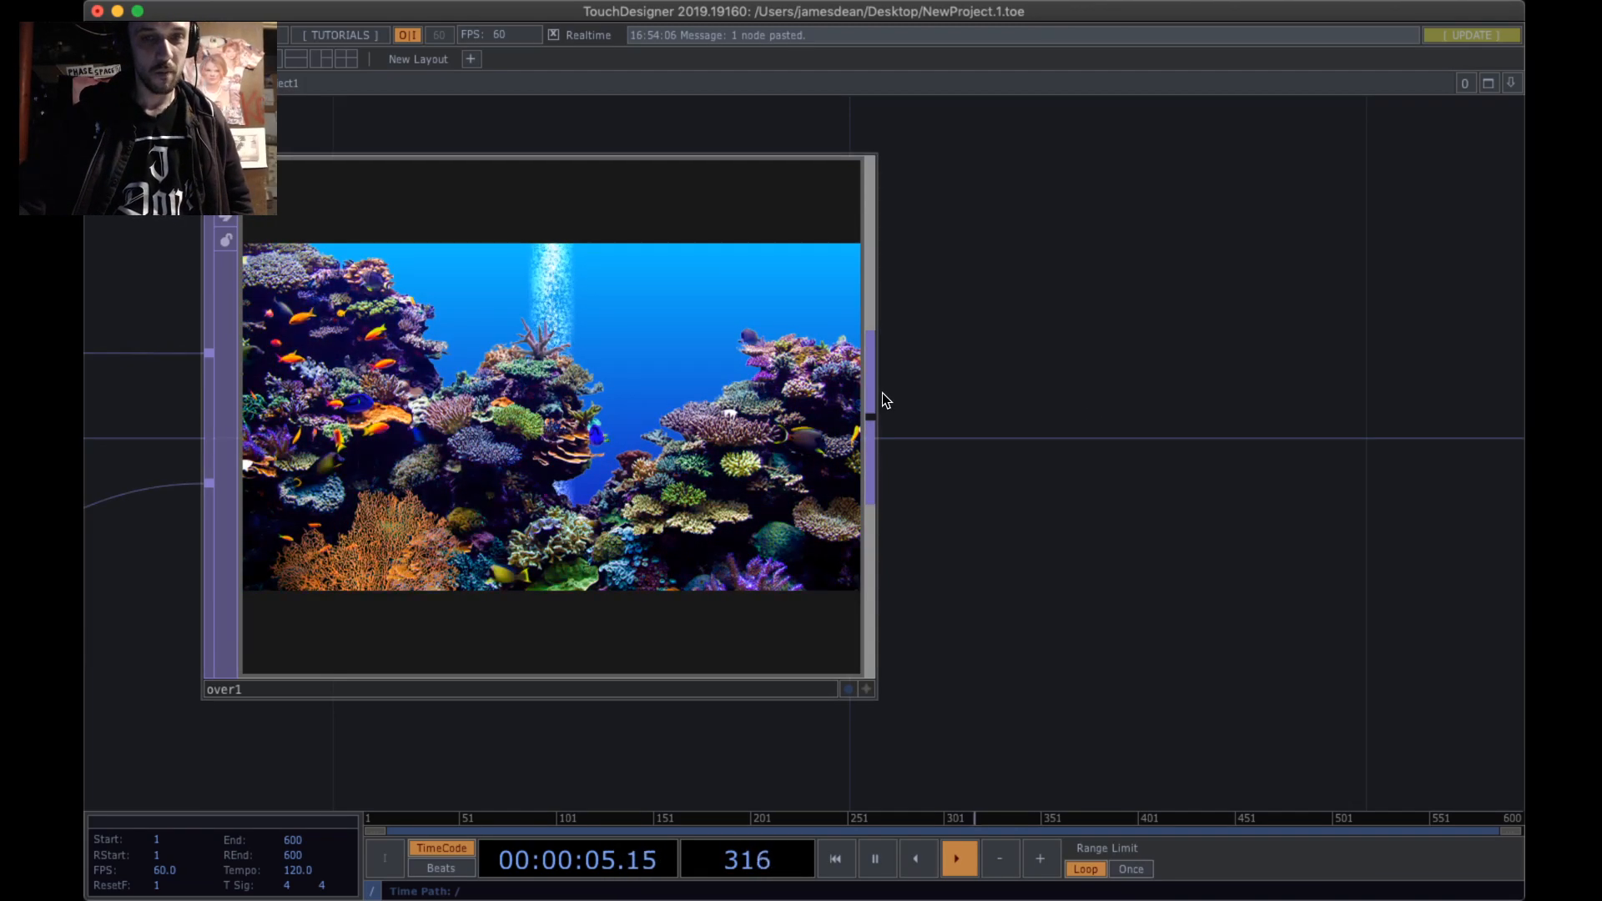
pyautogui.scroll(-5, 961, 335)
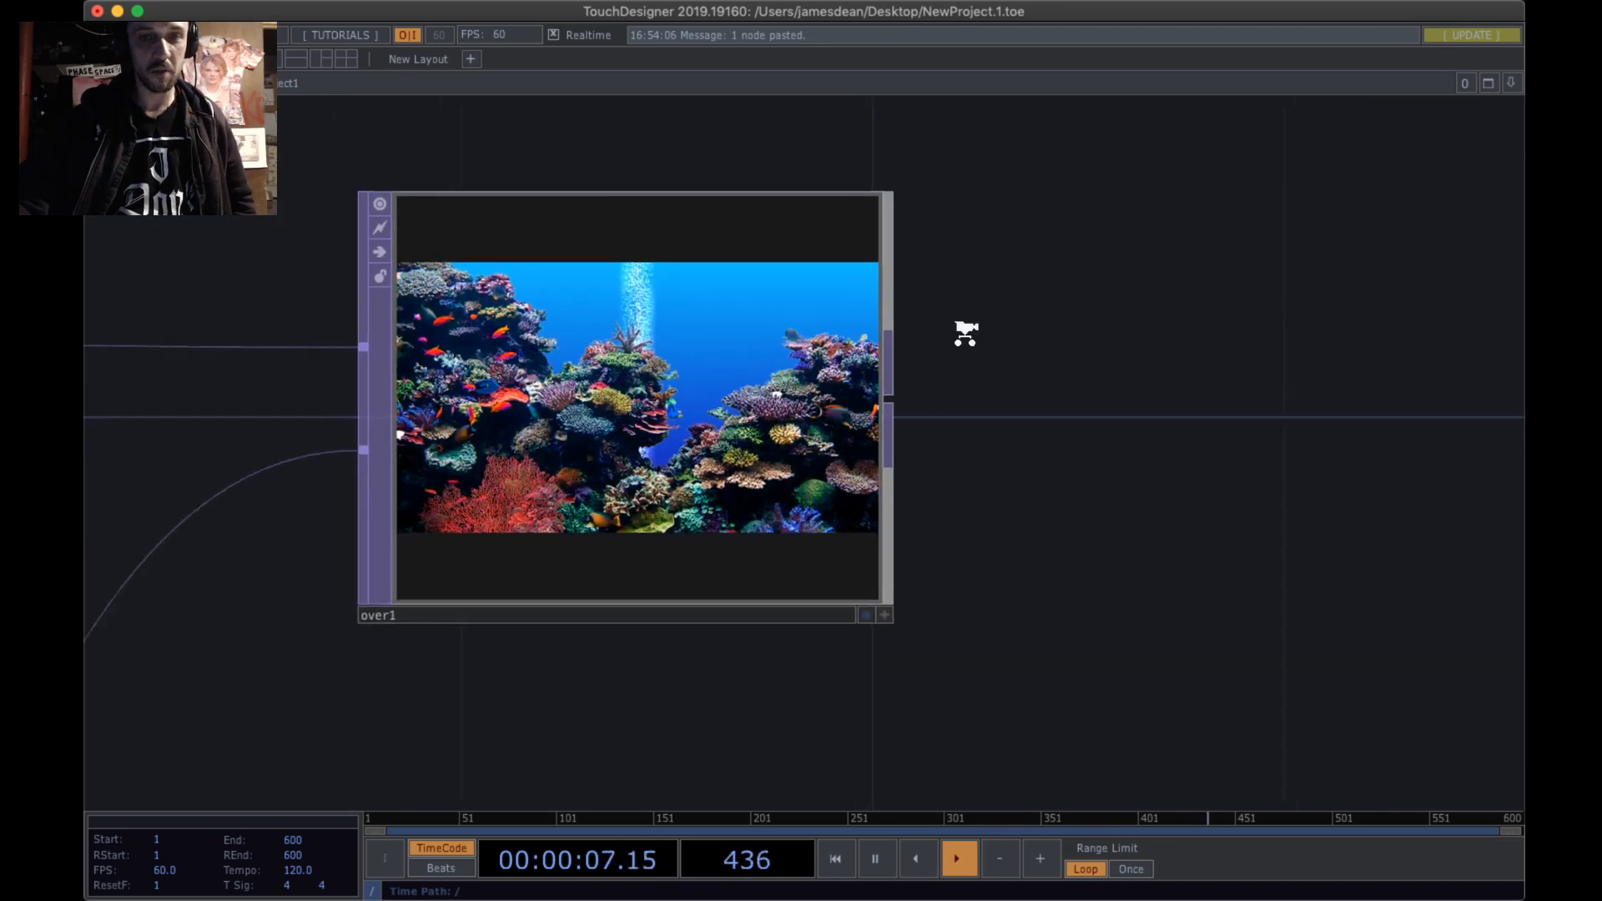
pyautogui.scroll(5, 967, 334)
pyautogui.scroll(-4, 964, 333)
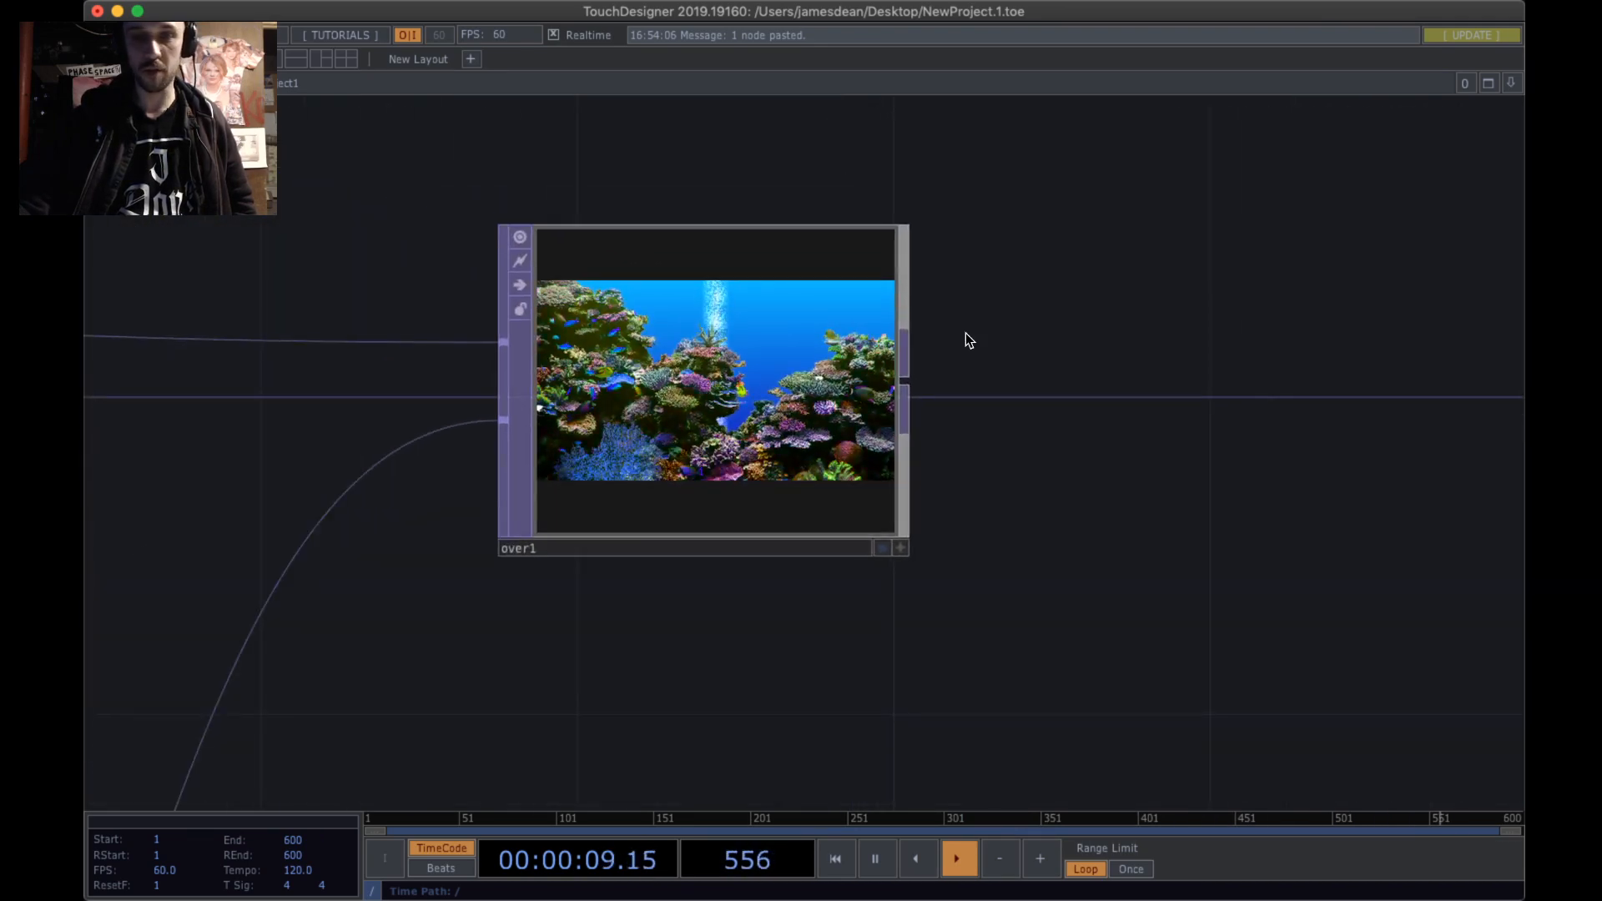
# - Select the entire network and move it left to free up space beyond over1, then clear the selection
pyautogui.scroll(-15, 965, 333)
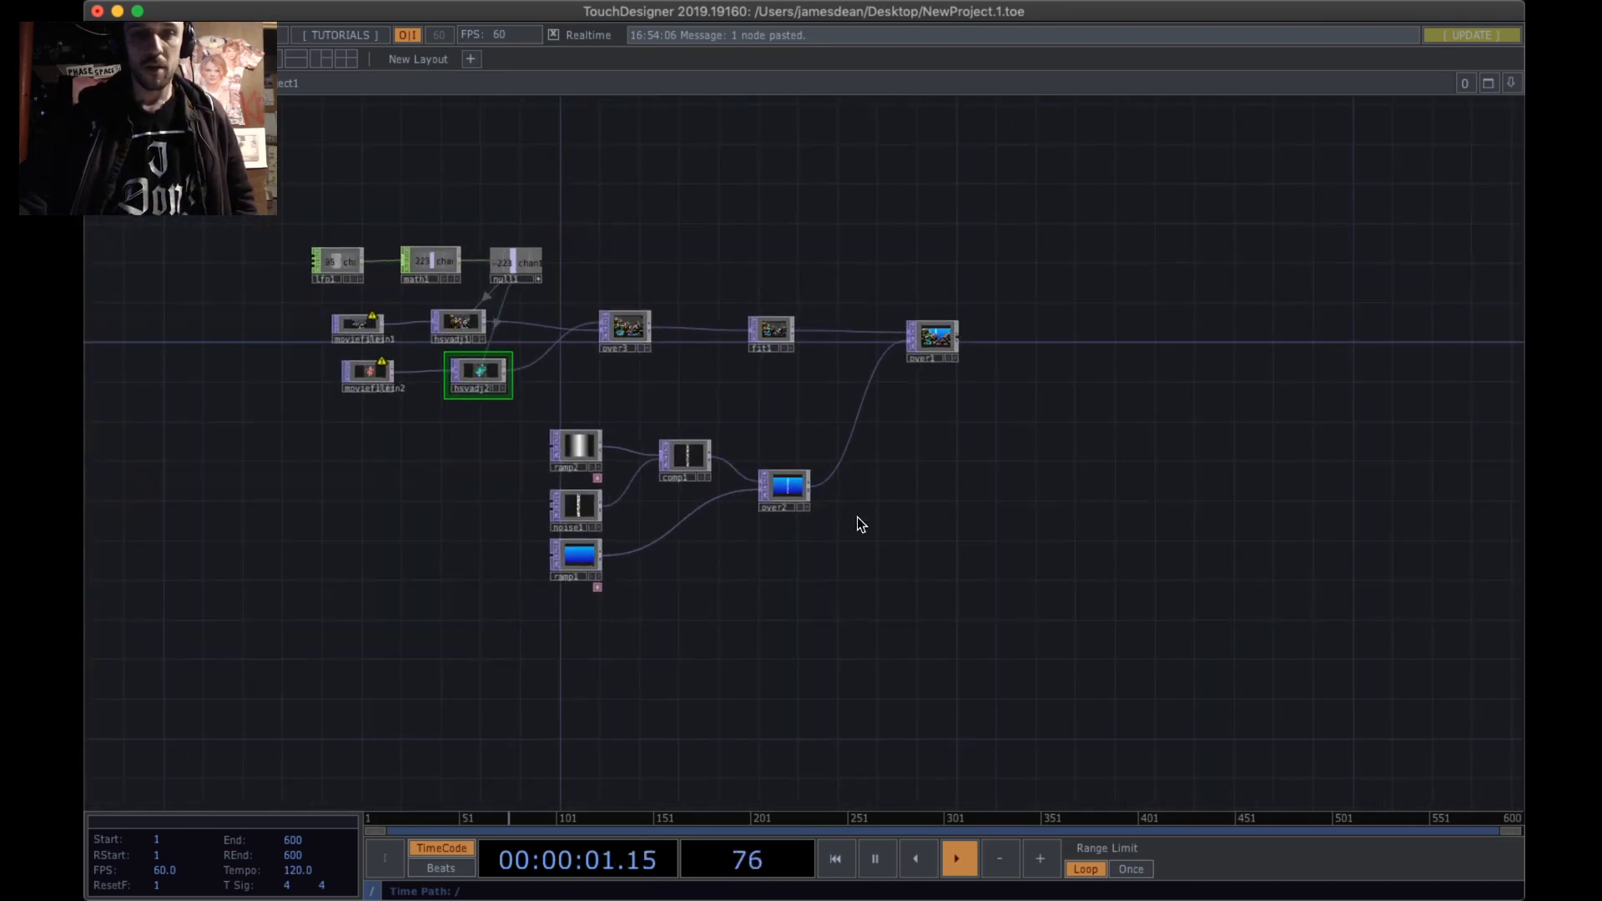
pyautogui.moveTo(857, 518); pyautogui.dragTo(961, 481)
pyautogui.moveTo(1098, 554); pyautogui.dragTo(343, 205)
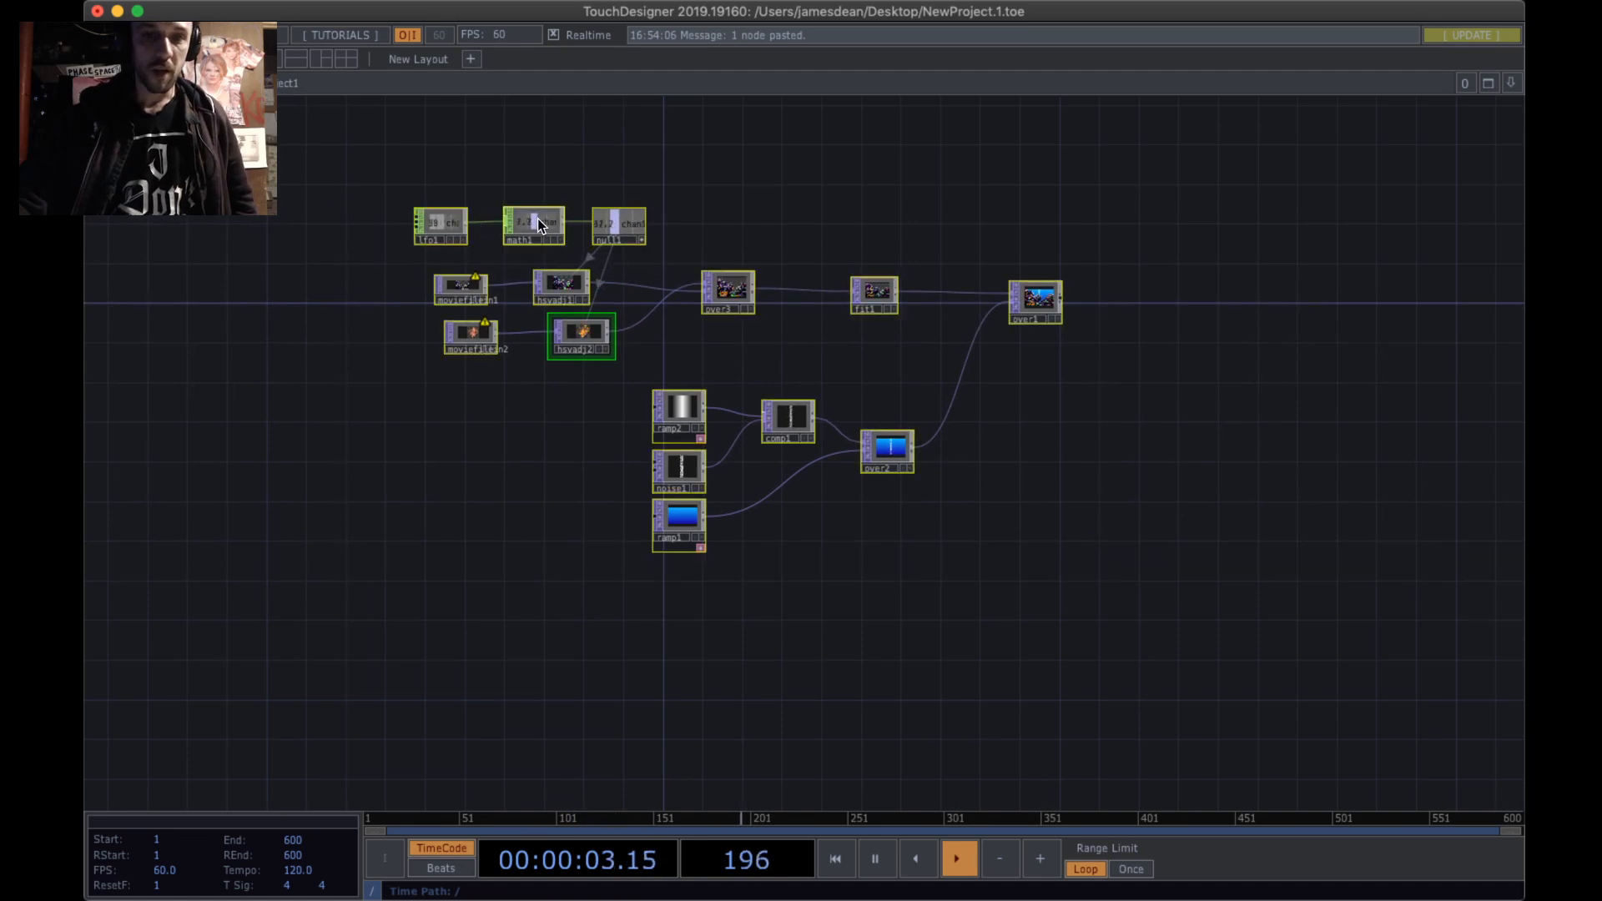
pyautogui.moveTo(538, 219); pyautogui.dragTo(434, 230)
pyautogui.moveTo(1086, 494); pyautogui.dragTo(799, 419)
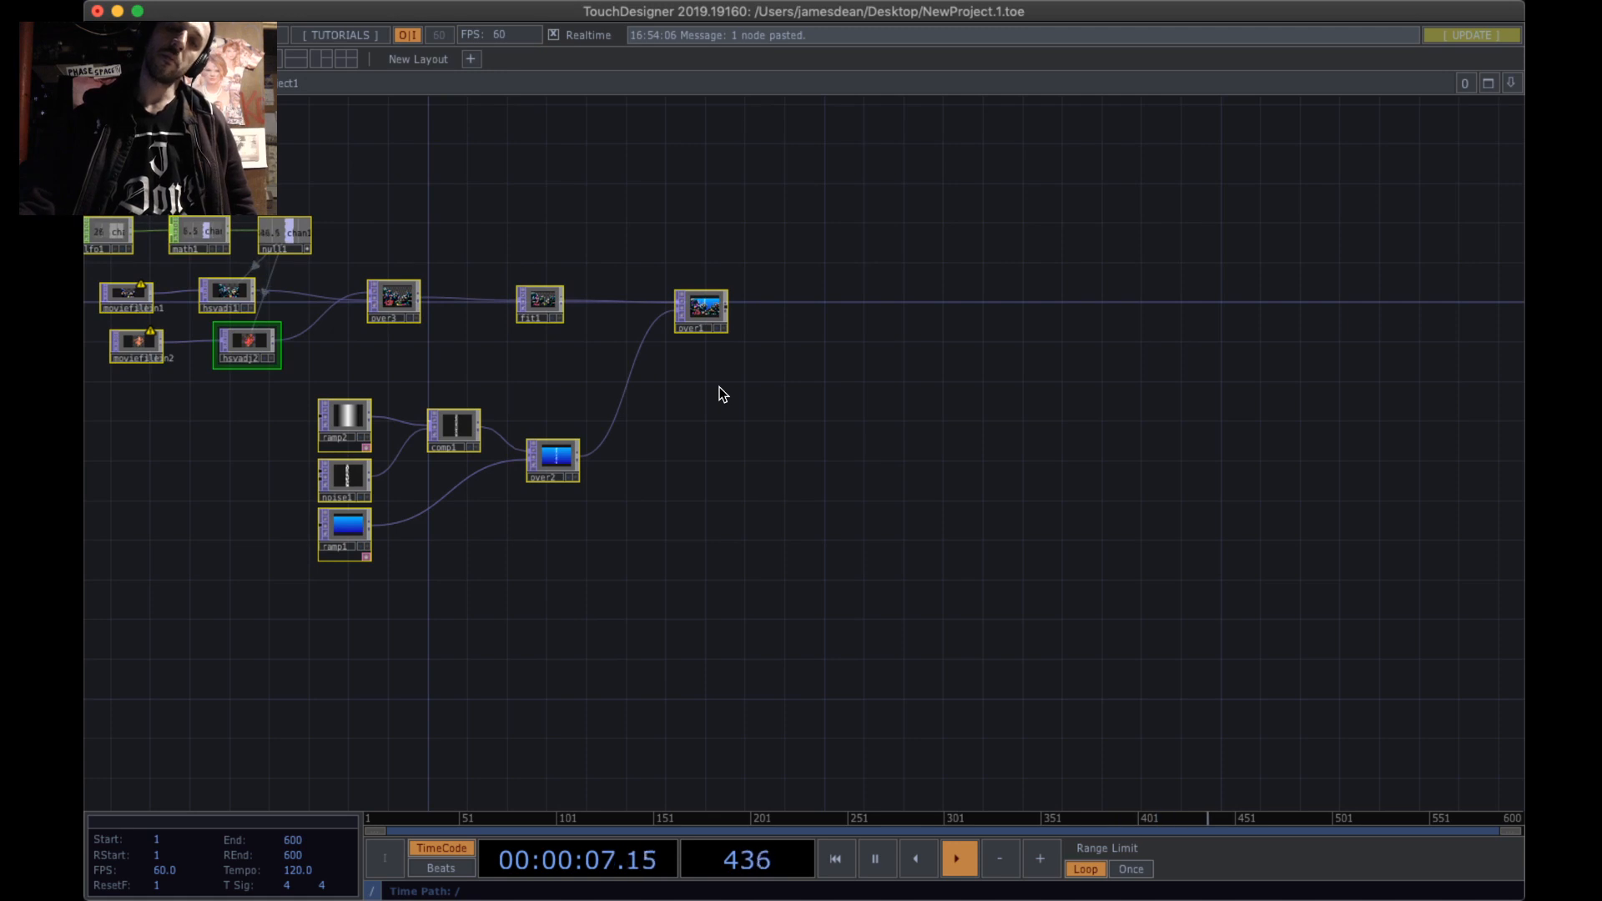
pyautogui.moveTo(1009, 575); pyautogui.dragTo(1380, 651)
pyautogui.moveTo(1190, 626); pyautogui.dragTo(313, 183, button='right')
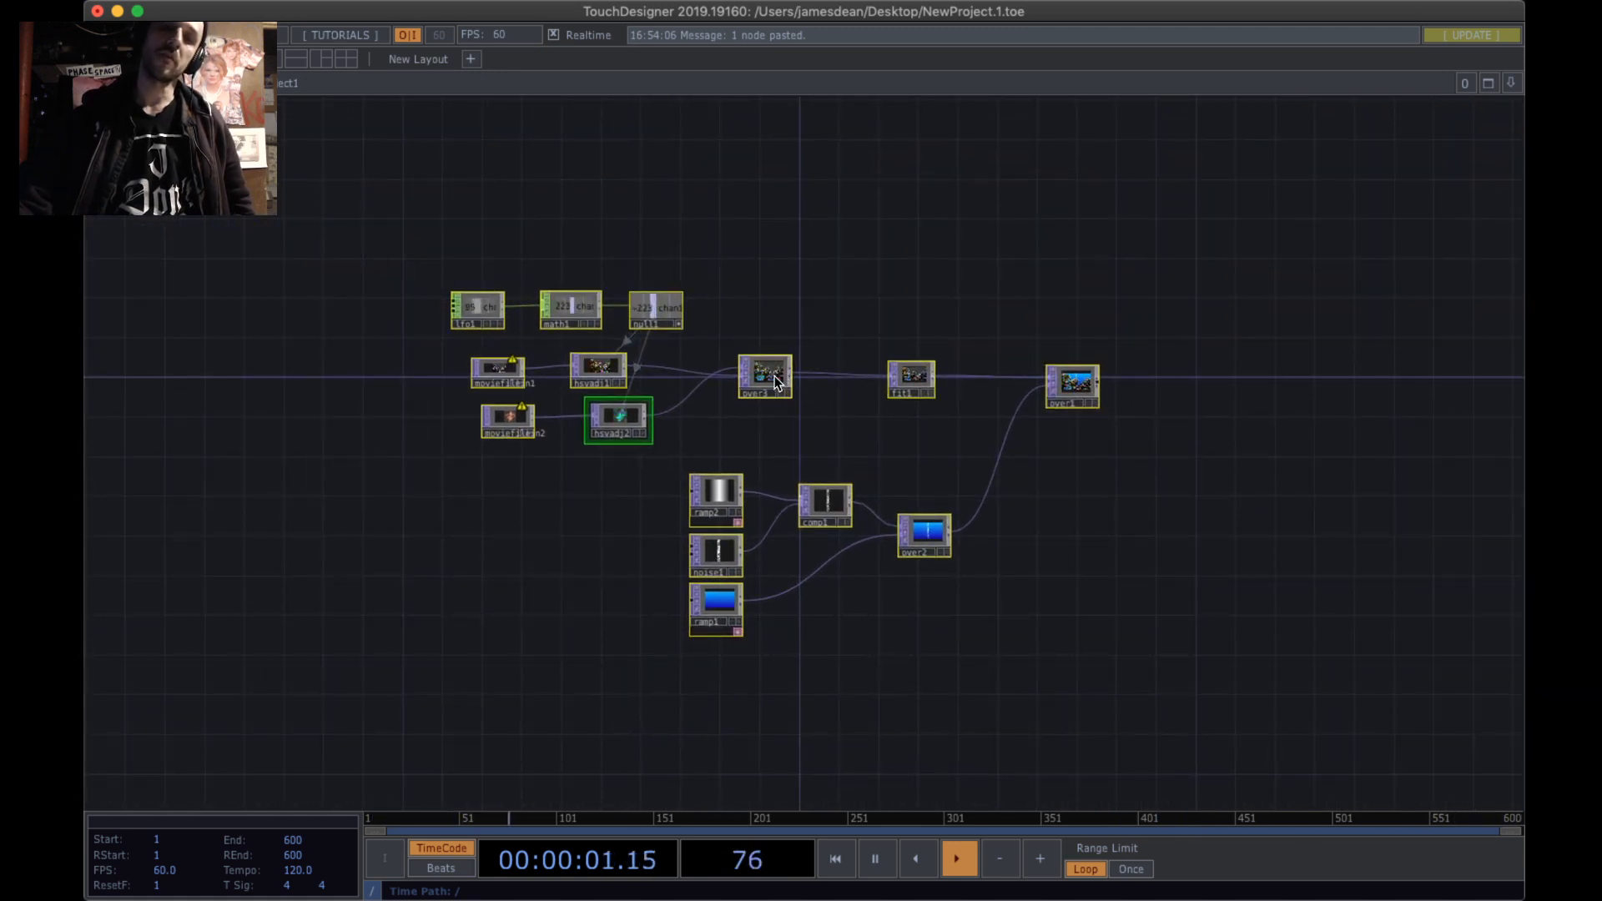
pyautogui.moveTo(776, 382); pyautogui.dragTo(618, 382)
pyautogui.click(1173, 394)
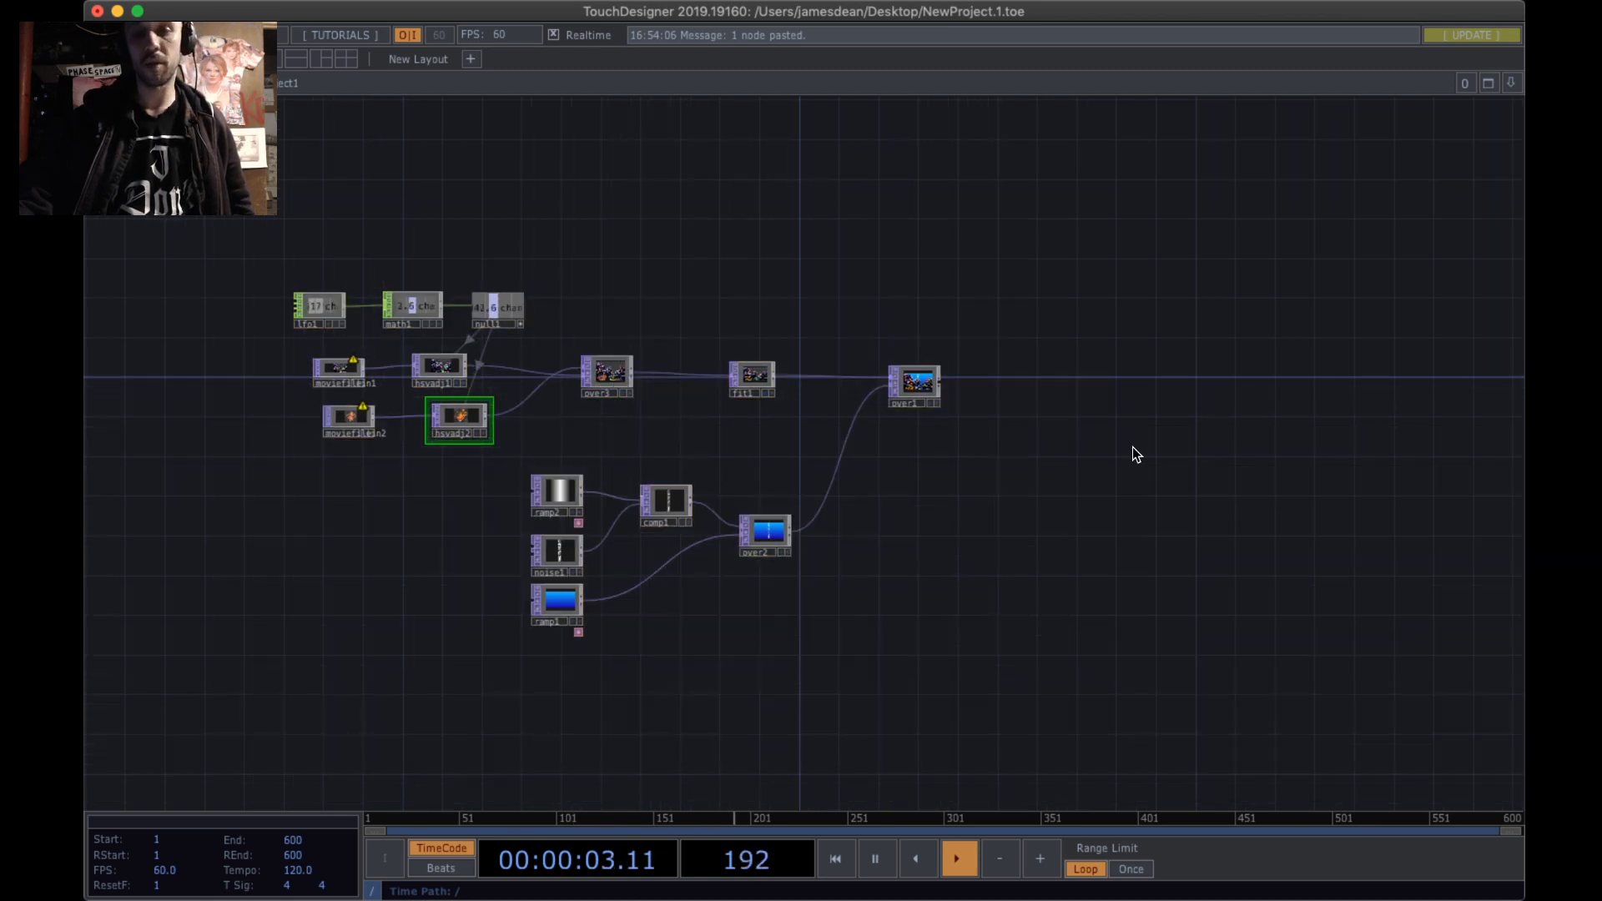
# - Add a Base component to the network in the free space above over1
pyautogui.press('Tab')
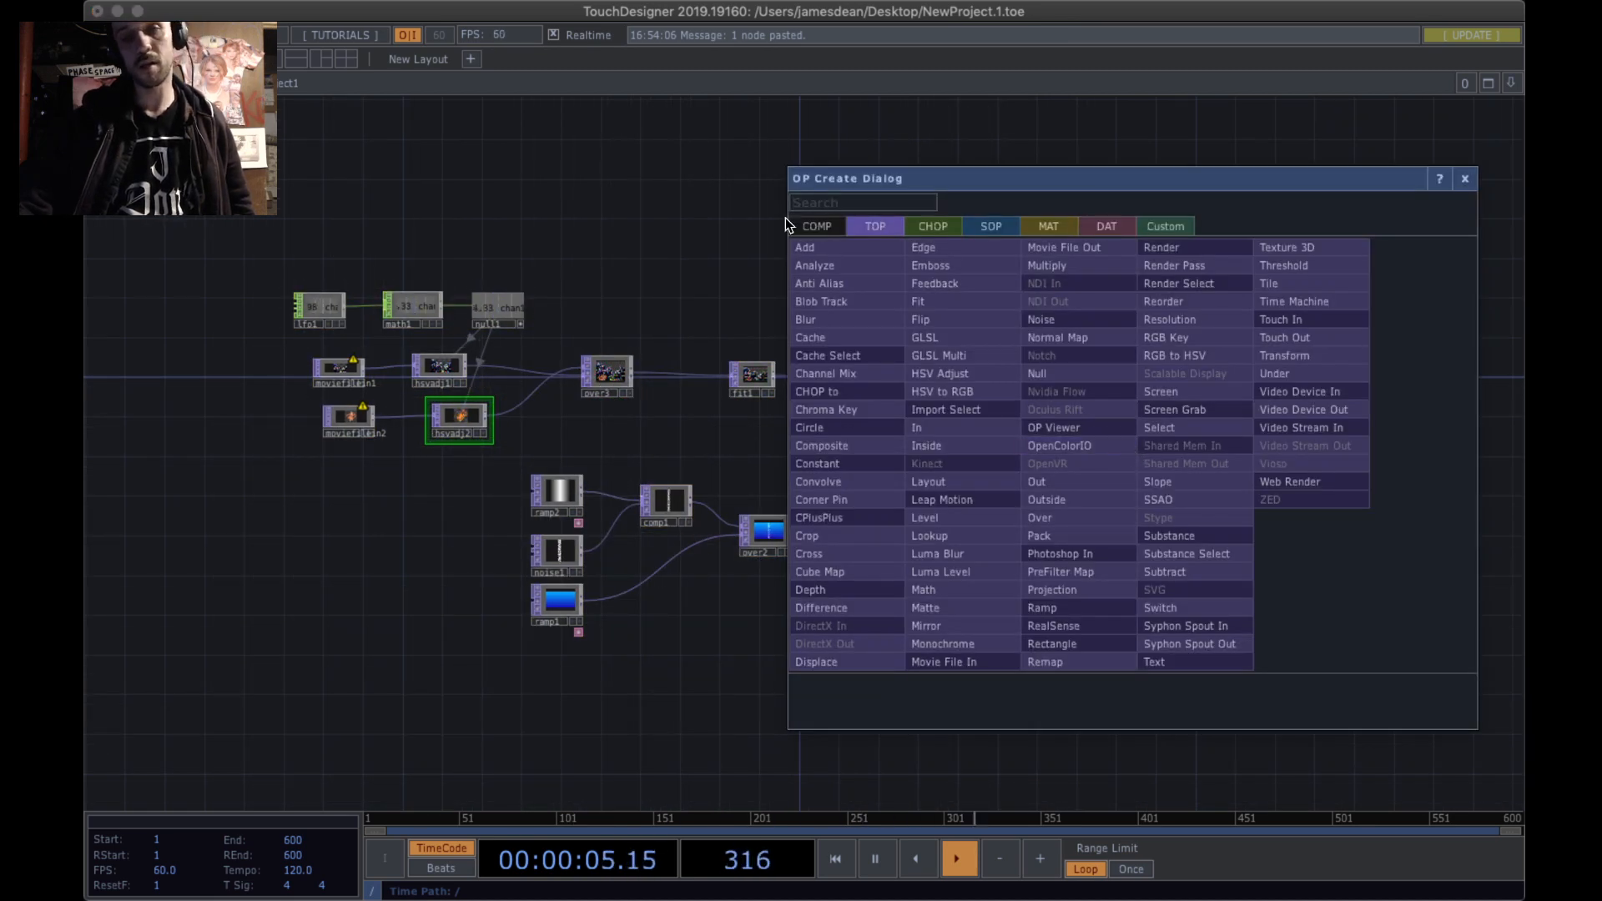
pyautogui.click(806, 227)
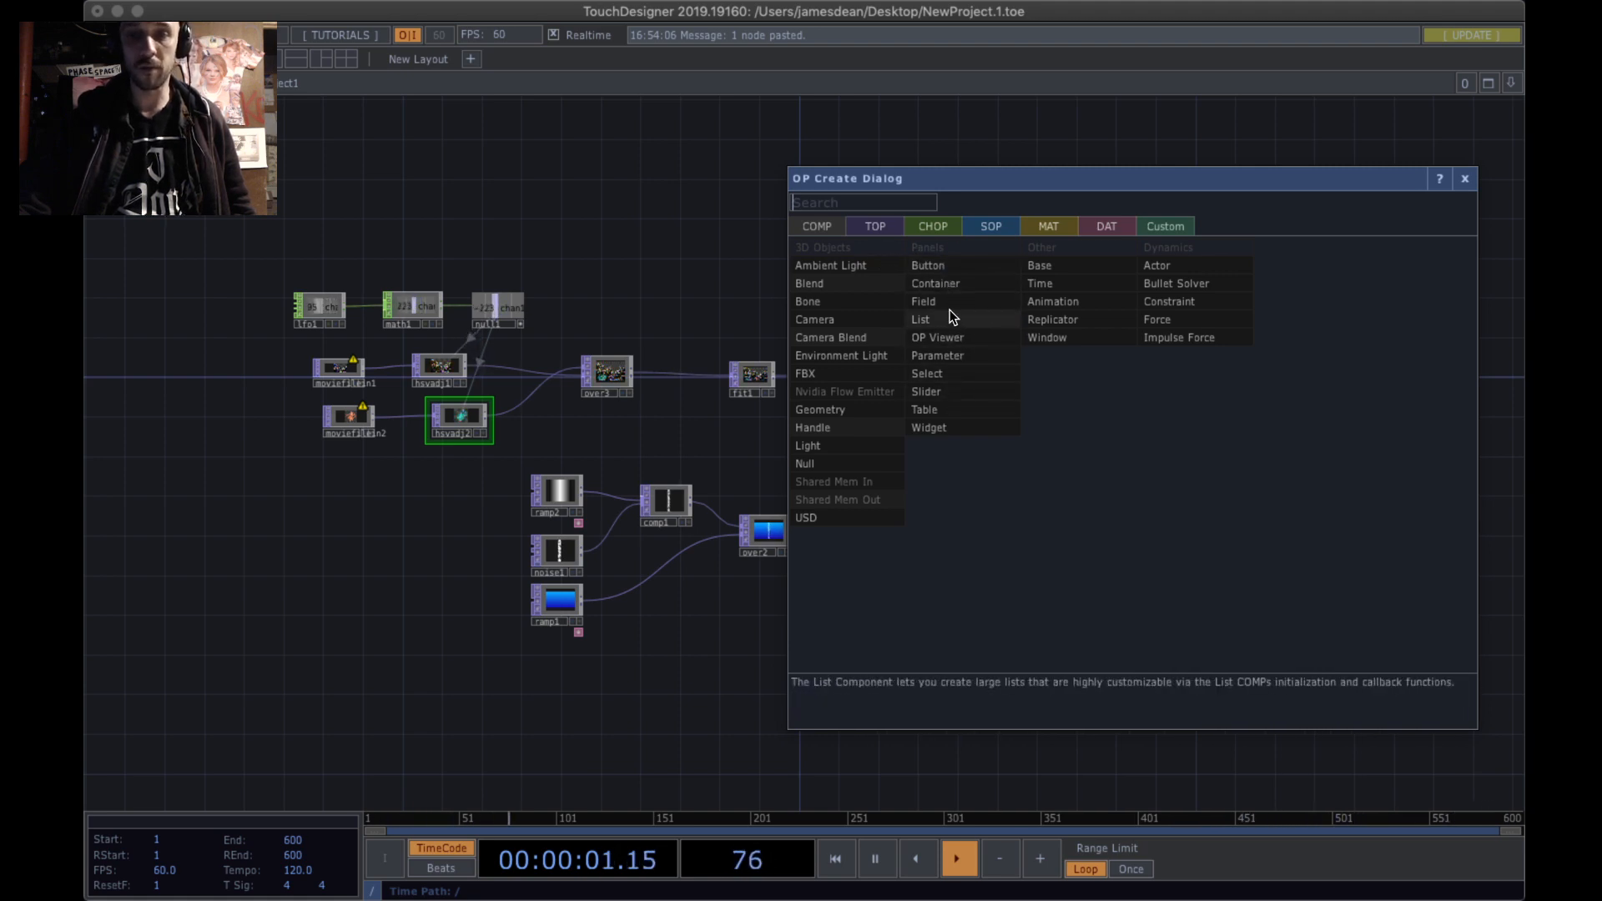
pyautogui.click(1058, 264)
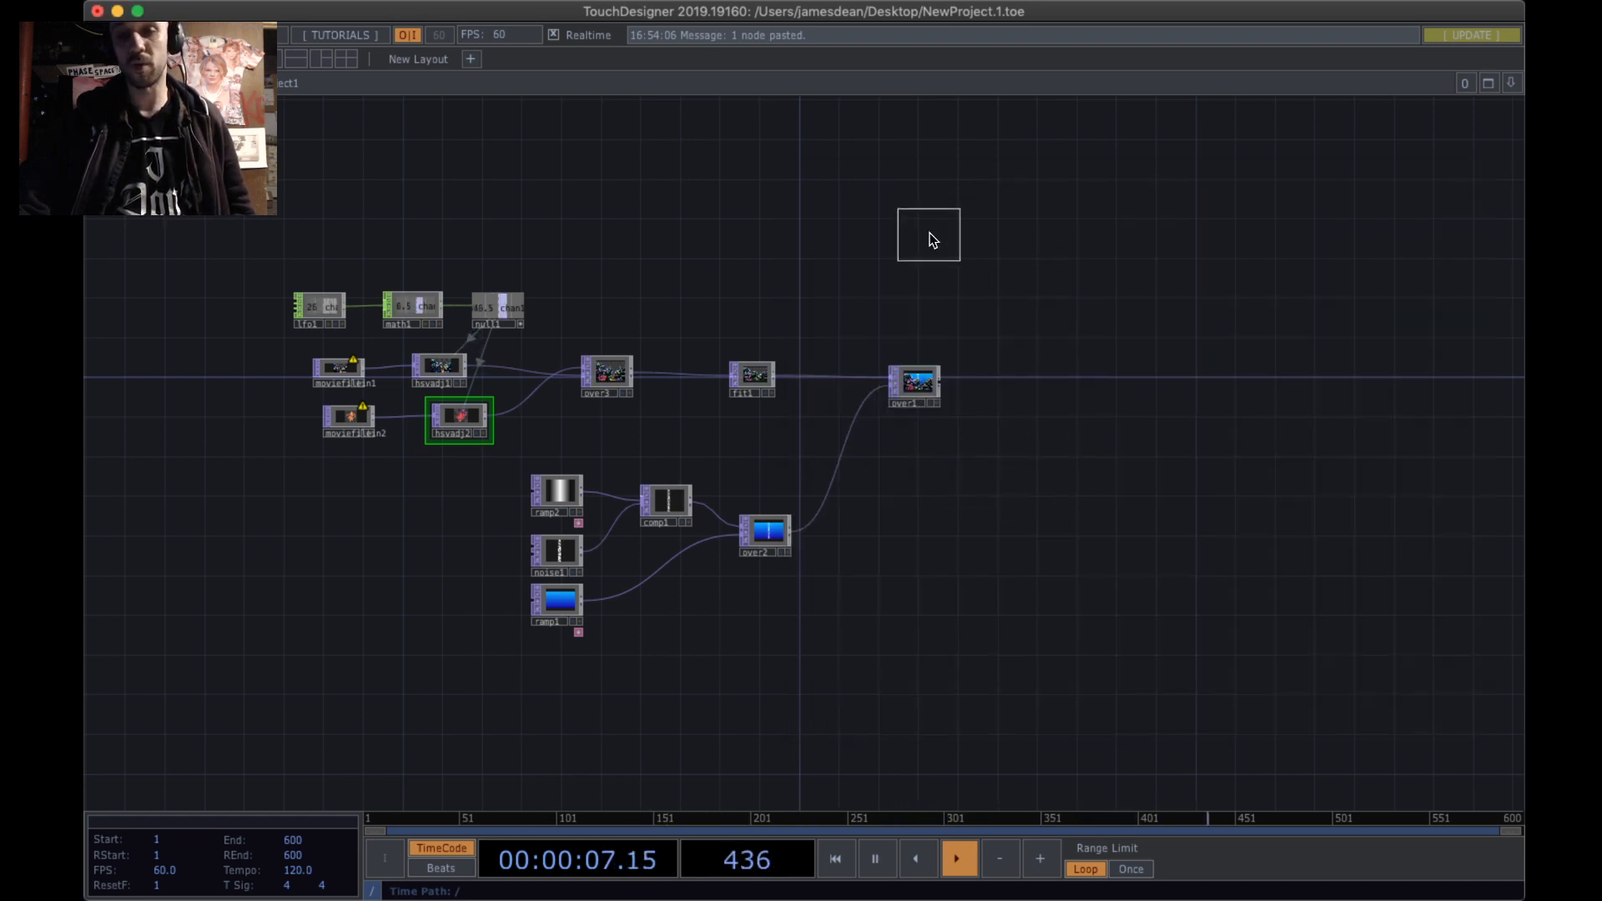
pyautogui.click(975, 241)
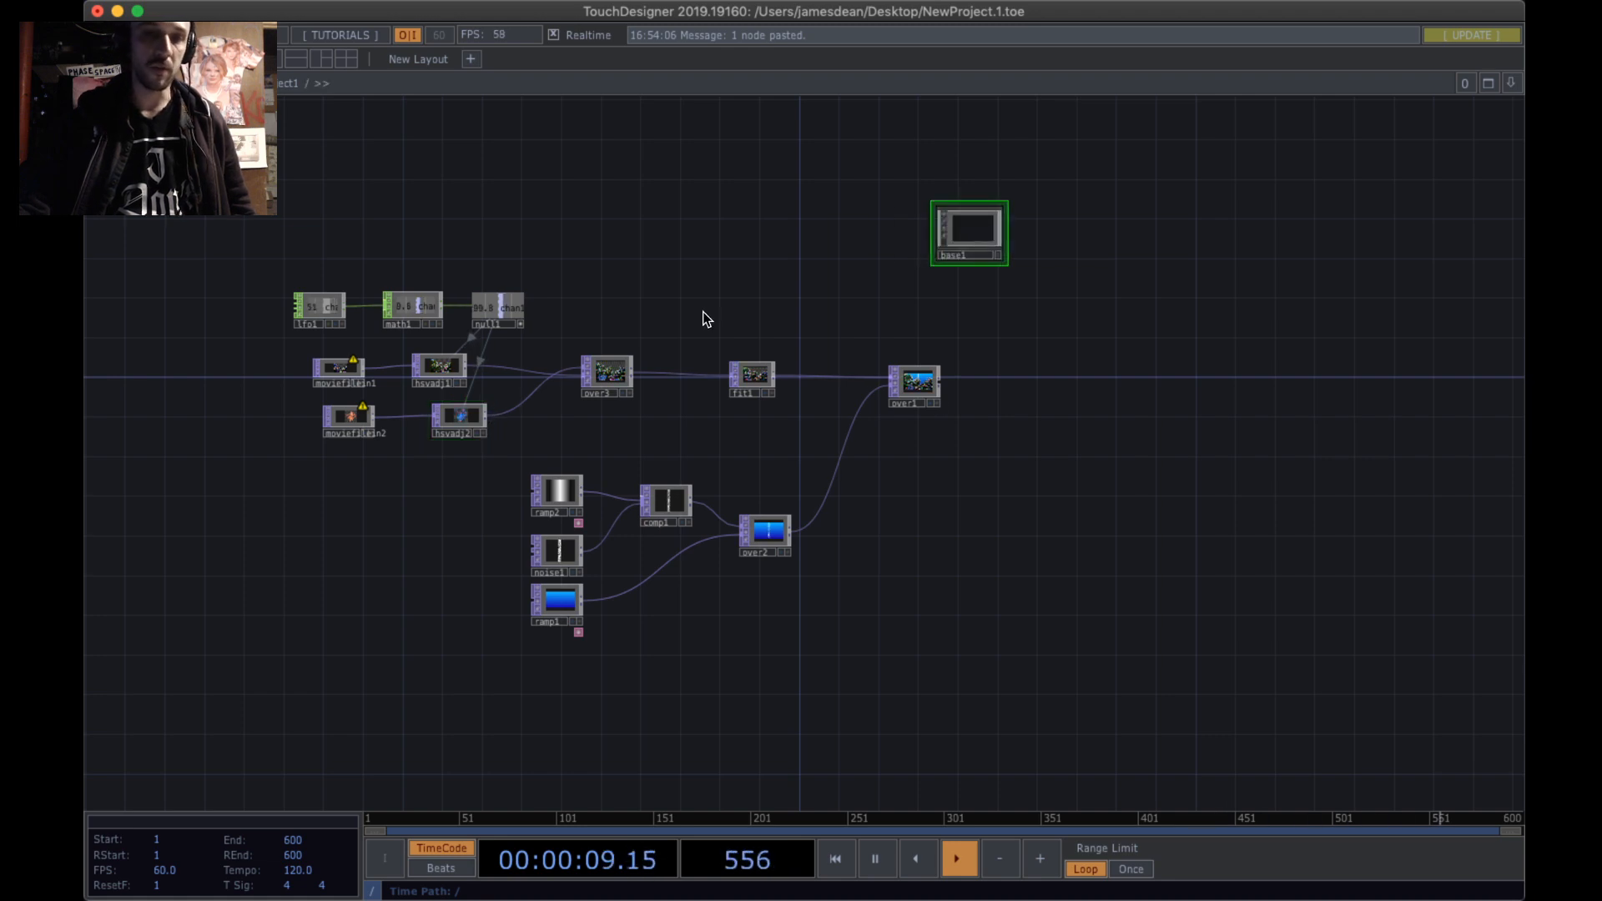
# - Rename the new Base component as TANK and move it slightly closer to over1
pyautogui.moveTo(926, 563); pyautogui.dragTo(298, 299)
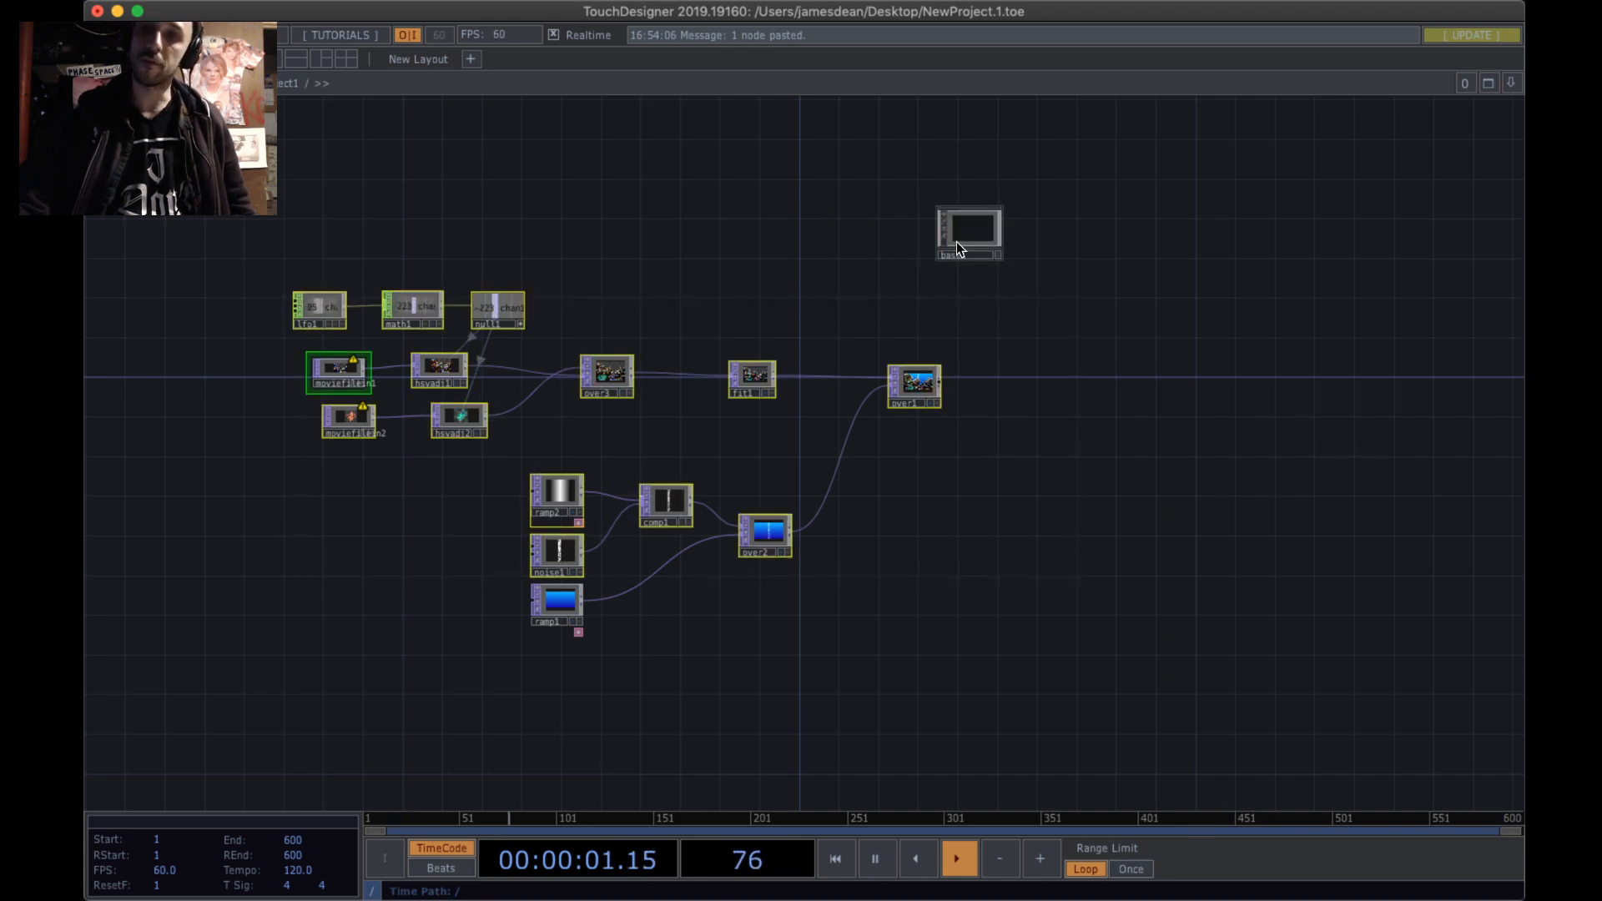
pyautogui.moveTo(956, 241); pyautogui.dragTo(989, 296)
pyautogui.scroll(5, 984, 302)
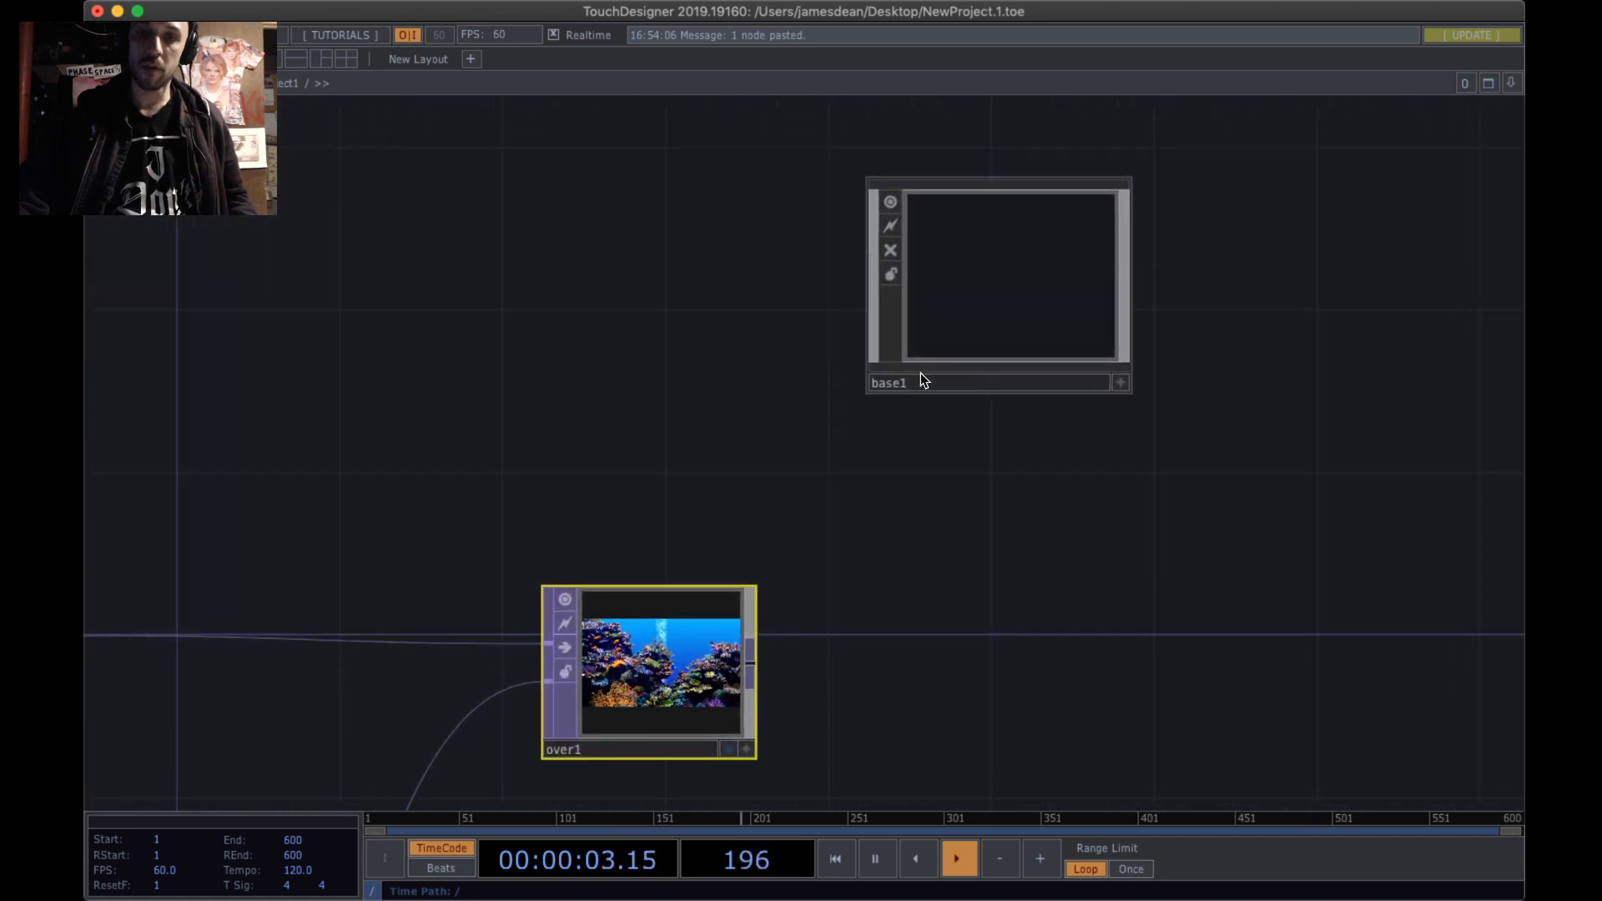
pyautogui.click(926, 382)
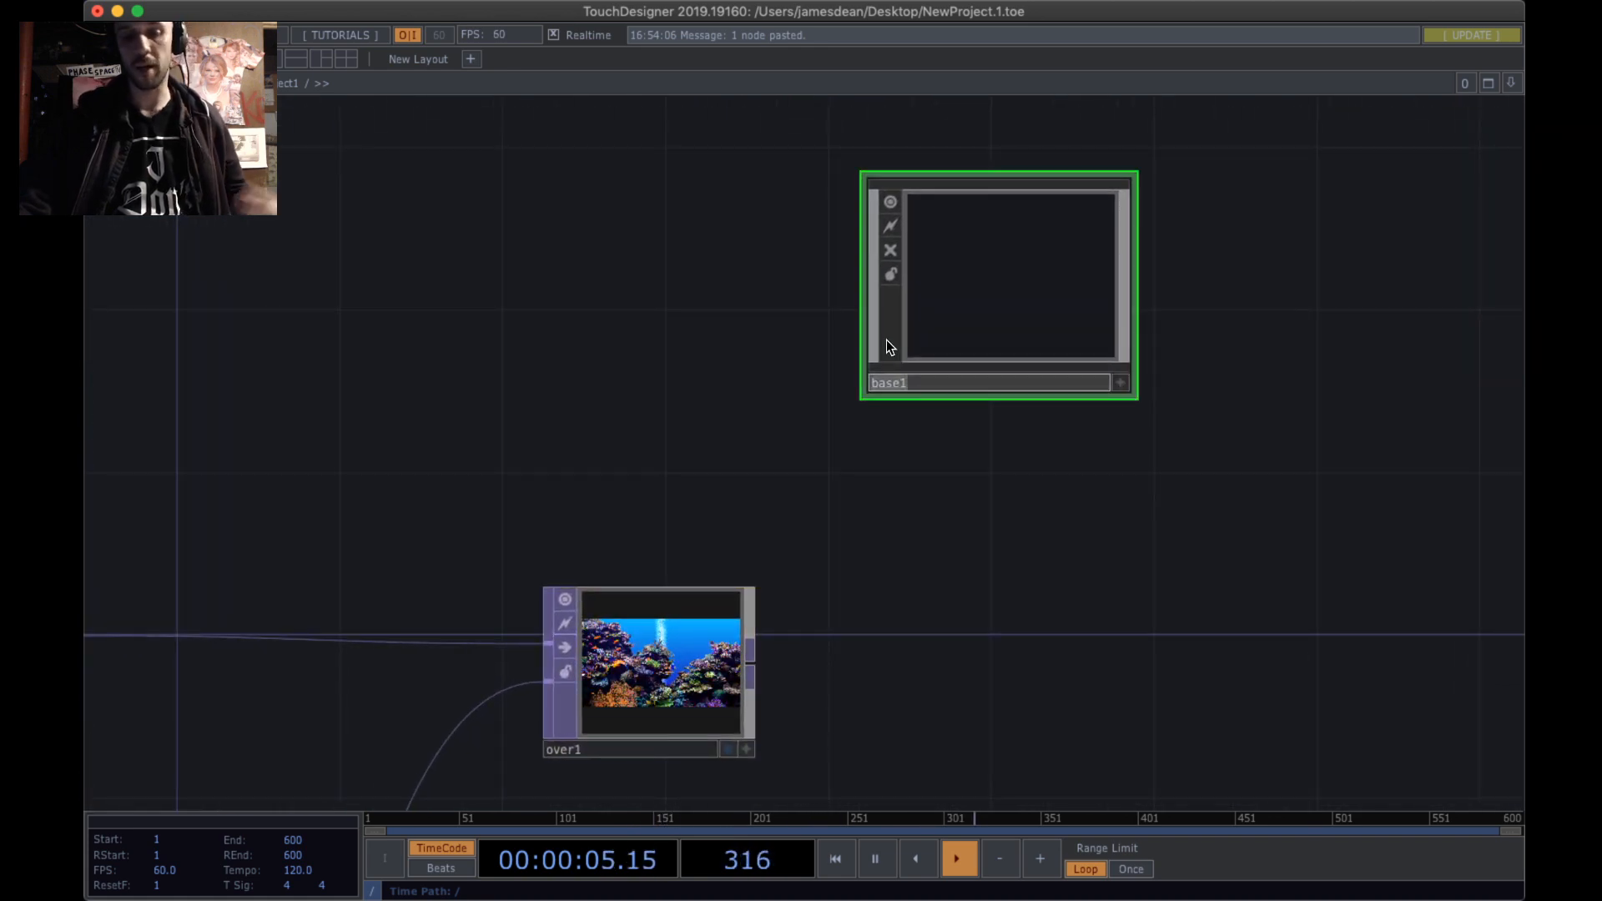
pyautogui.write('TAN')
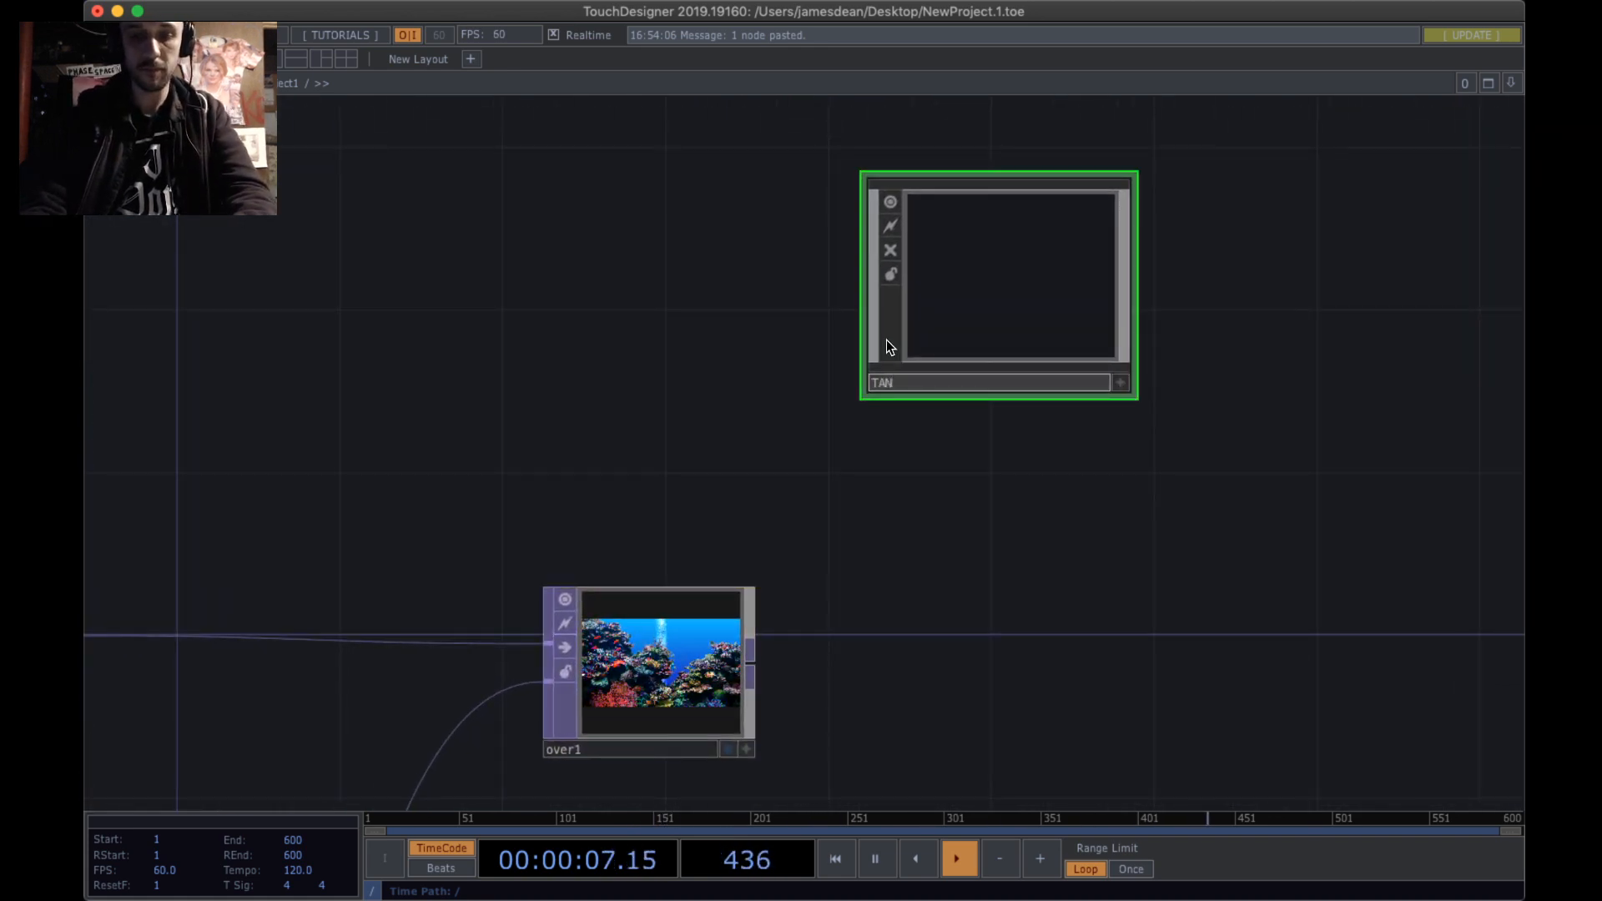
pyautogui.write('K')
pyautogui.press('Return')
pyautogui.scroll(-3, 661, 279)
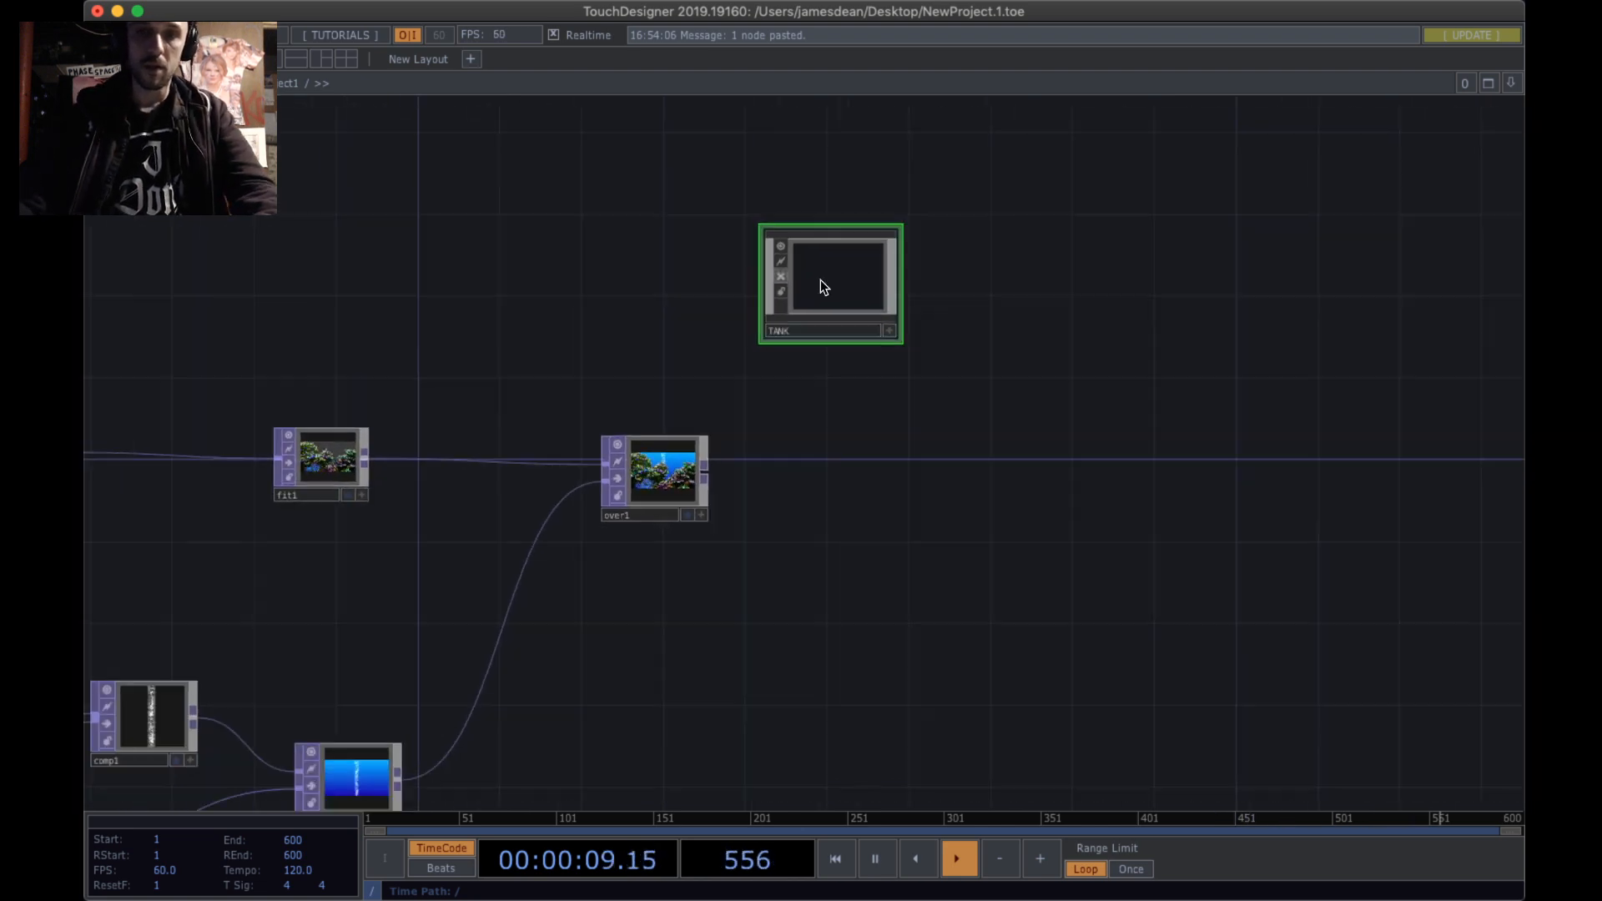
pyautogui.moveTo(828, 281); pyautogui.dragTo(877, 316)
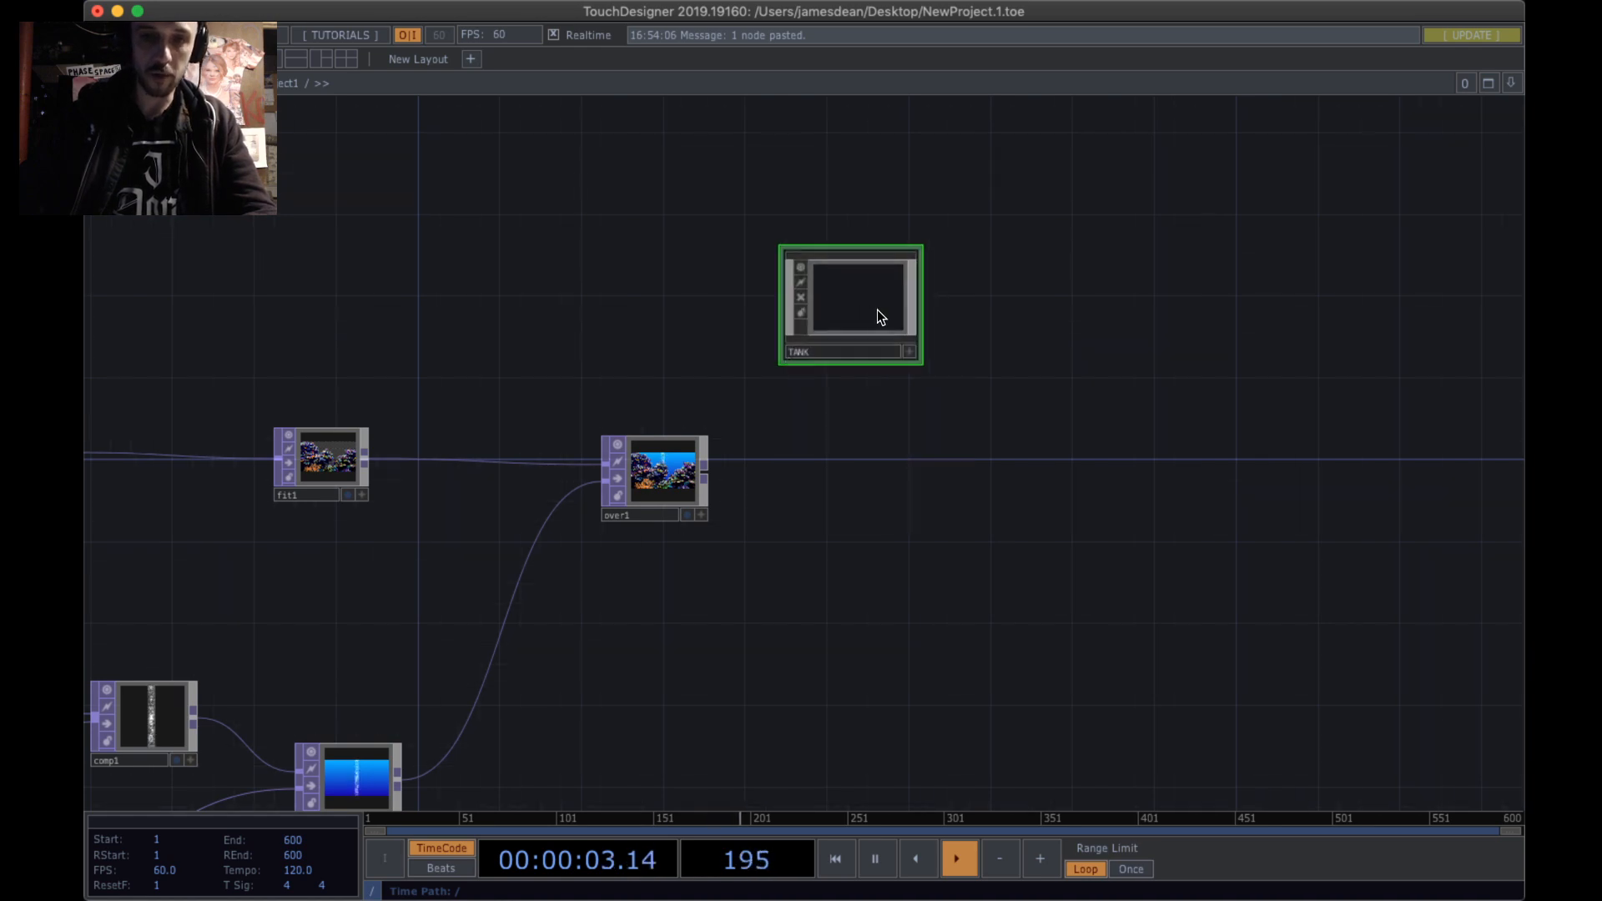
# - Go inside the TANK component to examine its internal network and return to the parent network
pyautogui.scroll(-3, 1059, 348)
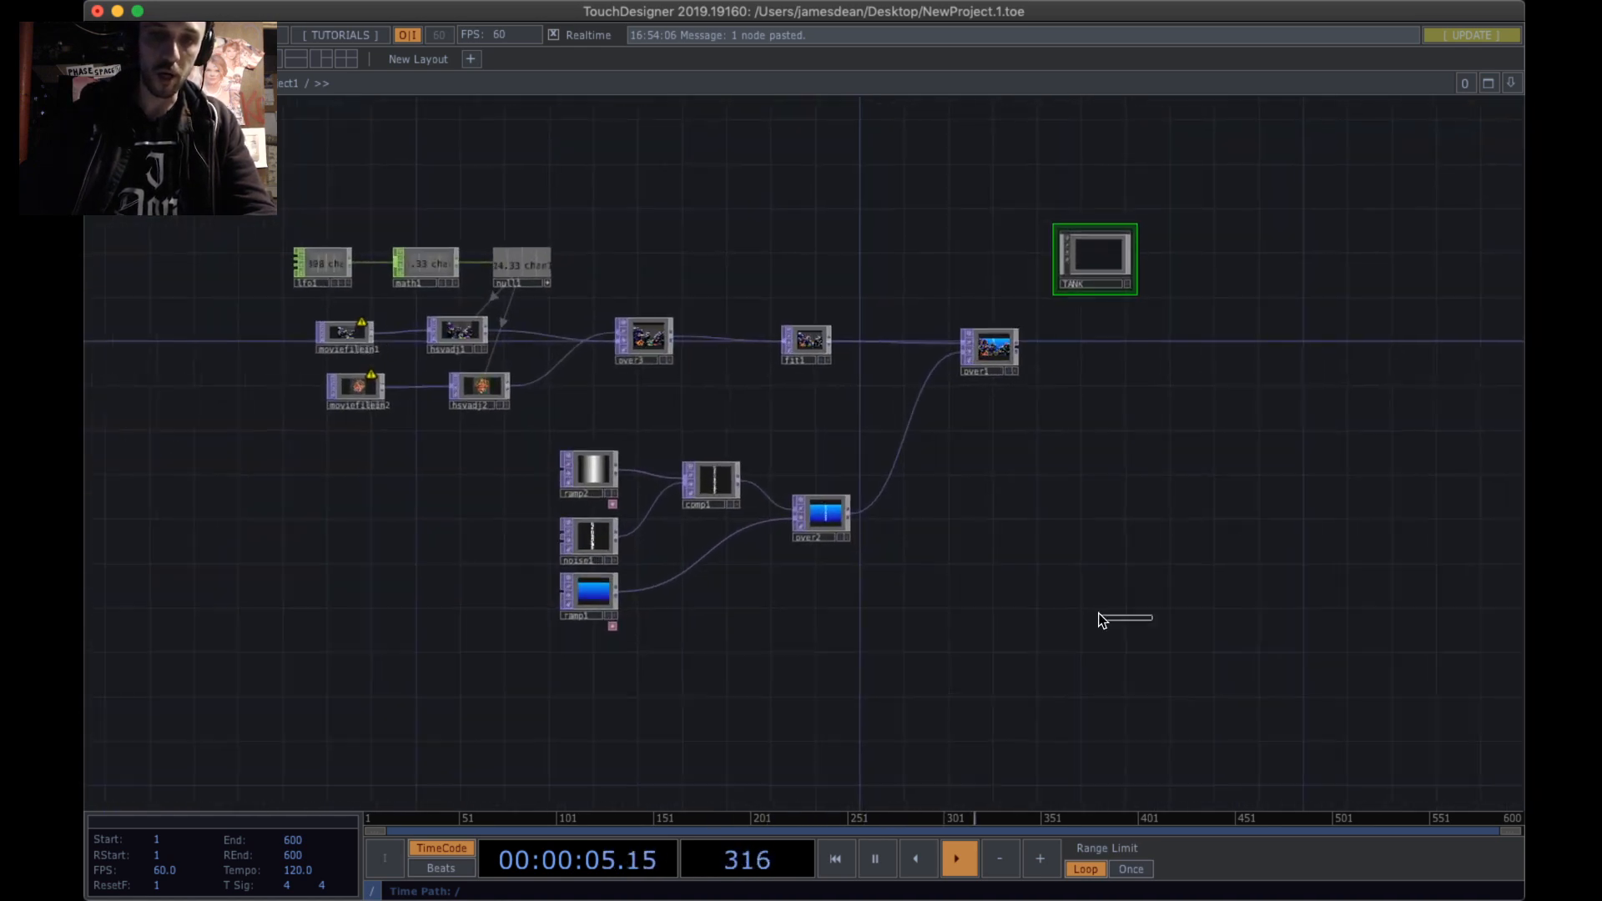
pyautogui.moveTo(1099, 619); pyautogui.dragTo(551, 442)
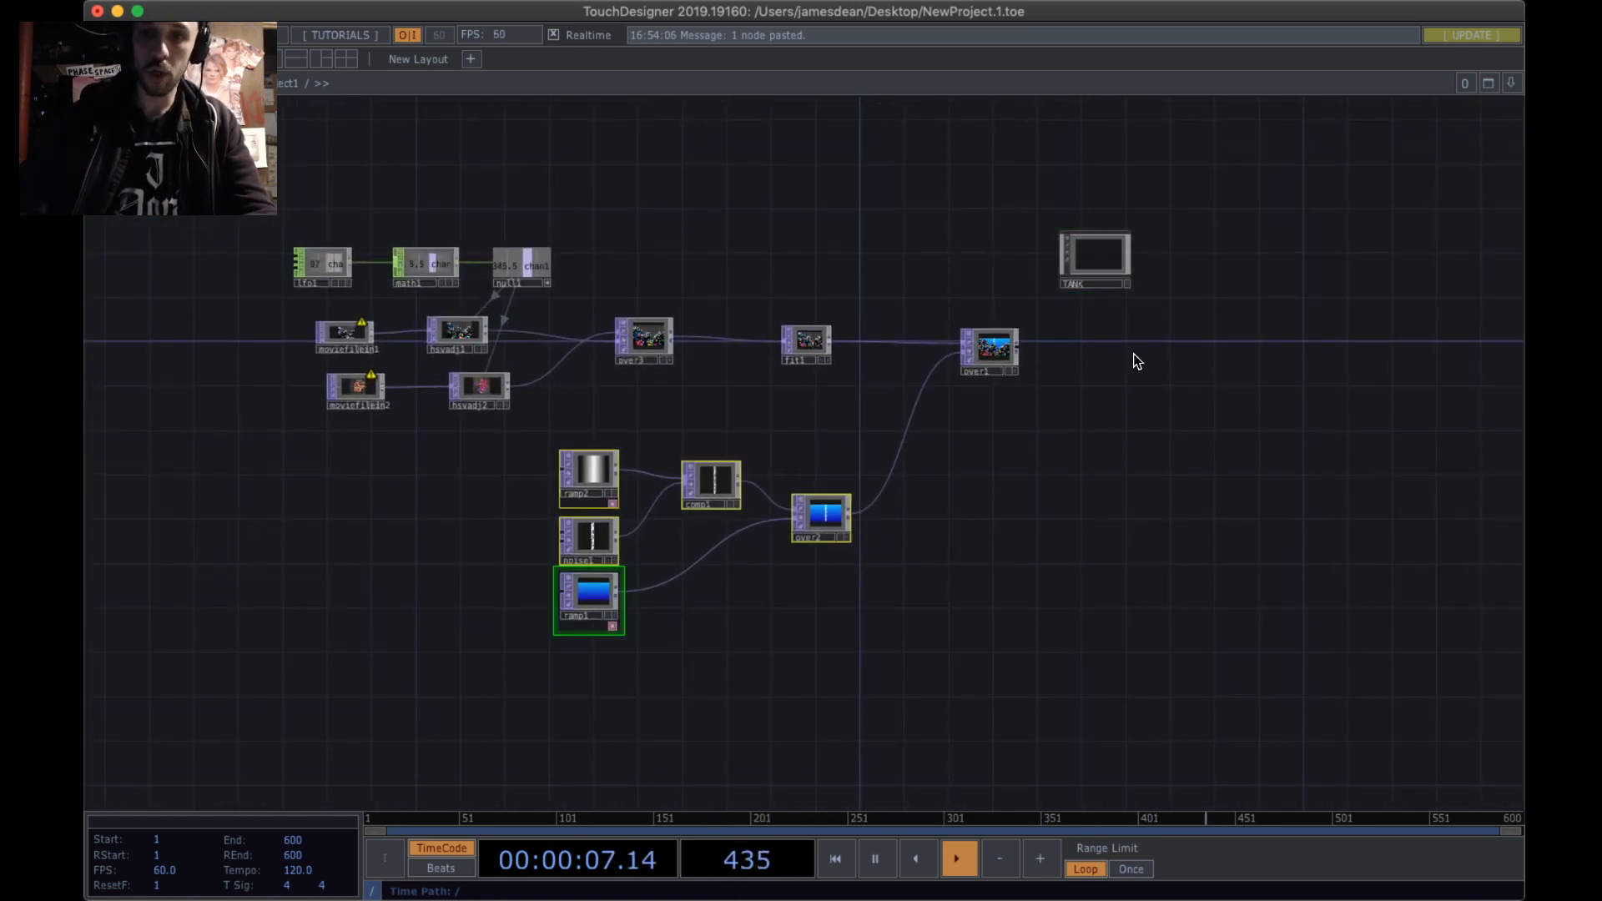
pyautogui.moveTo(1134, 354); pyautogui.dragTo(1013, 444)
pyautogui.scroll(6, 994, 365)
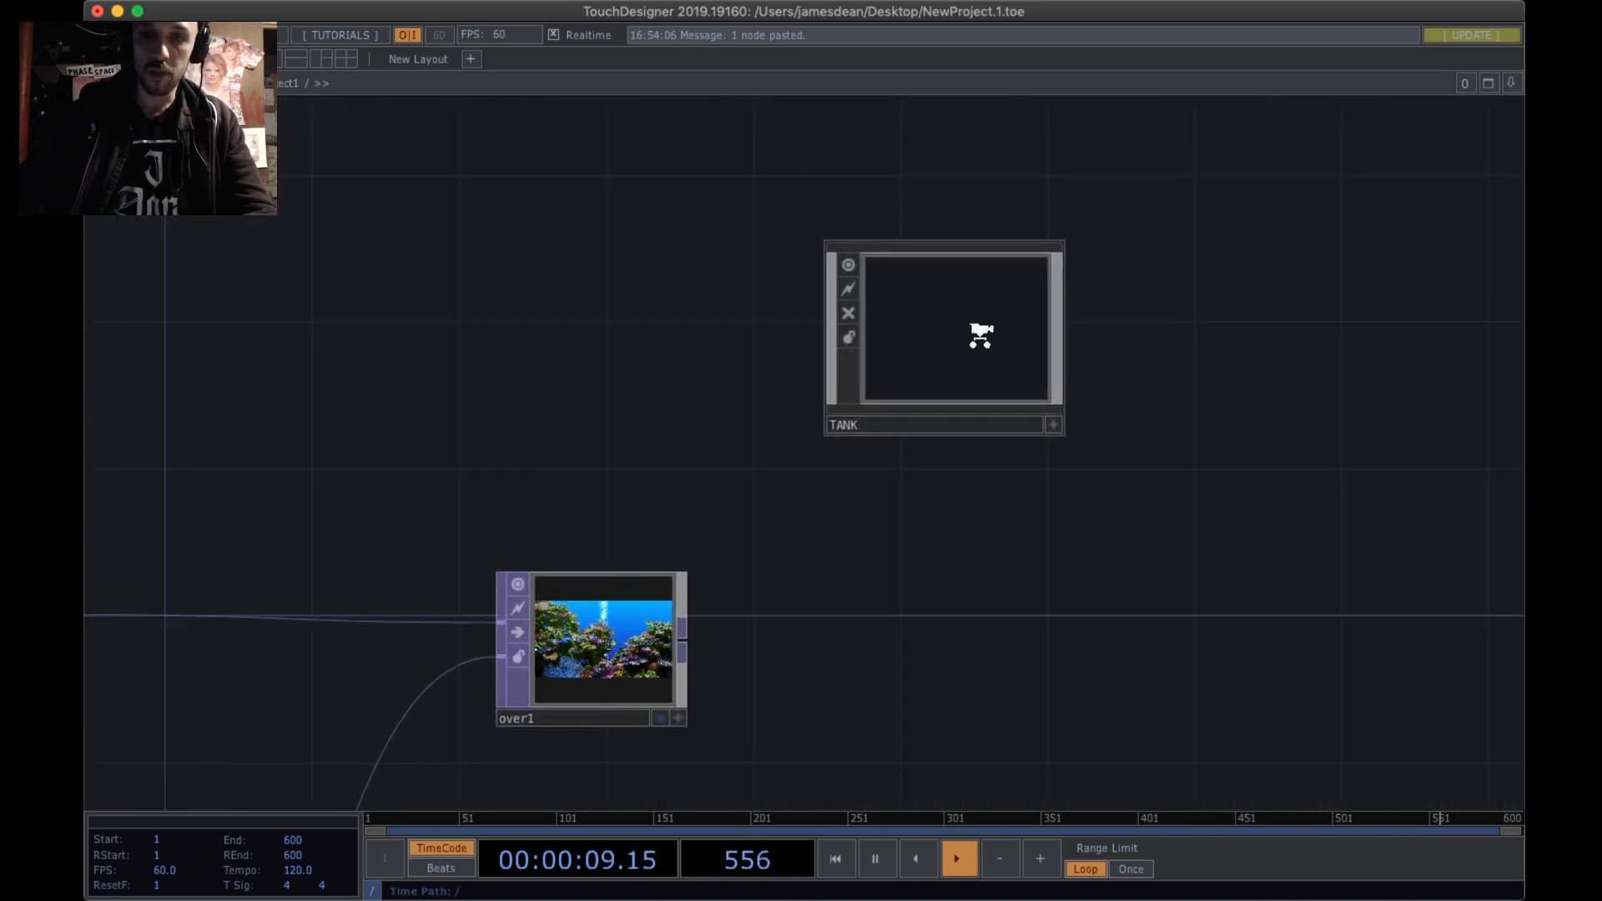
pyautogui.scroll(5, 981, 334)
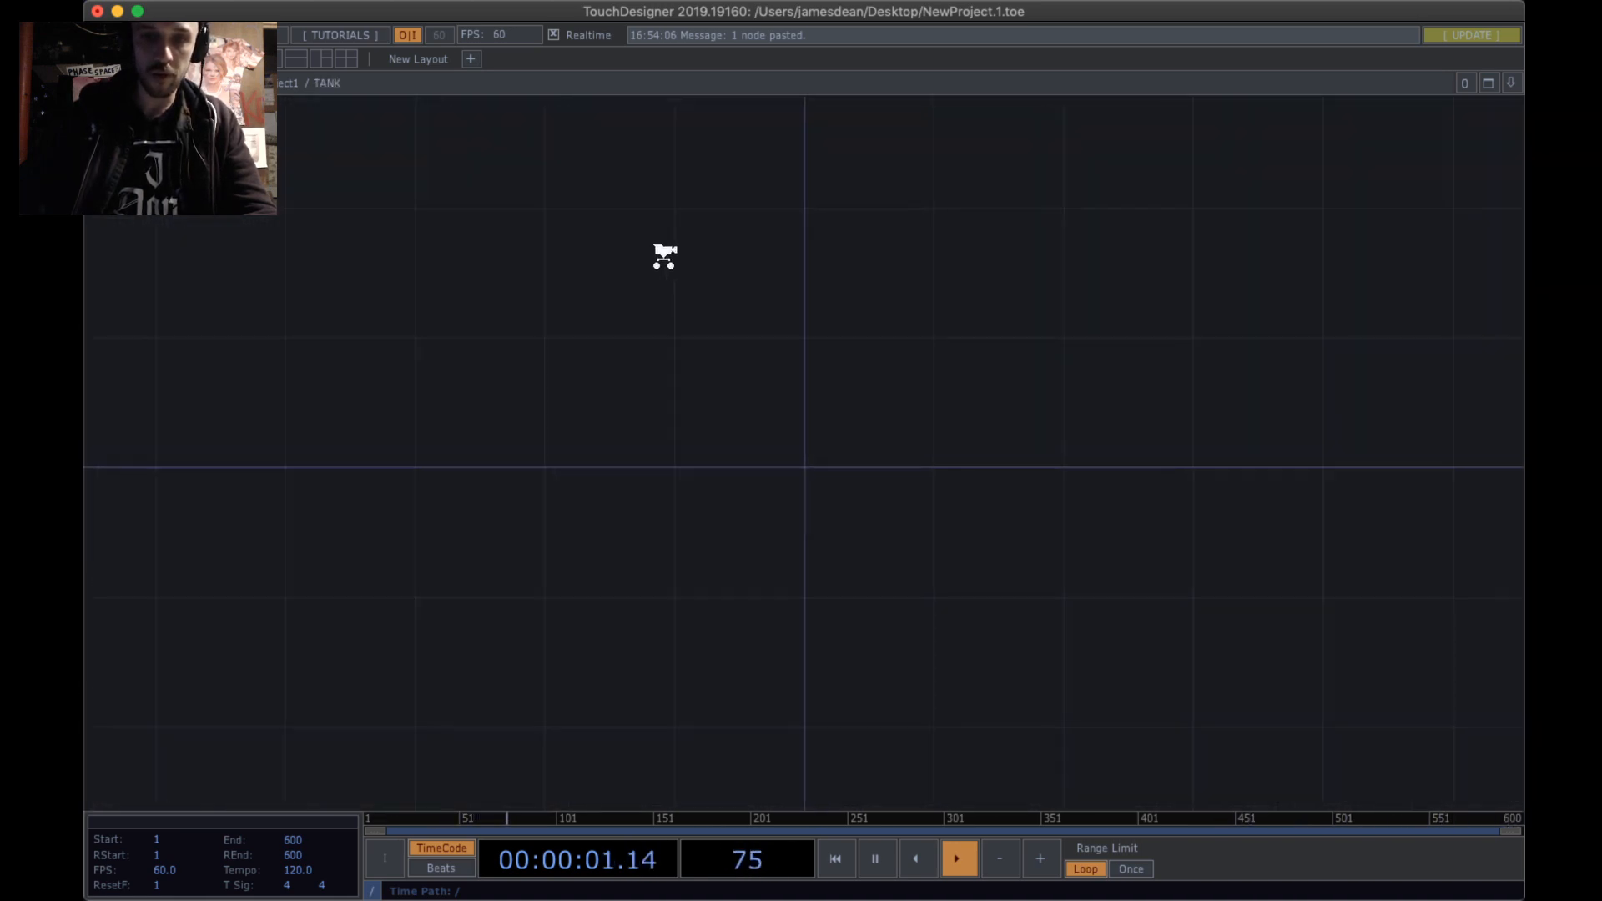
pyautogui.scroll(4, 863, 500)
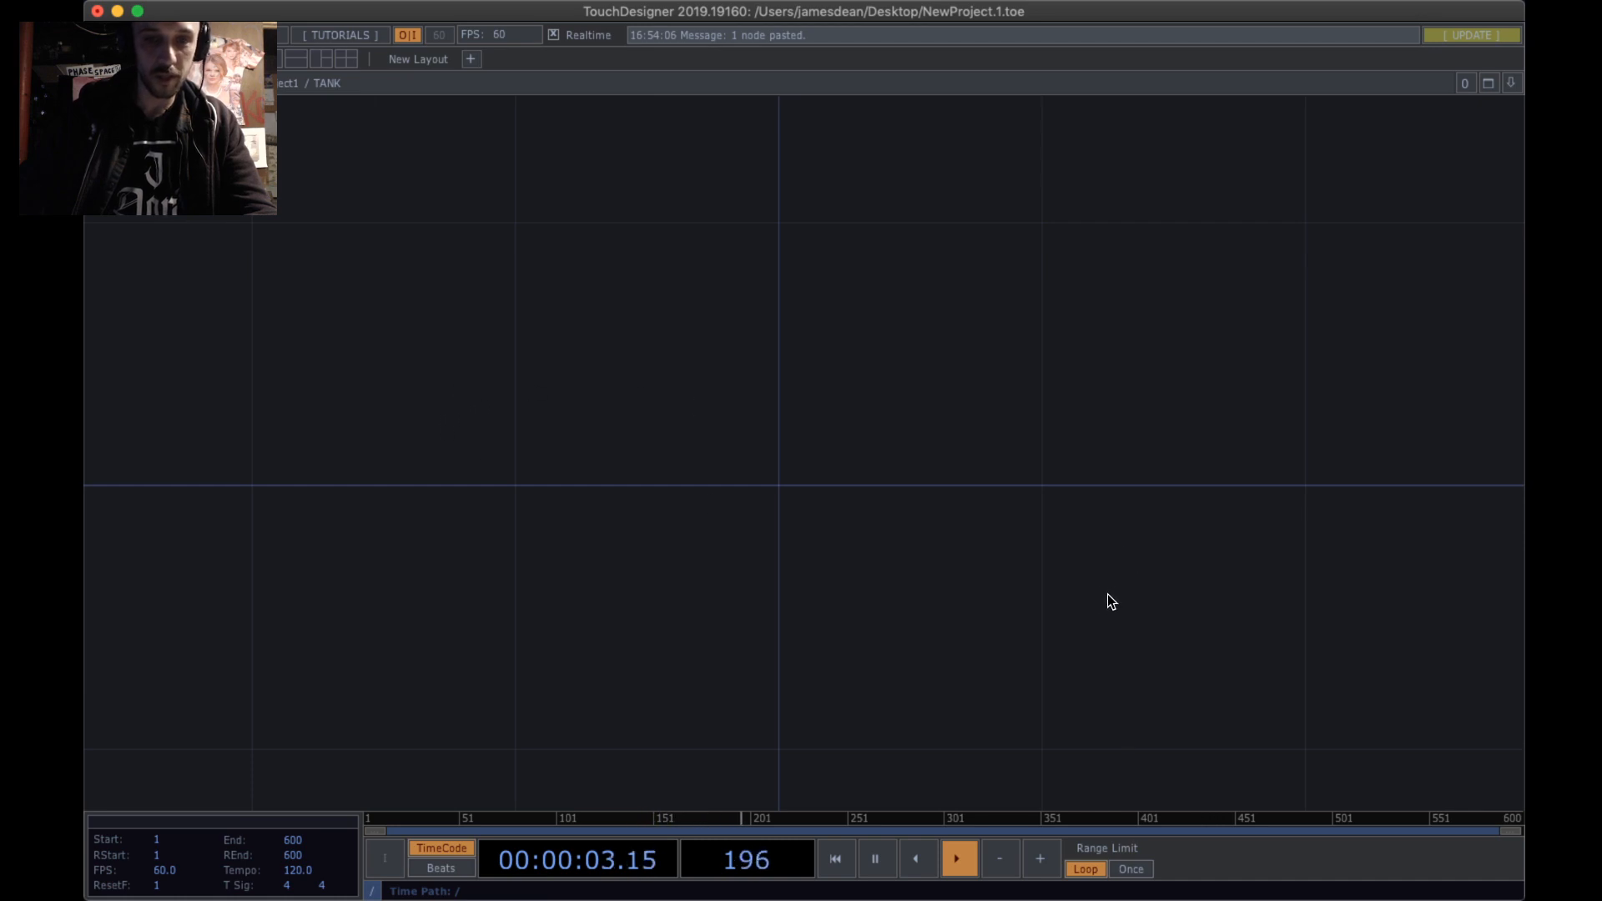
pyautogui.moveTo(1108, 594); pyautogui.dragTo(852, 424)
pyautogui.moveTo(737, 324); pyautogui.dragTo(885, 503)
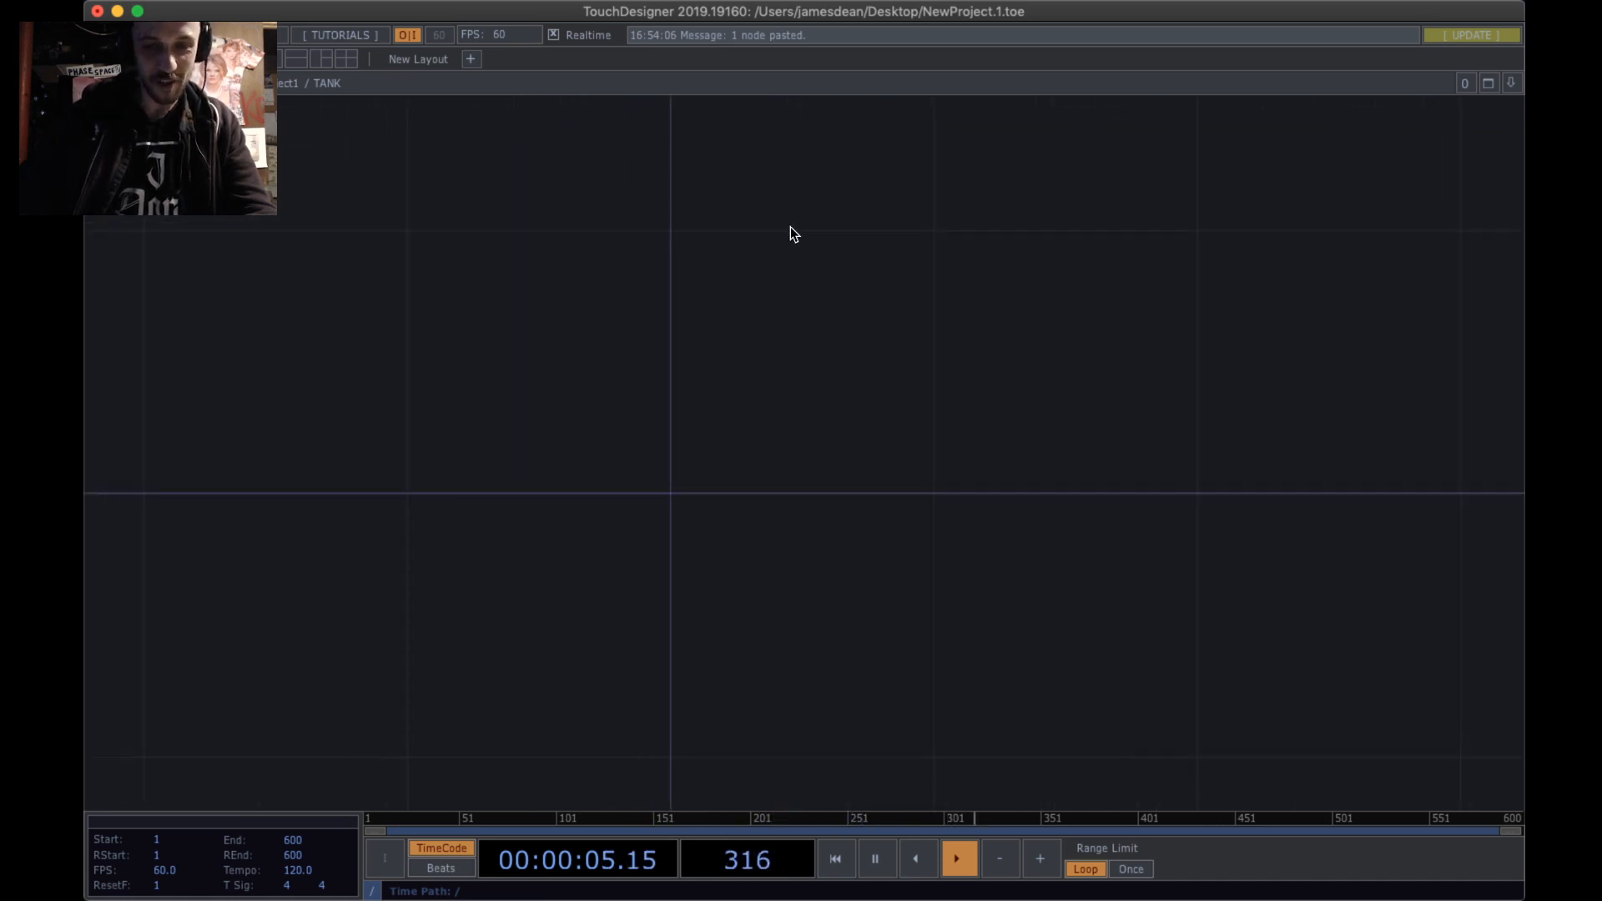
pyautogui.scroll(-4, 813, 232)
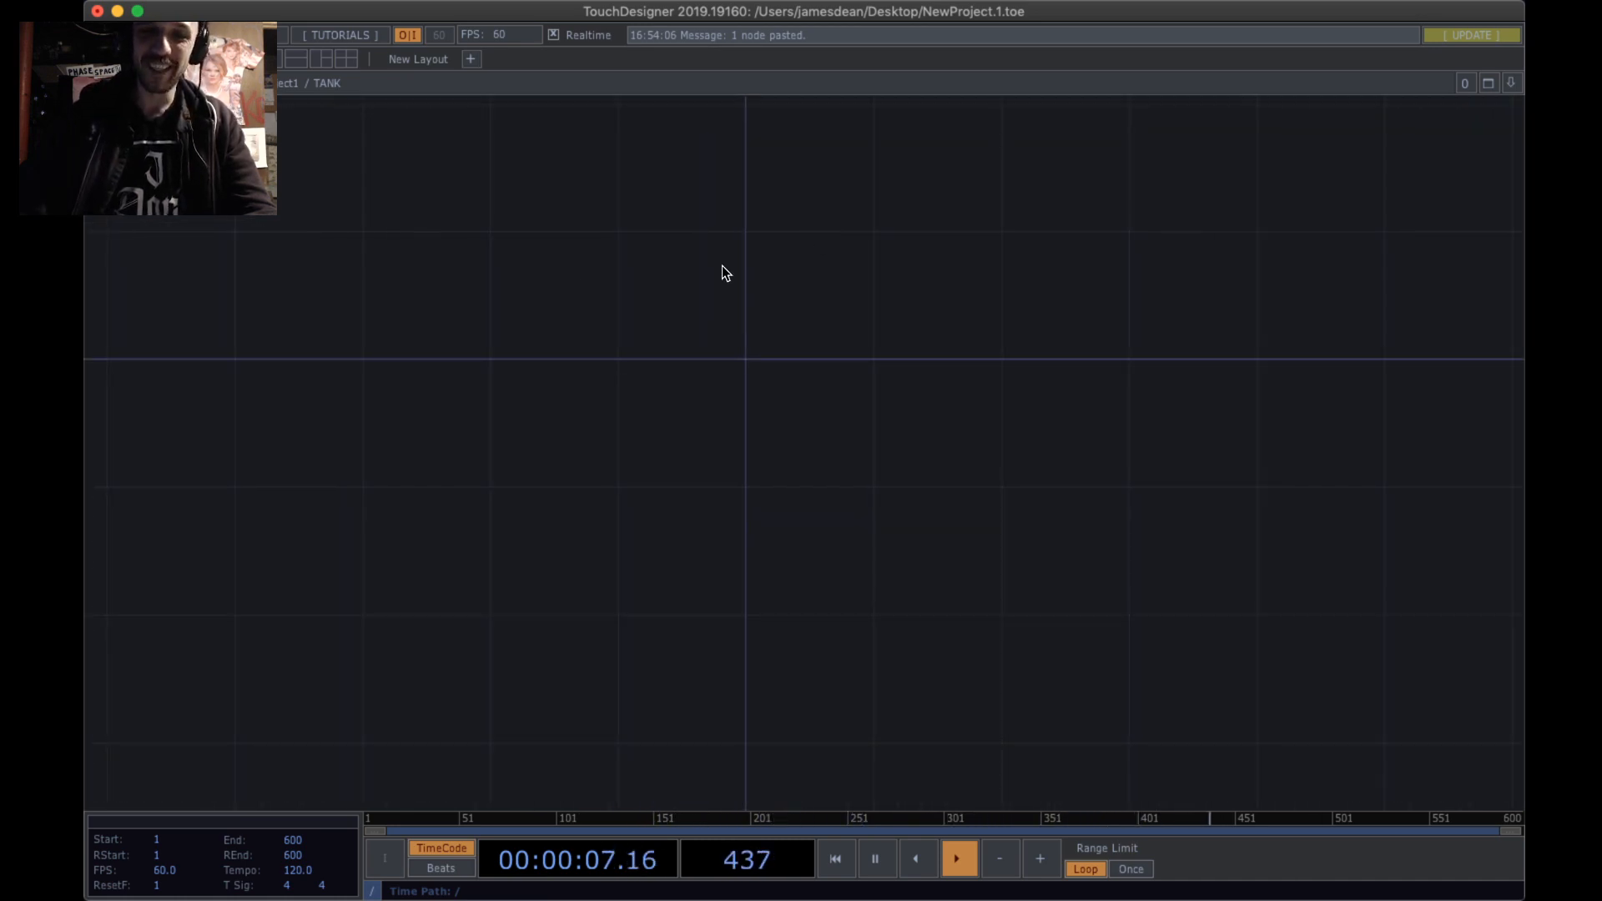
pyautogui.moveTo(724, 274); pyautogui.dragTo(751, 374)
pyautogui.moveTo(588, 405); pyautogui.dragTo(804, 356)
pyautogui.scroll(-4, 537, 422)
pyautogui.scroll(-4, 804, 357)
pyautogui.scroll(-8, 806, 359)
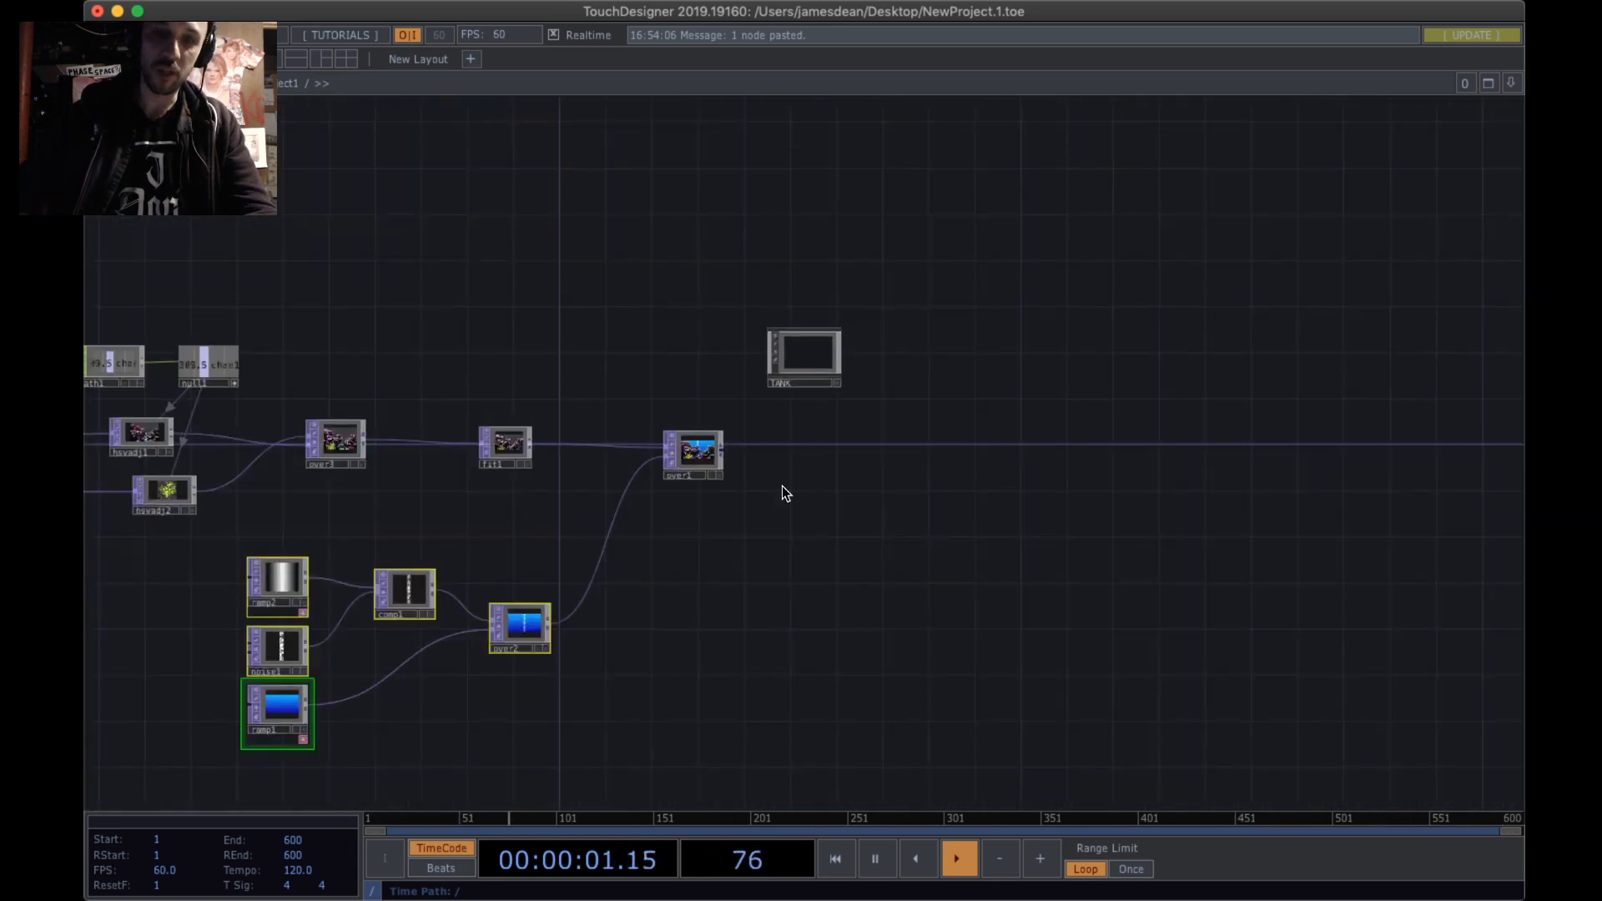
# - Clear the selection of the aquarium nodes and move lfo1 closer to math1, above moviefilein1
pyautogui.moveTo(783, 493); pyautogui.dragTo(1110, 495)
pyautogui.moveTo(1044, 693); pyautogui.dragTo(250, 300)
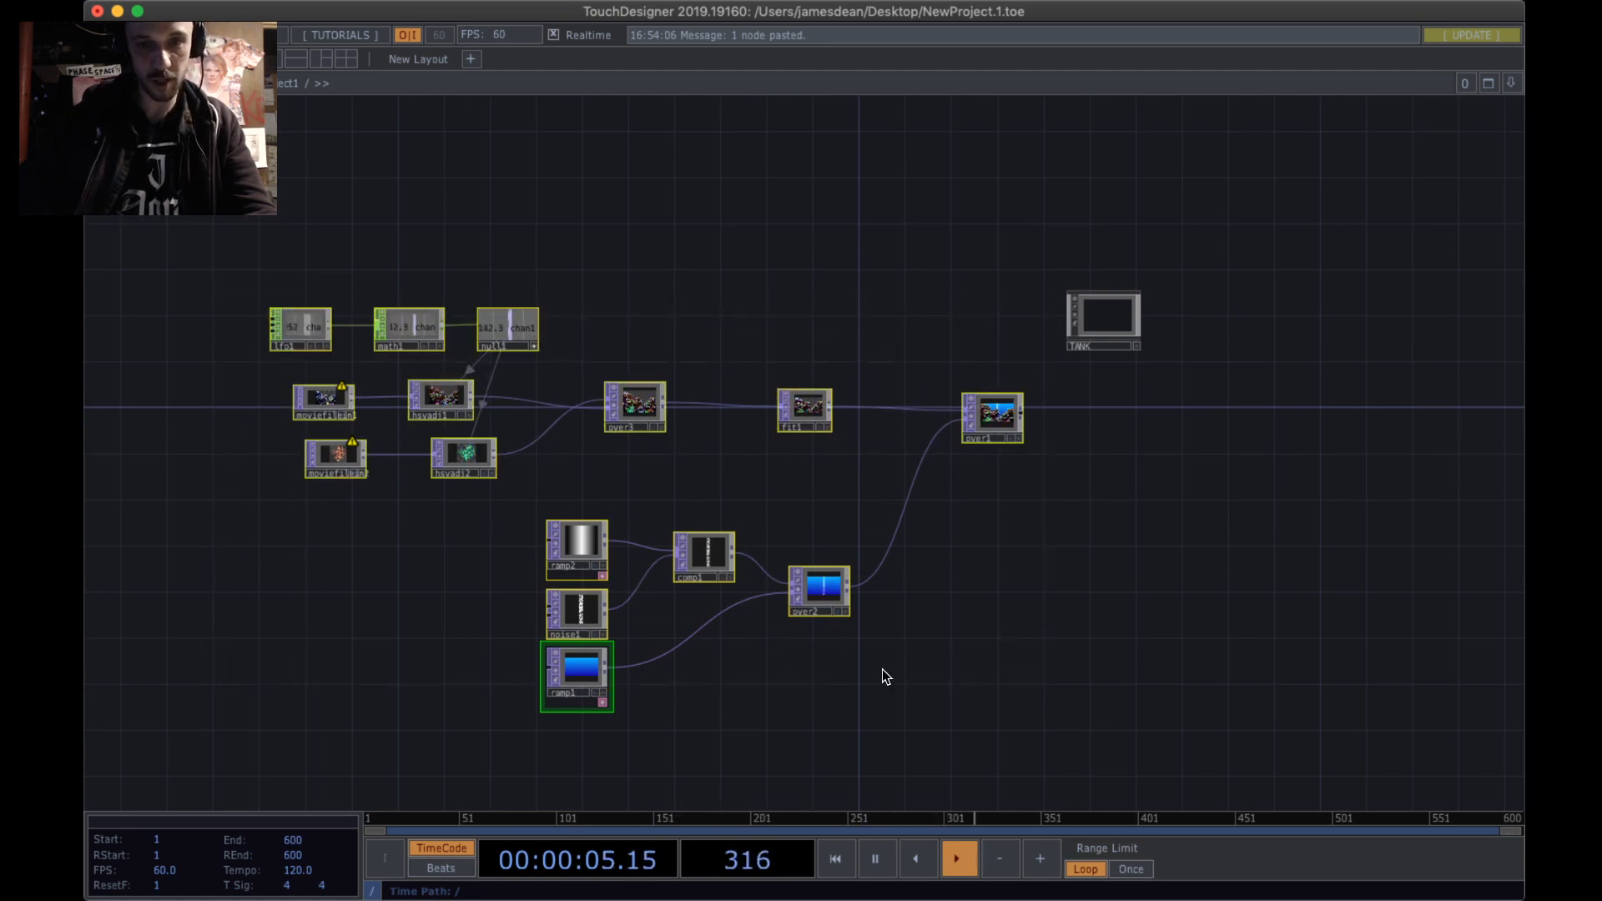
pyautogui.scroll(1, 976, 727)
pyautogui.moveTo(974, 726); pyautogui.dragTo(254, 147)
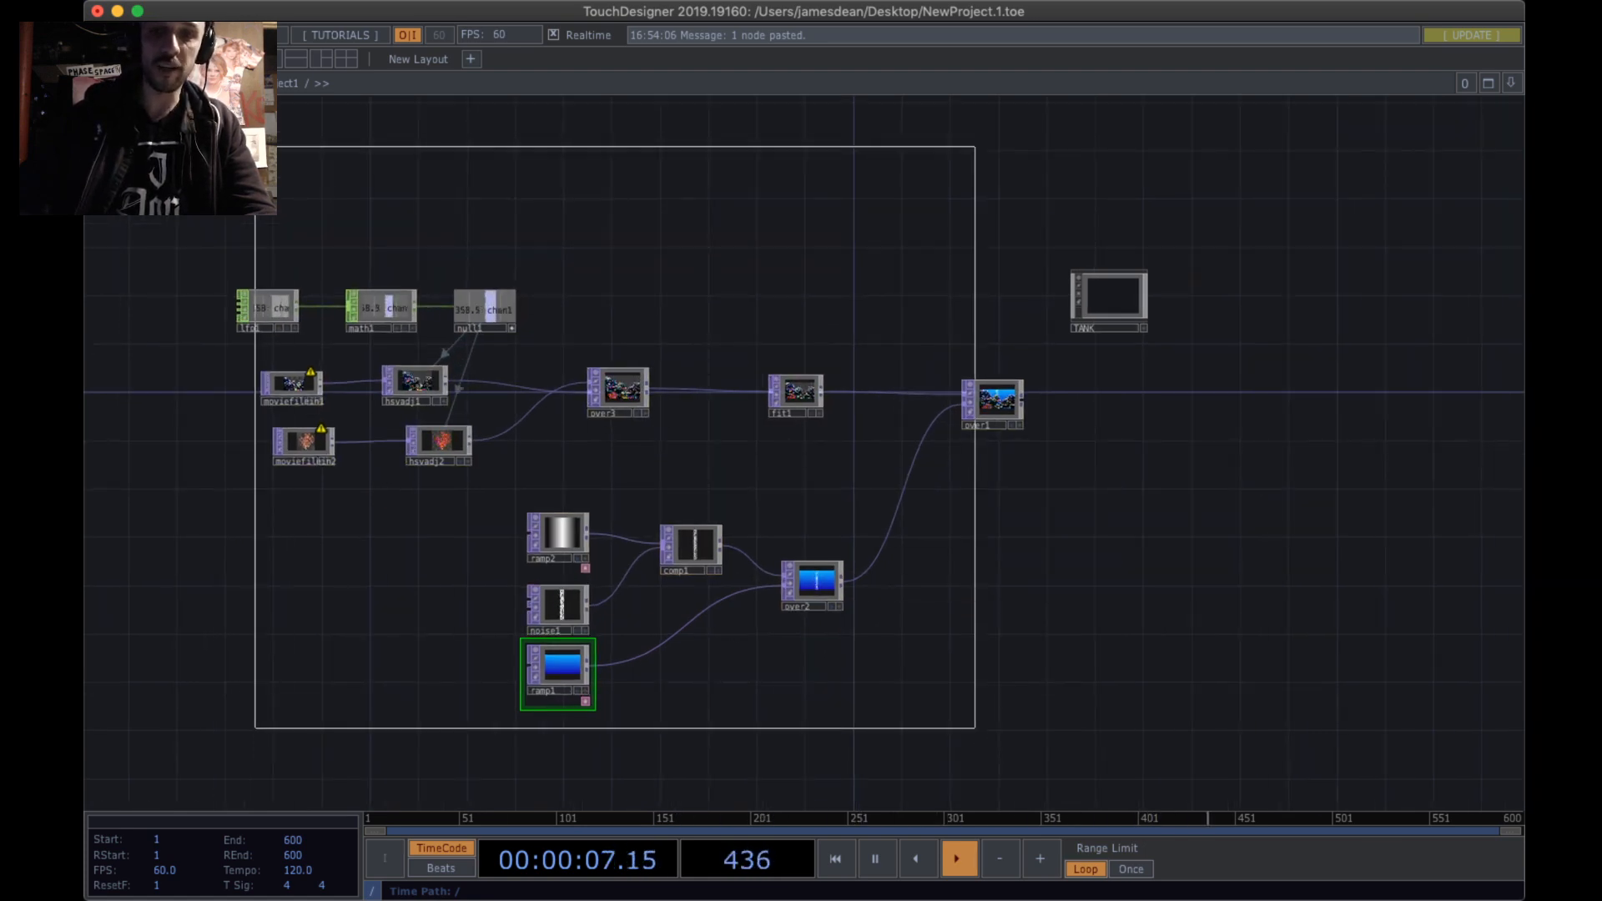
pyautogui.click(968, 581)
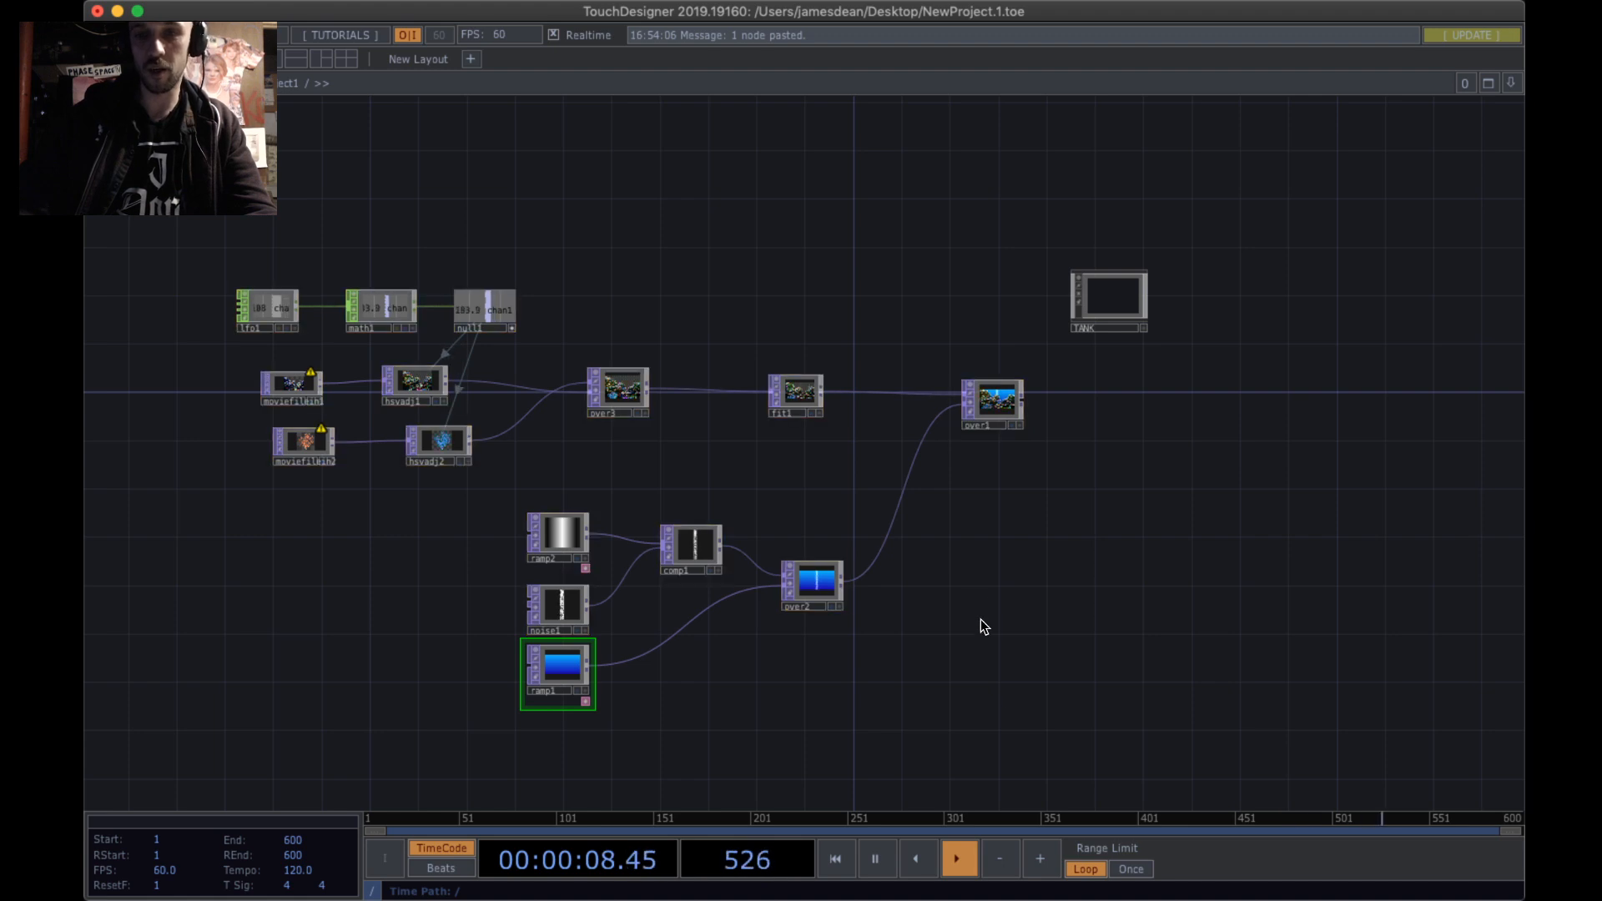
pyautogui.rightClick(1081, 724)
pyautogui.click(1064, 729)
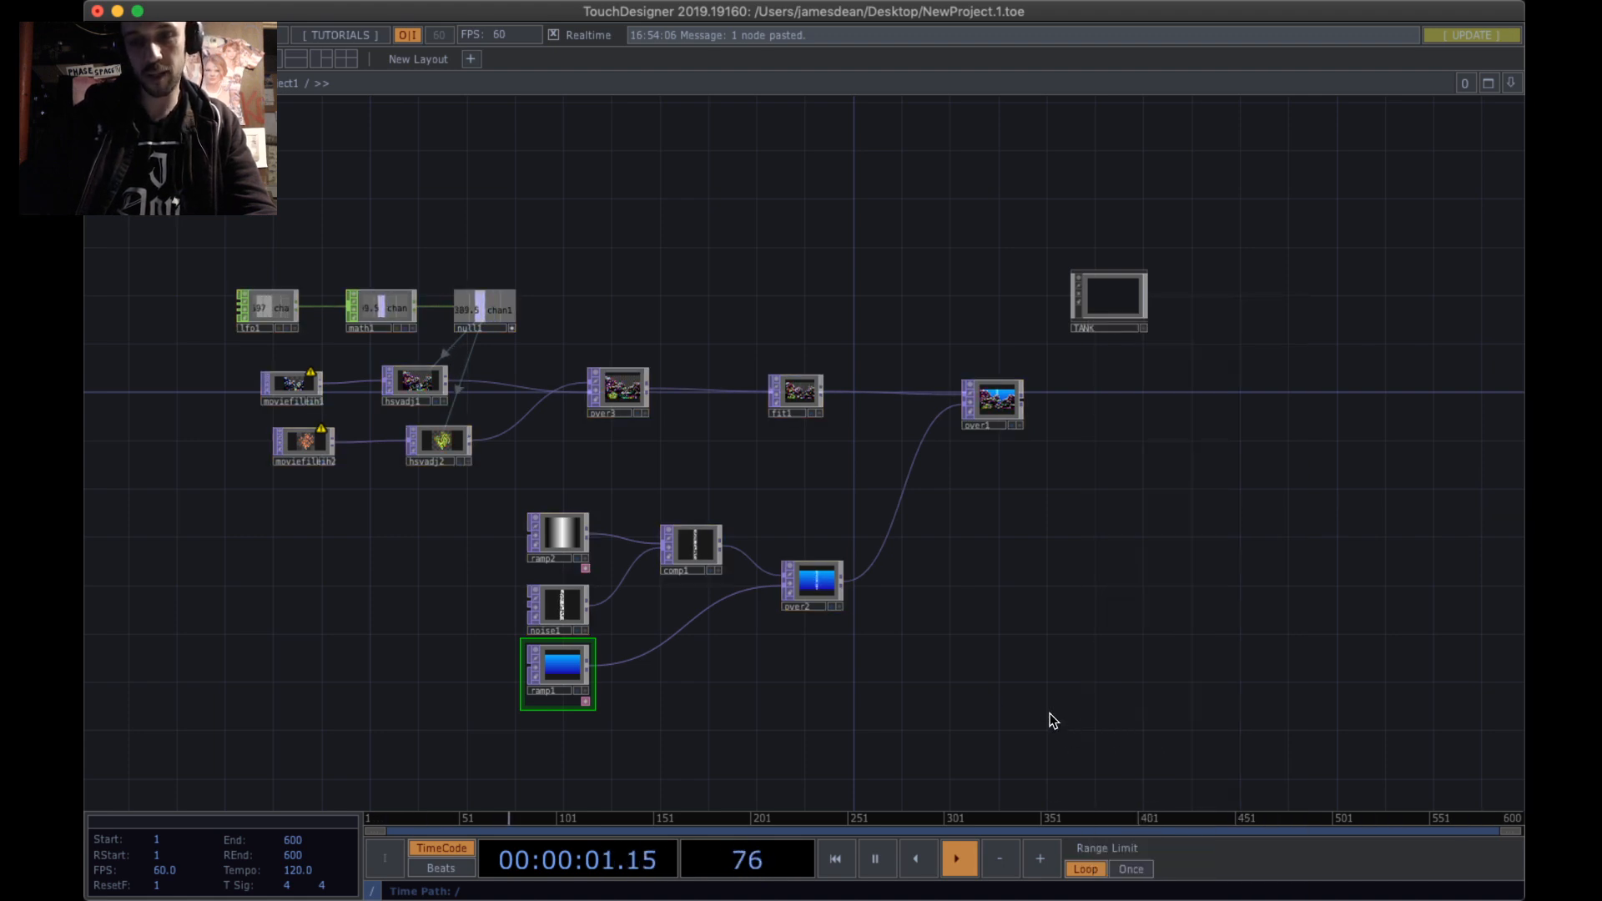
pyautogui.moveTo(1047, 711); pyautogui.dragTo(227, 235)
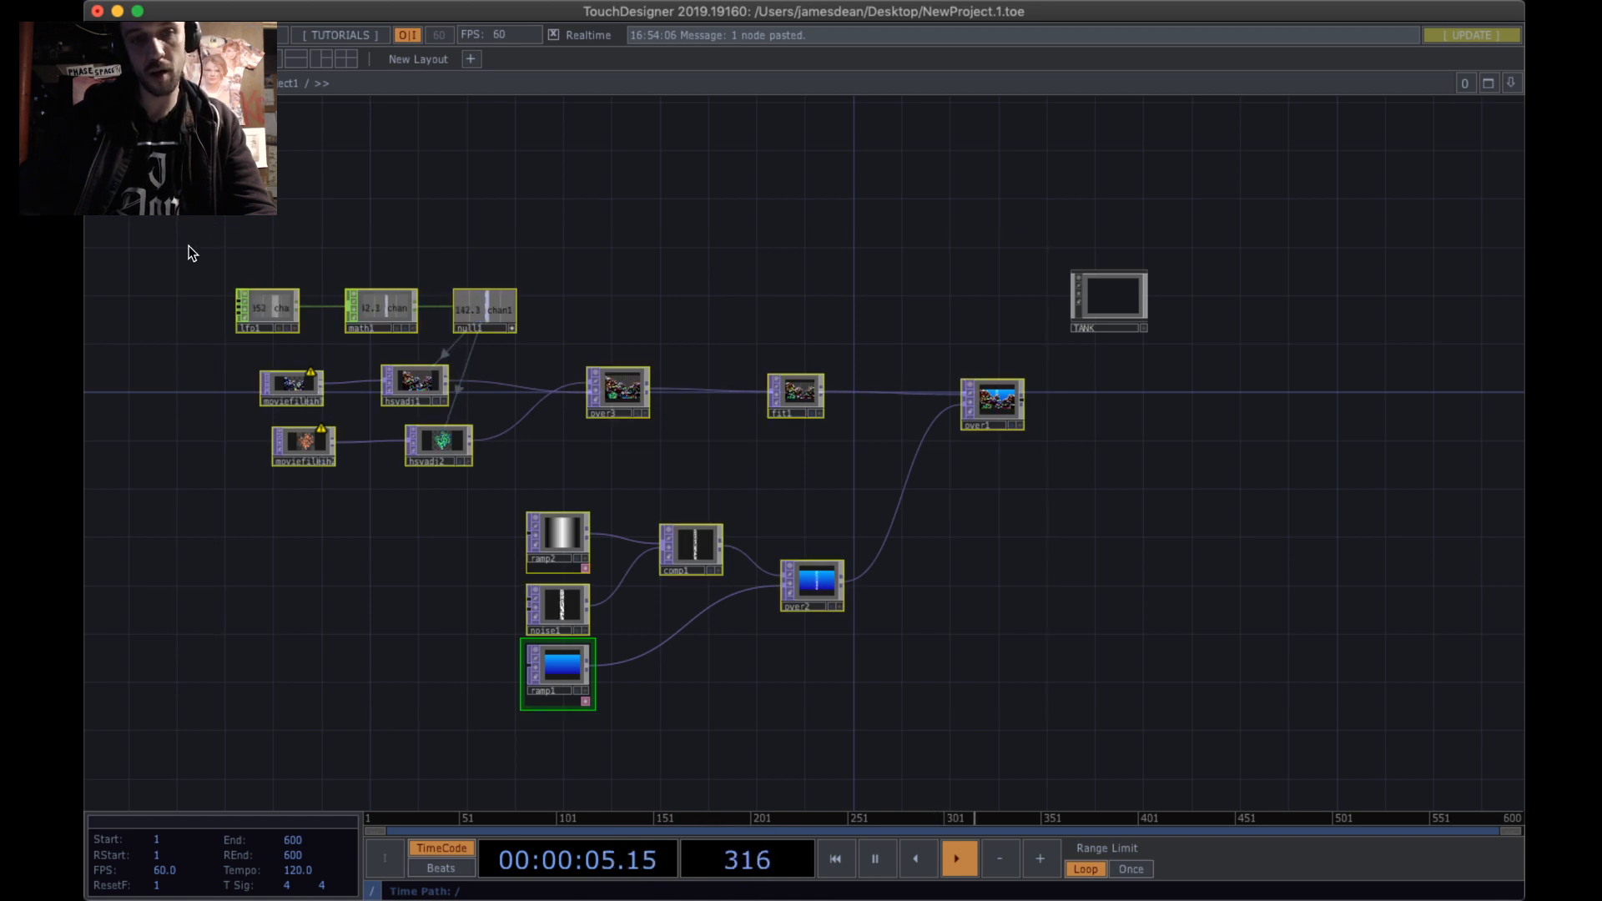
pyautogui.click(361, 247)
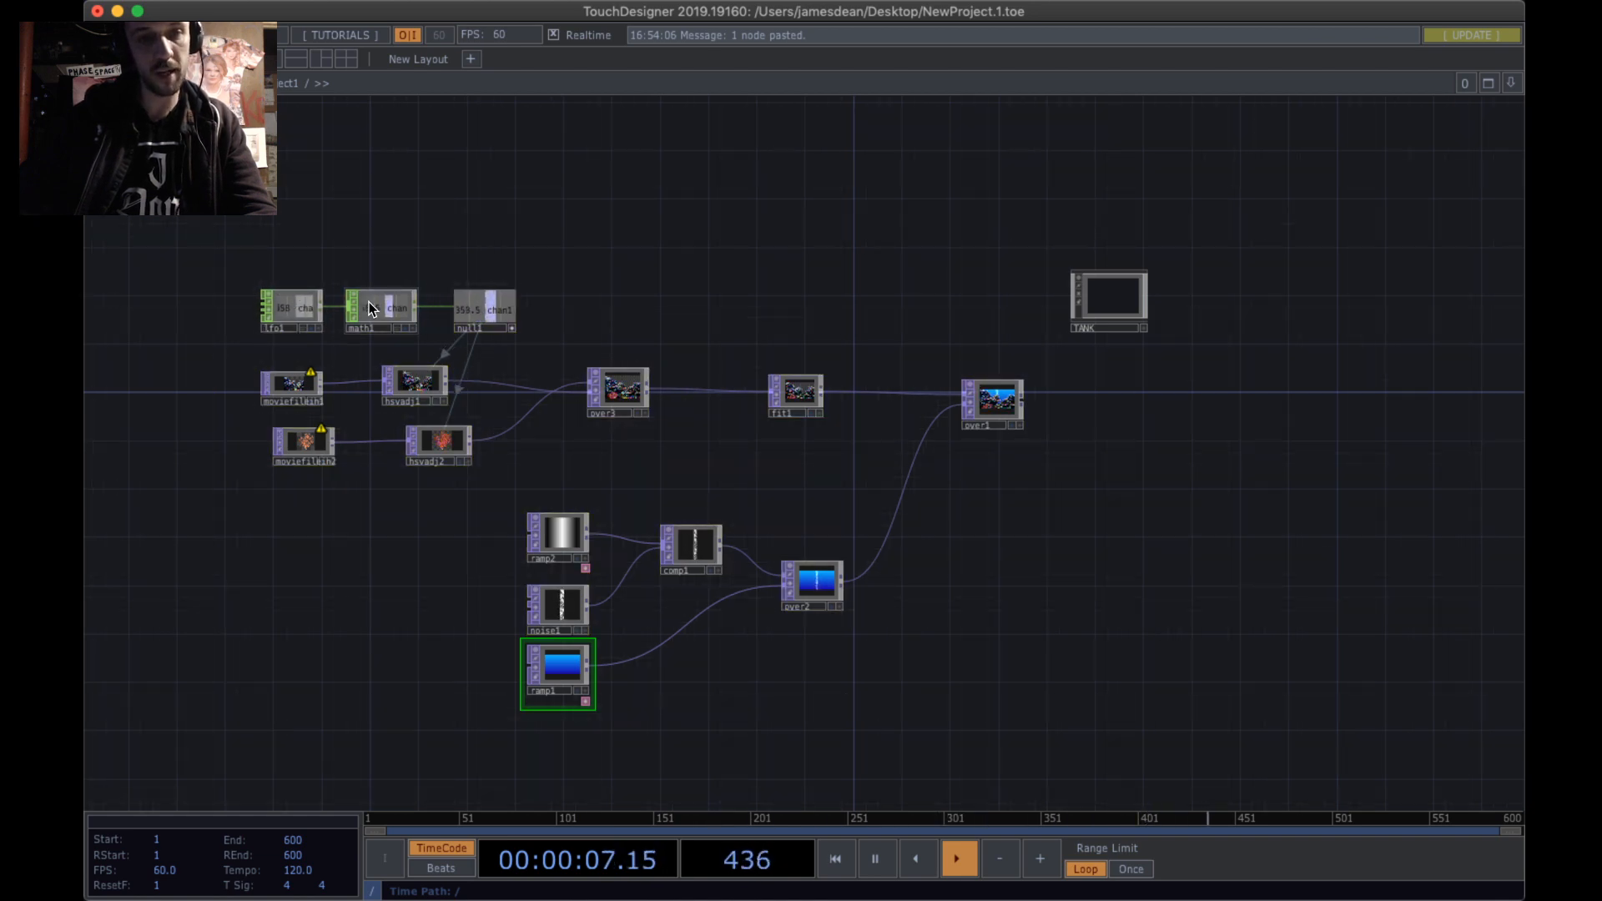
pyautogui.moveTo(1075, 716); pyautogui.dragTo(114, 262)
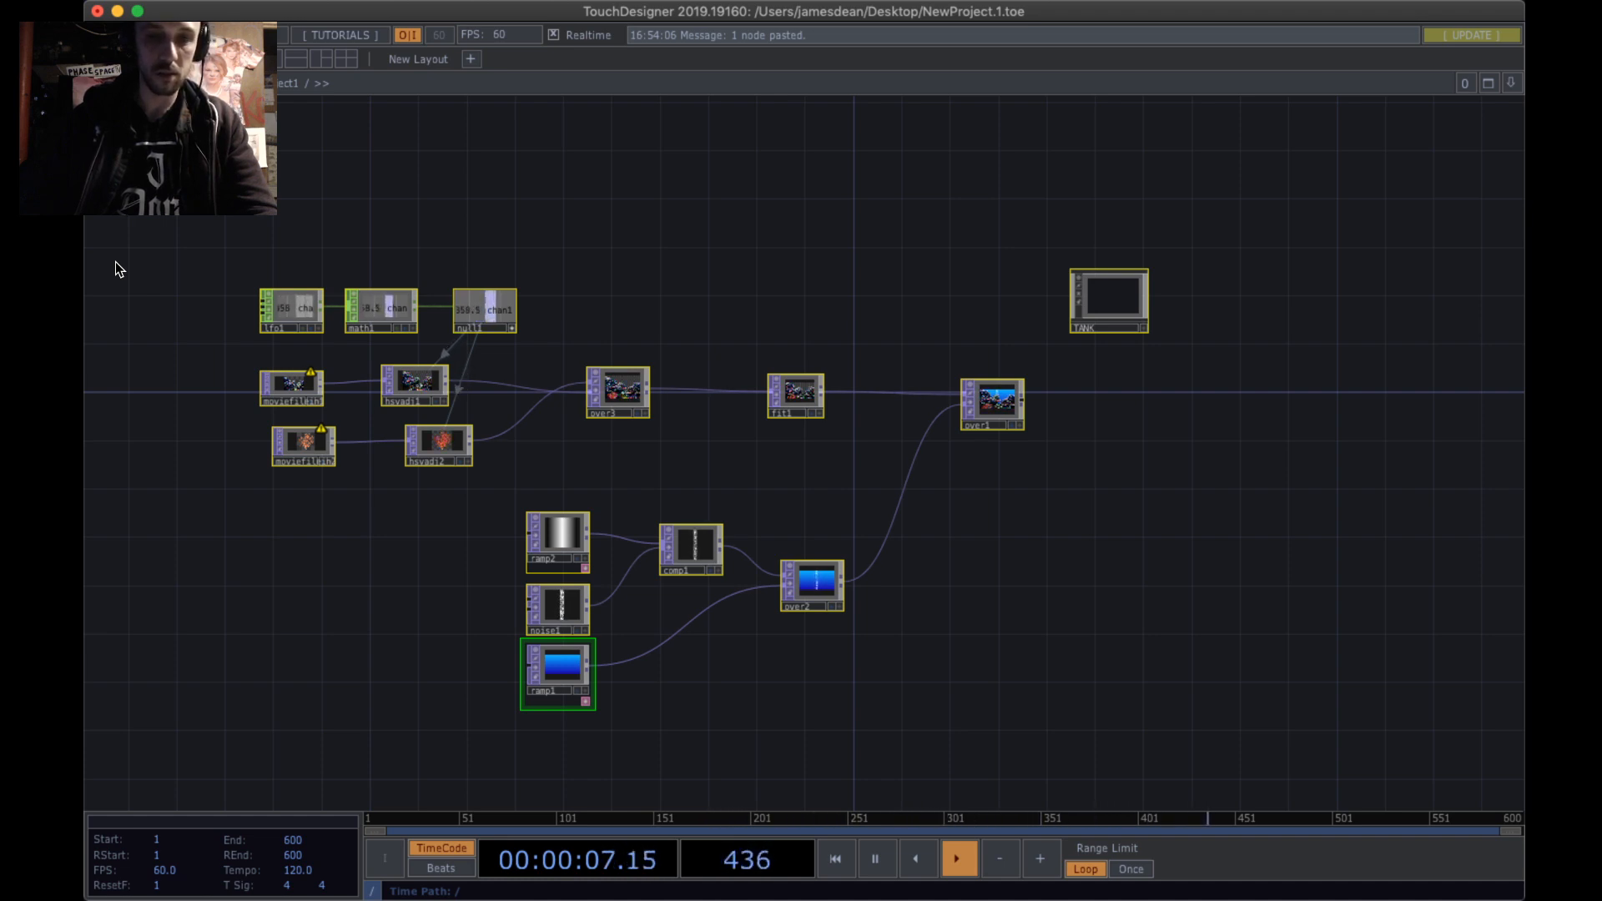
pyautogui.press('Delete')
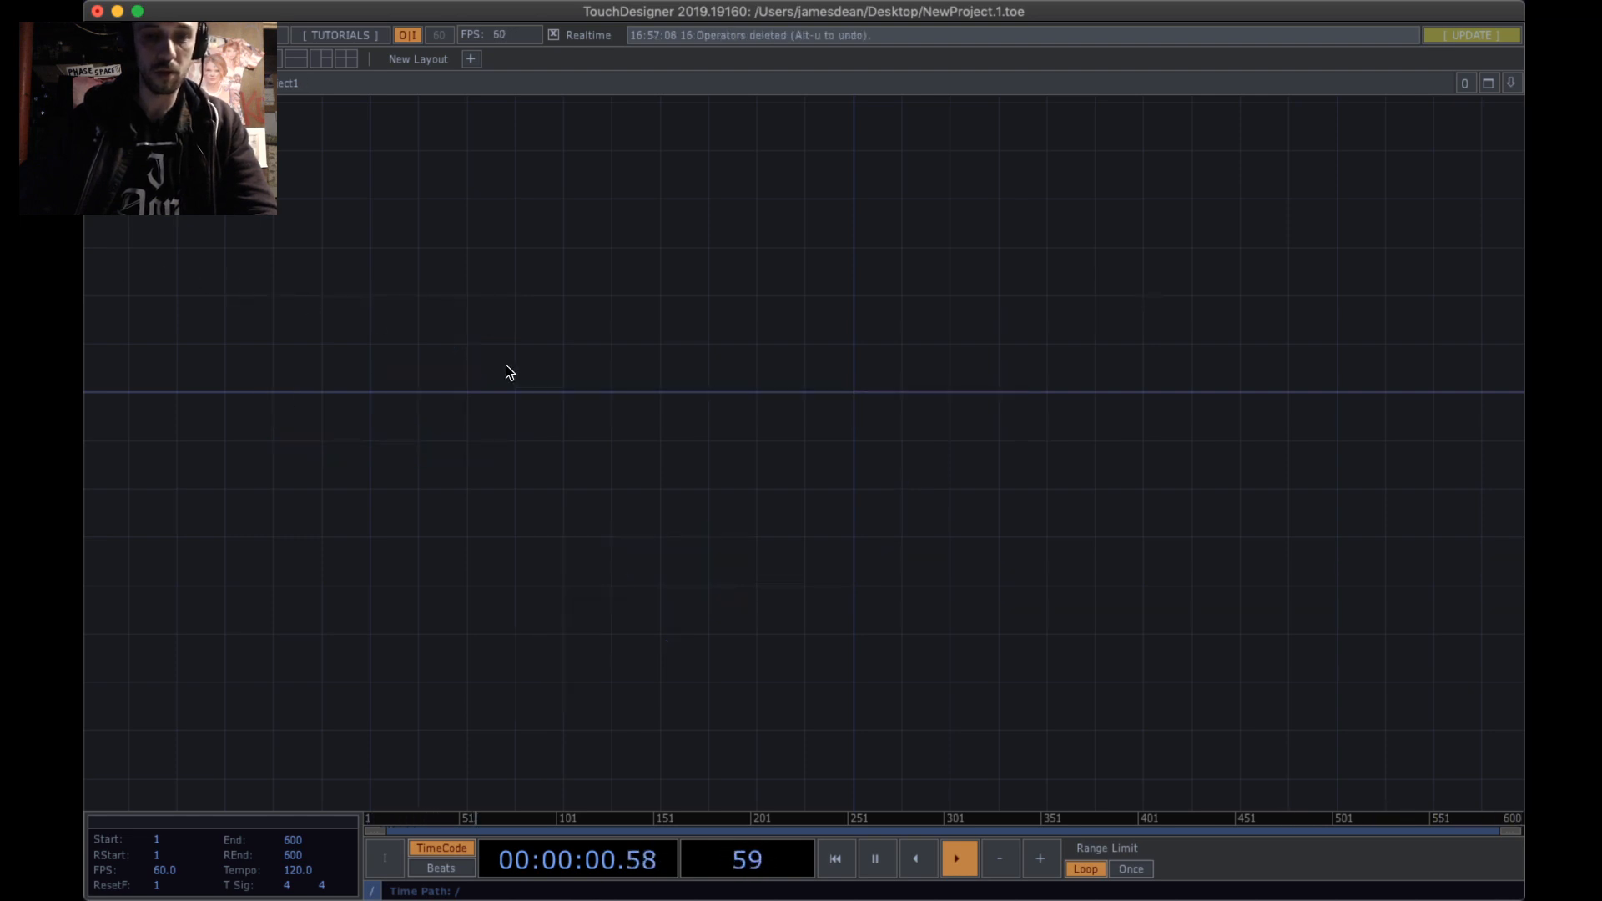
pyautogui.hotkey('alt', 'u')
# - Cut all 15 aquarium nodes except TANK from the project network and move TANK to the network's origin
pyautogui.moveTo(998, 654); pyautogui.dragTo(236, 155)
pyautogui.moveTo(1009, 721); pyautogui.dragTo(249, 183)
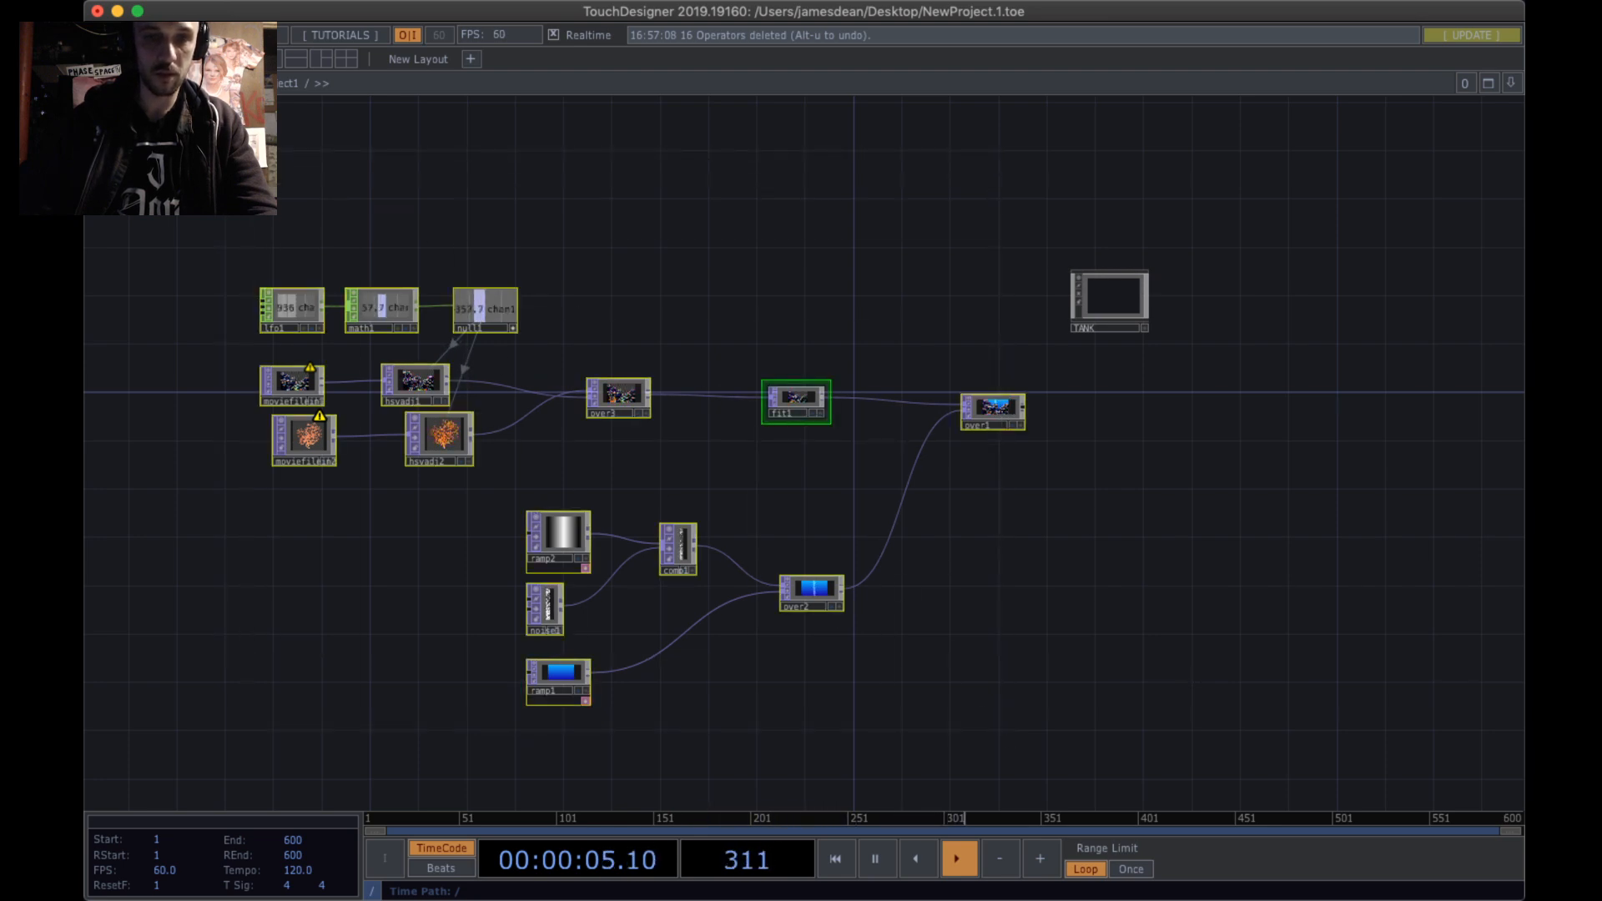
pyautogui.press('Delete')
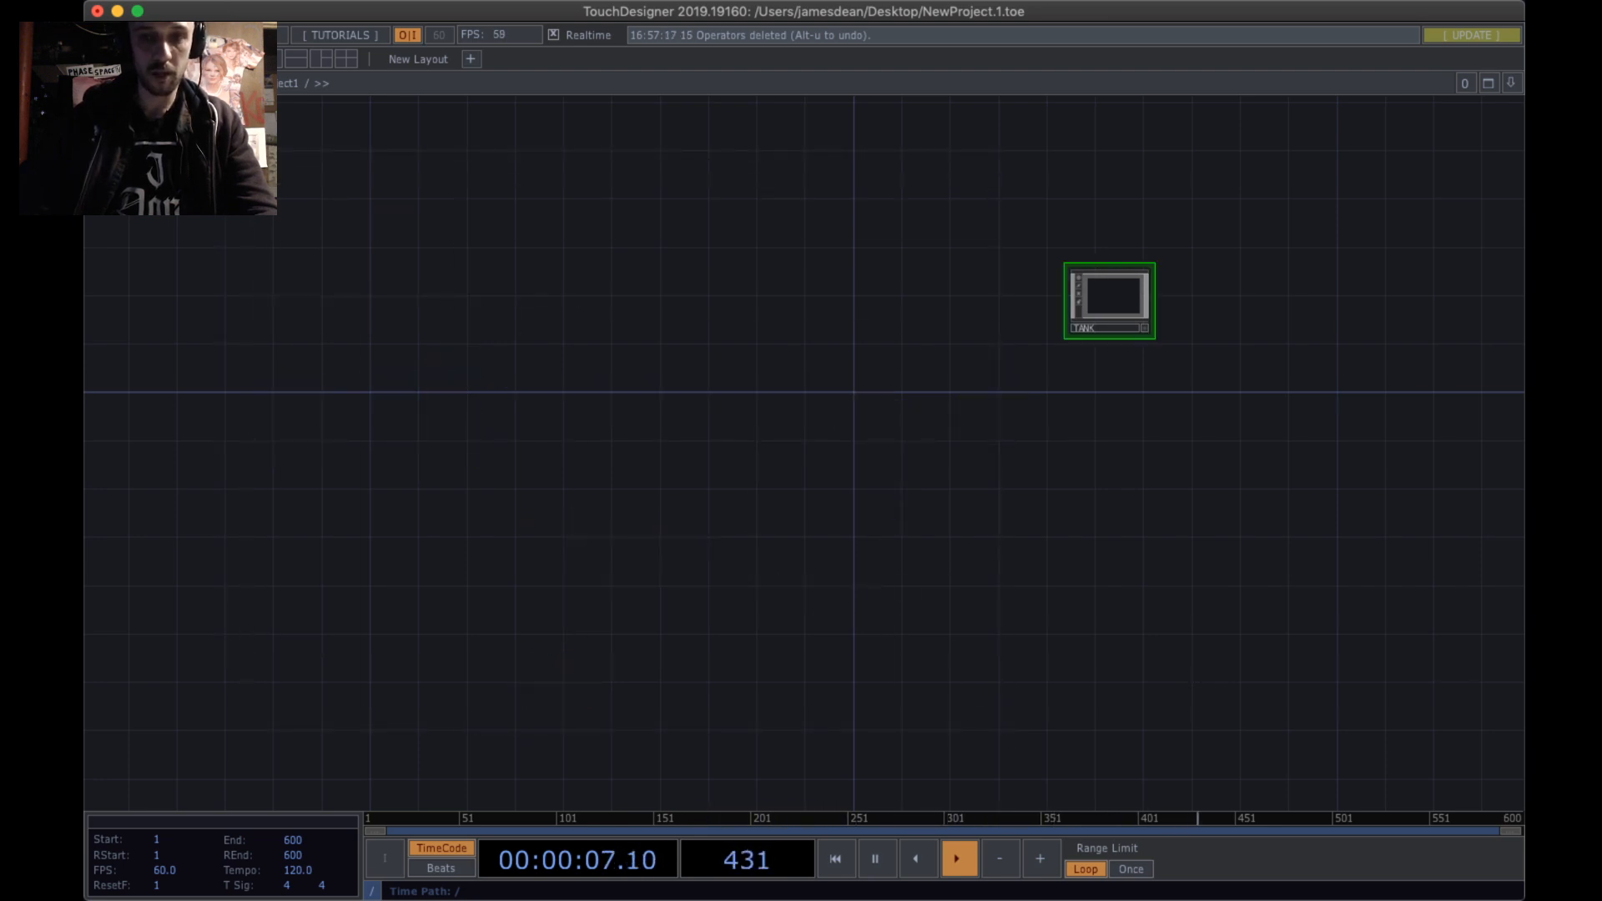
pyautogui.moveTo(1130, 273); pyautogui.dragTo(877, 404)
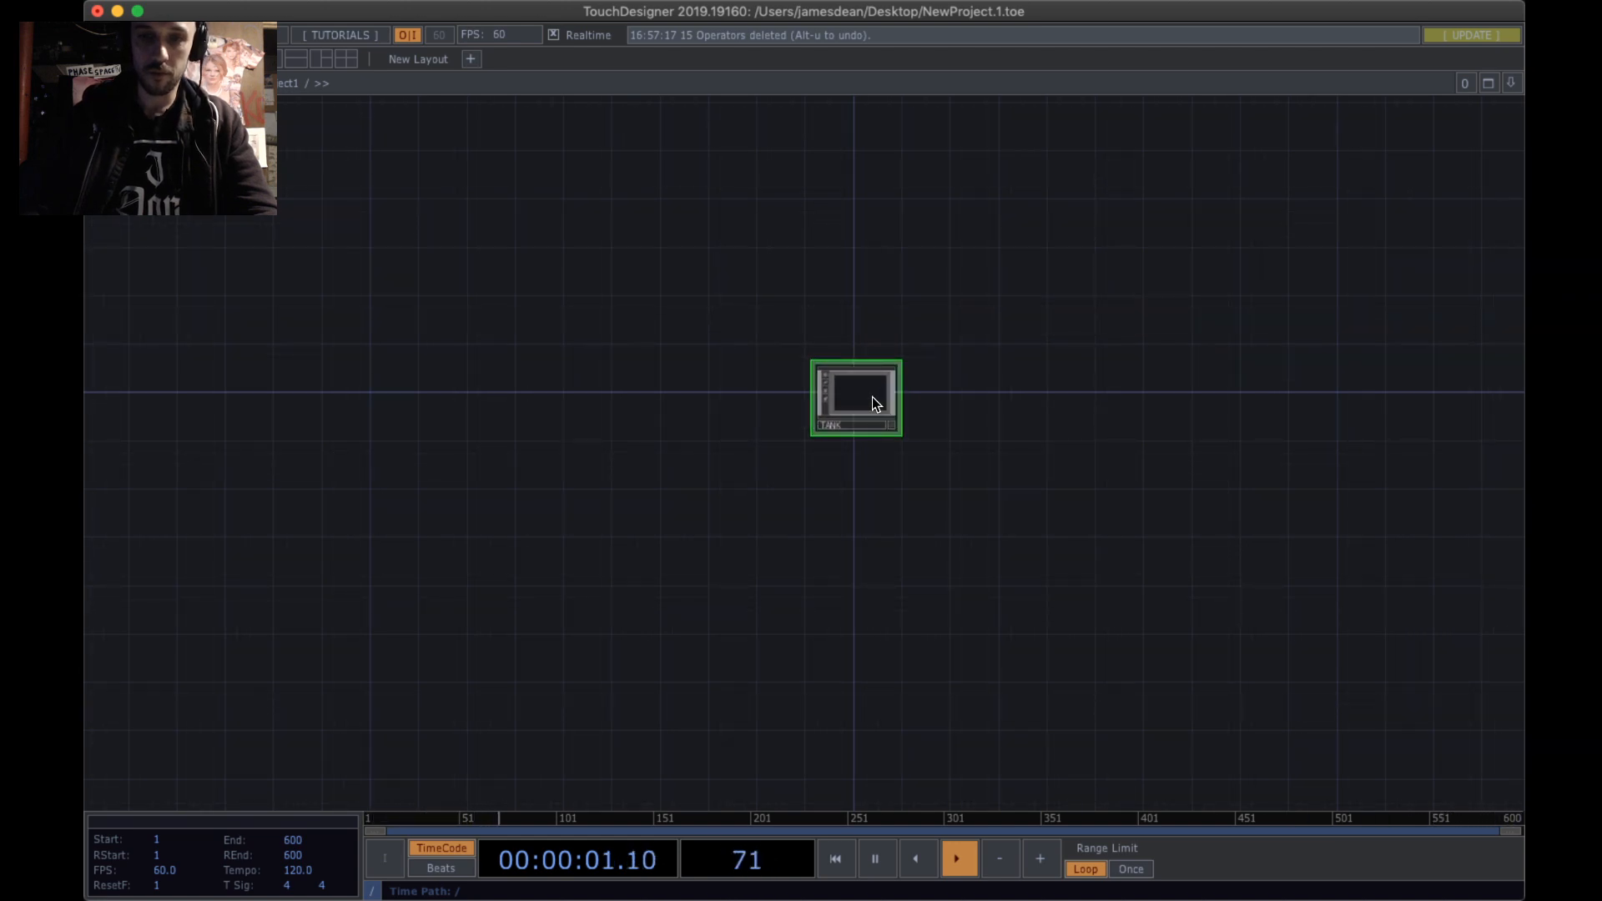
# - Paste the cut aquarium nodes inside TANK around the origin, space over1 farther from fit1, and return to the parent network
pyautogui.scroll(5, 872, 397)
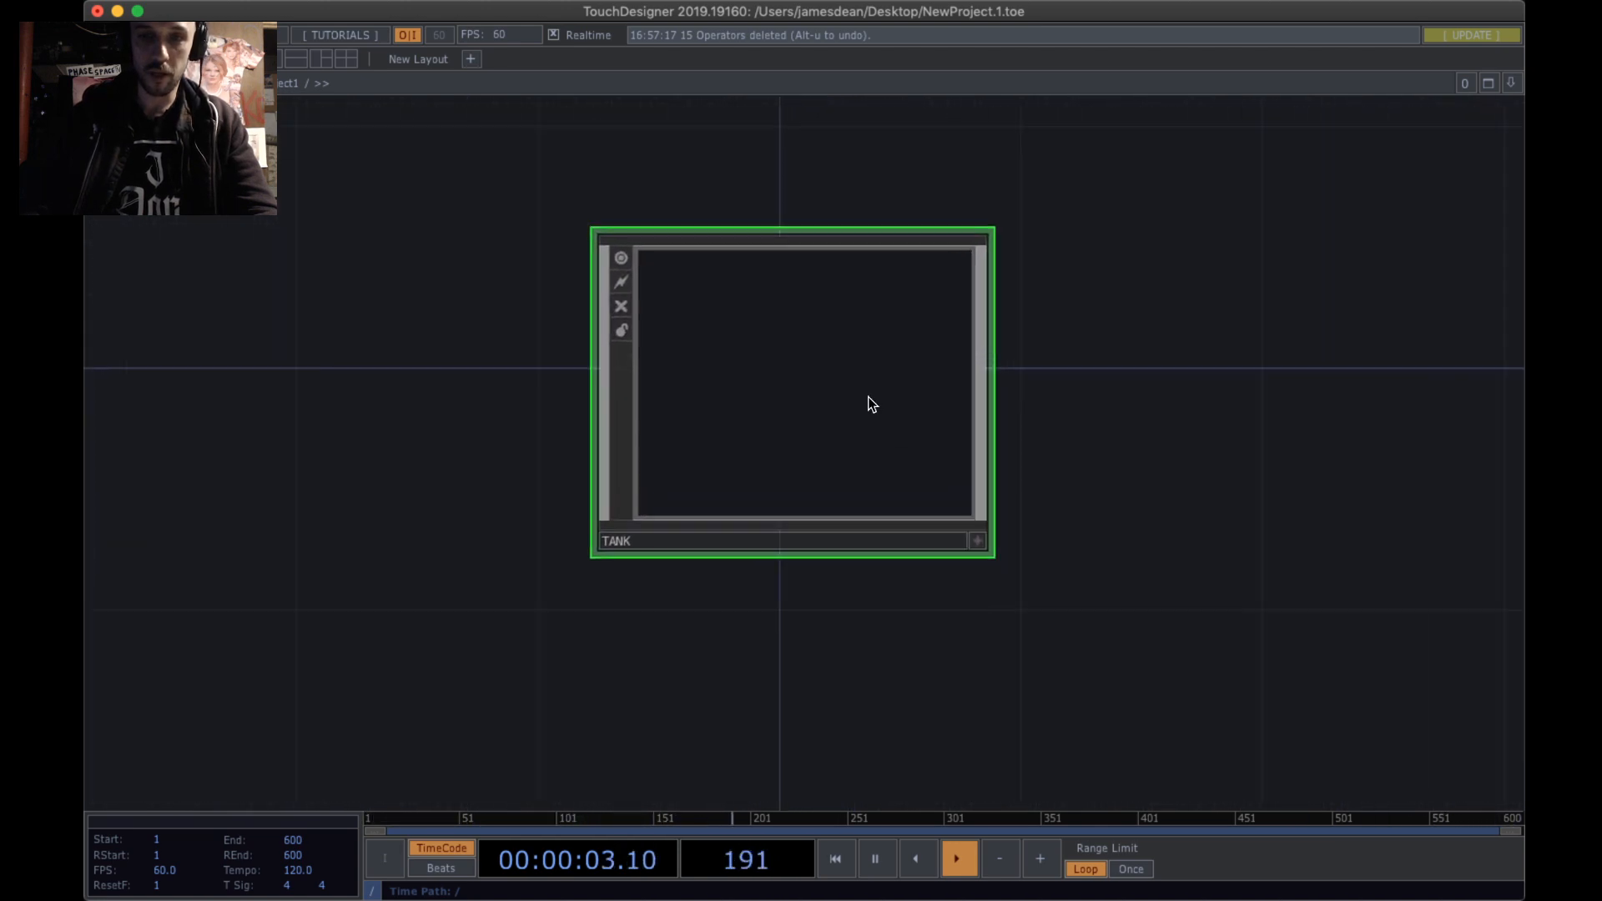
pyautogui.scroll(10, 868, 397)
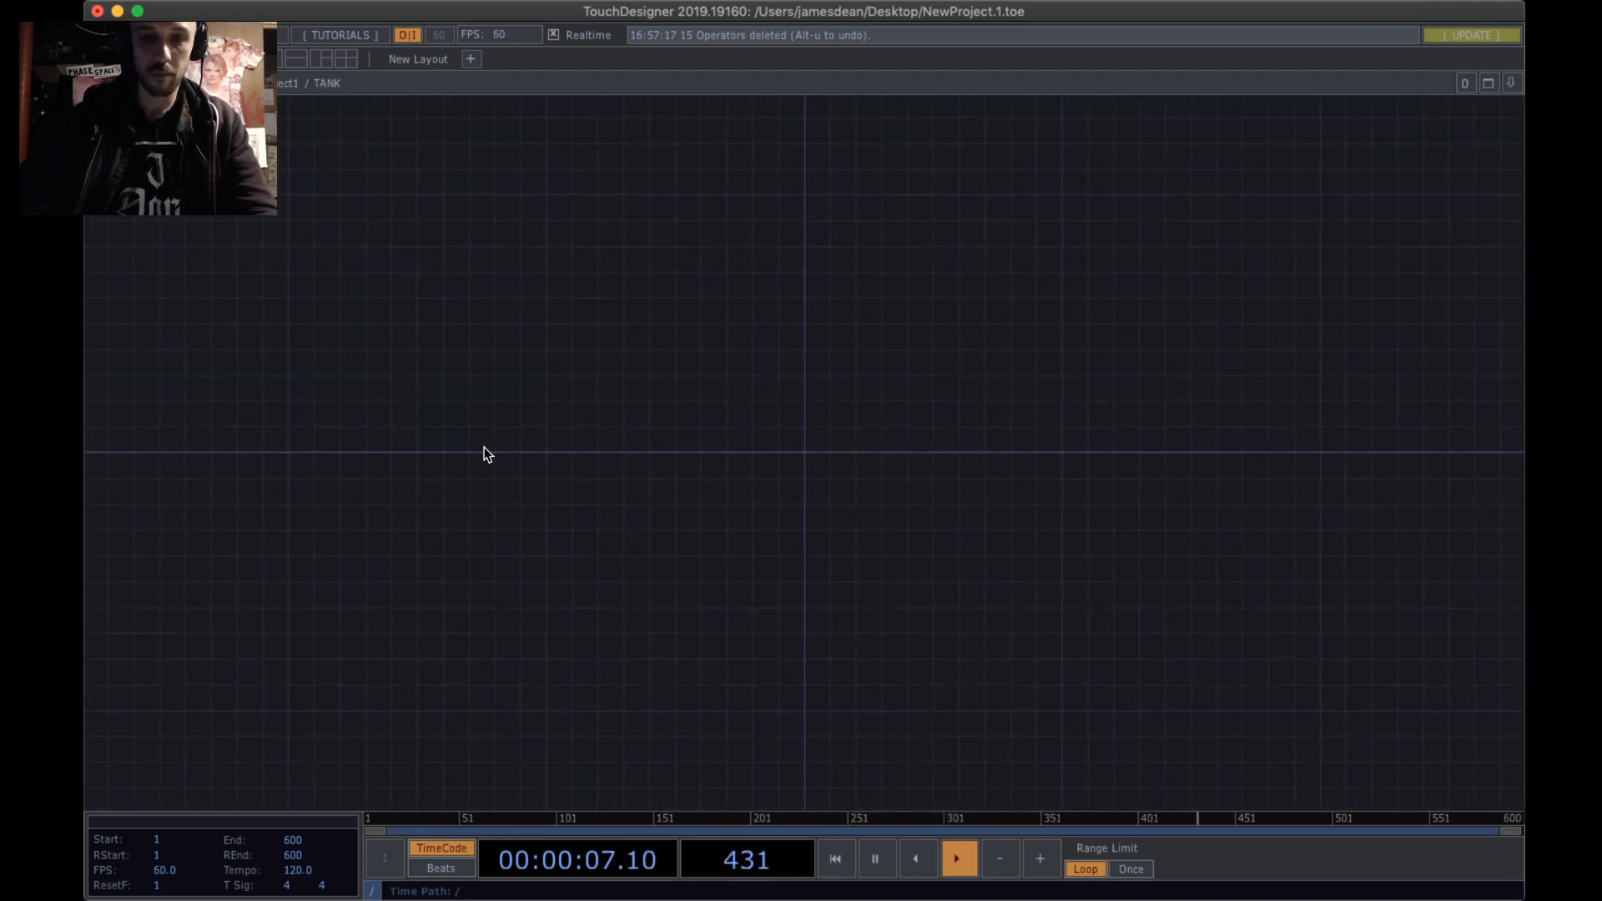
pyautogui.press('super+v')
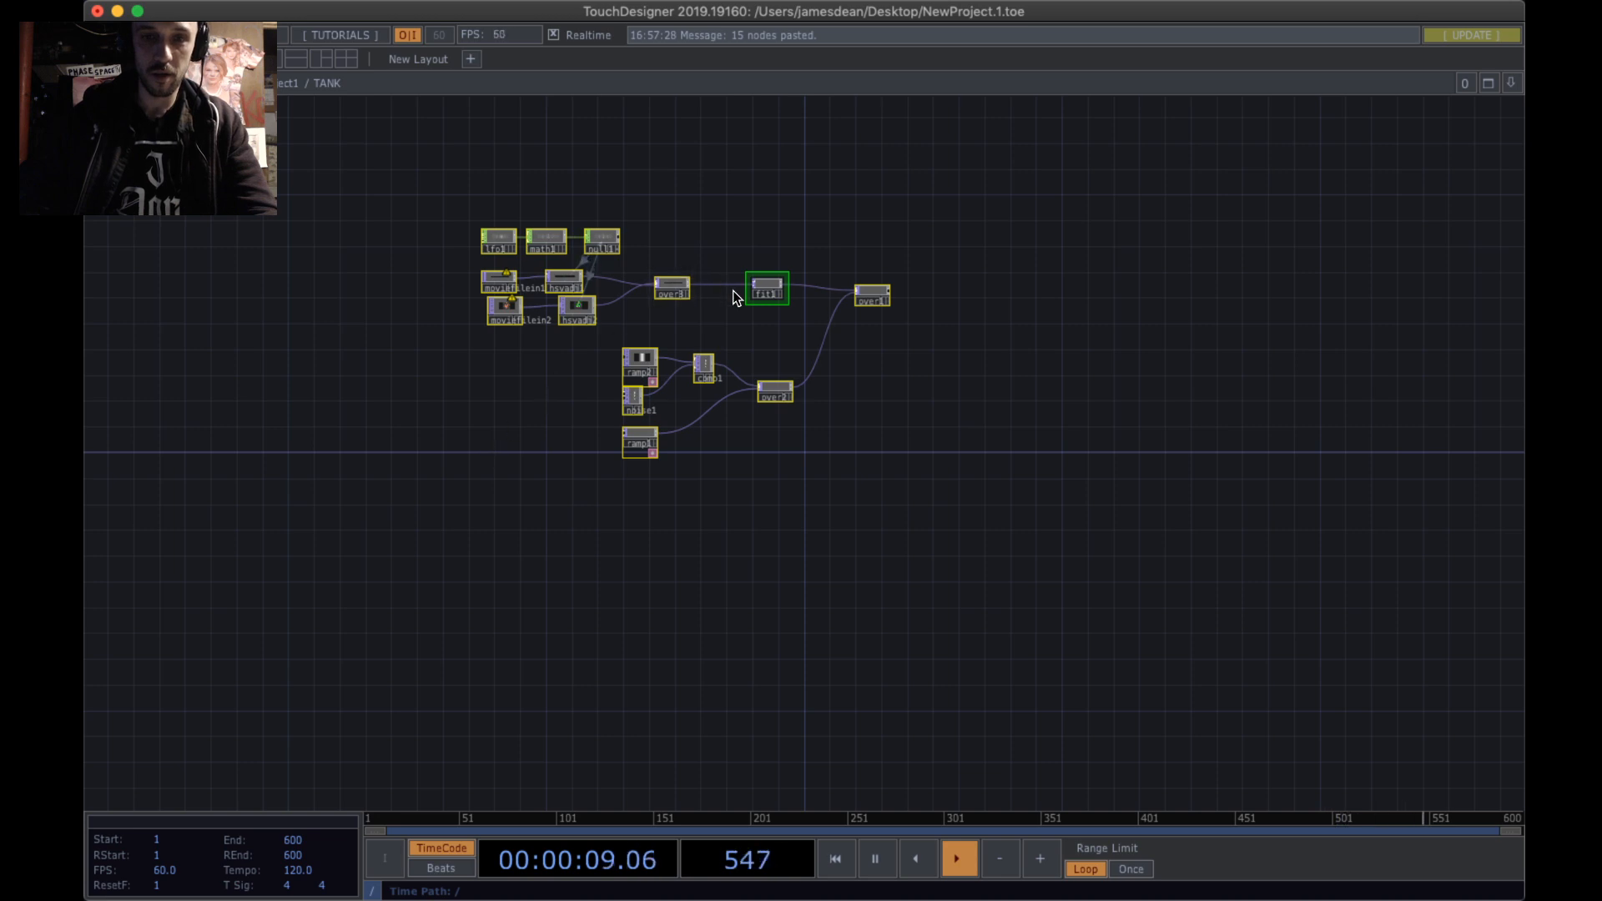
pyautogui.moveTo(758, 288); pyautogui.dragTo(834, 405)
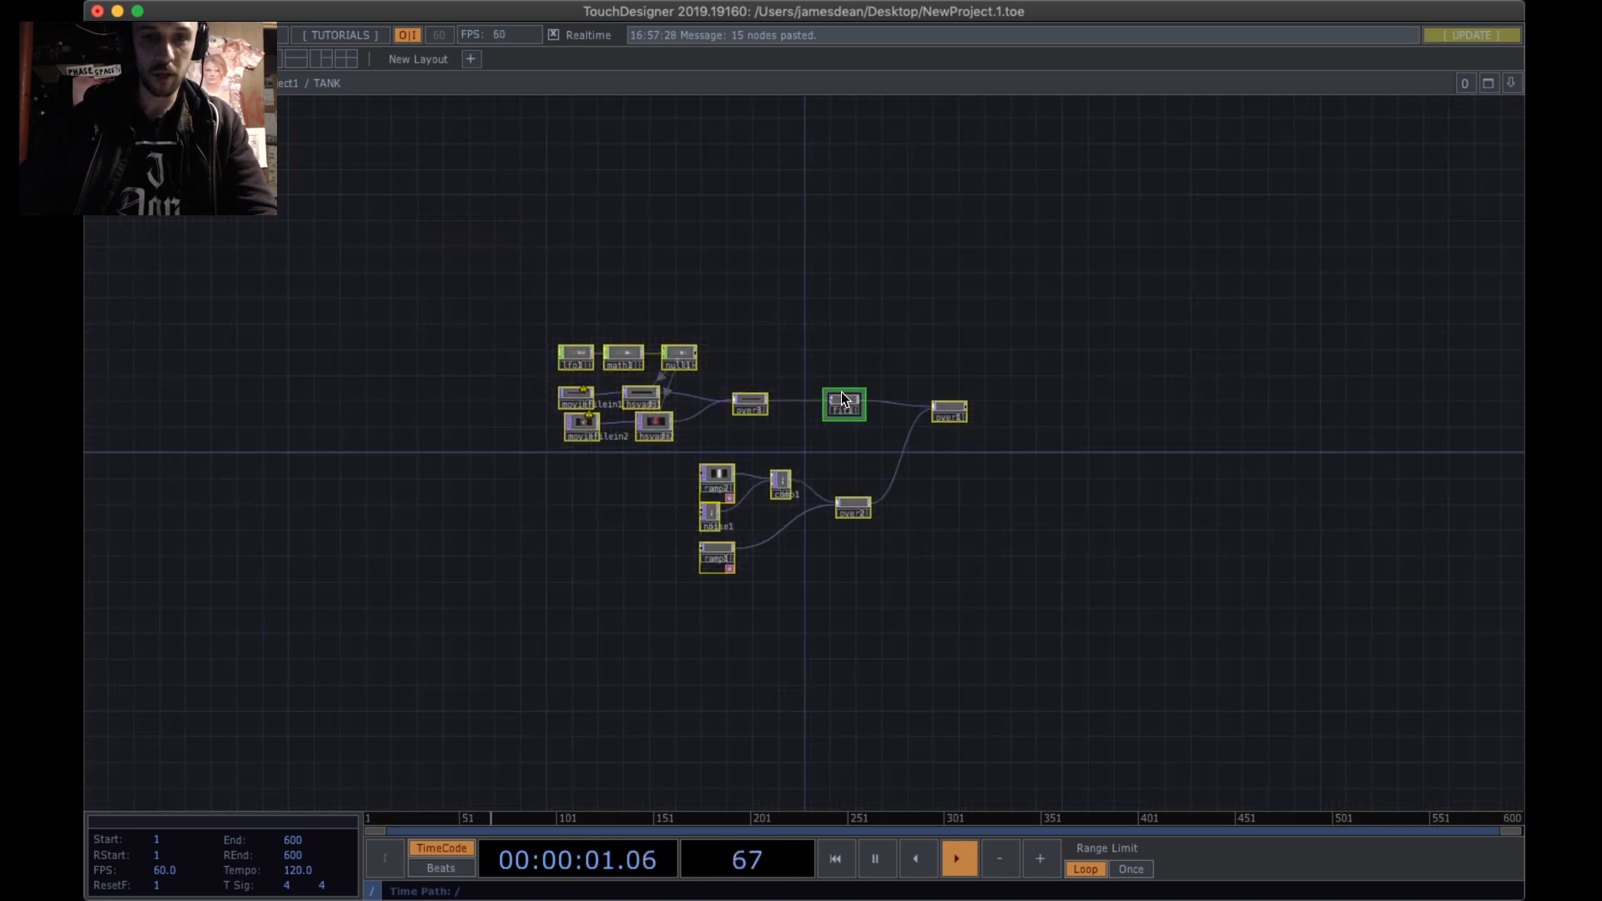
pyautogui.moveTo(951, 414); pyautogui.dragTo(1048, 445)
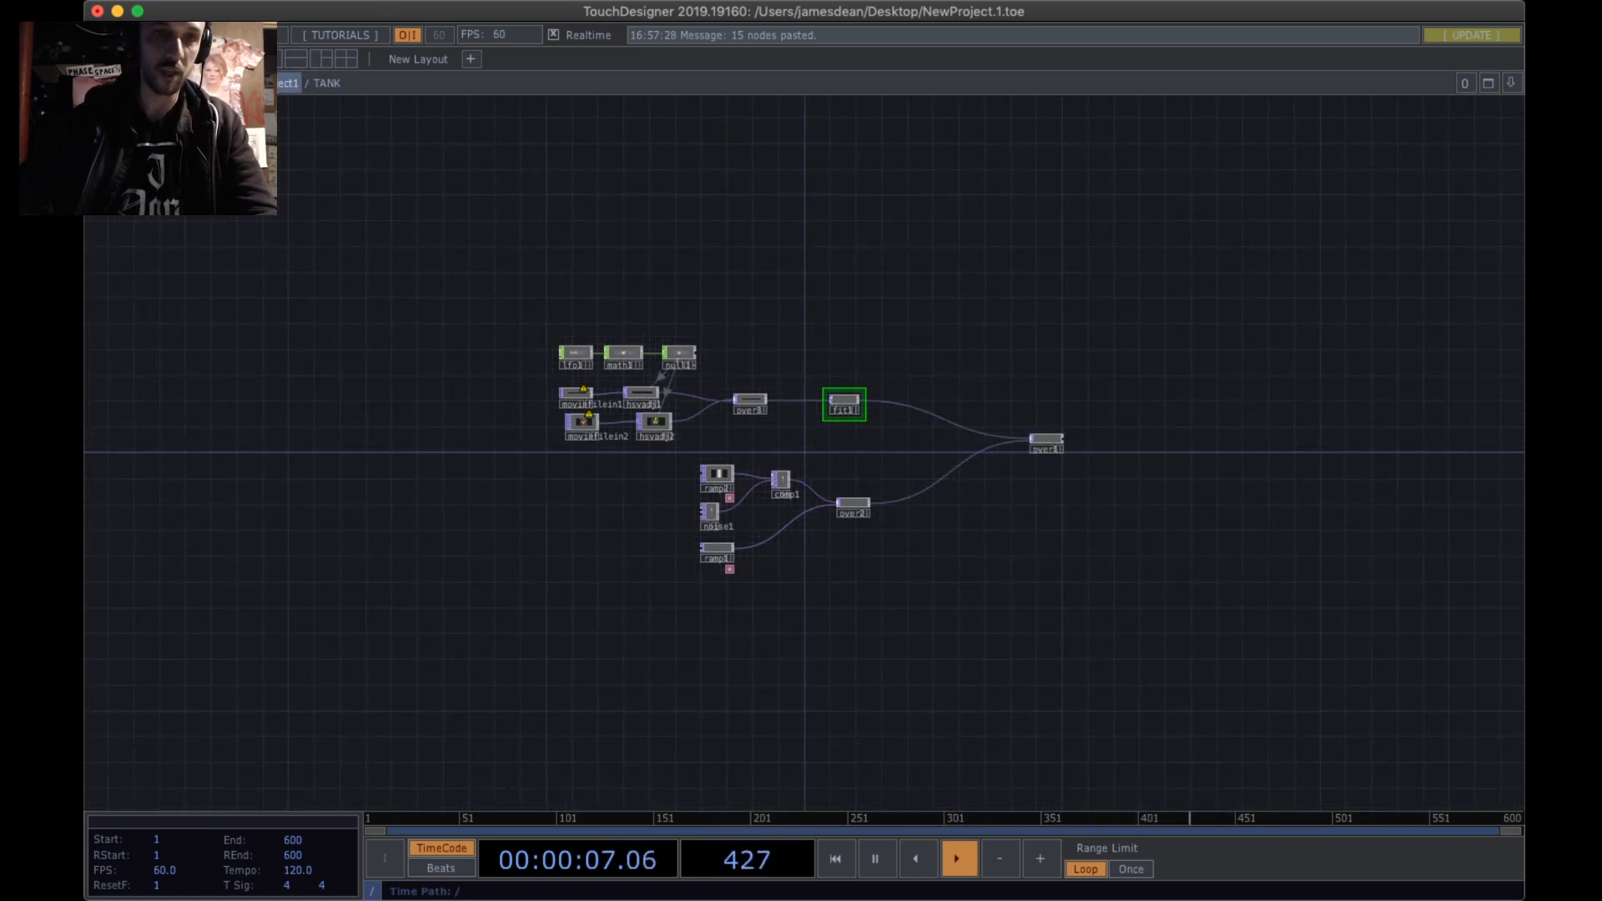
pyautogui.click(284, 83)
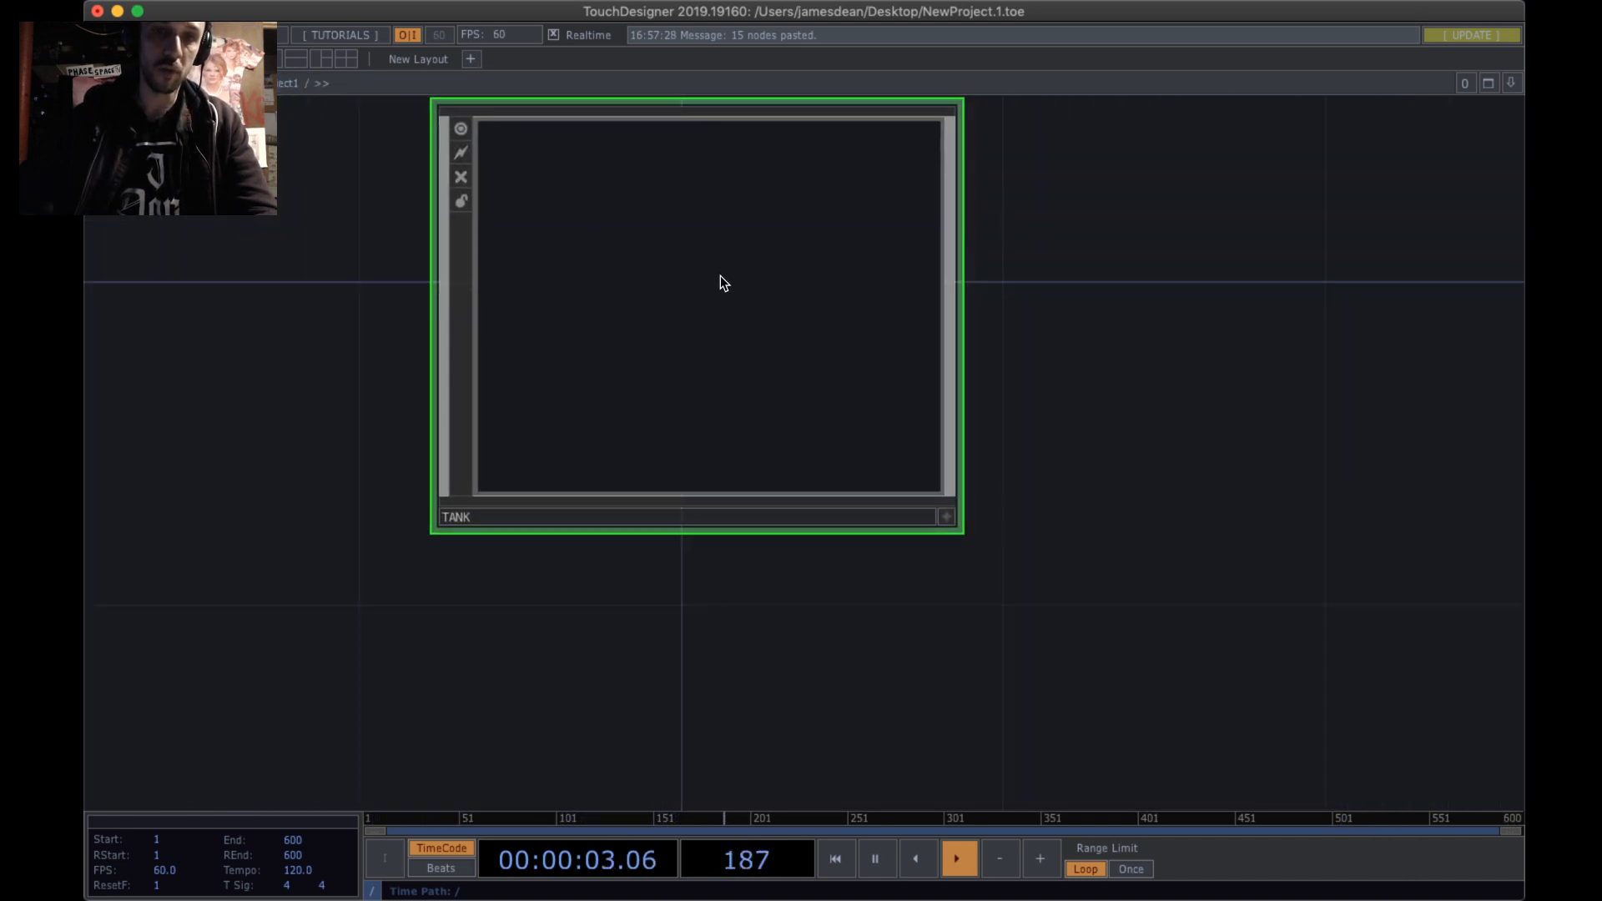
# - Look inside TANK, return to the parent network, and move TANK away from the origin to the upper left
pyautogui.scroll(5, 627, 254)
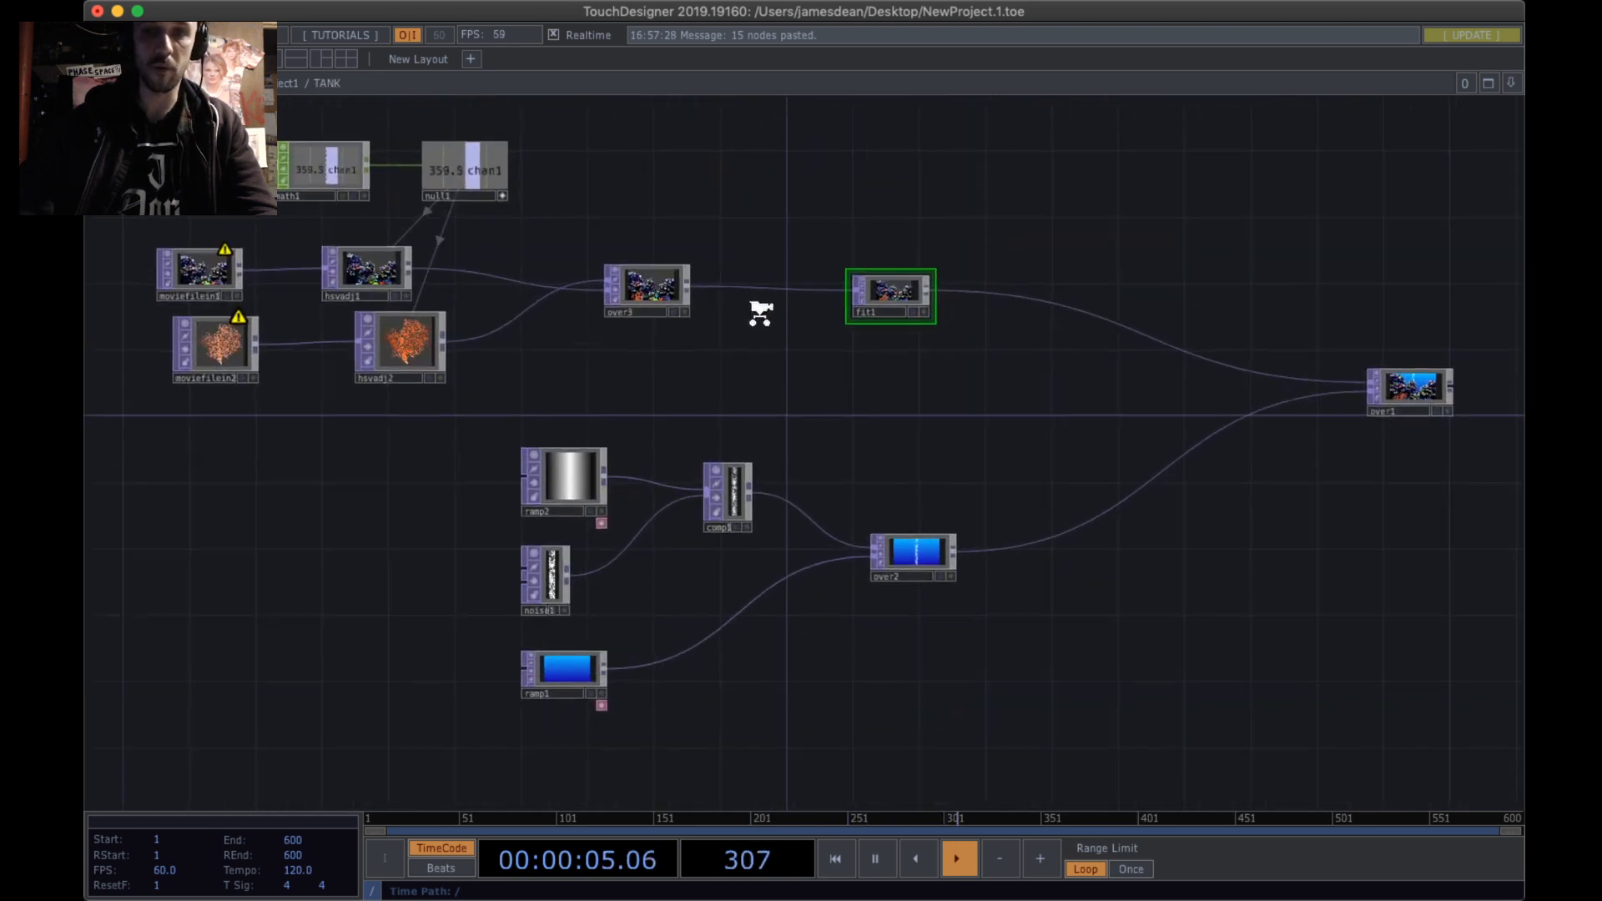
pyautogui.scroll(-5, 732, 297)
pyautogui.scroll(-5, 732, 296)
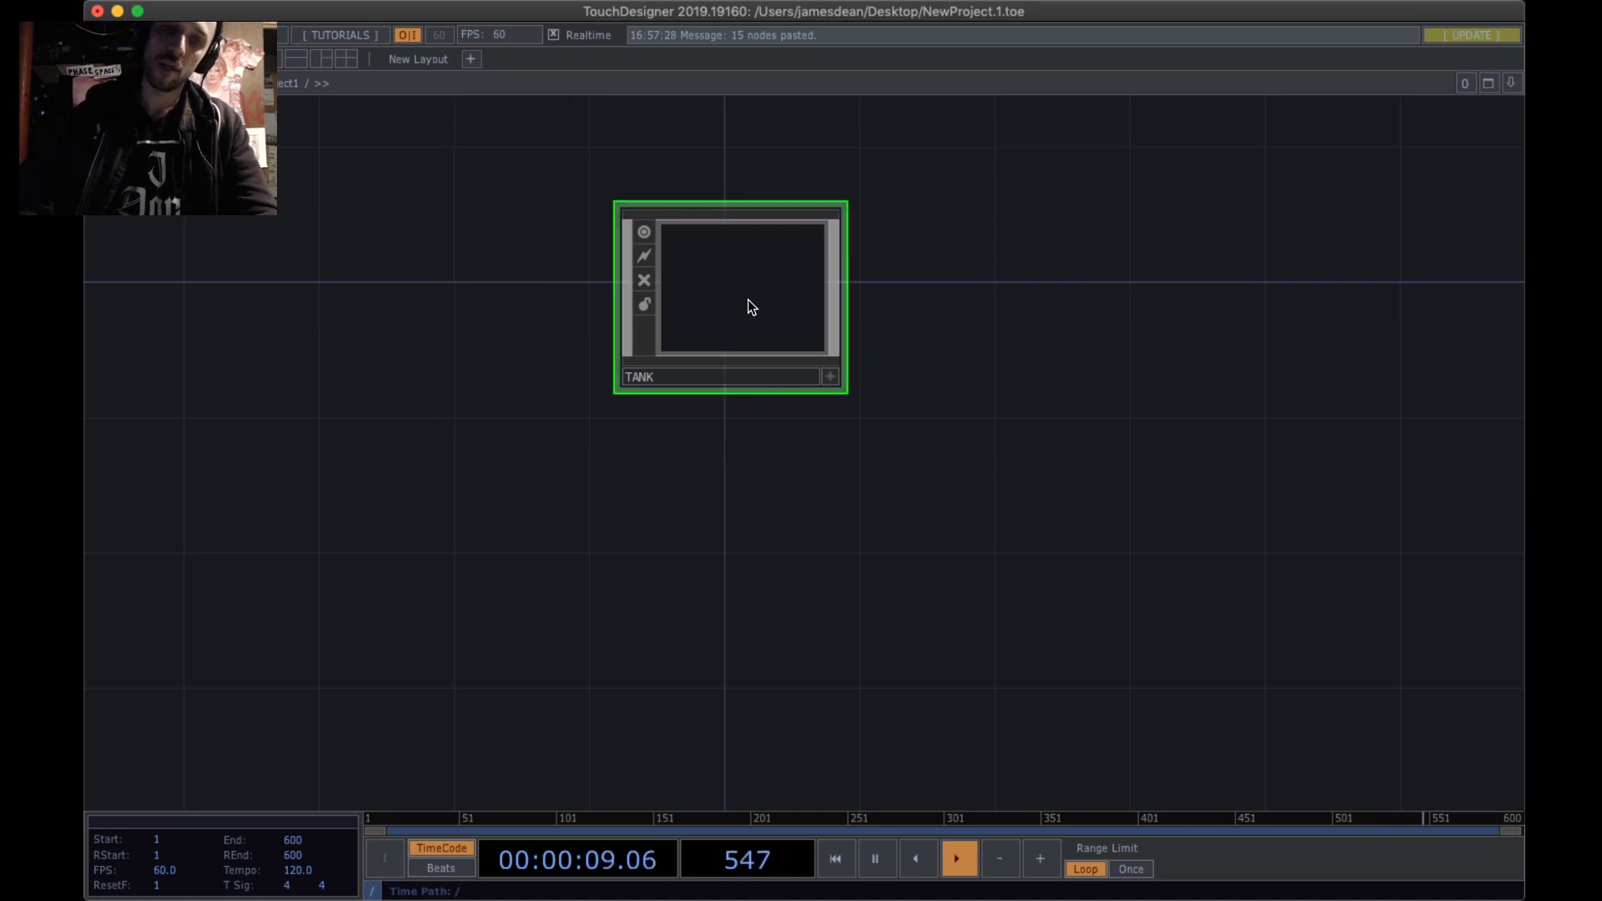
pyautogui.moveTo(748, 302); pyautogui.dragTo(544, 243)
pyautogui.scroll(-3, 705, 288)
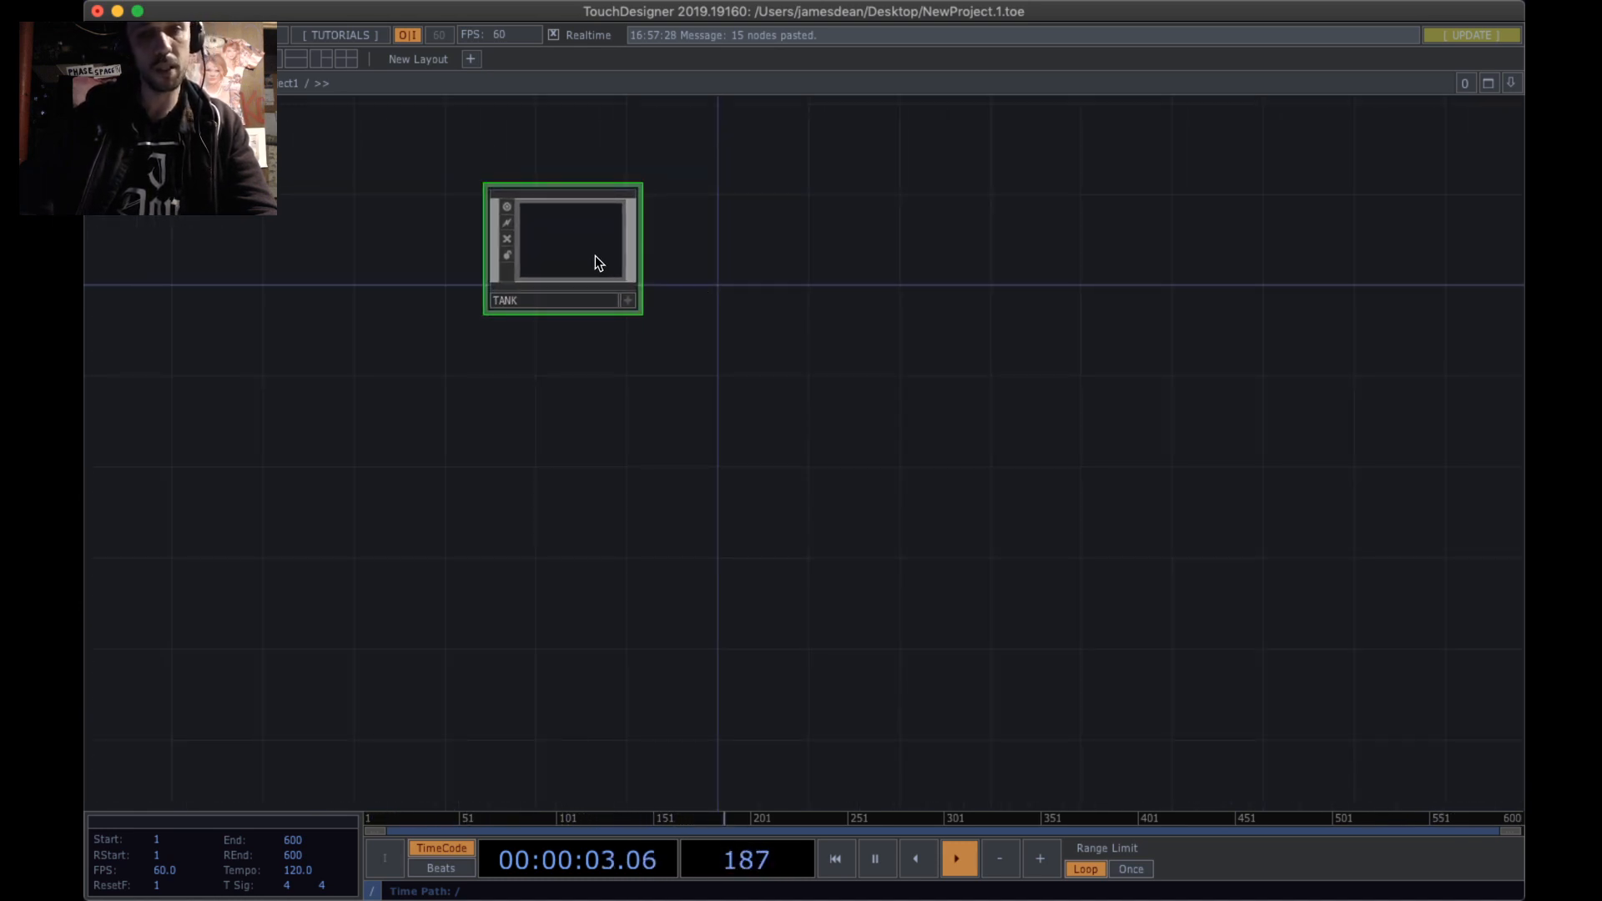
# - Go inside TANK and move over1 closer to fit1 and over2
pyautogui.scroll(4, 544, 245)
pyautogui.scroll(1, 545, 246)
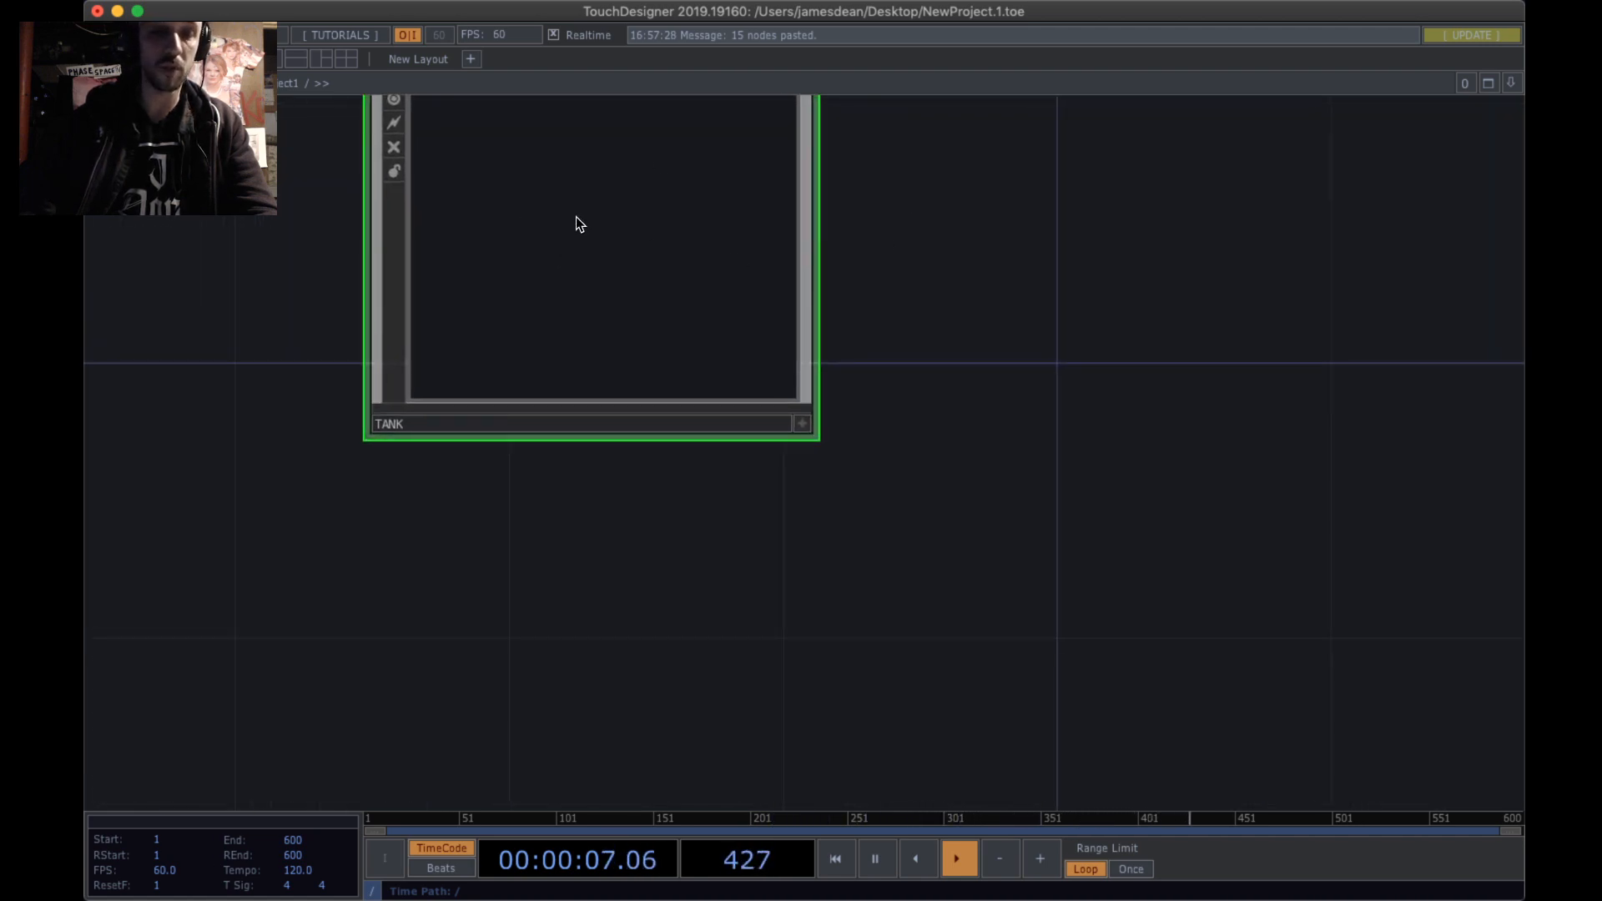
pyautogui.scroll(5, 912, 420)
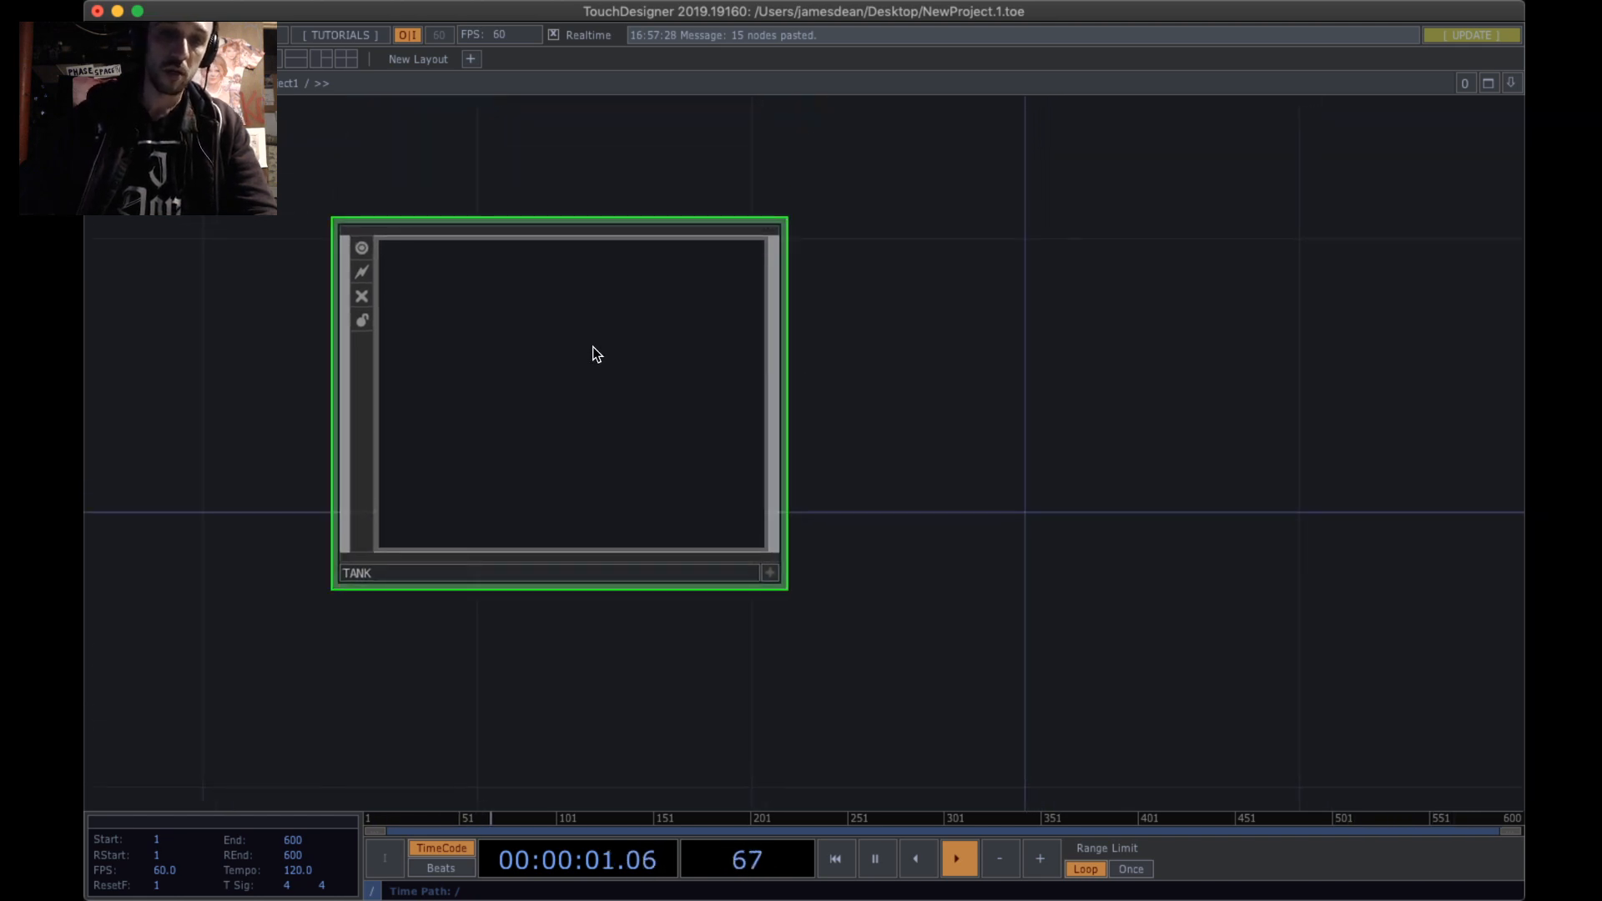
pyautogui.scroll(-5, 698, 340)
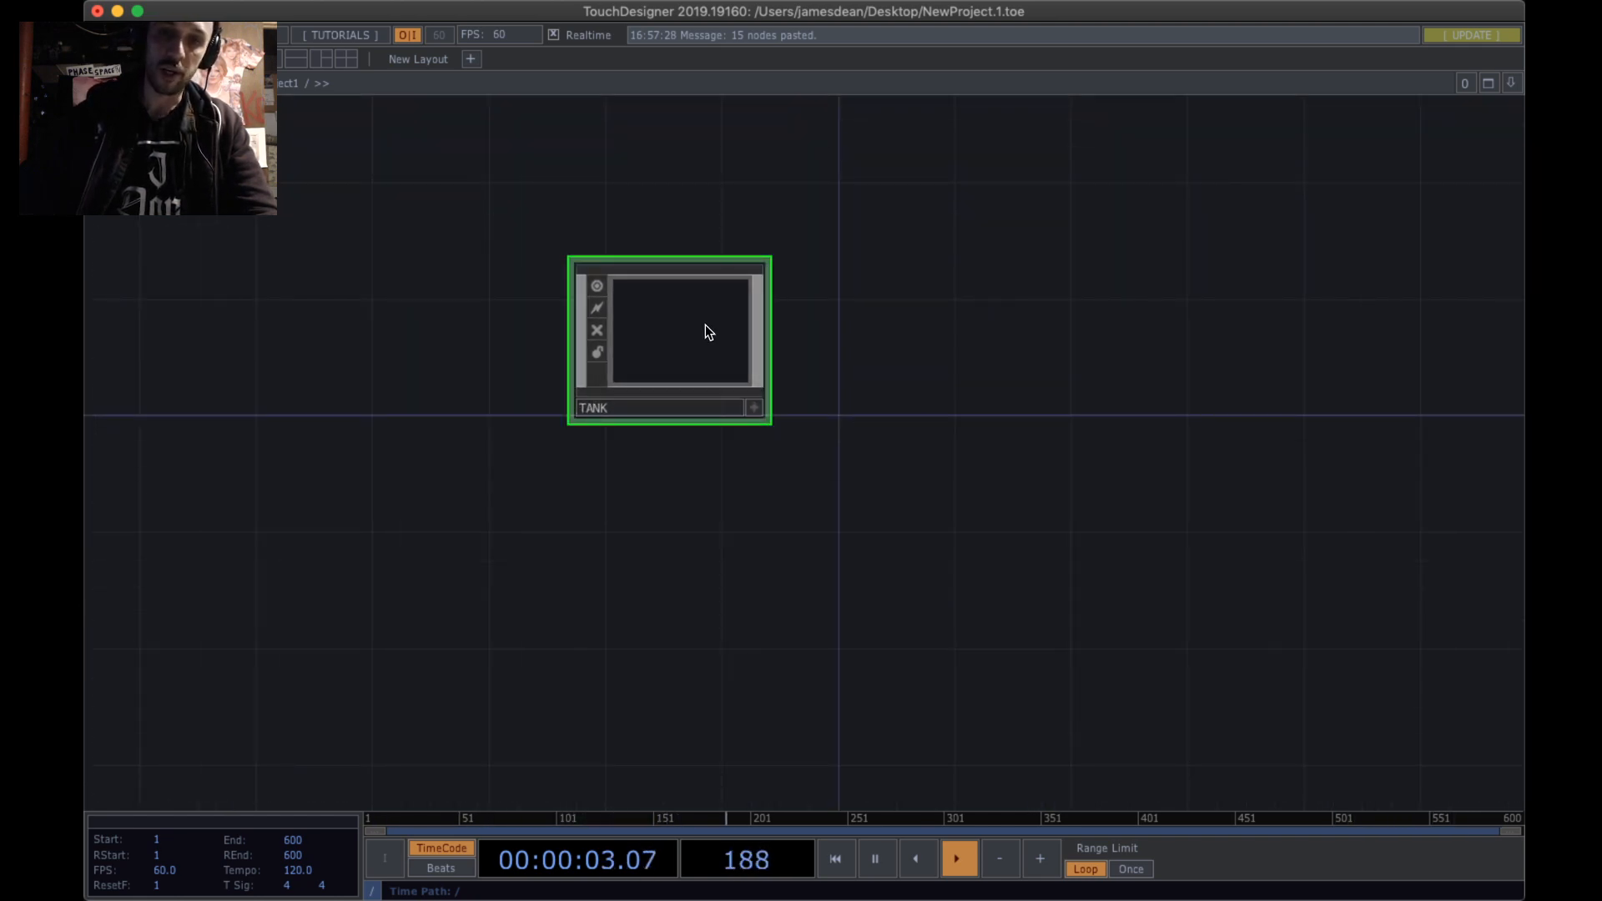
pyautogui.scroll(5, 708, 332)
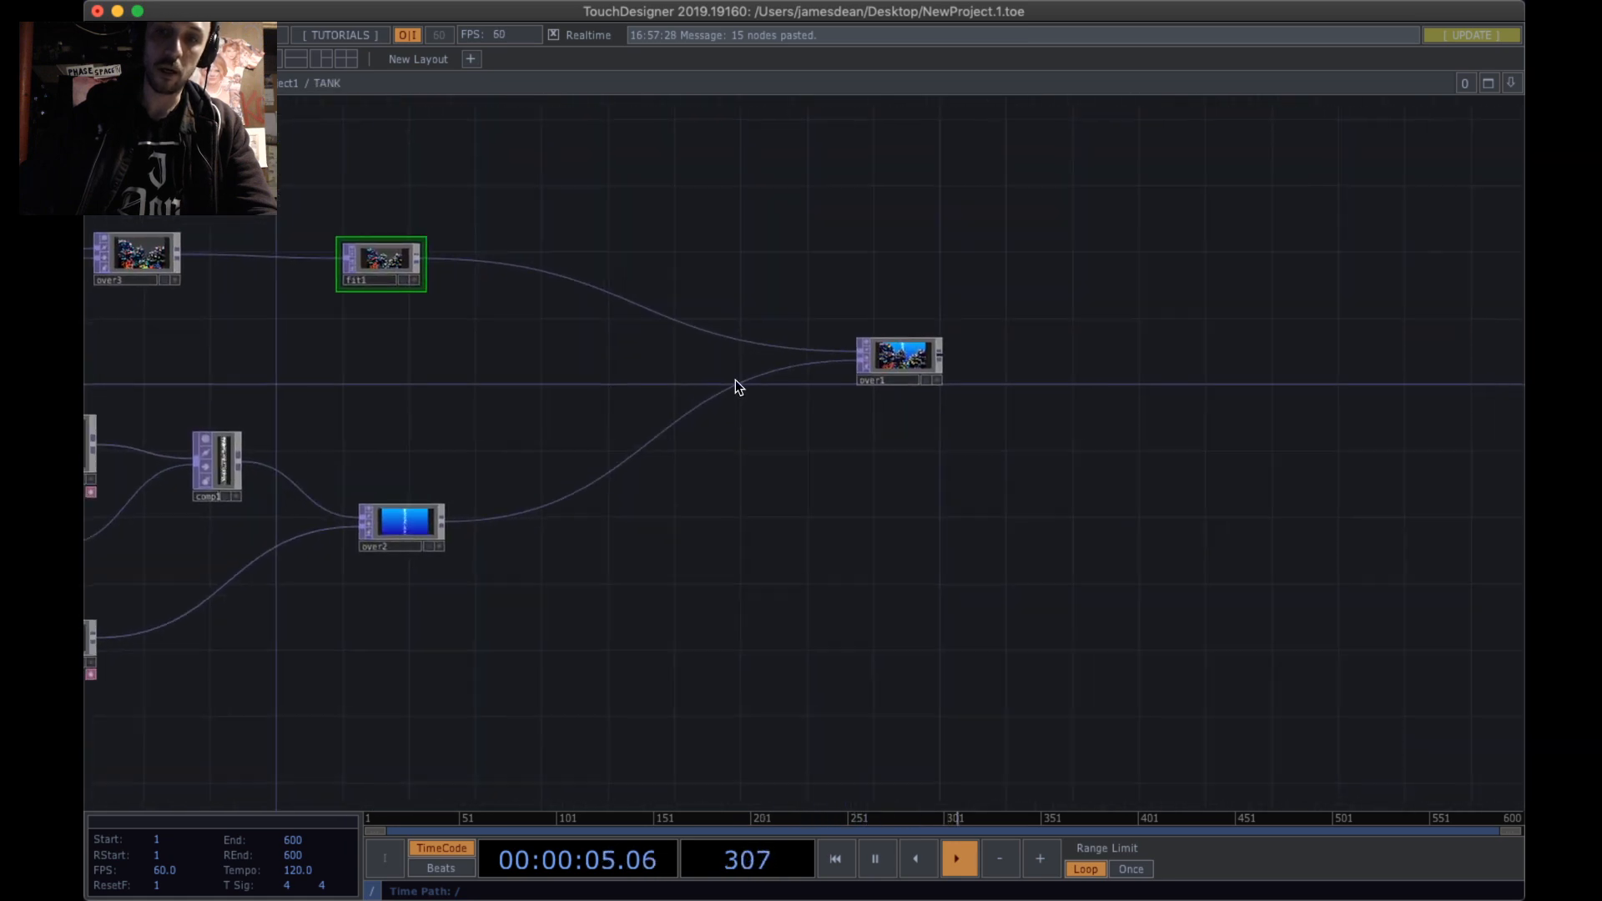
pyautogui.moveTo(904, 369); pyautogui.dragTo(770, 392)
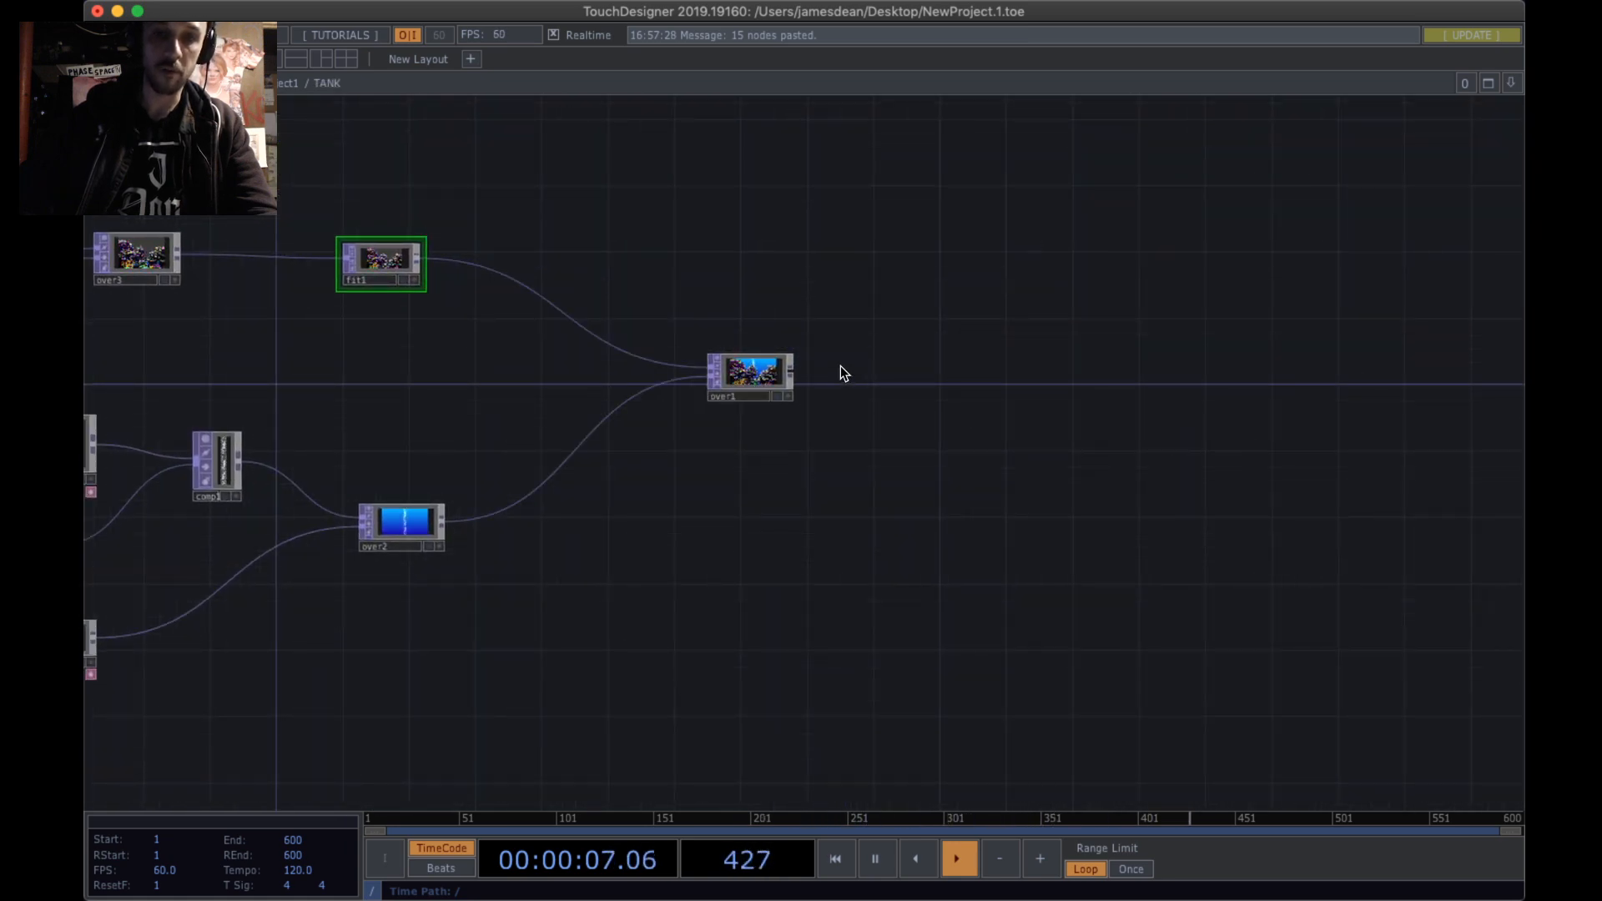
# - Add an Out TOP to the right of over1 inside TANK and connect over1's output to it
pyautogui.scroll(5, 839, 370)
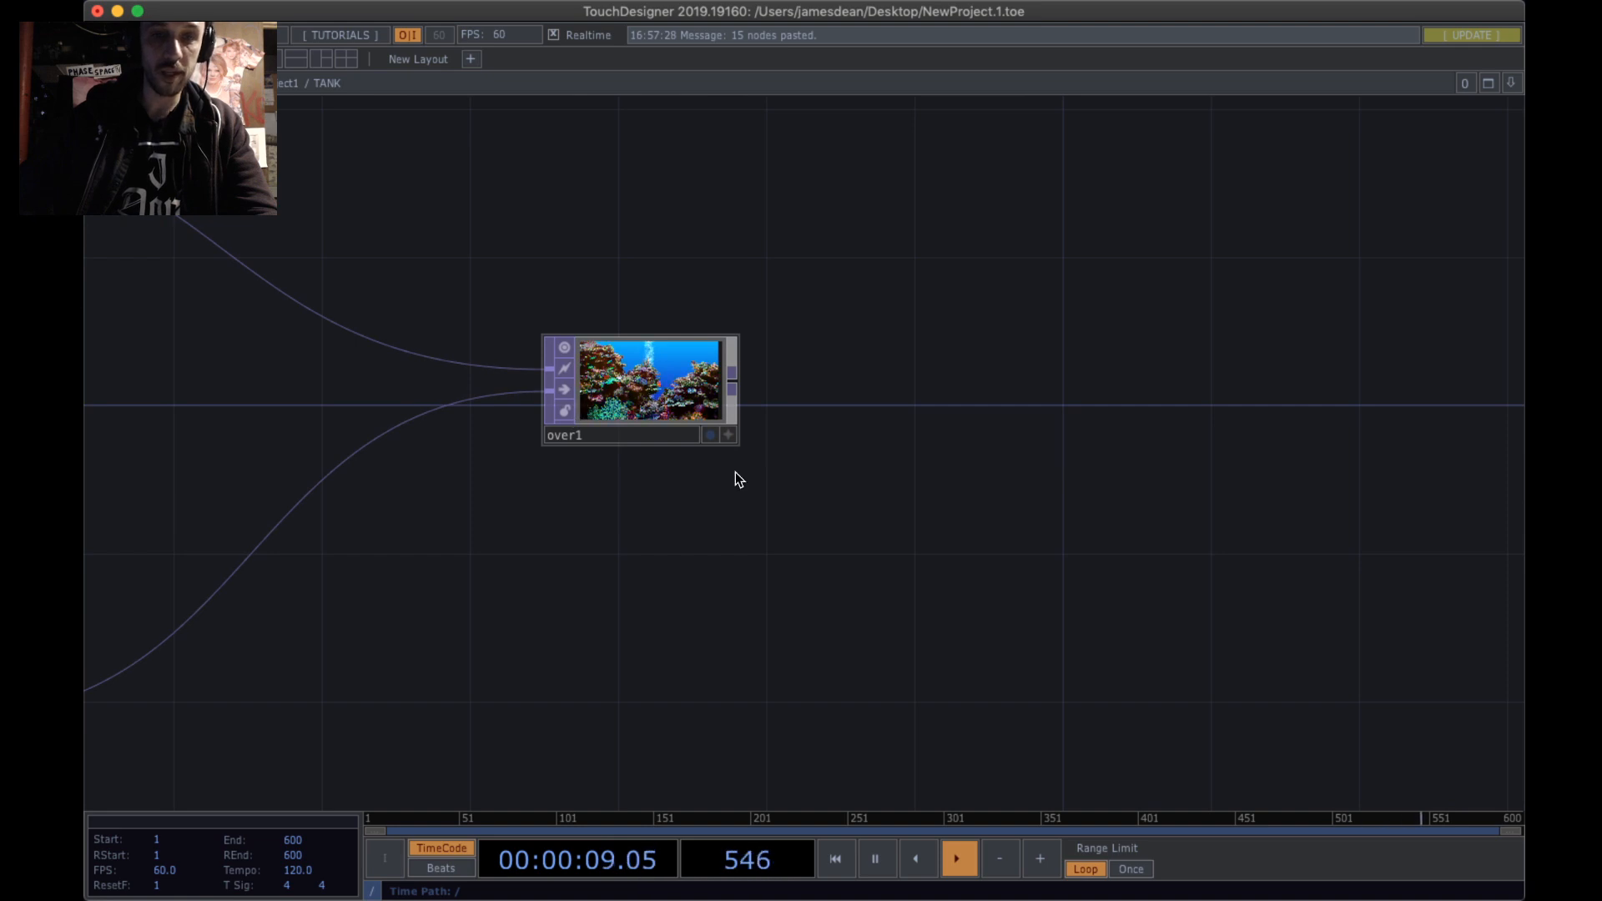
pyautogui.moveTo(951, 572); pyautogui.dragTo(538, 317)
pyautogui.scroll(-5, 493, 327)
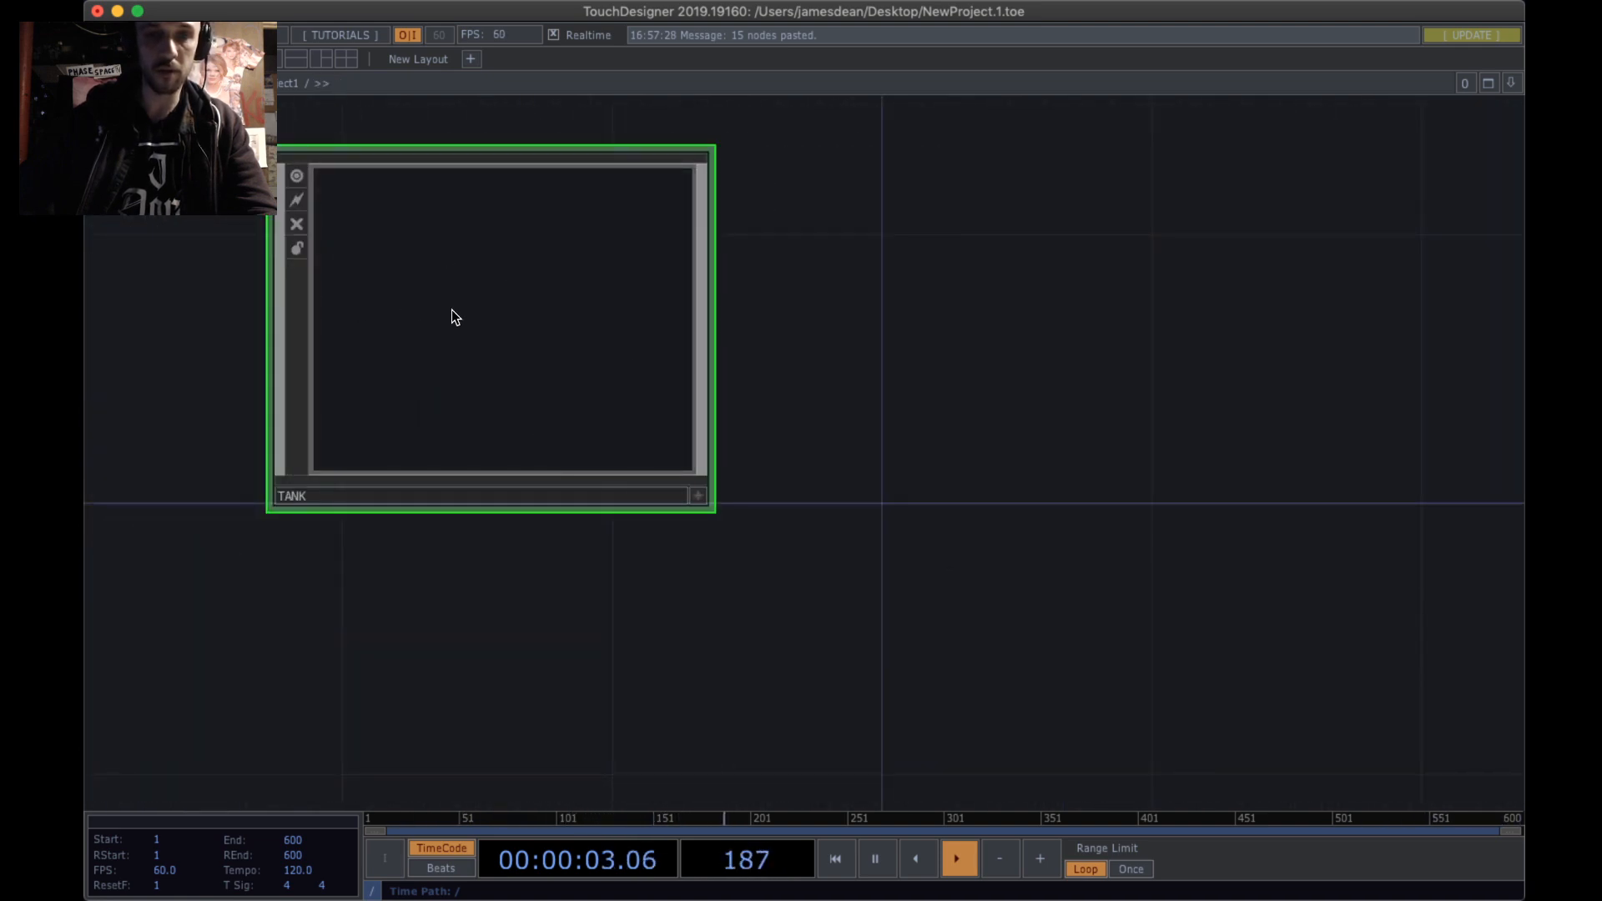
pyautogui.scroll(5, 449, 370)
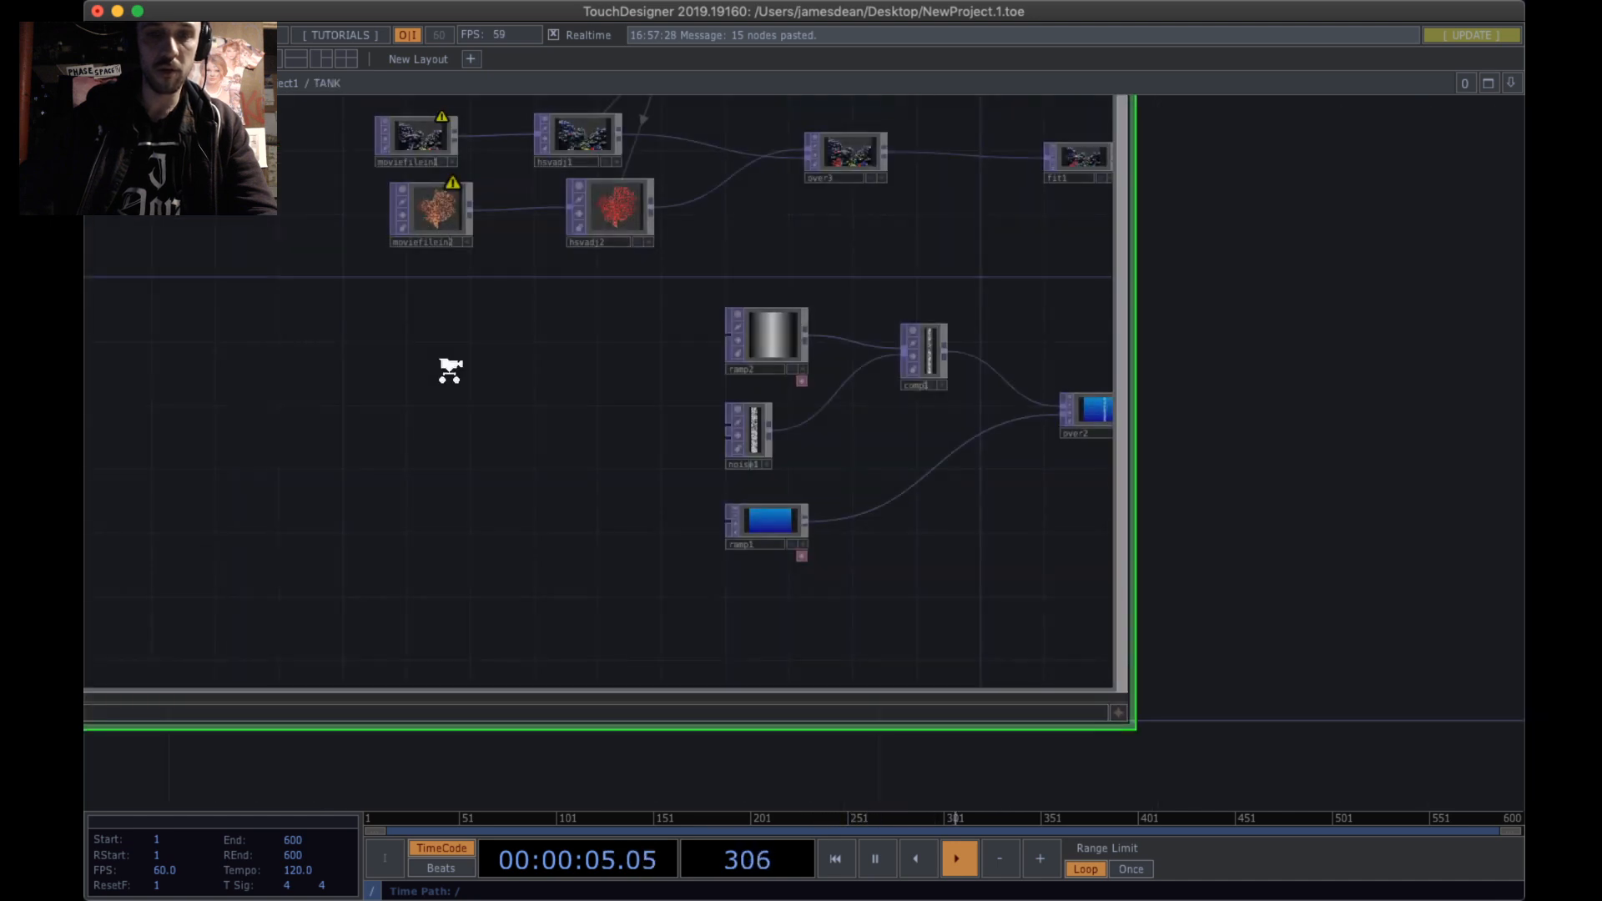
pyautogui.moveTo(1197, 414); pyautogui.dragTo(568, 393)
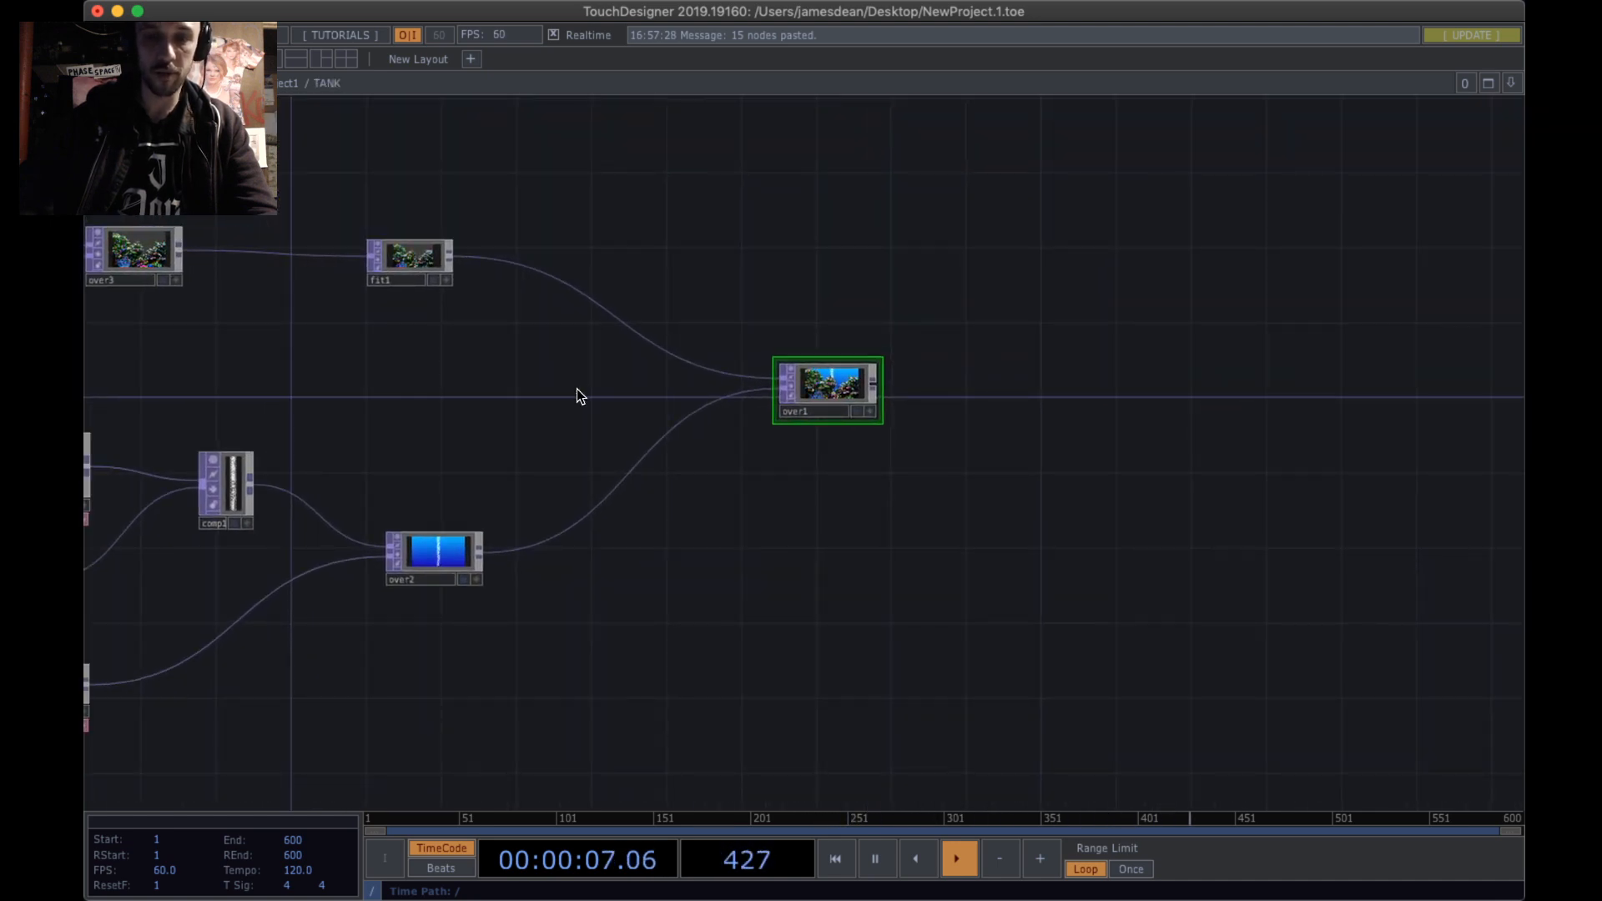
pyautogui.press('Tab')
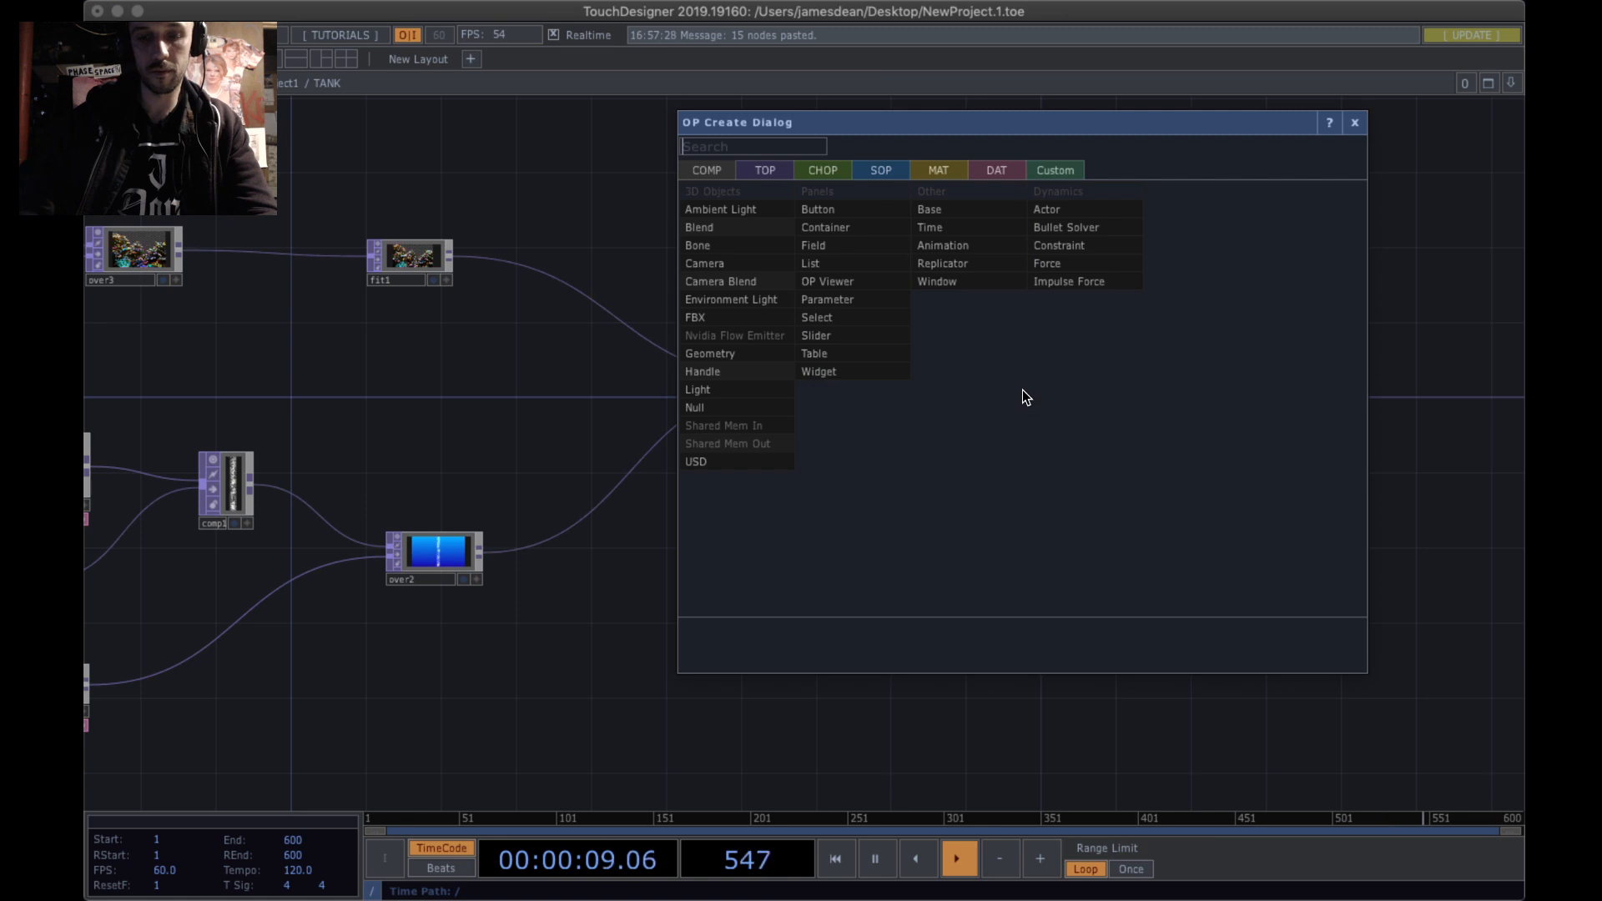
pyautogui.click(755, 171)
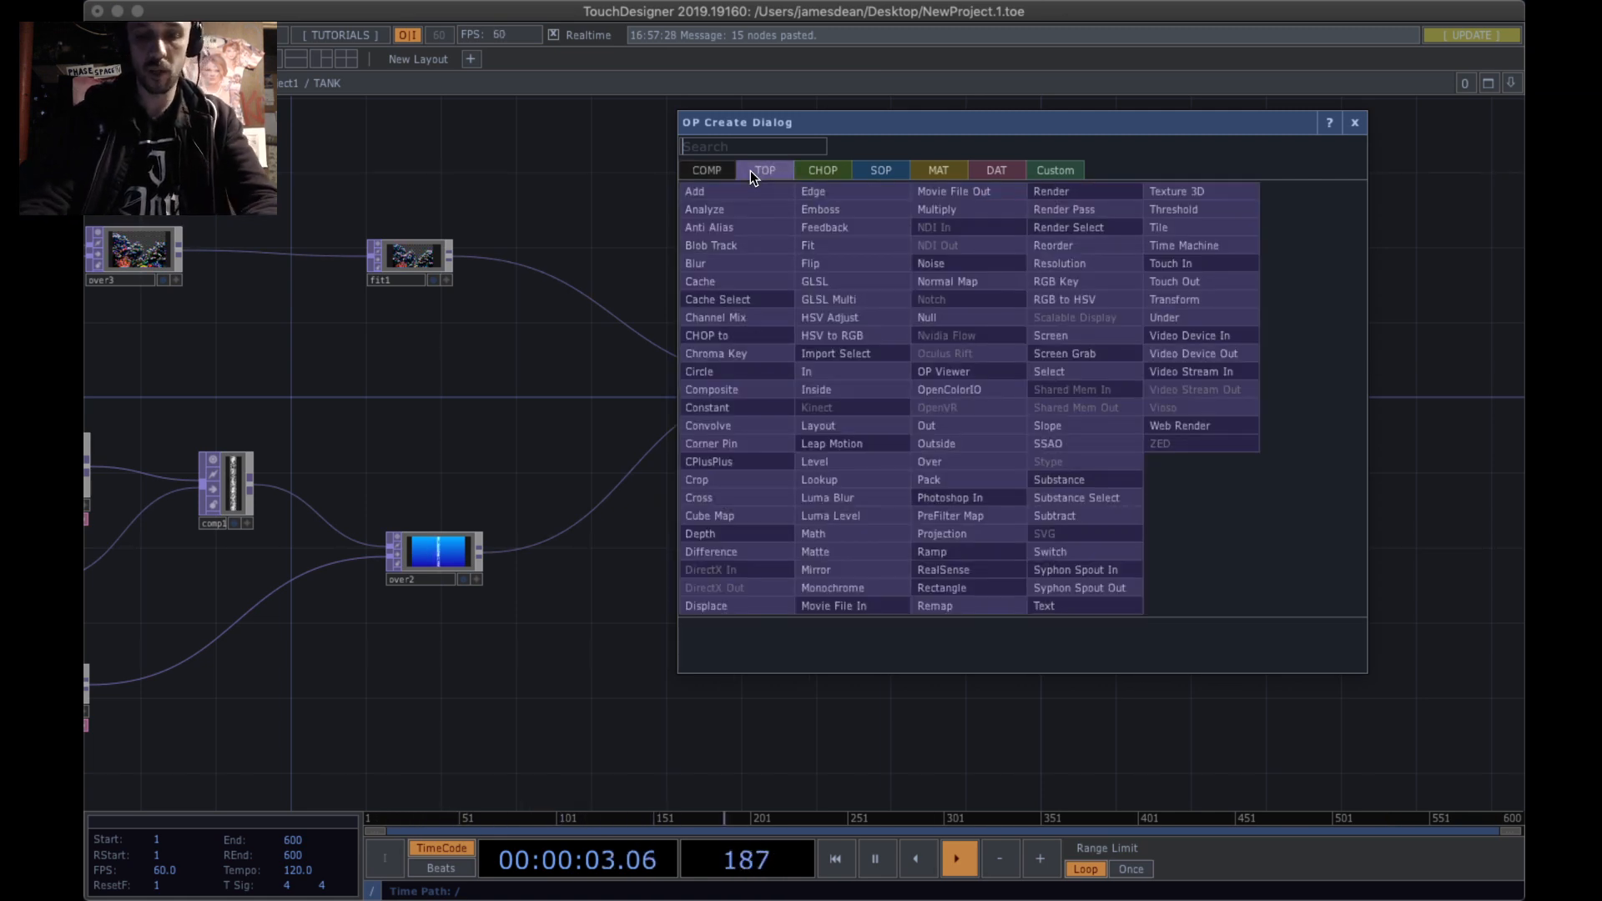
pyautogui.write('out')
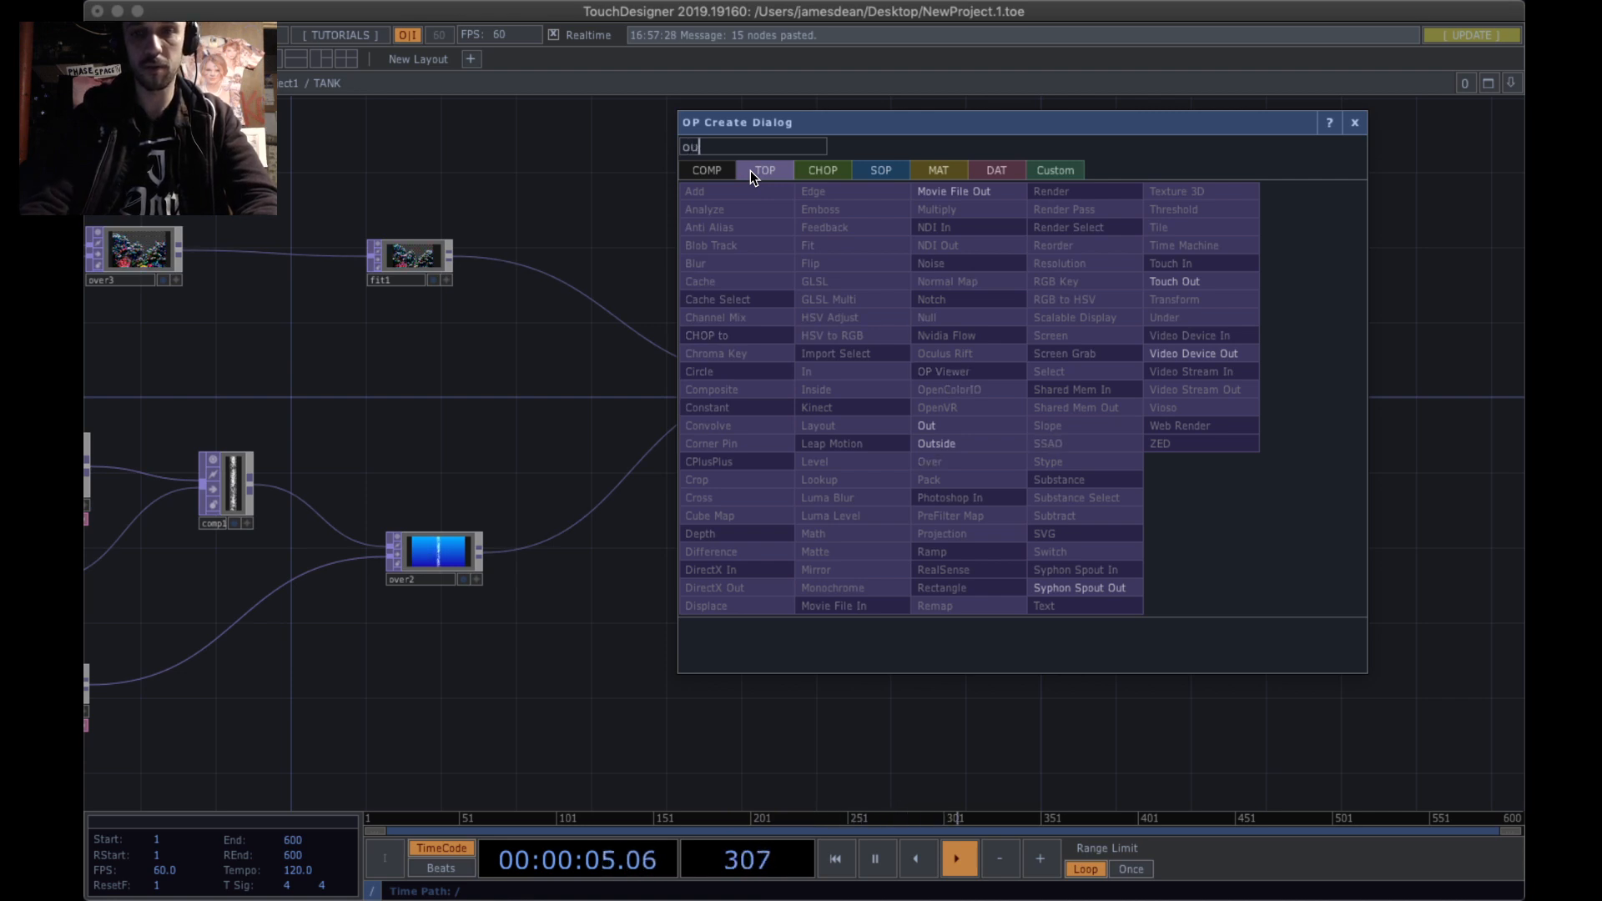
pyautogui.click(943, 426)
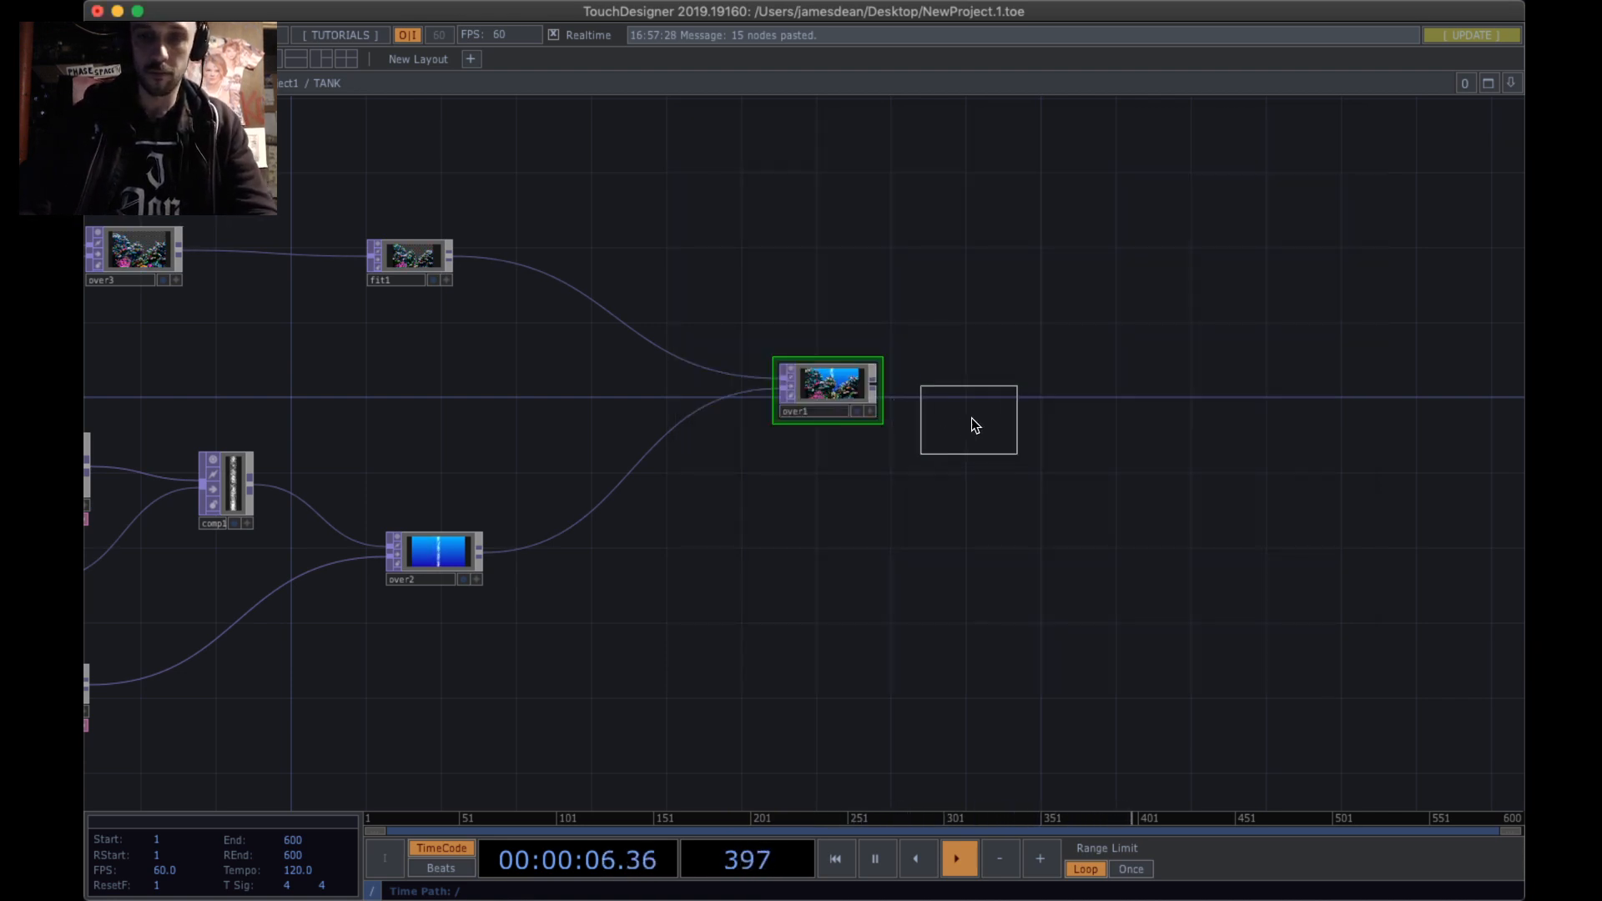
pyautogui.click(1011, 392)
pyautogui.click(873, 386)
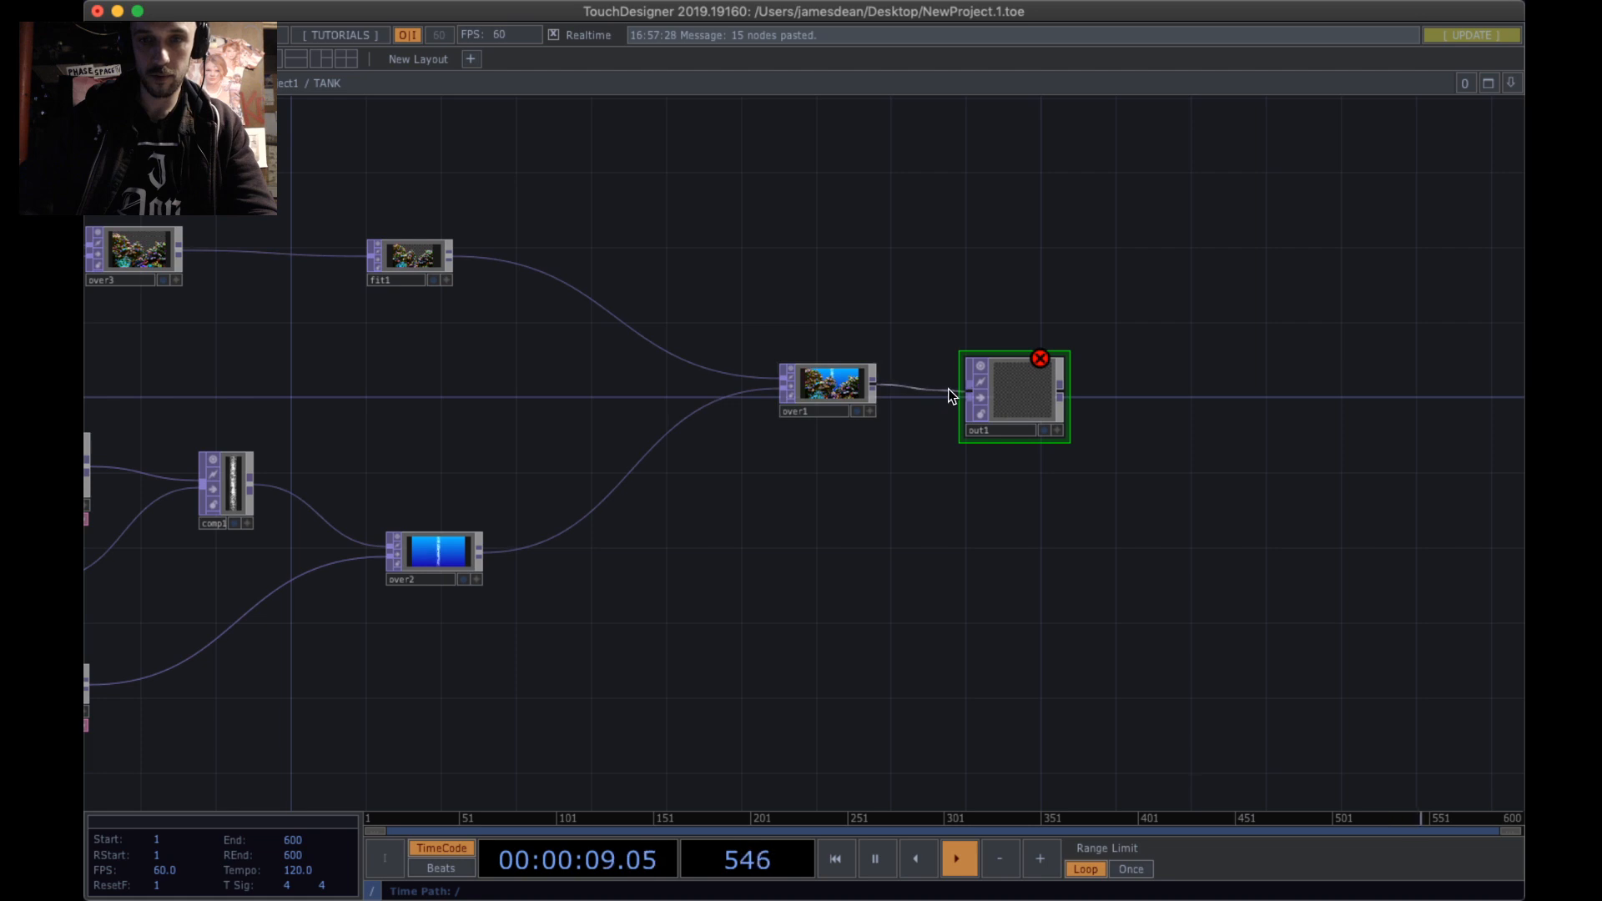
pyautogui.click(972, 397)
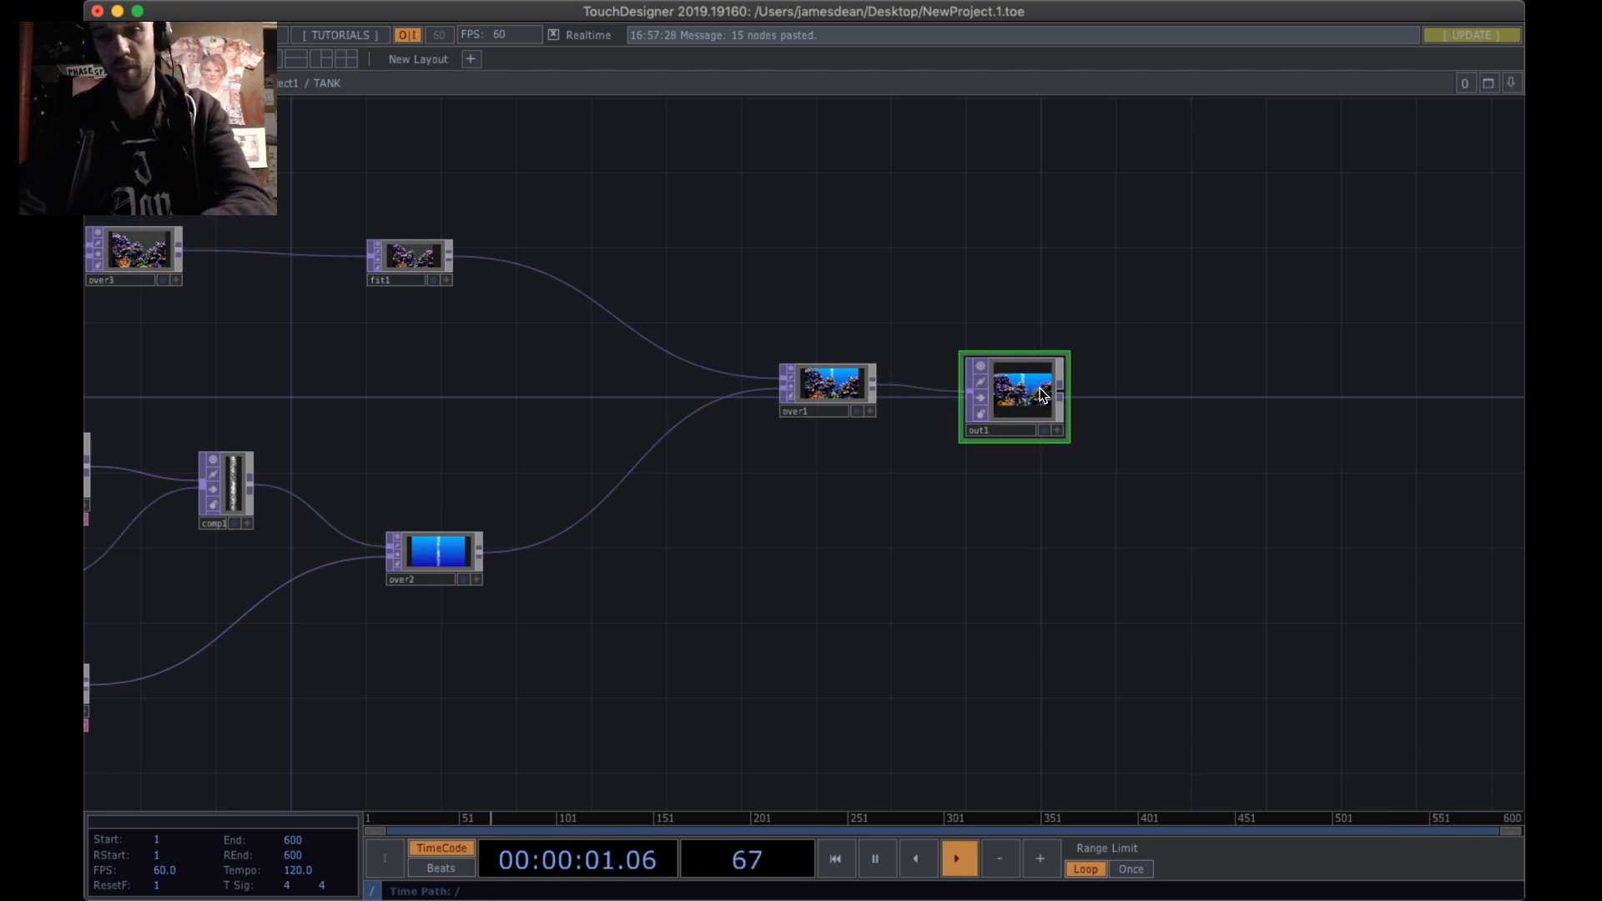
# - Show out1's parameters, space out1 farther from over1, and return to the parent network
pyautogui.press('p')
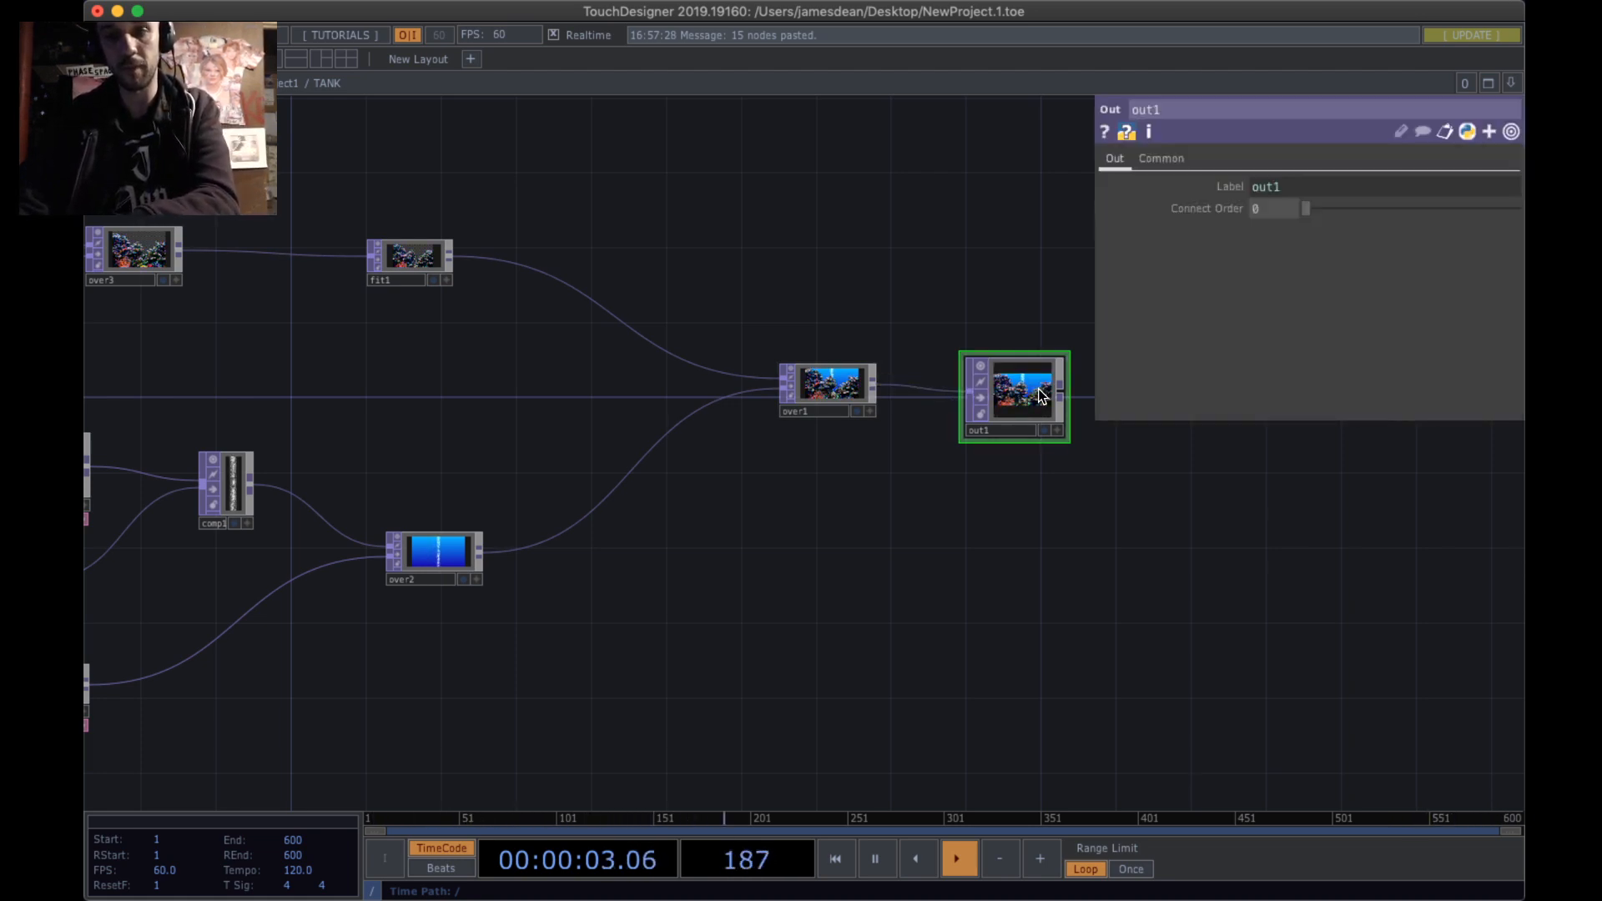
pyautogui.moveTo(902, 297); pyautogui.dragTo(806, 278)
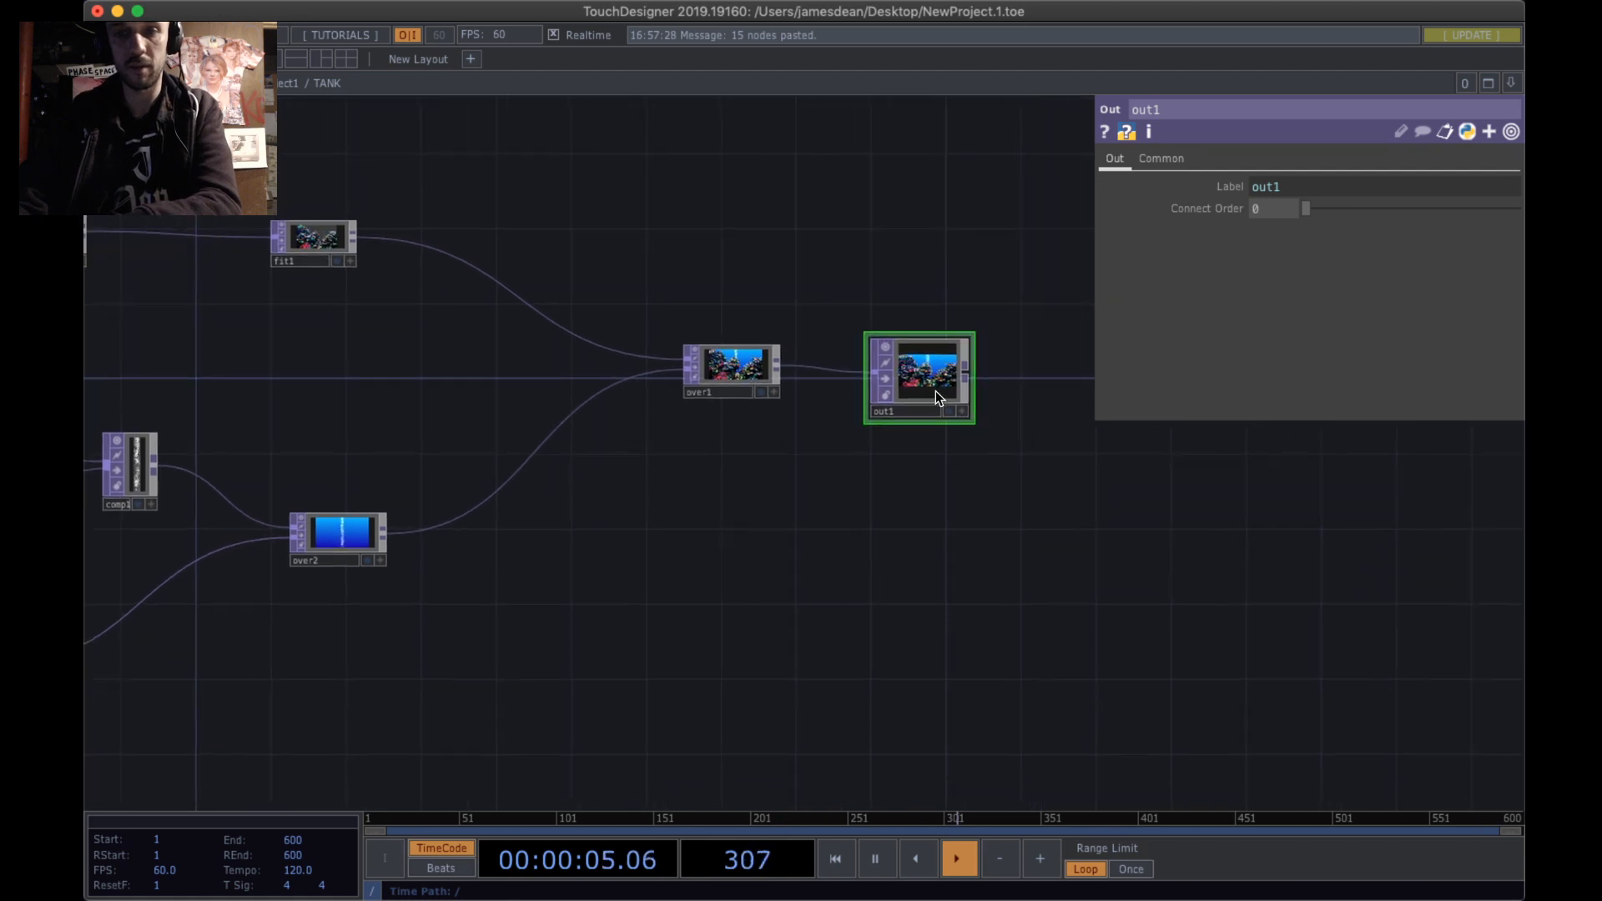
pyautogui.moveTo(935, 390); pyautogui.dragTo(970, 383)
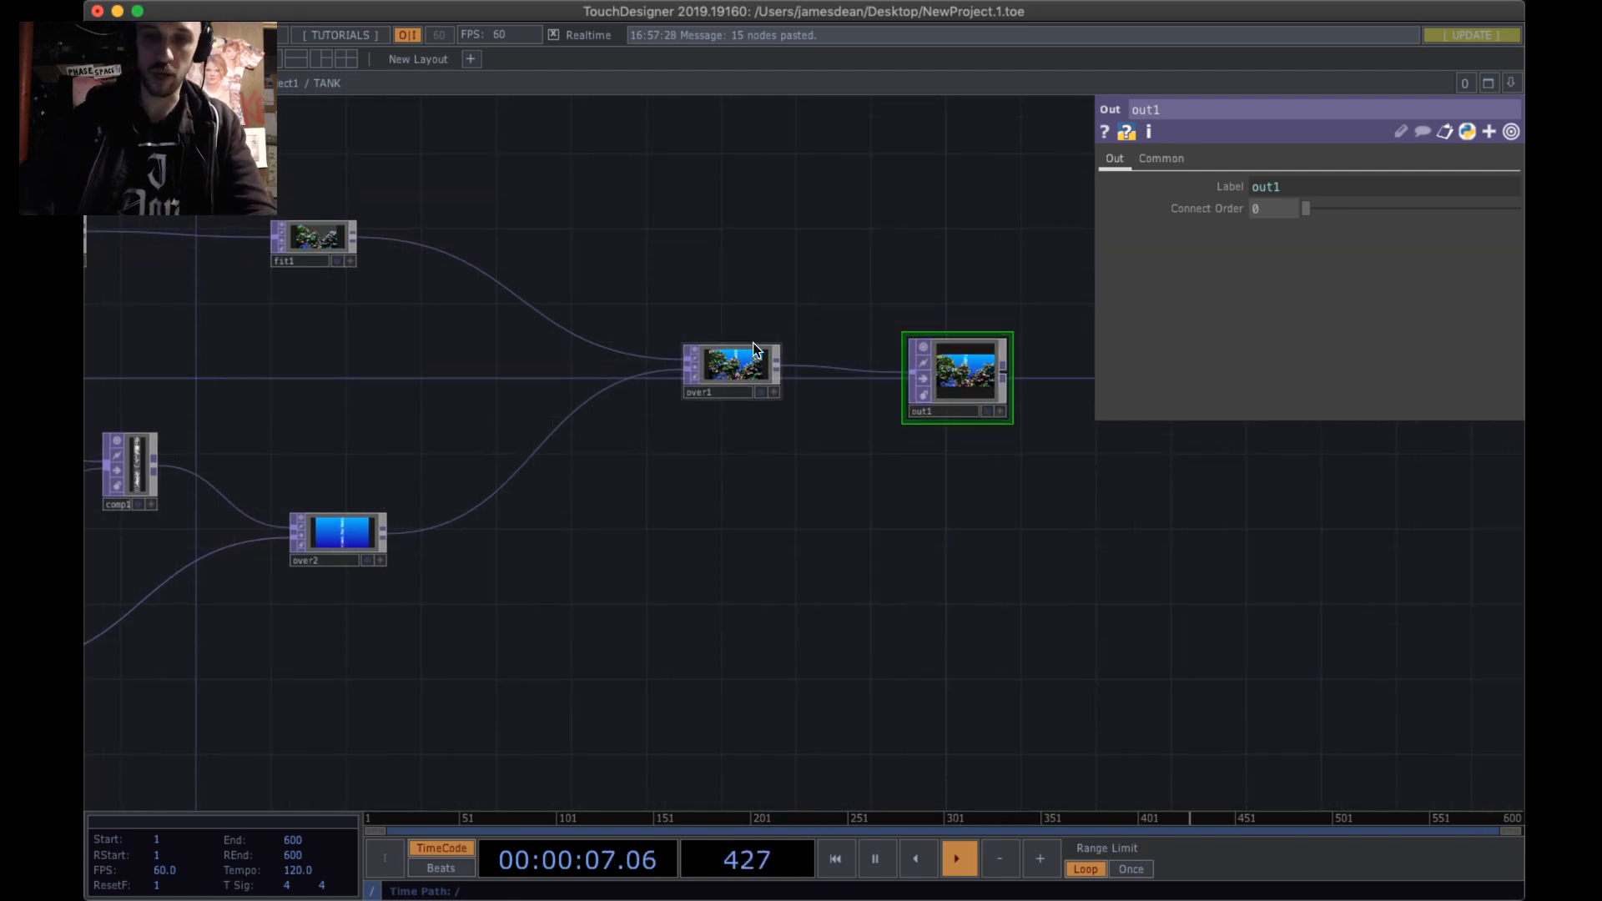
pyautogui.scroll(-5, 876, 297)
pyautogui.scroll(4, 876, 297)
pyautogui.scroll(-2, 876, 299)
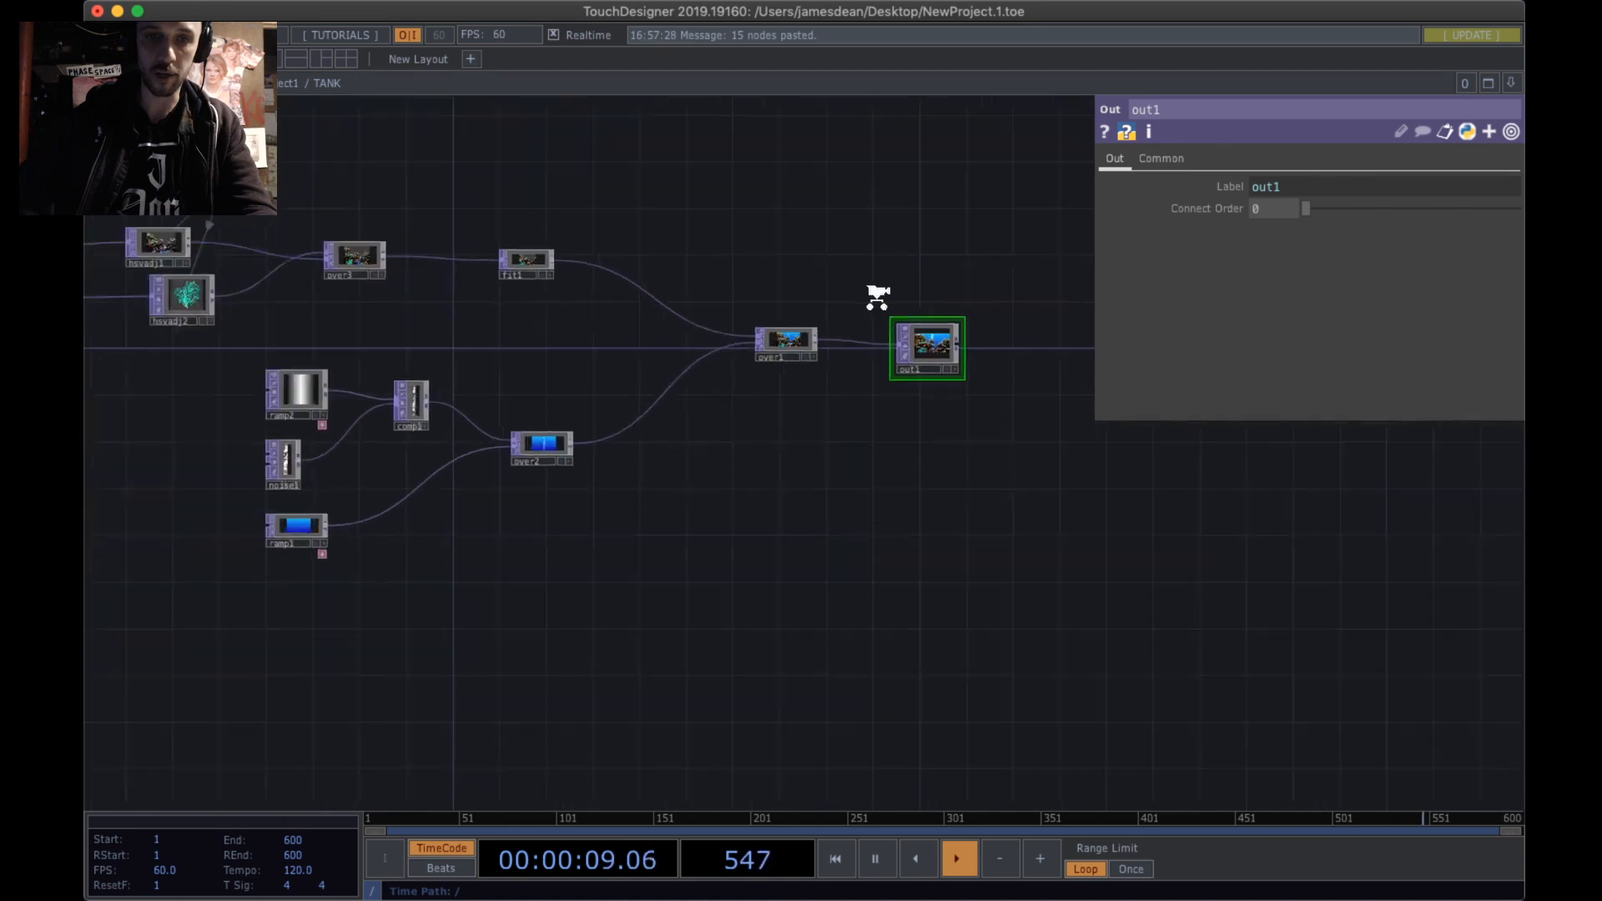
pyautogui.scroll(-4, 815, 251)
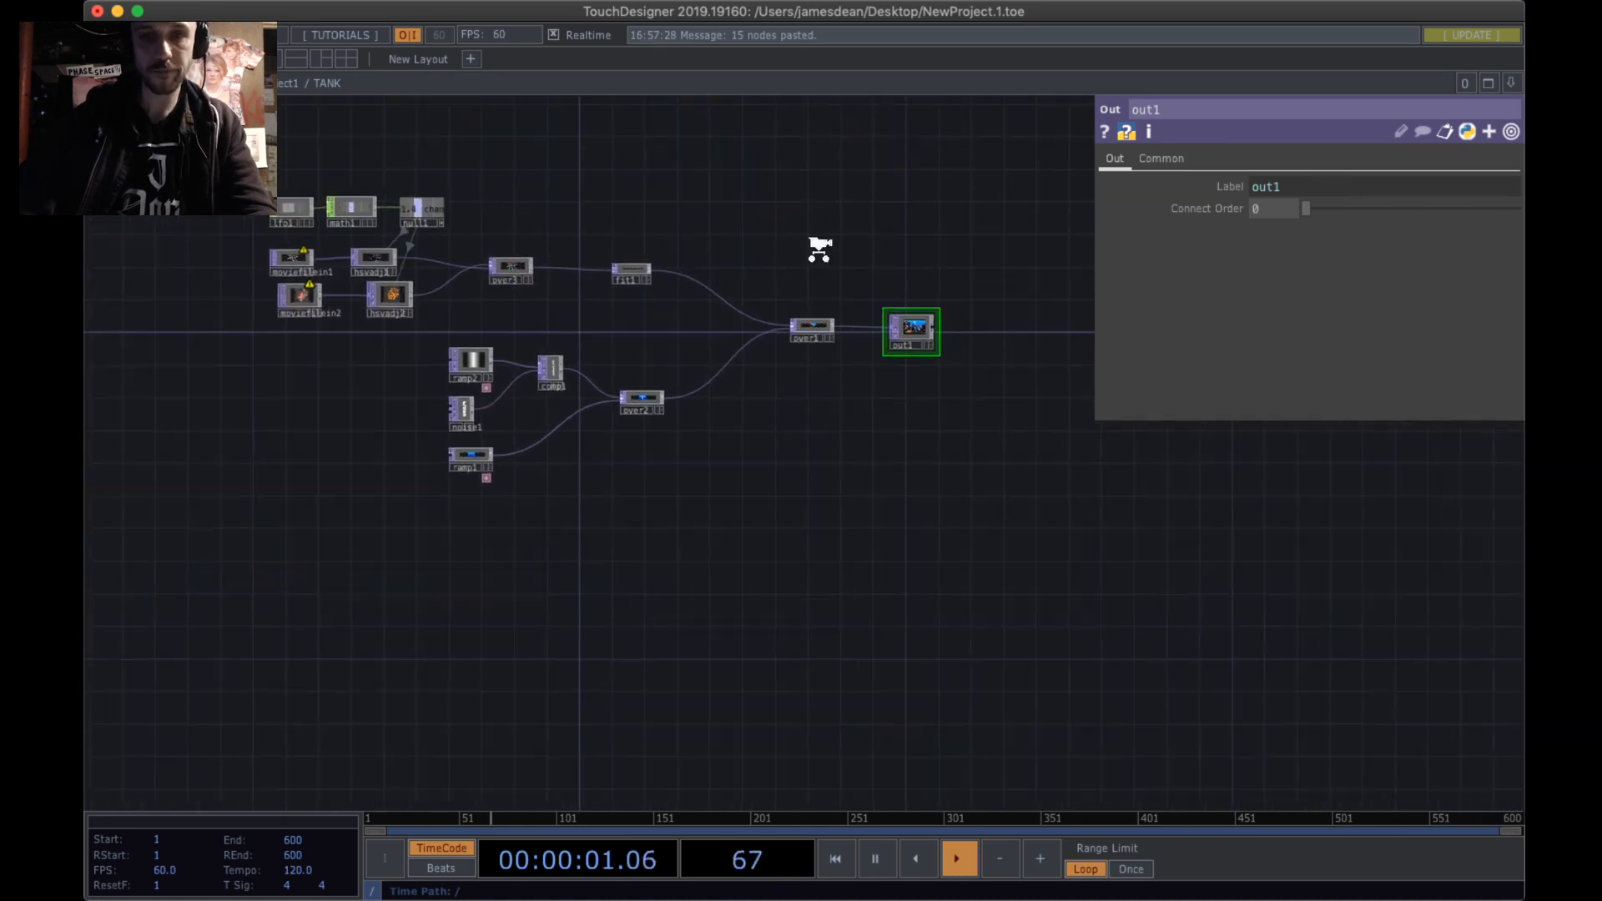
pyautogui.scroll(-3, 818, 254)
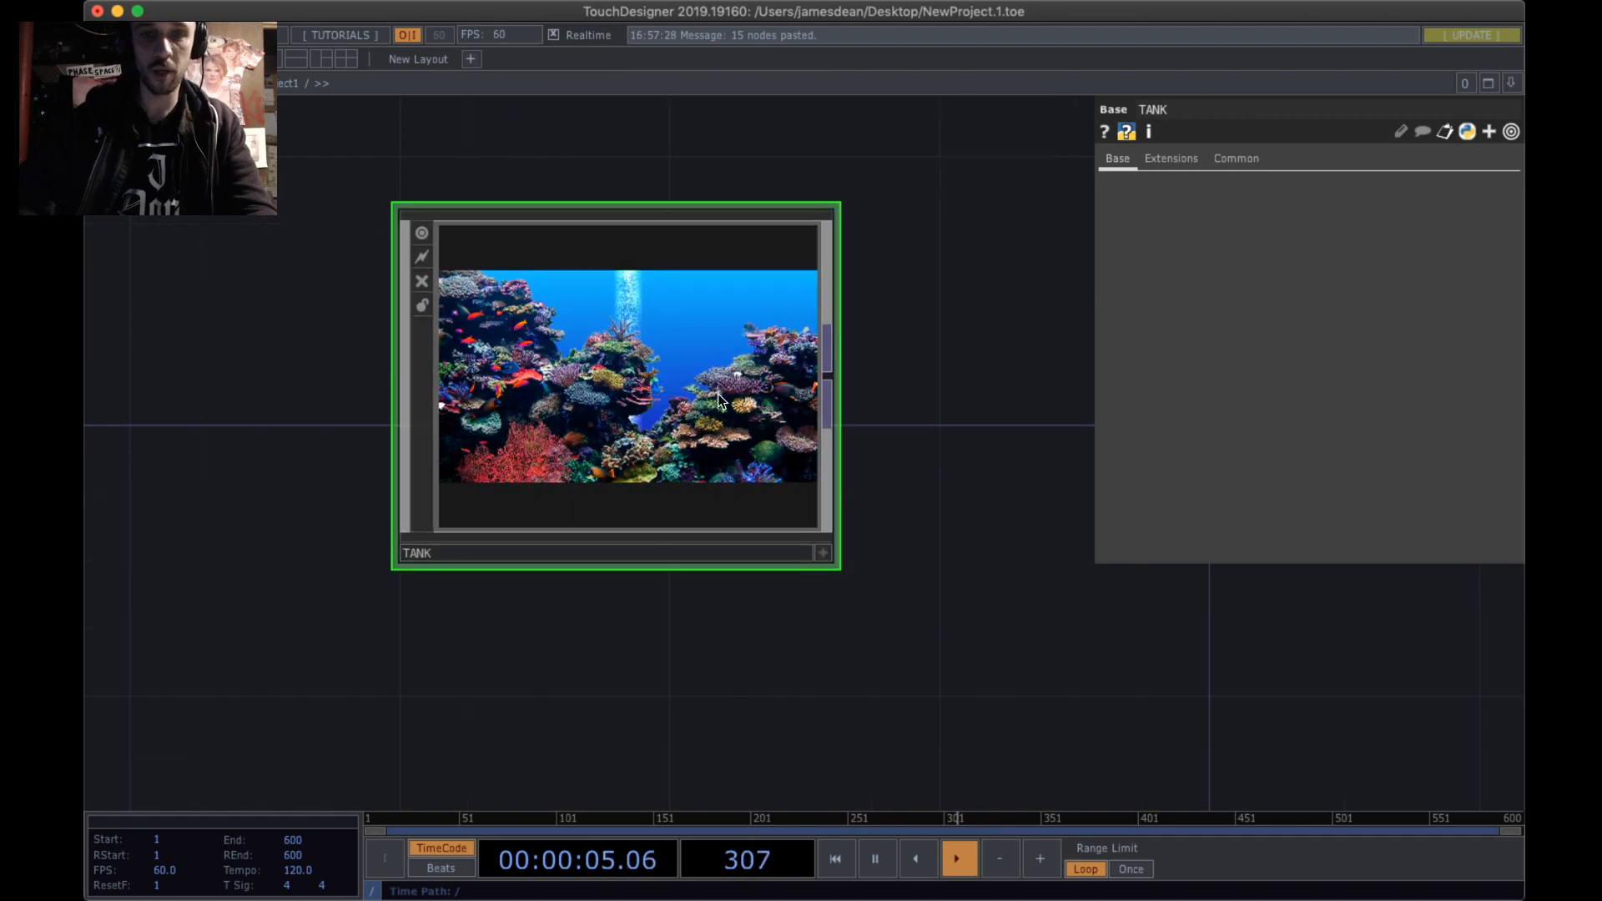
# - Start a wire from TANK's output, cancel it, and shift TANK slightly to the right
pyautogui.click(831, 377)
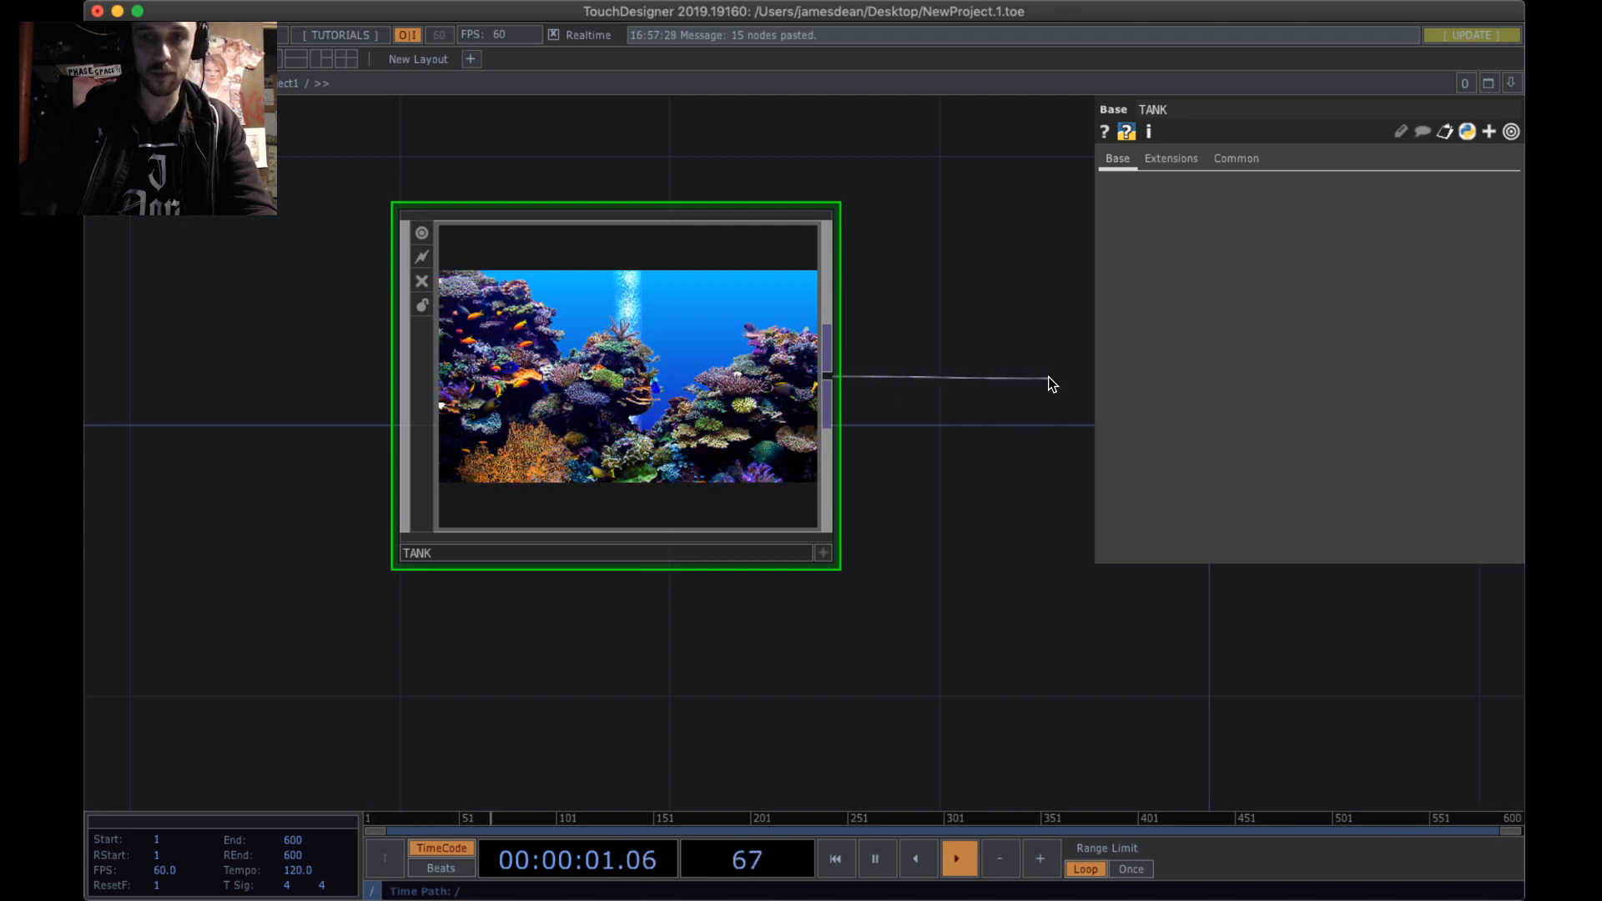
pyautogui.click(992, 612)
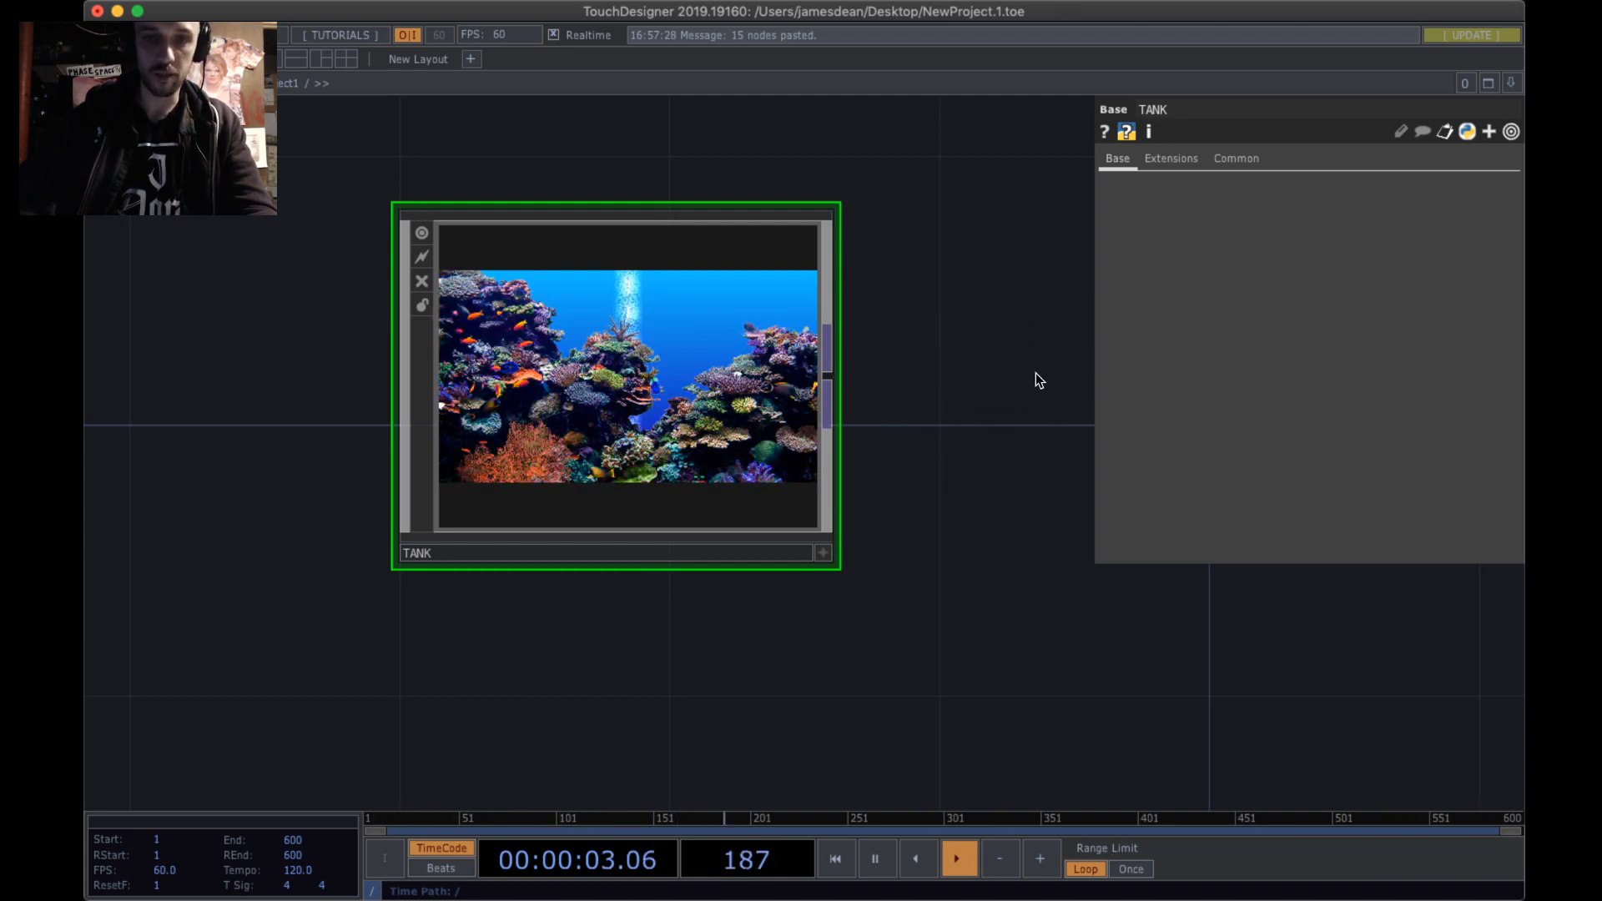
pyautogui.moveTo(721, 439); pyautogui.dragTo(653, 434)
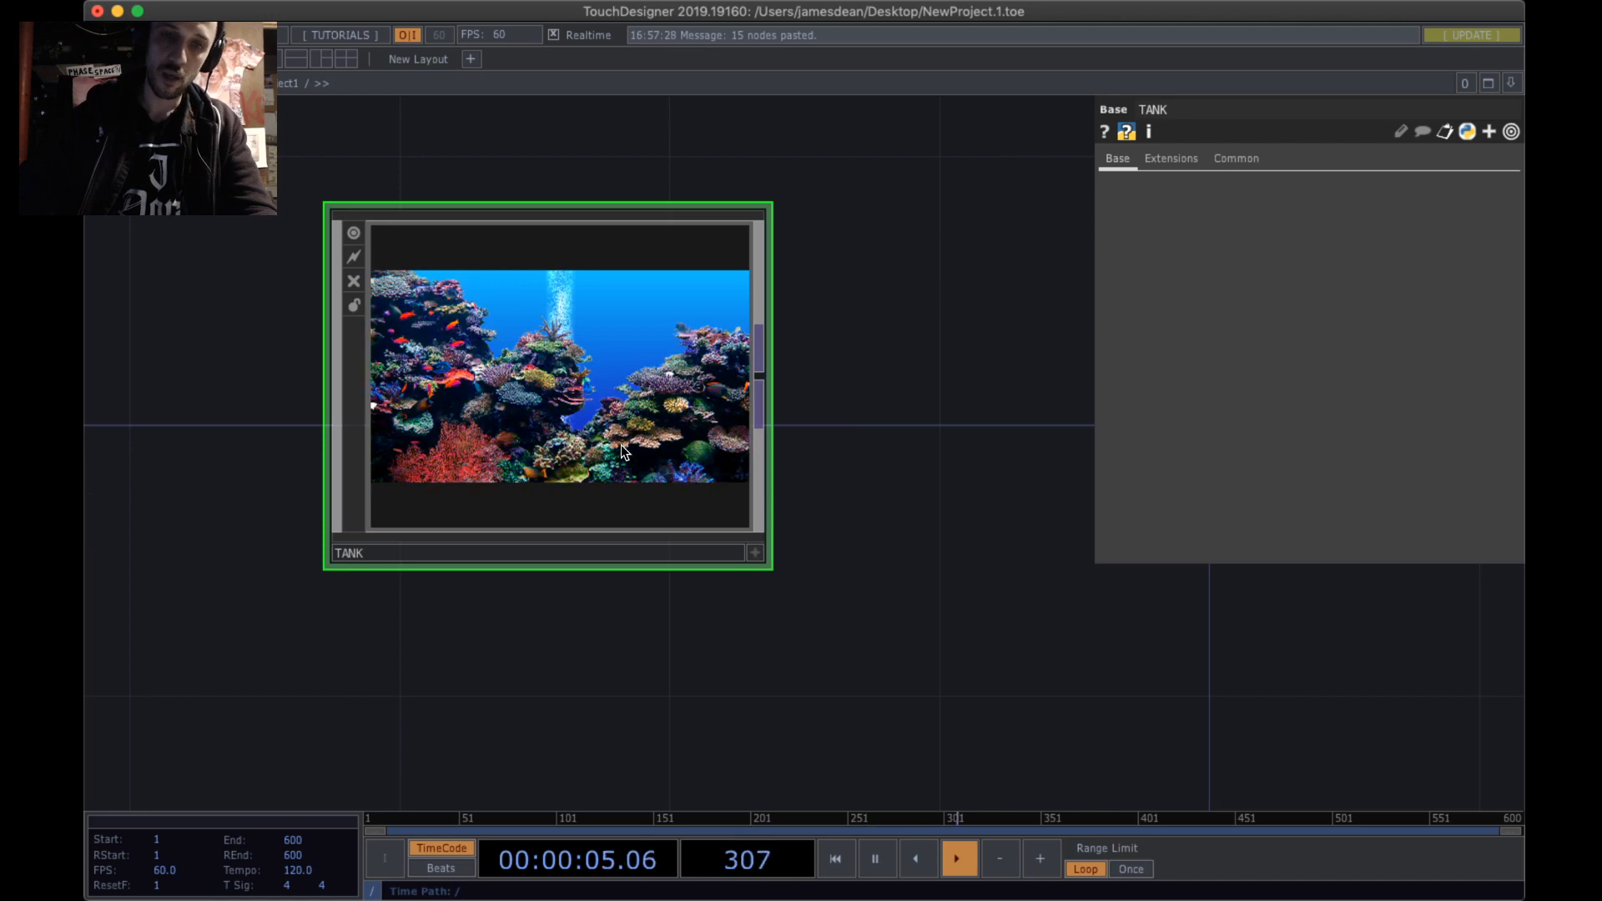
pyautogui.moveTo(497, 410); pyautogui.dragTo(647, 424)
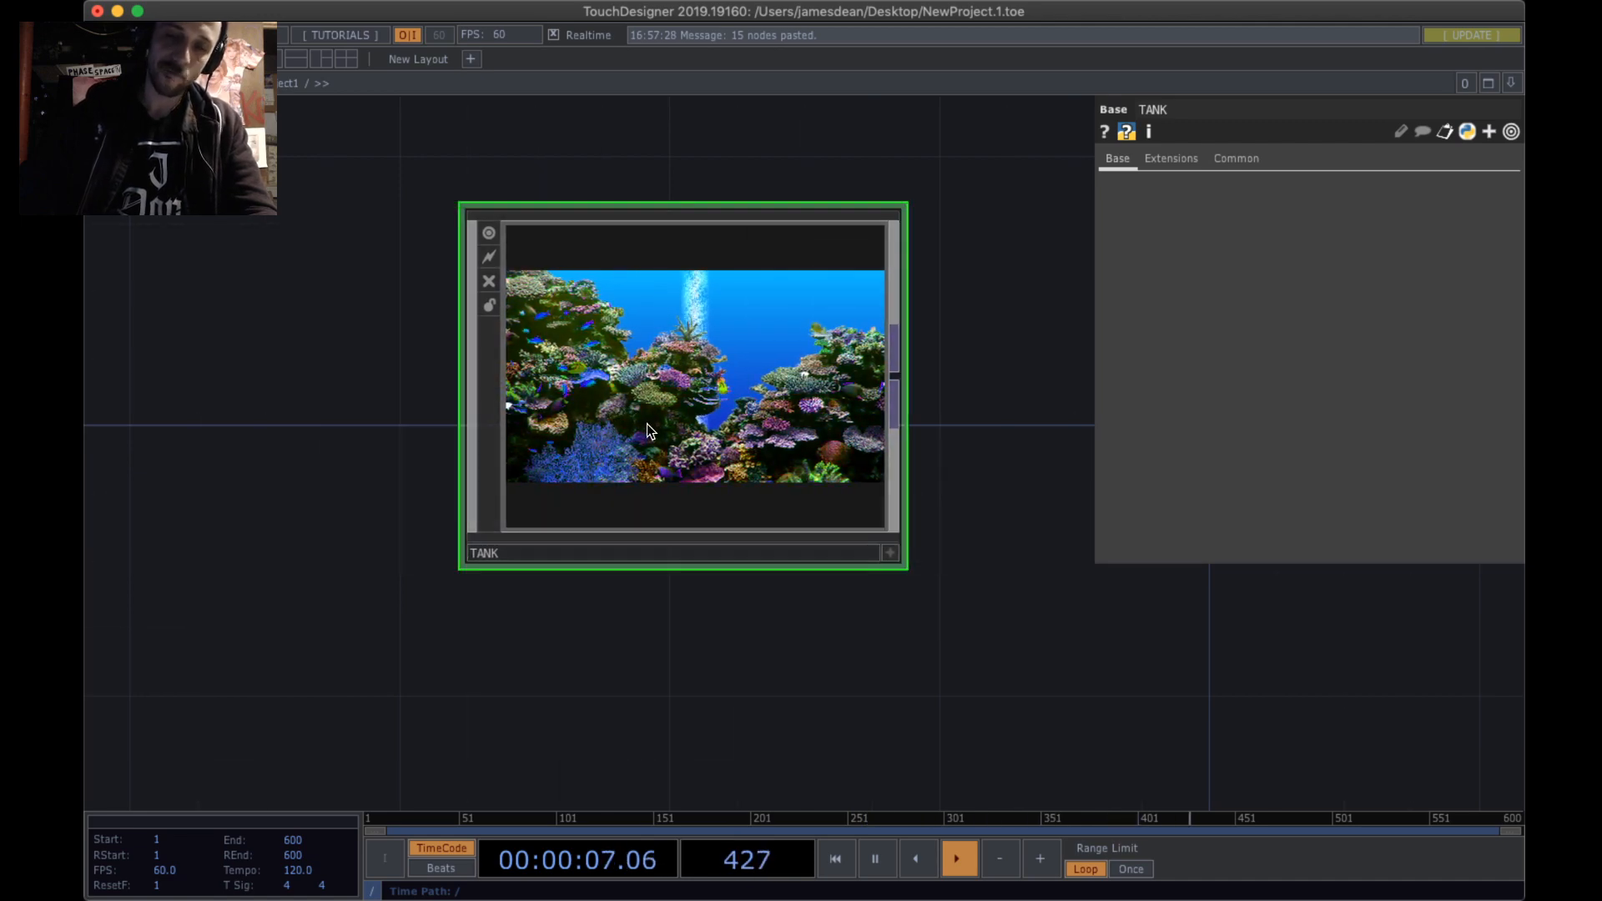
# - Examine TANK's viewer, go inside to inspect the out1 node, and return to the parent network
pyautogui.scroll(3, 648, 423)
pyautogui.scroll(-5, 648, 424)
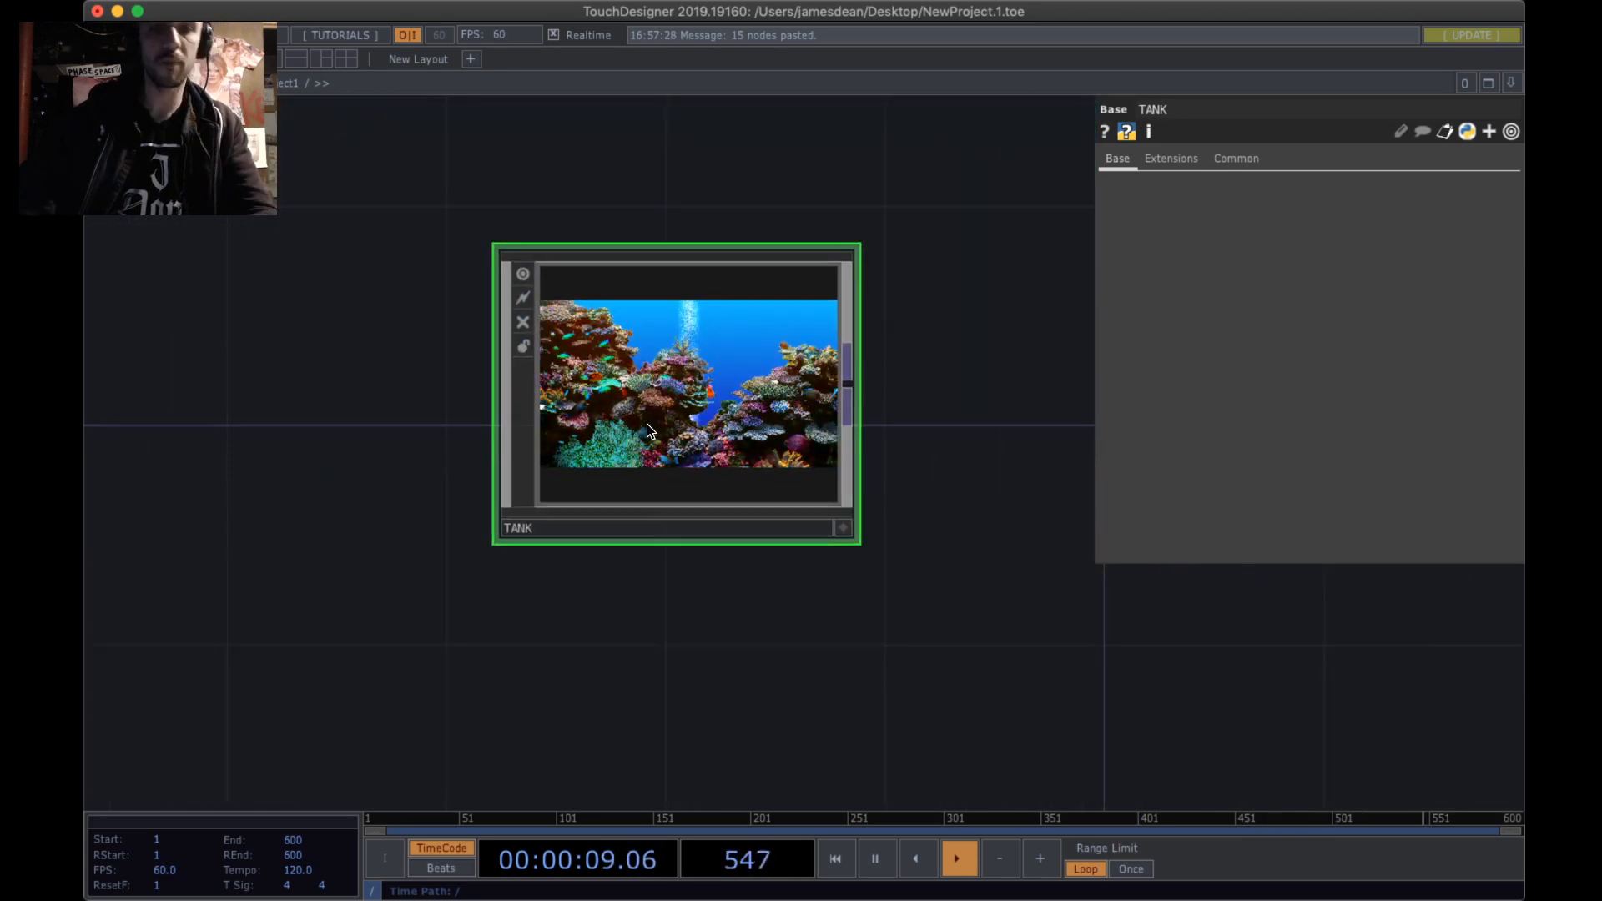
pyautogui.scroll(3, 658, 422)
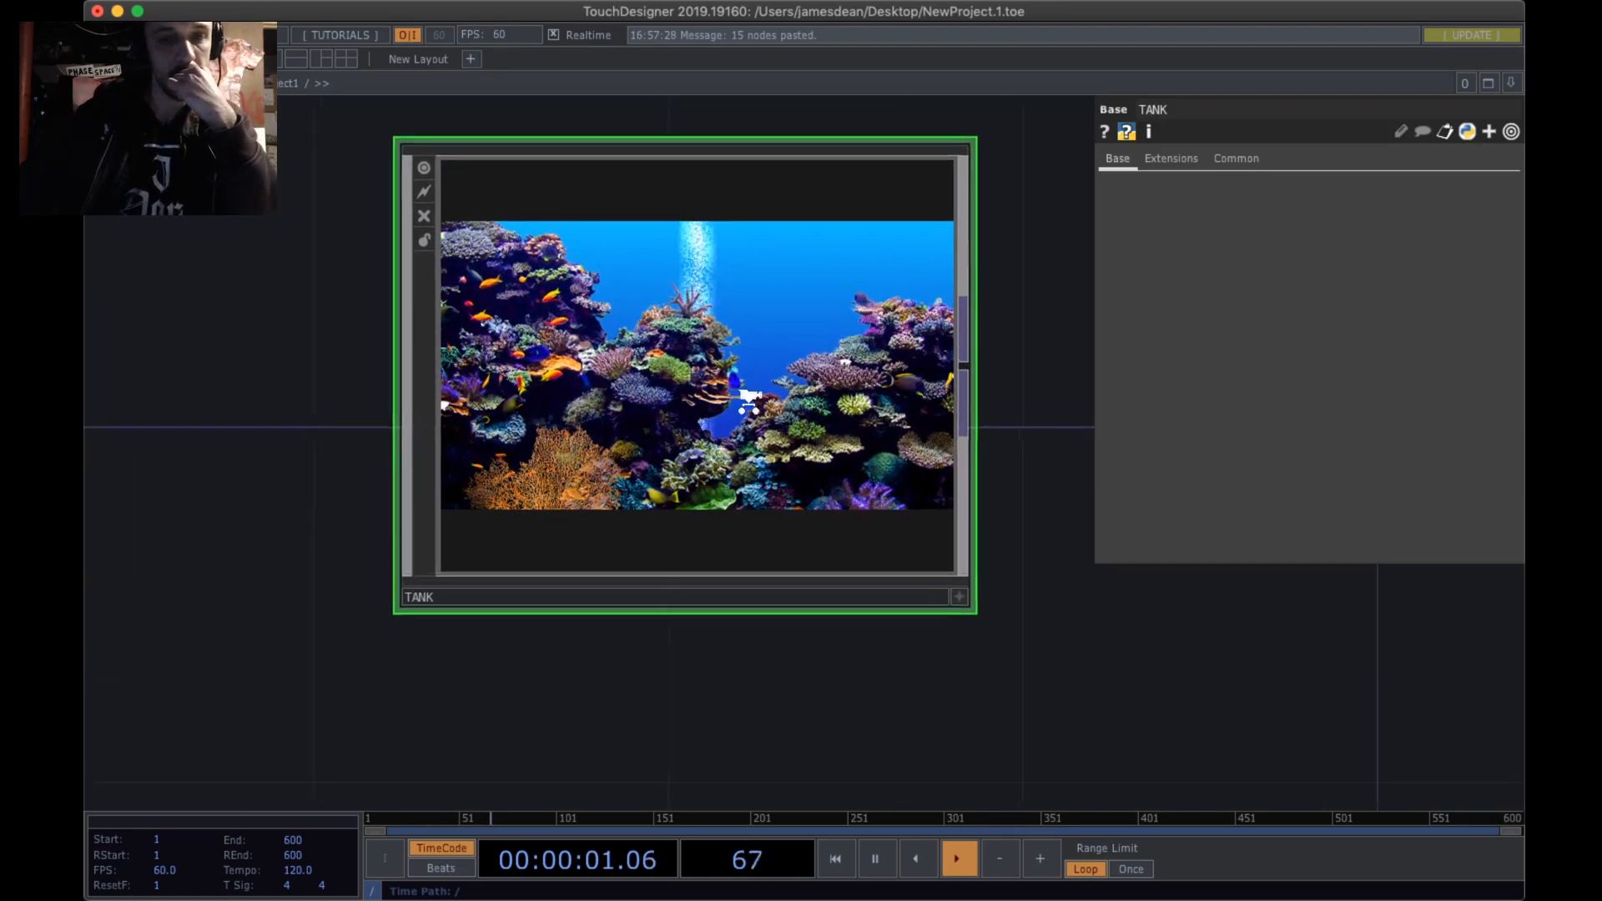
pyautogui.scroll(5, 777, 399)
pyautogui.scroll(1, 783, 385)
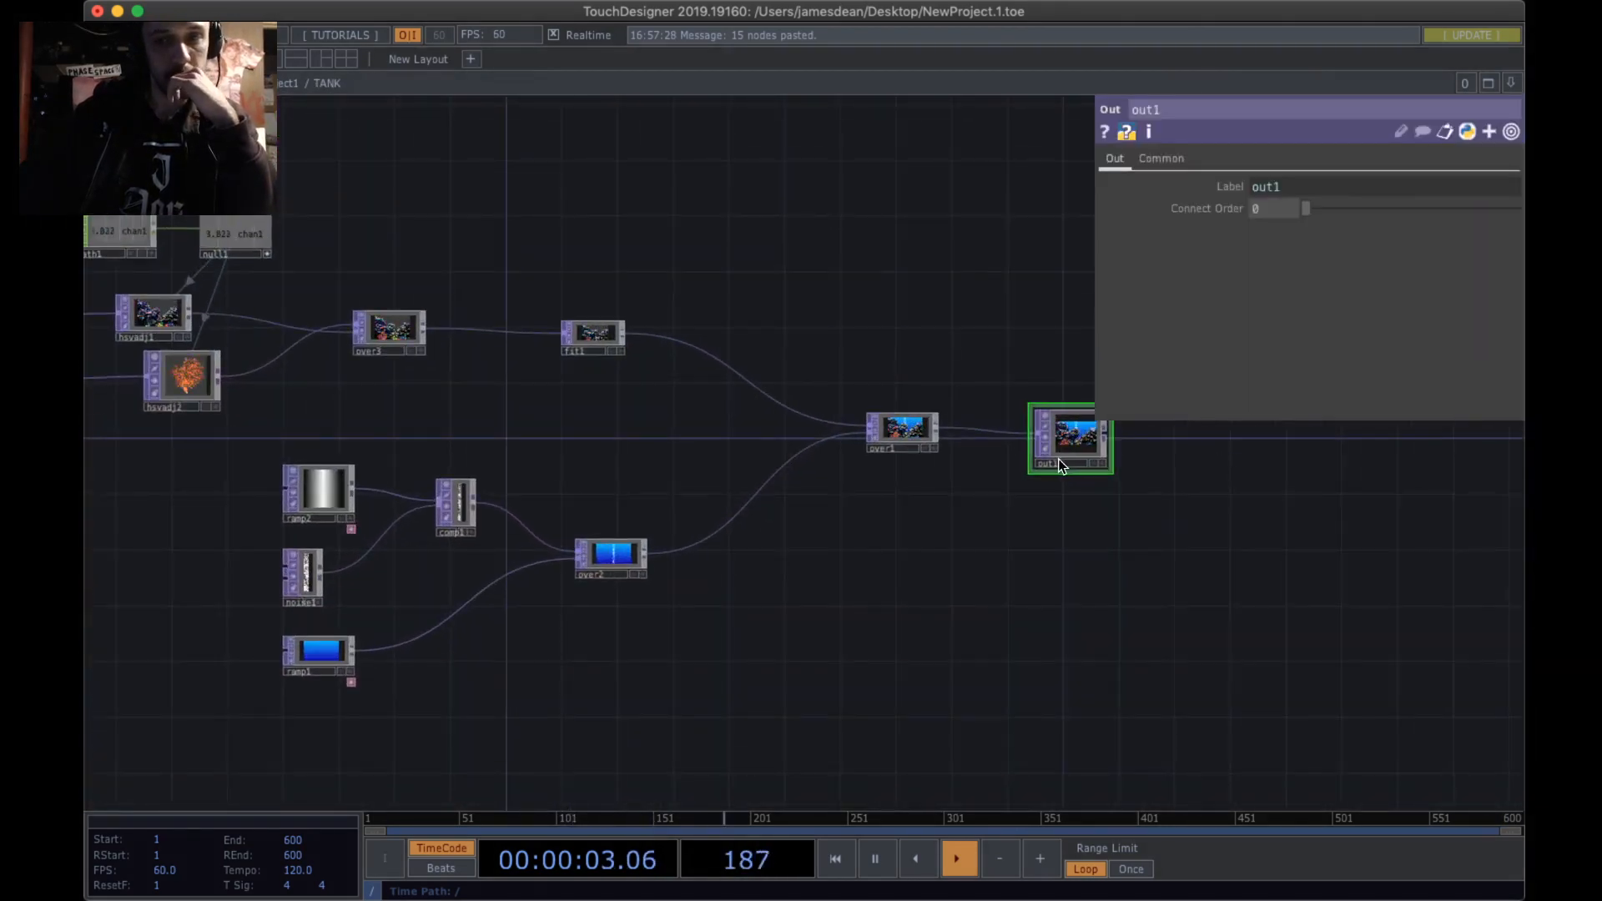
pyautogui.moveTo(1058, 452); pyautogui.dragTo(1074, 435)
pyautogui.scroll(-6, 704, 428)
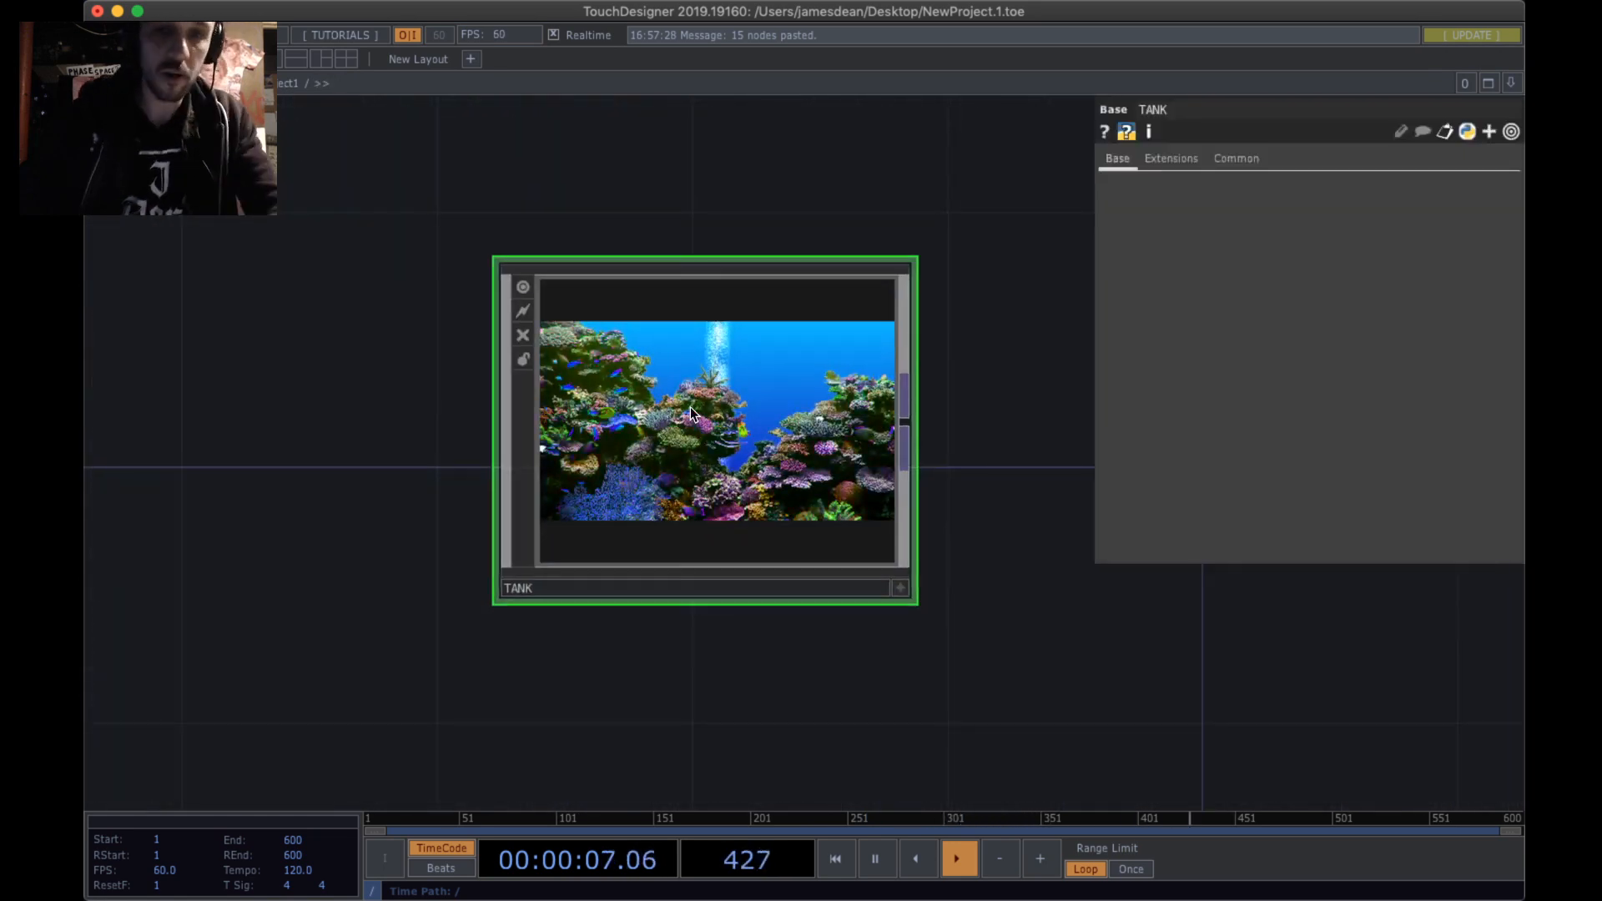
pyautogui.scroll(-1, 692, 407)
pyautogui.press('Tab')
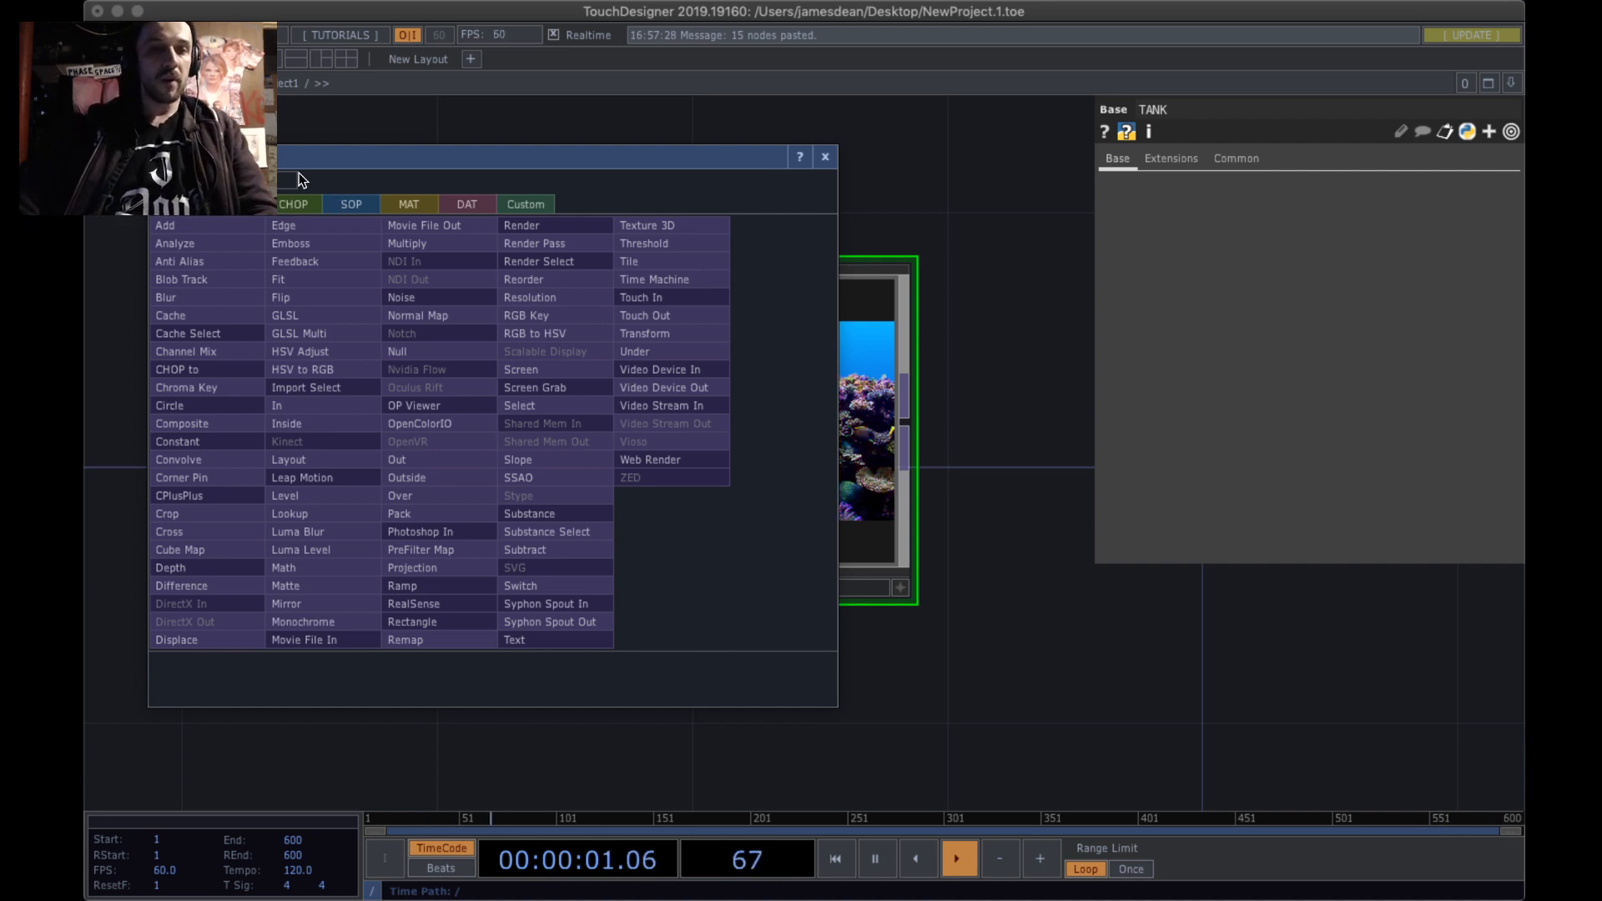
pyautogui.click(171, 203)
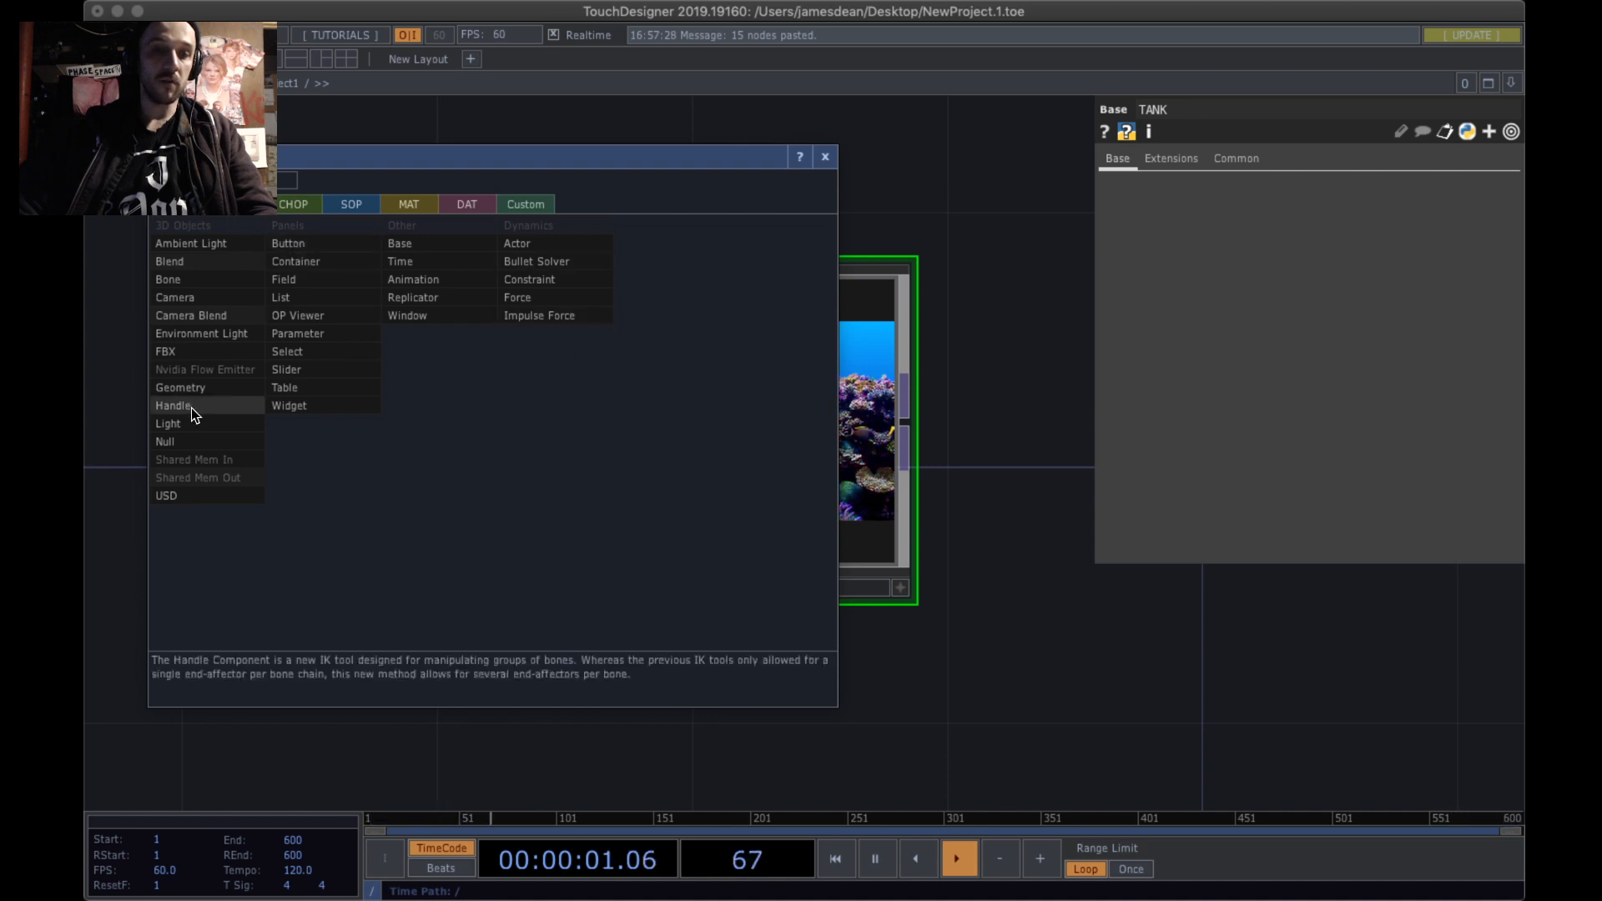
pyautogui.click(910, 203)
# - Shift the TANK component slightly to the left in the parent network
pyautogui.moveTo(856, 430); pyautogui.dragTo(434, 461)
pyautogui.moveTo(434, 460); pyautogui.dragTo(720, 498, button='middle')
pyautogui.moveTo(720, 498); pyautogui.dragTo(926, 524)
pyautogui.moveTo(926, 524); pyautogui.dragTo(769, 509, button='middle')
pyautogui.scroll(4, 769, 510)
pyautogui.moveTo(739, 498); pyautogui.dragTo(786, 473)
pyautogui.scroll(-8, 793, 468)
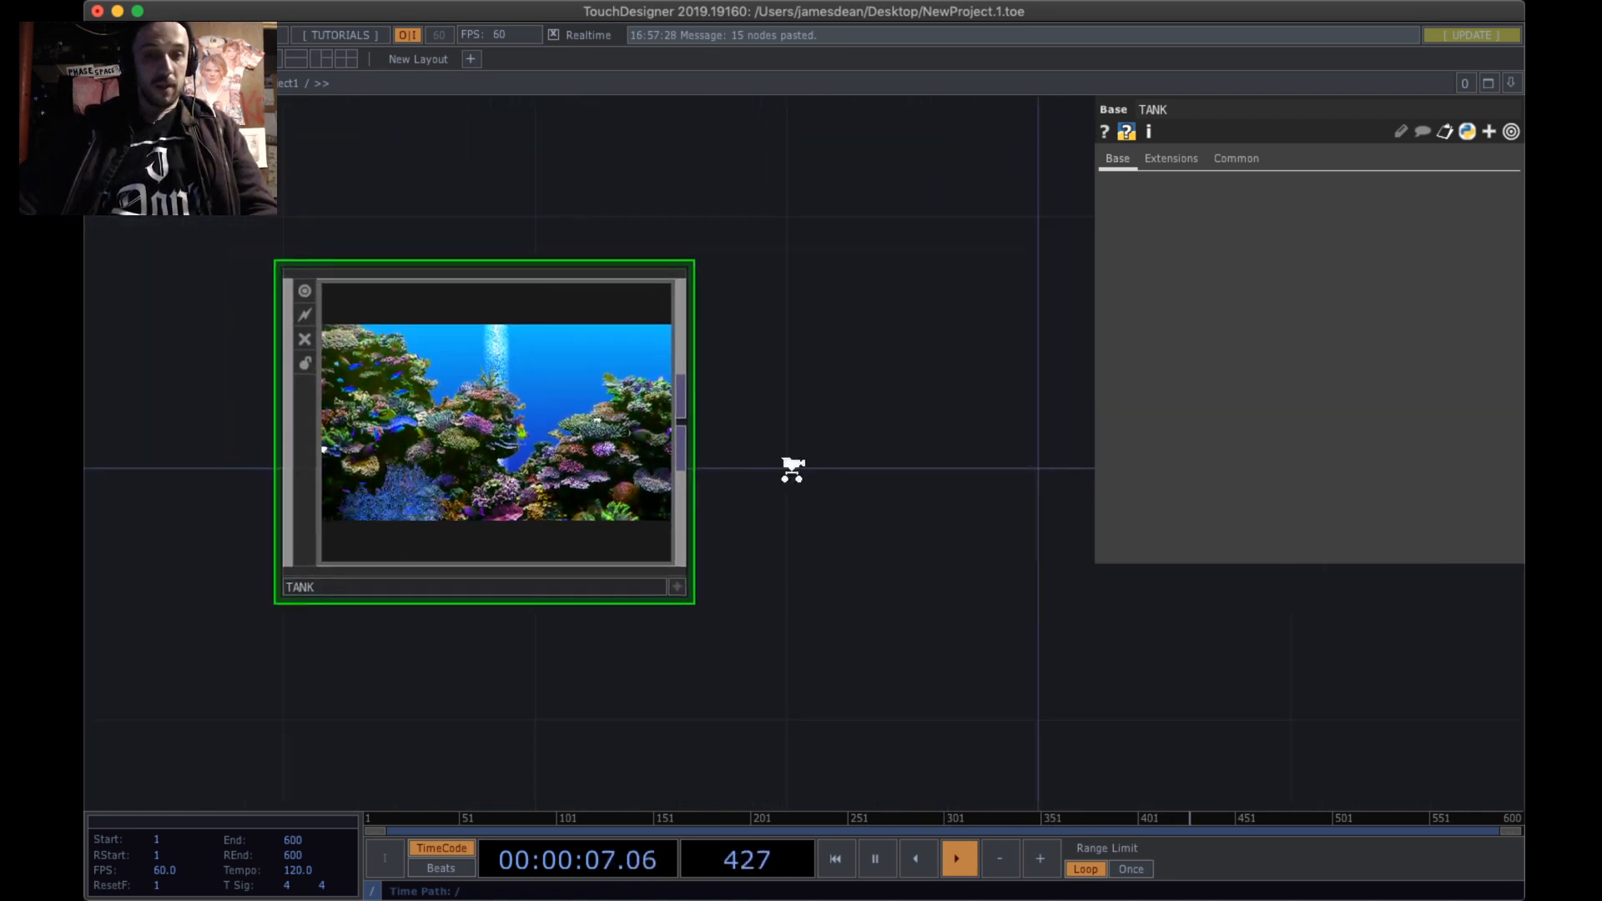
# - Add a Movie File In TOP to the network above the TANK component
pyautogui.moveTo(646, 441); pyautogui.dragTo(493, 618)
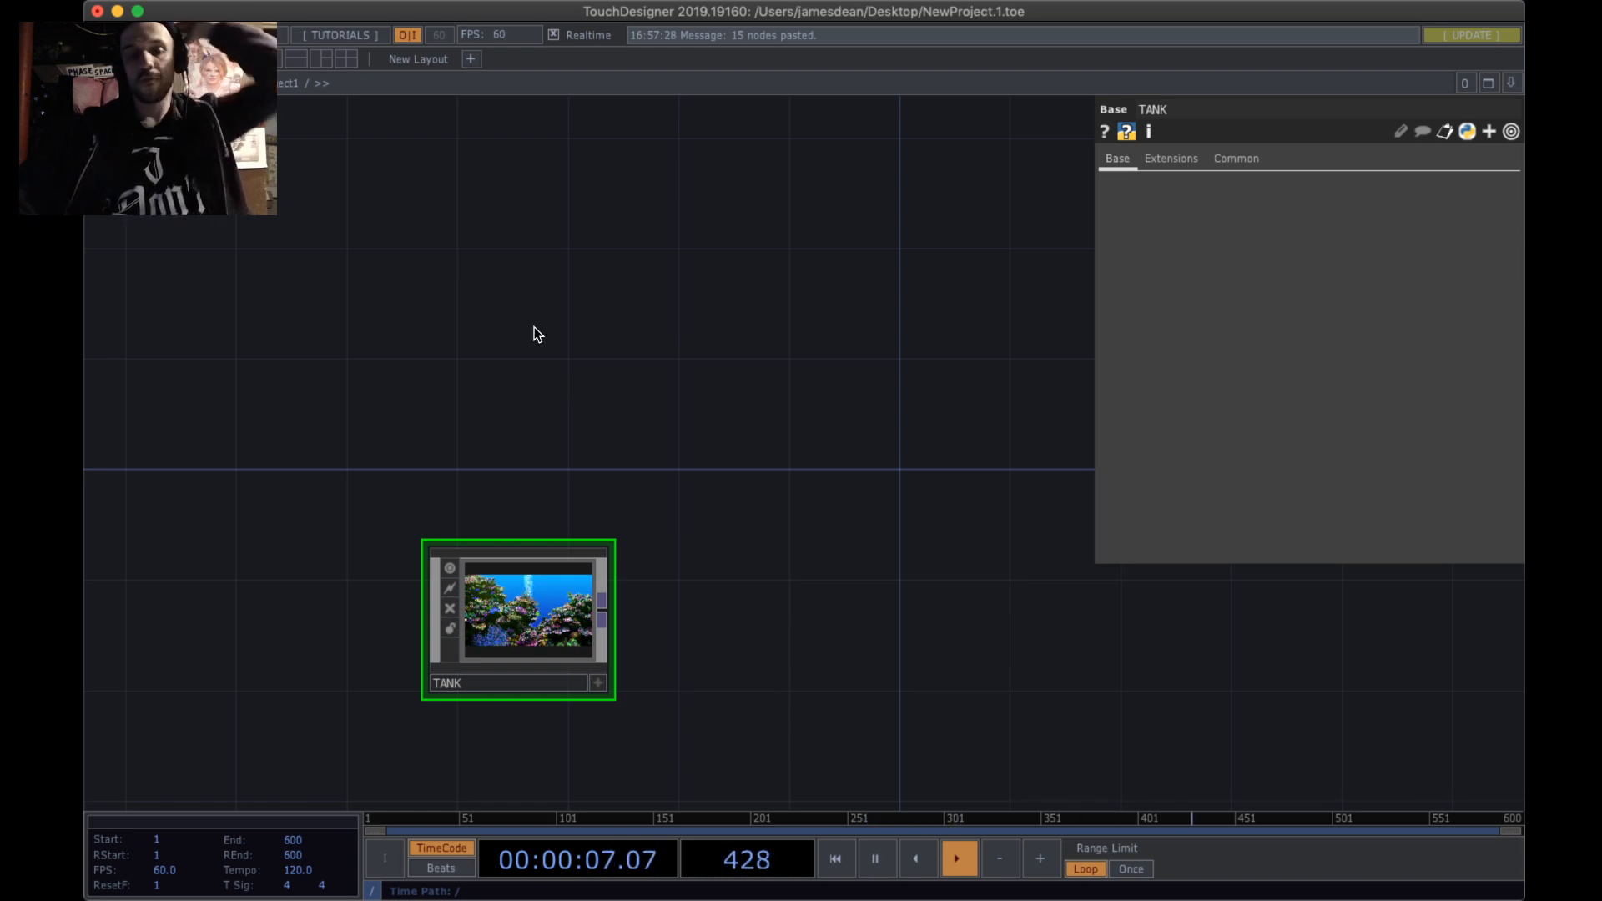
pyautogui.press('Tab')
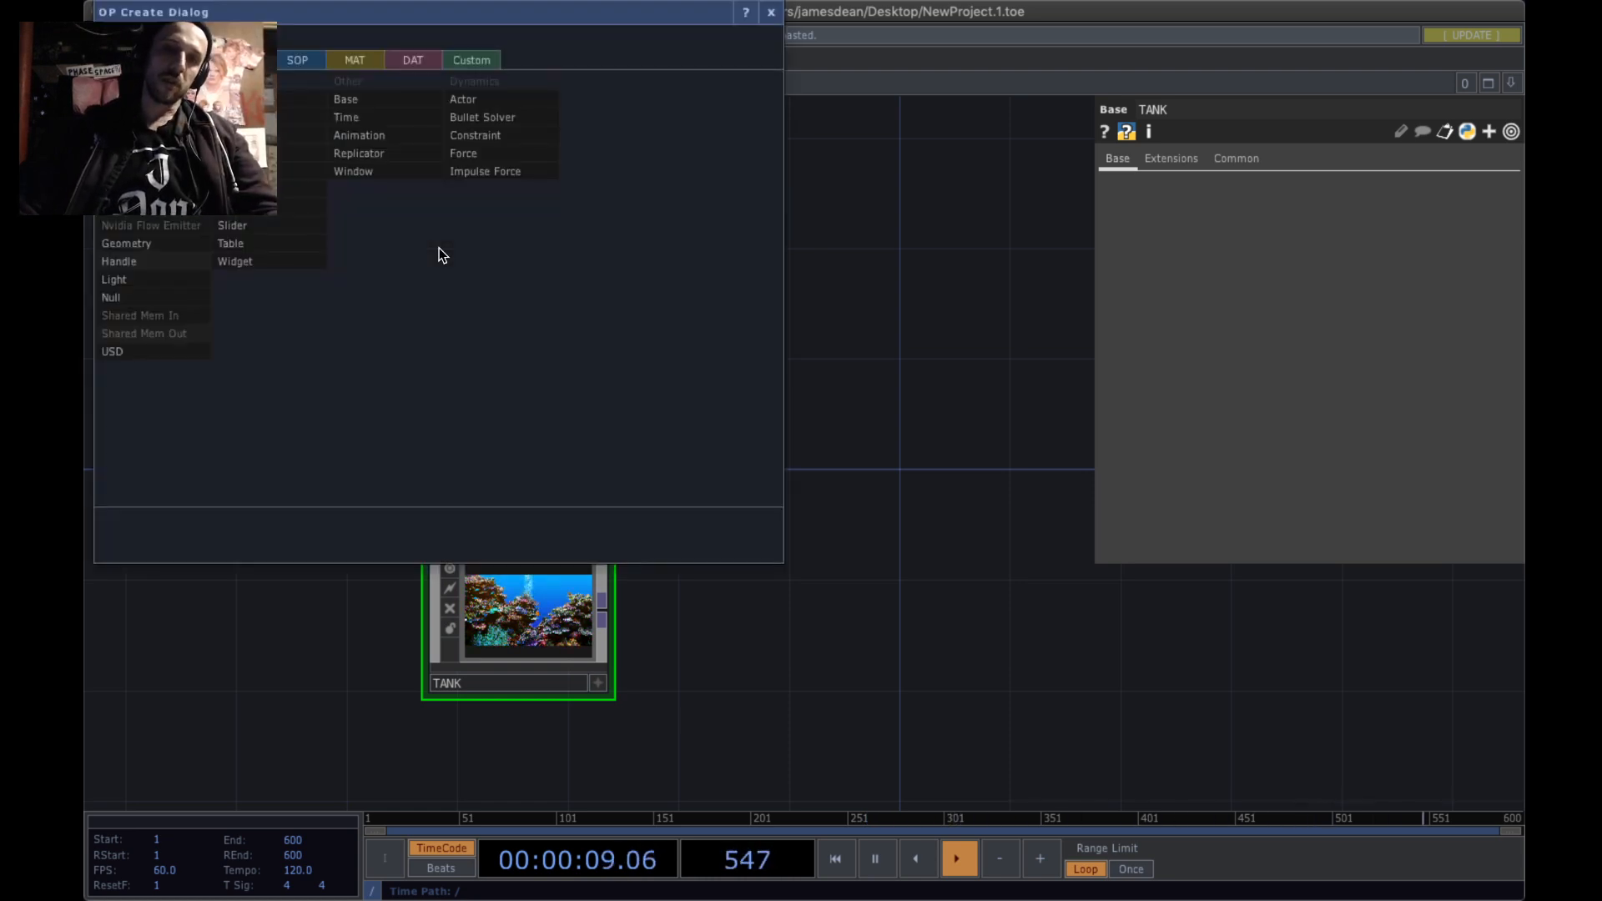
pyautogui.press('Escape')
pyautogui.press('Tab')
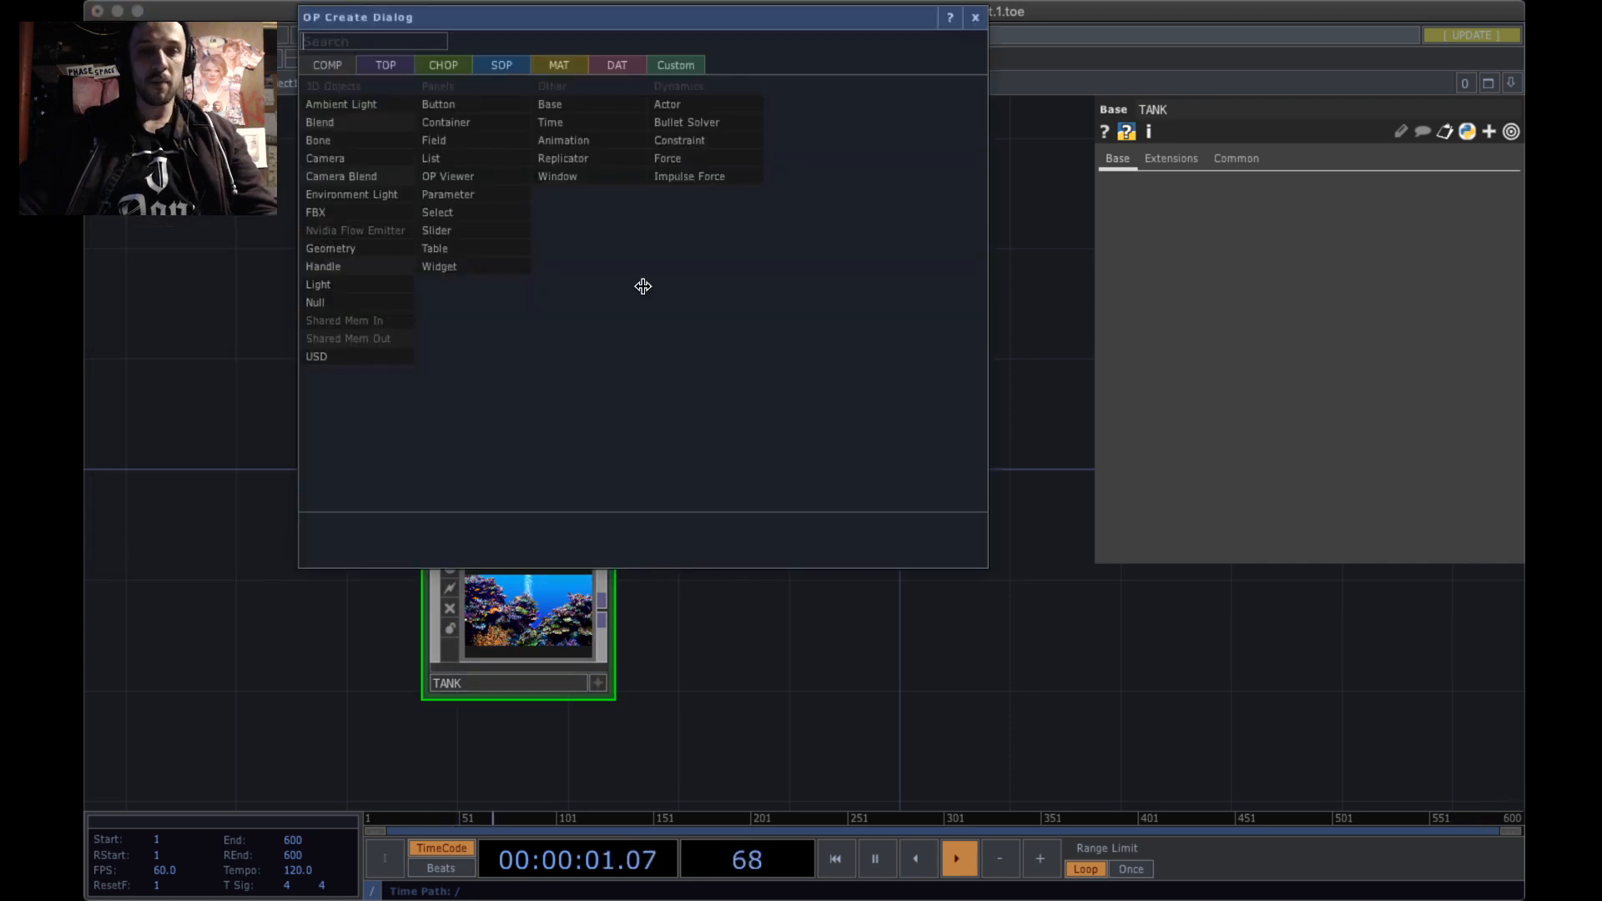
pyautogui.write('movie')
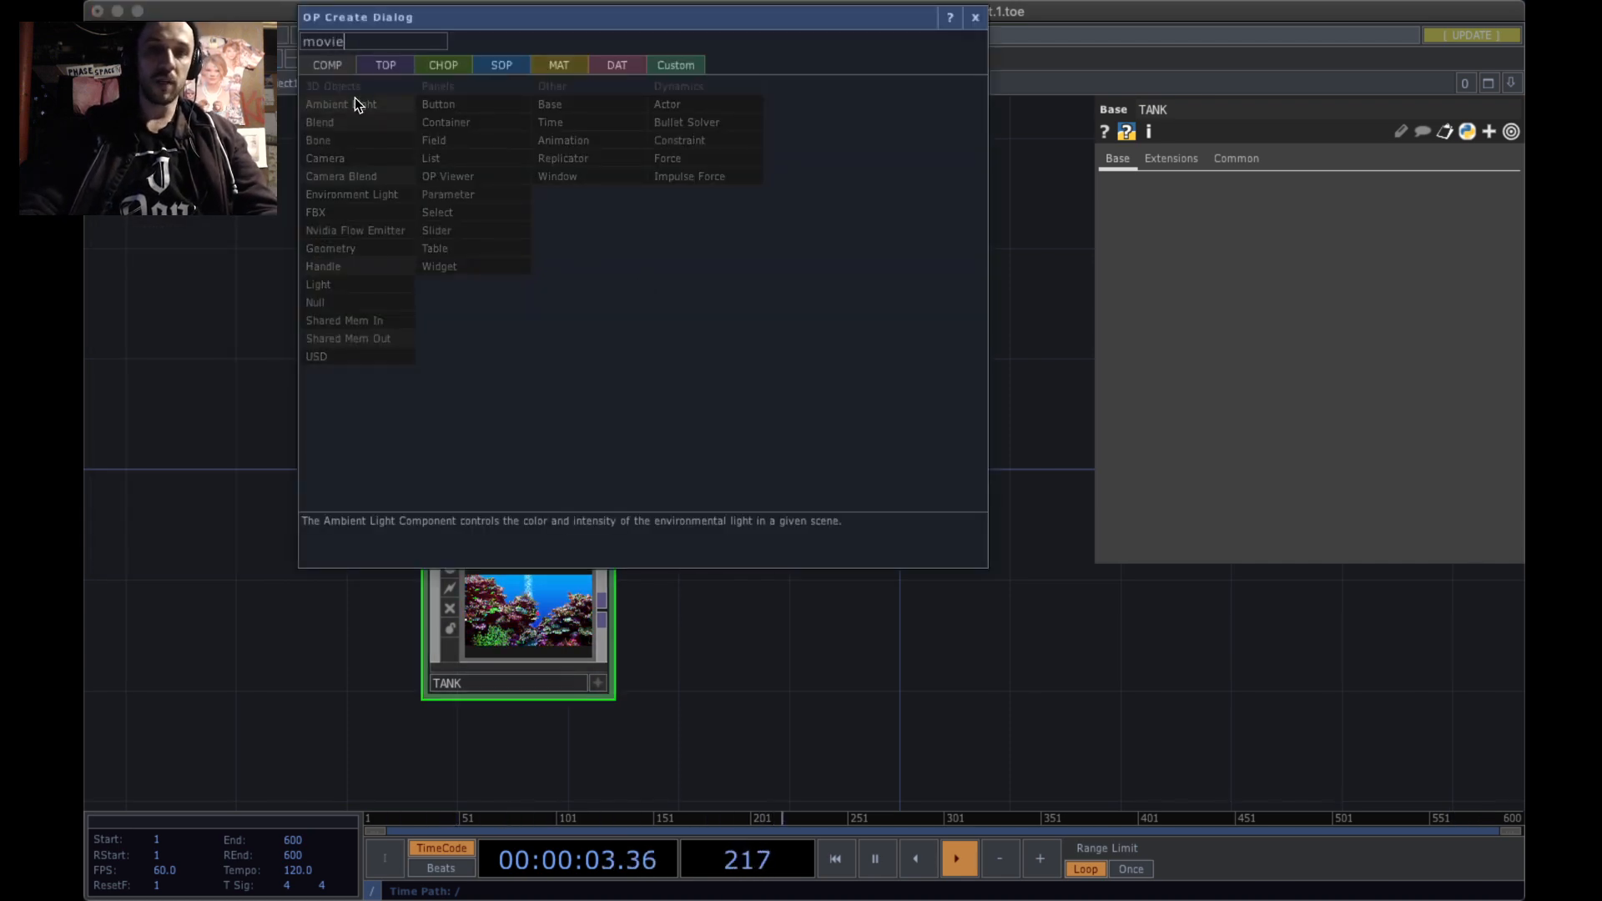
pyautogui.click(384, 65)
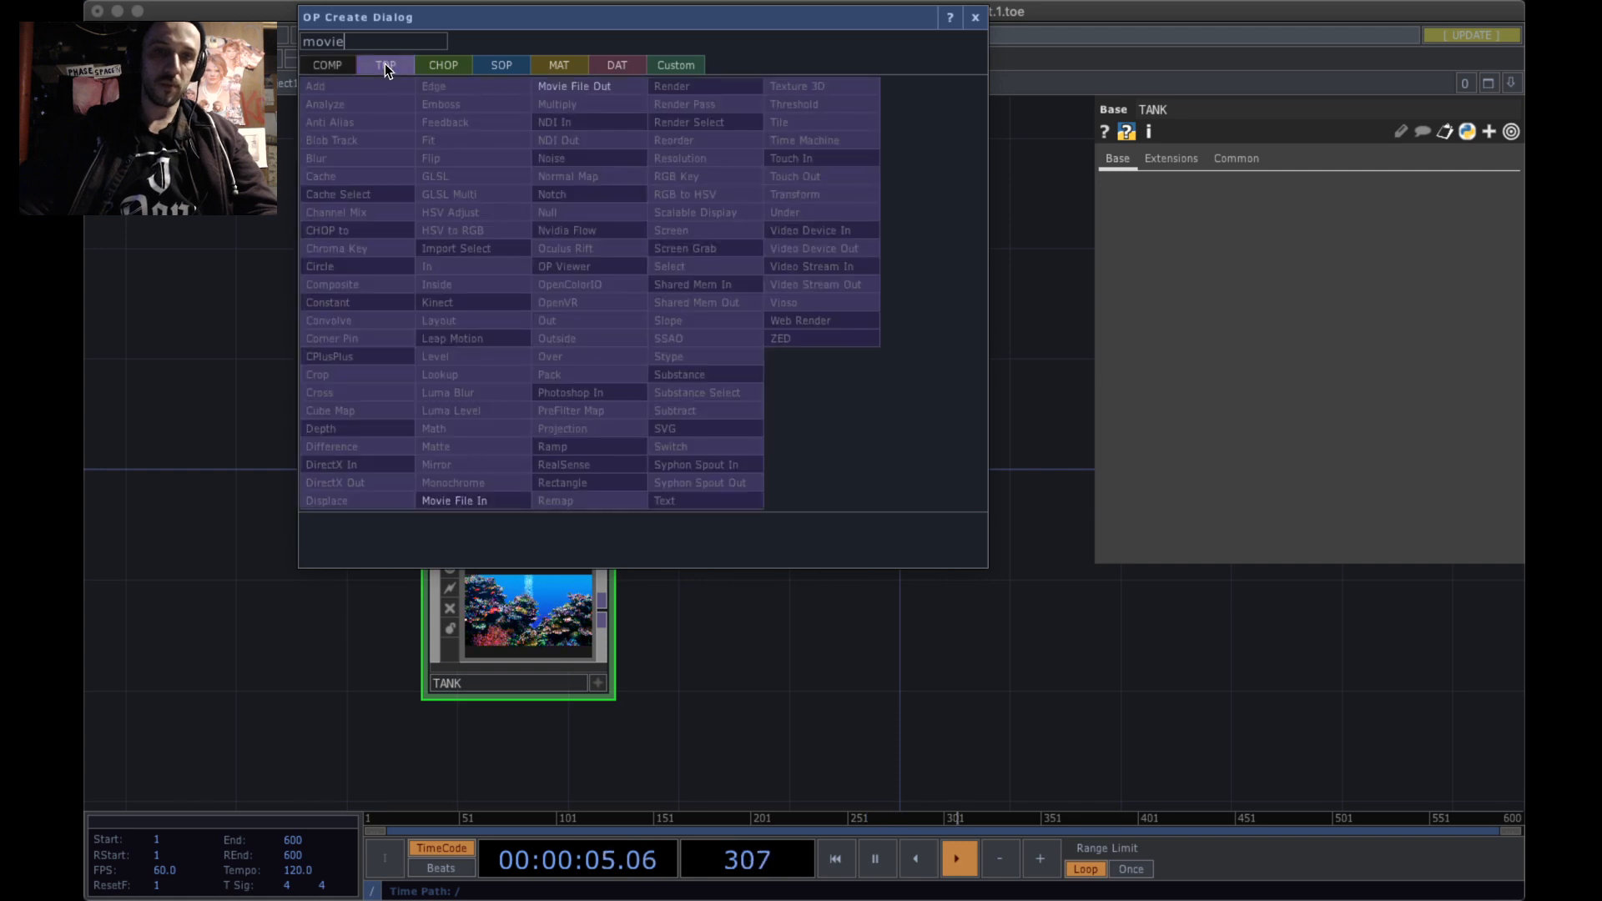
pyautogui.click(449, 499)
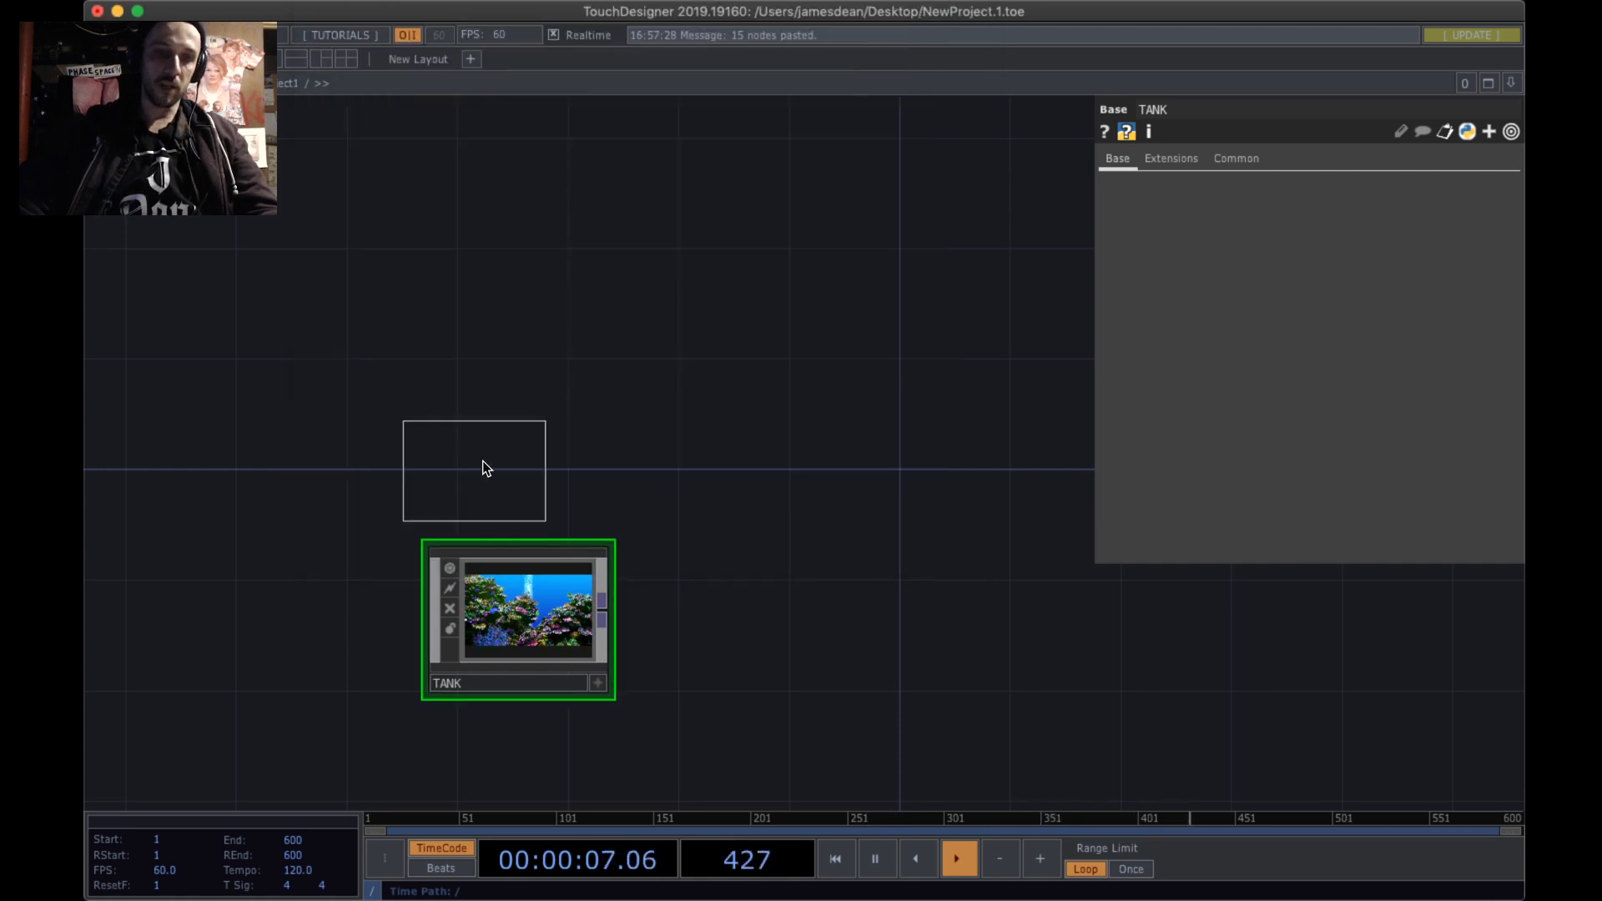
pyautogui.click(533, 395)
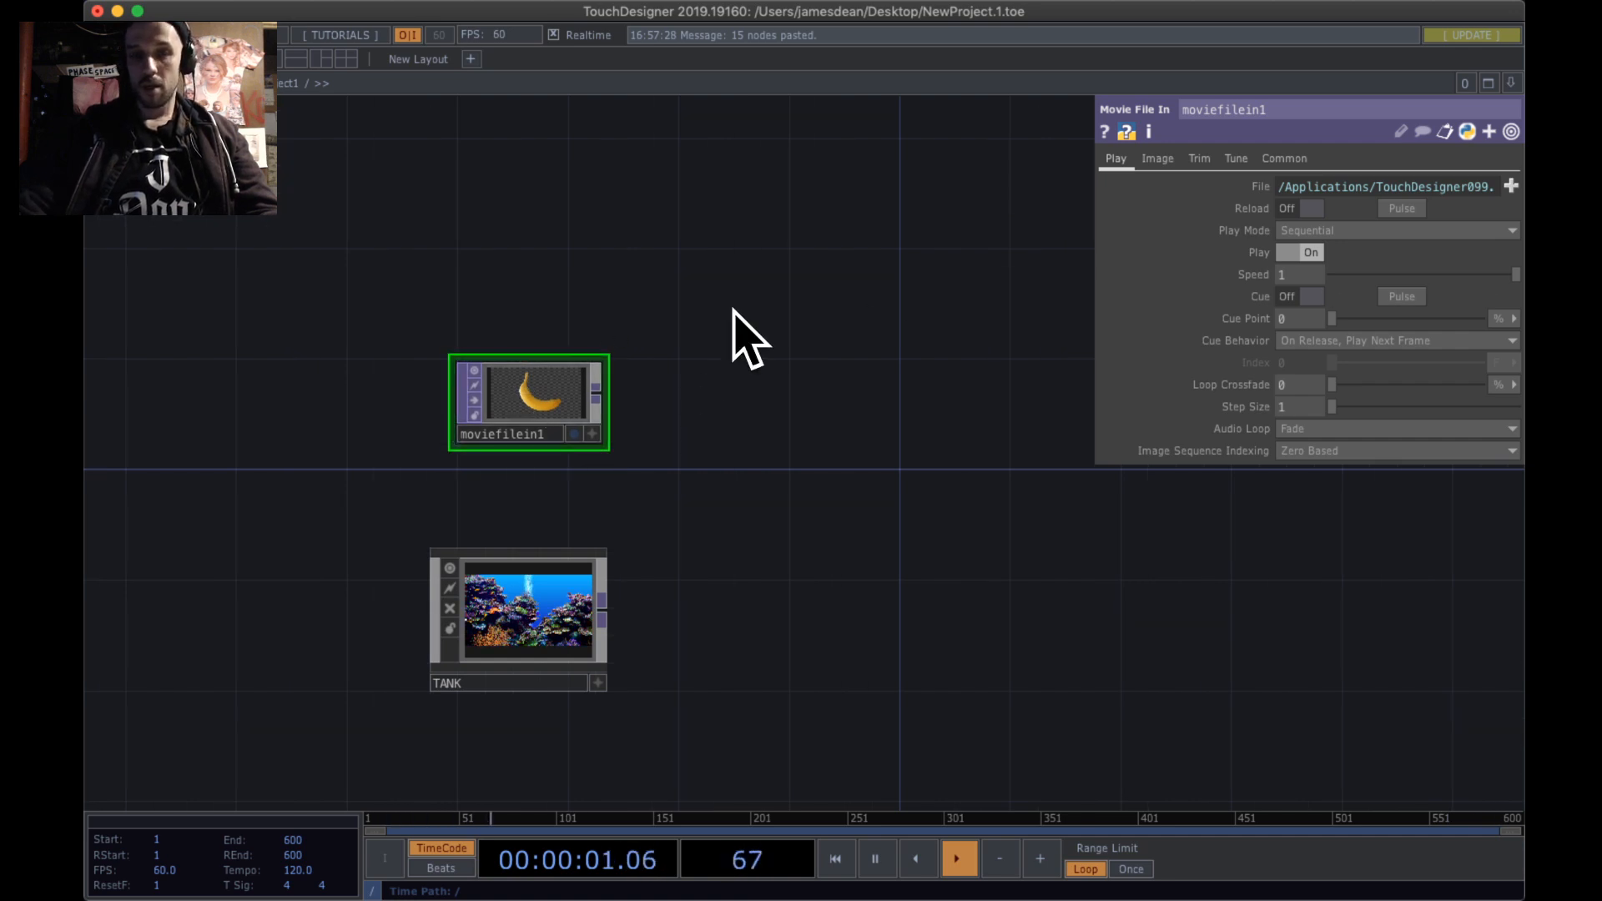
# - Preview tropical-fish-set.png in the Assets folder and load it as the Movie File In node's file
pyautogui.click(1511, 187)
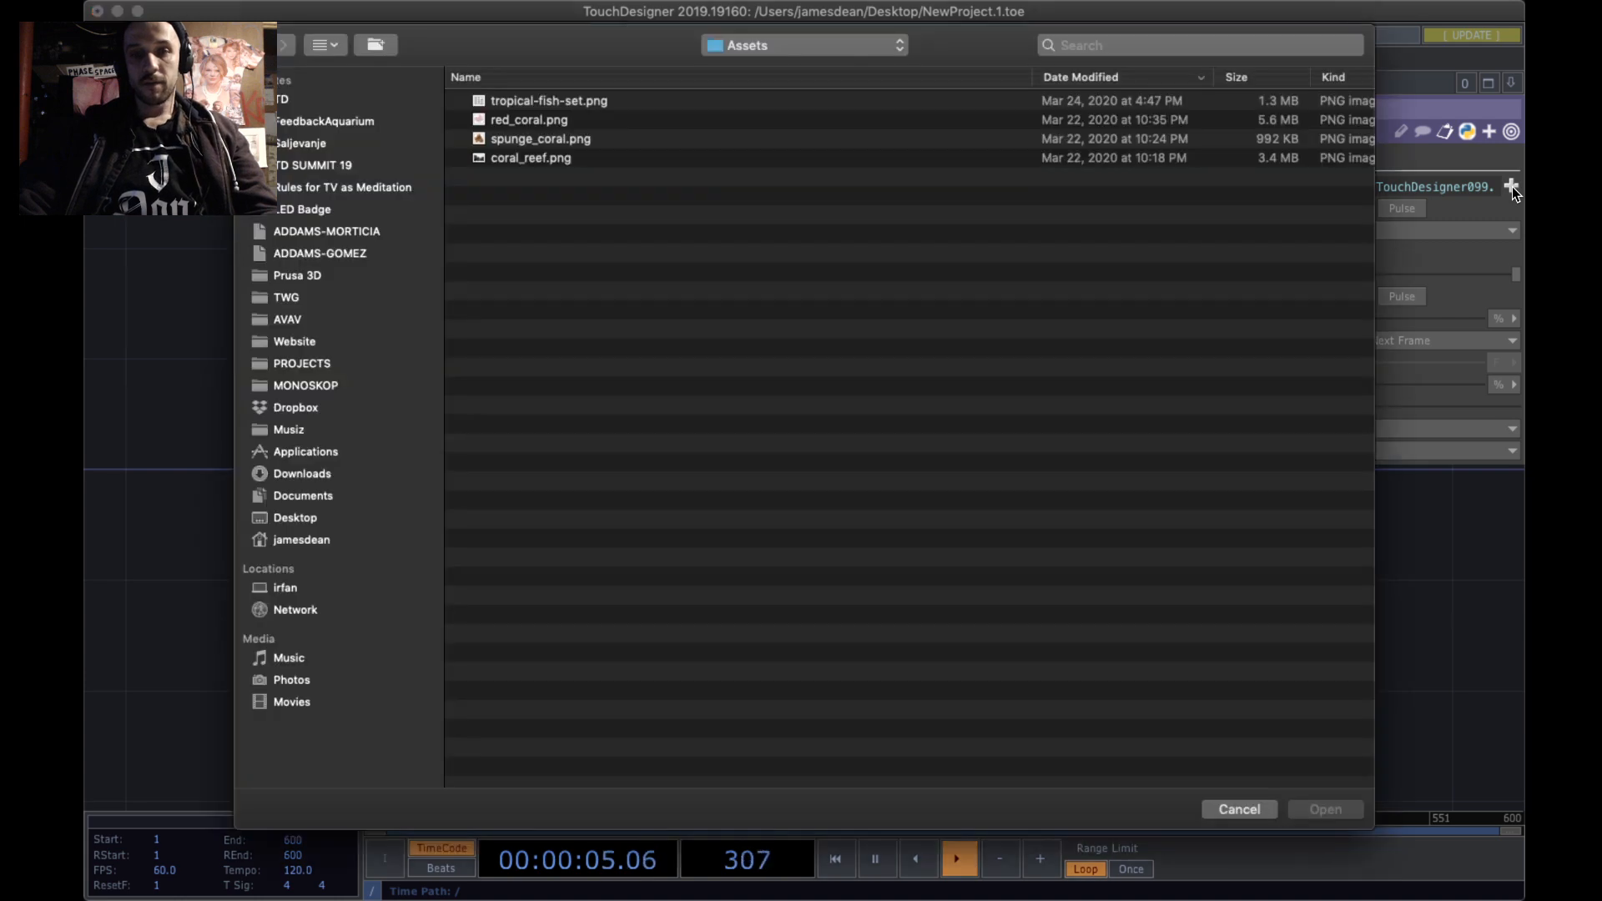
pyautogui.click(571, 101)
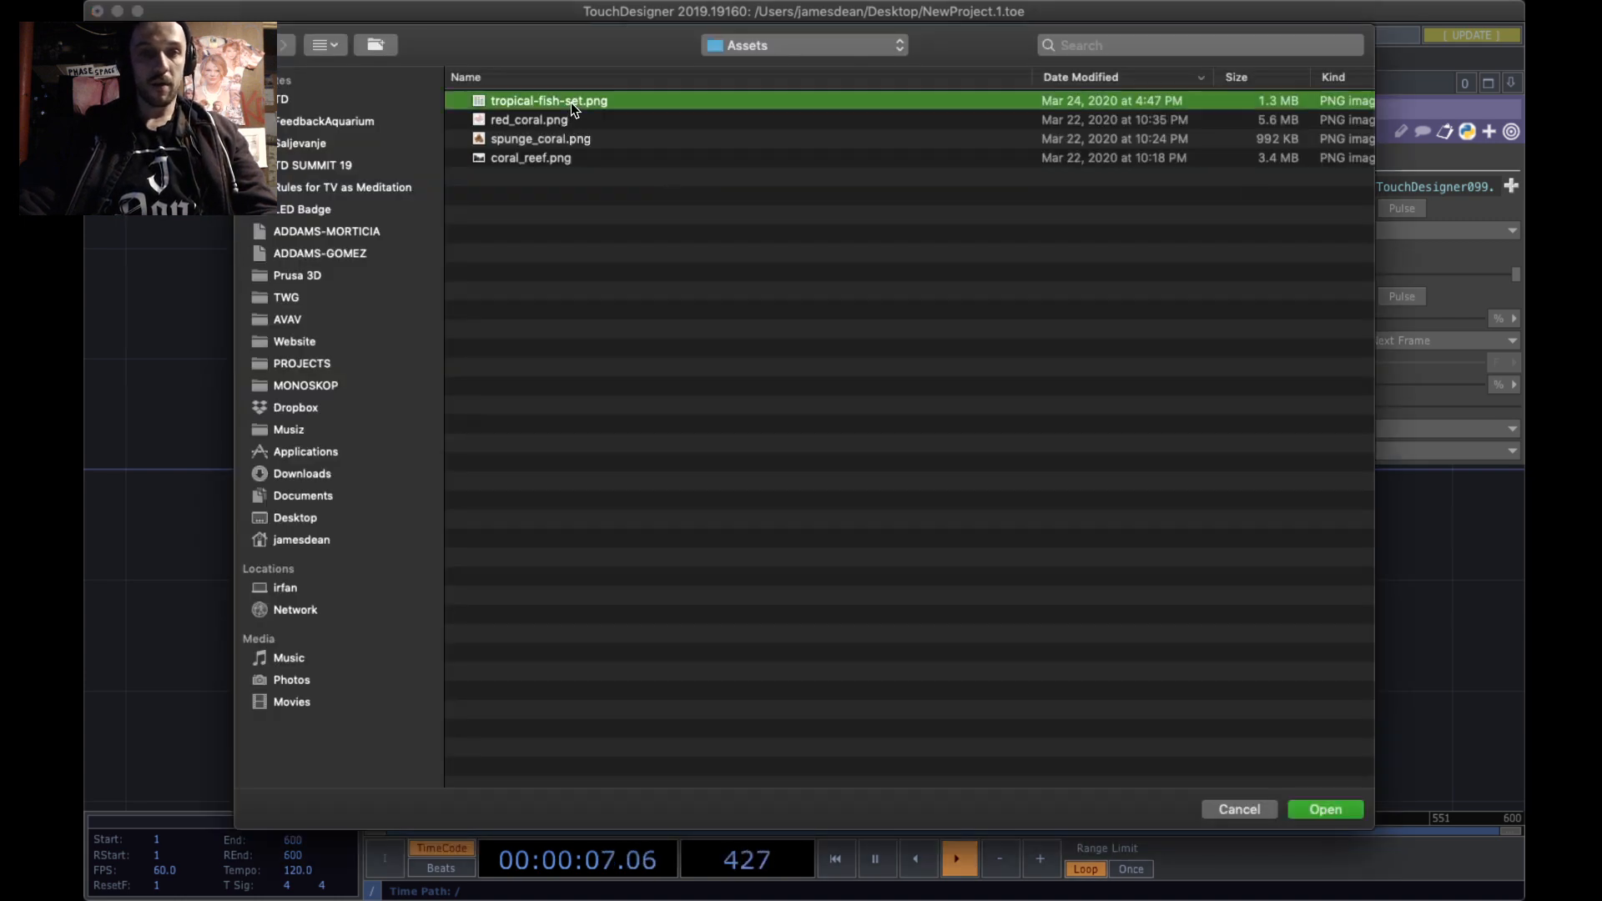
pyautogui.press('space')
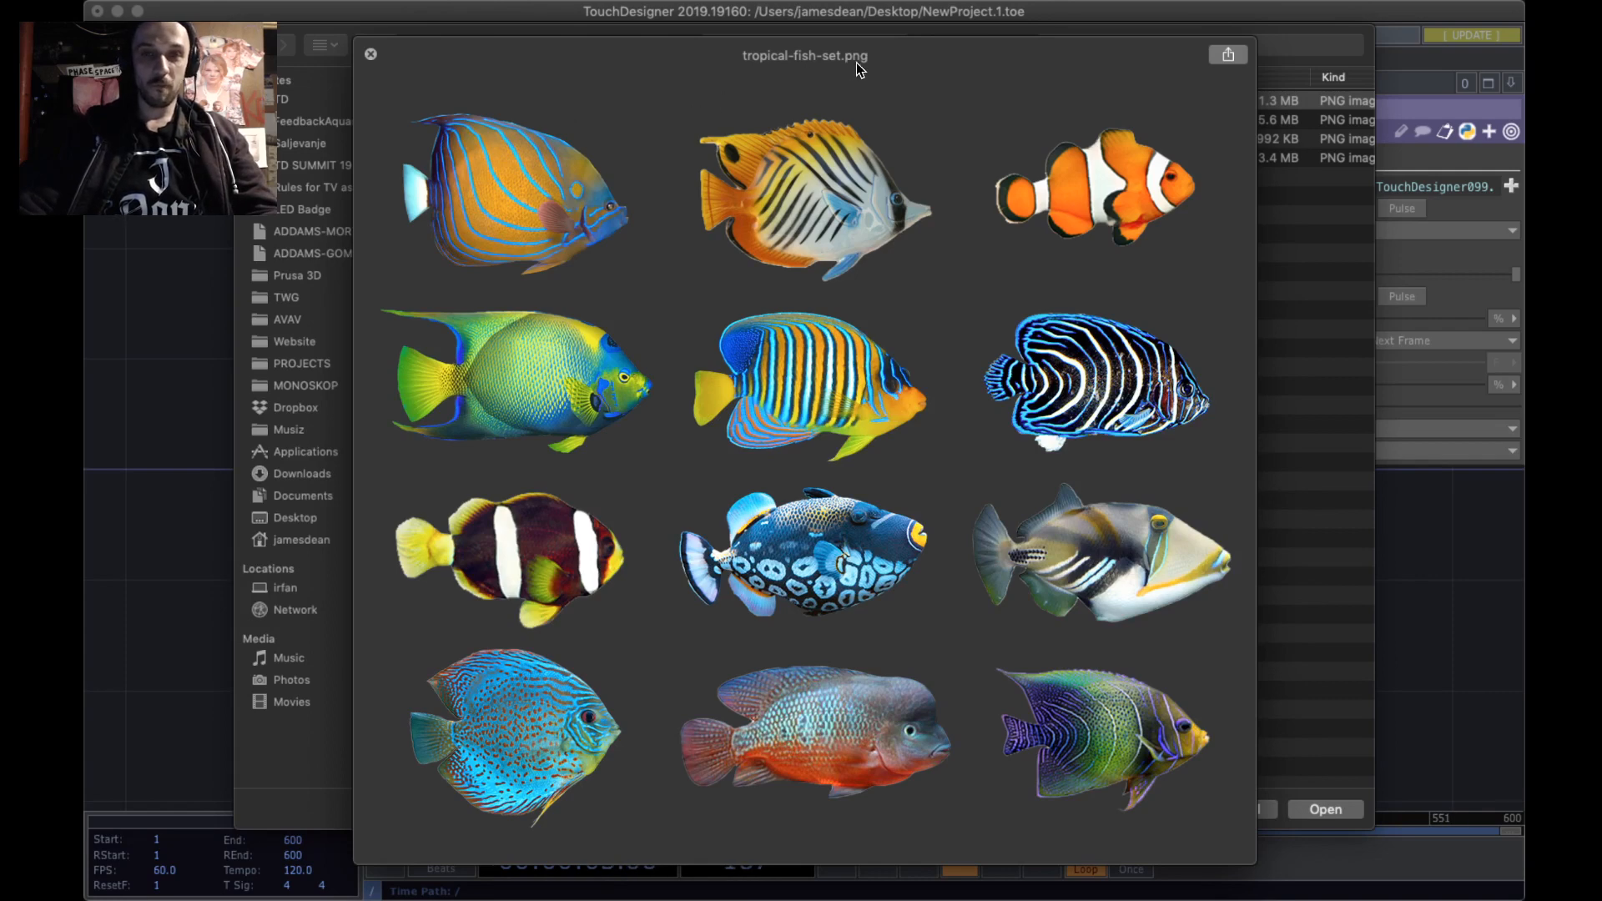
pyautogui.moveTo(858, 65); pyautogui.dragTo(861, 35)
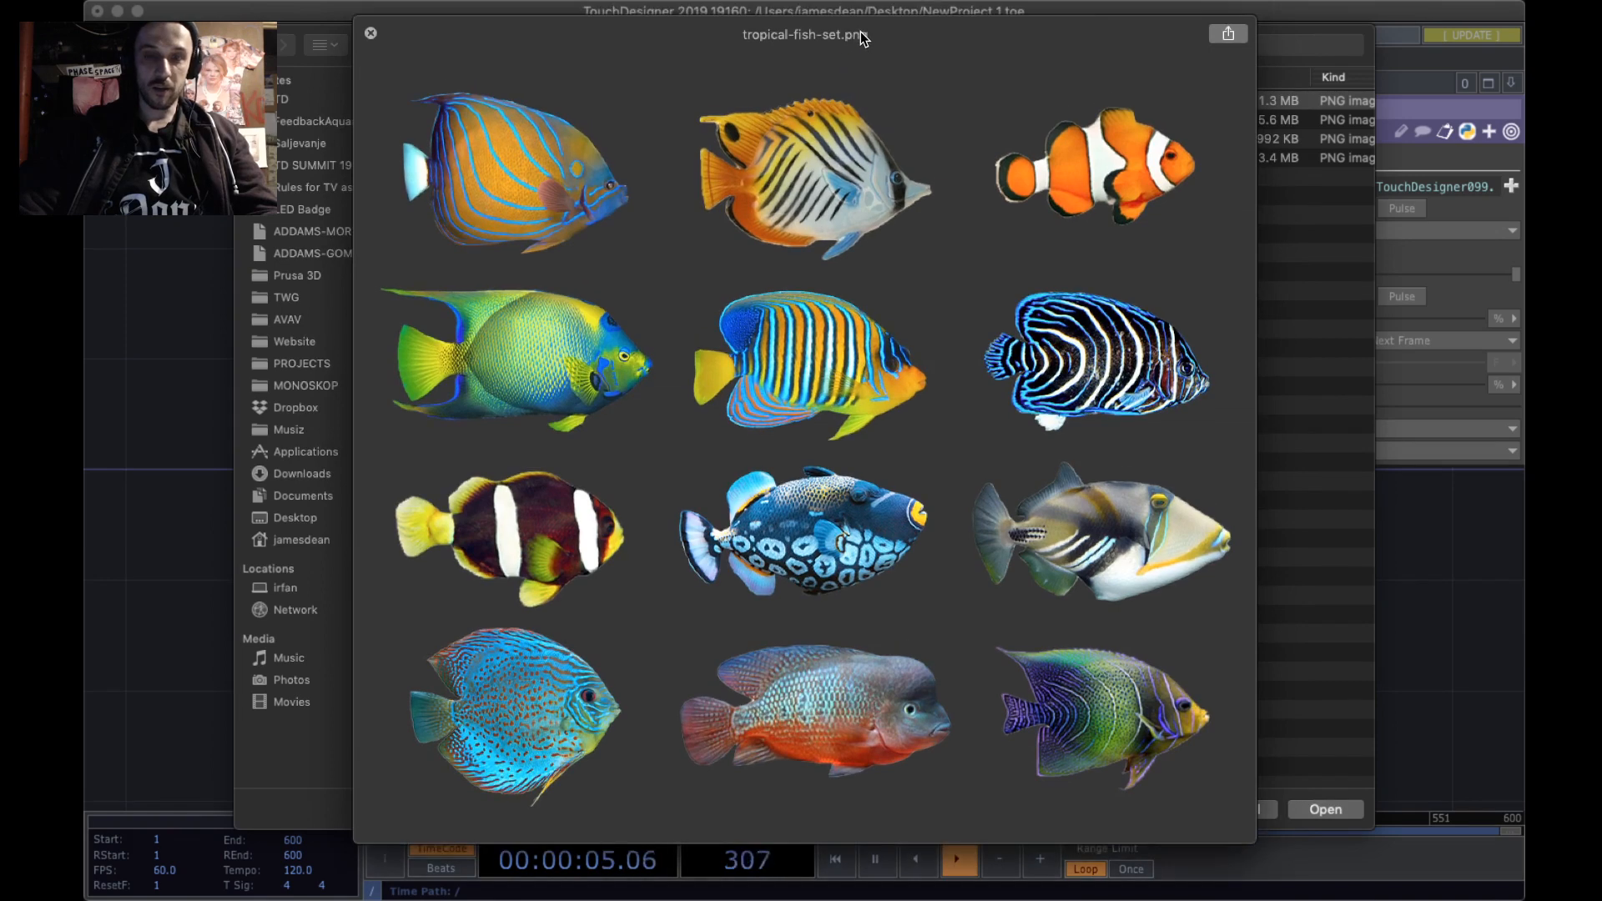
pyautogui.press('space')
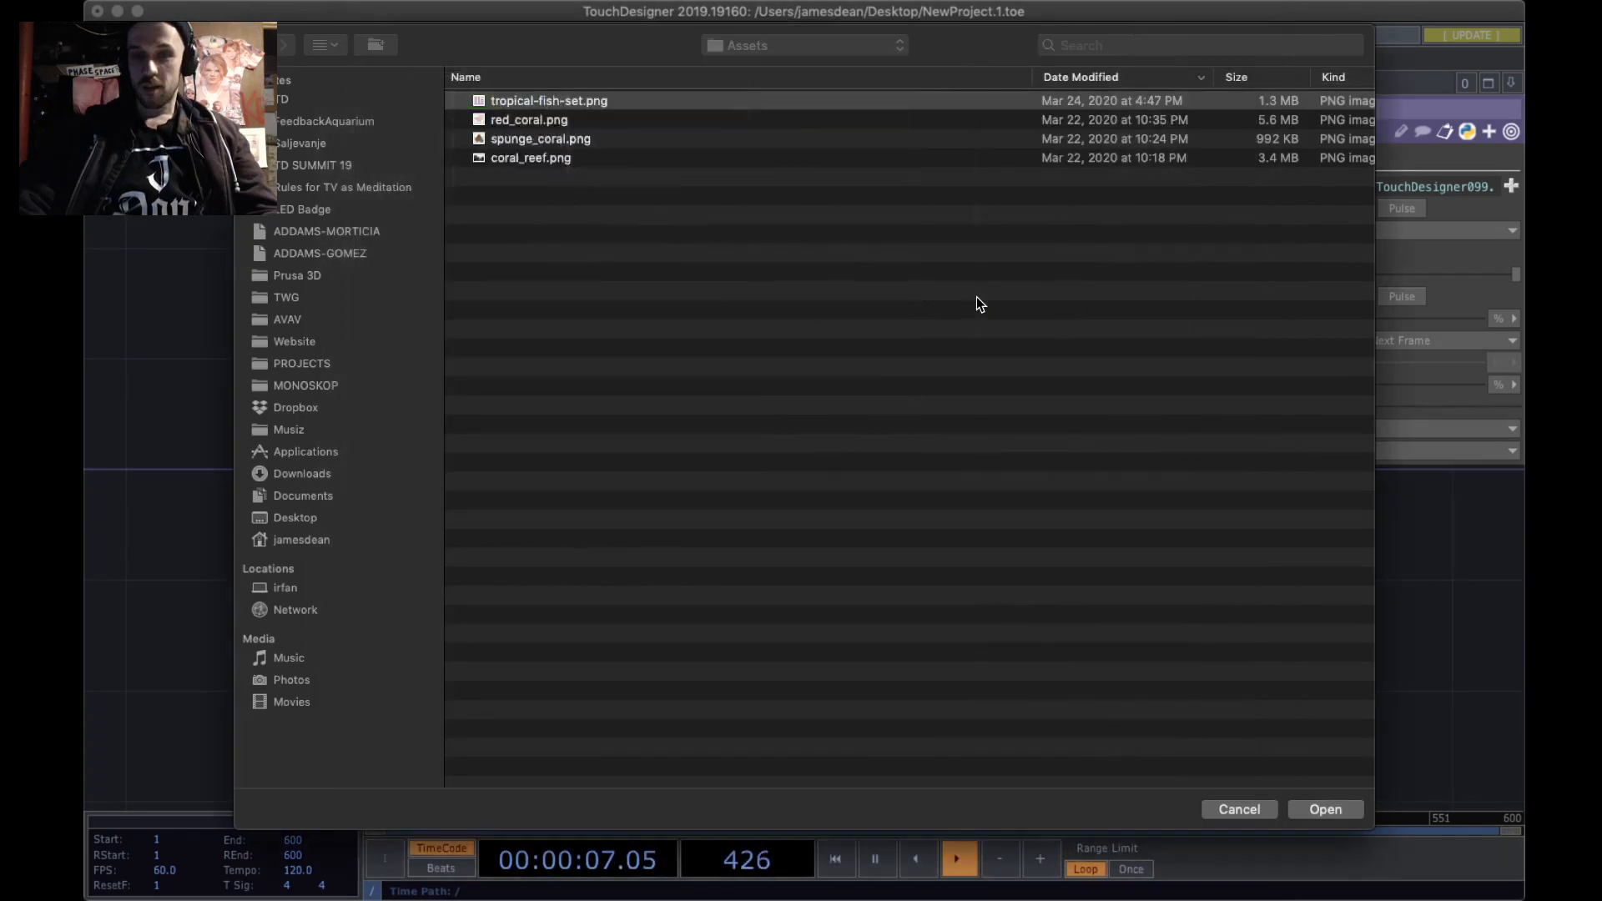
pyautogui.press('space')
pyautogui.press('space')
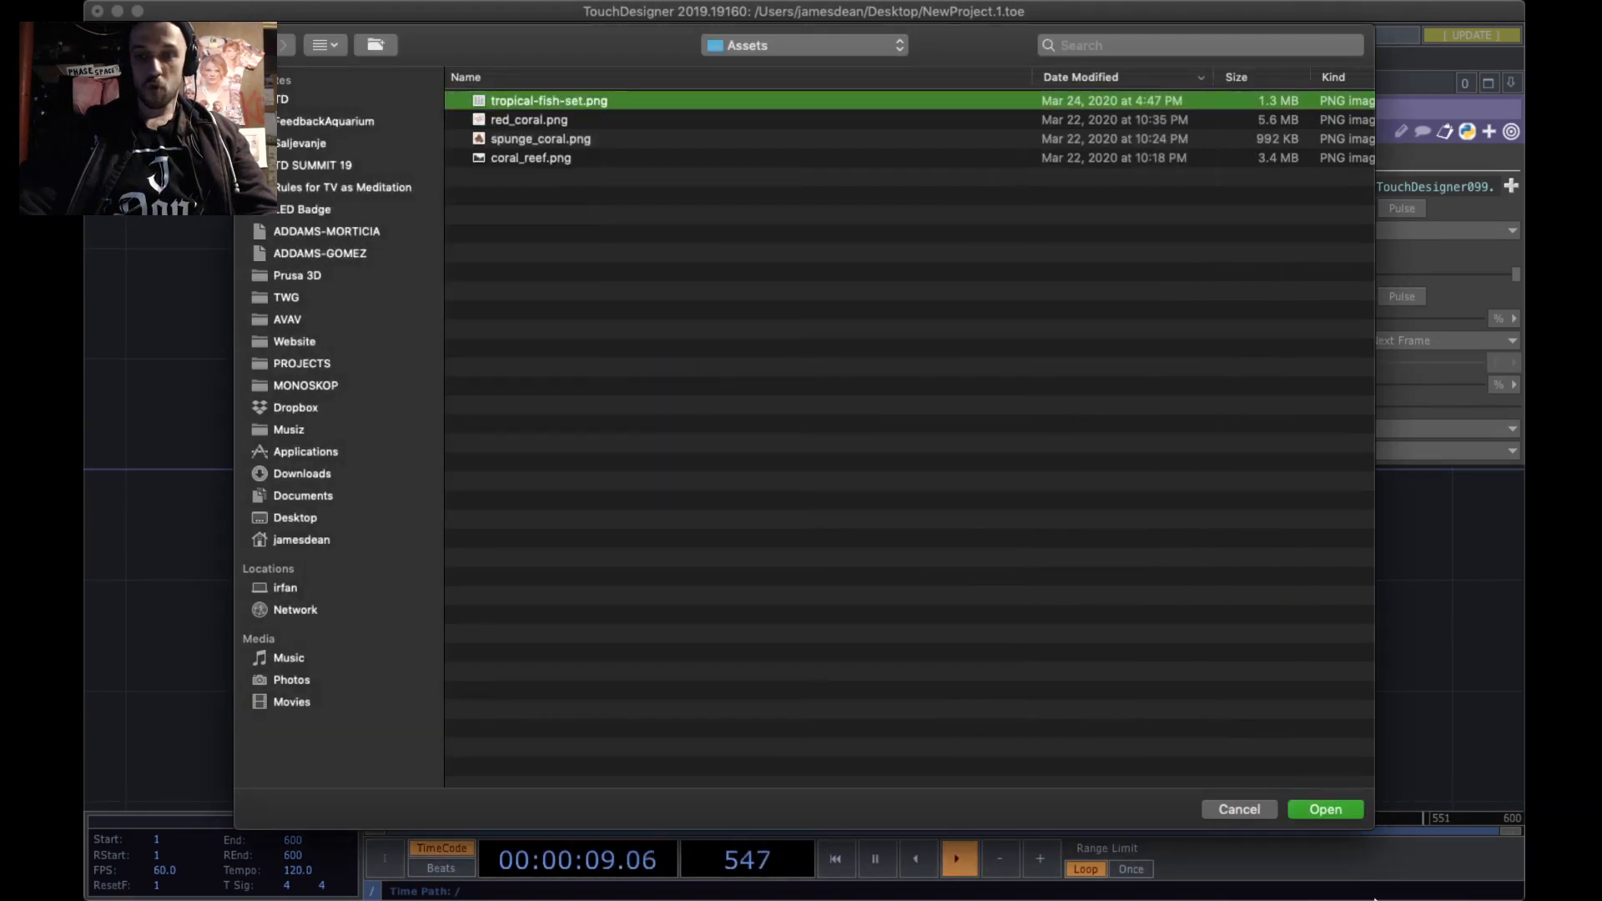
pyautogui.click(1343, 807)
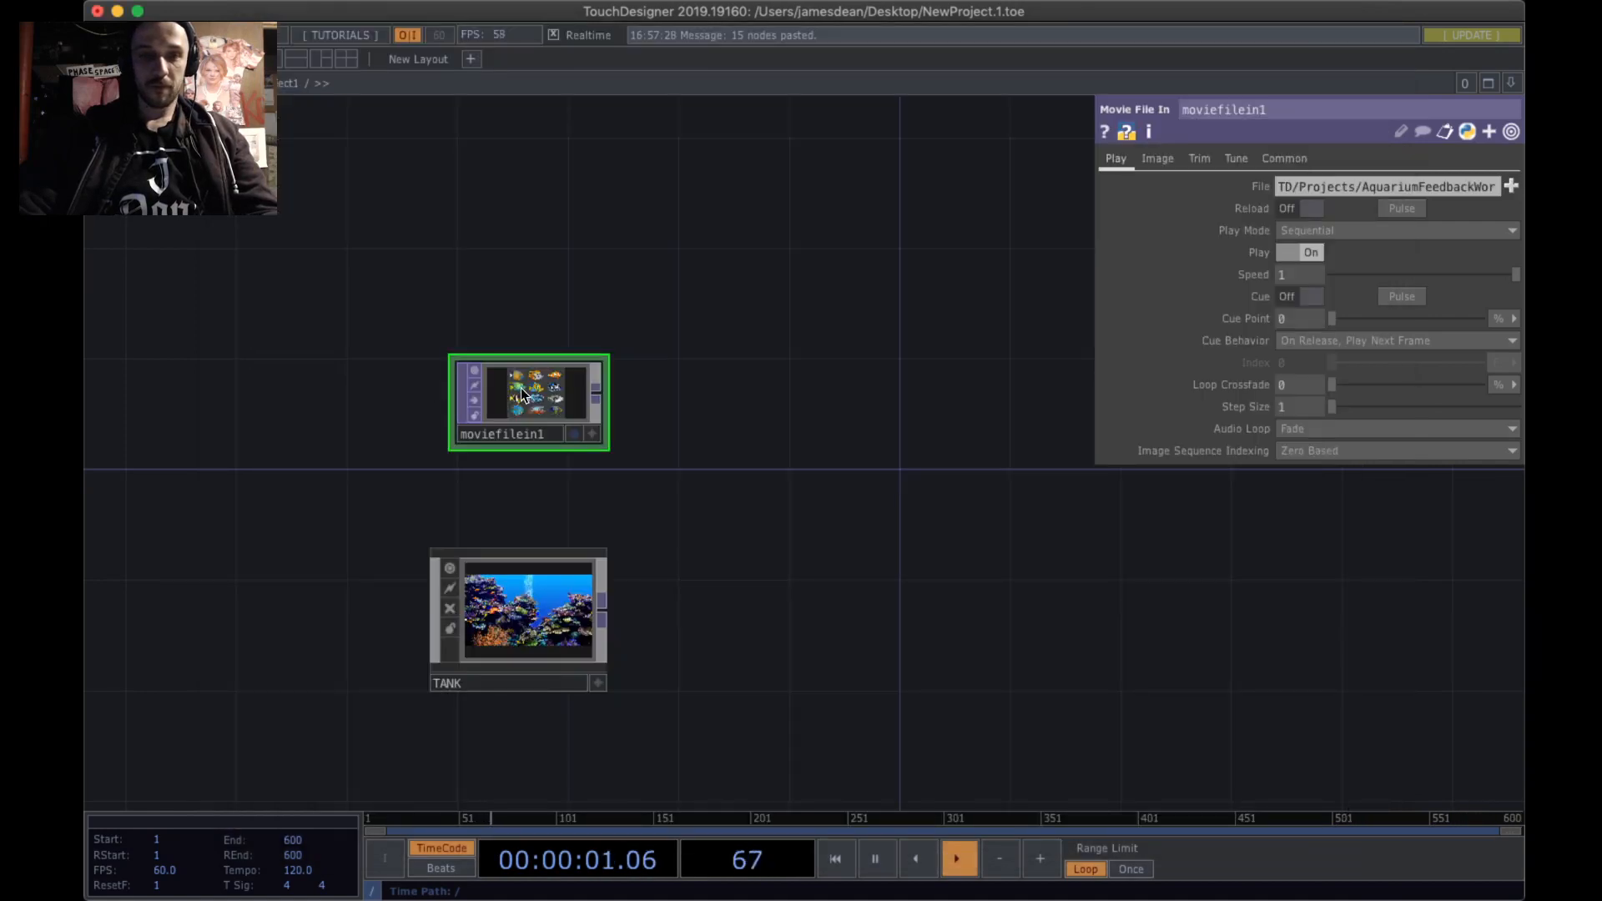
# - Align moviefilein1's left edge with TANK and examine its fish image up close
pyautogui.moveTo(526, 396); pyautogui.dragTo(478, 397)
pyautogui.scroll(2, 517, 429)
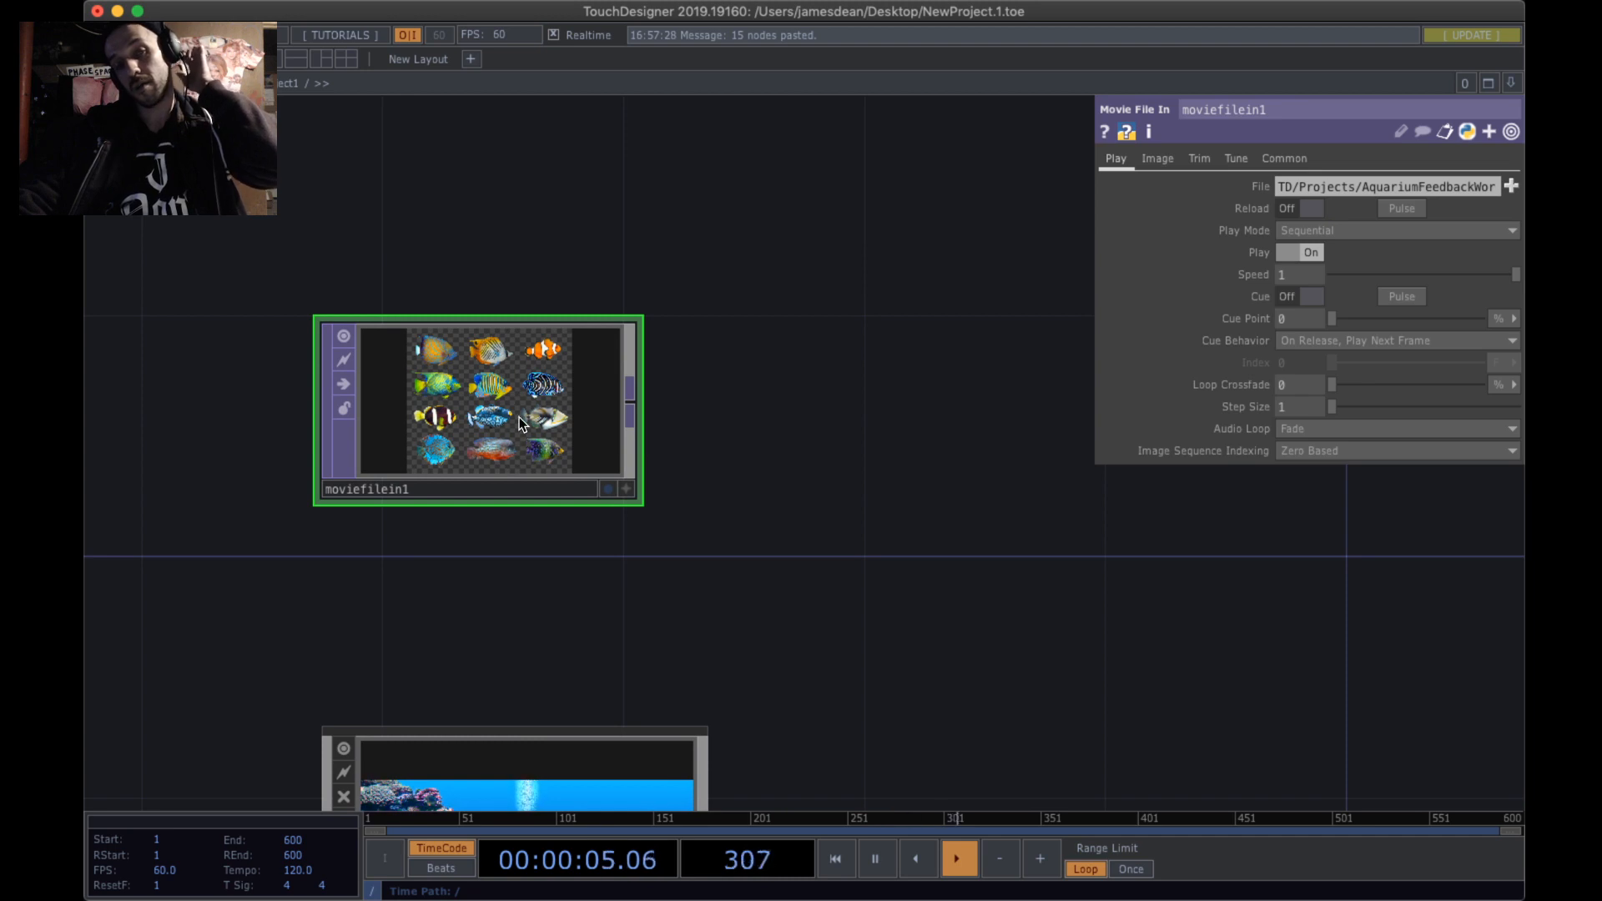
pyautogui.scroll(3, 523, 415)
pyautogui.scroll(3, 498, 432)
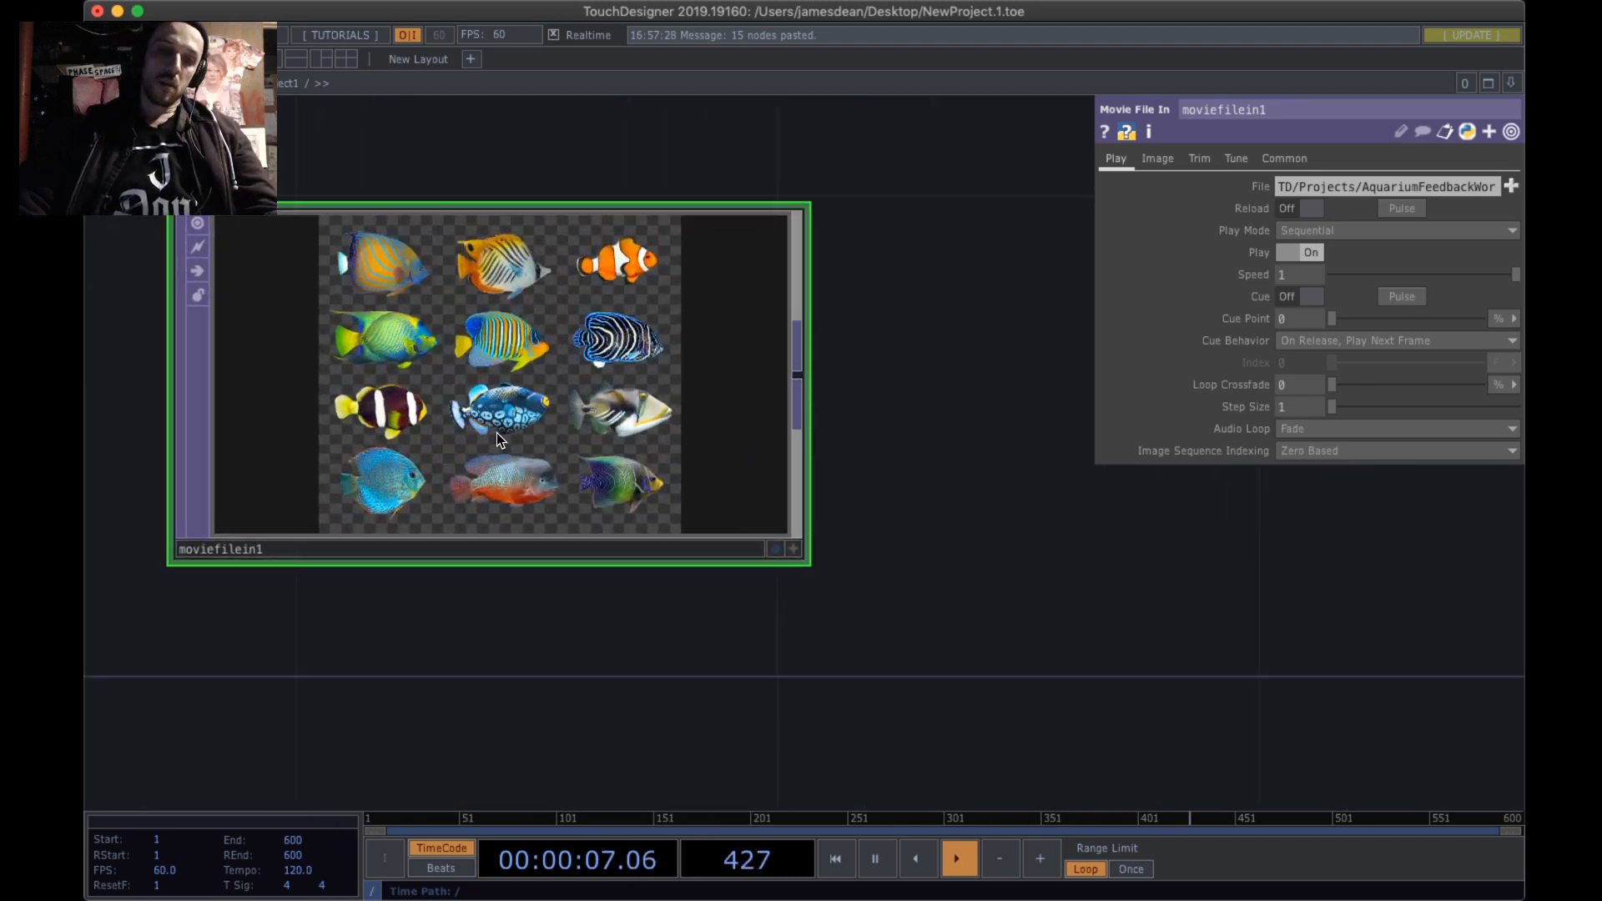
pyautogui.scroll(-4, 574, 390)
pyautogui.scroll(-4, 574, 390)
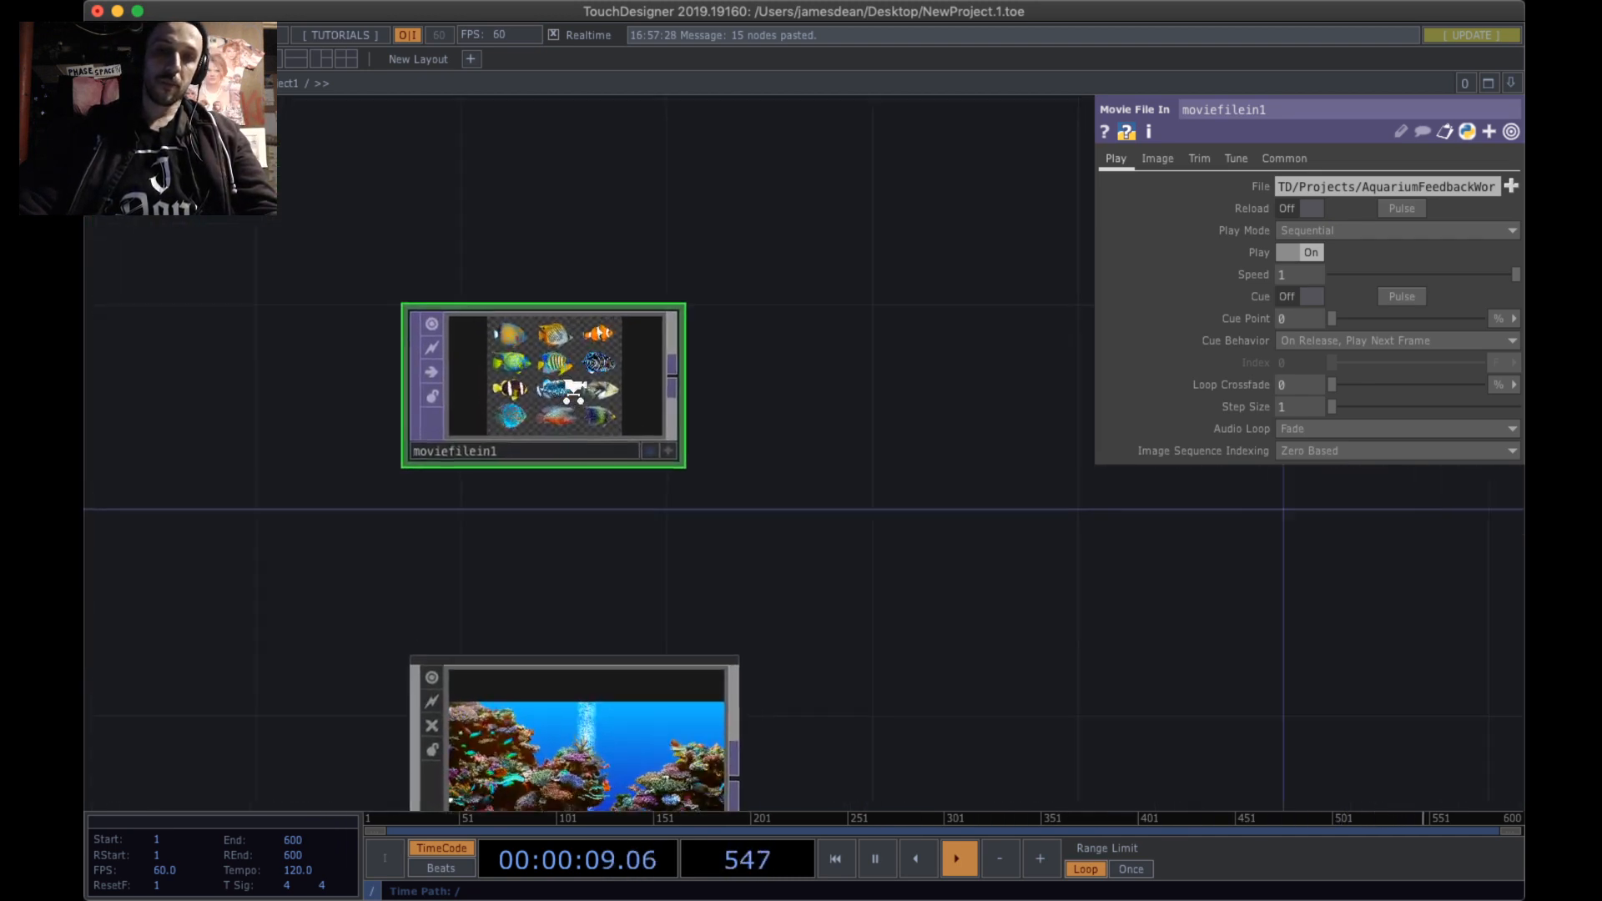
# - Move moviefilein1 farther above TANK in the network
pyautogui.scroll(2, 574, 392)
pyautogui.moveTo(576, 402); pyautogui.dragTo(581, 220)
pyautogui.moveTo(607, 441); pyautogui.dragTo(589, 626)
pyautogui.moveTo(576, 366); pyautogui.dragTo(575, 306)
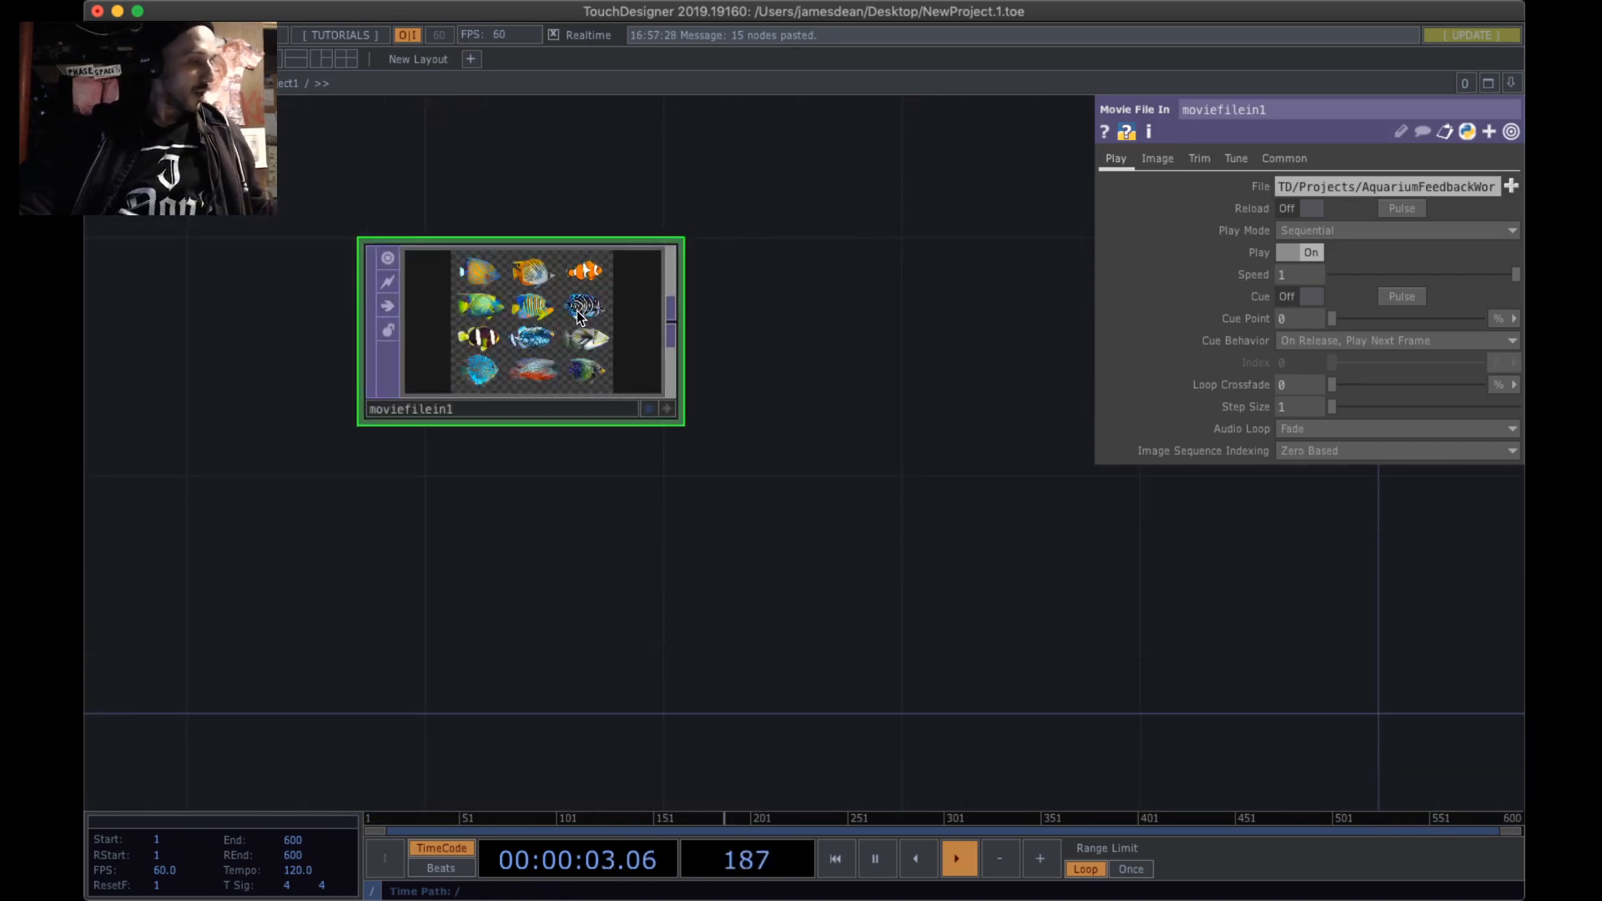
pyautogui.moveTo(798, 318); pyautogui.dragTo(756, 485)
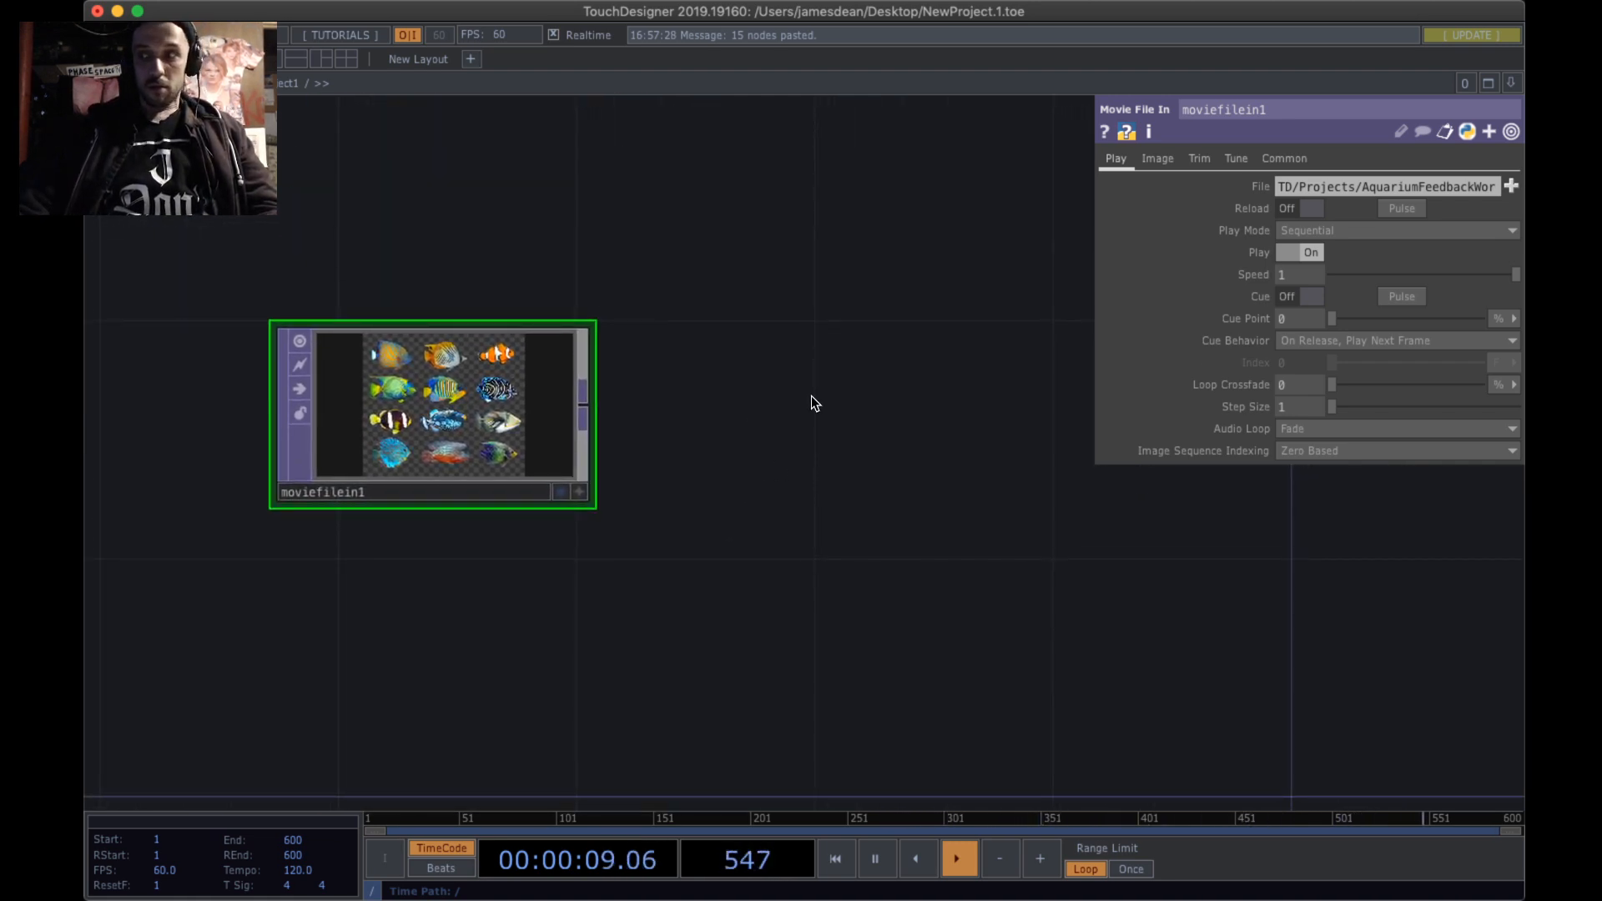
pyautogui.press('Tab')
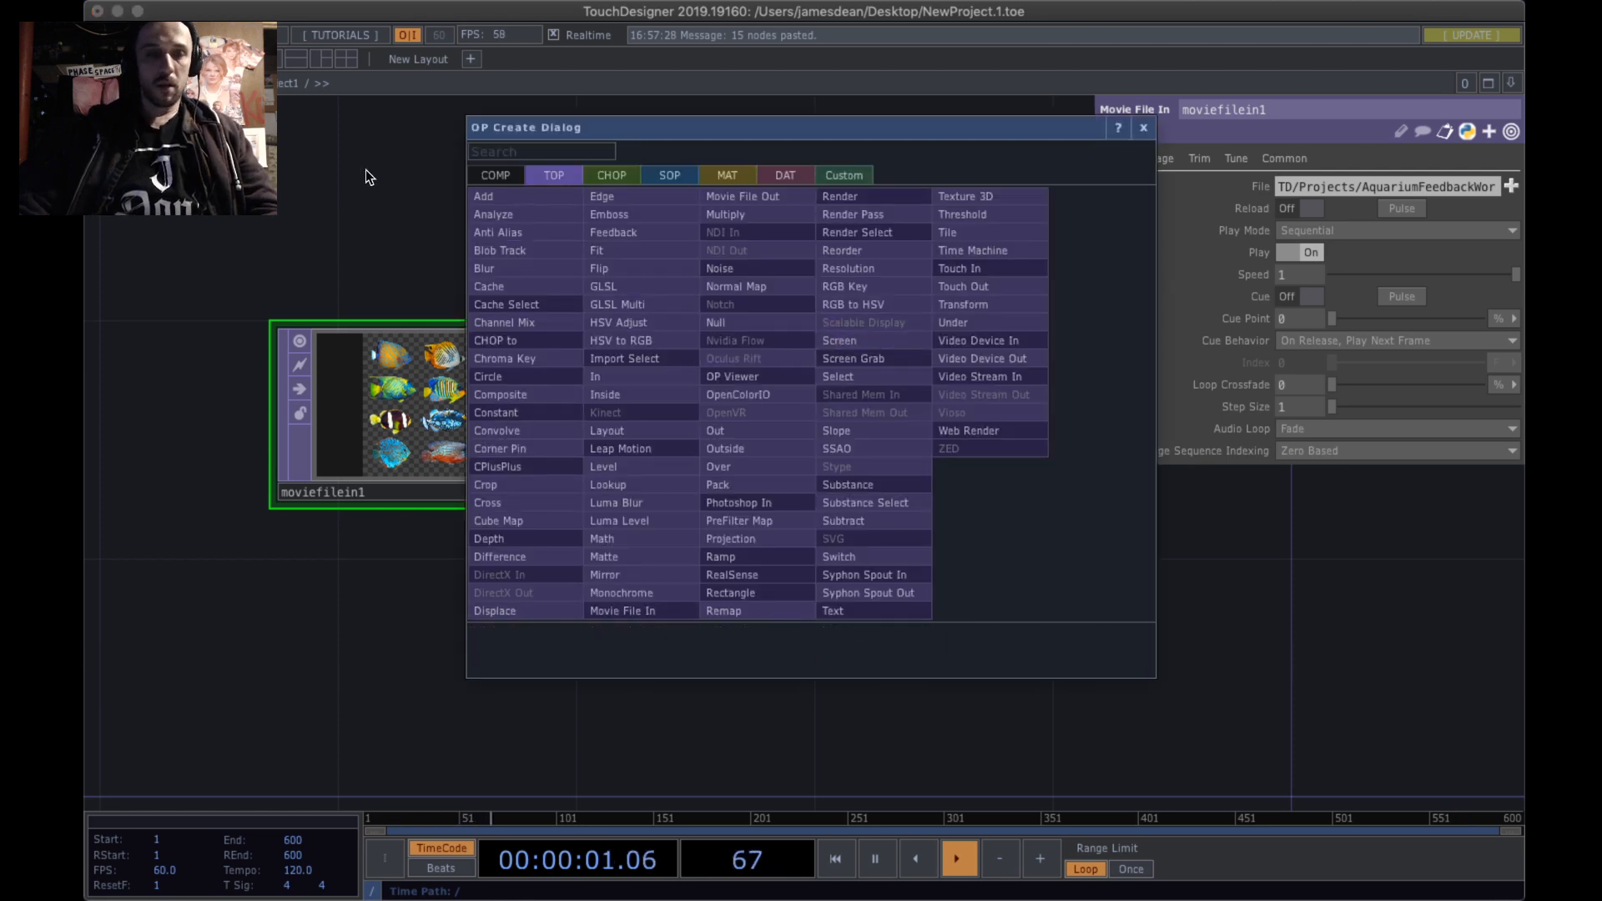
pyautogui.press('Escape')
pyautogui.moveTo(799, 421); pyautogui.dragTo(752, 505)
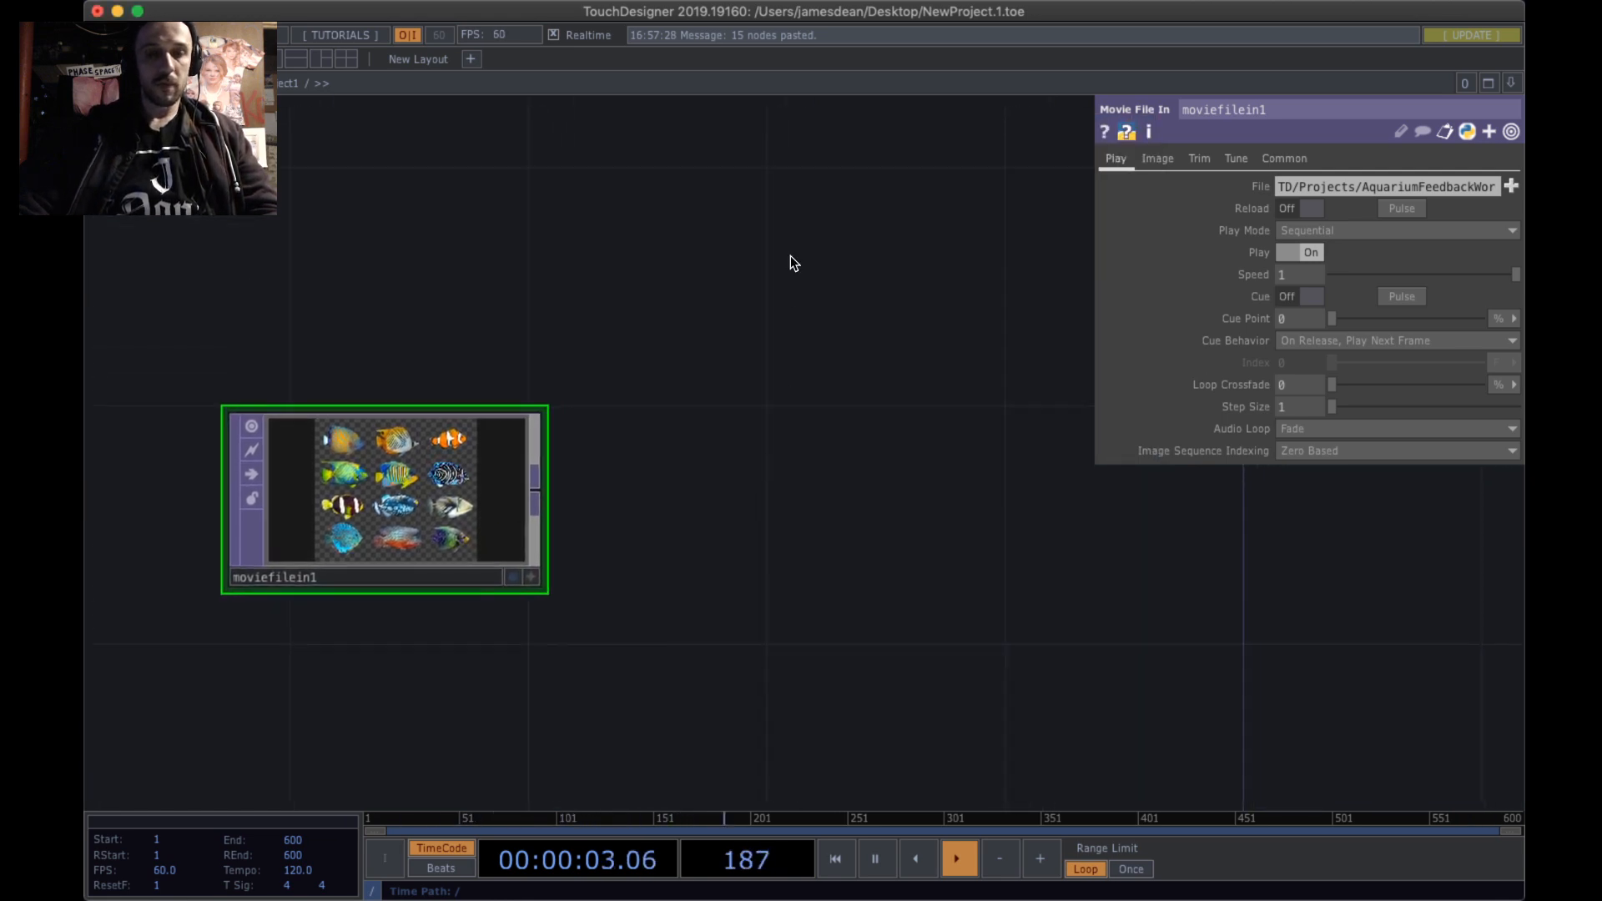
pyautogui.press('Tab')
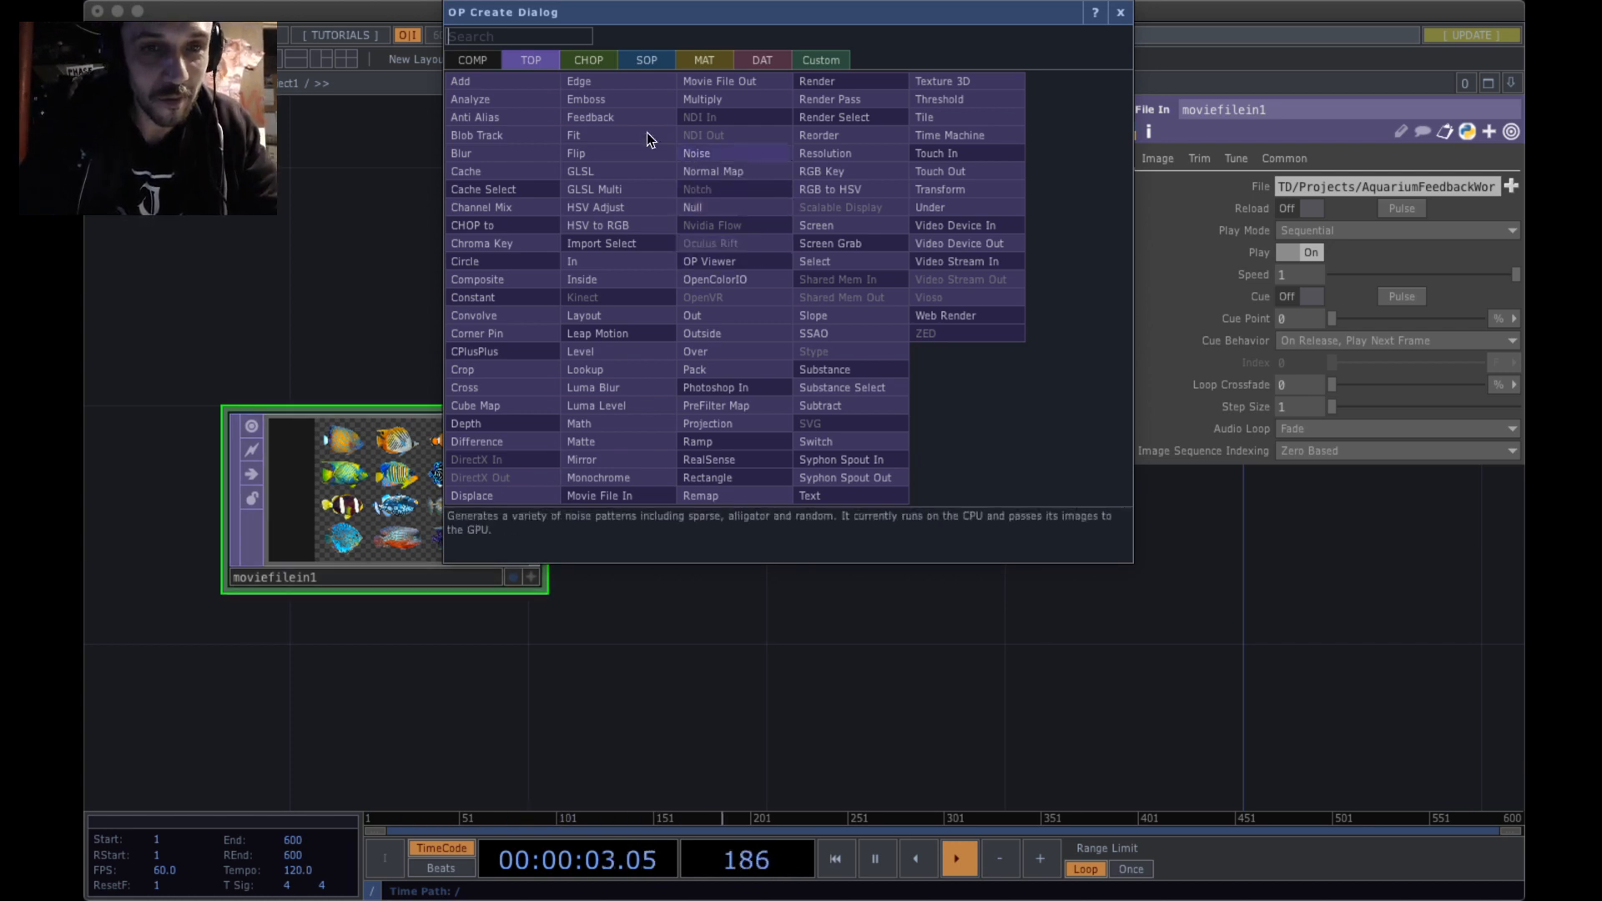
pyautogui.click(323, 517)
pyautogui.moveTo(344, 456); pyautogui.dragTo(383, 457)
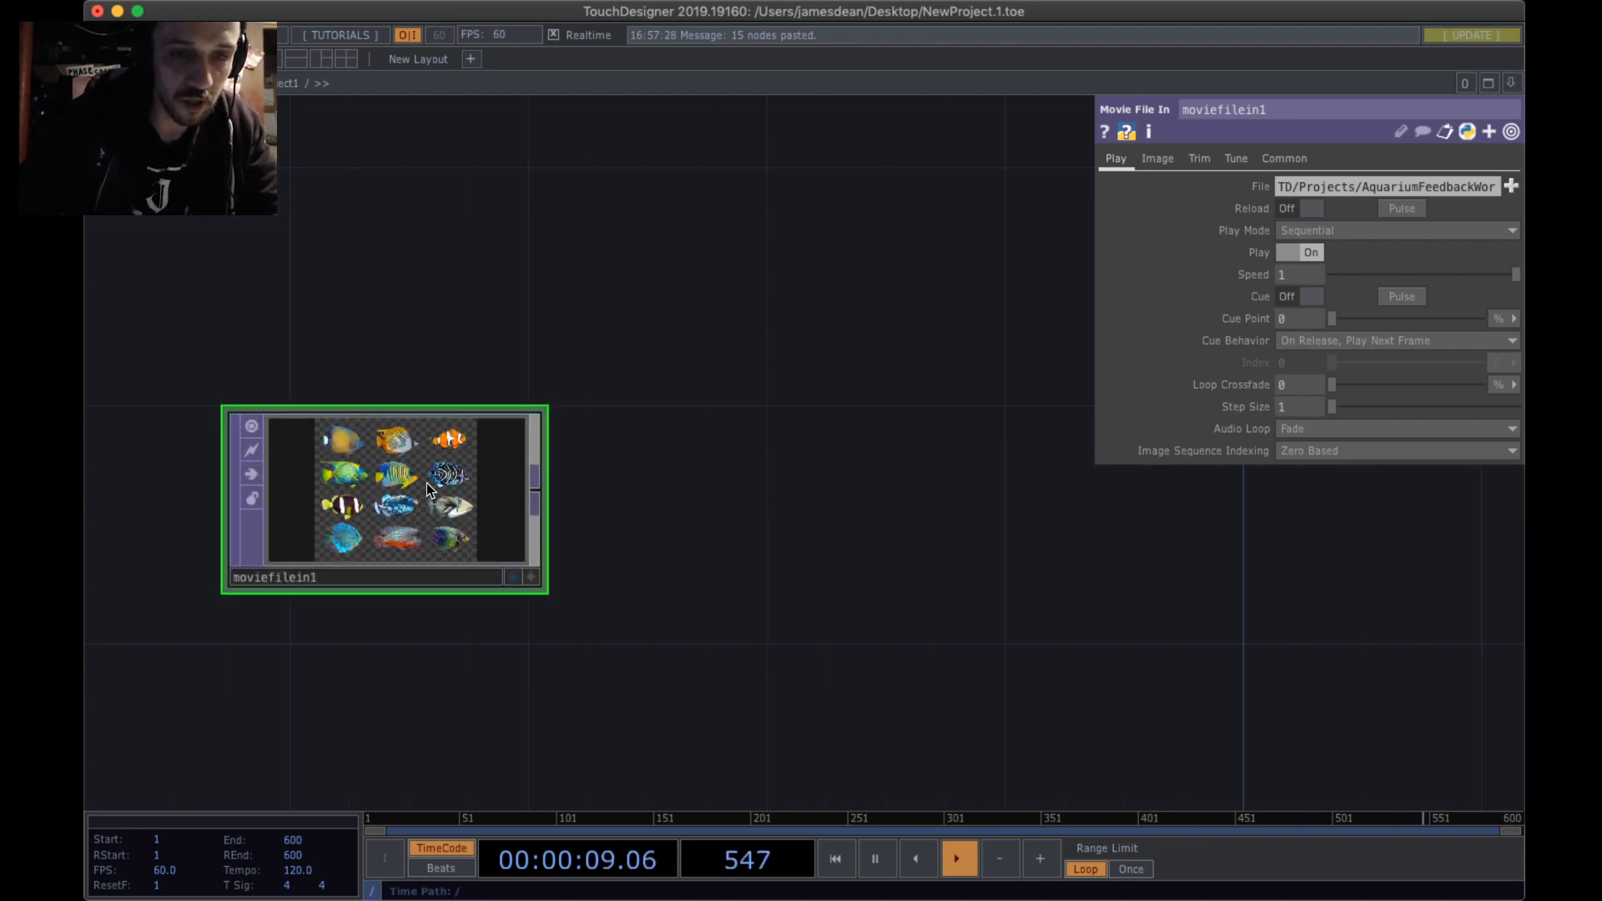
pyautogui.press('Tab')
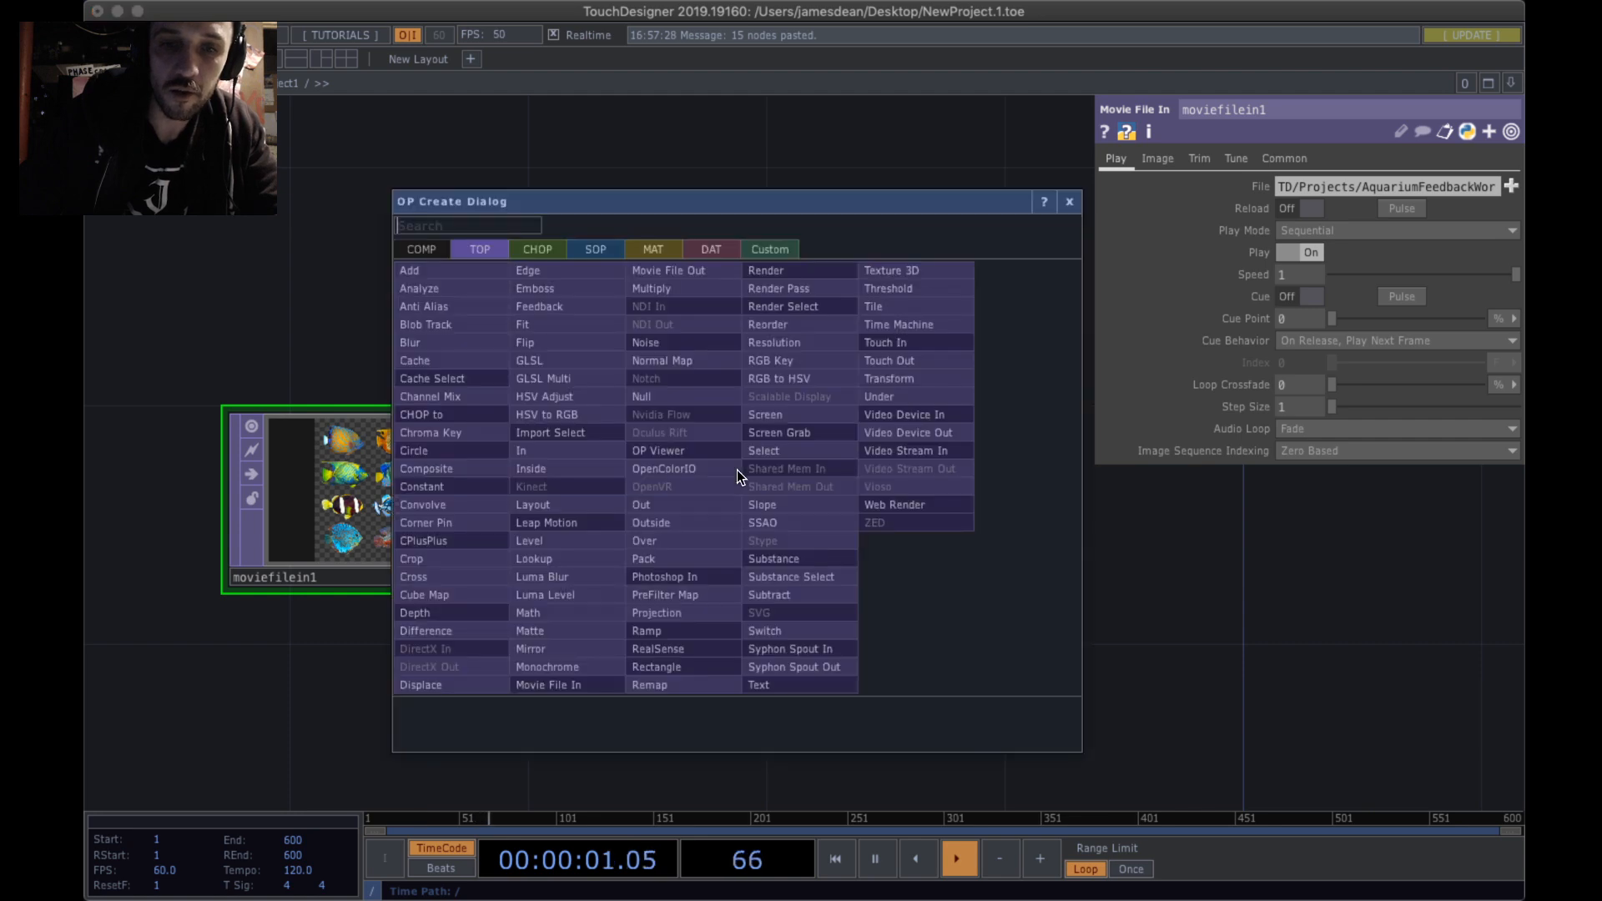
pyautogui.click(264, 212)
# - Add a Crop TOP to the right of moviefilein1, feed moviefilein1's output into it, and lower the new node slightly
pyautogui.press('Tab')
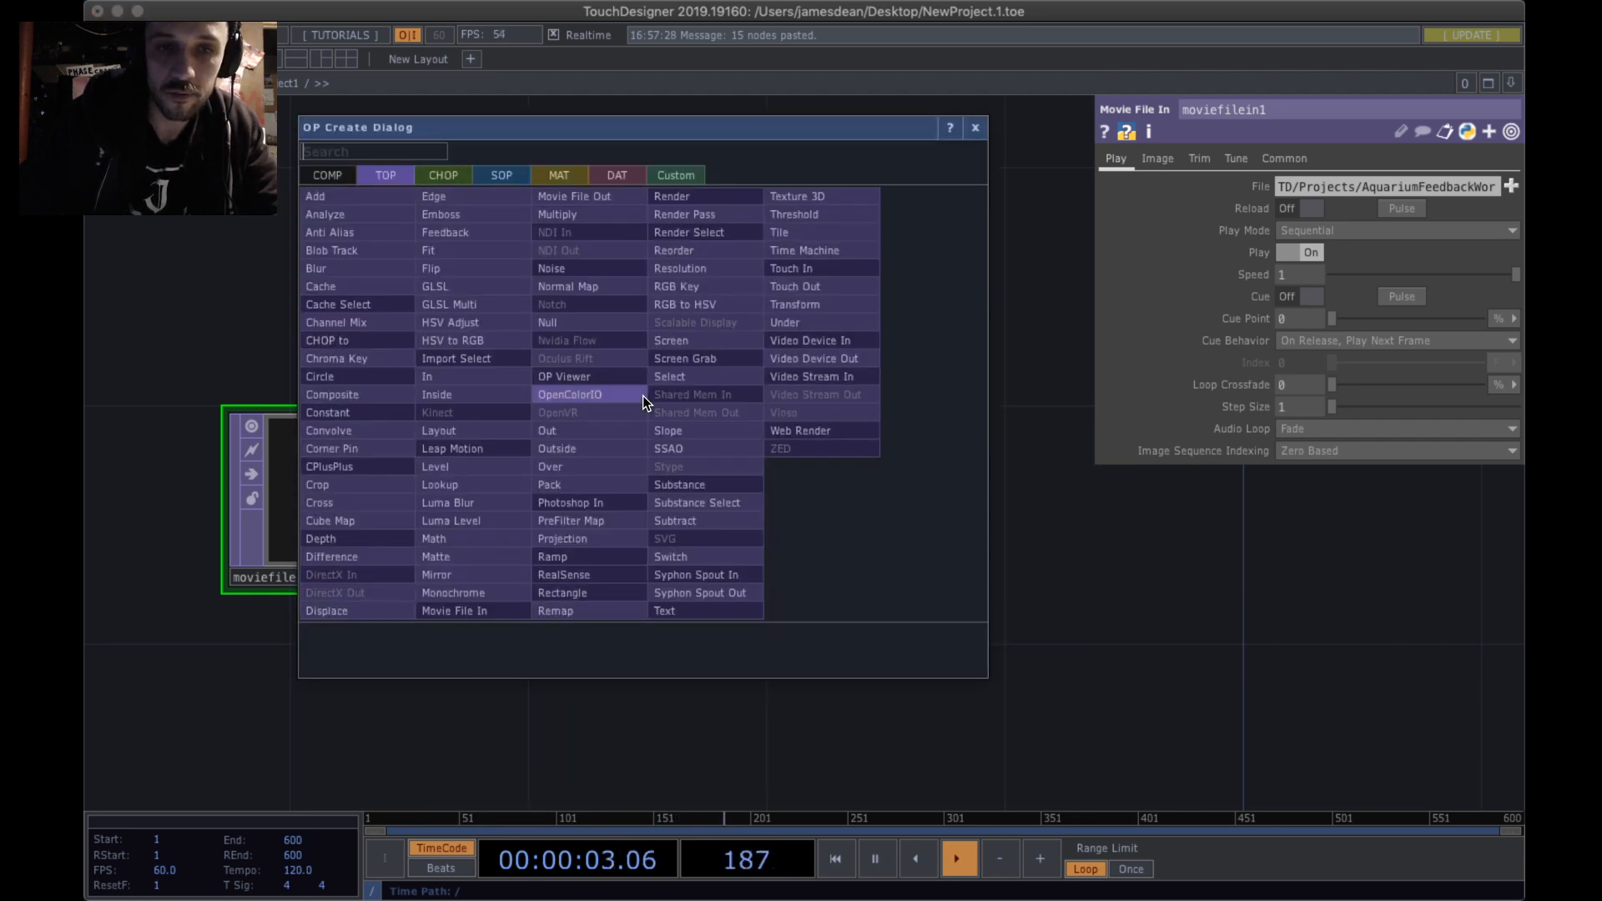
pyautogui.write('crop')
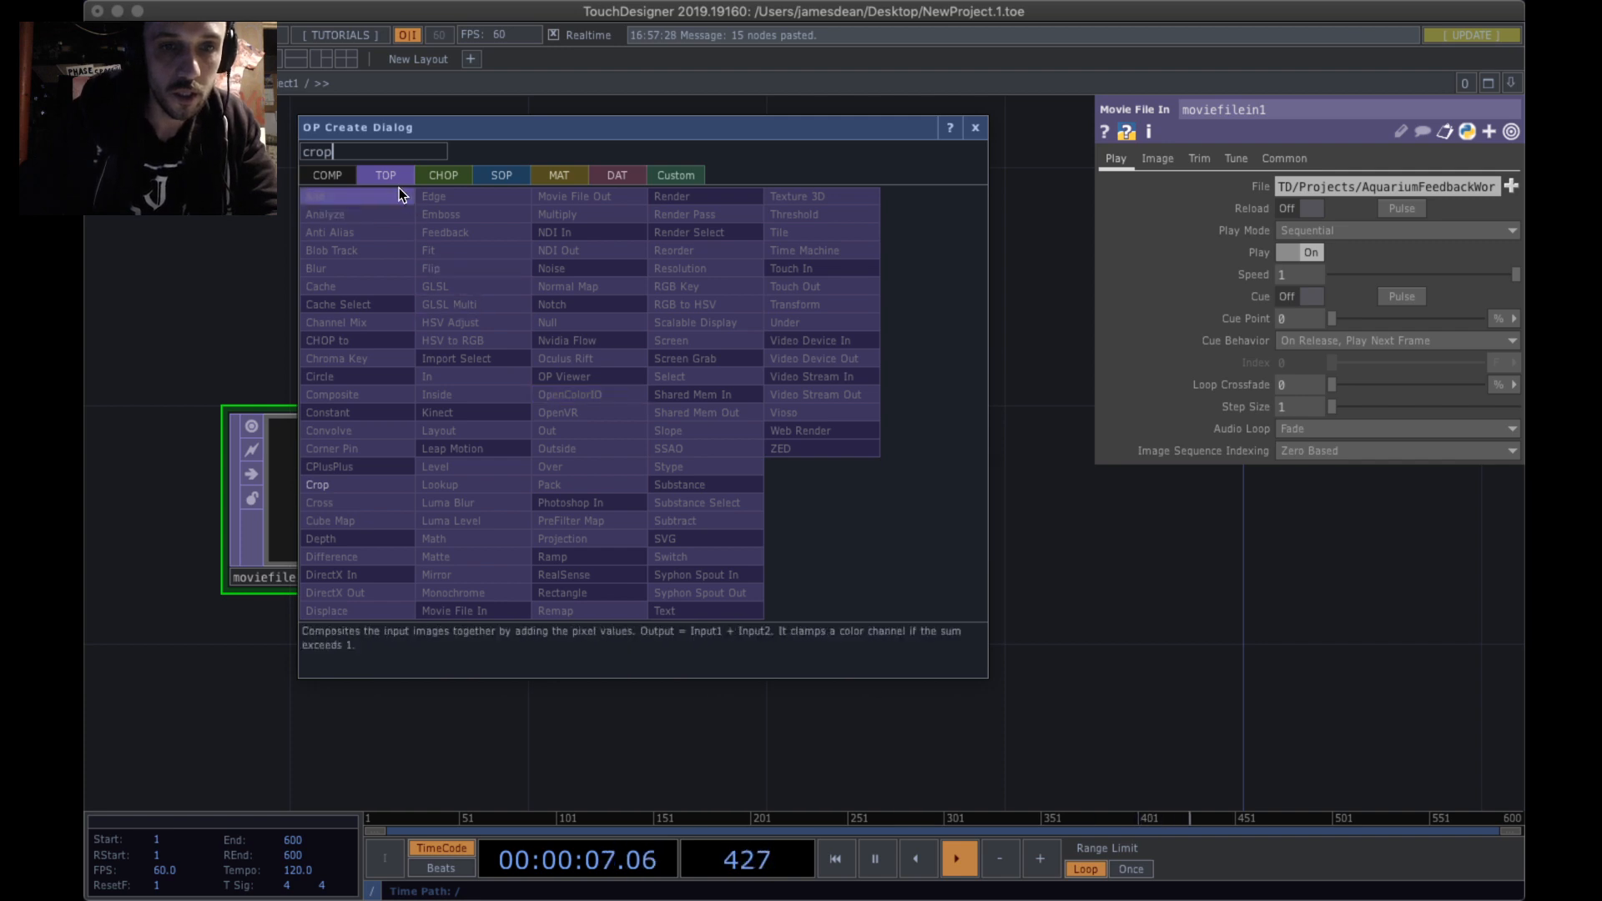
pyautogui.click(362, 483)
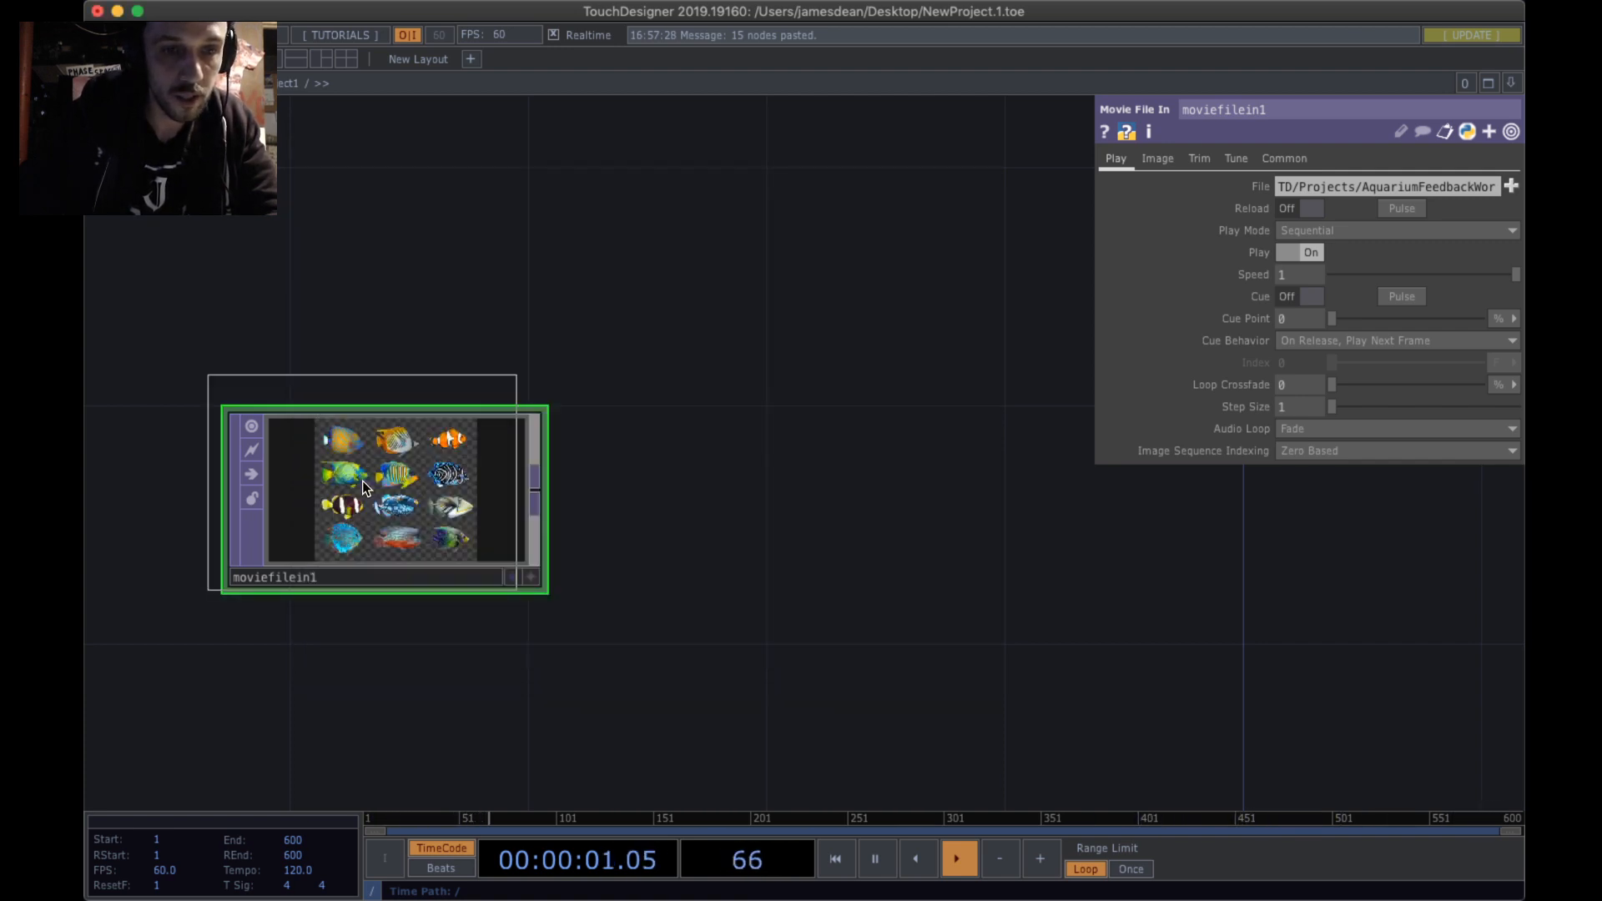
pyautogui.click(809, 543)
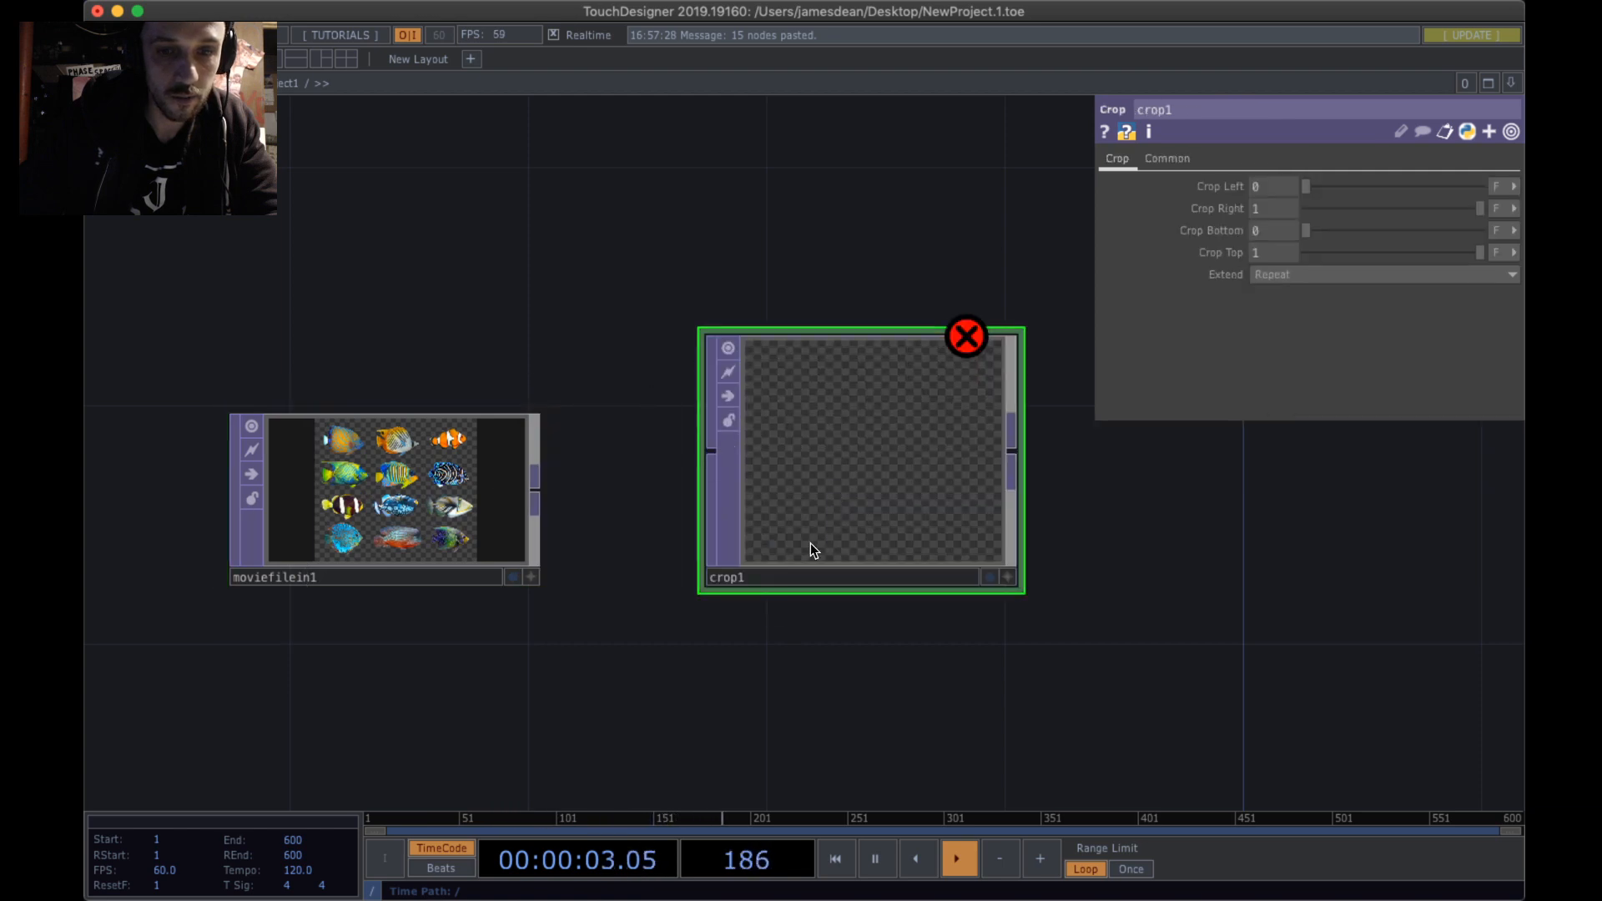
pyautogui.moveTo(534, 489); pyautogui.dragTo(699, 464)
pyautogui.moveTo(843, 474); pyautogui.dragTo(843, 503)
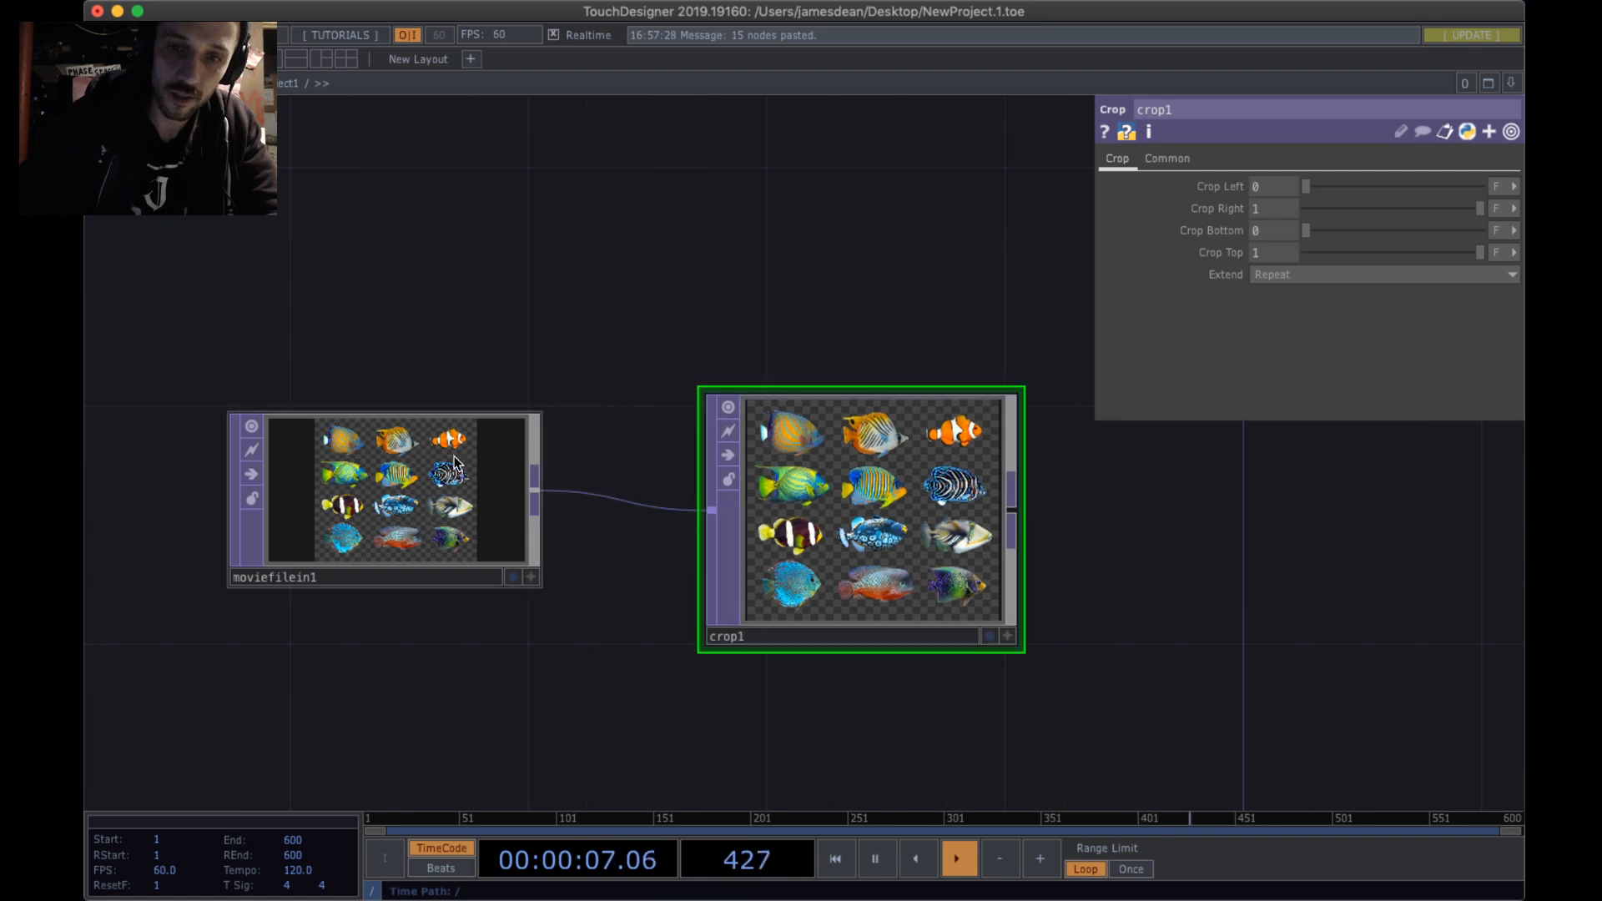
# - Move the crop1 node well above moviefilein1 and slightly farther to the right of it
pyautogui.scroll(-5, 394, 347)
pyautogui.scroll(-3, 394, 347)
pyautogui.scroll(5, 565, 368)
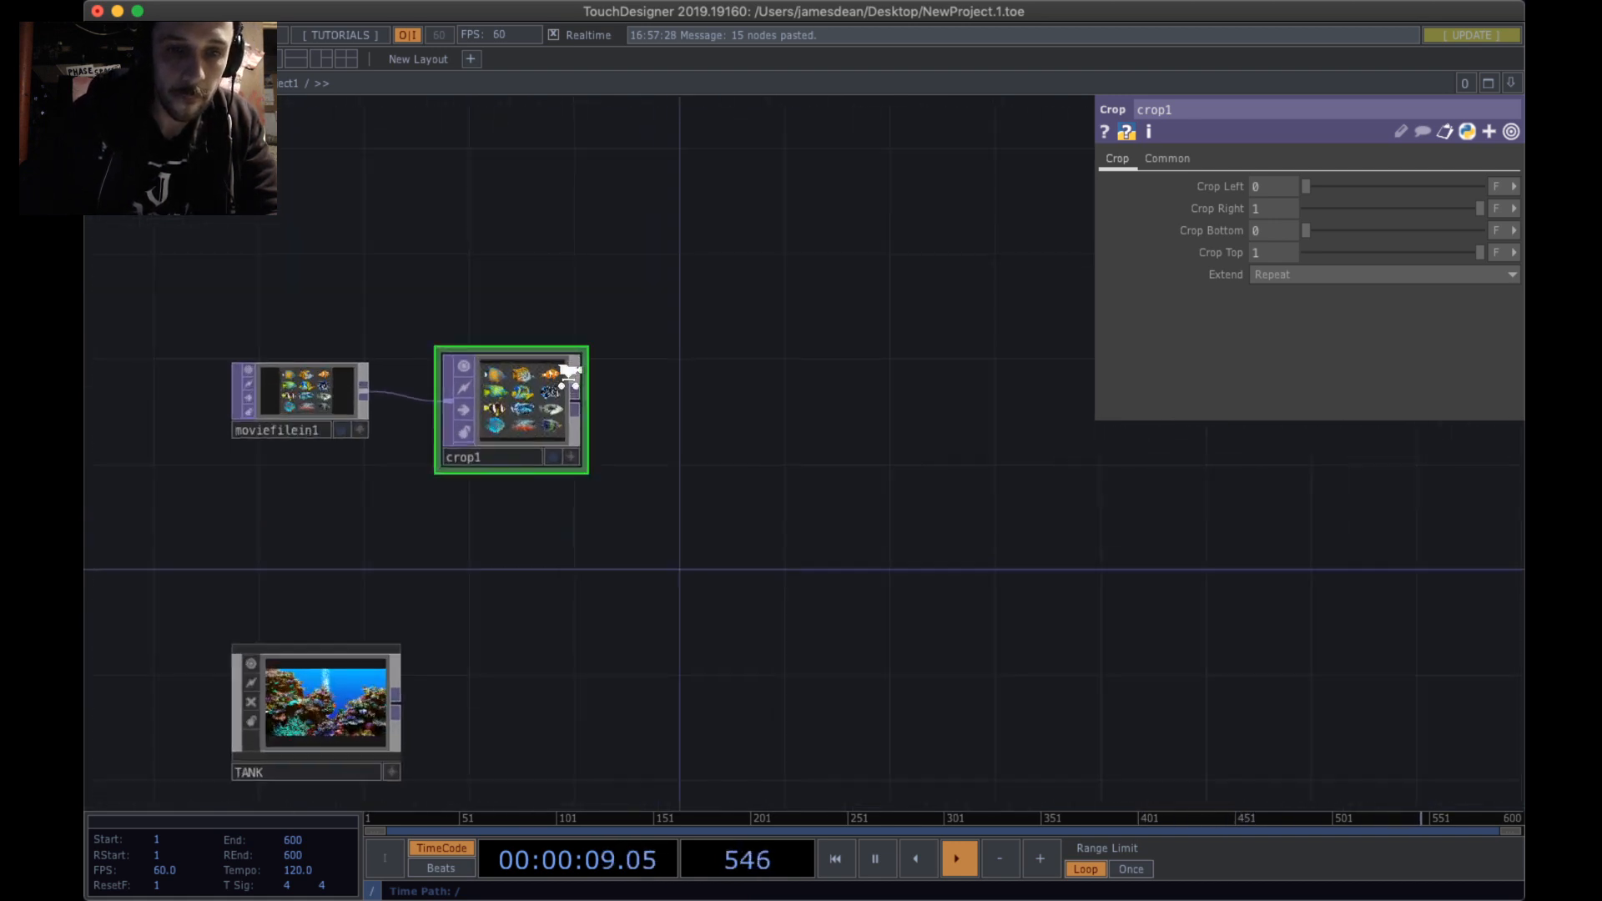
pyautogui.moveTo(519, 391); pyautogui.dragTo(539, 380)
pyautogui.scroll(3, 528, 405)
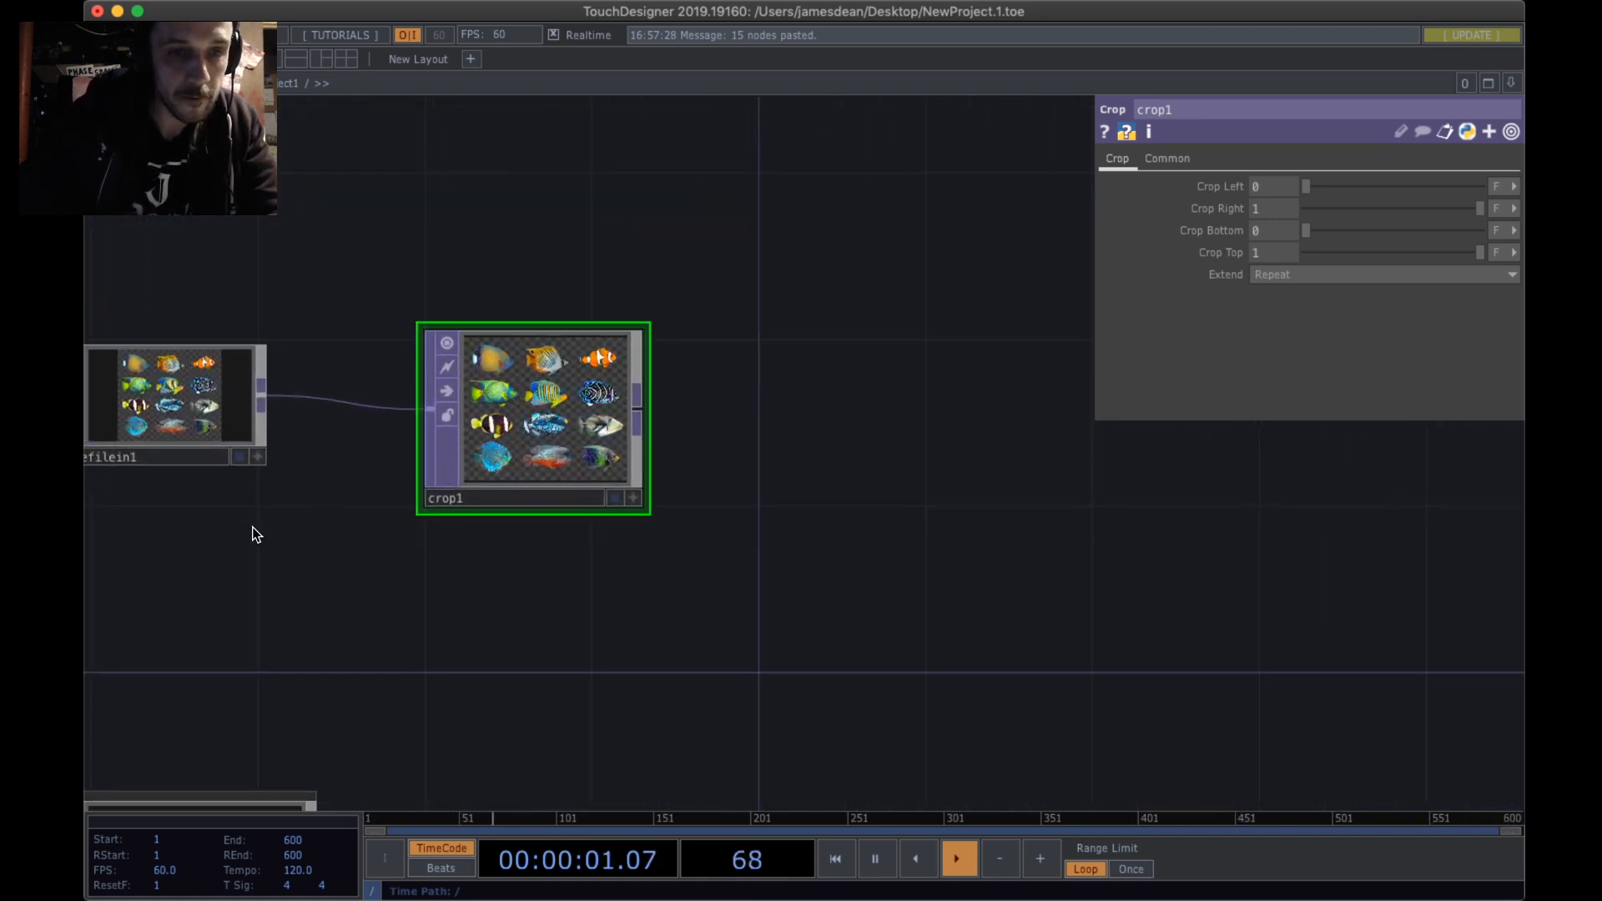
pyautogui.moveTo(254, 528); pyautogui.dragTo(410, 539)
pyautogui.scroll(4, 310, 527)
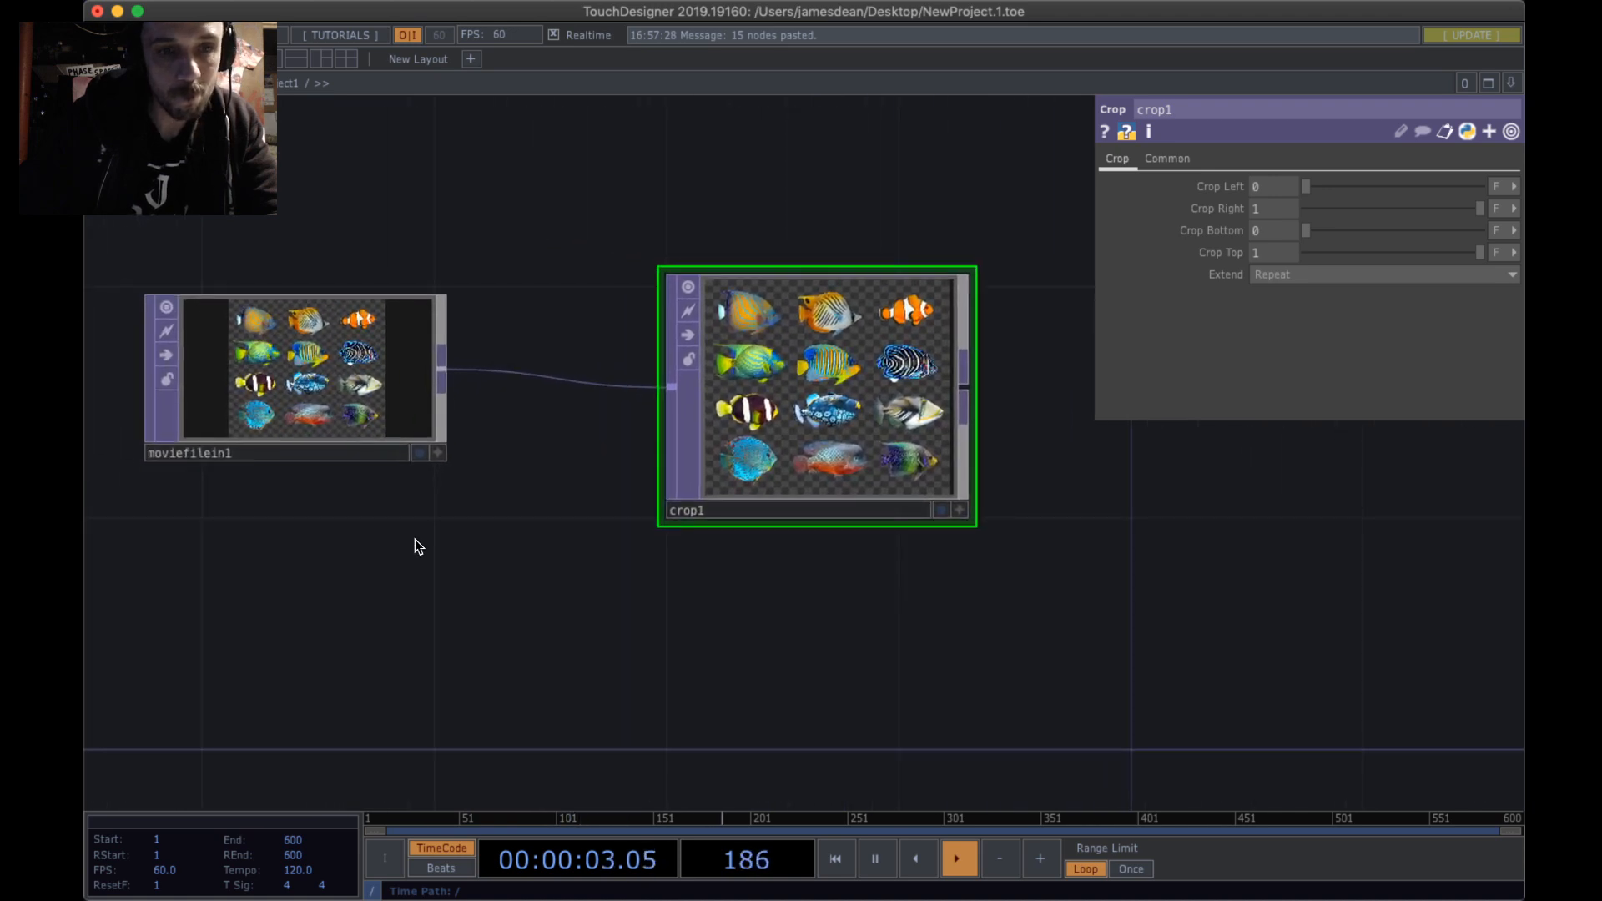
pyautogui.moveTo(853, 609); pyautogui.dragTo(646, 699)
pyautogui.moveTo(644, 408); pyautogui.dragTo(656, 338)
pyautogui.moveTo(718, 513); pyautogui.dragTo(611, 601)
pyautogui.moveTo(592, 440); pyautogui.dragTo(650, 267)
pyautogui.moveTo(676, 426); pyautogui.dragTo(654, 553)
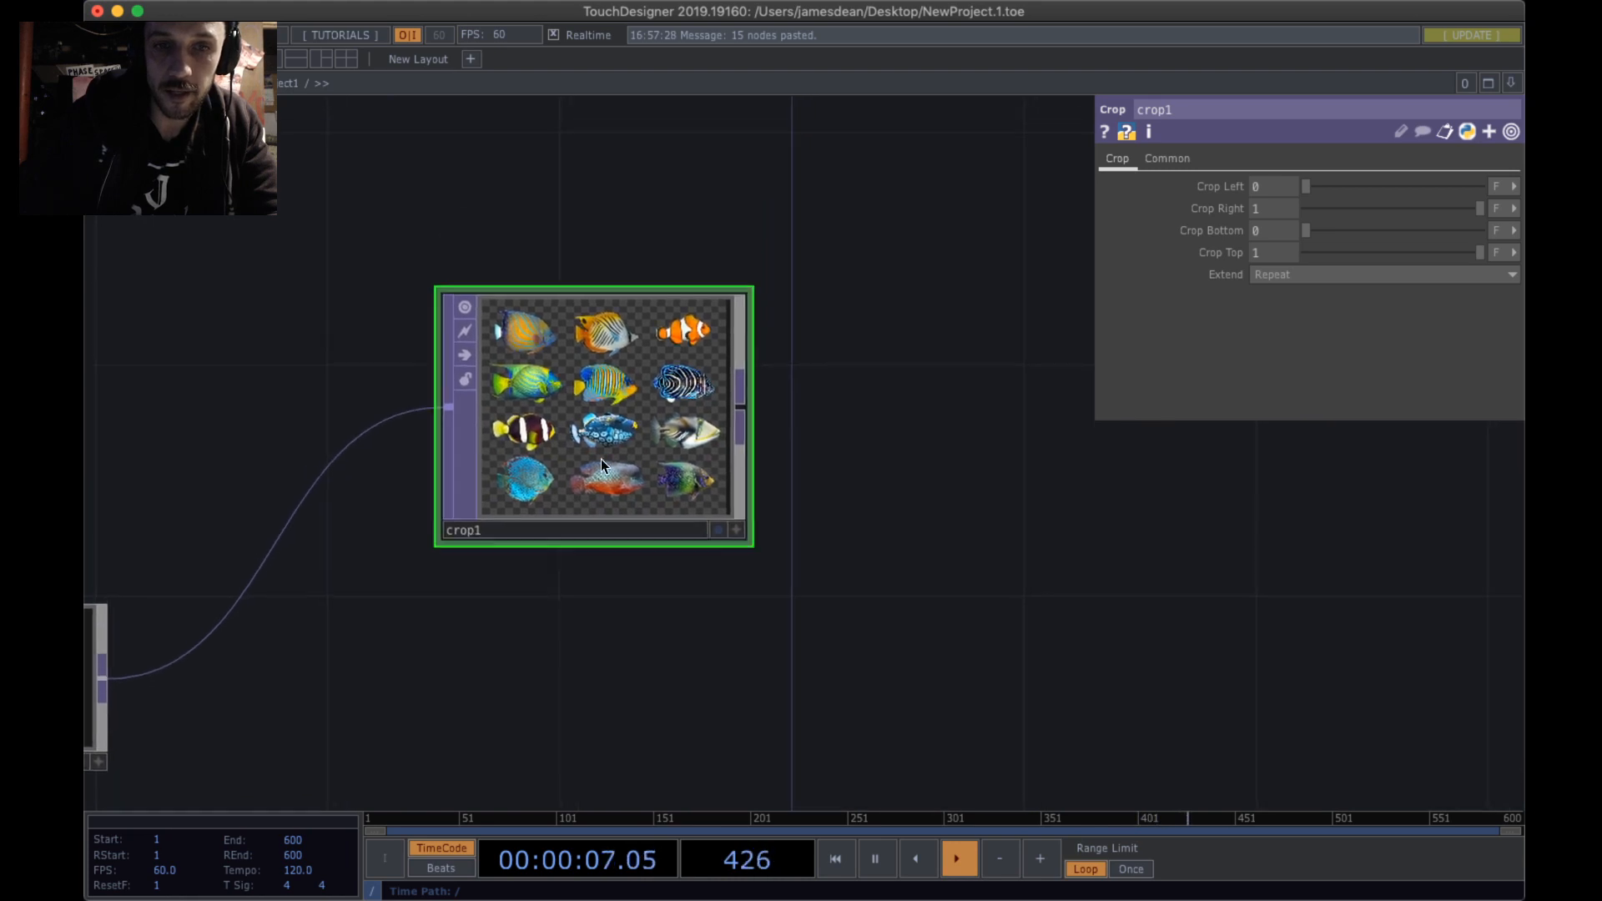
pyautogui.moveTo(602, 409); pyautogui.dragTo(663, 338)
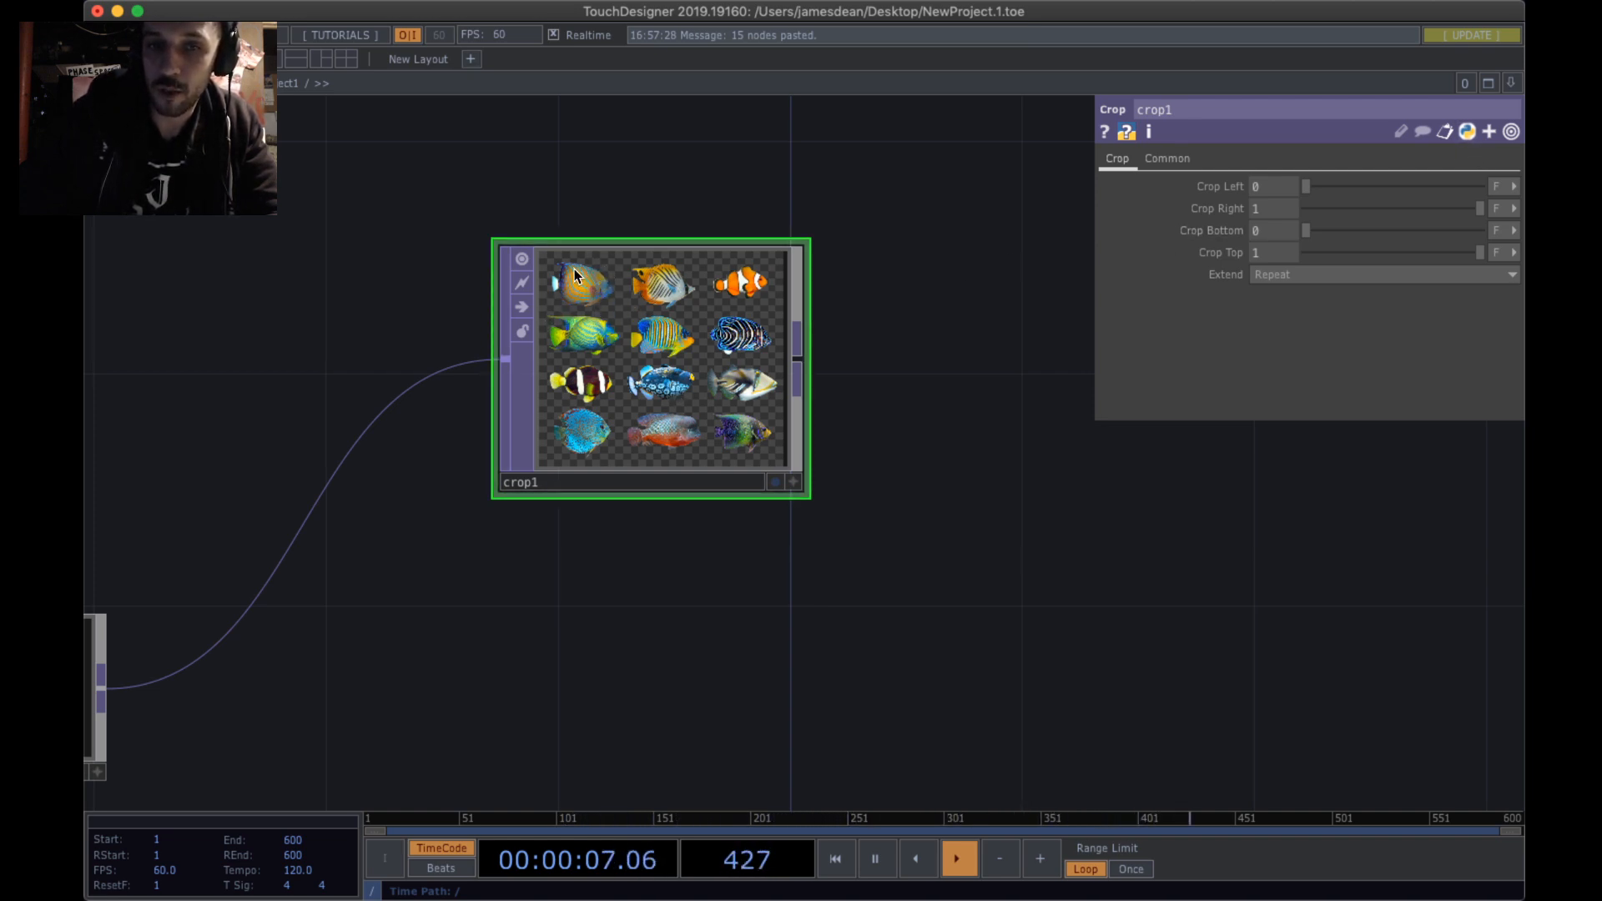
# - Set crop1's Crop Right to 0.322 to isolate the first column of fish
pyautogui.moveTo(1475, 213); pyautogui.dragTo(1391, 223)
pyautogui.moveTo(1365, 226); pyautogui.dragTo(1359, 213)
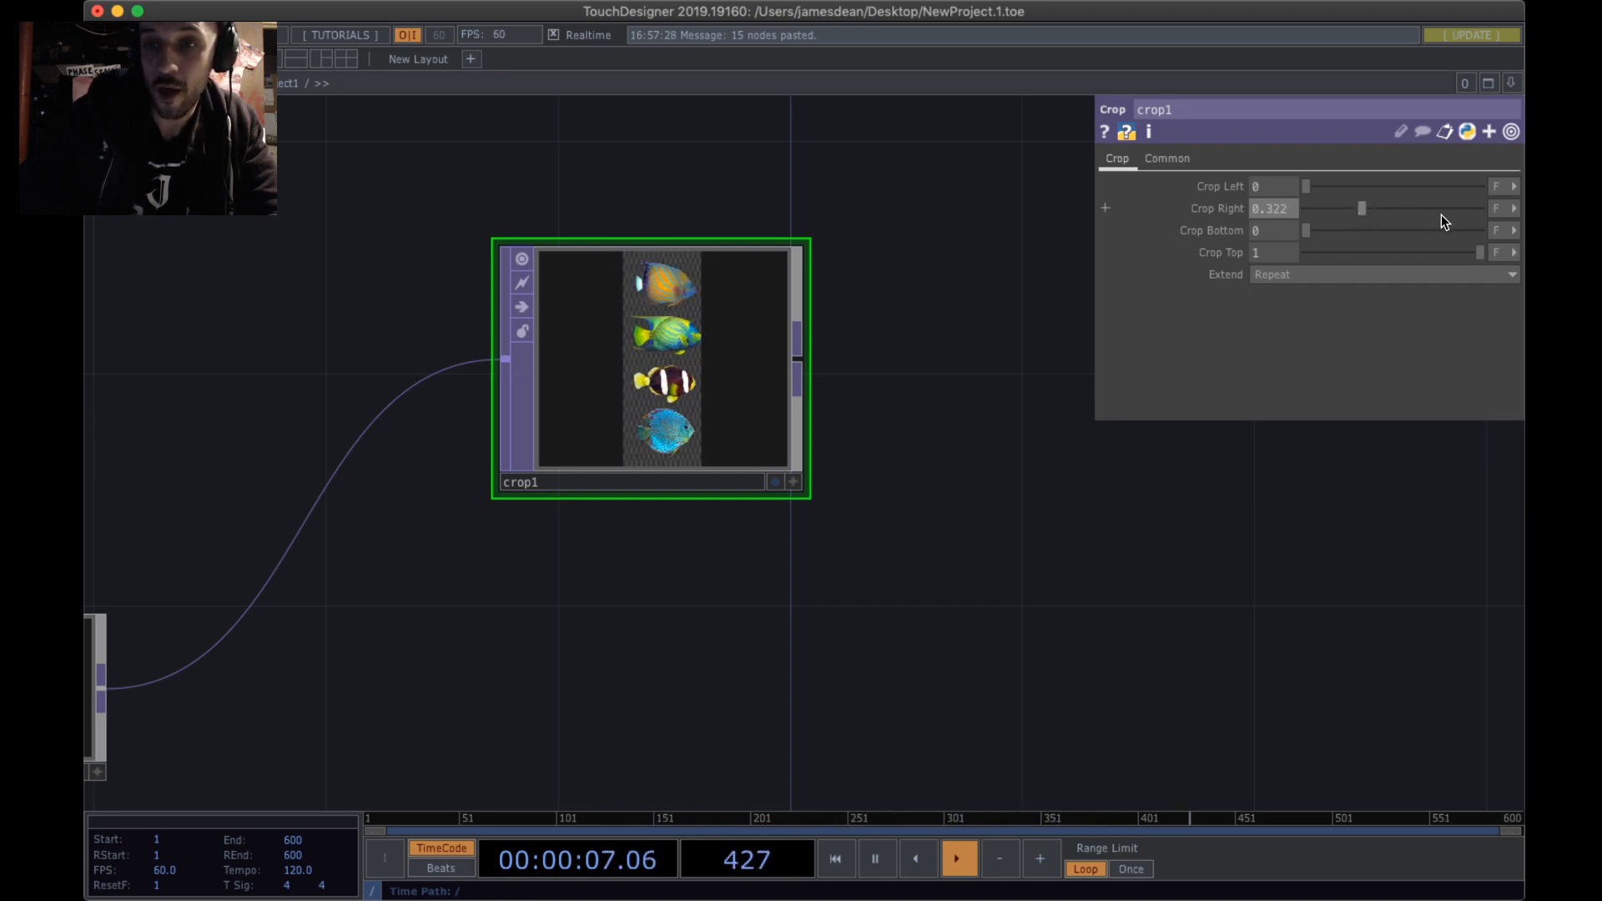
# - Set crop1's Crop Bottom to 0.707 to isolate the topmost fish of the first column
pyautogui.moveTo(1475, 251)
pyautogui.mouseDown()
pyautogui.moveTo(1448, 259)
pyautogui.moveTo(1505, 244)
pyautogui.mouseUp()
pyautogui.moveTo(1356, 234); pyautogui.dragTo(1430, 232)
pyautogui.scroll(-8, 928, 328)
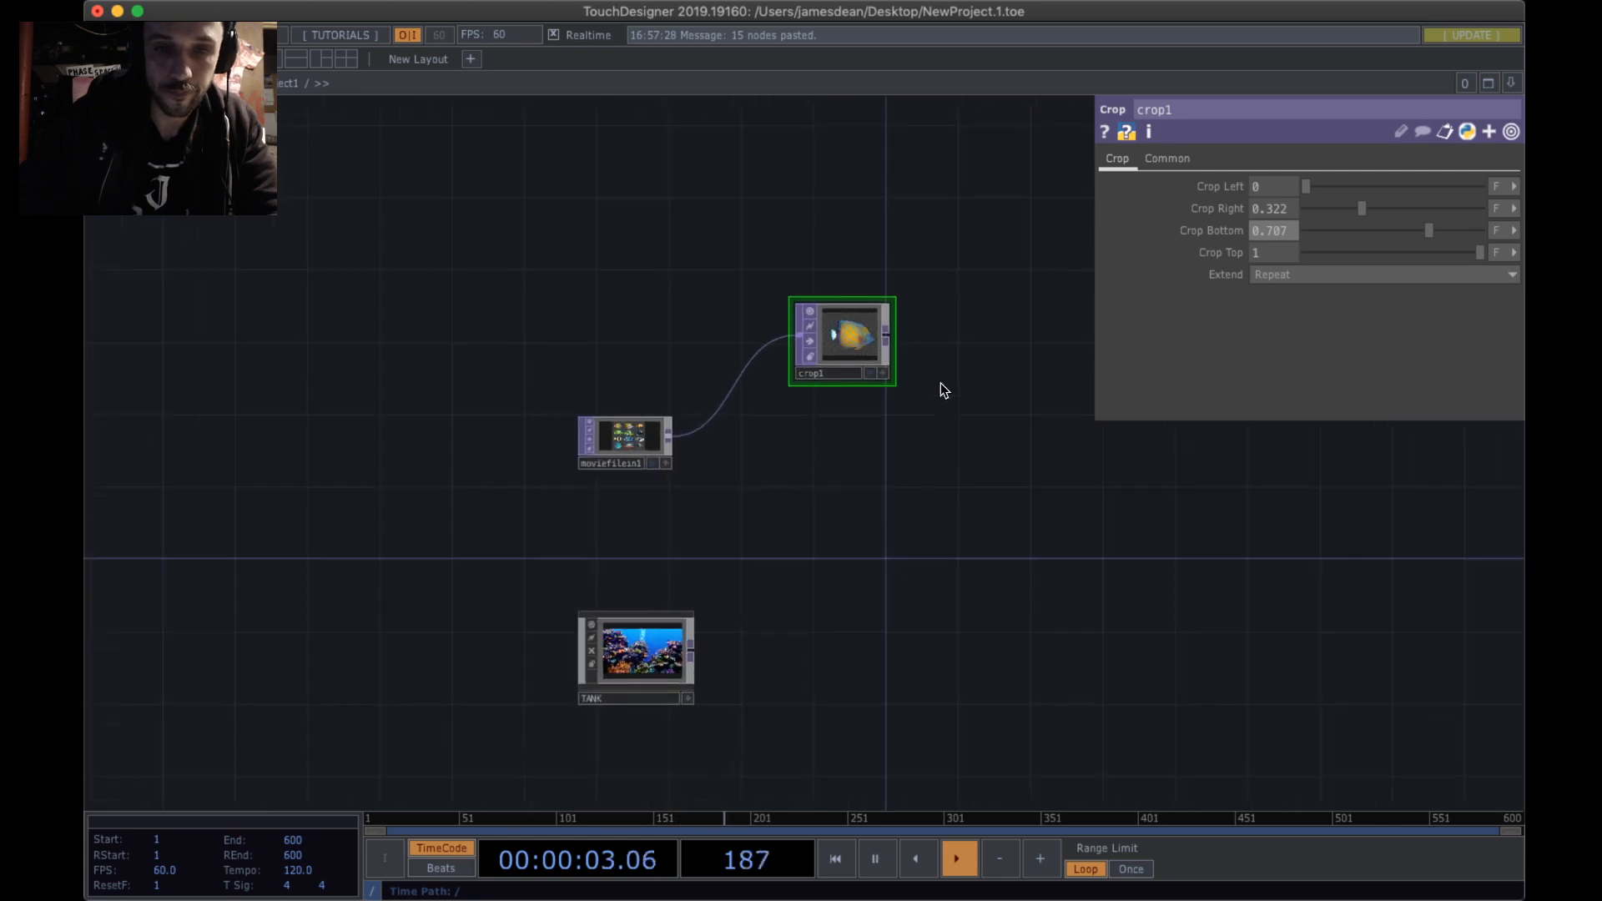
# - Move the crop1 node slightly farther to the right of moviefilein1
pyautogui.moveTo(901, 387); pyautogui.dragTo(776, 397)
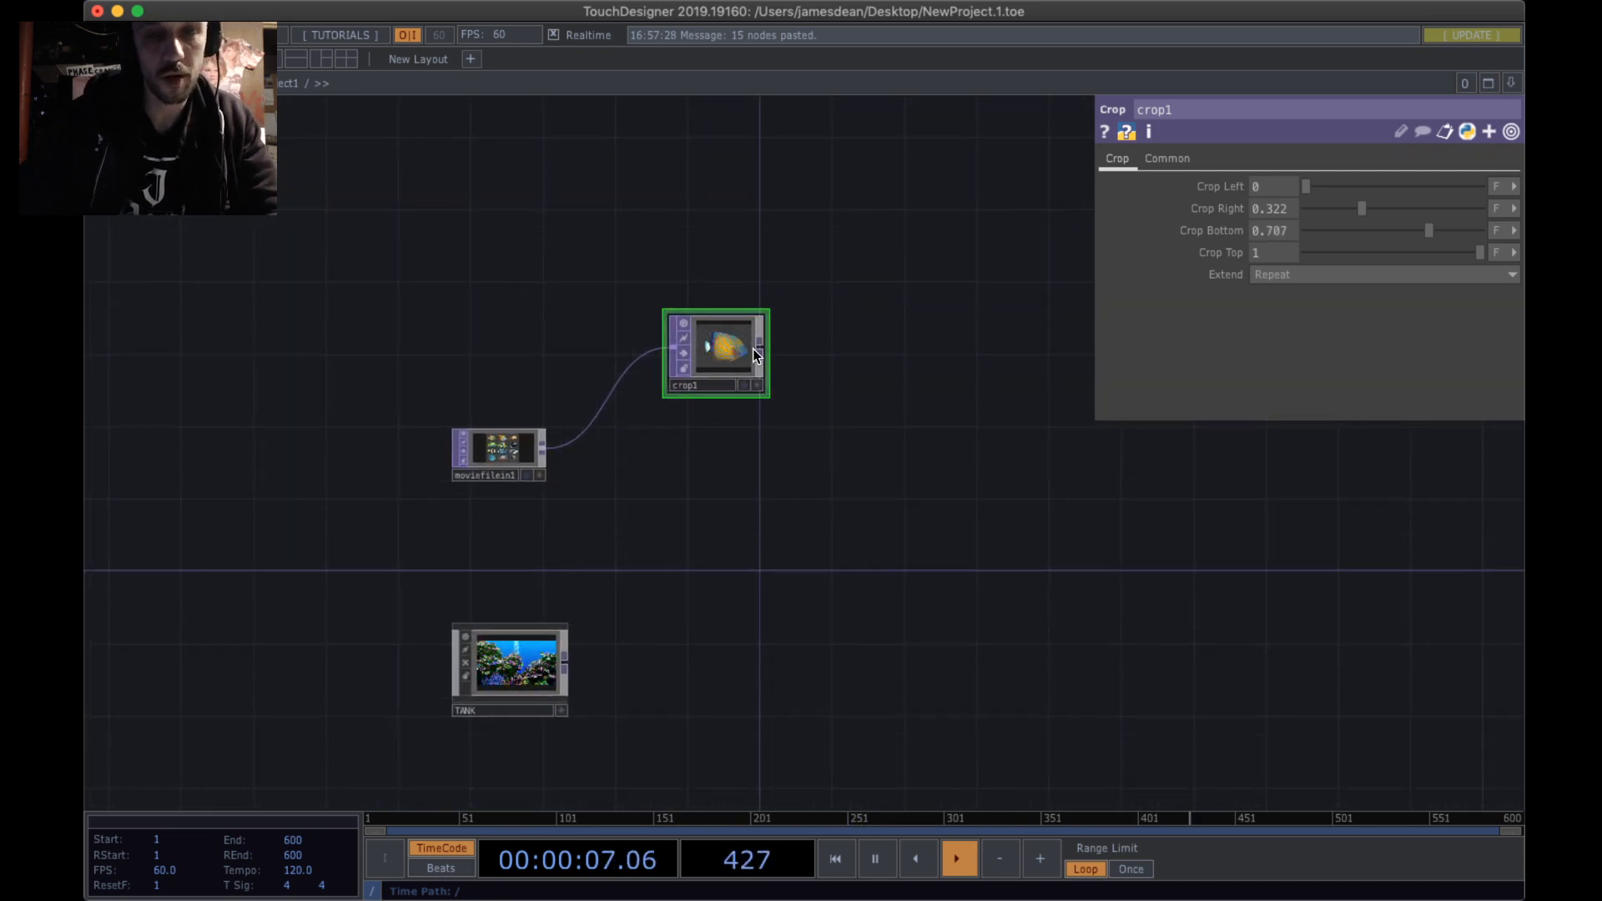
pyautogui.moveTo(831, 377); pyautogui.dragTo(657, 386)
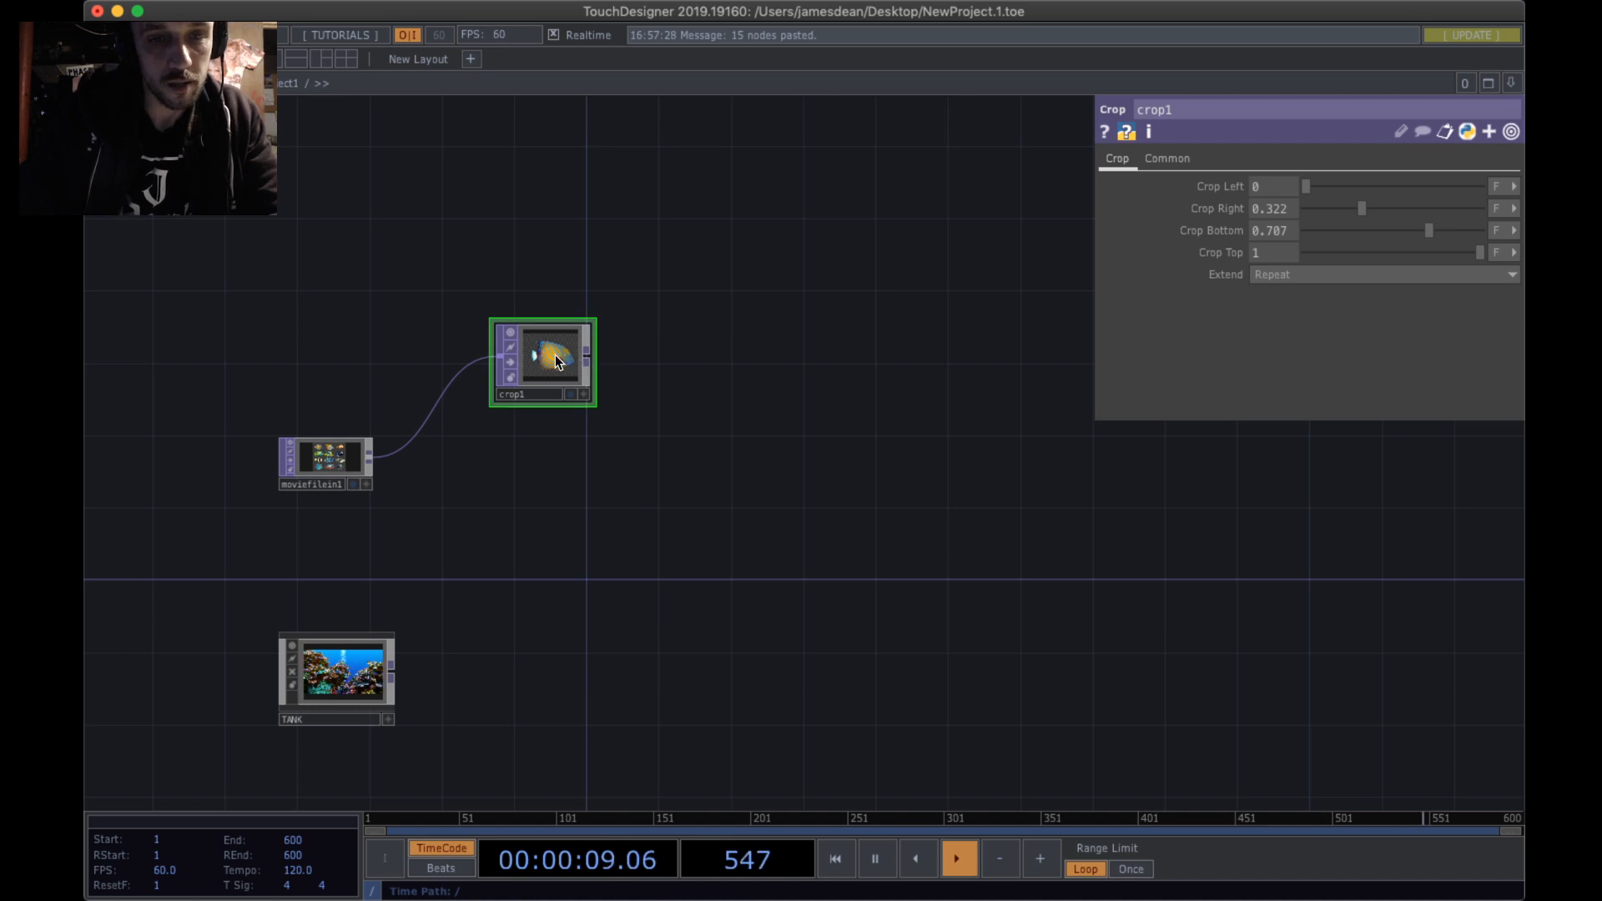
pyautogui.moveTo(561, 356); pyautogui.dragTo(581, 358)
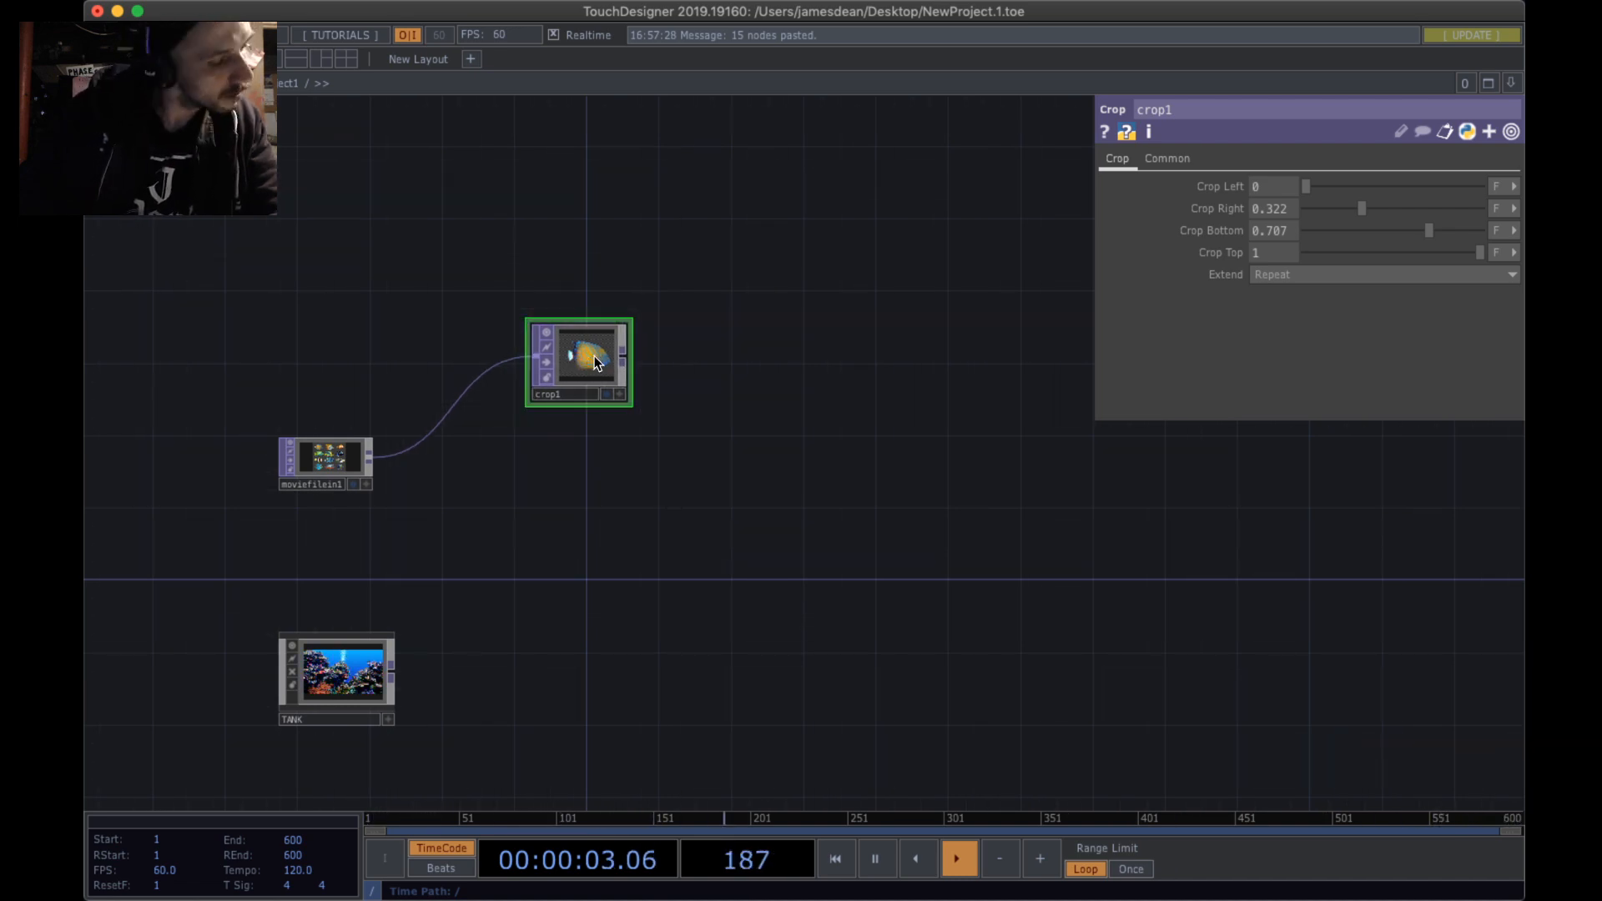
pyautogui.moveTo(597, 362)
pyautogui.mouseDown()
pyautogui.moveTo(578, 360)
pyautogui.moveTo(615, 362)
pyautogui.mouseUp()
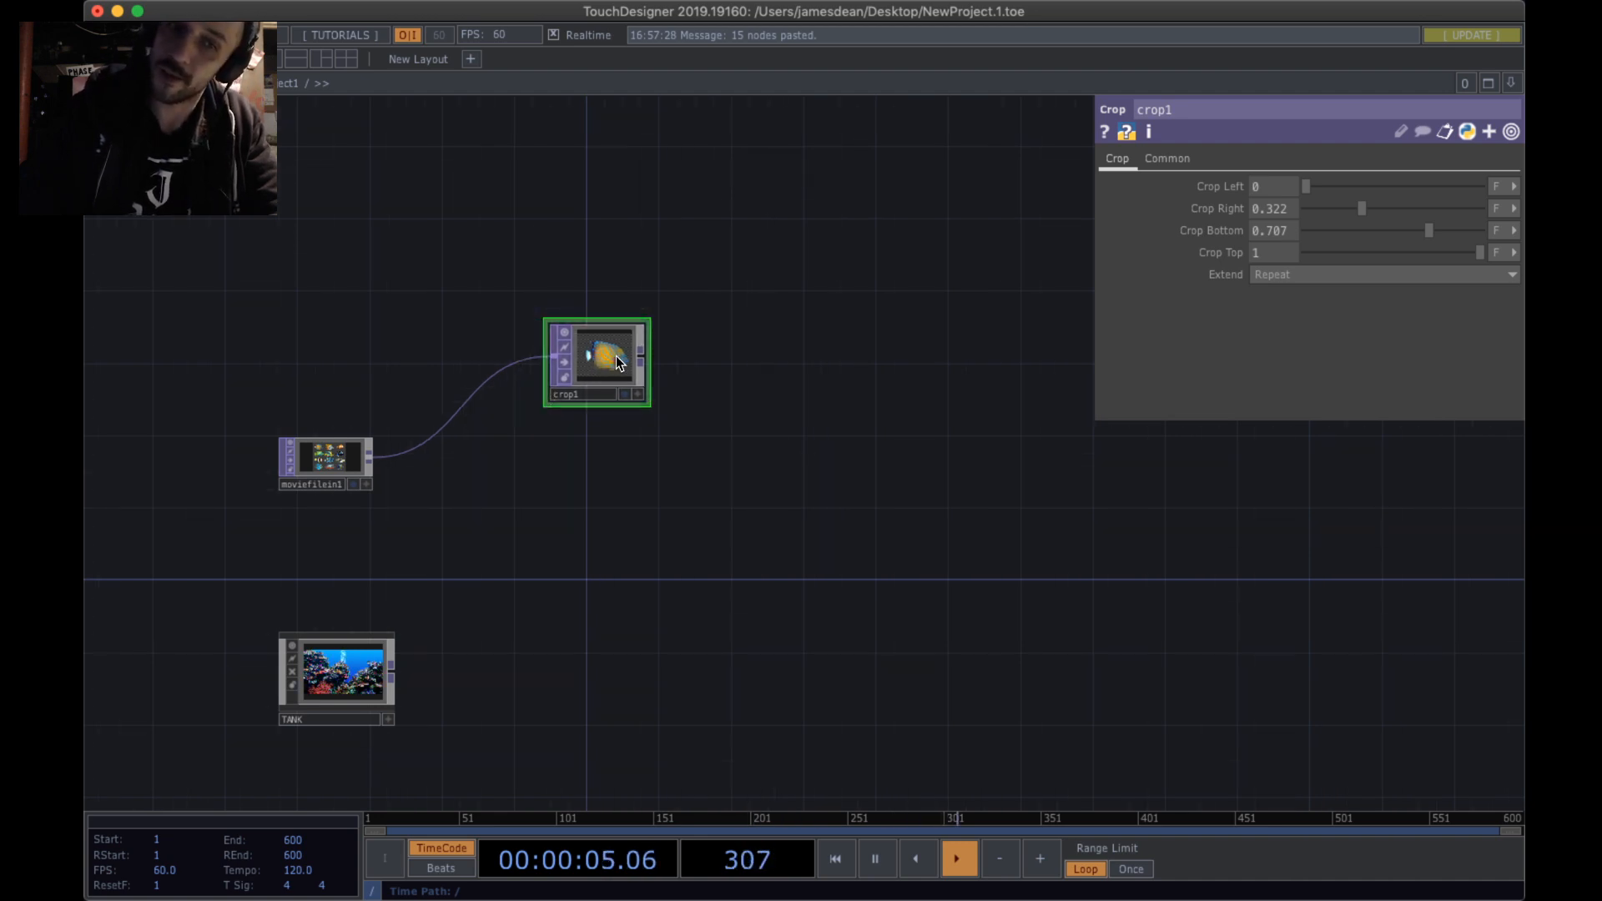
pyautogui.moveTo(670, 490); pyautogui.dragTo(604, 510)
pyautogui.moveTo(568, 400); pyautogui.dragTo(589, 360)
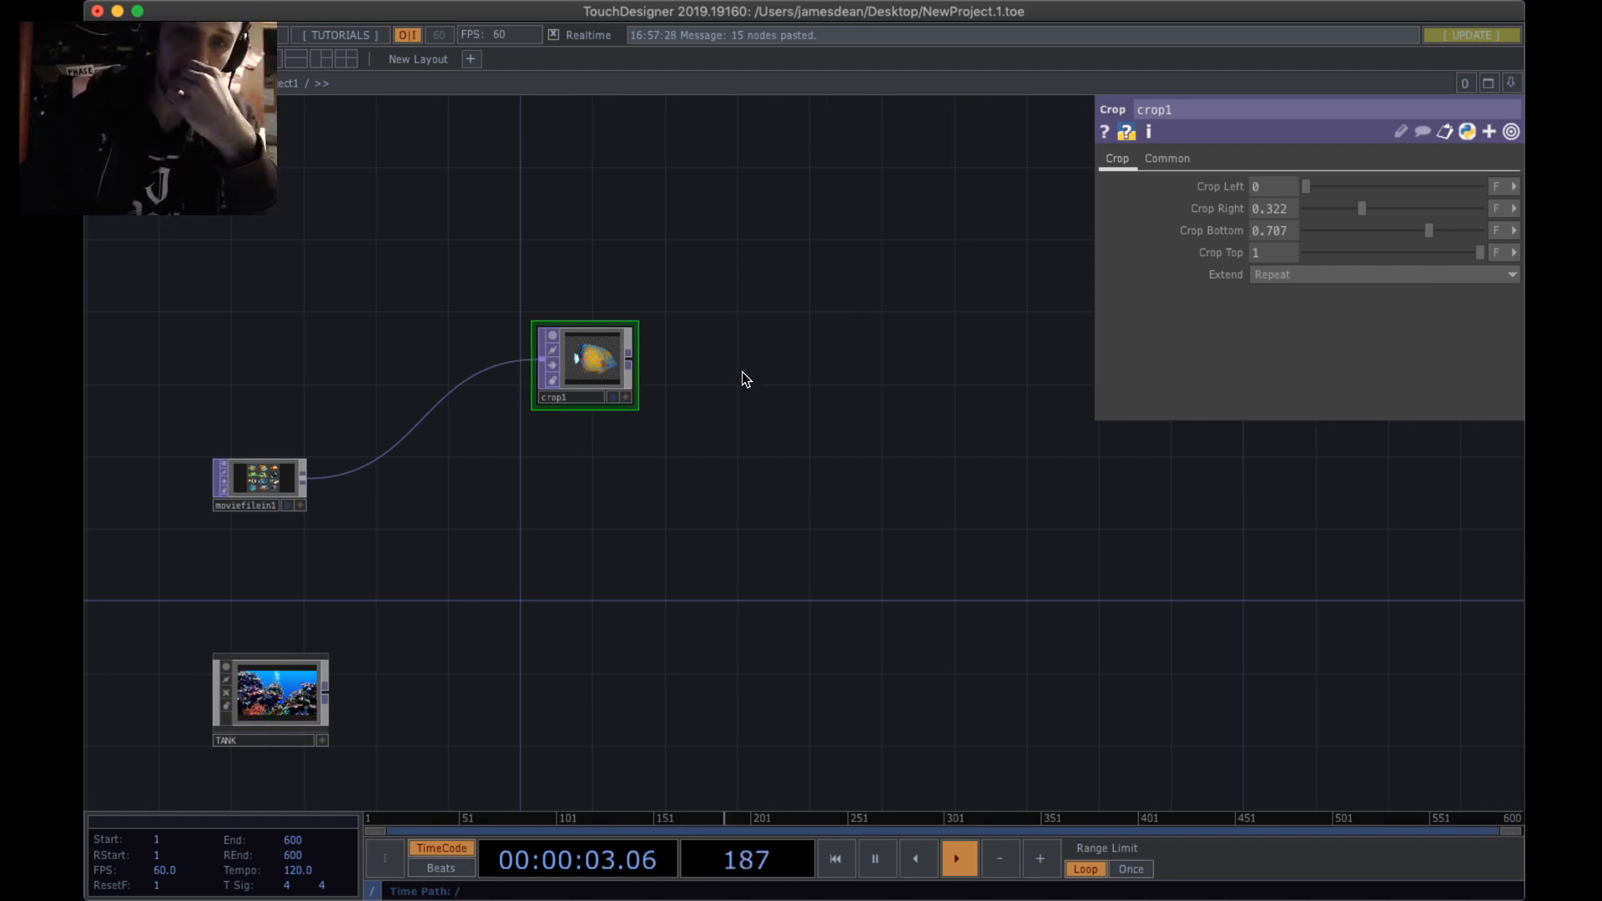
# - Add a Fit TOP to the right of crop1 and feed crop1's output into it
pyautogui.press('Tab')
pyautogui.write('f')
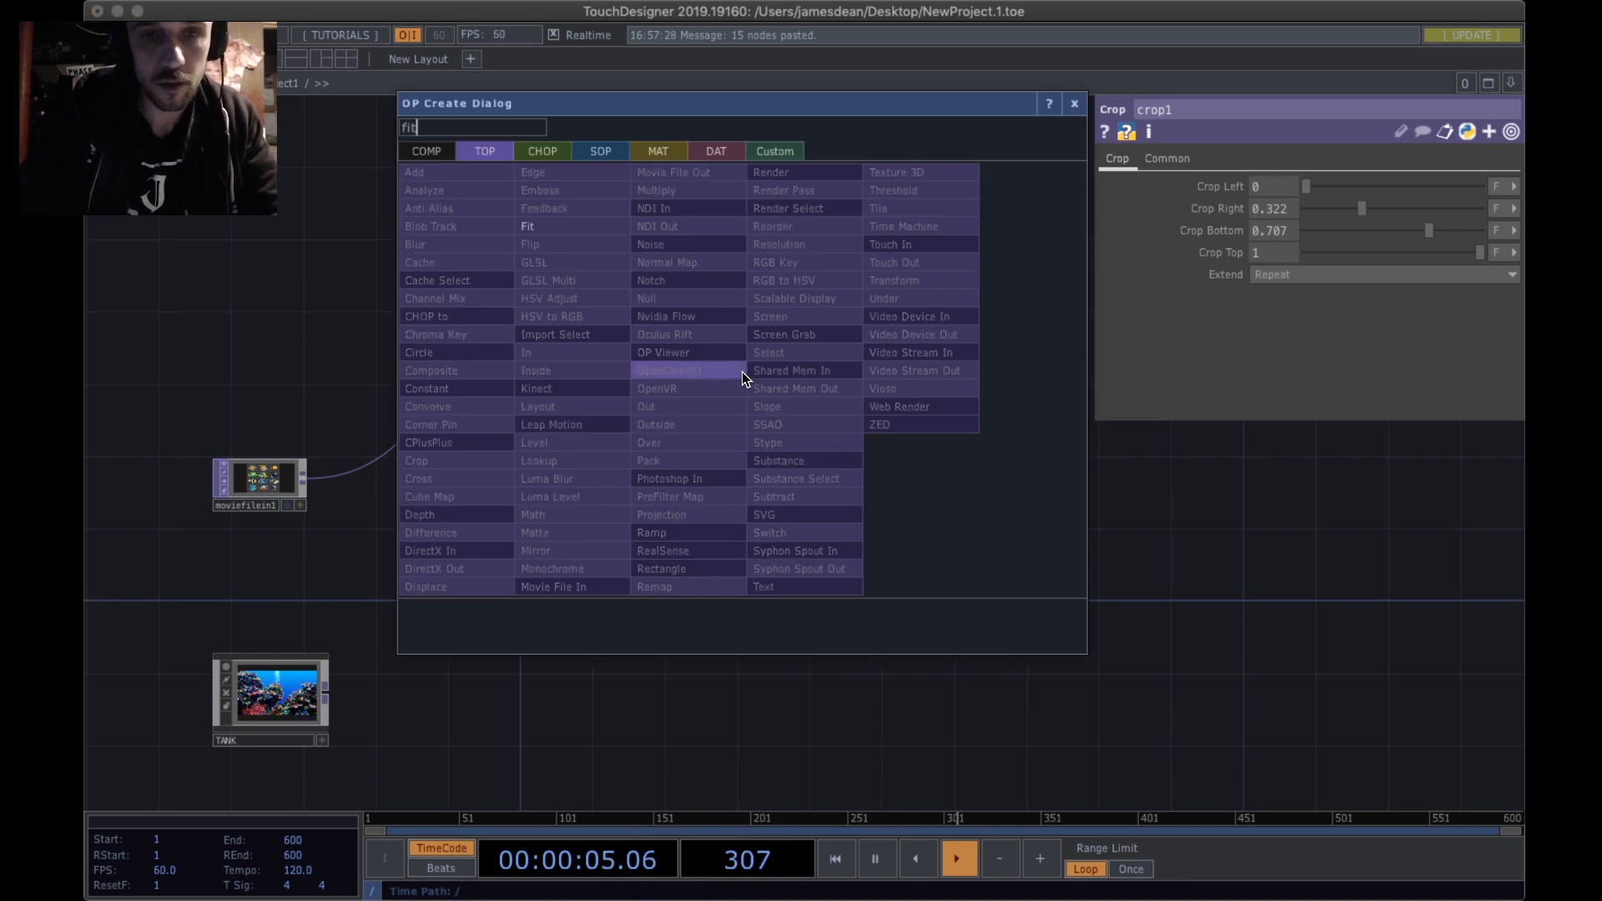
pyautogui.click(606, 226)
pyautogui.click(767, 359)
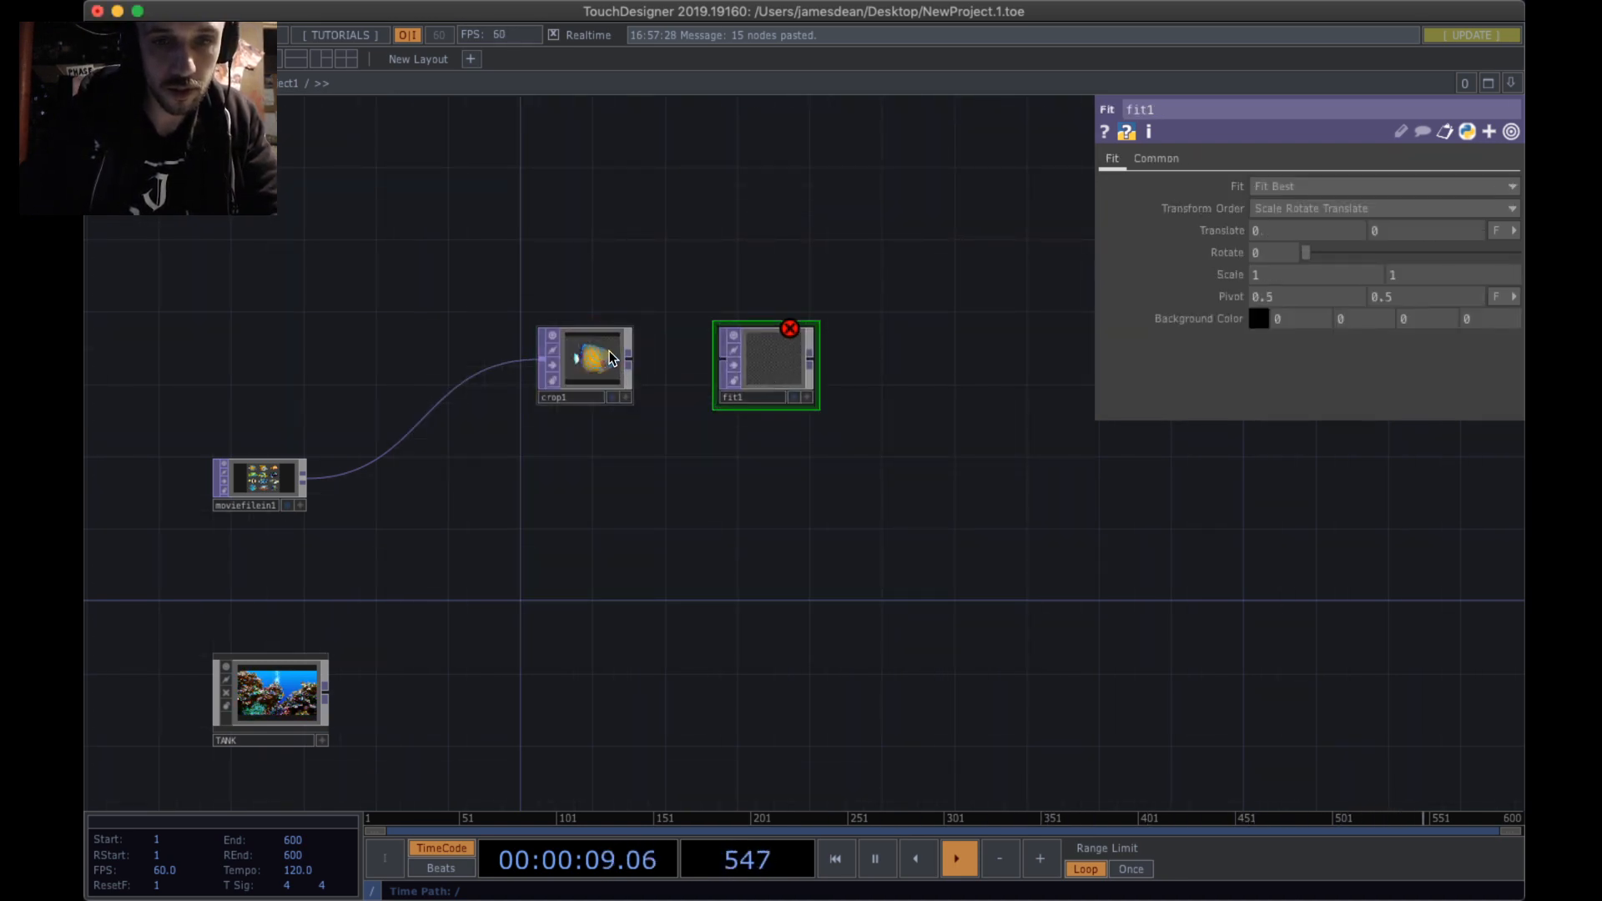
pyautogui.scroll(3, 599, 363)
pyautogui.moveTo(656, 357); pyautogui.dragTo(815, 380)
pyautogui.scroll(2, 878, 377)
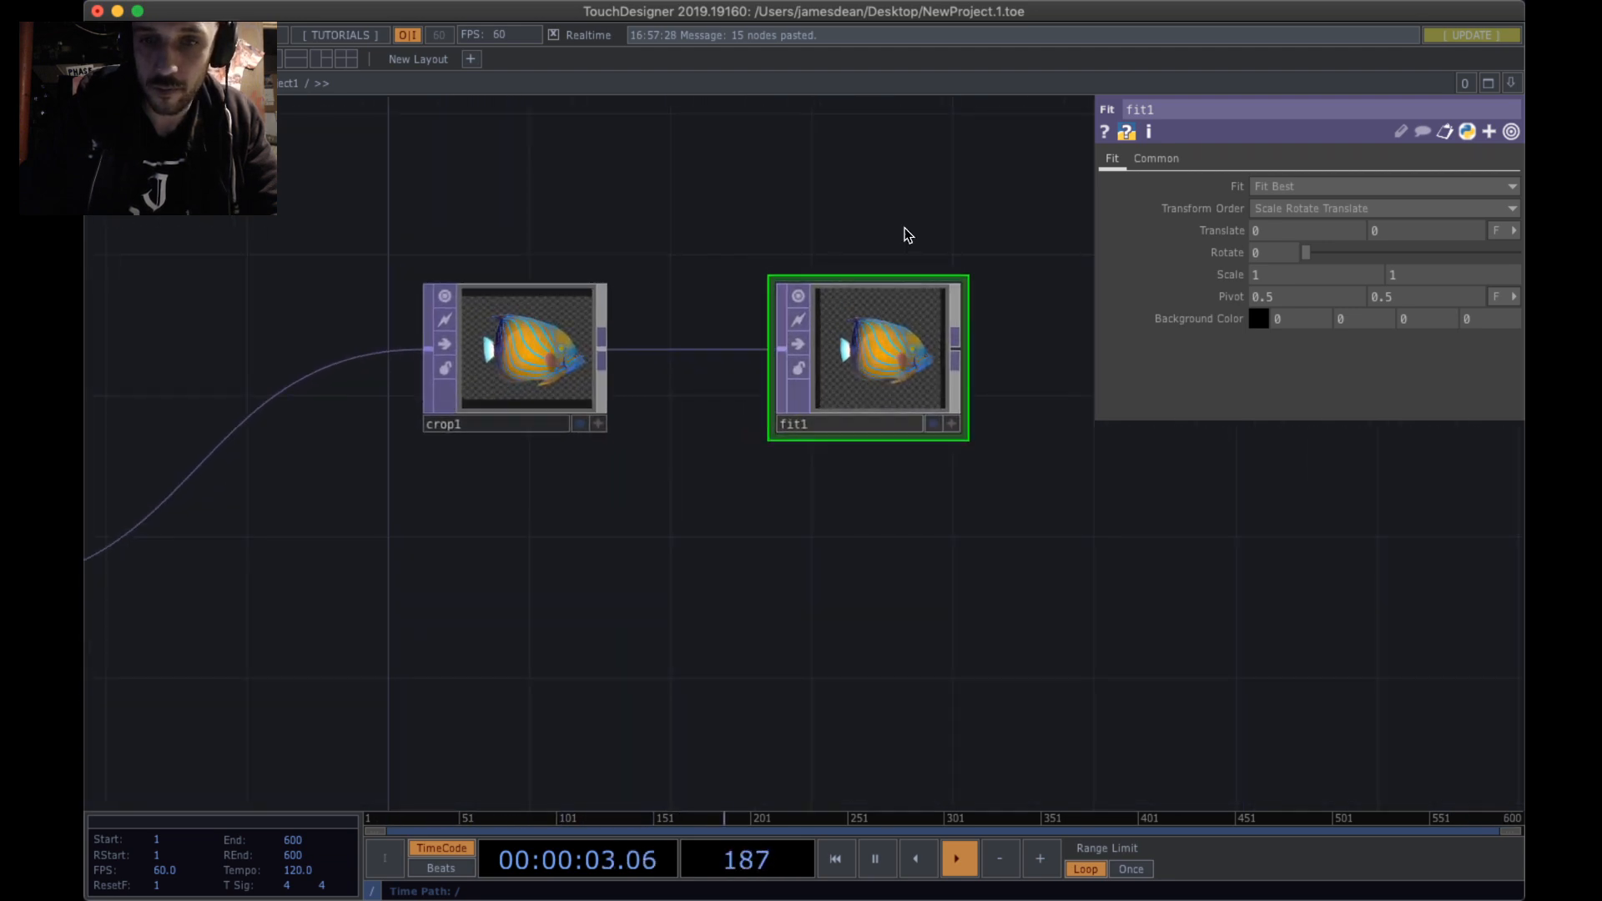
# - Set fit1's output resolution to 1280 by 720
pyautogui.click(1156, 159)
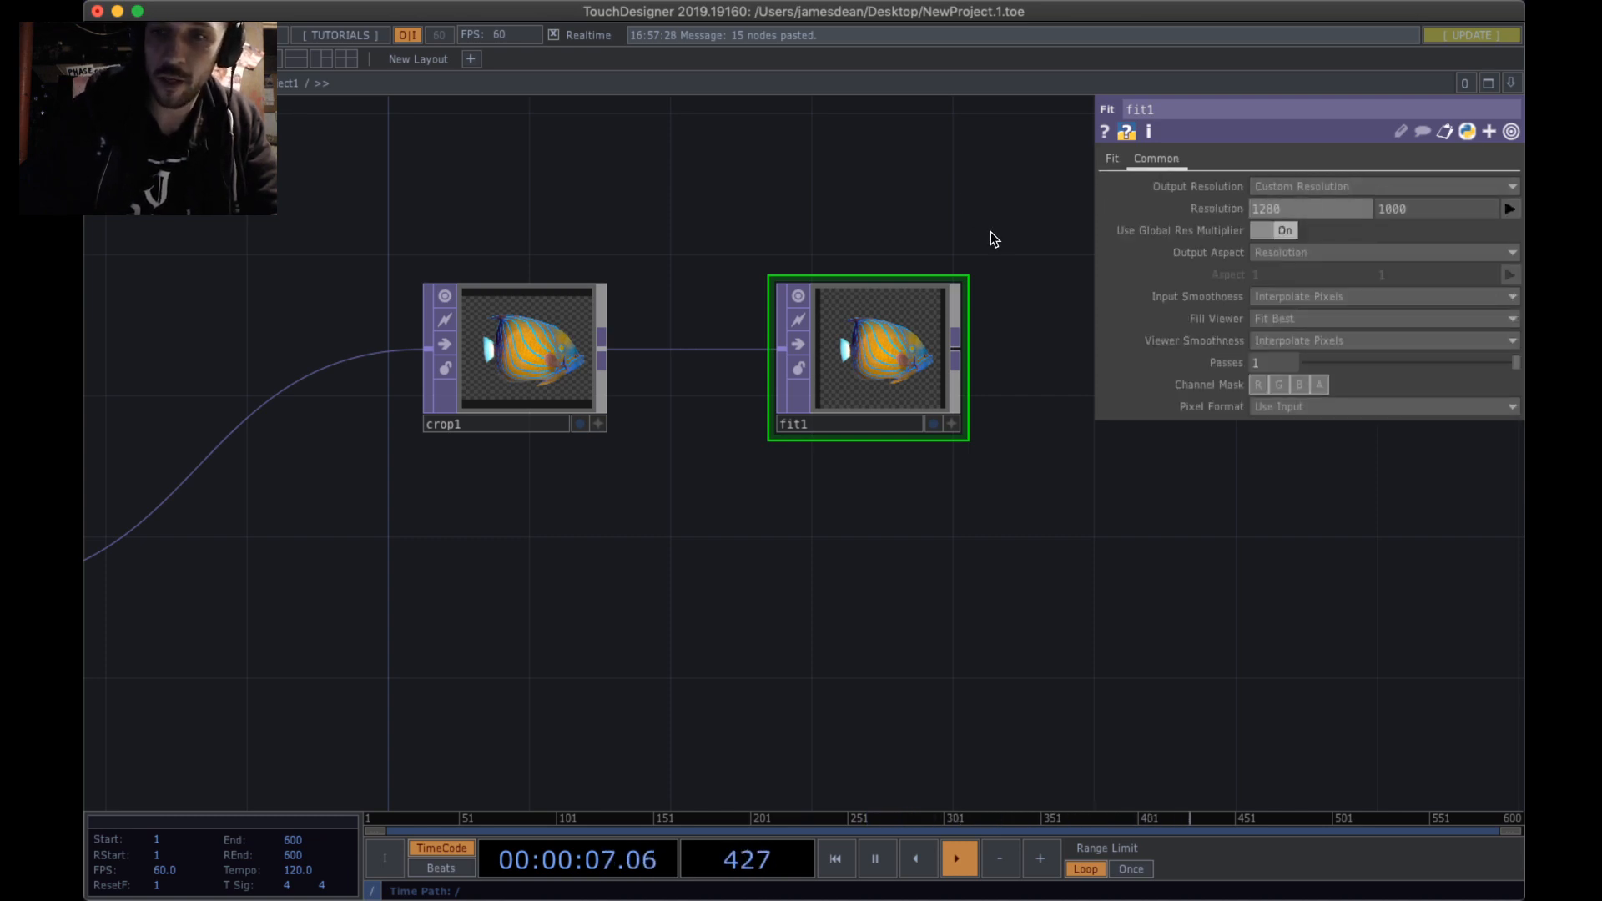
pyautogui.press('Tab')
pyautogui.press('Return')
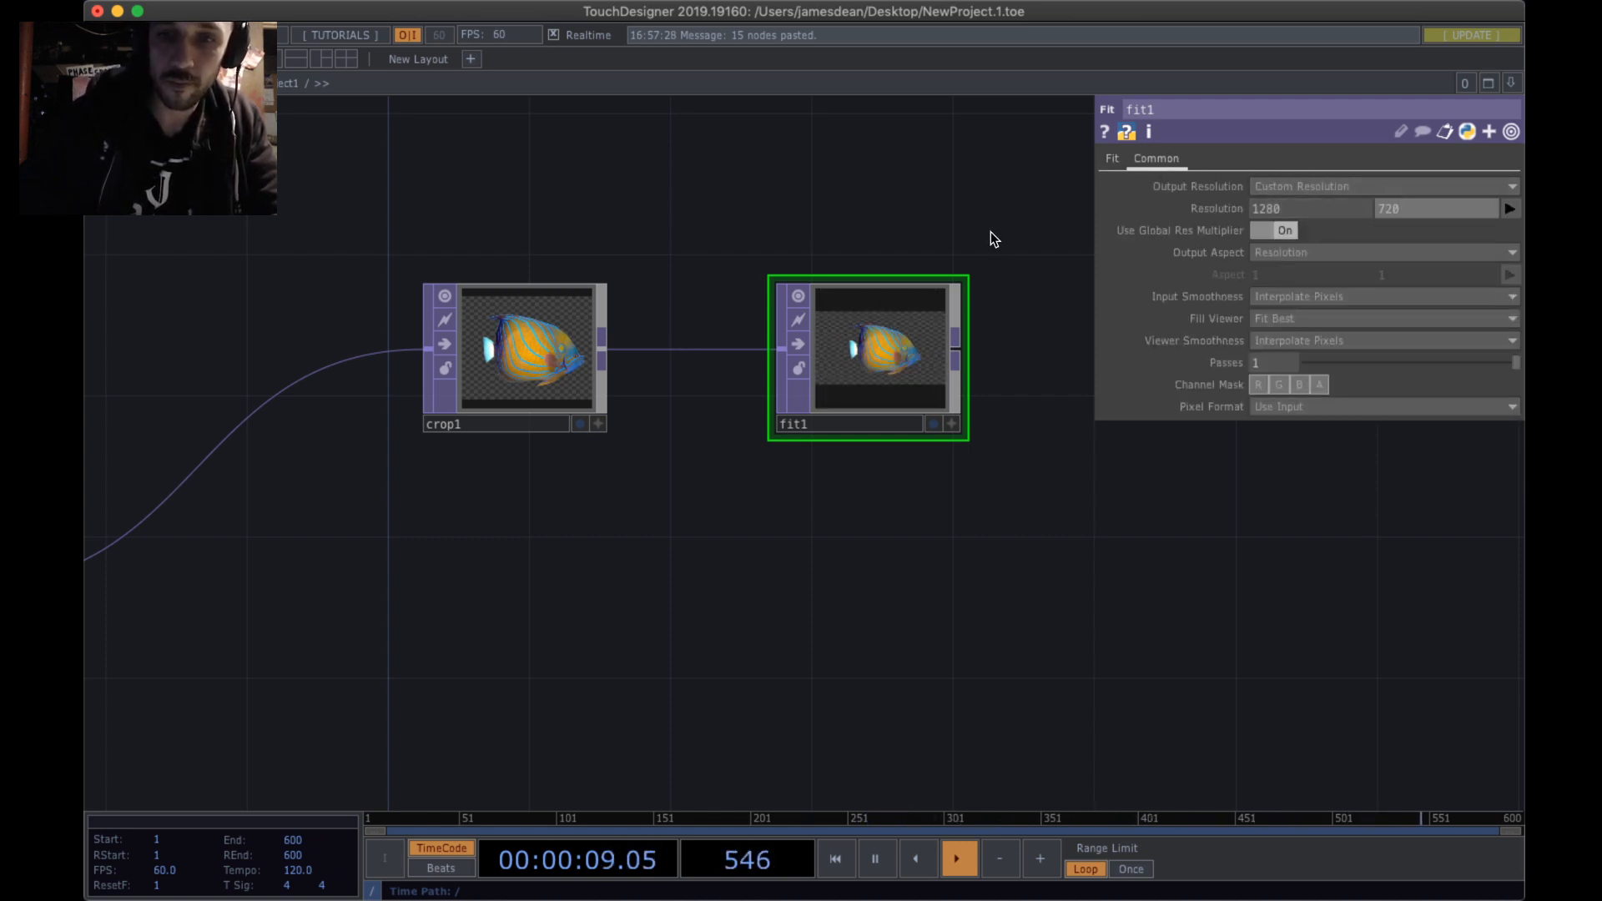
pyautogui.scroll(5, 889, 409)
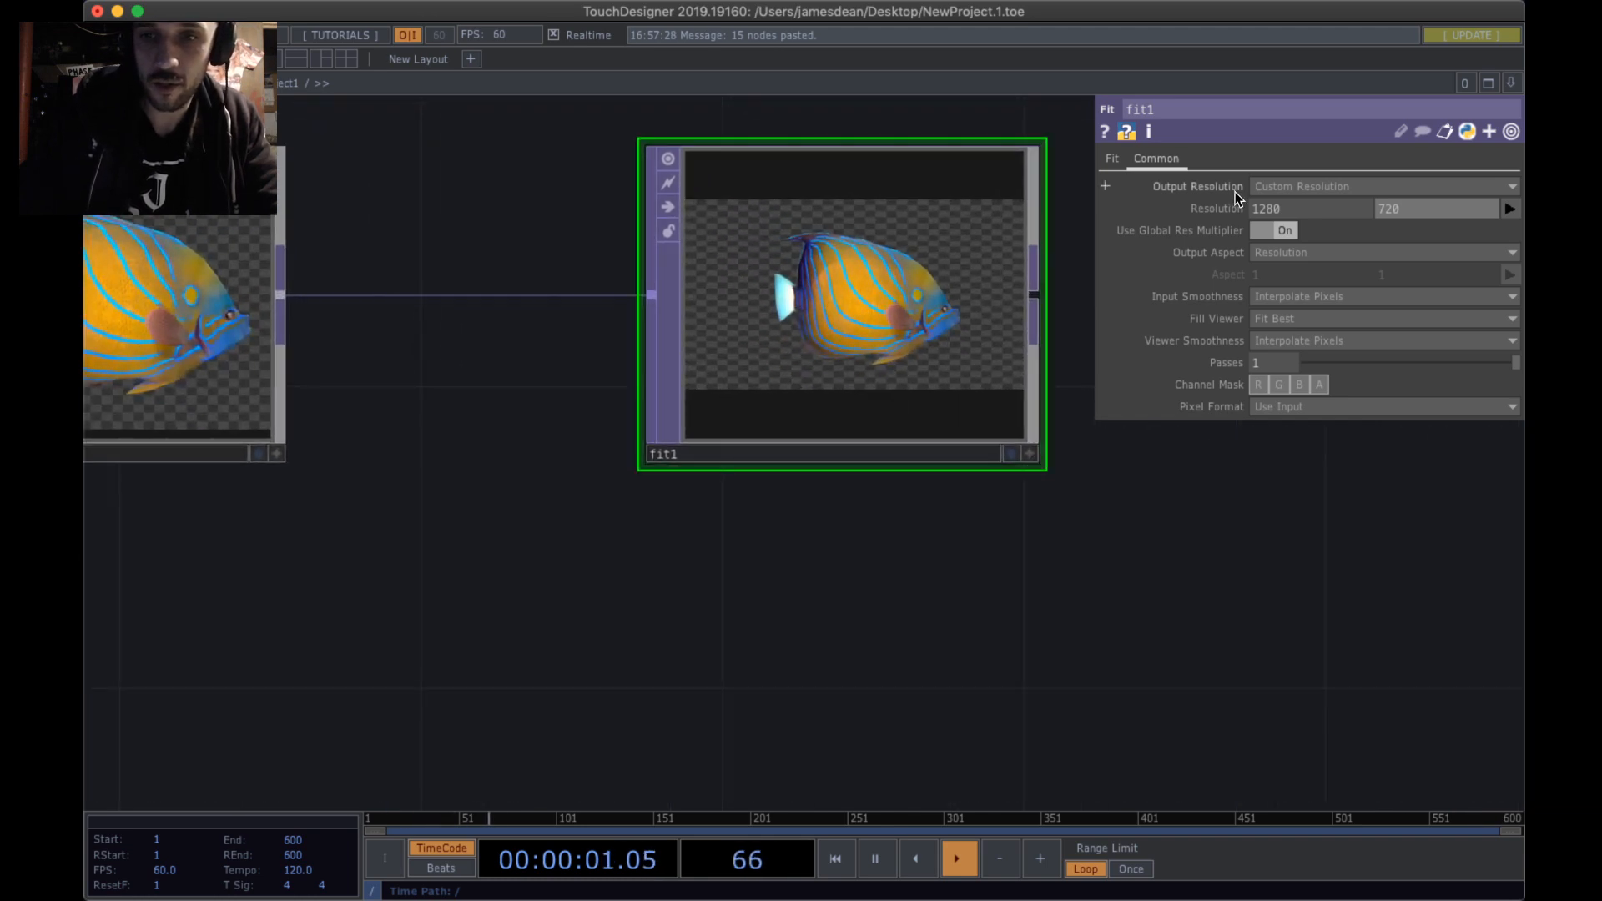
# - Change fit1's Fit mode to Native Resolution
pyautogui.click(1114, 160)
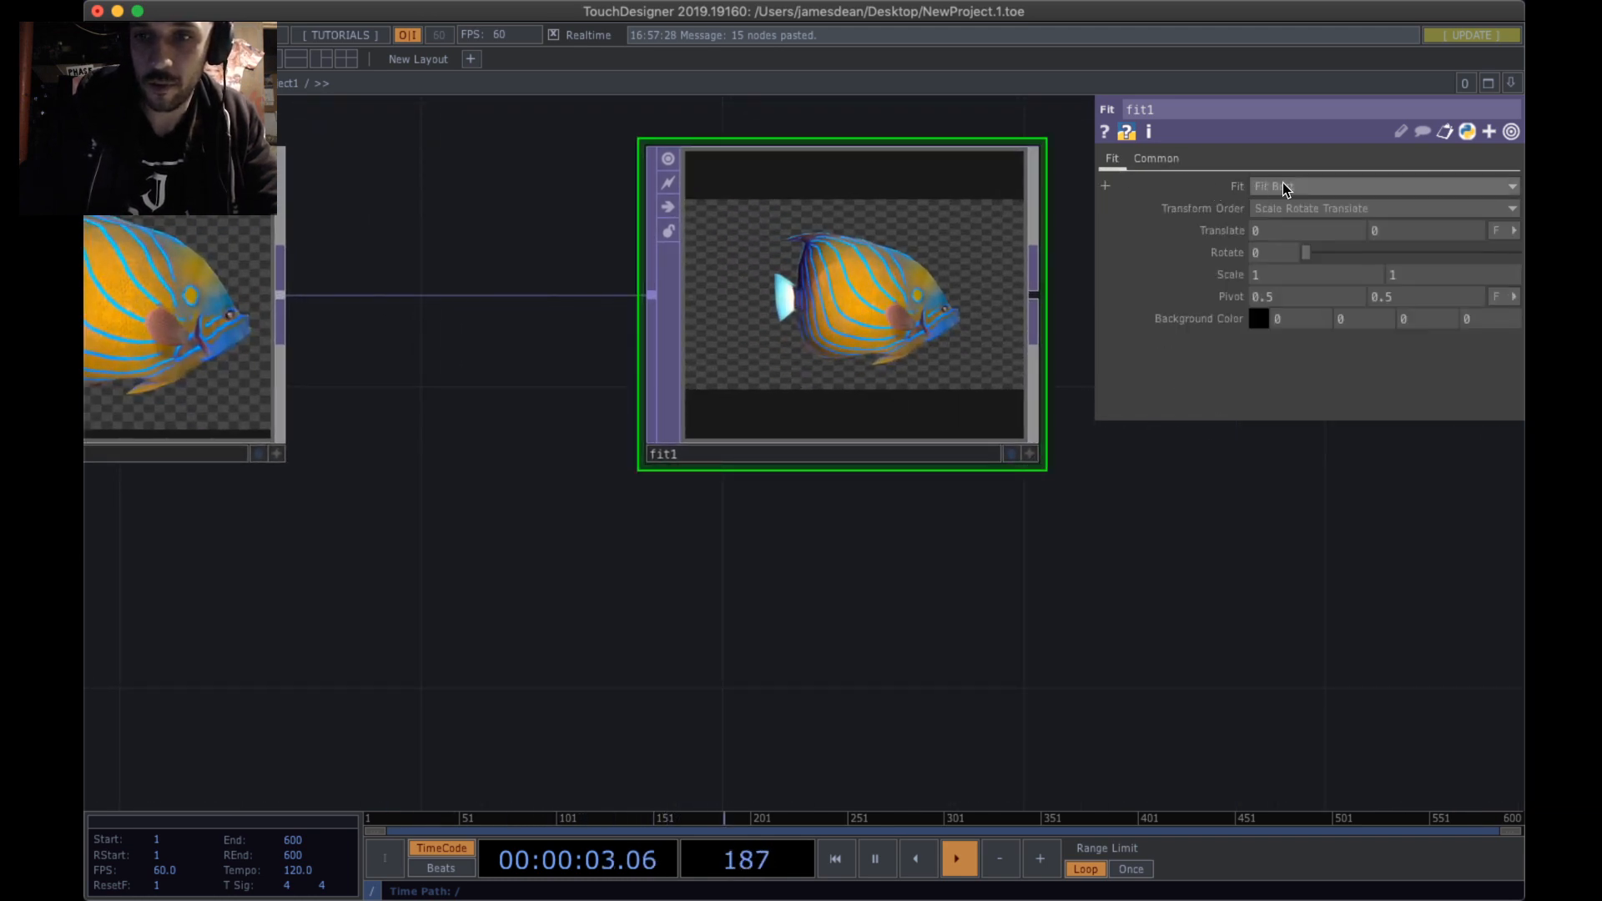
pyautogui.scroll(5, 891, 301)
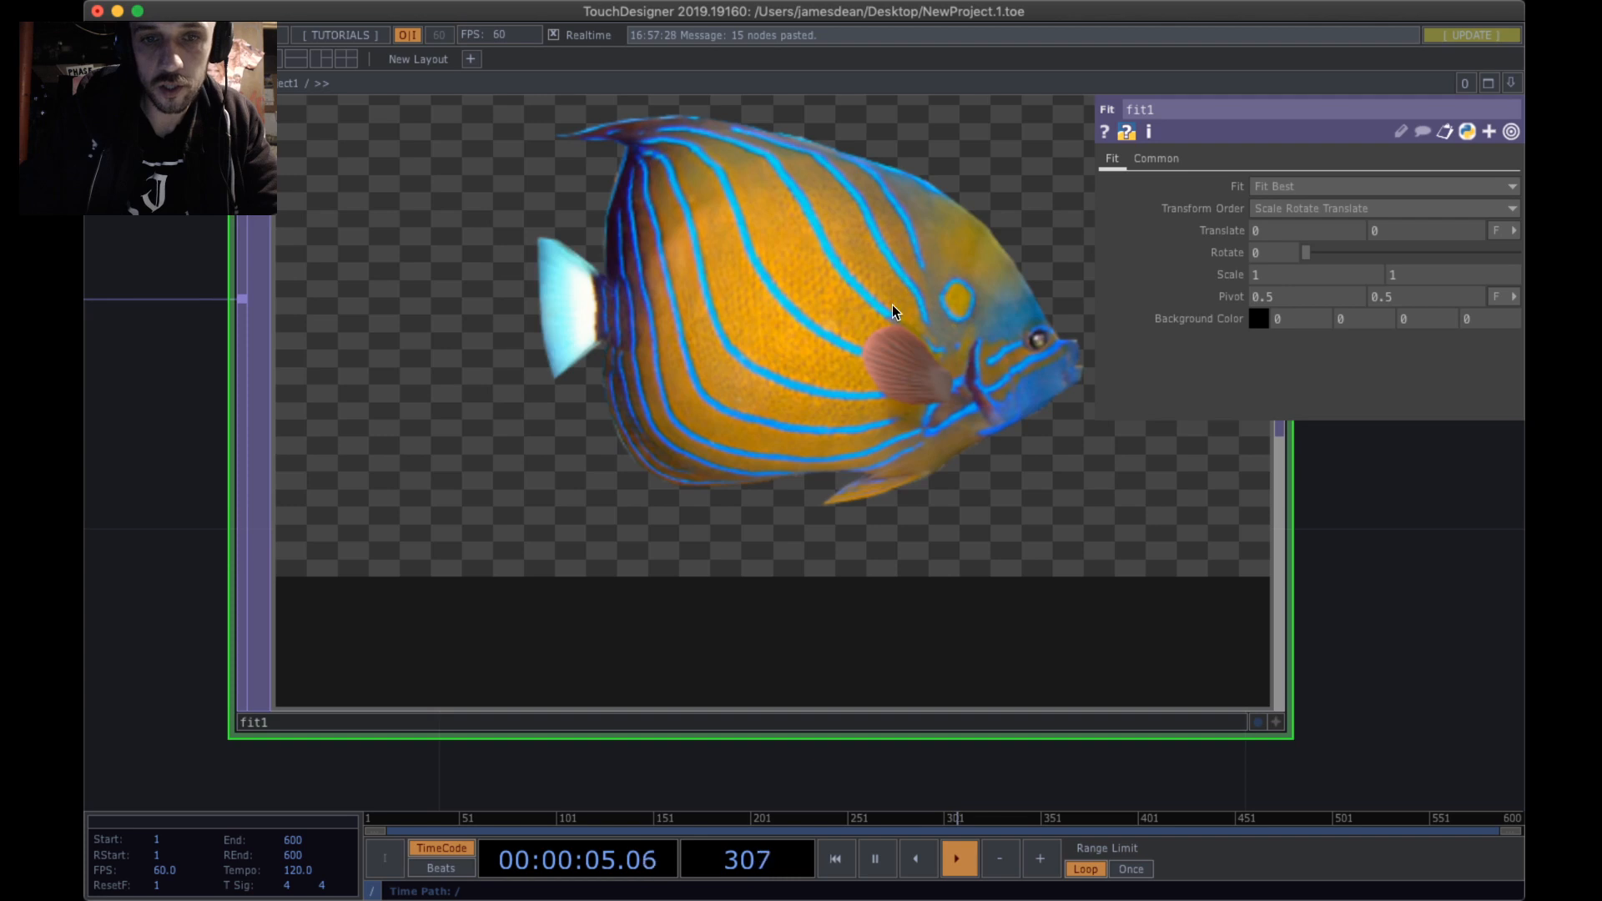
pyautogui.scroll(-5, 892, 303)
pyautogui.scroll(-6, 802, 348)
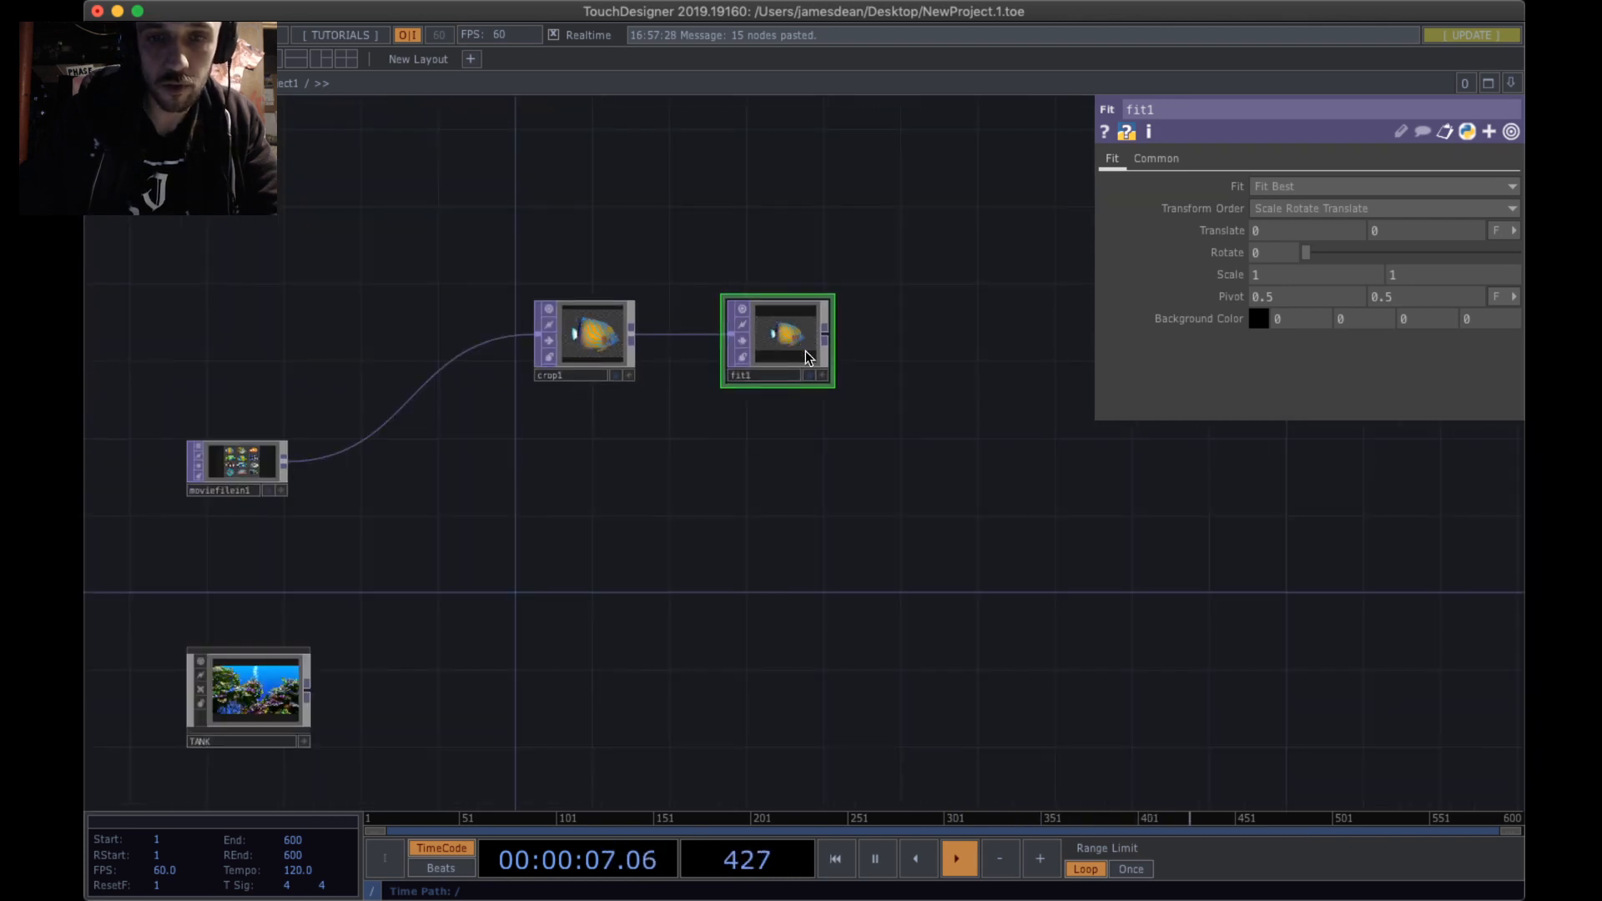
pyautogui.hscroll(-3, 876, 429)
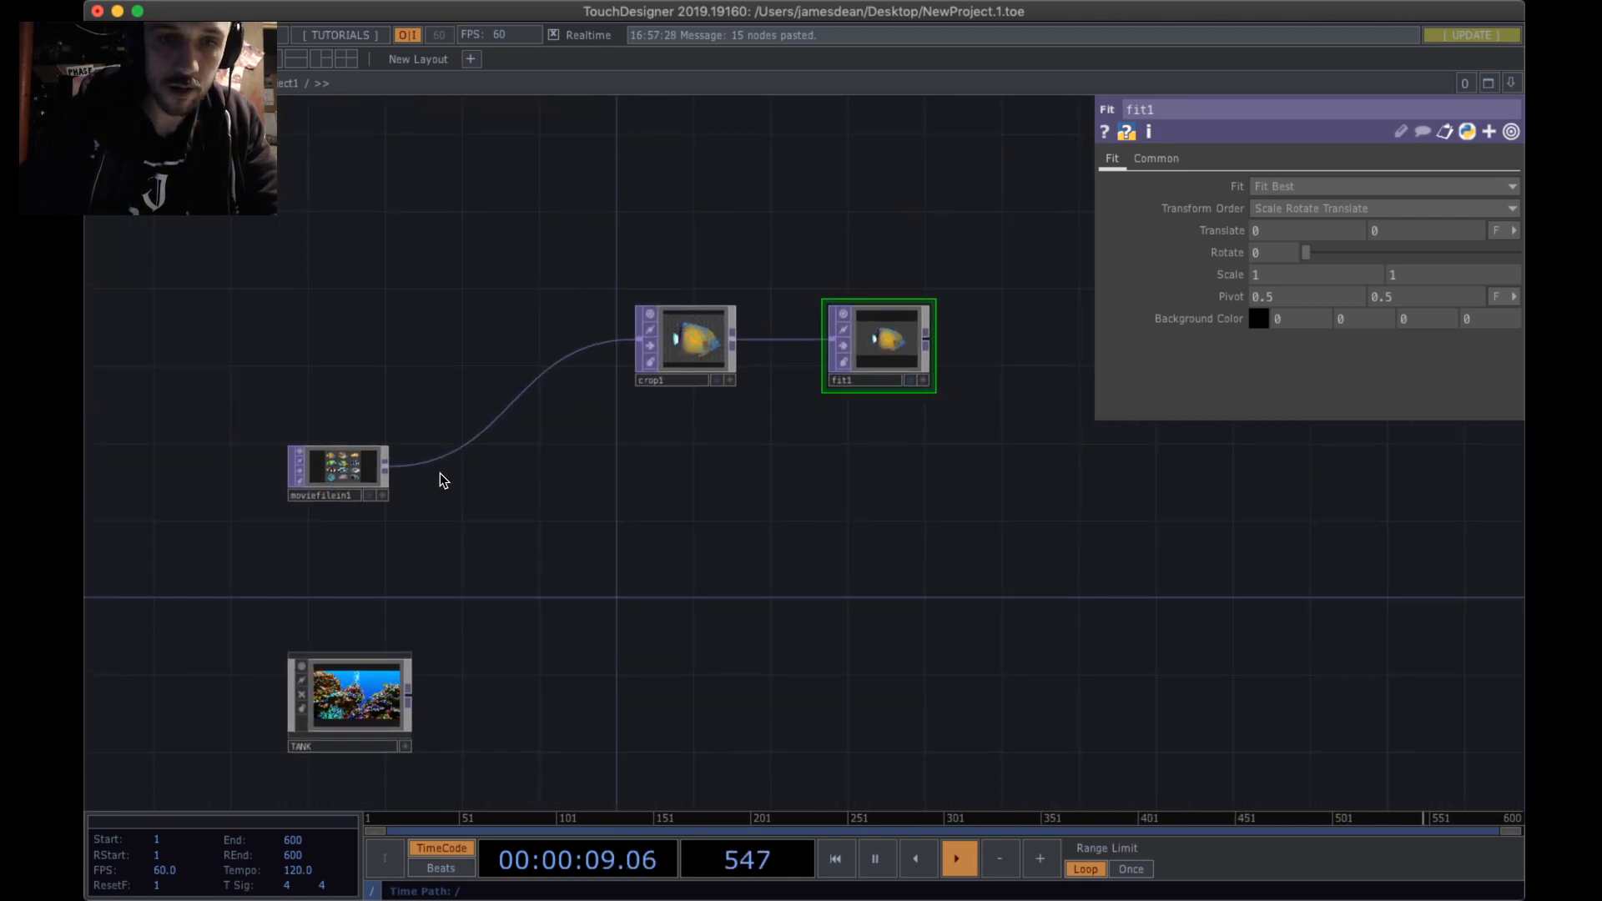
pyautogui.click(1288, 186)
pyautogui.click(1308, 292)
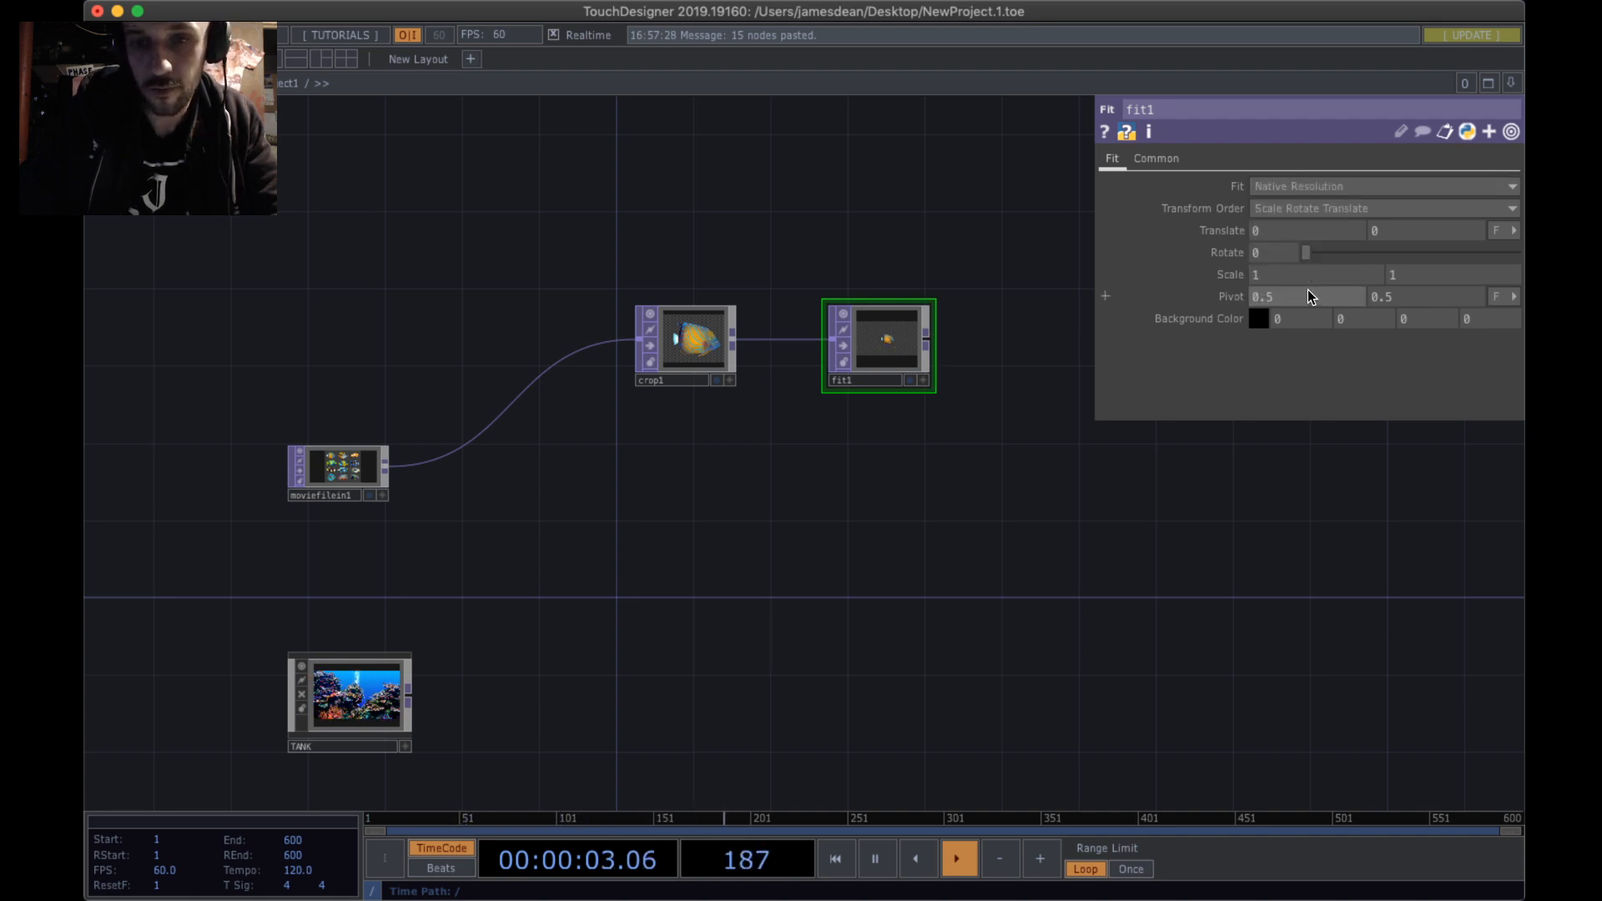
# - Examine the fish's size within fit1's frame and compare it with the crop1 and moviefilein1 previews
pyautogui.scroll(5, 910, 359)
pyautogui.scroll(2, 914, 349)
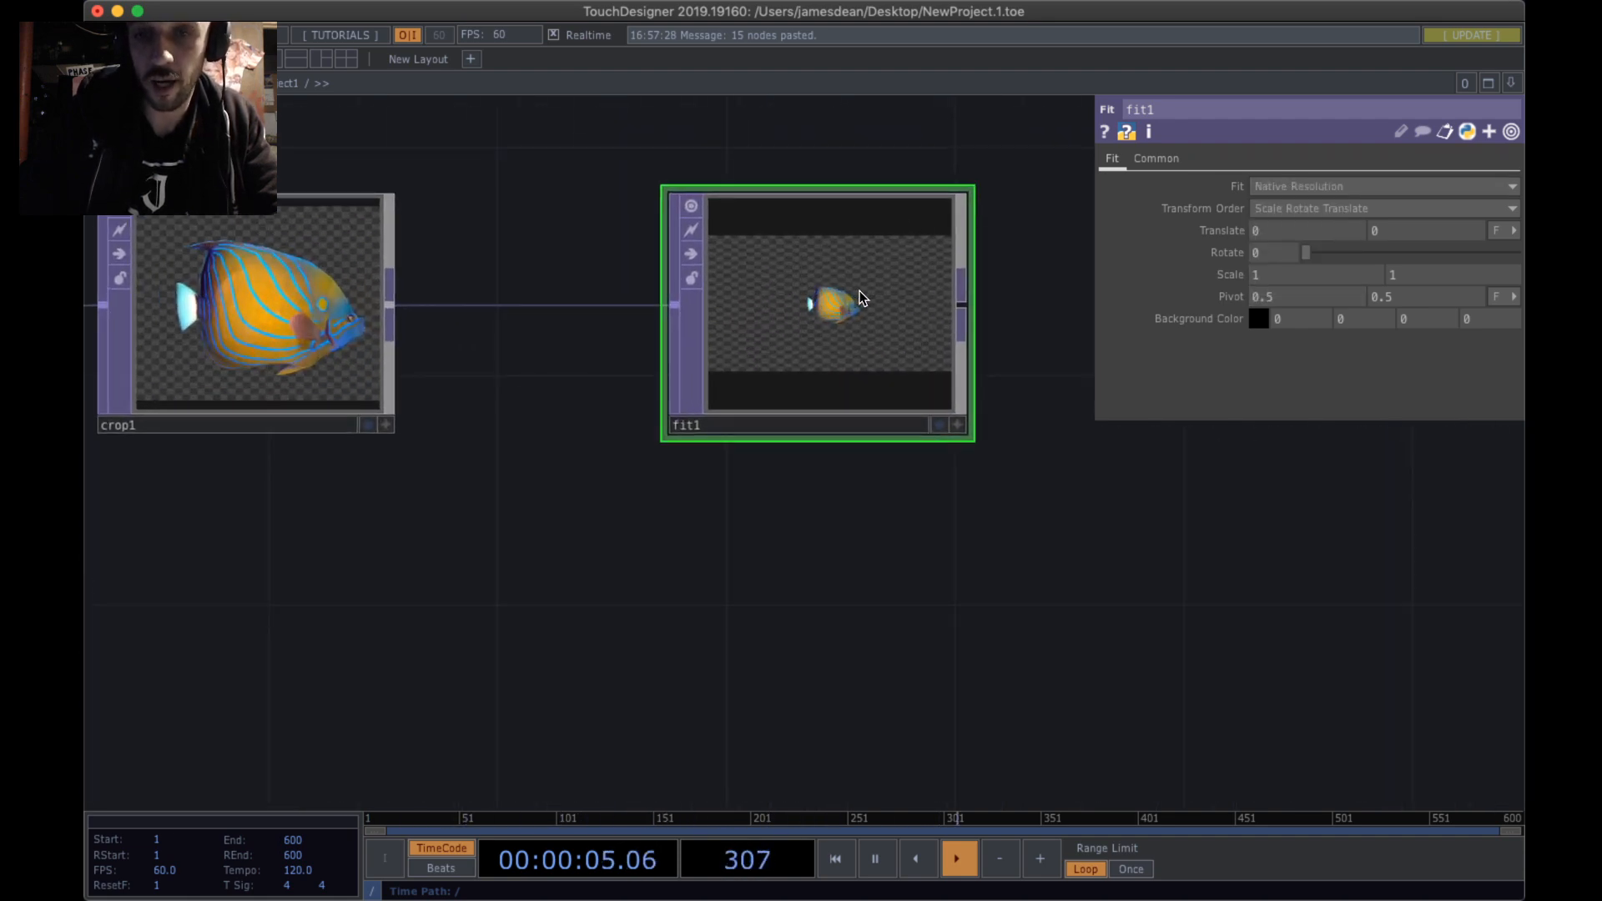
pyautogui.scroll(5, 862, 298)
pyautogui.scroll(-9, 863, 298)
pyautogui.moveTo(366, 479); pyautogui.dragTo(1056, 456)
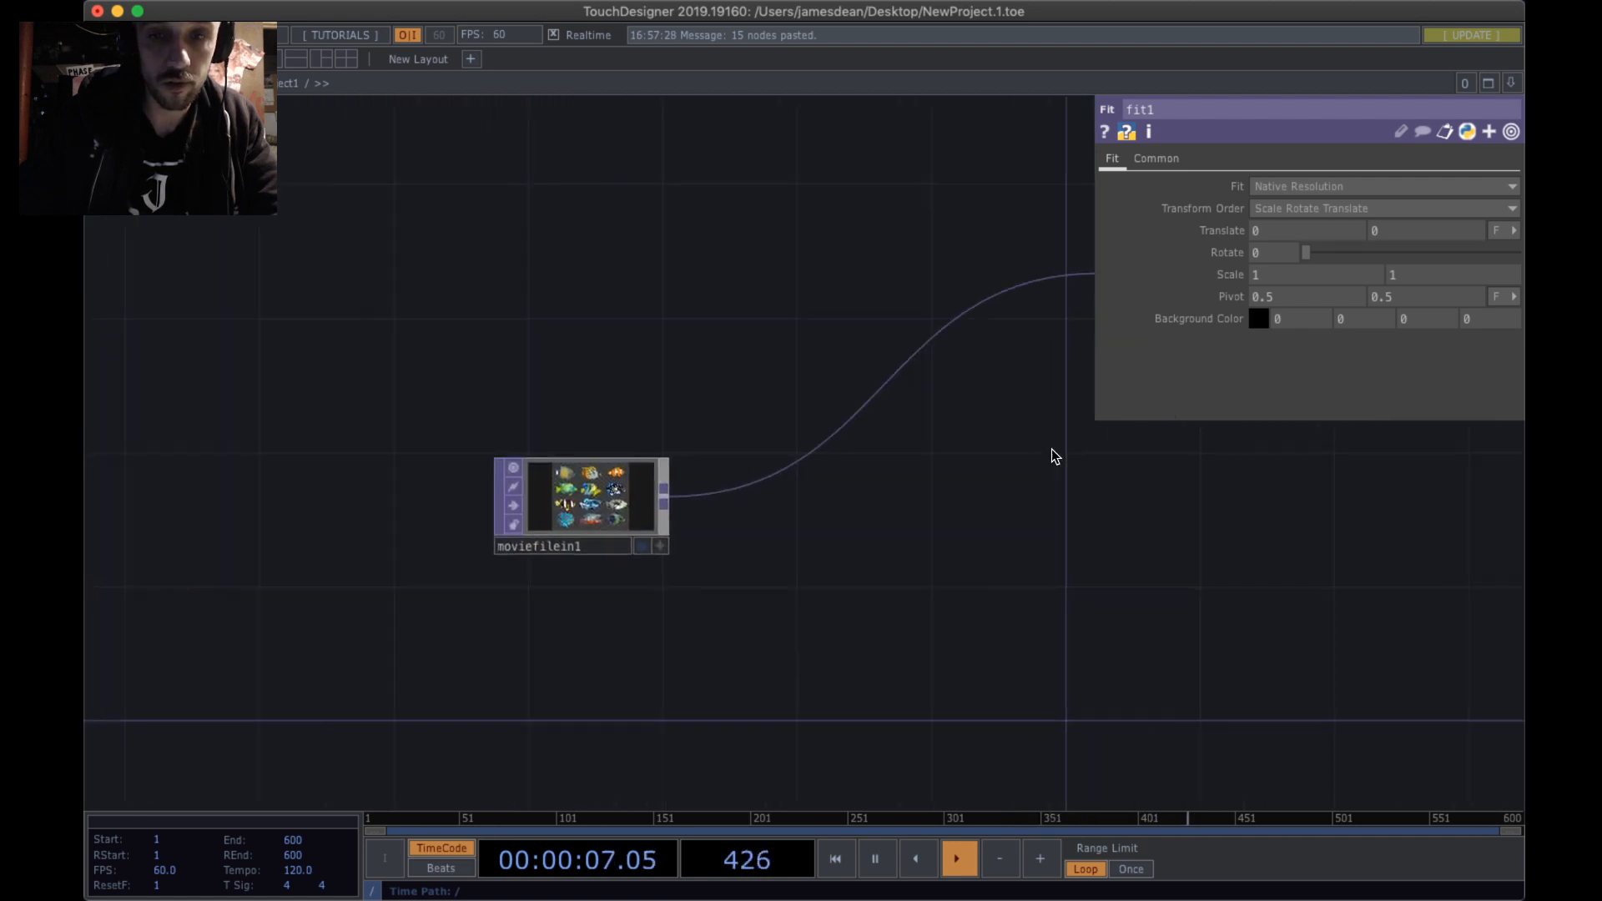
pyautogui.moveTo(1386, 500); pyautogui.dragTo(619, 538)
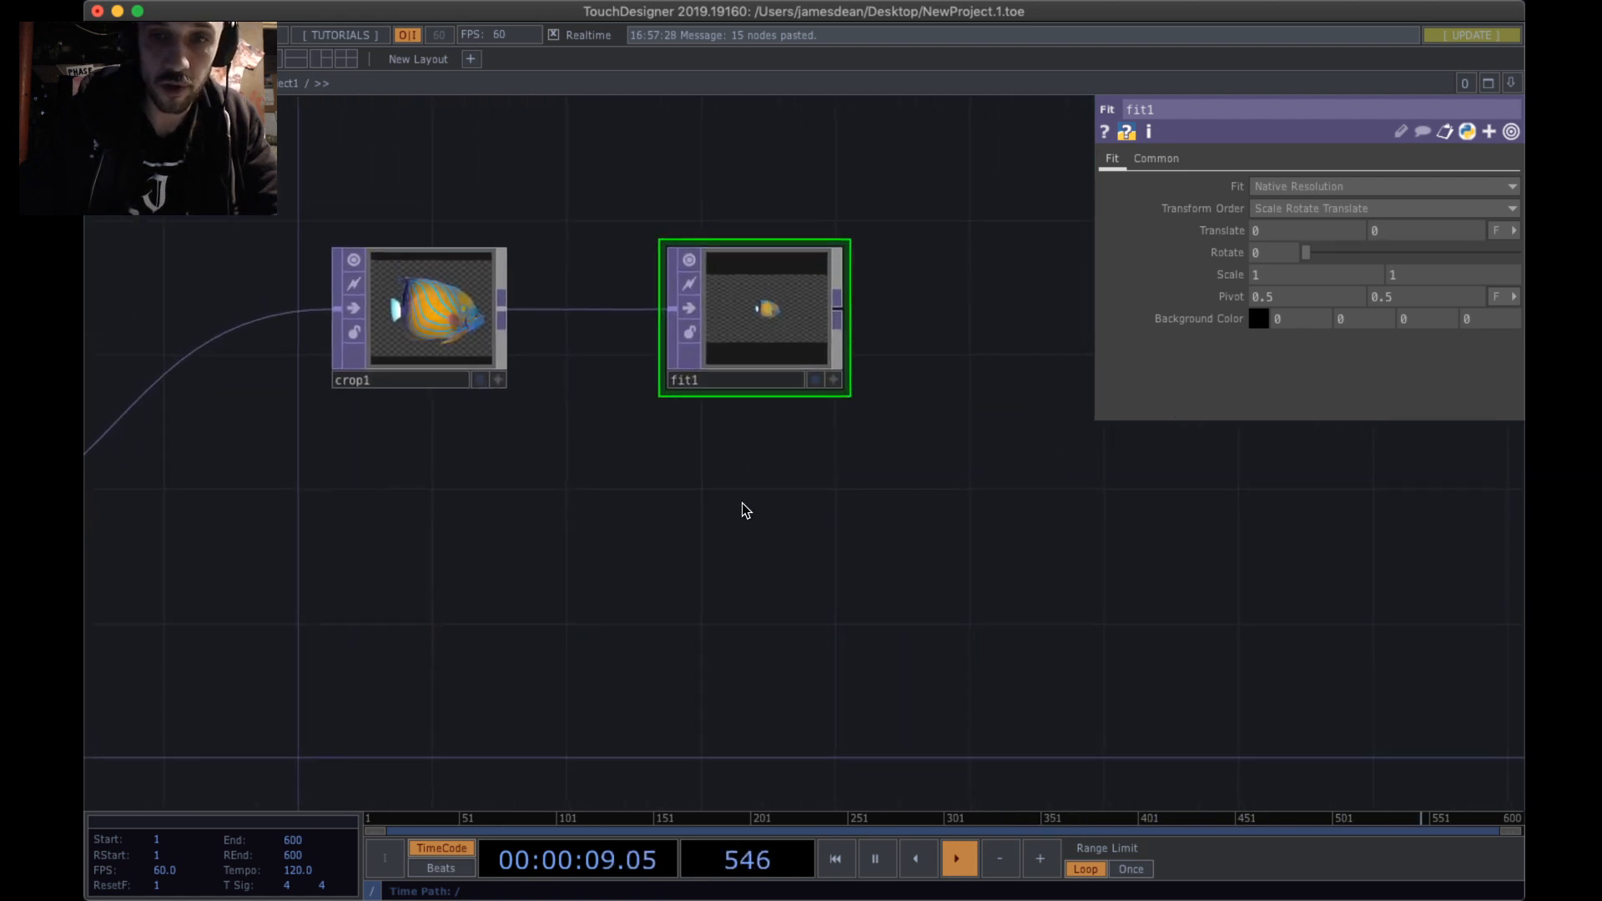
pyautogui.scroll(3, 772, 322)
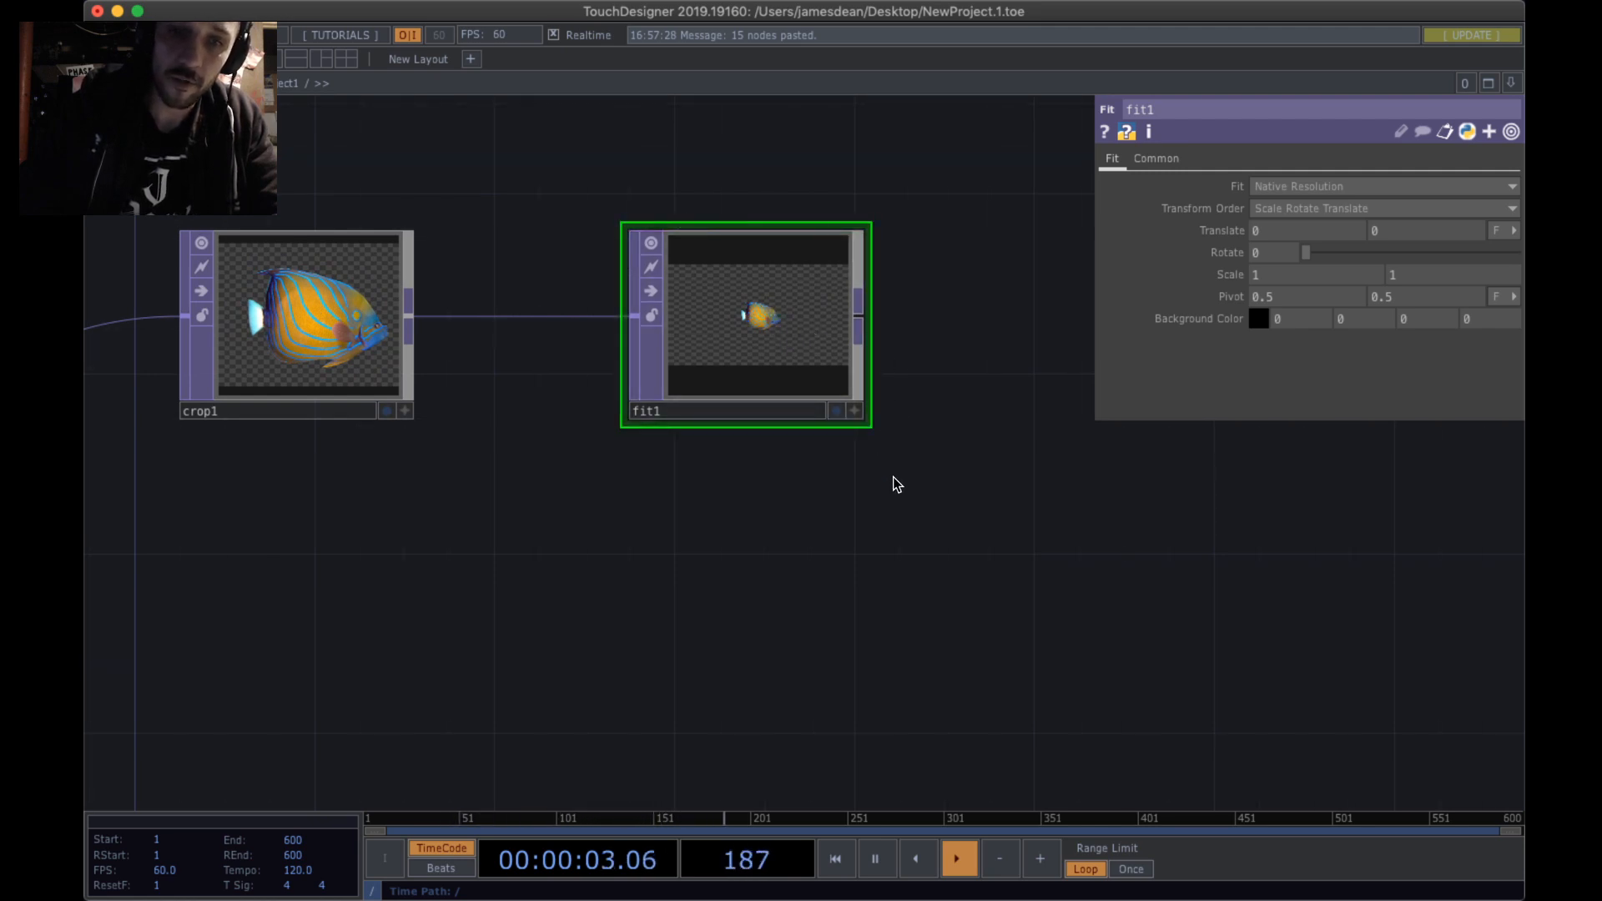
pyautogui.moveTo(893, 481); pyautogui.dragTo(567, 167)
pyautogui.moveTo(914, 487); pyautogui.dragTo(579, 157)
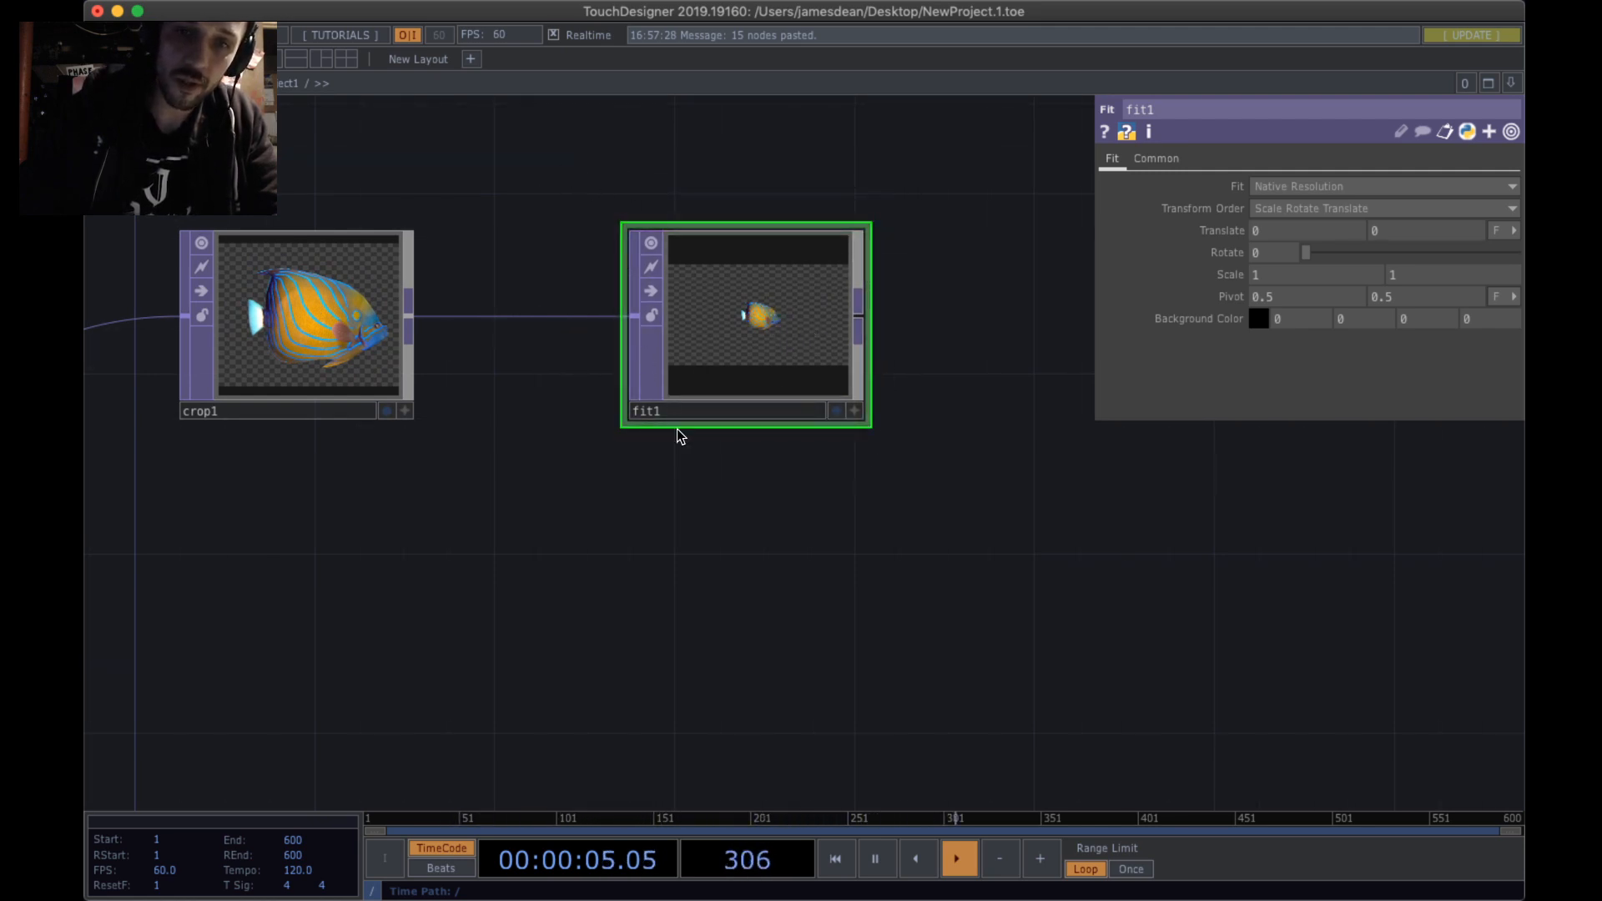
pyautogui.moveTo(754, 571); pyautogui.dragTo(806, 540)
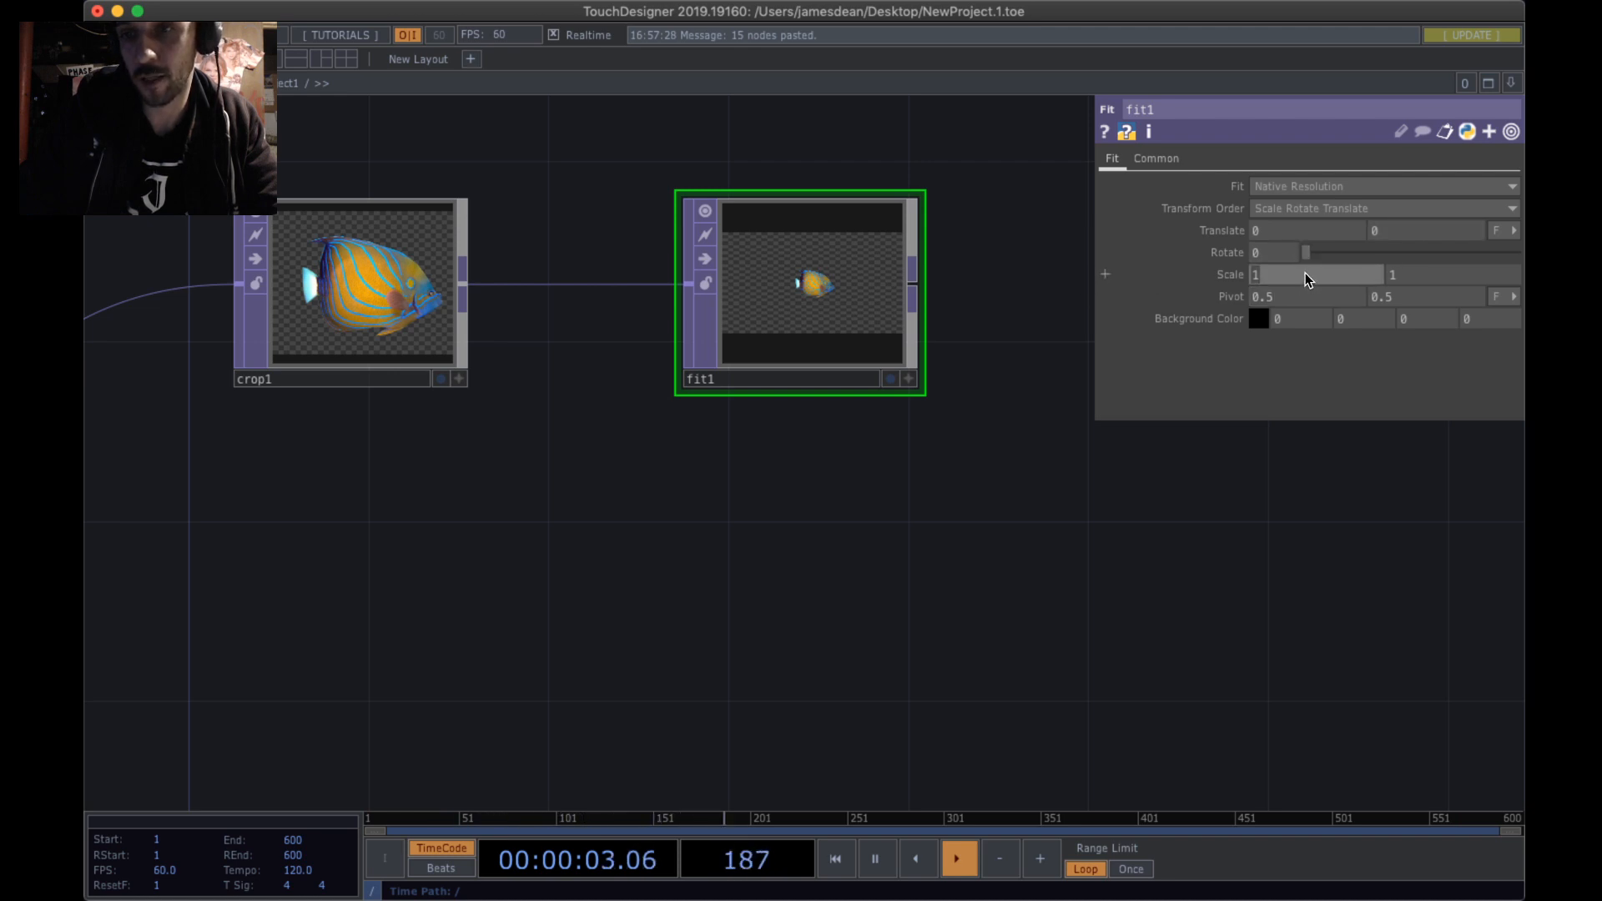
# - Try shifting the fish within the frame with fit1's Translate values
pyautogui.scroll(2, 1069, 269)
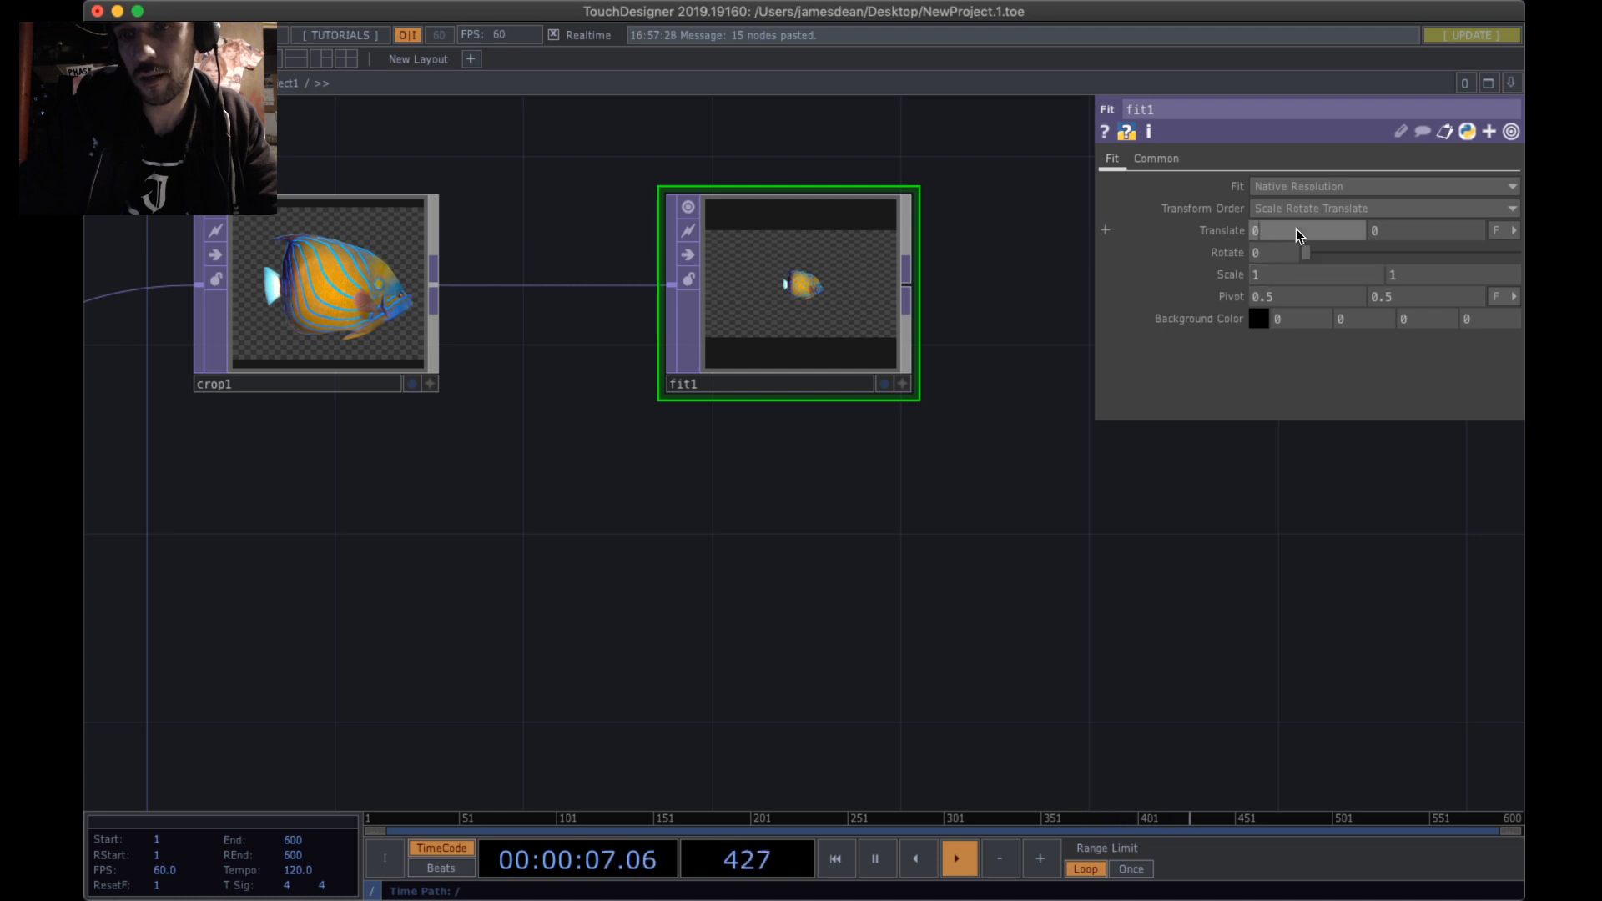
pyautogui.middleClick(1224, 237)
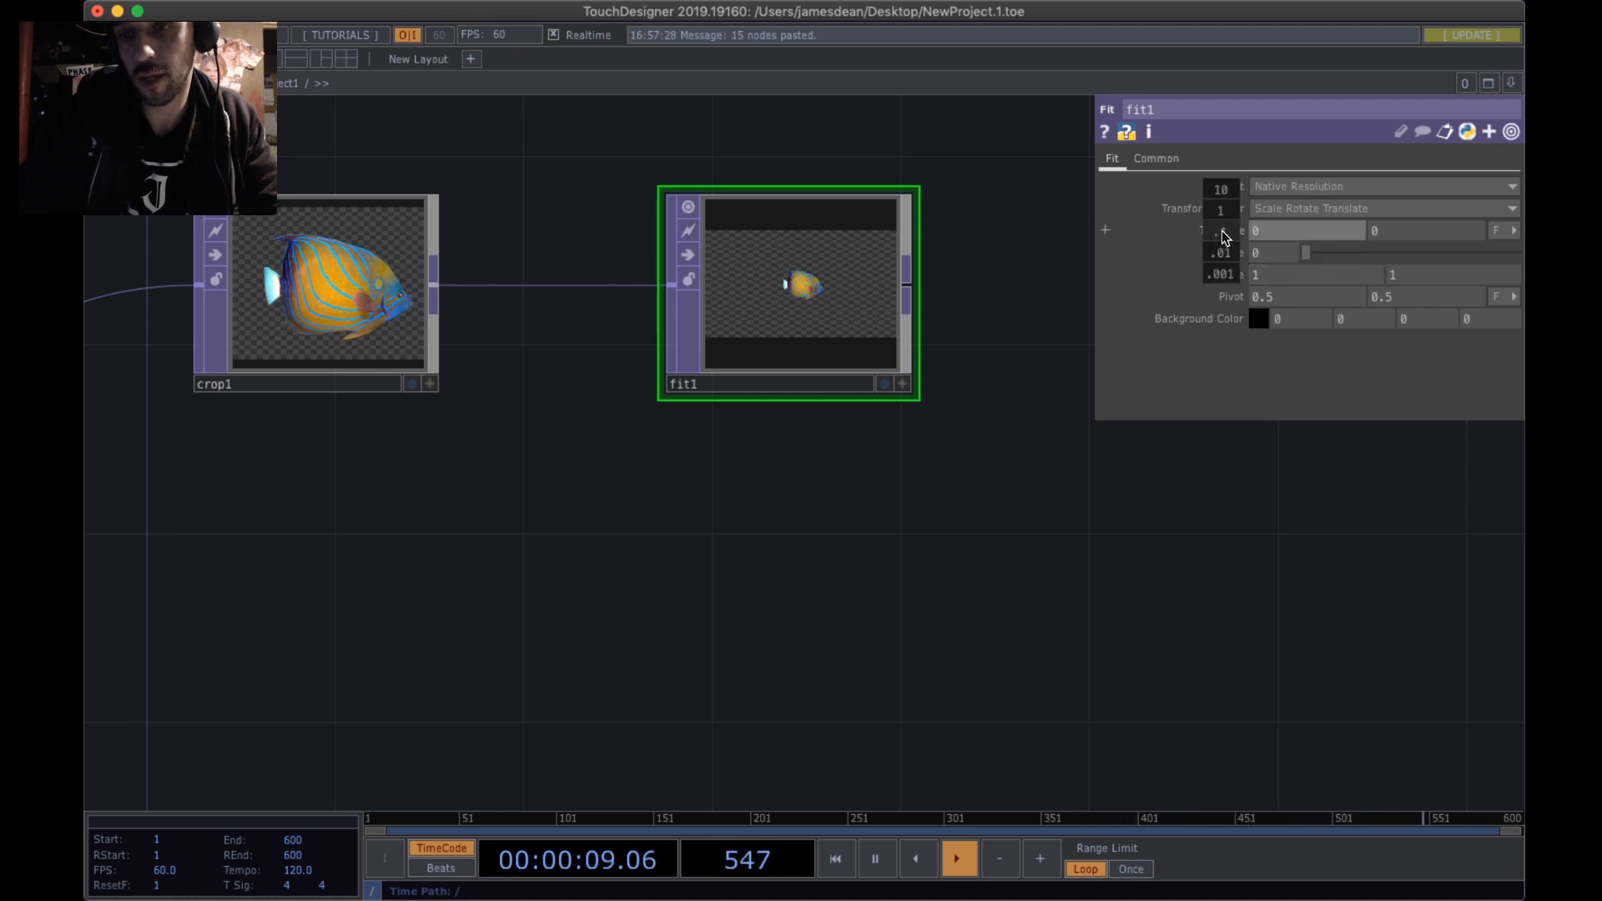
pyautogui.middleClick(1279, 231)
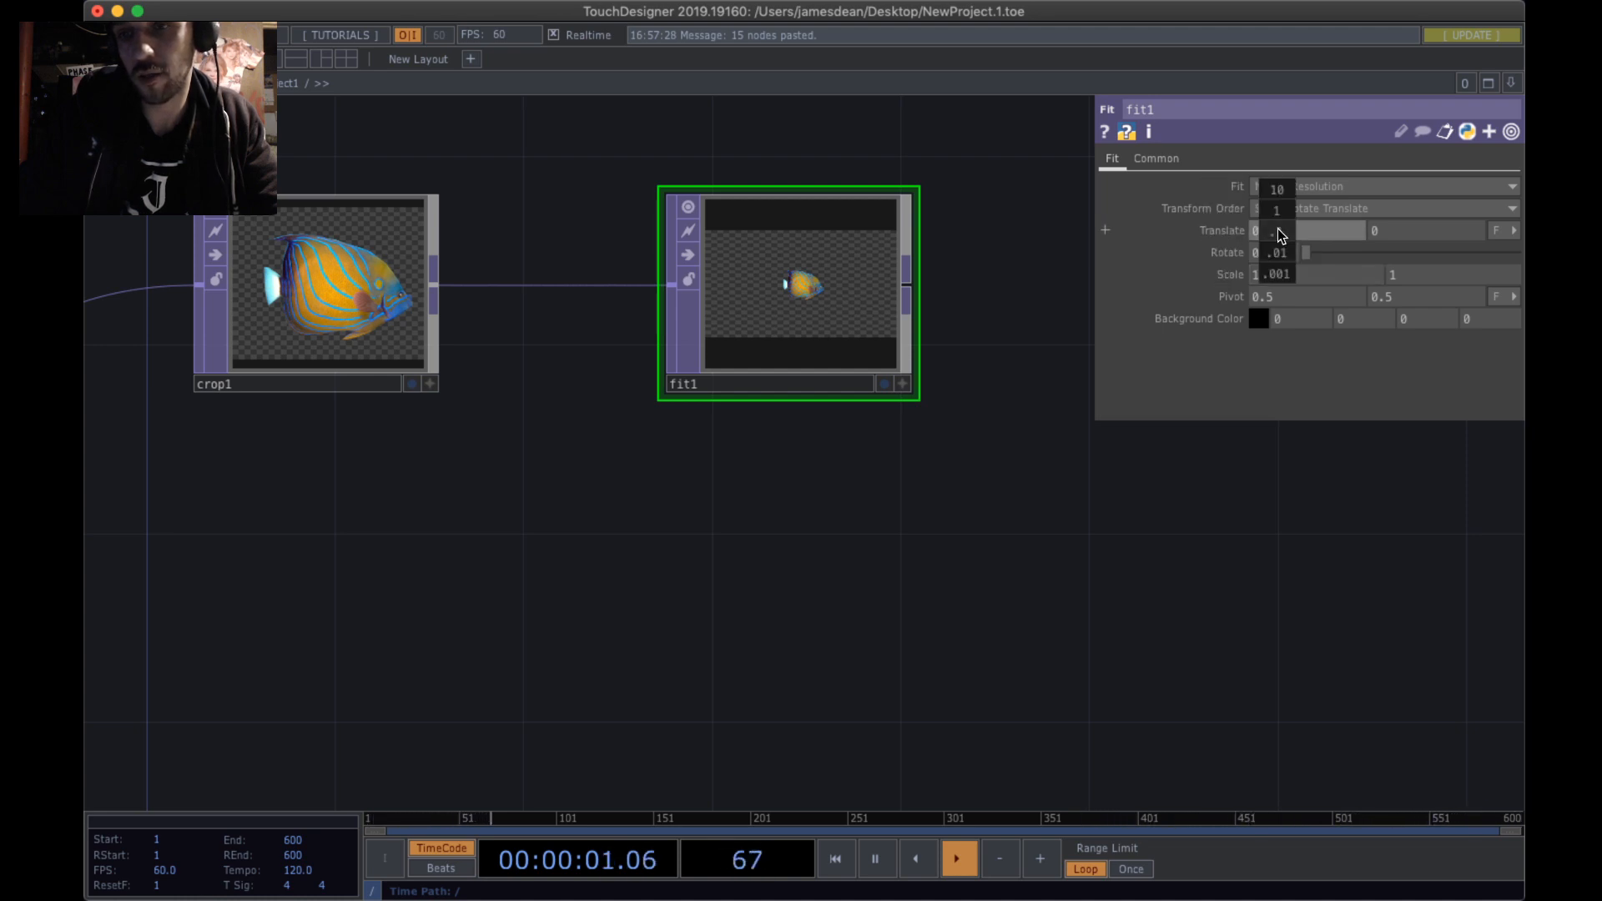
pyautogui.moveTo(1281, 236); pyautogui.dragTo(1278, 193, button='middle')
pyautogui.moveTo(1005, 376); pyautogui.dragTo(988, 564)
pyautogui.scroll(-5, 1011, 470)
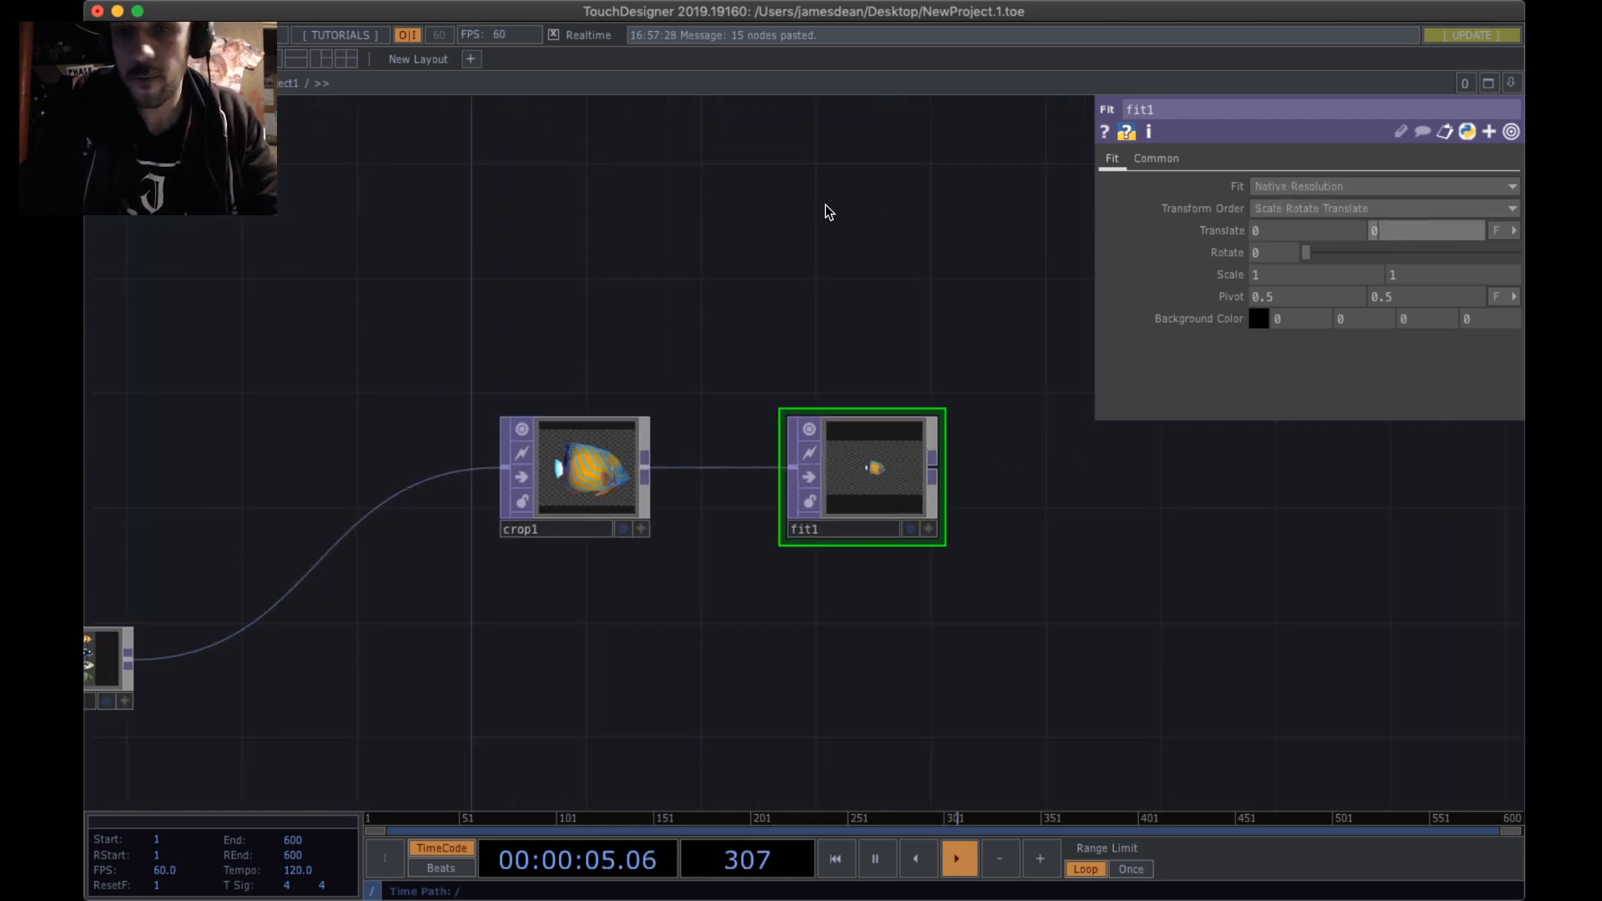
# - Add a Beat CHOP directly above crop1
pyautogui.scroll(-3, 824, 211)
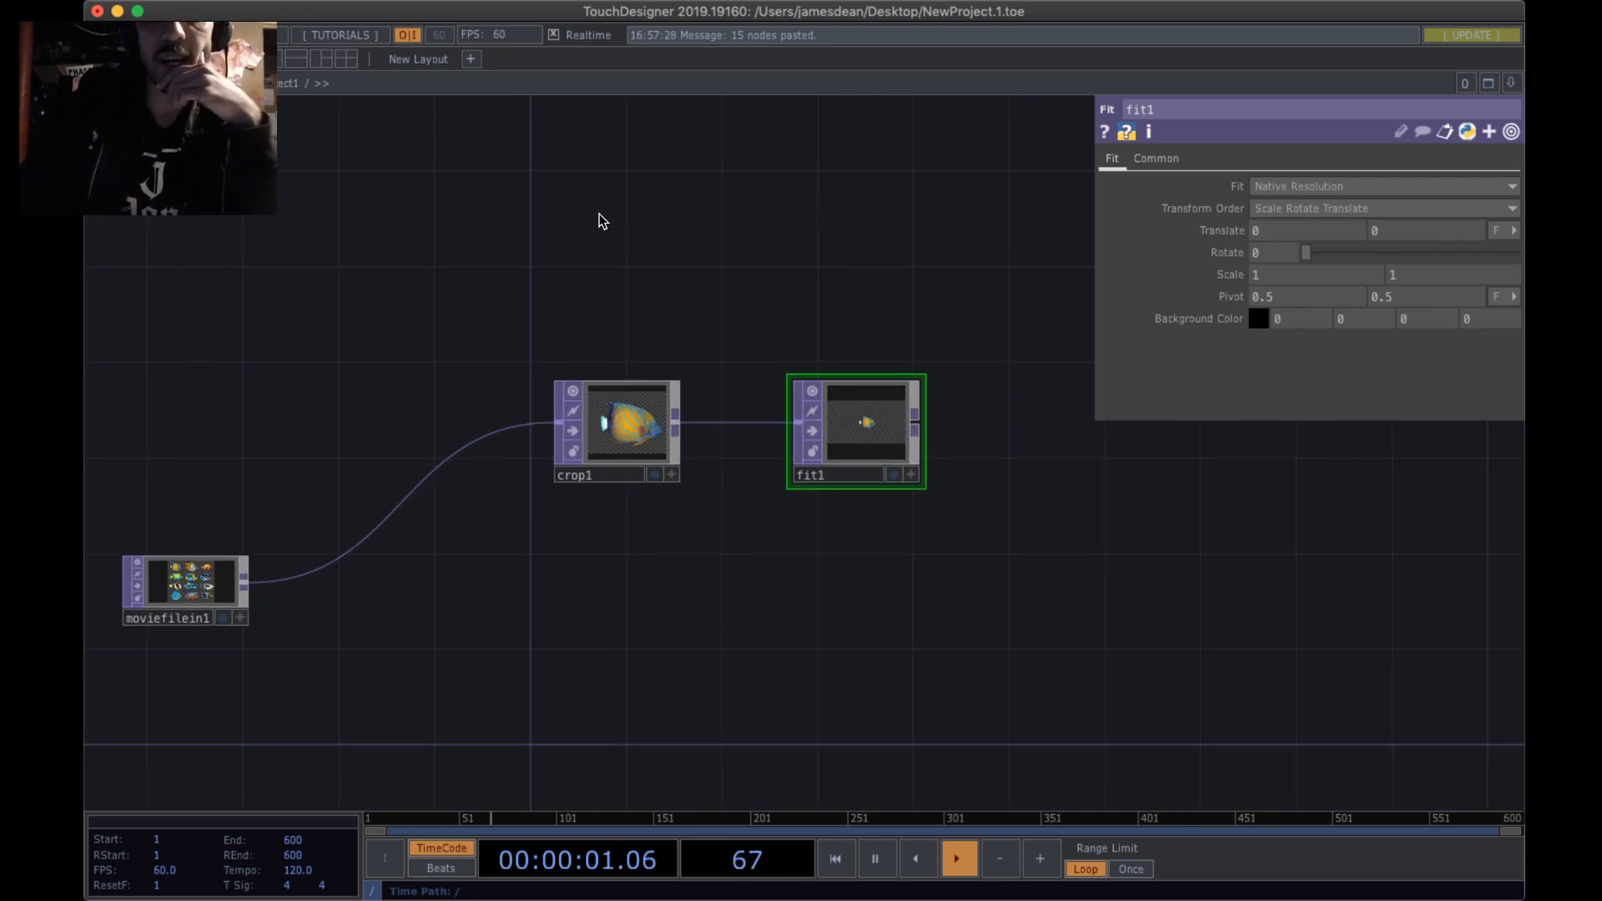
pyautogui.press('Tab')
pyautogui.click(412, 61)
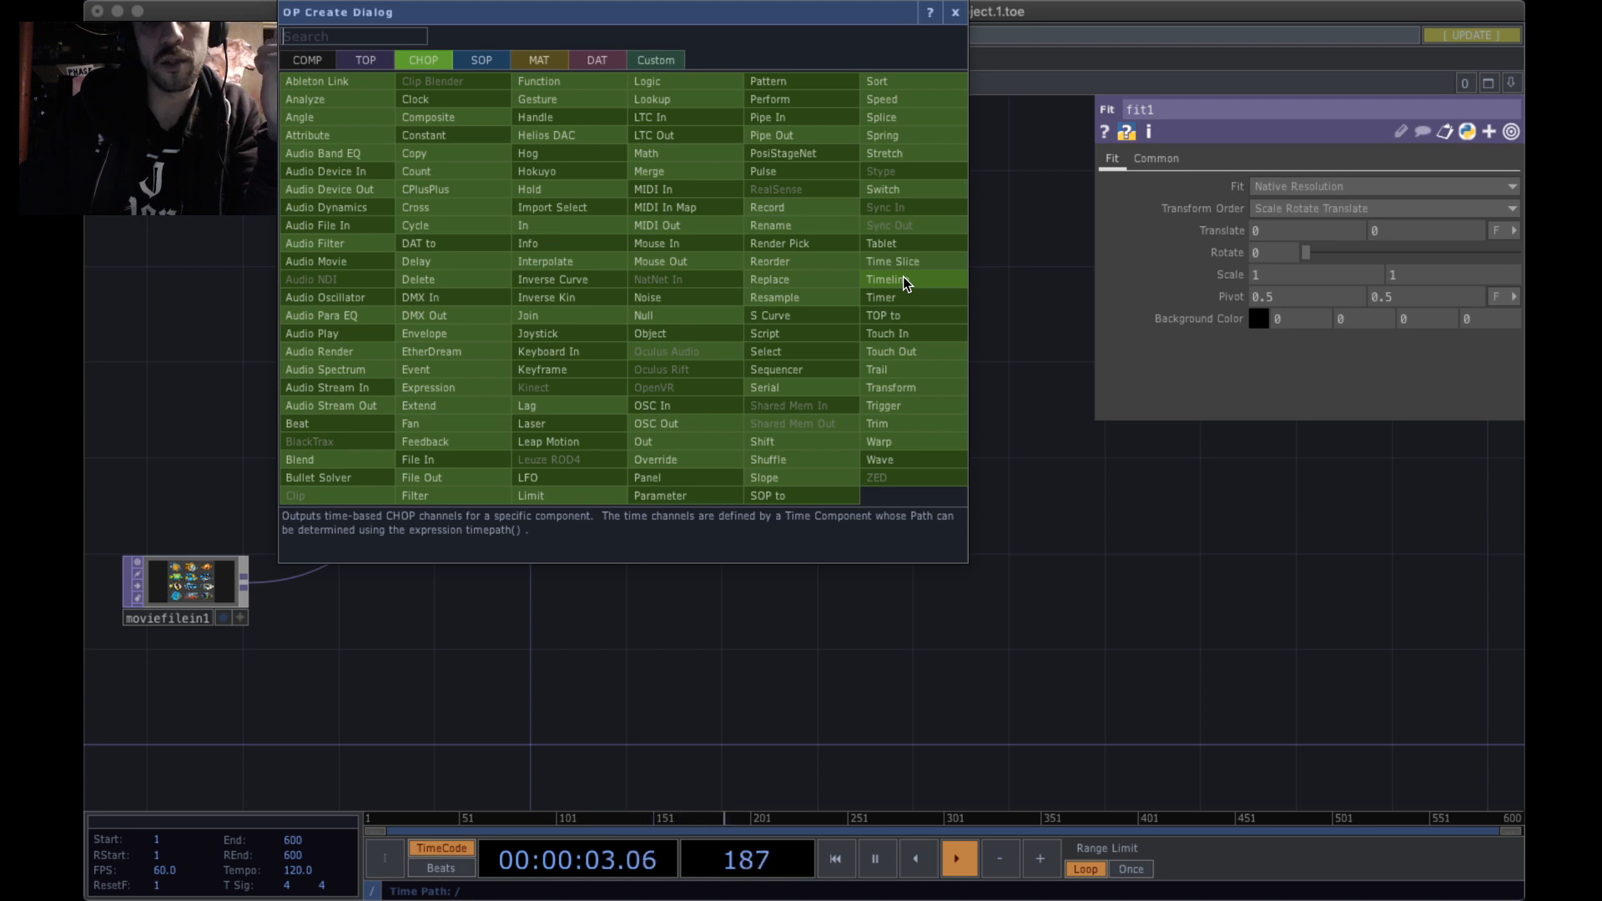
pyautogui.click(335, 430)
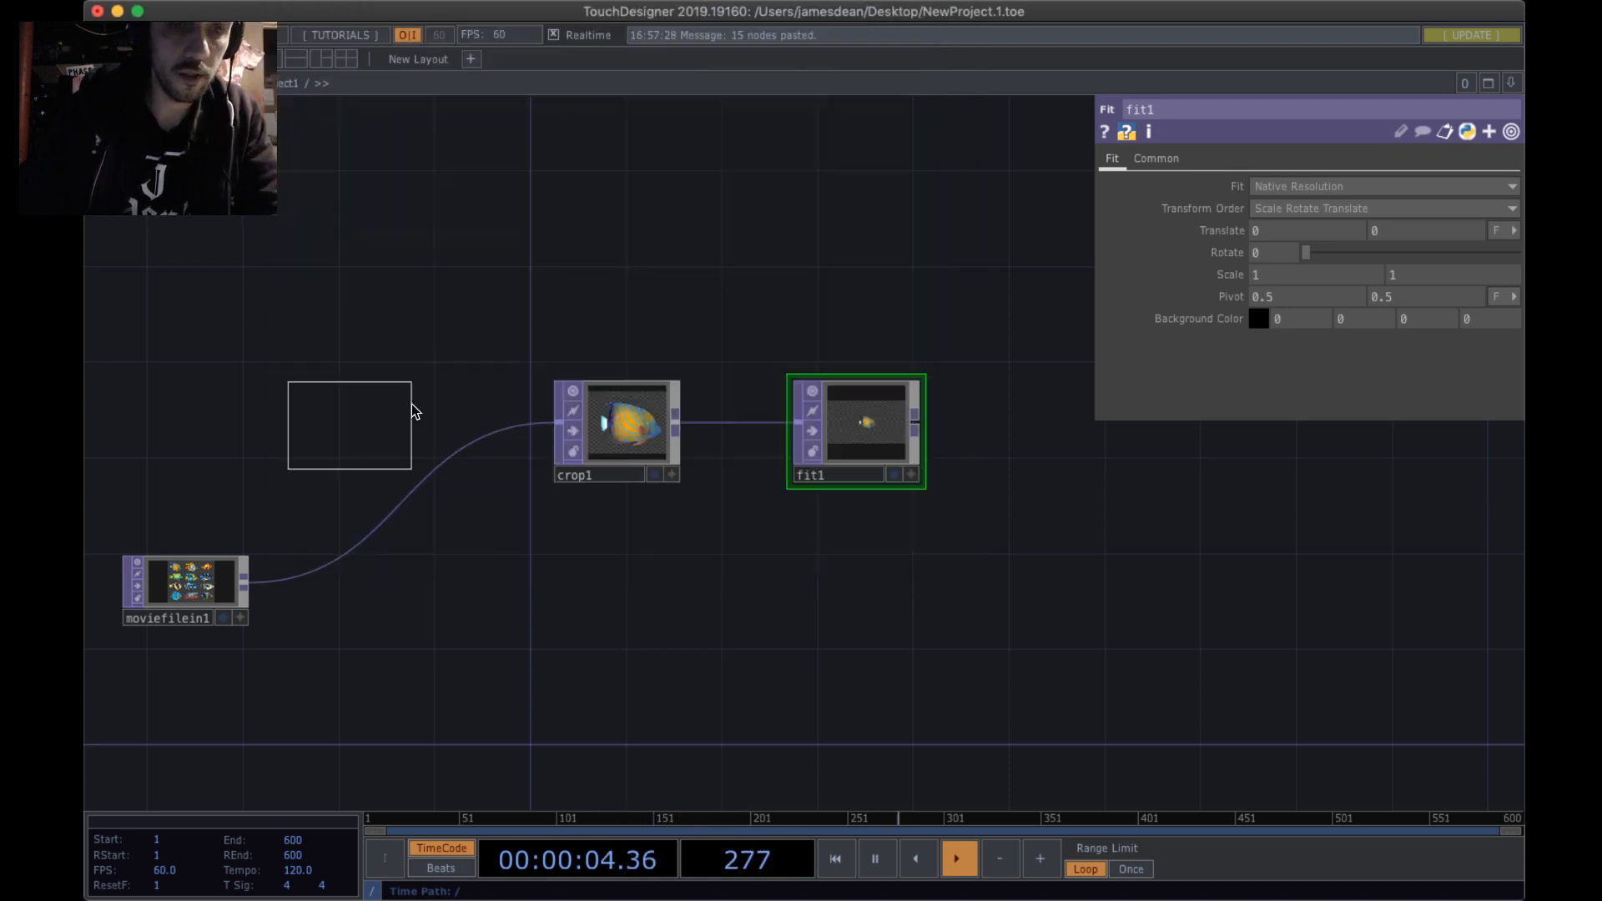
pyautogui.click(632, 294)
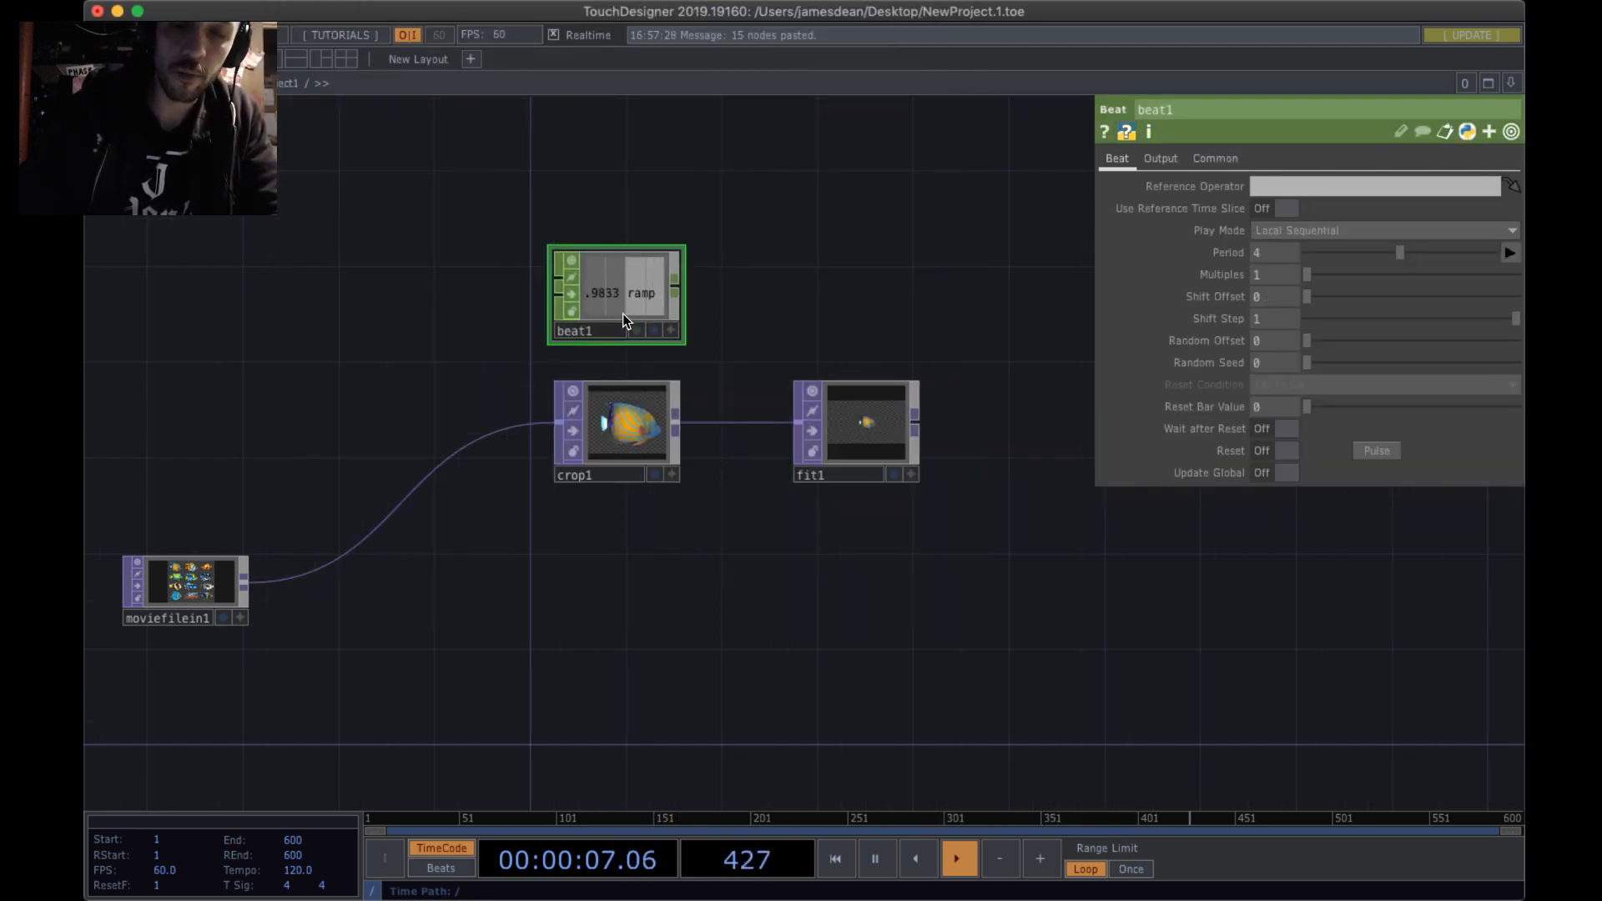
# - Set beat1's Period to 3.77 and its Multiples to 4
pyautogui.scroll(3, 621, 311)
pyautogui.scroll(3, 628, 296)
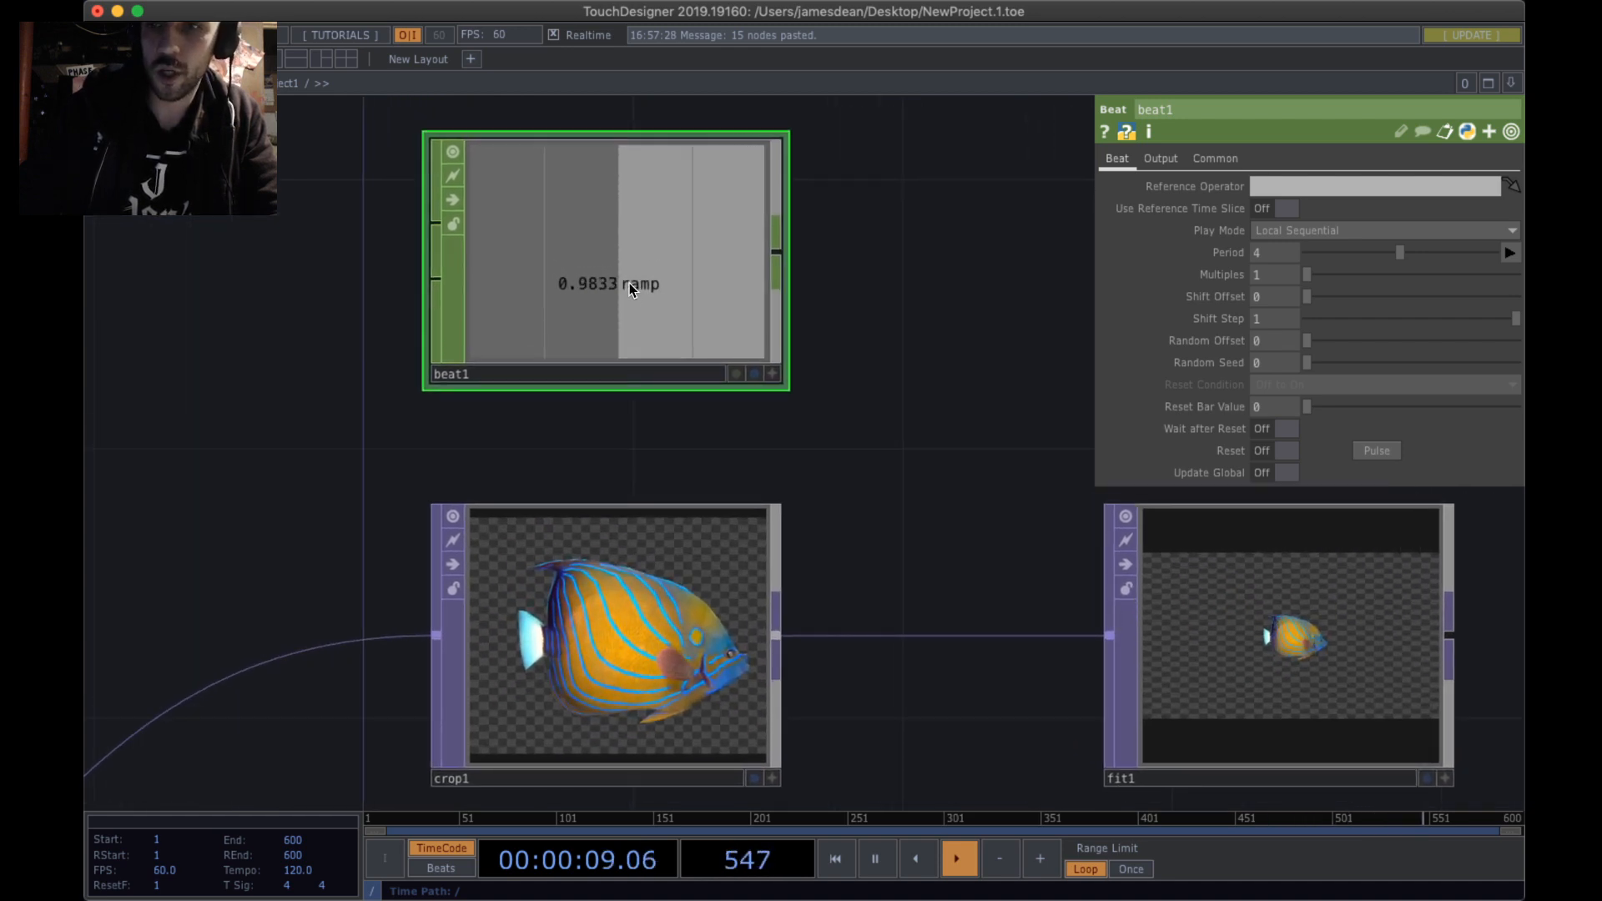
pyautogui.scroll(-2, 901, 250)
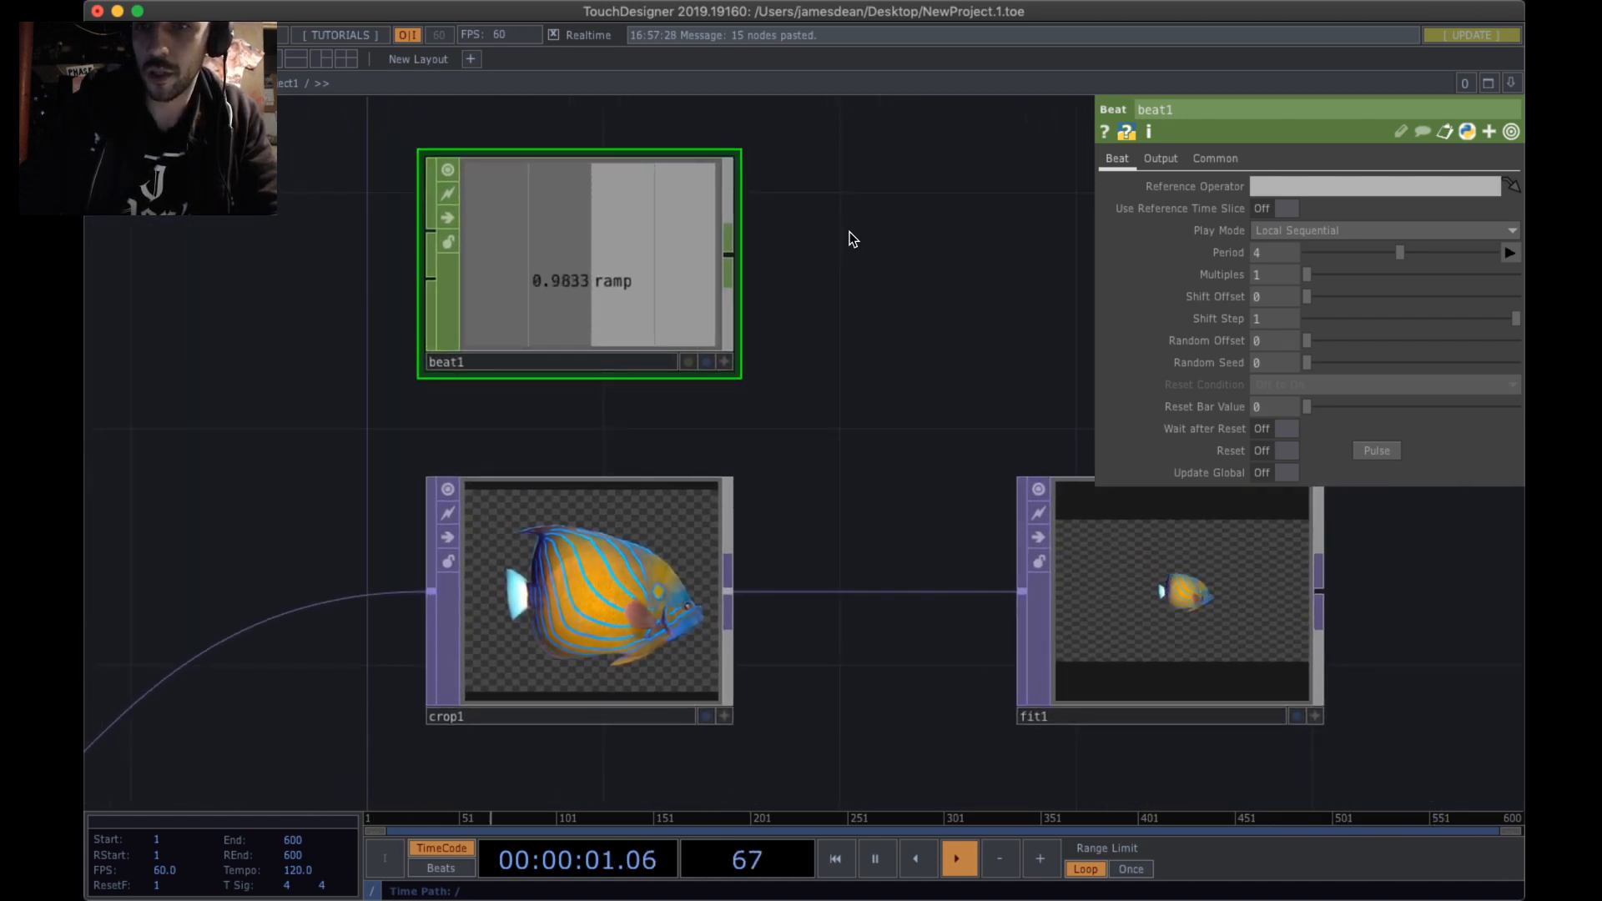
pyautogui.moveTo(866, 240)
pyautogui.mouseDown()
pyautogui.moveTo(861, 207)
pyautogui.moveTo(853, 268)
pyautogui.mouseUp()
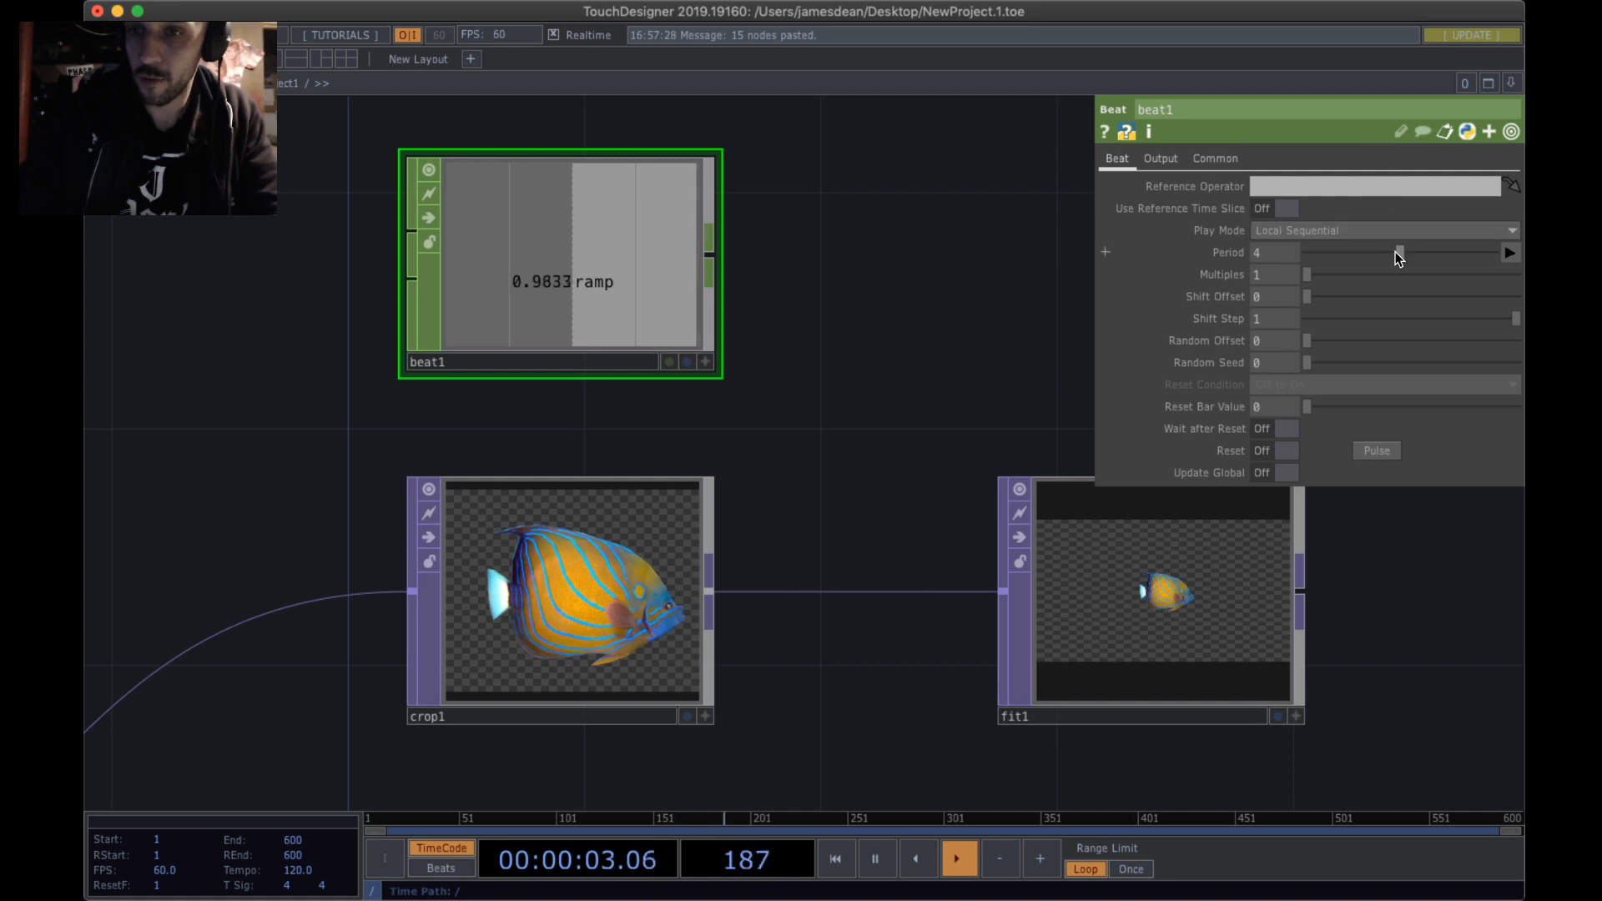
pyautogui.moveTo(1398, 258)
pyautogui.mouseDown()
pyautogui.moveTo(1318, 259)
pyautogui.moveTo(1480, 249)
pyautogui.moveTo(1341, 273)
pyautogui.moveTo(1513, 266)
pyautogui.moveTo(1520, 287)
pyautogui.moveTo(1290, 275)
pyautogui.moveTo(1389, 253)
pyautogui.mouseUp()
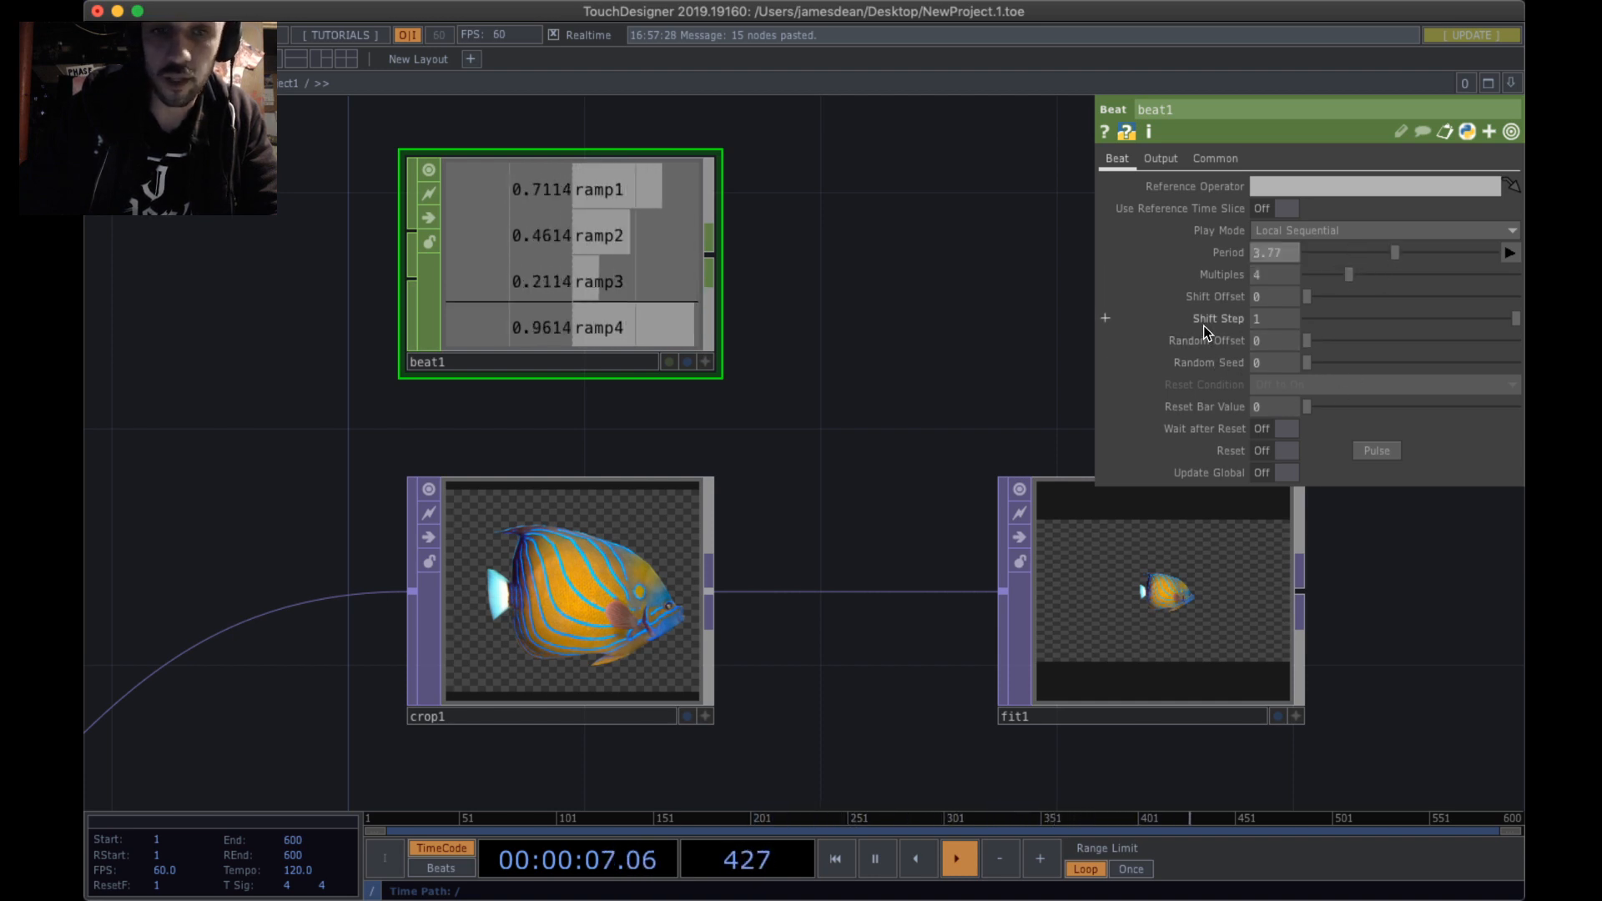
# - Set beat1's Period to 3.94
pyautogui.moveTo(845, 302); pyautogui.dragTo(819, 259)
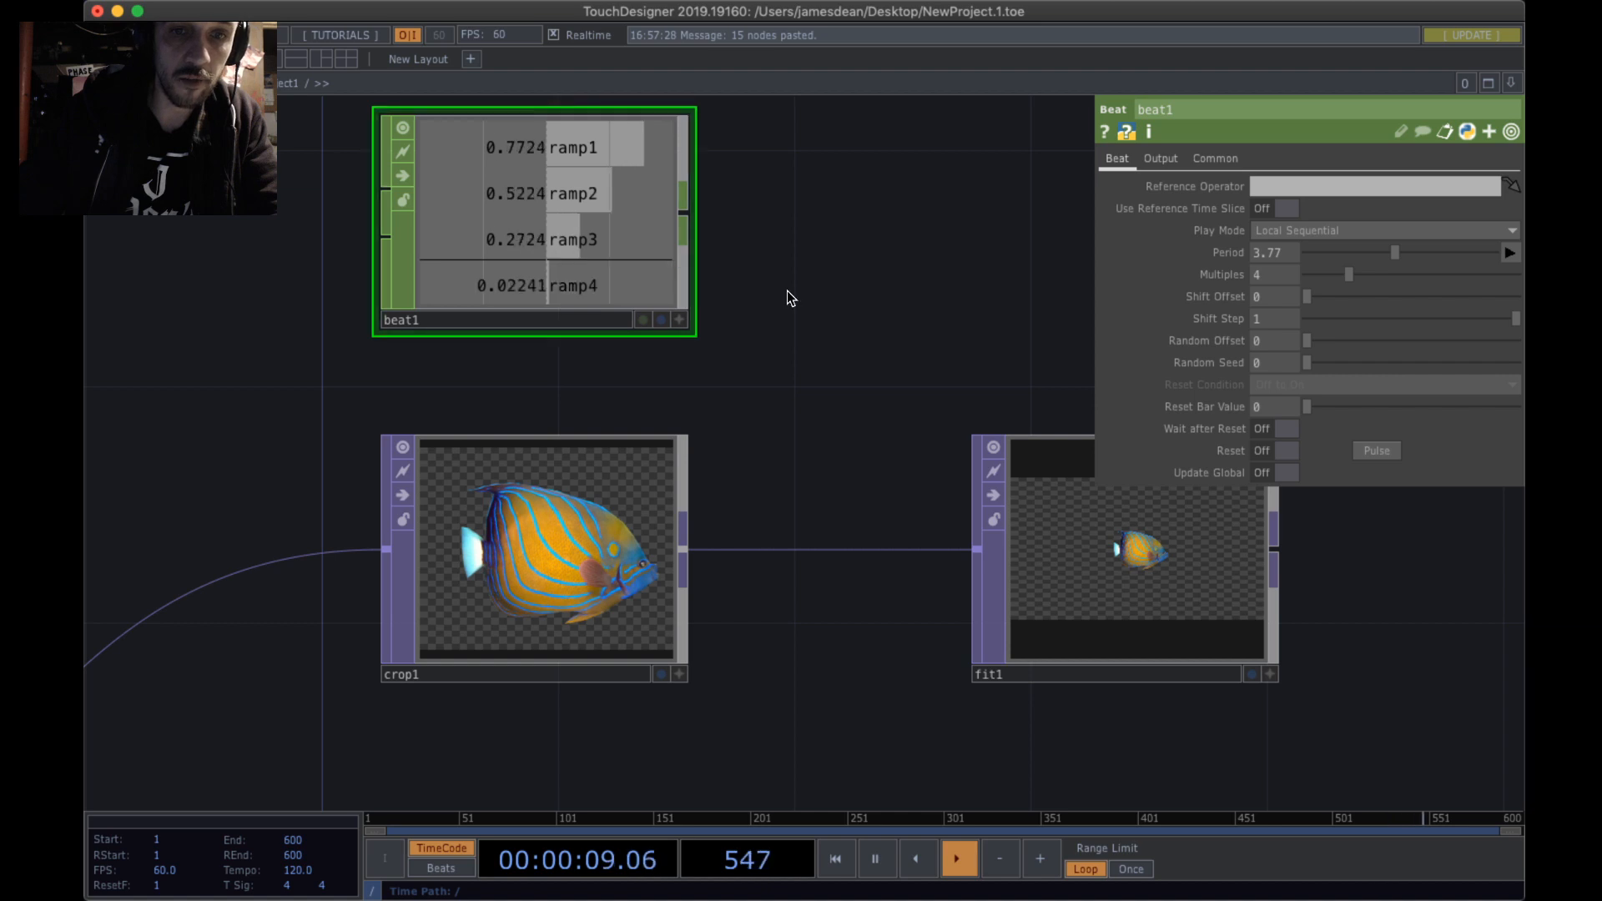
pyautogui.scroll(-5, 834, 299)
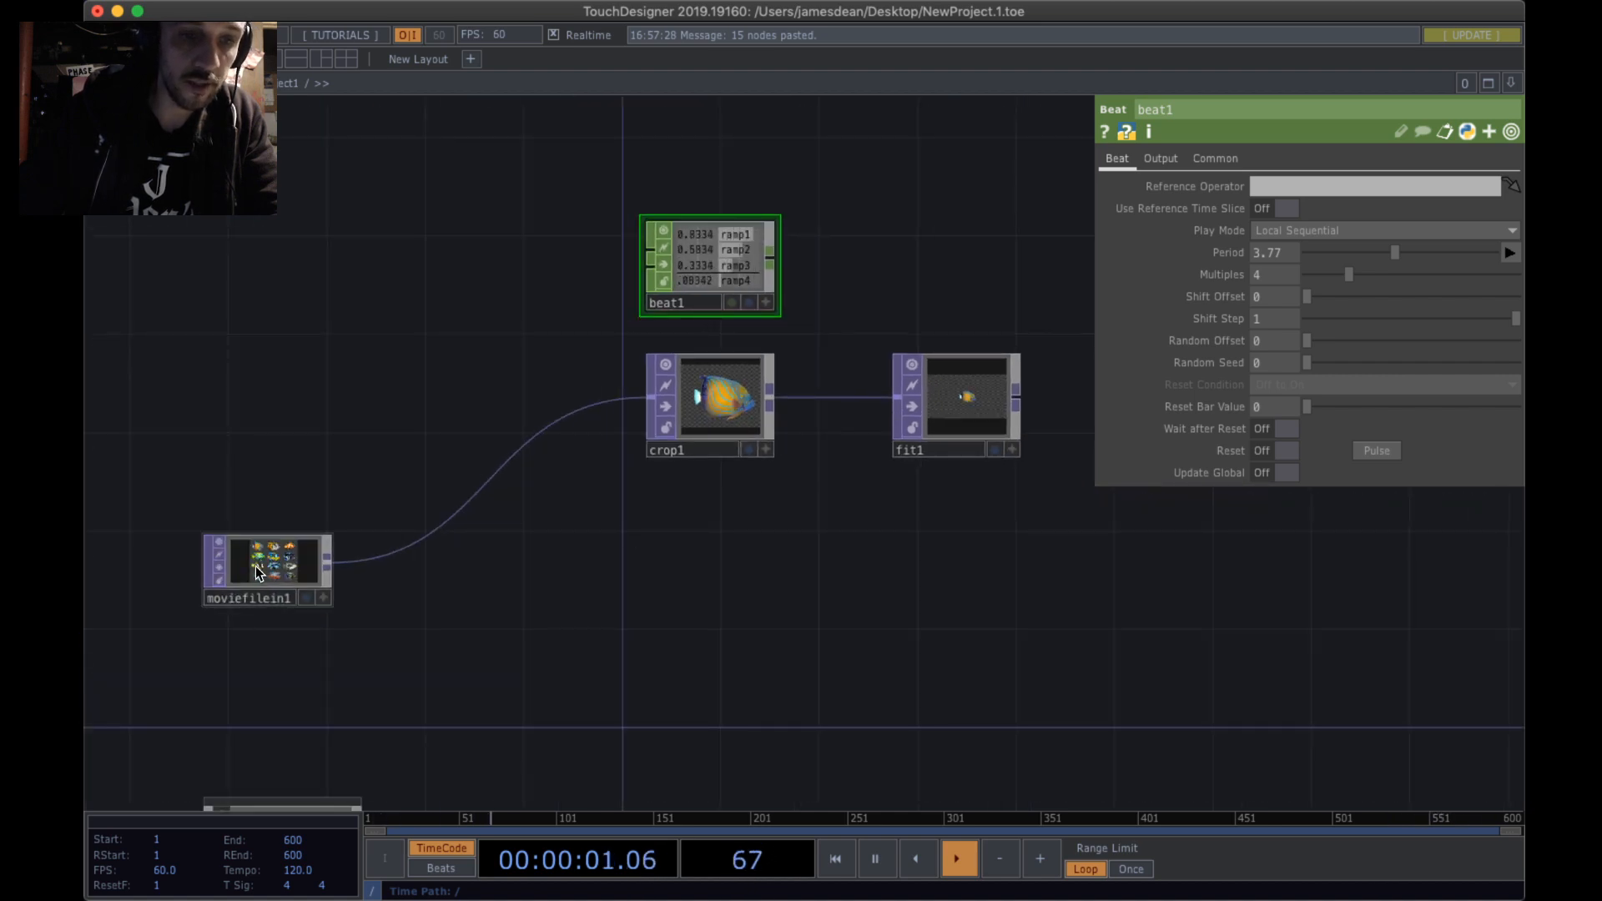
pyautogui.scroll(5, 738, 391)
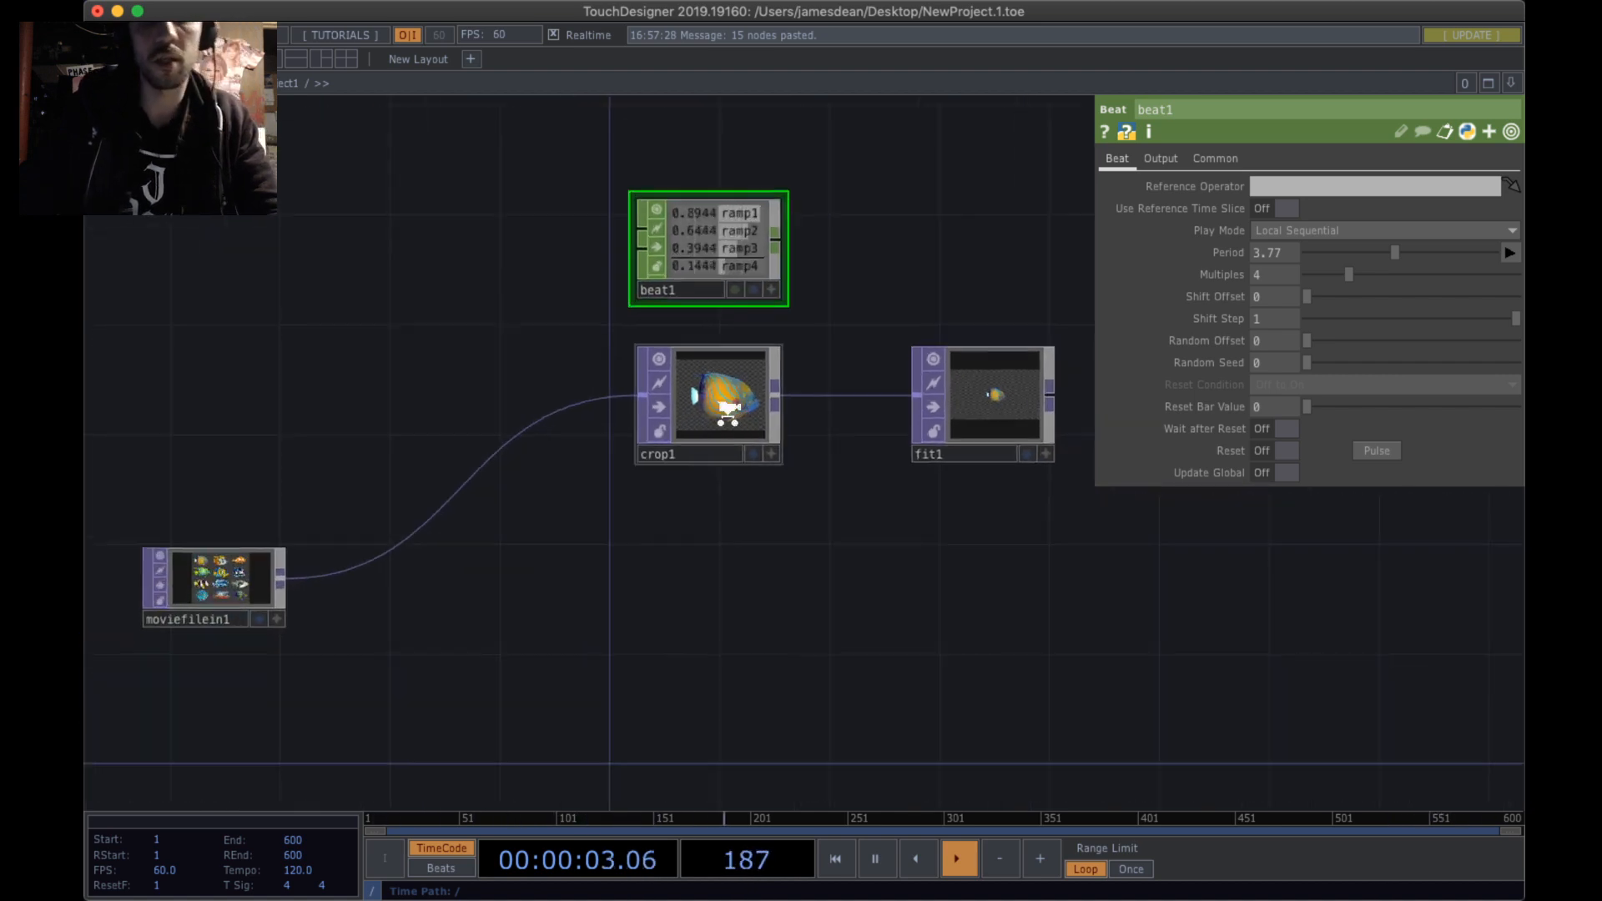
pyautogui.scroll(-4, 783, 267)
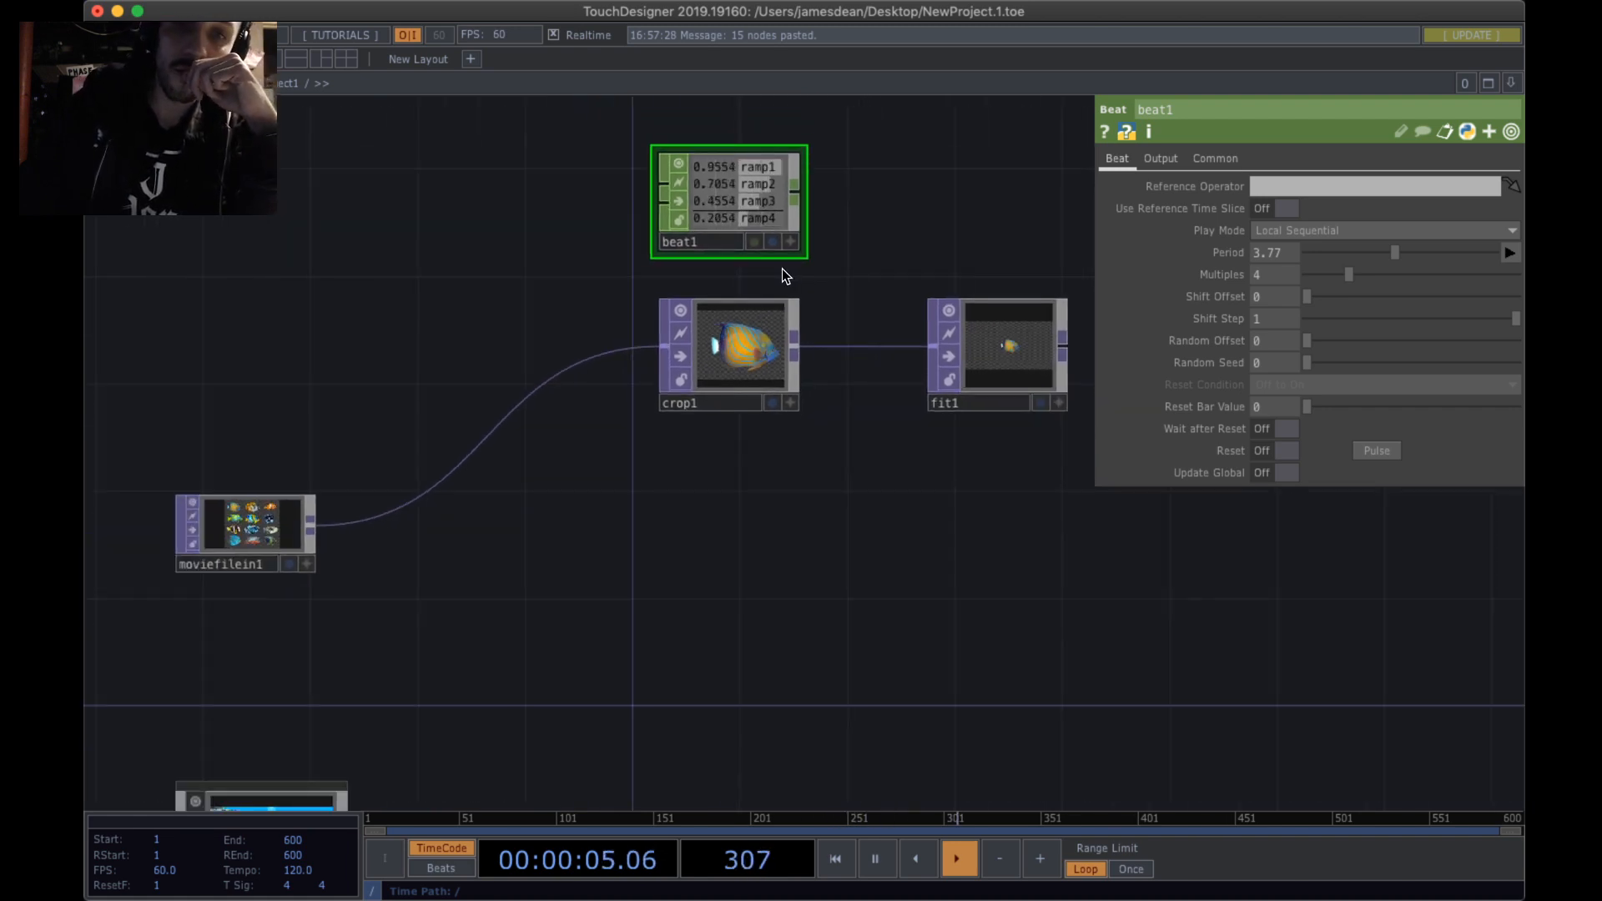
pyautogui.scroll(4, 721, 168)
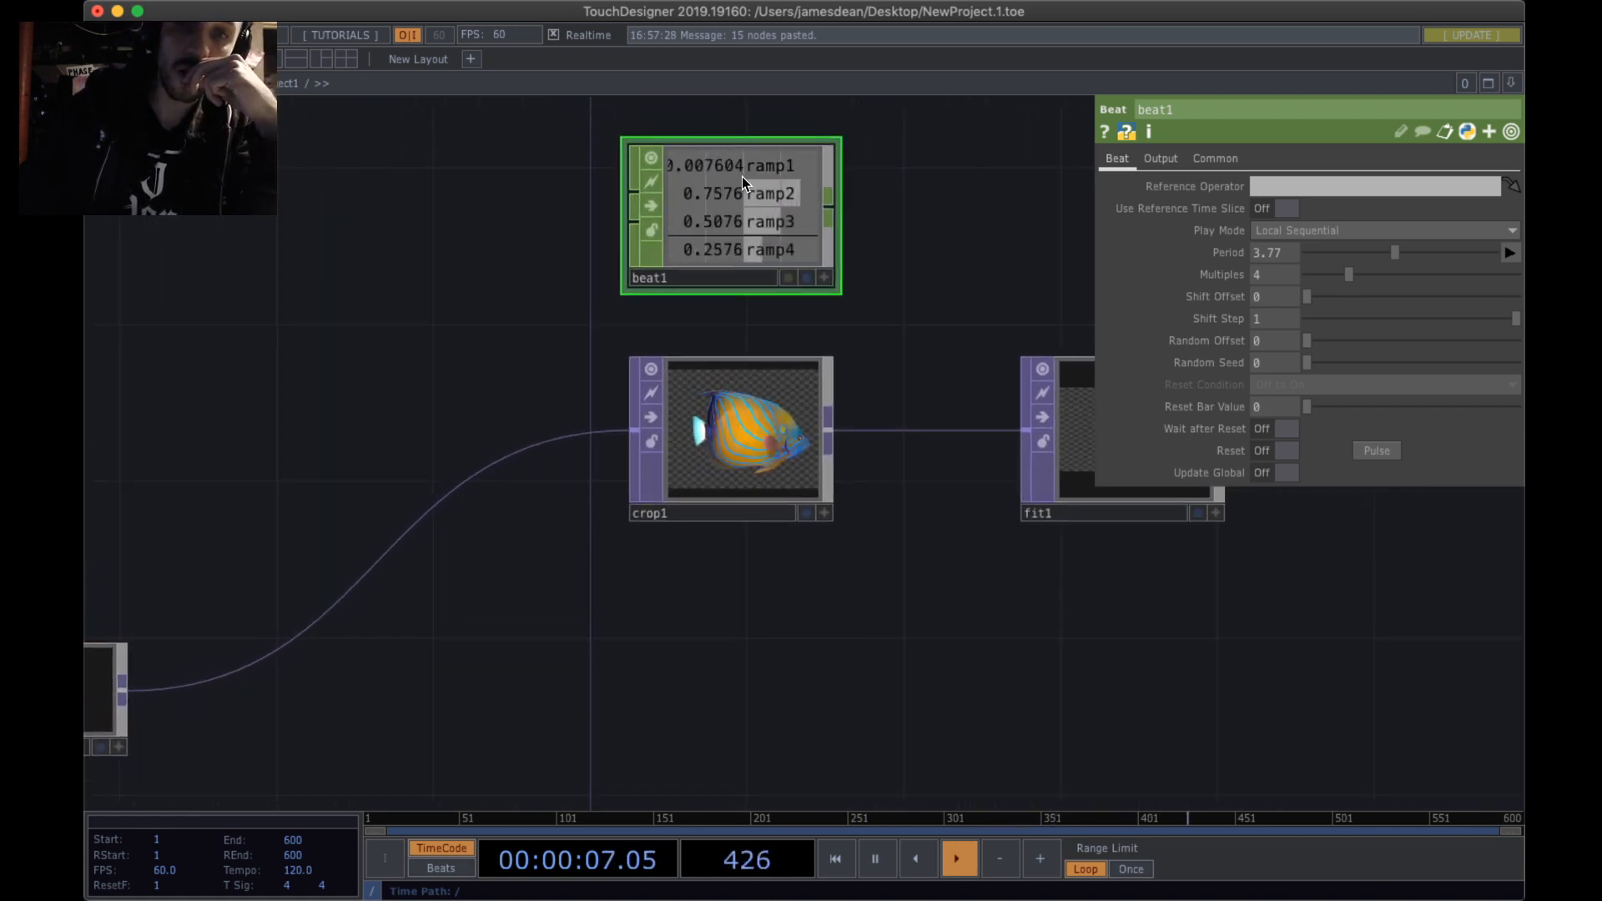
pyautogui.scroll(3, 734, 138)
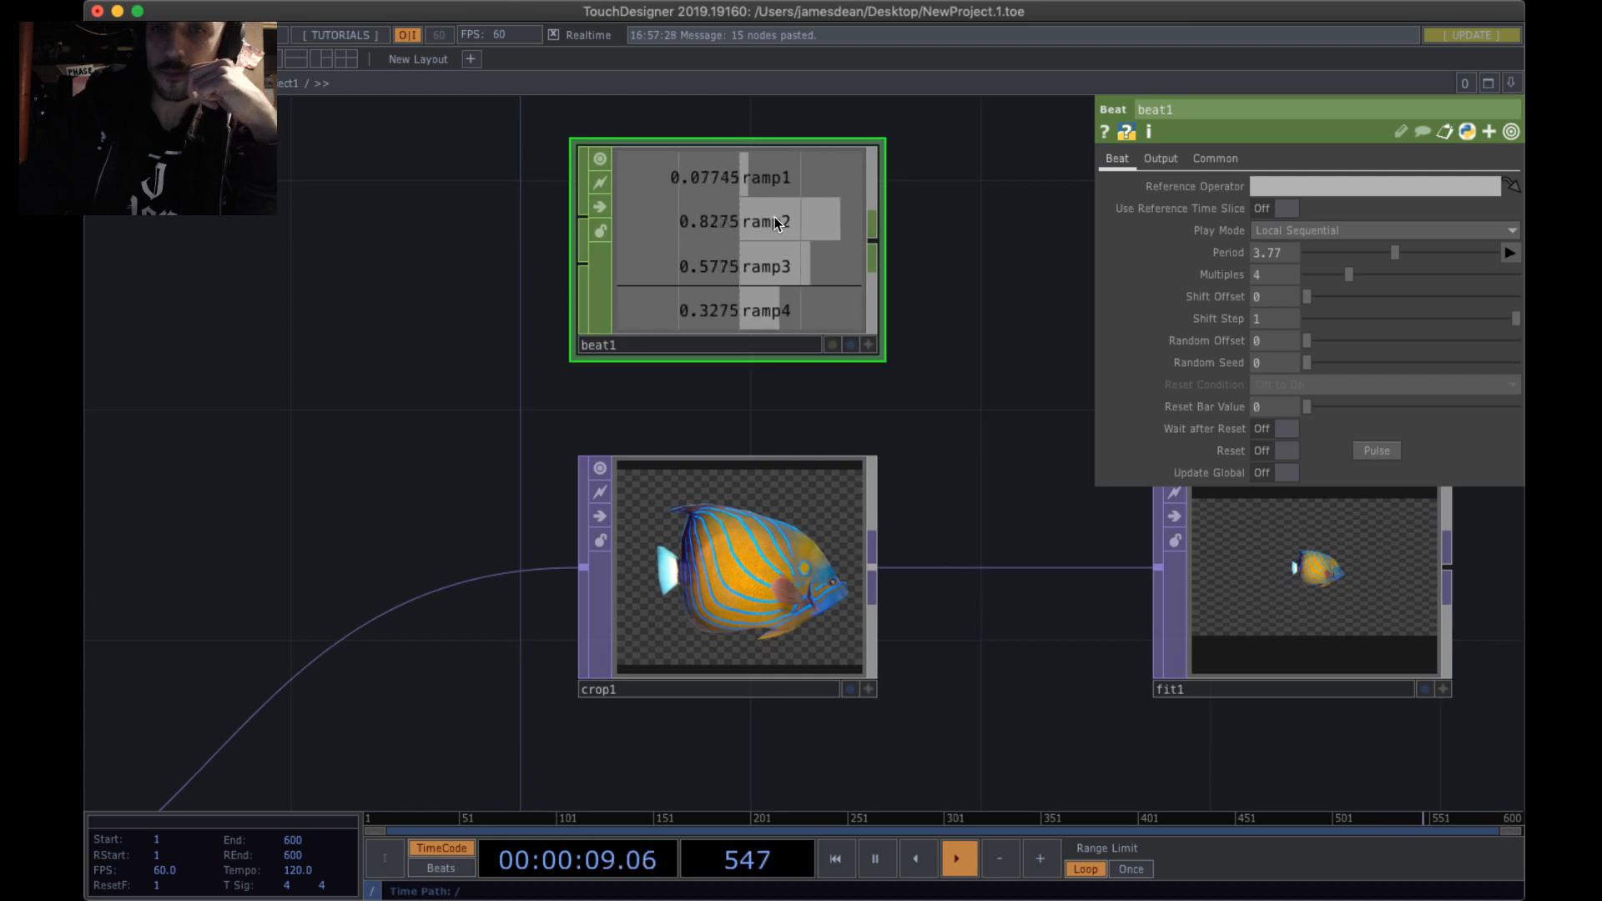
pyautogui.moveTo(1394, 253)
pyautogui.mouseDown()
pyautogui.moveTo(1353, 254)
pyautogui.moveTo(1463, 256)
pyautogui.moveTo(1399, 254)
pyautogui.mouseUp()
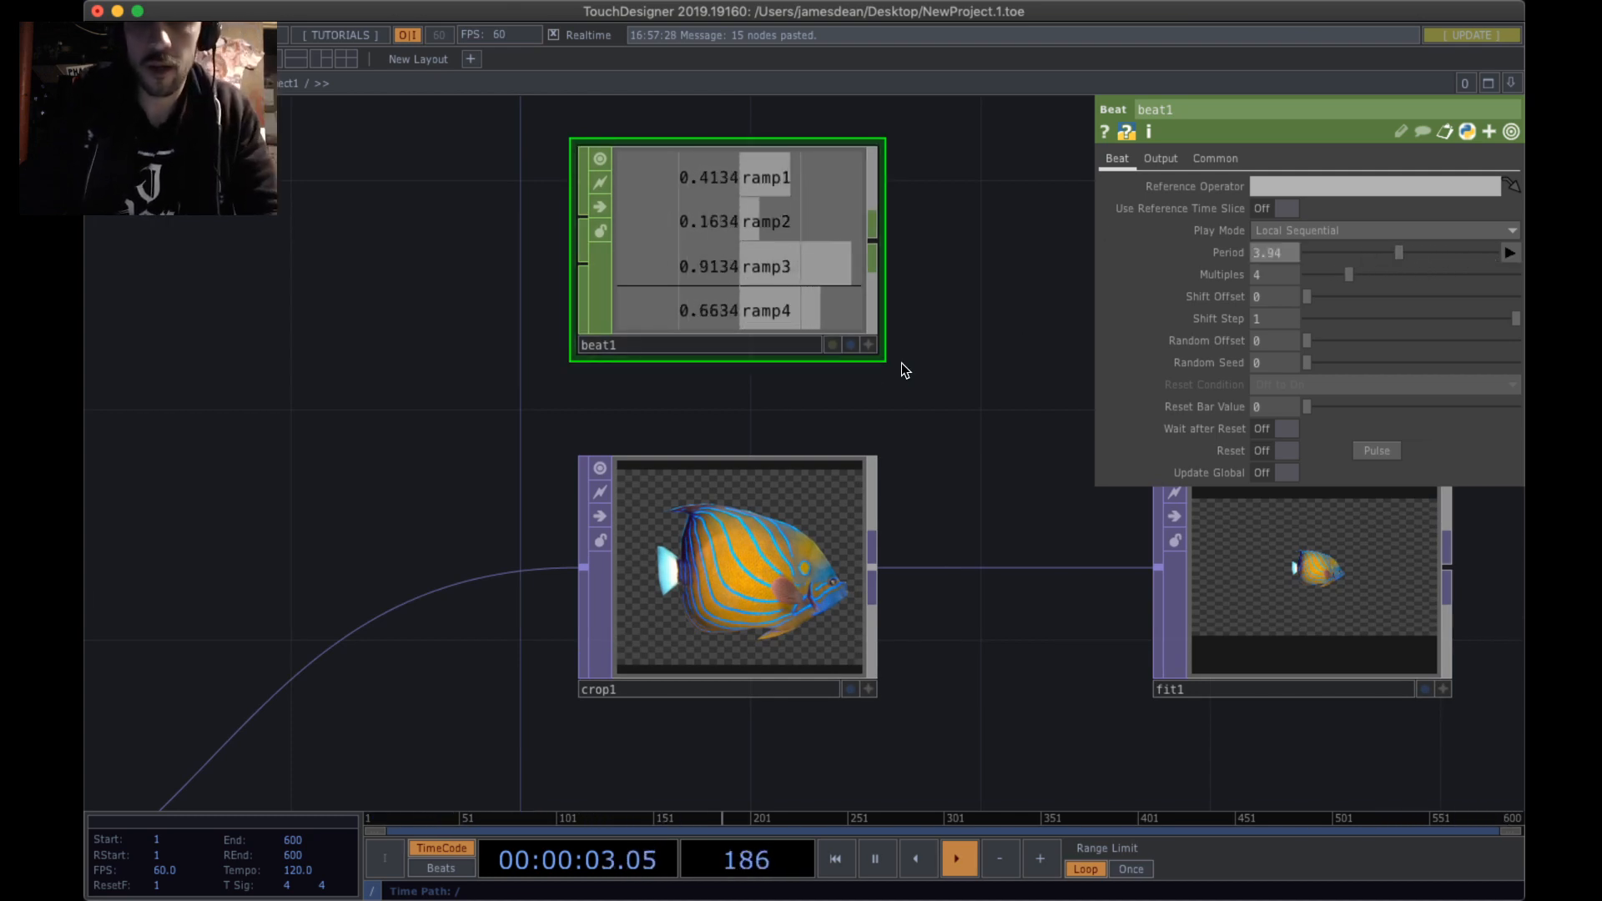
# - Move beat1 to the left, away from its place above crop1
pyautogui.moveTo(933, 385); pyautogui.dragTo(857, 268)
pyautogui.scroll(-3, 907, 324)
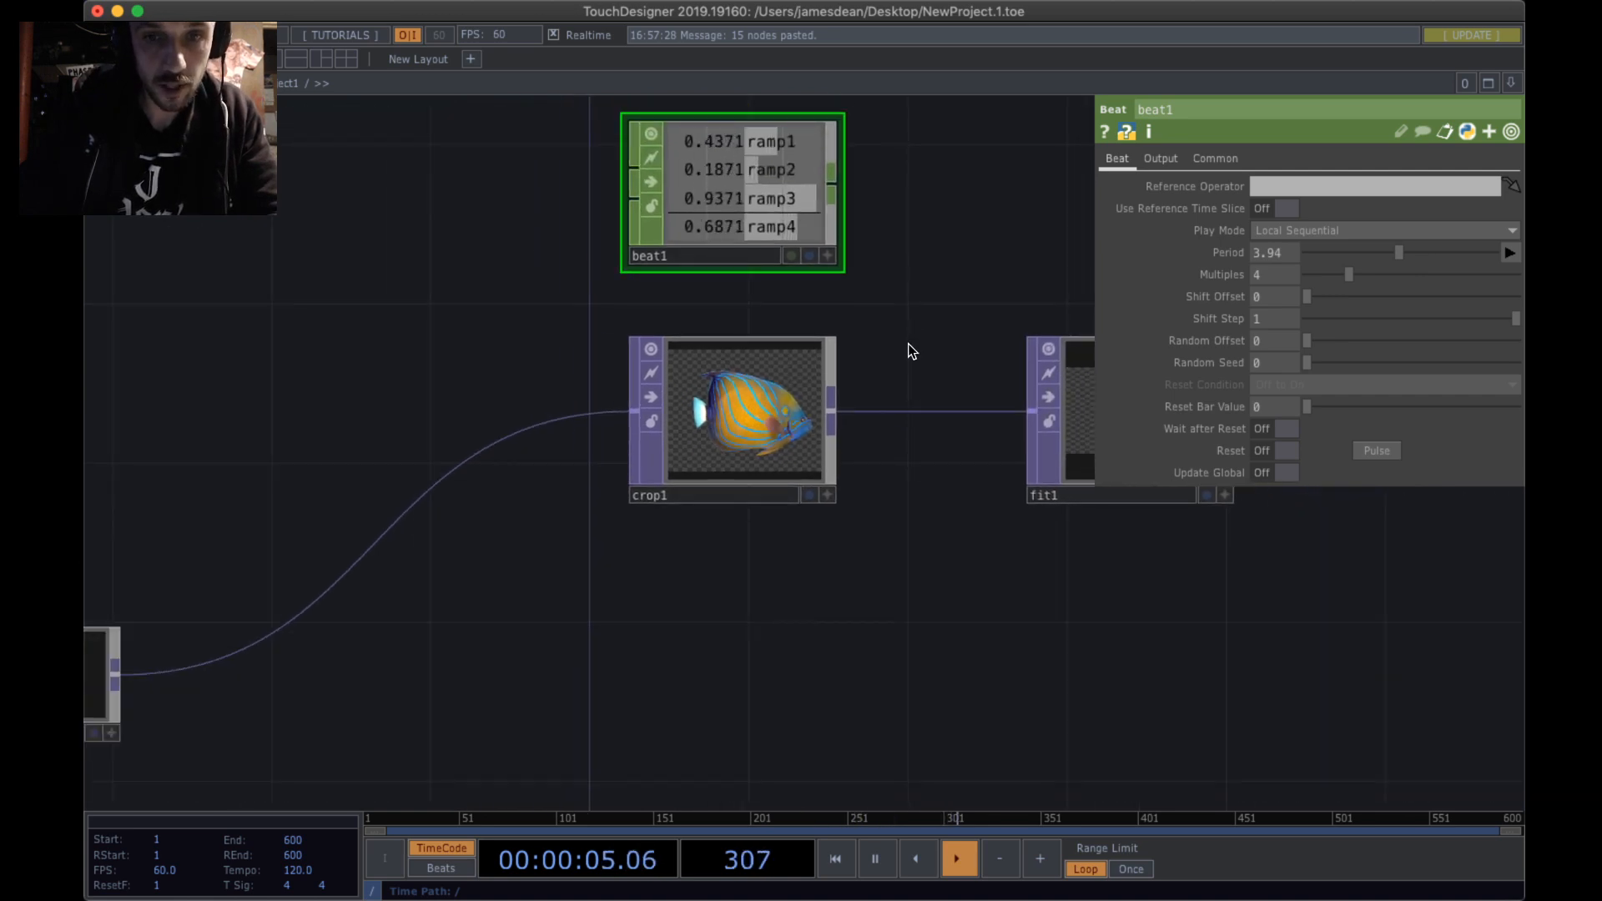
pyautogui.moveTo(856, 361); pyautogui.dragTo(933, 383)
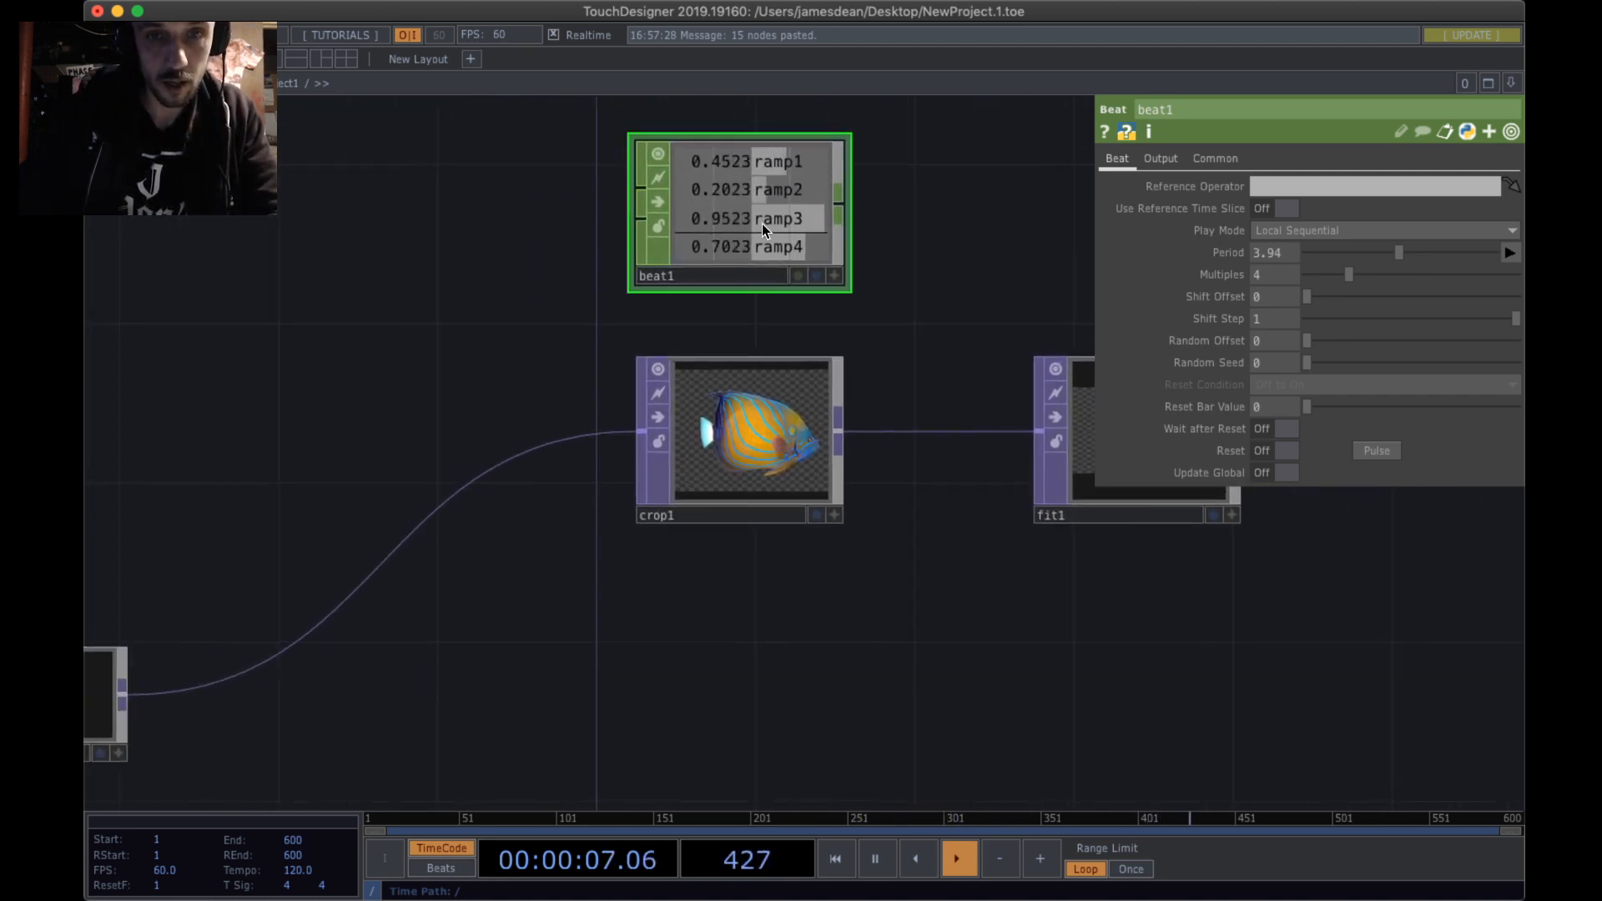
pyautogui.moveTo(760, 227); pyautogui.dragTo(482, 230)
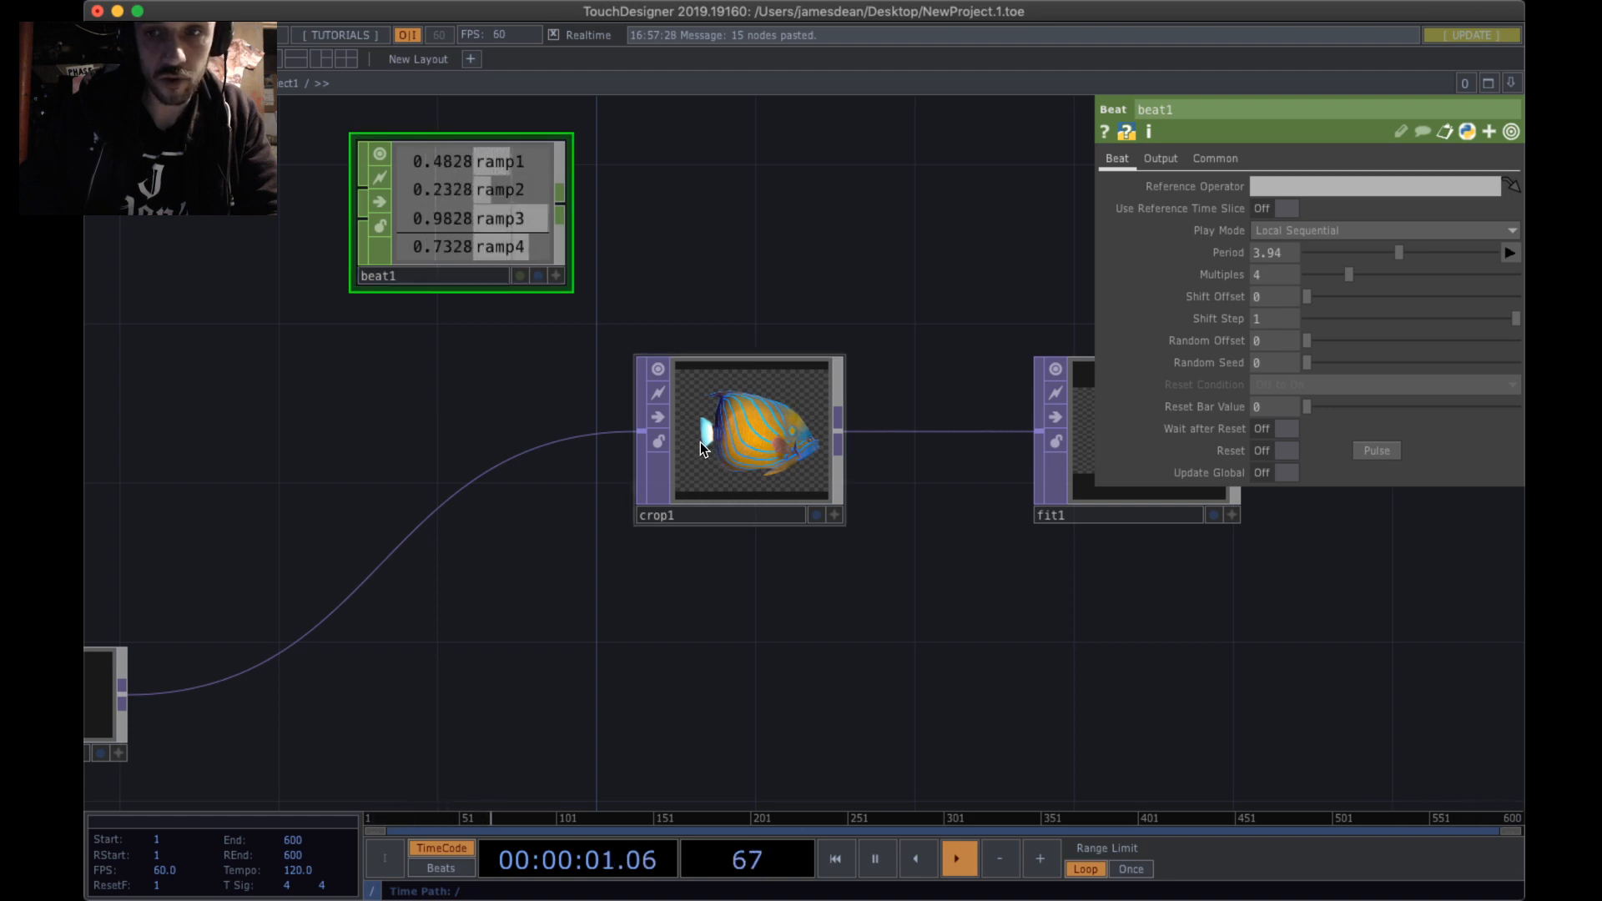
pyautogui.hscroll(3, 994, 651)
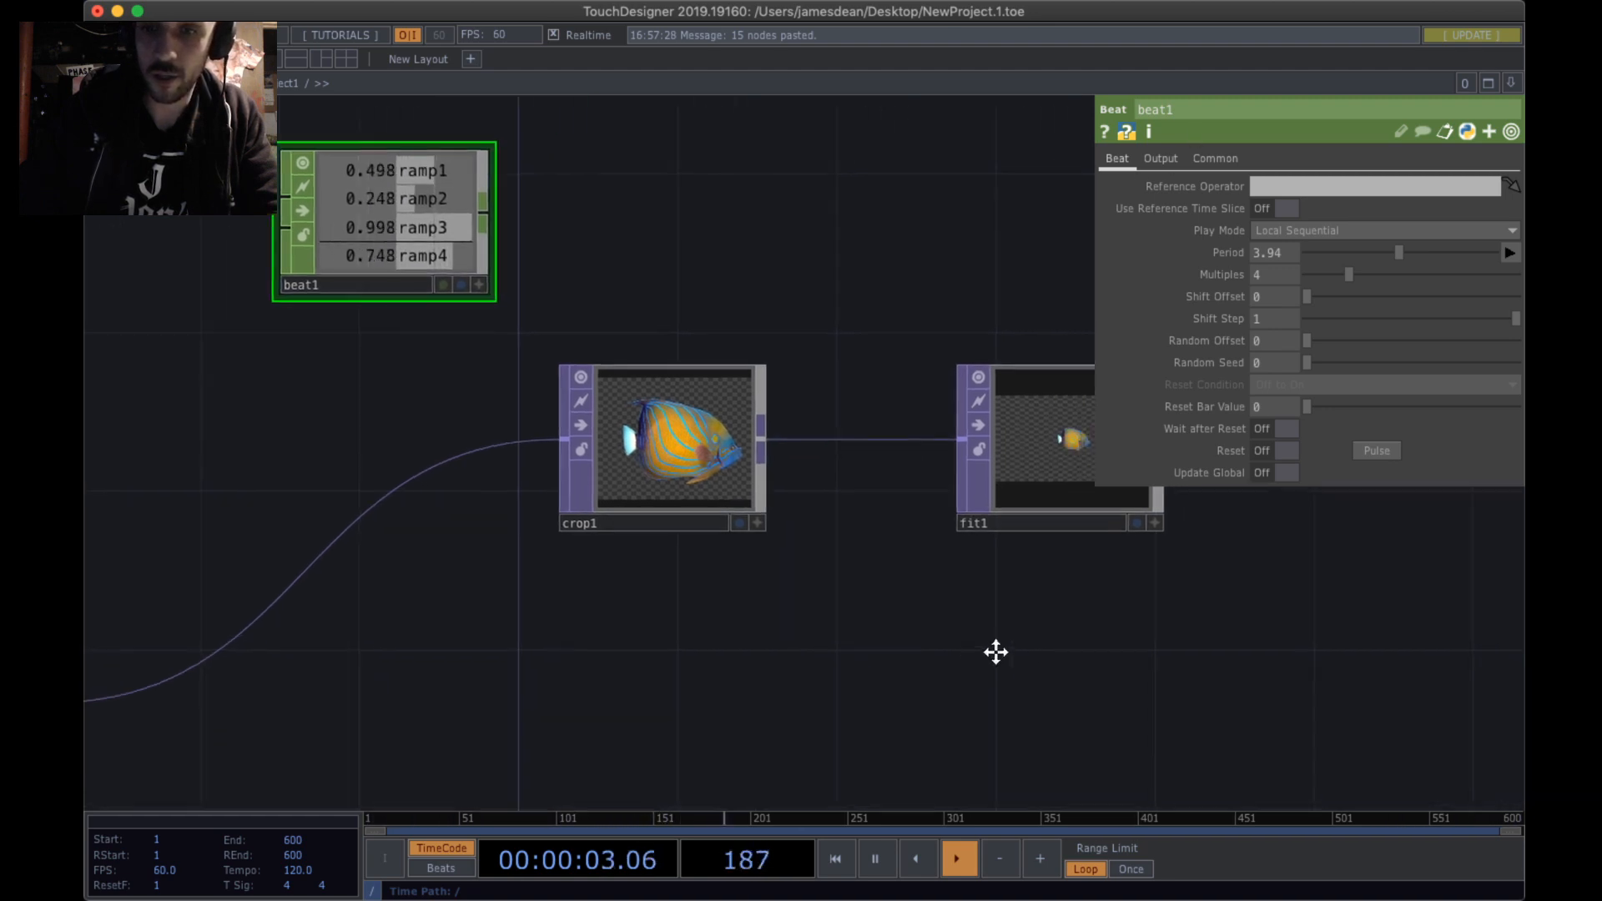
# - Set fit1's Translate to -0.1 horizontally and 0.3 vertically
pyautogui.click(1019, 458)
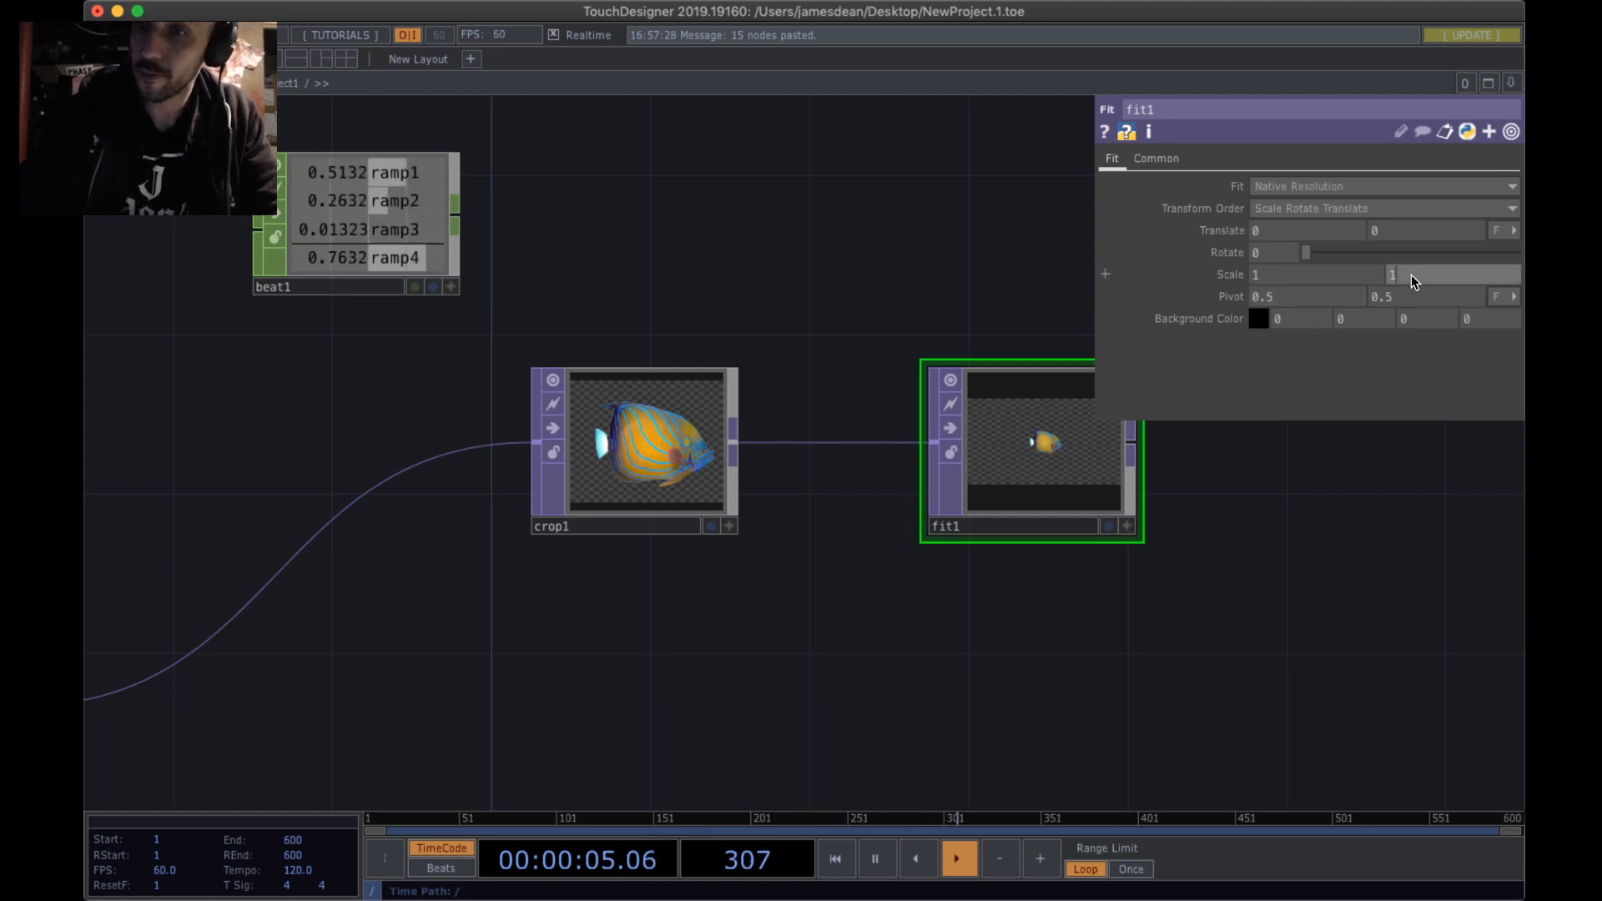
pyautogui.moveTo(1410, 274); pyautogui.dragTo(1402, 224, button='middle')
pyautogui.click(1310, 226)
pyautogui.press('BackSpace')
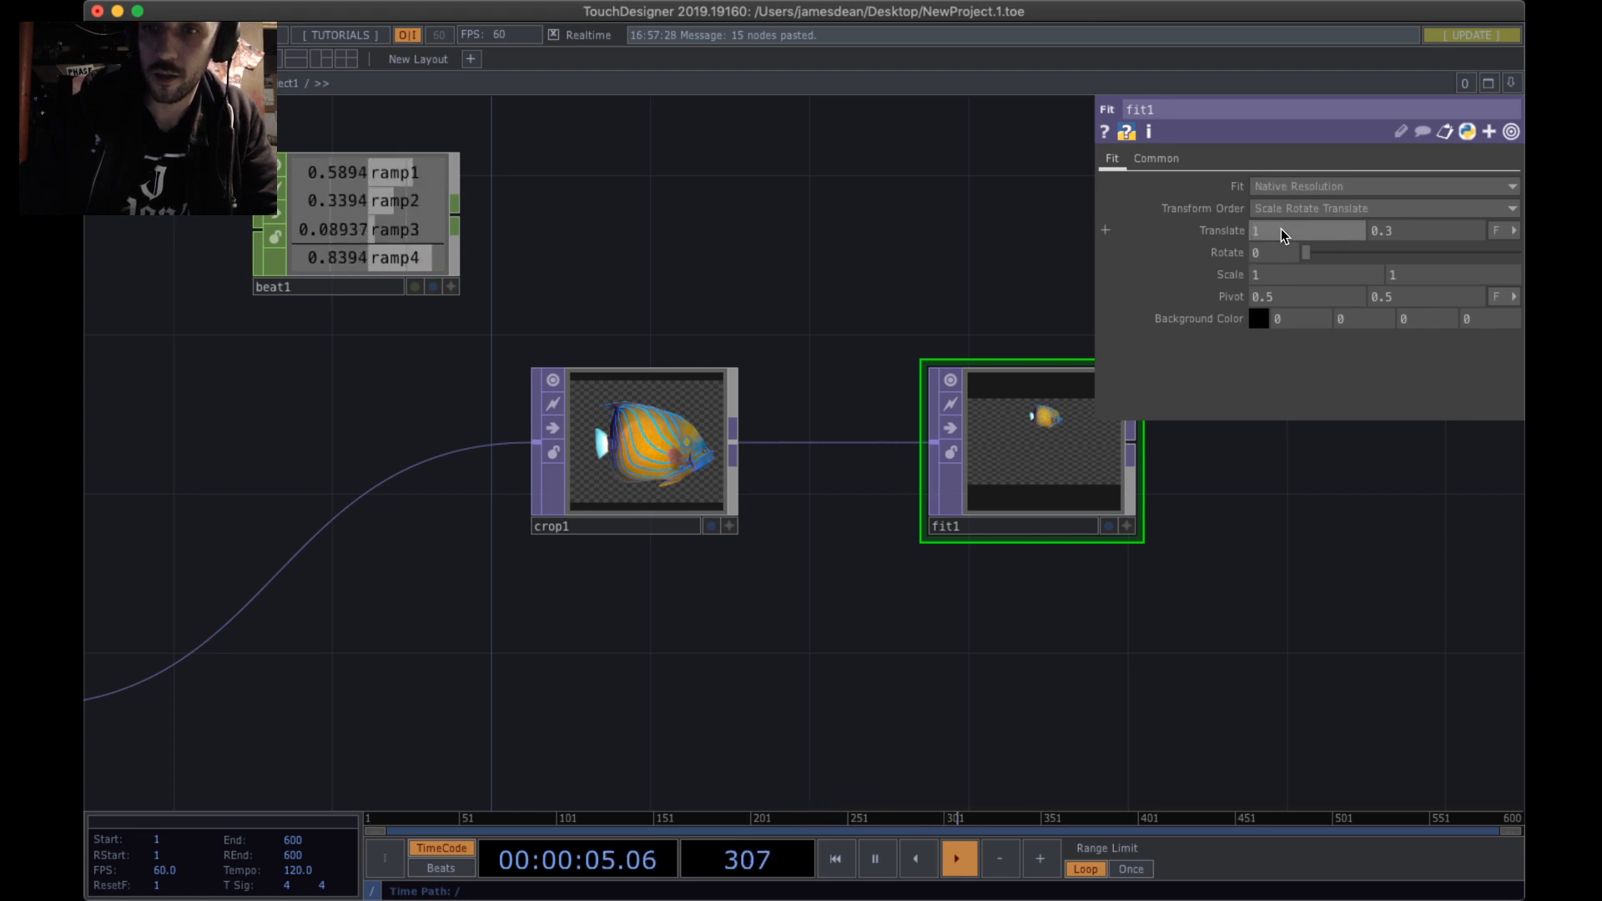
pyautogui.write('01')
pyautogui.press('Return')
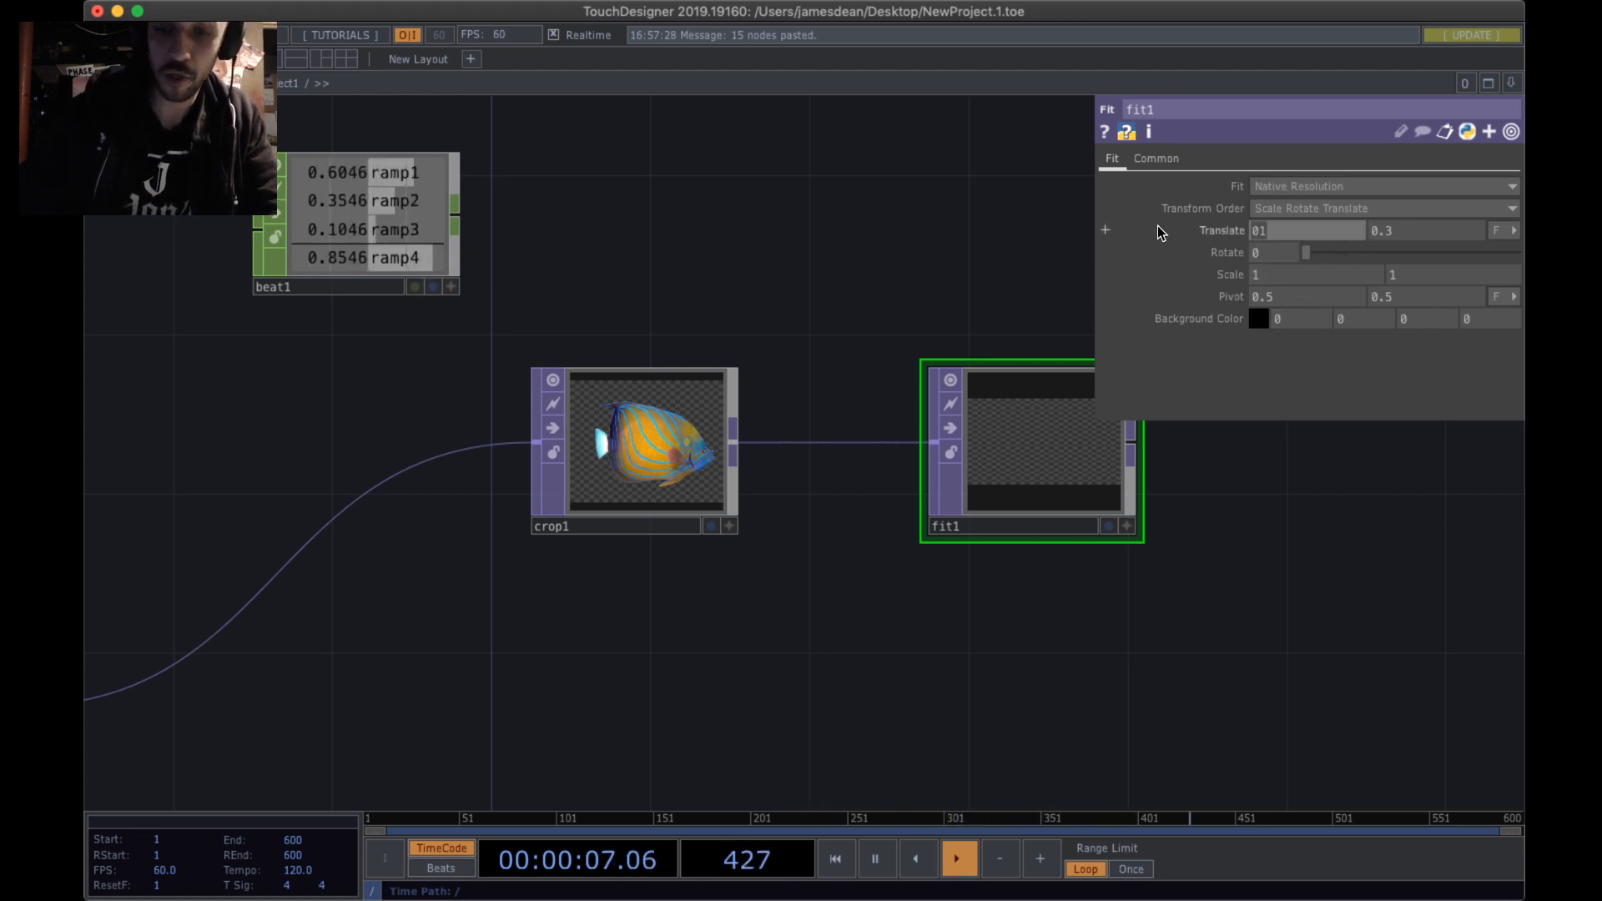
pyautogui.moveTo(1158, 226)
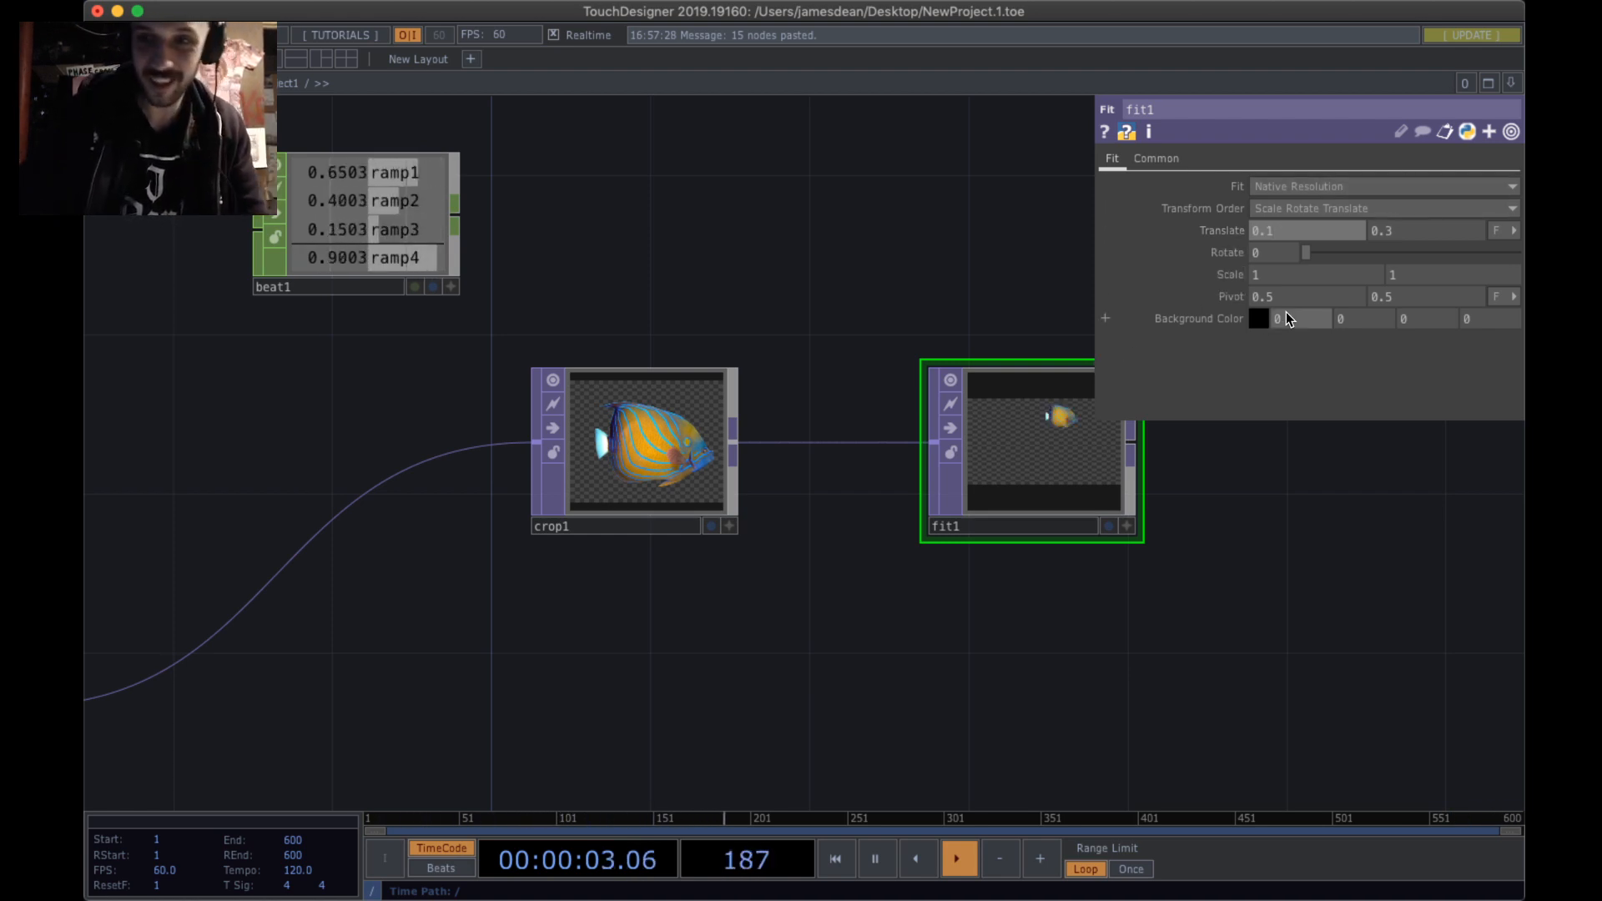
pyautogui.middleClick(1297, 229)
pyautogui.moveTo(1298, 232); pyautogui.dragTo(1294, 191, button='middle')
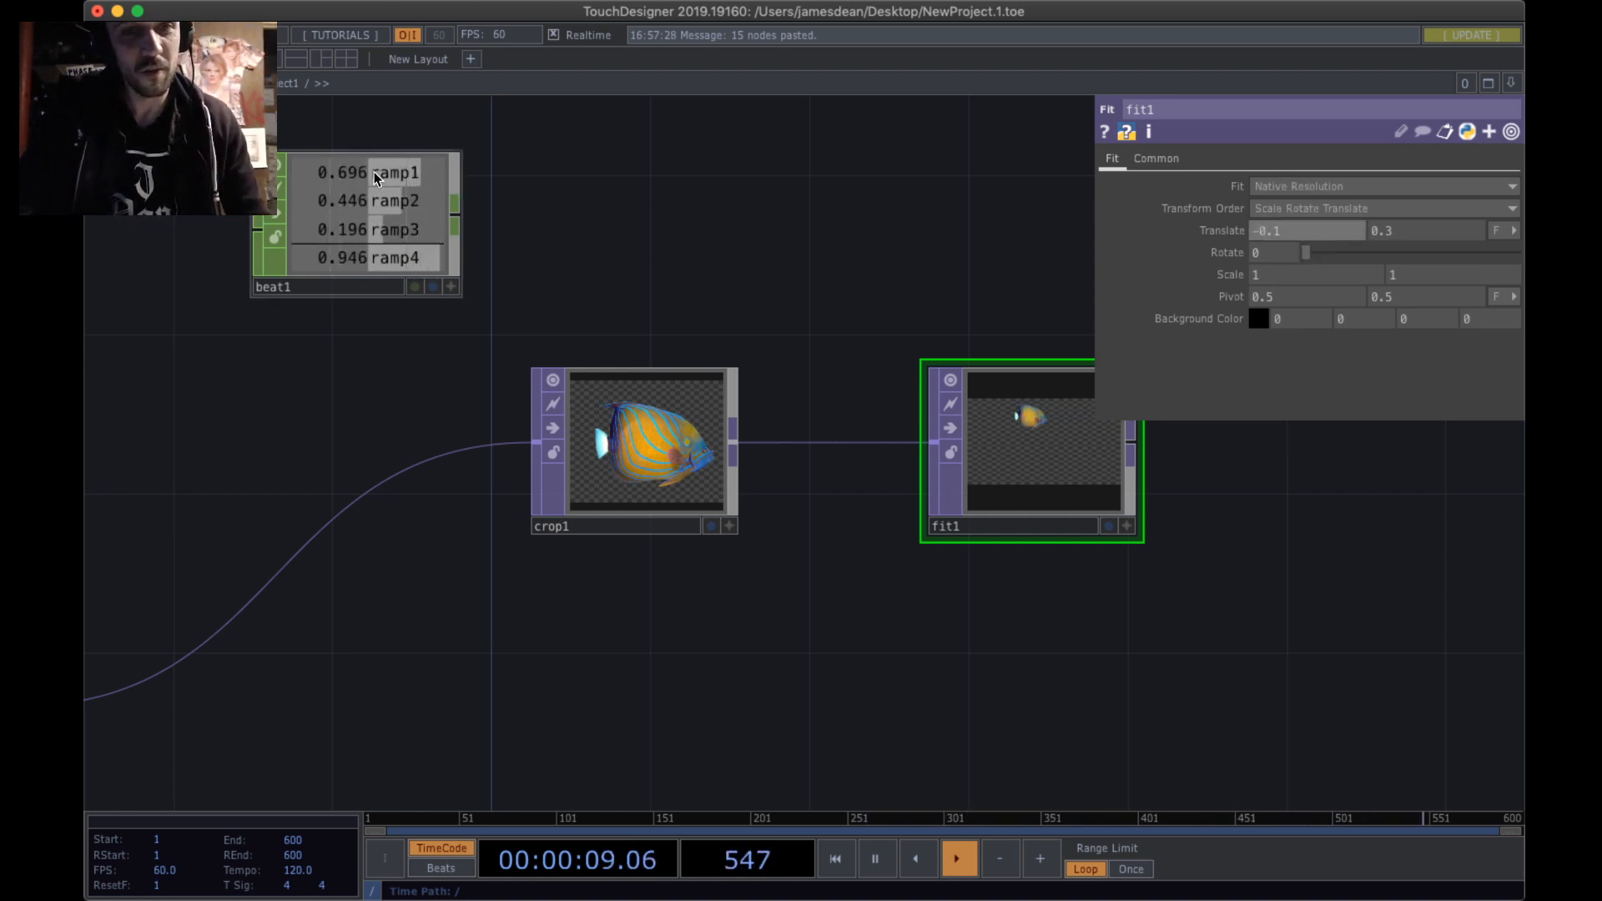
# - Move beat1 back above crop1 and drive fit1's horizontal Translate with a CHOP reference to its ramp1 channel
pyautogui.moveTo(373, 180); pyautogui.dragTo(678, 181)
pyautogui.moveTo(674, 183); pyautogui.dragTo(631, 185)
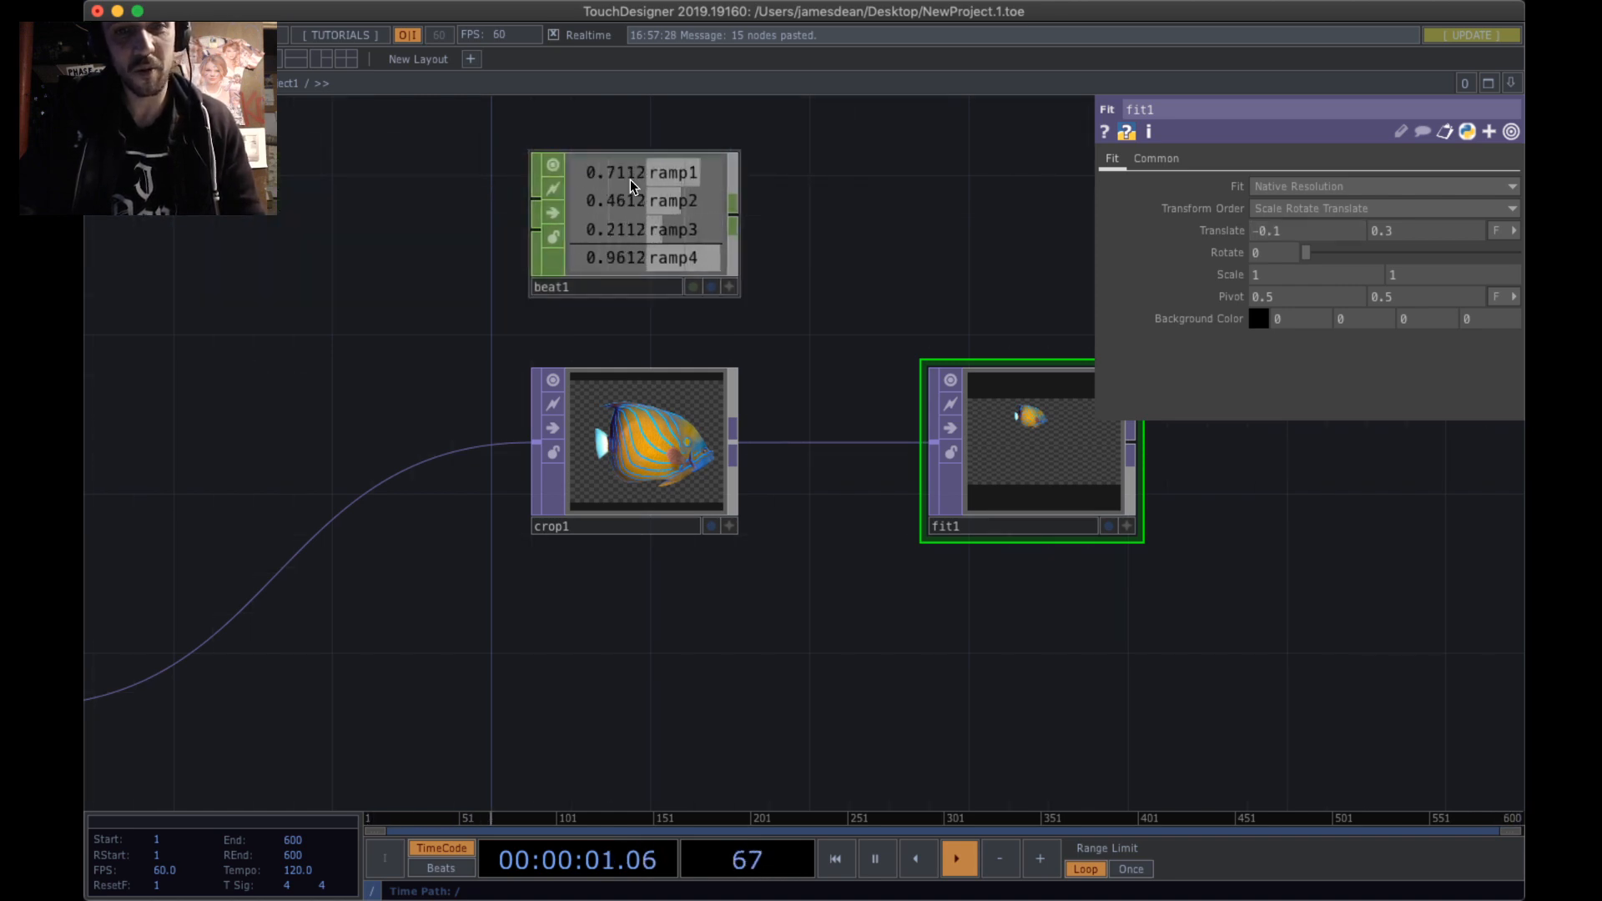
pyautogui.click(733, 286)
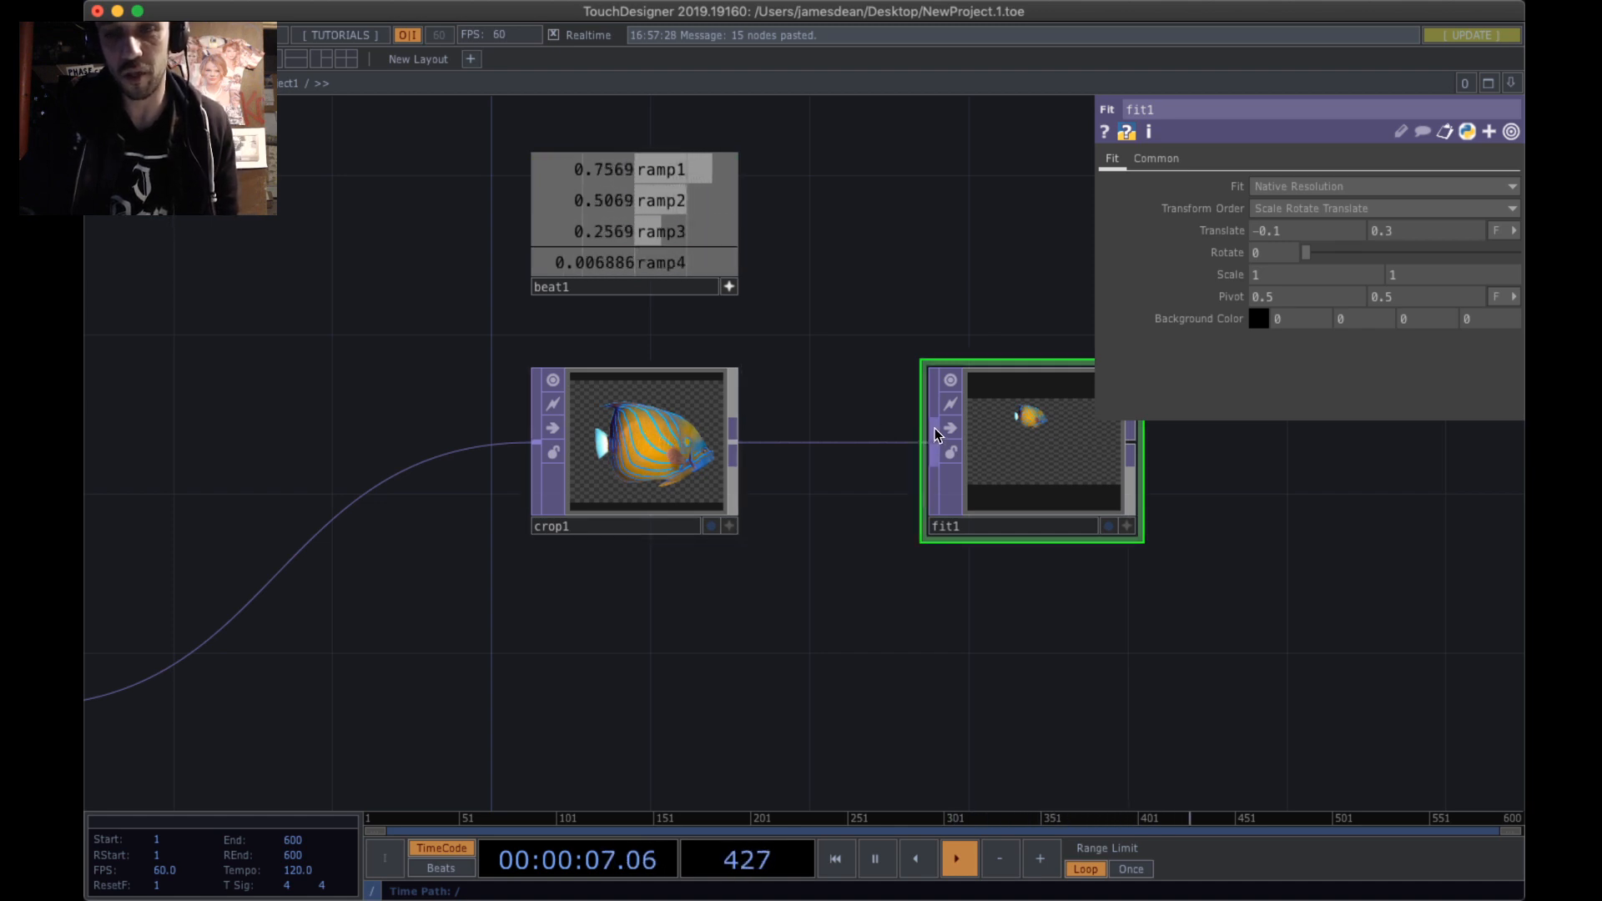
pyautogui.moveTo(885, 657); pyautogui.dragTo(643, 659)
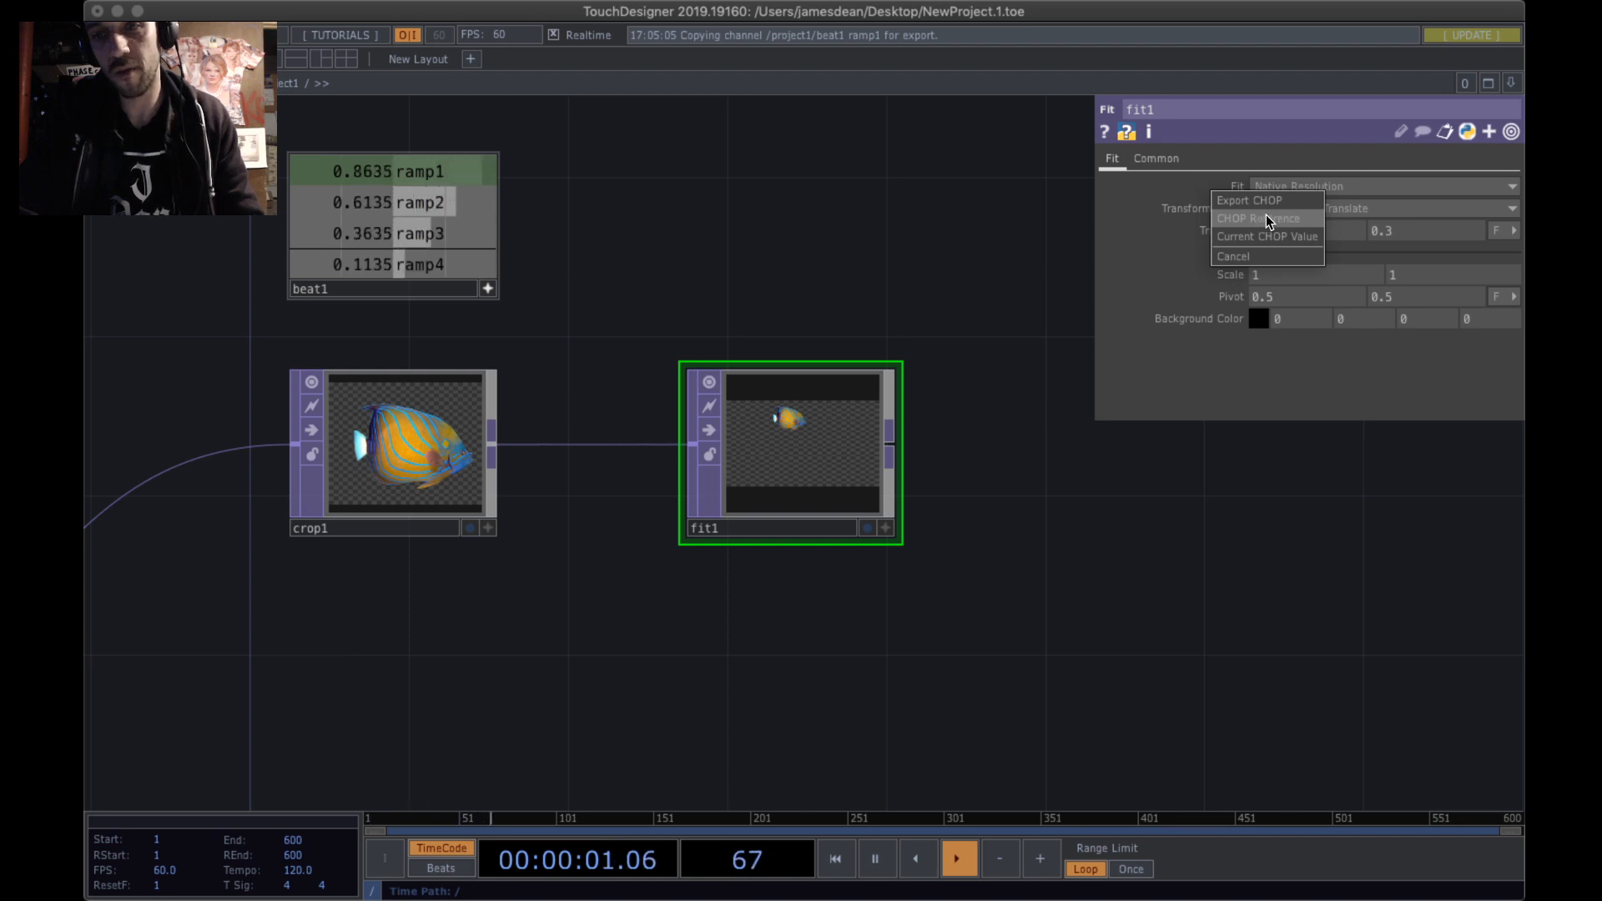
pyautogui.click(1265, 215)
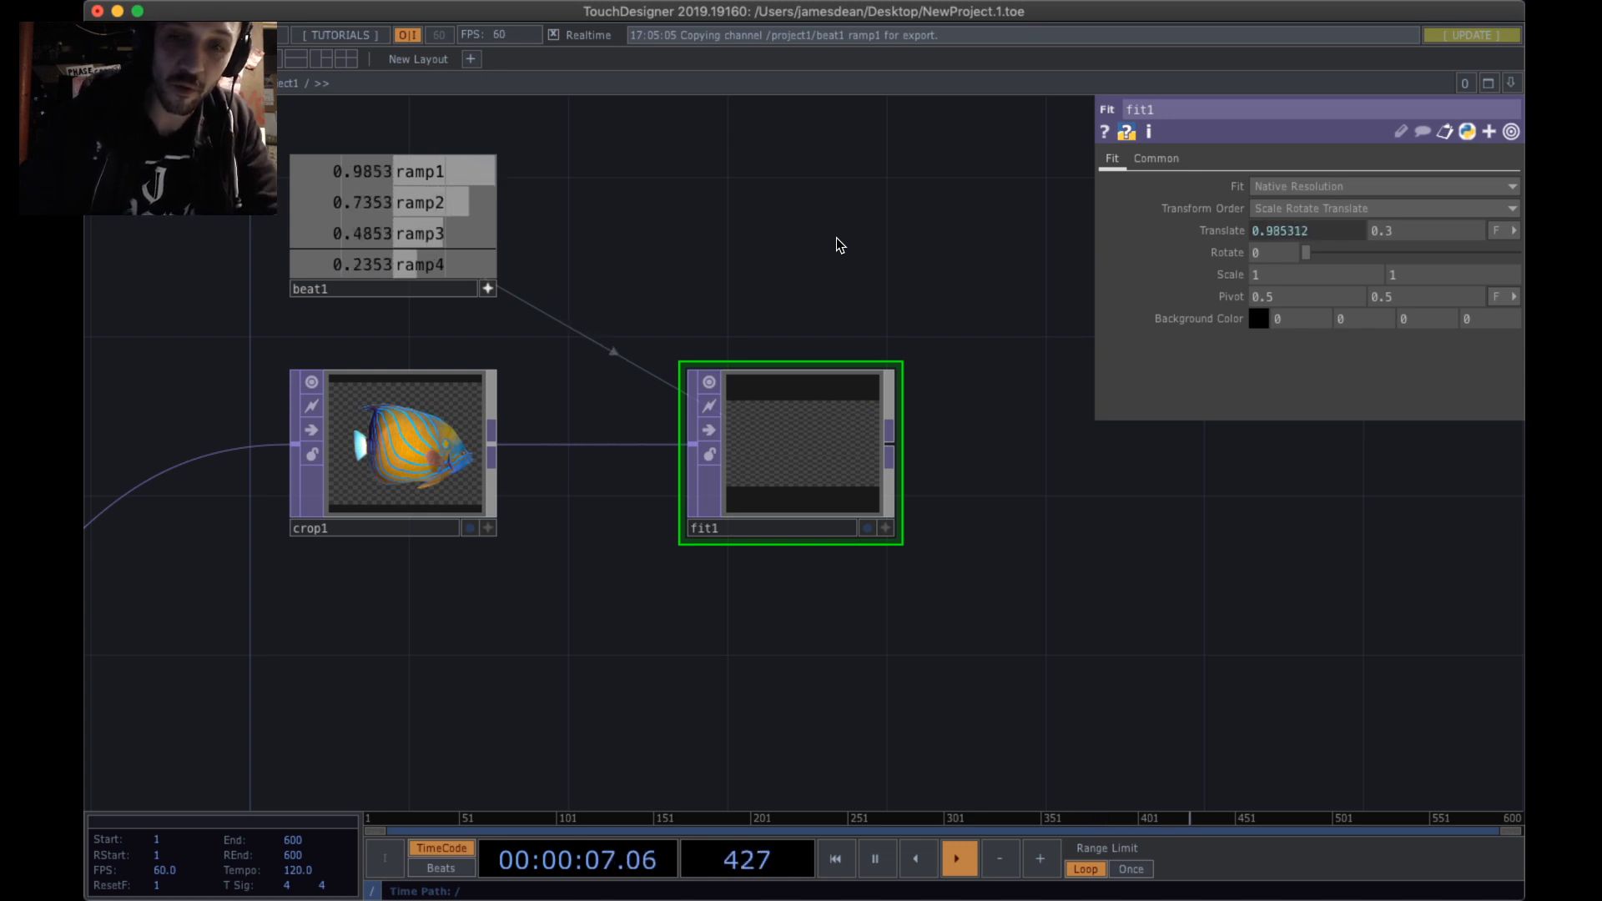
# - Add a Math CHOP directly above fit1 and connect beat1's output to its input
pyautogui.moveTo(833, 239); pyautogui.dragTo(889, 289)
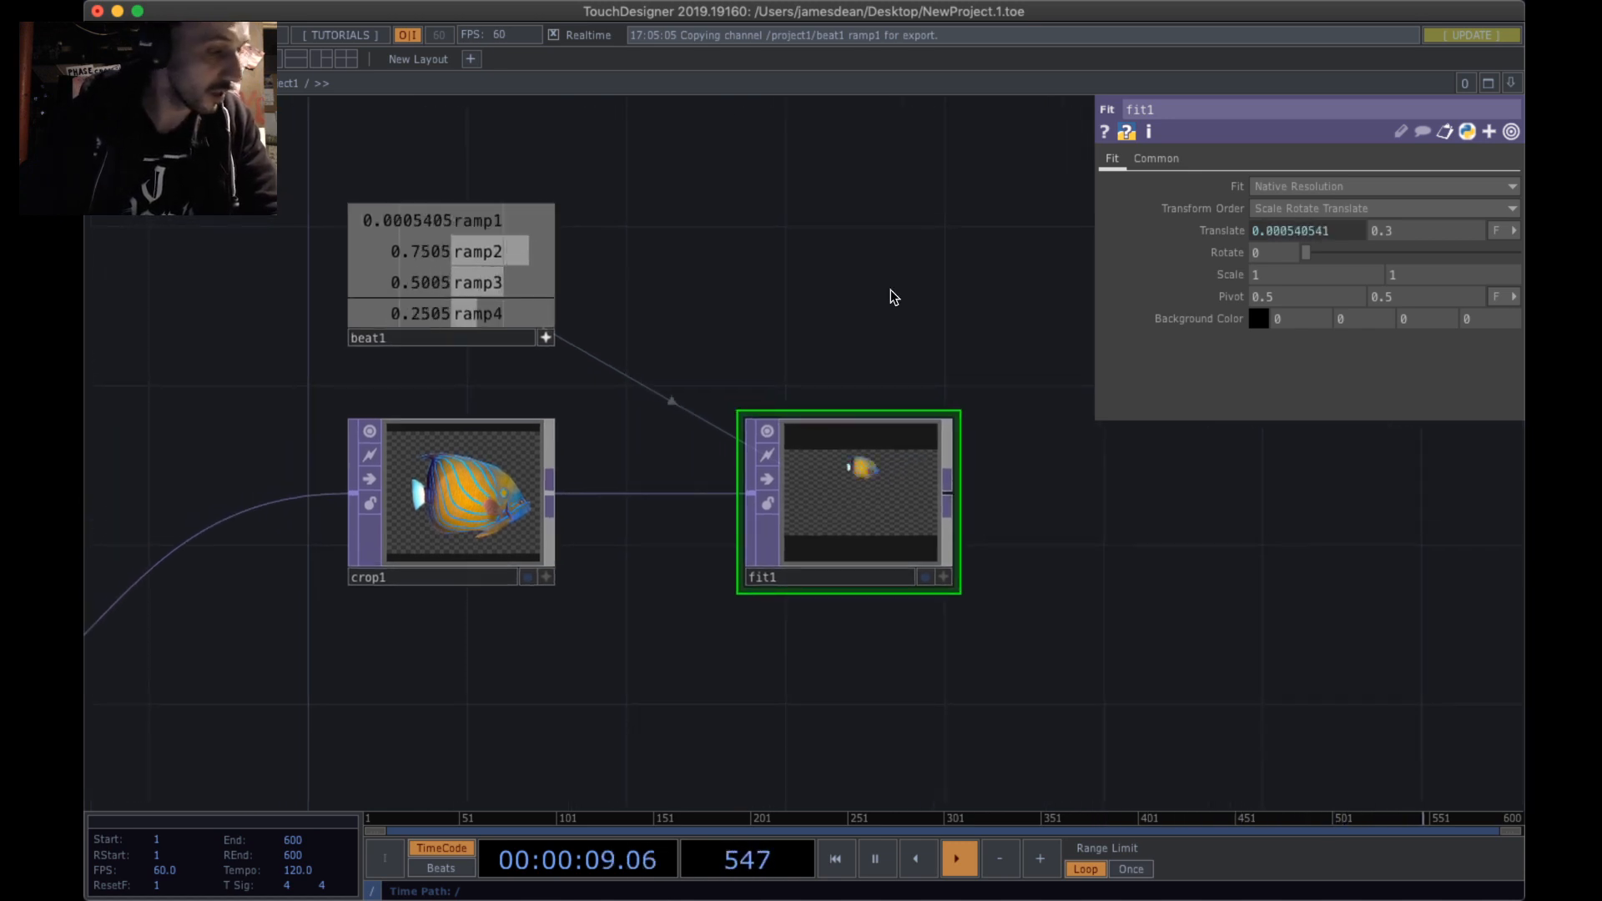
pyautogui.click(546, 338)
pyautogui.click(724, 280)
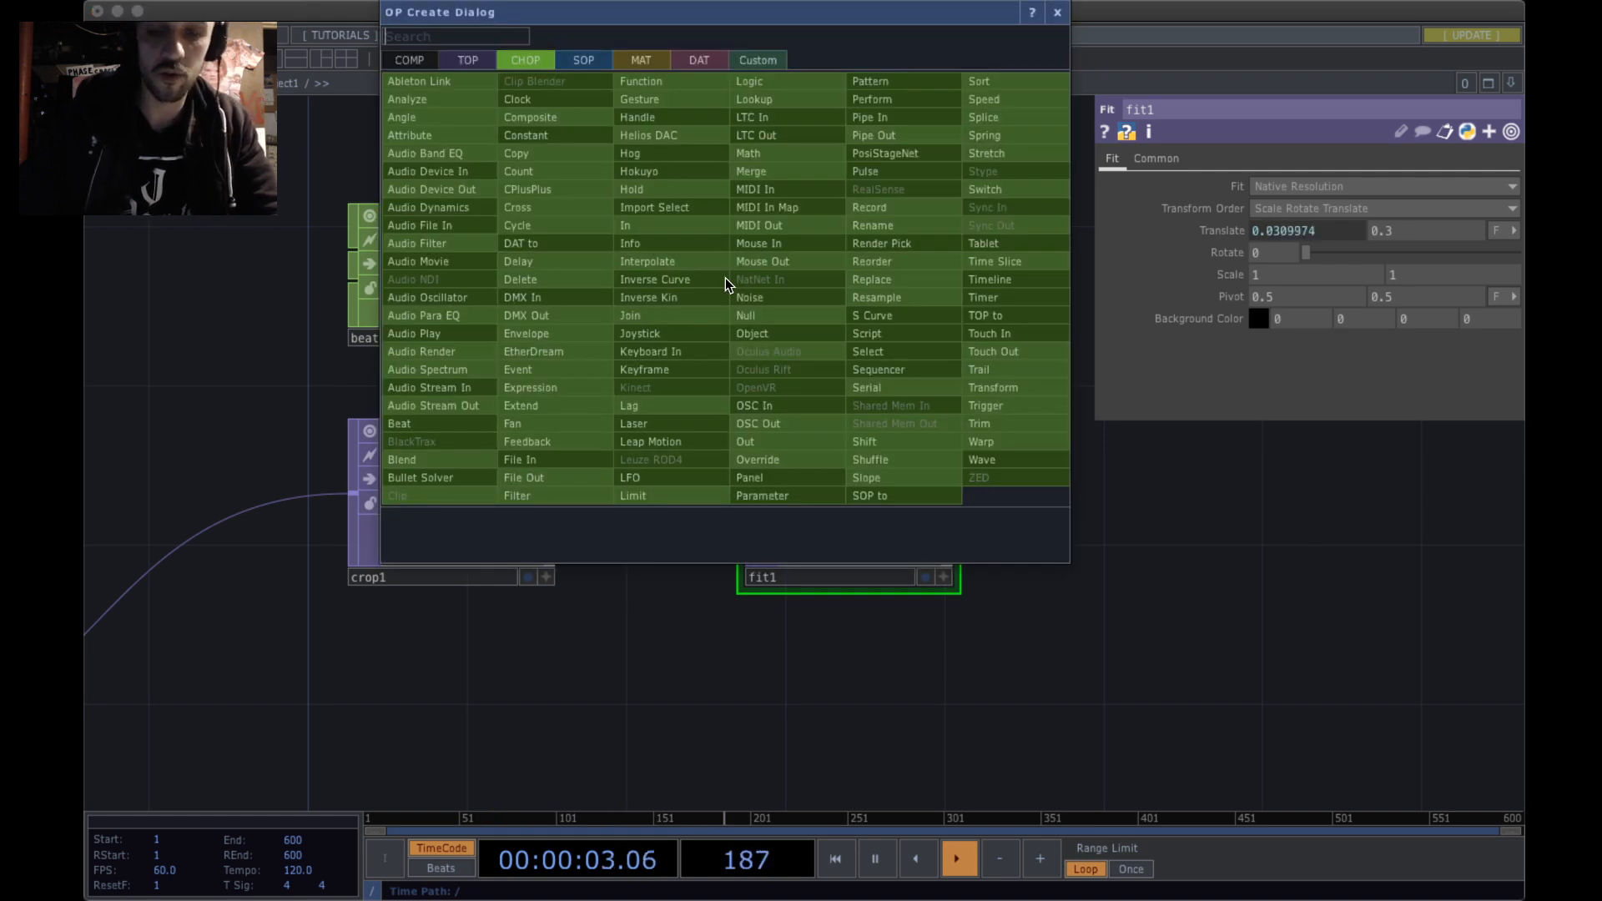
pyautogui.write('math')
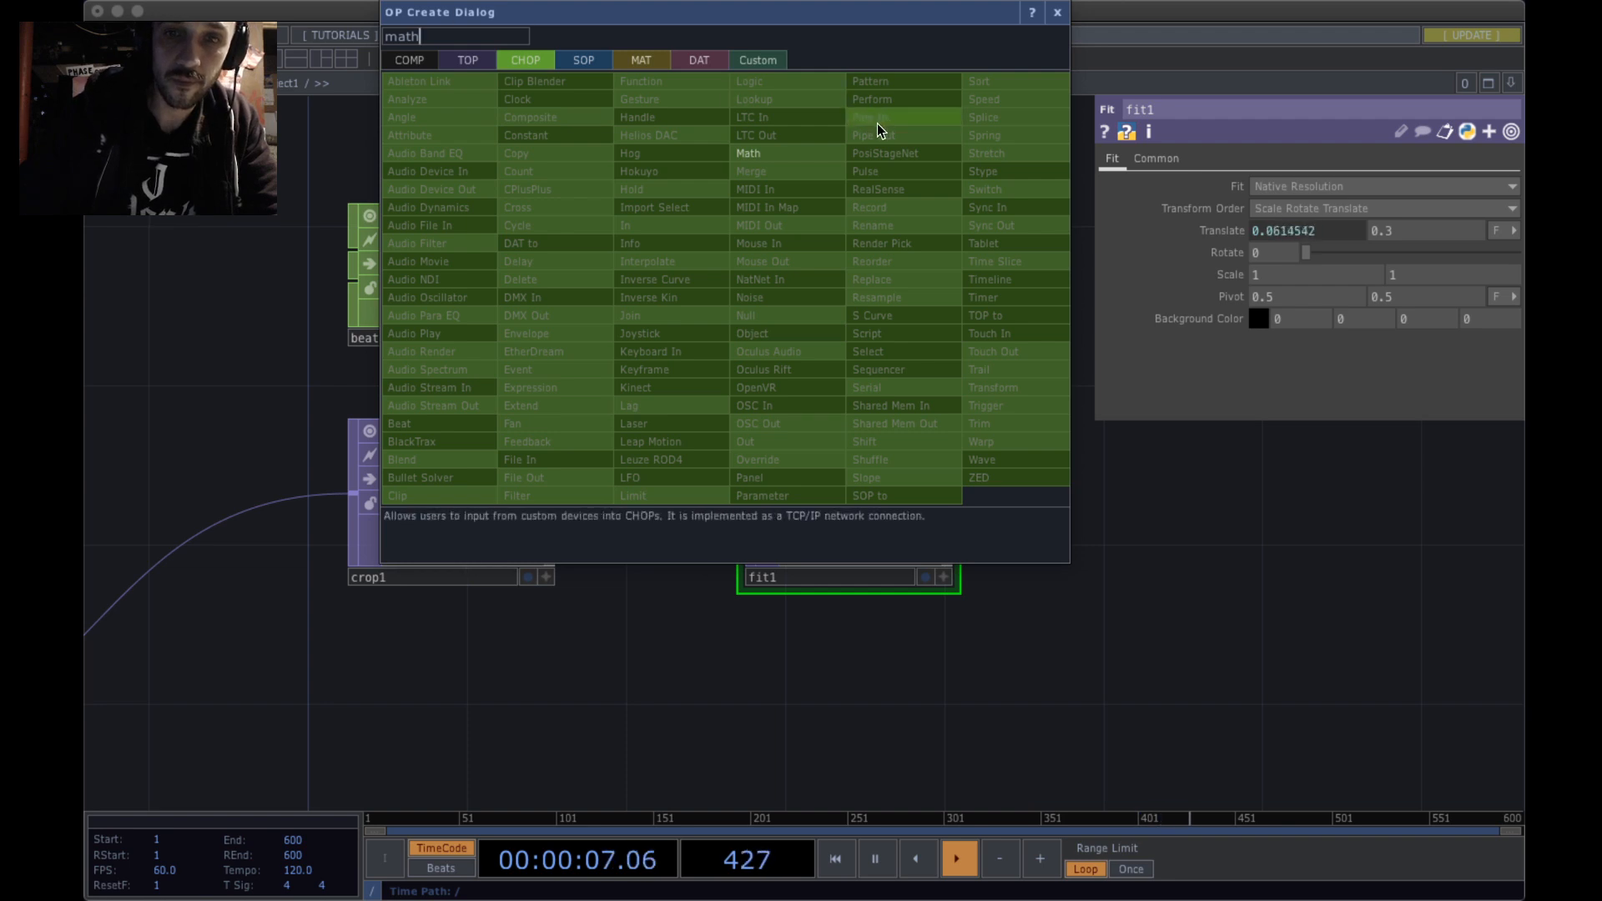
pyautogui.click(782, 154)
pyautogui.click(839, 267)
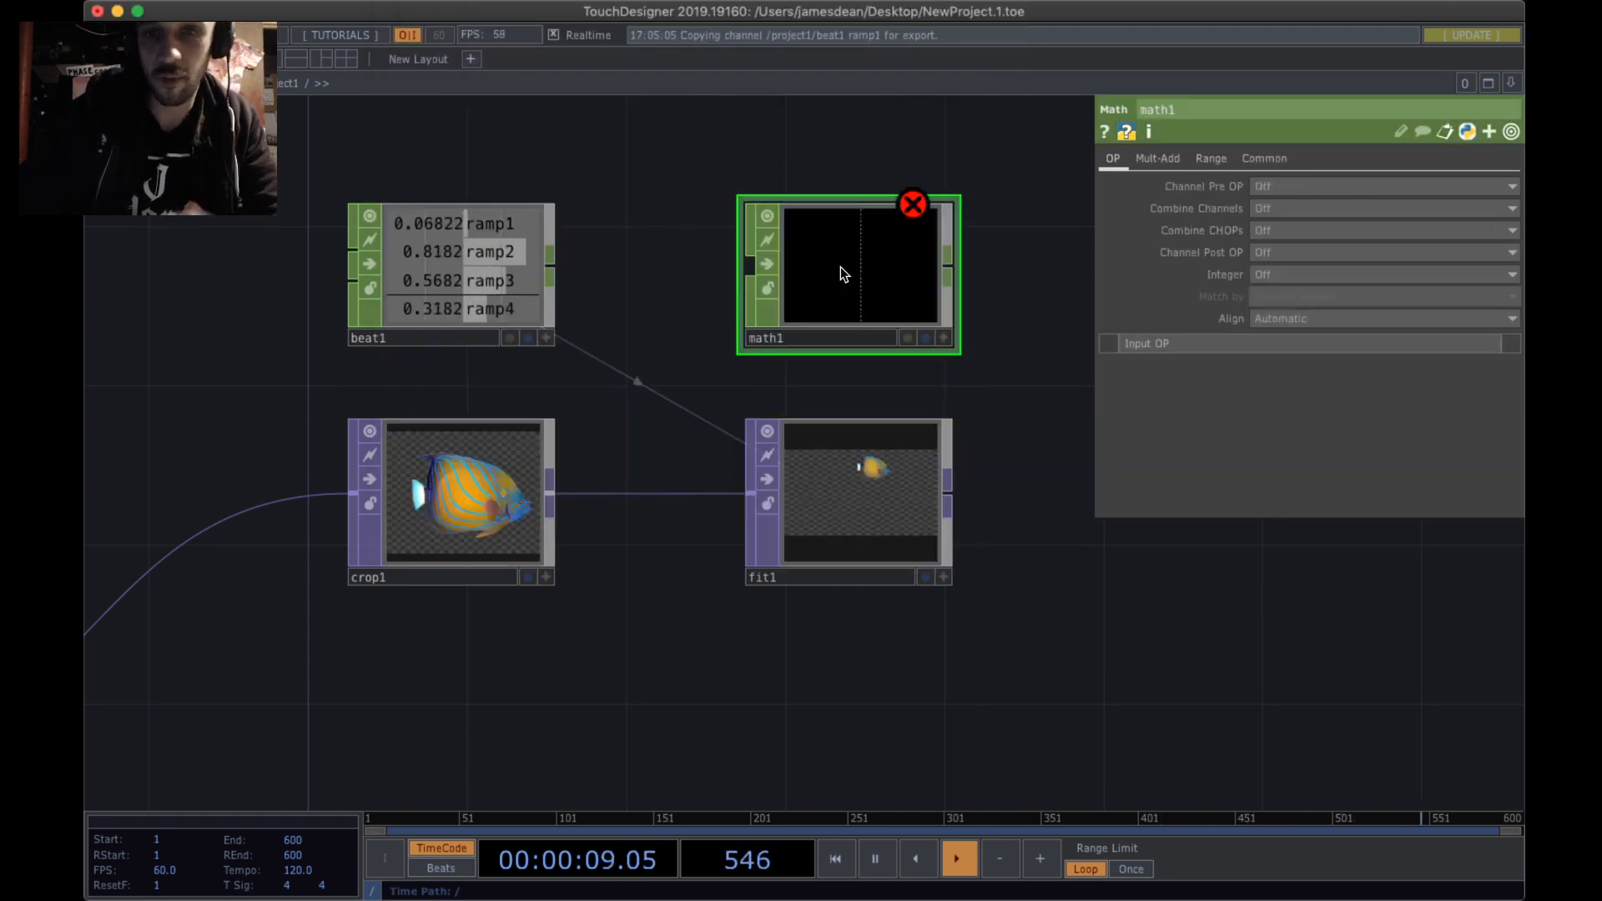
pyautogui.moveTo(551, 267); pyautogui.dragTo(748, 255)
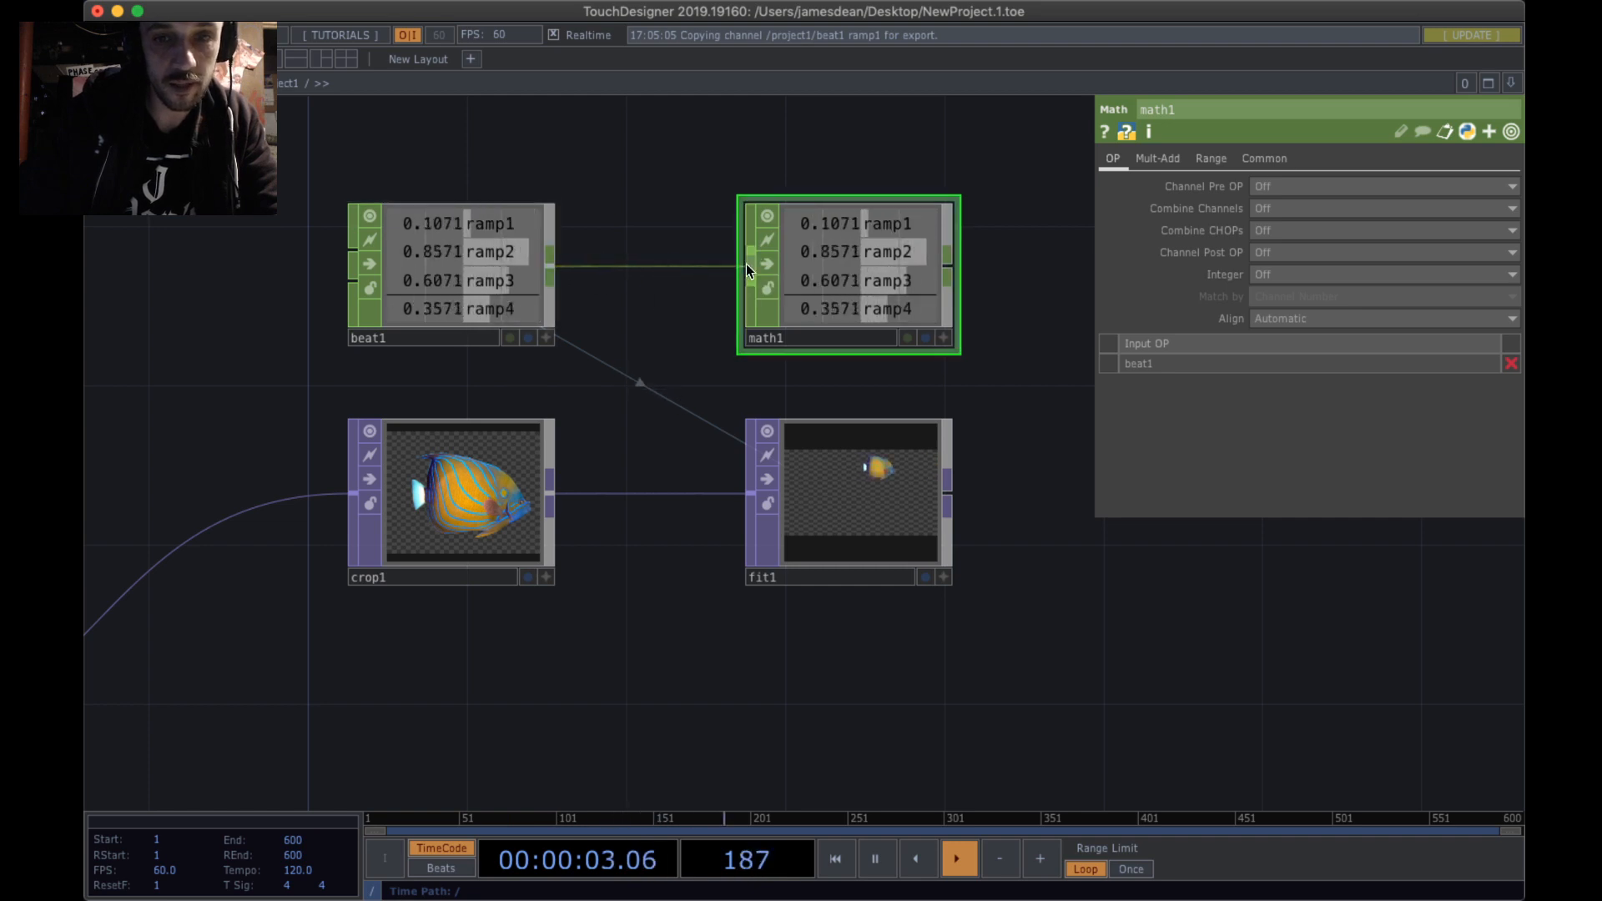
# - Check beat1's parameters and open the Range parameters of math1
pyautogui.hscroll(3, 584, 334)
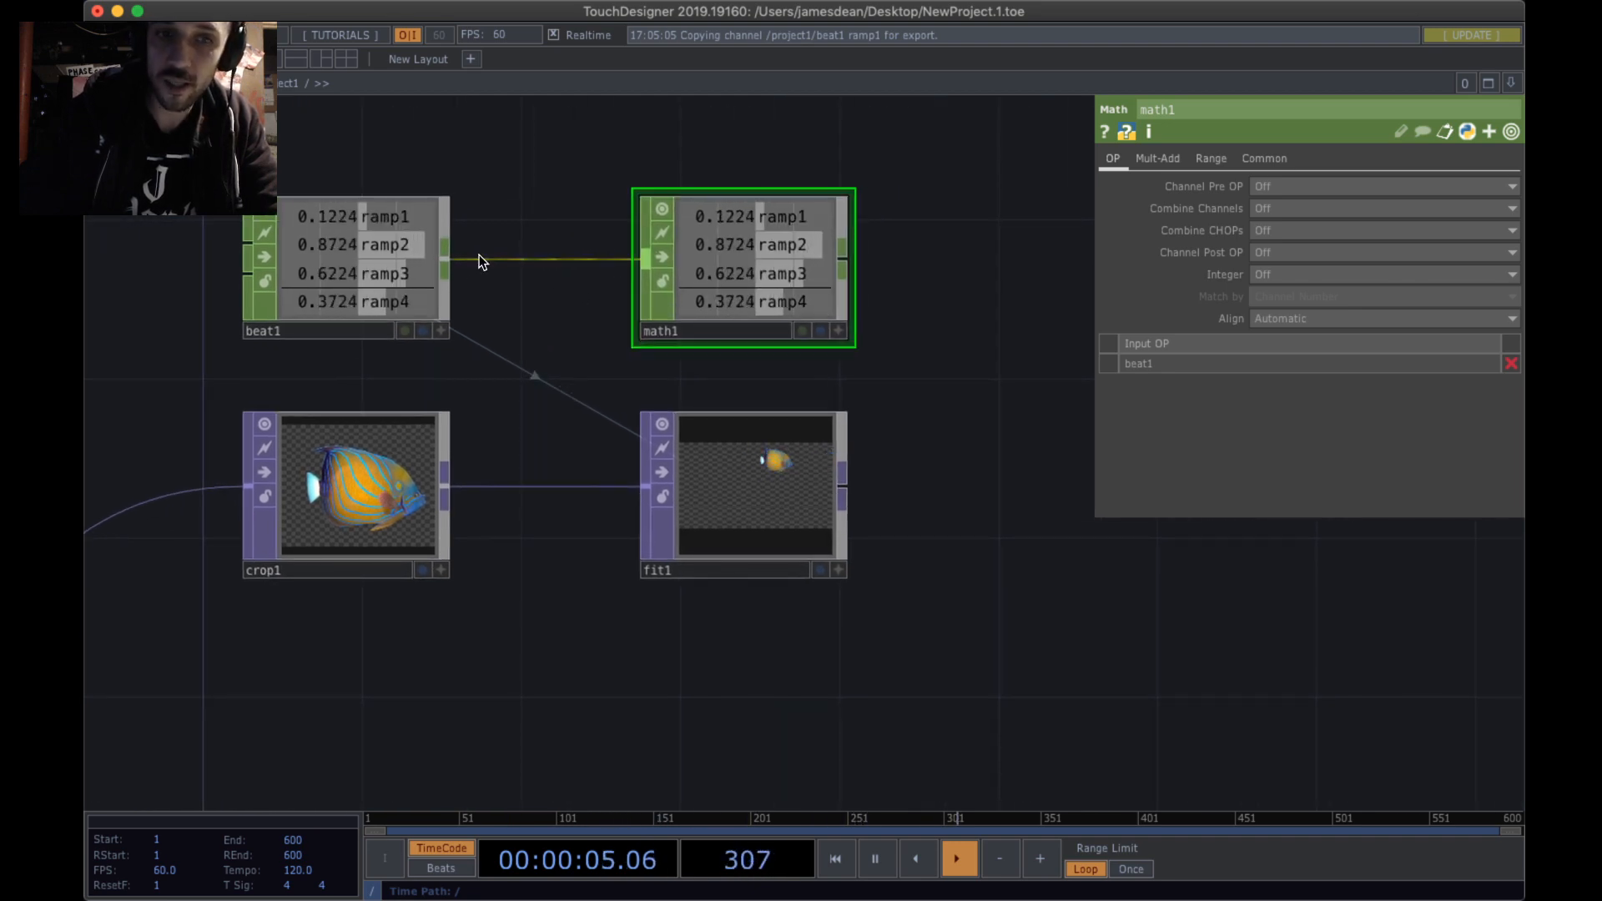
pyautogui.moveTo(302, 151); pyautogui.dragTo(430, 361)
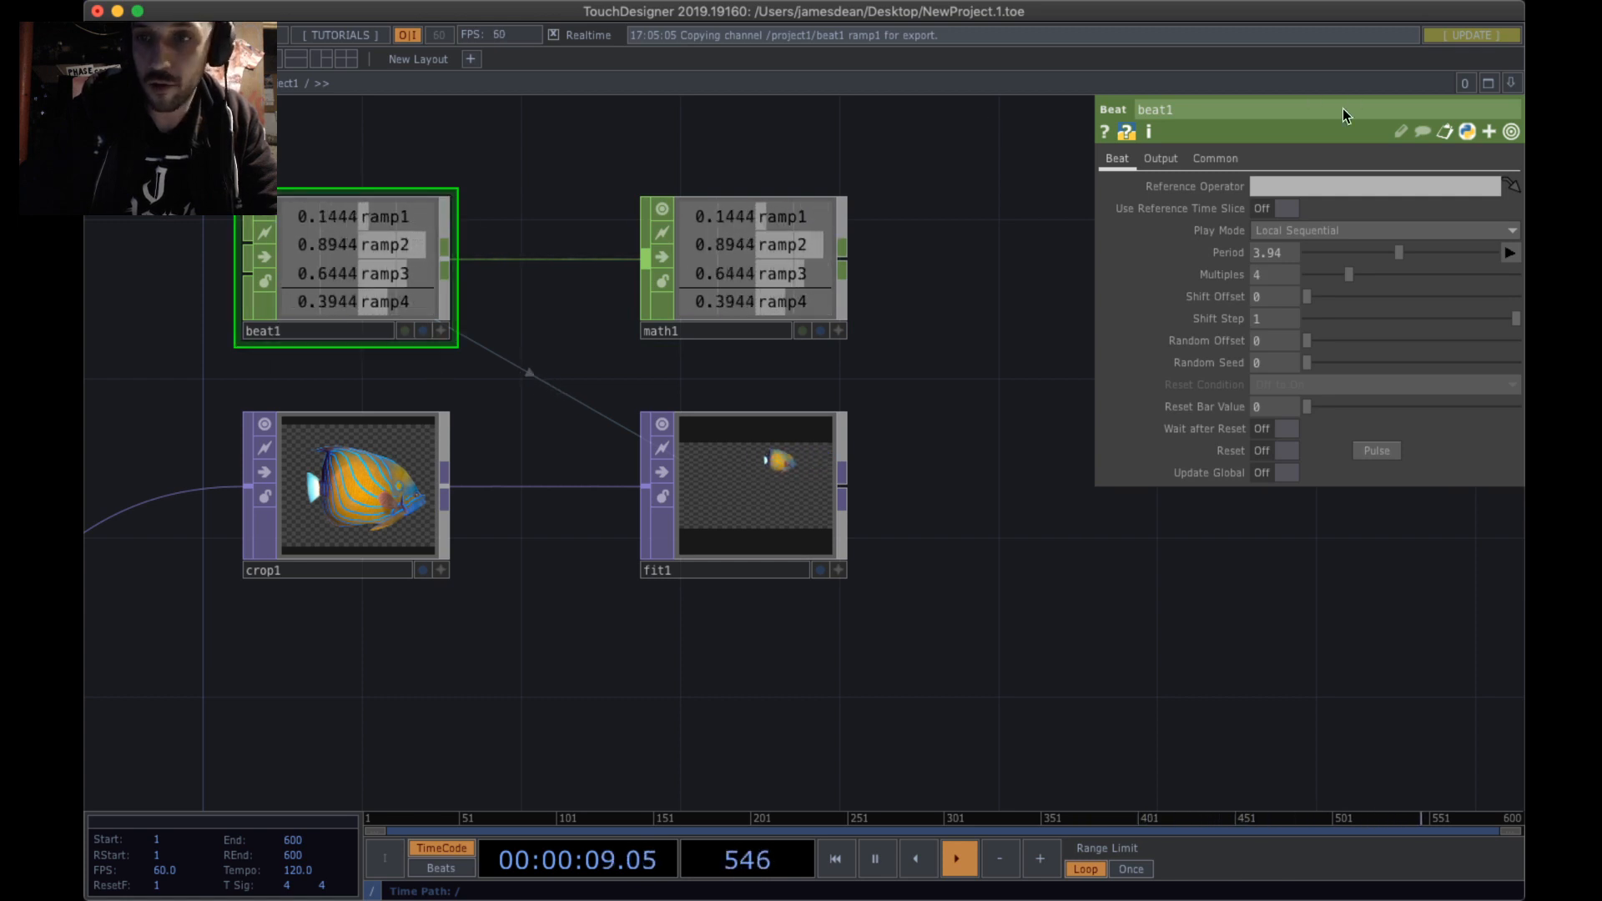
pyautogui.click(729, 283)
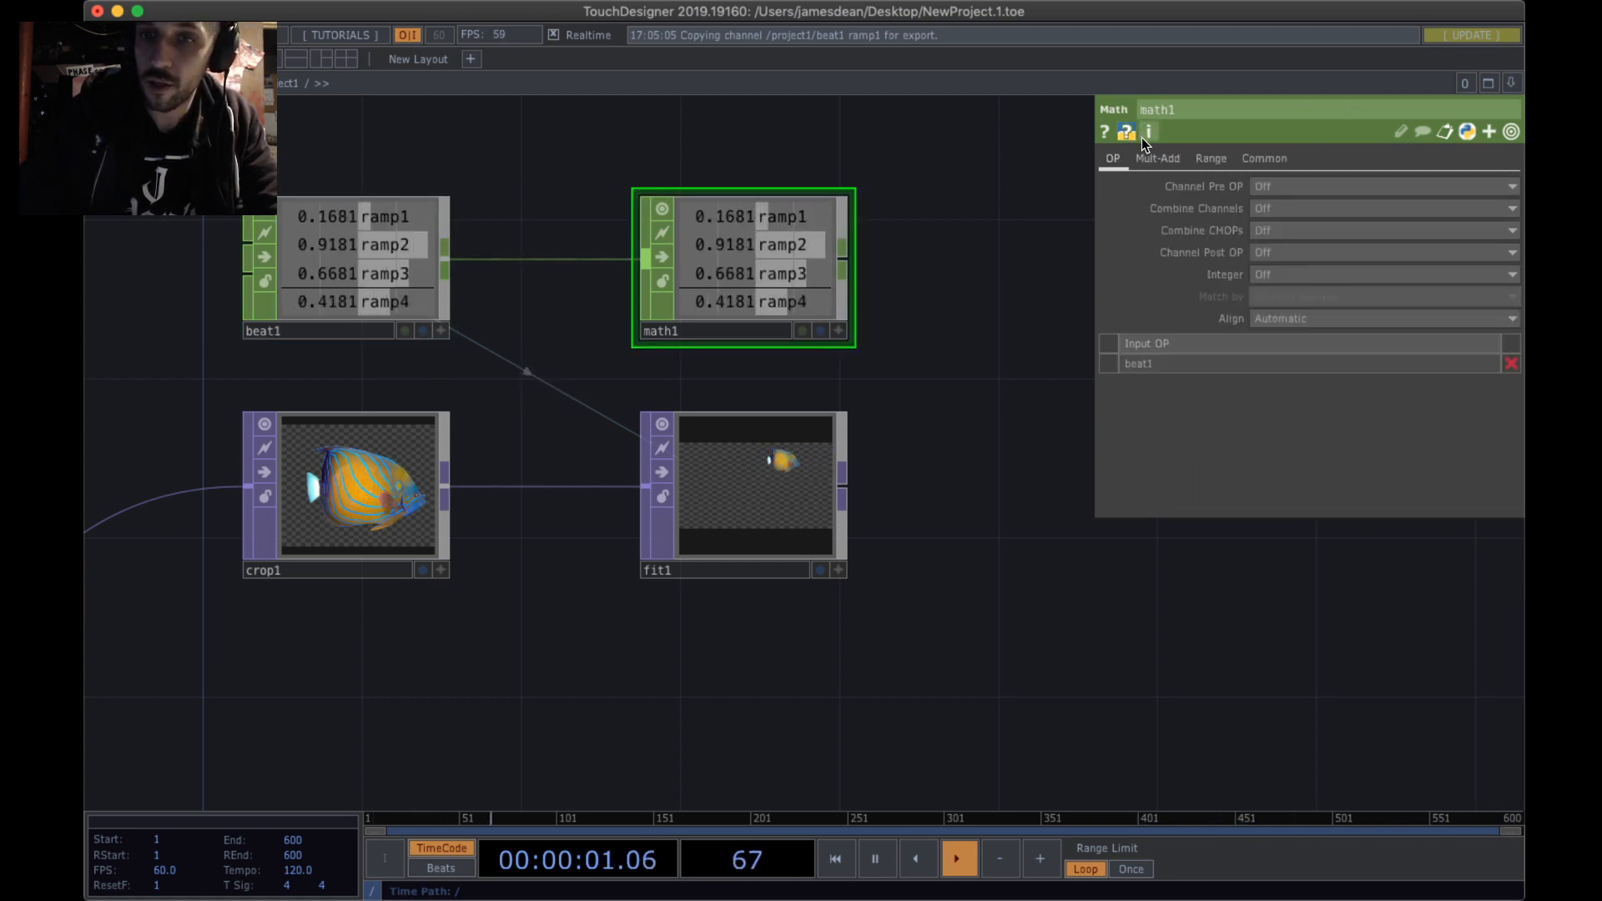
pyautogui.click(1210, 157)
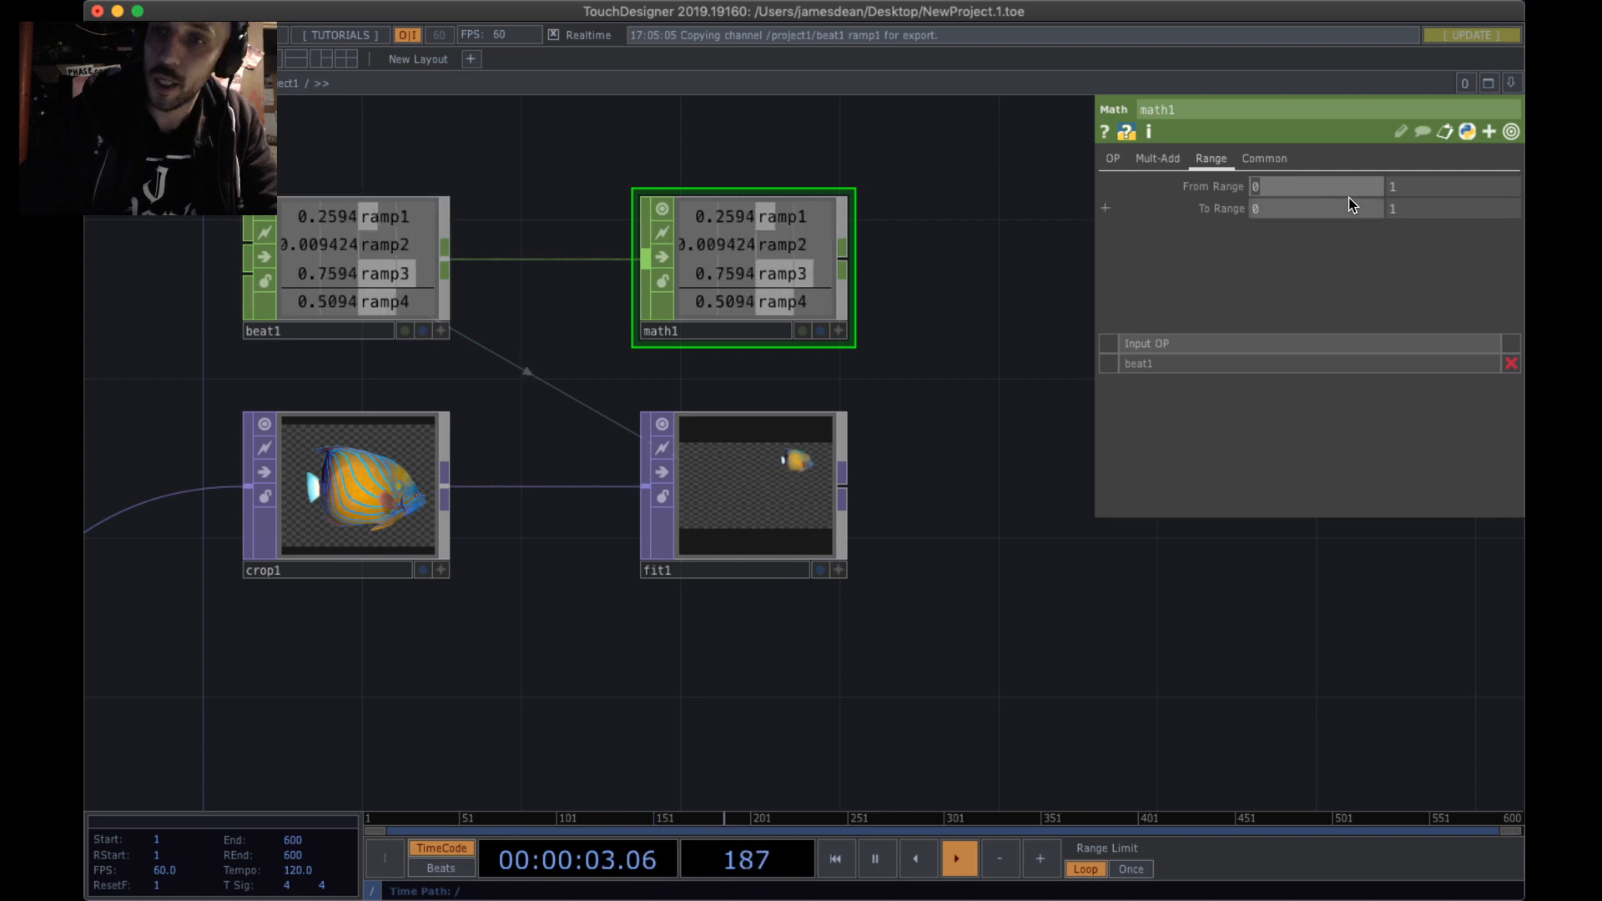
# - Switch fit1's tx from the beat1 ramp1 expression to a constant value and set it to -0.6
pyautogui.click(739, 513)
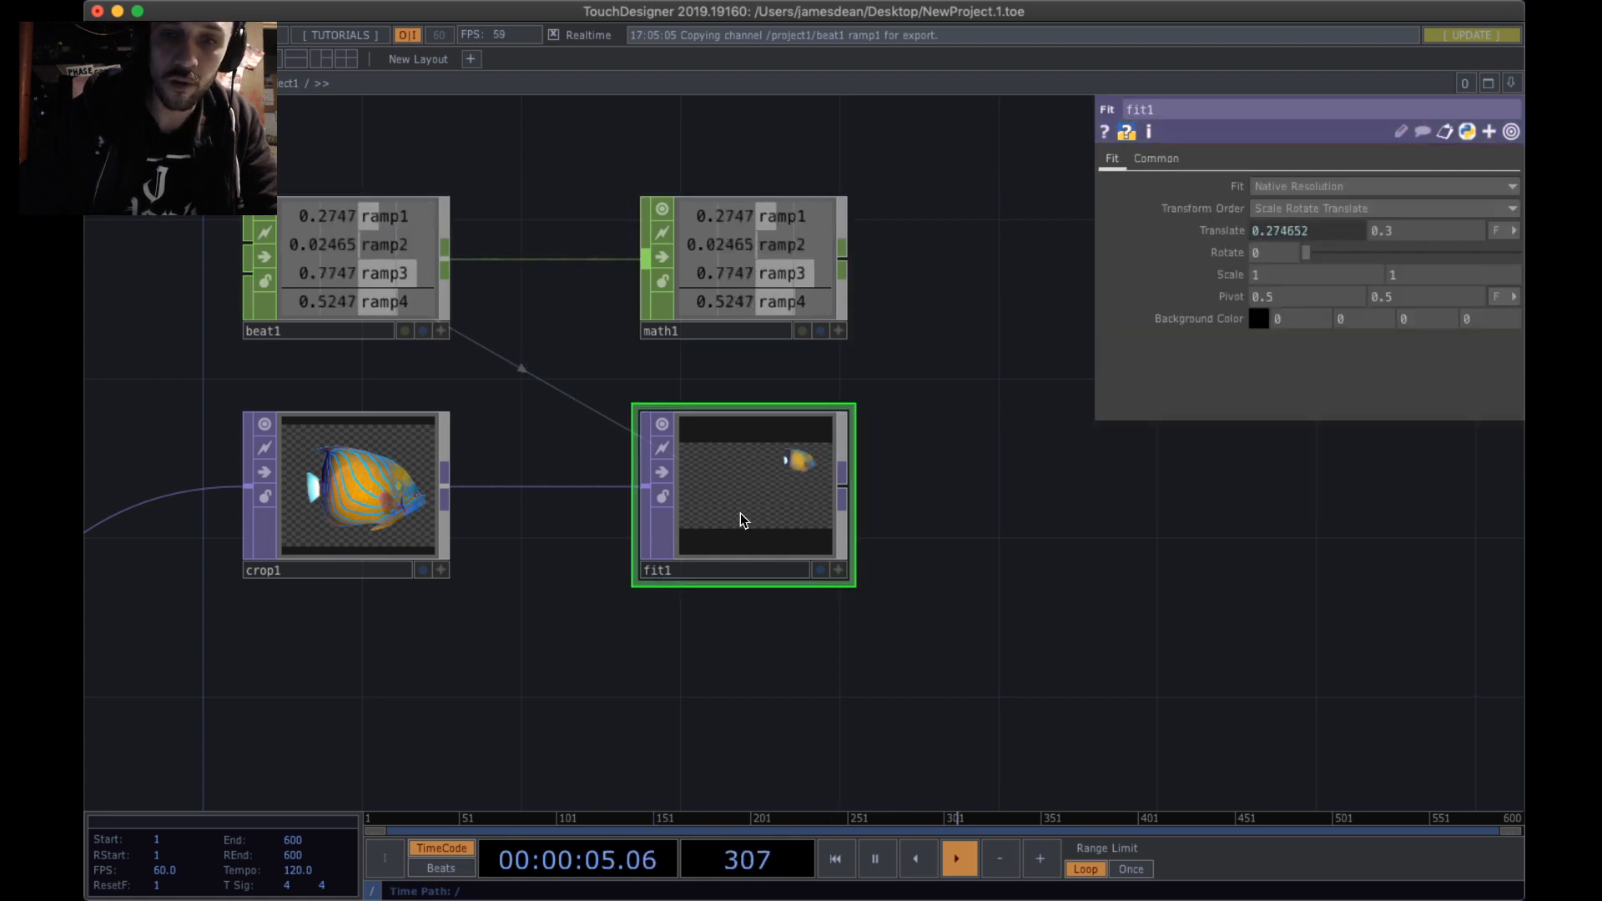
pyautogui.click(1324, 233)
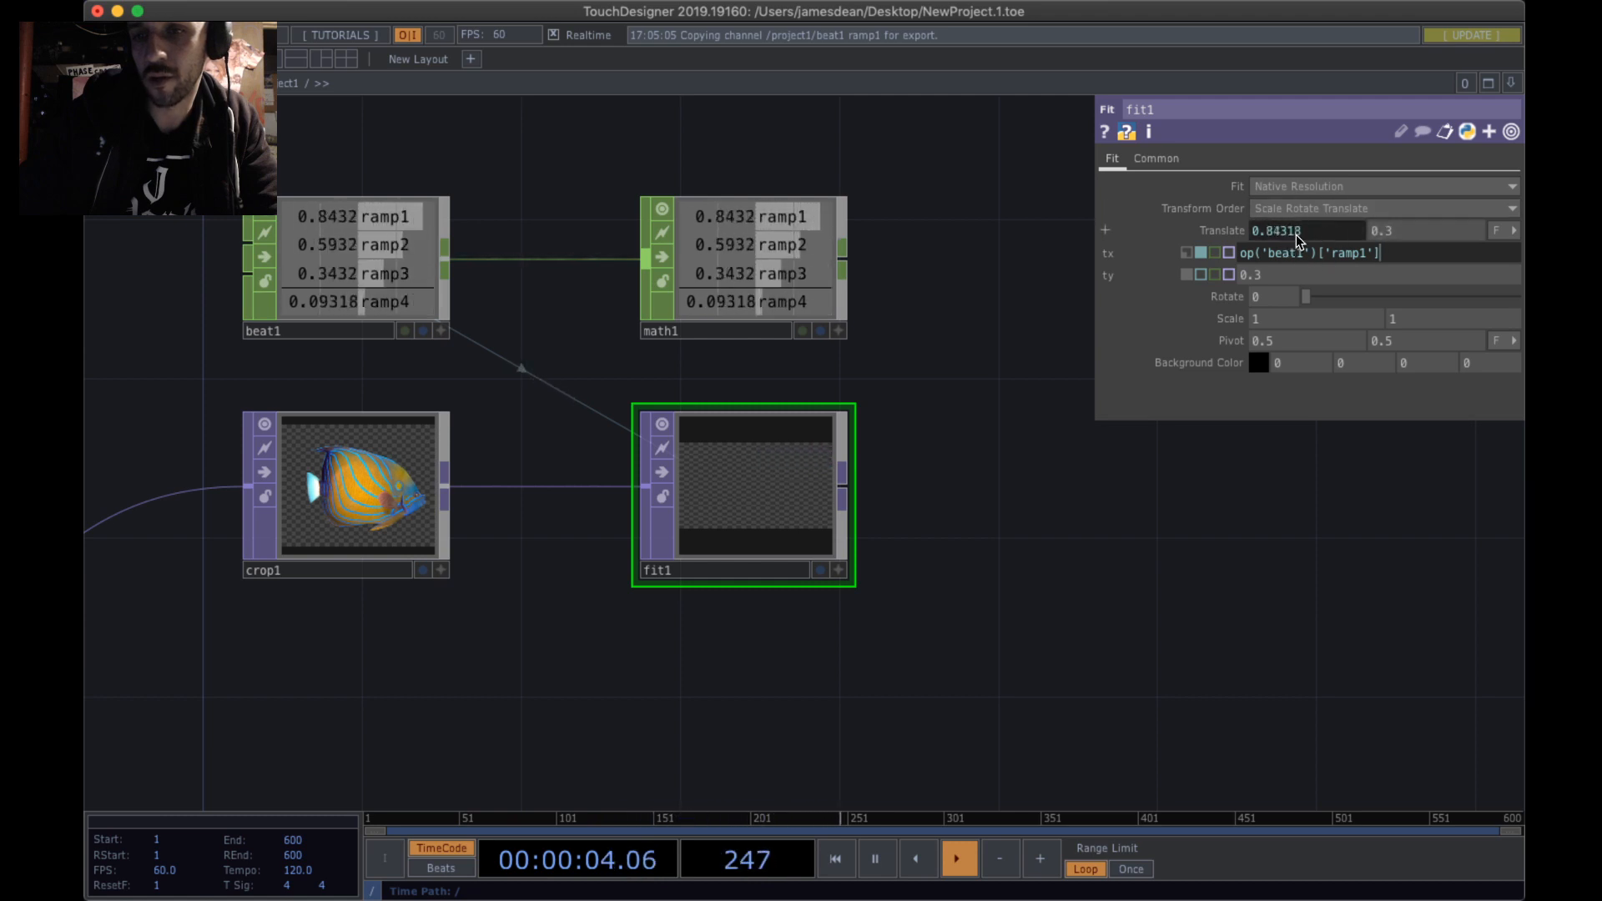
pyautogui.click(1107, 231)
pyautogui.click(1107, 231)
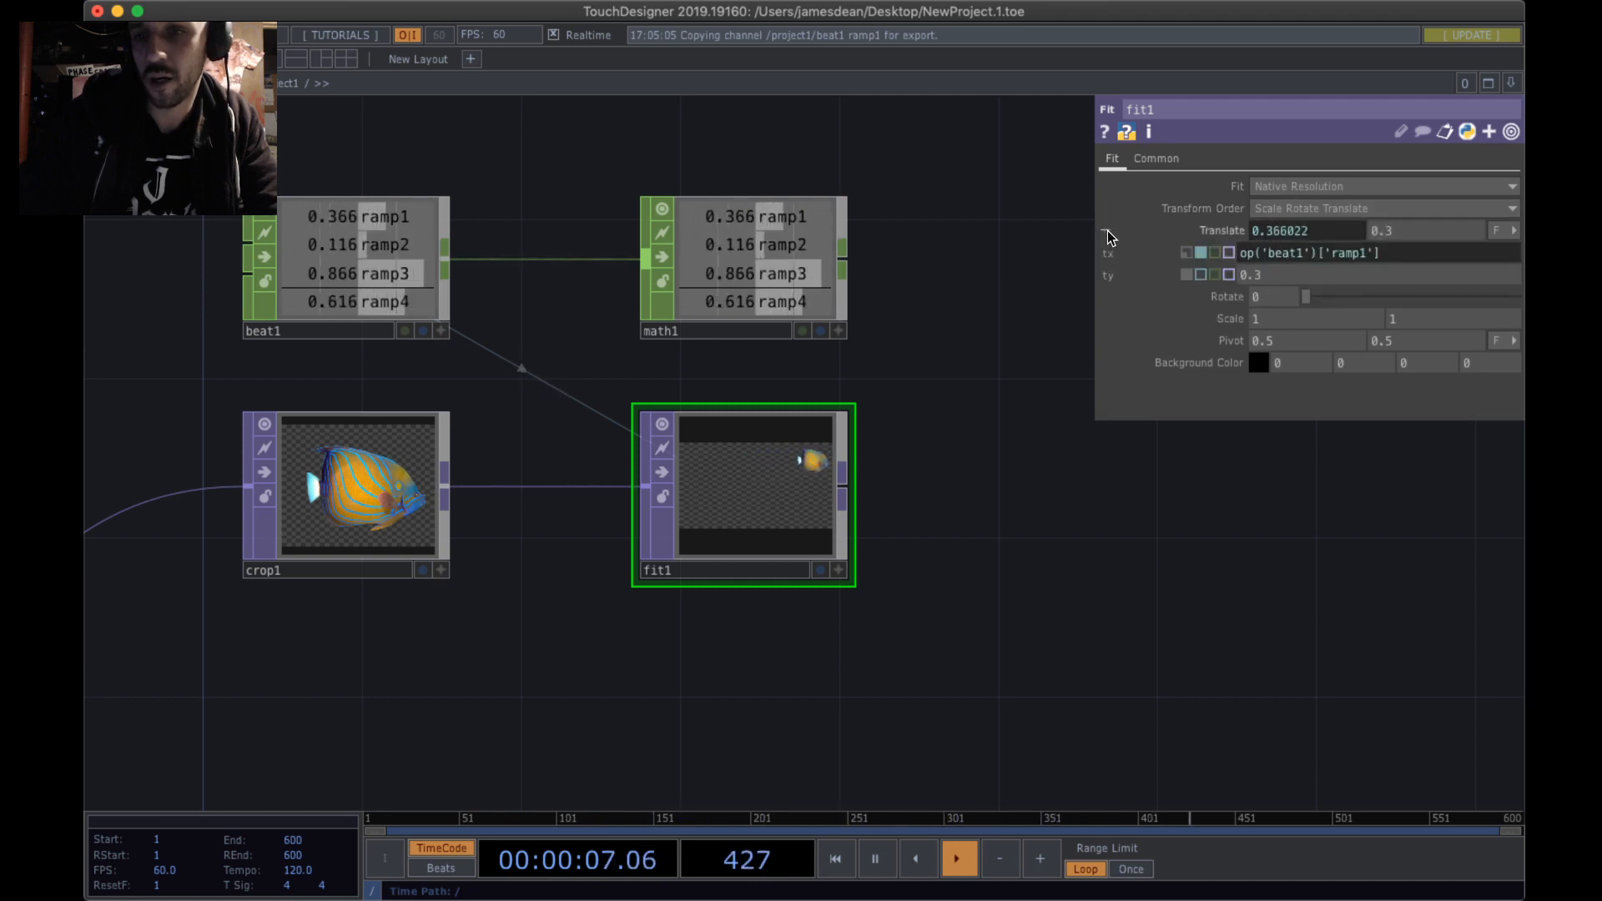
pyautogui.click(1187, 254)
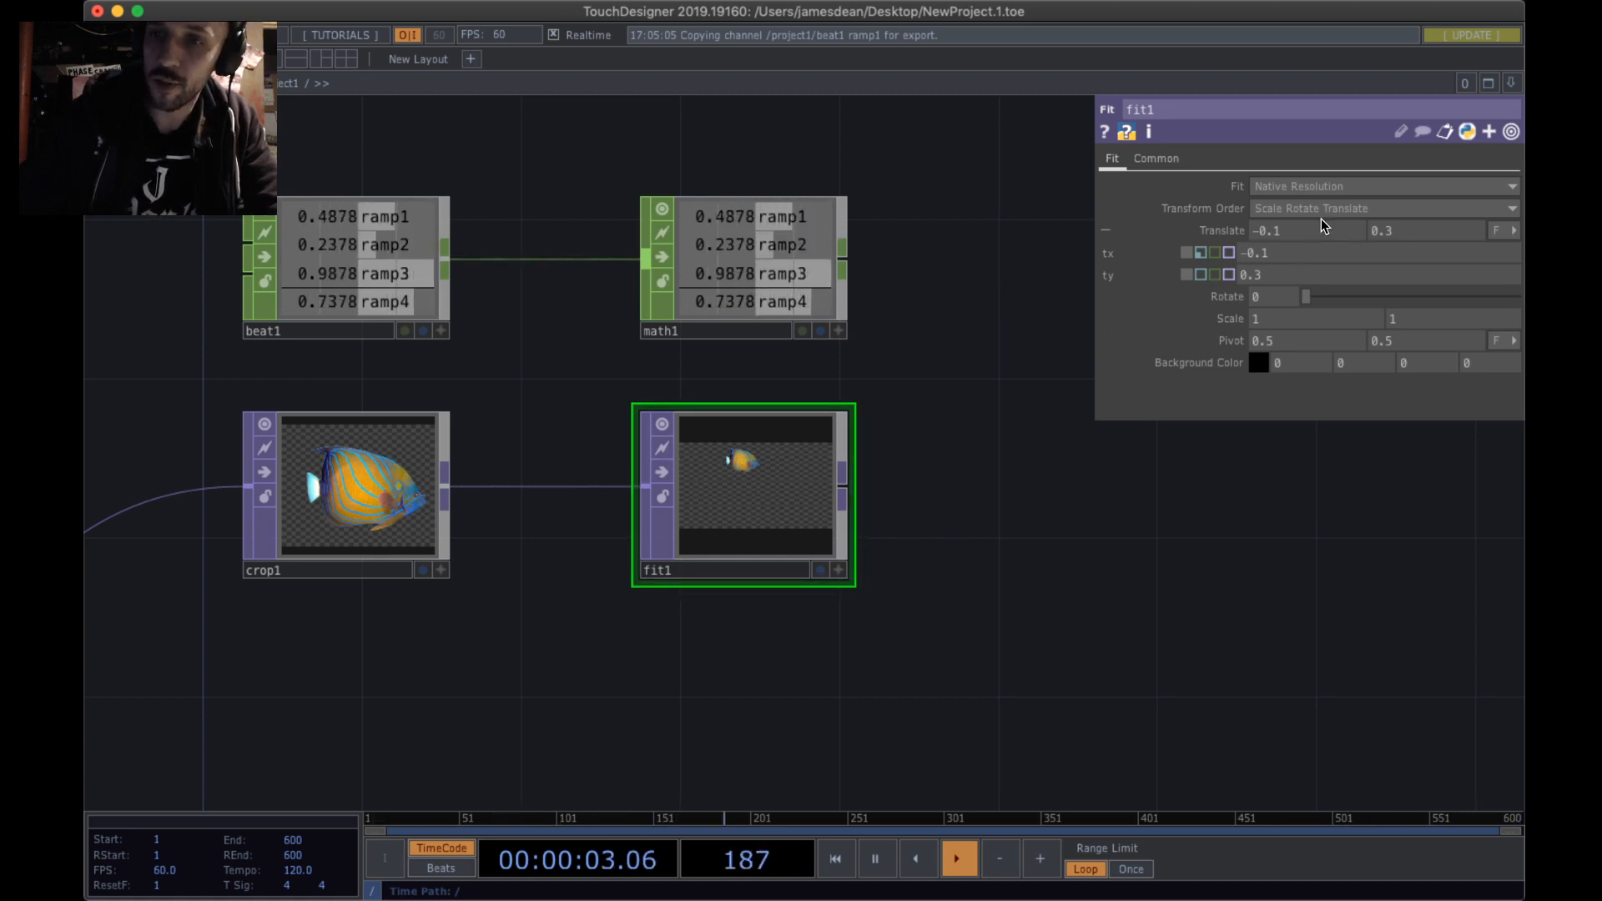
pyautogui.moveTo(1306, 237); pyautogui.dragTo(1299, 193, button='middle')
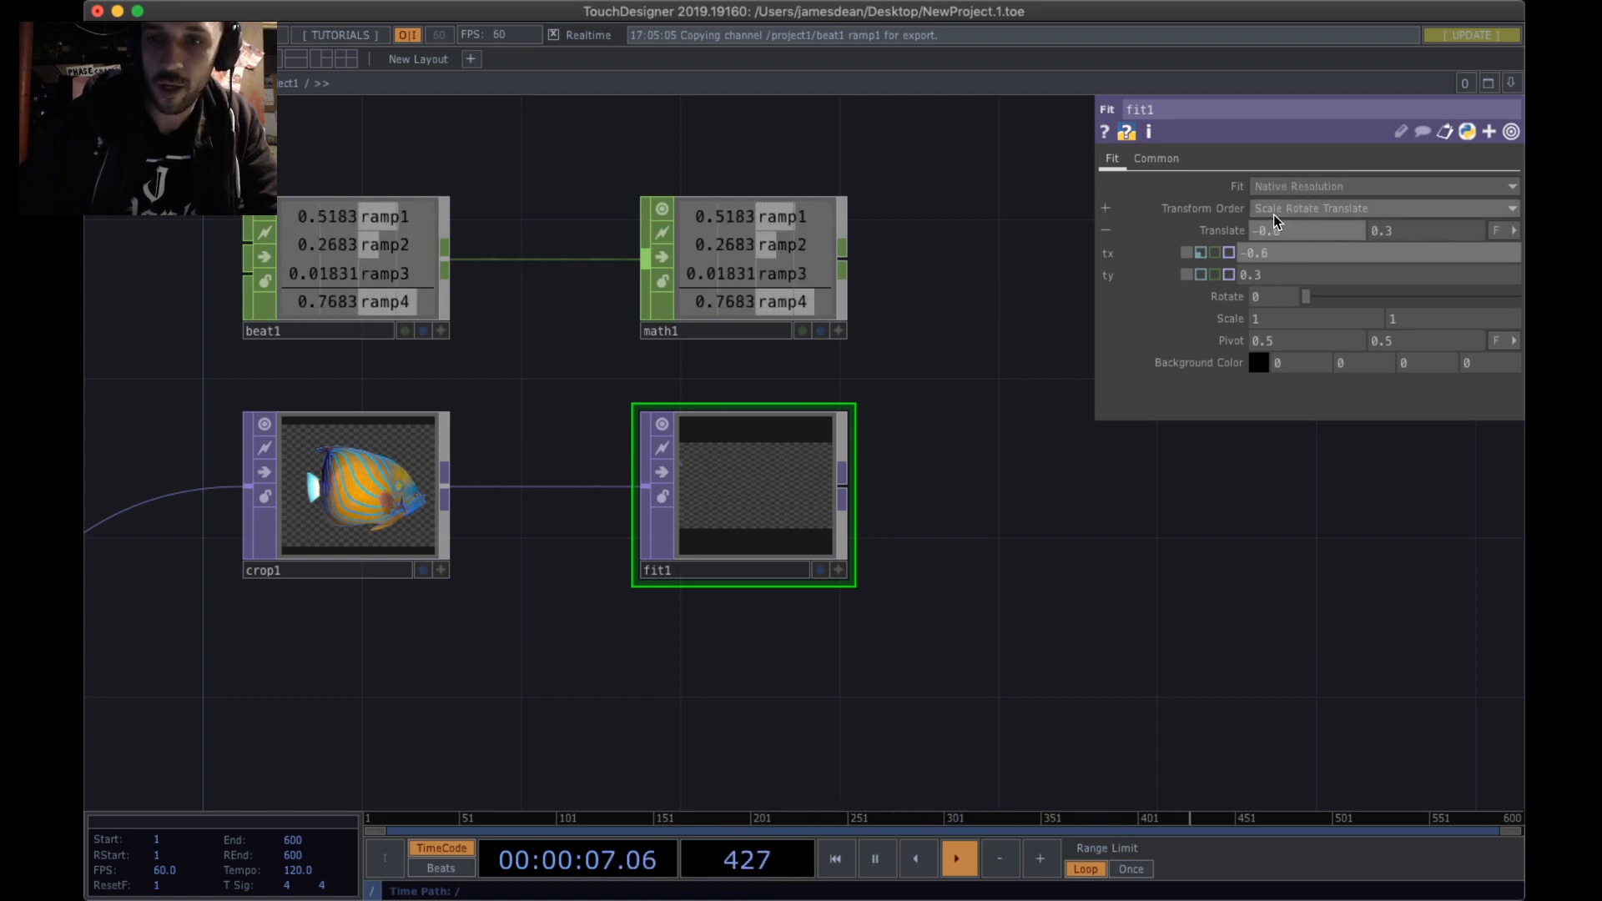
pyautogui.moveTo(1268, 232); pyautogui.dragTo(1270, 230, button='middle')
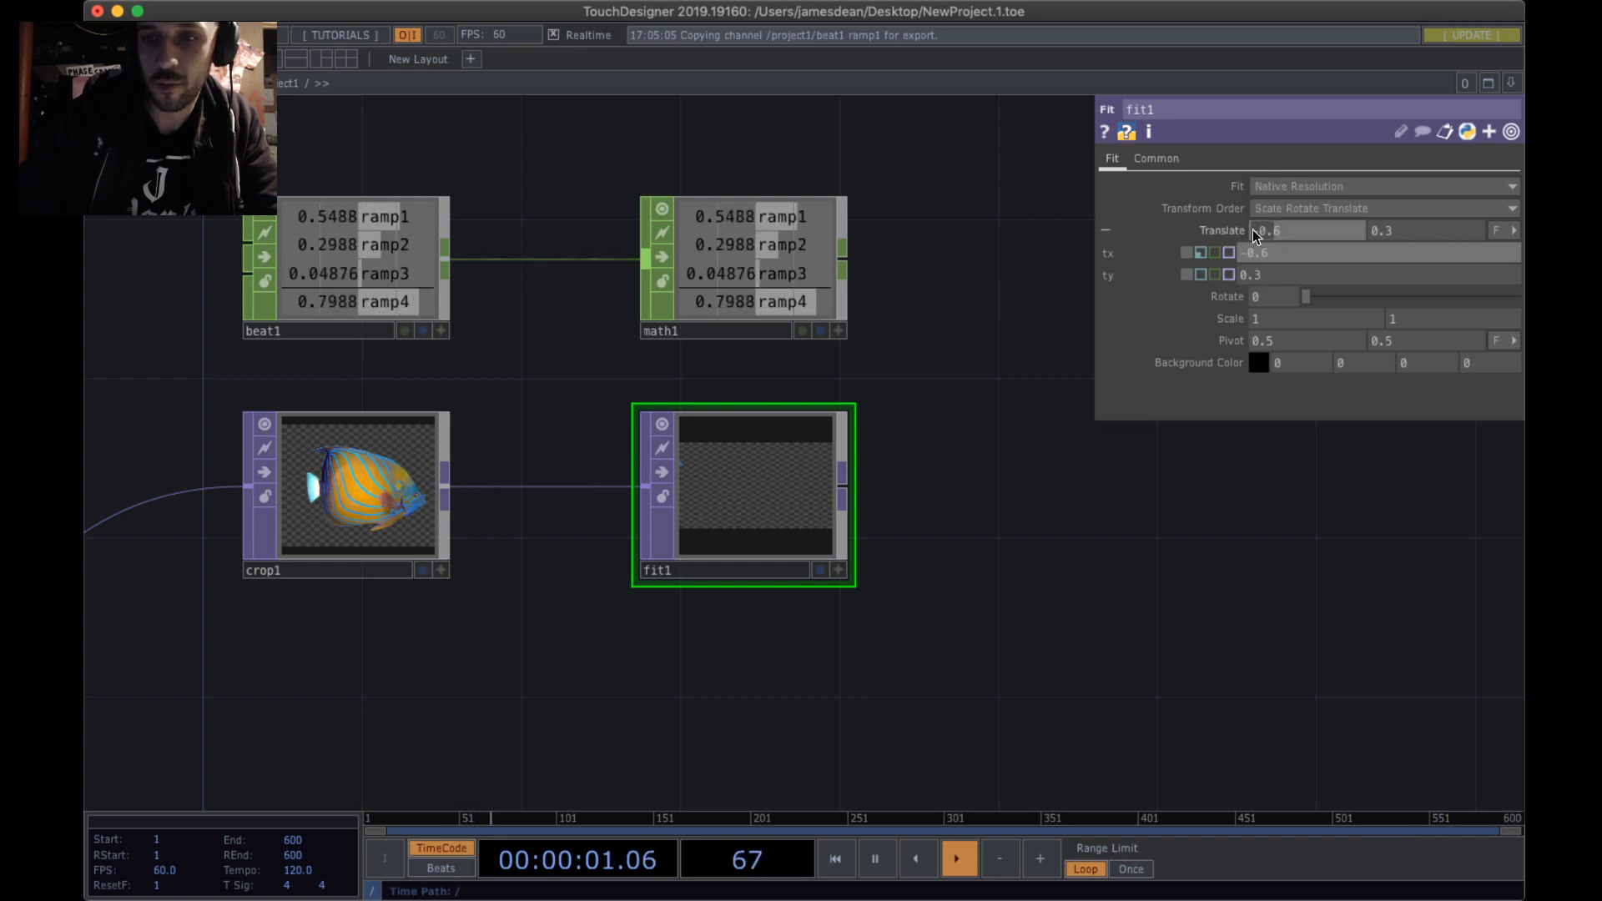
# - Try -1 and 0.6 as fit1's horizontal Translate, keeping the translate units at Fraction
pyautogui.moveTo(1290, 230); pyautogui.dragTo(1258, 230)
pyautogui.press('BackSpace')
pyautogui.write('1')
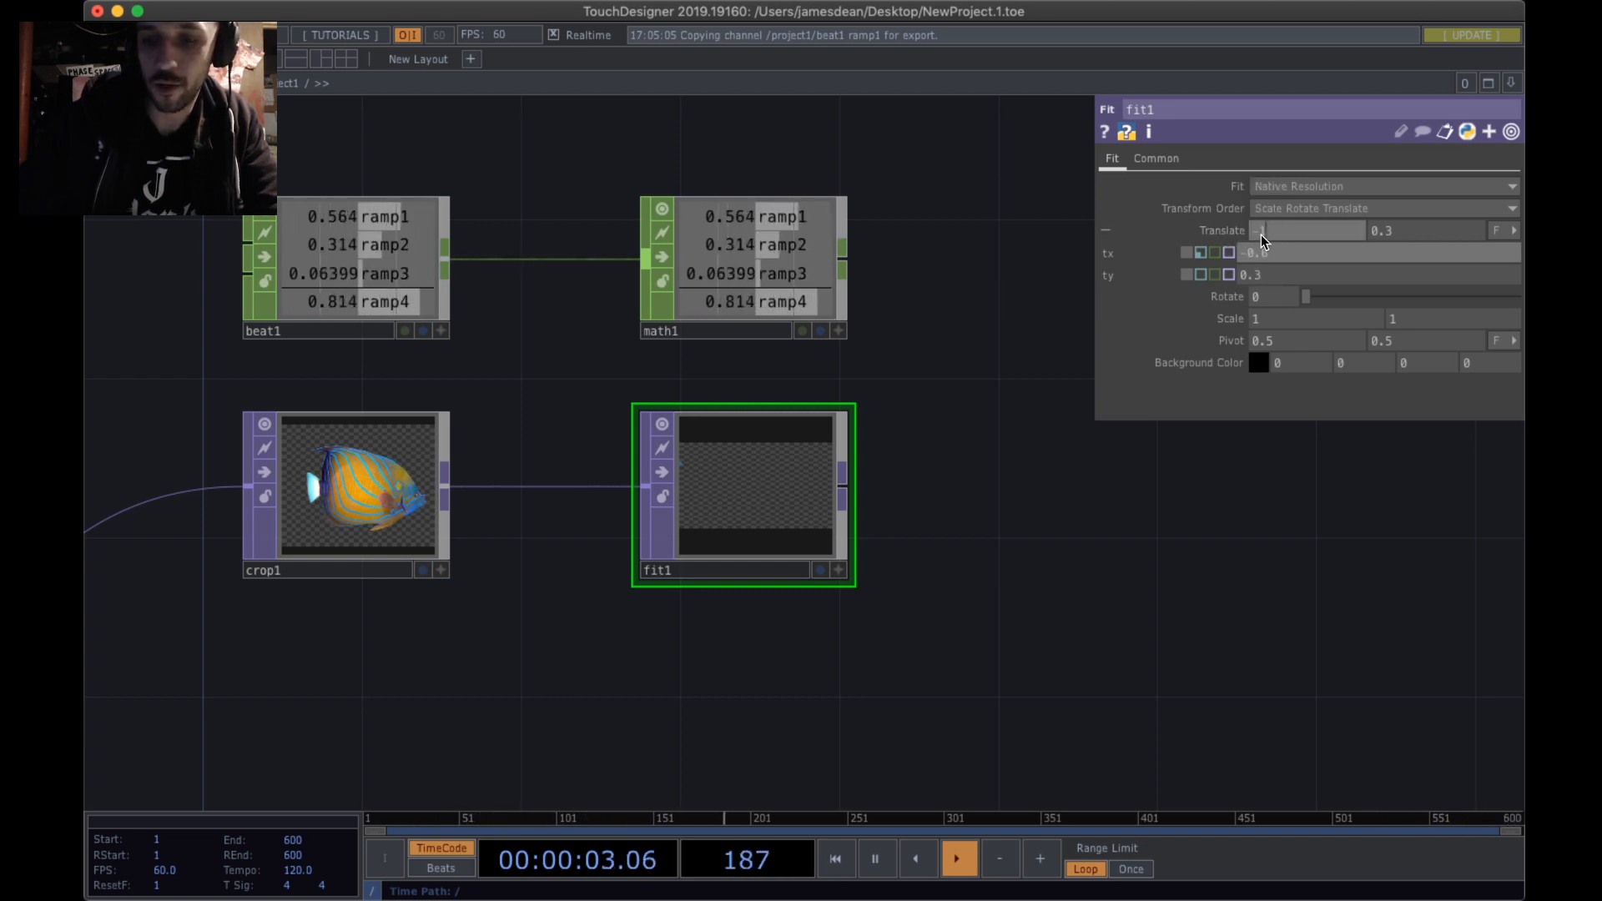
pyautogui.click(1499, 230)
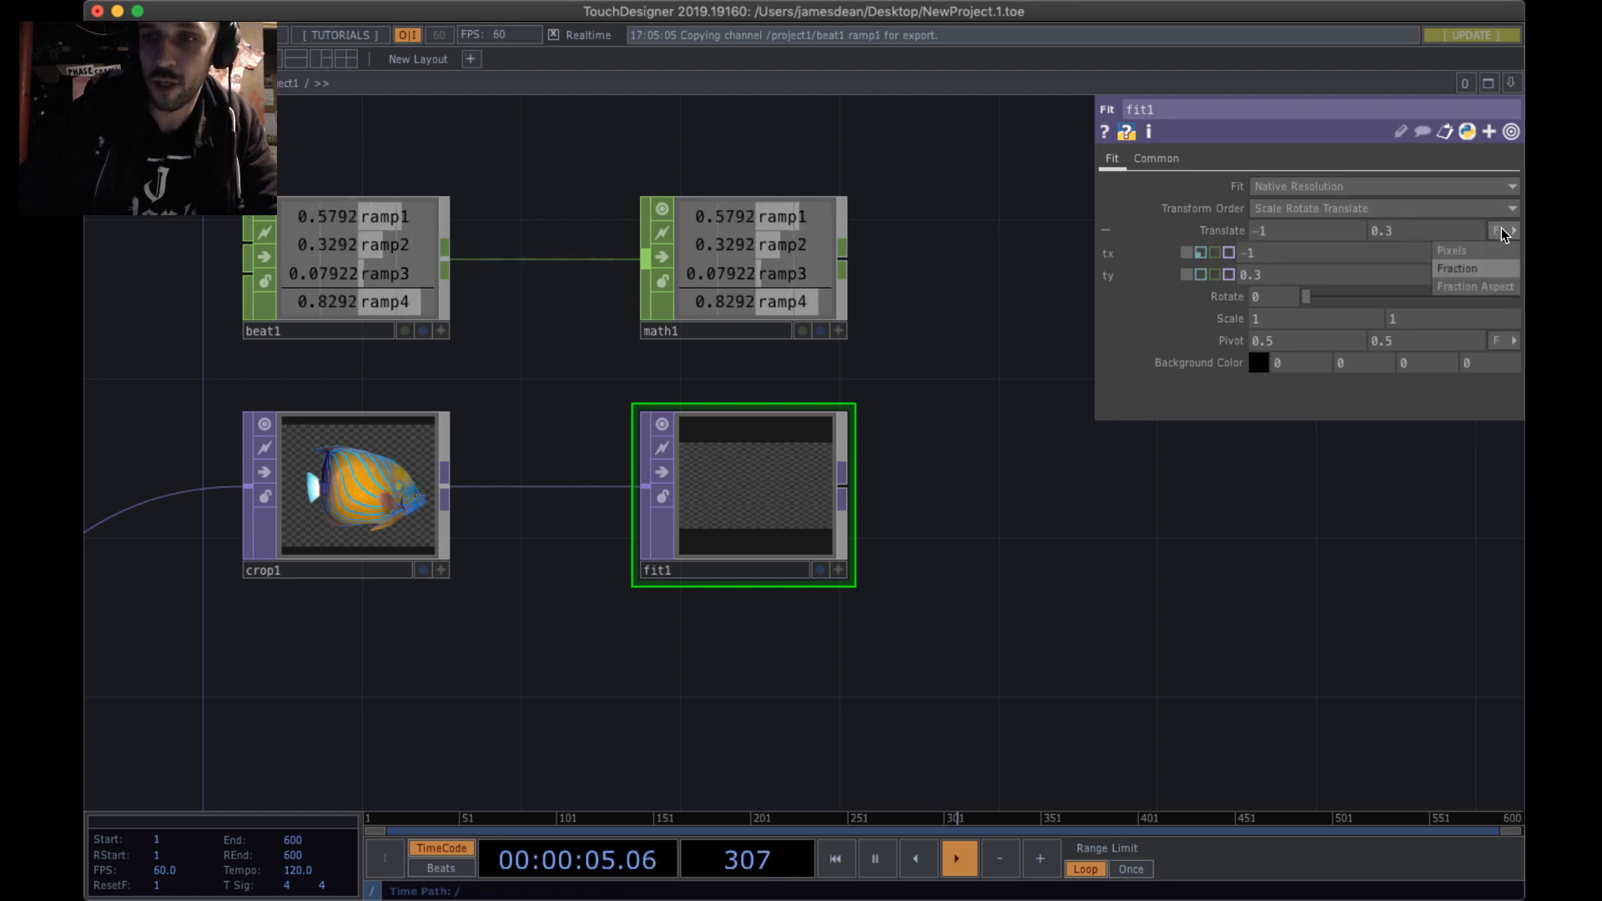
pyautogui.click(1489, 275)
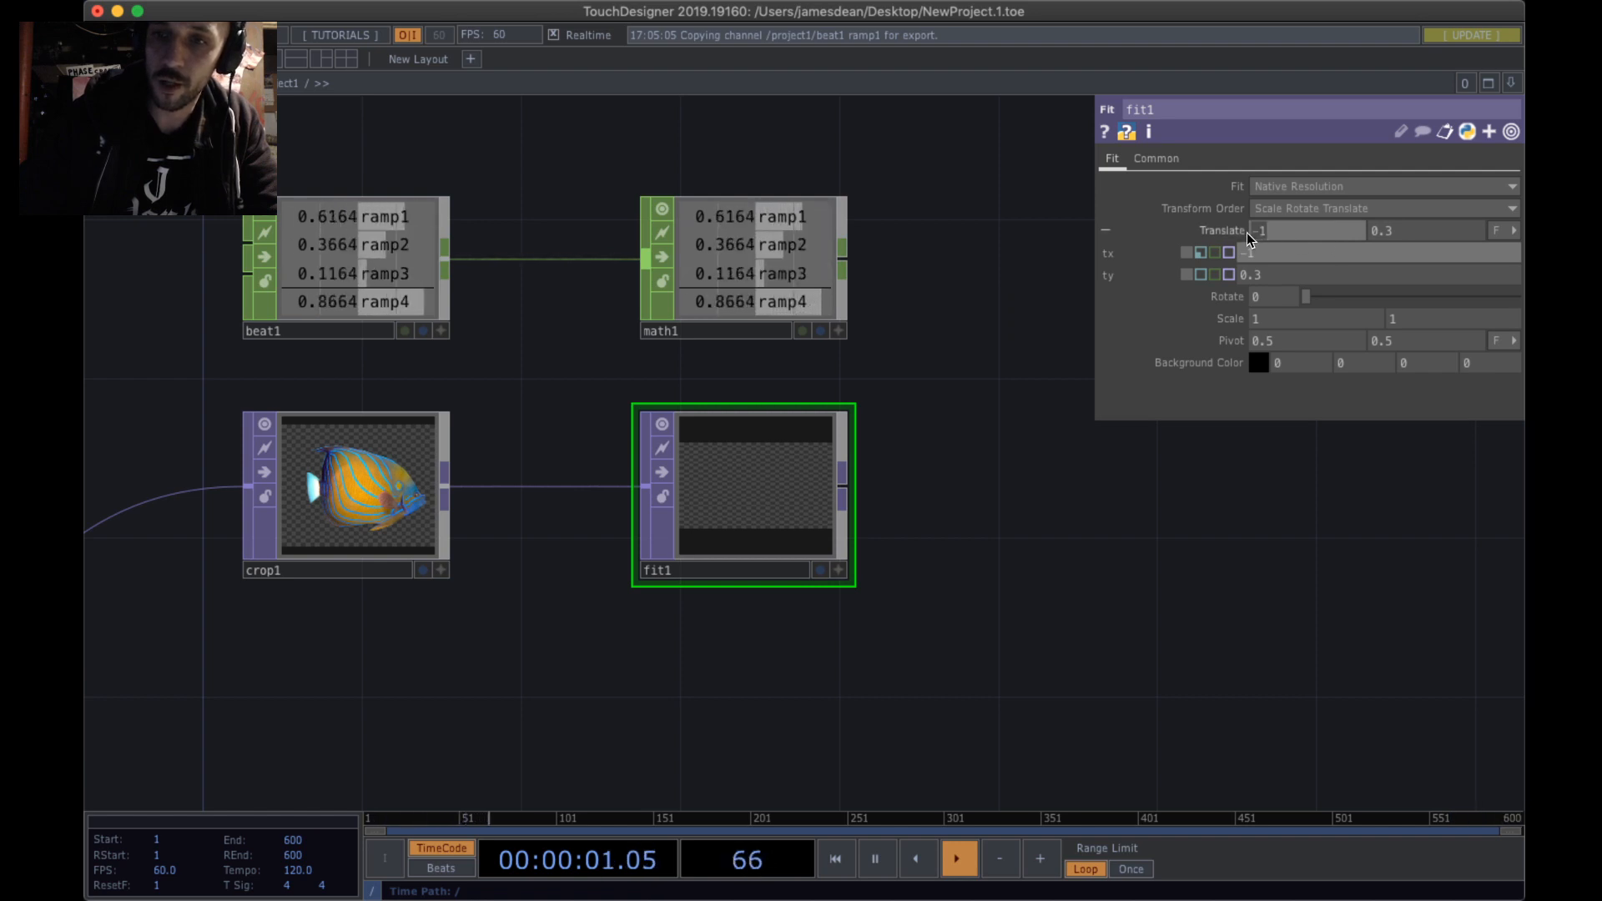
pyautogui.moveTo(1247, 233)
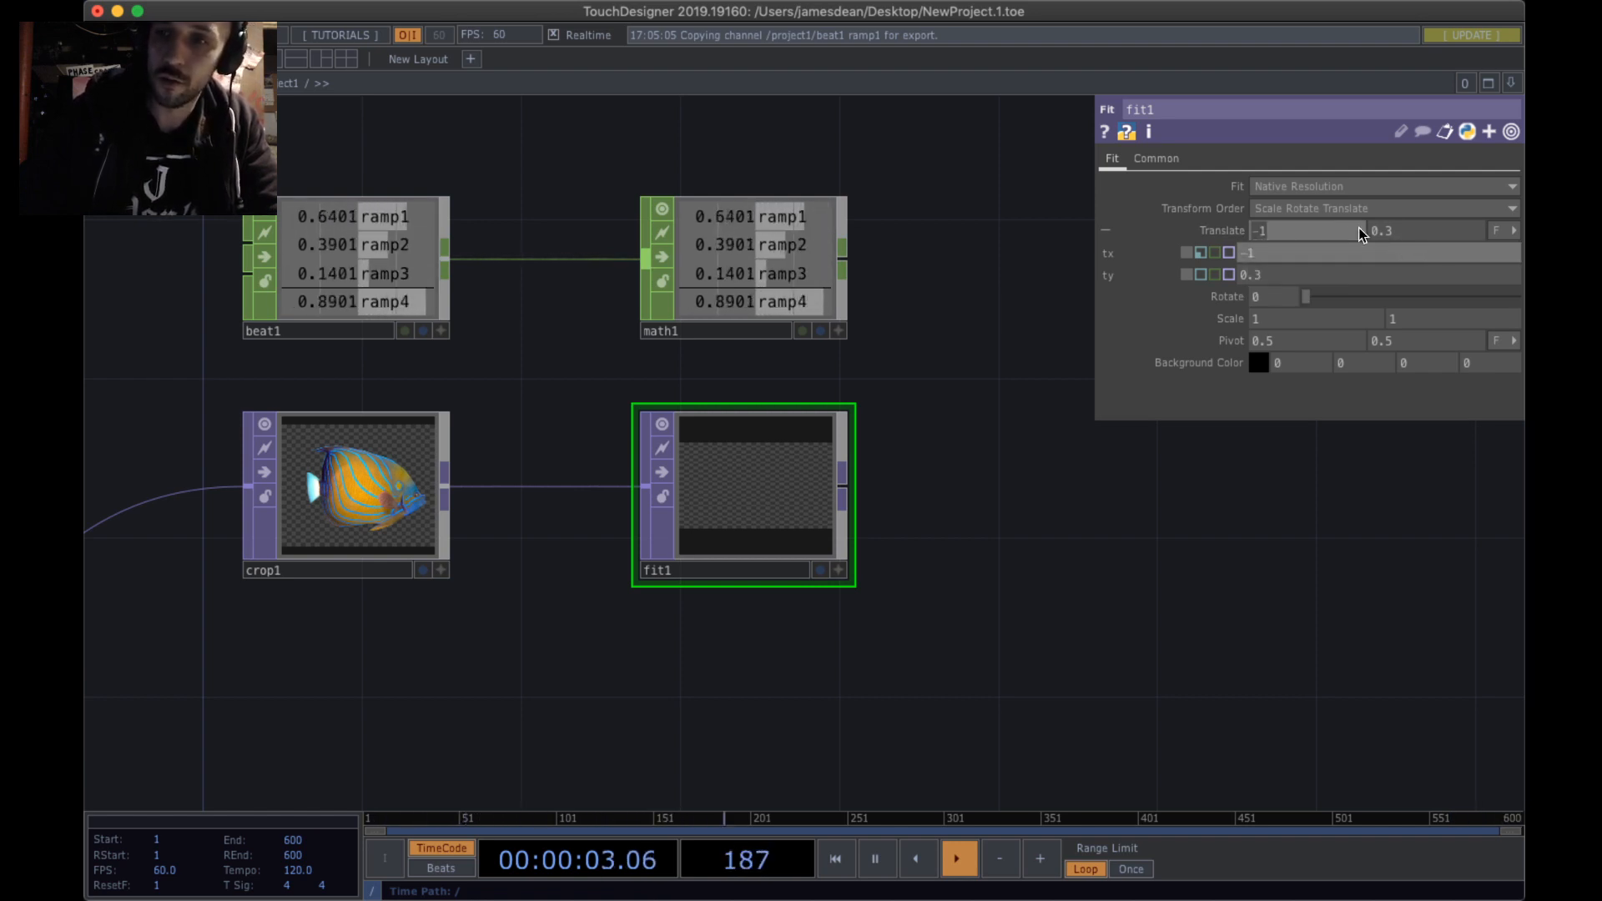
pyautogui.moveTo(1292, 230); pyautogui.dragTo(1293, 206, button='middle')
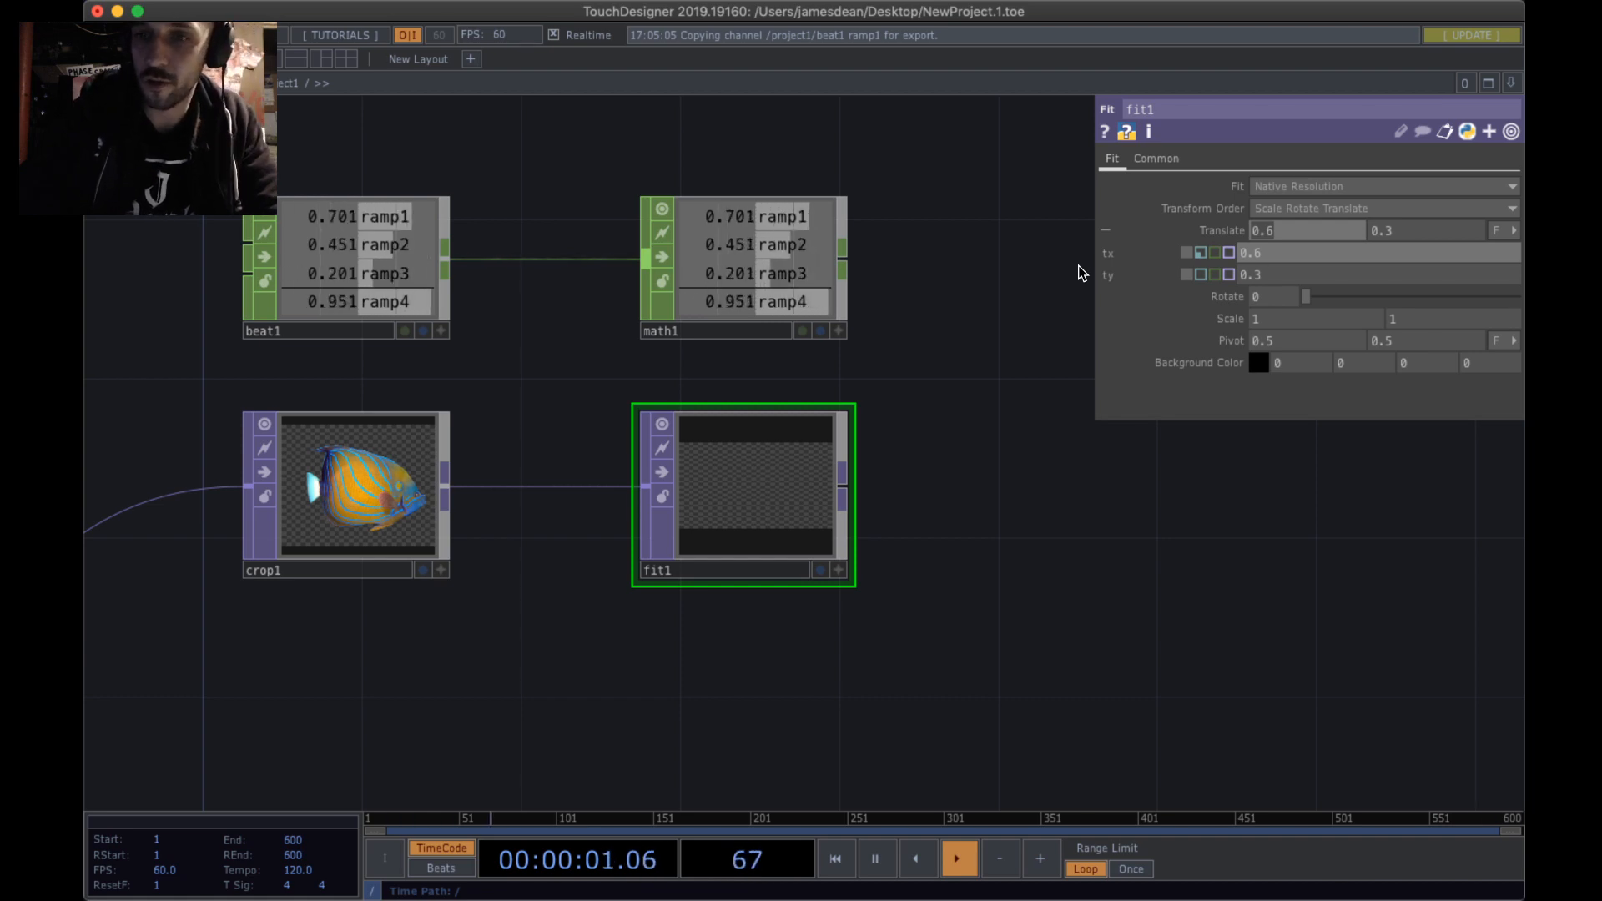
# - Set the lower value of math1's To Range to -1
pyautogui.click(719, 253)
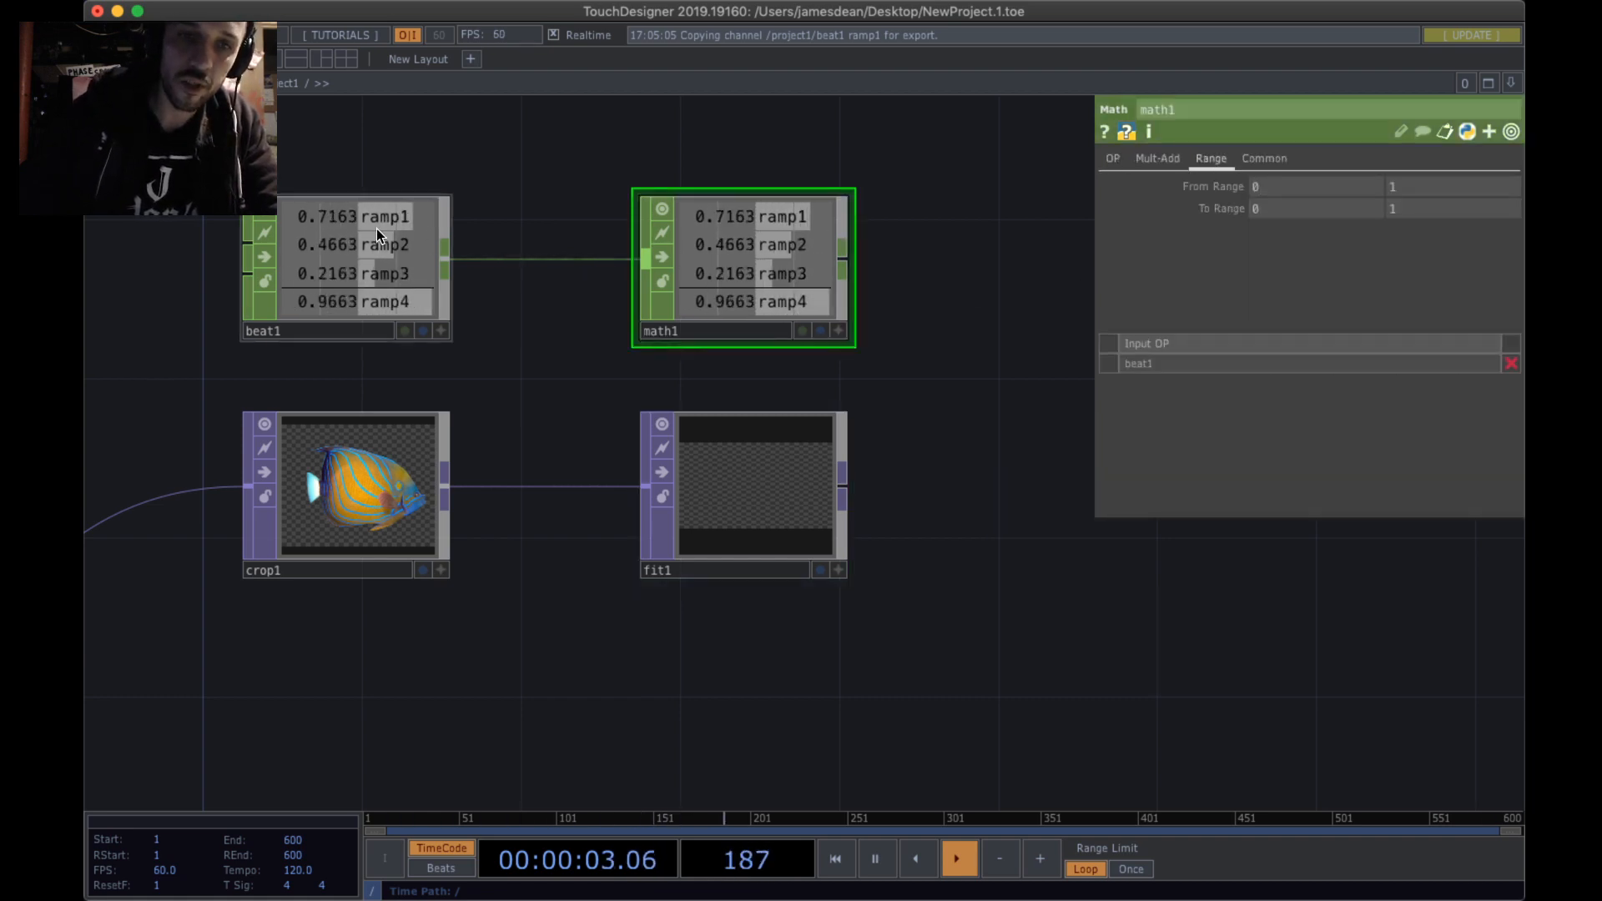
pyautogui.click(300, 215)
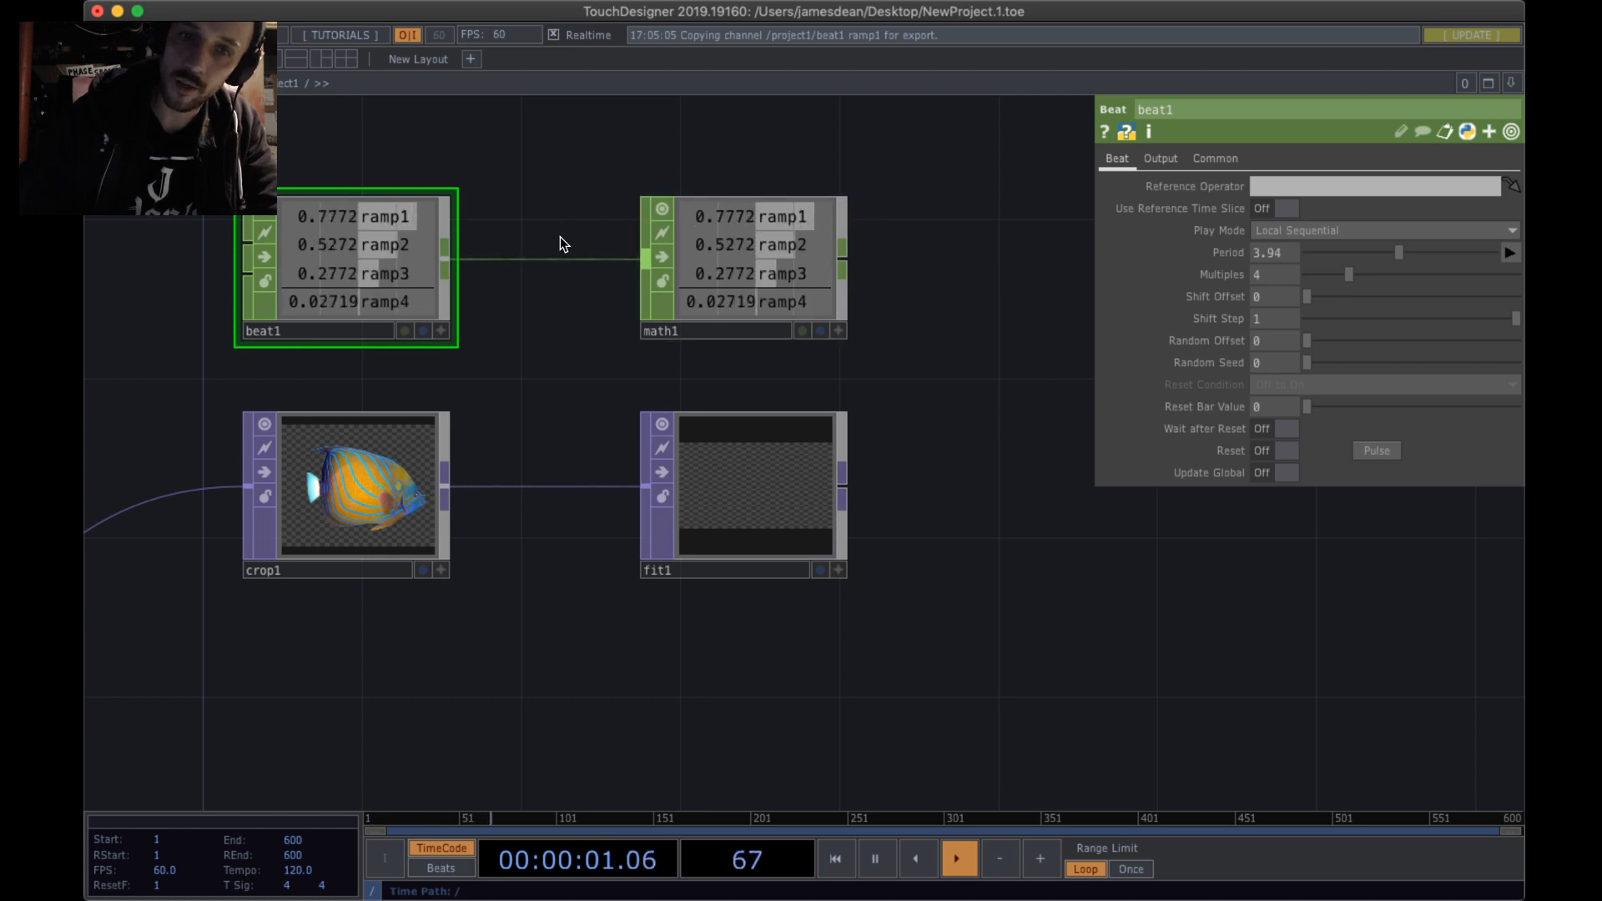
pyautogui.click(777, 222)
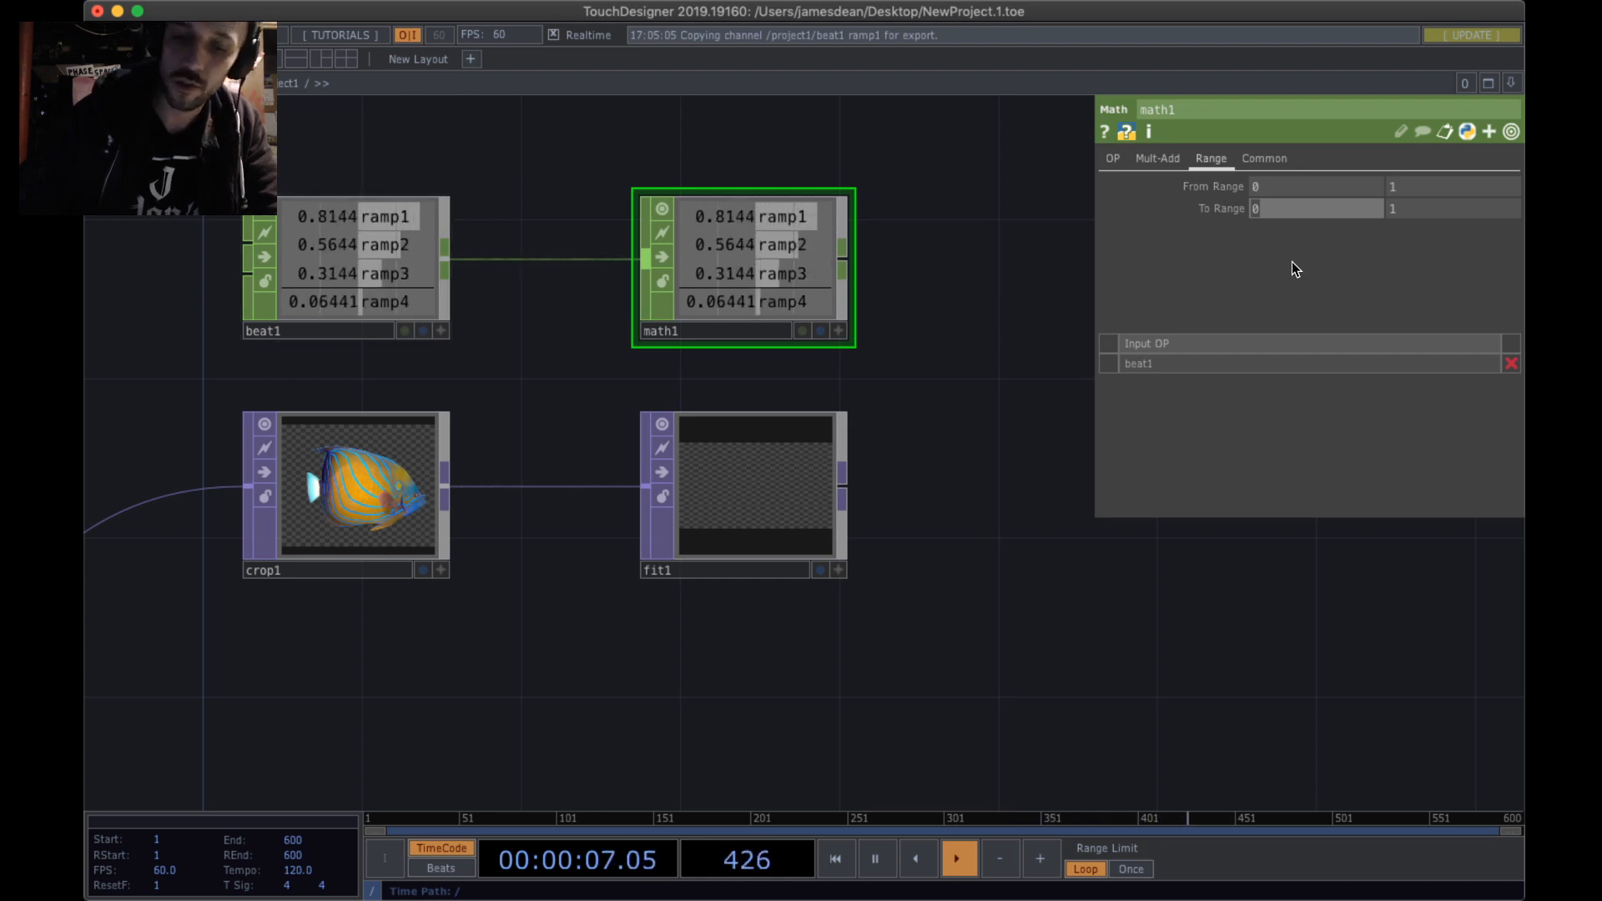
pyautogui.write('-1')
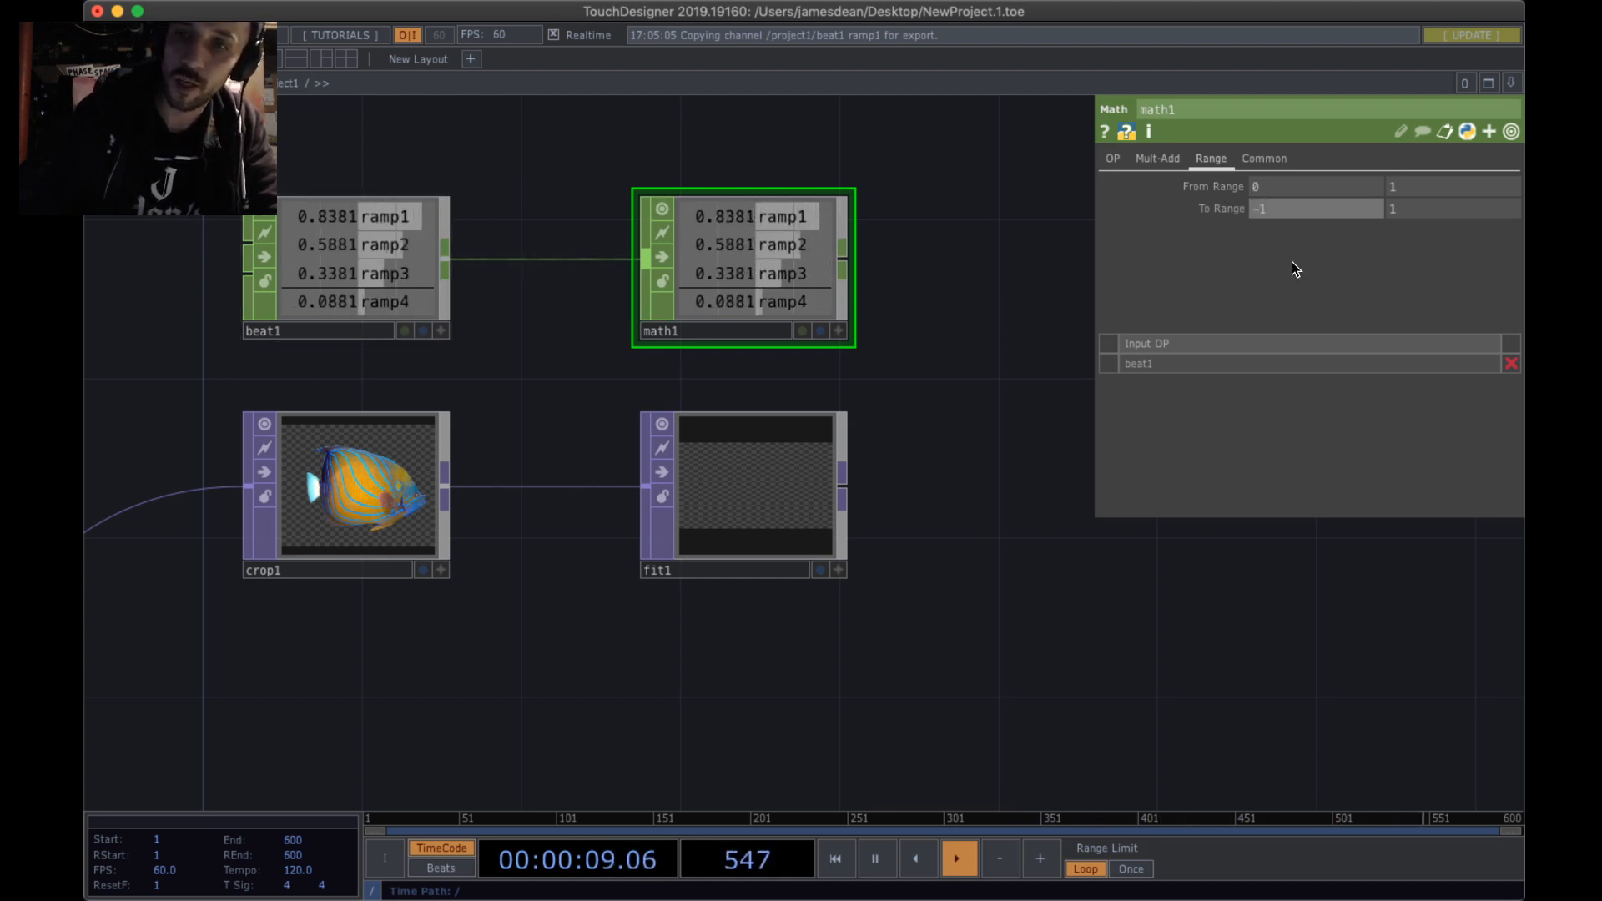
pyautogui.press('Return')
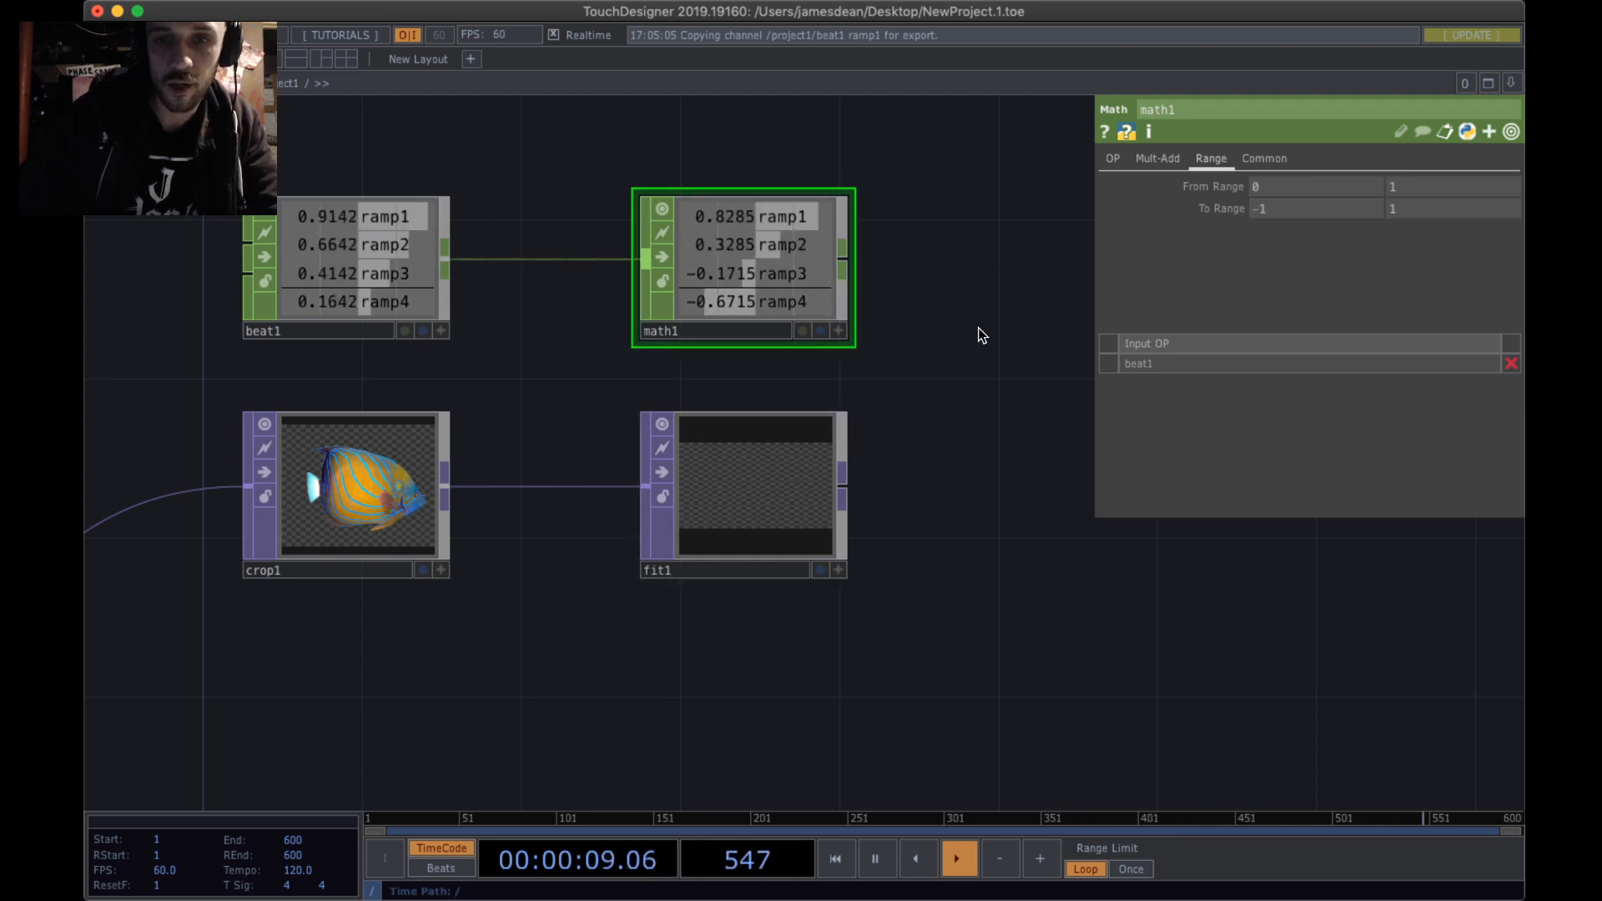
# - Select beat1 and math1 together and move them left so that math1 sits above crop1
pyautogui.moveTo(916, 351); pyautogui.dragTo(1019, 362)
pyautogui.moveTo(1019, 362); pyautogui.dragTo(461, 243, button='right')
pyautogui.moveTo(471, 242); pyautogui.dragTo(161, 237)
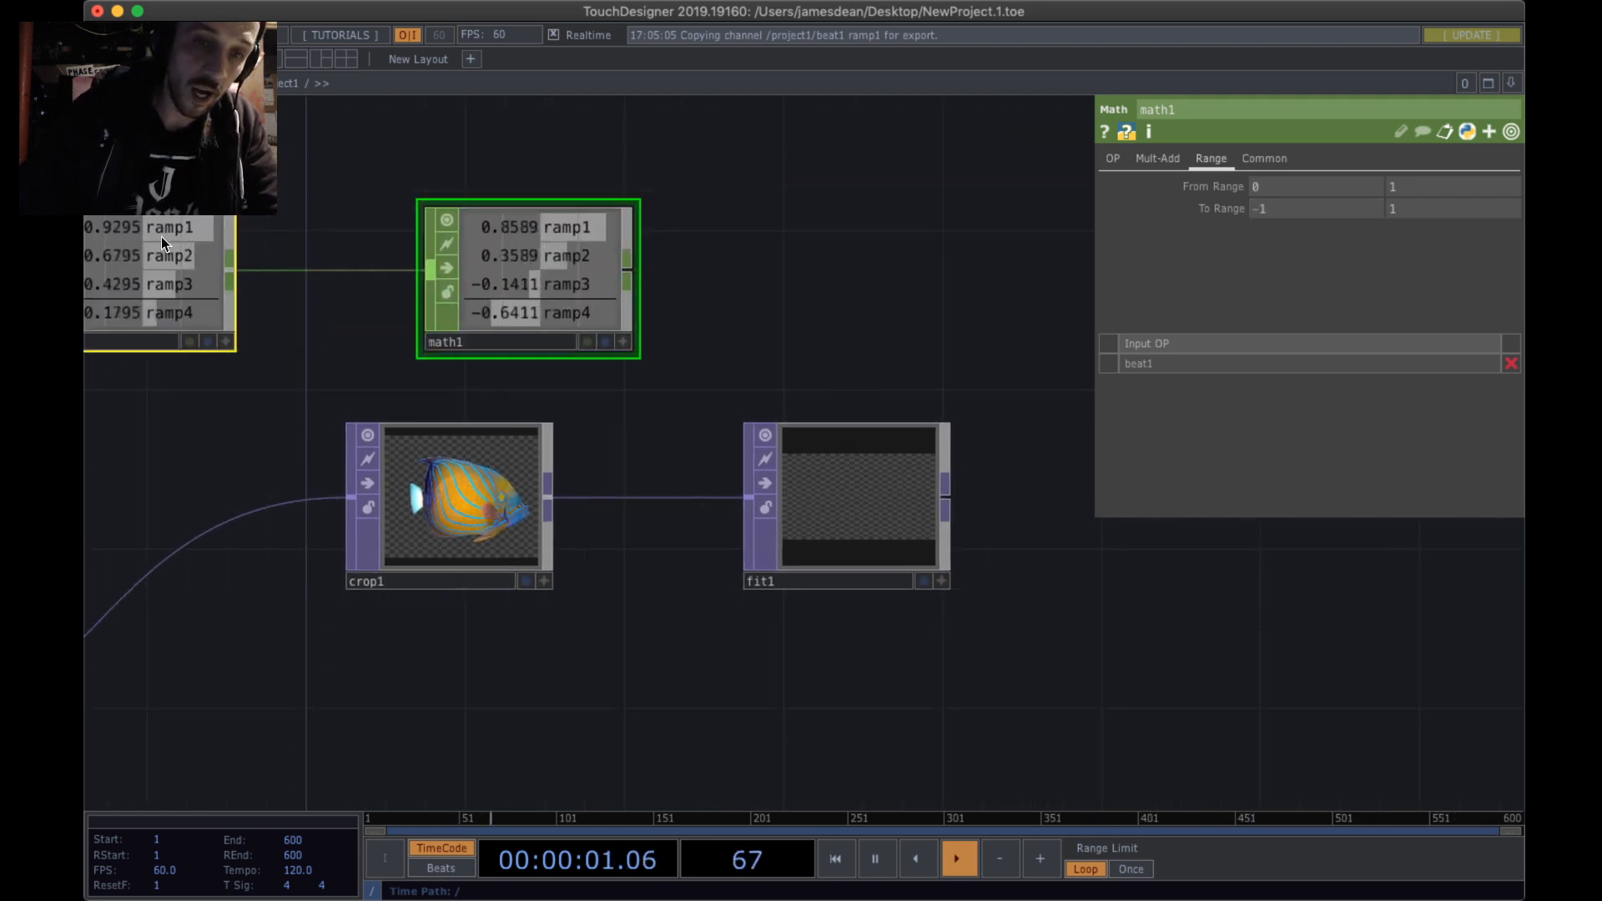
# - Add a Null CHOP after math1, above fit1, and wire math1's output into it
pyautogui.moveTo(496, 268); pyautogui.dragTo(422, 275)
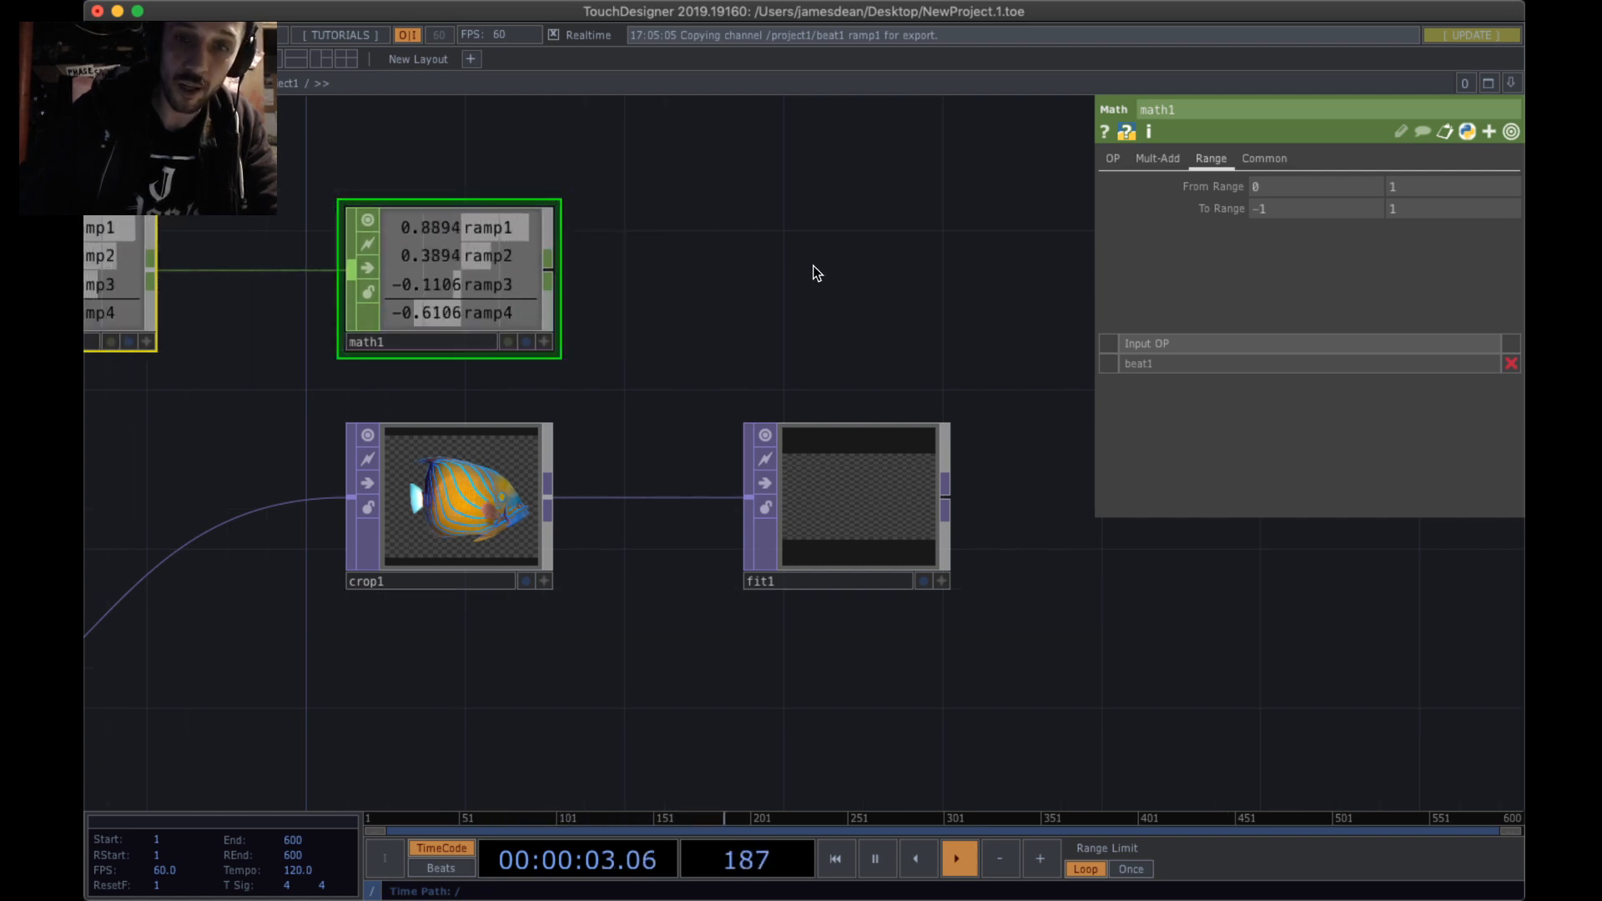
pyautogui.moveTo(409, 163); pyautogui.dragTo(742, 236)
pyautogui.moveTo(194, 161); pyautogui.dragTo(857, 425, button='right')
pyautogui.moveTo(896, 452); pyautogui.dragTo(586, 441)
pyautogui.click(891, 367)
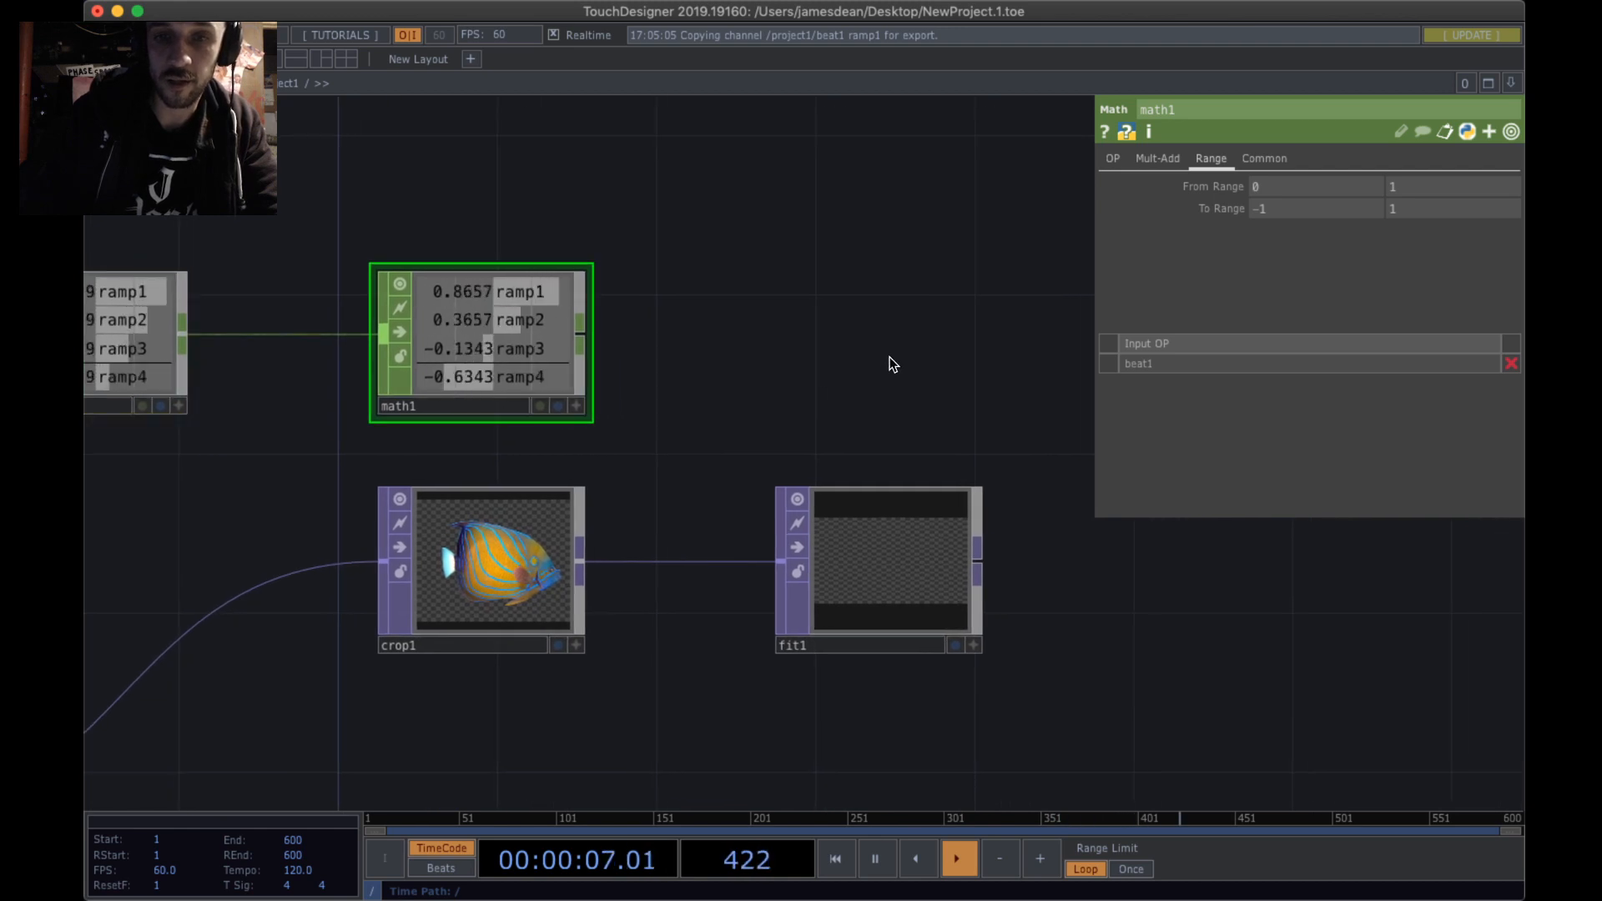
pyautogui.press('Tab')
pyautogui.write('null')
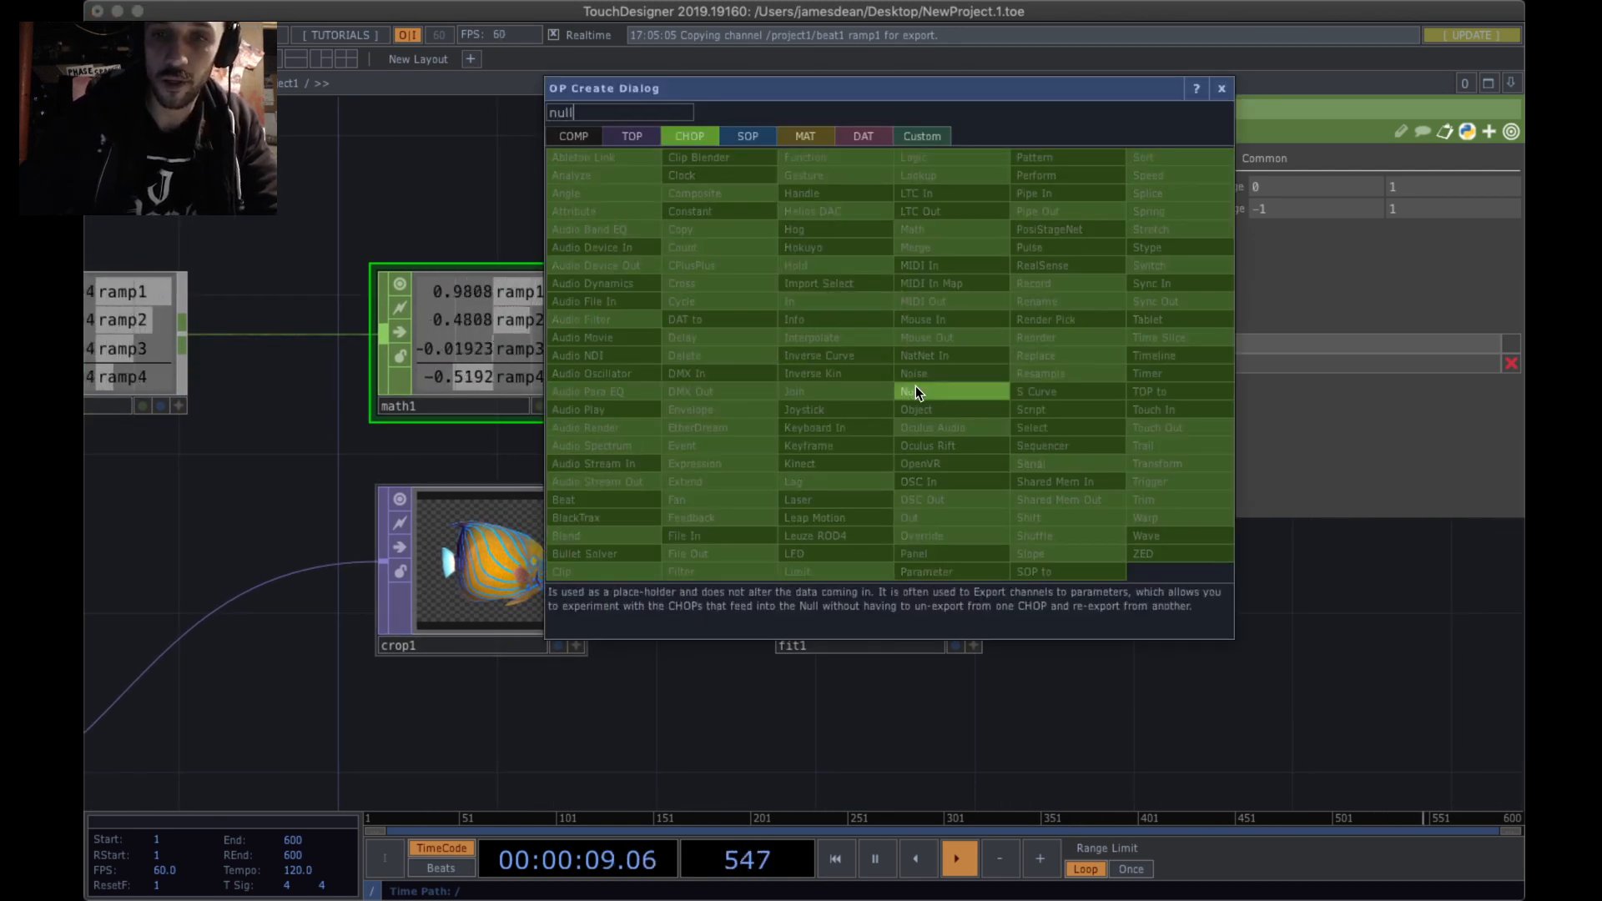
pyautogui.click(914, 387)
pyautogui.click(883, 339)
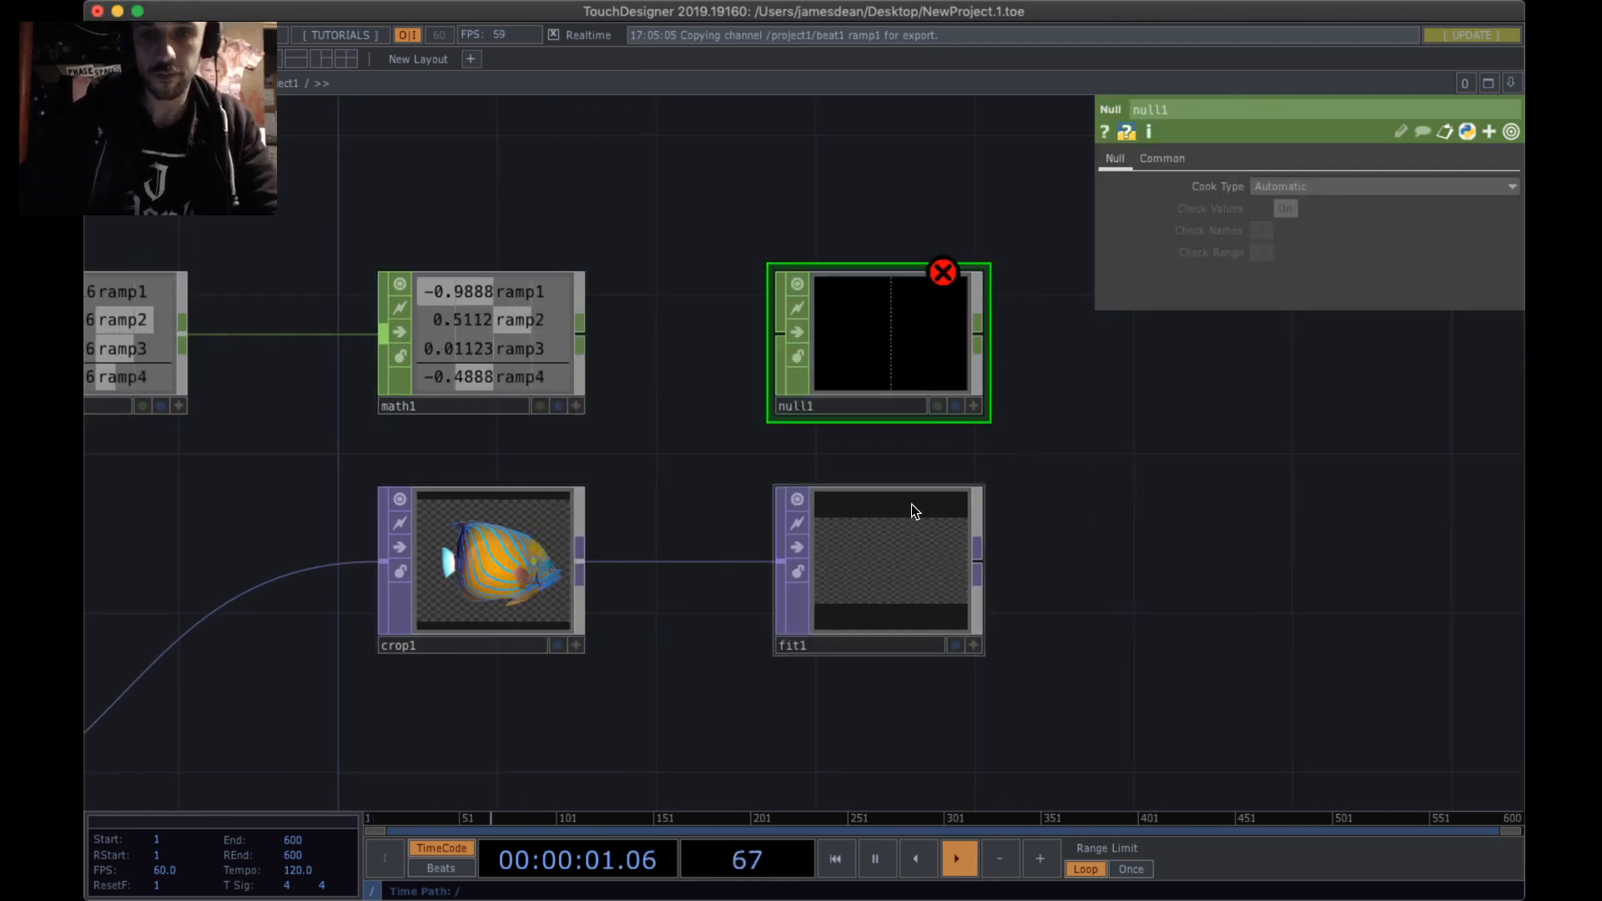
pyautogui.moveTo(582, 334); pyautogui.dragTo(747, 342)
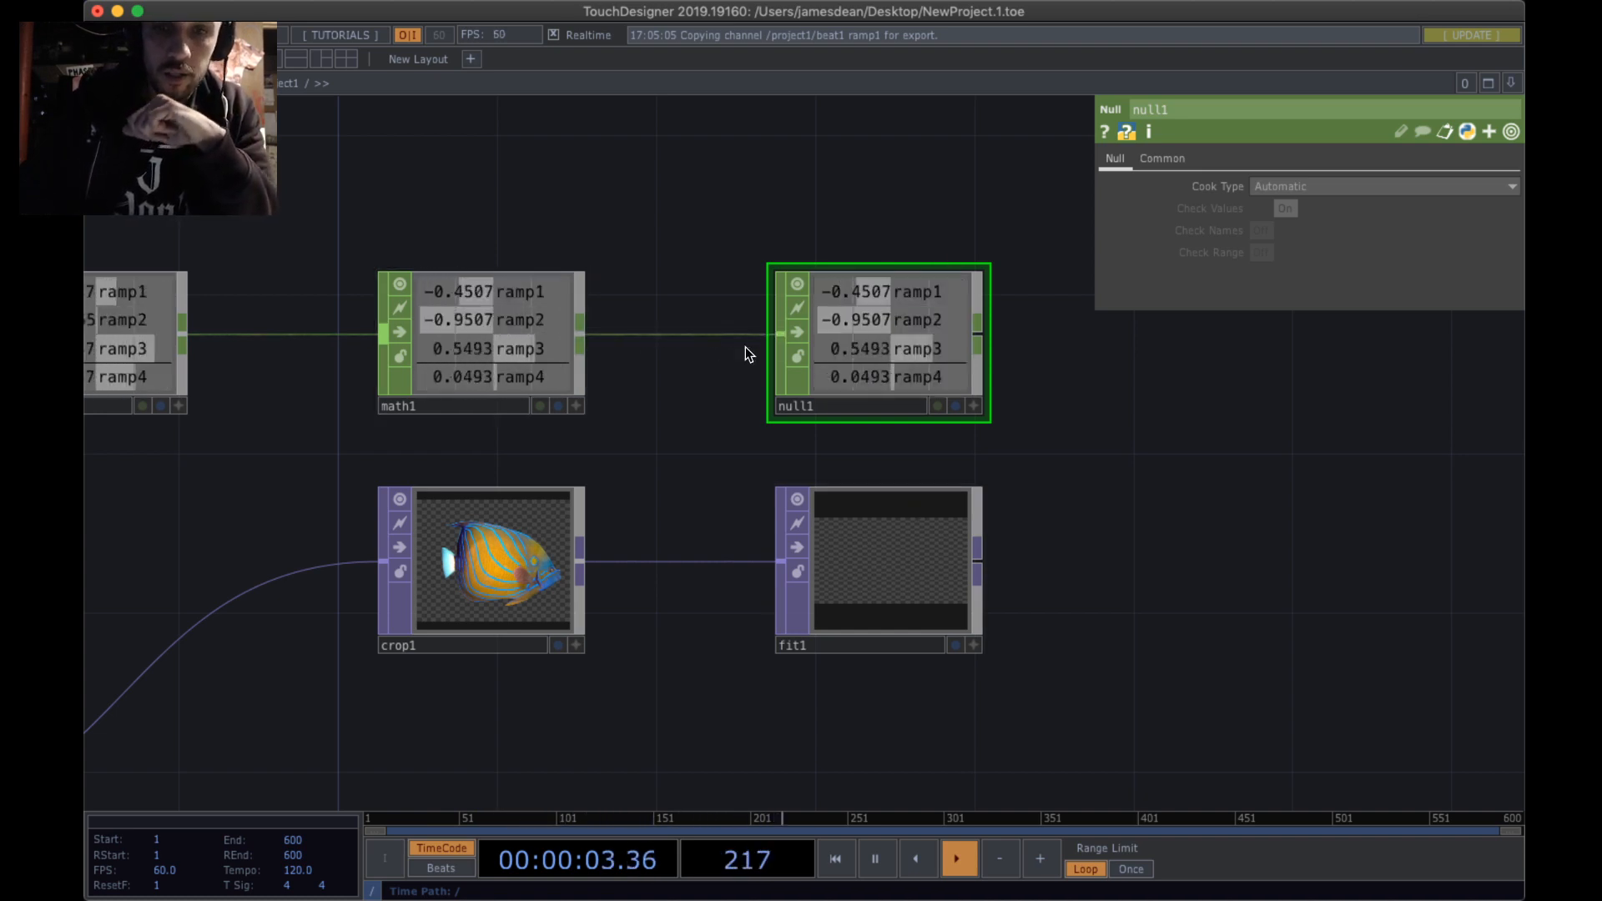
# - Drive fit1's X translation with a CHOP reference to null1's ramp1 channel, and display fit1 in the network background
pyautogui.click(974, 404)
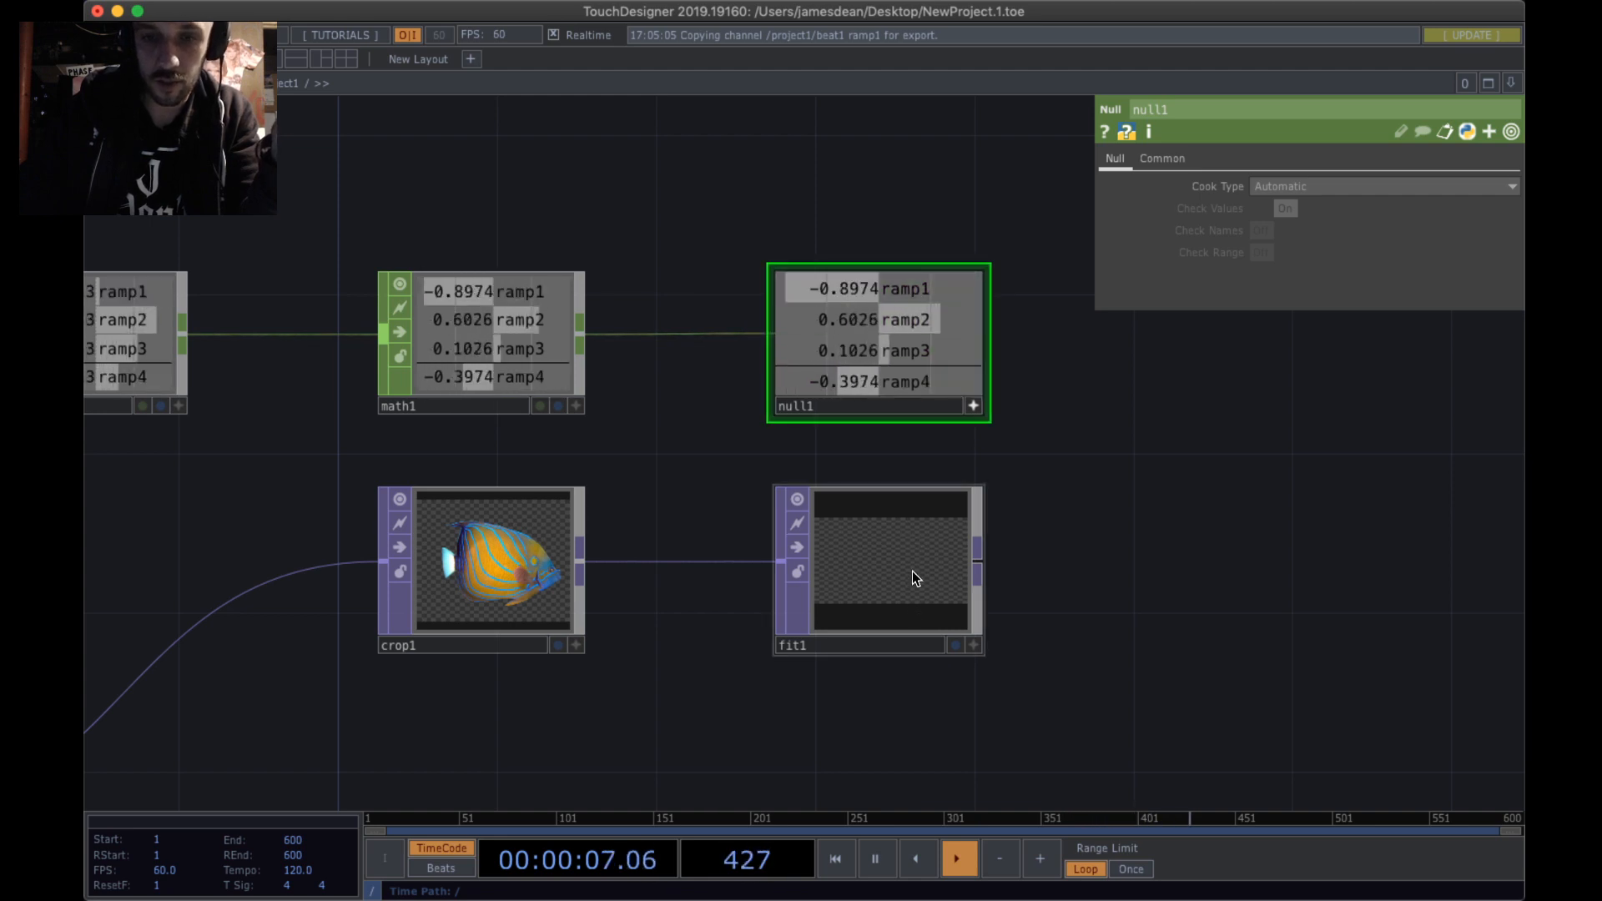
pyautogui.click(912, 570)
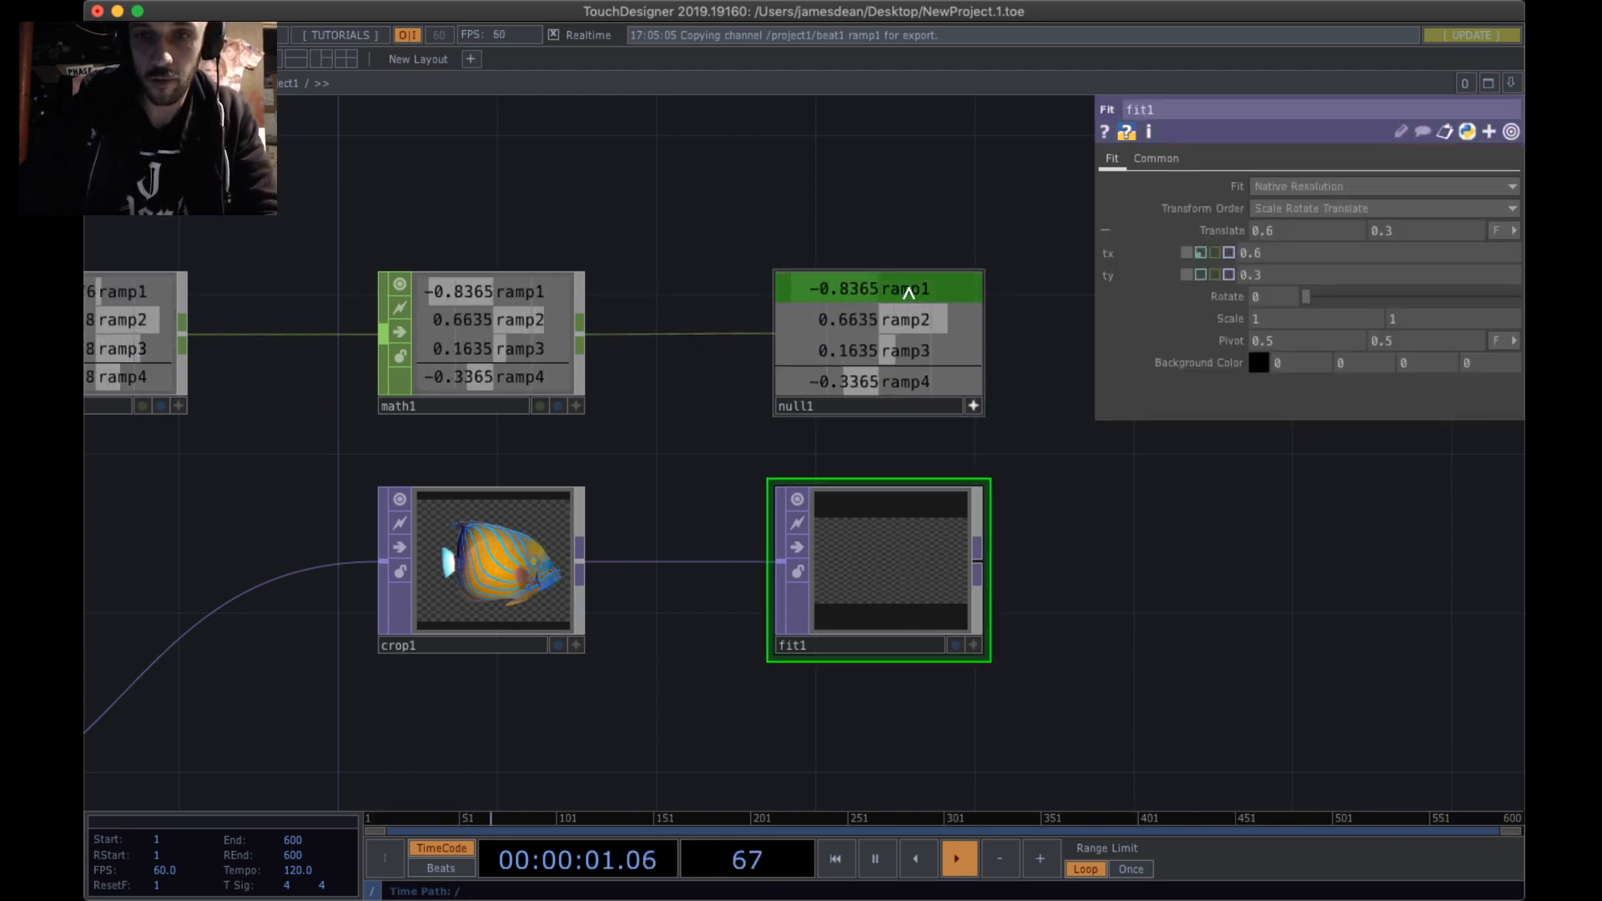
pyautogui.moveTo(908, 292); pyautogui.dragTo(1320, 229)
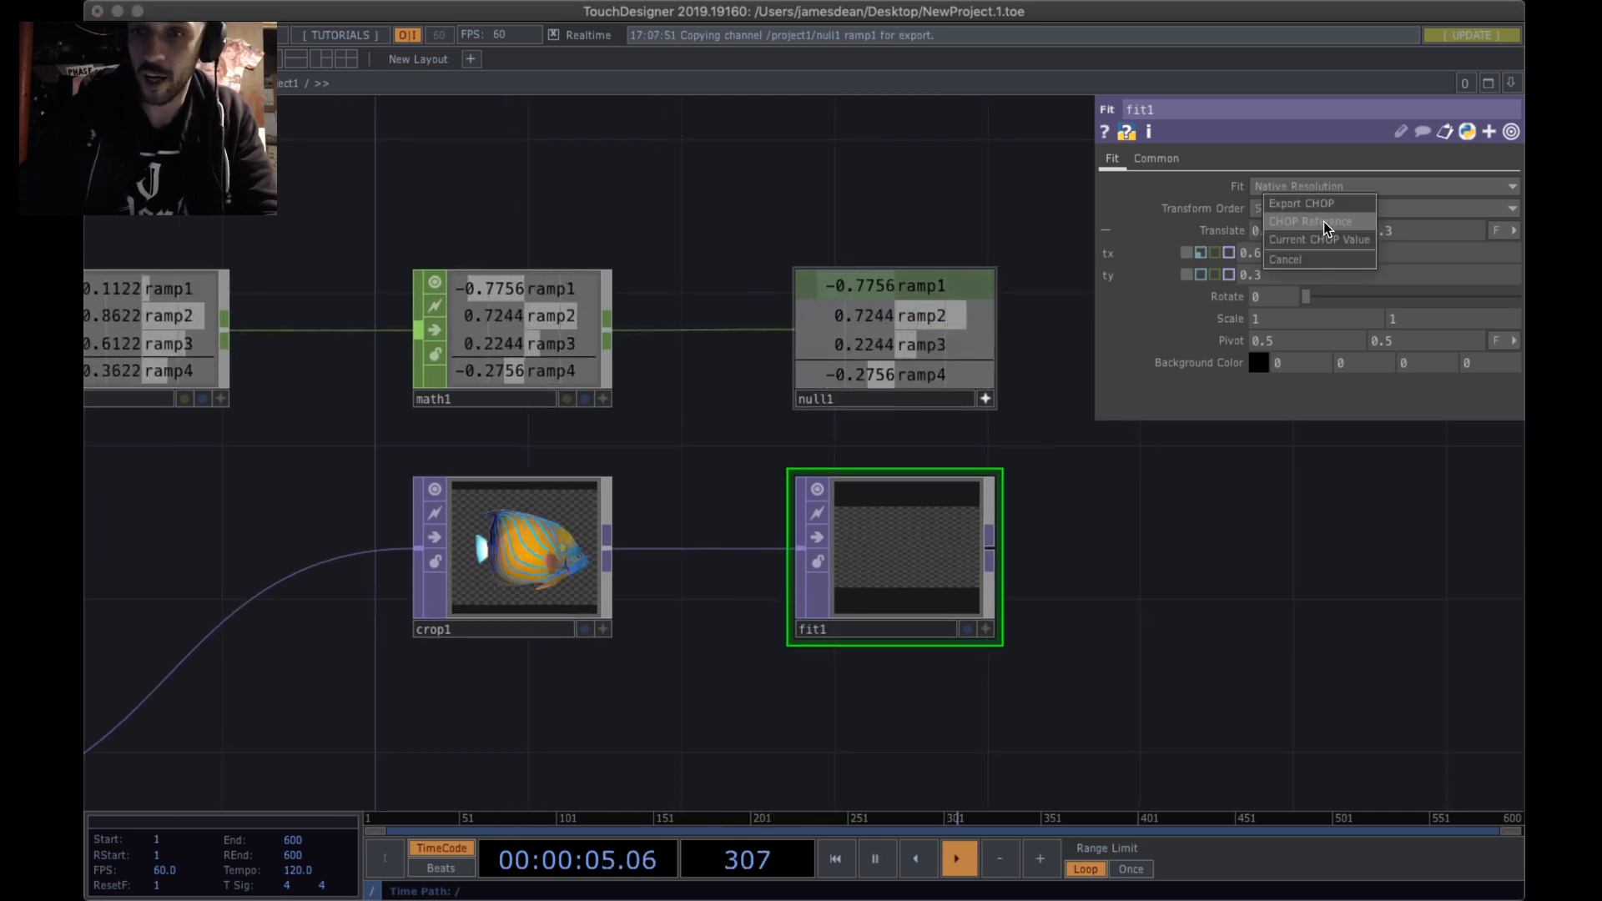
pyautogui.click(1323, 222)
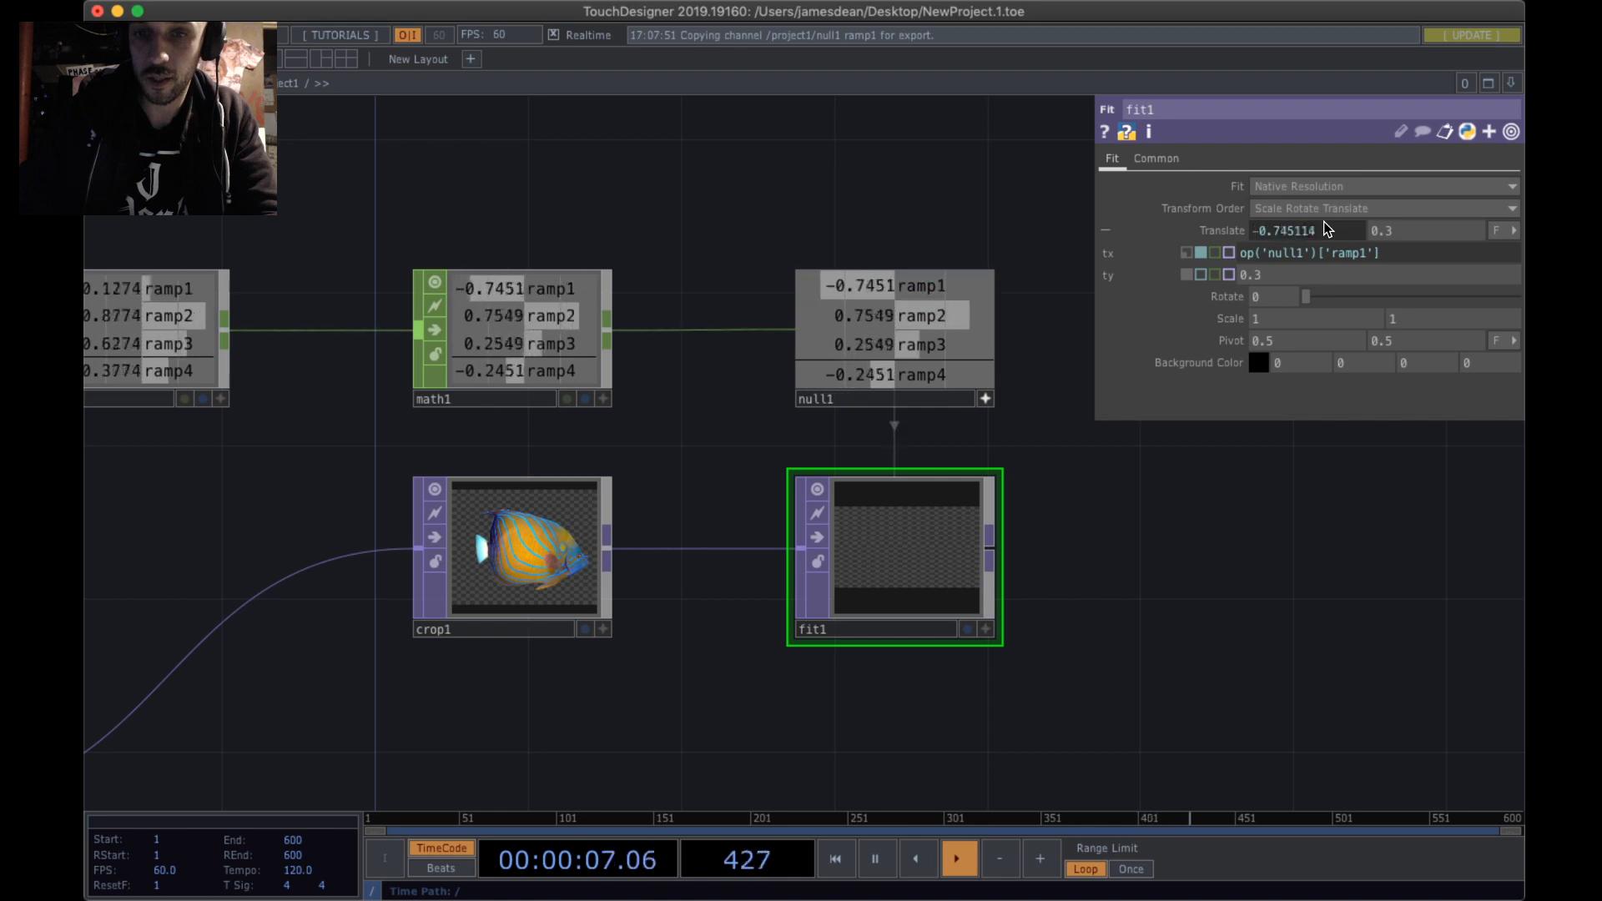
pyautogui.click(965, 629)
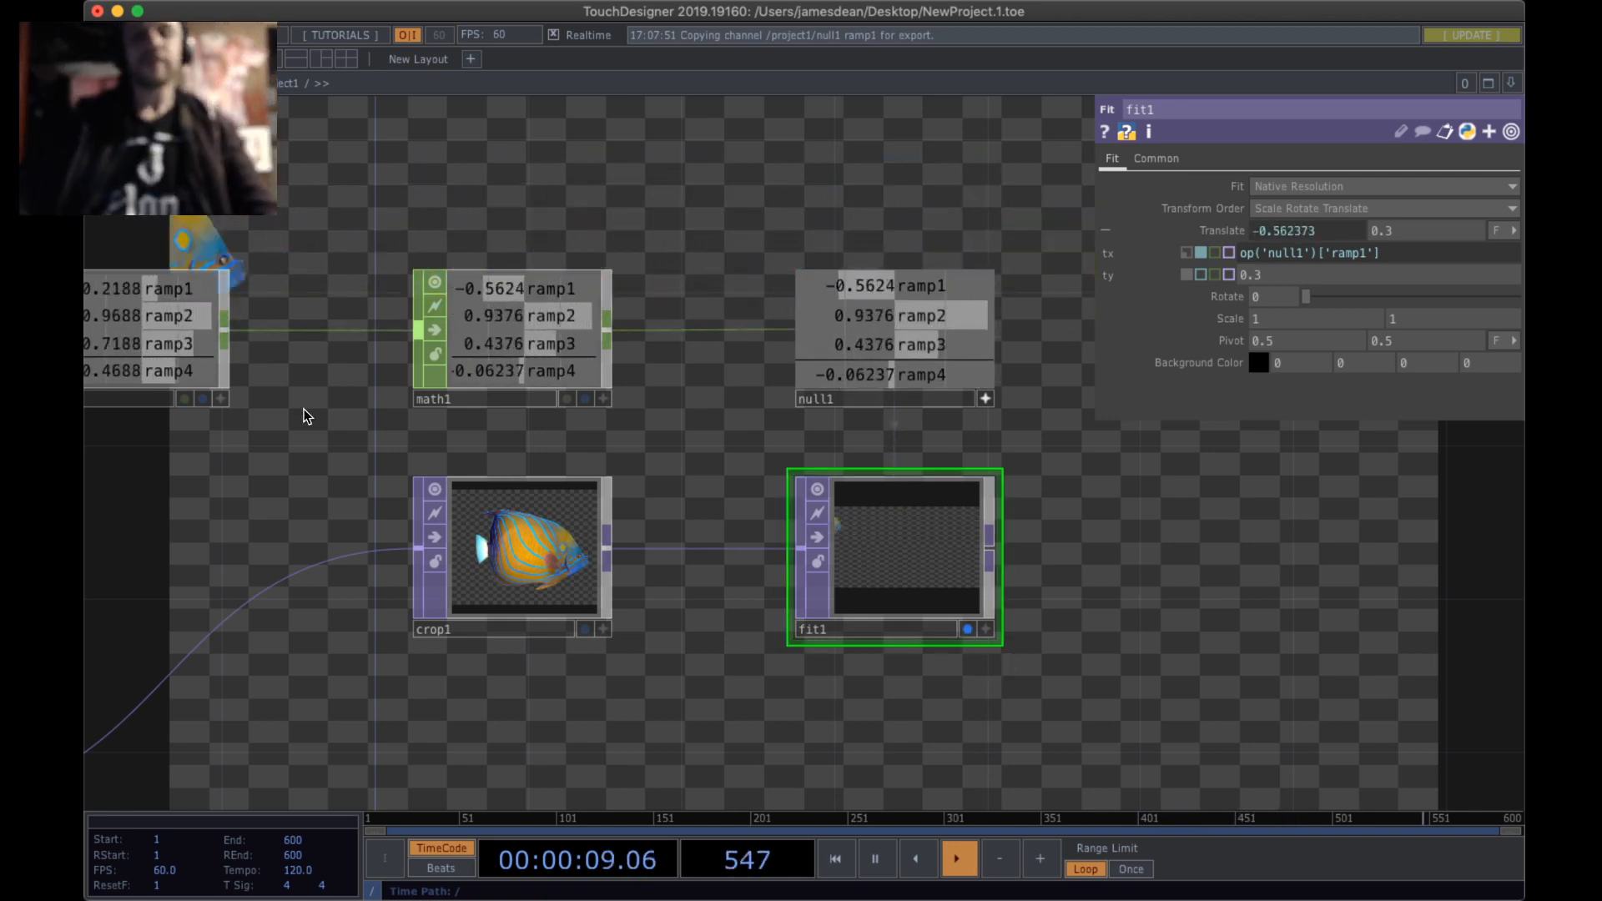
# - Set the Period of beat1 to 32
pyautogui.moveTo(307, 417); pyautogui.dragTo(522, 400)
pyautogui.moveTo(519, 433); pyautogui.dragTo(497, 443)
pyautogui.scroll(-5, 496, 443)
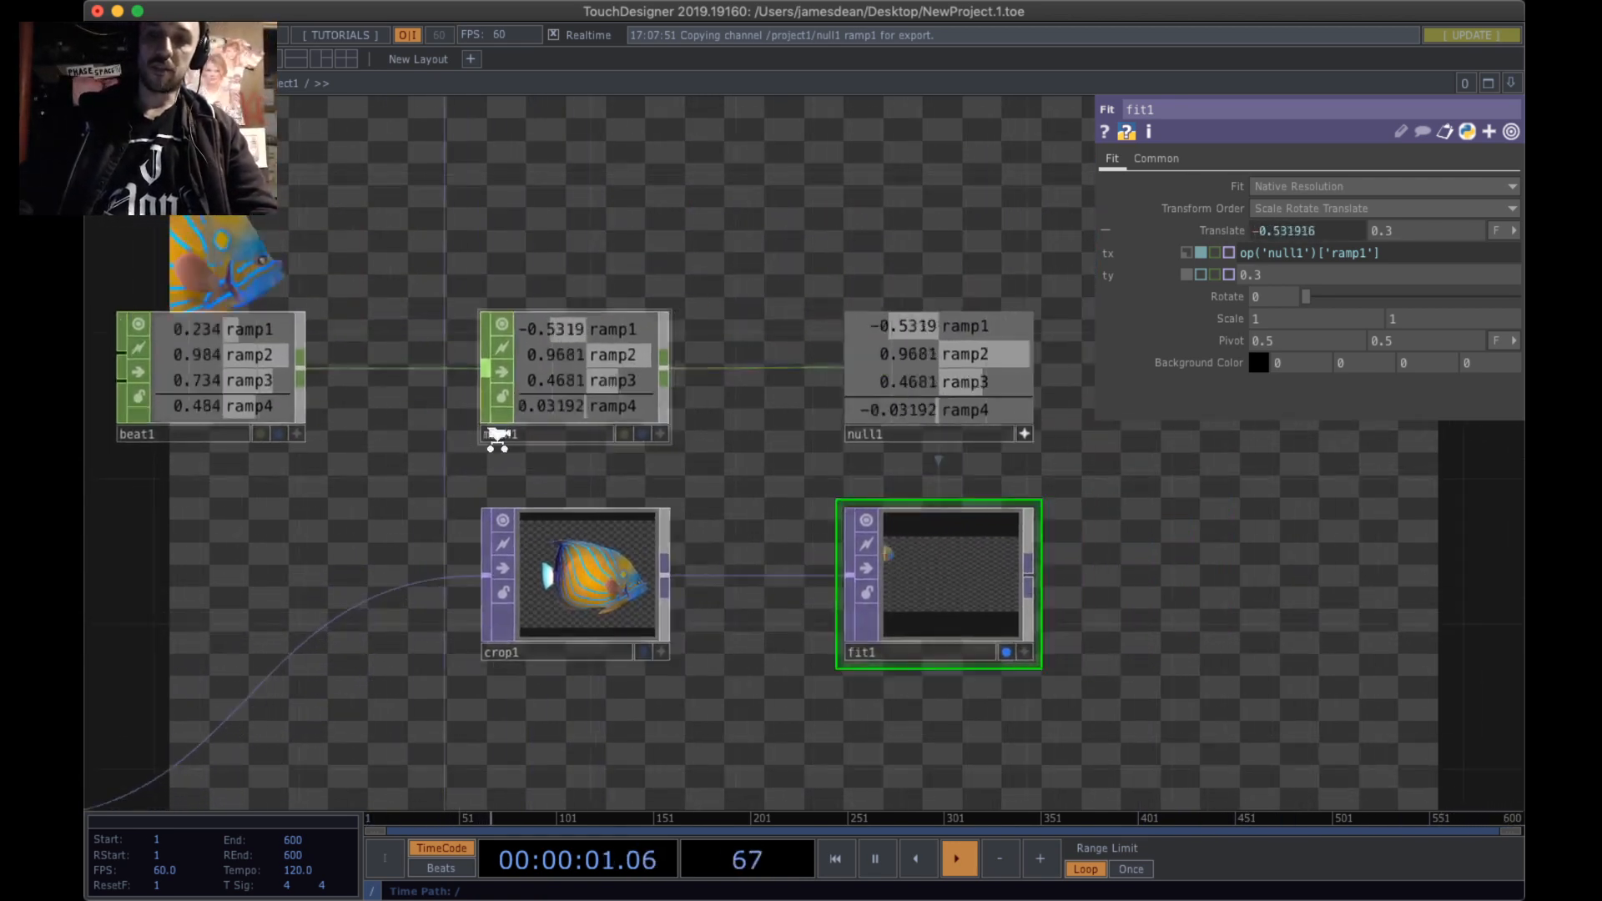
pyautogui.scroll(3, 461, 444)
pyautogui.click(292, 388)
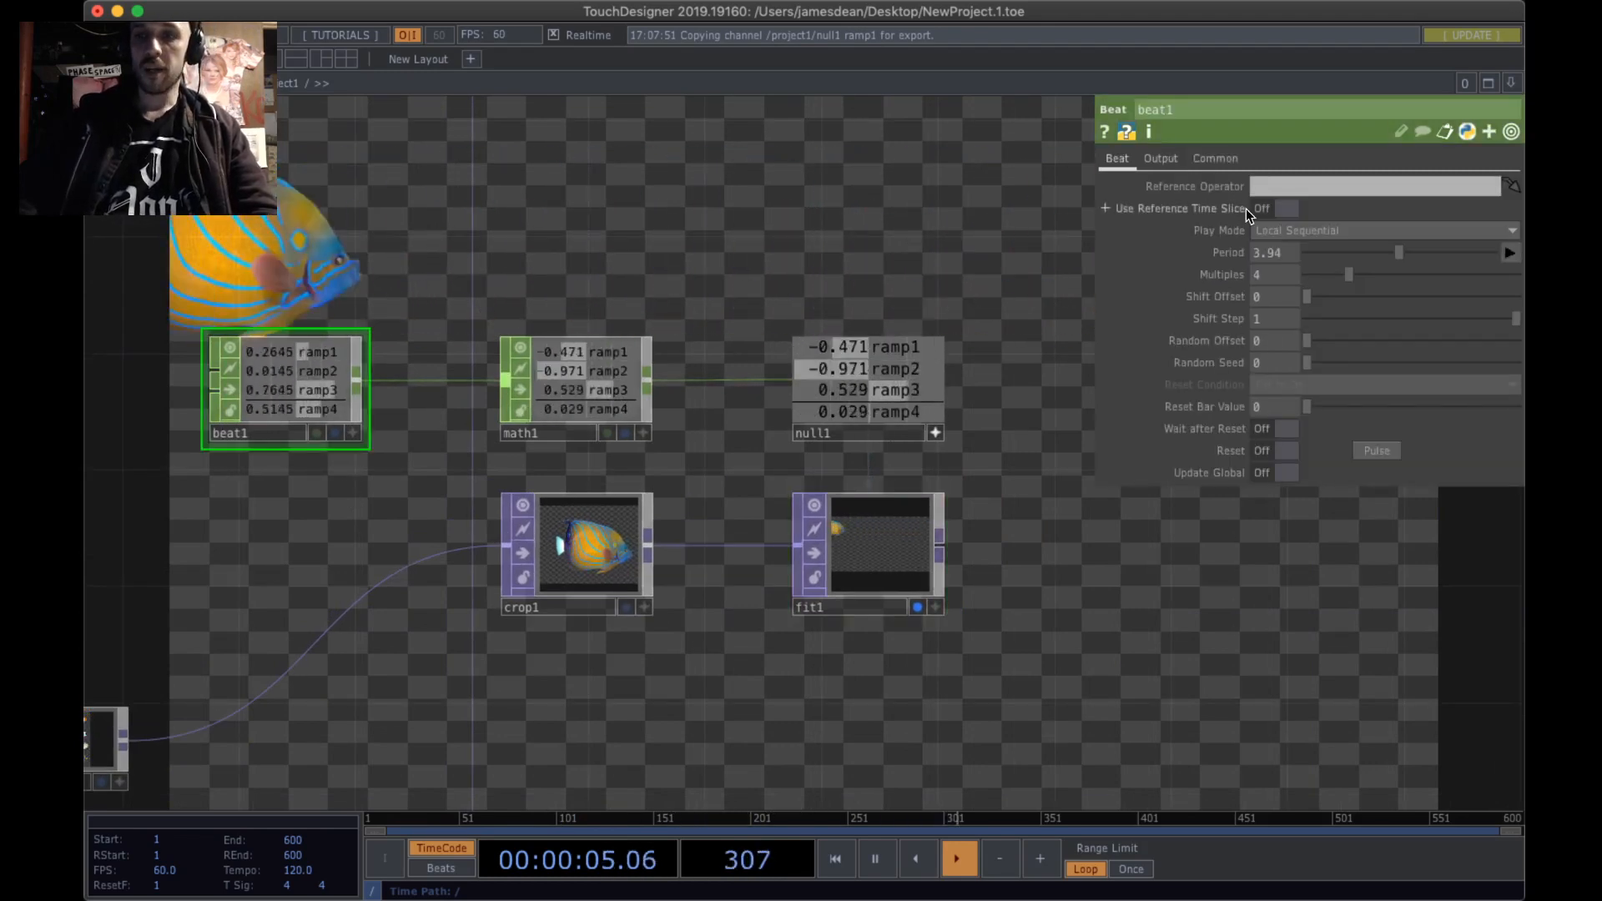
pyautogui.click(1289, 257)
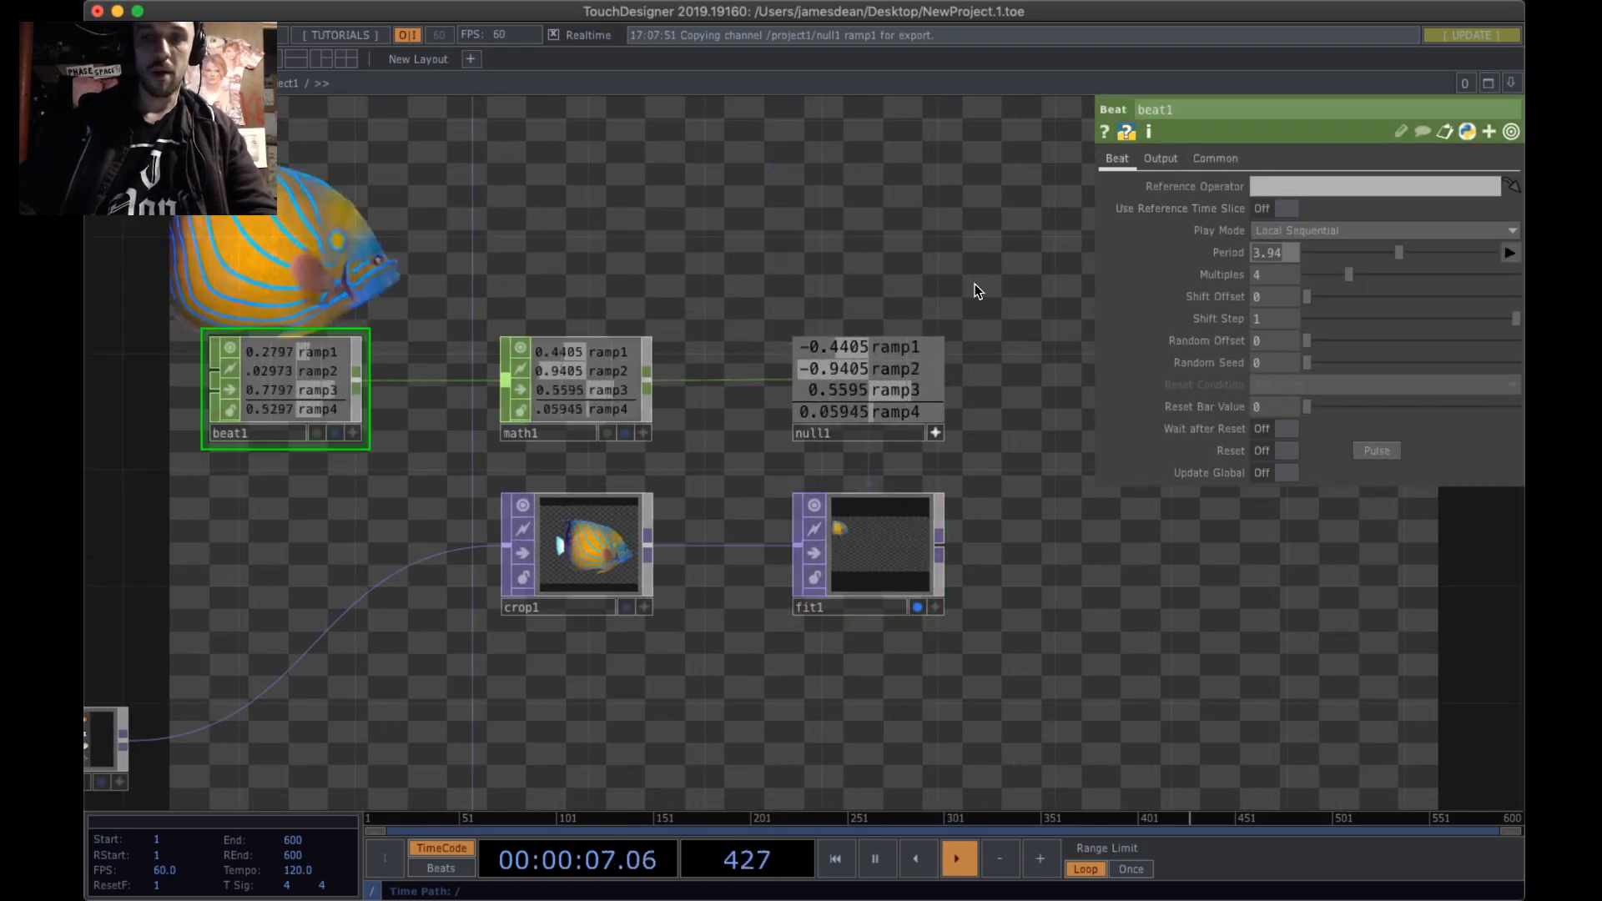
pyautogui.write('32')
pyautogui.press('Return')
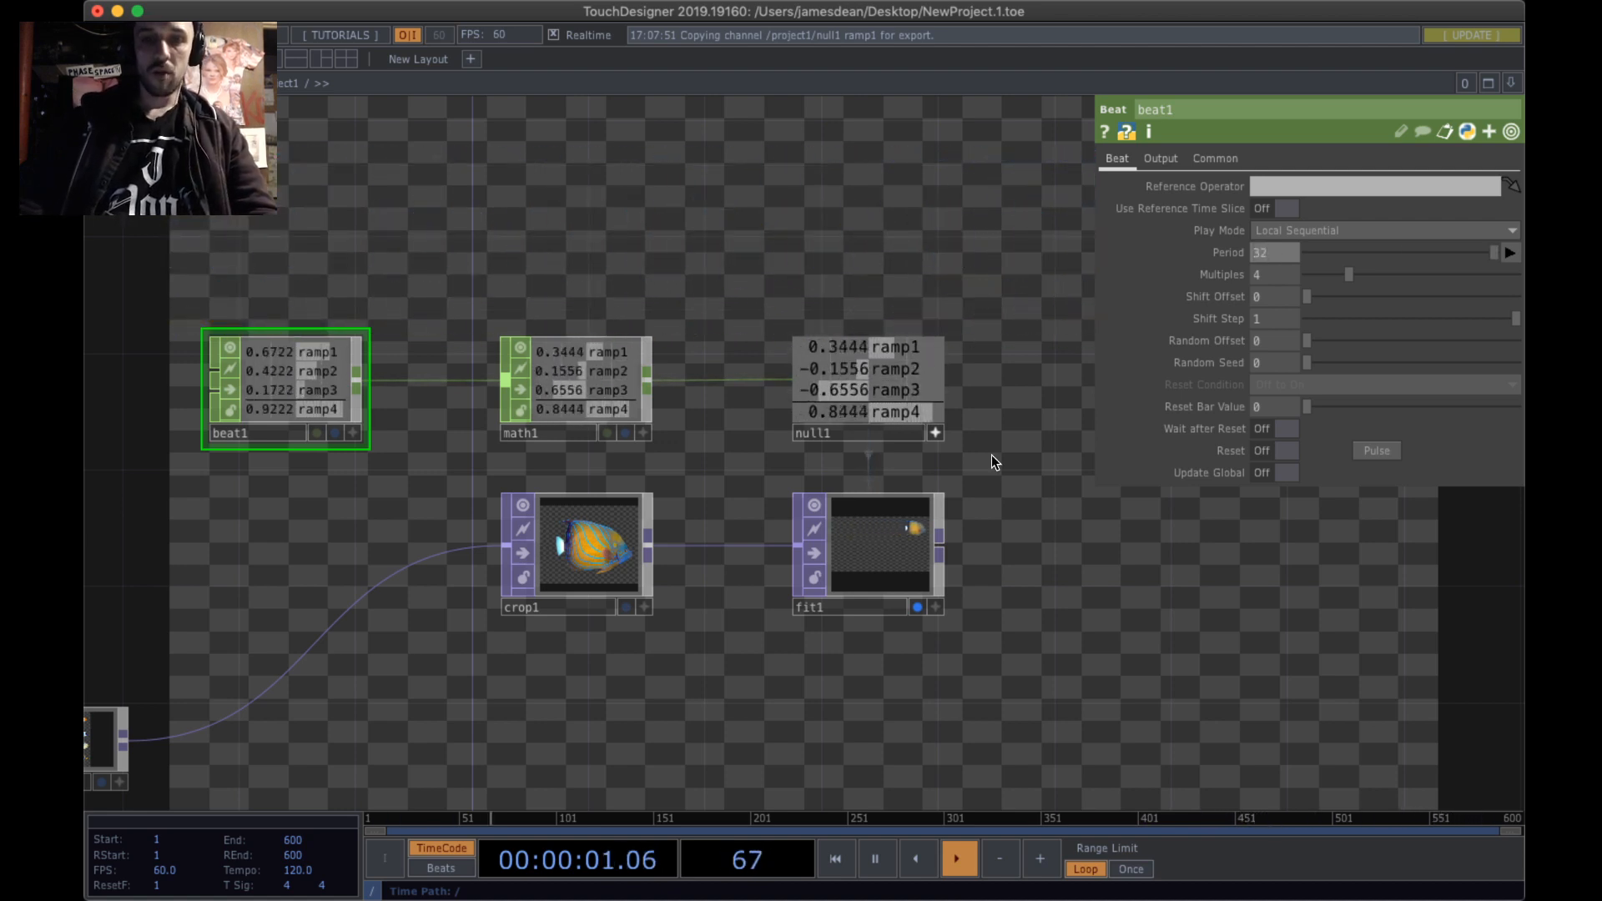
# - Examine the fish's movement across the network background, with the parameter window hidden
pyautogui.scroll(3, 906, 581)
pyautogui.moveTo(1089, 553); pyautogui.dragTo(951, 412)
pyautogui.scroll(3, 942, 529)
pyautogui.scroll(-5, 950, 412)
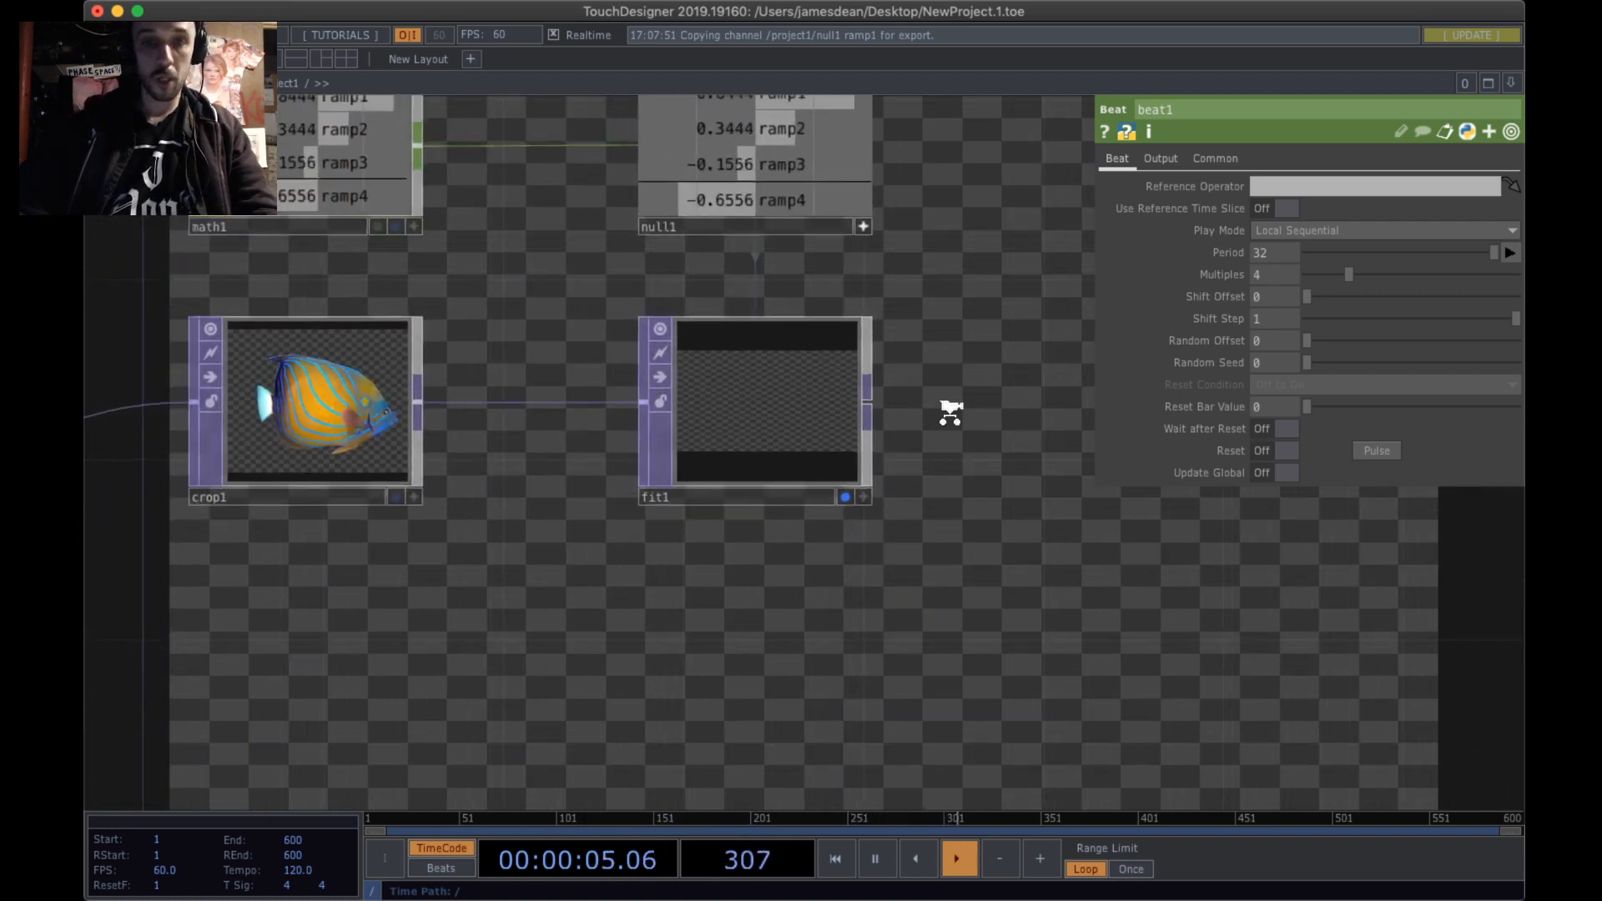
pyautogui.scroll(-2, 951, 412)
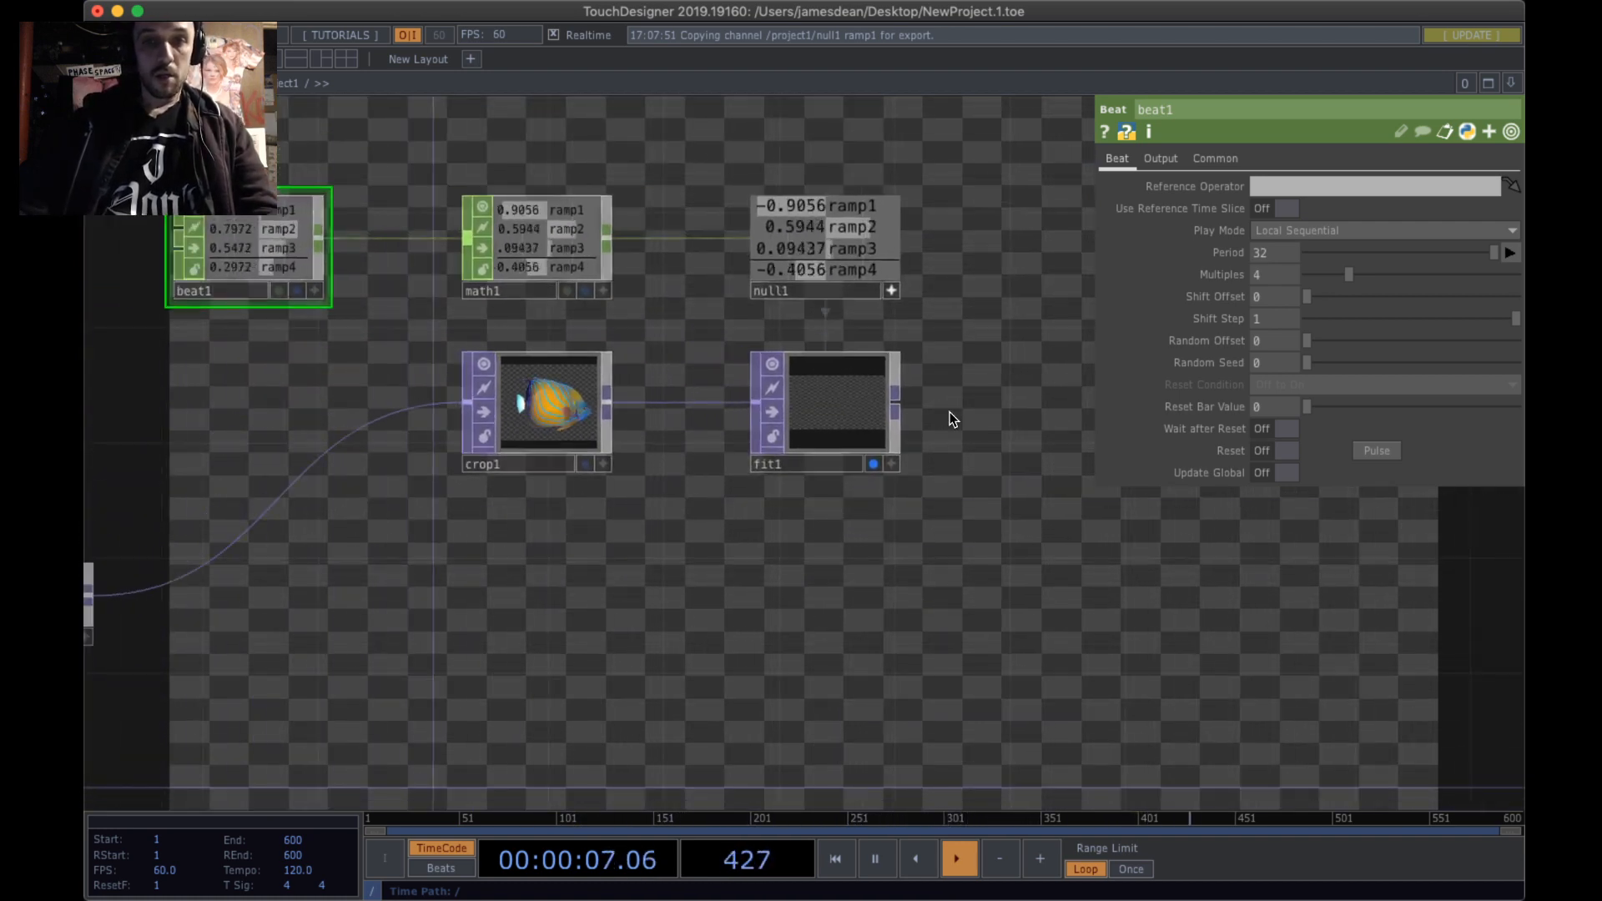
pyautogui.scroll(3, 953, 419)
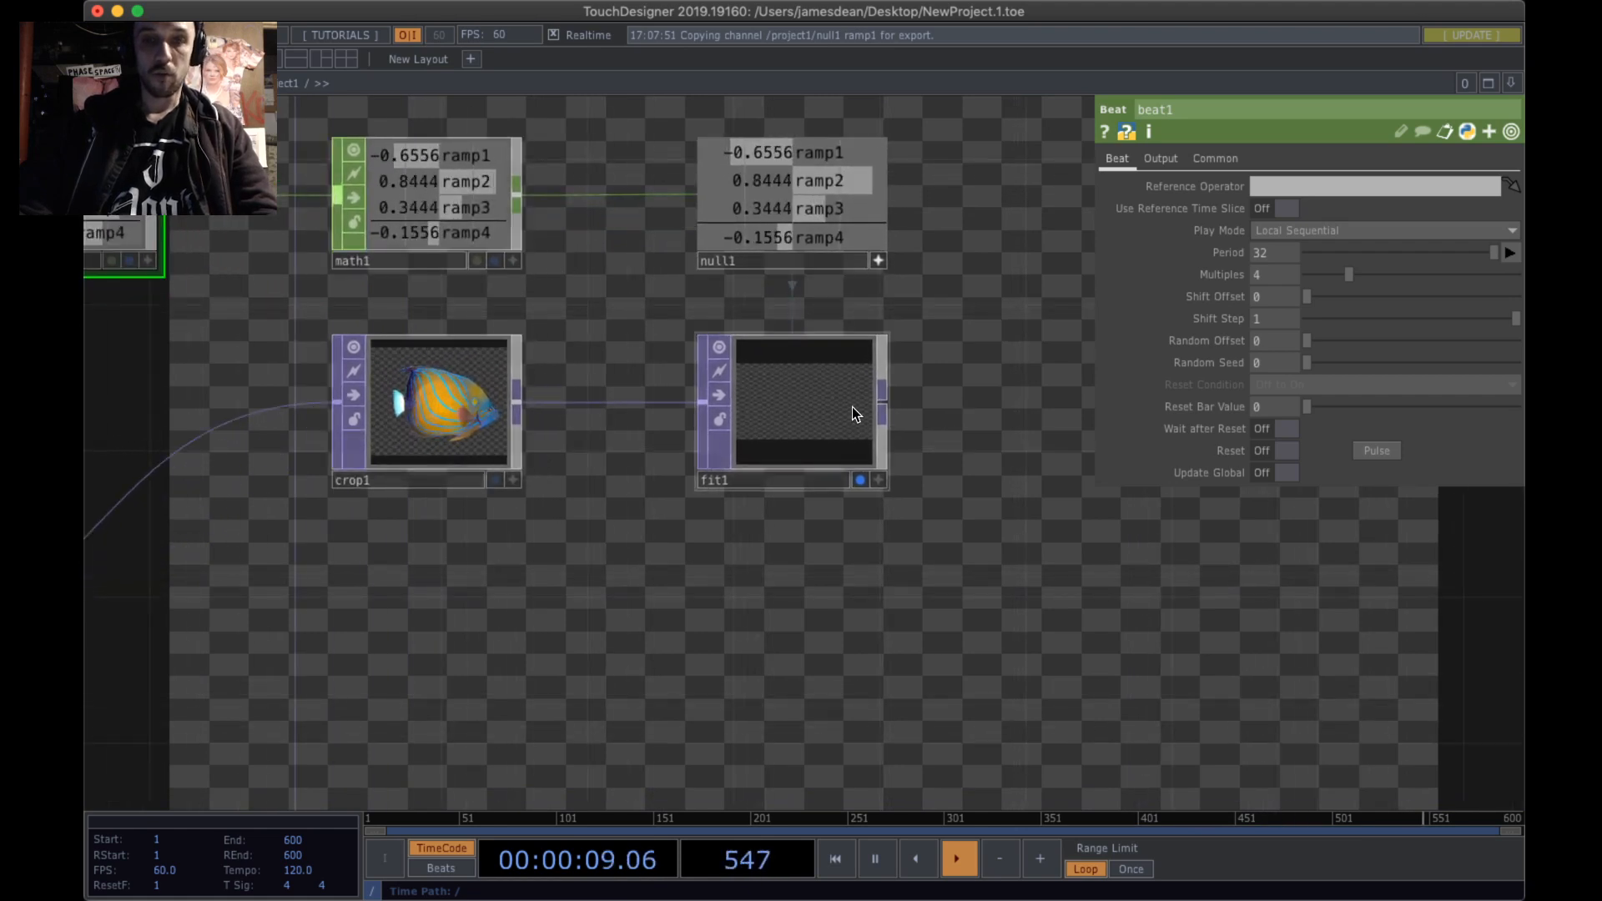
pyautogui.moveTo(809, 420); pyautogui.dragTo(847, 419)
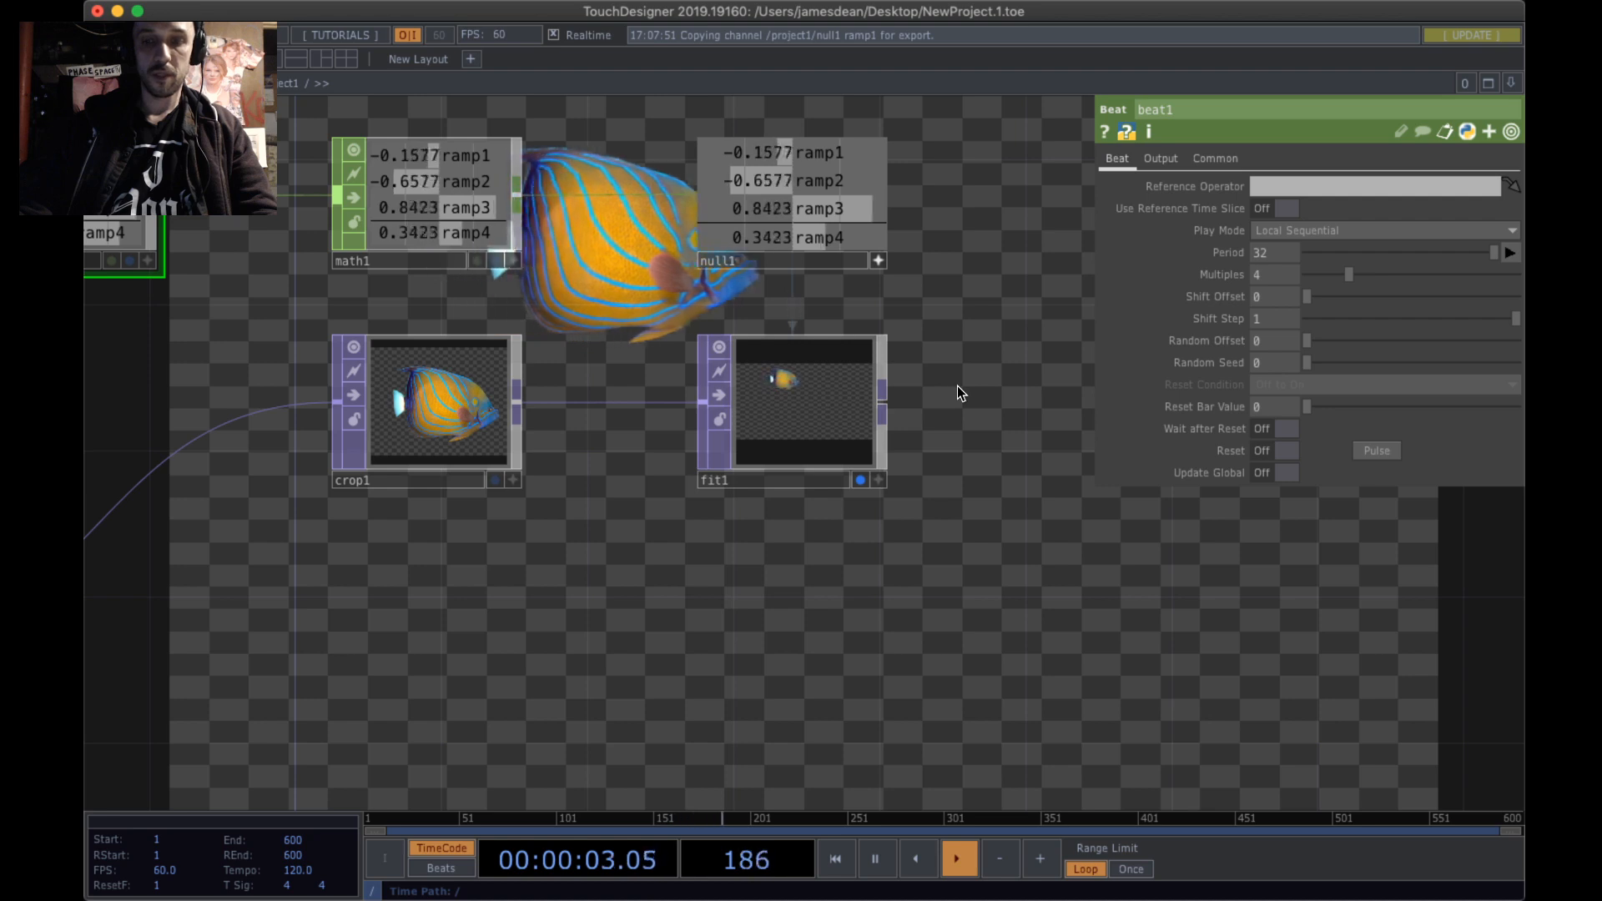
pyautogui.press('p')
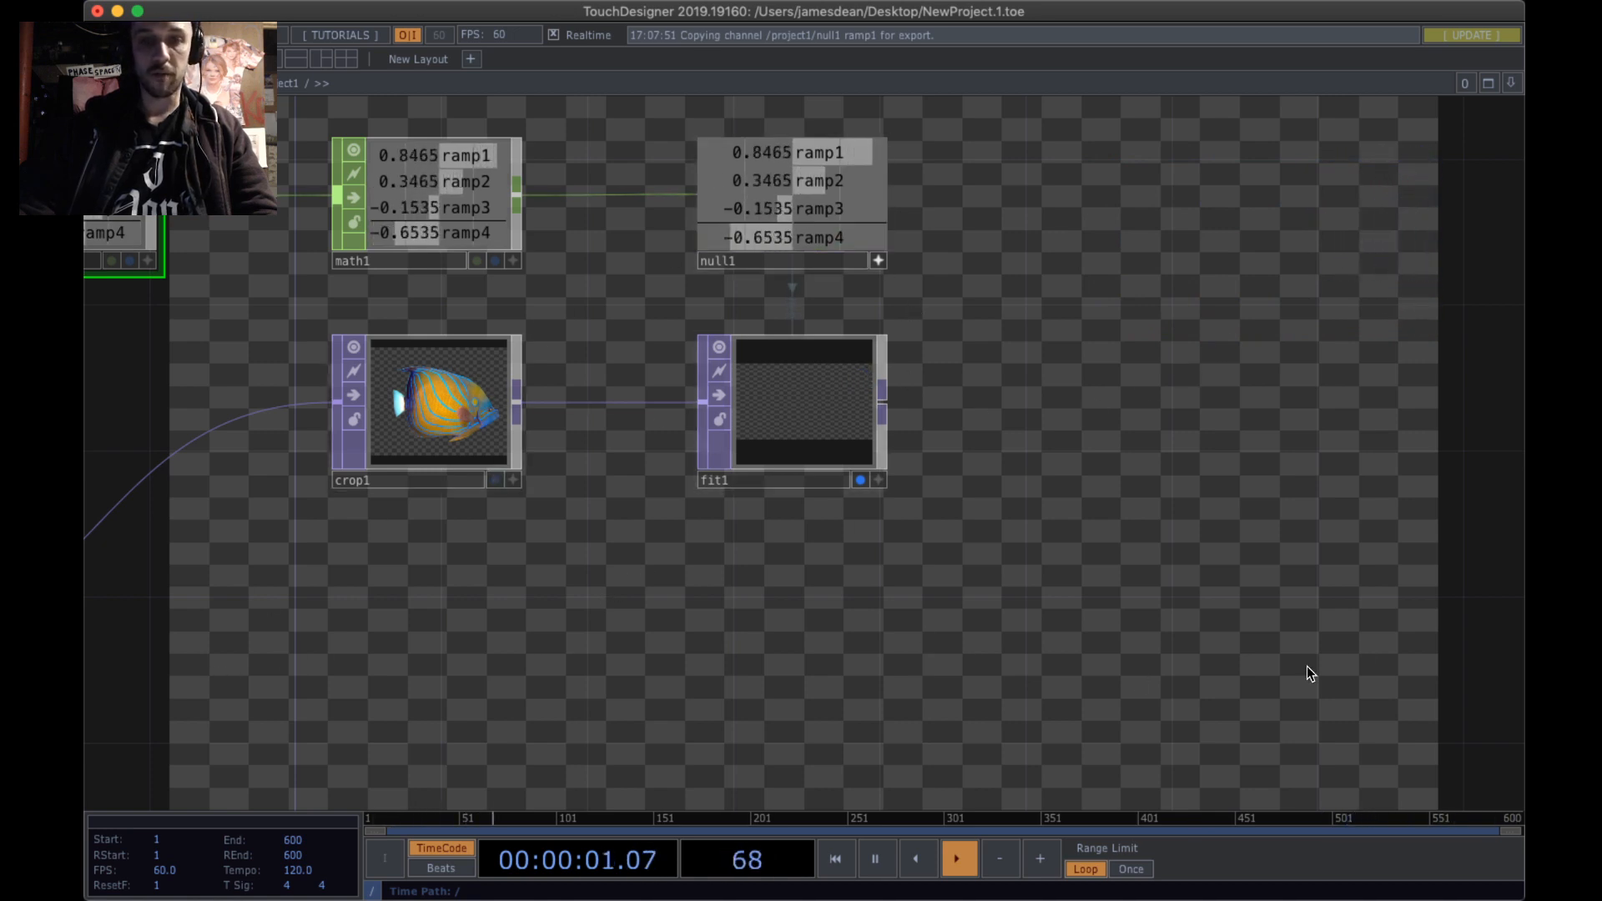
# - Bring the parameters of fit1 back up and collapse the expanded Translate parameter
pyautogui.click(772, 424)
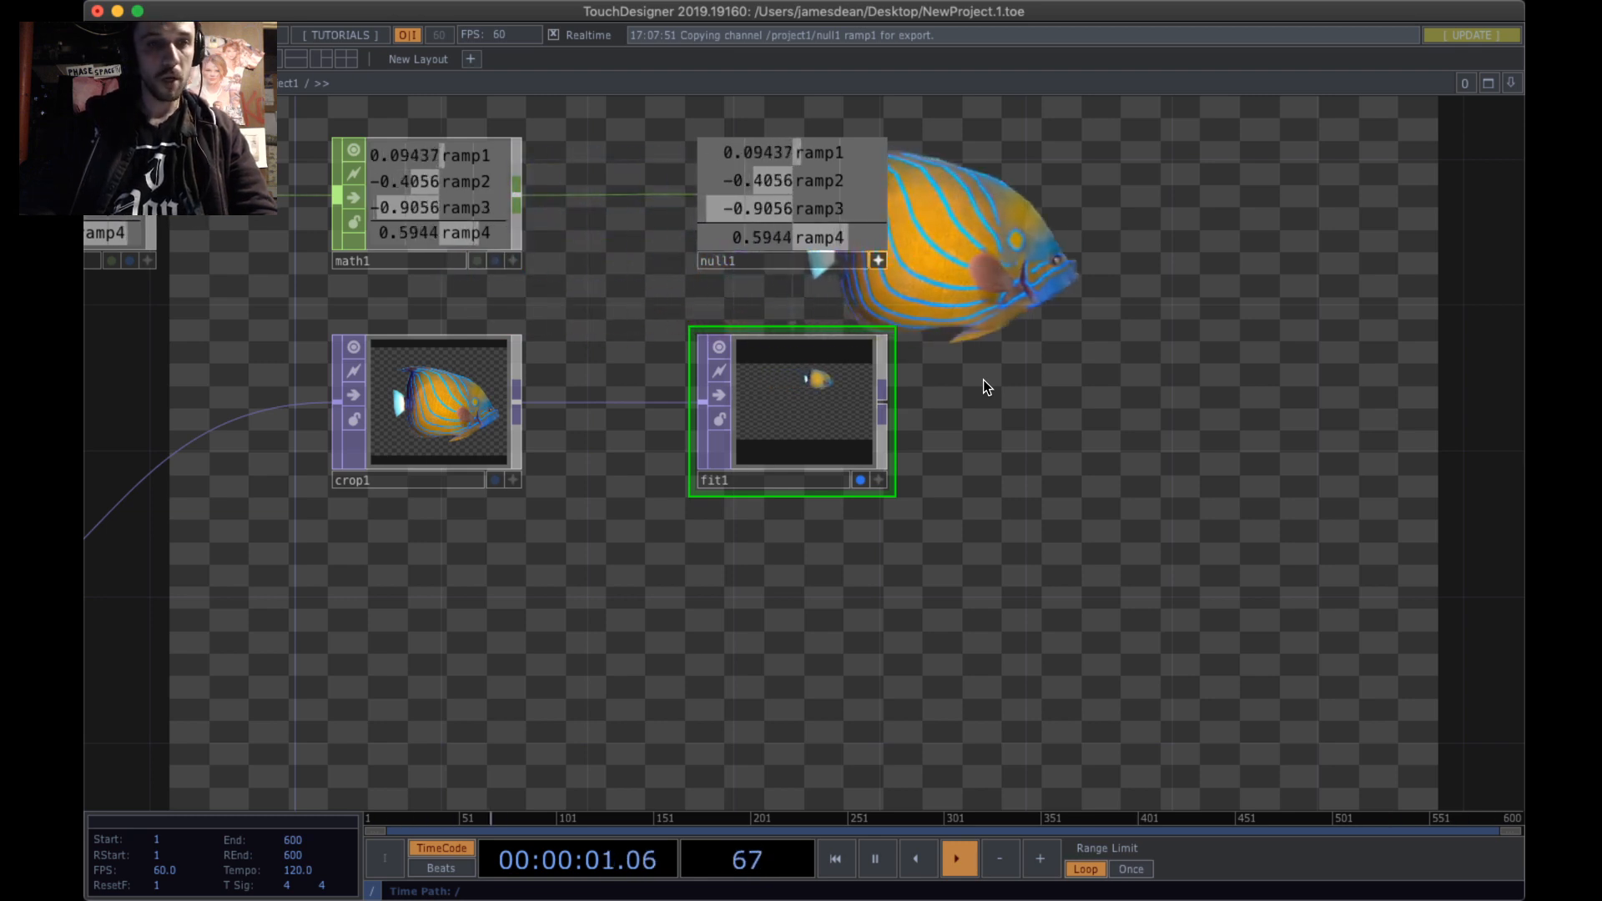
pyautogui.moveTo(1005, 404); pyautogui.dragTo(963, 409)
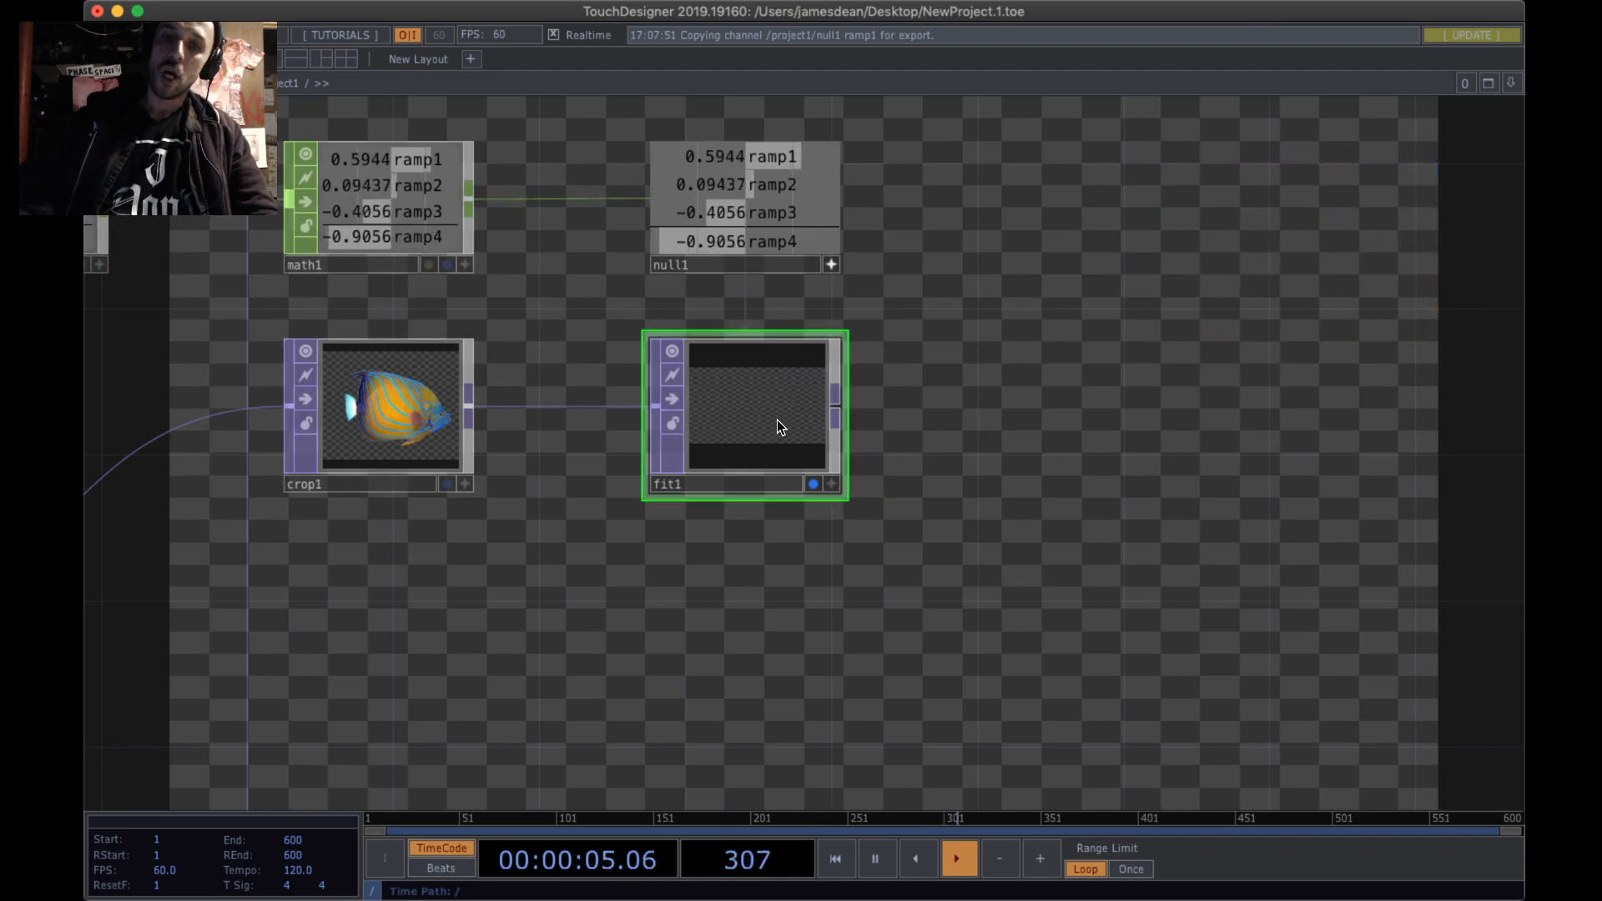
pyautogui.press('p')
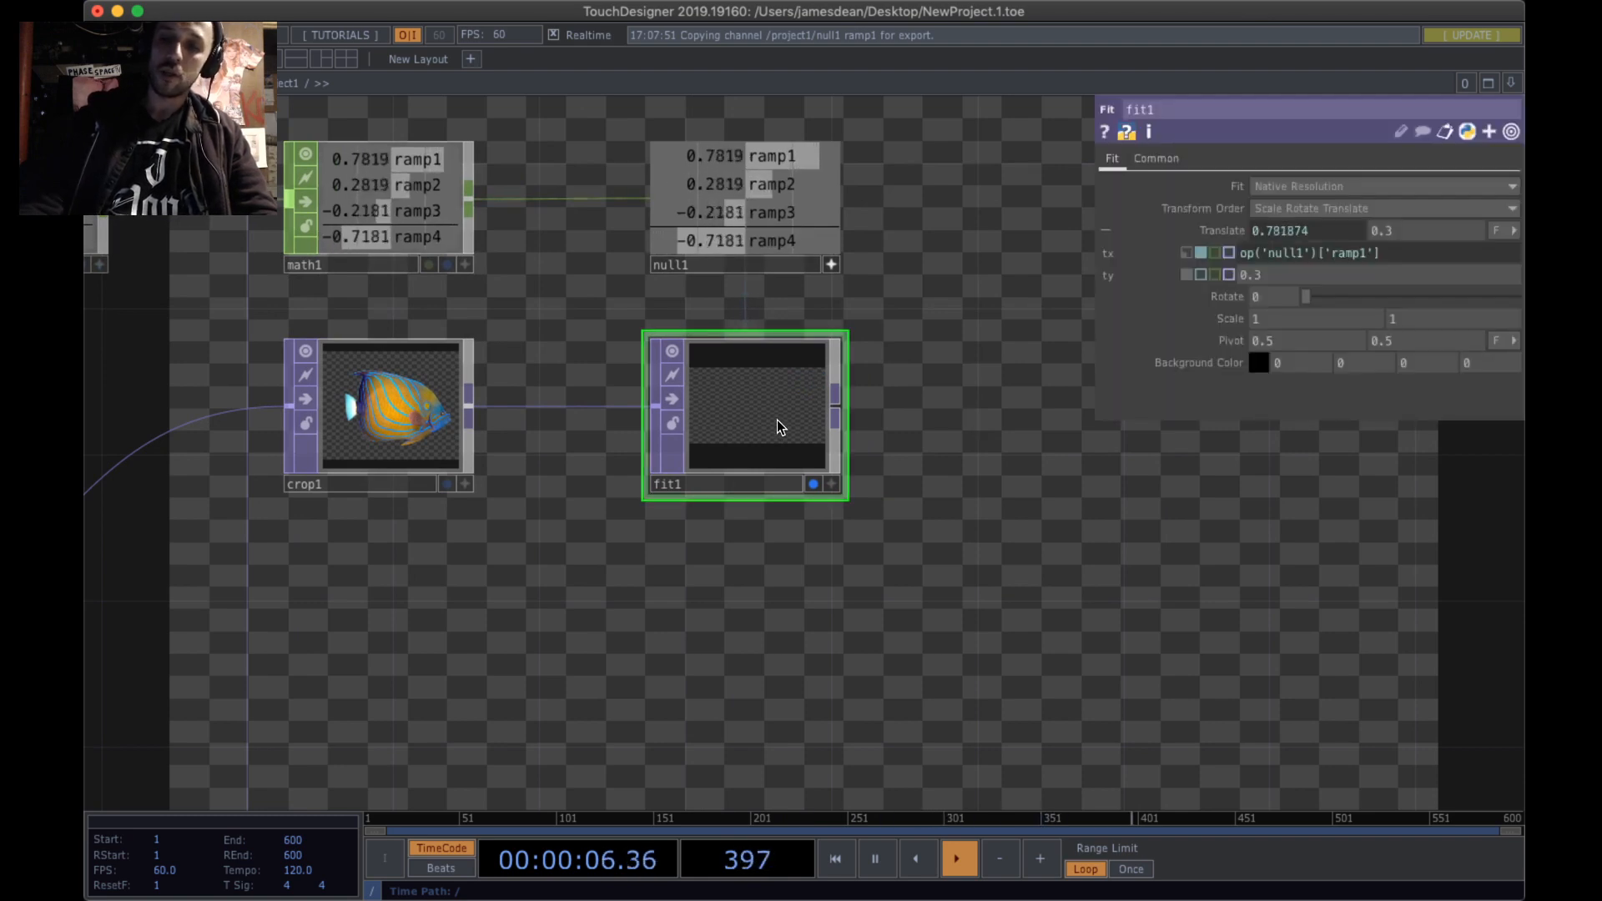
pyautogui.click(1106, 230)
# - Add an LFO CHOP above math1 and set its frequency to 0.04
pyautogui.moveTo(959, 379); pyautogui.dragTo(1115, 548)
pyautogui.moveTo(797, 162); pyautogui.dragTo(841, 165)
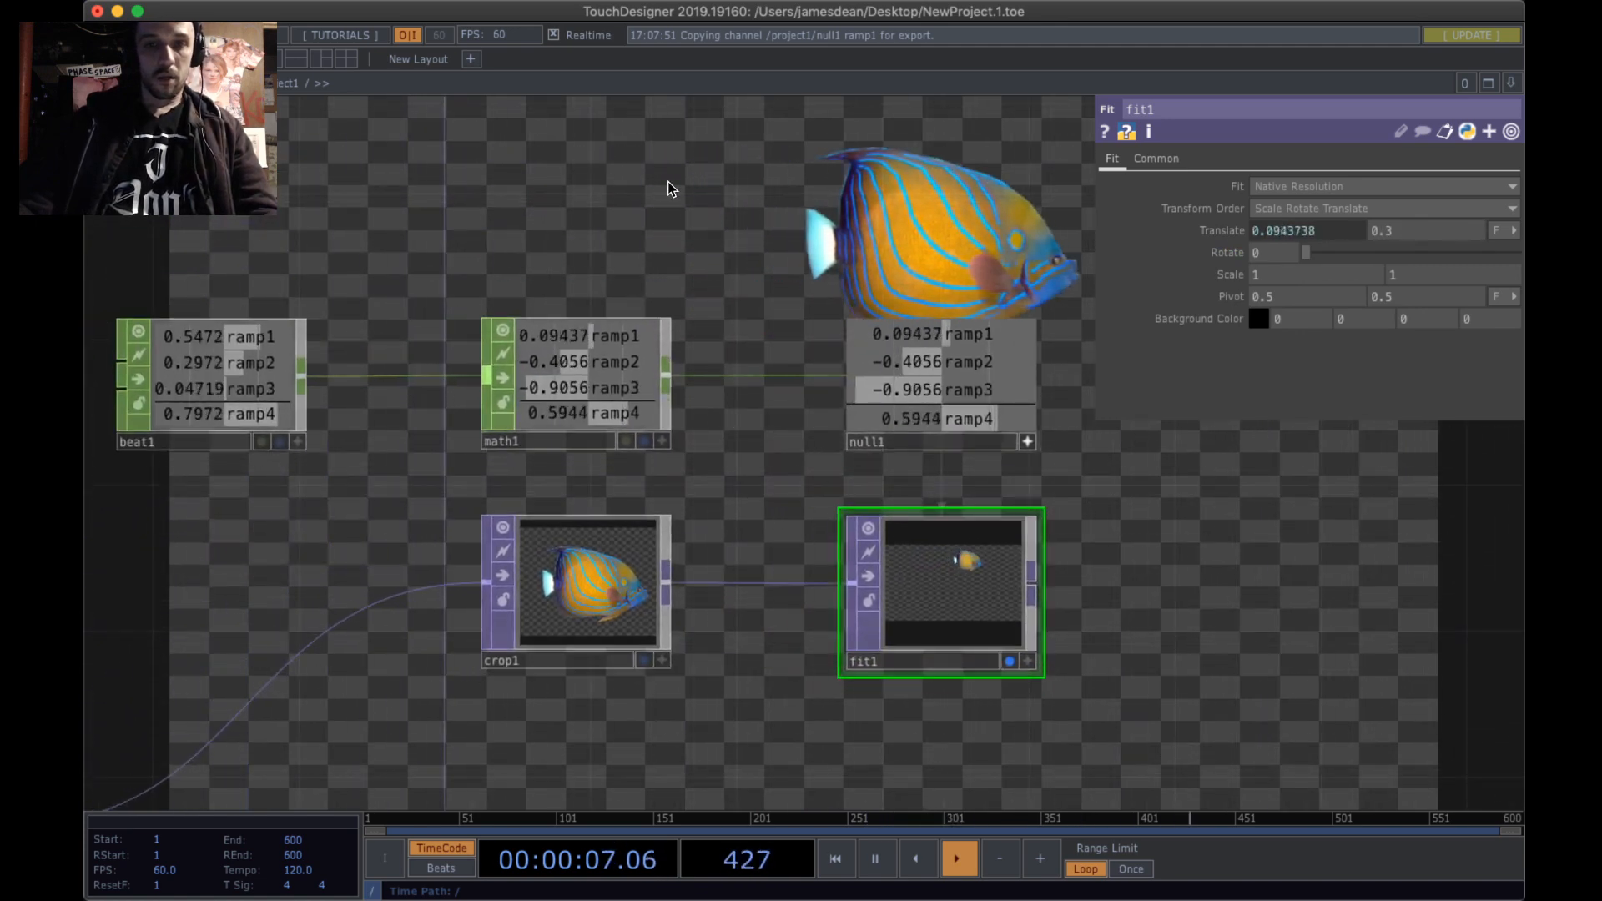
pyautogui.doubleClick(526, 181)
pyautogui.click(988, 188)
pyautogui.moveTo(896, 291); pyautogui.dragTo(983, 466)
pyautogui.doubleClick(750, 282)
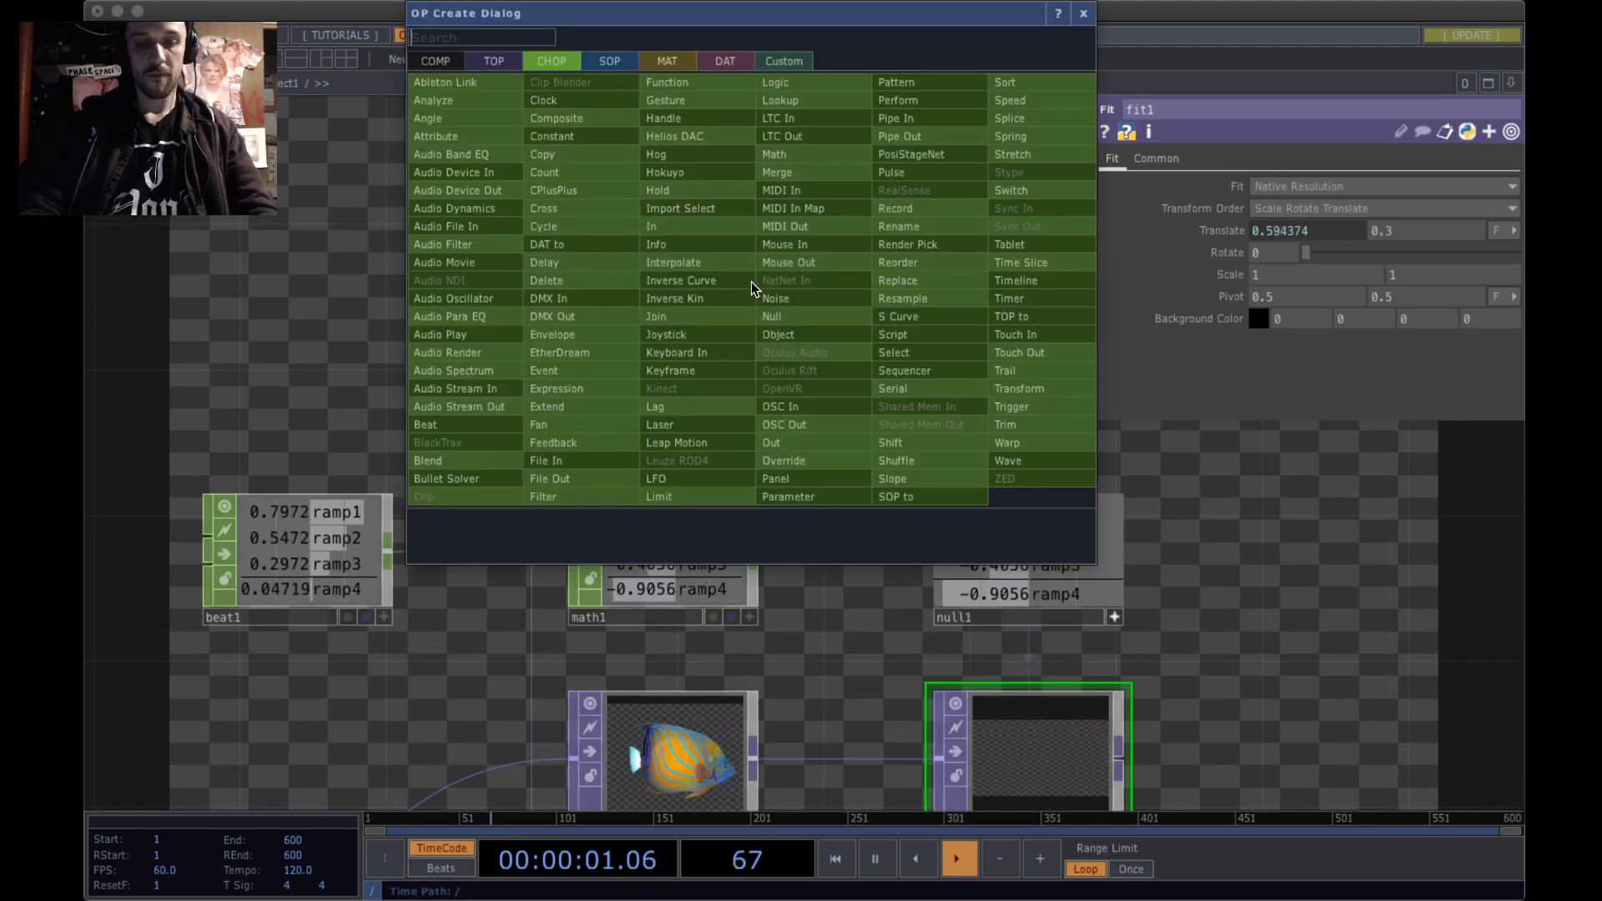
pyautogui.write('lfo')
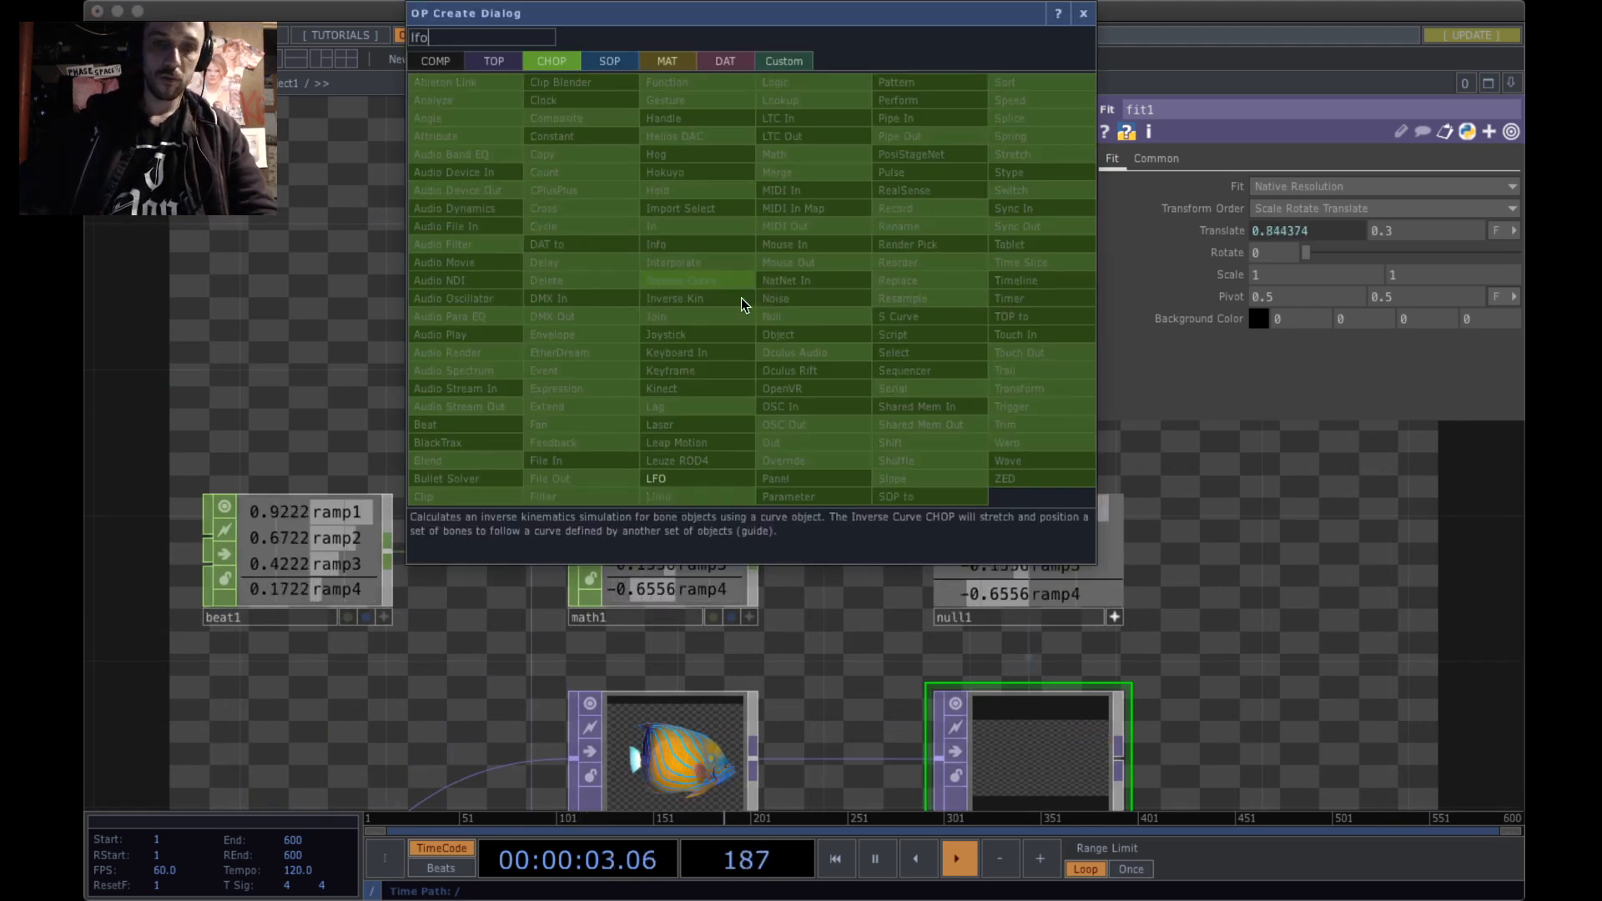
pyautogui.click(699, 482)
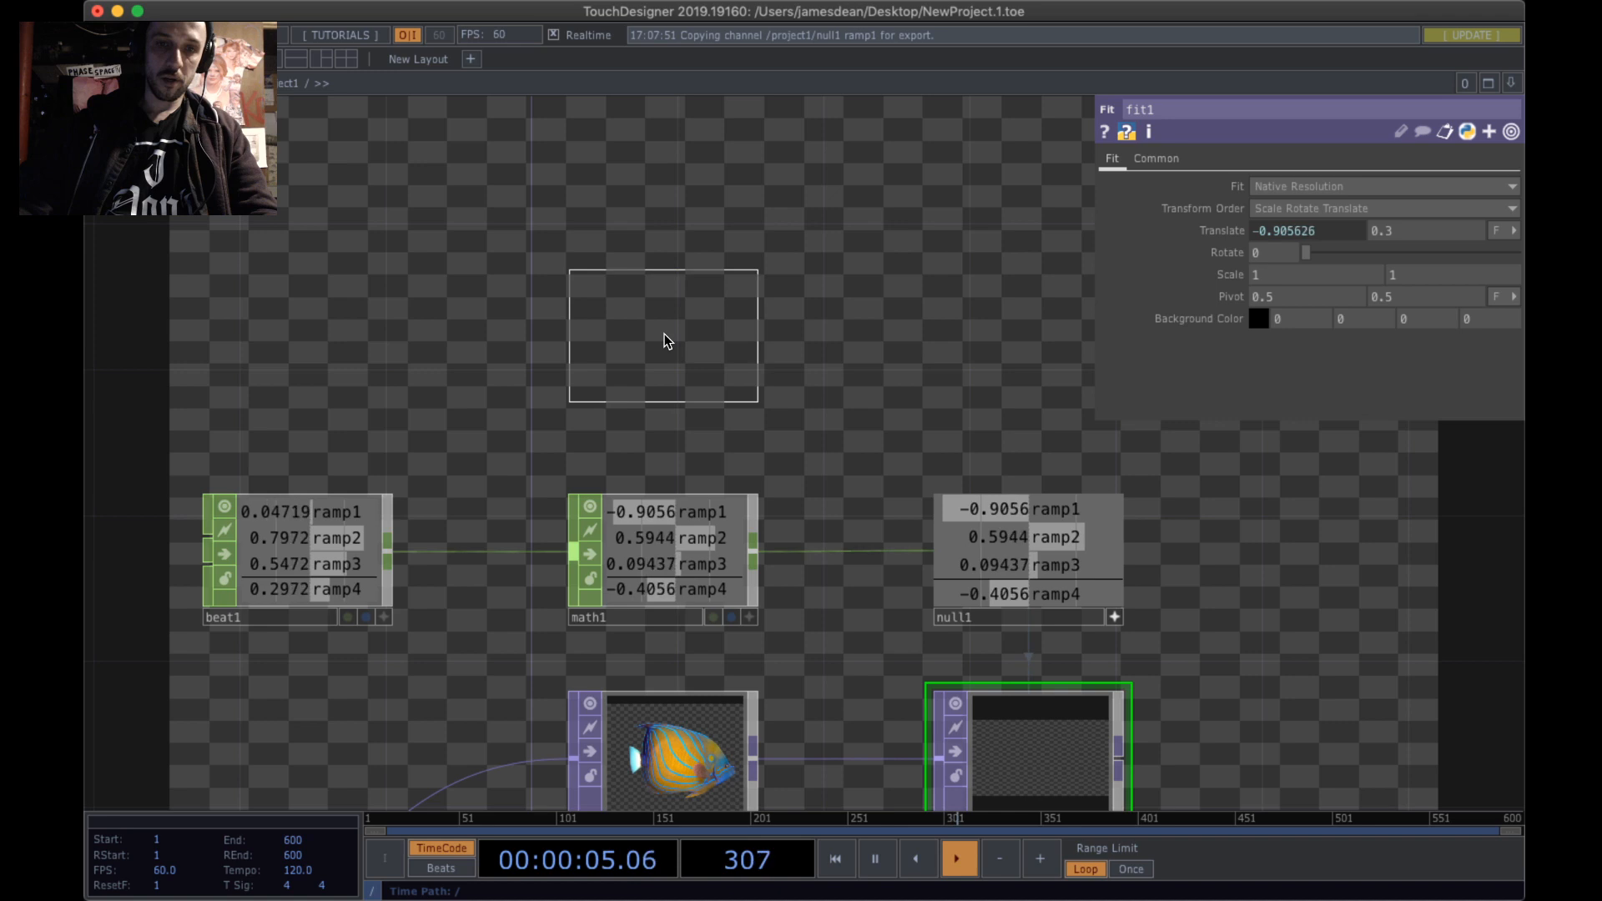
pyautogui.click(664, 333)
pyautogui.moveTo(826, 312); pyautogui.dragTo(751, 112)
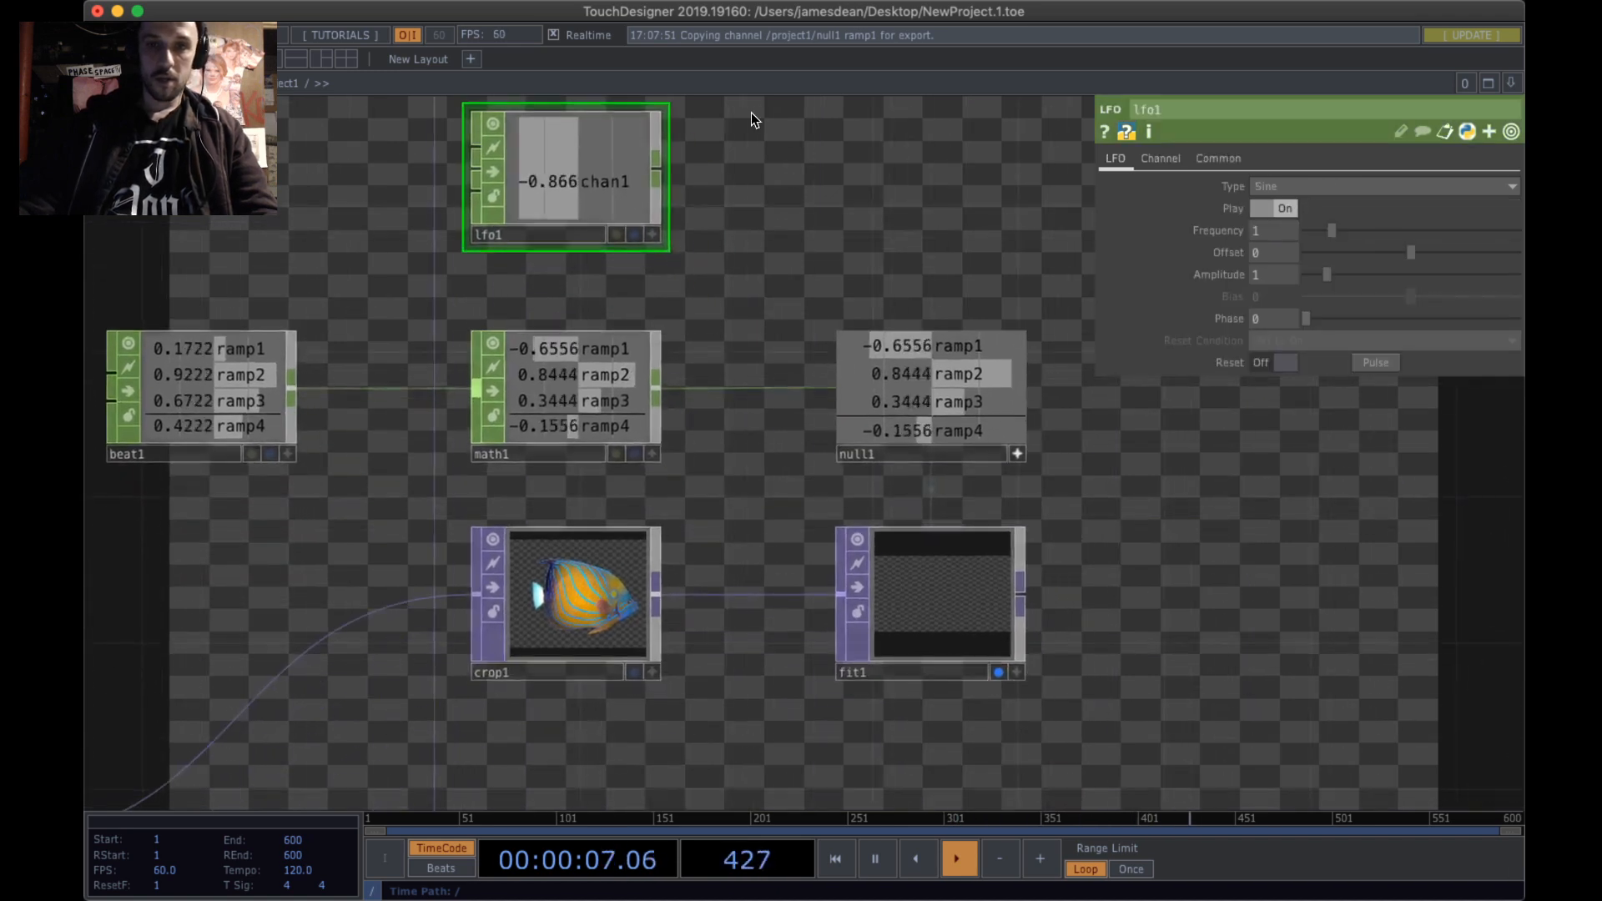
pyautogui.moveTo(1332, 231); pyautogui.dragTo(1307, 233)
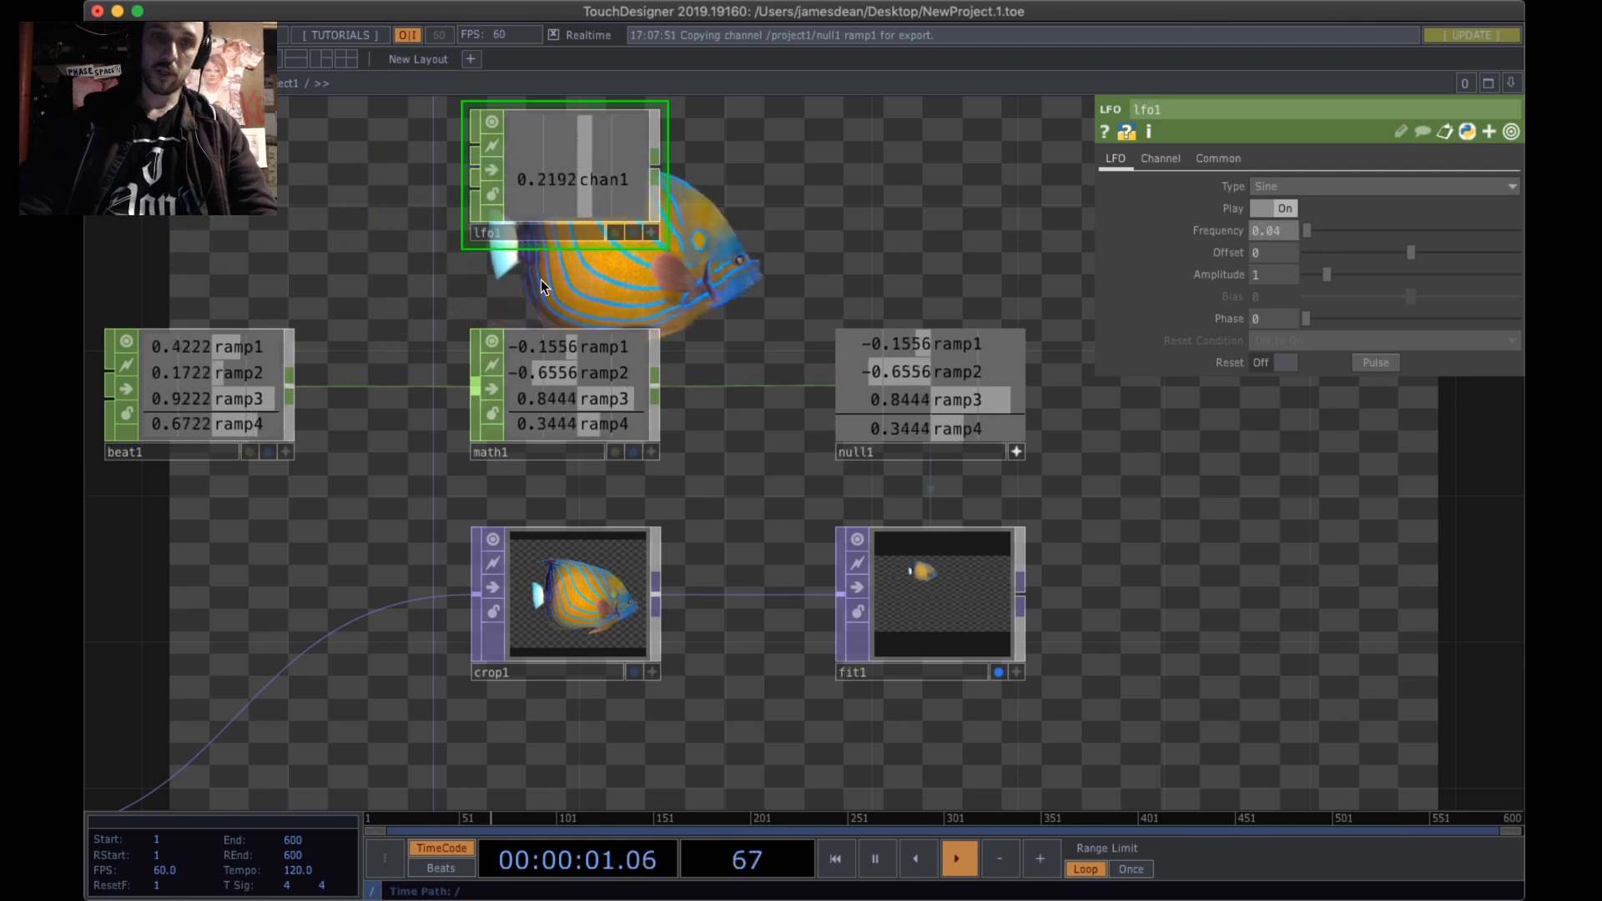
# - Add a Null CHOP beside lfo1 and wire the LFO's output into it
pyautogui.press('Tab')
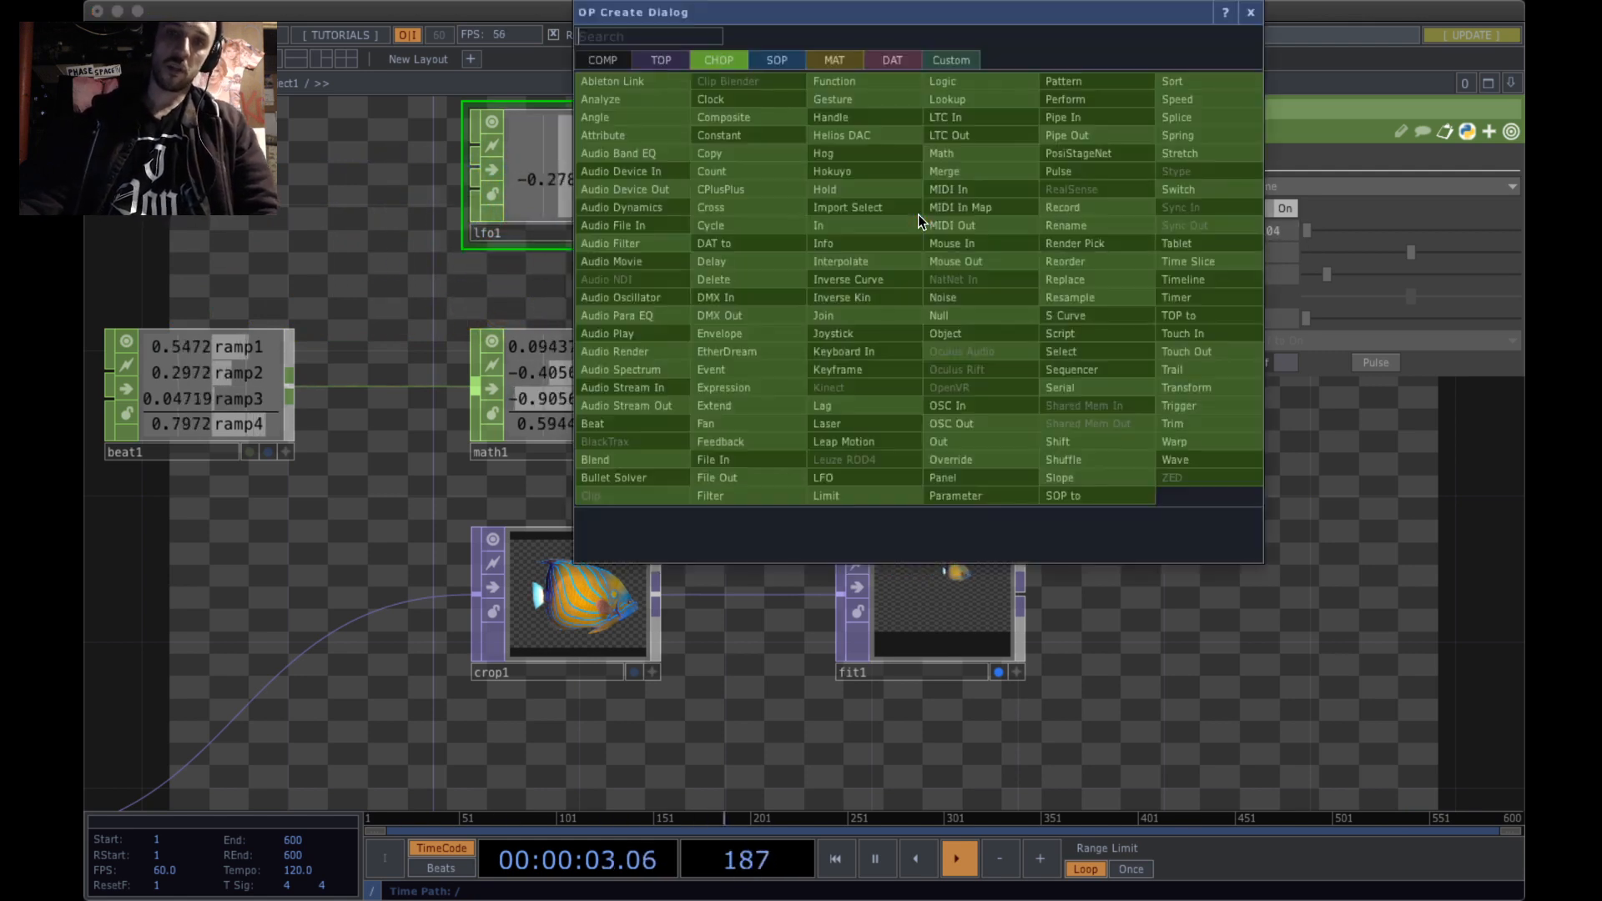
pyautogui.write('null')
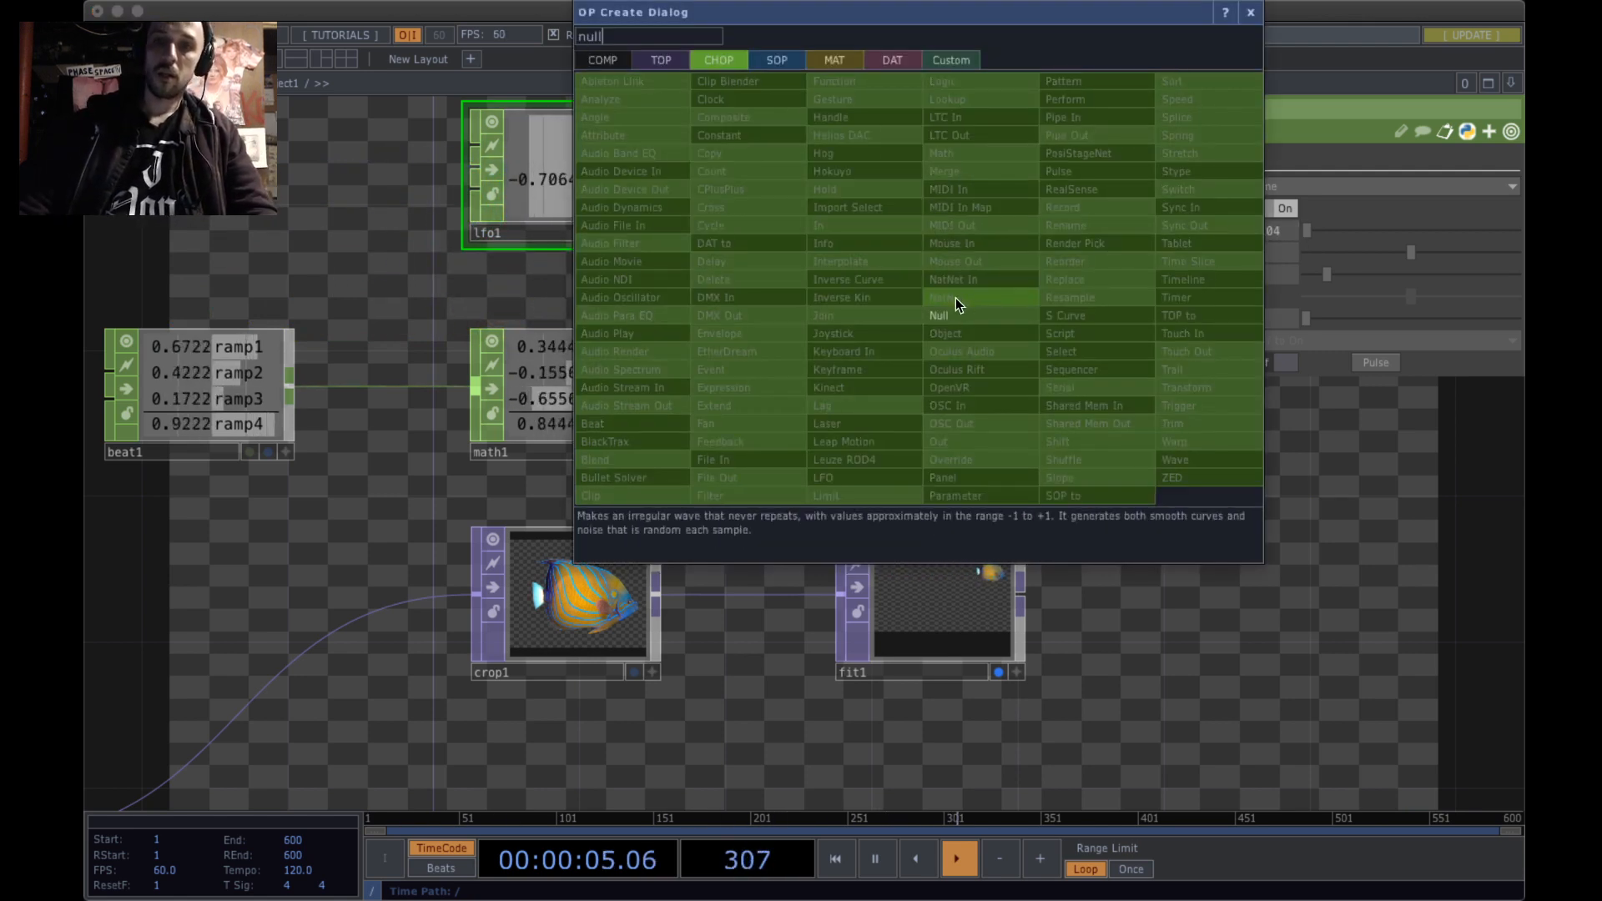
pyautogui.click(941, 315)
pyautogui.click(927, 177)
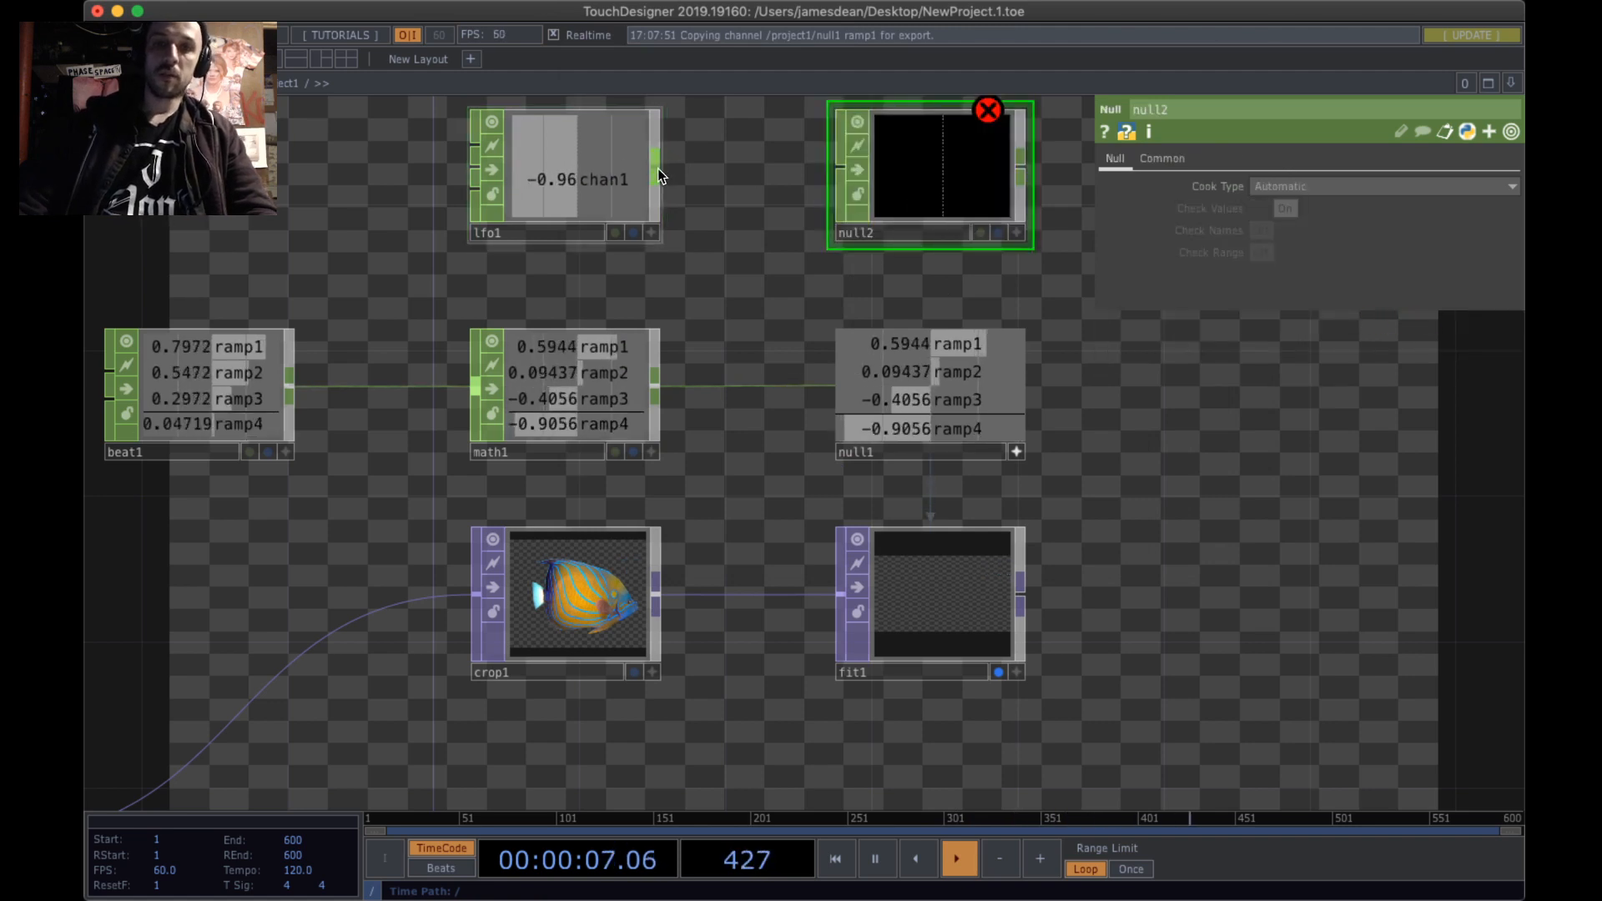
pyautogui.moveTo(655, 167); pyautogui.dragTo(839, 166)
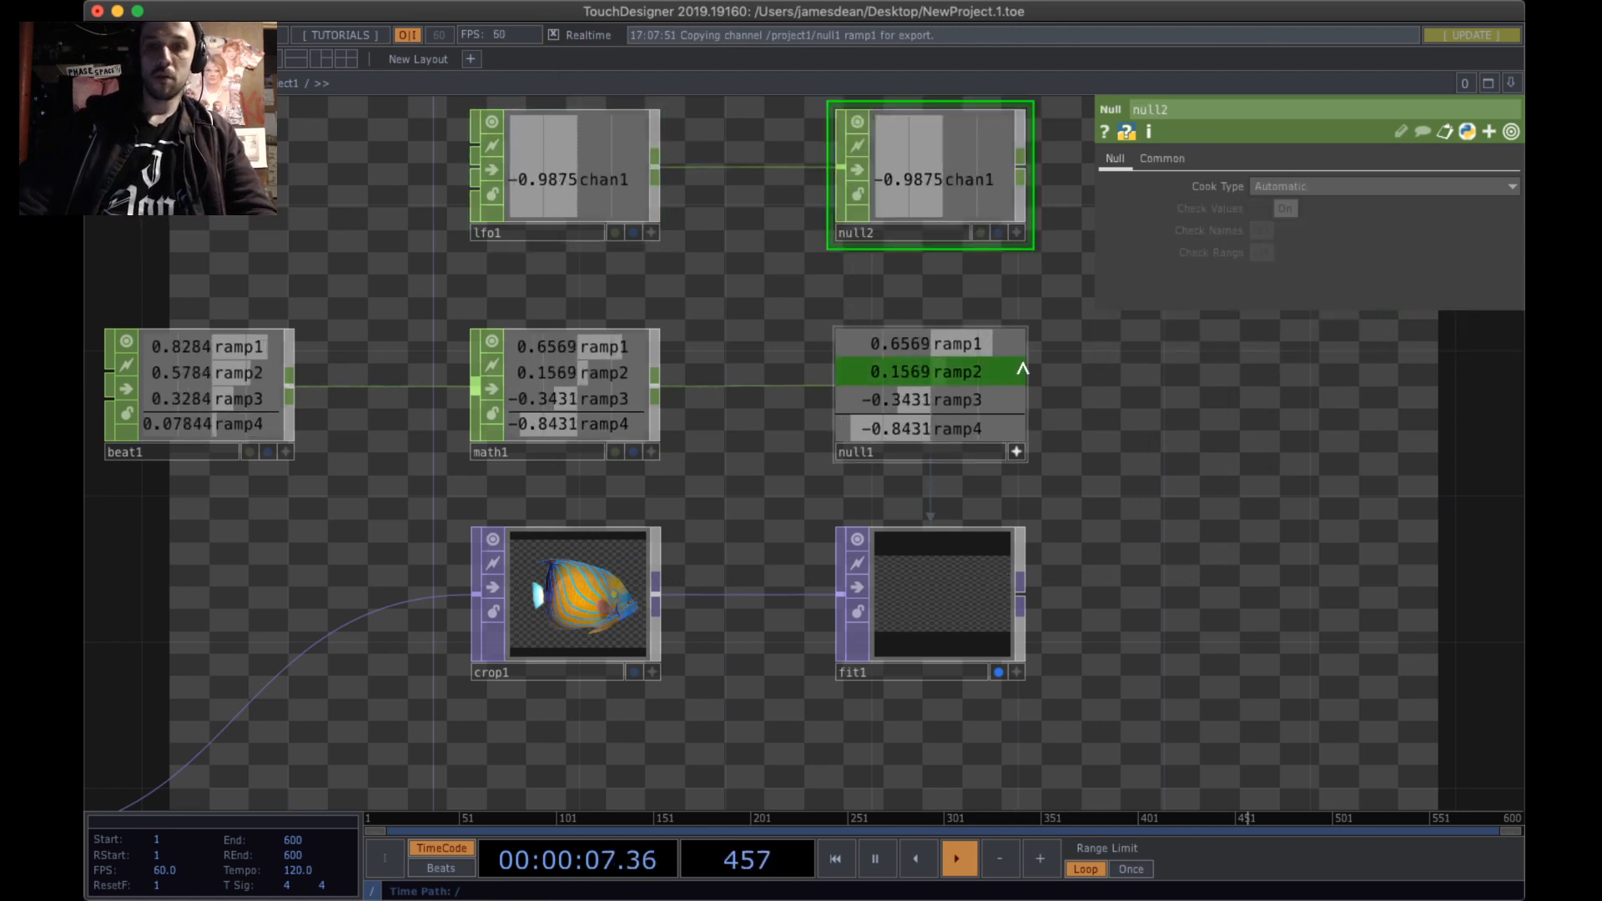
# - Make null2's viewer active and link its chan1 channel to the Y Translate of fit1 as a CHOP reference
pyautogui.click(1017, 232)
pyautogui.moveTo(1113, 443); pyautogui.dragTo(1013, 388)
pyautogui.moveTo(1068, 525); pyautogui.dragTo(1043, 570)
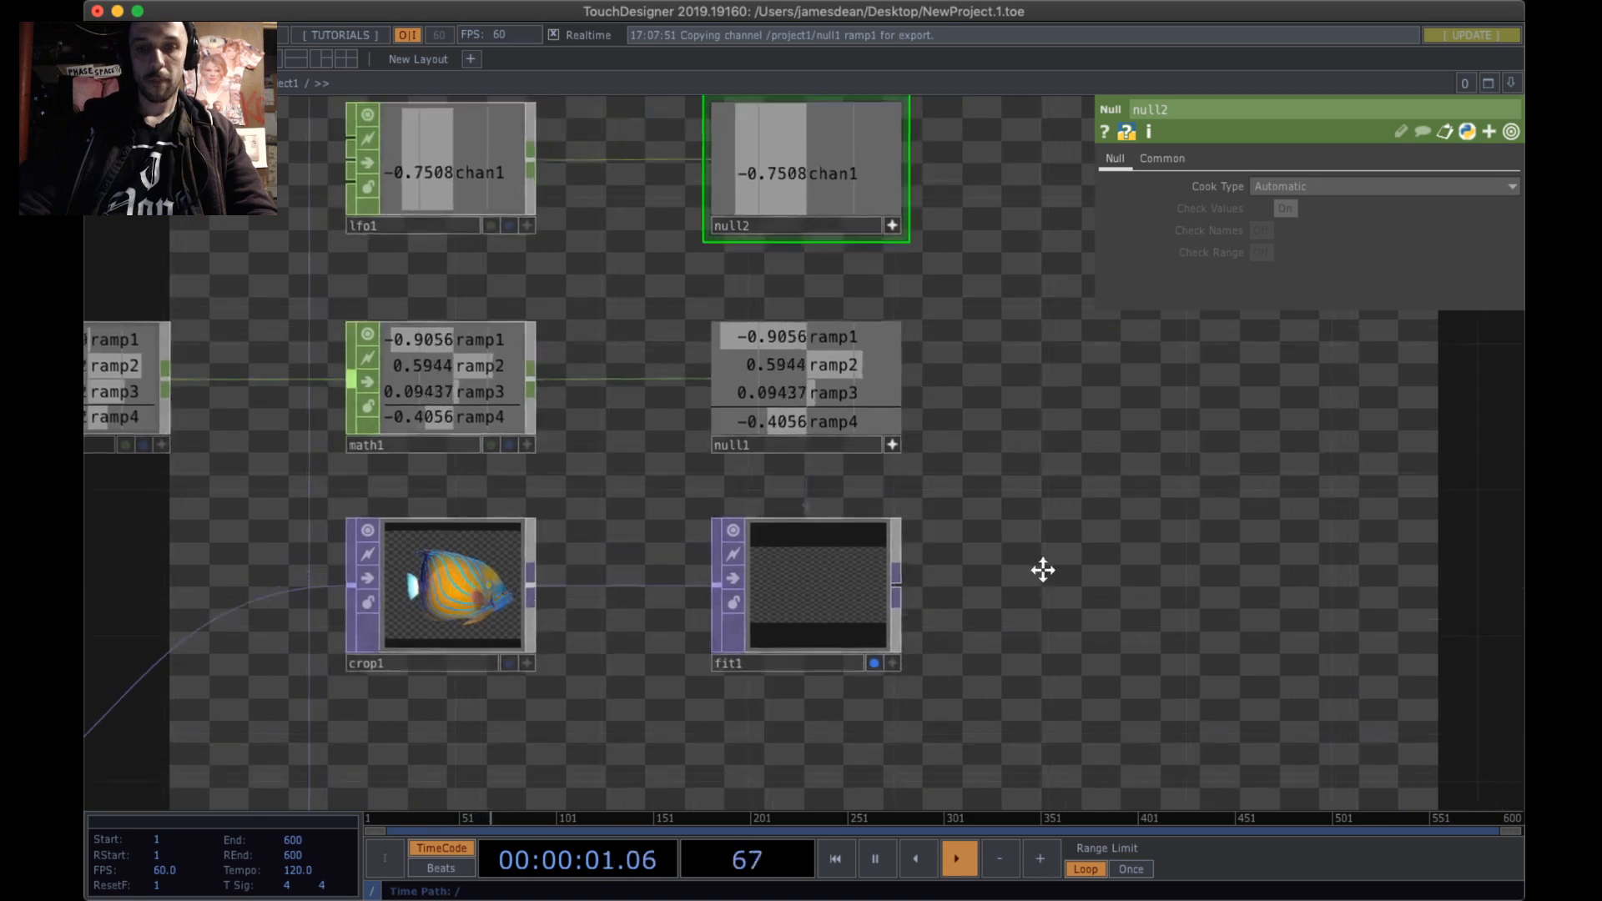
pyautogui.scroll(-3, 1043, 570)
pyautogui.click(877, 598)
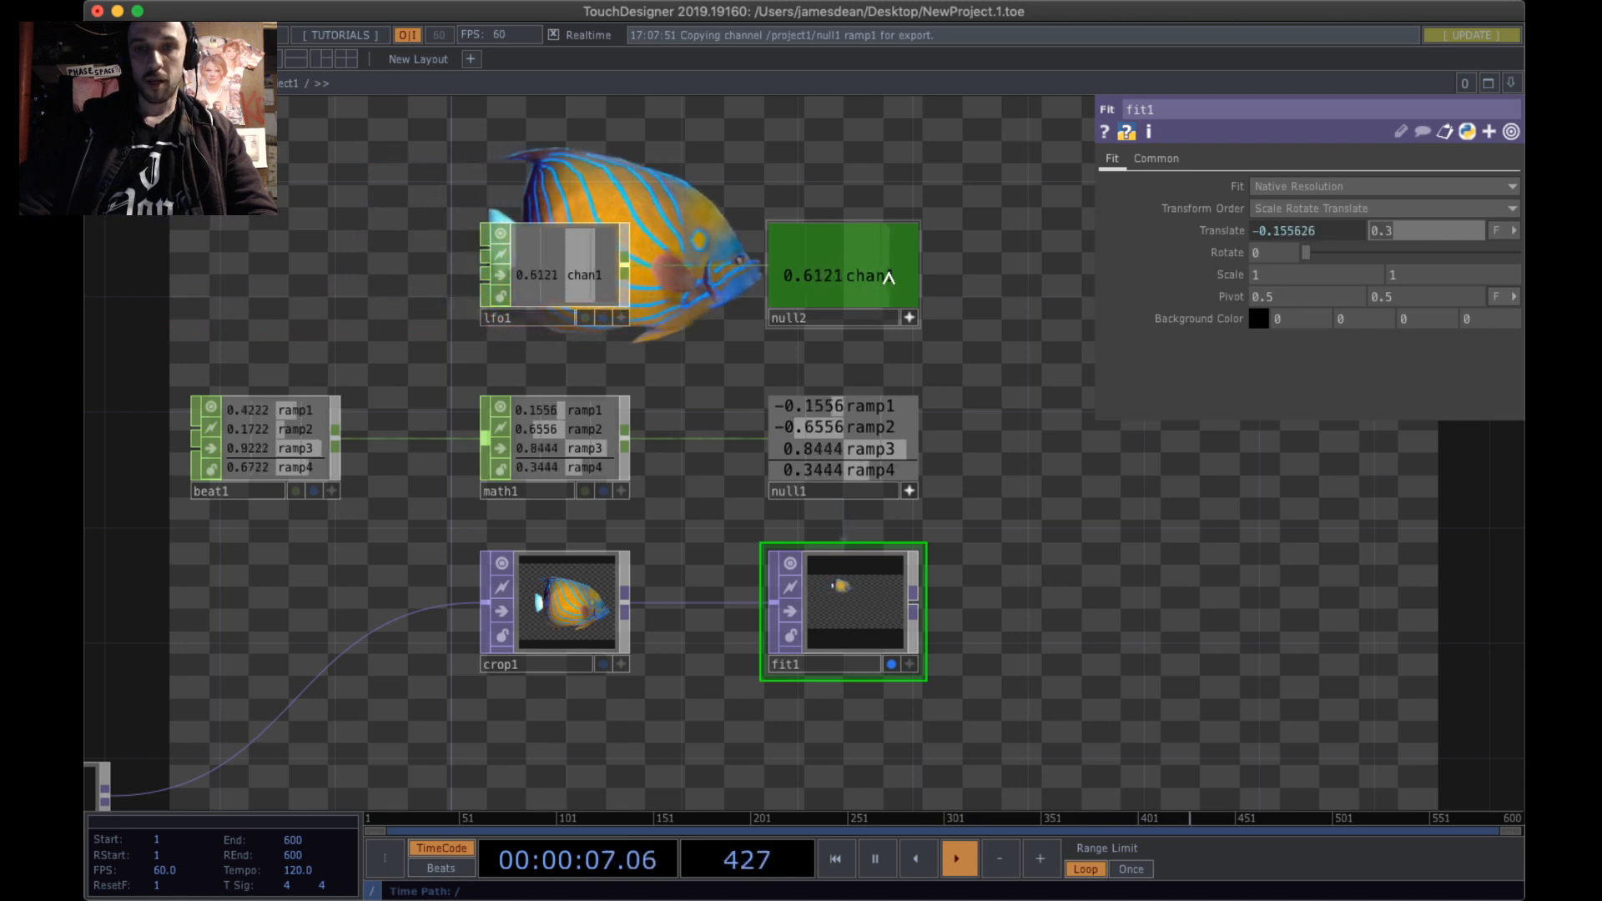
pyautogui.moveTo(884, 272); pyautogui.dragTo(1389, 232)
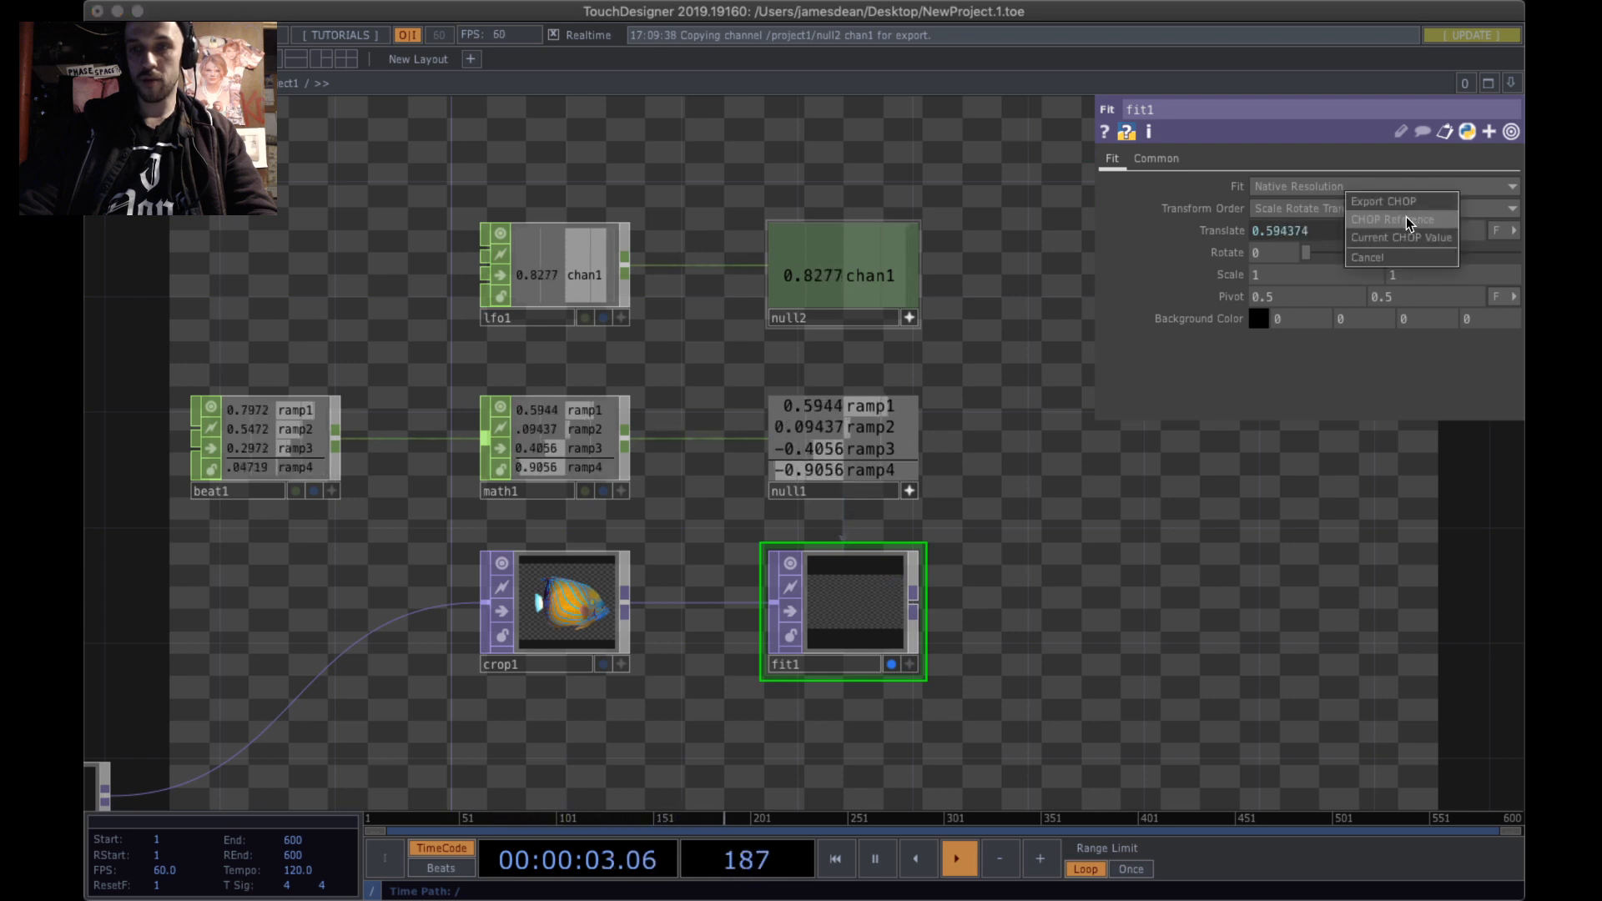
pyautogui.click(1407, 220)
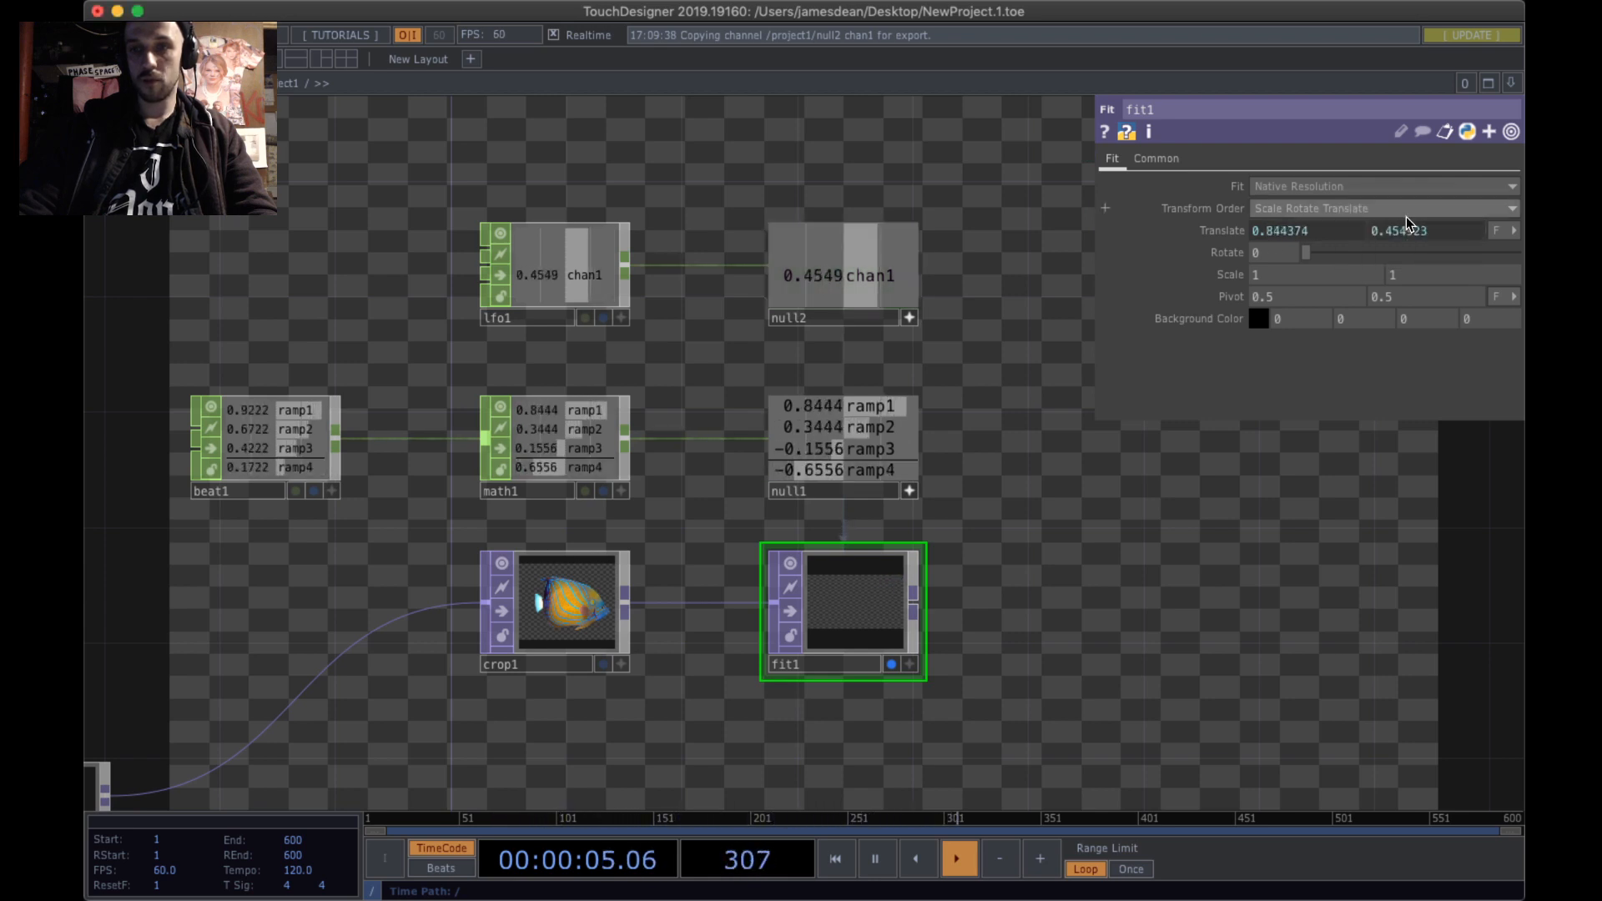
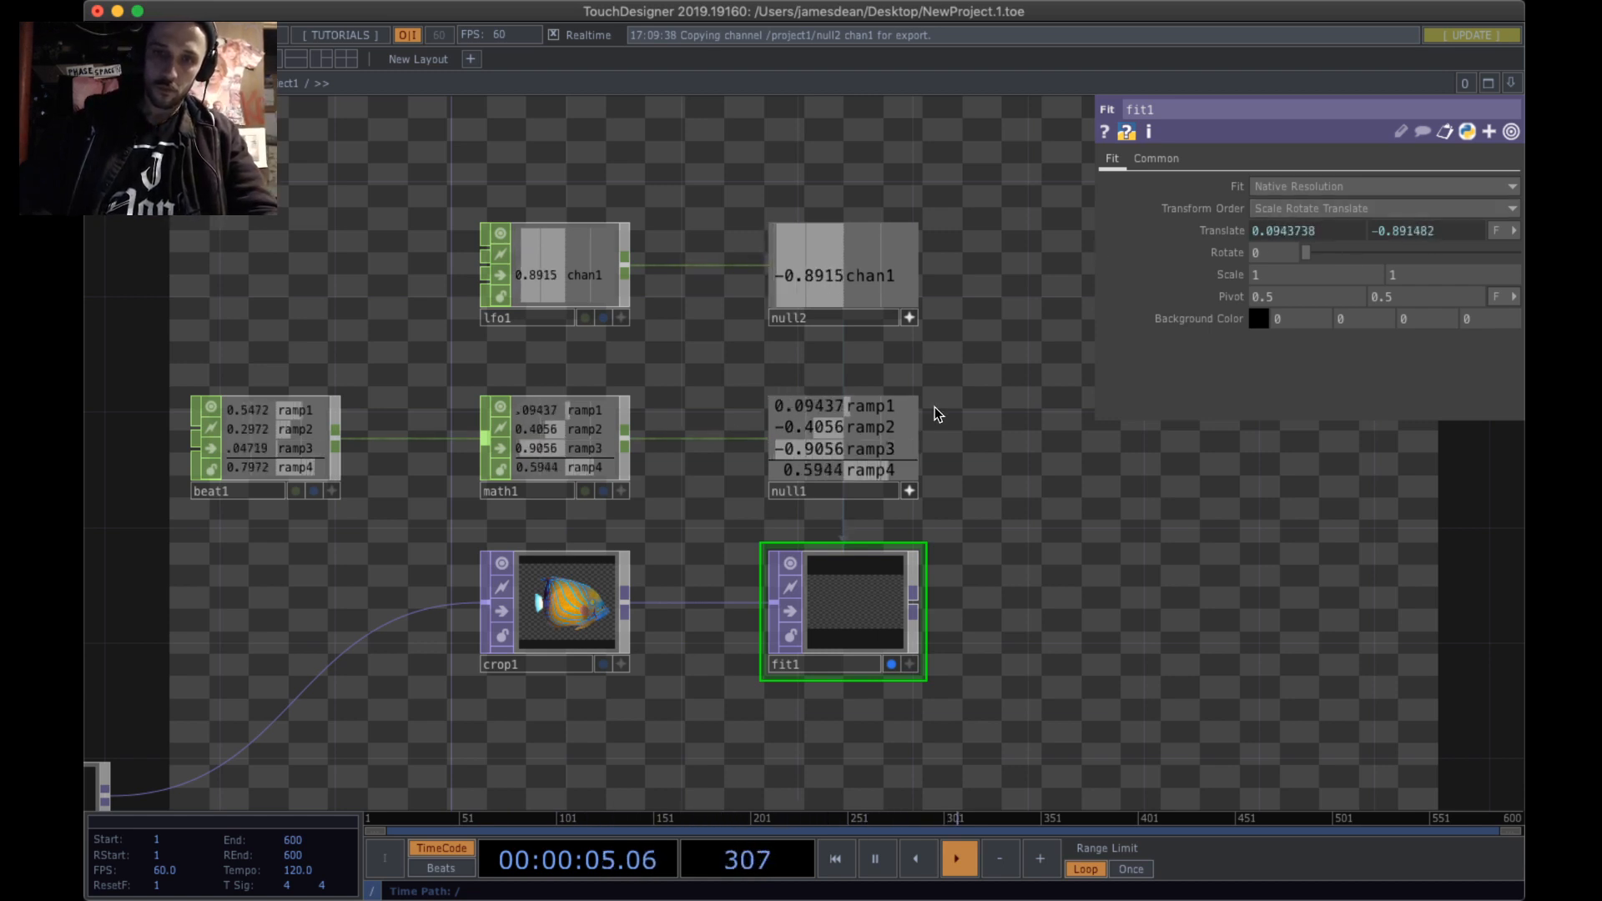
# - Move lfo1 directly above beat1, leaving a gap between it and null2
pyautogui.moveTo(907, 311); pyautogui.dragTo(1053, 313)
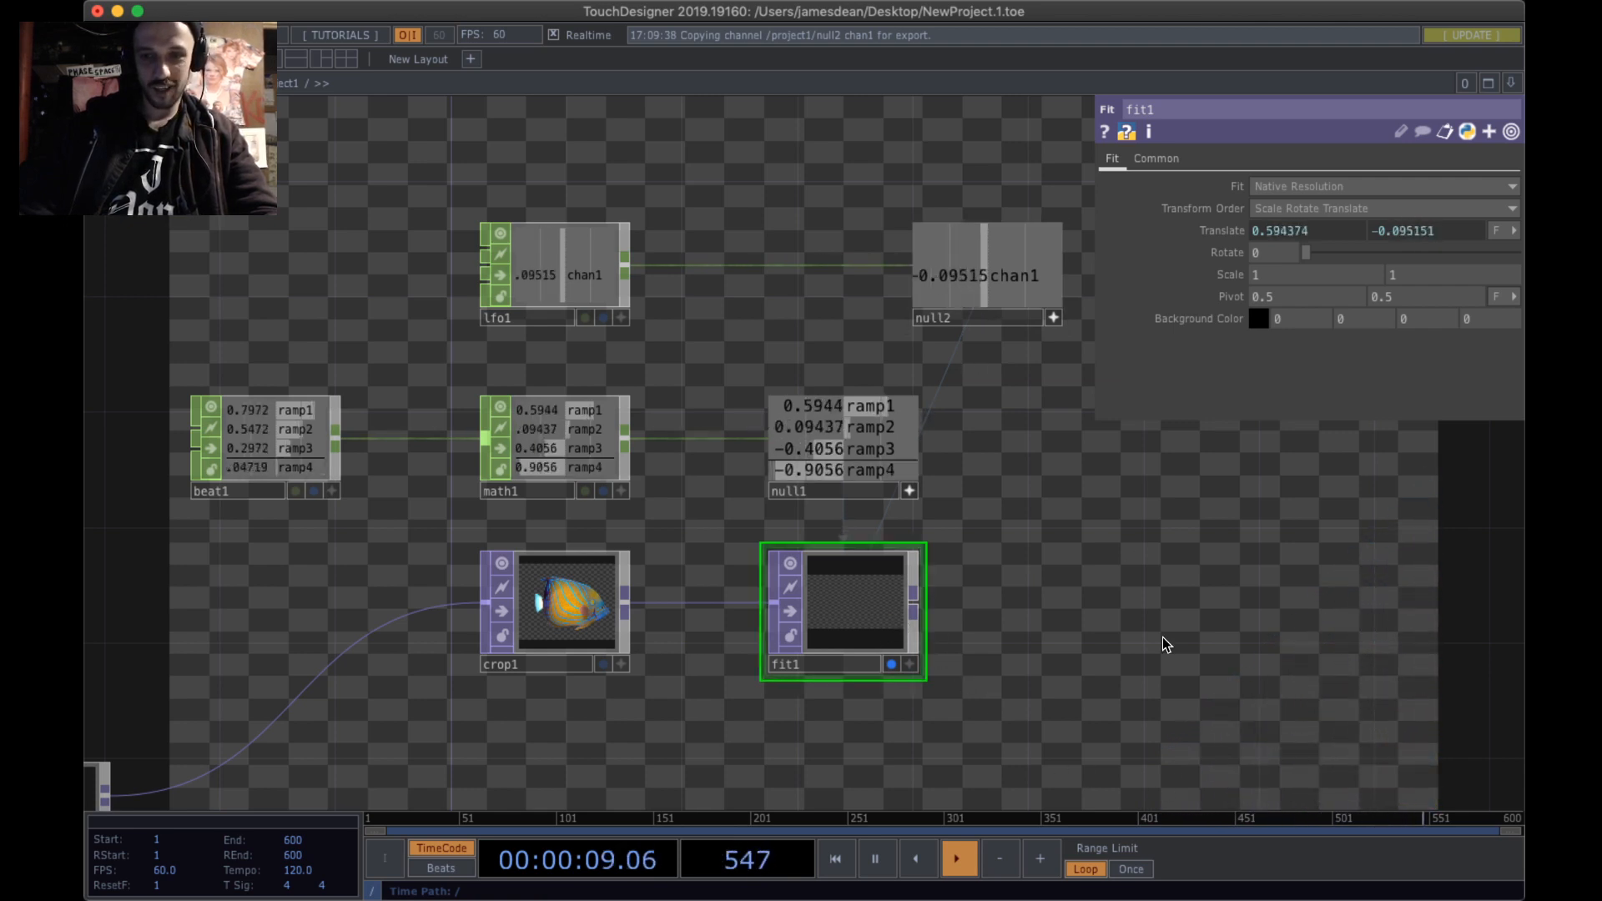
pyautogui.moveTo(1004, 328); pyautogui.dragTo(858, 328)
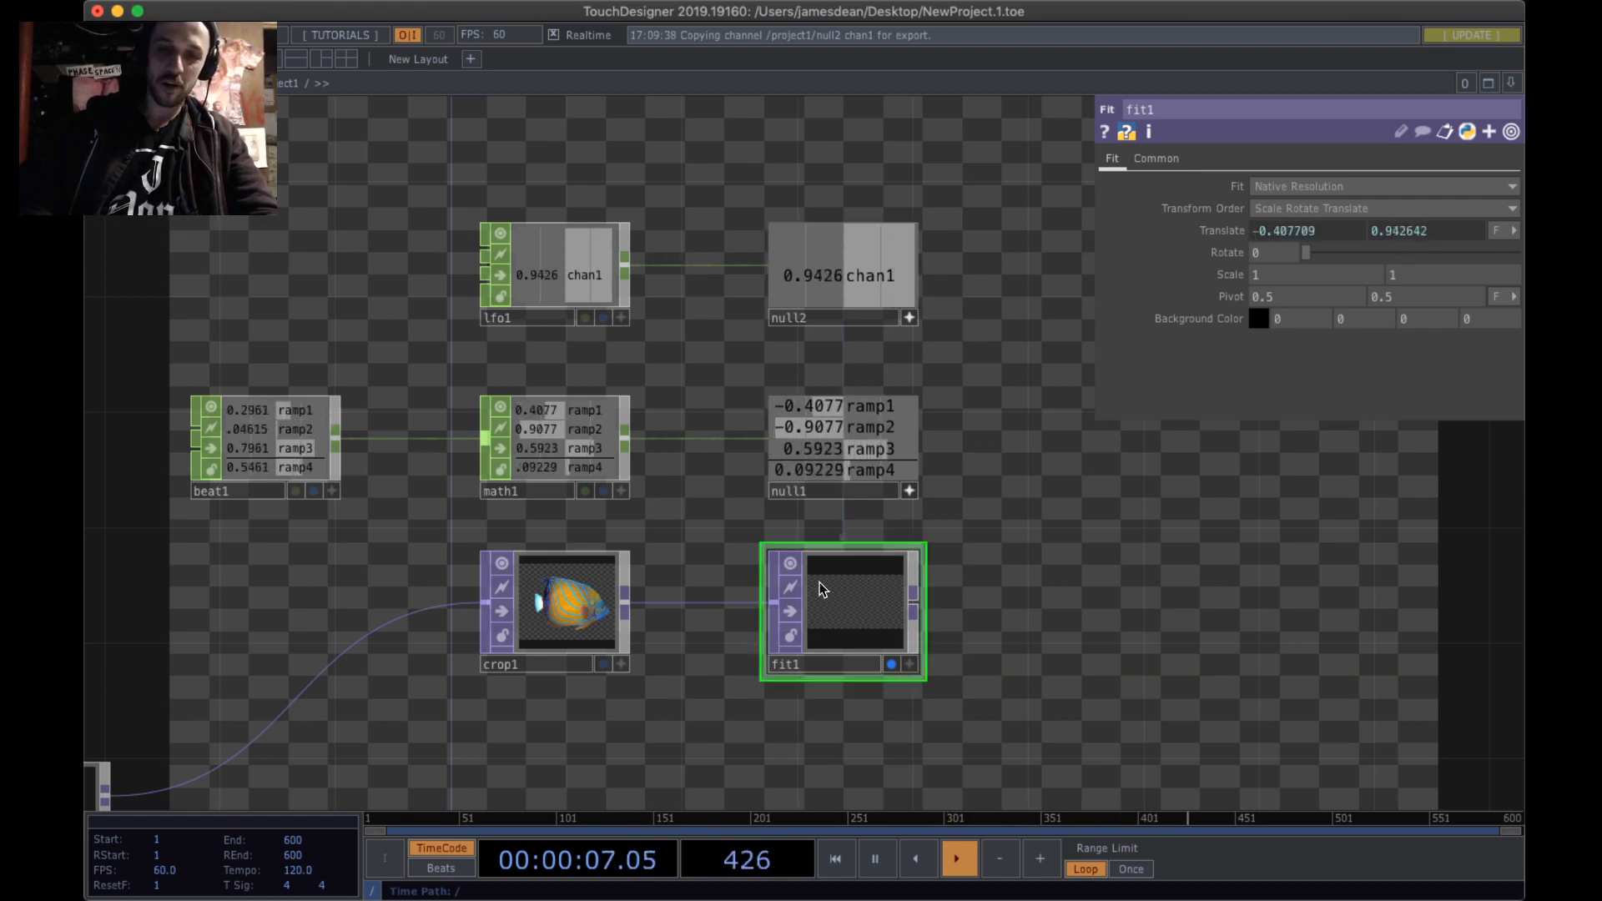
pyautogui.moveTo(579, 267); pyautogui.dragTo(277, 266)
pyautogui.moveTo(1161, 519); pyautogui.dragTo(1264, 507)
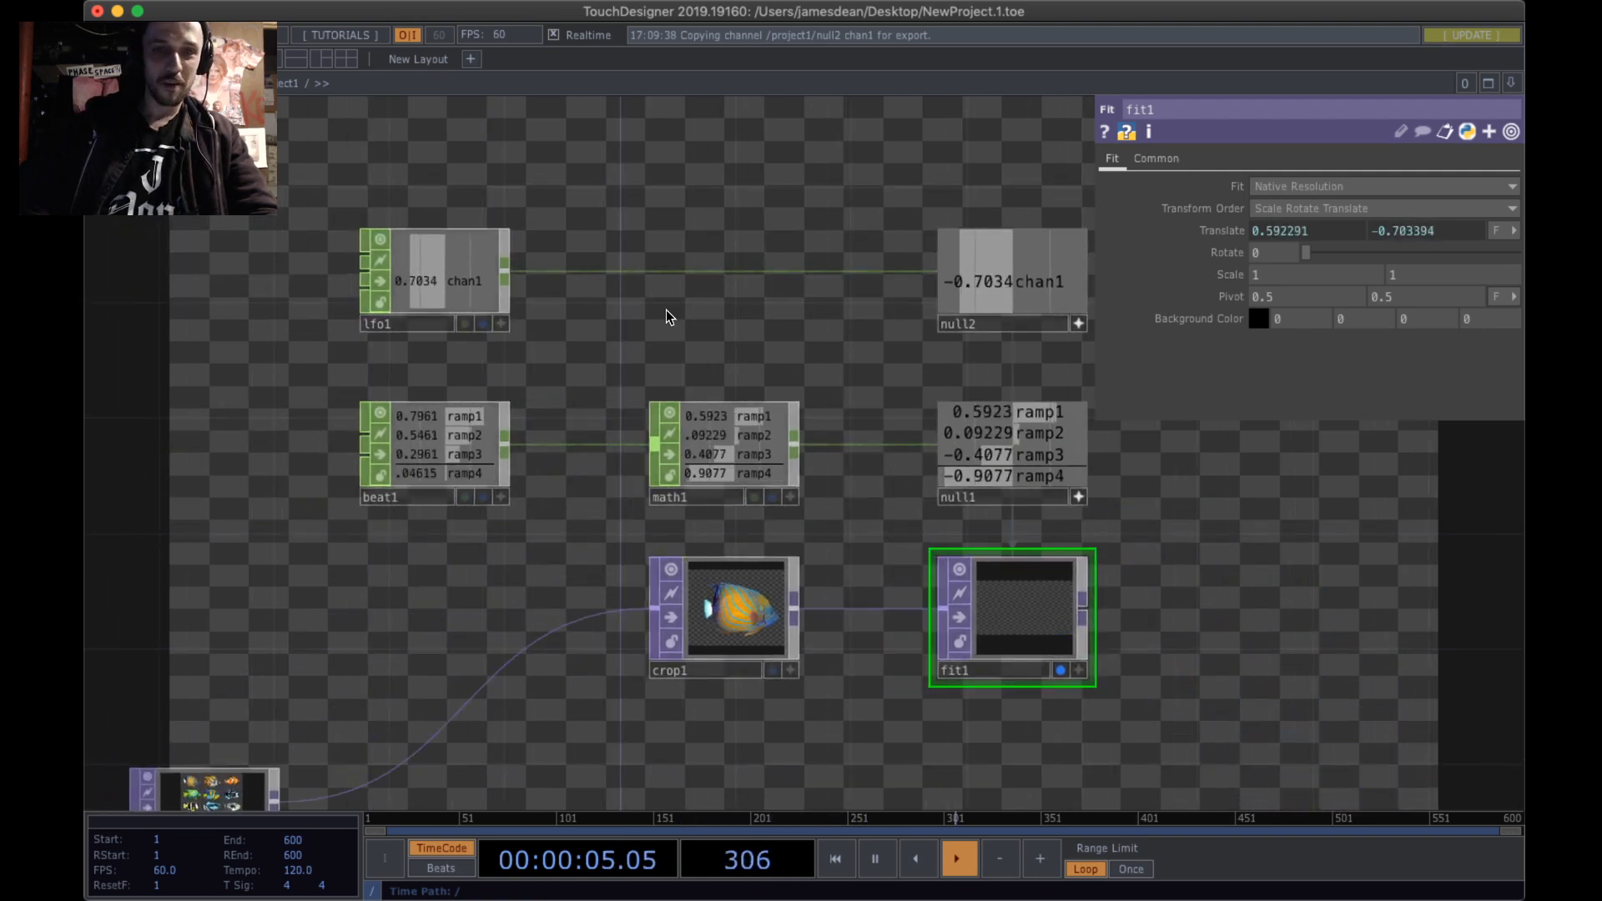
pyautogui.press('Tab')
pyautogui.write('fit')
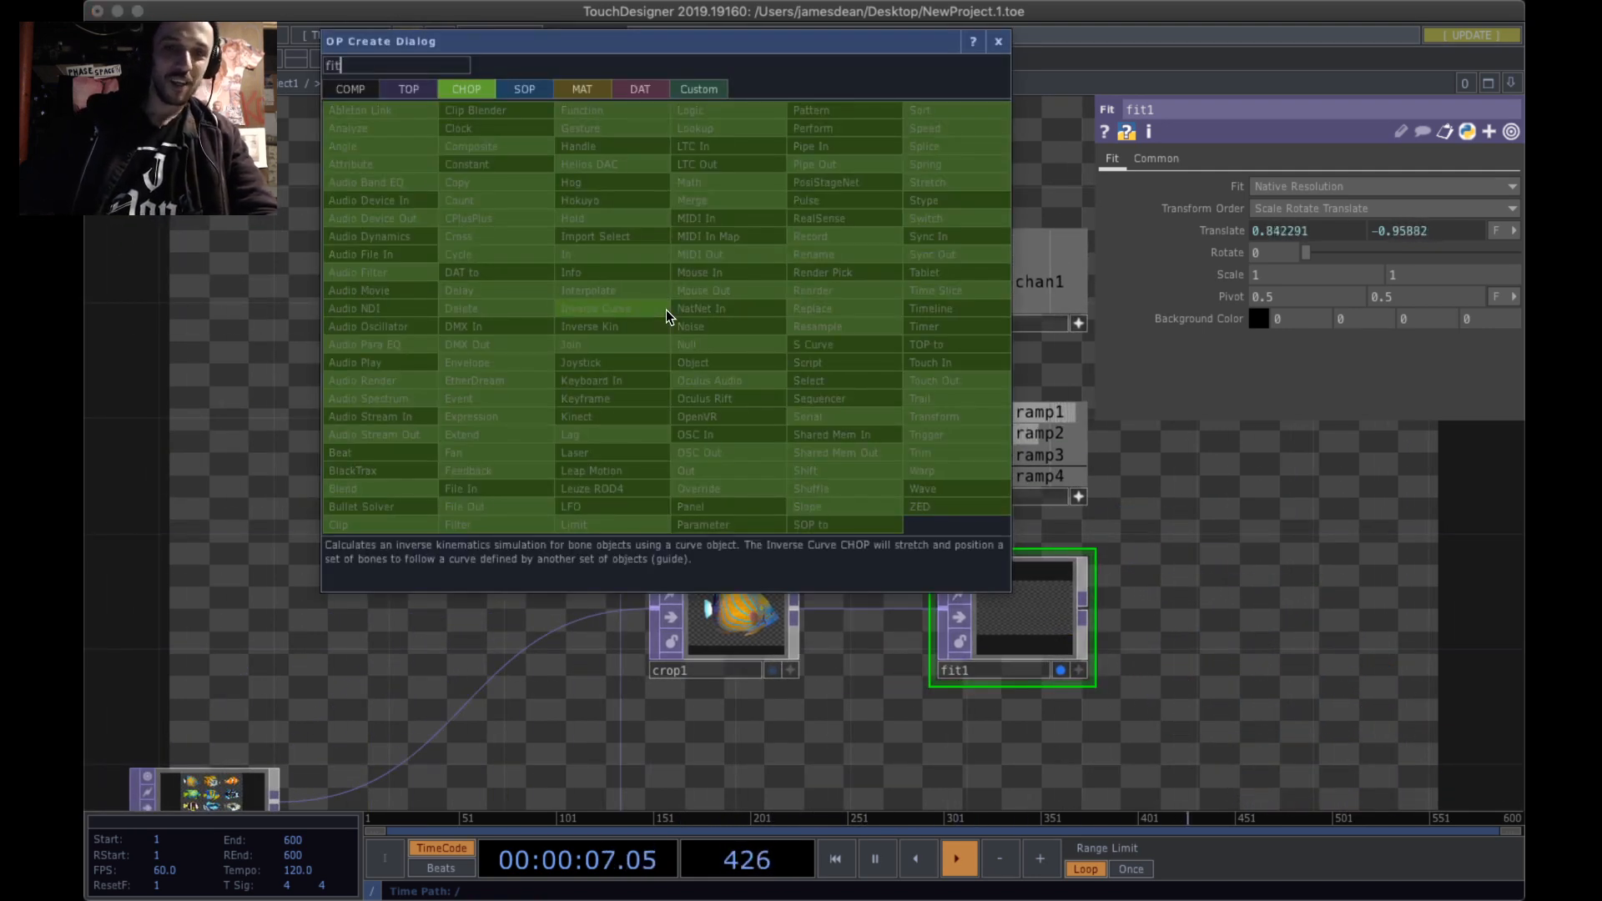
pyautogui.press('Escape')
# - Add a Math CHOP in the gap between lfo1 and null2 and wire lfo1's output into it
pyautogui.press('Tab')
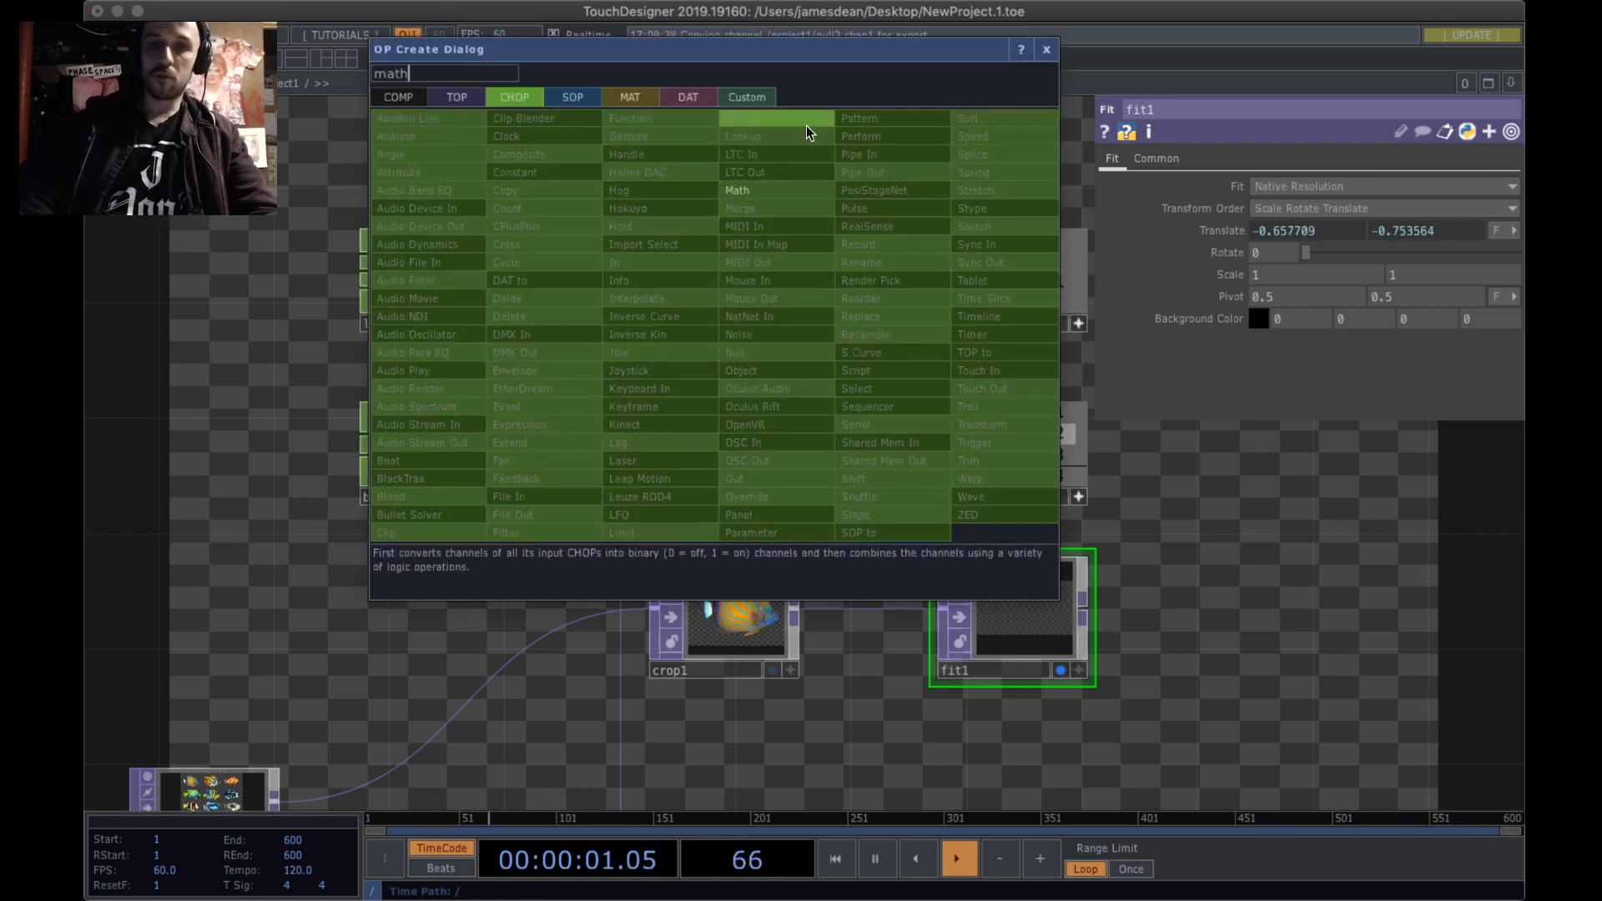
pyautogui.click(808, 188)
pyautogui.click(764, 259)
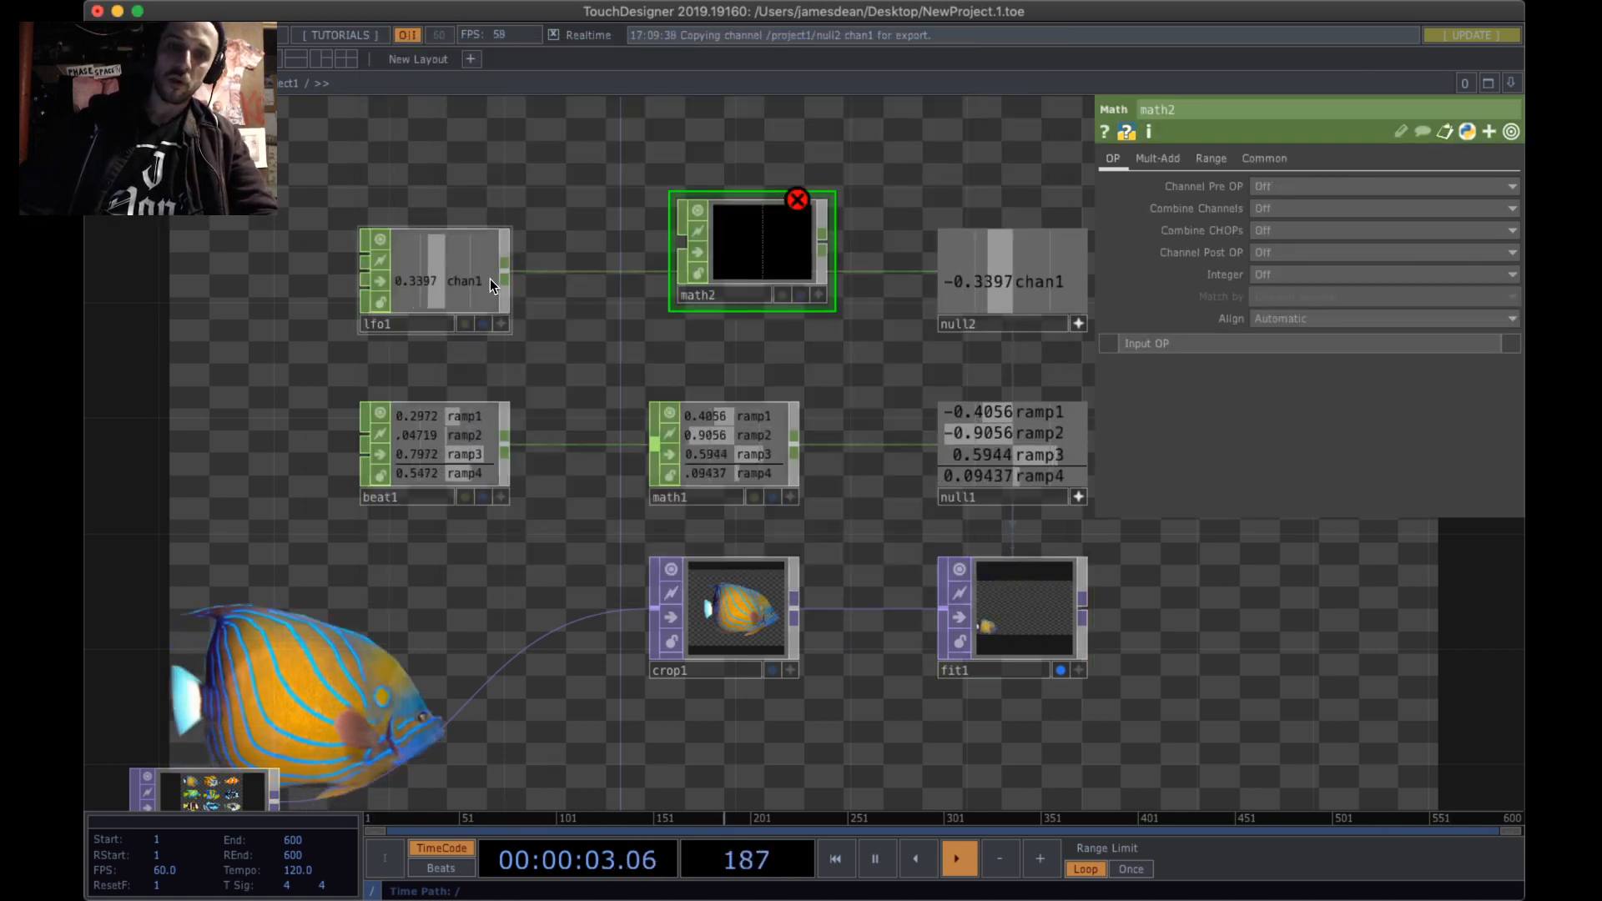
pyautogui.moveTo(505, 271); pyautogui.dragTo(739, 282)
pyautogui.click(412, 282)
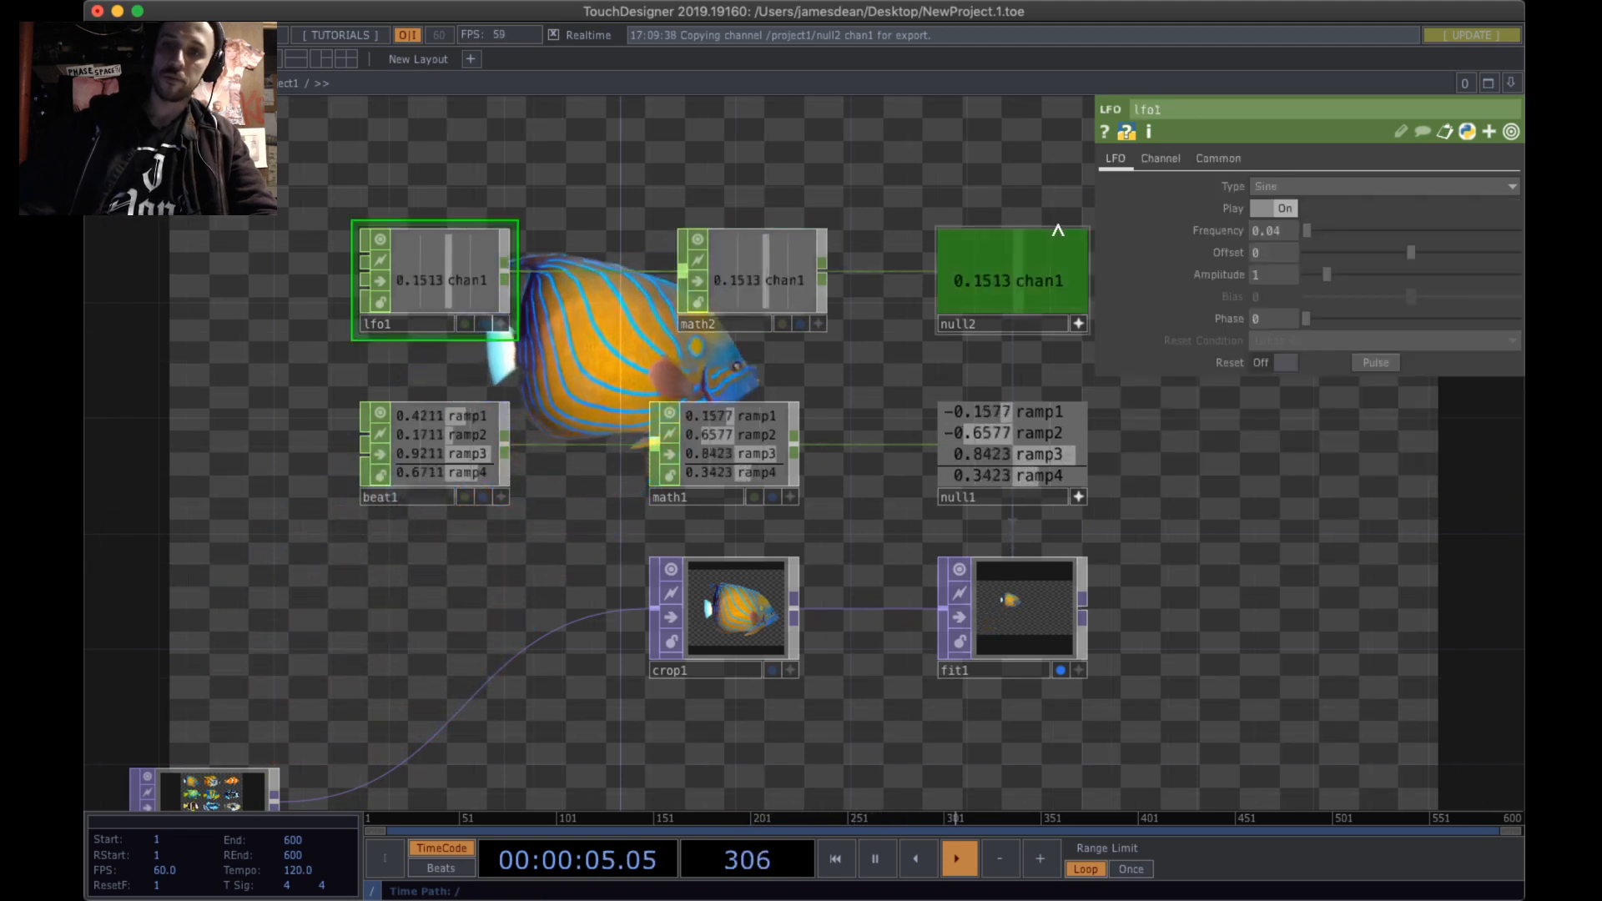
pyautogui.moveTo(843, 359); pyautogui.dragTo(709, 332)
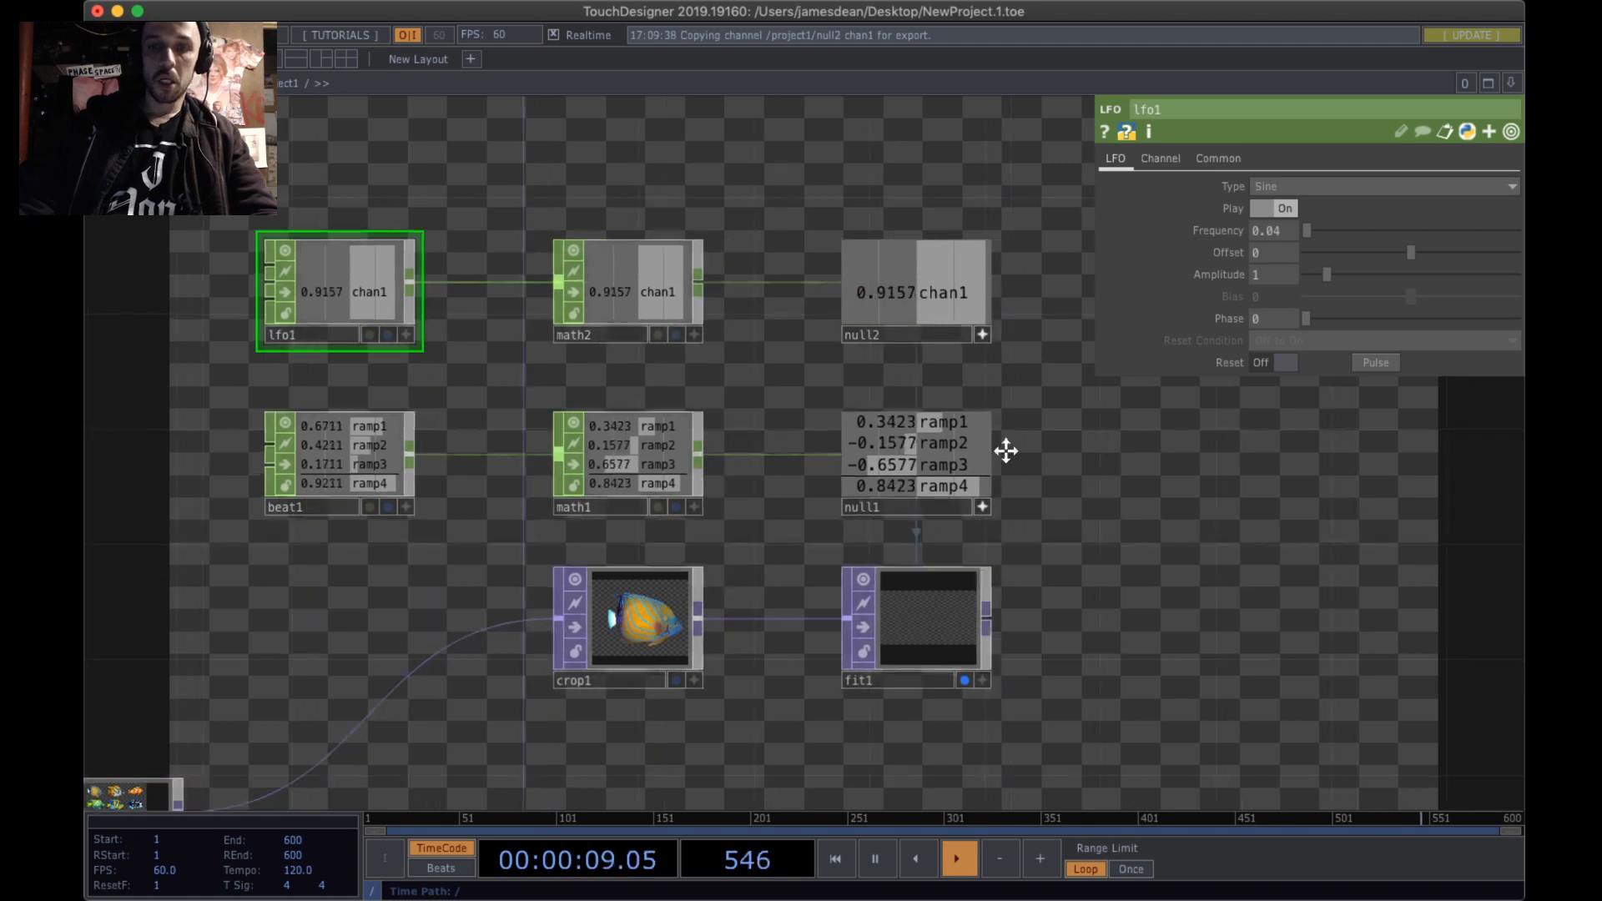
# - Switch fit1's Y Translate to constant mode and try values between -0.4 and 0.5 to test the fish's vertical range
pyautogui.moveTo(1005, 447); pyautogui.dragTo(816, 407)
pyautogui.click(800, 594)
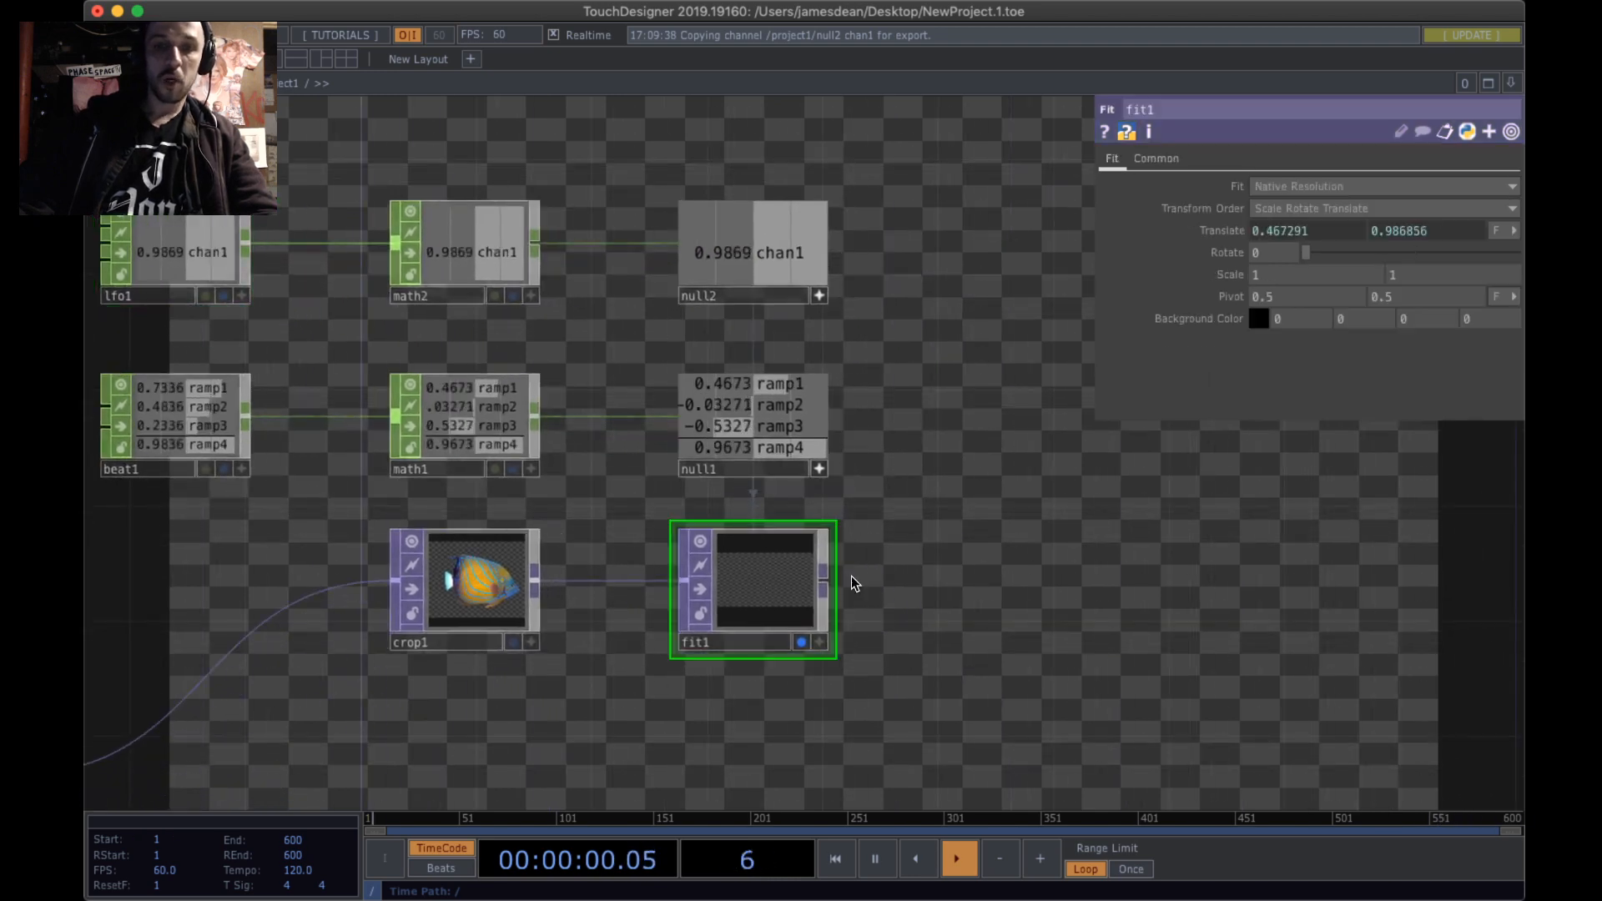
pyautogui.click(1388, 225)
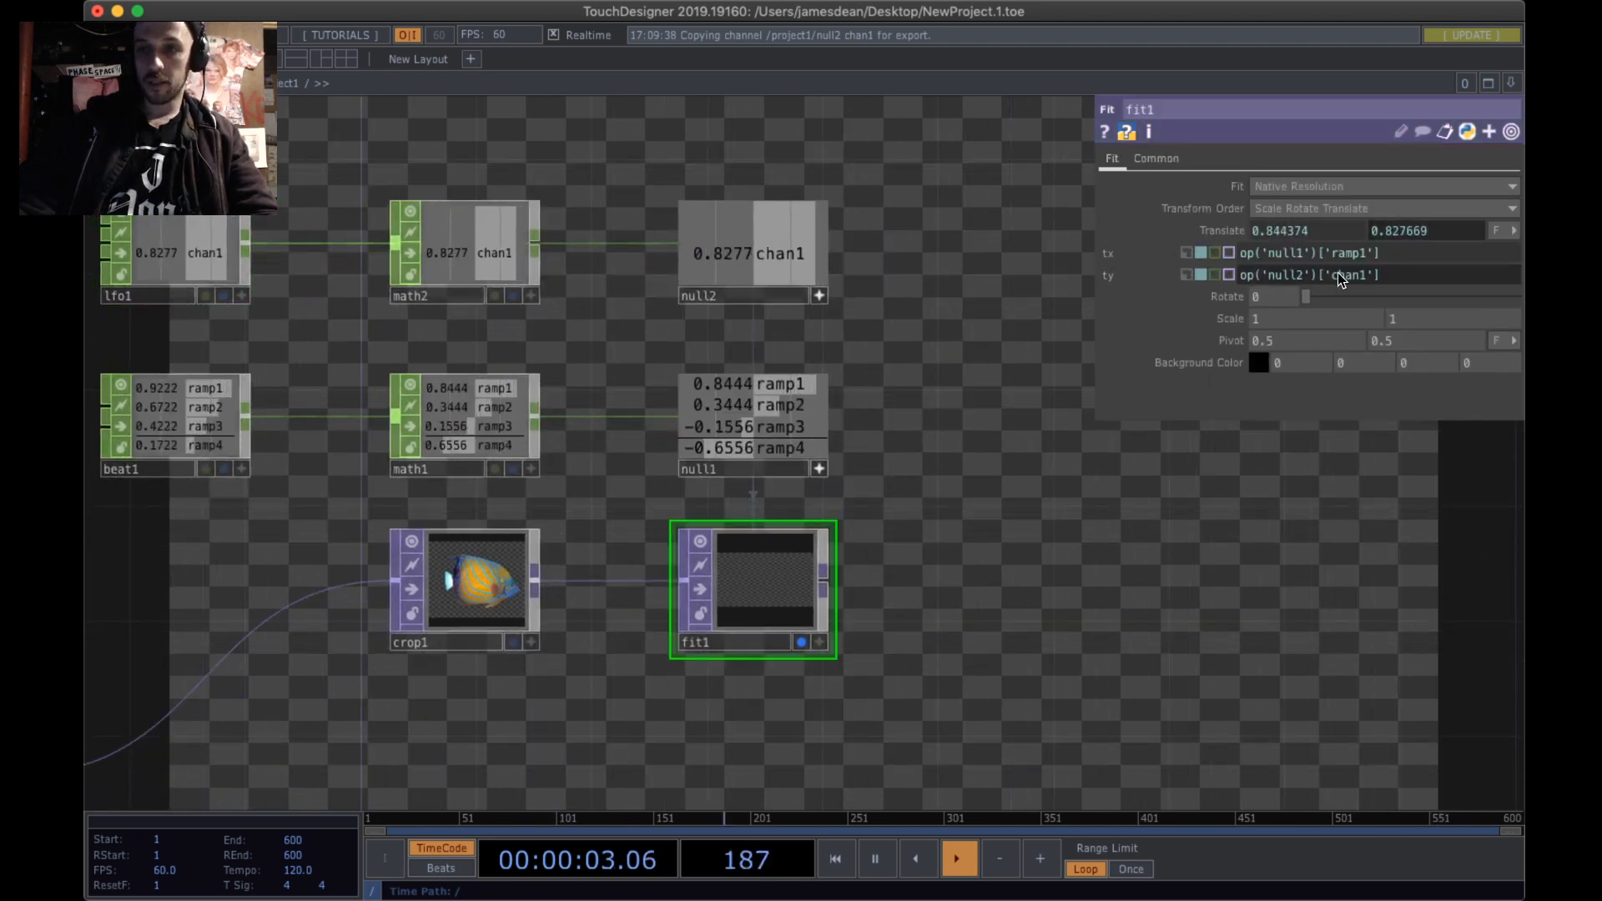
pyautogui.click(1183, 273)
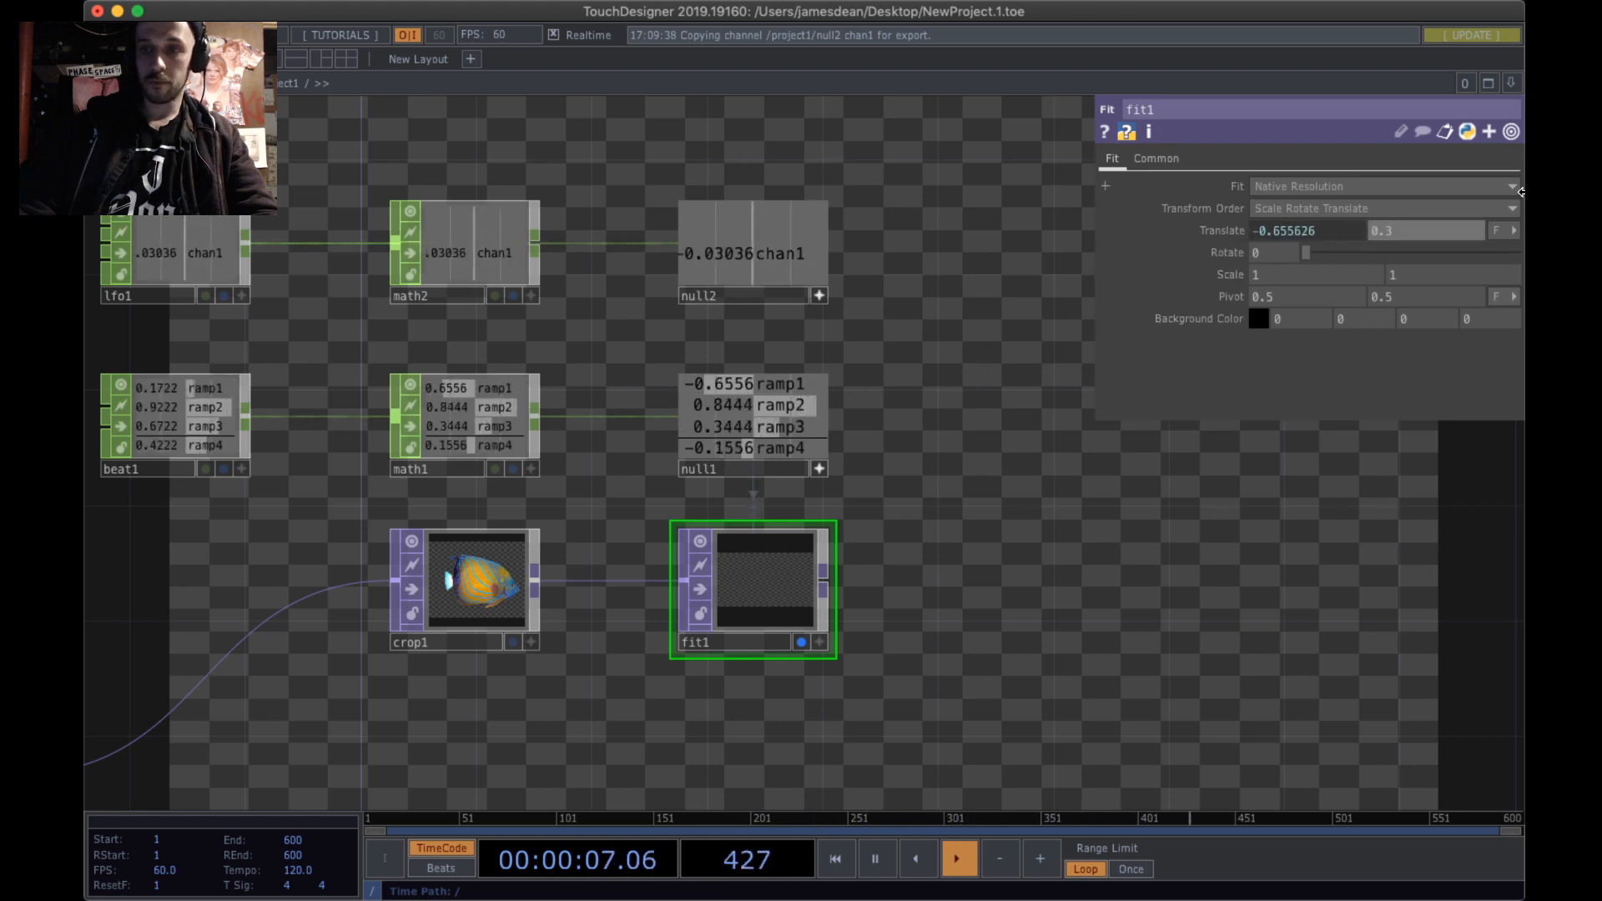
pyautogui.moveTo(1462, 227)
pyautogui.mouseDown(button='middle')
pyautogui.moveTo(1501, 211)
pyautogui.moveTo(1453, 198)
pyautogui.mouseUp(button='middle')
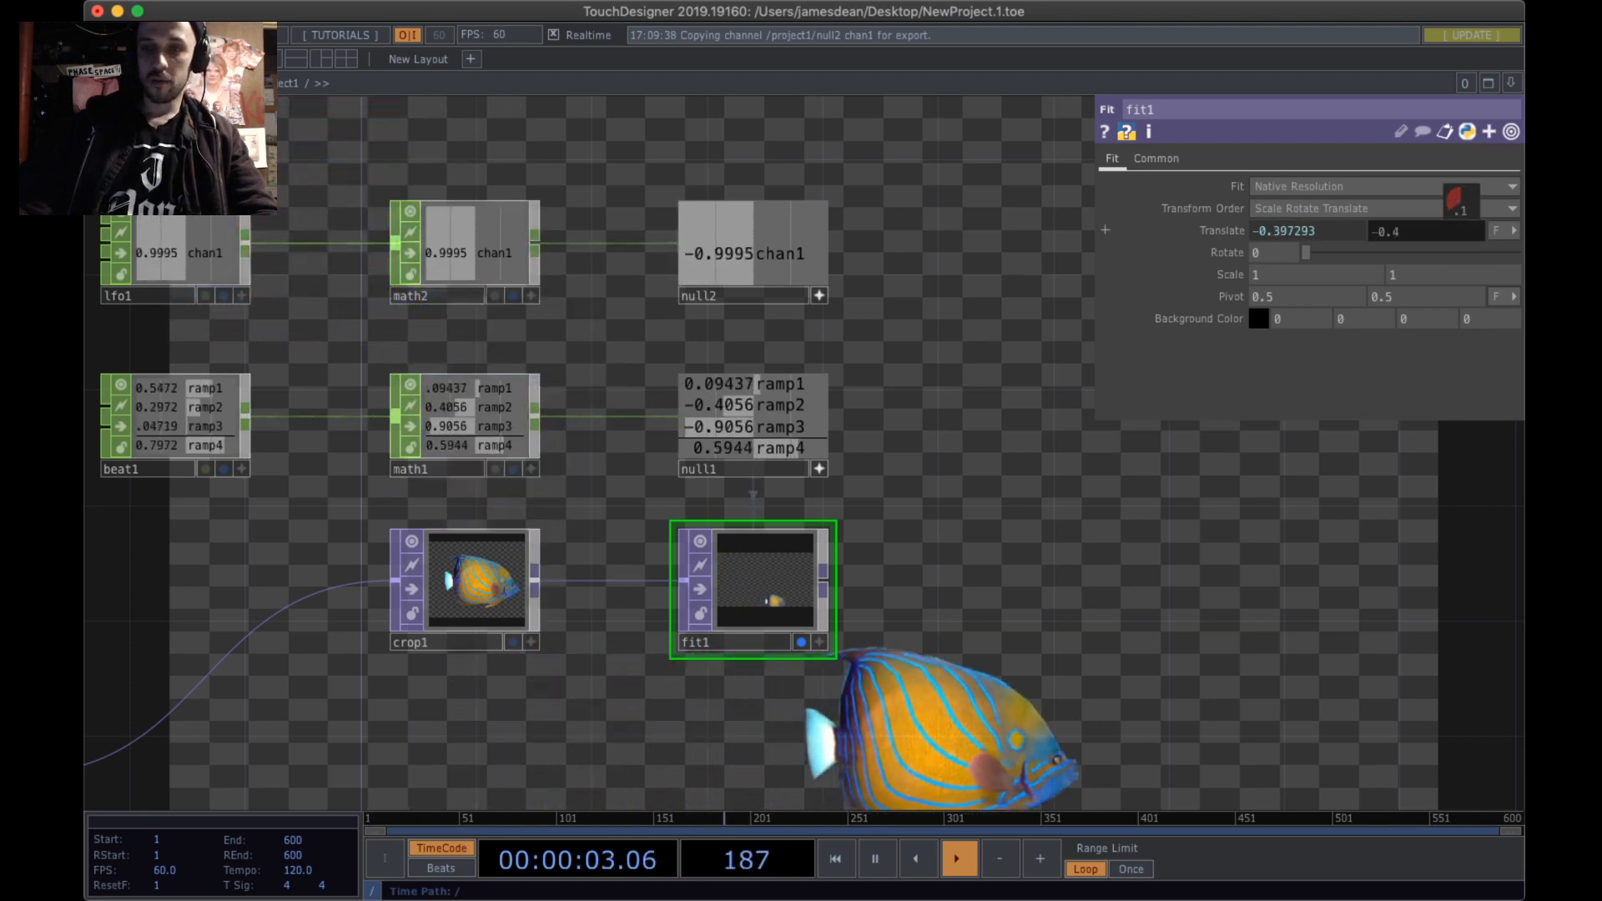
pyautogui.moveTo(1454, 199)
pyautogui.mouseDown(button='middle')
pyautogui.moveTo(1493, 200)
pyautogui.moveTo(1462, 227)
pyautogui.mouseUp(button='middle')
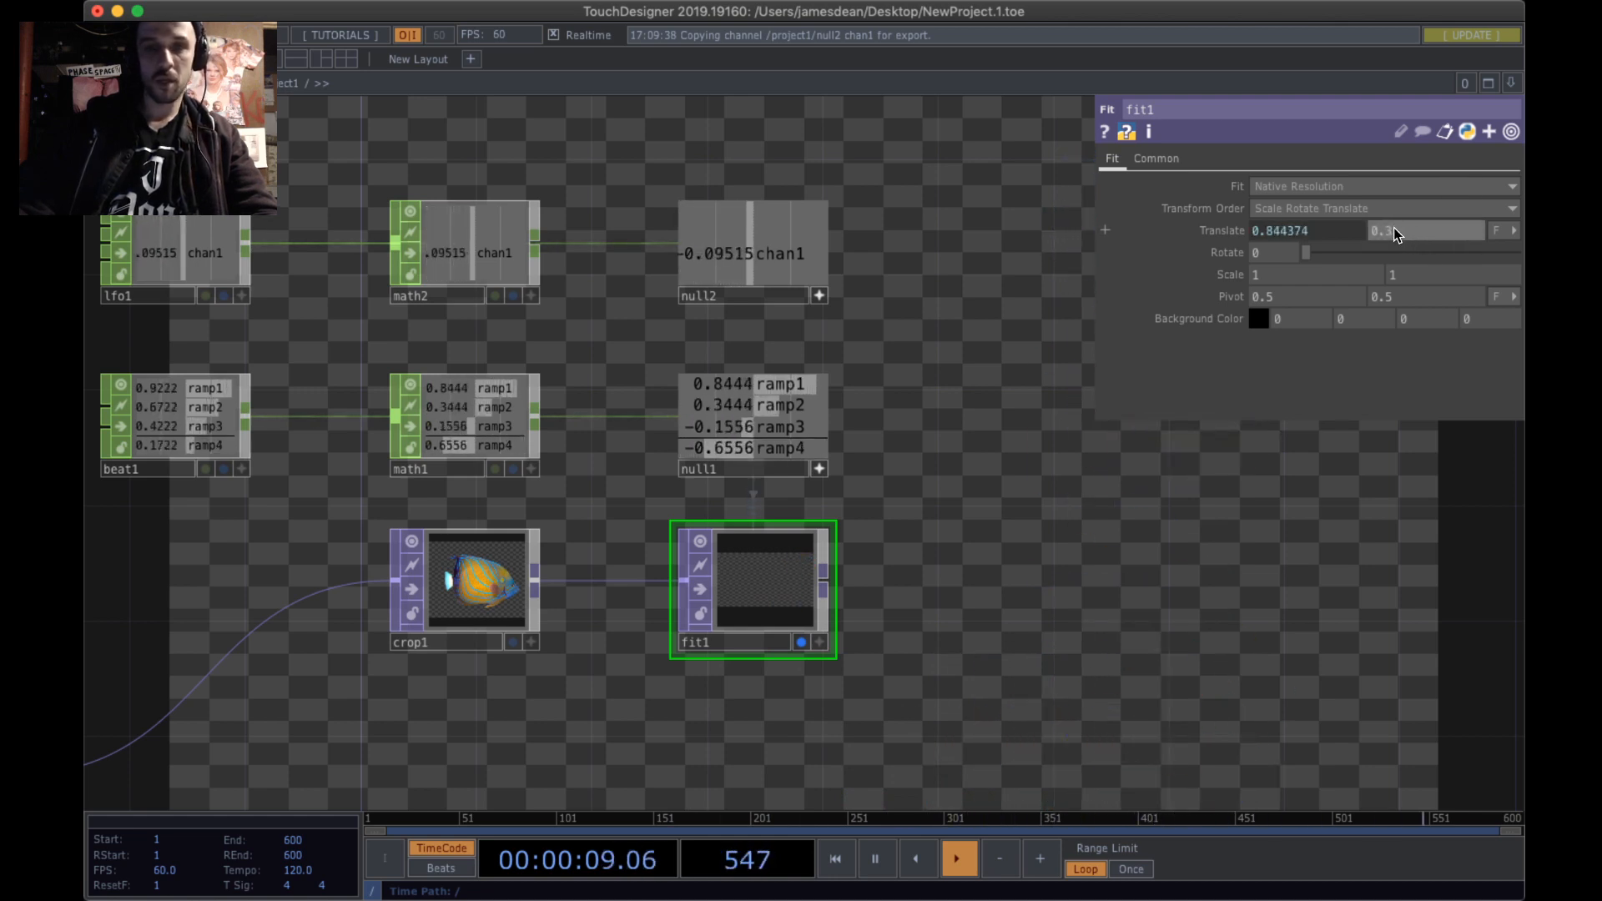
pyautogui.moveTo(1410, 236); pyautogui.dragTo(1407, 211, button='middle')
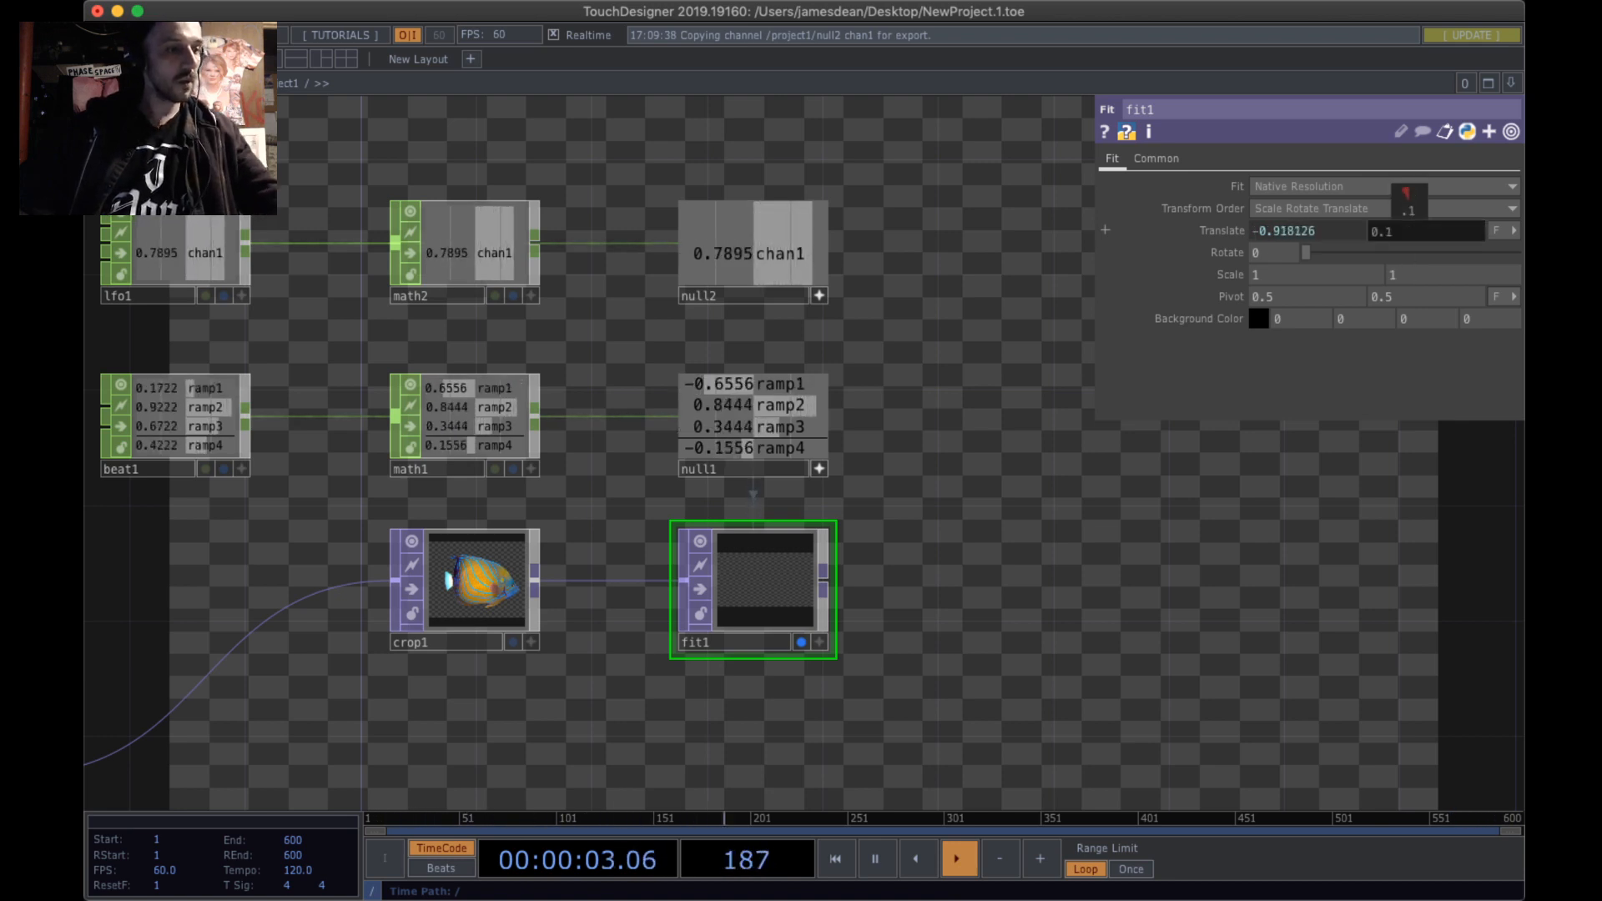
pyautogui.moveTo(1406, 193)
pyautogui.mouseDown(button='middle')
pyautogui.moveTo(1405, 242)
pyautogui.moveTo(1404, 193)
pyautogui.moveTo(1407, 209)
pyautogui.mouseUp(button='middle')
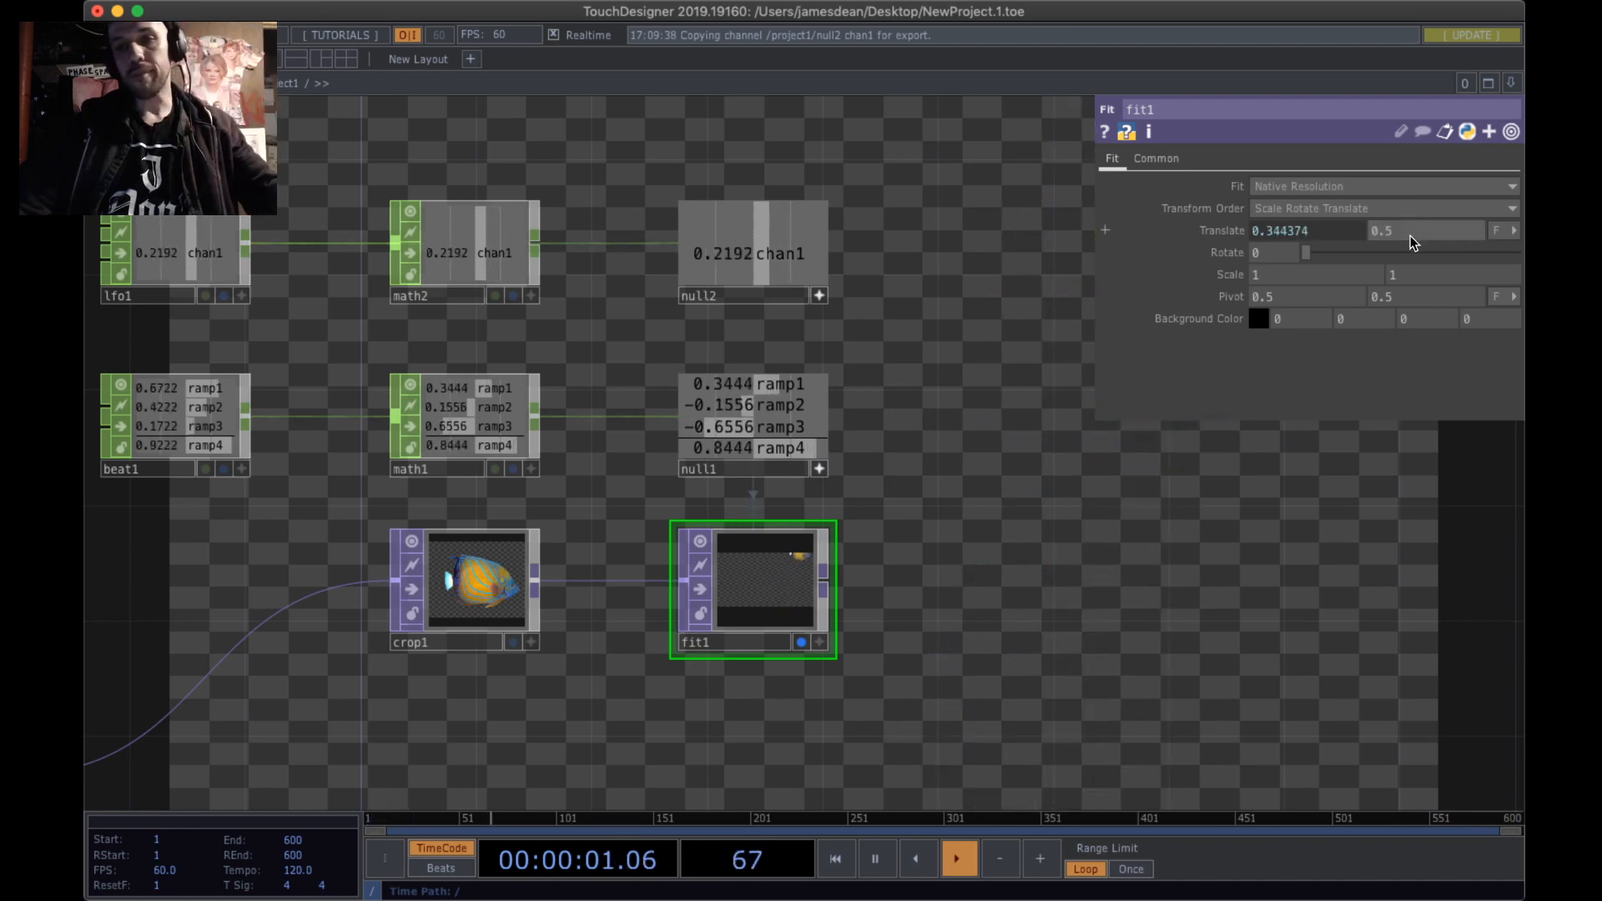
# - Set the To Range of math2 to -0.3 and 0.3
pyautogui.click(472, 257)
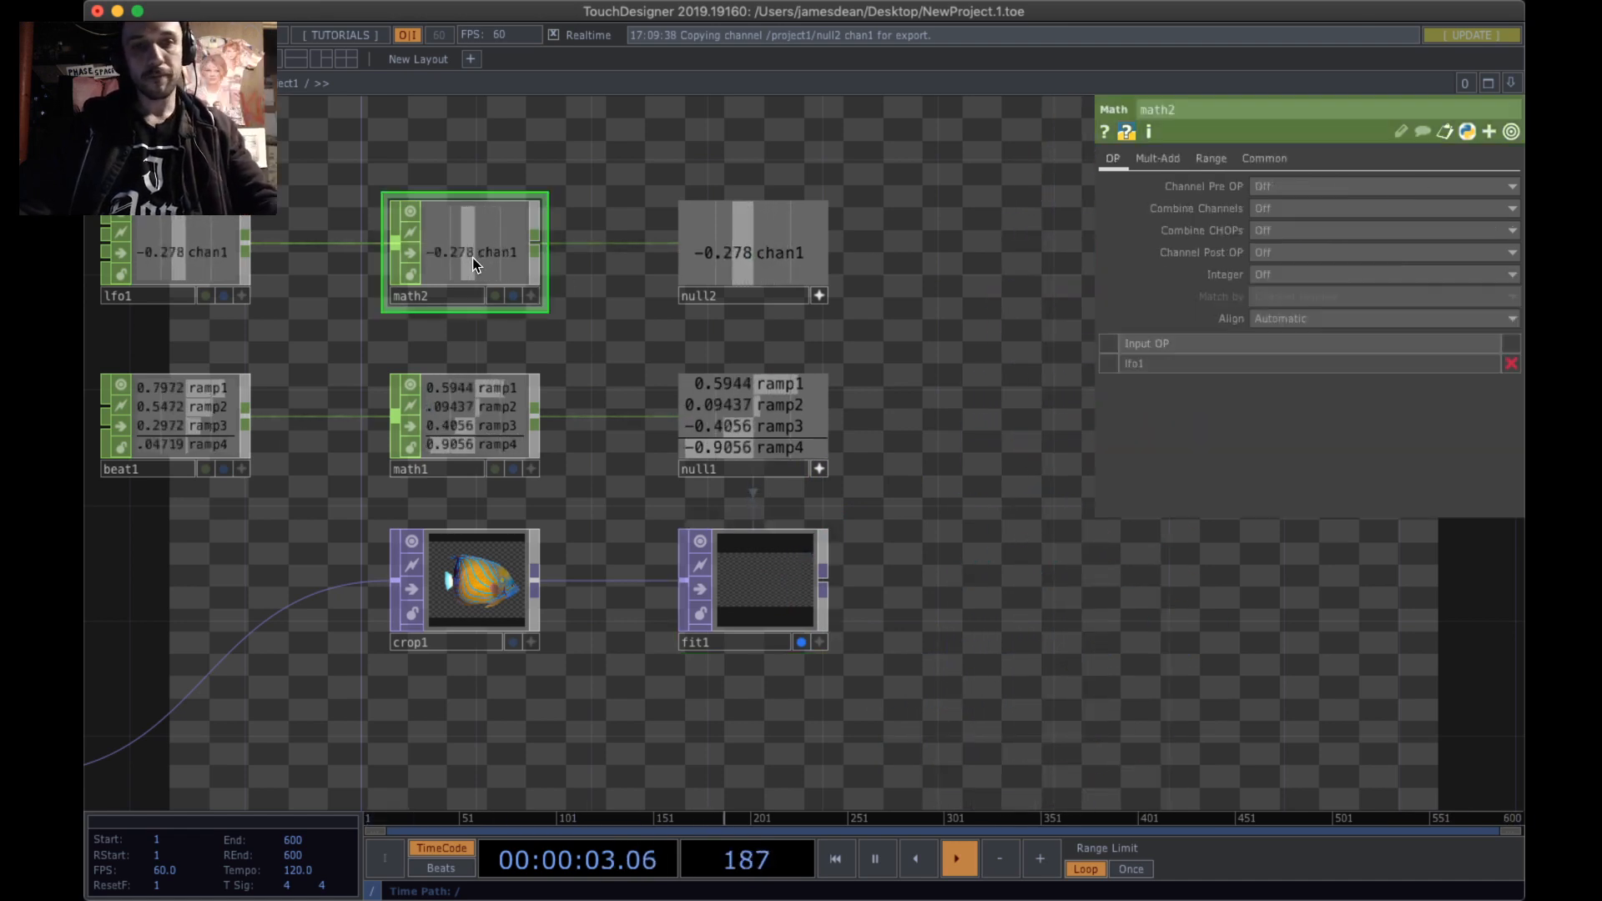
pyautogui.click(1168, 161)
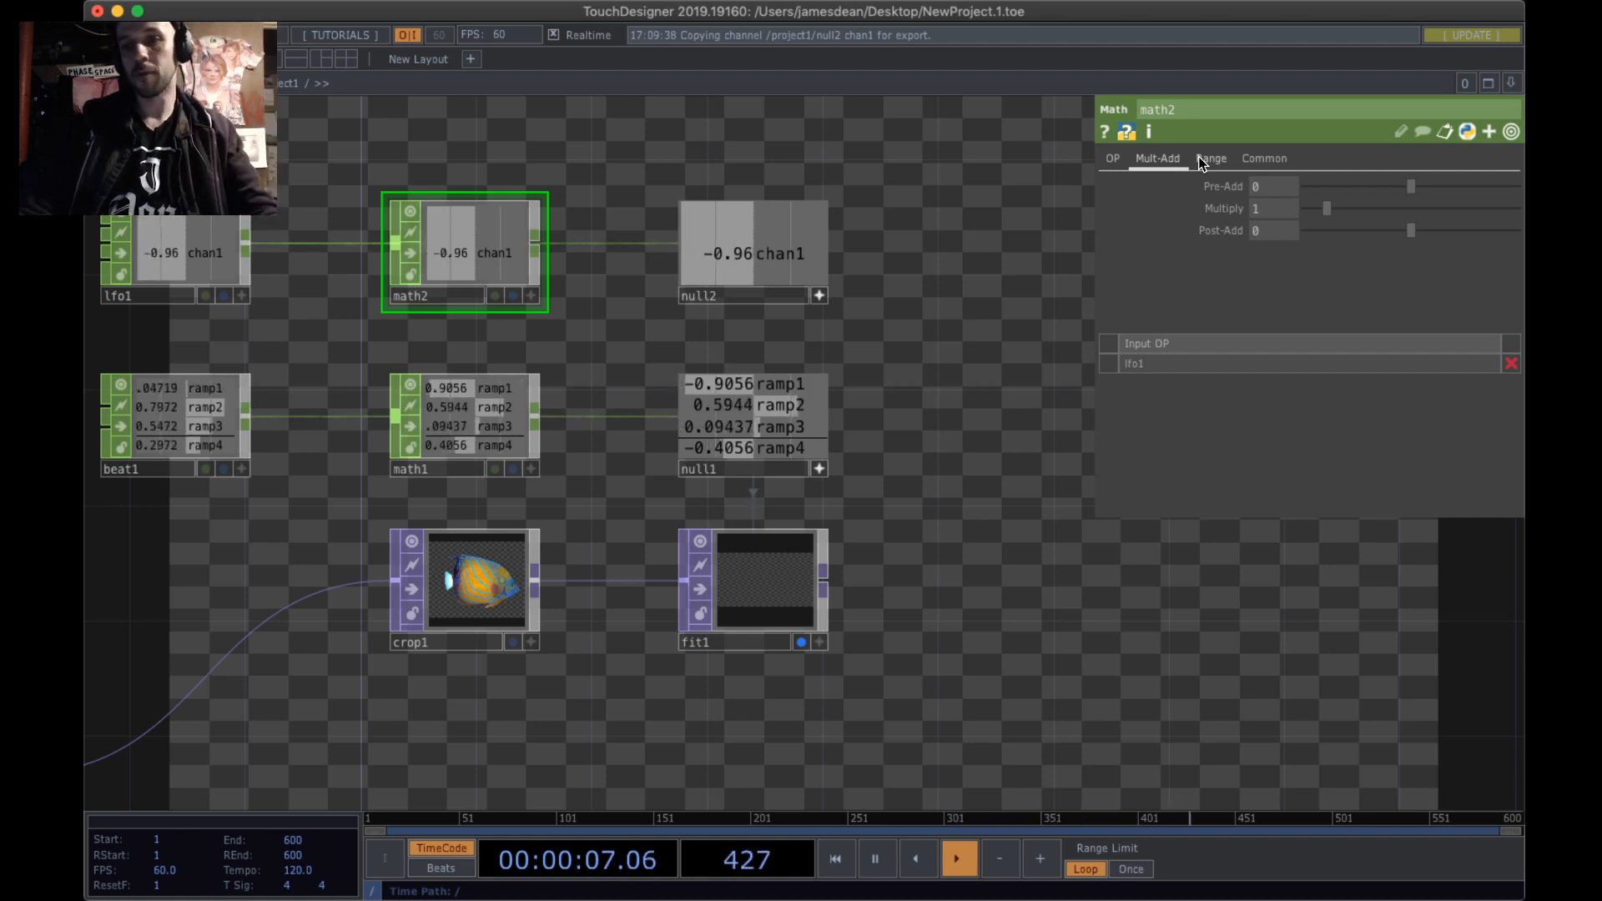
pyautogui.click(1210, 158)
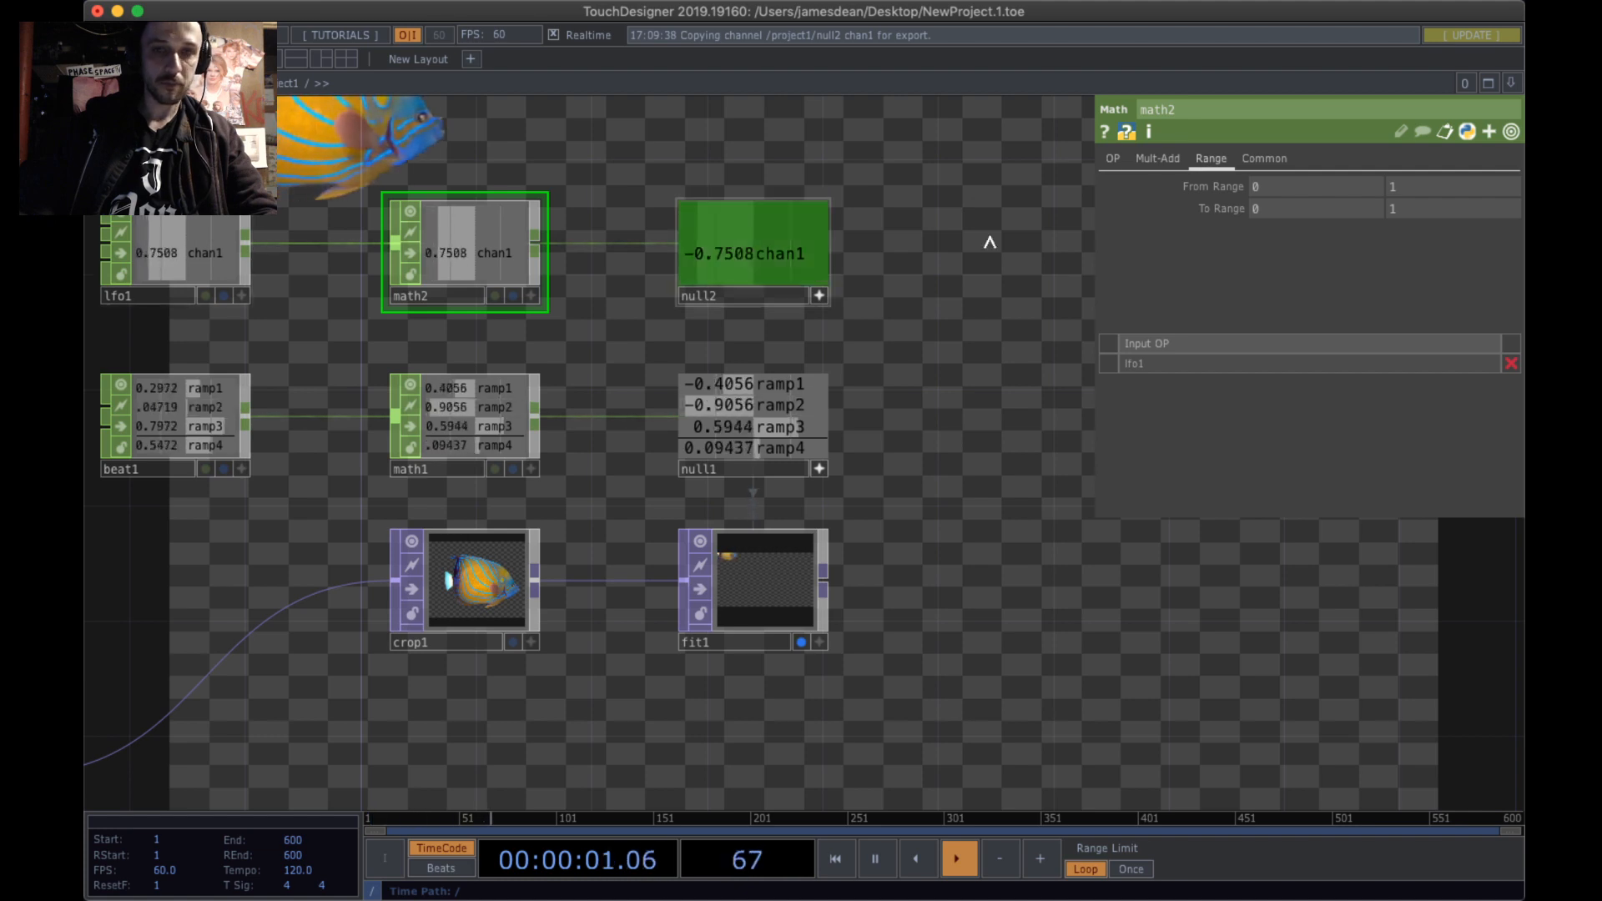
pyautogui.click(1335, 208)
pyautogui.write('-')
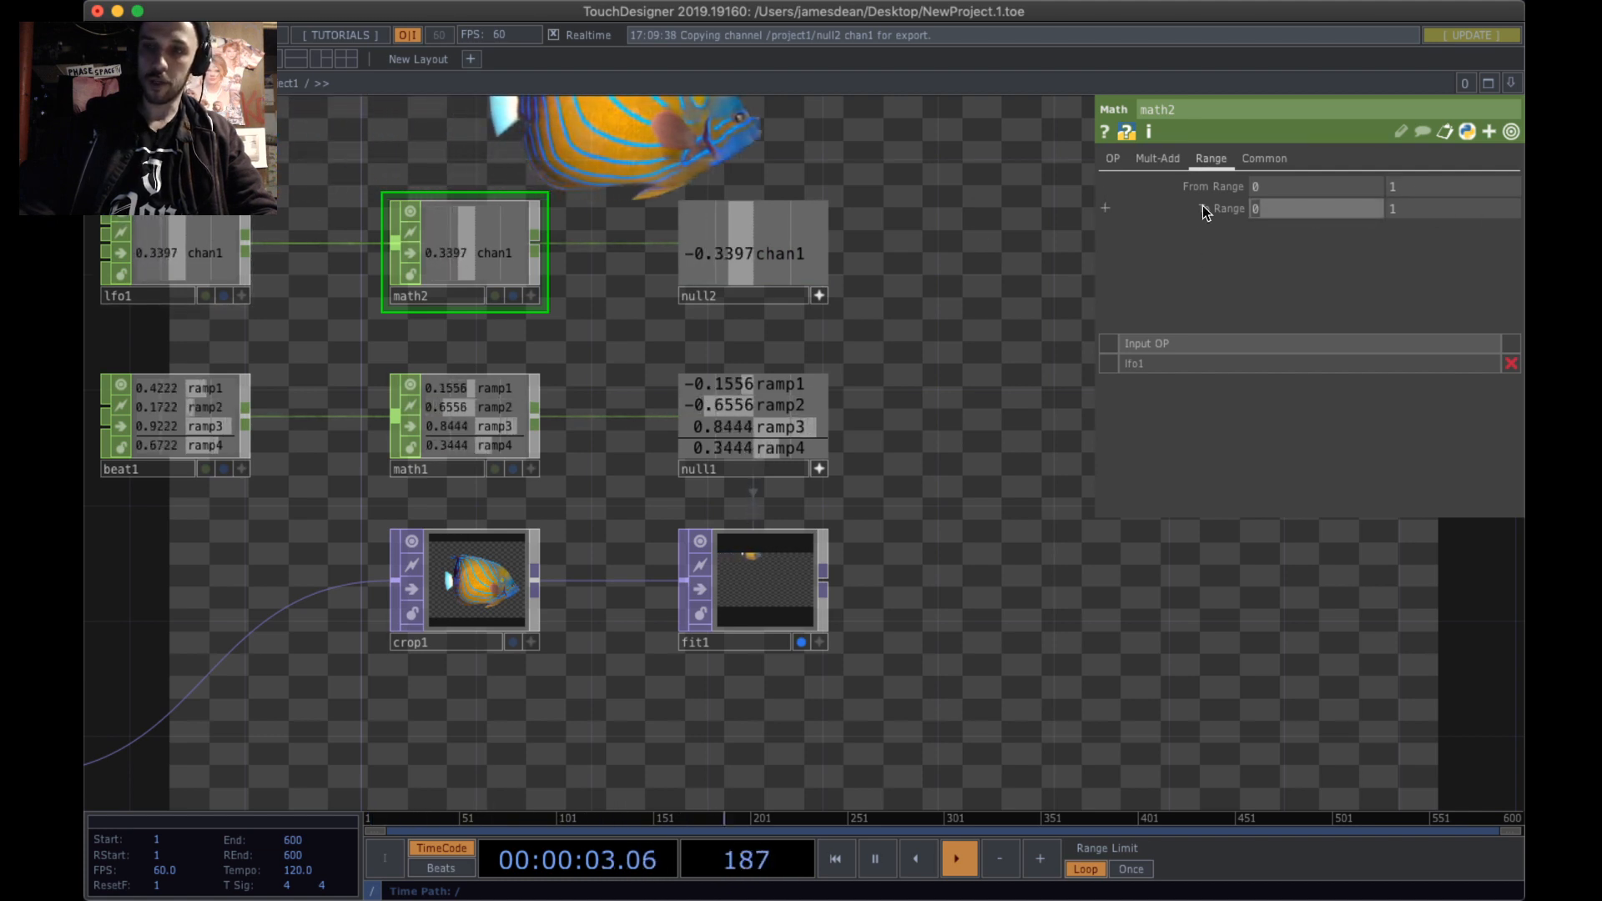
pyautogui.write('0.3')
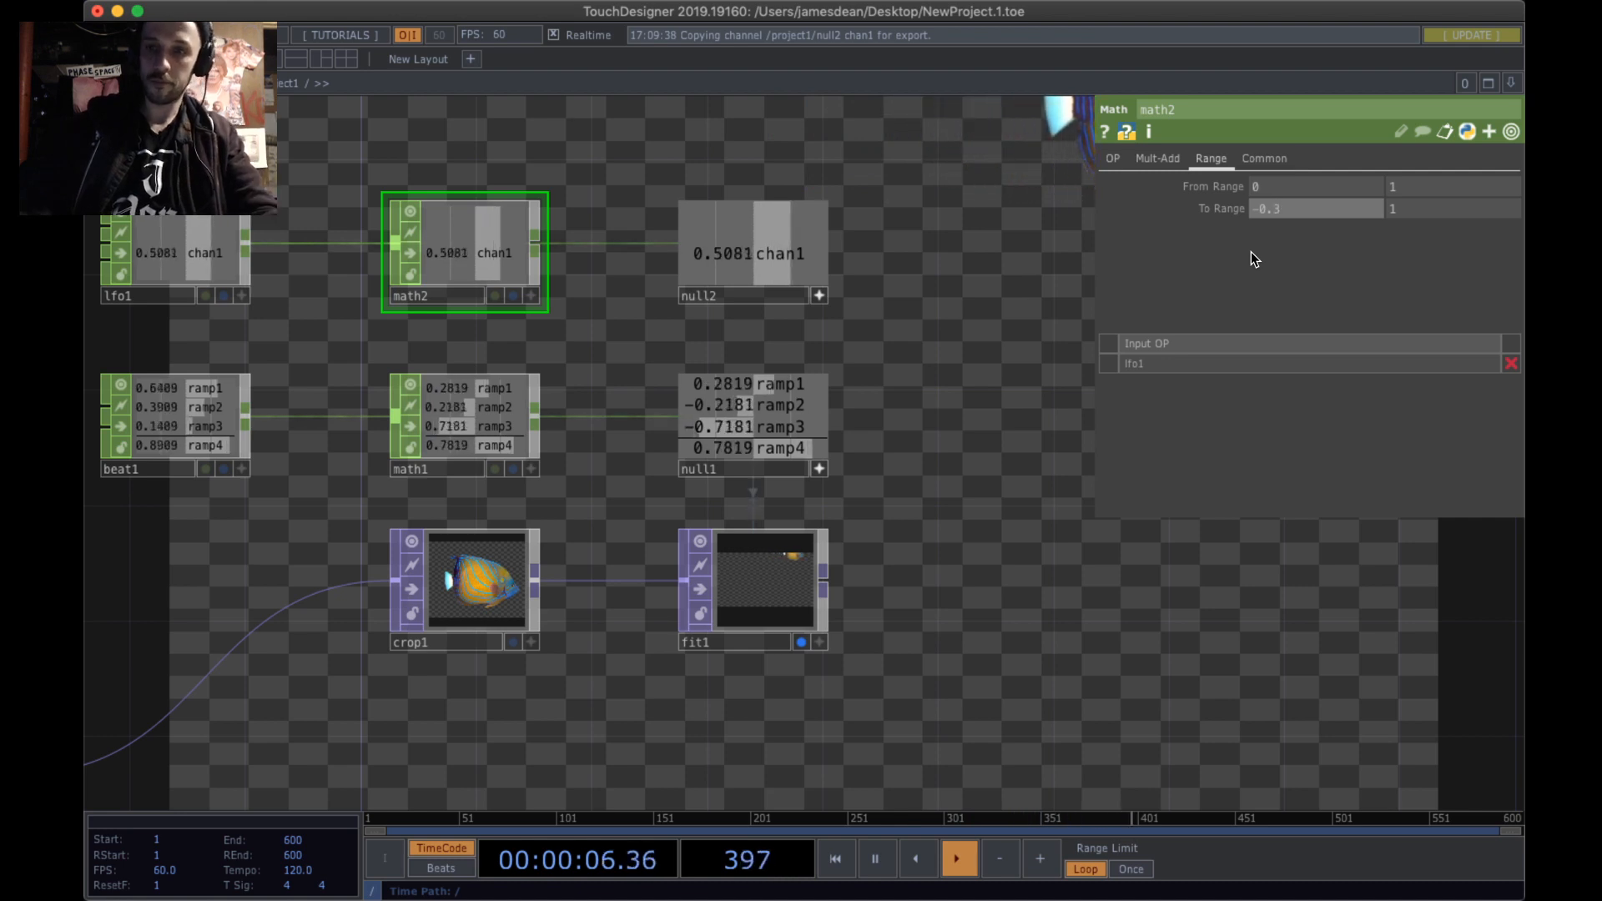
pyautogui.click(1413, 209)
pyautogui.write('0.3')
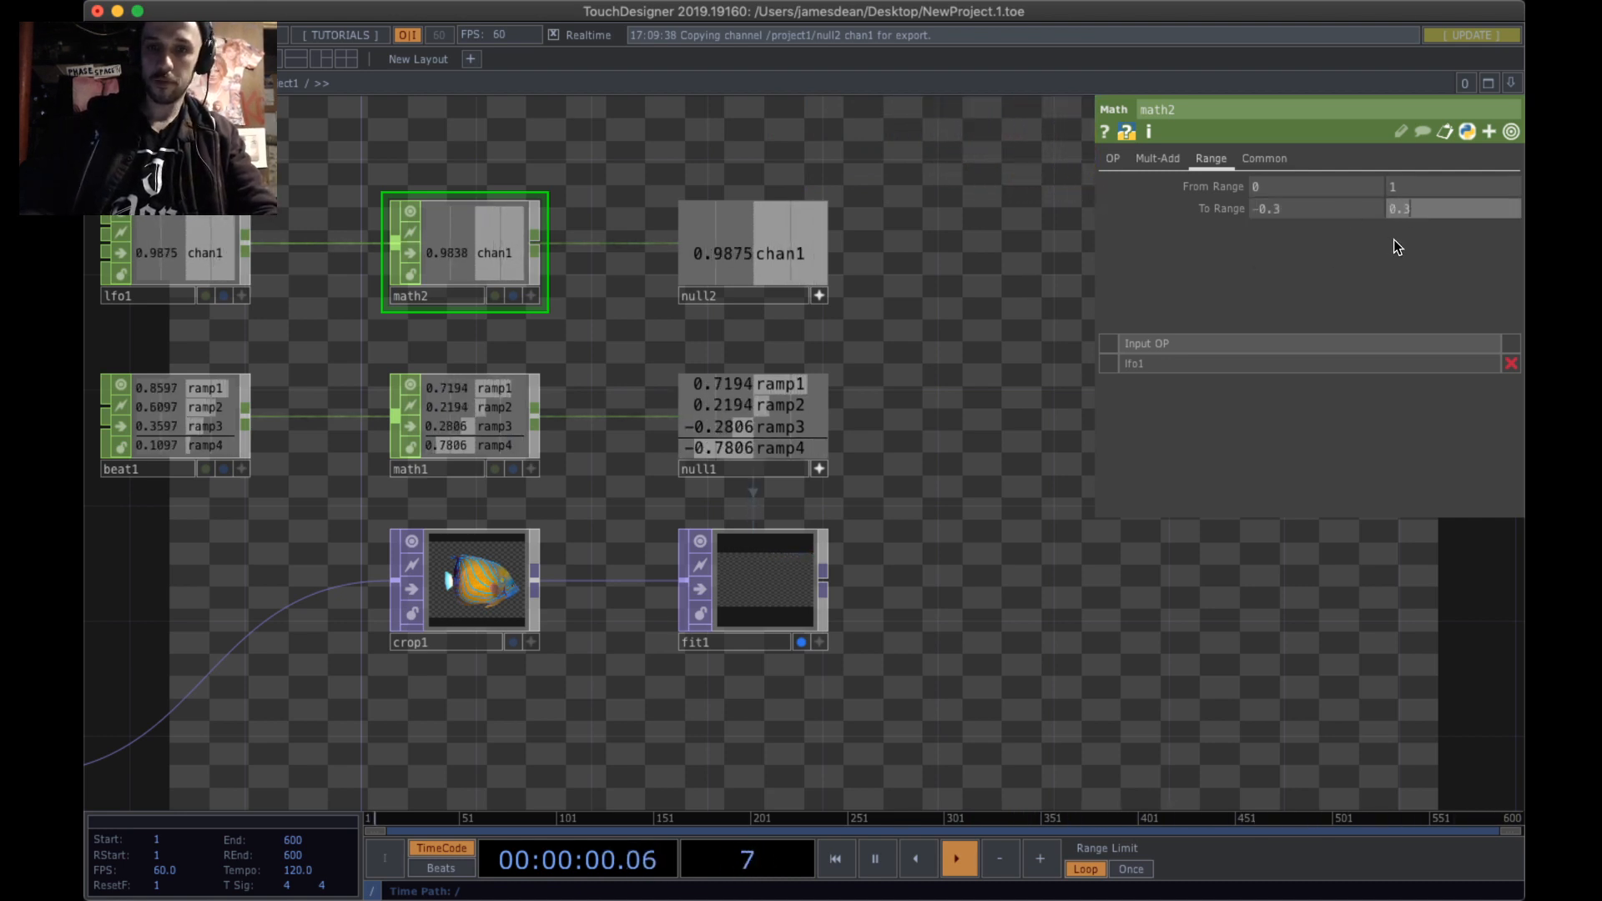
pyautogui.press('Return')
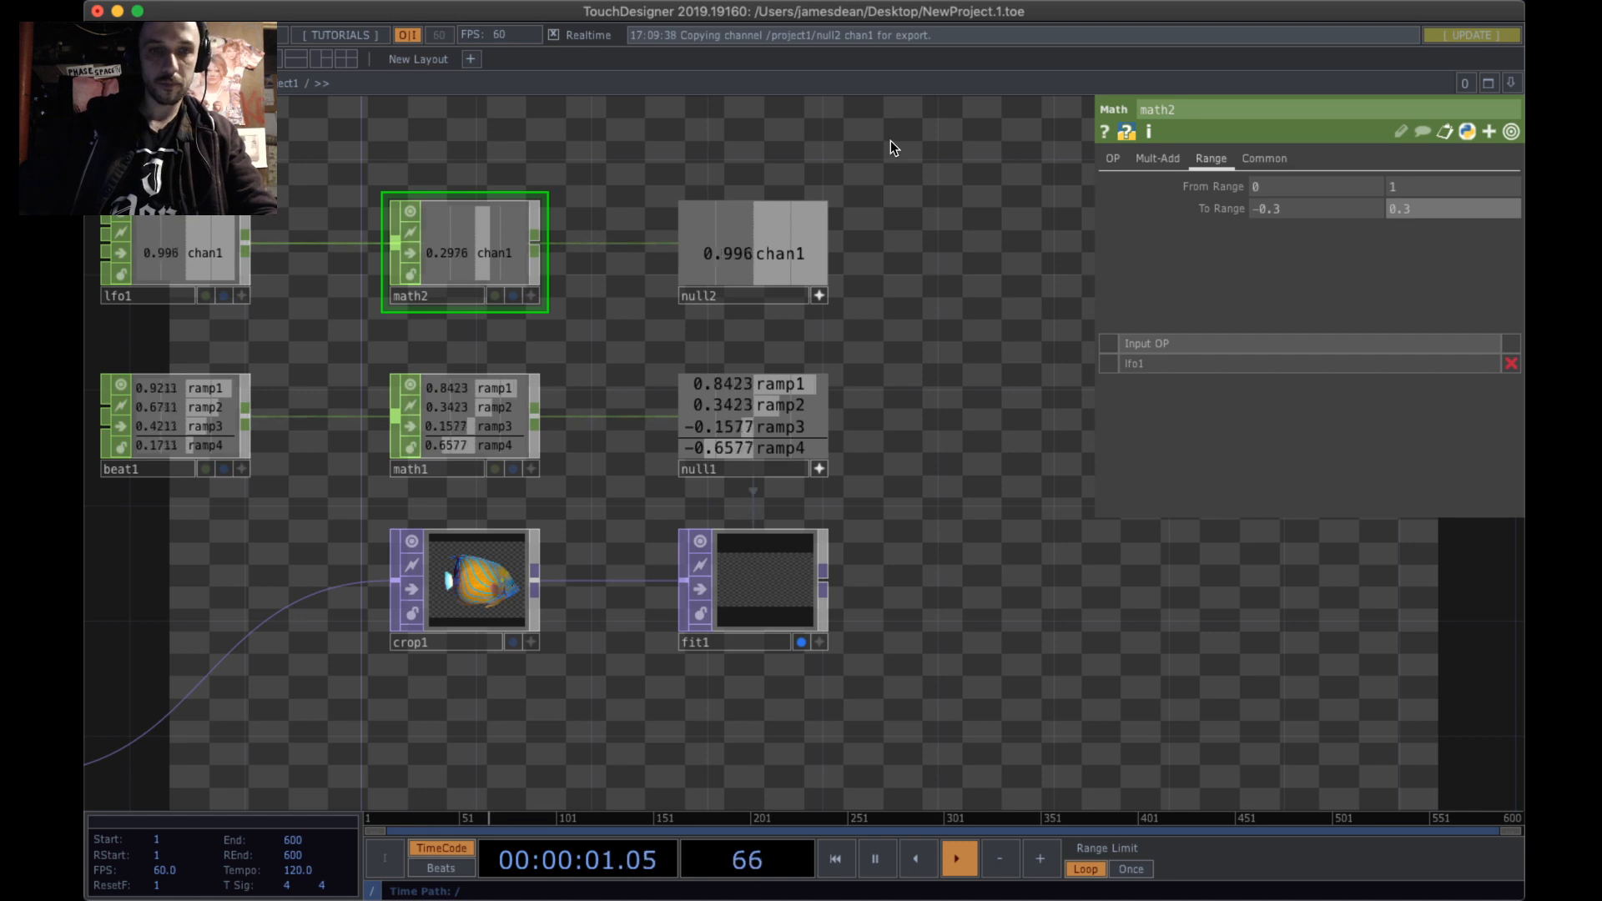
# - Relink null2's chan1 channel to fit1's Y Translate as a CHOP reference
pyautogui.click(751, 579)
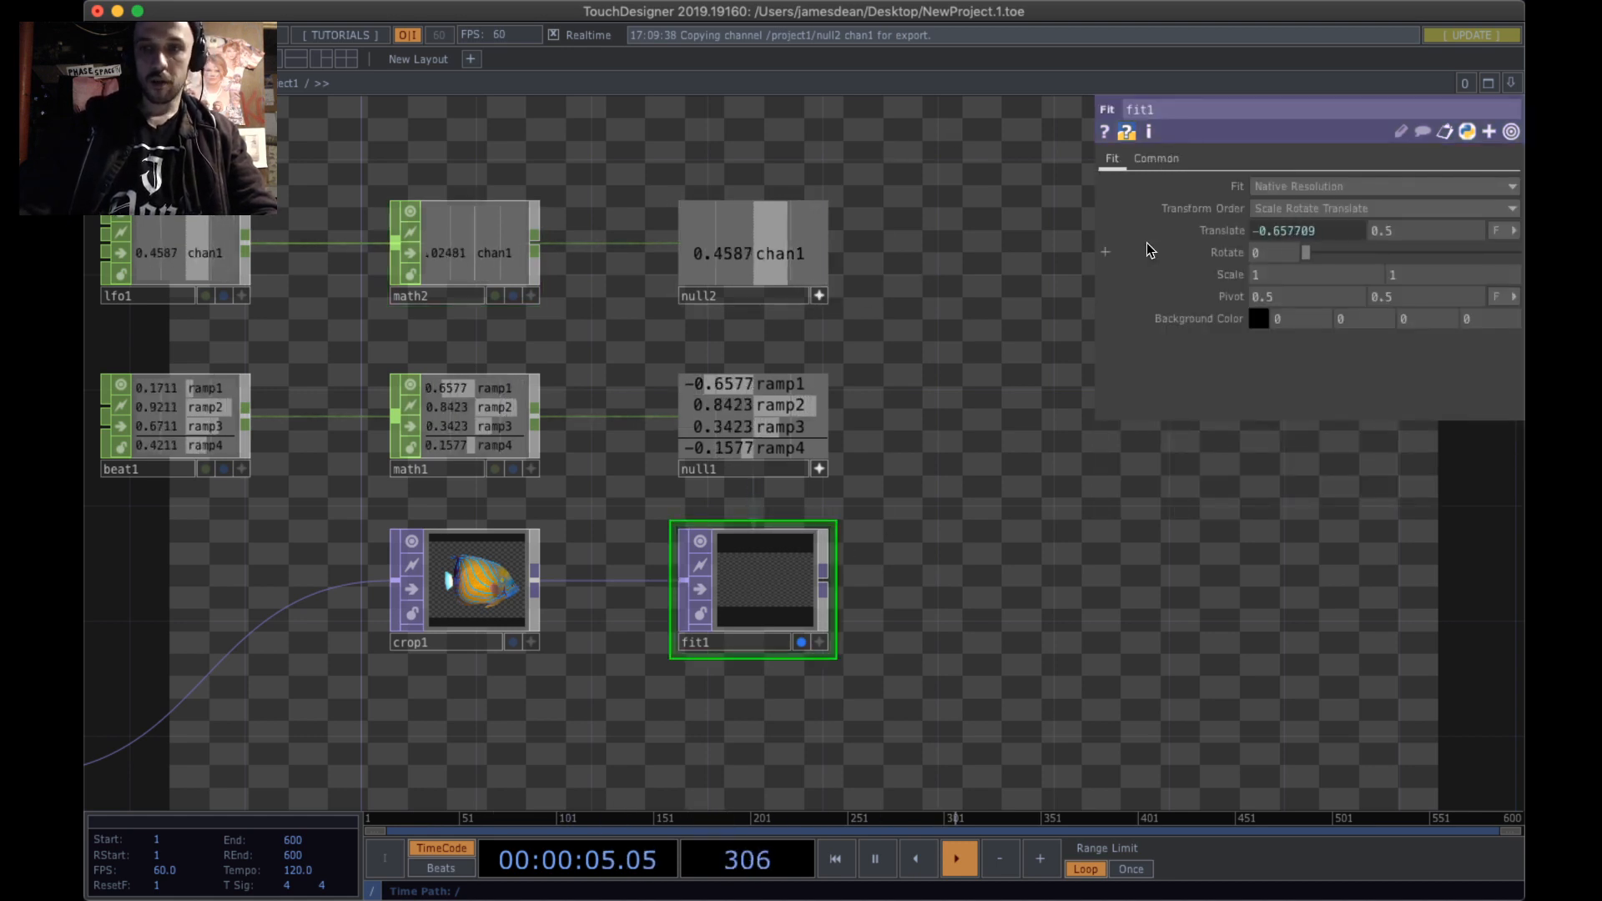
pyautogui.moveTo(772, 257); pyautogui.dragTo(1413, 227)
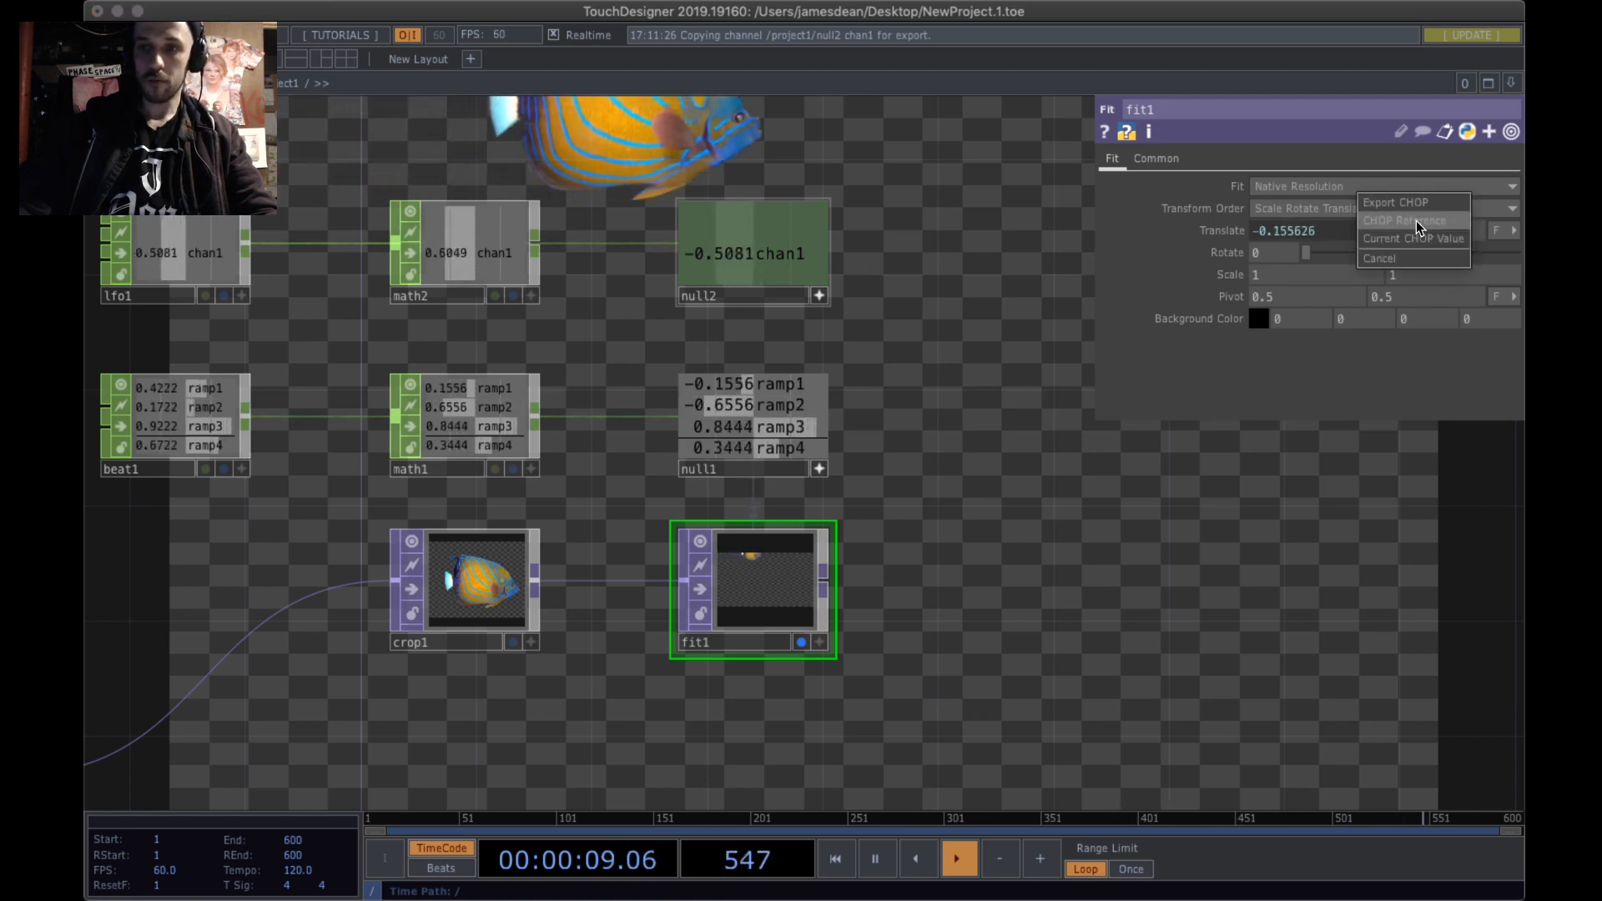
pyautogui.click(1415, 220)
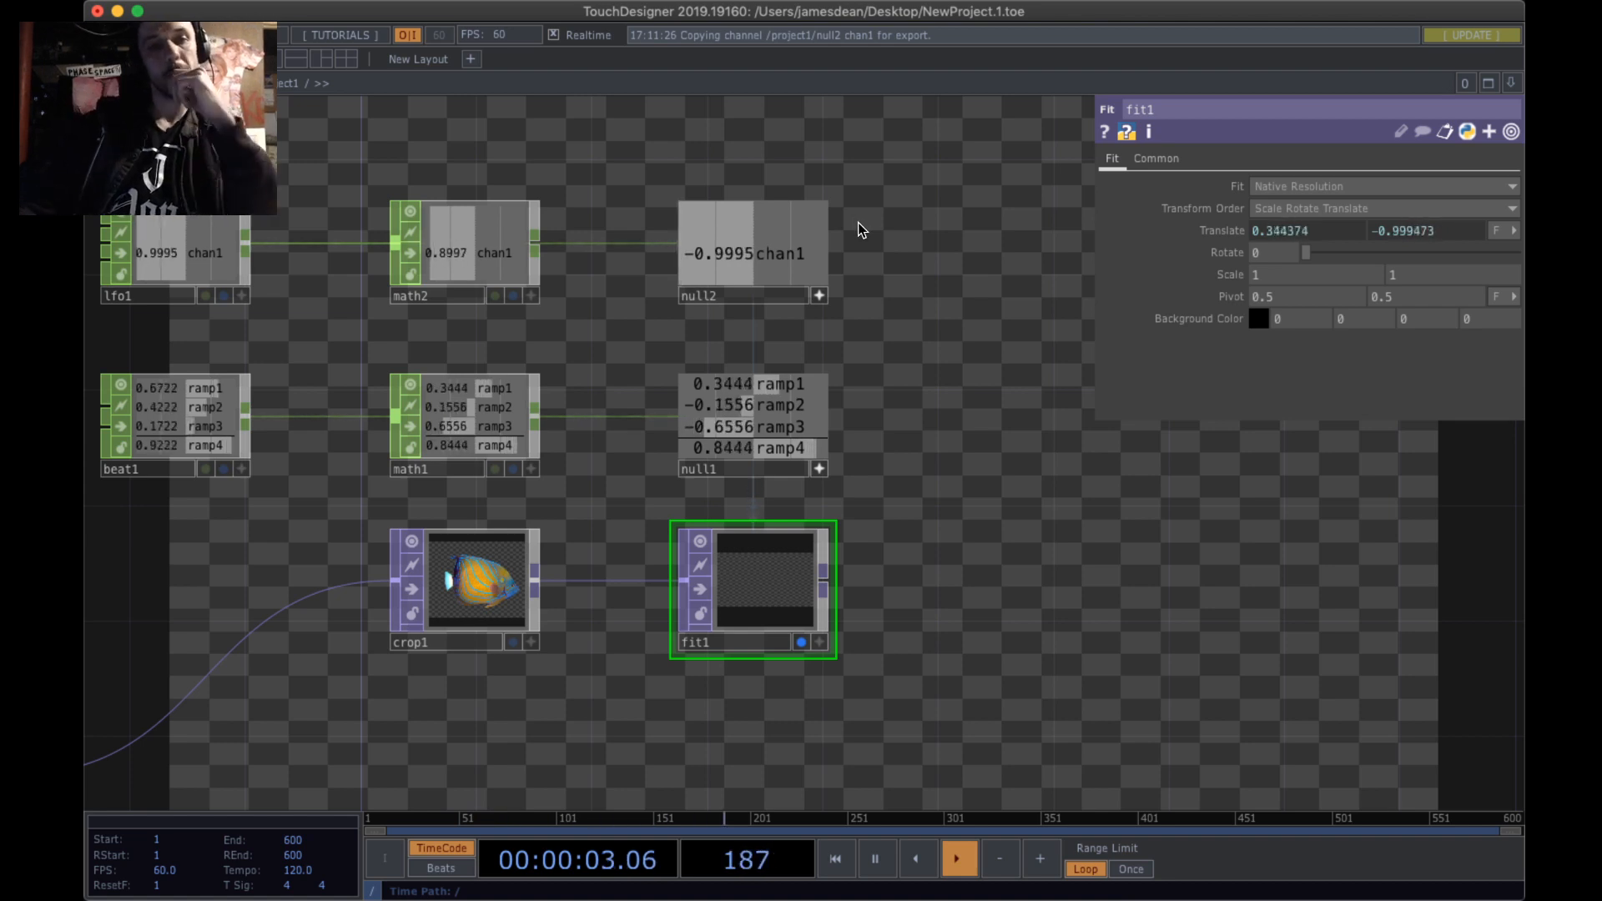
# - Select math2 and move null2 up out of its row to expose the wire running behind math2
pyautogui.click(469, 235)
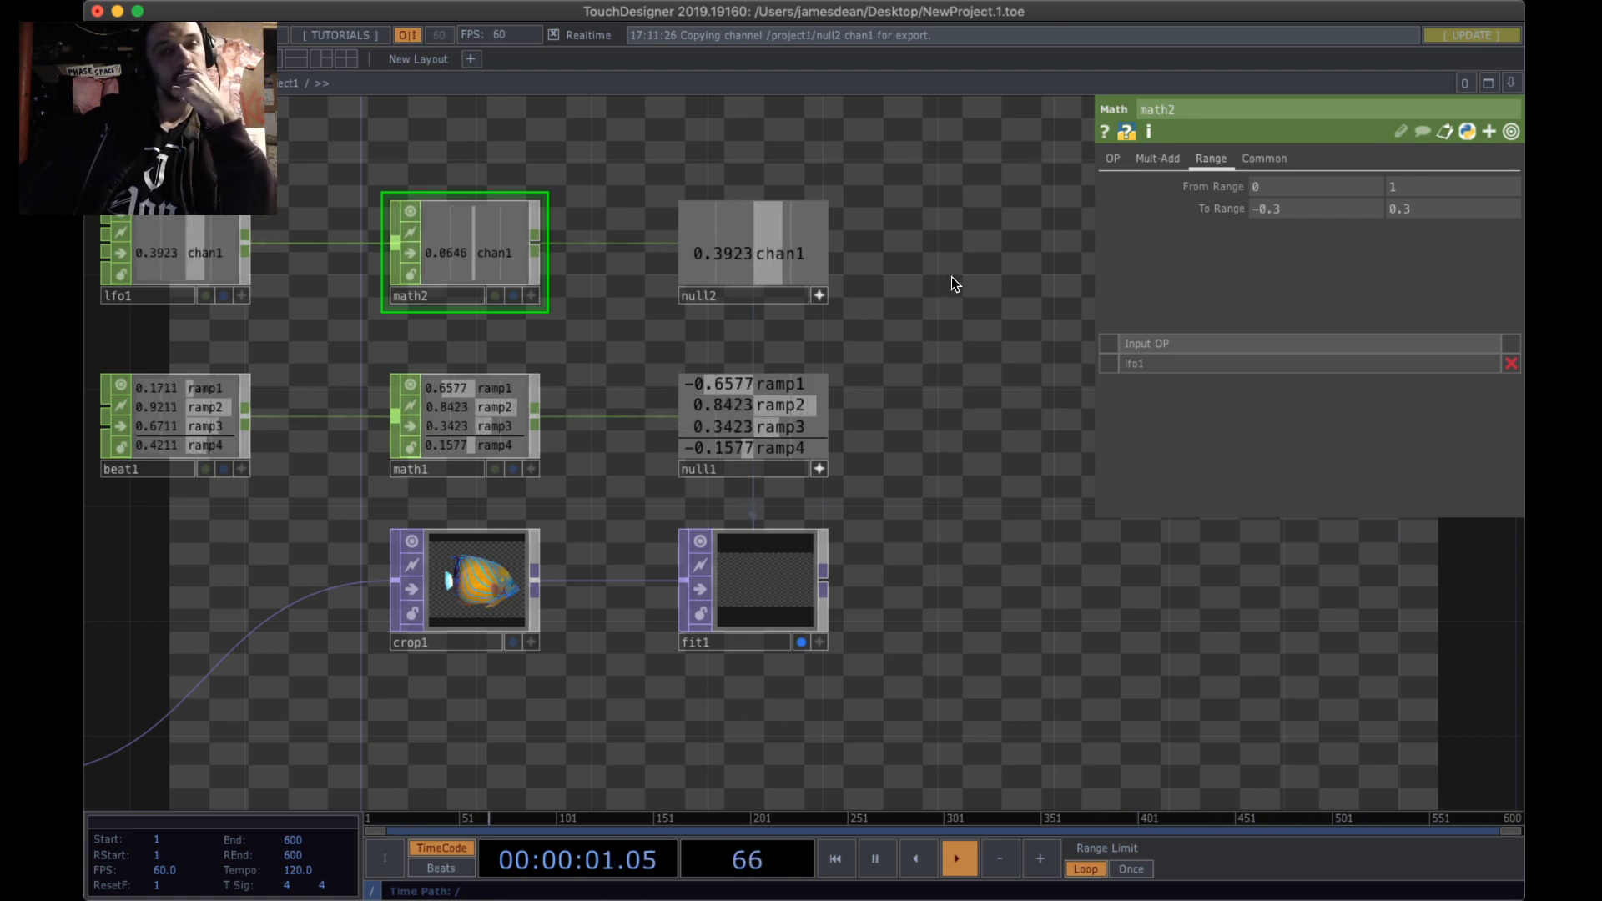
pyautogui.moveTo(639, 312); pyautogui.dragTo(687, 311)
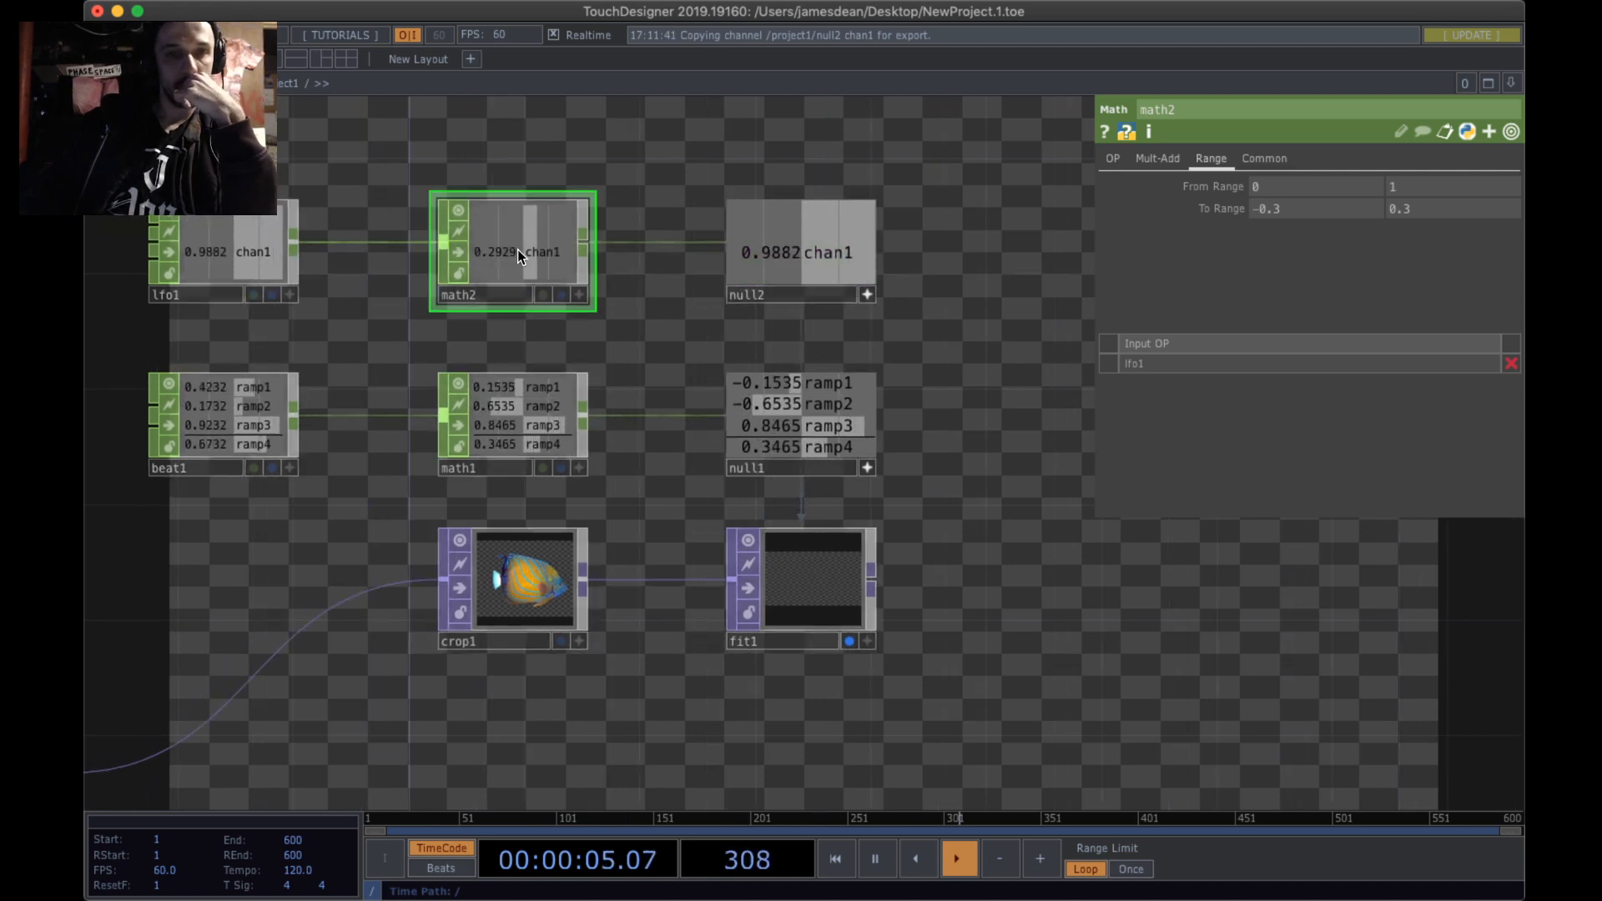
pyautogui.scroll(1, 517, 249)
pyautogui.scroll(1, 517, 249)
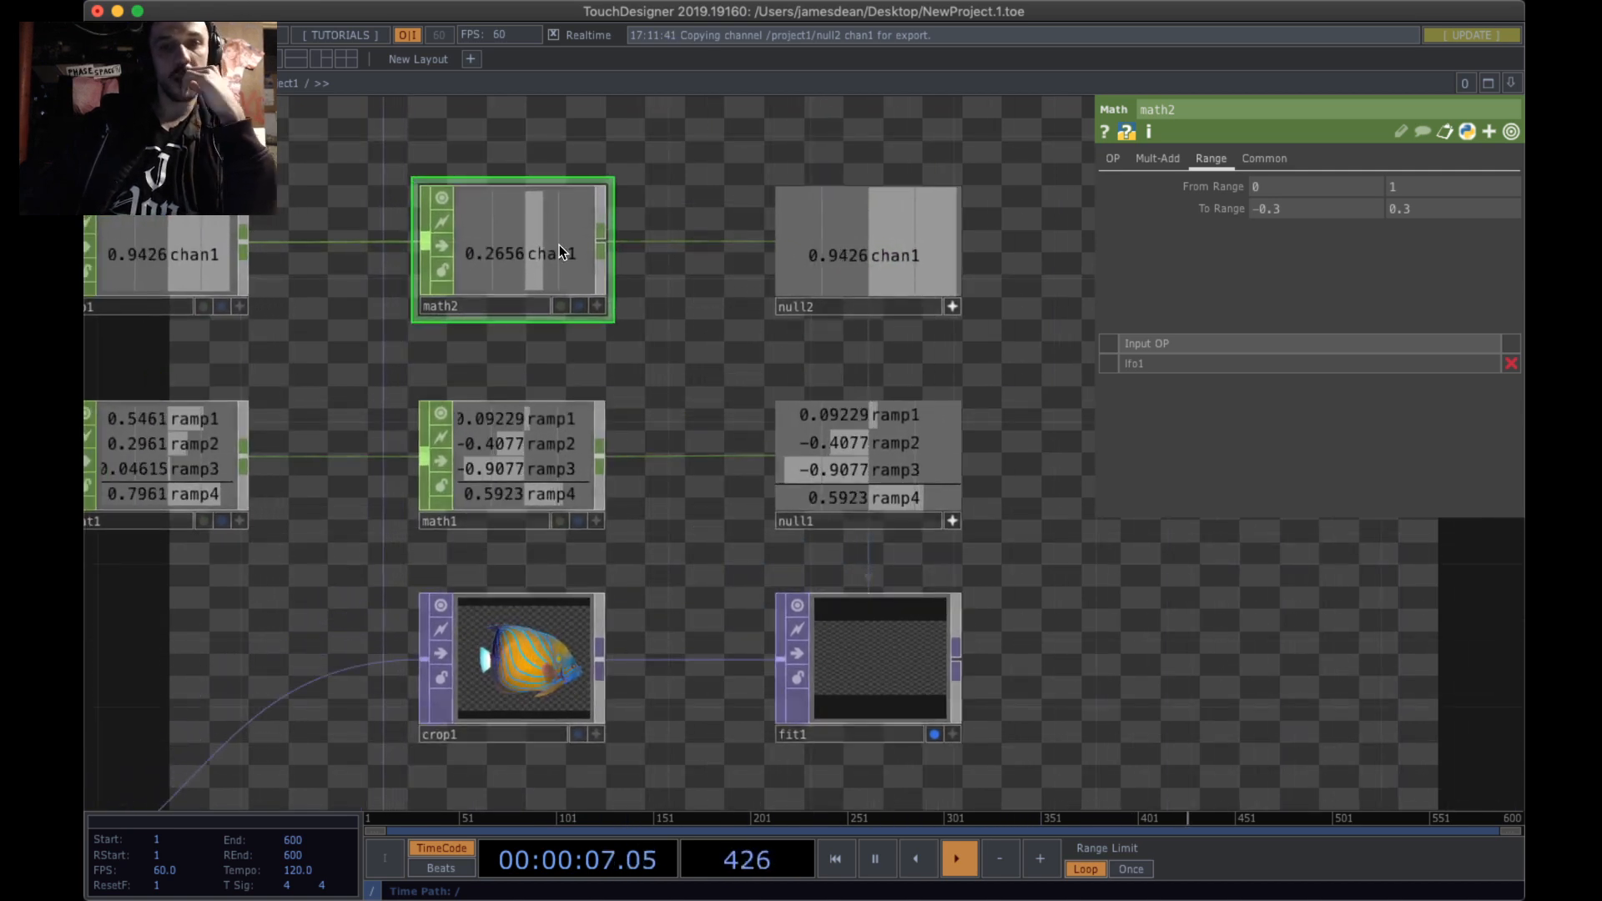
pyautogui.moveTo(857, 302); pyautogui.dragTo(846, 204)
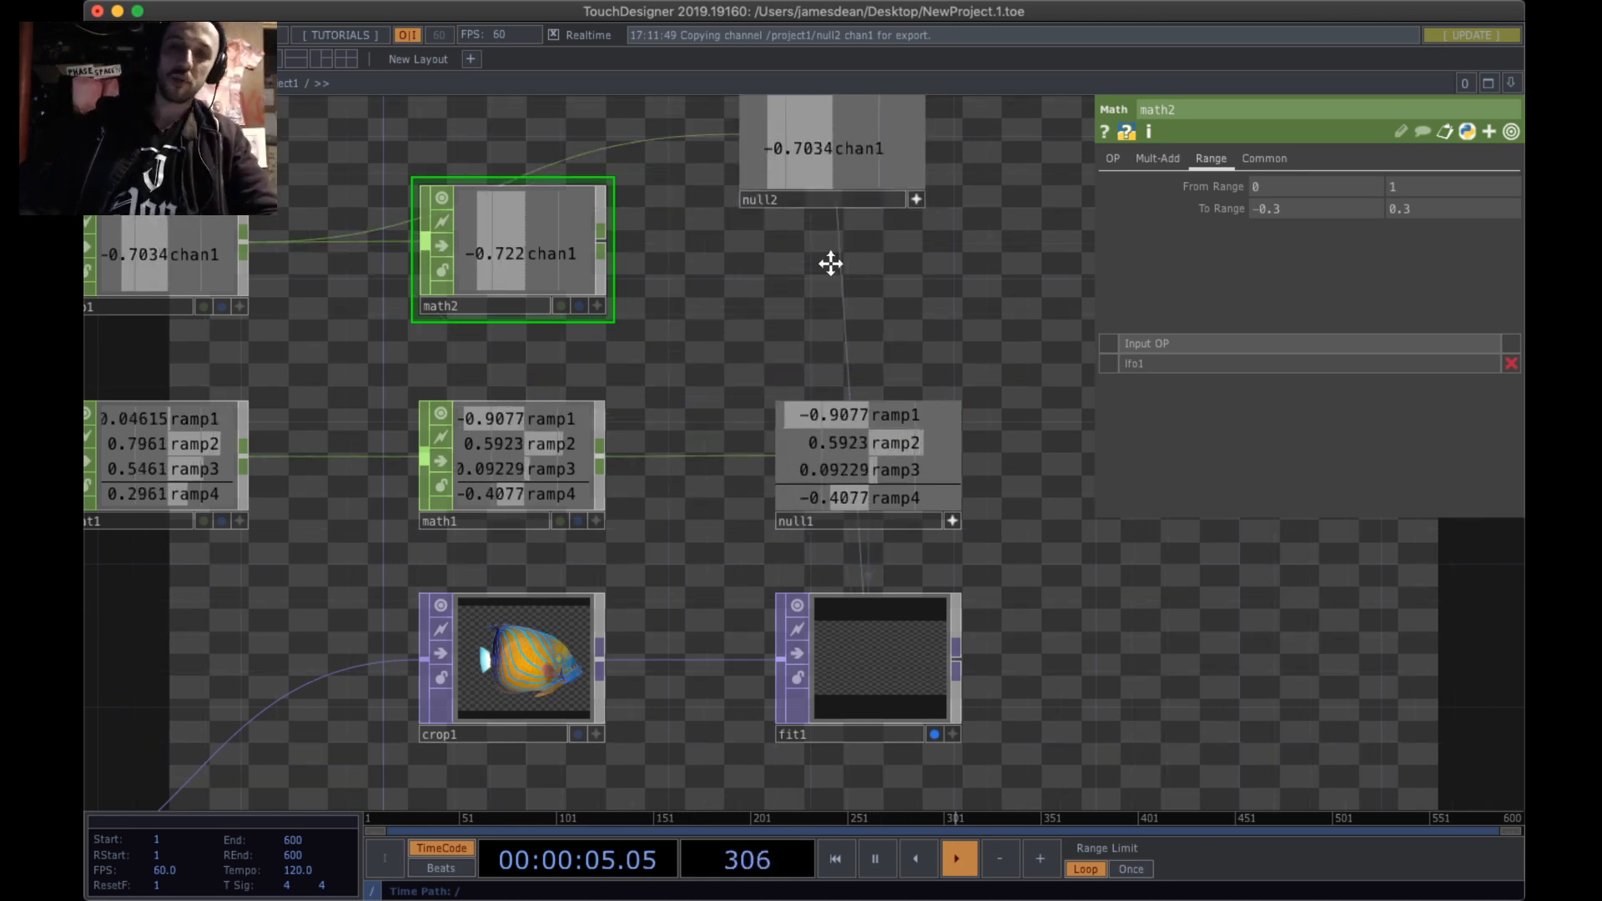
pyautogui.moveTo(829, 261)
pyautogui.mouseDown()
pyautogui.moveTo(804, 354)
pyautogui.moveTo(844, 276)
pyautogui.mouseUp()
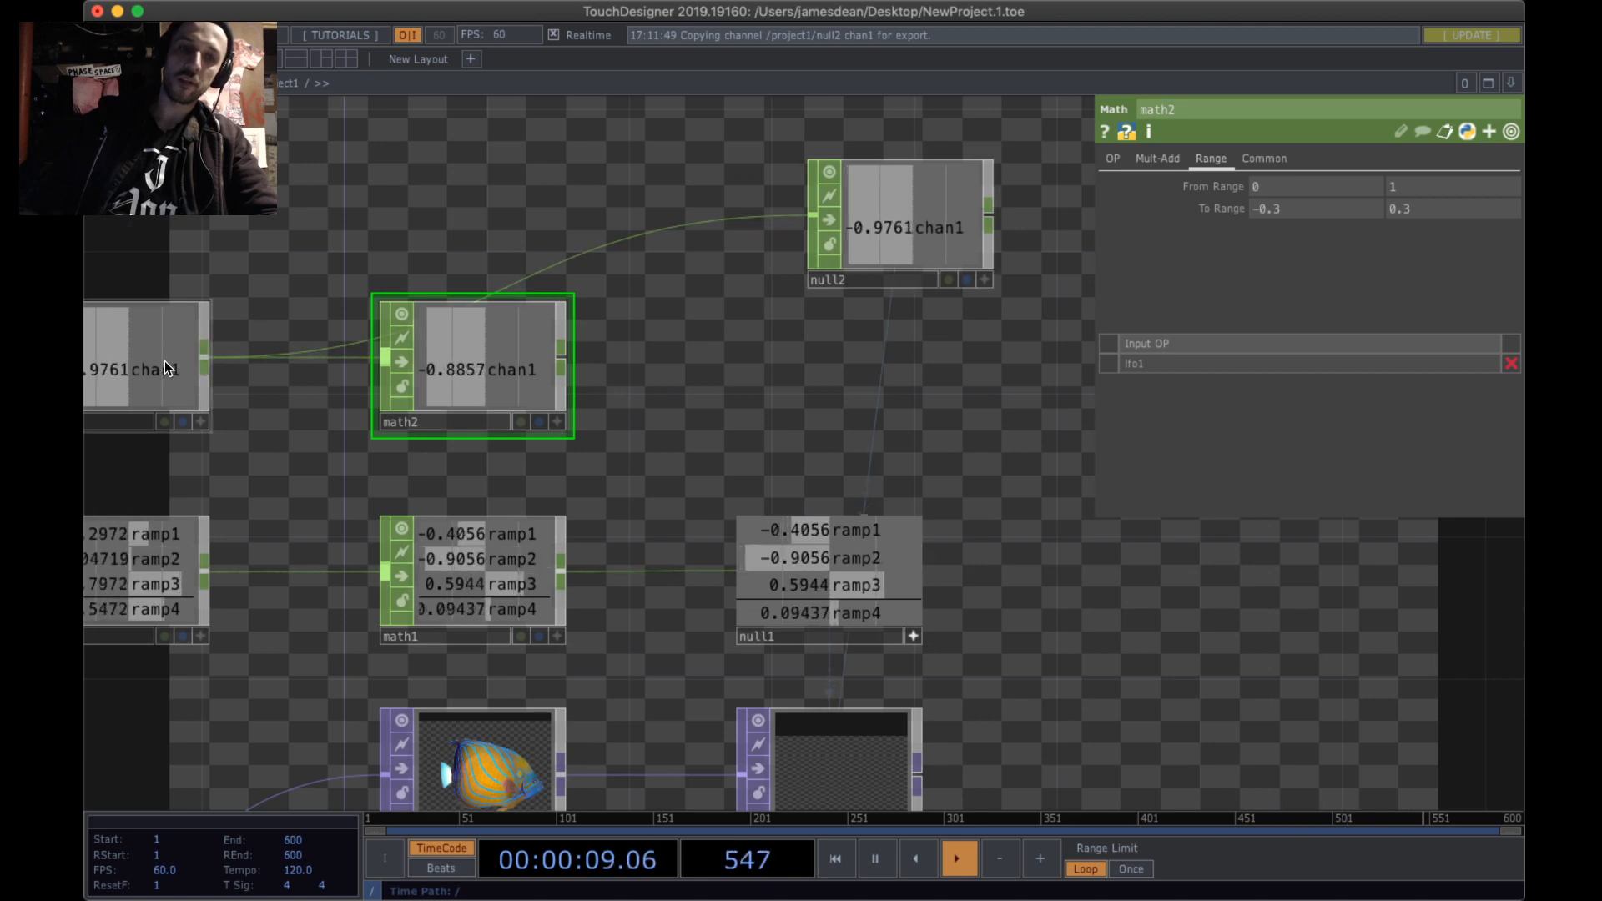
# - Connect math2's output to null2's input in place of the direct lfo1 wire, and place null2 back in the row beside math2
pyautogui.moveTo(873, 284); pyautogui.dragTo(791, 412)
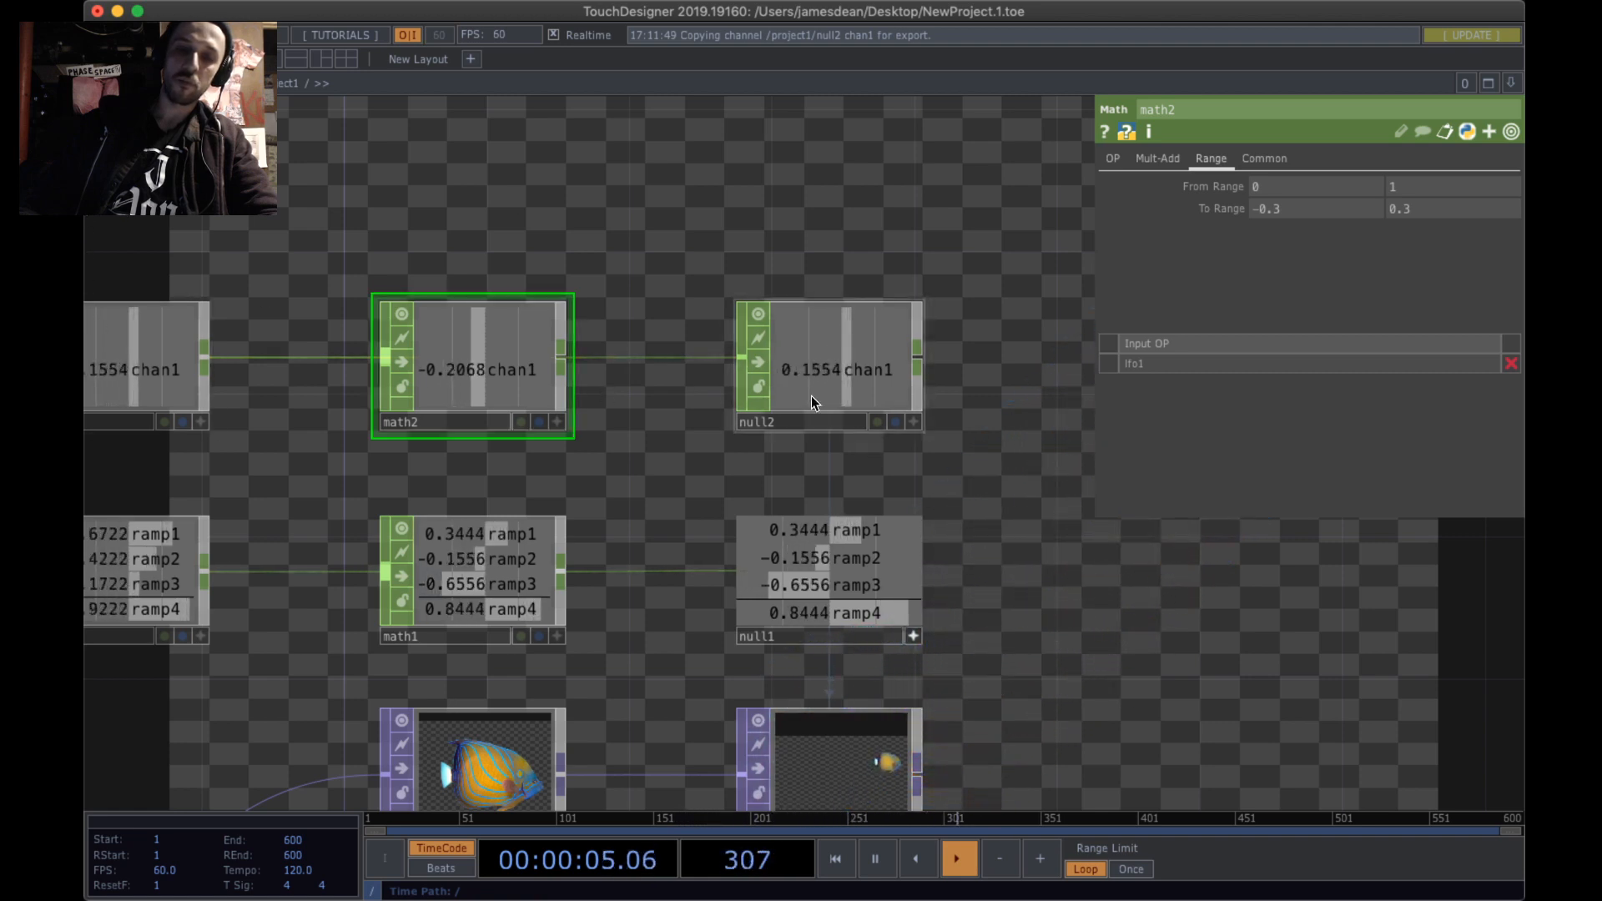
pyautogui.moveTo(805, 421); pyautogui.dragTo(806, 244)
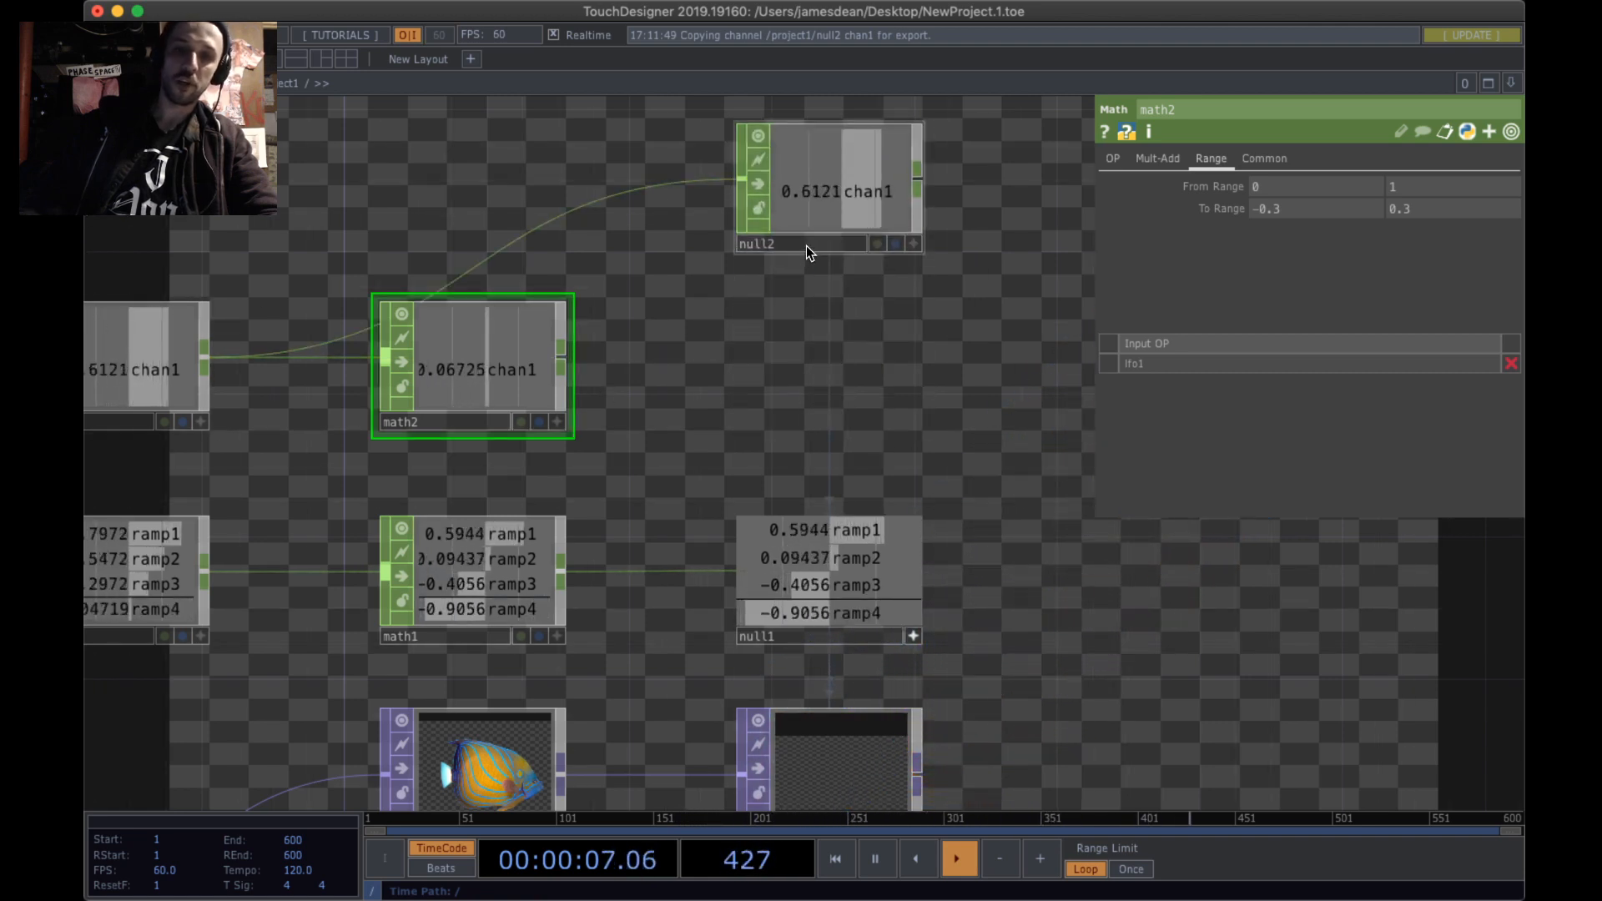
pyautogui.click(569, 363)
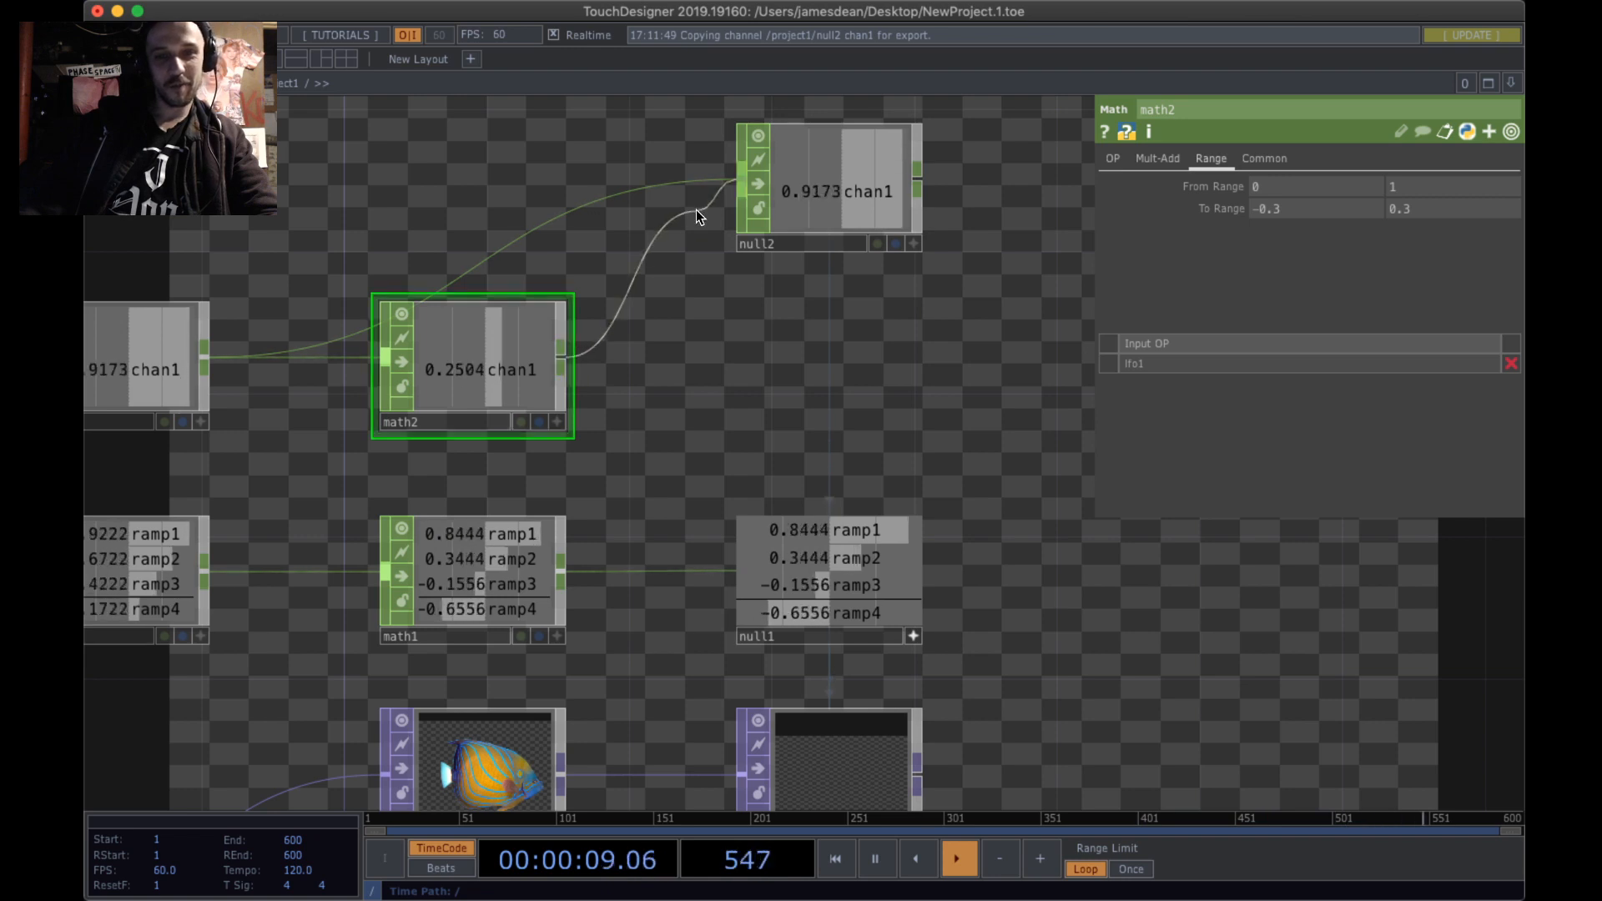
pyautogui.click(657, 181)
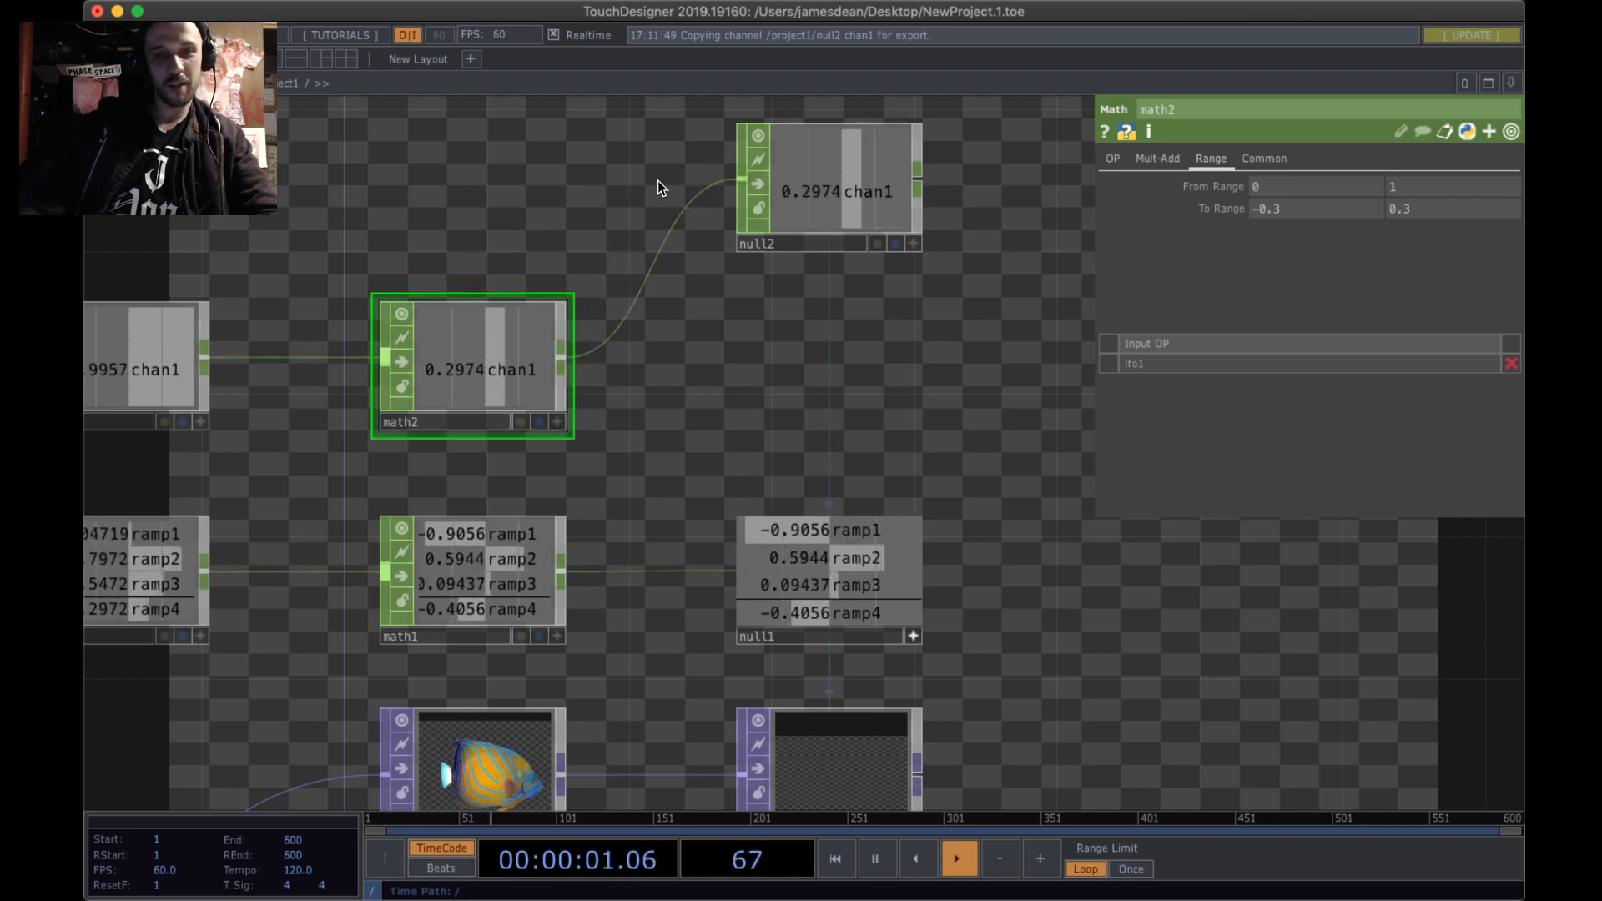
pyautogui.moveTo(795, 249); pyautogui.dragTo(767, 431)
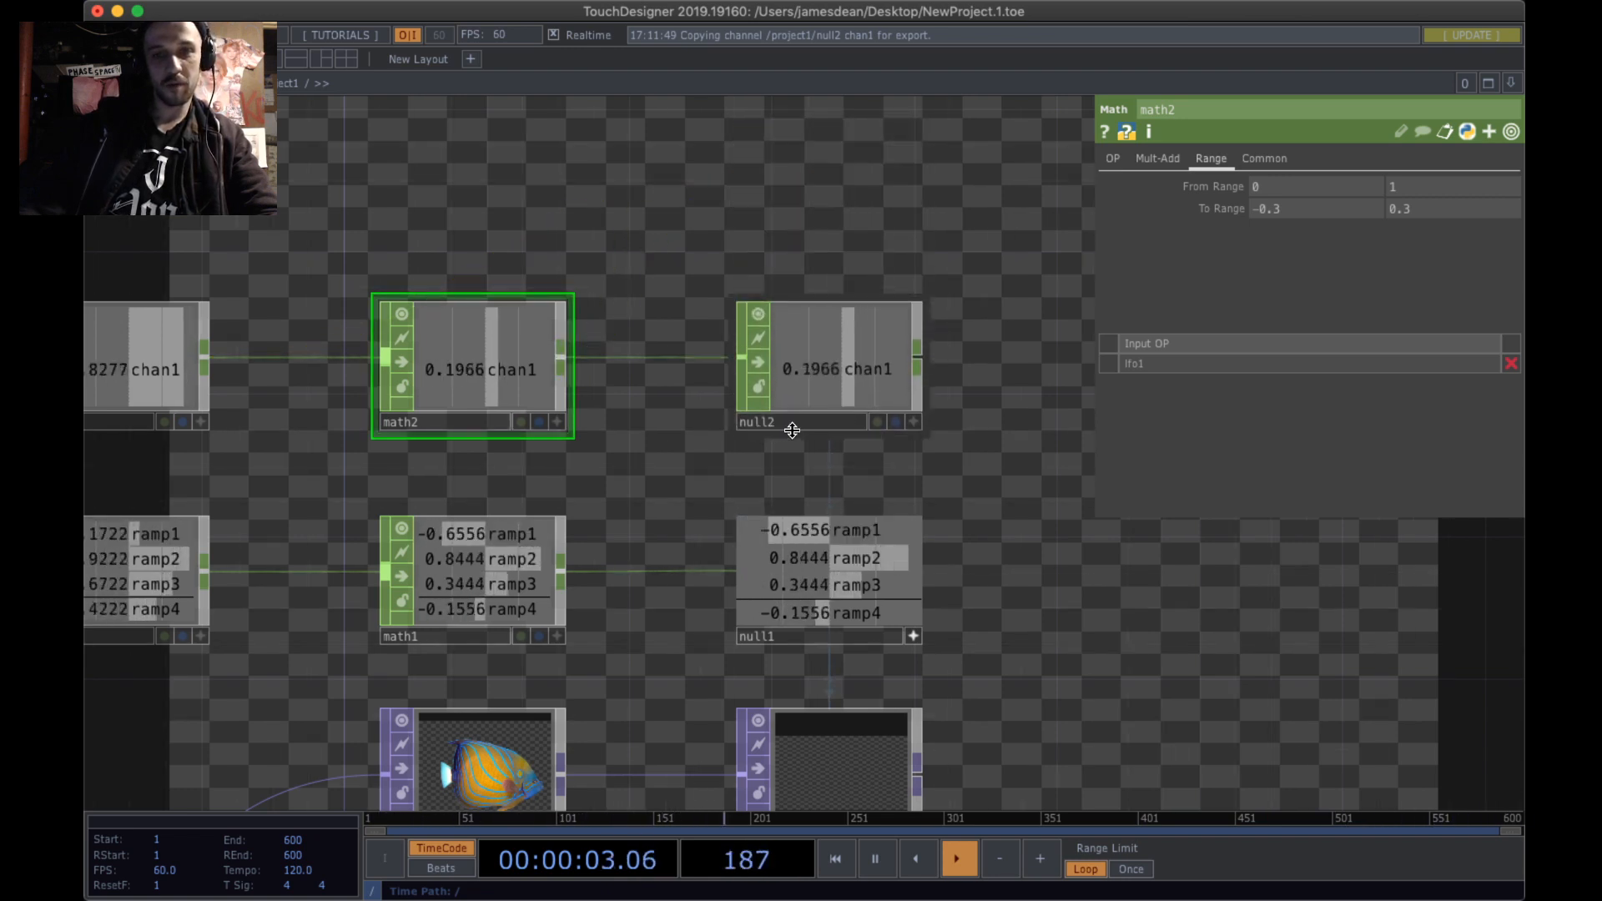
# - Move math2 out of its row and back to check its wires to lfo1 and null2, and view lfo1's parameters
pyautogui.moveTo(1241, 698); pyautogui.dragTo(1164, 504)
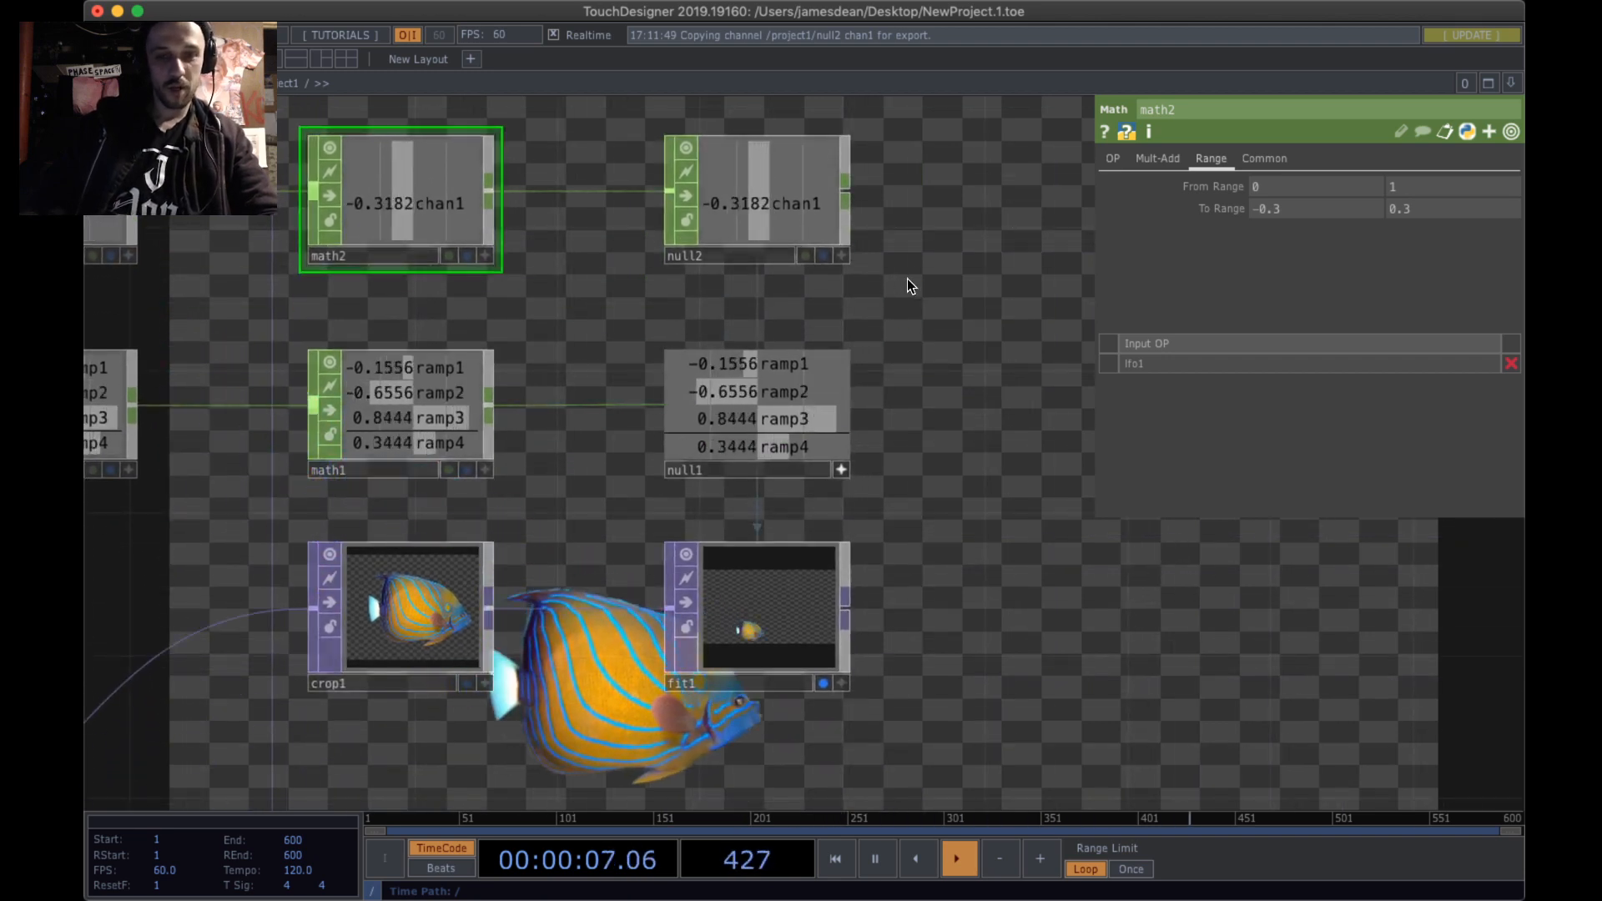
pyautogui.scroll(-2, 908, 280)
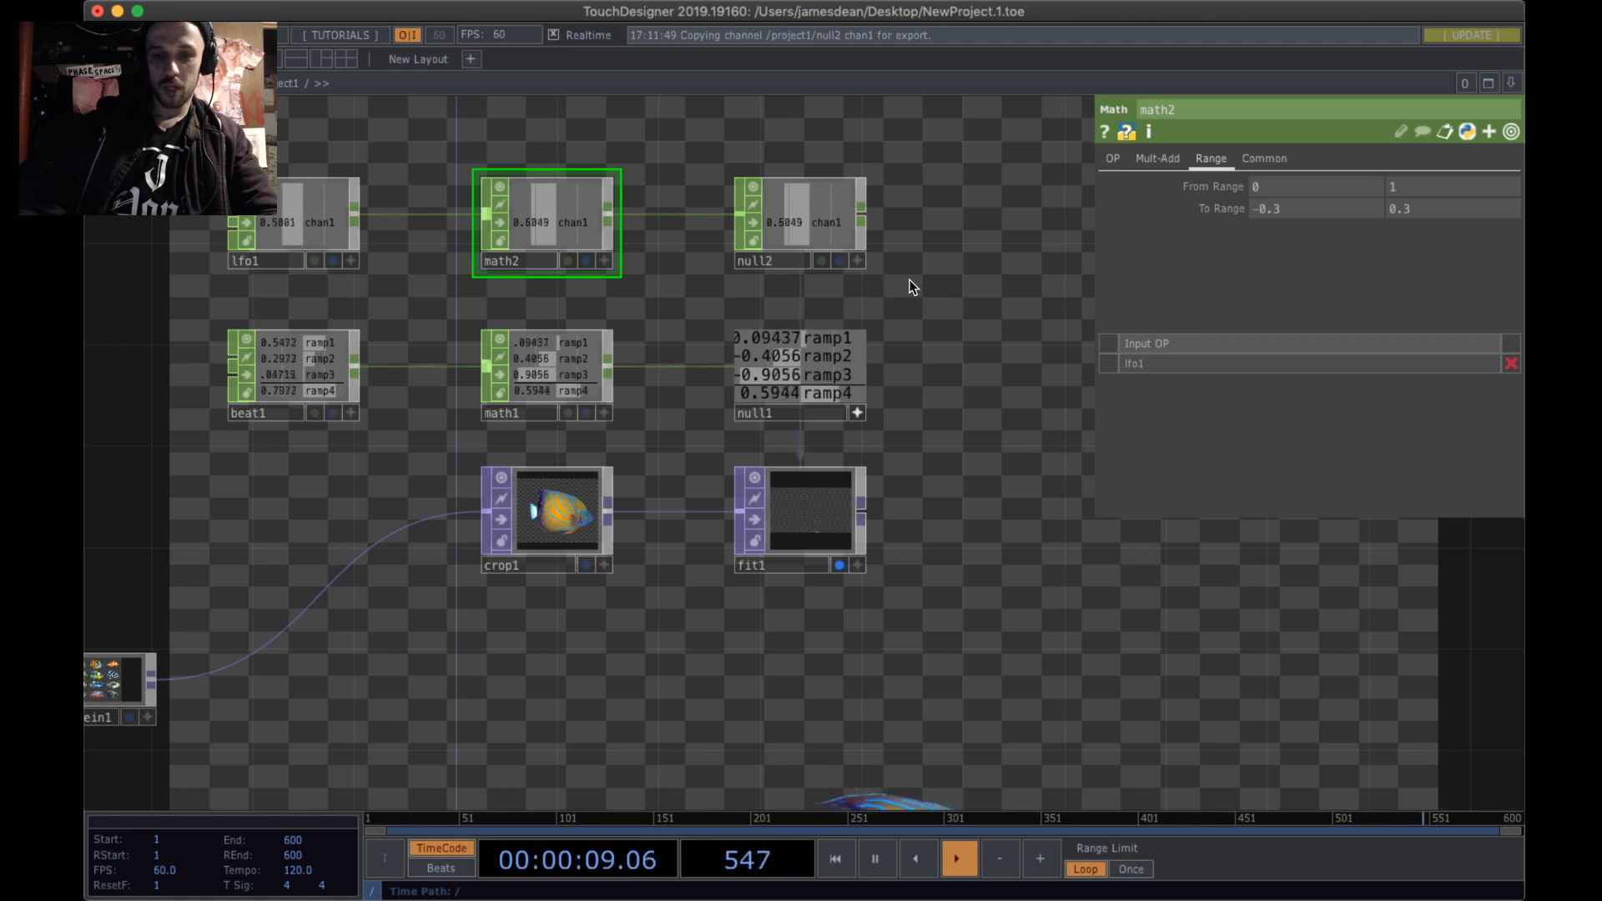
pyautogui.click(834, 228)
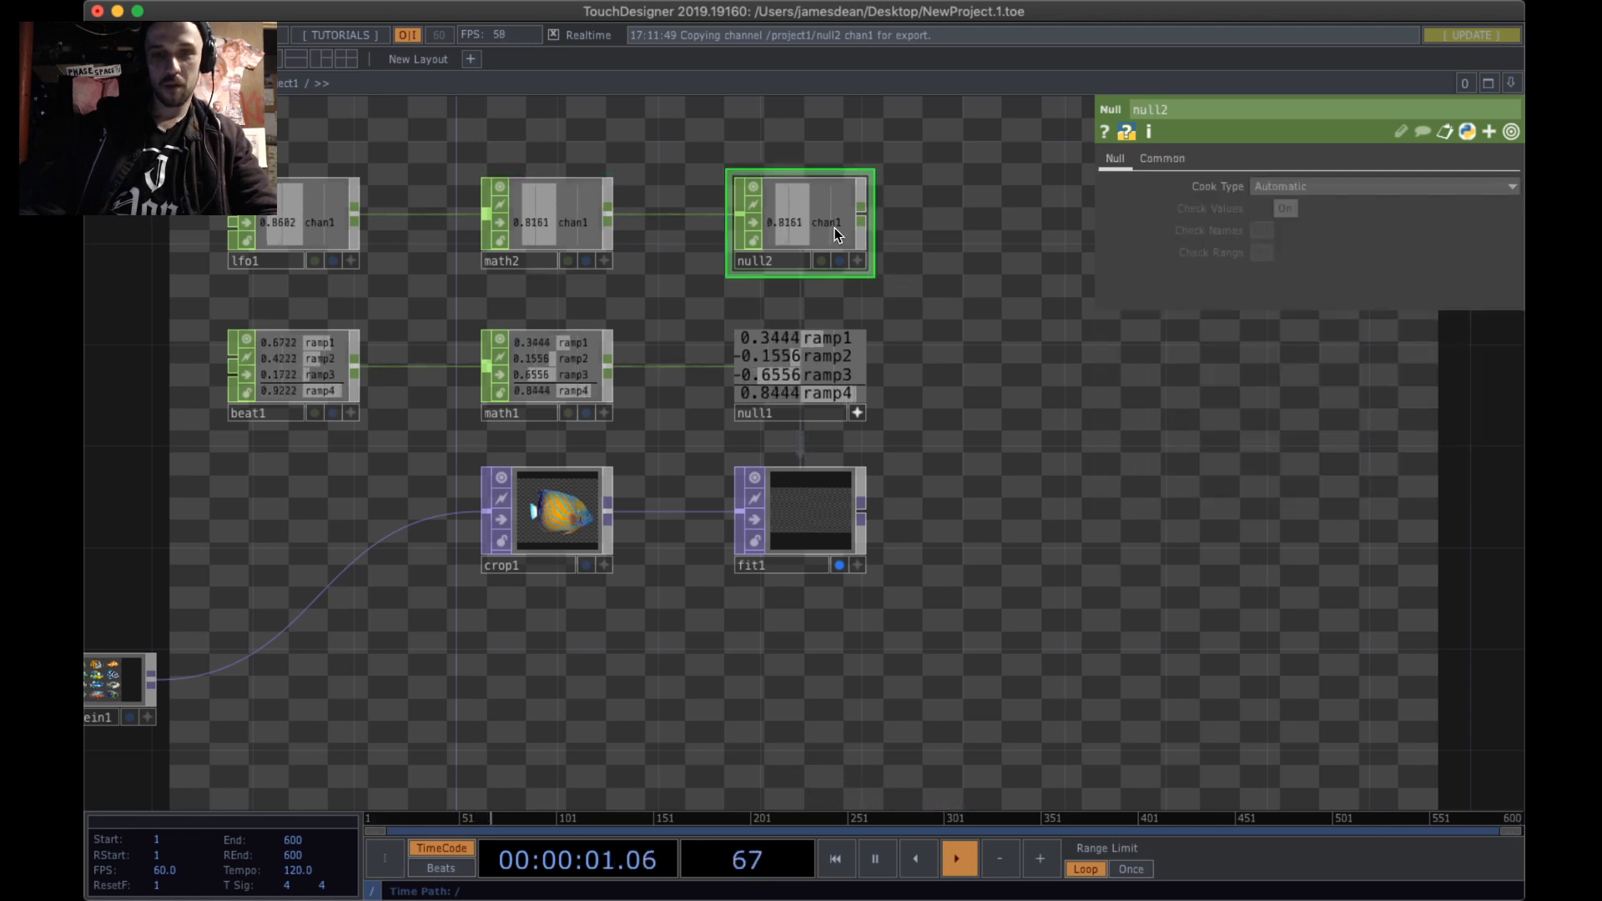
pyautogui.moveTo(552, 225); pyautogui.dragTo(557, 133)
pyautogui.click(516, 240)
pyautogui.moveTo(644, 257); pyautogui.dragTo(632, 364)
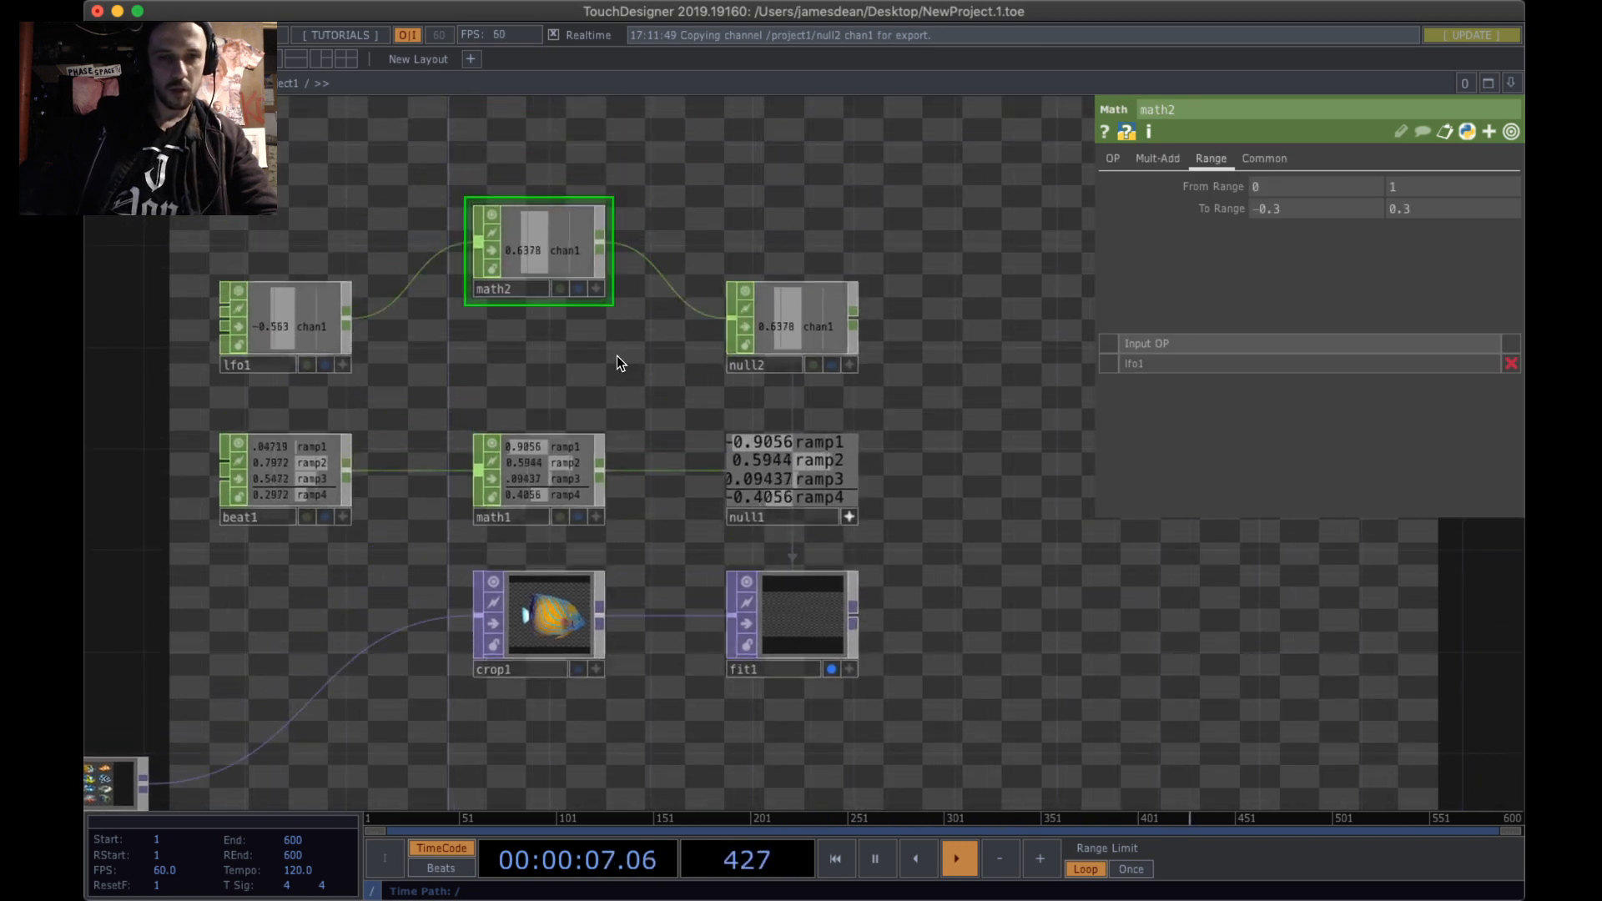
pyautogui.scroll(2, 619, 358)
pyautogui.scroll(1, 619, 359)
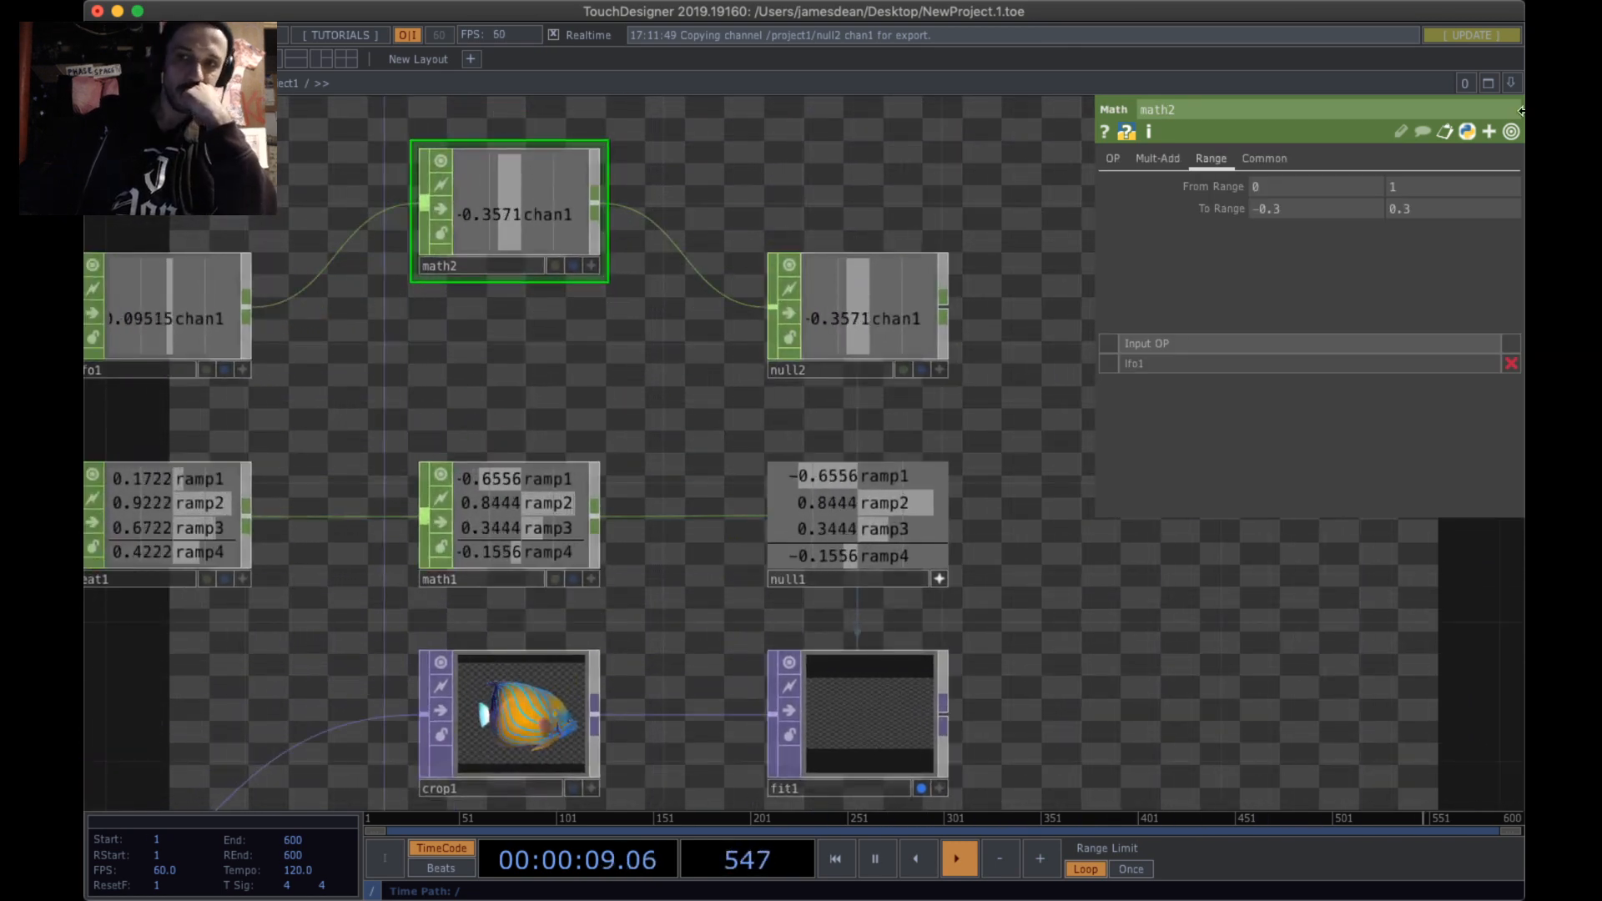
pyautogui.moveTo(567, 209); pyautogui.dragTo(565, 312)
pyautogui.click(185, 292)
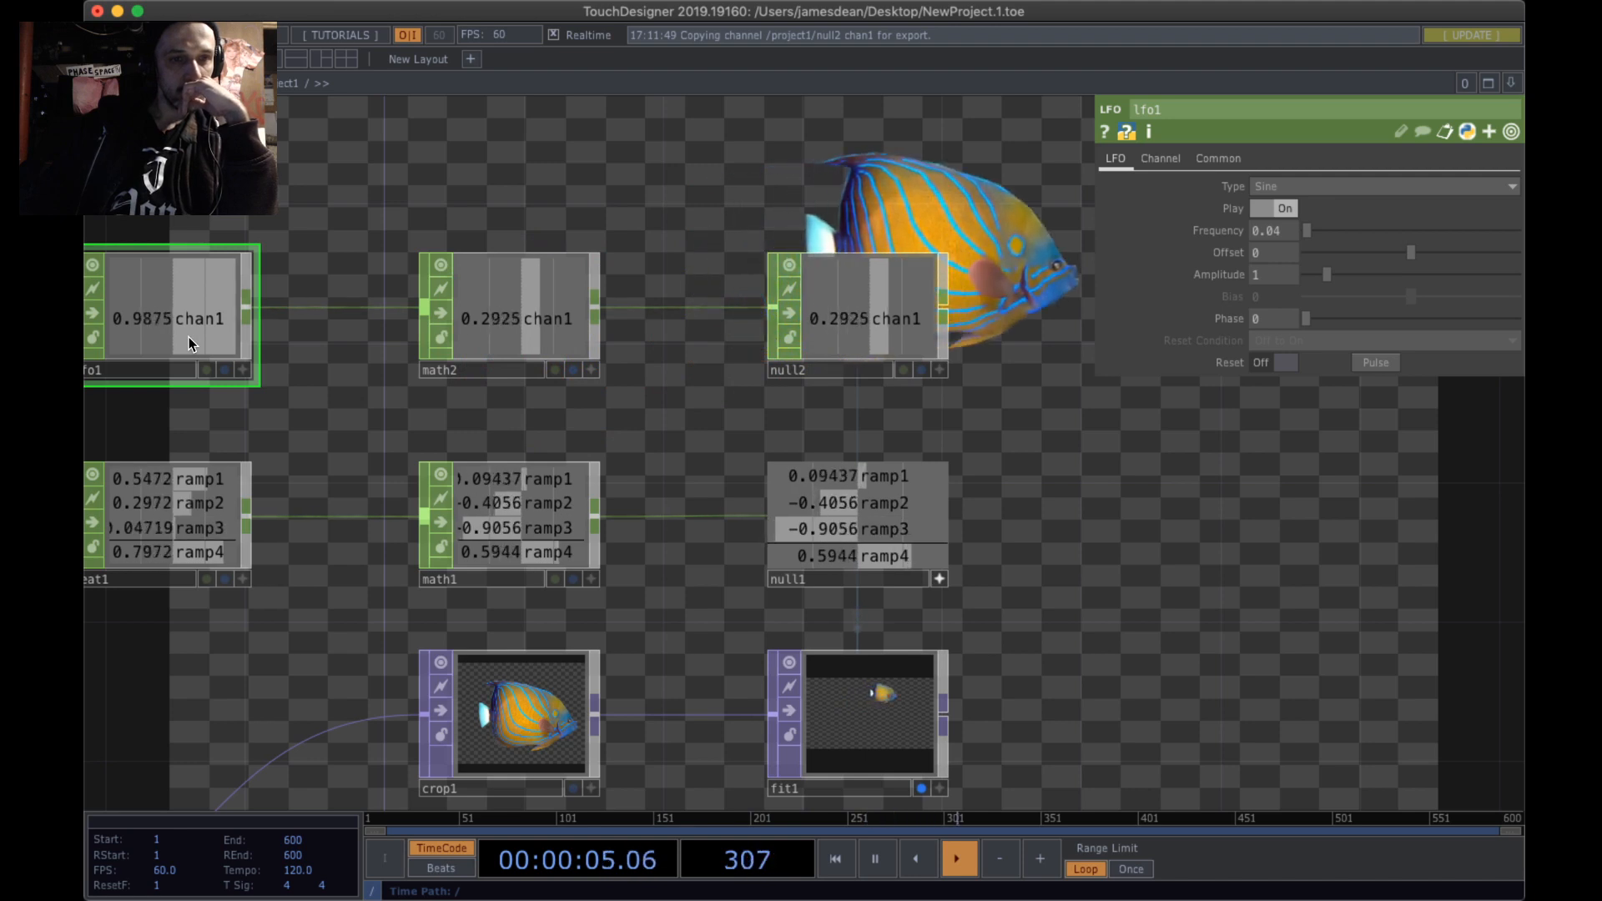
# - Set the lower To Range value of math2 to 0
pyautogui.click(513, 318)
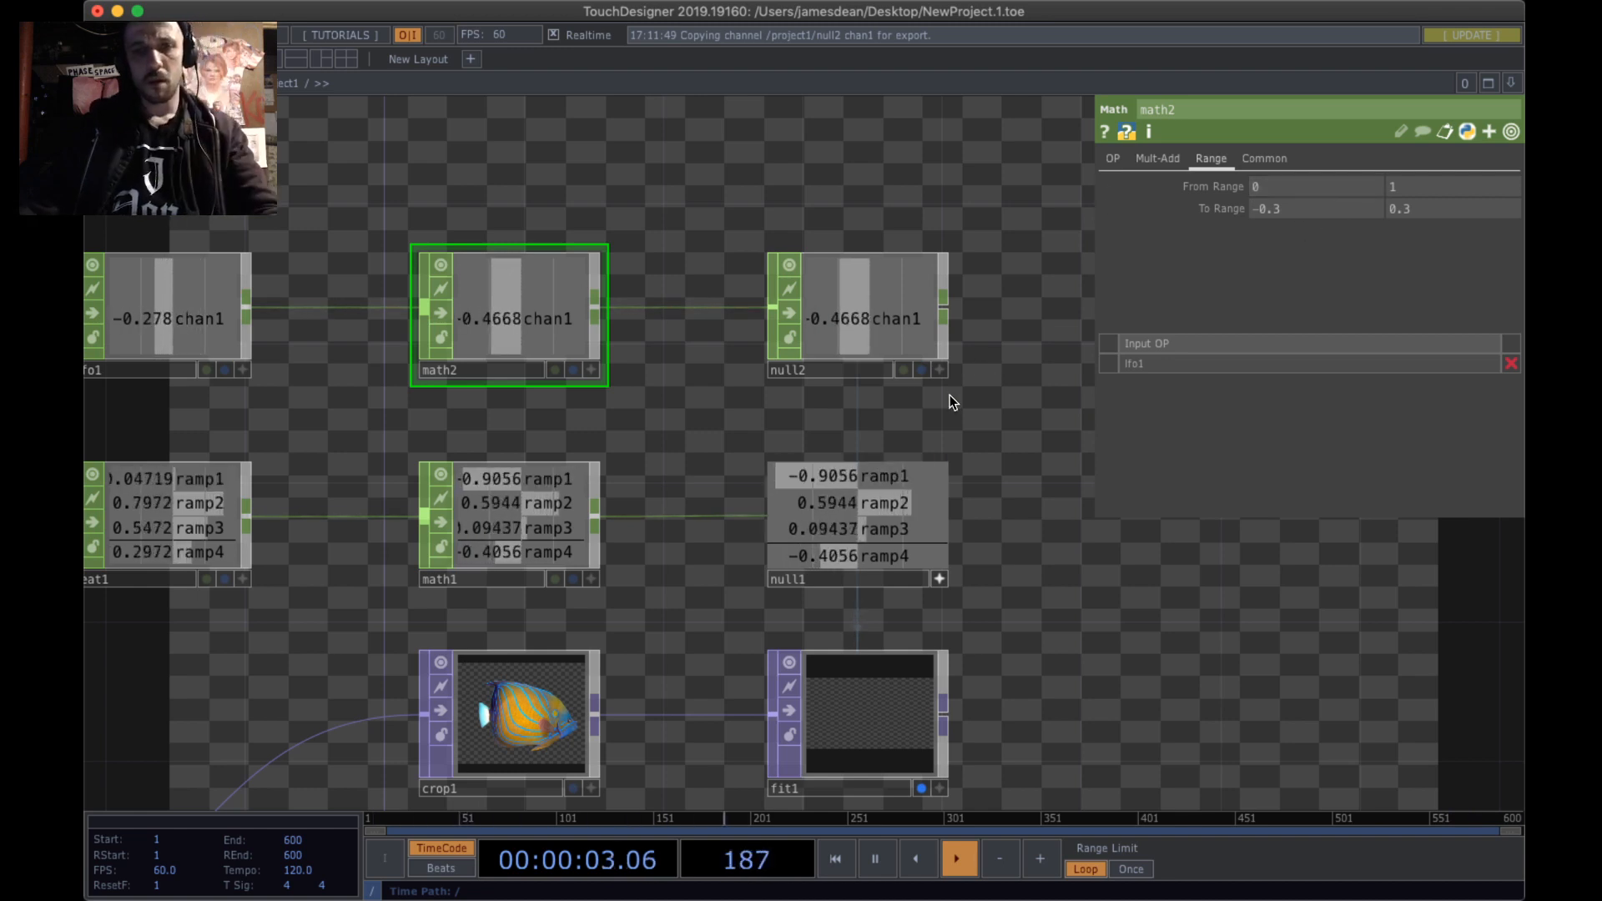
pyautogui.moveTo(949, 393); pyautogui.dragTo(955, 368)
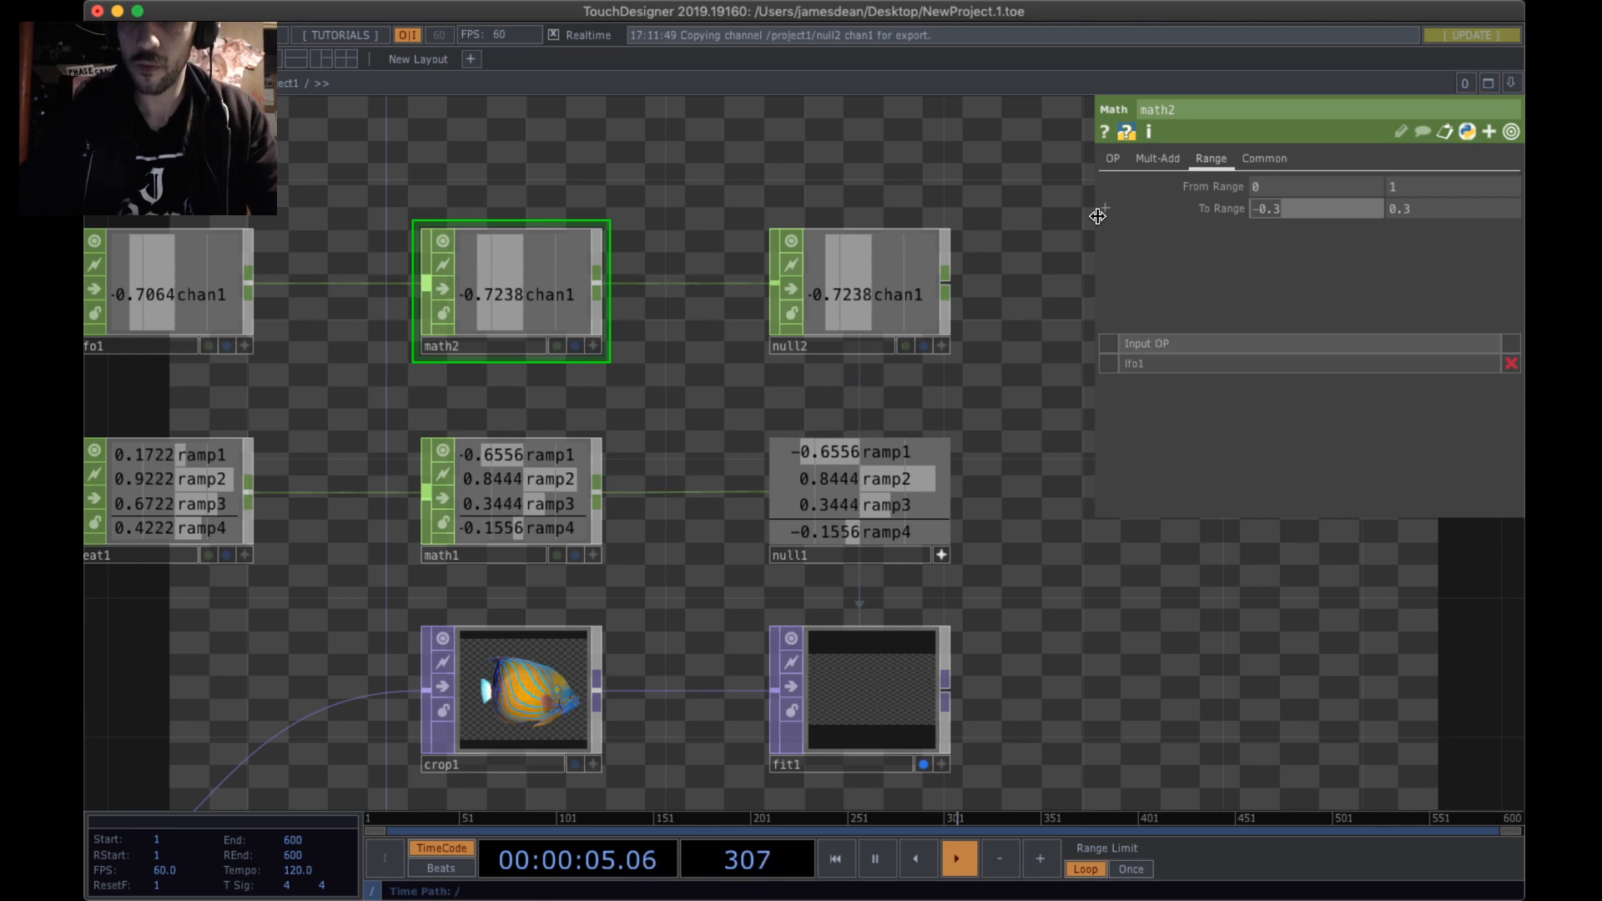
pyautogui.write('0')
pyautogui.press('Return')
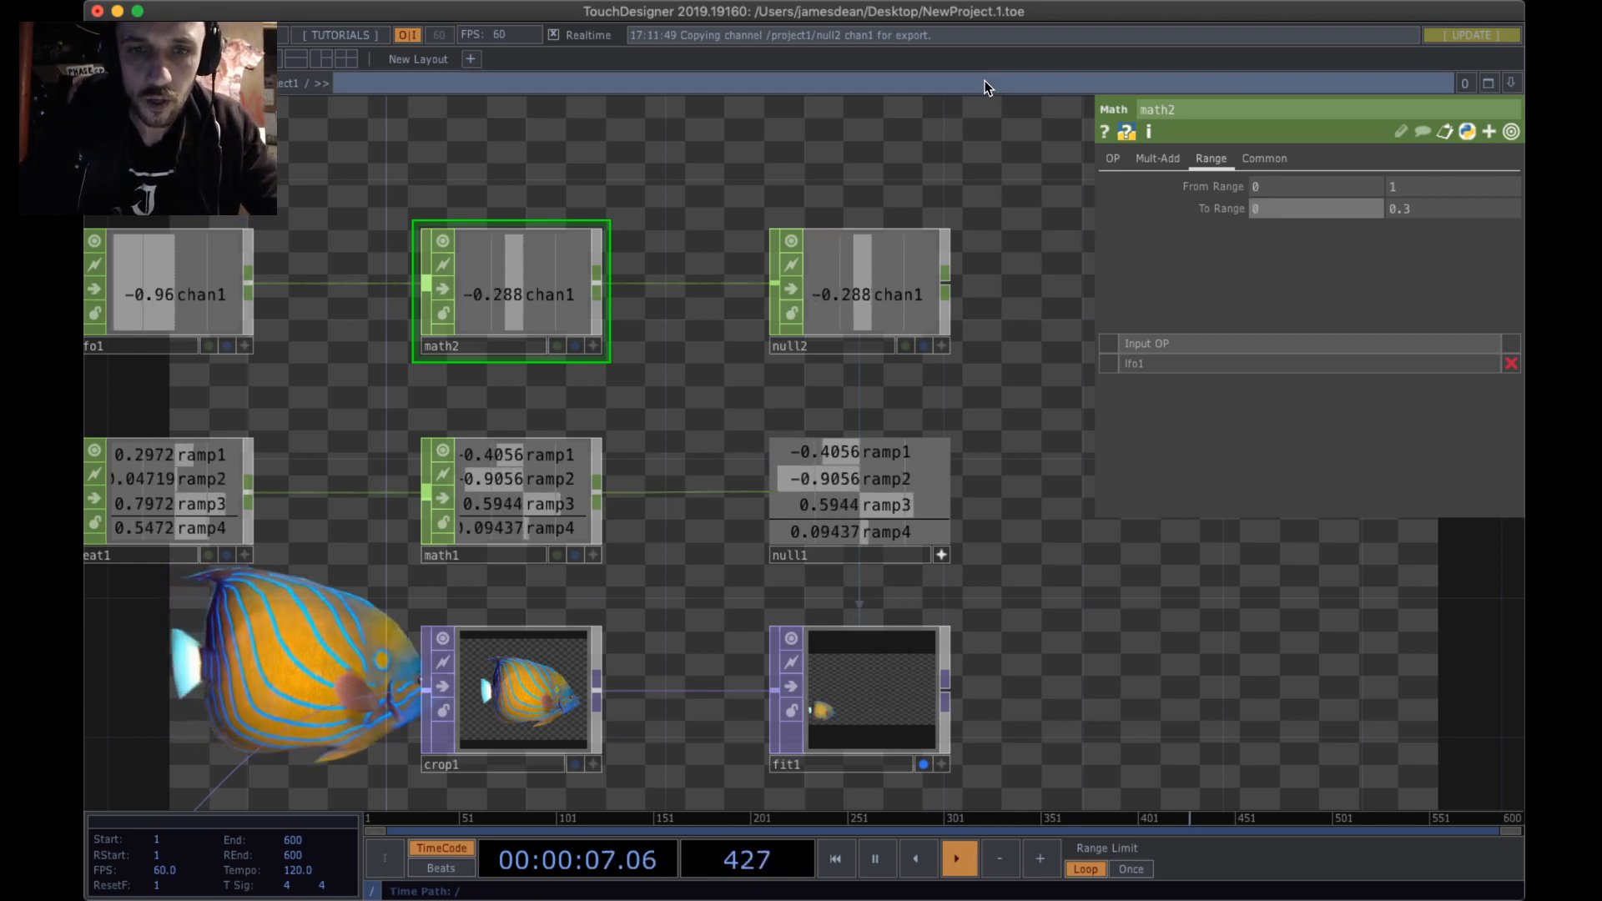
# - Examine null2, fit1's Translate values and math2's range settings while the fish animation plays
pyautogui.scroll(-3, 972, 259)
pyautogui.hscroll(2, 972, 258)
pyautogui.click(856, 174)
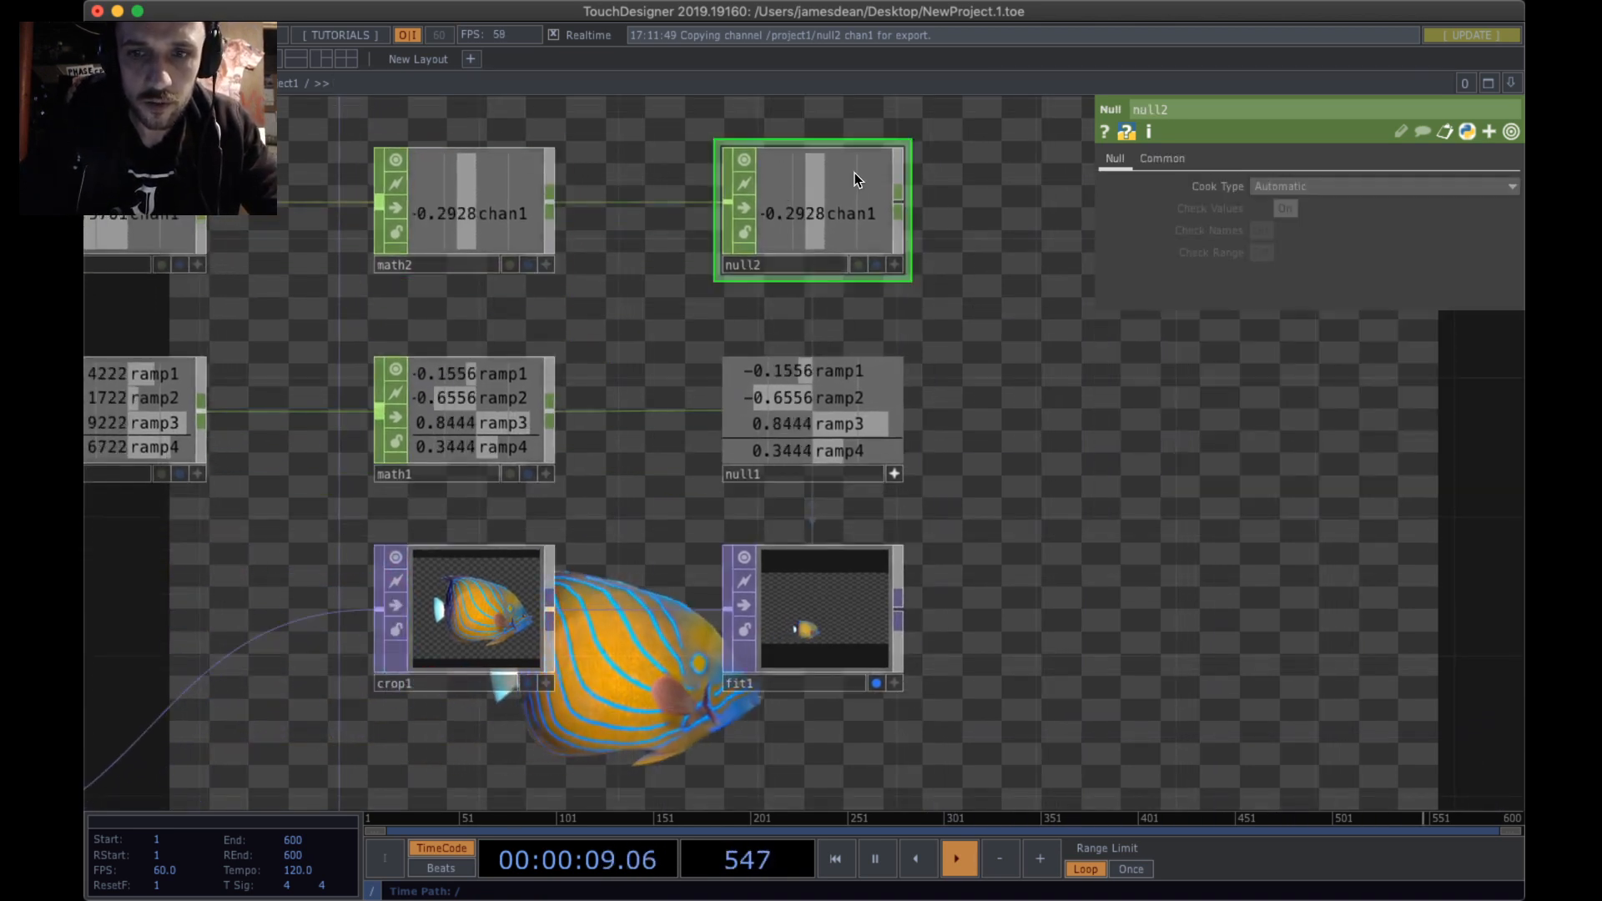
pyautogui.scroll(-3, 1015, 343)
pyautogui.hscroll(2, 1015, 343)
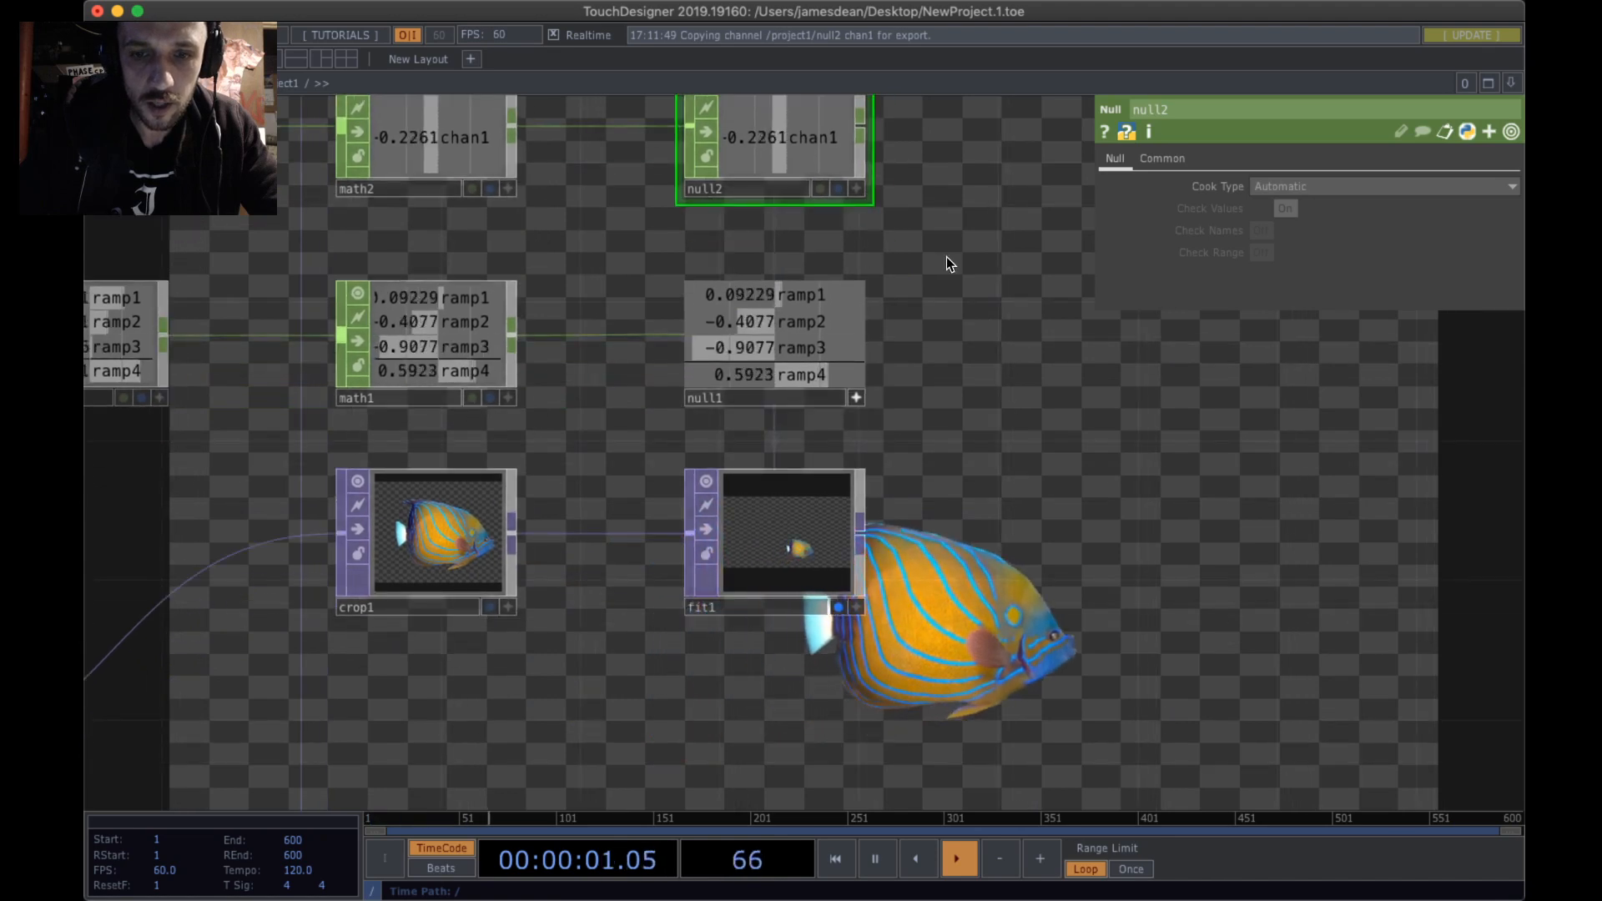
pyautogui.click(786, 565)
pyautogui.moveTo(929, 403); pyautogui.dragTo(927, 464)
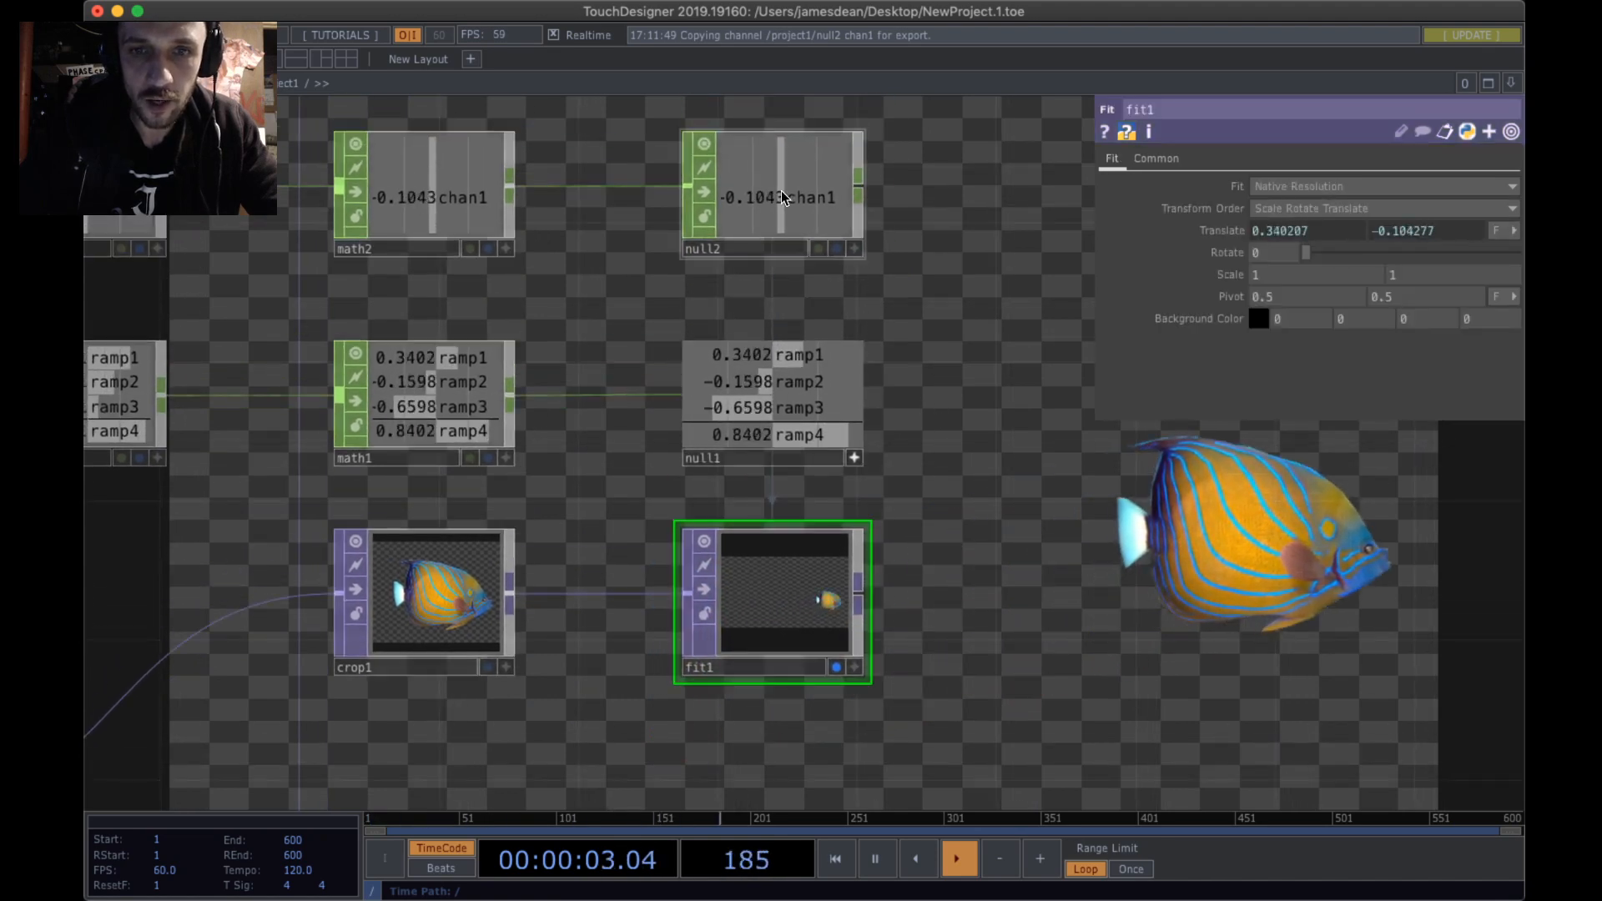
pyautogui.click(784, 197)
pyautogui.click(386, 204)
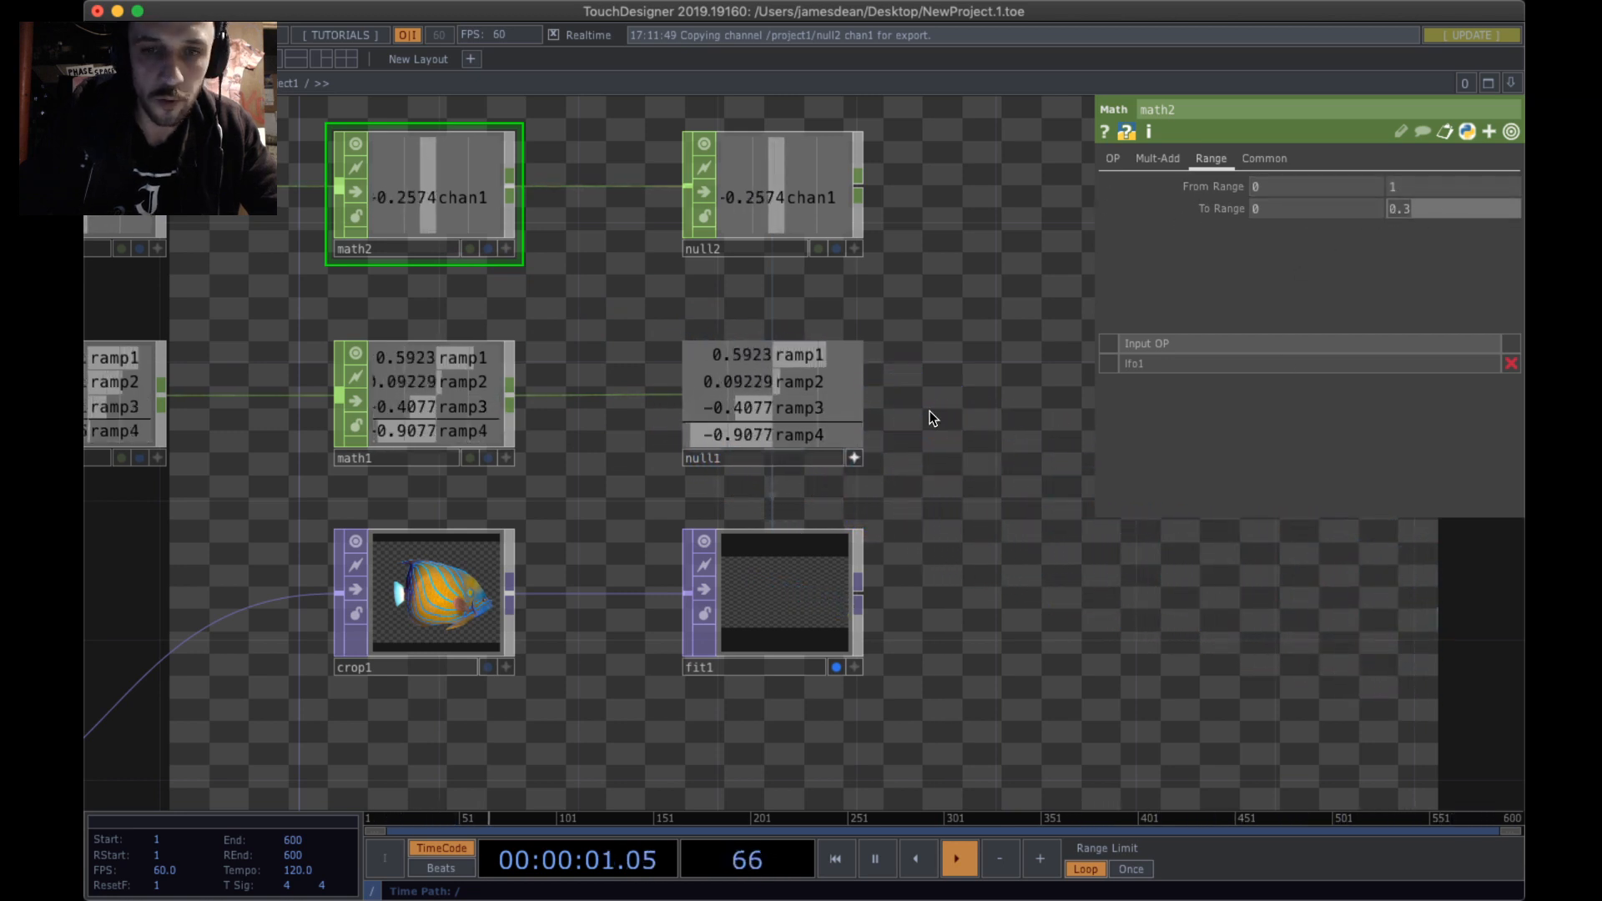
# - Look over fit1's preview and the whole network to check how the fish moves across the frame
pyautogui.moveTo(955, 413); pyautogui.dragTo(1023, 386)
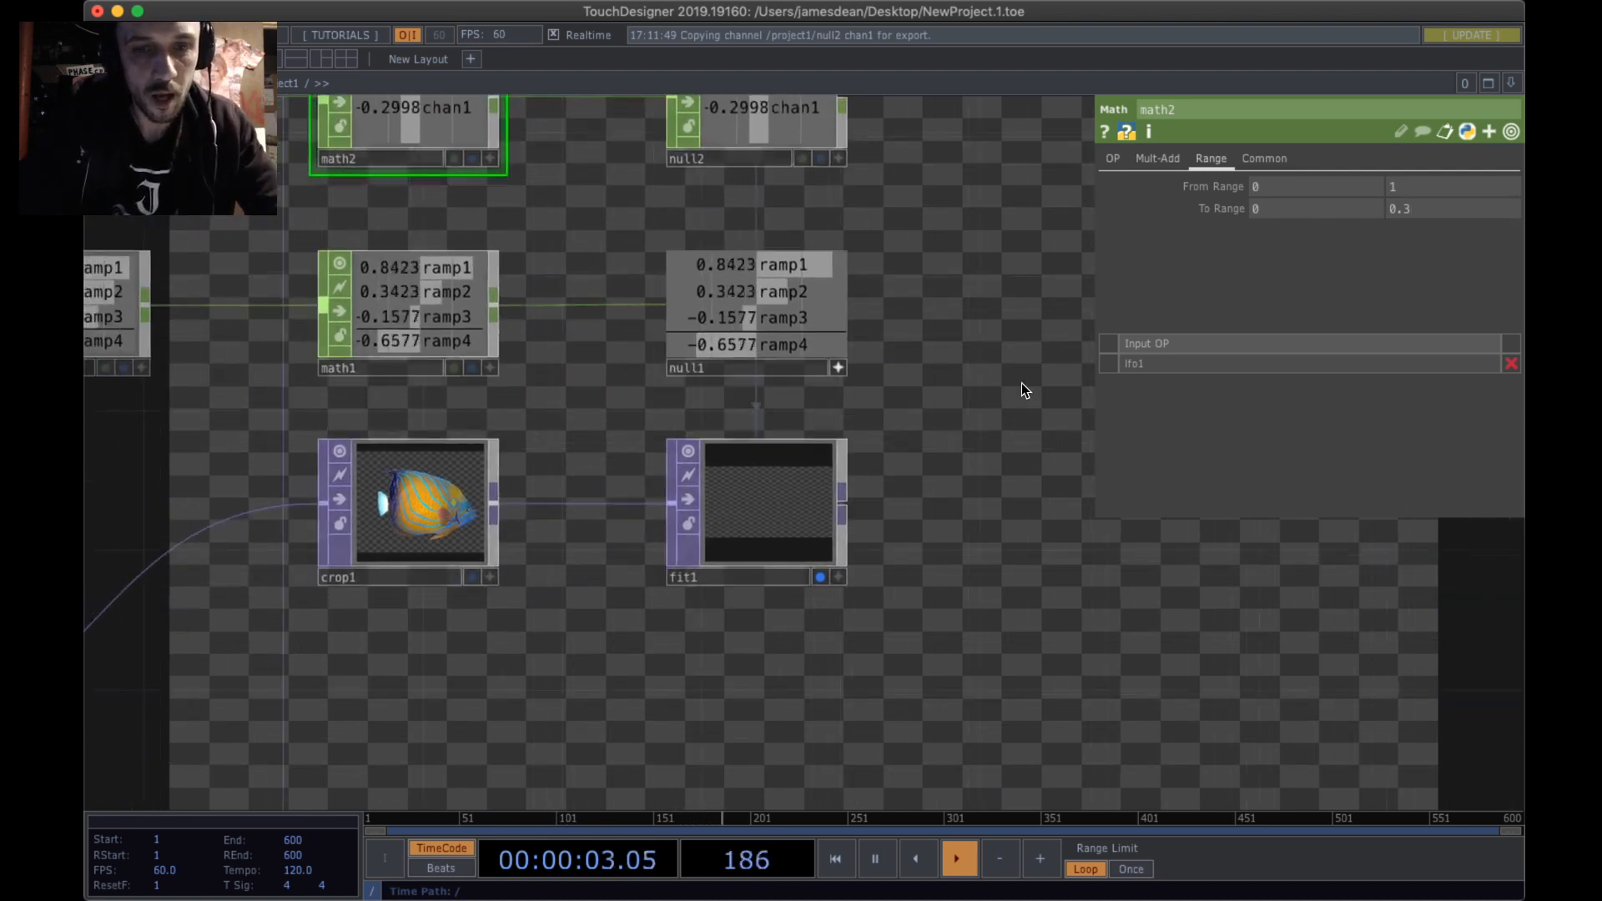
pyautogui.scroll(-3, 1023, 386)
pyautogui.scroll(-3, 1032, 388)
pyautogui.scroll(4, 945, 558)
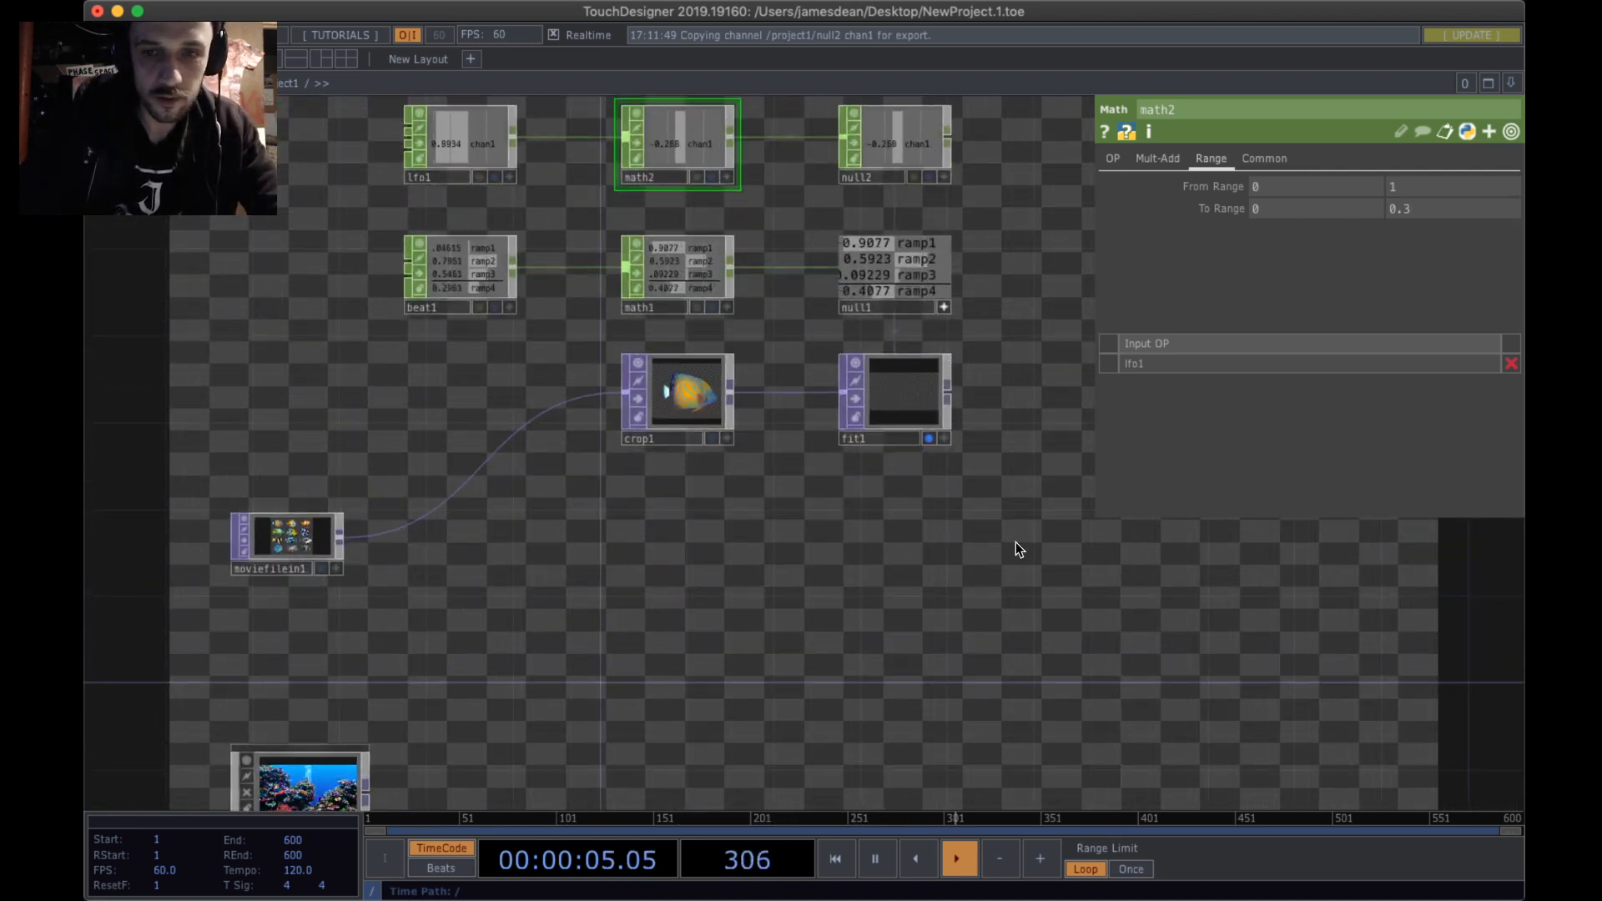
pyautogui.moveTo(928, 468); pyautogui.dragTo(818, 542)
pyautogui.scroll(4, 797, 469)
pyautogui.scroll(-2, 834, 467)
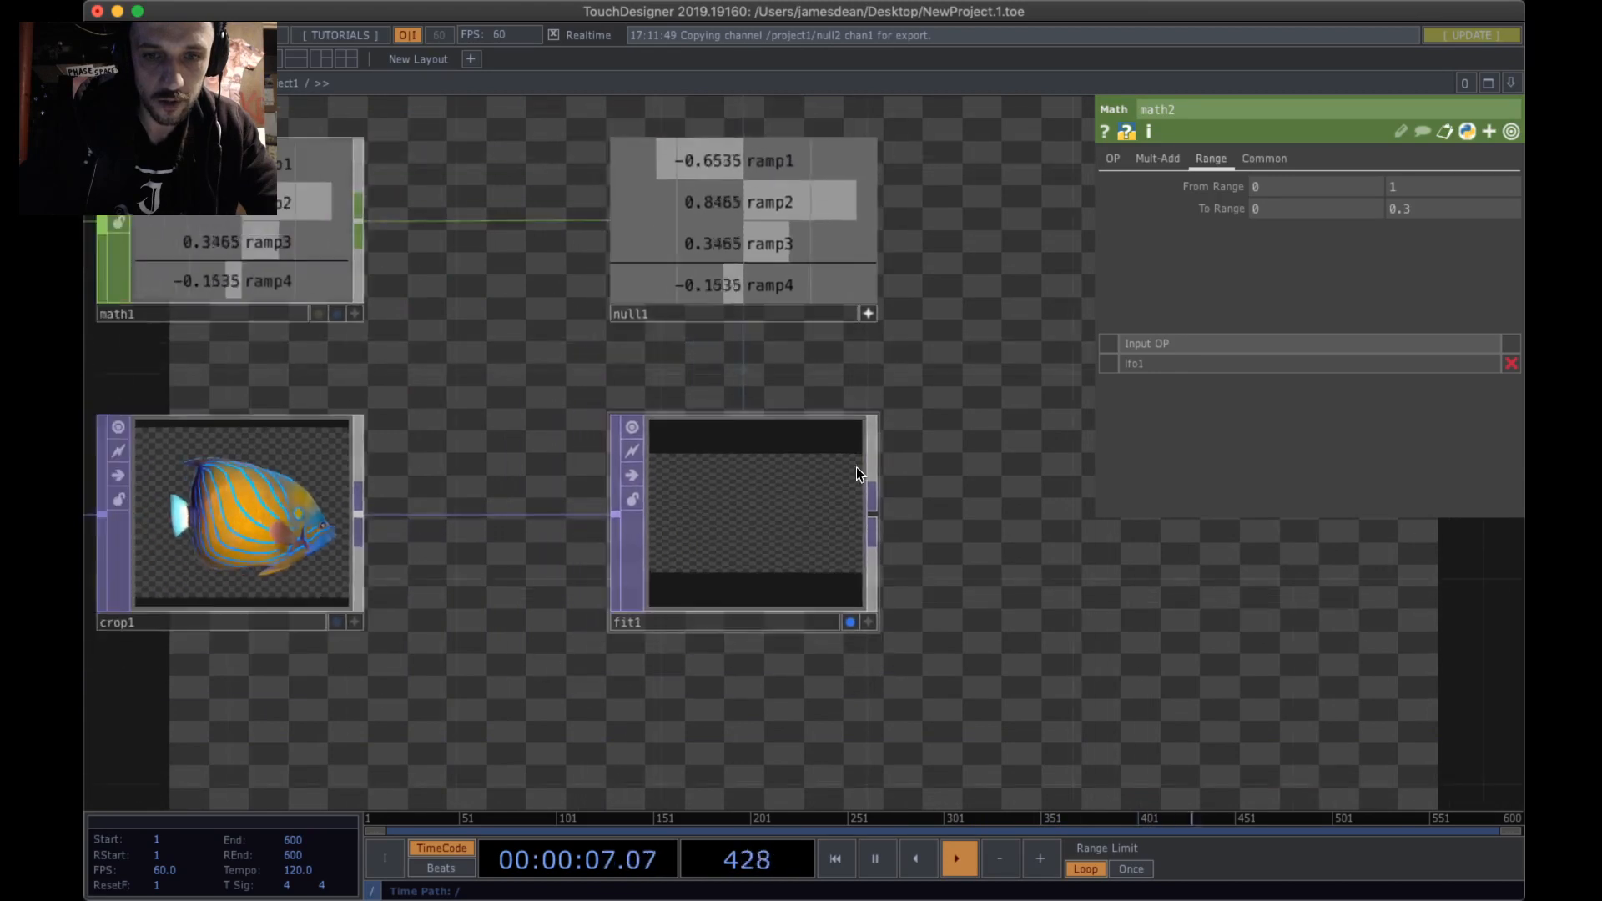
pyautogui.scroll(2, 788, 492)
pyautogui.scroll(2, 788, 492)
pyautogui.scroll(-5, 940, 419)
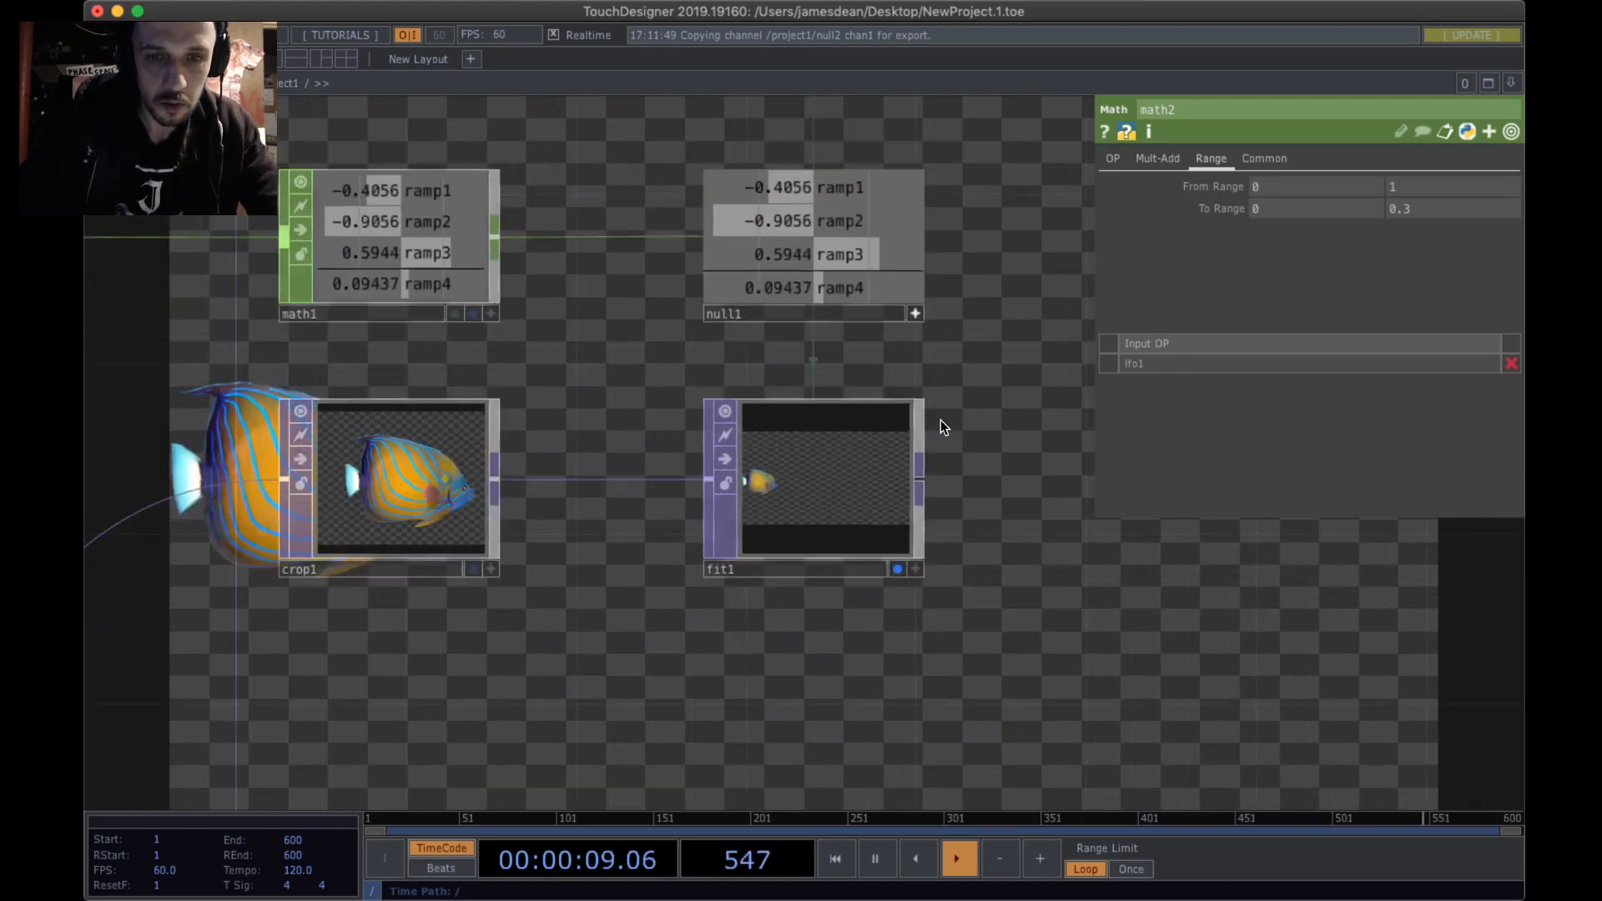
pyautogui.scroll(-2, 941, 424)
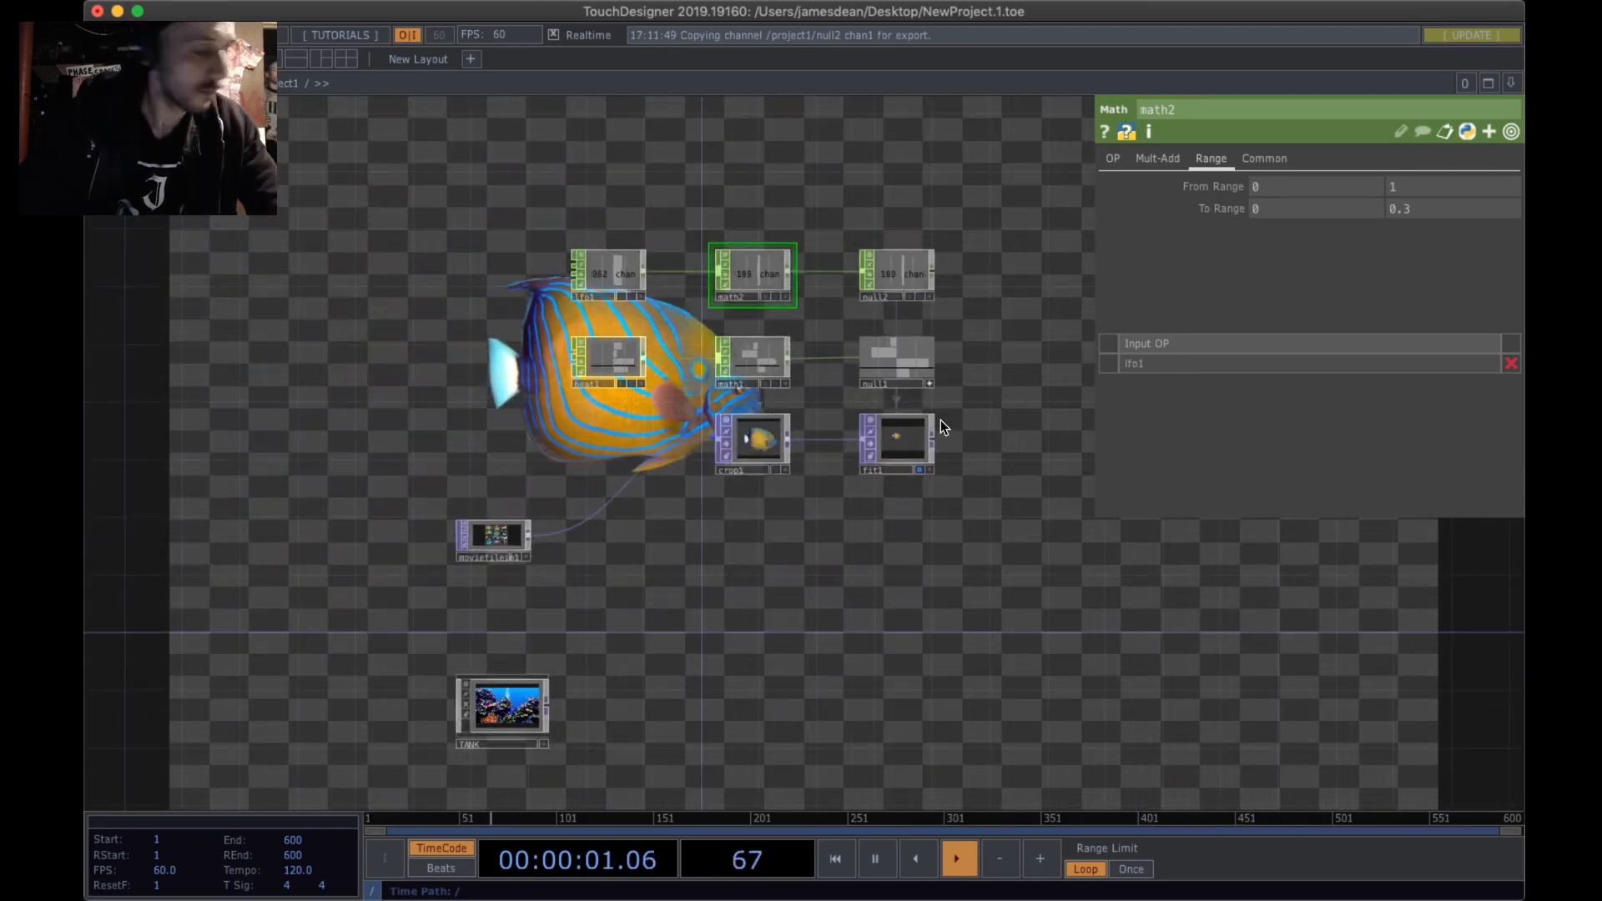
pyautogui.scroll(-2, 942, 424)
# - Select crop1 and fit1 together, and shift moviefilein1 slightly farther away from them
pyautogui.moveTo(984, 548); pyautogui.dragTo(785, 409, button='right')
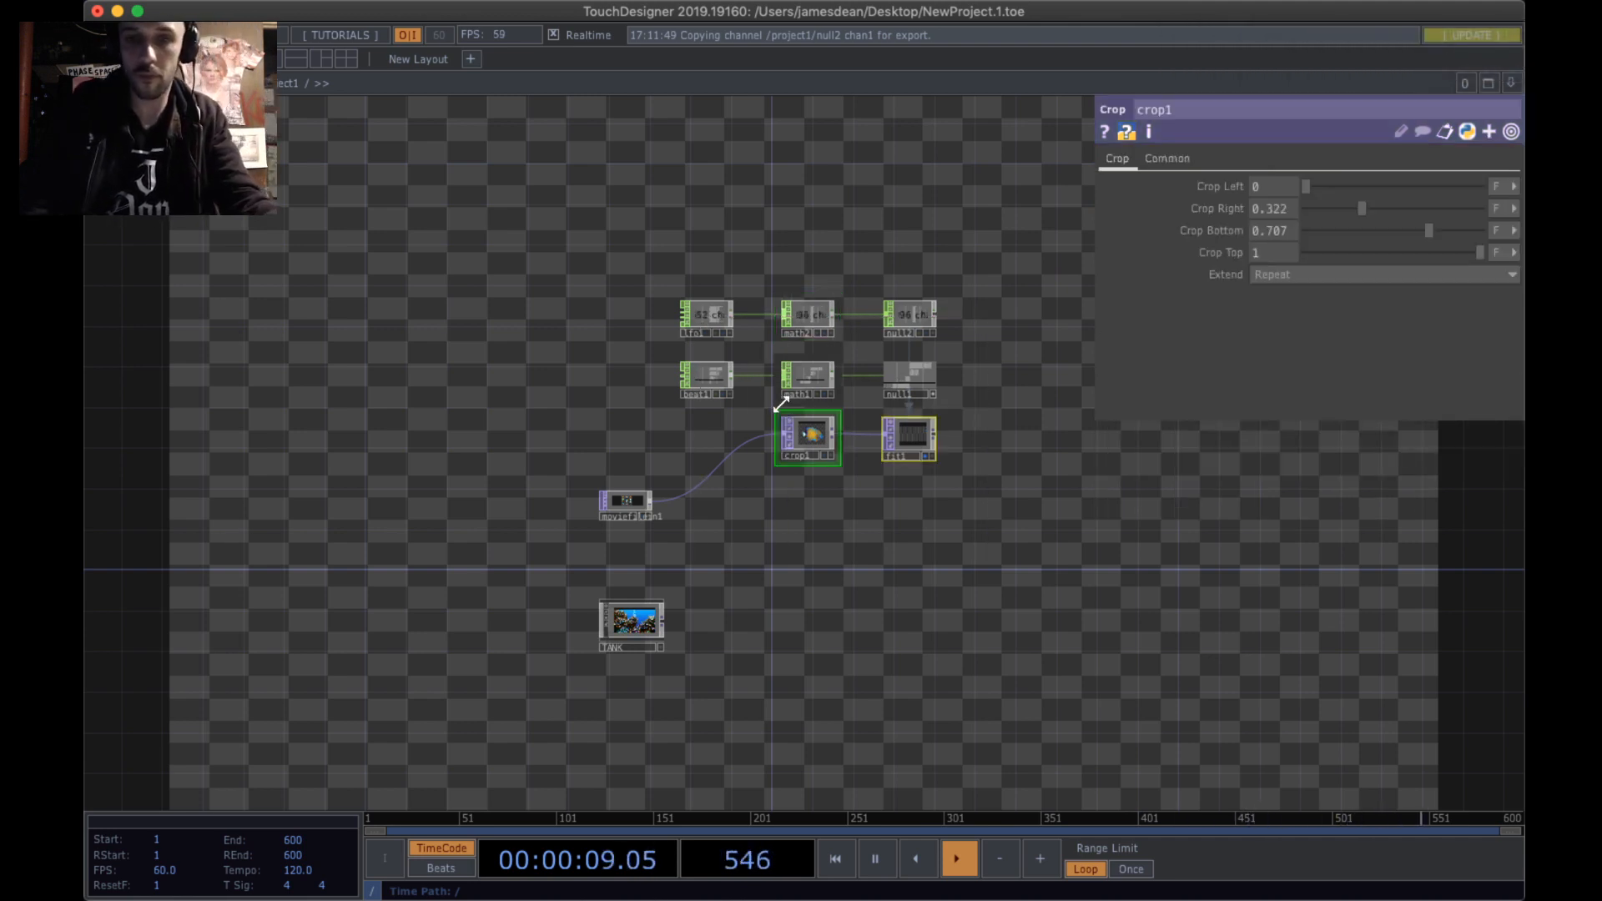
pyautogui.moveTo(891, 592); pyautogui.dragTo(888, 636)
pyautogui.scroll(3, 955, 503)
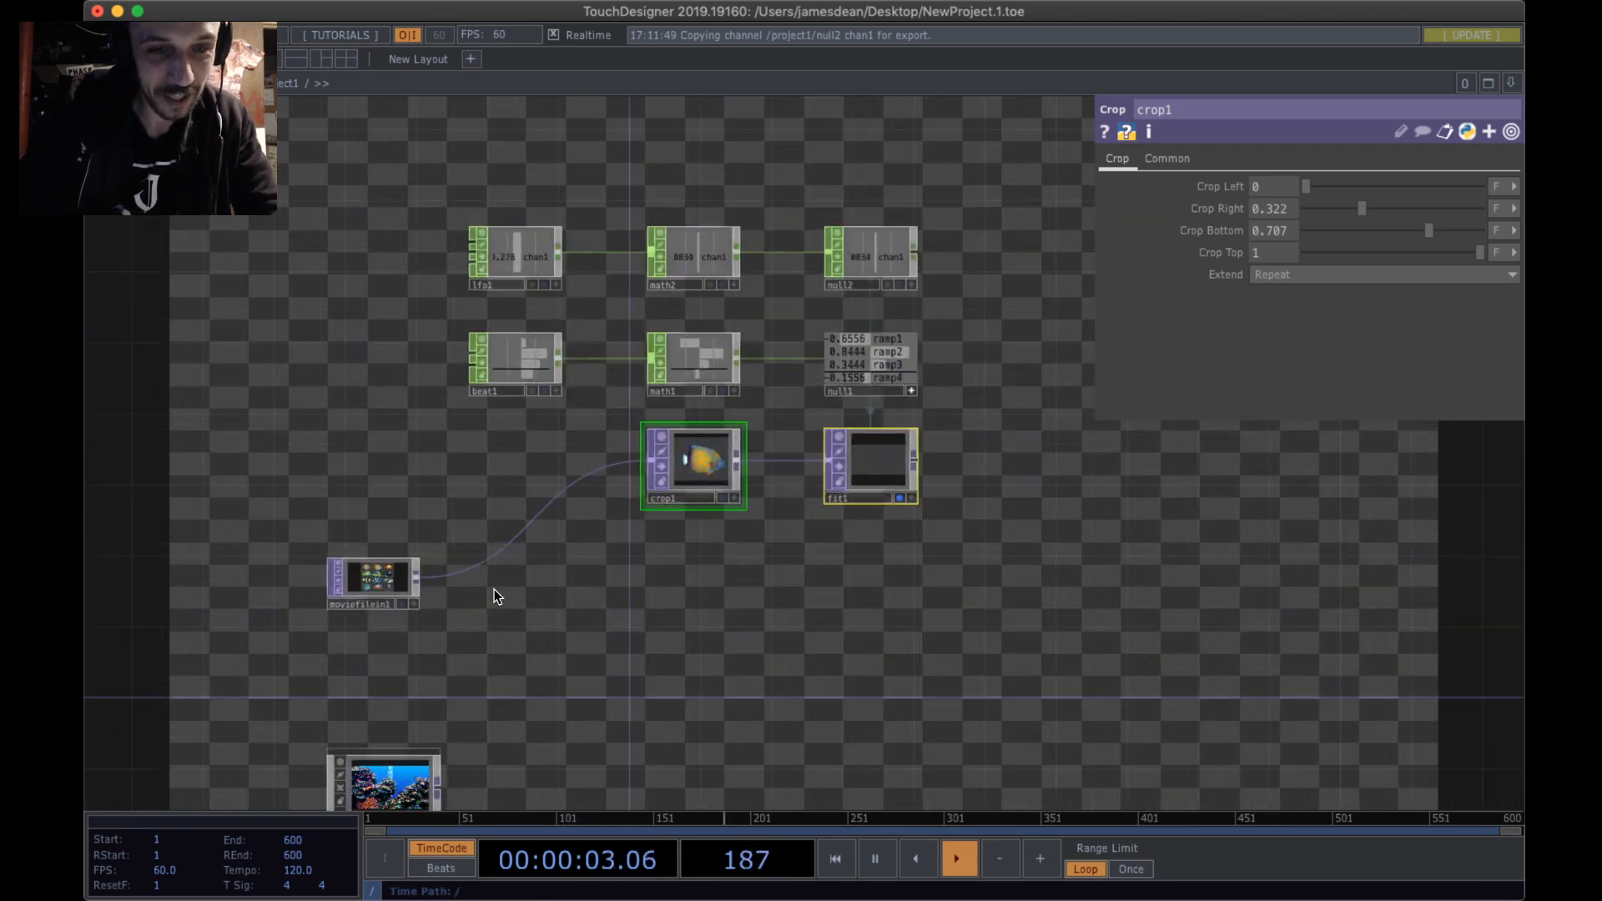
pyautogui.moveTo(350, 584); pyautogui.dragTo(331, 583)
pyautogui.moveTo(944, 529); pyautogui.dragTo(1020, 520)
pyautogui.scroll(1, 1034, 576)
pyautogui.moveTo(1048, 576); pyautogui.dragTo(589, 385, button='right')
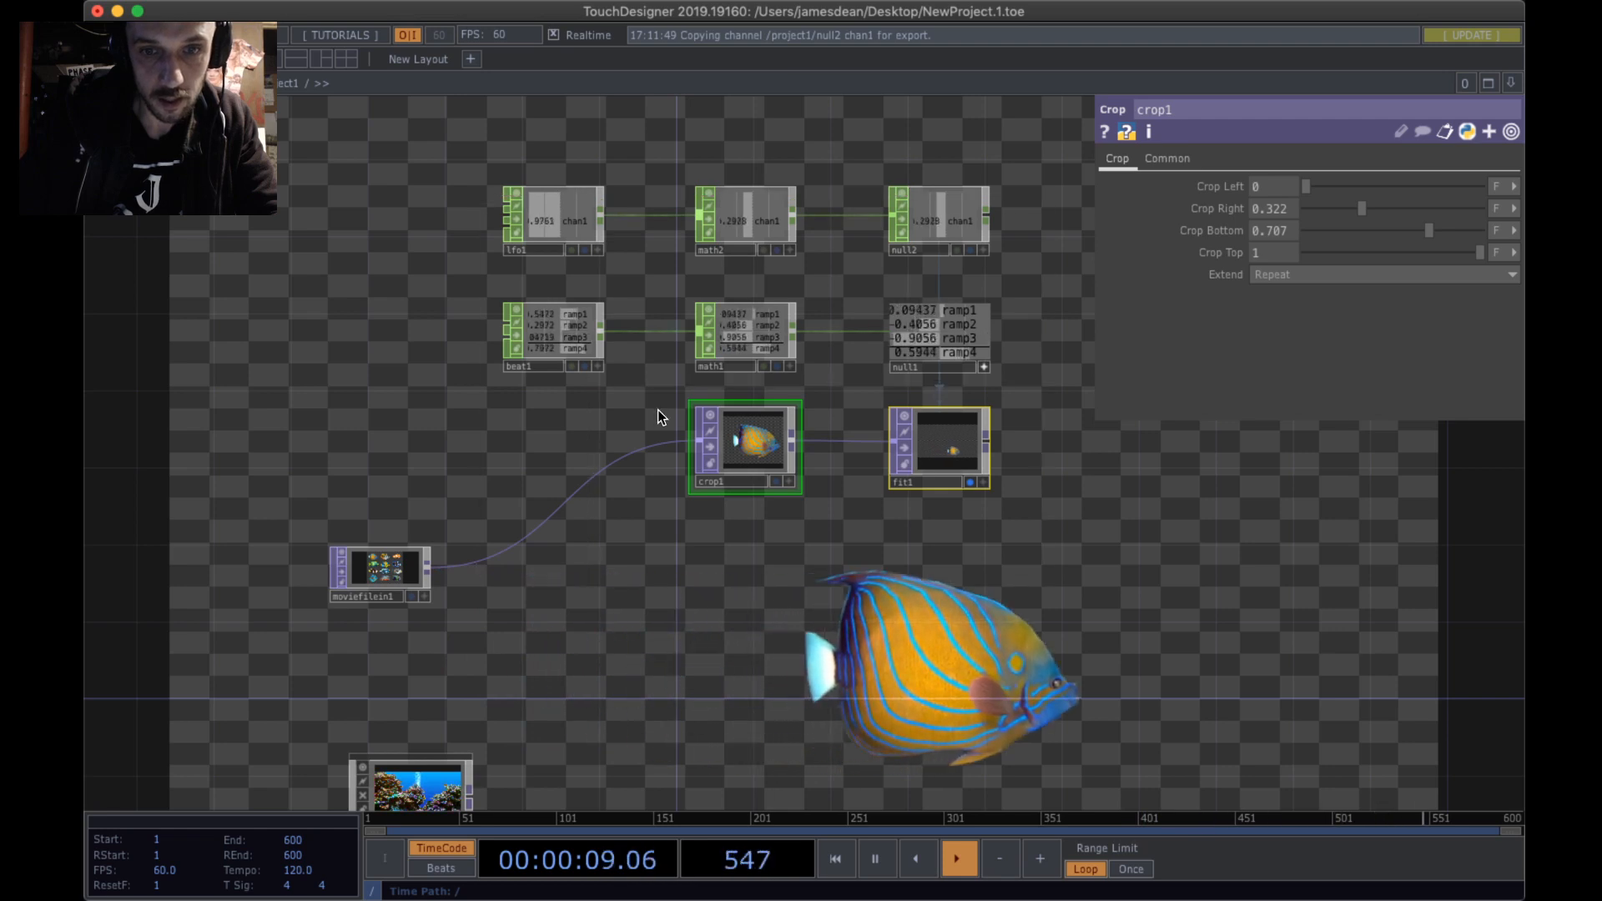
pyautogui.moveTo(906, 539); pyautogui.dragTo(836, 536)
# - Switch to Google Chrome and read through the workshop's stream chat for participants' questions about the ramp, Python script and LFO
pyautogui.moveTo(839, 893)
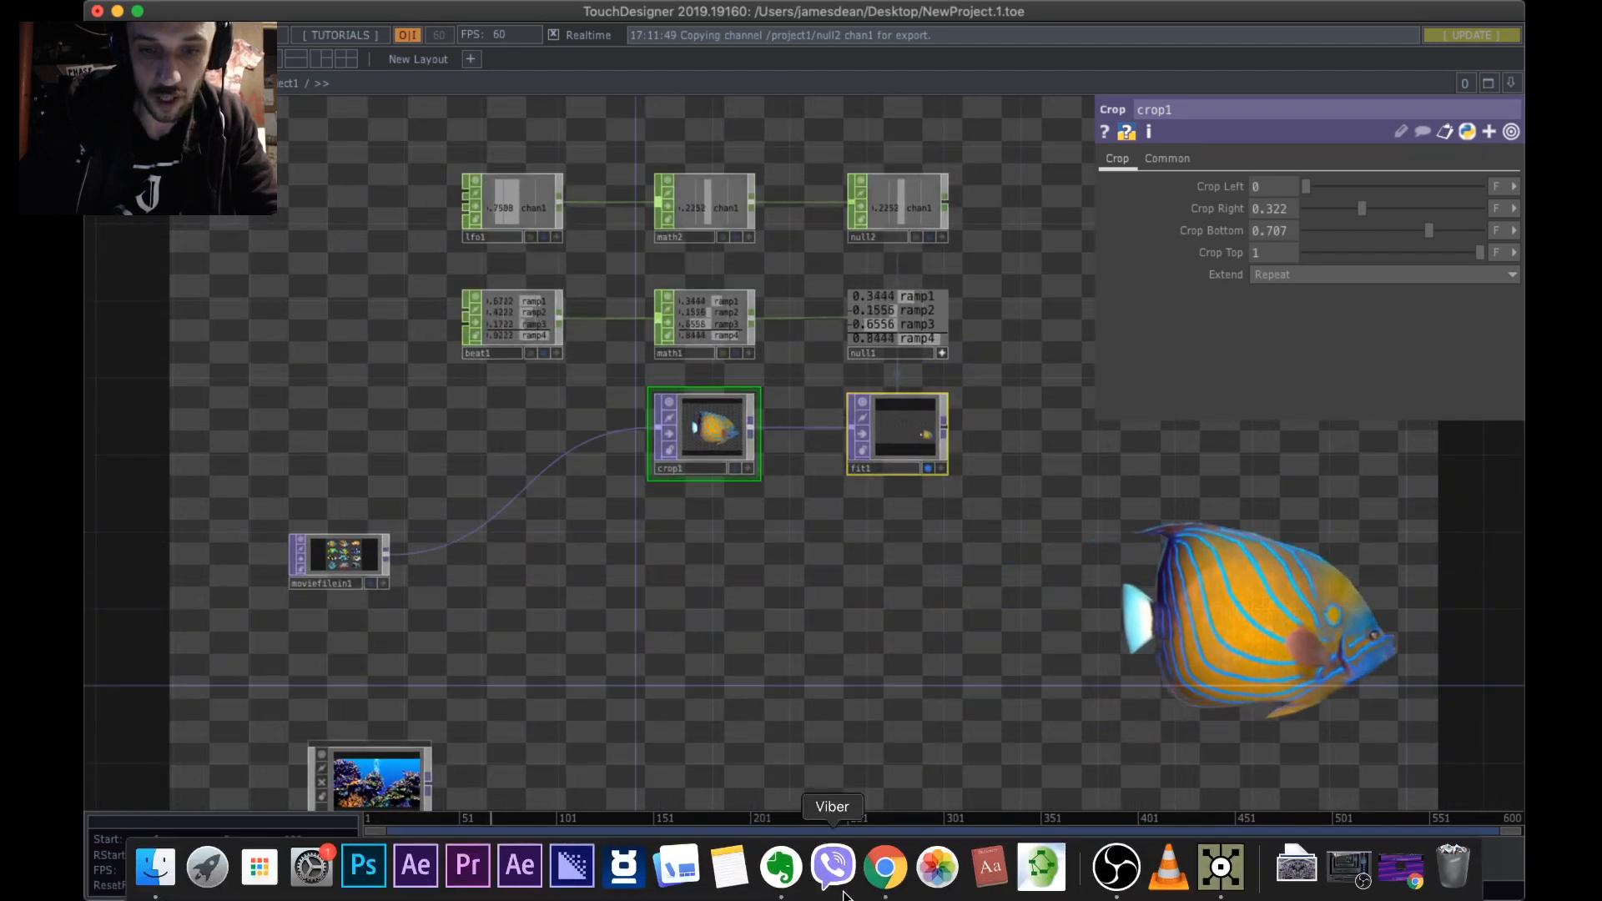
pyautogui.click(885, 878)
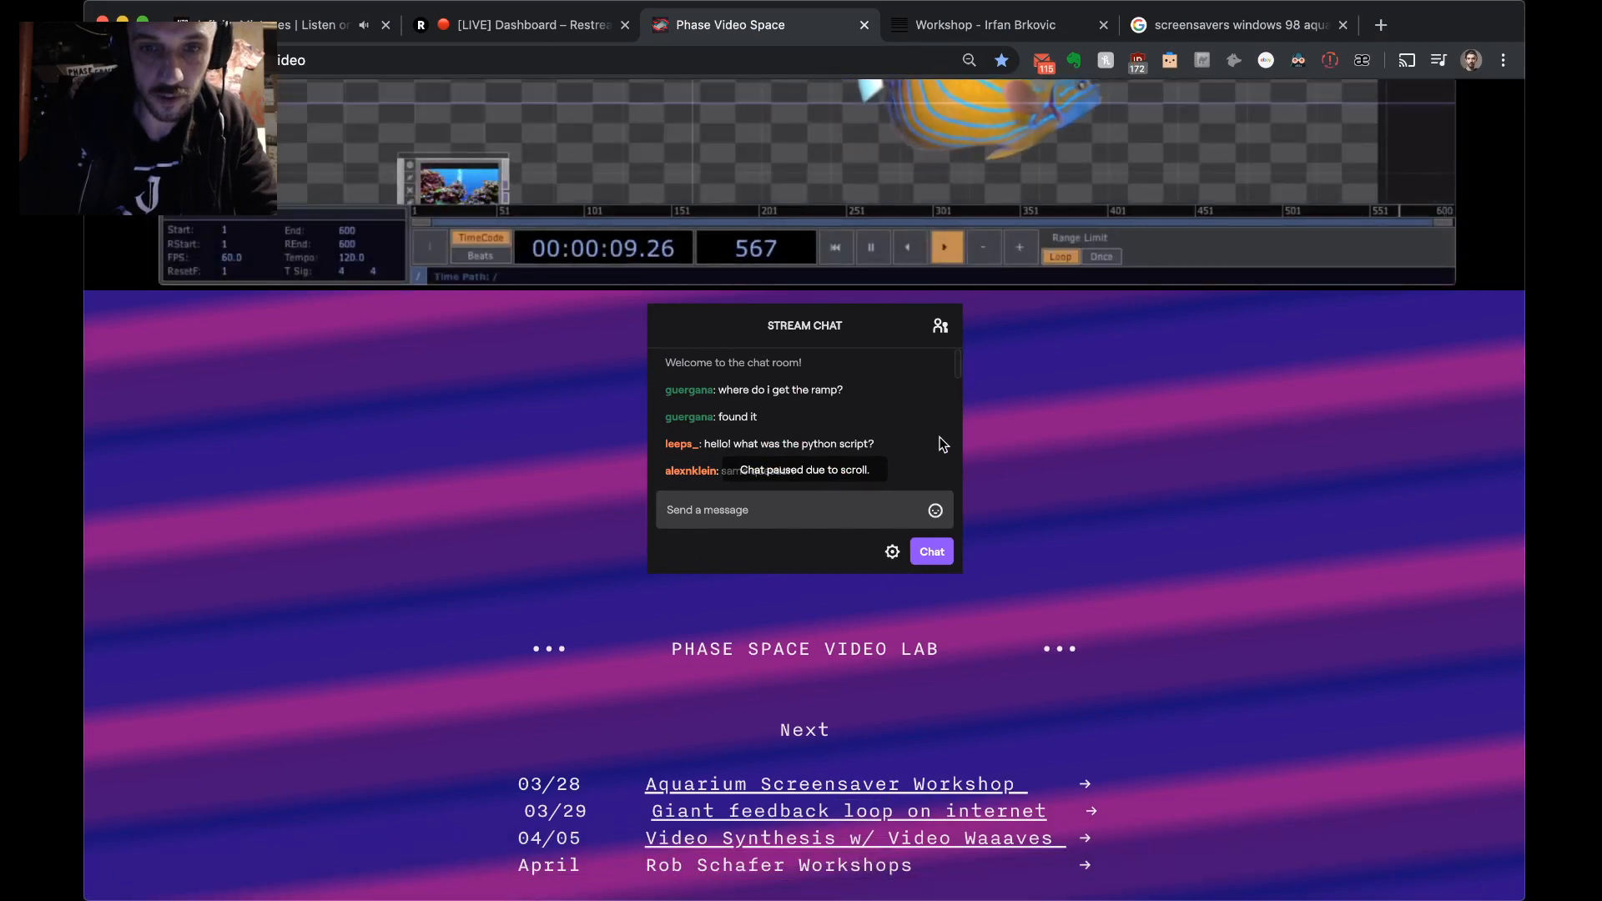
pyautogui.scroll(1, 938, 441)
pyautogui.scroll(1, 937, 439)
pyautogui.scroll(-2, 956, 445)
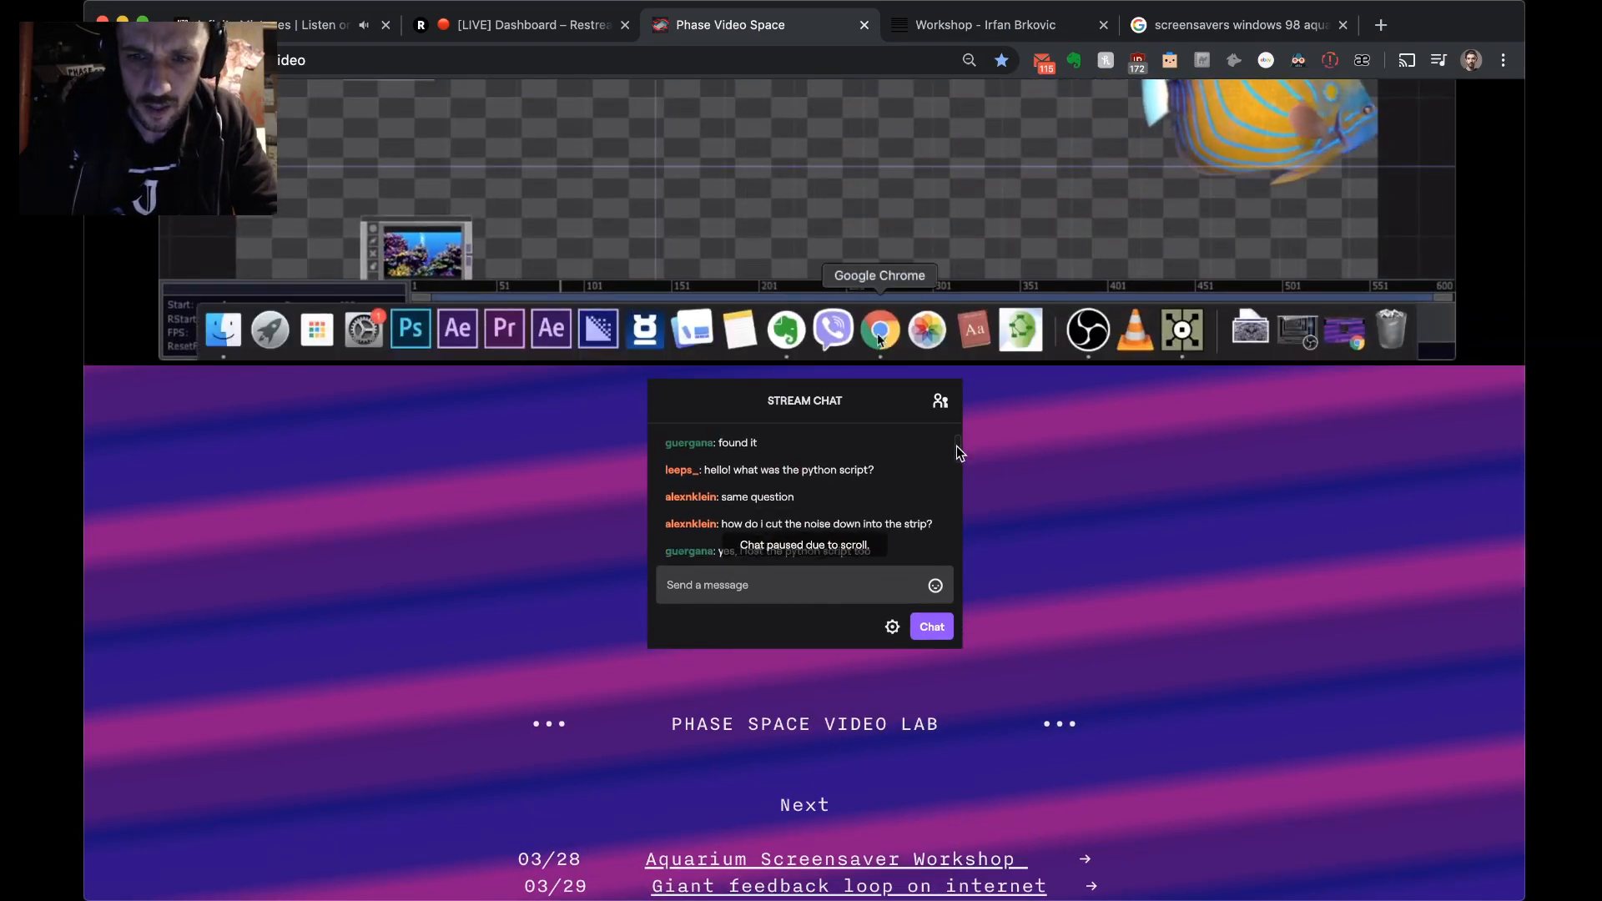
pyautogui.scroll(-3, 957, 452)
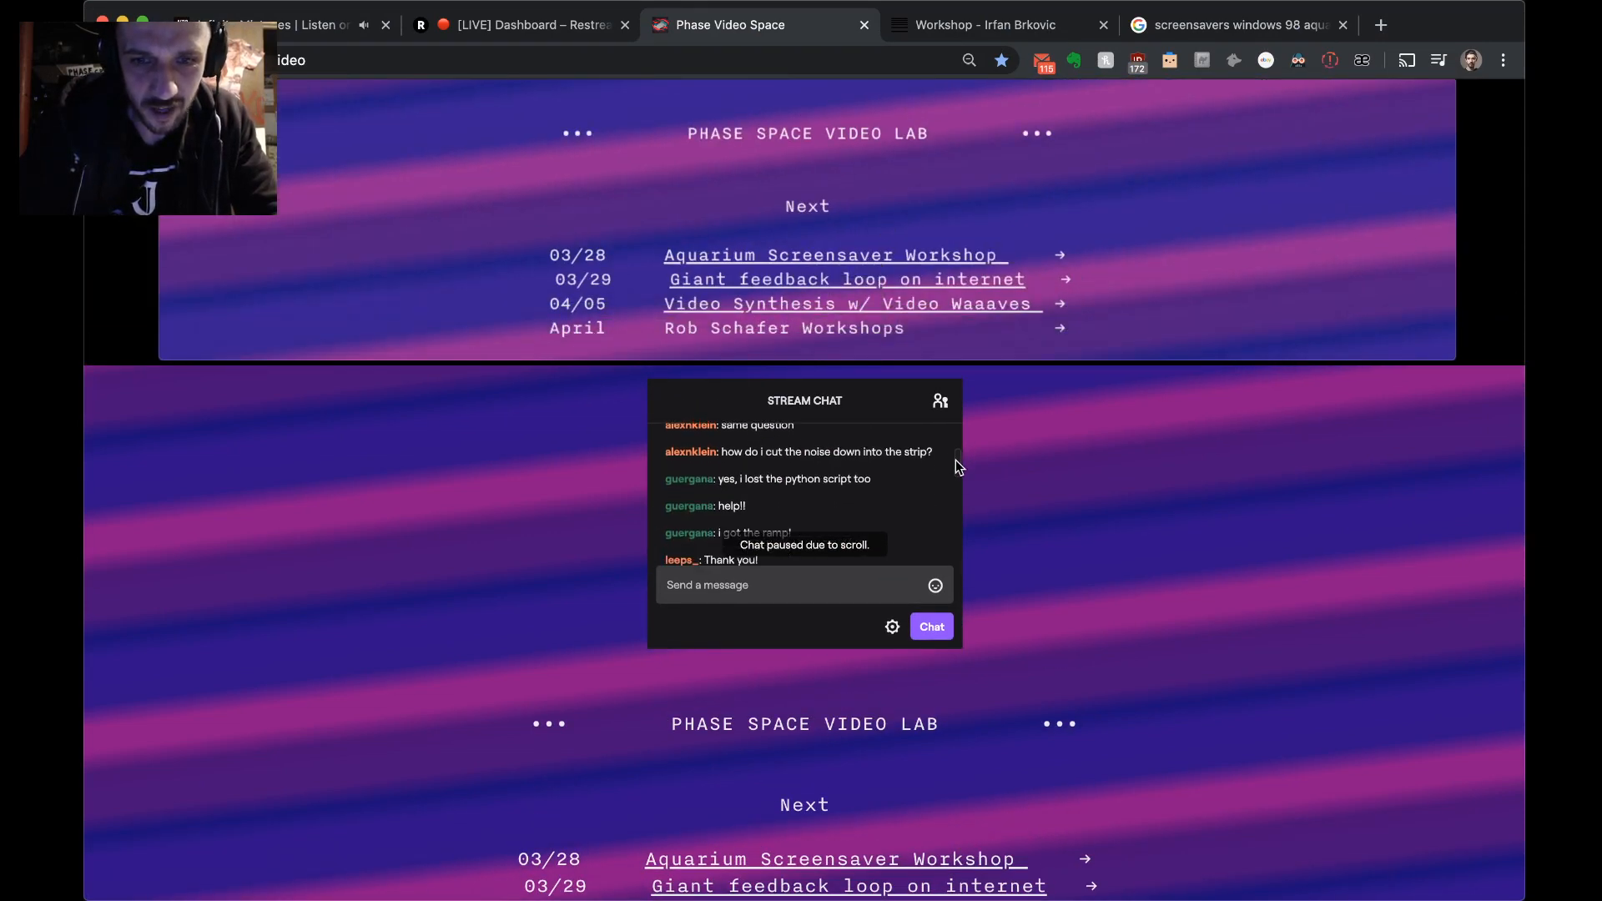
pyautogui.scroll(-3, 956, 480)
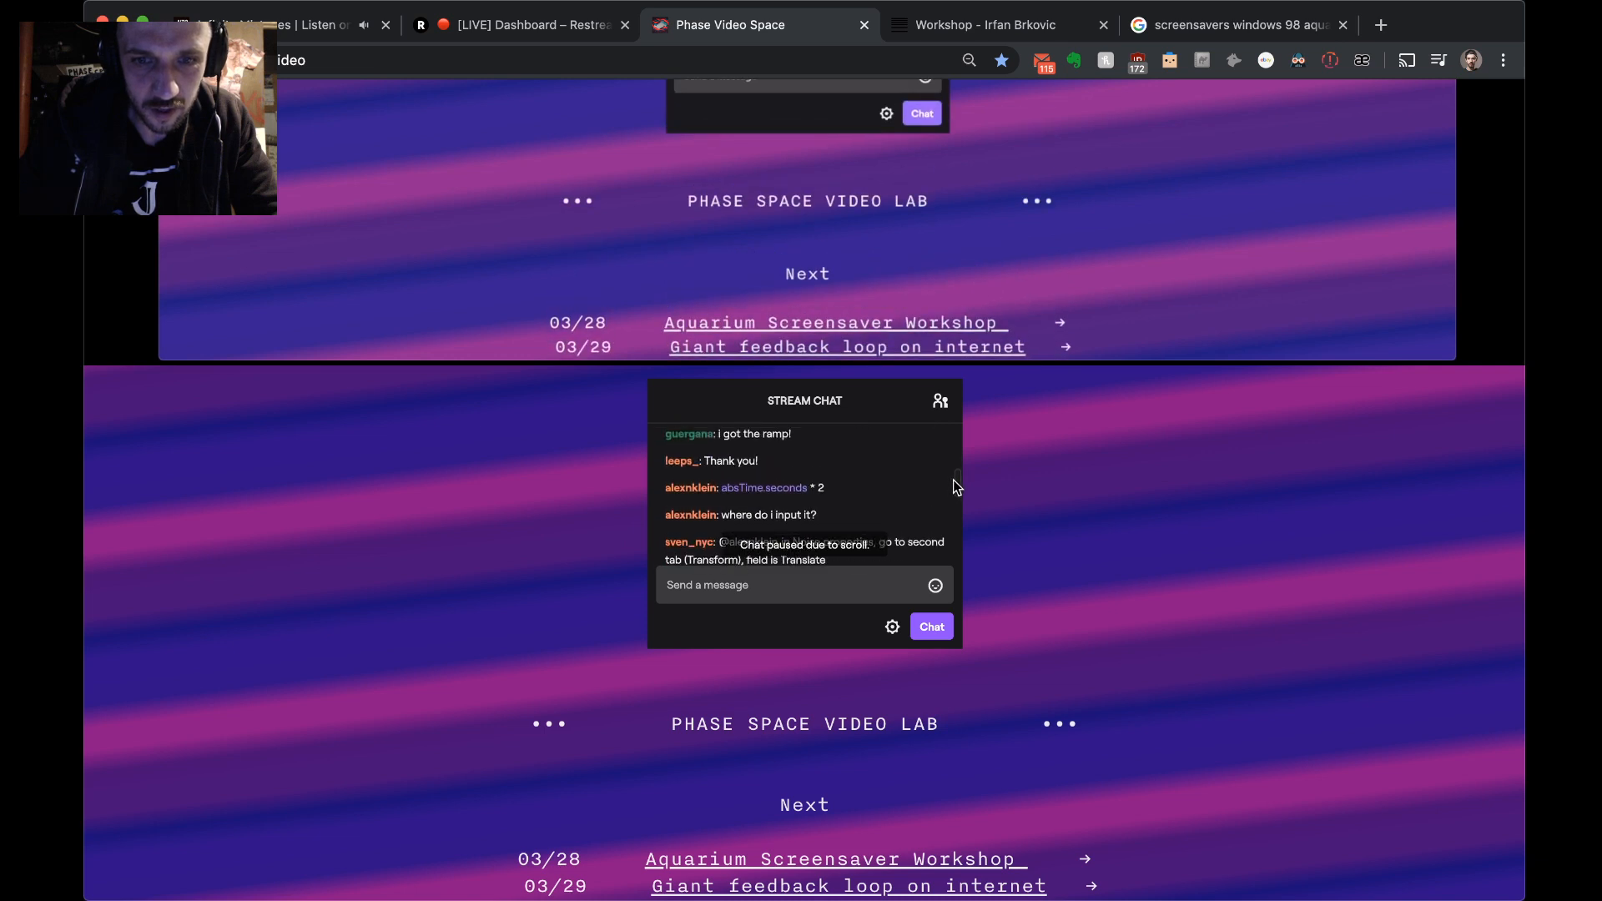
pyautogui.scroll(-1, 957, 489)
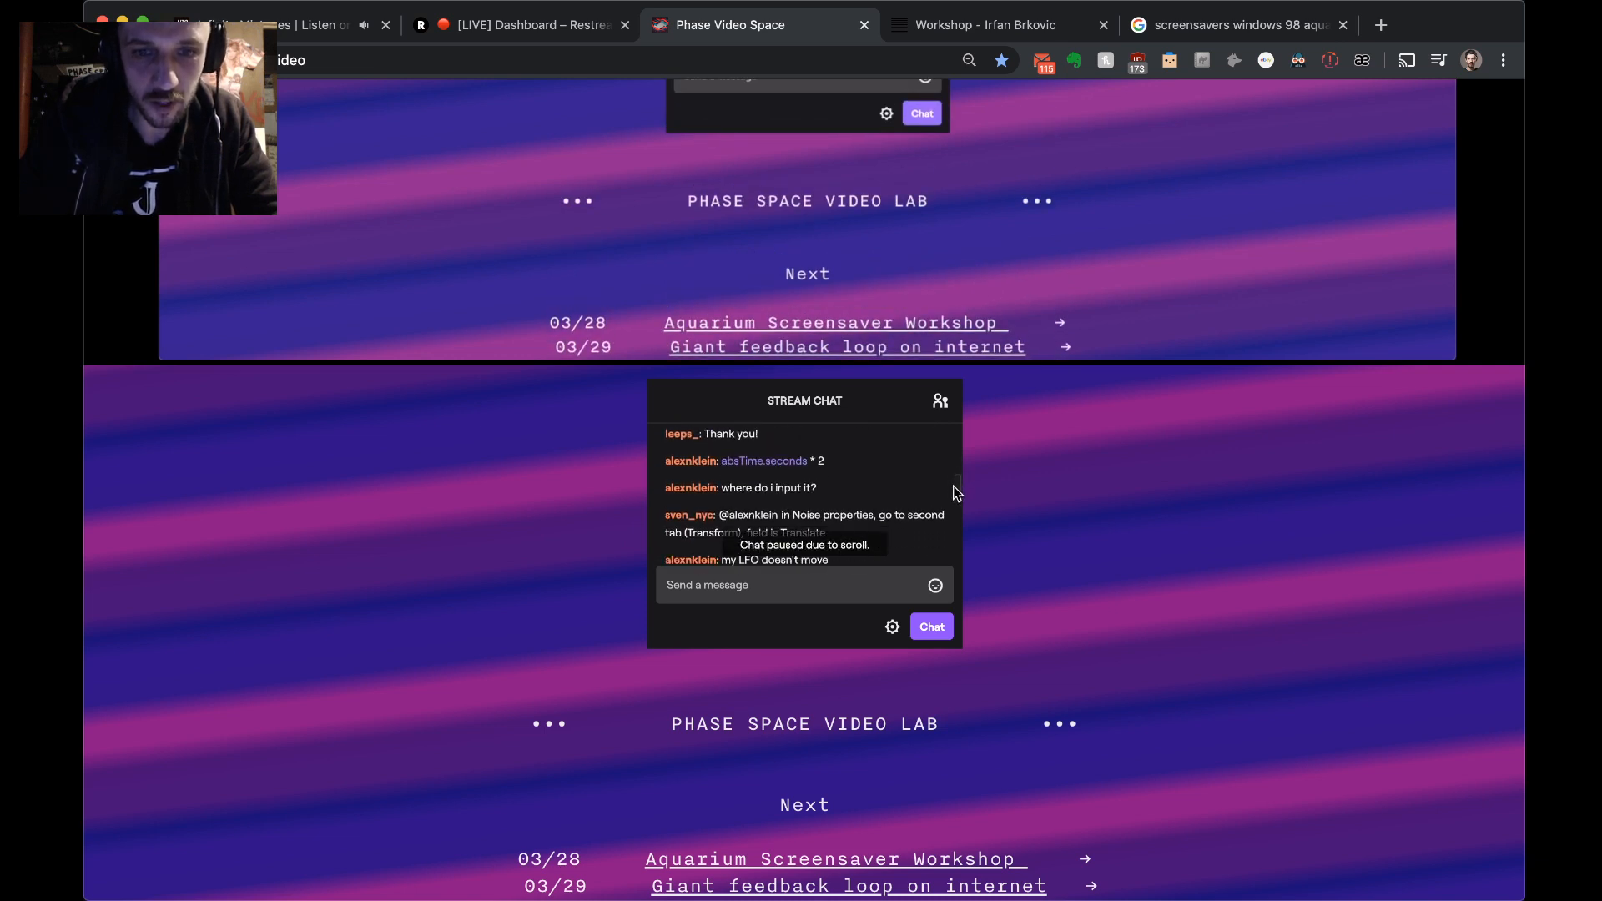
pyautogui.moveTo(955, 487); pyautogui.dragTo(954, 488)
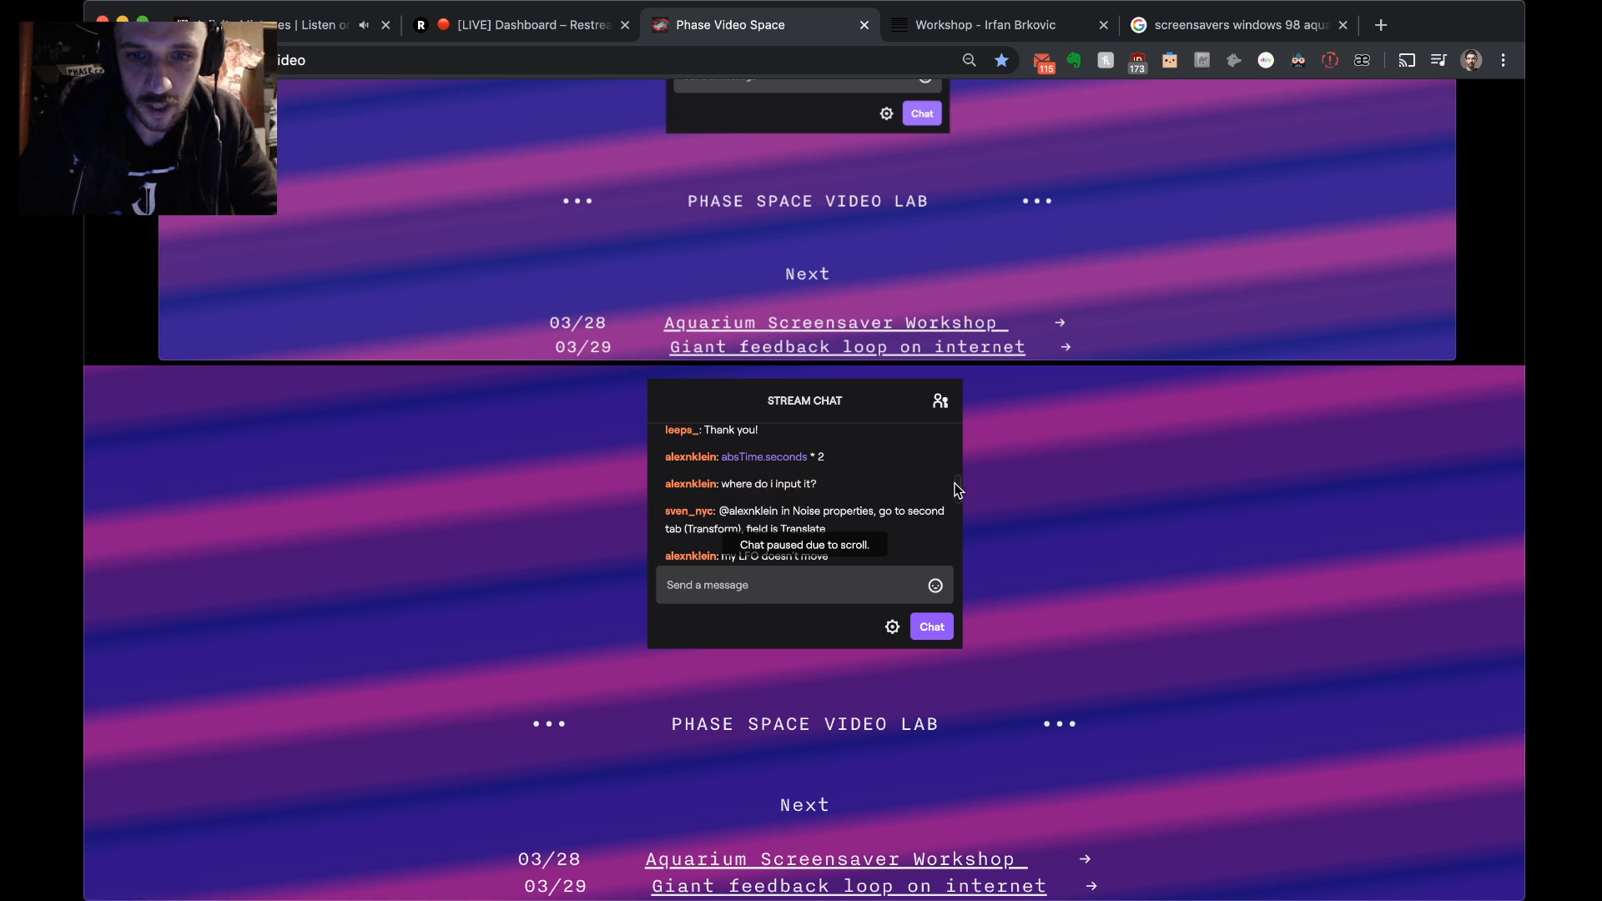
pyautogui.scroll(-1, 957, 490)
pyautogui.scroll(-1, 957, 494)
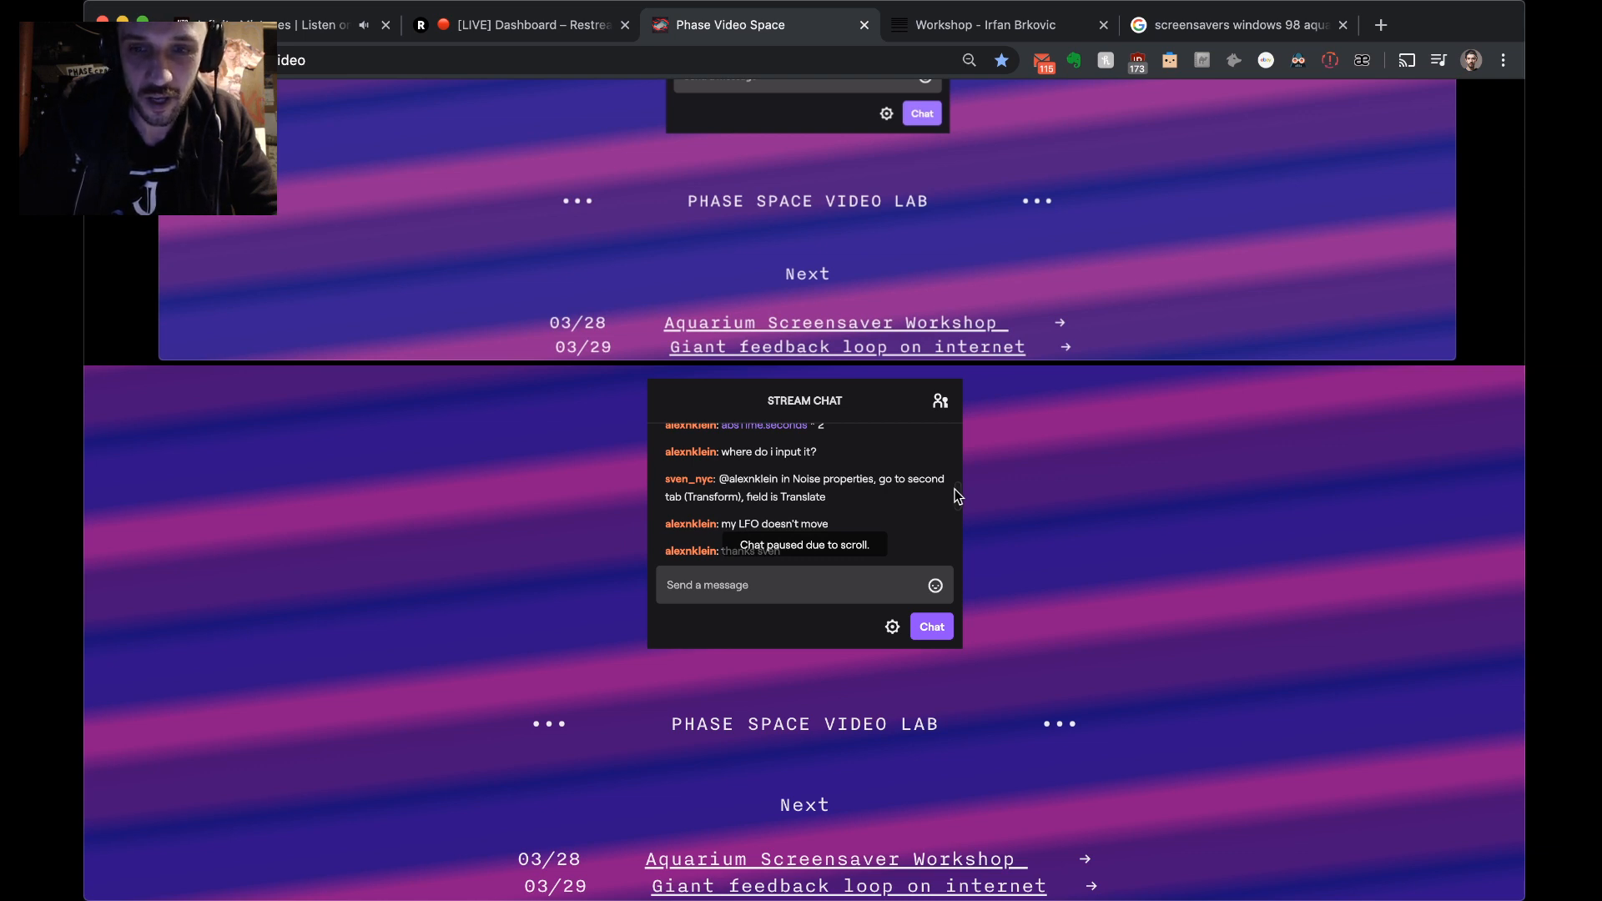
pyautogui.scroll(3, 957, 494)
pyautogui.scroll(-3, 960, 495)
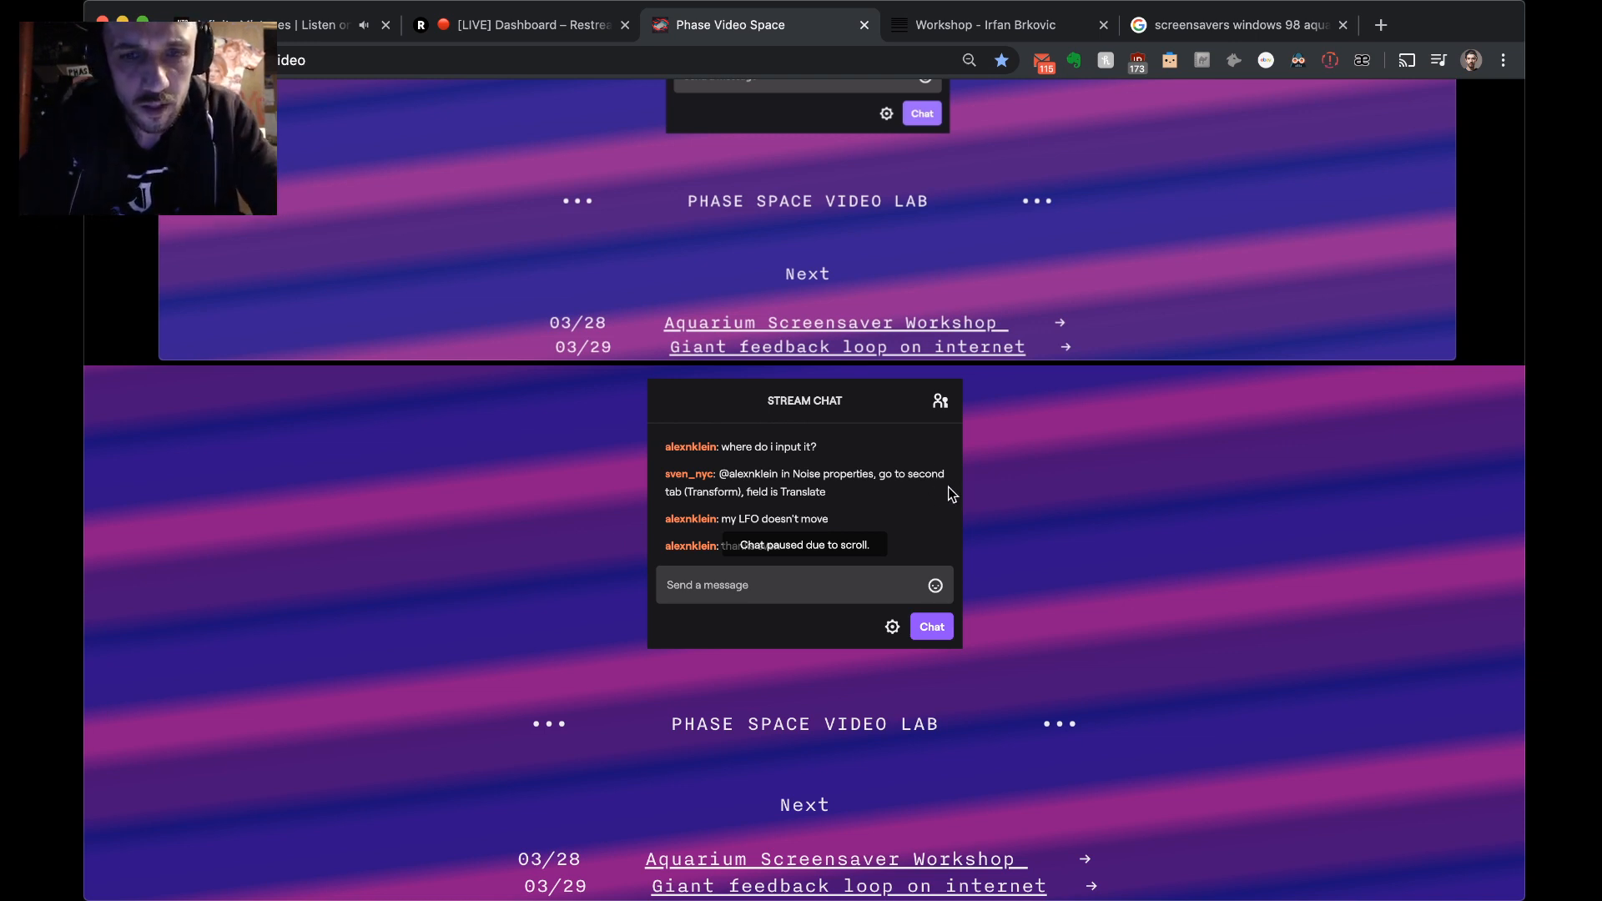
# - Read the chat messages about where to enter the Noise translation and about an LFO that does not move
pyautogui.moveTo(767, 492); pyautogui.dragTo(805, 492)
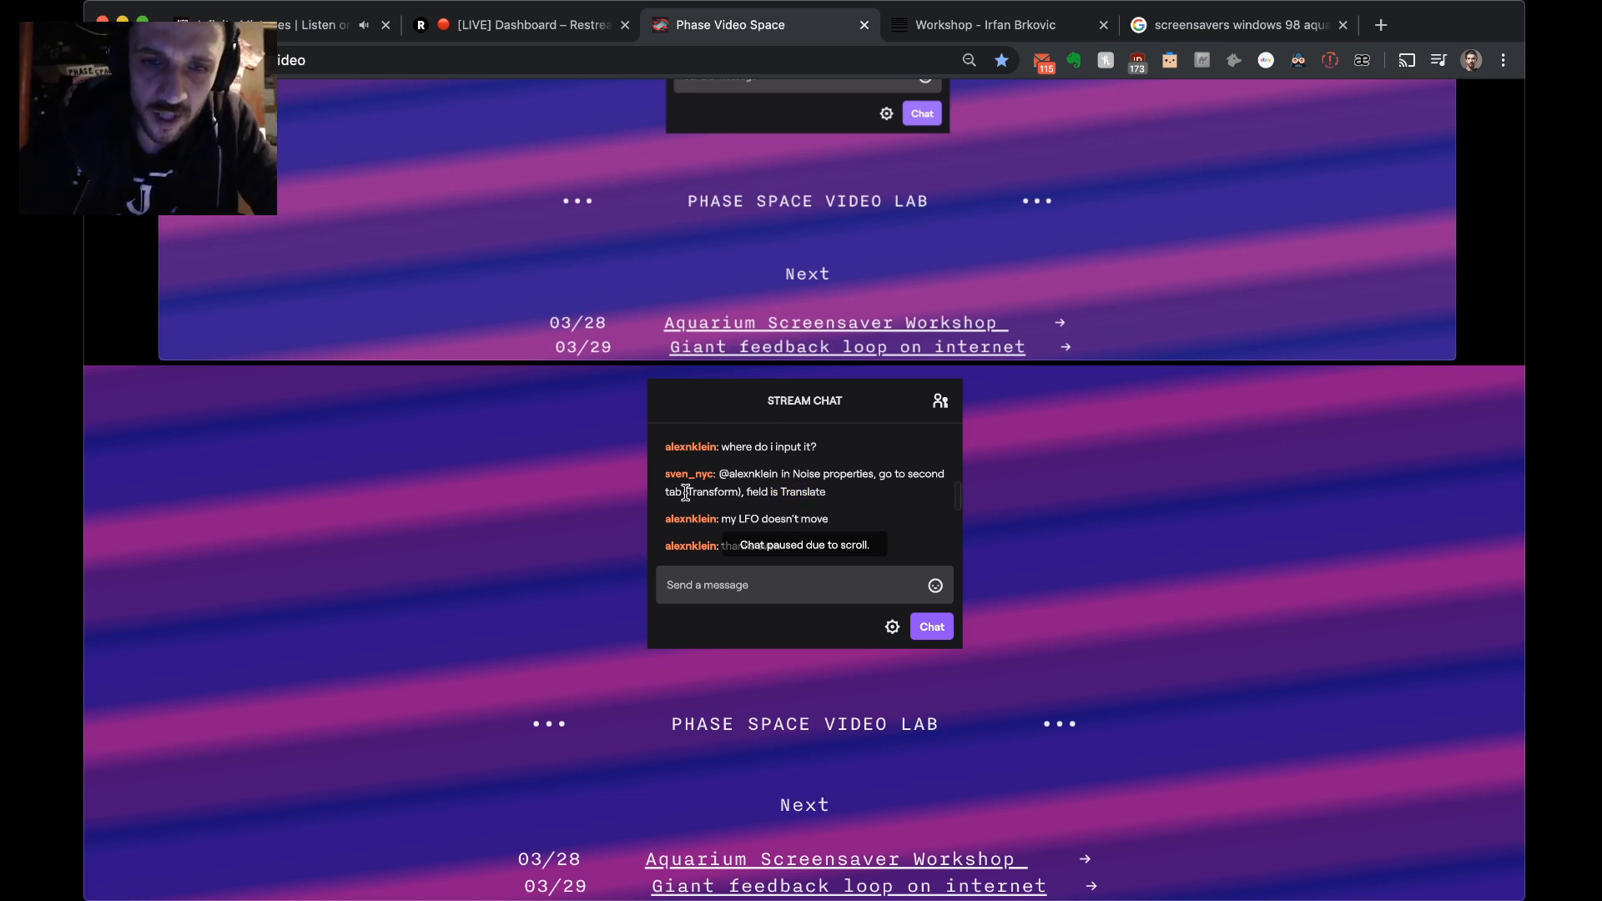
pyautogui.moveTo(685, 492); pyautogui.dragTo(853, 474)
pyautogui.click(853, 474)
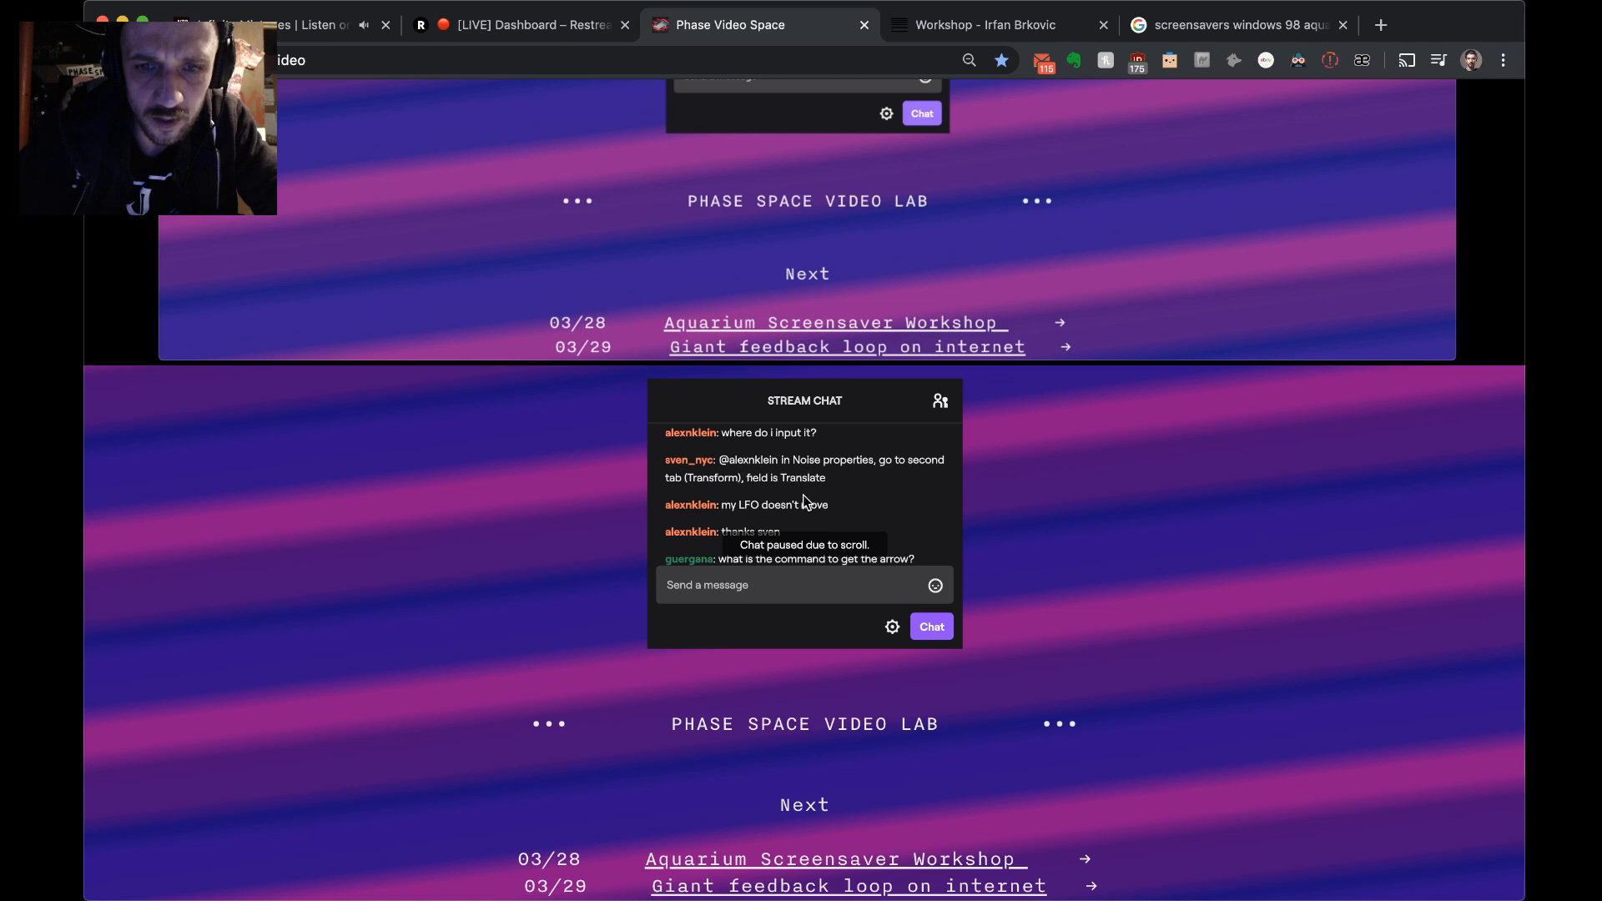
pyautogui.scroll(-2, 822, 517)
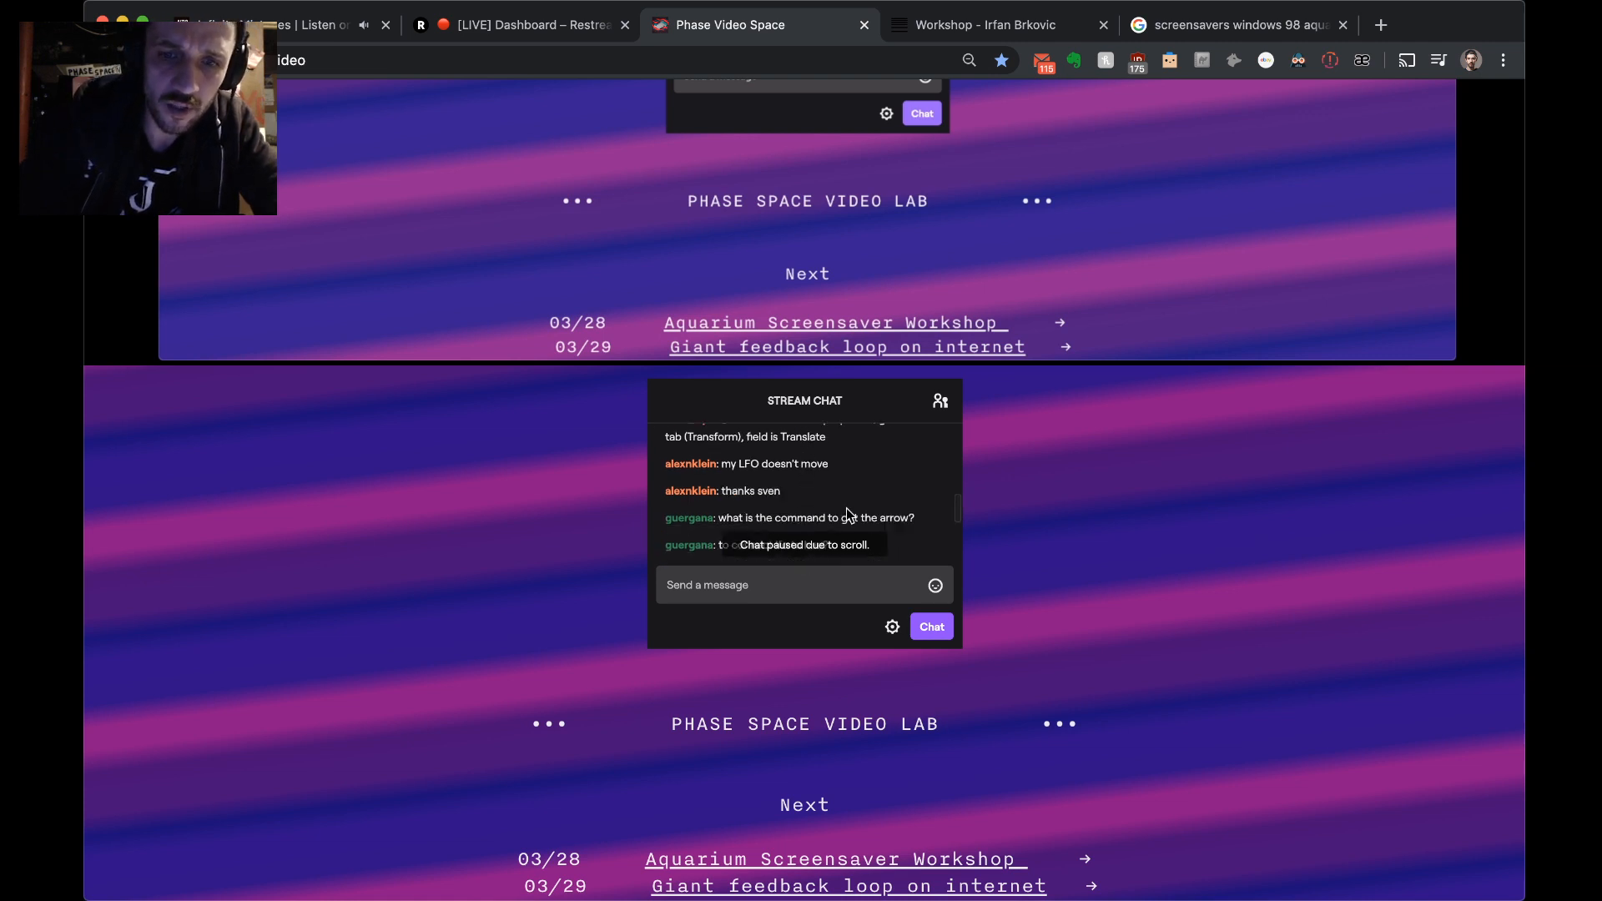
pyautogui.scroll(2, 848, 515)
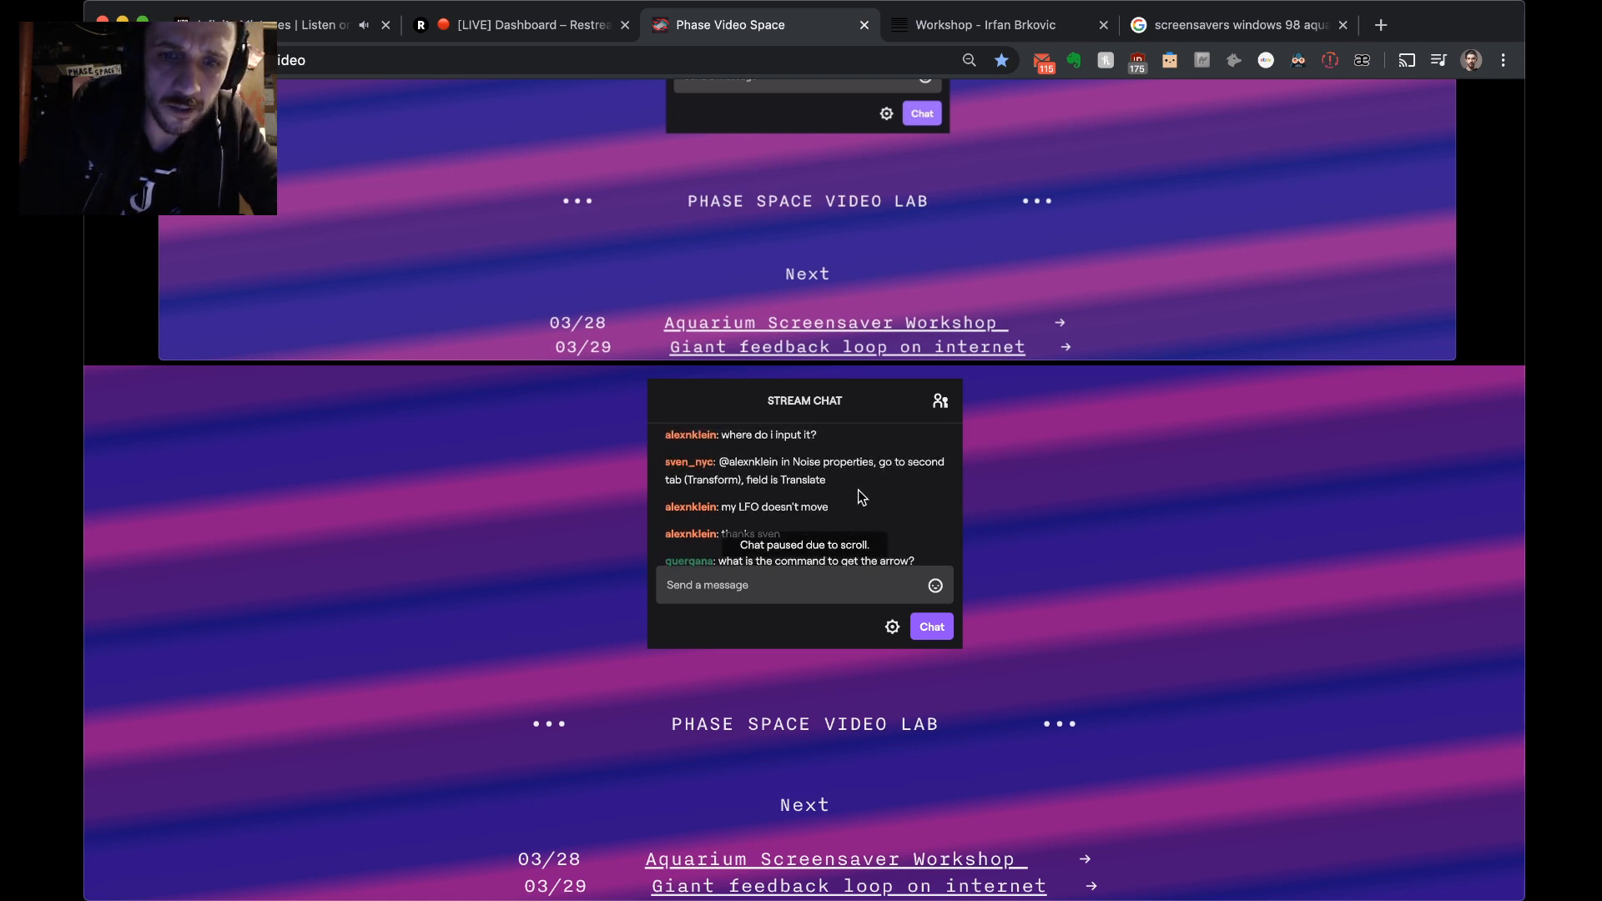
pyautogui.moveTo(694, 517); pyautogui.dragTo(767, 527)
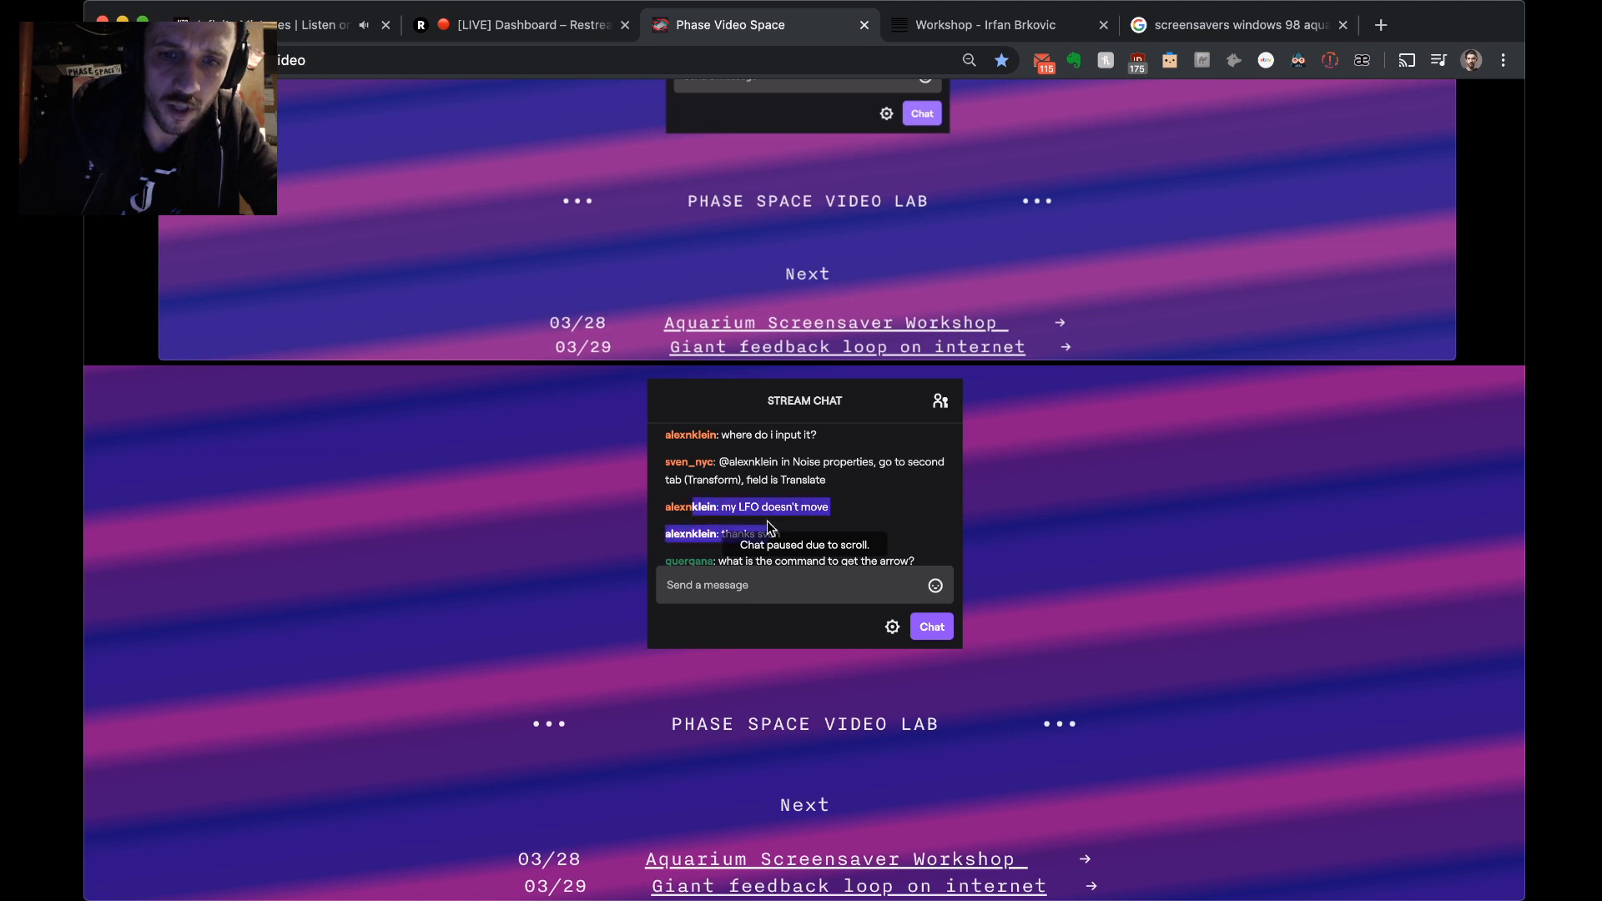
pyautogui.moveTo(834, 481); pyautogui.dragTo(708, 465)
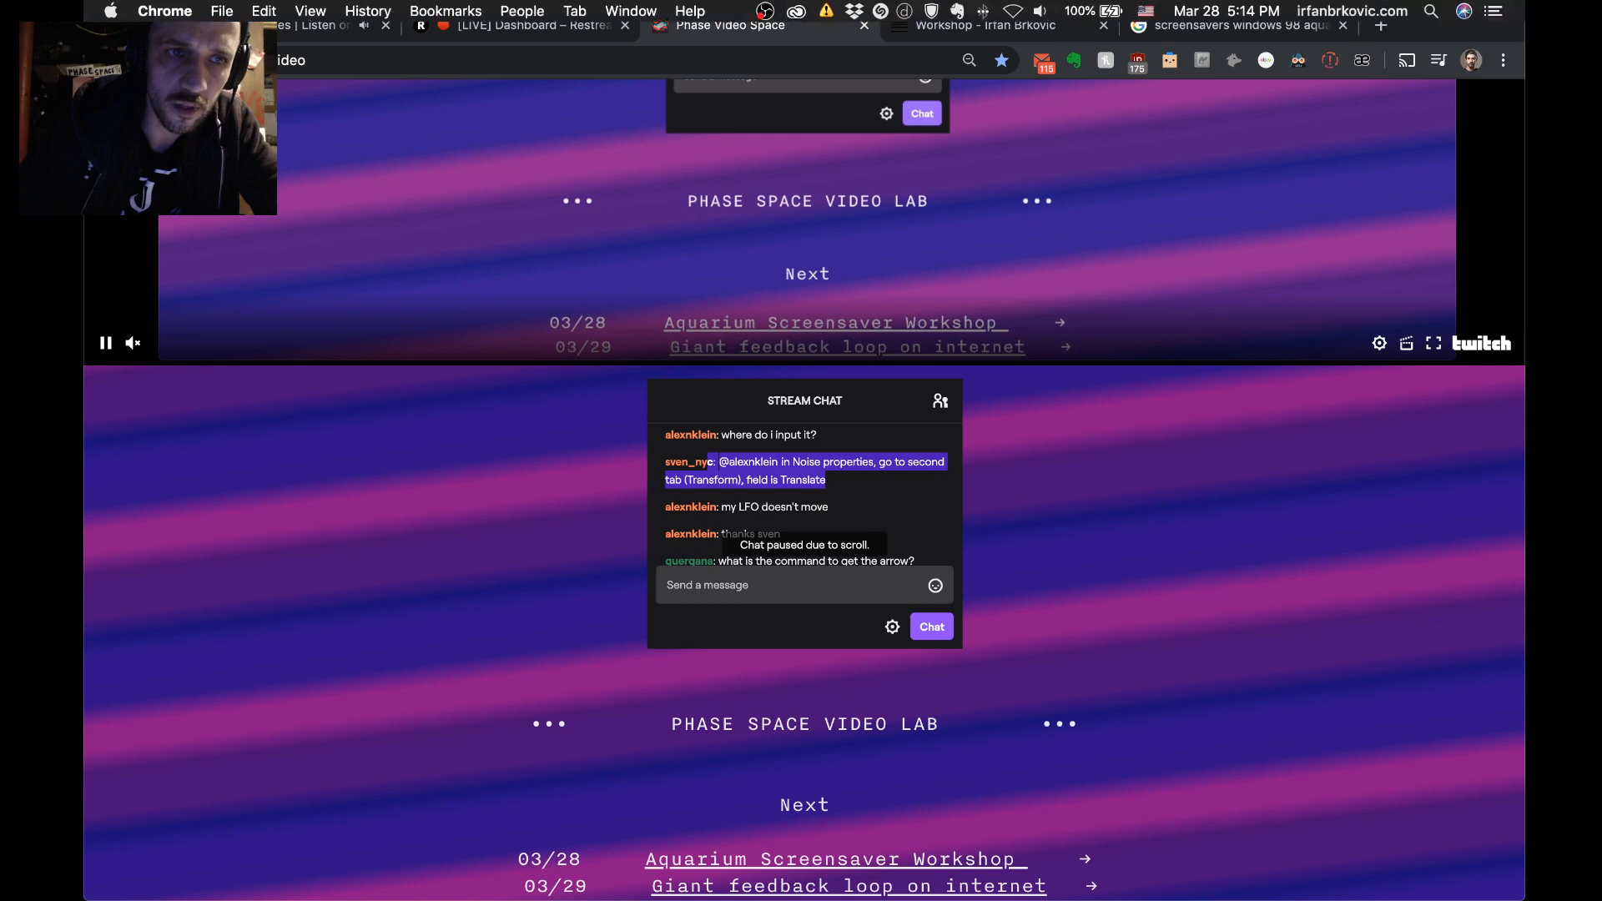
# - Switch to TouchDesigner and go inside the TANK component to its ramp2, noise1 and ramp1 operators
pyautogui.click(120, 23)
pyautogui.moveTo(587, 548); pyautogui.dragTo(737, 441)
pyautogui.scroll(-5, 640, 481)
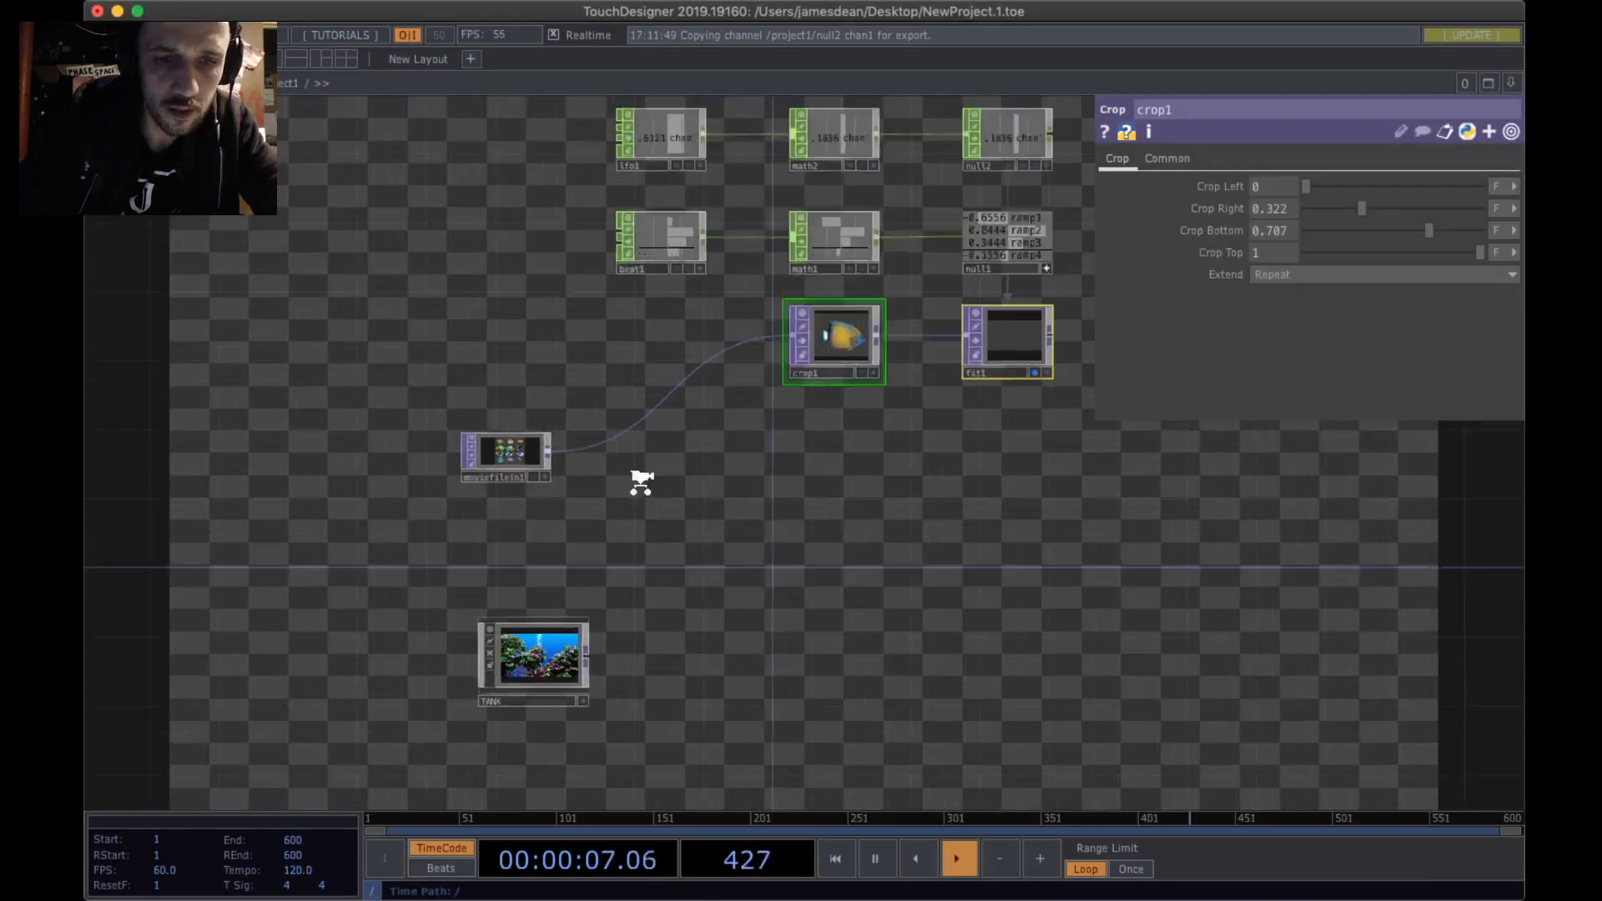
pyautogui.scroll(5, 641, 482)
pyautogui.scroll(-10, 665, 467)
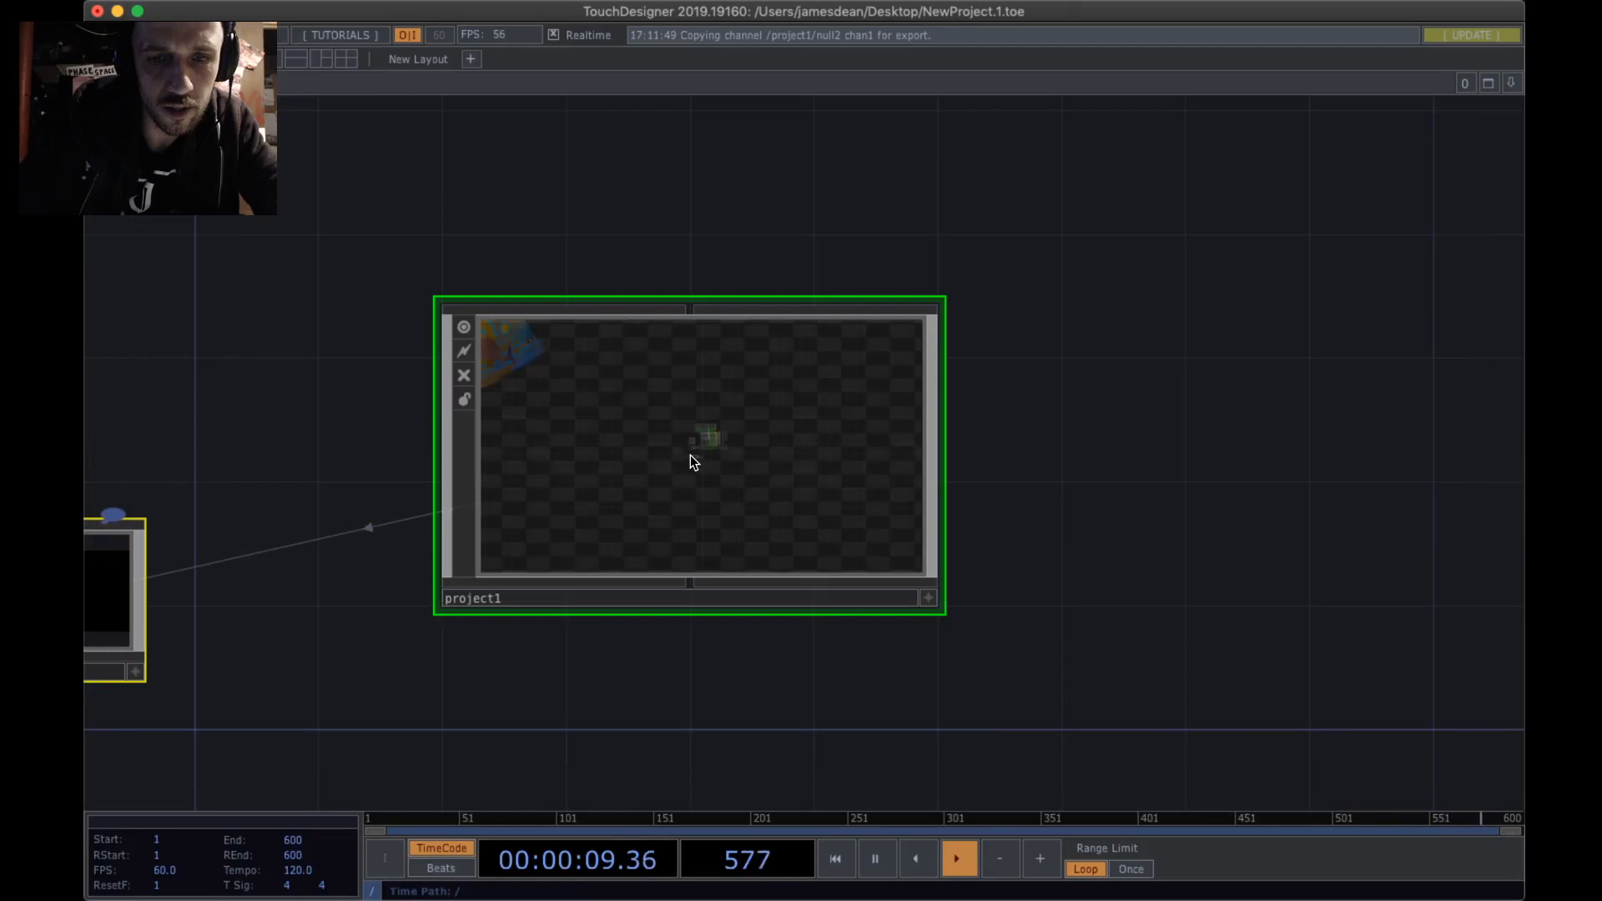
pyautogui.scroll(8, 689, 454)
pyautogui.moveTo(618, 527); pyautogui.dragTo(659, 560)
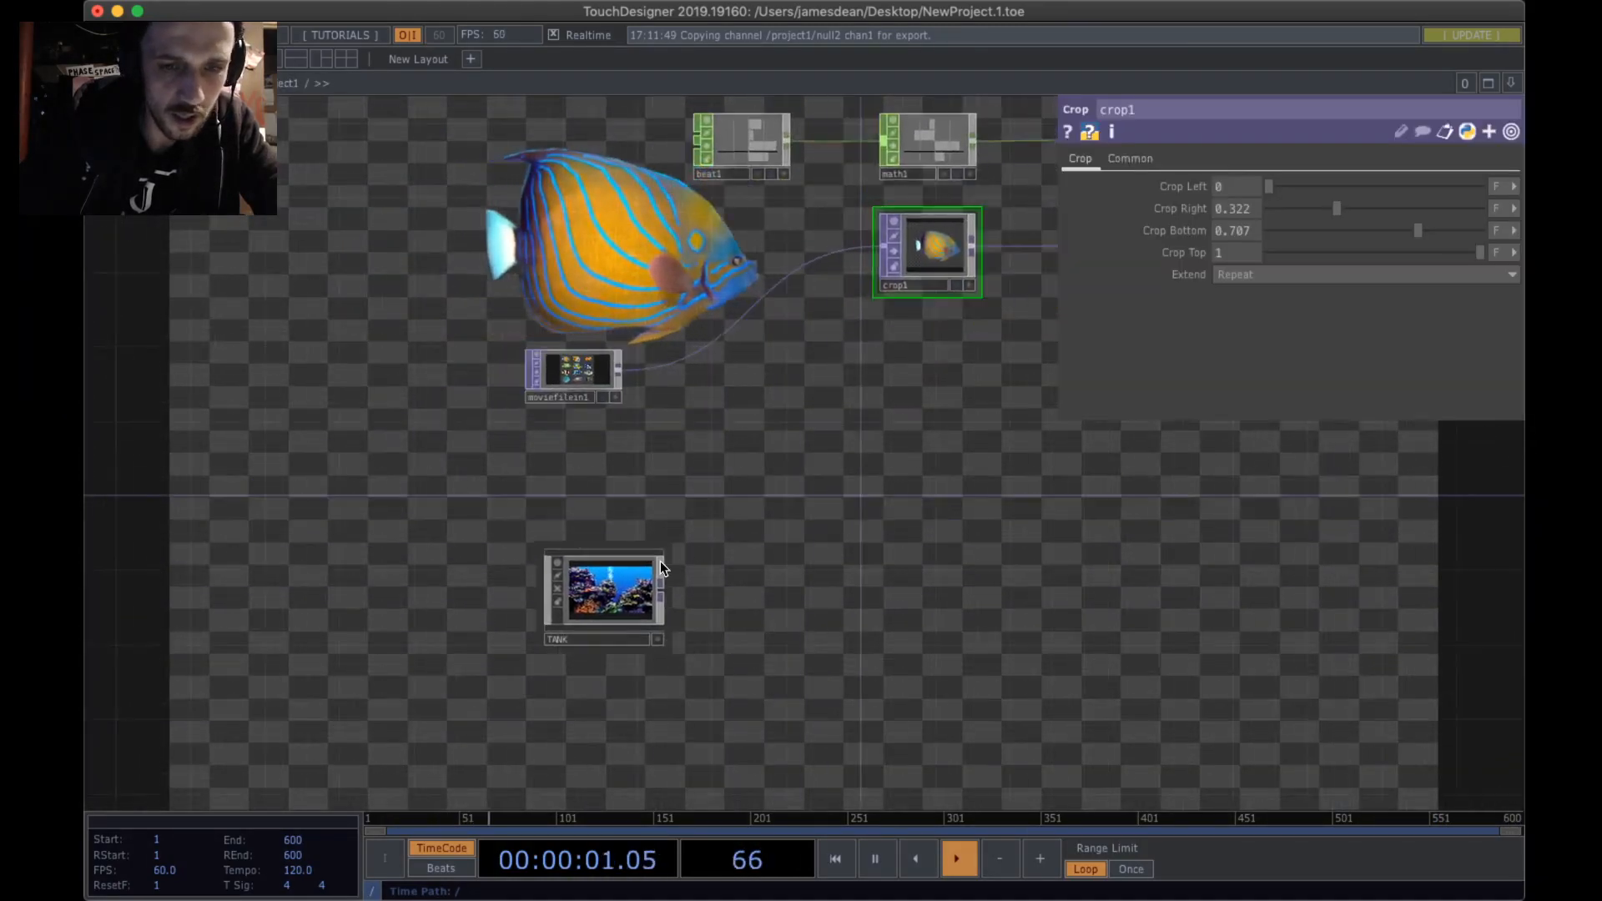
pyautogui.scroll(10, 625, 582)
pyautogui.scroll(15, 624, 582)
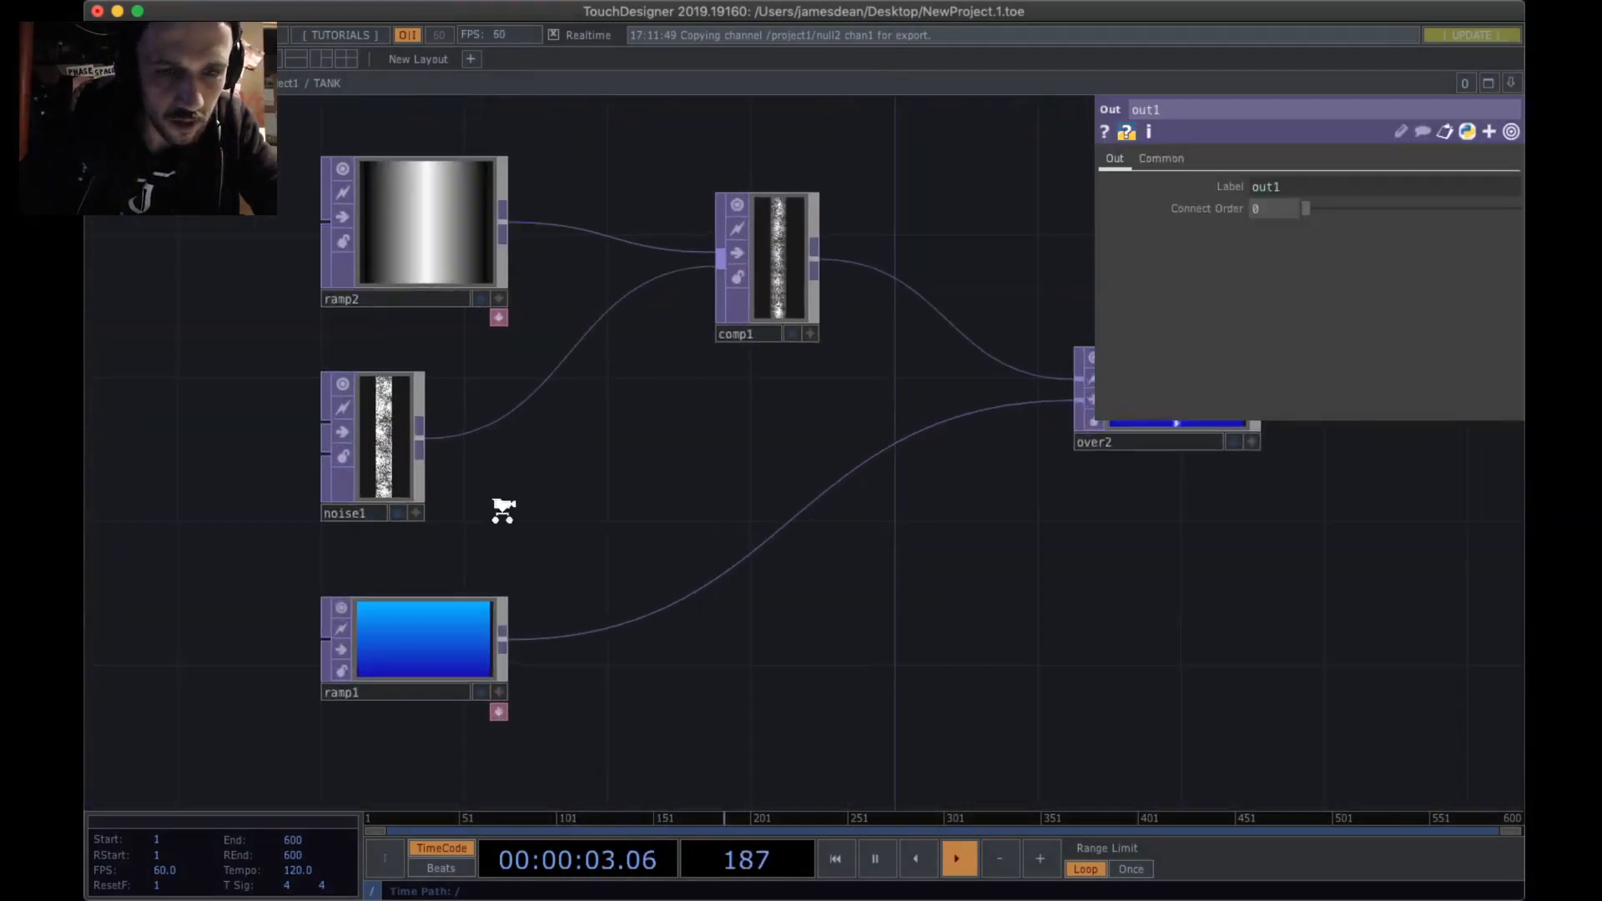
# - Select noise1 and examine the expression behind its Y Translate, comparing its Noise and Transform parameters
pyautogui.click(368, 450)
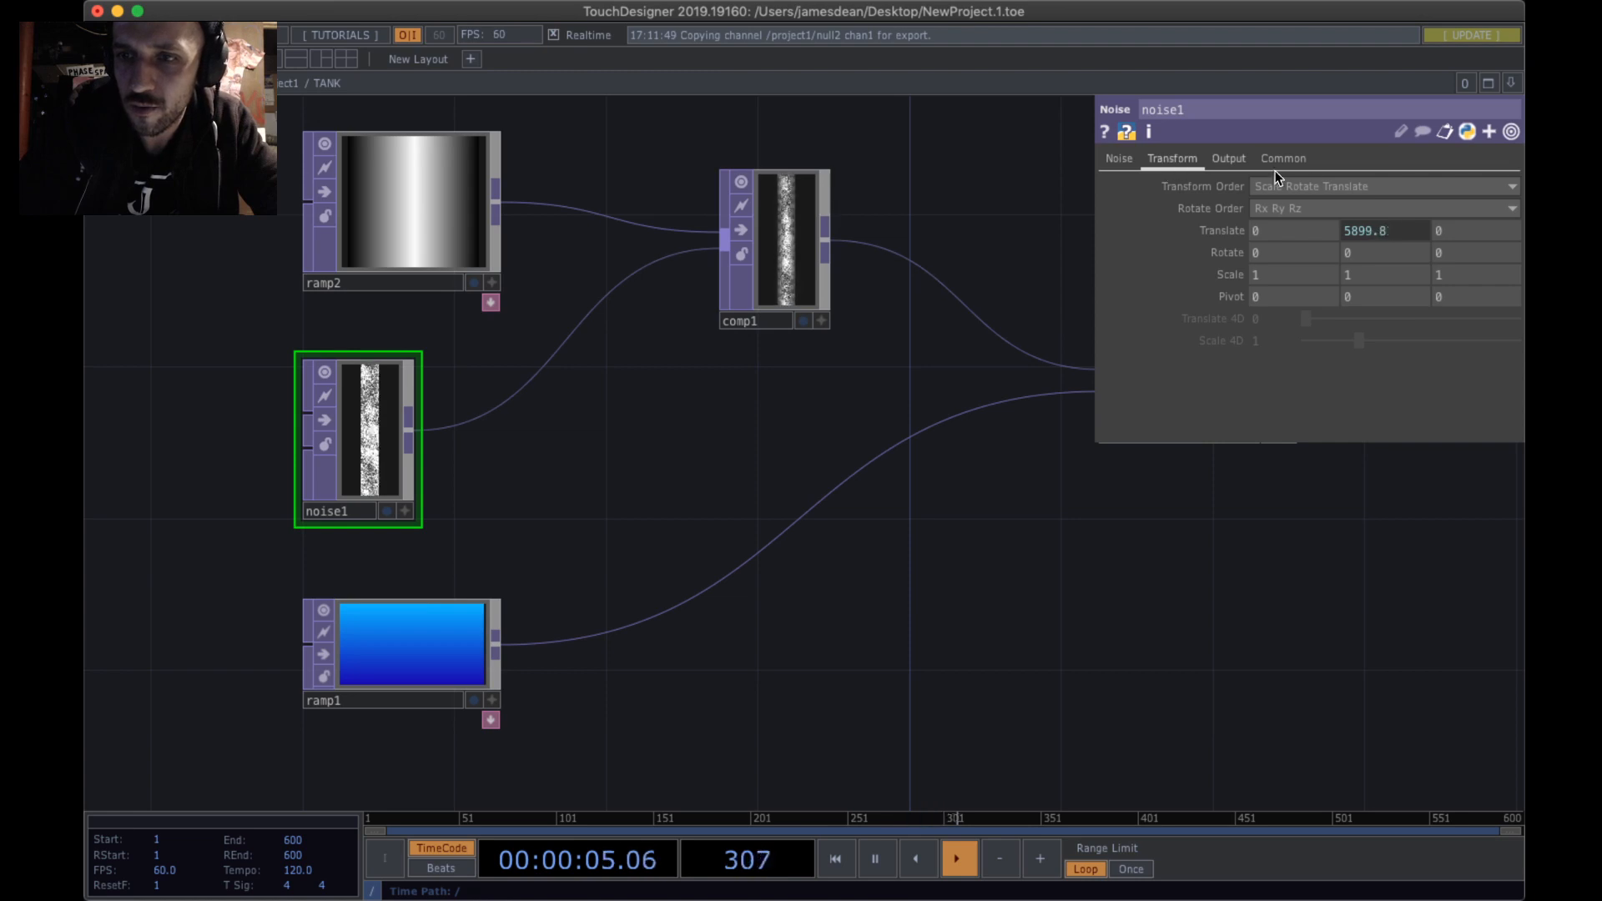
pyautogui.click(1372, 234)
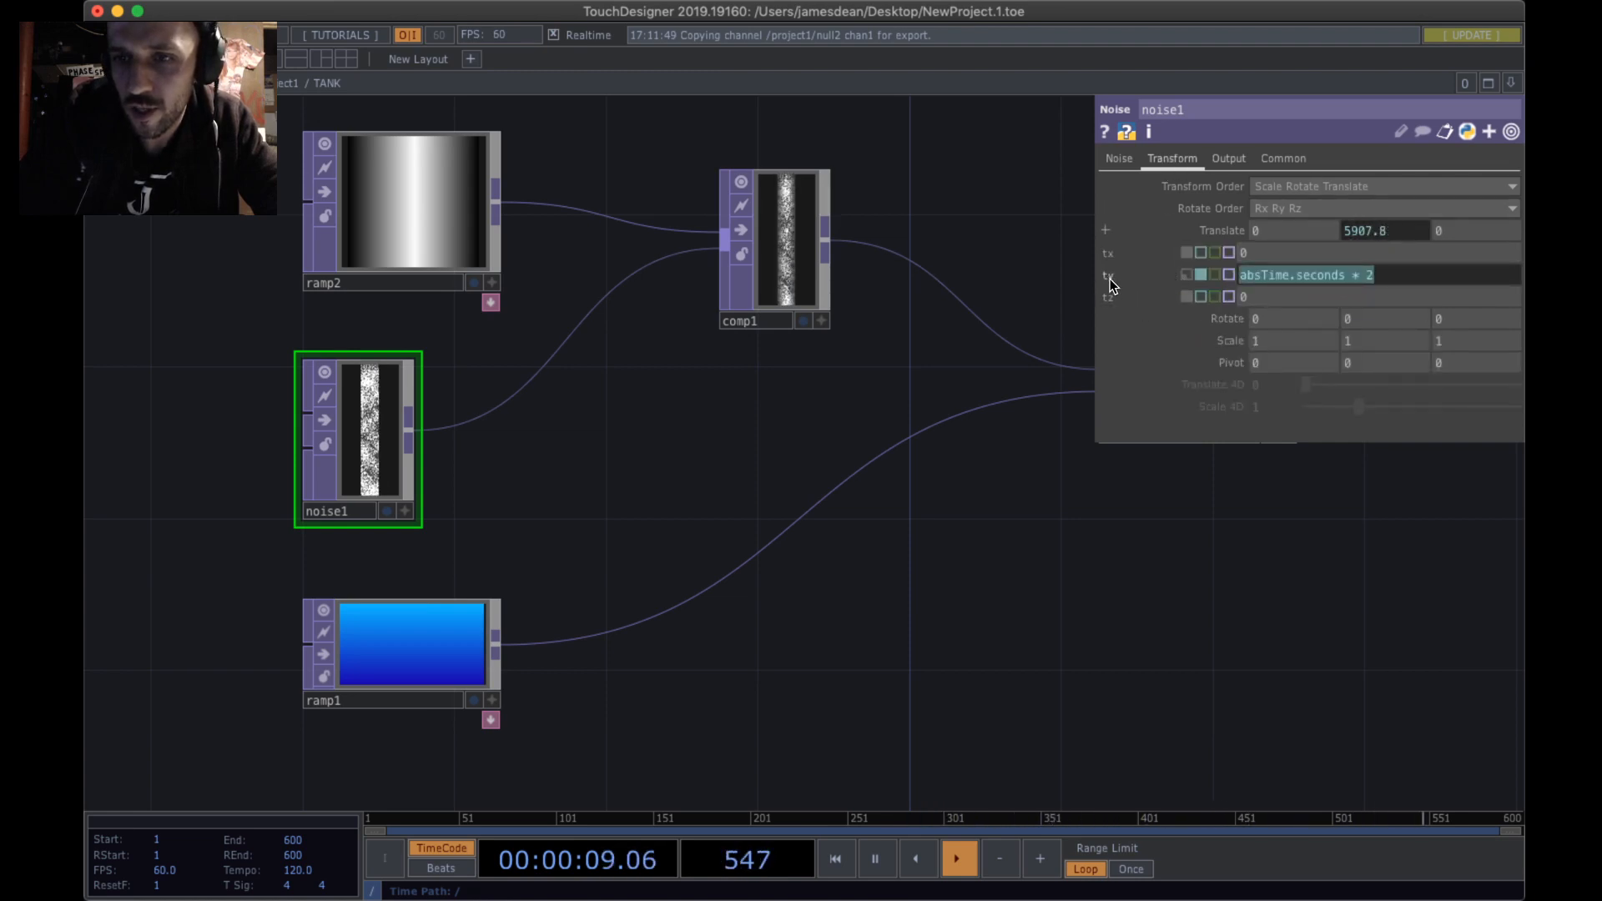
pyautogui.click(1417, 275)
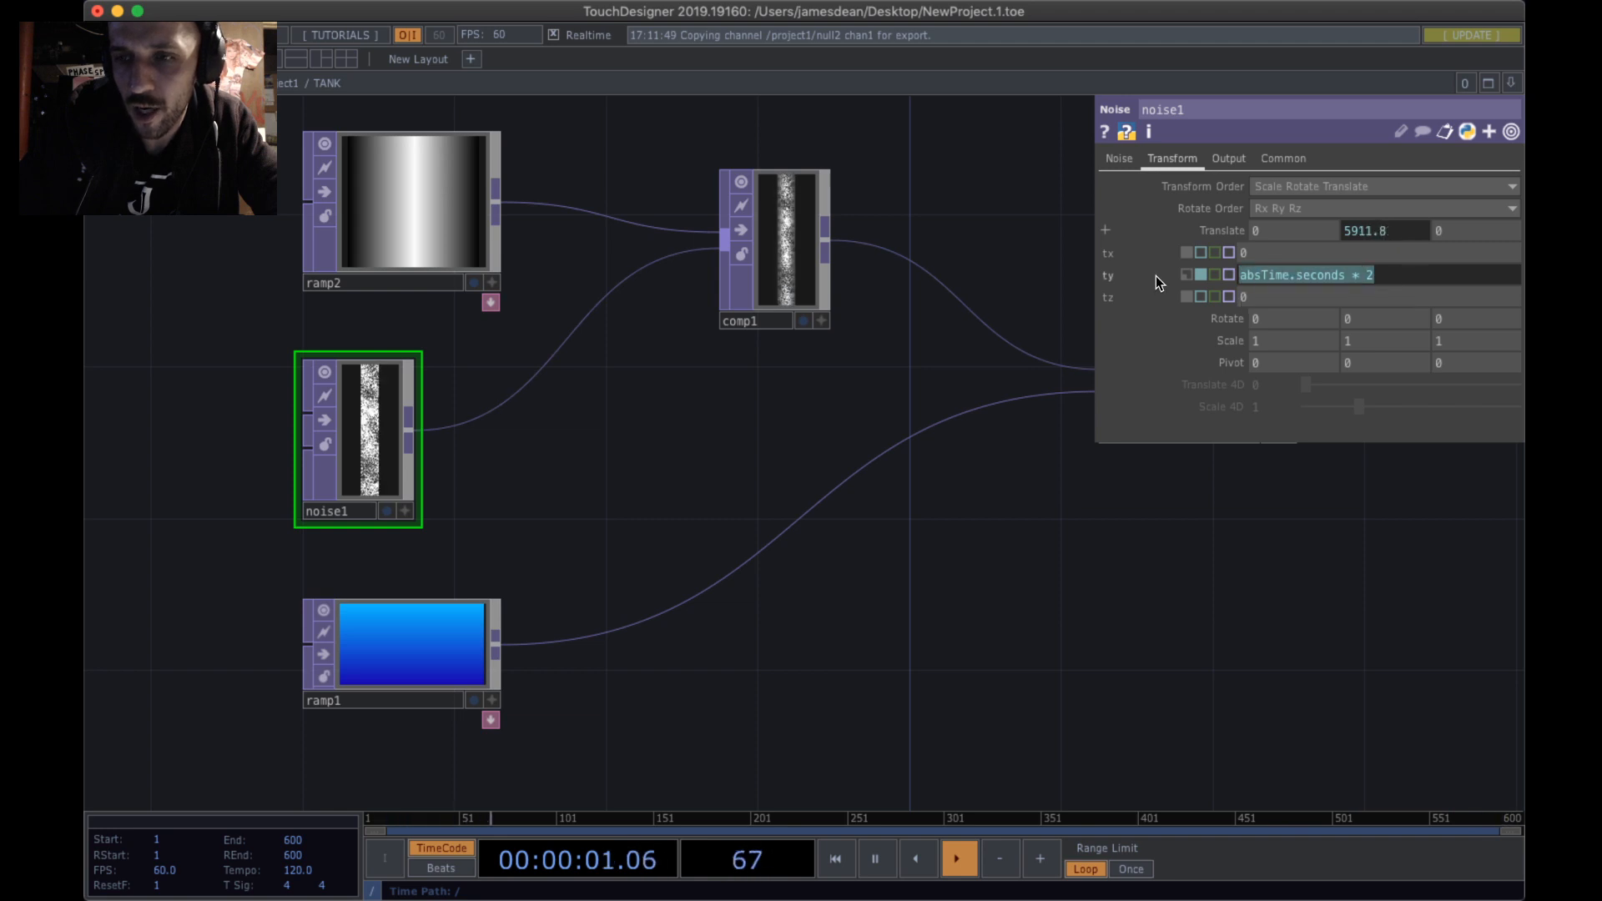
pyautogui.click(1130, 161)
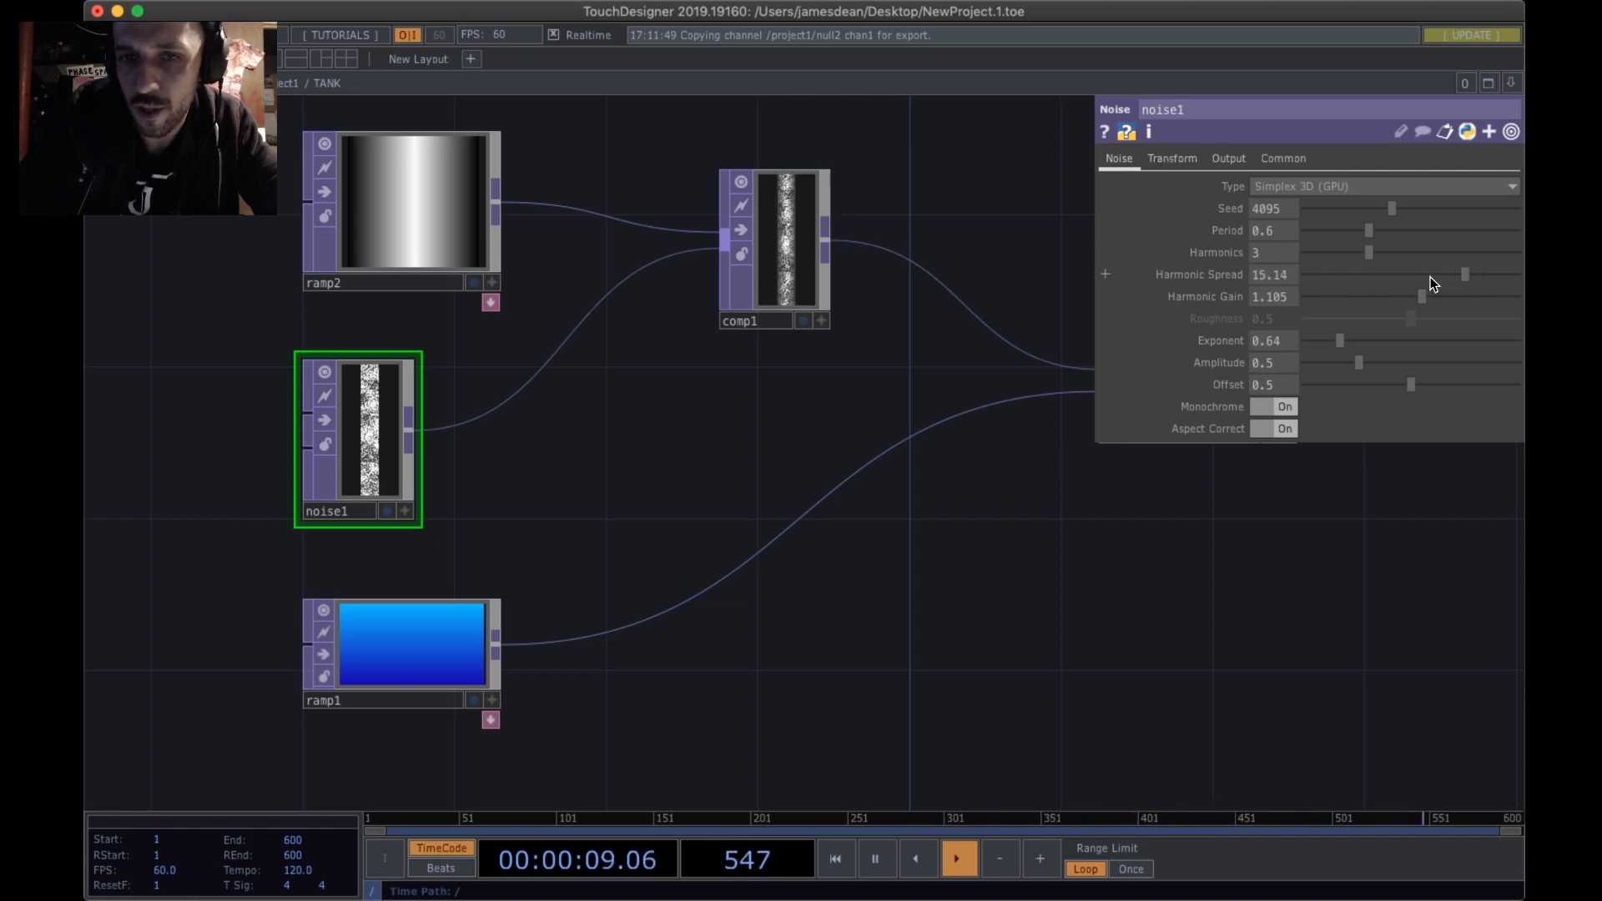
pyautogui.click(1180, 160)
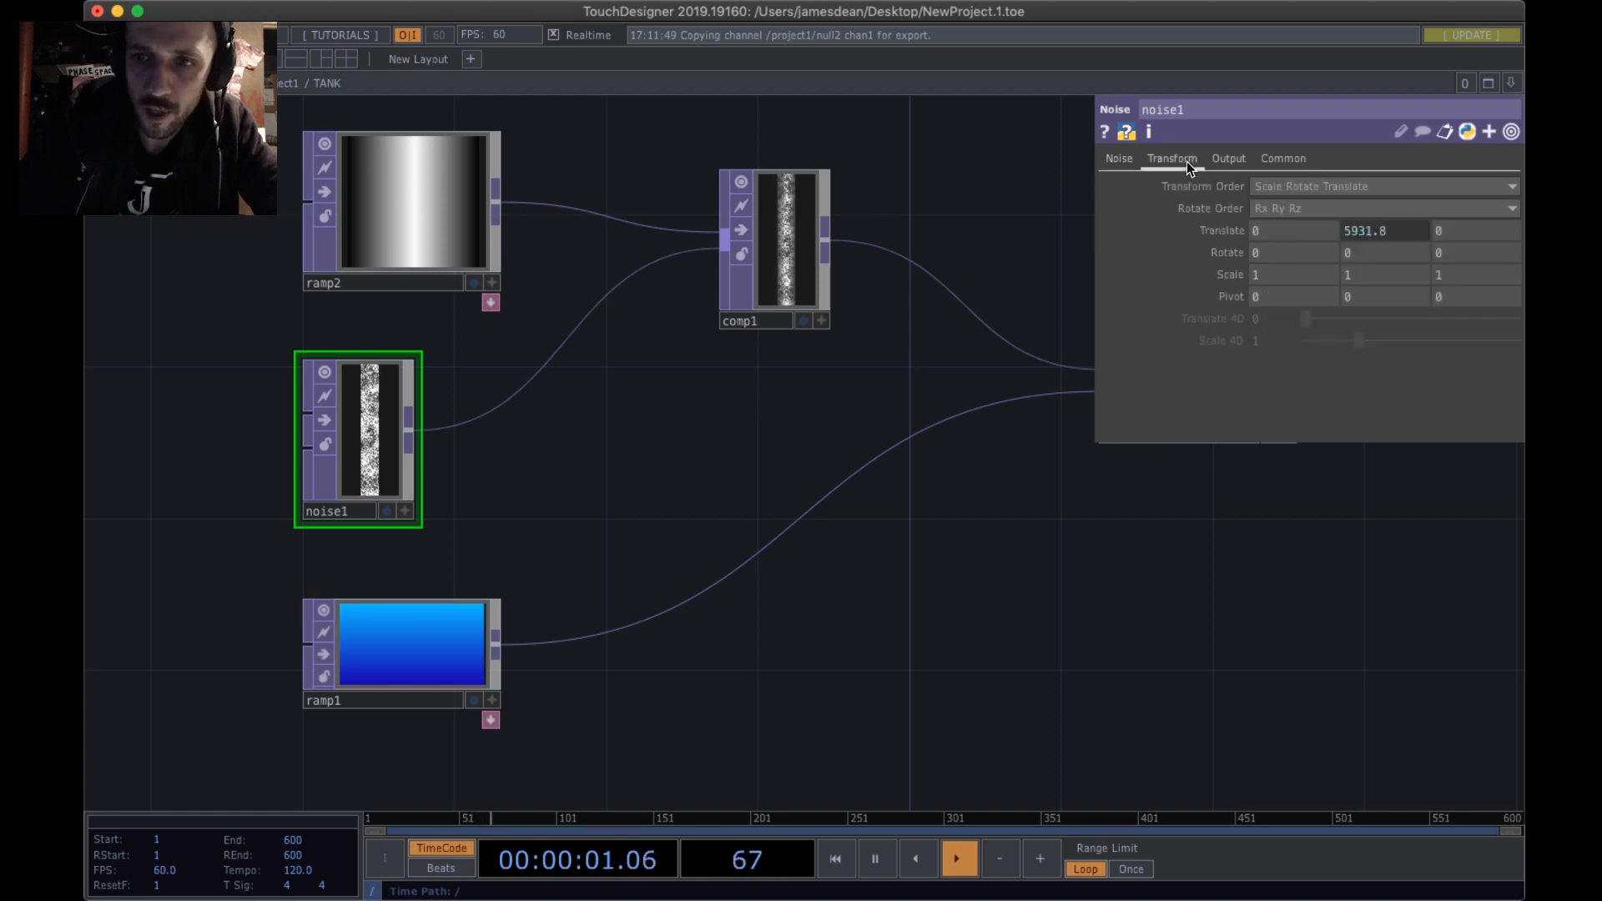
# - Switch to Google Chrome and read the stream chat's next questions about the LFO and the hue connection
pyautogui.click(902, 872)
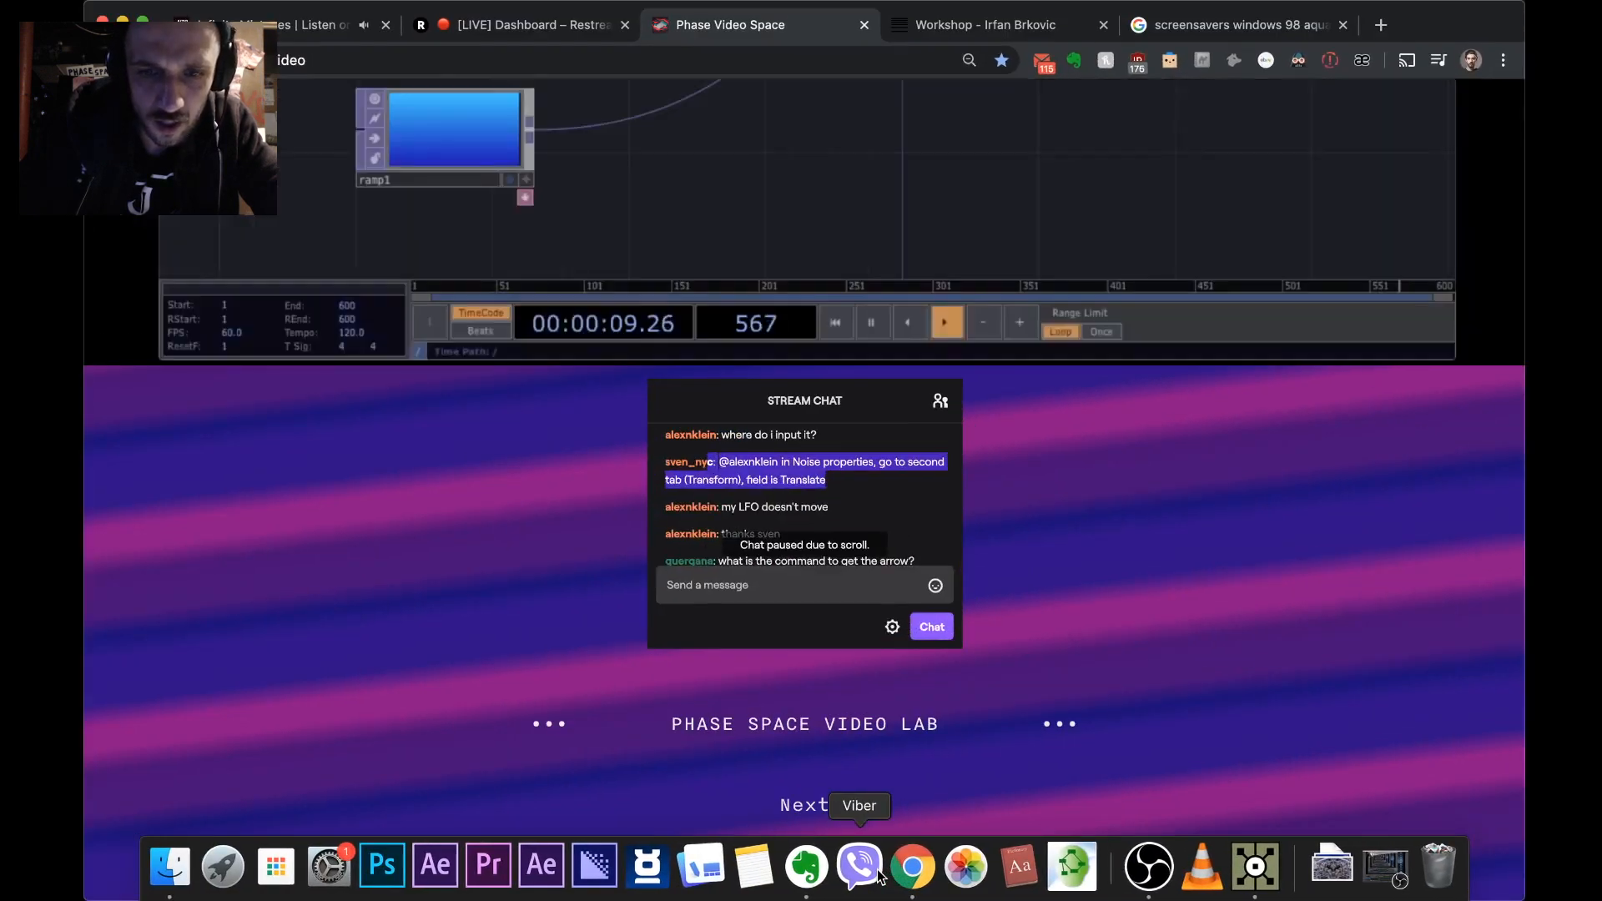
pyautogui.scroll(-2, 830, 492)
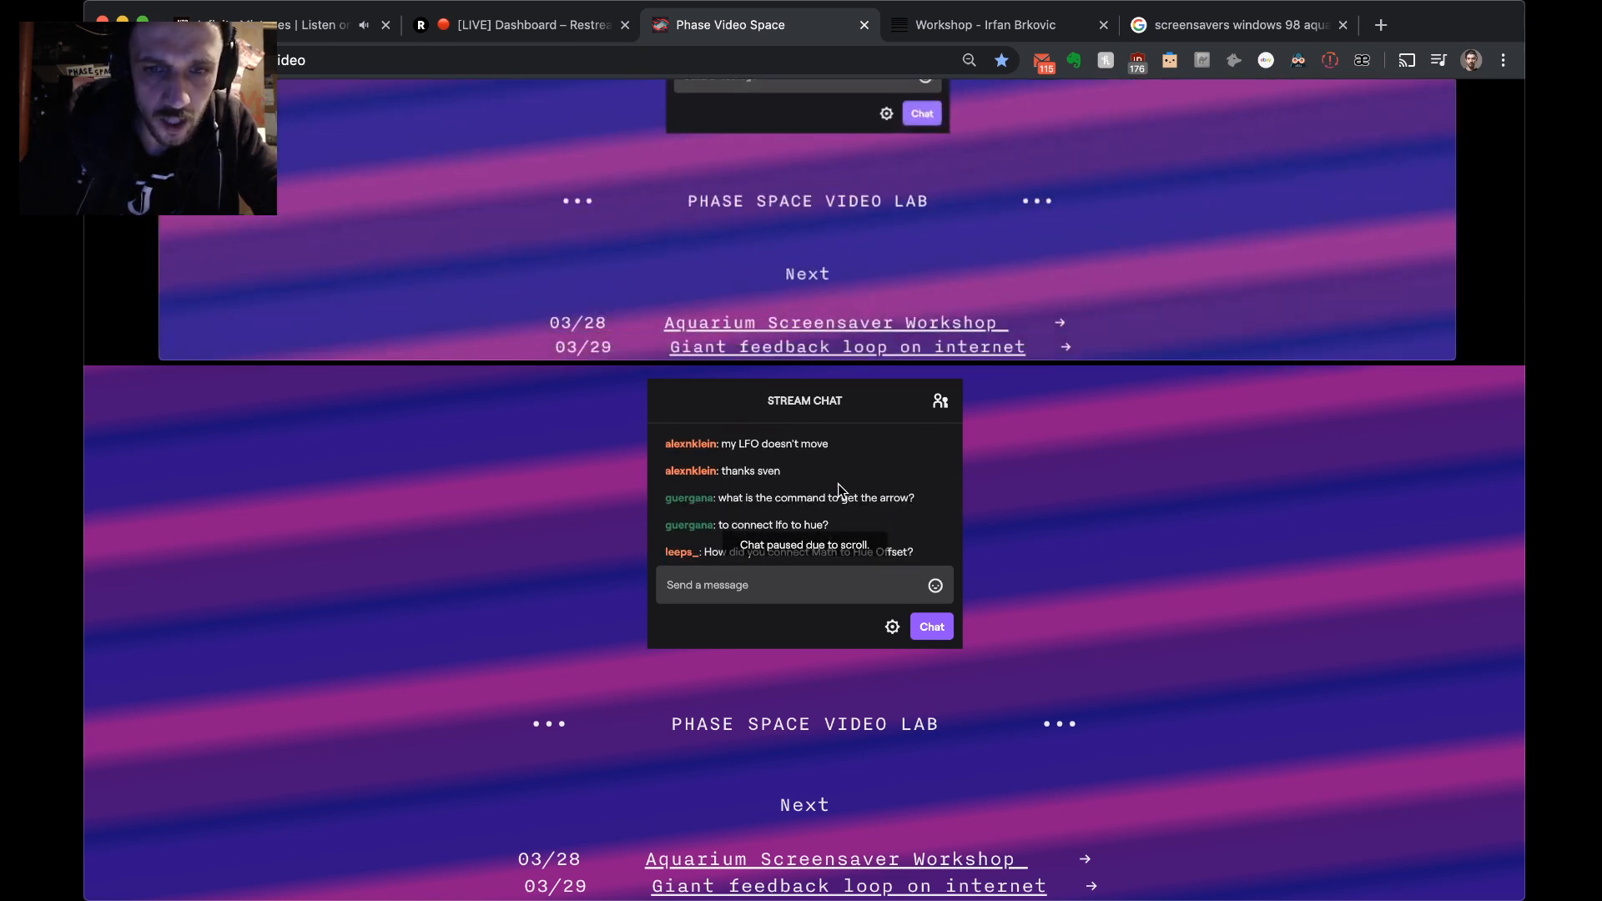
pyautogui.scroll(1, 861, 494)
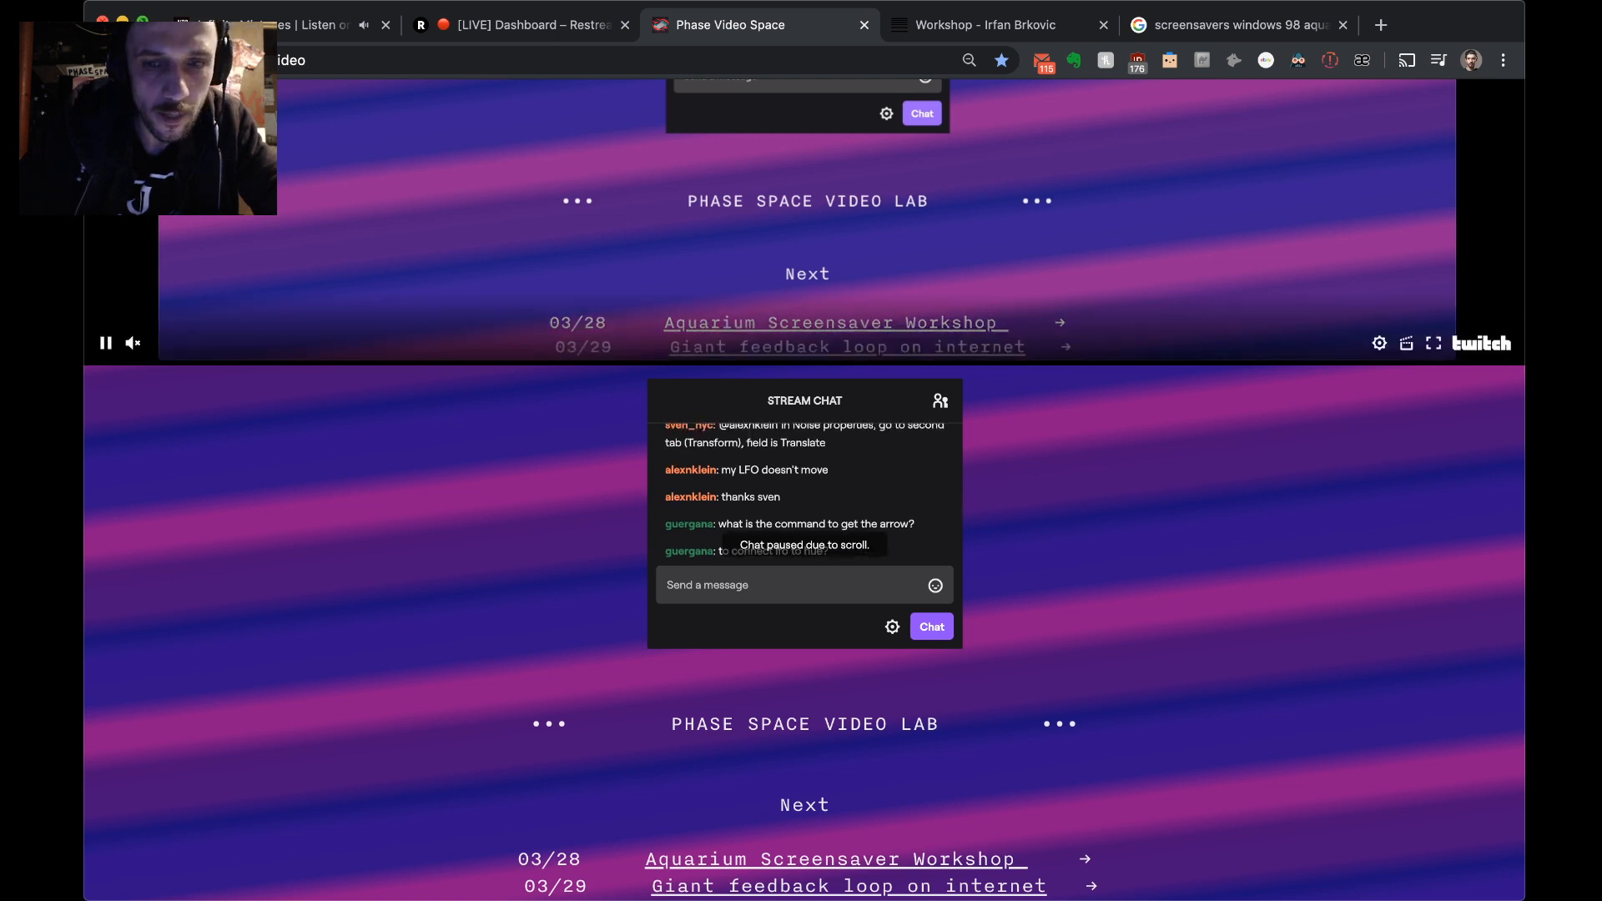
# - Switch to TouchDesigner and place a new LFO CHOP in the empty area above TANK's coral network
pyautogui.press('super+m')
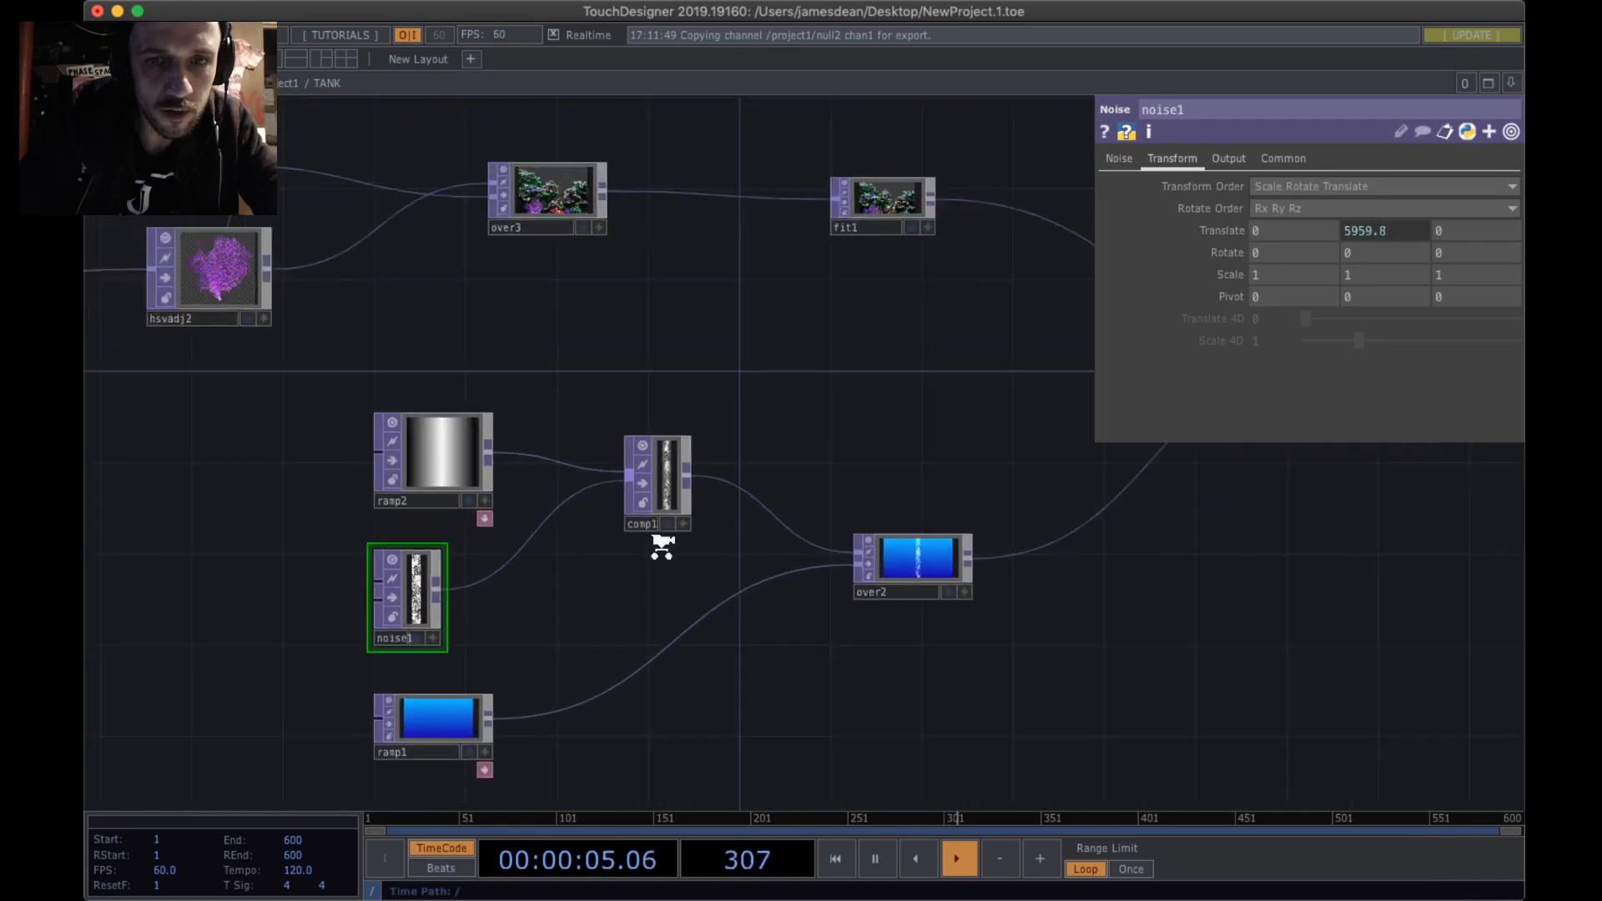
pyautogui.scroll(-3, 662, 547)
pyautogui.moveTo(816, 231); pyautogui.dragTo(920, 449)
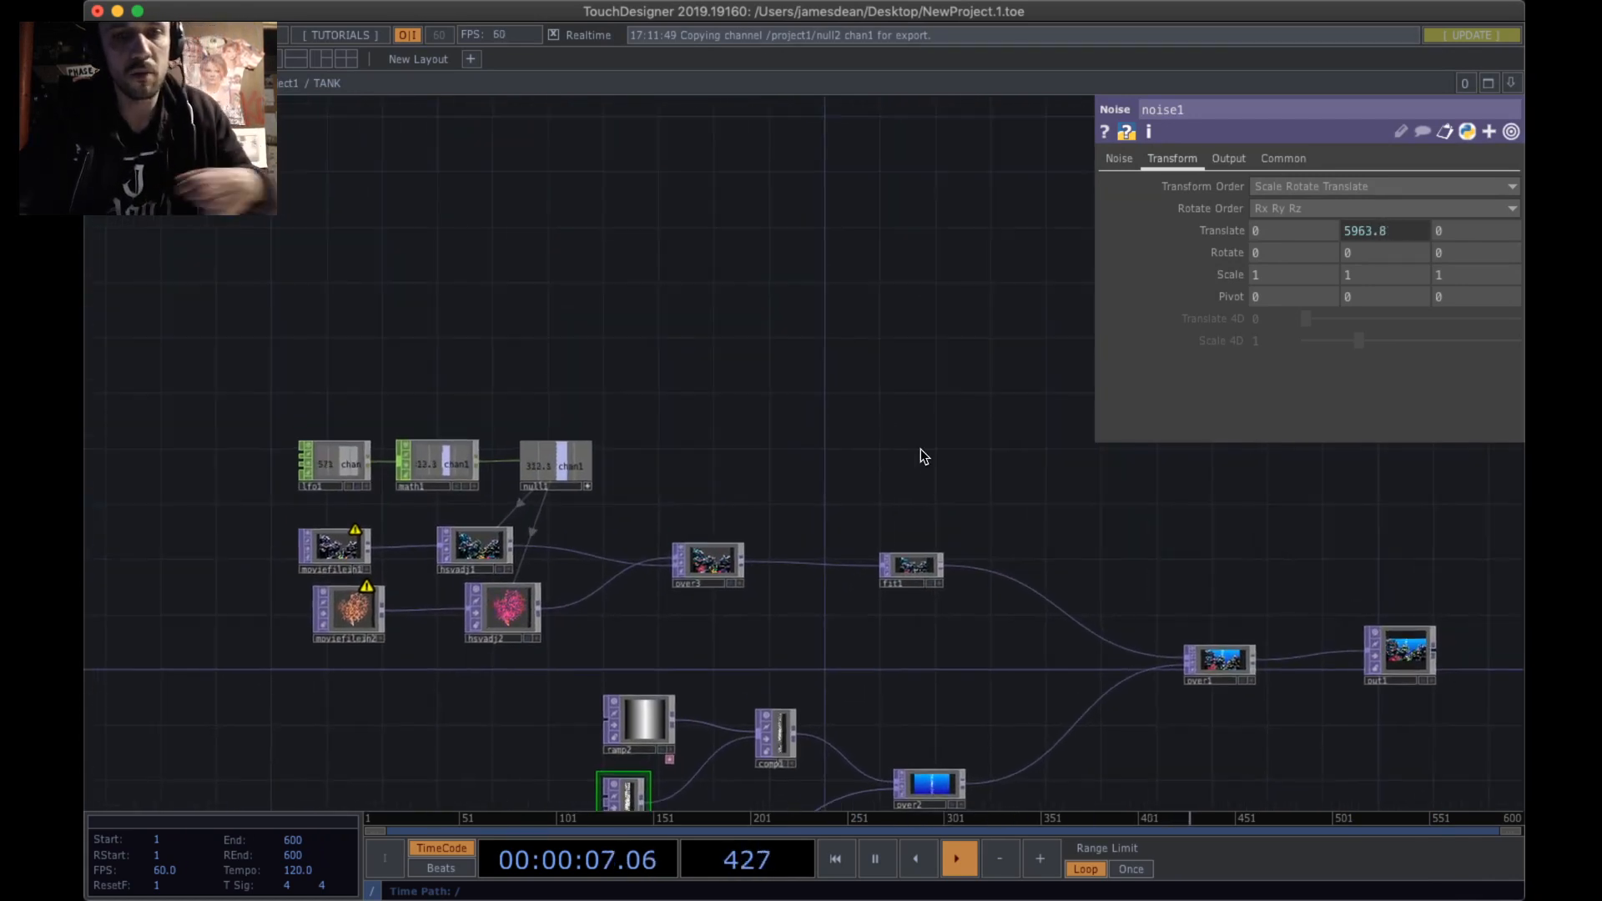
pyautogui.press('Tab')
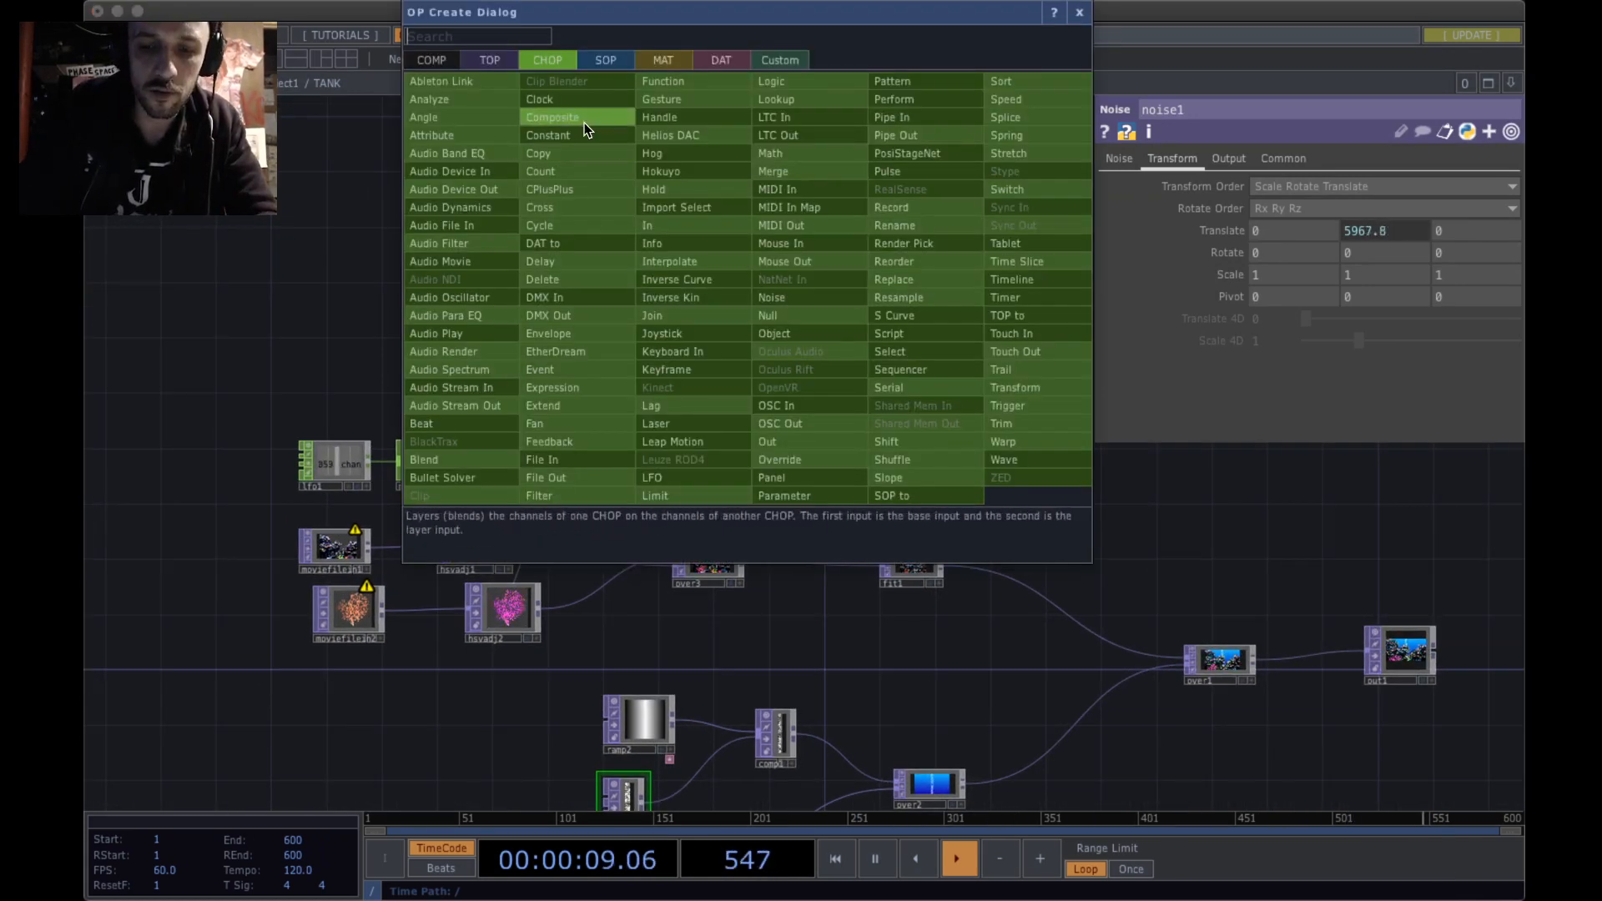
pyautogui.write('lfo')
pyautogui.press('Return')
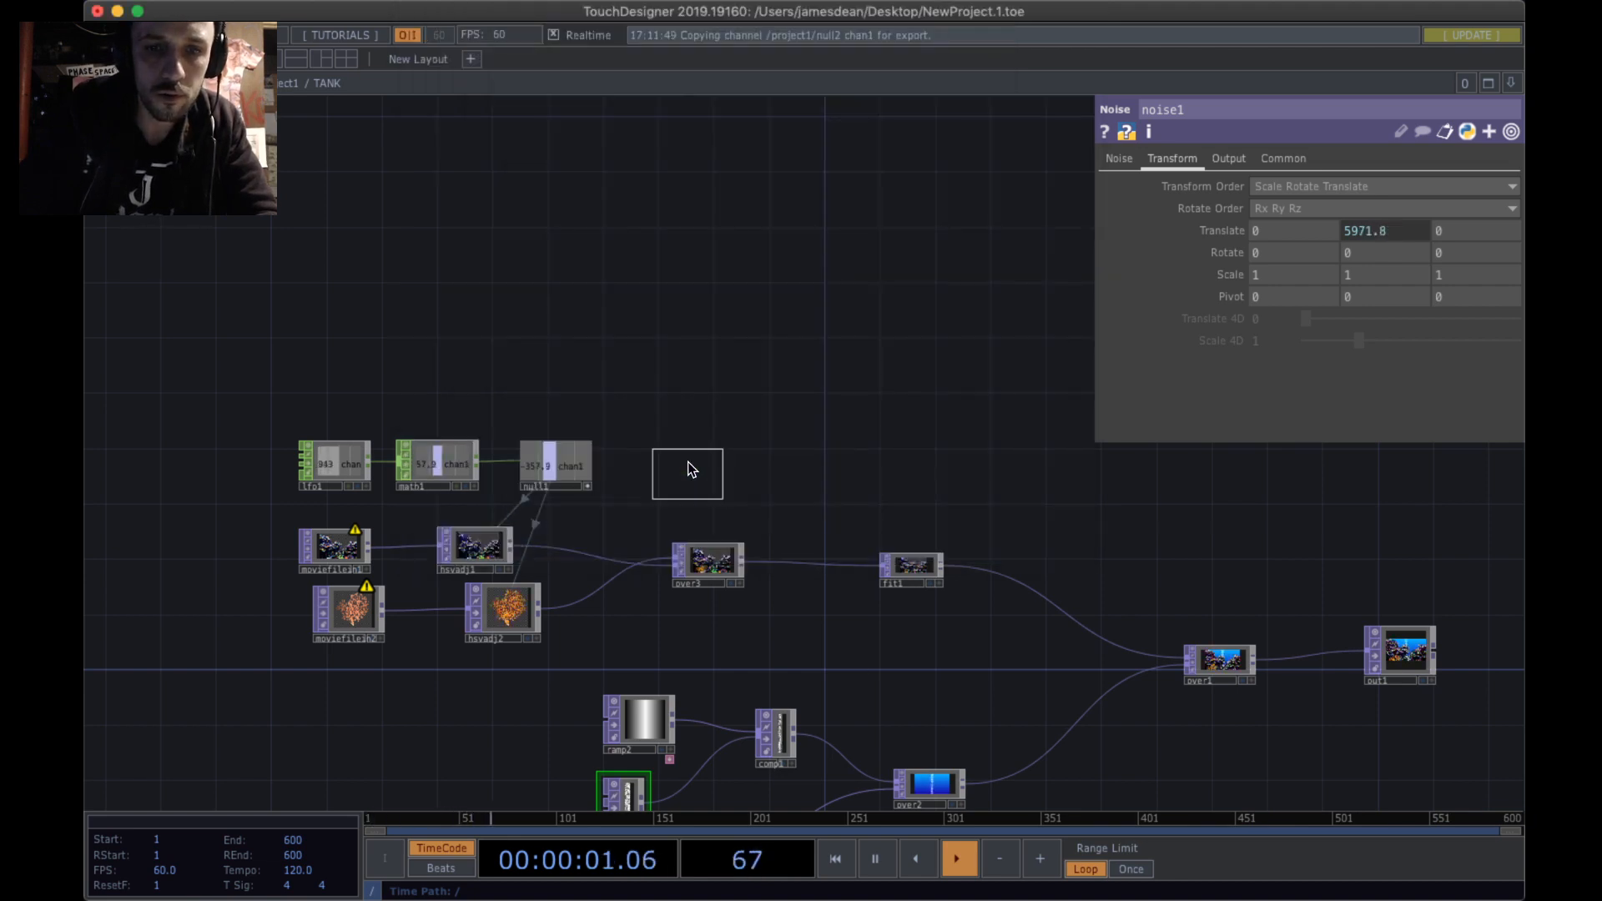
pyautogui.click(725, 177)
pyautogui.scroll(5, 725, 177)
pyautogui.moveTo(714, 239); pyautogui.dragTo(696, 406)
pyautogui.scroll(6, 726, 400)
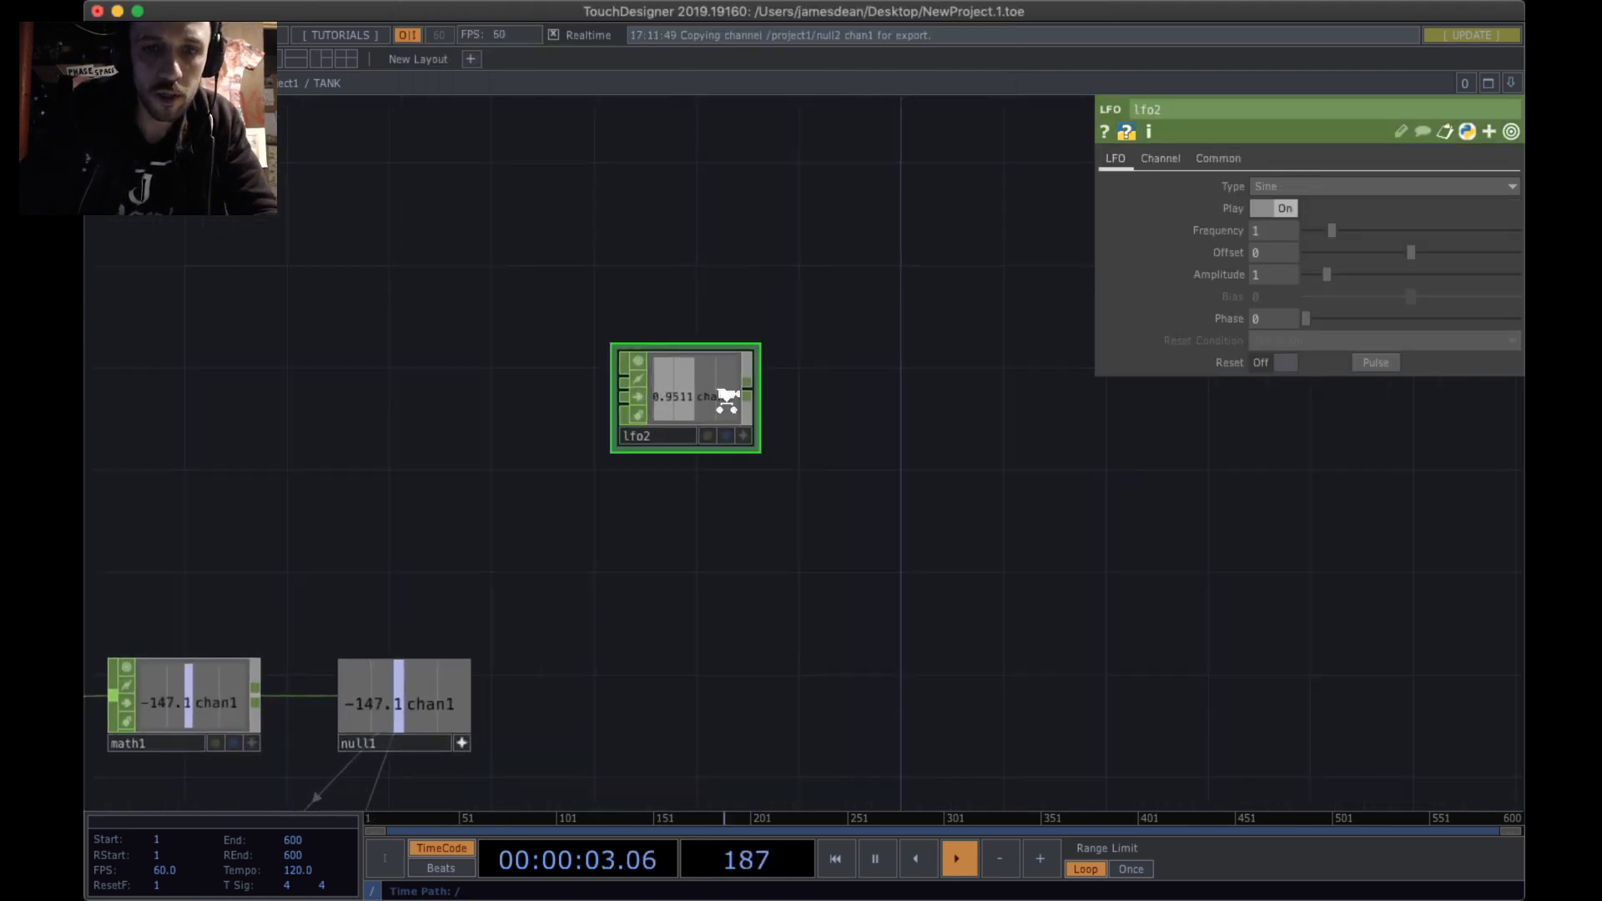
# - Set the new LFO's Frequency to 0 to demonstrate a stopped oscillator, and delete that LFO
pyautogui.scroll(1, 680, 375)
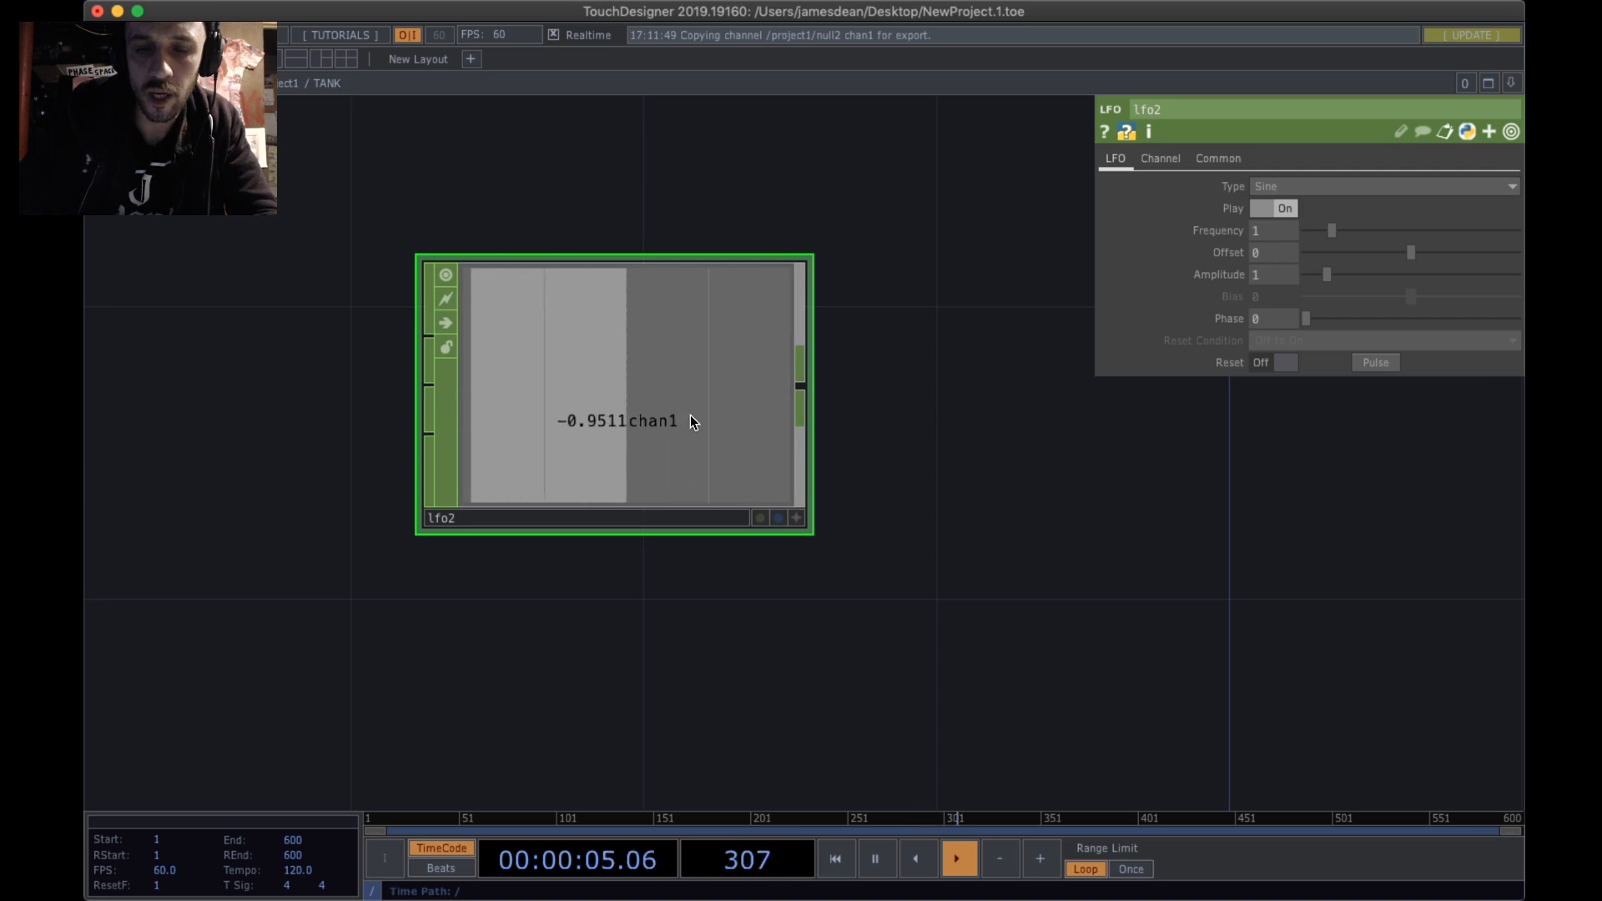
pyautogui.moveTo(1330, 231); pyautogui.dragTo(783, 337)
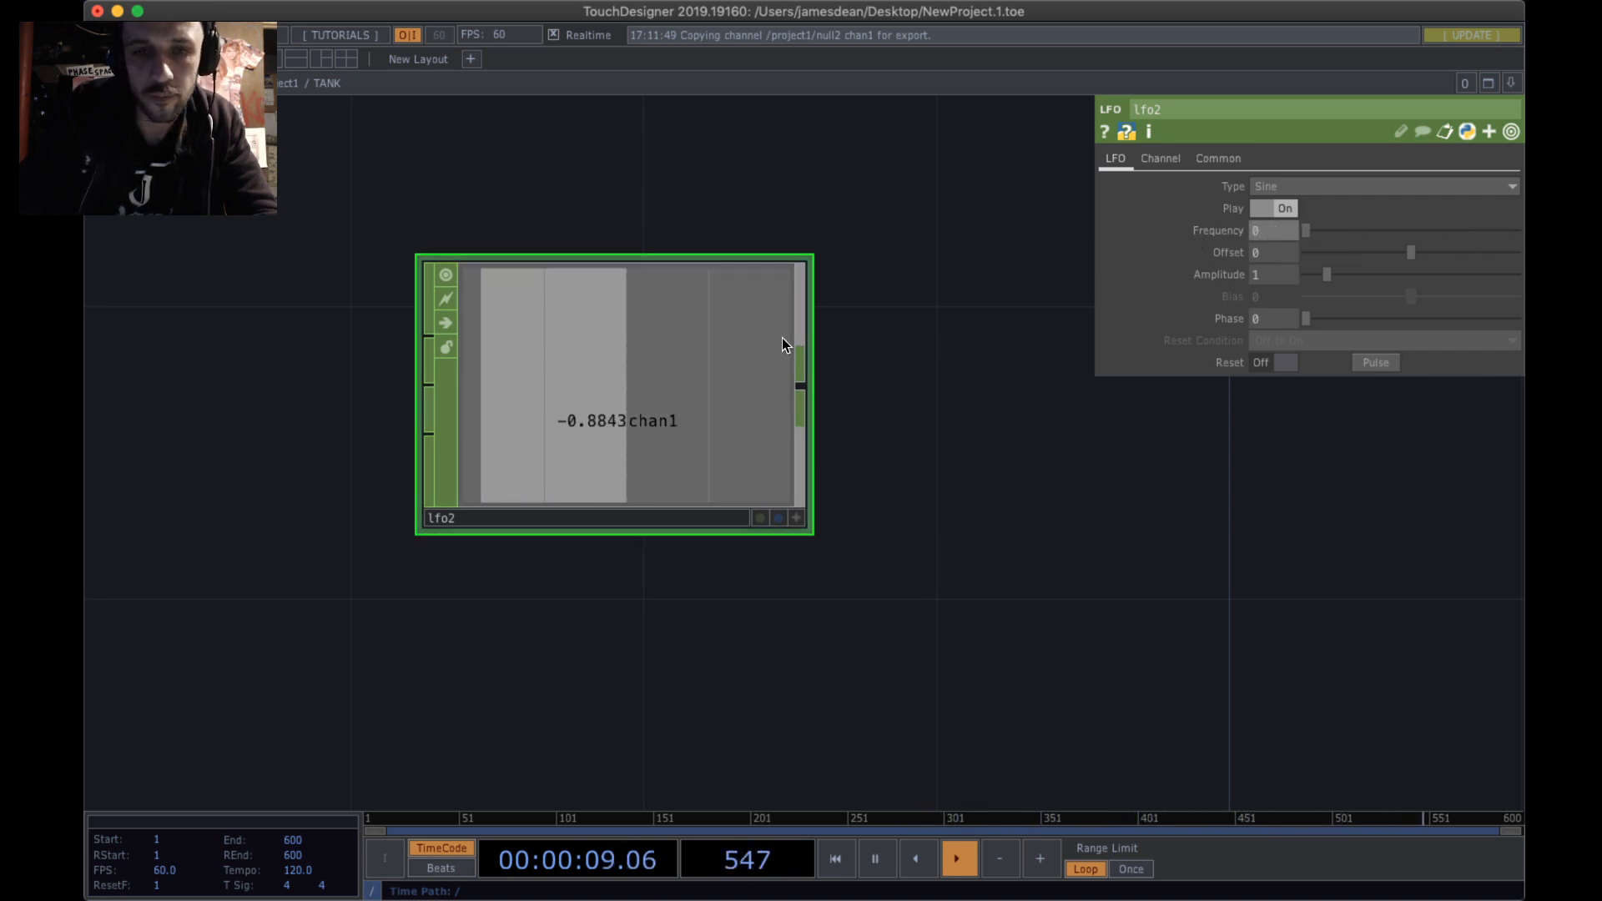
pyautogui.press('Delete')
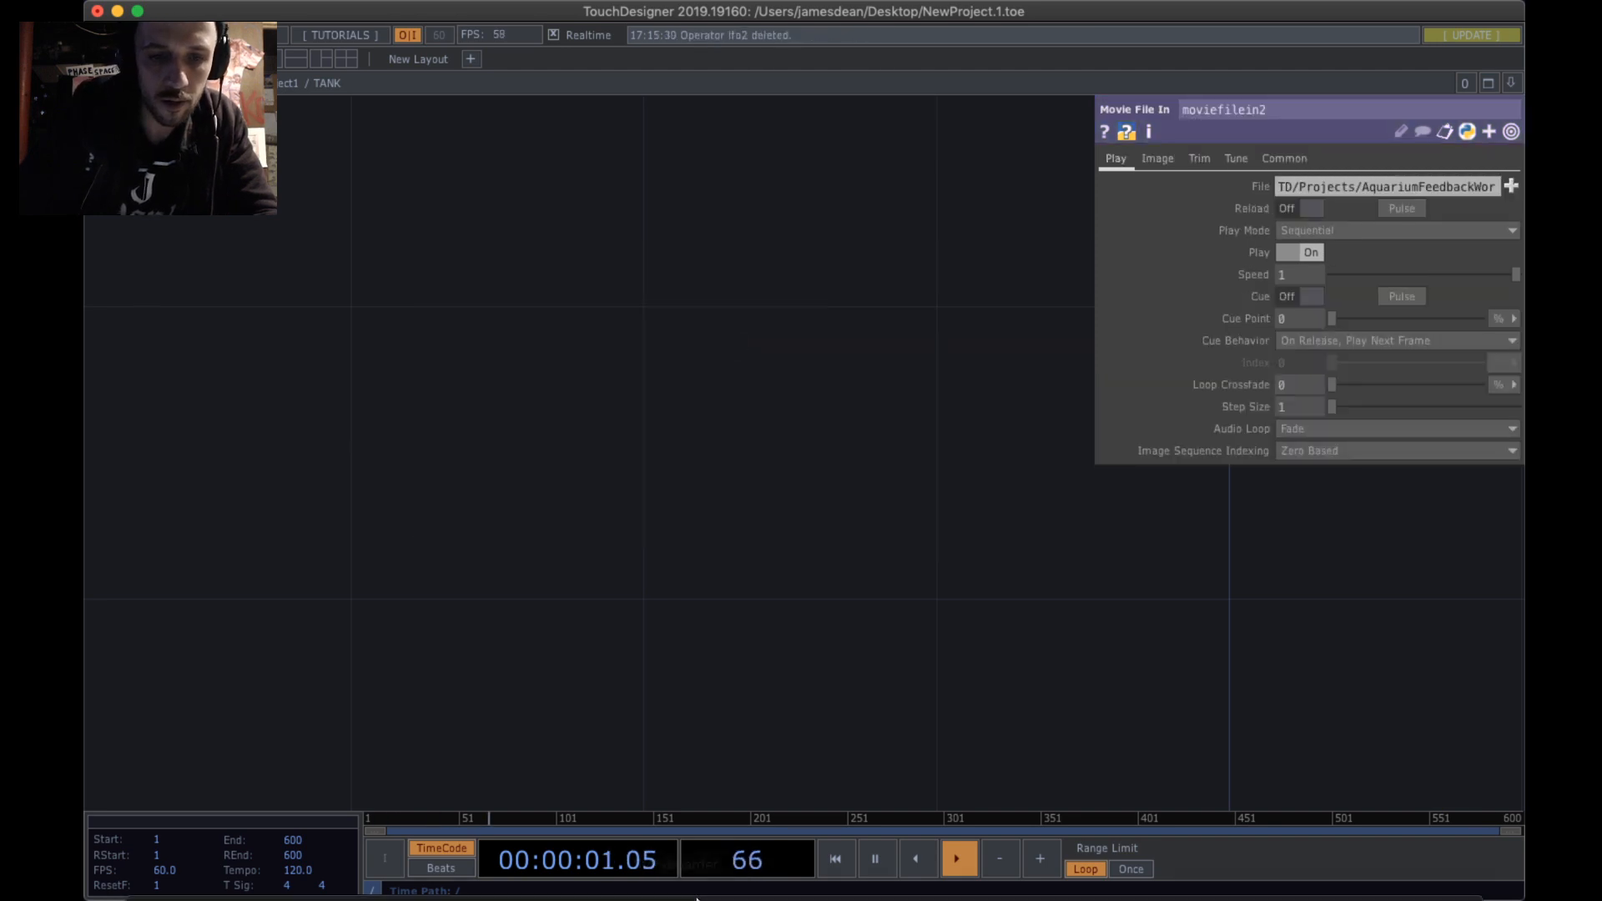
# - Switch to Google Chrome and read the chat questions about the arrow command and connecting Math to Hue Offset
pyautogui.click(882, 868)
pyautogui.scroll(2, 885, 501)
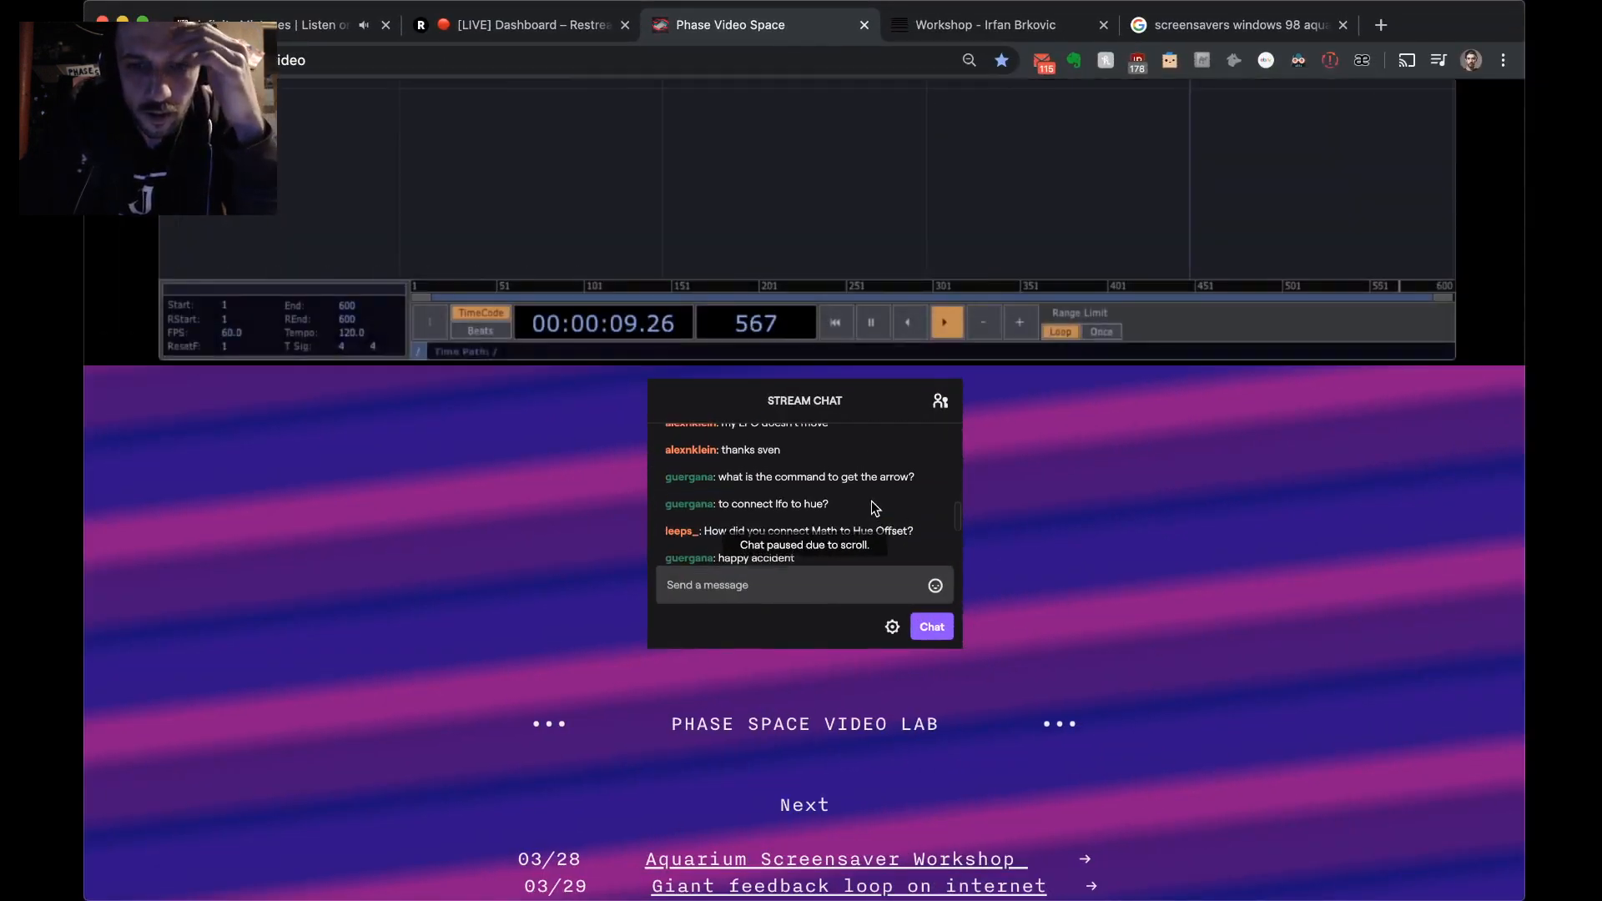
pyautogui.scroll(1, 880, 492)
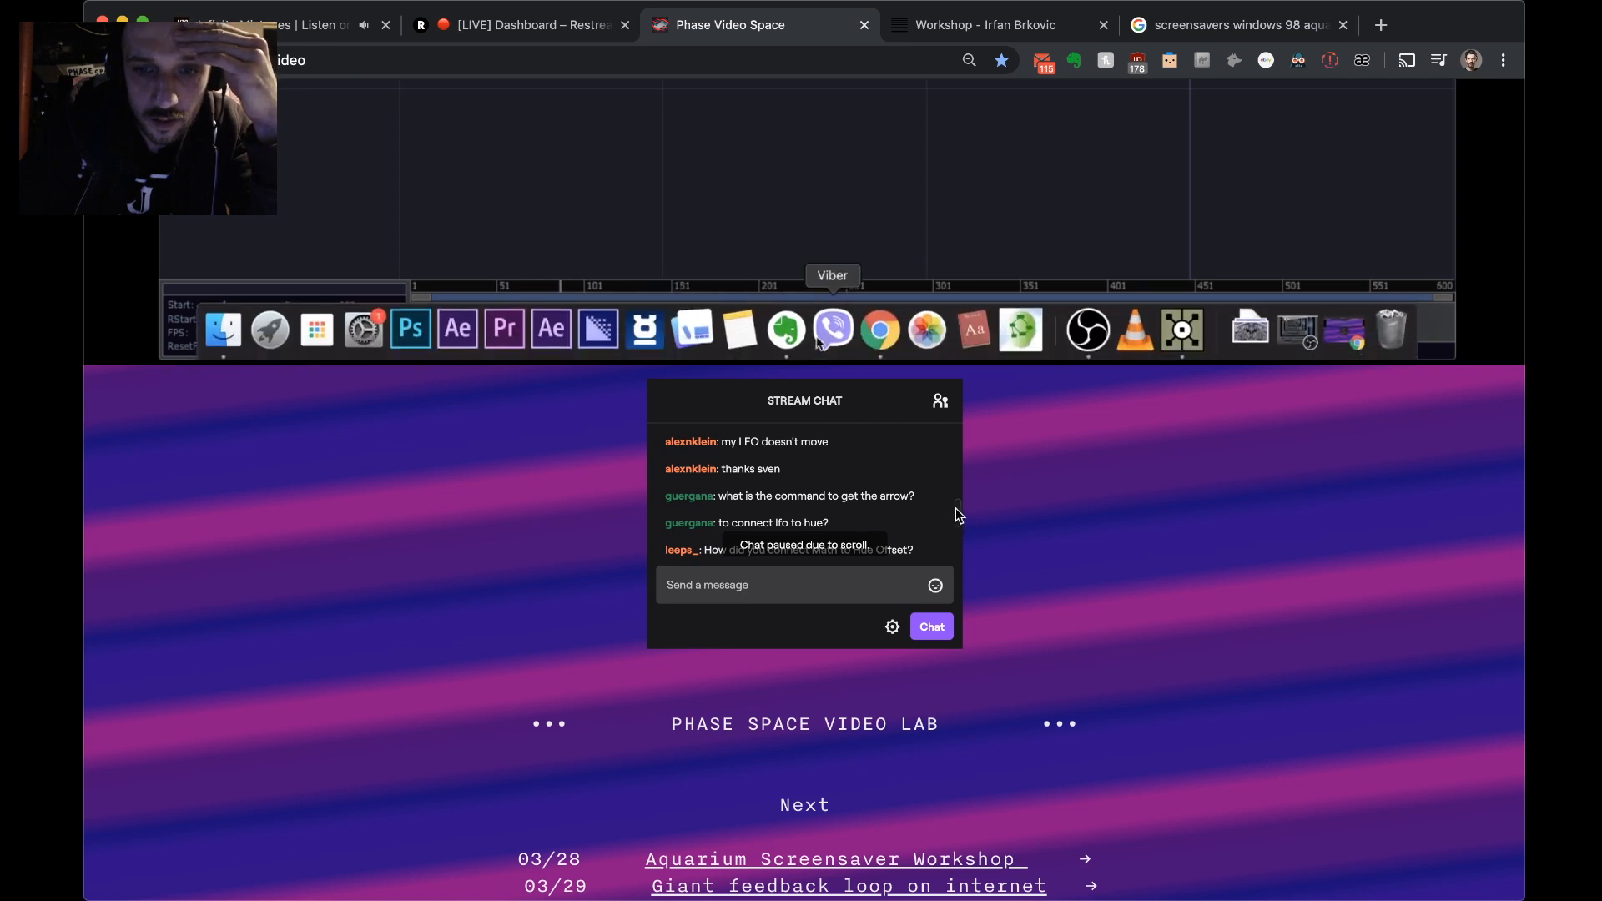
pyautogui.scroll(-1, 957, 513)
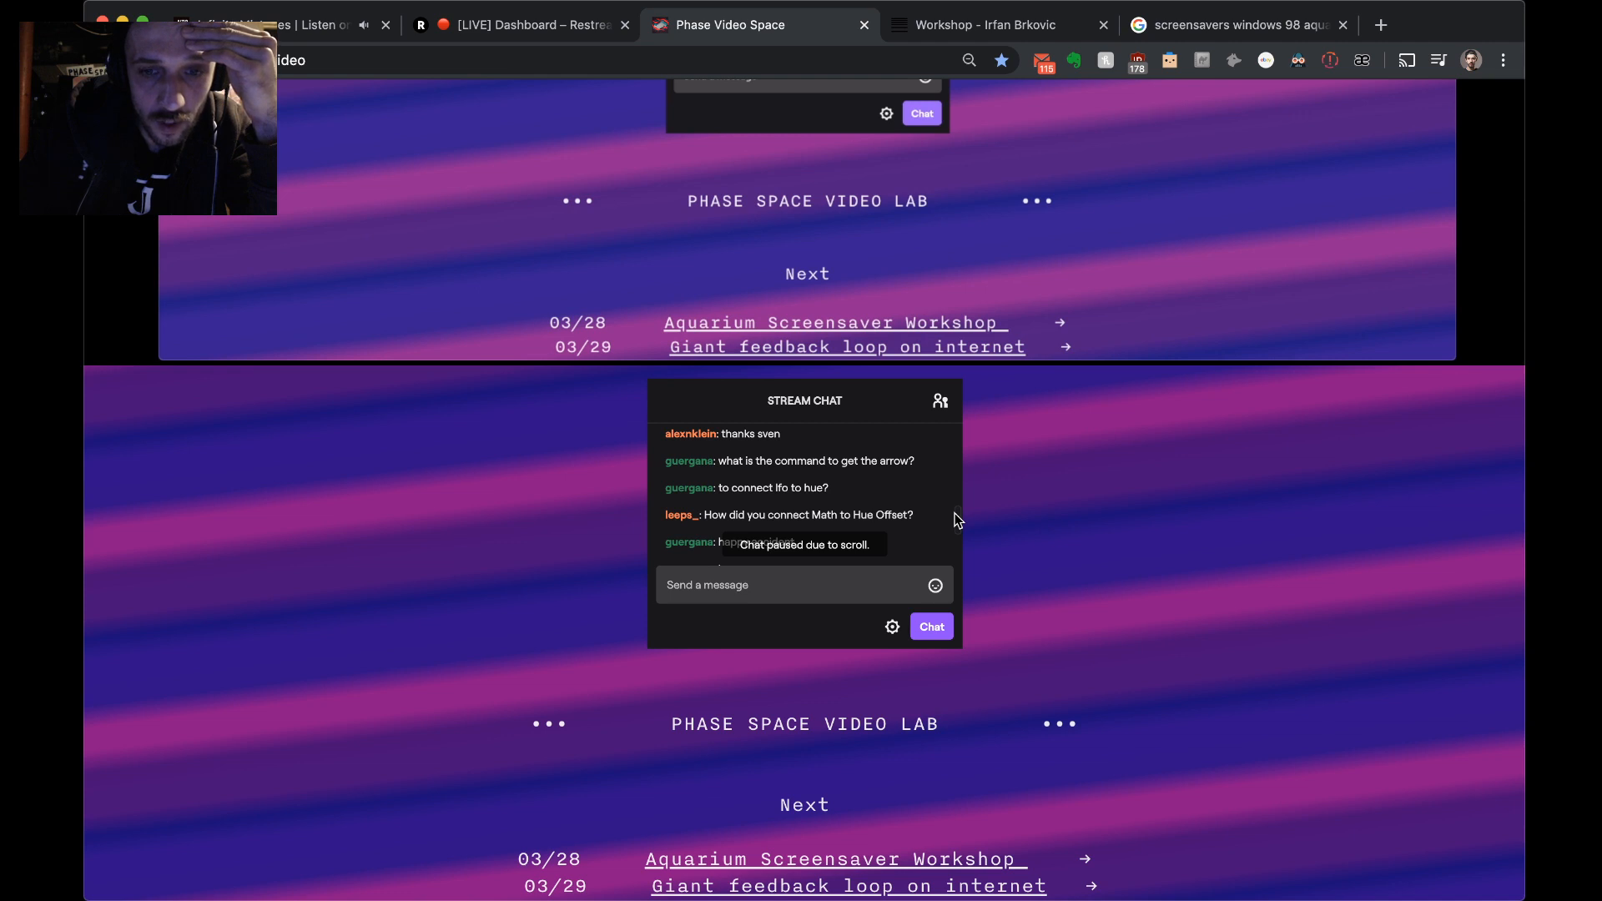
pyautogui.scroll(1, 765, 455)
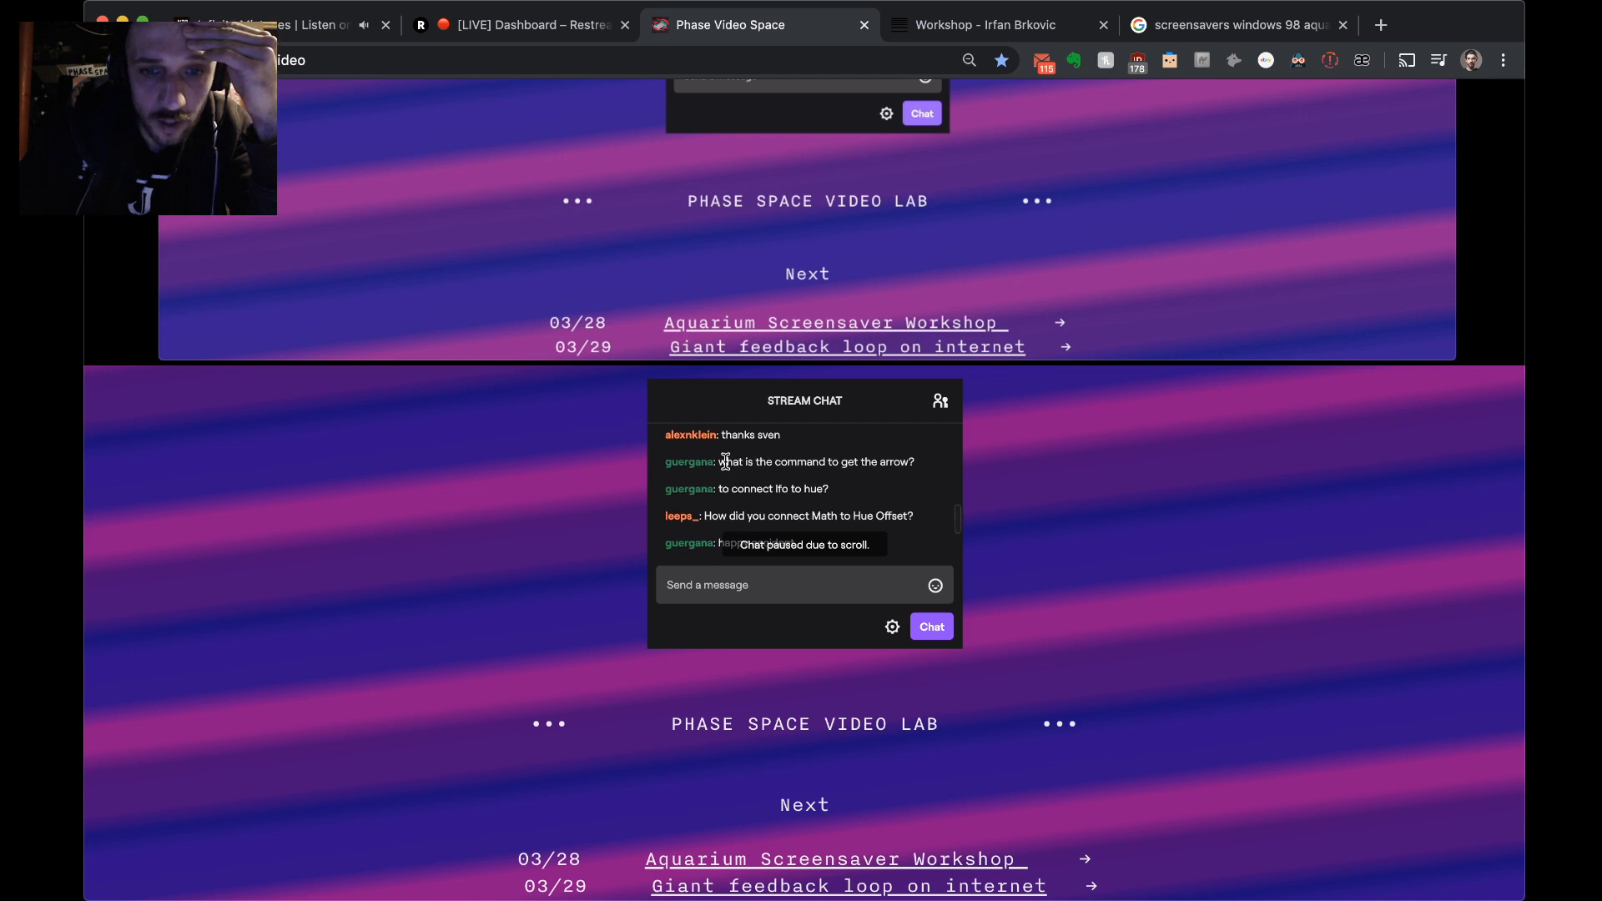
pyautogui.moveTo(720, 462); pyautogui.dragTo(872, 498)
pyautogui.scroll(1, 870, 495)
pyautogui.click(874, 493)
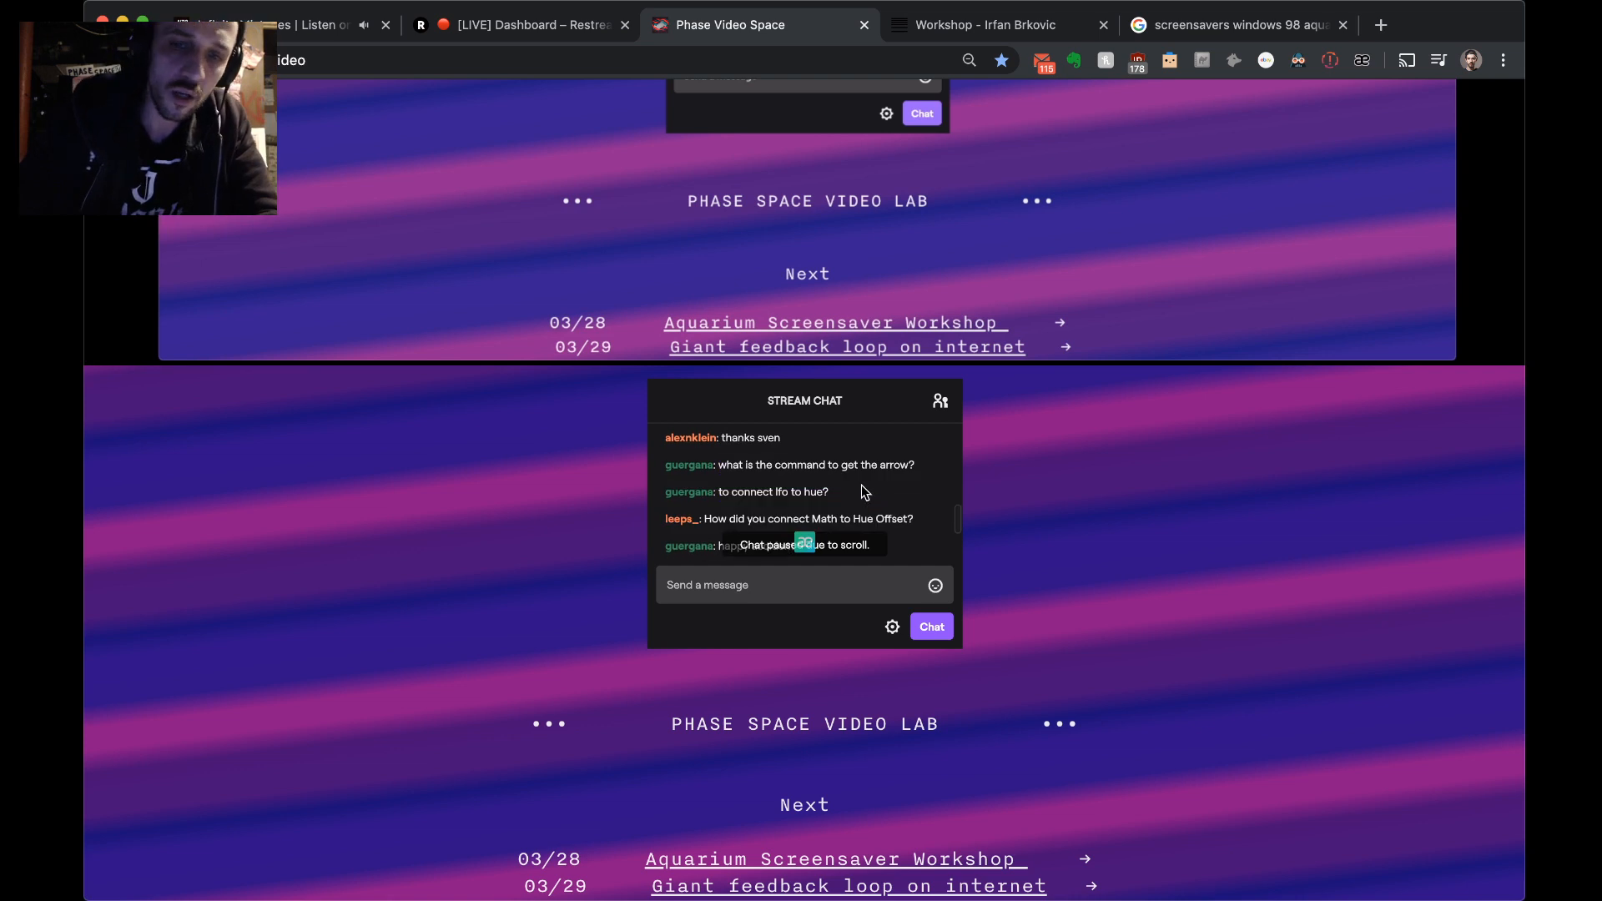
pyautogui.moveTo(739, 489); pyautogui.dragTo(707, 465)
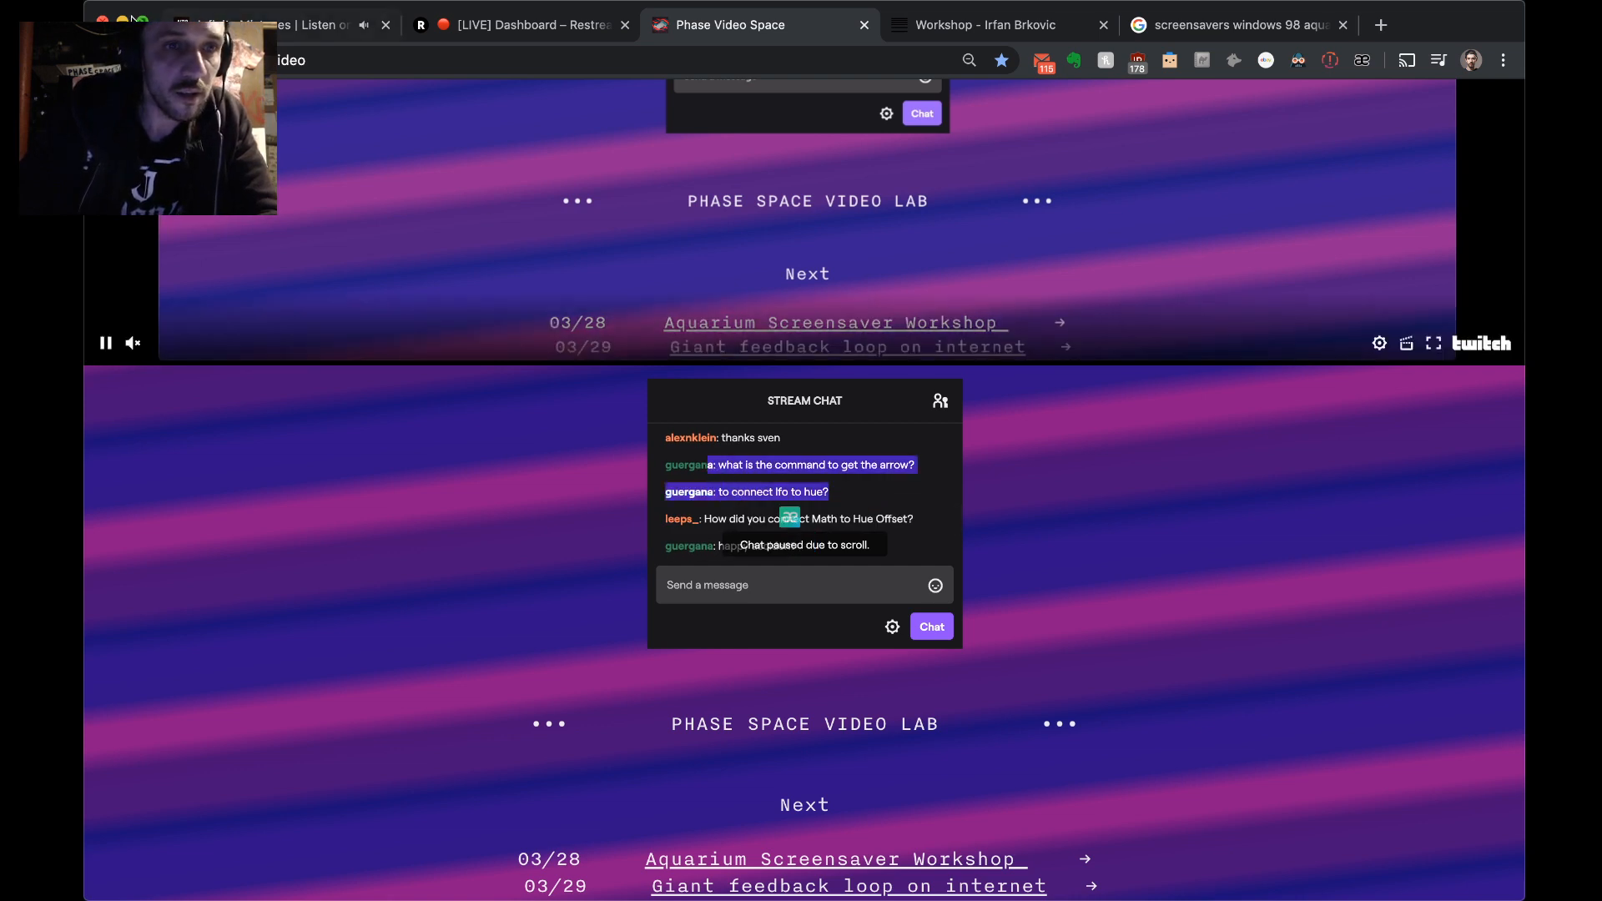
# - Switch to TouchDesigner and select the lfo1 CHOP at the start of the chain above TANK's coral images
pyautogui.press('super+Tab')
pyautogui.scroll(-5, 590, 359)
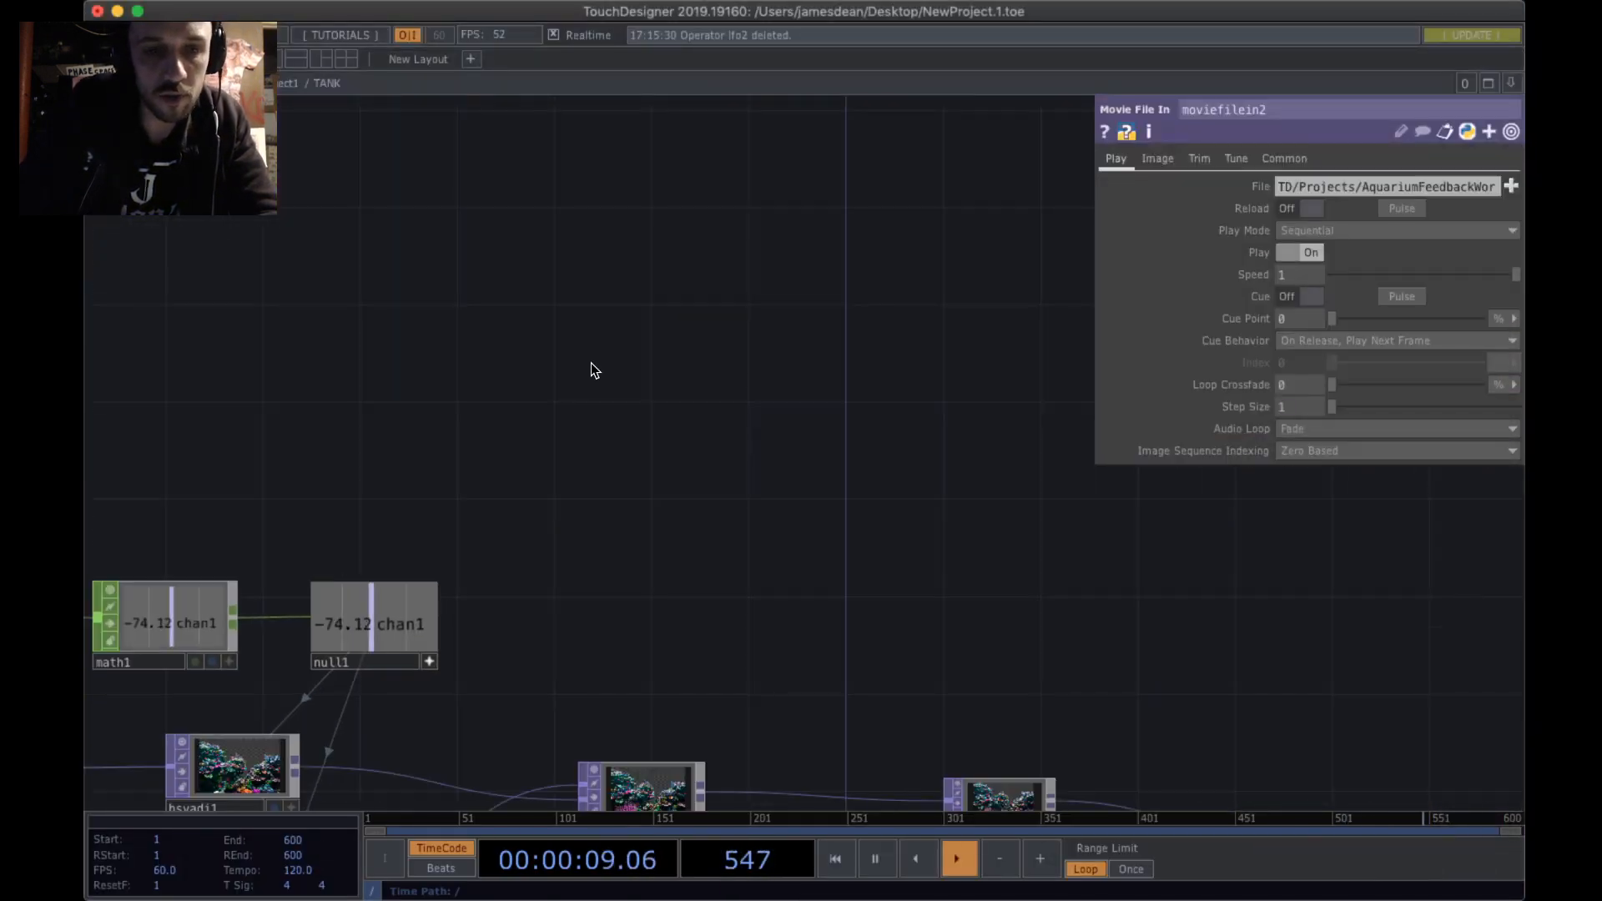
pyautogui.moveTo(589, 363); pyautogui.dragTo(764, 331)
pyautogui.scroll(-3, 746, 354)
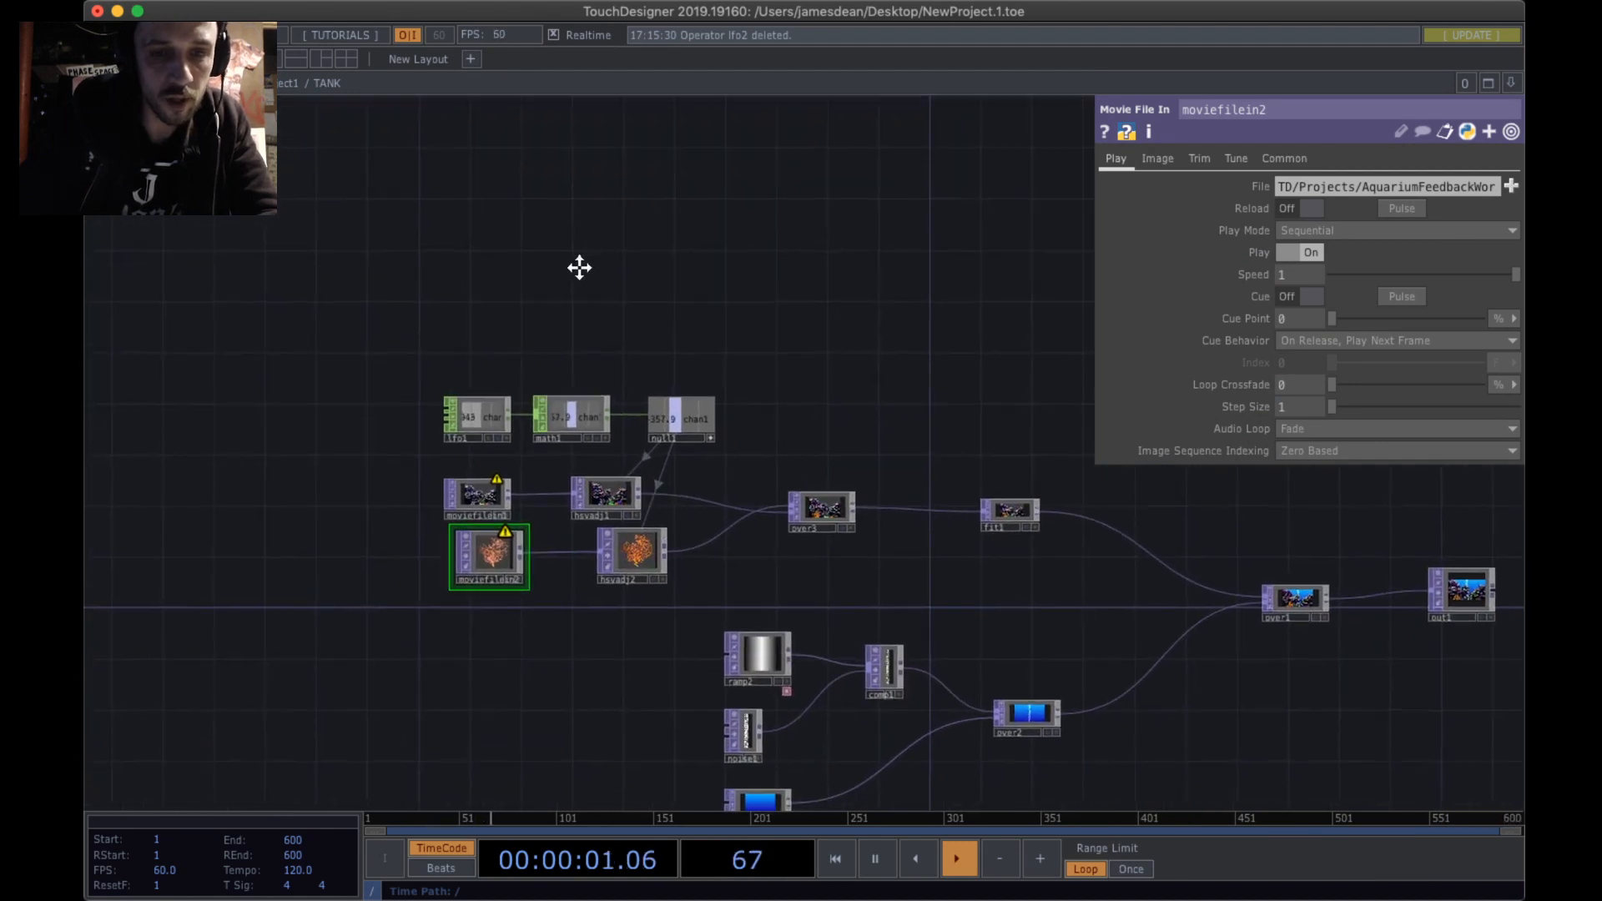
pyautogui.scroll(6, 634, 317)
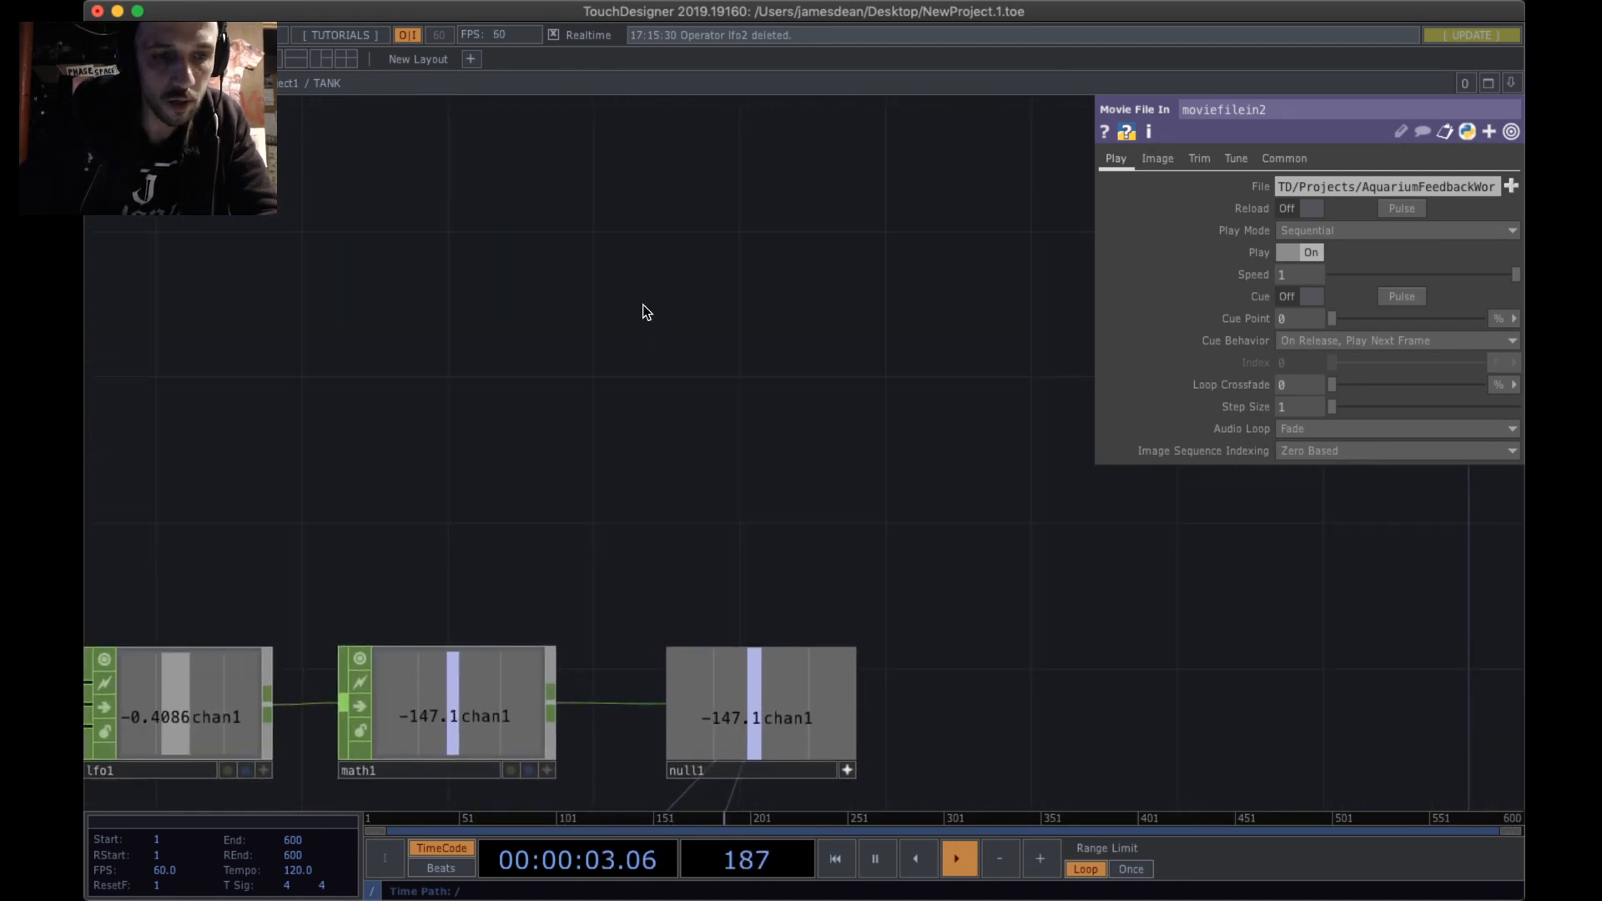
pyautogui.press('Tab')
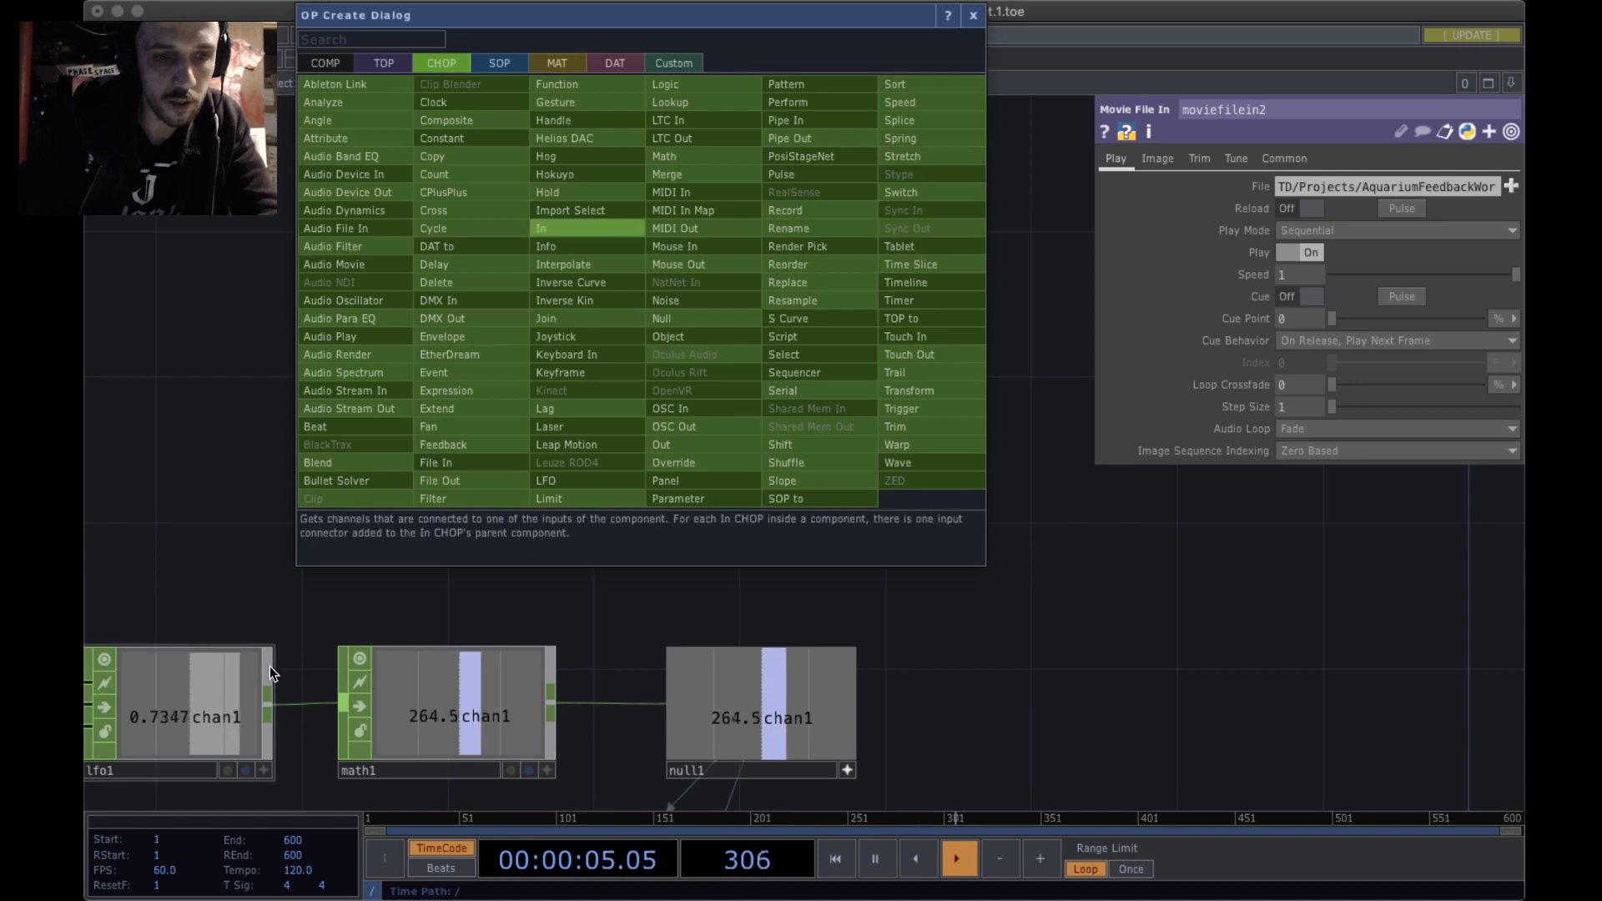
pyautogui.click(250, 496)
pyautogui.moveTo(265, 482); pyautogui.dragTo(627, 223)
pyautogui.click(549, 694)
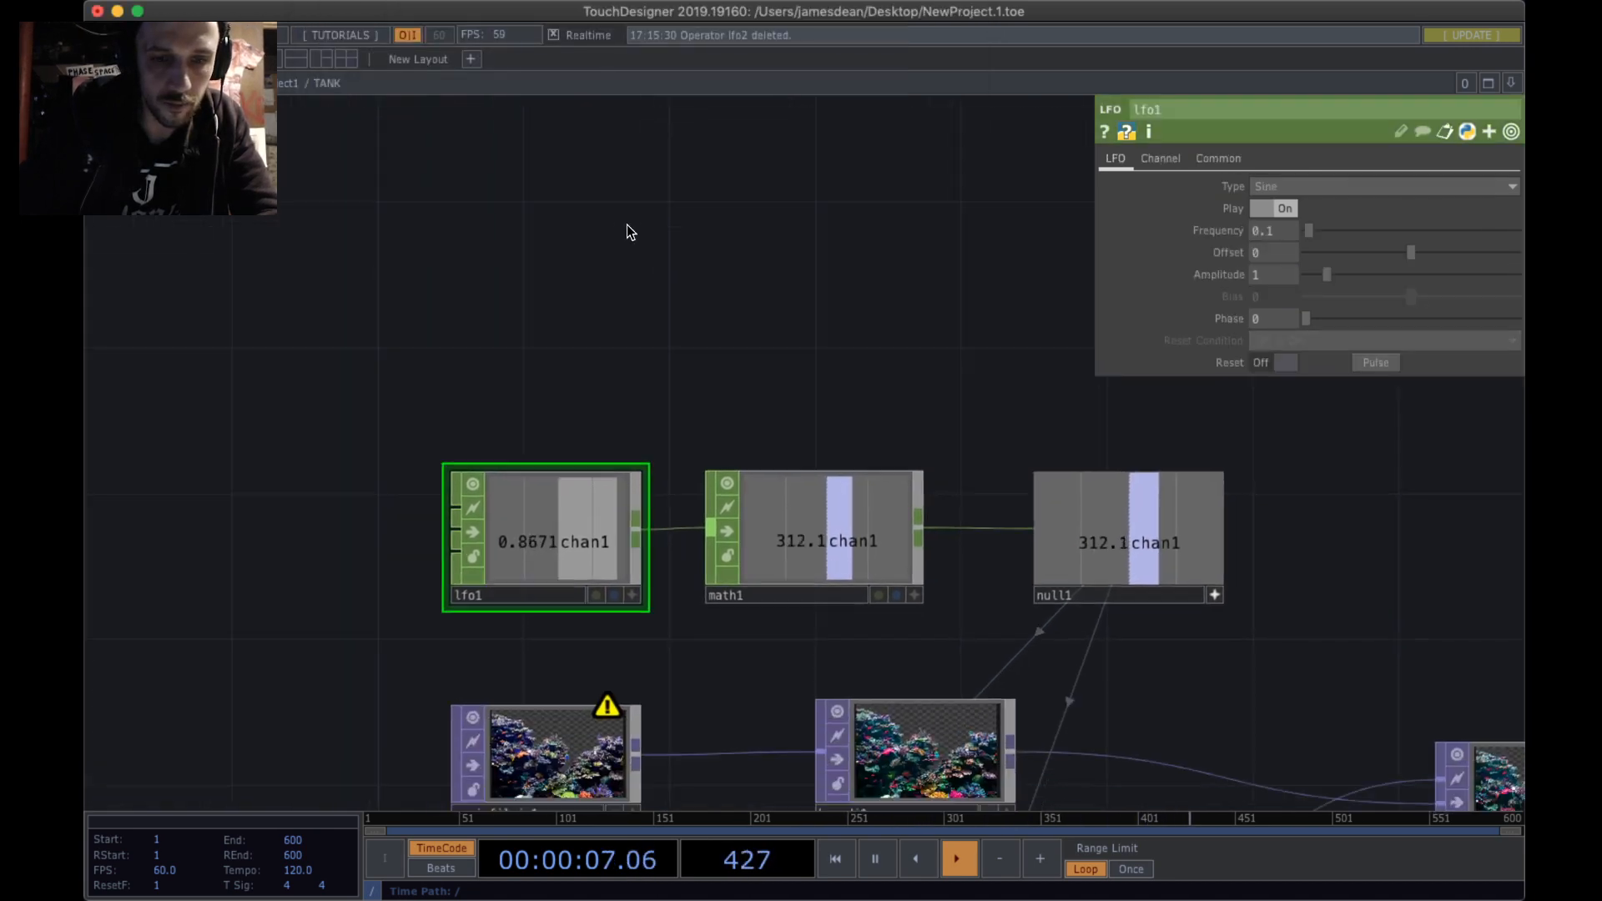
pyautogui.moveTo(1303, 551); pyautogui.dragTo(476, 426, button='right')
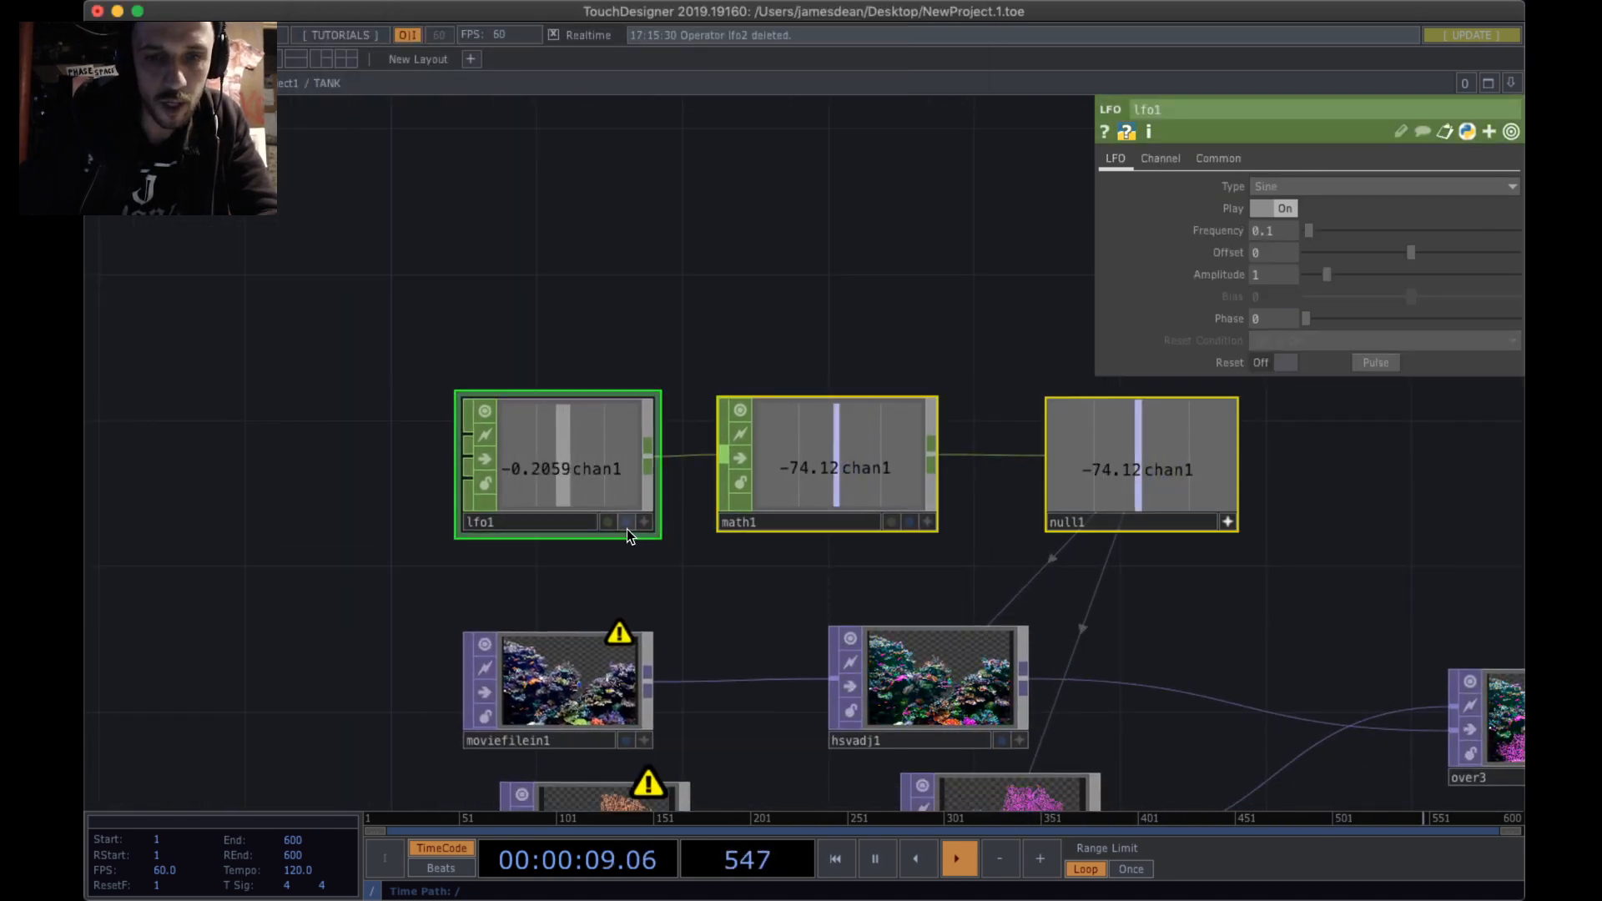
# - Demonstrate lfo1's Viewer Active state by toggling it on and off, leaving the viewer active
pyautogui.click(667, 539)
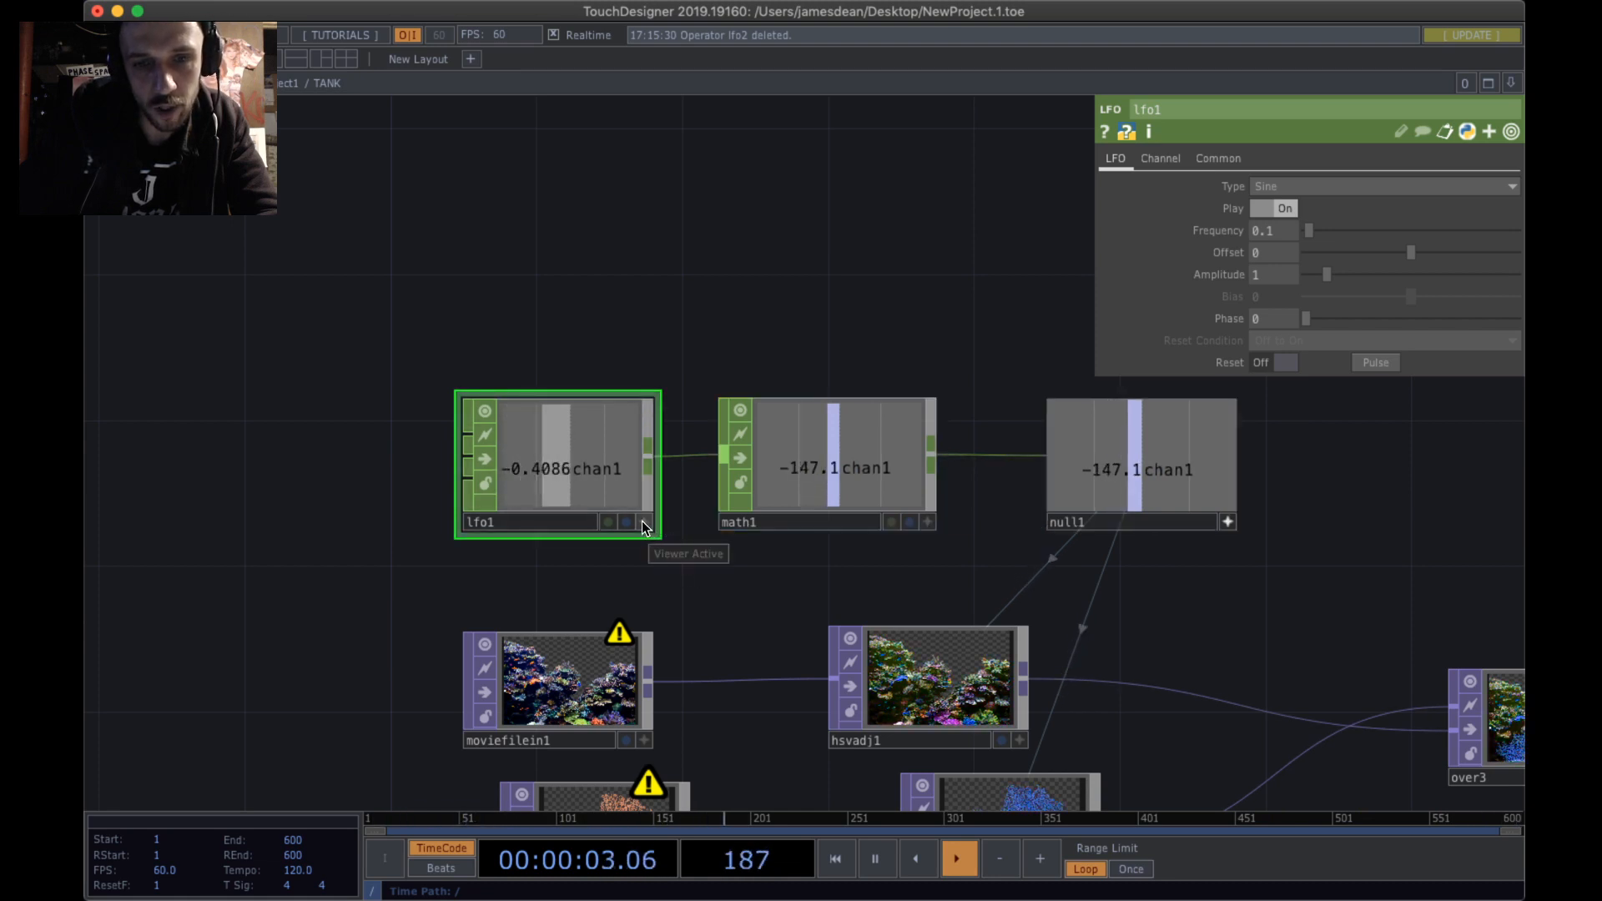
pyautogui.click(643, 521)
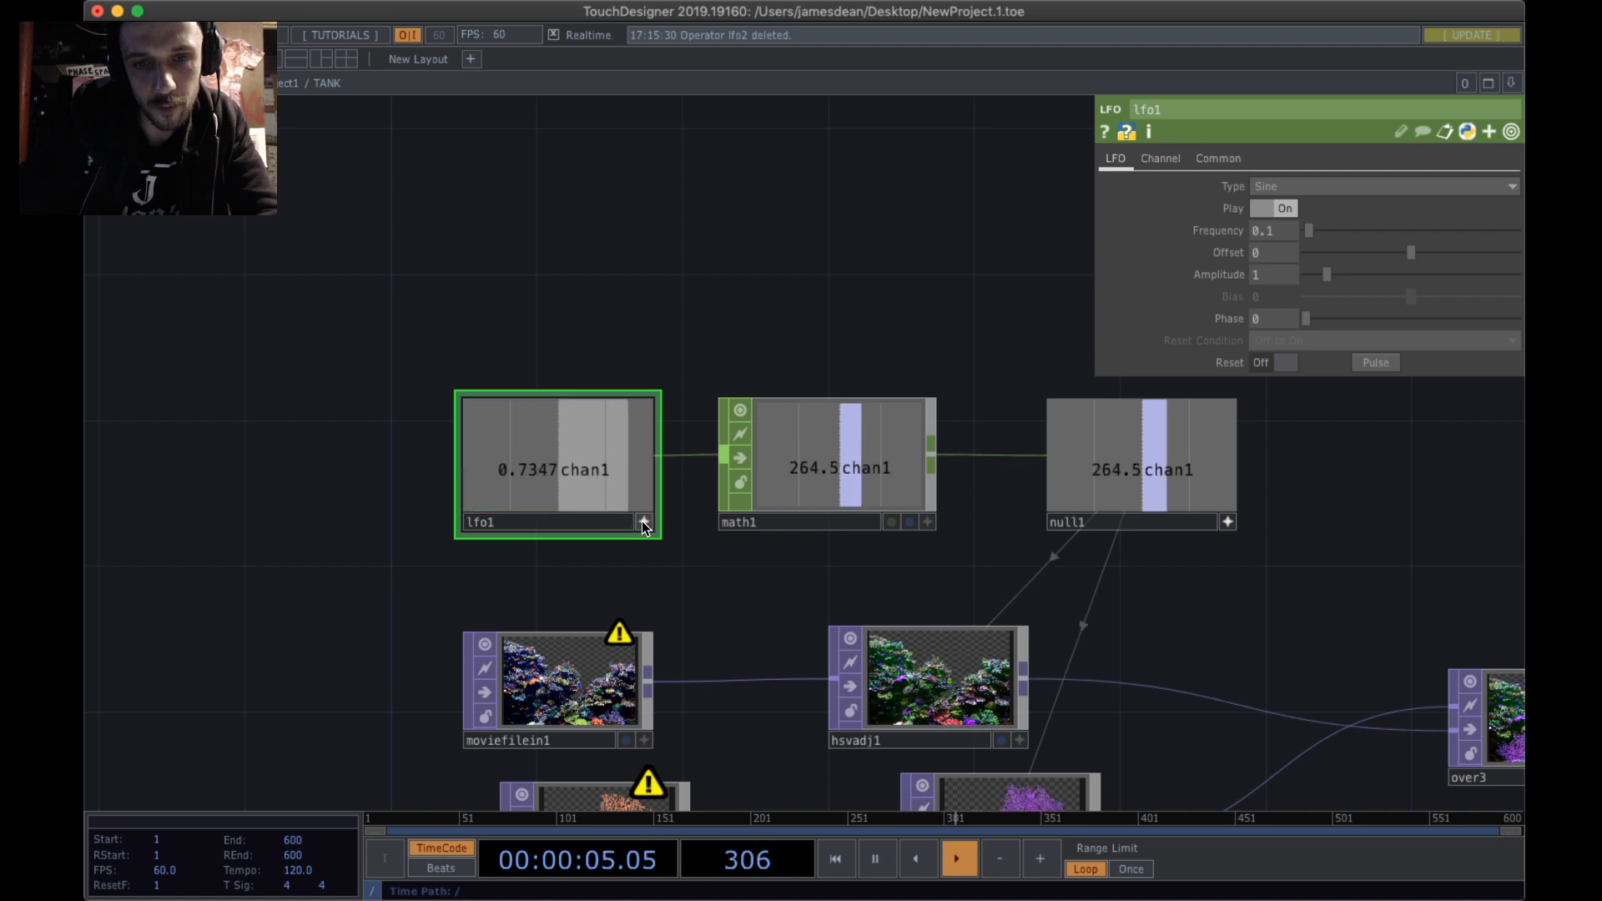
pyautogui.click(642, 520)
pyautogui.click(642, 521)
pyautogui.click(642, 521)
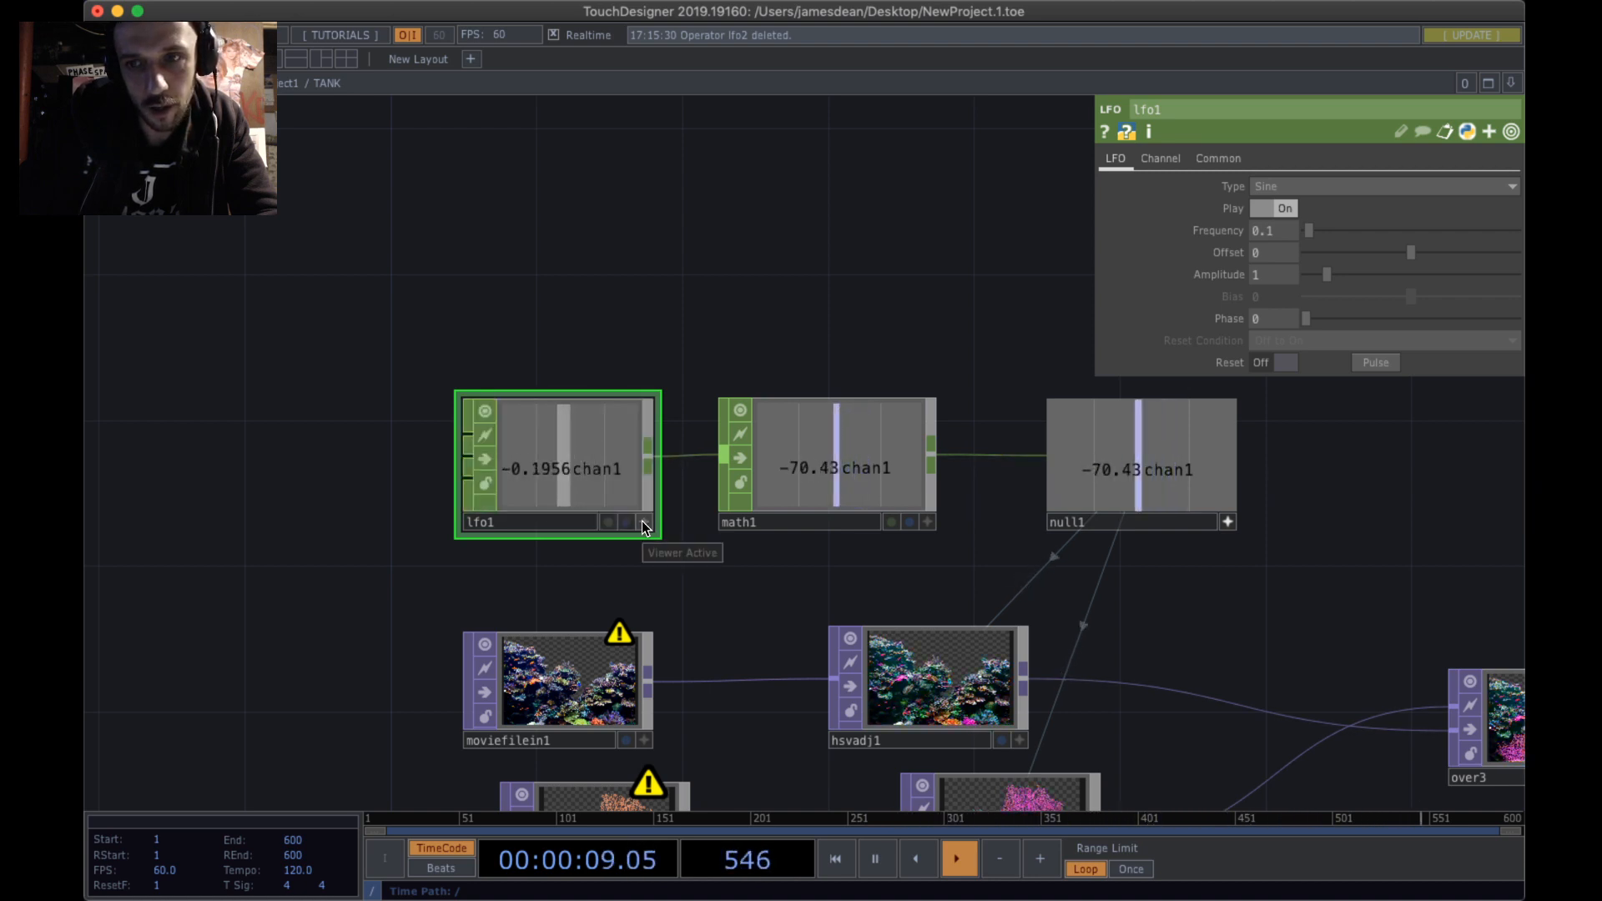
pyautogui.click(642, 521)
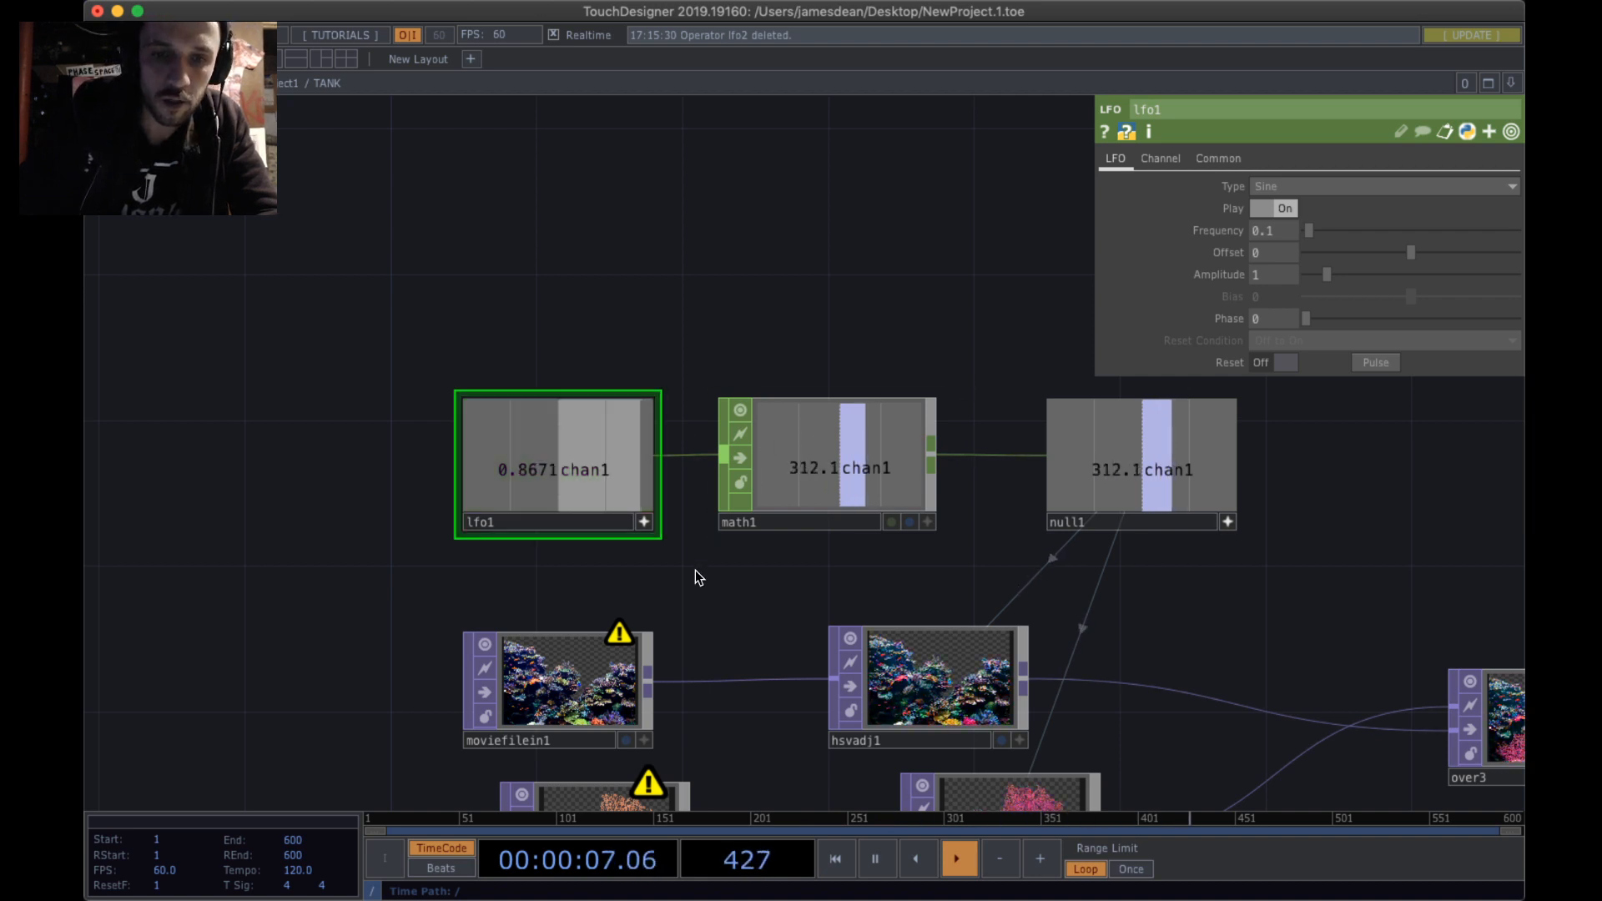
# - Link lfo1's chan1 to hsvadj2's Value Range as a CHOP Reference to demonstrate connecting a channel to a parameter
pyautogui.moveTo(697, 576); pyautogui.dragTo(572, 394)
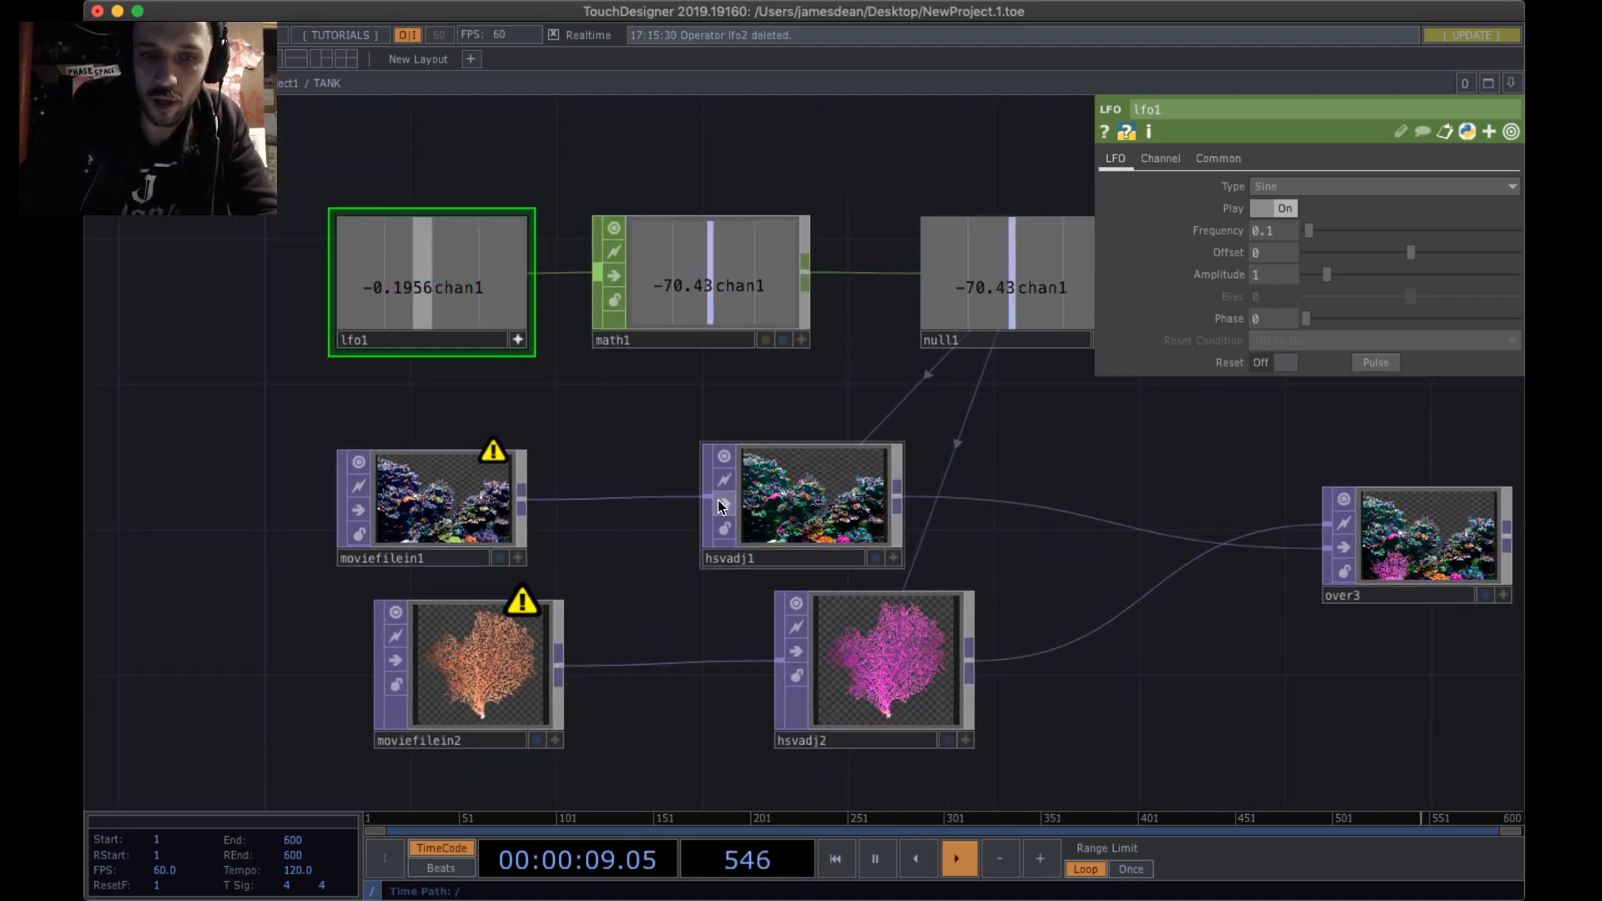
pyautogui.click(829, 614)
pyautogui.moveTo(396, 251); pyautogui.dragTo(847, 363)
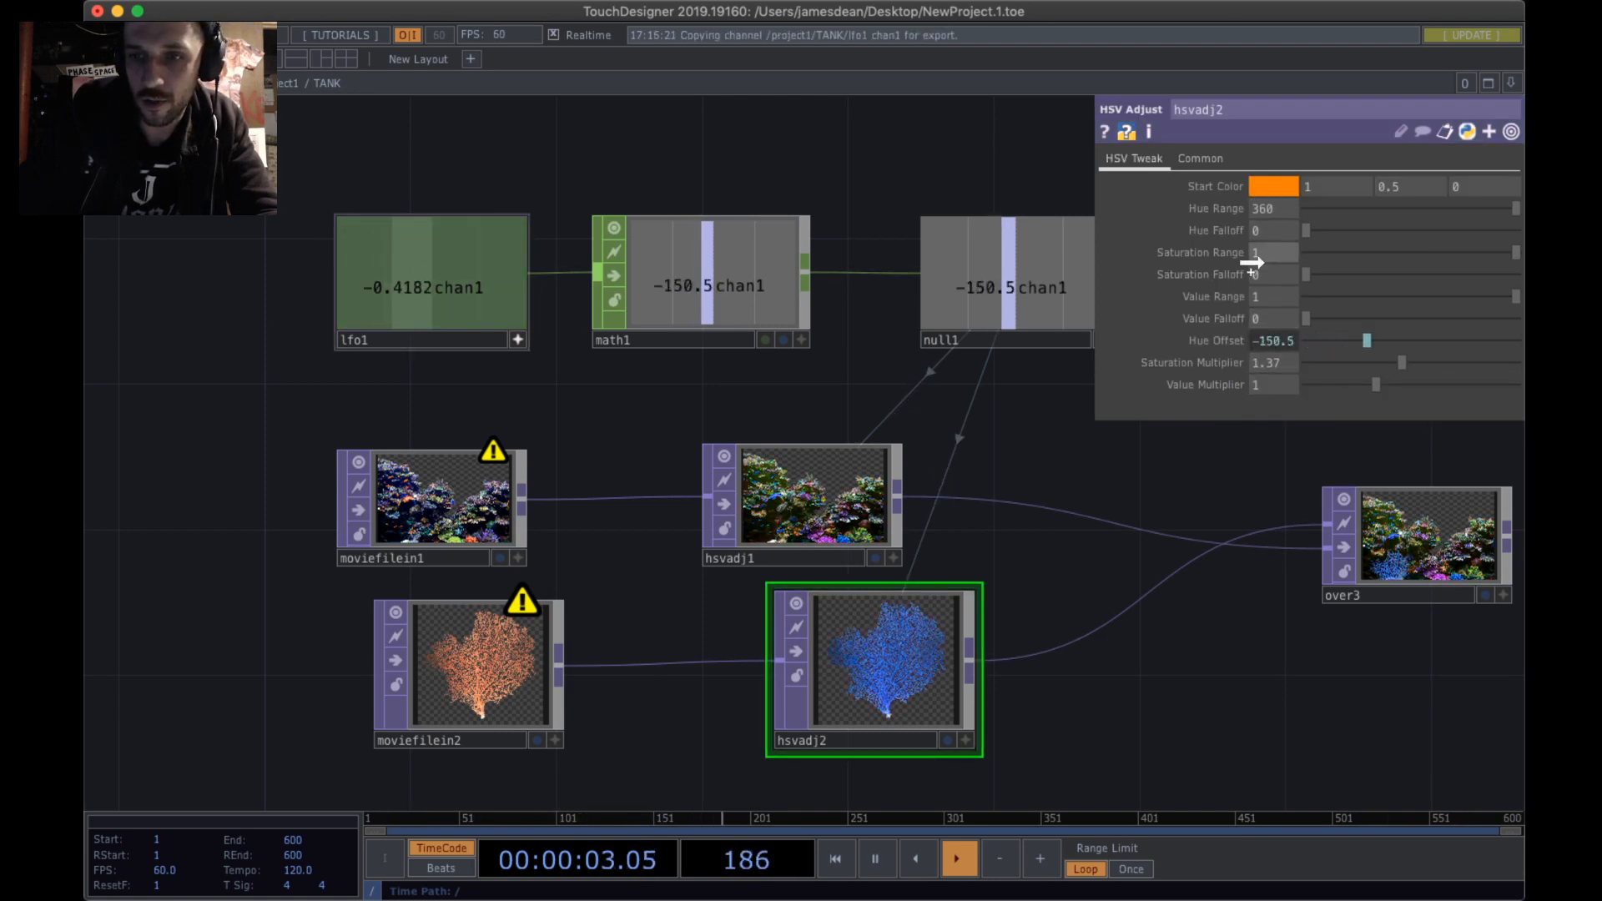
pyautogui.moveTo(401, 285); pyautogui.dragTo(1282, 294)
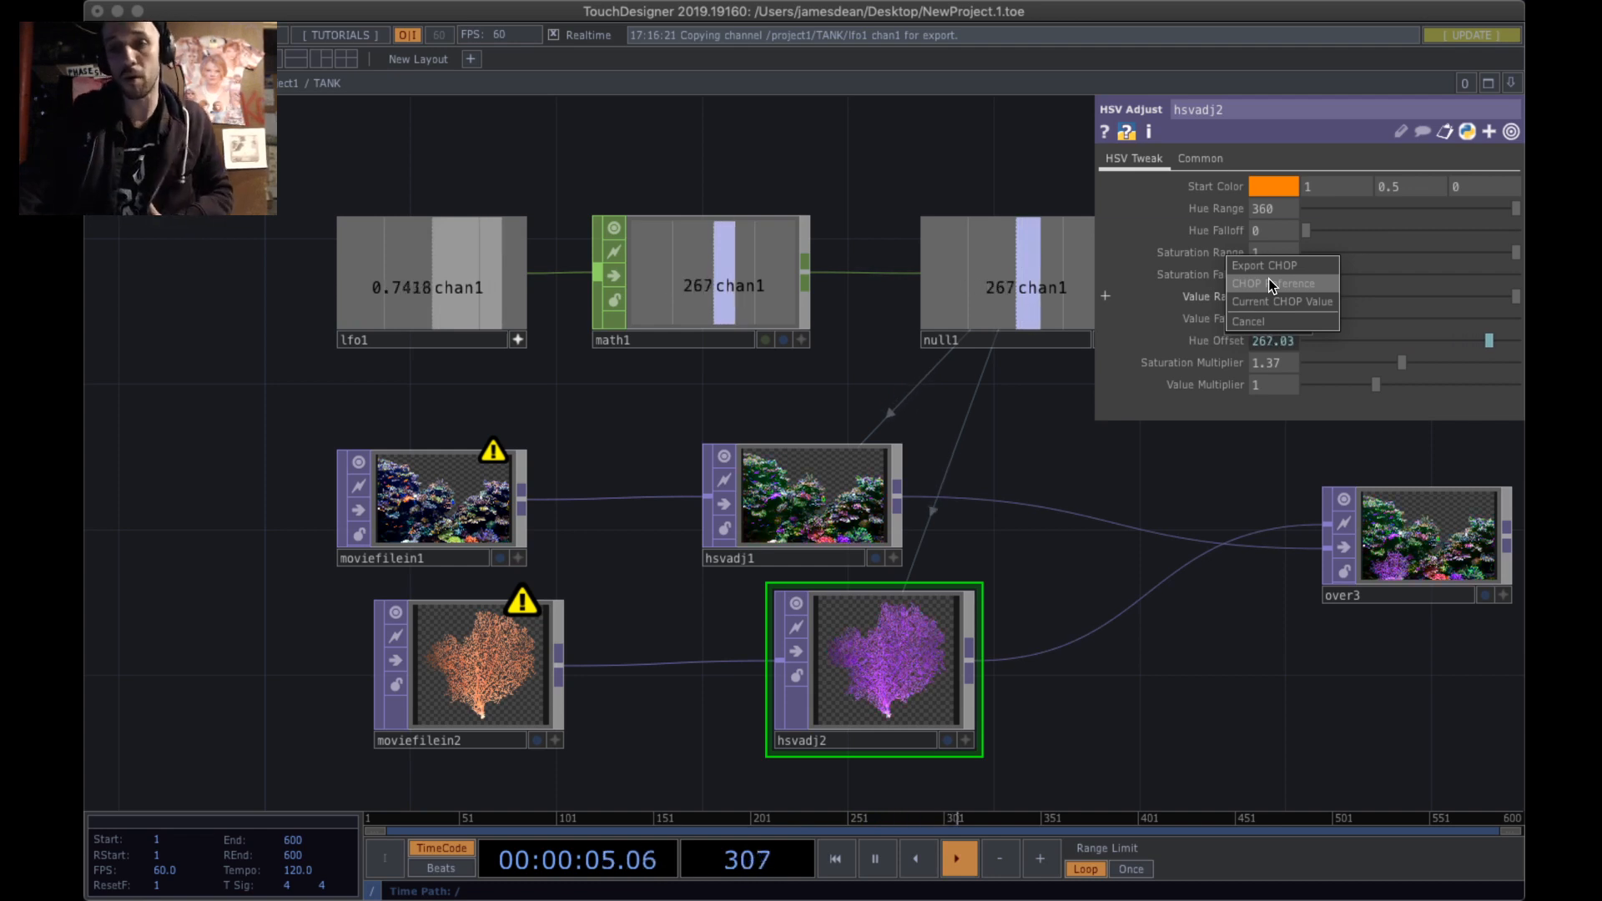
pyautogui.click(1268, 279)
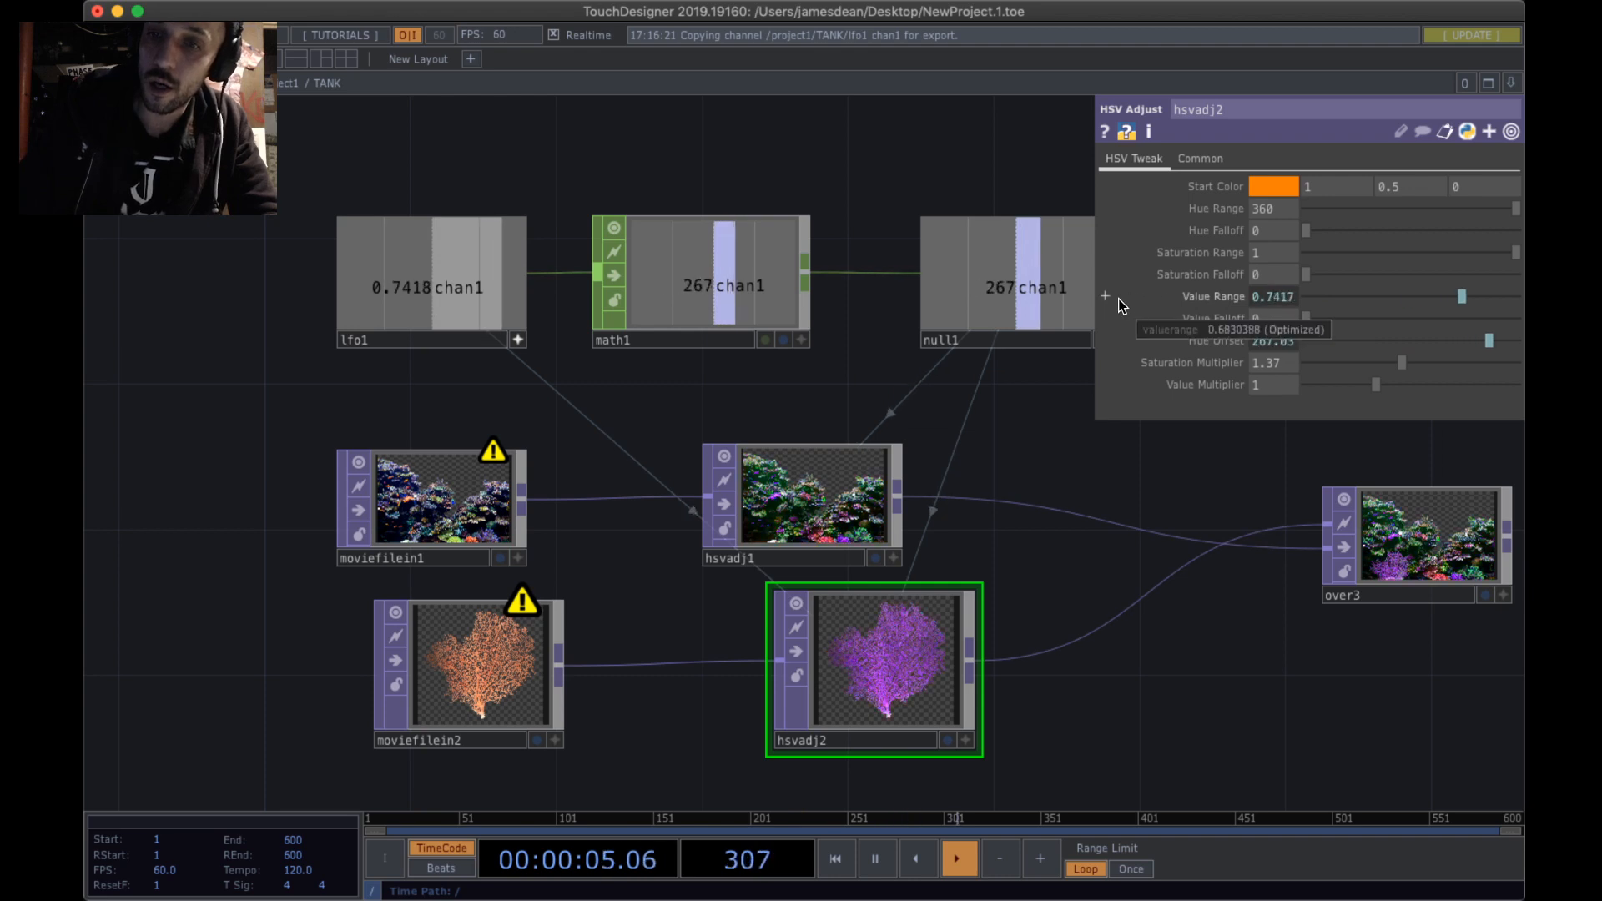
# - Return hsvadj2's Value Range from the lfo1 expression to constant mode and collapse the parameter
pyautogui.click(1106, 298)
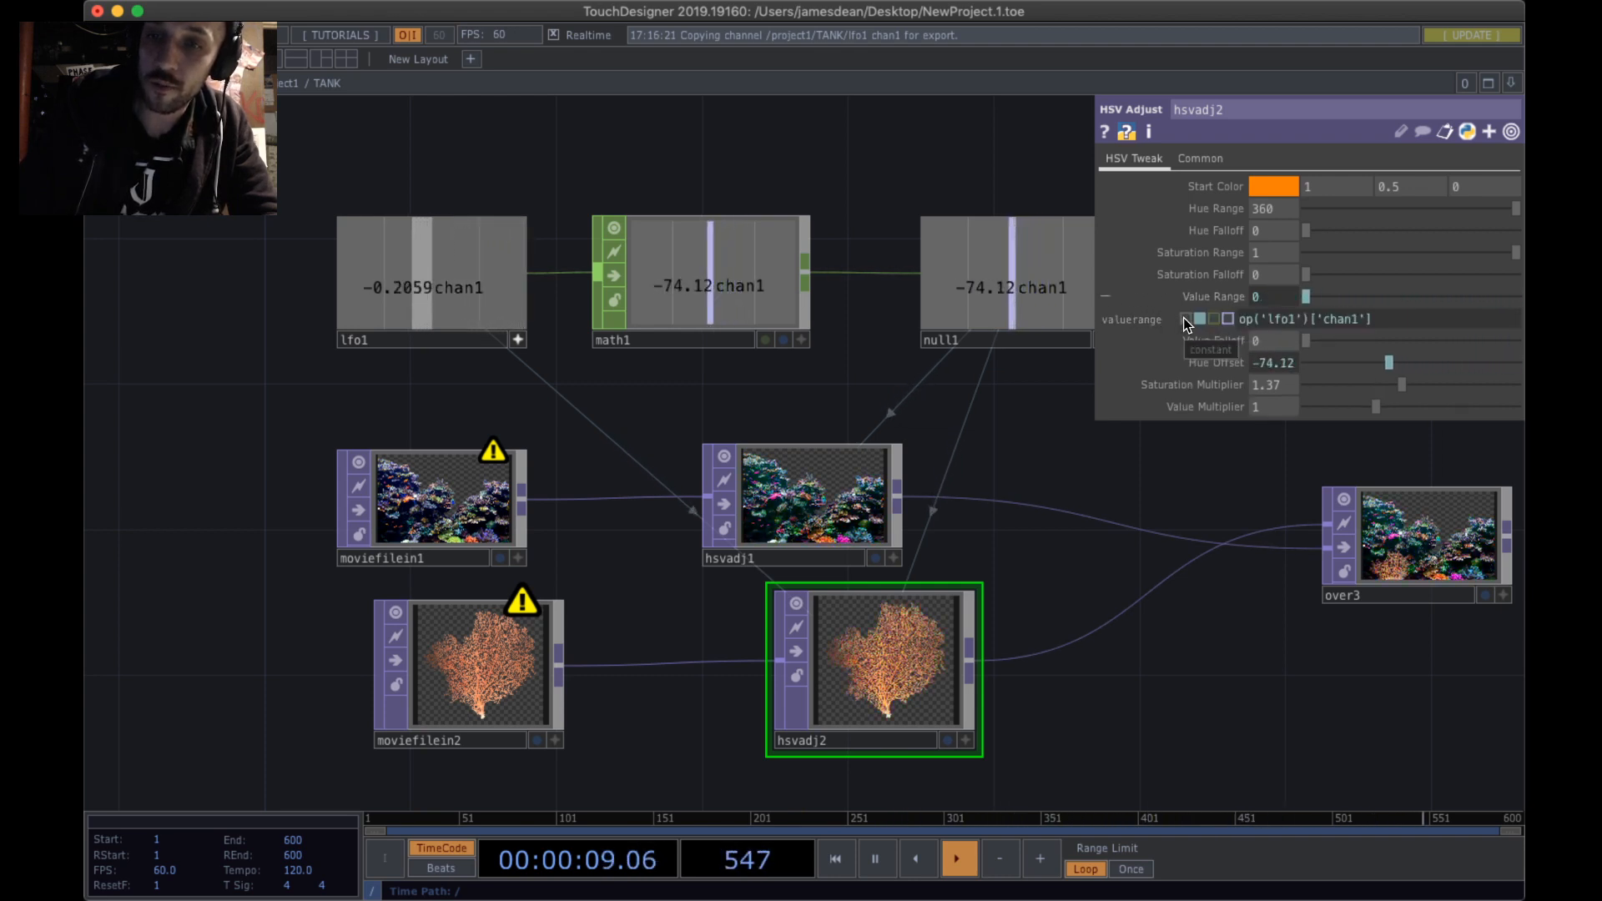
pyautogui.click(1183, 317)
pyautogui.click(1107, 297)
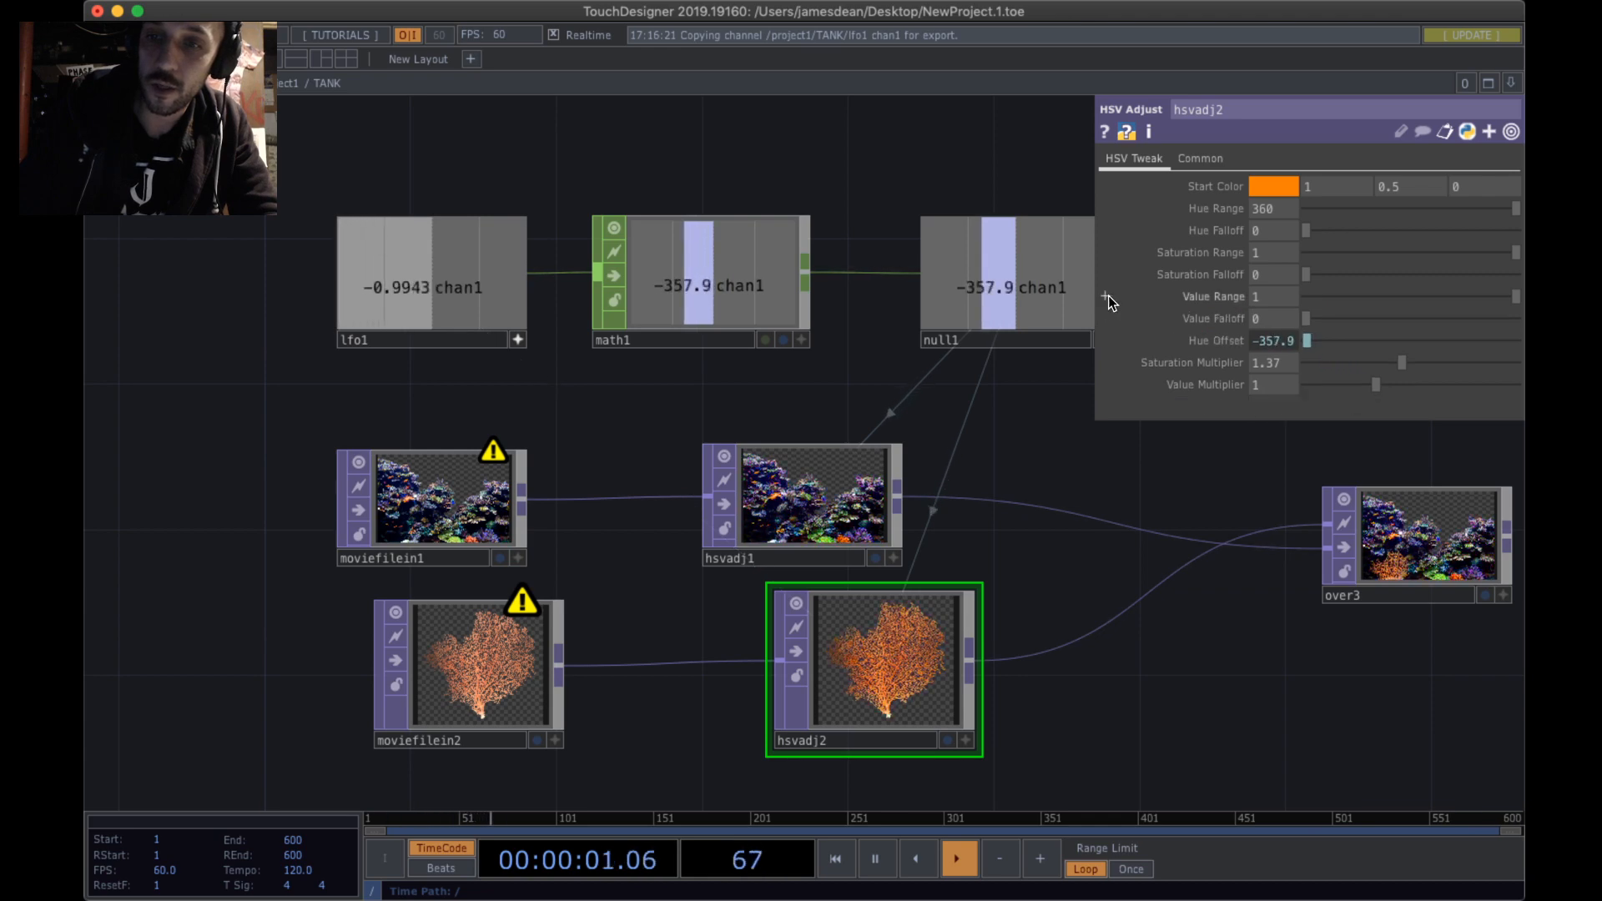
# - Switch to Google Chrome and read the stream chat's questions about using the Null instead of connecting directly
pyautogui.click(883, 871)
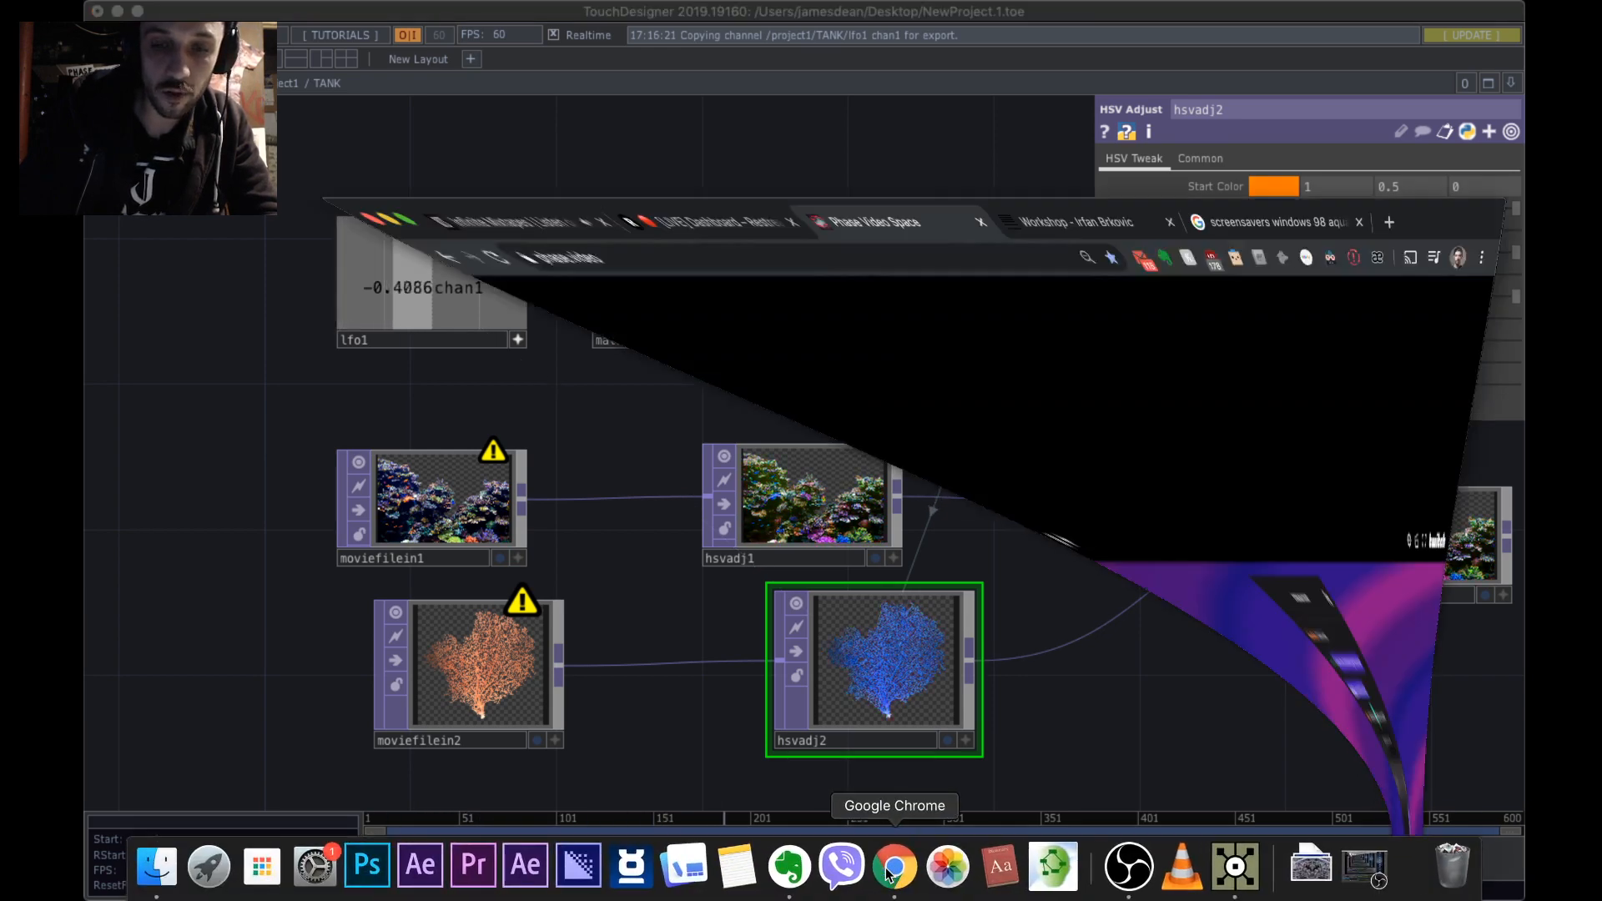
pyautogui.click(849, 518)
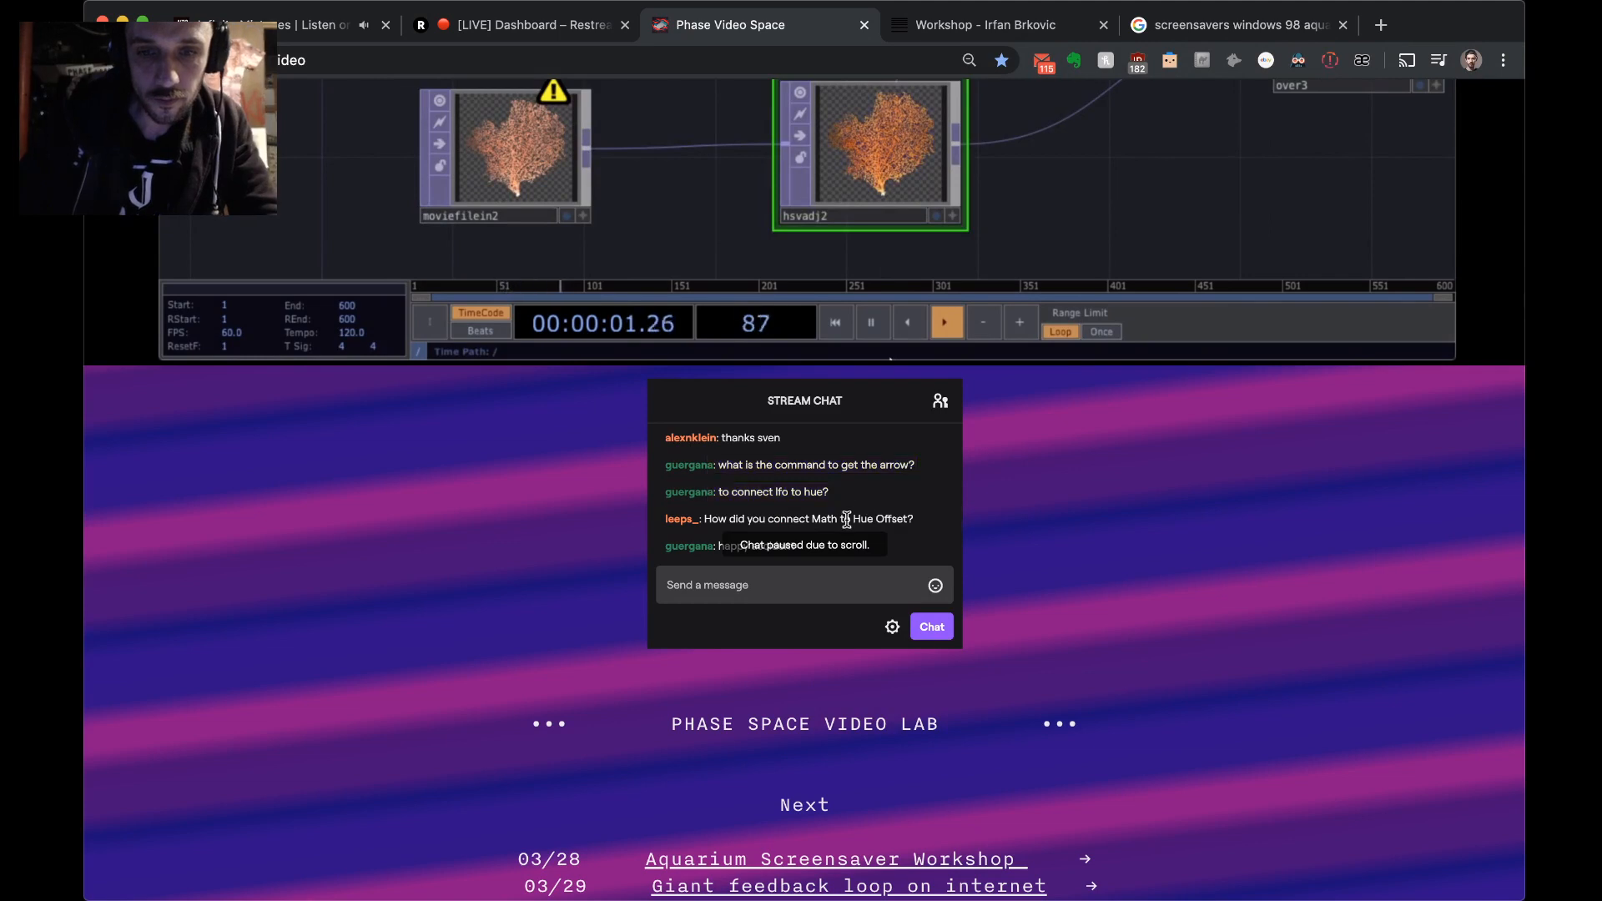
pyautogui.scroll(-1, 853, 517)
pyautogui.scroll(-3, 856, 513)
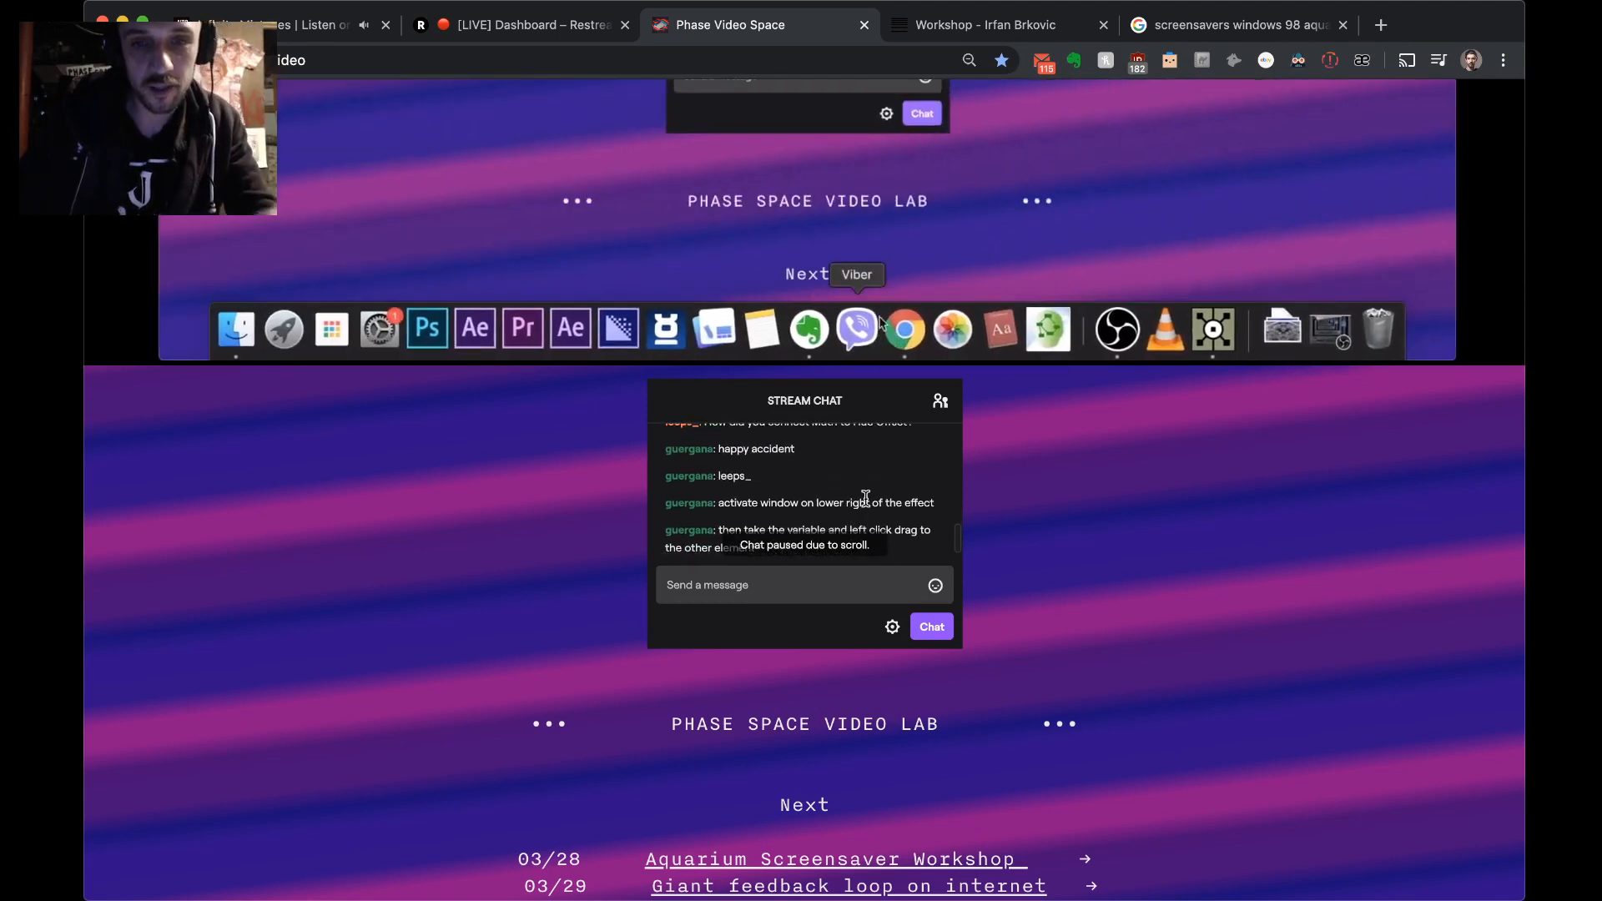
pyautogui.scroll(-2, 868, 496)
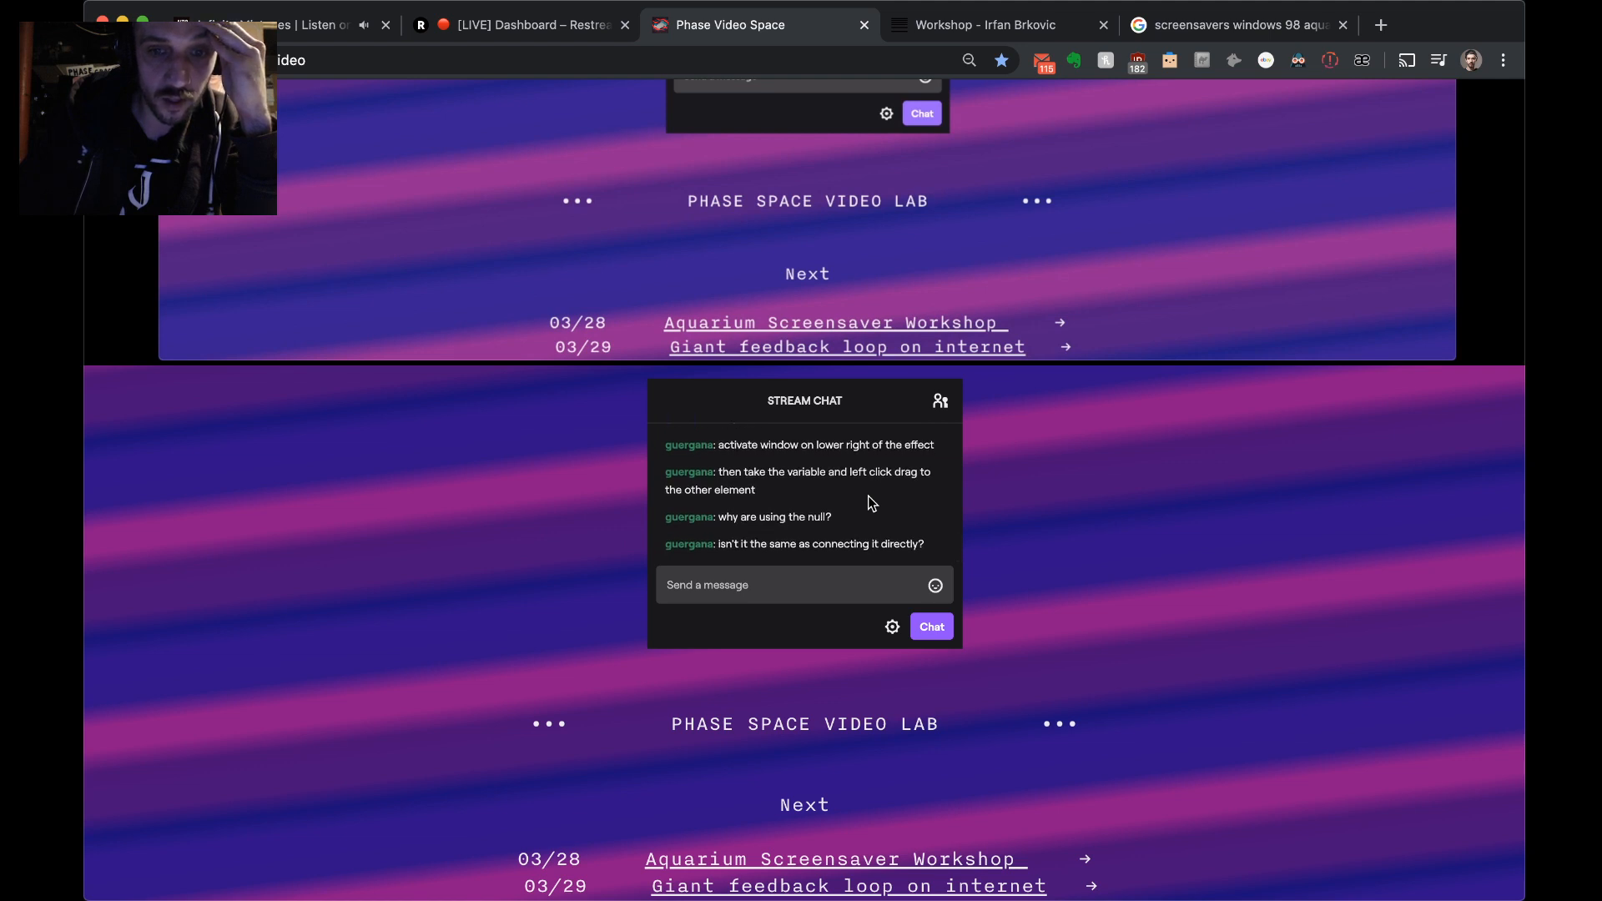
pyautogui.moveTo(790, 543); pyautogui.dragTo(843, 543)
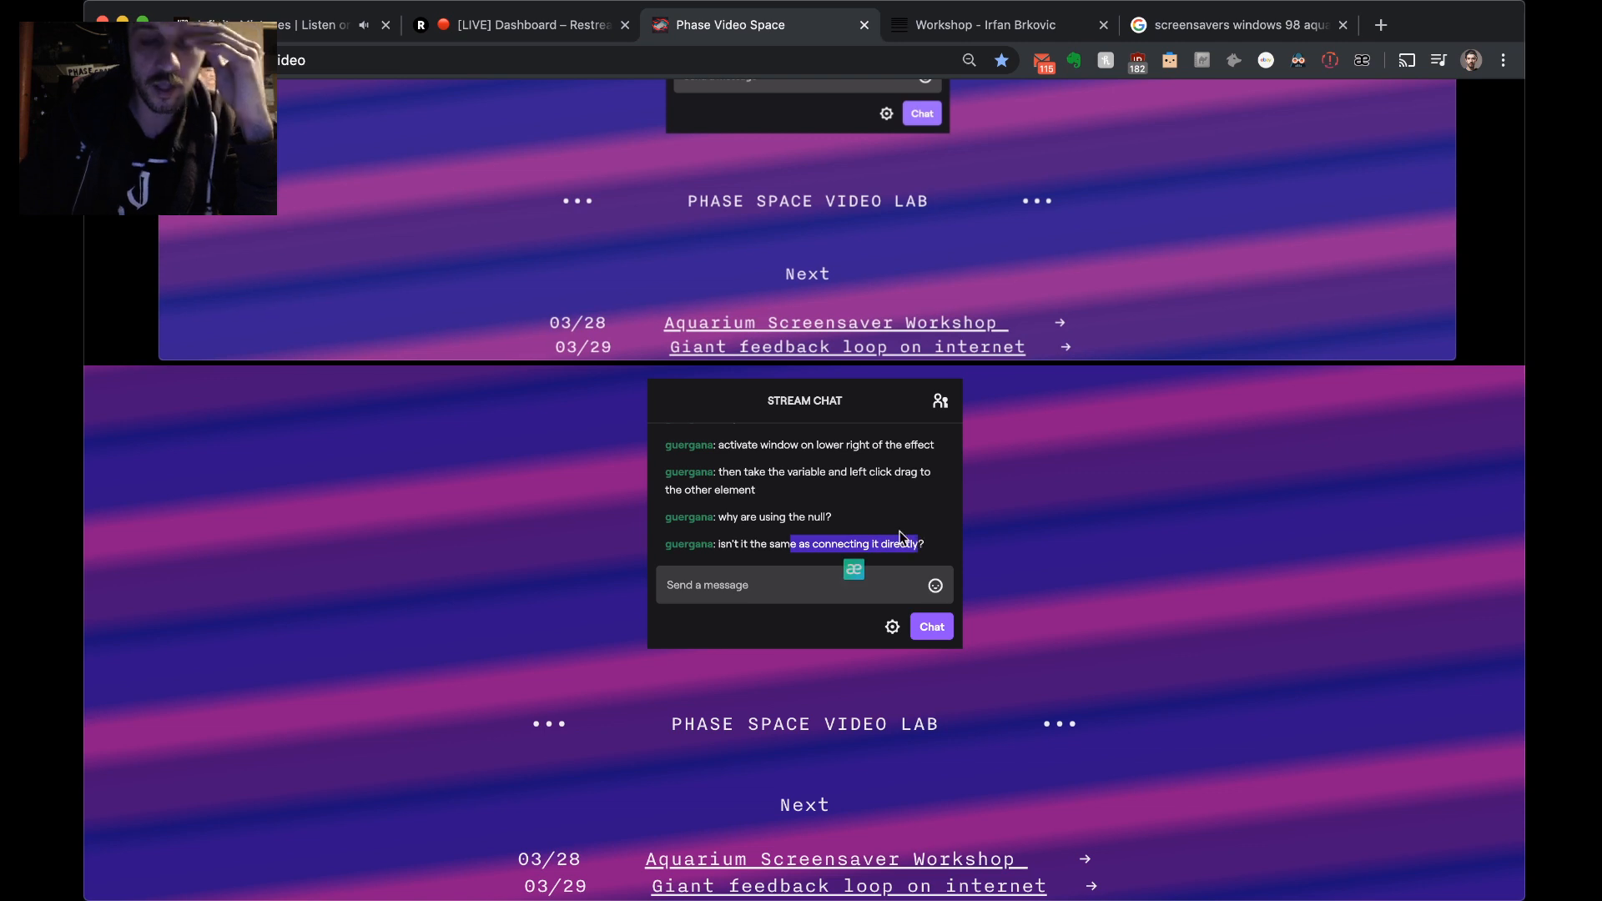
pyautogui.scroll(-2, 900, 529)
pyautogui.scroll(3, 906, 530)
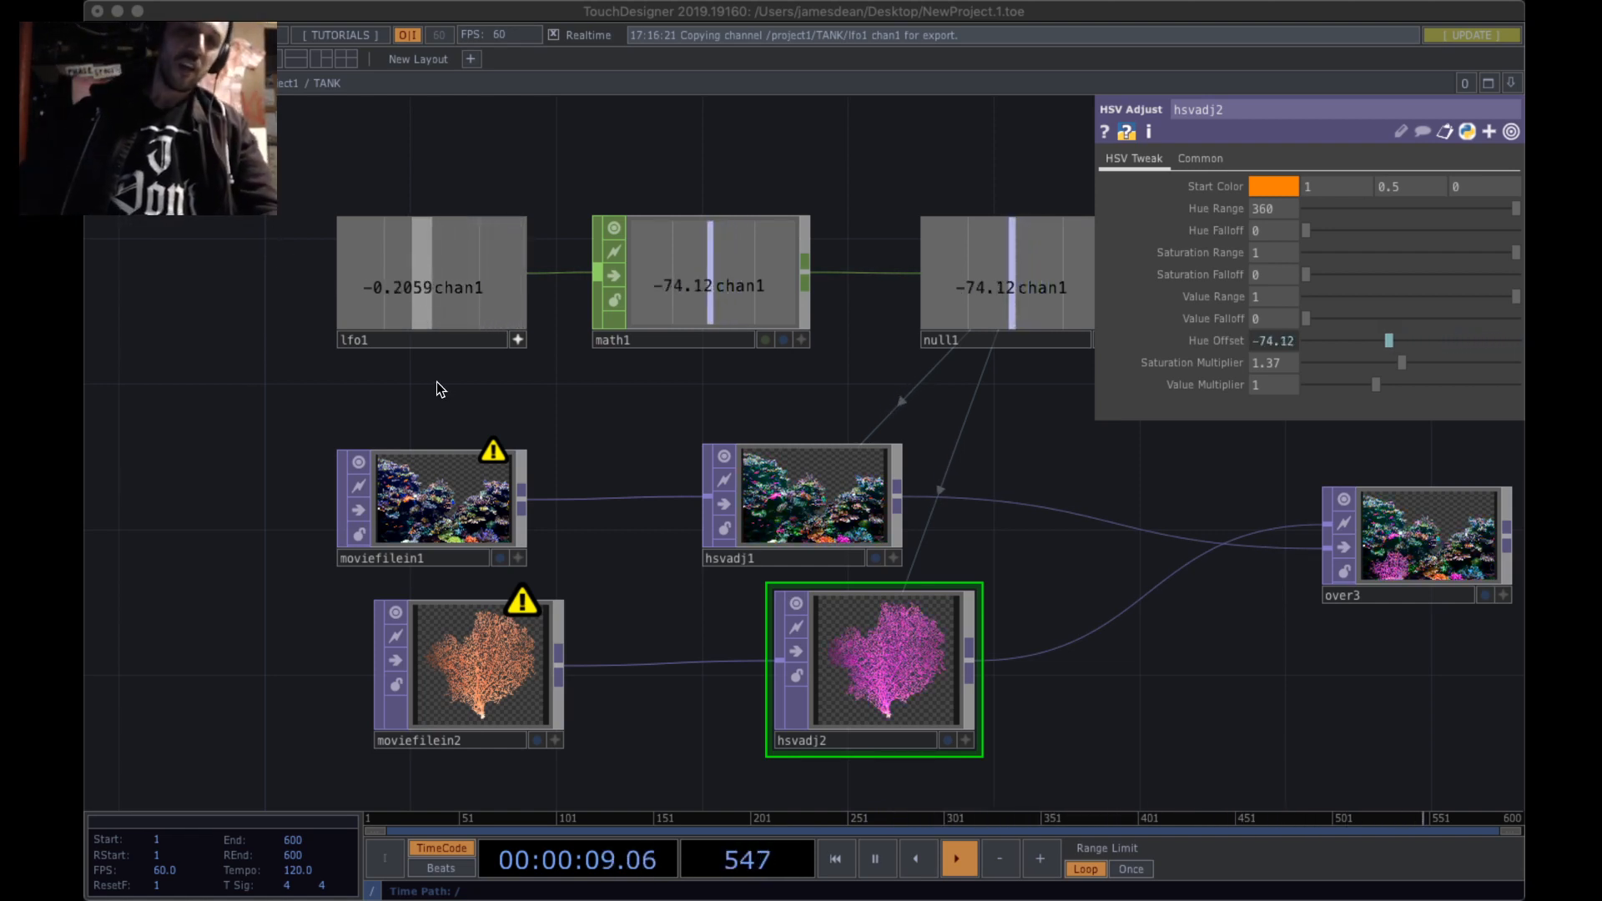
# - Switch to TouchDesigner and place a new Null CHOP in the empty area above null1
pyautogui.moveTo(1034, 442); pyautogui.dragTo(834, 362)
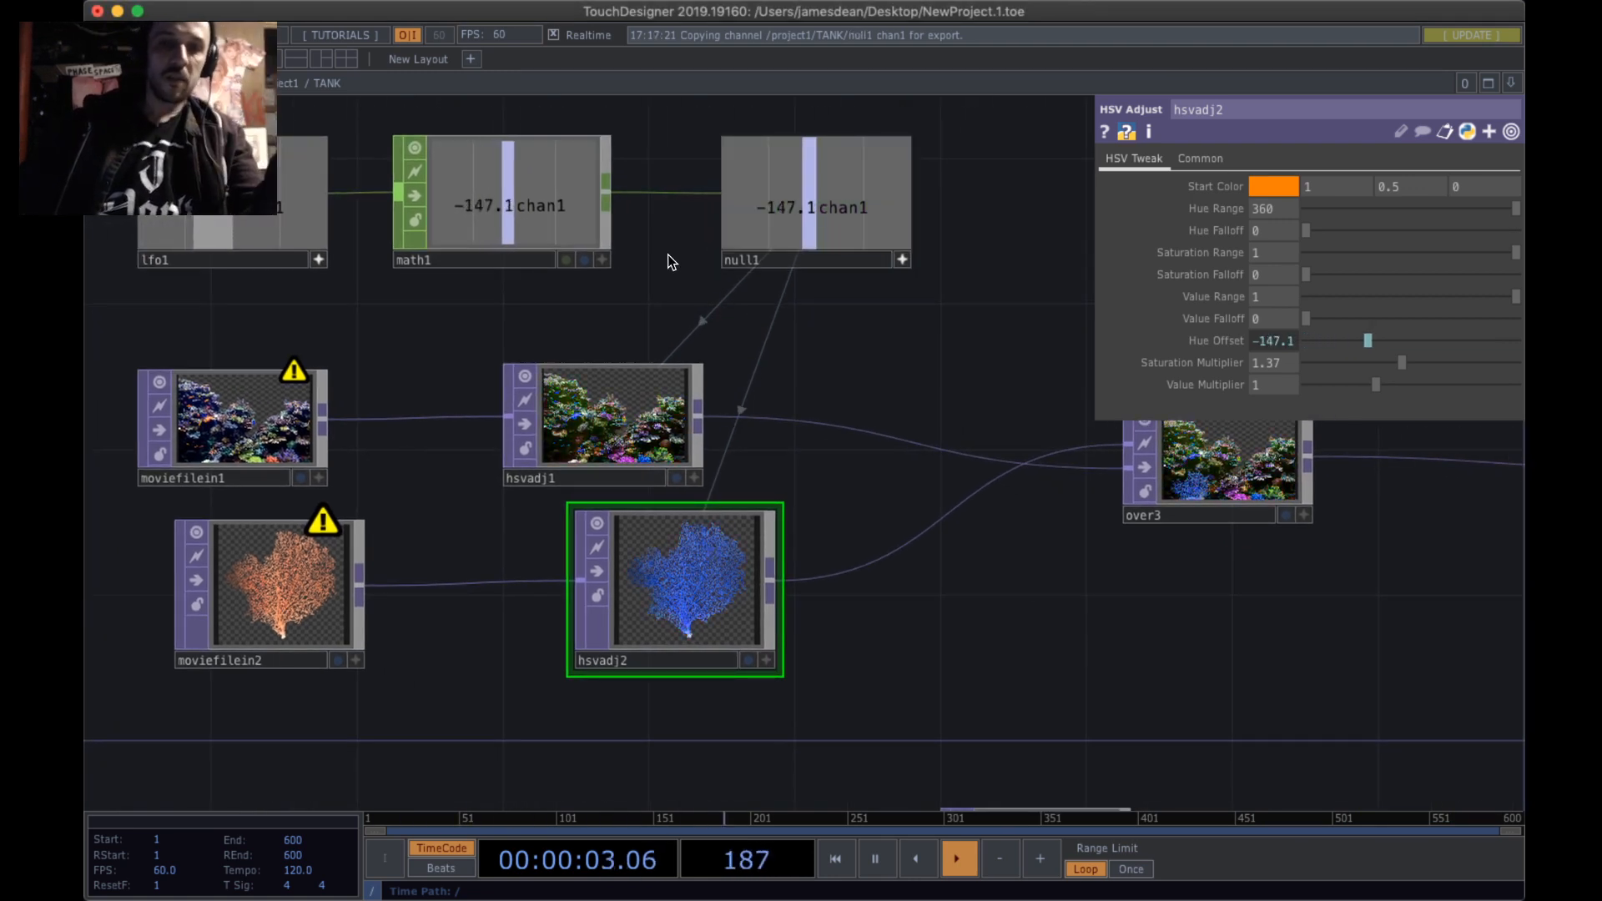
pyautogui.moveTo(660, 303); pyautogui.dragTo(904, 312)
pyautogui.moveTo(904, 313); pyautogui.dragTo(339, 152, button='right')
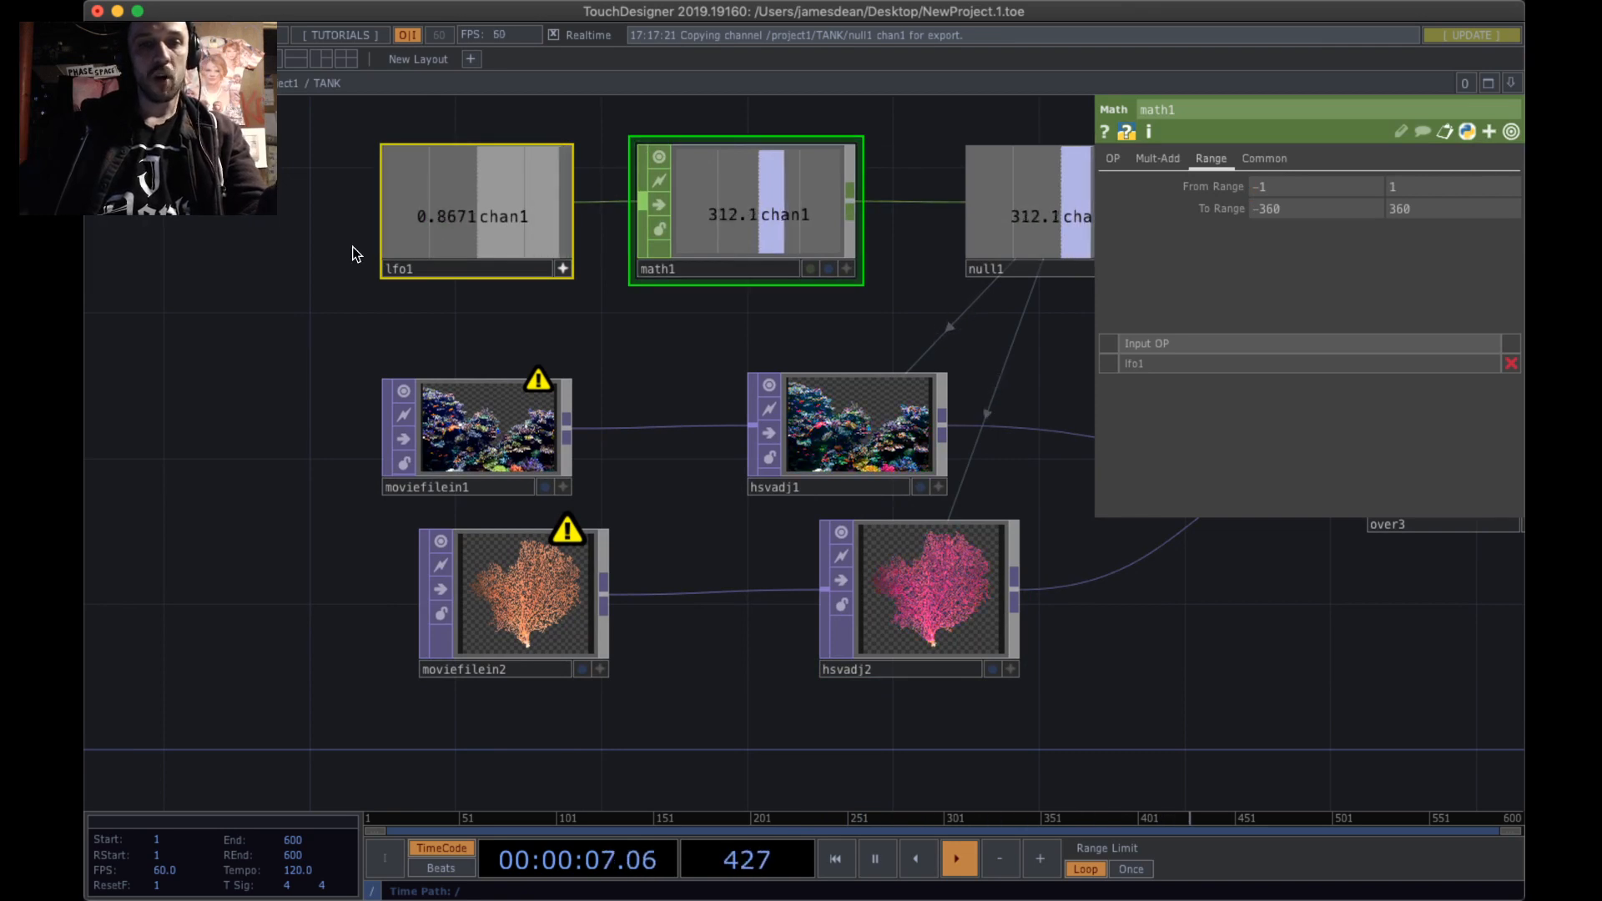
pyautogui.moveTo(352, 247); pyautogui.dragTo(270, 308)
pyautogui.moveTo(761, 169); pyautogui.dragTo(665, 379)
pyautogui.click(773, 285)
pyautogui.press('Tab')
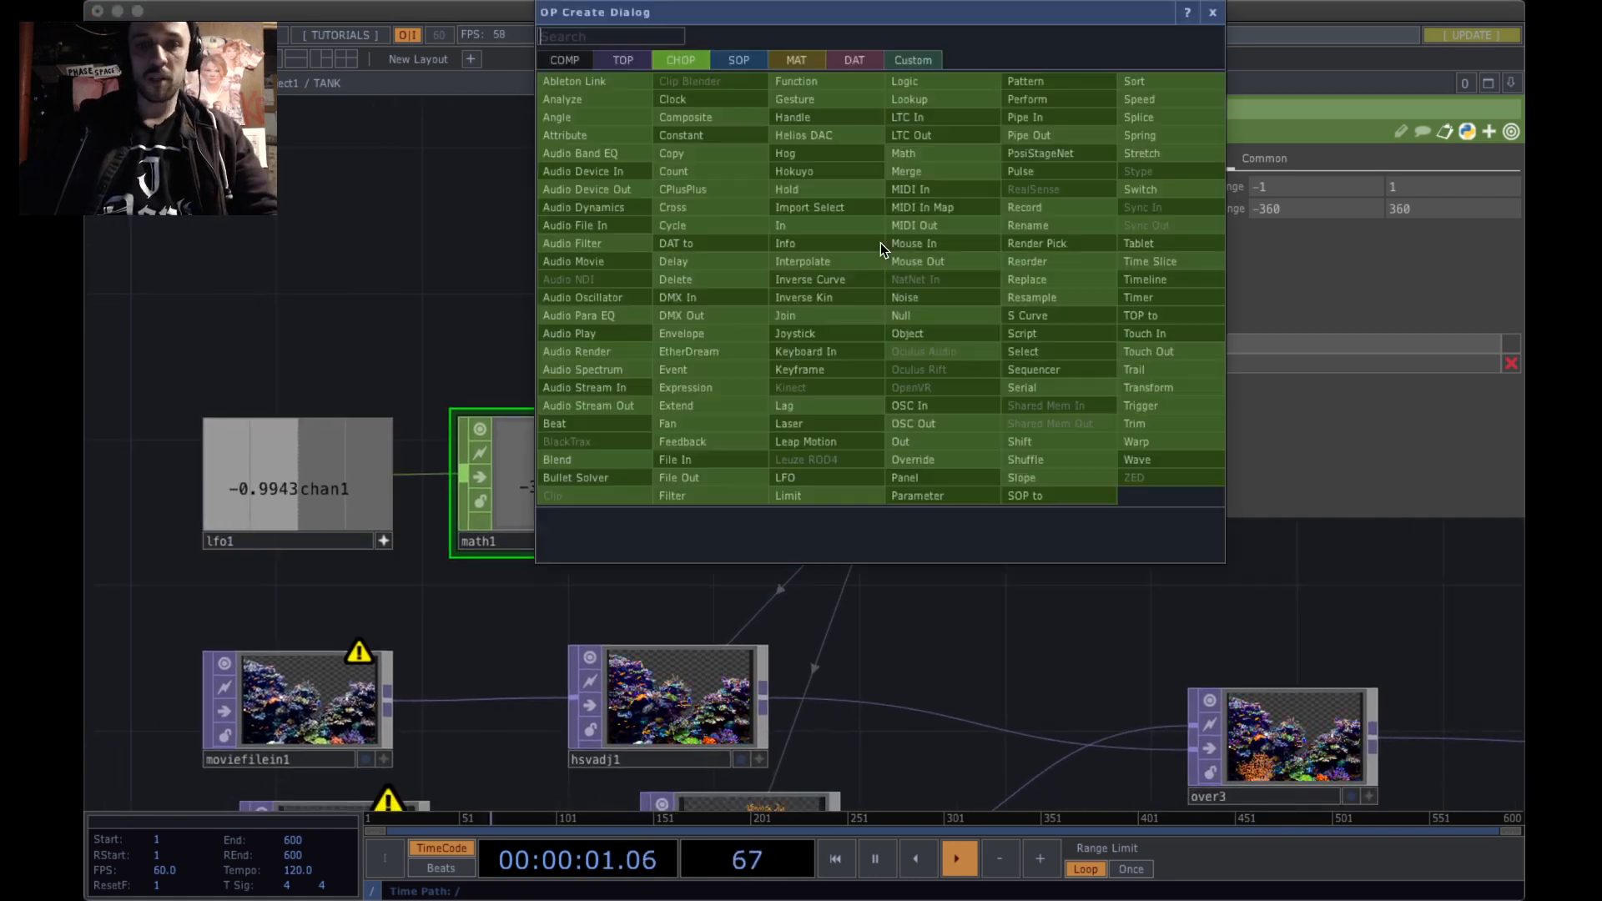
pyautogui.write('nul')
pyautogui.click(901, 315)
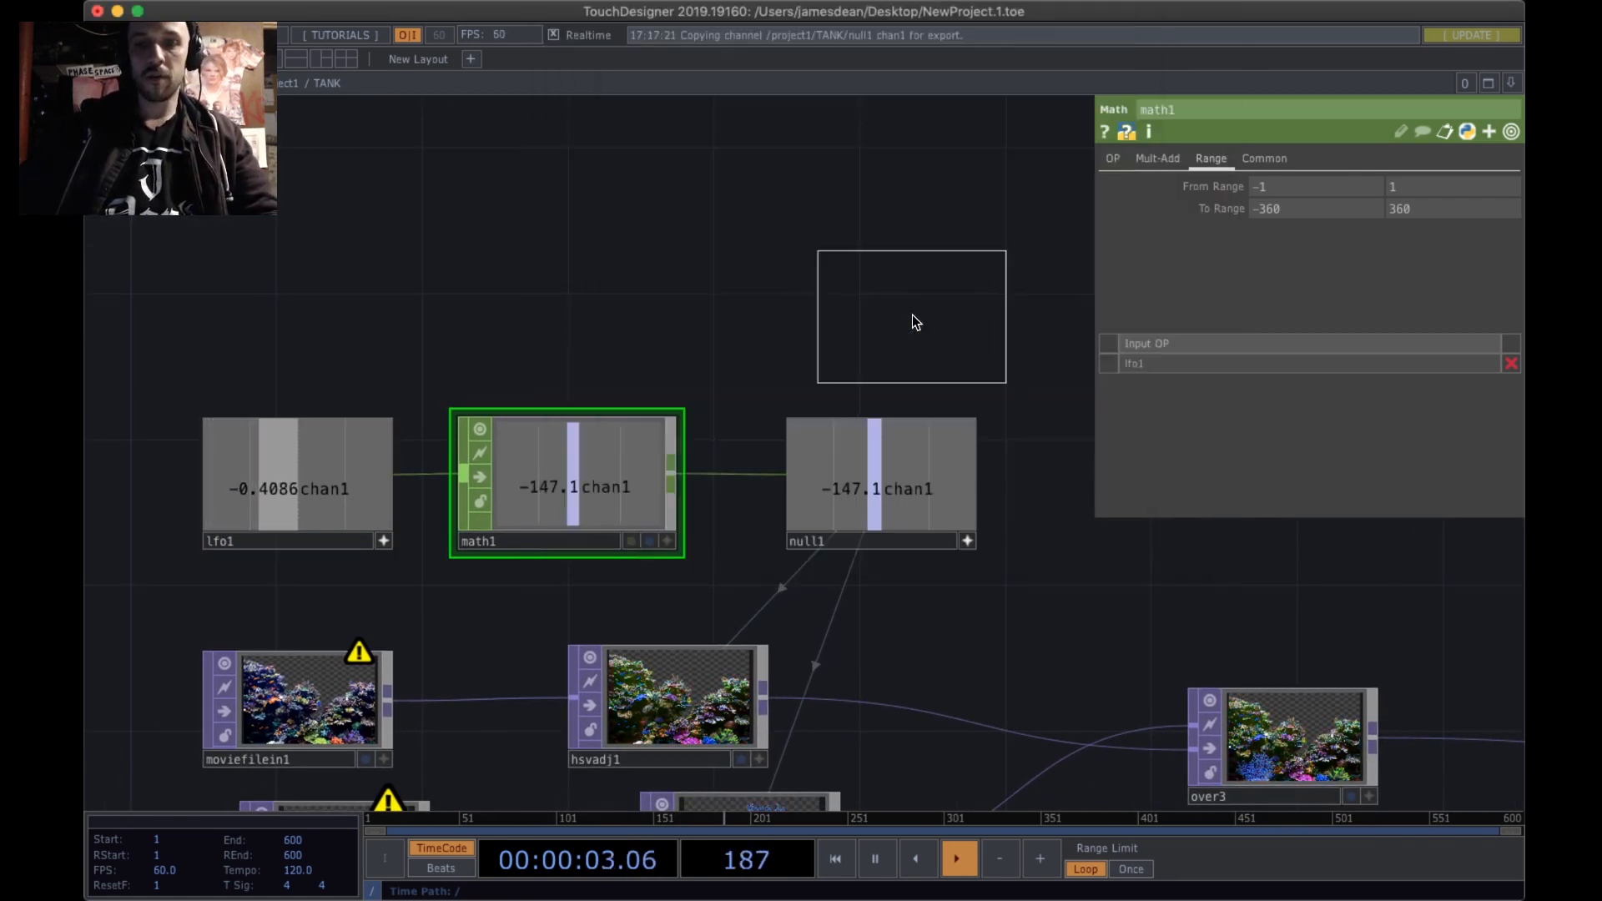
pyautogui.click(882, 263)
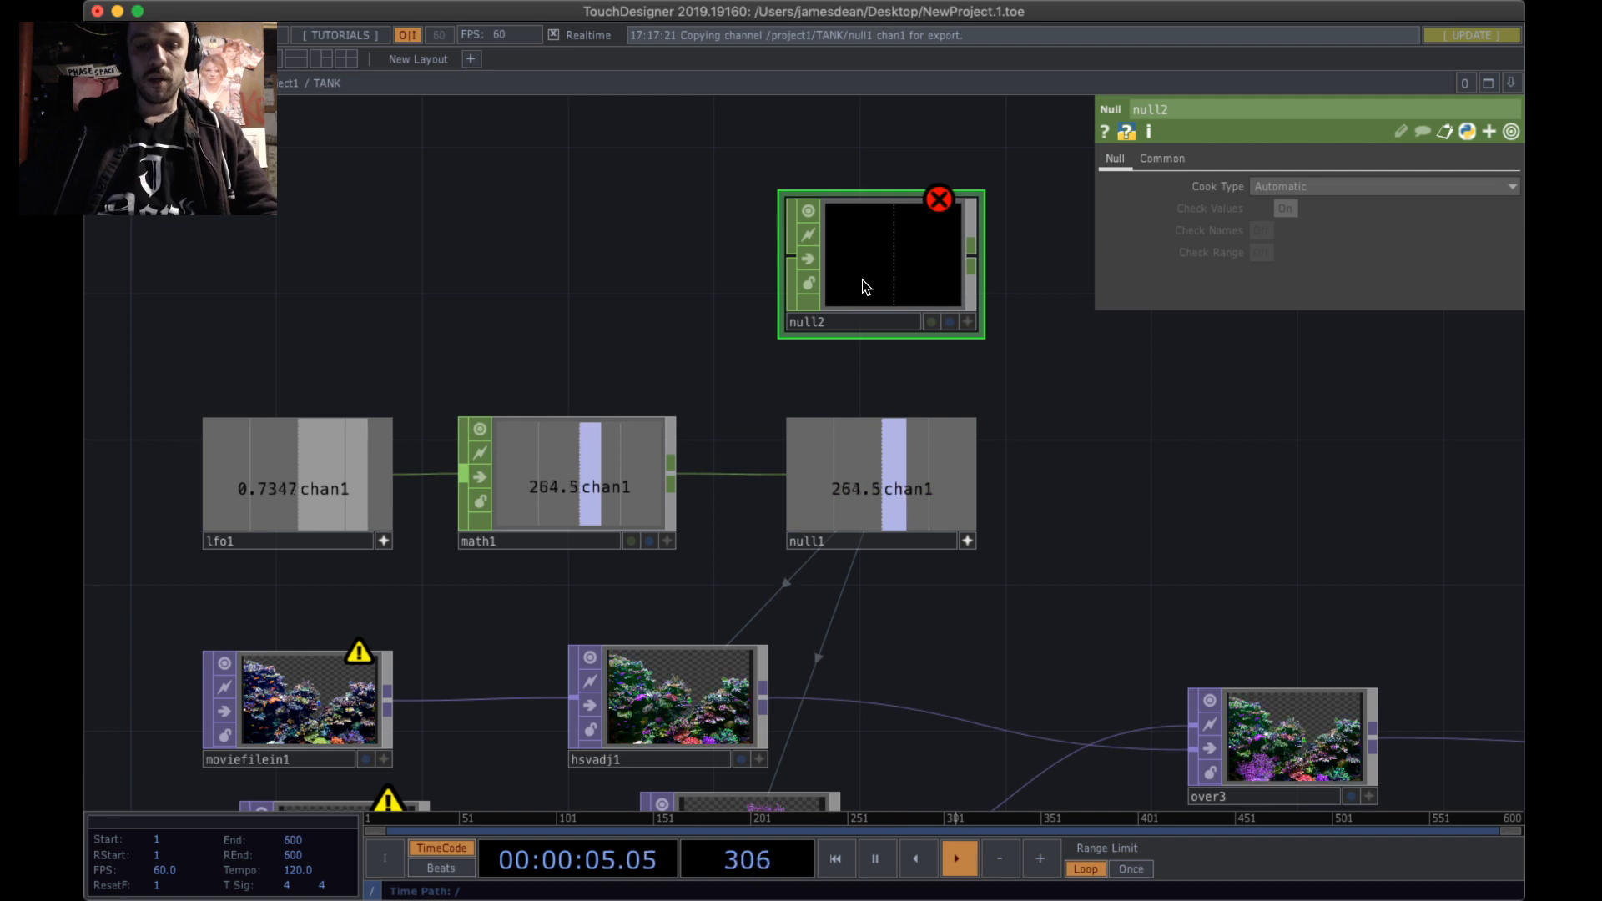
# - Connect math1's output to the input of the new Null CHOP
pyautogui.moveTo(751, 361); pyautogui.dragTo(744, 380)
pyautogui.moveTo(663, 482)
pyautogui.mouseDown()
pyautogui.moveTo(749, 278)
pyautogui.moveTo(784, 275)
pyautogui.mouseUp()
pyautogui.moveTo(888, 271)
pyautogui.mouseDown()
pyautogui.moveTo(857, 348)
pyautogui.moveTo(893, 272)
pyautogui.mouseUp()
pyautogui.moveTo(1084, 268); pyautogui.dragTo(911, 525)
# - Deactivate null1's viewer and delete the demonstration Null CHOP above it
pyautogui.scroll(-2, 993, 300)
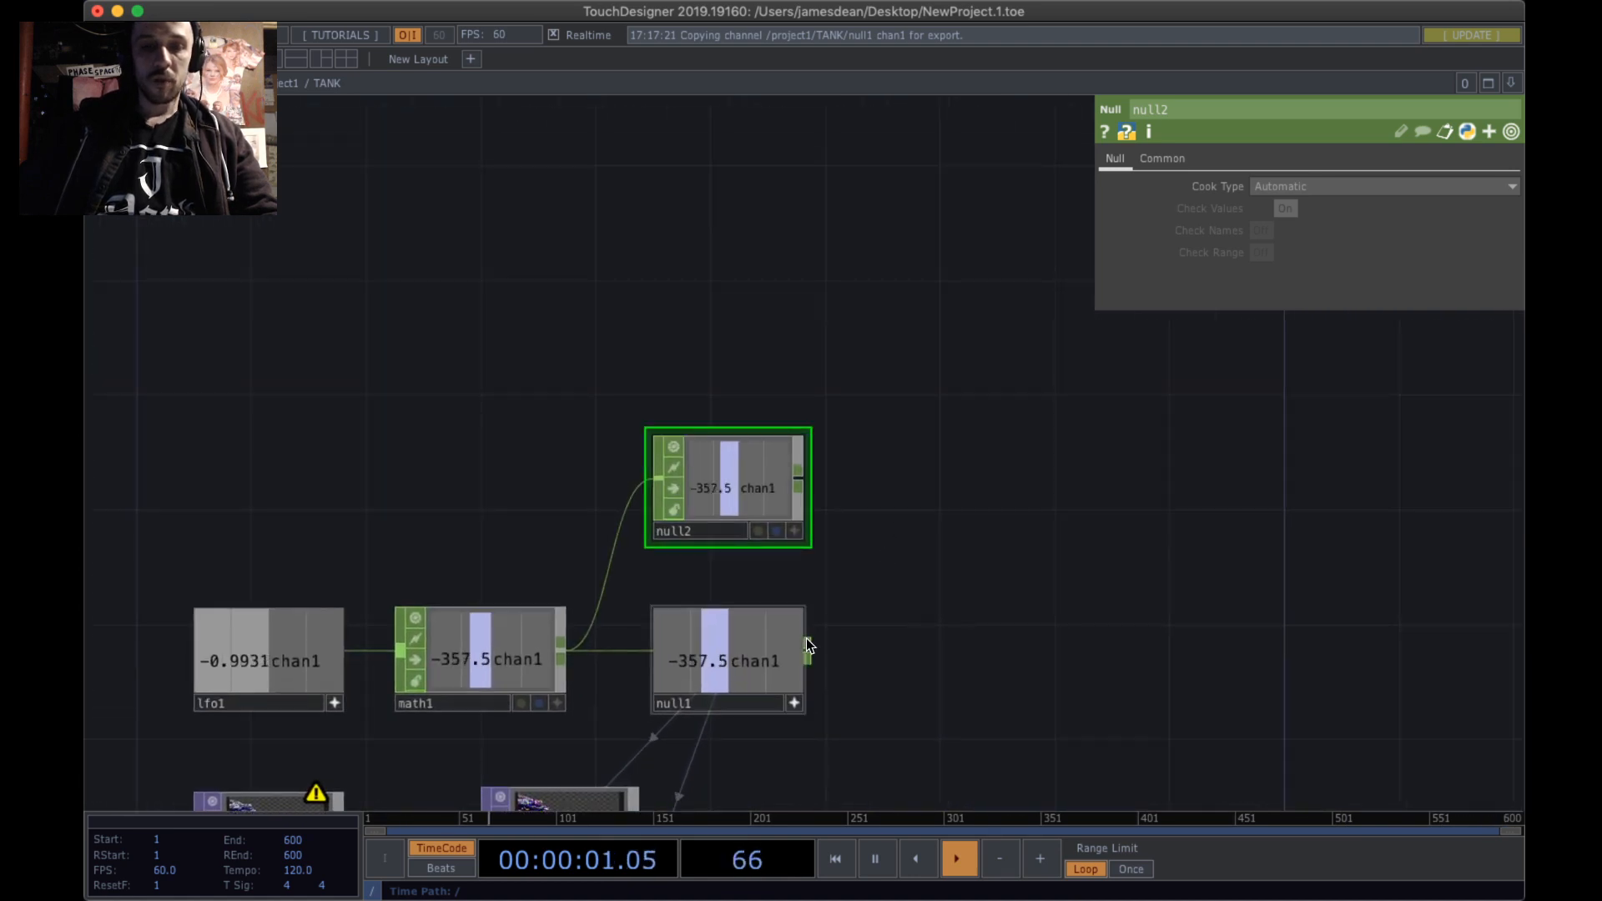
pyautogui.click(794, 703)
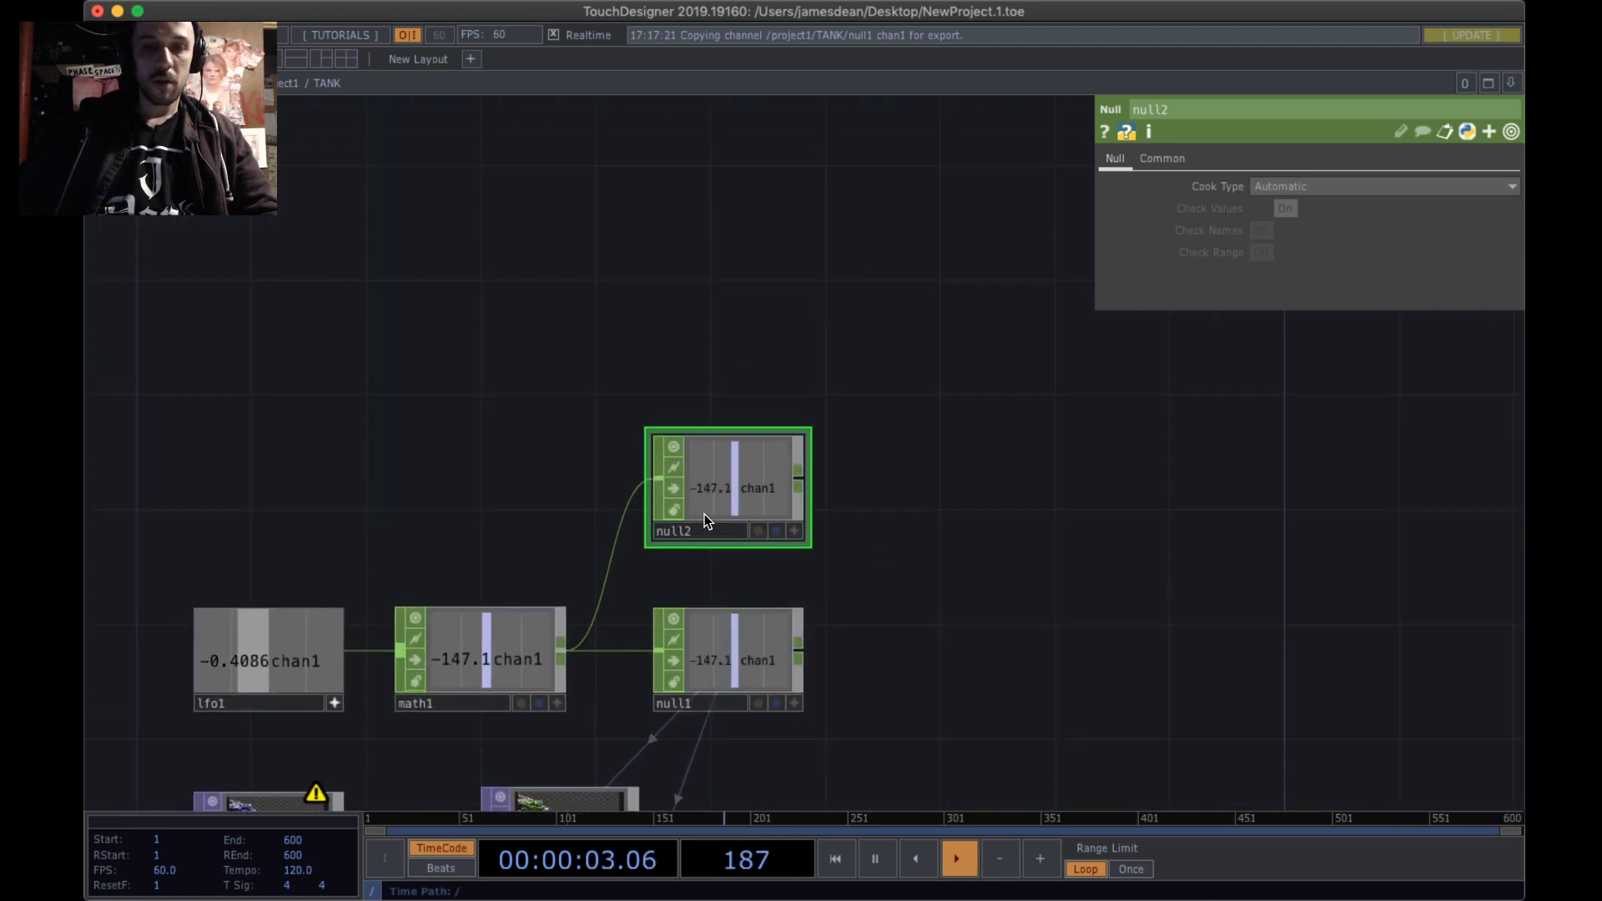
pyautogui.press('Delete')
pyautogui.press('h')
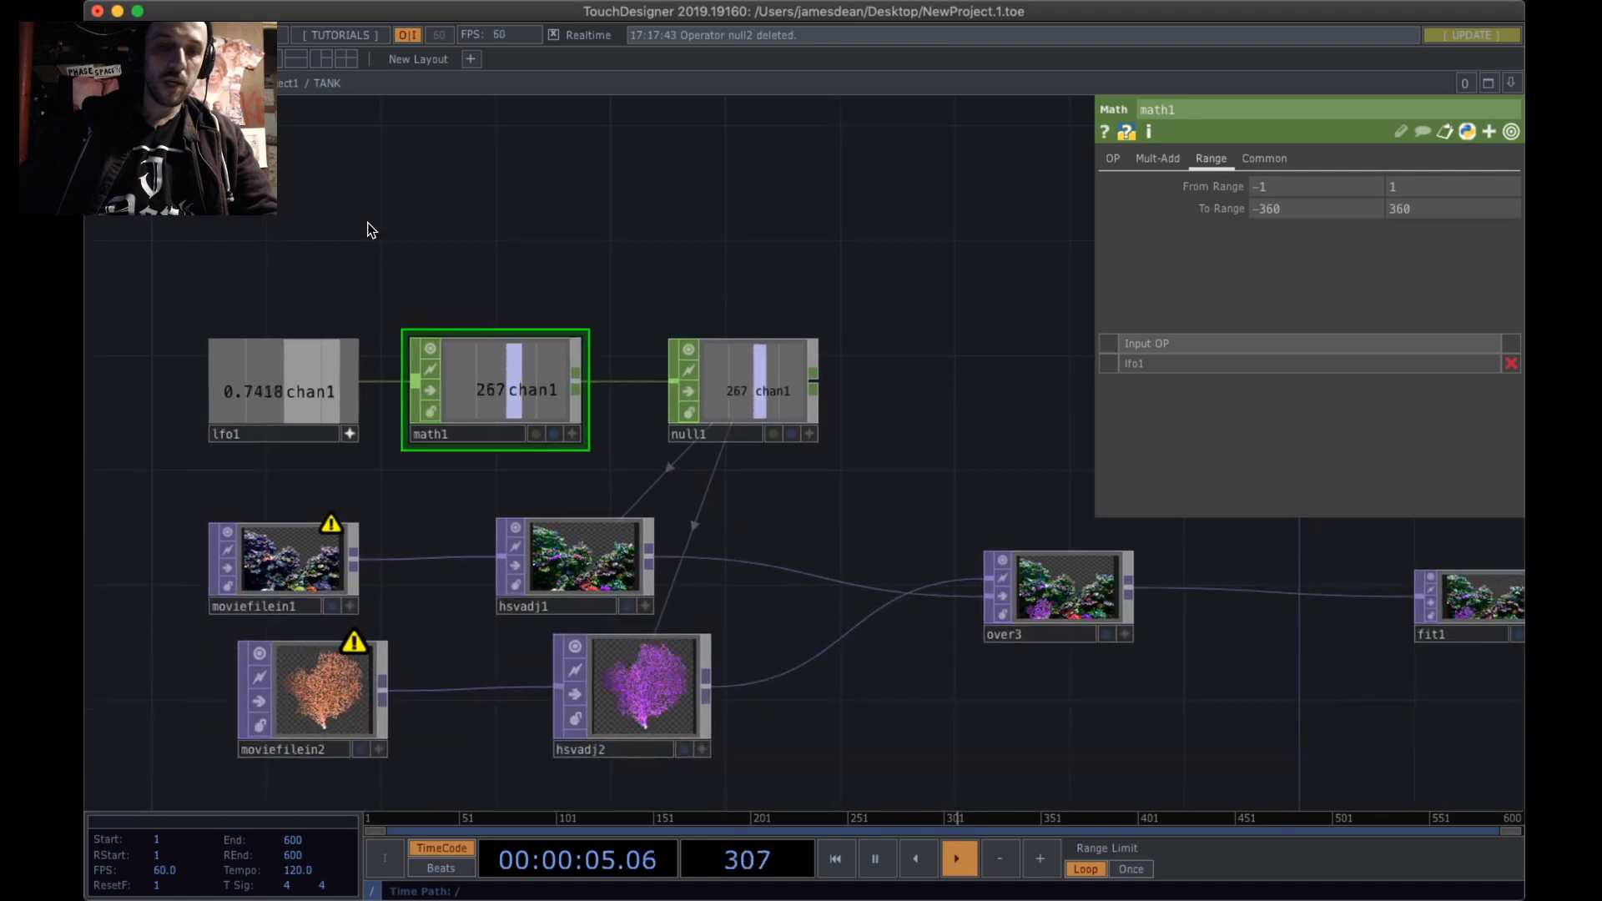
# - Point out the lfo1 and math1 CHOPs in the chain and select null1
pyautogui.moveTo(205, 246); pyautogui.dragTo(461, 463, button='right')
pyautogui.moveTo(693, 467); pyautogui.dragTo(918, 461)
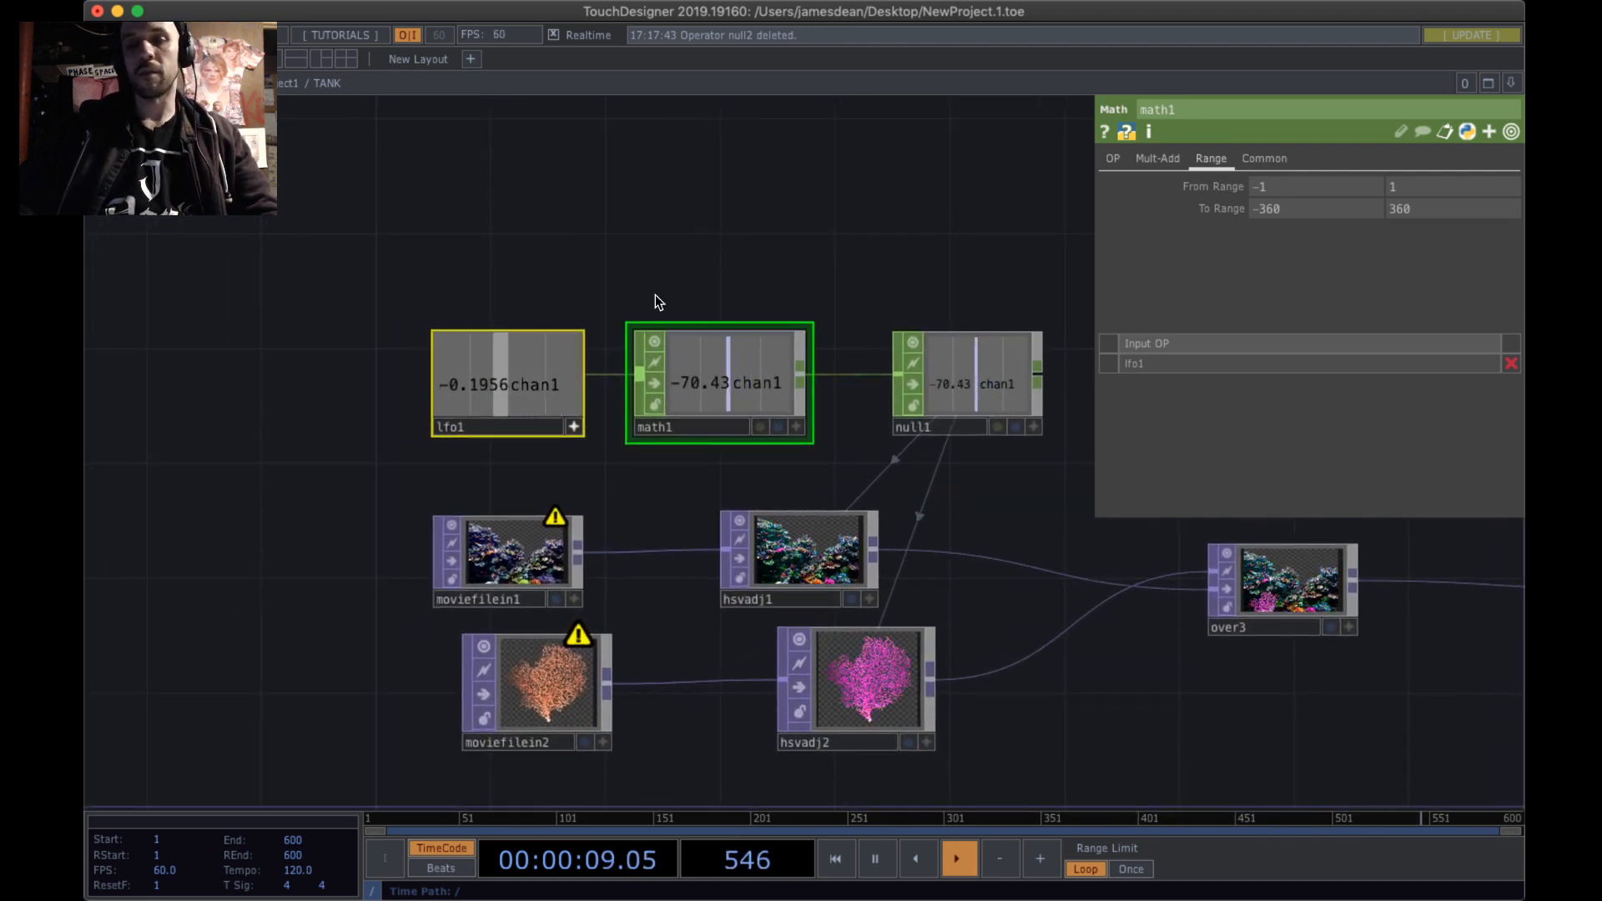
pyautogui.click(960, 384)
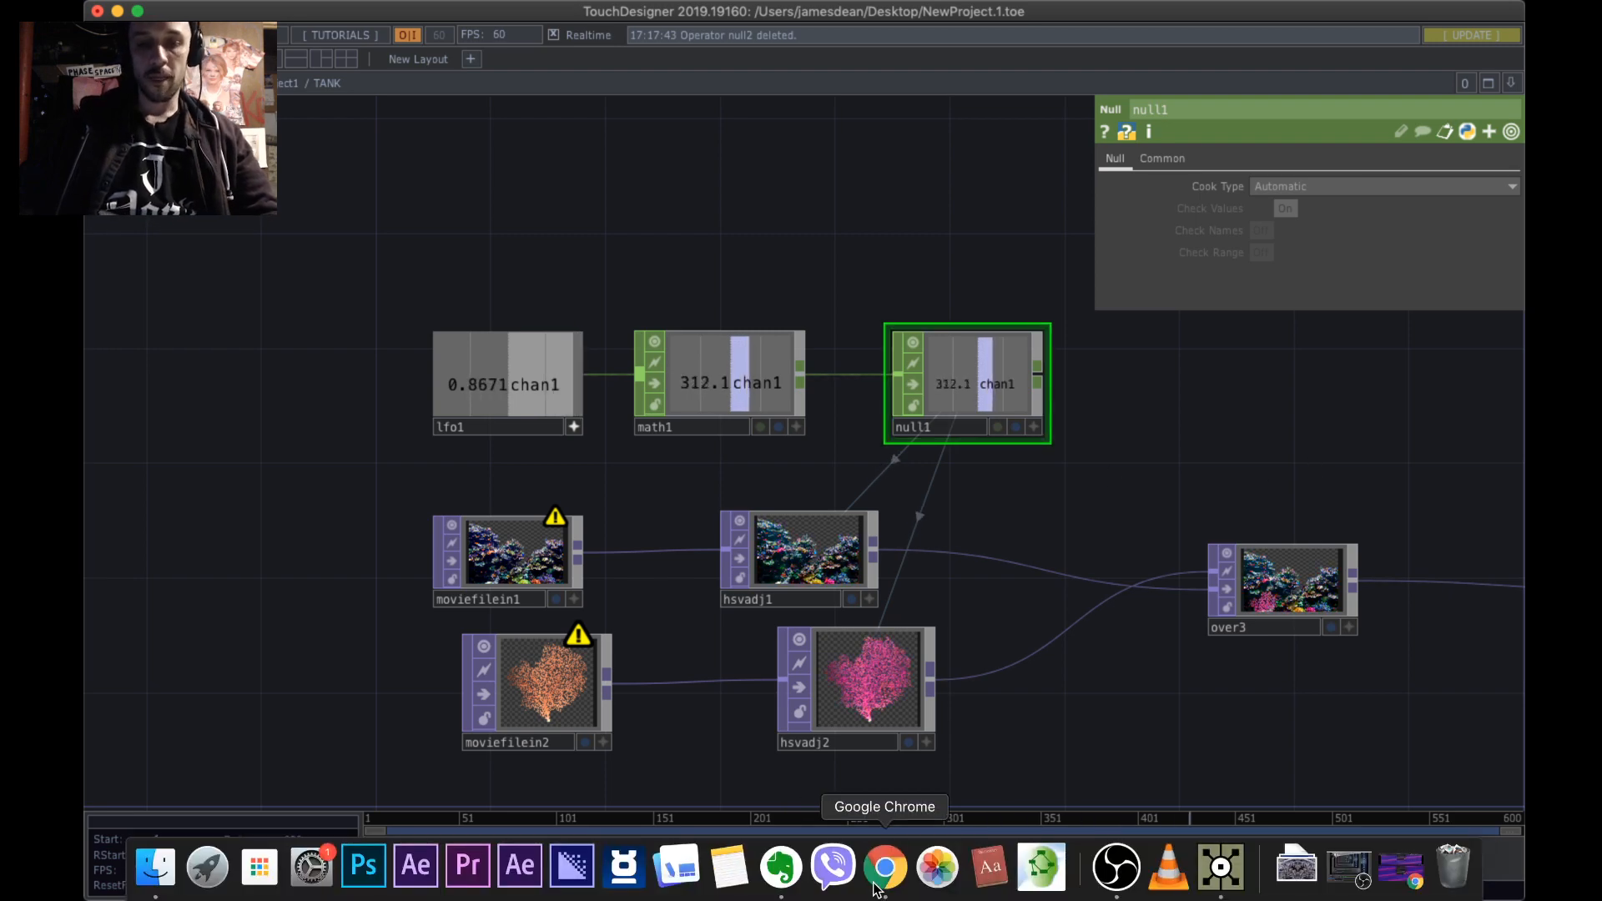
# - Switch to Google Chrome to check the stream chat for new questions, and return to TouchDesigner
pyautogui.click(886, 871)
pyautogui.scroll(-3, 850, 544)
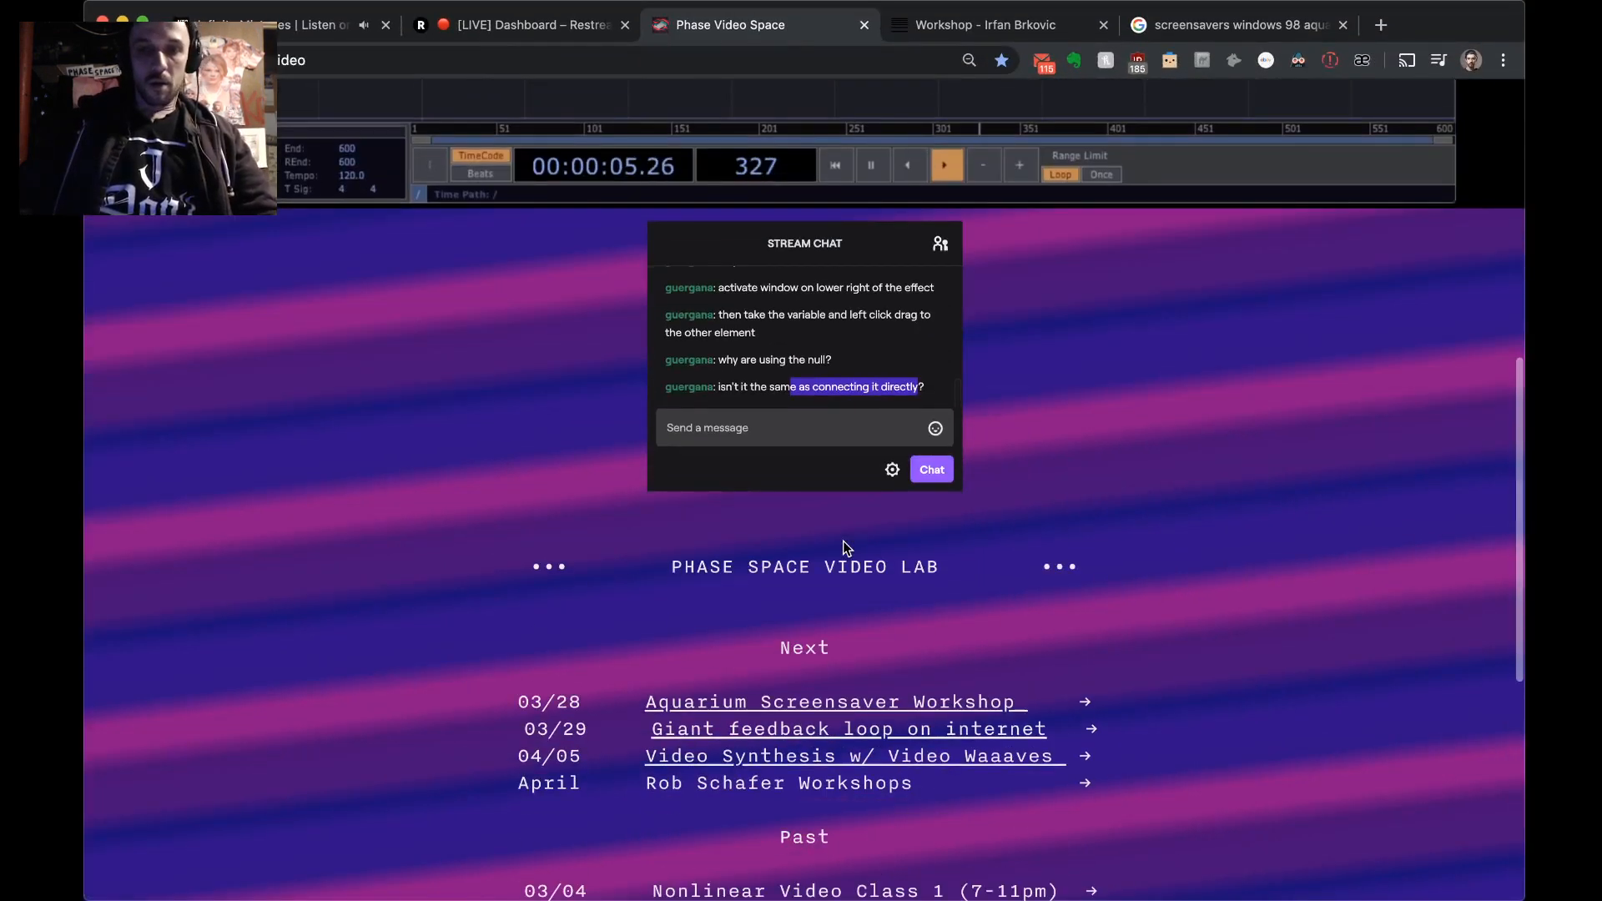
pyautogui.scroll(2, 828, 321)
pyautogui.scroll(-2, 825, 328)
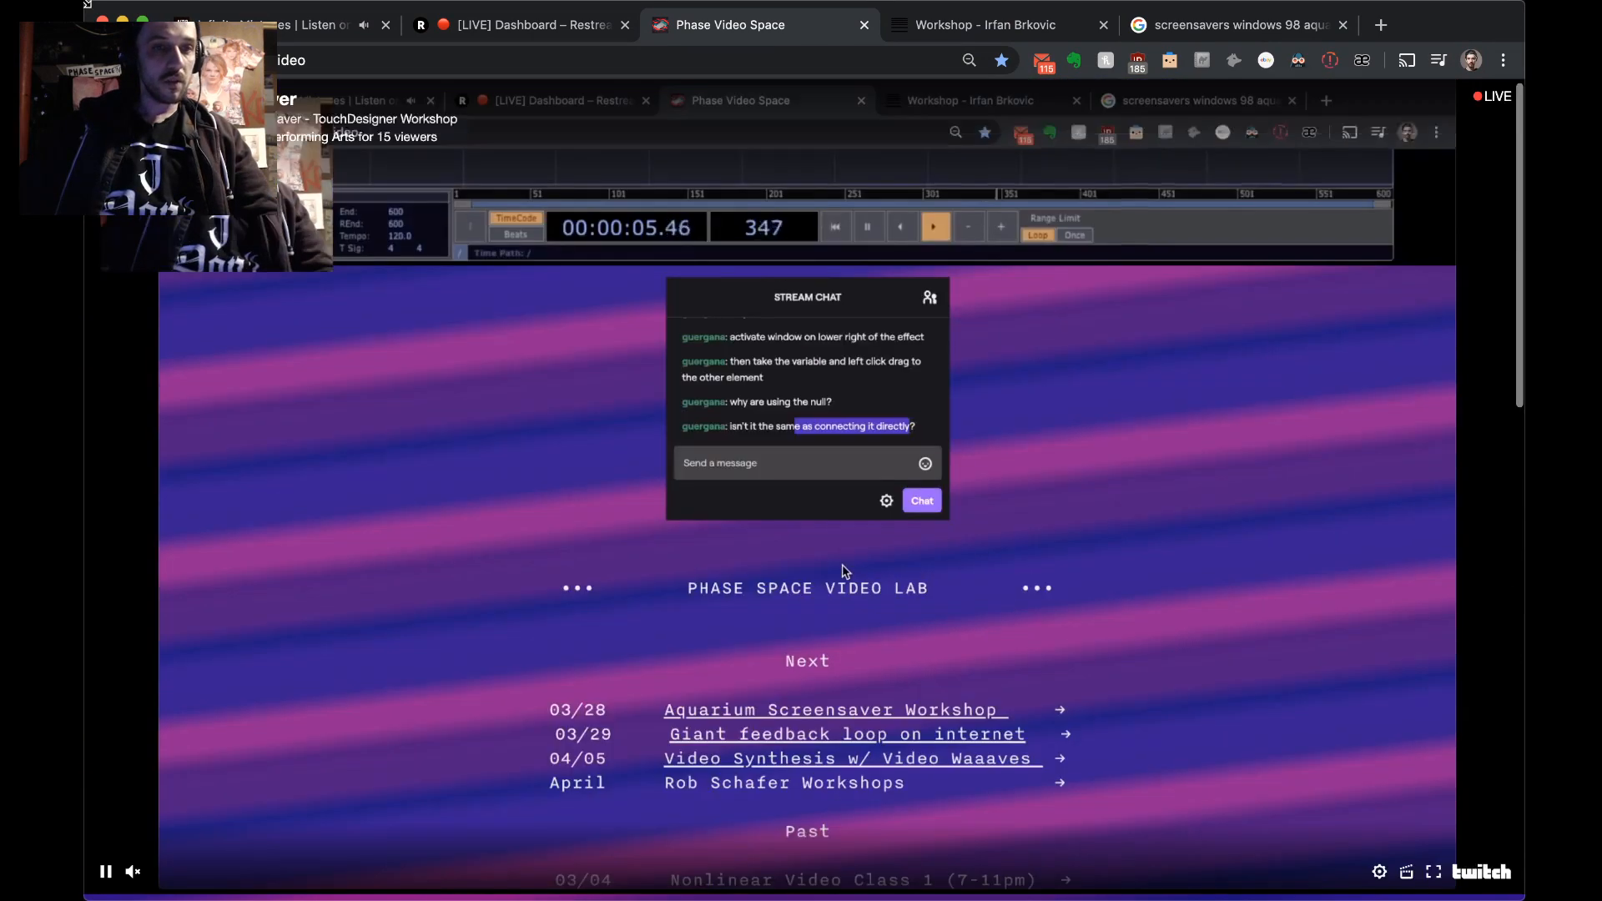
pyautogui.press('super+m')
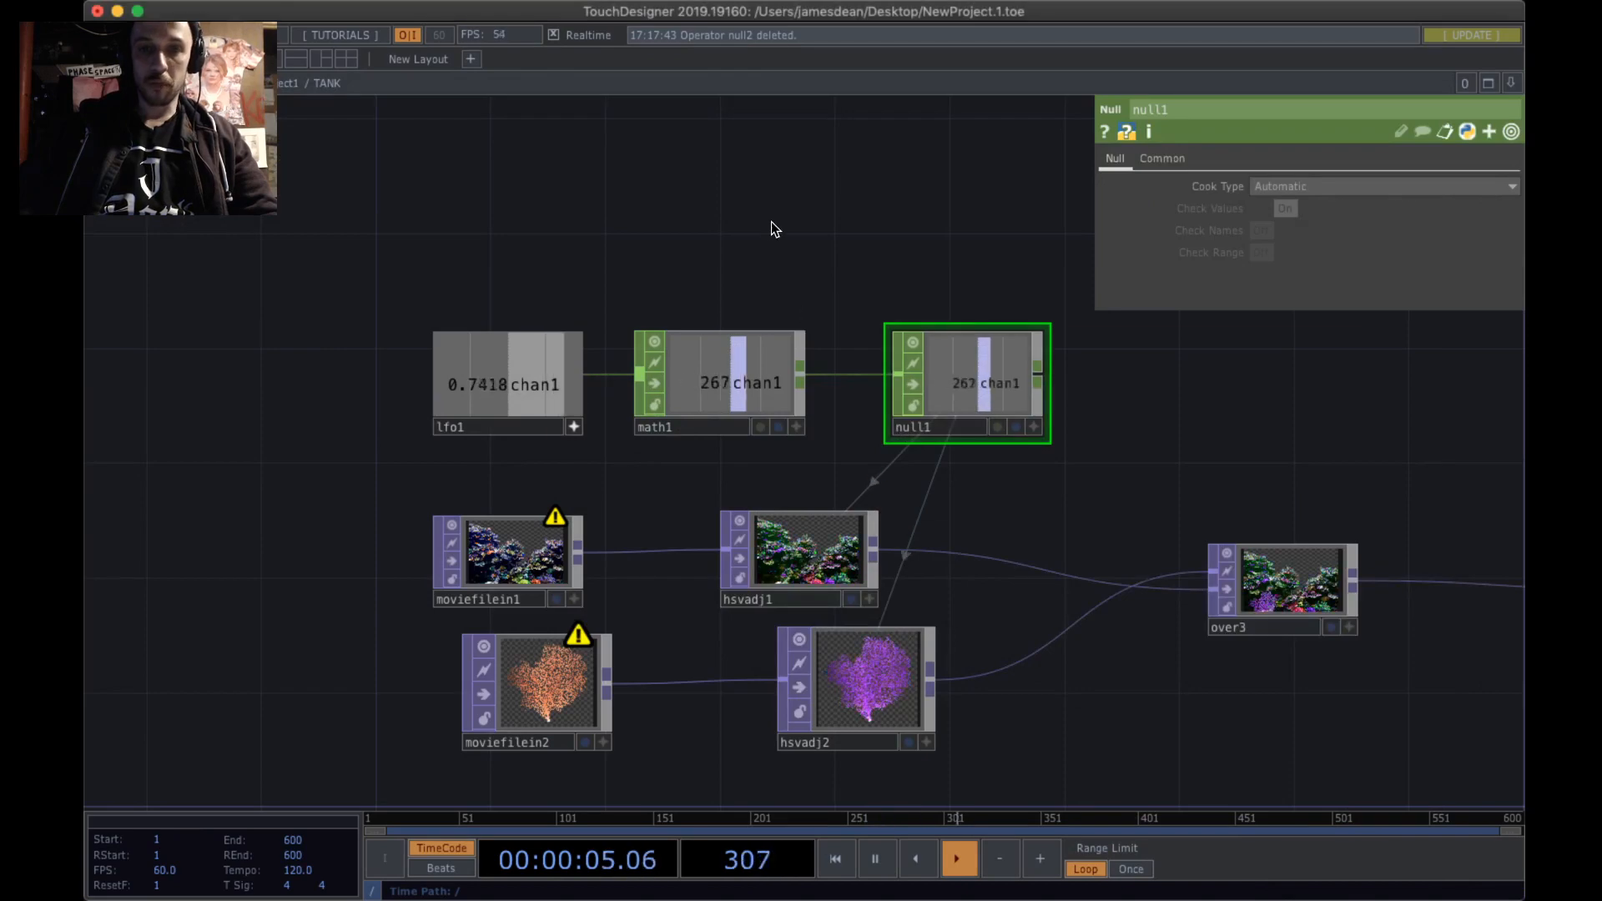
# - Leave the TANK component and return to the parent project network that holds the fish operator chain
pyautogui.scroll(-5, 771, 224)
pyautogui.scroll(-6, 597, 377)
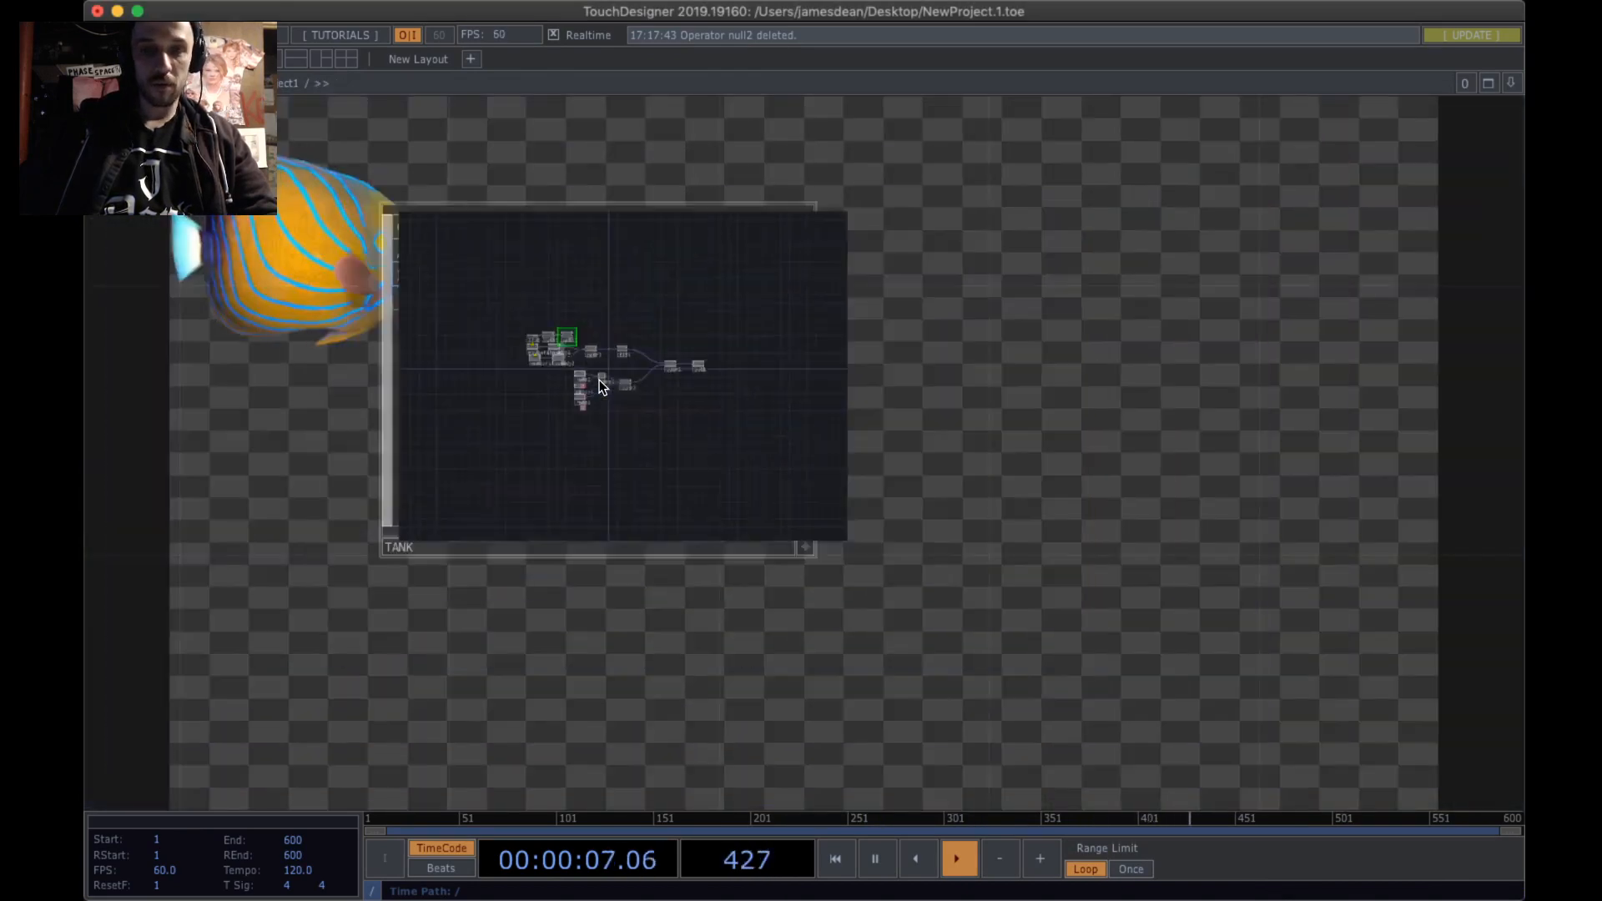
pyautogui.scroll(5, 599, 379)
pyautogui.scroll(-3, 609, 379)
pyautogui.moveTo(704, 315); pyautogui.dragTo(663, 451)
pyautogui.moveTo(559, 457); pyautogui.dragTo(607, 526)
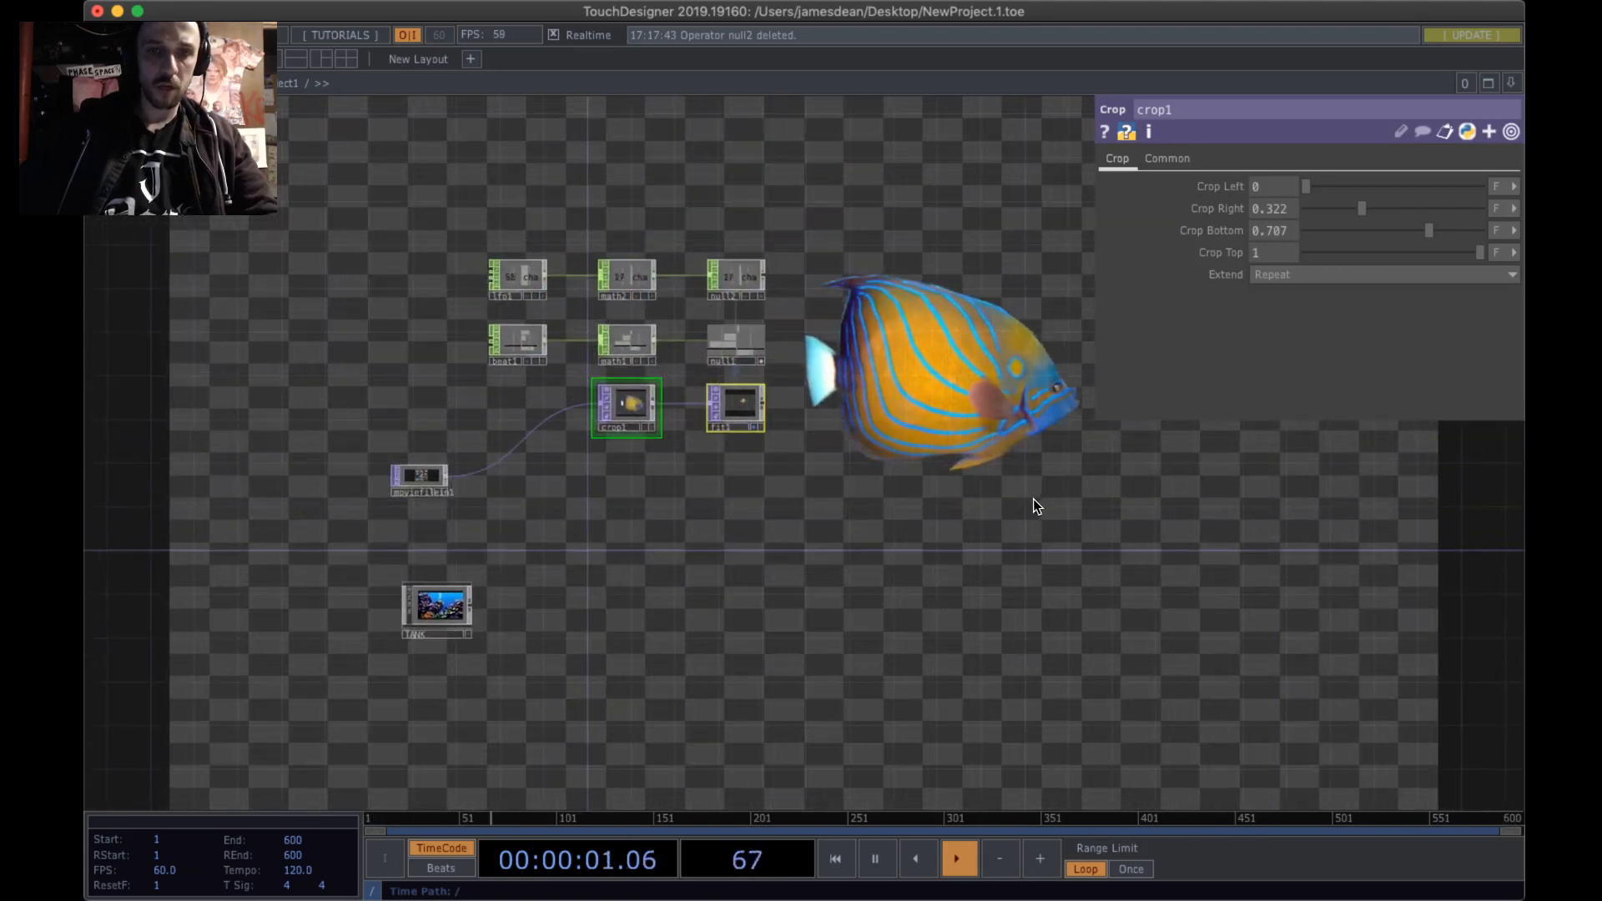
# - Review the crop1 and fit1 operators and the beat1, math1 and null1 chain that animates the fish
pyautogui.moveTo(1034, 502); pyautogui.dragTo(395, 207, button='right')
pyautogui.moveTo(515, 280); pyautogui.dragTo(689, 313)
pyautogui.moveTo(868, 531); pyautogui.dragTo(780, 537)
pyautogui.moveTo(566, 528); pyautogui.dragTo(637, 532, button='middle')
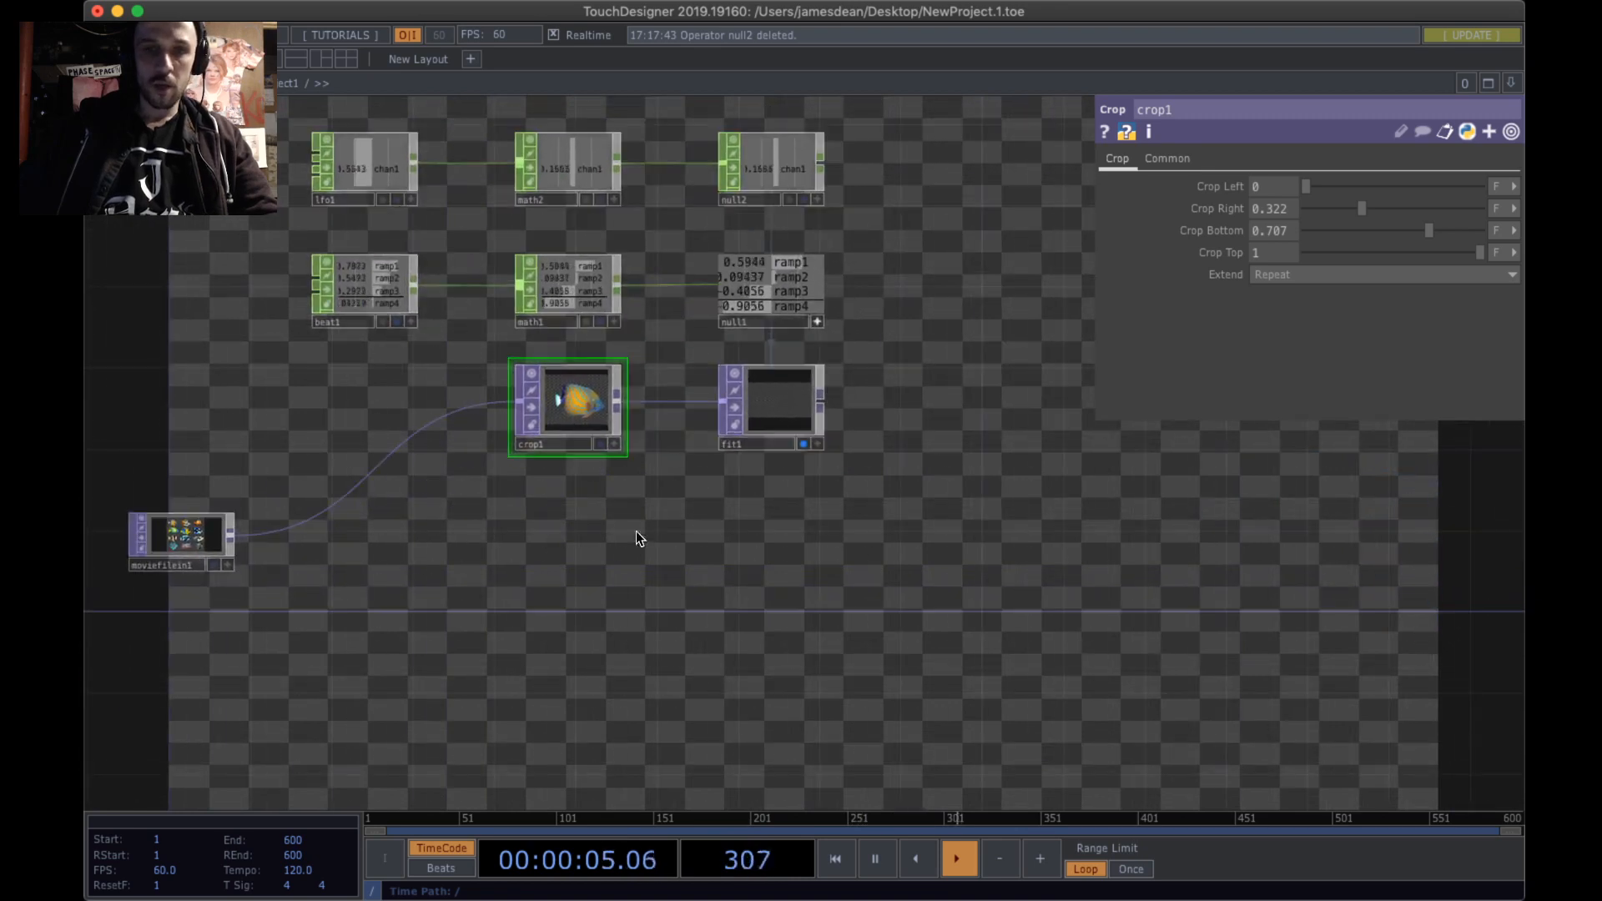
pyautogui.moveTo(919, 443); pyautogui.dragTo(974, 464)
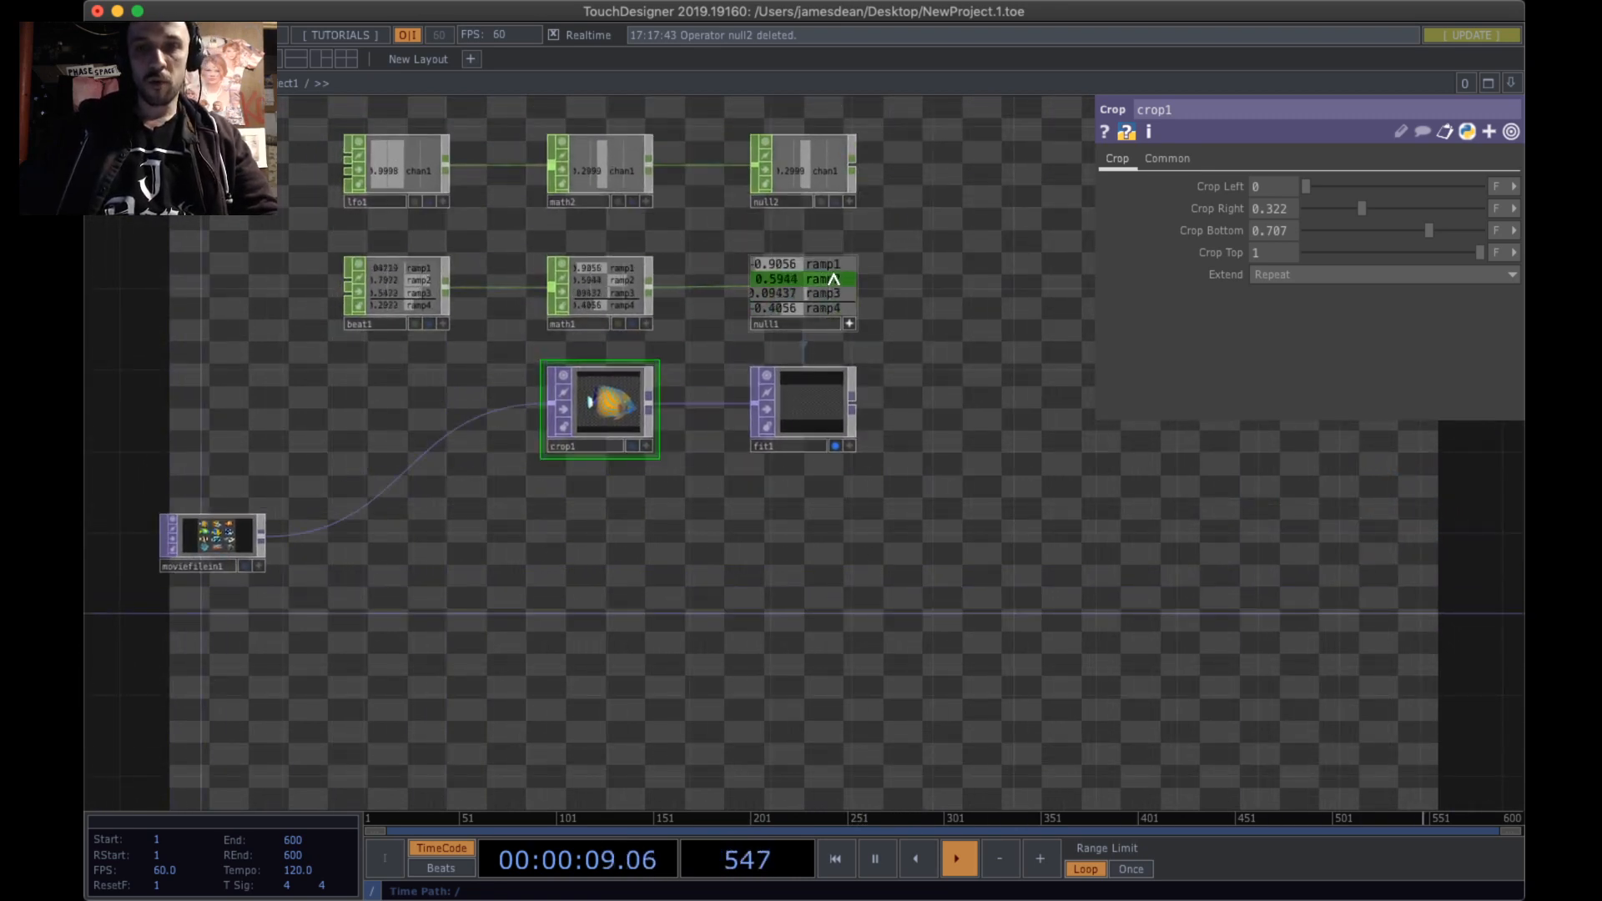
pyautogui.click(397, 327)
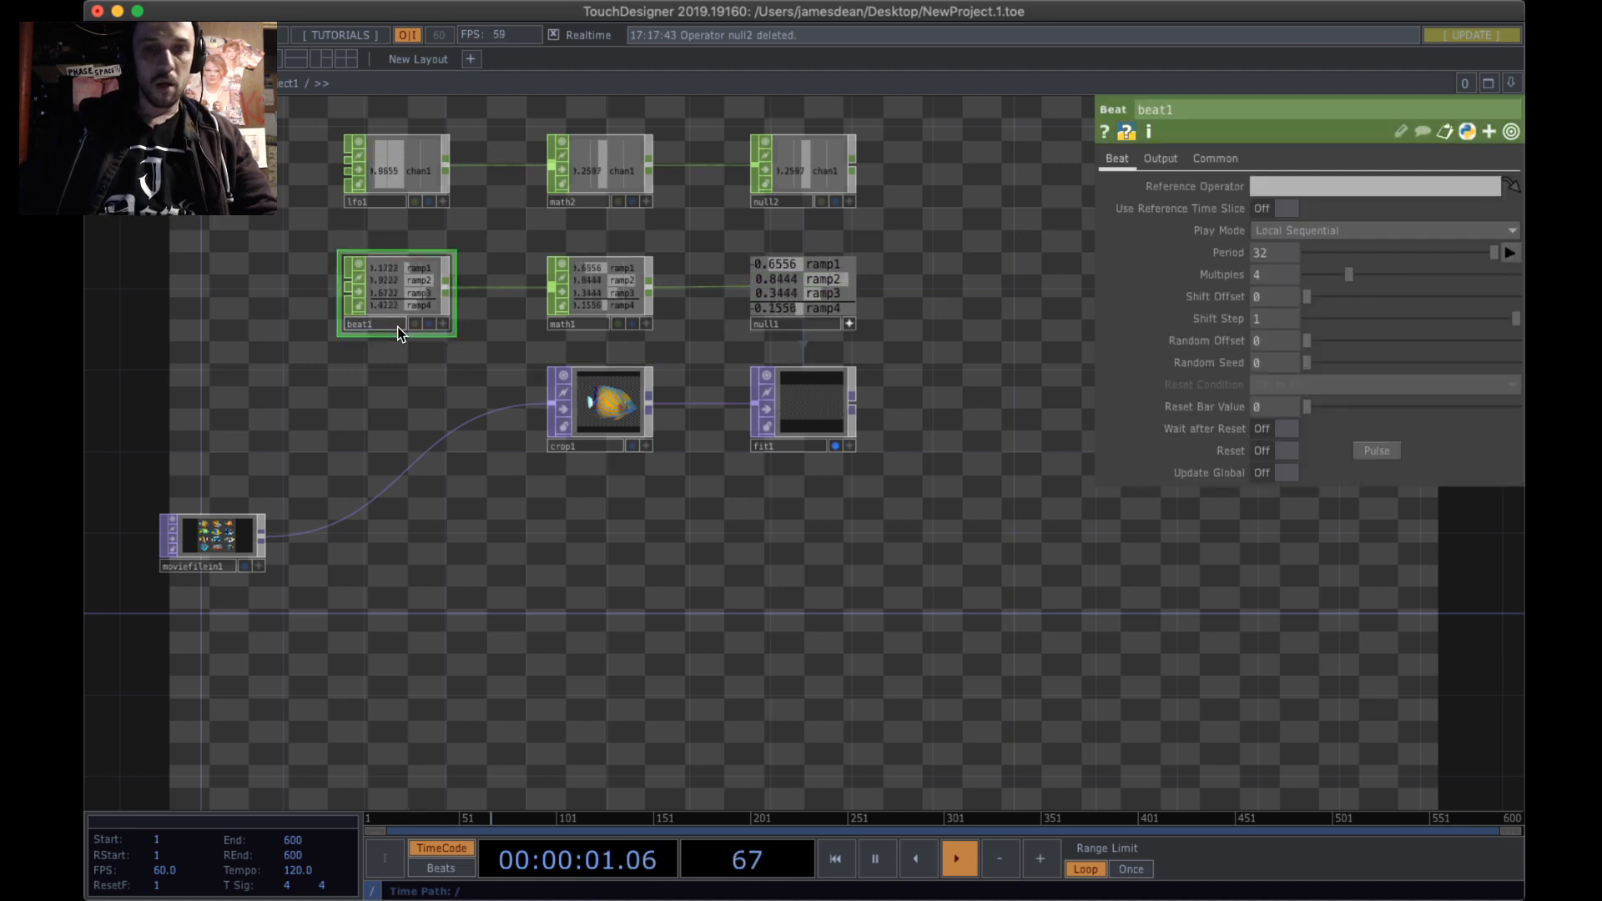
pyautogui.moveTo(860, 463); pyautogui.dragTo(937, 430)
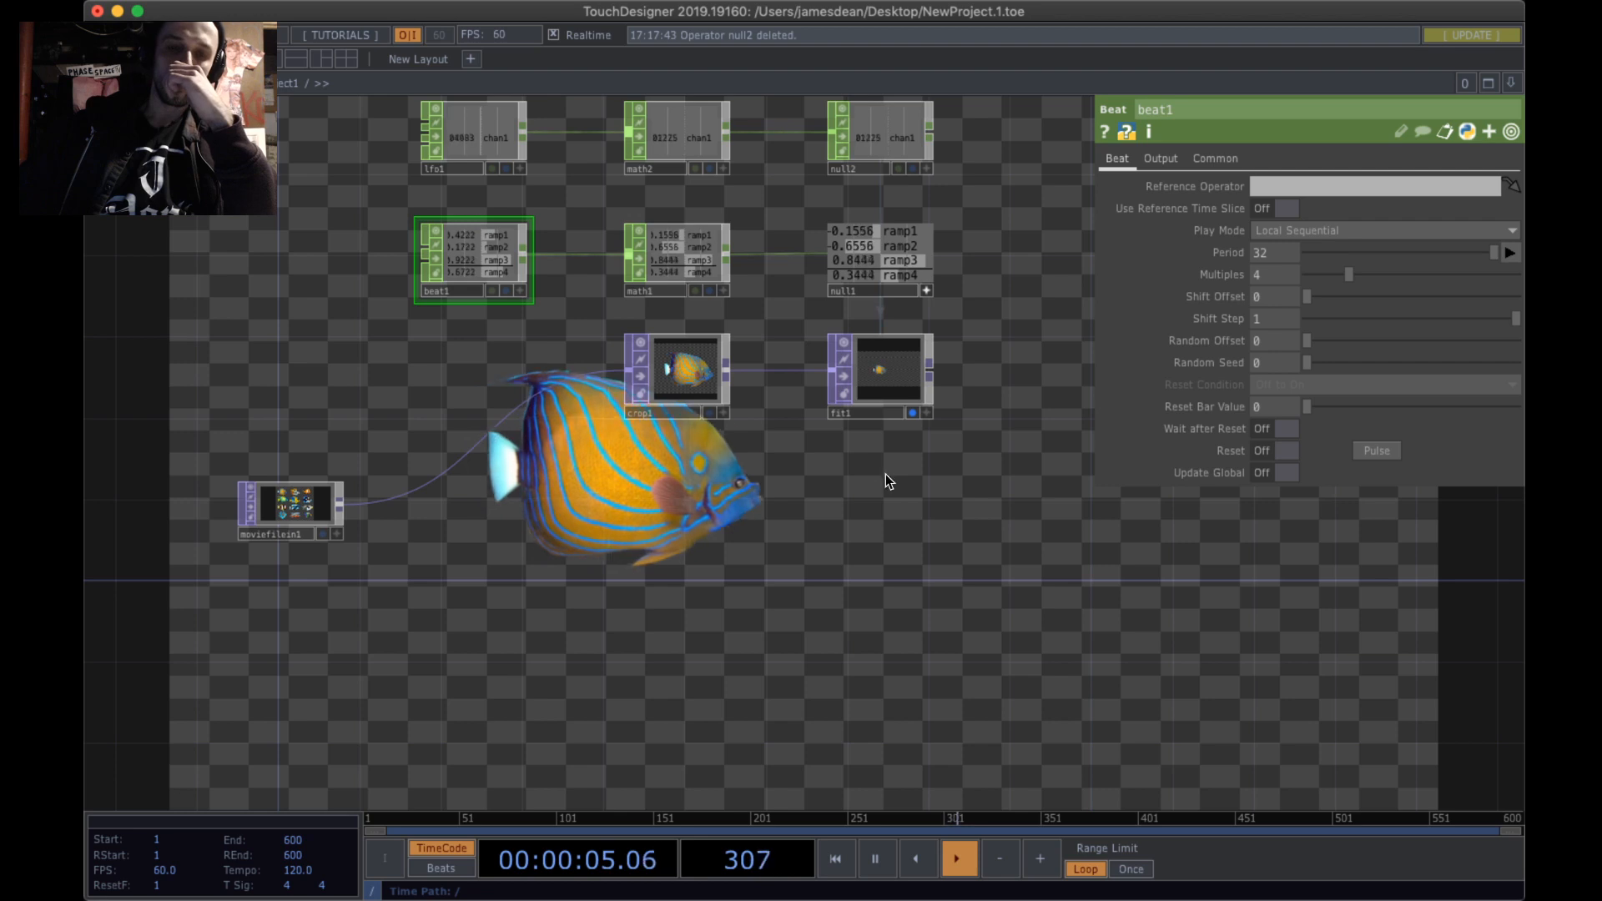
# - Duplicate the crop1 and fit1 pair and place the copy directly below, fed by moviefilein1
pyautogui.moveTo(934, 495); pyautogui.dragTo(599, 348, button='right')
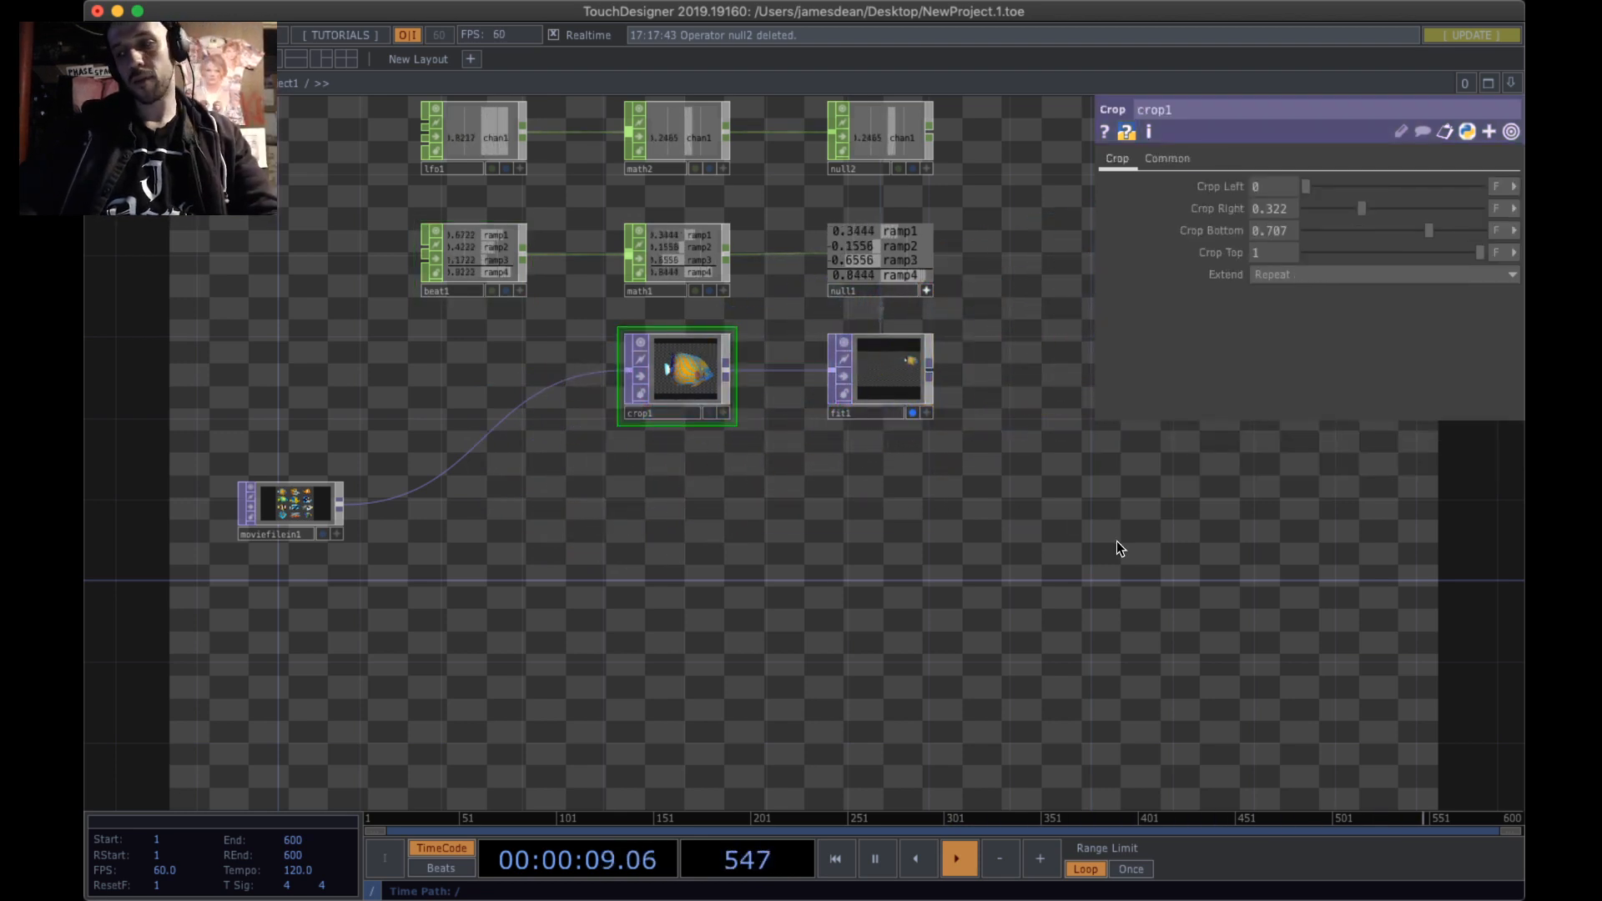
pyautogui.moveTo(1116, 549); pyautogui.dragTo(594, 346, button='right')
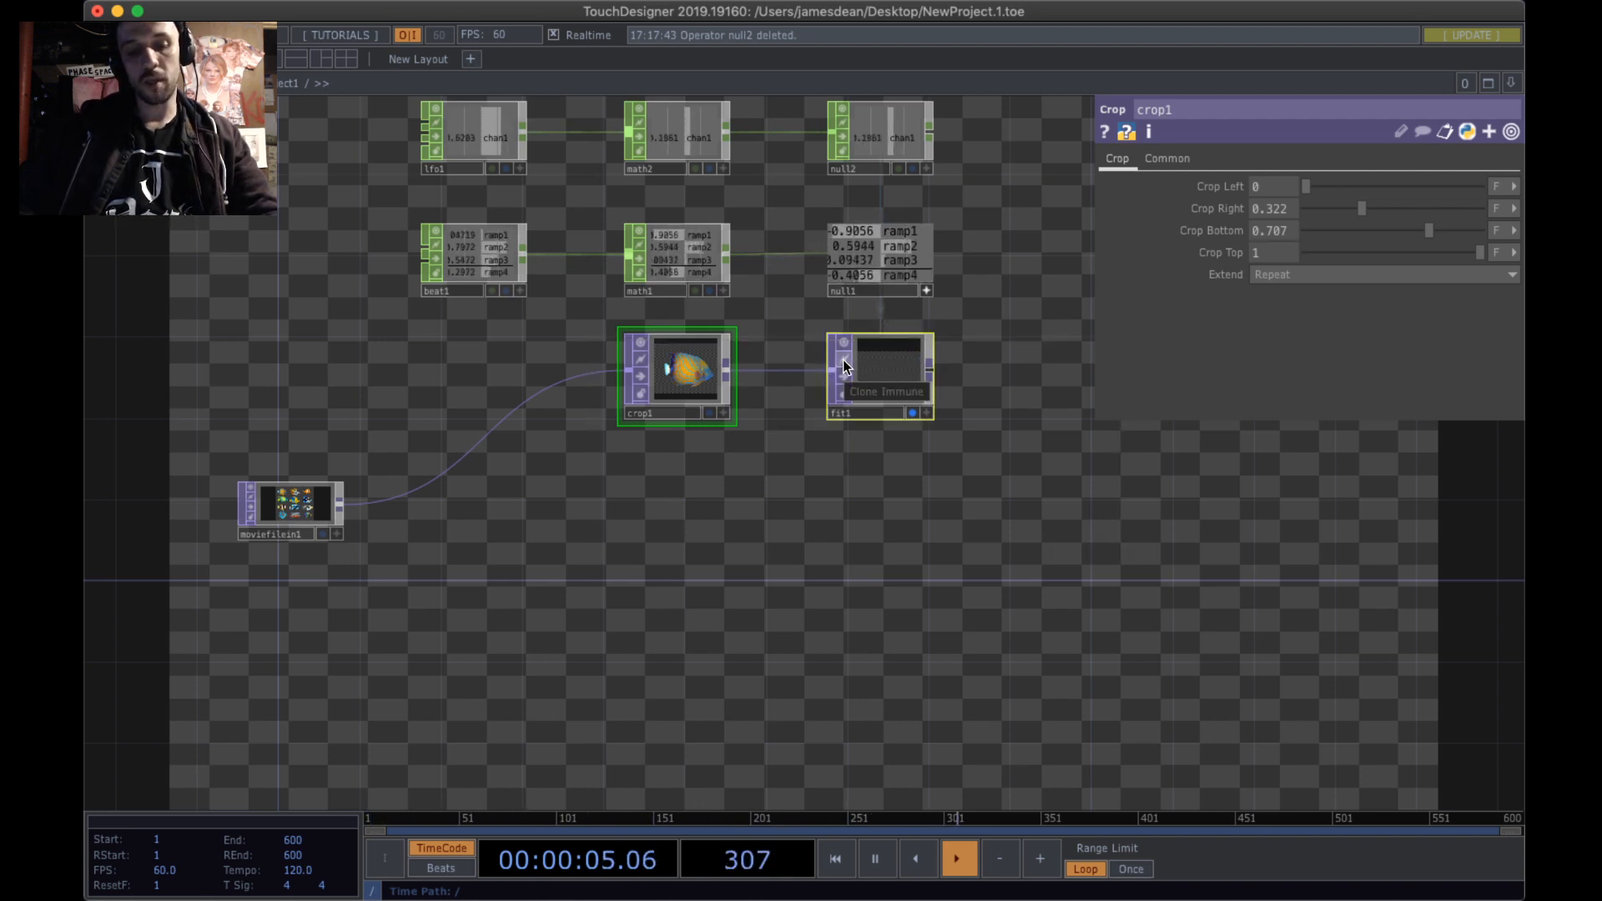
pyautogui.press('super+c')
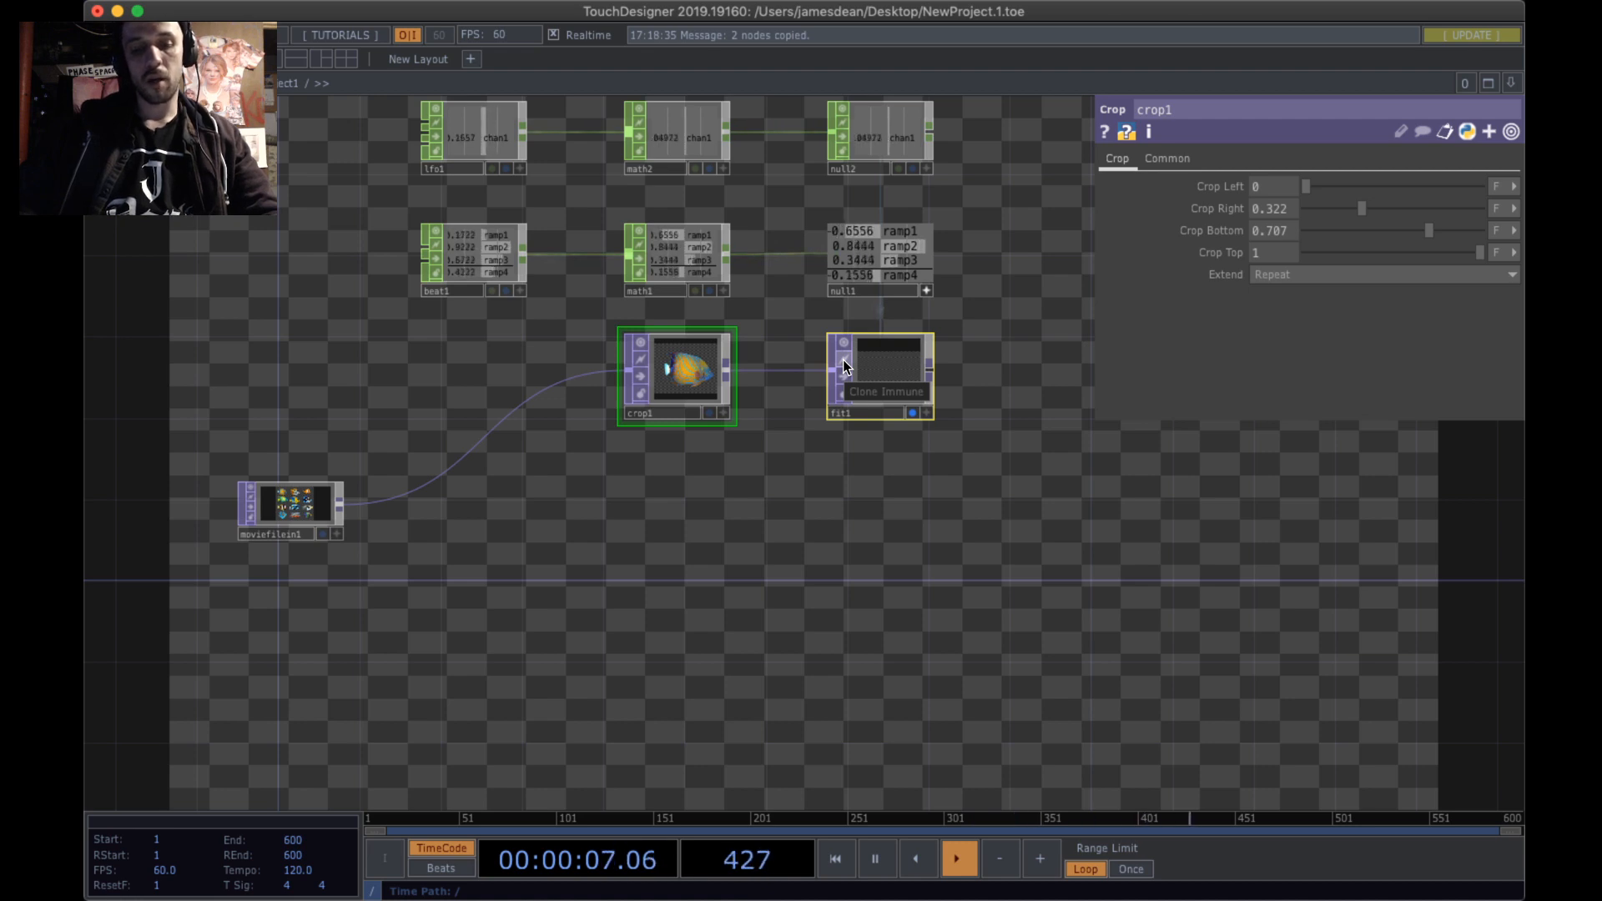
pyautogui.press('super+v')
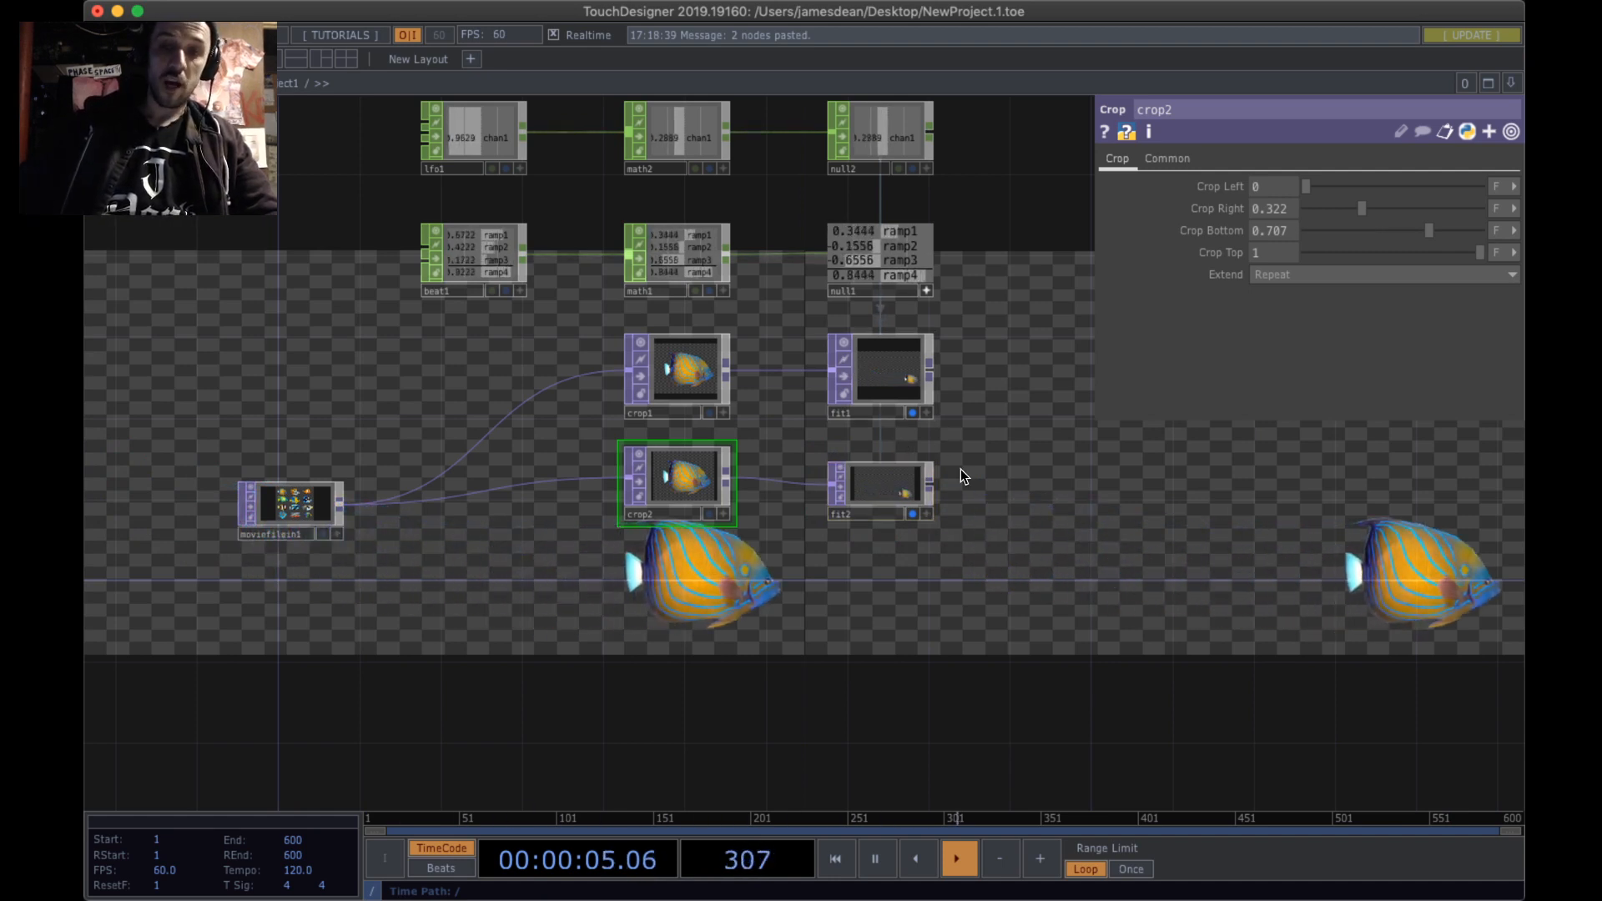
# - Turn off the Display flags of fit2 and fit1 to clear the network background
pyautogui.scroll(5, 918, 510)
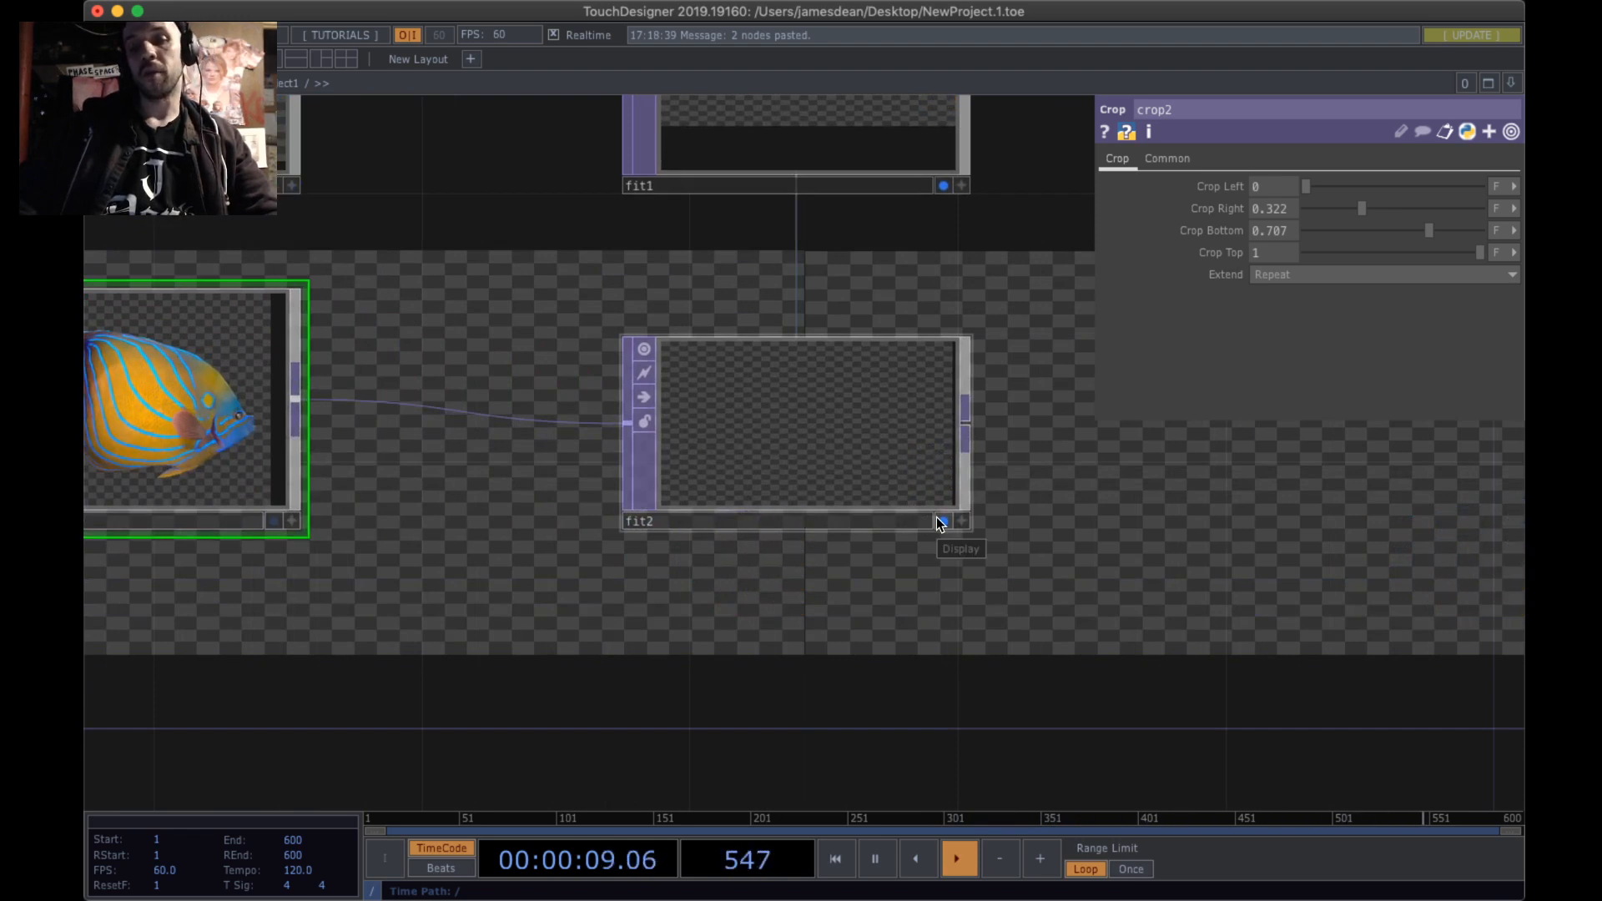
pyautogui.click(937, 518)
pyautogui.moveTo(990, 498); pyautogui.dragTo(960, 606)
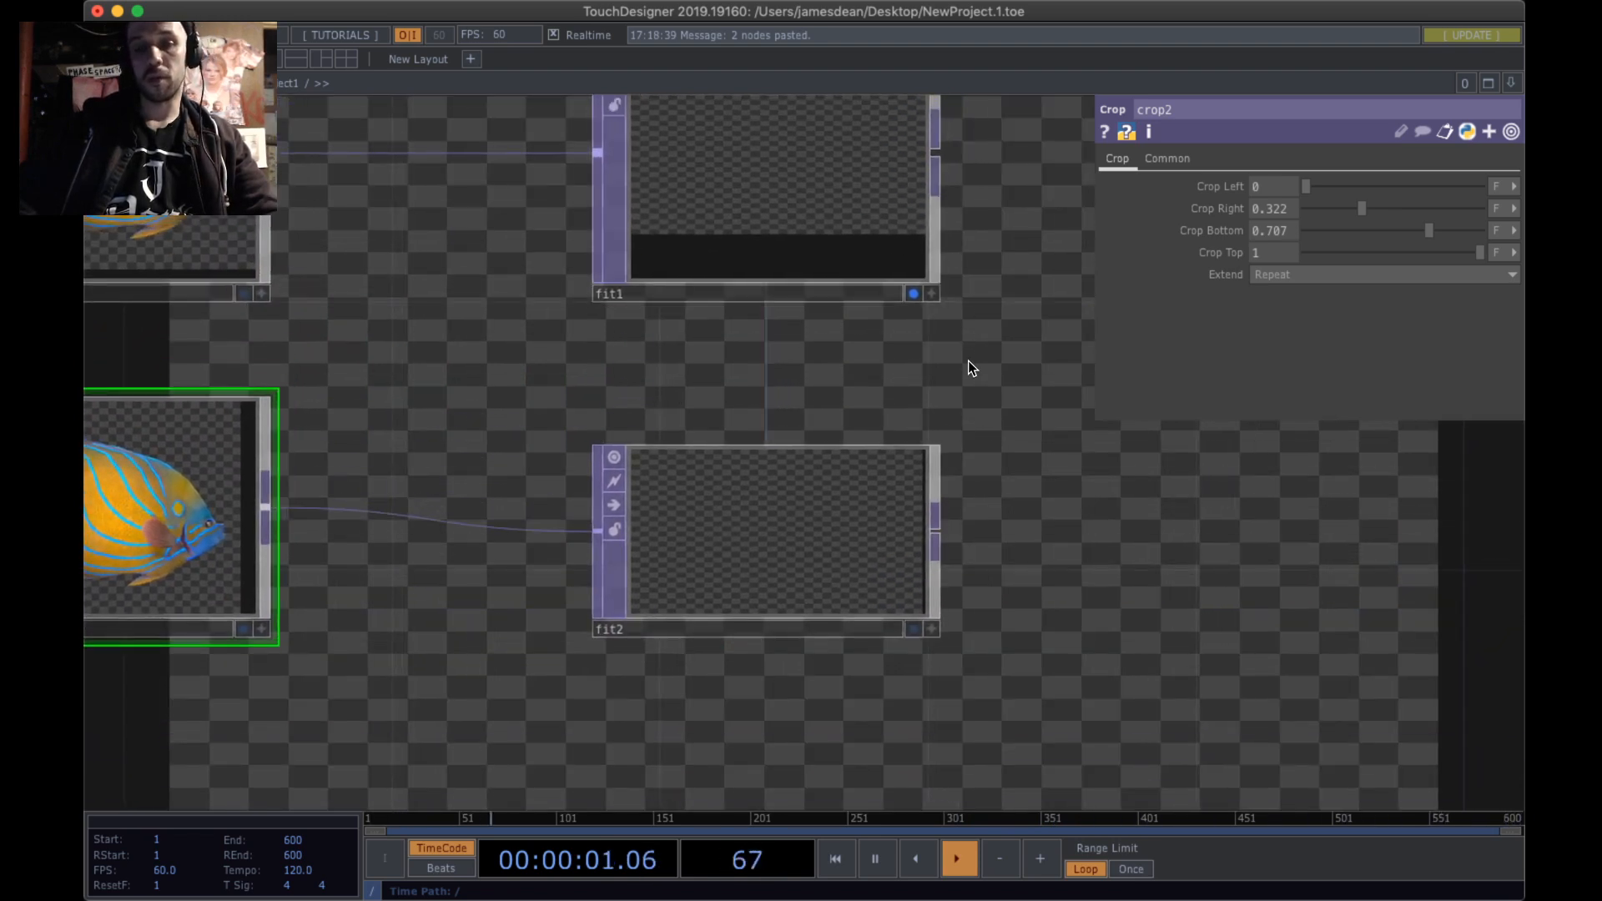
pyautogui.scroll(-2, 968, 361)
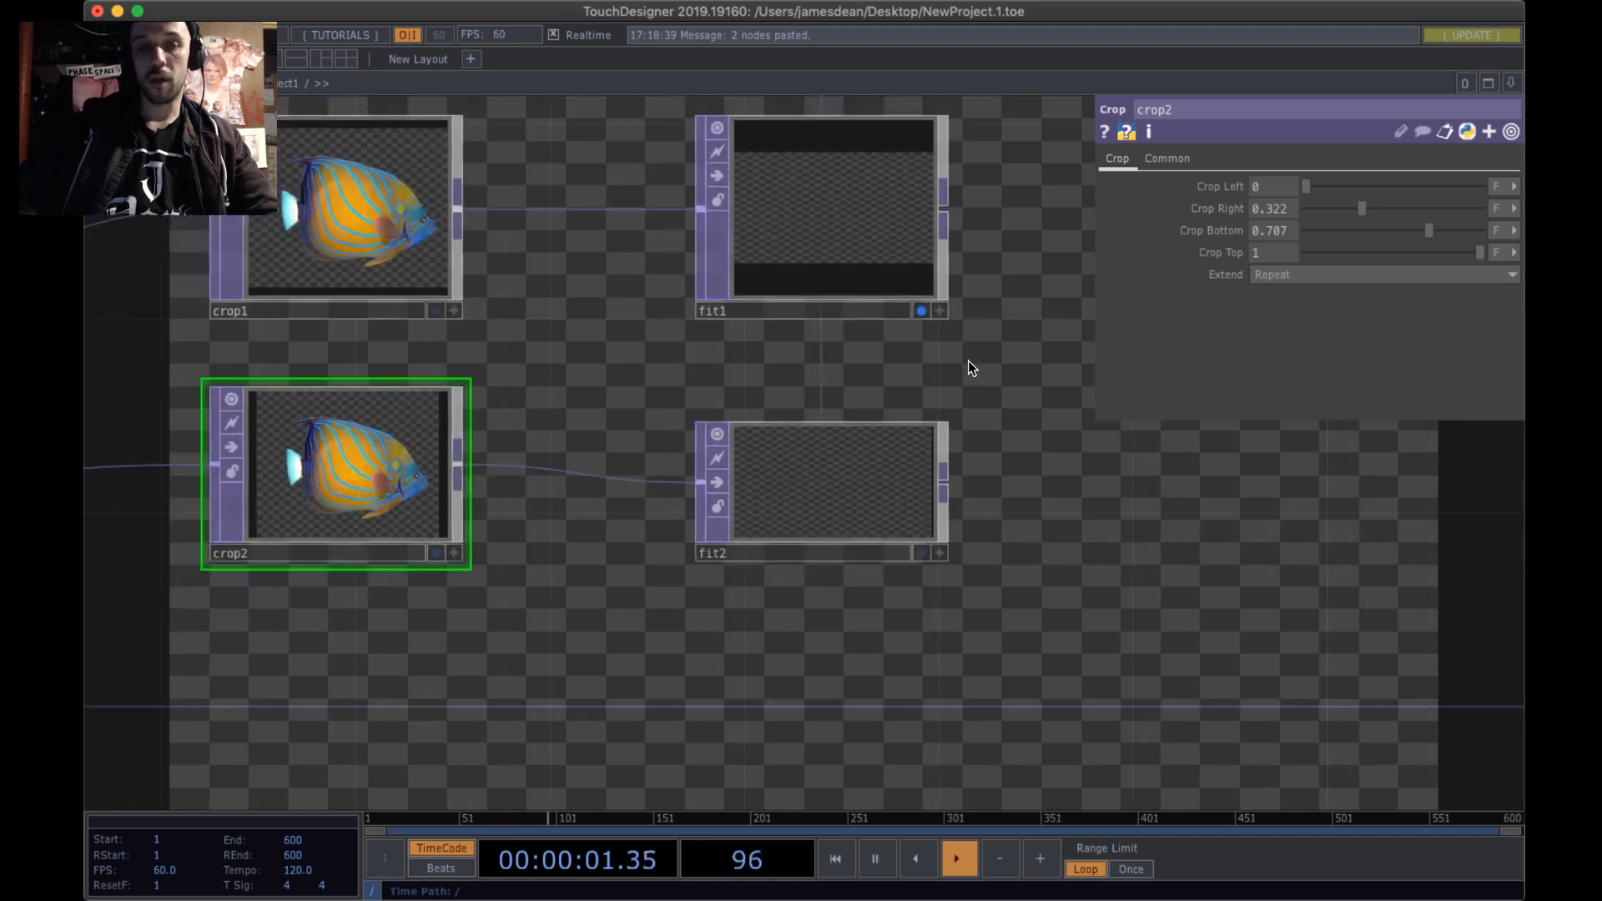
pyautogui.click(921, 310)
pyautogui.scroll(-2, 644, 438)
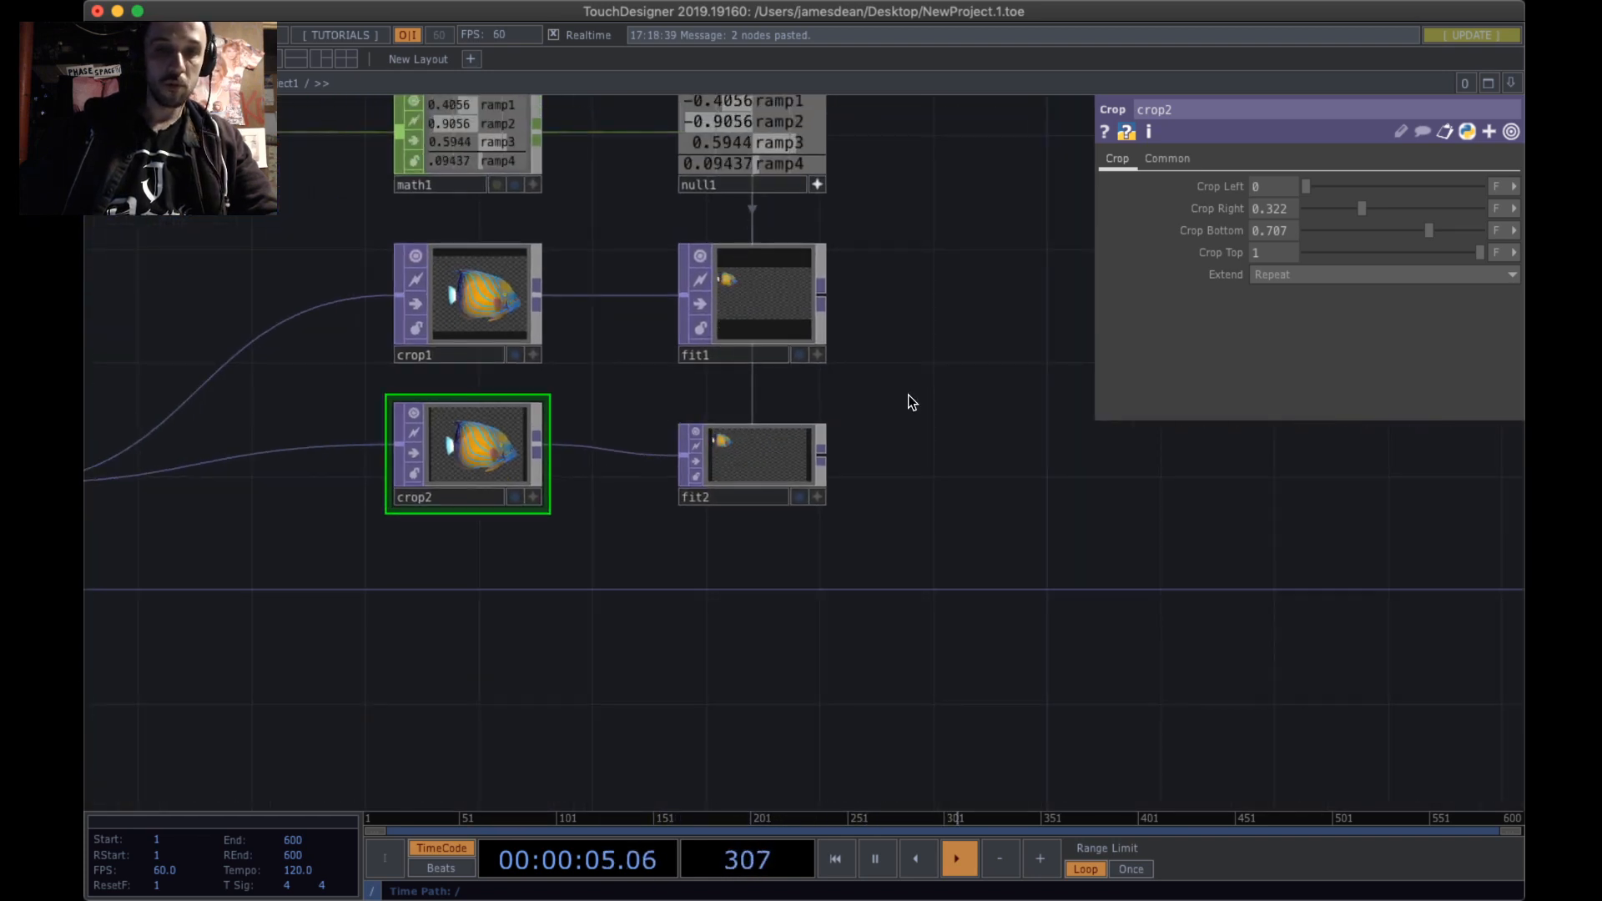
# - Examine the duplicated fish chain and the source fish sheet in moviefilein1
pyautogui.moveTo(1011, 521); pyautogui.dragTo(987, 674)
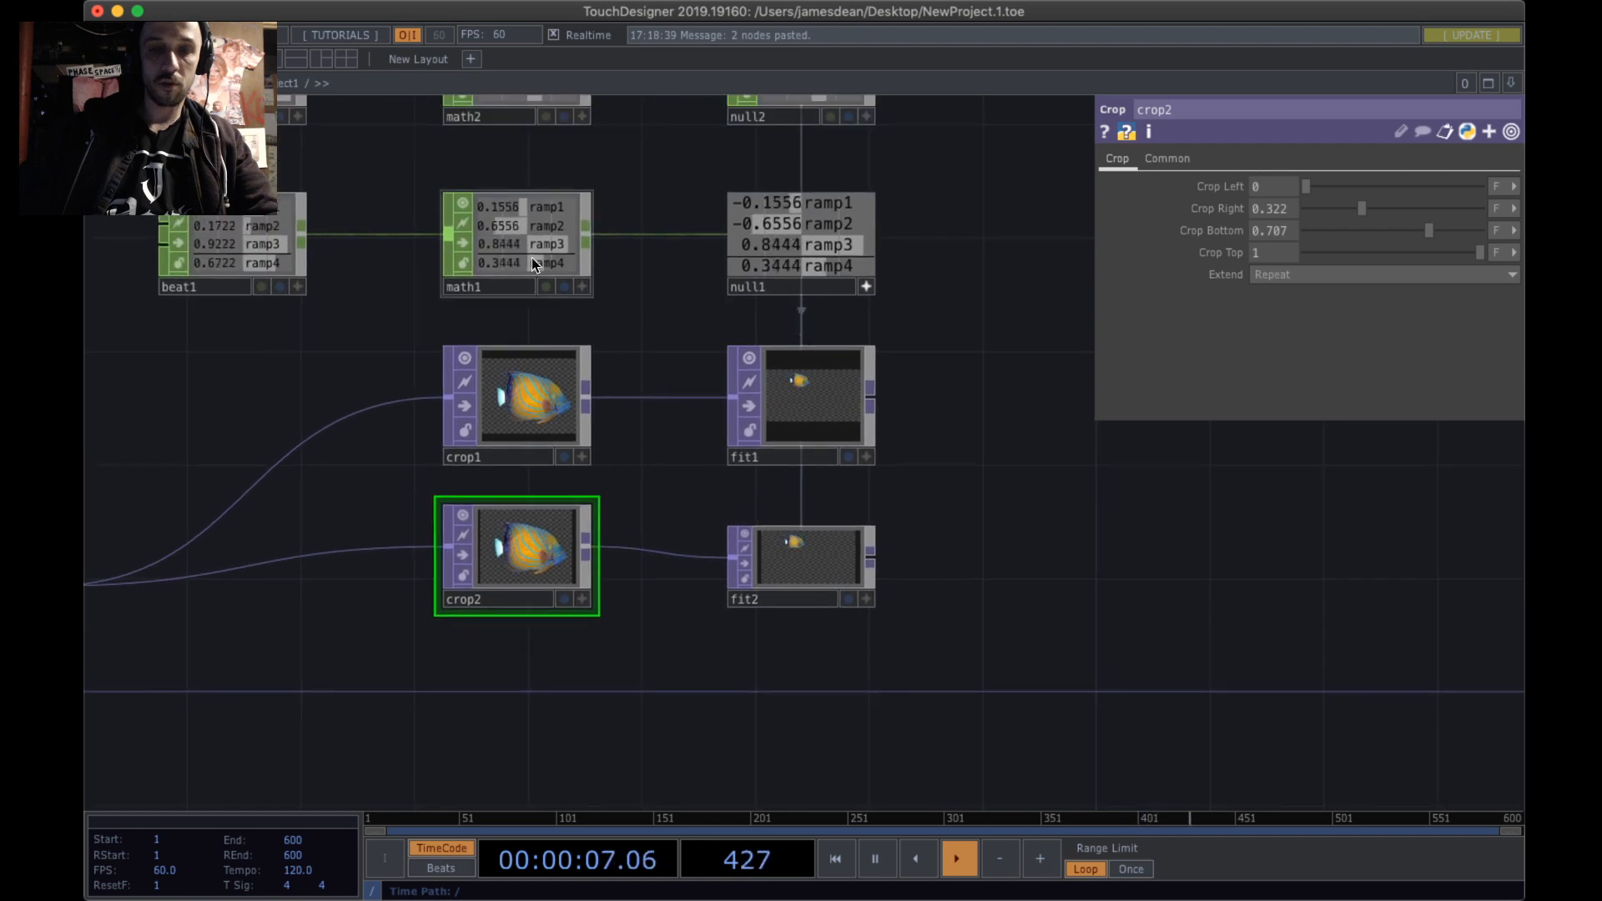
pyautogui.moveTo(1027, 532); pyautogui.dragTo(1076, 504)
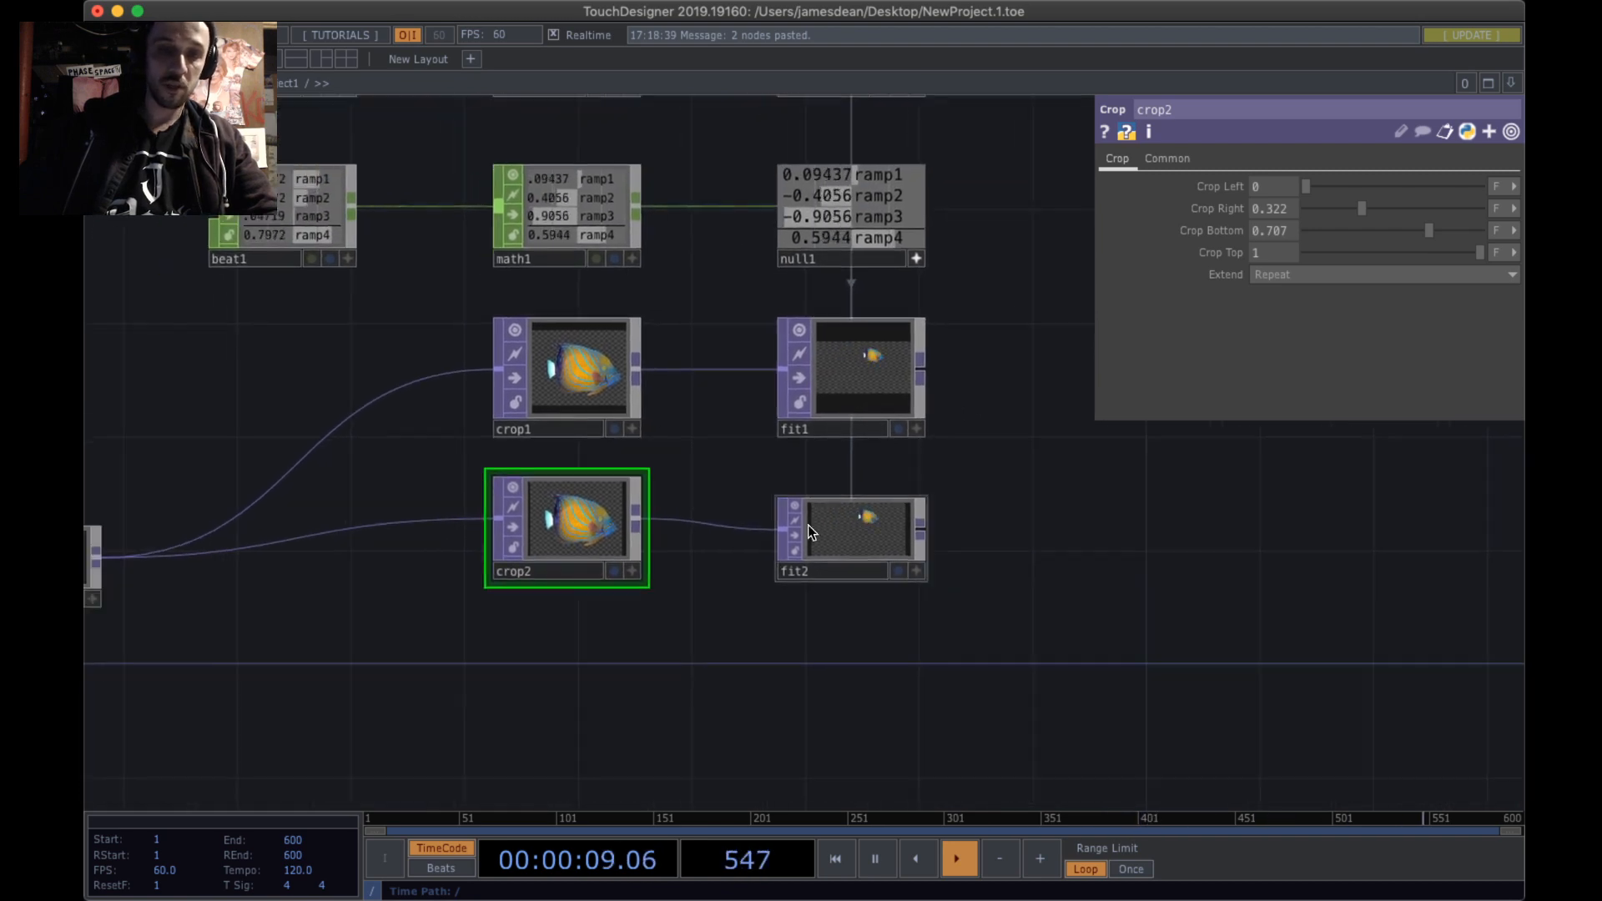
pyautogui.scroll(-2, 1046, 516)
pyautogui.moveTo(996, 622); pyautogui.dragTo(1063, 571)
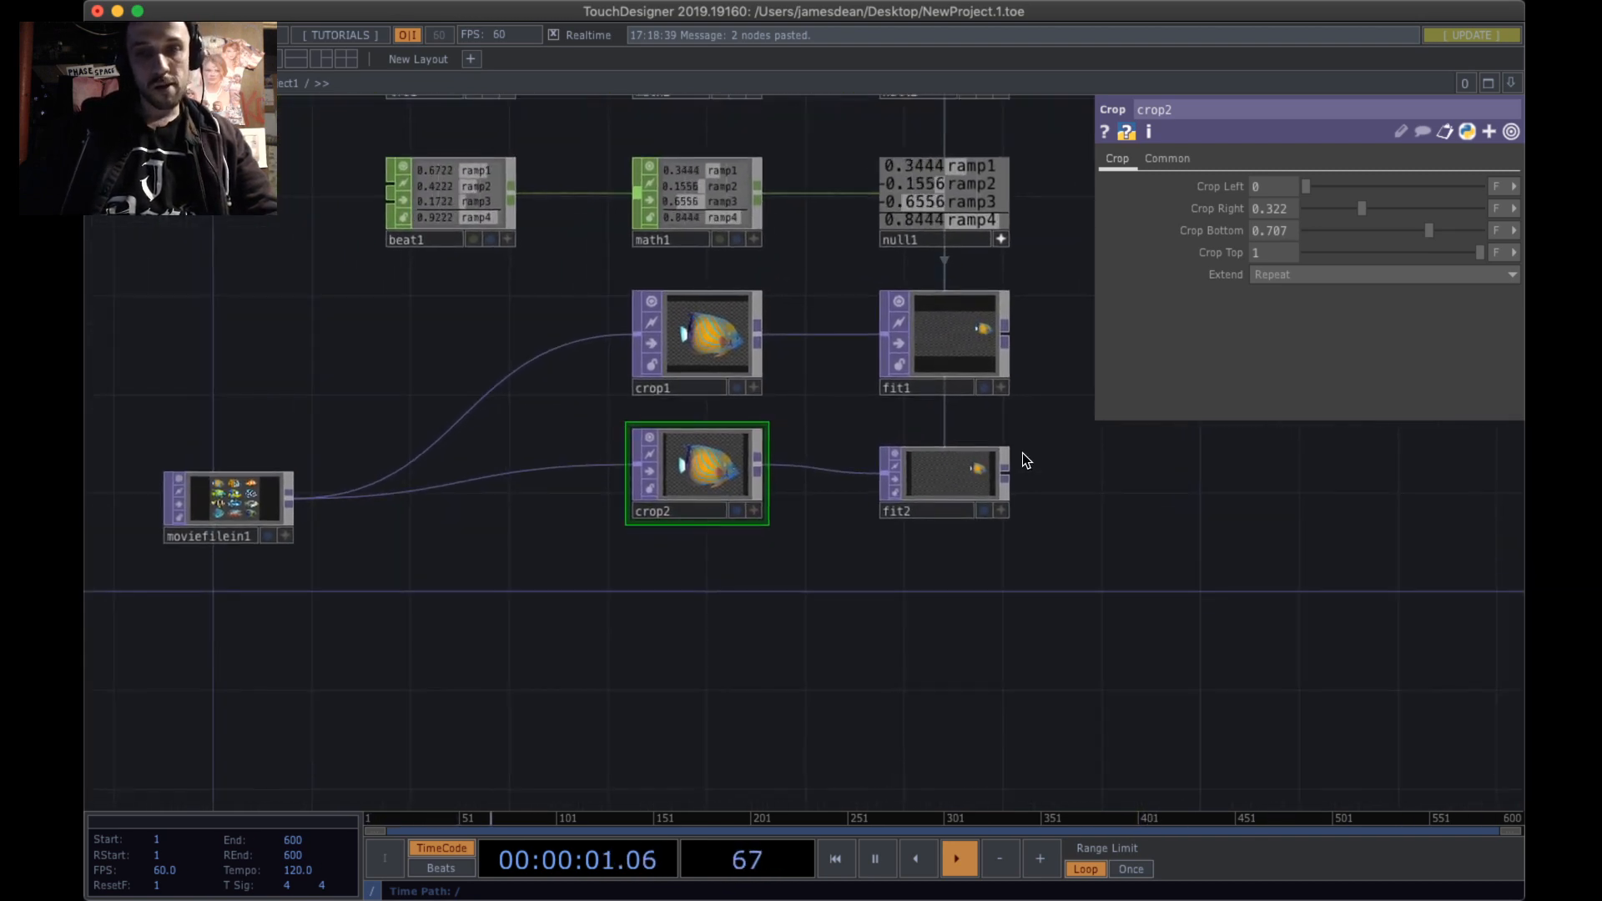
pyautogui.click(225, 504)
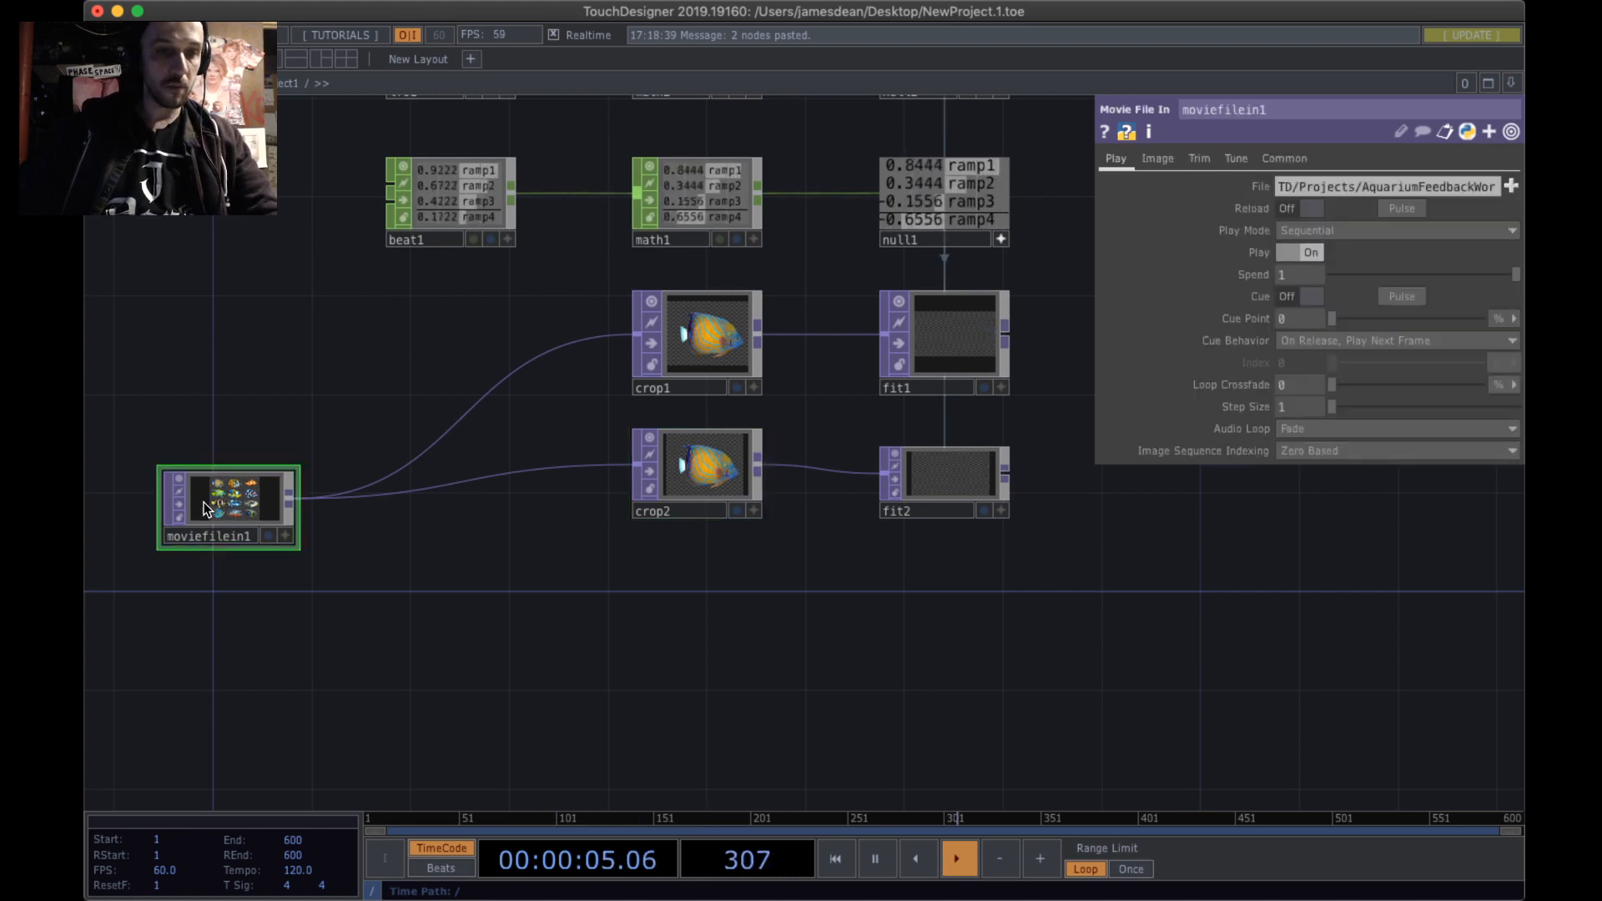
pyautogui.scroll(5, 217, 506)
pyautogui.scroll(-5, 207, 509)
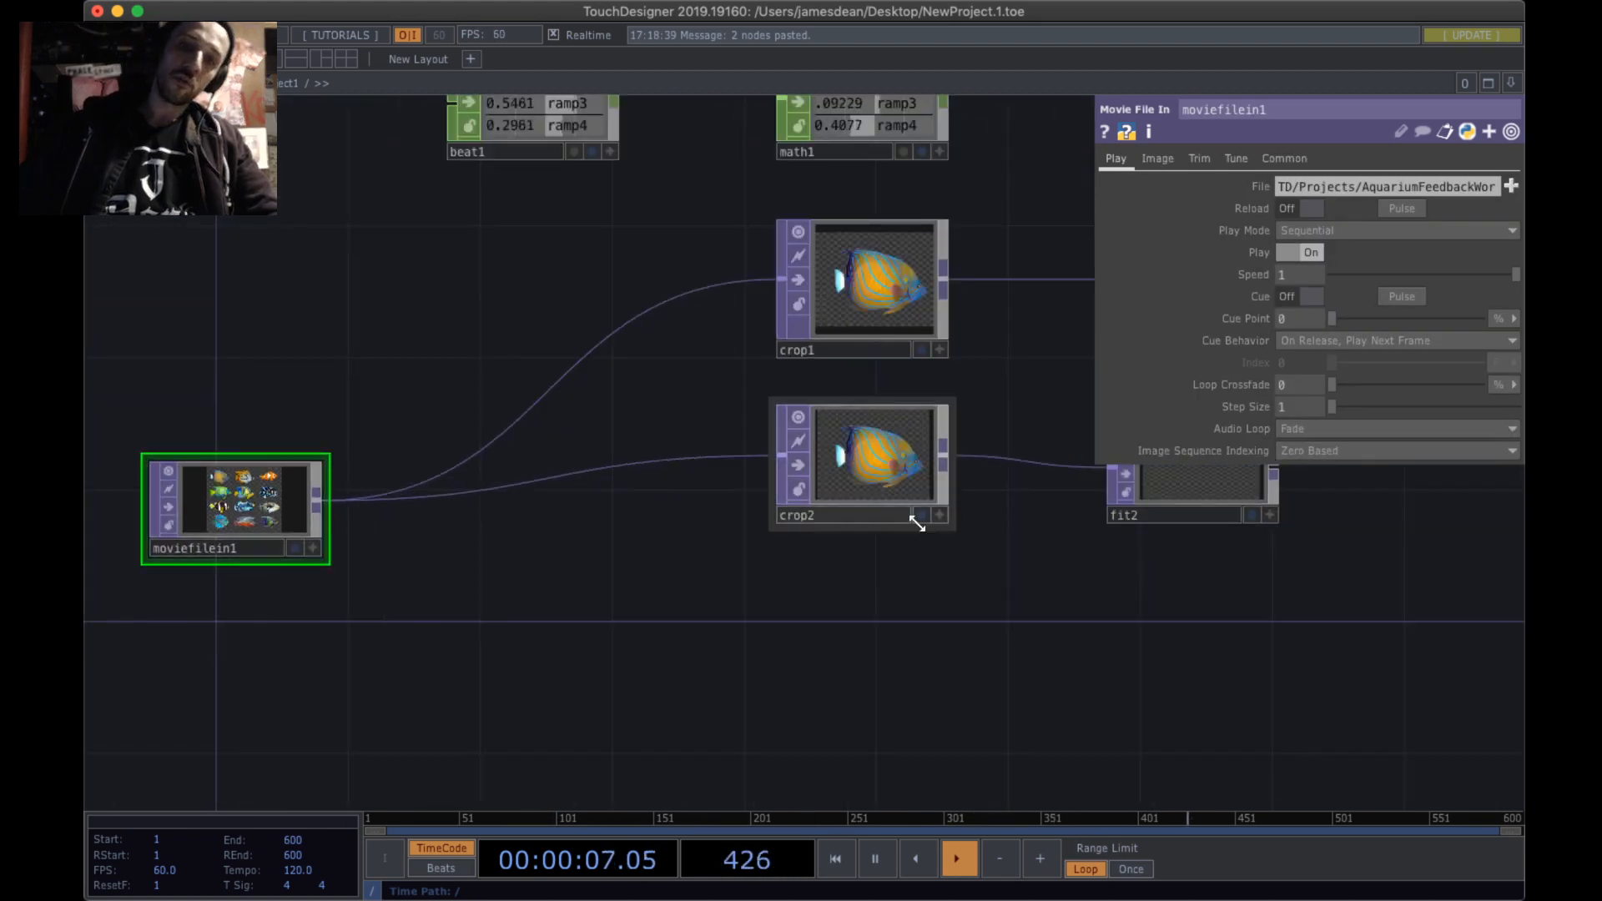
# - Move crop2 and fit2 farther below crop1 and fit1, and slightly enlarge fit2
pyautogui.click(866, 457)
pyautogui.moveTo(953, 654); pyautogui.dragTo(680, 679)
pyautogui.moveTo(585, 488); pyautogui.dragTo(594, 529)
pyautogui.moveTo(918, 498); pyautogui.dragTo(931, 529)
pyautogui.click(932, 528)
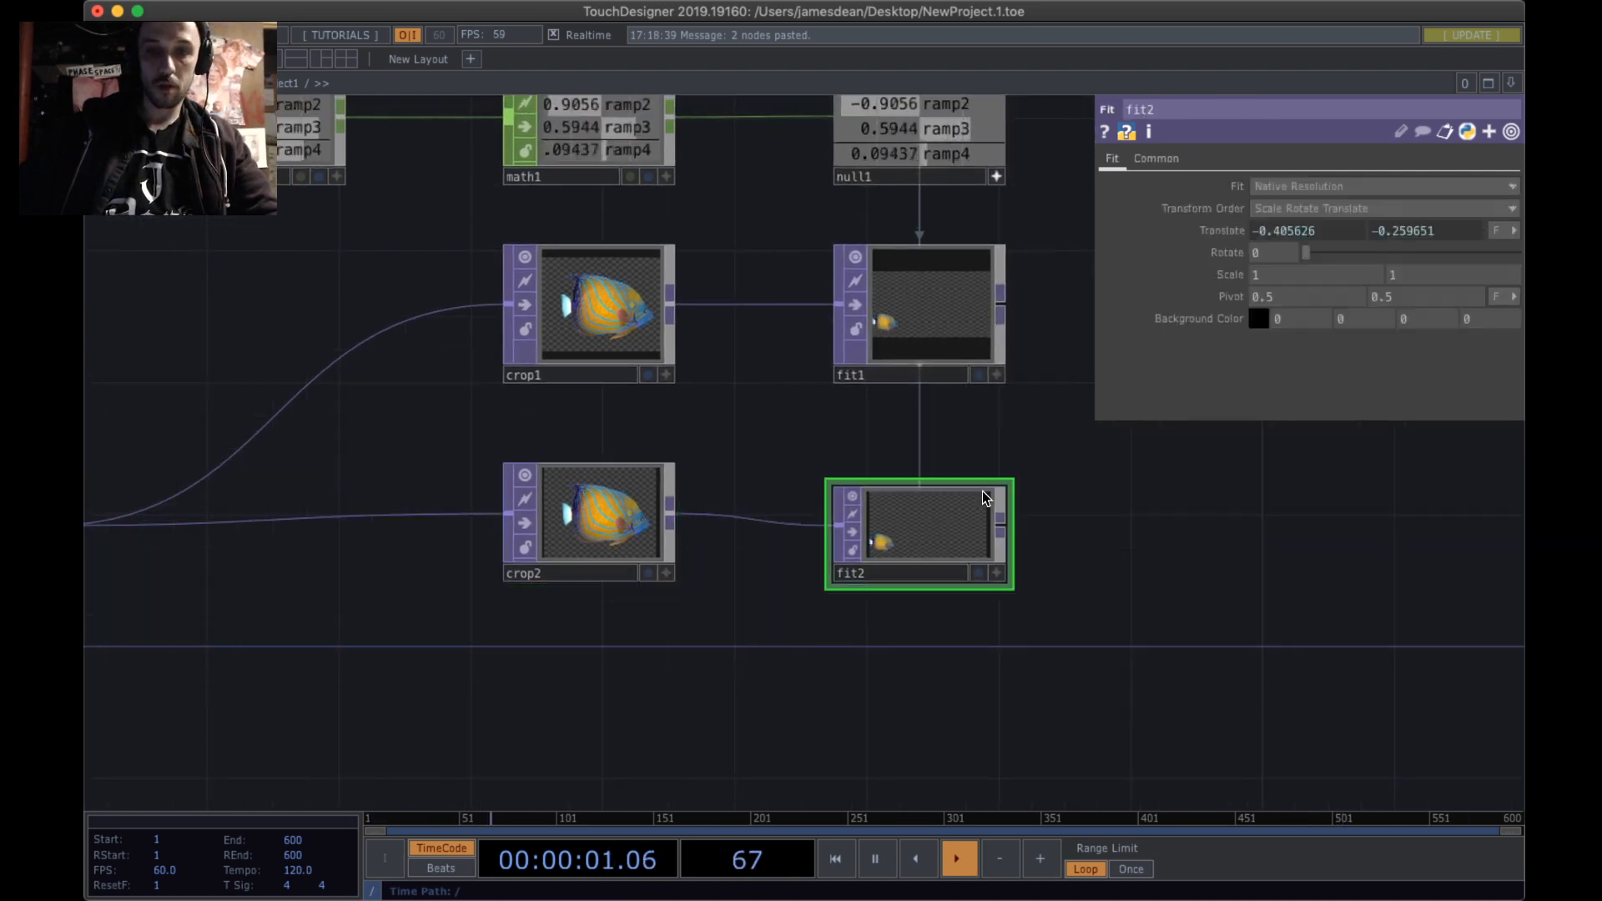
pyautogui.moveTo(1011, 481); pyautogui.dragTo(973, 464)
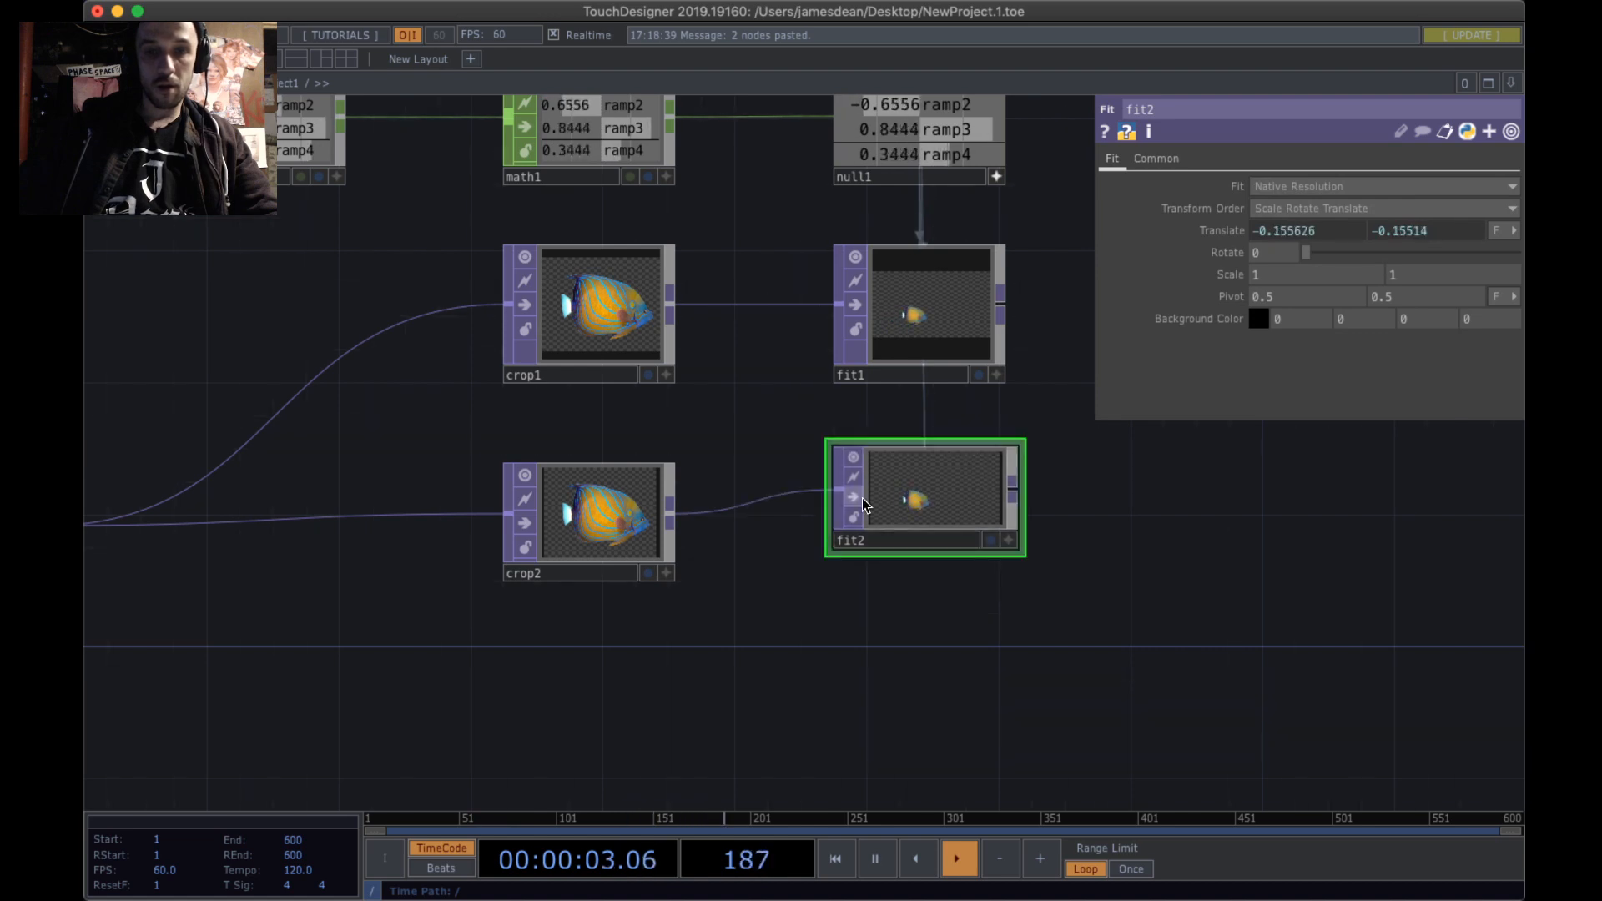
# - Isolate the clownfish in crop2 by setting Crop Left to 0.672 and Crop Right to 0.96
pyautogui.click(612, 525)
pyautogui.moveTo(1362, 207); pyautogui.dragTo(1486, 208)
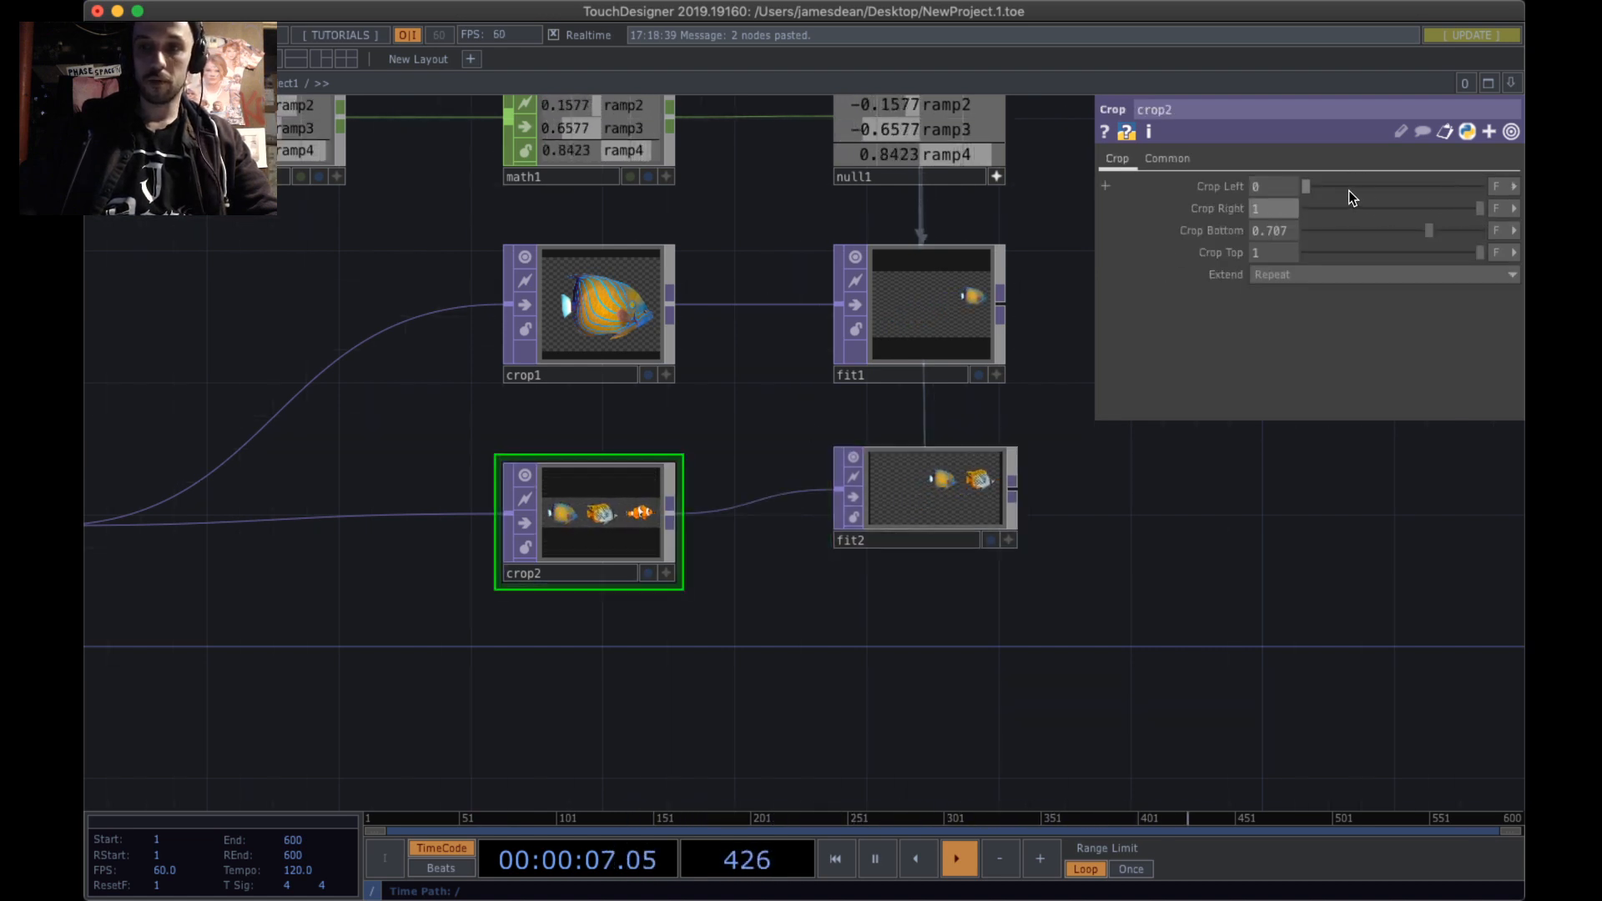
pyautogui.moveTo(1349, 190); pyautogui.dragTo(1475, 208)
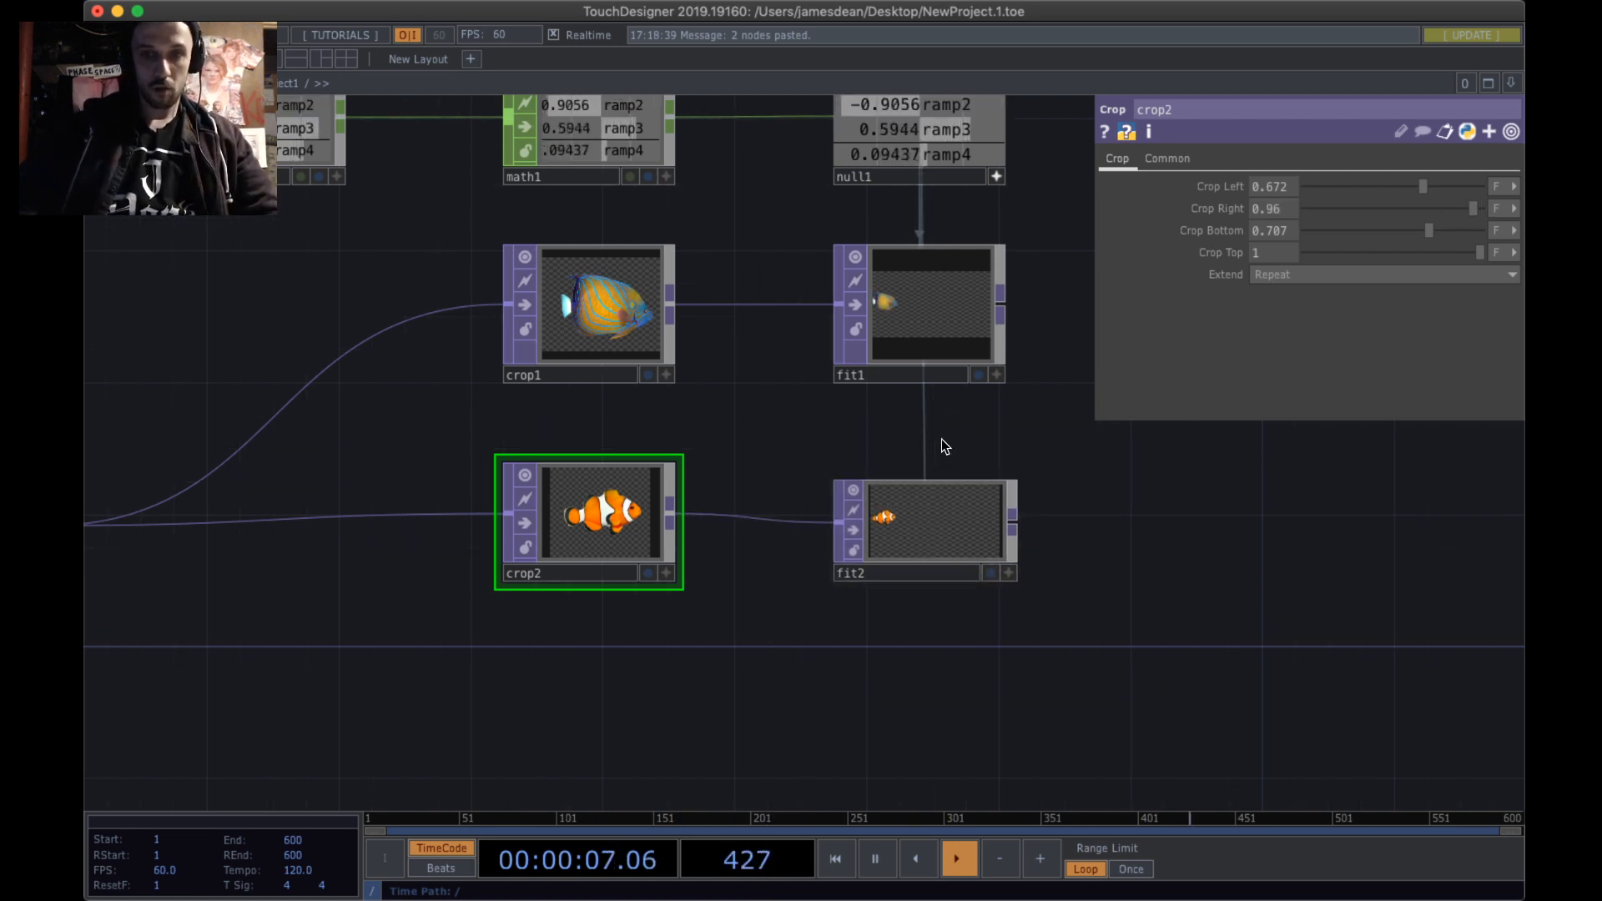
# - Examine the fish sheet in moviefilein1 up close for other fish that can be cropped
pyautogui.scroll(-5, 941, 439)
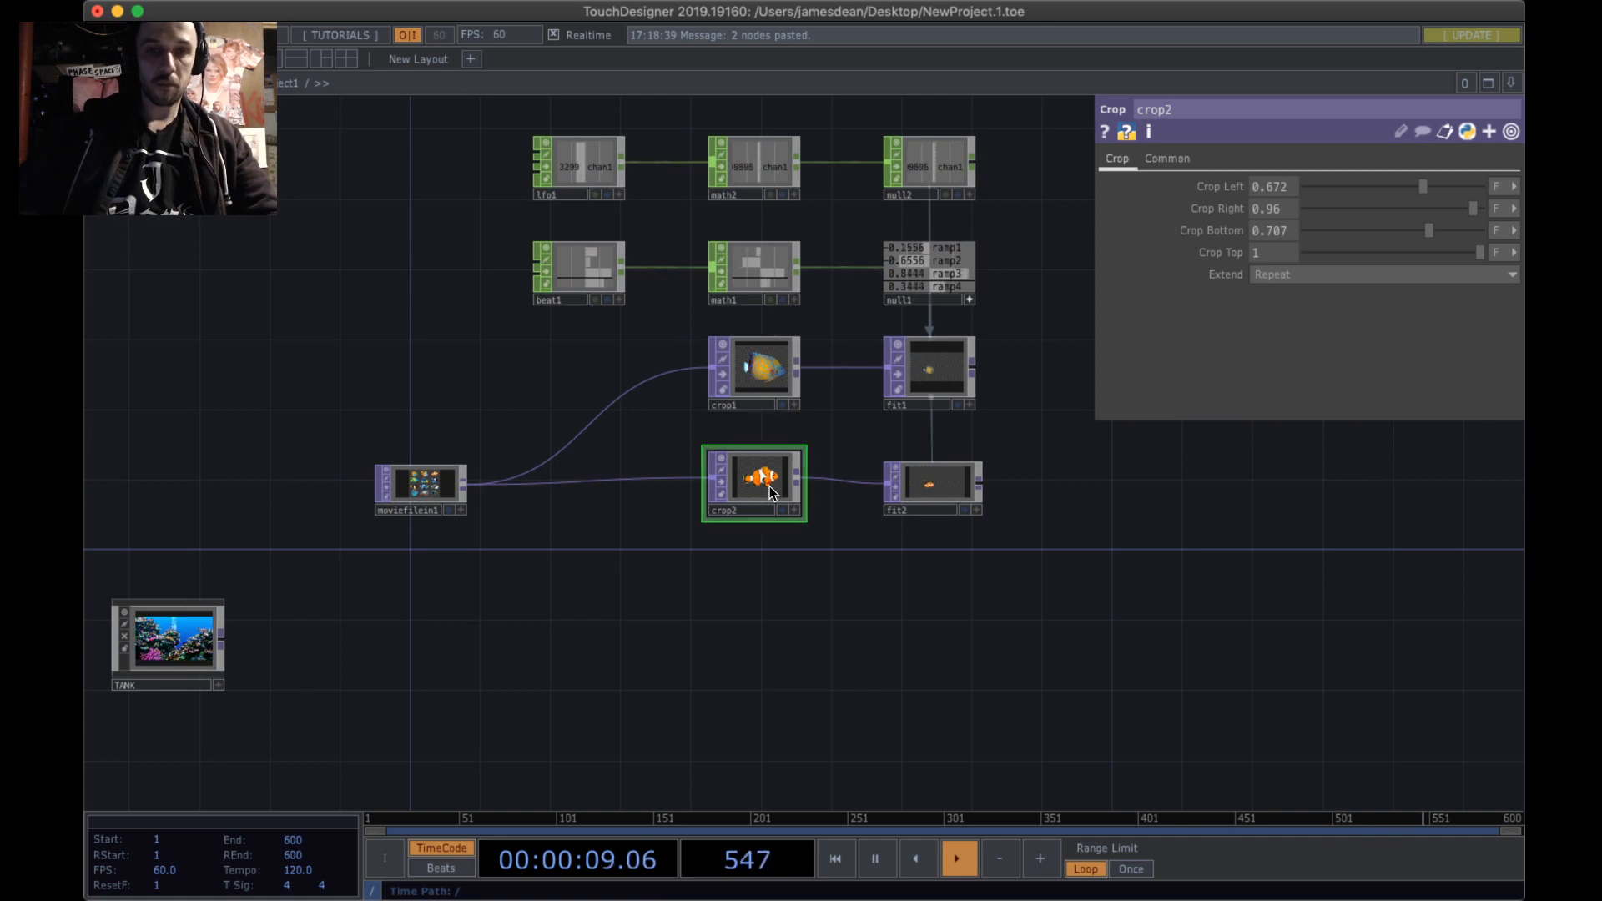
pyautogui.scroll(5, 769, 491)
pyautogui.moveTo(784, 672); pyautogui.dragTo(1303, 467)
pyautogui.scroll(-5, 990, 562)
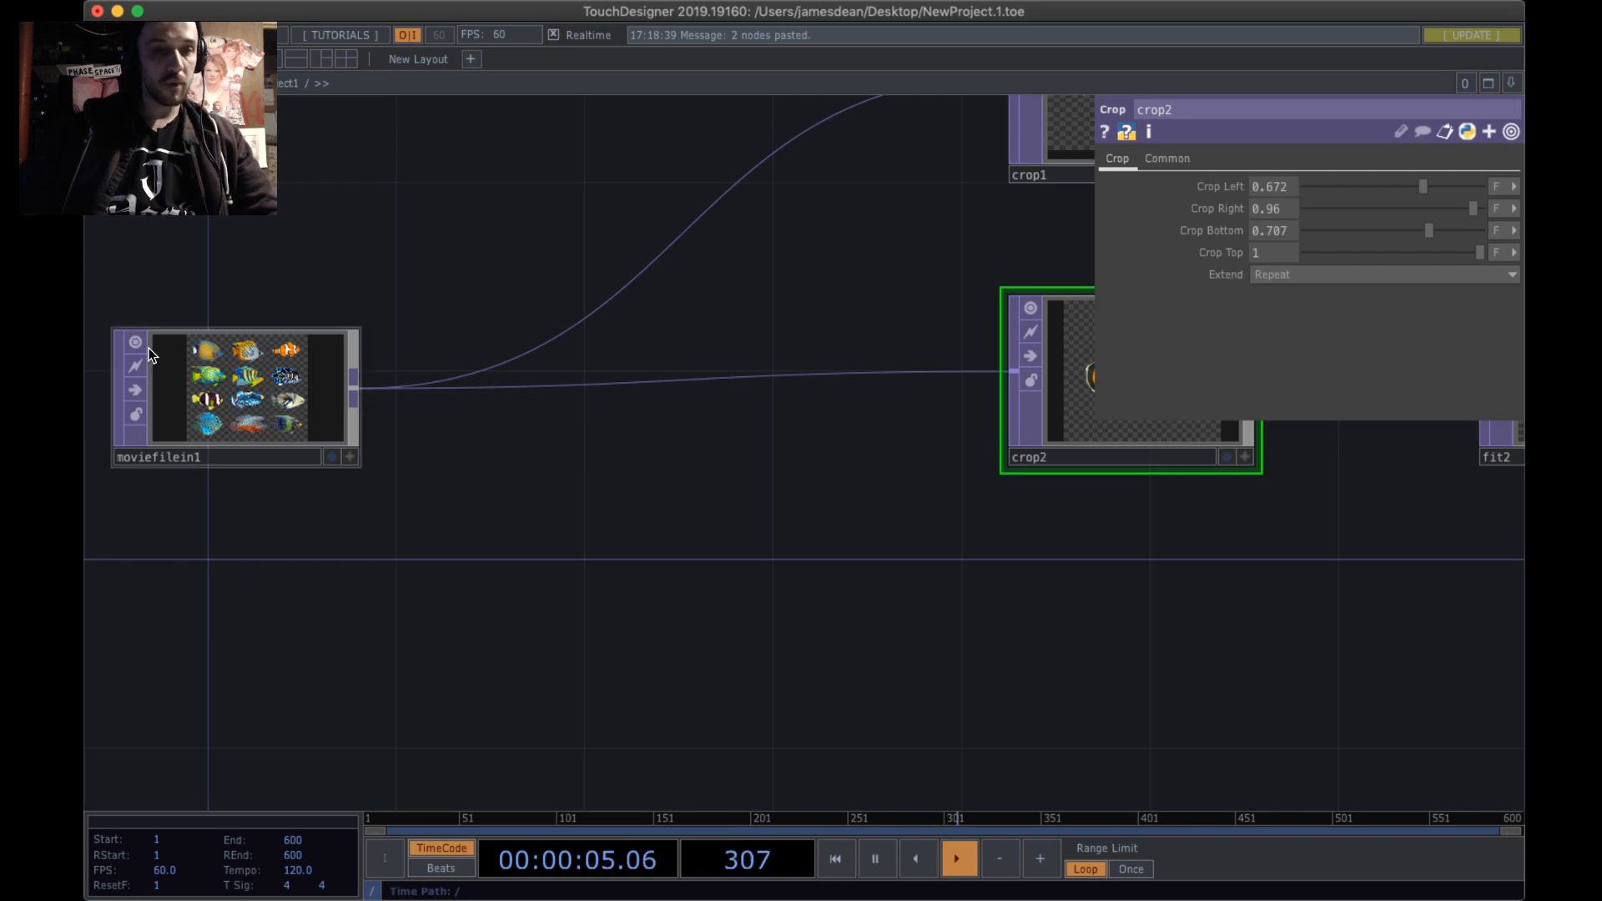
pyautogui.scroll(5, 166, 356)
pyautogui.moveTo(330, 240); pyautogui.dragTo(462, 254)
pyautogui.scroll(3, 455, 258)
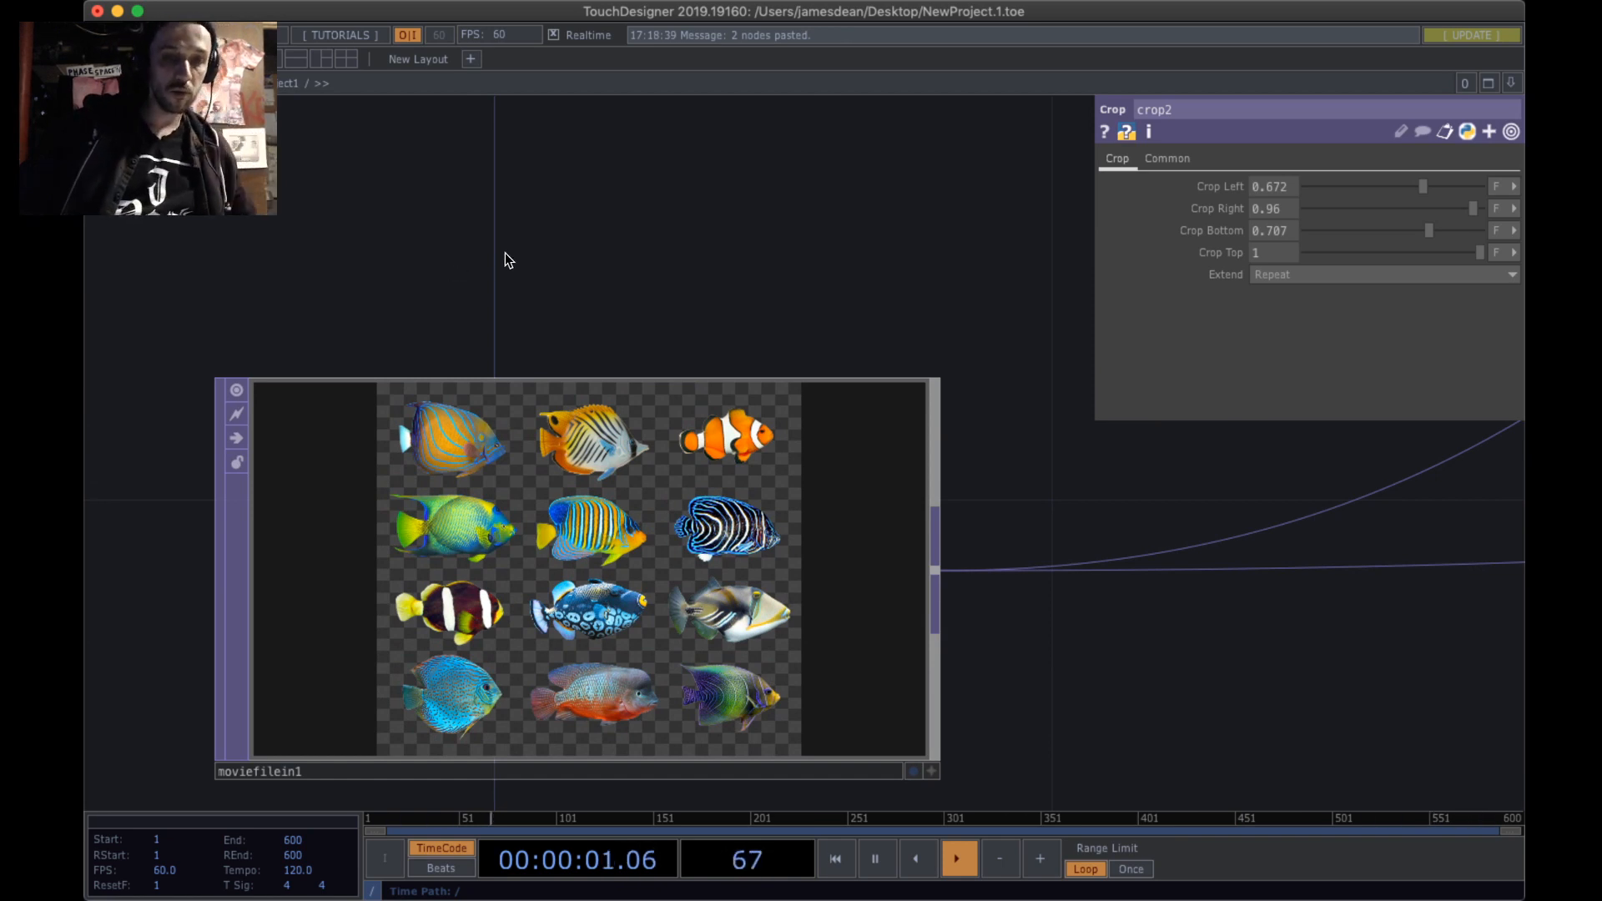
pyautogui.scroll(-8, 668, 267)
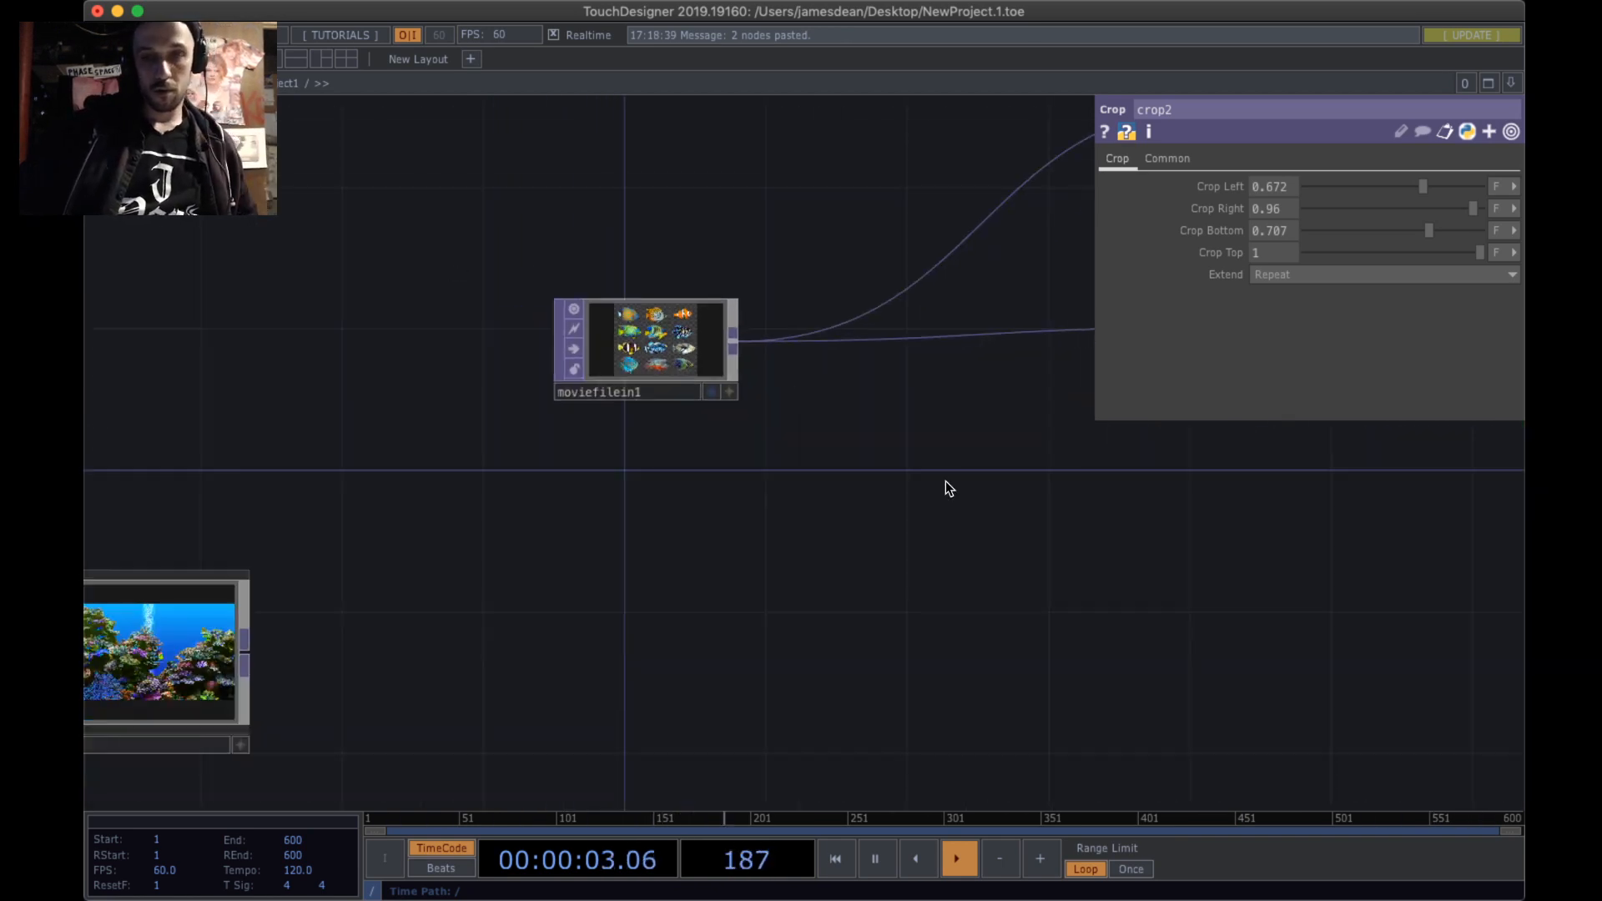
# - Duplicate the crop2 and fit2 pair and place the copy directly below it
pyautogui.moveTo(948, 483); pyautogui.dragTo(580, 590)
pyautogui.scroll(-2, 580, 591)
pyautogui.moveTo(1116, 649); pyautogui.dragTo(824, 668)
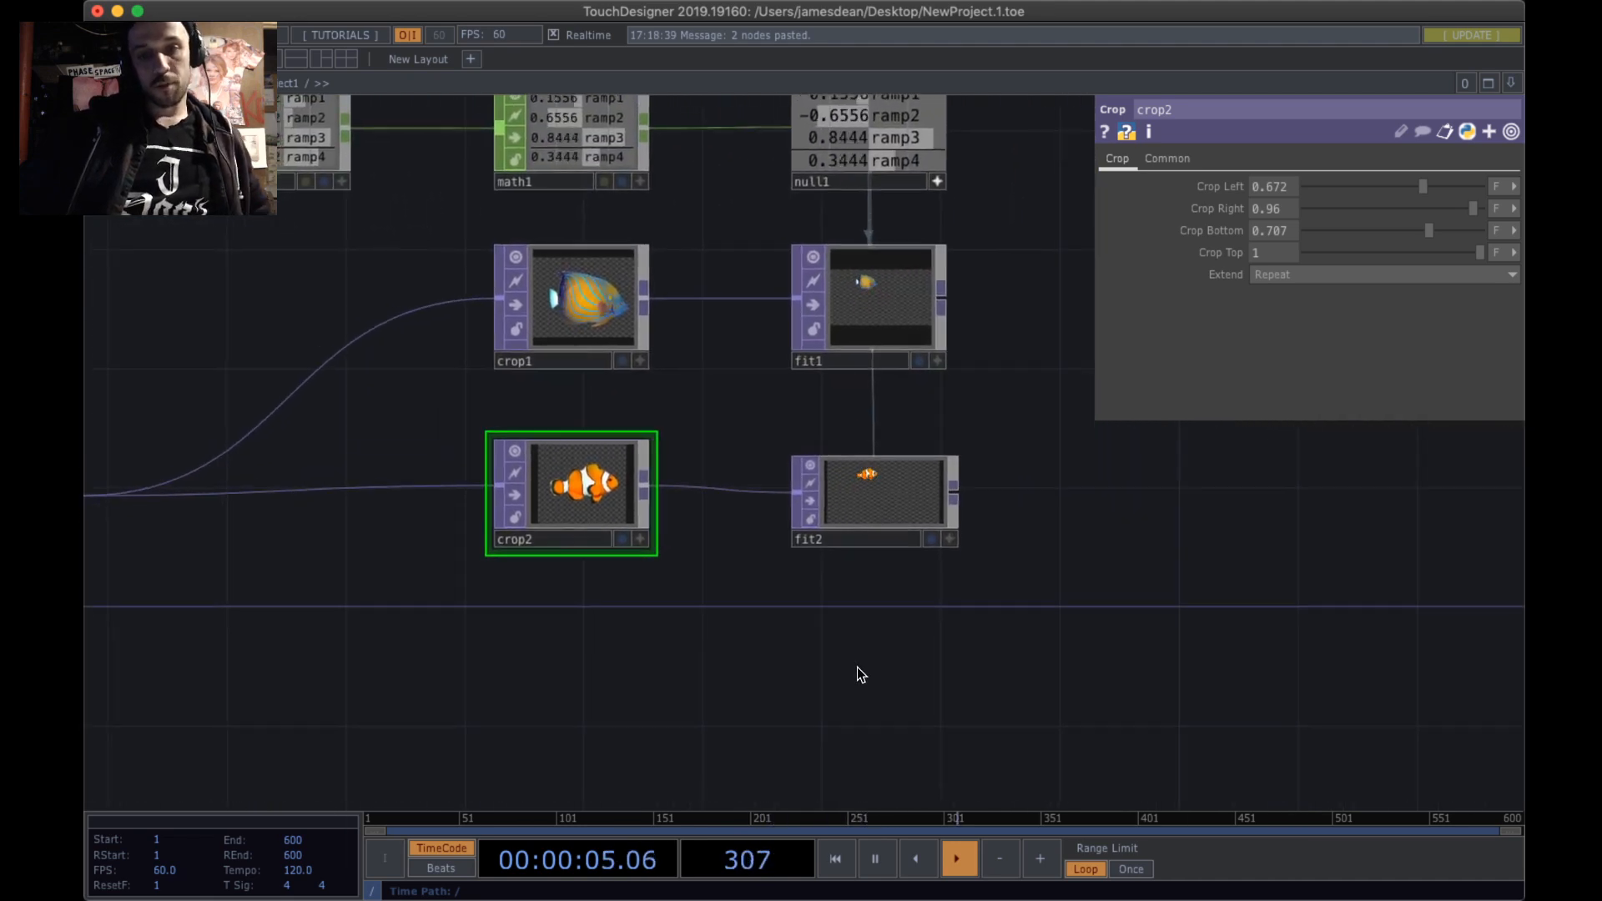
pyautogui.moveTo(1053, 682); pyautogui.dragTo(495, 460, button='right')
pyautogui.press('super+c')
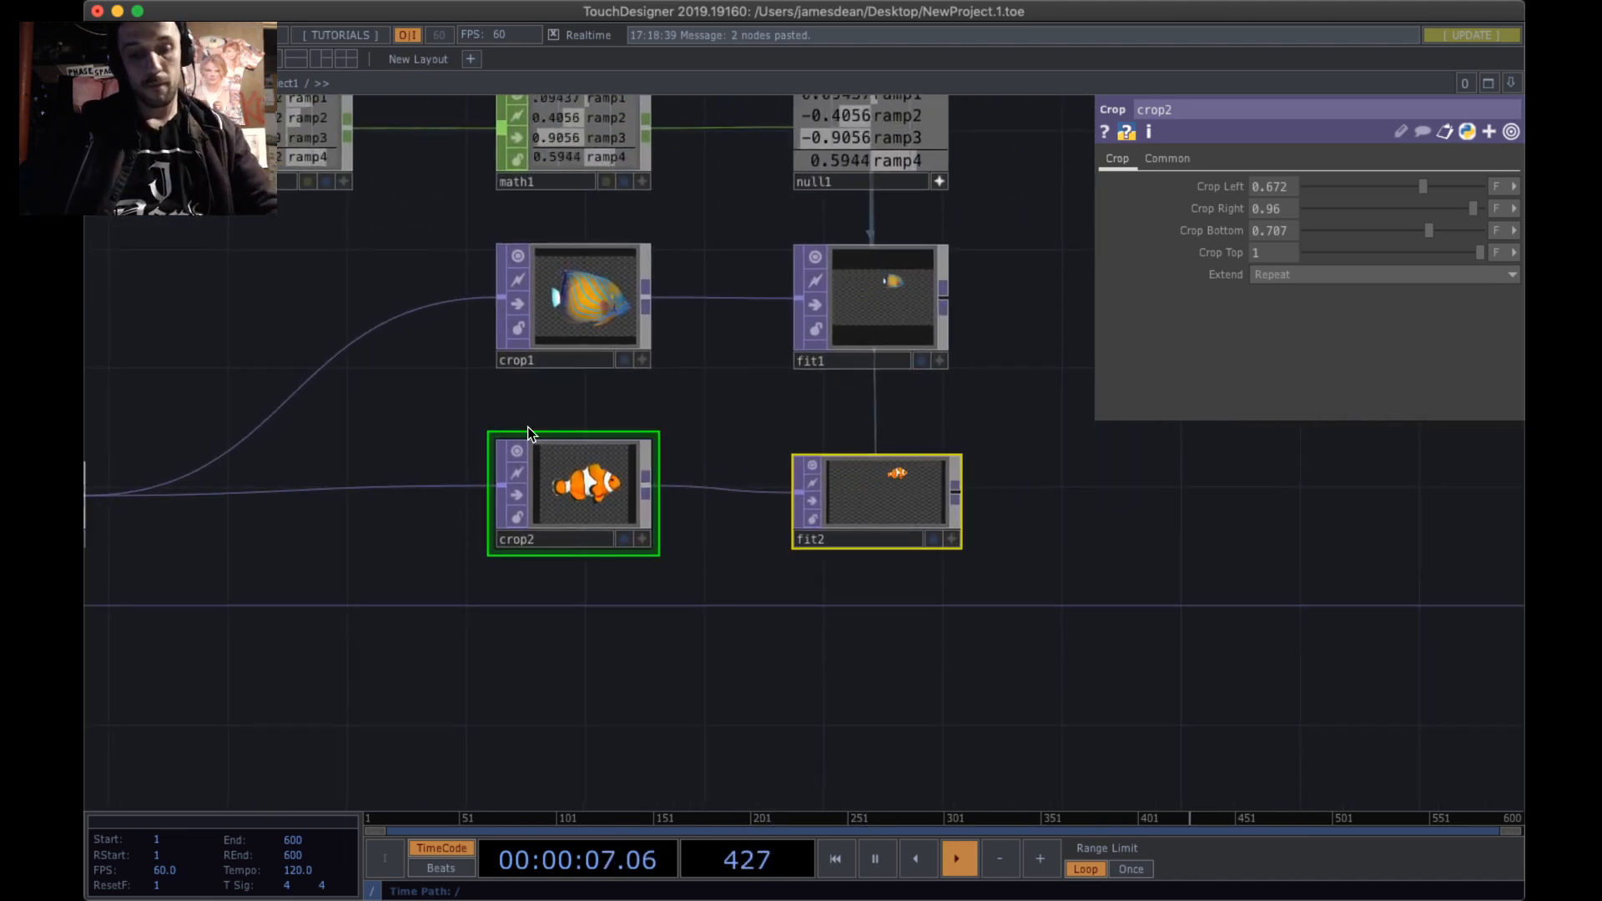
pyautogui.press('super+v')
pyautogui.scroll(-1, 712, 539)
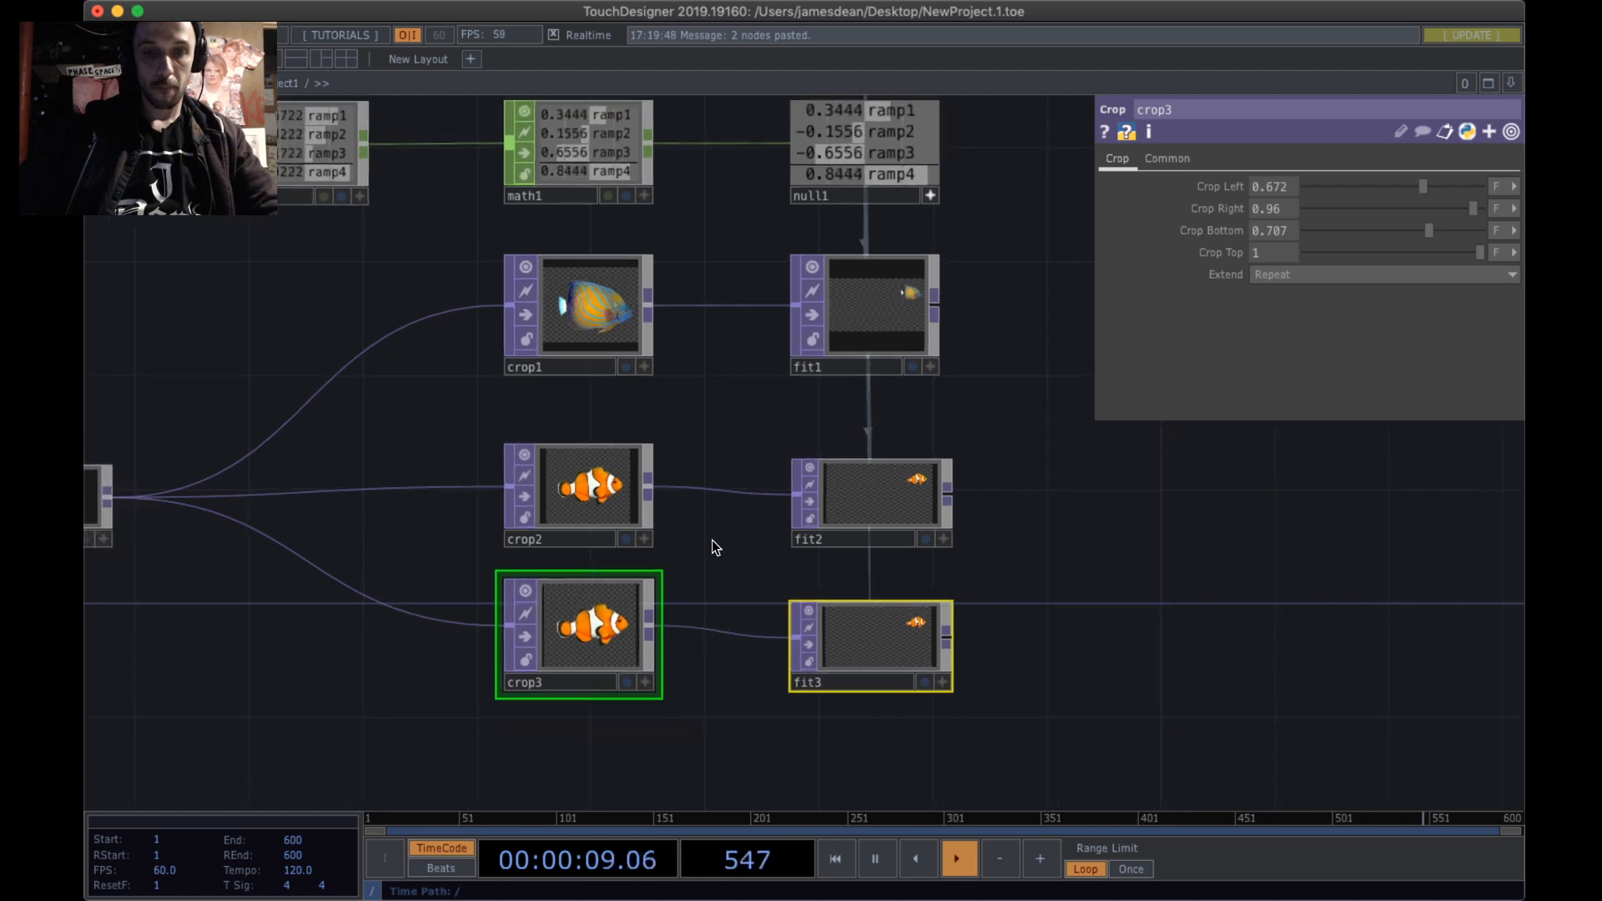
# - Duplicate the crop3 and fit3 pair and place the copy beneath it as a fourth fish branch
pyautogui.moveTo(712, 539); pyautogui.dragTo(732, 374)
pyautogui.moveTo(690, 540); pyautogui.dragTo(733, 576)
pyautogui.moveTo(1056, 598); pyautogui.dragTo(557, 433, button='right')
pyautogui.press('super+c')
pyautogui.press('super+v')
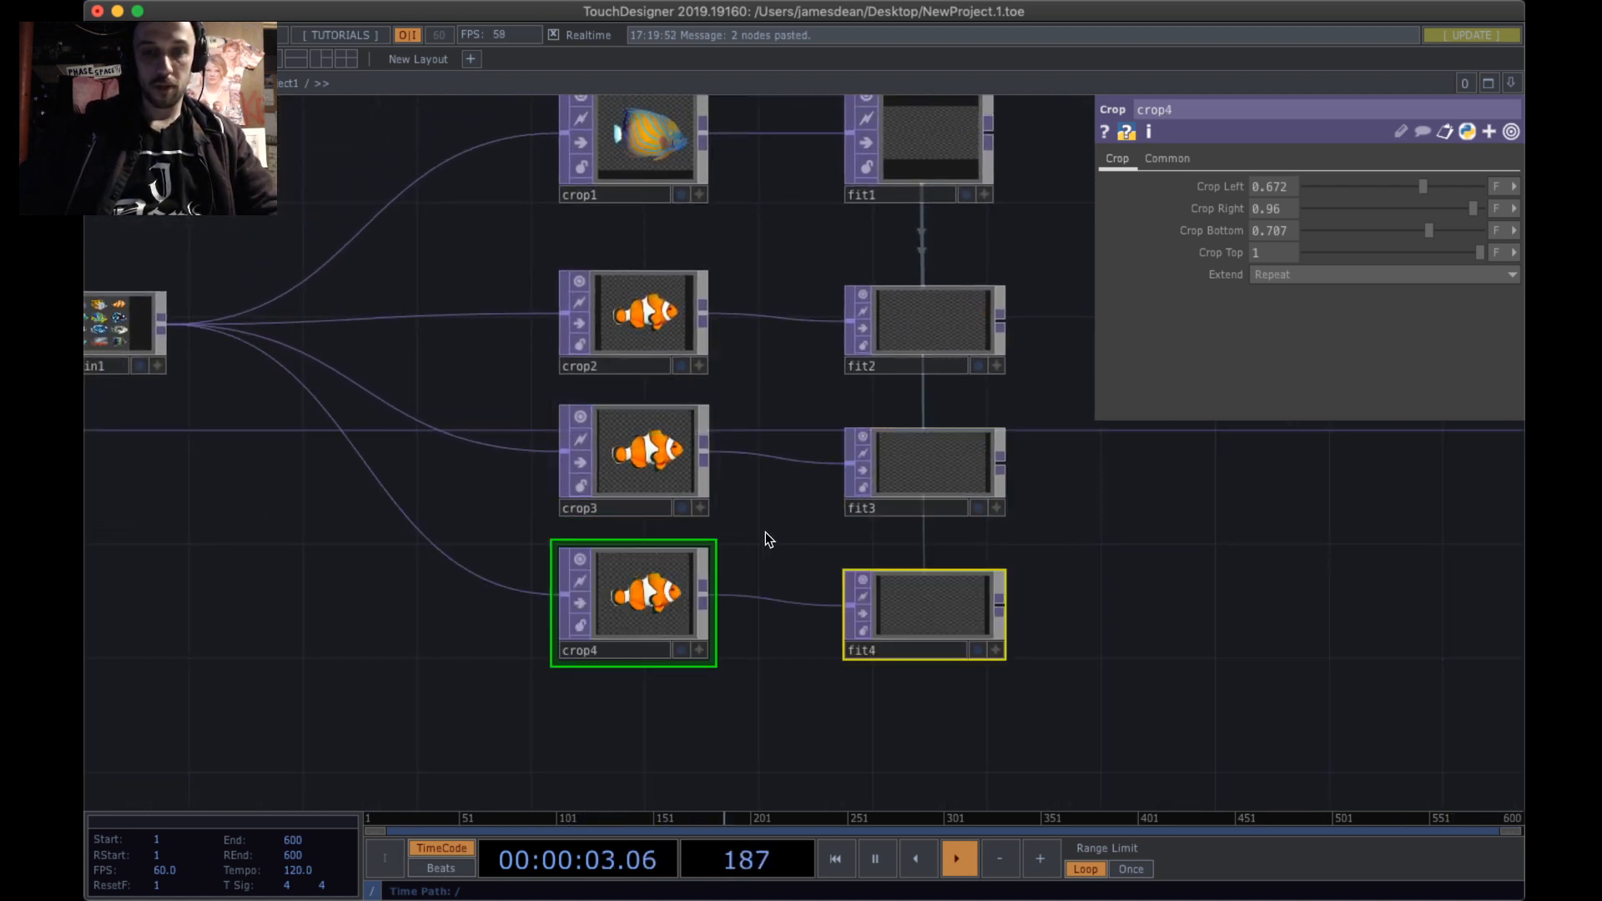
# - Move the three duplicated Crop and Fit pairs together, closer beneath crop1 and fit1
pyautogui.scroll(-4, 763, 542)
pyautogui.scroll(6, 697, 650)
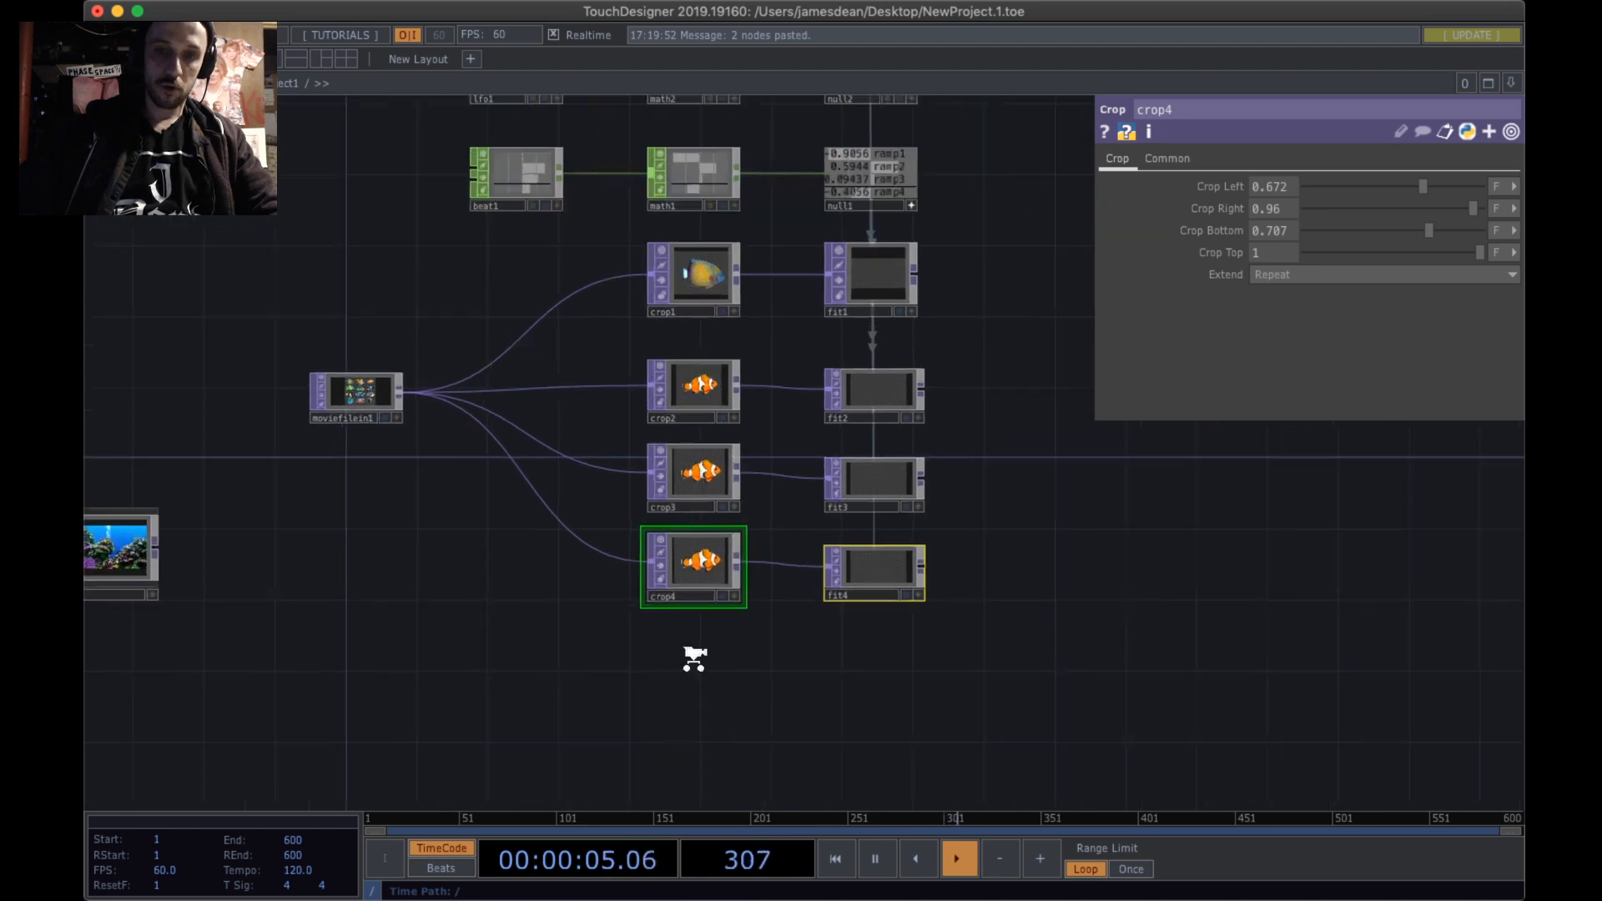
pyautogui.scroll(-3, 764, 399)
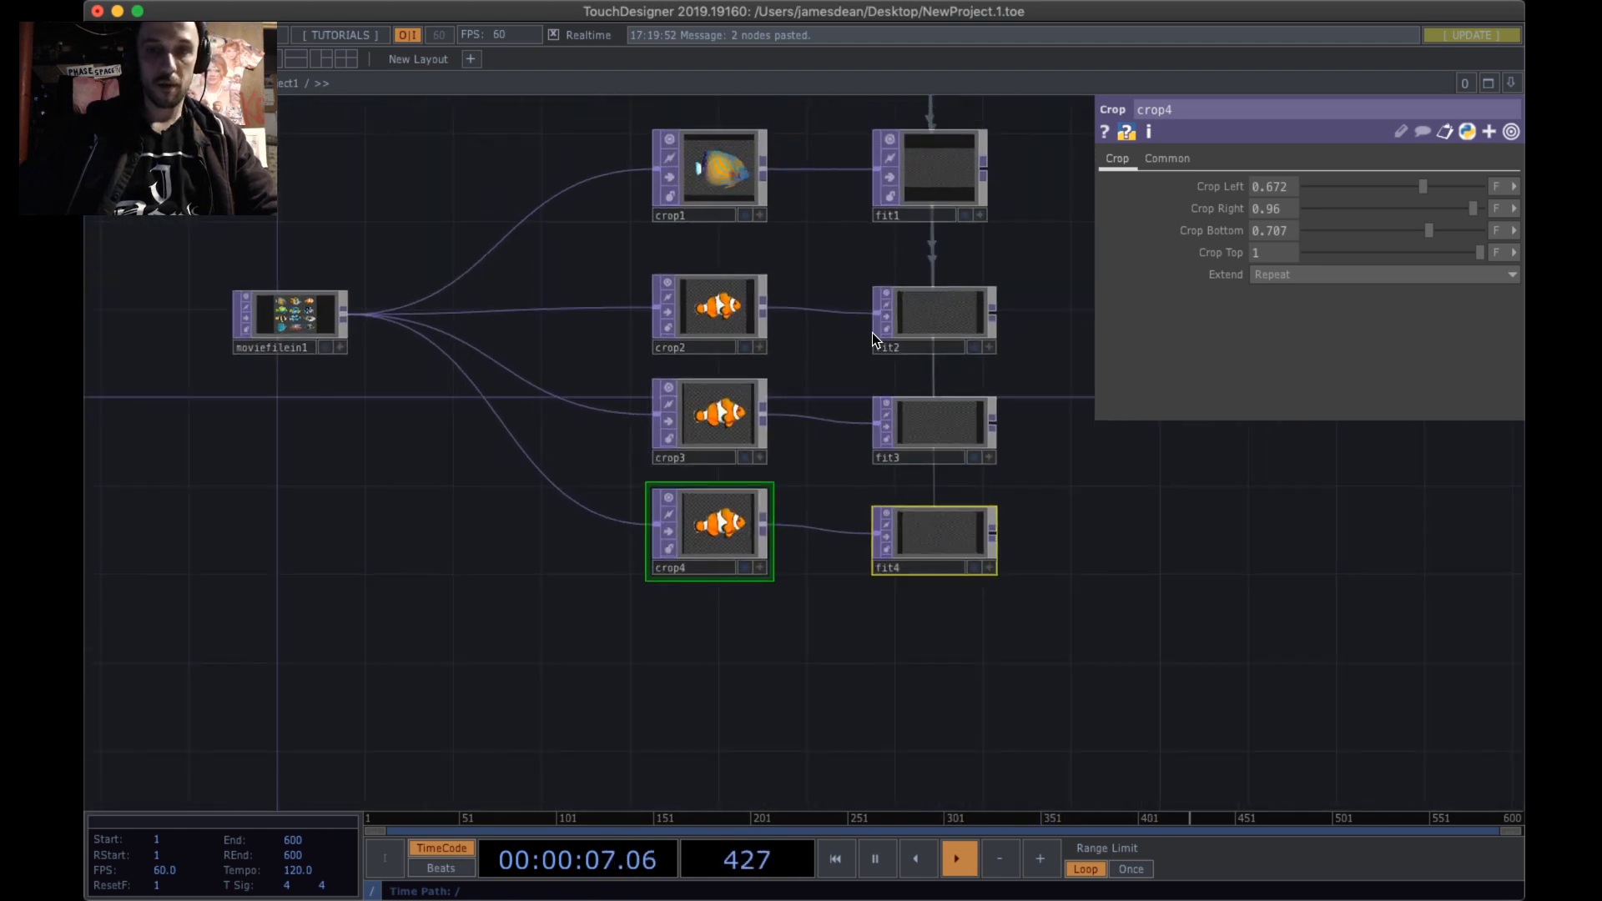
pyautogui.moveTo(1116, 666); pyautogui.dragTo(714, 320)
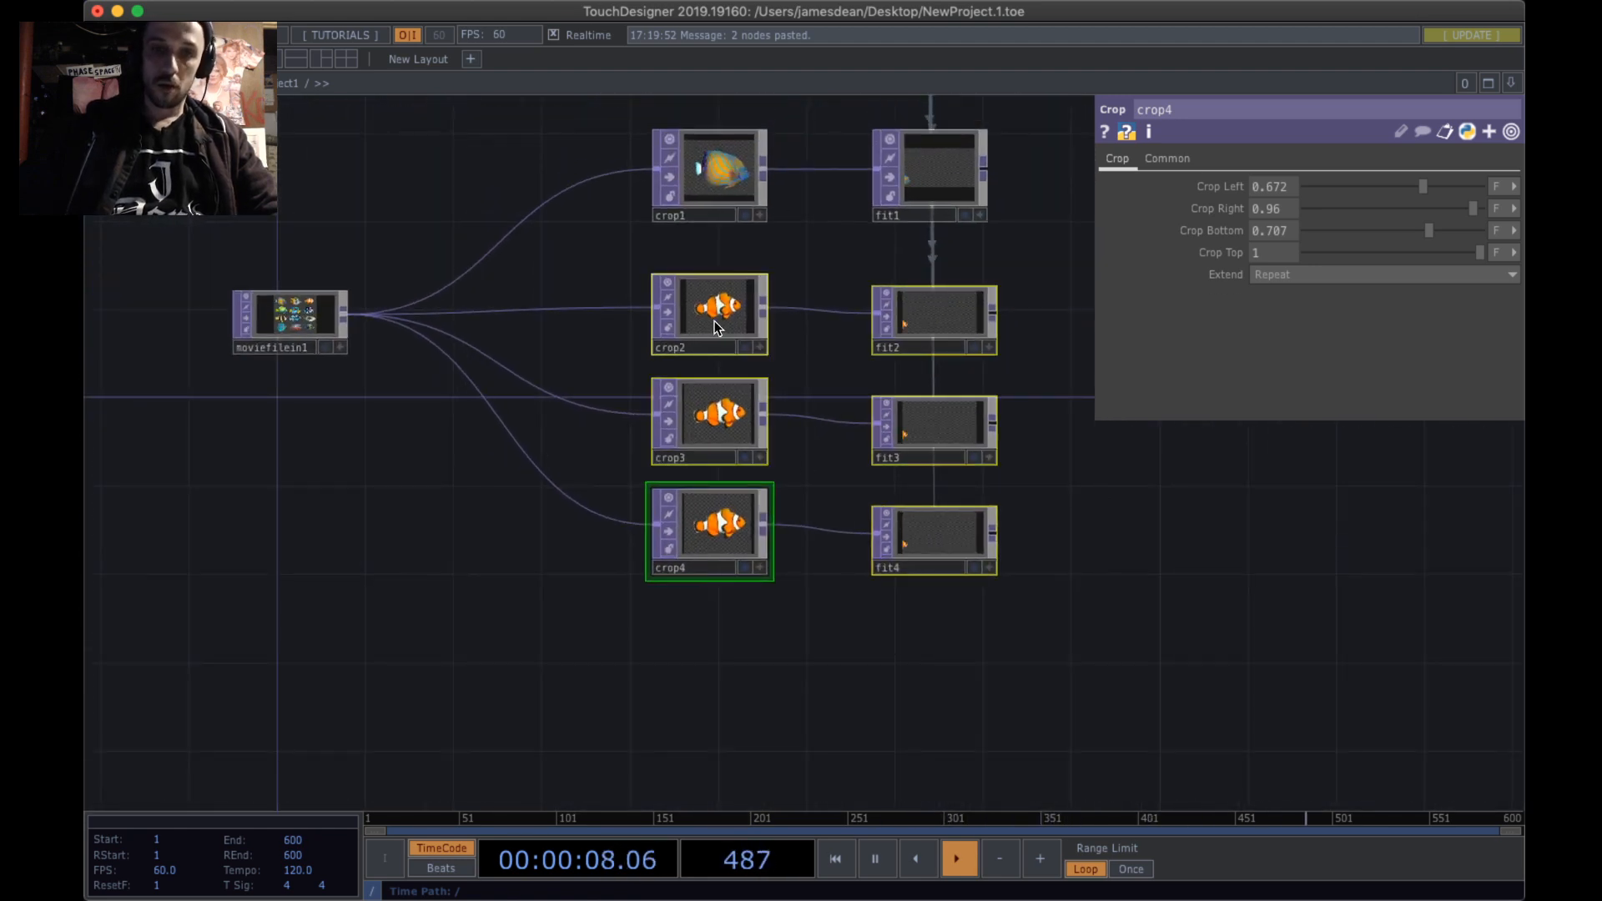
pyautogui.click(915, 687)
pyautogui.moveTo(837, 633); pyautogui.dragTo(813, 673)
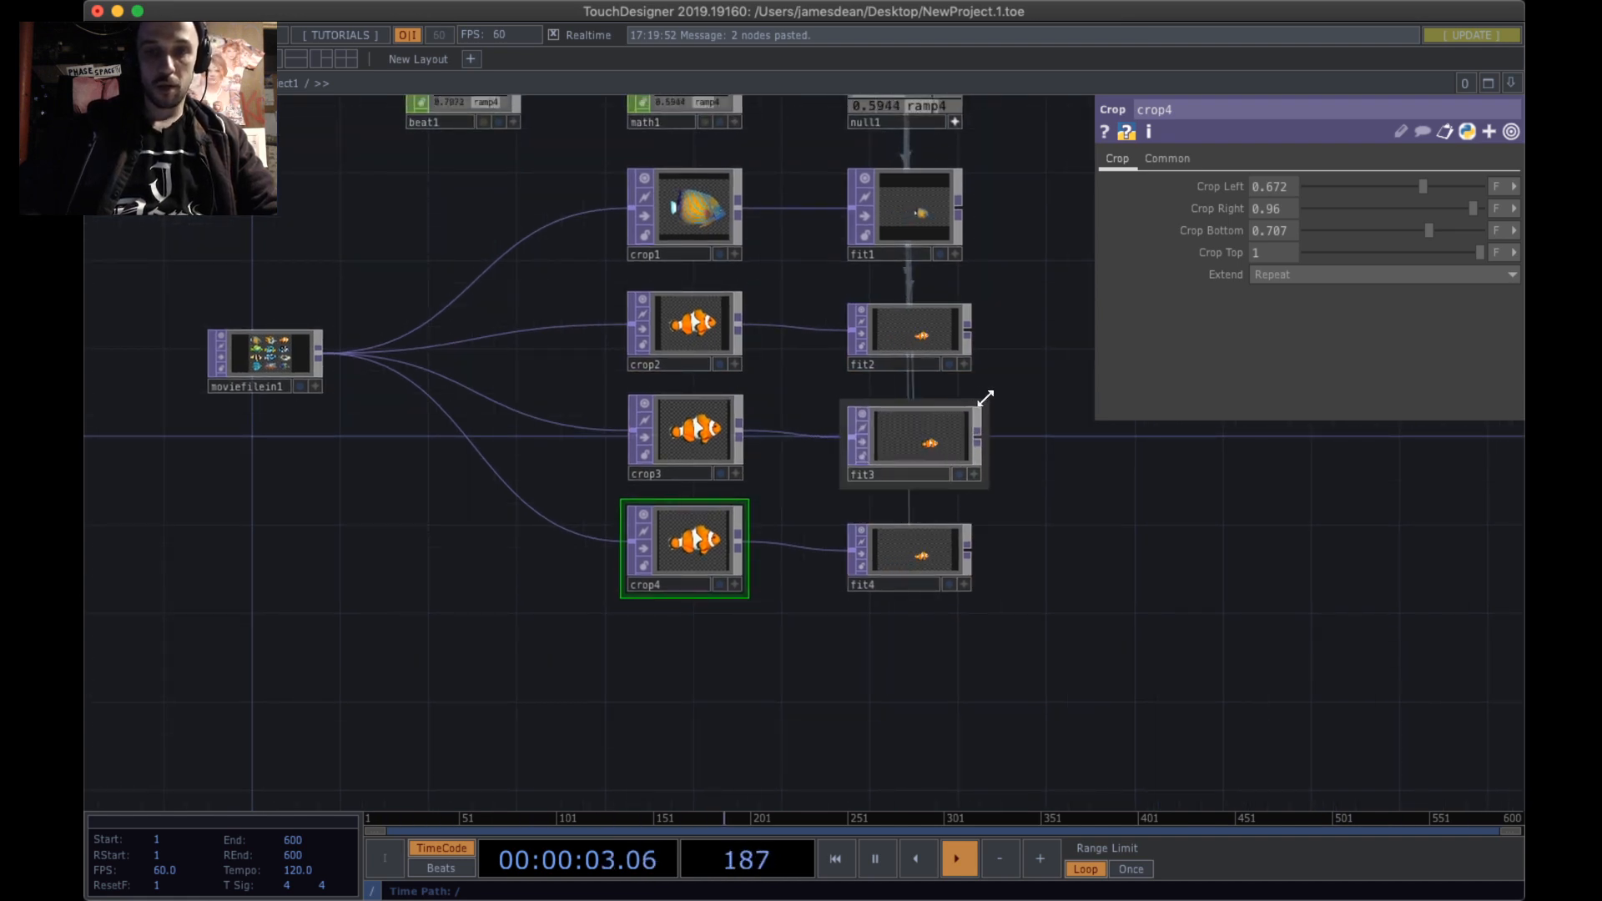
# - Try to recrop crop3 to another fish by lowering its Crop Left to 0.224
pyautogui.click(946, 434)
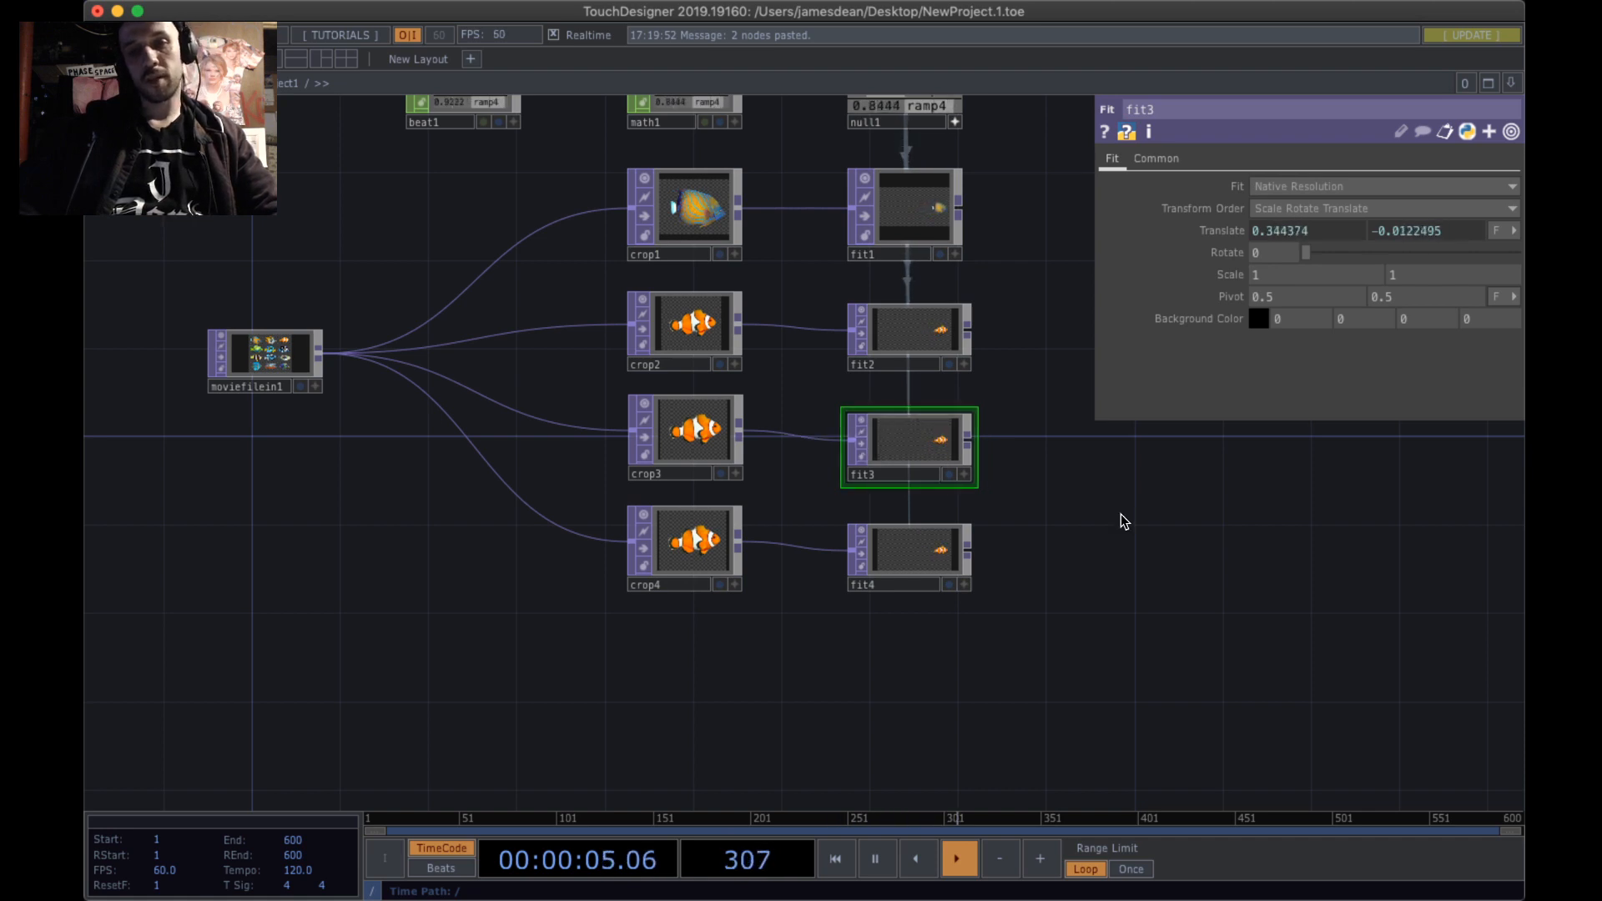
pyautogui.moveTo(1112, 543); pyautogui.dragTo(1088, 639)
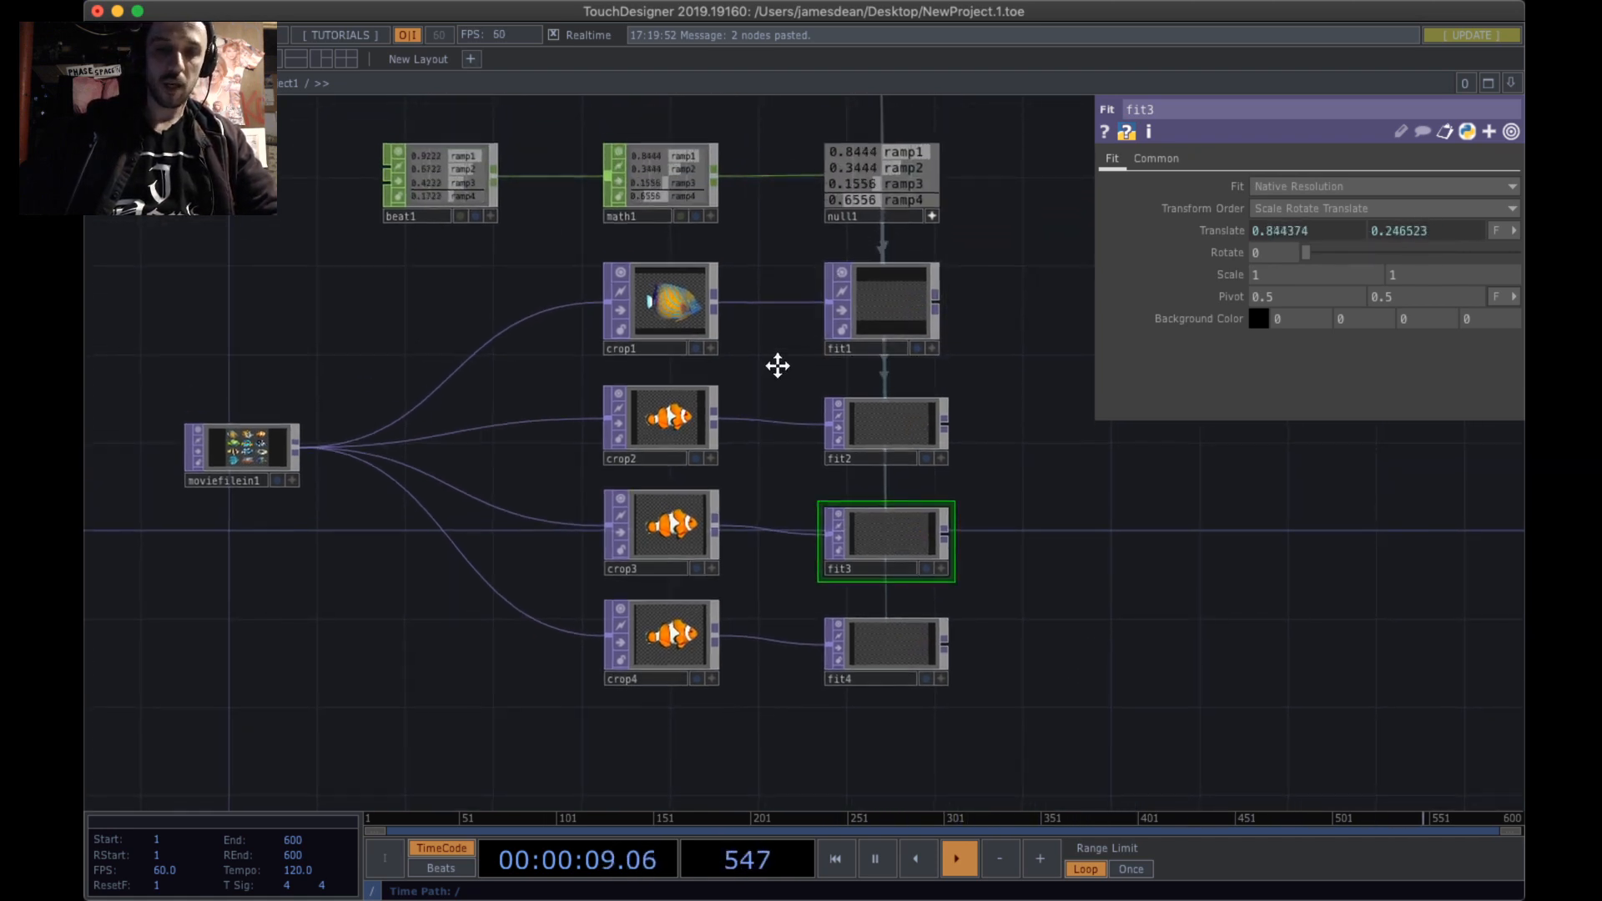
pyautogui.scroll(5, 777, 365)
pyautogui.scroll(-1, 776, 361)
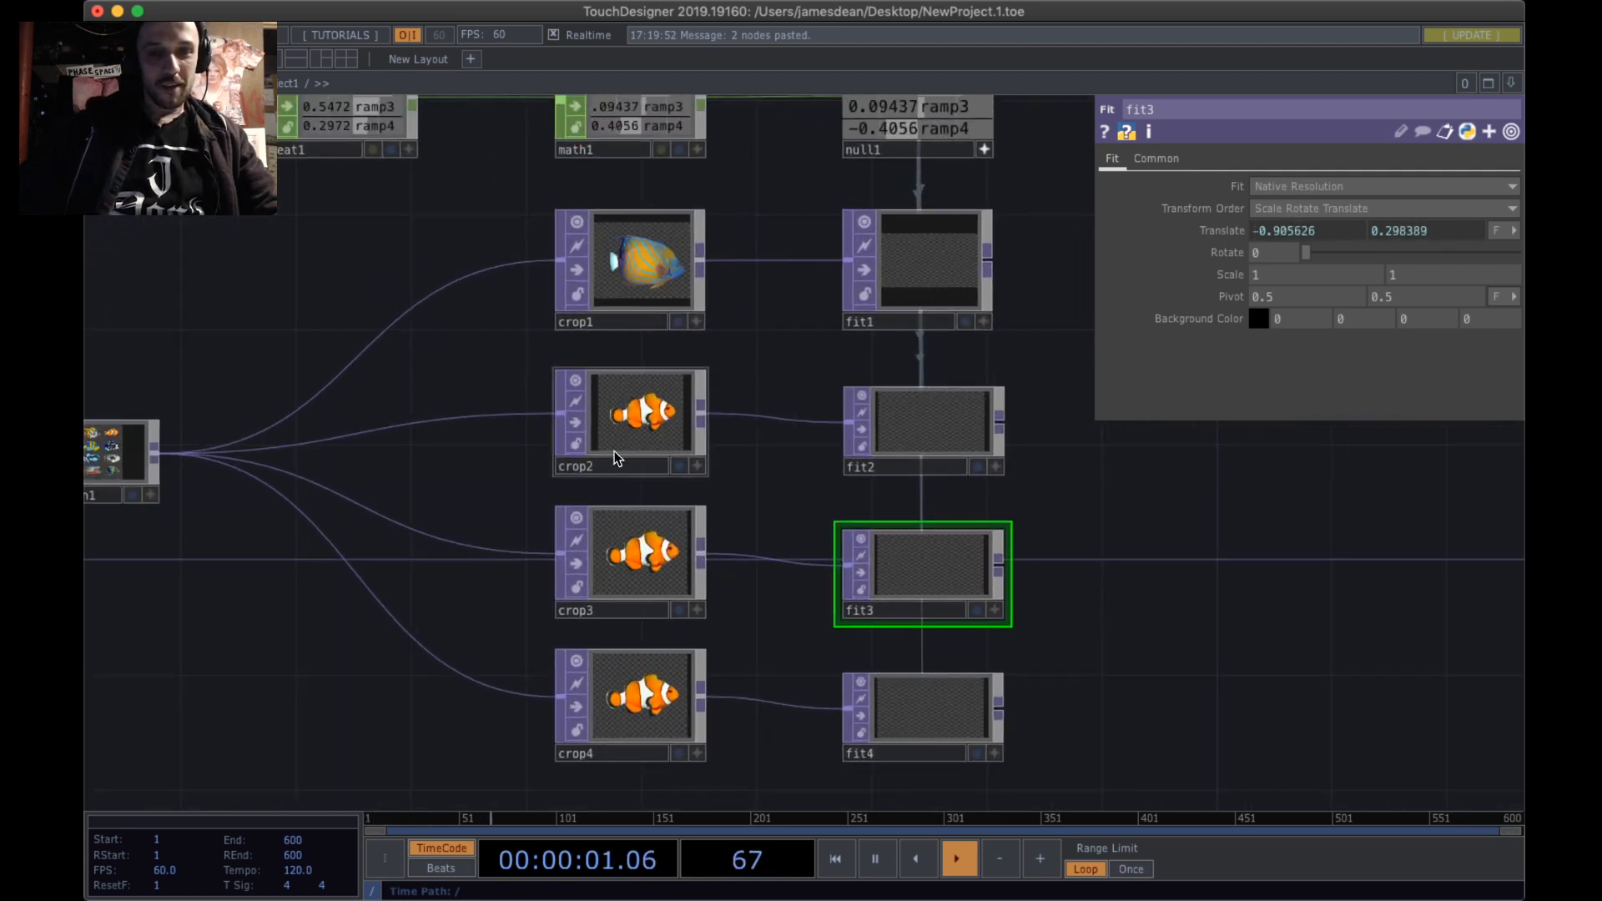
pyautogui.click(617, 438)
pyautogui.click(609, 551)
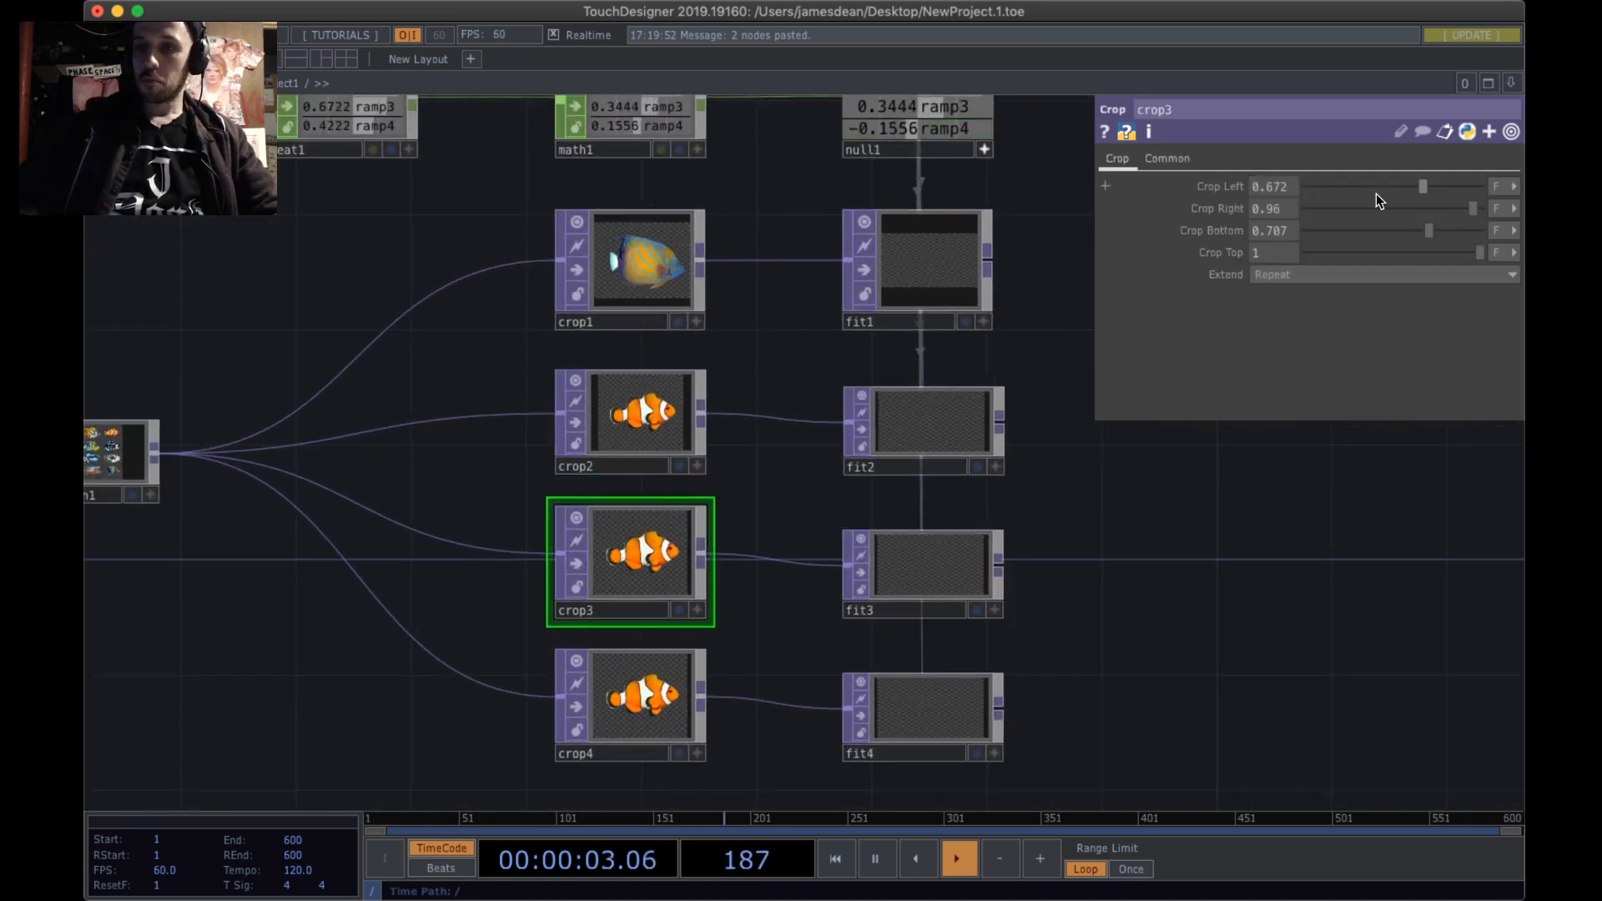
pyautogui.moveTo(1374, 193); pyautogui.dragTo(1344, 207)
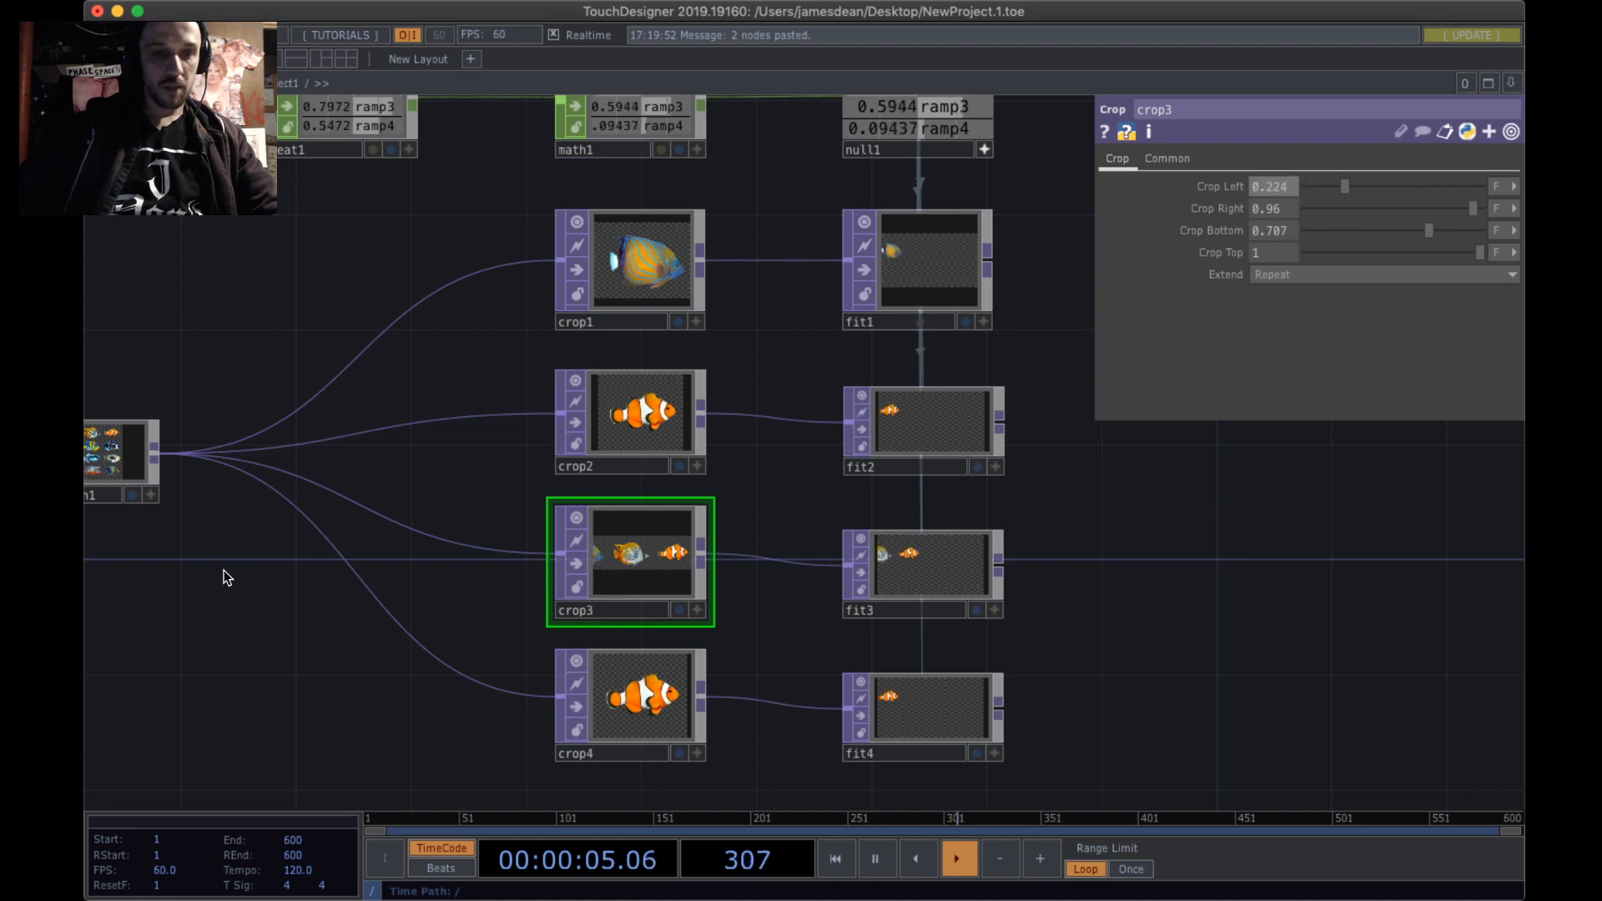
# - Examine the fish sheet in moviefilein1 up close and compare it with what crop3 currently shows
pyautogui.moveTo(224, 570); pyautogui.dragTo(645, 559)
pyautogui.scroll(7, 426, 410)
pyautogui.scroll(3, 943, 637)
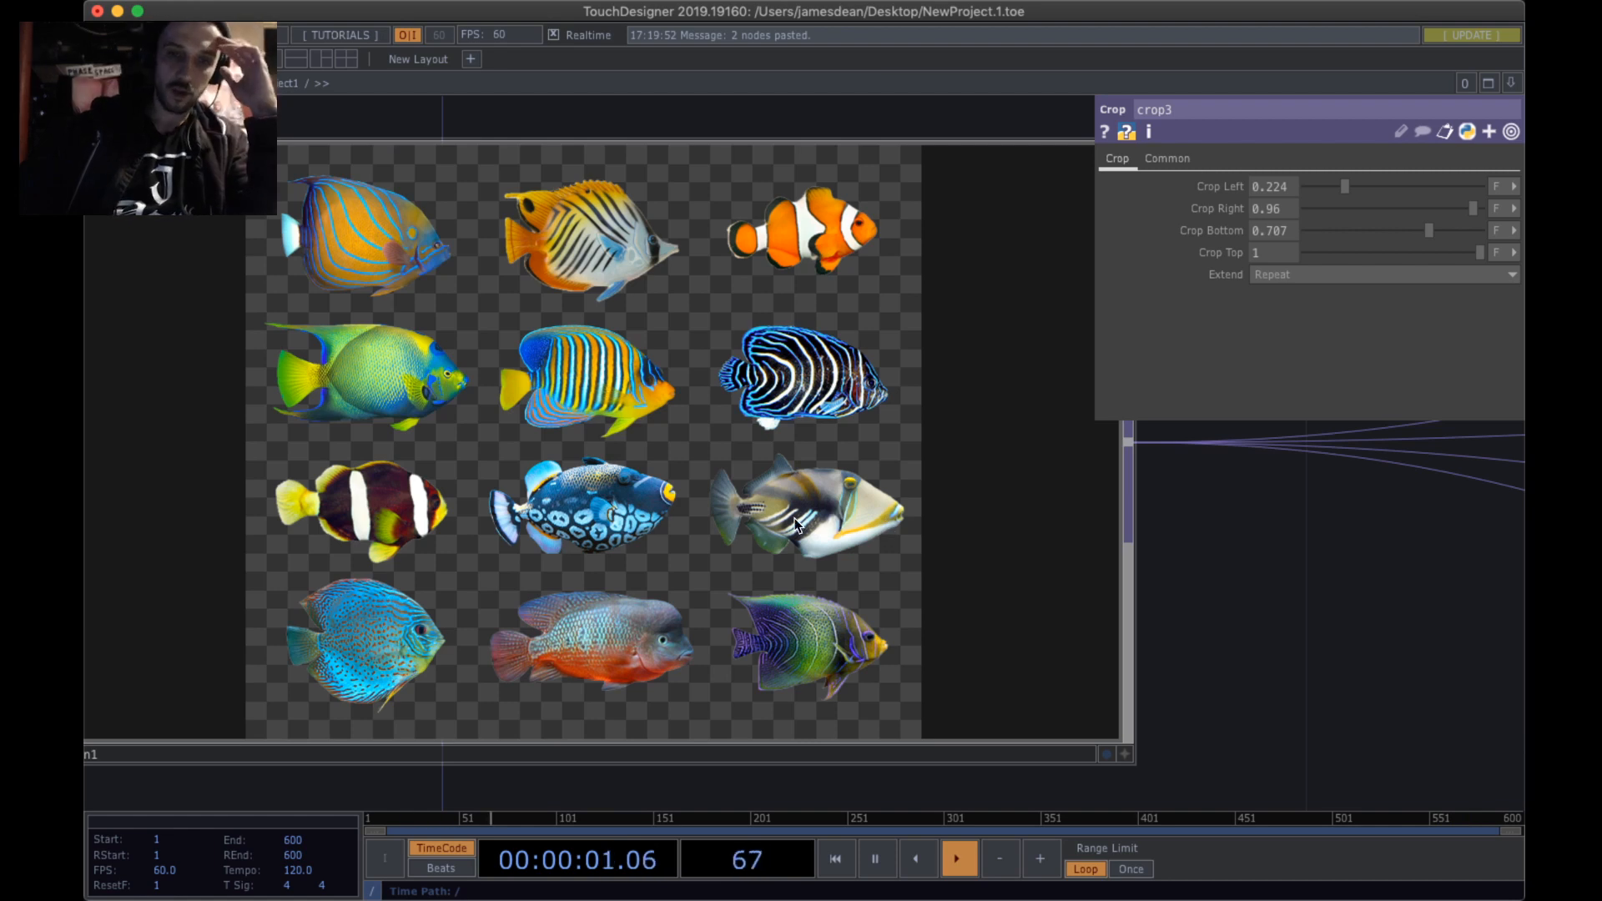
pyautogui.moveTo(1464, 638); pyautogui.dragTo(1412, 589)
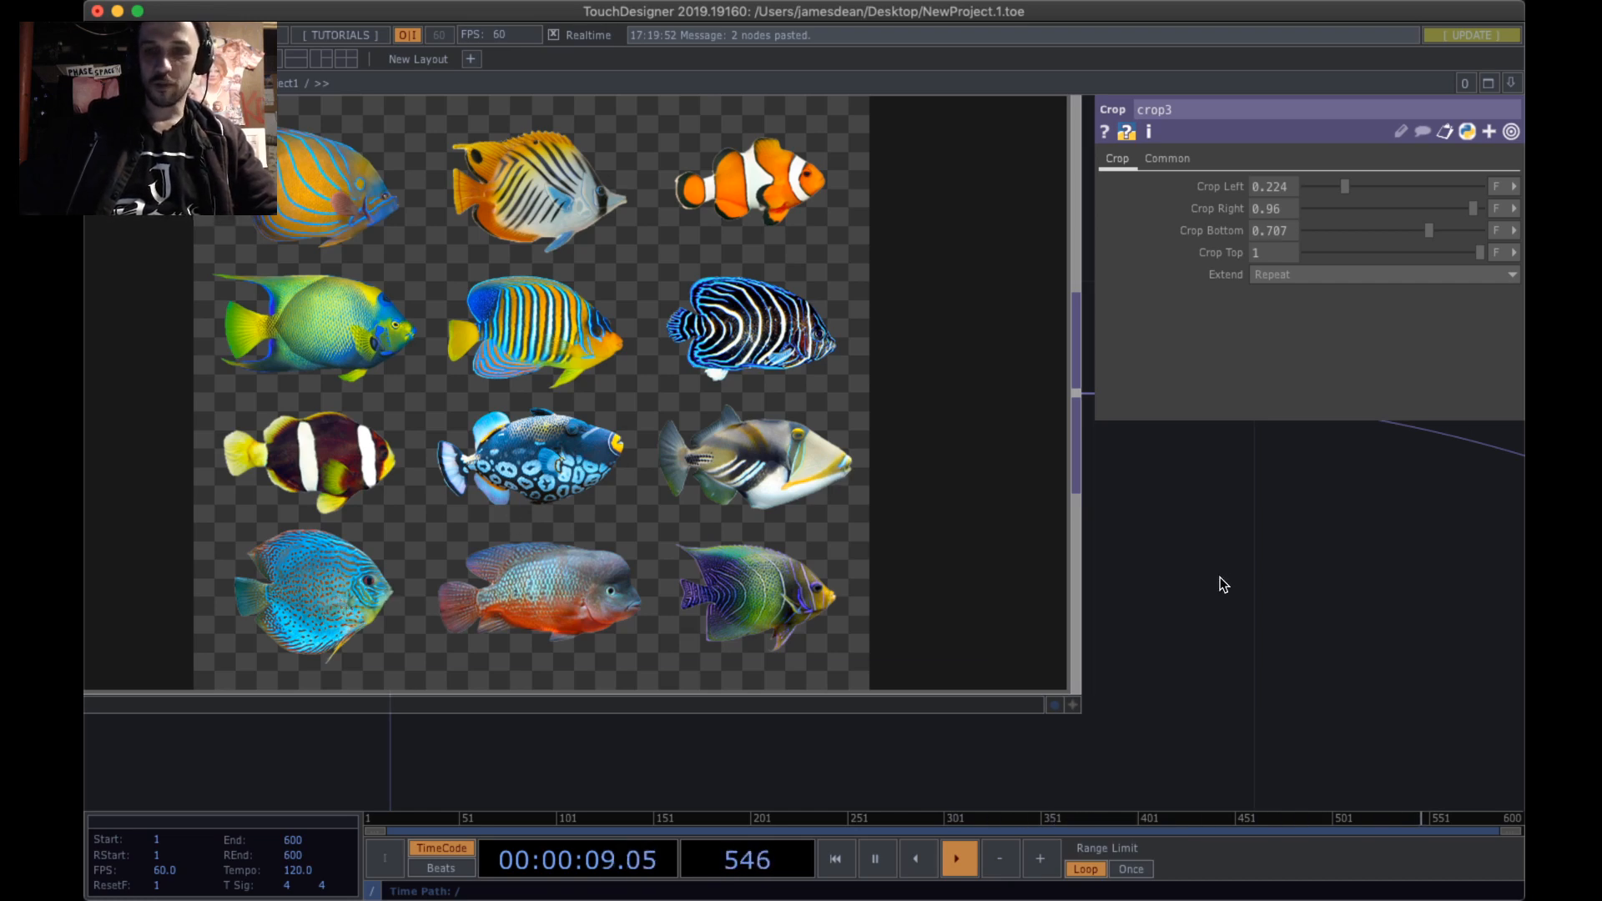
pyautogui.moveTo(1213, 583); pyautogui.dragTo(651, 417)
pyautogui.scroll(-5, 650, 418)
pyautogui.moveTo(926, 613); pyautogui.dragTo(414, 476)
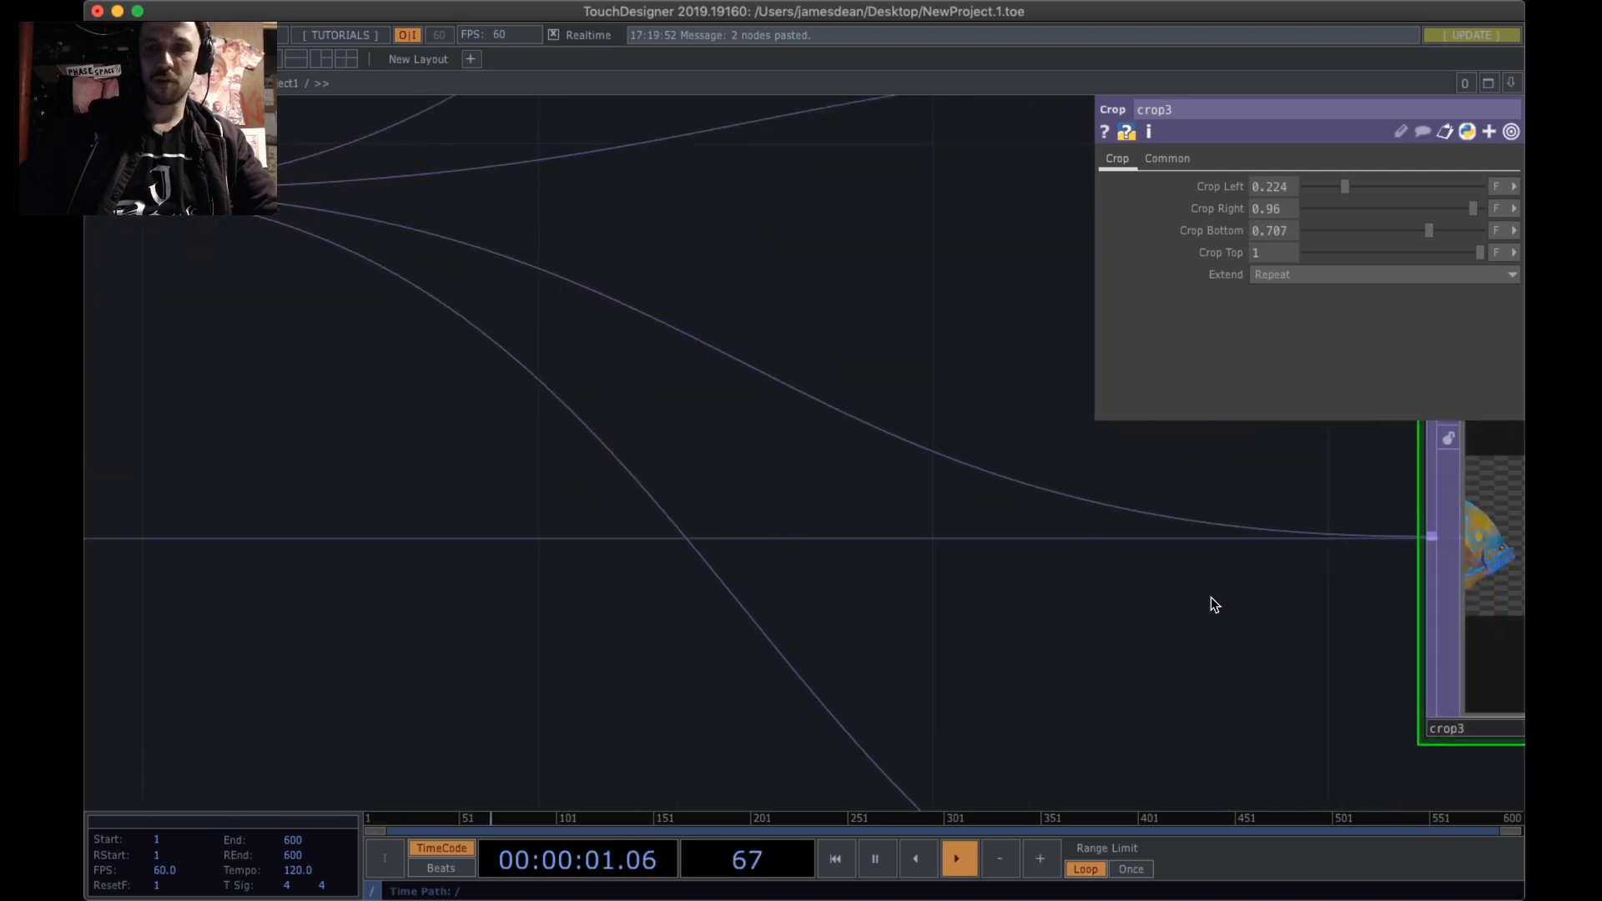
pyautogui.moveTo(1208, 601); pyautogui.dragTo(504, 393)
pyautogui.scroll(-5, 496, 405)
pyautogui.scroll(2, 494, 416)
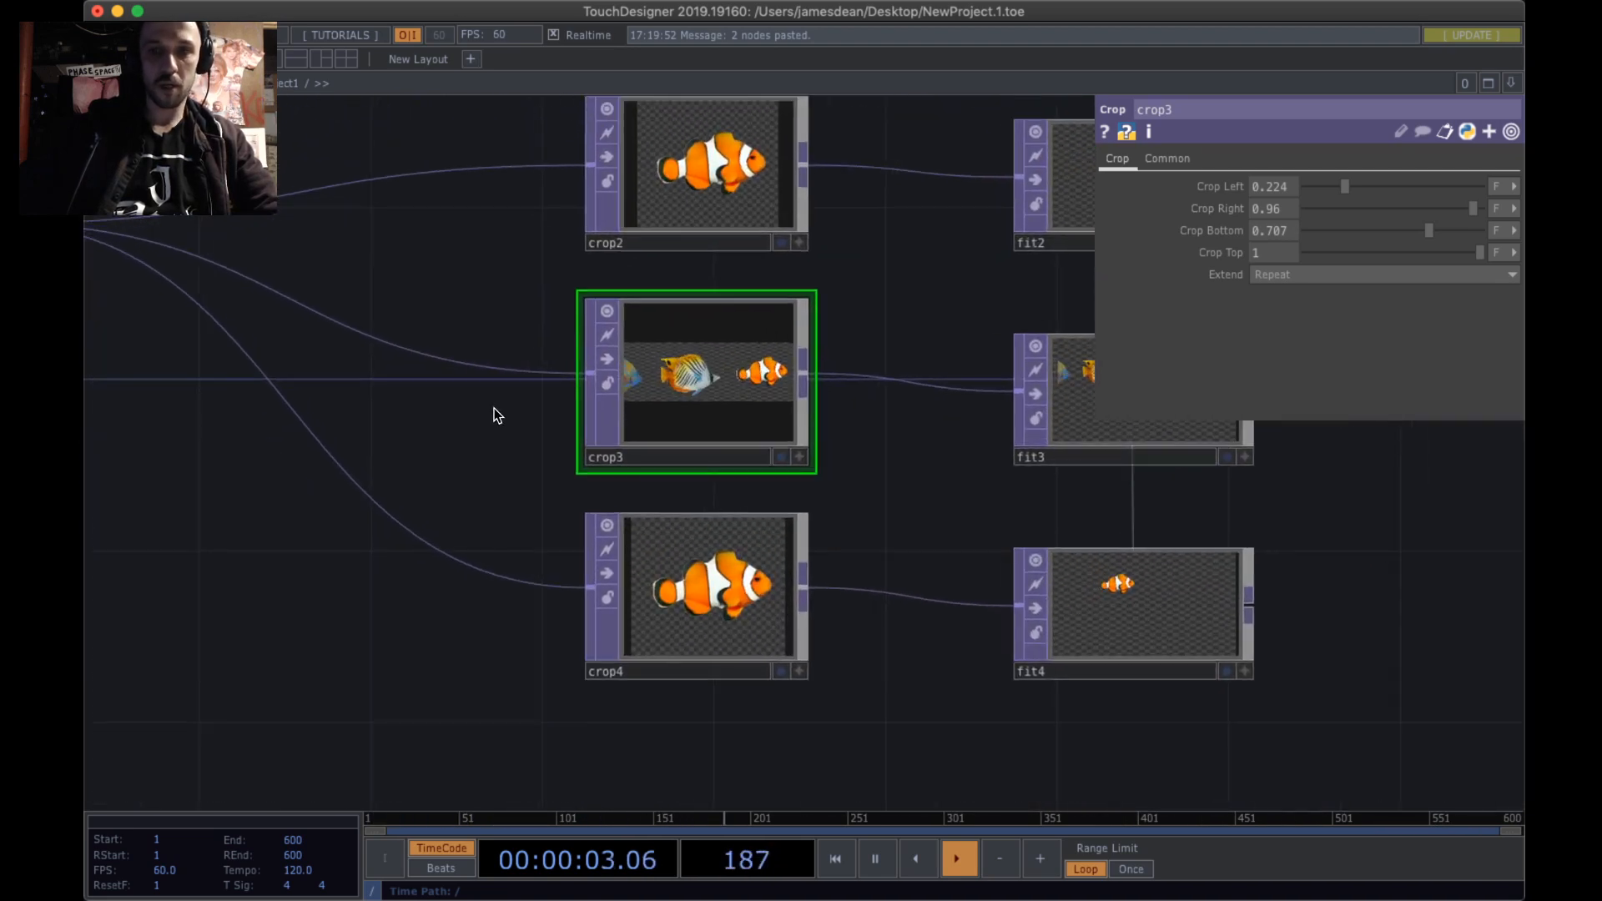
pyautogui.moveTo(993, 512); pyautogui.dragTo(779, 554)
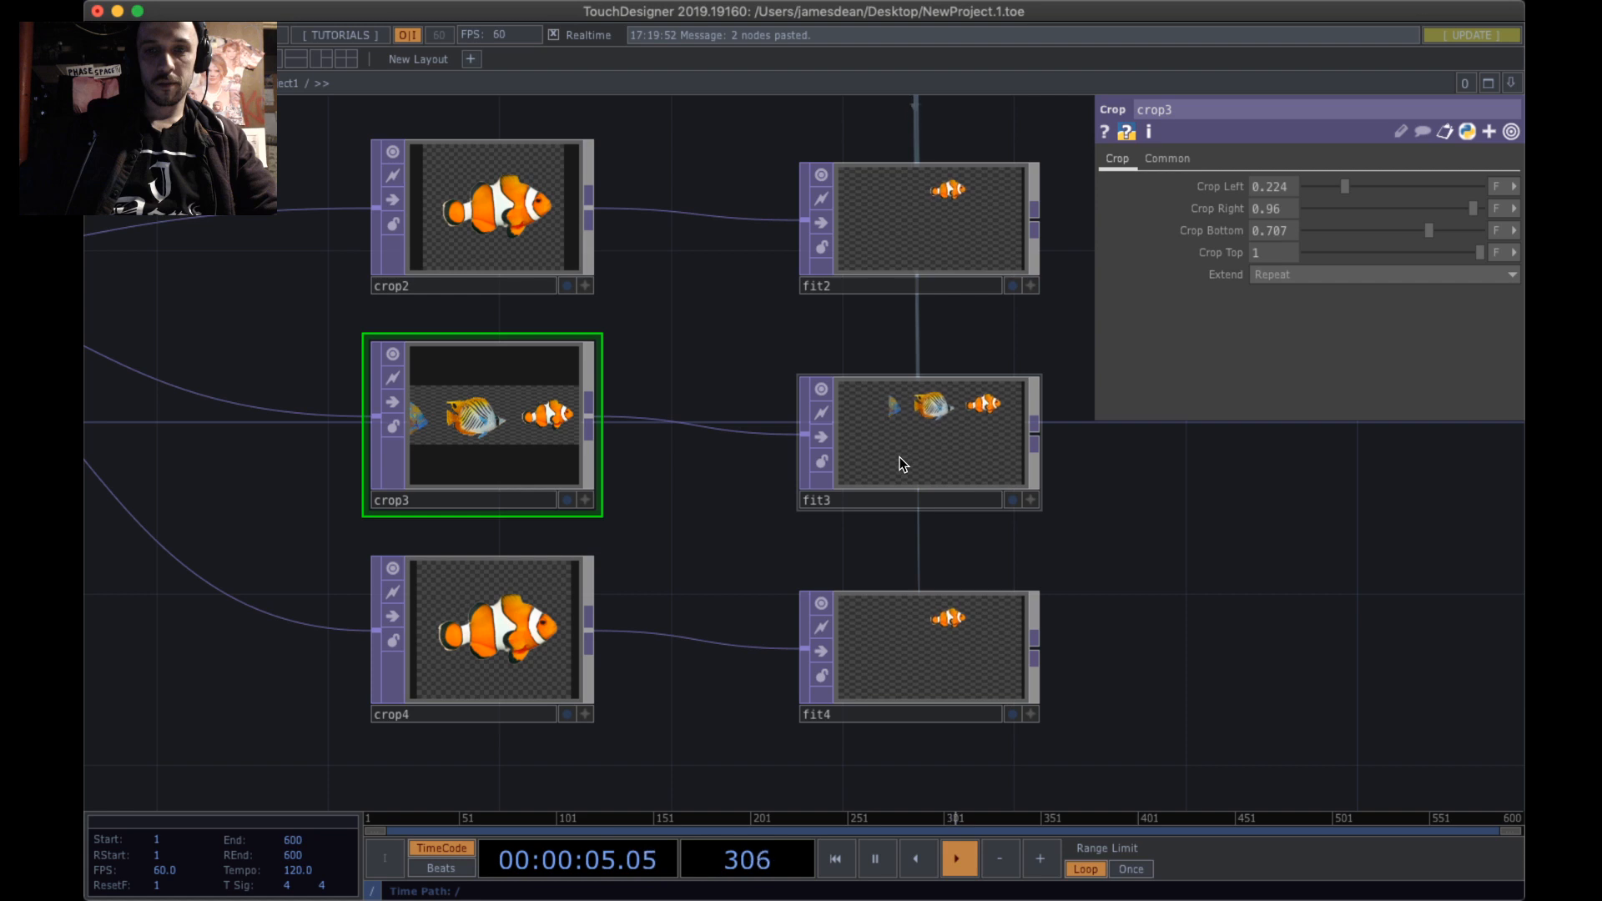
# - Try to frame a different fish in crop3 with Crop Left 0.213, Crop Right 0.776 and Crop Bottom 0.54
pyautogui.moveTo(1322, 187); pyautogui.dragTo(1260, 213)
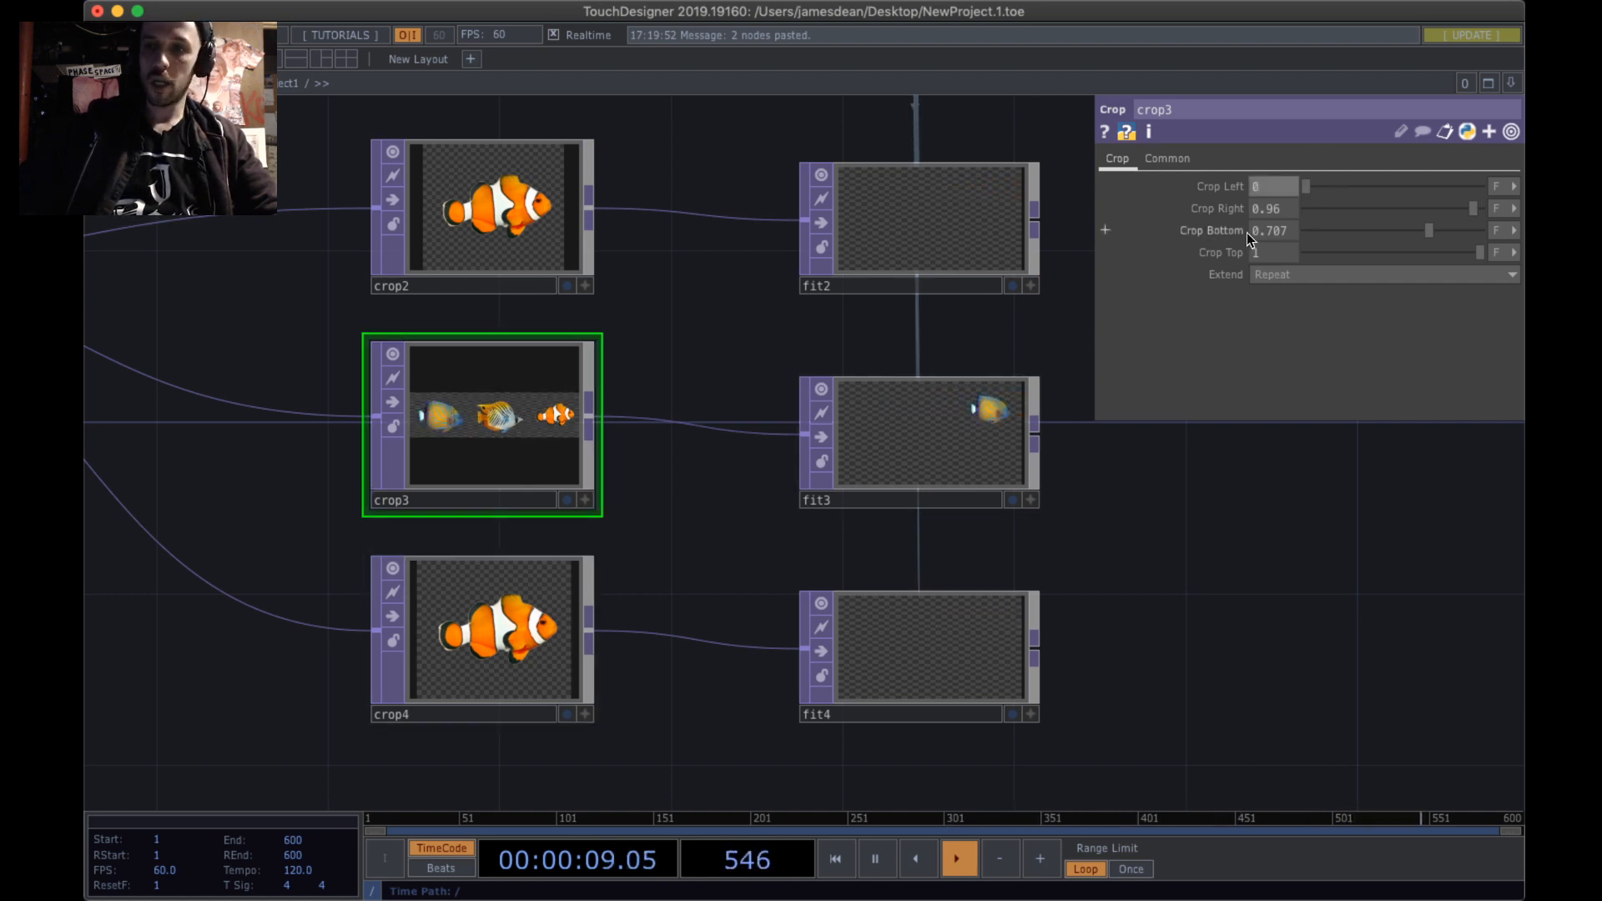
pyautogui.moveTo(1356, 187); pyautogui.dragTo(1393, 186)
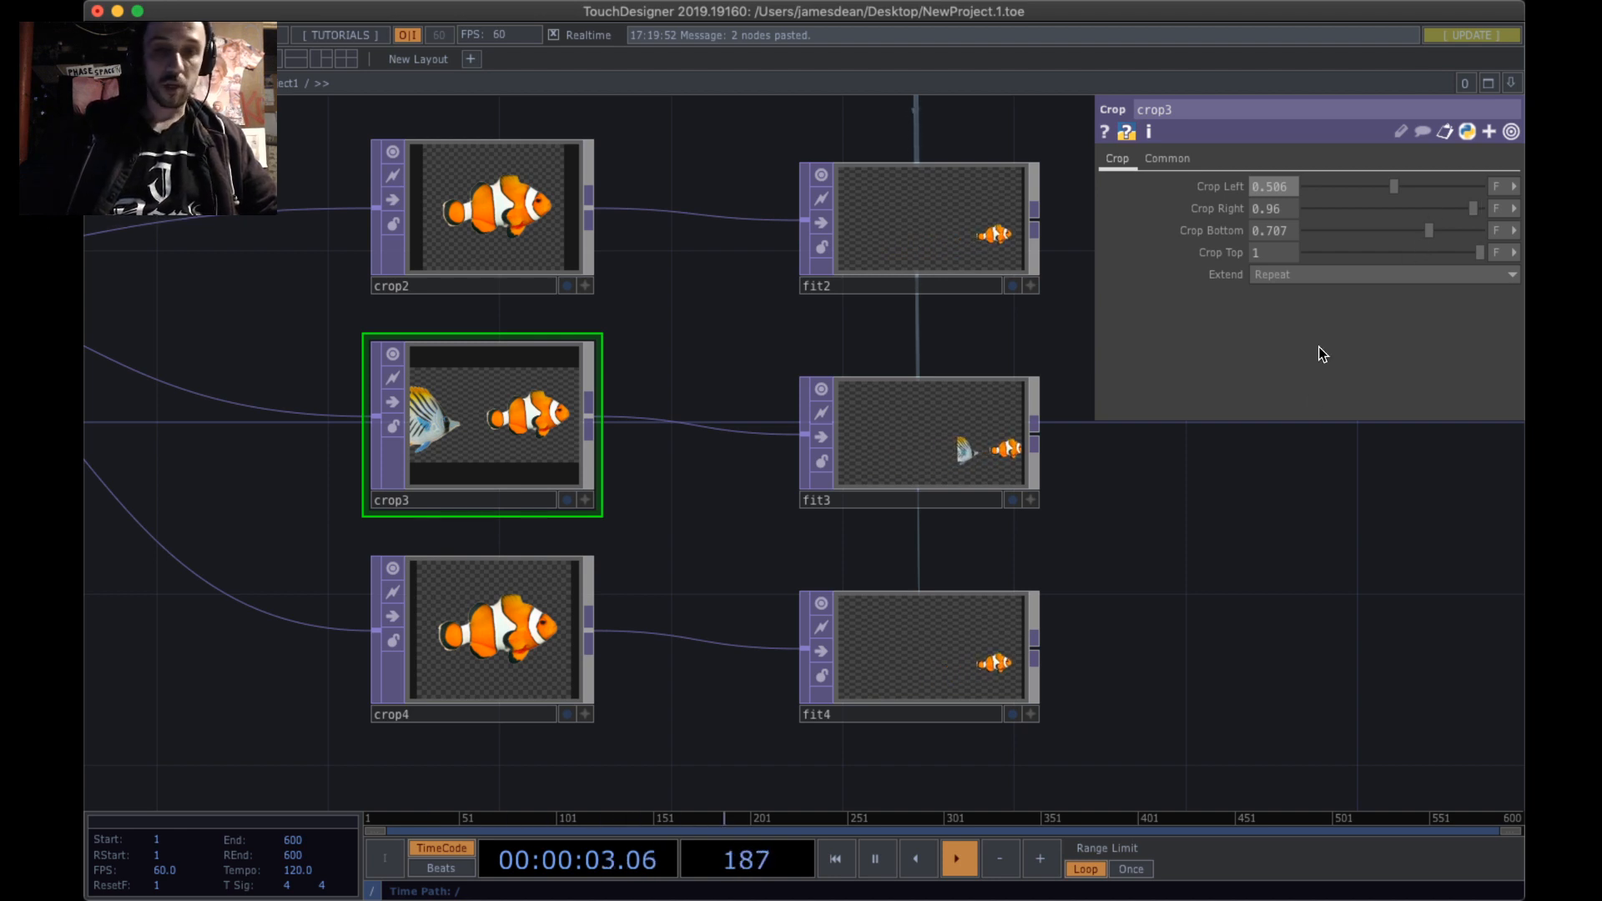
pyautogui.moveTo(1344, 427); pyautogui.dragTo(1272, 462)
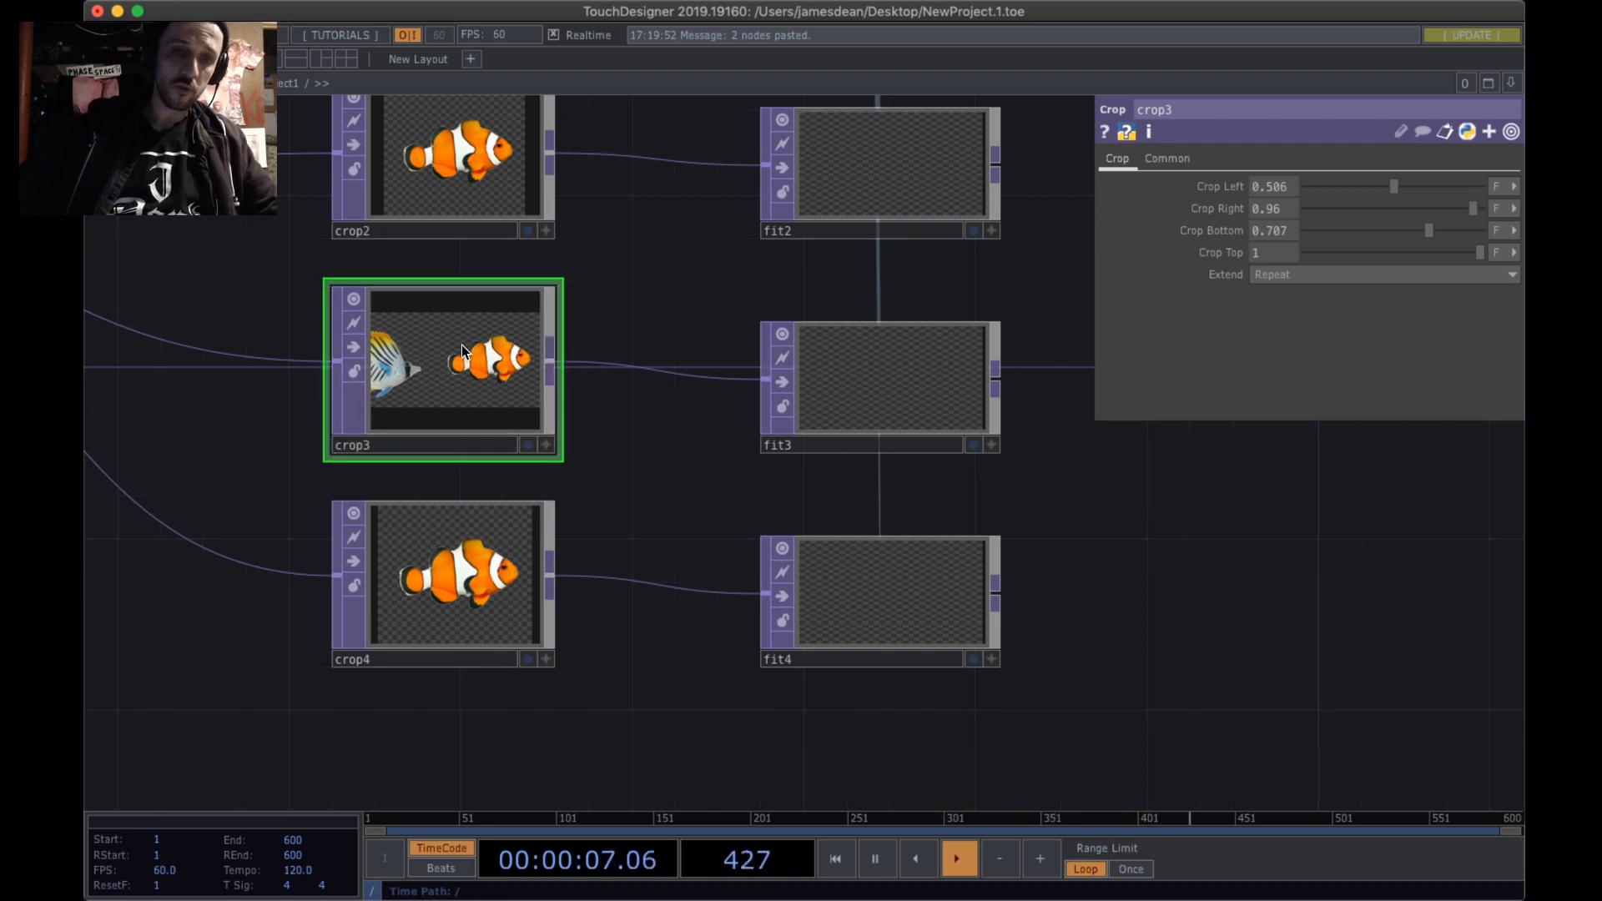
pyautogui.moveTo(588, 458); pyautogui.dragTo(588, 458)
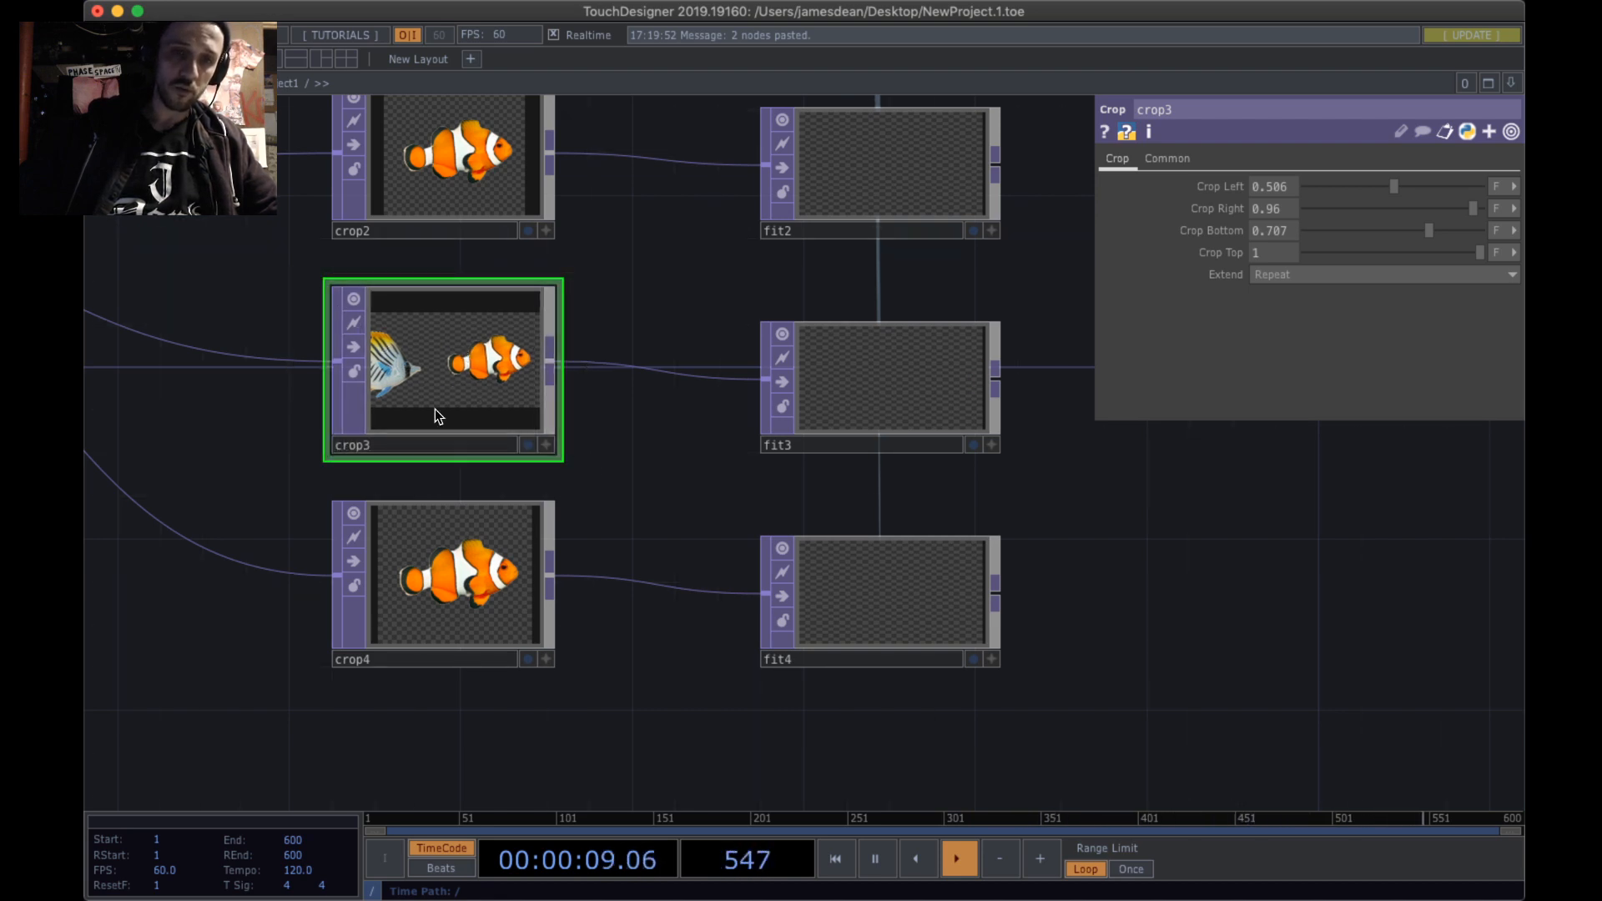
pyautogui.moveTo(484, 495); pyautogui.dragTo(744, 607)
pyautogui.moveTo(547, 551); pyautogui.dragTo(492, 501)
pyautogui.moveTo(401, 440); pyautogui.dragTo(314, 358)
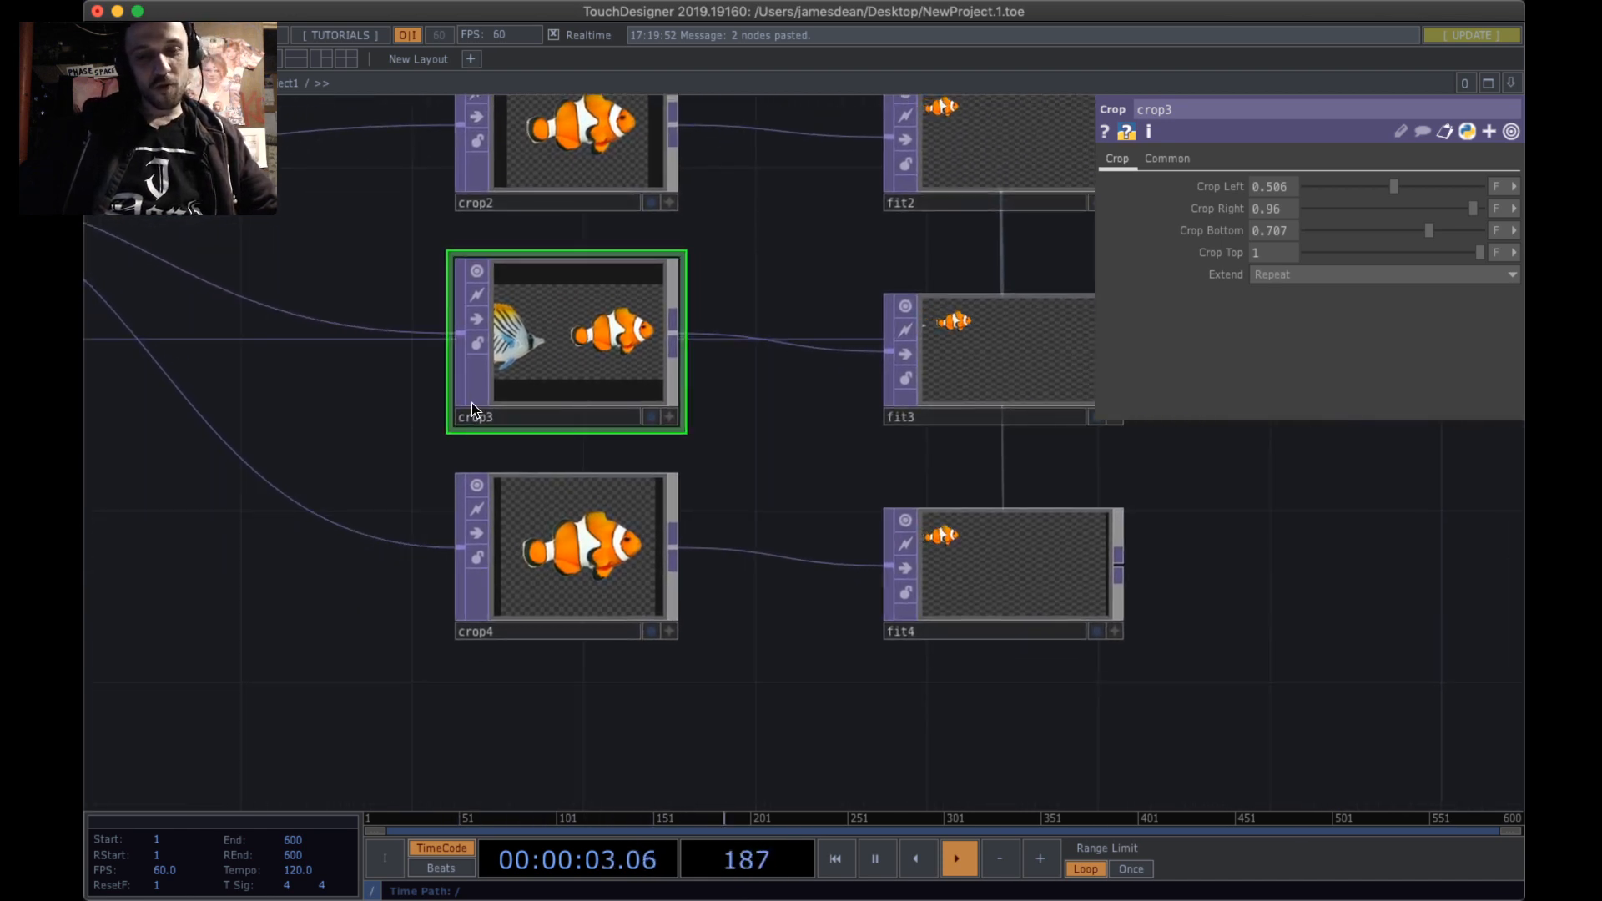
pyautogui.moveTo(426, 449); pyautogui.dragTo(447, 539)
pyautogui.moveTo(1360, 210)
pyautogui.mouseDown()
pyautogui.moveTo(1341, 209)
pyautogui.moveTo(1510, 207)
pyautogui.moveTo(1341, 186)
pyautogui.mouseUp()
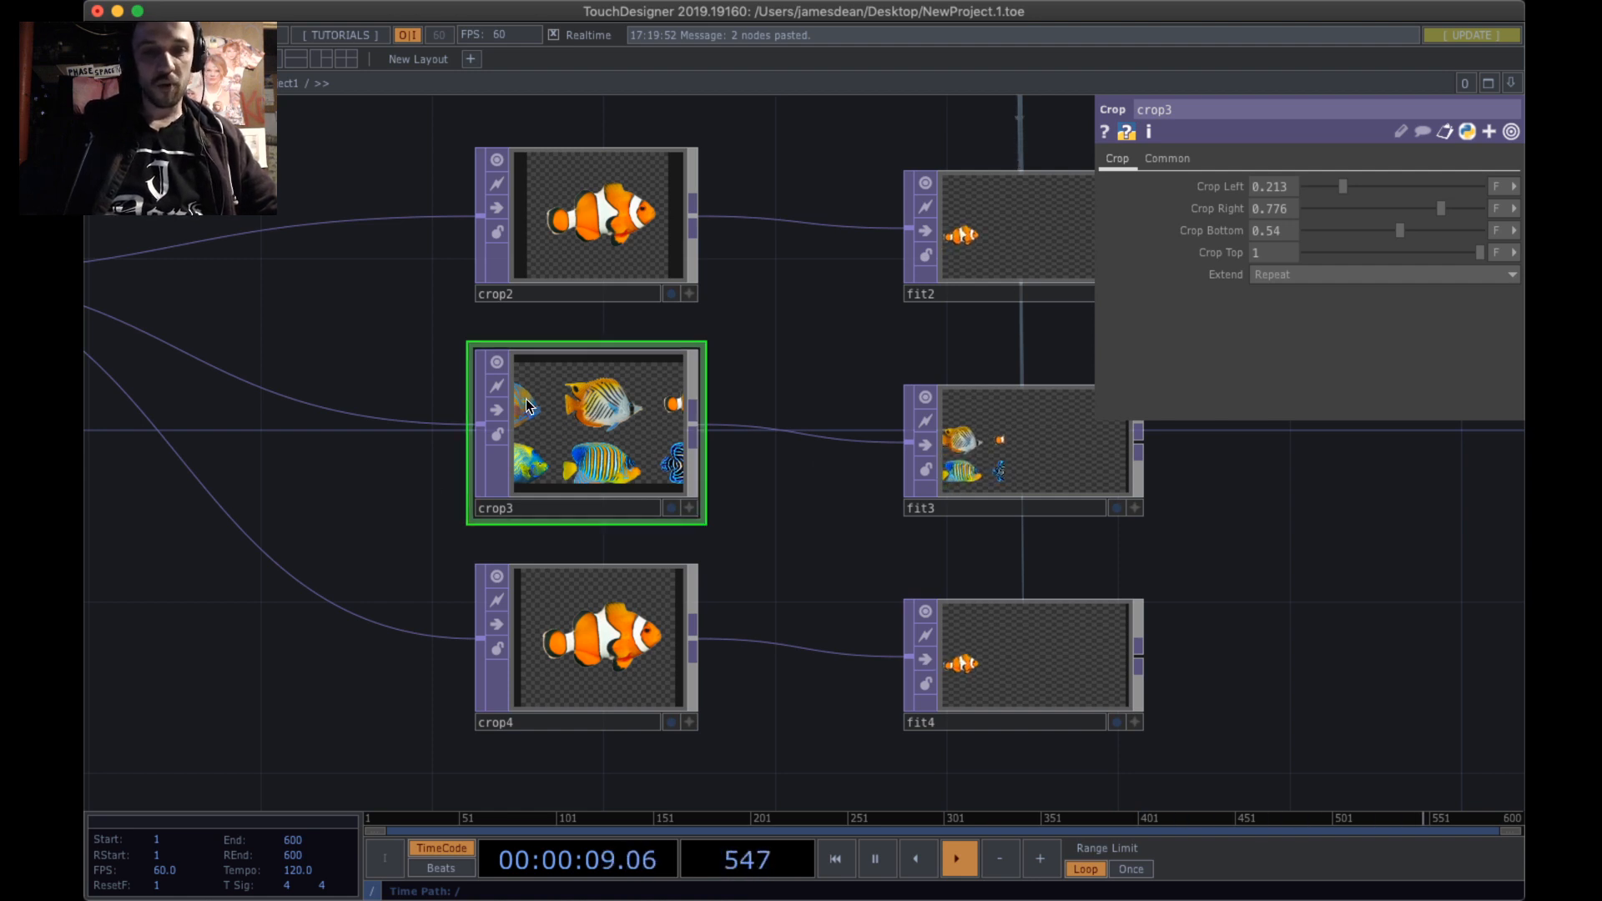
# - Reset all crop3 parameters and isolate the lower-left blue discus with Crop Right 0.351, Crop Bottom 0.034 and Crop Top 0.282
pyautogui.rightClick(554, 398)
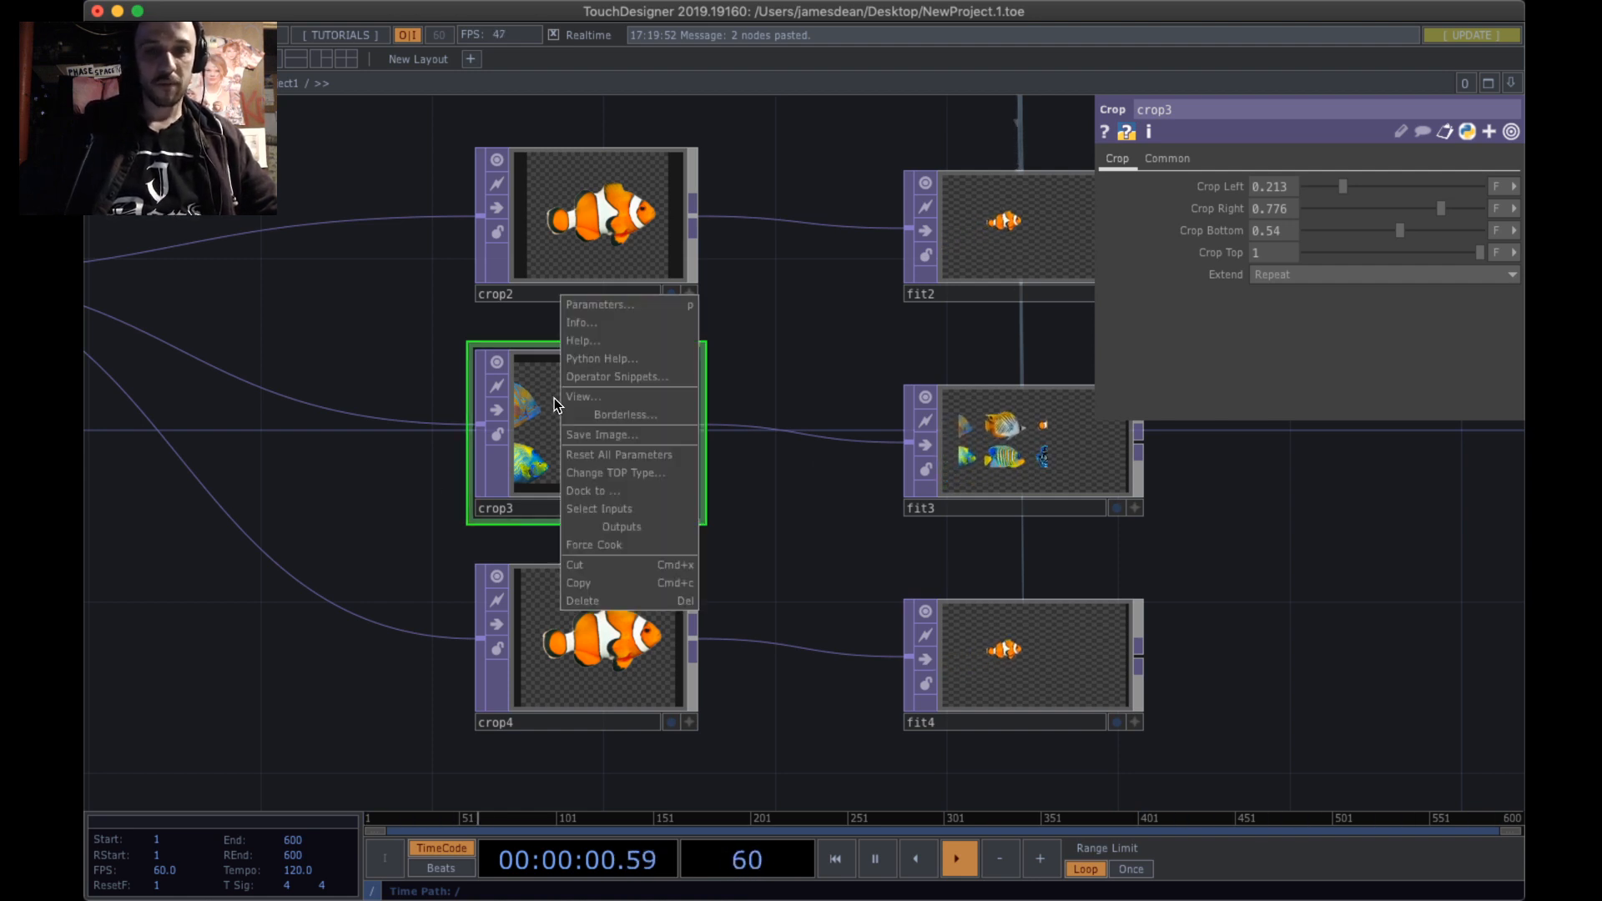
pyautogui.click(617, 454)
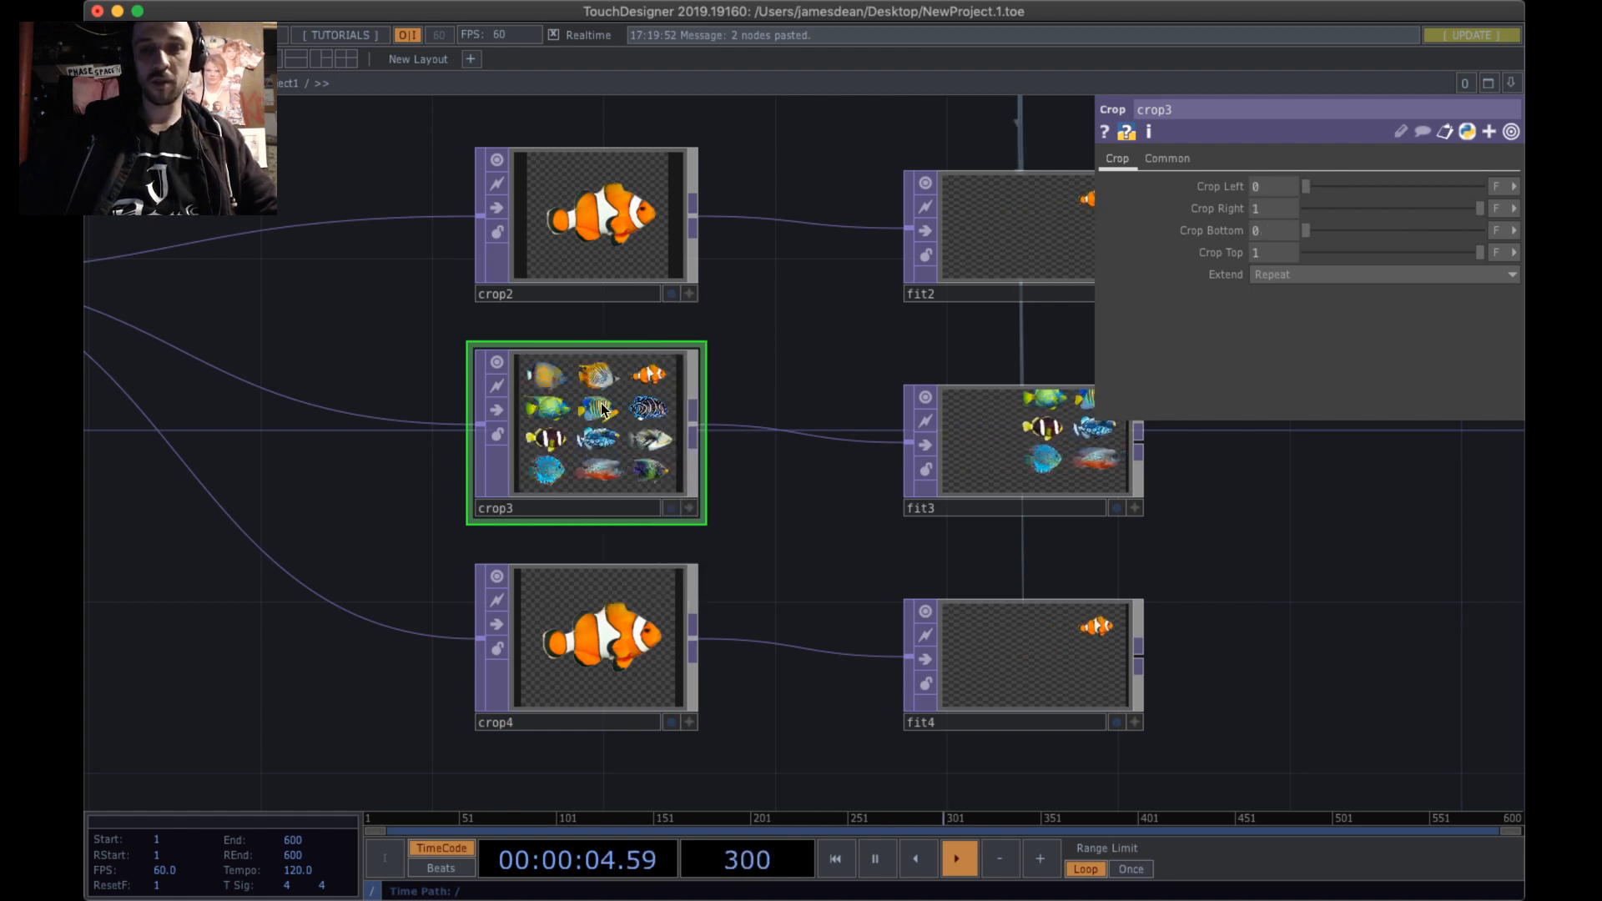
pyautogui.moveTo(400, 321); pyautogui.dragTo(306, 386)
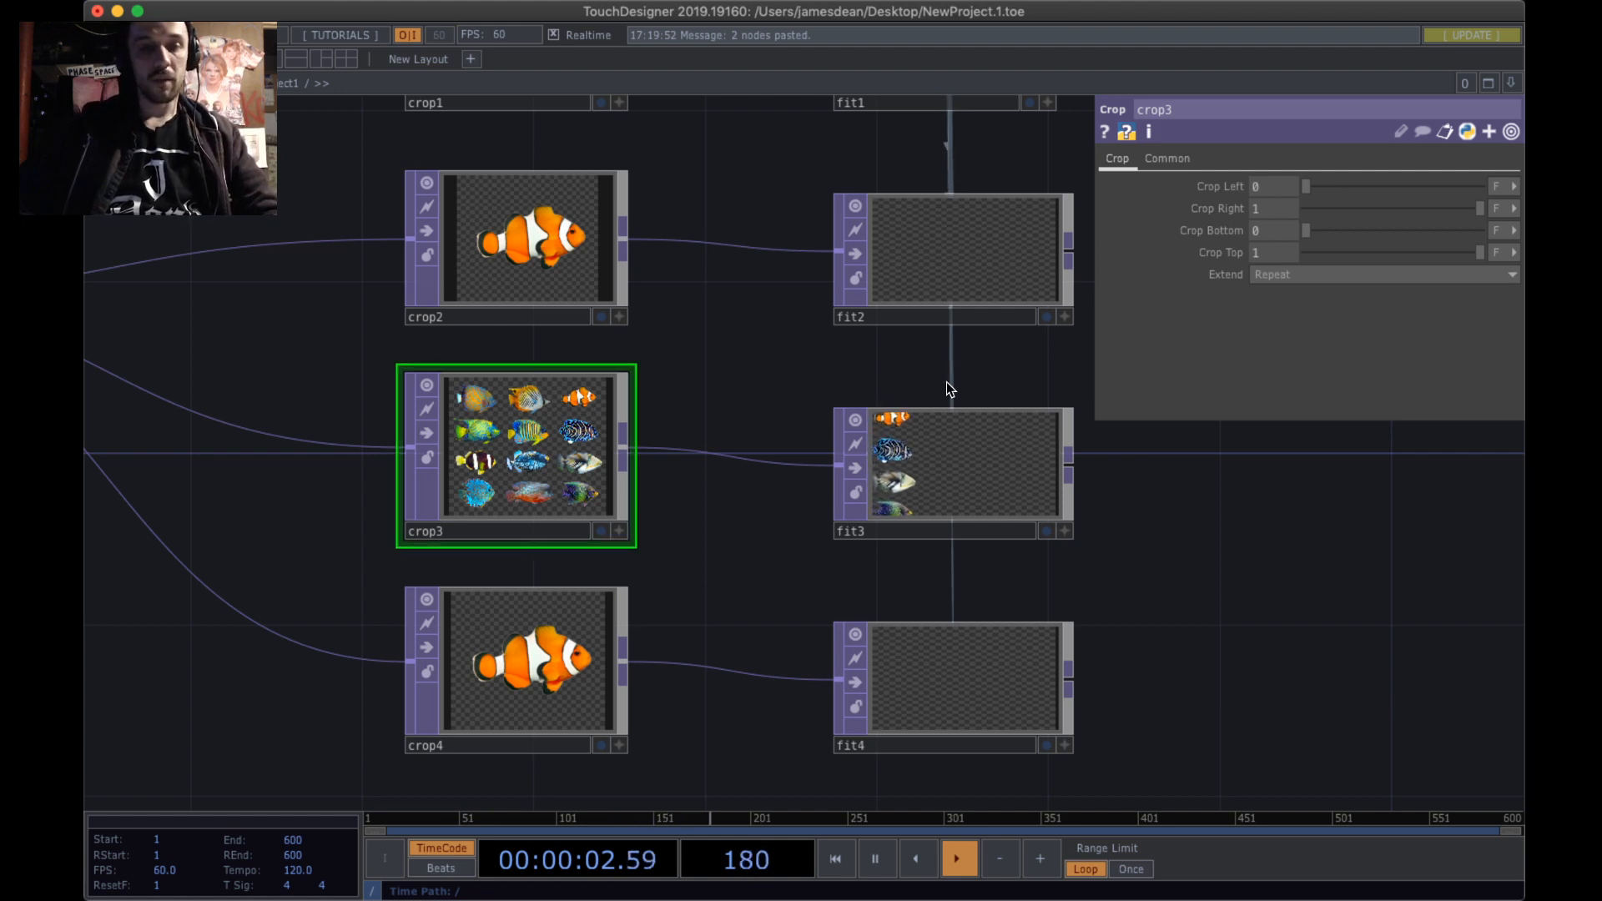
pyautogui.moveTo(1478, 208); pyautogui.dragTo(1365, 228)
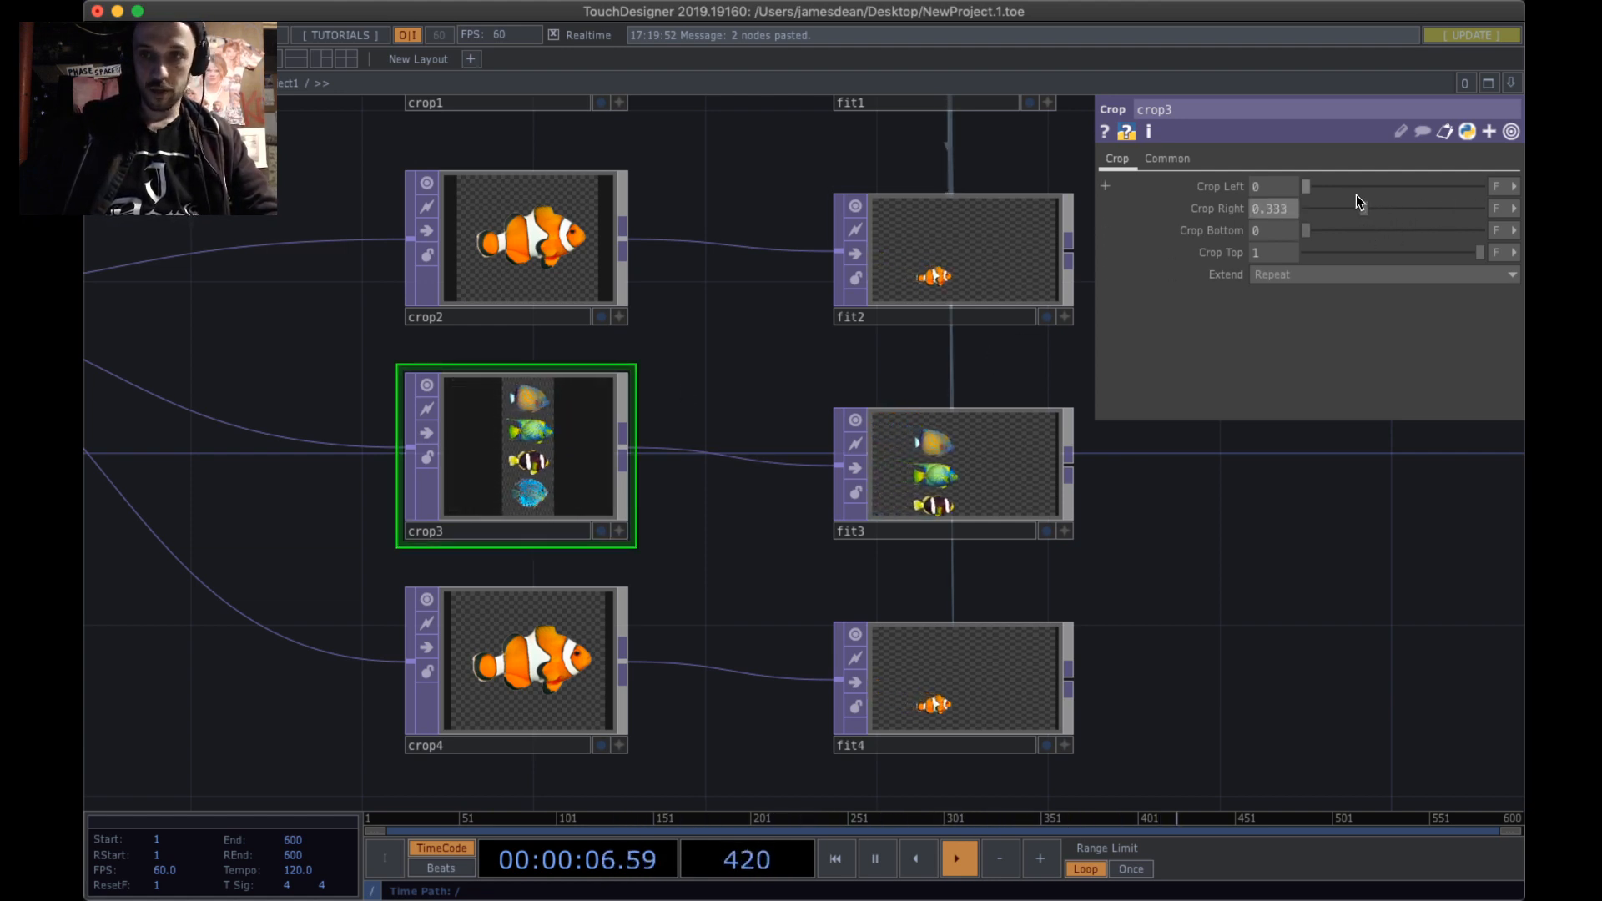
pyautogui.scroll(5, 522, 511)
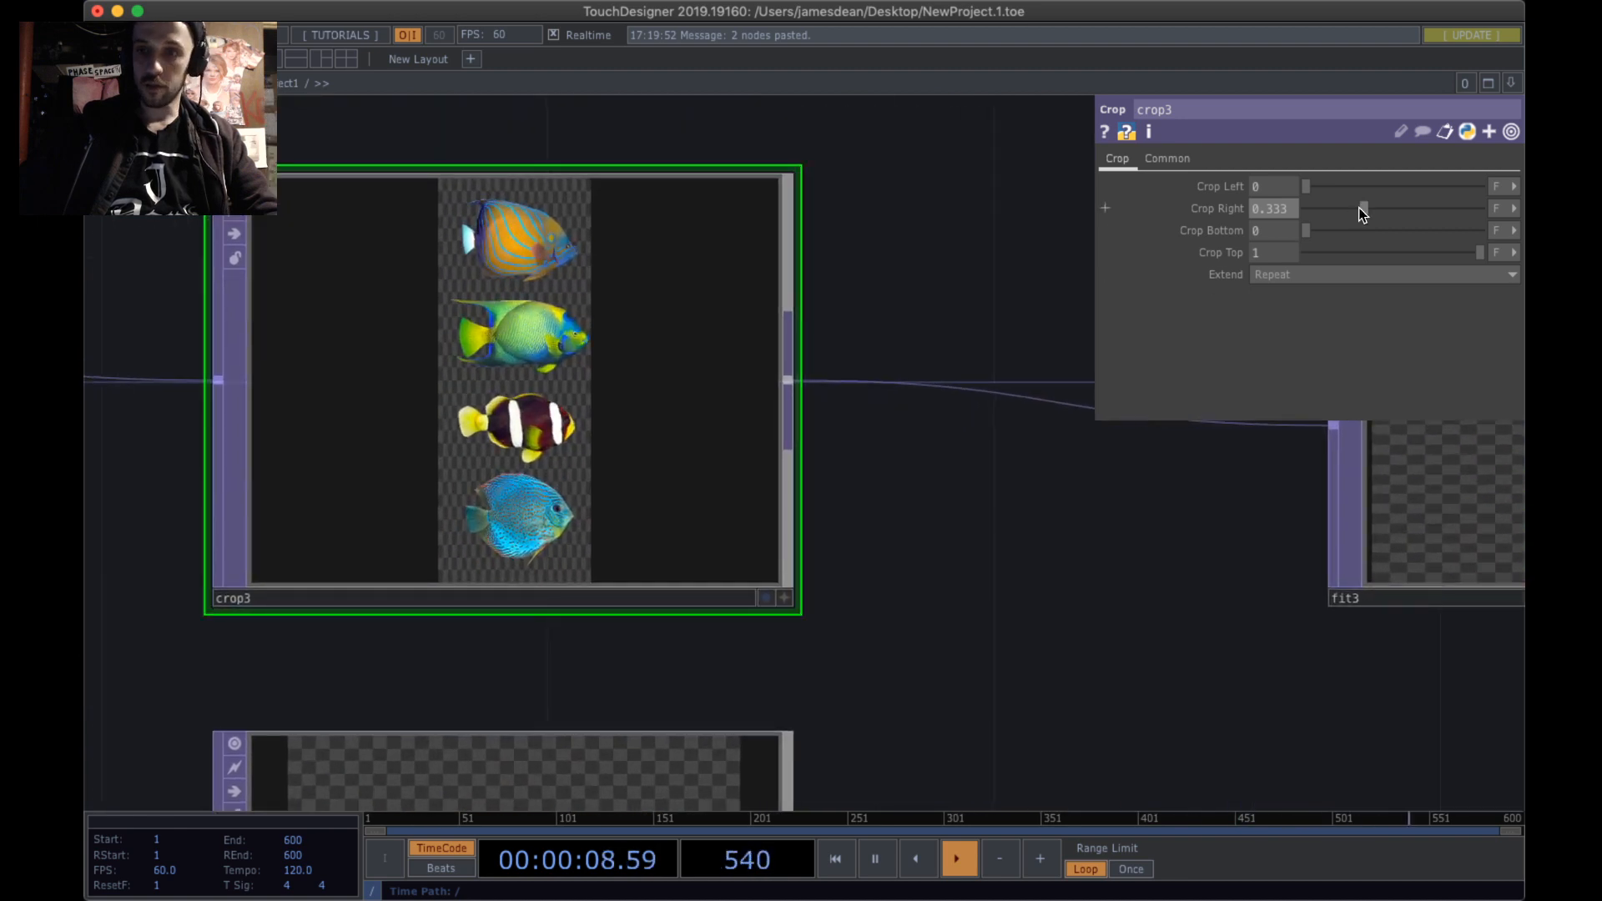
pyautogui.moveTo(1374, 205)
pyautogui.mouseDown()
pyautogui.moveTo(1408, 206)
pyautogui.moveTo(1365, 228)
pyautogui.mouseUp()
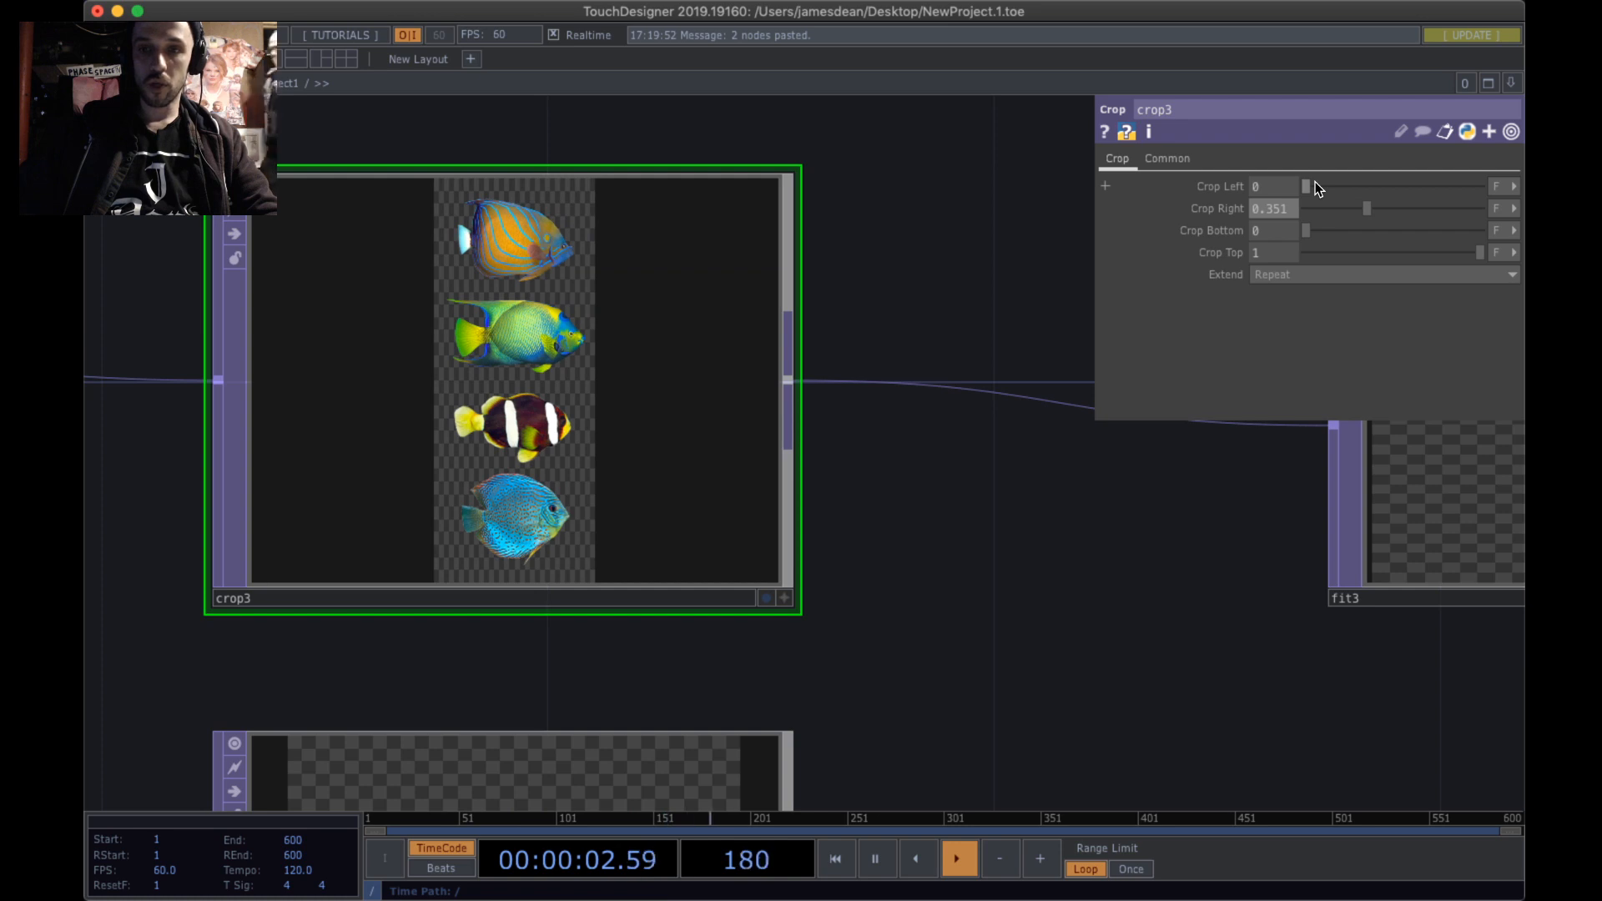
pyautogui.moveTo(1454, 259); pyautogui.dragTo(1314, 238)
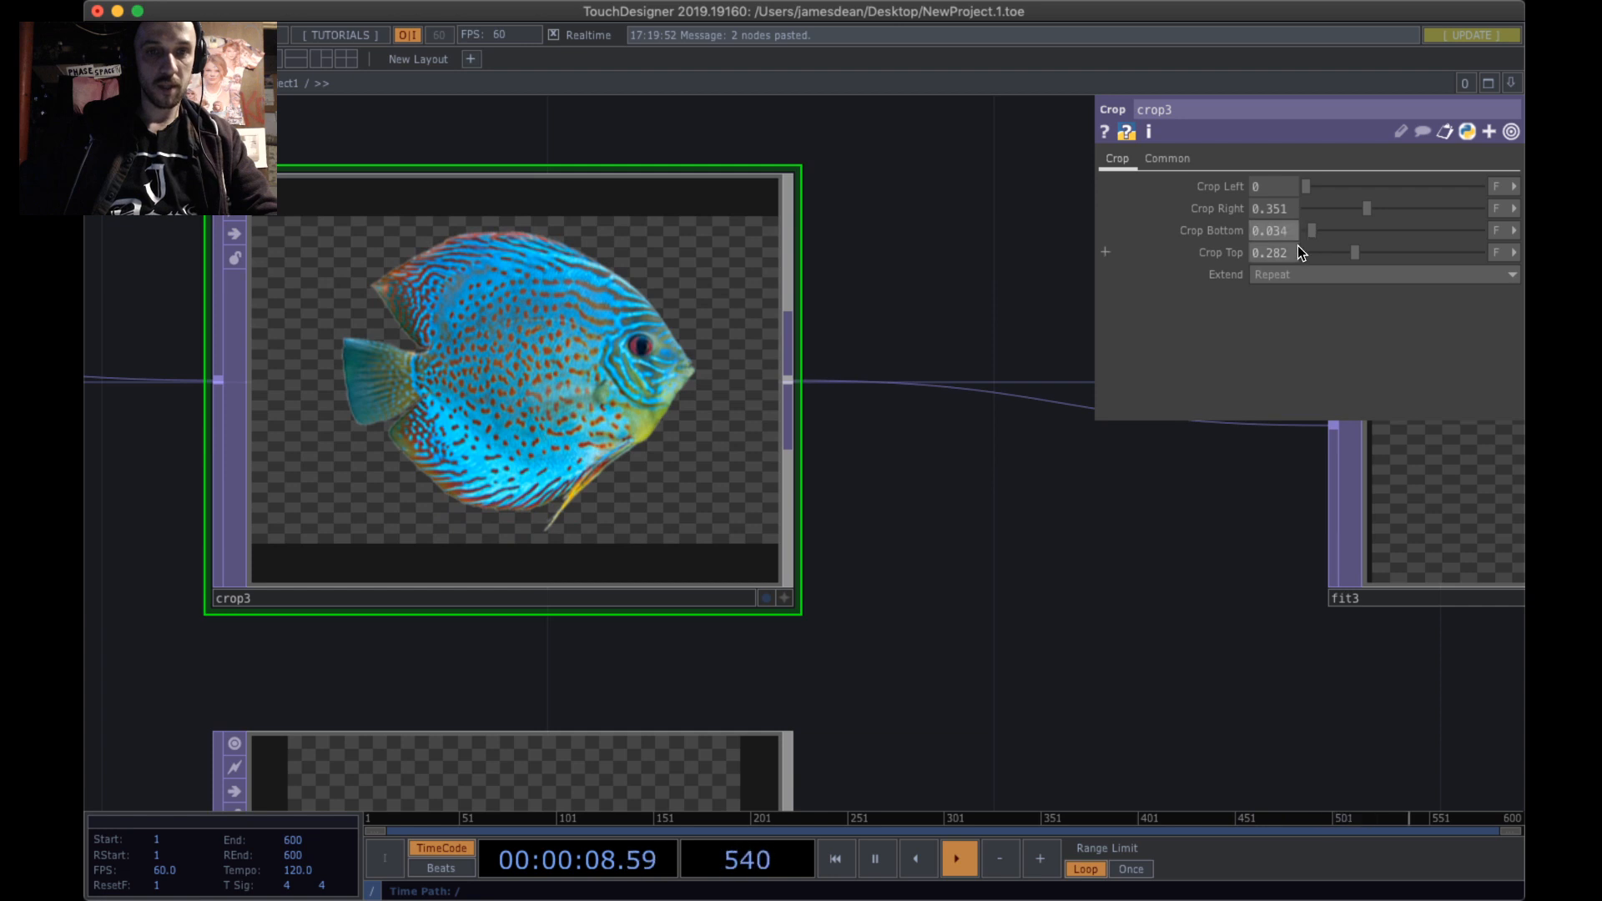
# - Check how the blue discus animates in fit3 compared with the fish in fit1 and fit2
pyautogui.scroll(-5, 807, 347)
pyautogui.moveTo(801, 423); pyautogui.dragTo(710, 440)
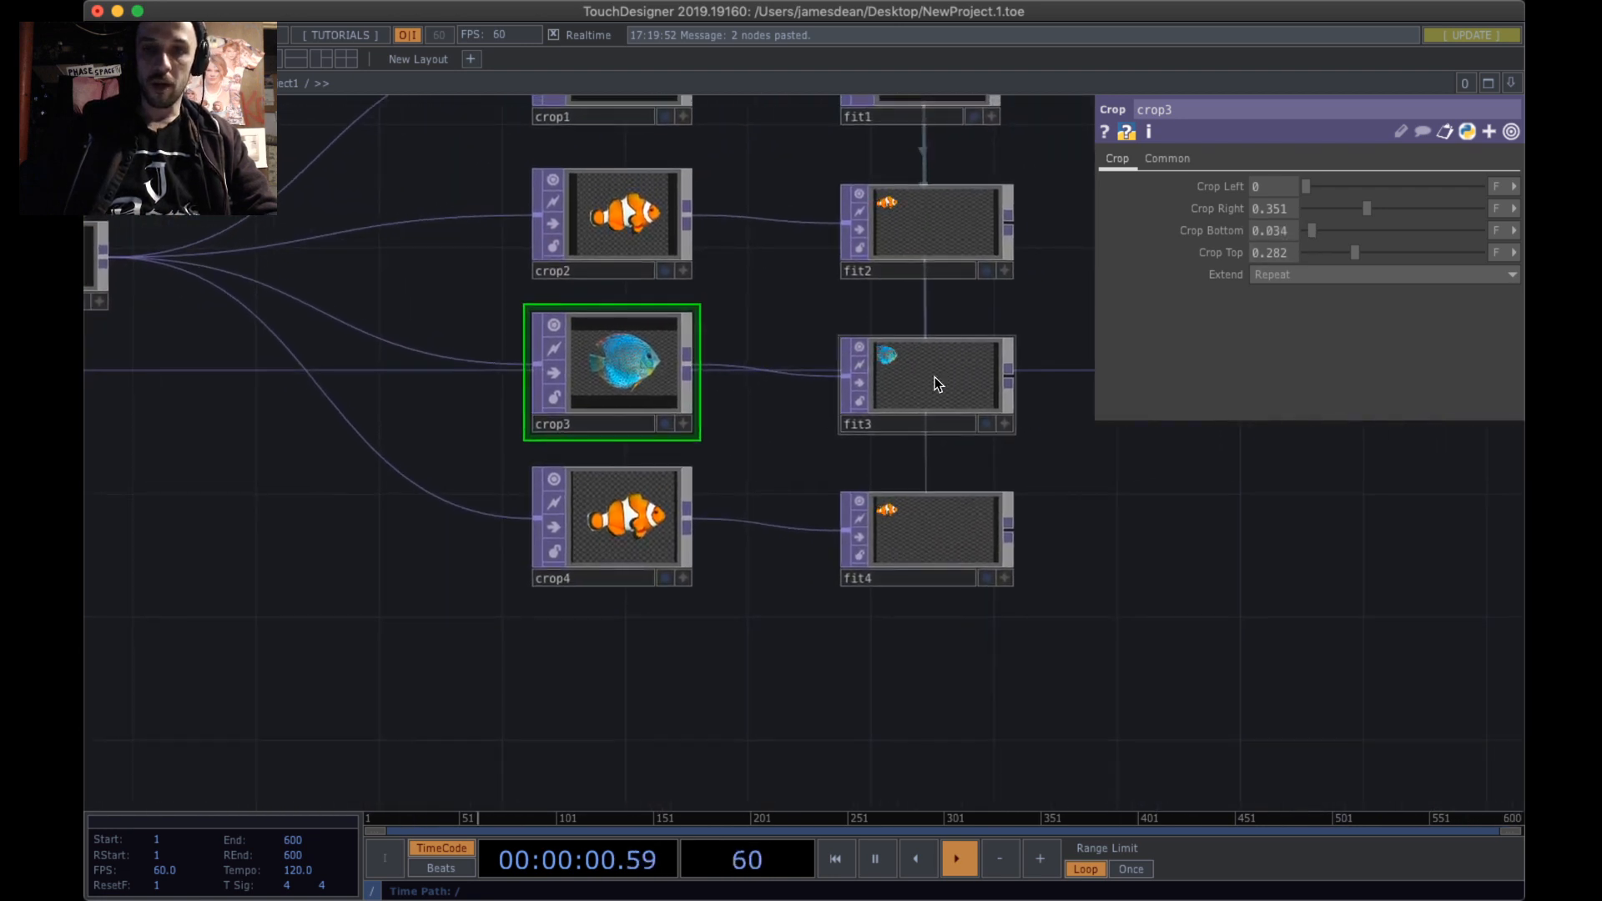
pyautogui.scroll(5, 936, 380)
pyautogui.moveTo(848, 282); pyautogui.dragTo(718, 459)
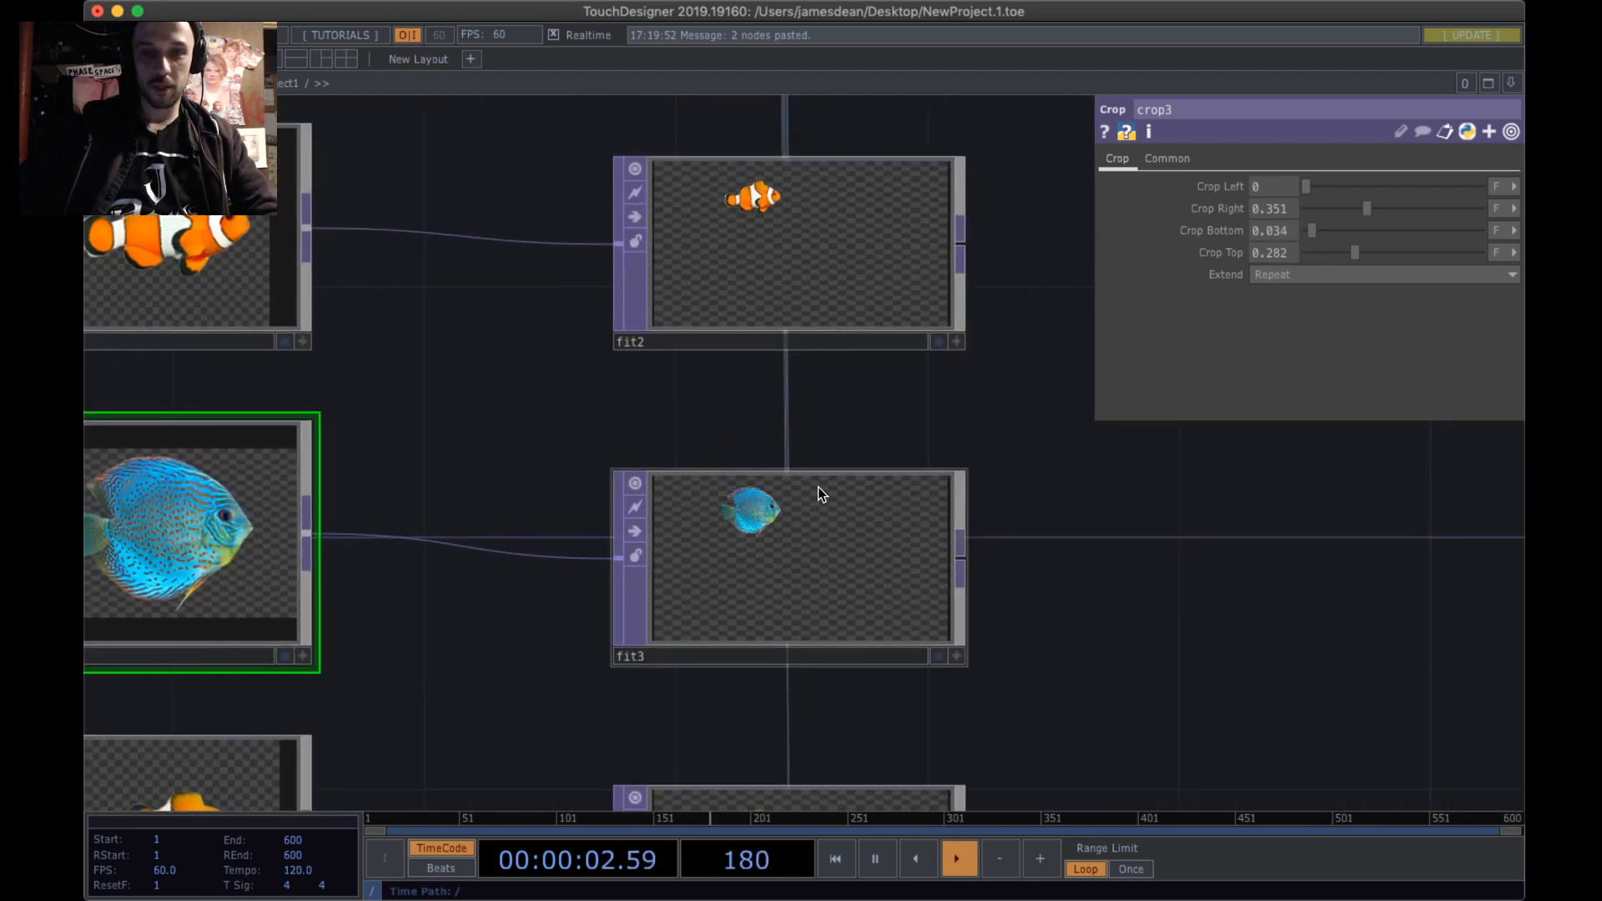
pyautogui.moveTo(836, 443); pyautogui.dragTo(806, 543)
pyautogui.scroll(-4, 836, 499)
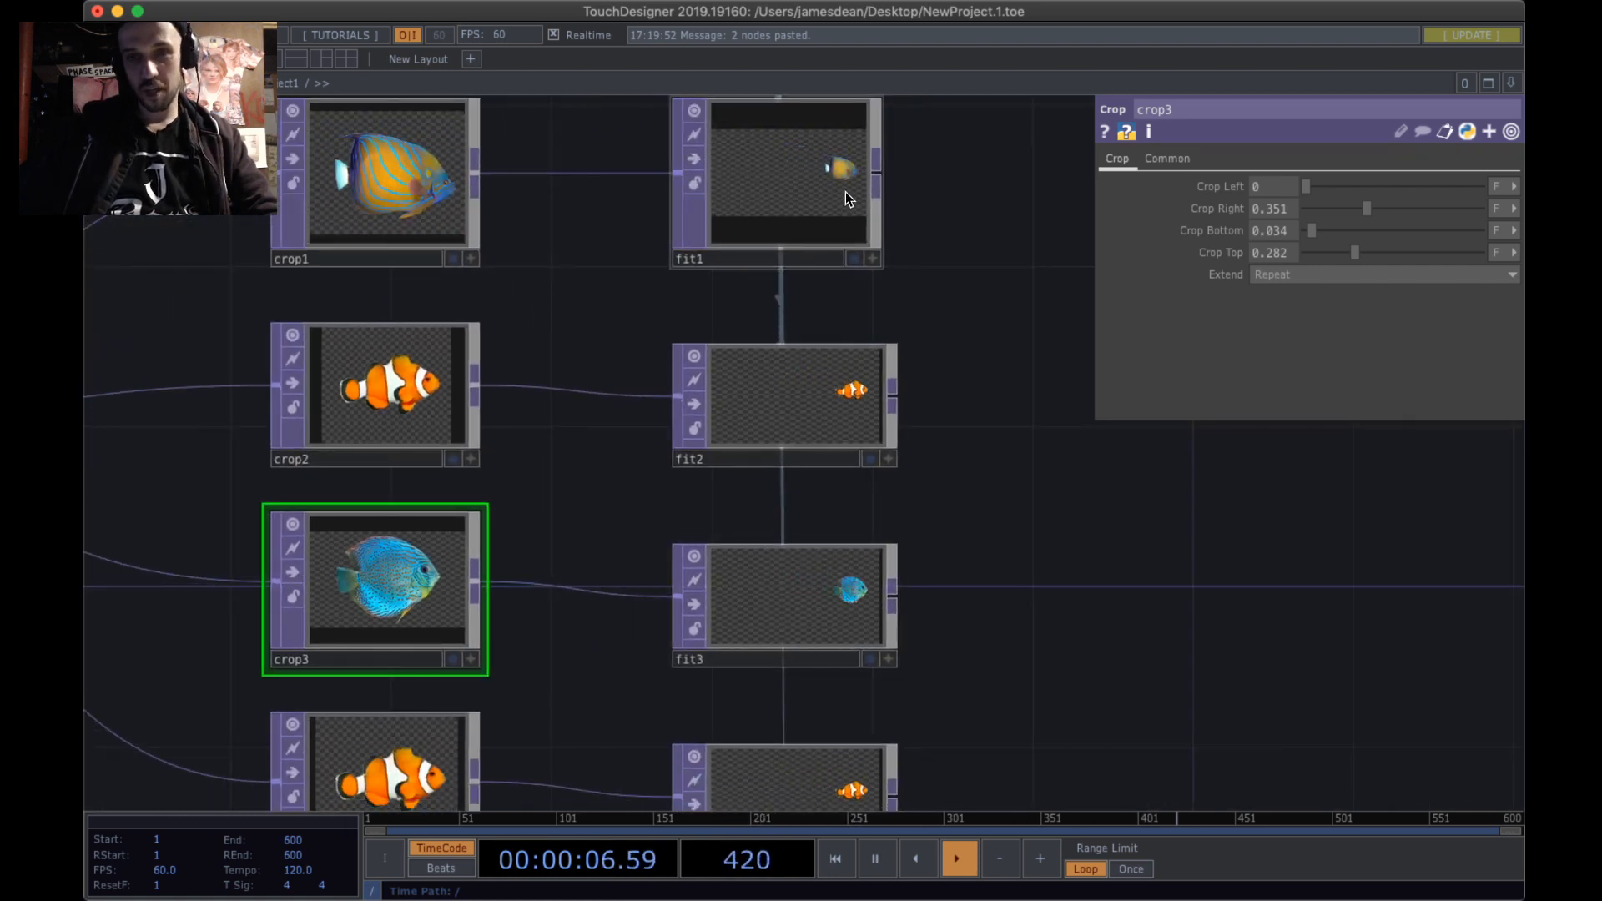
pyautogui.moveTo(965, 404); pyautogui.dragTo(959, 362)
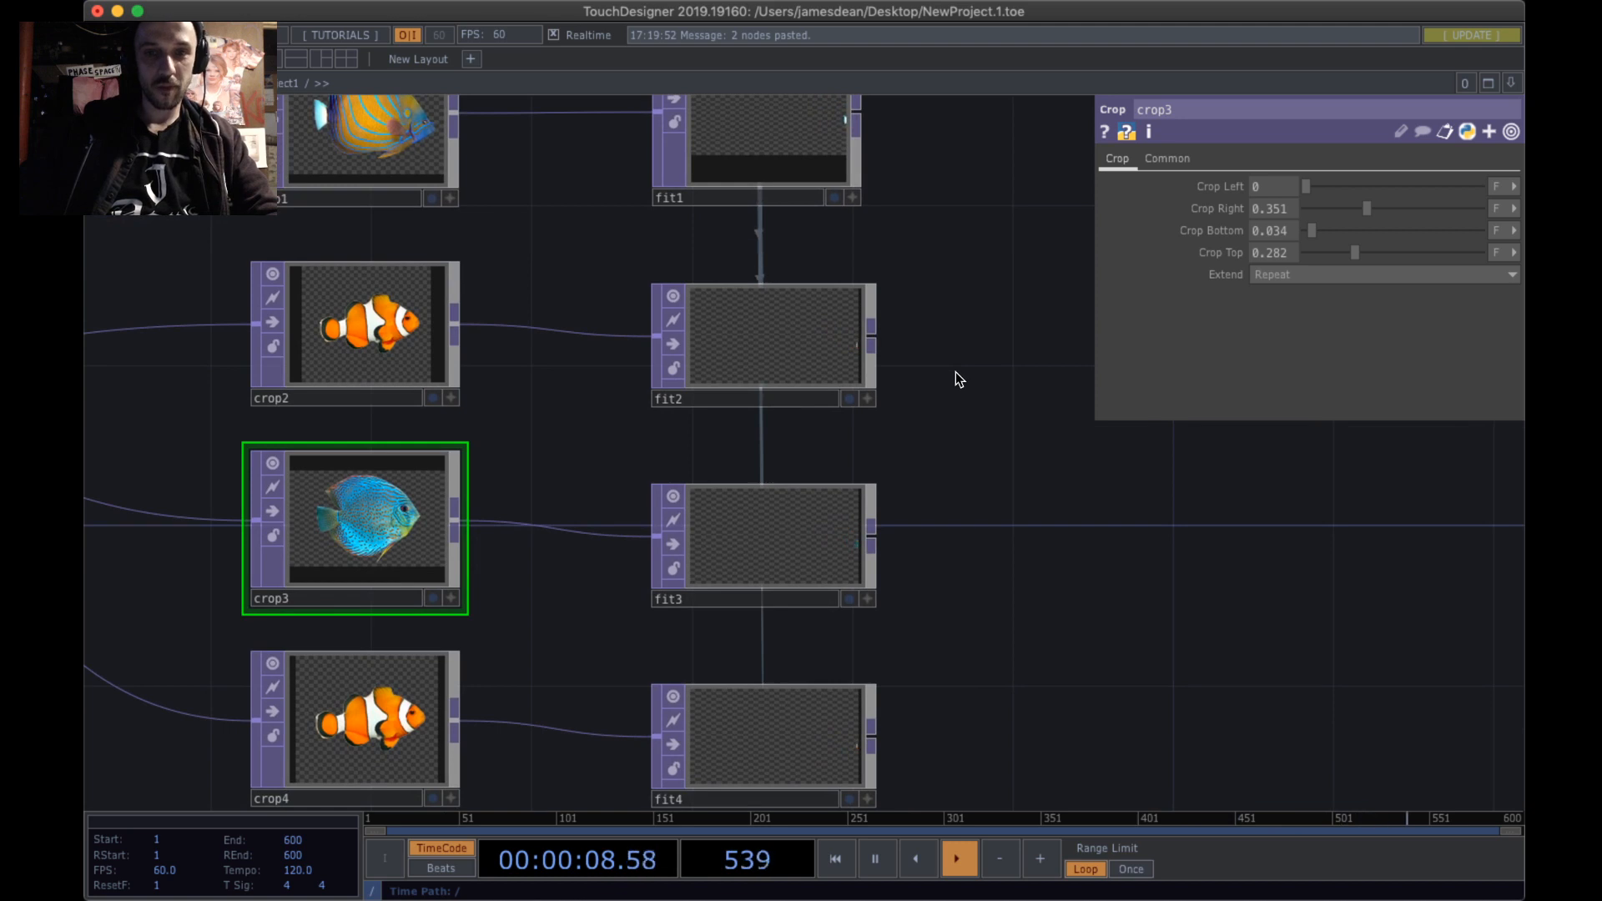
# - Reset all parameters of crop2 so it covers the whole fish sheet
pyautogui.click(350, 297)
pyautogui.moveTo(458, 406); pyautogui.dragTo(530, 403)
pyautogui.moveTo(628, 408); pyautogui.dragTo(801, 426)
pyautogui.scroll(5, 556, 346)
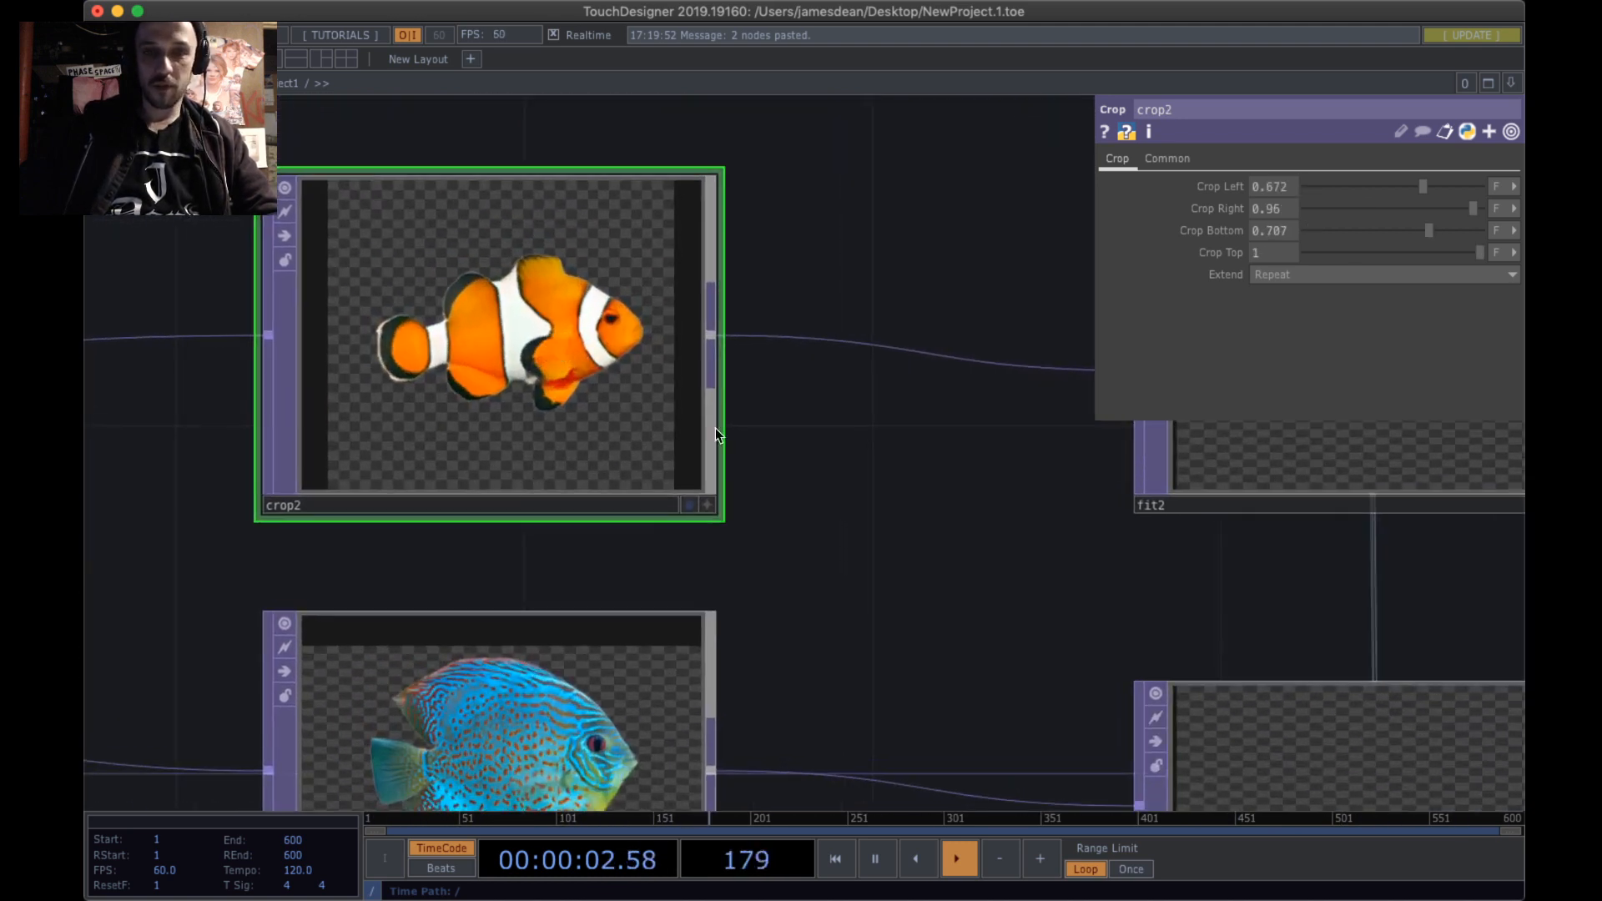
pyautogui.moveTo(890, 470); pyautogui.dragTo(1114, 475)
pyautogui.click(1304, 187)
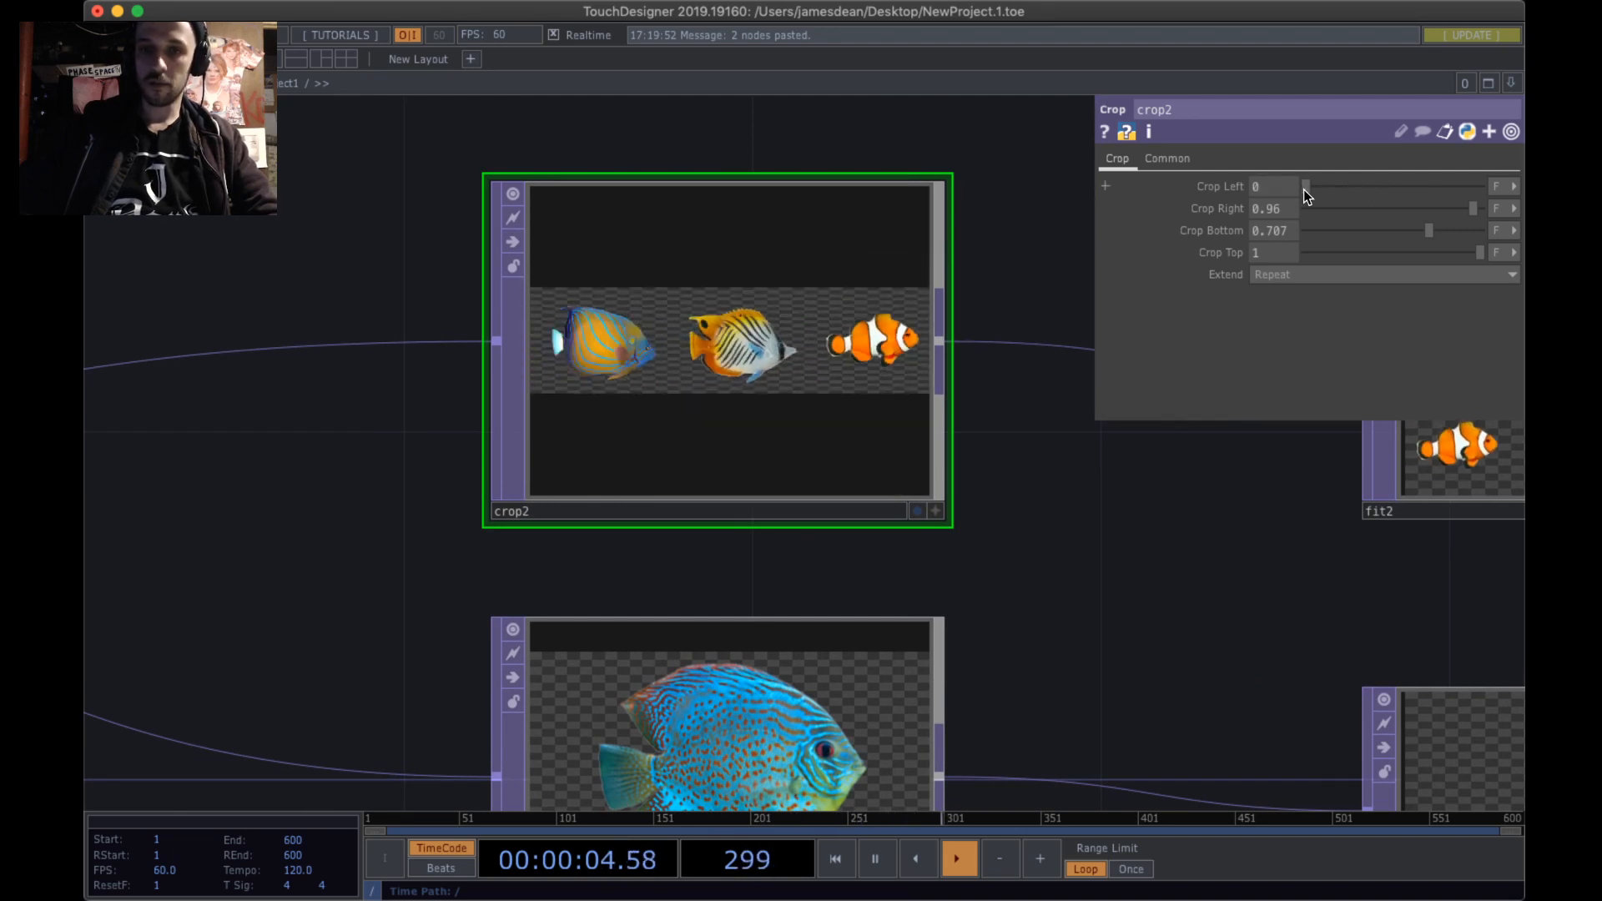
pyautogui.rightClick(841, 342)
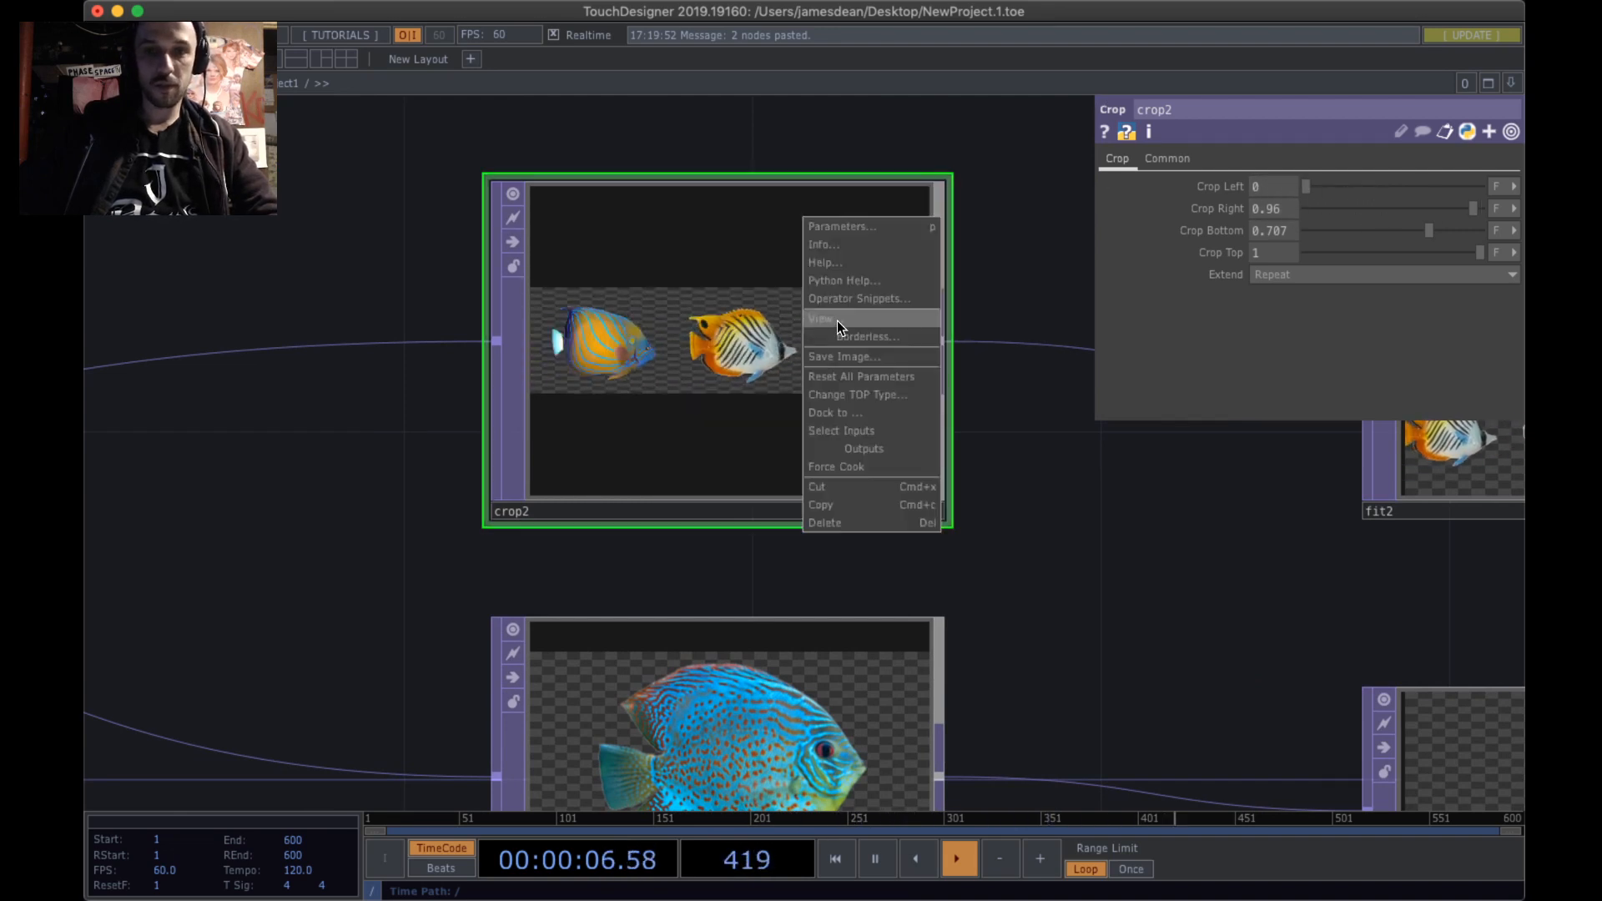
pyautogui.click(881, 372)
pyautogui.moveTo(1140, 526); pyautogui.dragTo(1080, 456)
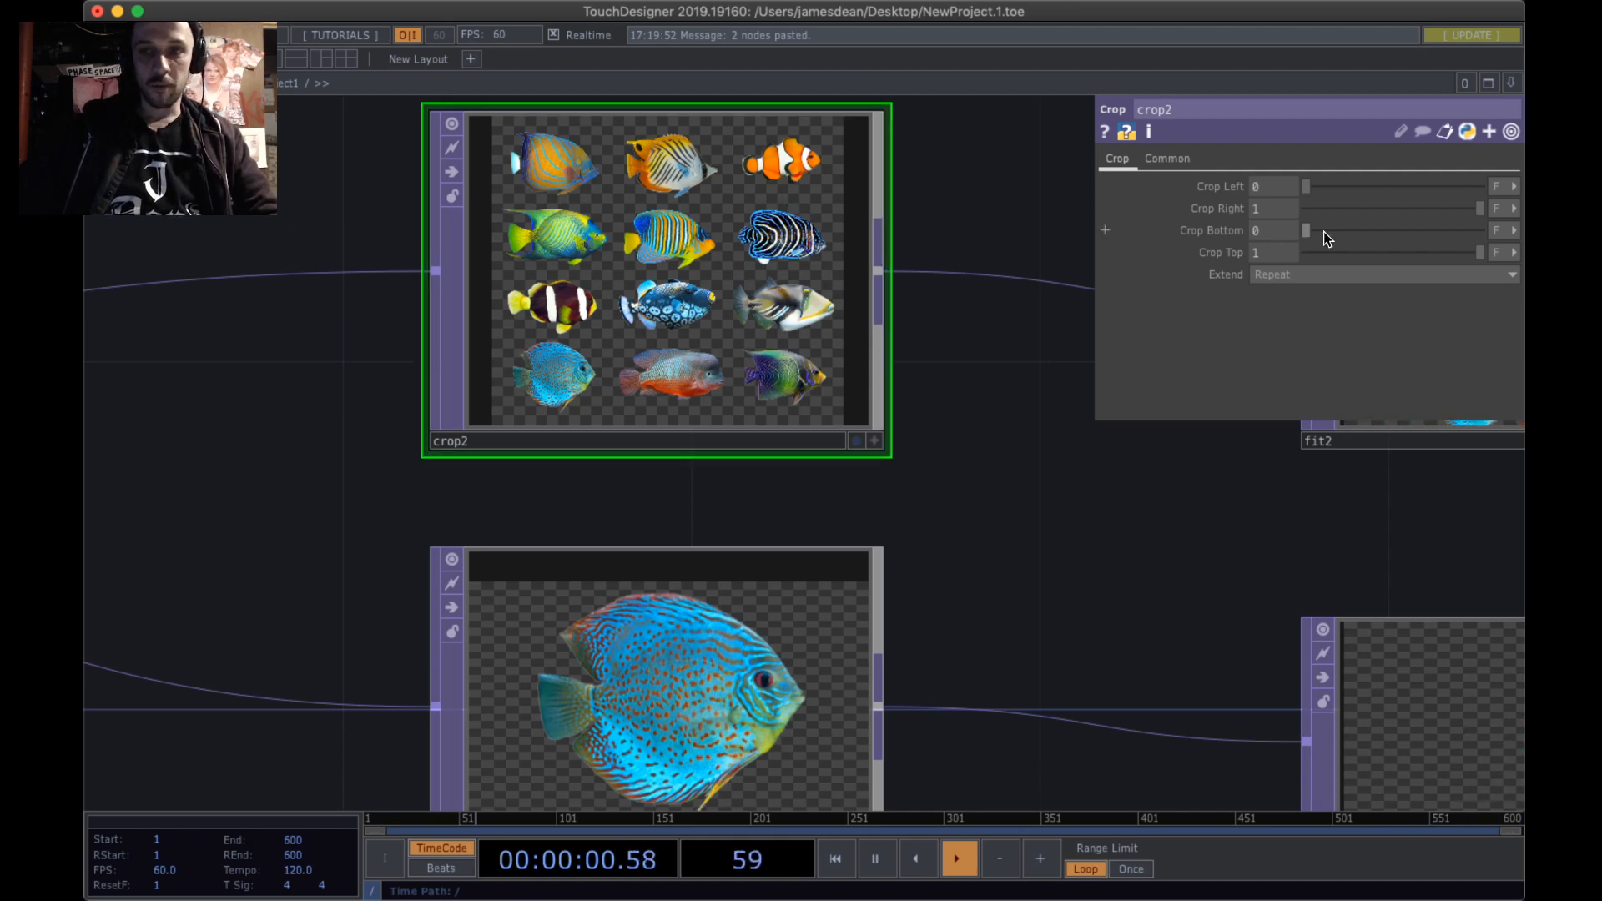
# - Crop crop2 to the blue spotted triggerfish with Crop Left 0.333, Crop Right 0.672, Crop Bottom 0.293 and Crop Top 0.489
pyautogui.moveTo(1333, 191); pyautogui.dragTo(1365, 197)
pyautogui.moveTo(1479, 207); pyautogui.dragTo(1358, 250)
pyautogui.moveTo(1481, 254); pyautogui.dragTo(1393, 272)
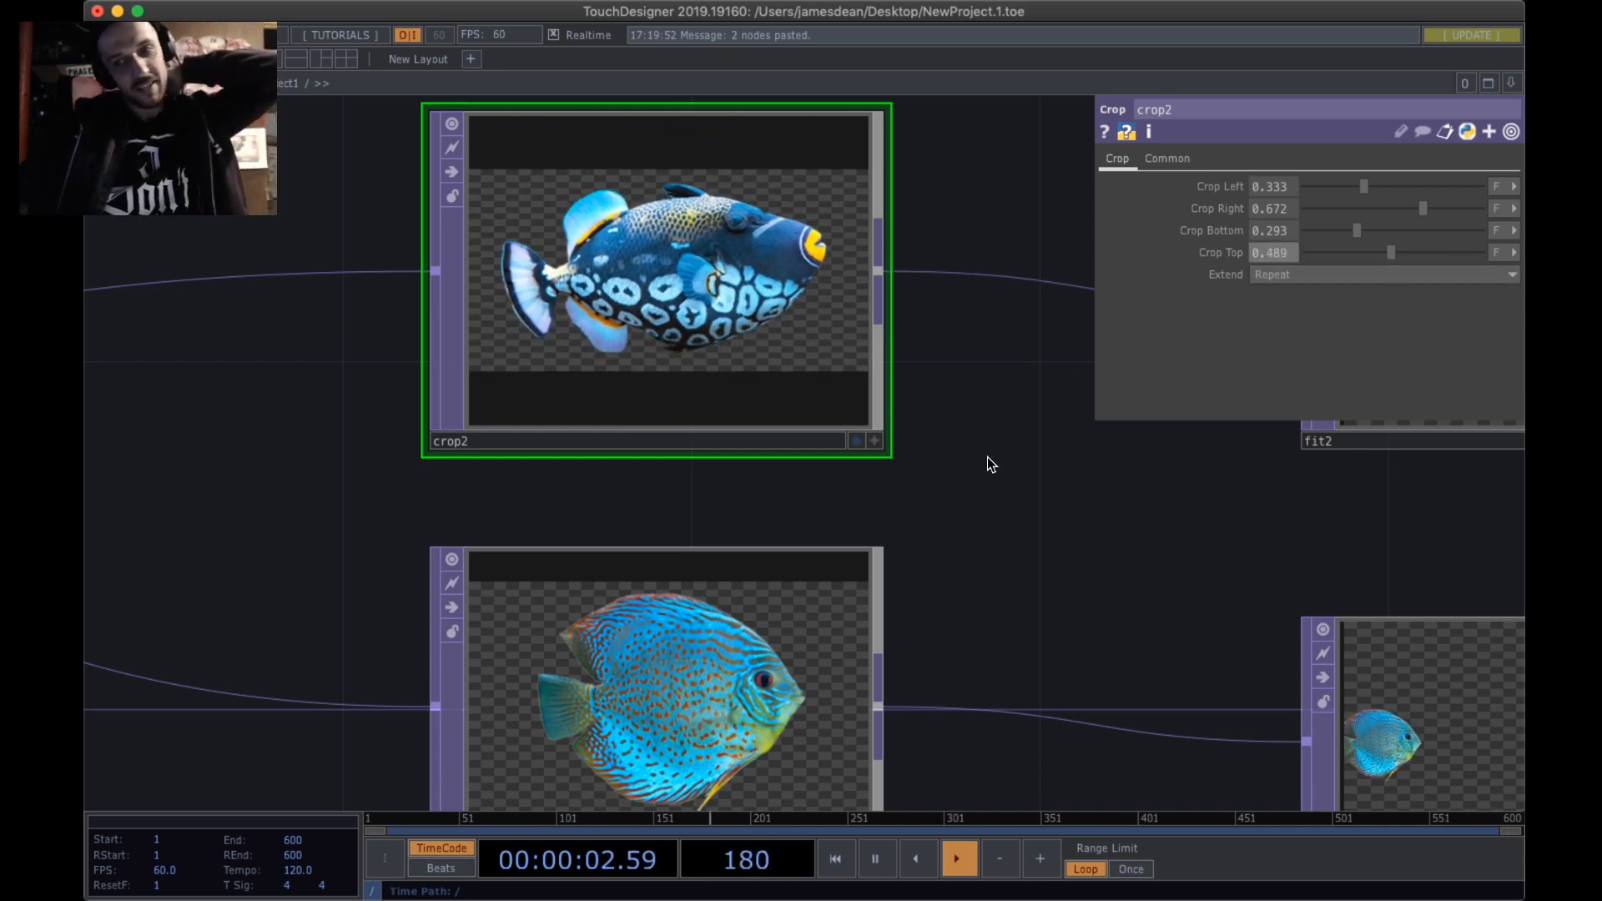
pyautogui.moveTo(988, 457); pyautogui.dragTo(800, 415)
pyautogui.scroll(-5, 826, 392)
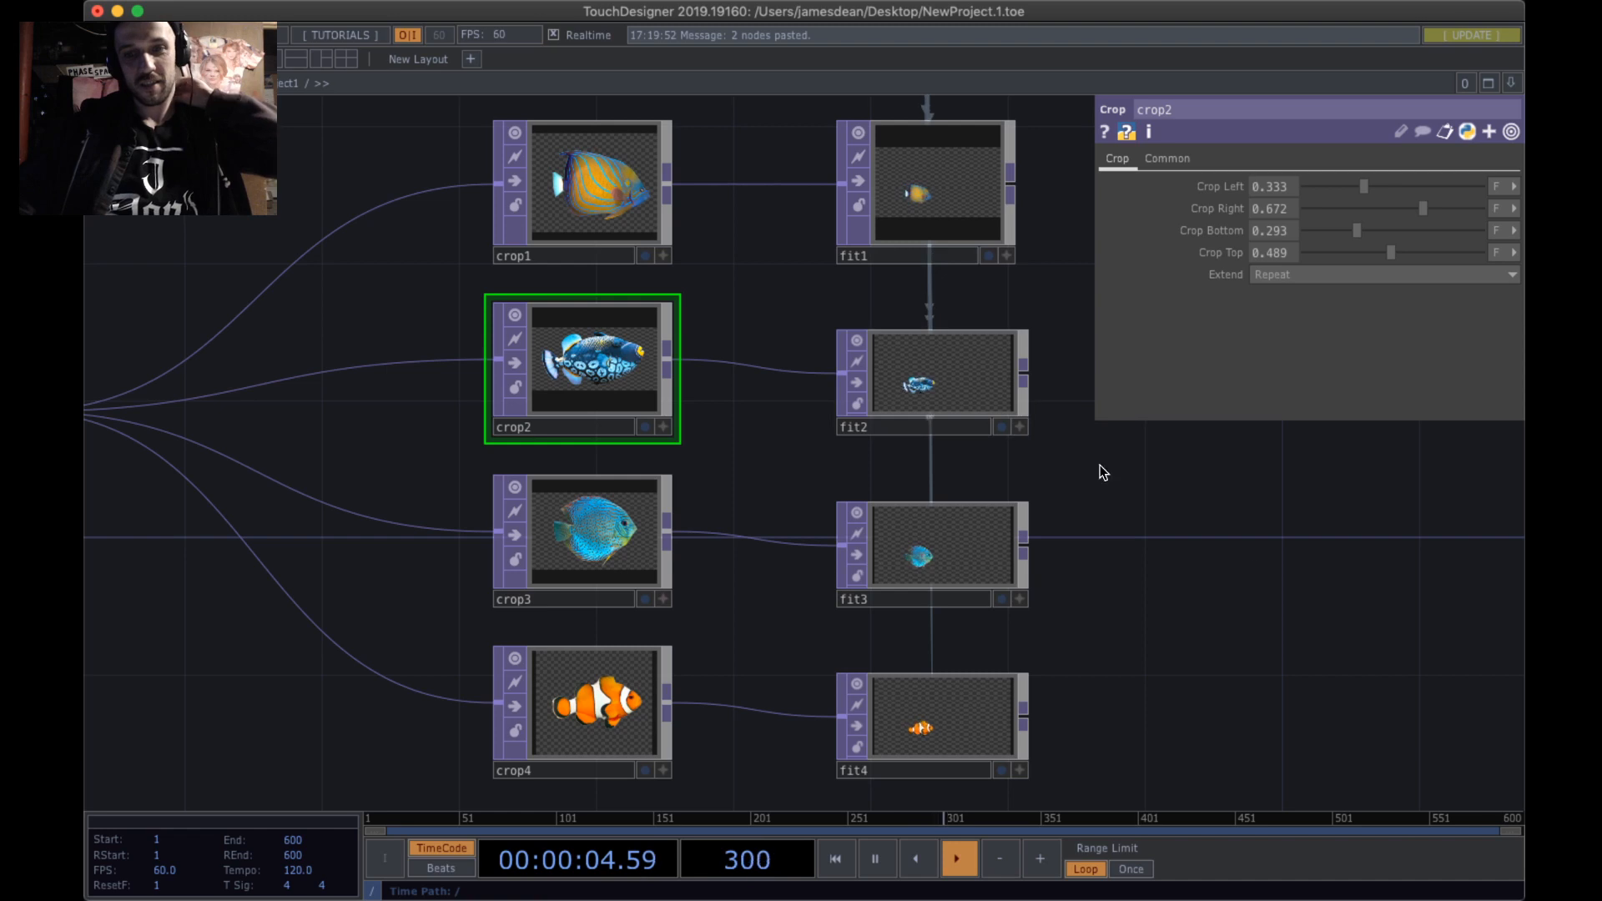
# - Examine the fish sheet in moviefilein1 to choose a different fish for crop2
pyautogui.moveTo(1260, 576); pyautogui.dragTo(1104, 541)
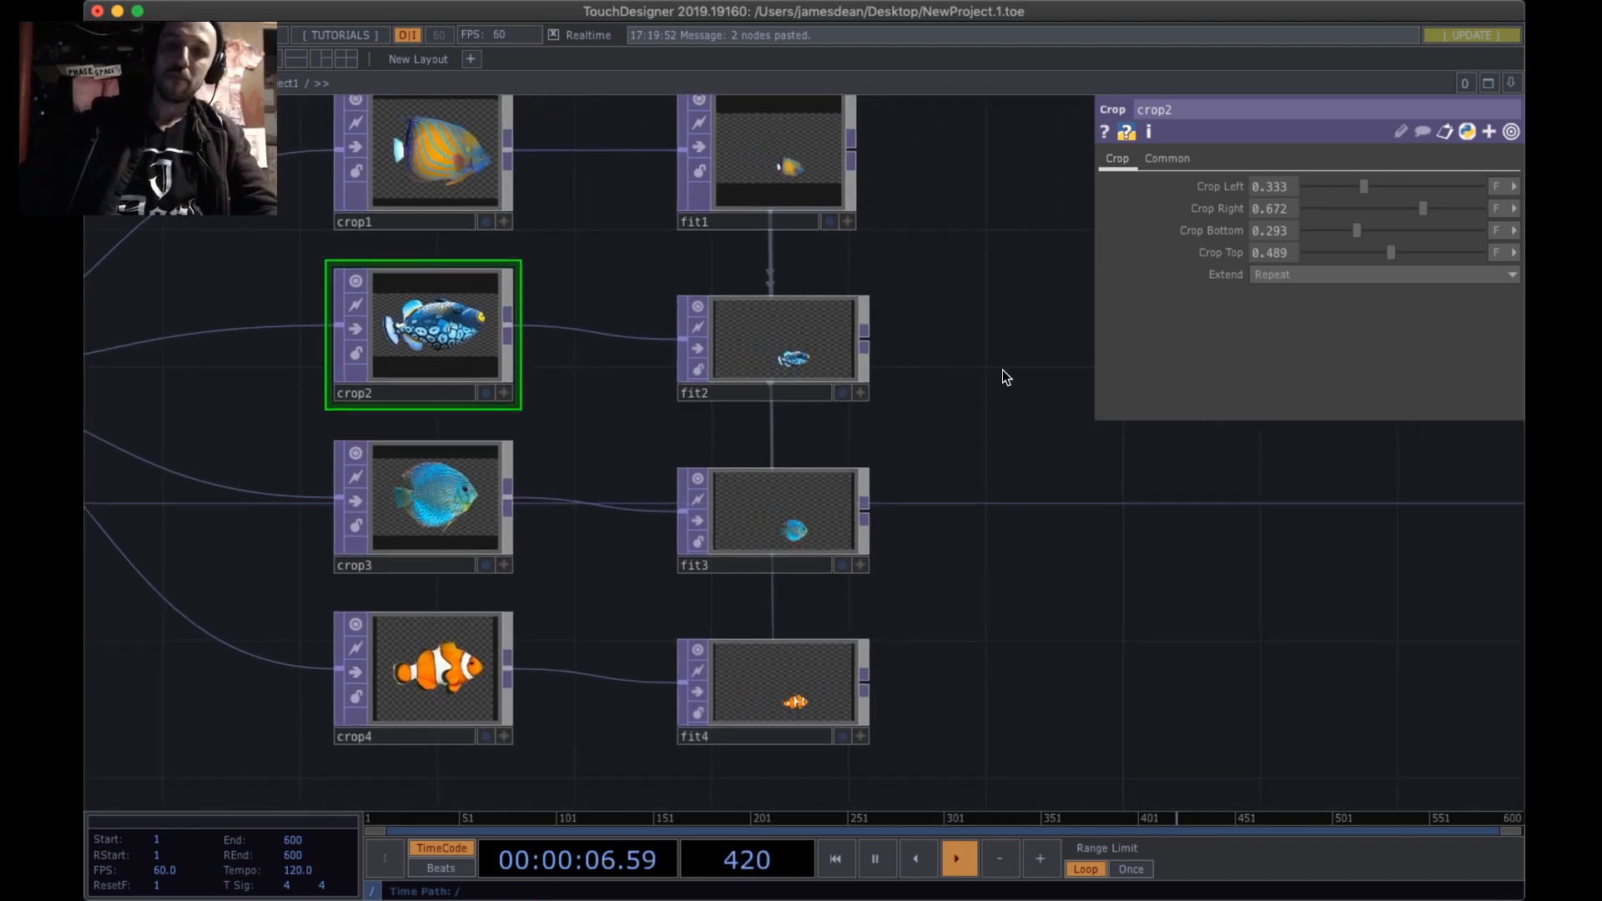
pyautogui.moveTo(1039, 460); pyautogui.dragTo(1493, 478)
pyautogui.scroll(5, 500, 429)
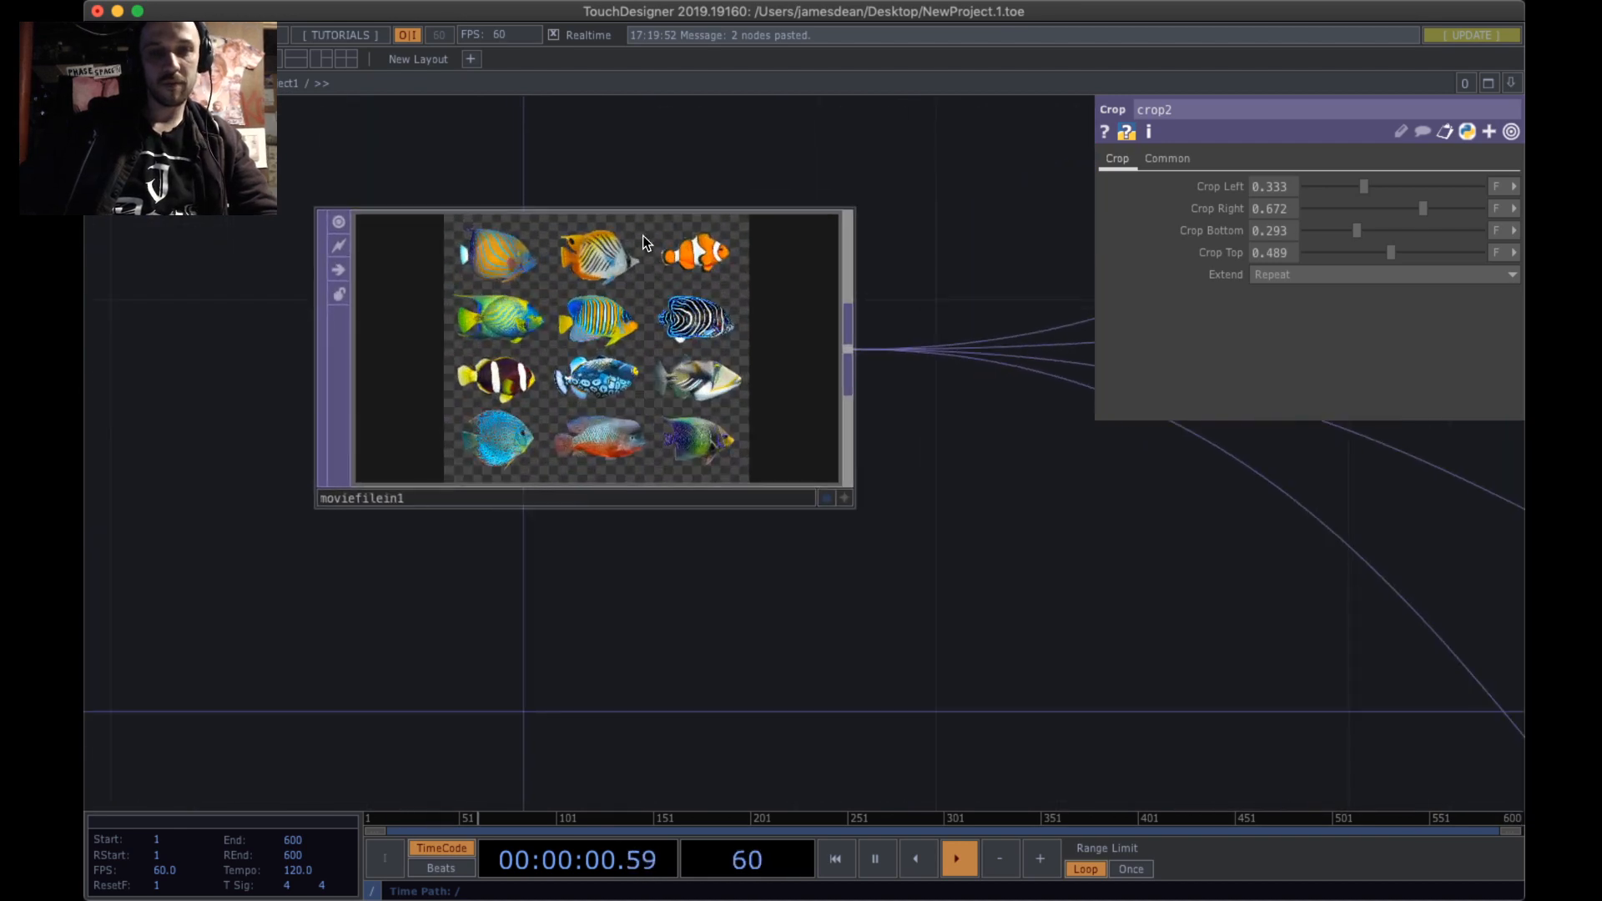
pyautogui.scroll(3, 634, 342)
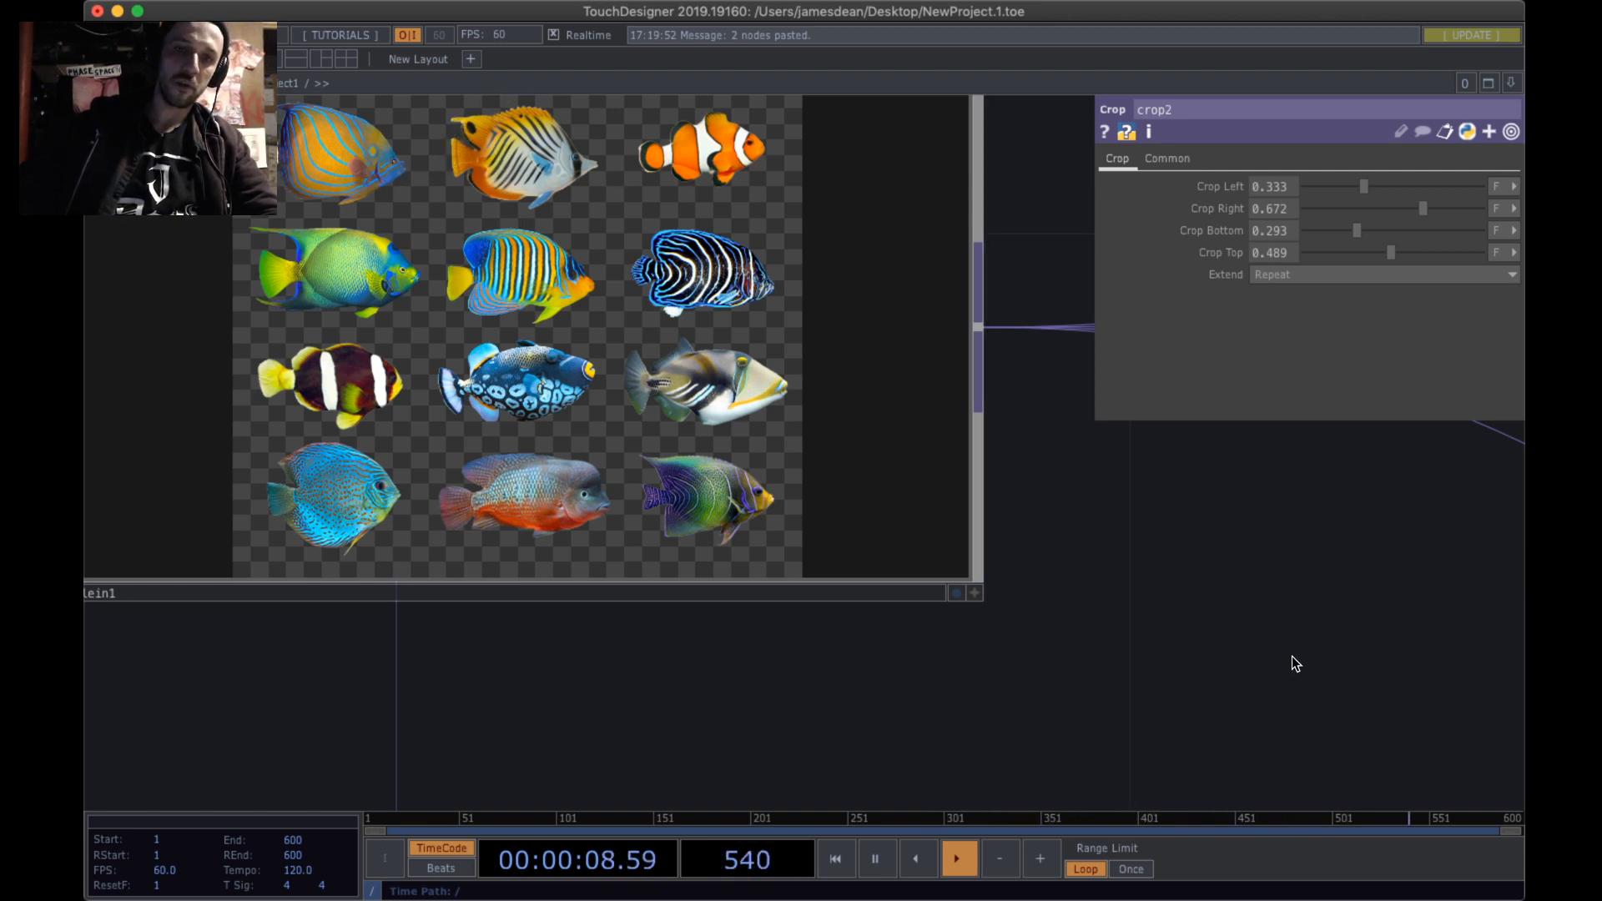
pyautogui.moveTo(1291, 661); pyautogui.dragTo(1127, 632)
pyautogui.scroll(-2, 993, 520)
pyautogui.scroll(1, 930, 494)
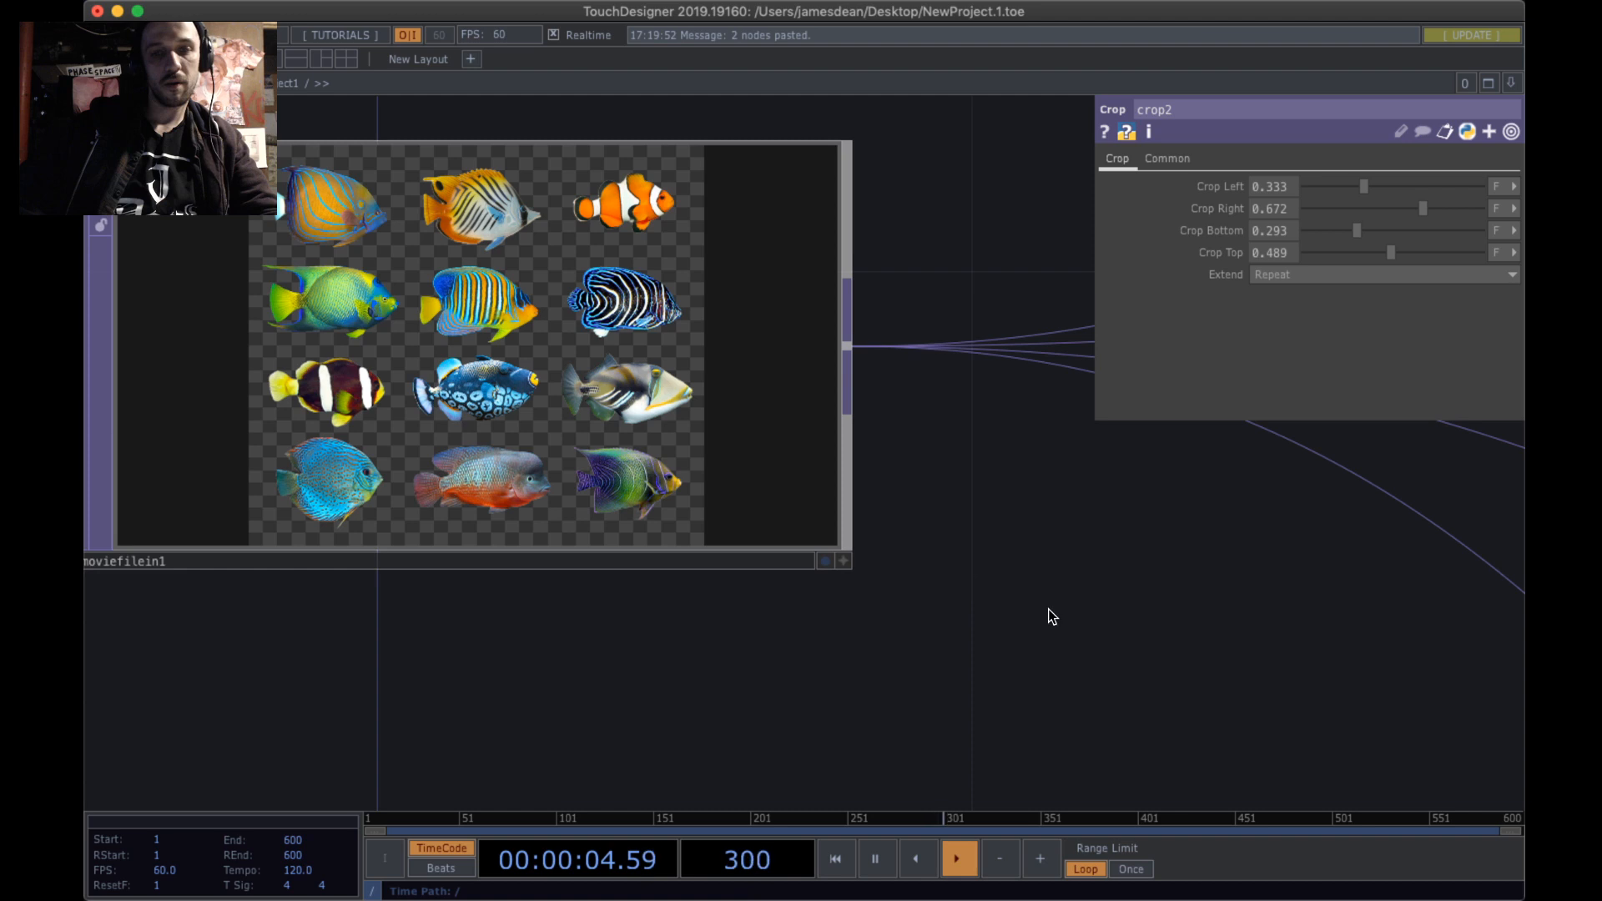
pyautogui.moveTo(1178, 616); pyautogui.dragTo(566, 579)
pyautogui.scroll(-5, 569, 579)
pyautogui.moveTo(582, 498); pyautogui.dragTo(29, 468)
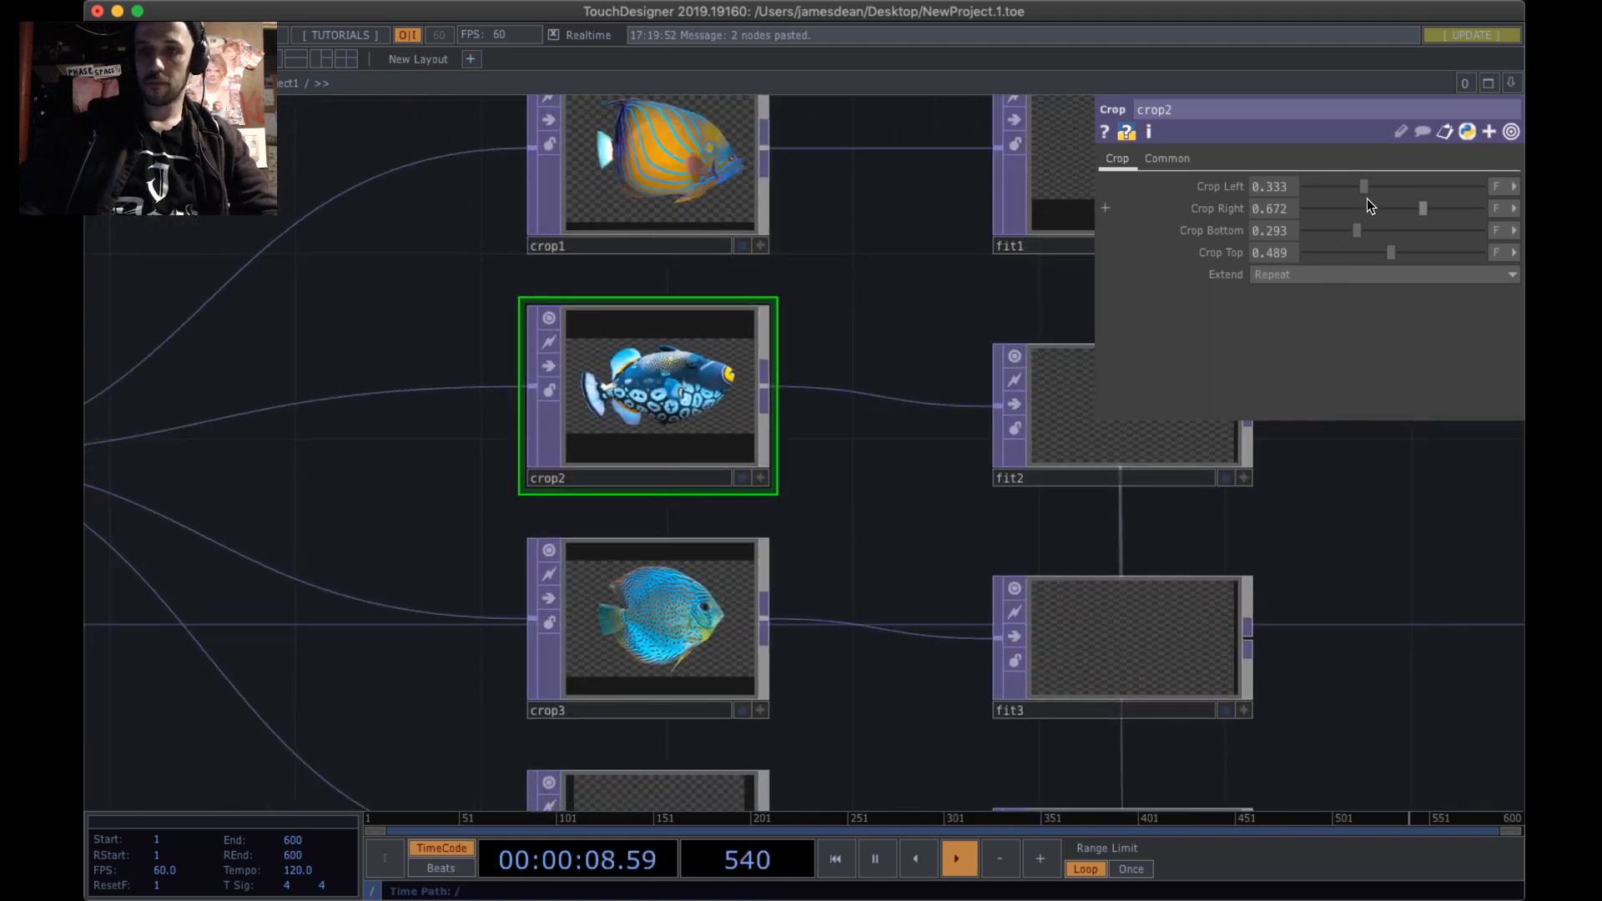
pyautogui.moveTo(1364, 187); pyautogui.dragTo(1280, 190)
pyautogui.press('XF86AudioRaiseVolume')
pyautogui.press('XF86AudioRaiseVolume')
pyautogui.press('XF86AudioRaiseVolume')
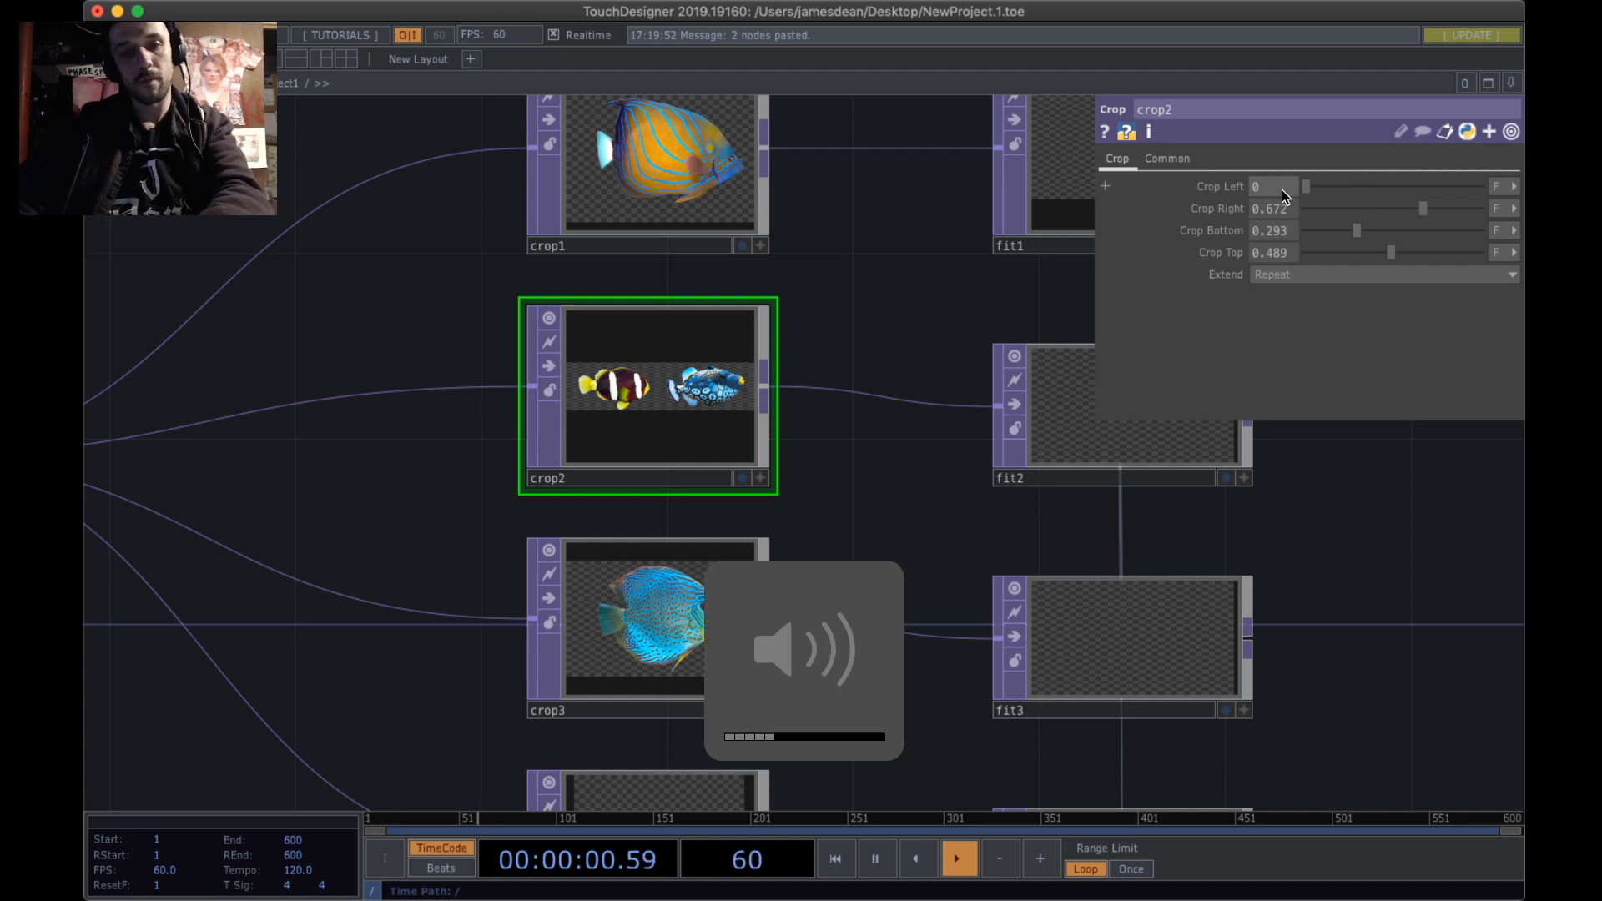
# - Reset all crop2 parameters and isolate the lower-right purple-green angelfish with Crop Left 0.684, Crop Bottom 0.052 and Crop Top 0.276
pyautogui.rightClick(745, 363)
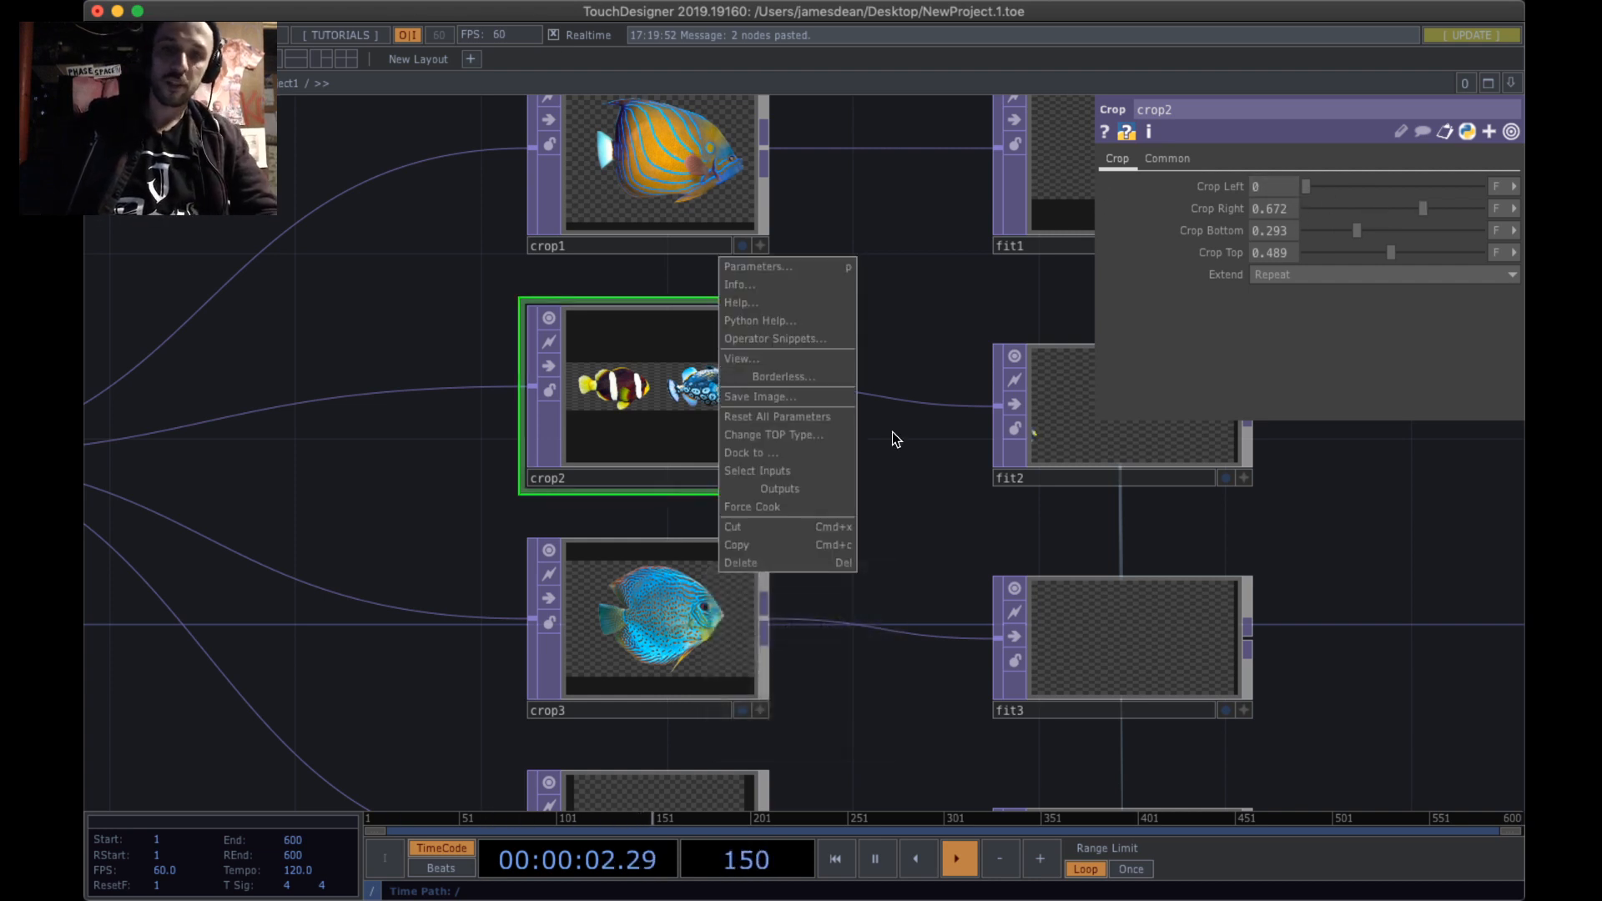
pyautogui.click(819, 414)
pyautogui.scroll(-3, 883, 486)
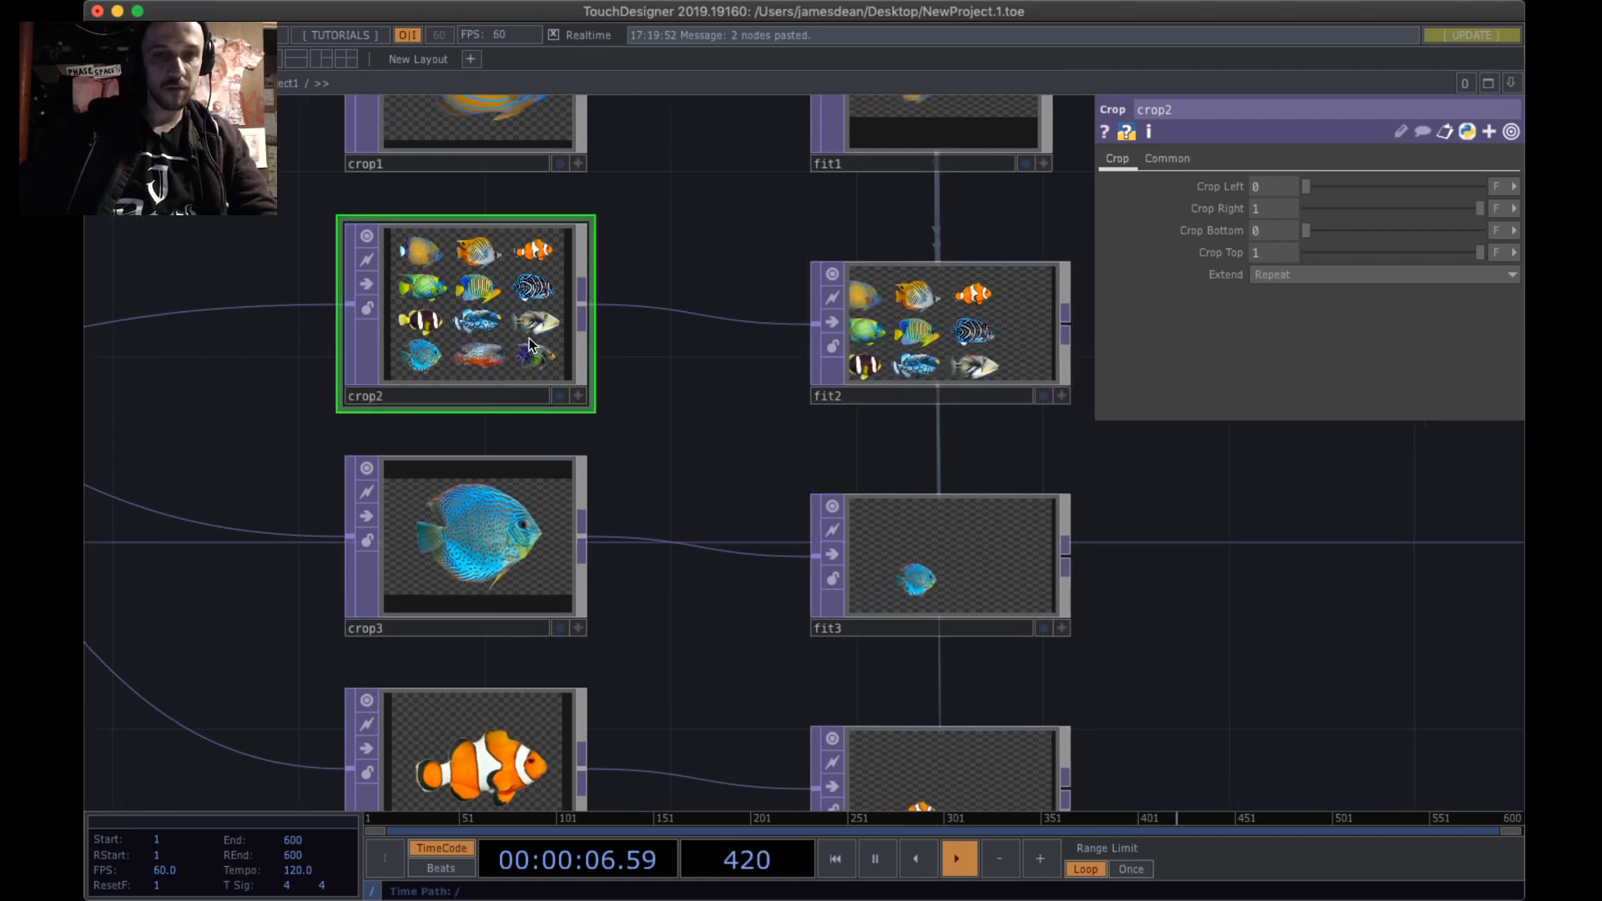
pyautogui.moveTo(1305, 186); pyautogui.dragTo(1426, 187)
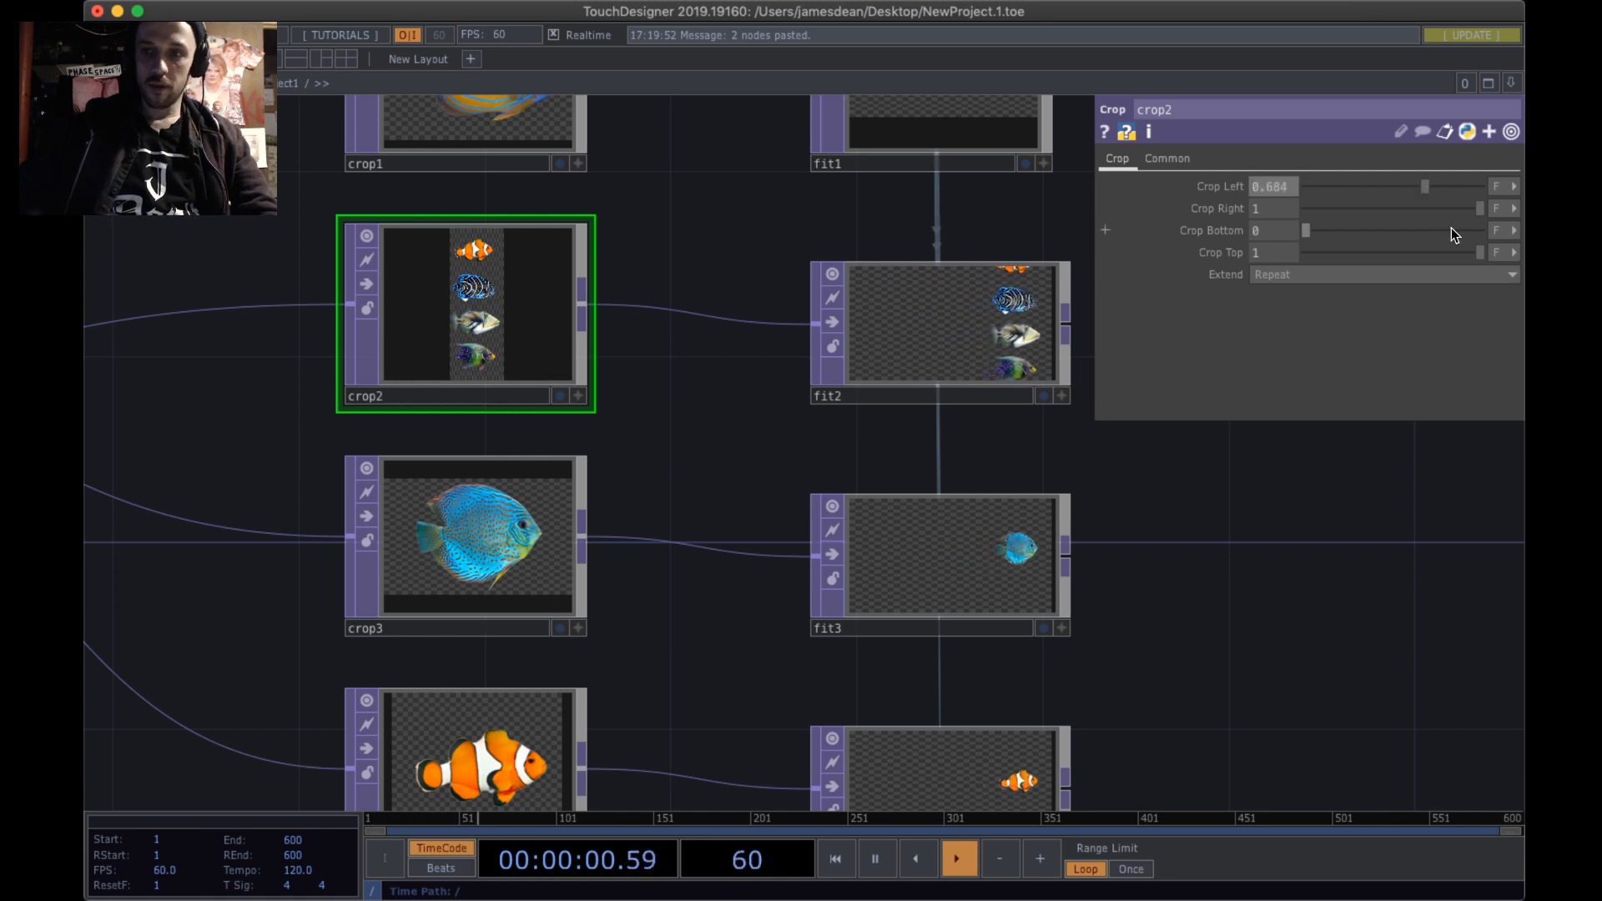
pyautogui.moveTo(1445, 247); pyautogui.dragTo(1315, 238)
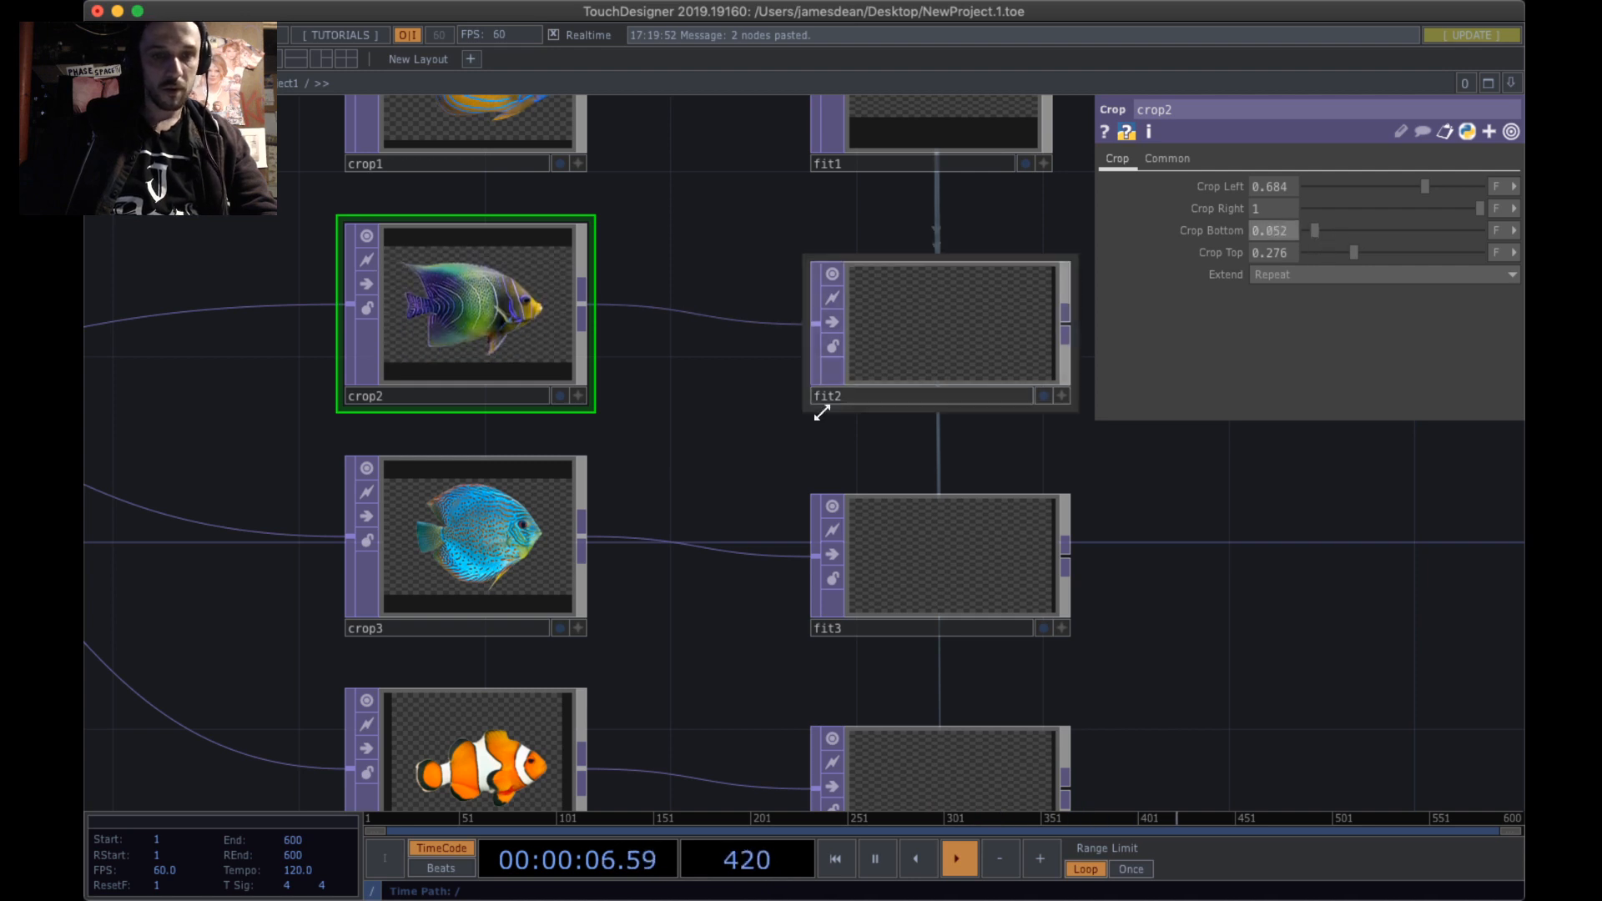
pyautogui.scroll(-5, 751, 375)
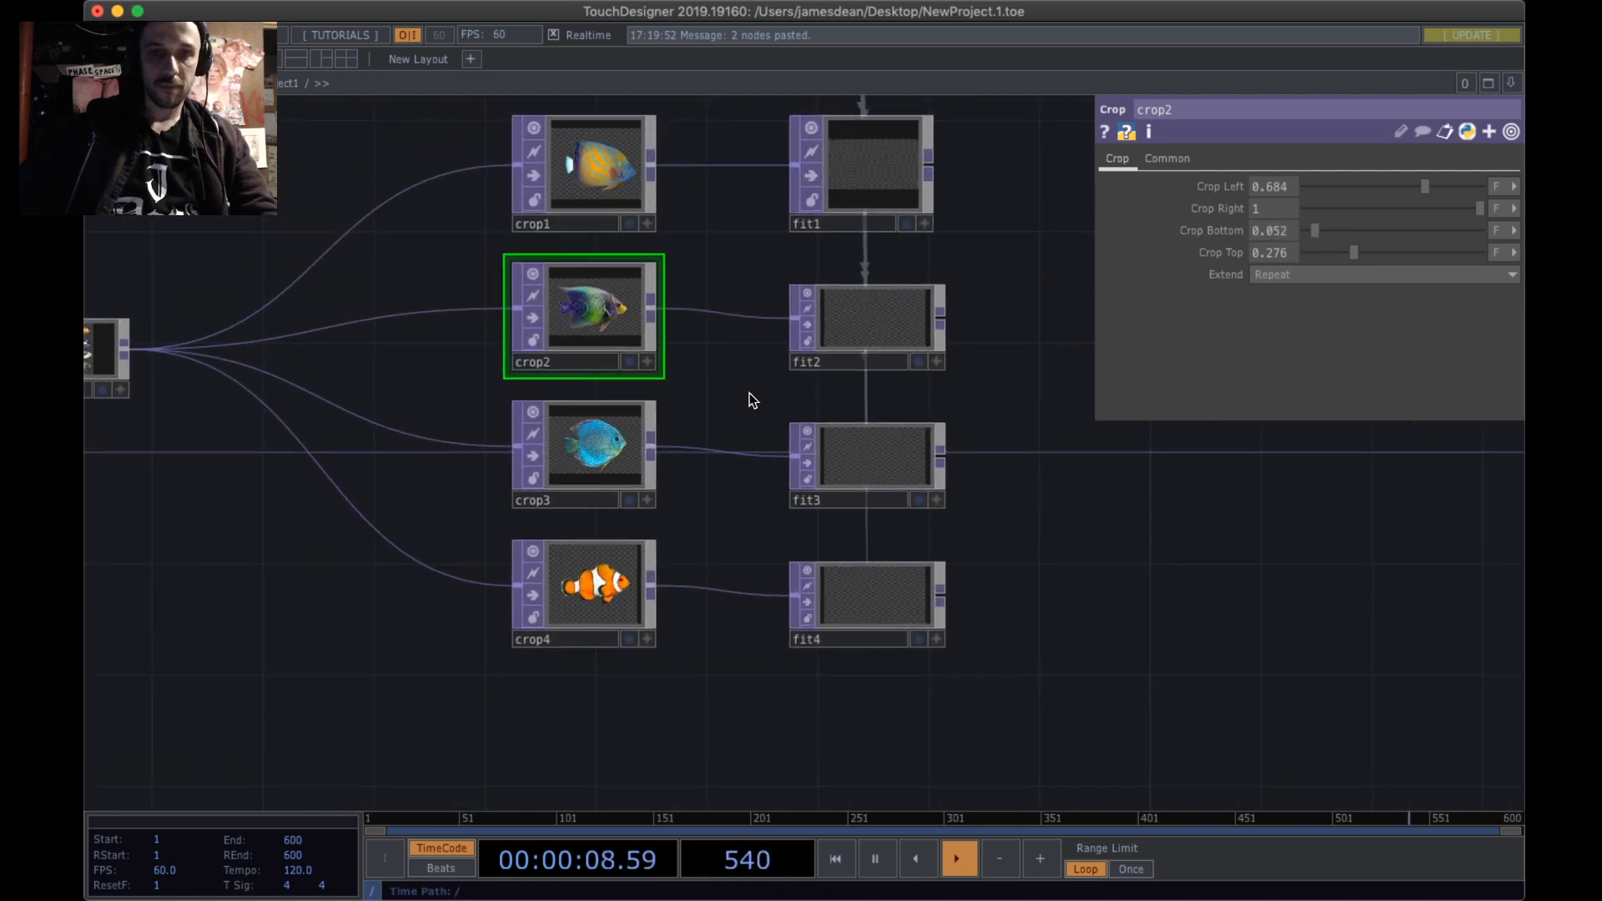
# - Select crop4 and look over the moviefilein1 fish sheet for a fish to replace its clownfish
pyautogui.click(598, 598)
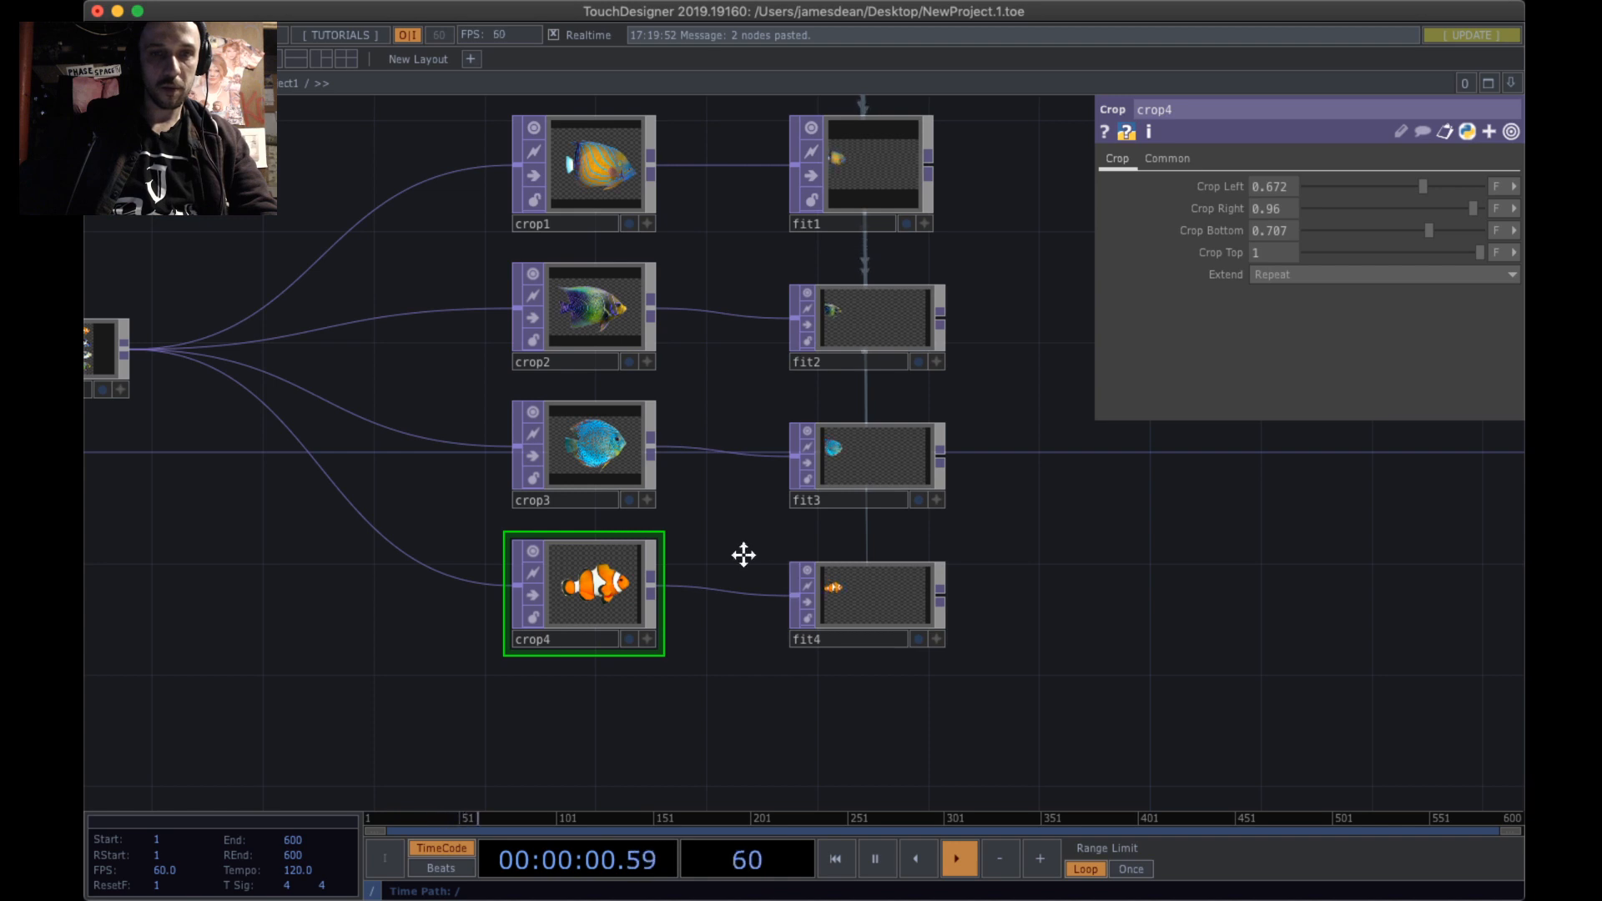
pyautogui.moveTo(744, 555); pyautogui.dragTo(873, 562)
pyautogui.moveTo(289, 535); pyautogui.dragTo(398, 586)
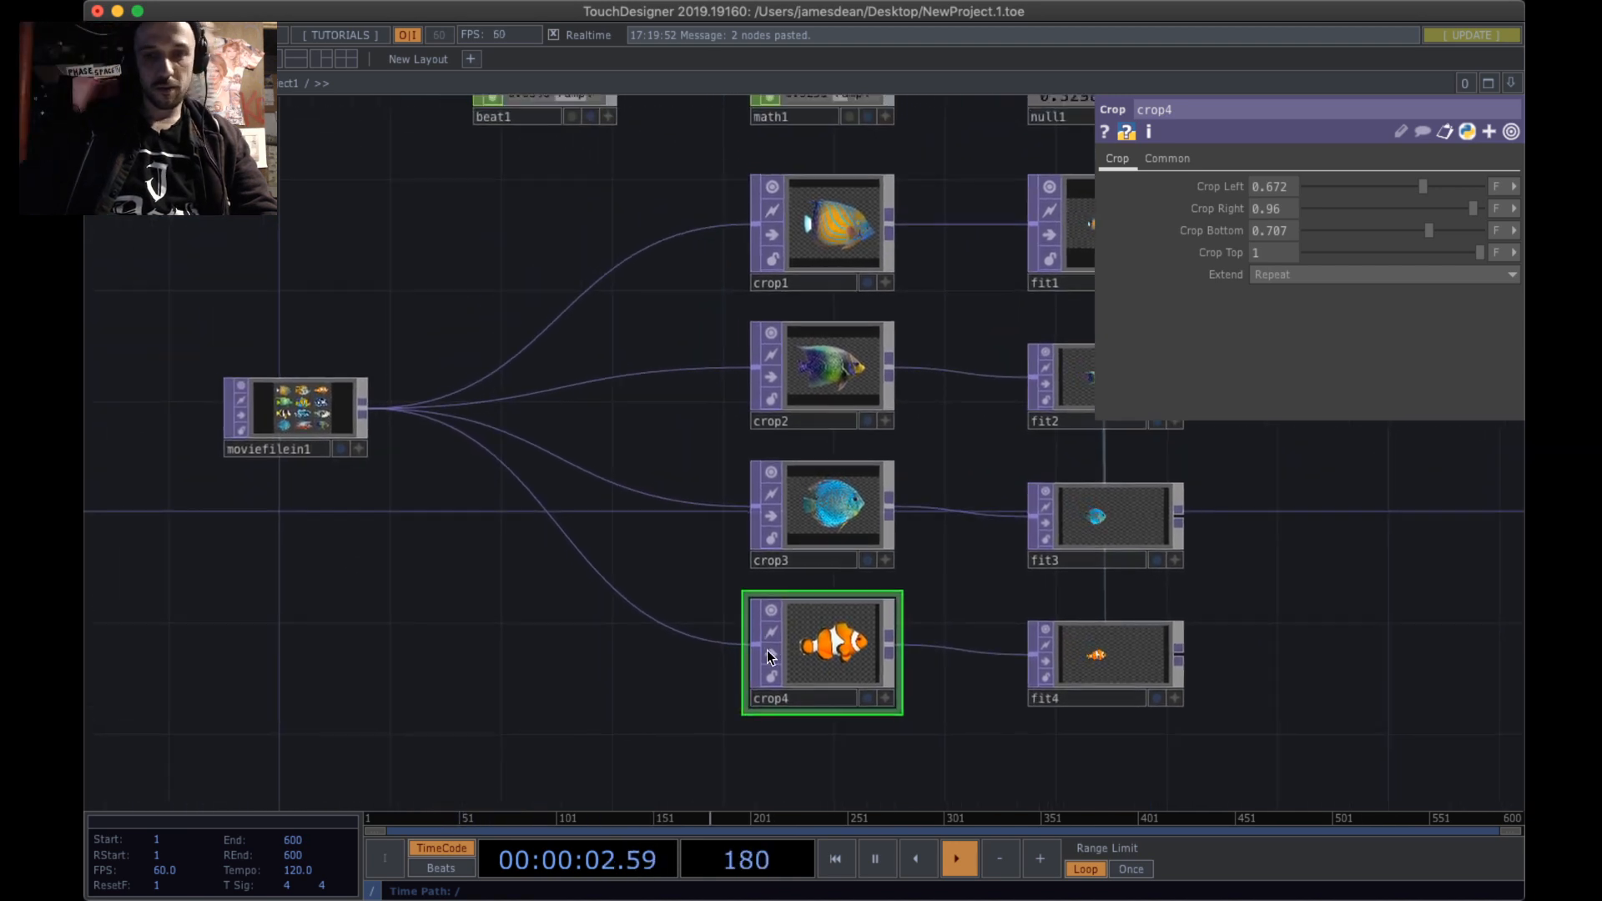
pyautogui.scroll(10, 251, 515)
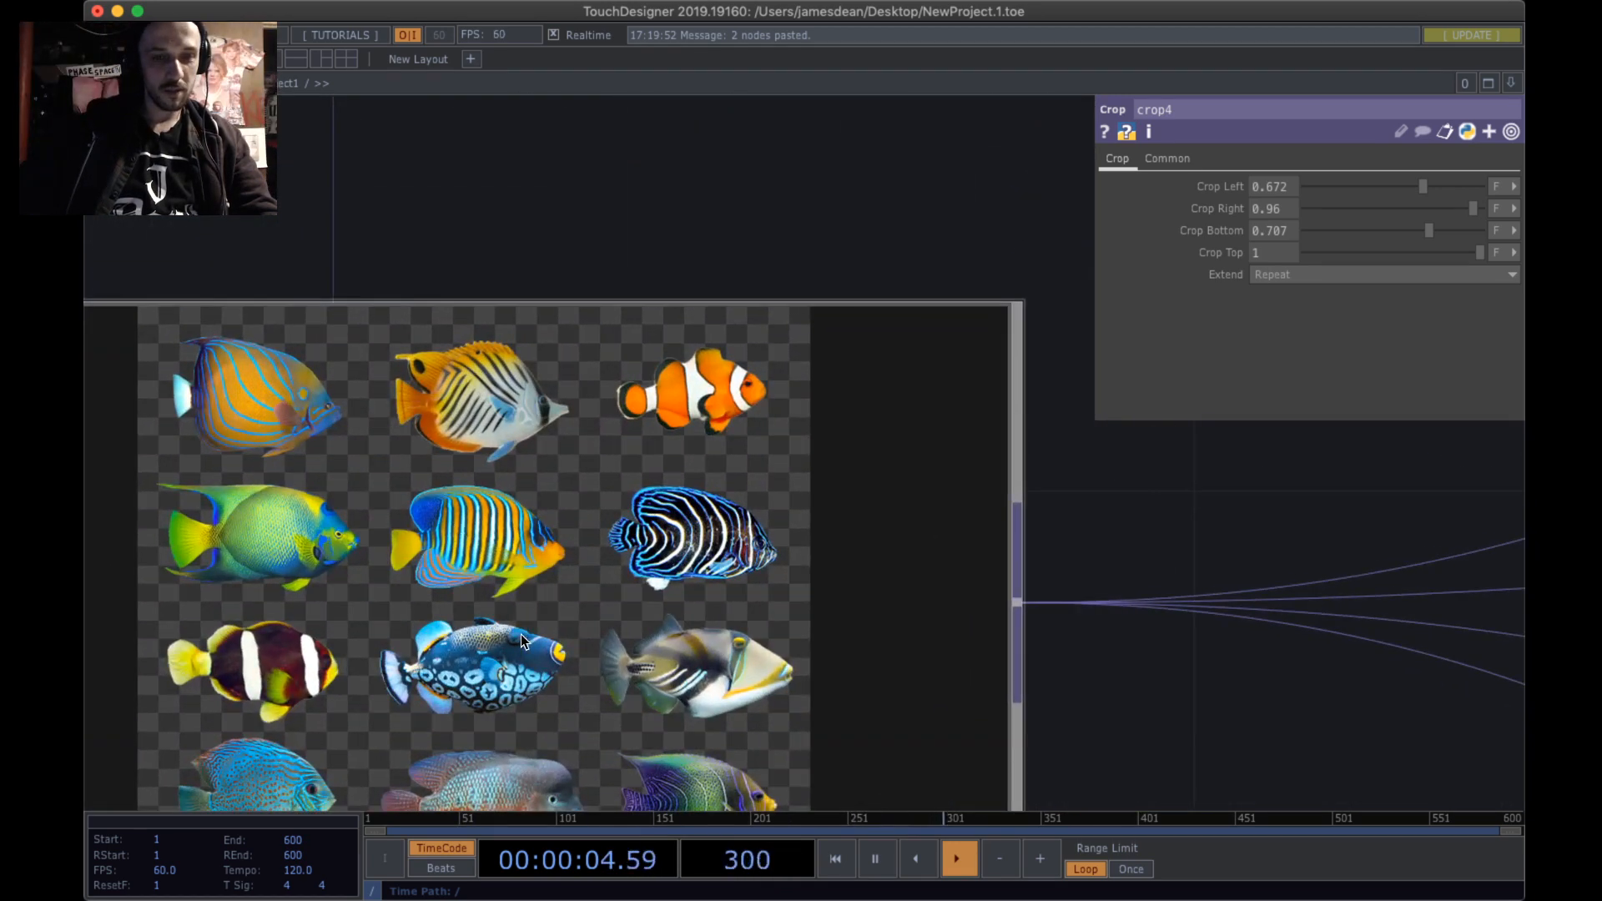
pyautogui.scroll(-4, 526, 634)
pyautogui.moveTo(1008, 731); pyautogui.dragTo(801, 408)
pyautogui.moveTo(856, 646); pyautogui.dragTo(820, 558)
pyautogui.moveTo(935, 719); pyautogui.dragTo(417, 342)
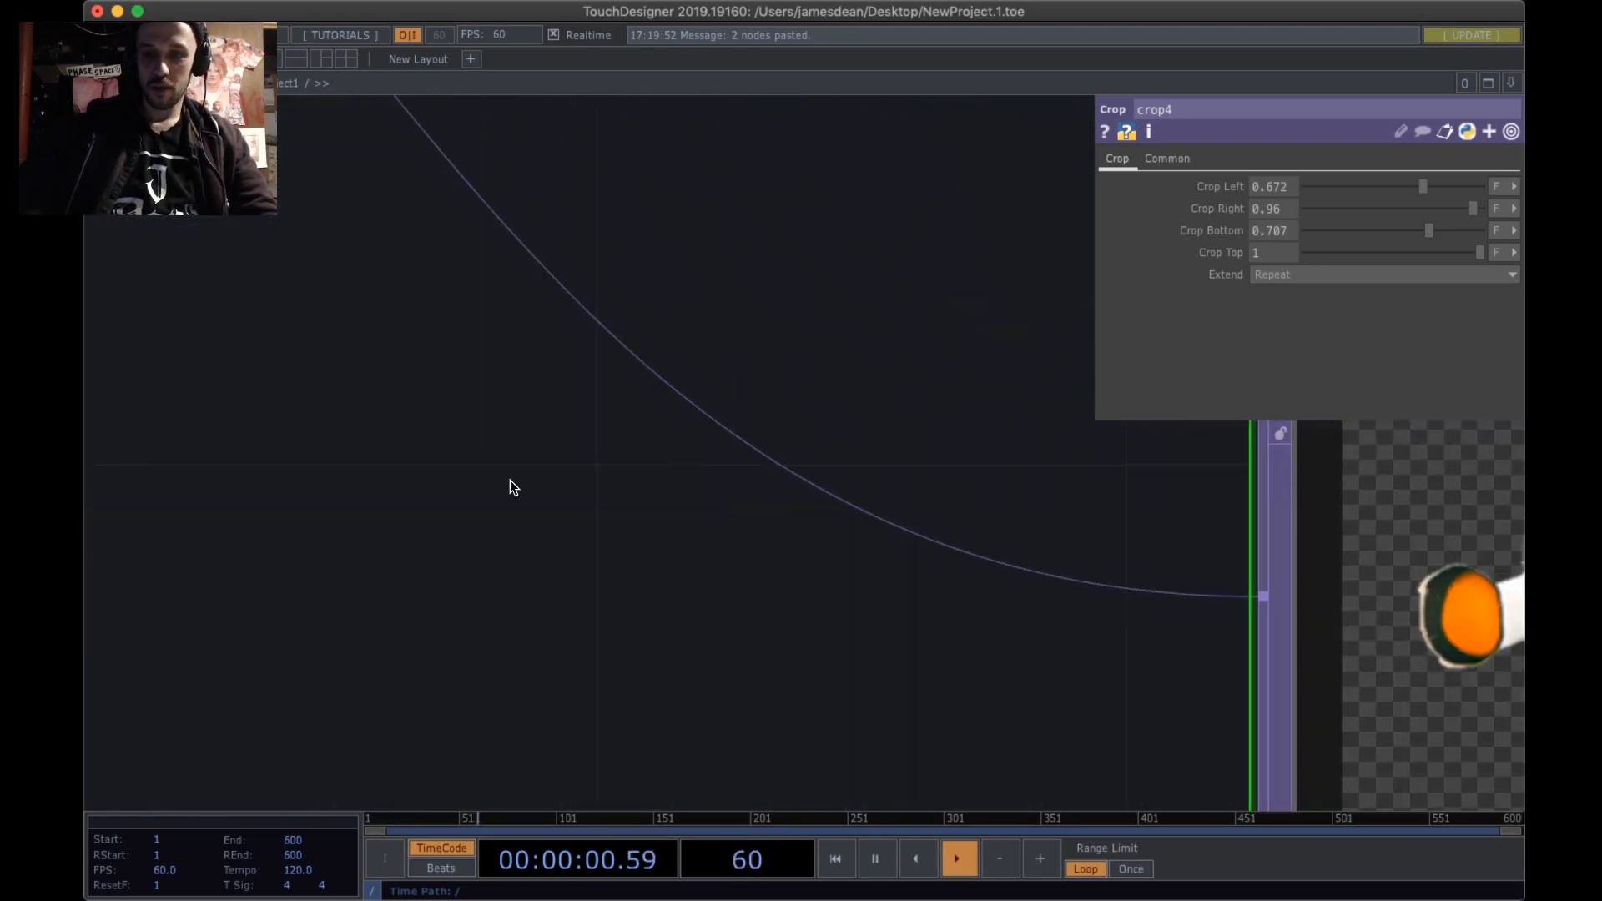
pyautogui.moveTo(512, 486); pyautogui.dragTo(302, 372)
# - Reset all crop4 parameters and isolate the bottom-row red-blue fish with Crop Left 0.328, Crop Right 0.684, Crop Bottom 0.057 and Crop Top 0.264
pyautogui.rightClick(693, 267)
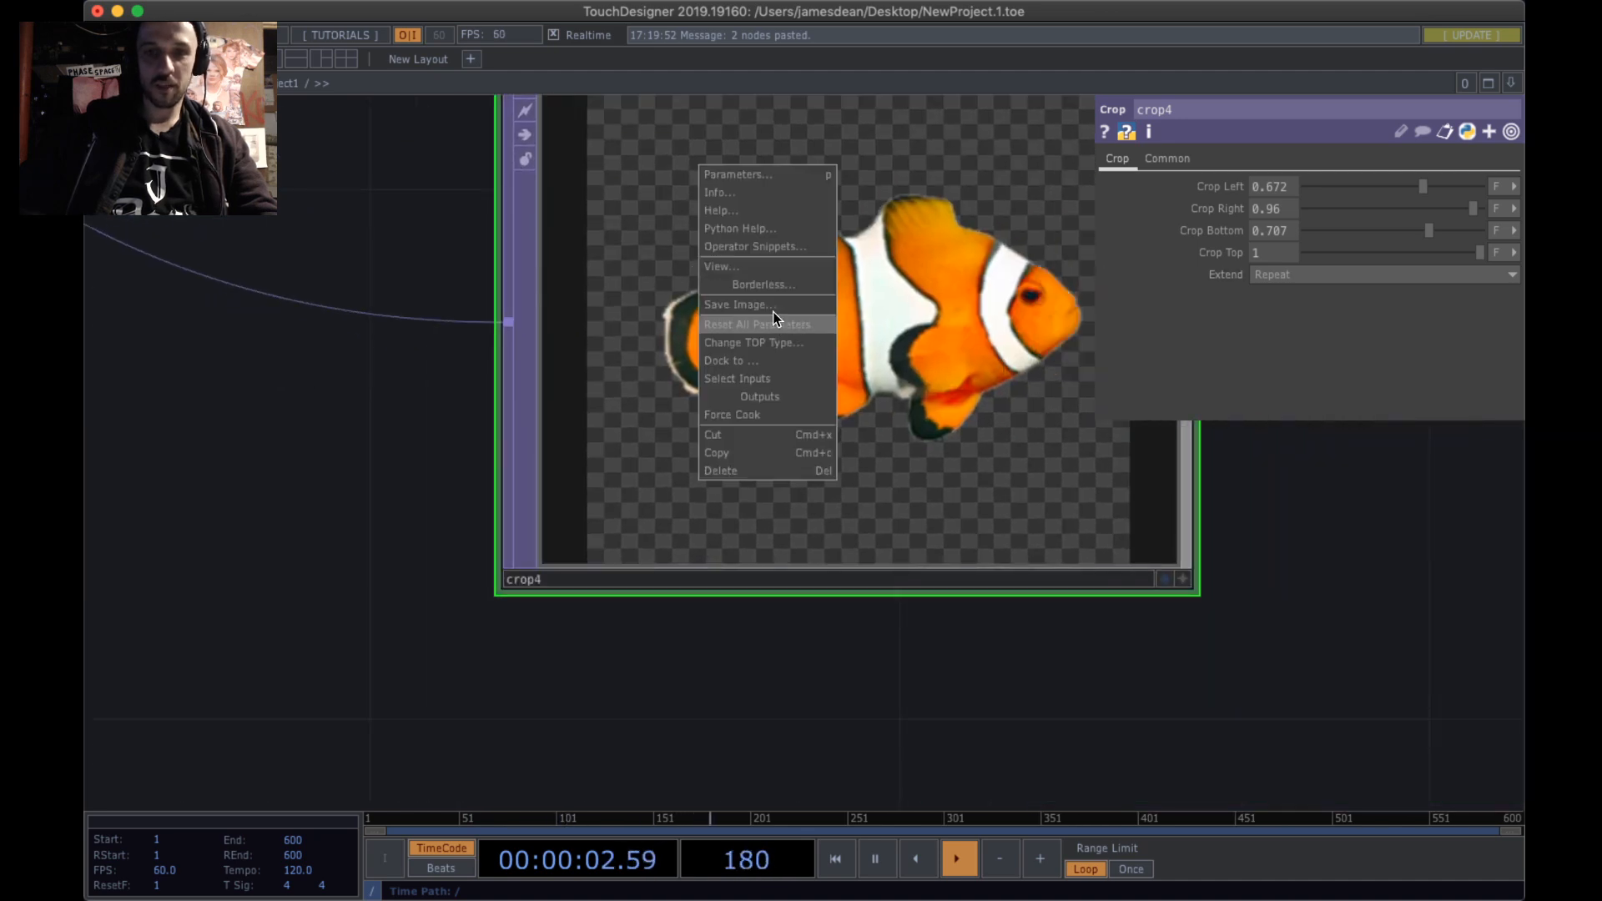
pyautogui.click(763, 320)
pyautogui.moveTo(1341, 482); pyautogui.dragTo(1223, 597)
pyautogui.moveTo(1306, 186); pyautogui.dragTo(1348, 286)
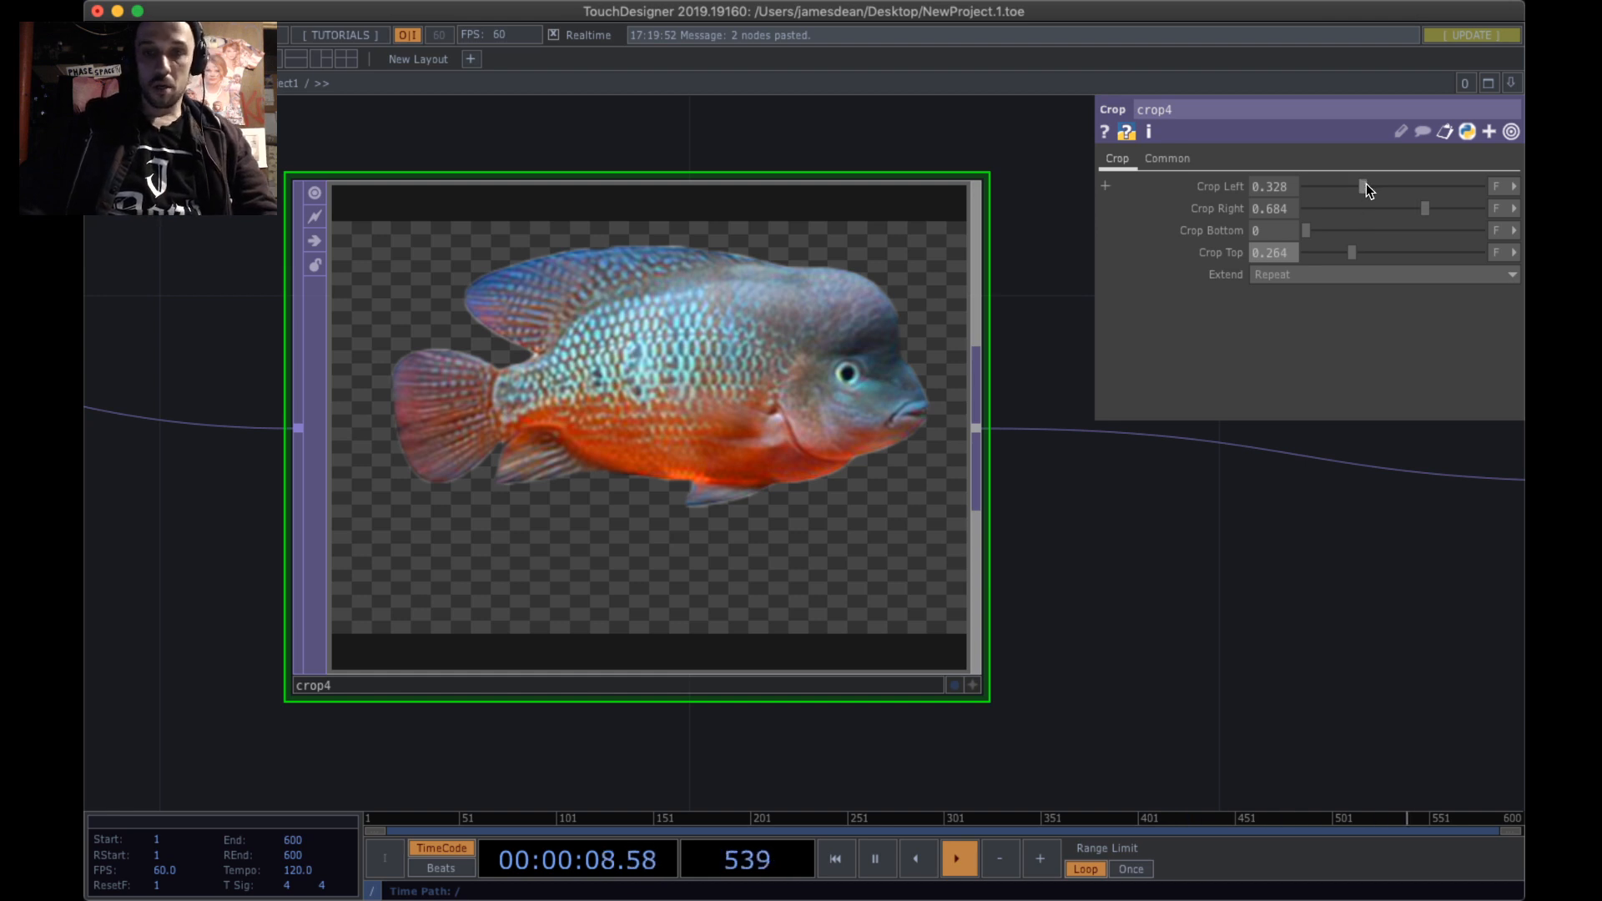
pyautogui.moveTo(1328, 233); pyautogui.dragTo(1319, 239)
# - Compare how the four fish move across fit1 to fit4, together with the LFO and beat channels driving them
pyautogui.scroll(-10, 508, 391)
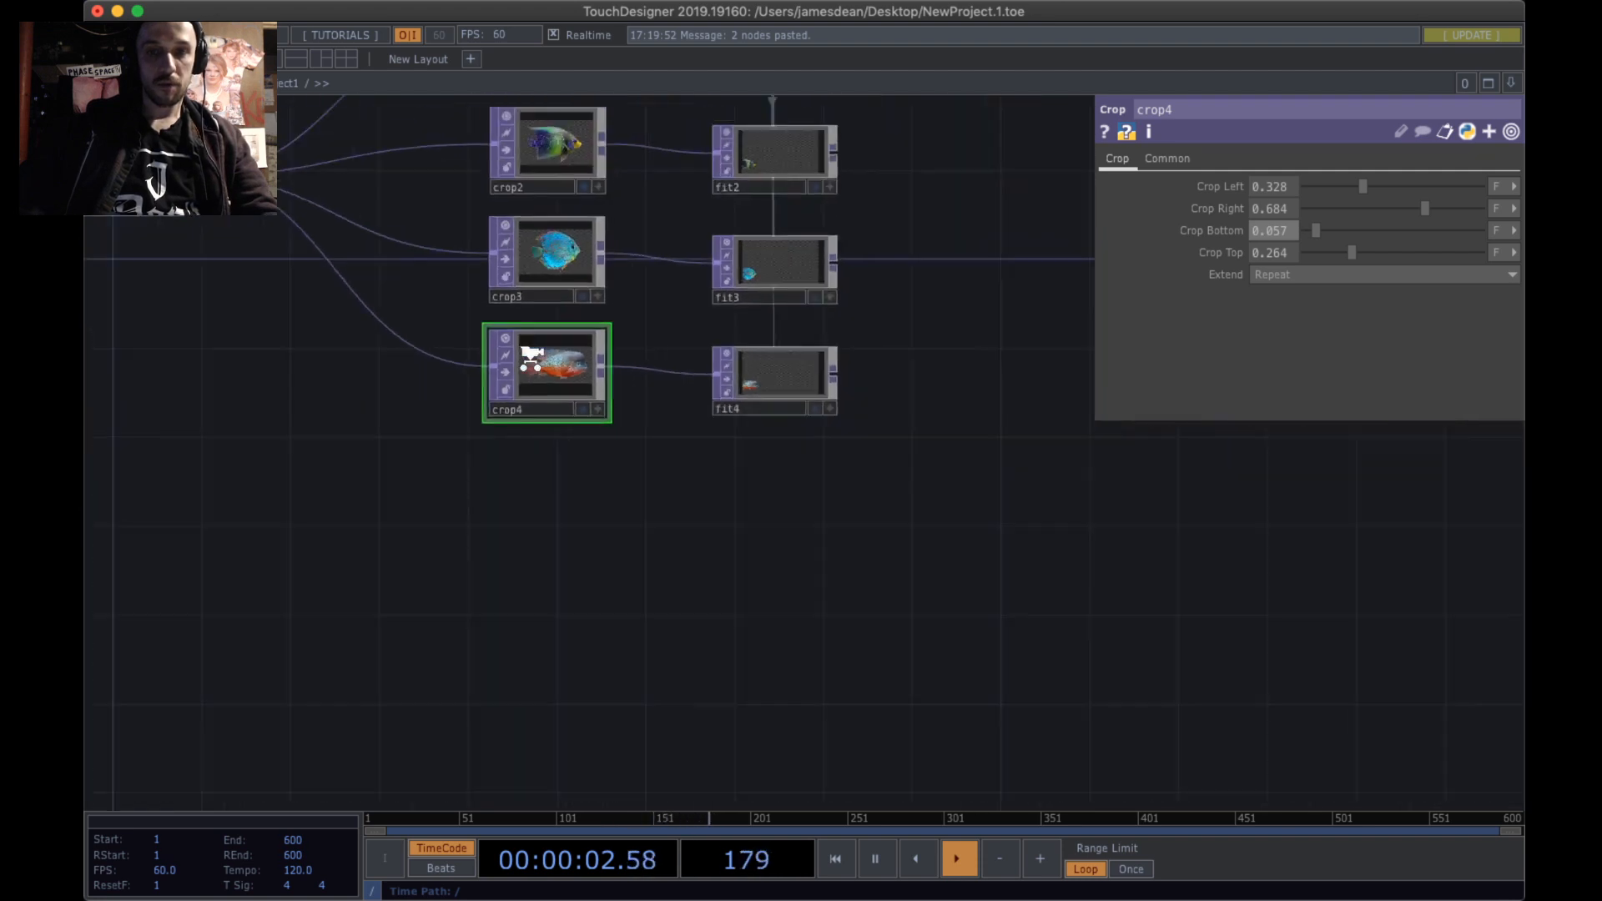
pyautogui.scroll(5, 676, 370)
pyautogui.moveTo(888, 407); pyautogui.dragTo(840, 695)
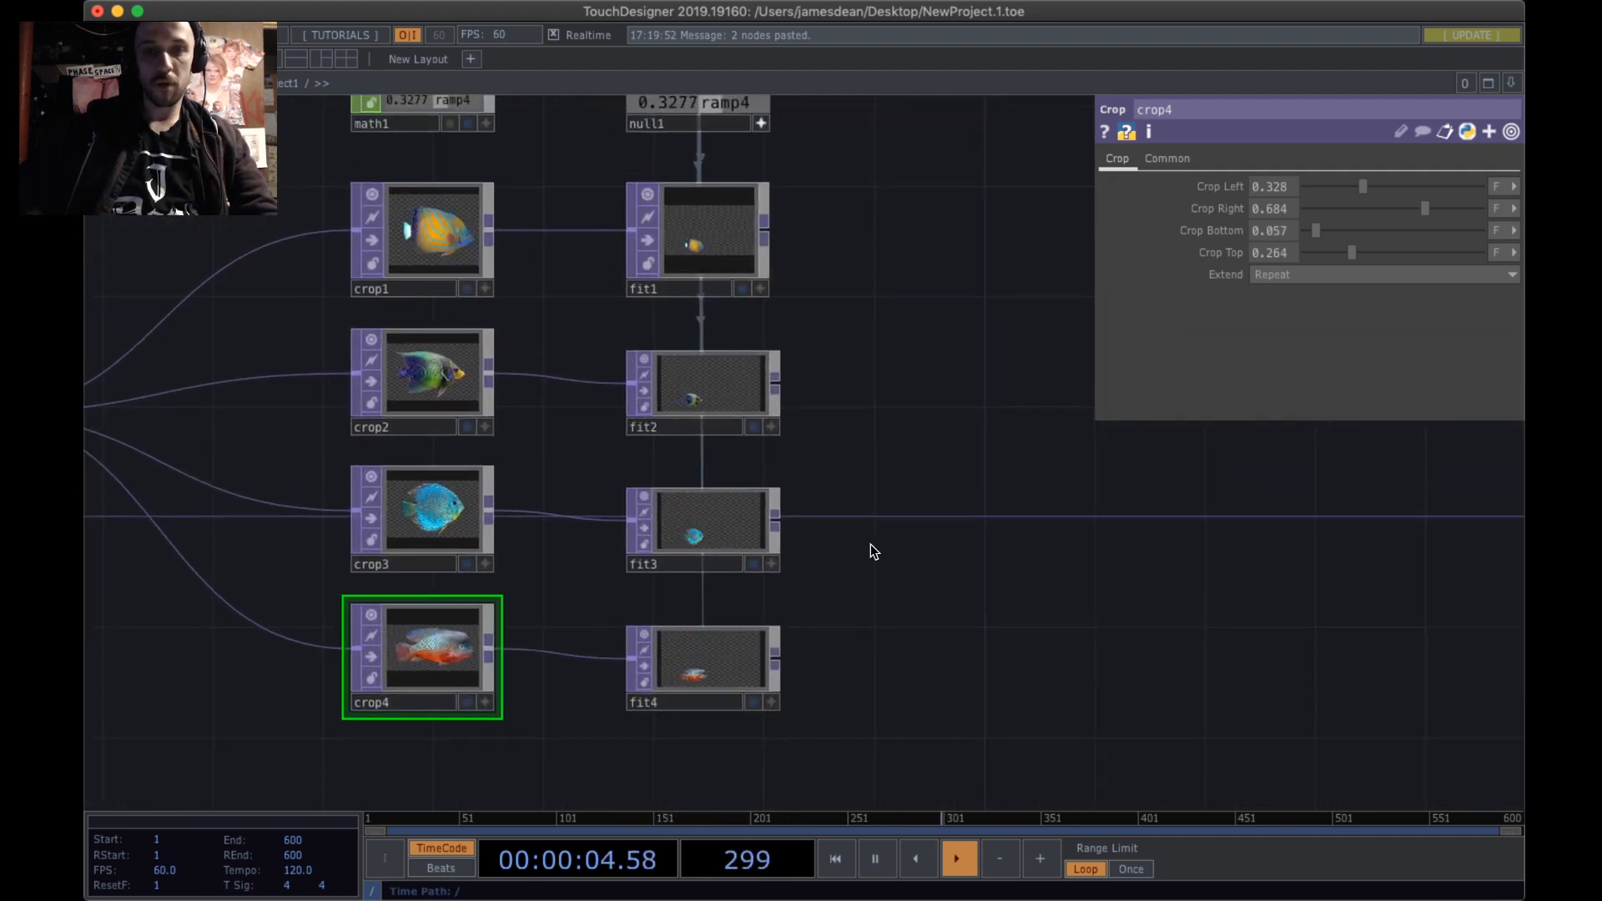
pyautogui.moveTo(899, 731); pyautogui.dragTo(691, 239, button='right')
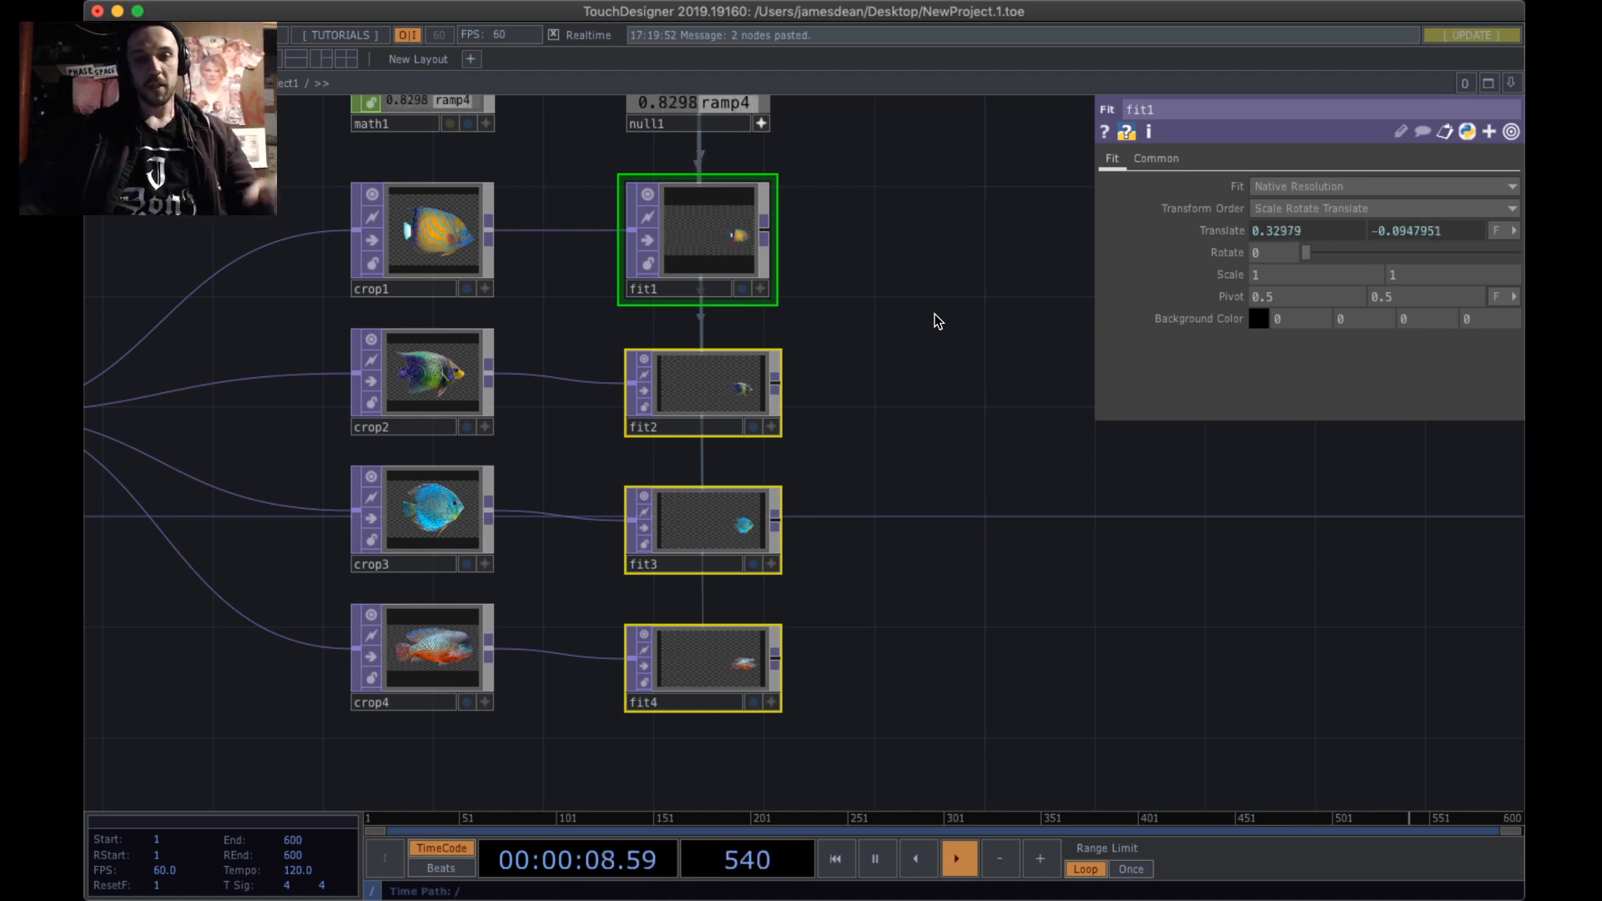
pyautogui.press('XF86AudioLowerVolume')
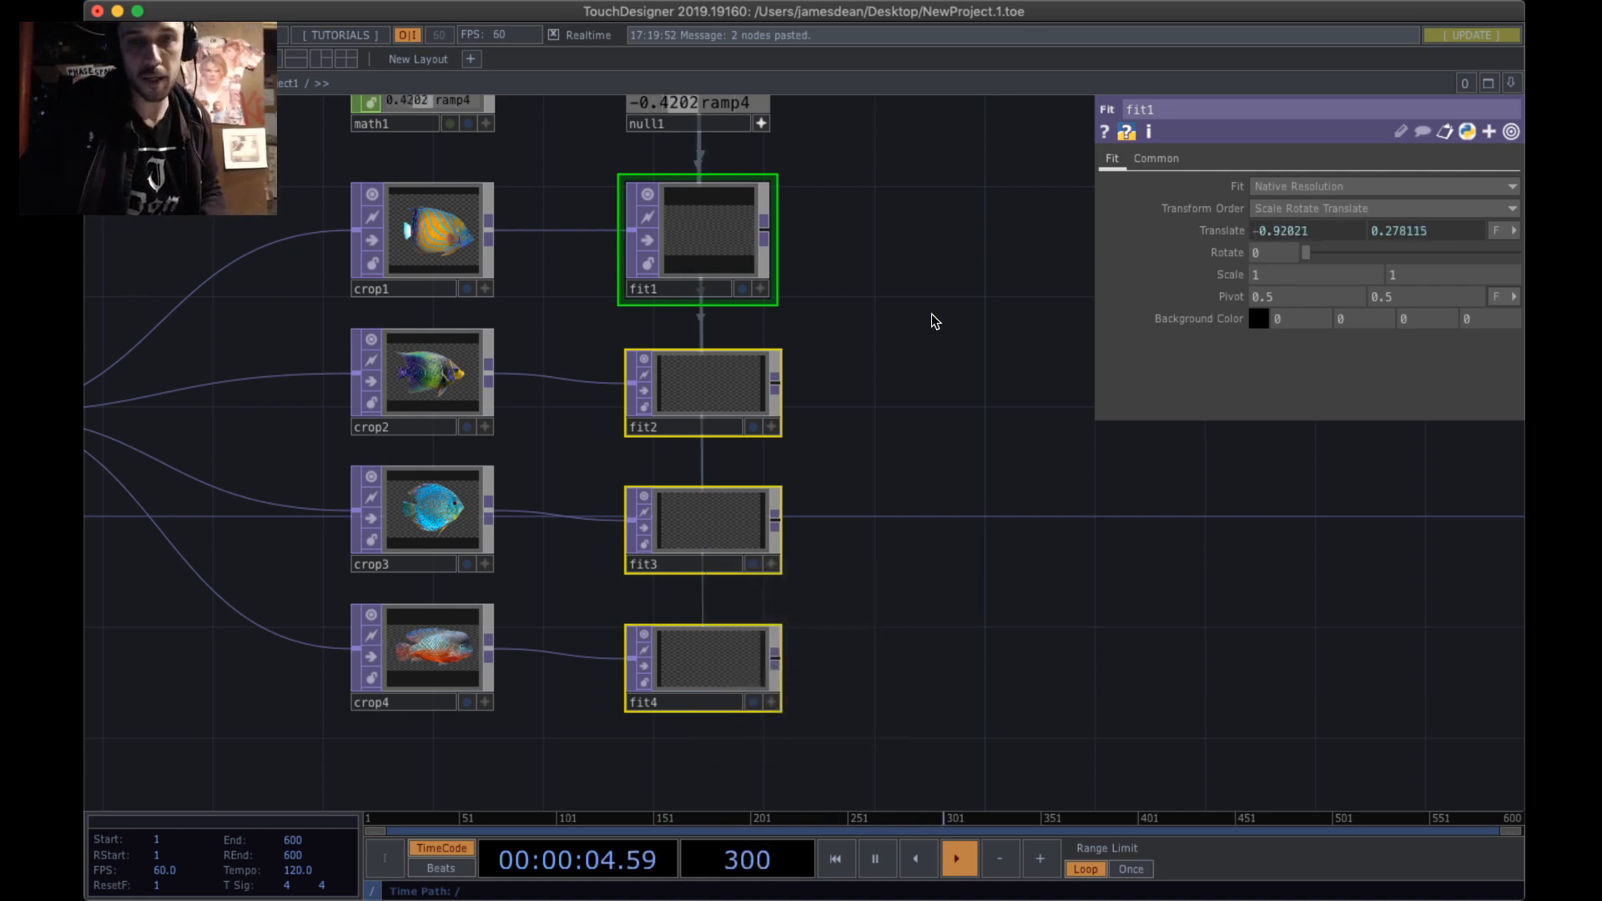
pyautogui.moveTo(972, 422); pyautogui.dragTo(919, 386)
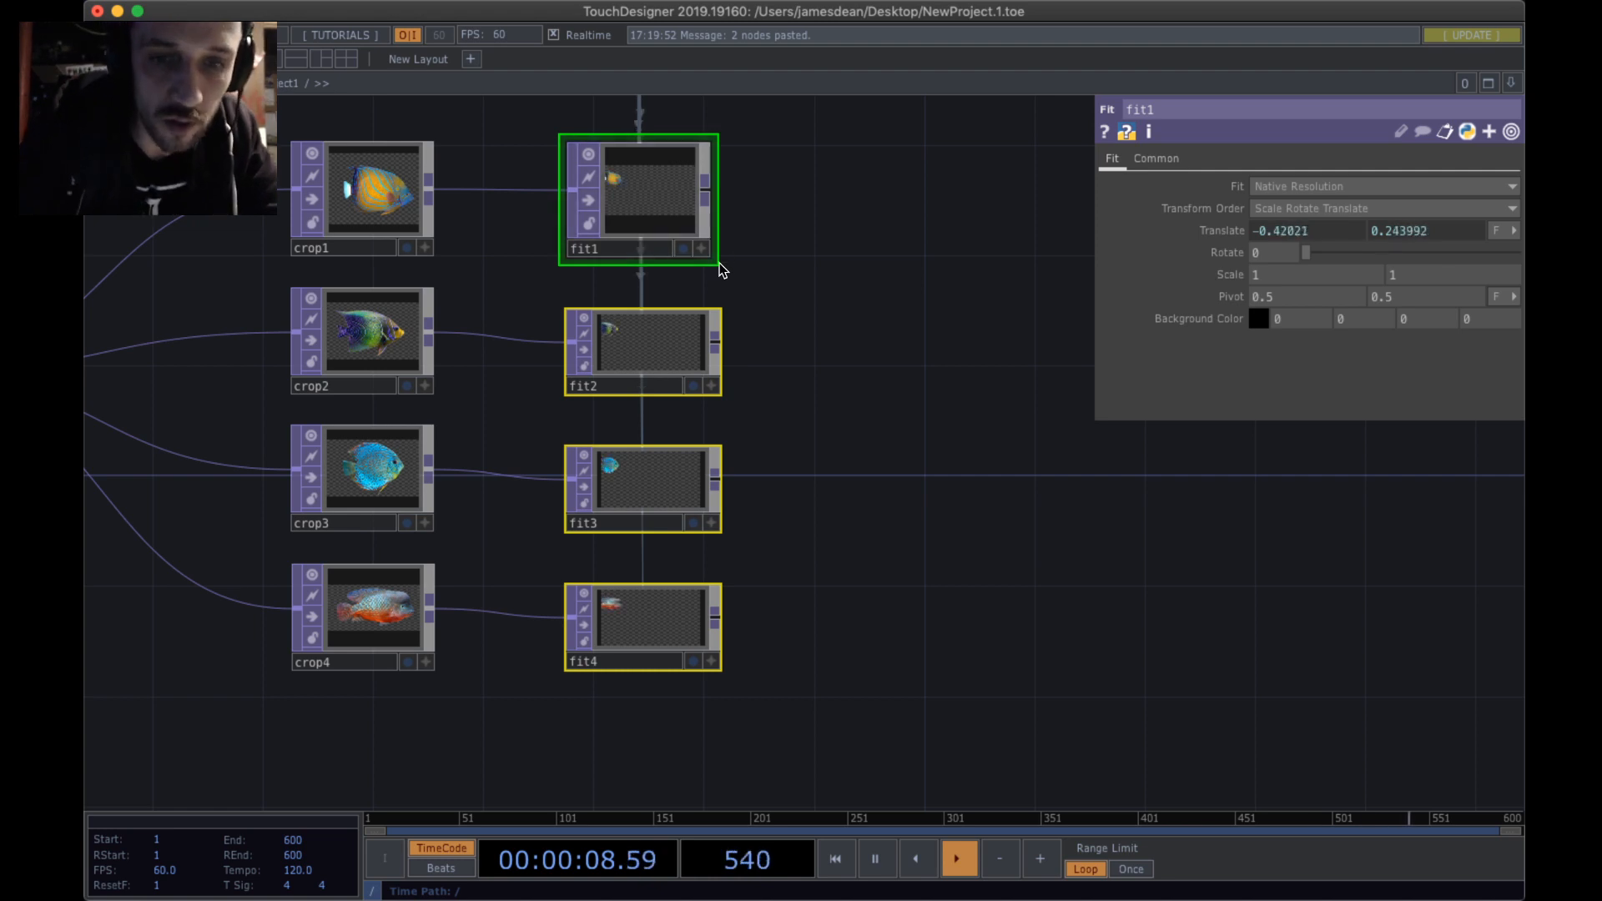
pyautogui.moveTo(858, 257); pyautogui.dragTo(948, 389)
pyautogui.scroll(-3, 928, 318)
pyautogui.moveTo(978, 458); pyautogui.dragTo(1049, 523)
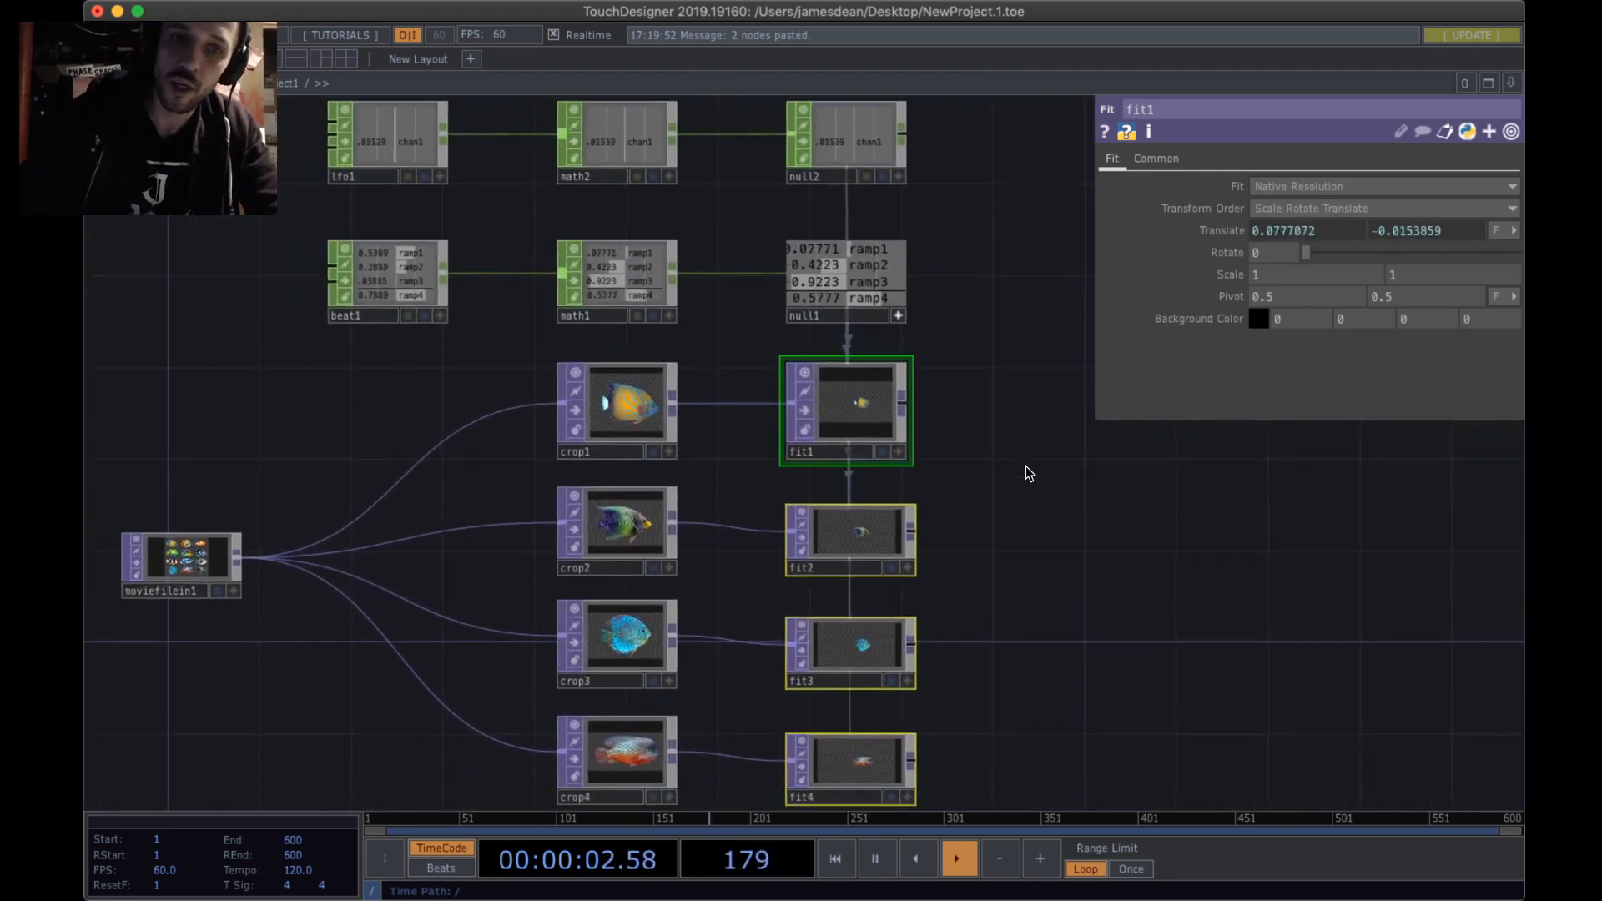
# - Vary the beat1 ramps with Random Offset 0.014, Random Seed 0.325 and Shift Offset 0.493
pyautogui.click(406, 274)
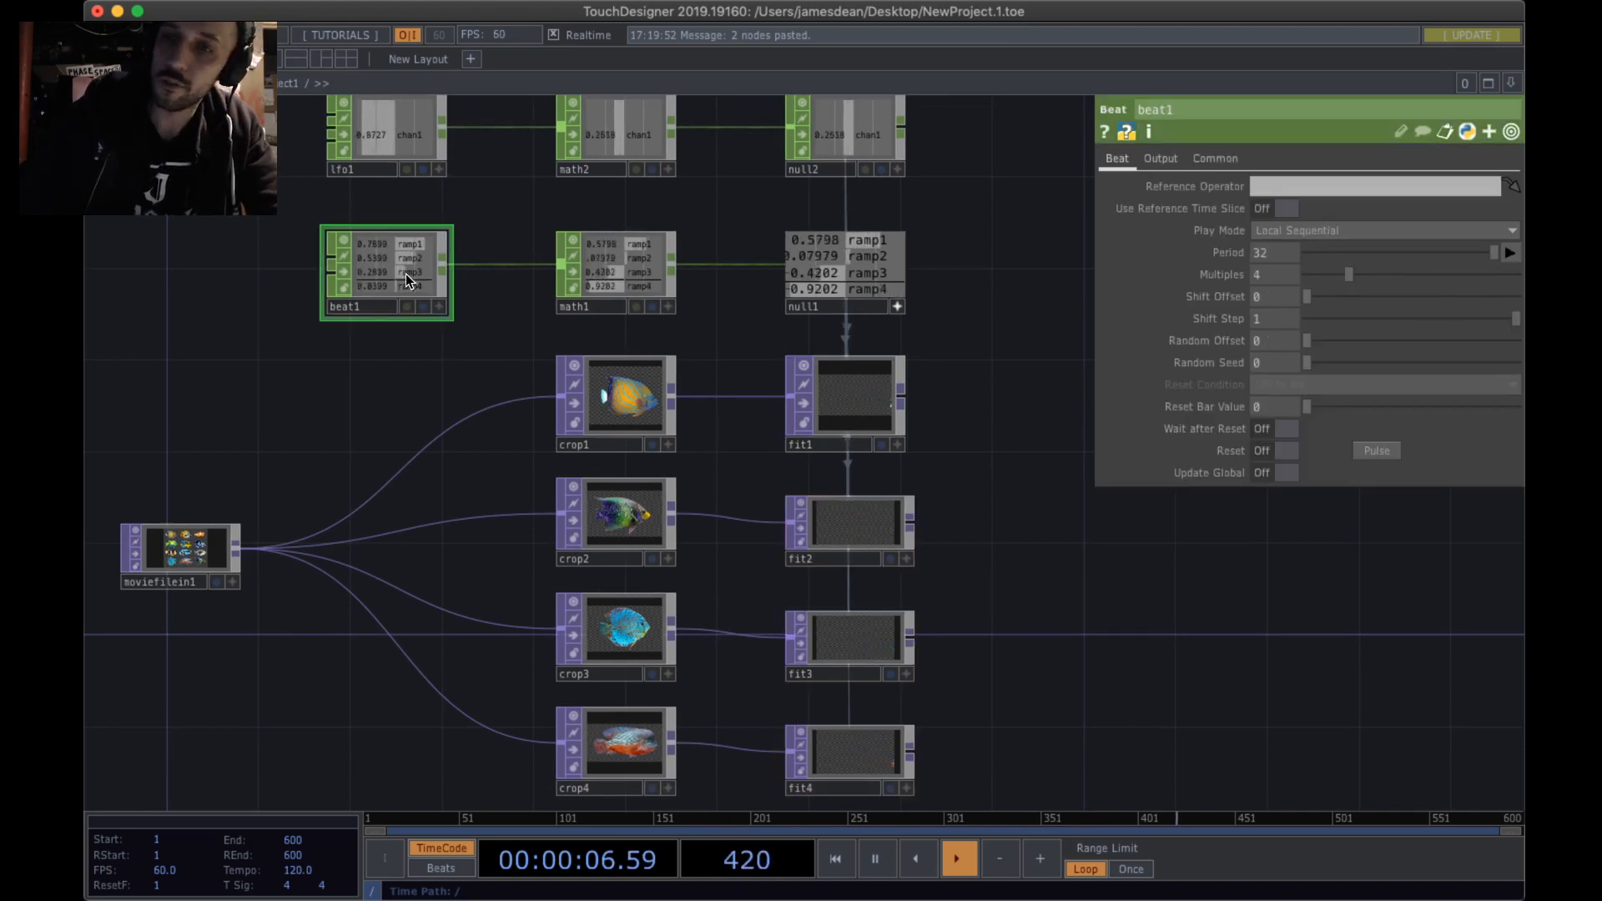
pyautogui.moveTo(1064, 620); pyautogui.dragTo(858, 527)
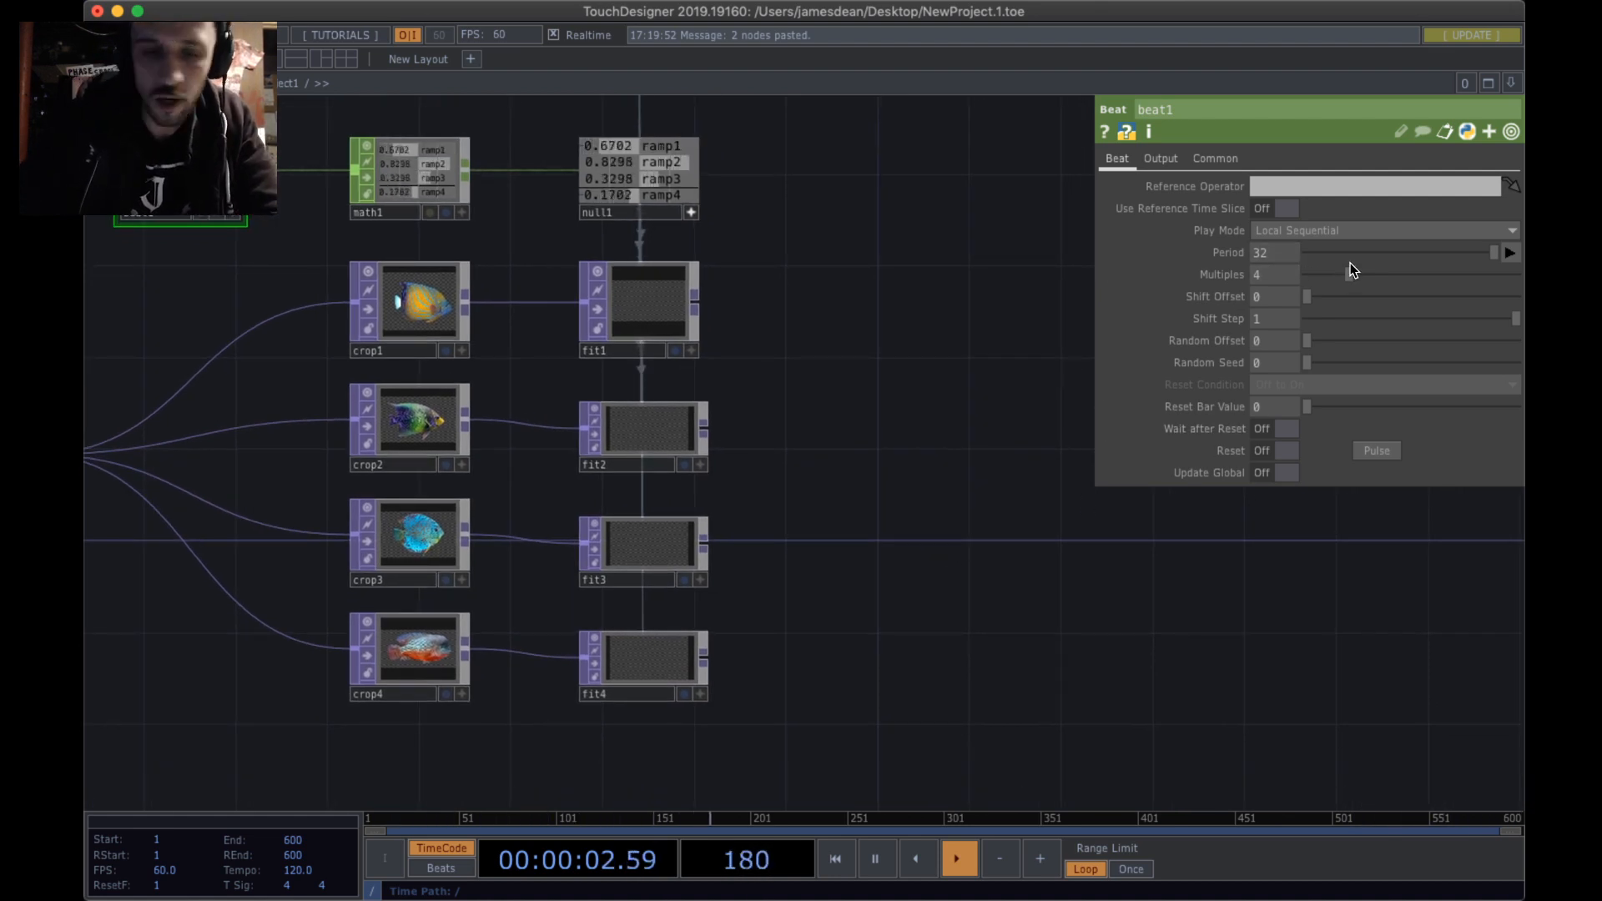
pyautogui.moveTo(919, 341); pyautogui.dragTo(950, 332)
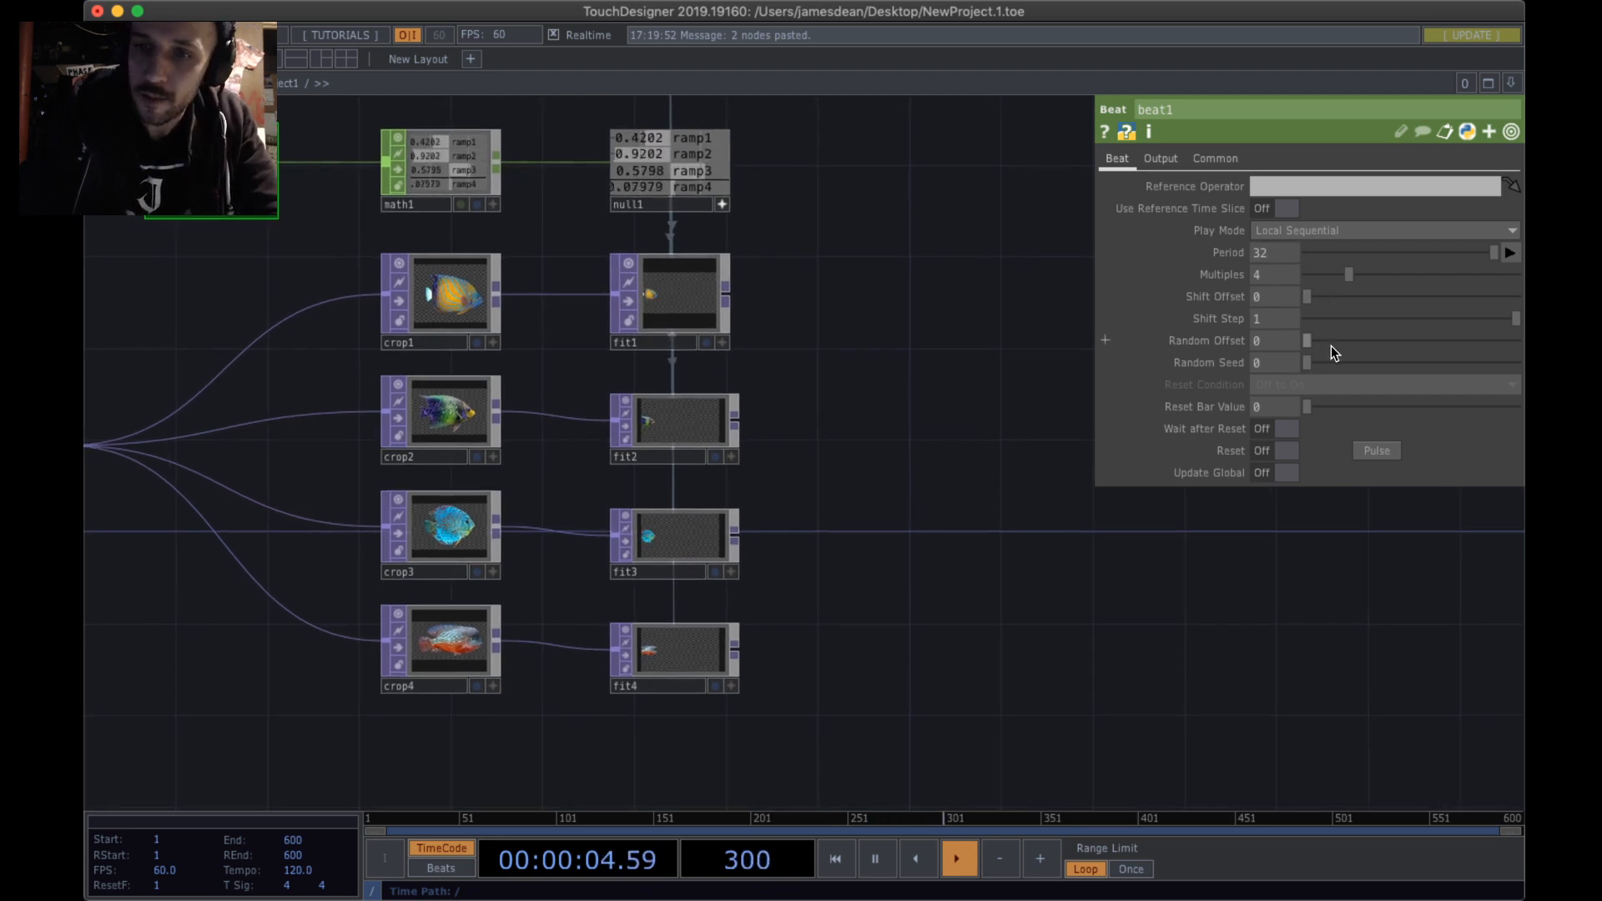
pyautogui.moveTo(1332, 344); pyautogui.dragTo(1524, 365)
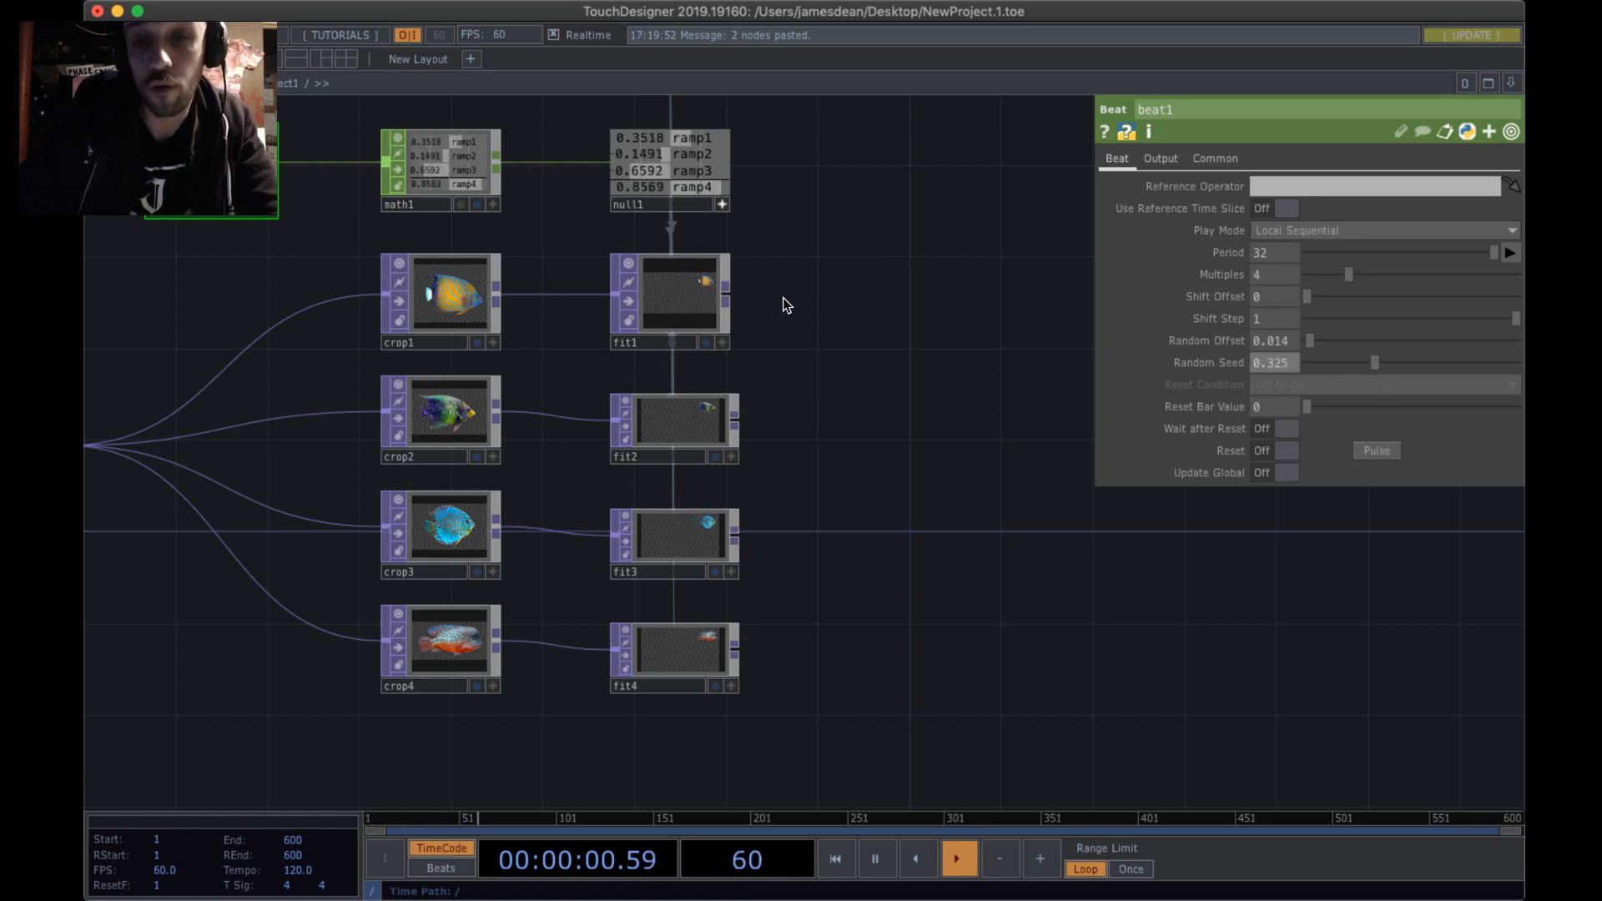
pyautogui.moveTo(1377, 276); pyautogui.dragTo(1412, 296)
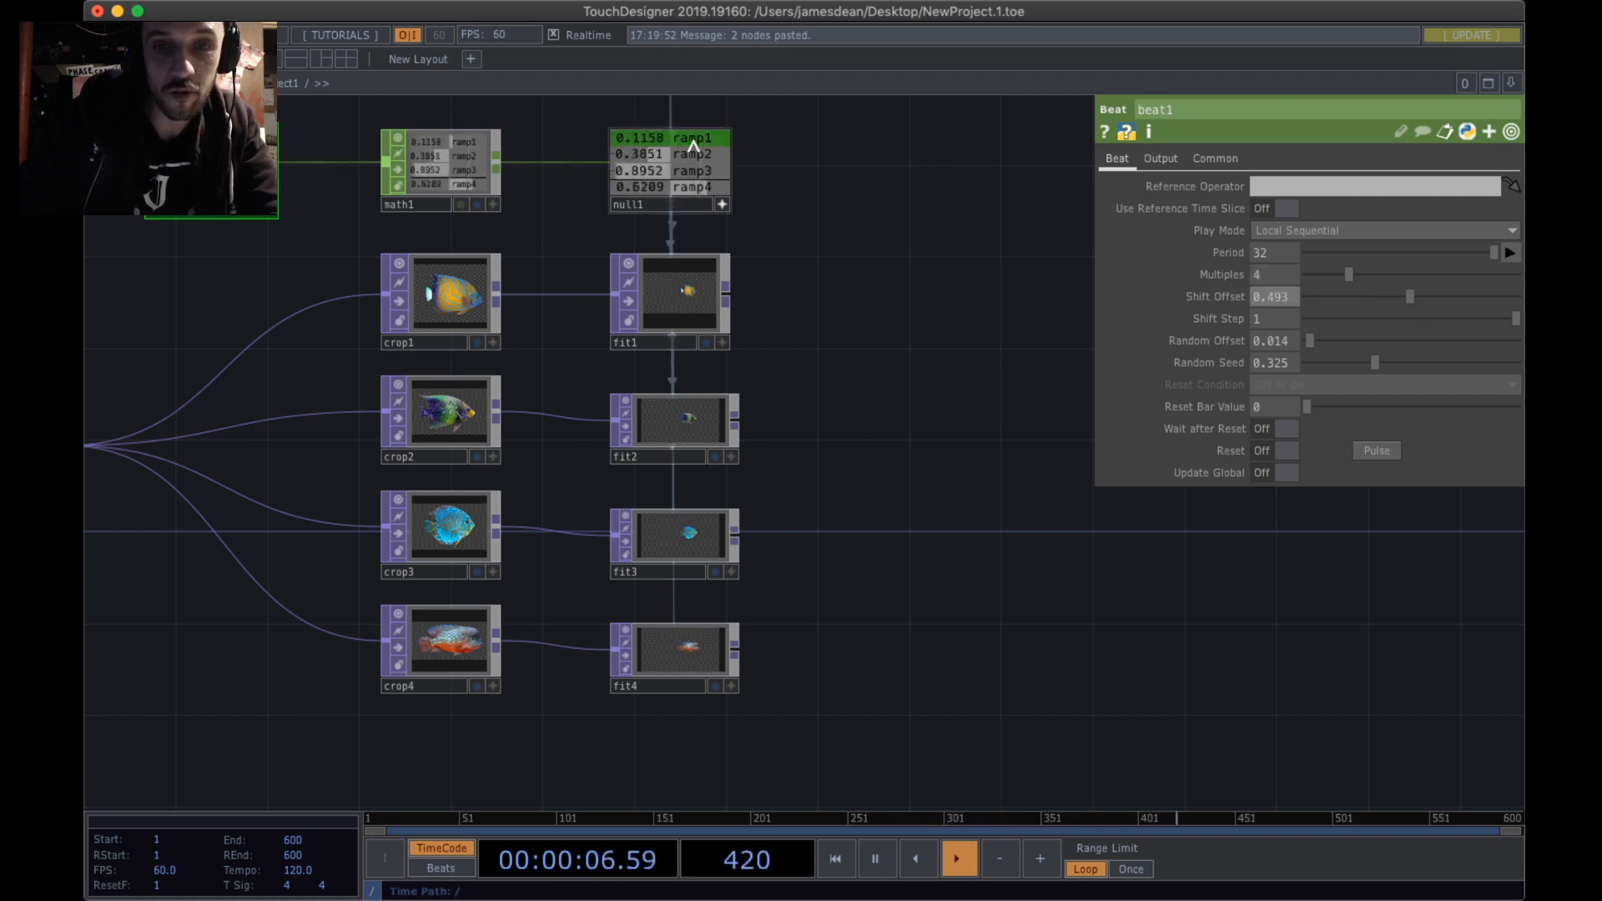
# - Compare the Translate values of fit1, fit2, fit3 and fit4
pyautogui.click(693, 288)
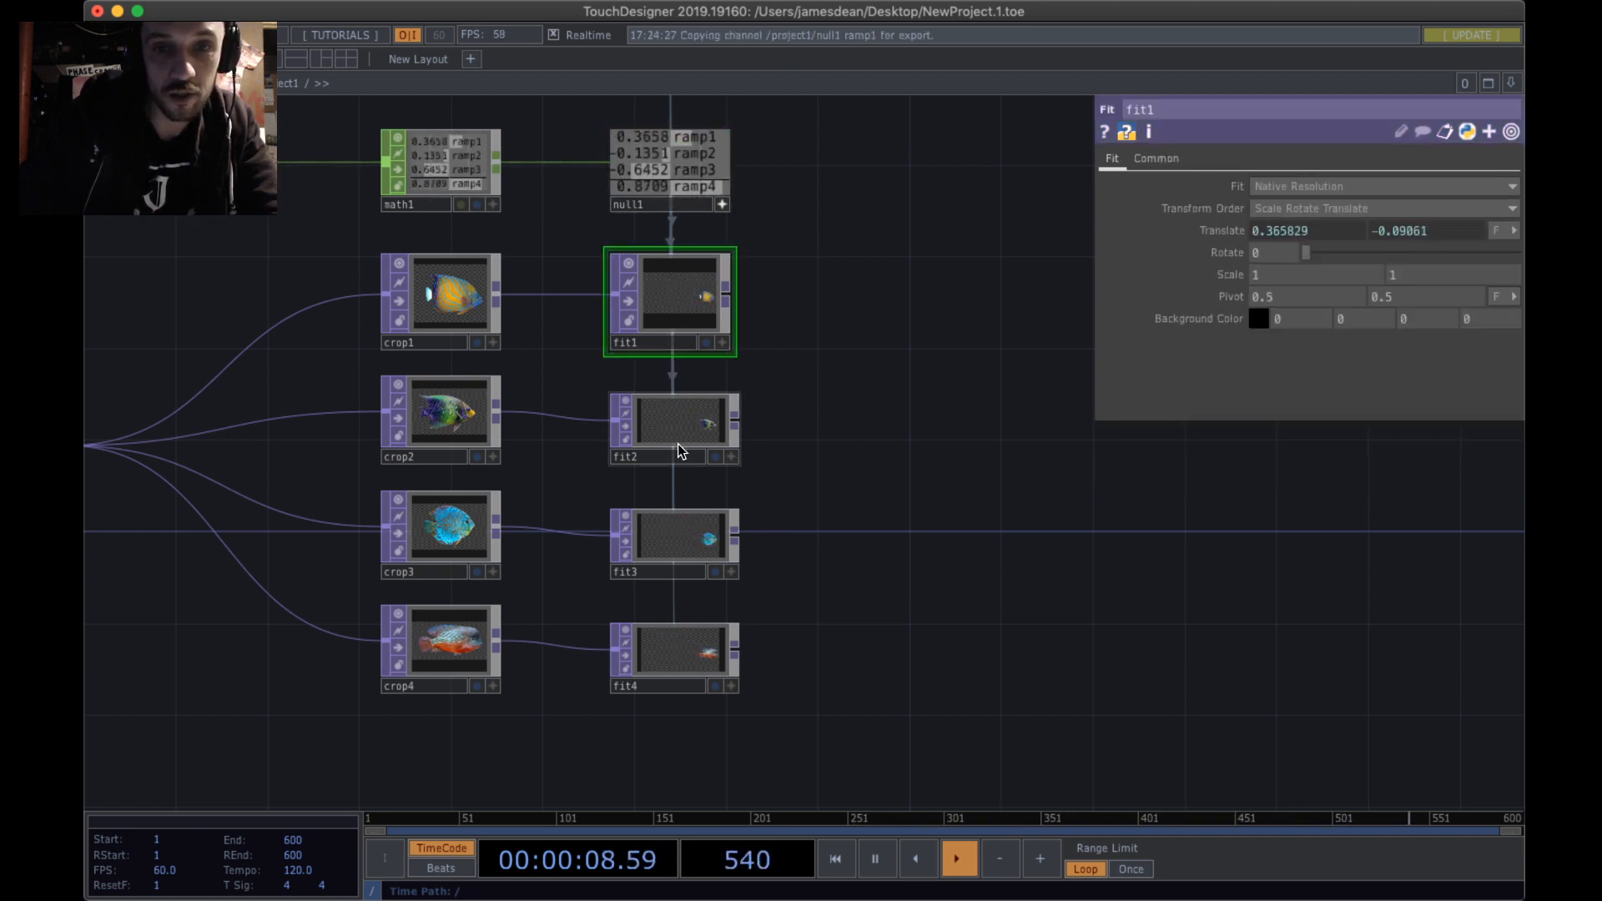
pyautogui.click(680, 421)
pyautogui.click(679, 523)
pyautogui.click(670, 667)
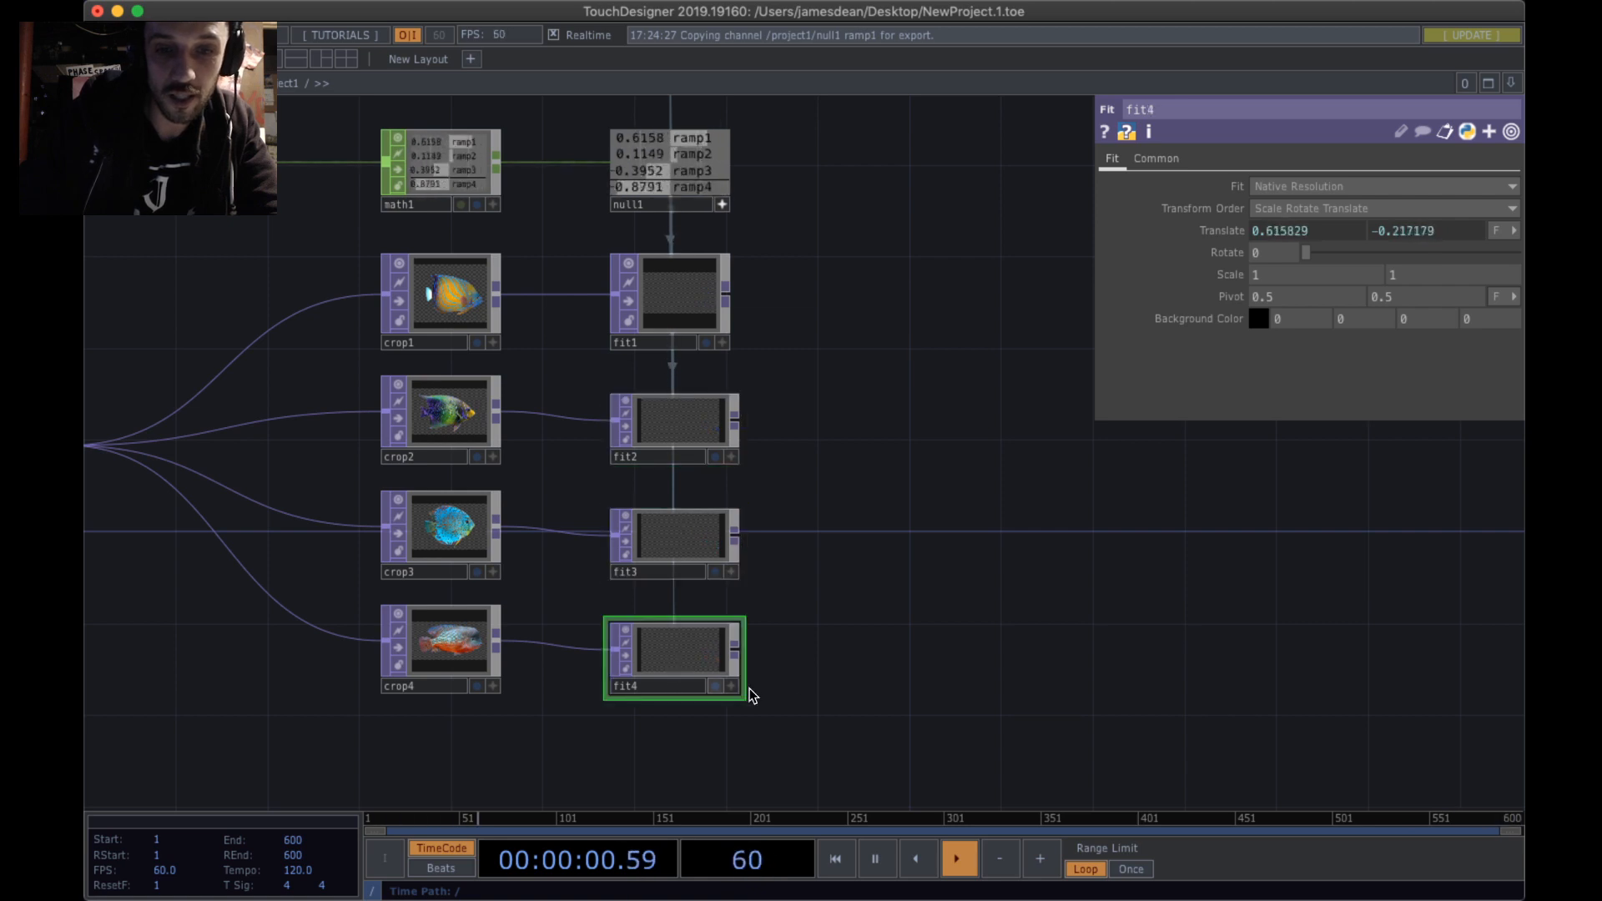
pyautogui.scroll(1, 822, 704)
pyautogui.moveTo(826, 705); pyautogui.dragTo(658, 256, button='right')
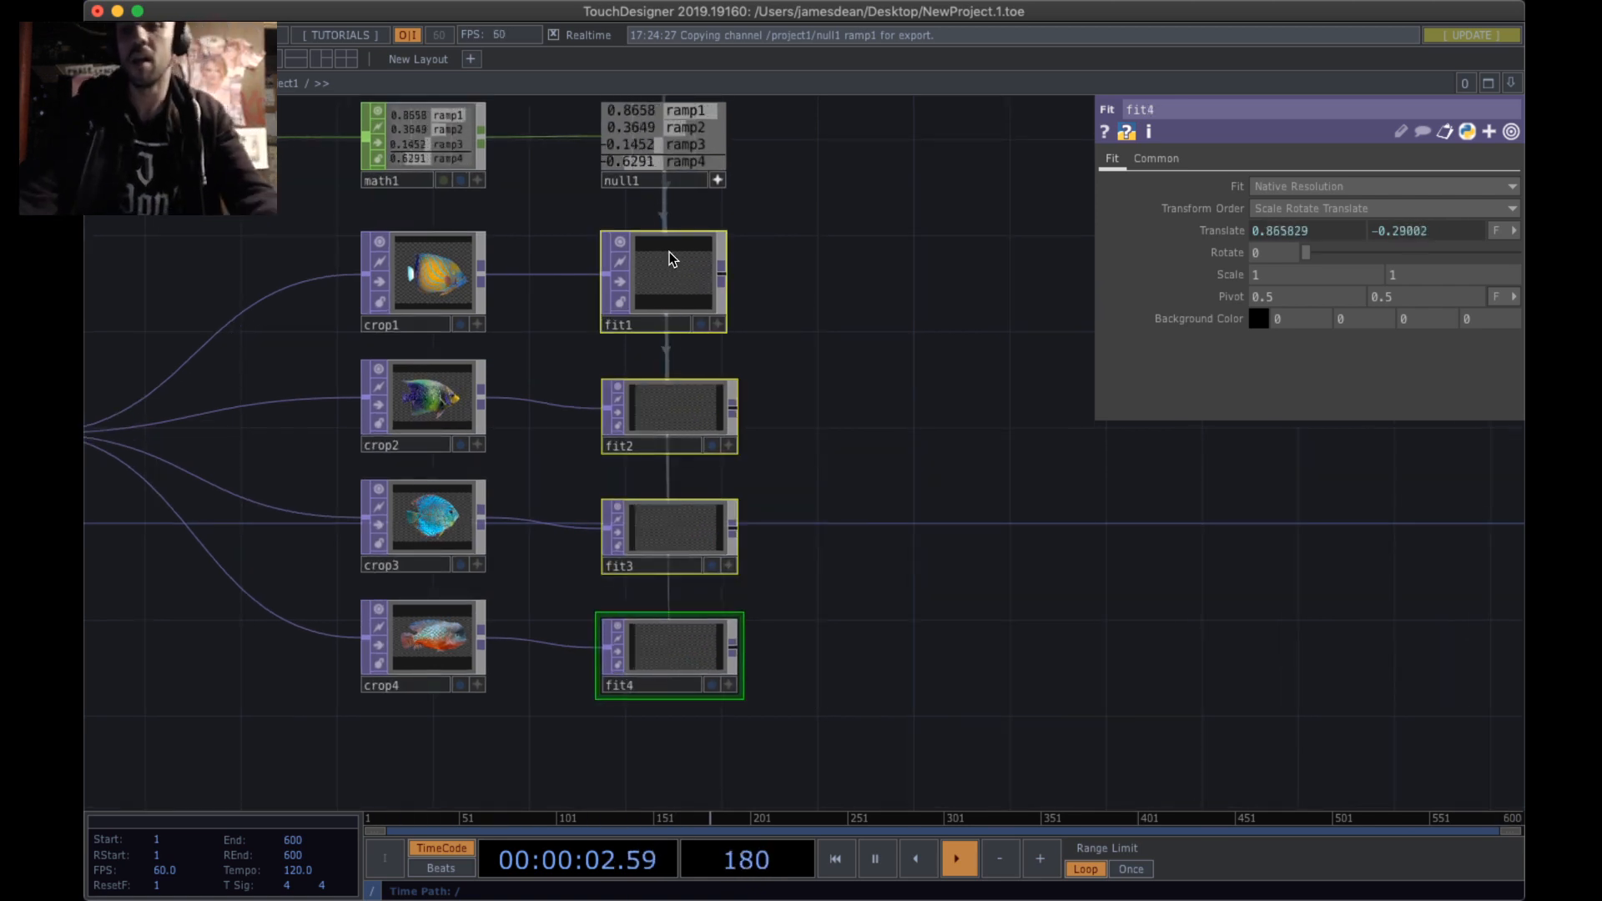
pyautogui.click(754, 314)
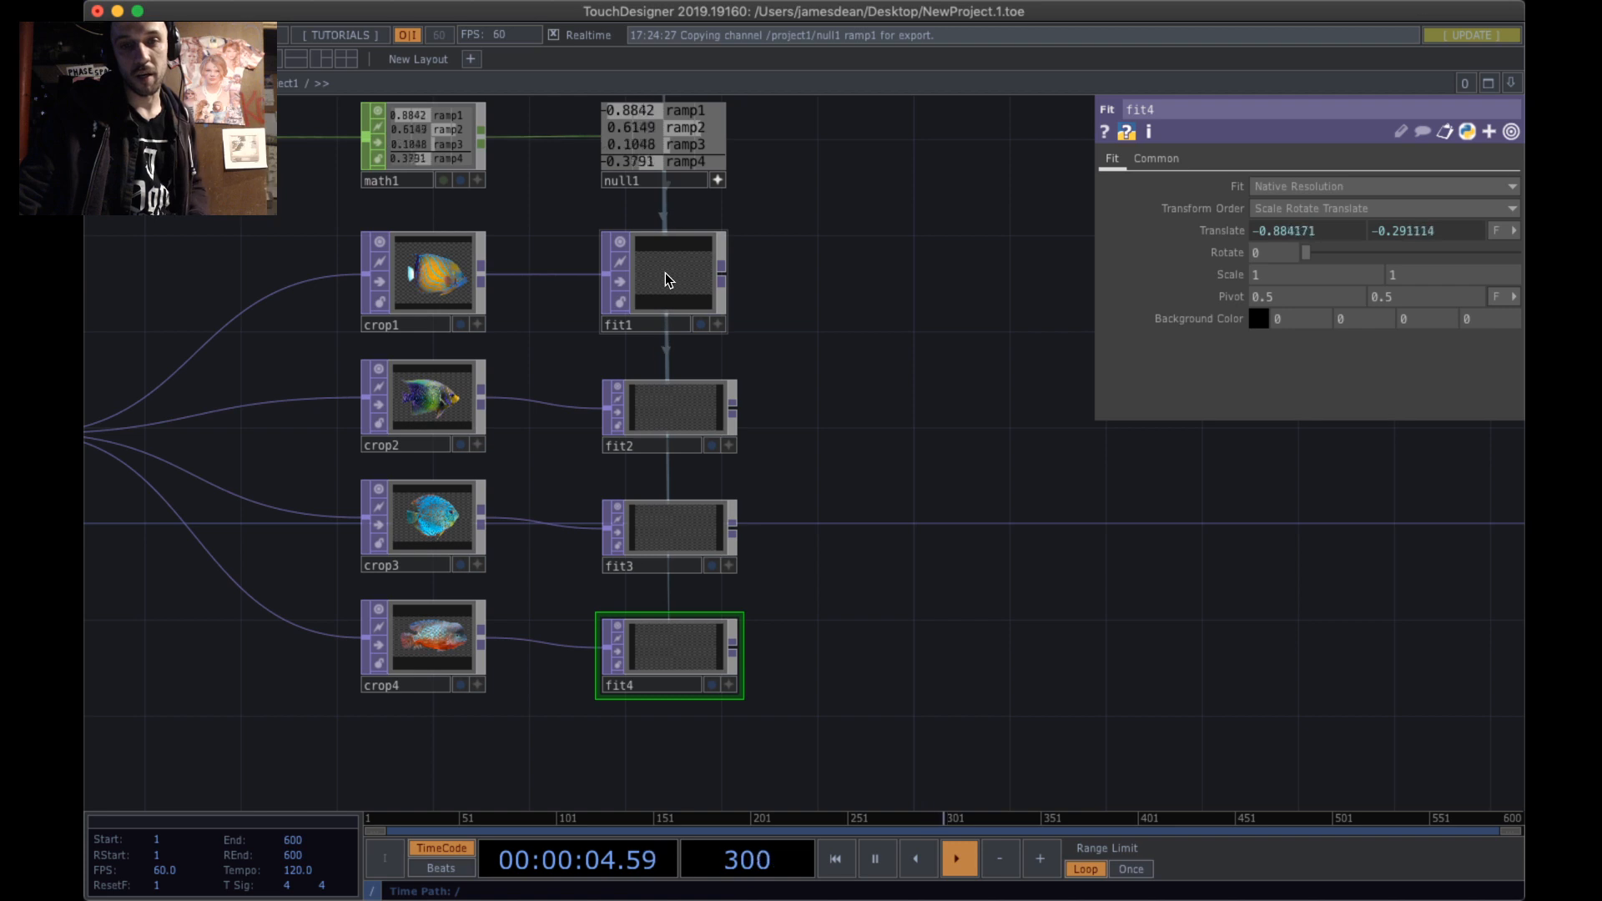
# - Examine the channel expressions that drive fit1's Translate X and Y
pyautogui.click(669, 279)
pyautogui.click(1106, 232)
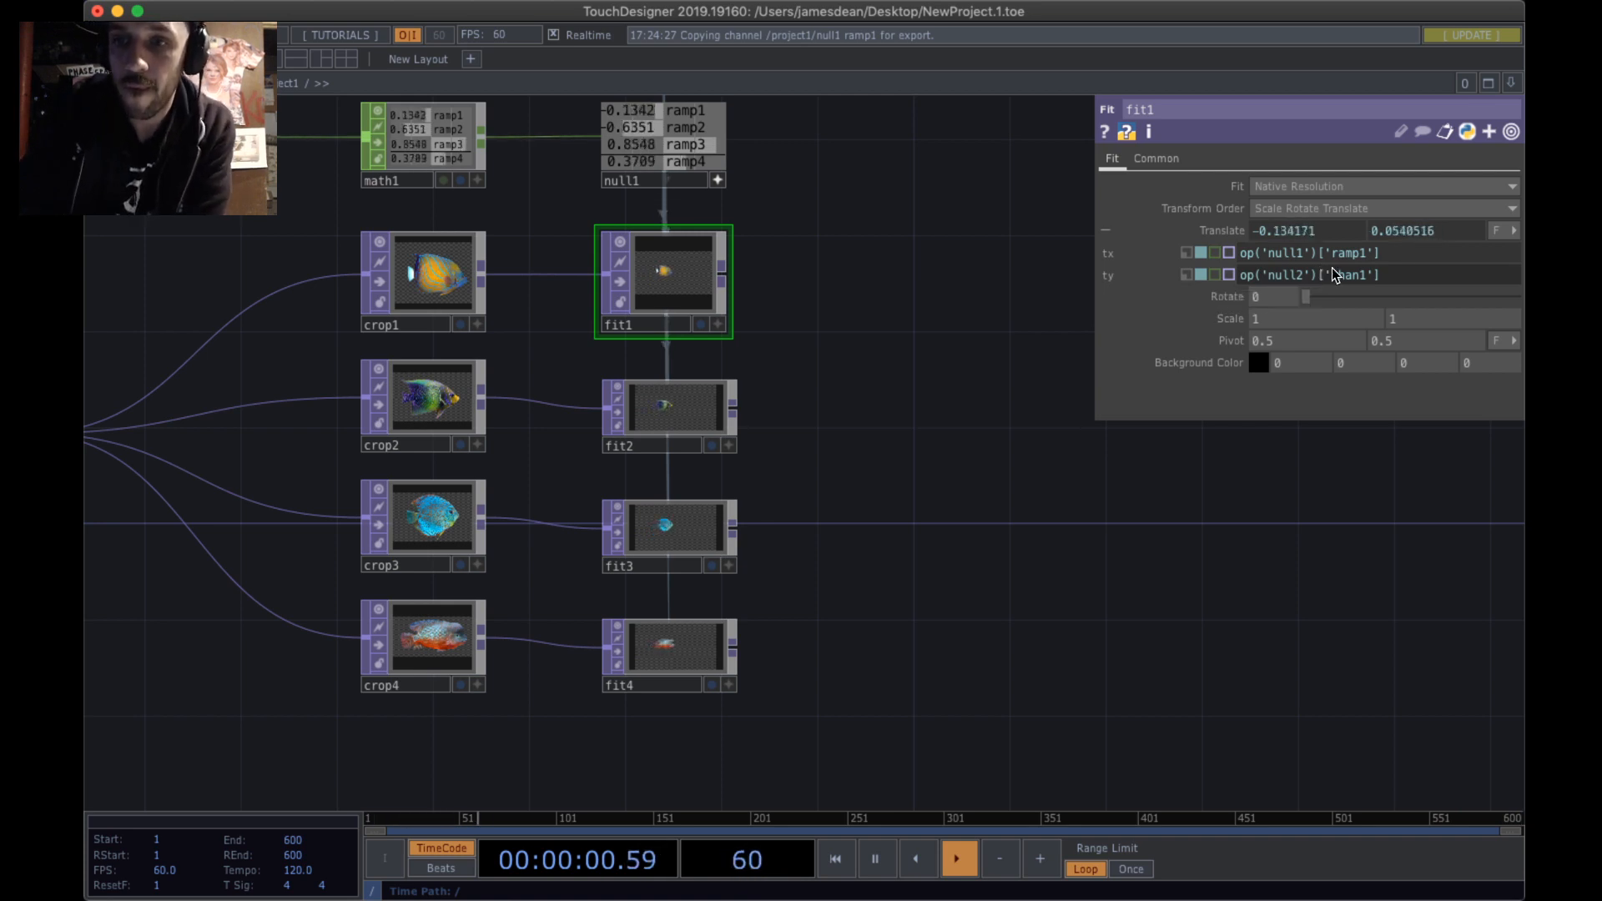
pyautogui.click(1106, 232)
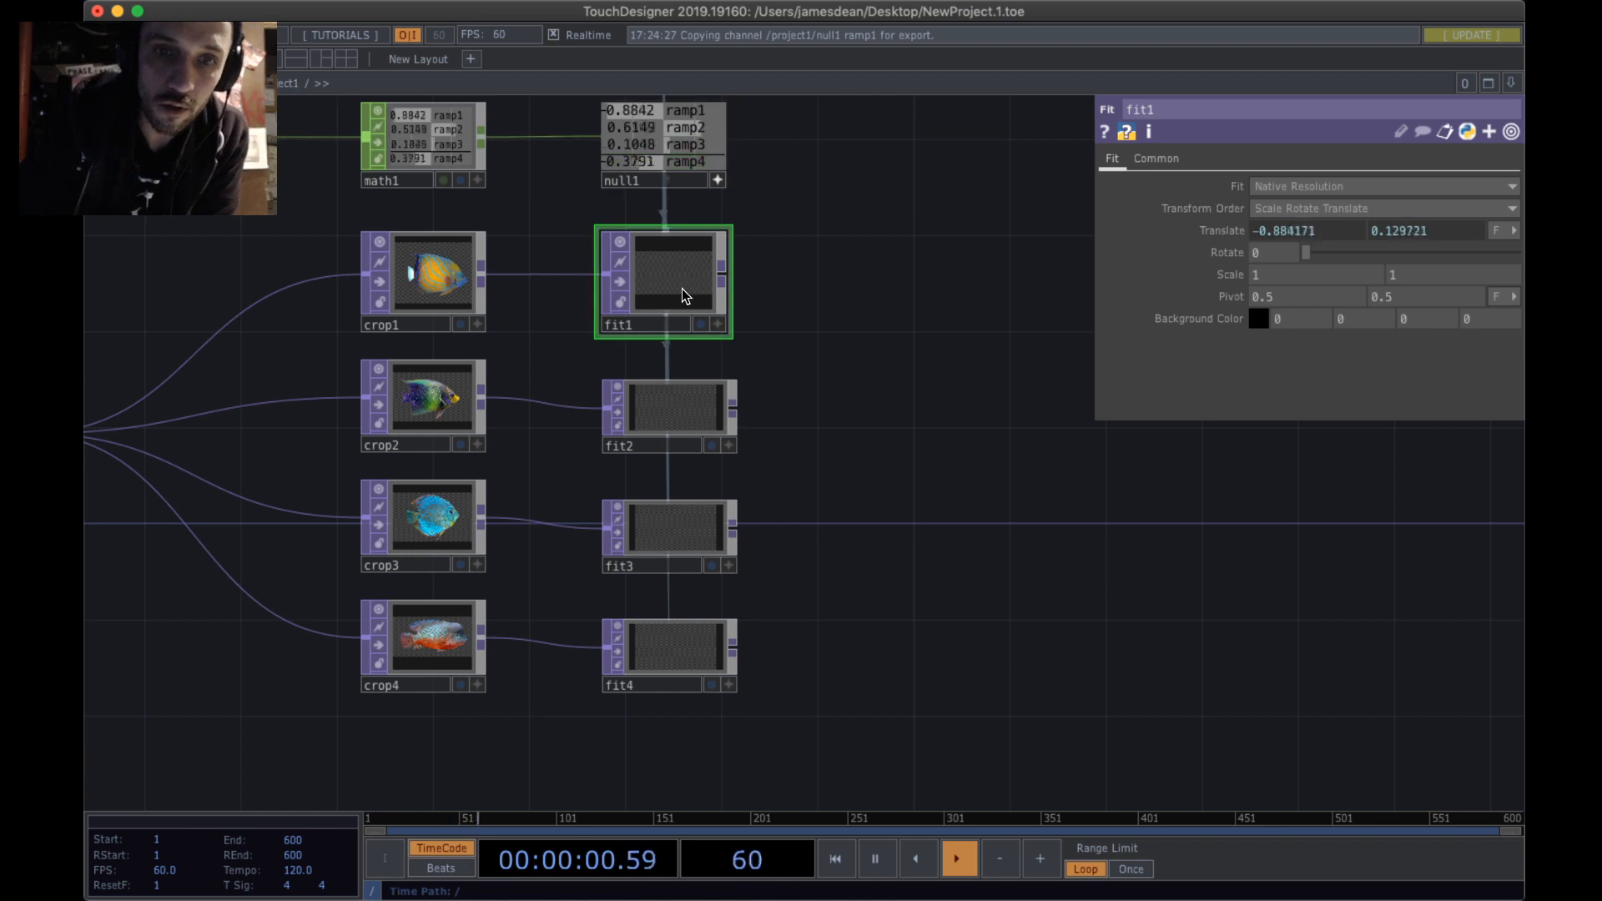
# - Drive fit2's Translate X with a CHOP Reference to the ramp2 channel of null1
pyautogui.click(691, 413)
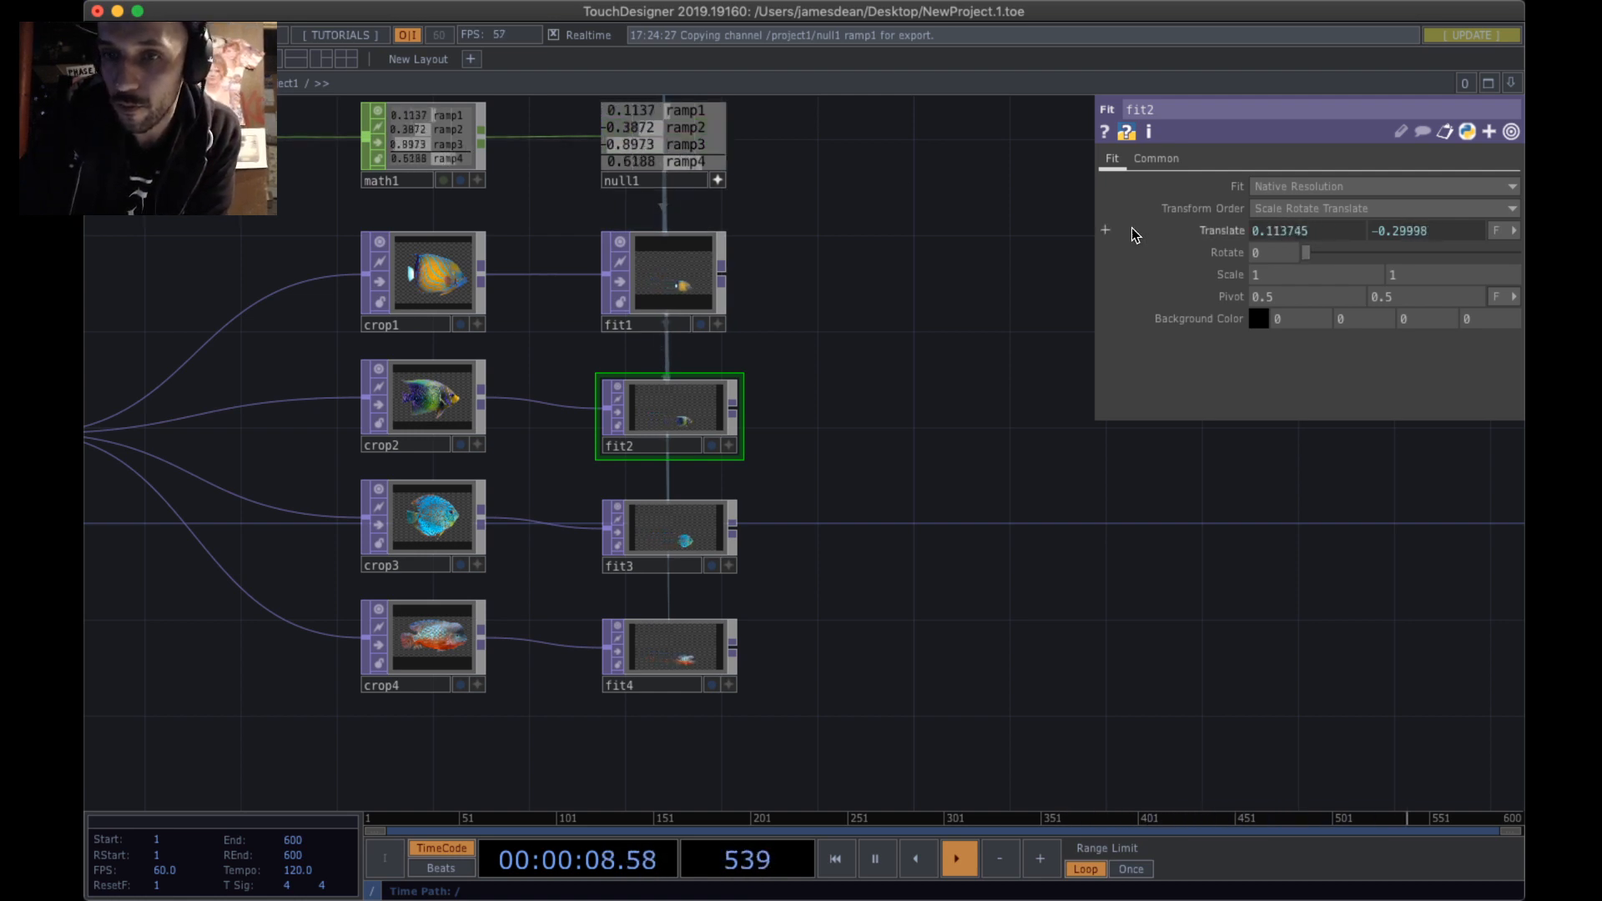
pyautogui.click(1106, 229)
pyautogui.click(1105, 229)
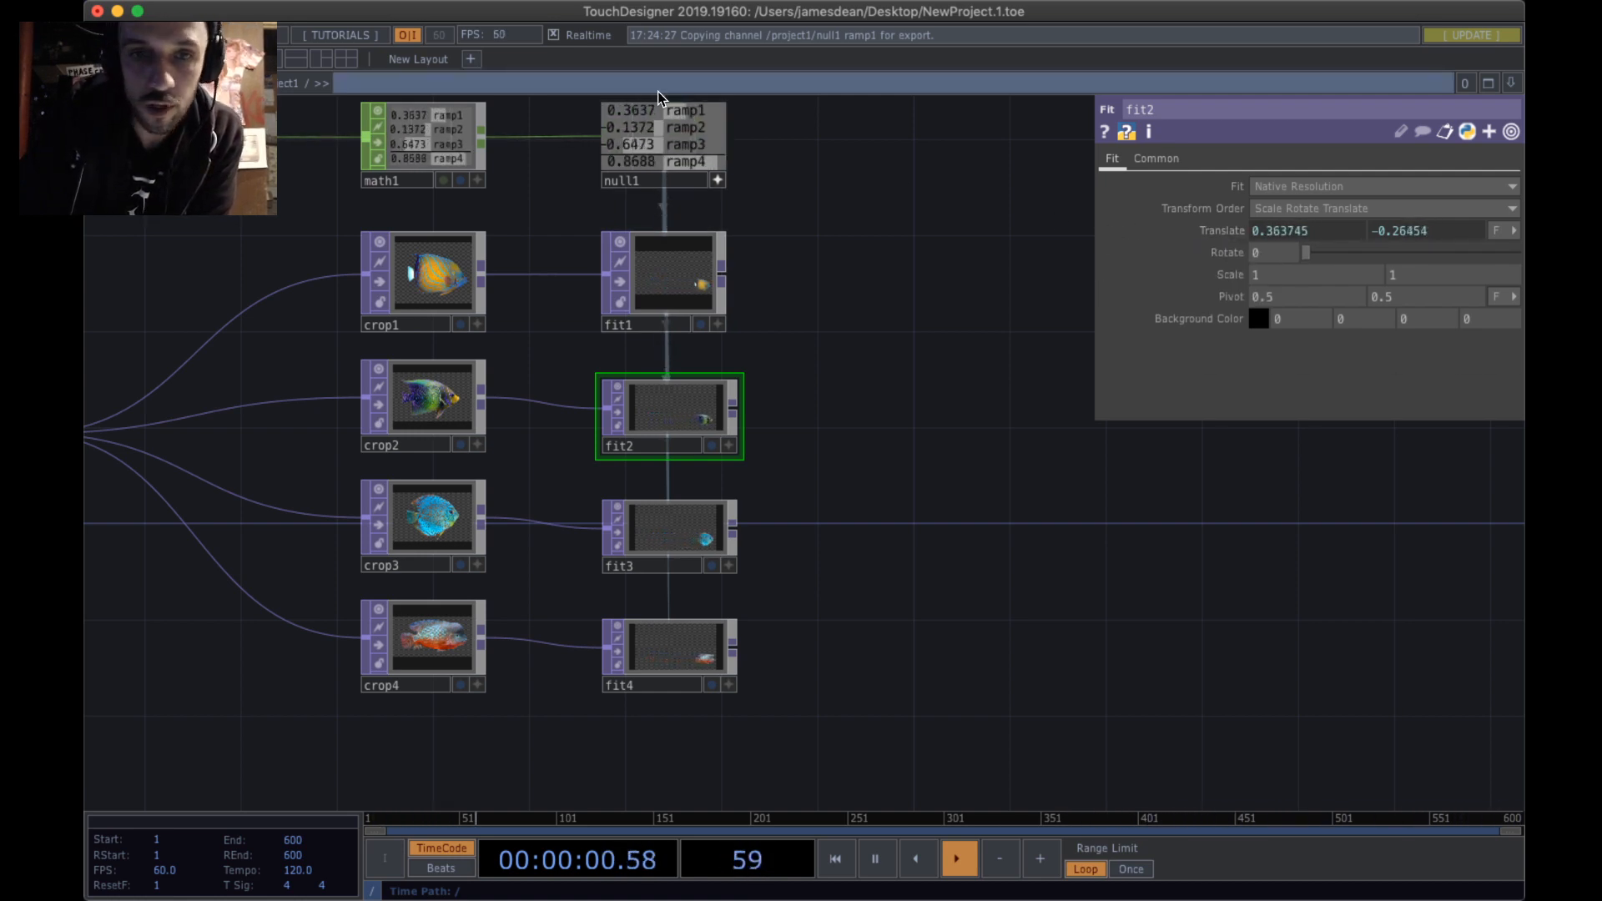
pyautogui.moveTo(837, 200); pyautogui.dragTo(915, 228)
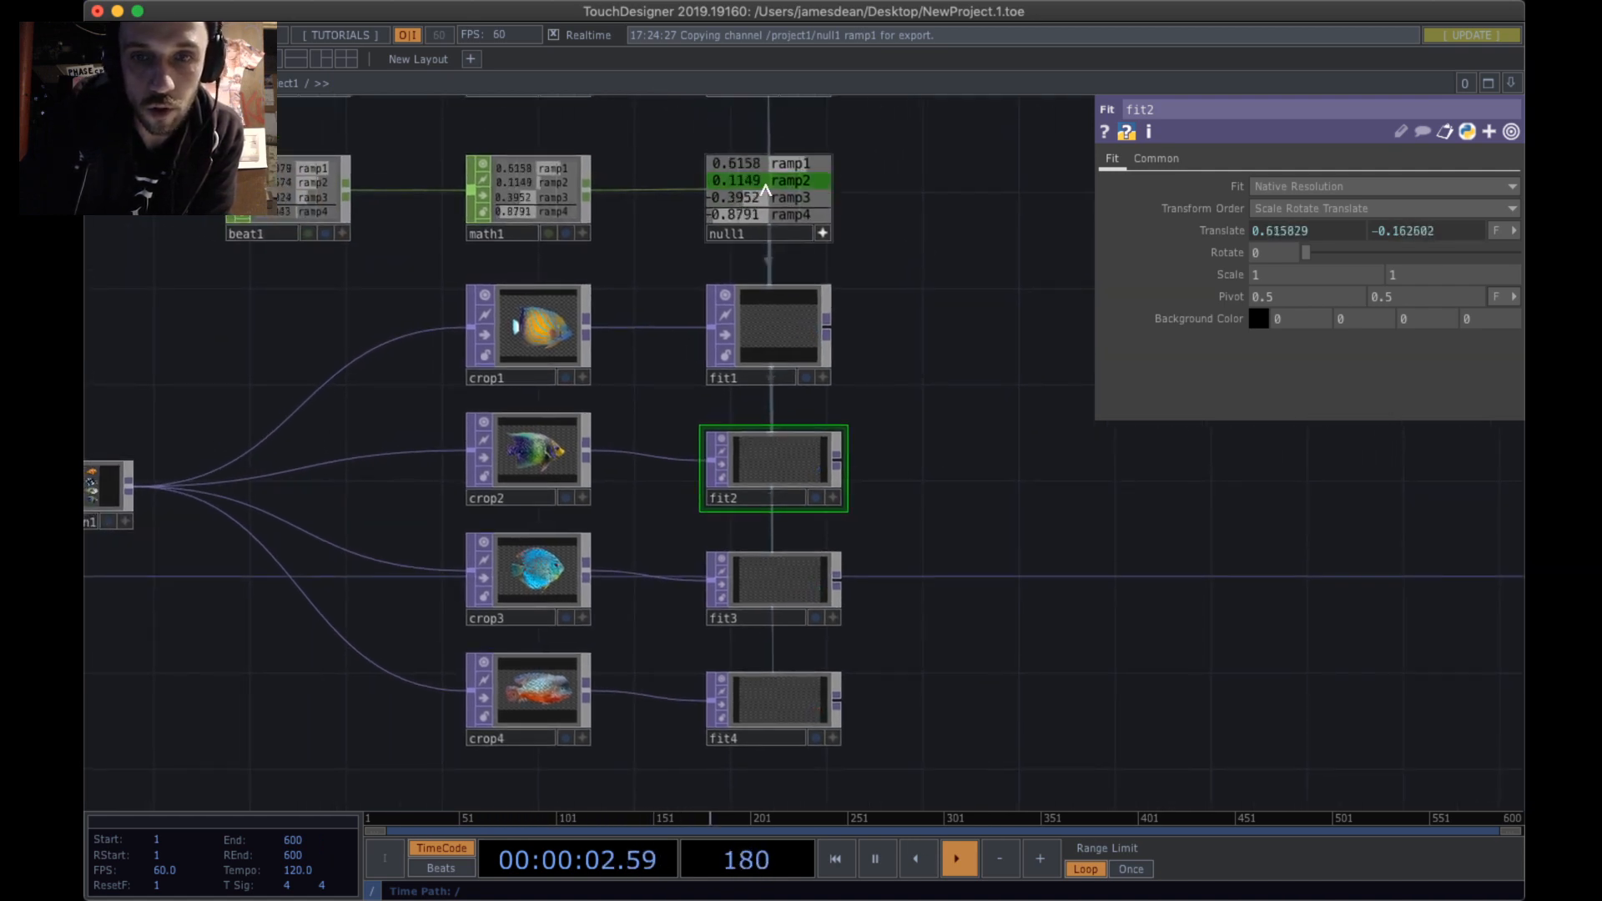
pyautogui.click(822, 232)
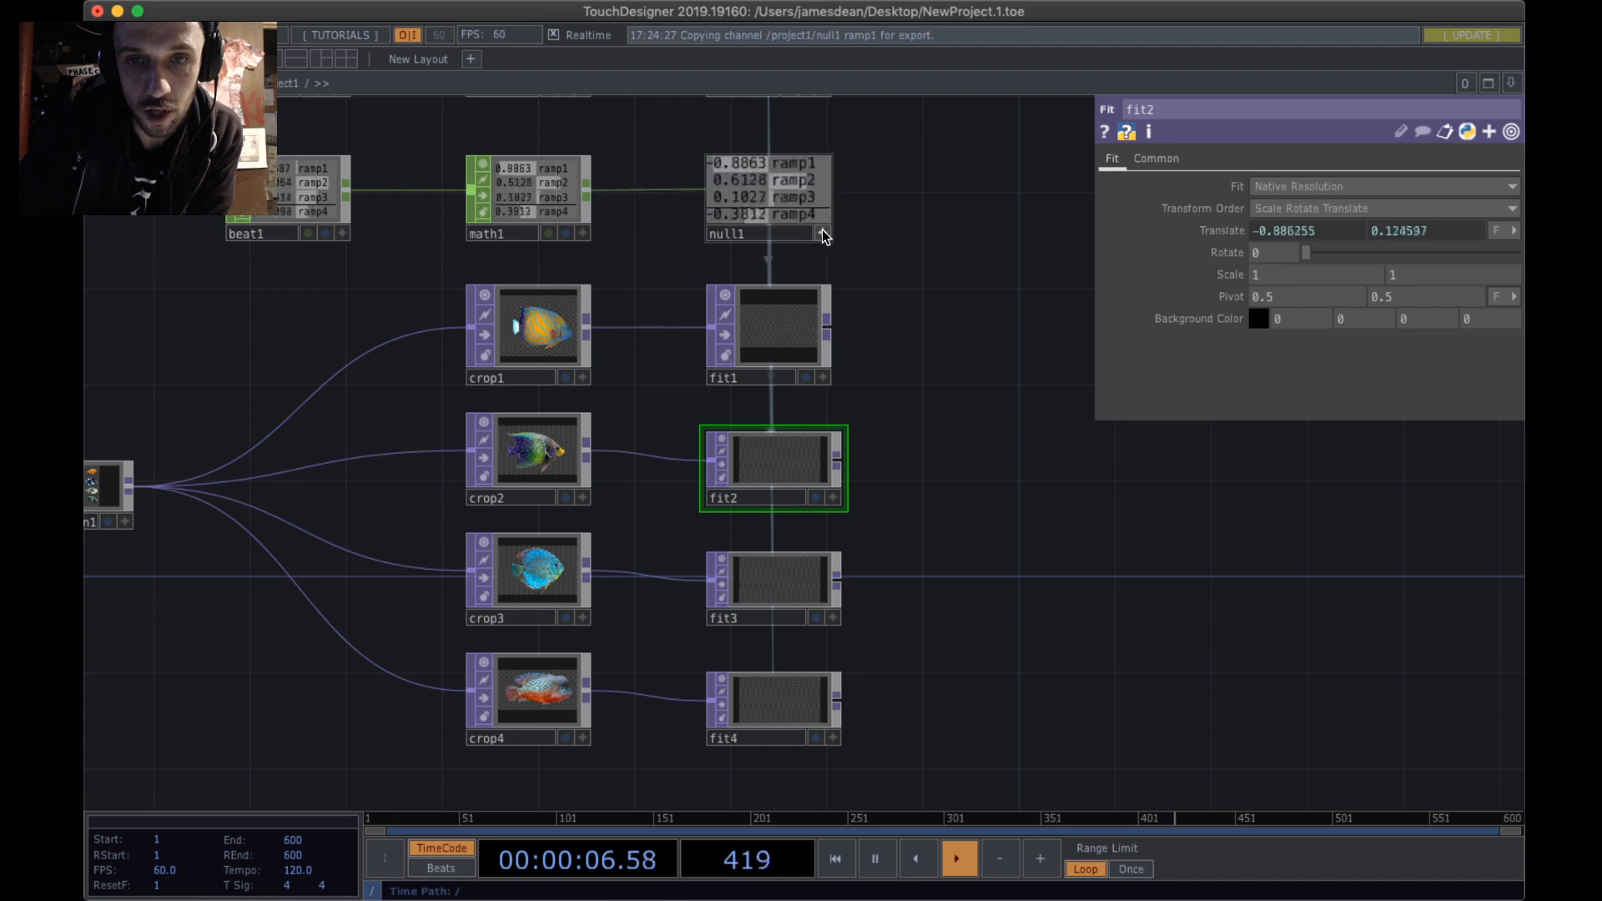
pyautogui.click(823, 233)
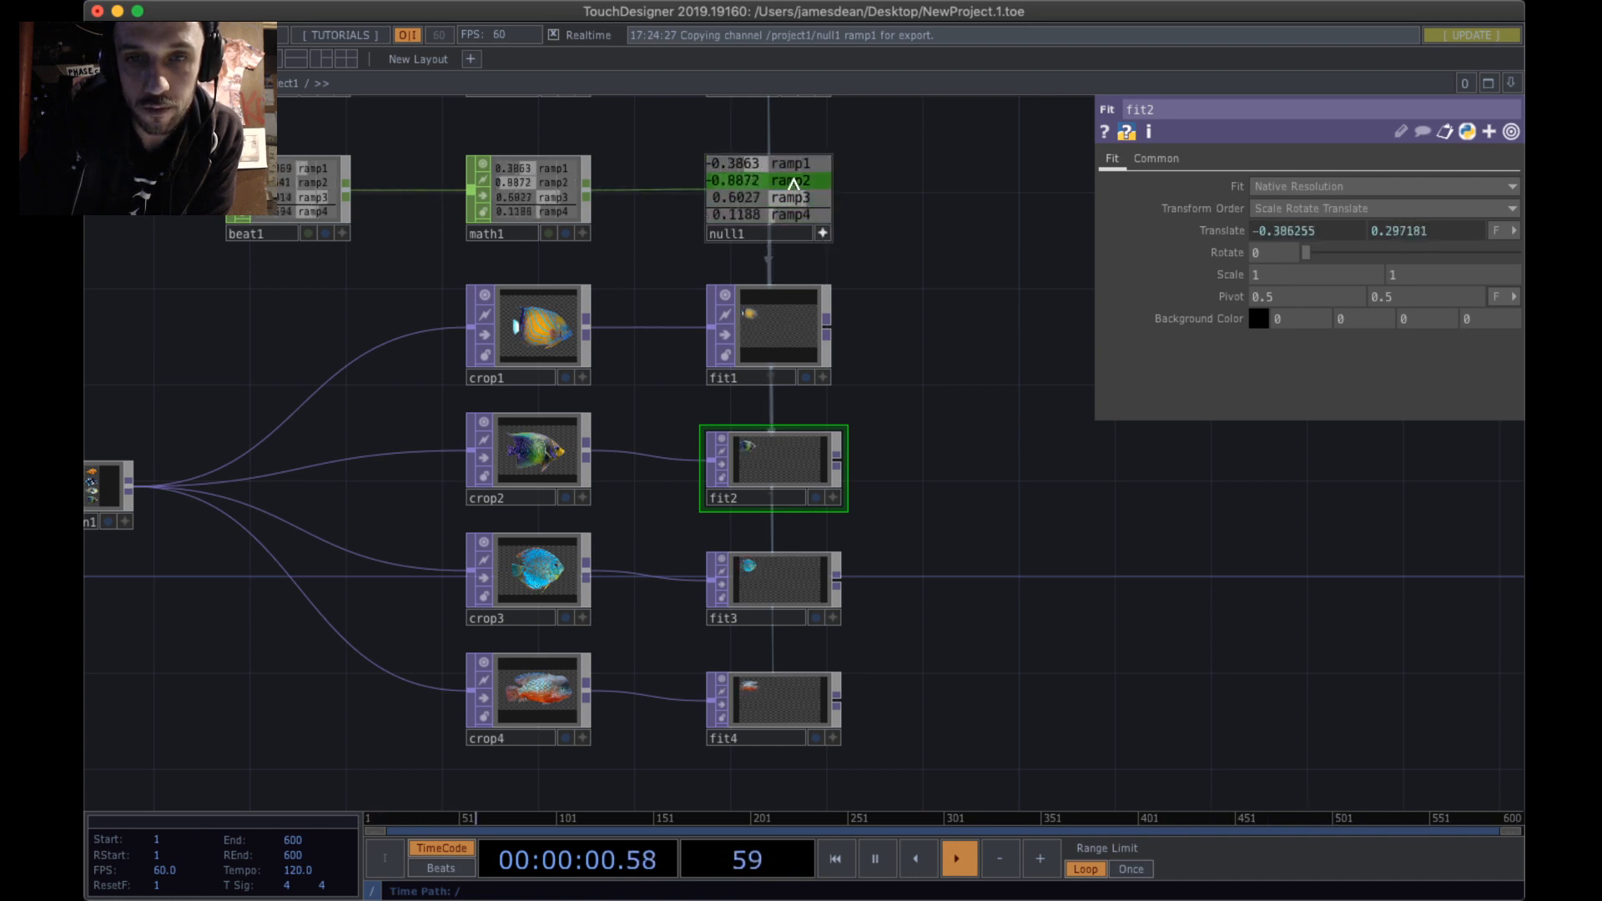
pyautogui.moveTo(793, 183); pyautogui.dragTo(1274, 232)
pyautogui.scroll(1, 1274, 234)
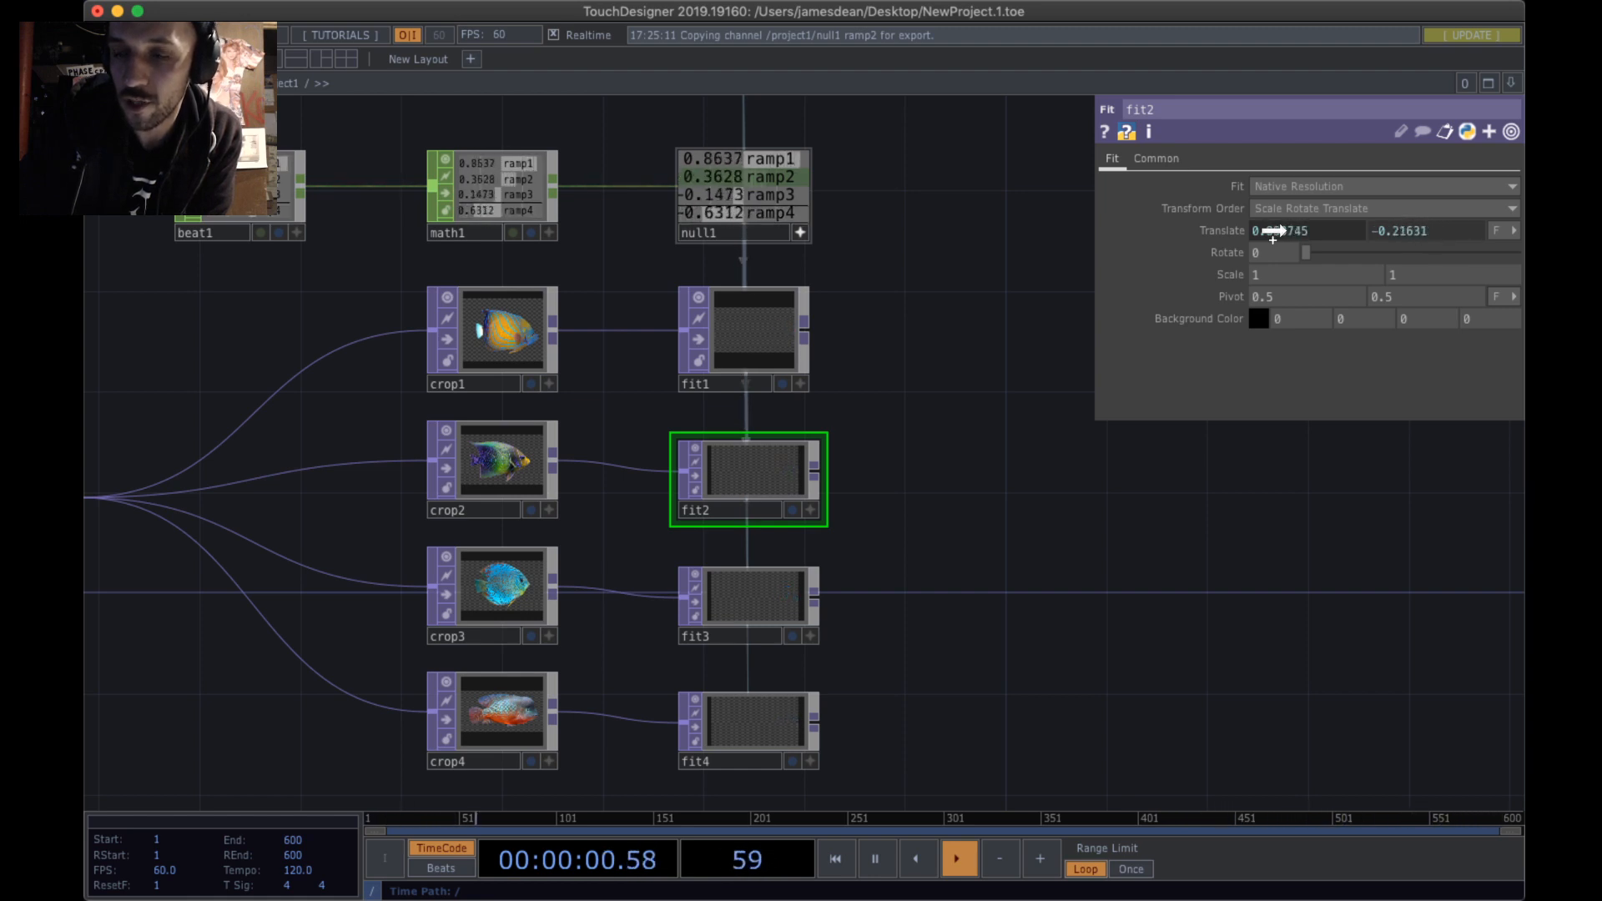
pyautogui.moveTo(1274, 231); pyautogui.dragTo(1274, 228)
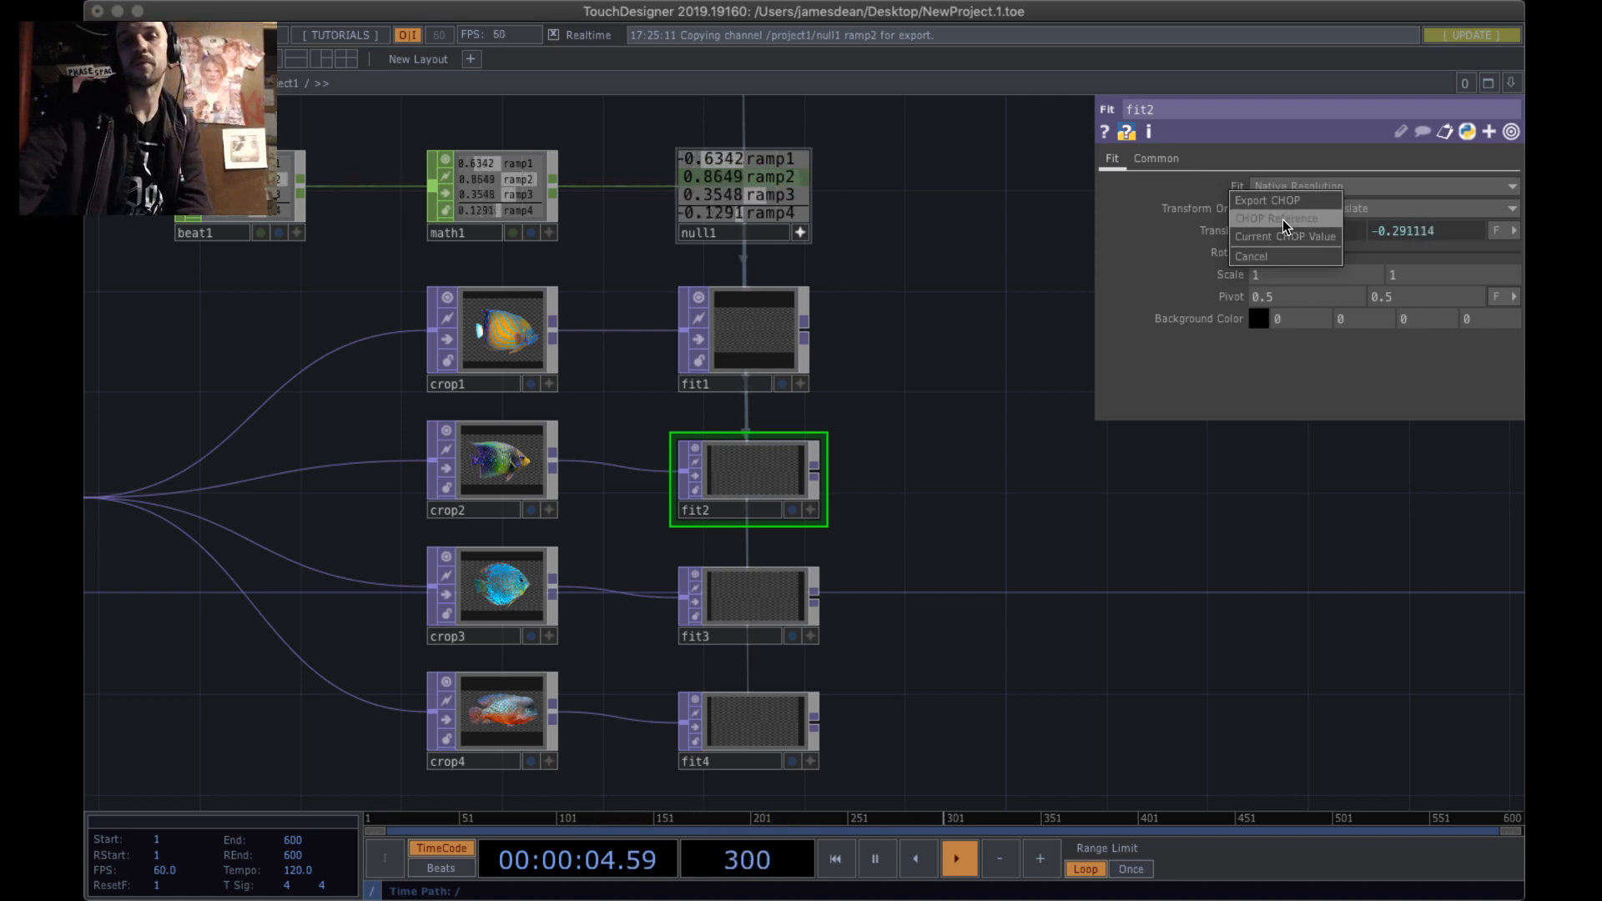
pyautogui.click(1283, 218)
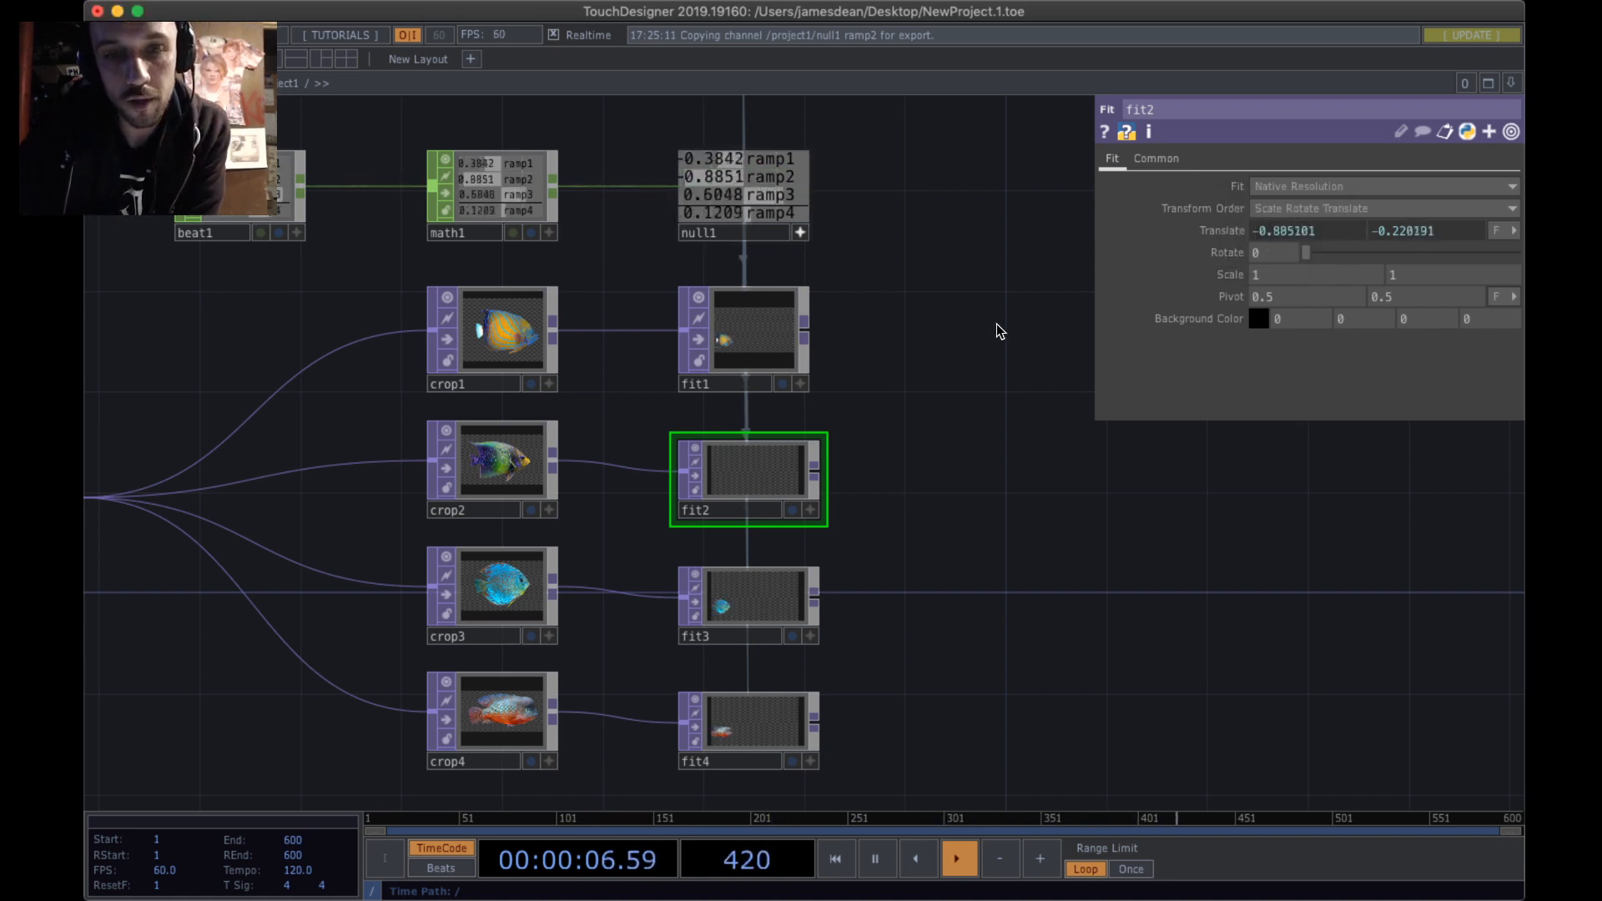
# - Shift the beat1, math1 and null1 row slightly upwards, away from the crop and fit branches
pyautogui.scroll(5, 723, 505)
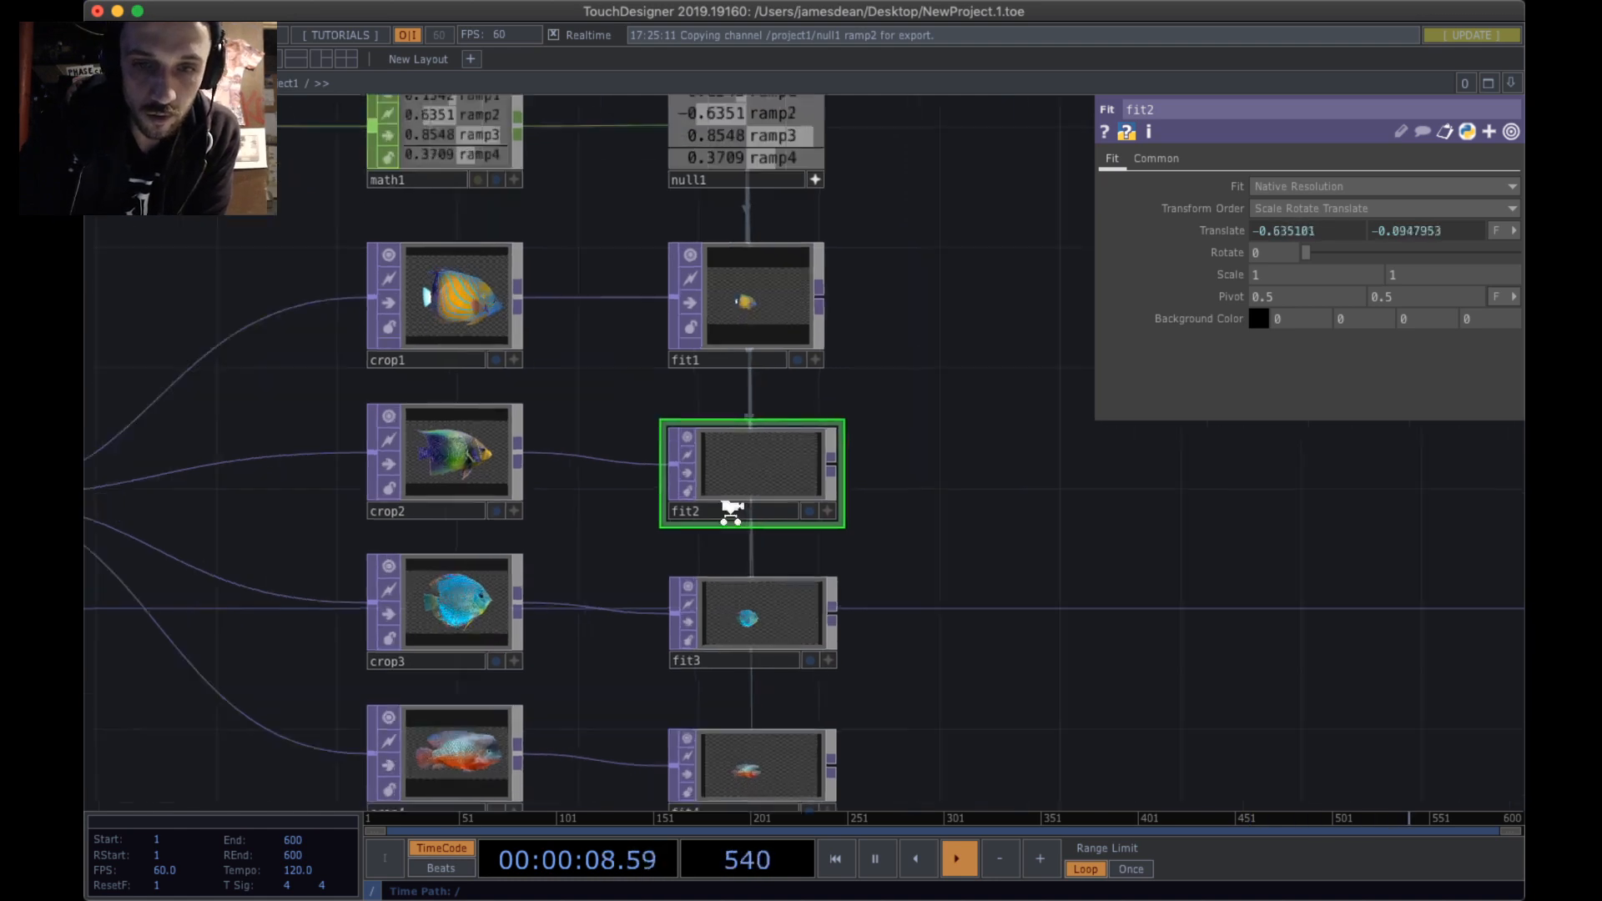
pyautogui.scroll(-5, 676, 438)
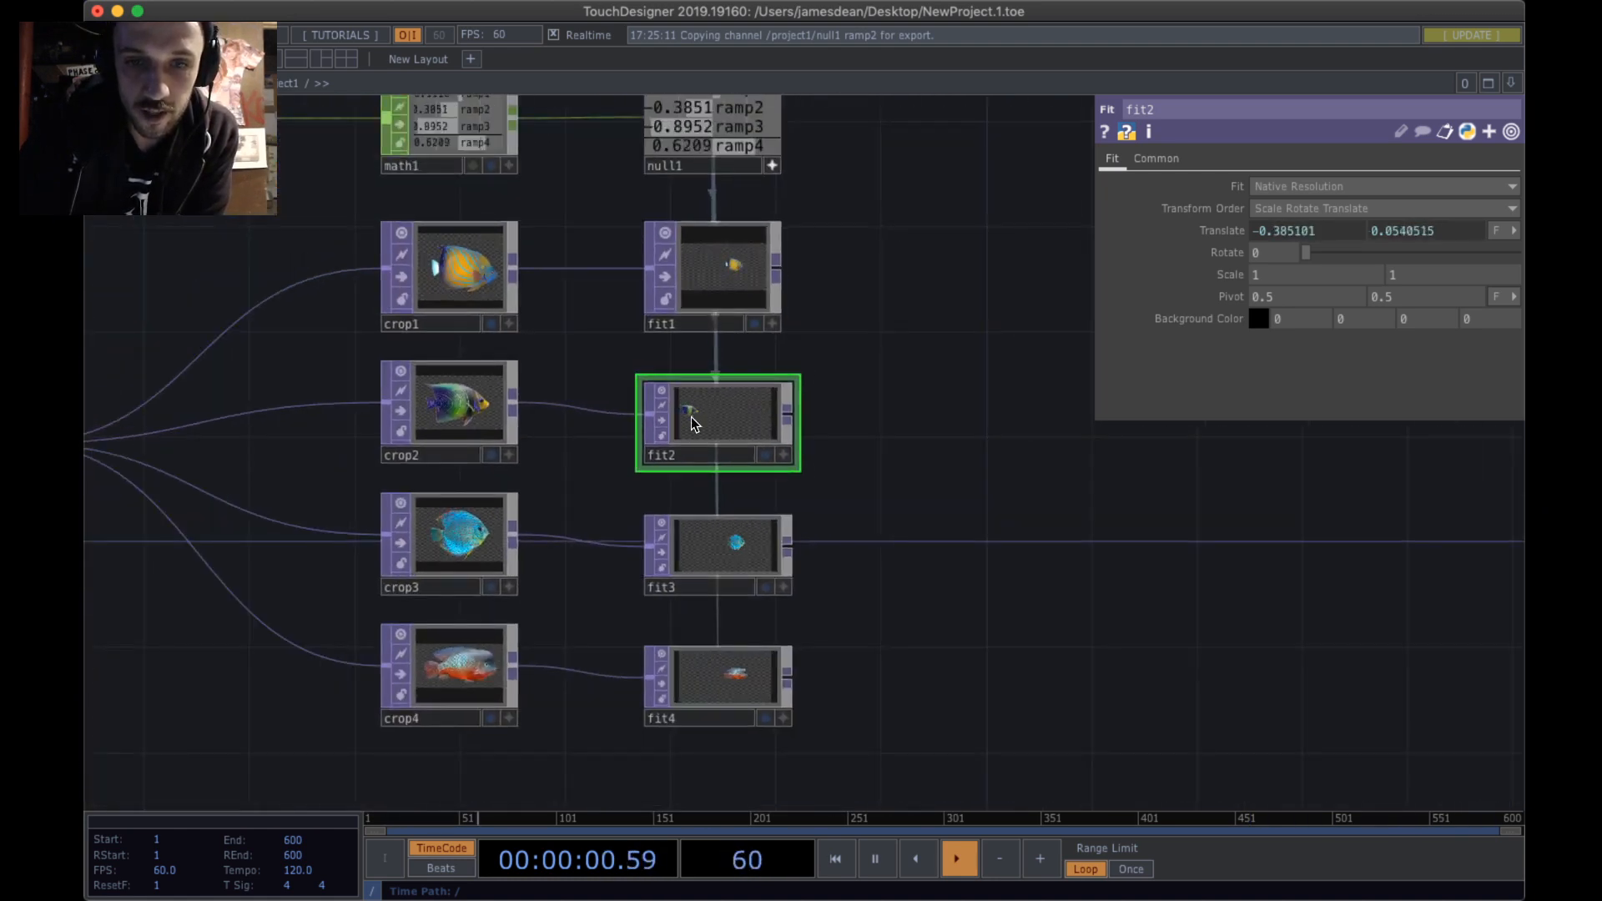
pyautogui.scroll(1, 749, 256)
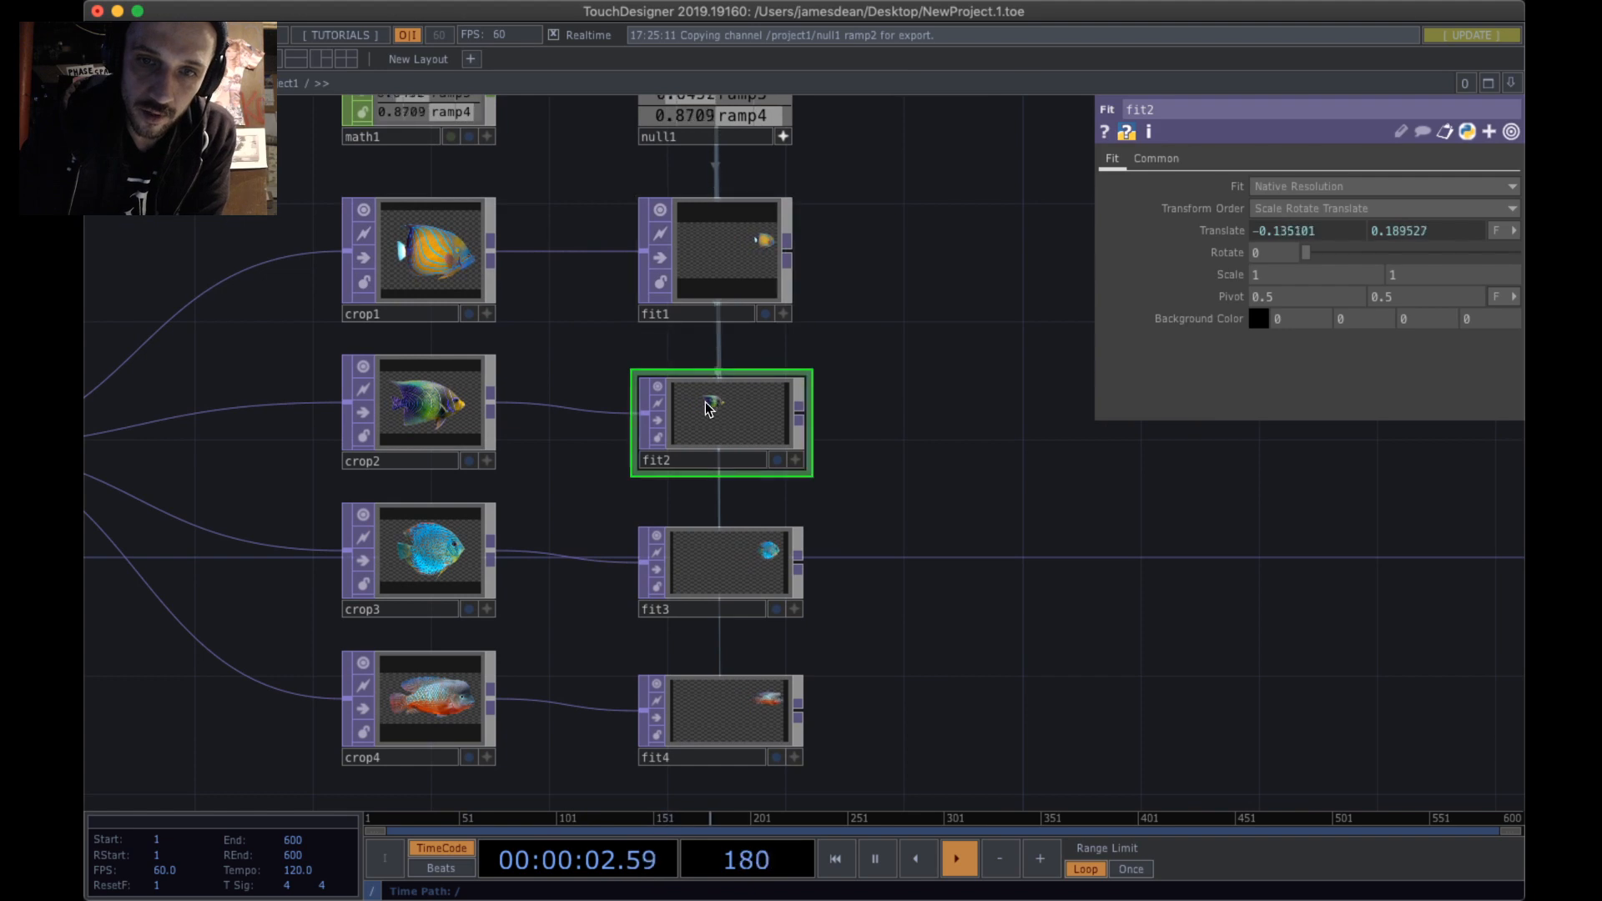
pyautogui.scroll(-5, 987, 559)
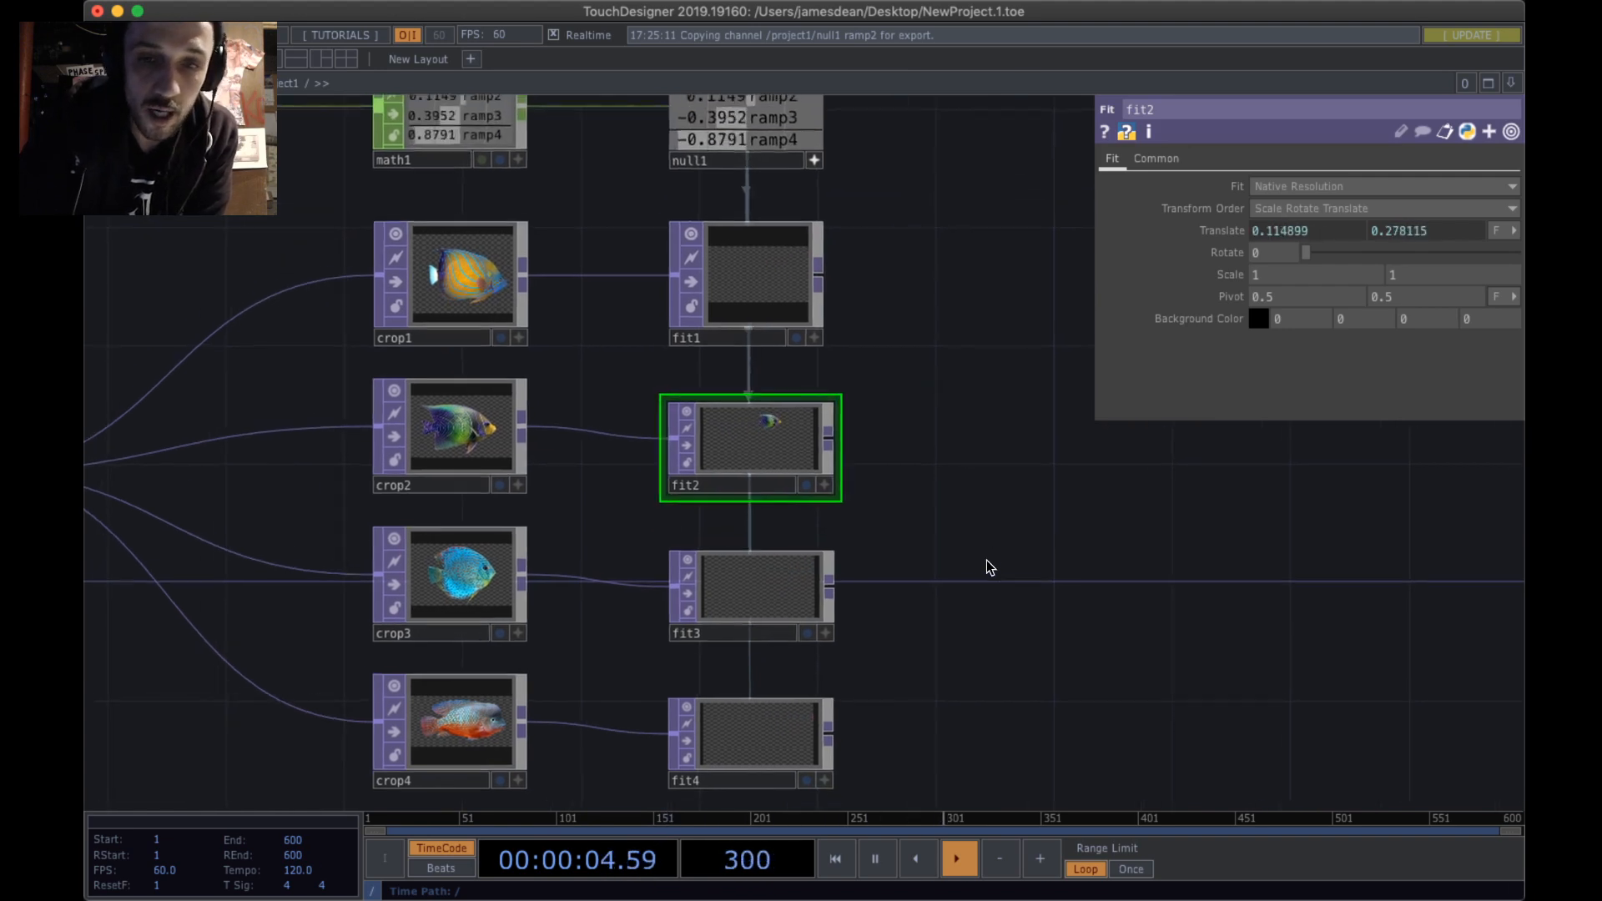
pyautogui.scroll(3, 876, 335)
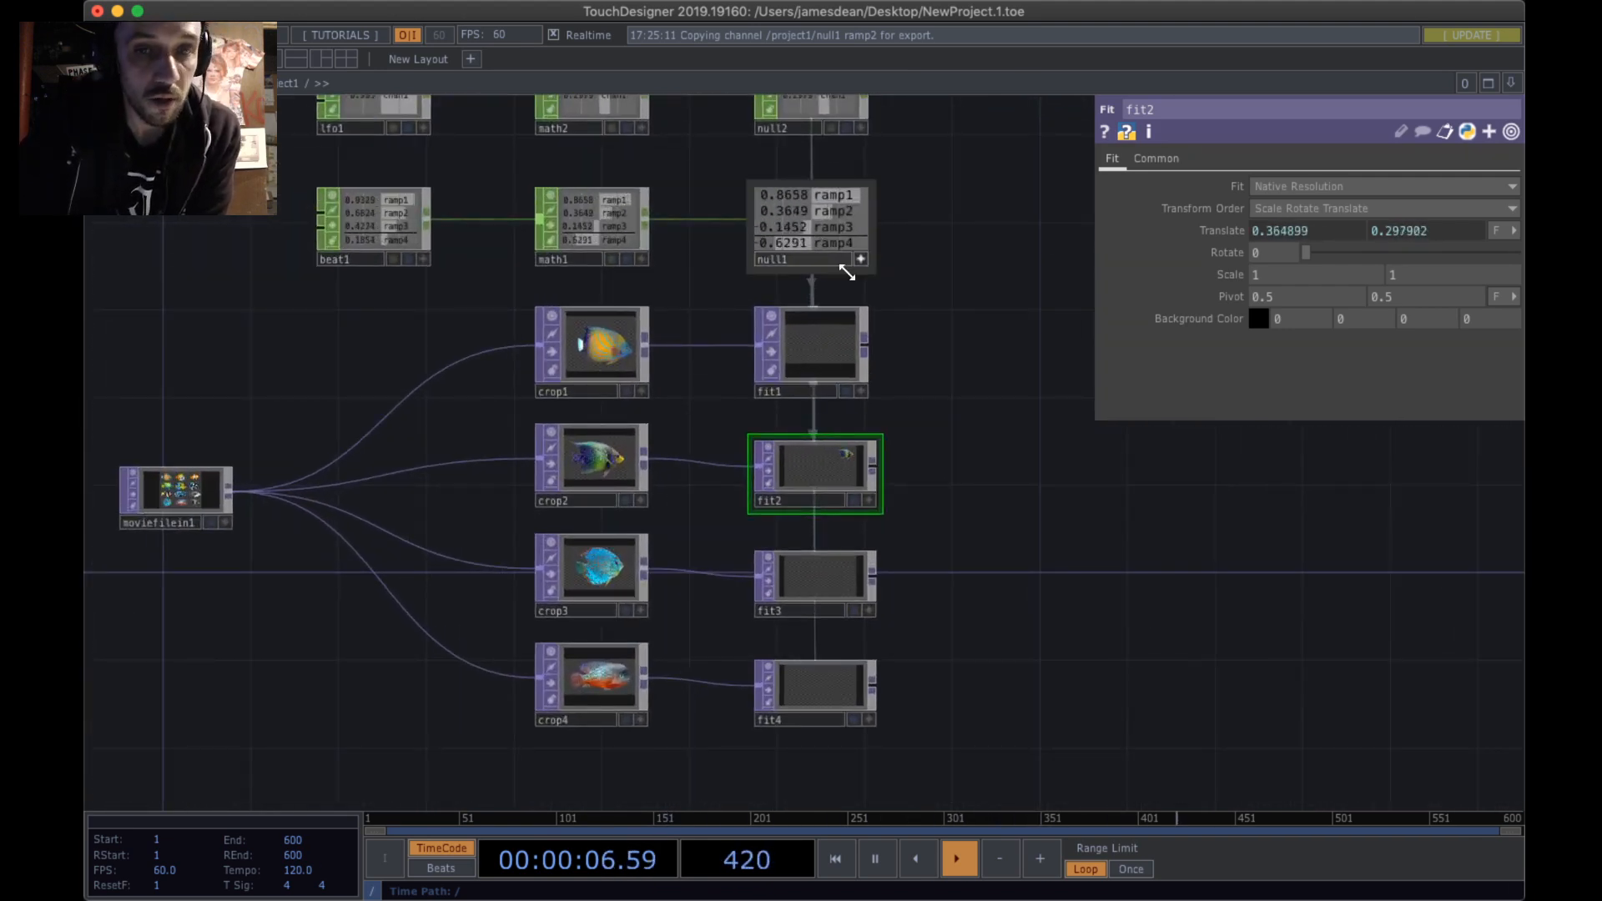
pyautogui.moveTo(974, 358); pyautogui.dragTo(1000, 464)
pyautogui.moveTo(962, 372); pyautogui.dragTo(365, 304, button='right')
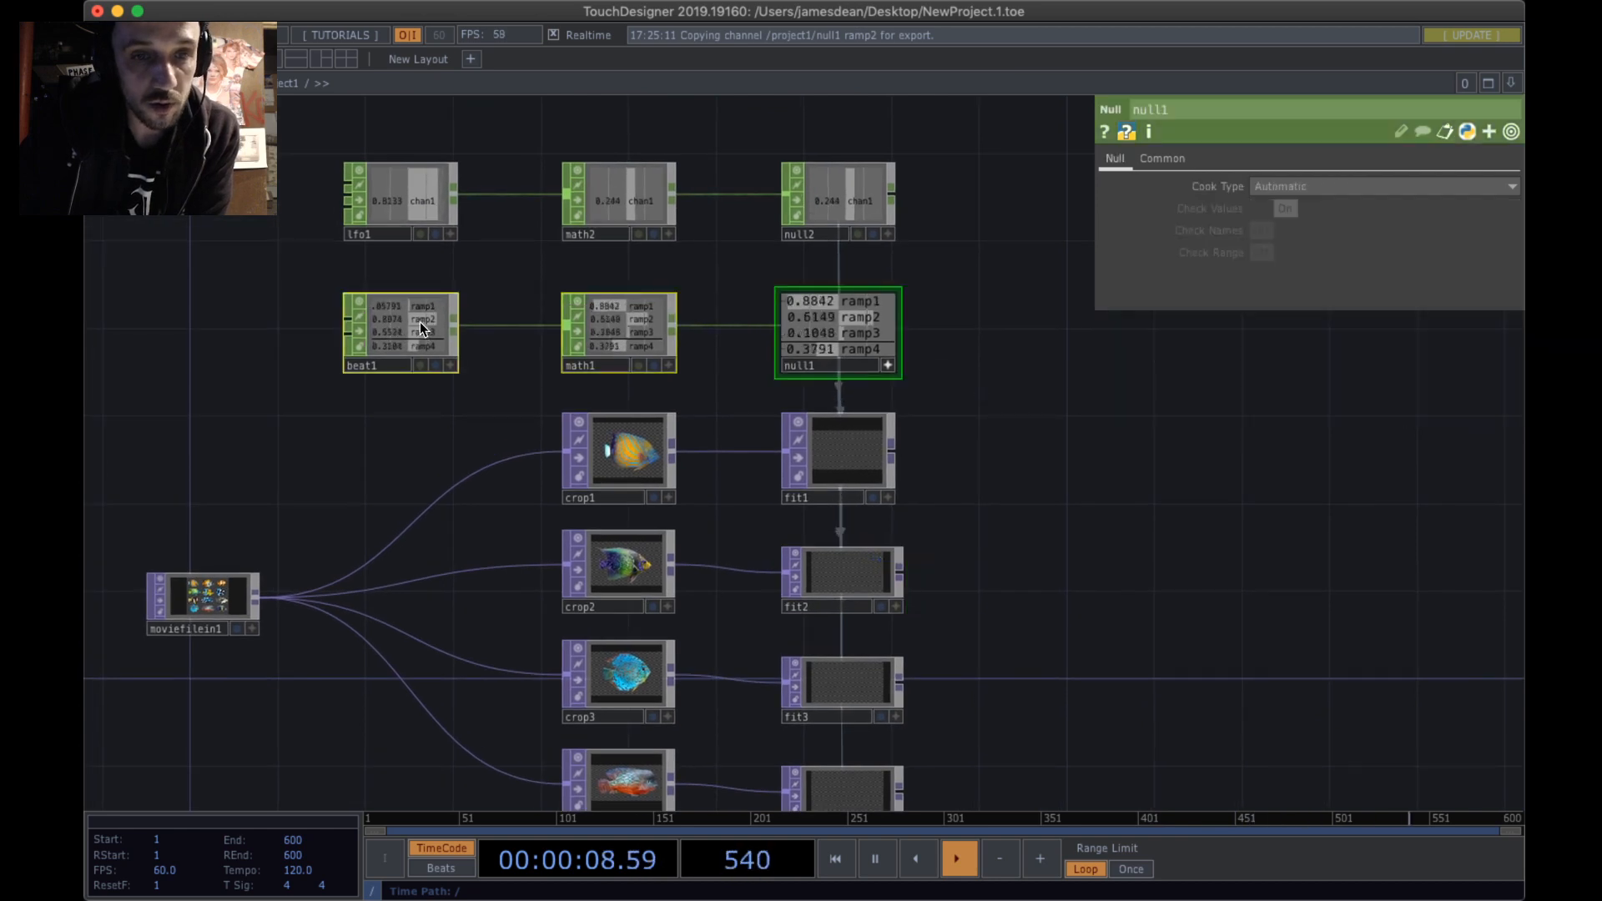
pyautogui.moveTo(419, 322); pyautogui.dragTo(419, 302)
# - Drive fit3's Translate X with a CHOP Reference to the ramp3 channel of null1
pyautogui.moveTo(980, 553); pyautogui.dragTo(951, 468)
pyautogui.scroll(1, 950, 473)
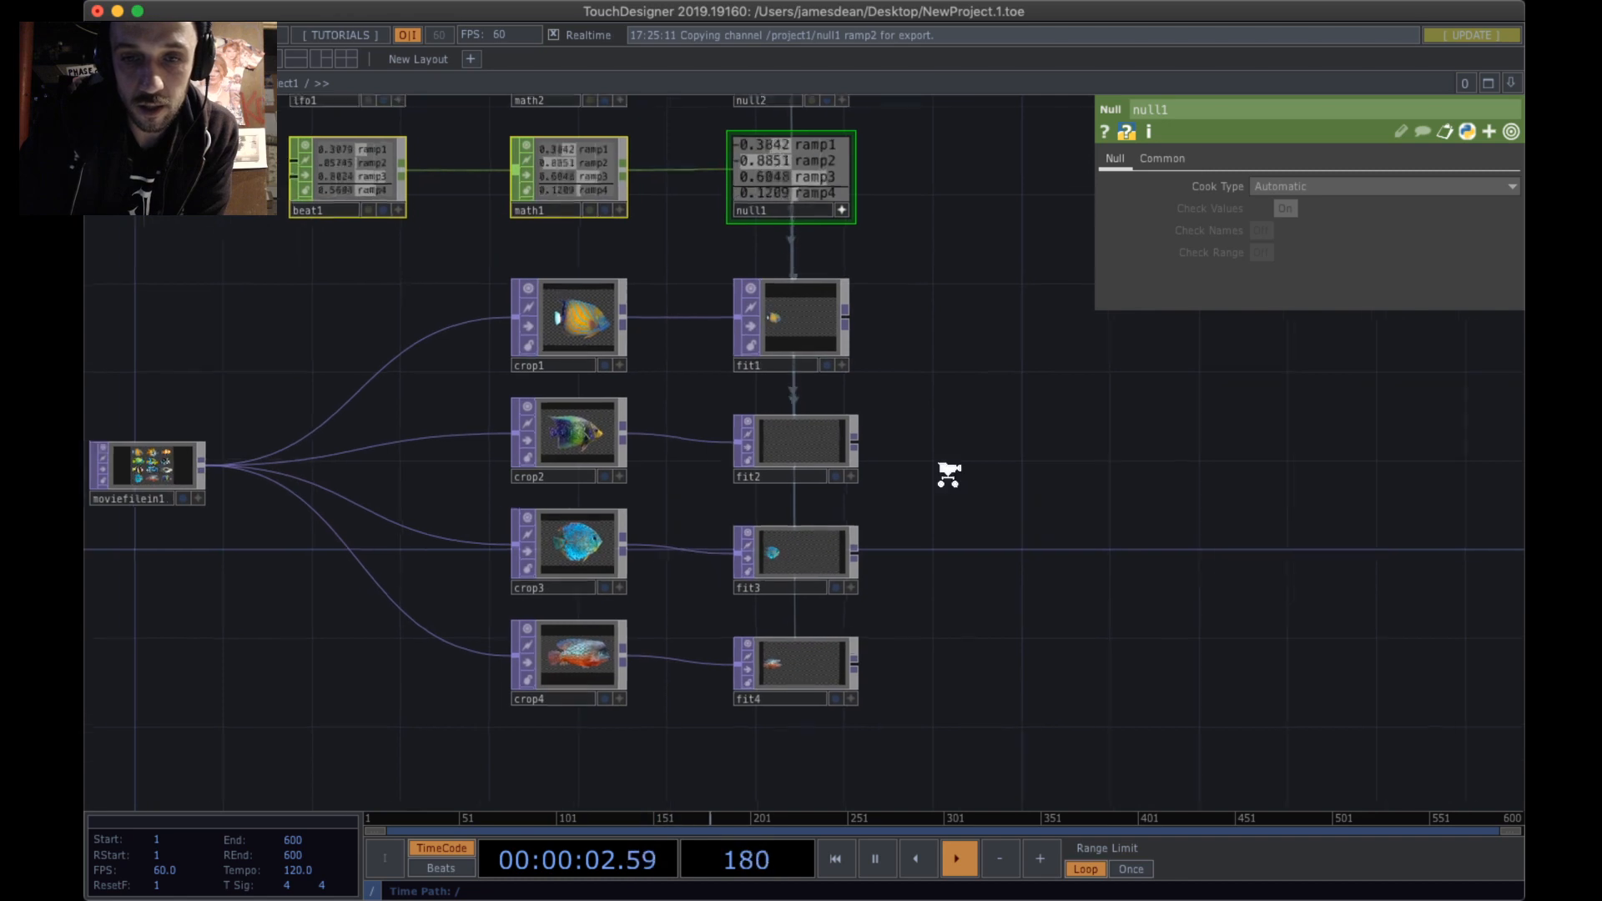
pyautogui.scroll(1, 949, 472)
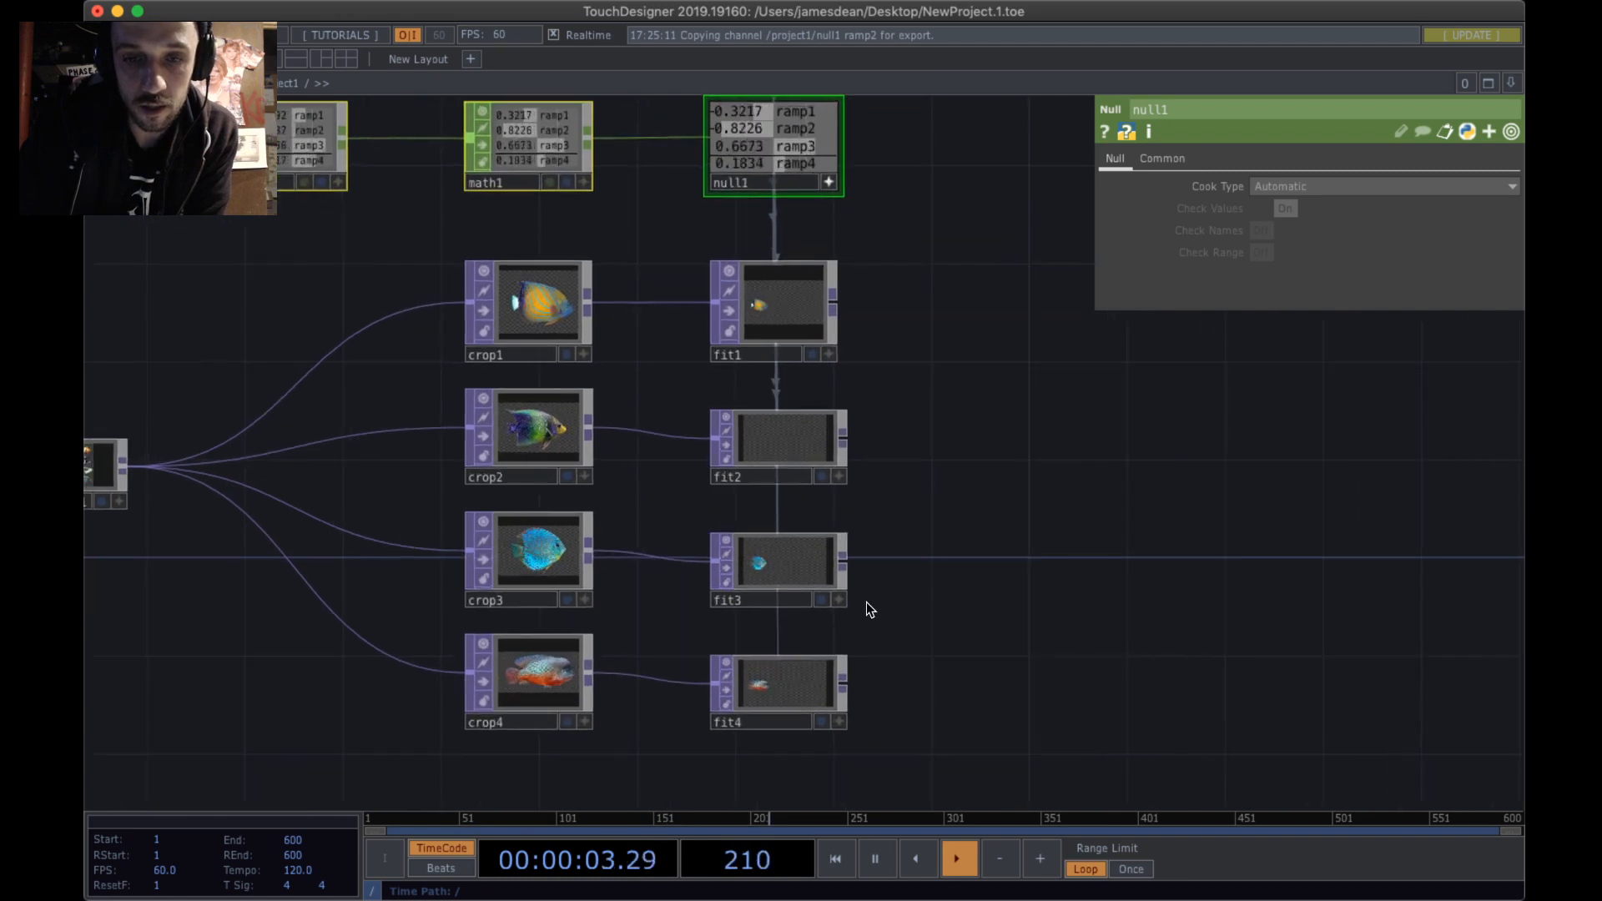
pyautogui.click(799, 584)
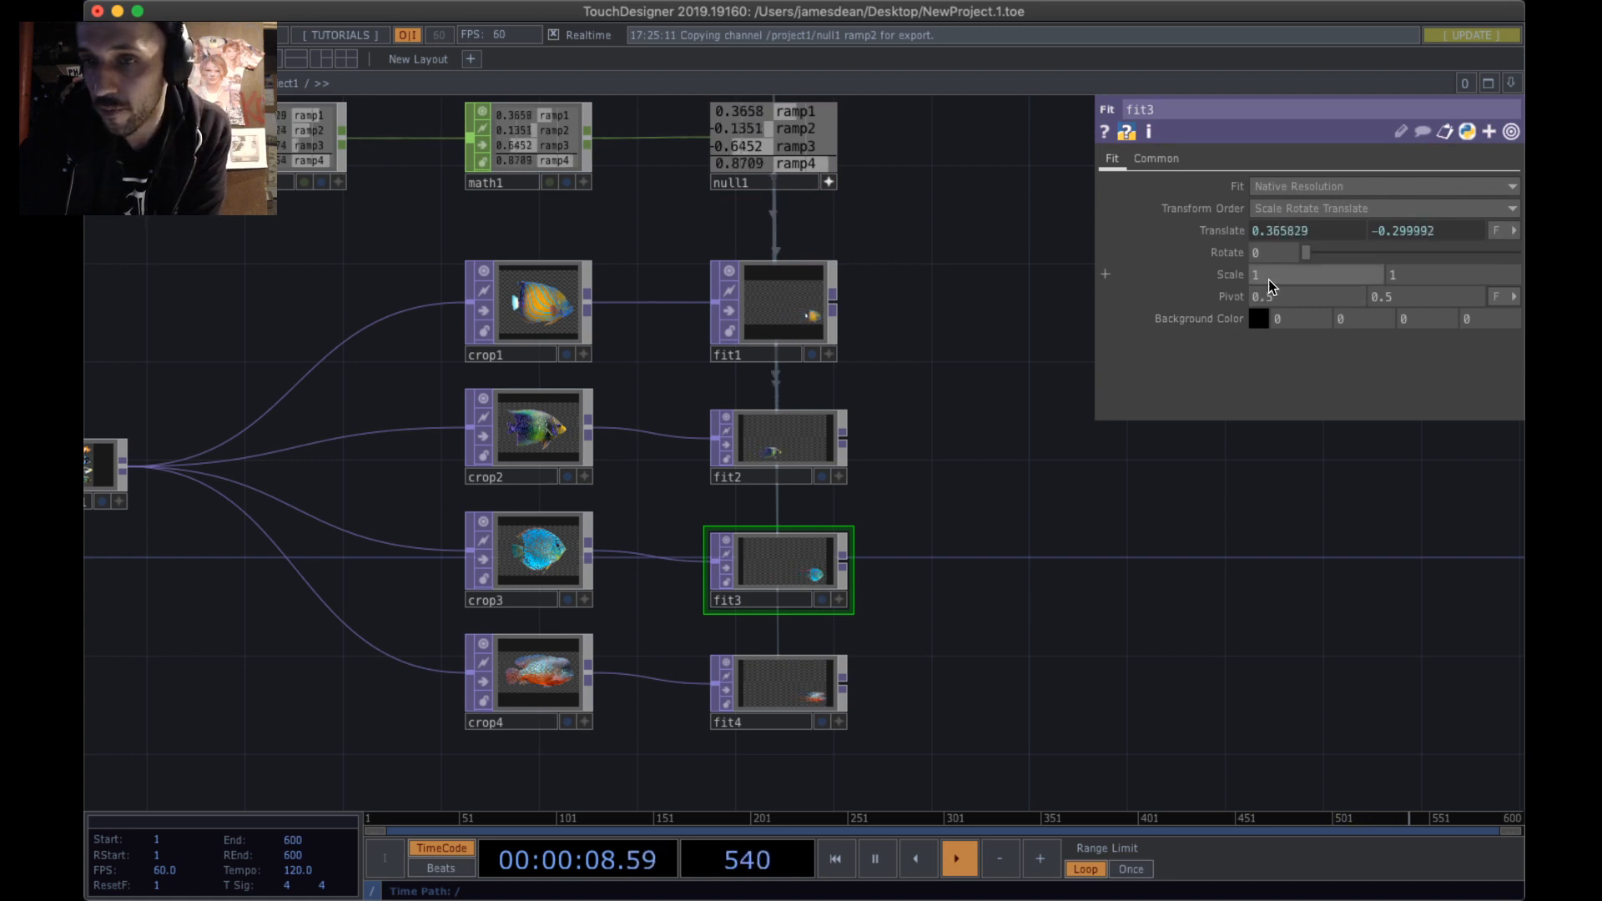
pyautogui.click(1263, 230)
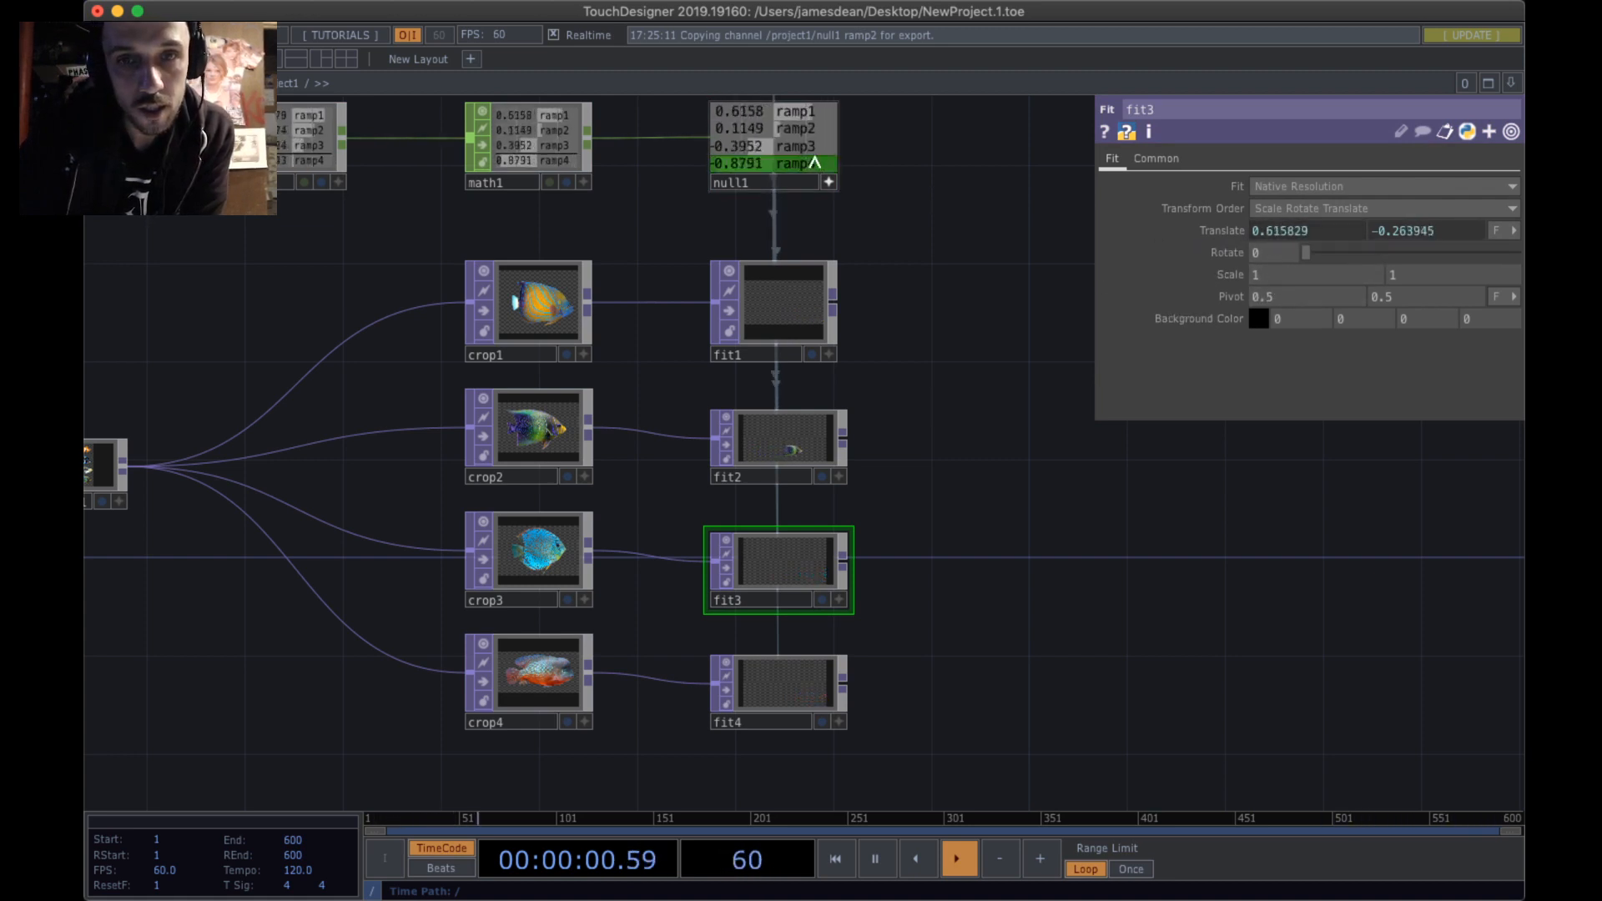
pyautogui.moveTo(784, 147); pyautogui.dragTo(1309, 230)
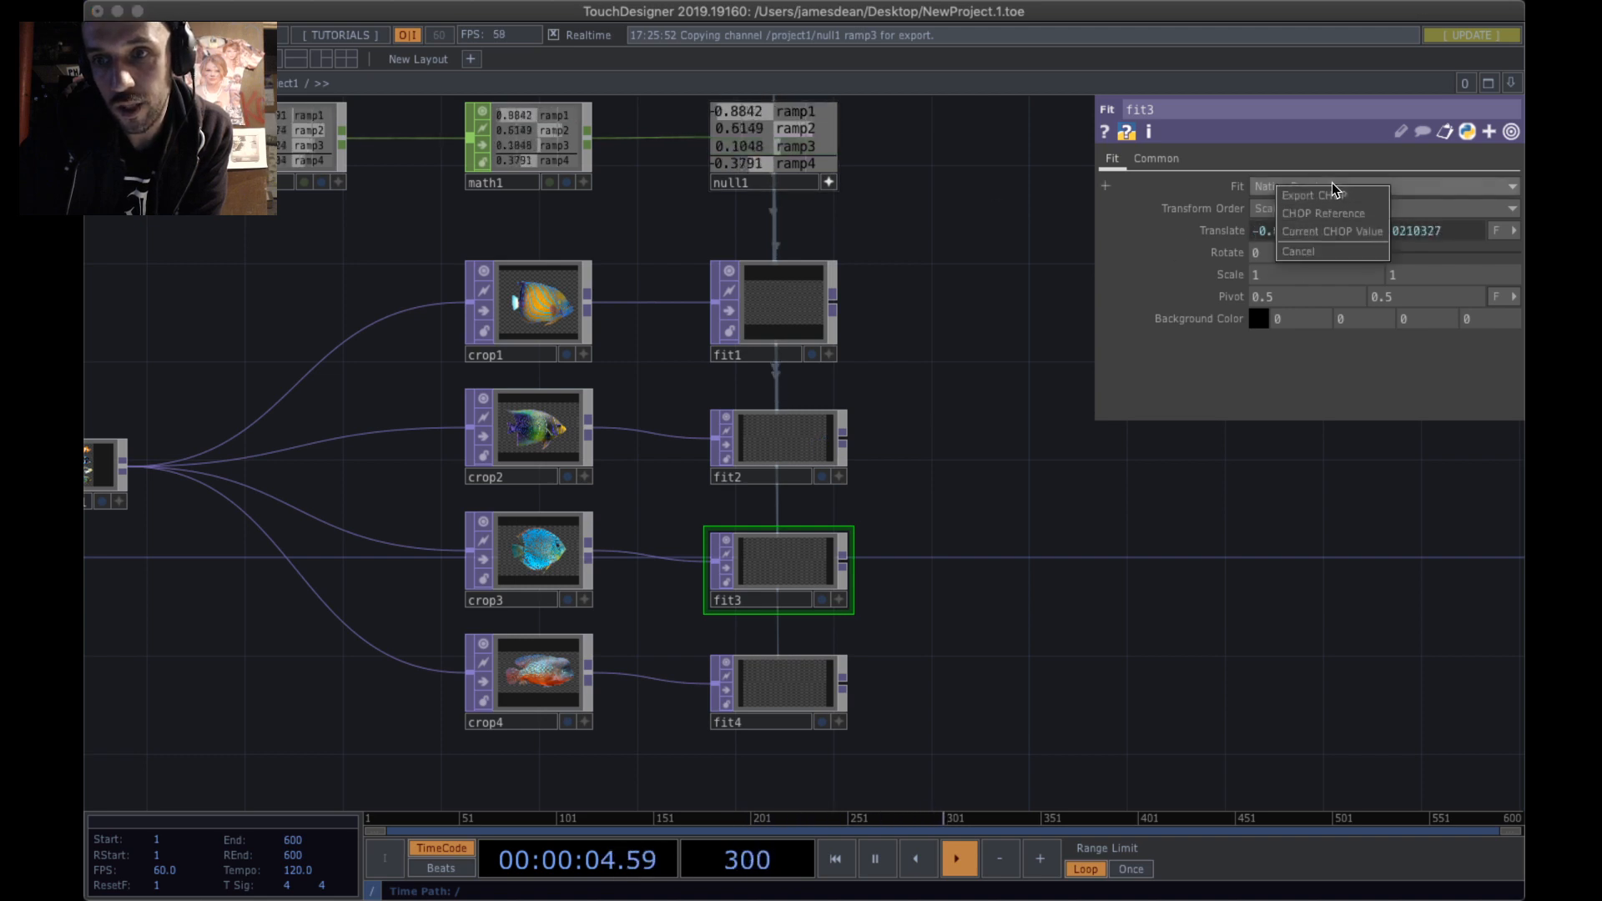
pyautogui.click(1326, 210)
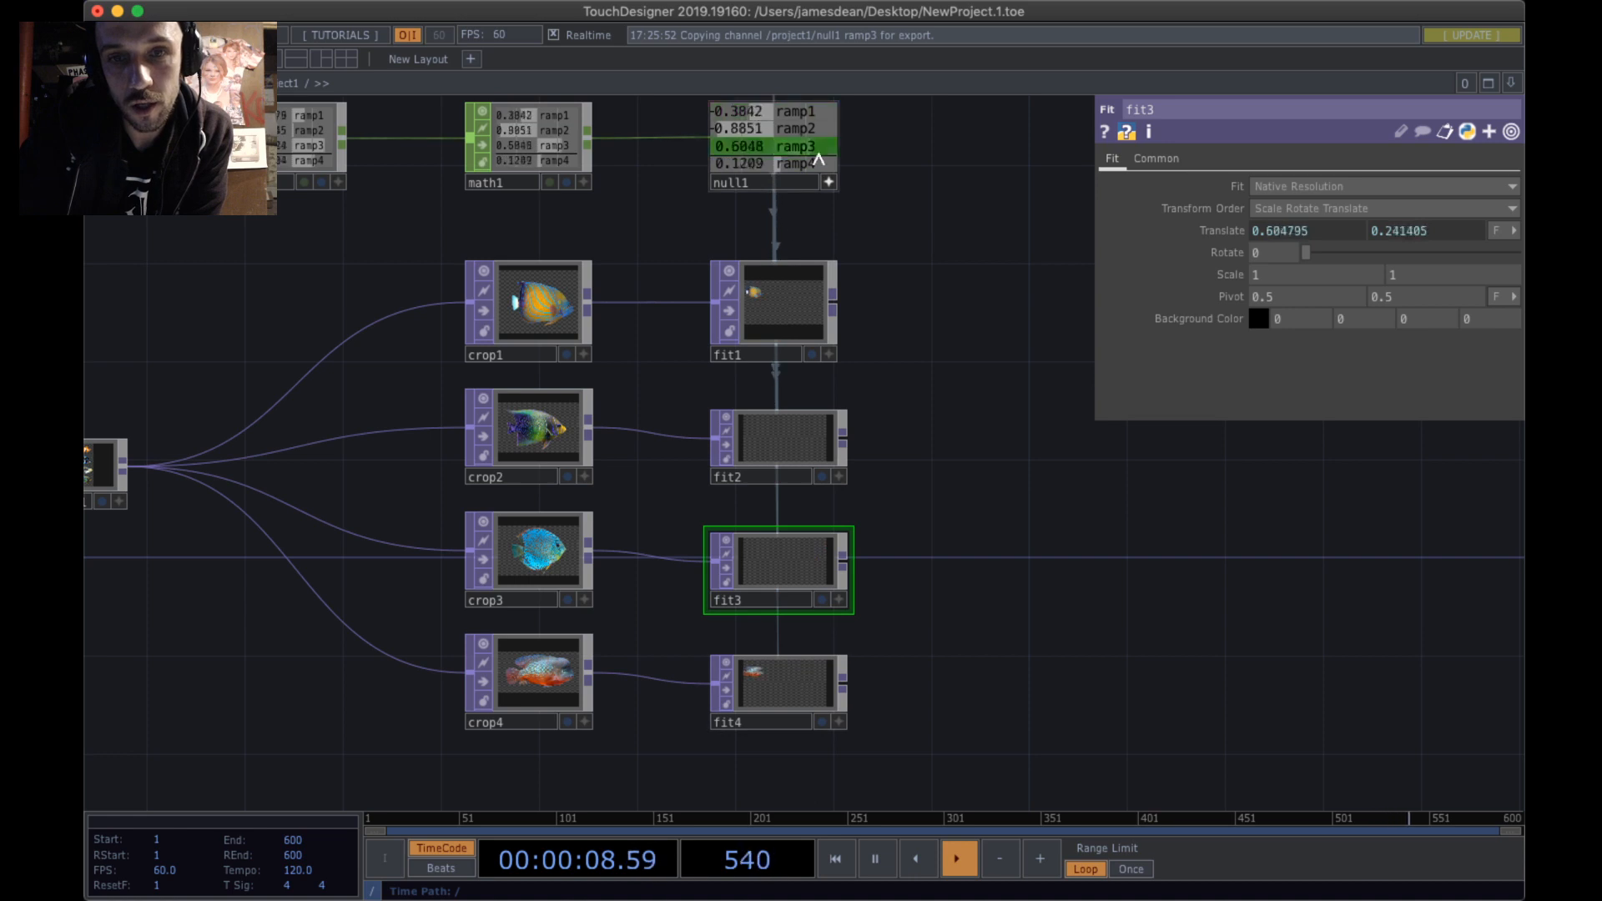
# - Drive fit4's Translate X with a CHOP Reference to the ramp4 channel of null1
pyautogui.click(781, 691)
pyautogui.moveTo(821, 165); pyautogui.dragTo(1278, 229)
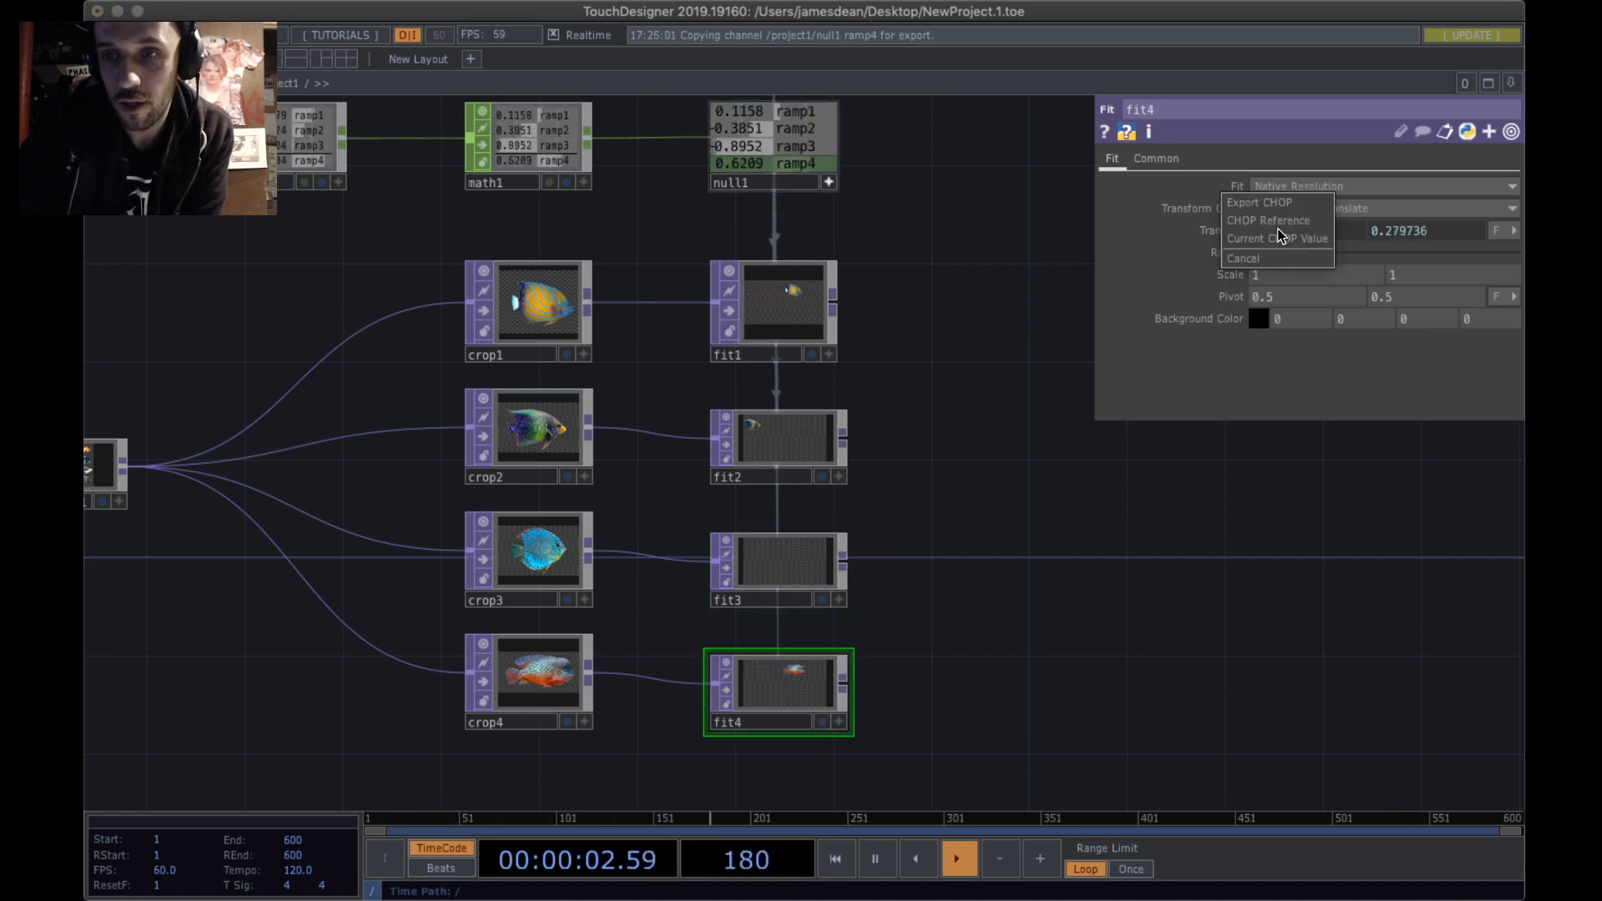
pyautogui.click(1279, 225)
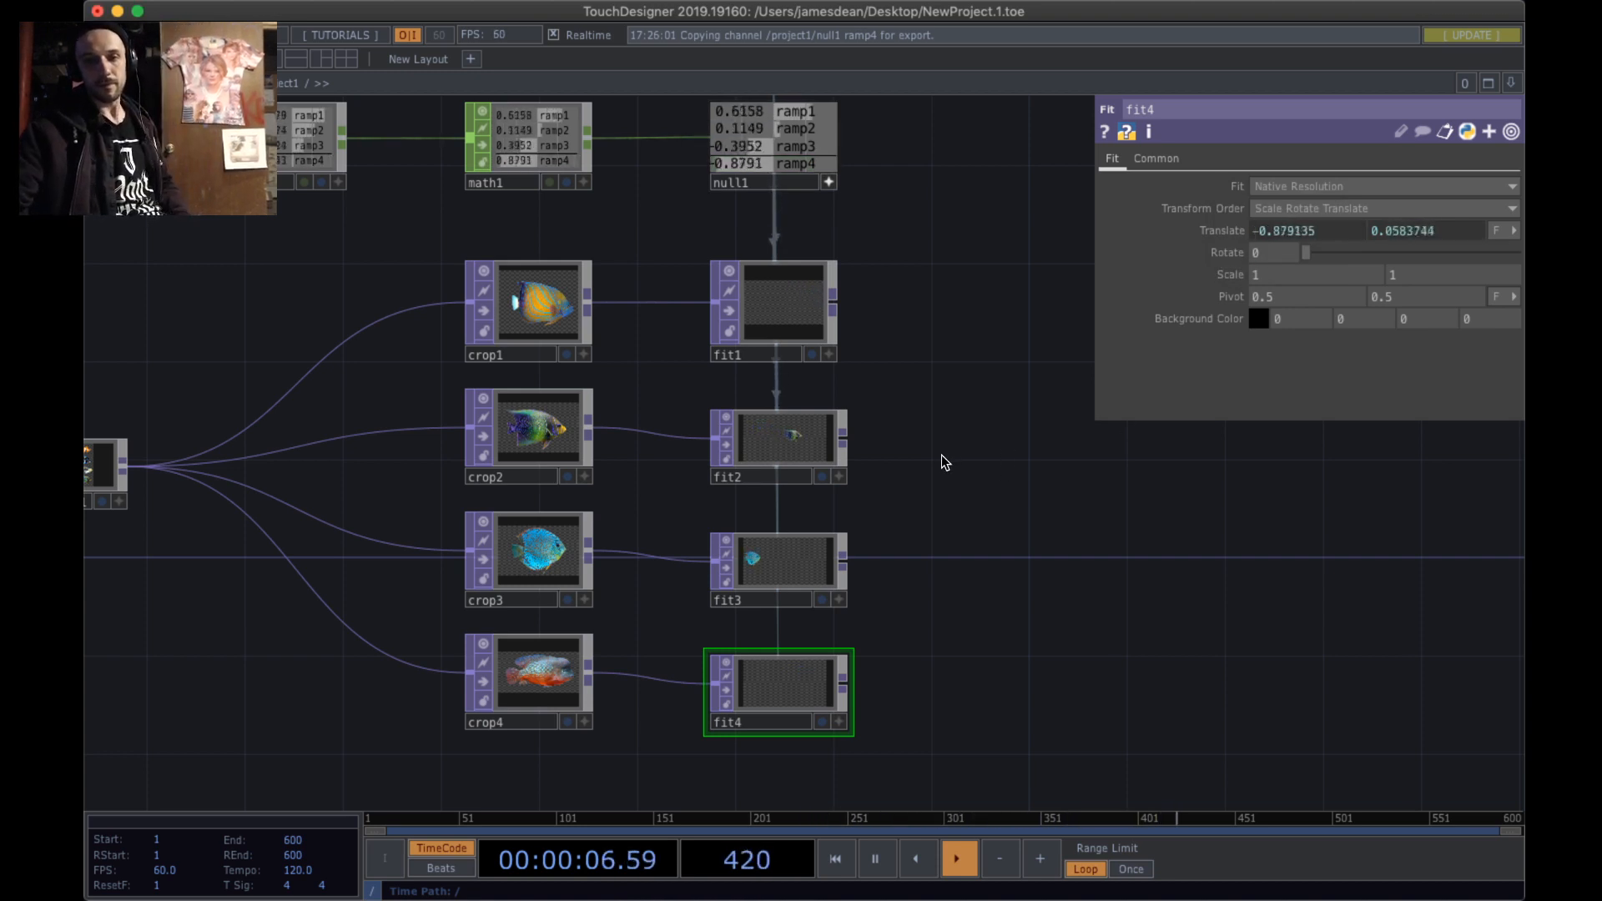
# - Add a Composite TOP in the empty network area beyond the four fit nodes, level with the space between fit2 and fit3
pyautogui.moveTo(915, 701); pyautogui.dragTo(805, 297)
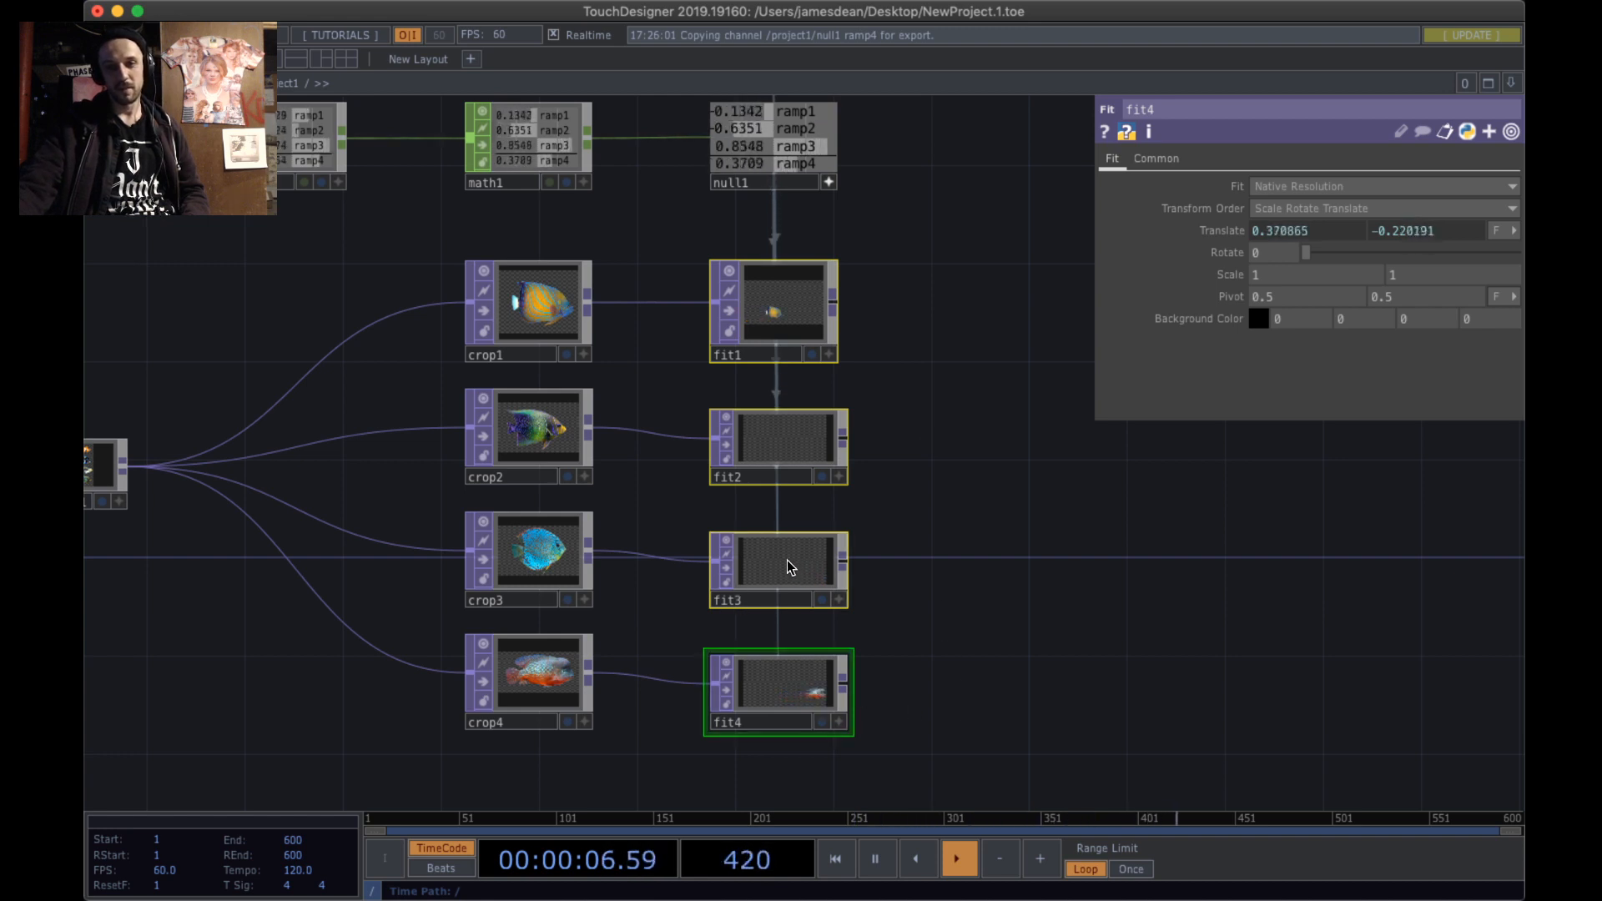
pyautogui.moveTo(989, 459); pyautogui.dragTo(972, 557)
pyautogui.moveTo(906, 632); pyautogui.dragTo(838, 536)
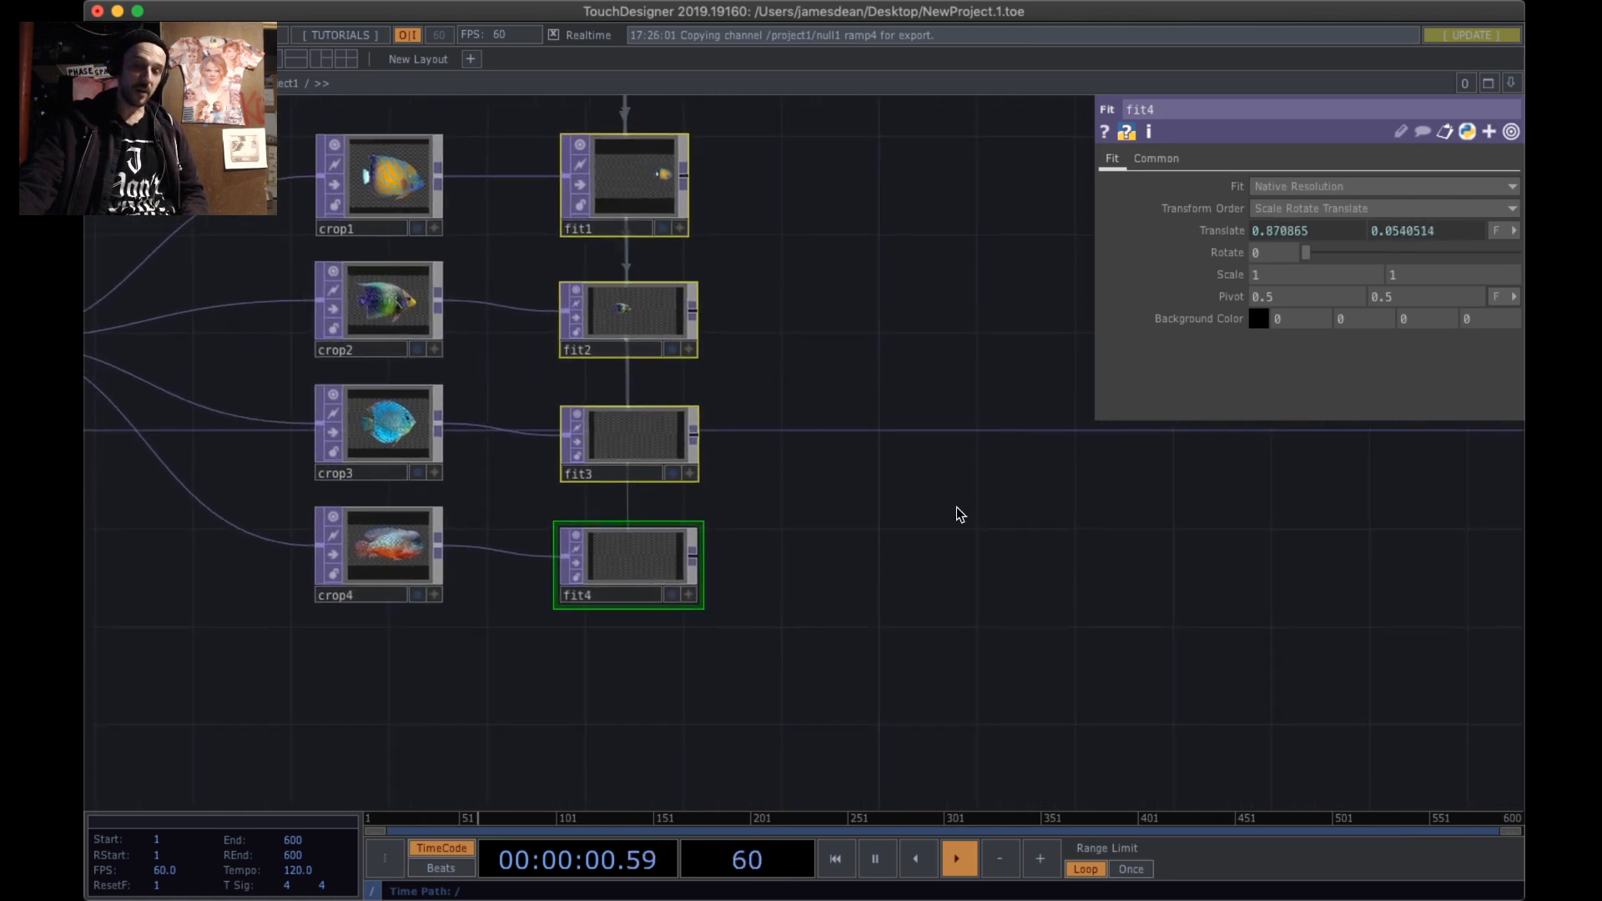
pyautogui.moveTo(937, 440); pyautogui.dragTo(932, 487)
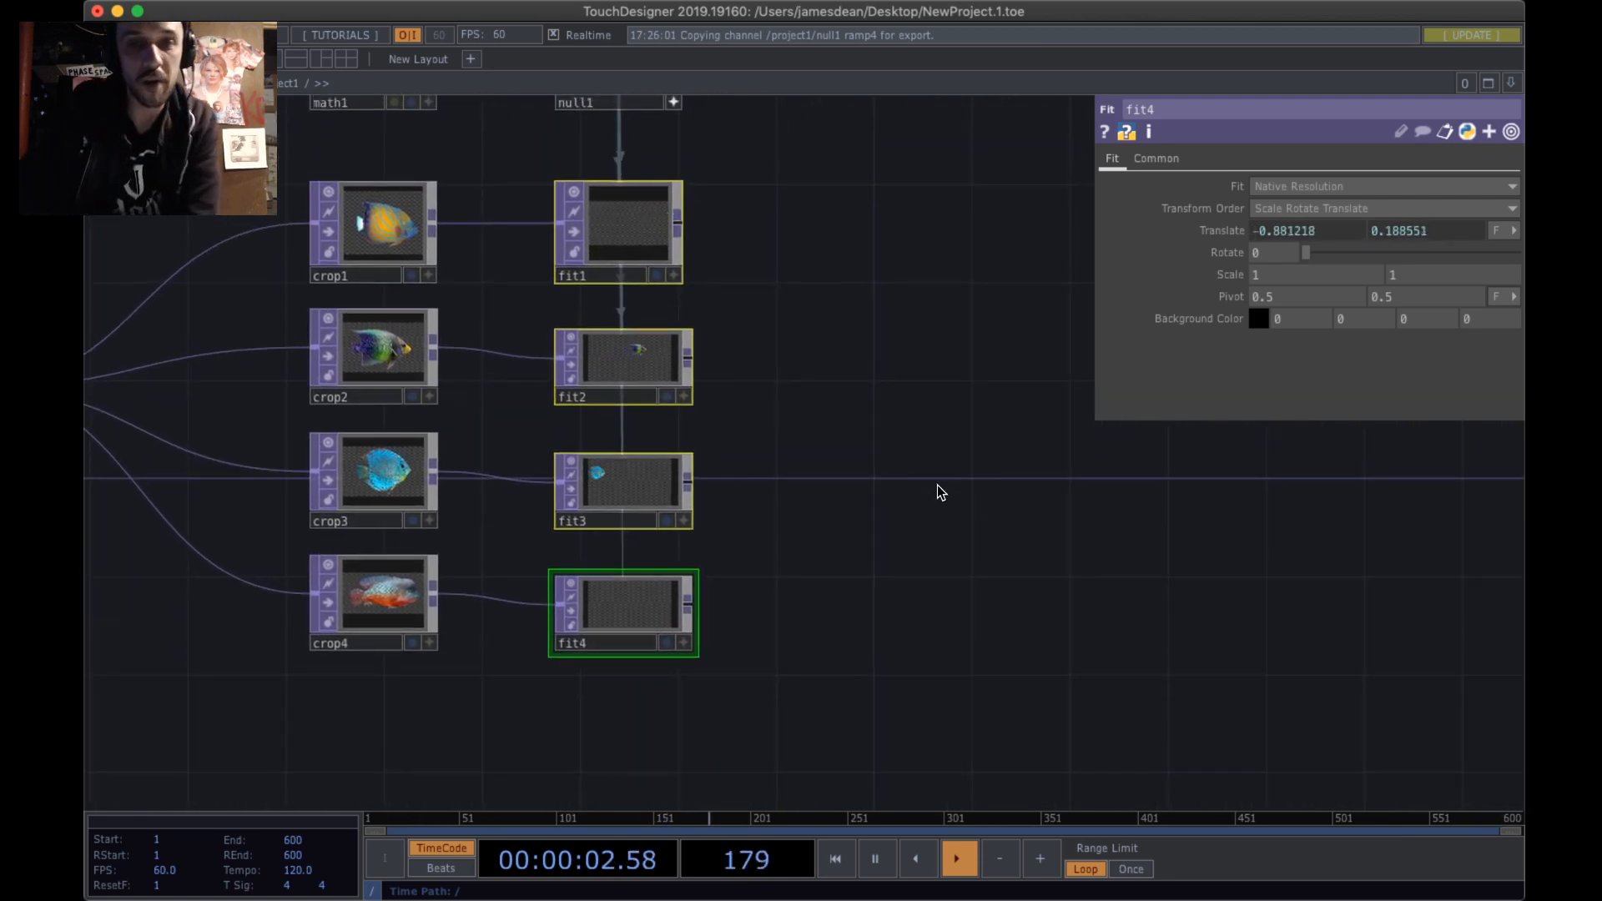
pyautogui.press('Tab')
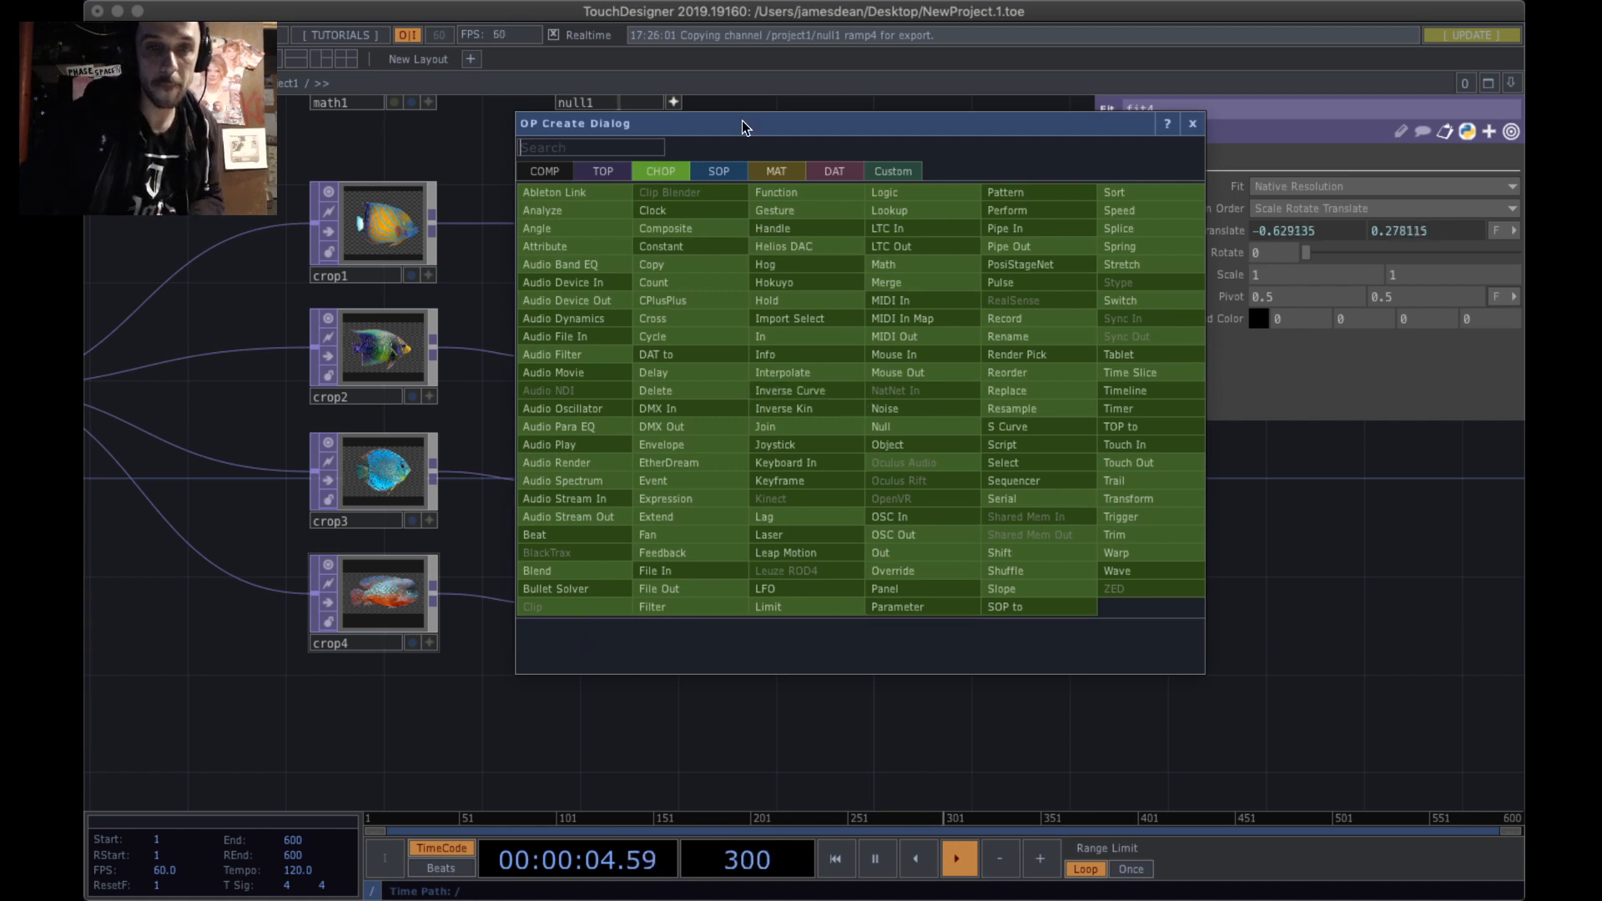
pyautogui.click(604, 171)
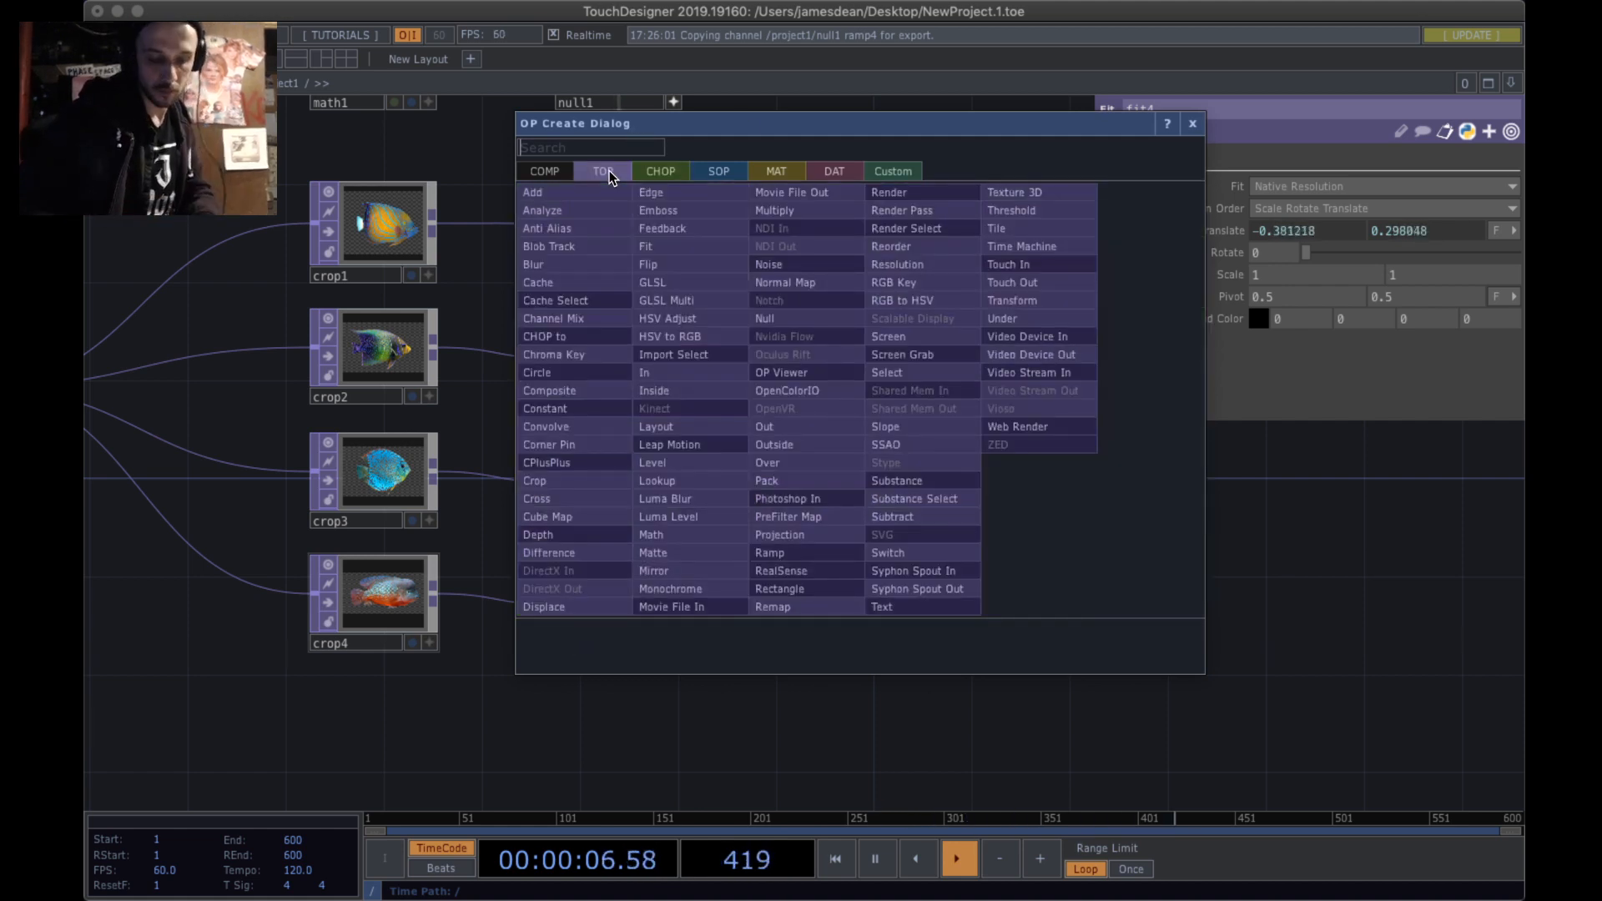
pyautogui.write('chop')
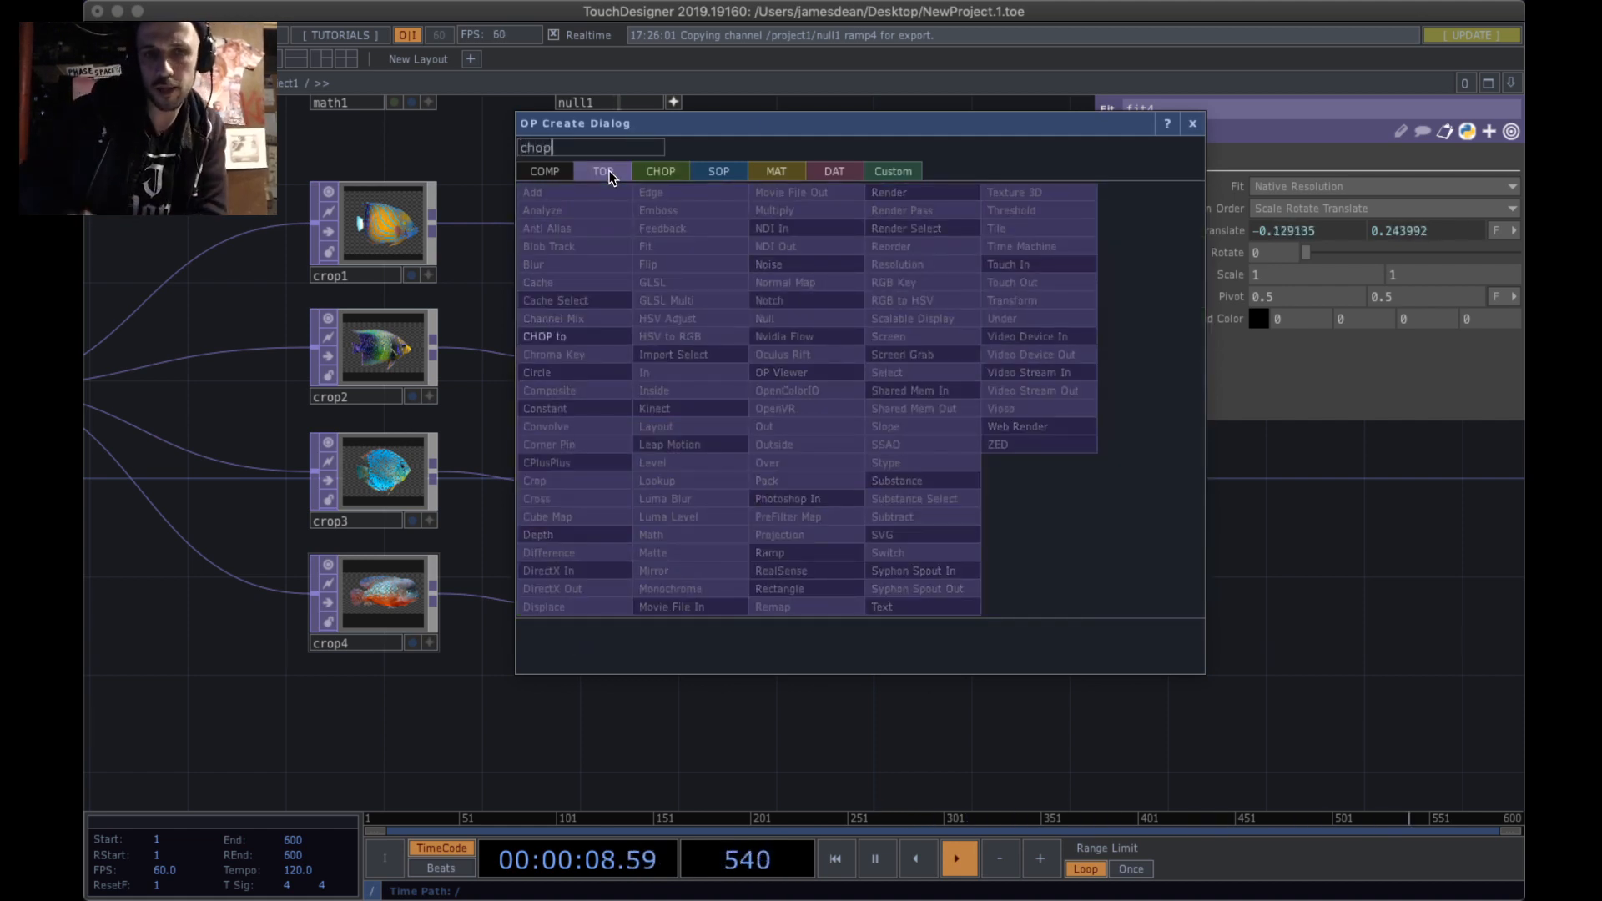
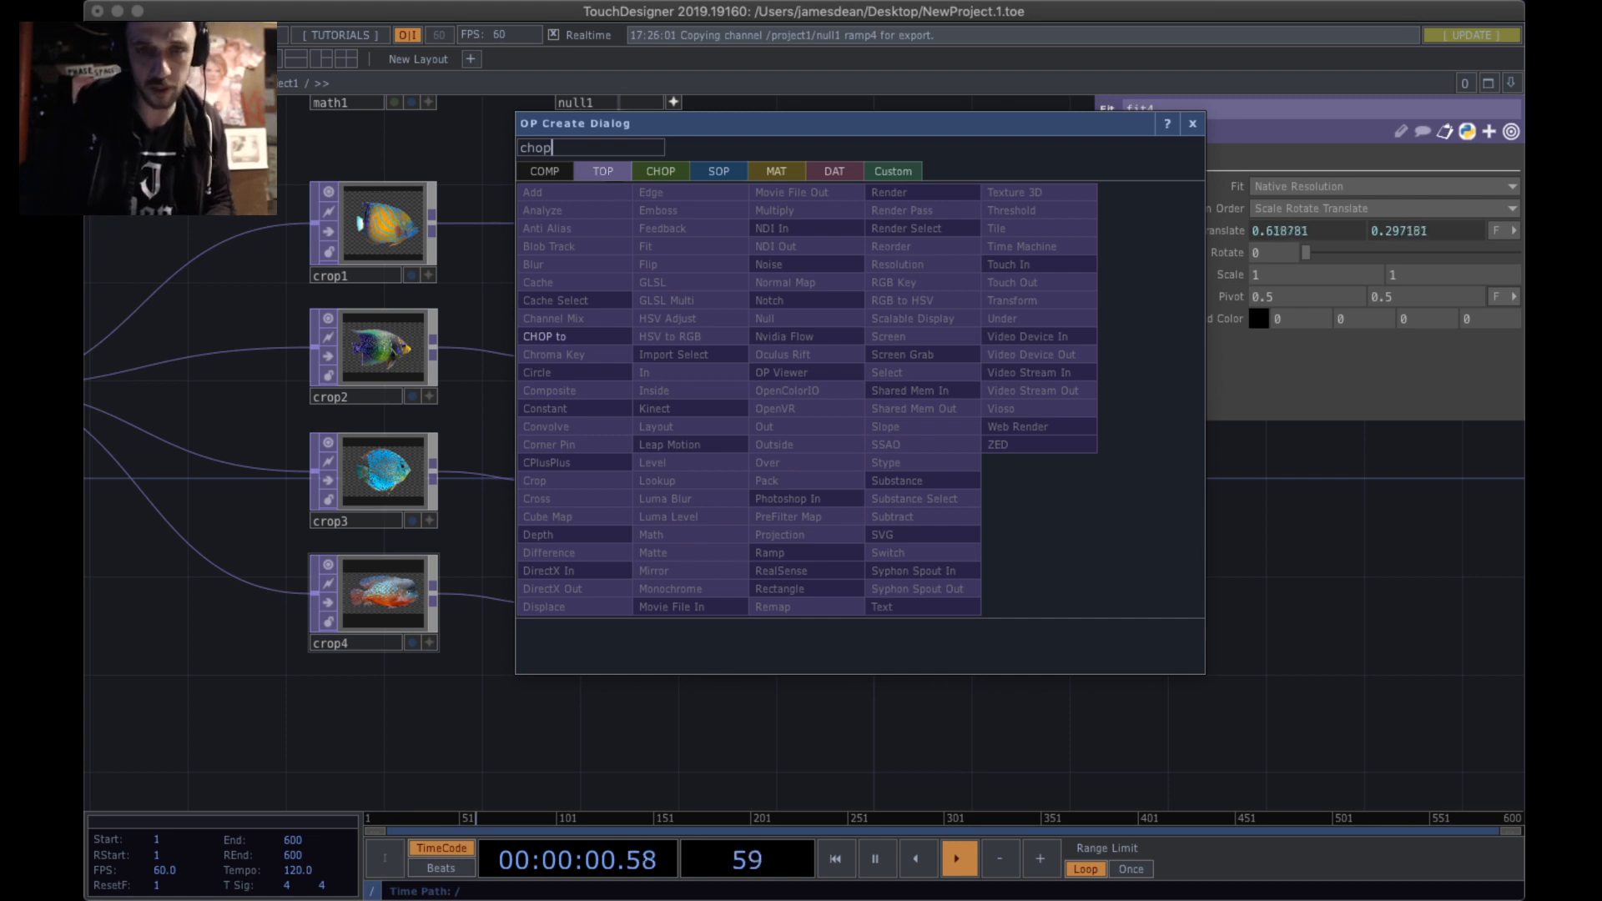
pyautogui.press('BackSpace')
pyautogui.press('BackSpace')
pyautogui.press('BackSpace')
pyautogui.press('BackSpace')
pyautogui.write('co')
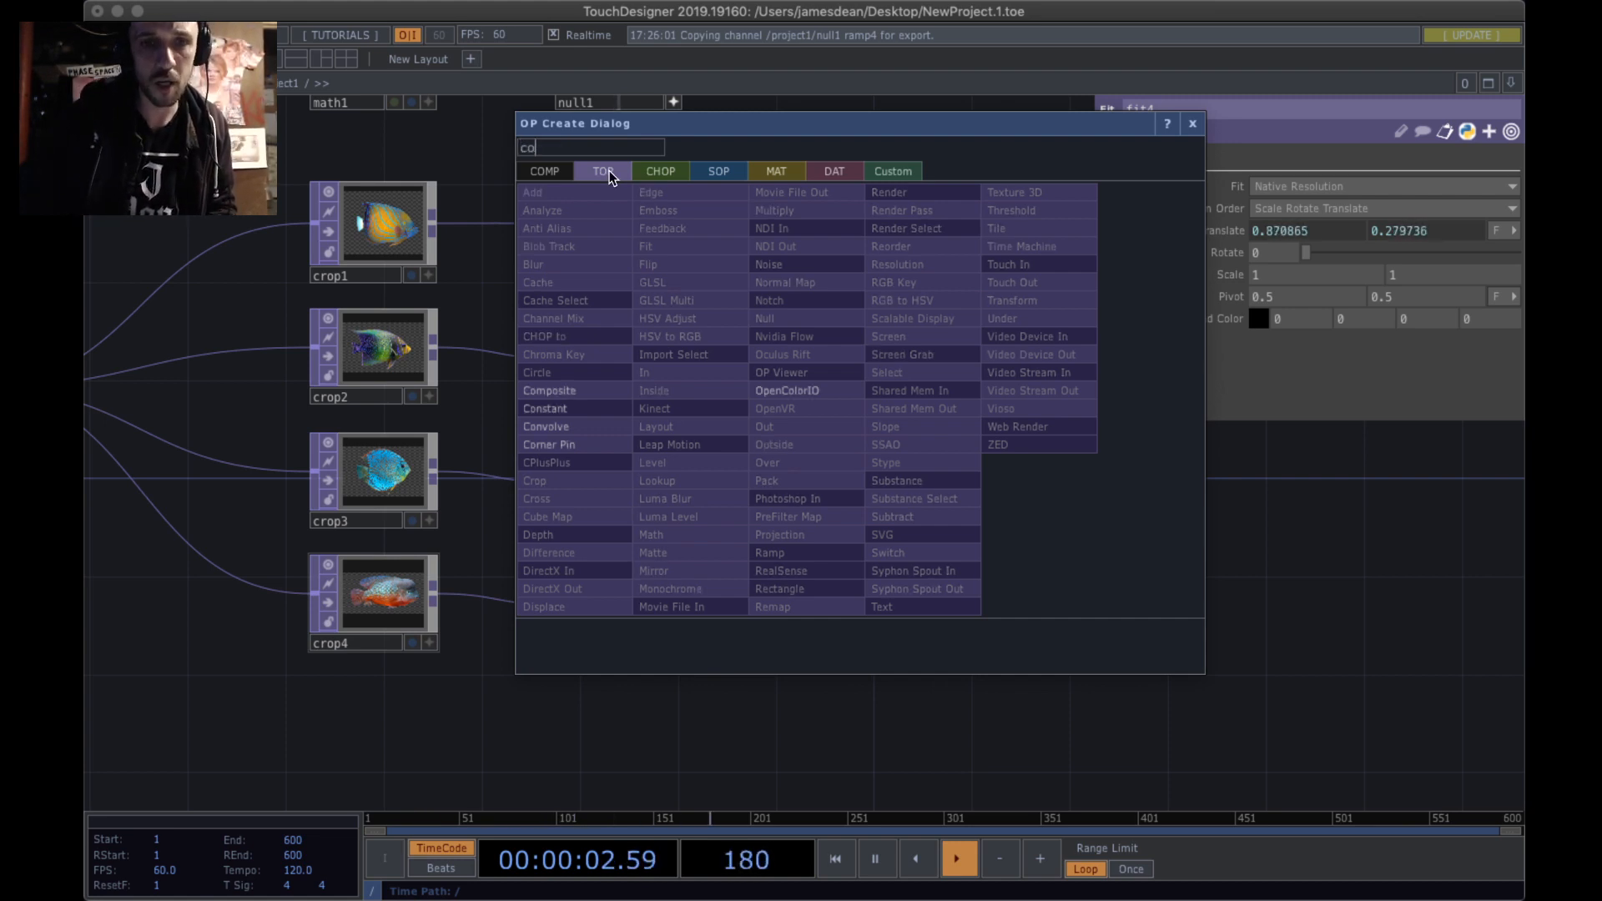
pyautogui.click(619, 390)
pyautogui.click(942, 358)
pyautogui.moveTo(943, 358); pyautogui.dragTo(969, 420)
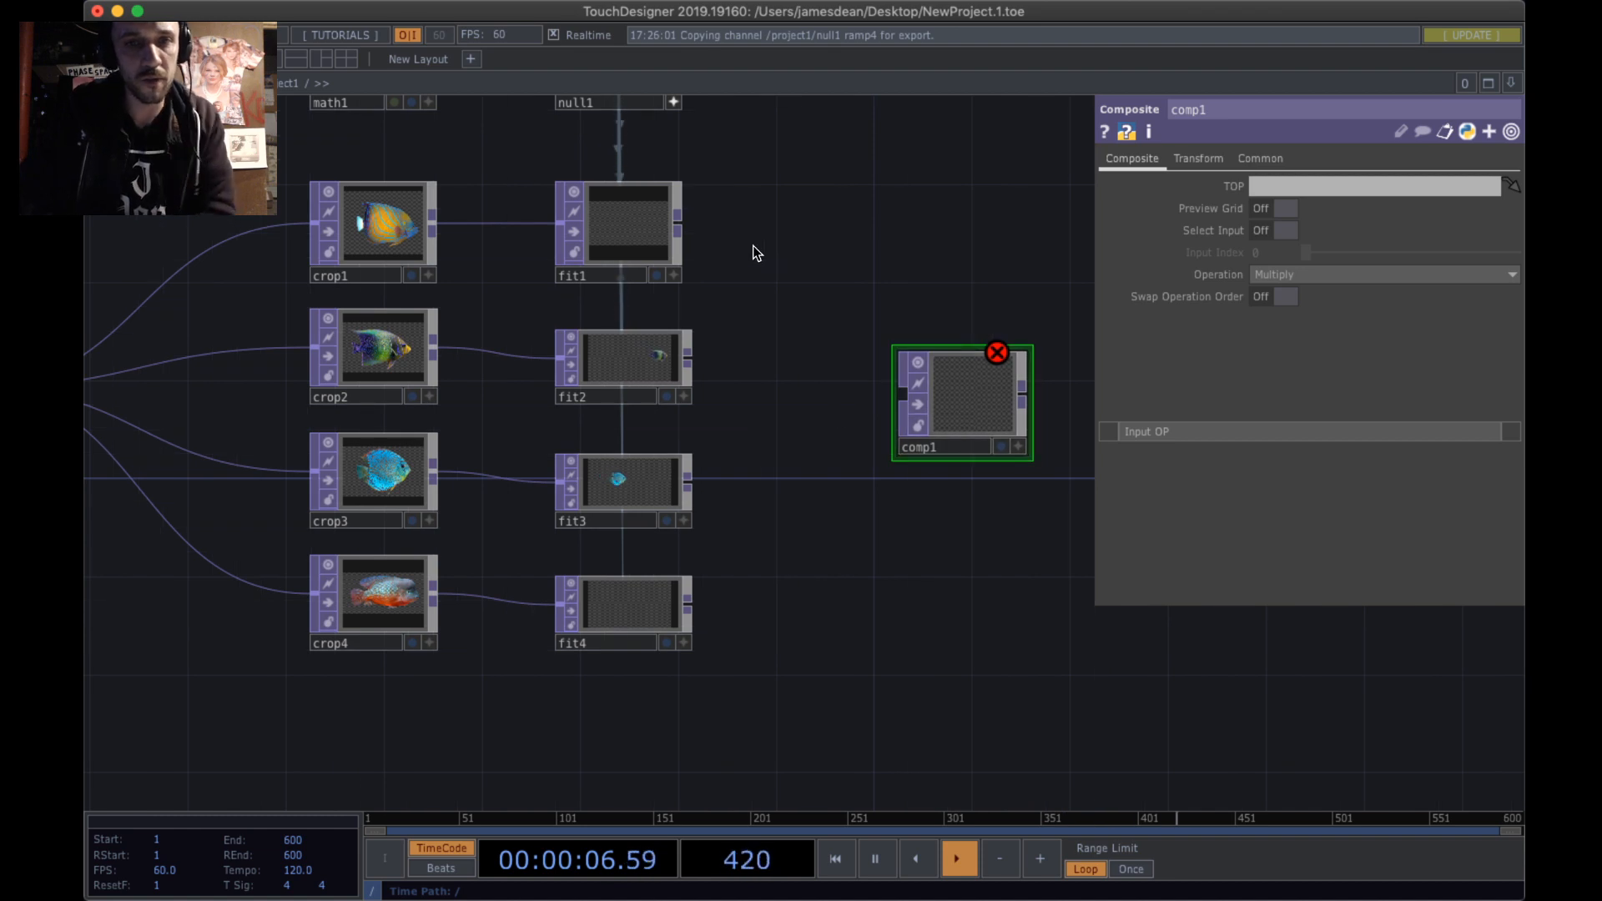
# - Select fit1, fit2, fit3 and fit4 together and connect all four outputs to the input of comp1
pyautogui.moveTo(766, 646); pyautogui.dragTo(654, 165)
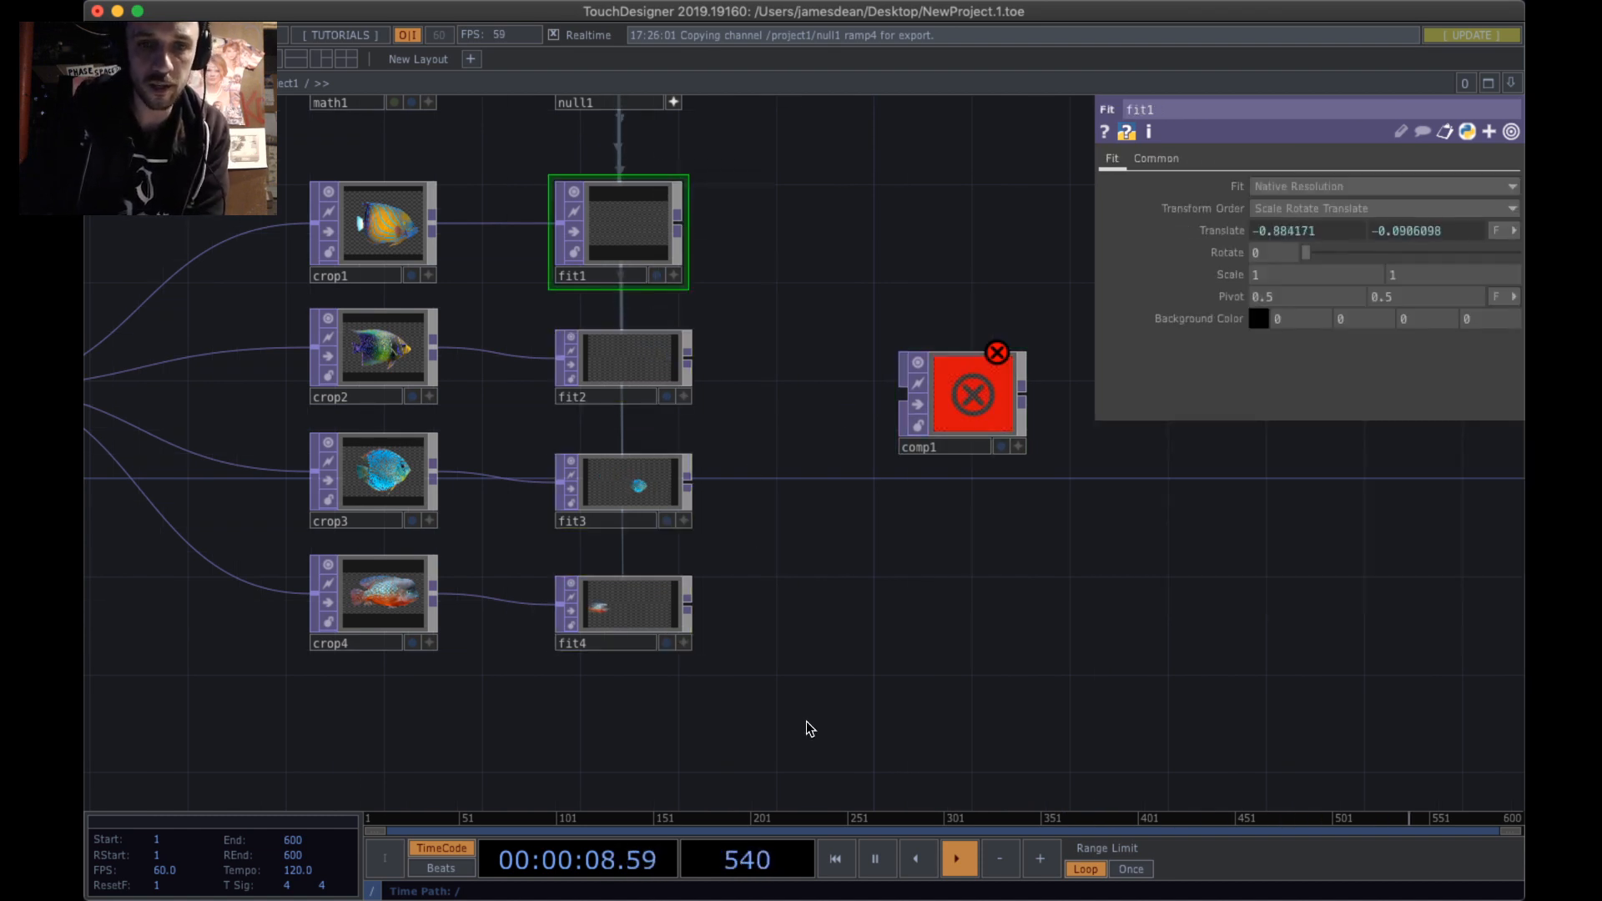
pyautogui.moveTo(806, 720); pyautogui.dragTo(635, 208)
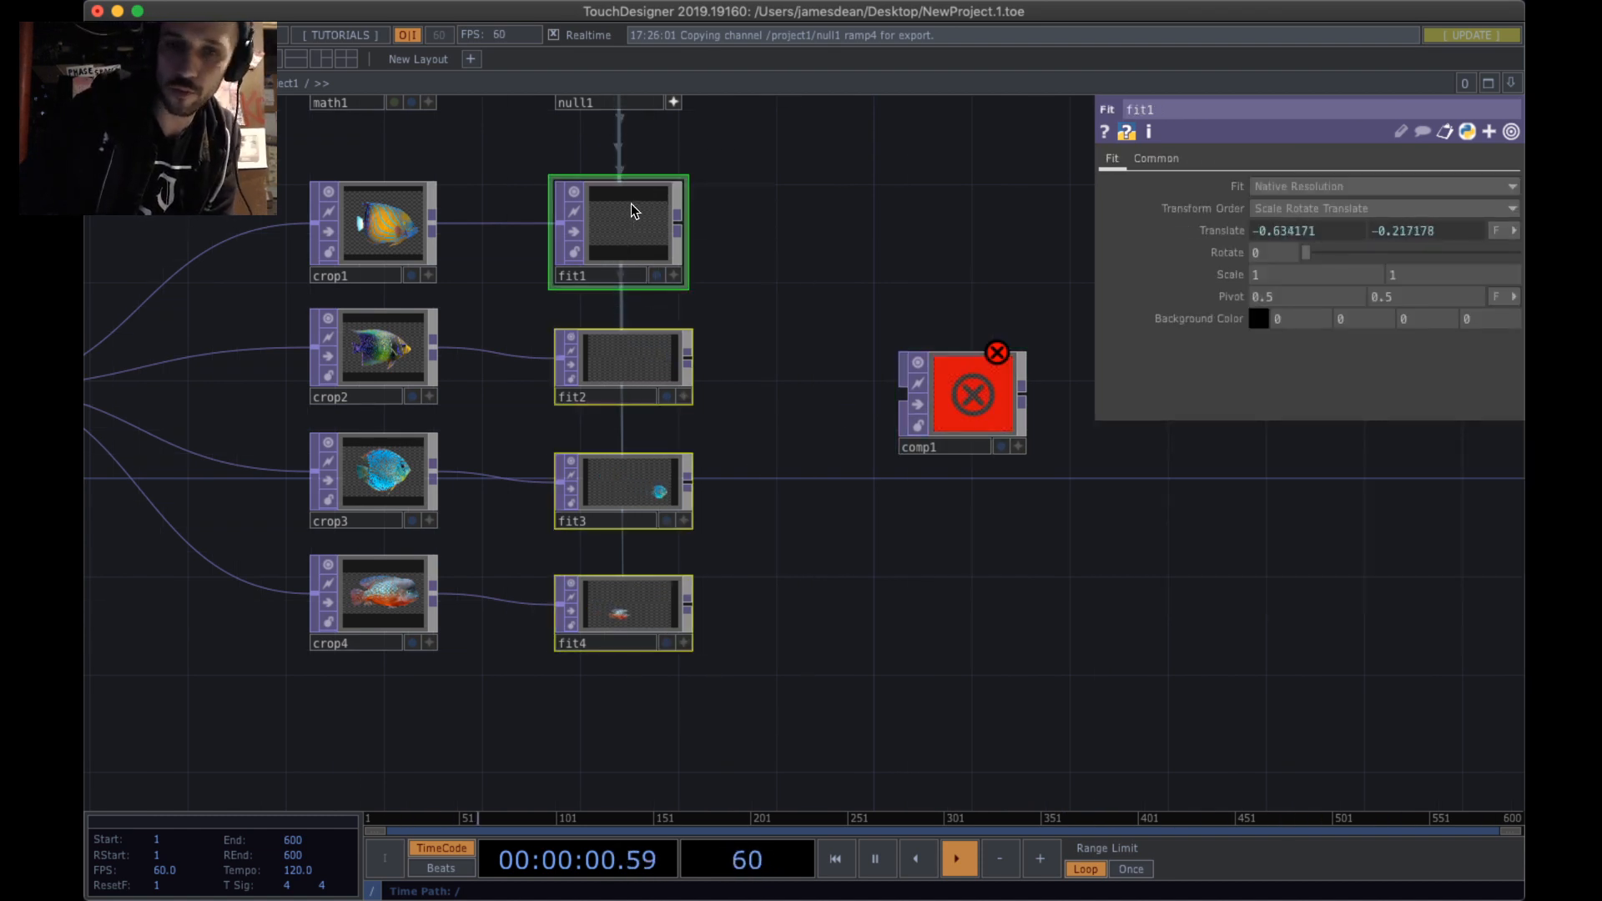
pyautogui.moveTo(888, 727); pyautogui.dragTo(649, 164)
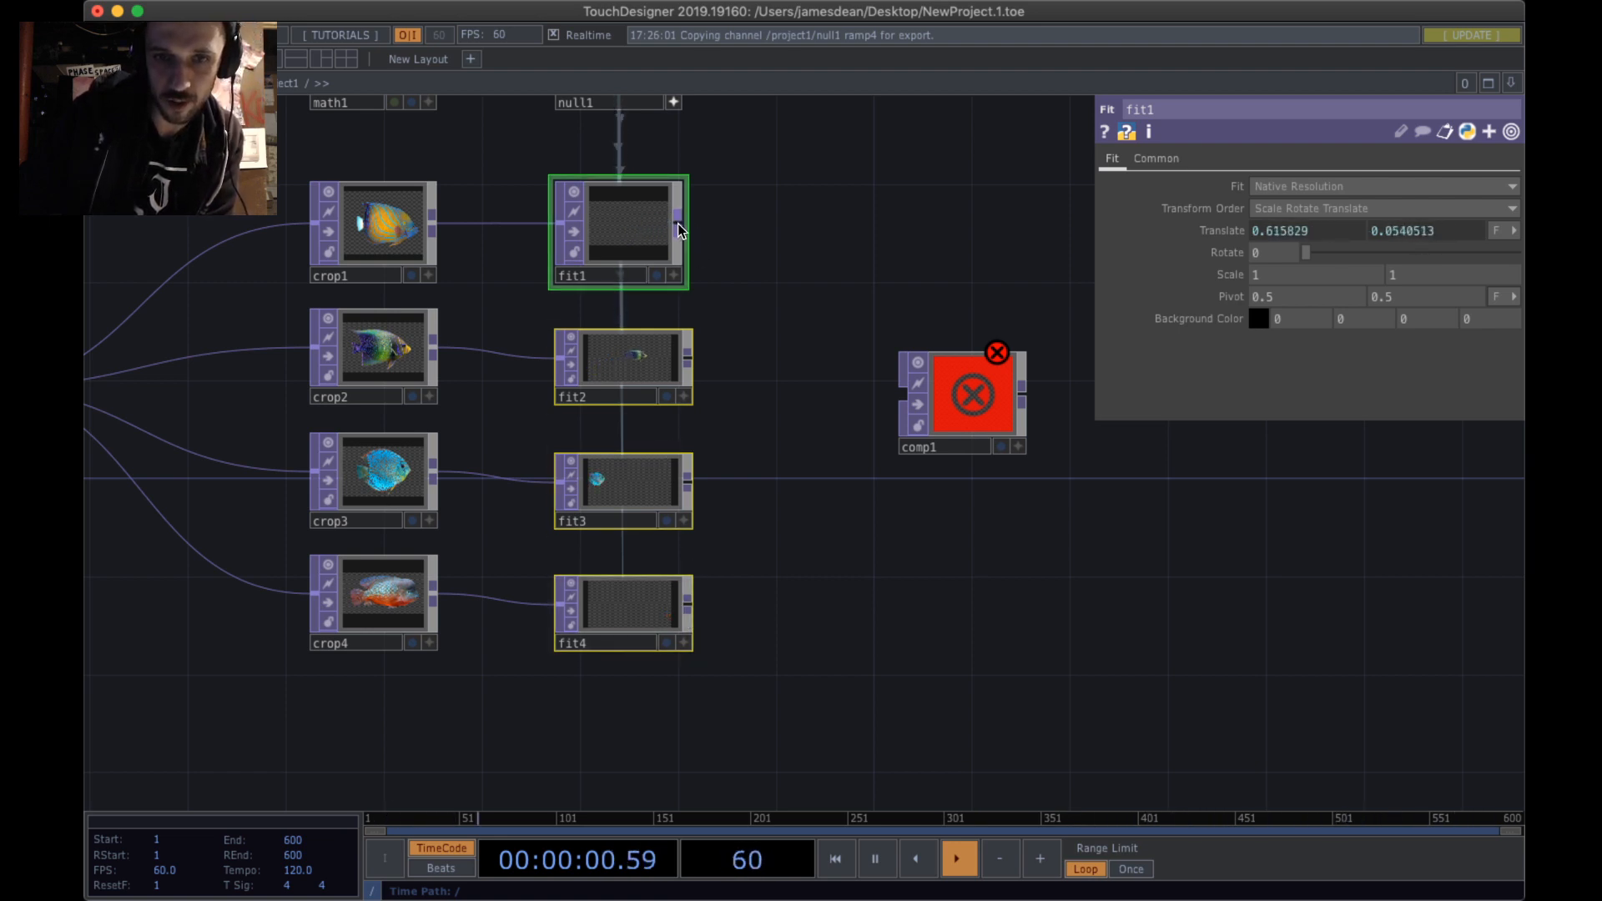
pyautogui.moveTo(677, 224); pyautogui.dragTo(868, 382)
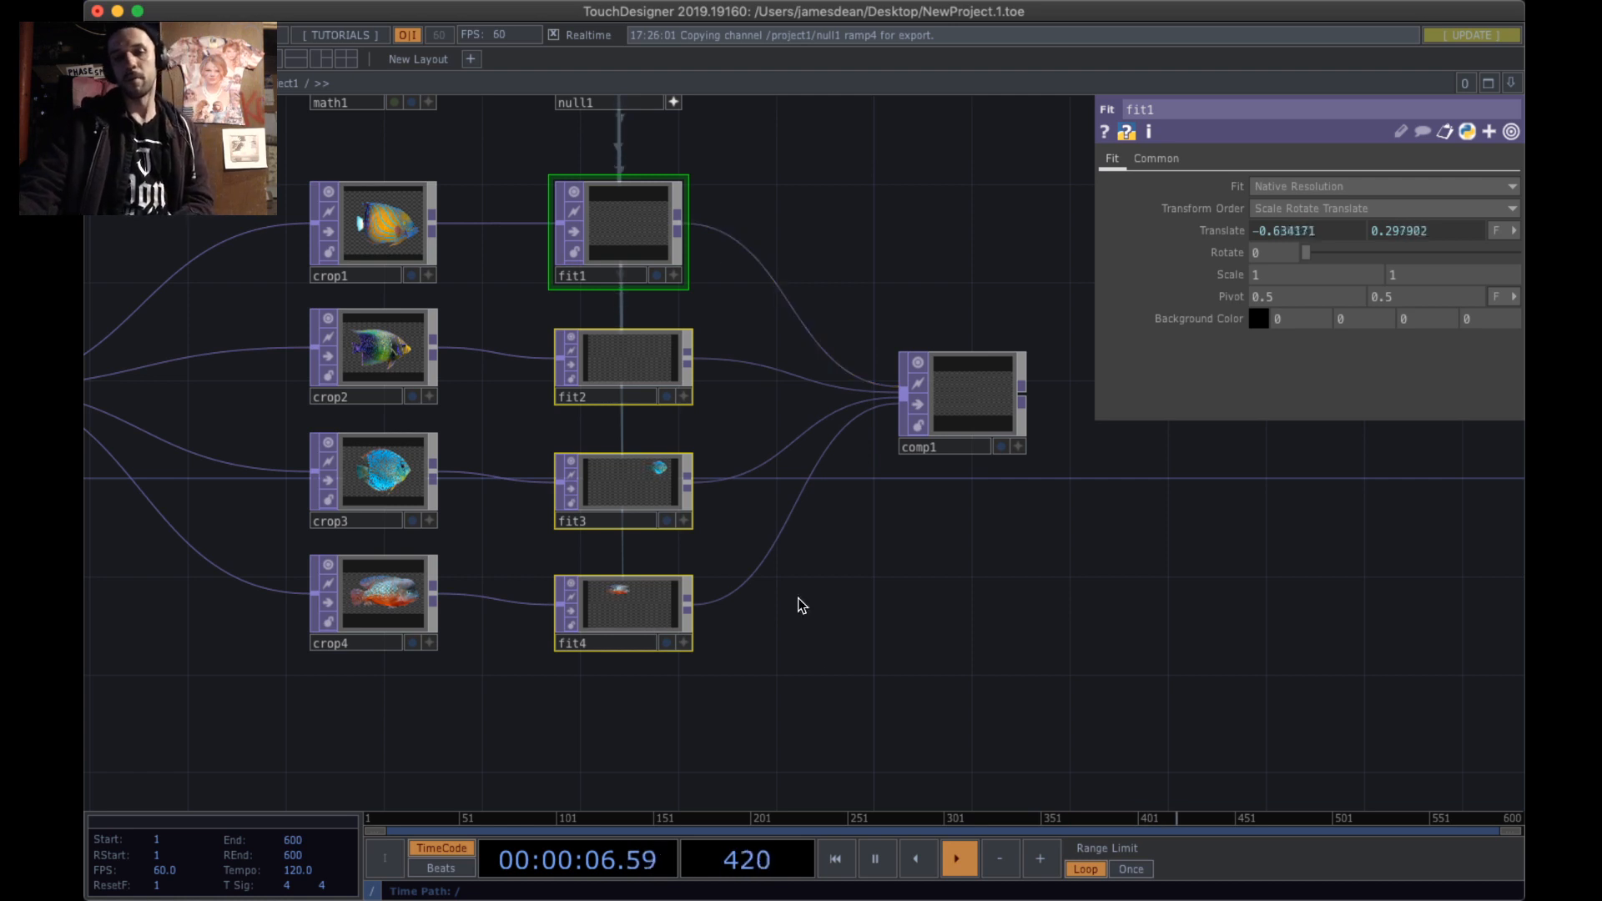
pyautogui.moveTo(812, 674); pyautogui.dragTo(627, 168)
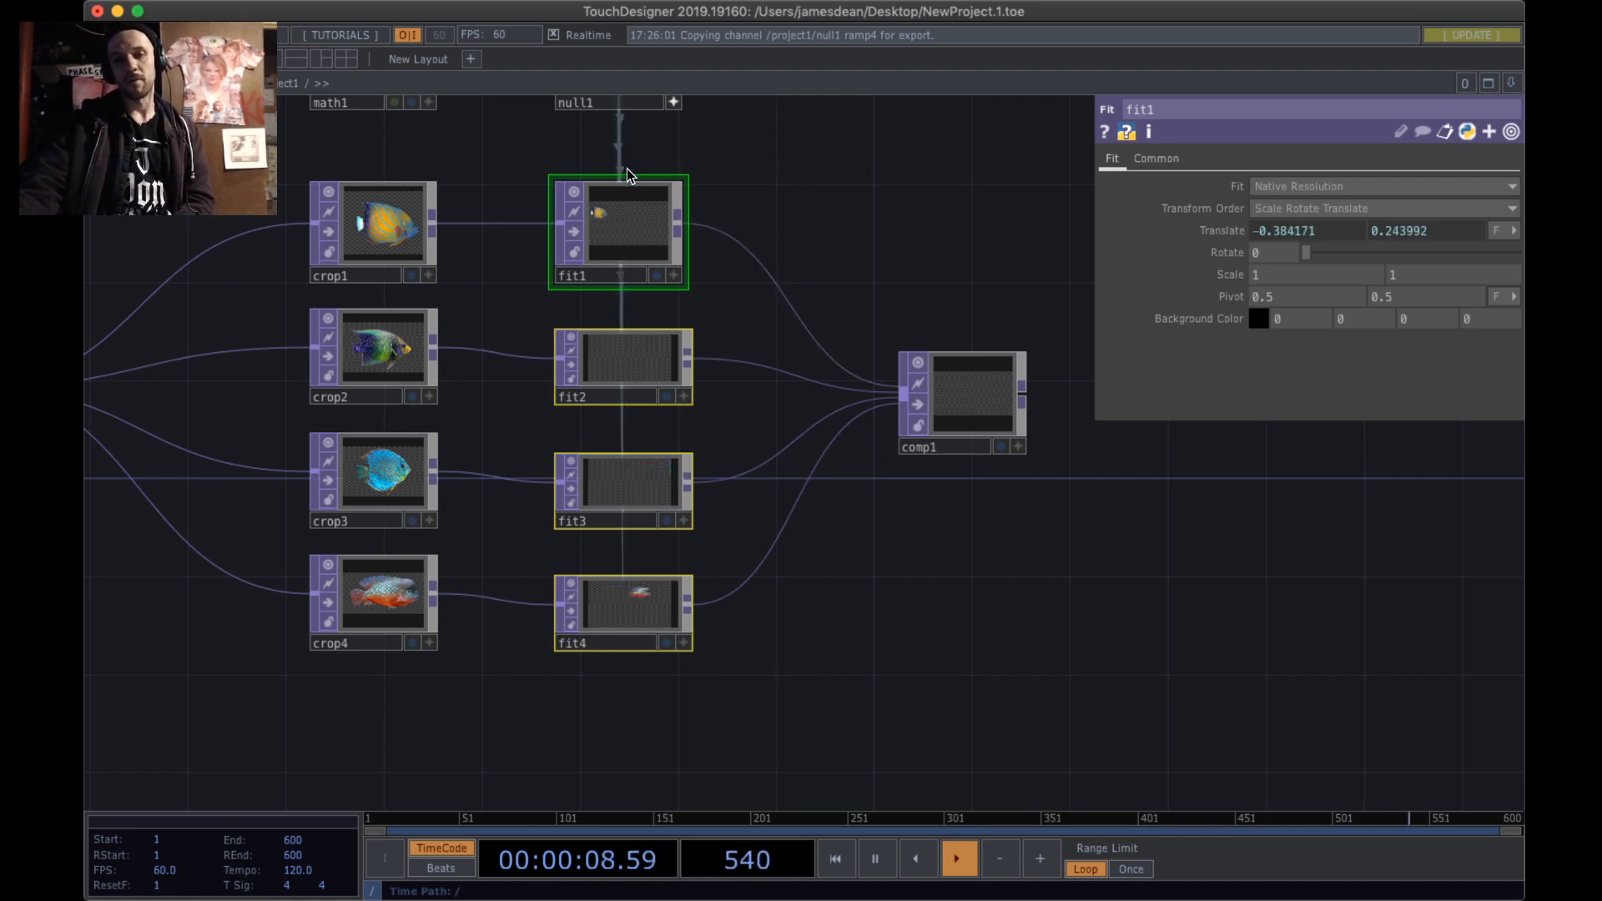
pyautogui.click(843, 574)
pyautogui.moveTo(853, 698); pyautogui.dragTo(643, 147)
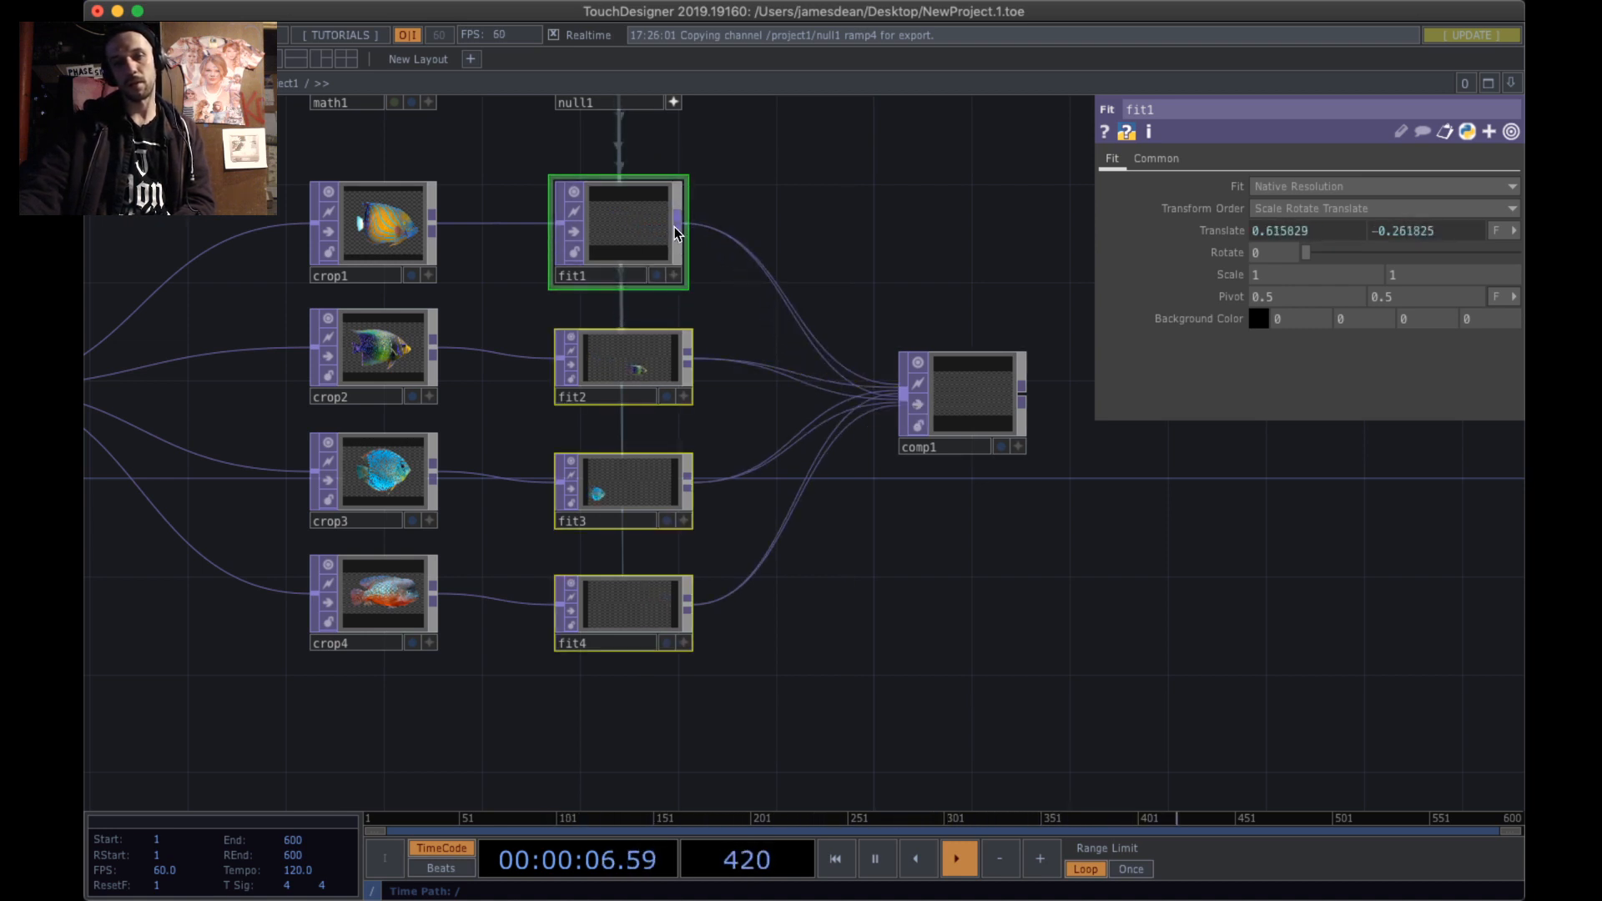
pyautogui.moveTo(678, 226); pyautogui.dragTo(901, 421)
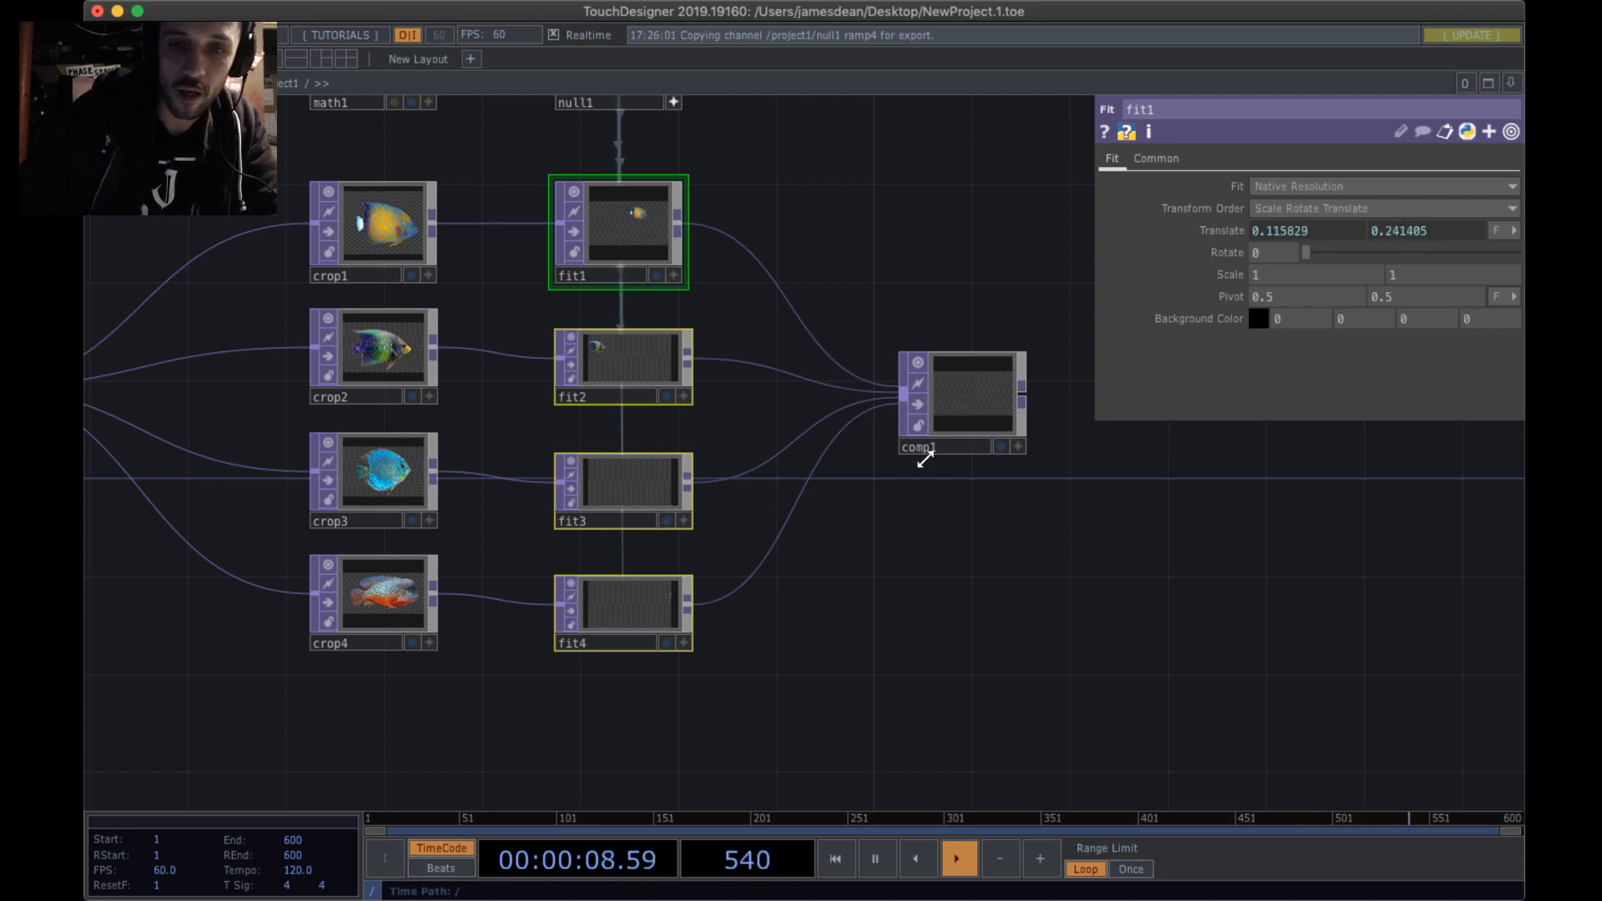
# - Set the Operation of comp1 to Over
pyautogui.click(957, 415)
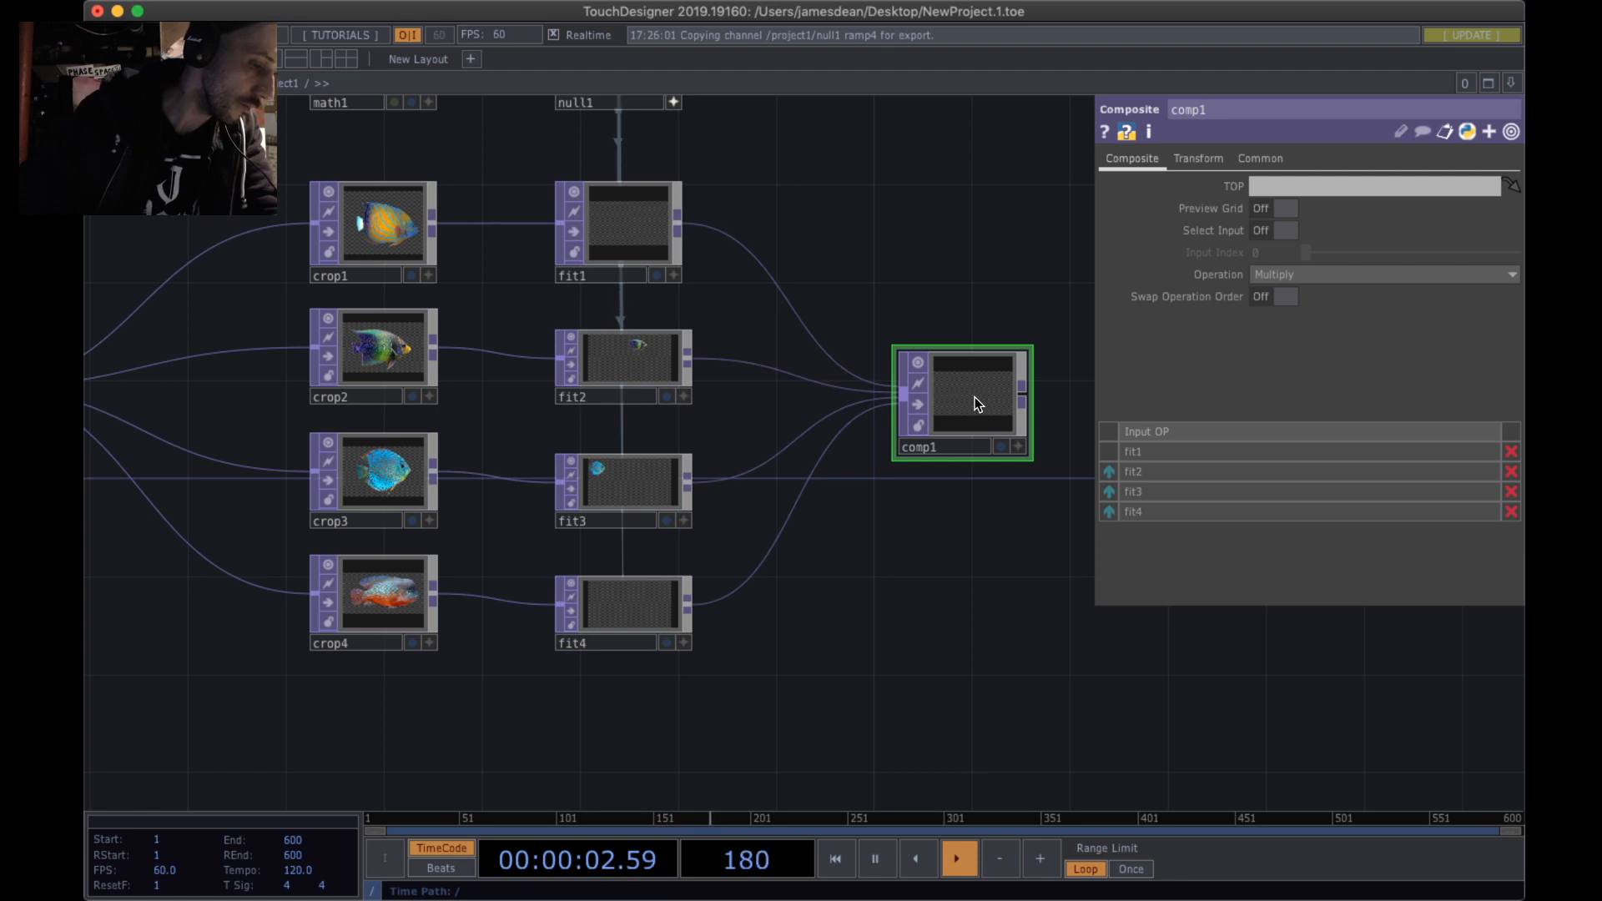
pyautogui.moveTo(939, 588); pyautogui.dragTo(881, 543)
pyautogui.click(1293, 276)
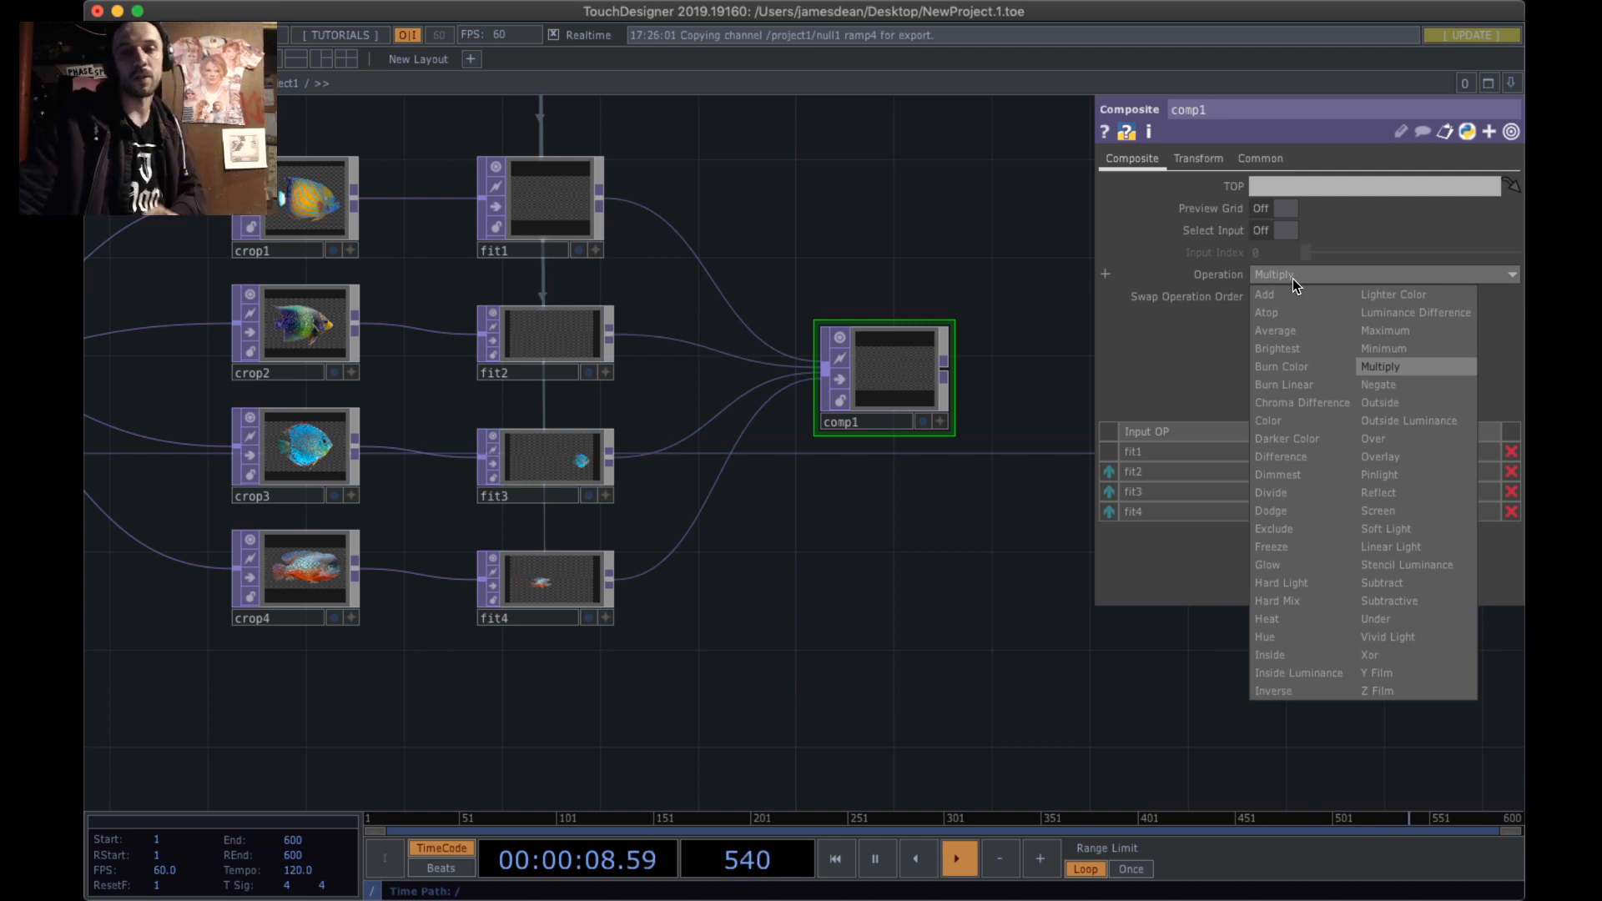
pyautogui.click(1404, 438)
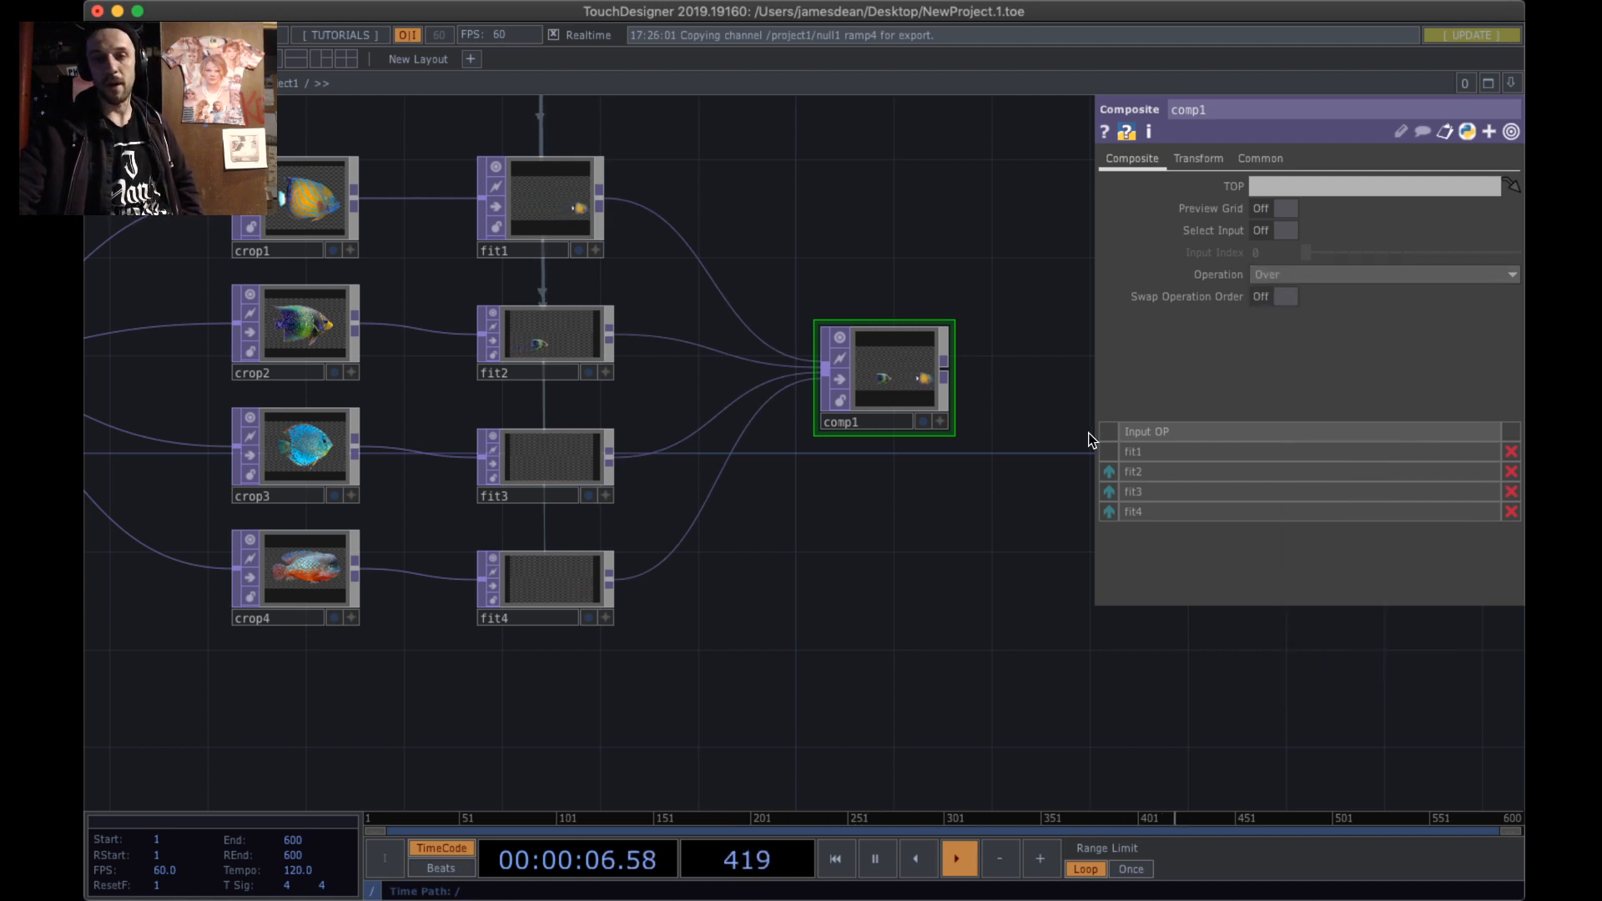
# - Examine the combined fish animation in the comp1 viewer and compare it with the fit nodes and the whole network
pyautogui.scroll(5, 917, 375)
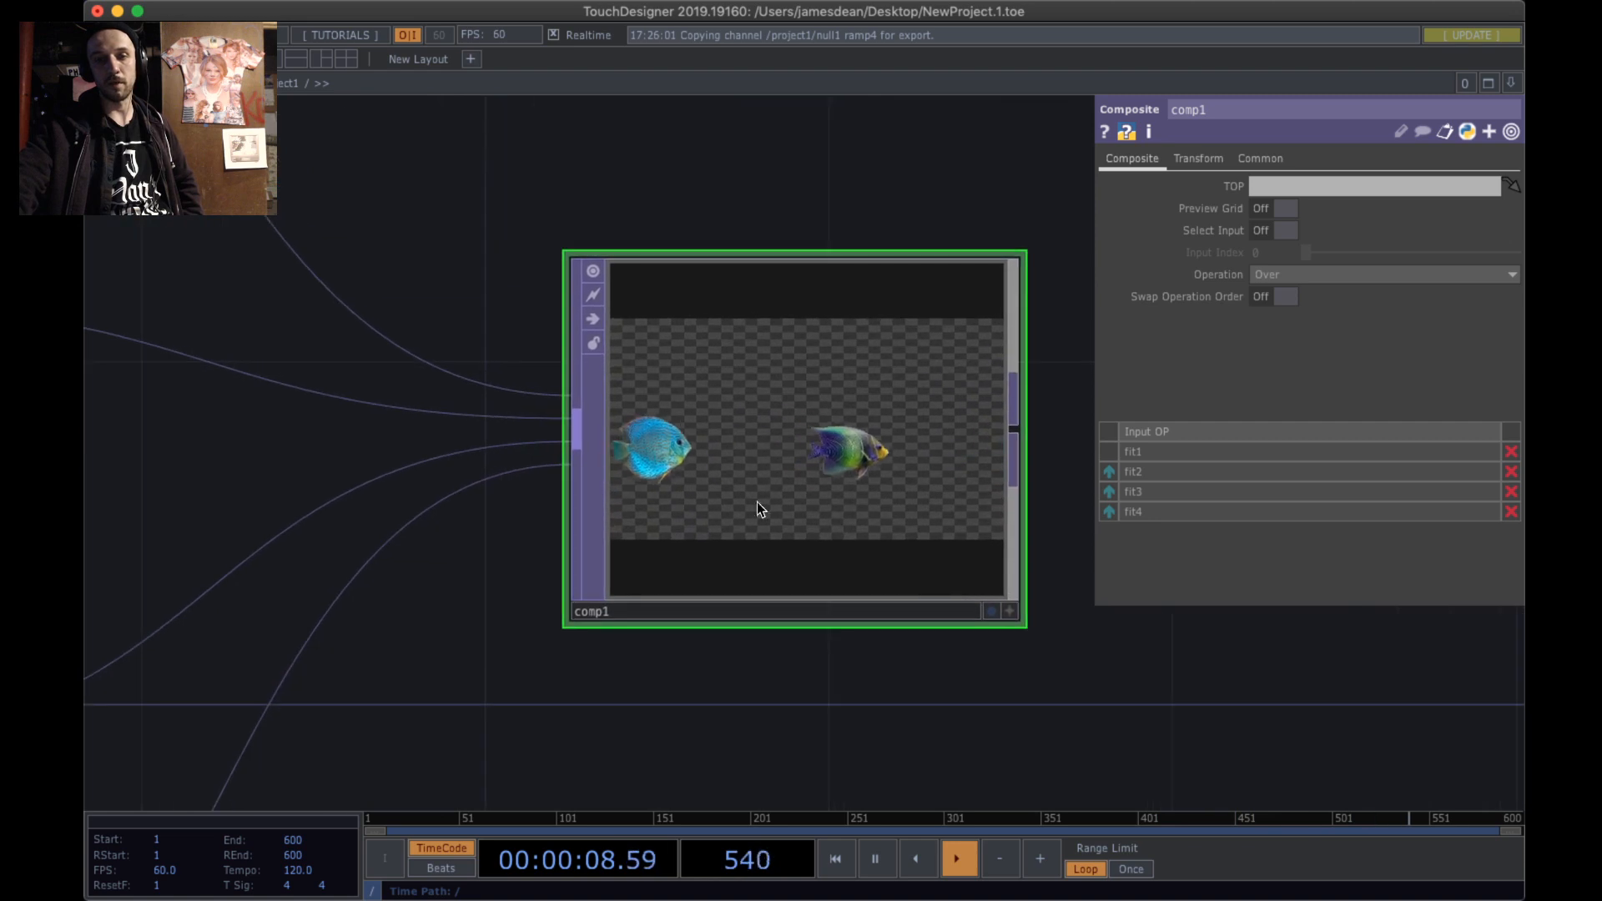
pyautogui.scroll(-5, 838, 375)
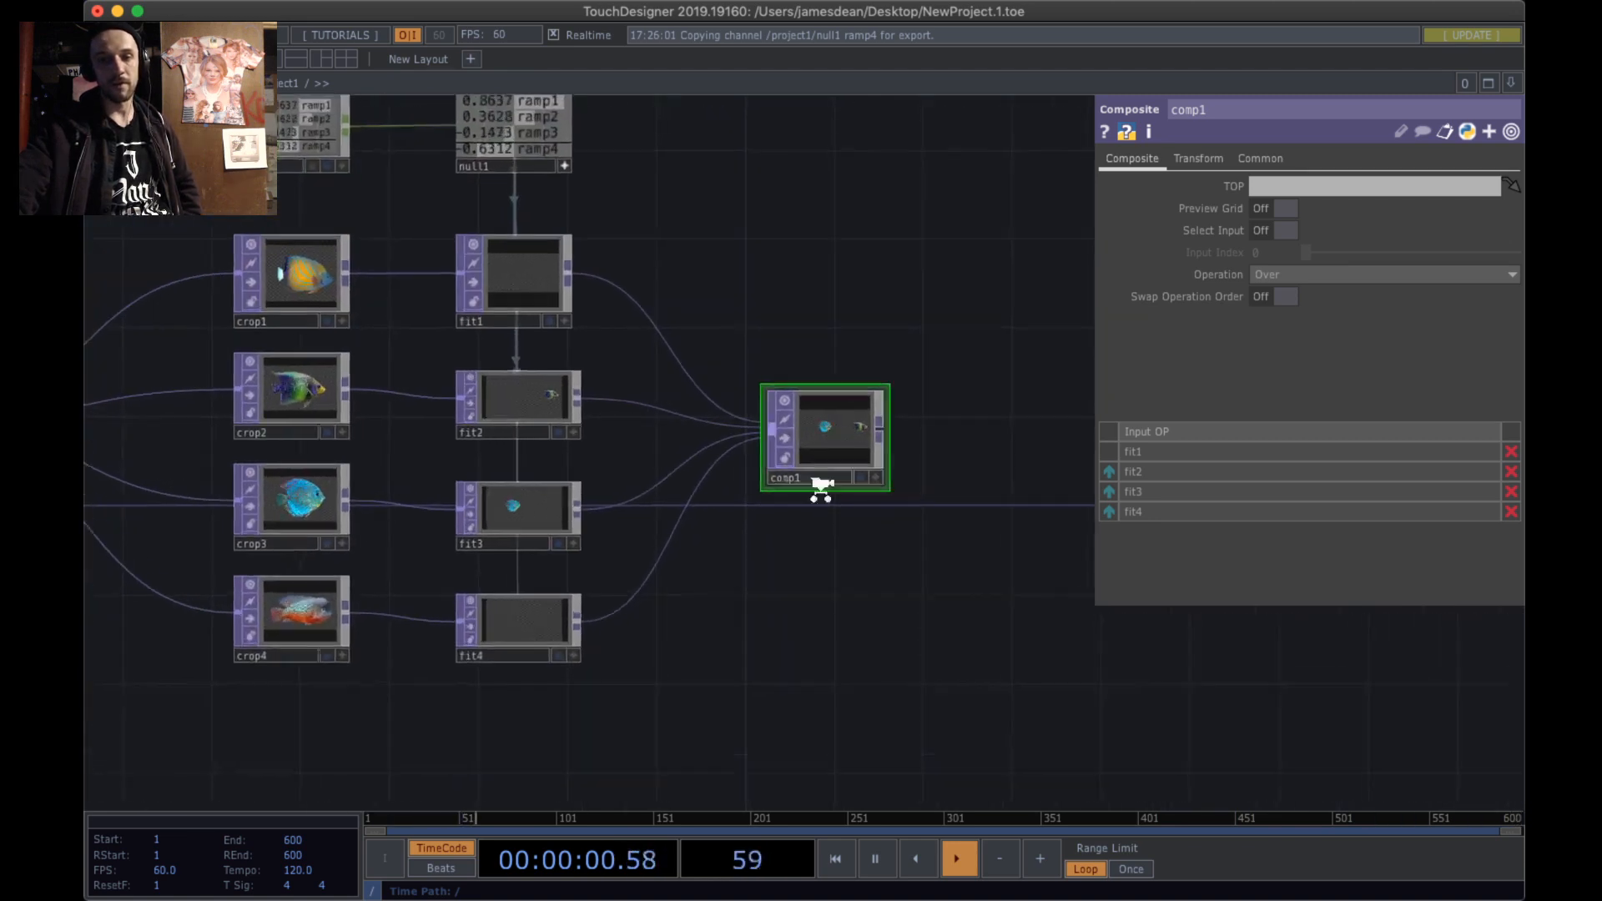
pyautogui.scroll(2, 821, 488)
pyautogui.moveTo(653, 658); pyautogui.dragTo(434, 209)
pyautogui.scroll(2, 862, 425)
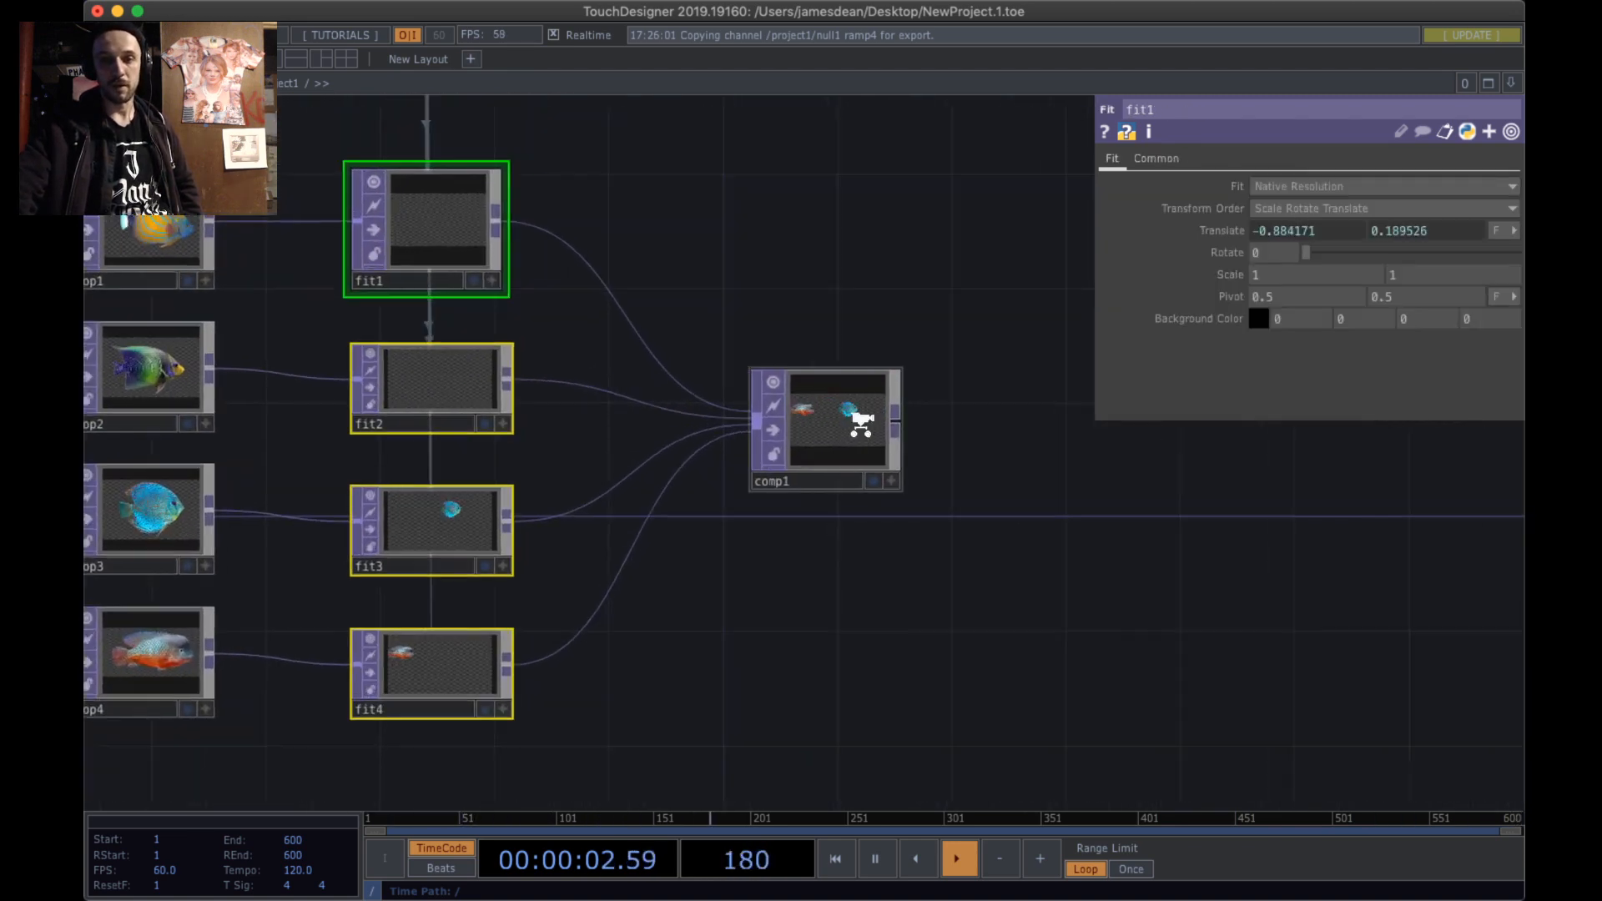
pyautogui.scroll(3, 859, 424)
pyautogui.scroll(-5, 859, 423)
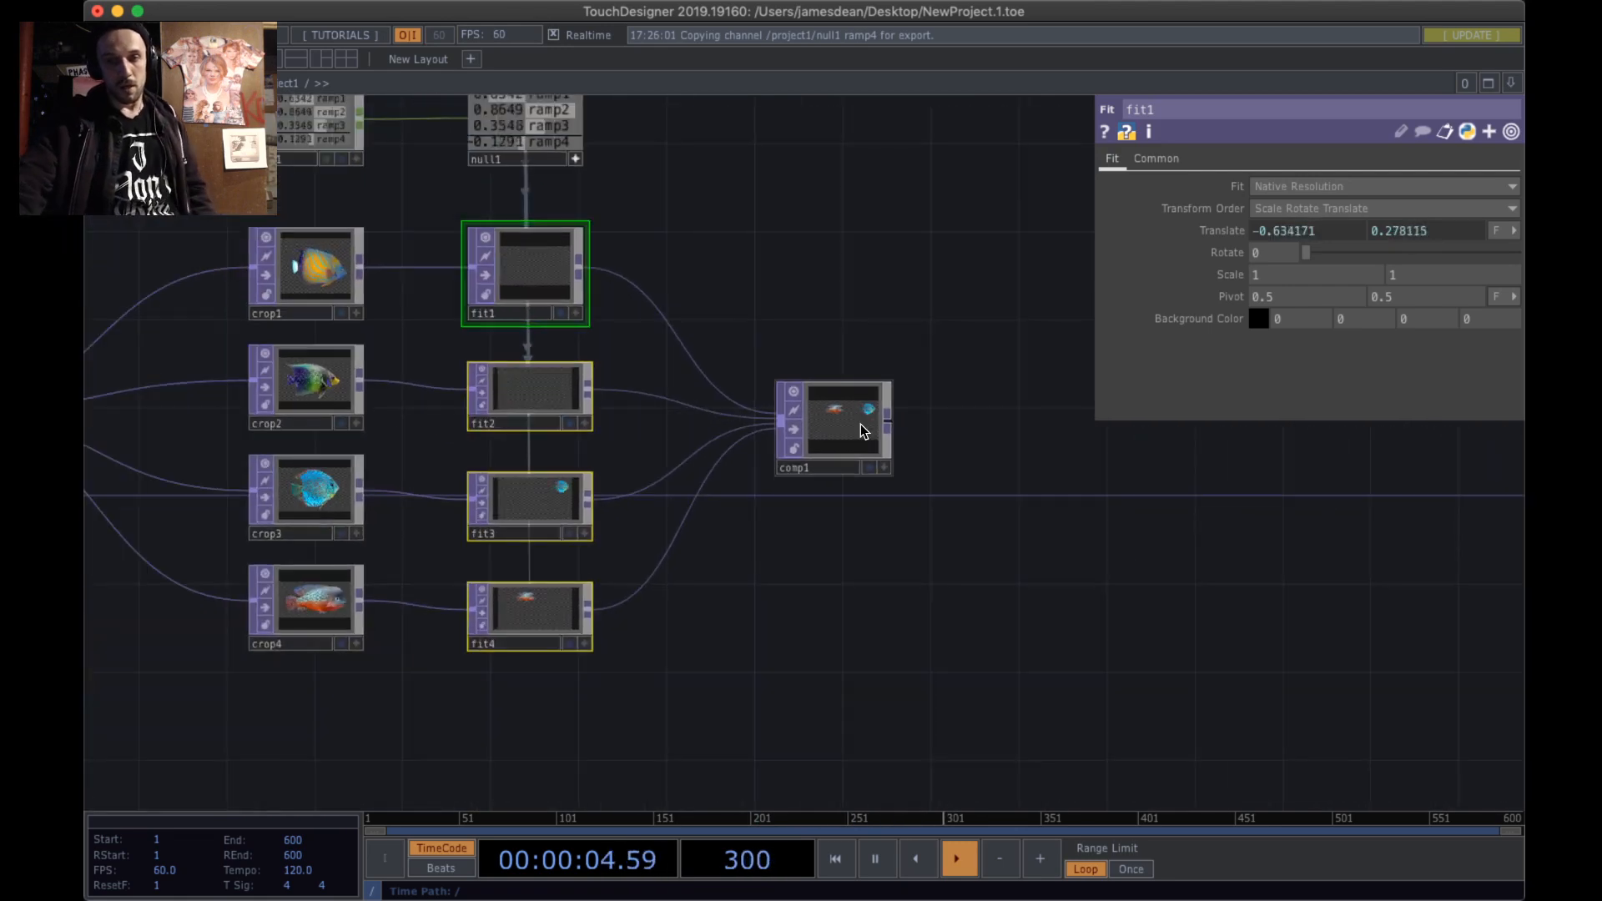
pyautogui.scroll(-3, 859, 423)
pyautogui.scroll(4, 840, 424)
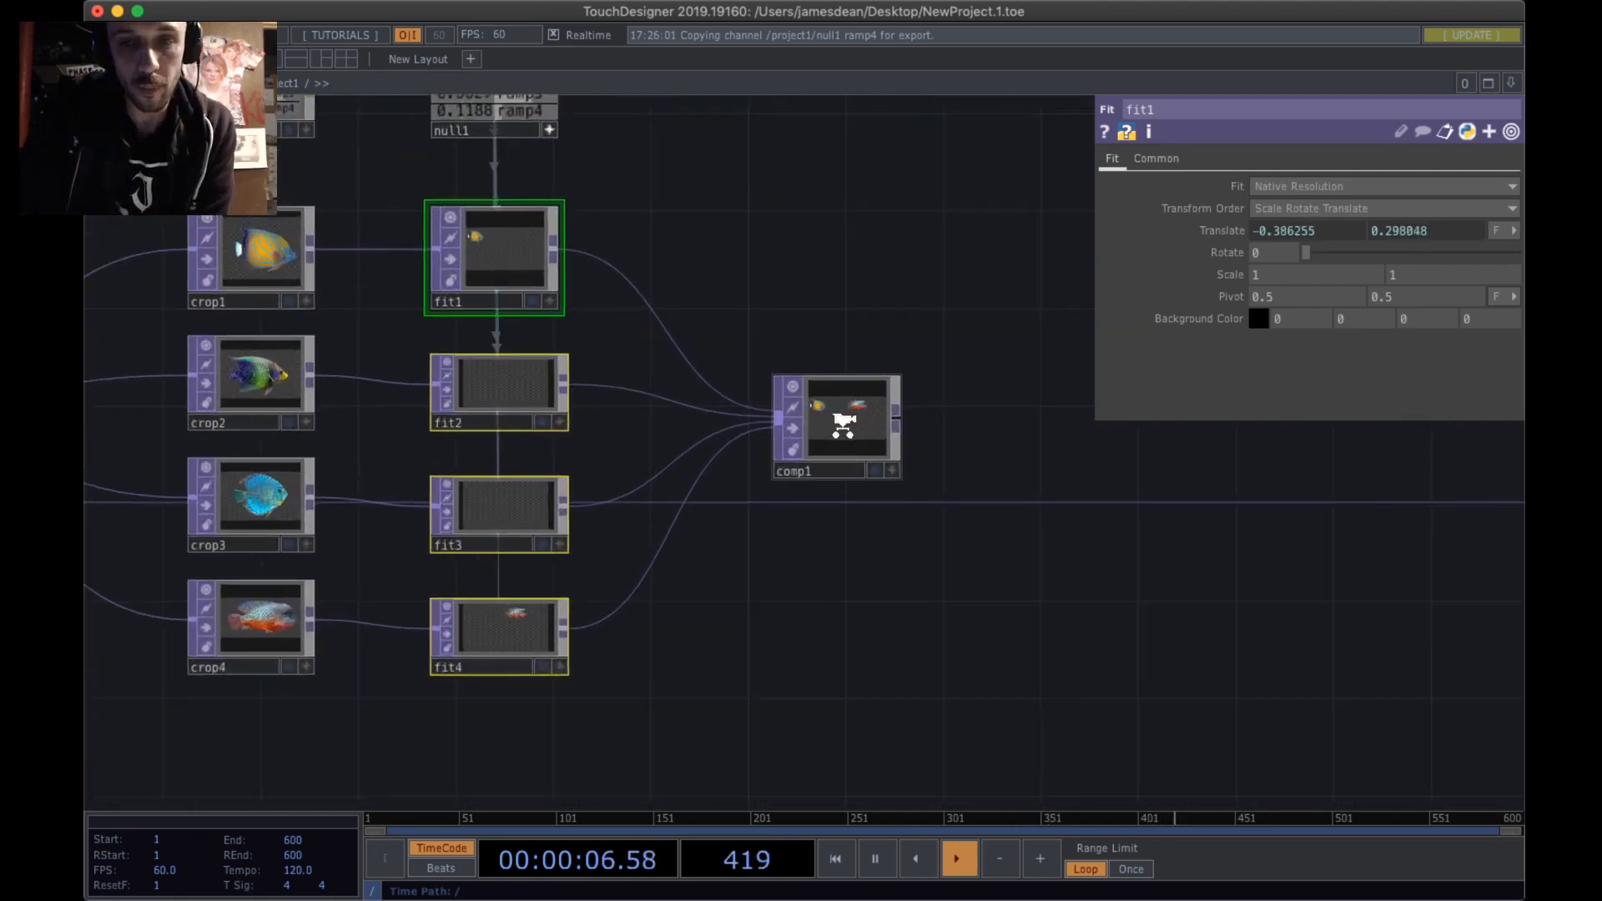
pyautogui.scroll(3, 842, 424)
pyautogui.moveTo(852, 287); pyautogui.dragTo(964, 275)
pyautogui.scroll(-2, 965, 275)
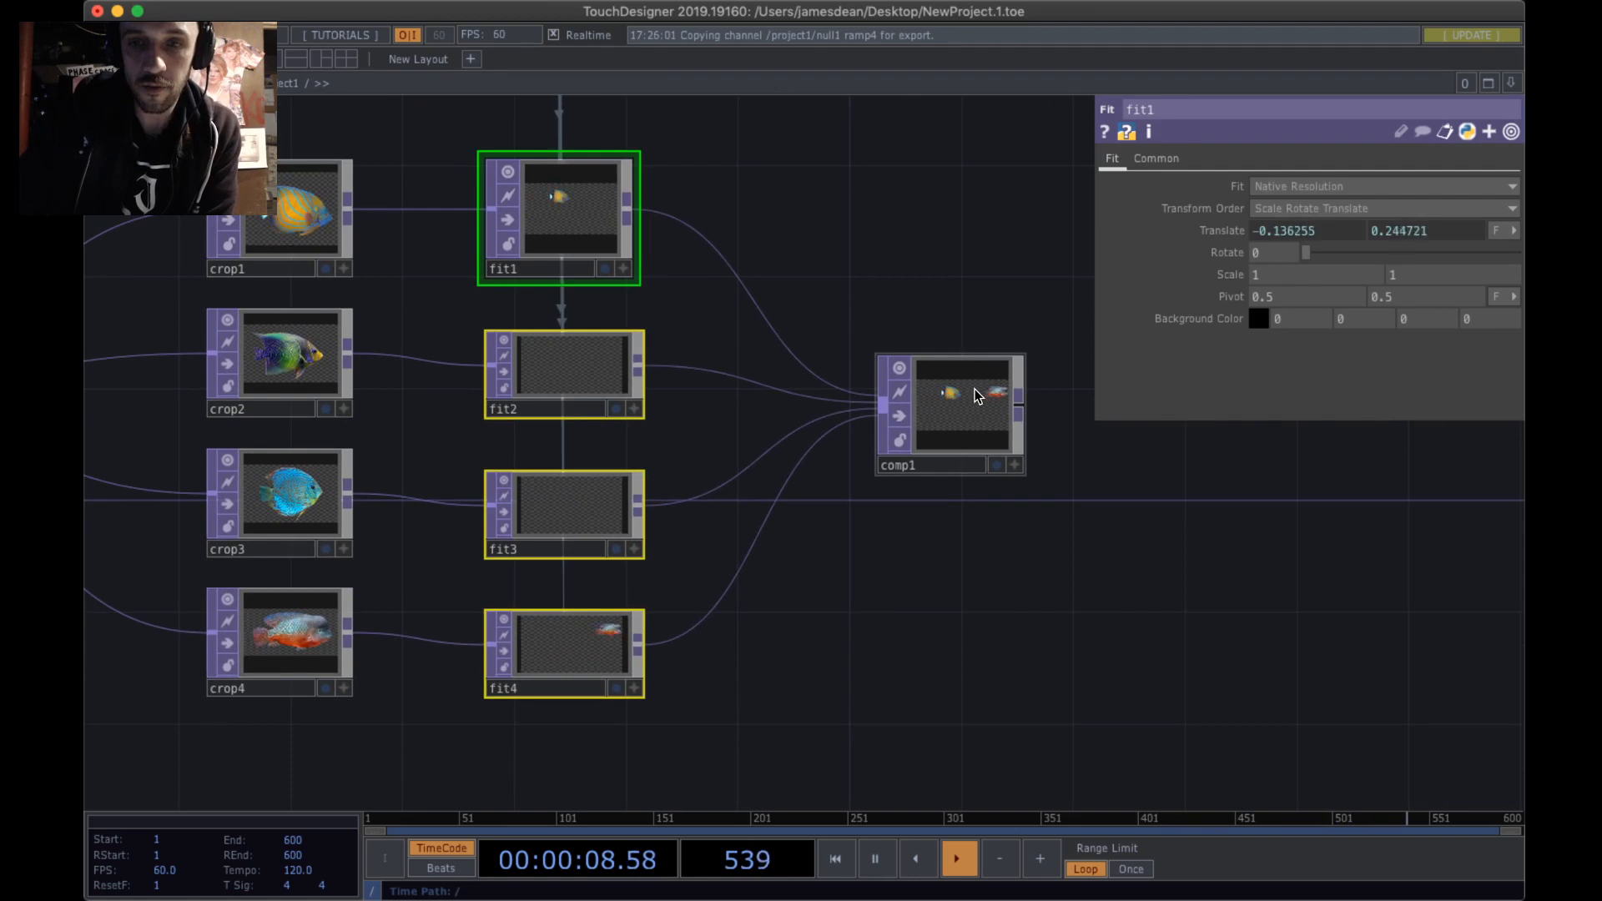
pyautogui.scroll(3, 974, 389)
pyautogui.moveTo(974, 447); pyautogui.dragTo(969, 447)
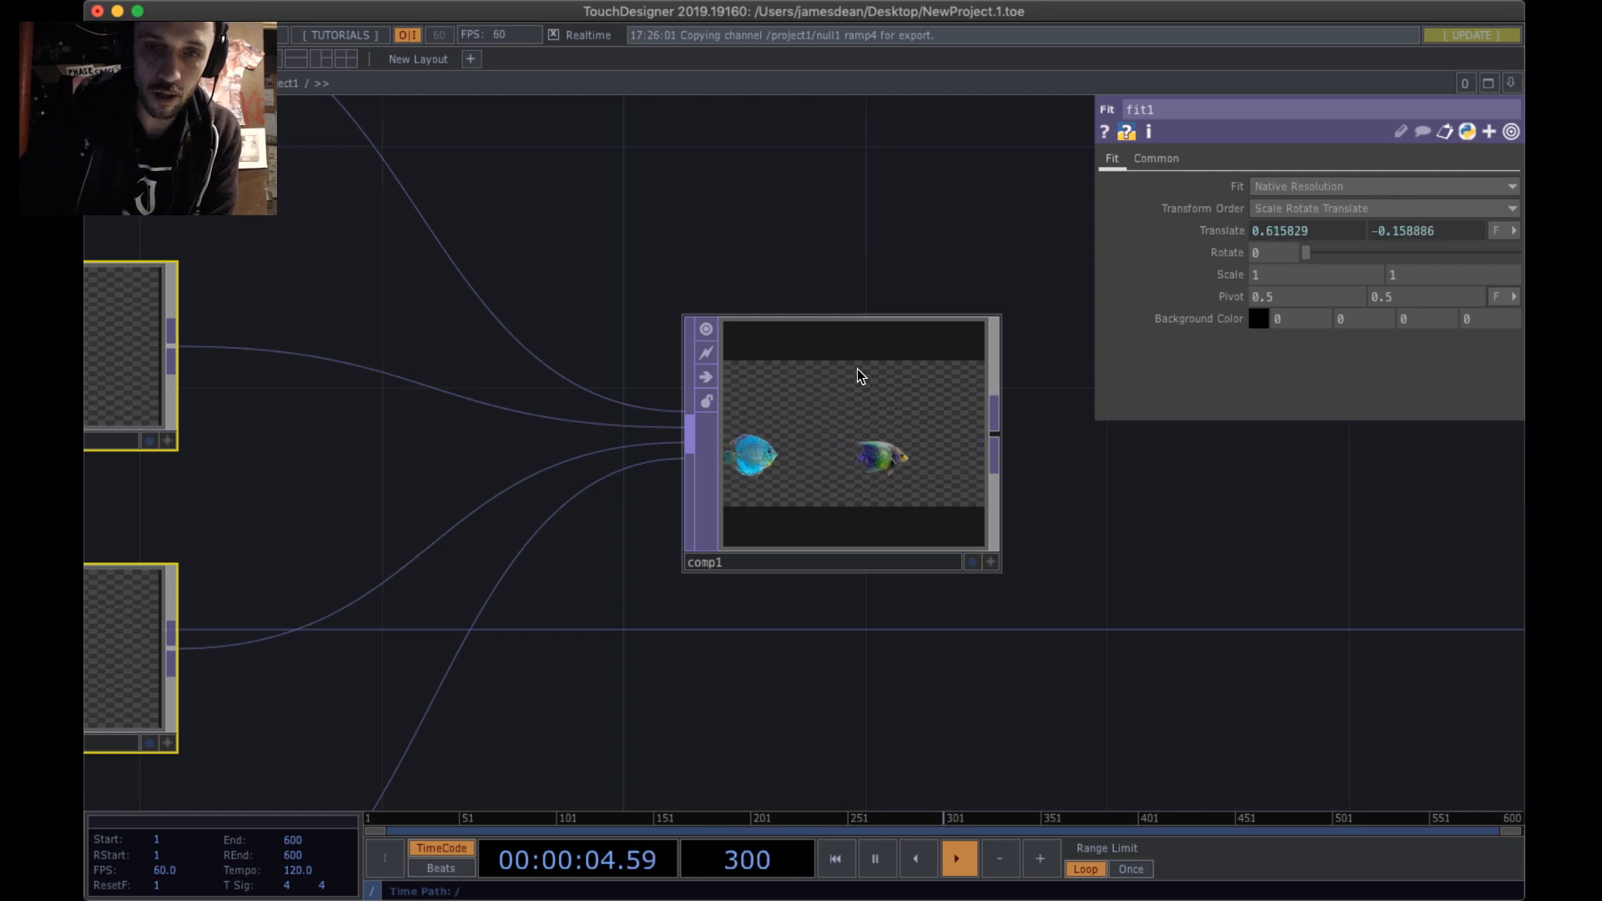
pyautogui.scroll(-3, 845, 261)
pyautogui.scroll(-4, 793, 569)
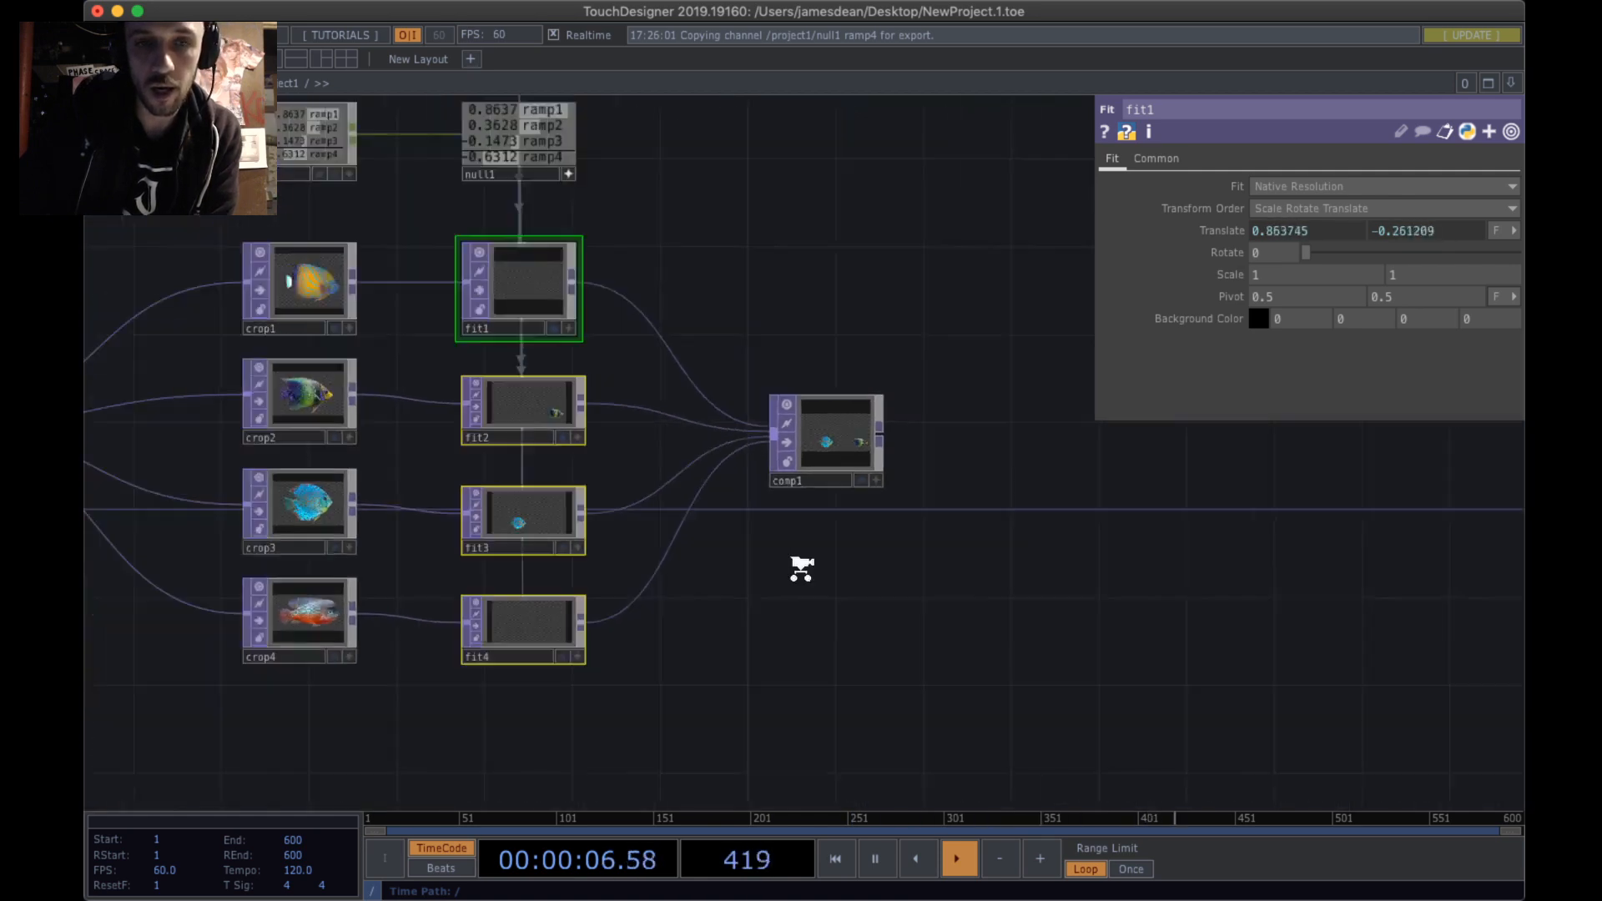
pyautogui.scroll(2, 798, 562)
pyautogui.moveTo(764, 297); pyautogui.dragTo(845, 336)
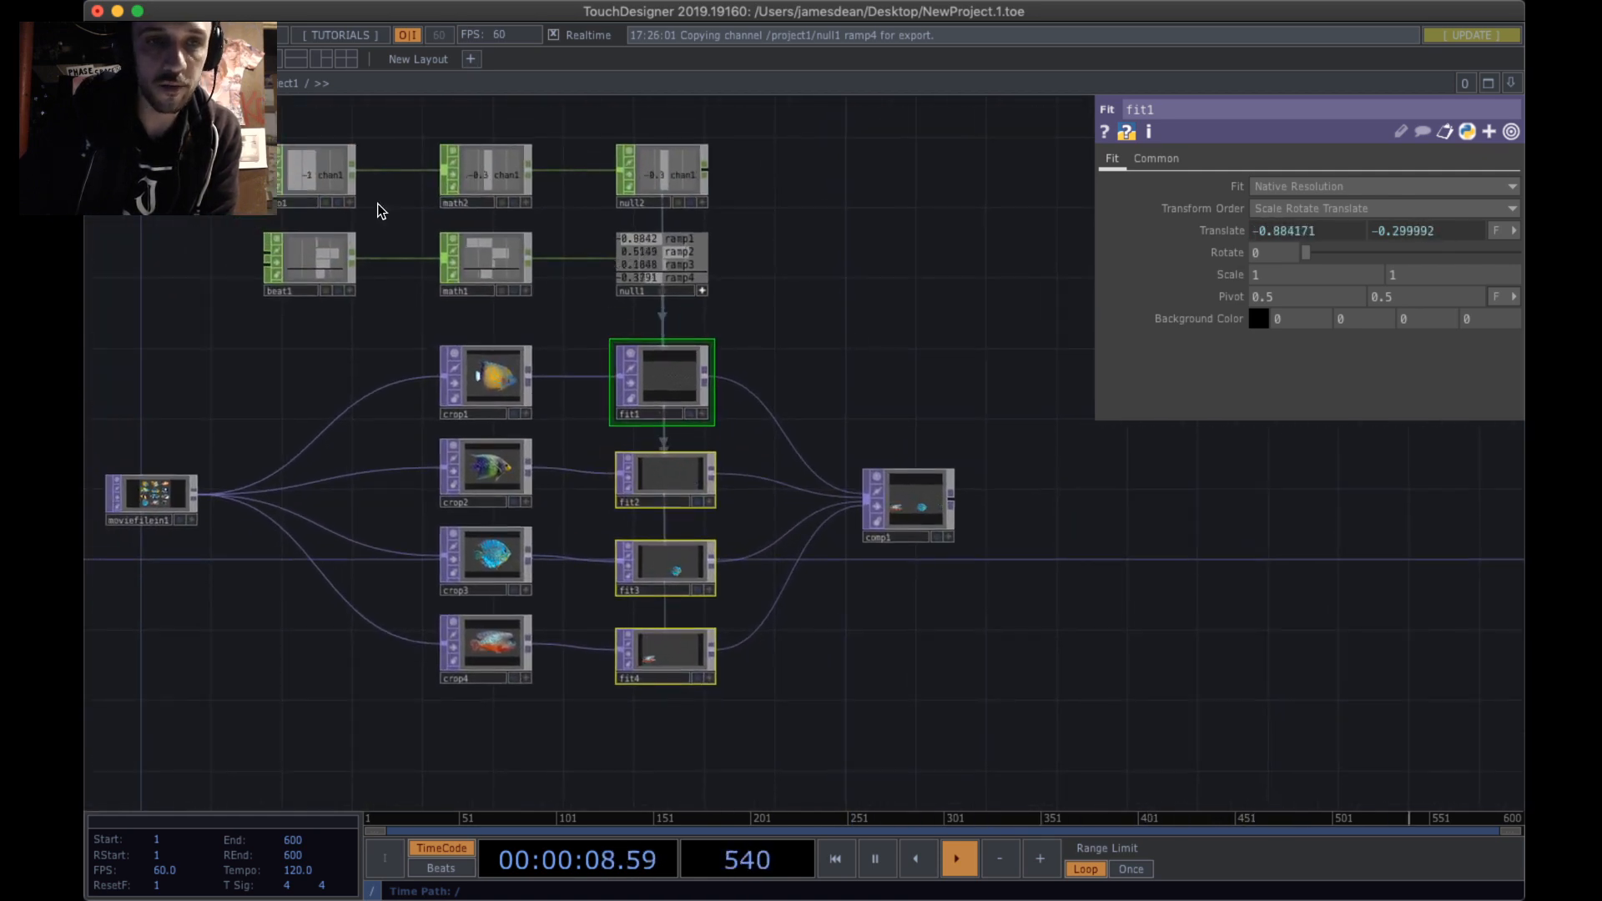
# - Inspect the Translate X and Y expressions of fit1 and the null2 node that drives its vertical movement
pyautogui.click(336, 168)
pyautogui.moveTo(773, 711); pyautogui.dragTo(667, 350, button='right')
pyautogui.click(870, 627)
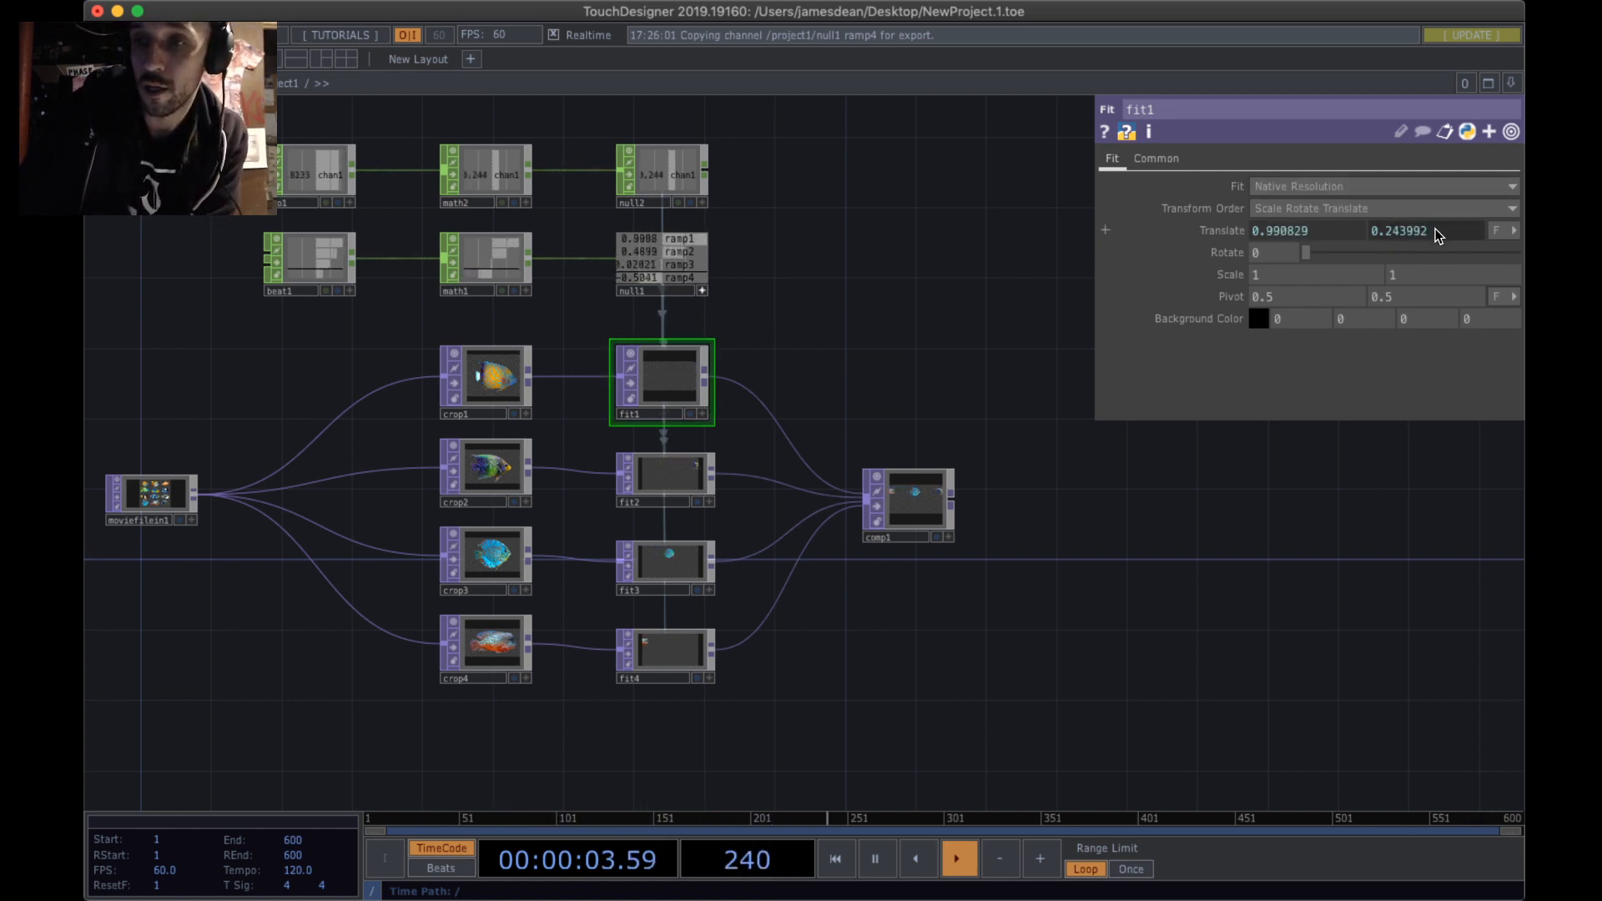
pyautogui.click(1105, 229)
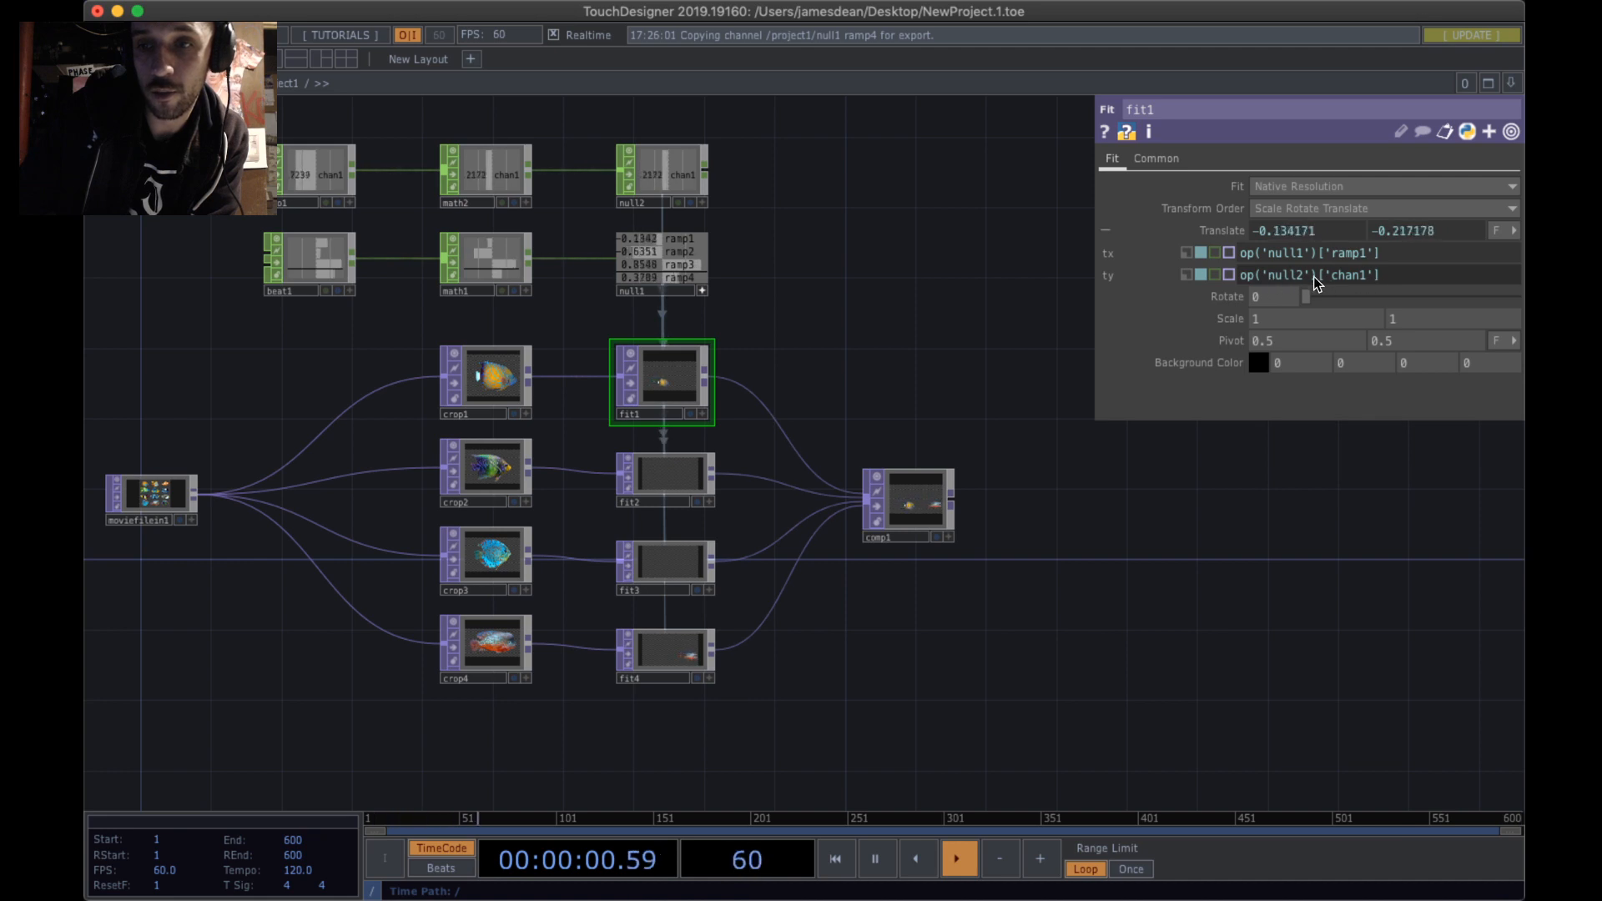
pyautogui.moveTo(1348, 276)
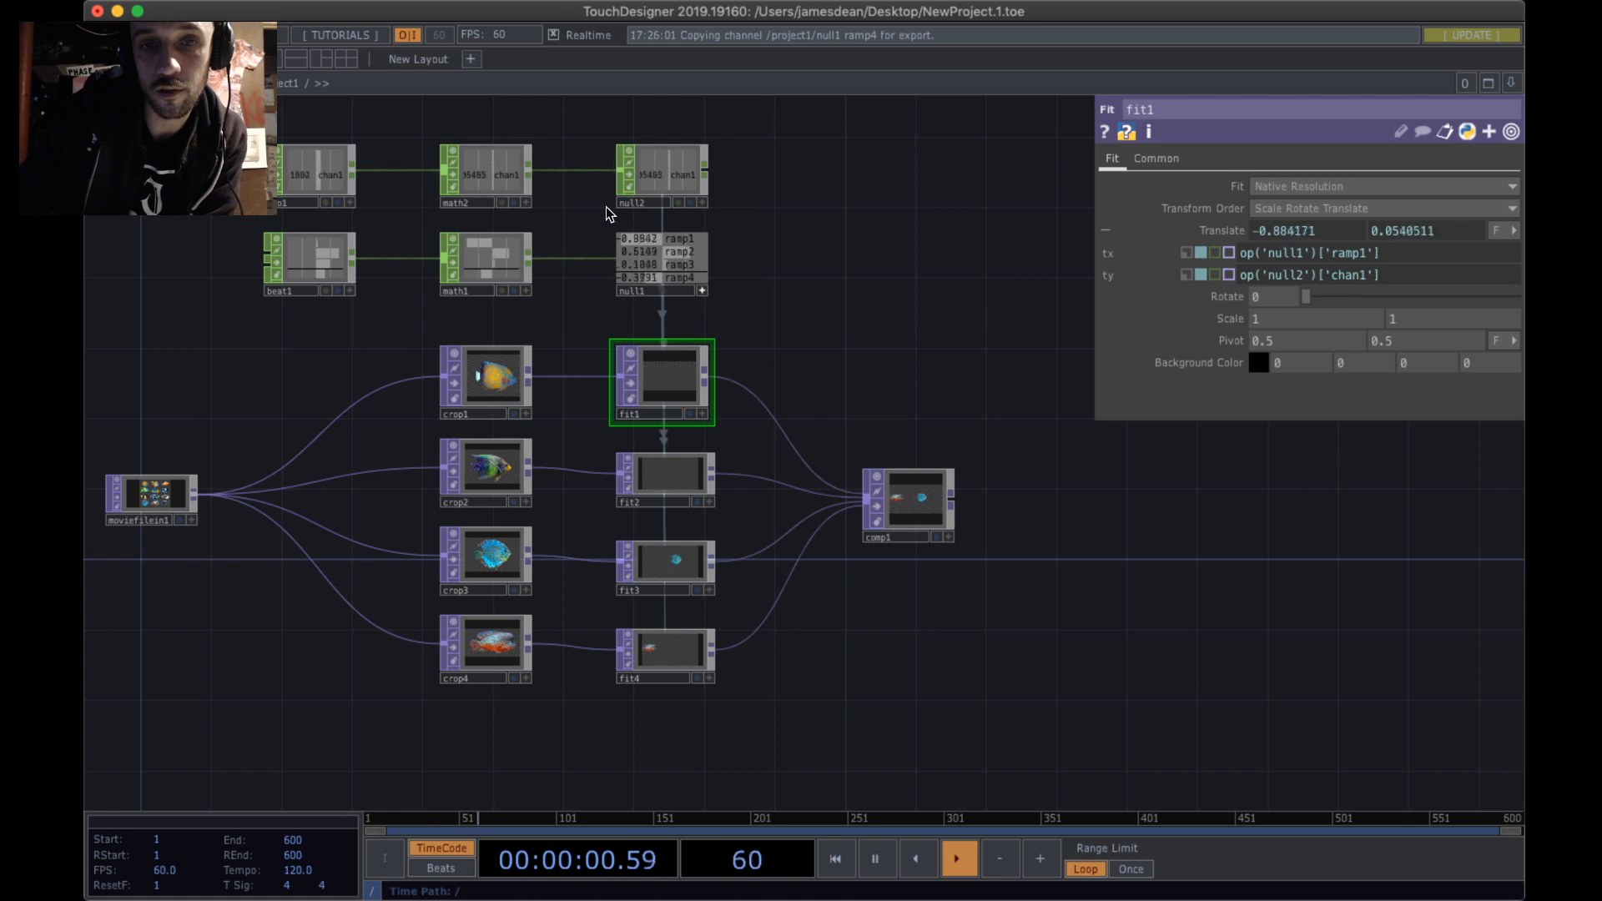
pyautogui.click(664, 167)
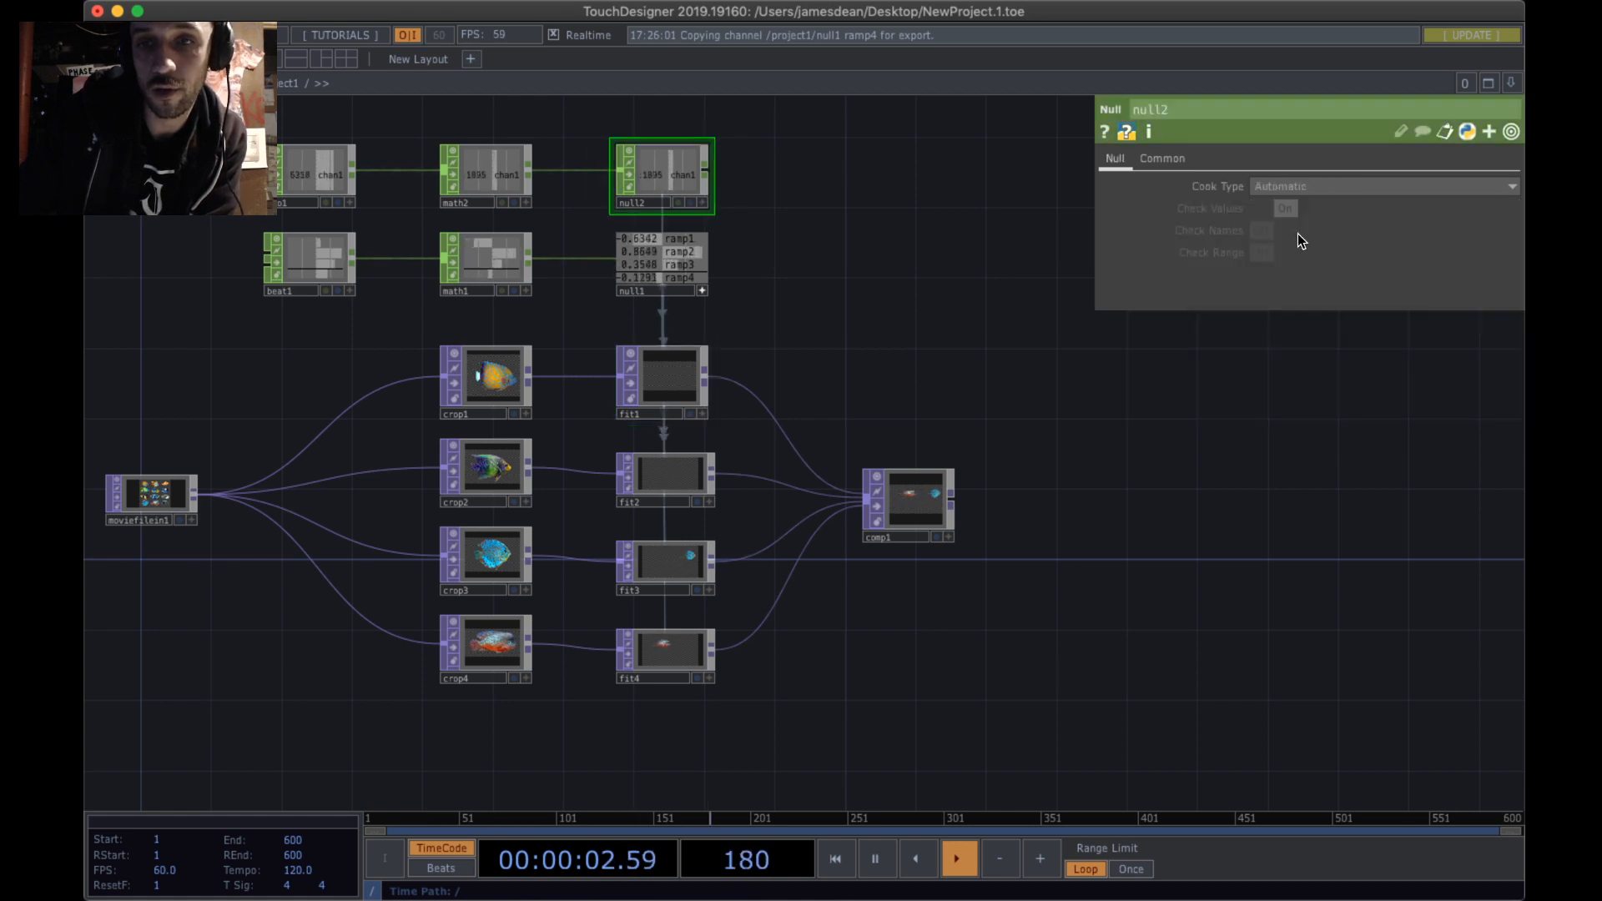
pyautogui.click(652, 378)
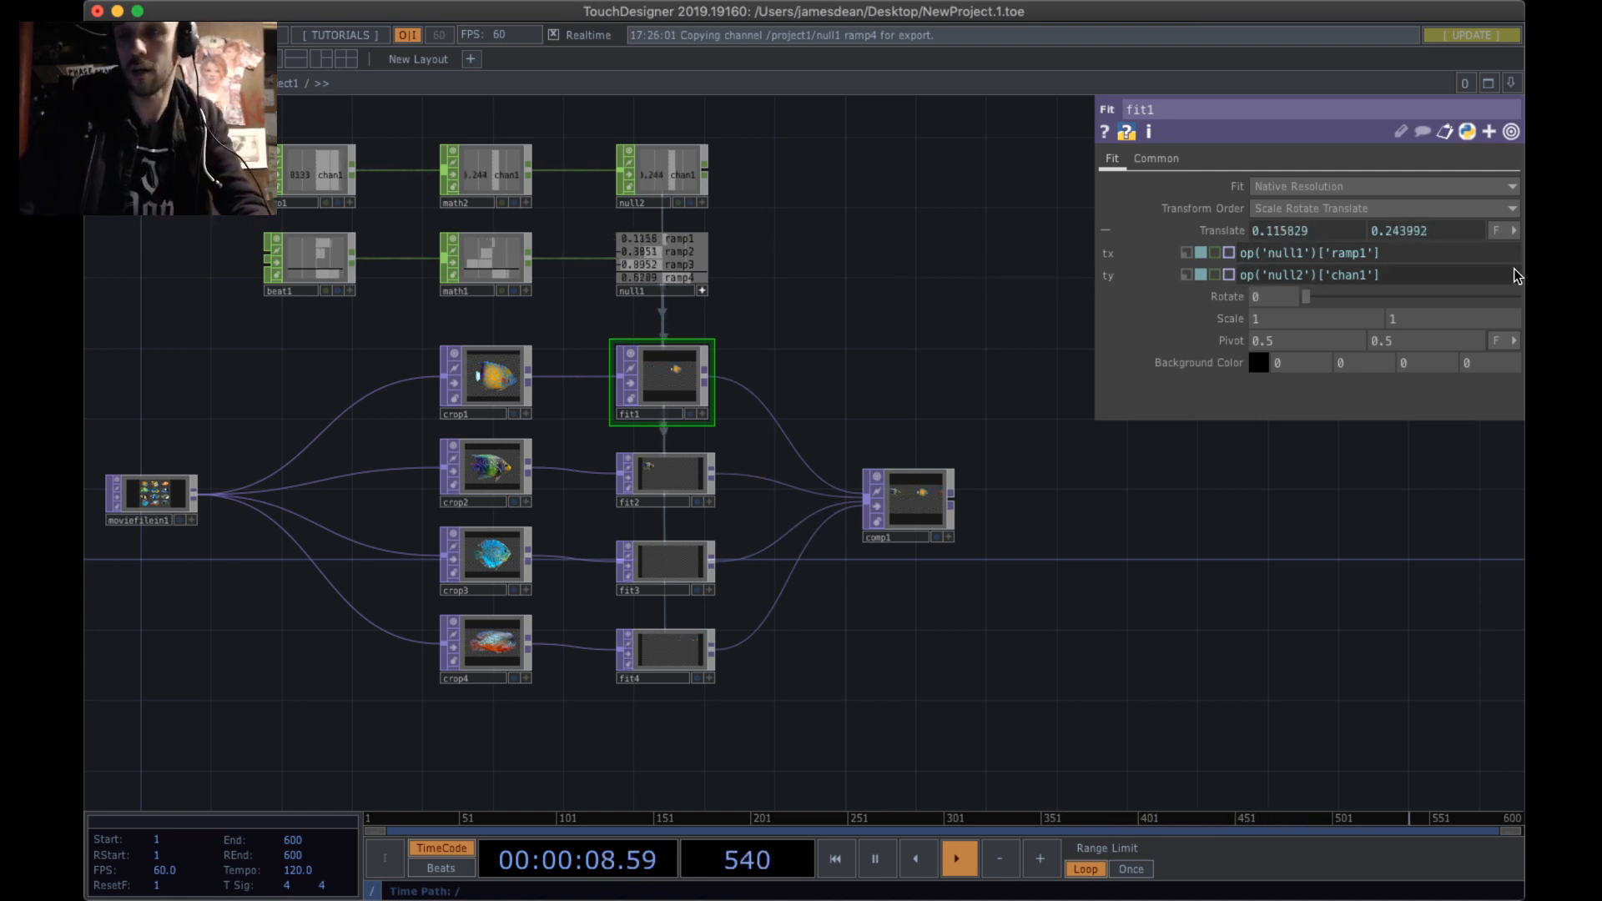
# - Double fit1's vertical movement by changing its Translate Y expression to op('null2')['chan1'] * 2, and check the motion in comp1
pyautogui.click(1460, 275)
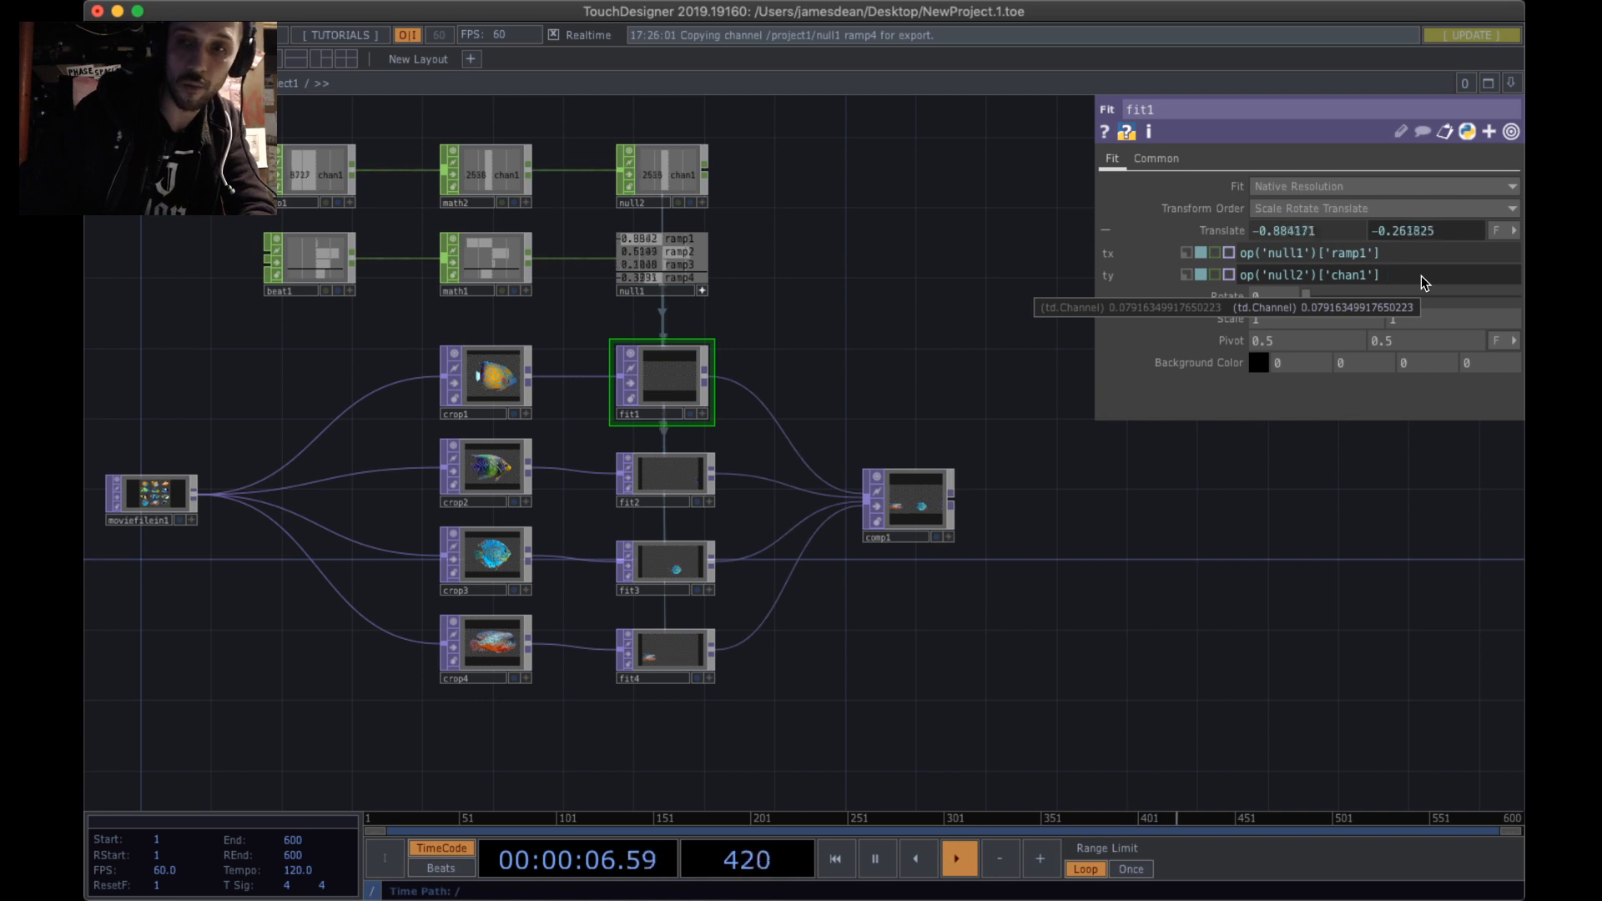
pyautogui.write('* ')
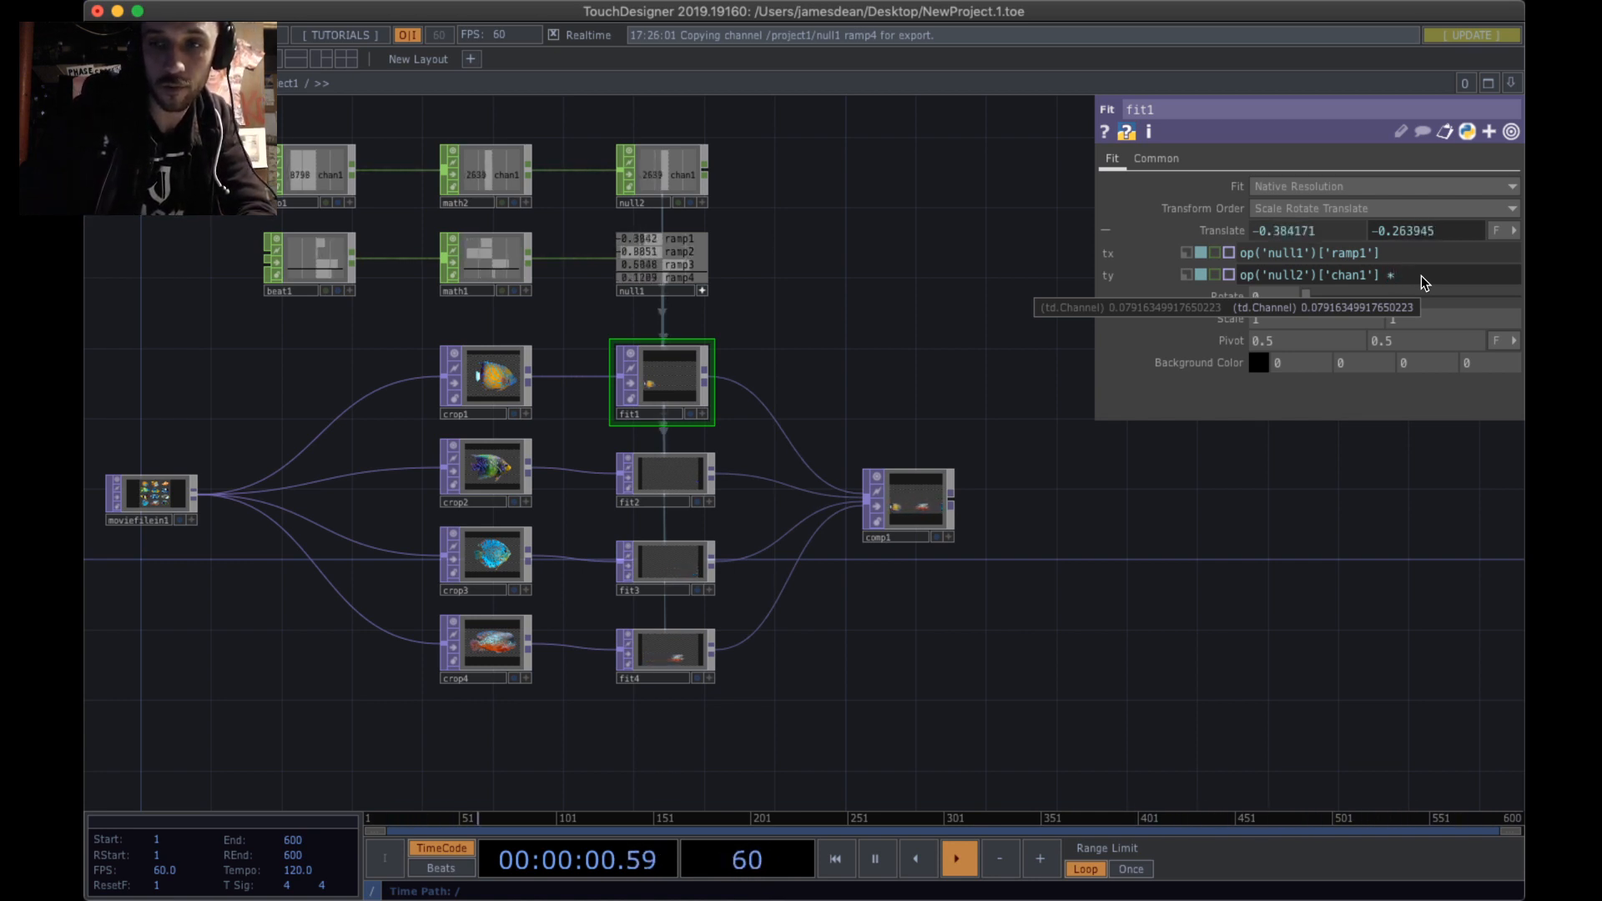
pyautogui.write('2')
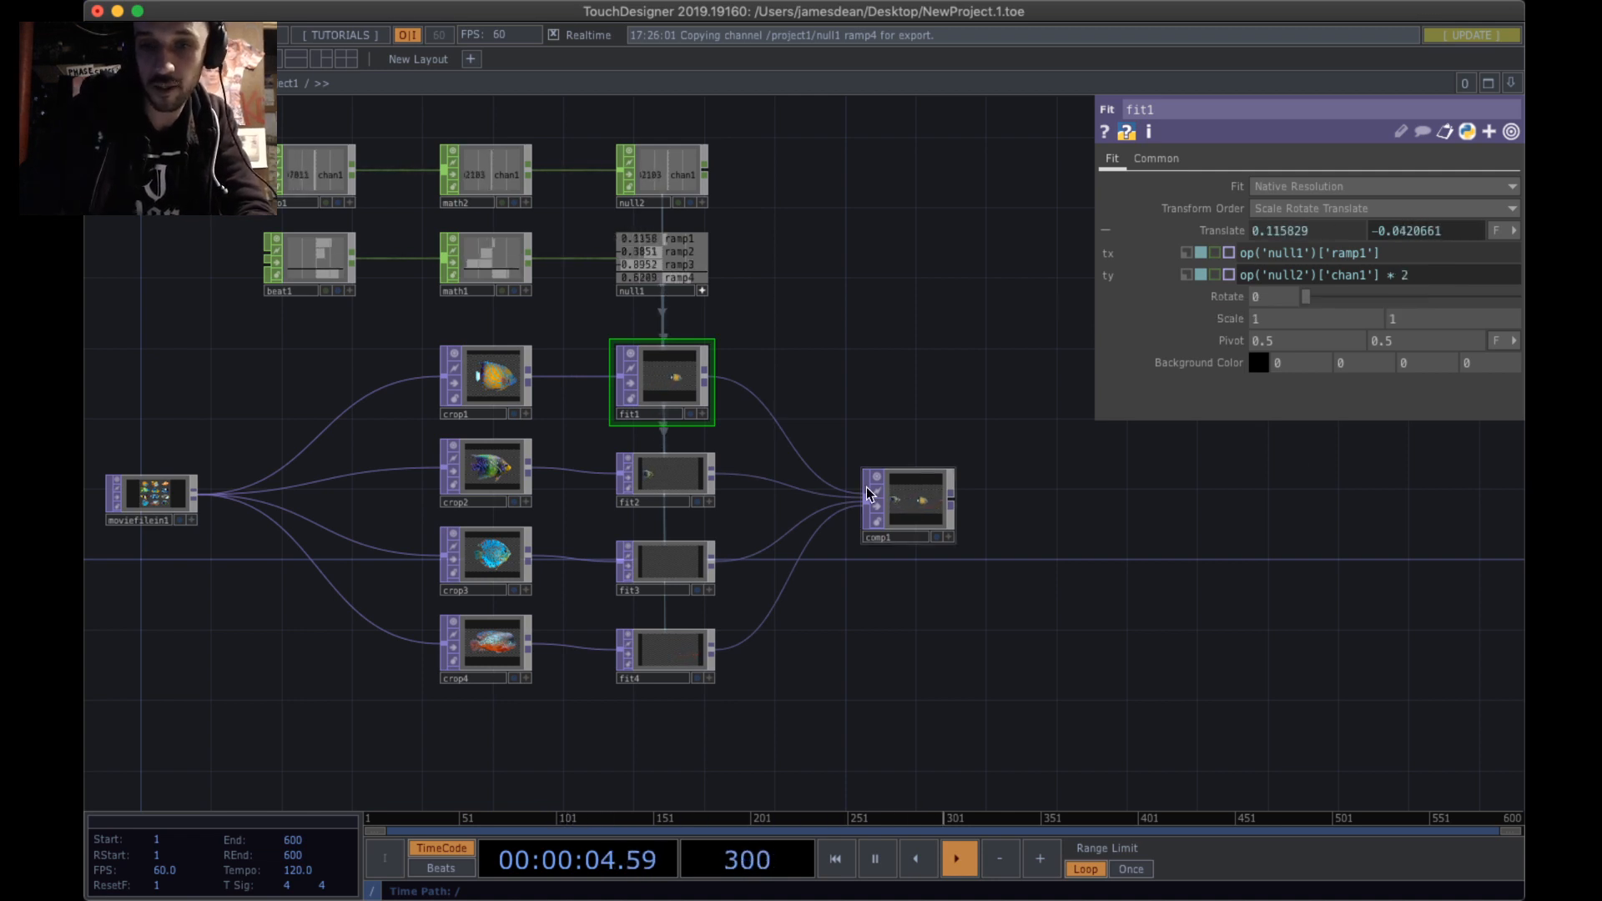
pyautogui.scroll(3, 1031, 555)
pyautogui.scroll(3, 985, 529)
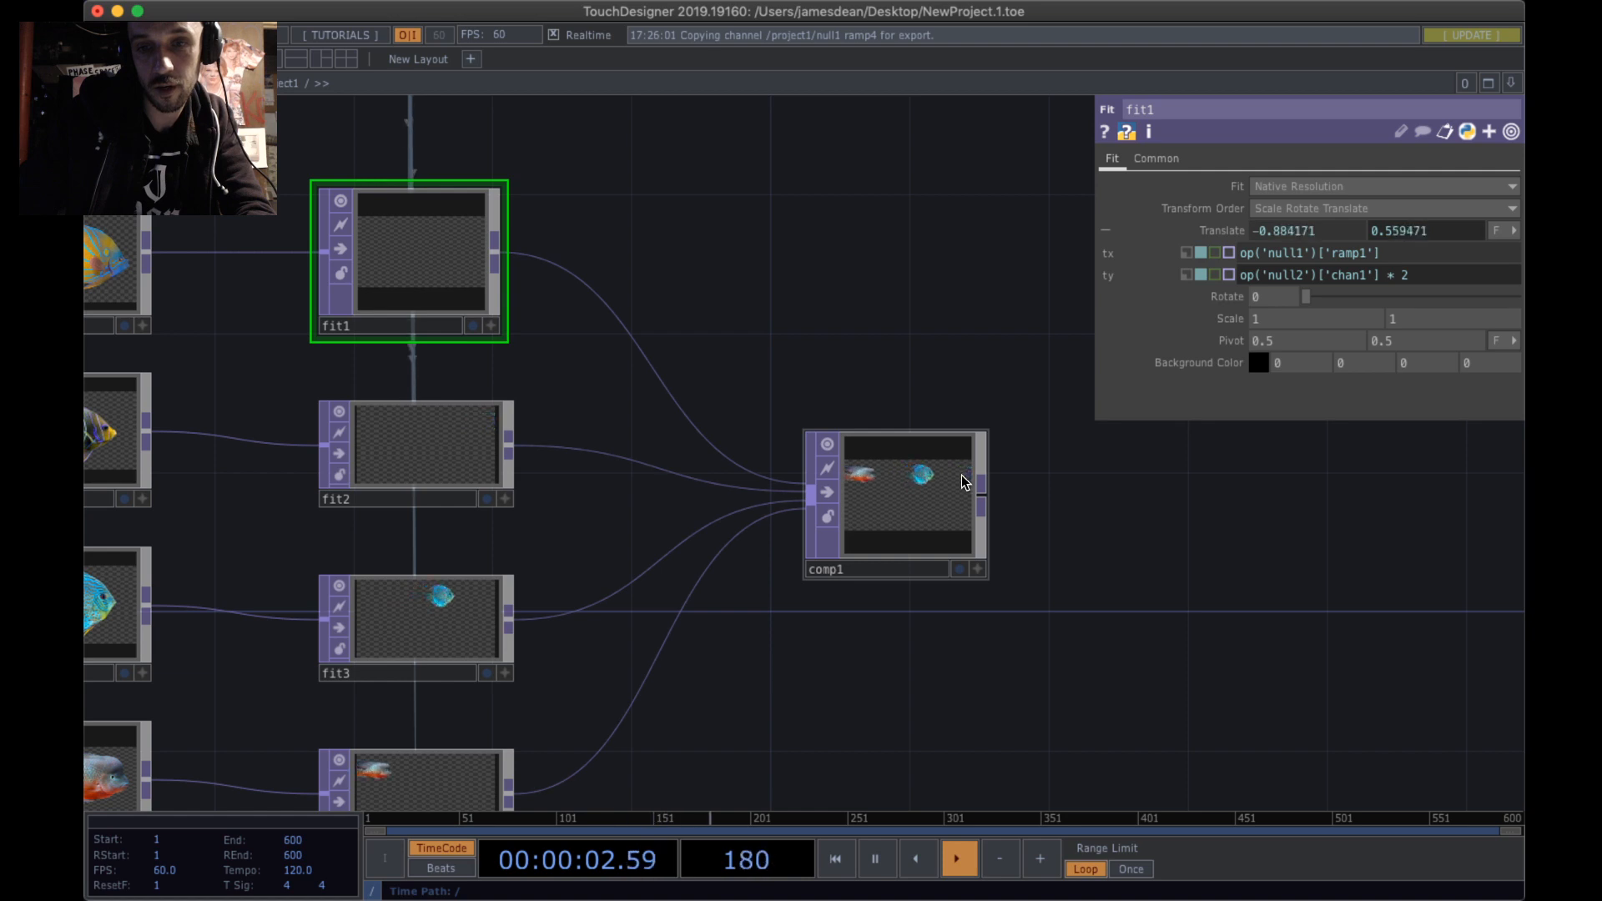
pyautogui.scroll(-2, 964, 482)
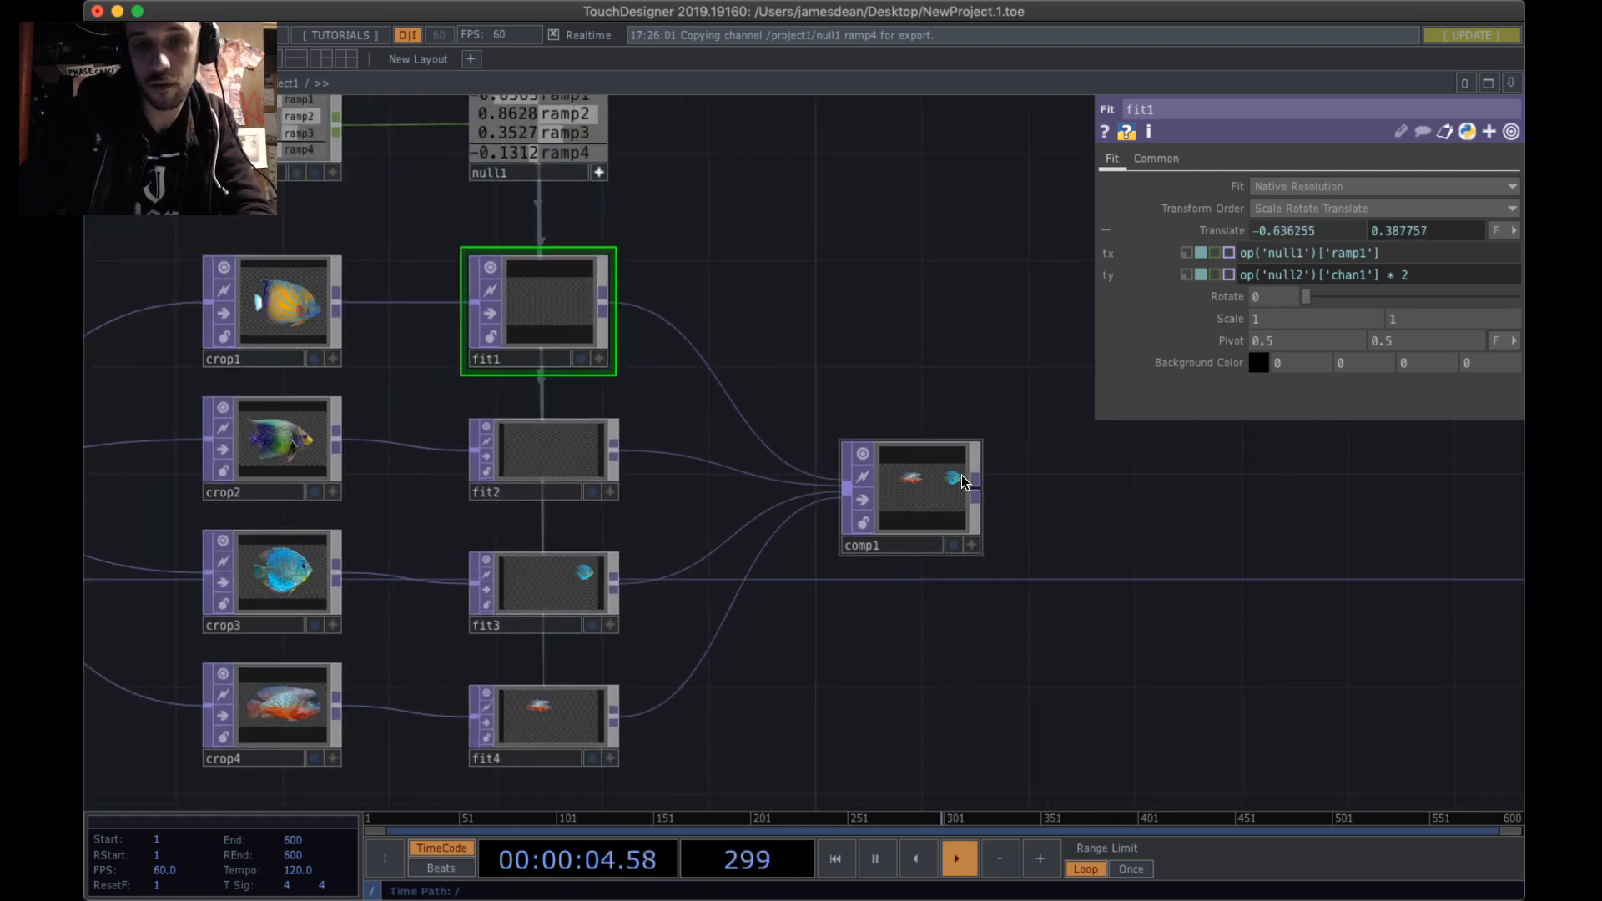
pyautogui.moveTo(959, 584); pyautogui.dragTo(963, 565)
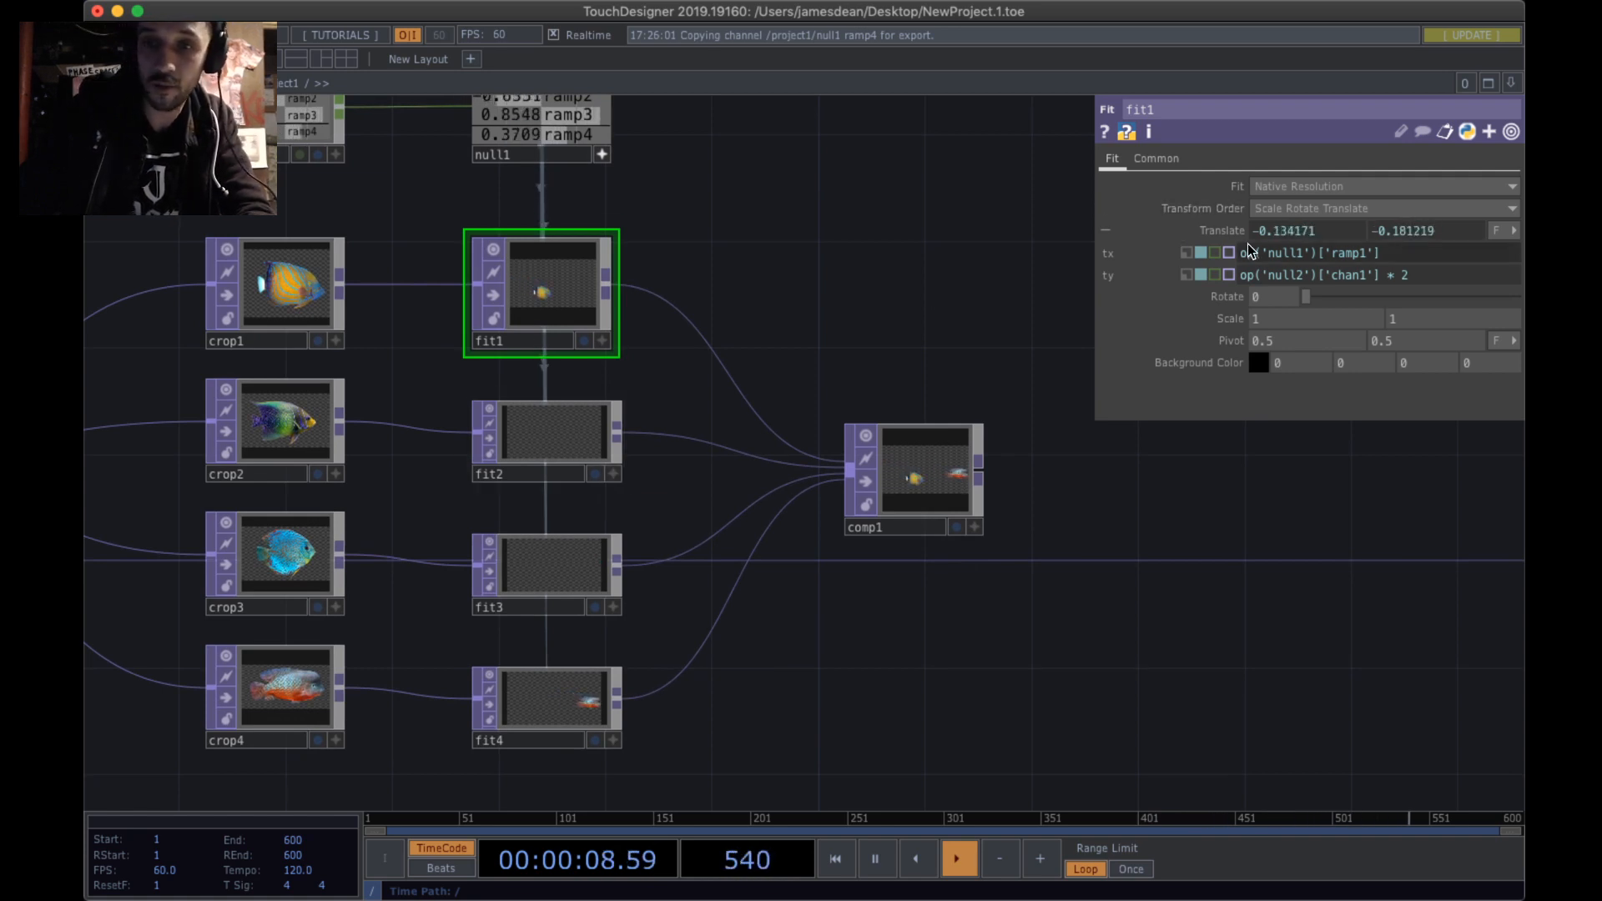
pyautogui.click(1106, 230)
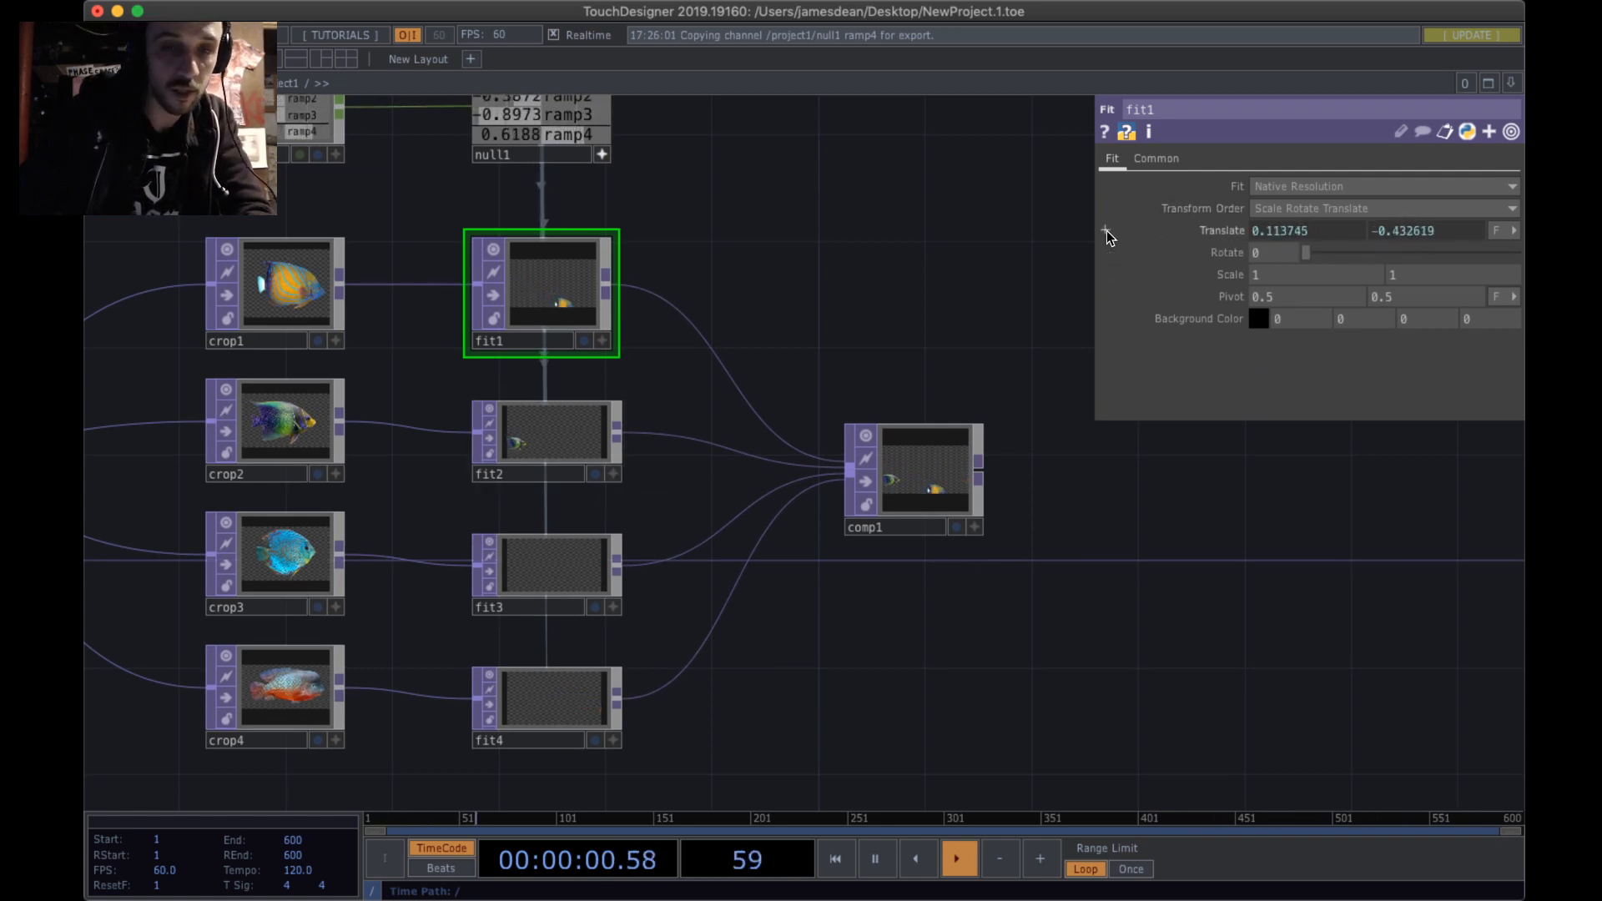
# - Change fit2's Translate Y expression to op('null2')['chan1'] * 3 and check the resulting fish motion in comp1
pyautogui.moveTo(913, 542); pyautogui.dragTo(917, 475)
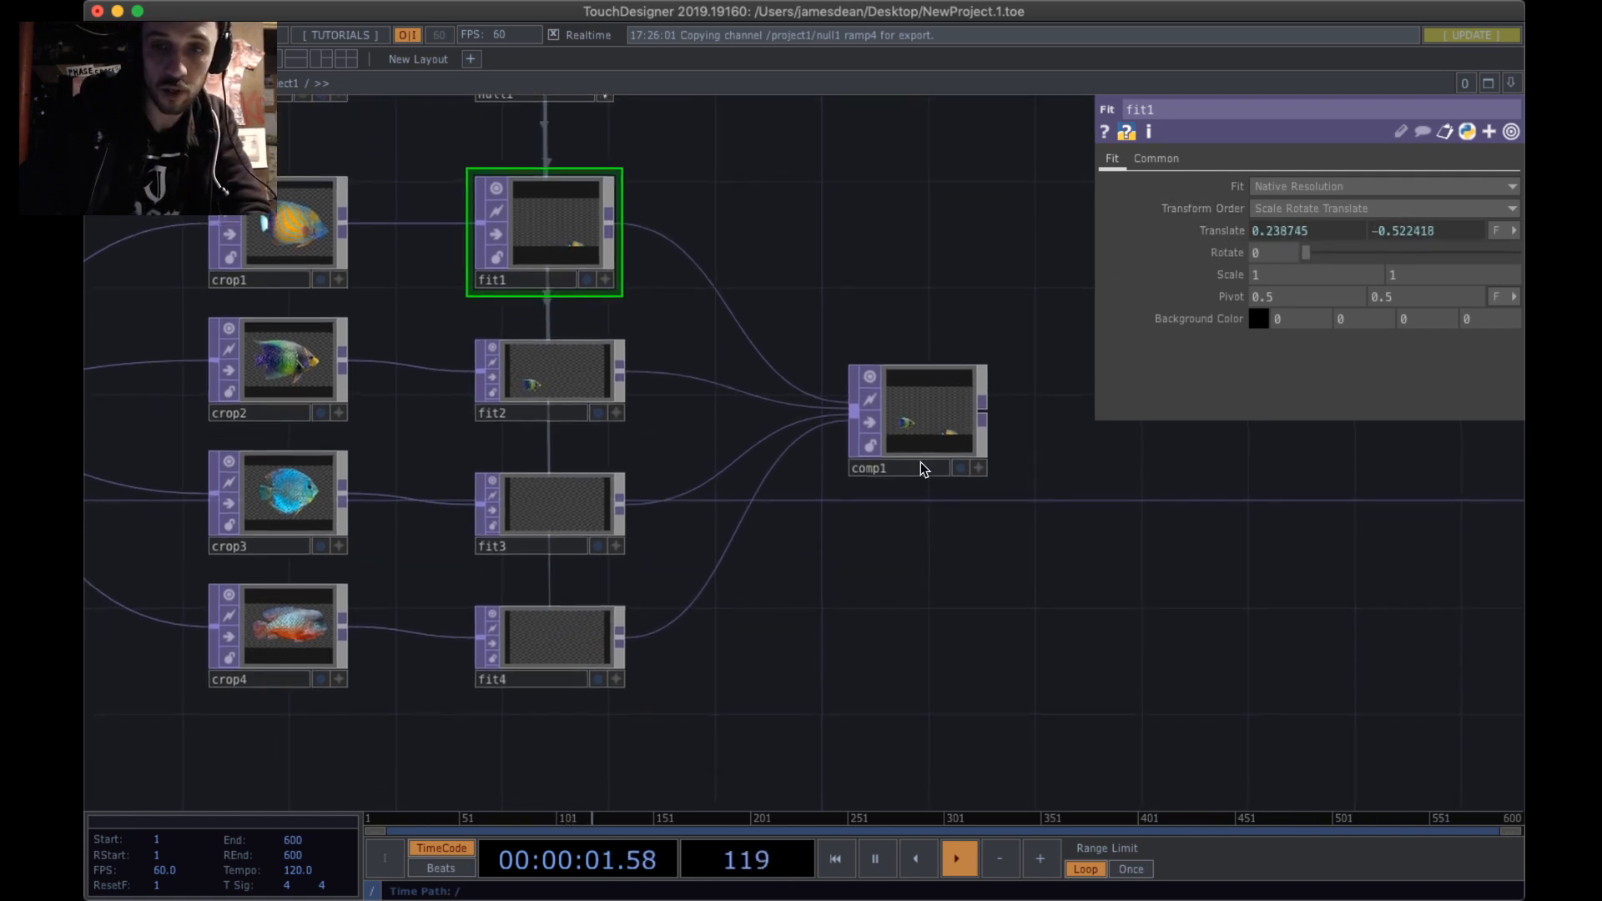
pyautogui.click(573, 359)
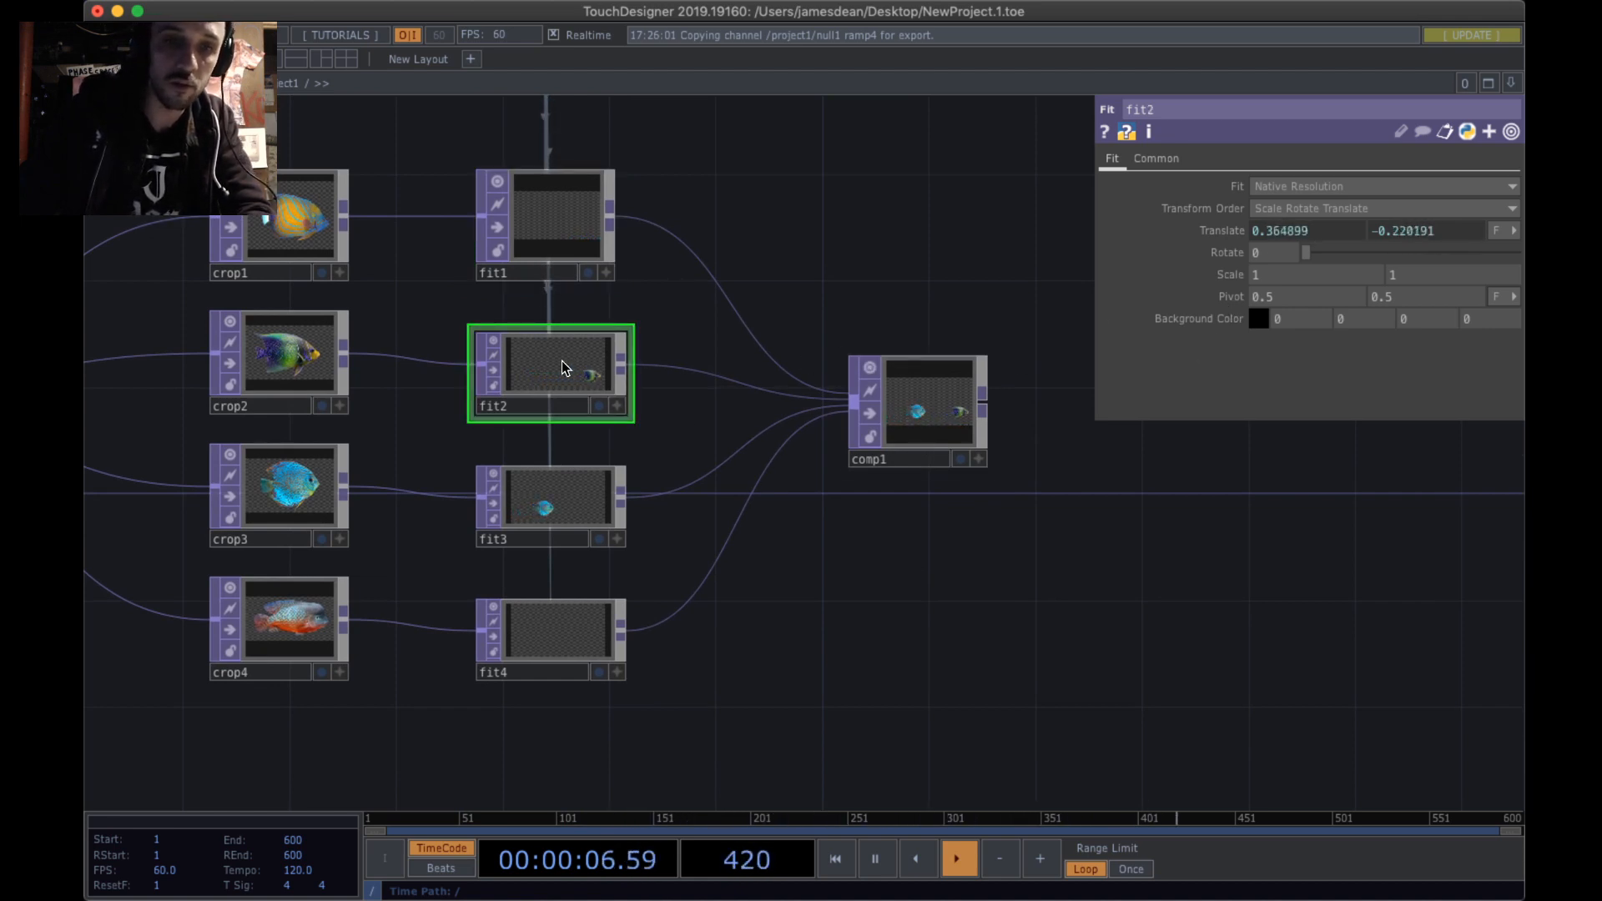
pyautogui.click(1454, 233)
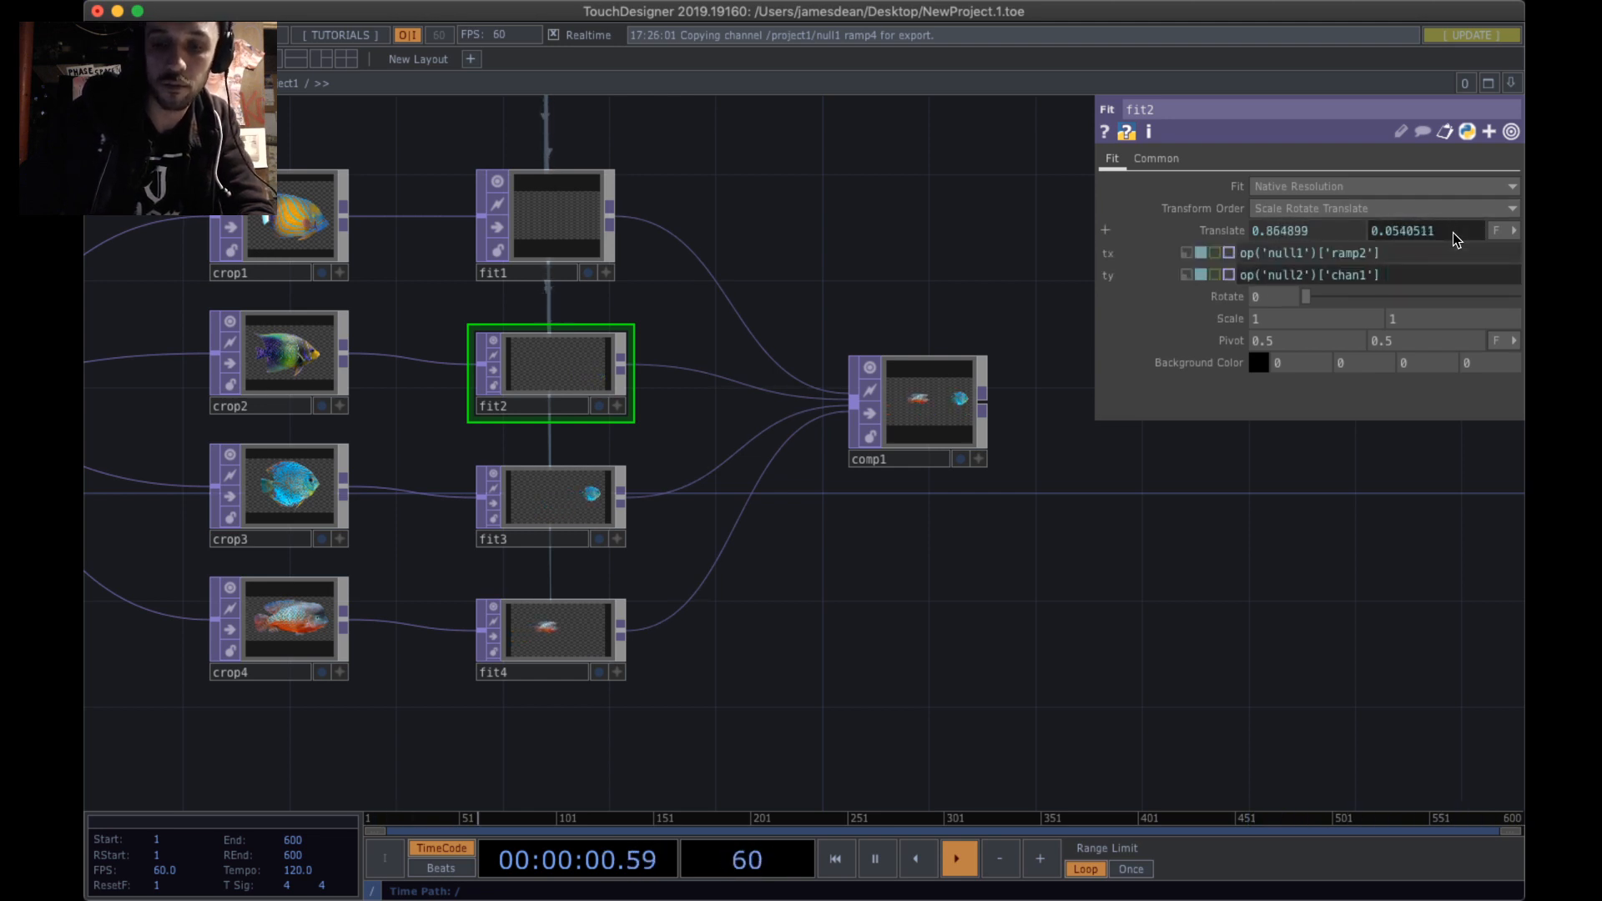
pyautogui.write('*')
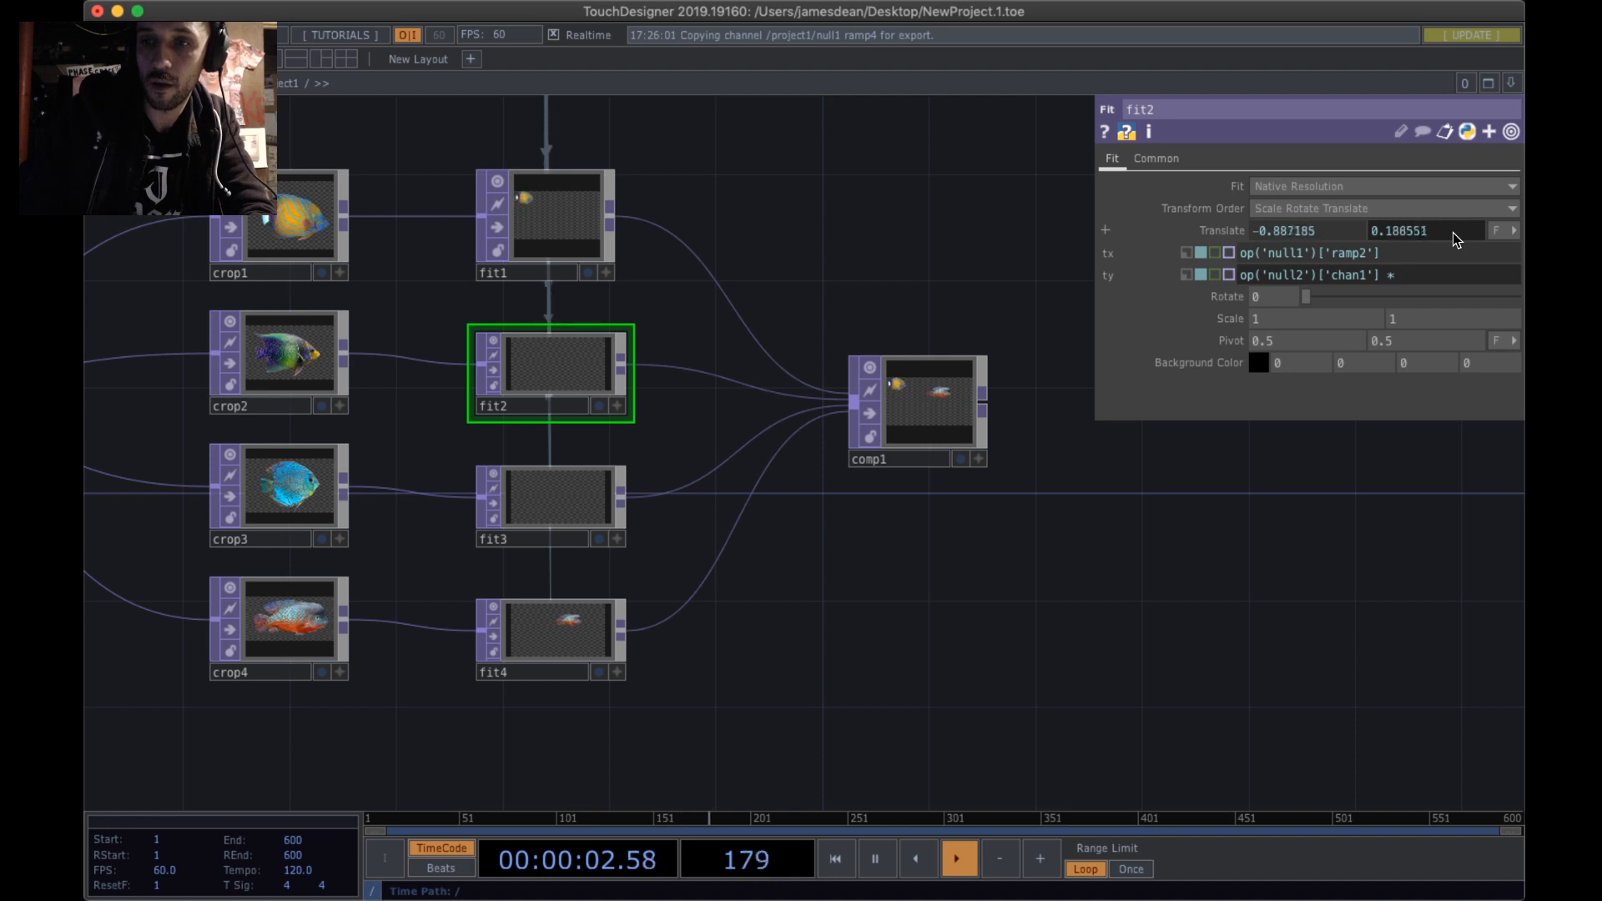
pyautogui.write(' 1')
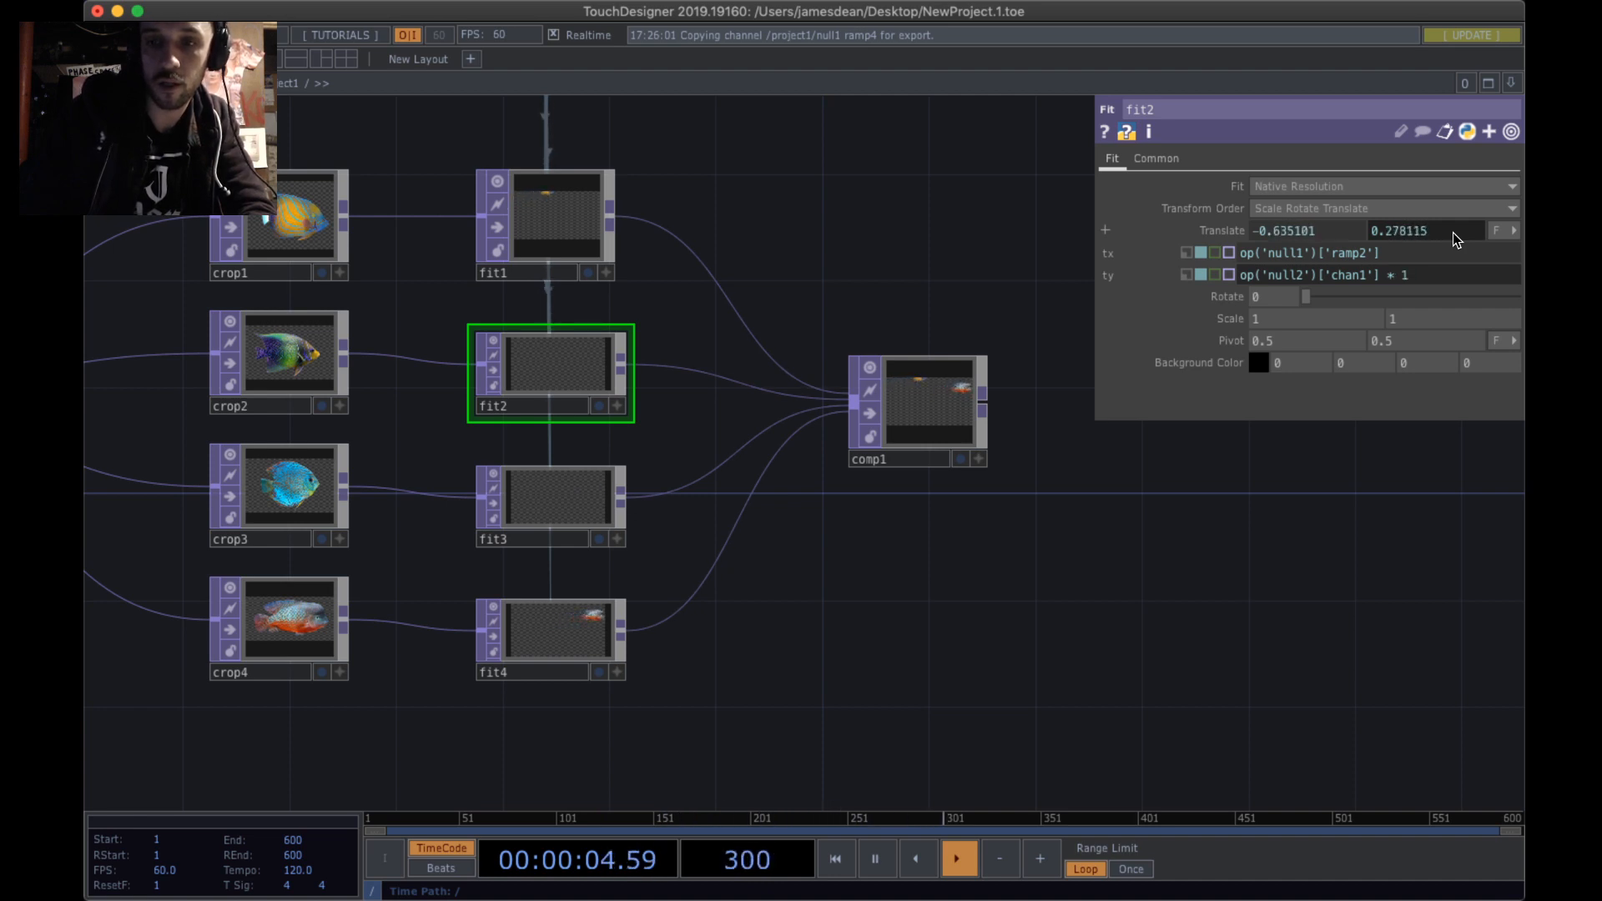
pyautogui.press('BackSpace')
pyautogui.write('3')
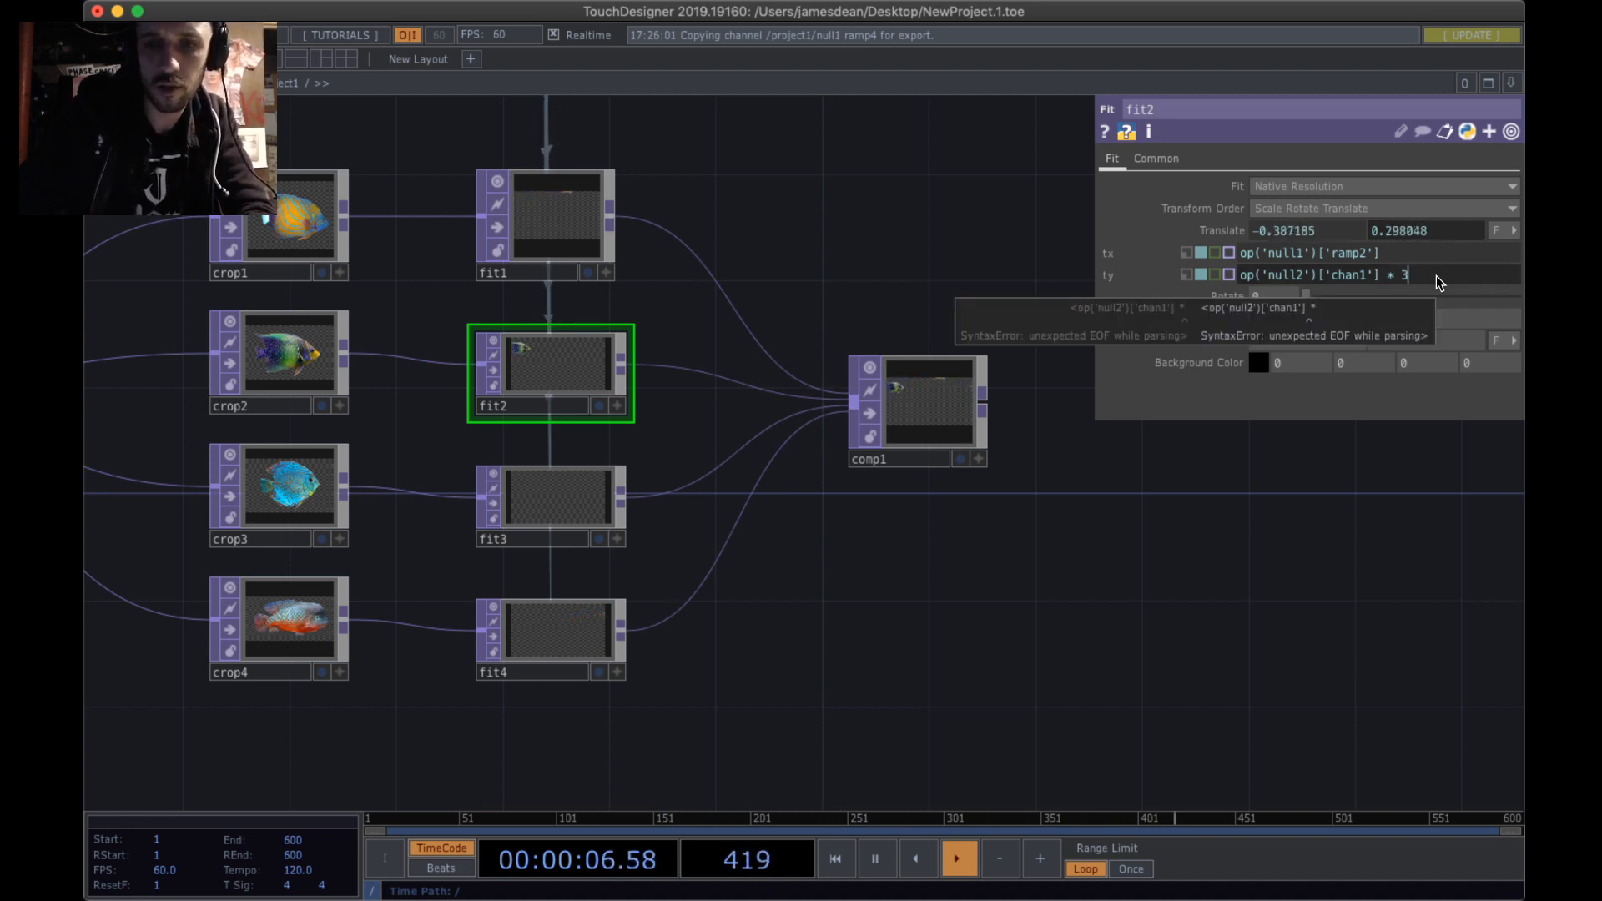
pyautogui.press('Return')
pyautogui.scroll(2, 955, 367)
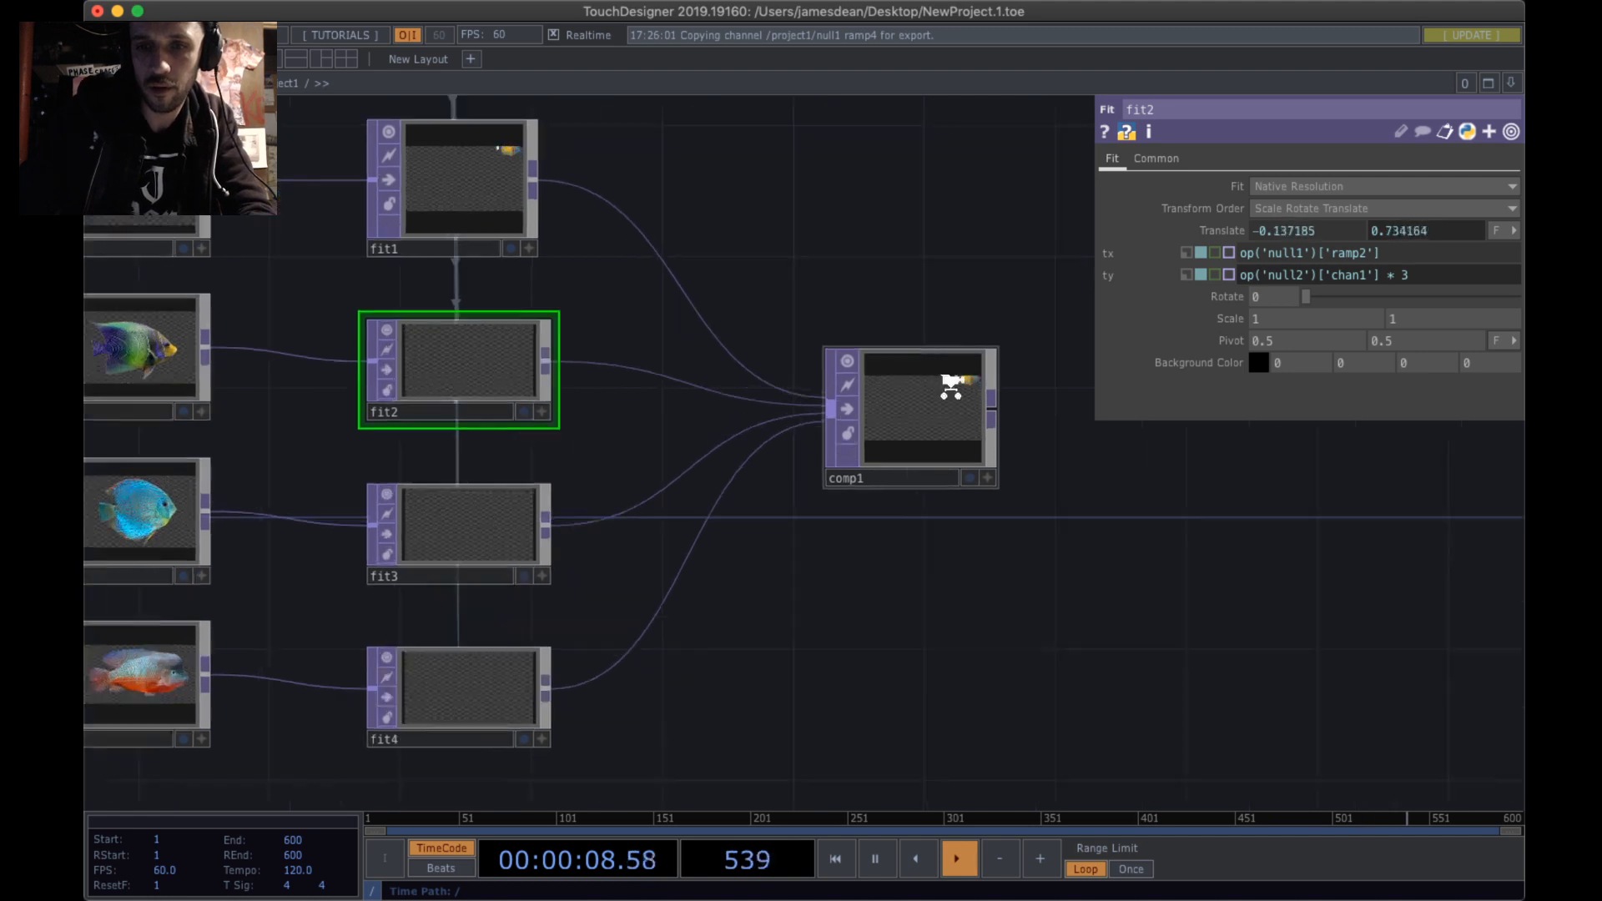
pyautogui.scroll(3, 951, 385)
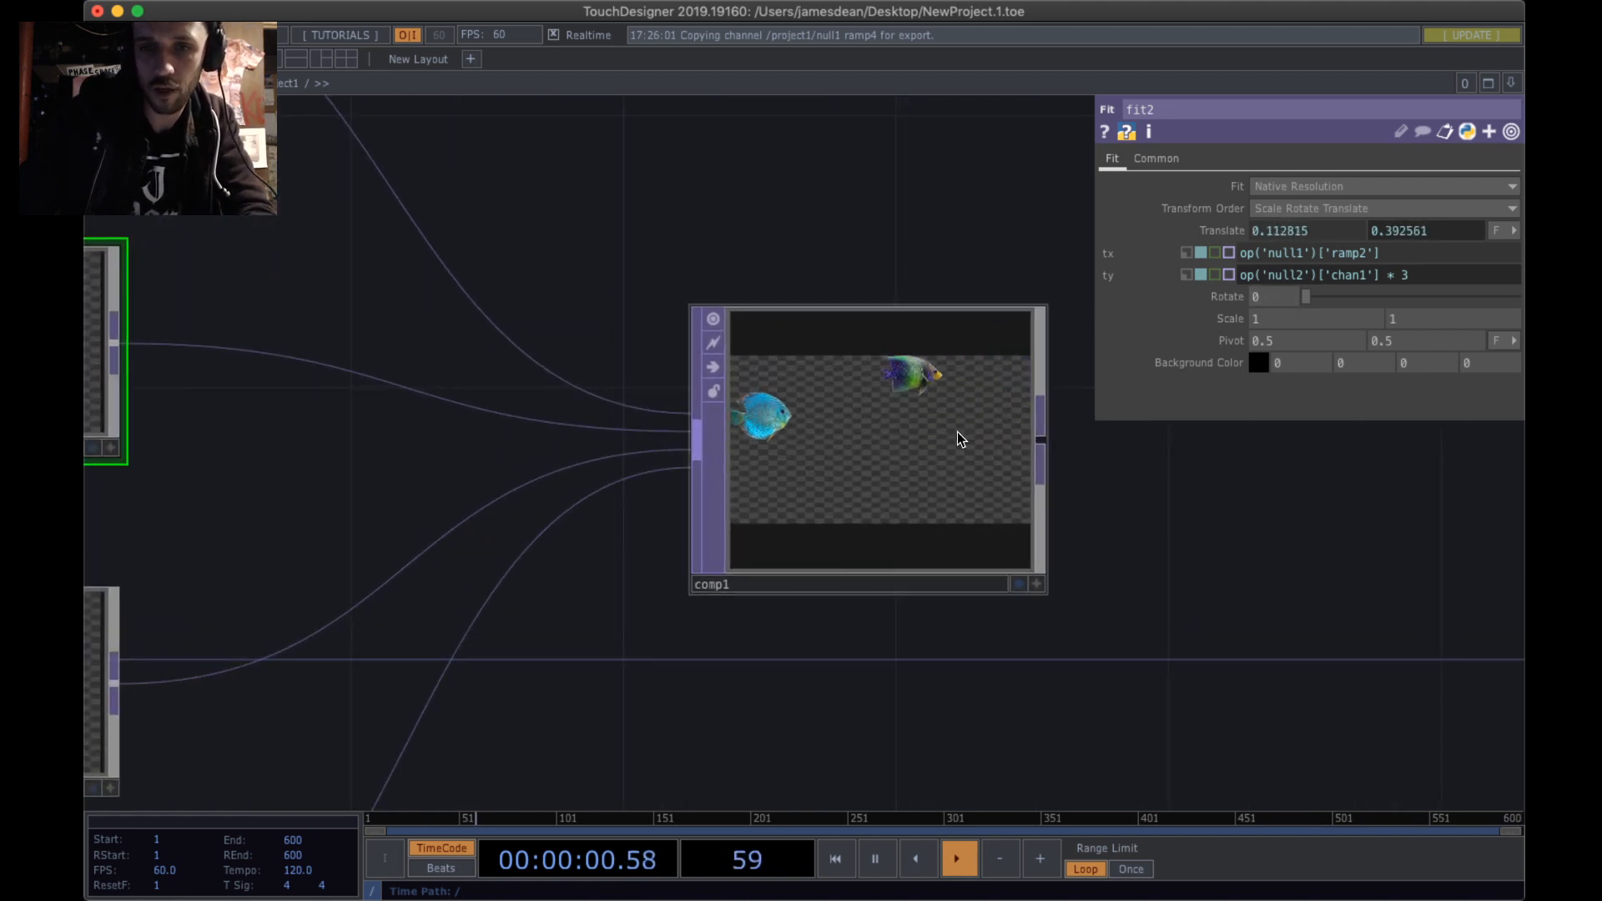
pyautogui.scroll(-1, 987, 377)
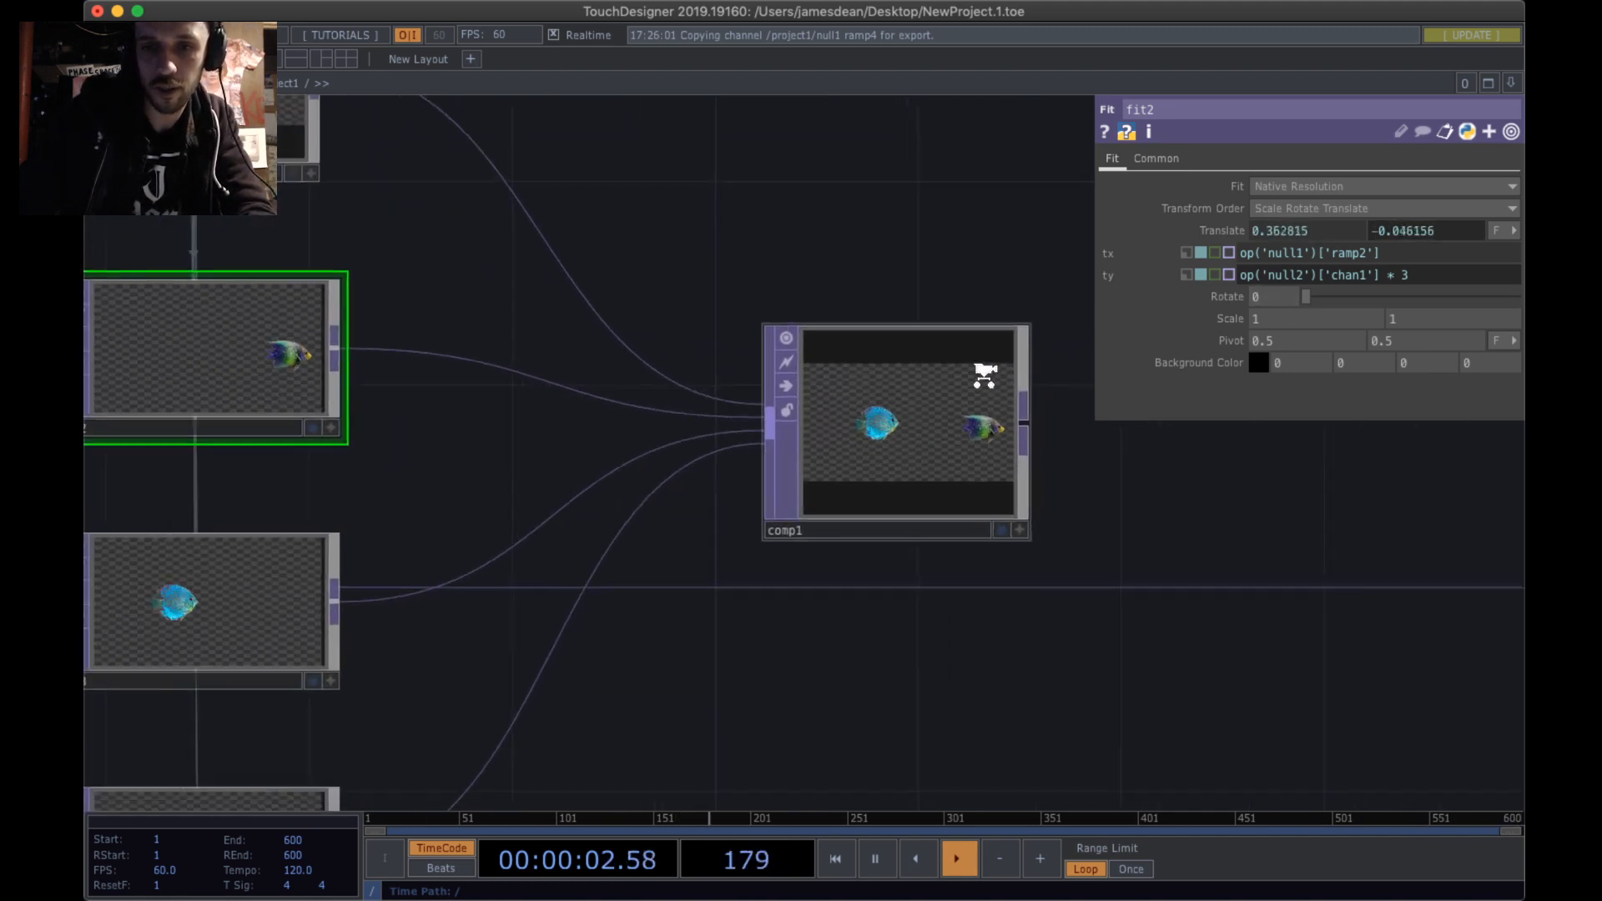
# - Select fit3, check the fish motion in comp1, and reset fit3's Scale Y to 1
pyautogui.scroll(-3, 983, 374)
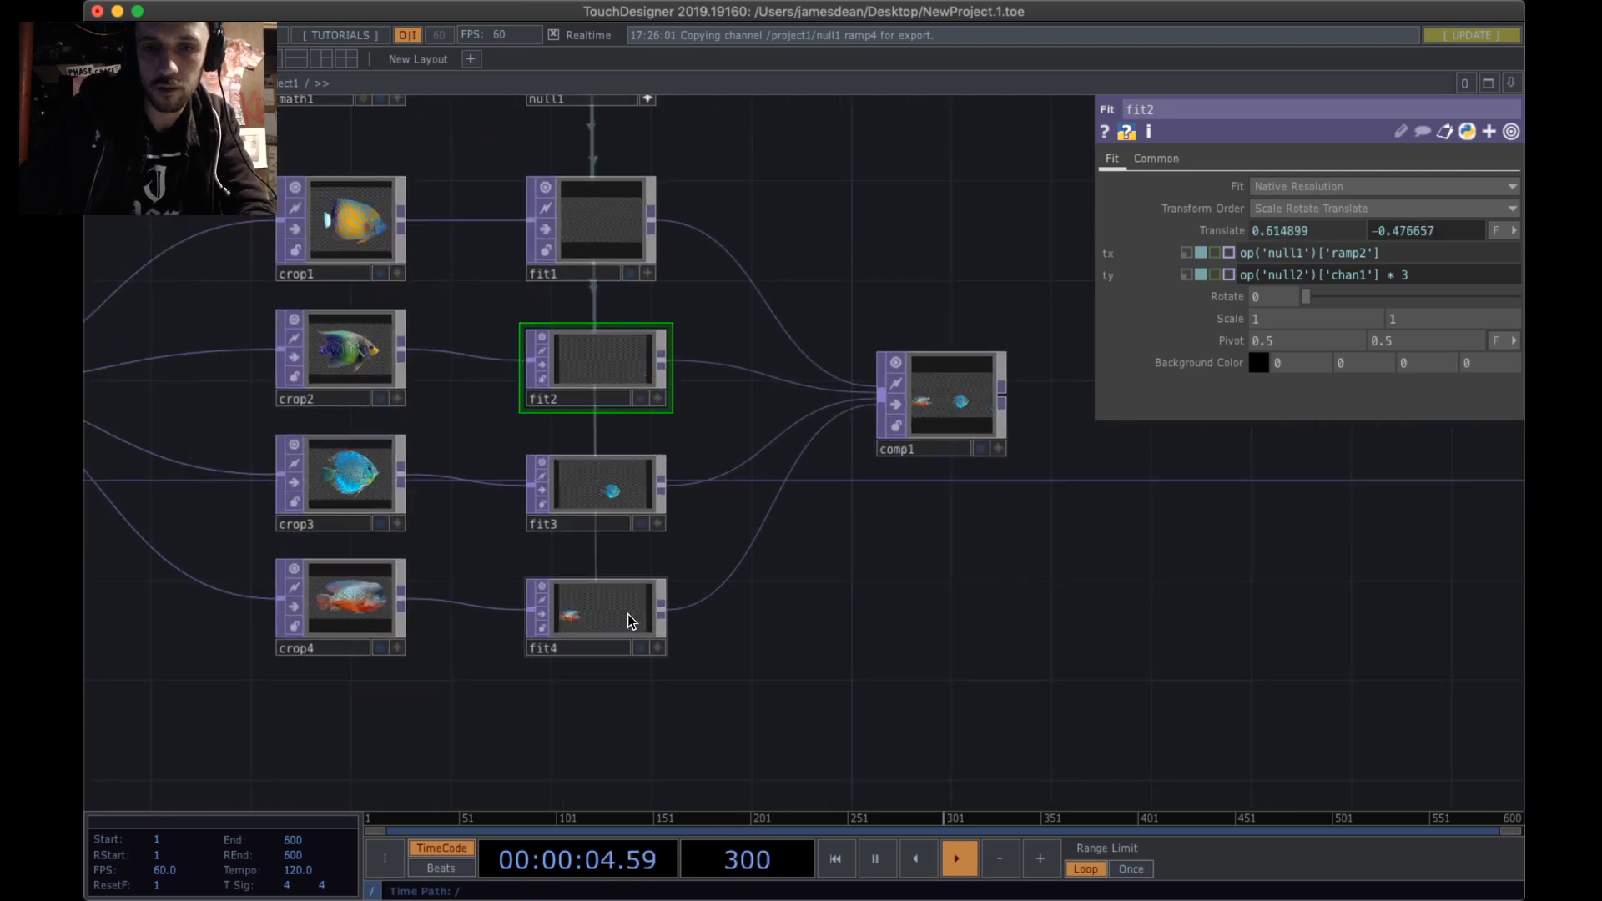
pyautogui.click(608, 509)
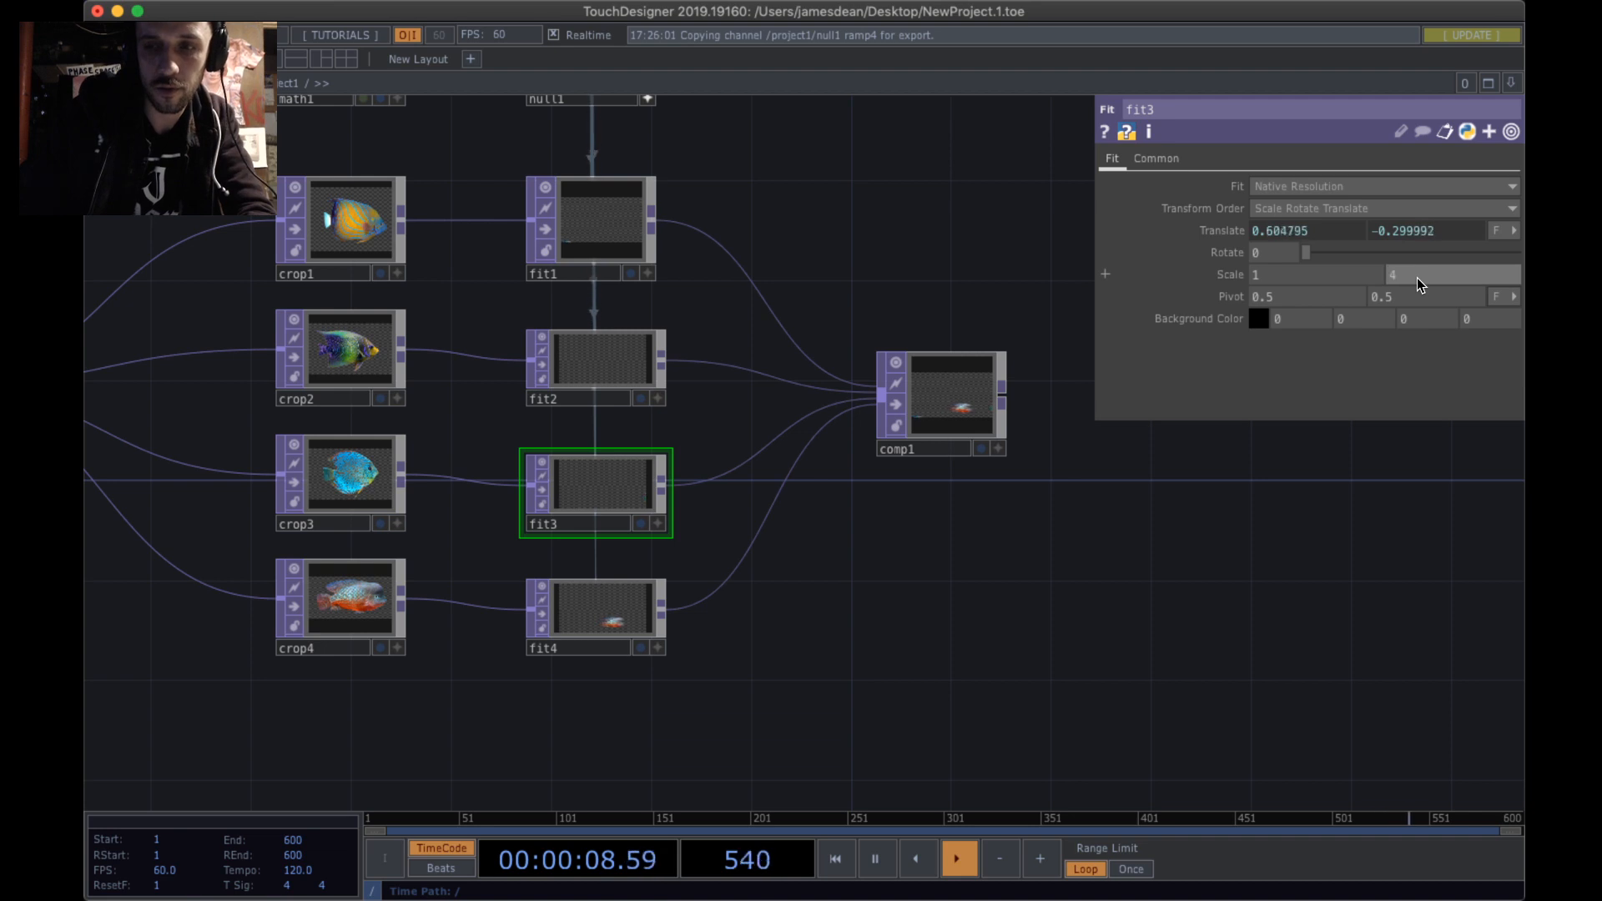
pyautogui.scroll(5, 1037, 401)
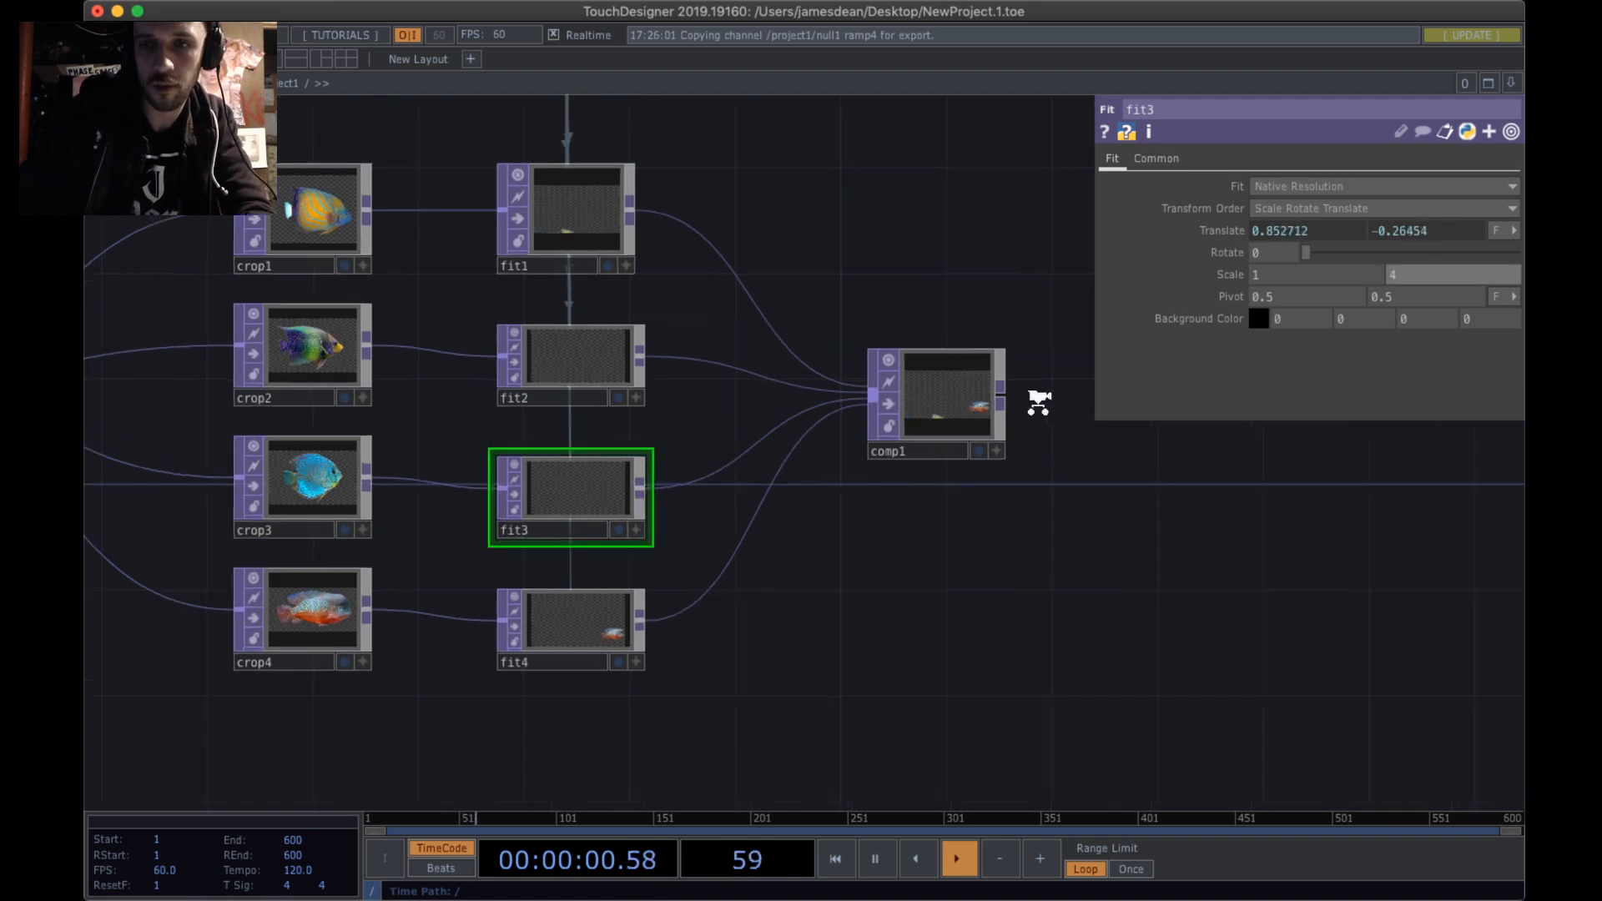
pyautogui.scroll(-1, 879, 405)
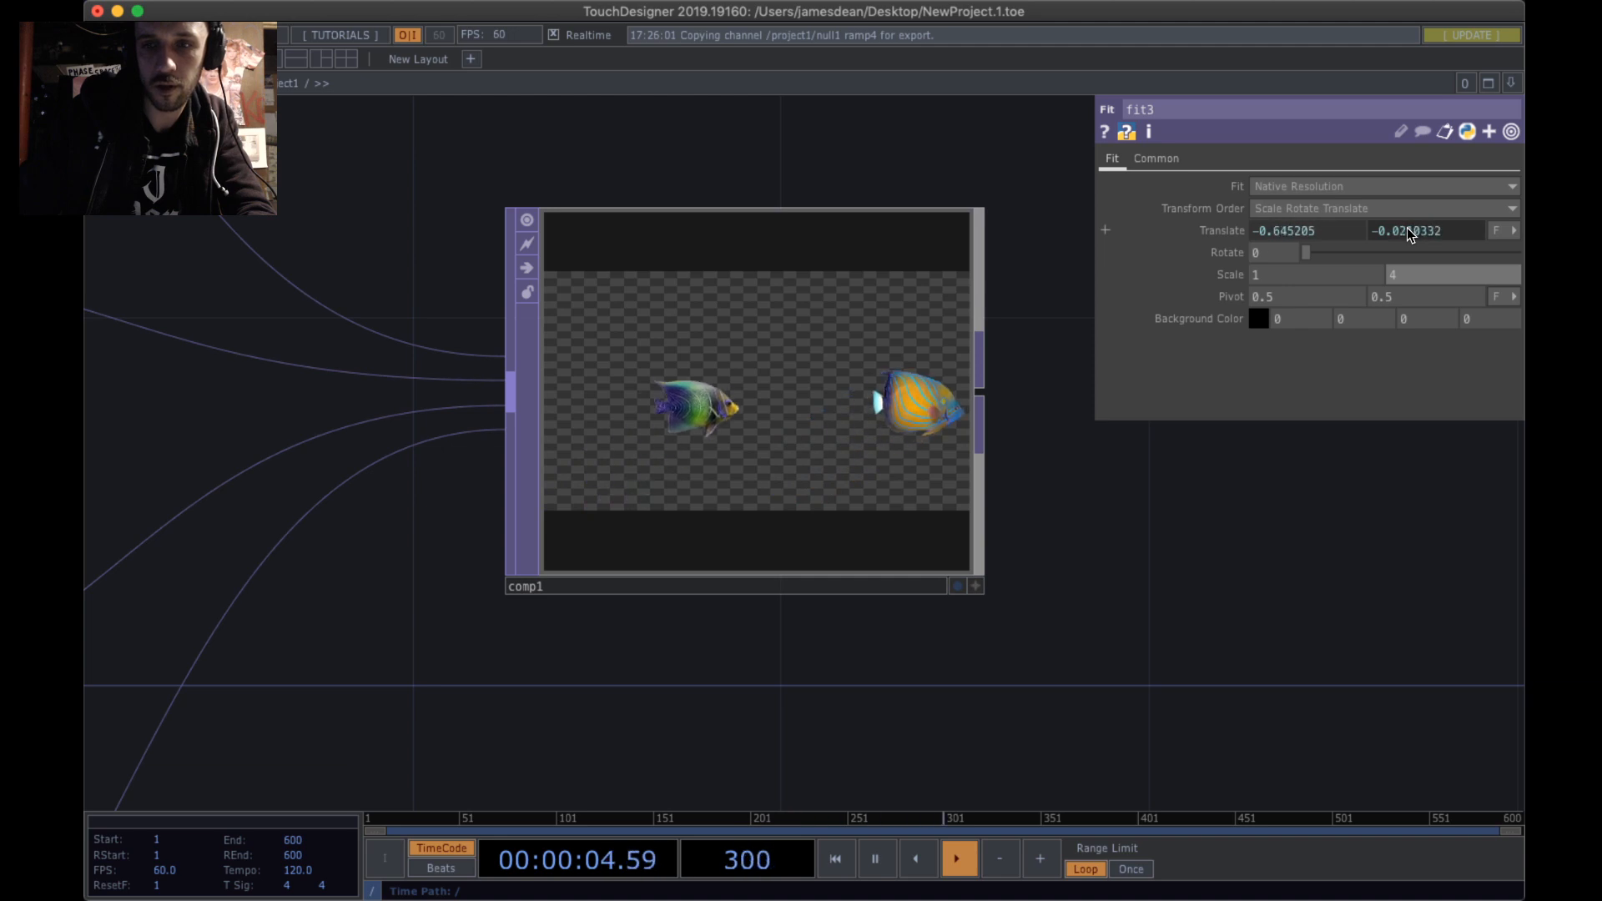
pyautogui.scroll(-5, 1005, 467)
pyautogui.moveTo(1132, 588); pyautogui.dragTo(716, 600)
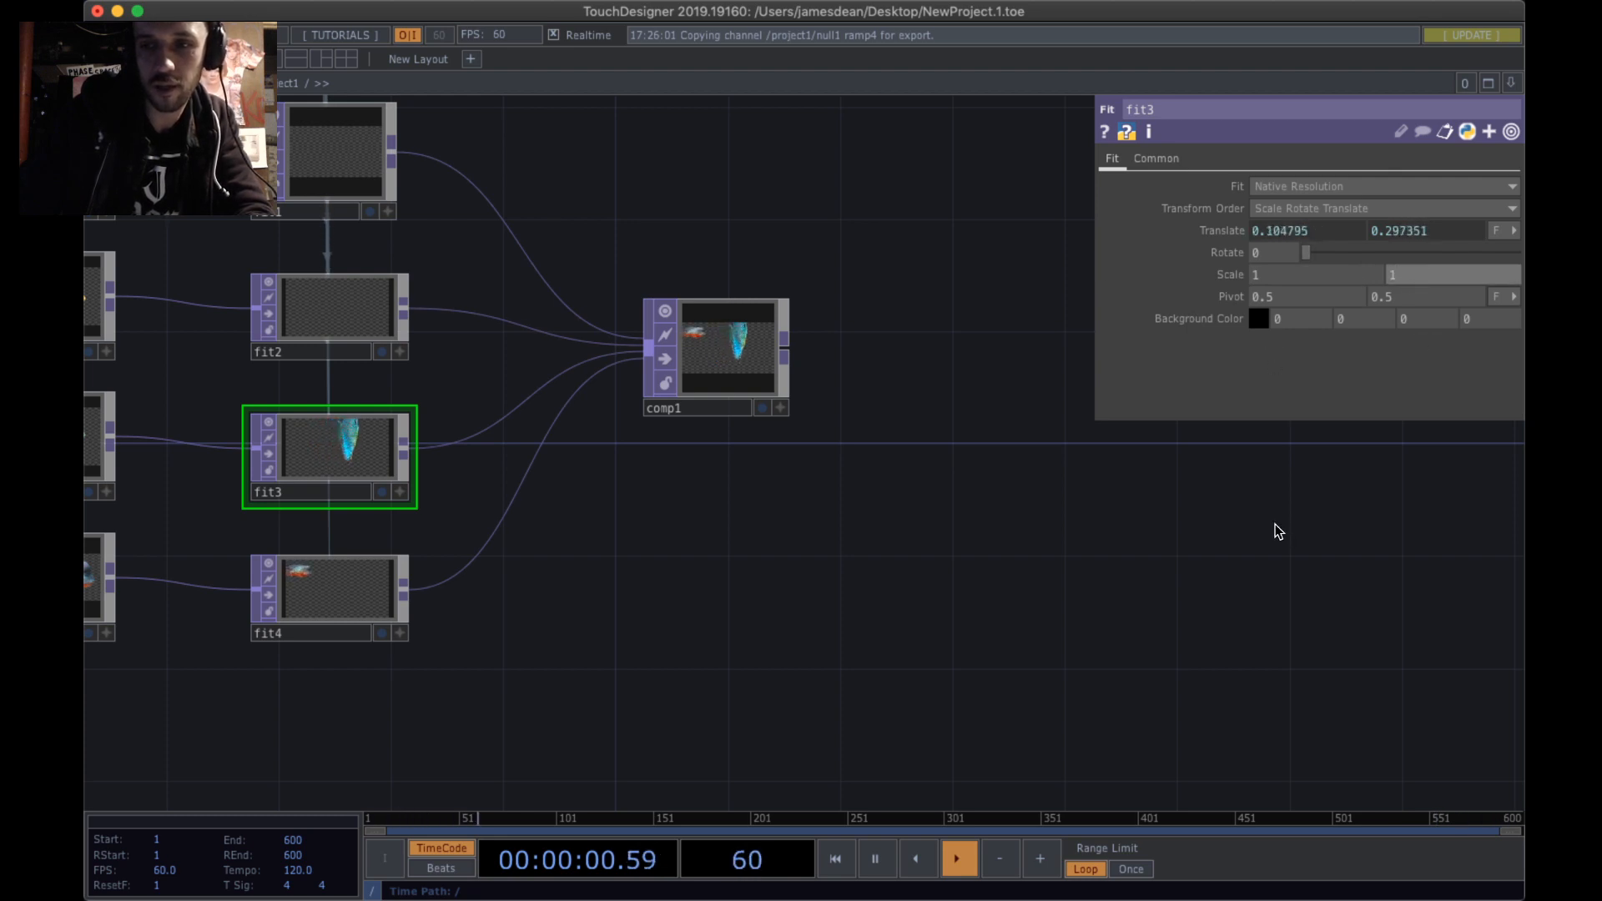
pyautogui.write('1')
pyautogui.press('Return')
# - Double fit3's vertical movement by changing its Translate Y expression to op('null2')['chan1'] * 2, and check the fish's motion
pyautogui.click(1106, 230)
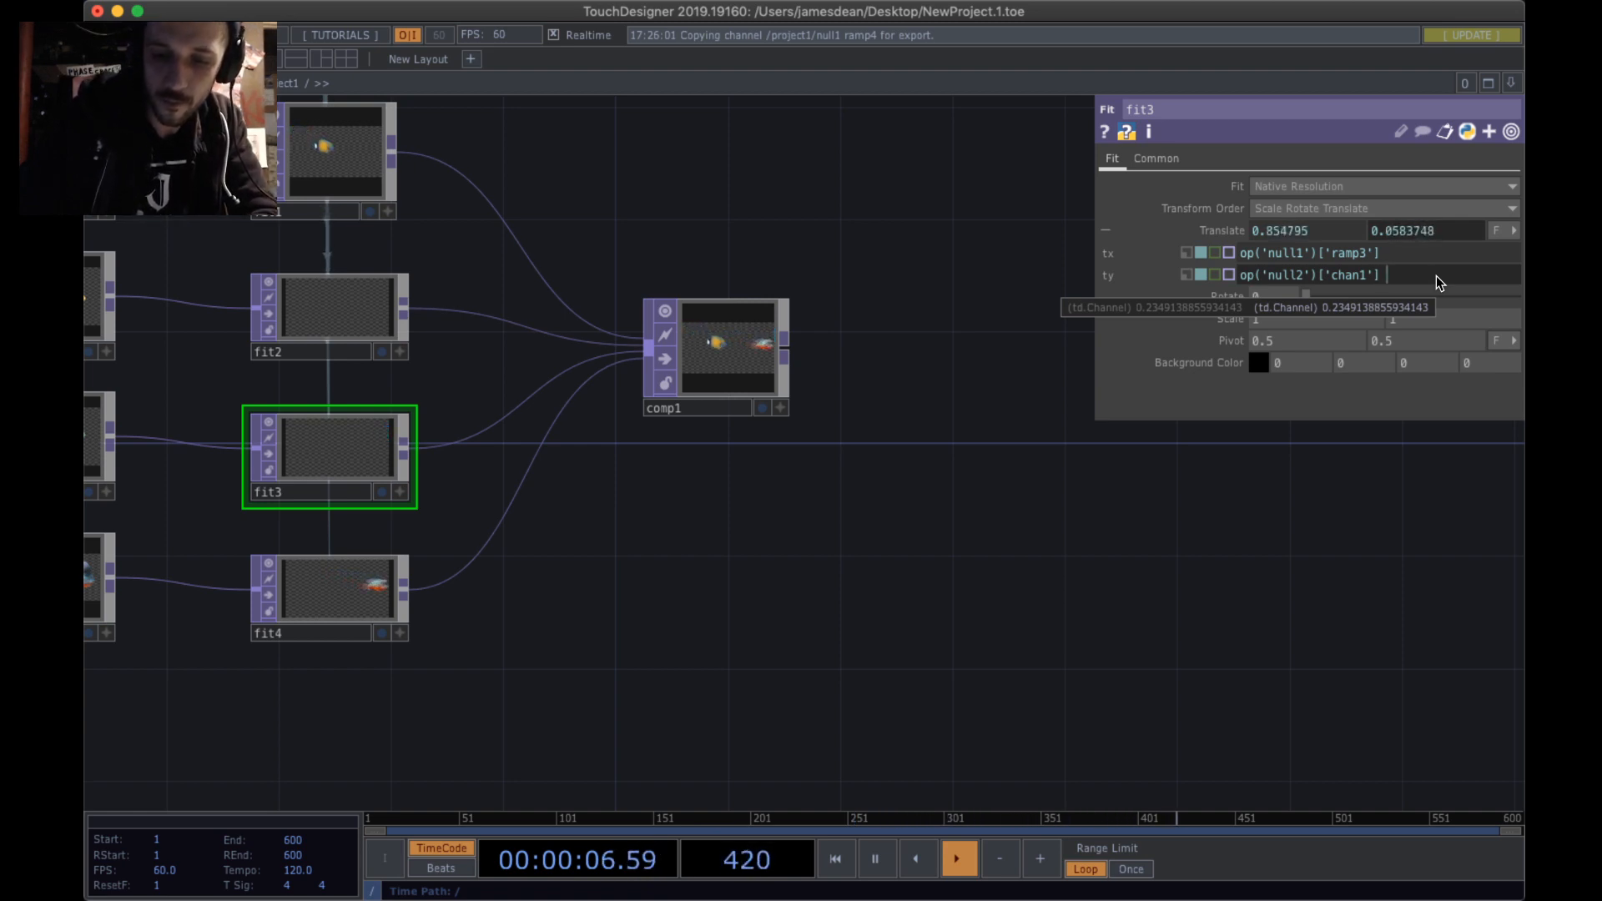
pyautogui.write('* 2')
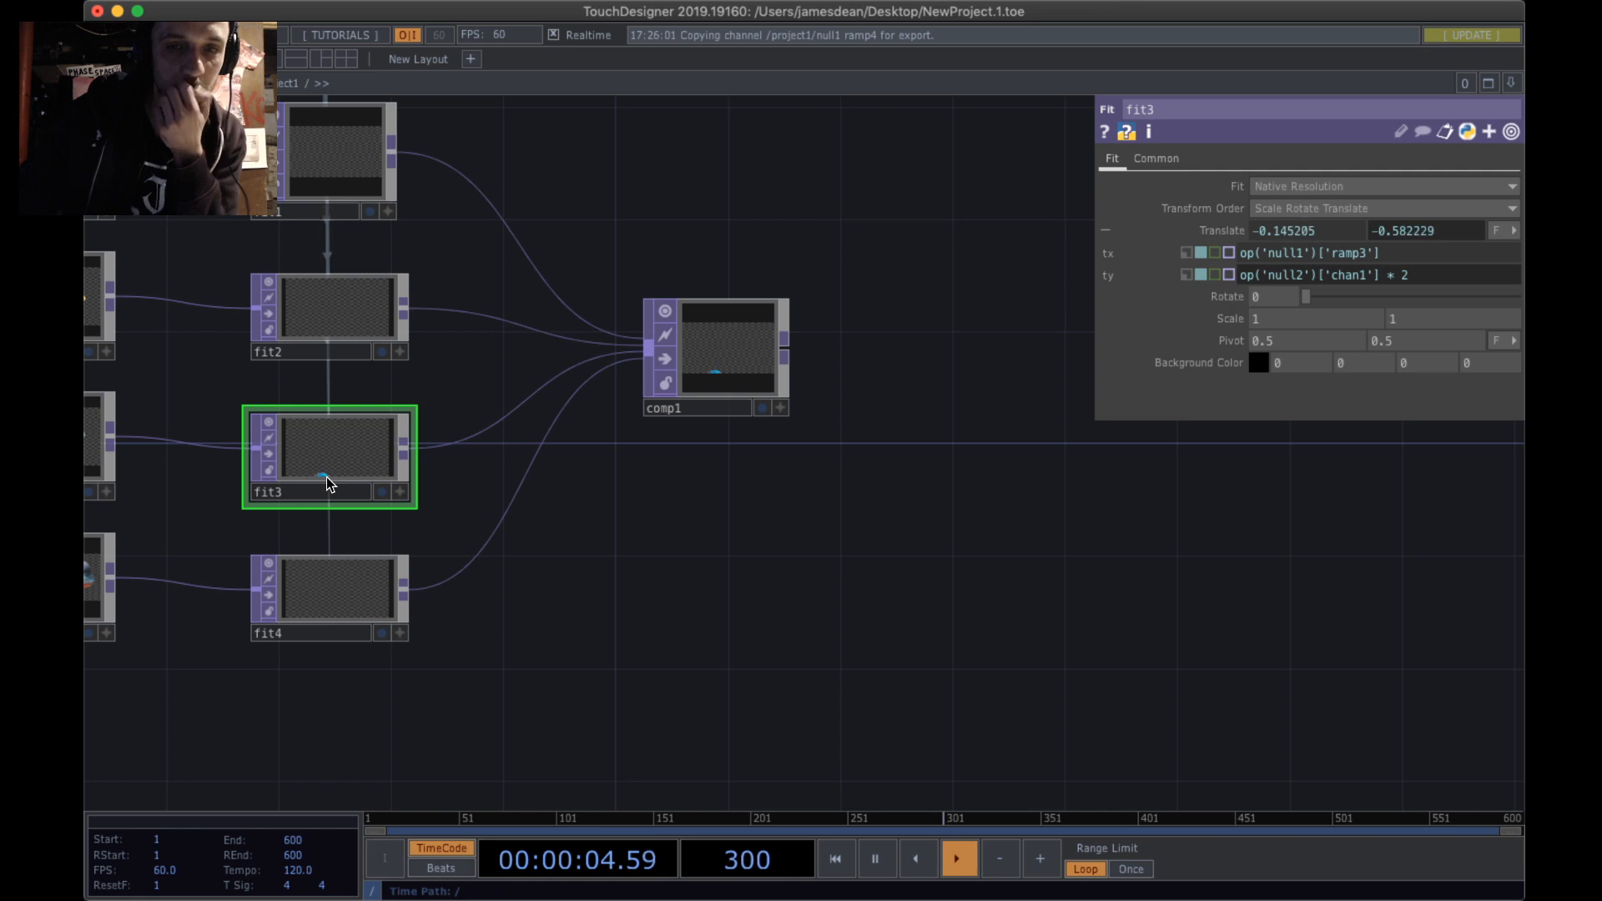
pyautogui.scroll(3, 325, 475)
pyautogui.scroll(-1, 327, 471)
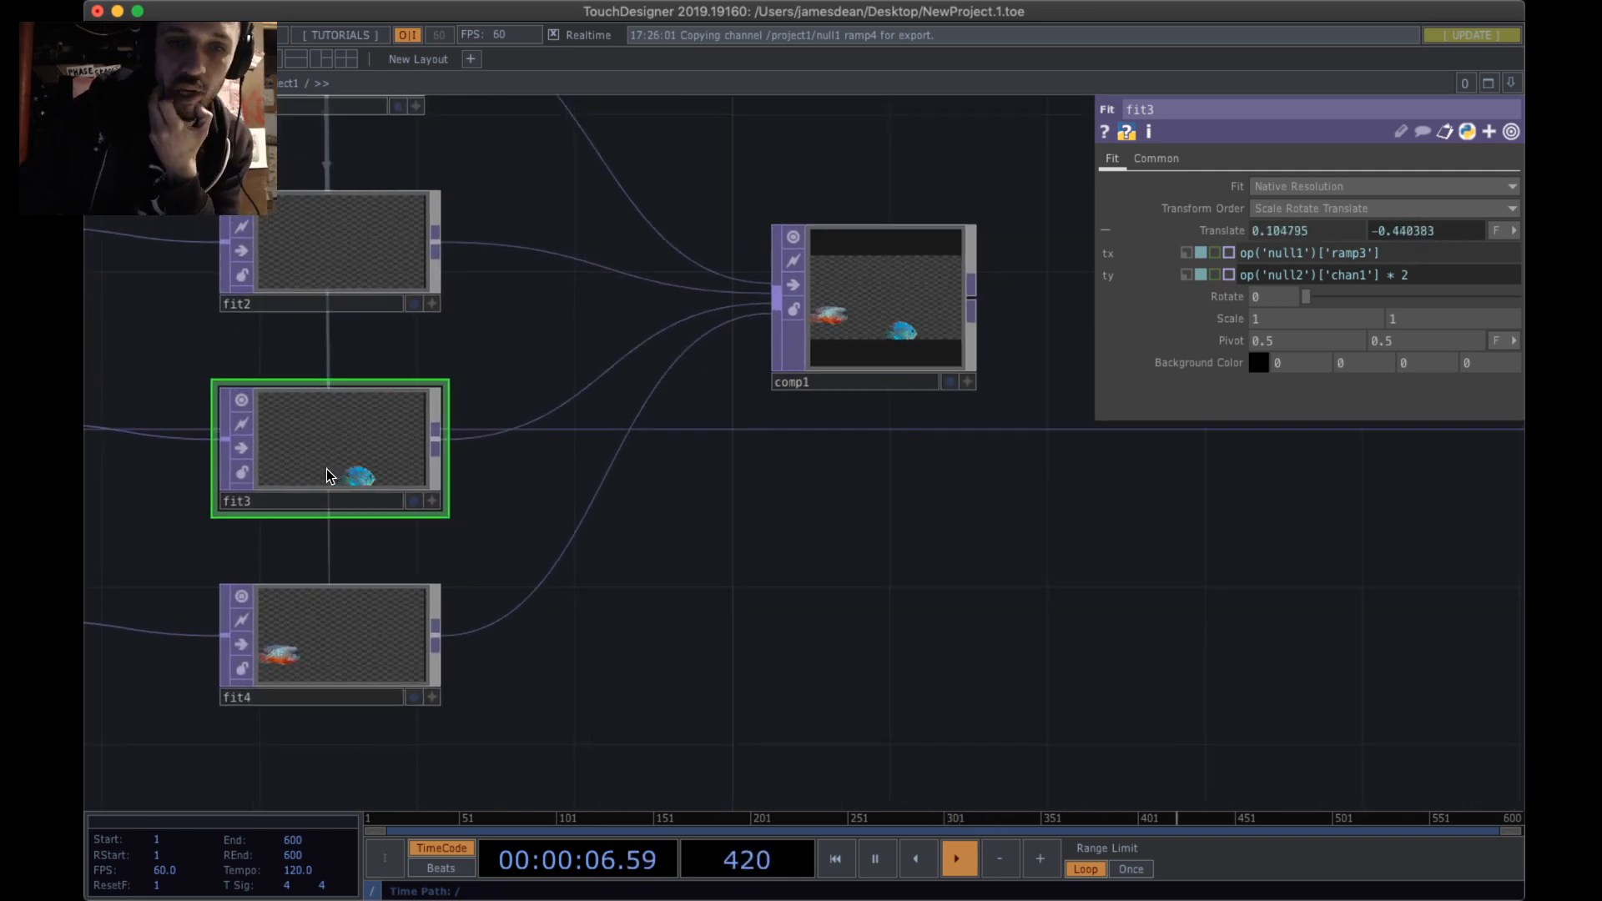
pyautogui.scroll(3, 327, 470)
# - Reduce the multiplier in fit3's Translate Y expression to 1.5
pyautogui.click(1438, 279)
pyautogui.press('BackSpace')
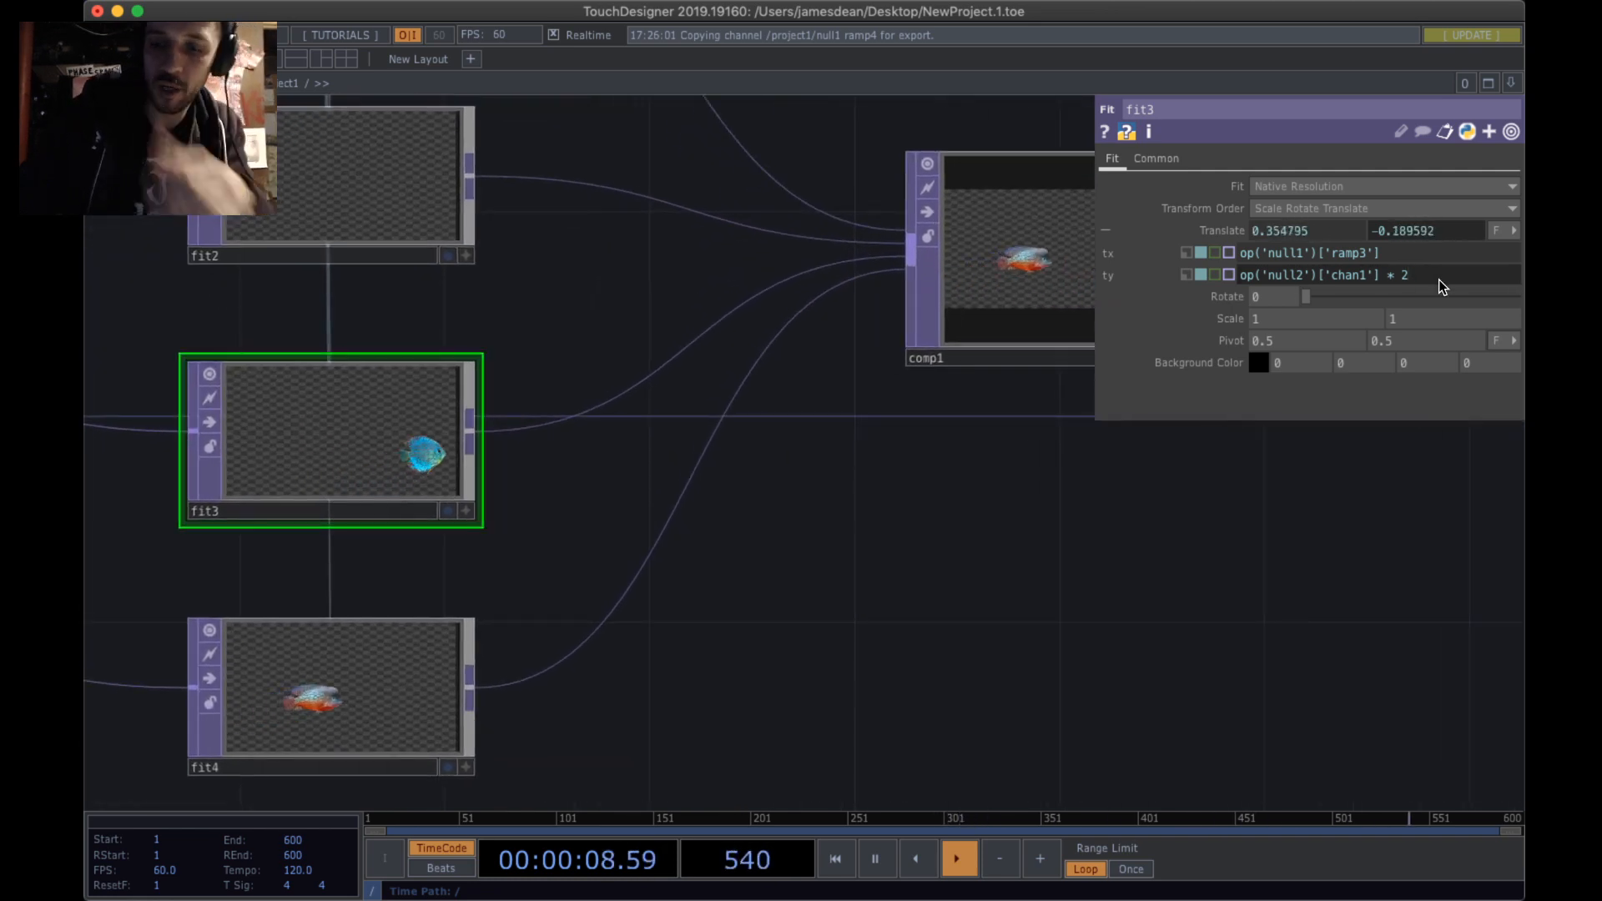
pyautogui.write('1.5')
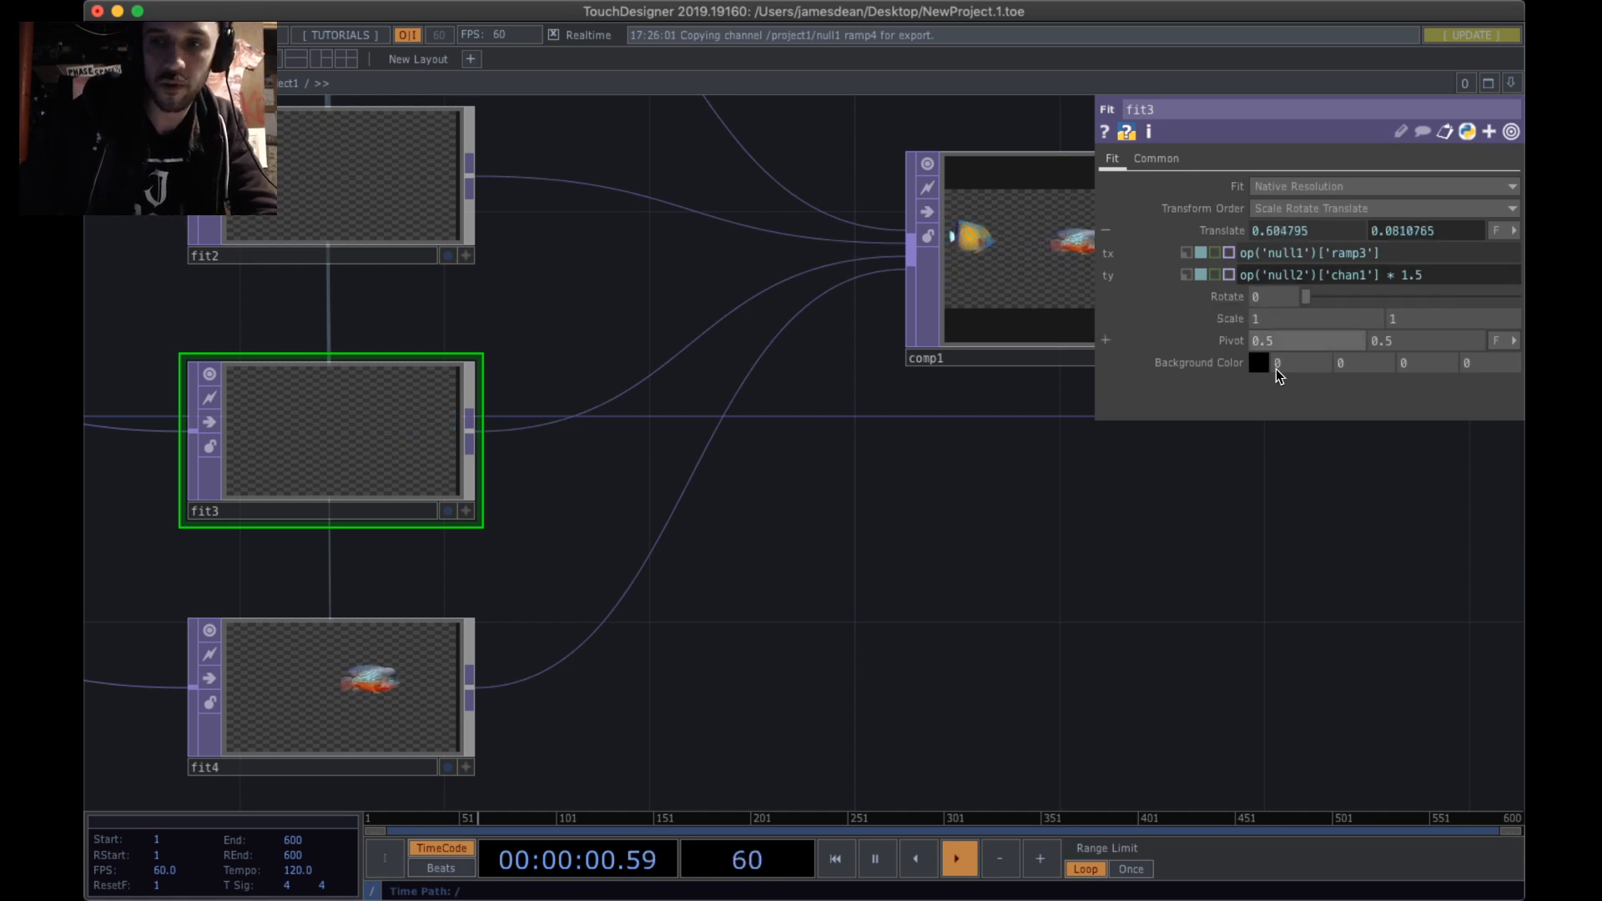
pyautogui.click(977, 534)
# - Select fit4 and examine how the four fish move together in the comp1 viewer
pyautogui.moveTo(960, 573); pyautogui.dragTo(967, 535)
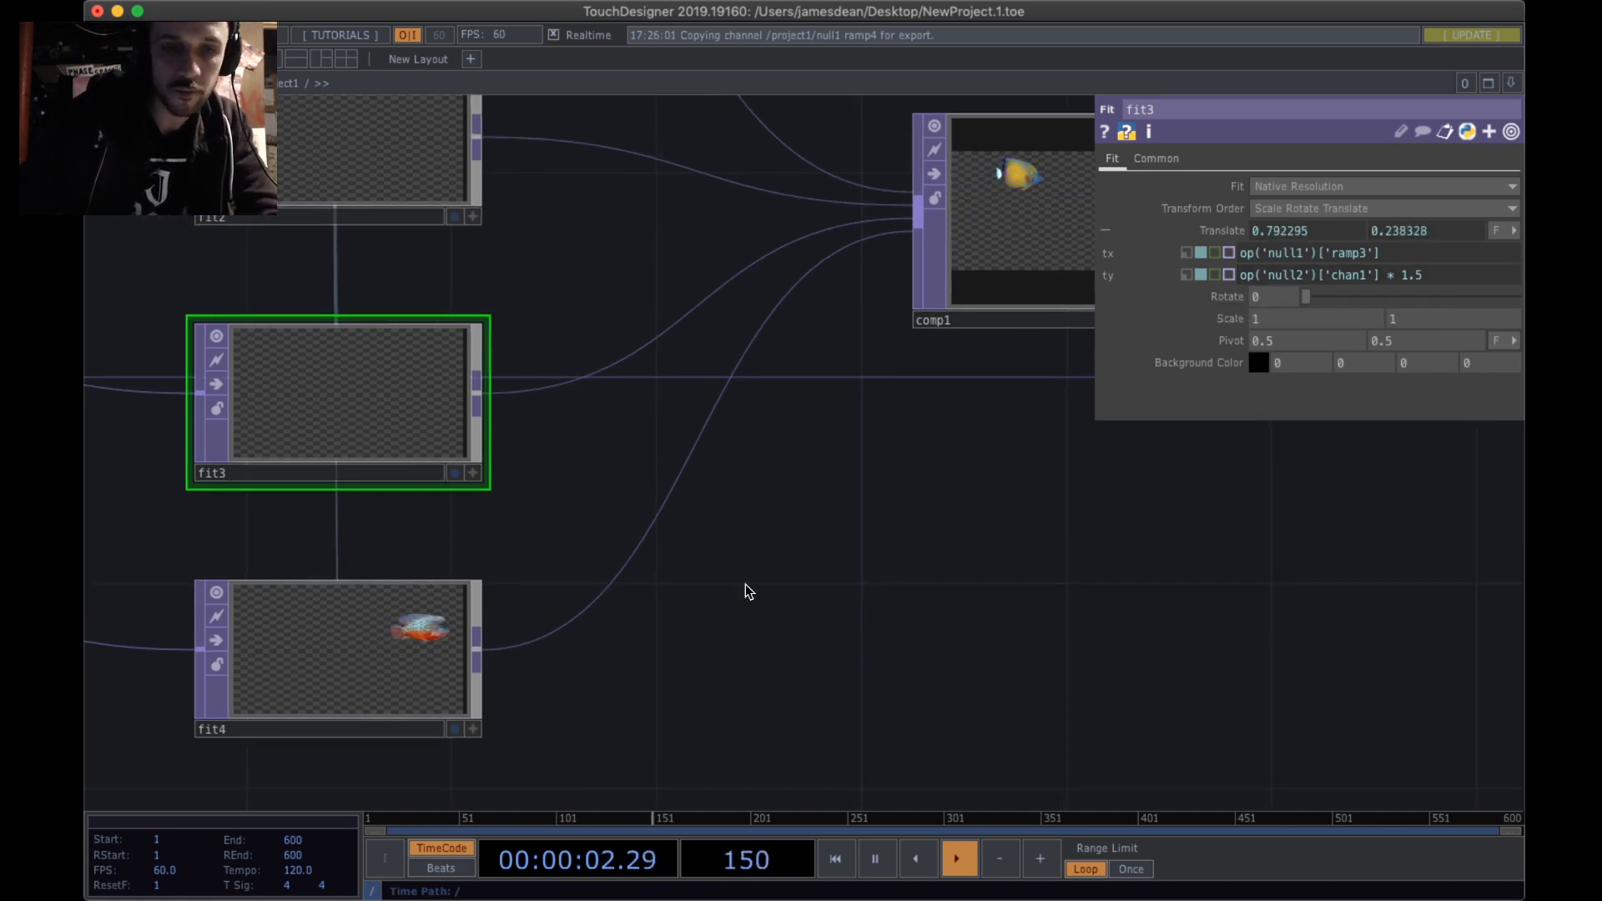
pyautogui.click(398, 674)
pyautogui.moveTo(796, 604); pyautogui.dragTo(977, 551)
pyautogui.moveTo(977, 551); pyautogui.dragTo(915, 591, button='middle')
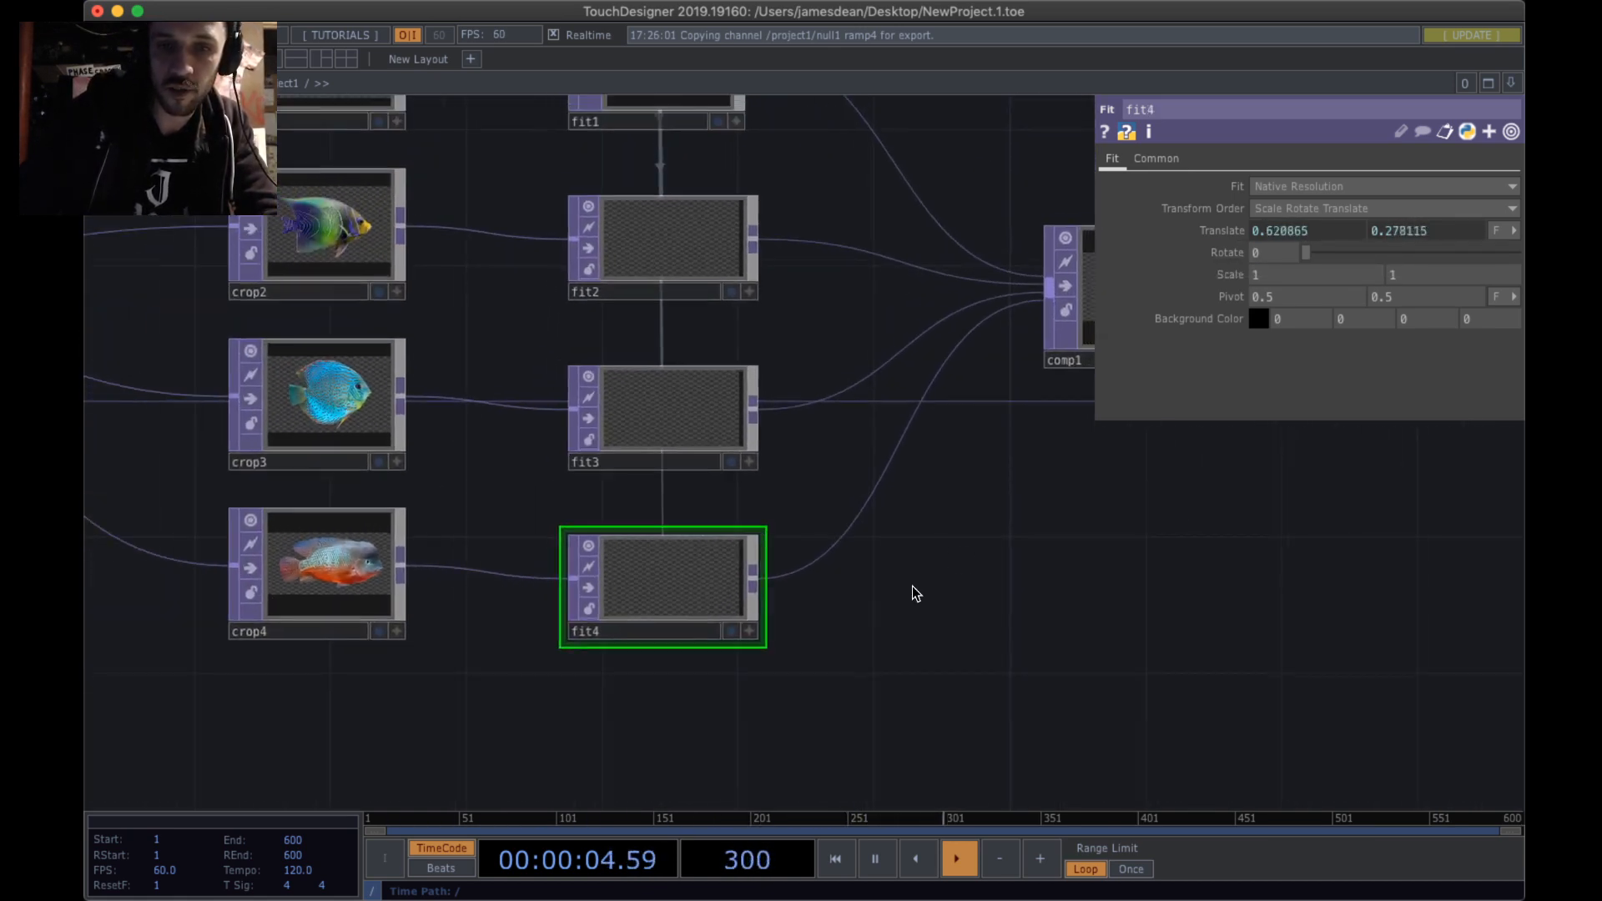
pyautogui.moveTo(992, 564); pyautogui.dragTo(643, 617)
pyautogui.moveTo(669, 412); pyautogui.dragTo(679, 428)
pyautogui.scroll(4, 888, 311)
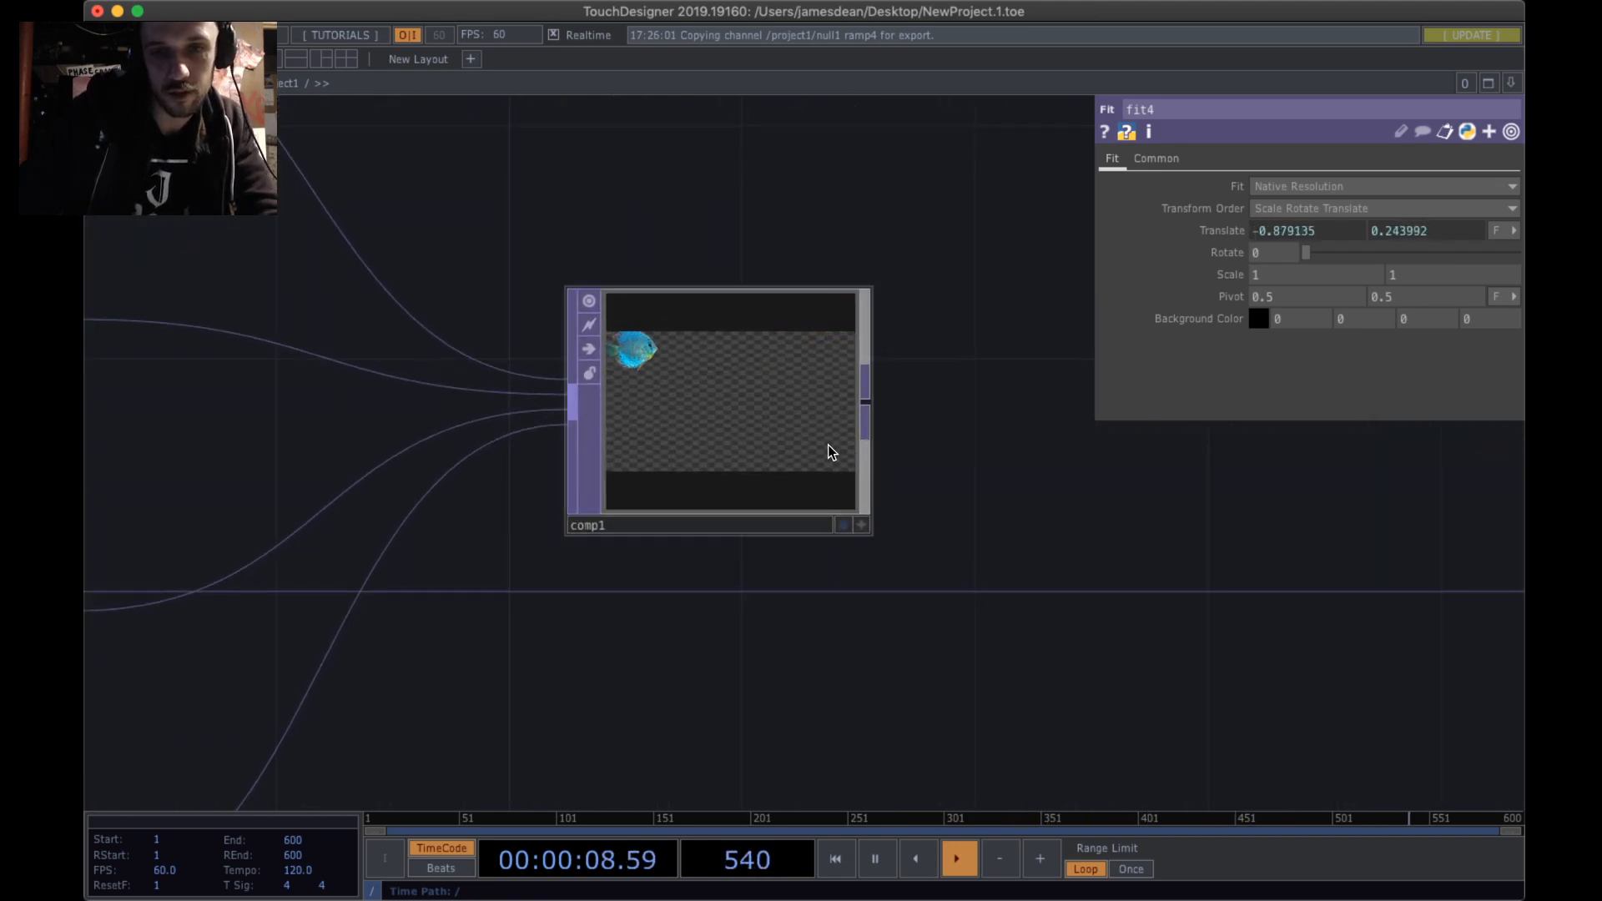
pyautogui.moveTo(678, 358)
pyautogui.mouseDown()
pyautogui.moveTo(686, 388)
pyautogui.moveTo(703, 372)
pyautogui.mouseUp()
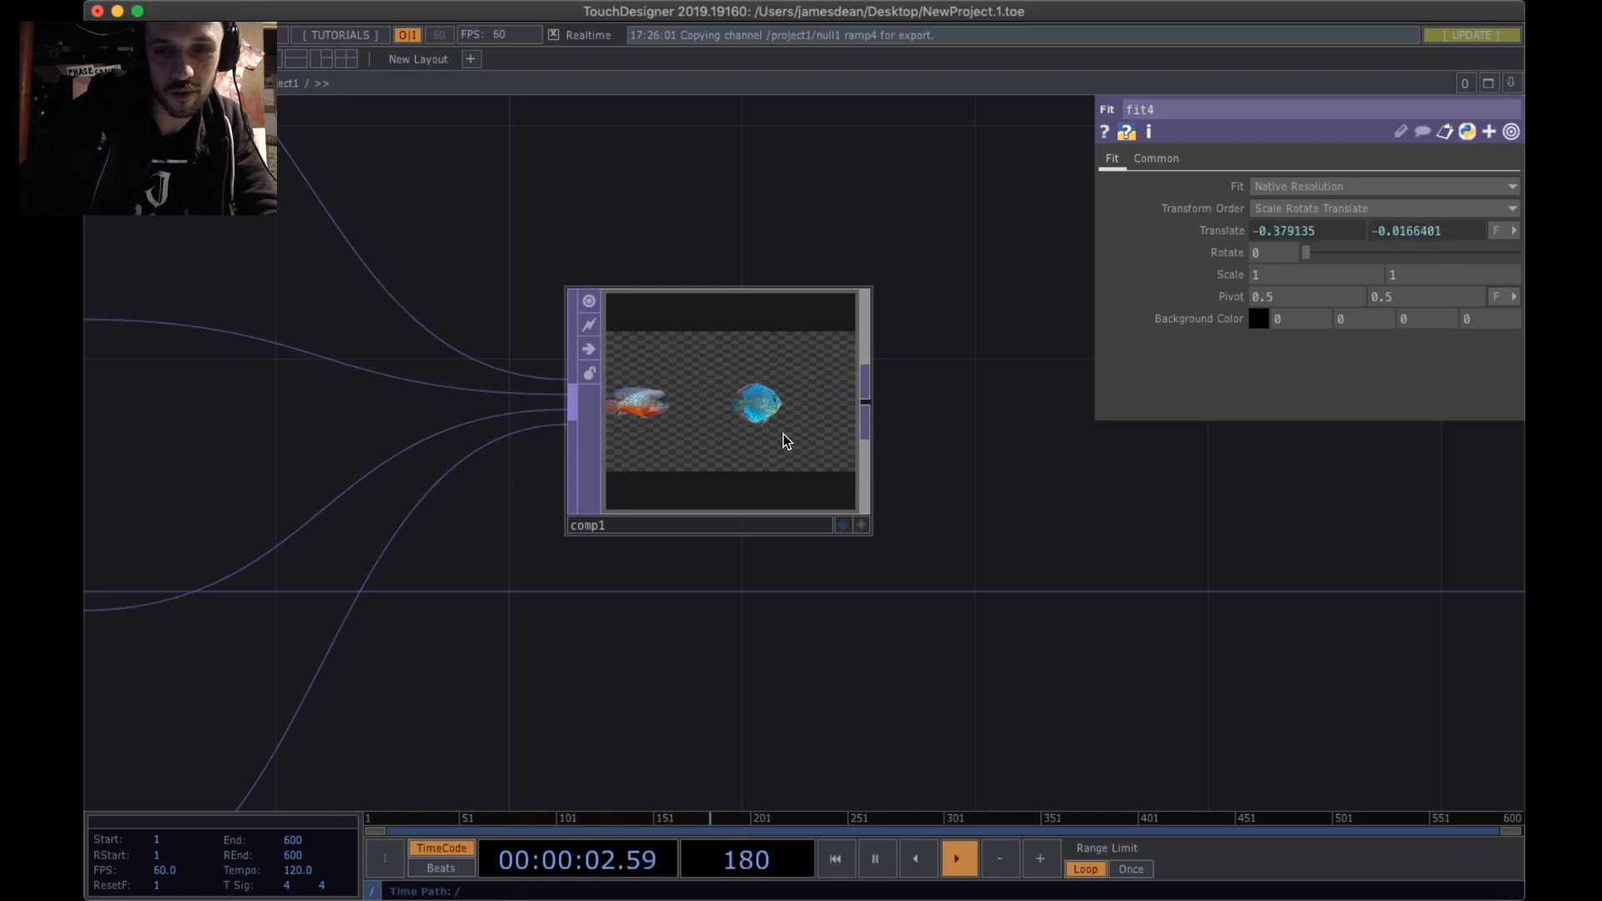
pyautogui.scroll(3, 783, 433)
pyautogui.scroll(-4, 650, 307)
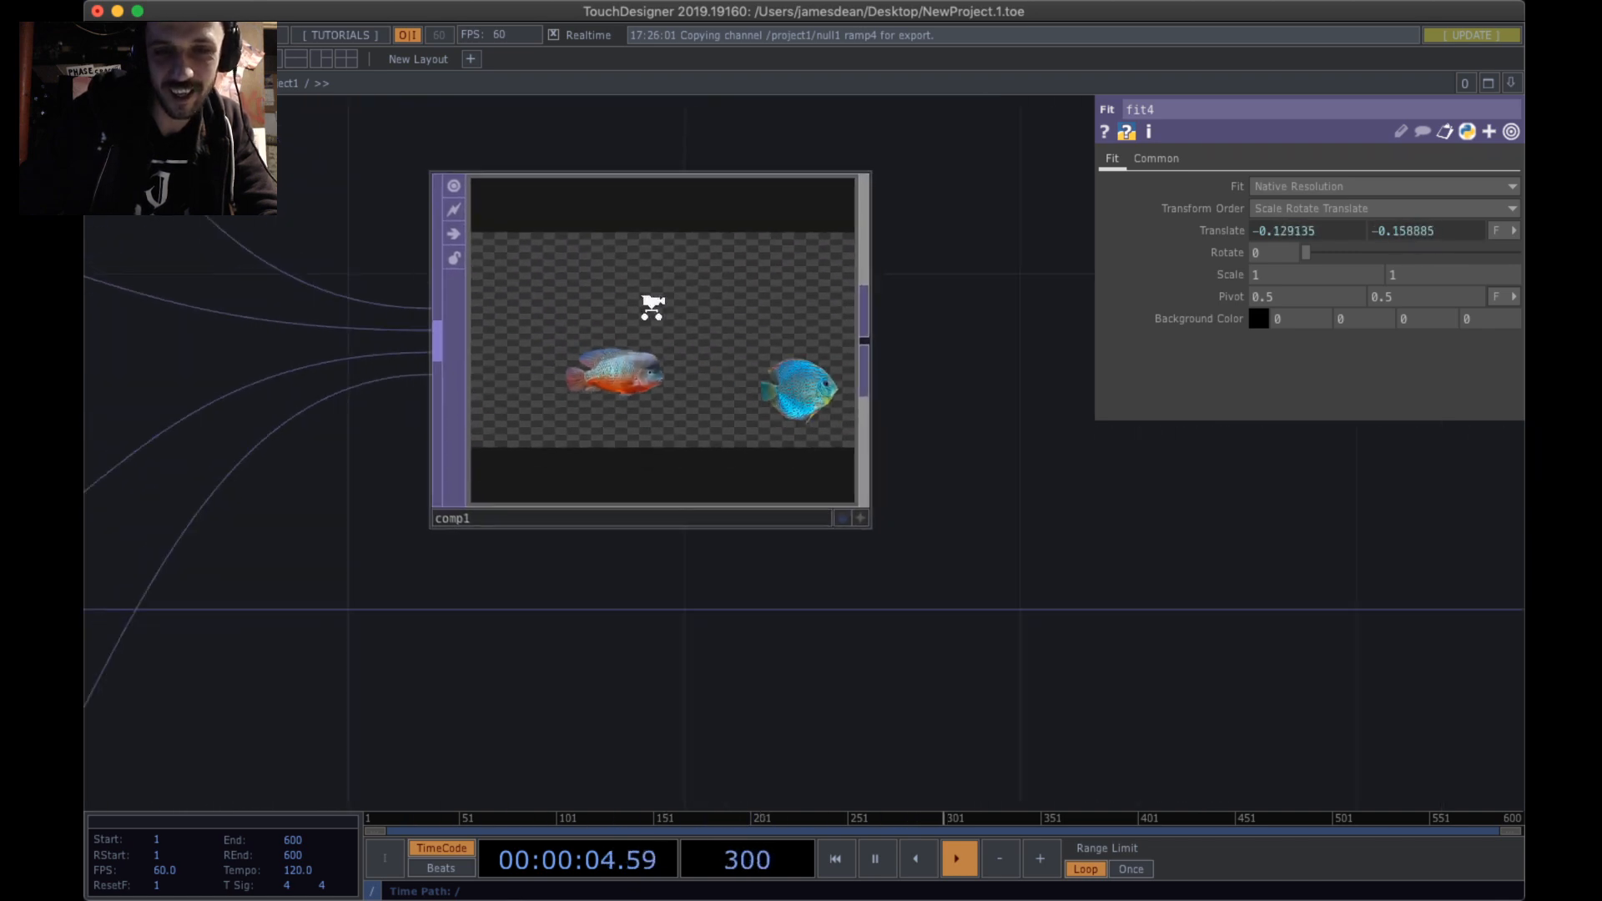
# - Review the fish node network, from the movie file through the crop and fit nodes to comp1
pyautogui.scroll(-6, 651, 307)
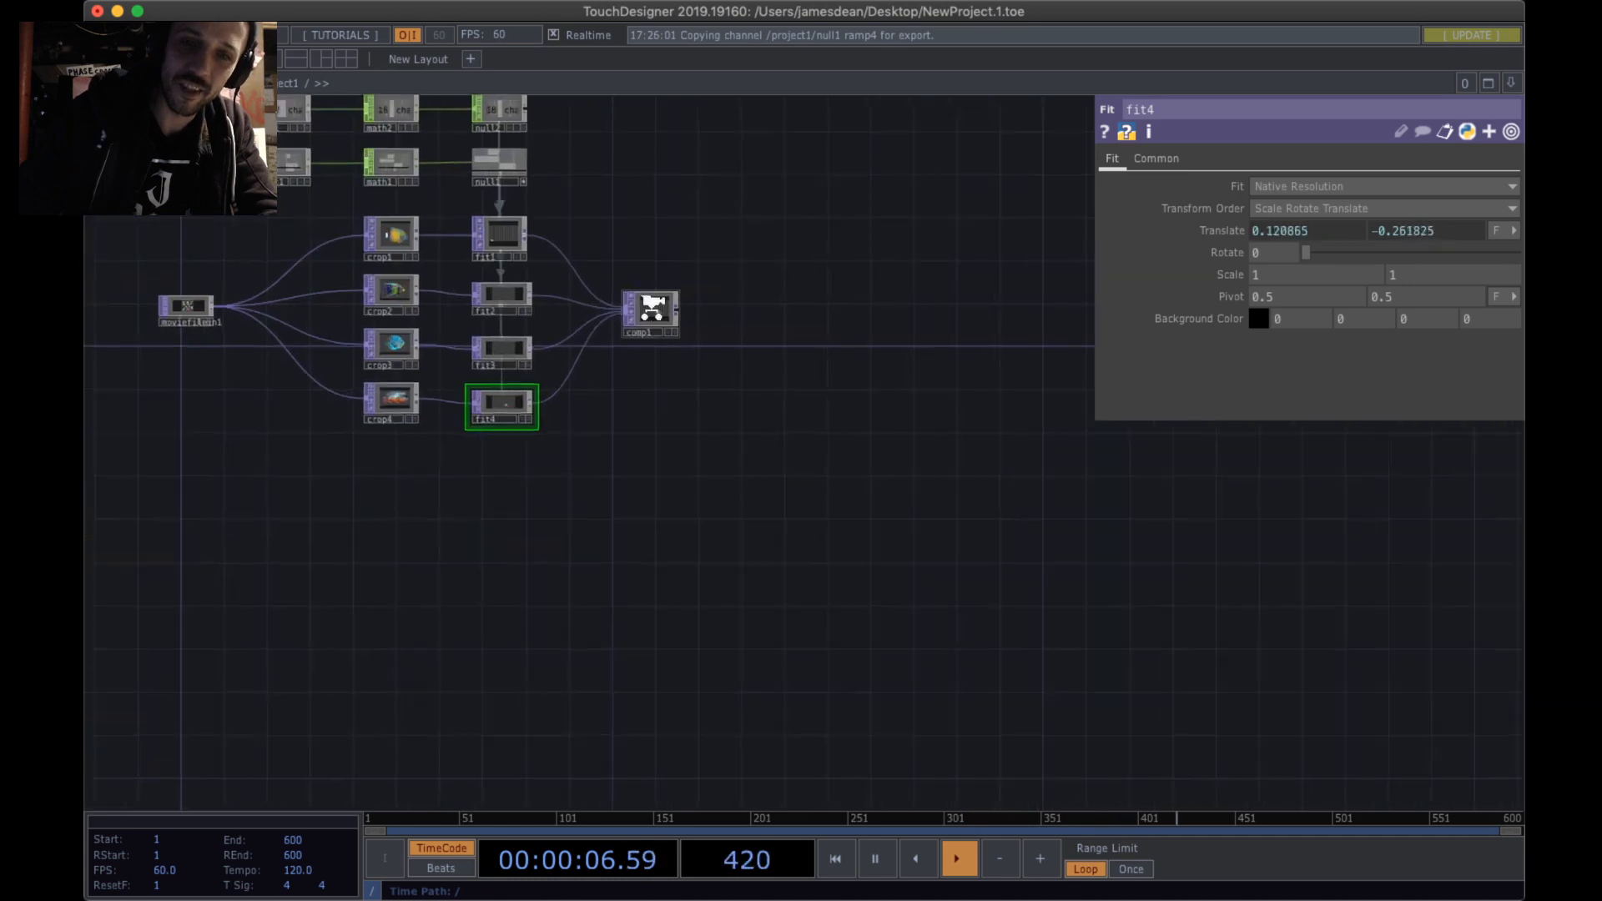
pyautogui.moveTo(672, 247); pyautogui.dragTo(823, 346)
pyautogui.scroll(5, 822, 359)
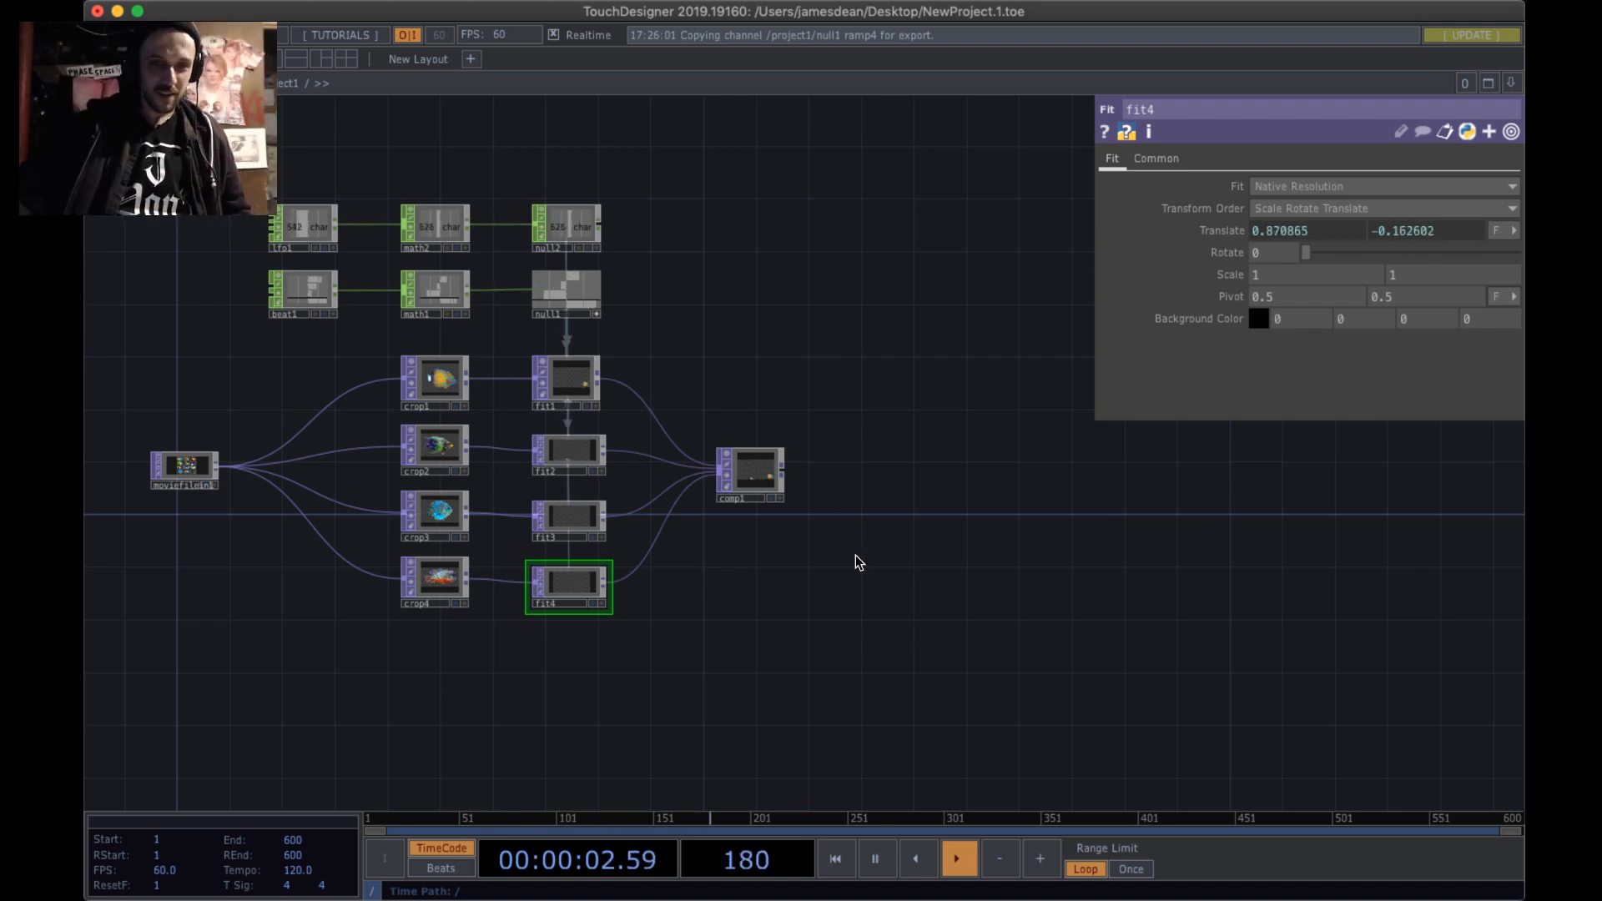
pyautogui.moveTo(866, 586); pyautogui.dragTo(168, 143, button='right')
pyautogui.click(787, 303)
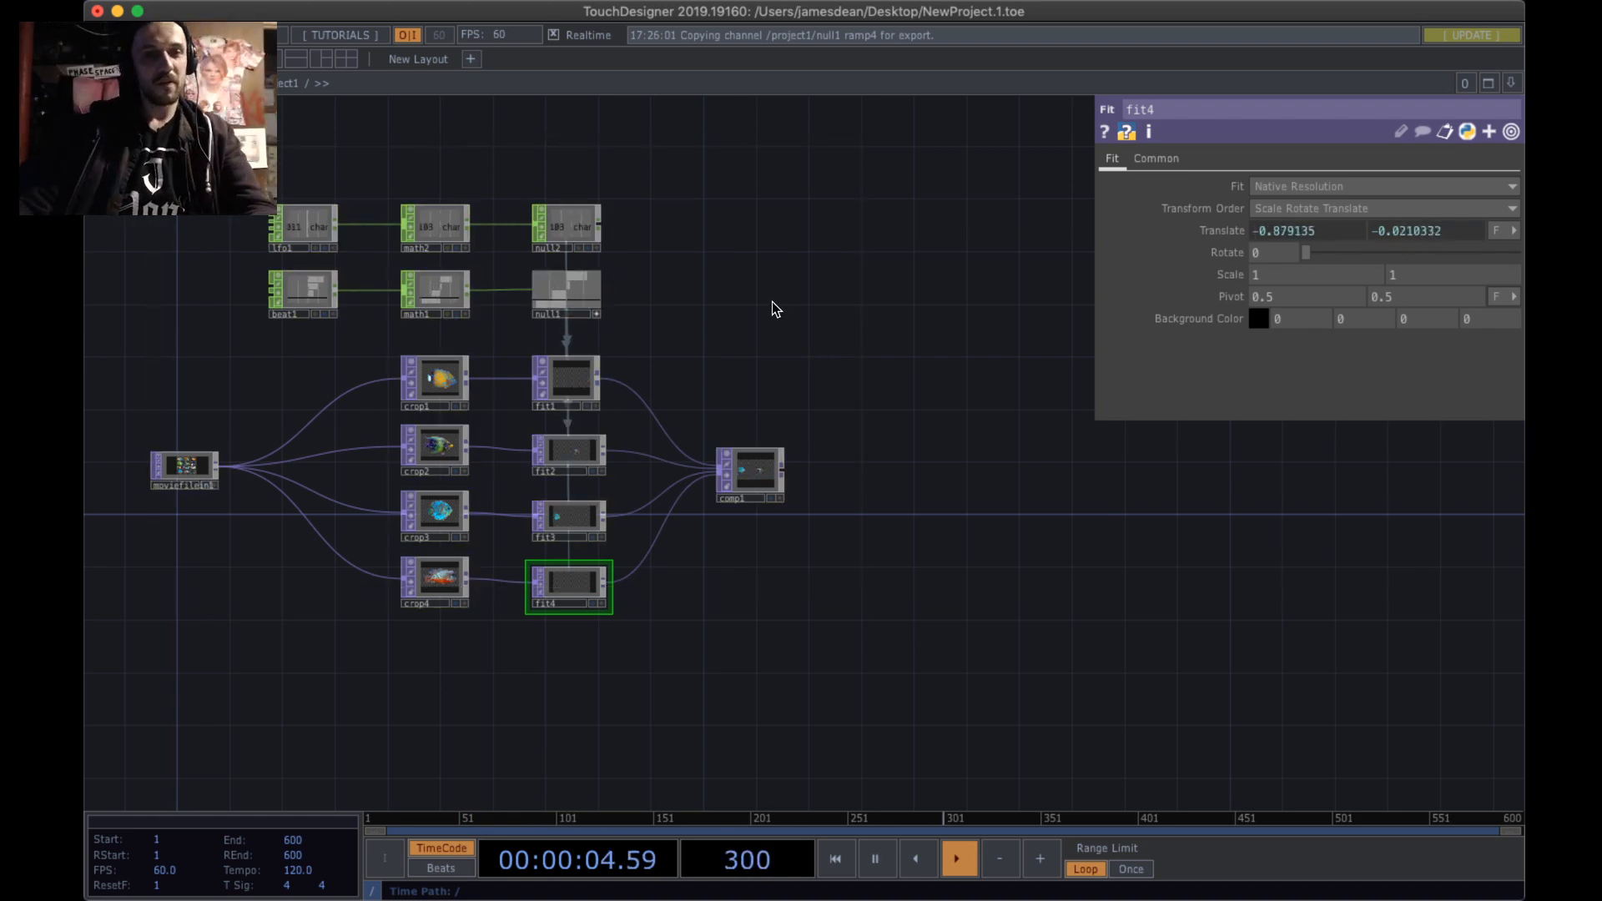
pyautogui.moveTo(772, 303); pyautogui.dragTo(845, 289)
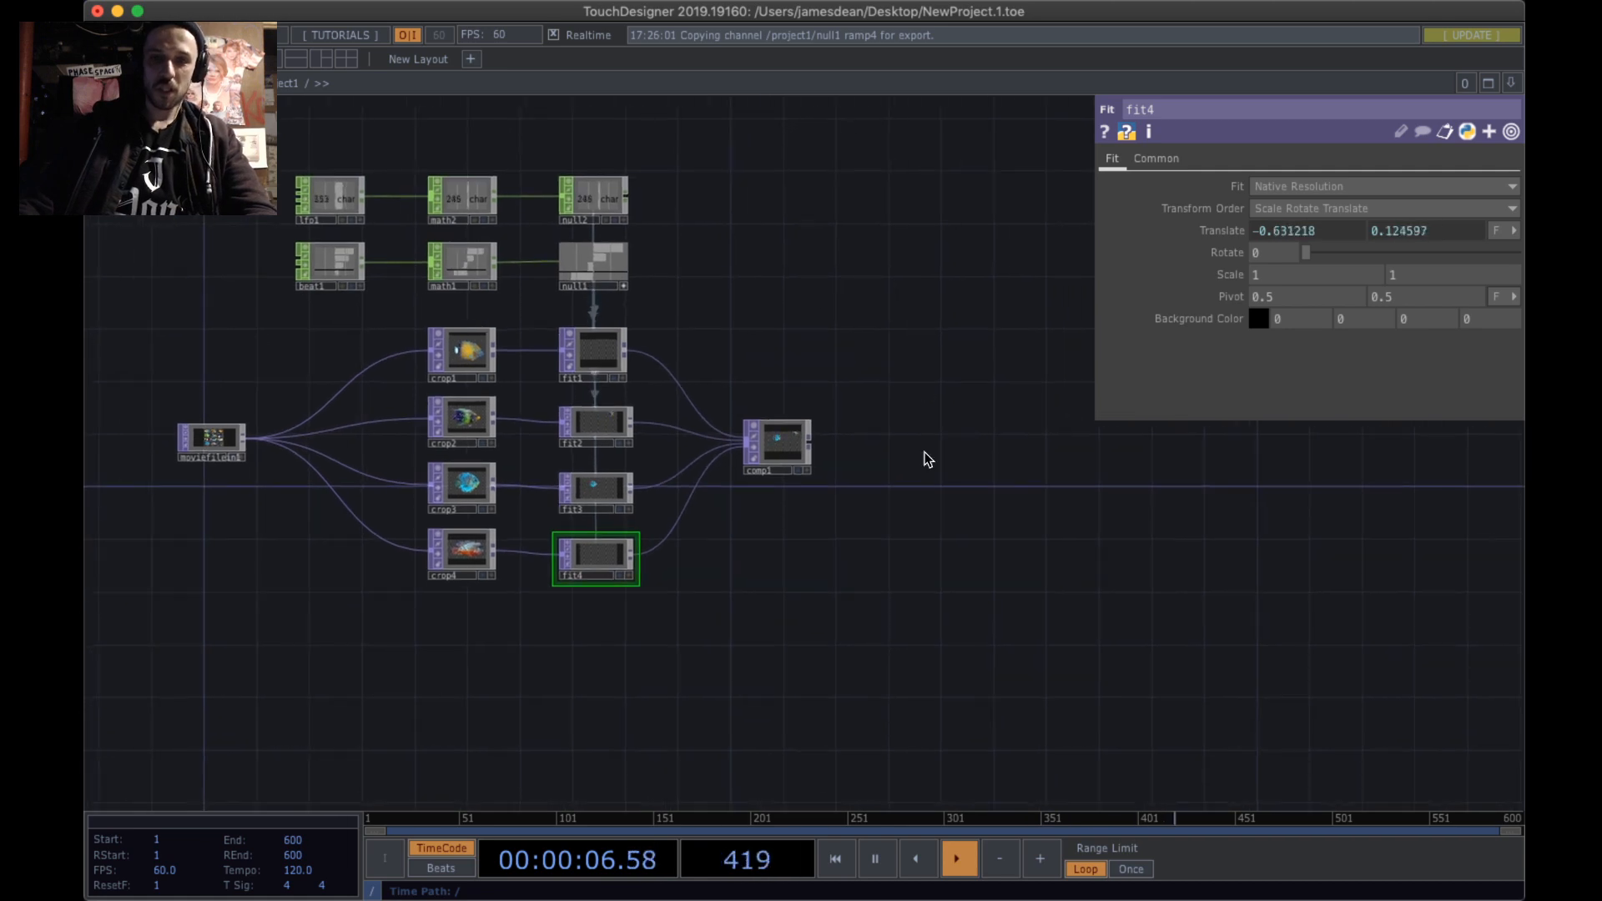
pyautogui.scroll(3, 885, 438)
pyautogui.moveTo(871, 432); pyautogui.dragTo(871, 436)
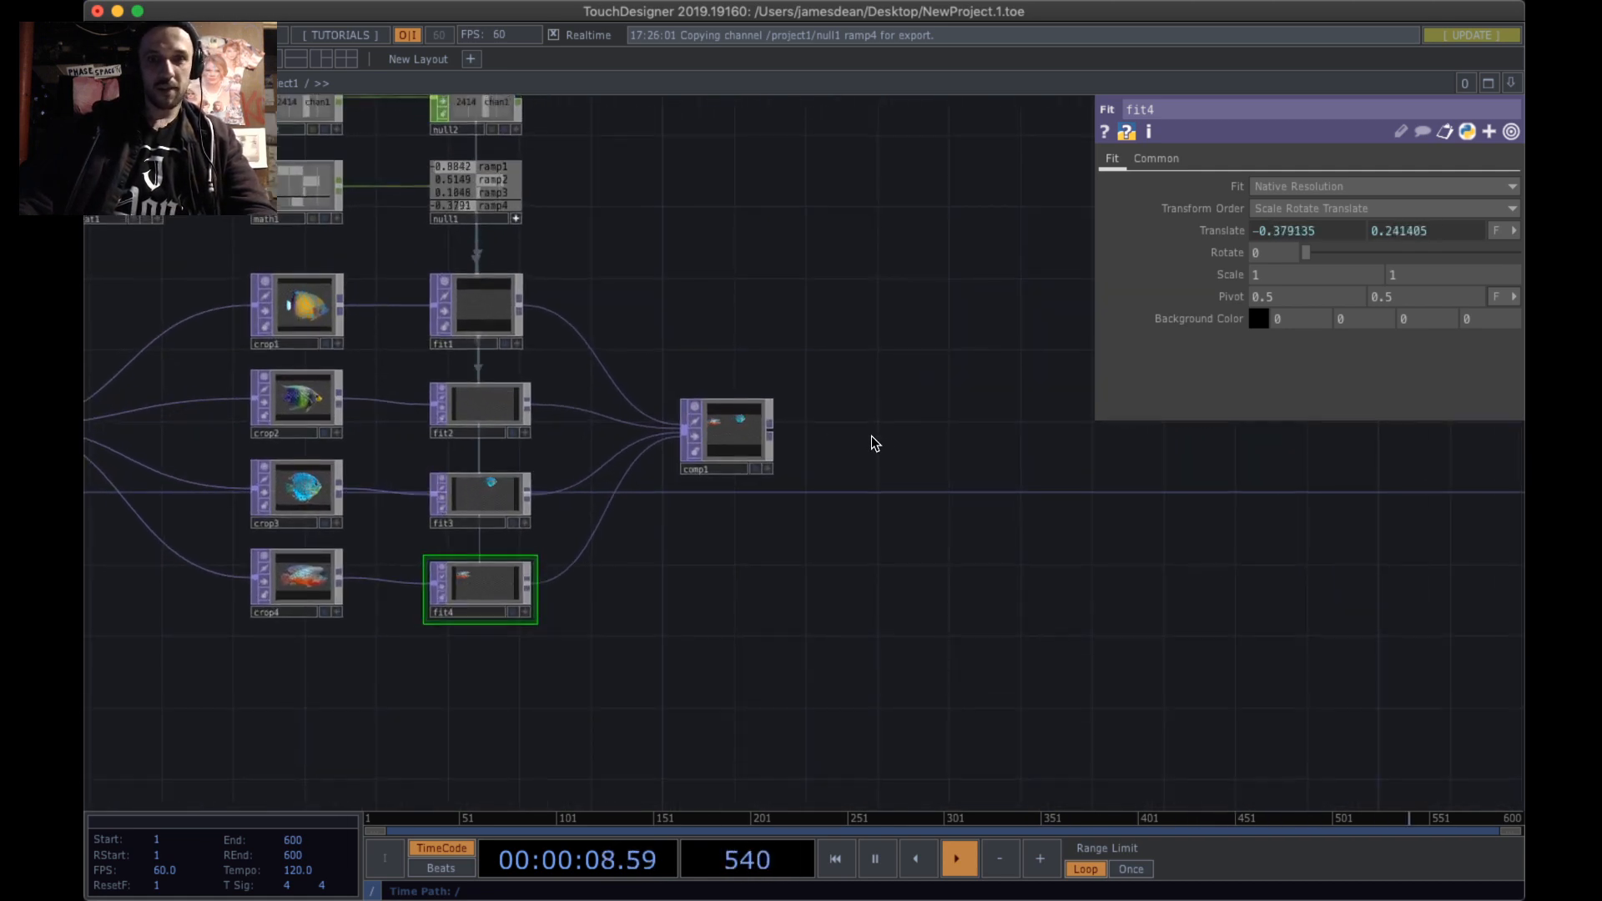
pyautogui.scroll(-3, 873, 431)
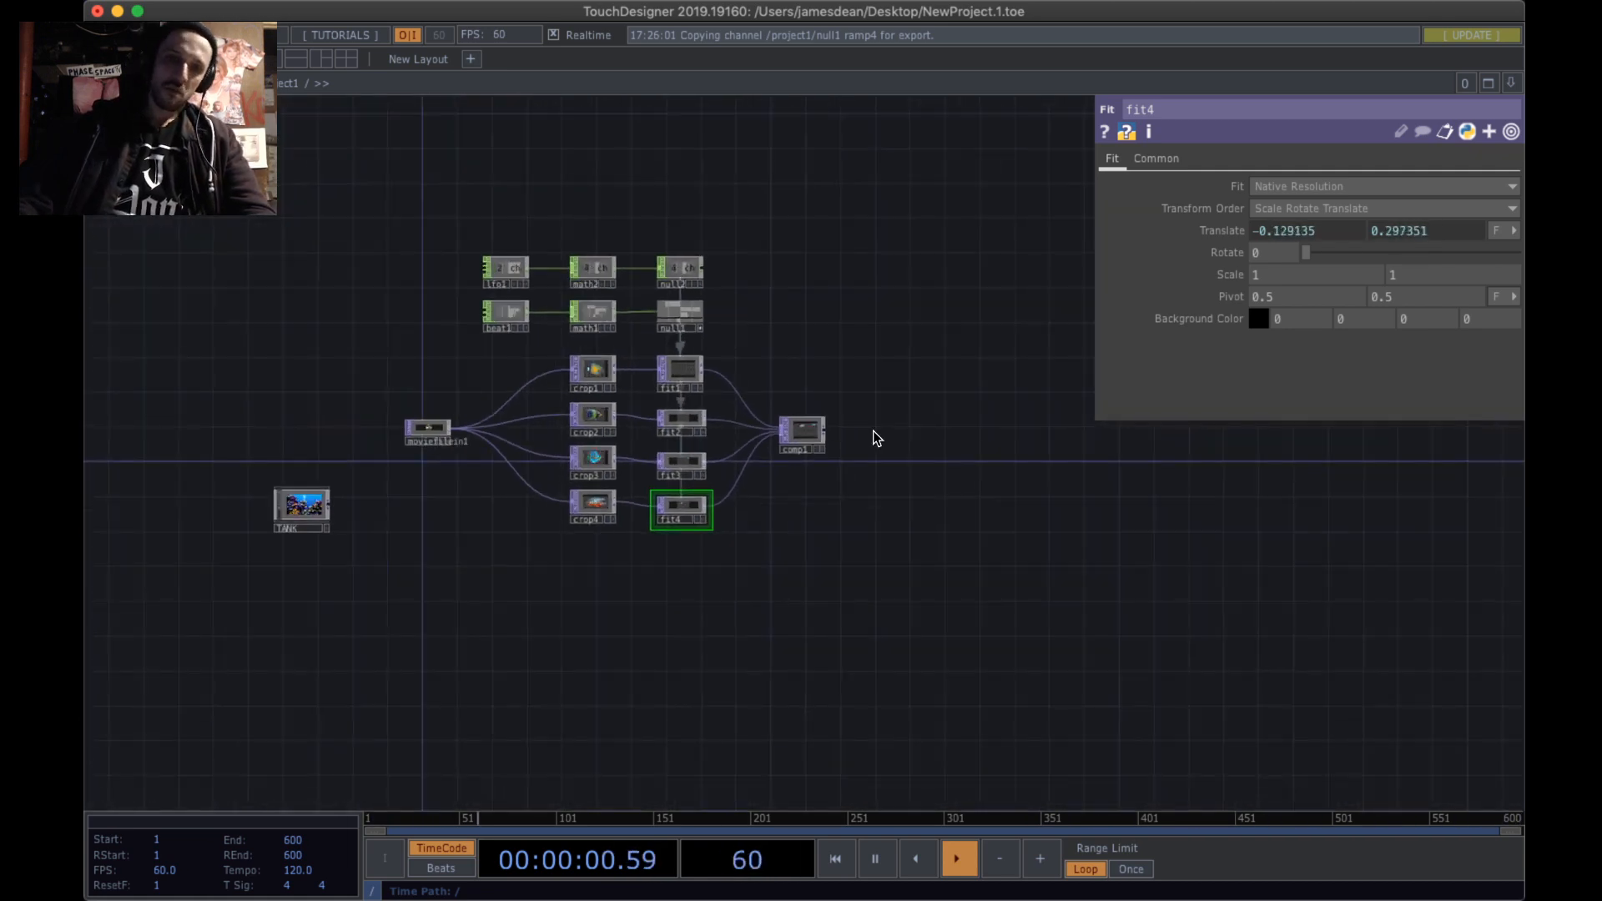
# - Examine the aquarium background image produced by the TANK component
pyautogui.scroll(5, 305, 501)
pyautogui.scroll(8, 303, 506)
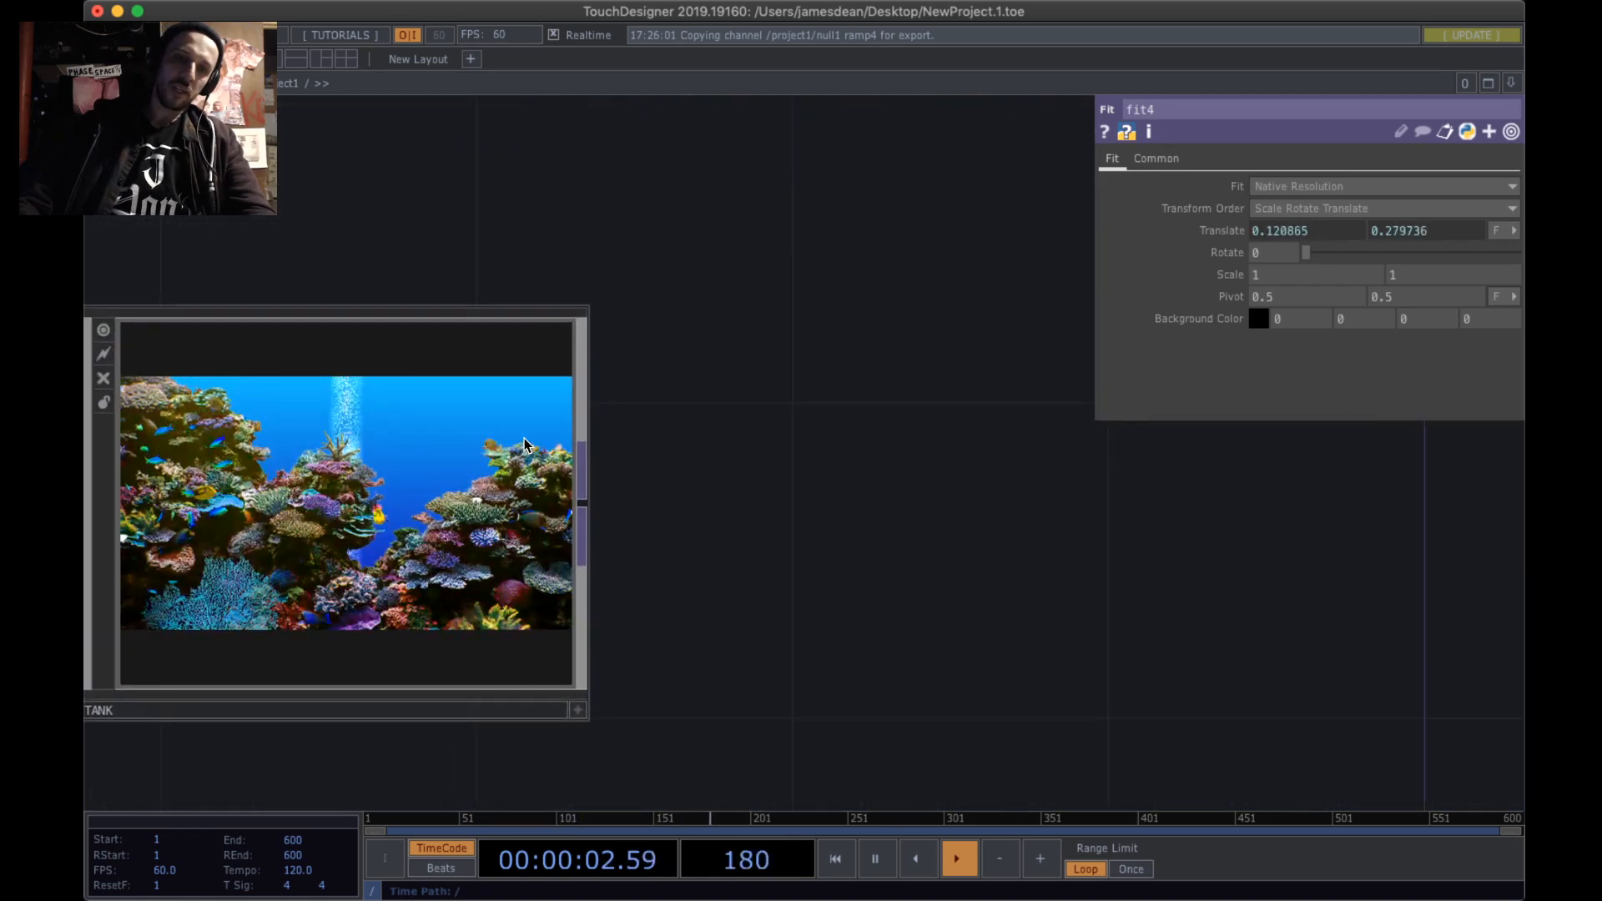
pyautogui.scroll(-4, 521, 451)
pyautogui.scroll(1, 355, 457)
pyautogui.scroll(5, 355, 458)
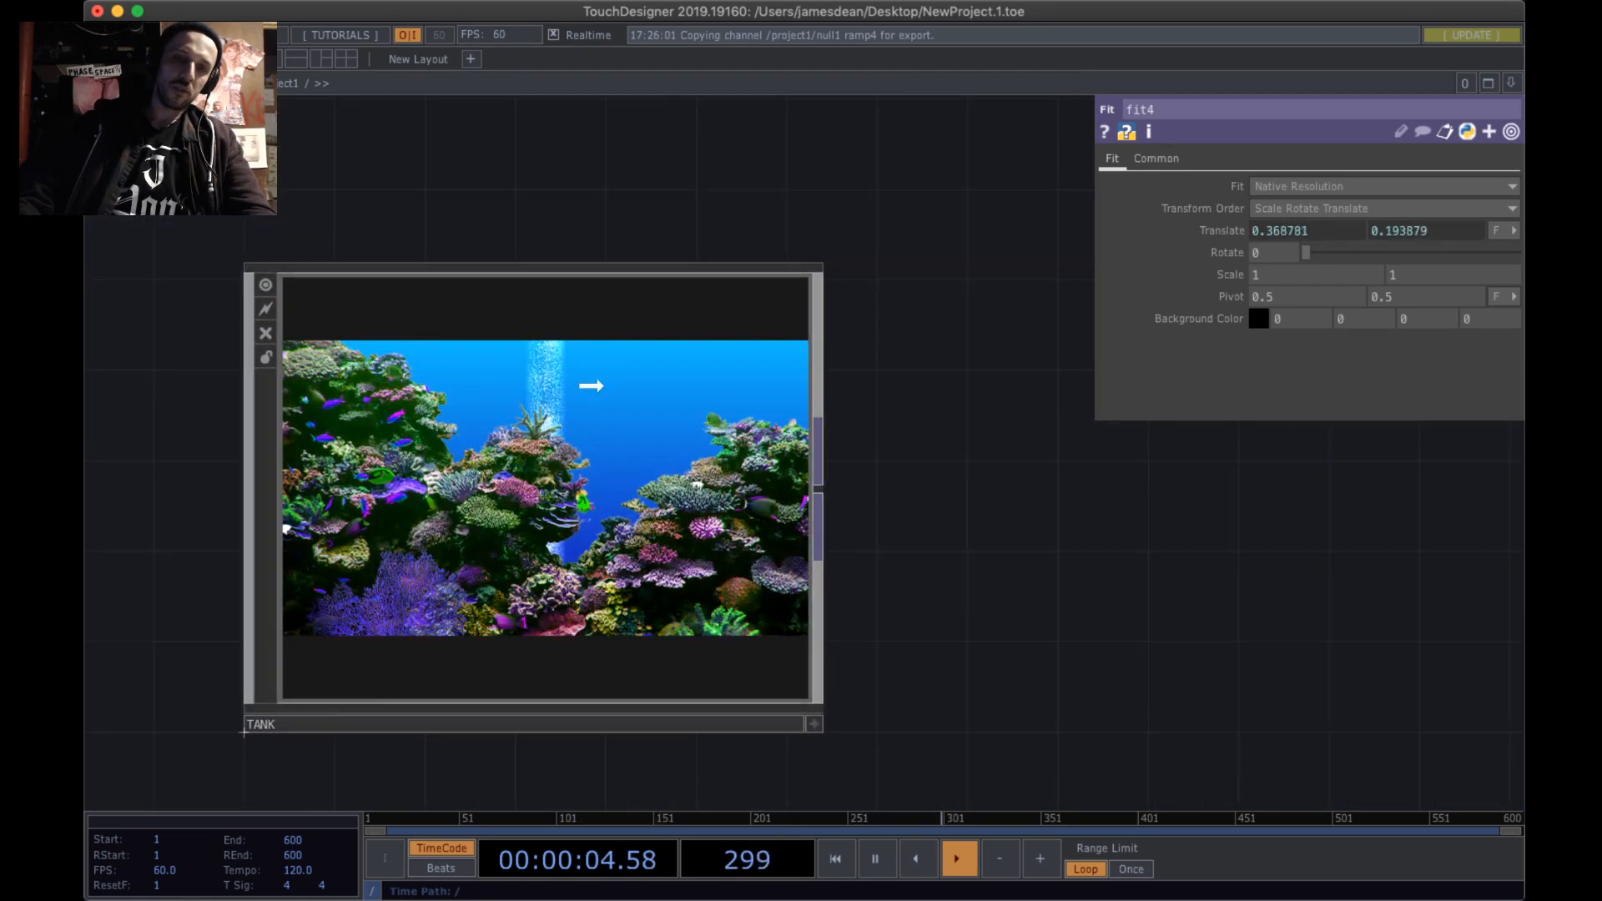
pyautogui.moveTo(589, 386); pyautogui.dragTo(628, 335)
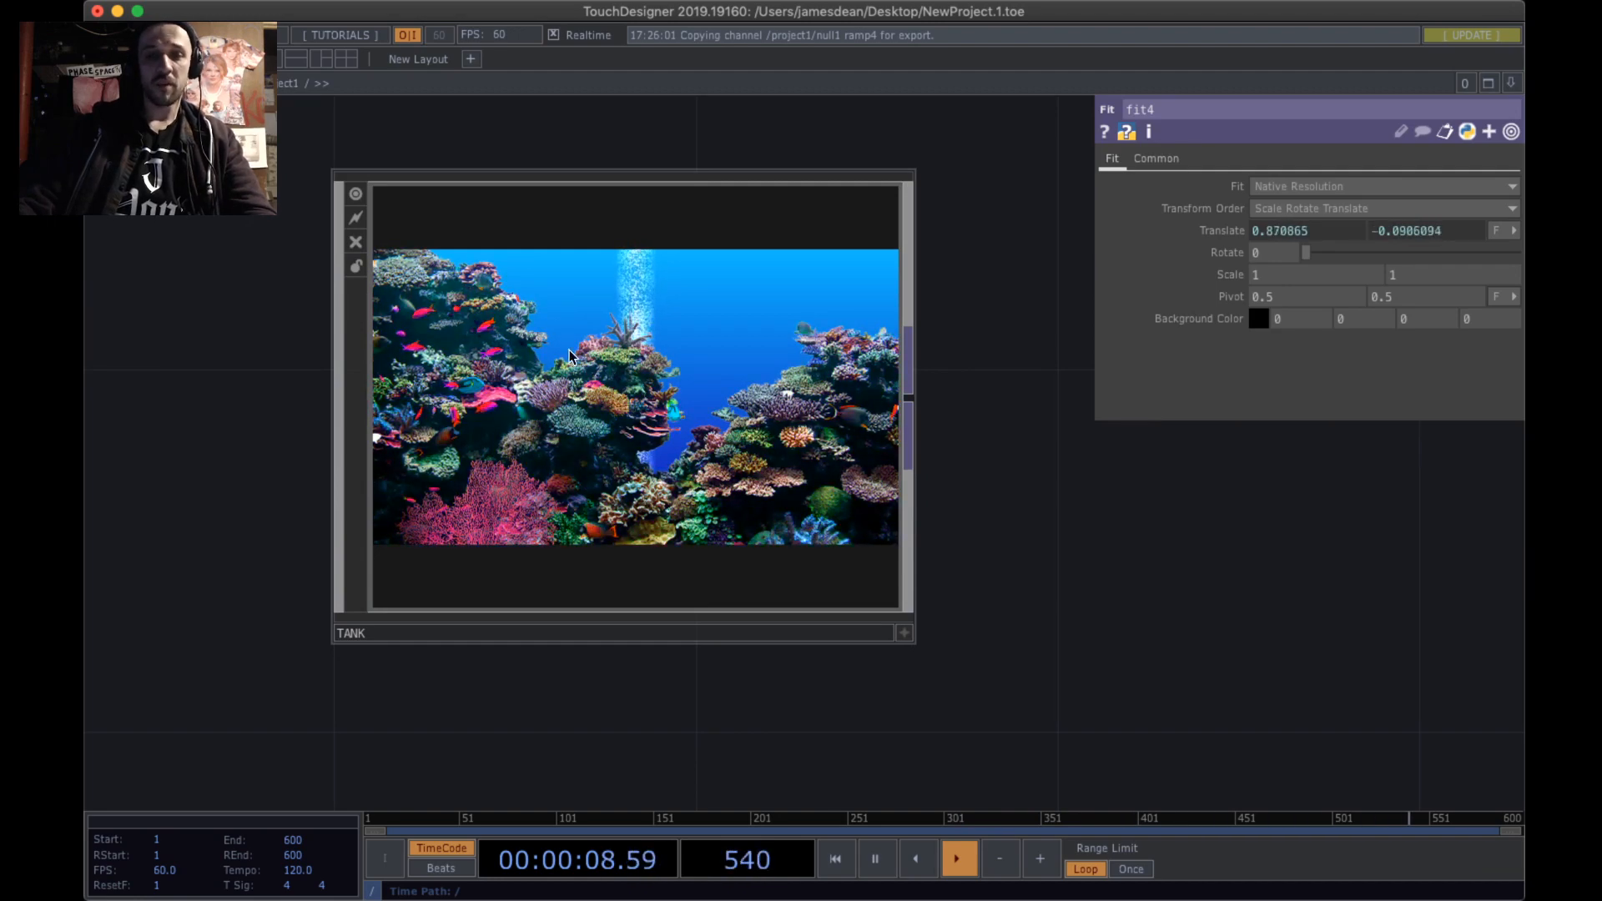
# - Select the entire fish network, excluding TANK, and shift it so it sits above the TANK component
pyautogui.scroll(-5, 569, 349)
pyautogui.moveTo(921, 355); pyautogui.dragTo(637, 616)
pyautogui.scroll(-4, 547, 472)
pyautogui.moveTo(1304, 665); pyautogui.dragTo(547, 261, button='right')
pyautogui.moveTo(836, 455); pyautogui.dragTo(472, 352)
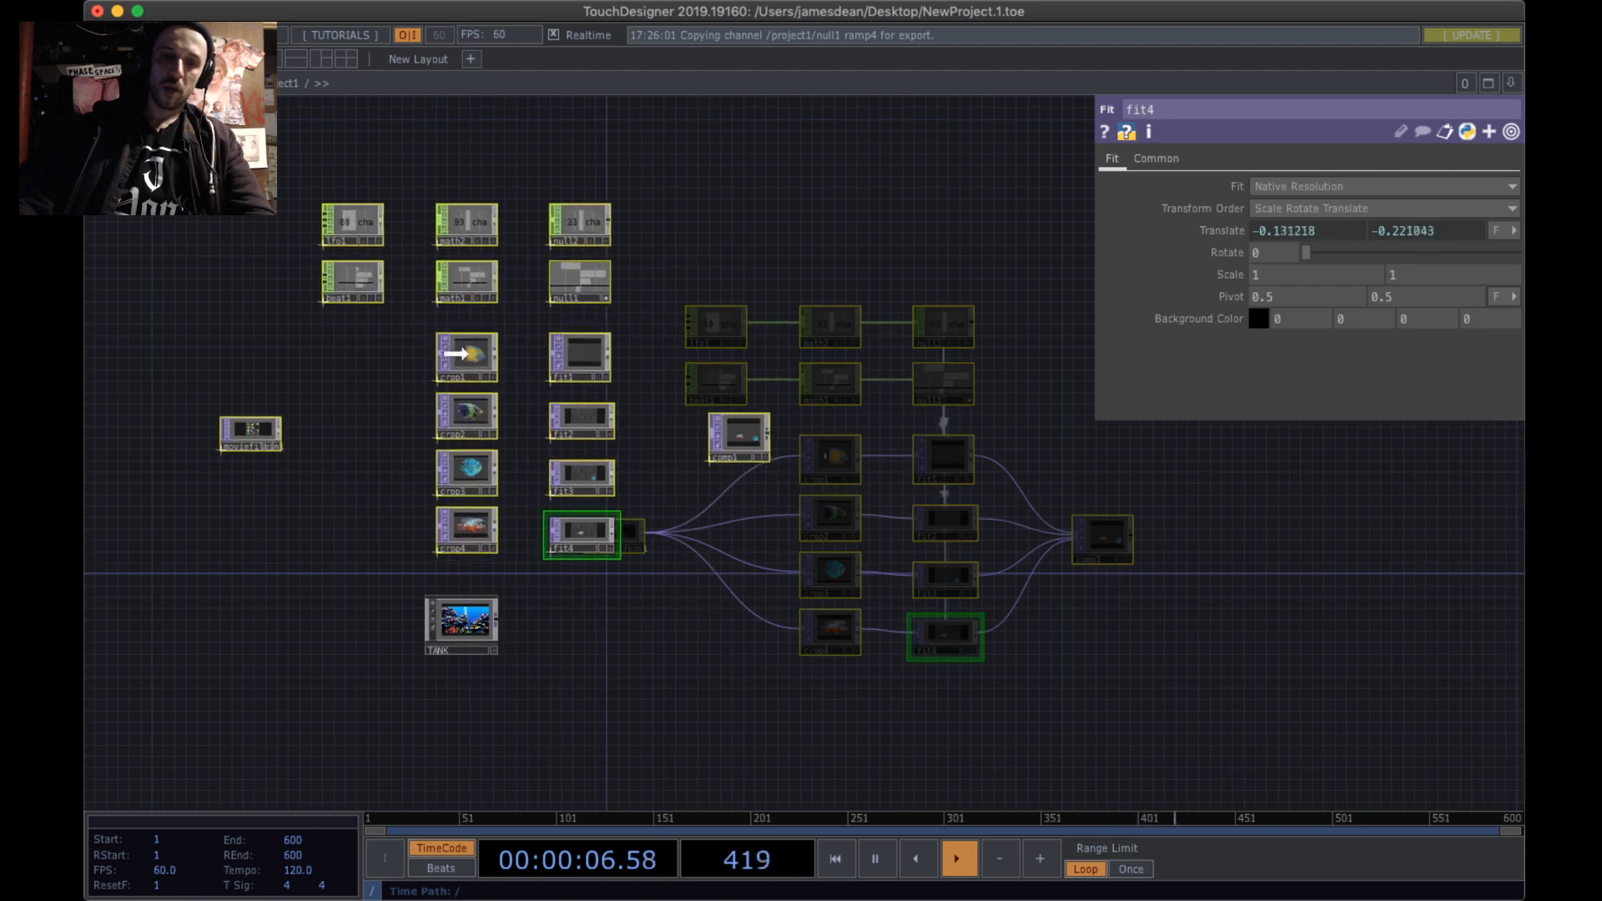
# - Move the TANK component to just below the comp1 node
pyautogui.click(455, 621)
pyautogui.moveTo(455, 622); pyautogui.dragTo(680, 612)
pyautogui.moveTo(804, 726); pyautogui.dragTo(857, 748)
pyautogui.moveTo(858, 749); pyautogui.dragTo(971, 736, button='middle')
pyautogui.moveTo(971, 736); pyautogui.dragTo(1112, 762)
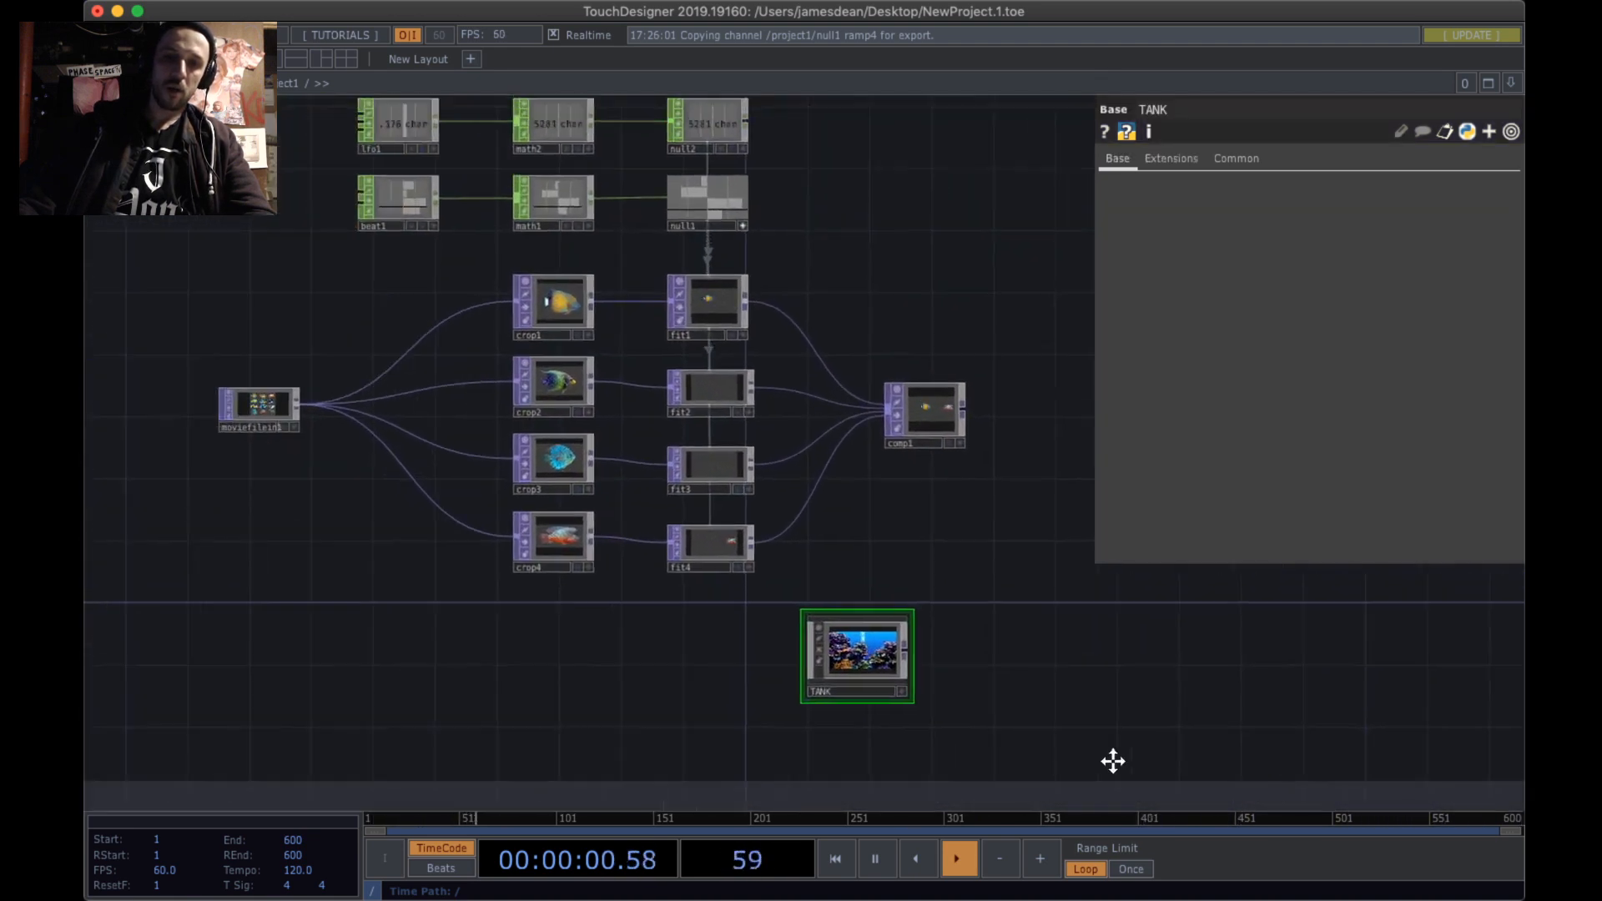
pyautogui.moveTo(843, 703); pyautogui.dragTo(734, 693)
pyautogui.moveTo(865, 588); pyautogui.dragTo(961, 412, button='middle')
pyautogui.moveTo(961, 412); pyautogui.dragTo(901, 443)
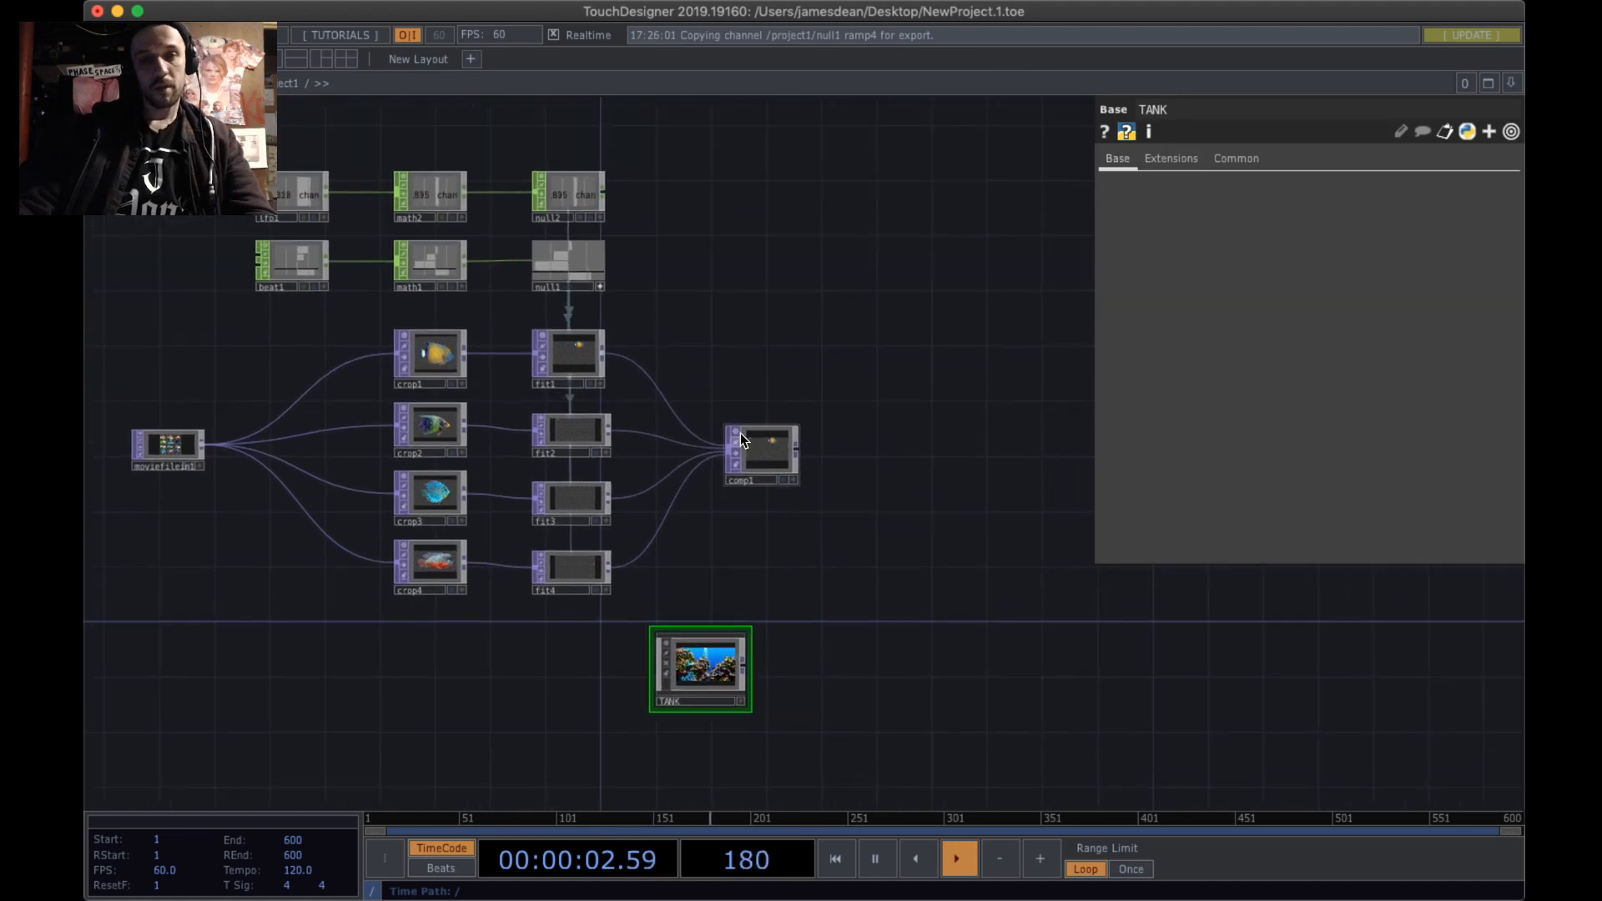
pyautogui.moveTo(701, 663); pyautogui.dragTo(756, 621)
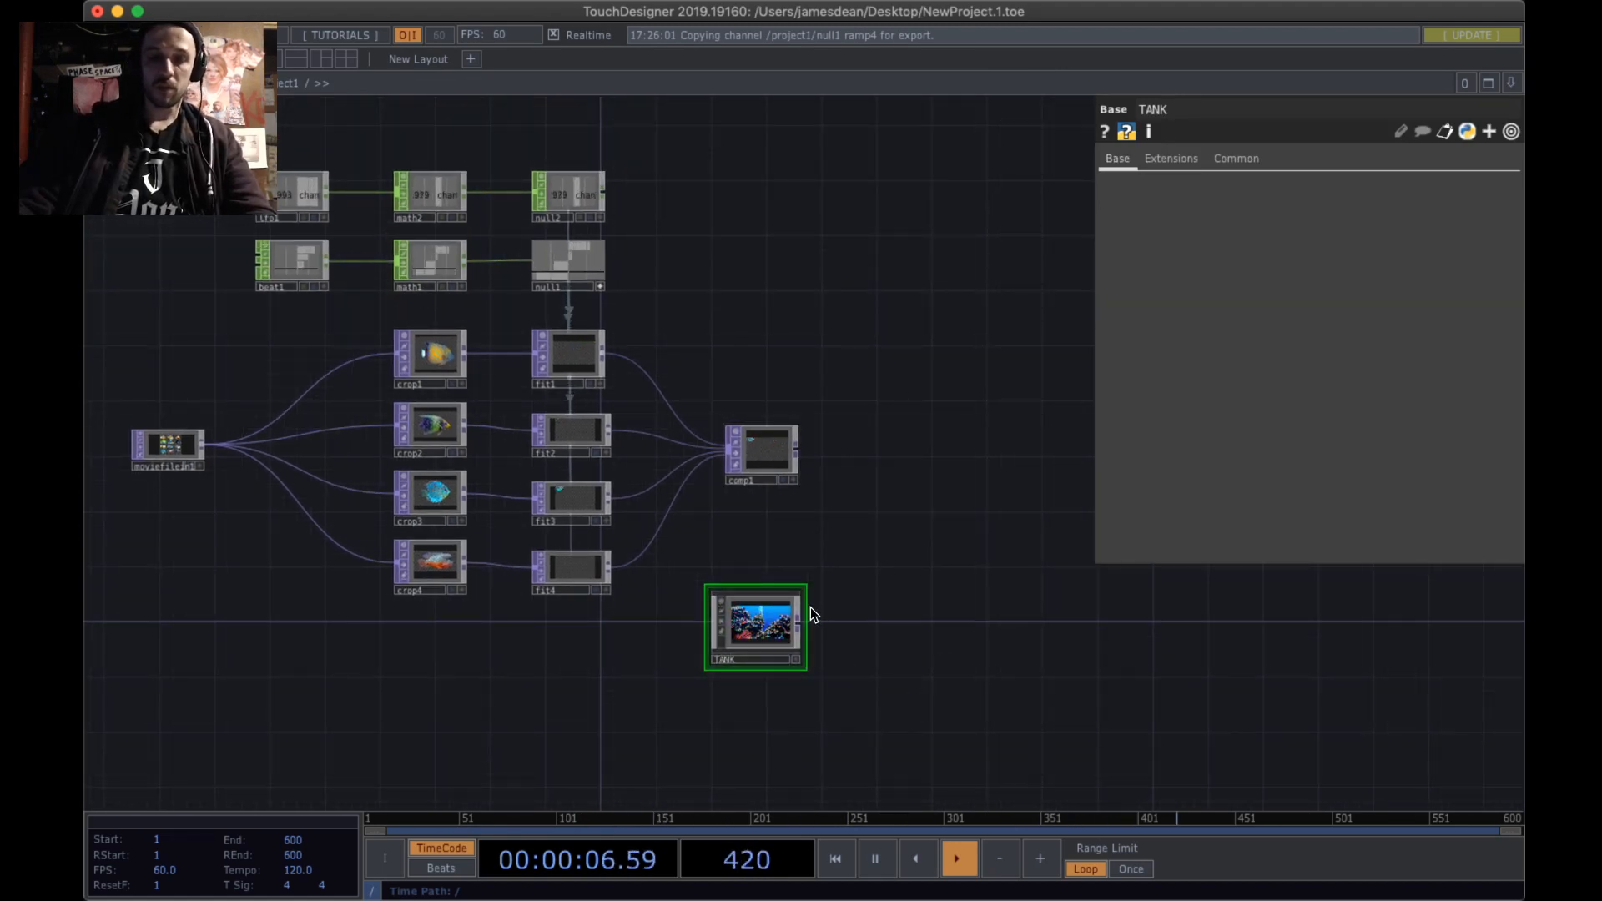
# - Add an Over TOP beside comp1, wire TANK into its second input, and leave more space between them
pyautogui.press('Tab')
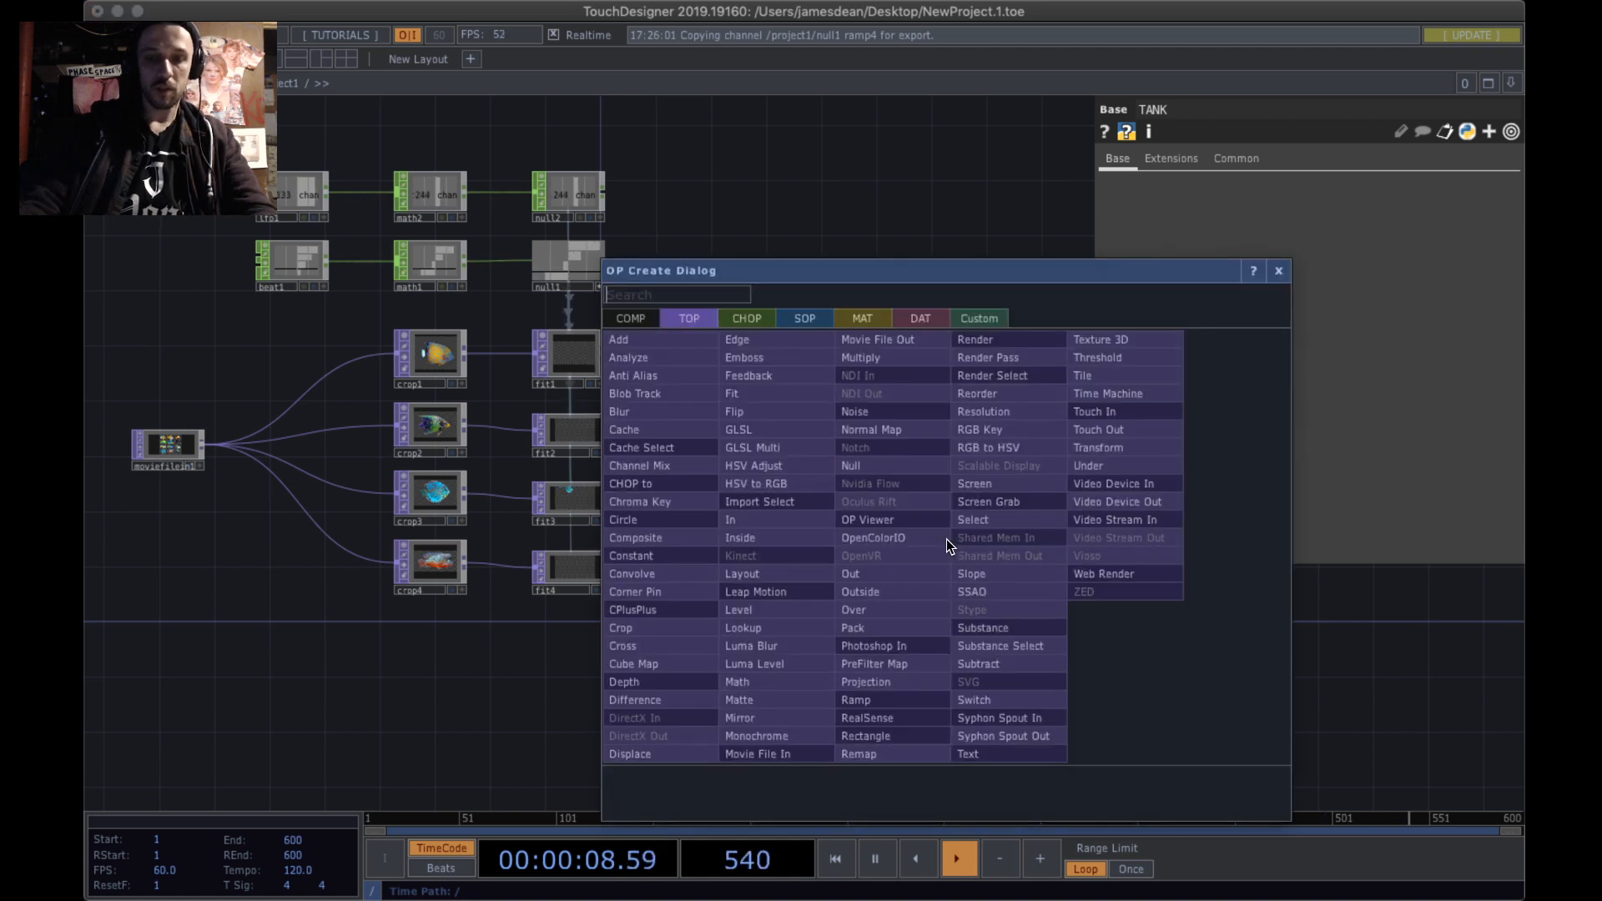
pyautogui.write('over')
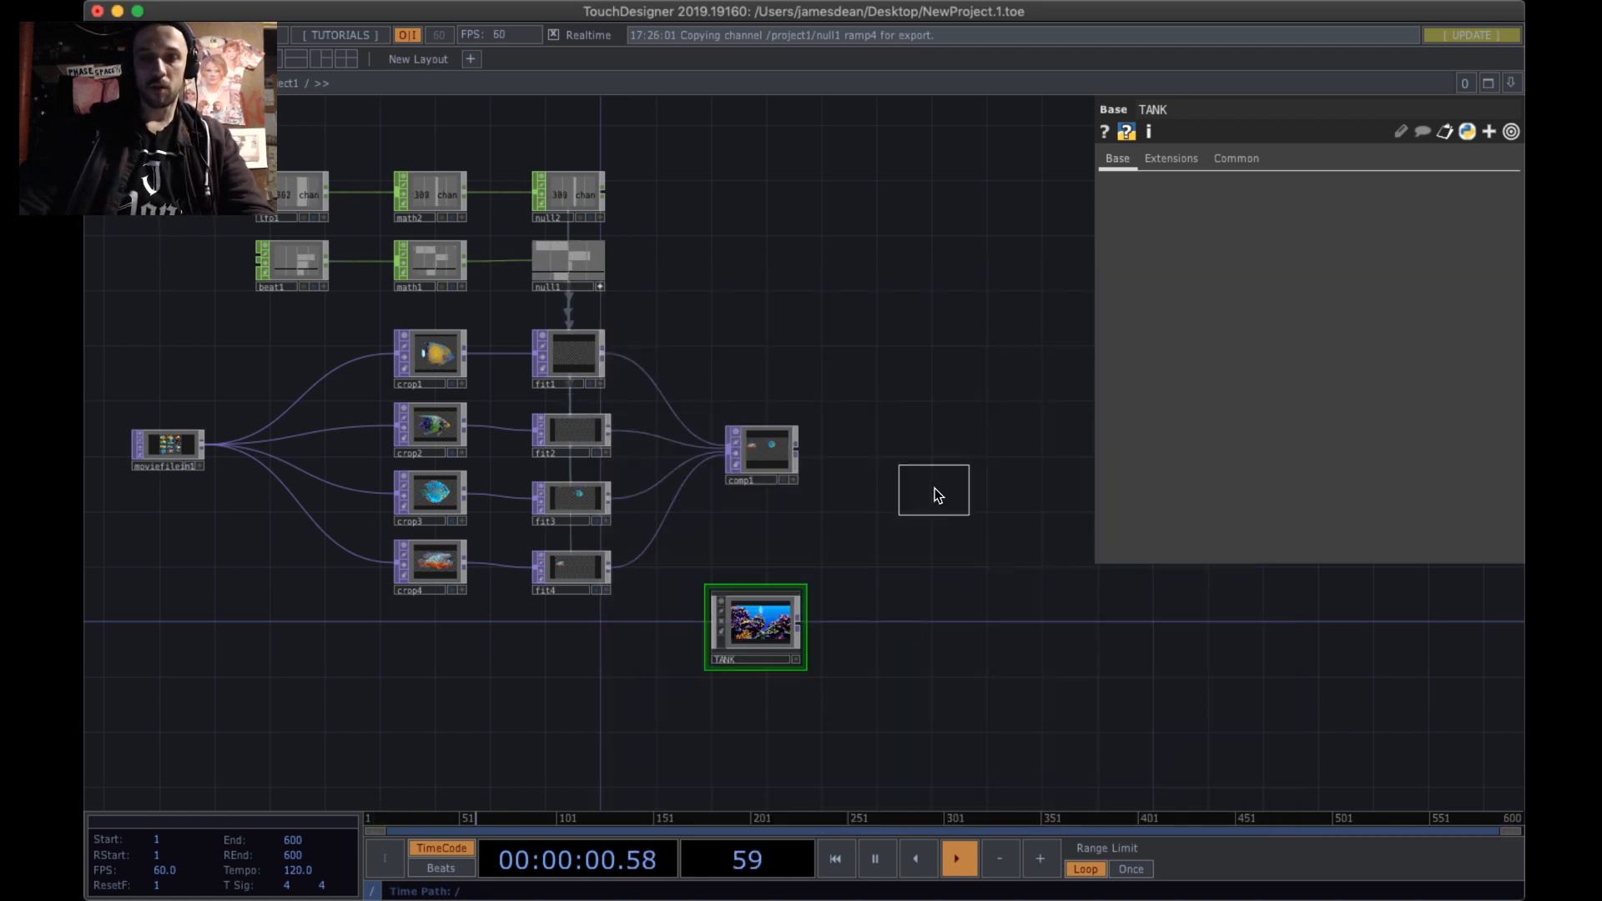
pyautogui.click(938, 496)
pyautogui.scroll(4, 926, 526)
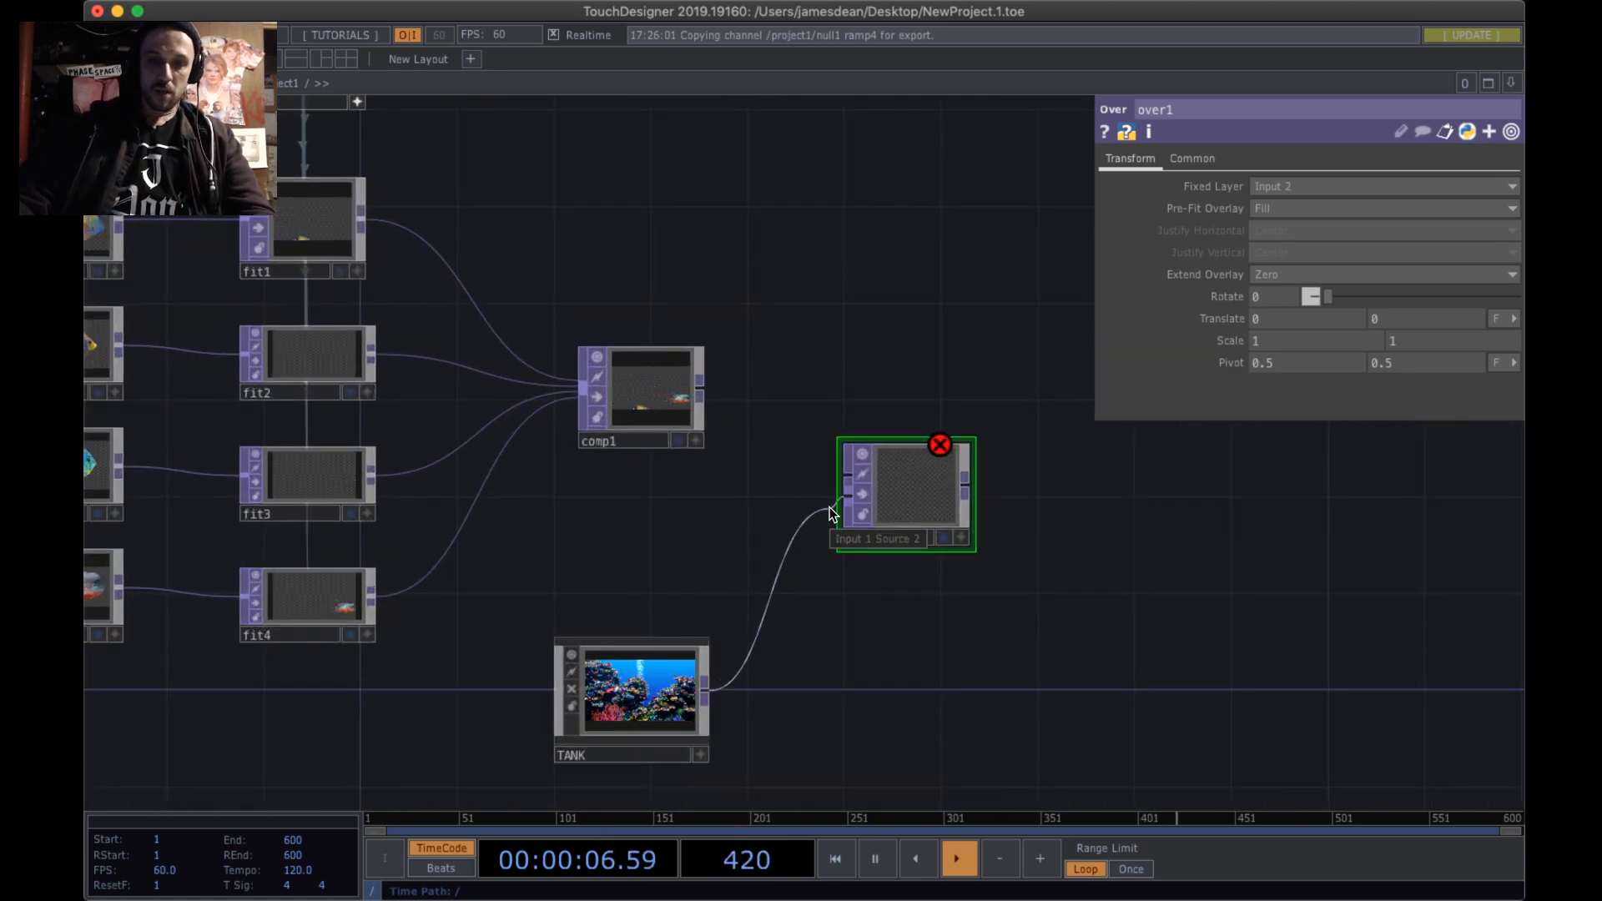
pyautogui.scroll(1, 832, 512)
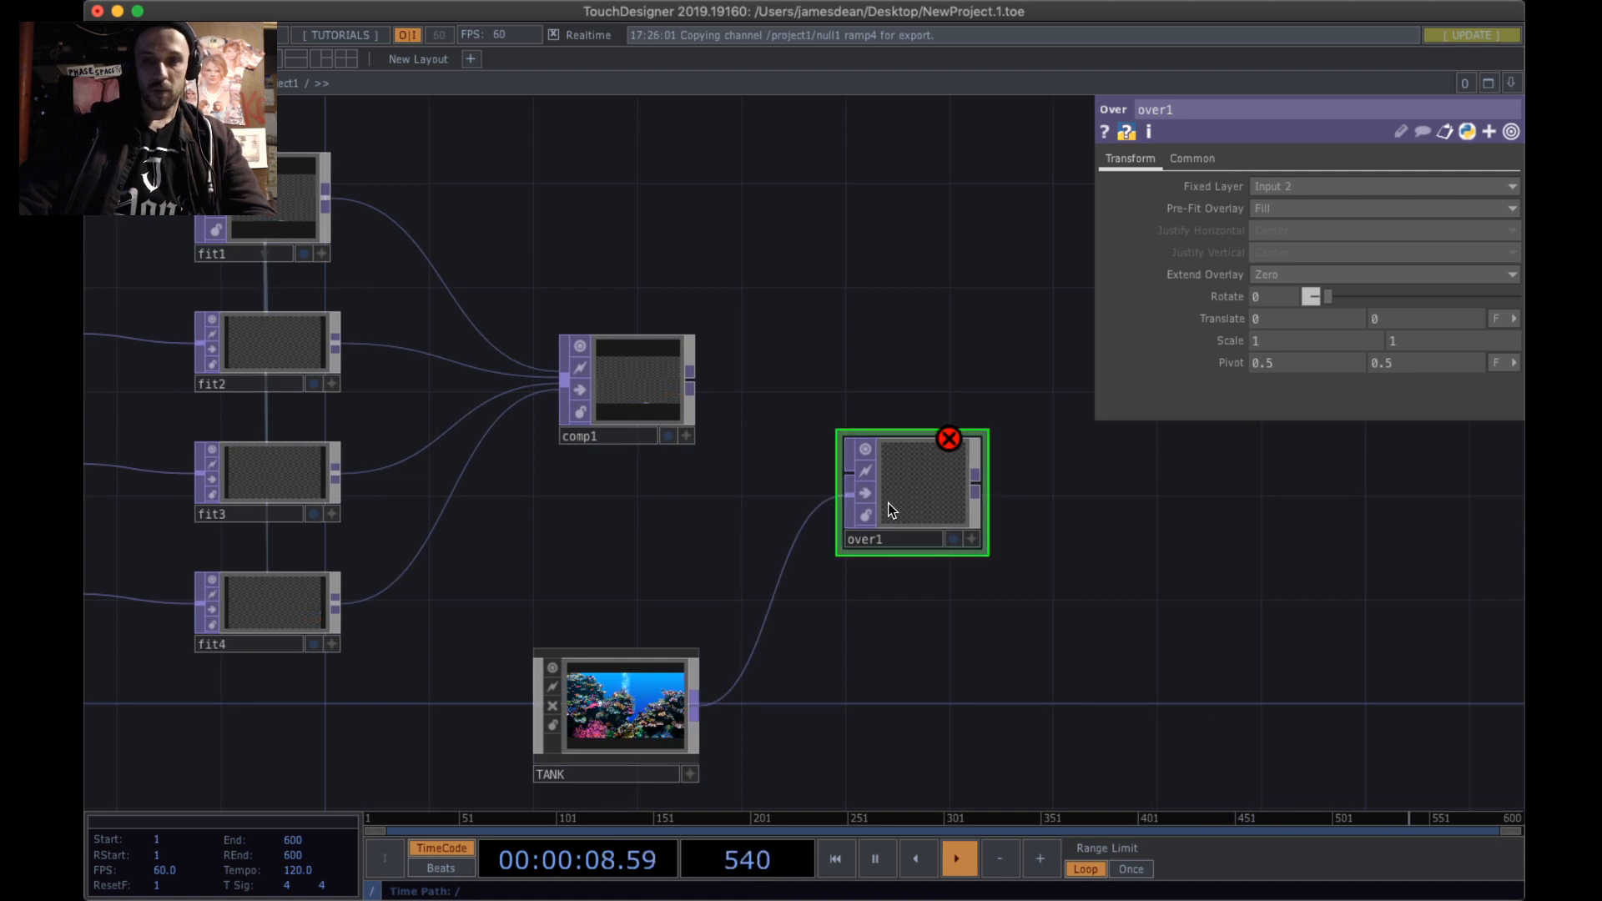
pyautogui.moveTo(887, 503); pyautogui.dragTo(932, 504)
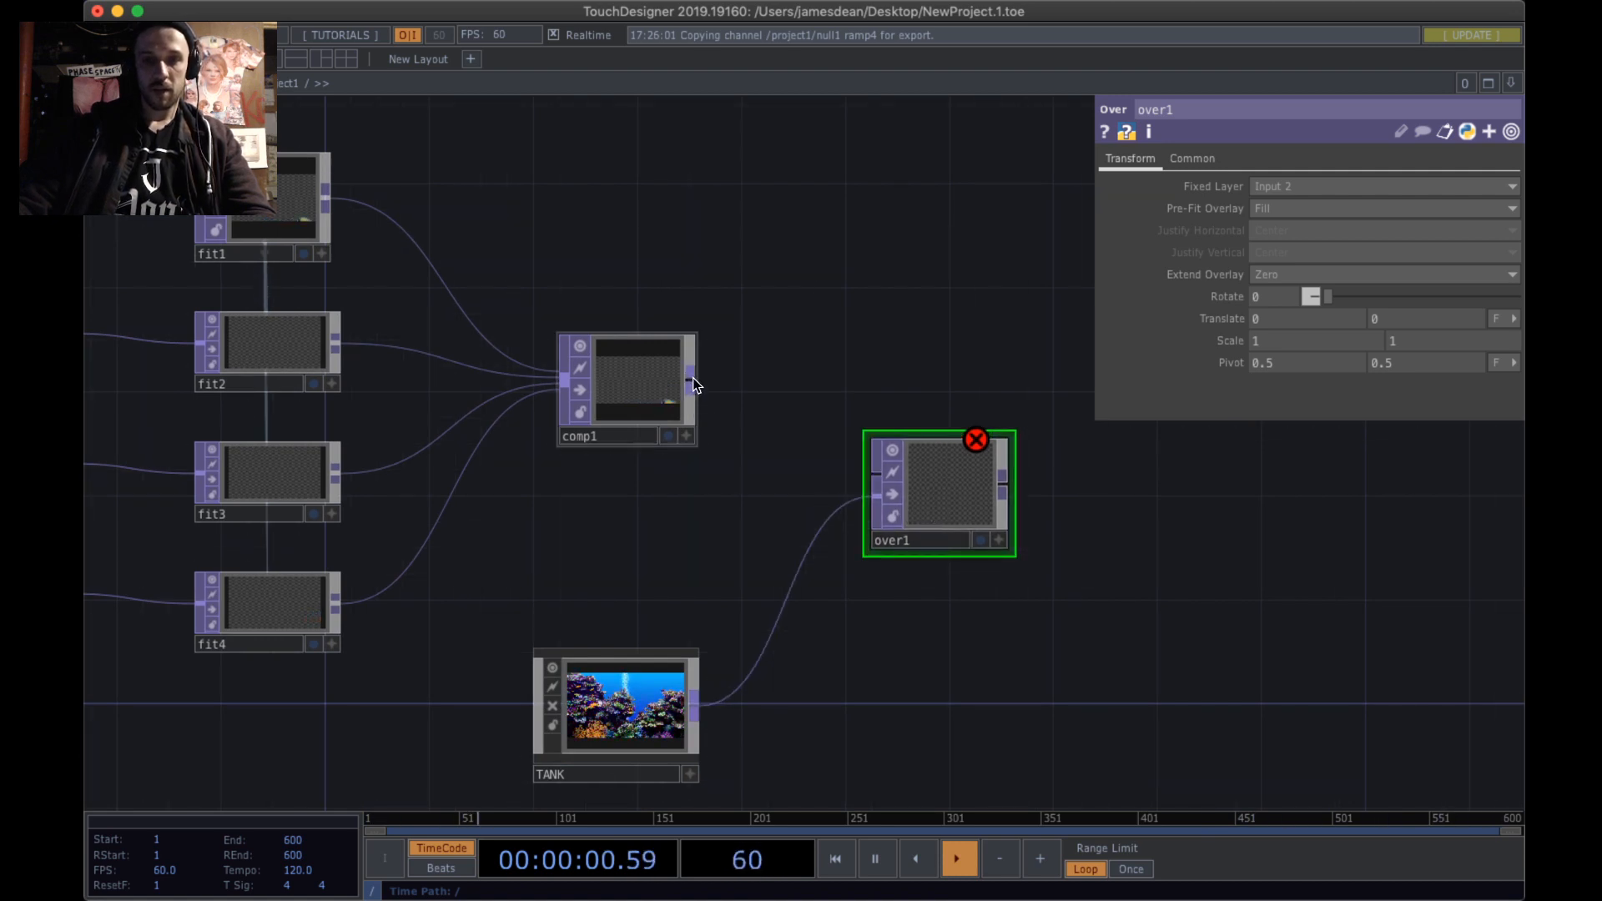
# - Connect the comp1 output to the first input of over1
pyautogui.click(647, 387)
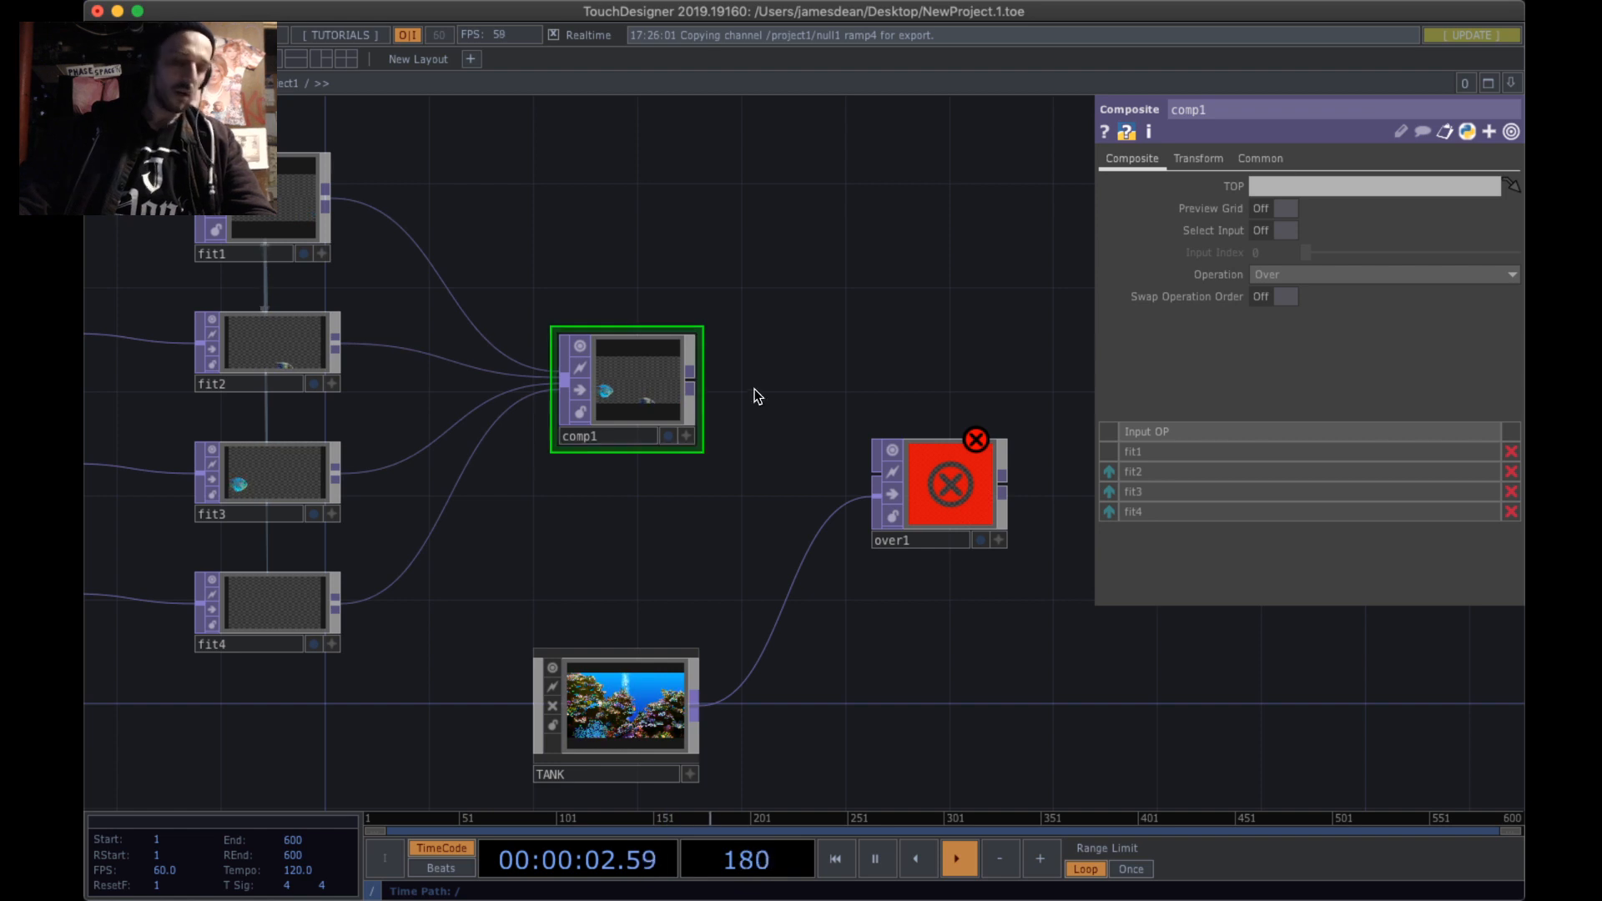
pyautogui.click(870, 443)
pyautogui.moveTo(689, 373); pyautogui.dragTo(873, 484)
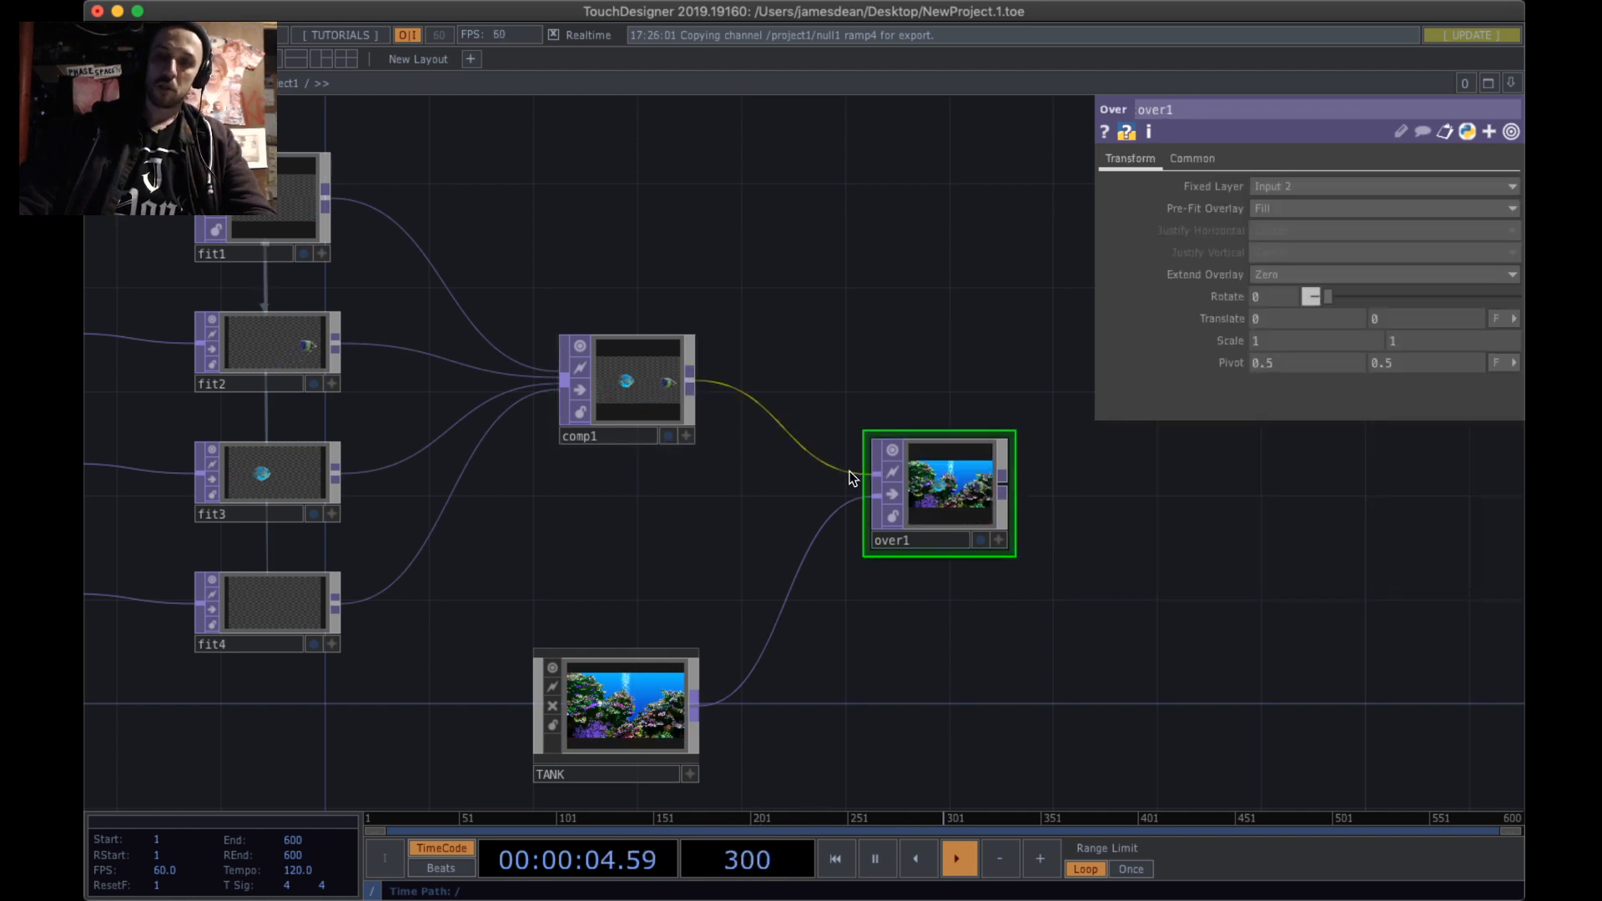
# - Examine the over1 output to check the fish swimming across the aquarium background
pyautogui.scroll(10, 1037, 529)
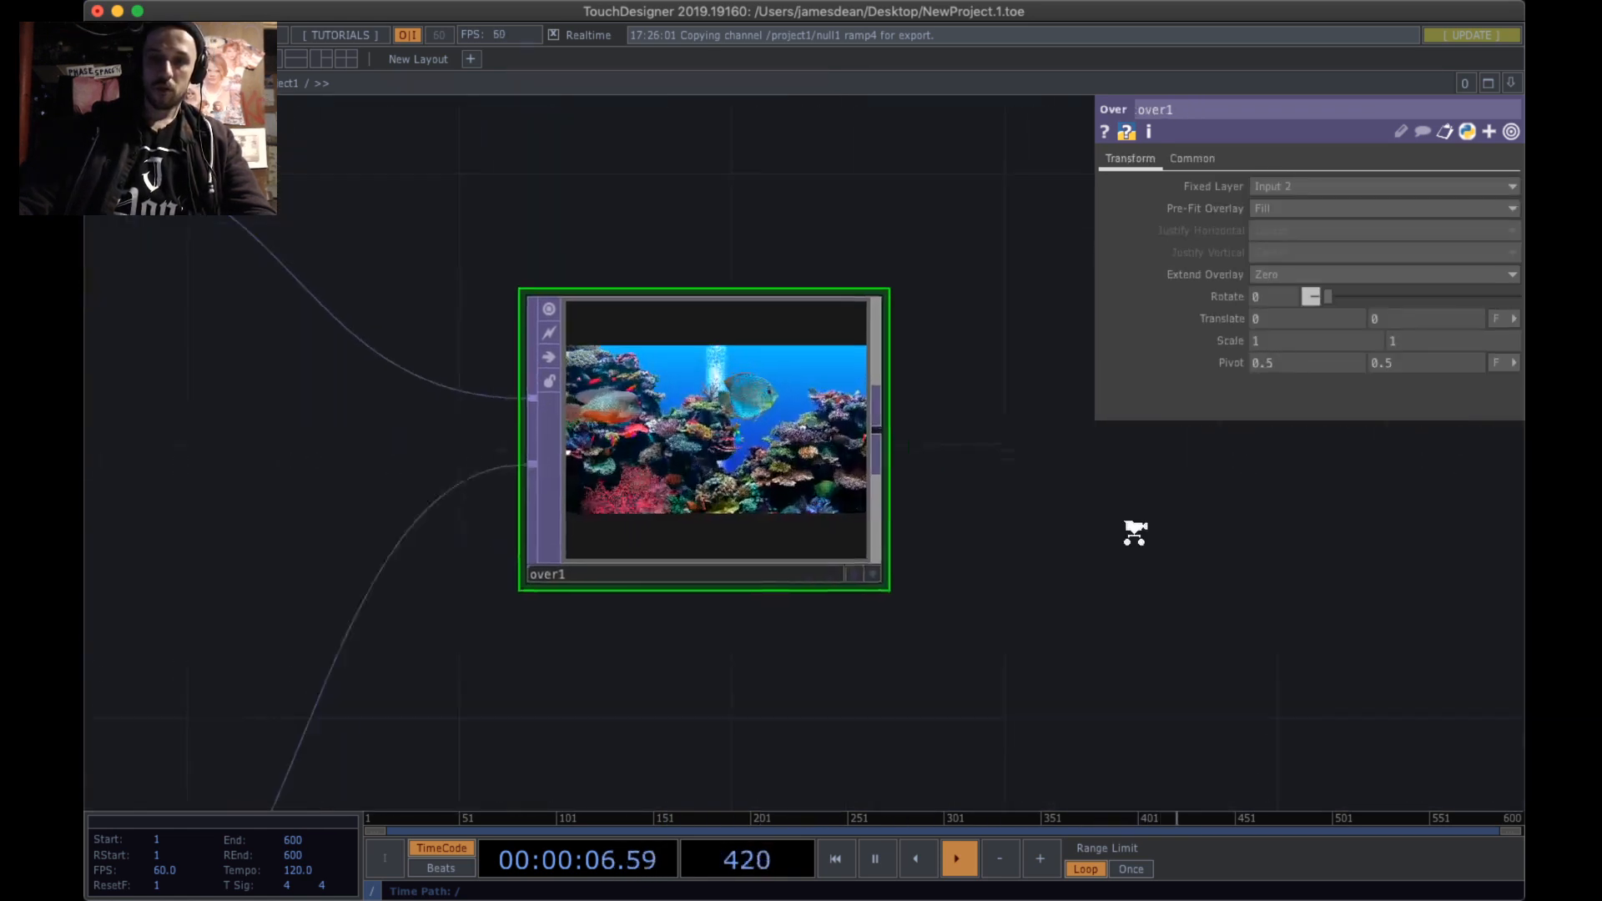
pyautogui.scroll(5, 832, 366)
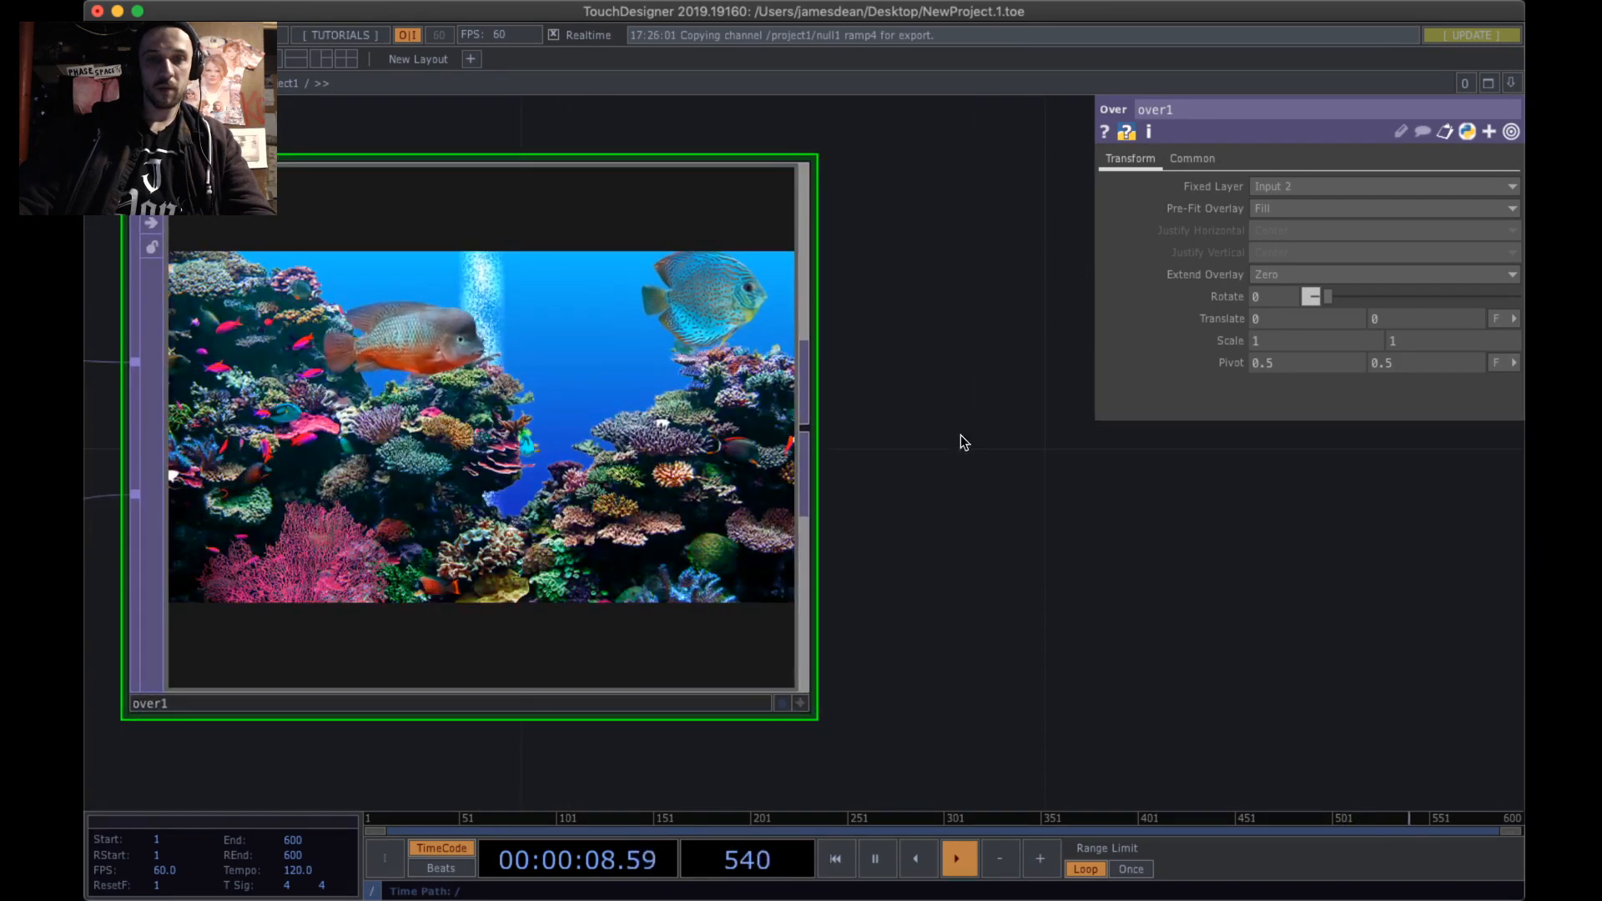
pyautogui.moveTo(961, 438); pyautogui.dragTo(1150, 473)
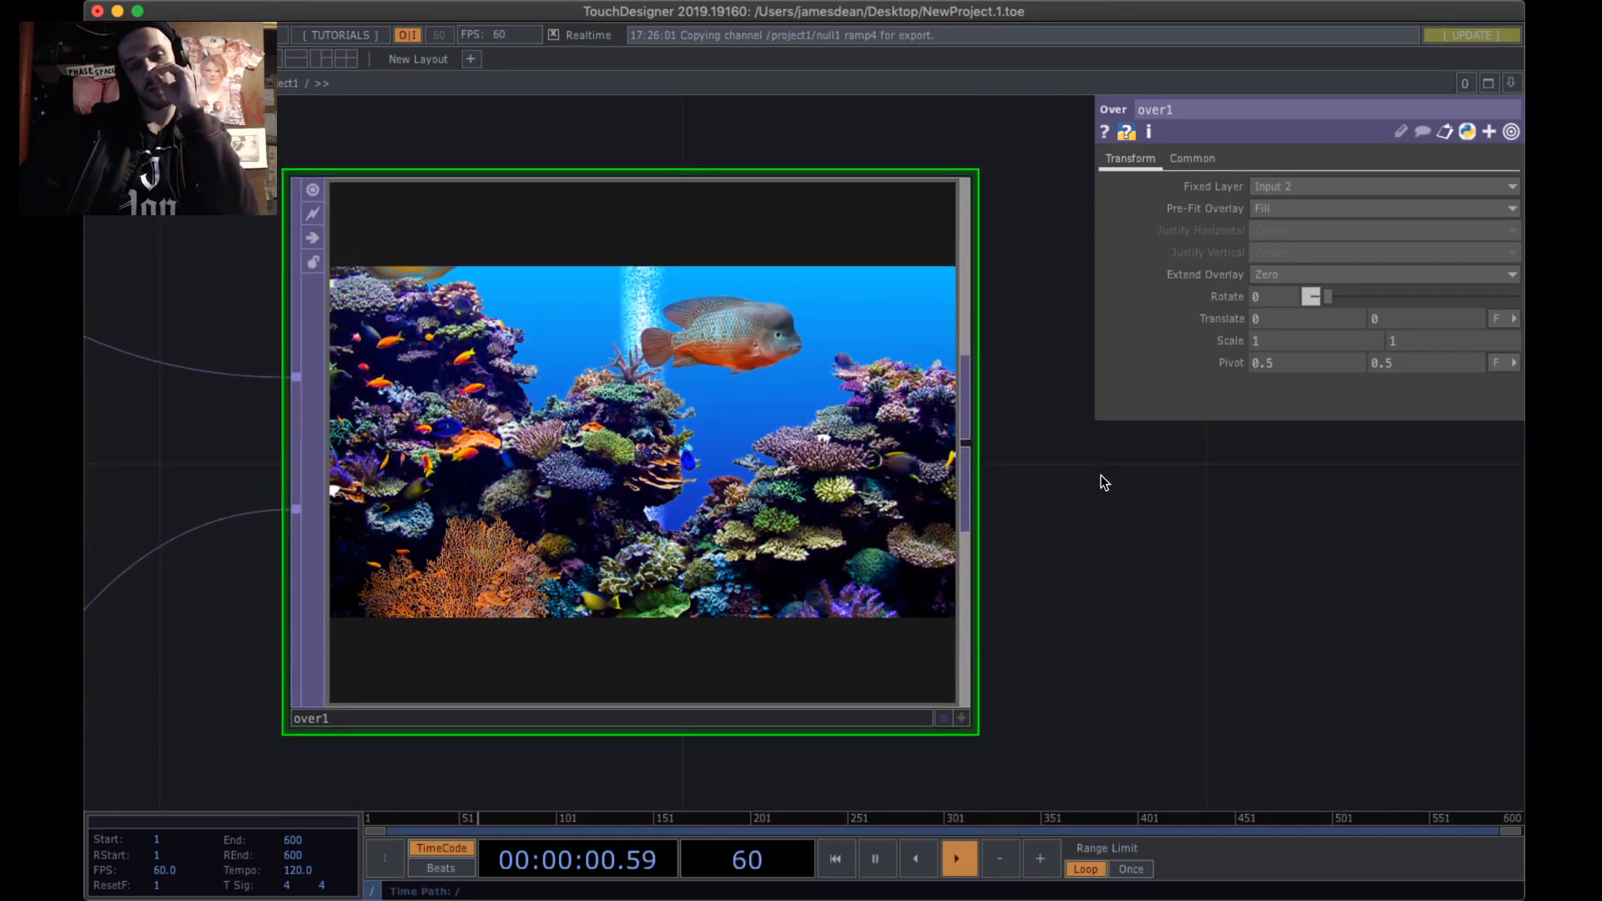
pyautogui.scroll(-3, 699, 410)
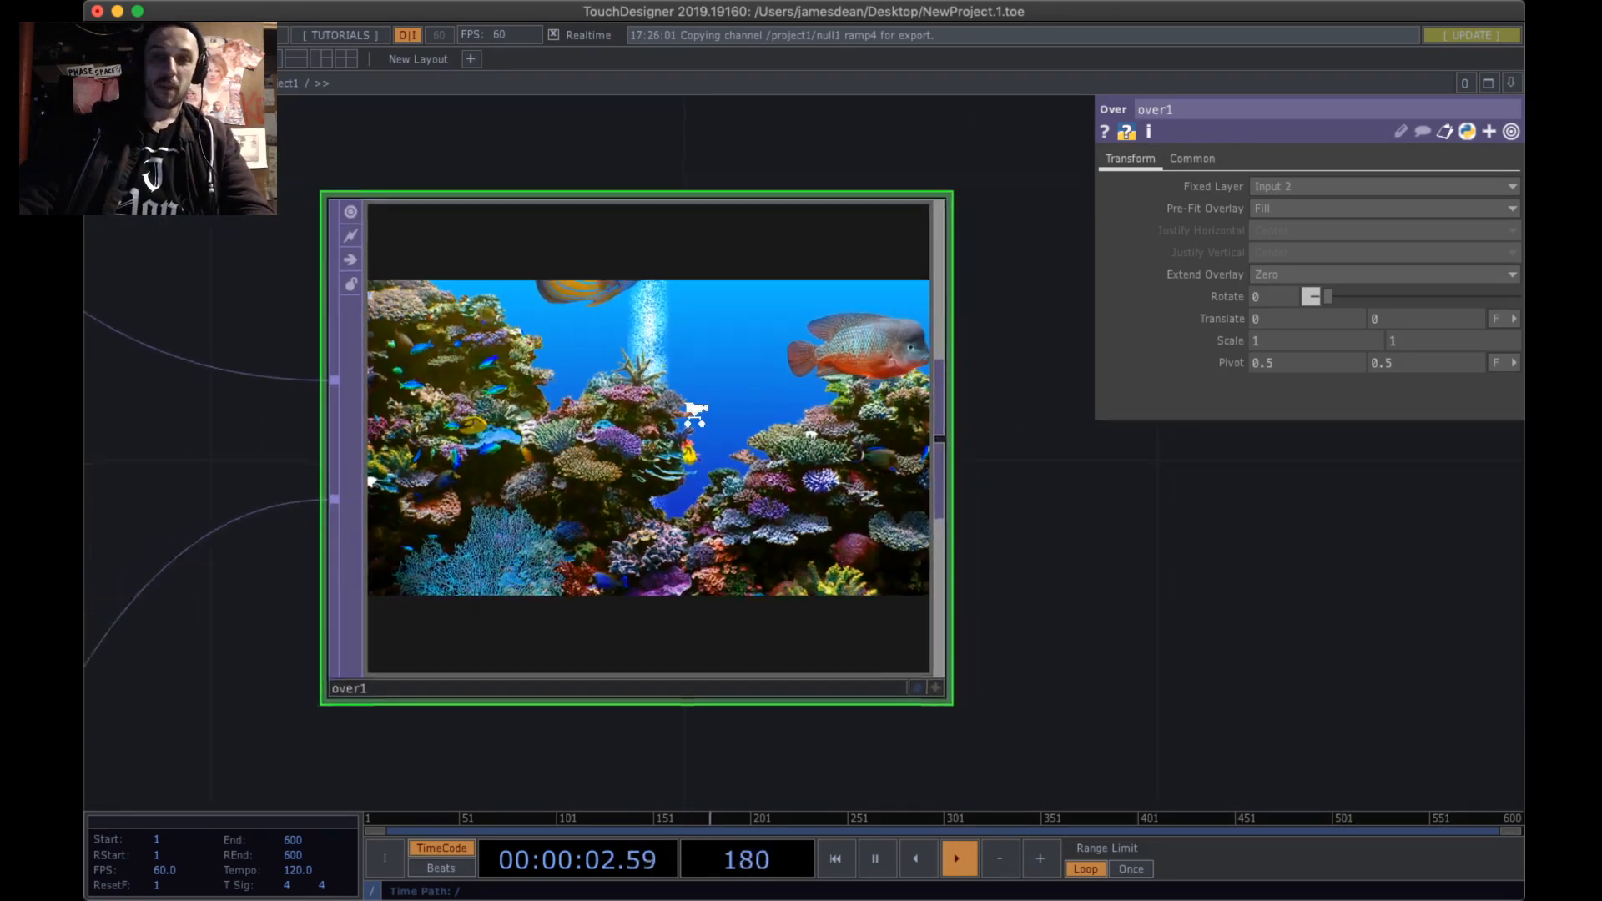
pyautogui.scroll(2, 705, 408)
pyautogui.scroll(-2, 744, 391)
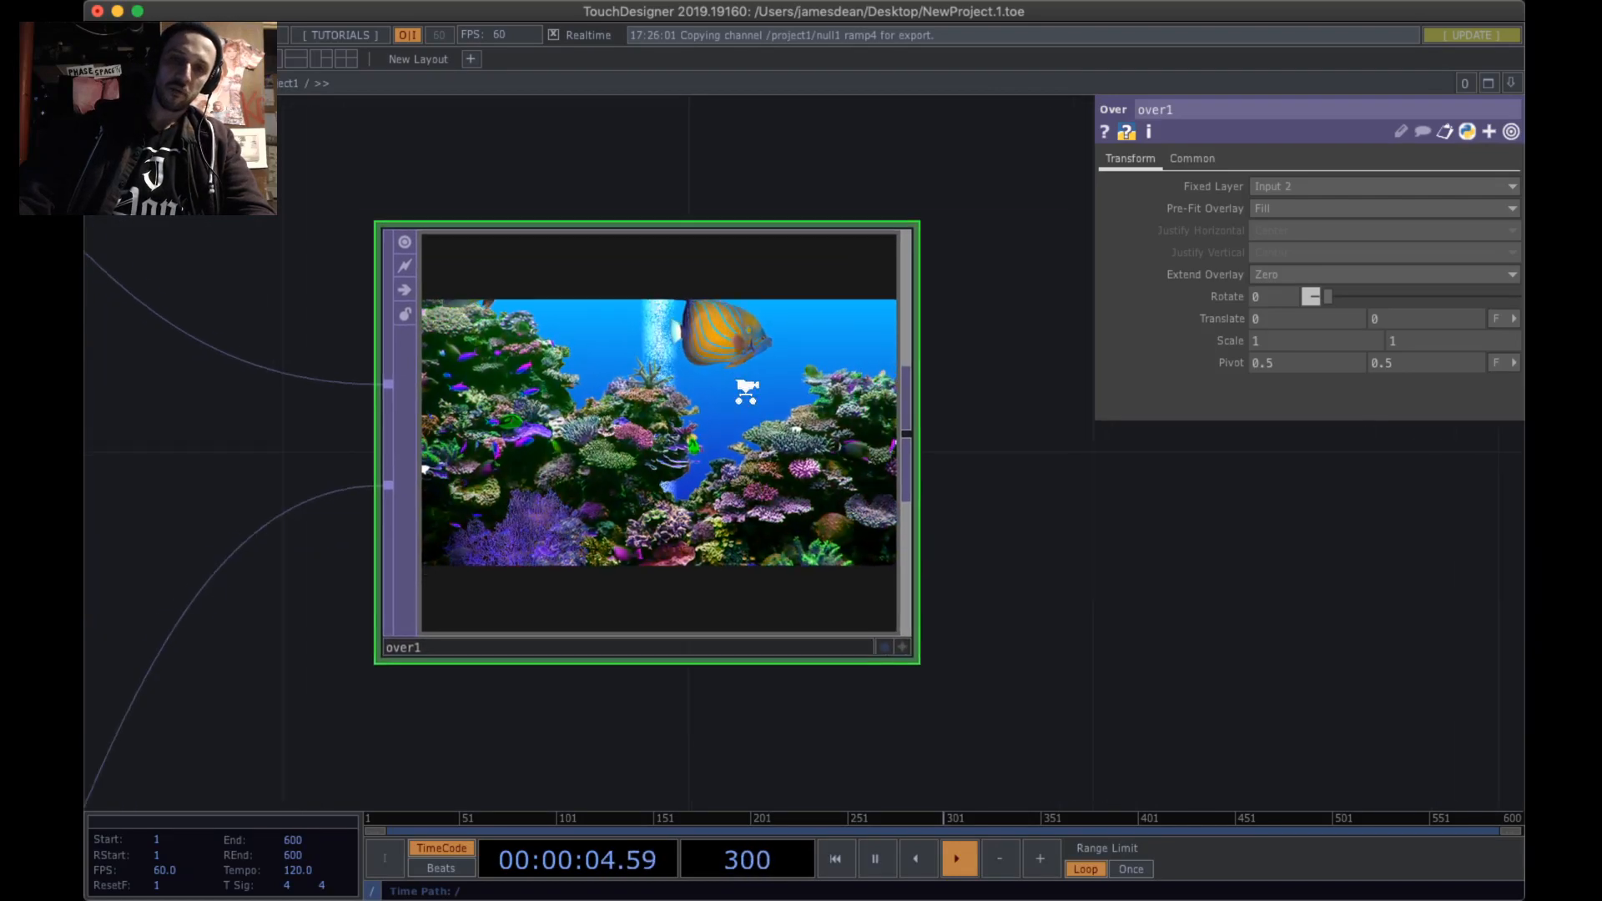
pyautogui.scroll(3, 730, 389)
pyautogui.scroll(-4, 797, 363)
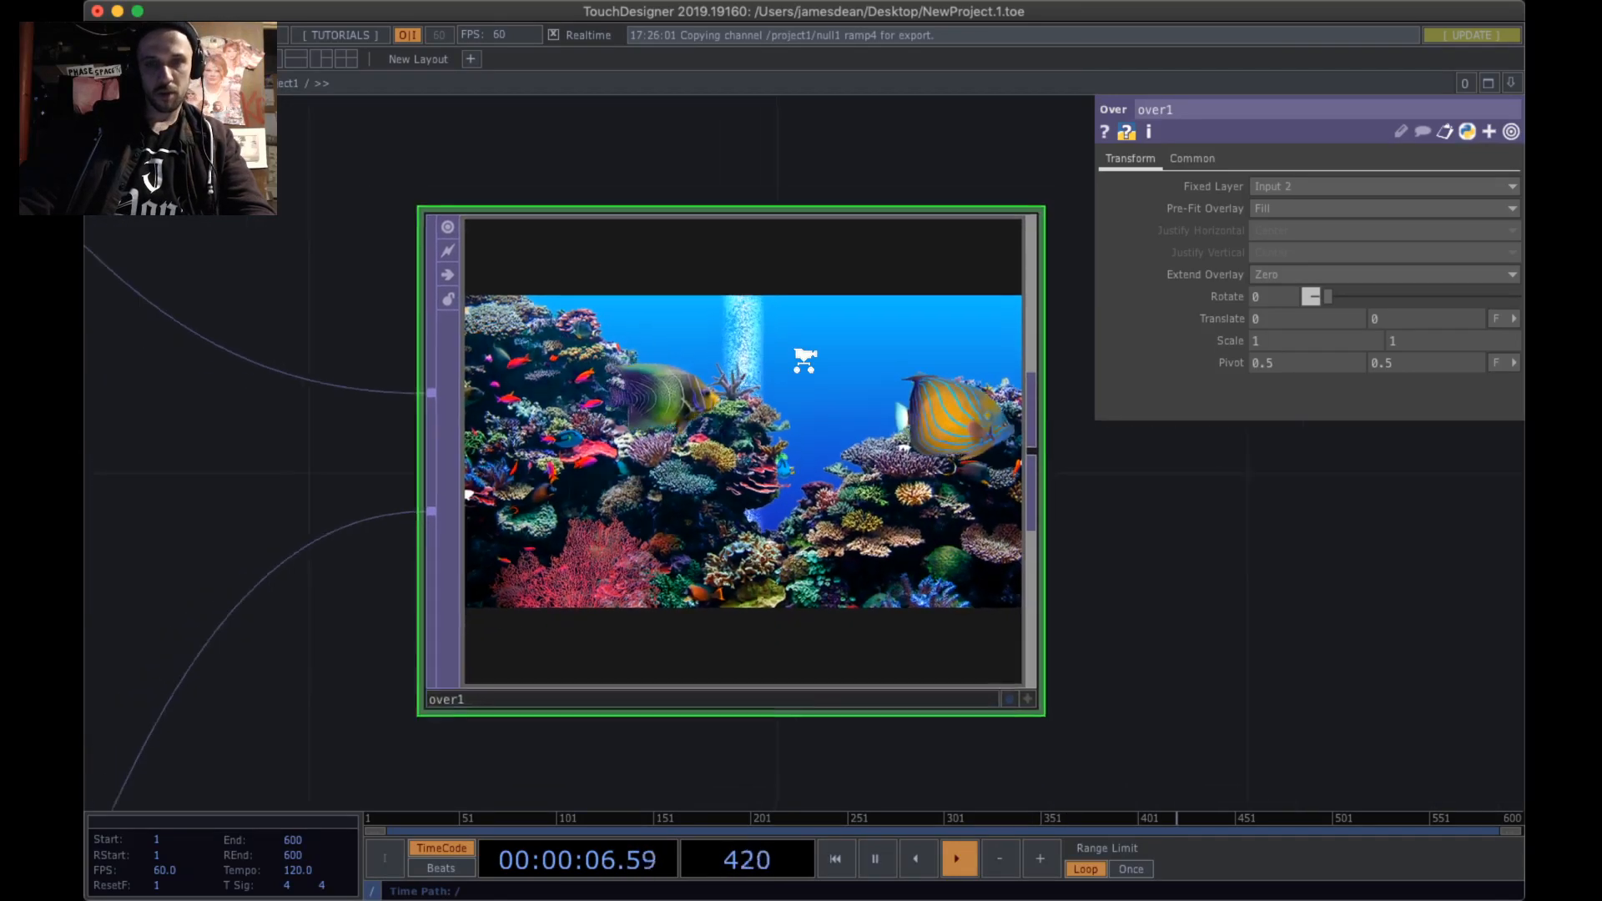
pyautogui.scroll(3, 838, 408)
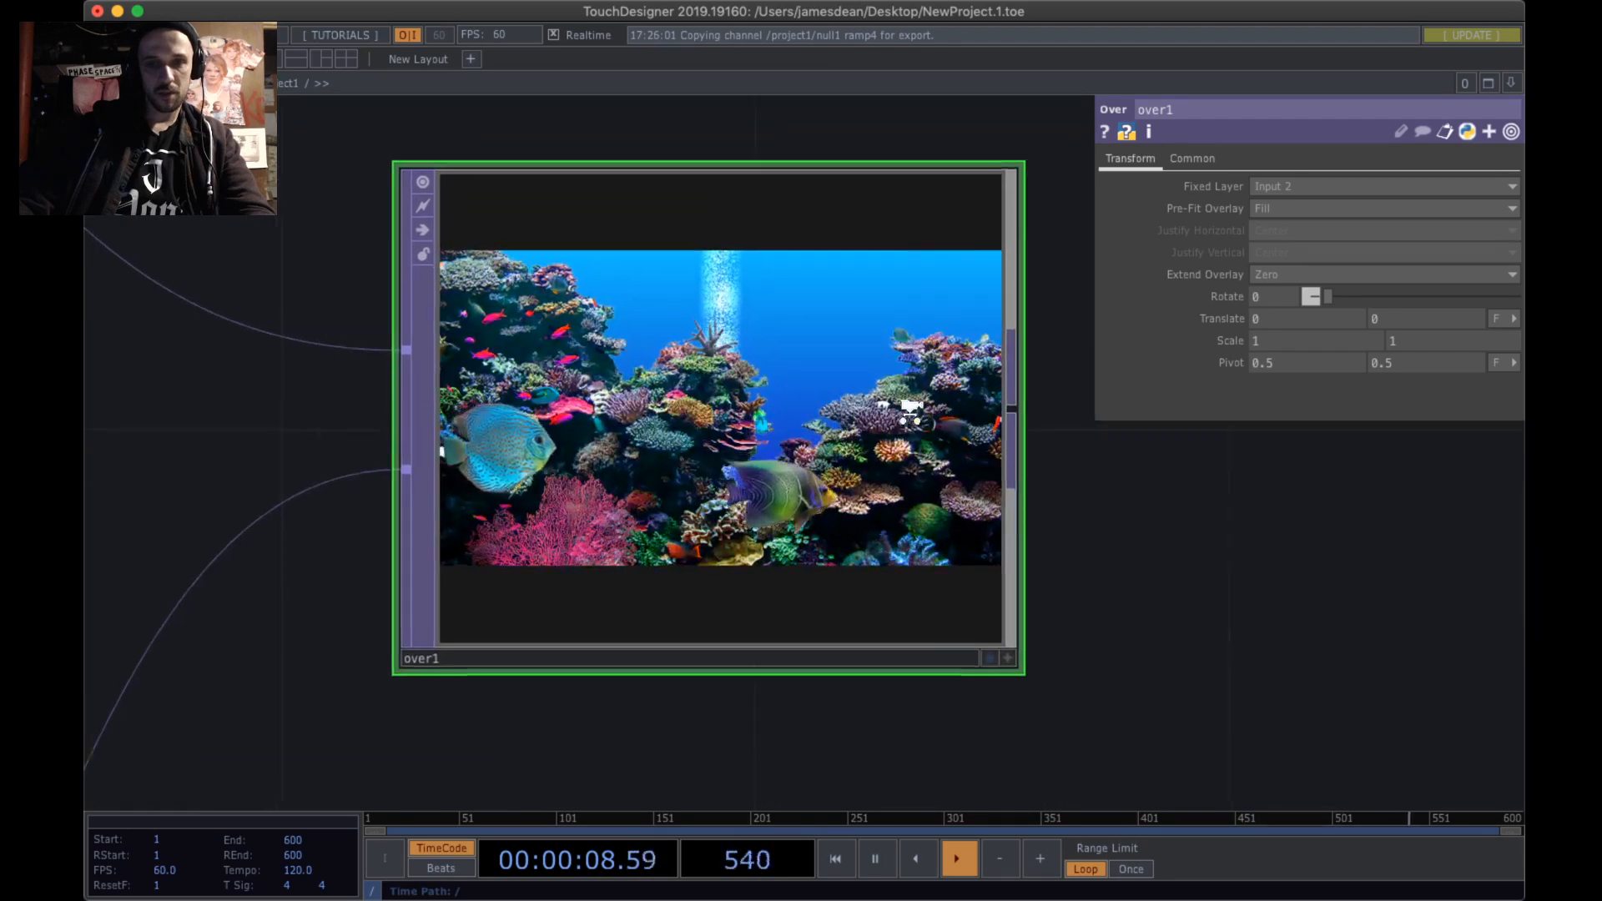
pyautogui.scroll(-5, 908, 413)
pyautogui.scroll(2, 909, 412)
# - Review how comp1 and TANK feed into over1 and how the whole network is laid out
pyautogui.moveTo(237, 436); pyautogui.dragTo(922, 437)
pyautogui.scroll(-4, 917, 438)
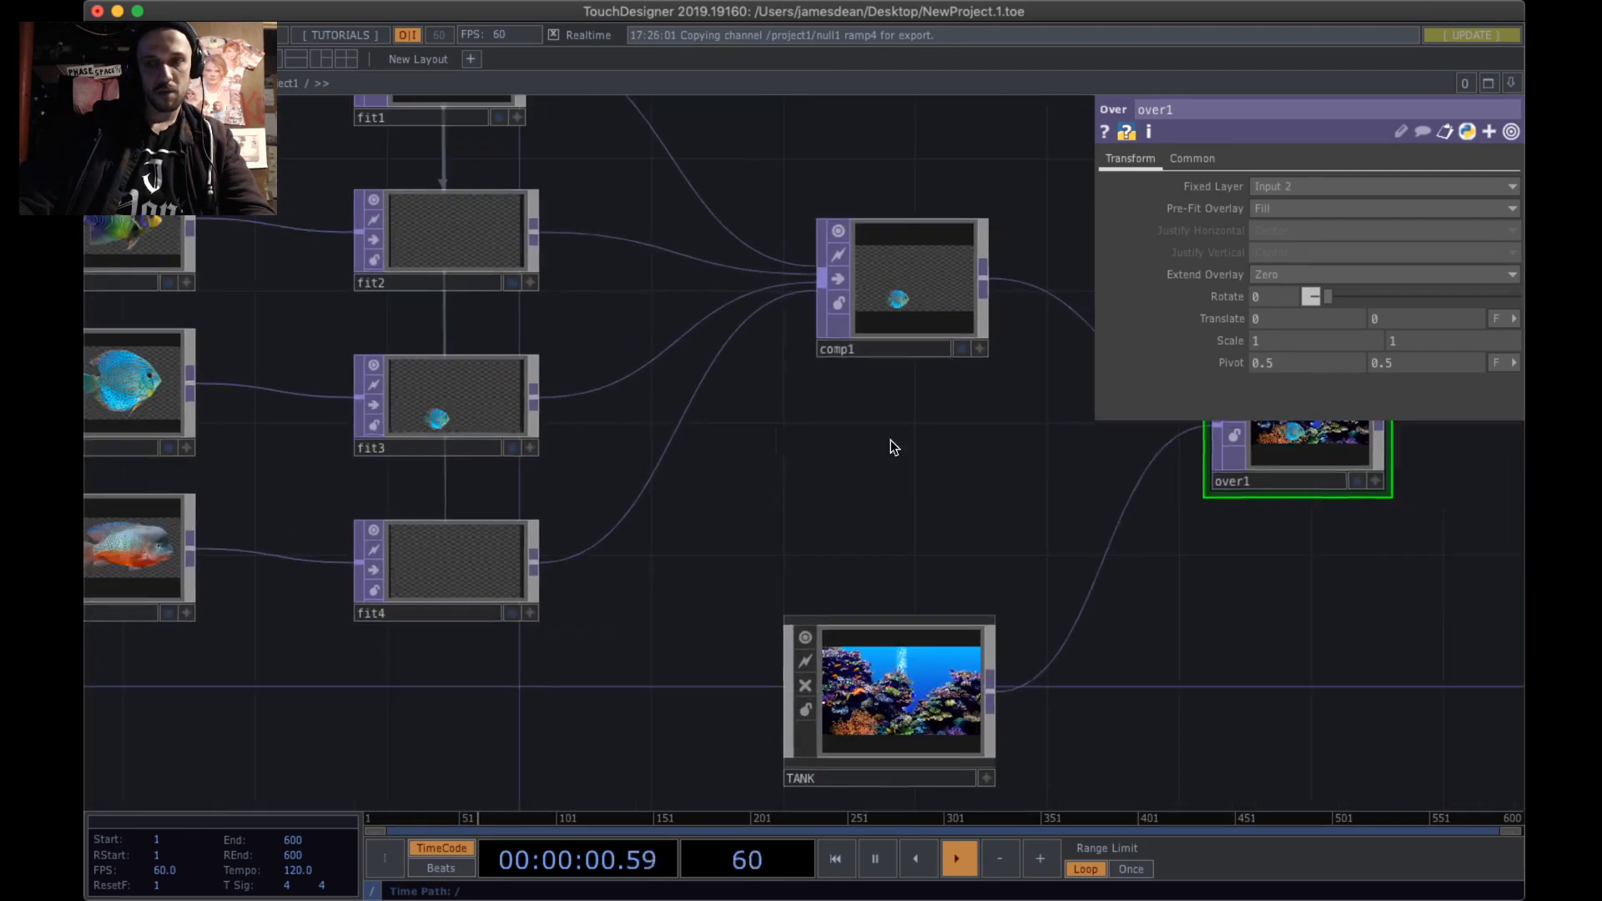
pyautogui.moveTo(831, 455); pyautogui.dragTo(610, 493)
pyautogui.scroll(-2, 1066, 486)
pyautogui.scroll(-1, 878, 488)
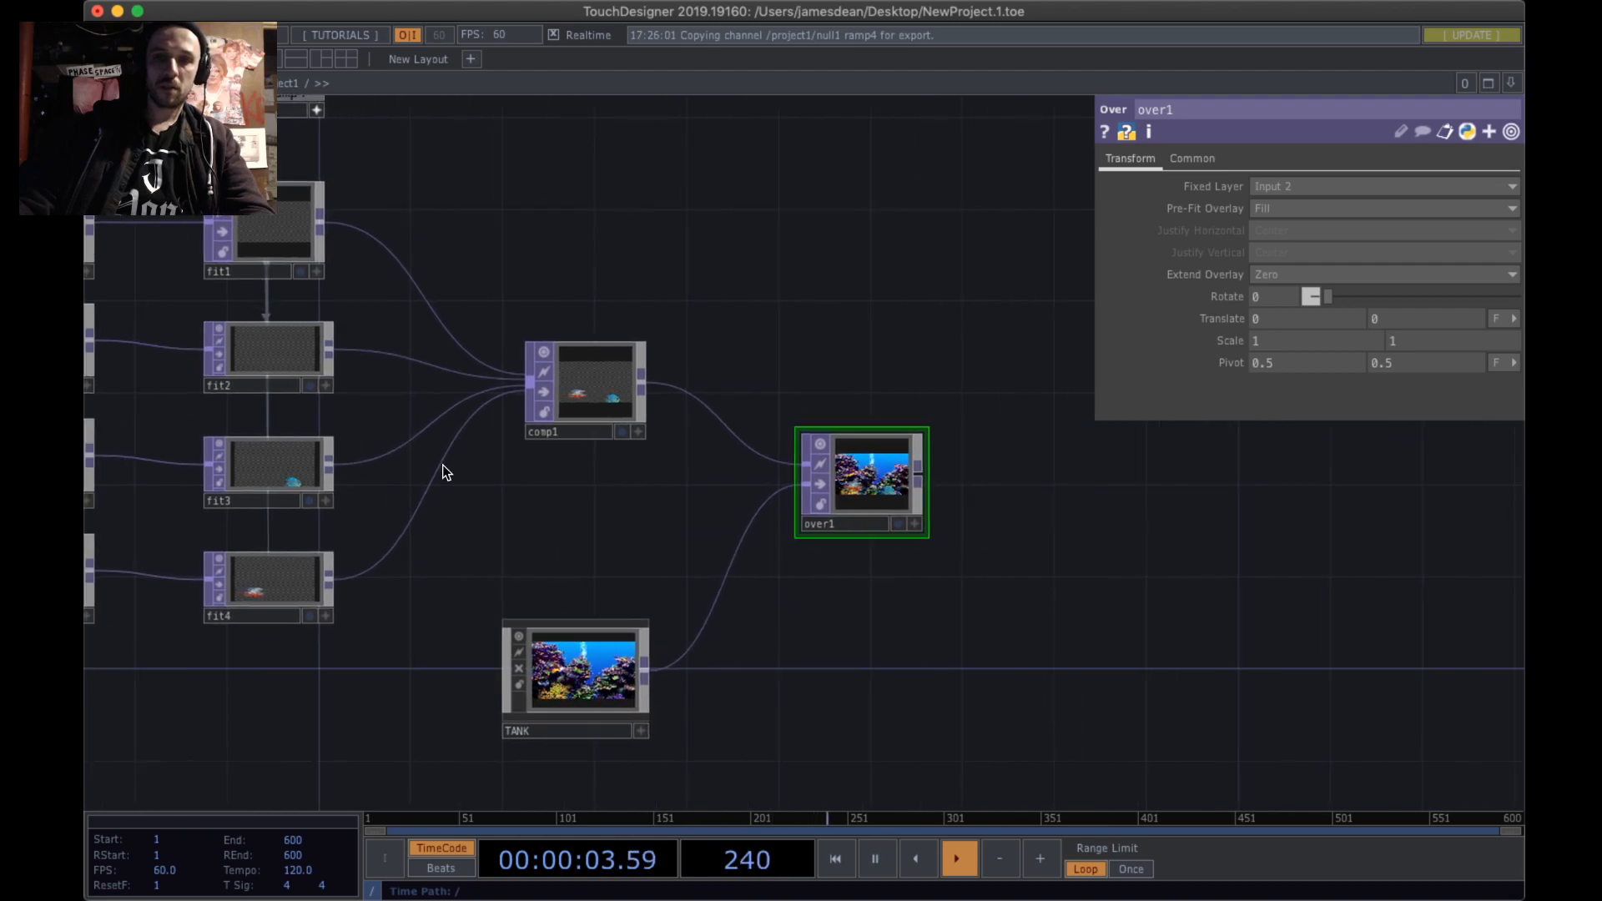
pyautogui.rightClick(697, 392)
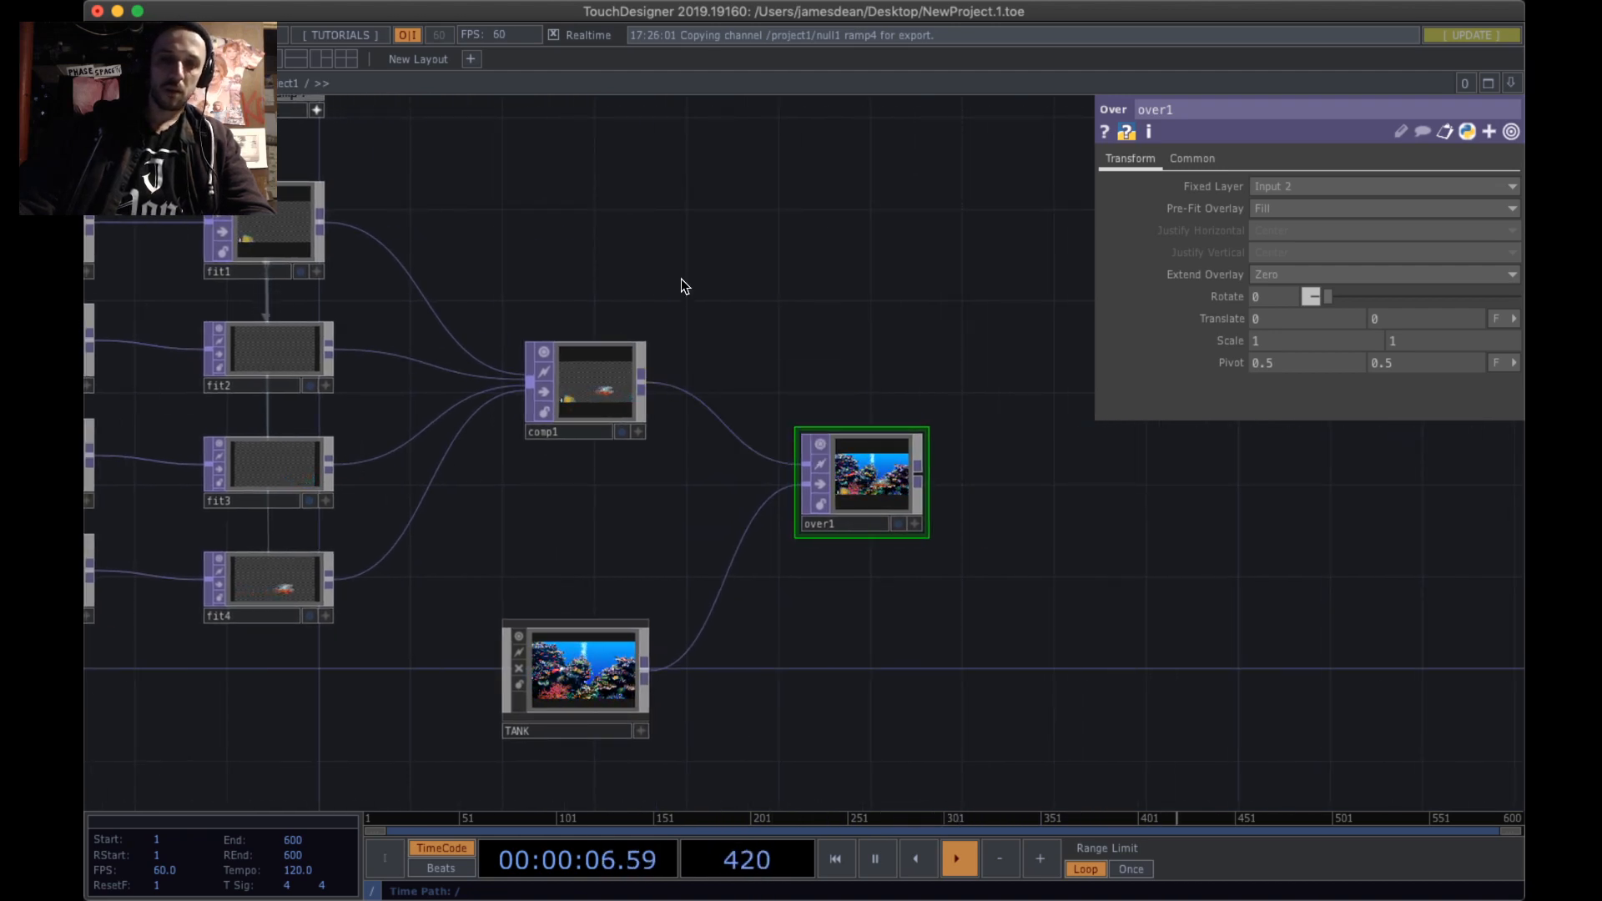
pyautogui.moveTo(681, 404); pyautogui.dragTo(802, 383)
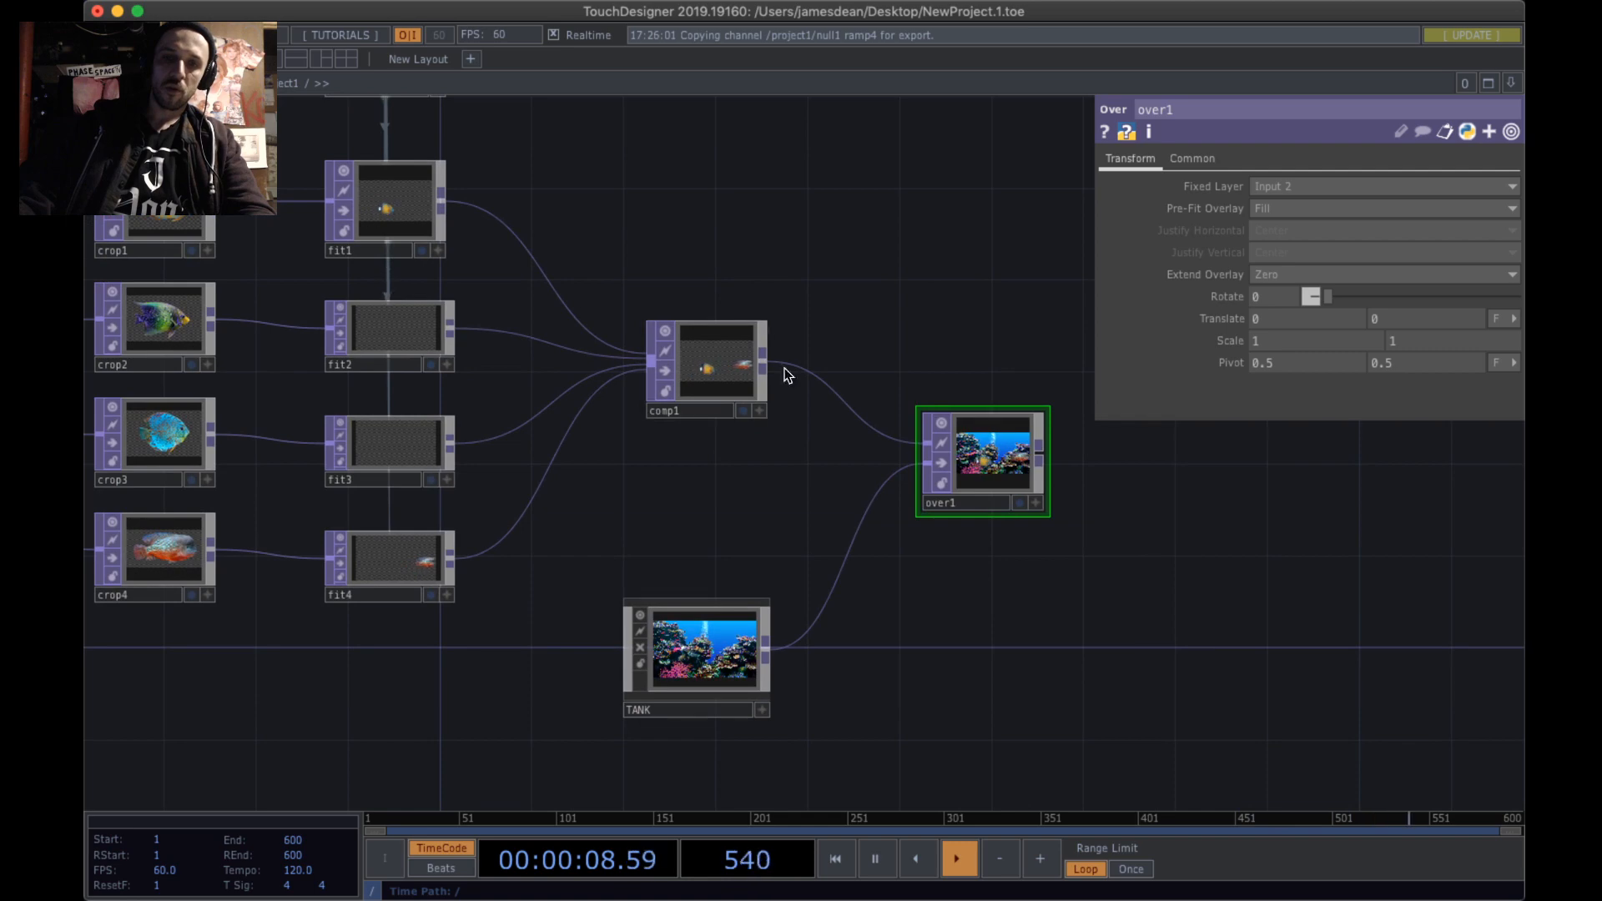
pyautogui.scroll(5, 1022, 440)
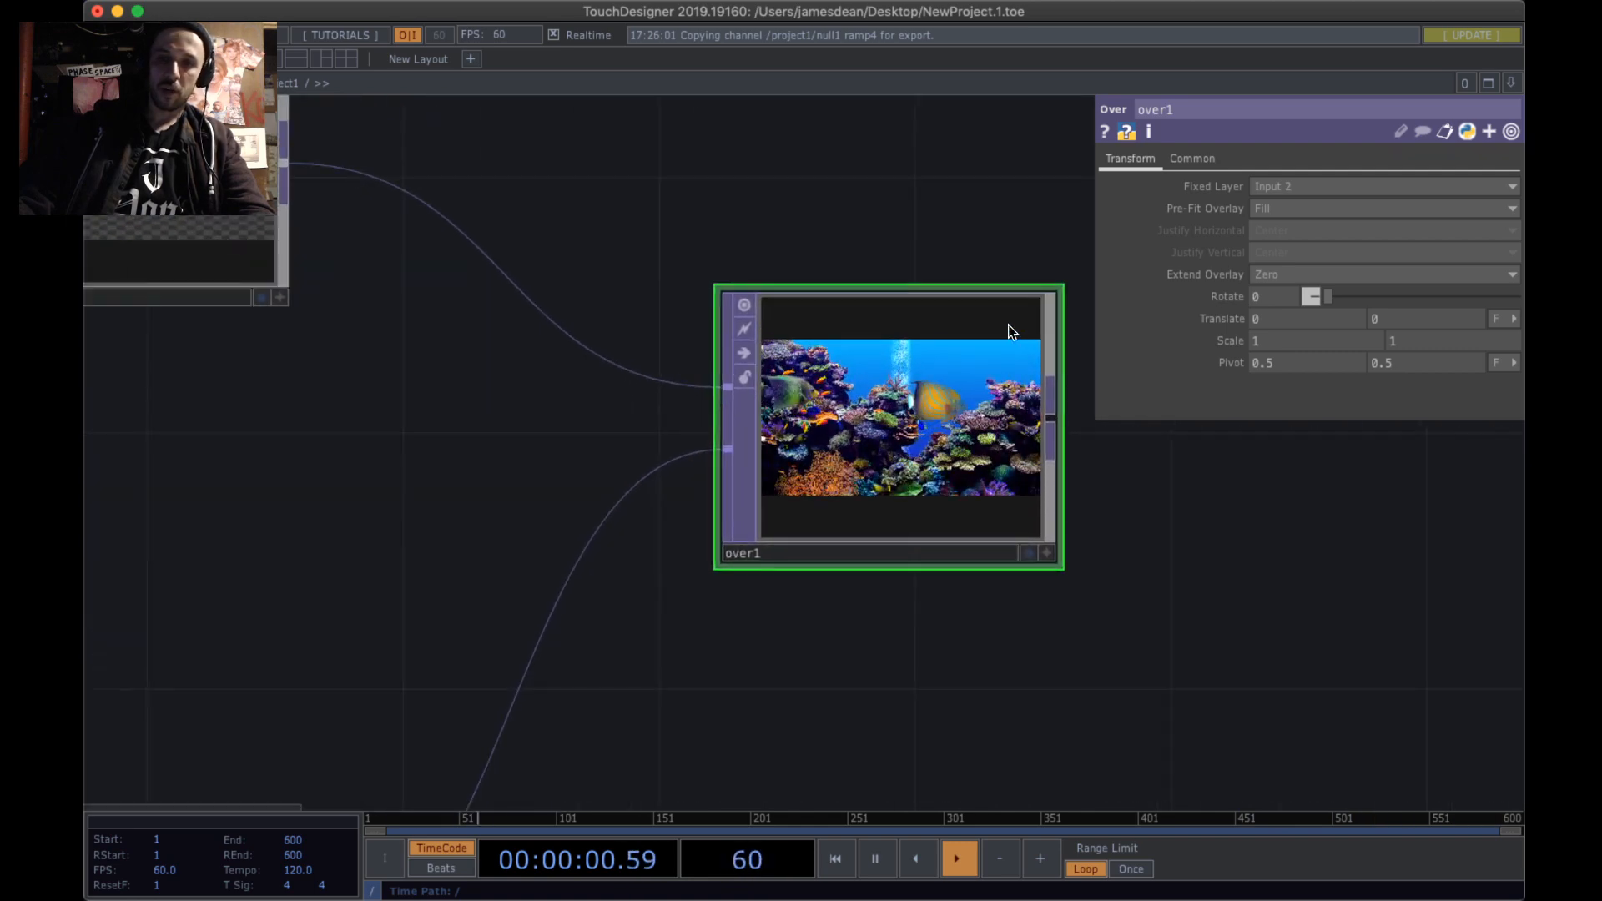
pyautogui.moveTo(599, 418); pyautogui.dragTo(826, 359)
pyautogui.scroll(-10, 808, 385)
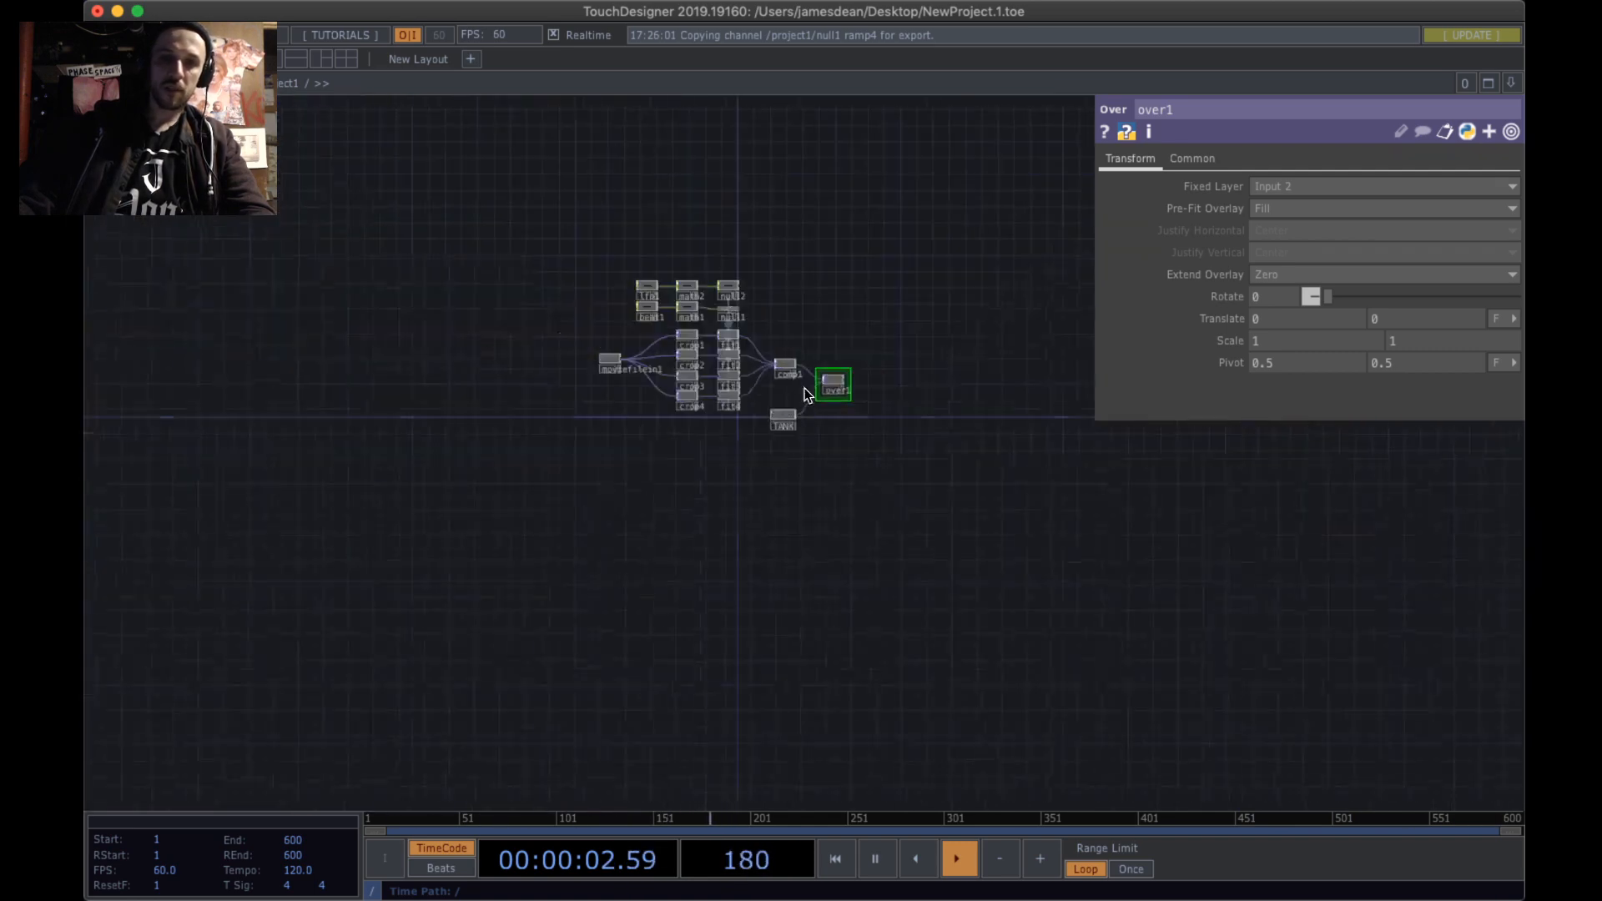
# - Move the moviefilein1 node farther away from the crop nodes it feeds
pyautogui.scroll(1, 740, 358)
pyautogui.scroll(10, 740, 359)
pyautogui.moveTo(332, 572); pyautogui.dragTo(1213, 587)
pyautogui.moveTo(873, 424); pyautogui.dragTo(766, 424)
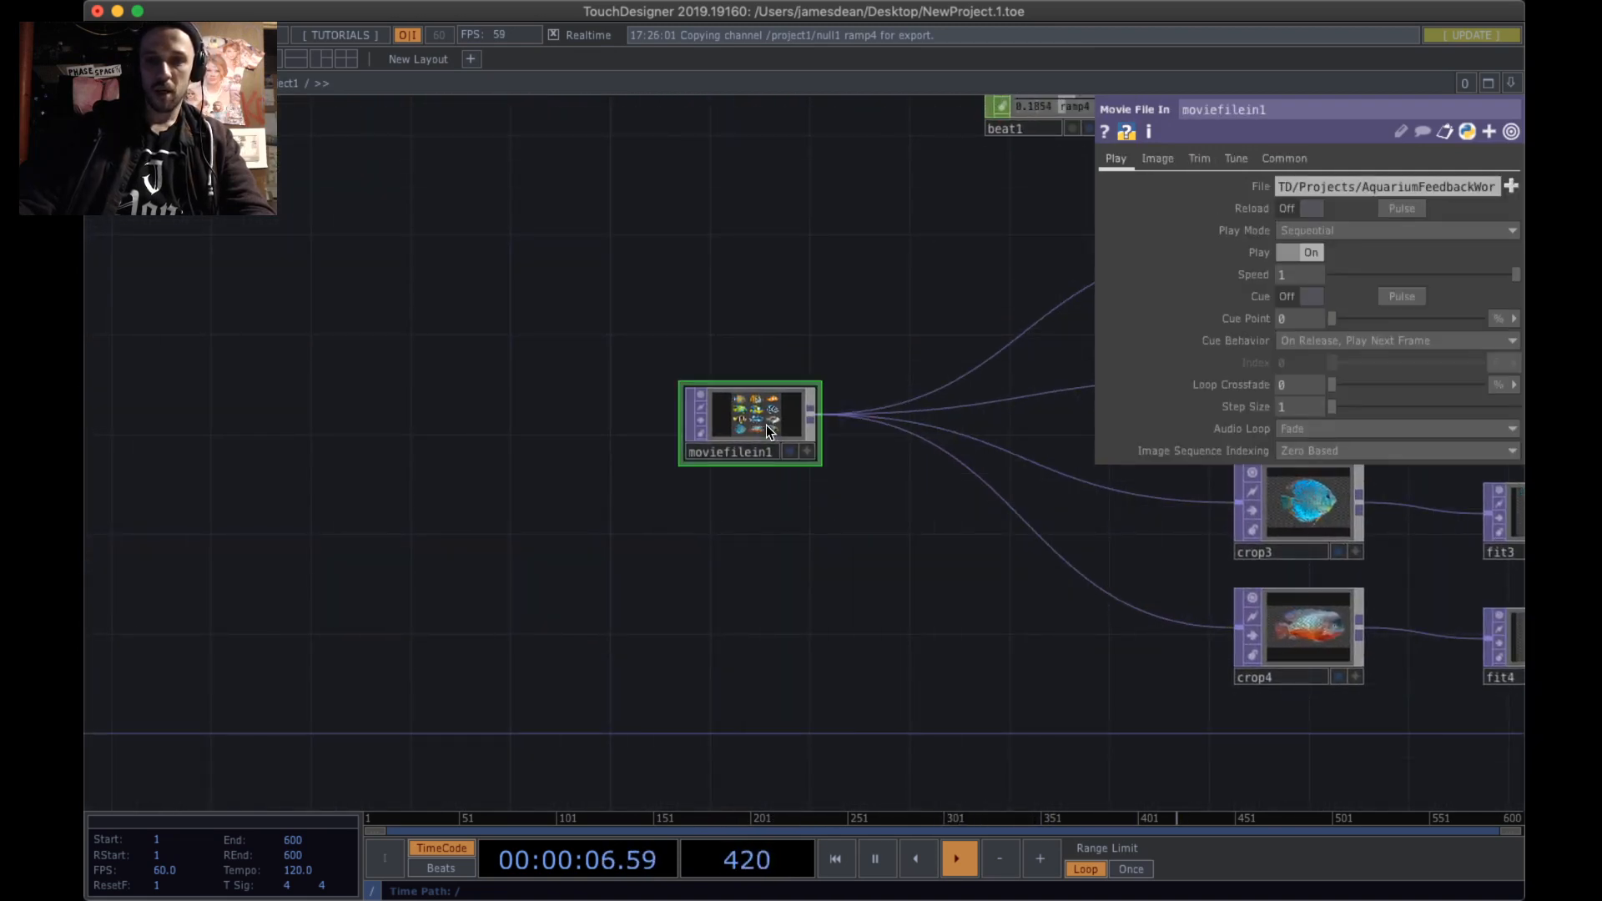
pyautogui.moveTo(872, 522); pyautogui.dragTo(634, 523)
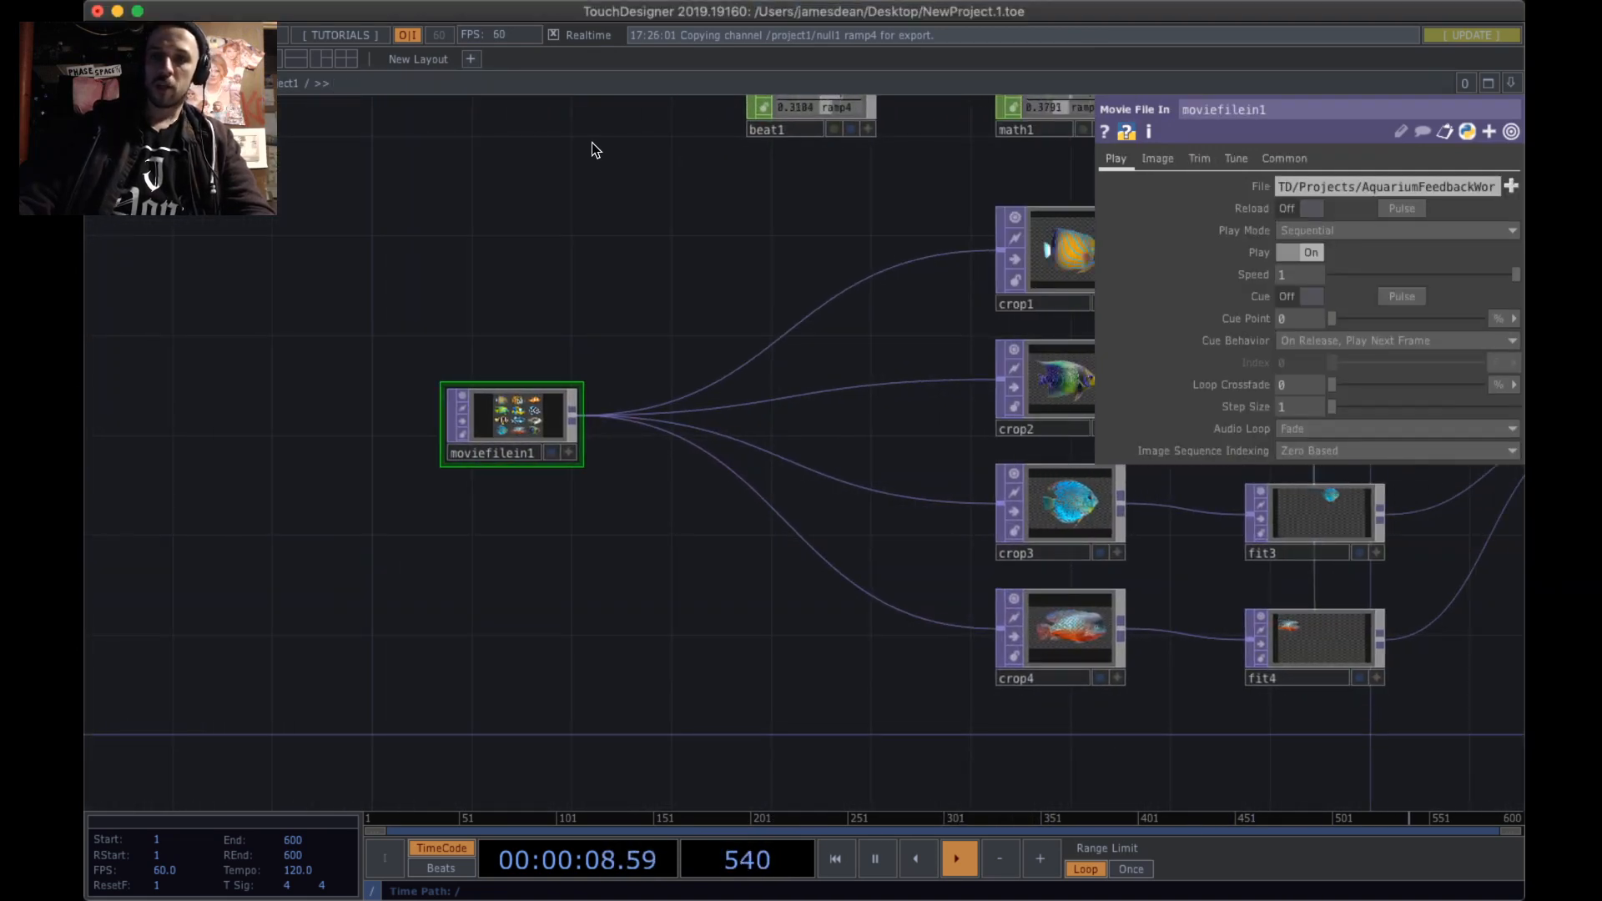
# - Set the output resolution of moviefilein1 to Half
pyautogui.click(1273, 158)
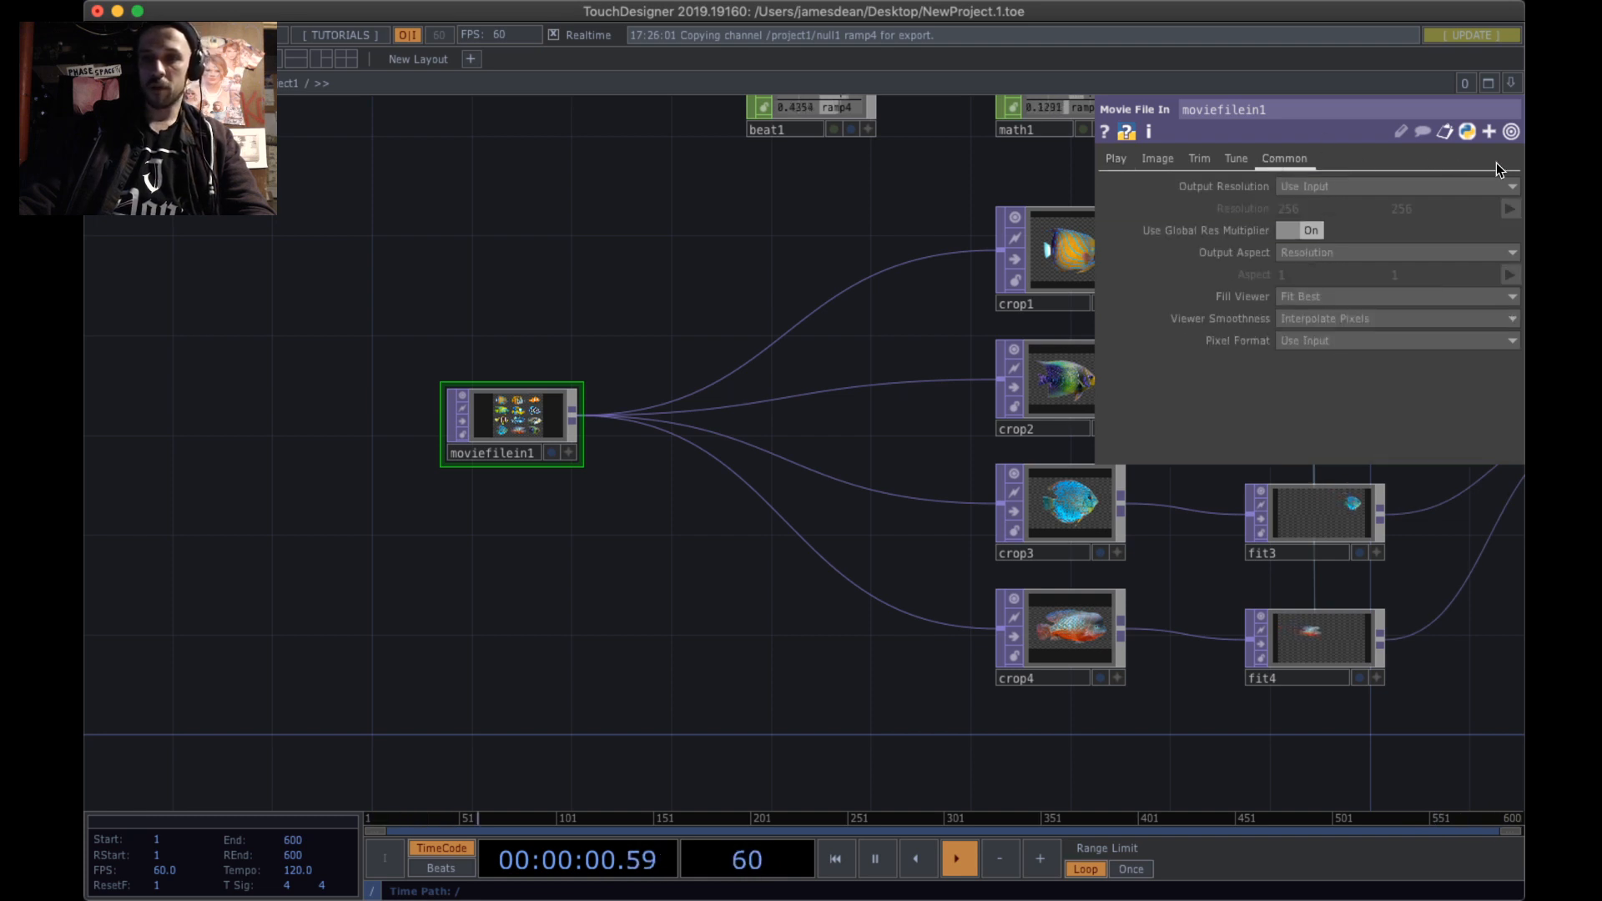
pyautogui.click(1344, 187)
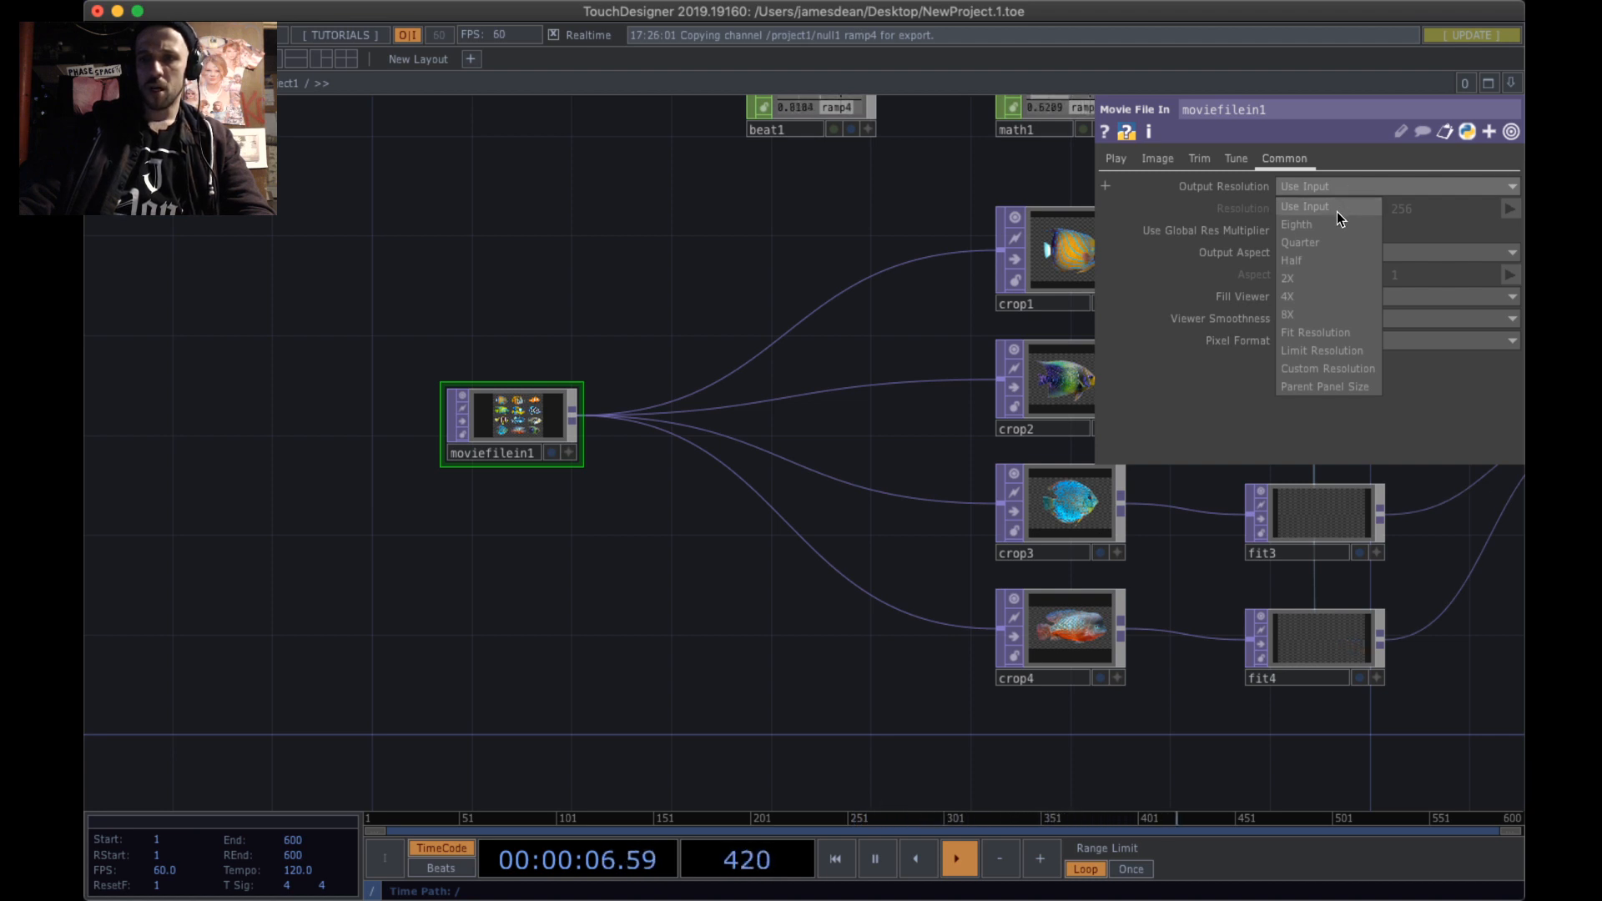
pyautogui.click(1335, 261)
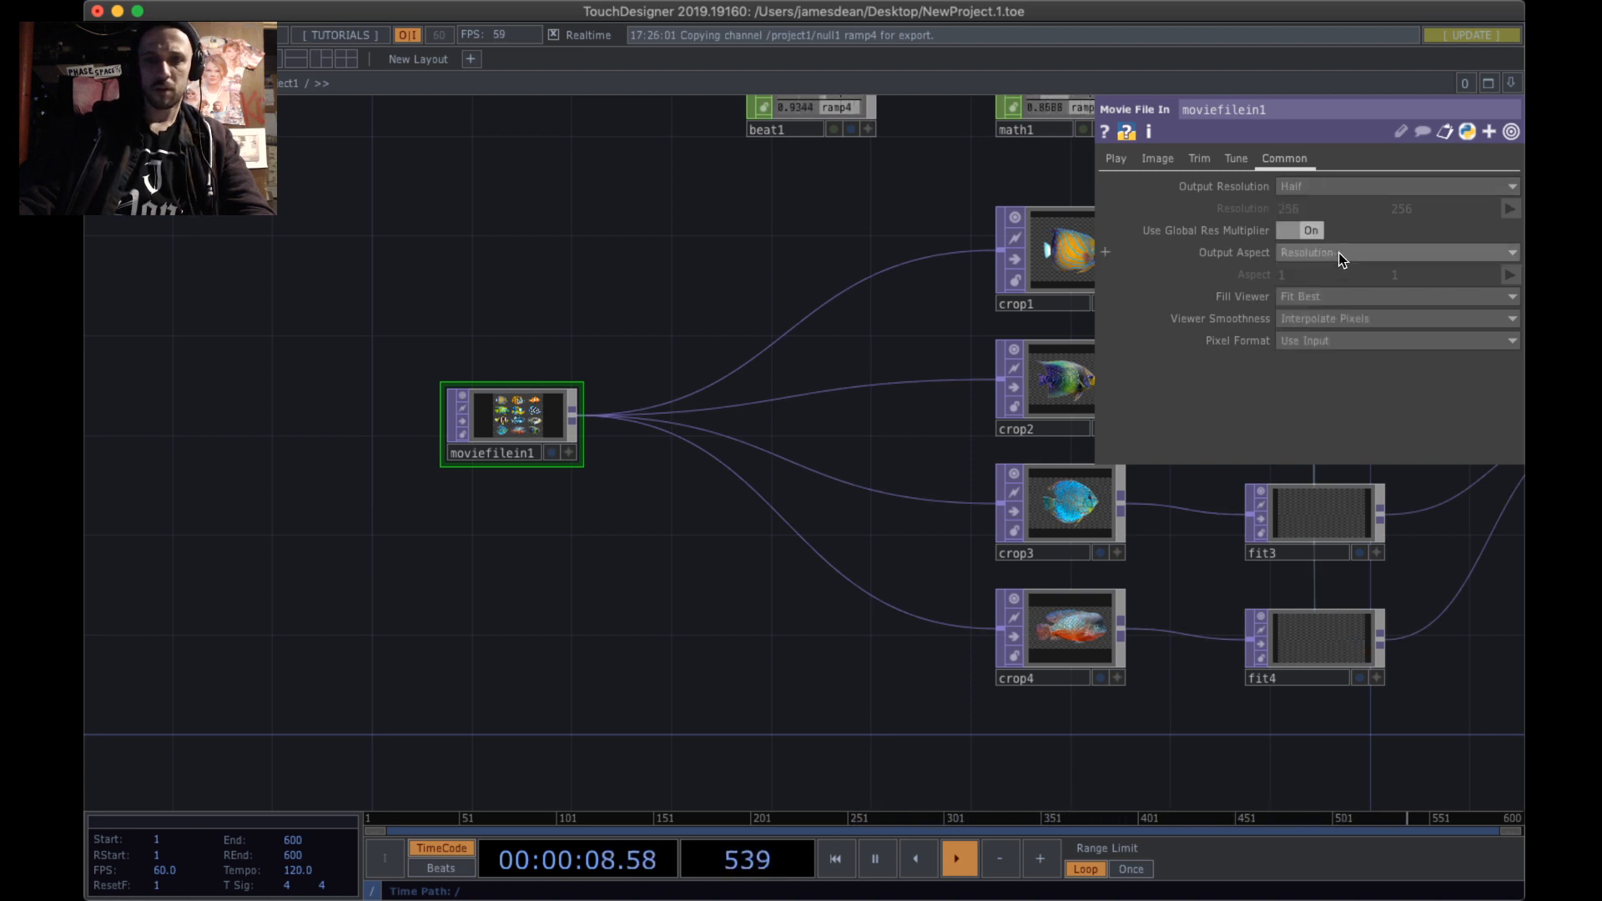
# - Examine the over1 output to check the size of the fish against the aquarium background
pyautogui.moveTo(1451, 637); pyautogui.dragTo(554, 562)
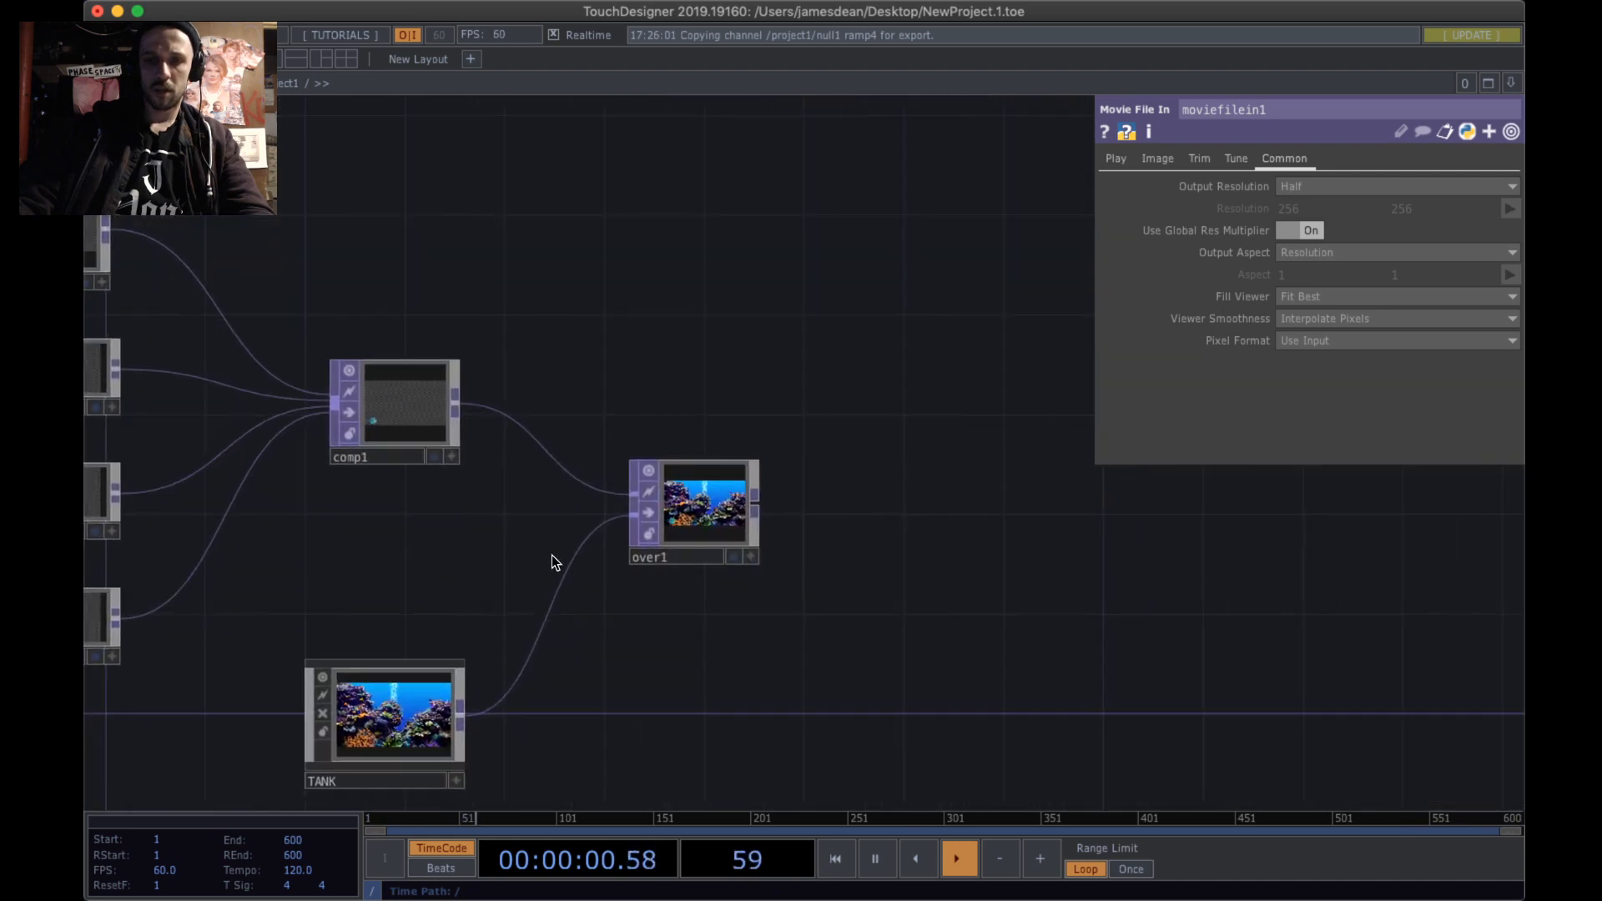
pyautogui.scroll(3, 693, 517)
pyautogui.scroll(6, 694, 525)
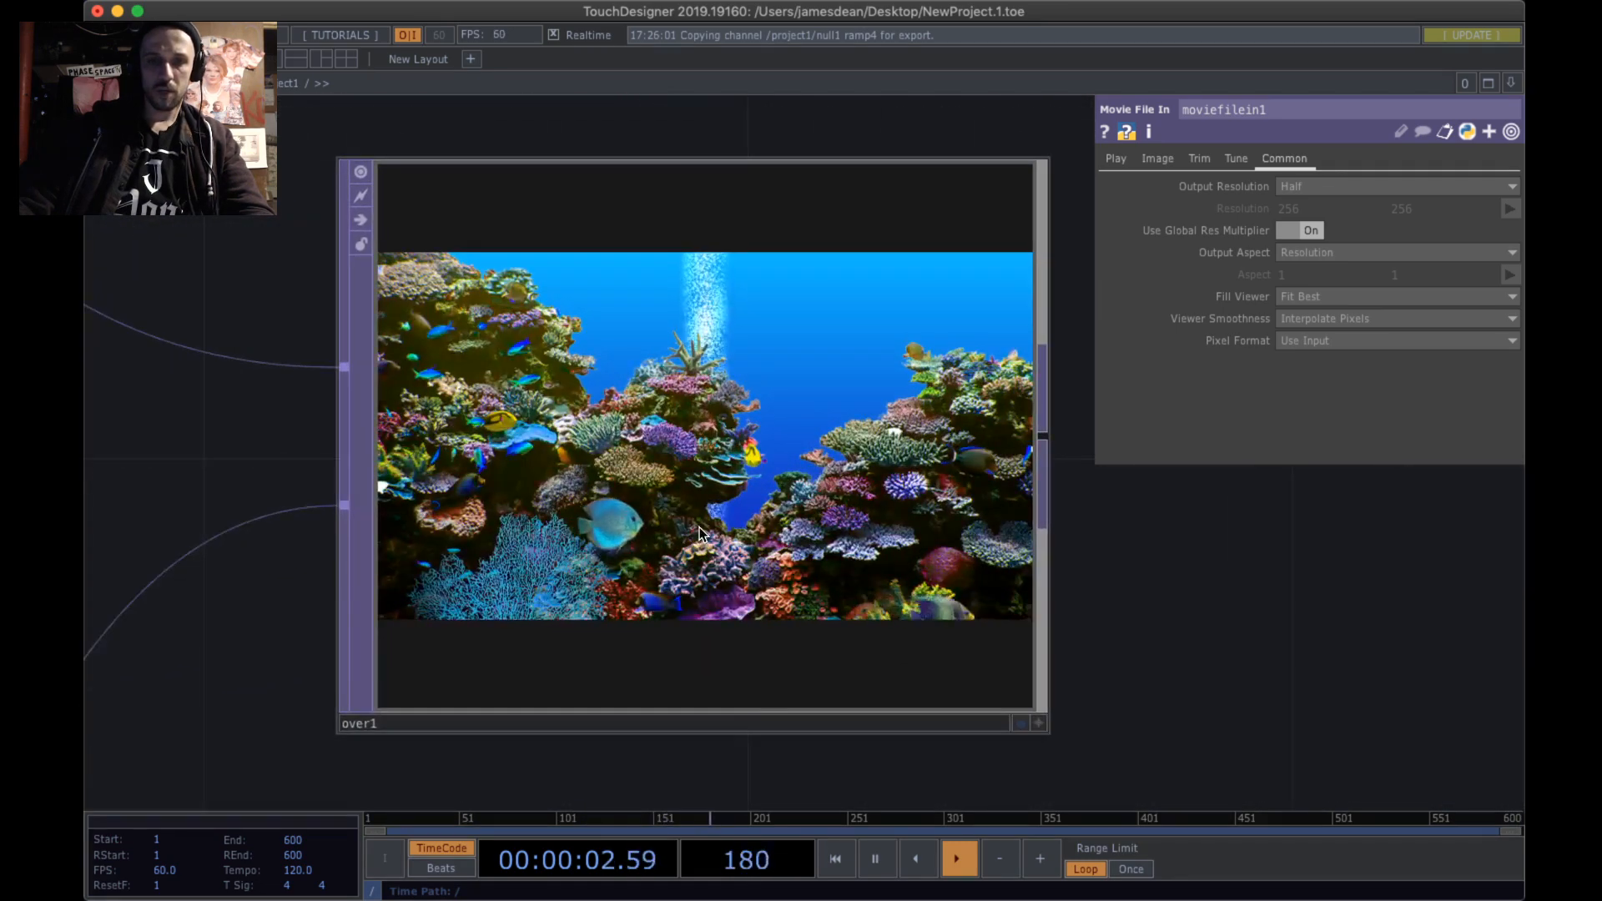
pyautogui.scroll(-3, 837, 334)
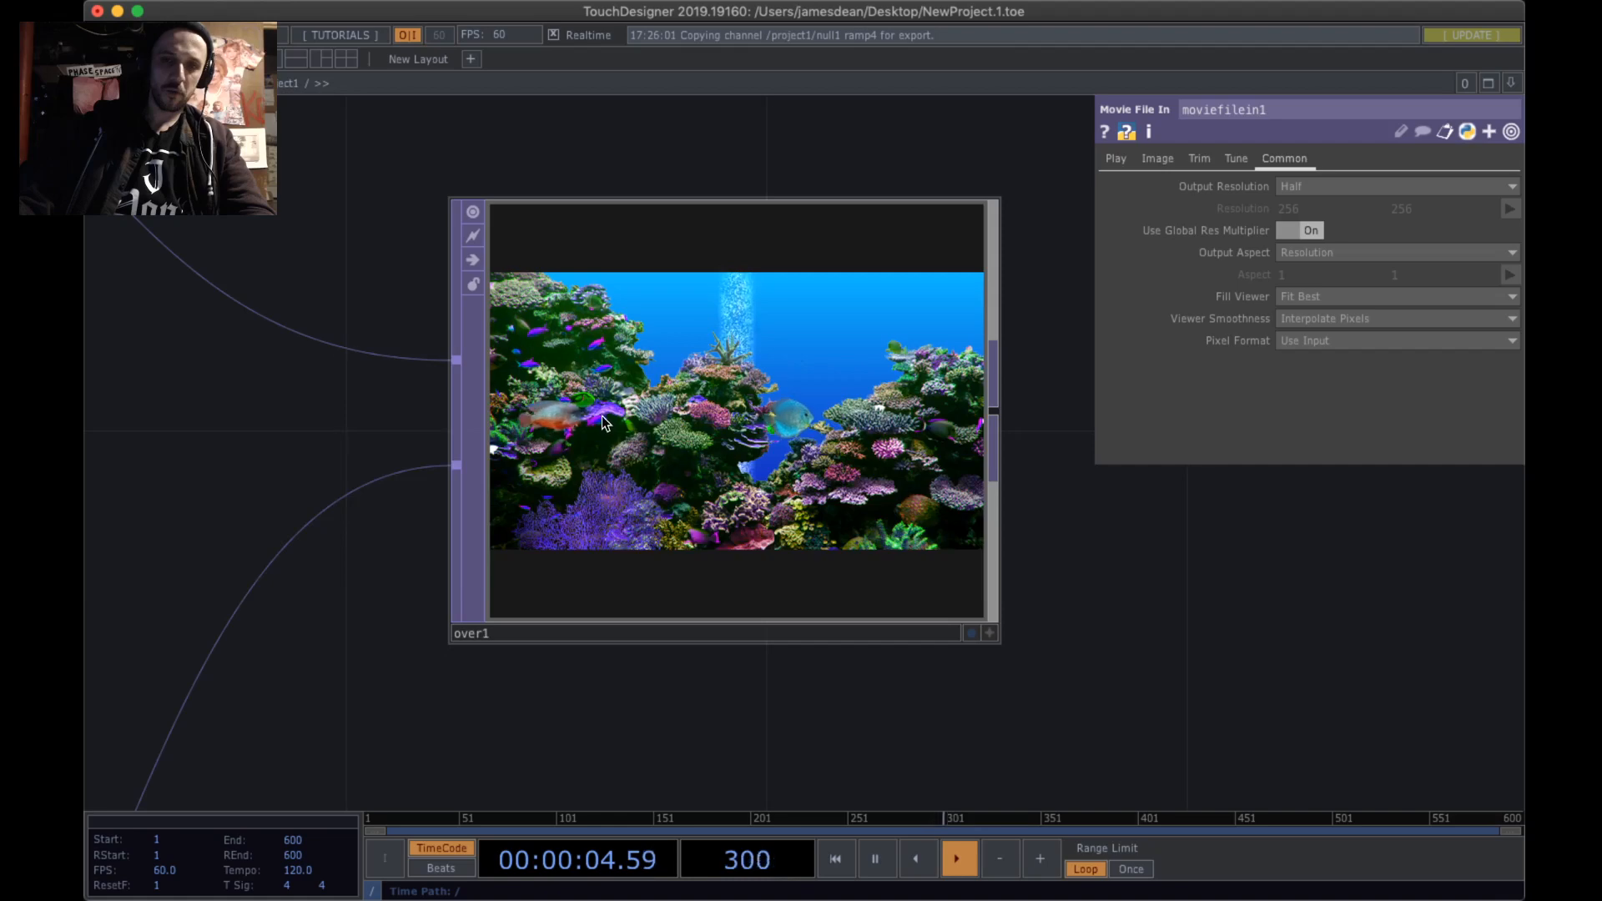
pyautogui.scroll(5, 604, 422)
pyautogui.scroll(-2, 739, 337)
pyautogui.scroll(-2, 739, 336)
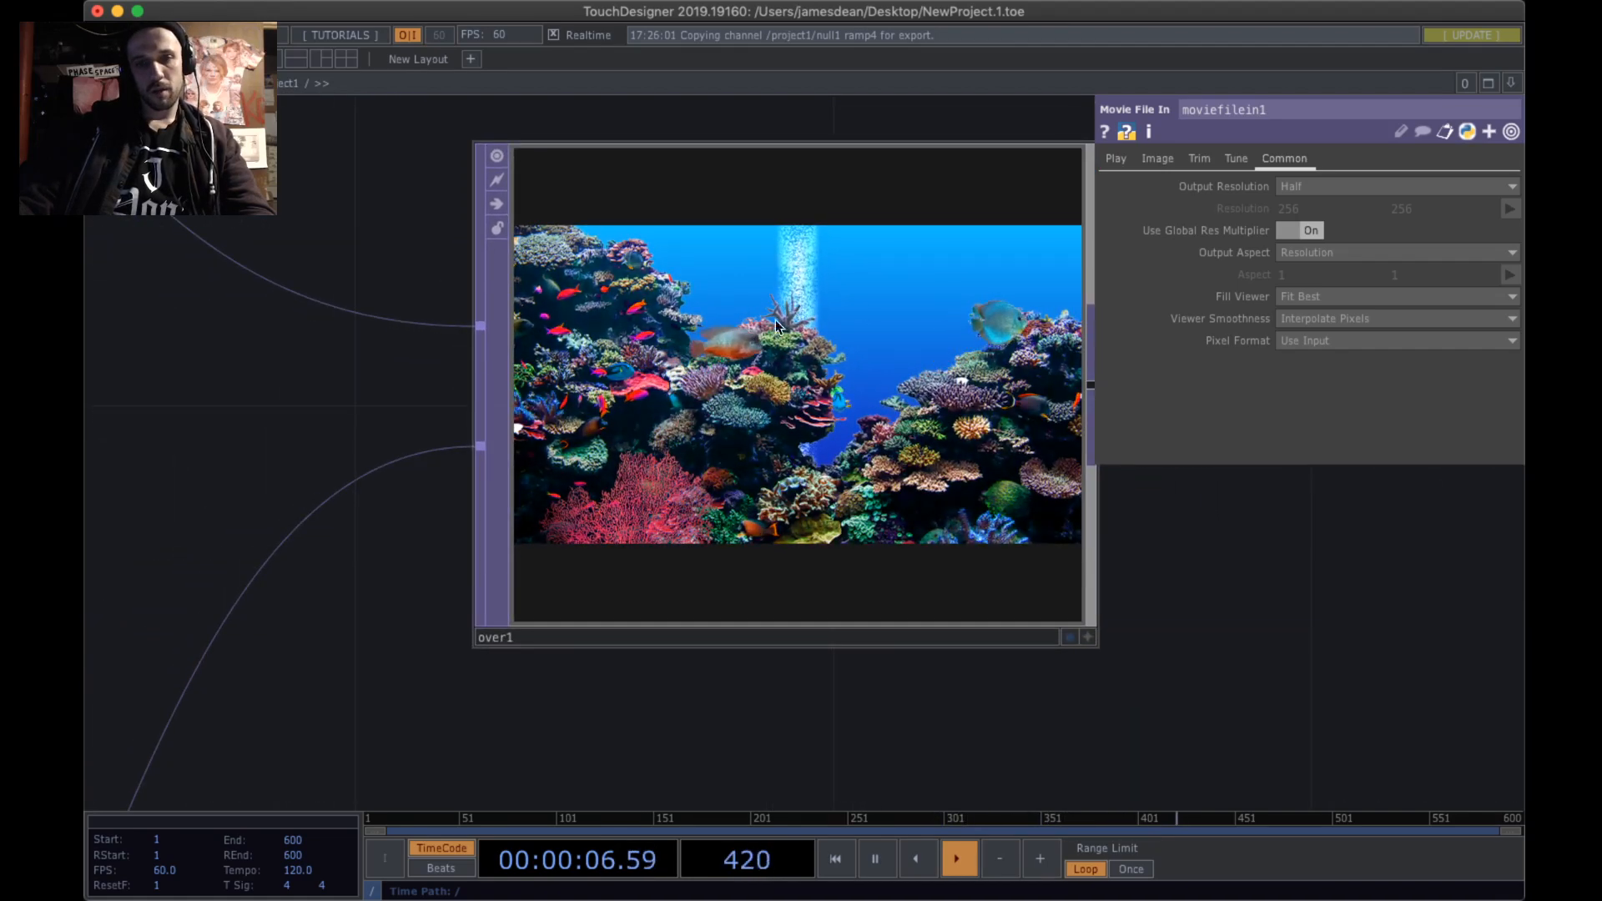
pyautogui.scroll(-2, 801, 326)
# - Open the over1 output in a separate viewer window, shrink it, and place it above the network as a small preview
pyautogui.rightClick(822, 321)
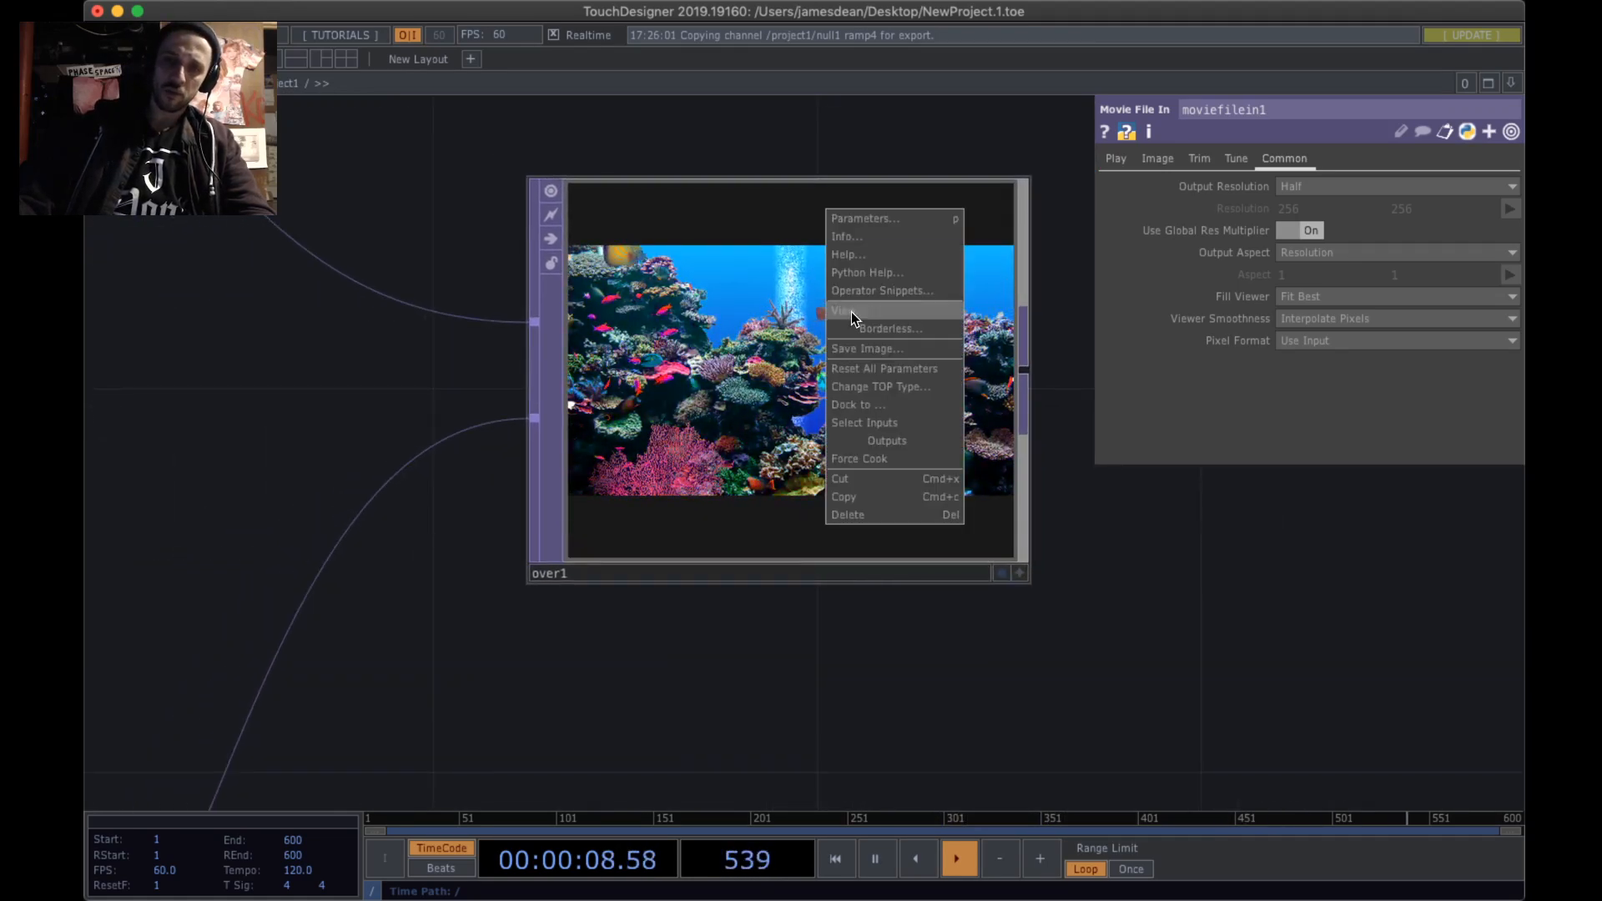
pyautogui.click(852, 317)
pyautogui.rightClick(783, 384)
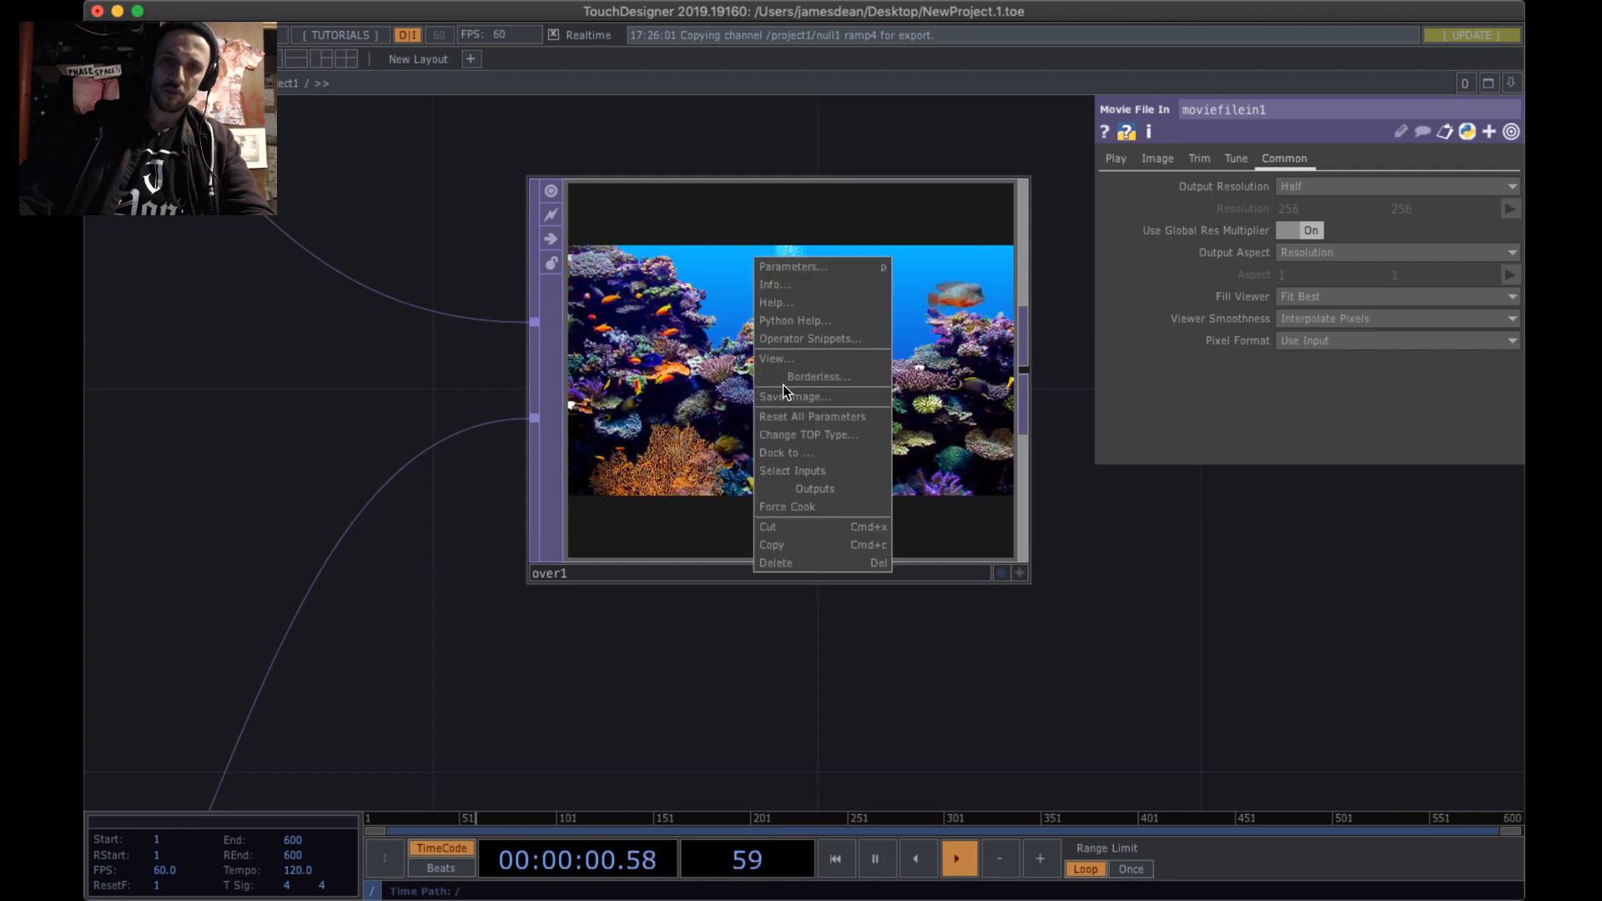
pyautogui.click(789, 357)
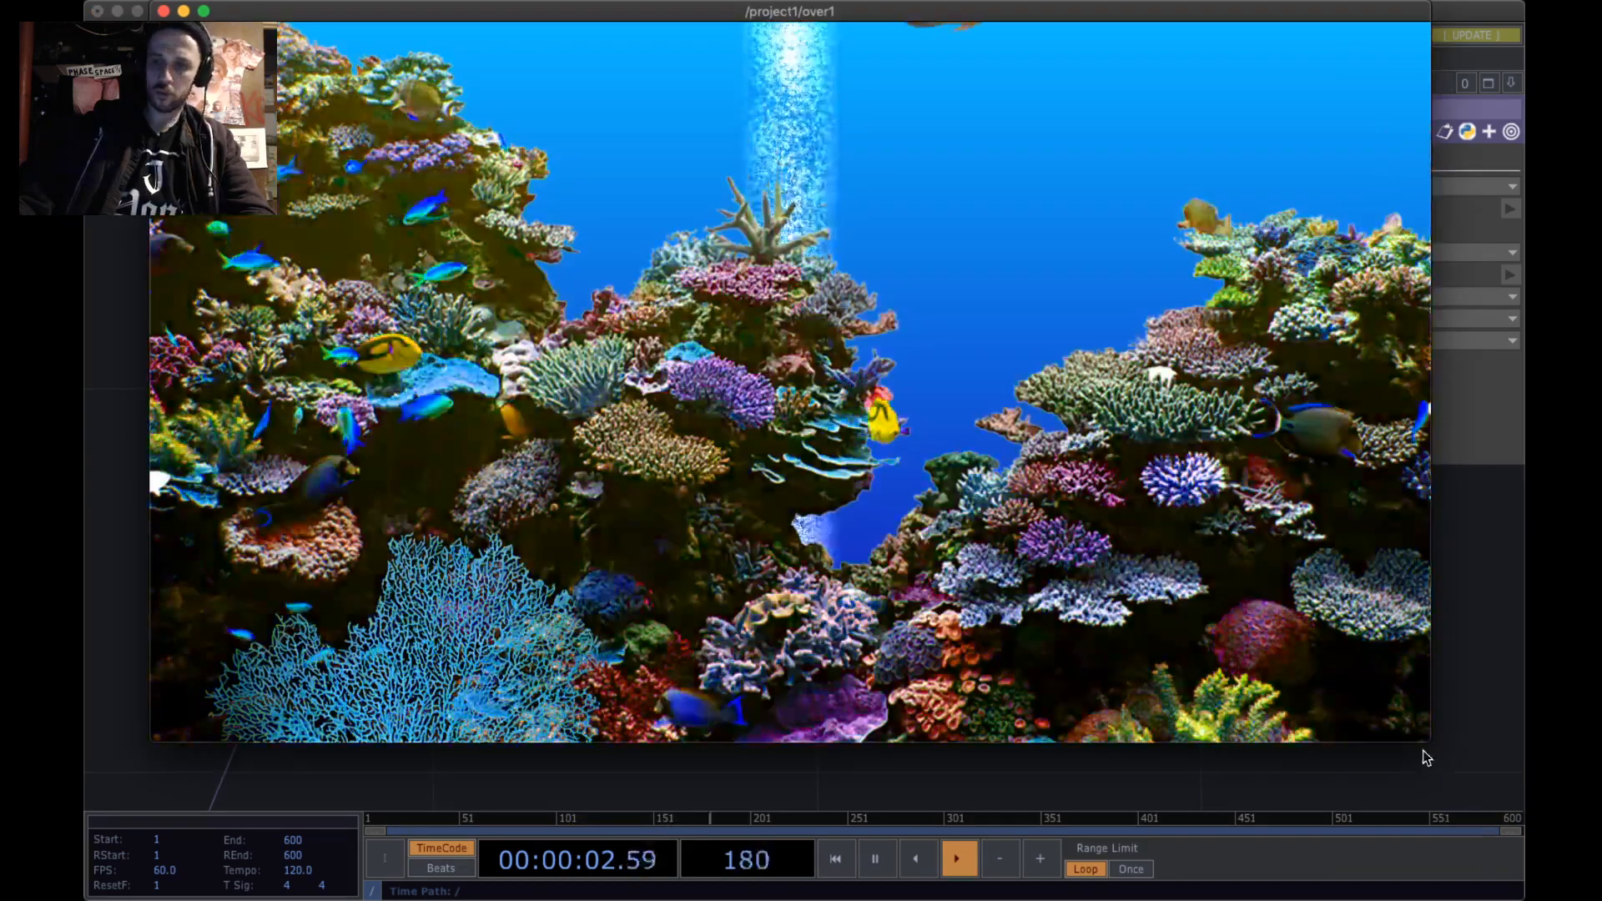
pyautogui.moveTo(1429, 743); pyautogui.dragTo(631, 292)
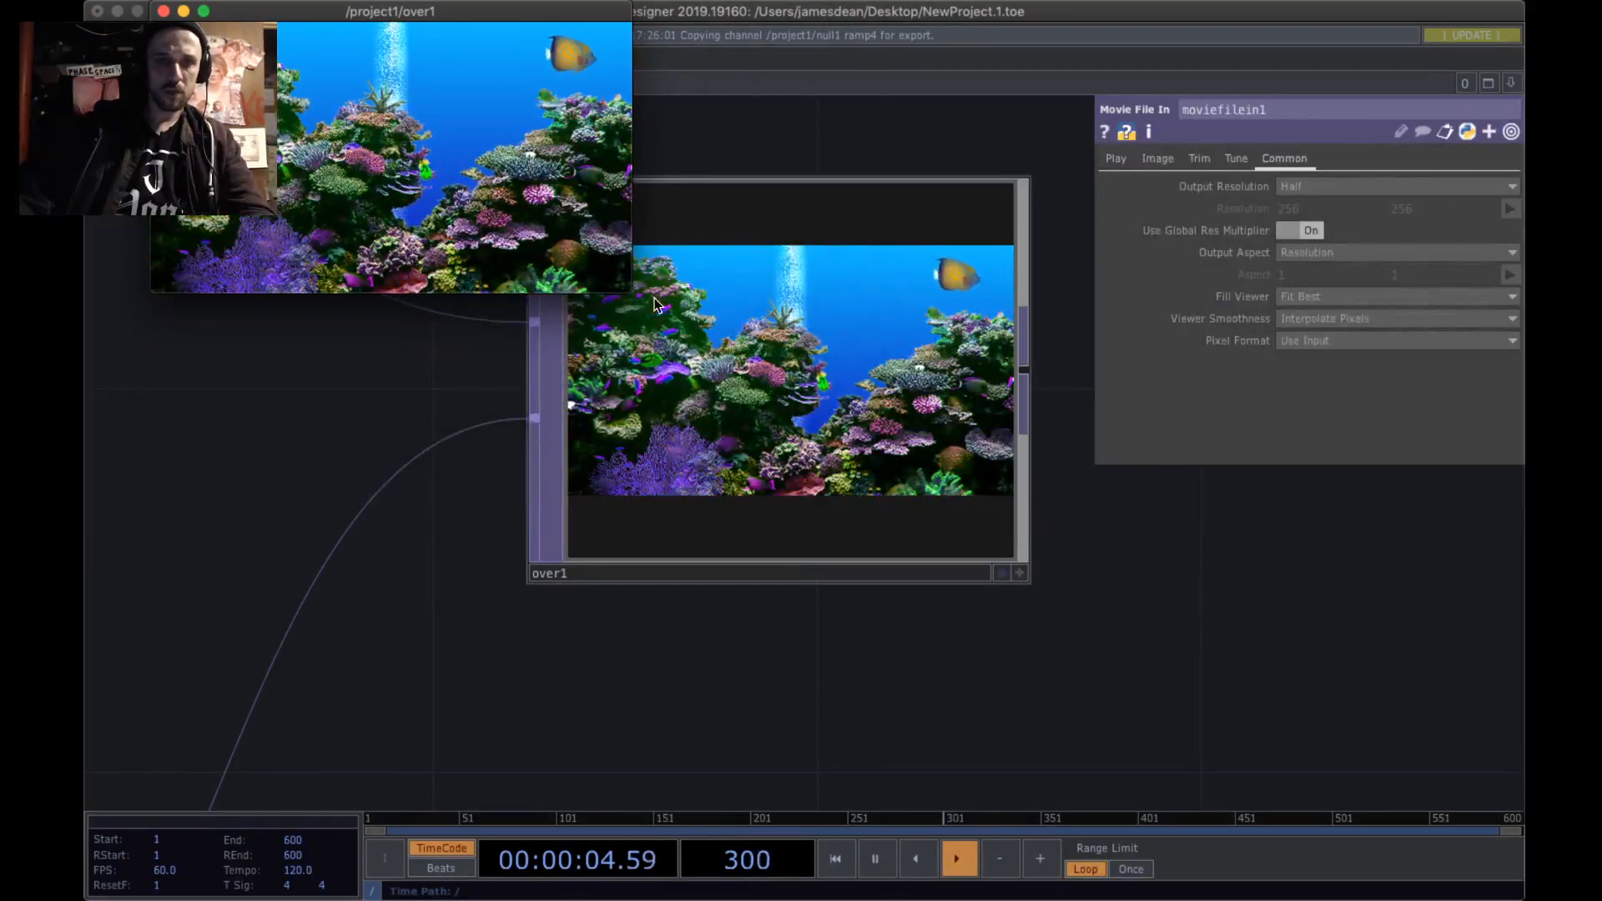
pyautogui.moveTo(403, 21); pyautogui.dragTo(785, 40)
# - Switch moviefilein1's output resolution to Use Input and back to Half to compare the fish in the preview
pyautogui.moveTo(387, 504); pyautogui.dragTo(780, 705)
pyautogui.scroll(-4, 740, 669)
pyautogui.moveTo(467, 600); pyautogui.dragTo(826, 563)
pyautogui.scroll(-5, 550, 609)
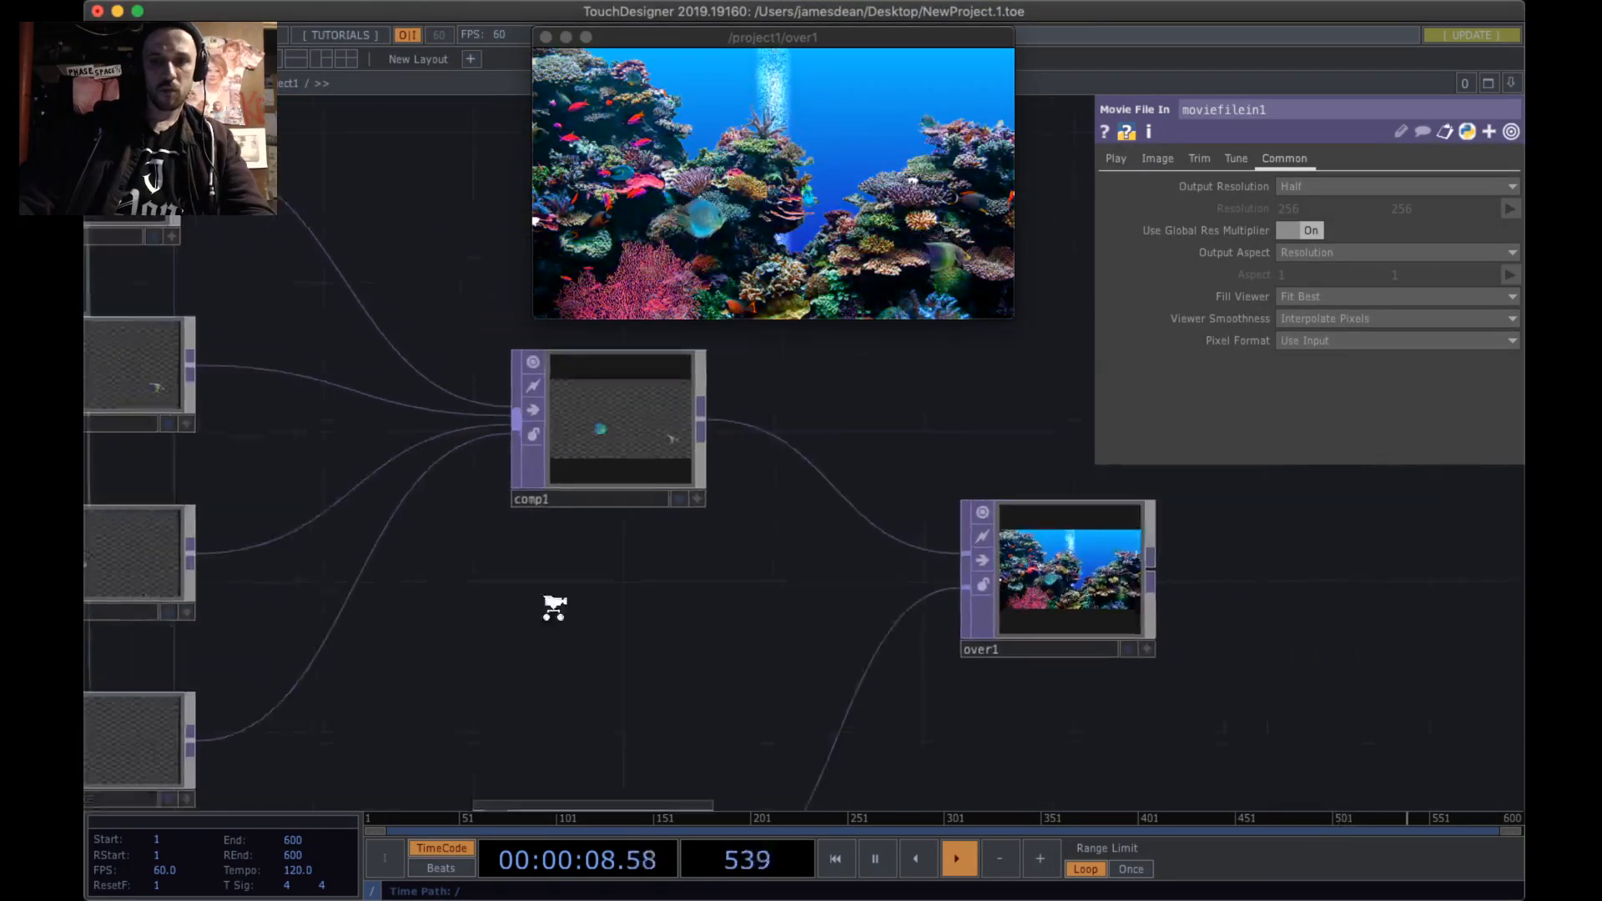
pyautogui.moveTo(655, 600); pyautogui.dragTo(1216, 638)
pyautogui.moveTo(390, 606); pyautogui.dragTo(862, 572)
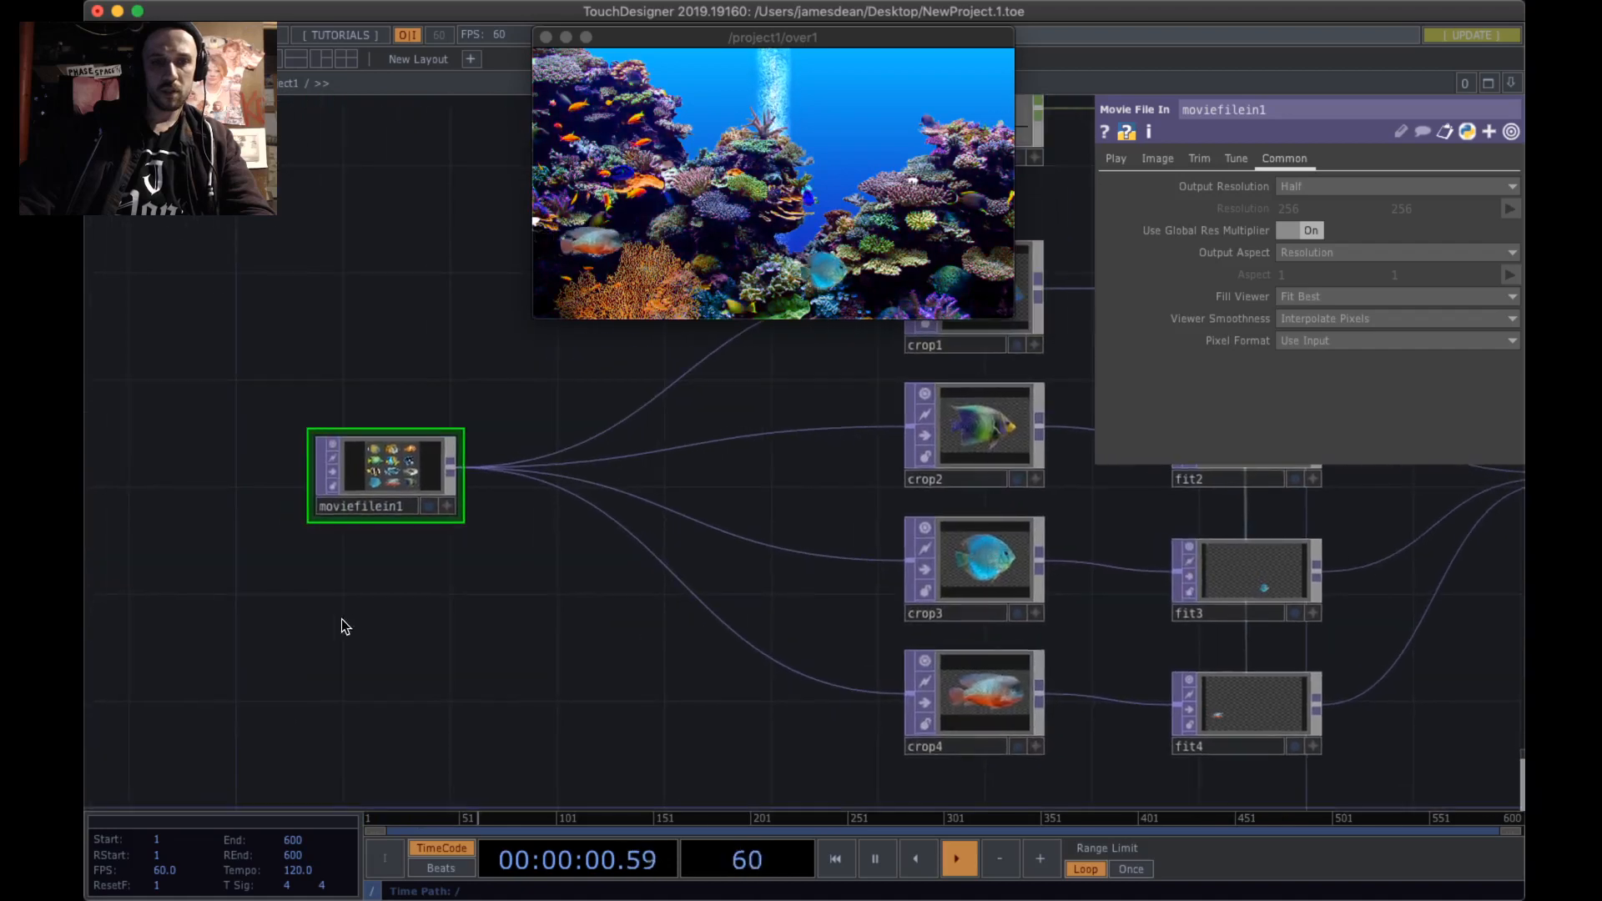
pyautogui.moveTo(352, 514); pyautogui.dragTo(378, 512)
pyautogui.scroll(-1, 378, 512)
pyautogui.scroll(4, 377, 512)
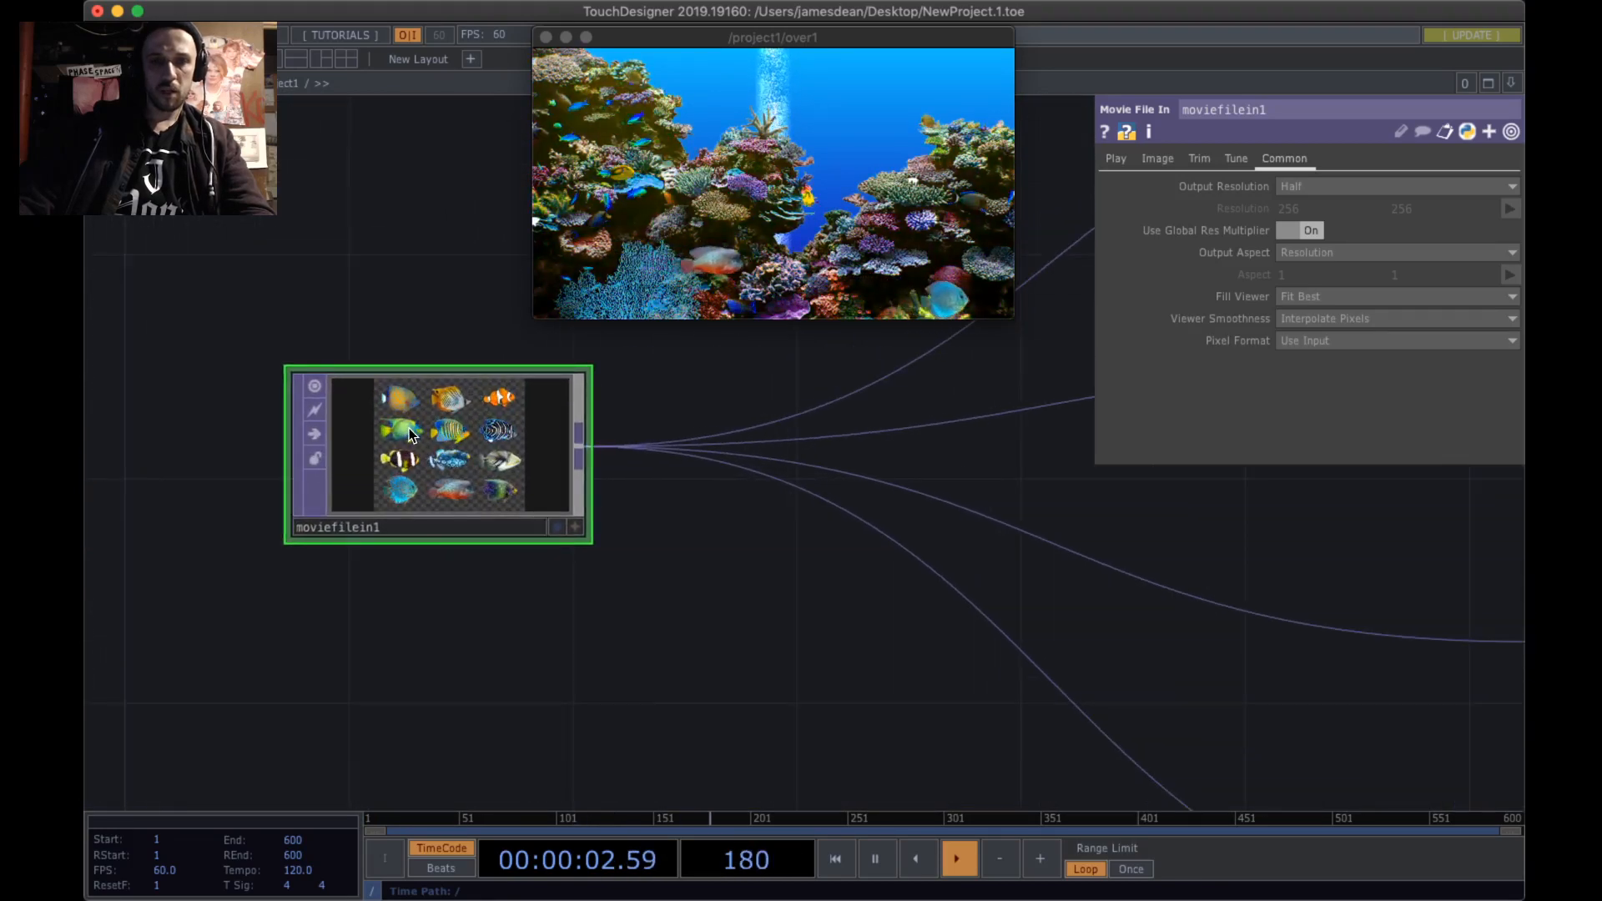
pyautogui.click(1357, 185)
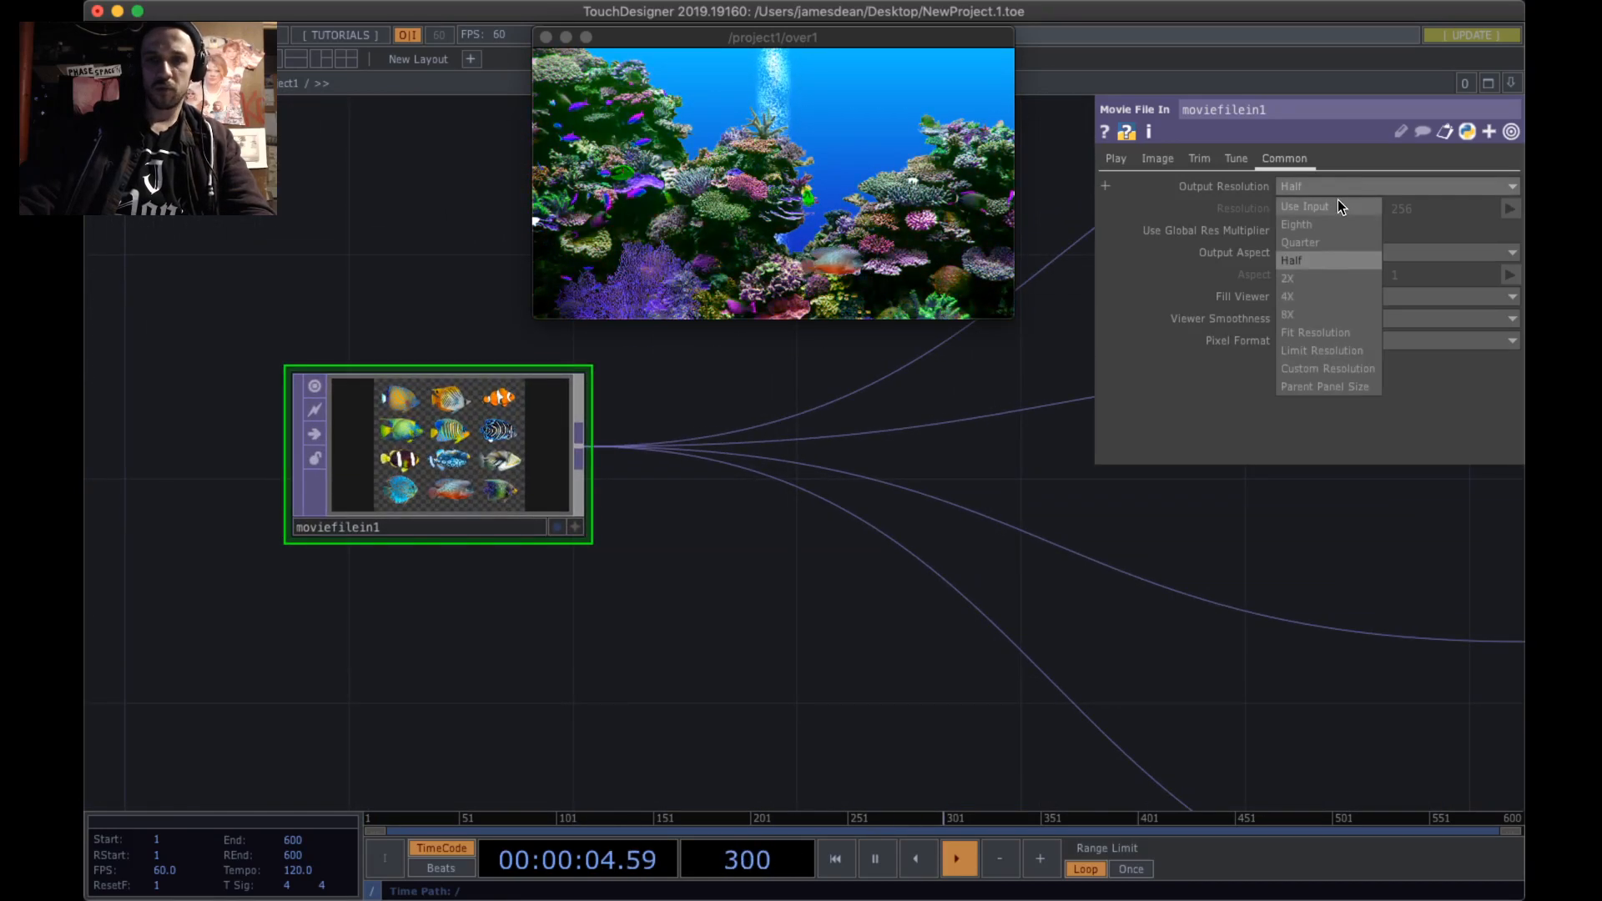
pyautogui.click(1338, 206)
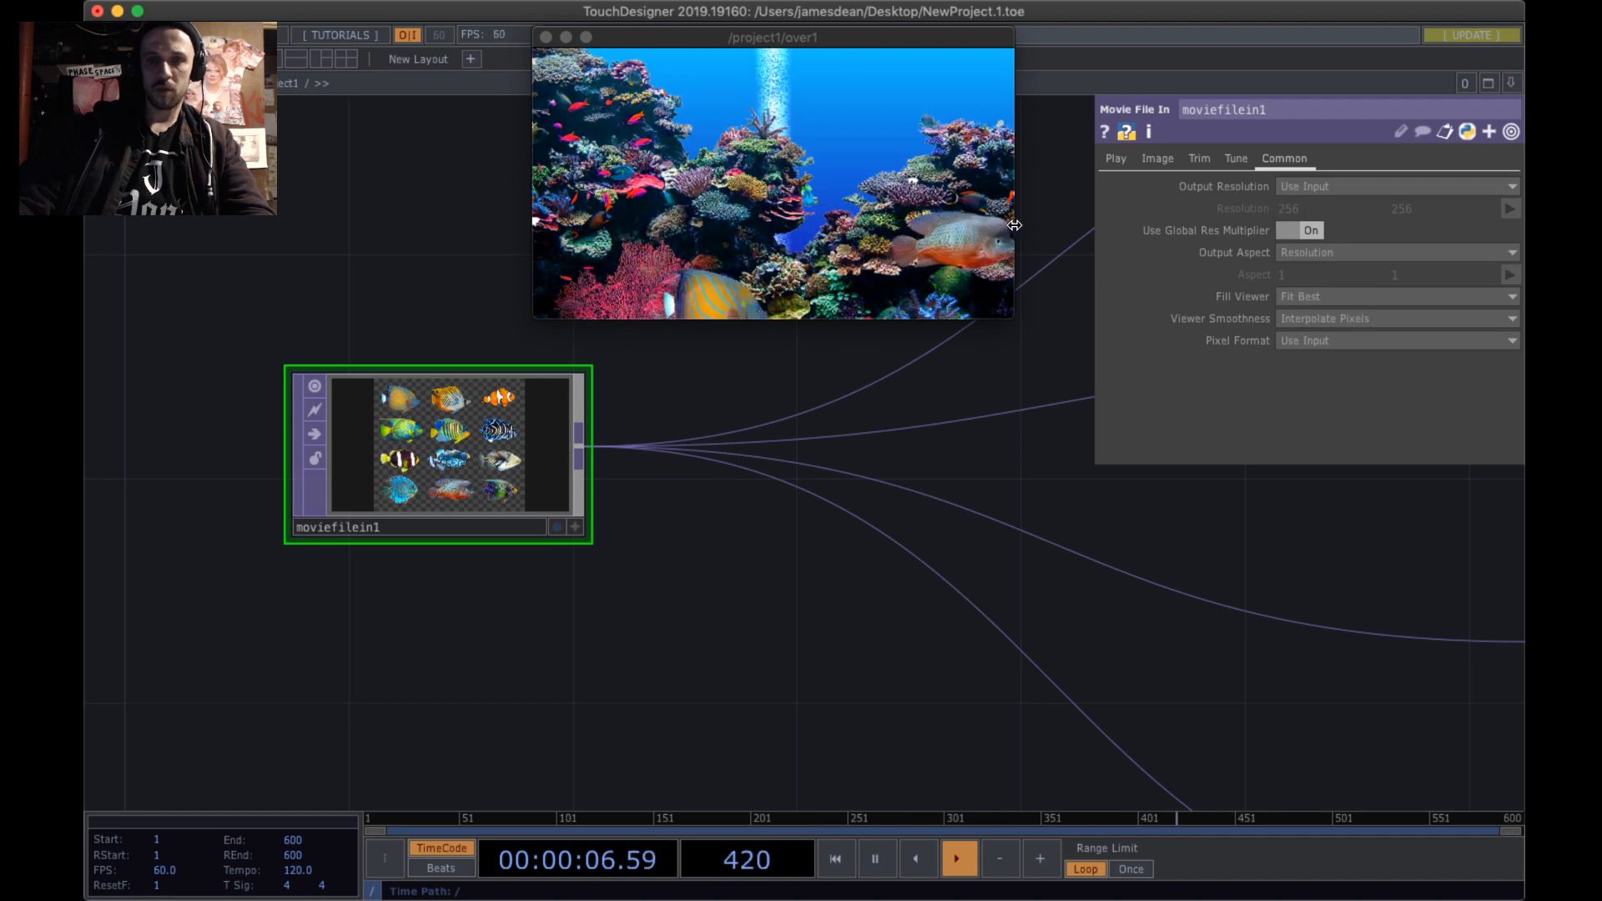
pyautogui.click(1323, 187)
pyautogui.click(1324, 260)
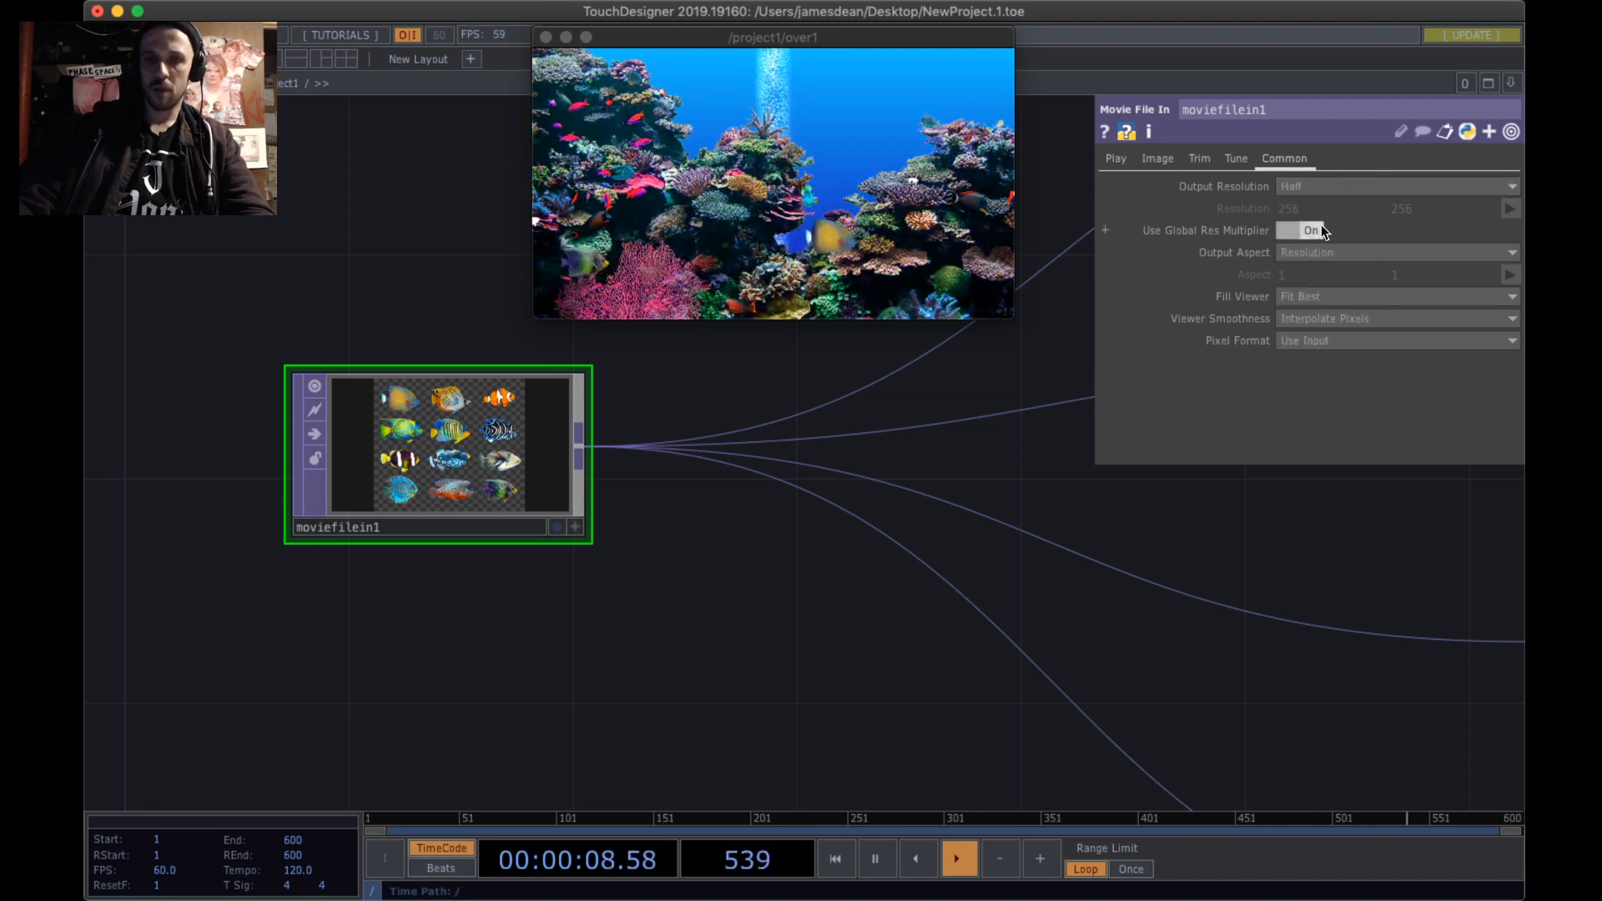
# - Try the 2X and Quarter output resolutions on moviefilein1, and return it to Half
pyautogui.click(1335, 188)
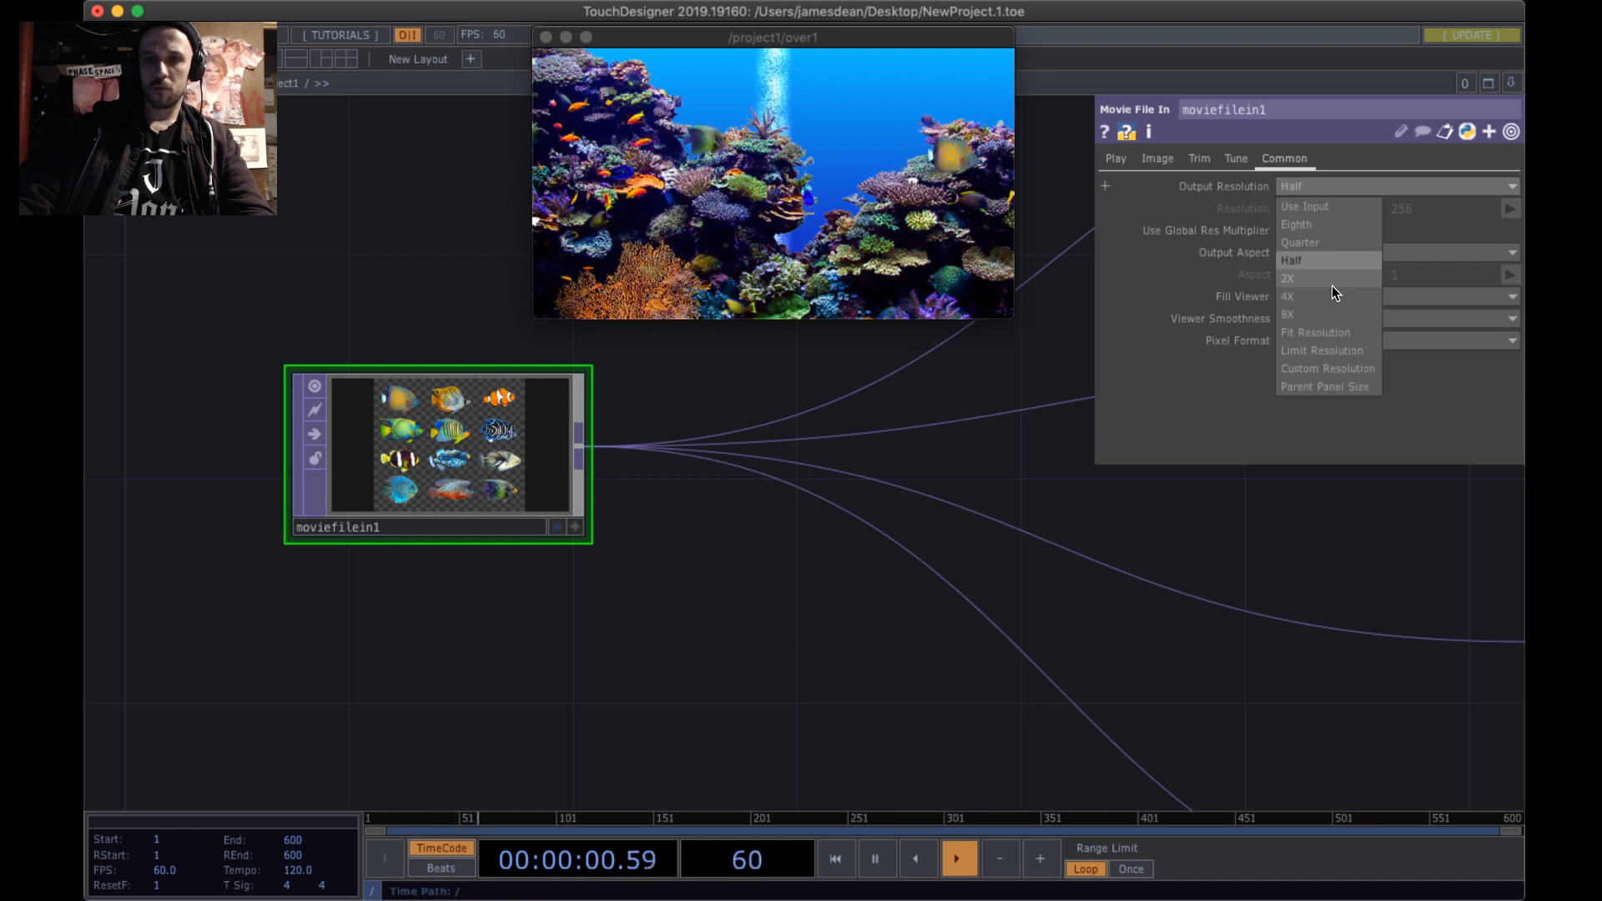
pyautogui.click(1331, 285)
pyautogui.click(1337, 190)
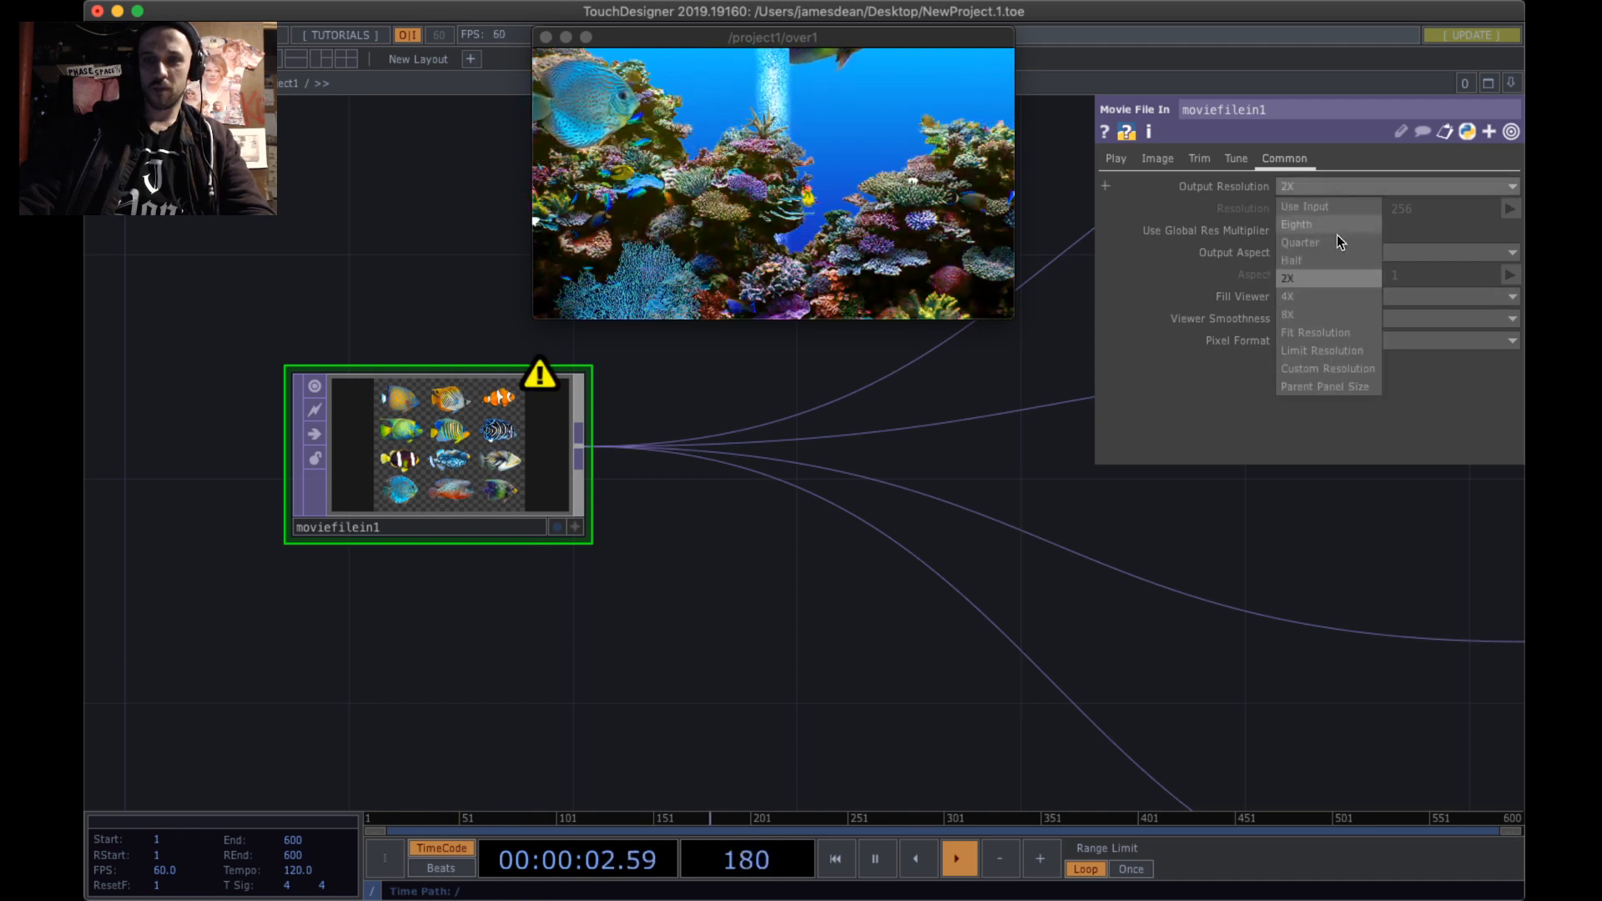
pyautogui.click(1331, 243)
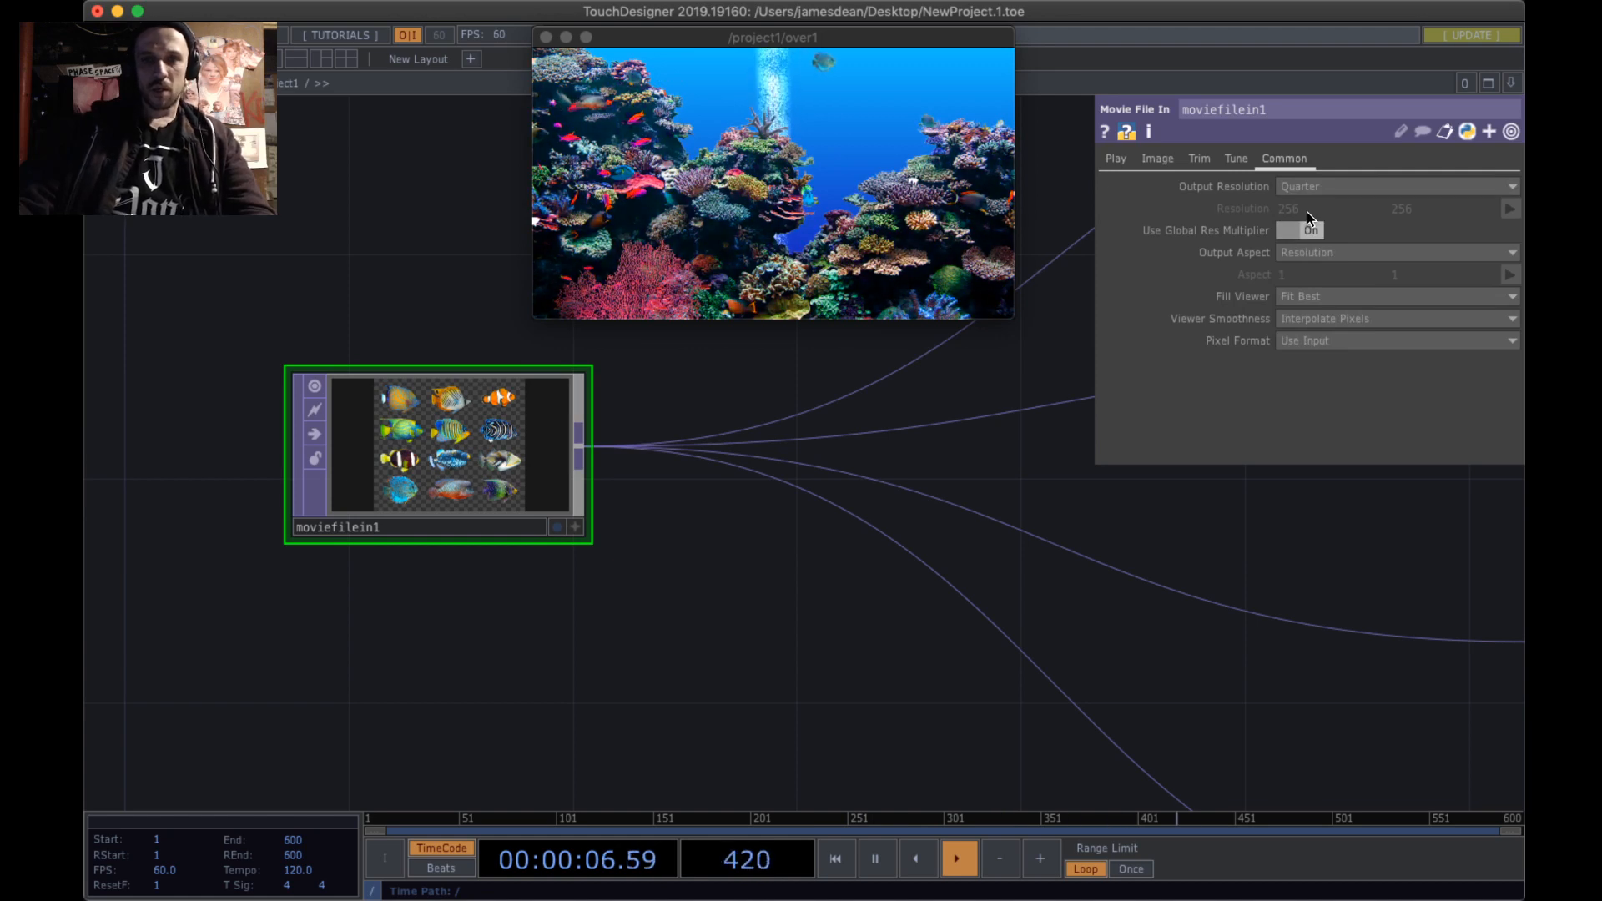
pyautogui.click(1321, 182)
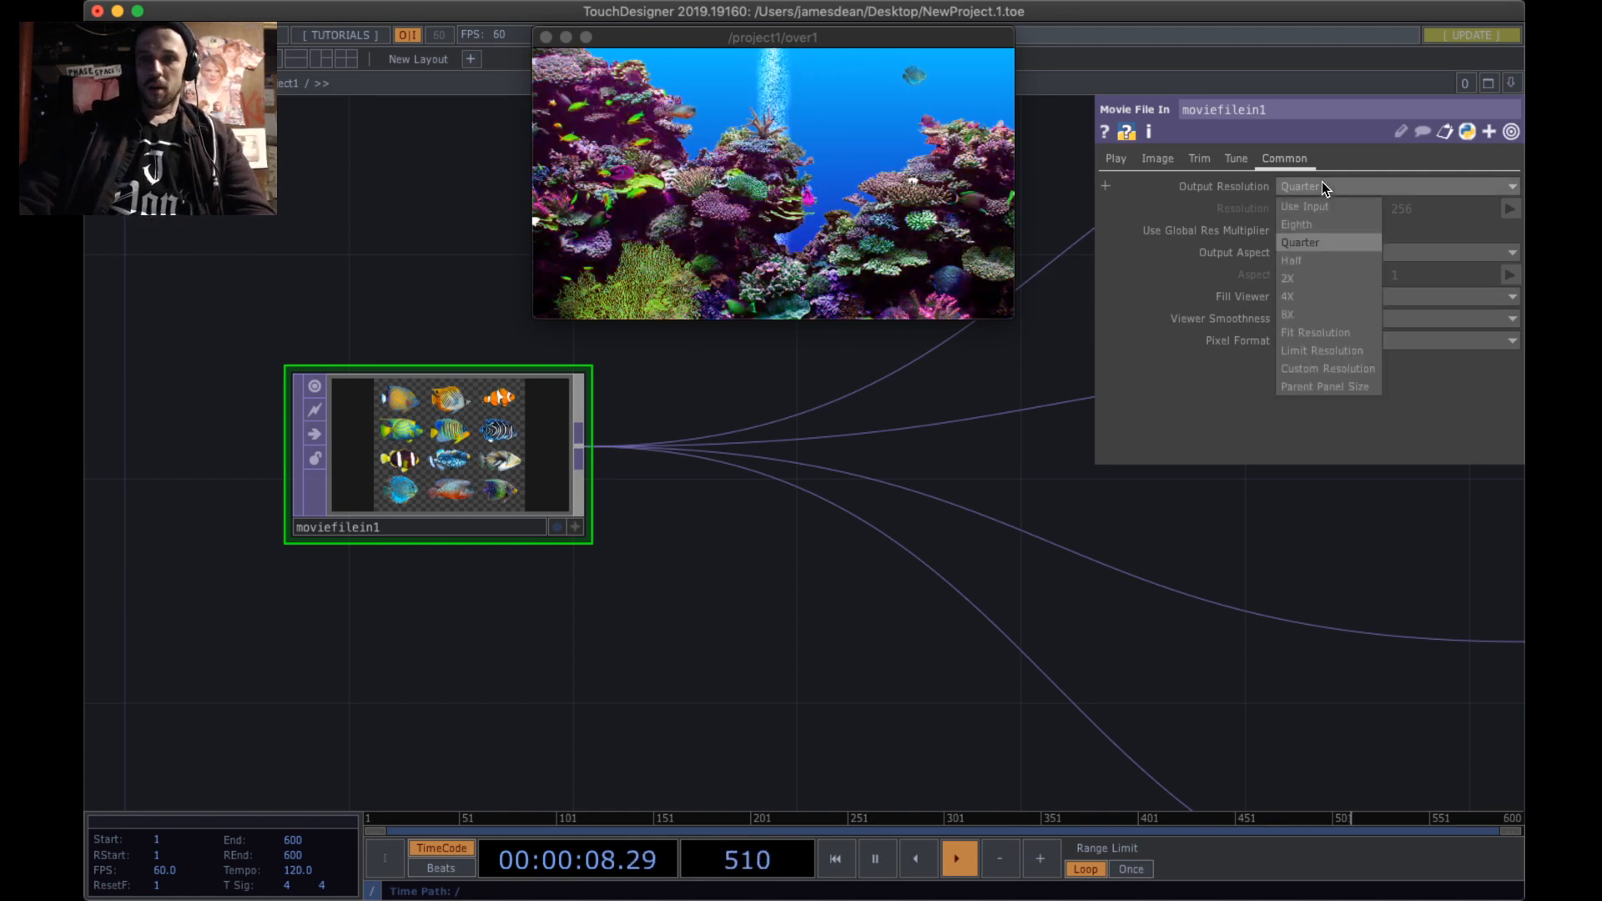
pyautogui.click(1345, 258)
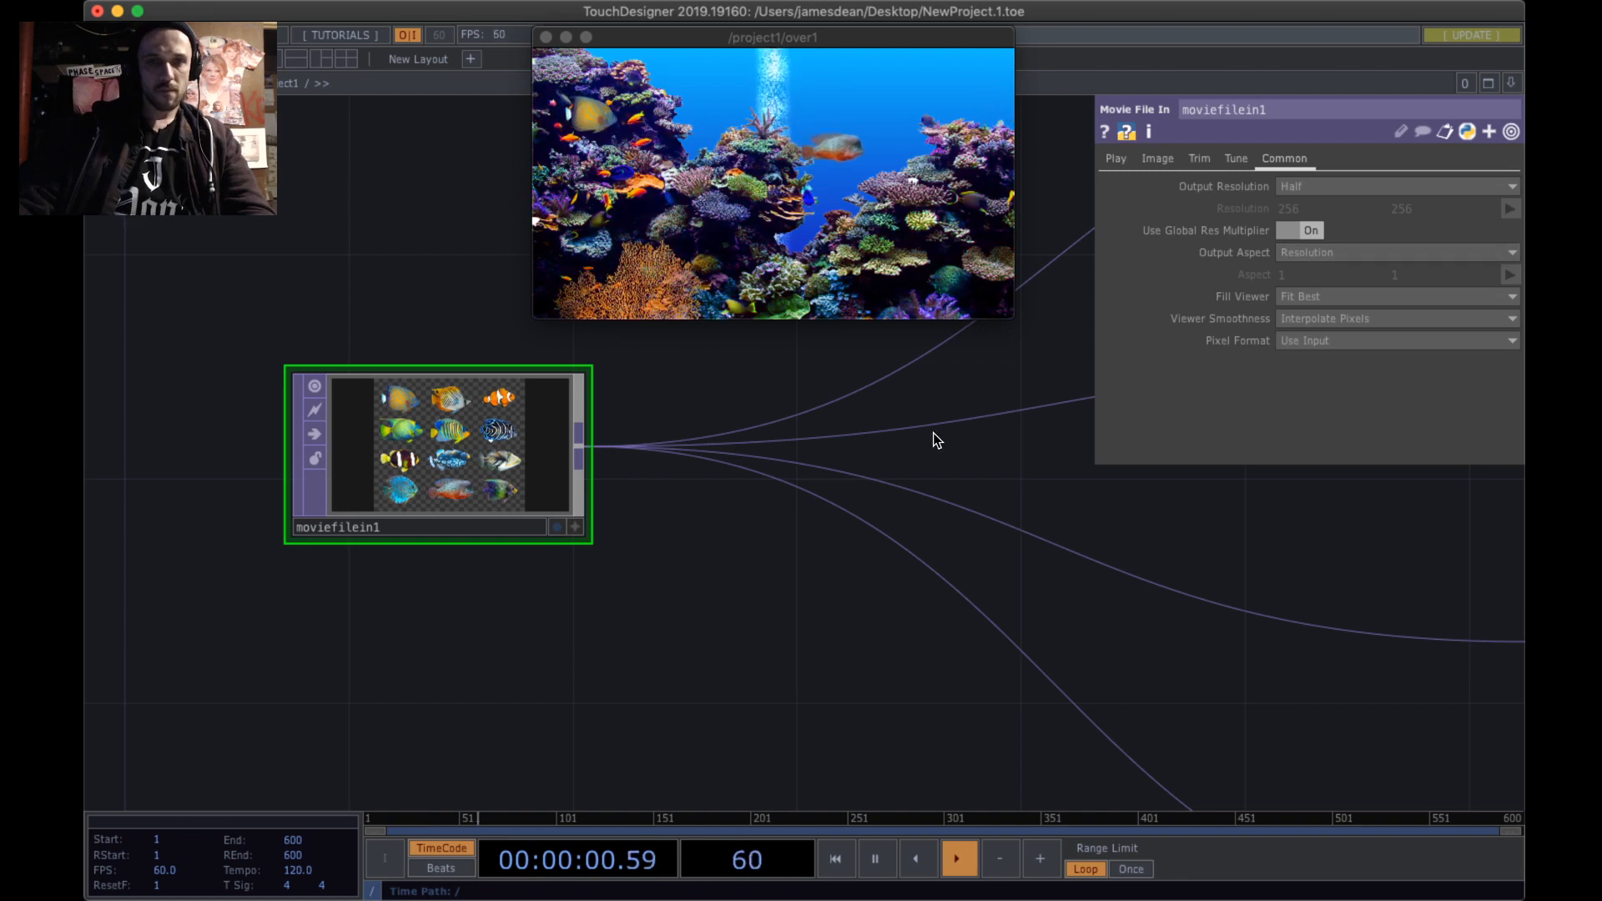
# - Move the over1 node farther away from comp1 and TANK to open up space in the network
pyautogui.moveTo(1219, 548); pyautogui.dragTo(738, 556)
pyautogui.scroll(-6, 730, 555)
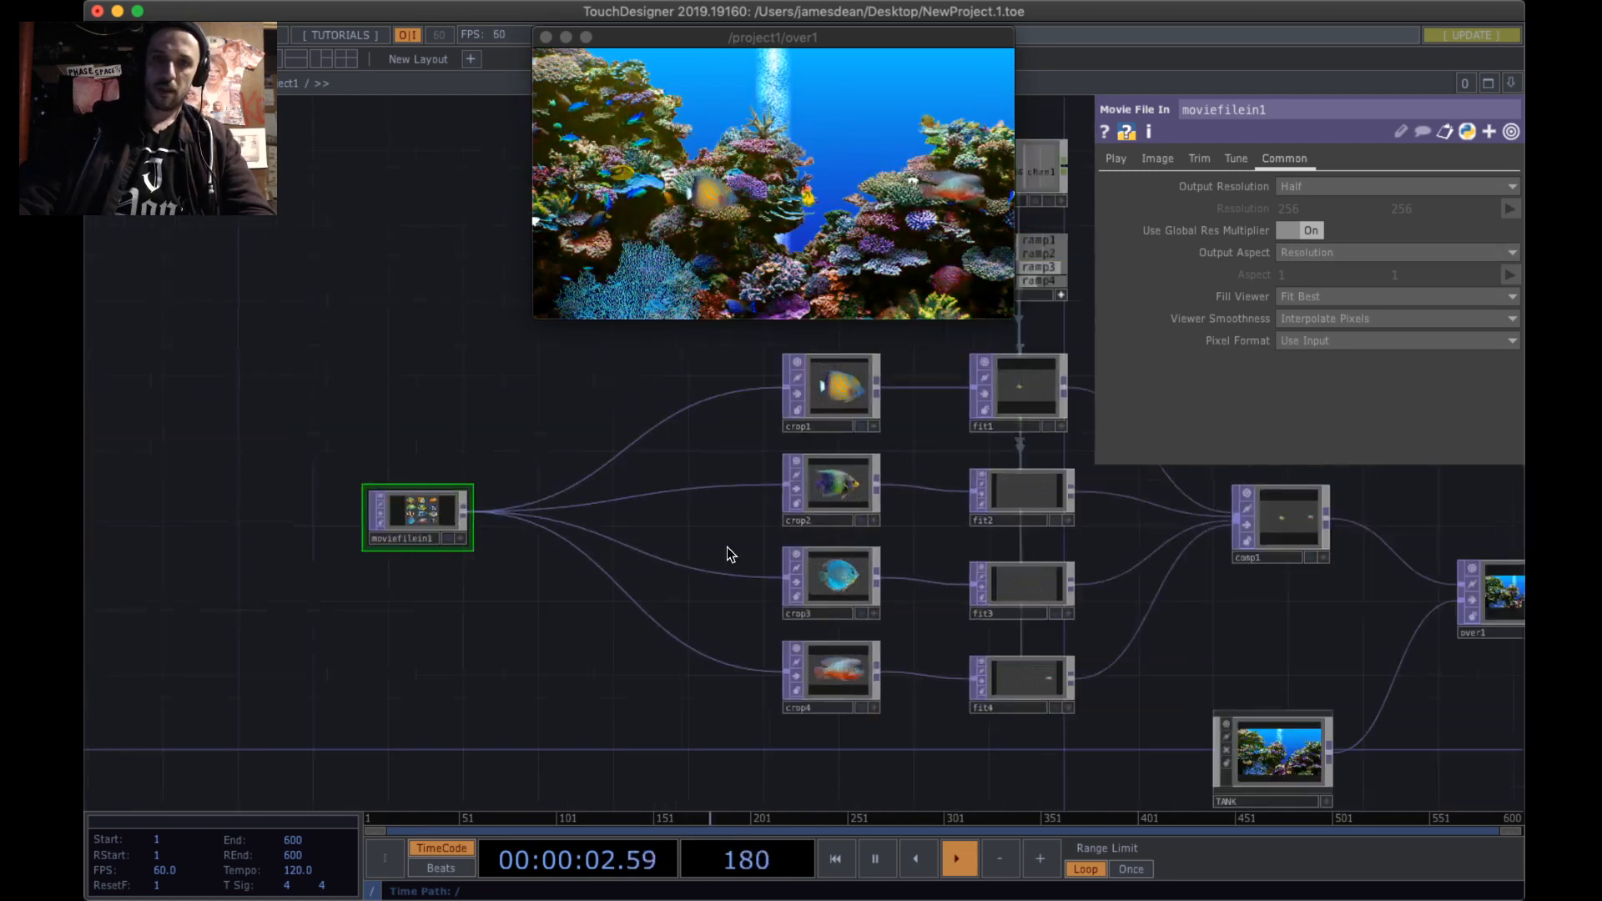
pyautogui.moveTo(1274, 651); pyautogui.dragTo(687, 601)
pyautogui.scroll(-4, 672, 590)
pyautogui.scroll(3, 690, 598)
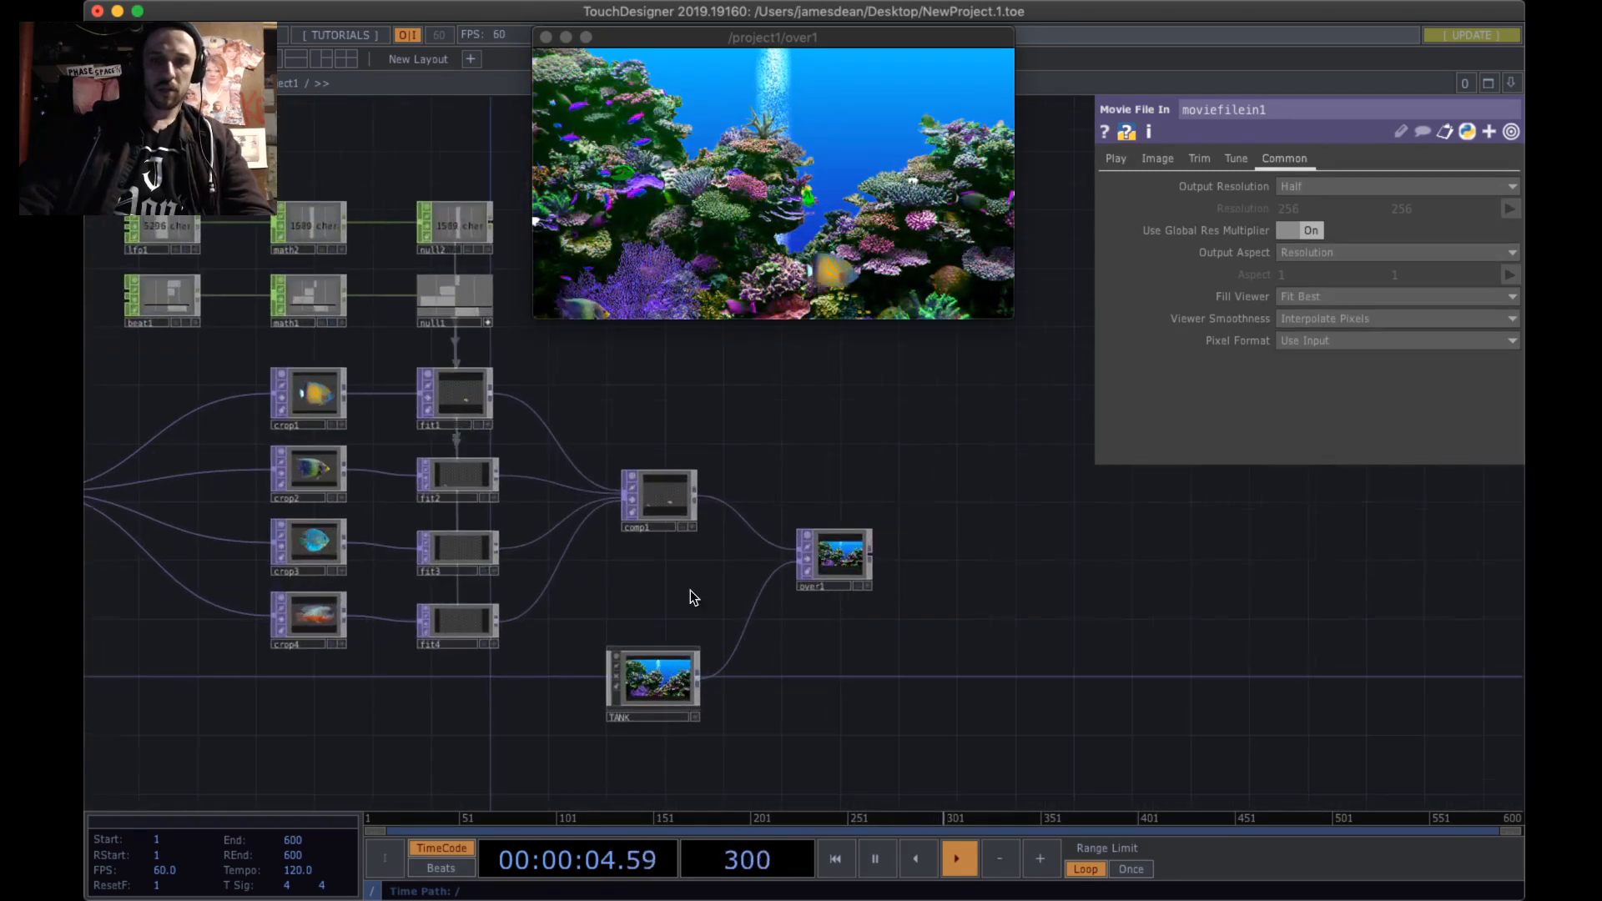
pyautogui.moveTo(659, 681); pyautogui.dragTo(659, 653)
pyautogui.moveTo(845, 557); pyautogui.dragTo(1055, 544)
pyautogui.moveTo(651, 656); pyautogui.dragTo(651, 674)
pyautogui.moveTo(804, 604); pyautogui.dragTo(963, 633)
pyautogui.moveTo(821, 689); pyautogui.dragTo(821, 723)
pyautogui.moveTo(826, 650); pyautogui.dragTo(890, 614)
pyautogui.scroll(-3, 893, 616)
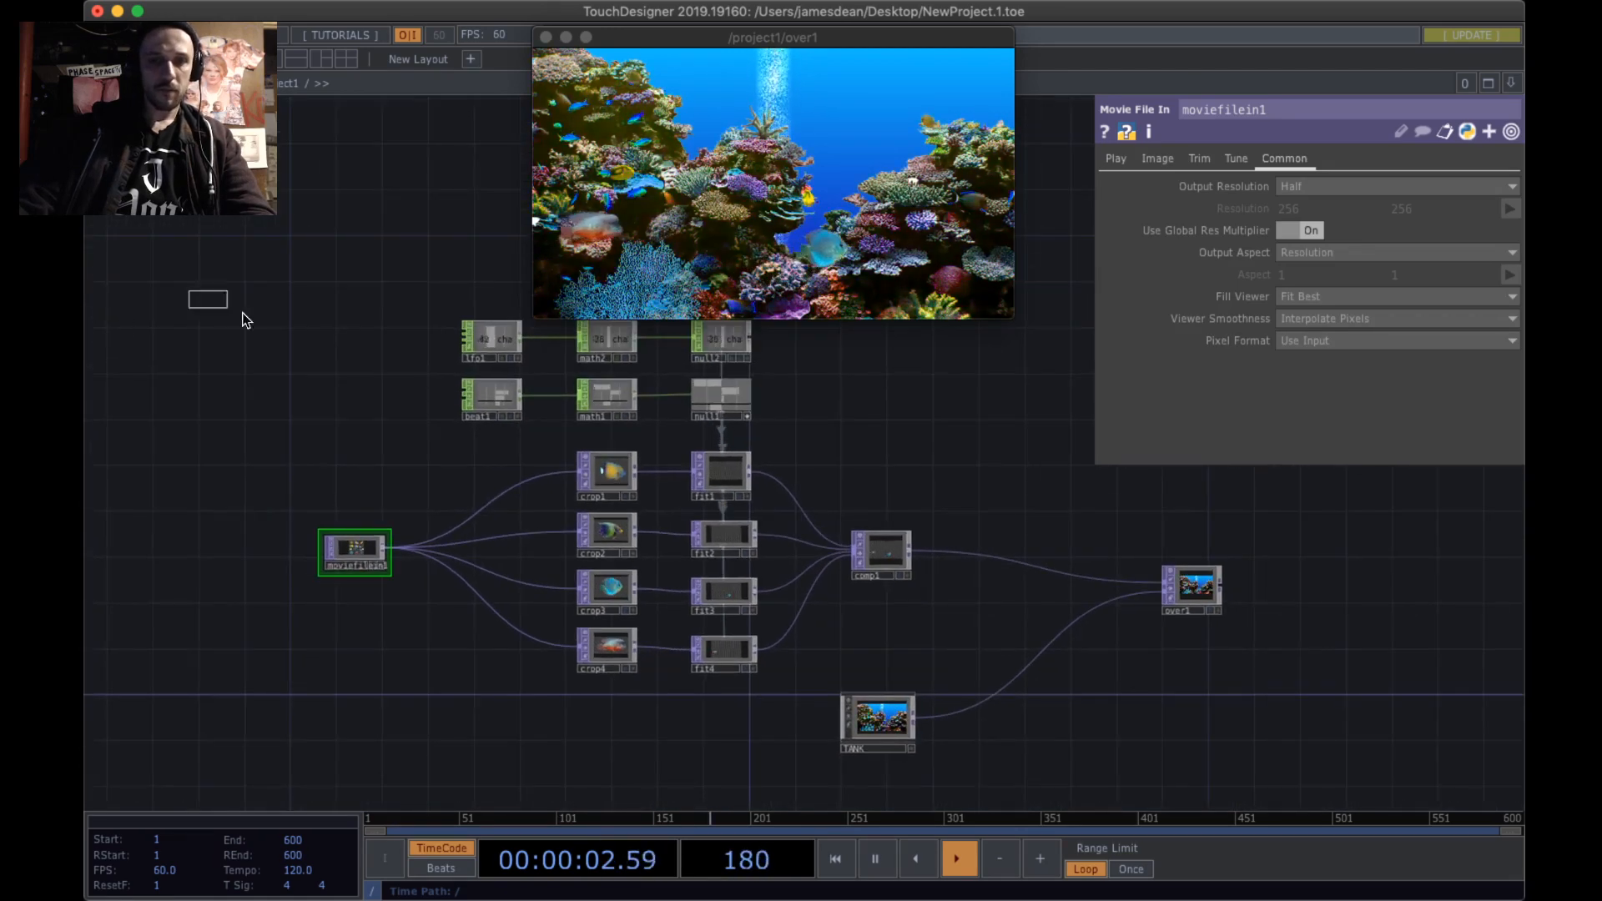
# - Move the whole fish network from moviefilein1 through comp1 up as a group, and shift TANK down to separate them
pyautogui.moveTo(244, 320); pyautogui.dragTo(918, 672)
pyautogui.moveTo(897, 553); pyautogui.dragTo(899, 469)
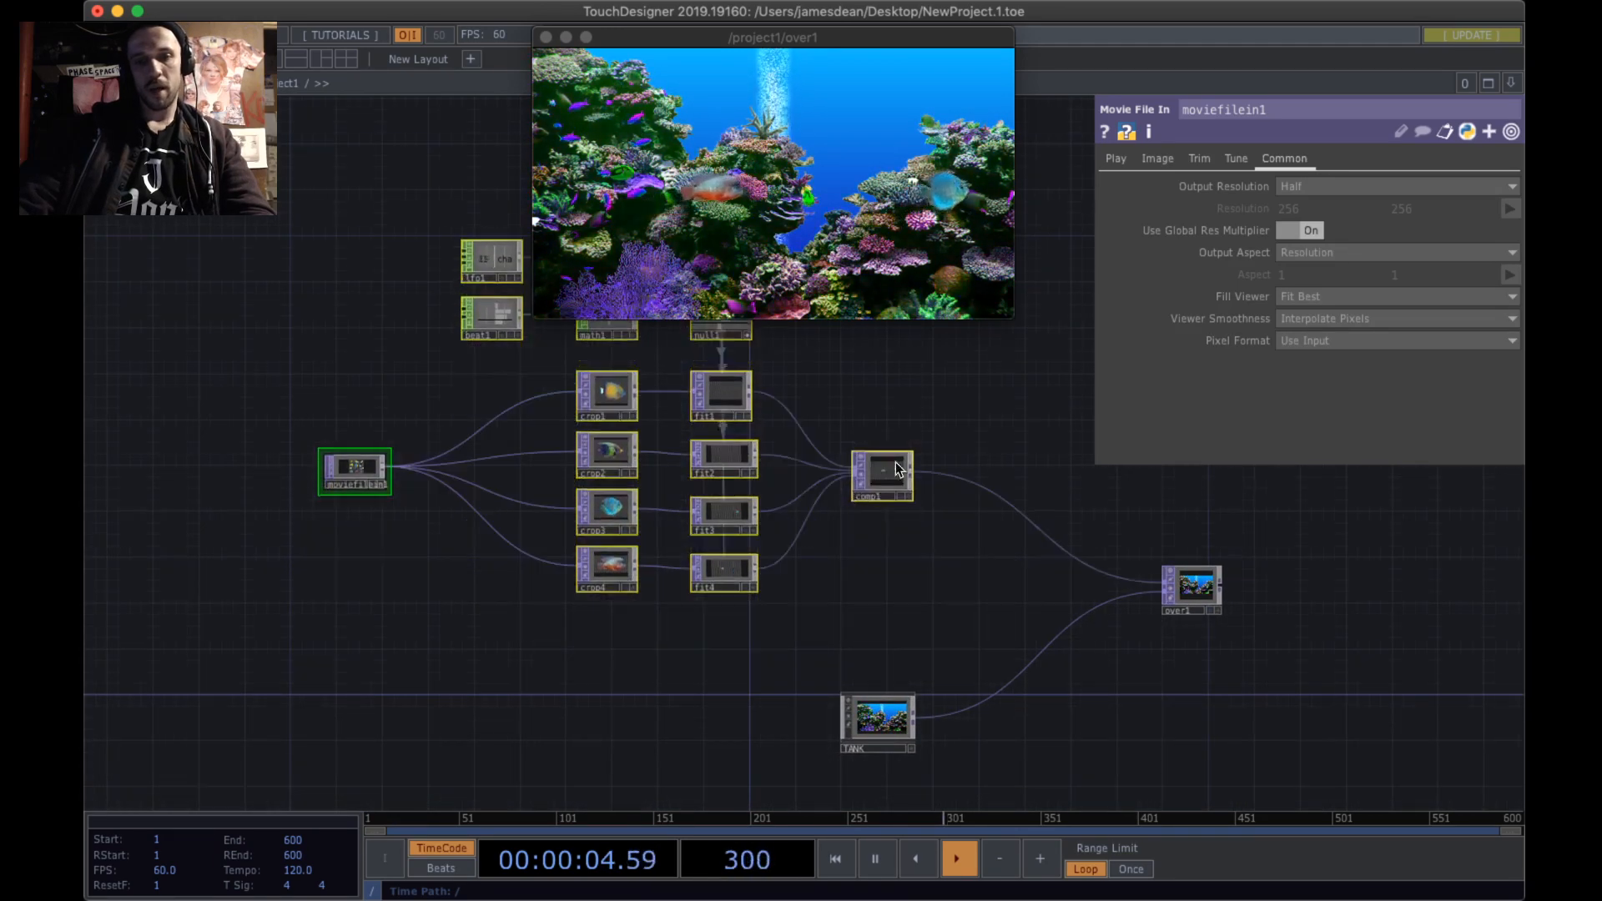
pyautogui.moveTo(849, 608); pyautogui.dragTo(689, 648)
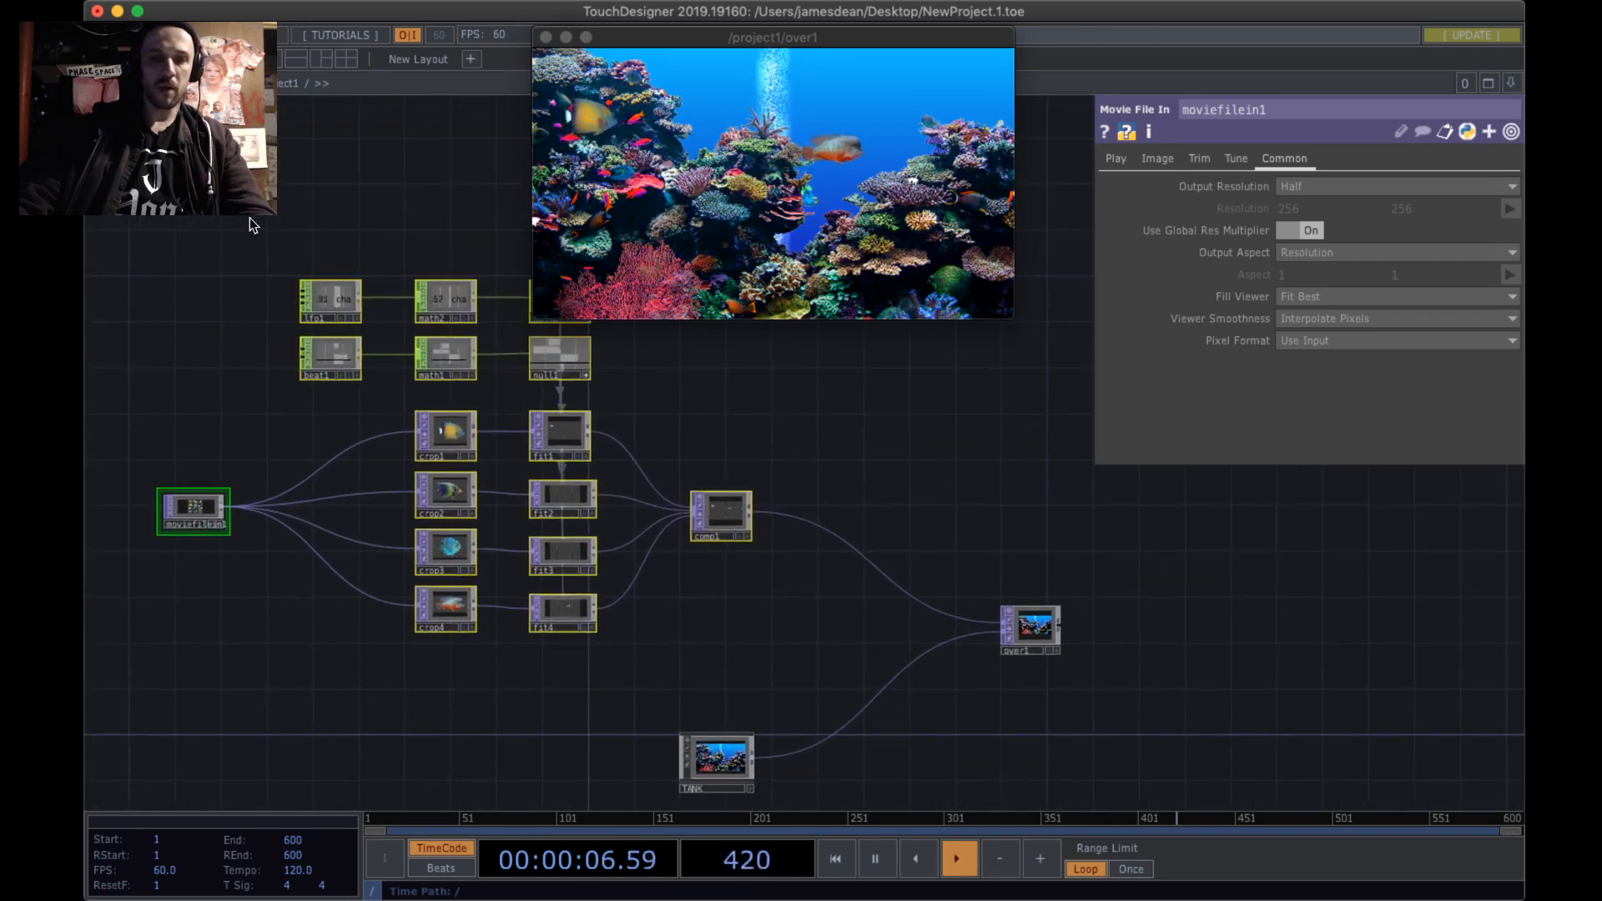
pyautogui.moveTo(859, 654); pyautogui.dragTo(1023, 543)
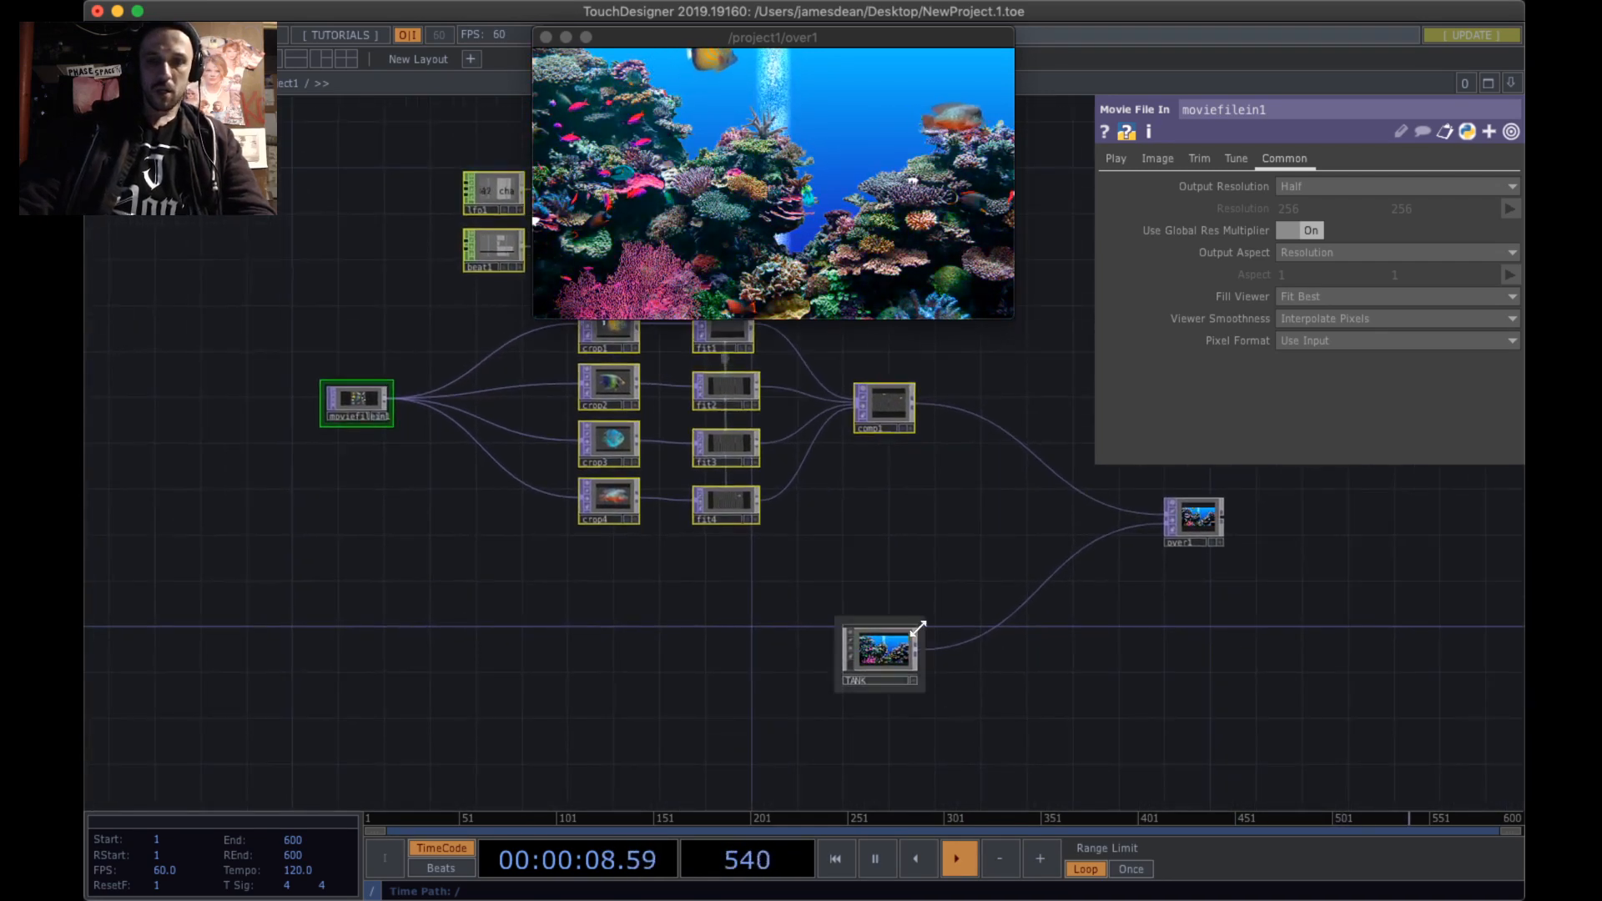
pyautogui.moveTo(915, 633); pyautogui.dragTo(895, 678)
pyautogui.doubleClick(874, 554)
# - Add a Base COMP in the empty space below the crop nodes
pyautogui.click(455, 605)
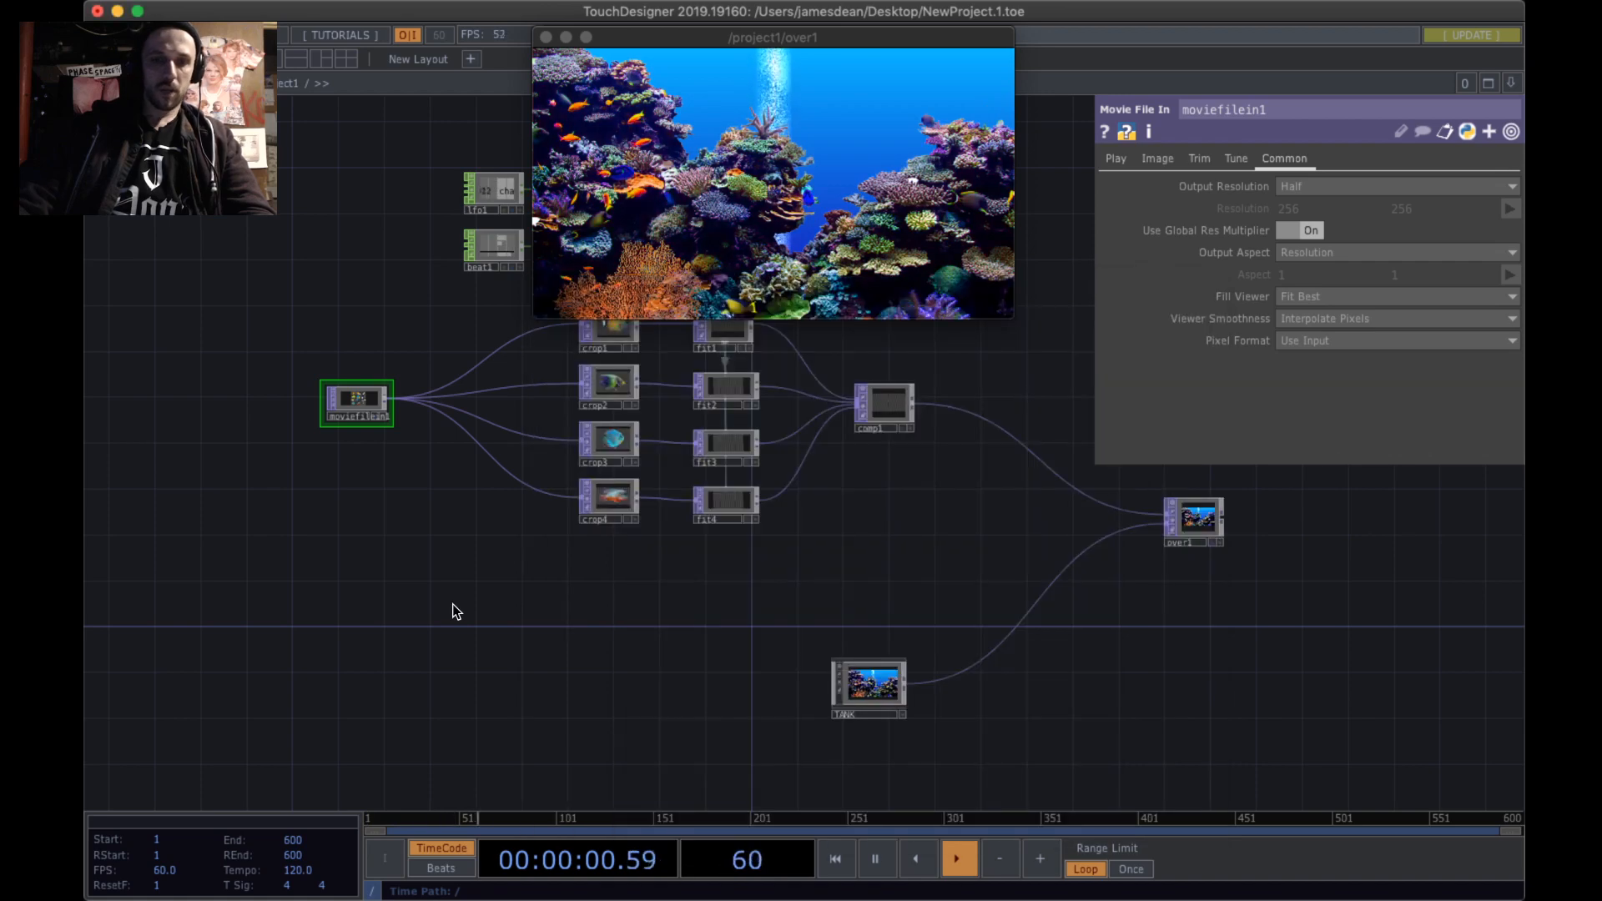
pyautogui.doubleClick(455, 604)
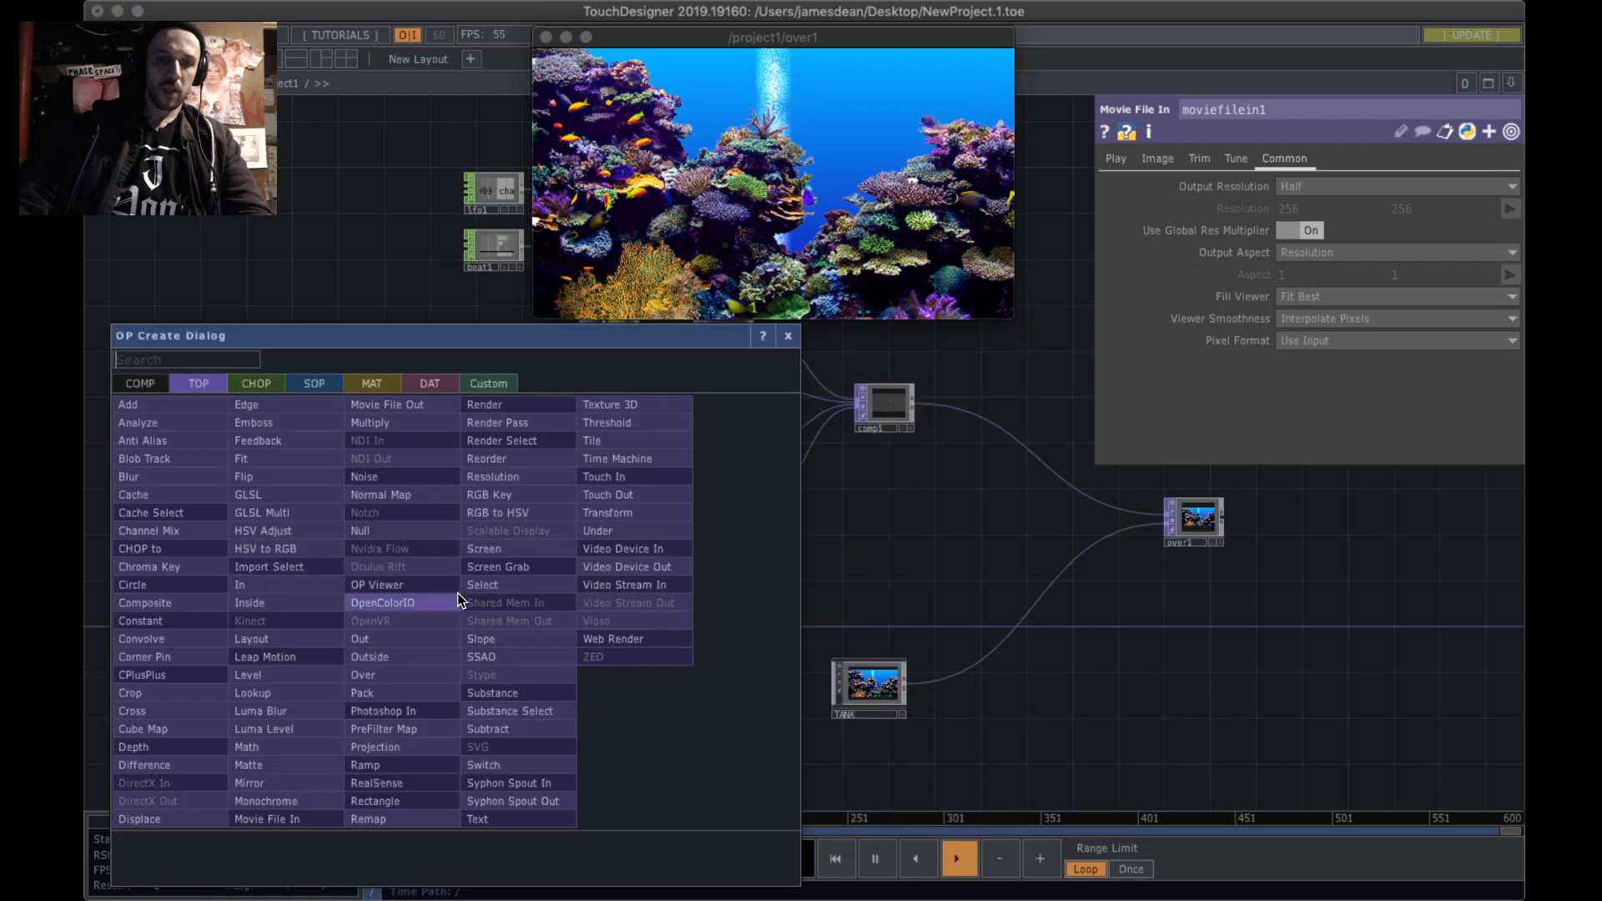
pyautogui.click(158, 384)
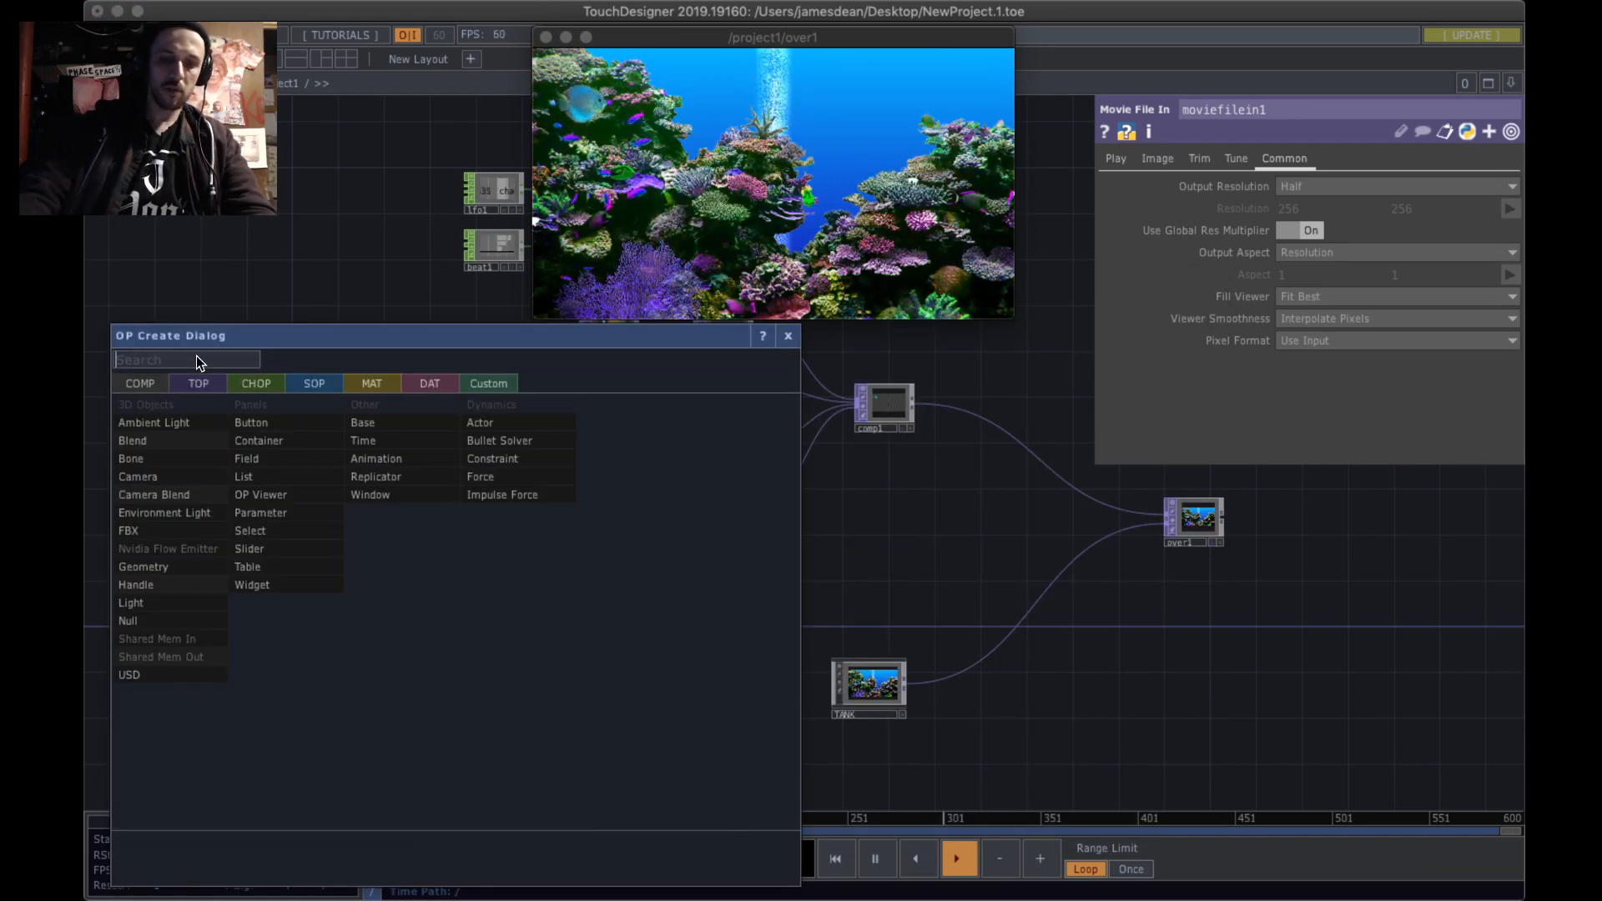
pyautogui.write('base')
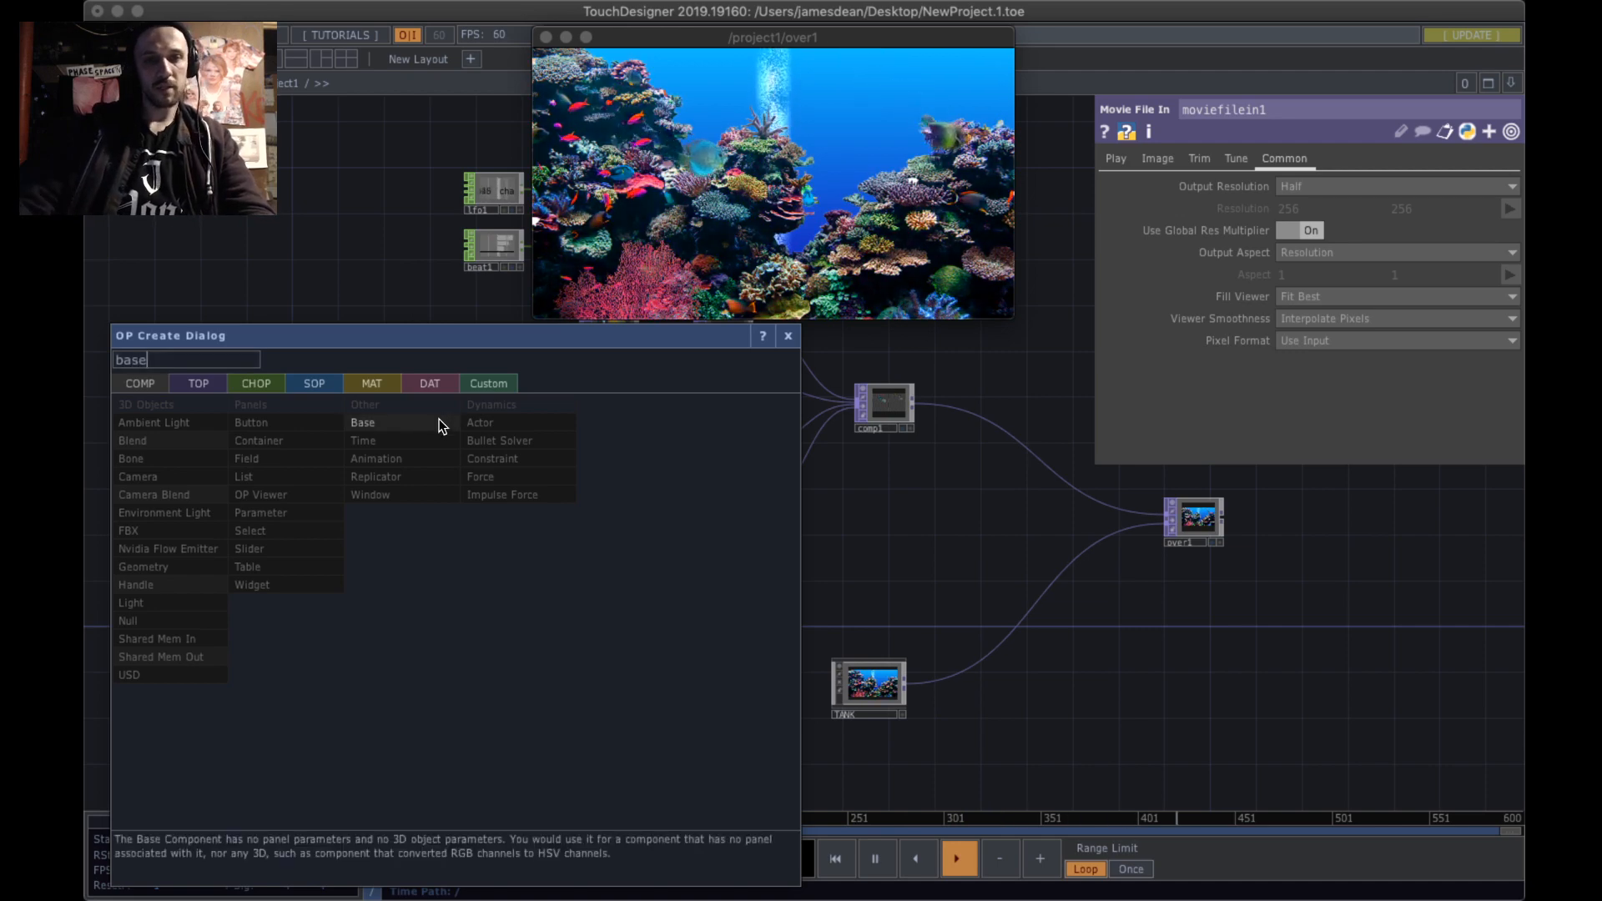
pyautogui.click(440, 422)
pyautogui.click(506, 610)
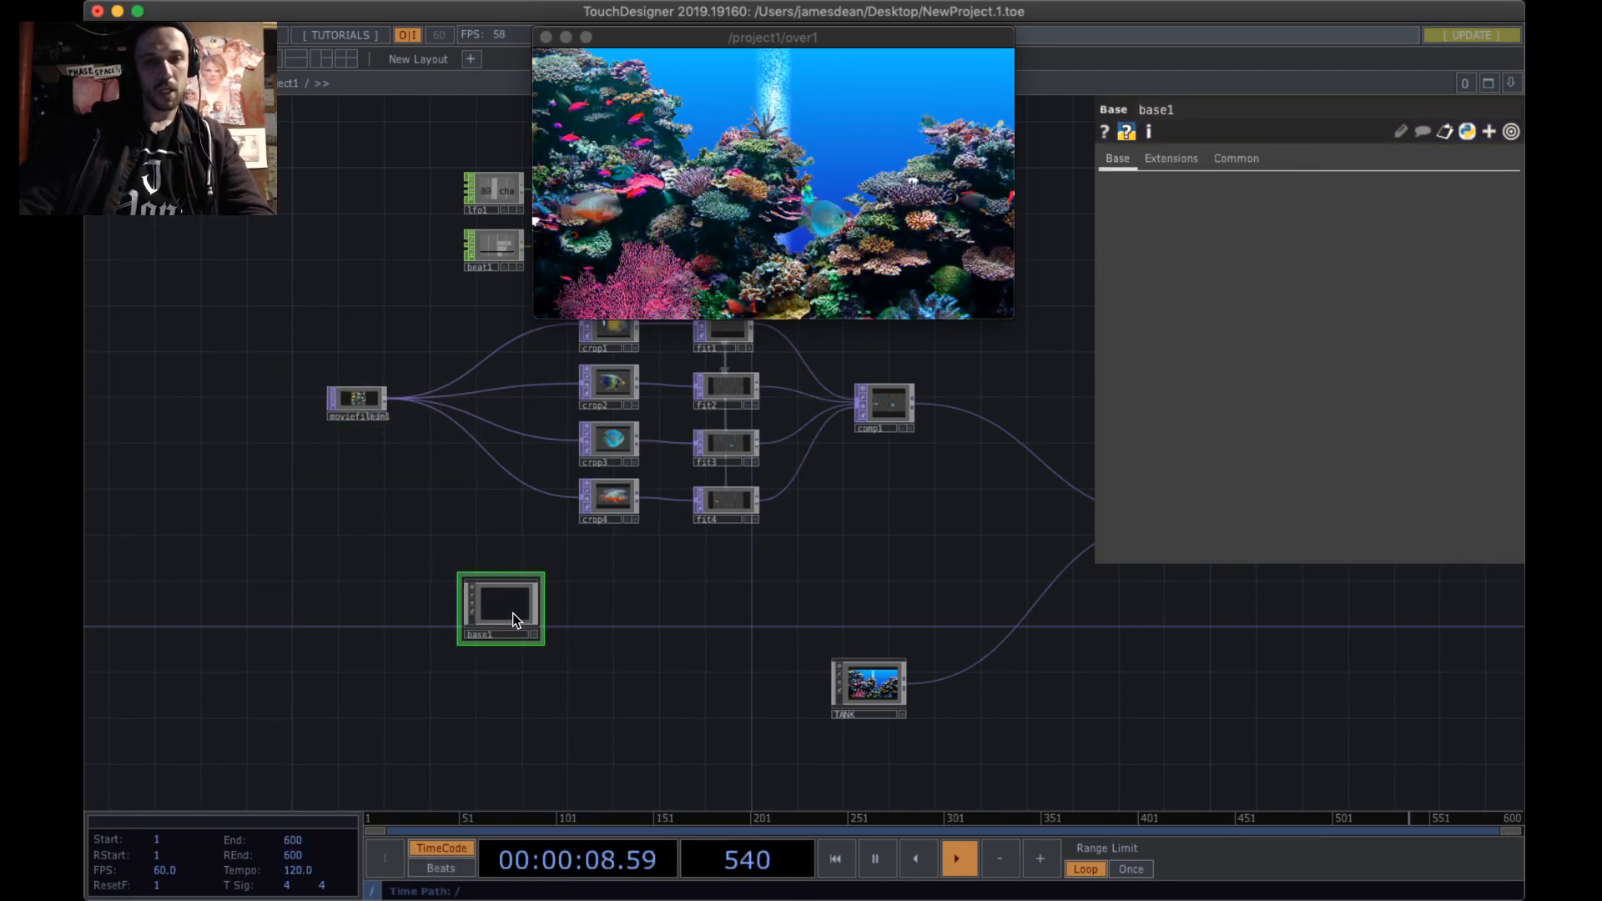
# - Cut the whole fish network, from moviefilein1 and the CHOP chains through comp1, leaving base1, TANK and over1 in place
pyautogui.scroll(2, 463, 647)
pyautogui.moveTo(635, 683); pyautogui.dragTo(623, 737)
pyautogui.moveTo(622, 671); pyautogui.dragTo(557, 608, button='middle')
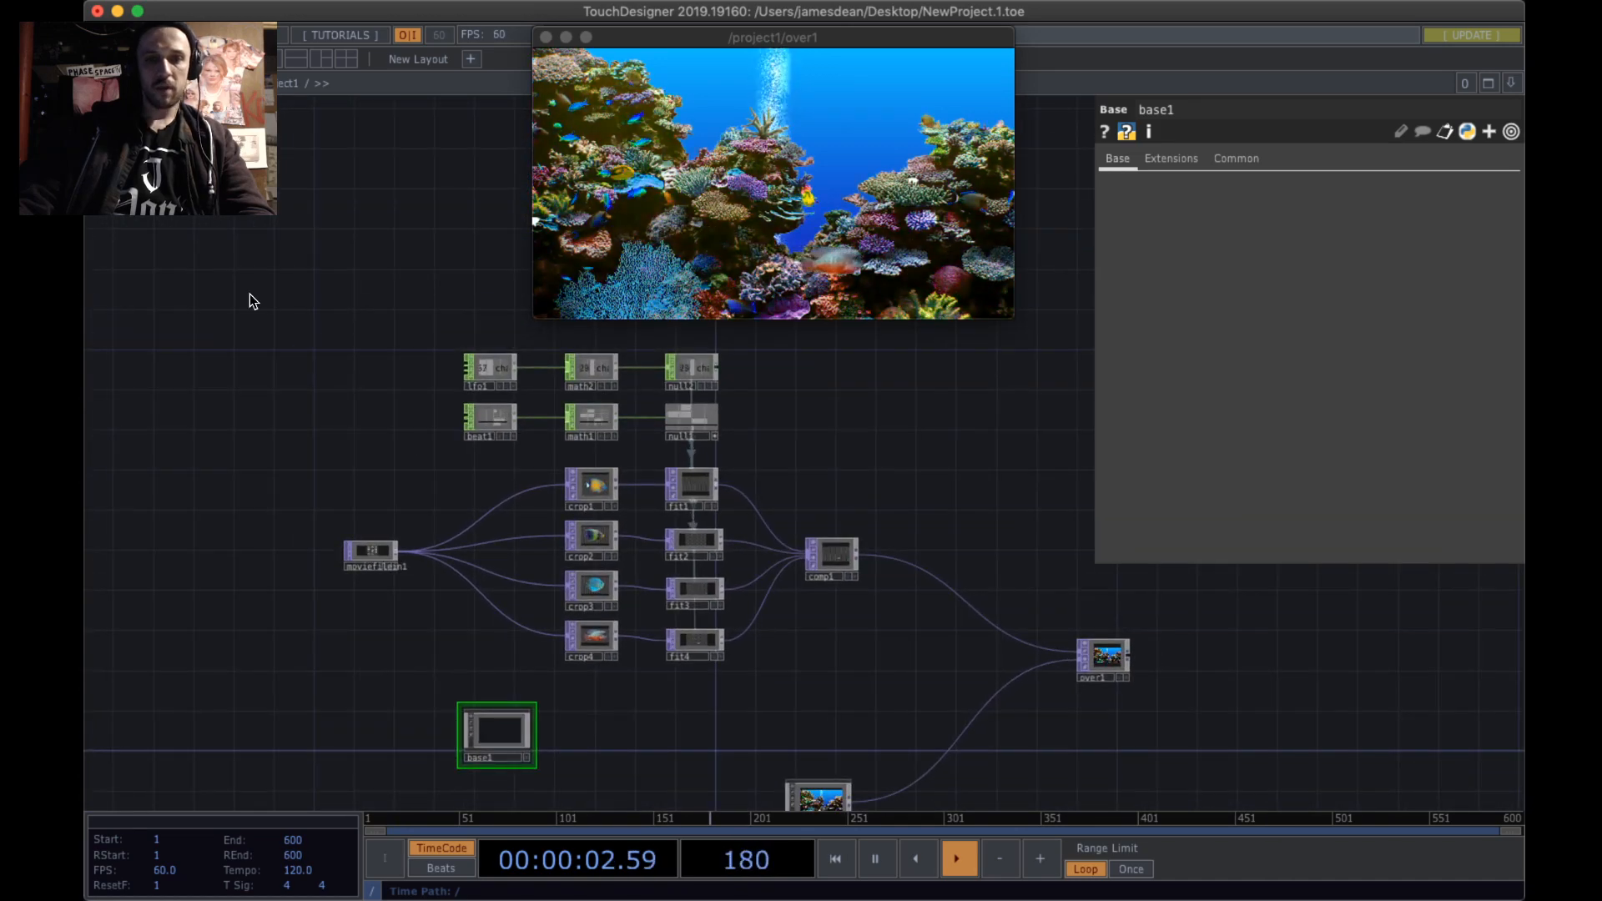
pyautogui.moveTo(249, 294); pyautogui.dragTo(942, 667, button='right')
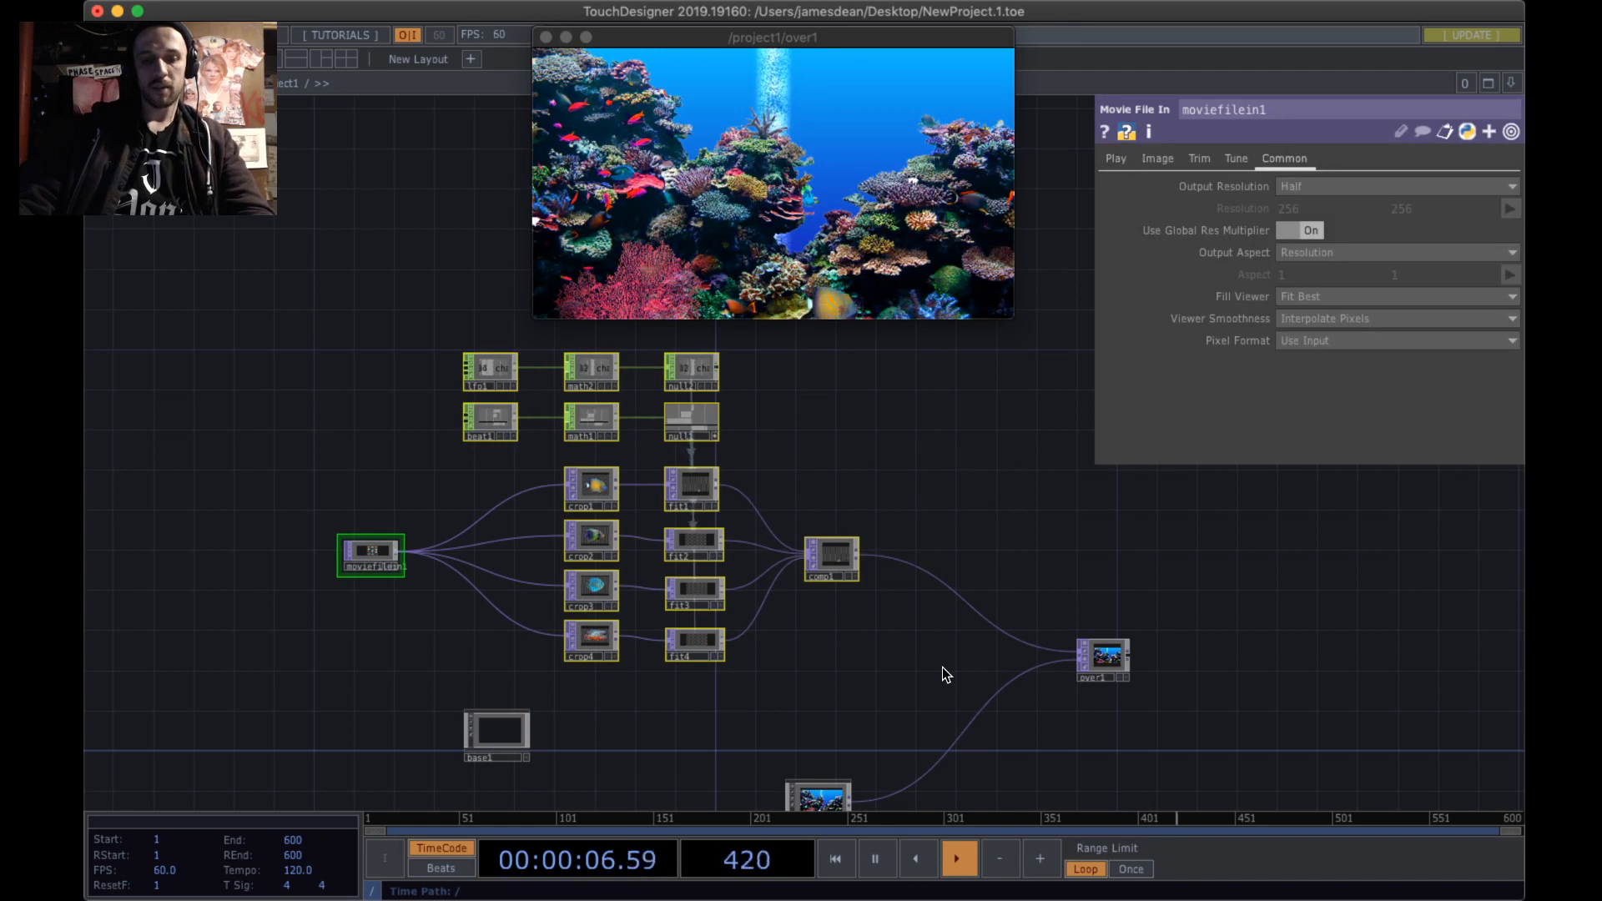
pyautogui.press('Delete')
# - Go inside base1 and paste the cut fish network there
pyautogui.moveTo(640, 618); pyautogui.dragTo(788, 441)
pyautogui.scroll(10, 628, 588)
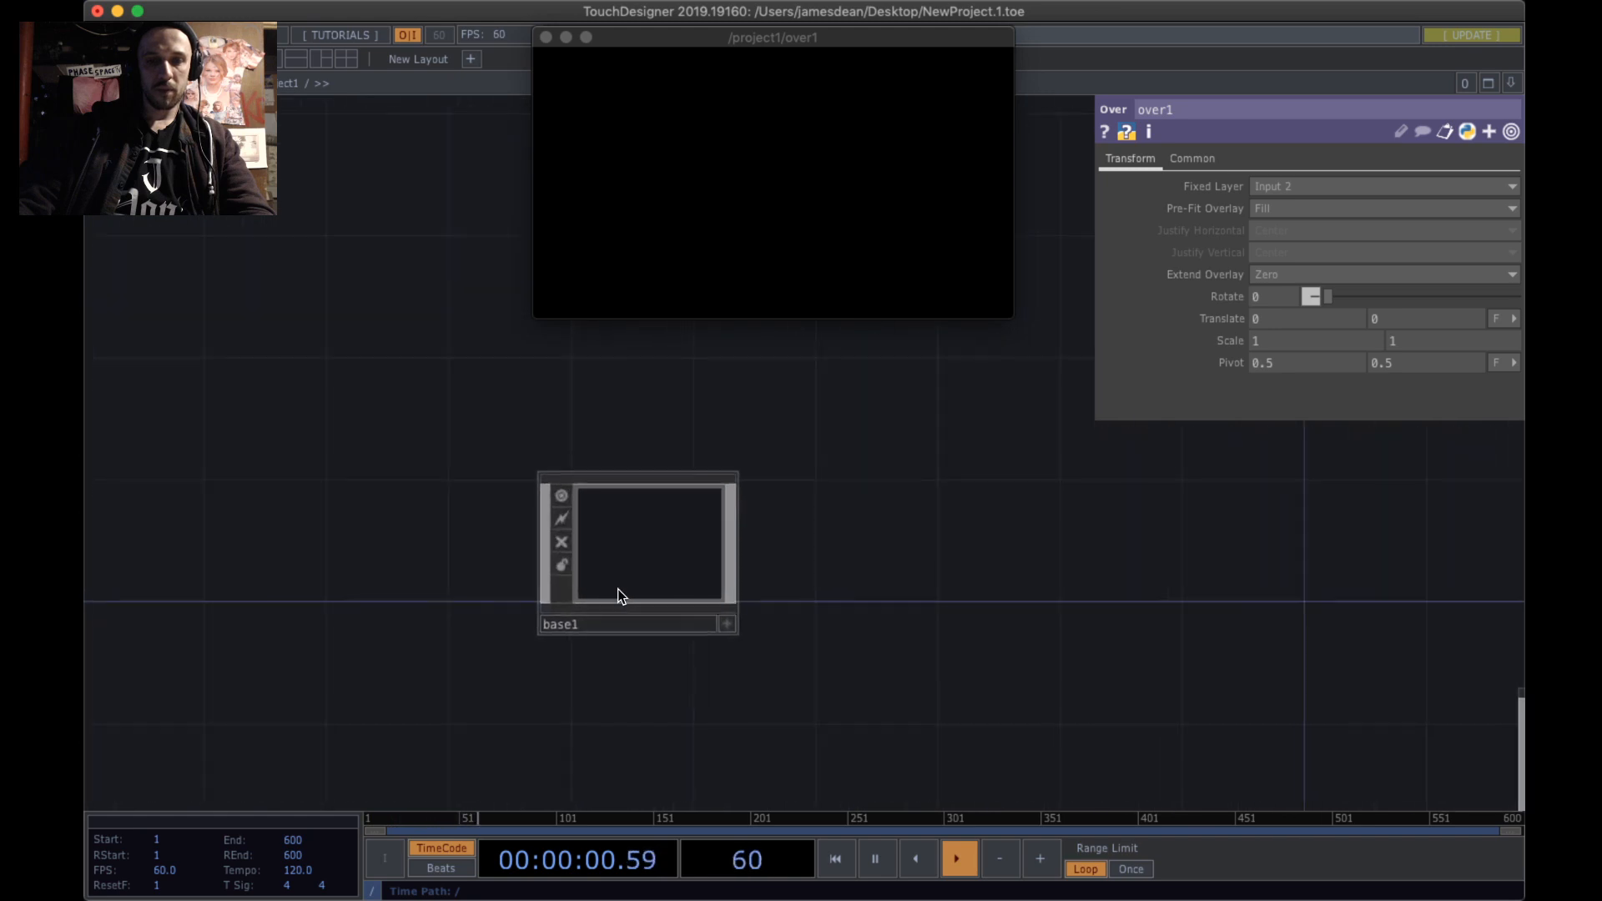
pyautogui.scroll(3, 637, 528)
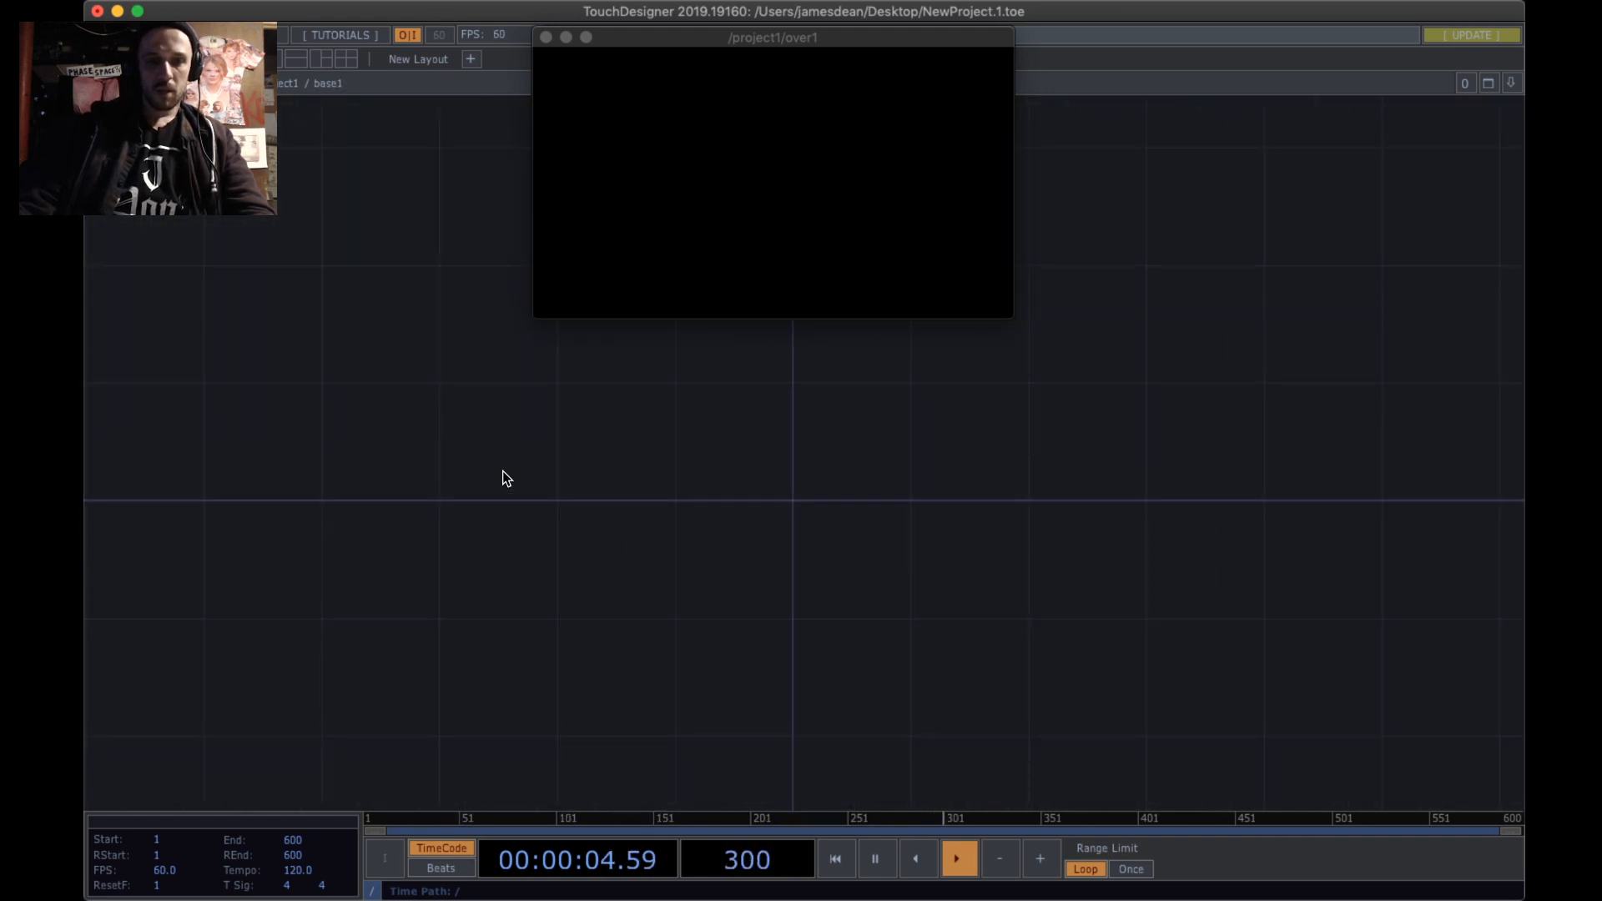
pyautogui.press('super+v')
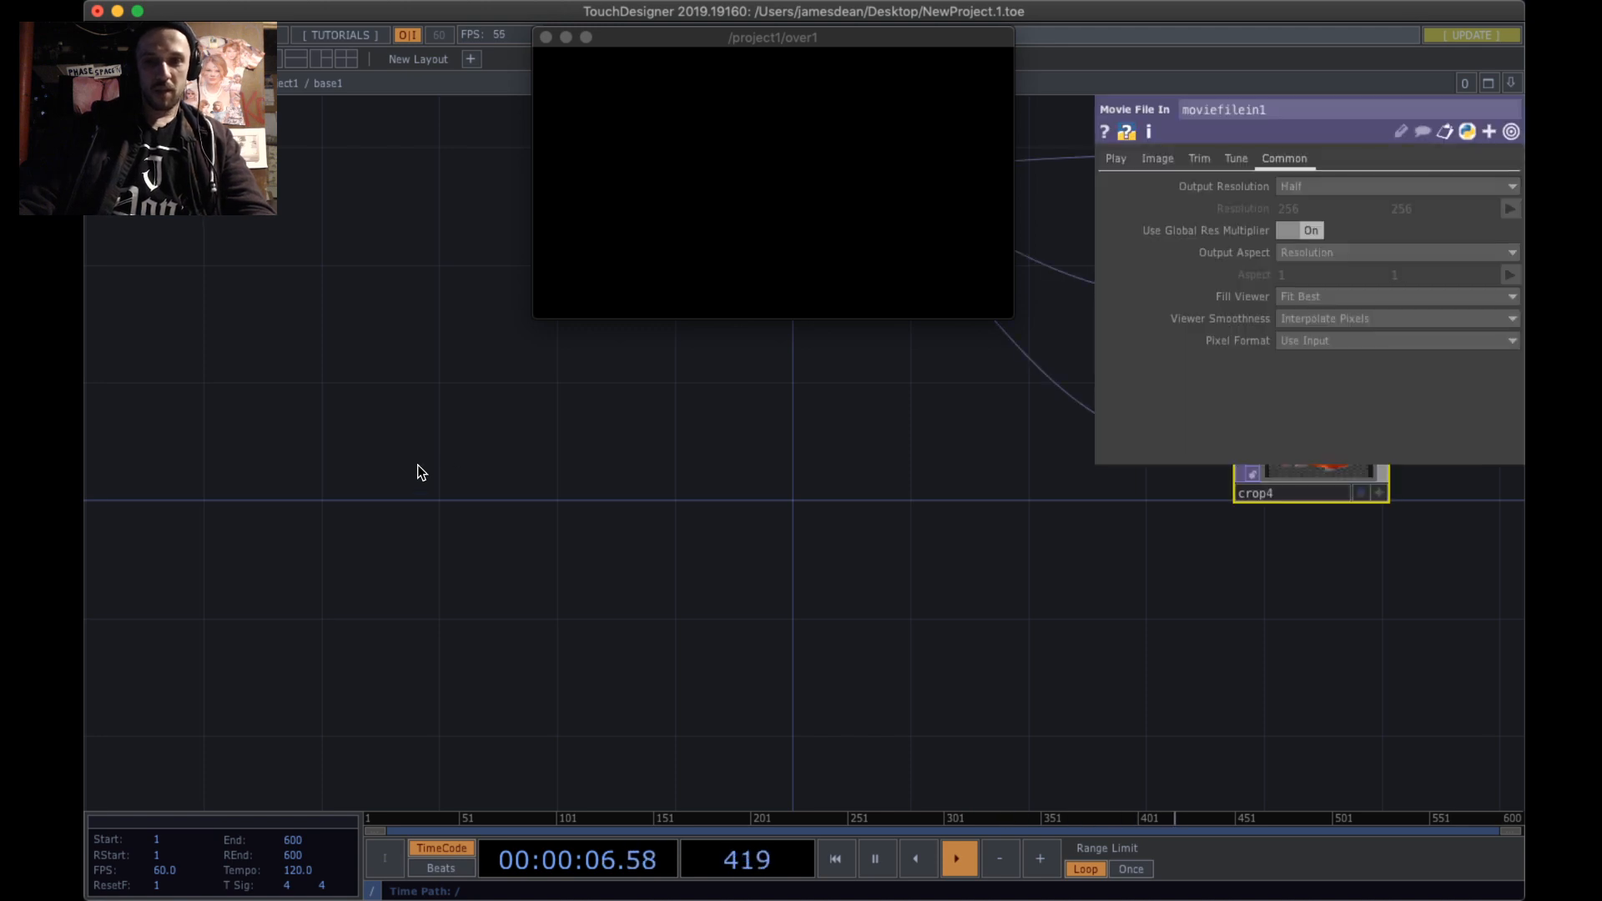
pyautogui.moveTo(808, 389); pyautogui.dragTo(327, 676)
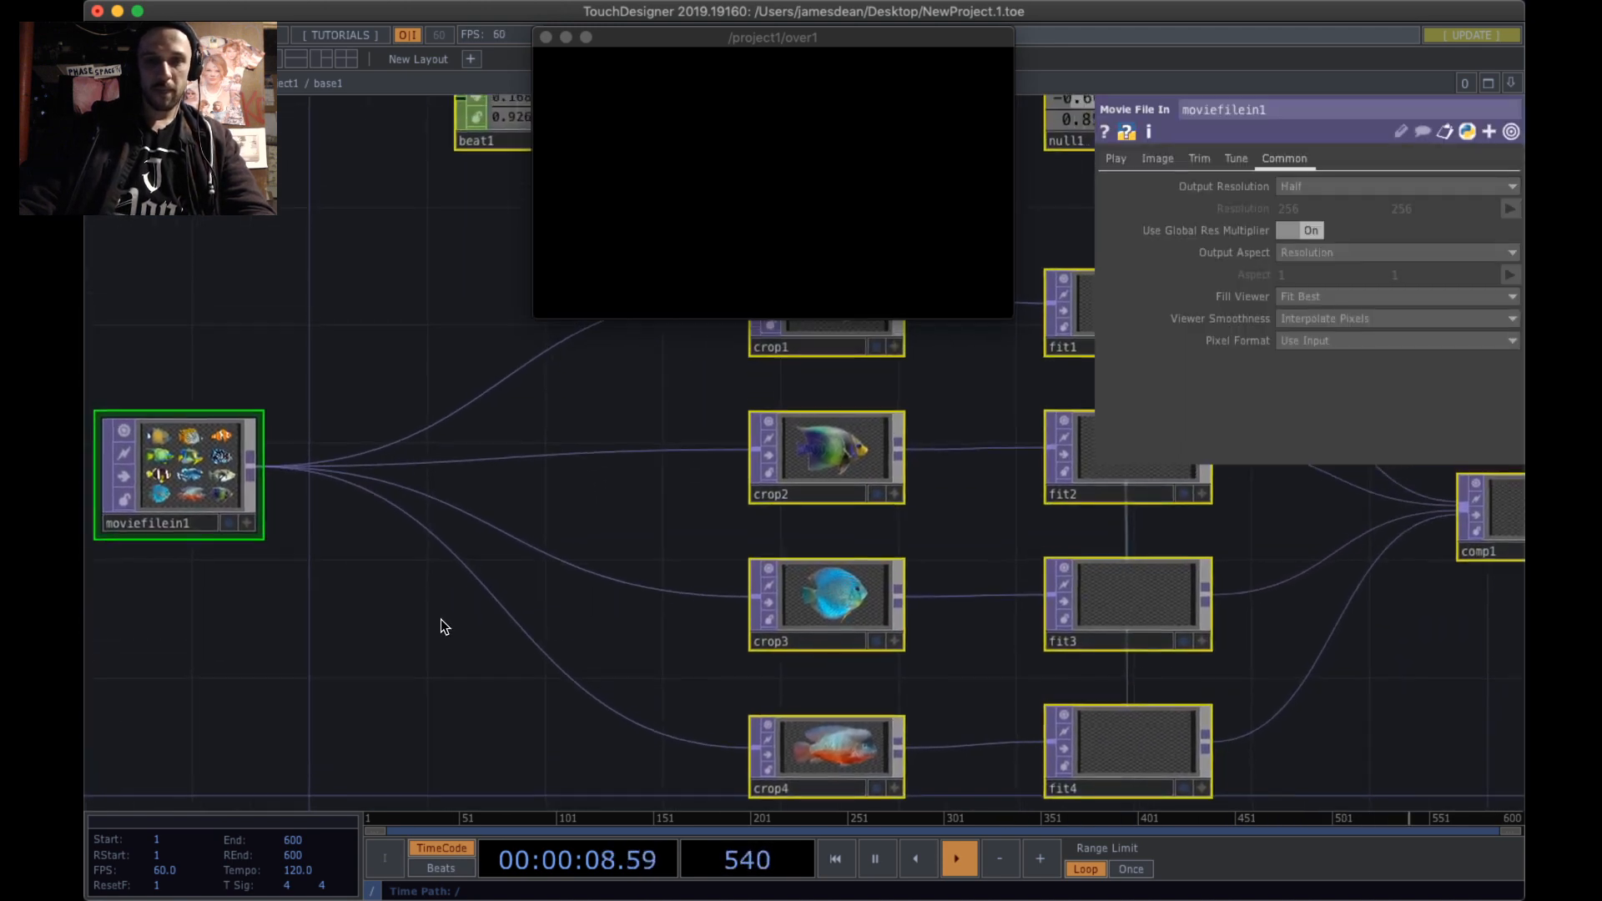
# - Look over the pasted network inside base1 through comp1, and check base1 from the parent level
pyautogui.scroll(-8, 440, 621)
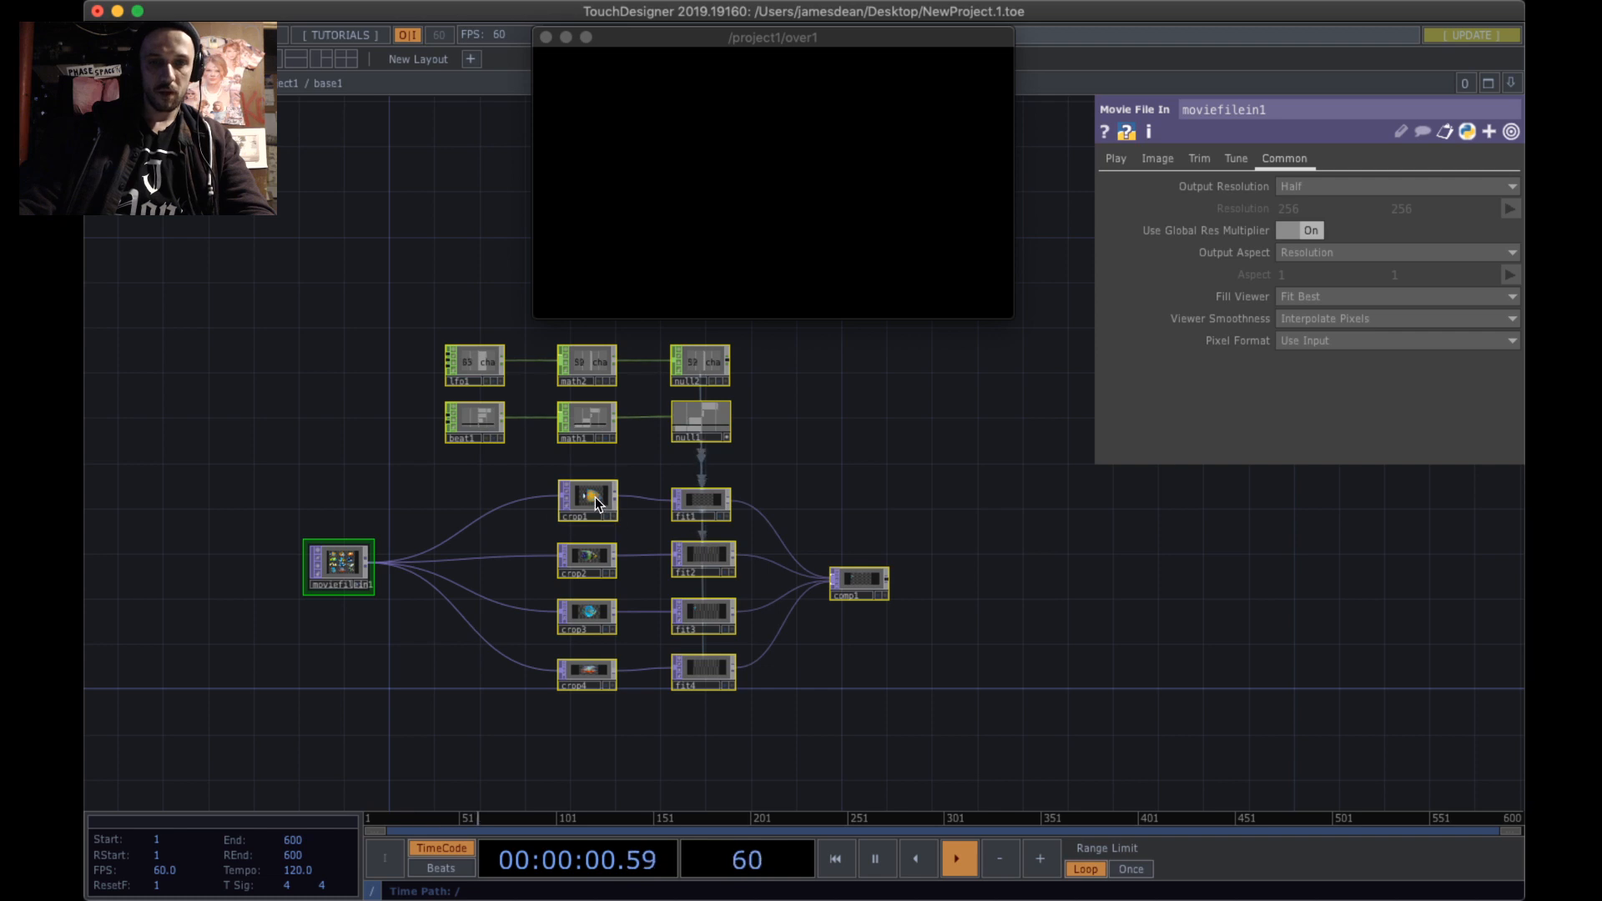
pyautogui.moveTo(595, 496); pyautogui.dragTo(335, 621)
pyautogui.moveTo(784, 677); pyautogui.dragTo(941, 569)
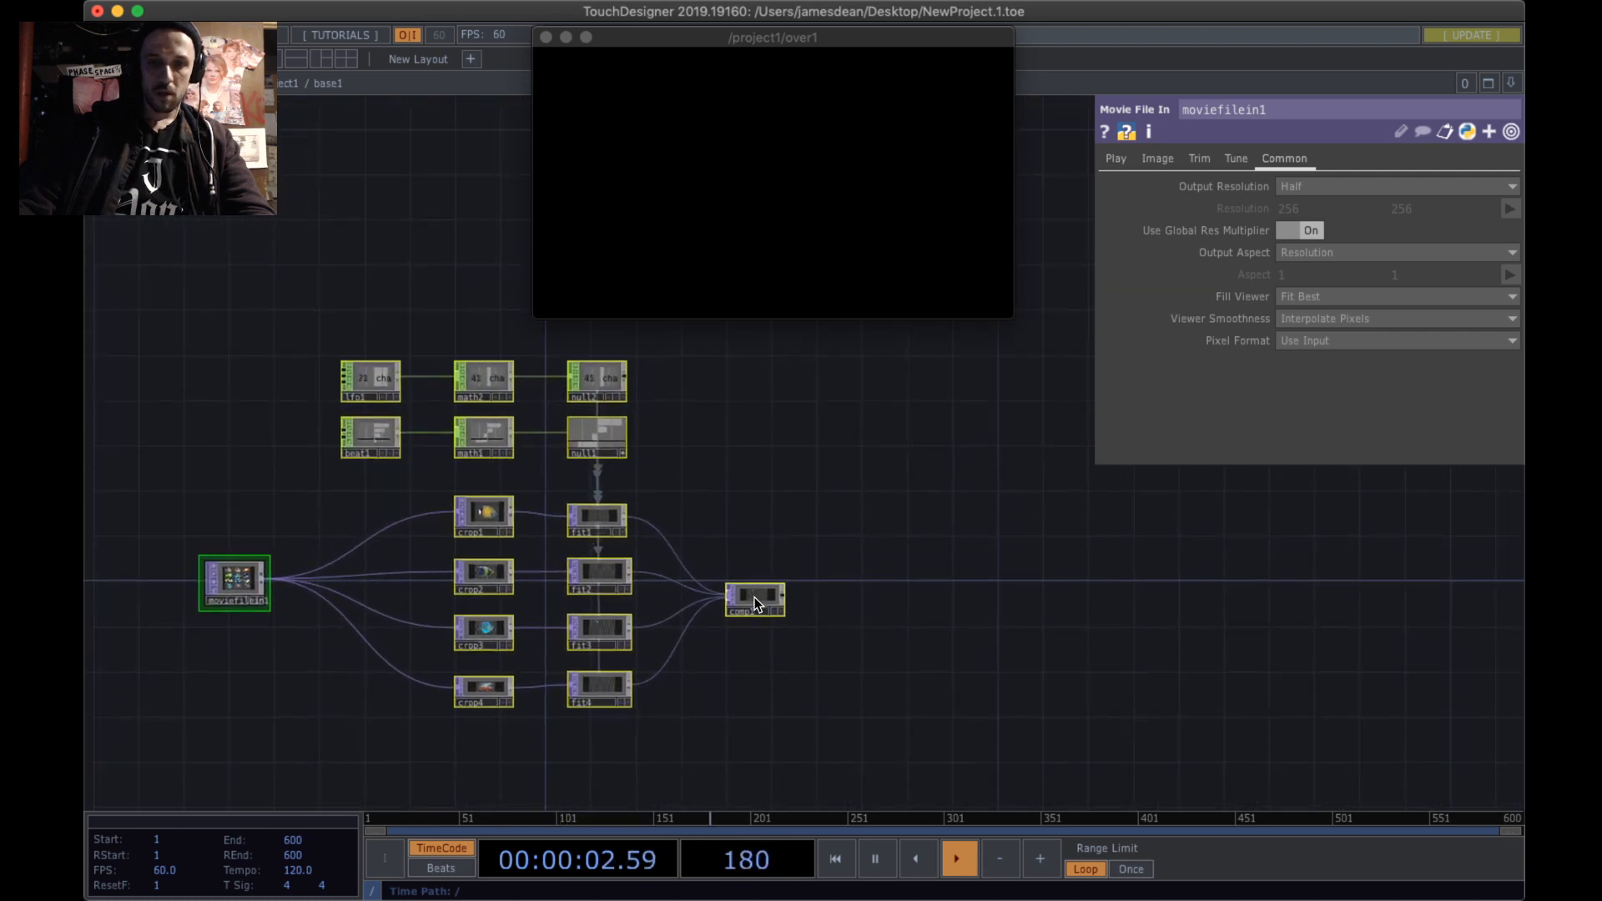
pyautogui.moveTo(755, 605); pyautogui.dragTo(552, 582)
pyautogui.moveTo(784, 653); pyautogui.dragTo(1143, 650)
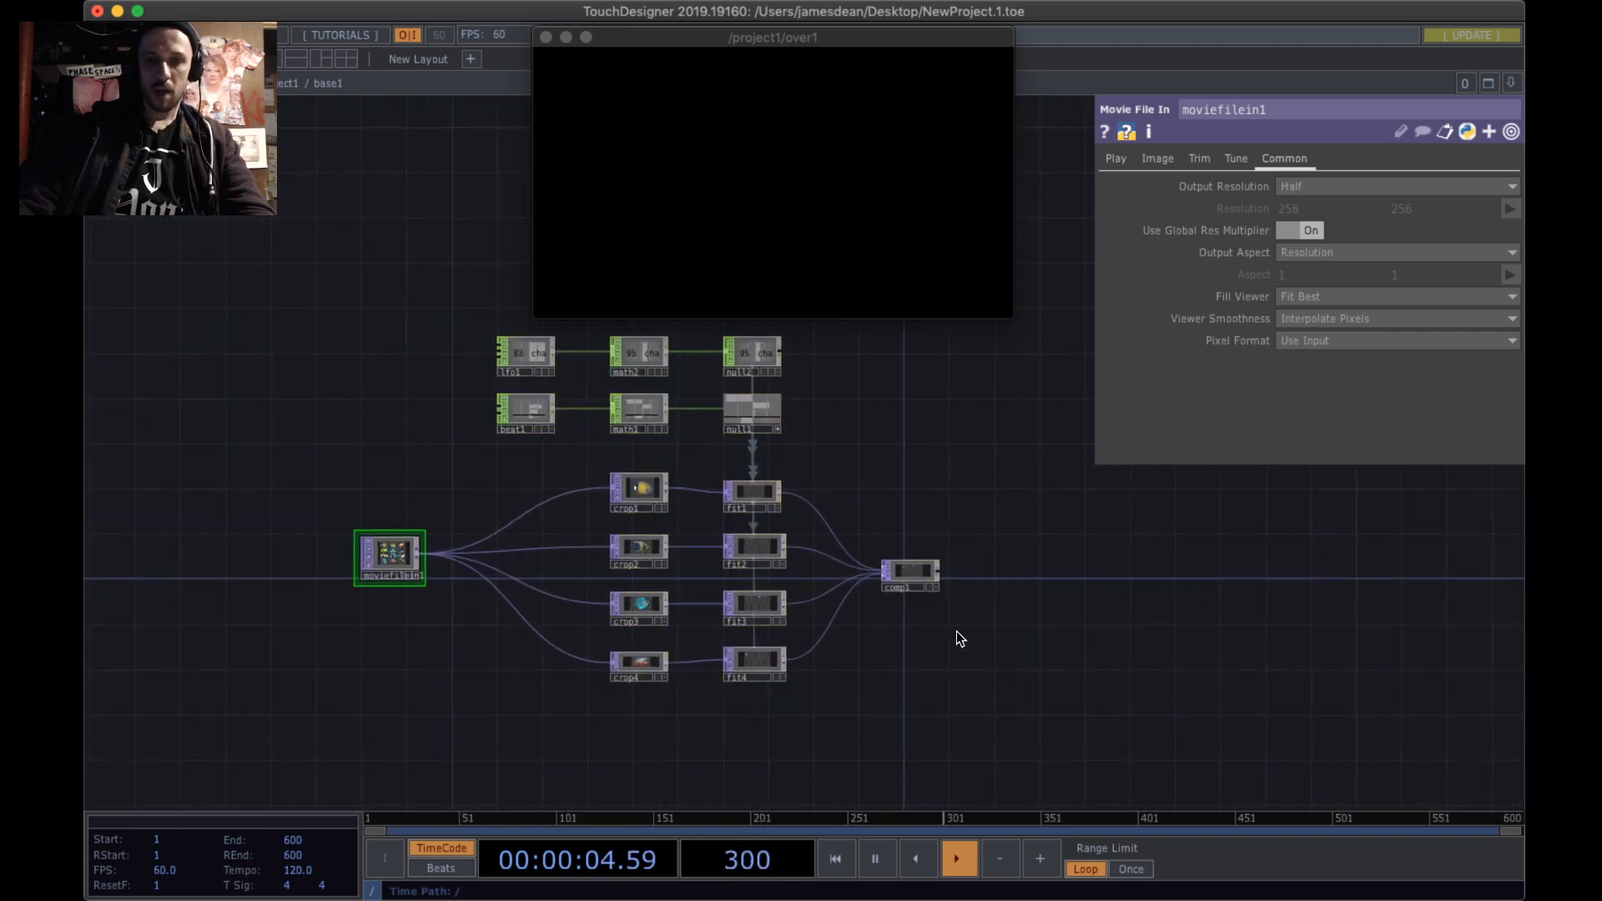
pyautogui.scroll(4, 961, 630)
pyautogui.moveTo(1040, 579); pyautogui.dragTo(848, 593)
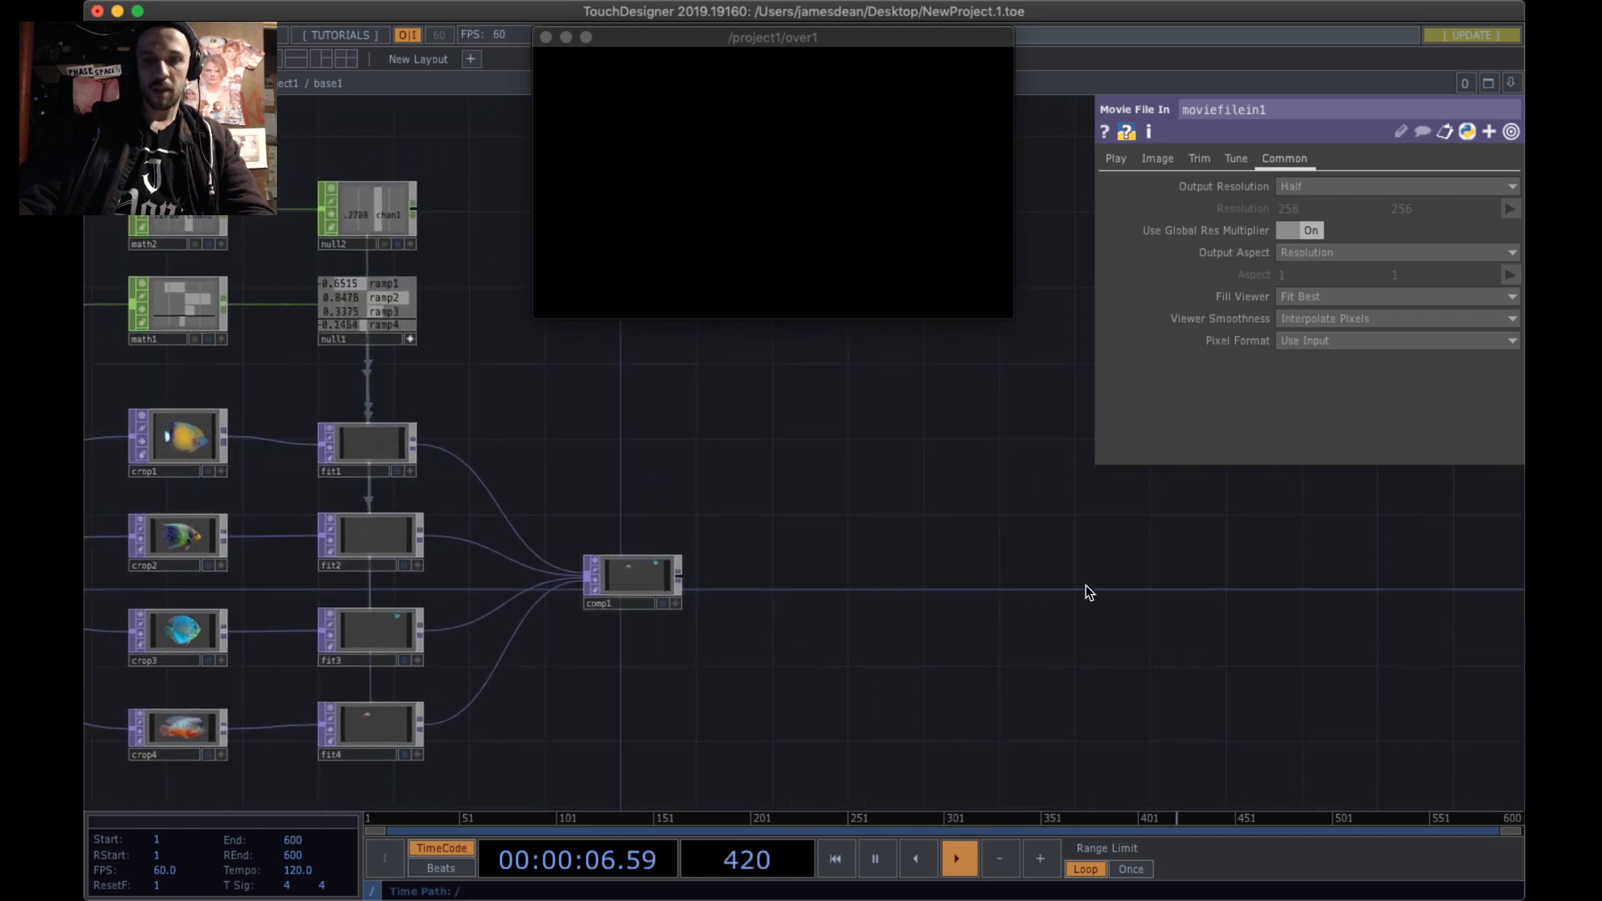
pyautogui.scroll(-8, 854, 562)
pyautogui.moveTo(390, 437); pyautogui.dragTo(1004, 693)
pyautogui.press('u')
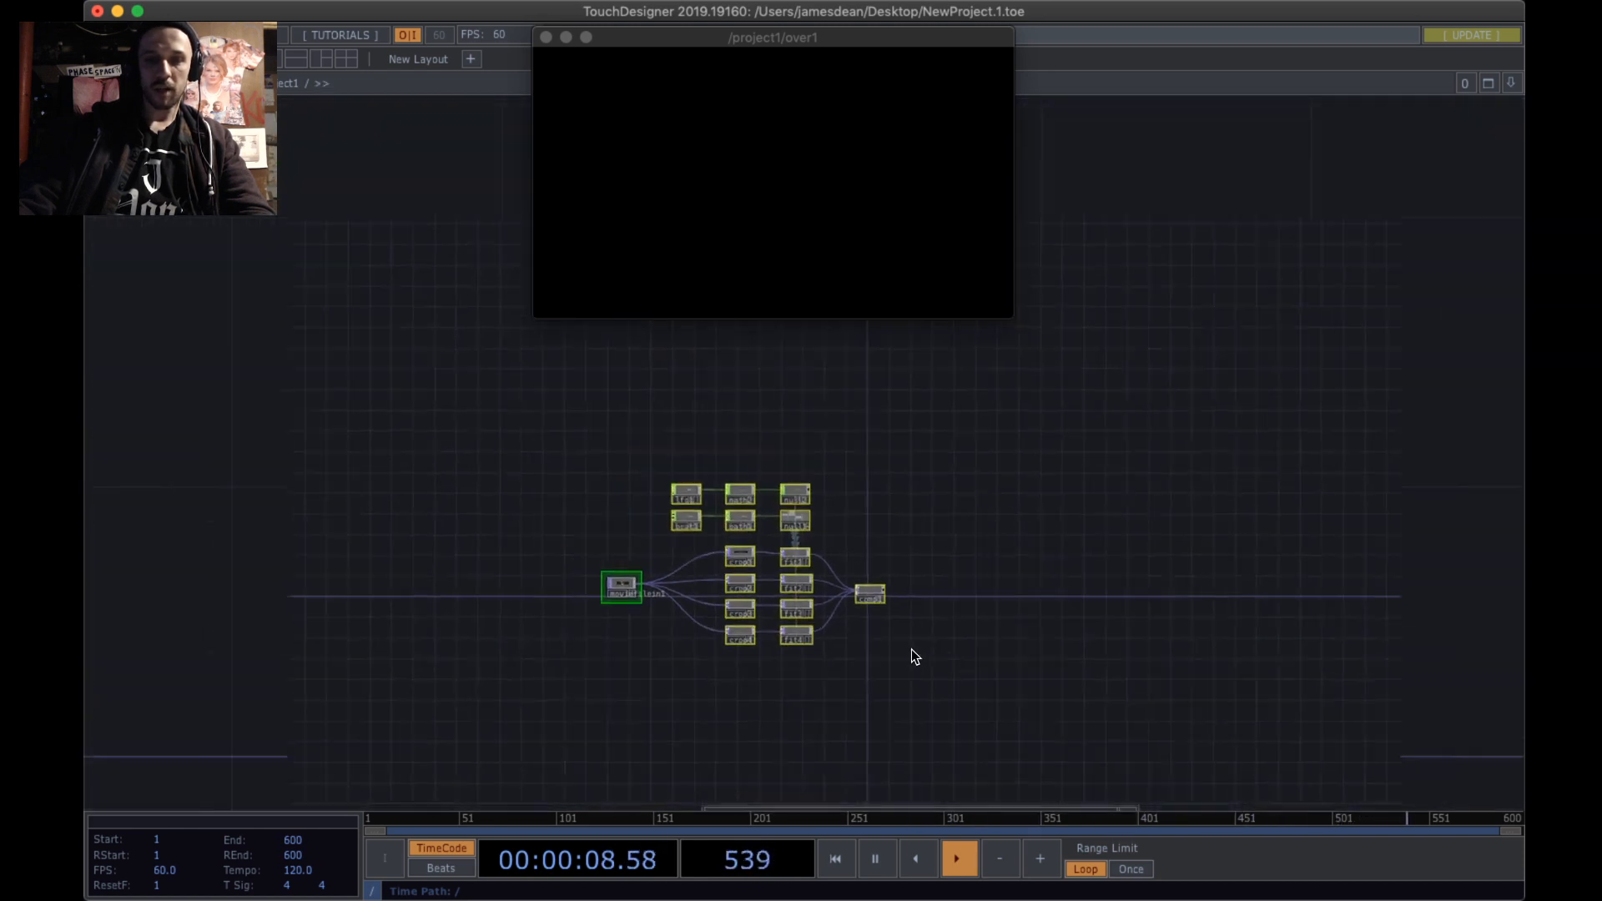
pyautogui.scroll(-5, 876, 602)
pyautogui.scroll(5, 985, 645)
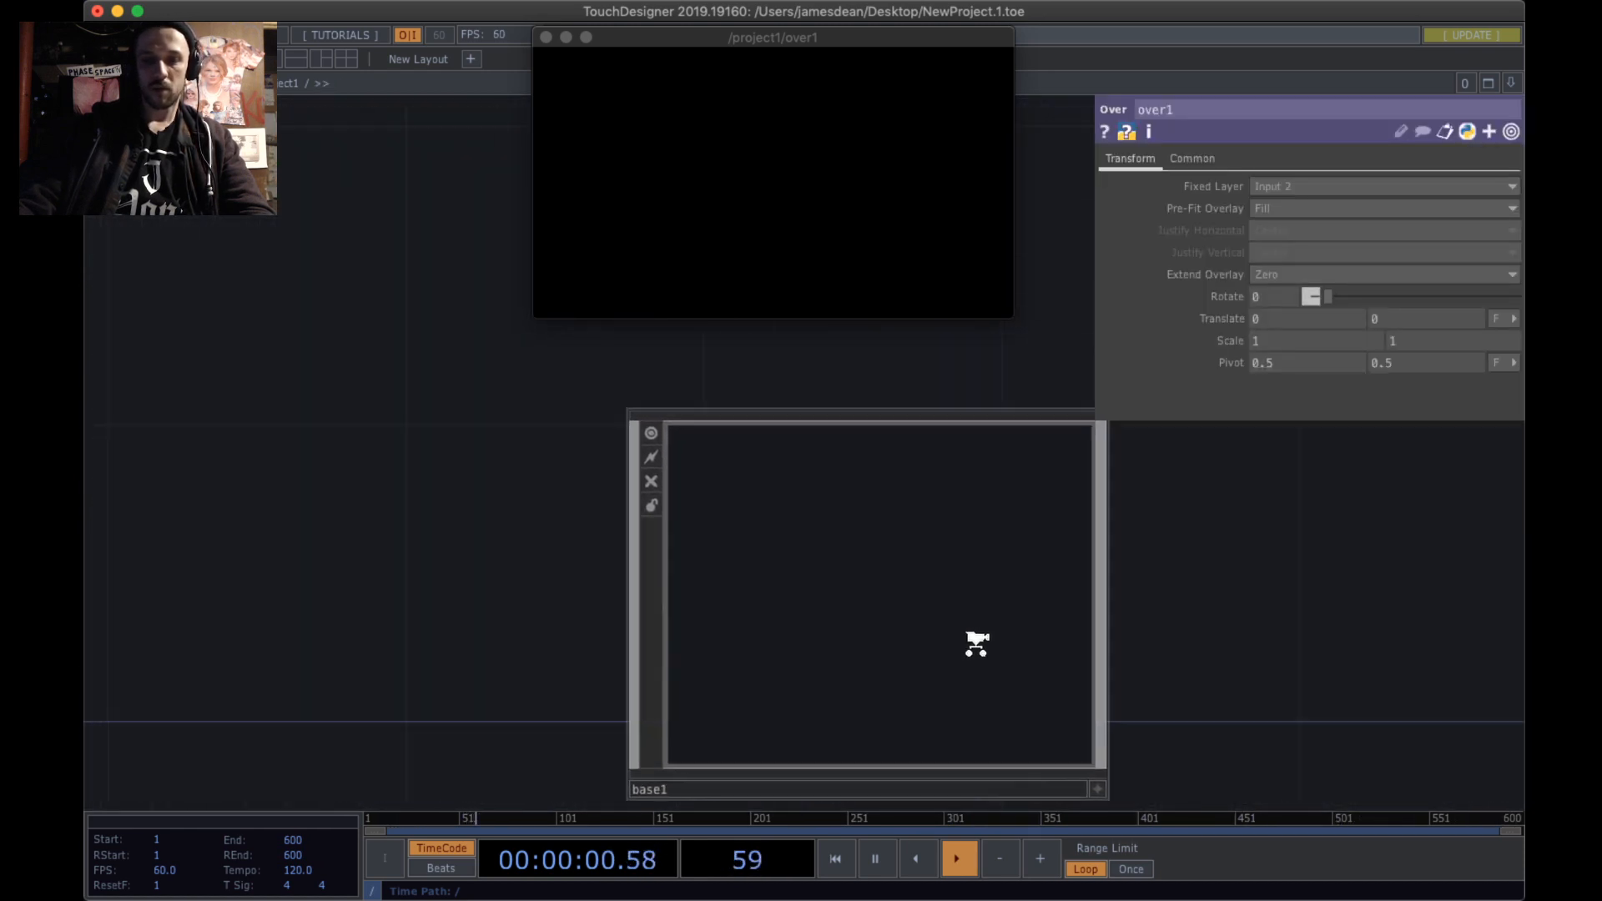
# - Inside base1, add an Out TOP after comp1 and connect comp1 to it
pyautogui.scroll(4, 976, 644)
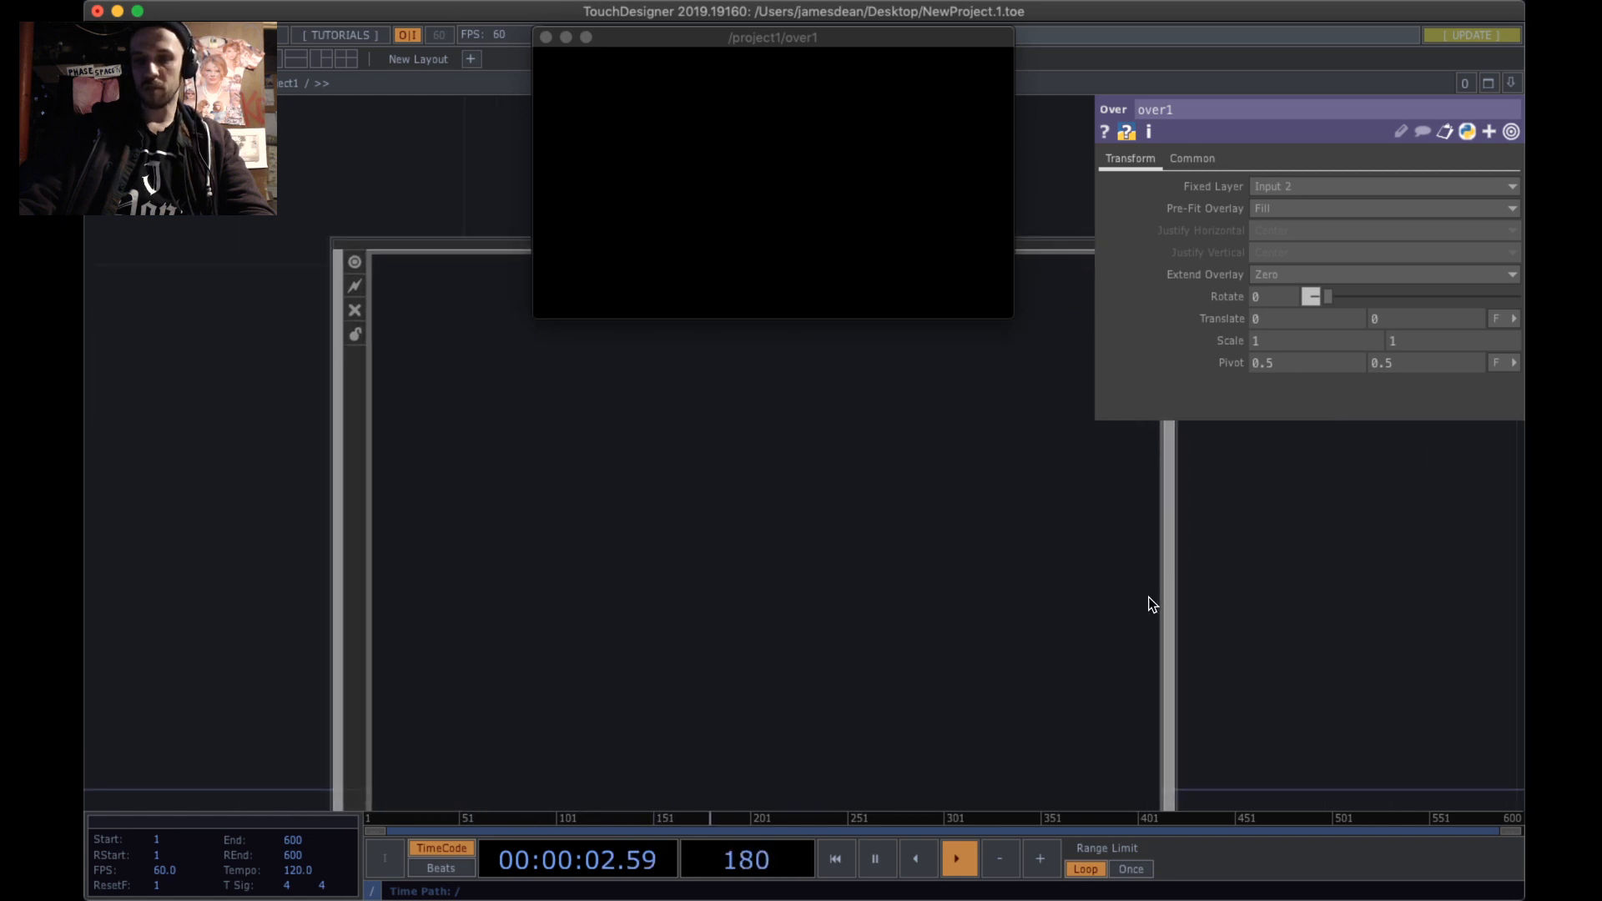
pyautogui.scroll(3, 859, 589)
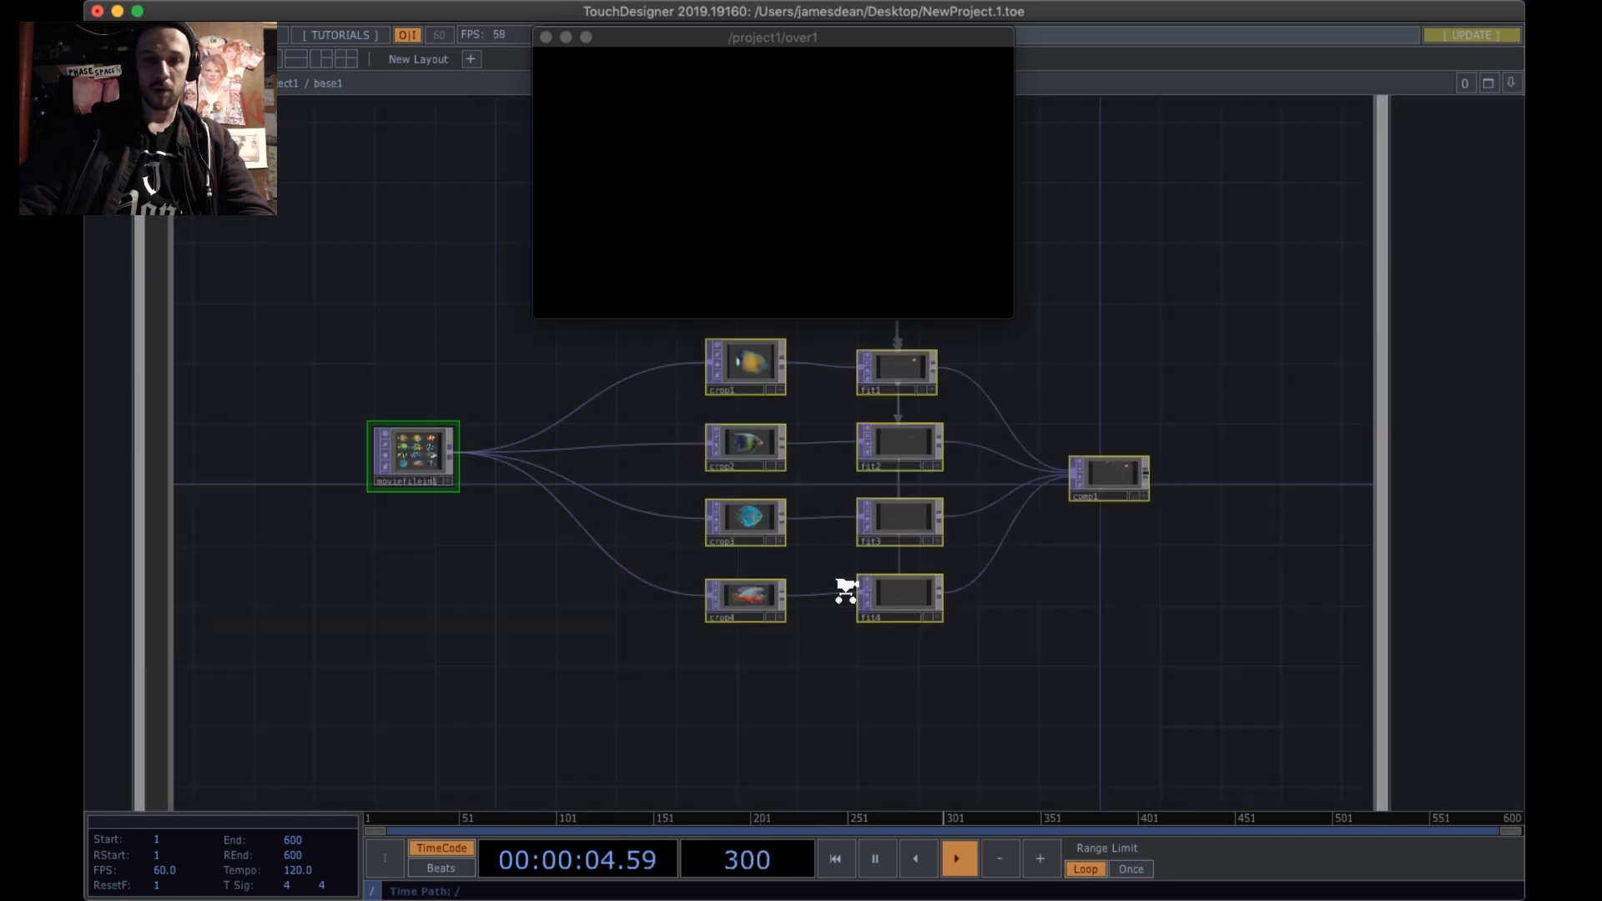
pyautogui.press('p')
pyautogui.press('Tab')
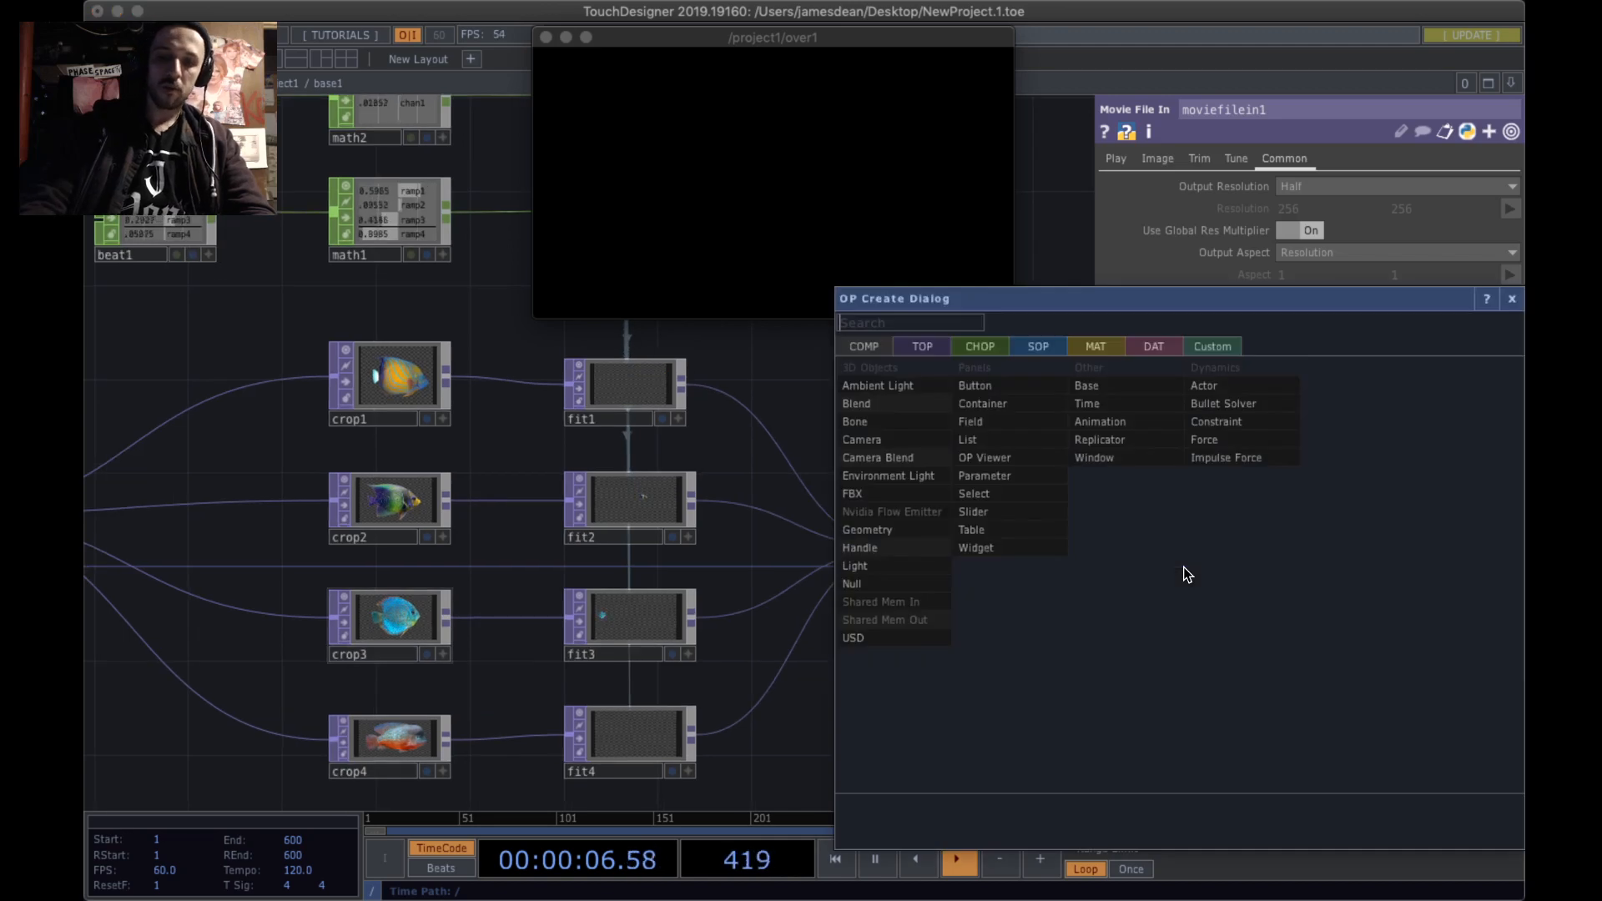
pyautogui.write('out')
pyautogui.click(922, 347)
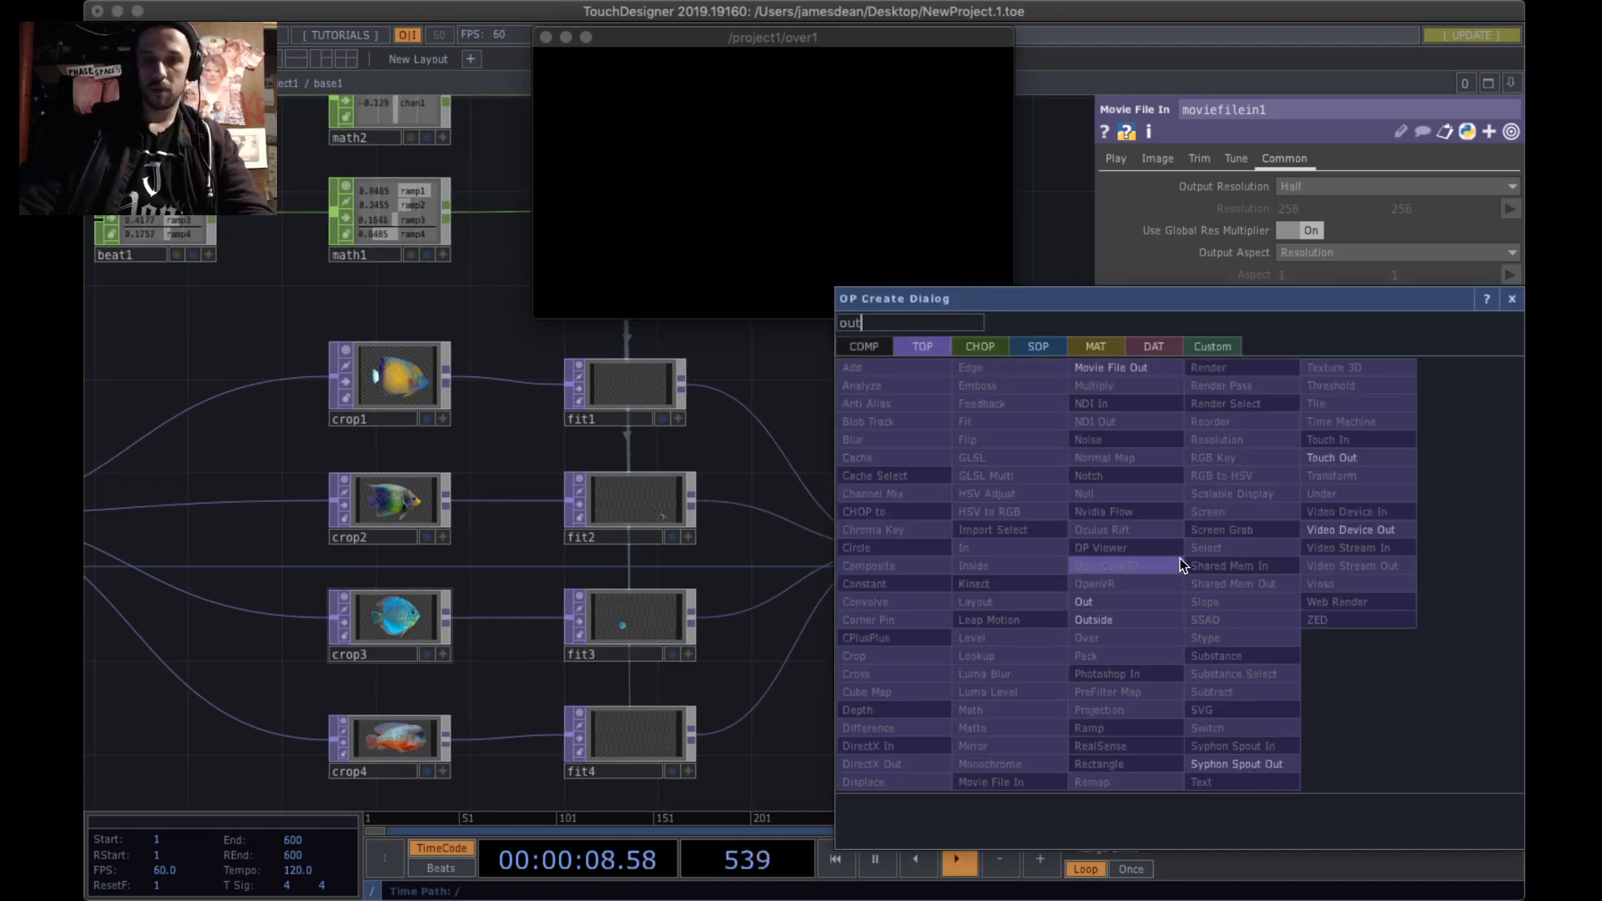
pyautogui.click(1128, 603)
pyautogui.click(1181, 534)
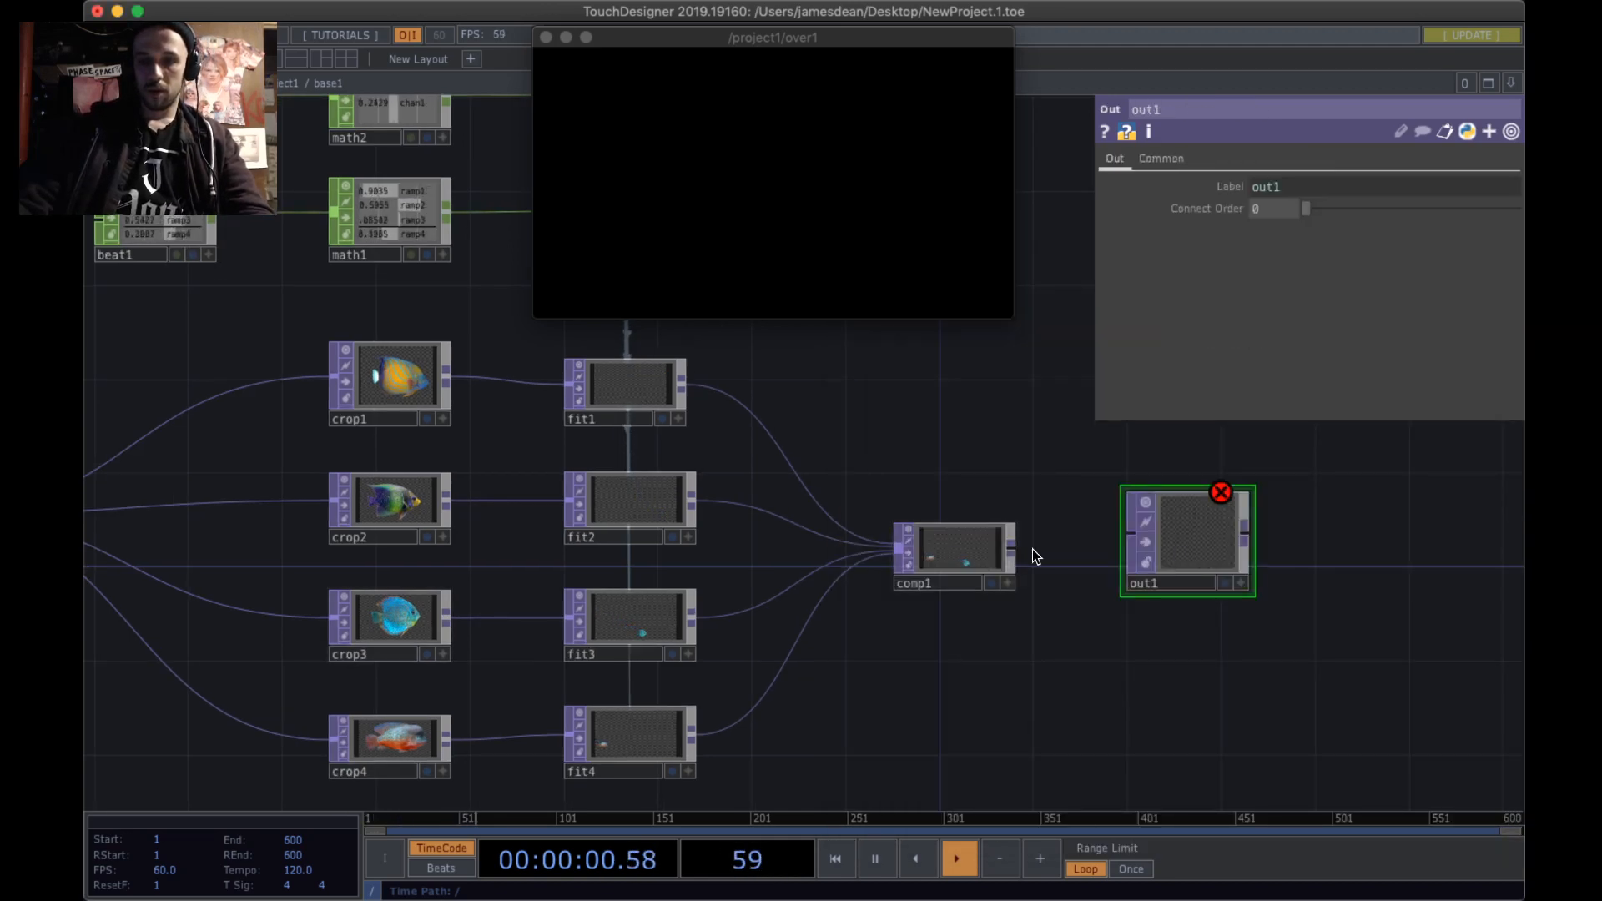
pyautogui.moveTo(1183, 552); pyautogui.dragTo(1199, 561)
# - Return to the parent network and move base1 directly above TANK
pyautogui.moveTo(1288, 592); pyautogui.dragTo(948, 618)
pyautogui.scroll(6, 894, 593)
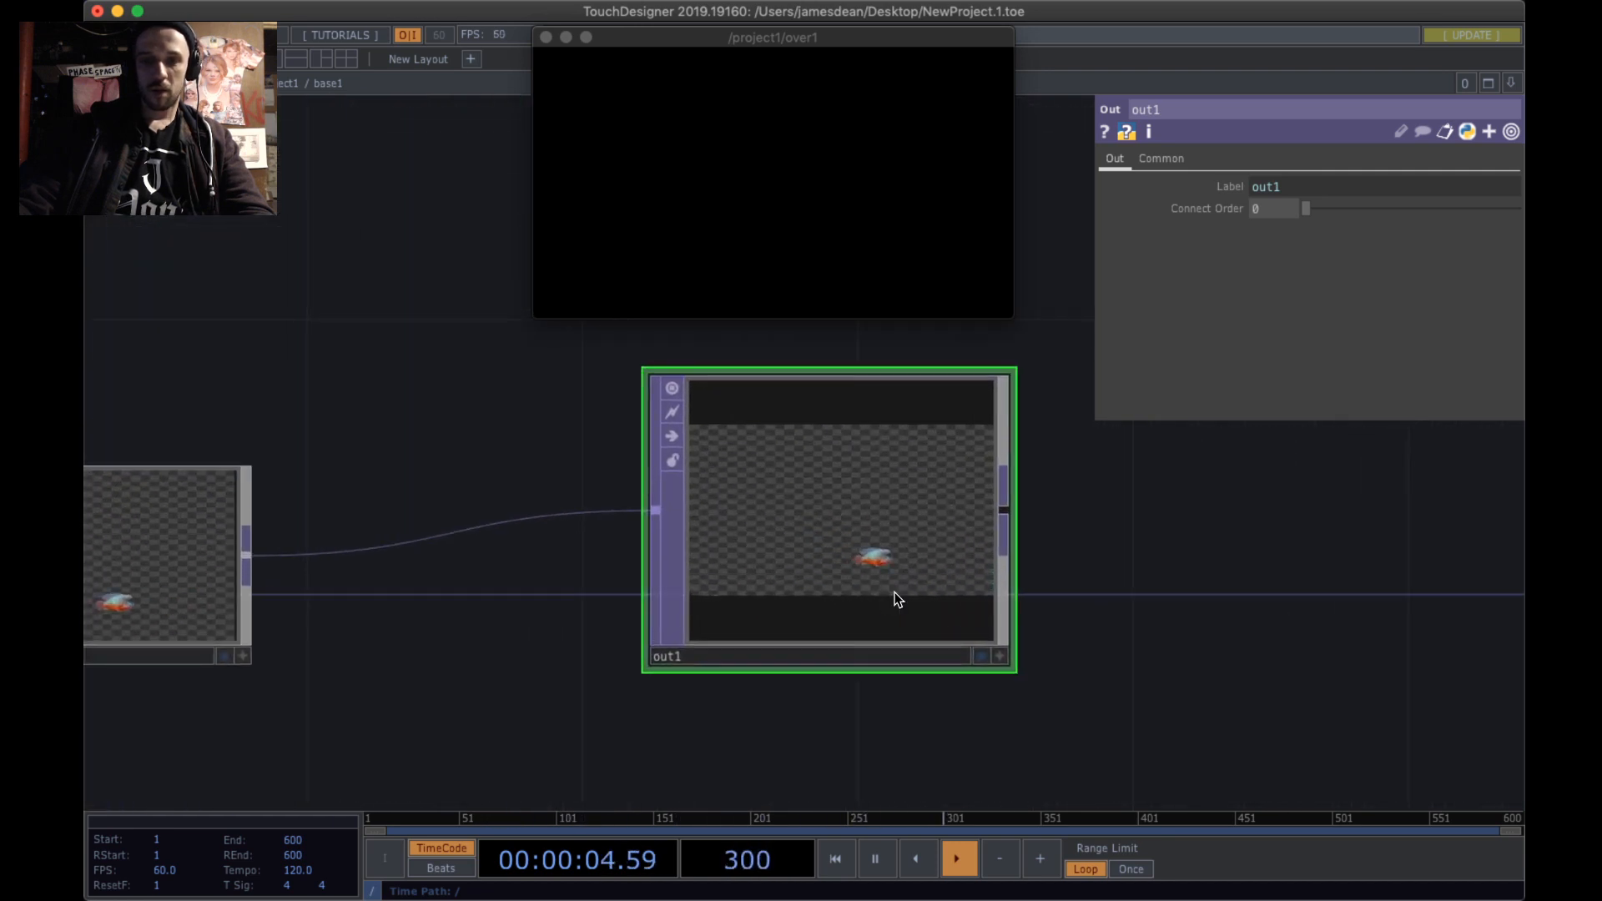
pyautogui.scroll(-7, 894, 592)
pyautogui.scroll(-10, 894, 590)
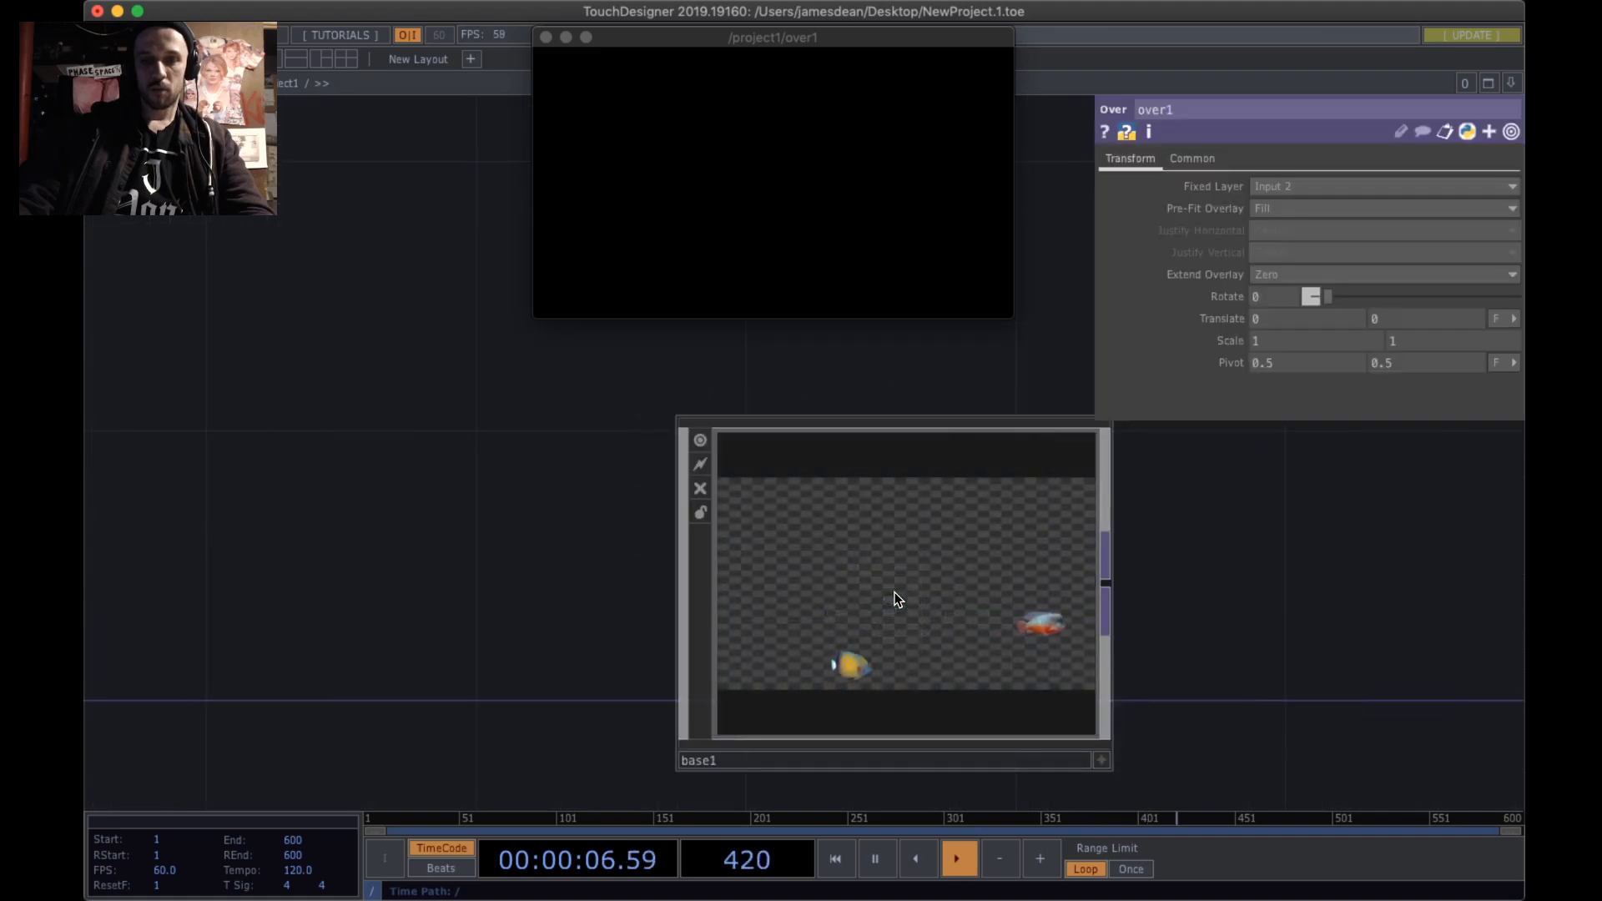
pyautogui.scroll(-8, 985, 509)
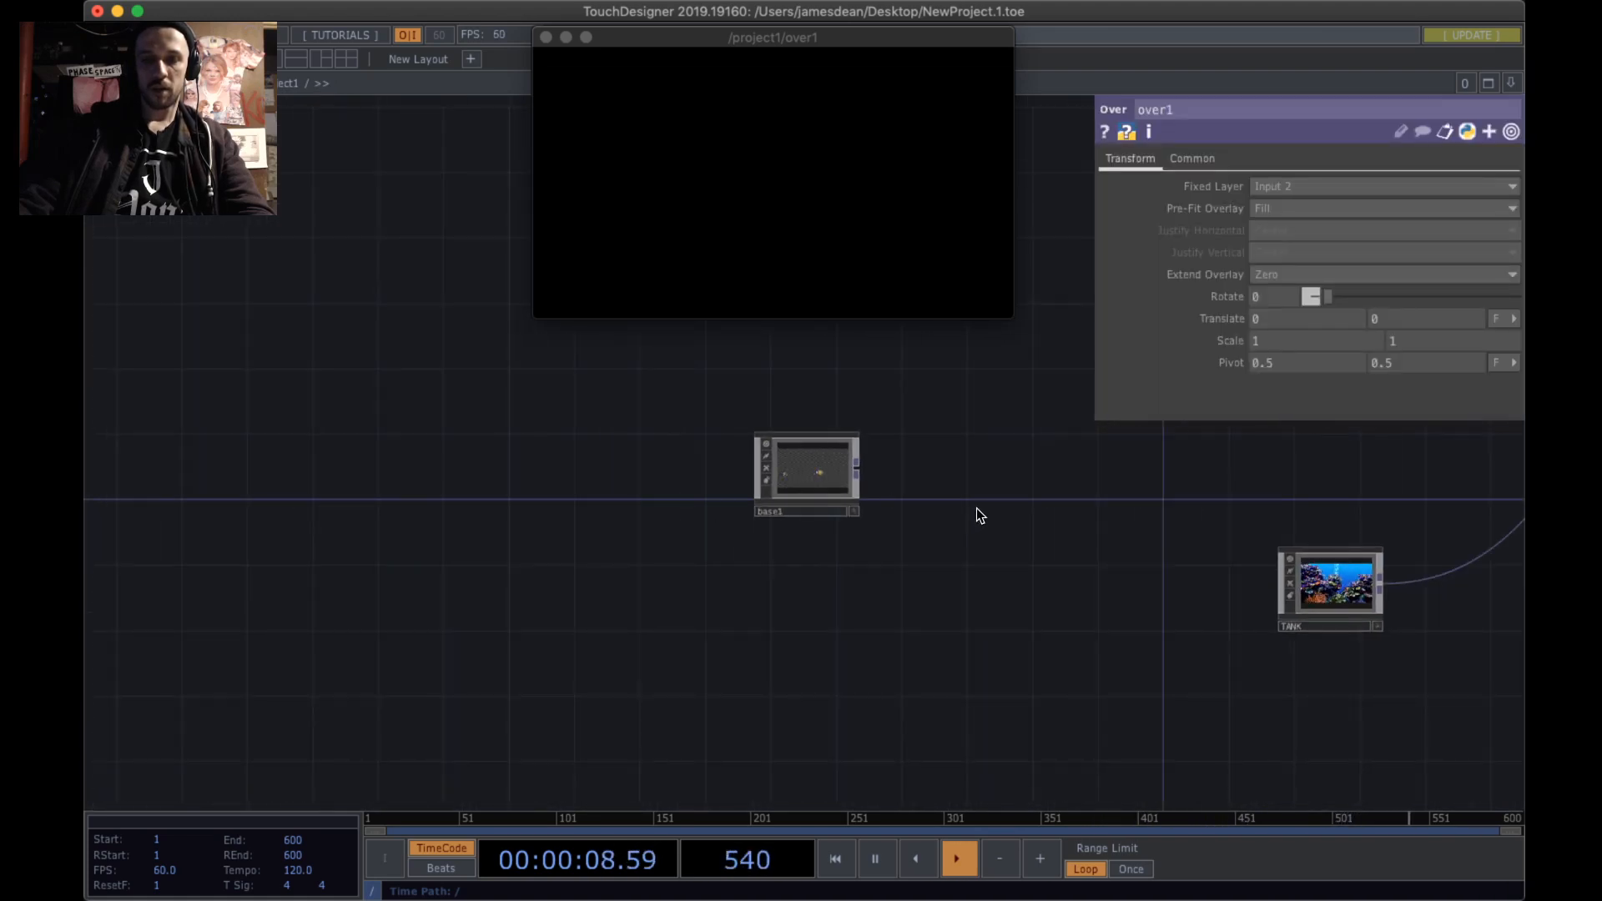
pyautogui.moveTo(980, 512); pyautogui.dragTo(416, 561)
pyautogui.moveTo(309, 499); pyautogui.dragTo(835, 504)
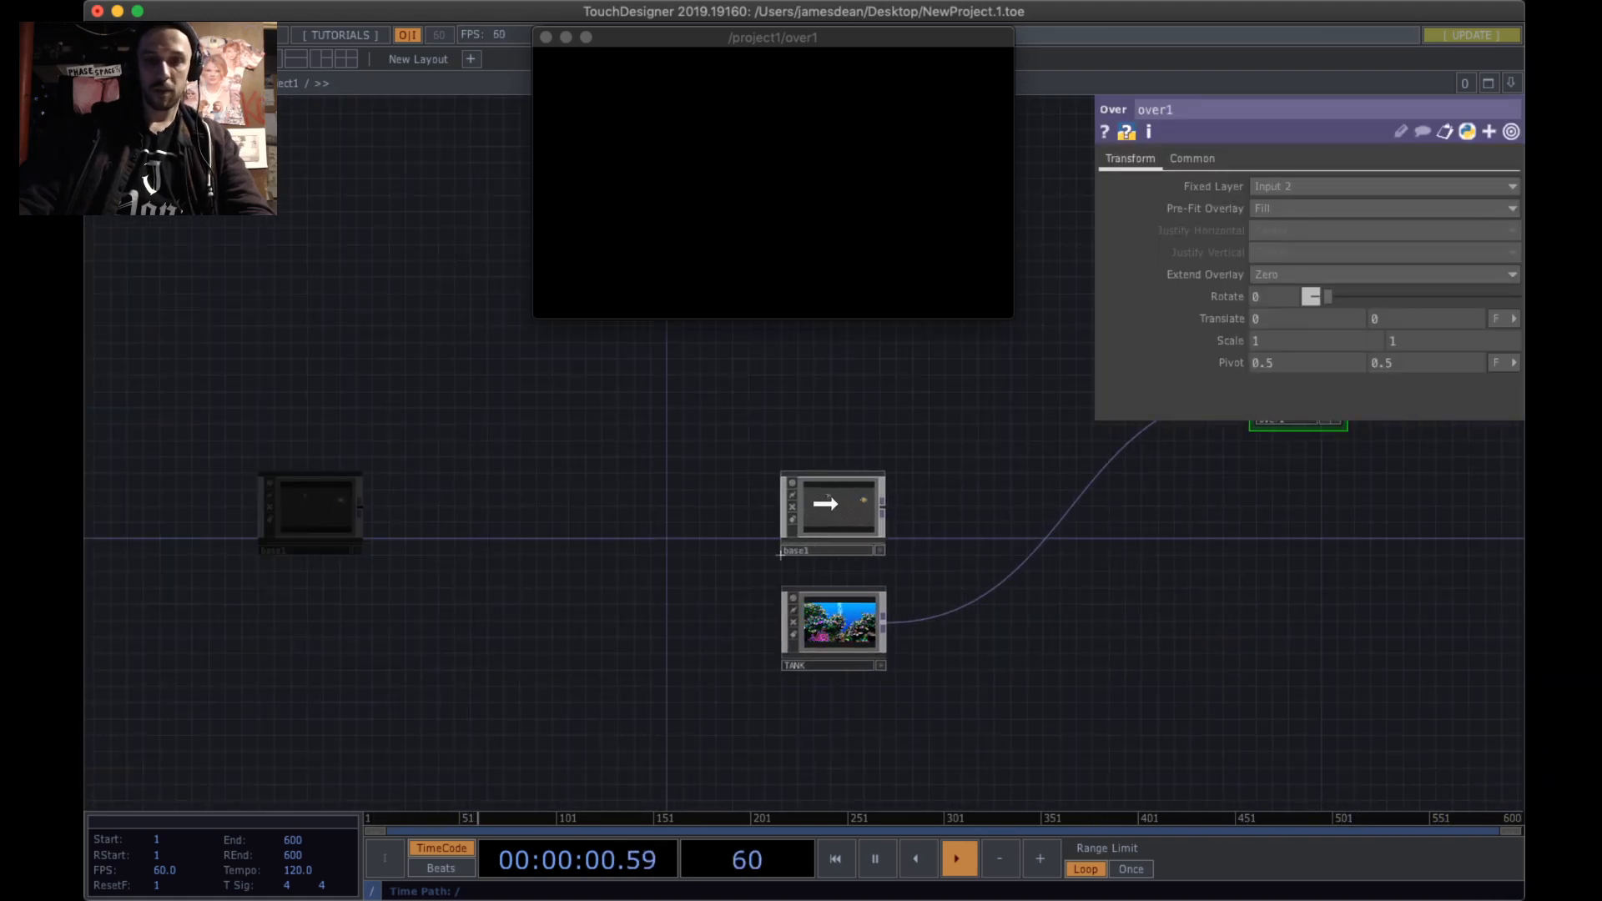
# - Rename base1 as FISH
pyautogui.scroll(8, 855, 539)
pyautogui.click(779, 528)
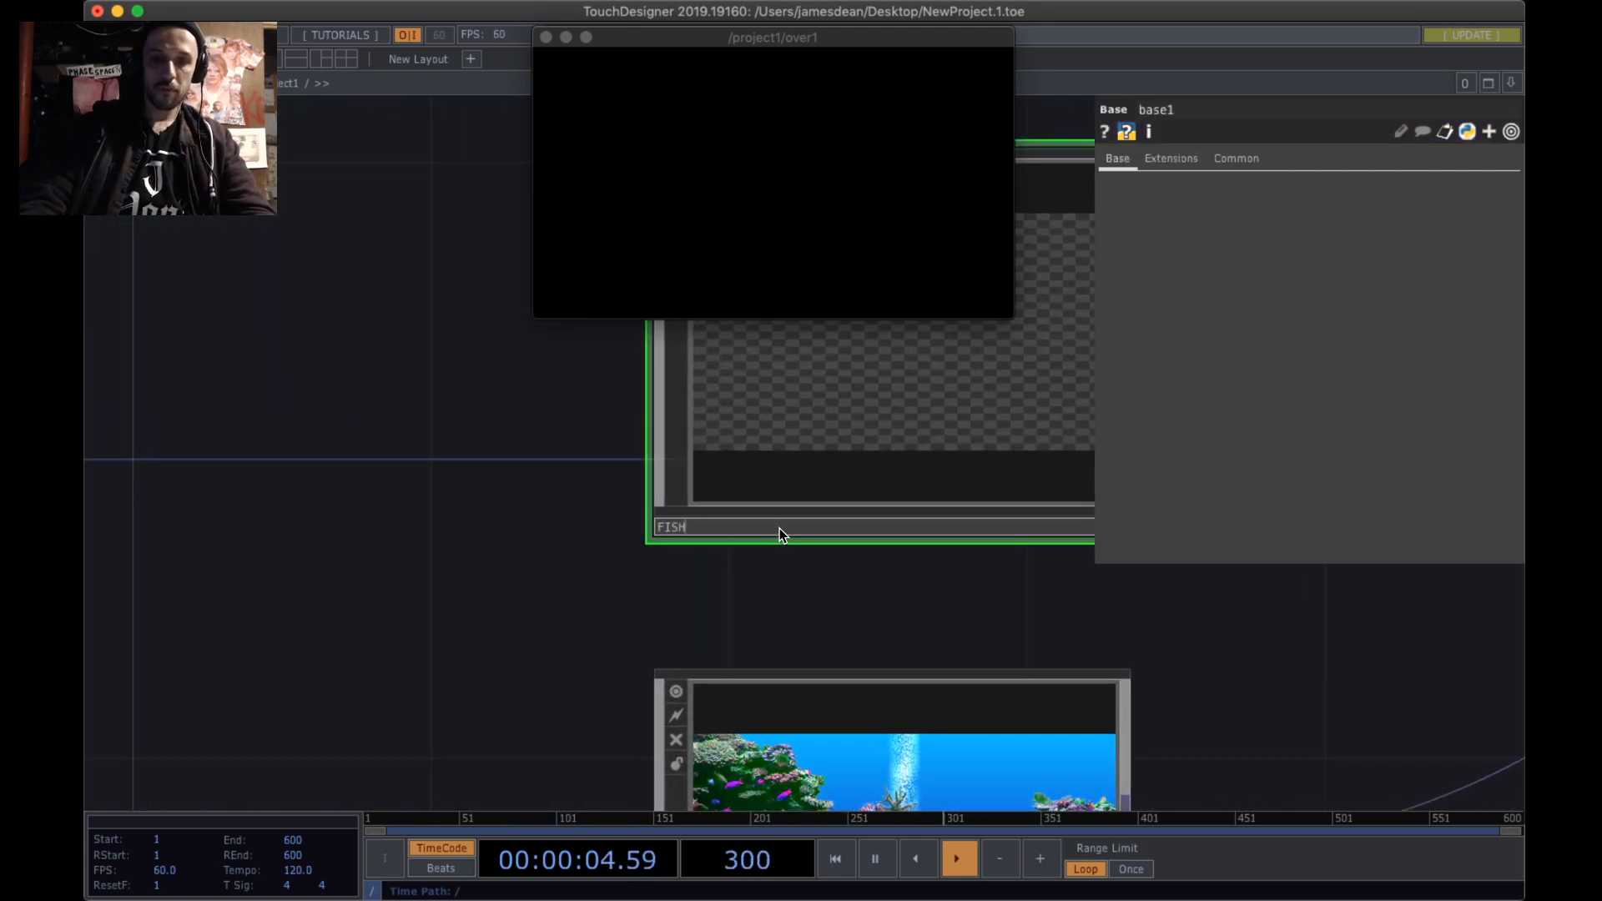
pyautogui.write('FISH')
pyautogui.press('Return')
# - Close the floating over1 viewer, and shift FISH and TANK upward with more space between them
pyautogui.moveTo(1300, 643); pyautogui.dragTo(959, 596)
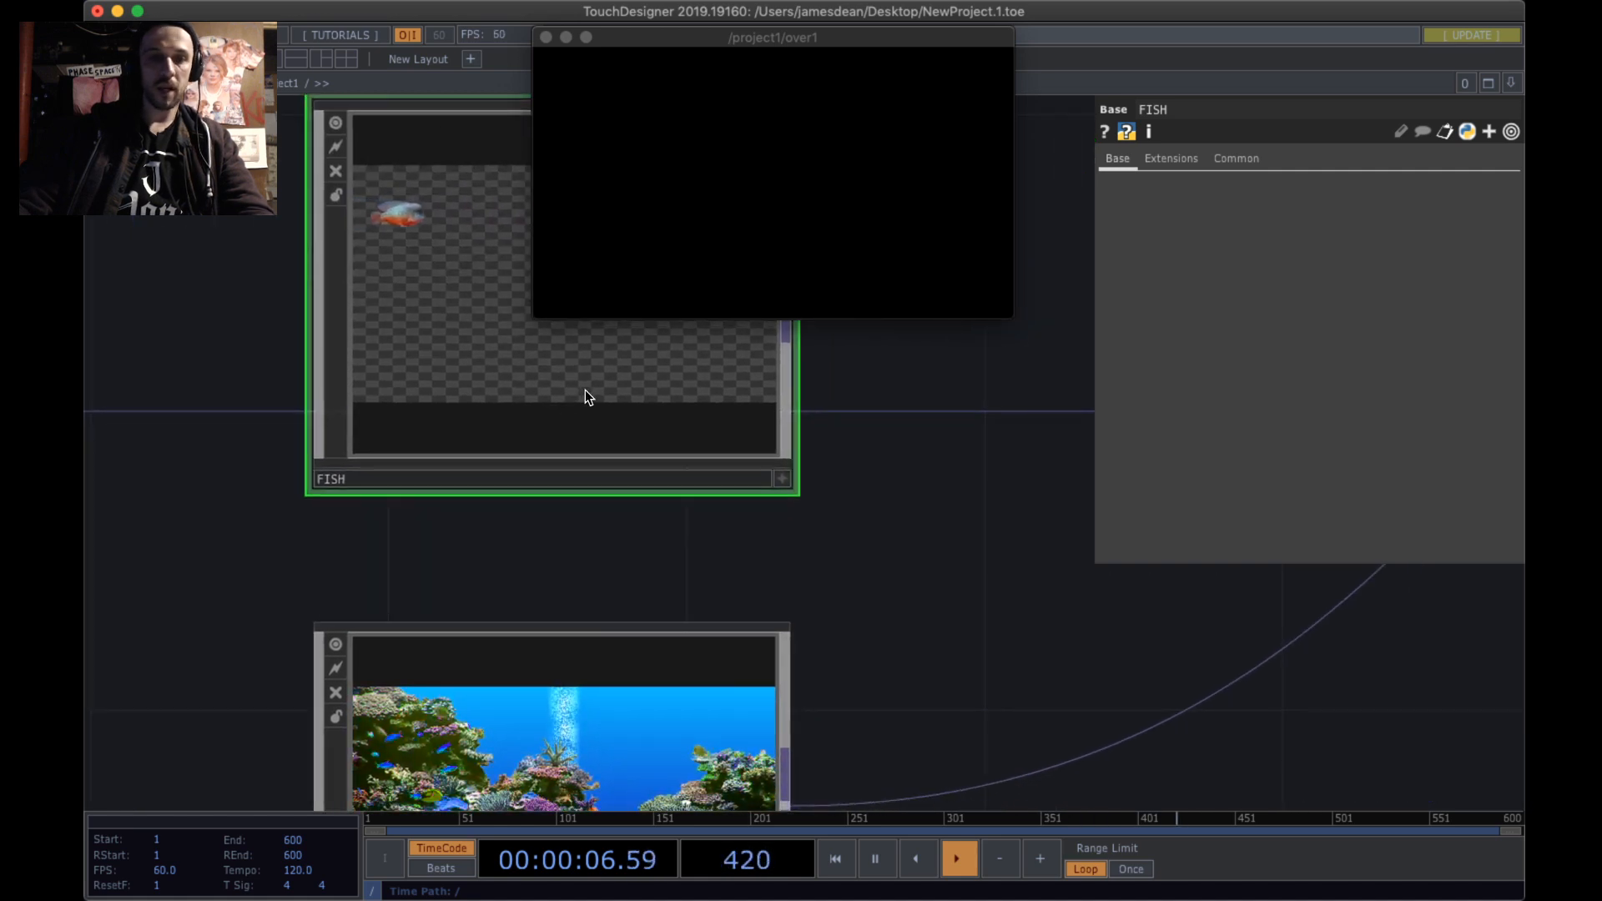
pyautogui.scroll(-8, 584, 388)
pyautogui.moveTo(724, 483); pyautogui.dragTo(625, 595)
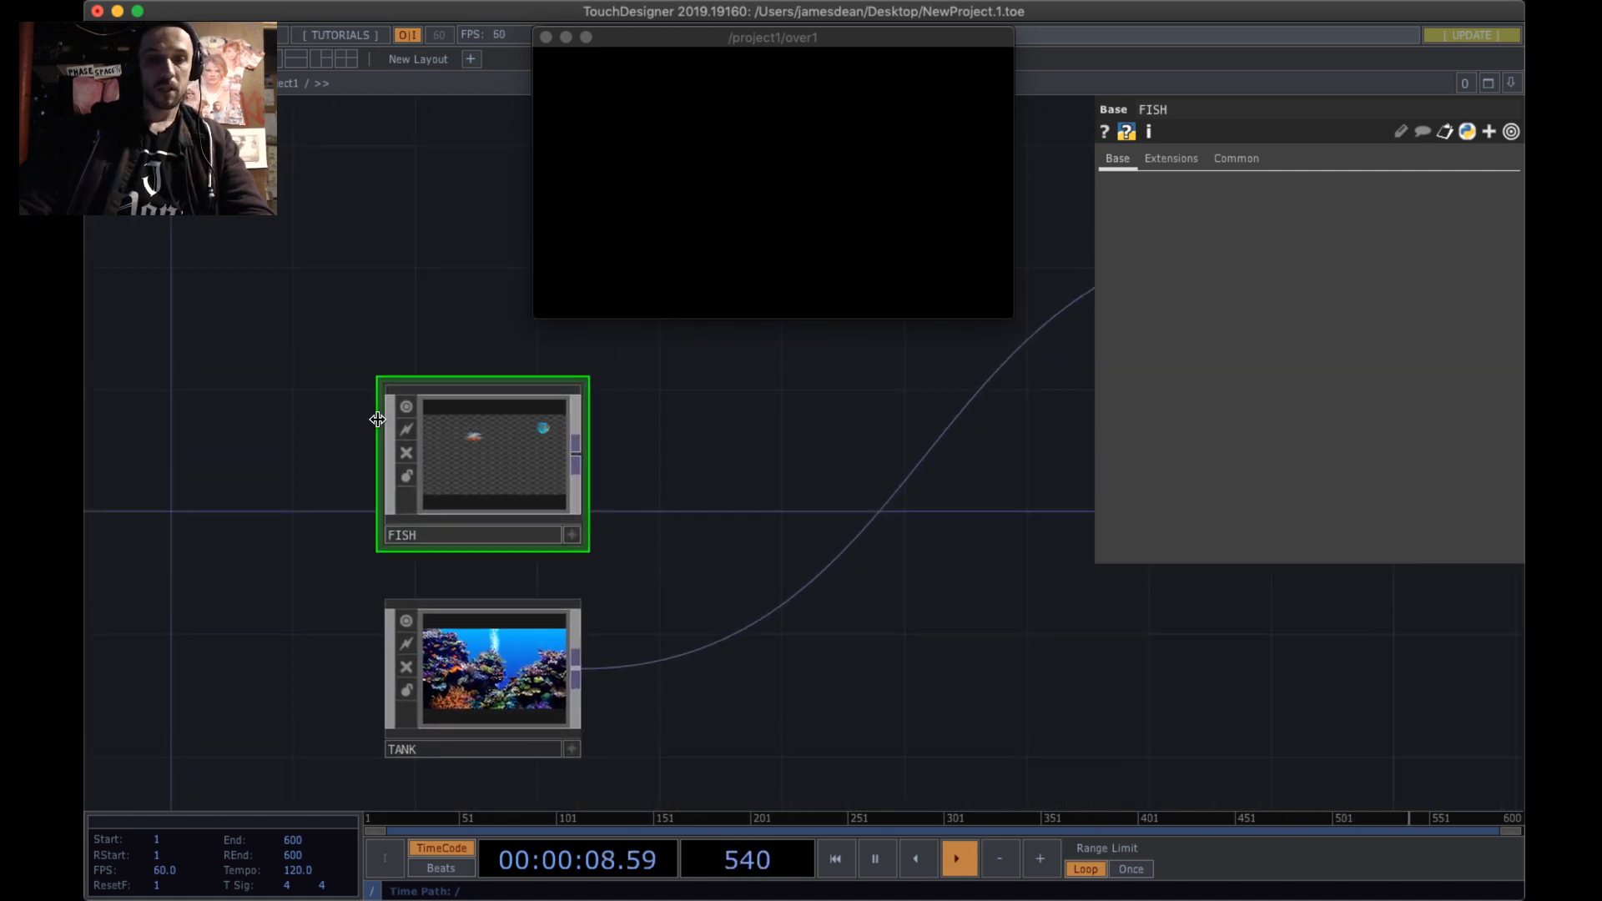
pyautogui.click(546, 37)
pyautogui.moveTo(501, 433); pyautogui.dragTo(500, 342)
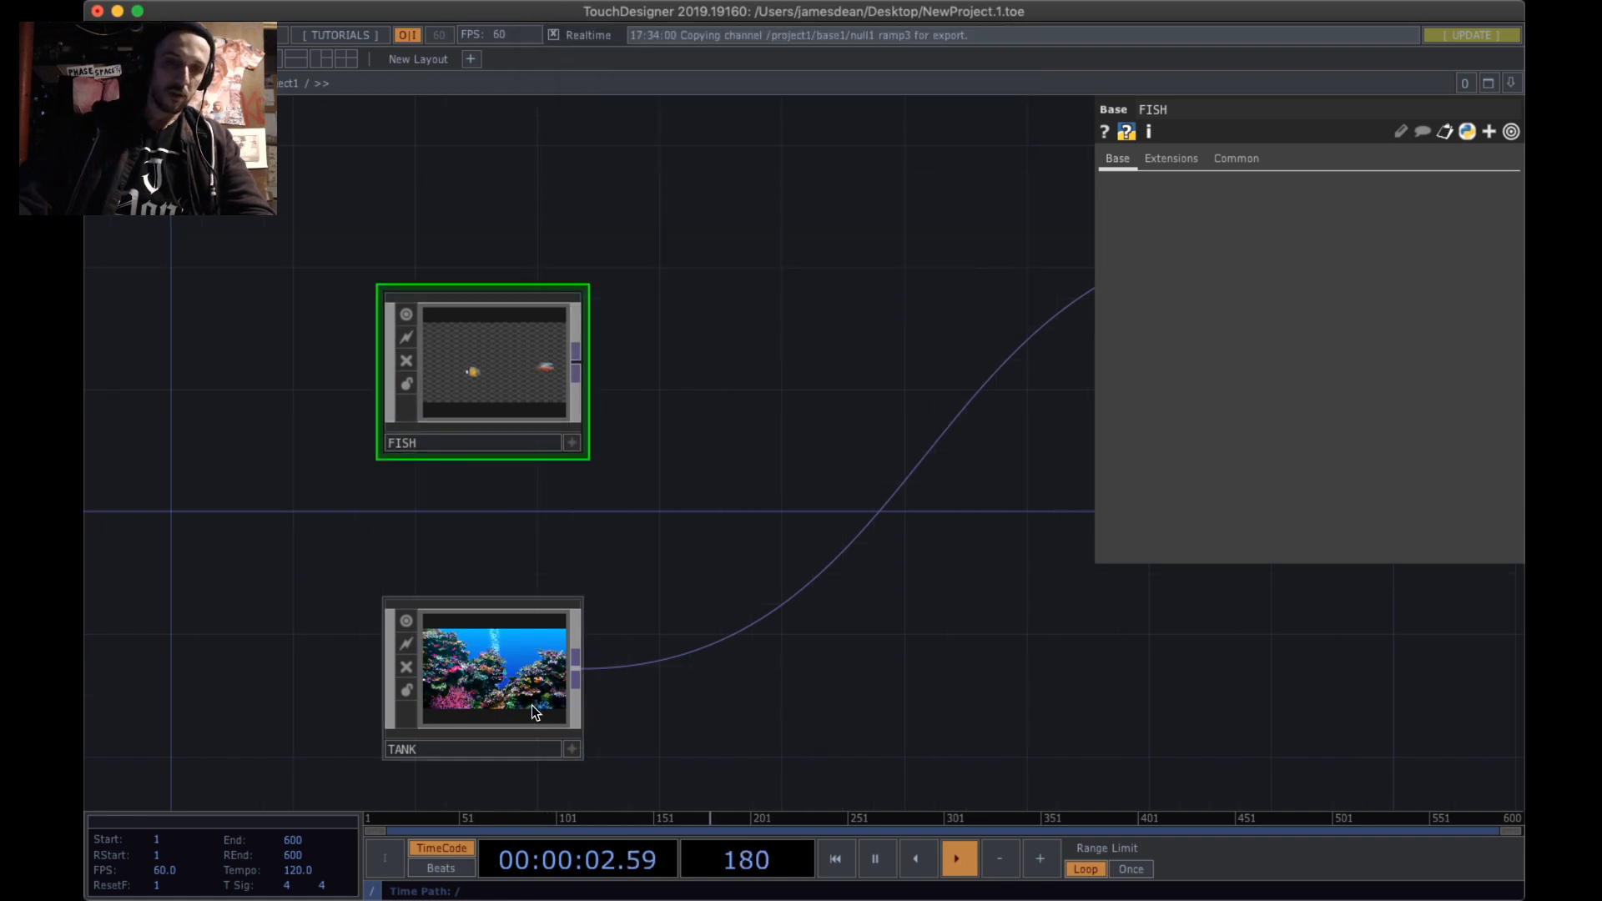
pyautogui.moveTo(493, 660); pyautogui.dragTo(493, 569)
pyautogui.moveTo(504, 387); pyautogui.dragTo(504, 326)
# - Move over1 closer to FISH and TANK at a height between them, and connect FISH to its first input
pyautogui.moveTo(699, 354); pyautogui.dragTo(624, 351)
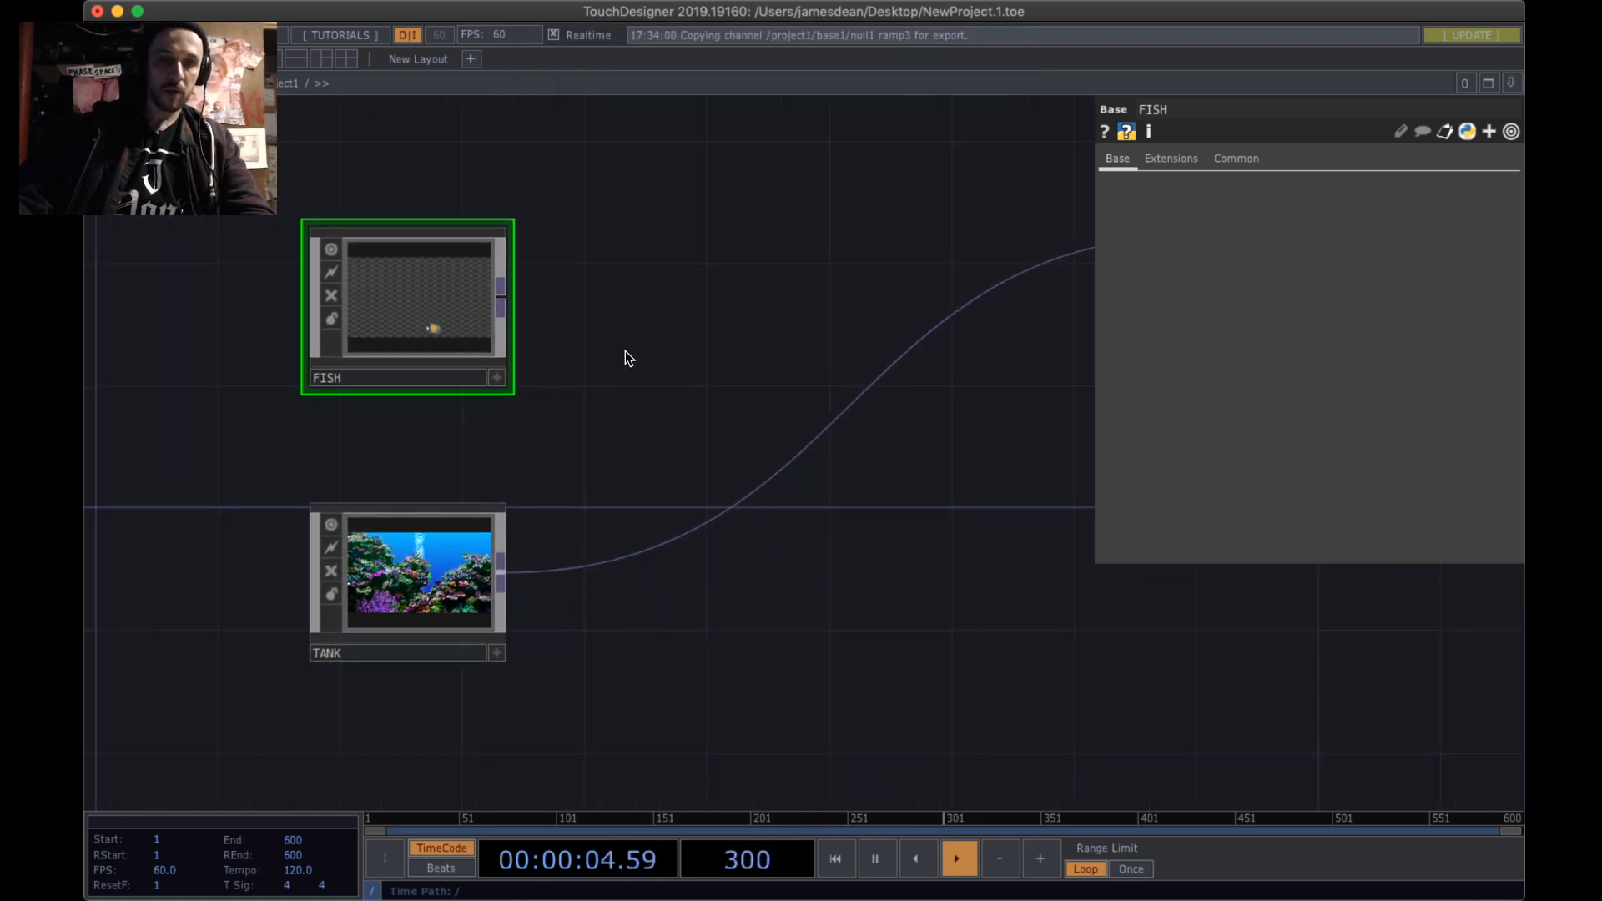
pyautogui.moveTo(767, 356); pyautogui.dragTo(695, 434)
pyautogui.moveTo(1034, 589); pyautogui.dragTo(698, 594)
pyautogui.scroll(-4, 729, 458)
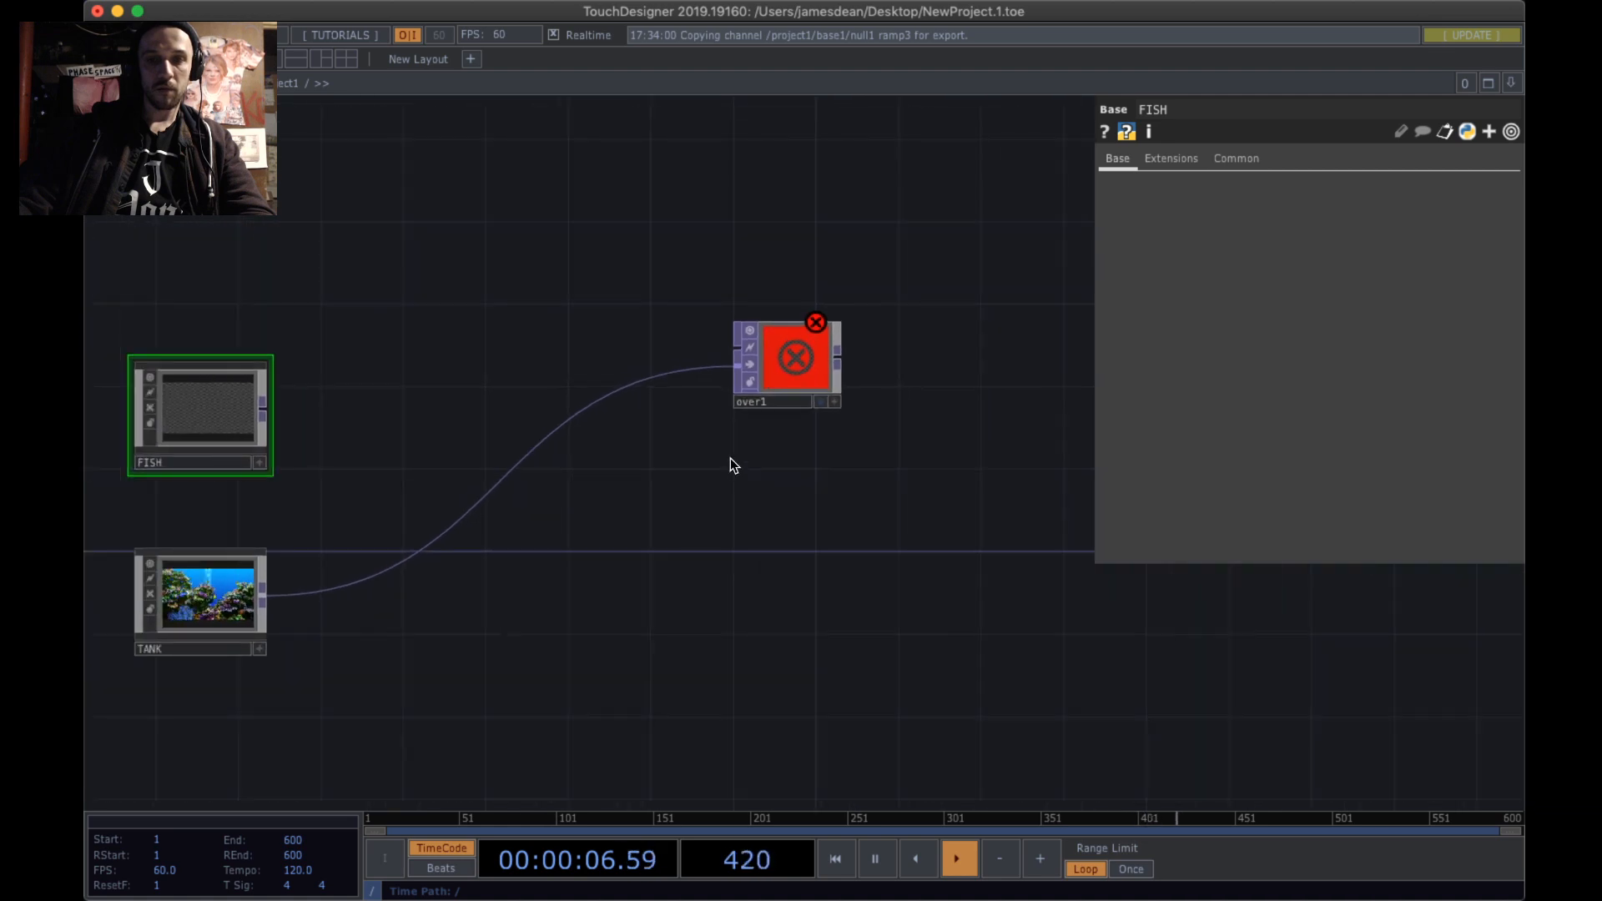
pyautogui.moveTo(792, 380); pyautogui.dragTo(614, 524)
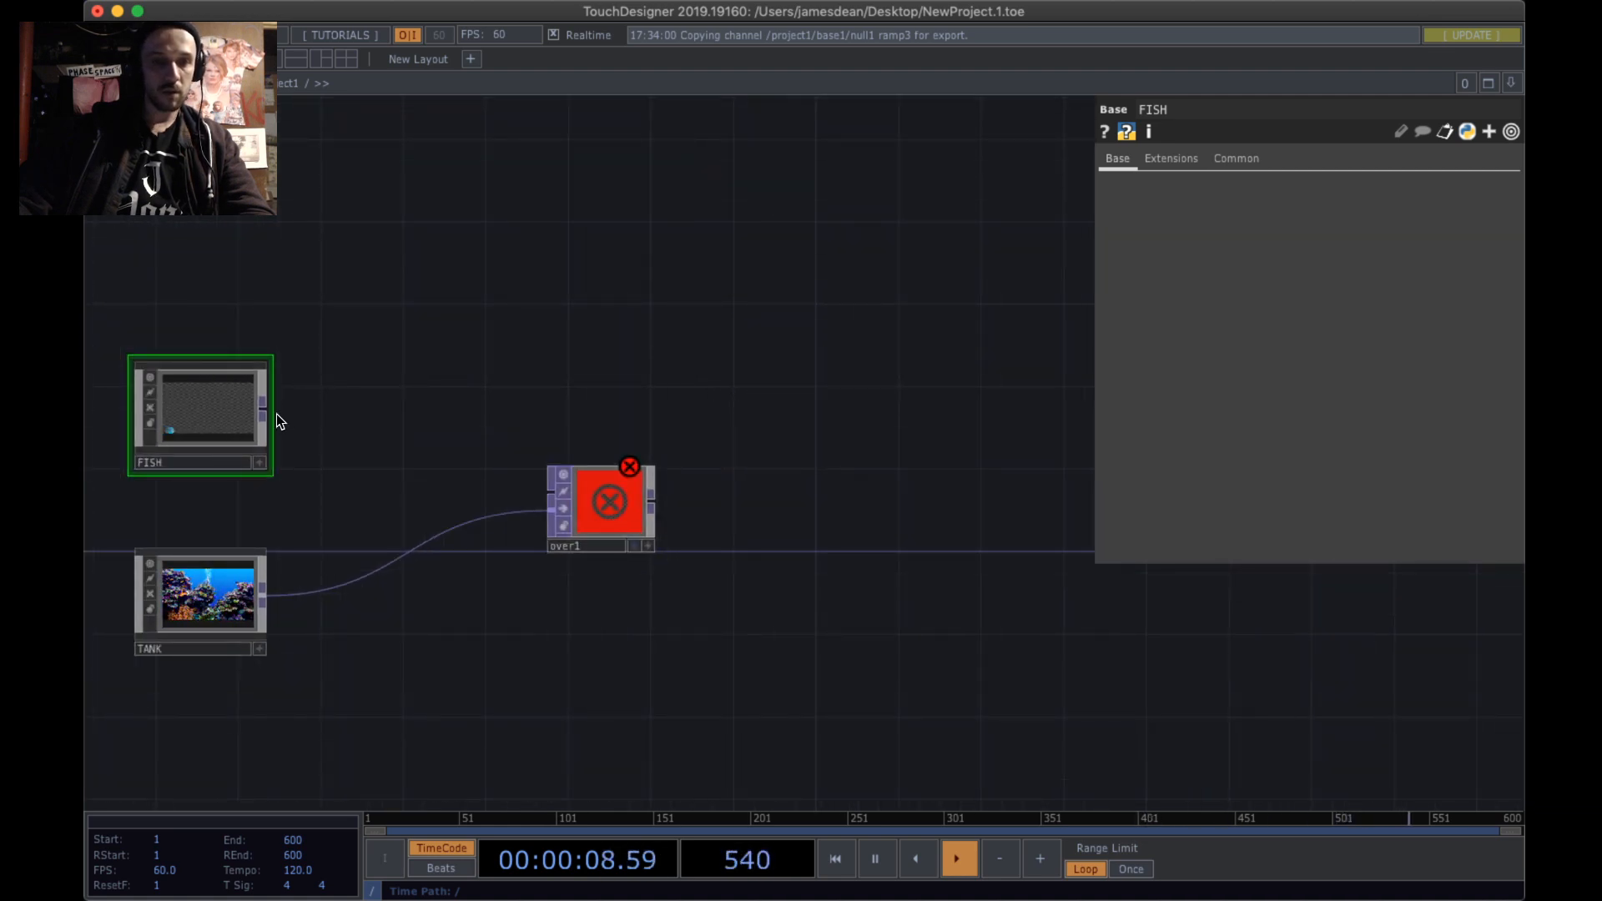
# - Display over1's output as the network background and hide the parameter window
pyautogui.scroll(3, 642, 561)
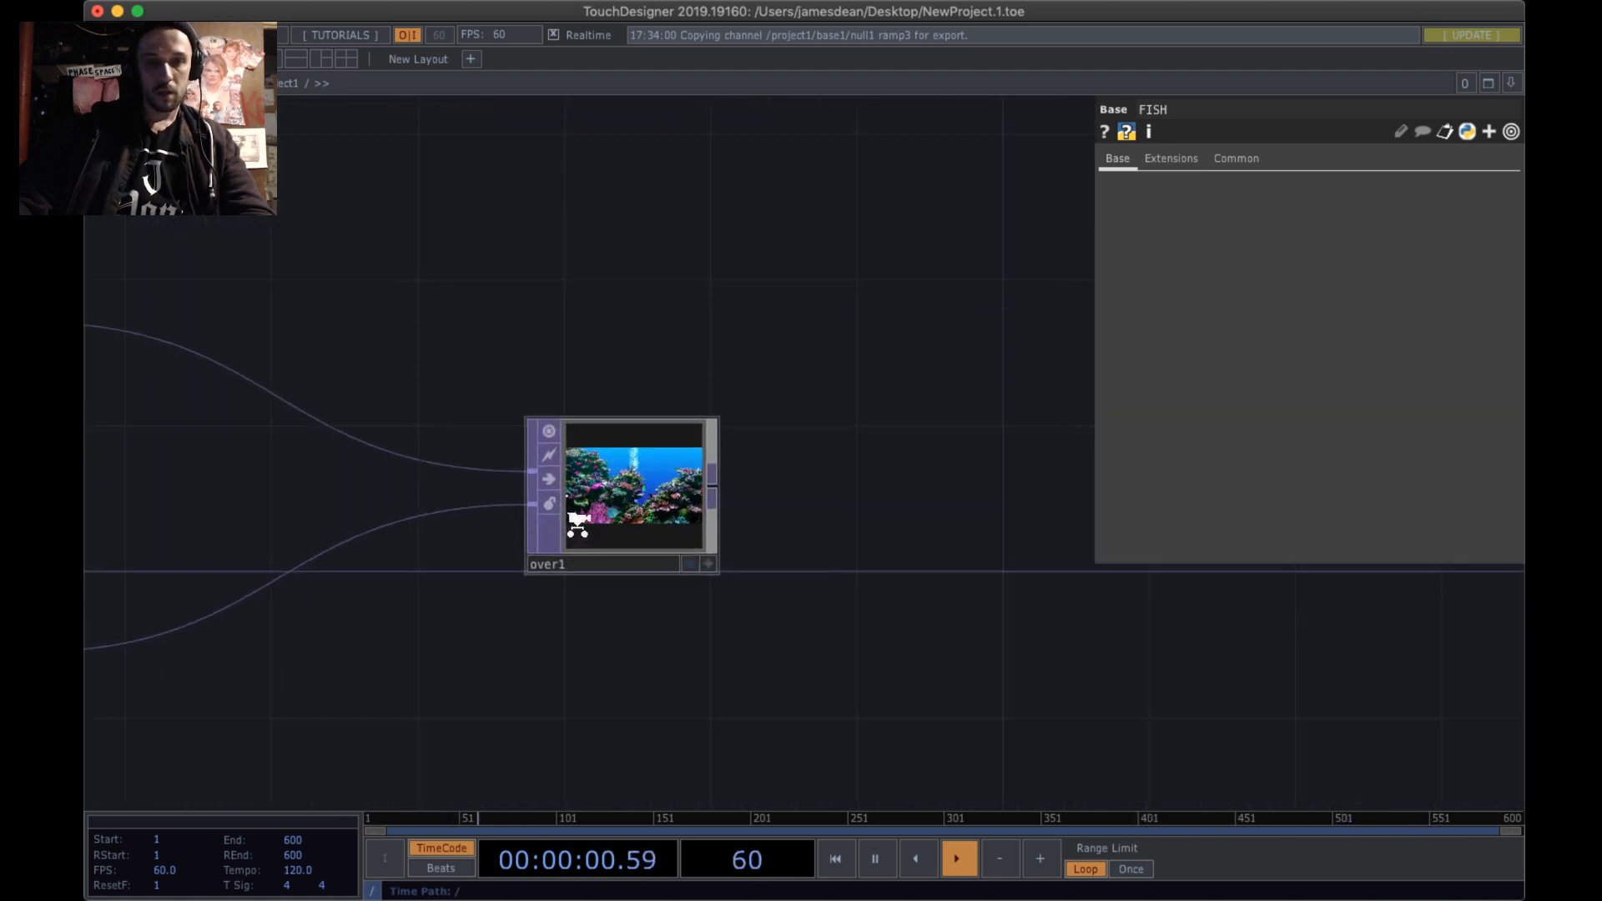
pyautogui.click(695, 564)
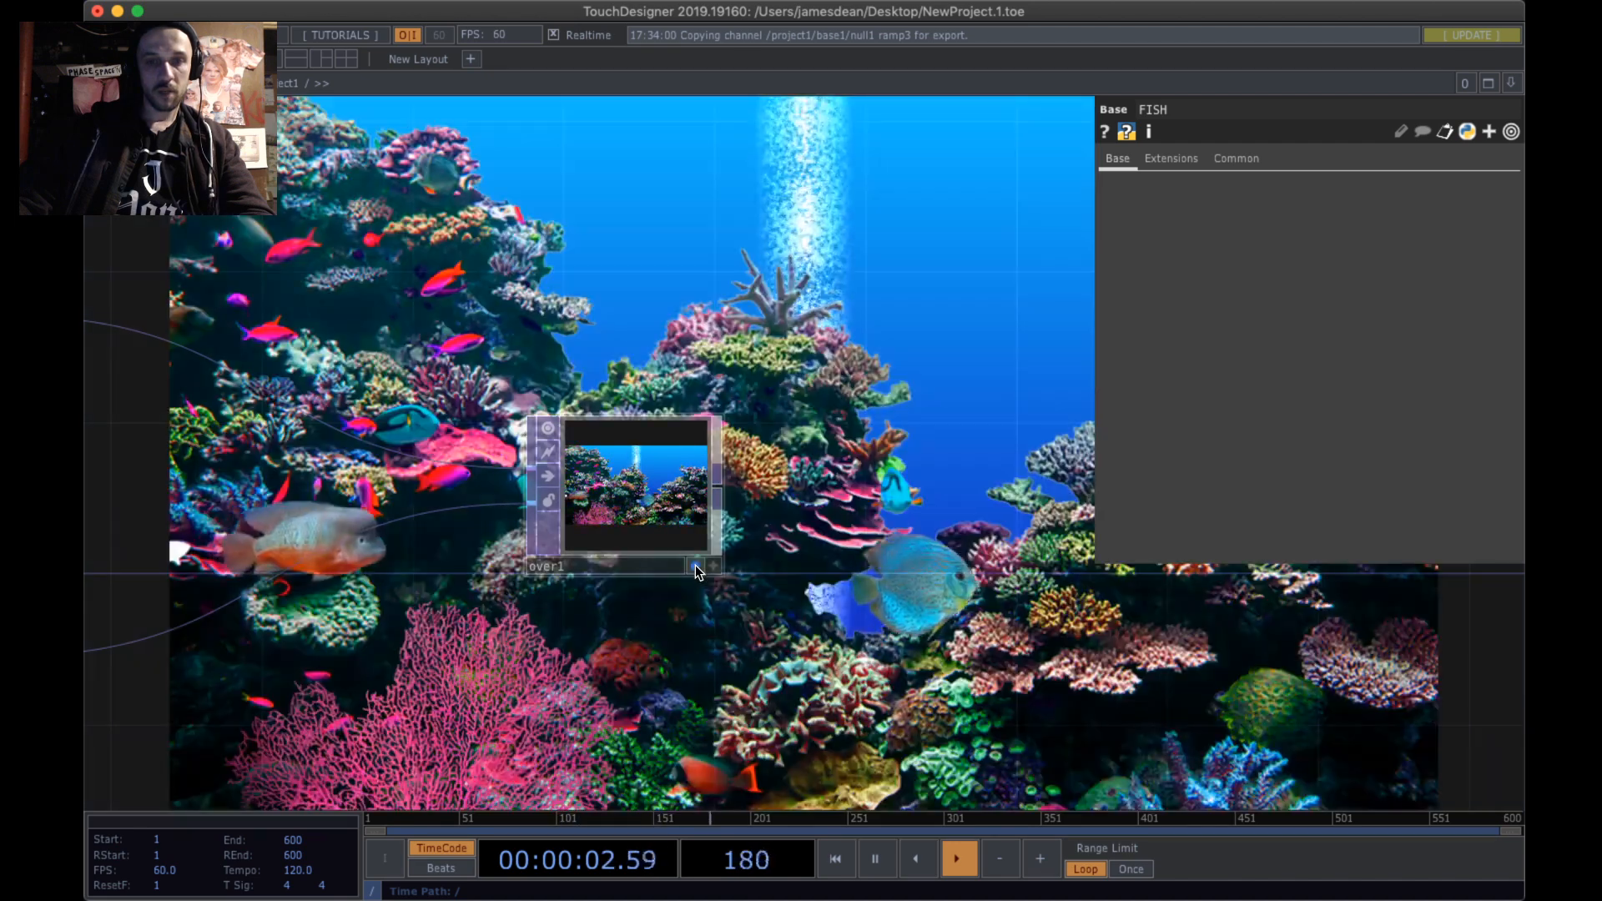
pyautogui.scroll(-2, 671, 588)
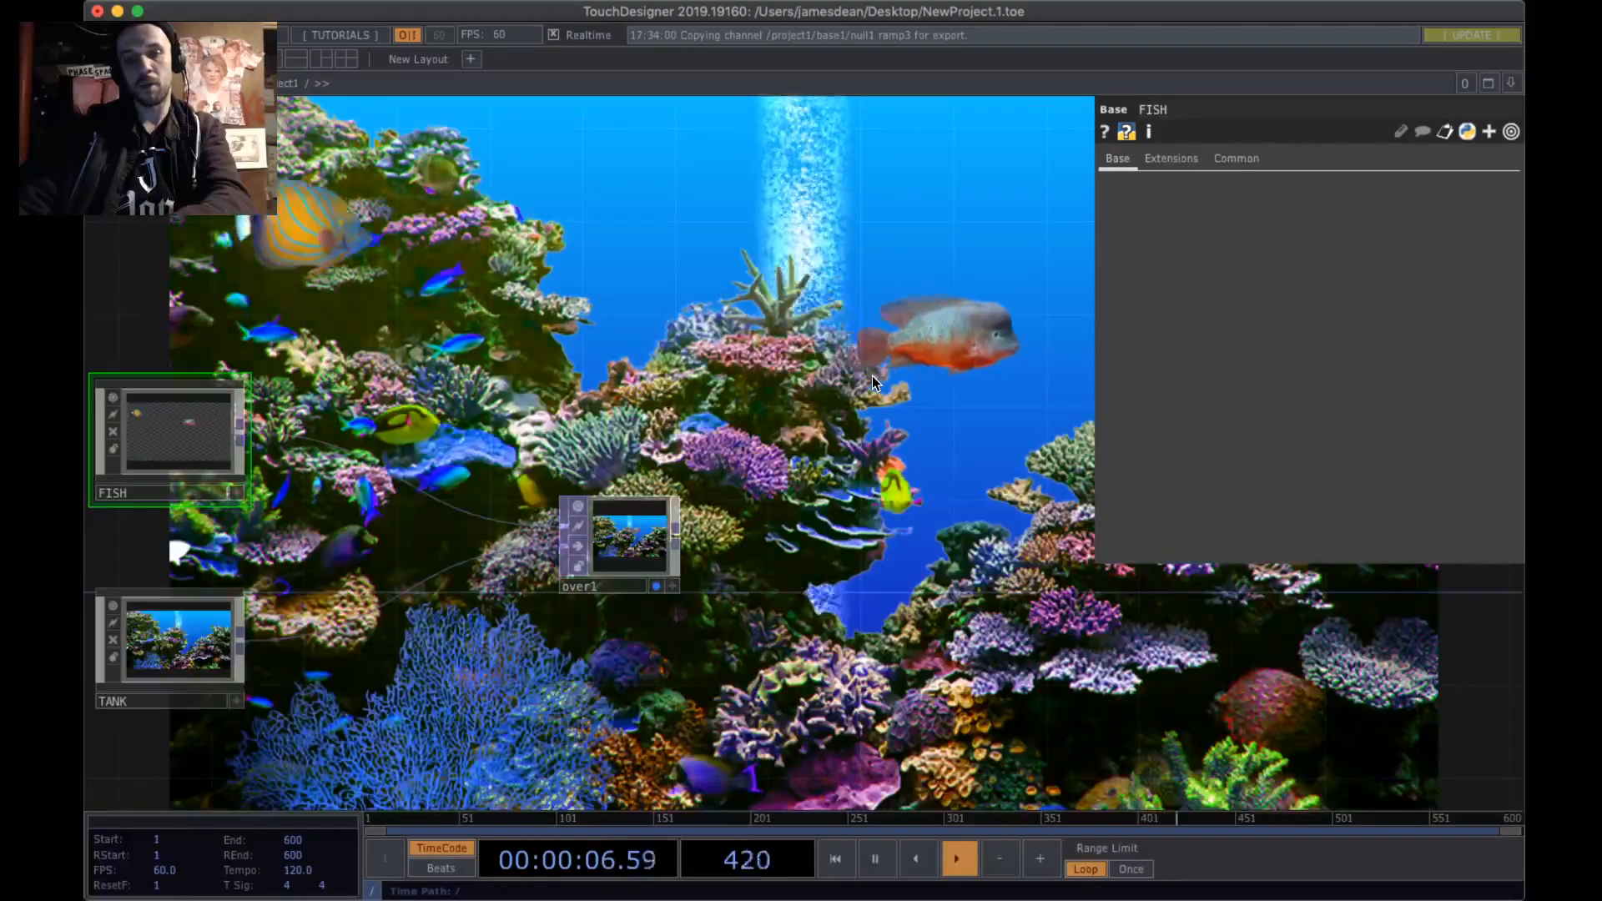
pyautogui.press('p')
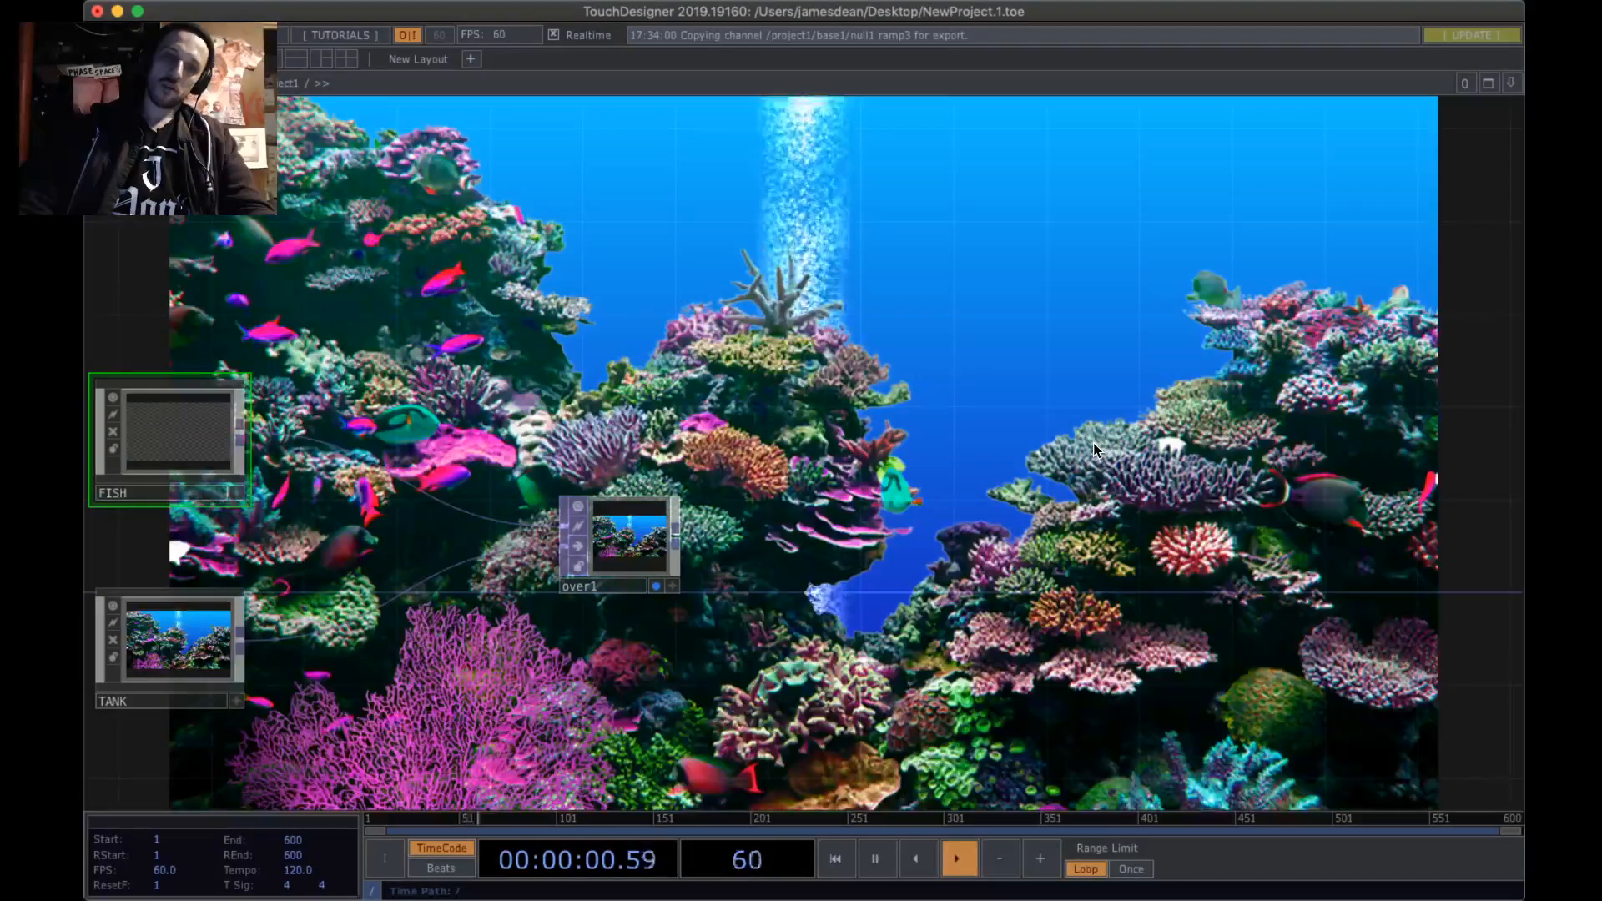
# - Move FISH farther up, away from TANK, to open up the layout around over1
pyautogui.moveTo(856, 432); pyautogui.dragTo(941, 551)
pyautogui.moveTo(957, 679); pyautogui.dragTo(1018, 612)
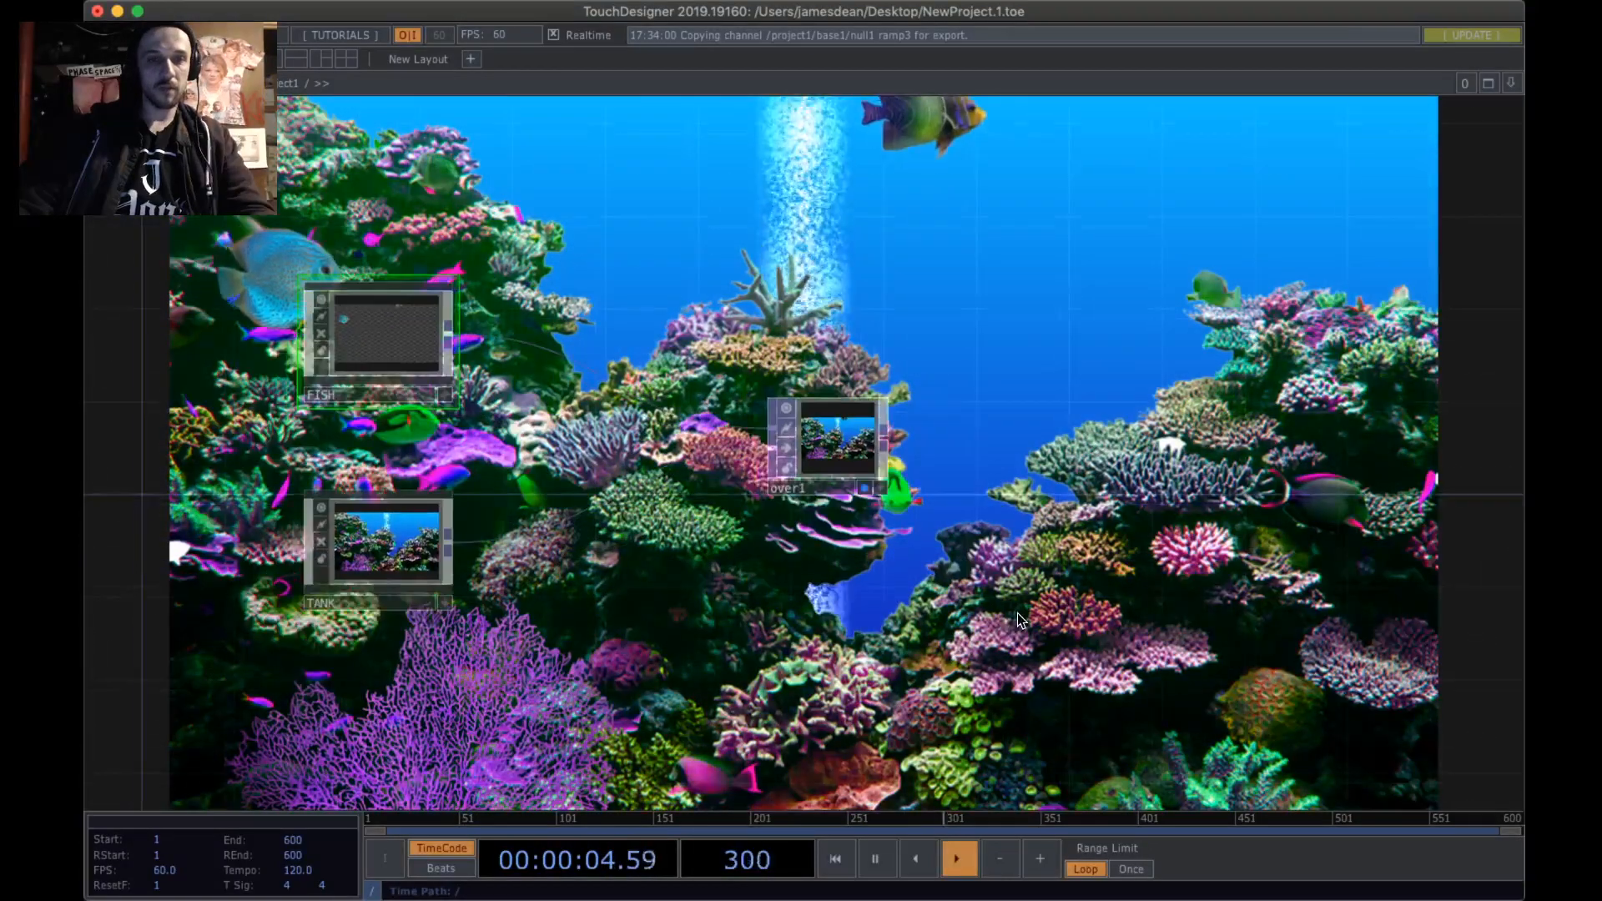
pyautogui.moveTo(862, 460); pyautogui.dragTo(861, 495)
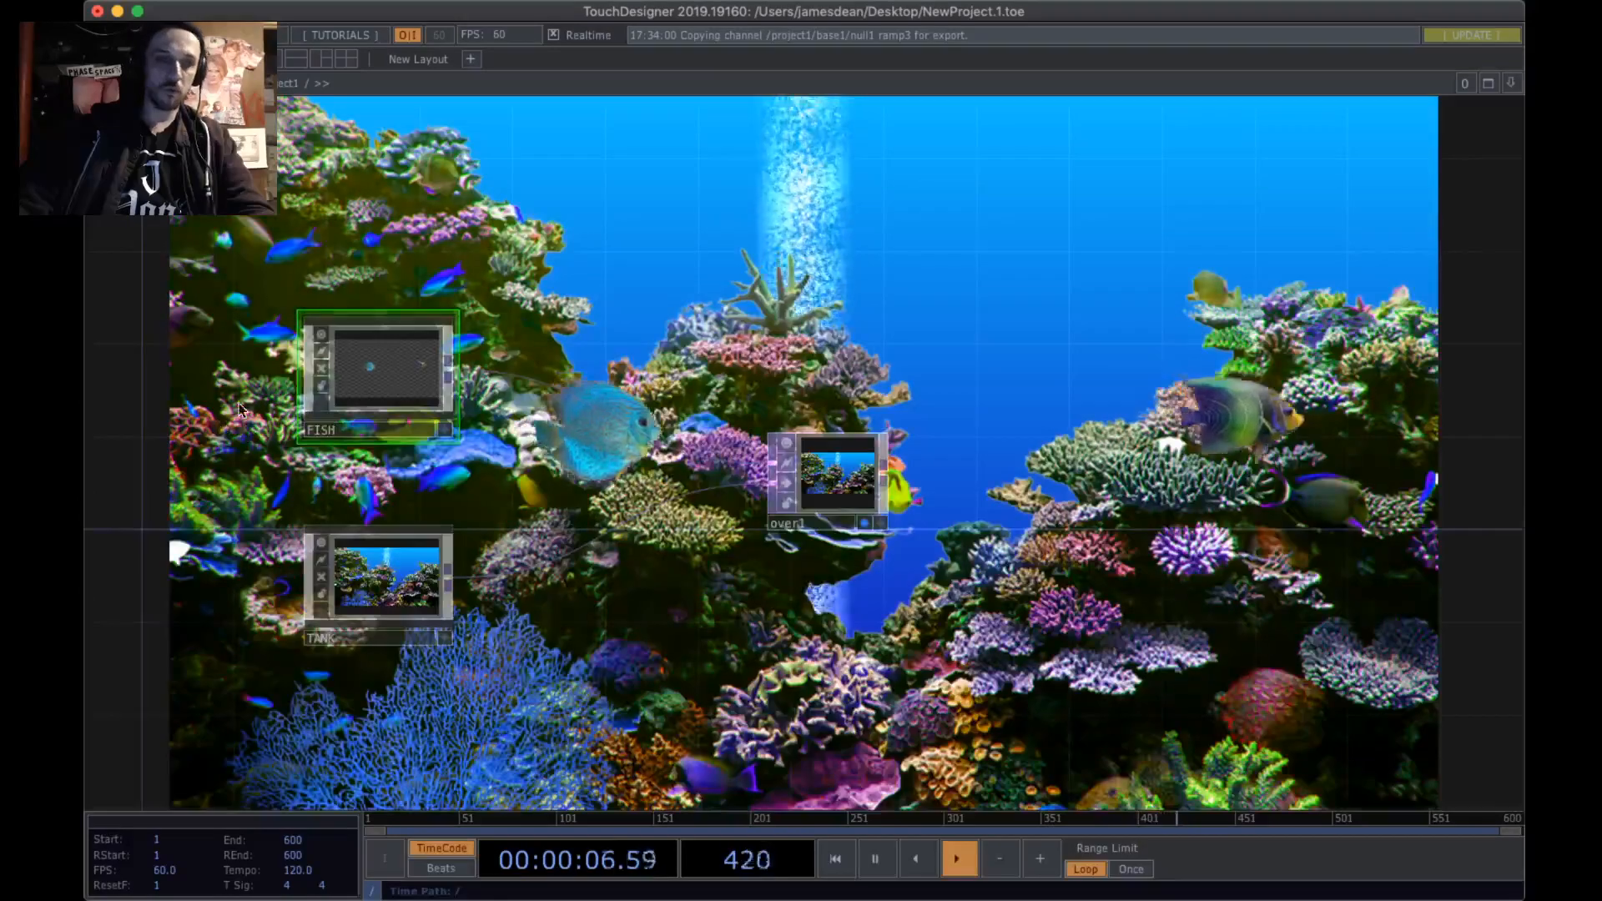
pyautogui.moveTo(367, 380); pyautogui.dragTo(367, 217)
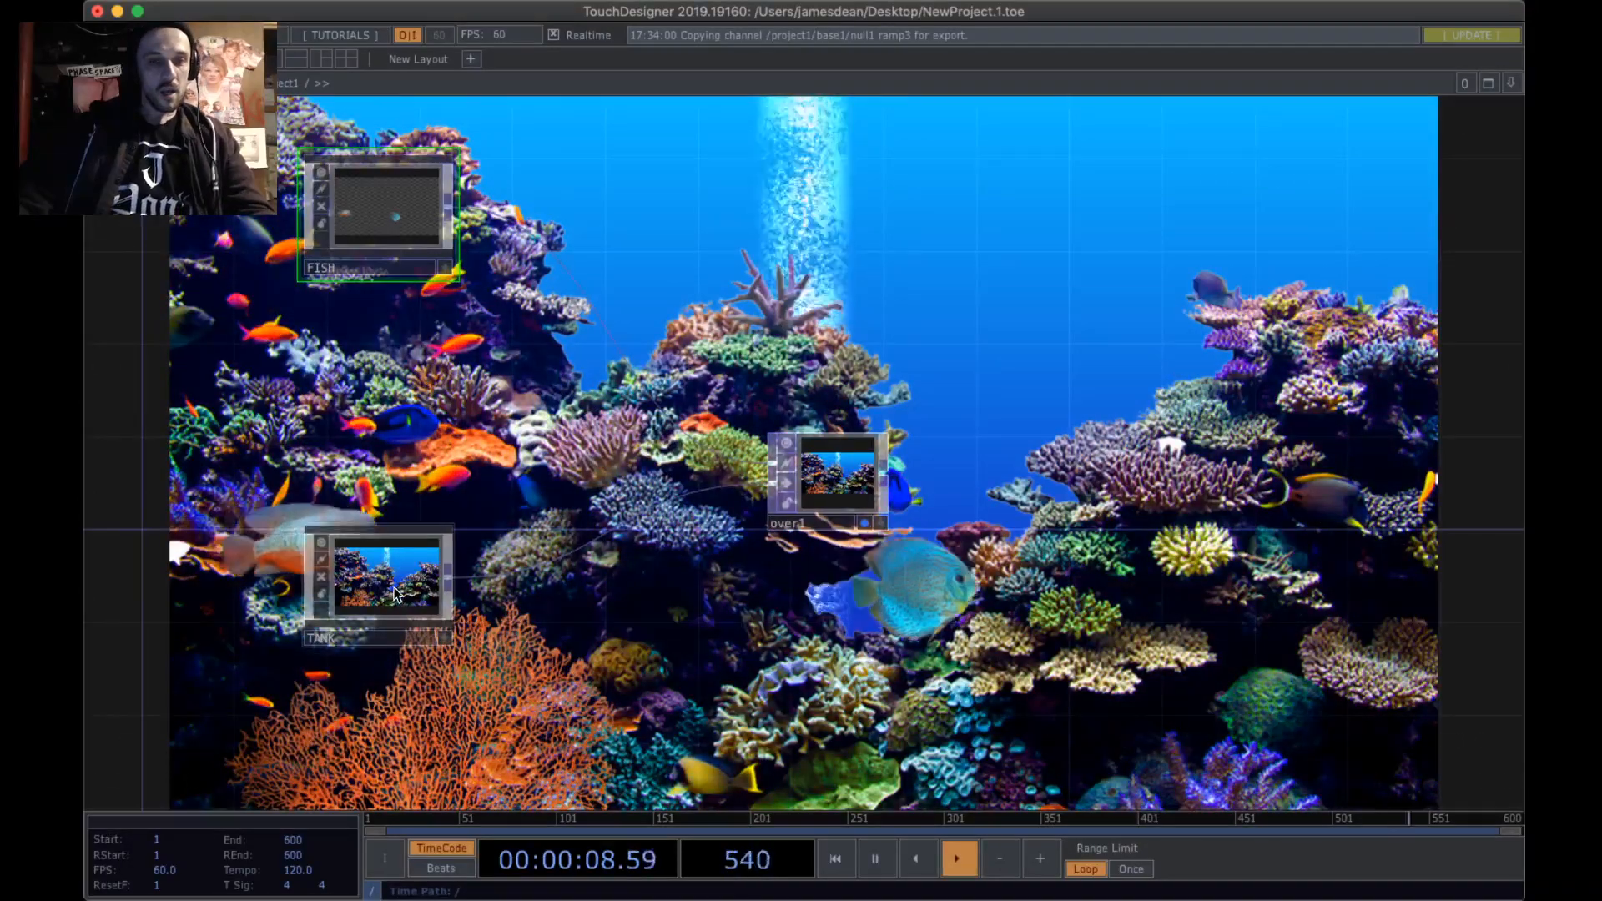
# - Shift FISH and TANK downward and over1 upward, reducing the vertical gap between FISH and TANK
pyautogui.moveTo(376, 575); pyautogui.dragTo(376, 646)
pyautogui.moveTo(369, 208); pyautogui.dragTo(369, 278)
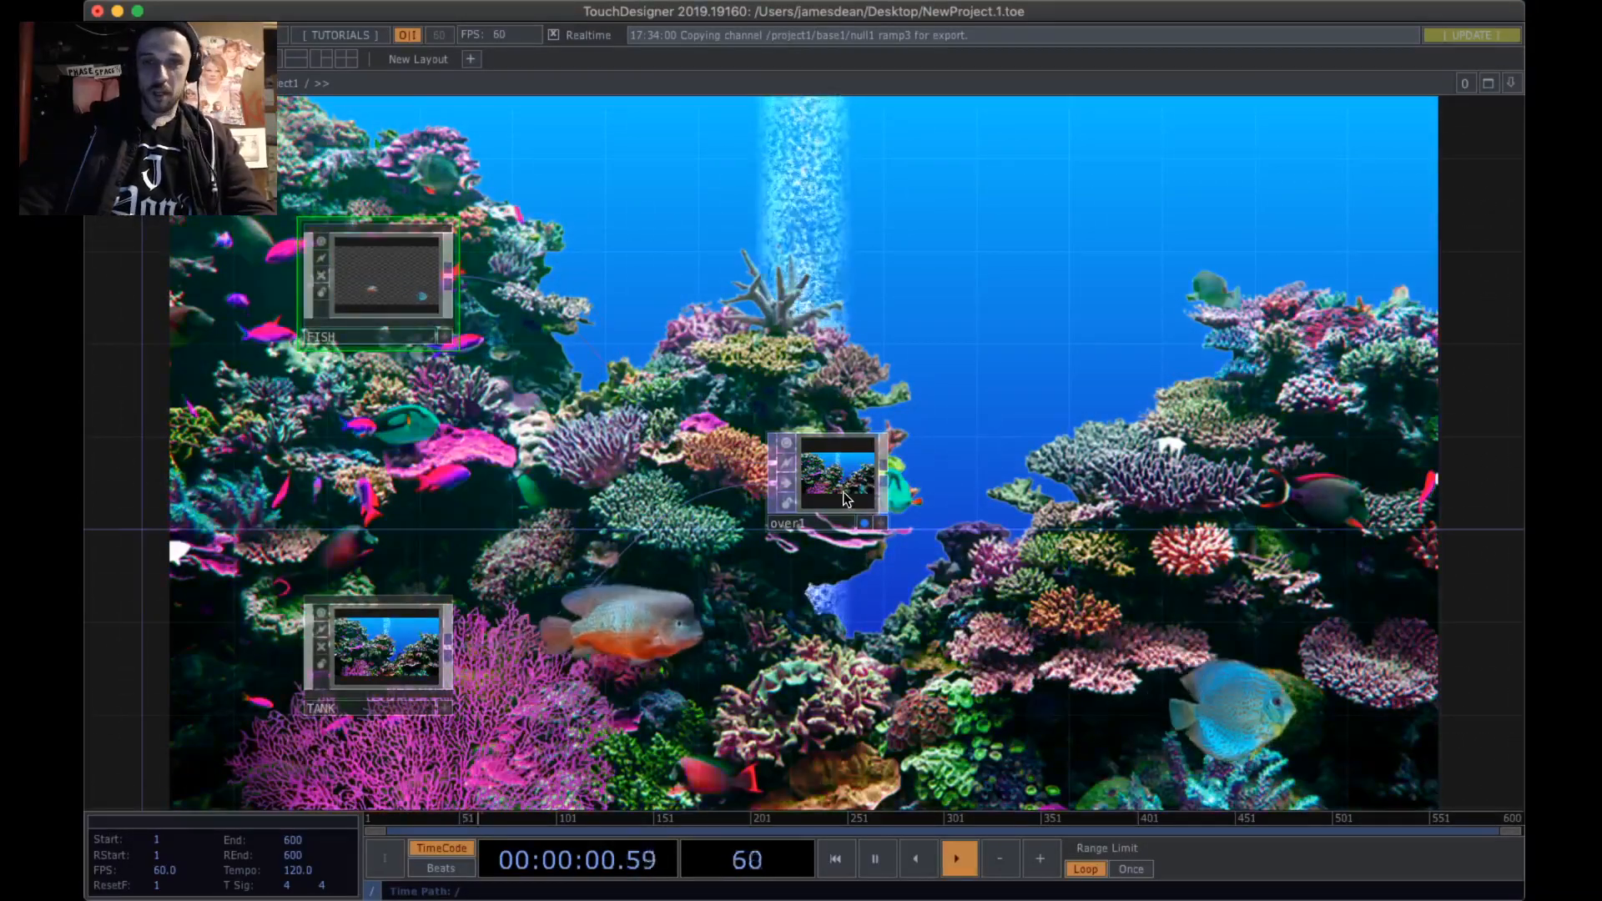
pyautogui.moveTo(834, 471); pyautogui.dragTo(835, 400)
pyautogui.moveTo(392, 616)
pyautogui.mouseDown()
pyautogui.moveTo(392, 429)
pyautogui.moveTo(392, 614)
pyautogui.mouseUp()
pyautogui.moveTo(369, 279); pyautogui.dragTo(368, 325)
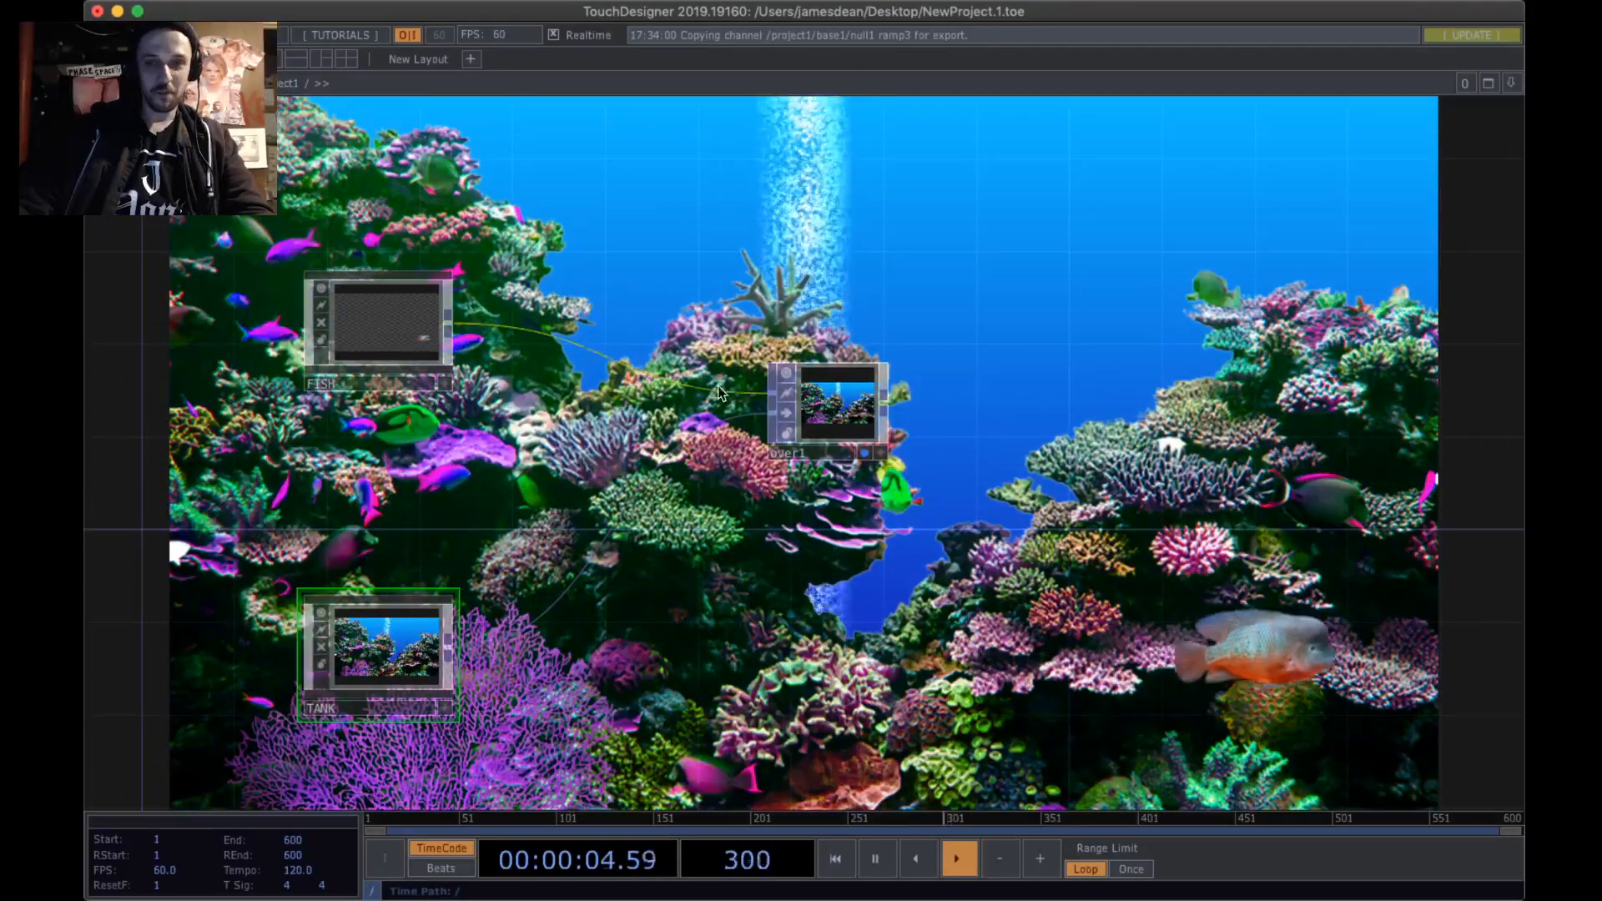
# - Move over1 farther away from FISH and TANK, and stop displaying its output as the network background
pyautogui.moveTo(823, 373); pyautogui.dragTo(869, 396)
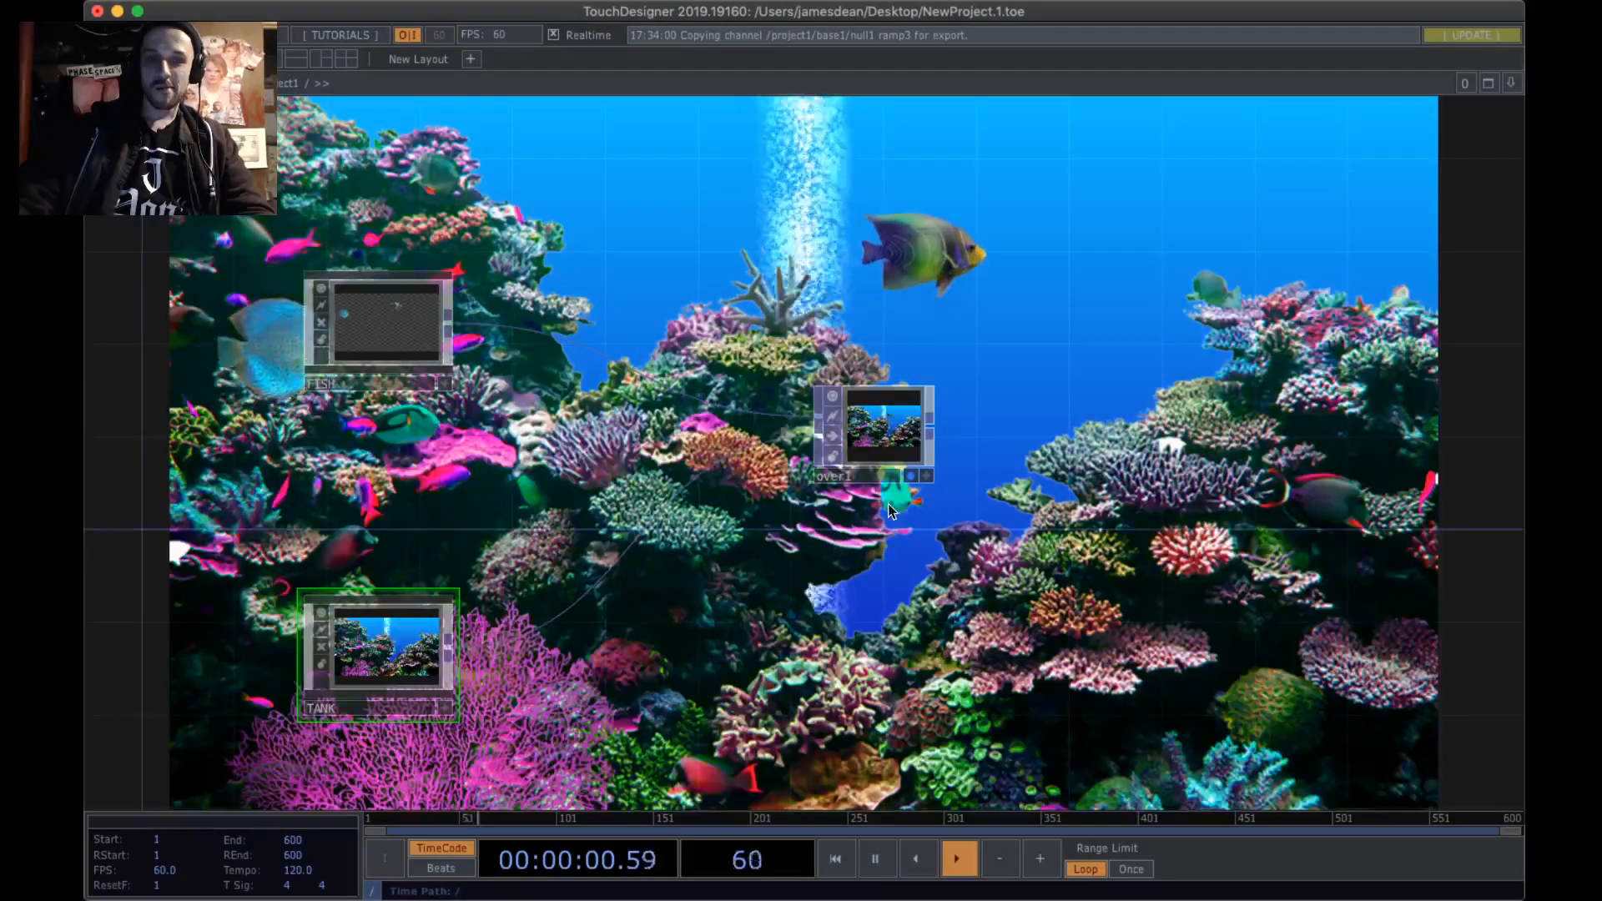
pyautogui.scroll(2, 899, 489)
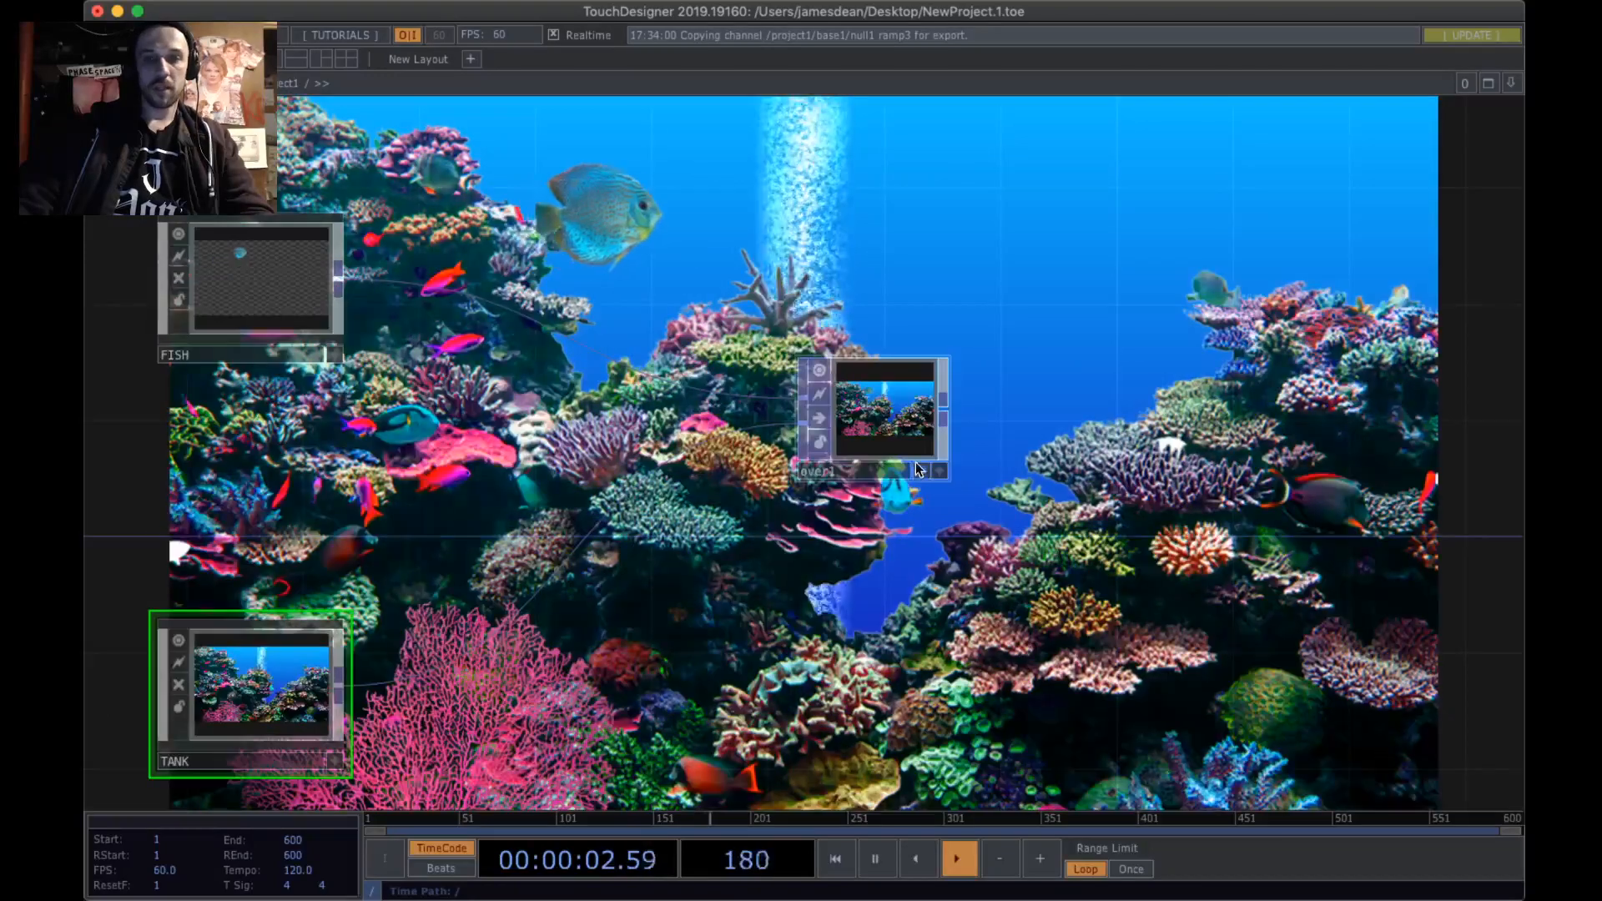
pyautogui.moveTo(903, 475); pyautogui.dragTo(996, 488)
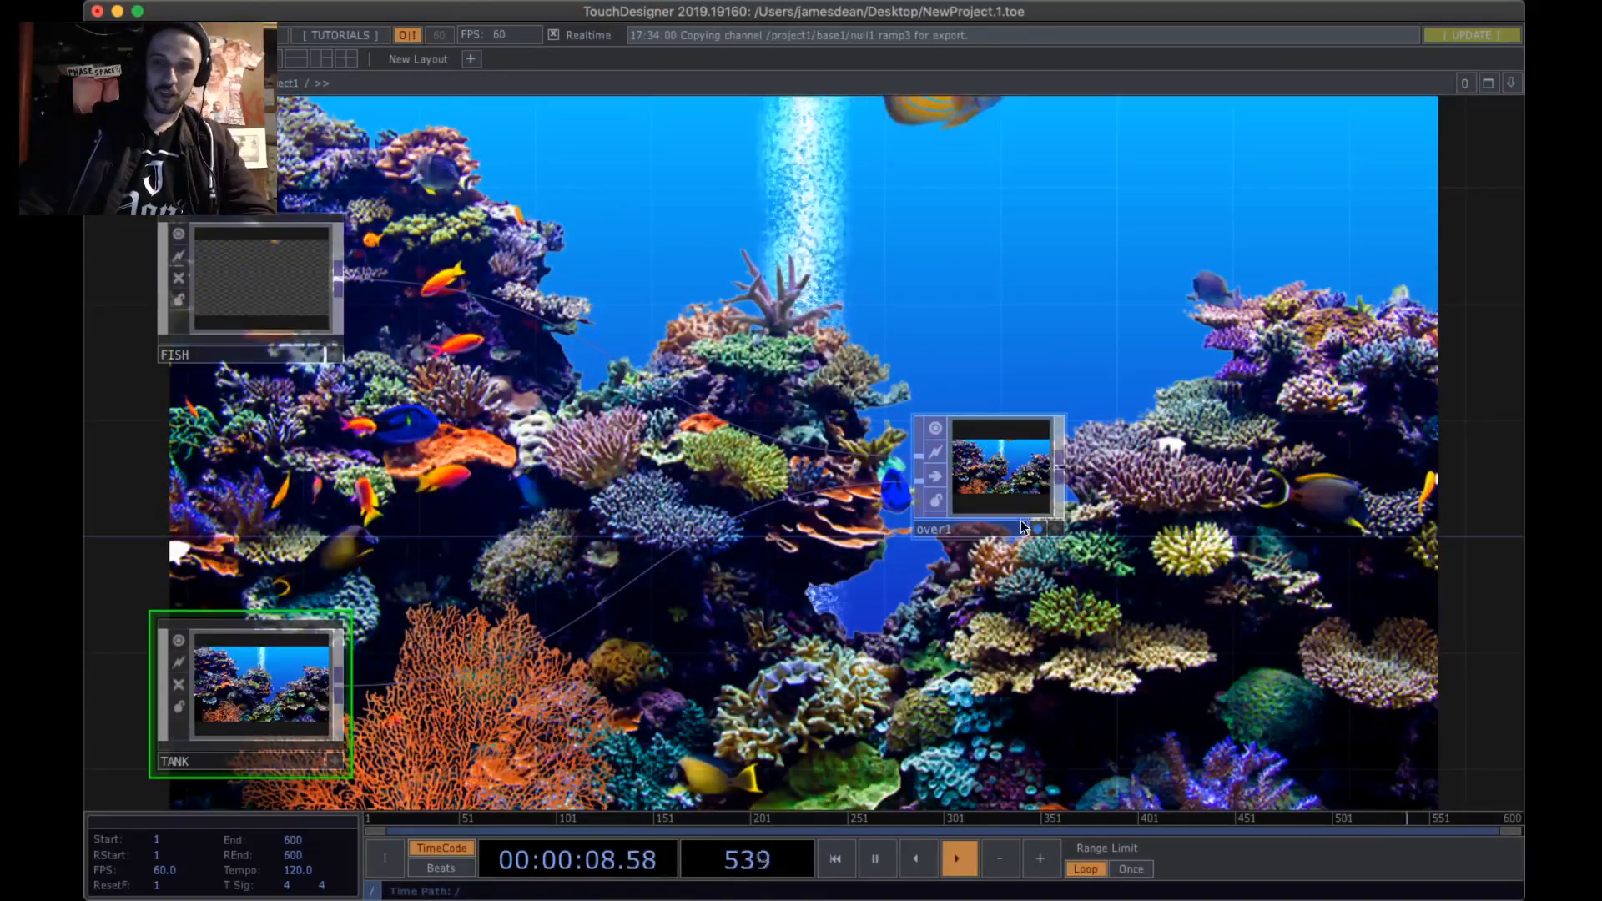
pyautogui.moveTo(998, 492); pyautogui.dragTo(1122, 535)
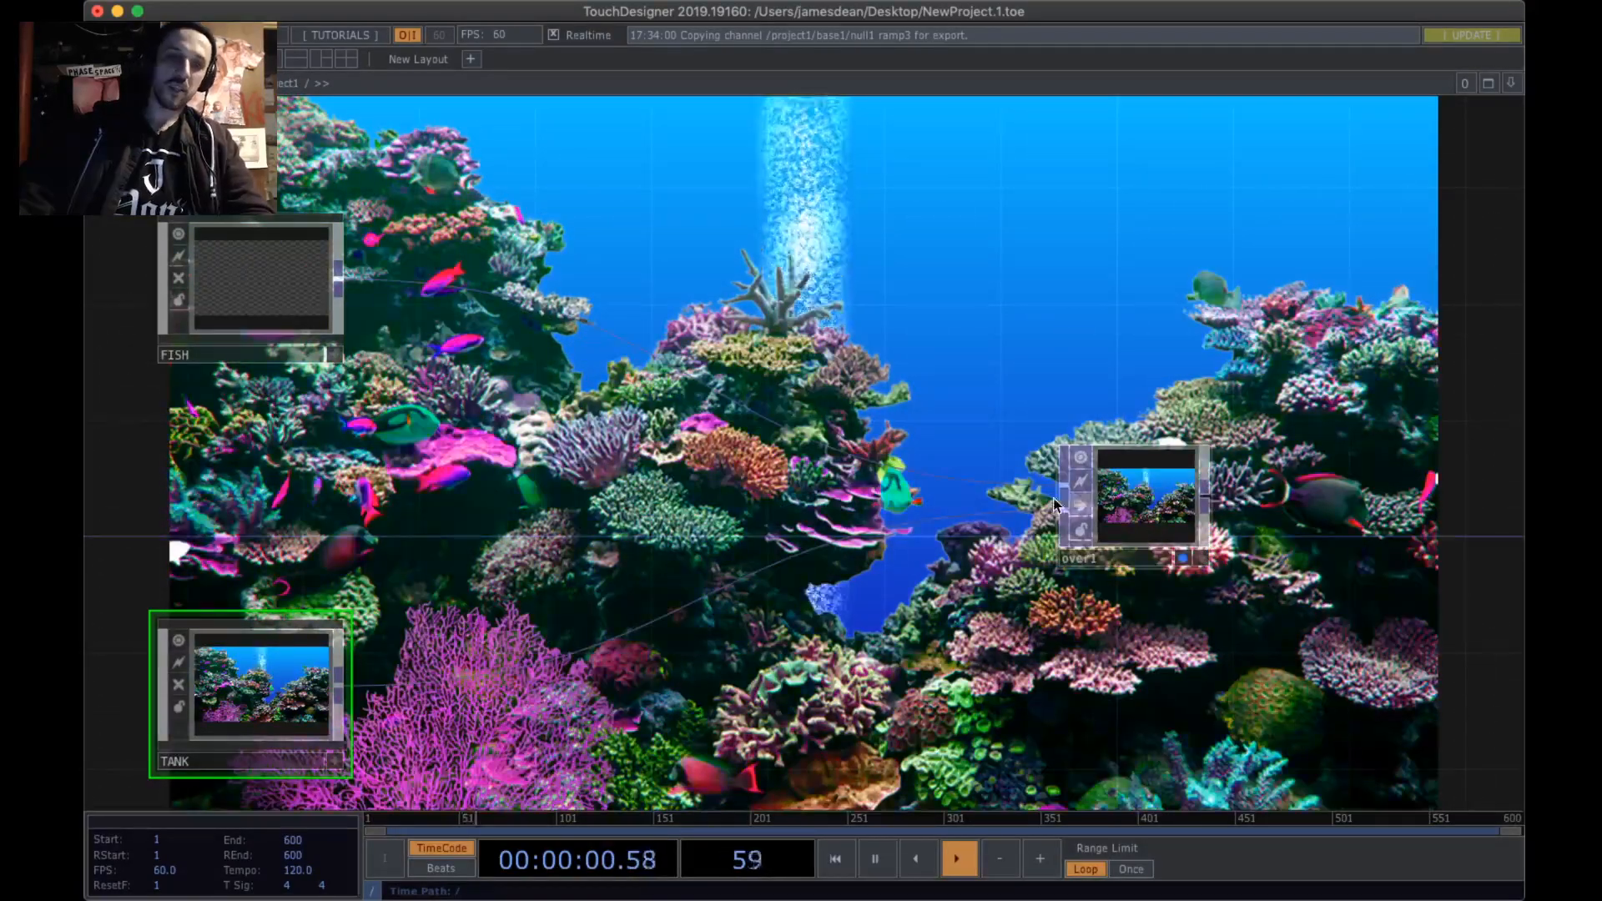
pyautogui.moveTo(1161, 594); pyautogui.dragTo(1222, 579)
pyautogui.click(1245, 547)
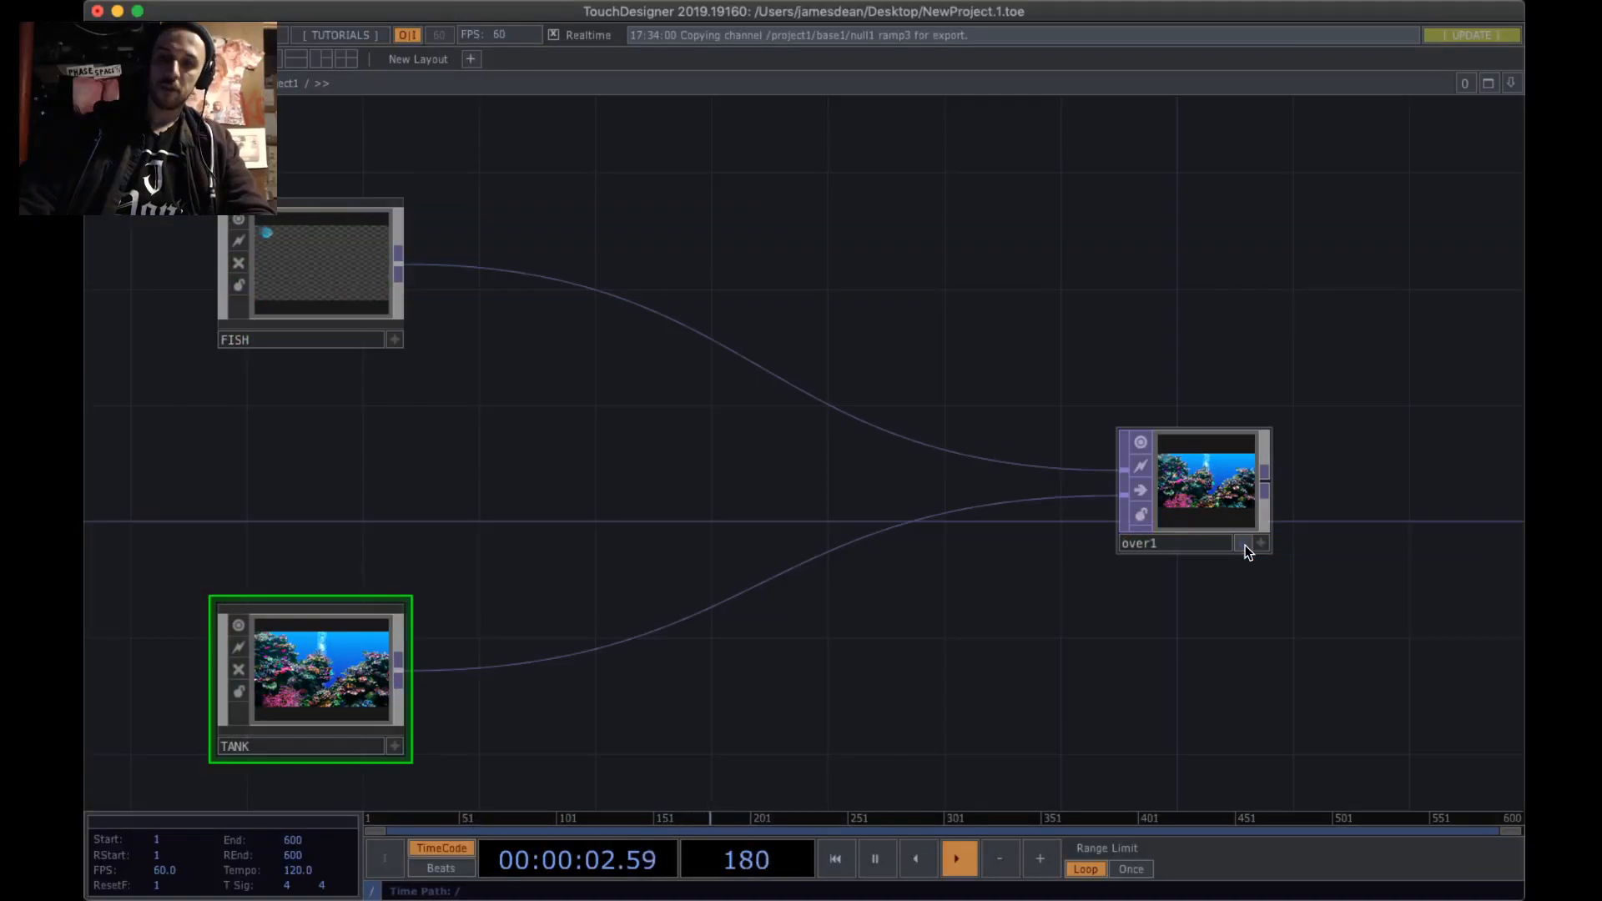
# - Move FISH farther up from TANK and duplicate it directly below the original
pyautogui.moveTo(360, 322)
pyautogui.mouseDown()
pyautogui.moveTo(307, 190)
pyautogui.moveTo(319, 279)
pyautogui.moveTo(327, 254)
pyautogui.moveTo(361, 356)
pyautogui.moveTo(361, 296)
pyautogui.mouseUp()
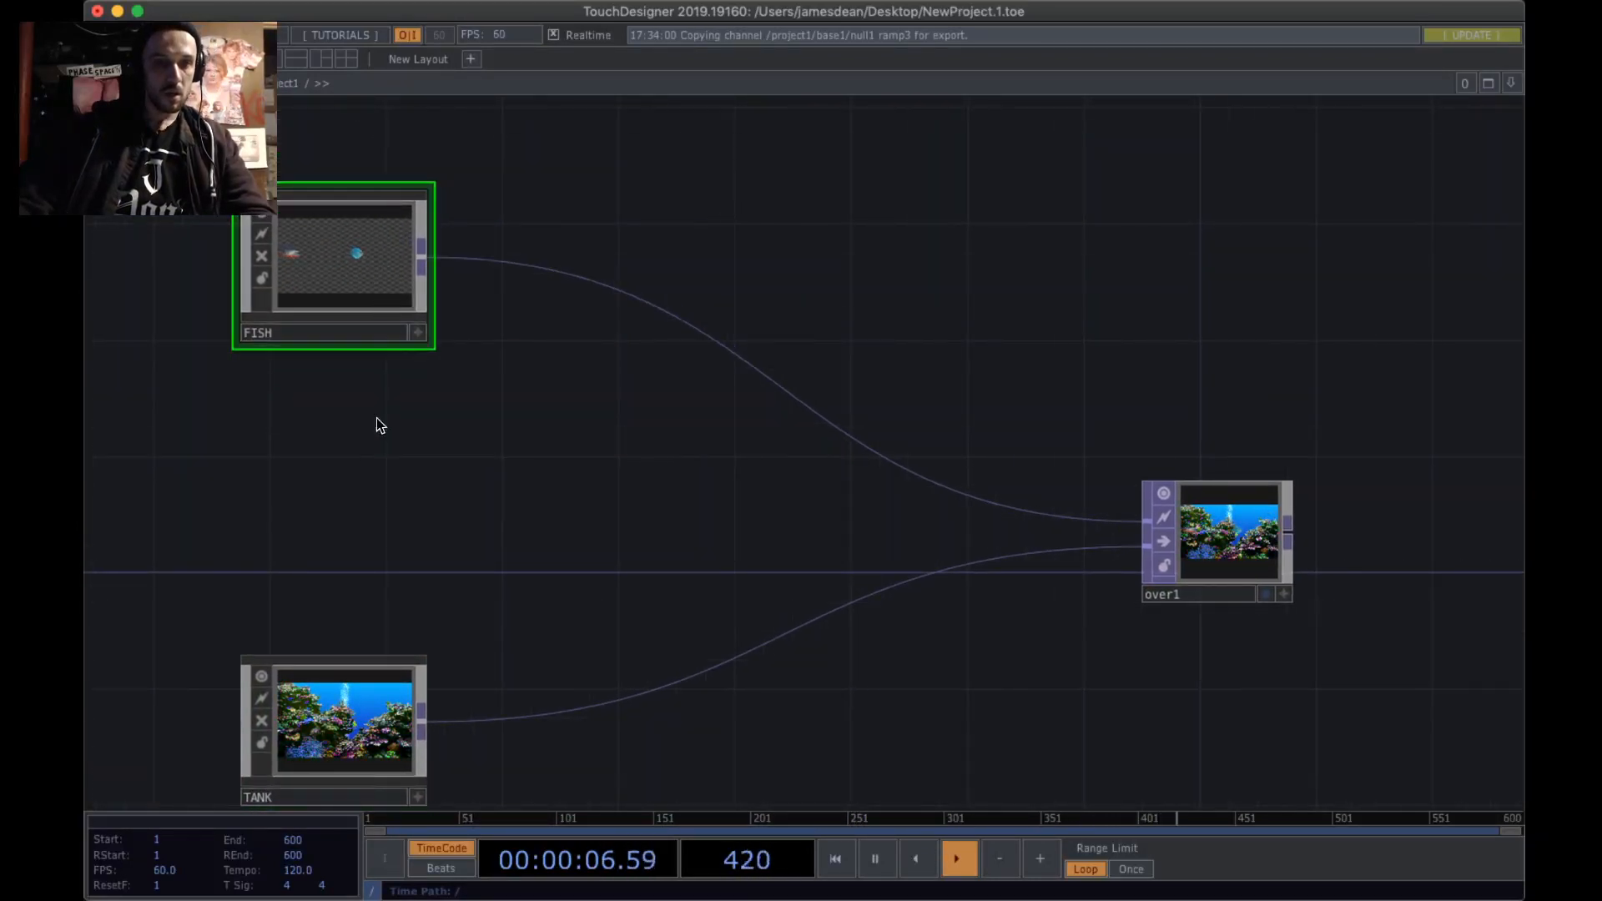
pyautogui.moveTo(361, 352); pyautogui.dragTo(359, 304)
pyautogui.moveTo(344, 236); pyautogui.dragTo(342, 206)
pyautogui.moveTo(378, 360); pyautogui.dragTo(568, 464)
pyautogui.moveTo(608, 364); pyautogui.dragTo(616, 364)
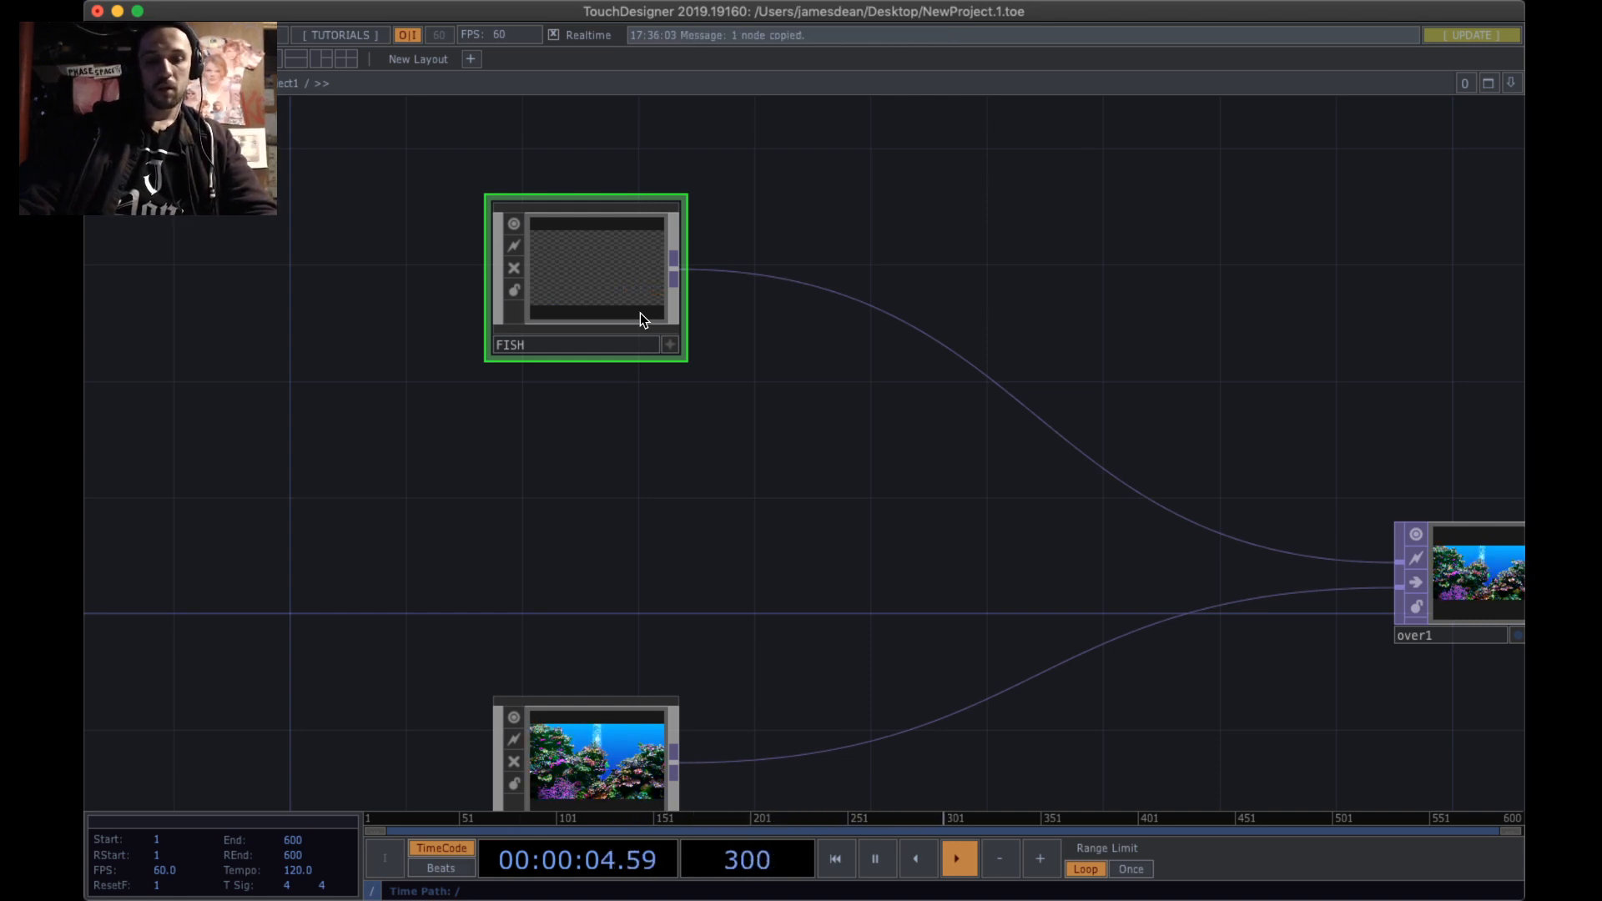
pyautogui.press('super+v')
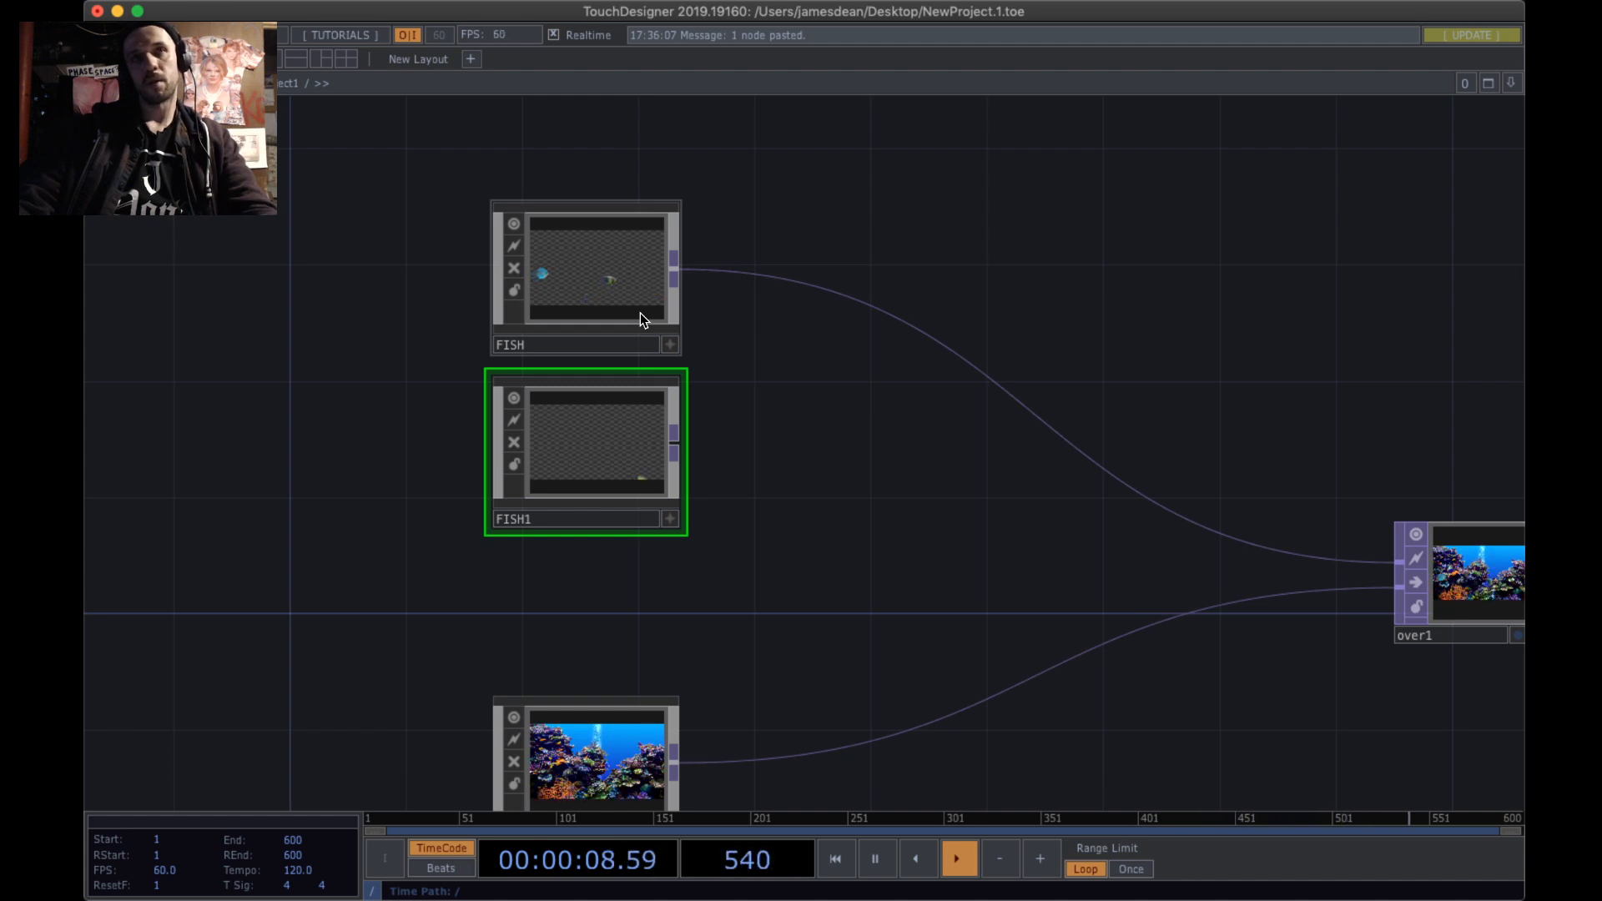
# - Add a Flip TOP beside FISH1 and connect FISH1's output to its input
pyautogui.moveTo(769, 344); pyautogui.dragTo(634, 378)
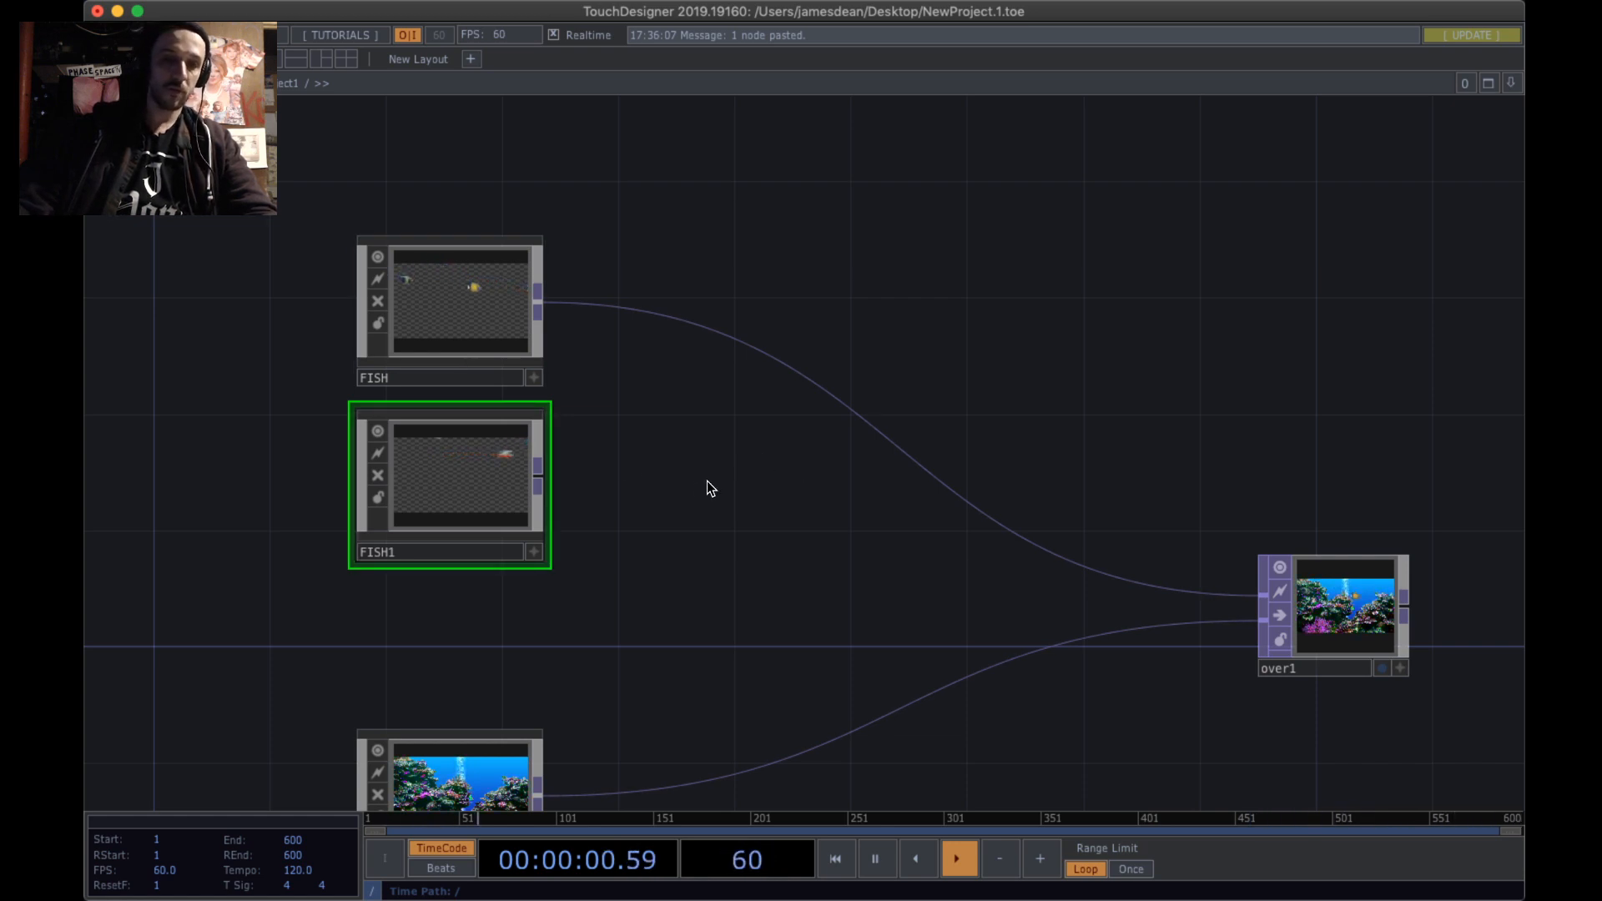
pyautogui.moveTo(707, 481); pyautogui.dragTo(573, 486)
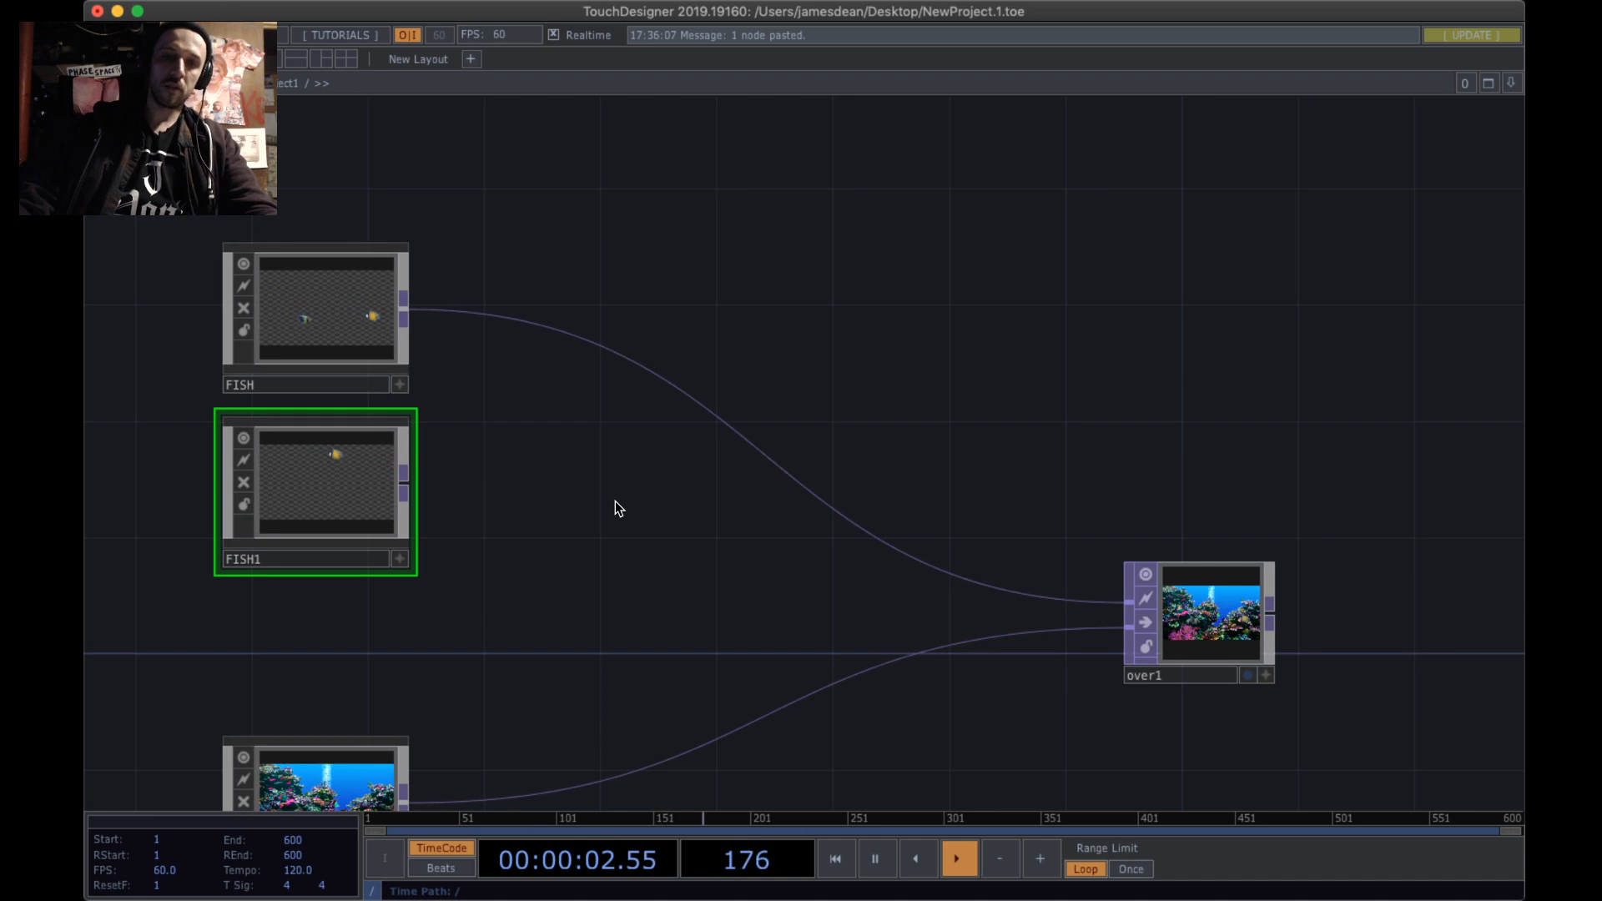
pyautogui.press('Tab')
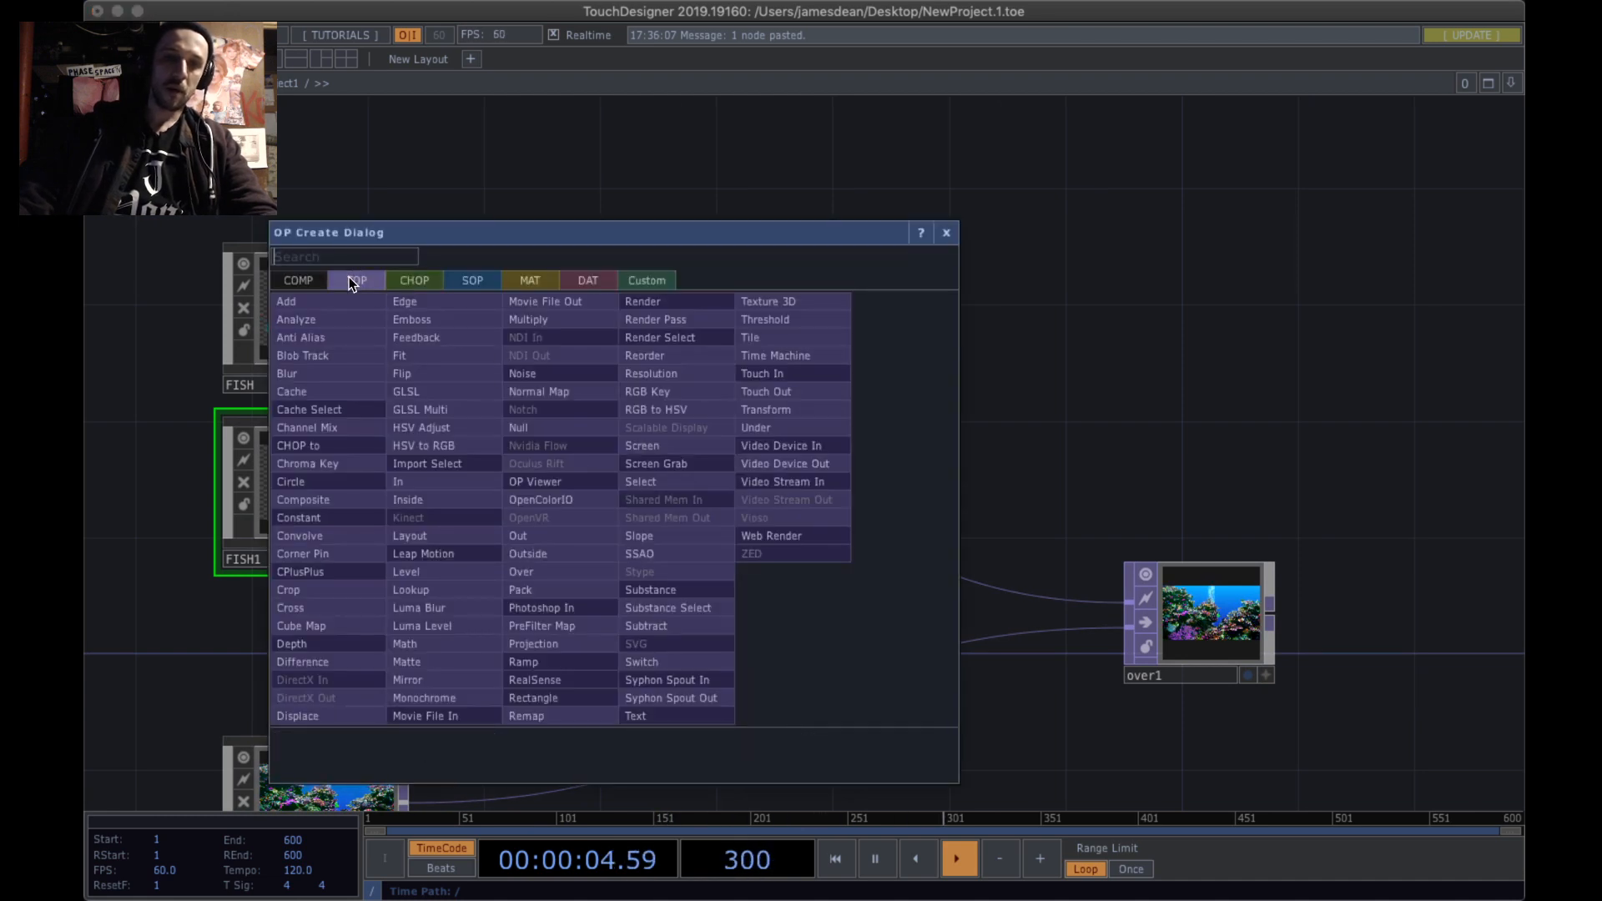
pyautogui.write('flip')
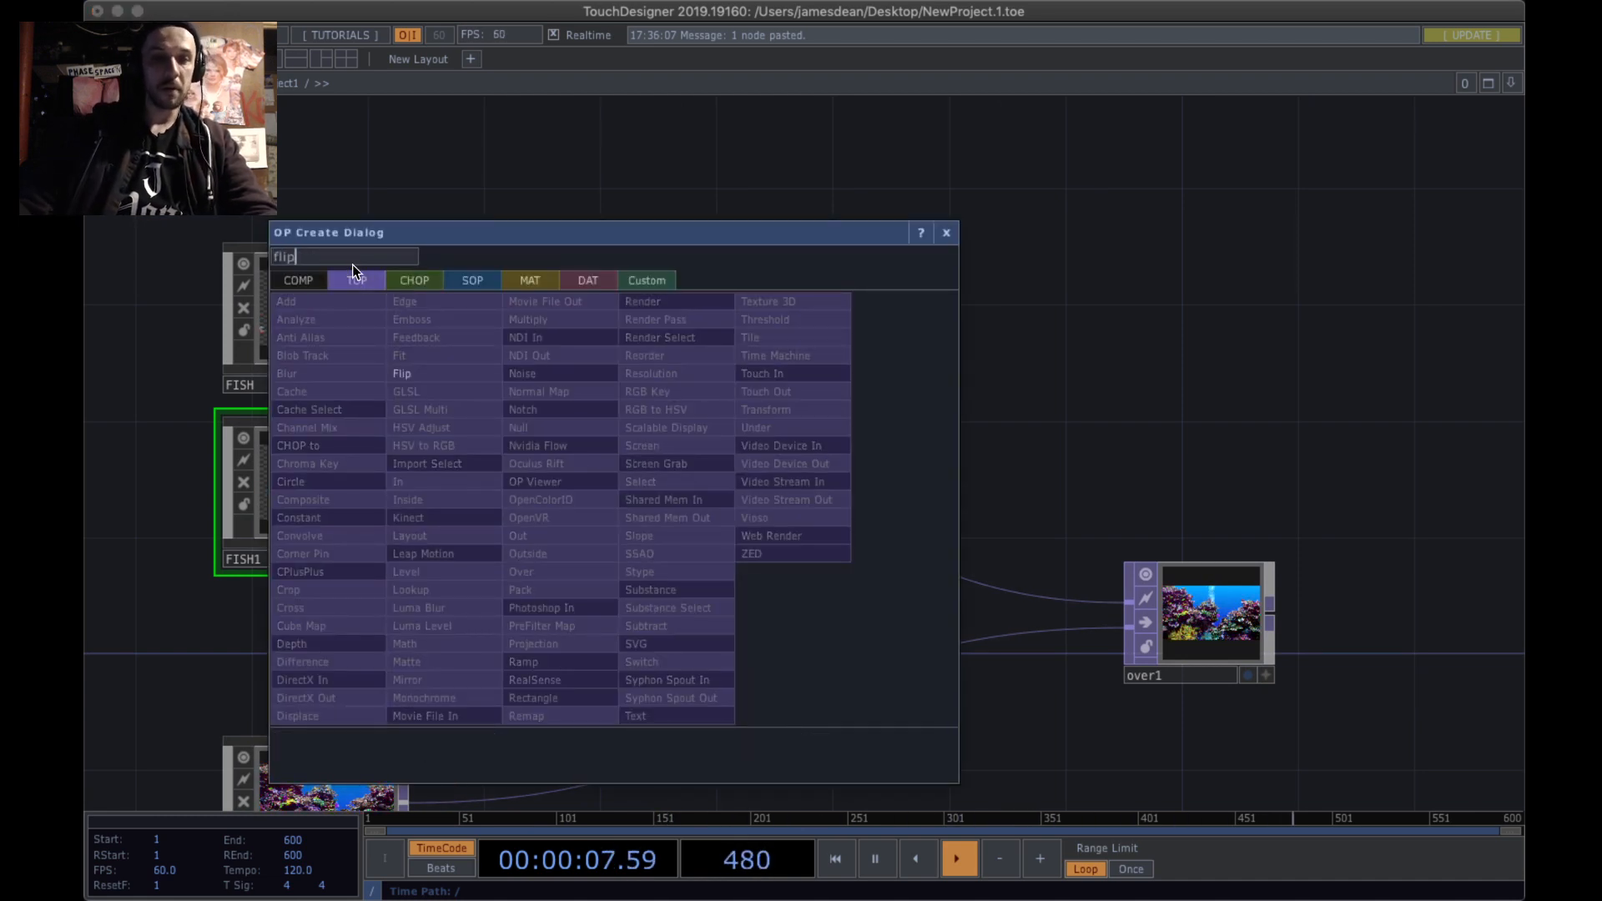
pyautogui.click(402, 373)
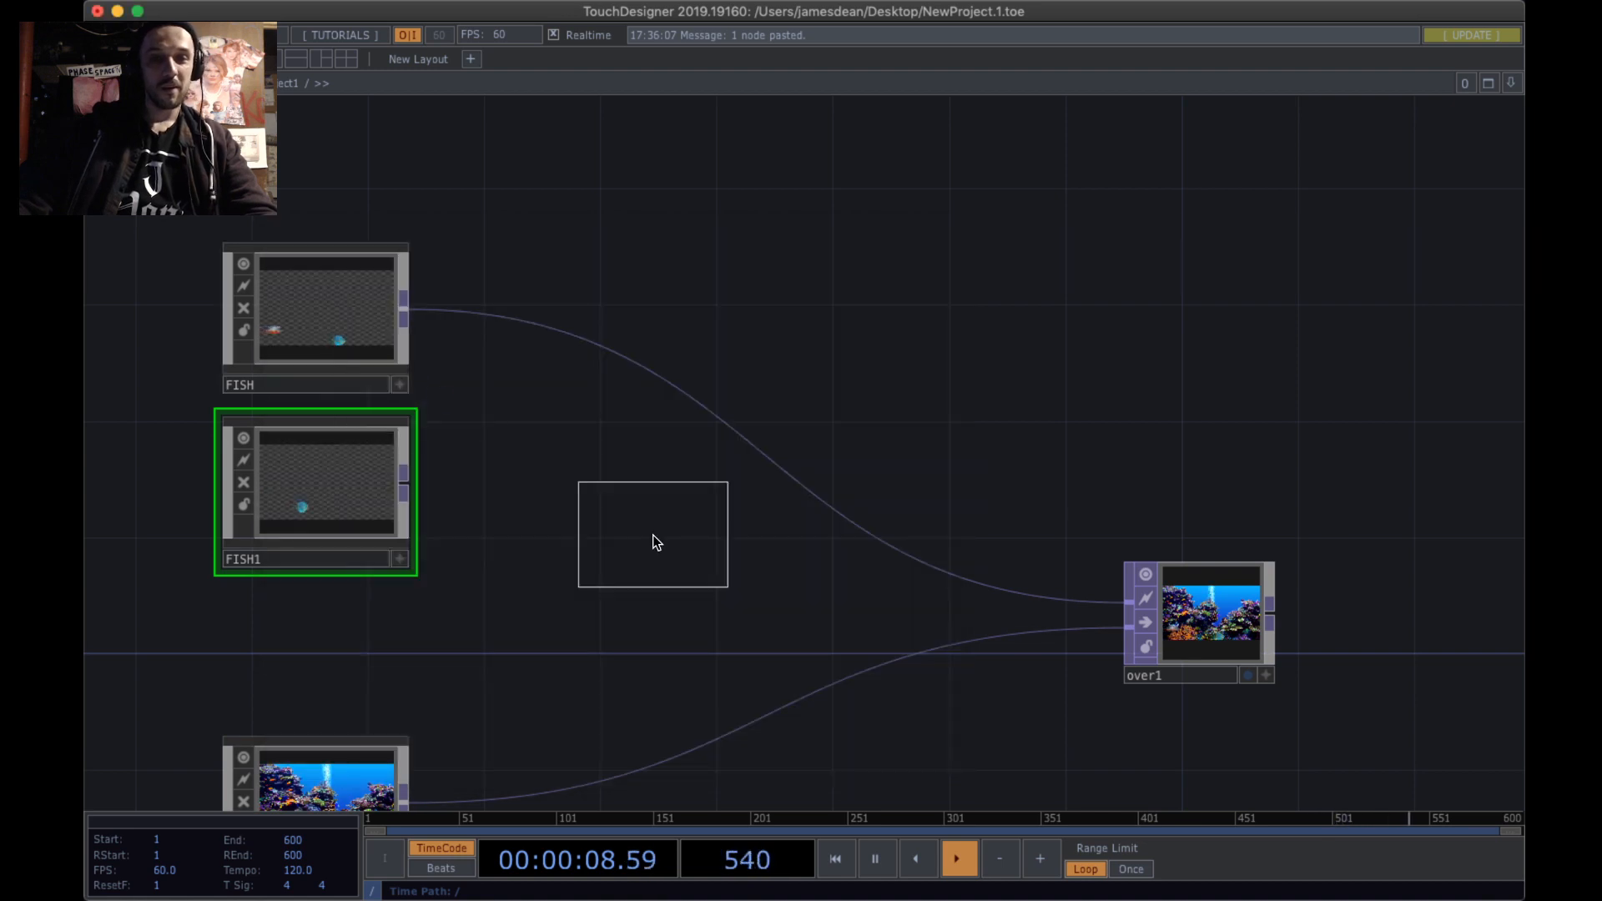
pyautogui.click(601, 490)
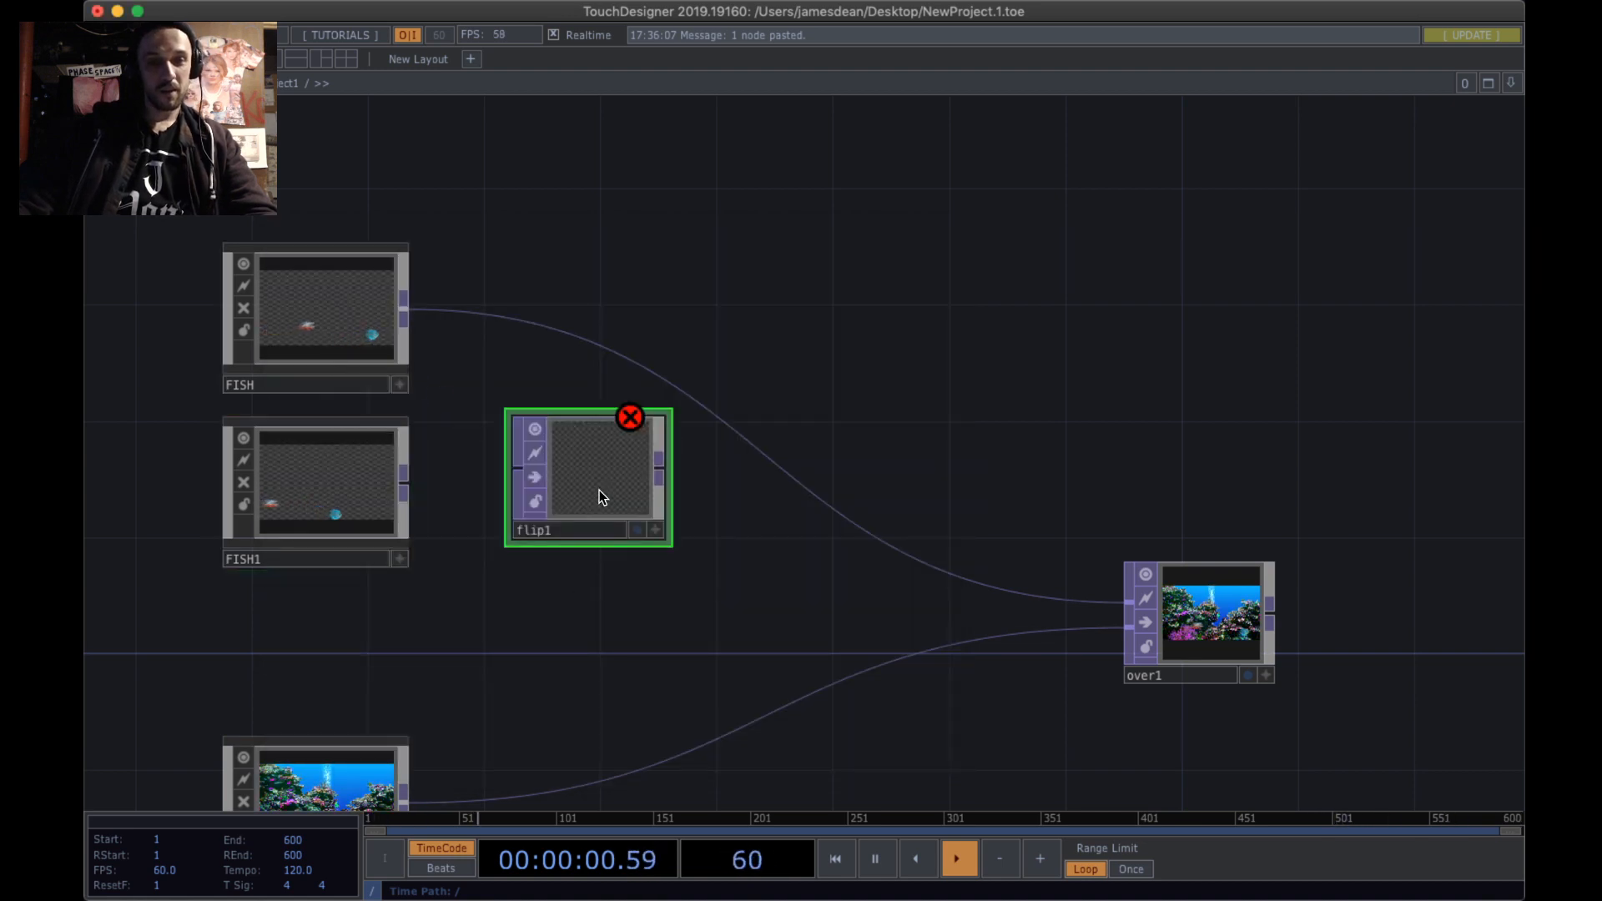
pyautogui.moveTo(404, 493); pyautogui.dragTo(474, 471)
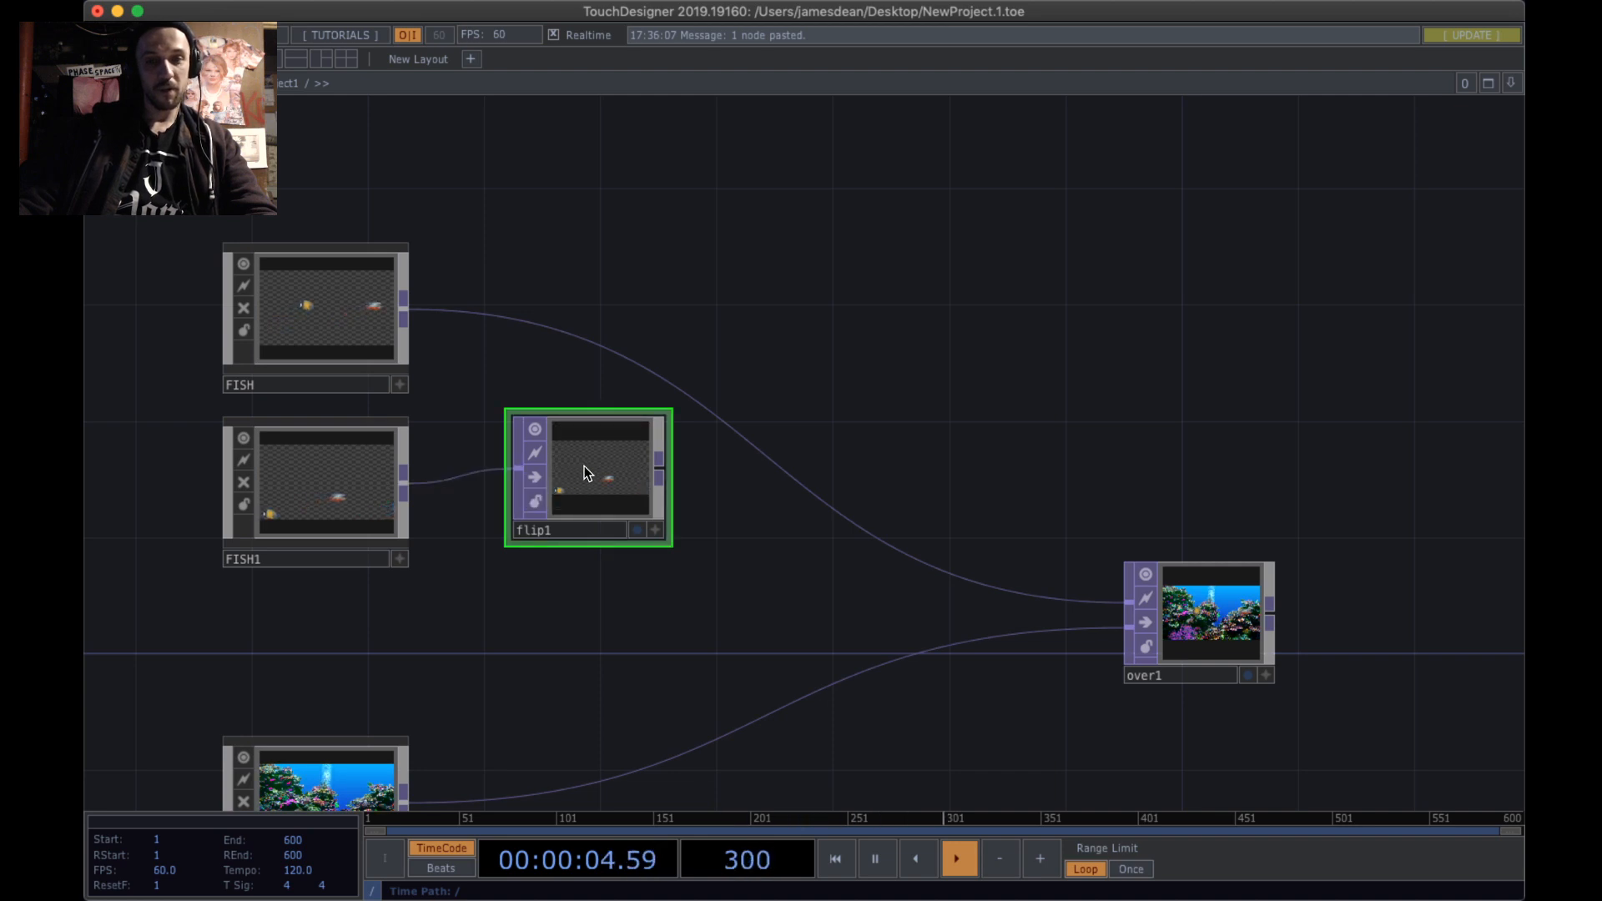
# - Turn on Flip X in flip1's parameters to mirror the FISH1 image horizontally
pyautogui.press('p')
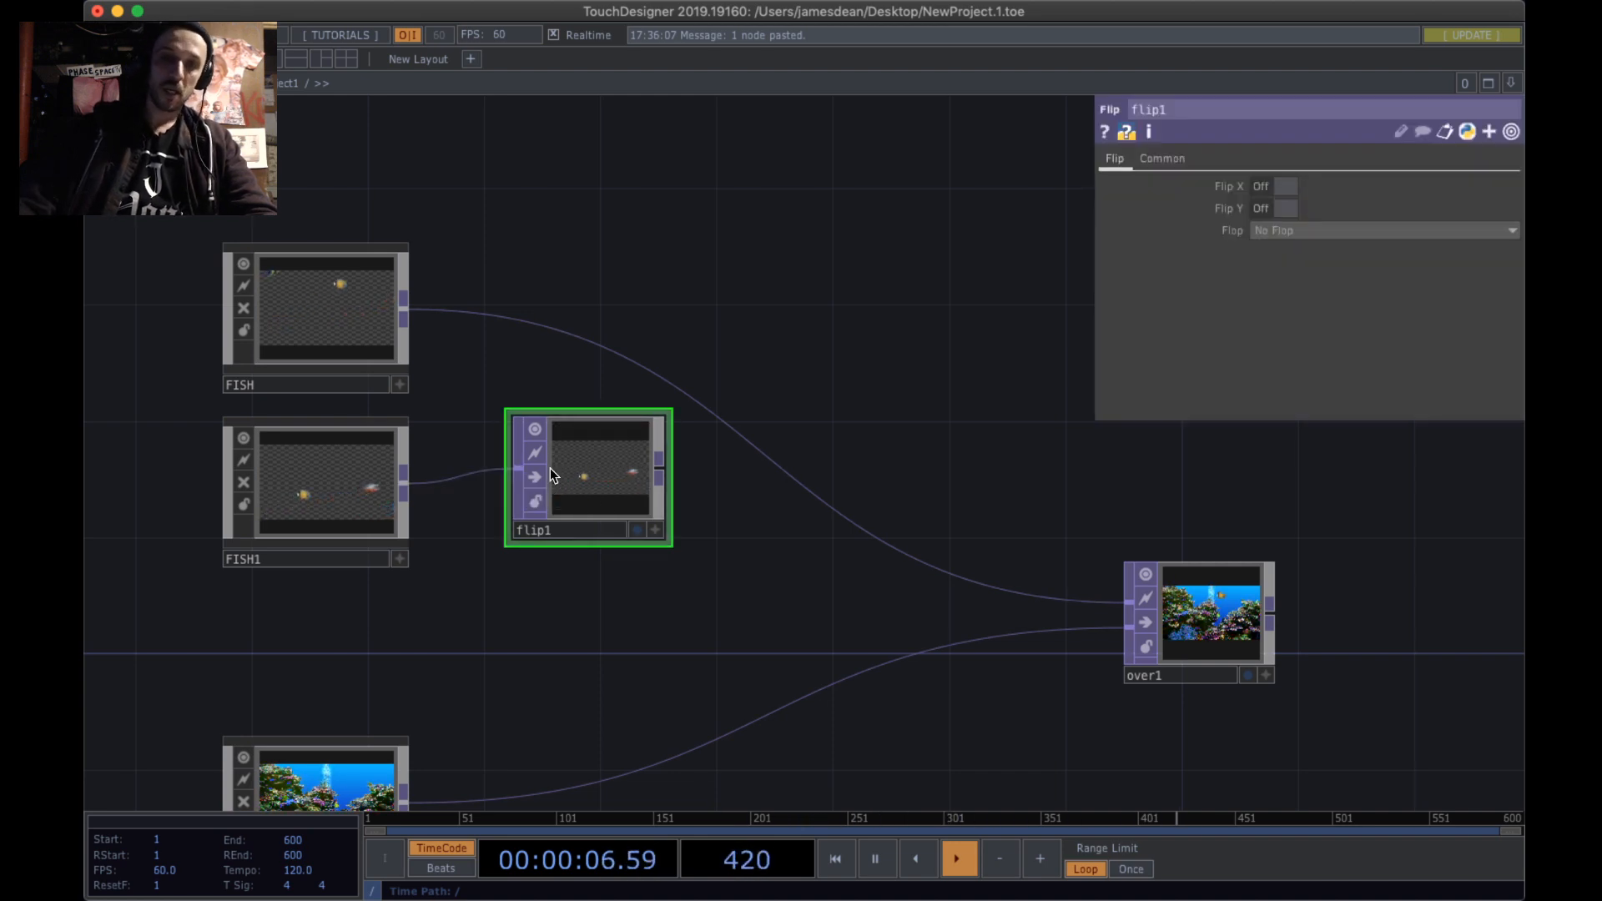
pyautogui.scroll(5, 552, 467)
pyautogui.moveTo(705, 486); pyautogui.dragTo(868, 500, button='middle')
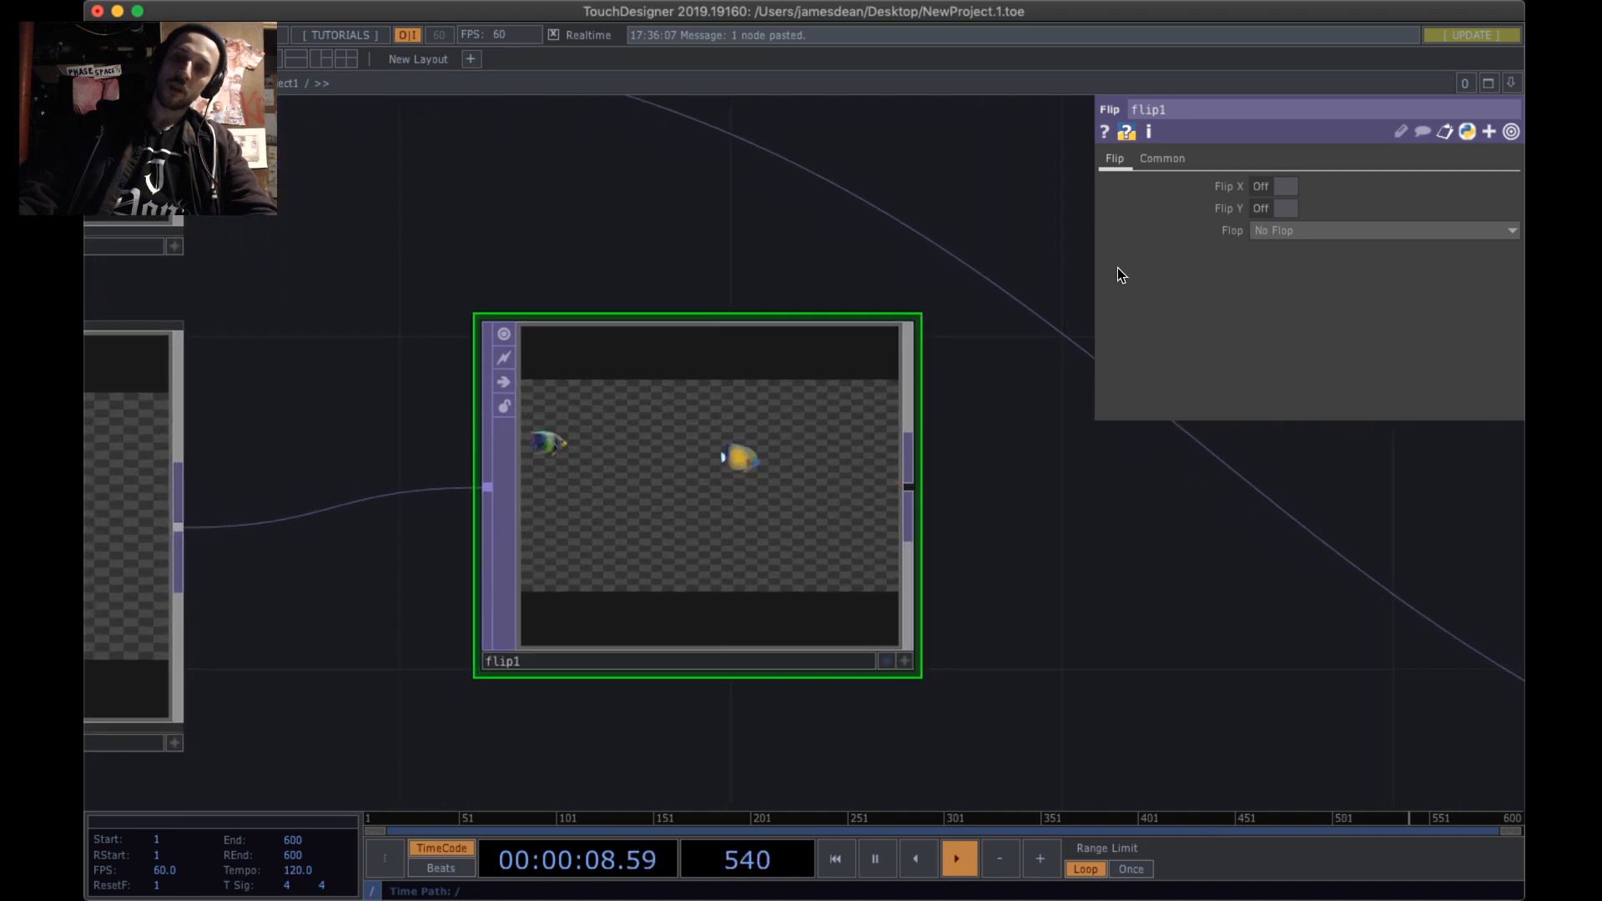
pyautogui.scroll(-3, 615, 214)
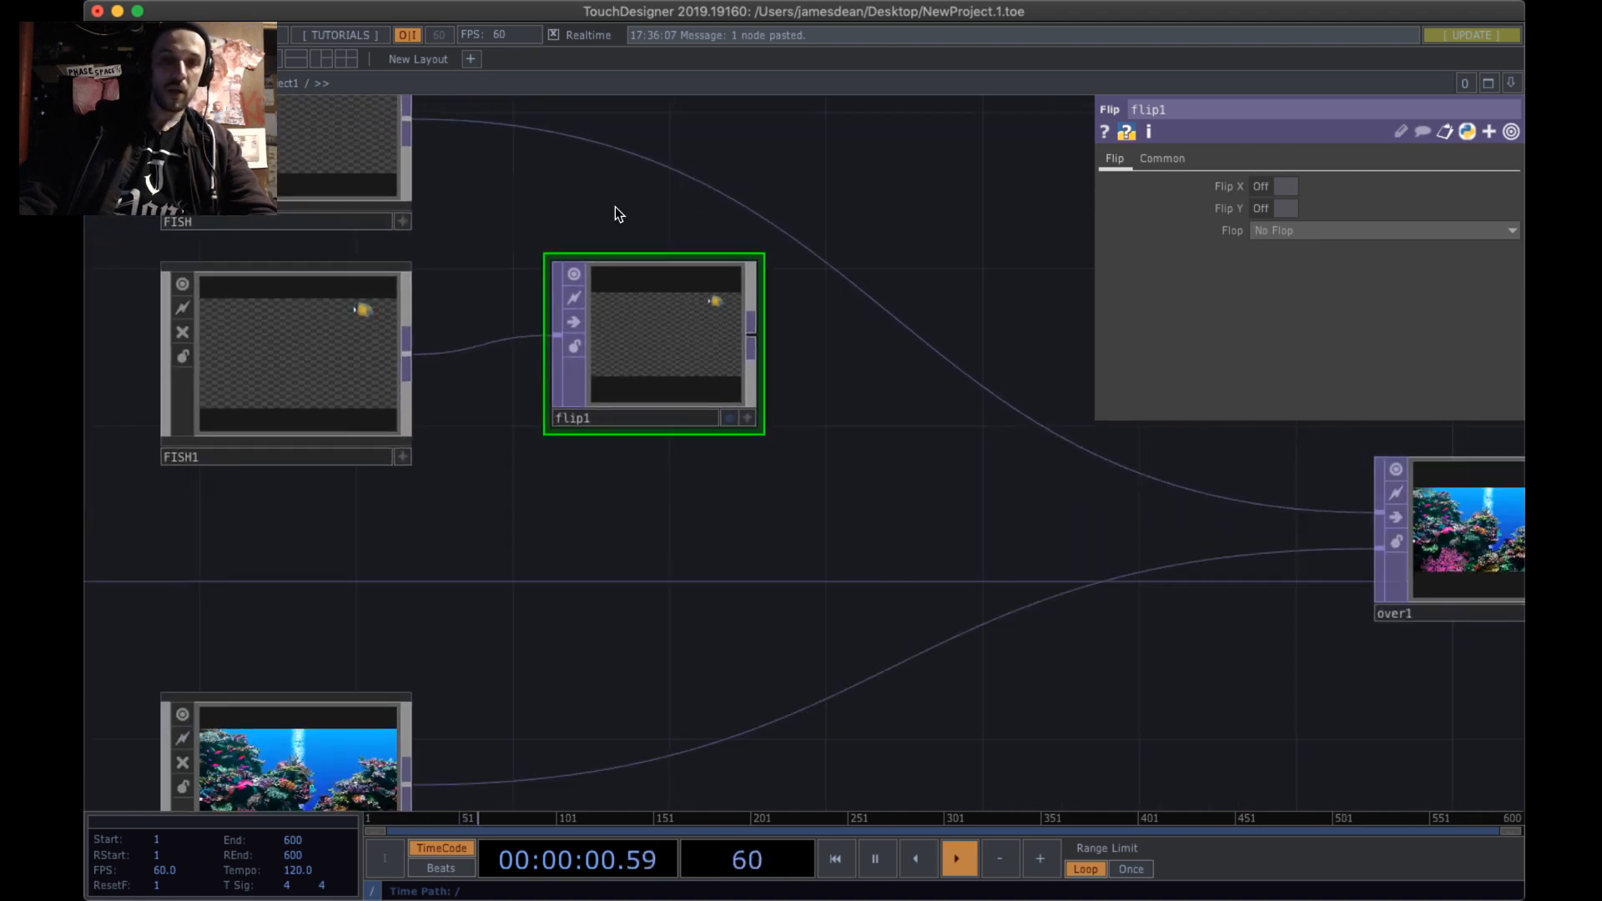
pyautogui.scroll(3, 615, 214)
pyautogui.moveTo(916, 686); pyautogui.dragTo(961, 711)
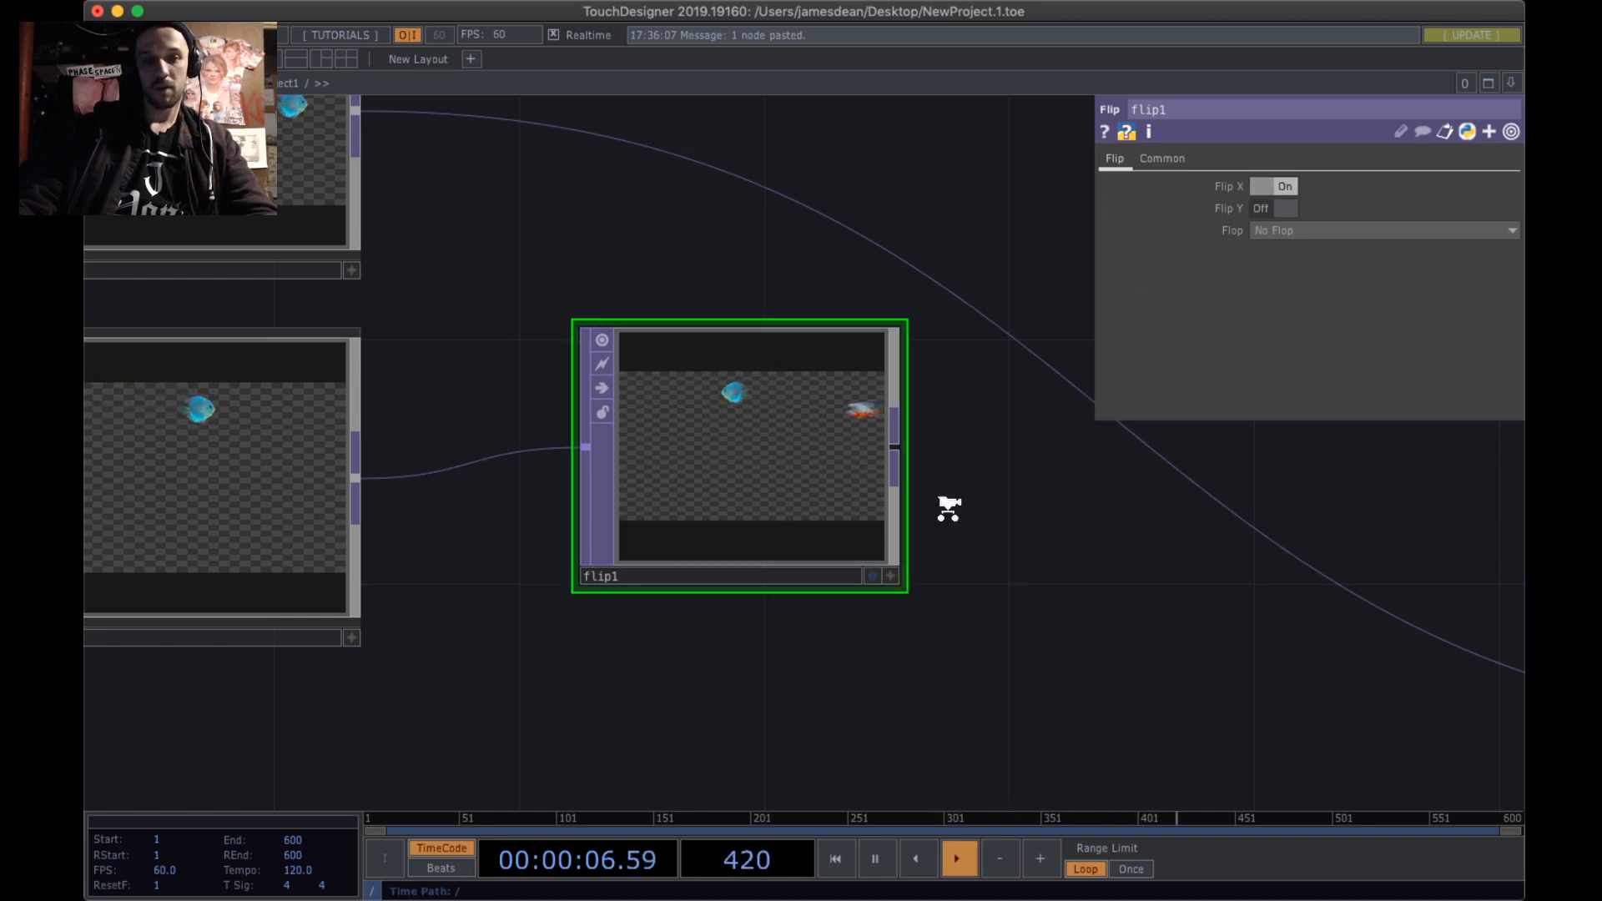
pyautogui.scroll(-2, 948, 507)
pyautogui.moveTo(948, 507); pyautogui.dragTo(787, 447)
pyautogui.scroll(-2, 788, 444)
pyautogui.scroll(1, 784, 442)
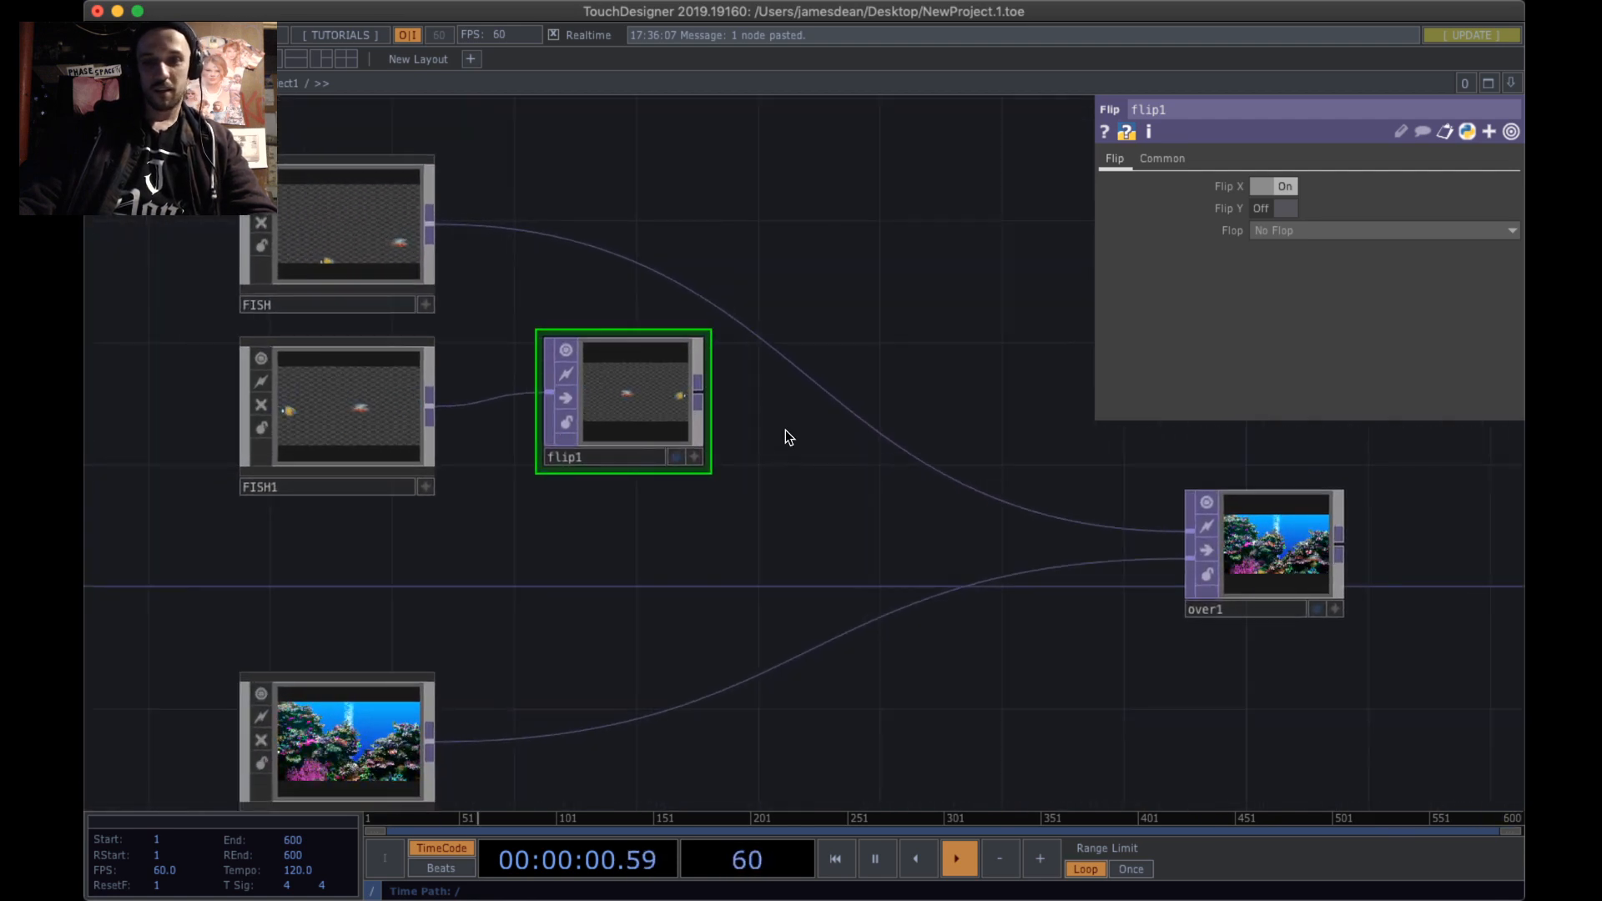
# - Try feeding flip1 from FISH, then restore its connection from FISH1 and its place beside that node
pyautogui.moveTo(635, 434); pyautogui.dragTo(637, 450)
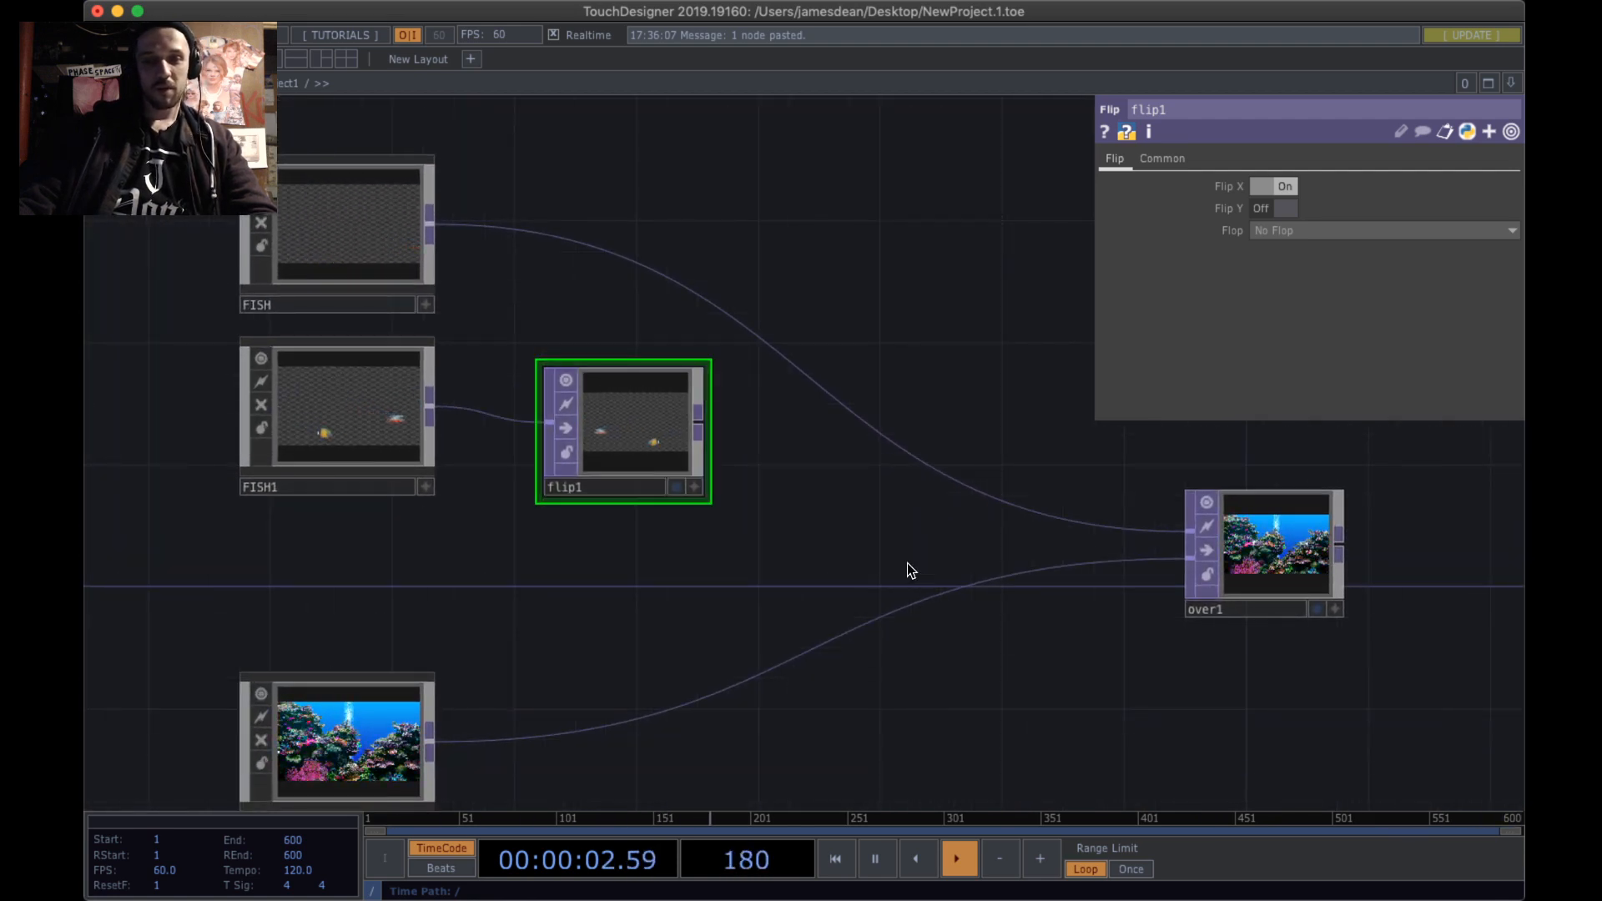
pyautogui.moveTo(861, 477); pyautogui.dragTo(769, 424)
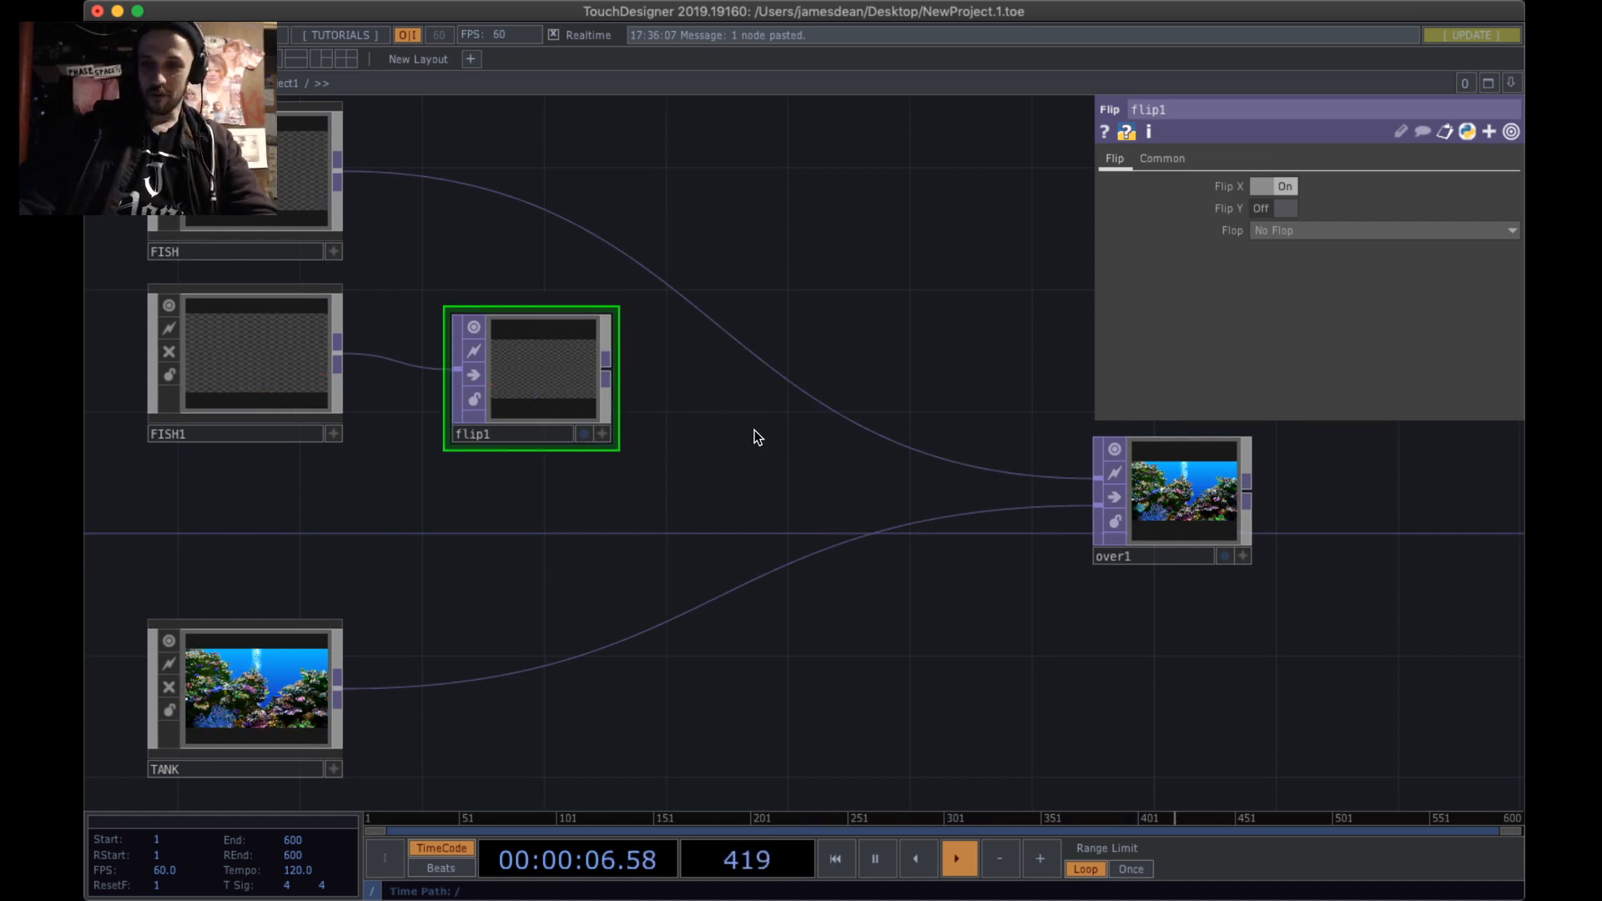
pyautogui.moveTo(754, 429); pyautogui.dragTo(714, 402)
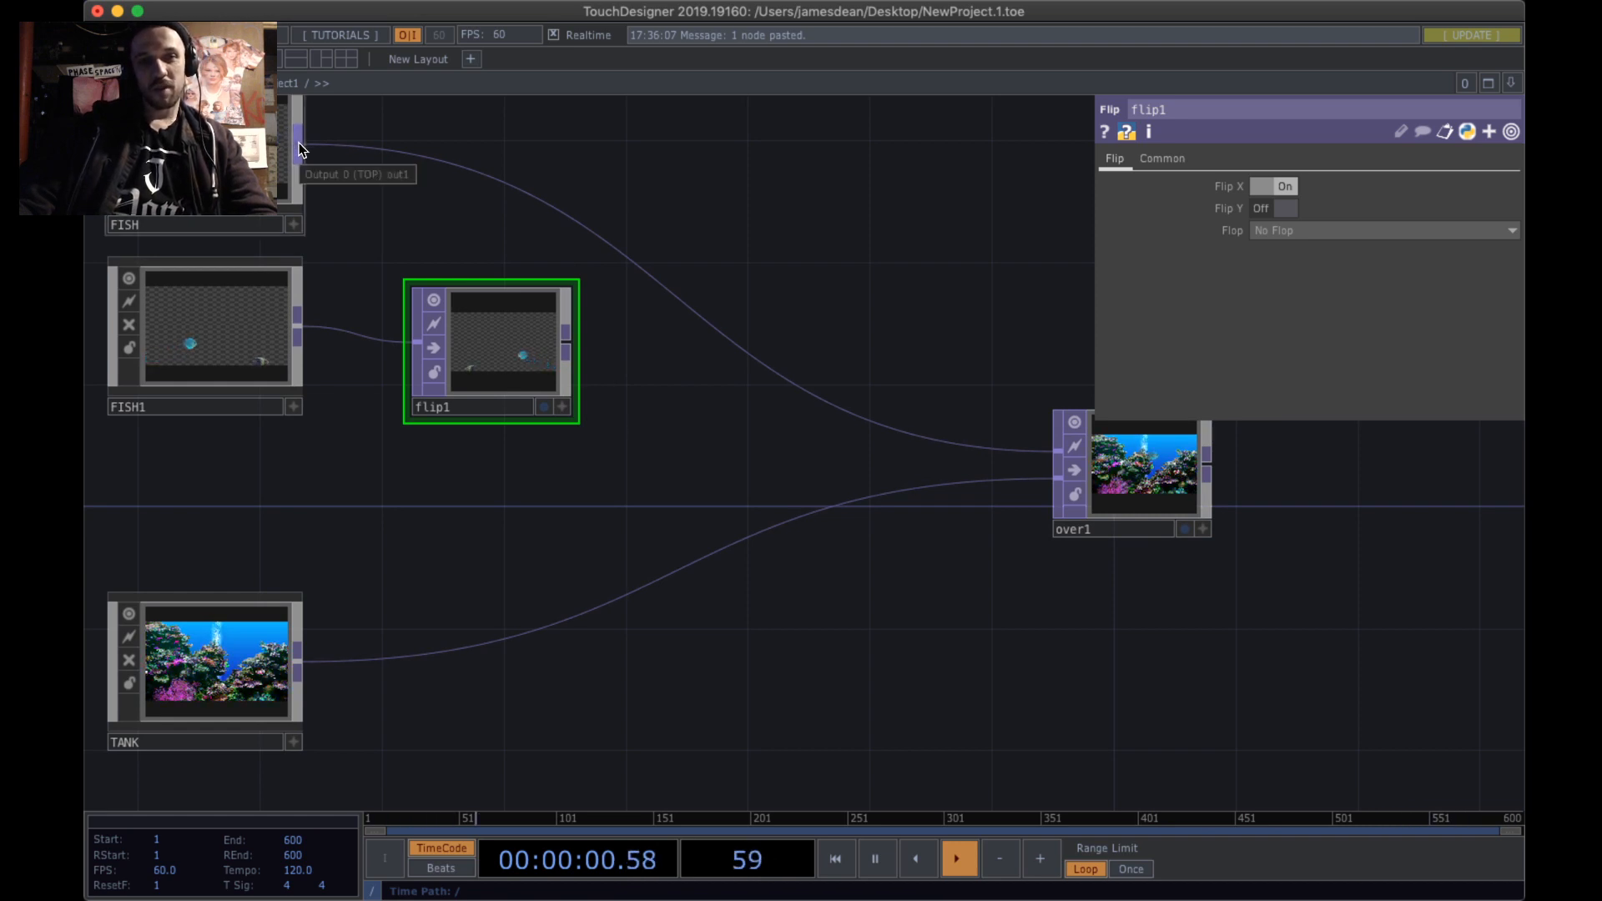
pyautogui.moveTo(340, 218); pyautogui.dragTo(402, 342)
pyautogui.moveTo(355, 258); pyautogui.dragTo(475, 460)
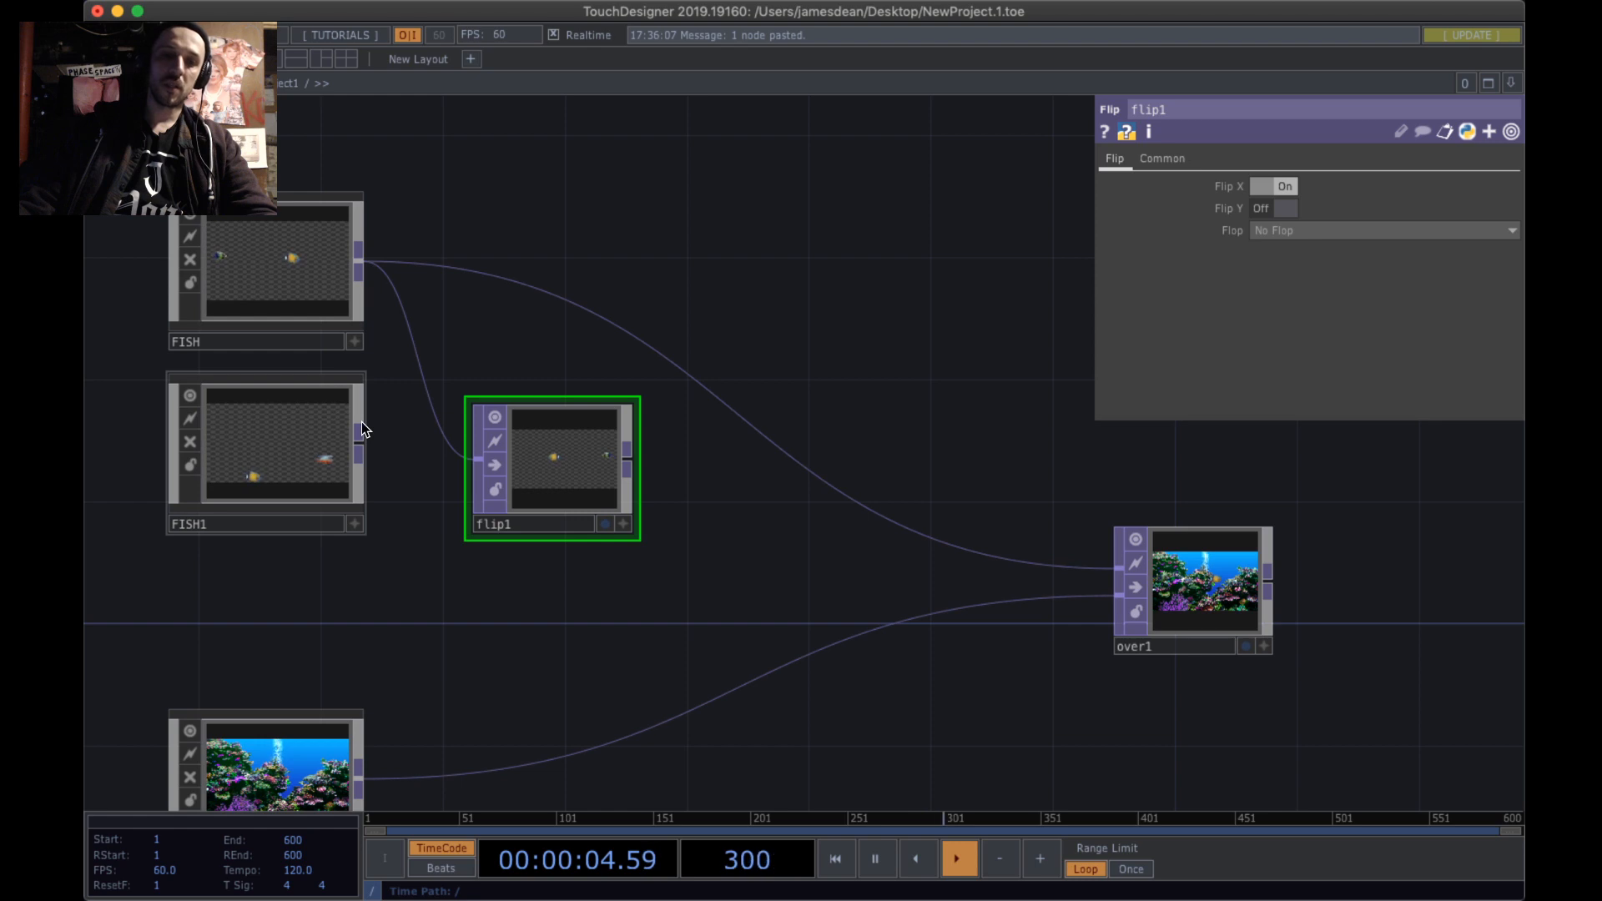
pyautogui.moveTo(410, 444); pyautogui.dragTo(581, 460)
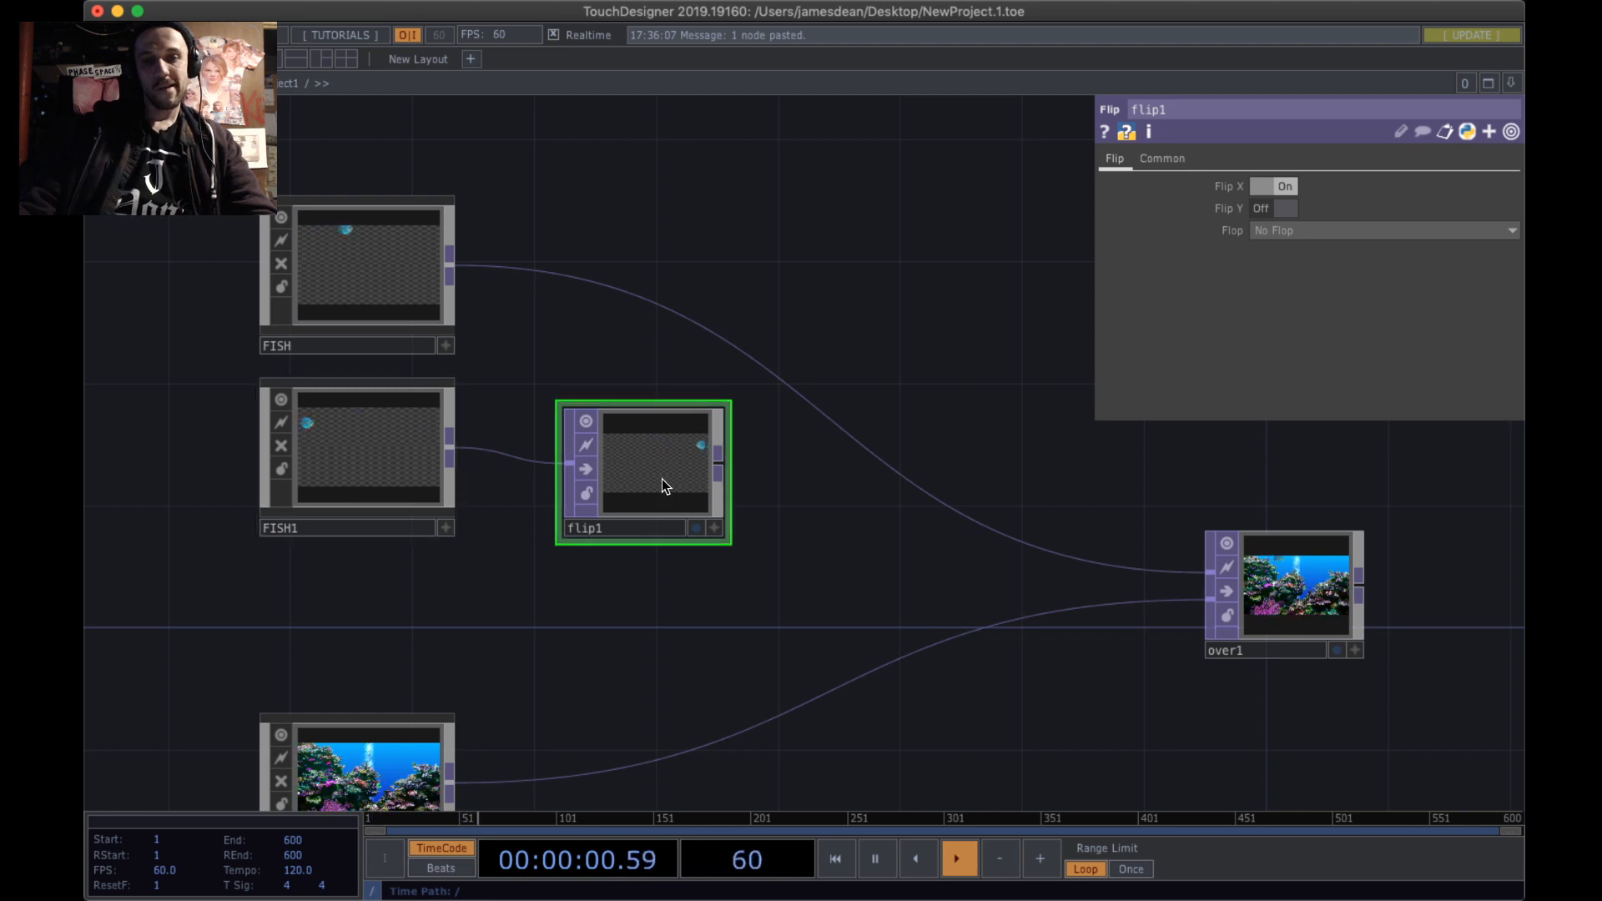
pyautogui.moveTo(661, 482); pyautogui.dragTo(662, 452)
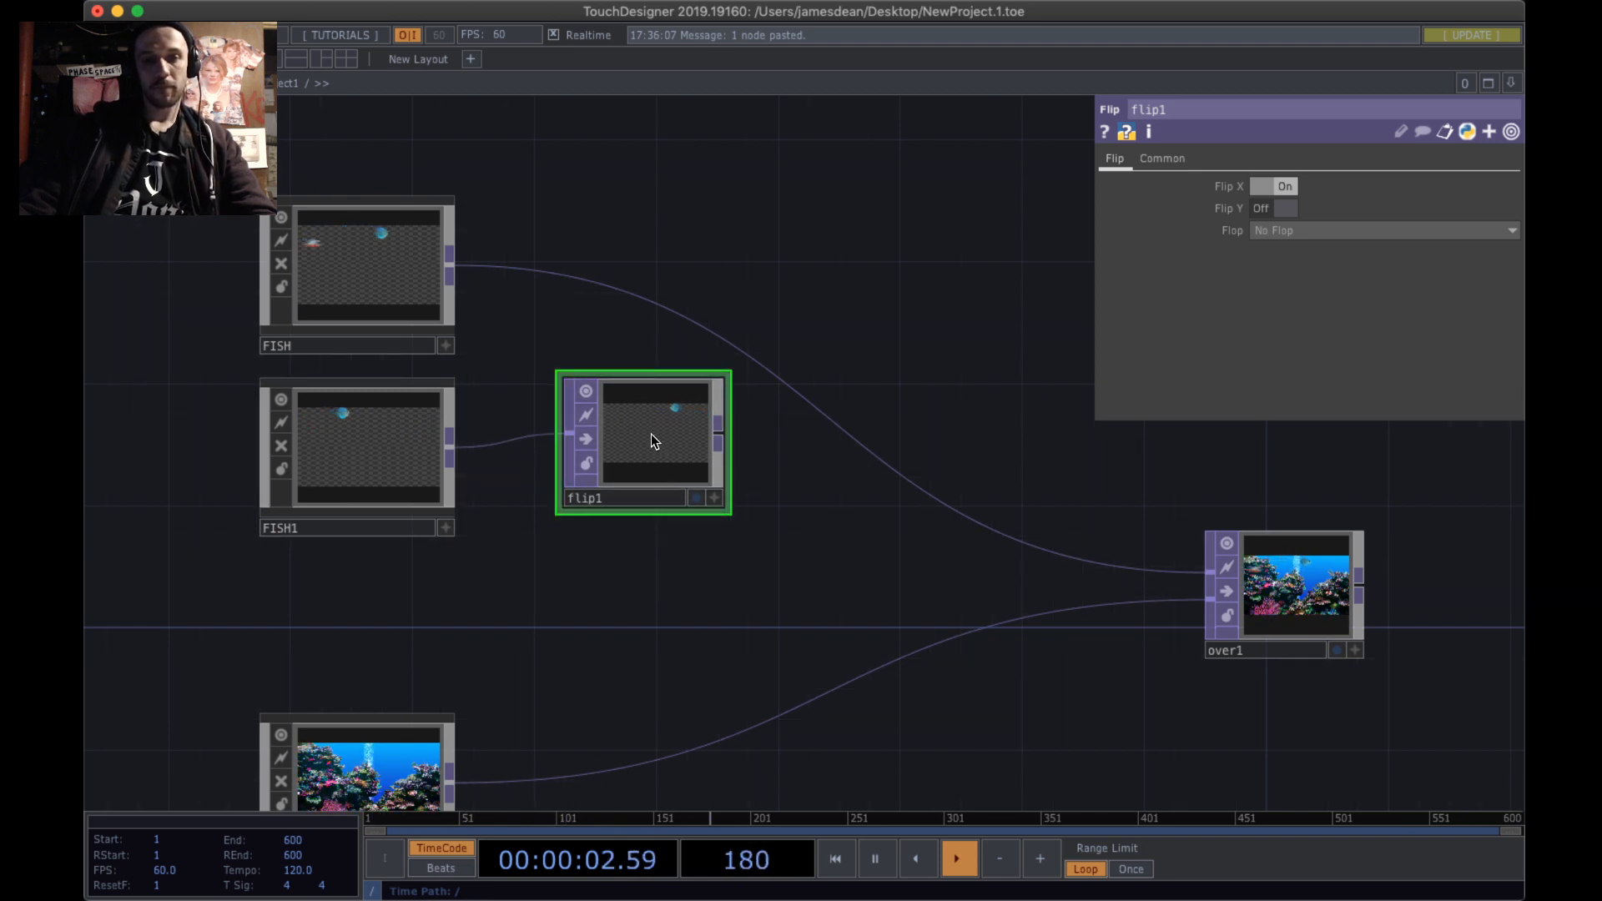
# - Select over1 and move it up and slightly closer to flip1
pyautogui.moveTo(874, 494); pyautogui.dragTo(559, 392)
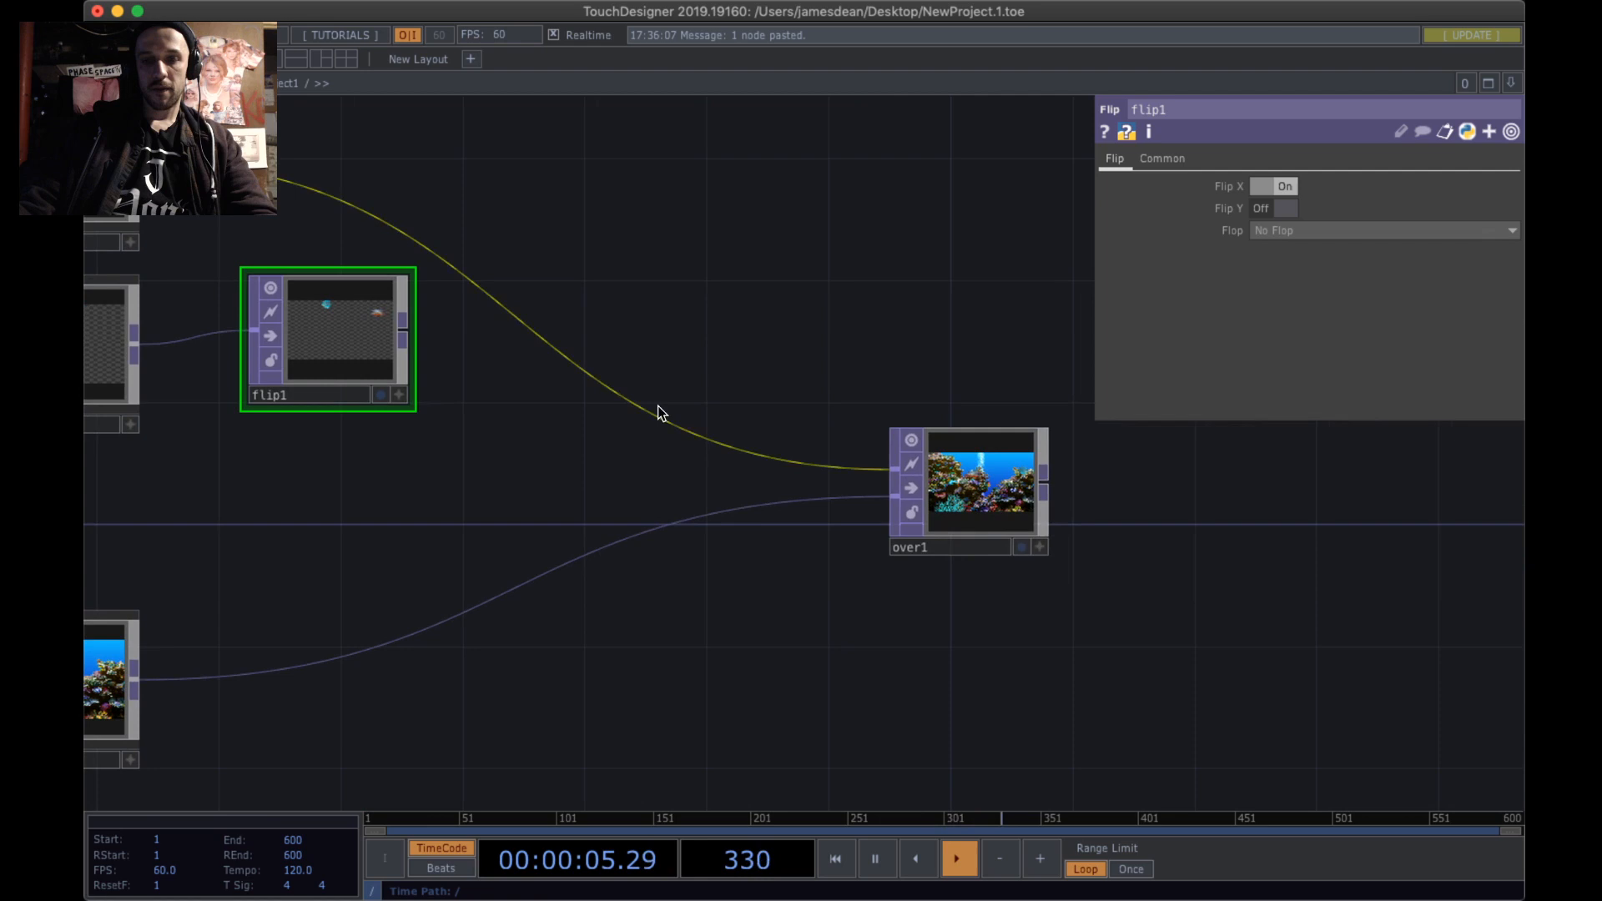
pyautogui.click(1001, 489)
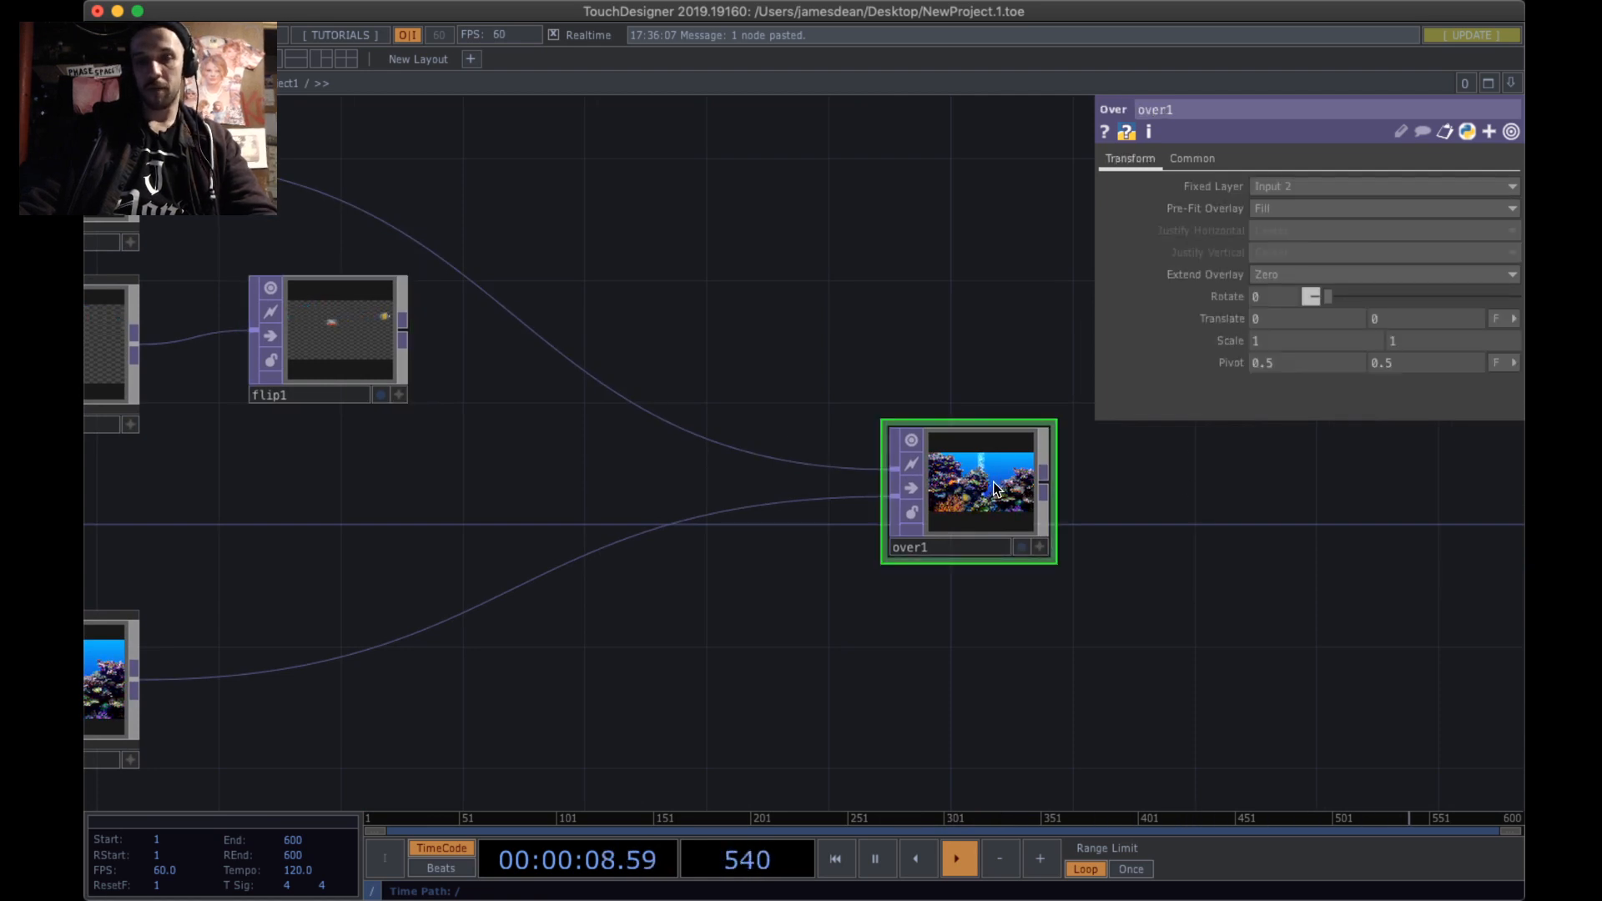
pyautogui.moveTo(992, 482); pyautogui.dragTo(940, 436)
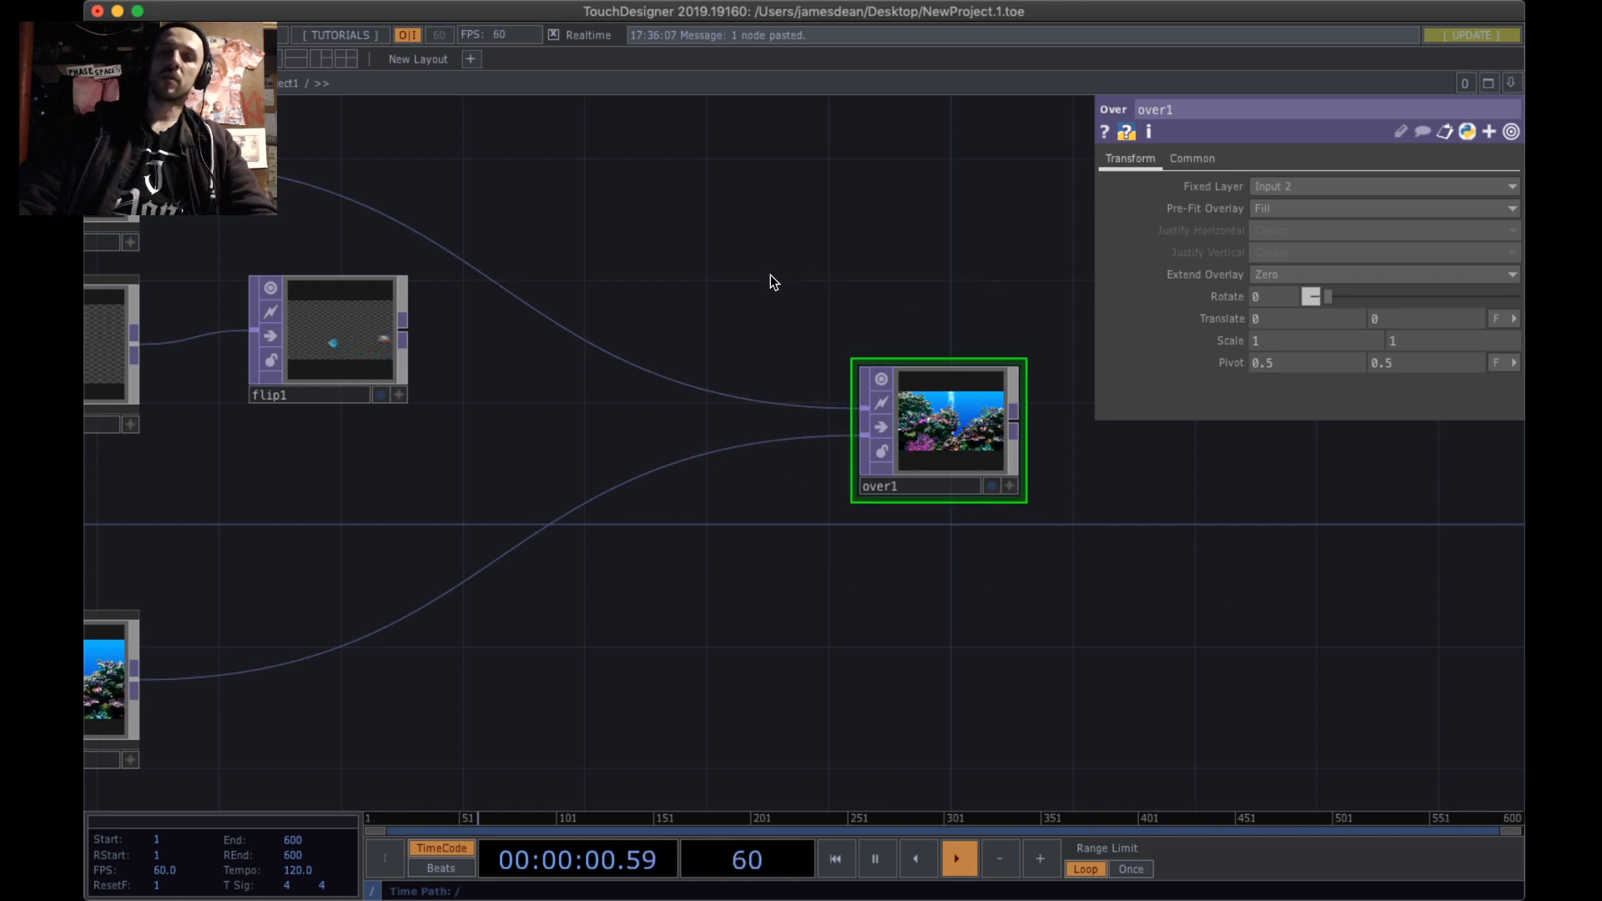
pyautogui.scroll(1, 1033, 551)
pyautogui.moveTo(1029, 550); pyautogui.dragTo(1006, 559)
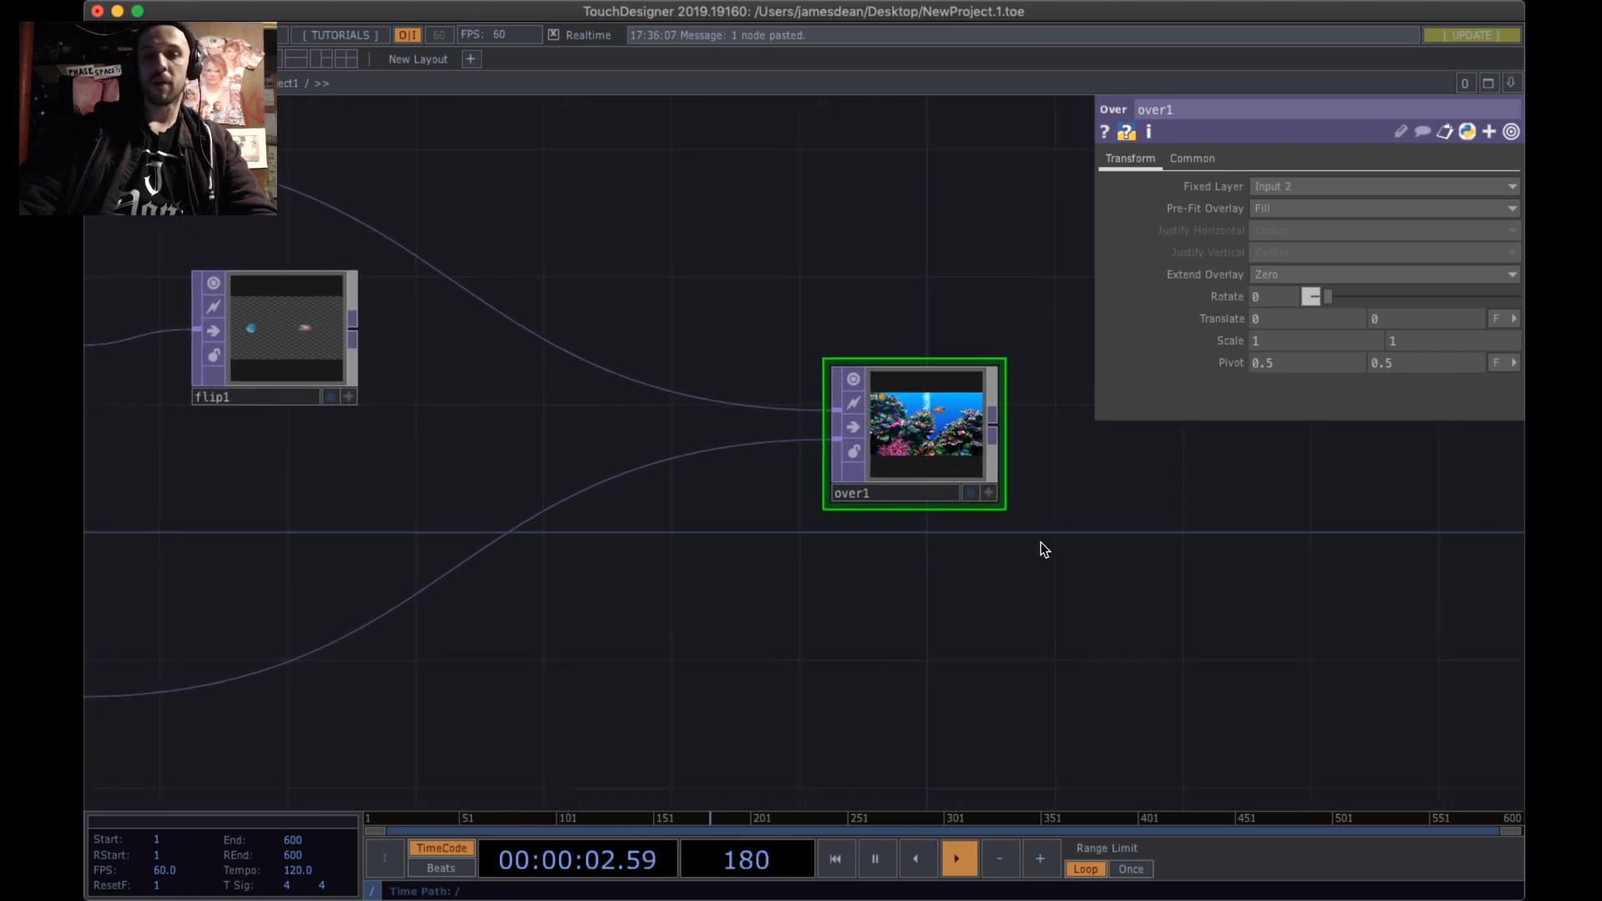
# - Change the over1 operator's type from Over to Composite
pyautogui.rightClick(895, 404)
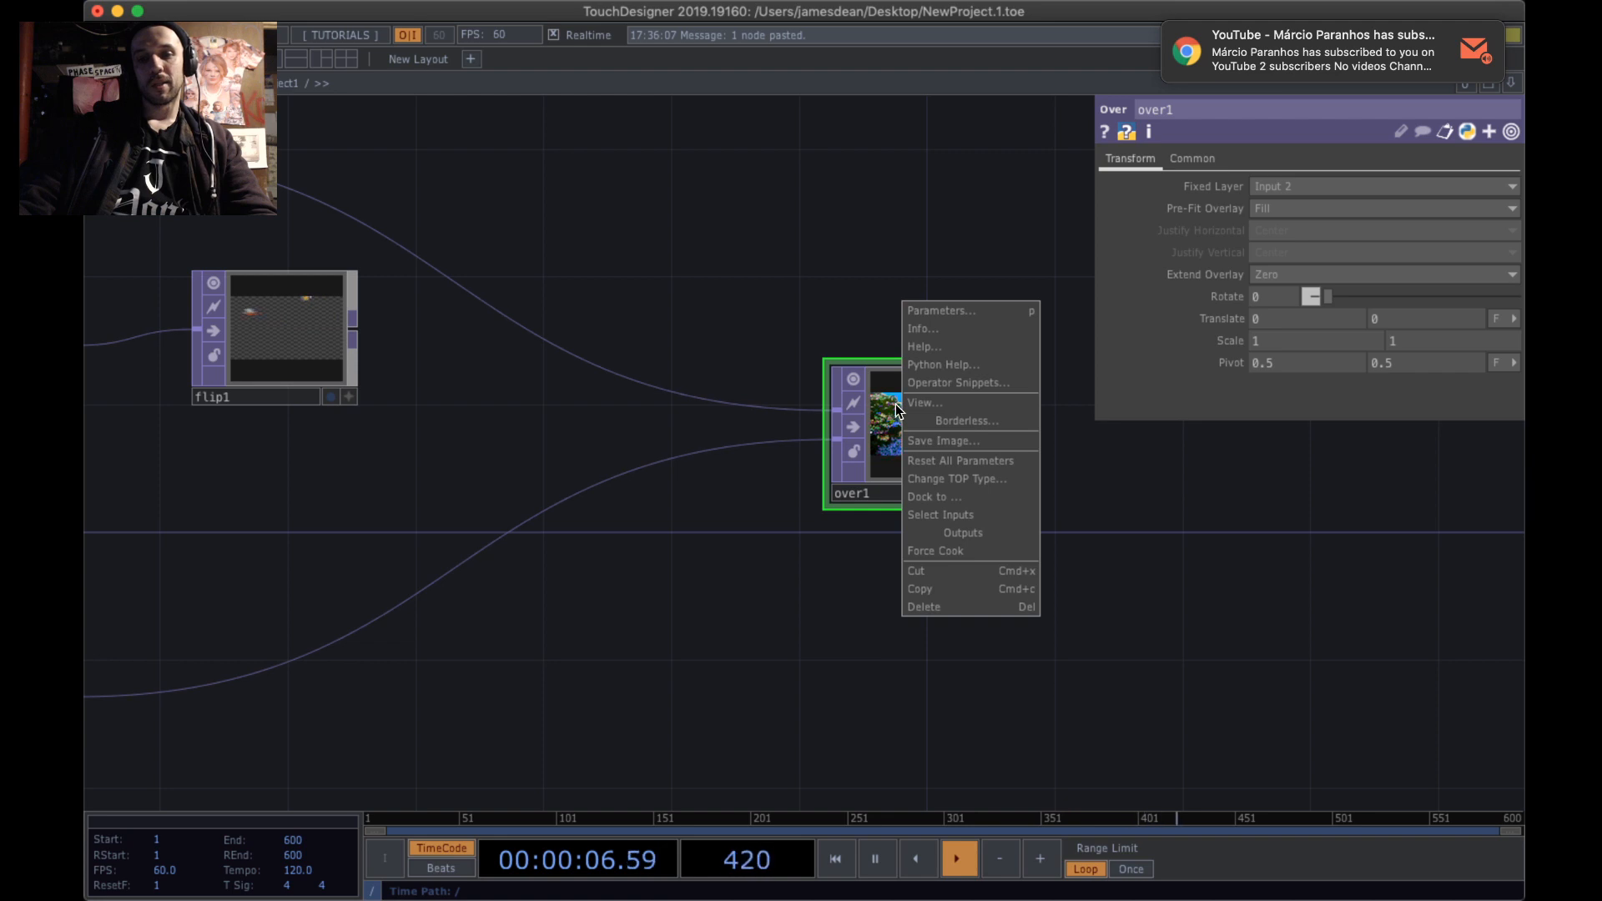
pyautogui.click(886, 436)
pyautogui.rightClick(929, 415)
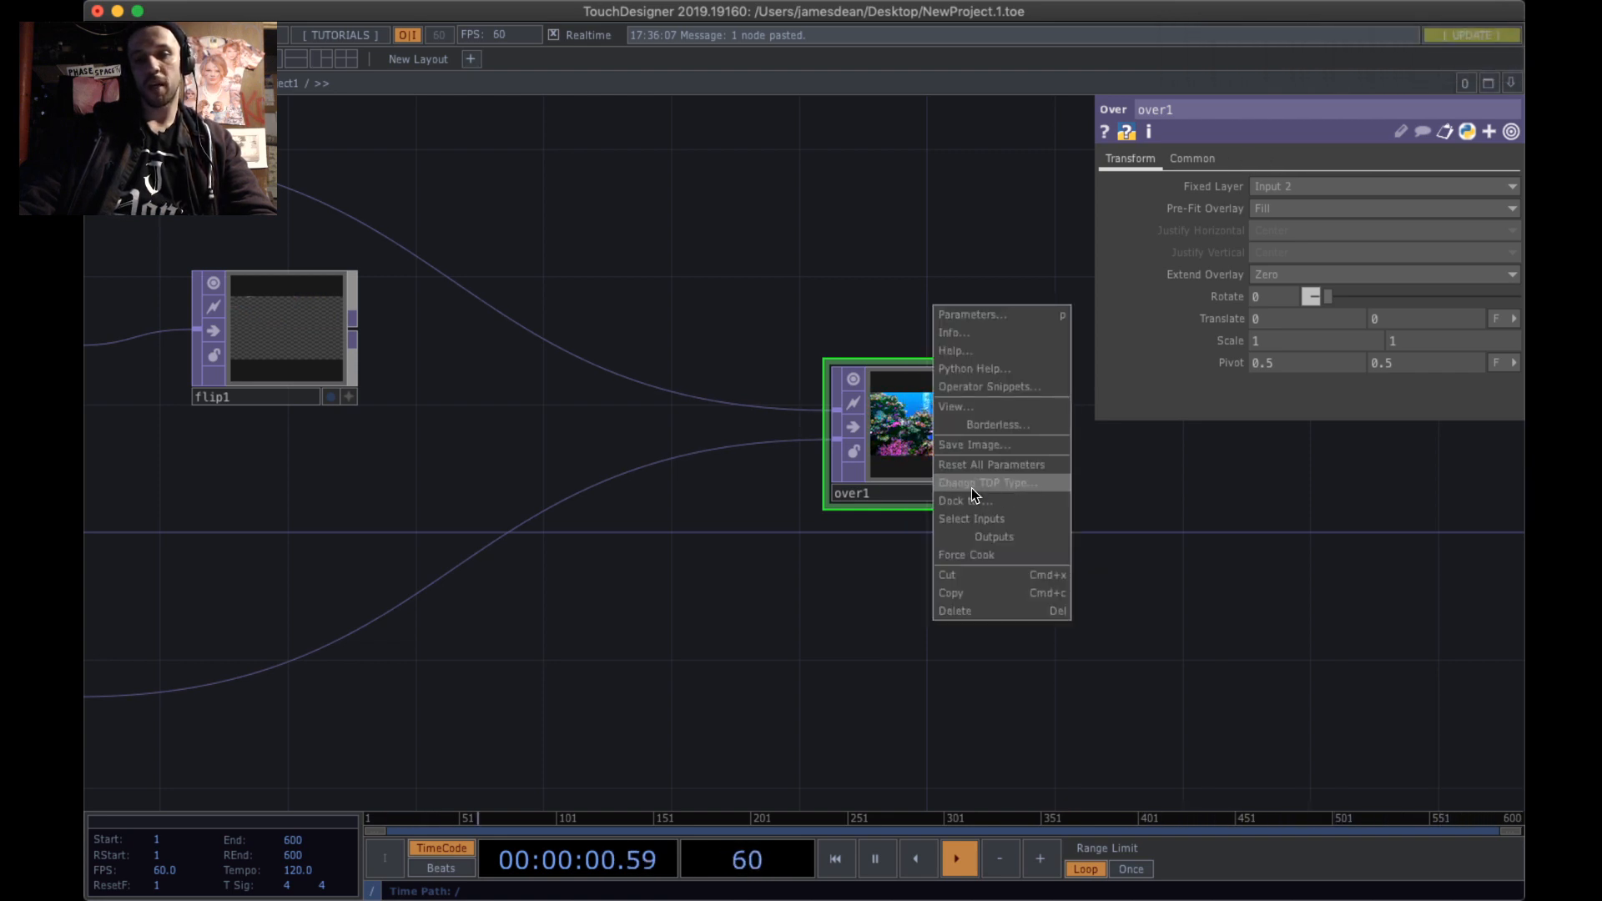
pyautogui.click(1026, 482)
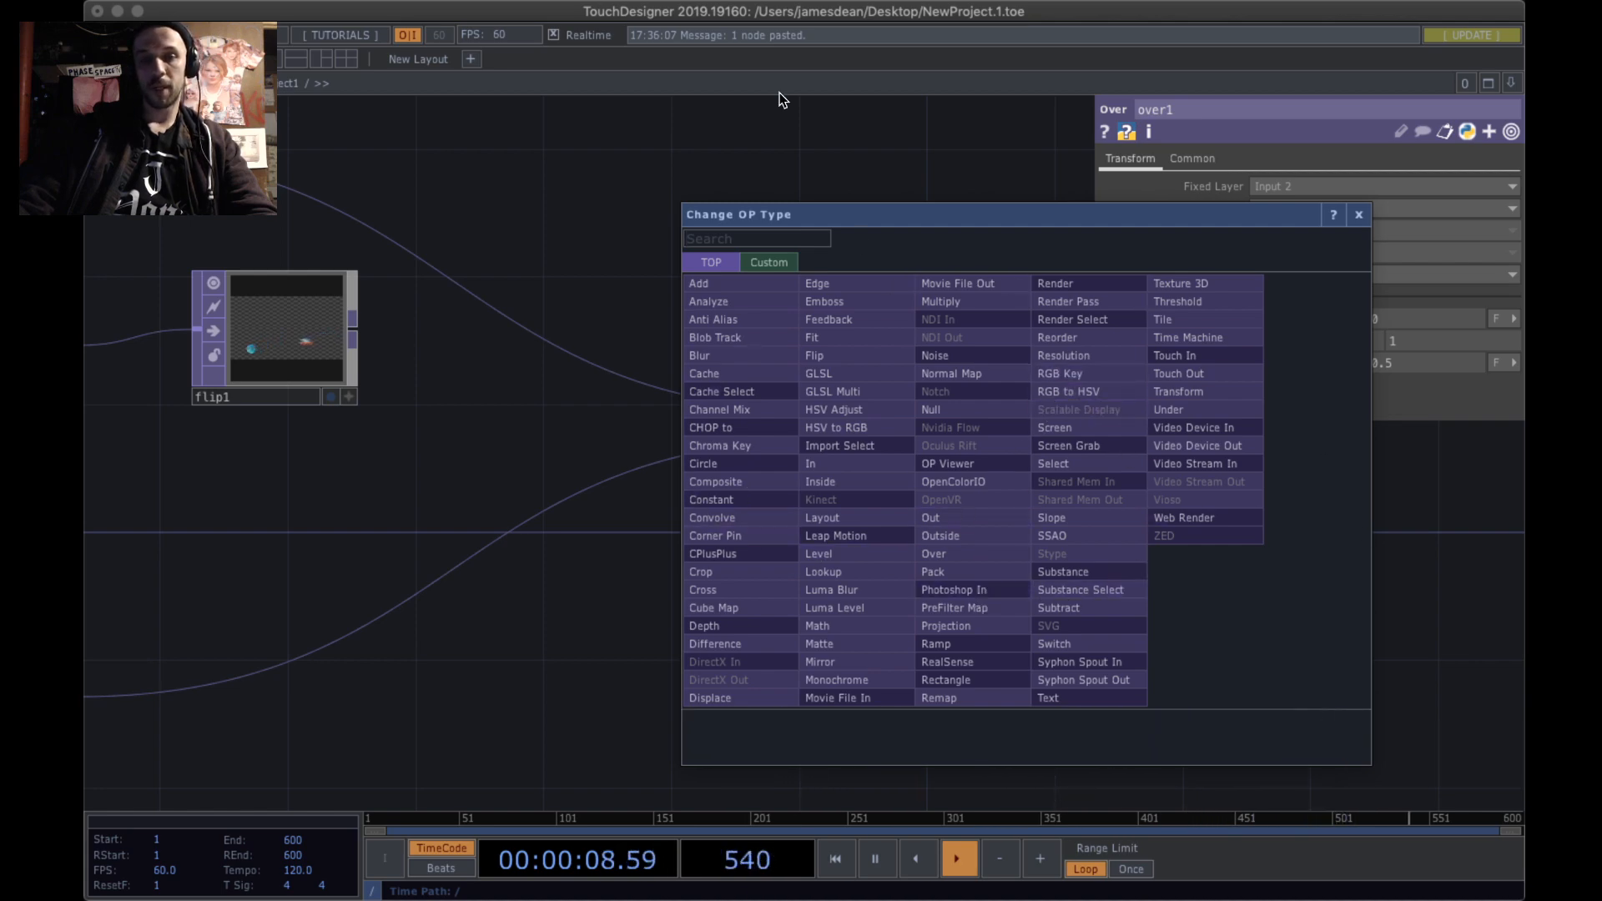
pyautogui.moveTo(843, 215); pyautogui.dragTo(1456, 239)
pyautogui.moveTo(947, 96)
pyautogui.mouseDown()
pyautogui.moveTo(1252, 110)
pyautogui.moveTo(619, 118)
pyautogui.moveTo(1285, 463)
pyautogui.moveTo(1022, 530)
pyautogui.moveTo(932, 122)
pyautogui.mouseUp()
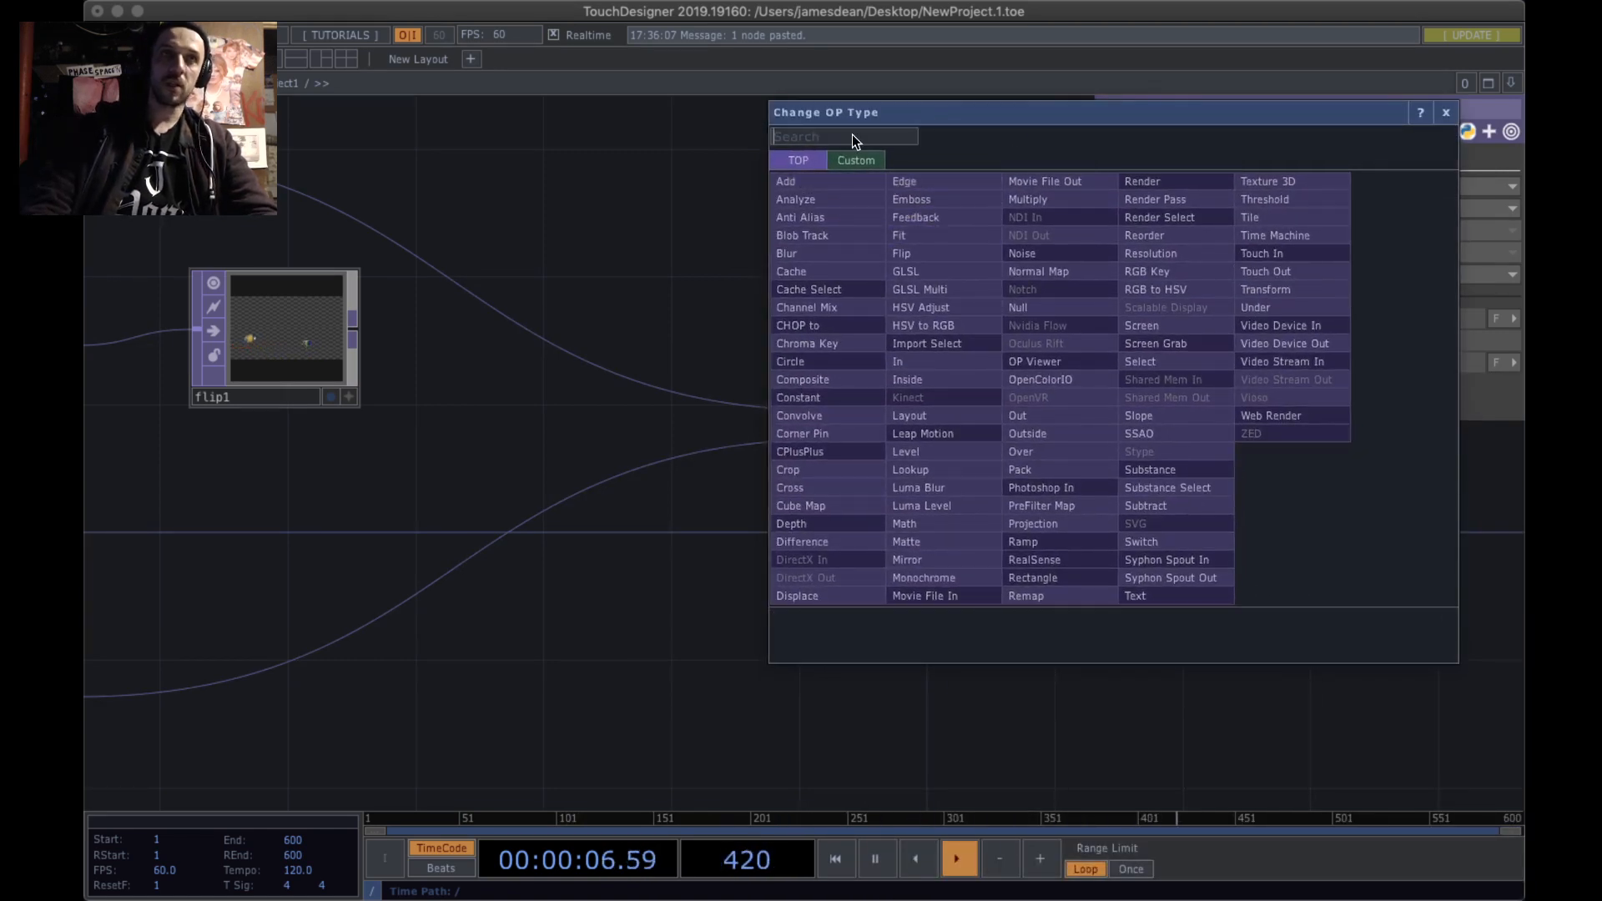
pyautogui.write('com')
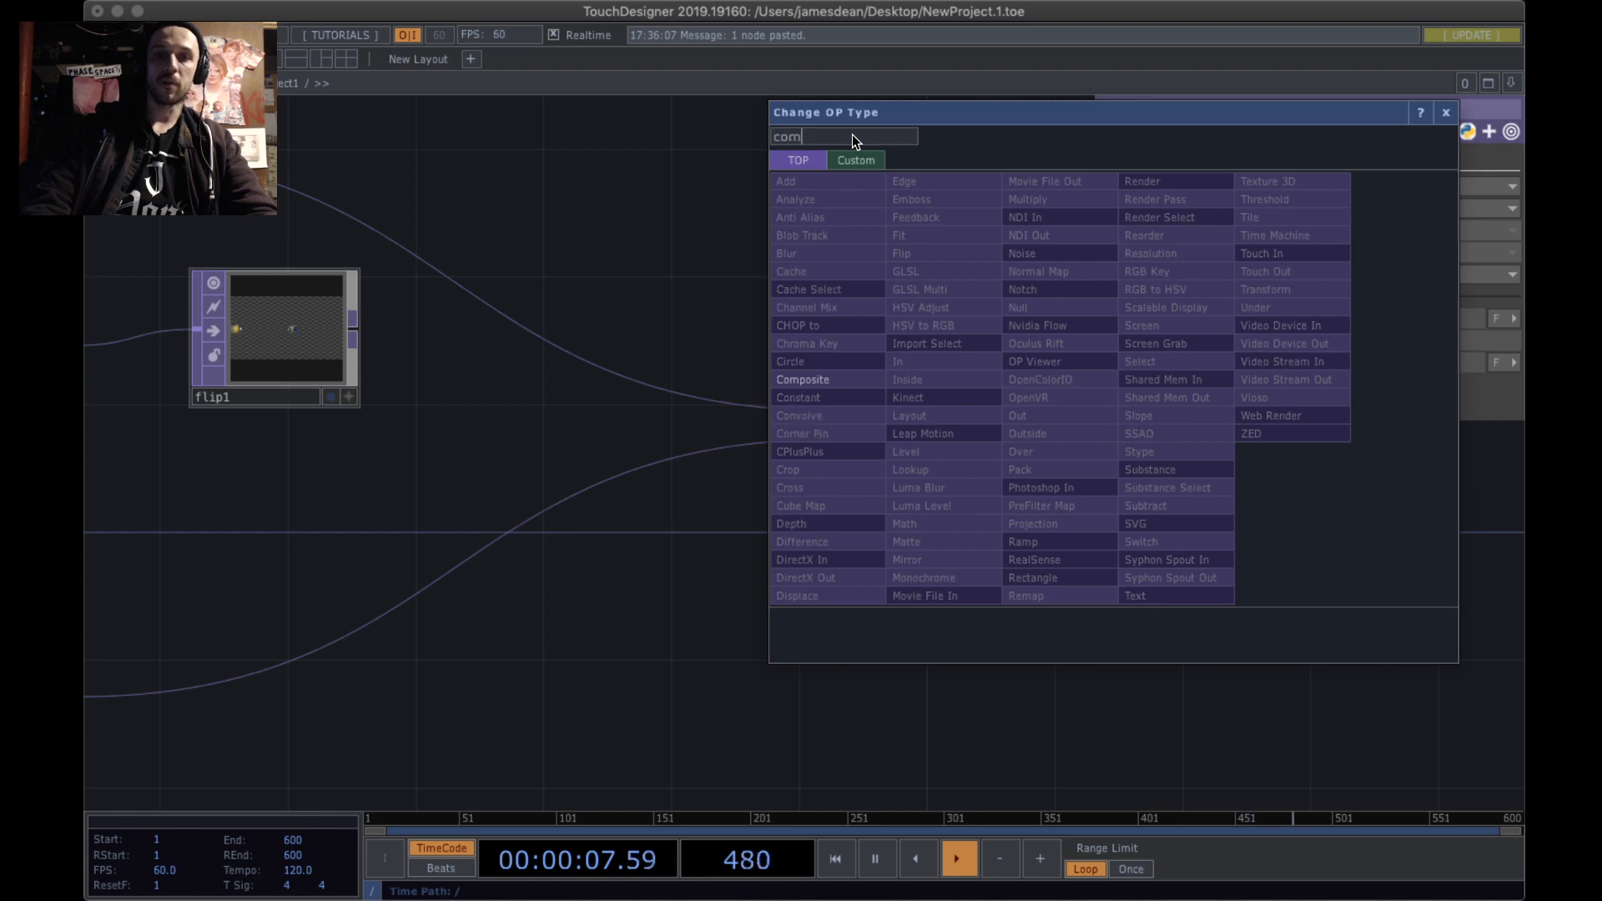
pyautogui.click(843, 379)
# - Set the compositing operation of over1 to Over
pyautogui.moveTo(933, 435); pyautogui.dragTo(923, 372)
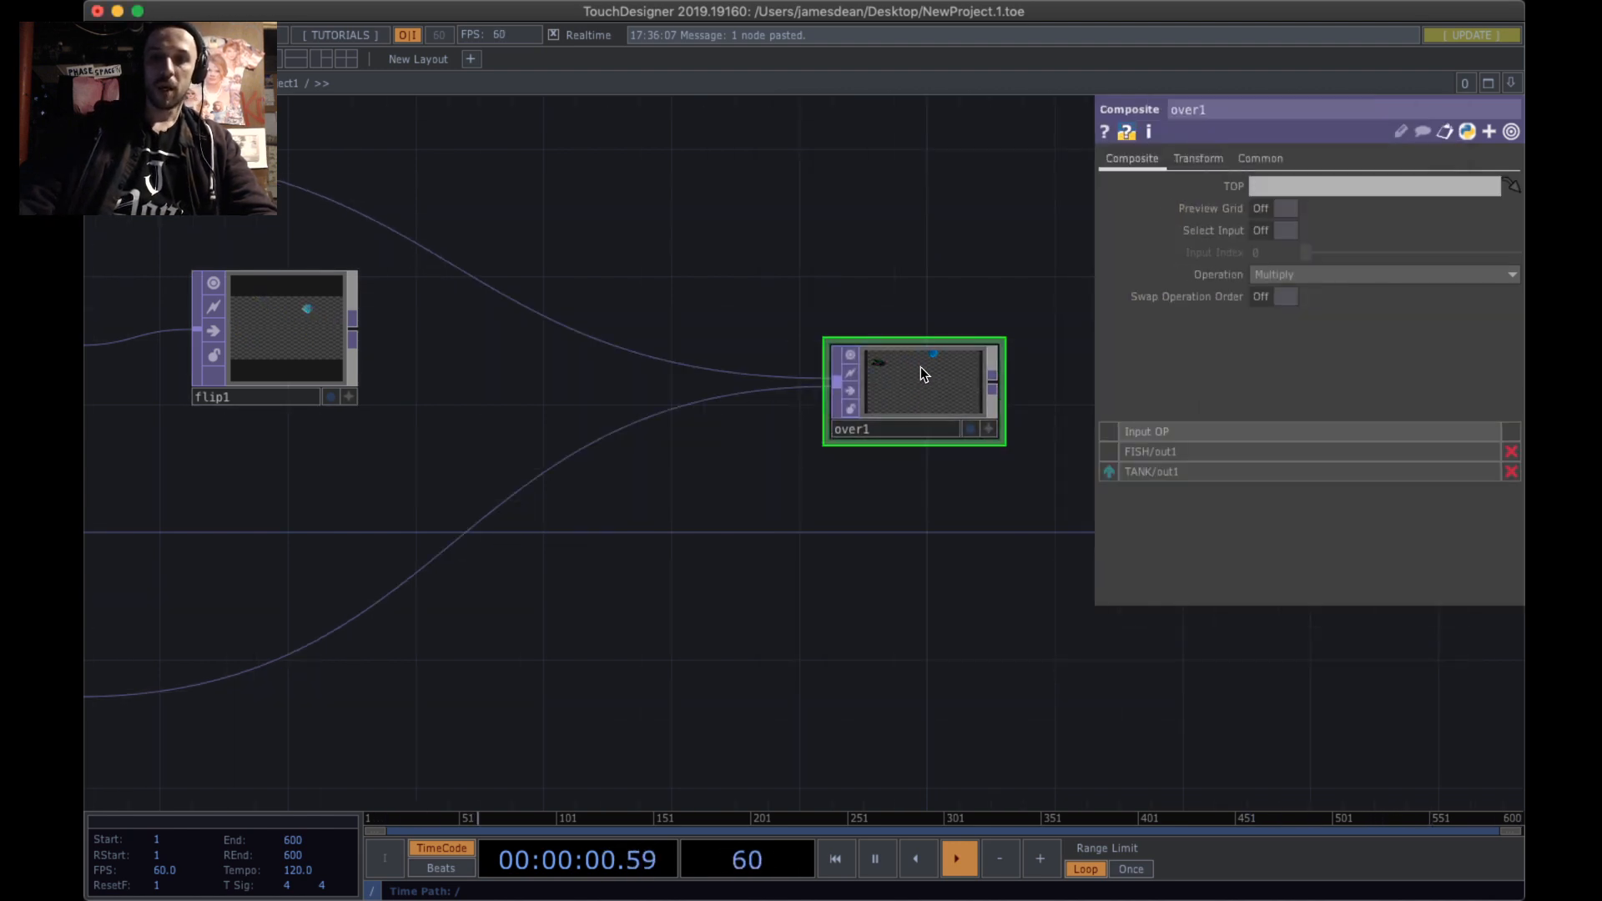
pyautogui.moveTo(465, 411); pyautogui.dragTo(432, 386)
pyautogui.click(1318, 275)
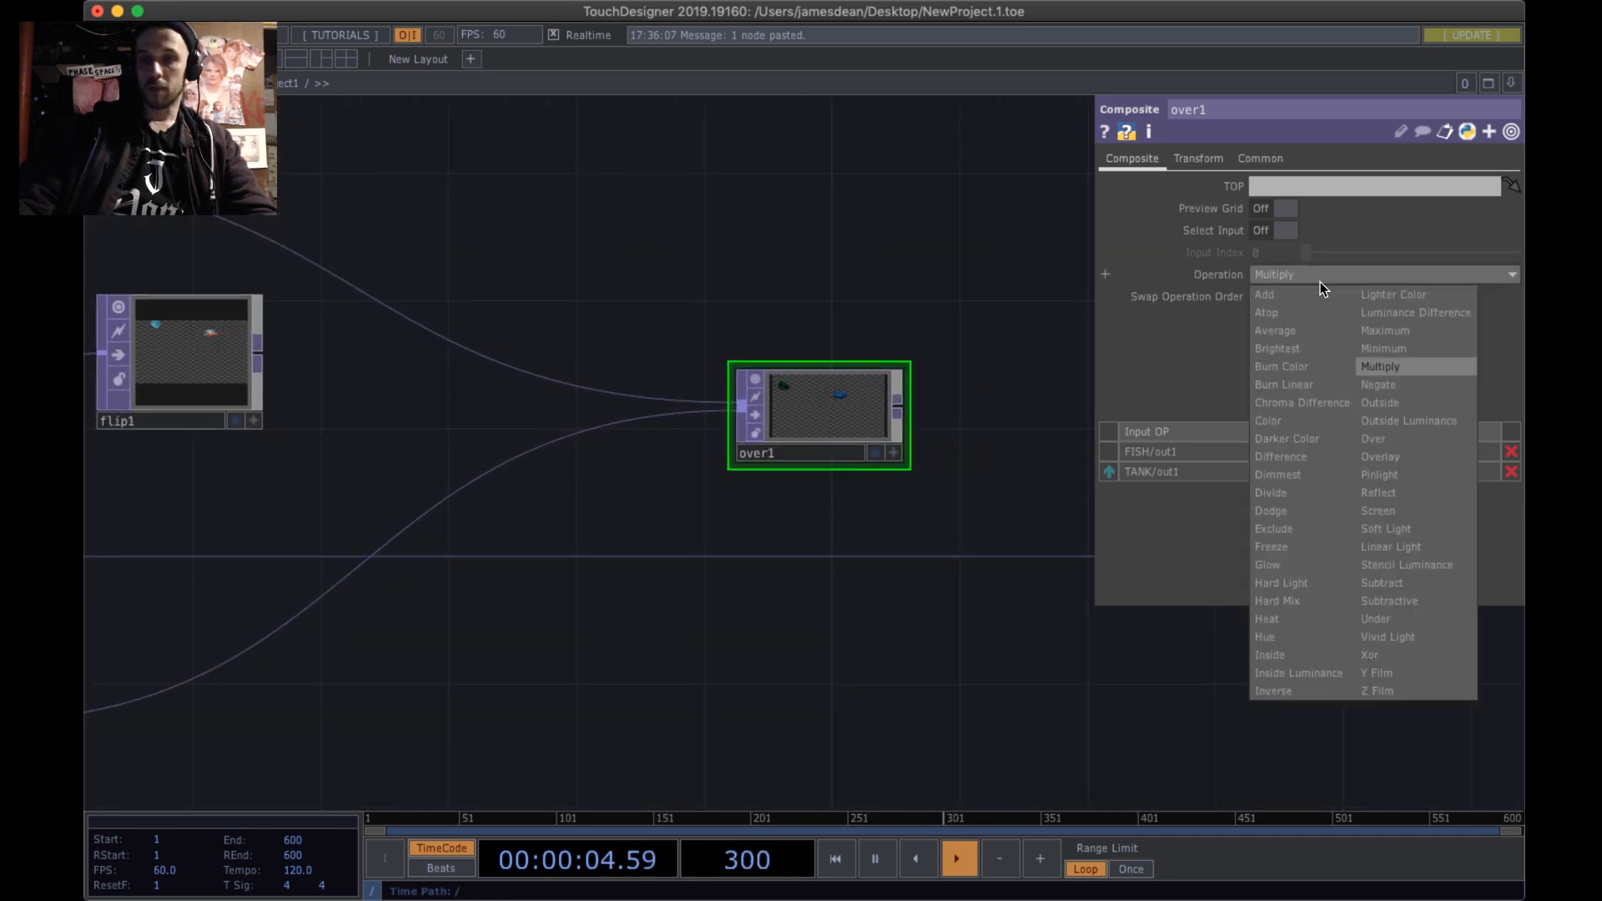
pyautogui.click(1428, 442)
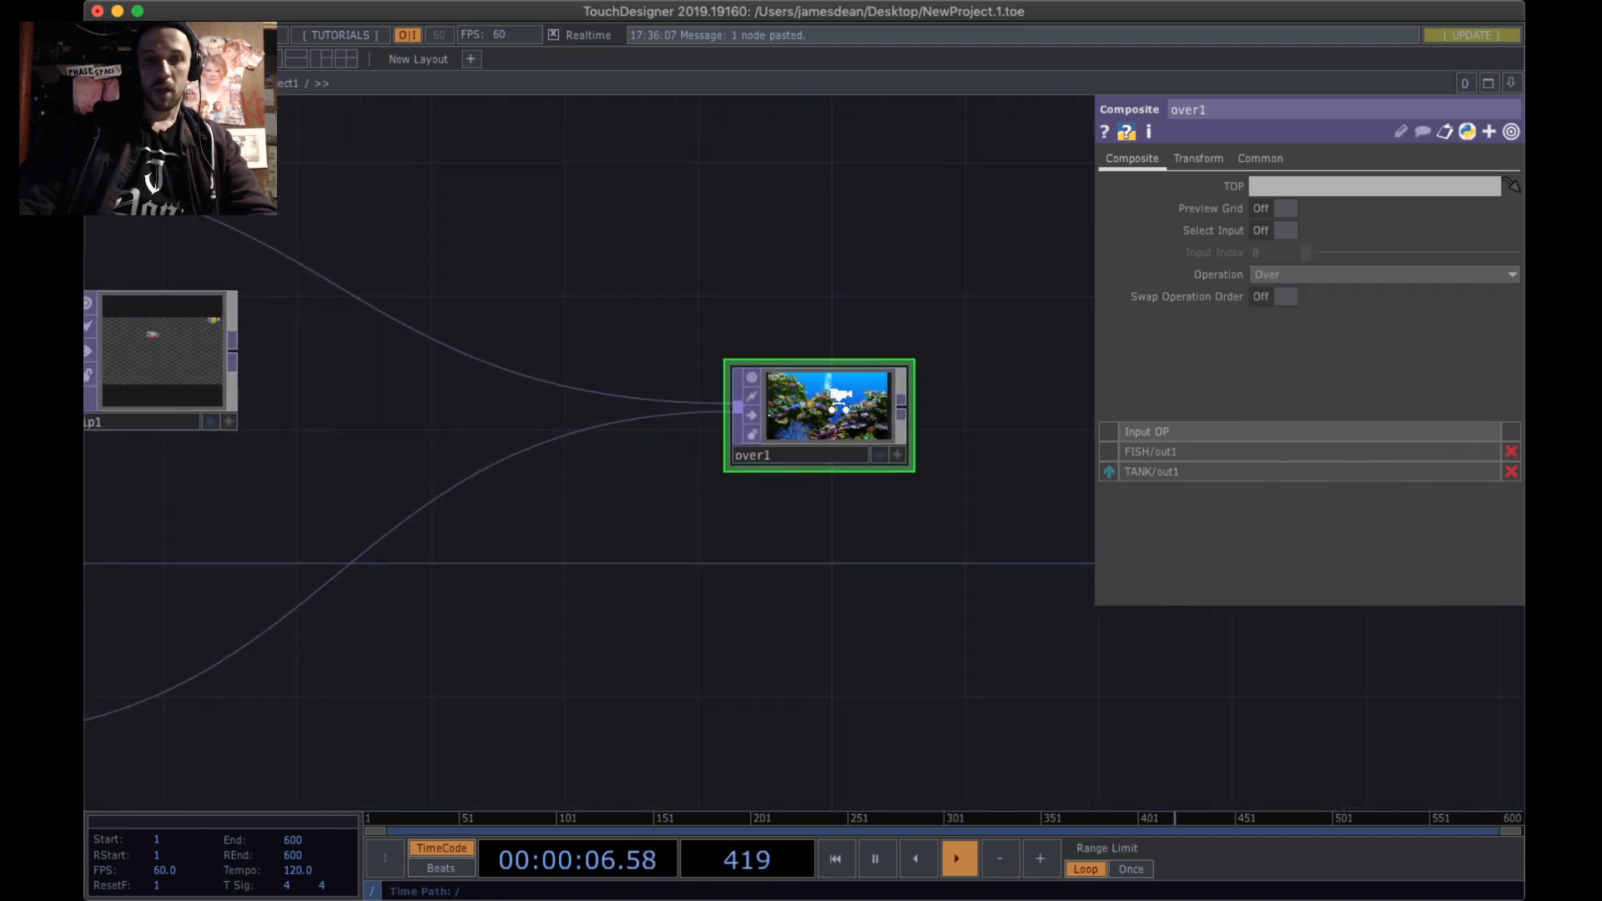
# - Connect flip1's output to over1 as an additional composite input
pyautogui.moveTo(621, 417); pyautogui.dragTo(753, 425)
pyautogui.scroll(-4, 753, 420)
pyautogui.click(588, 407)
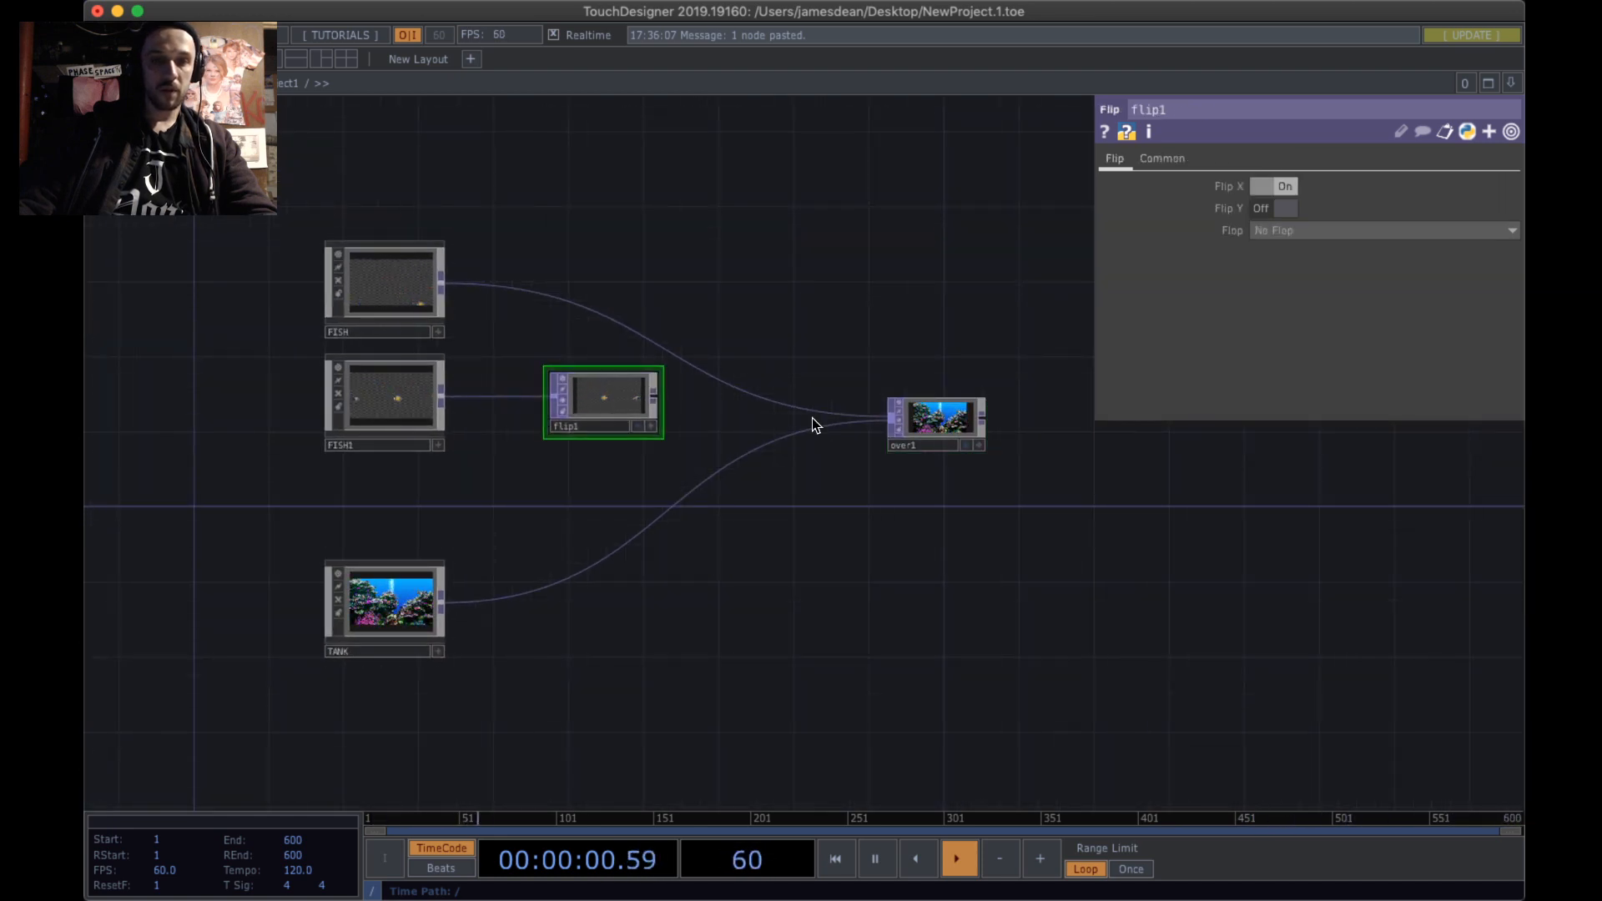
pyautogui.moveTo(661, 426); pyautogui.dragTo(502, 431)
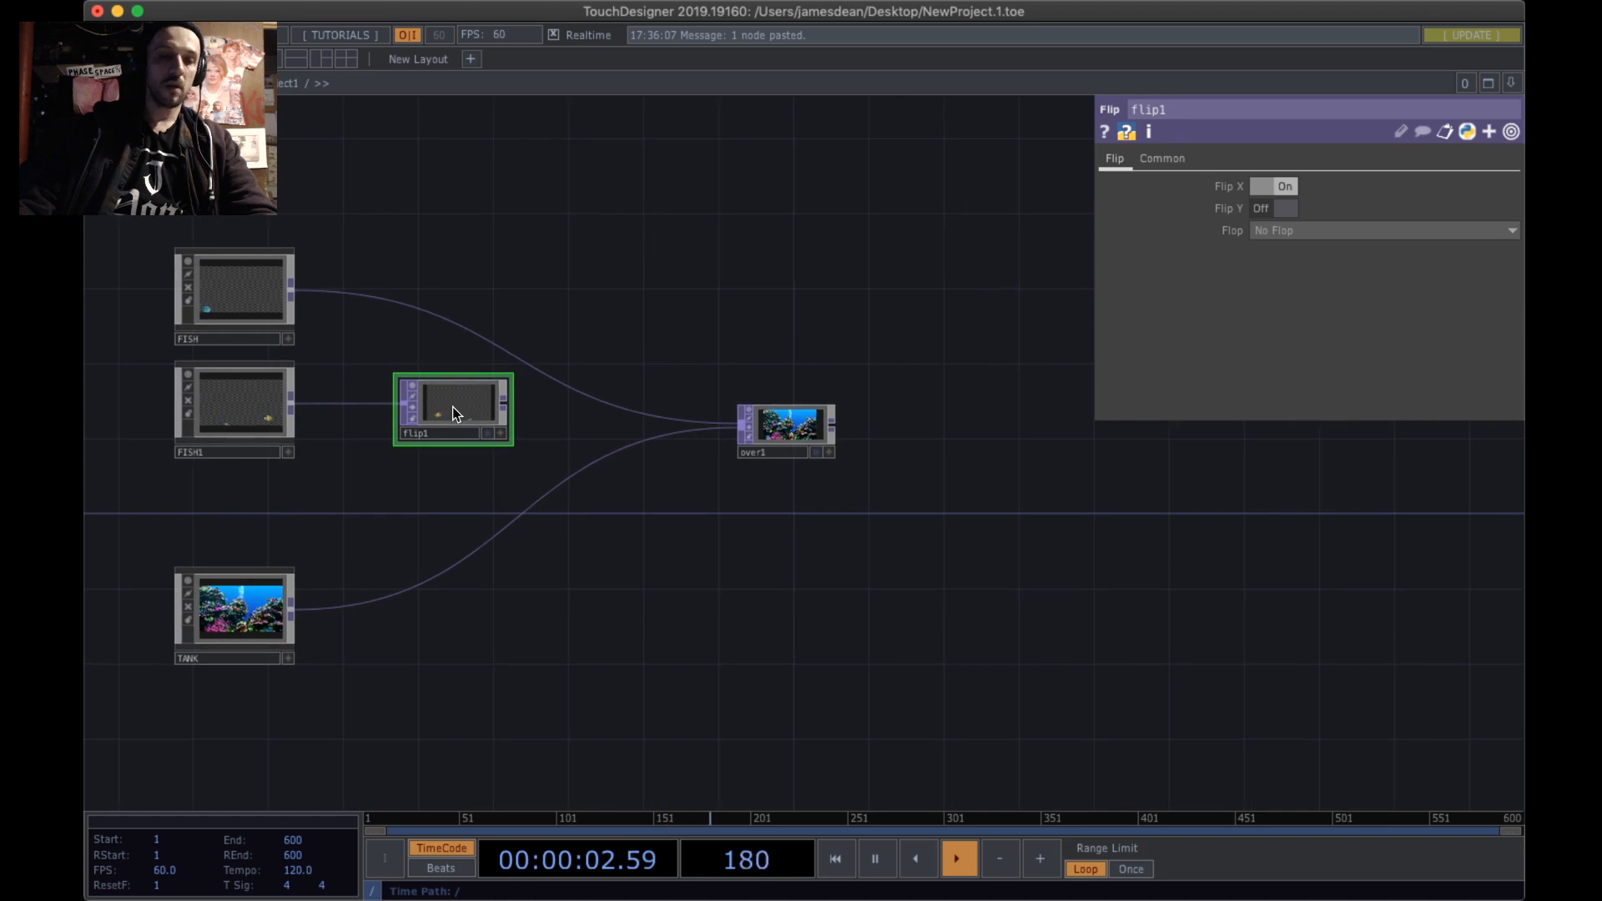
pyautogui.scroll(3, 412, 472)
pyautogui.moveTo(381, 467); pyautogui.dragTo(559, 470)
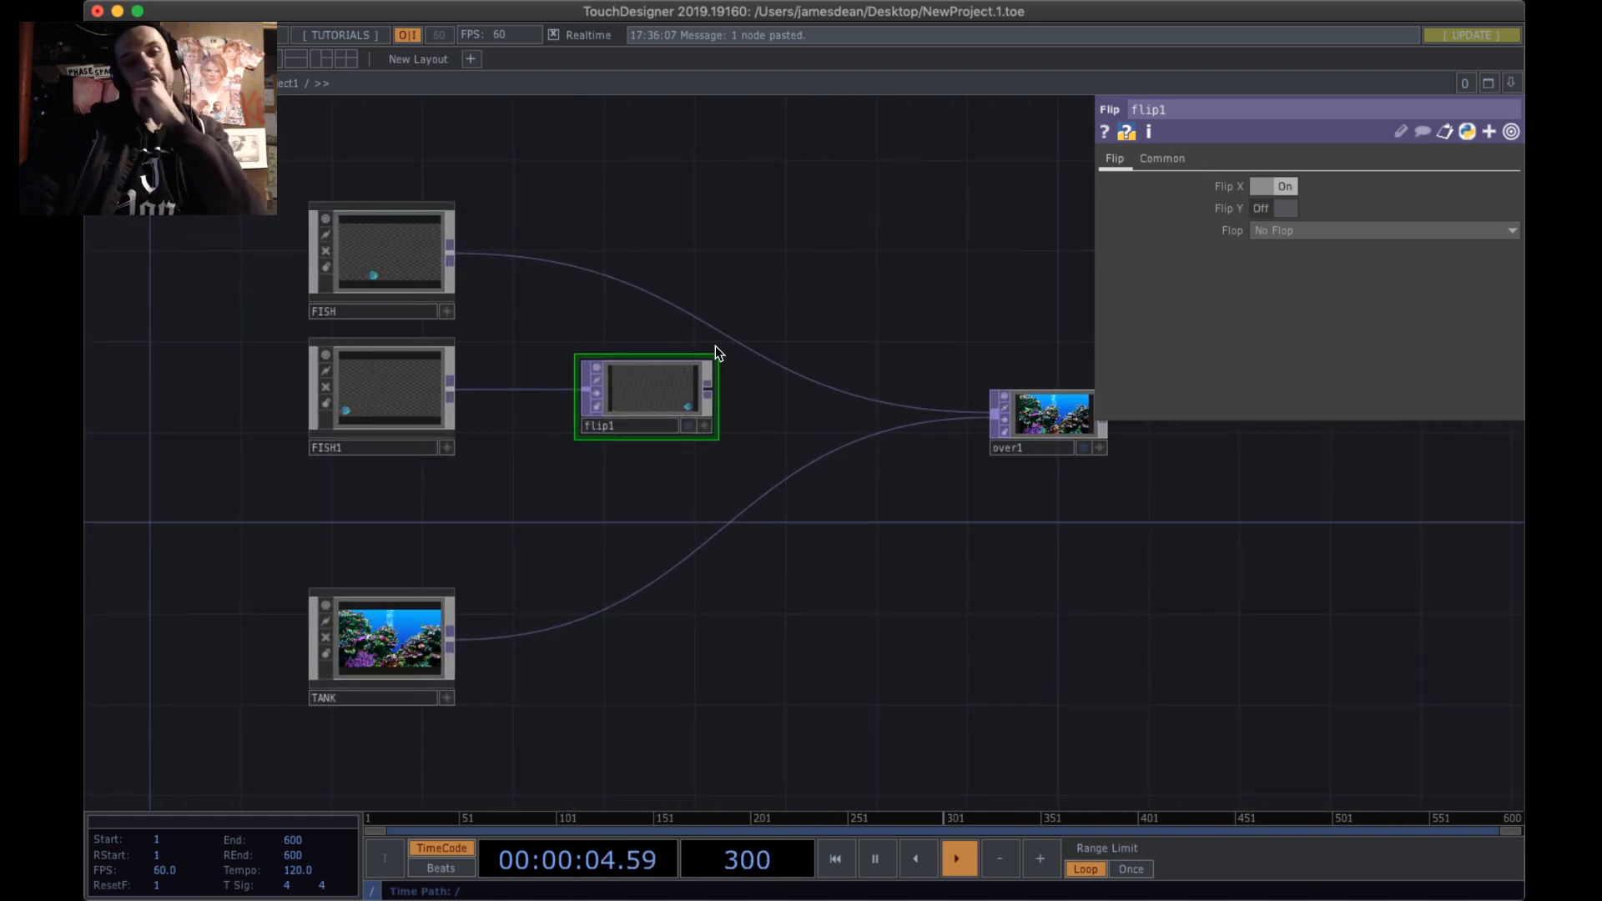
pyautogui.moveTo(712, 391); pyautogui.dragTo(980, 424)
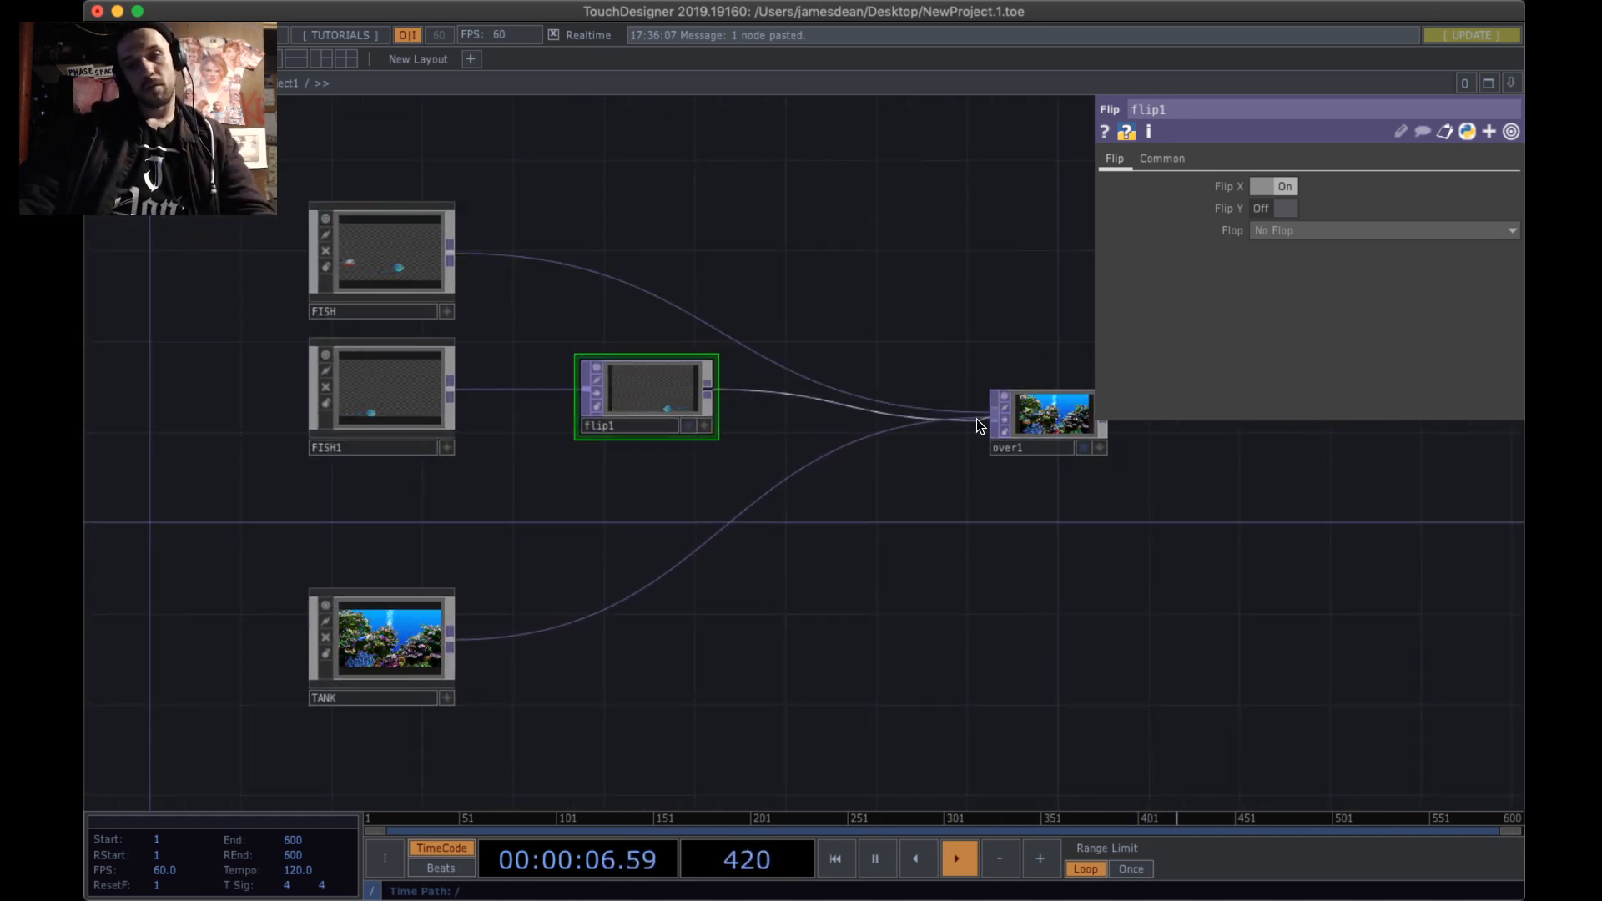
# - Move flip1 above TANK/out1 in over1's input order so the mirrored fish are layered over the tank
pyautogui.scroll(3, 1083, 444)
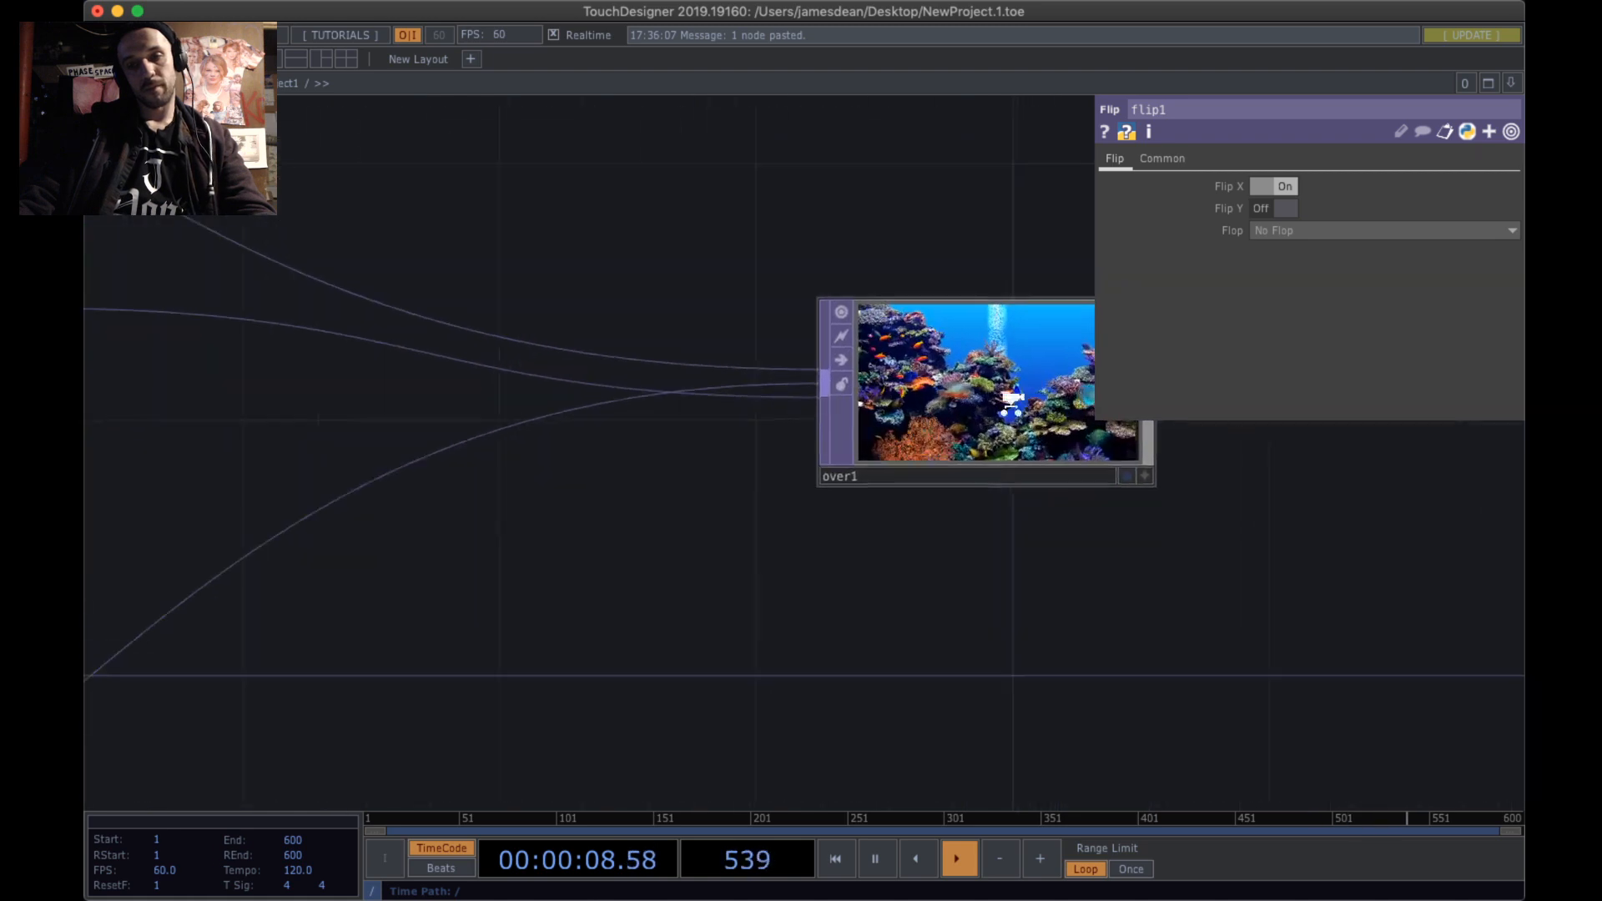
pyautogui.click(1081, 434)
pyautogui.moveTo(885, 595); pyautogui.dragTo(554, 582)
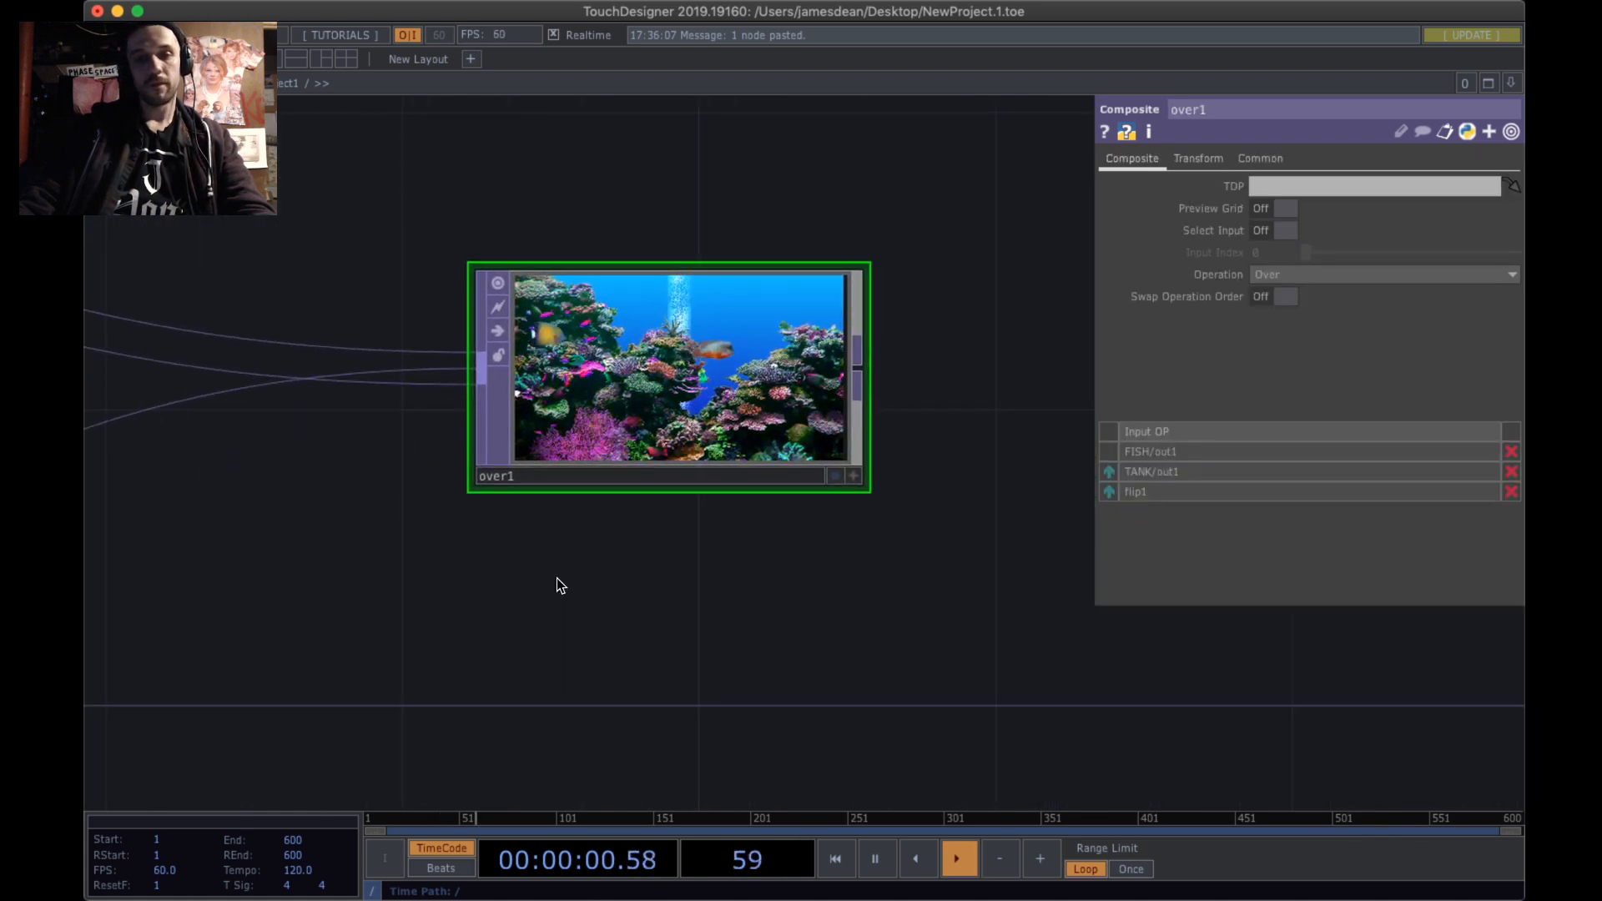
pyautogui.scroll(4, 783, 424)
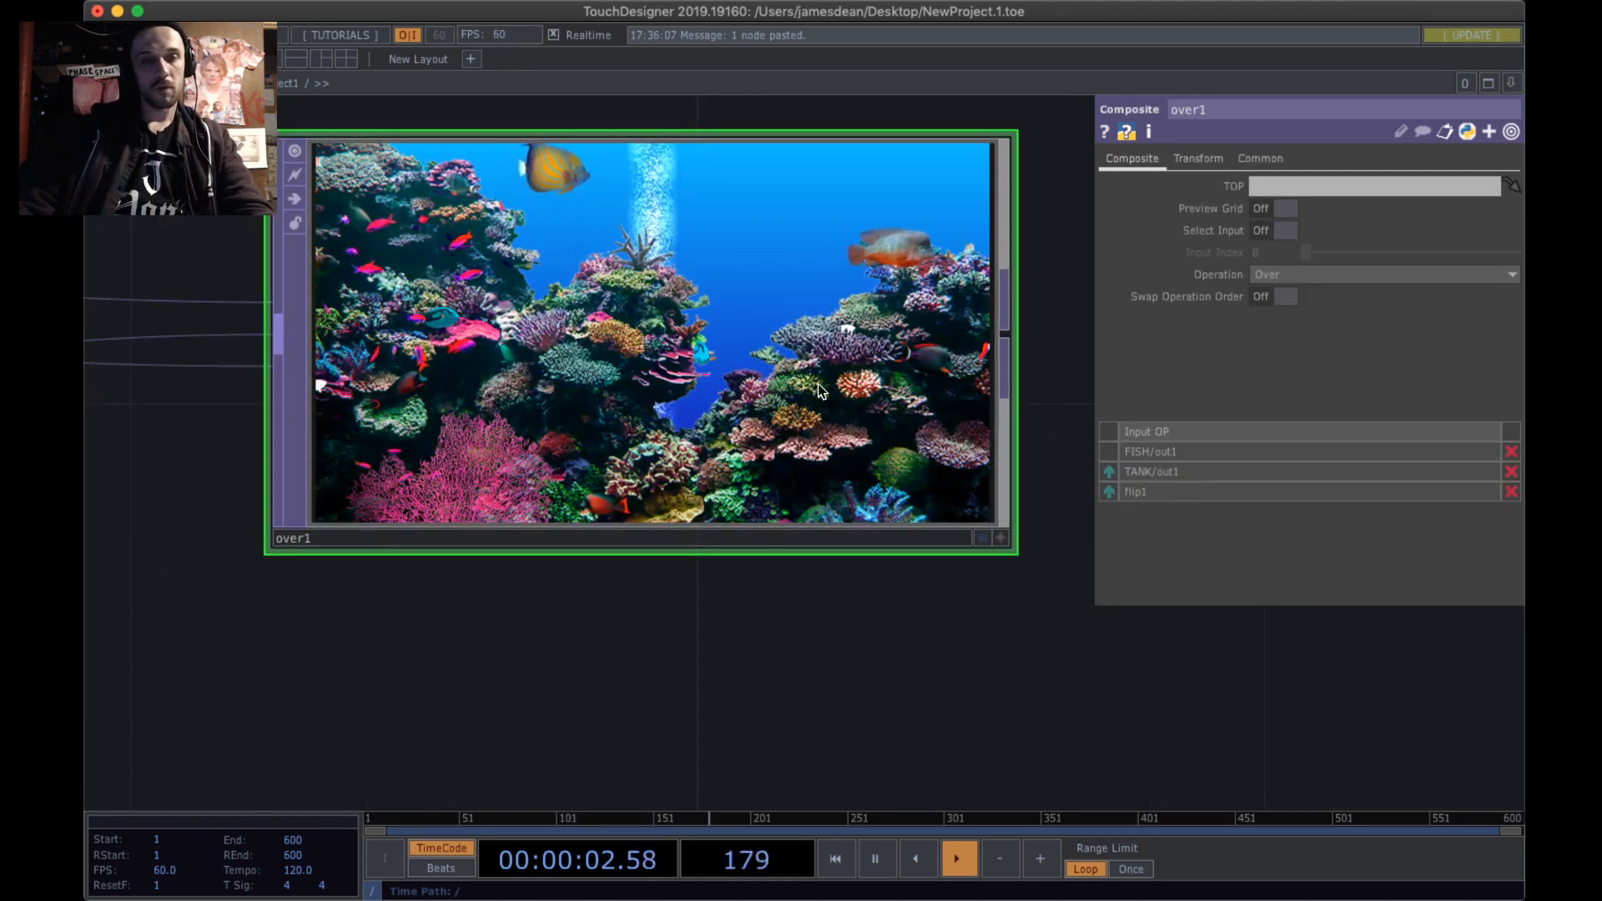
pyautogui.moveTo(852, 599); pyautogui.dragTo(841, 673)
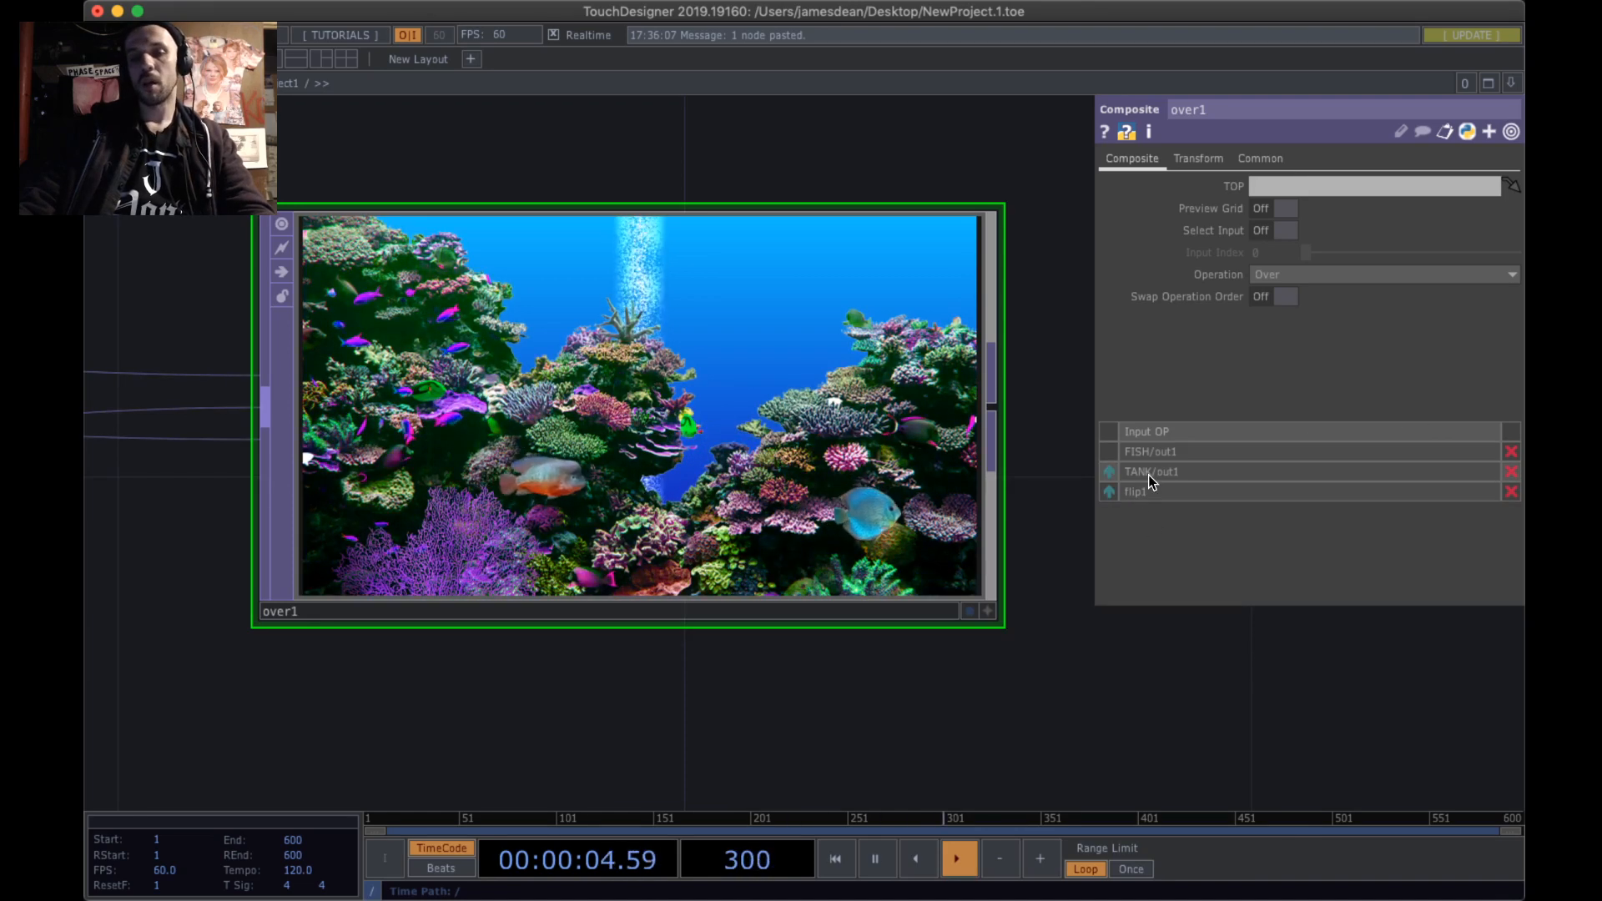
pyautogui.click(1305, 275)
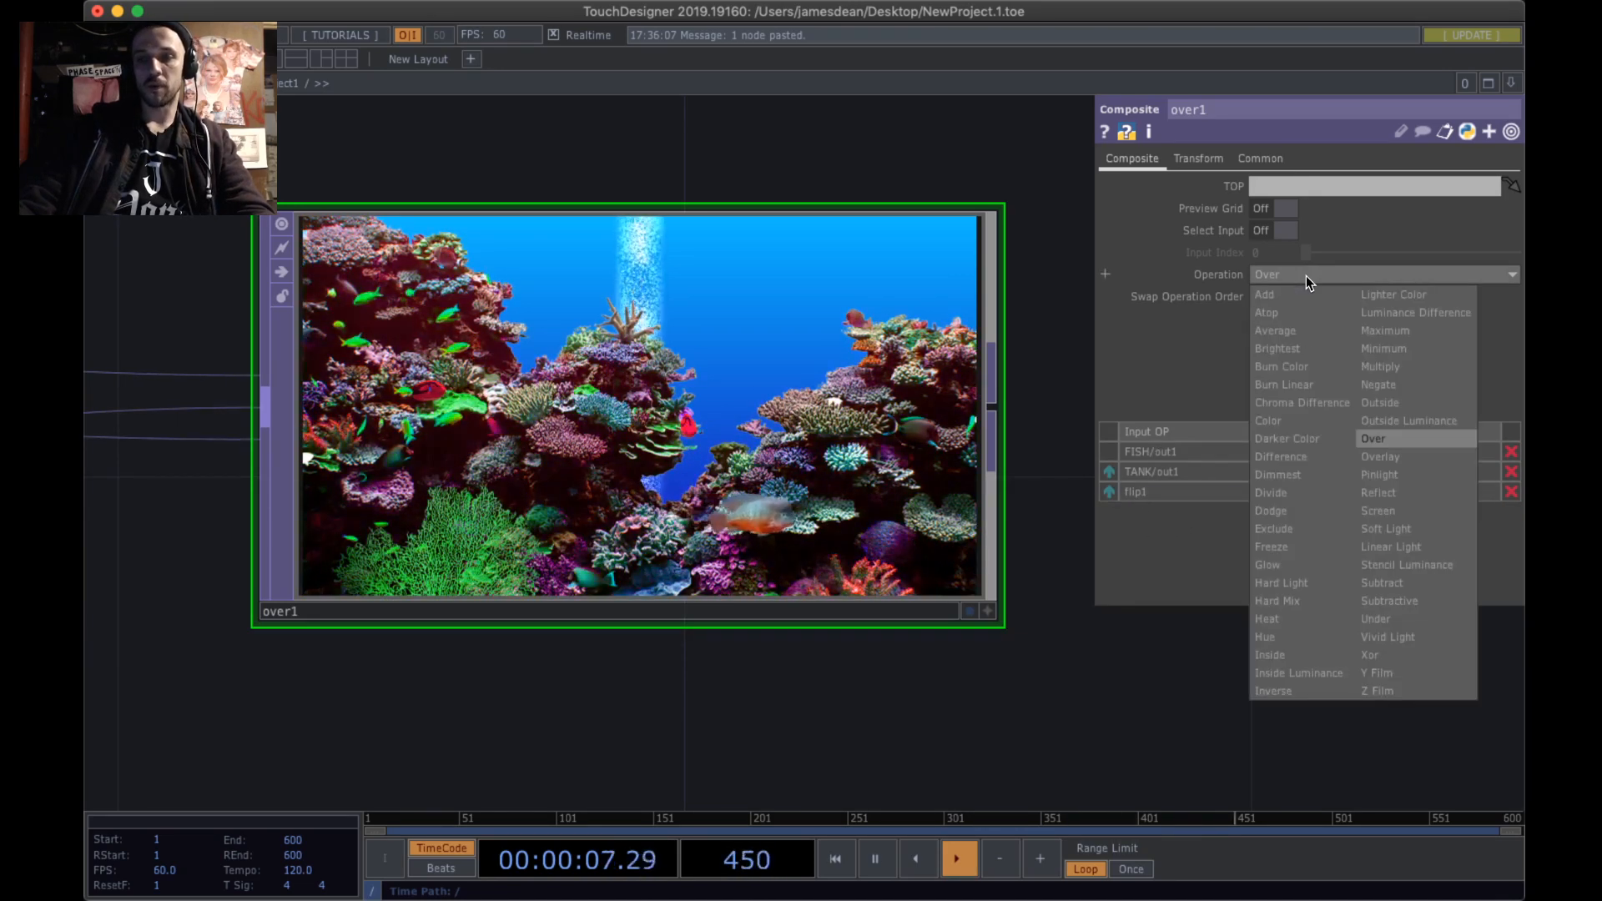
pyautogui.click(1109, 492)
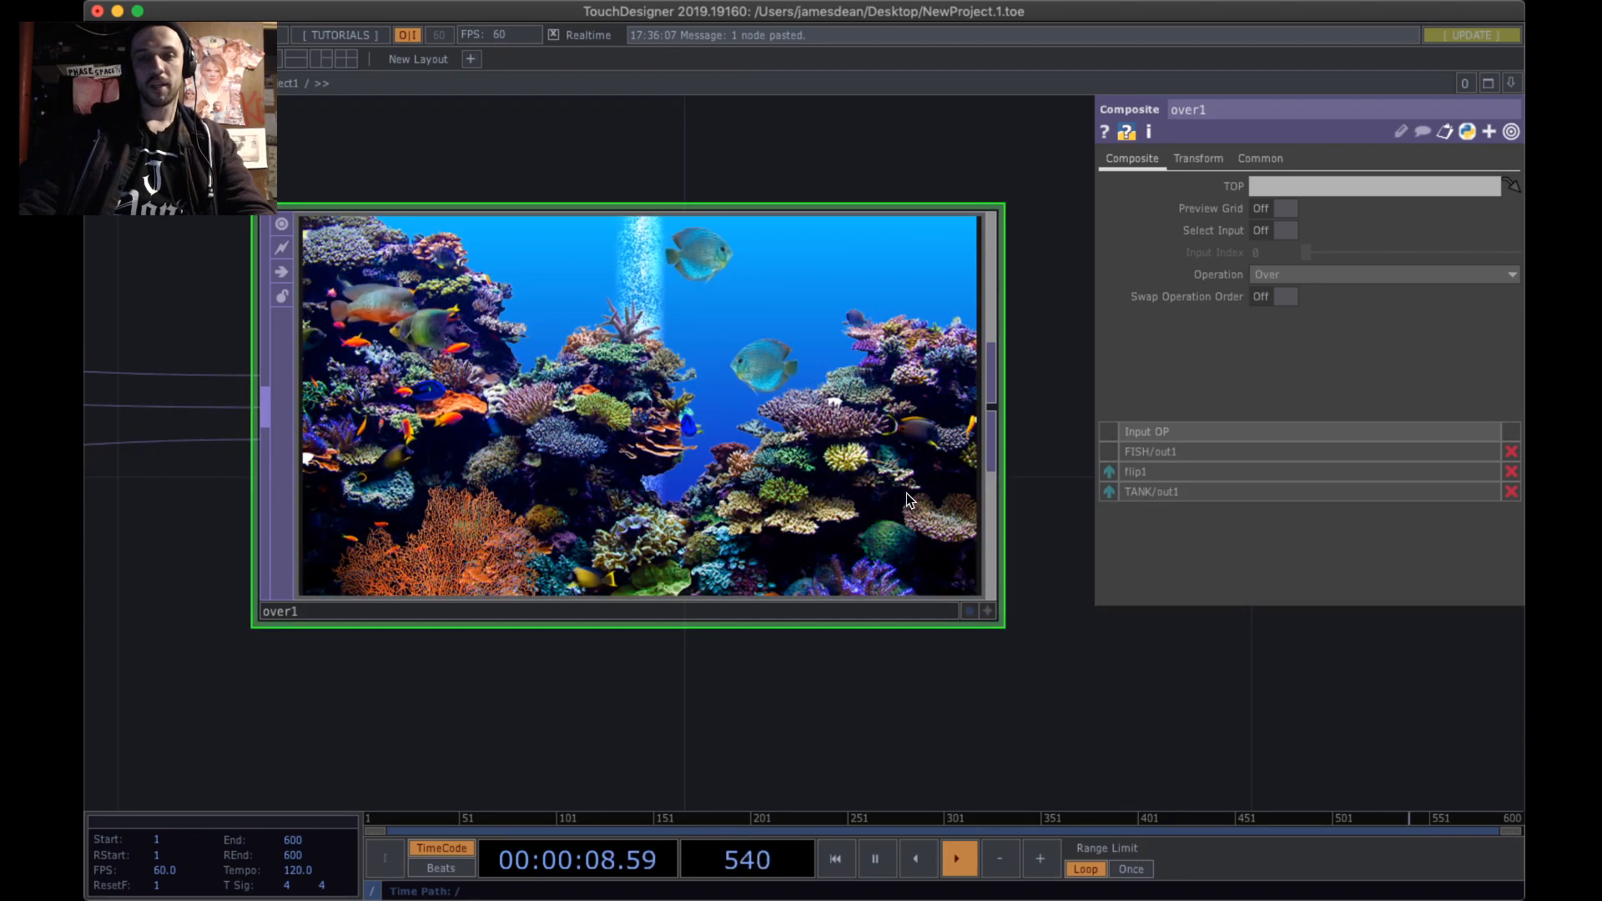
pyautogui.scroll(-2, 860, 472)
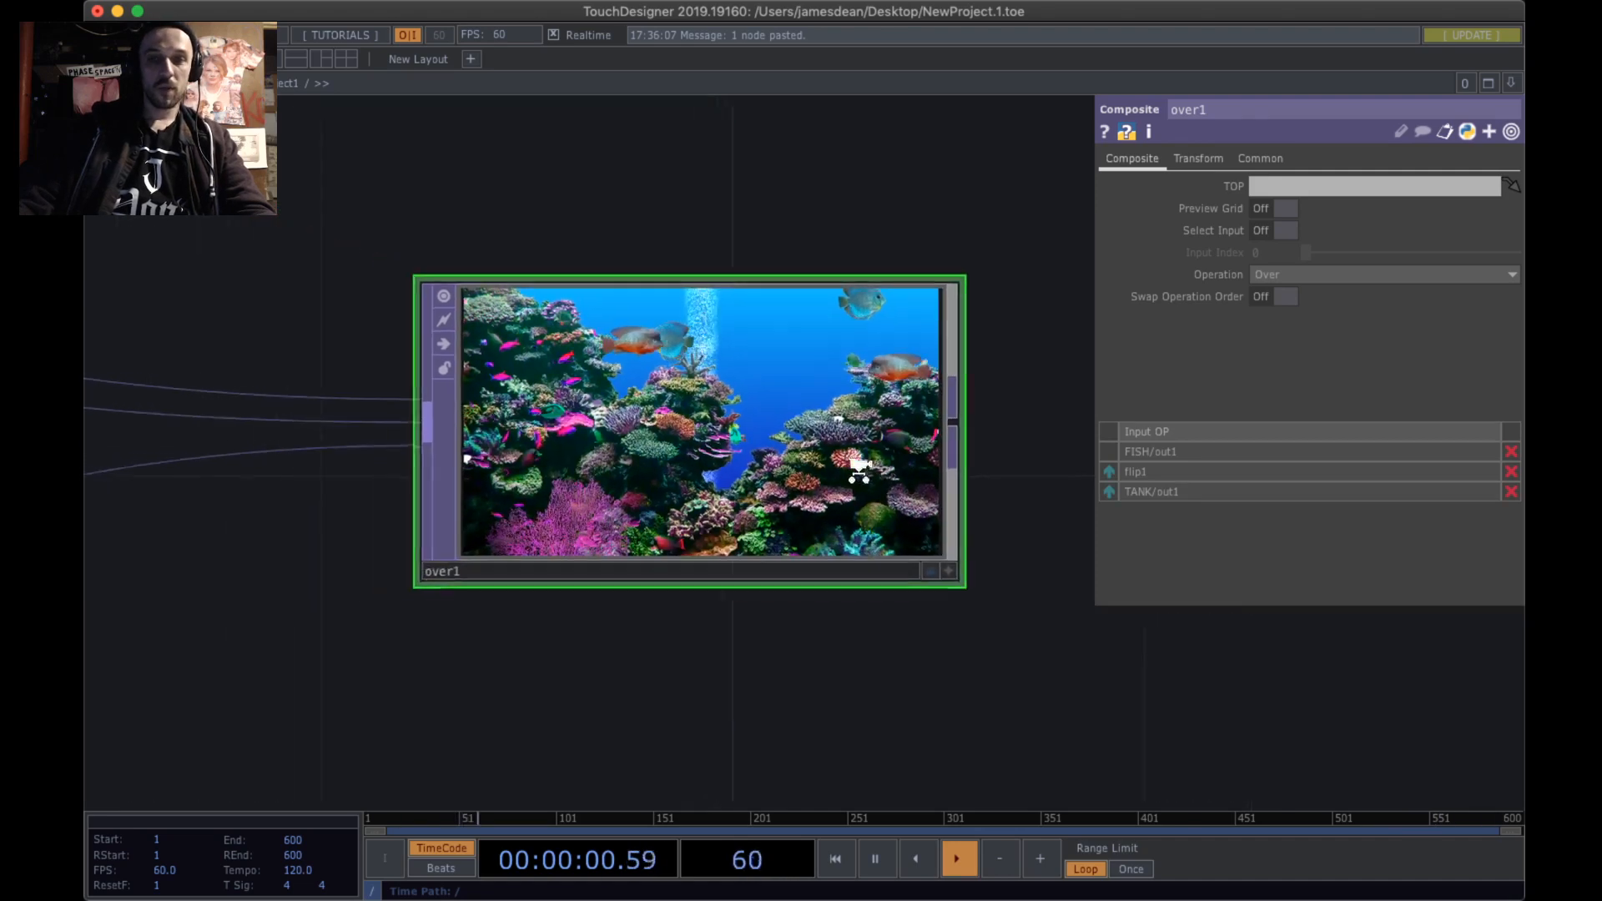
pyautogui.scroll(2, 859, 471)
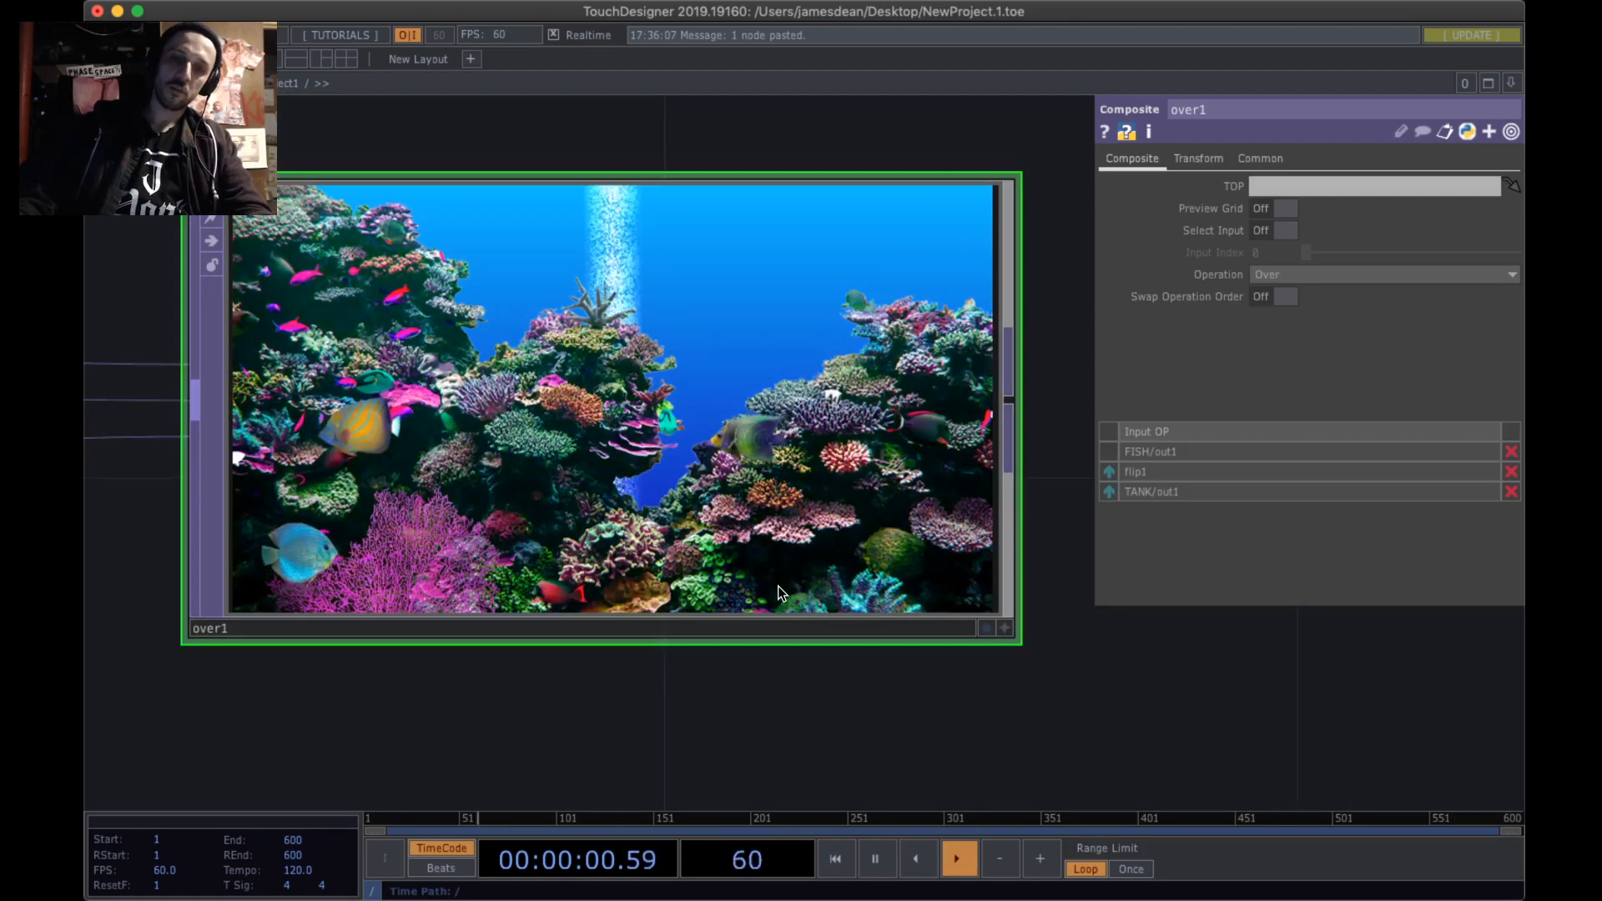
pyautogui.scroll(-5, 608, 486)
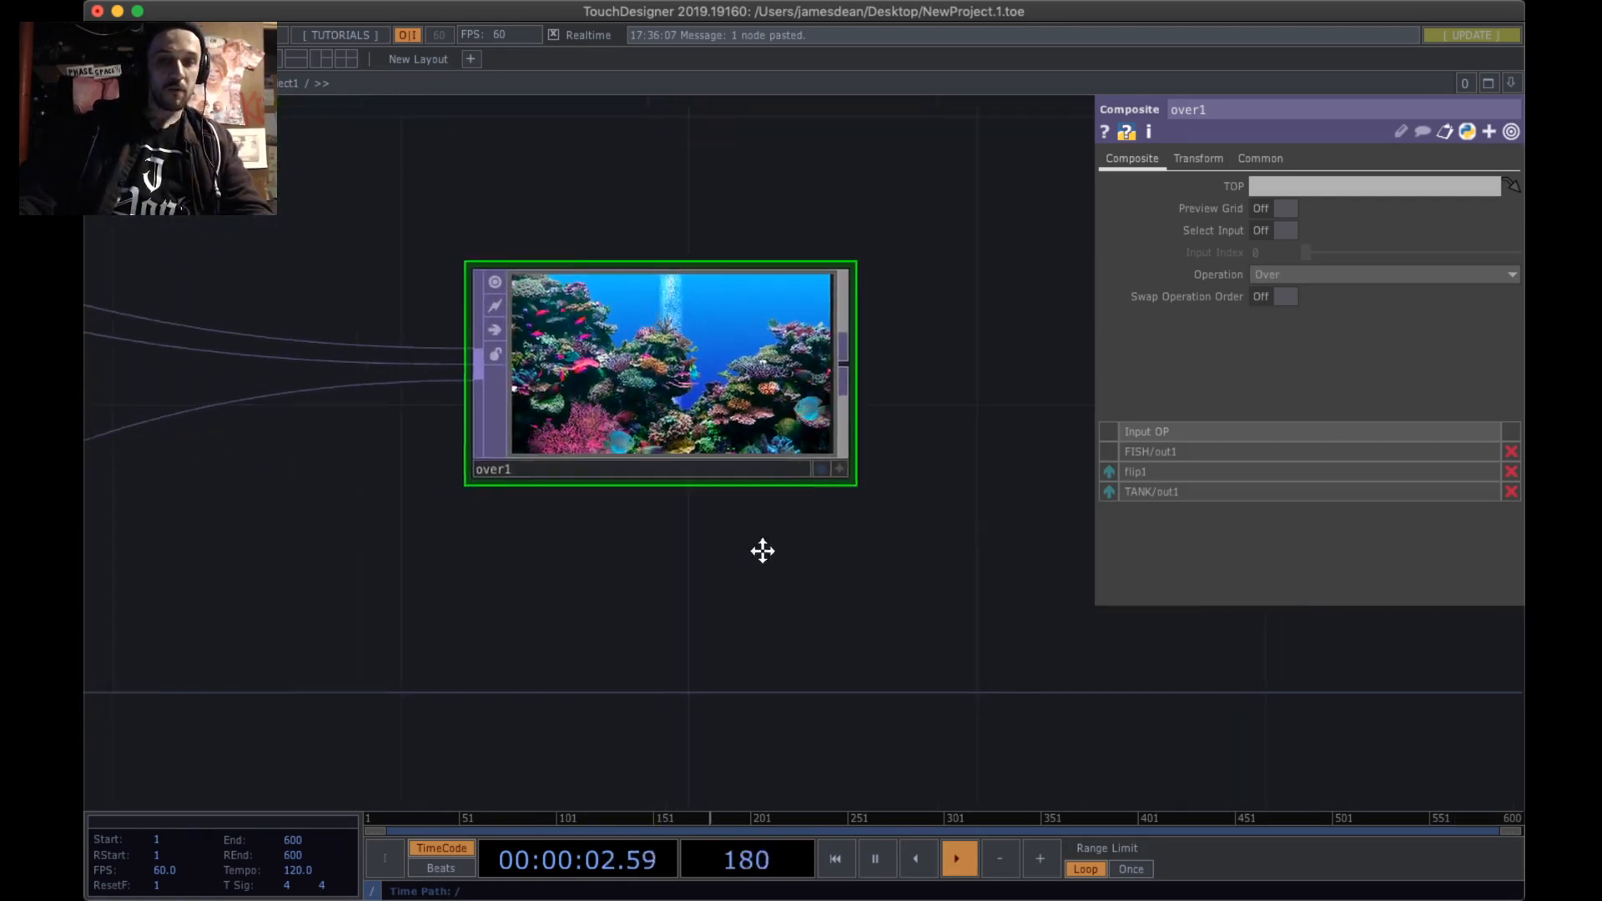
# - Rename the over1 composite node to comp1
pyautogui.moveTo(762, 551); pyautogui.dragTo(978, 568)
pyautogui.scroll(-3, 851, 566)
pyautogui.moveTo(761, 615); pyautogui.dragTo(865, 569)
pyautogui.moveTo(469, 481); pyautogui.dragTo(979, 469)
pyautogui.scroll(-3, 878, 472)
pyautogui.moveTo(769, 366); pyautogui.dragTo(742, 397)
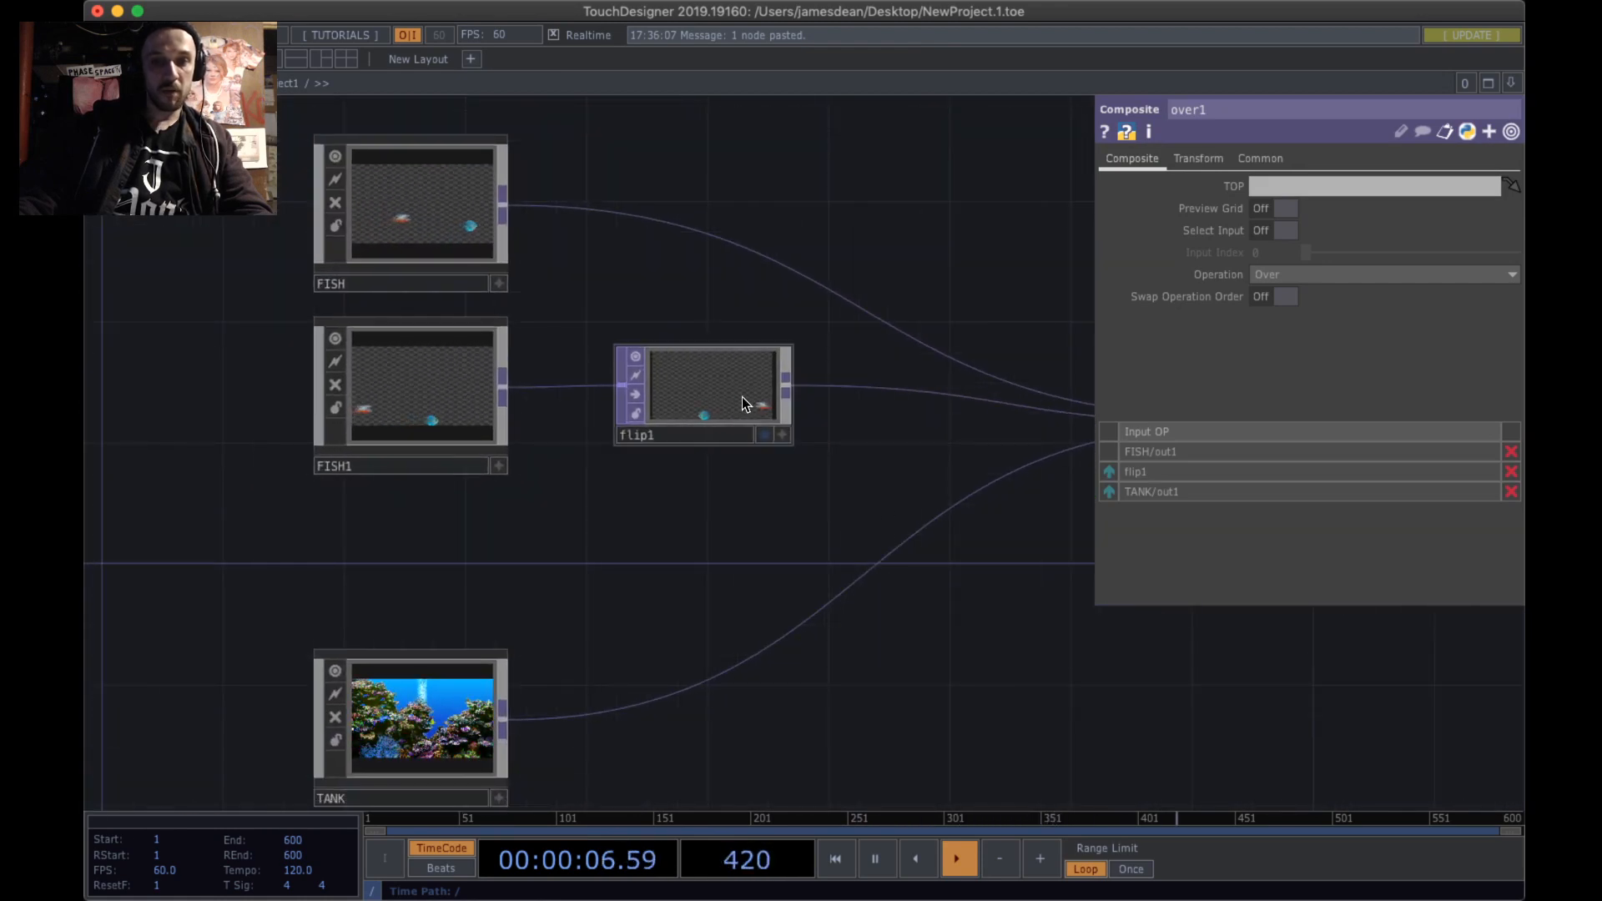
pyautogui.moveTo(844, 450); pyautogui.dragTo(772, 466)
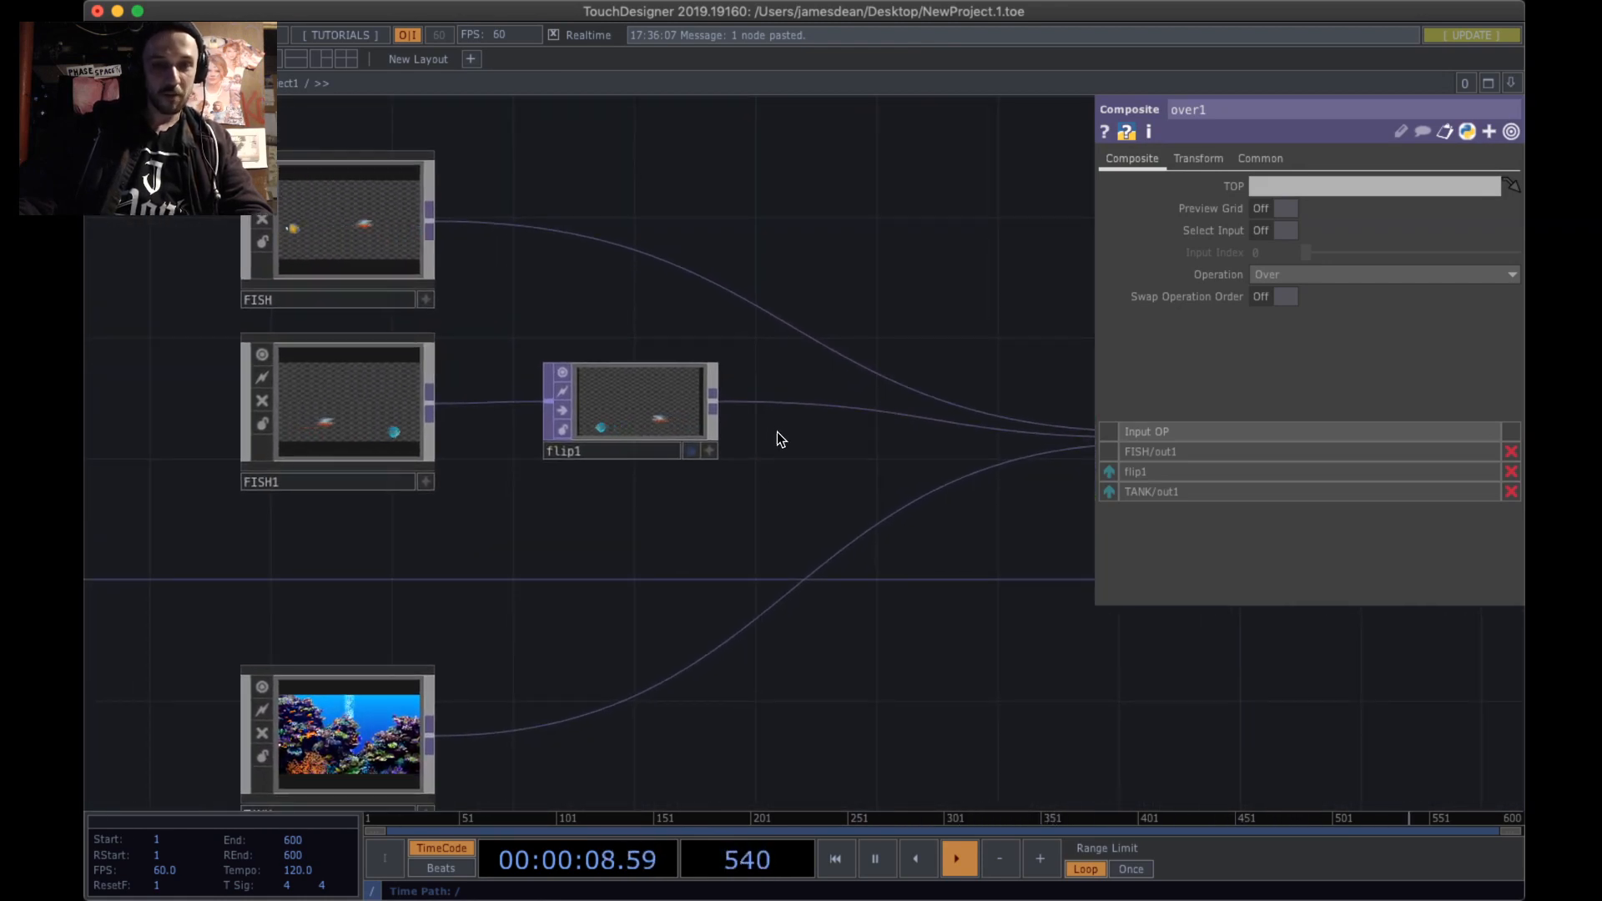
pyautogui.moveTo(706, 541); pyautogui.dragTo(411, 569)
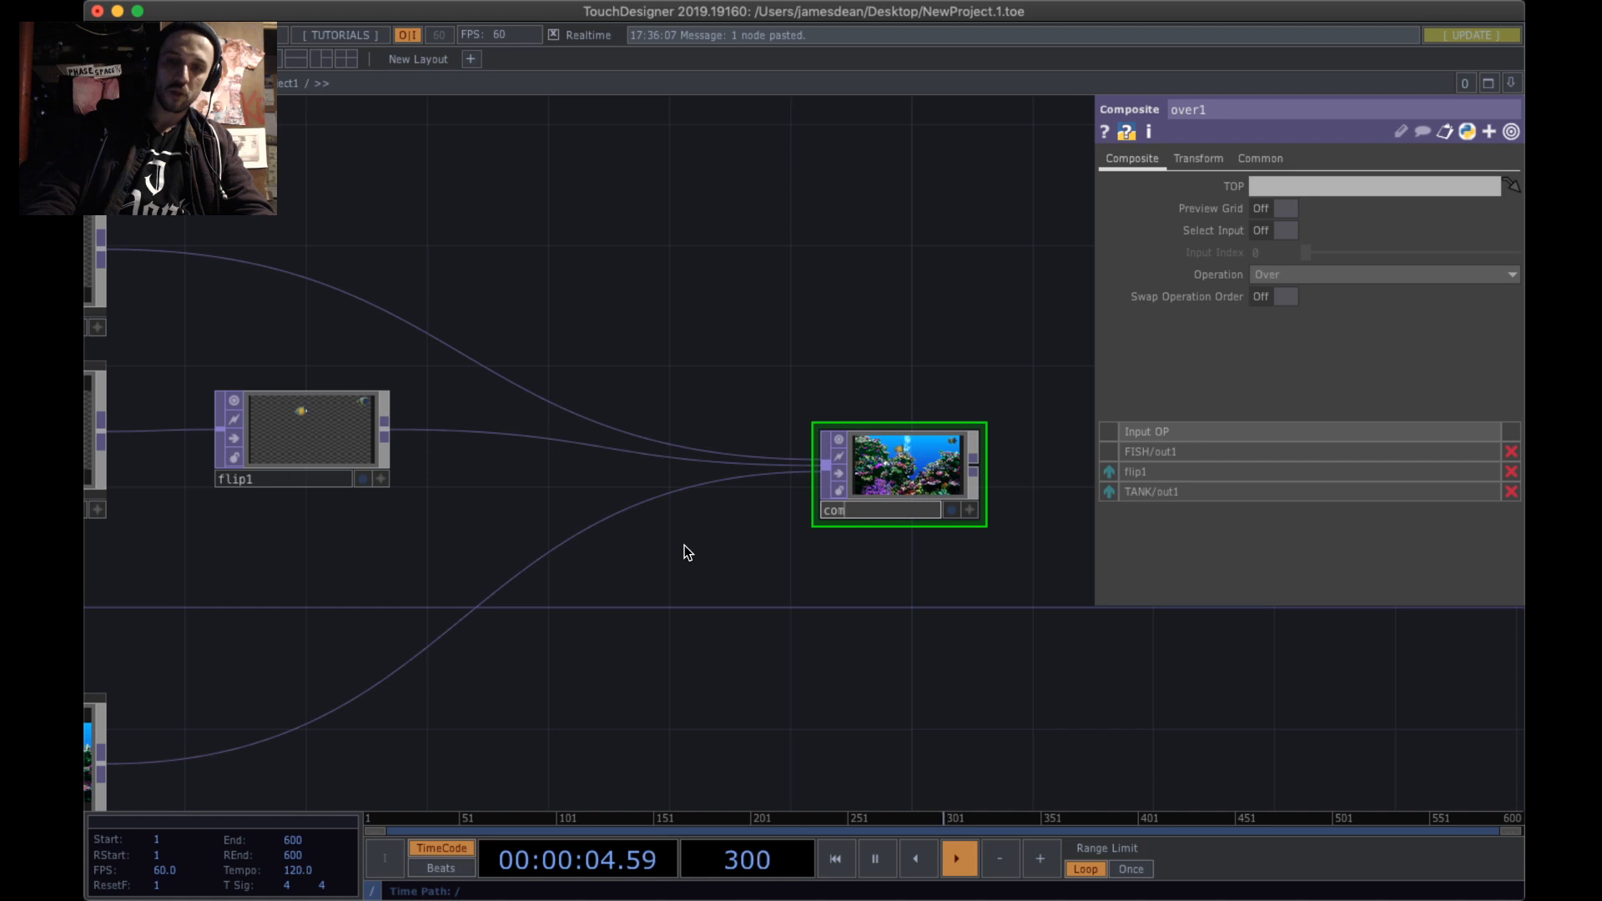
pyautogui.write('p1')
pyautogui.press('Return')
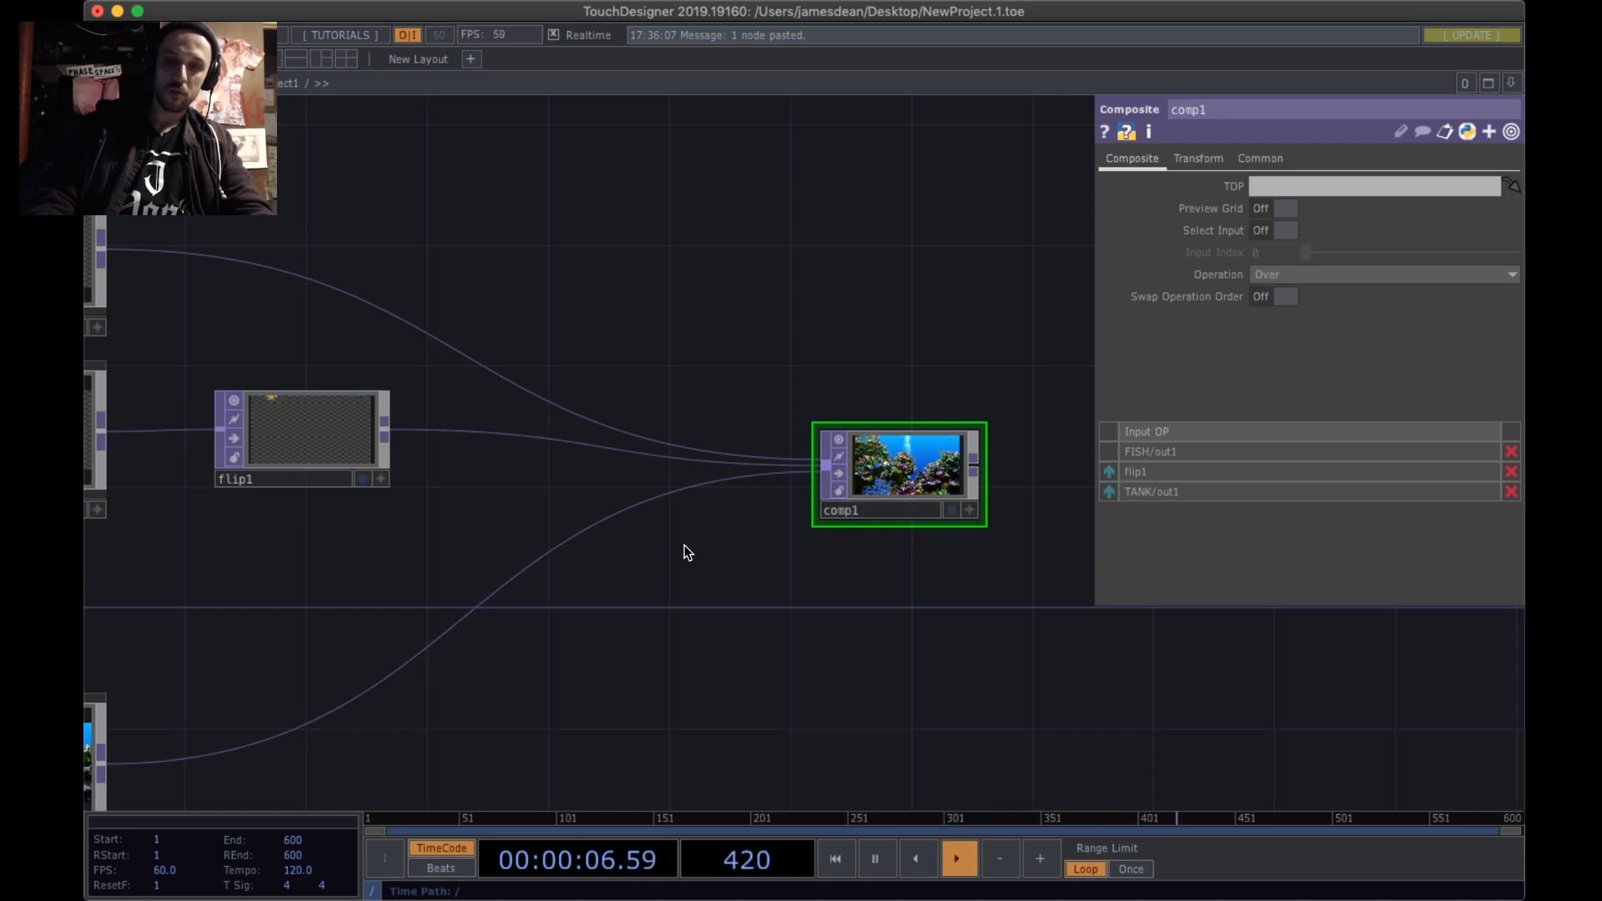
# - Enter the FISH1 network and examine the sheet of fish images in moviefilein1
pyautogui.moveTo(1034, 677); pyautogui.dragTo(1417, 654)
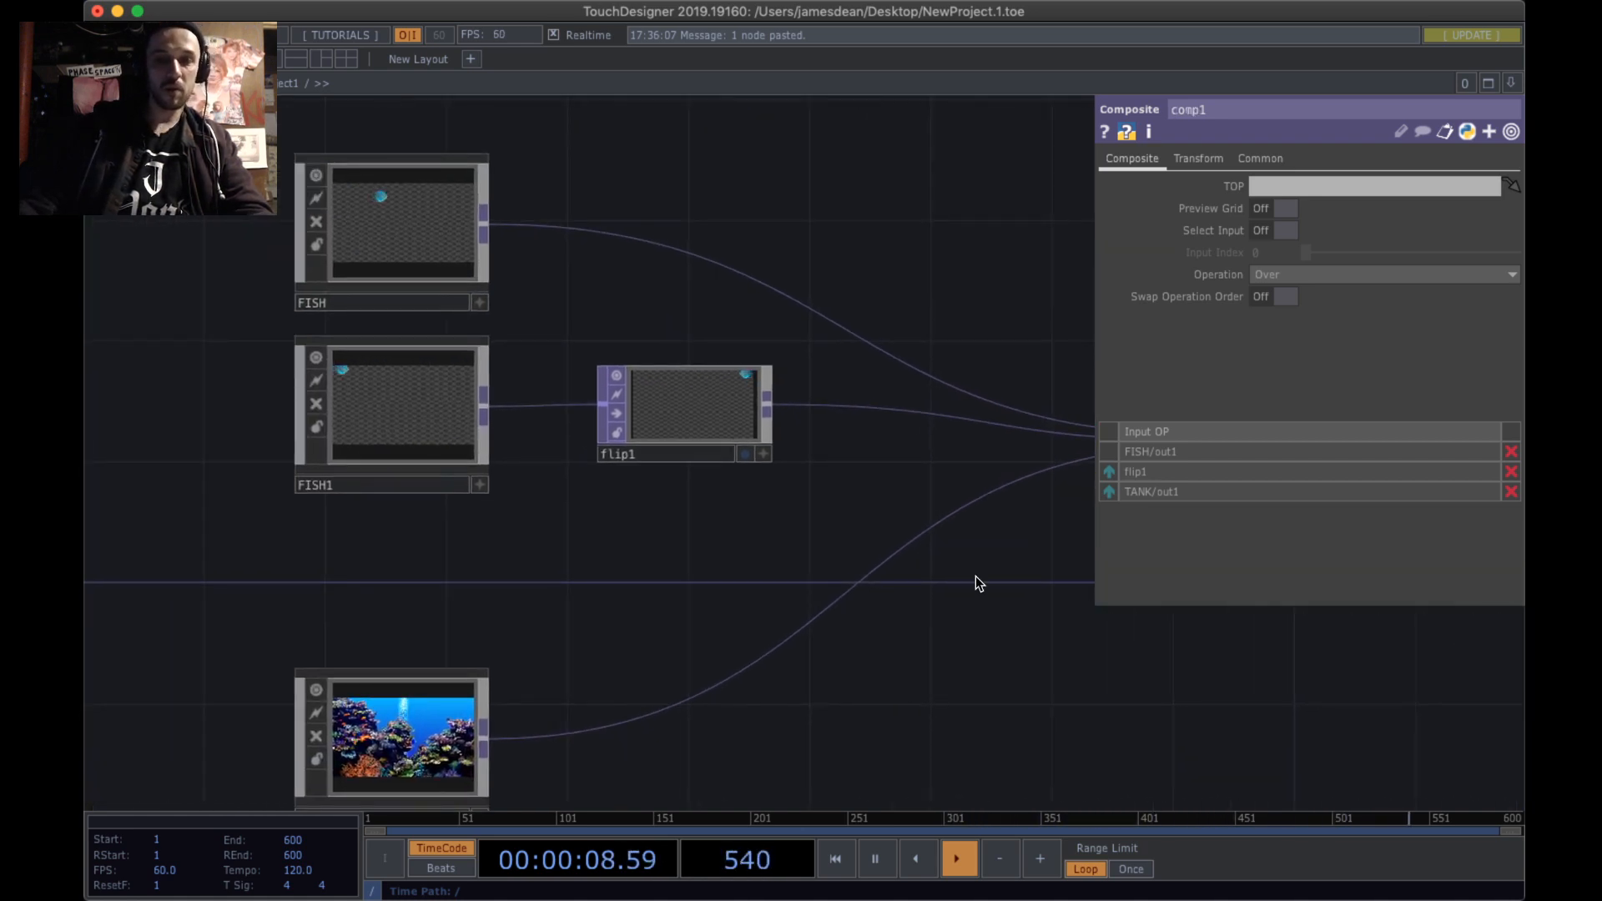
pyautogui.scroll(15, 400, 409)
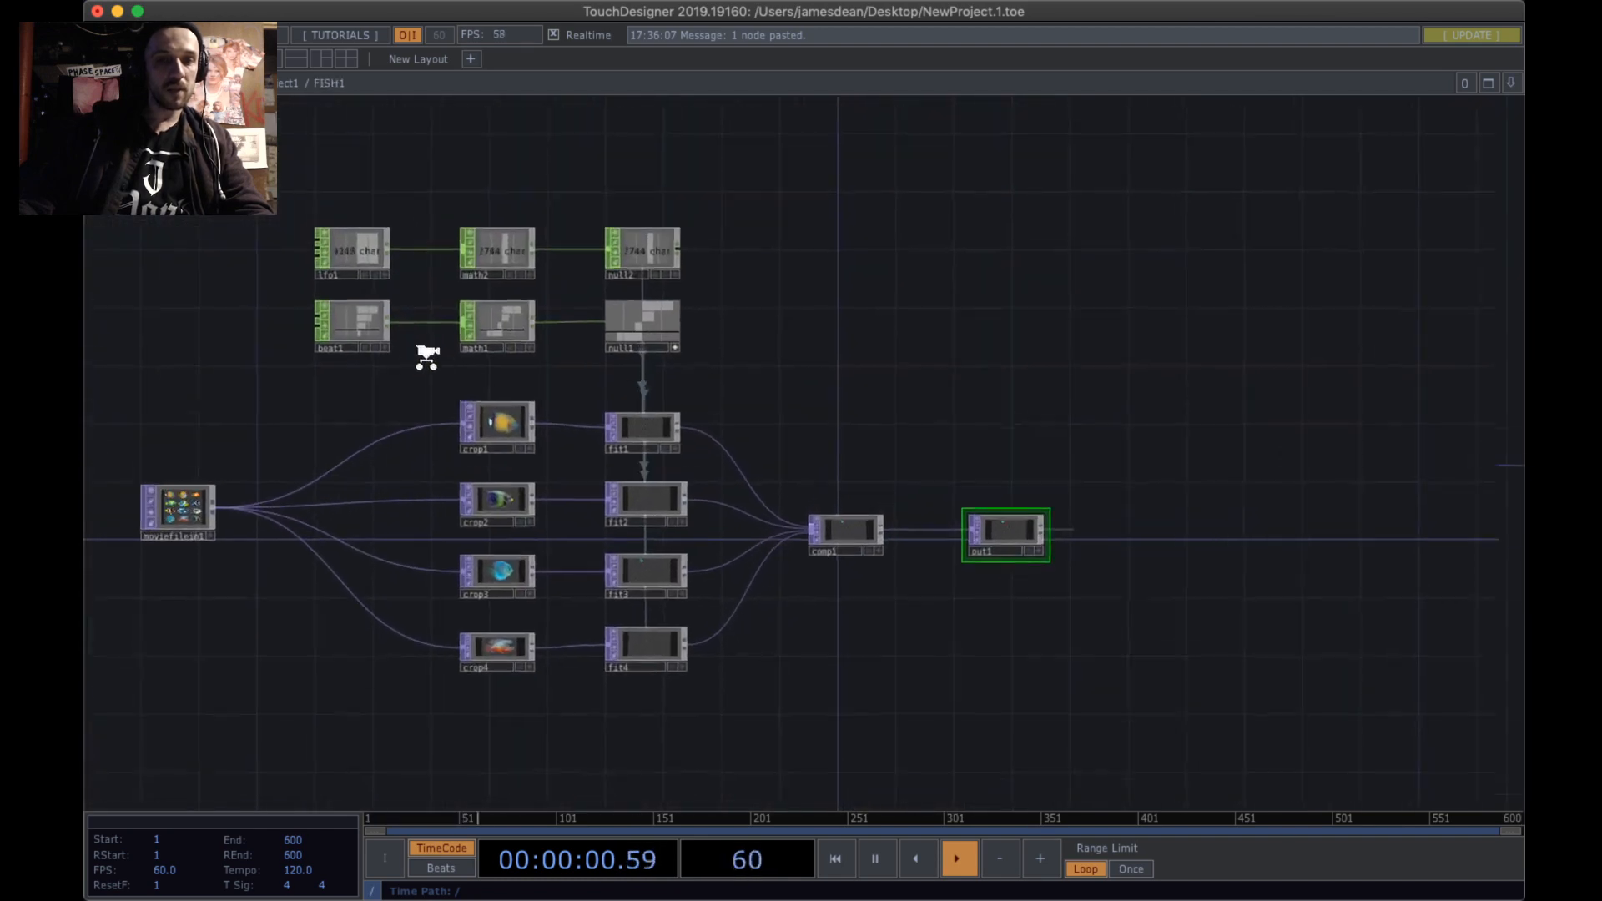
pyautogui.moveTo(640, 462); pyautogui.dragTo(1005, 336)
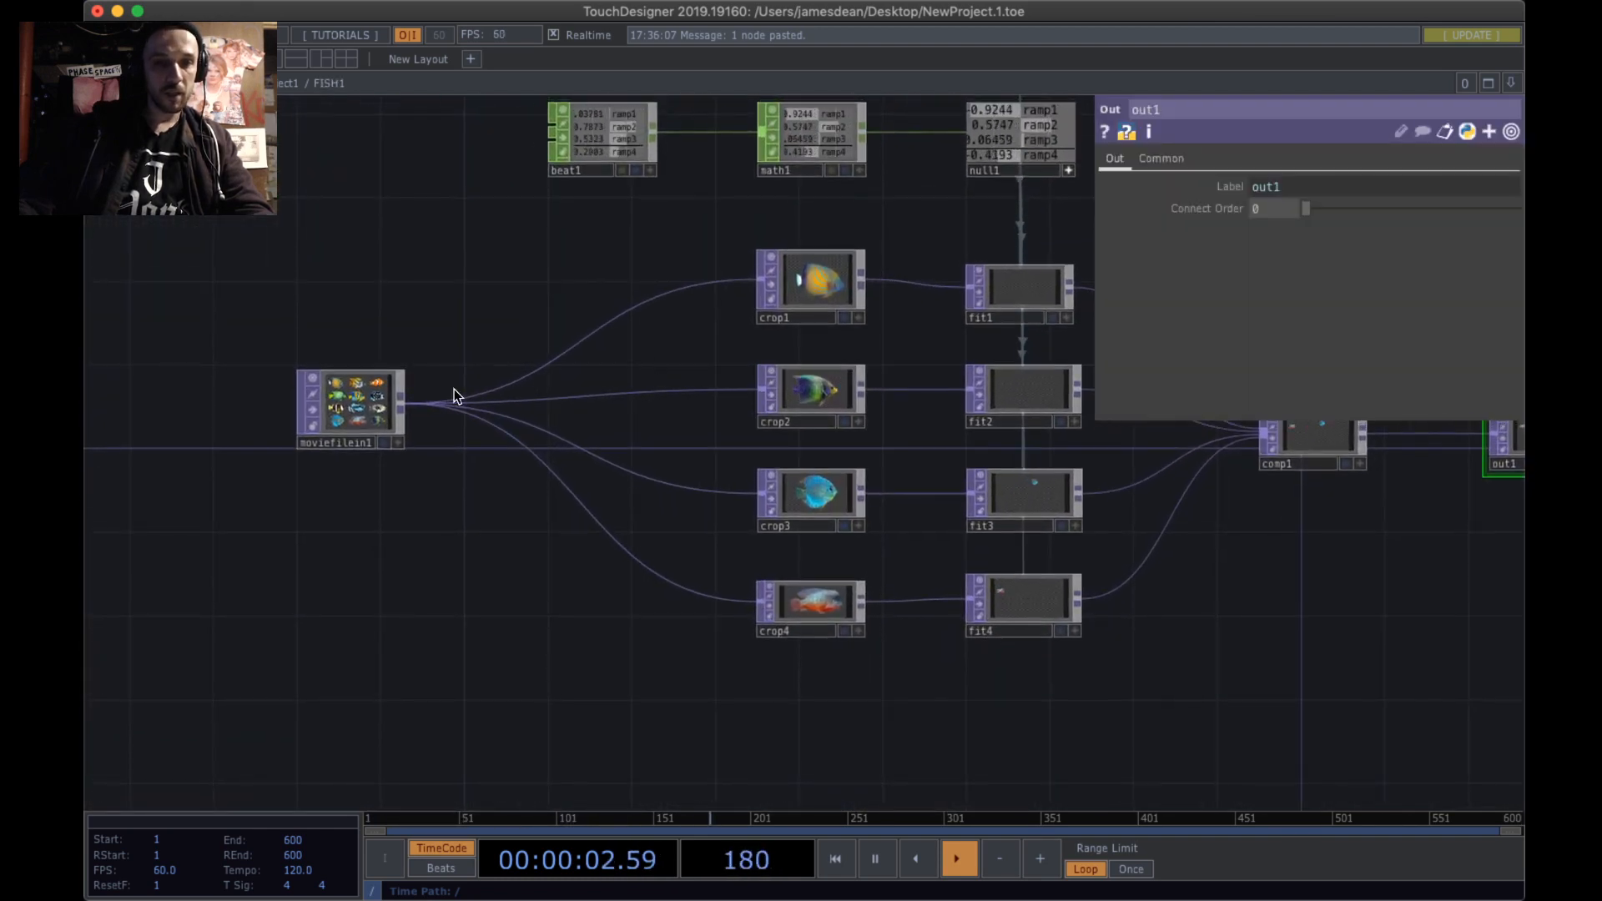
pyautogui.click(377, 390)
pyautogui.scroll(10, 428, 354)
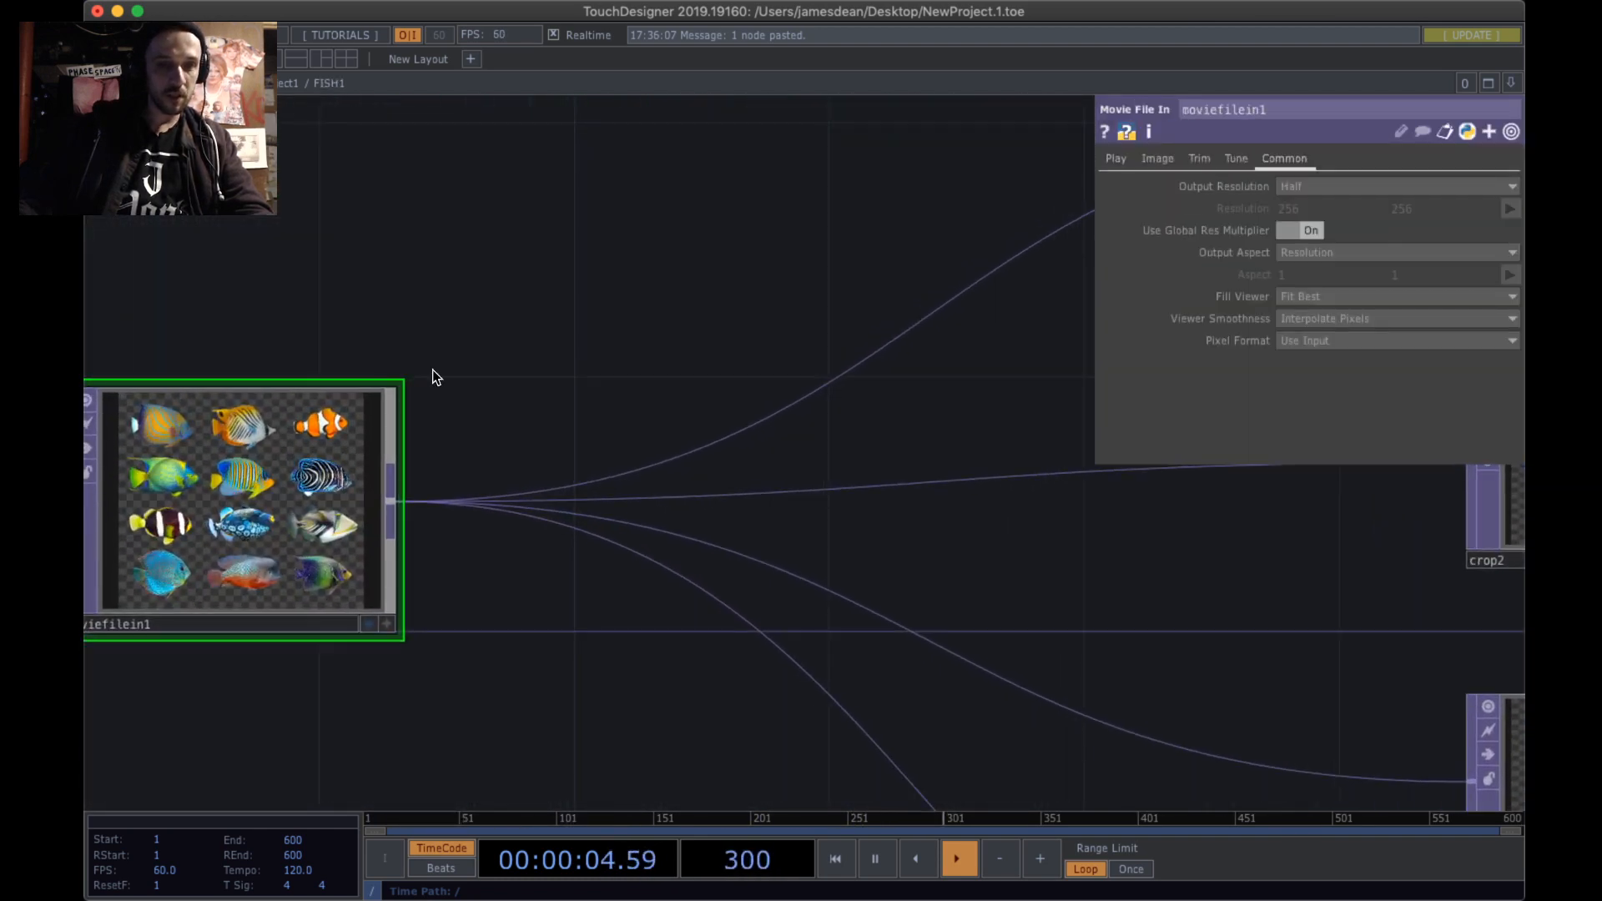
# - Select crop1 through crop4 together and reset all their parameters
pyautogui.moveTo(788, 686); pyautogui.dragTo(494, 357)
pyautogui.moveTo(626, 504); pyautogui.dragTo(387, 651)
pyautogui.moveTo(759, 339)
pyautogui.mouseDown()
pyautogui.moveTo(559, 547)
pyautogui.moveTo(494, 254)
pyautogui.mouseUp()
pyautogui.scroll(-6, 530, 389)
pyautogui.scroll(-4, 530, 395)
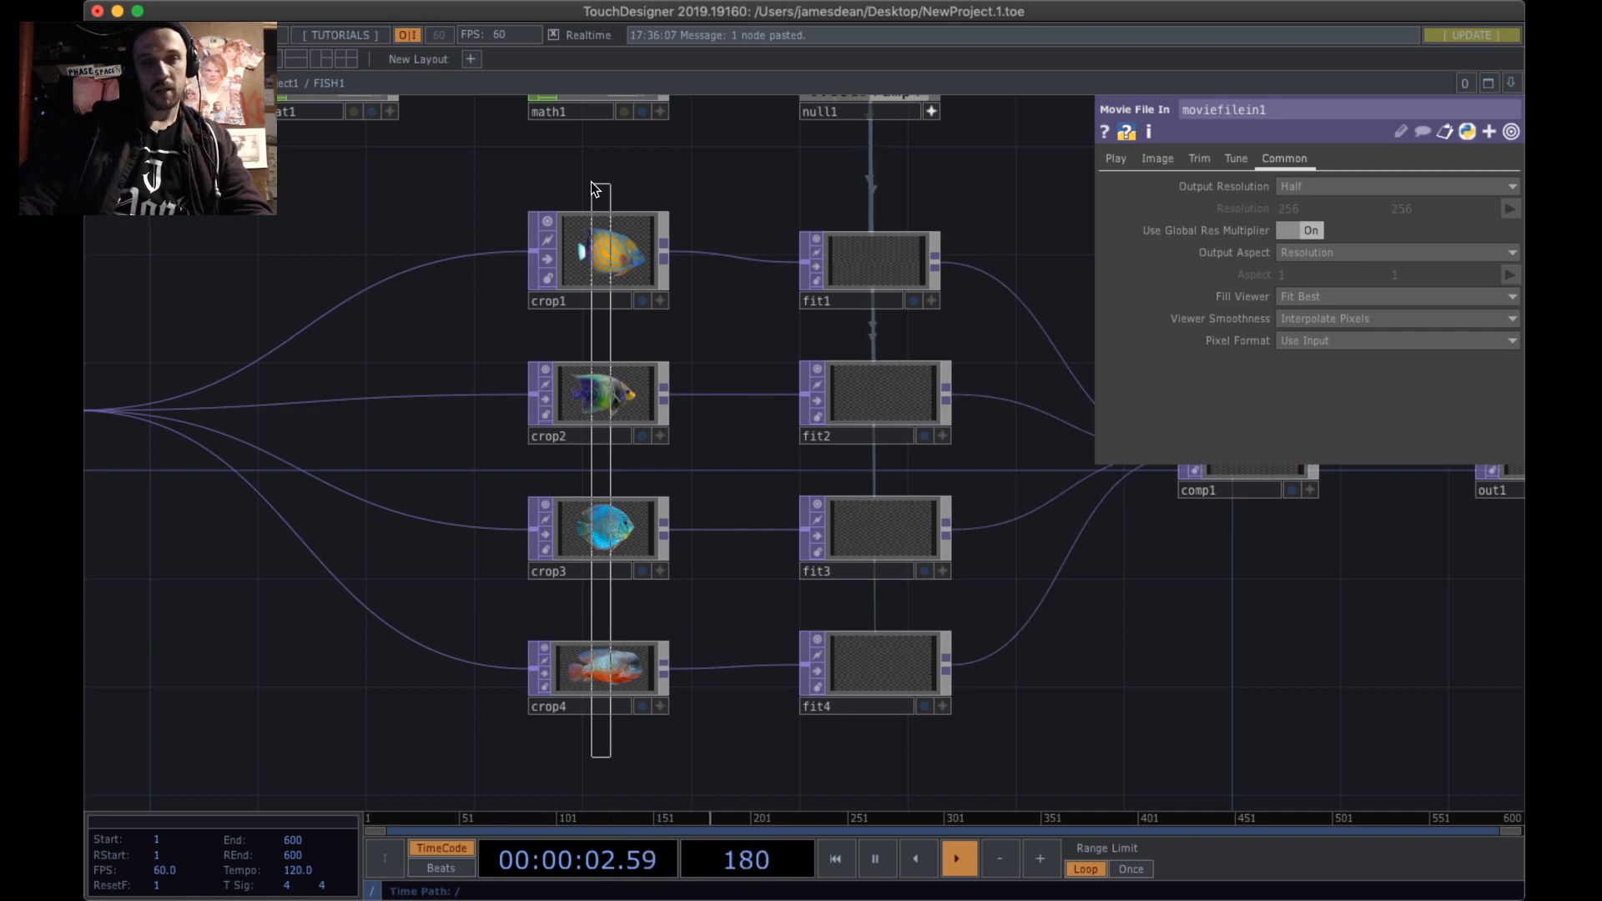
pyautogui.moveTo(592, 185); pyautogui.dragTo(597, 200)
pyautogui.rightClick(615, 254)
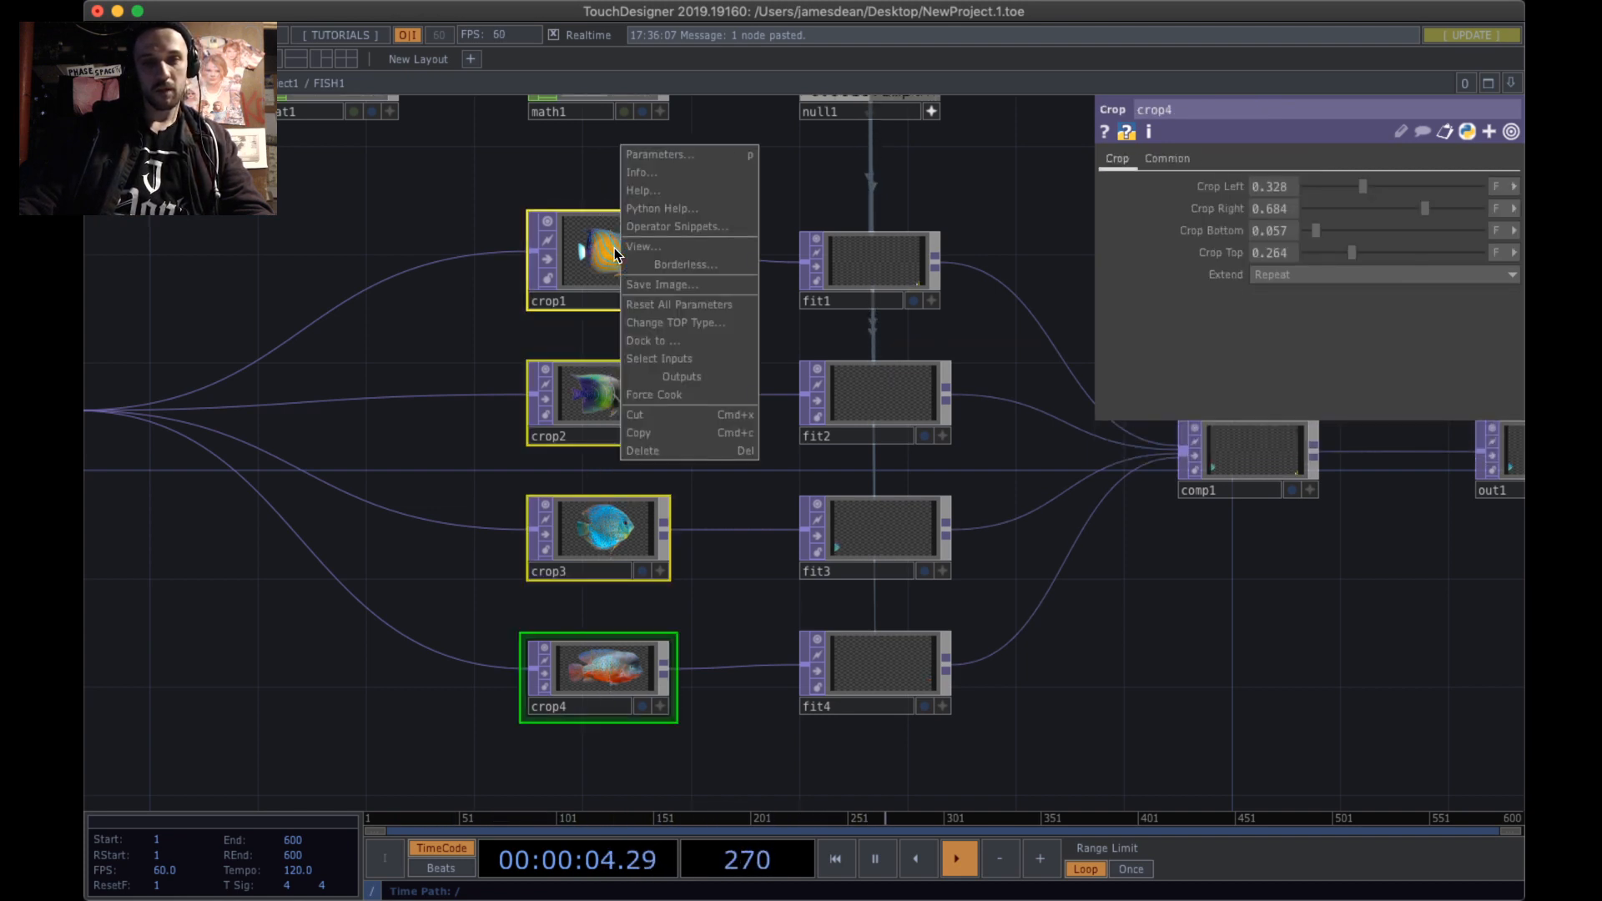
pyautogui.click(674, 305)
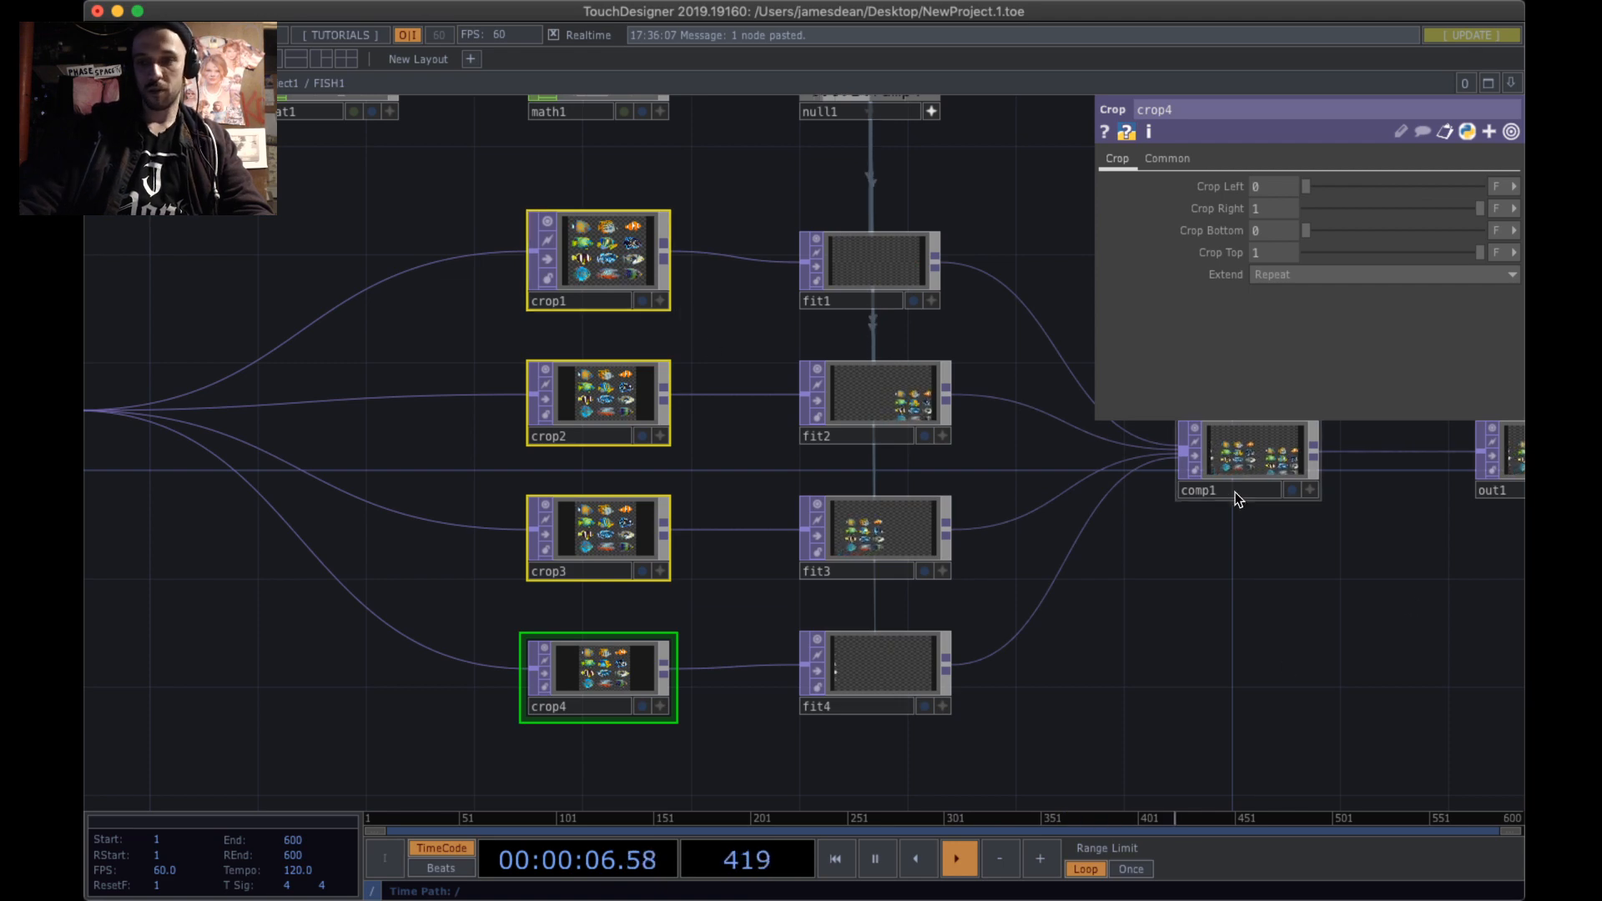
# - Set crop1's Crop Left to about 0.672 to isolate the last column of fish
pyautogui.scroll(10, 1241, 471)
pyautogui.moveTo(768, 744); pyautogui.dragTo(568, 800)
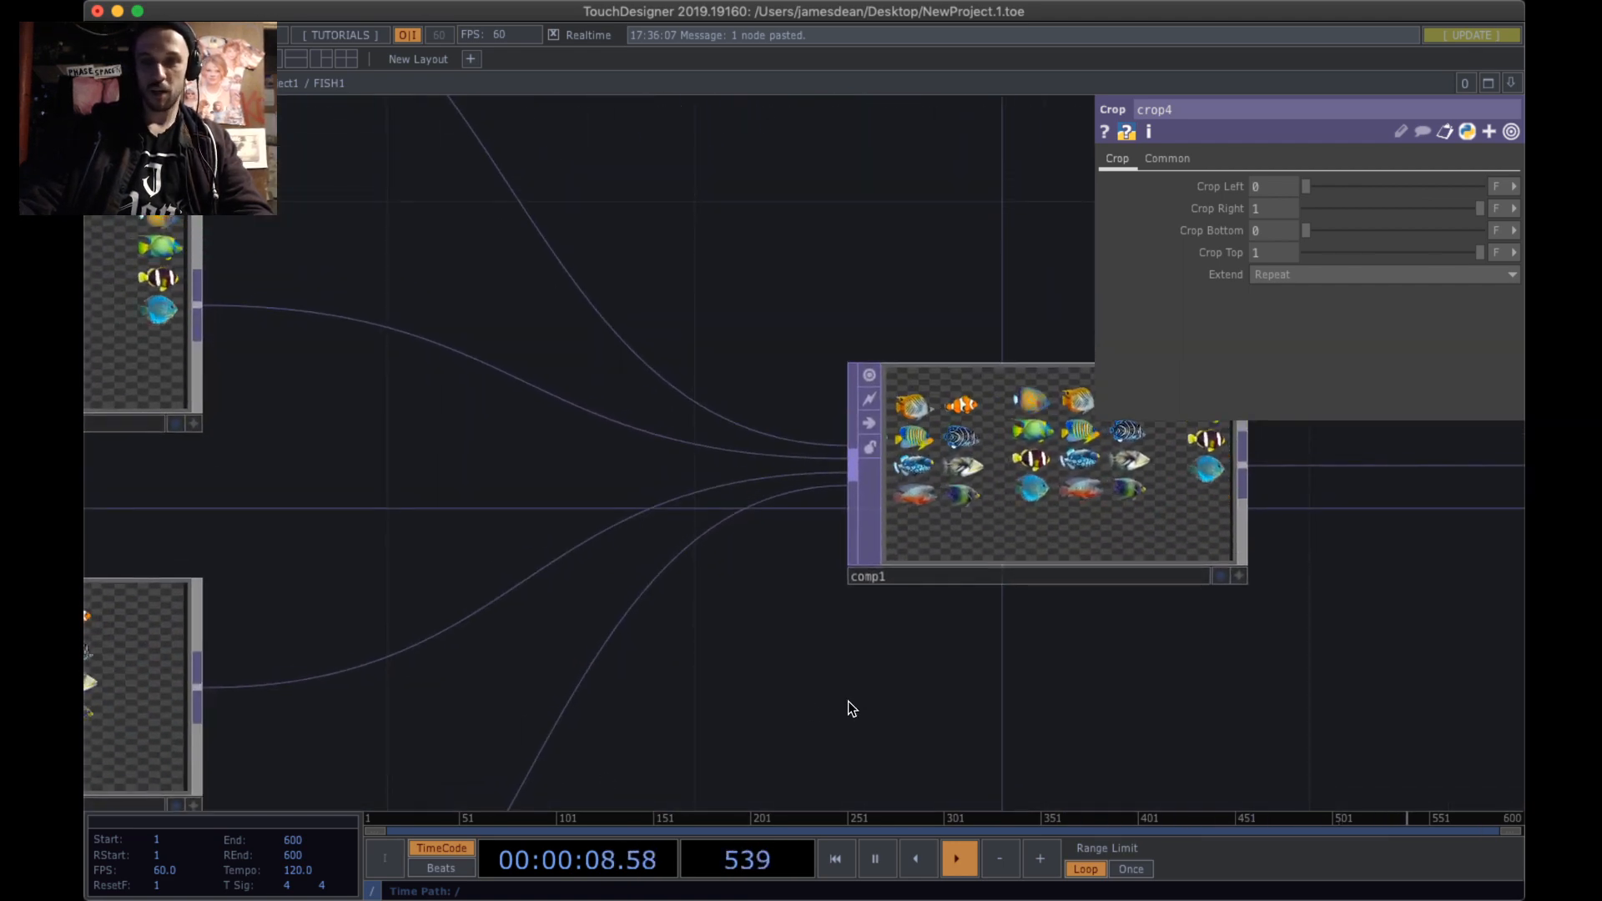
pyautogui.moveTo(639, 692); pyautogui.dragTo(1126, 670)
pyautogui.scroll(-5, 1125, 670)
pyautogui.moveTo(632, 392); pyautogui.dragTo(739, 389)
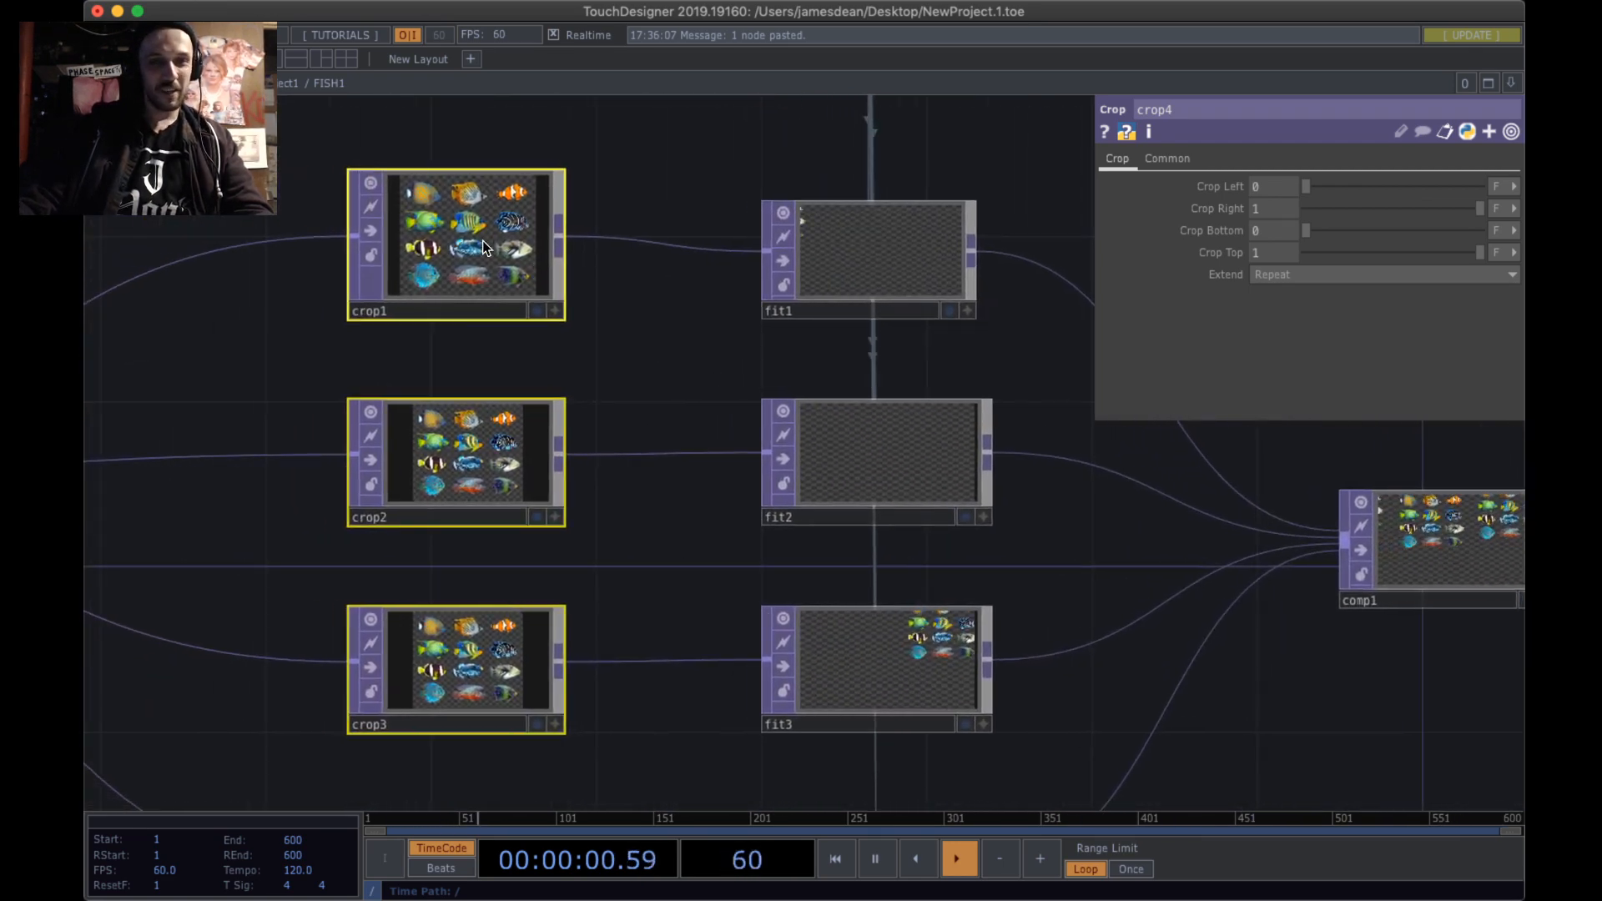
pyautogui.click(485, 247)
pyautogui.moveTo(1370, 175); pyautogui.dragTo(1425, 172)
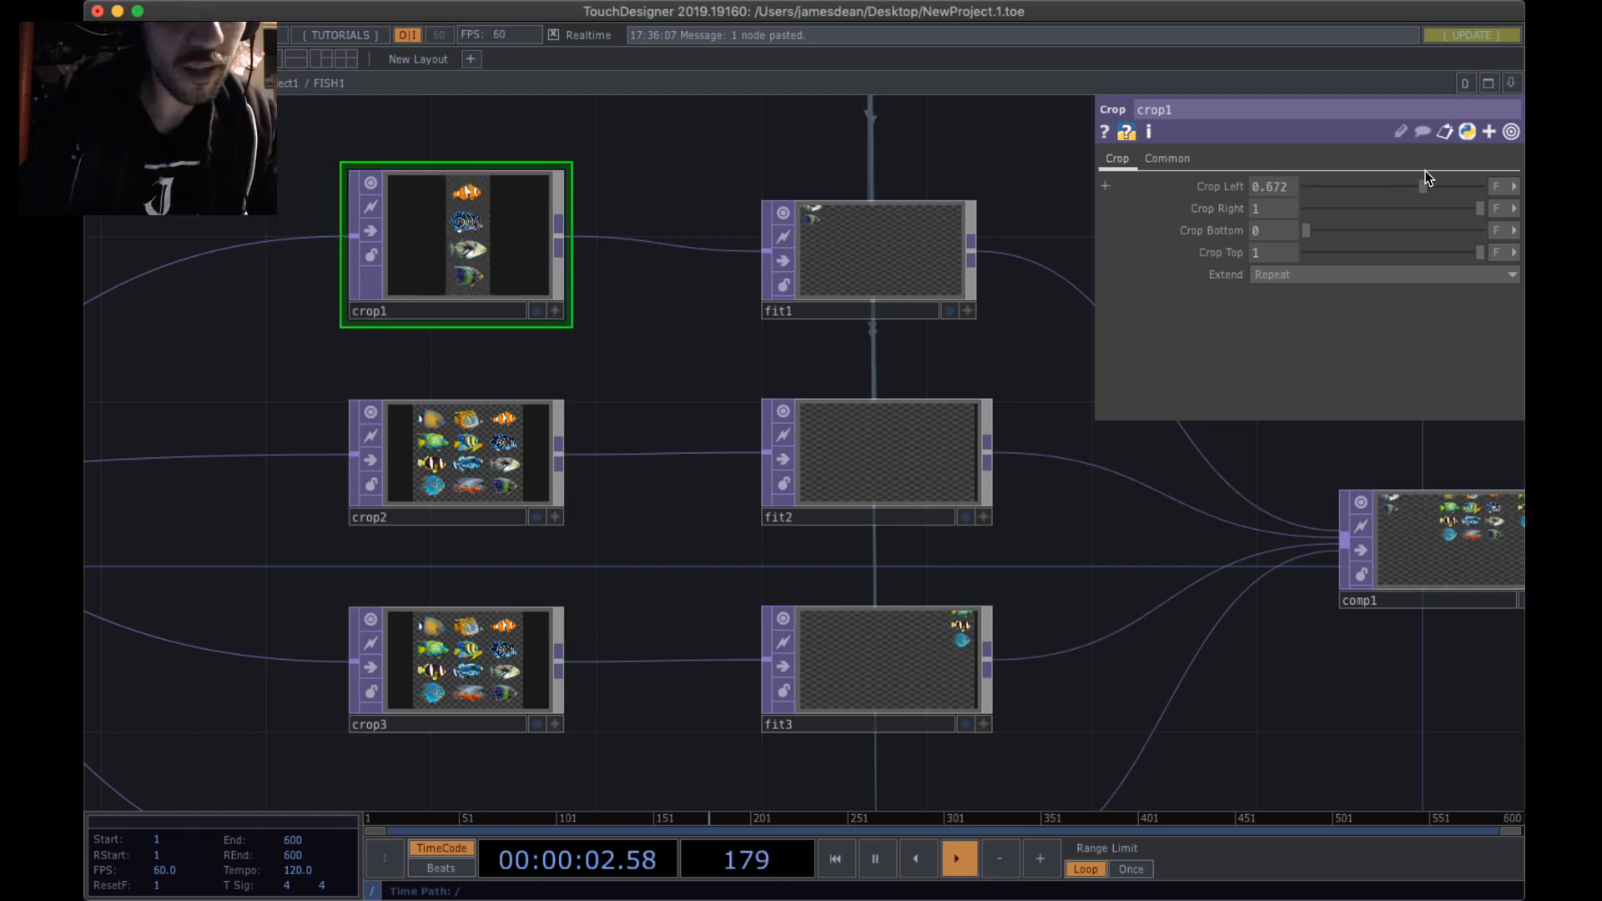
# - Set crop1's Crop Bottom to about 0.506 and Crop Top to about 0.713 to isolate the blue striped fish
pyautogui.scroll(8, 572, 229)
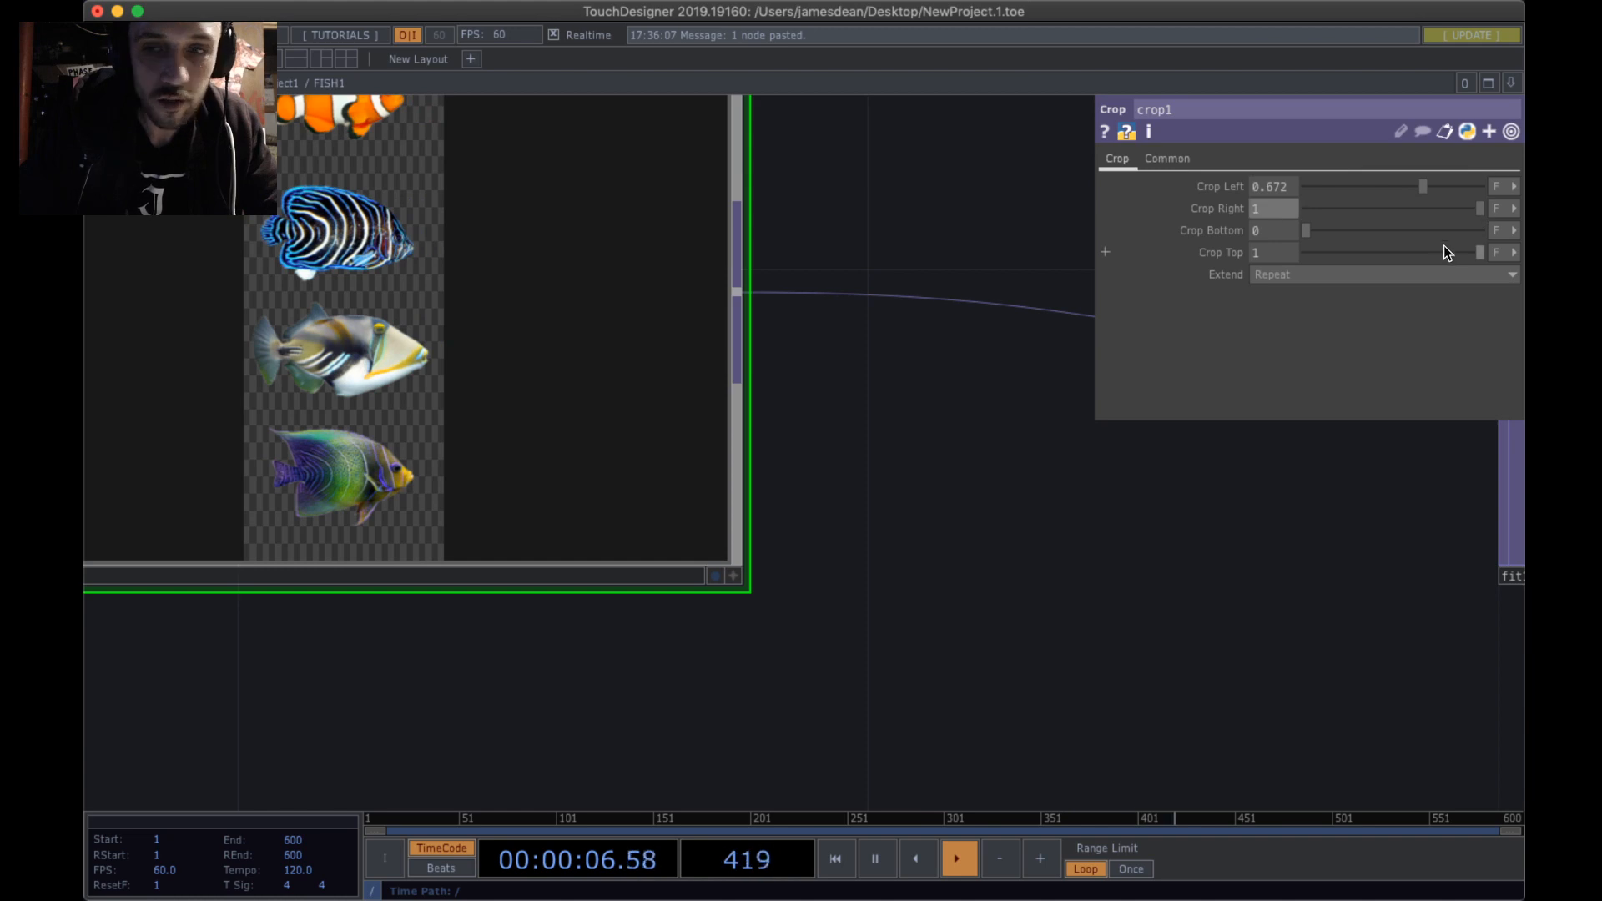
pyautogui.moveTo(1306, 230); pyautogui.dragTo(1395, 225)
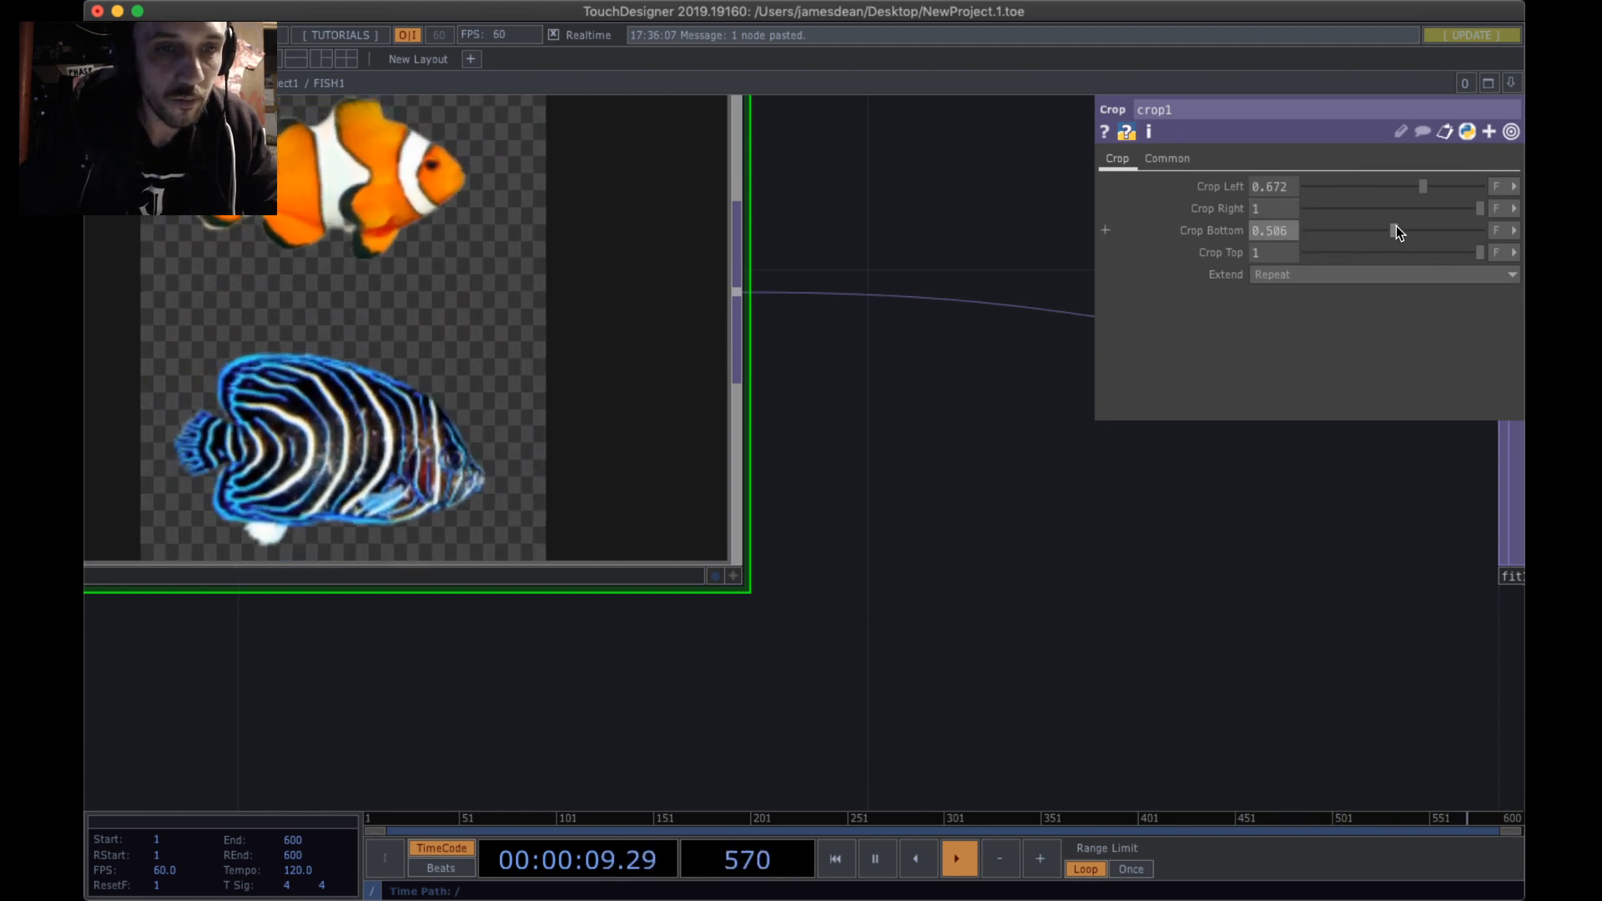
pyautogui.click(1428, 252)
# - Crop crop2 to the blue spotted fish with Crop Left about 0.339, Right 0.678, Bottom 0.259 and Top 0.494
pyautogui.scroll(-3, 834, 459)
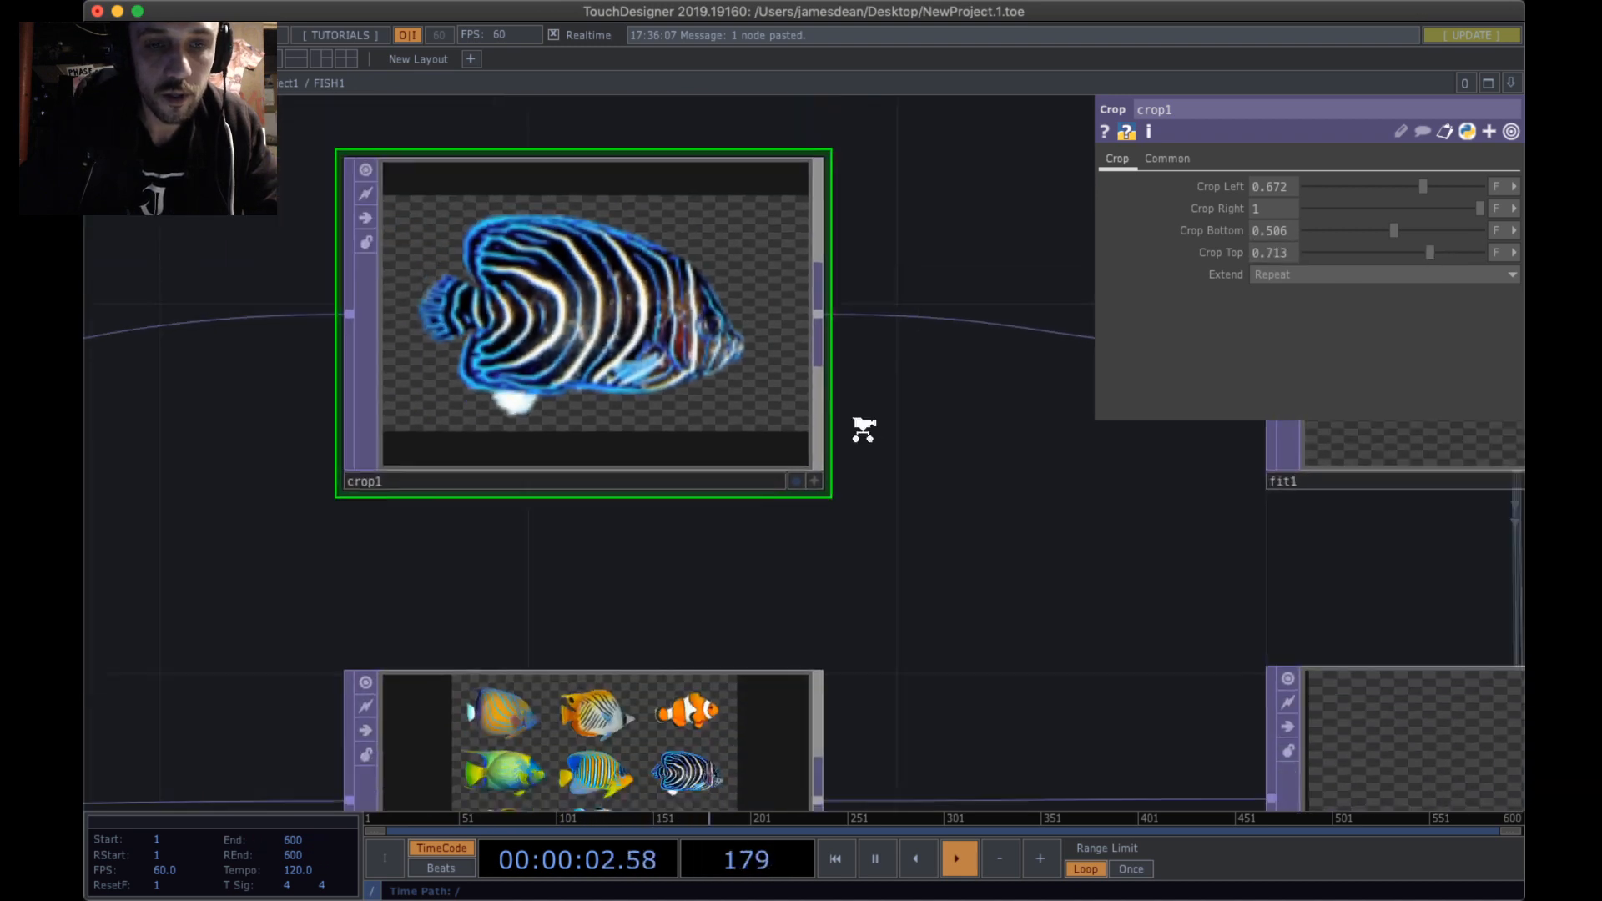
pyautogui.scroll(-4, 863, 429)
pyautogui.moveTo(875, 442); pyautogui.dragTo(851, 250)
pyautogui.click(660, 452)
pyautogui.moveTo(1309, 231); pyautogui.dragTo(1350, 244)
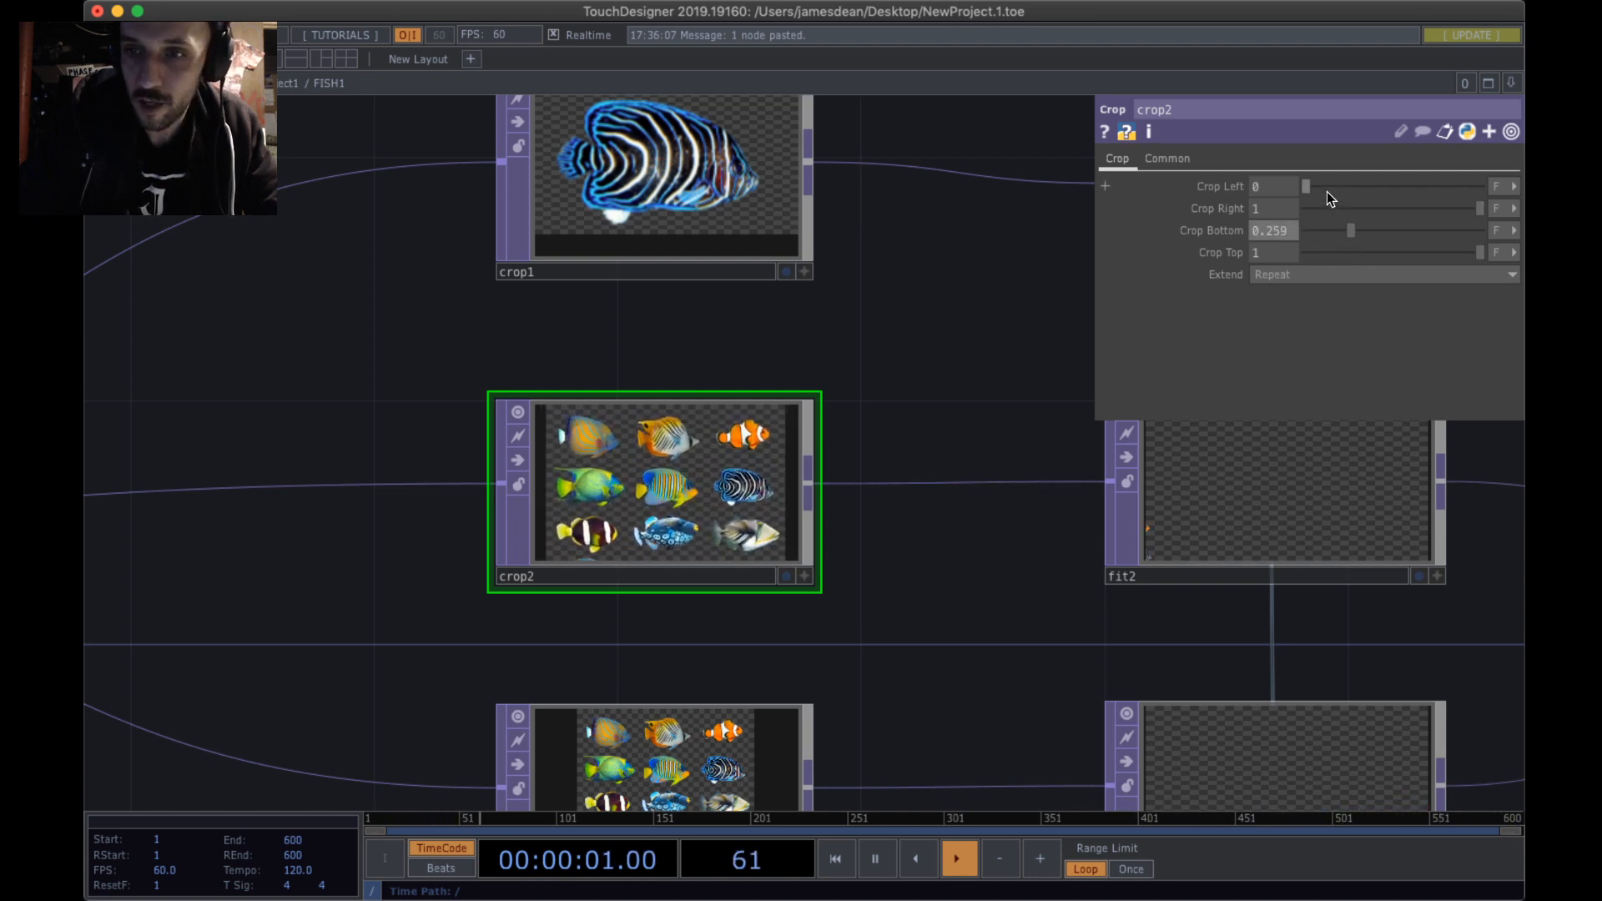
pyautogui.moveTo(1328, 186); pyautogui.dragTo(1369, 183)
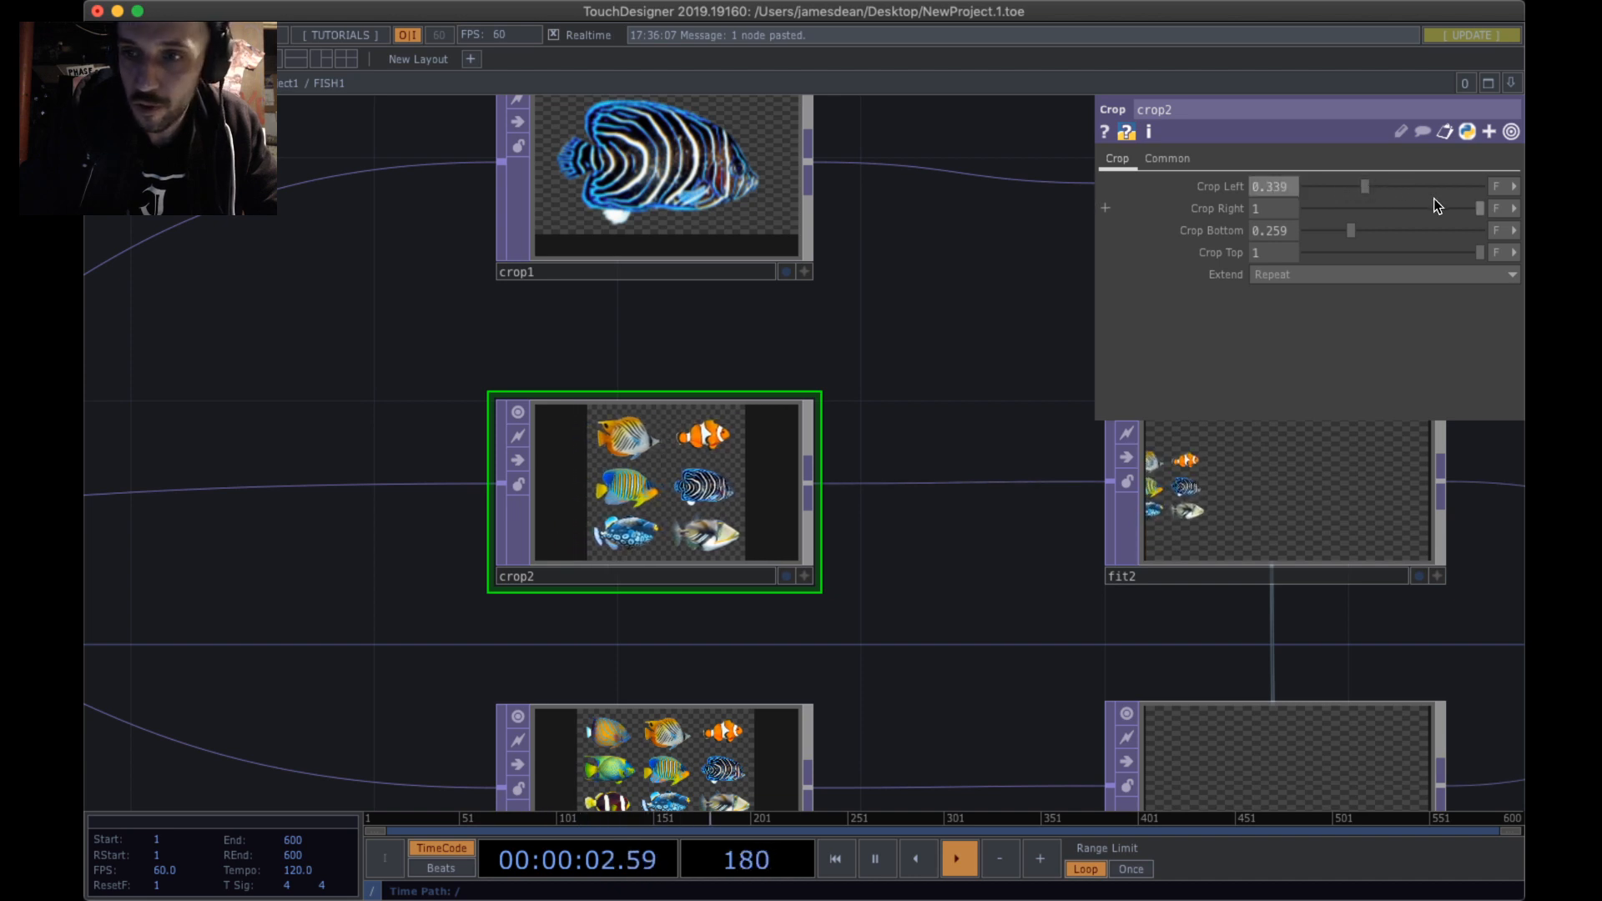
pyautogui.moveTo(1479, 208); pyautogui.dragTo(1395, 270)
pyautogui.moveTo(960, 671); pyautogui.dragTo(958, 368)
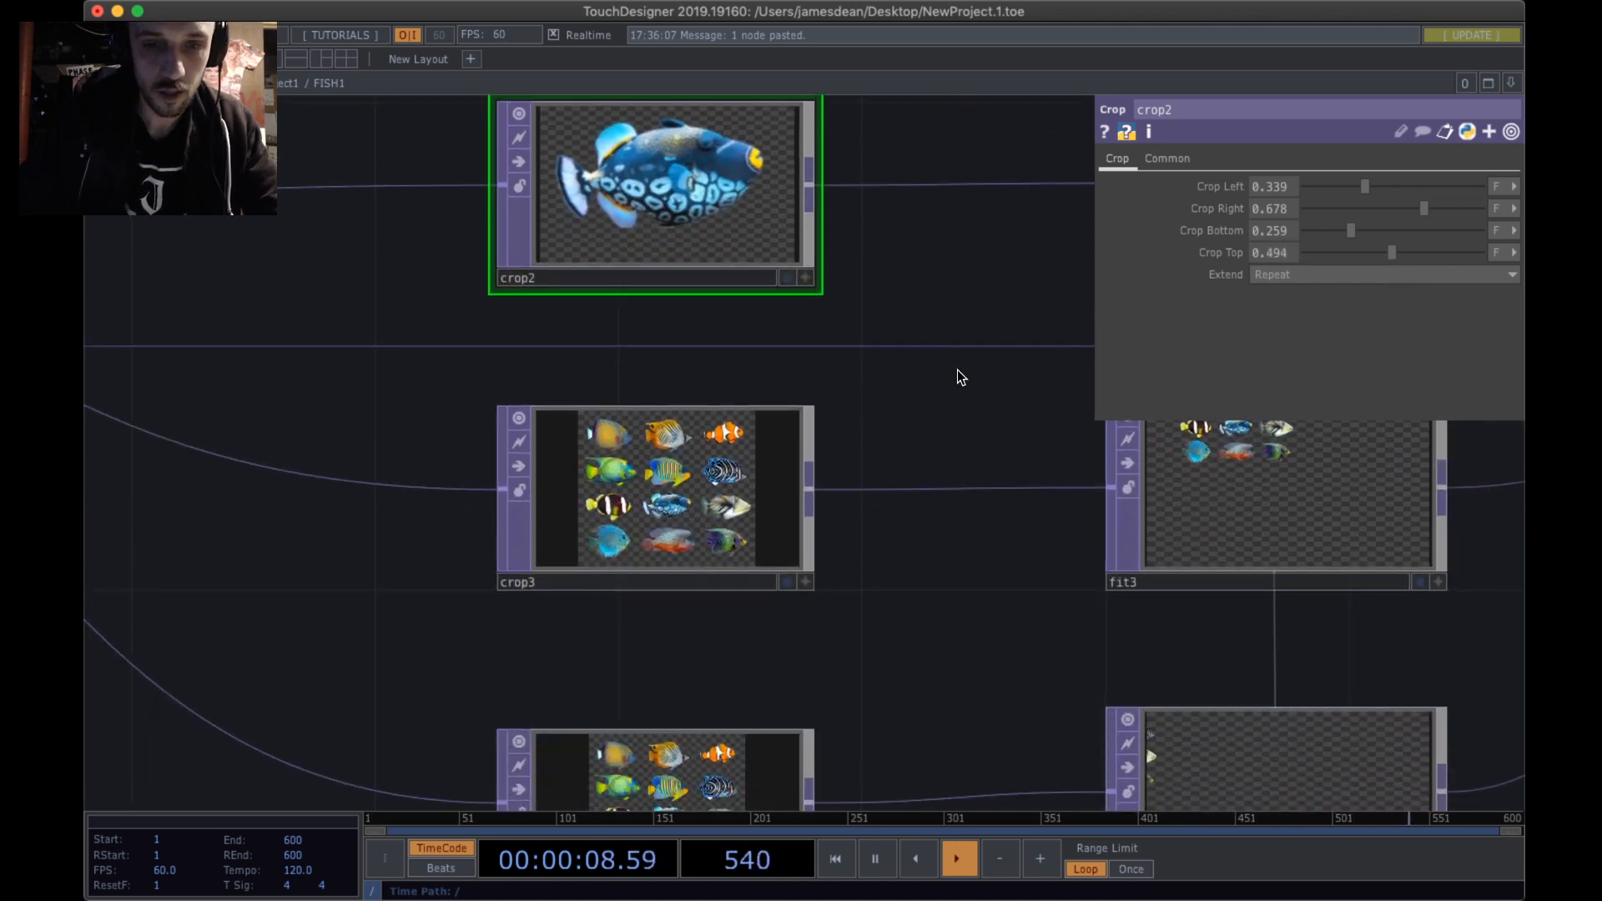
pyautogui.scroll(3, 558, 555)
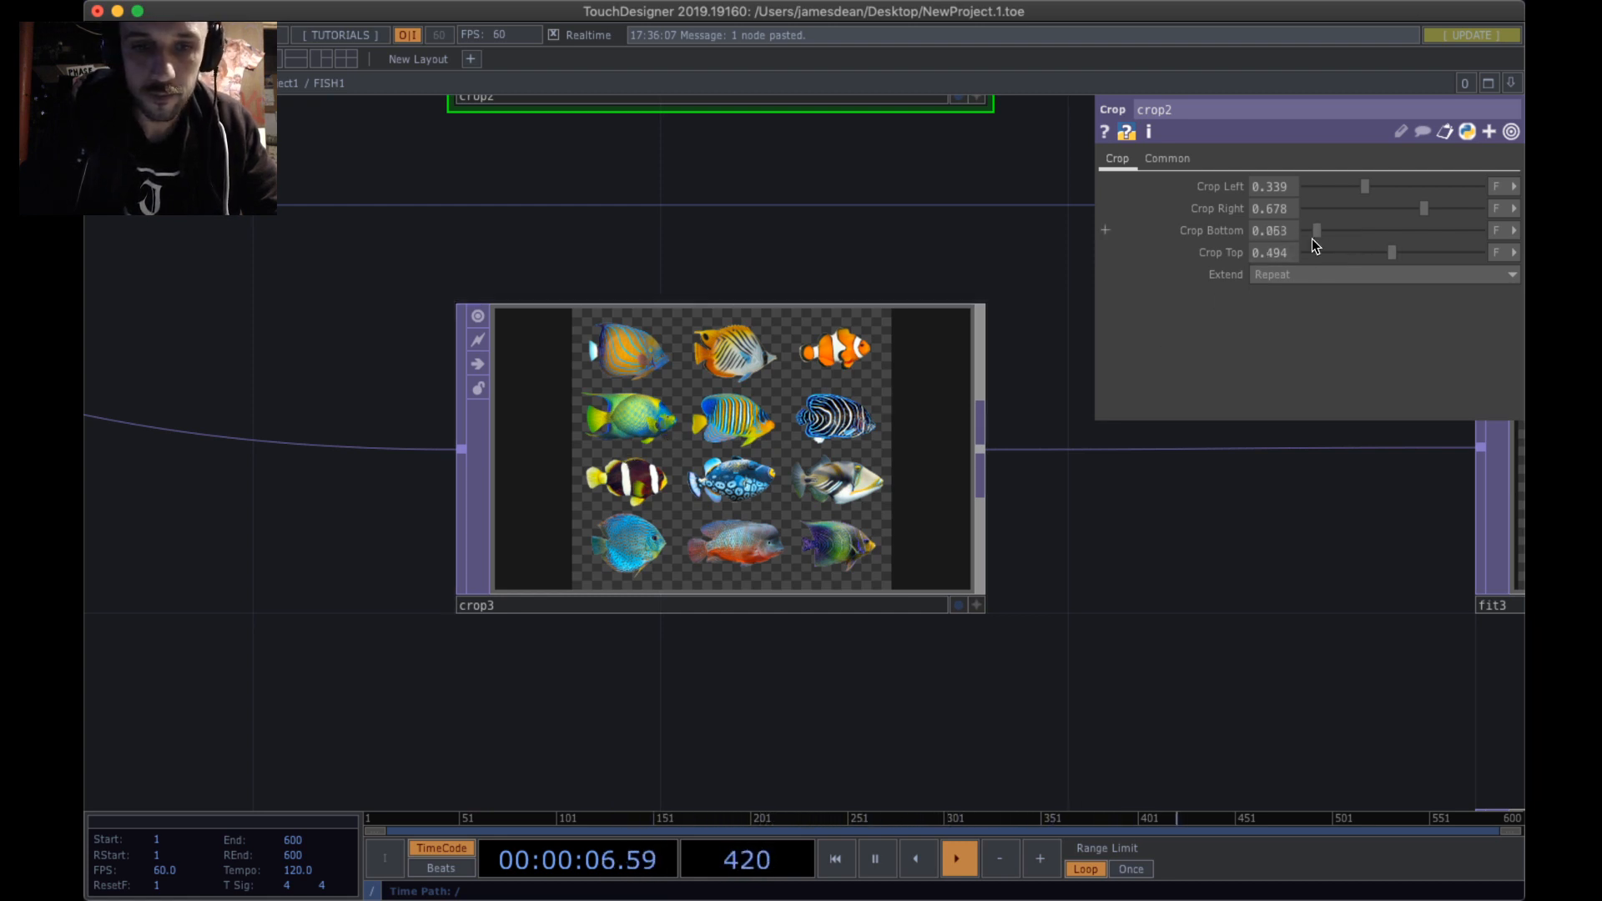
pyautogui.moveTo(1415, 206); pyautogui.dragTo(1370, 210)
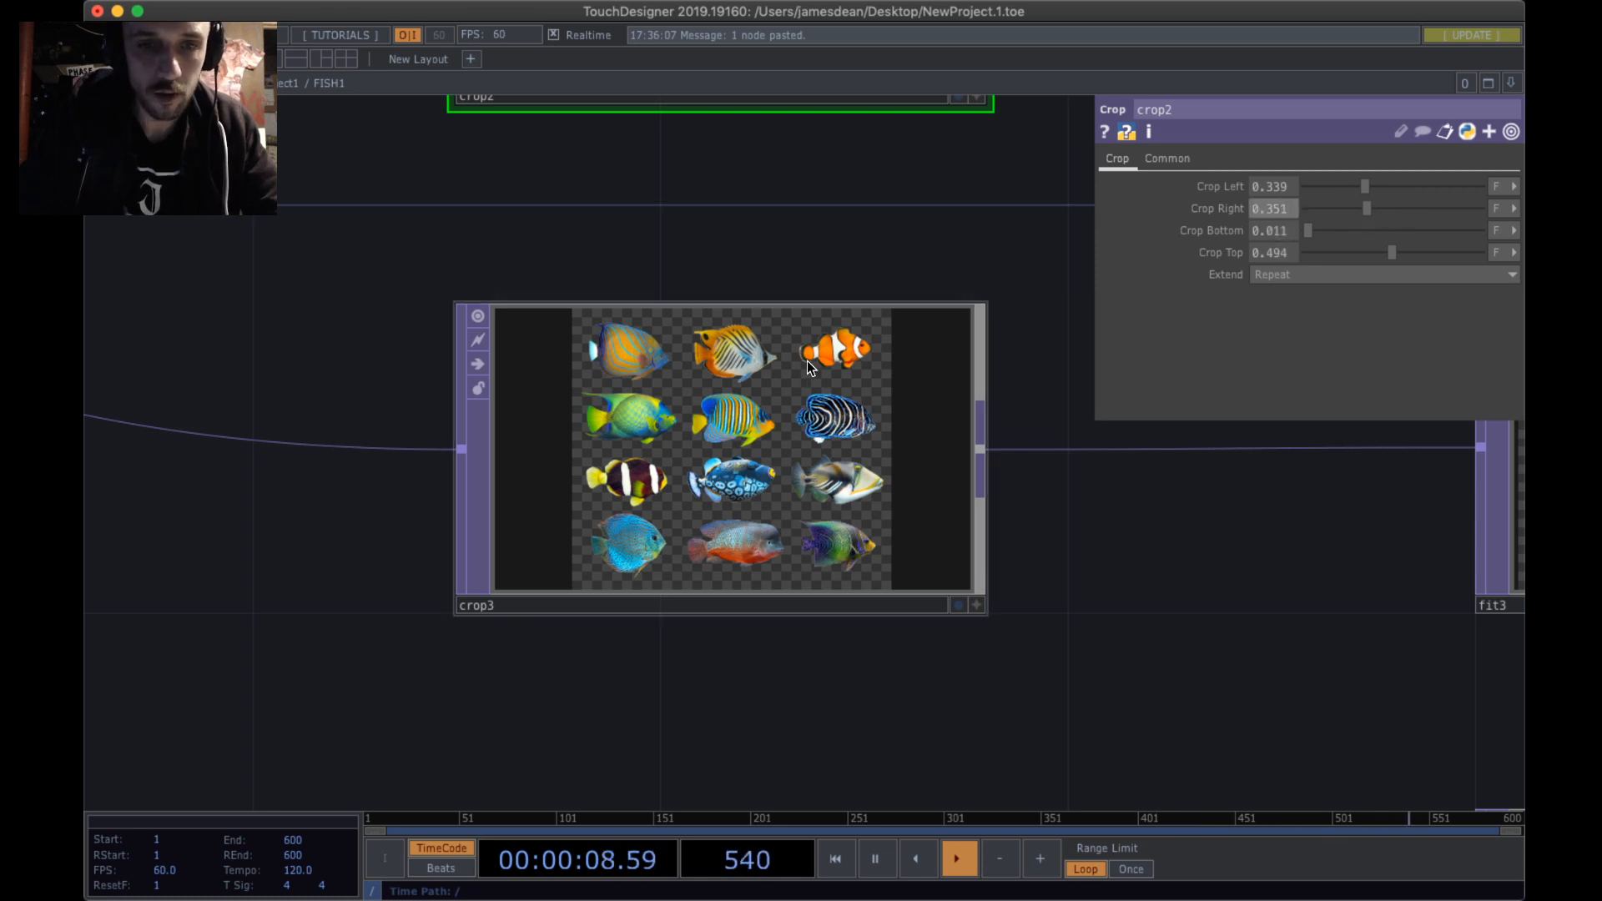
pyautogui.moveTo(812, 214); pyautogui.dragTo(798, 489)
pyautogui.press('super+z')
pyautogui.press('super+z')
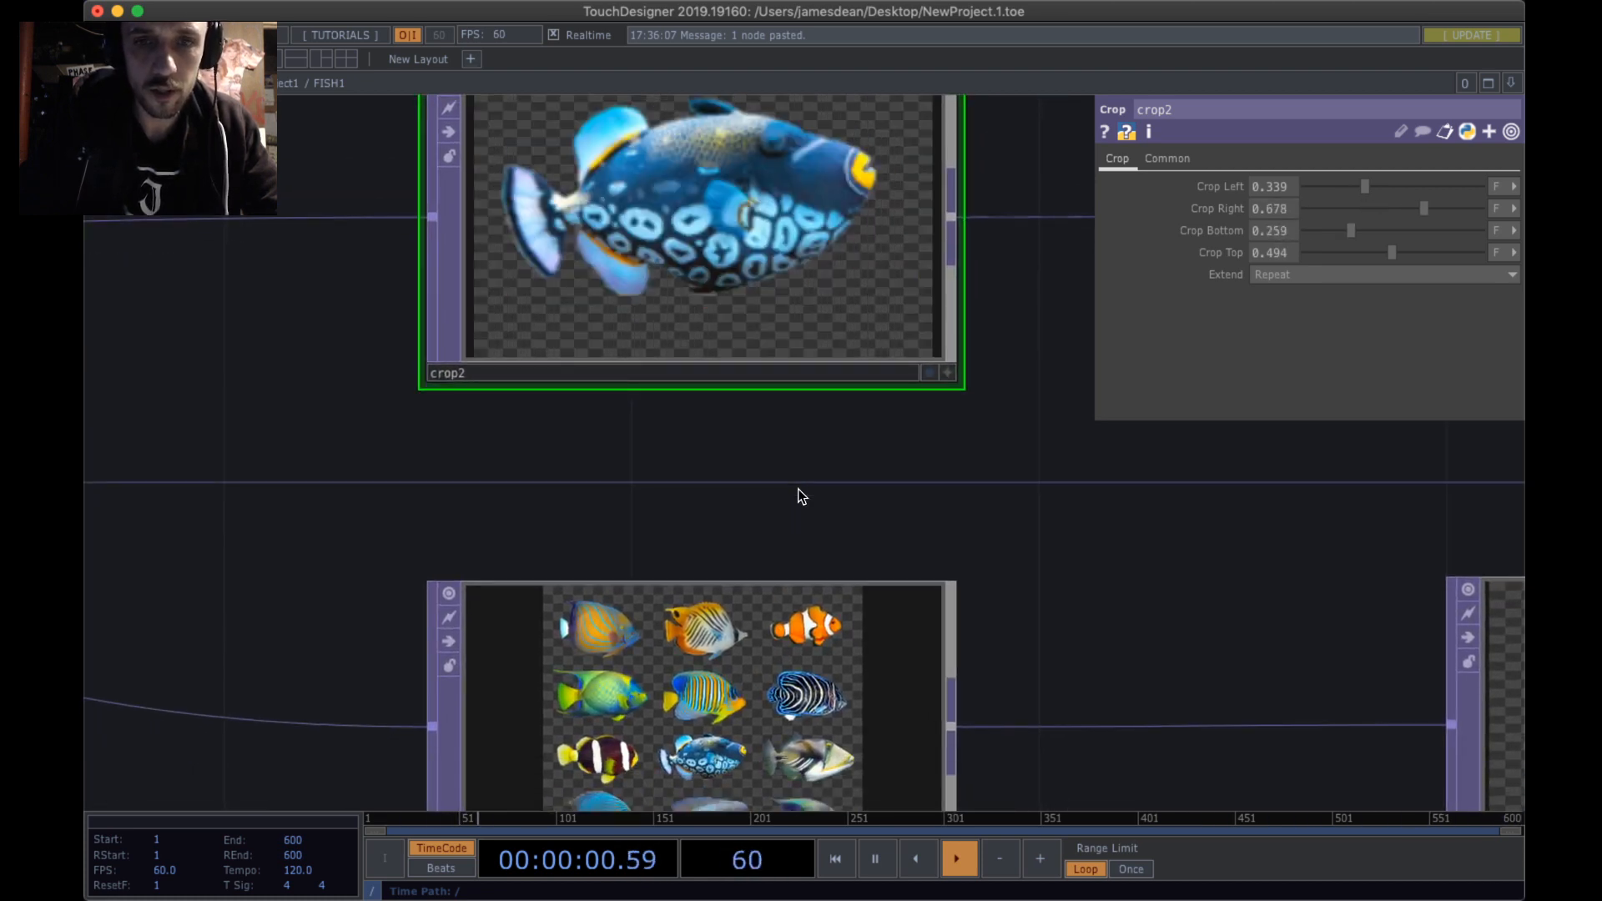
# - Crop crop3 to the green and yellow fish with Crop Left about 0.006, Right 0.368, Bottom 0.494 and Top 0.736
pyautogui.click(772, 748)
pyautogui.moveTo(1048, 629); pyautogui.dragTo(941, 286)
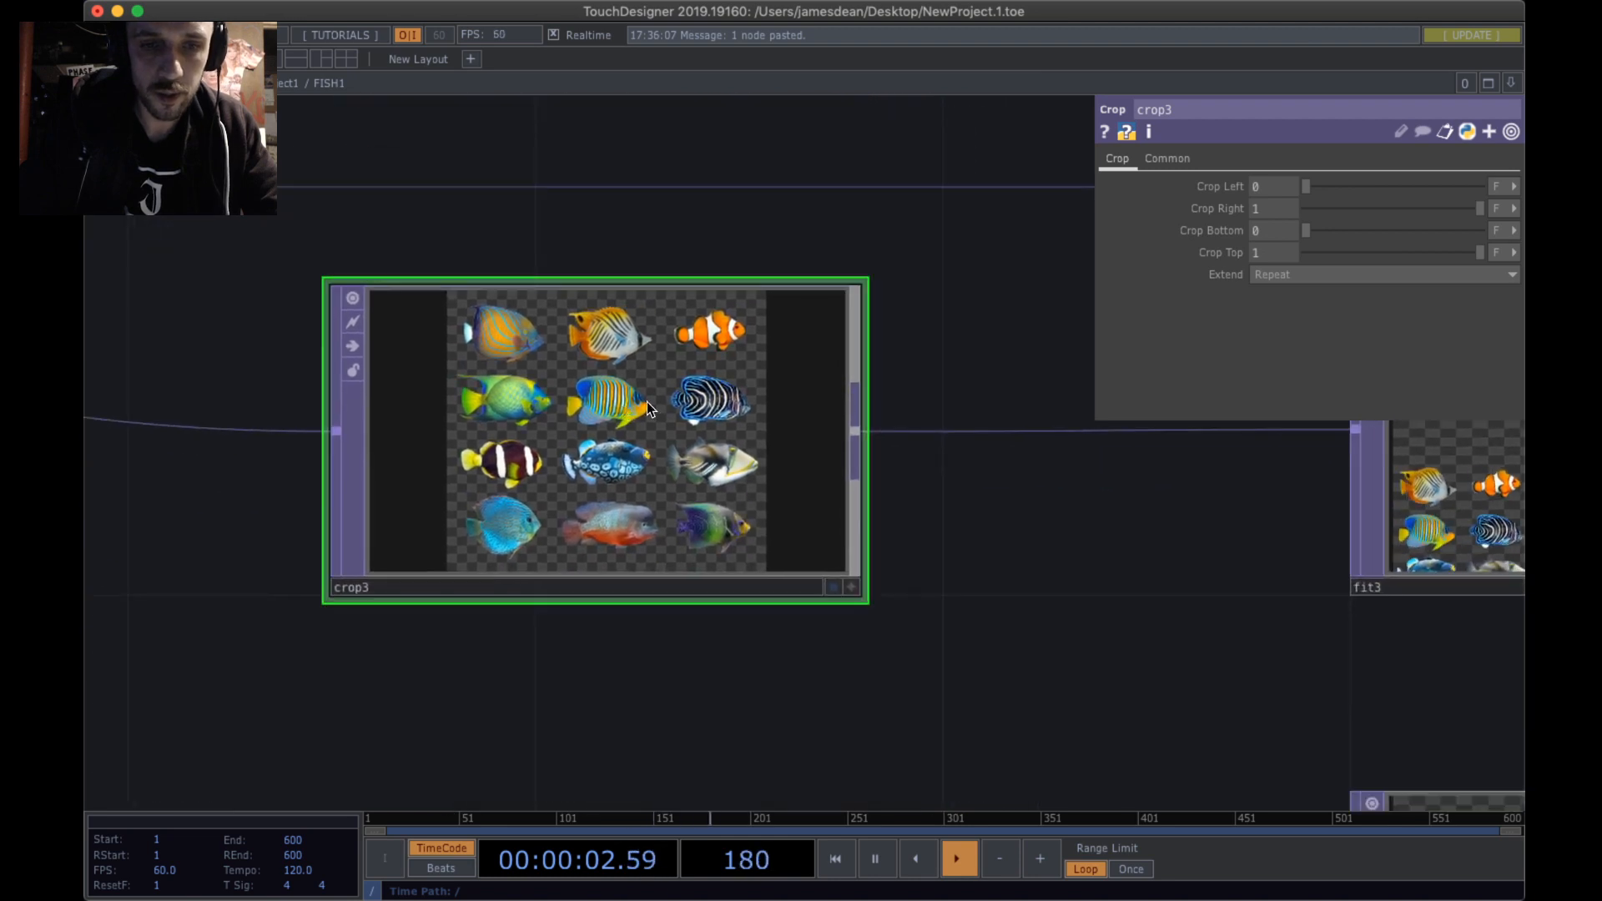
pyautogui.moveTo(1444, 213); pyautogui.dragTo(1369, 234)
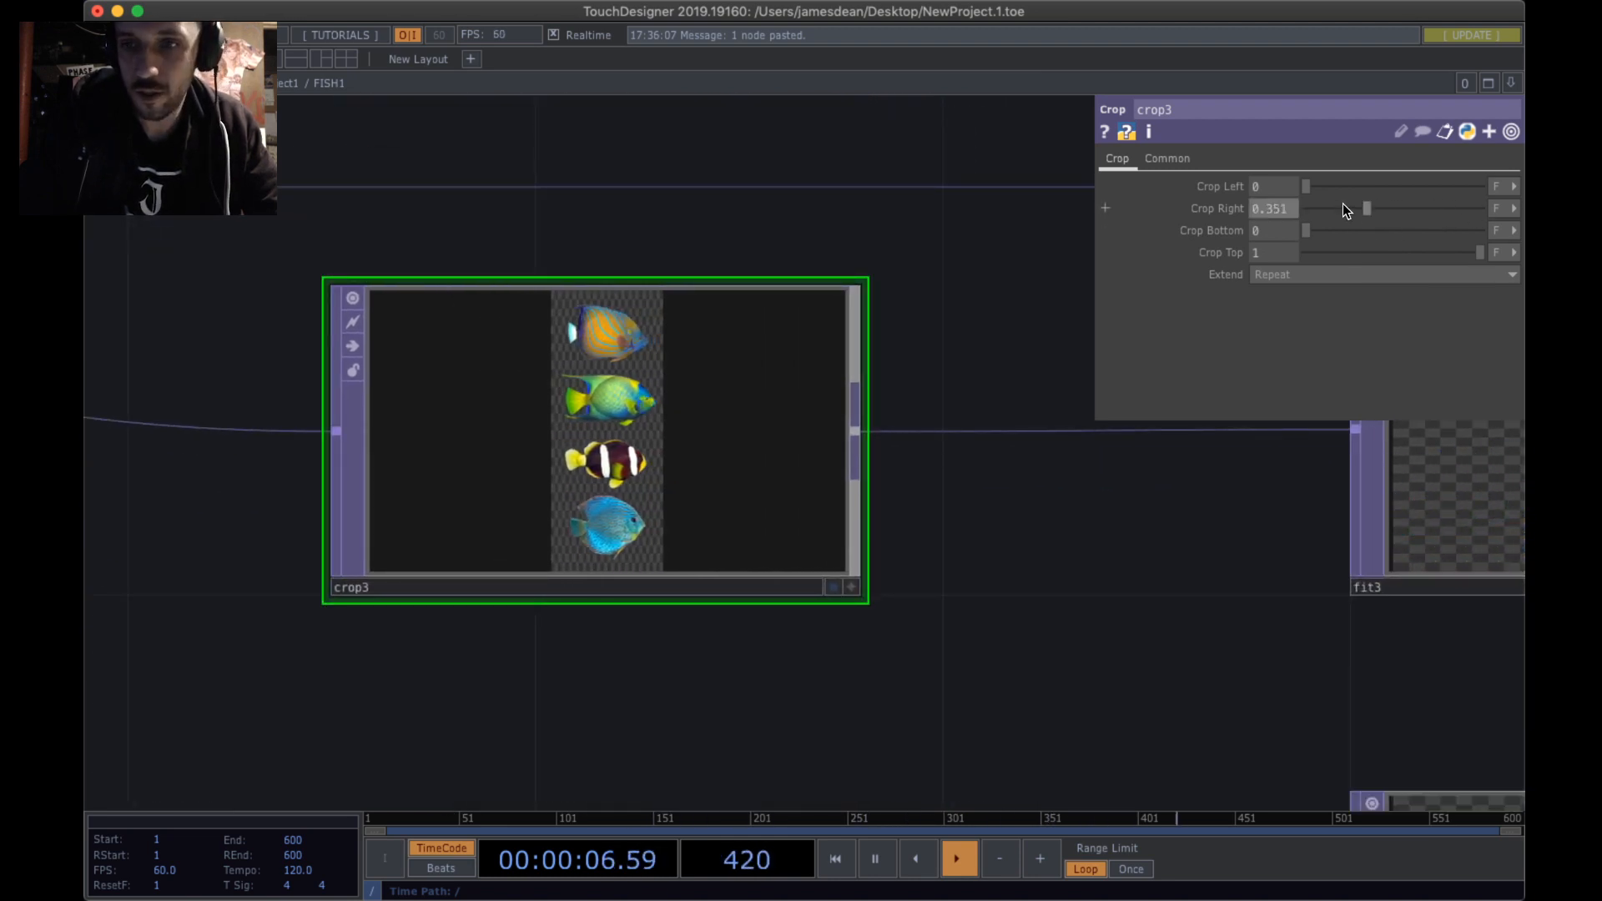
pyautogui.moveTo(1307, 186); pyautogui.dragTo(1266, 189)
pyautogui.moveTo(1479, 252); pyautogui.dragTo(1433, 260)
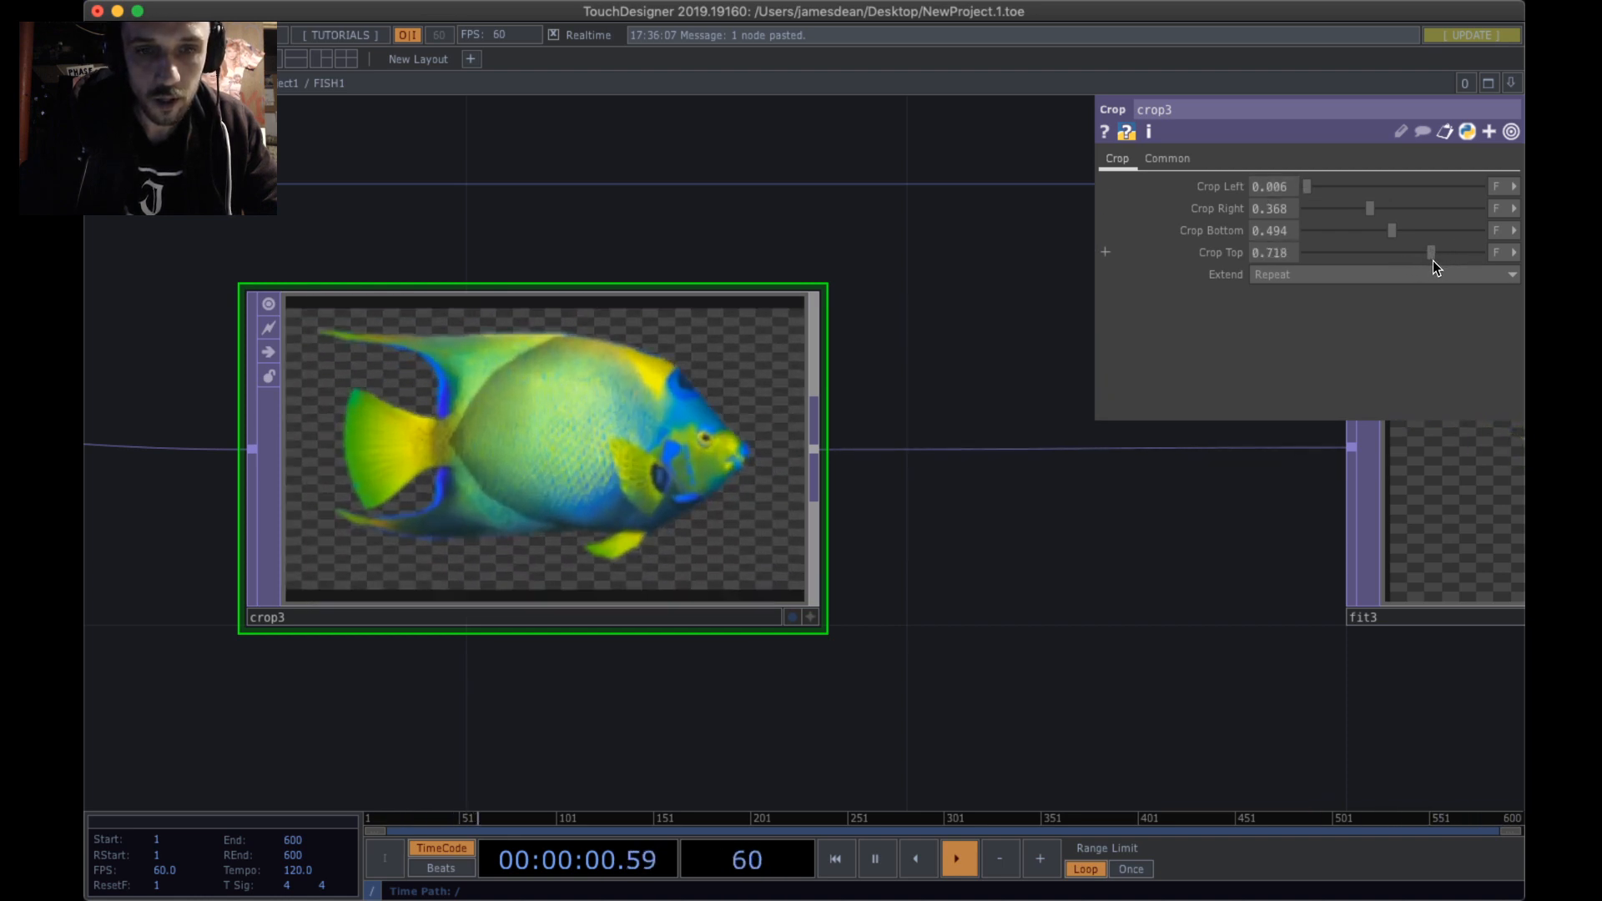
# - Crop crop4 to the orange clownfish with Crop Left about 0.667, Bottom 0.753 and Top 0.96
pyautogui.scroll(-5, 762, 493)
pyautogui.moveTo(846, 437); pyautogui.dragTo(844, 375)
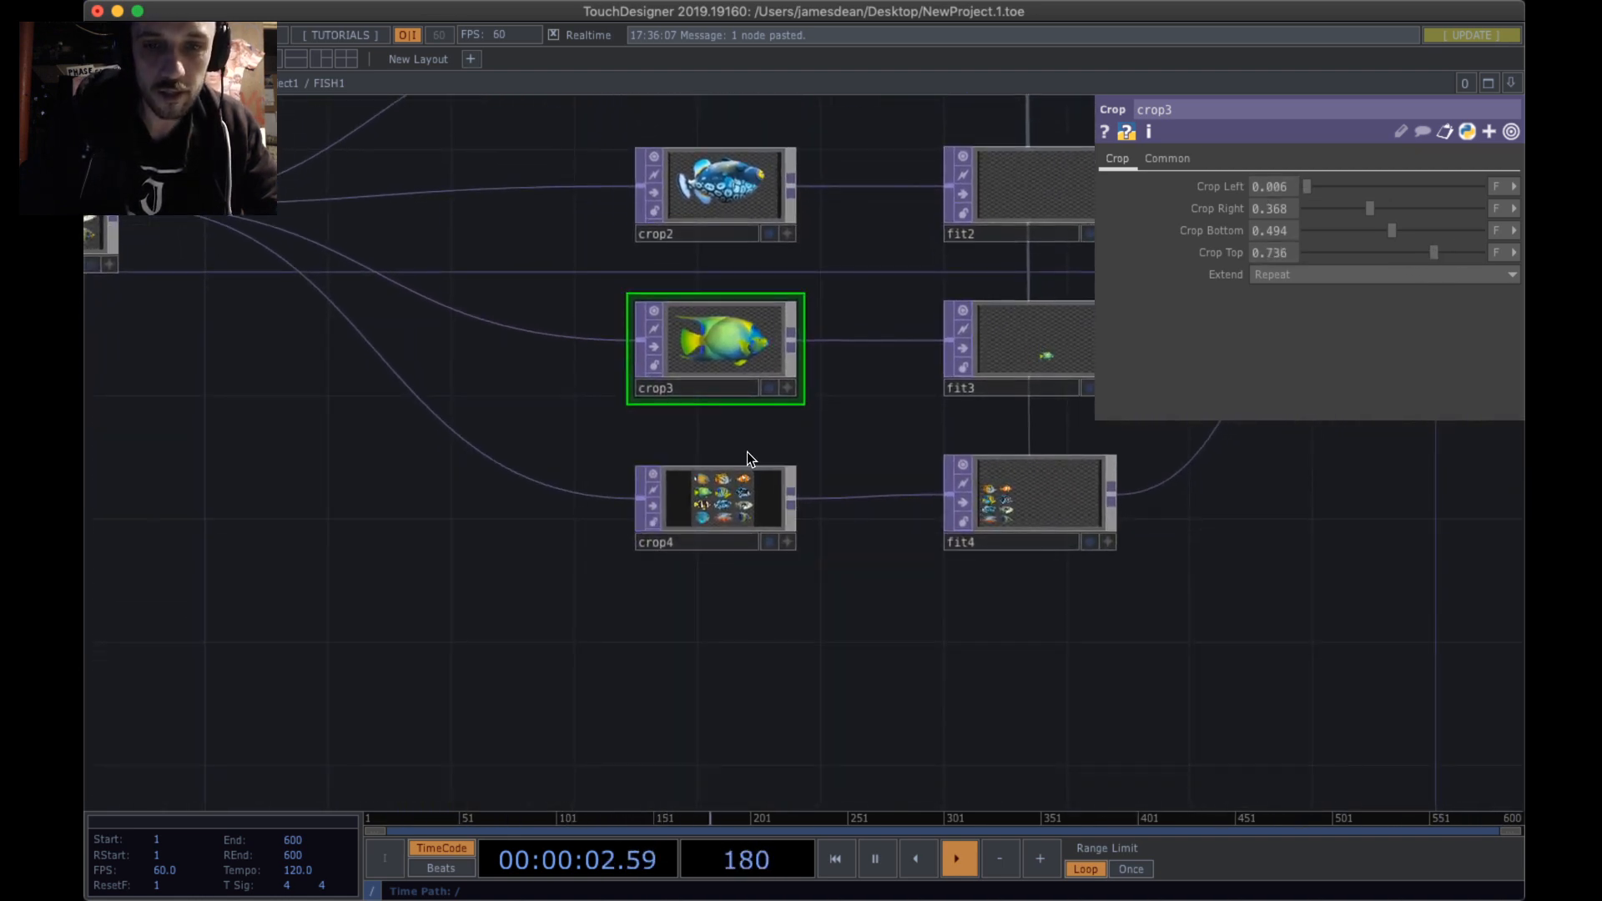
pyautogui.click(734, 496)
pyautogui.scroll(5, 734, 496)
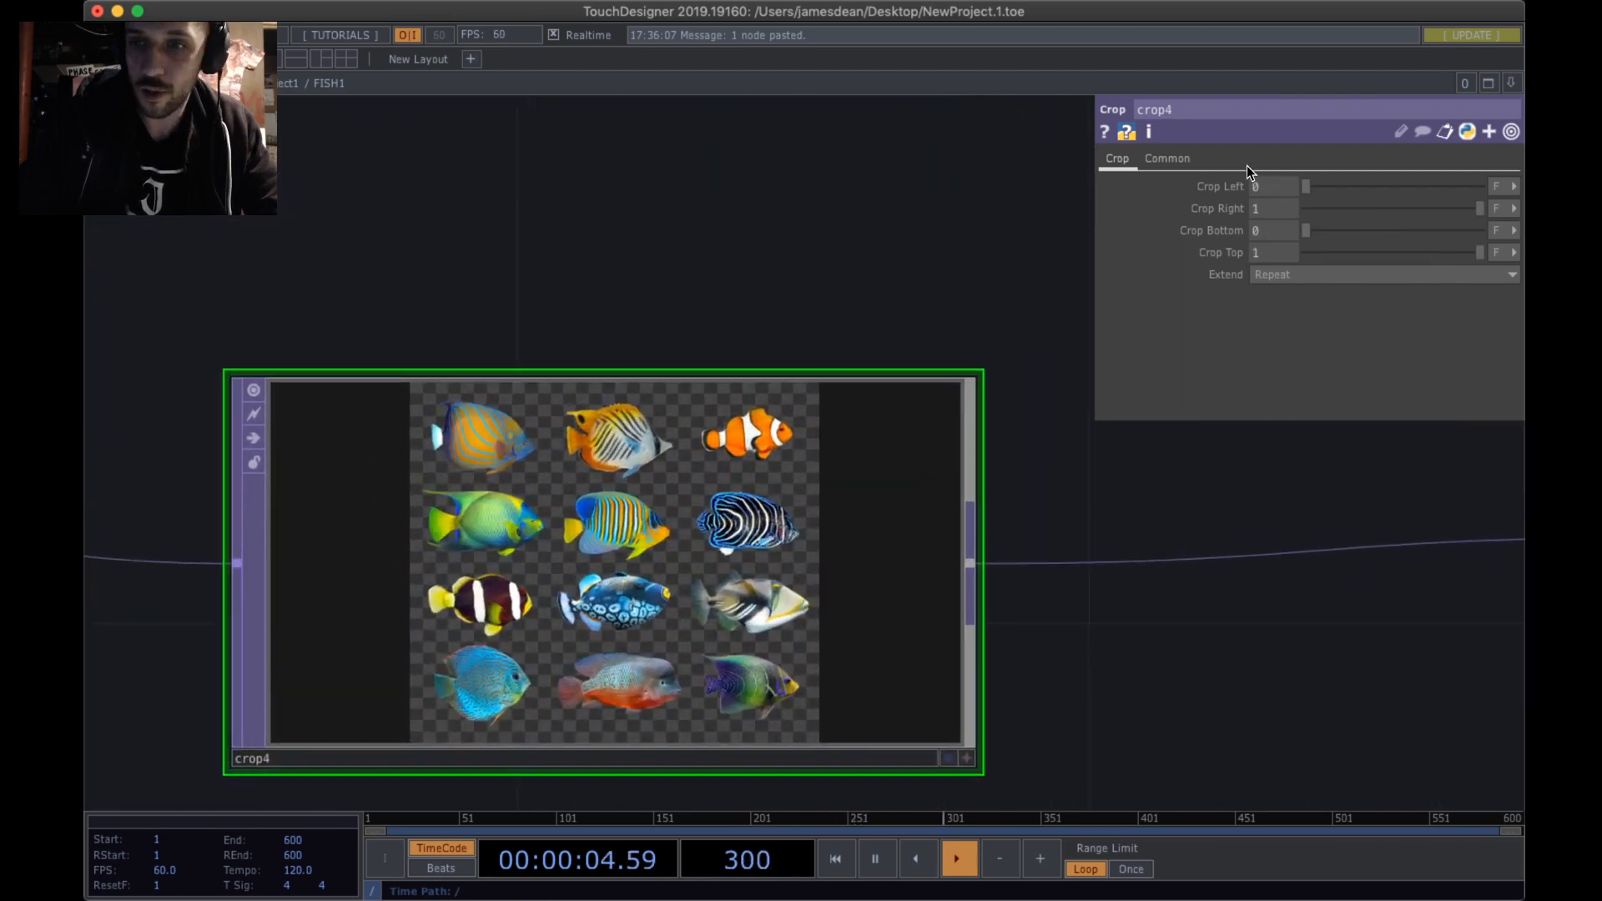
pyautogui.moveTo(1308, 183); pyautogui.dragTo(1430, 188)
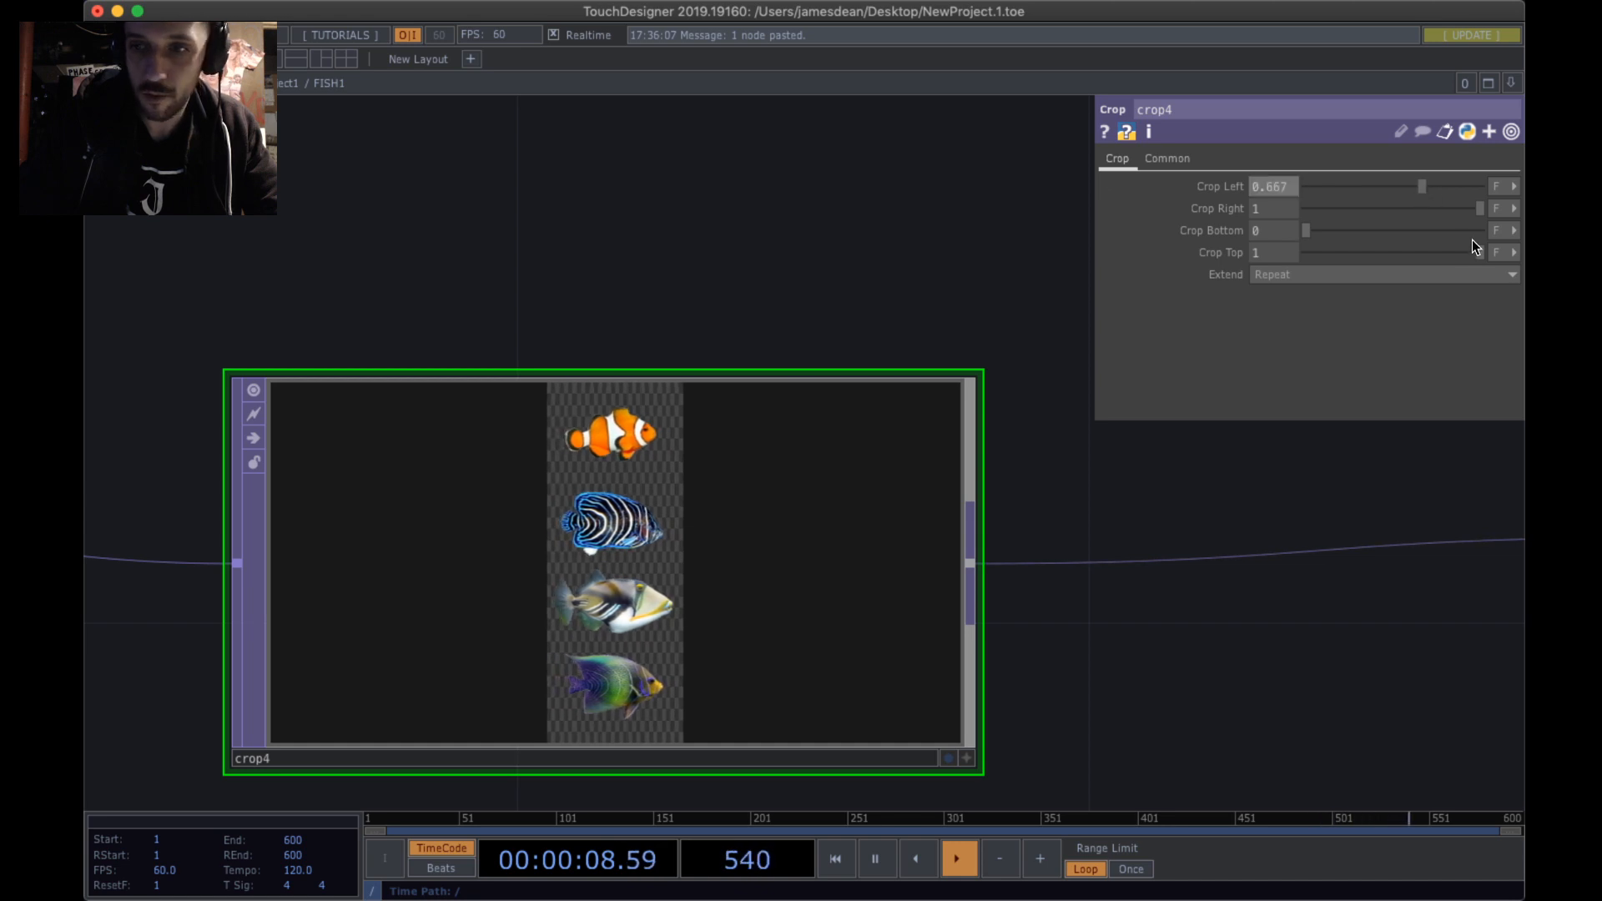
pyautogui.moveTo(1479, 251); pyautogui.dragTo(1422, 187)
pyautogui.moveTo(1307, 231); pyautogui.dragTo(1423, 187)
pyautogui.moveTo(1442, 252); pyautogui.dragTo(1475, 255)
# - Check the four cropped fish through to comp1 and out1, and leave FISH1 for the parent network
pyautogui.scroll(-10, 601, 258)
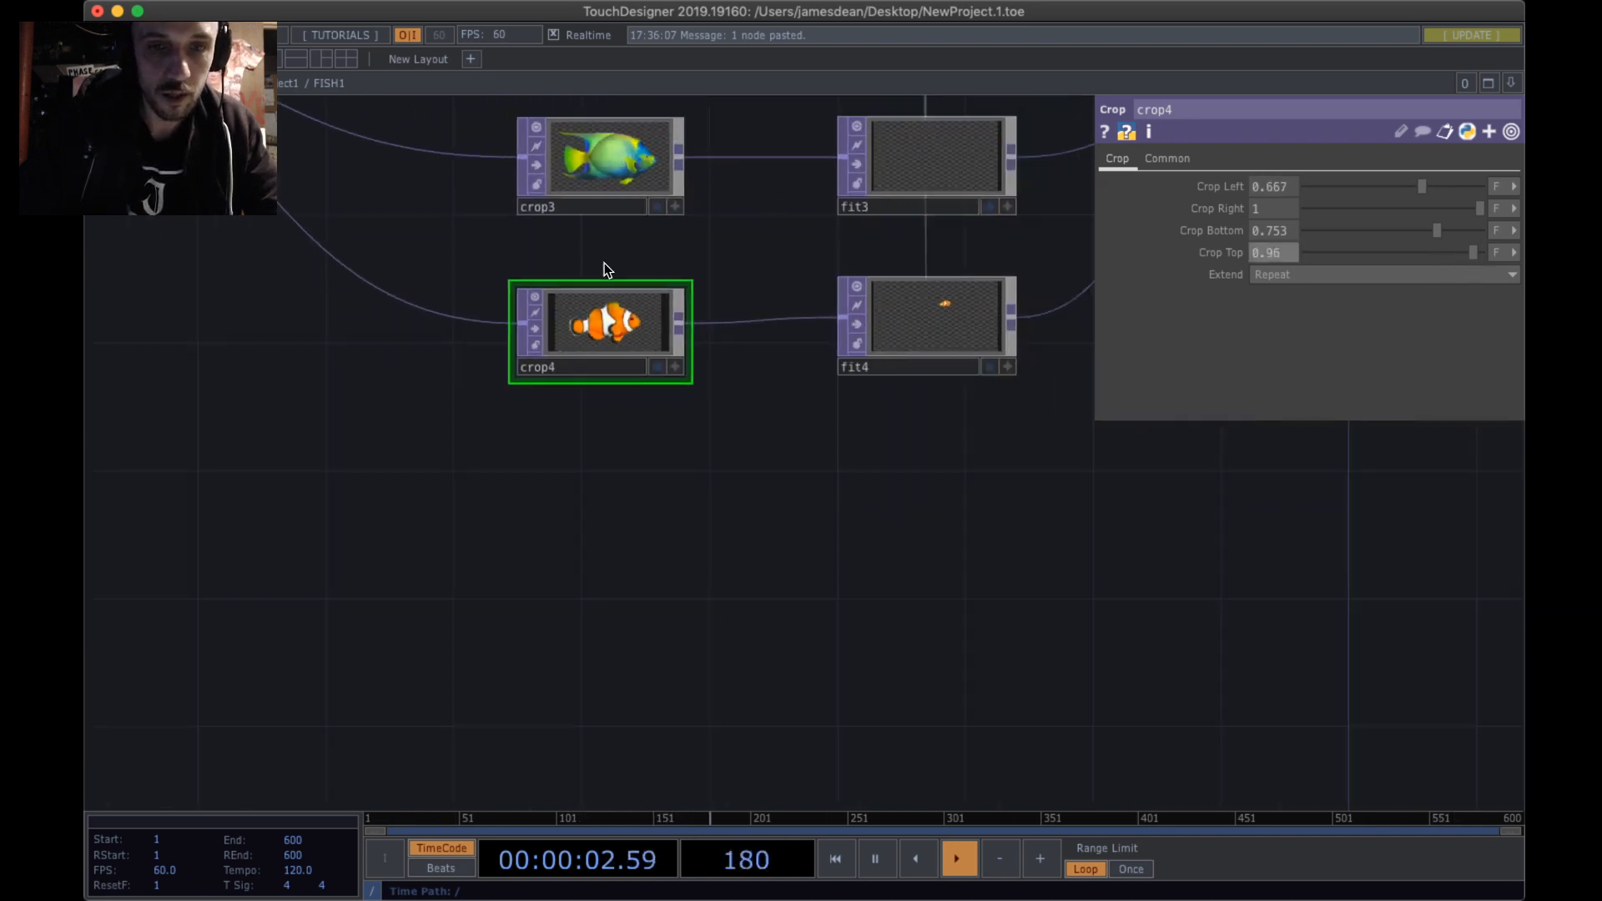
pyautogui.moveTo(714, 412); pyautogui.dragTo(635, 709)
pyautogui.scroll(-1, 679, 395)
pyautogui.scroll(-5, 679, 395)
pyautogui.moveTo(1048, 432); pyautogui.dragTo(908, 519)
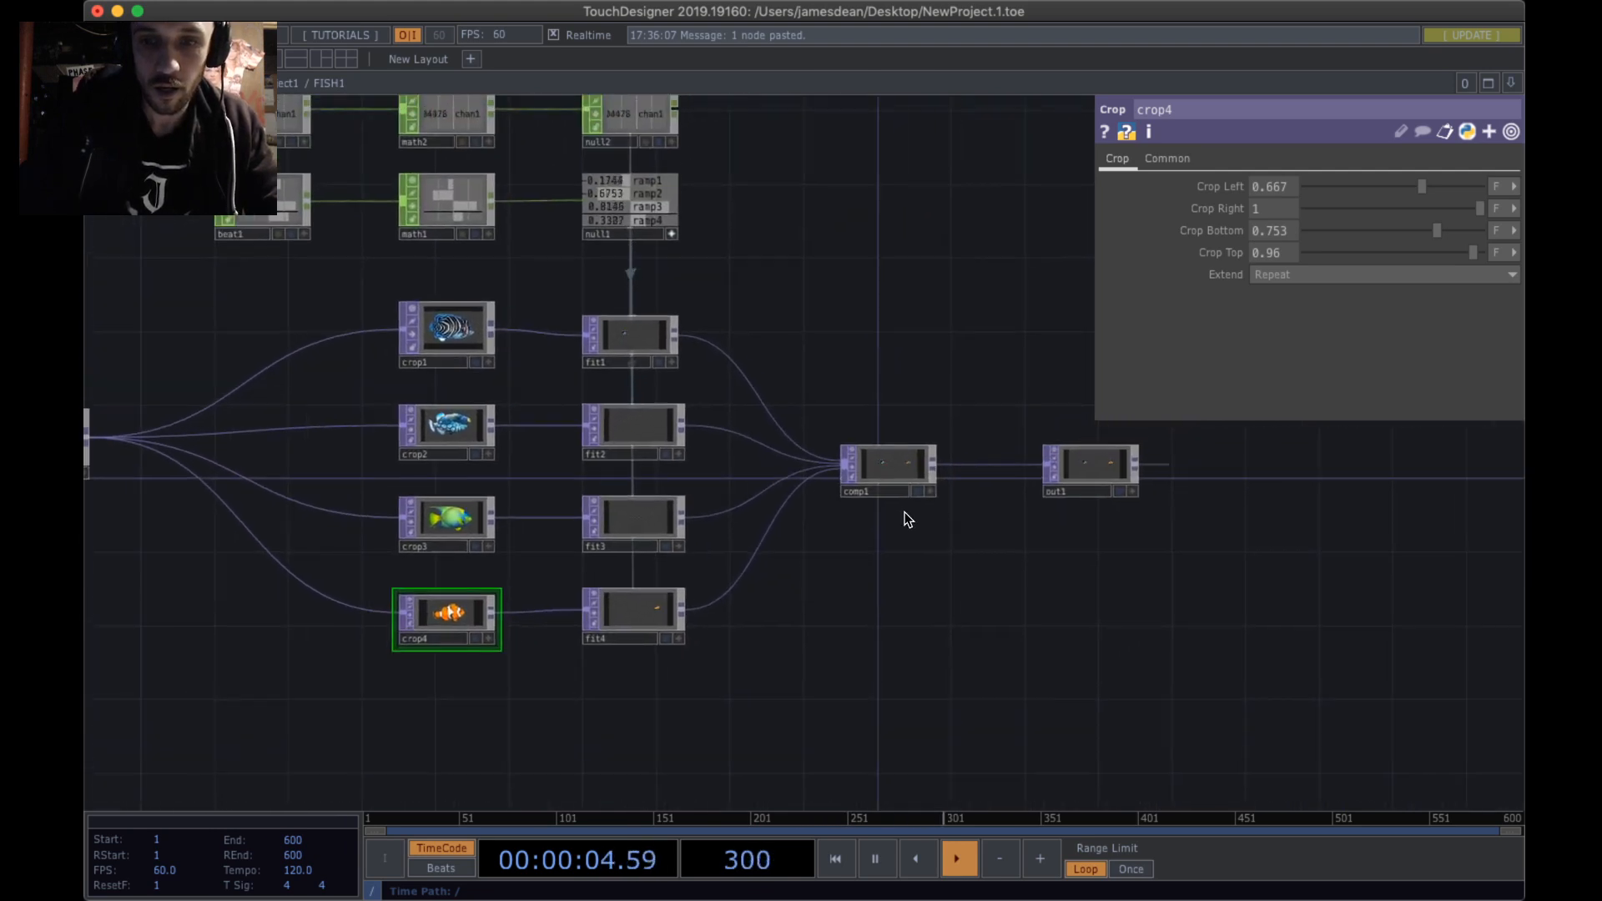
pyautogui.scroll(6, 973, 501)
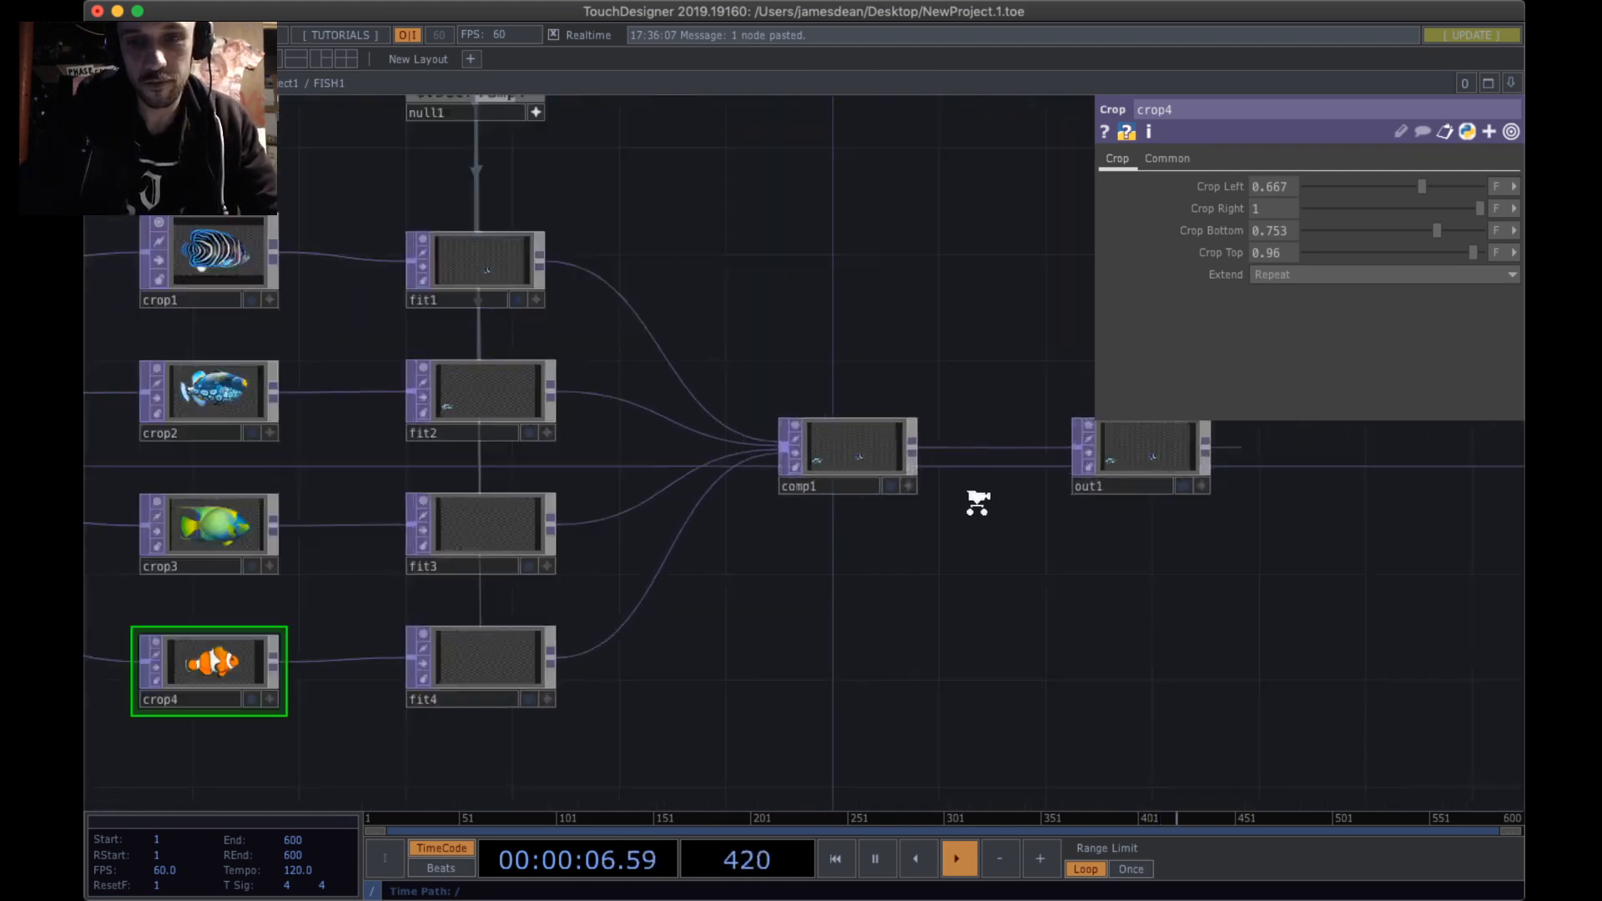
pyautogui.scroll(-10, 713, 265)
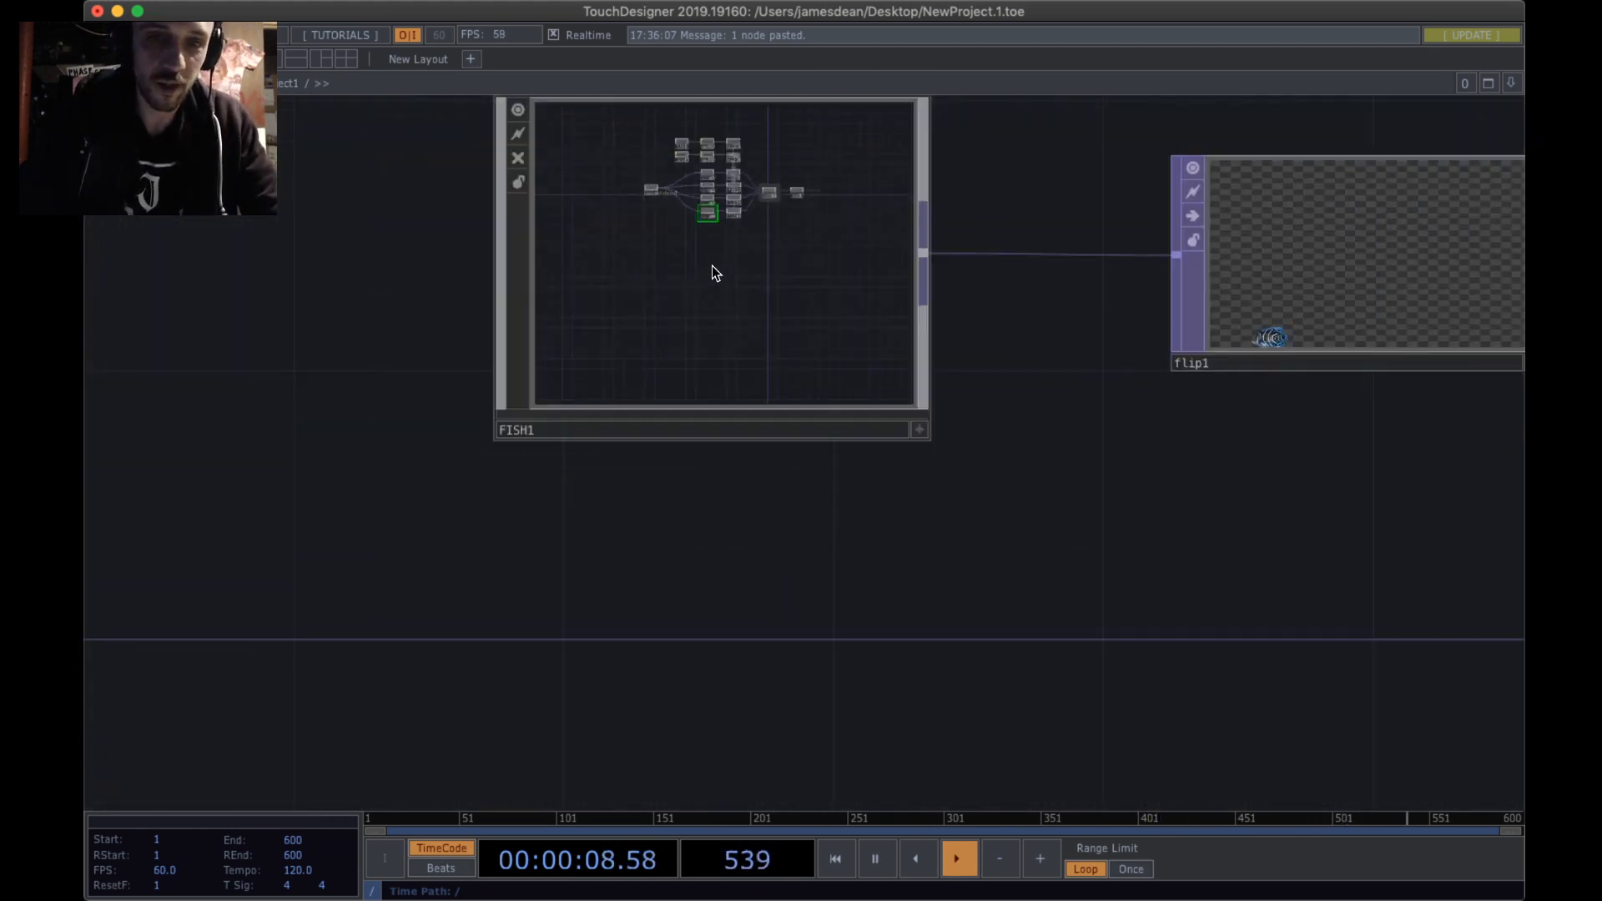
pyautogui.moveTo(837, 473); pyautogui.dragTo(527, 477)
pyautogui.scroll(-3, 525, 478)
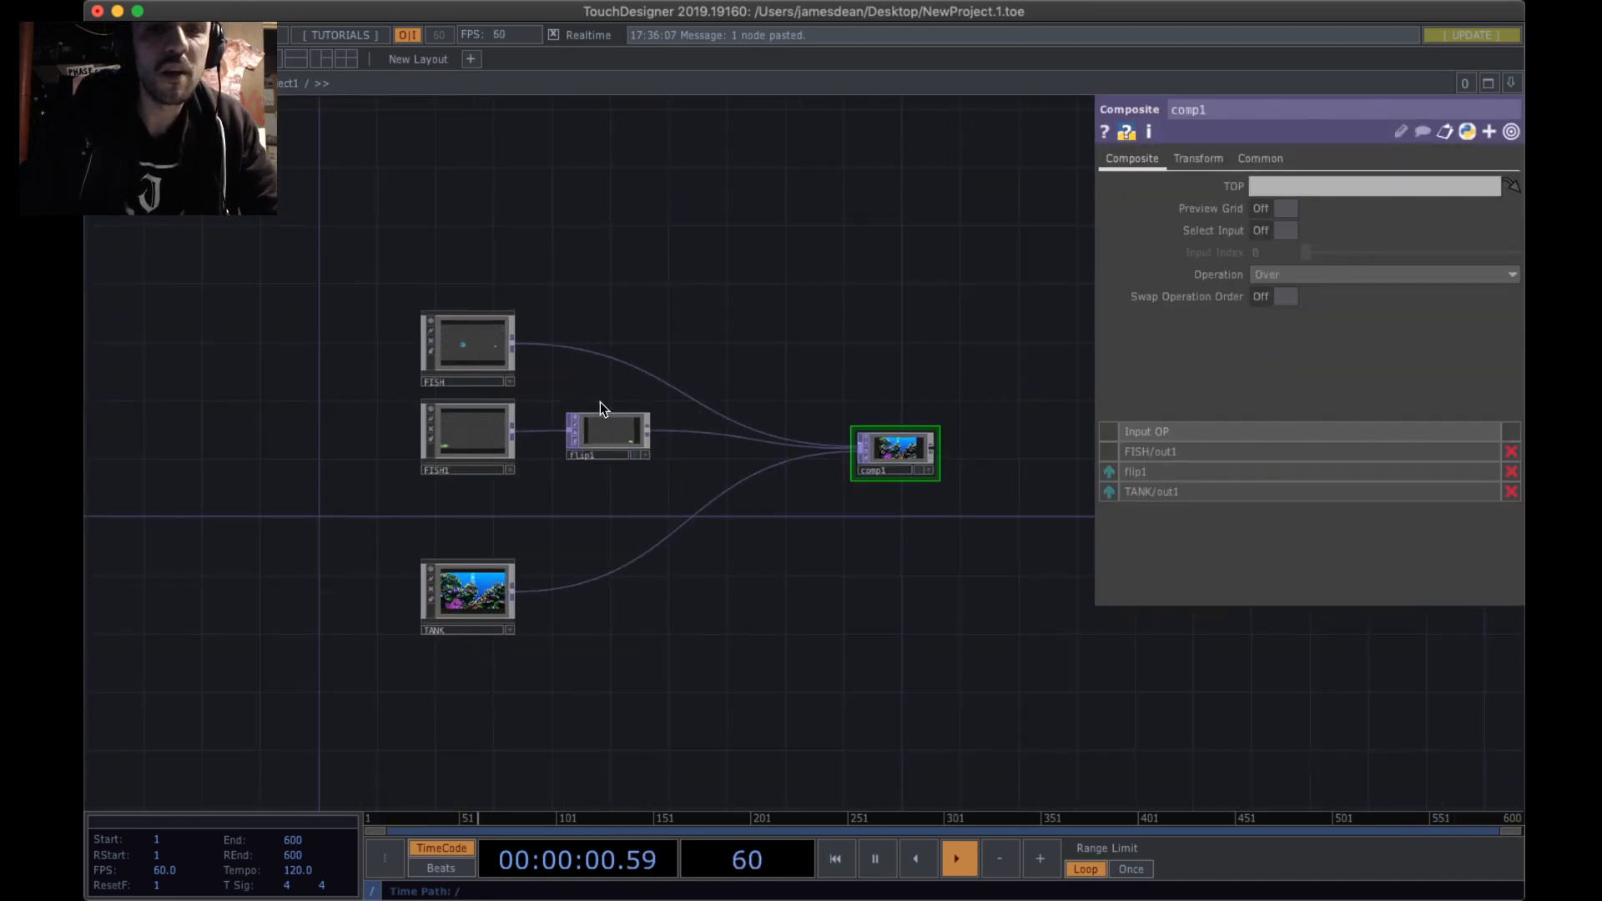
# - Examine the comp1 output with both fish groups swimming over the tank background
pyautogui.scroll(10, 656, 424)
pyautogui.moveTo(881, 545); pyautogui.dragTo(472, 439)
pyautogui.moveTo(560, 564); pyautogui.dragTo(141, 497)
pyautogui.scroll(7, 881, 385)
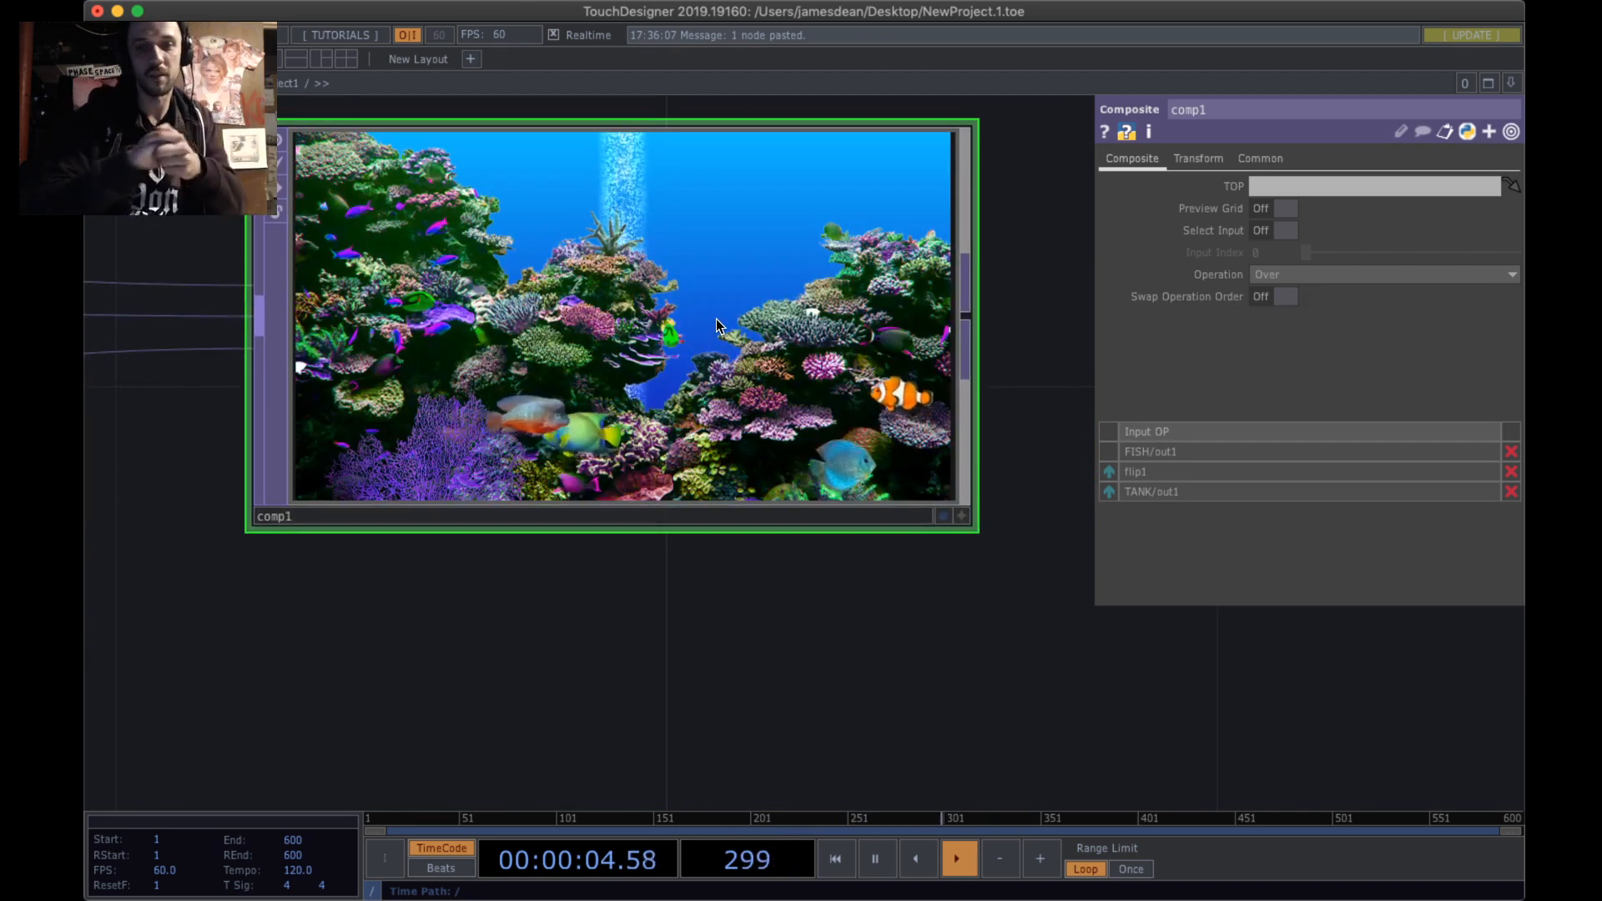
pyautogui.moveTo(791, 314); pyautogui.dragTo(794, 406)
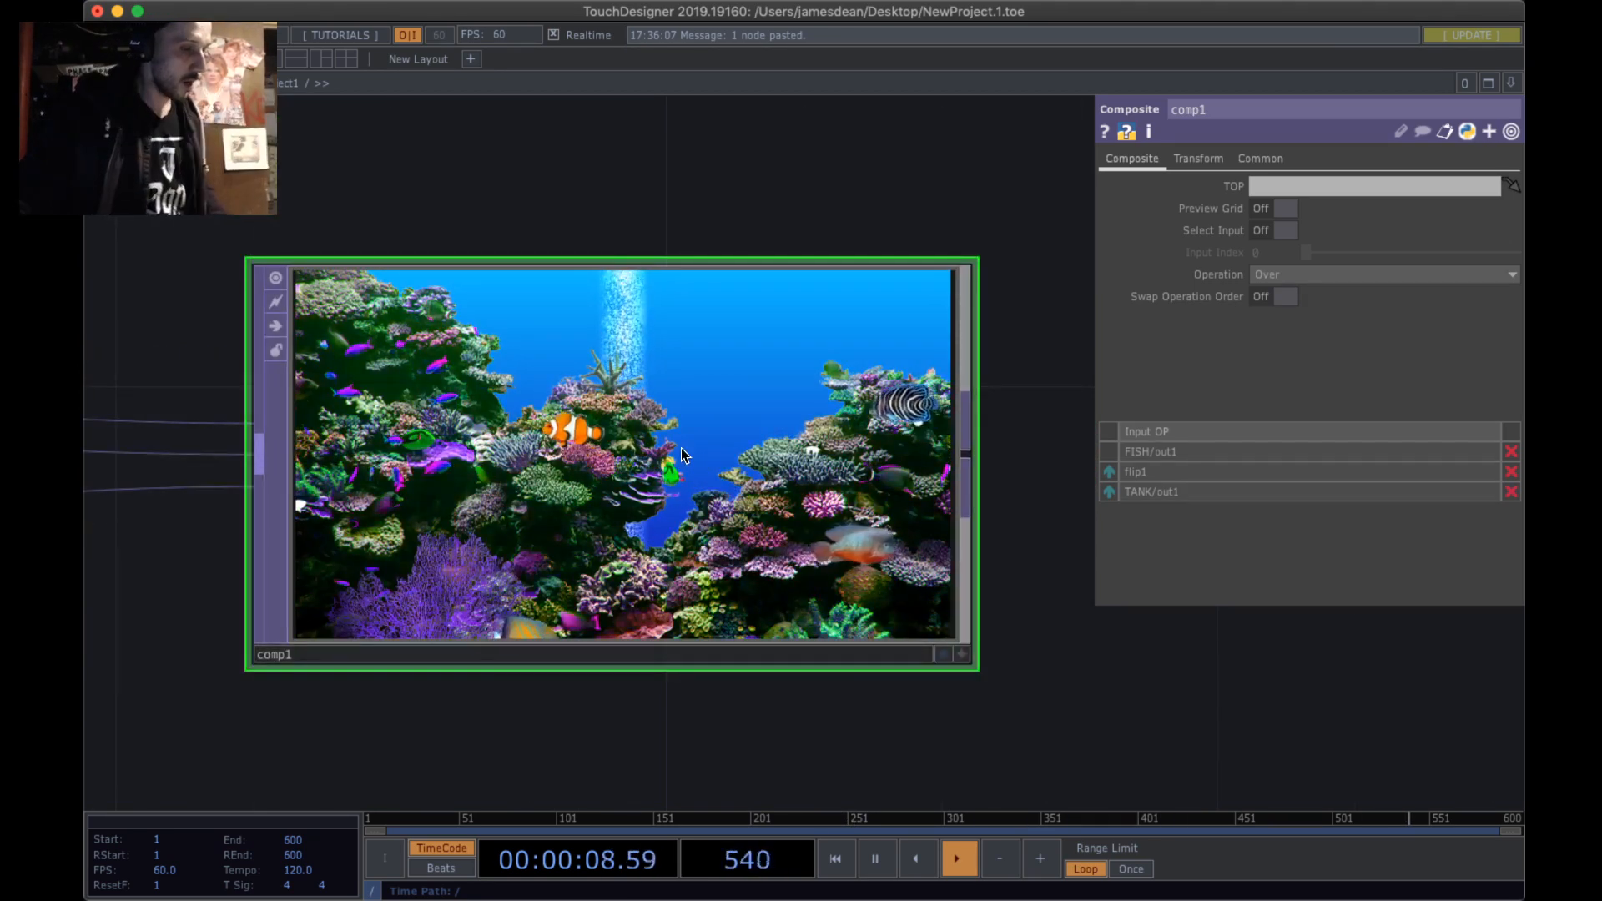
pyautogui.scroll(-3, 748, 421)
pyautogui.scroll(-3, 749, 420)
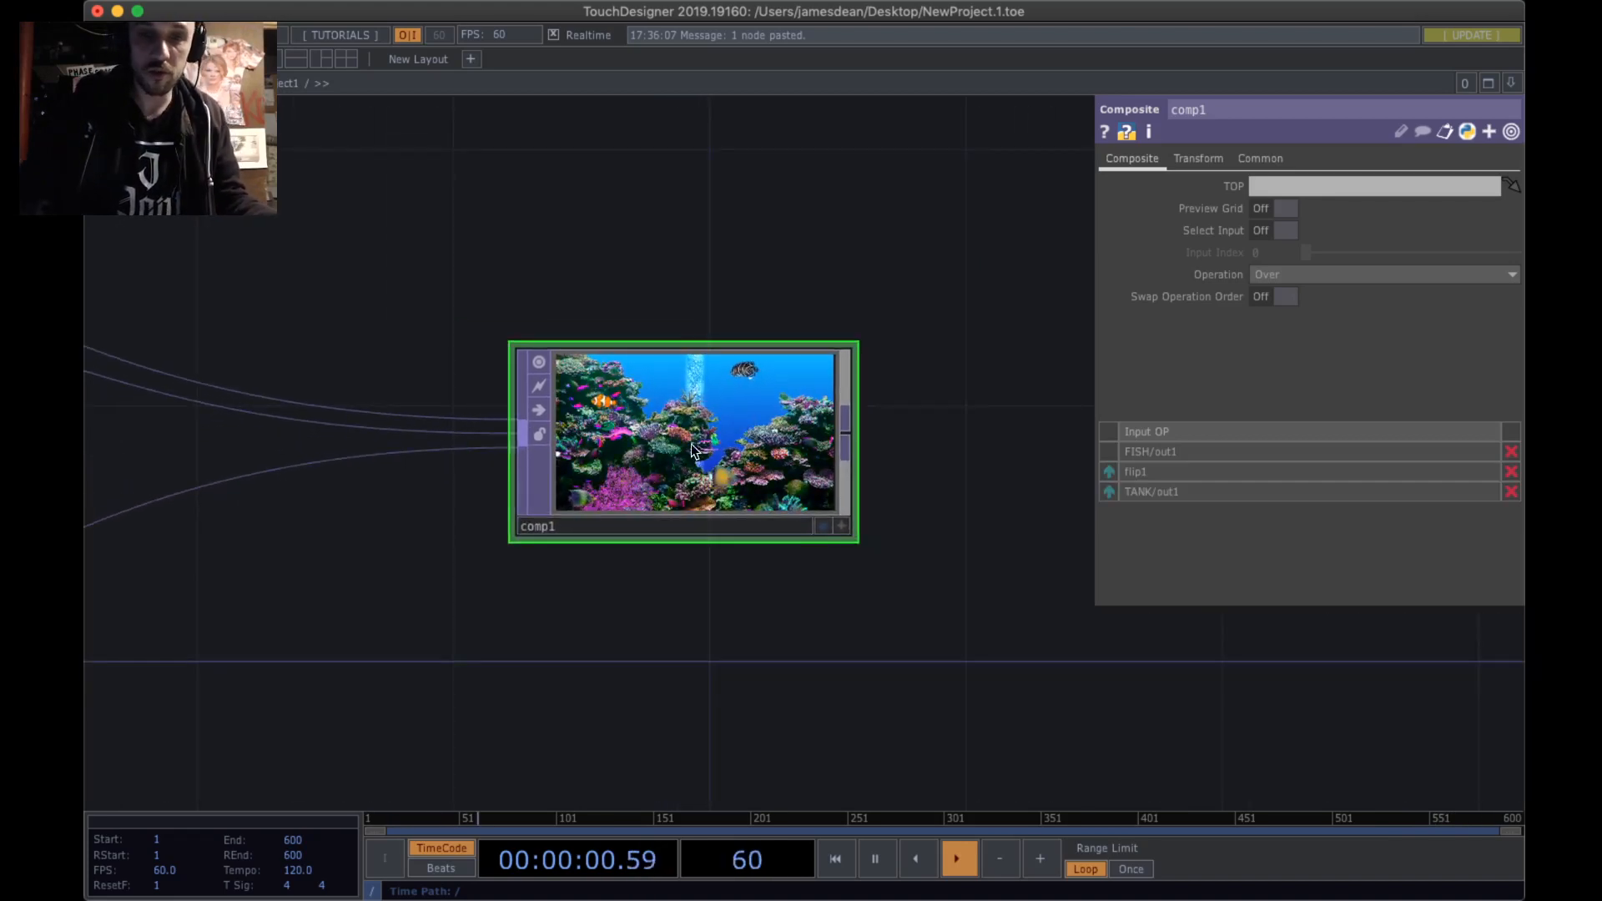
pyautogui.moveTo(756, 604); pyautogui.dragTo(864, 546)
# - Switch to OBS and change the broadcast to the SCREENSAVER scene
pyautogui.moveTo(1001, 2)
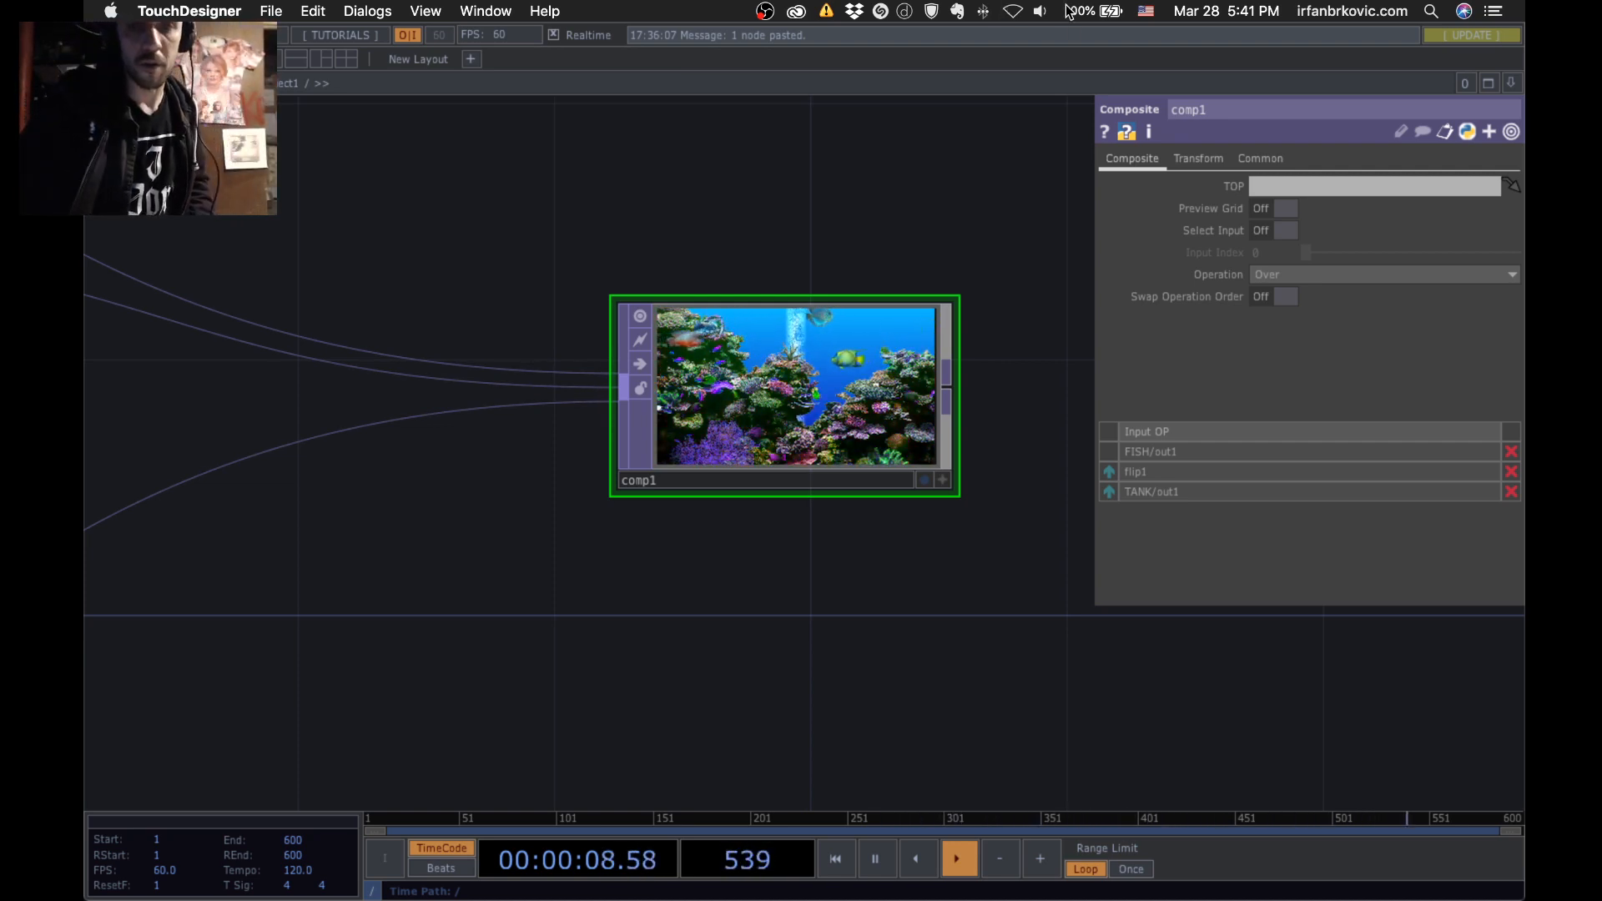
pyautogui.moveTo(869, 583); pyautogui.dragTo(864, 598)
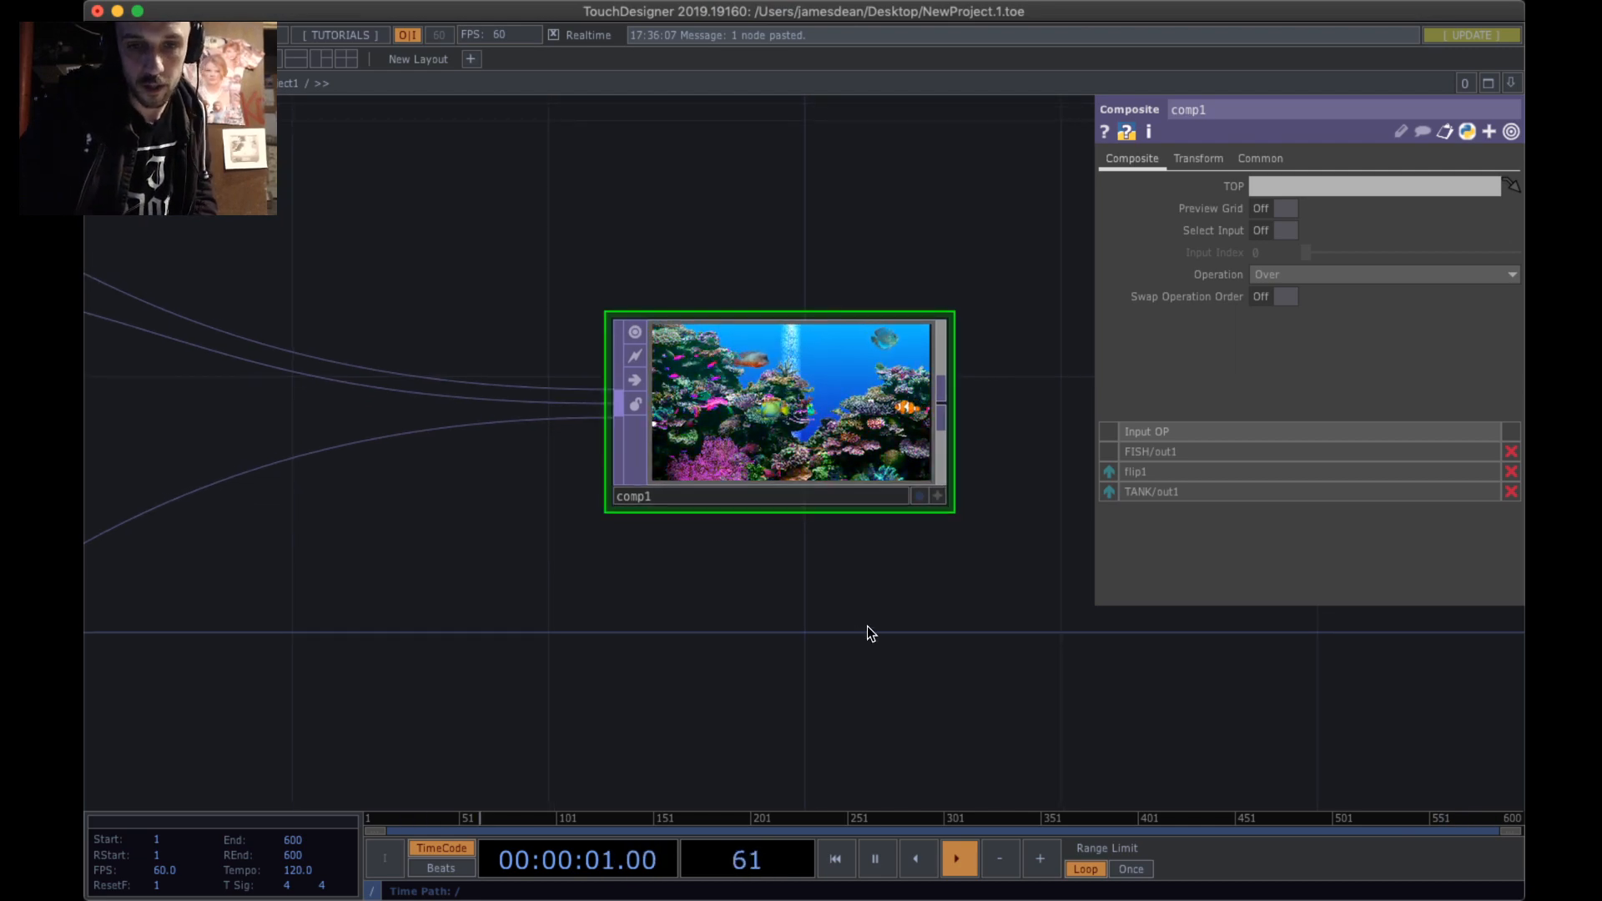
pyautogui.moveTo(937, 898)
pyautogui.click(1116, 869)
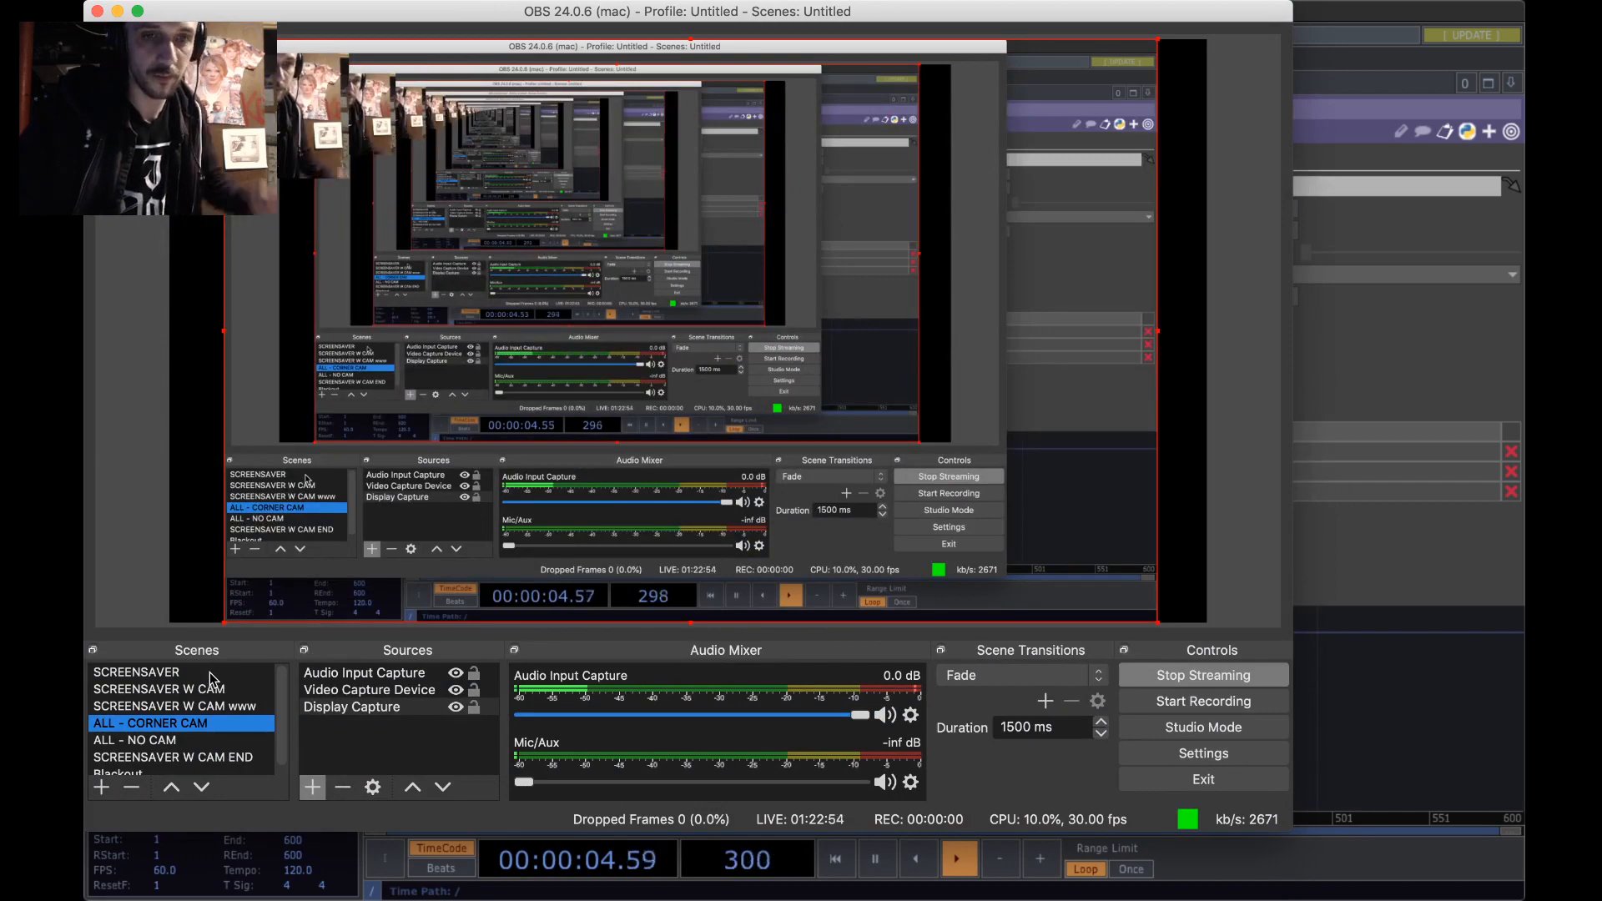
pyautogui.click(209, 672)
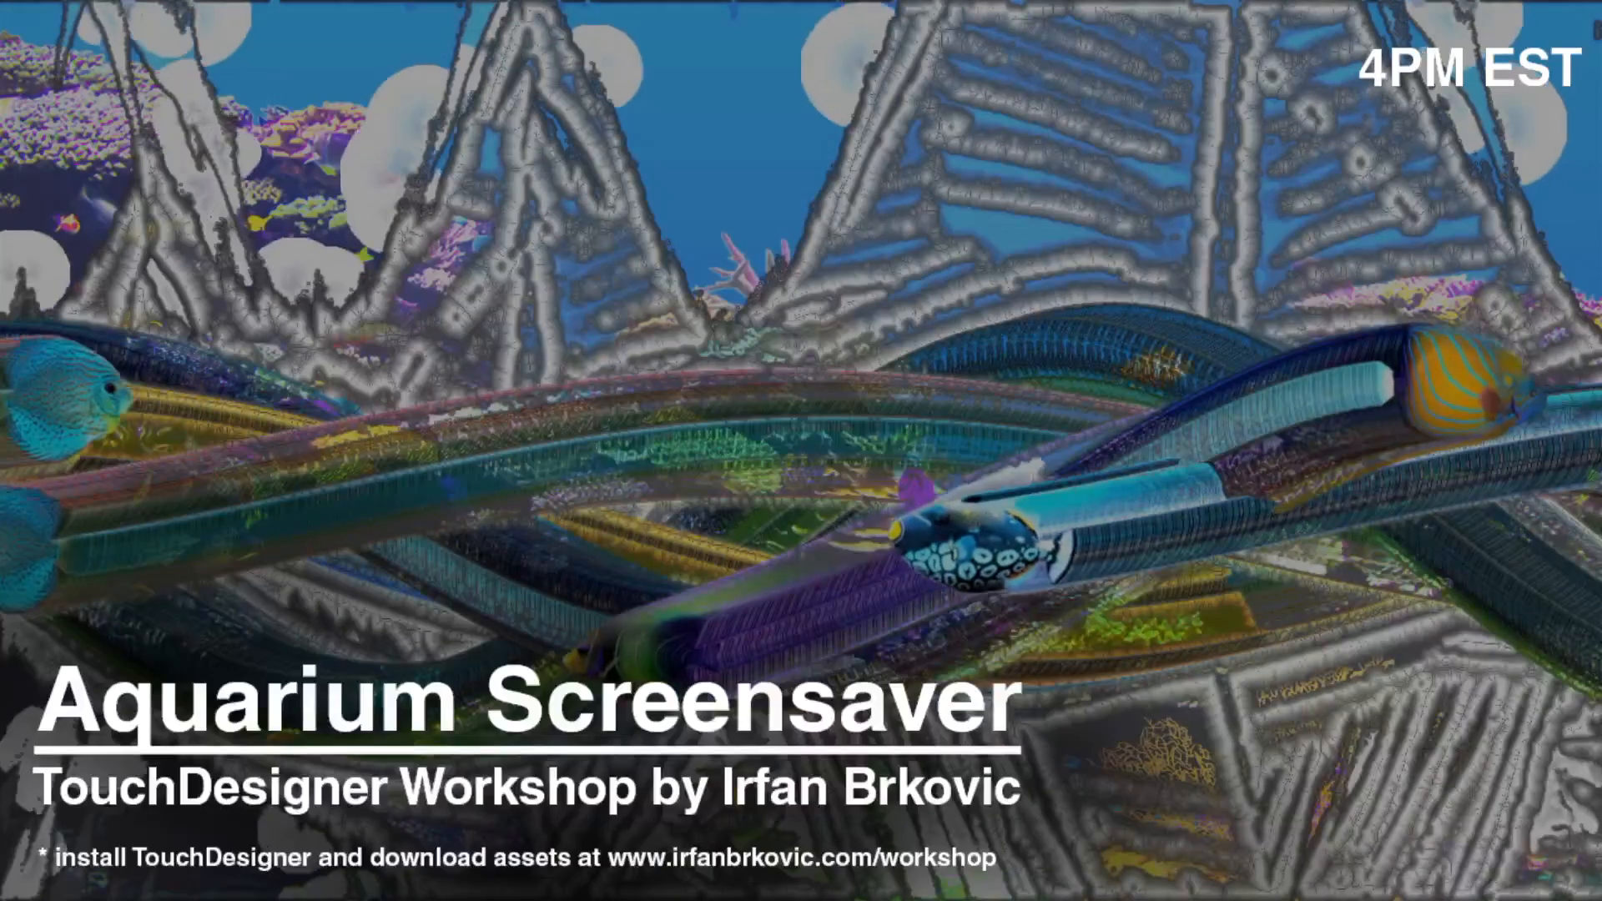
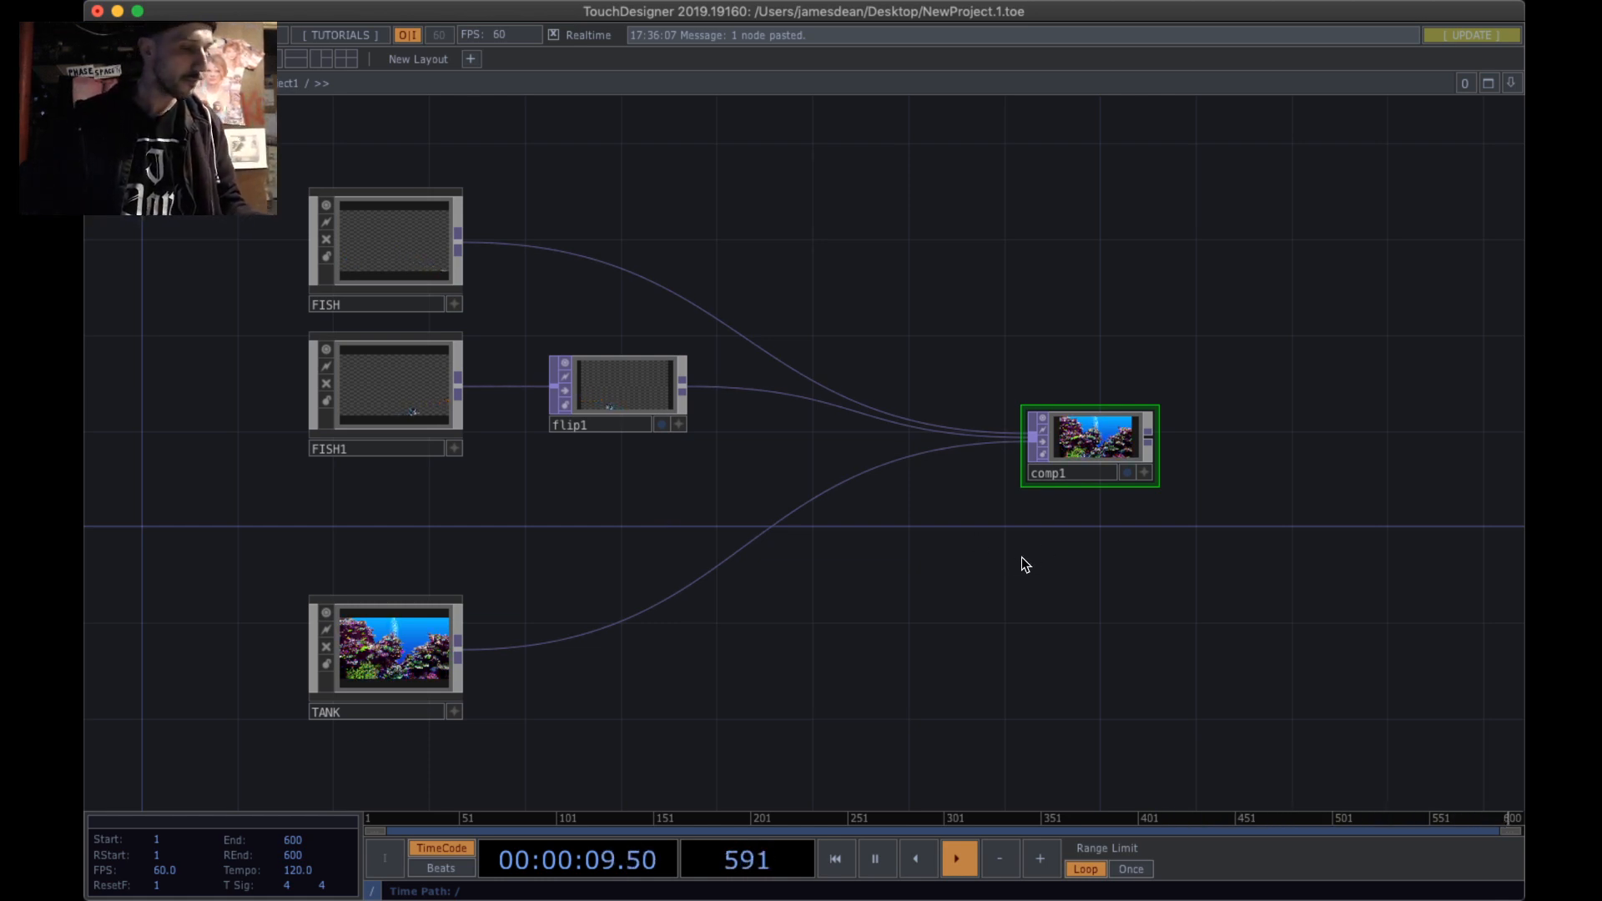
# - Review the FISH, FISH1, flip1 and TANK nodes feeding comp1, examining the TANK background up close
pyautogui.moveTo(1021, 557); pyautogui.dragTo(737, 544)
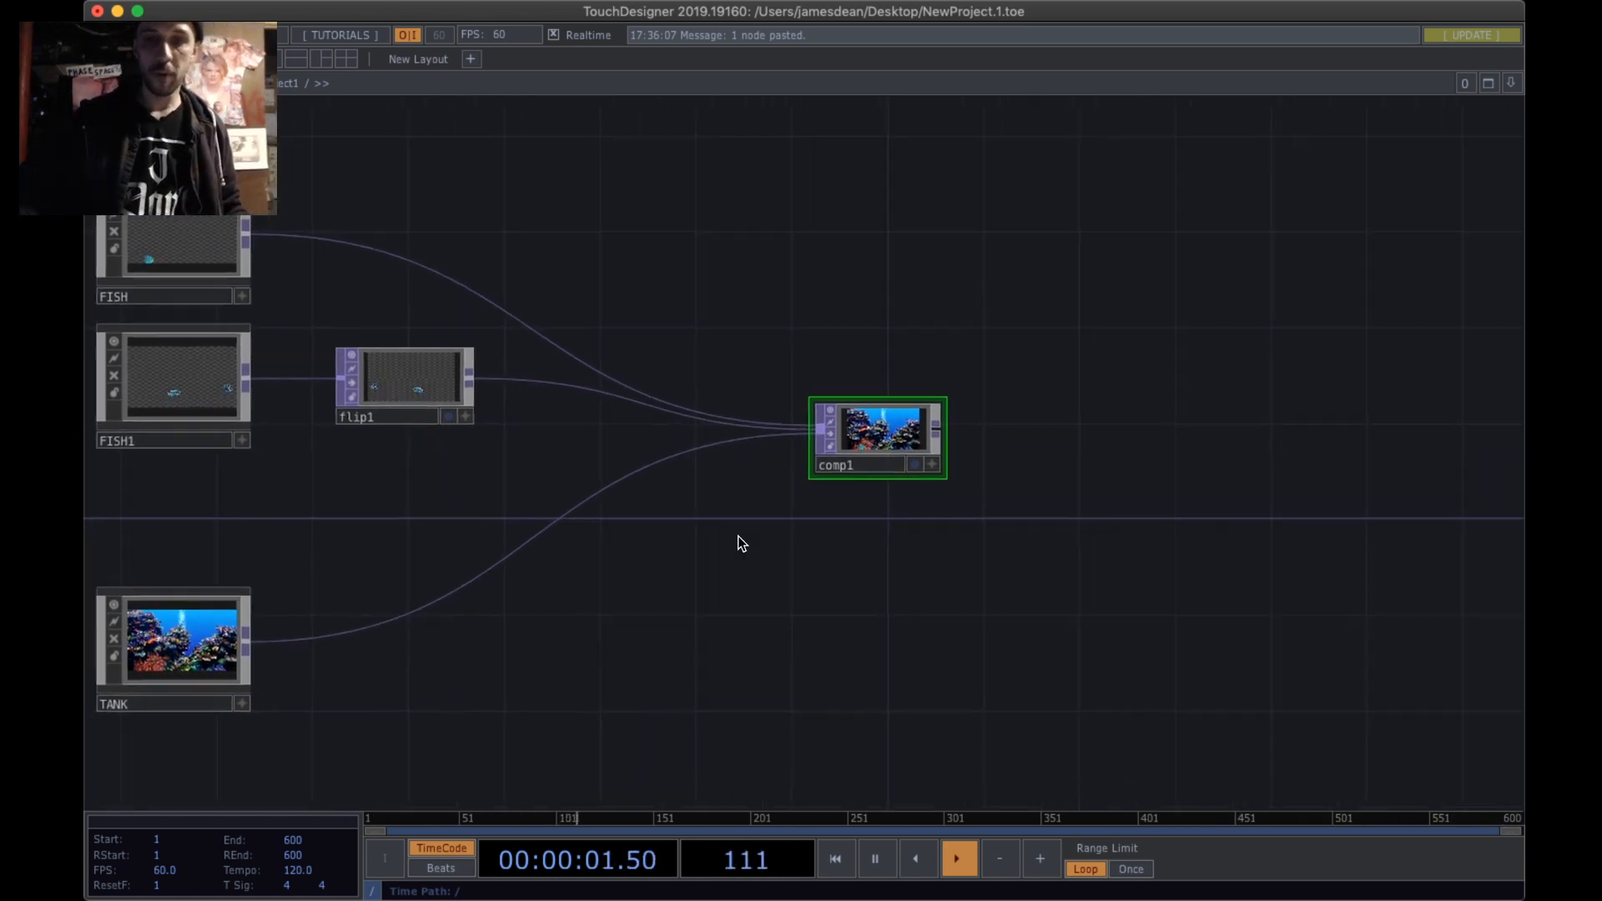
pyautogui.moveTo(894, 565); pyautogui.dragTo(1209, 563)
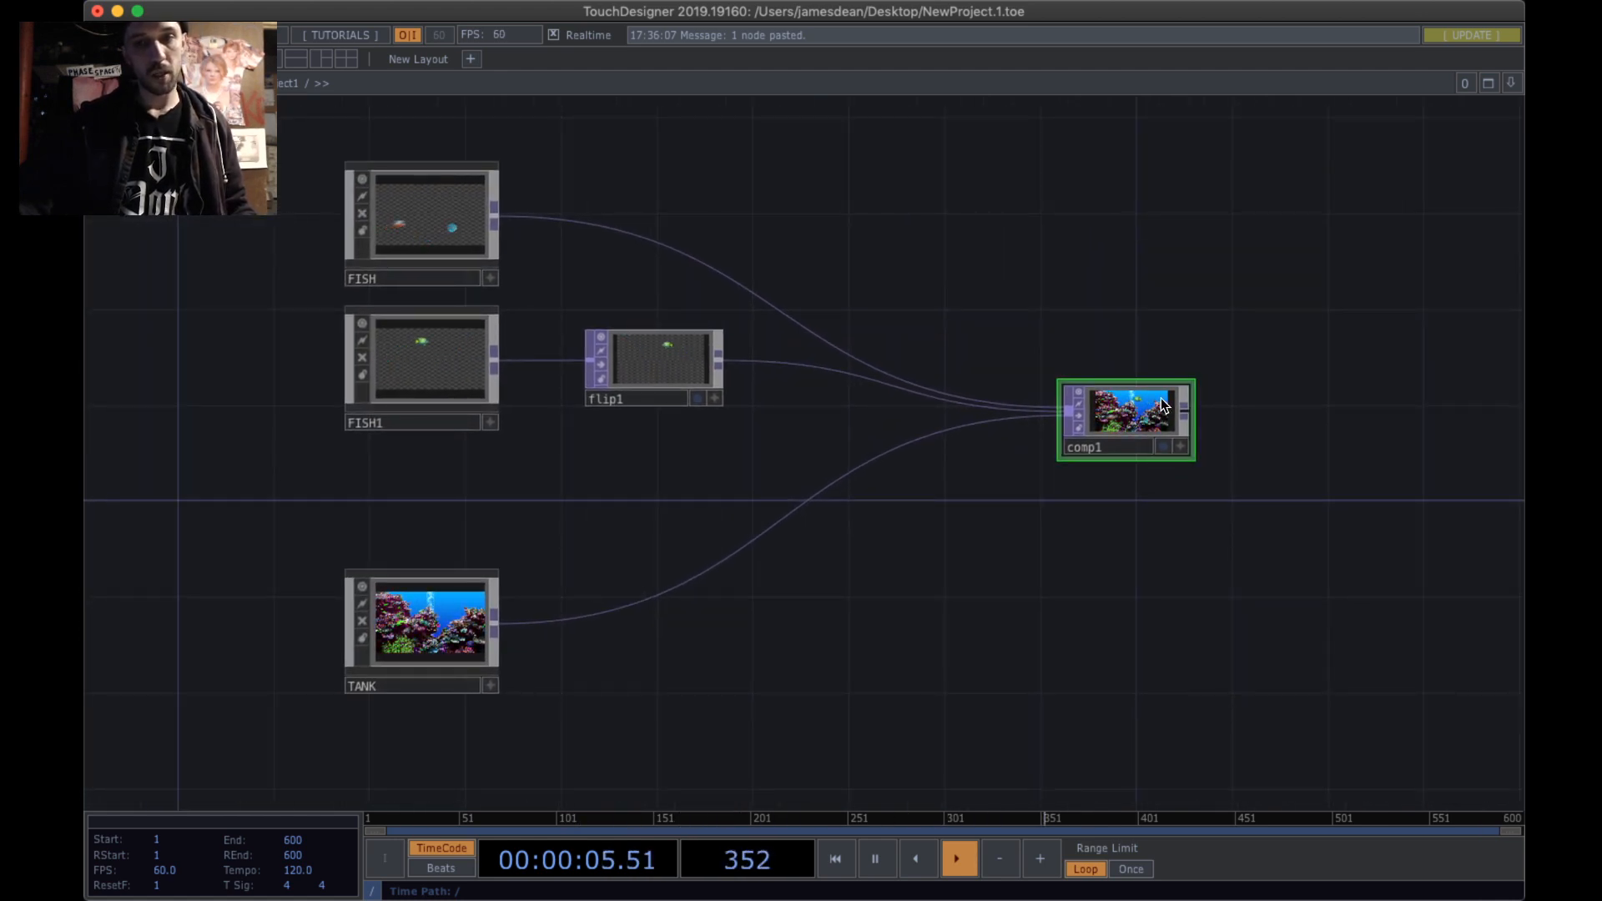
pyautogui.moveTo(1149, 403)
pyautogui.mouseDown()
pyautogui.moveTo(1136, 449)
pyautogui.moveTo(1126, 415)
pyautogui.mouseUp()
pyautogui.moveTo(813, 583); pyautogui.dragTo(842, 515)
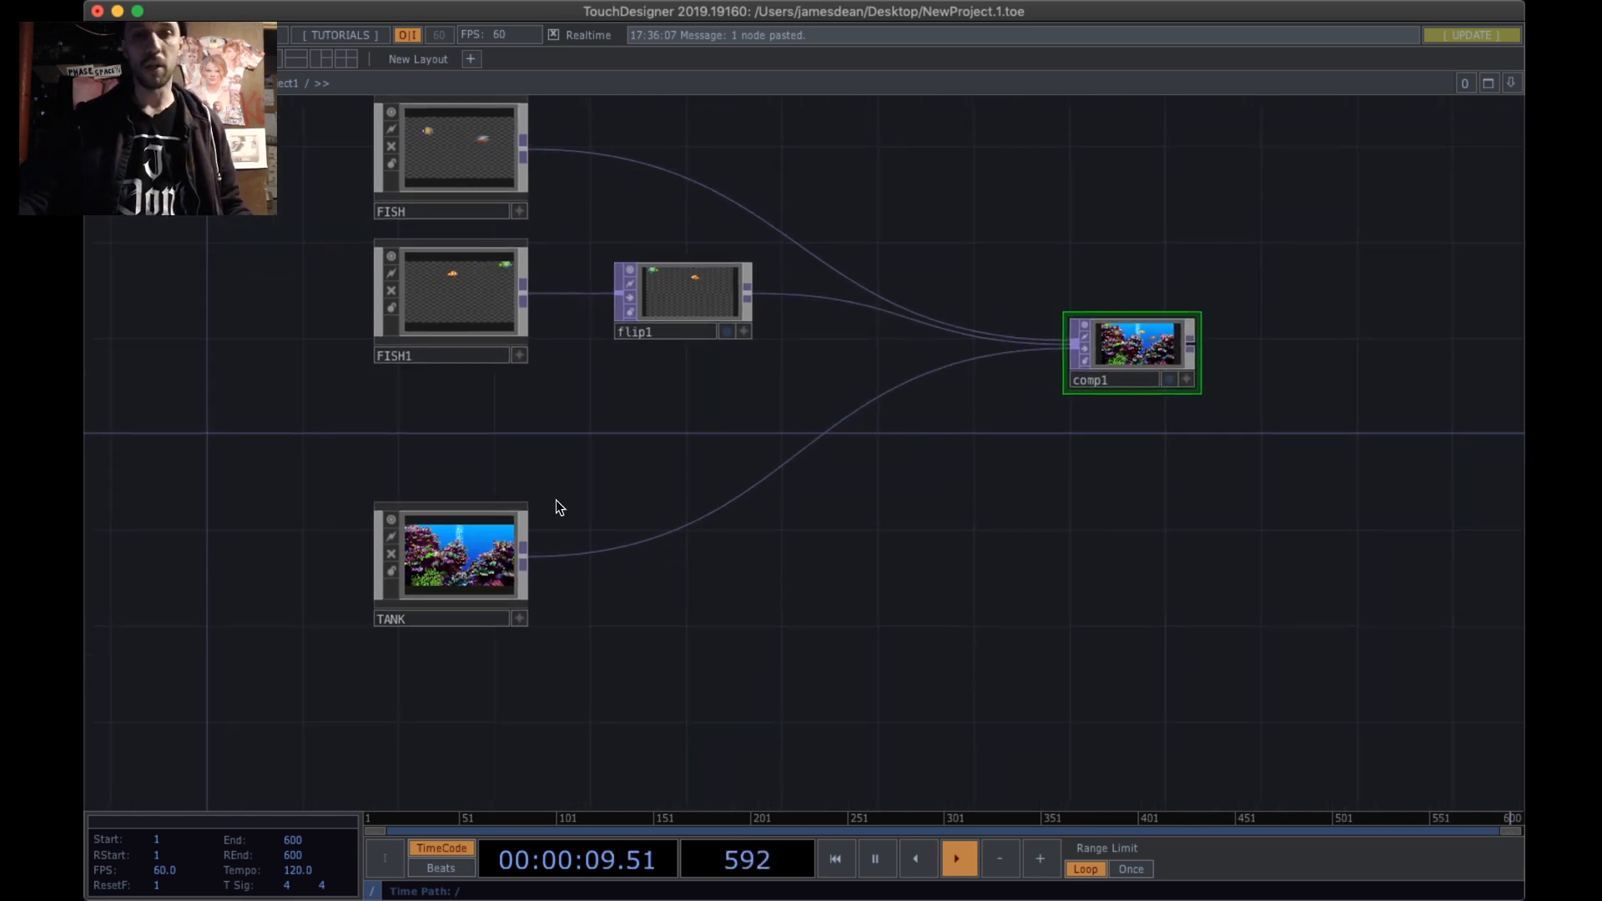
pyautogui.moveTo(342, 399); pyautogui.dragTo(771, 149, button='right')
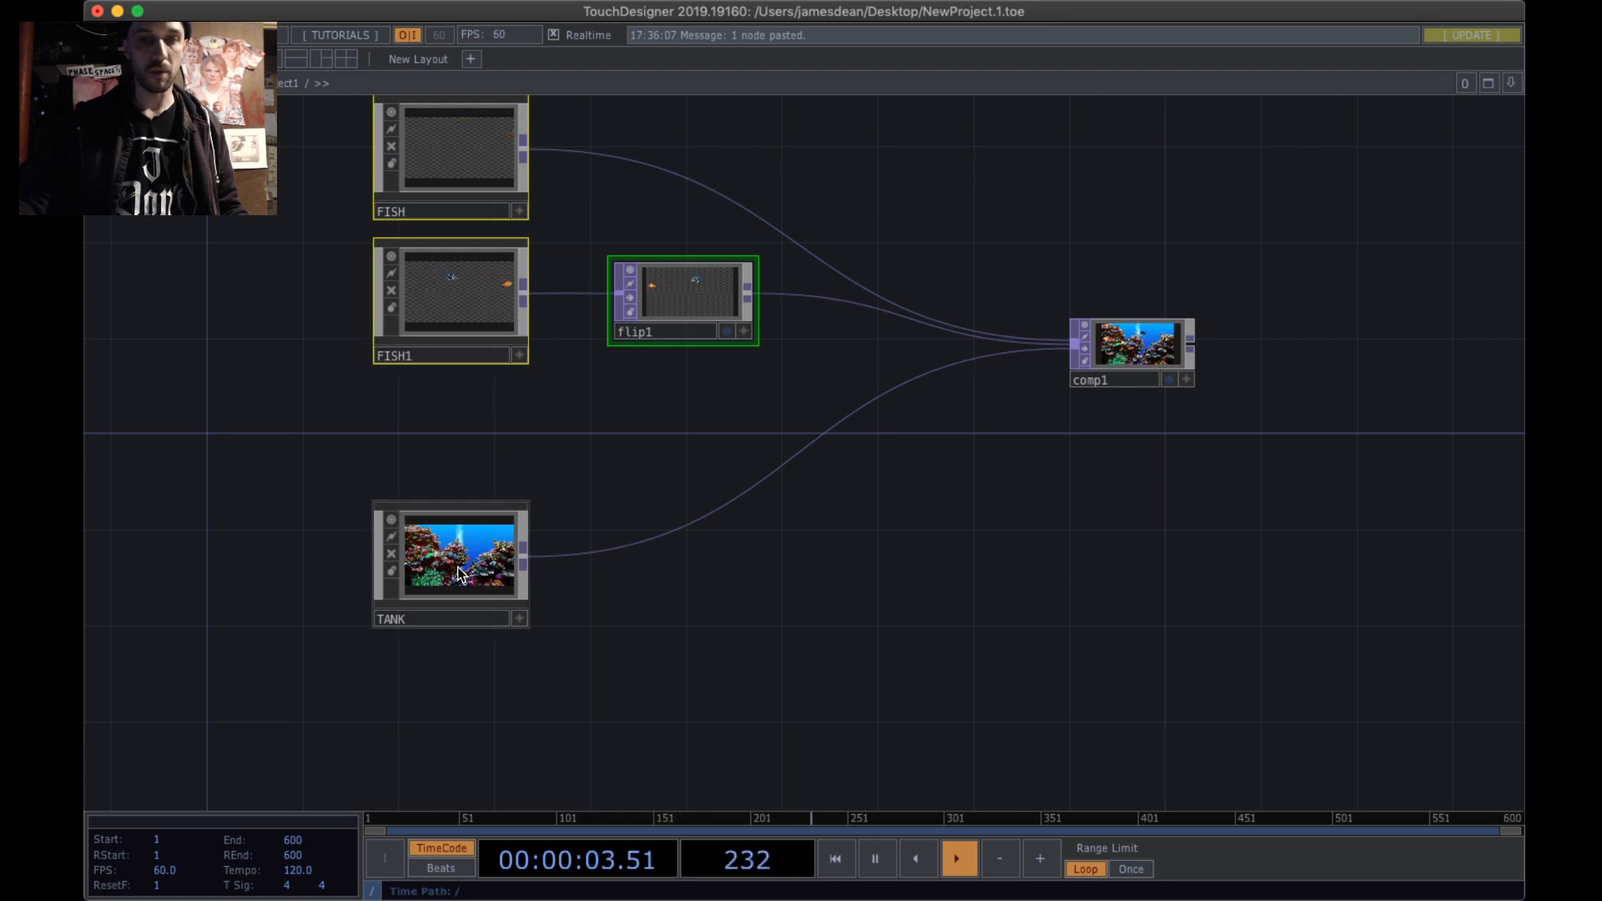
pyautogui.scroll(5, 459, 574)
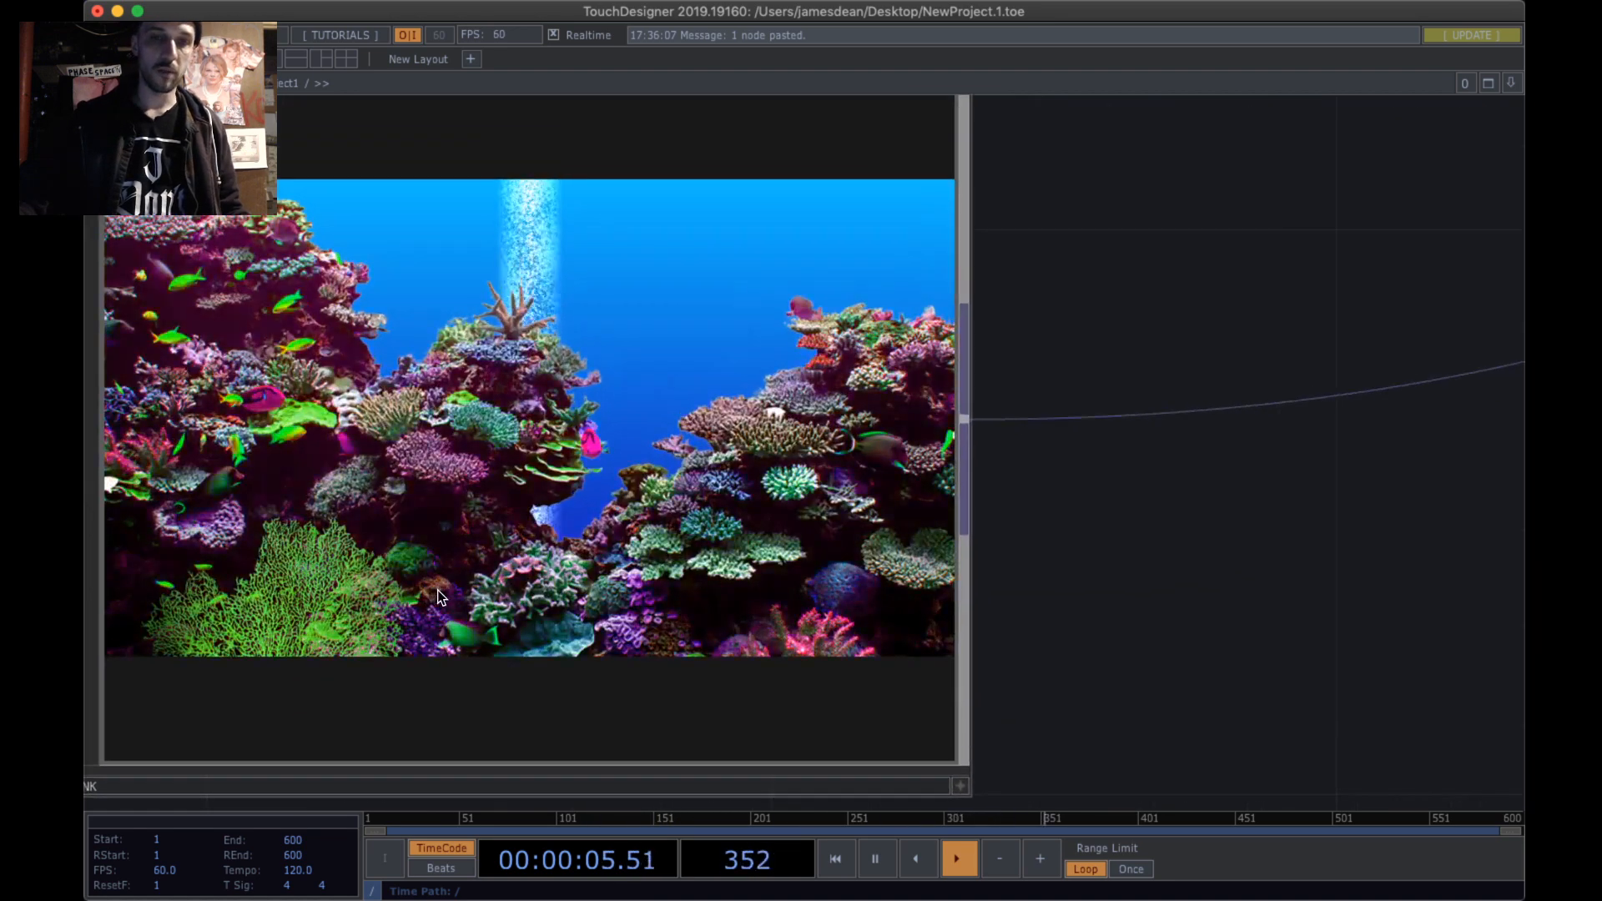
pyautogui.scroll(-5, 437, 589)
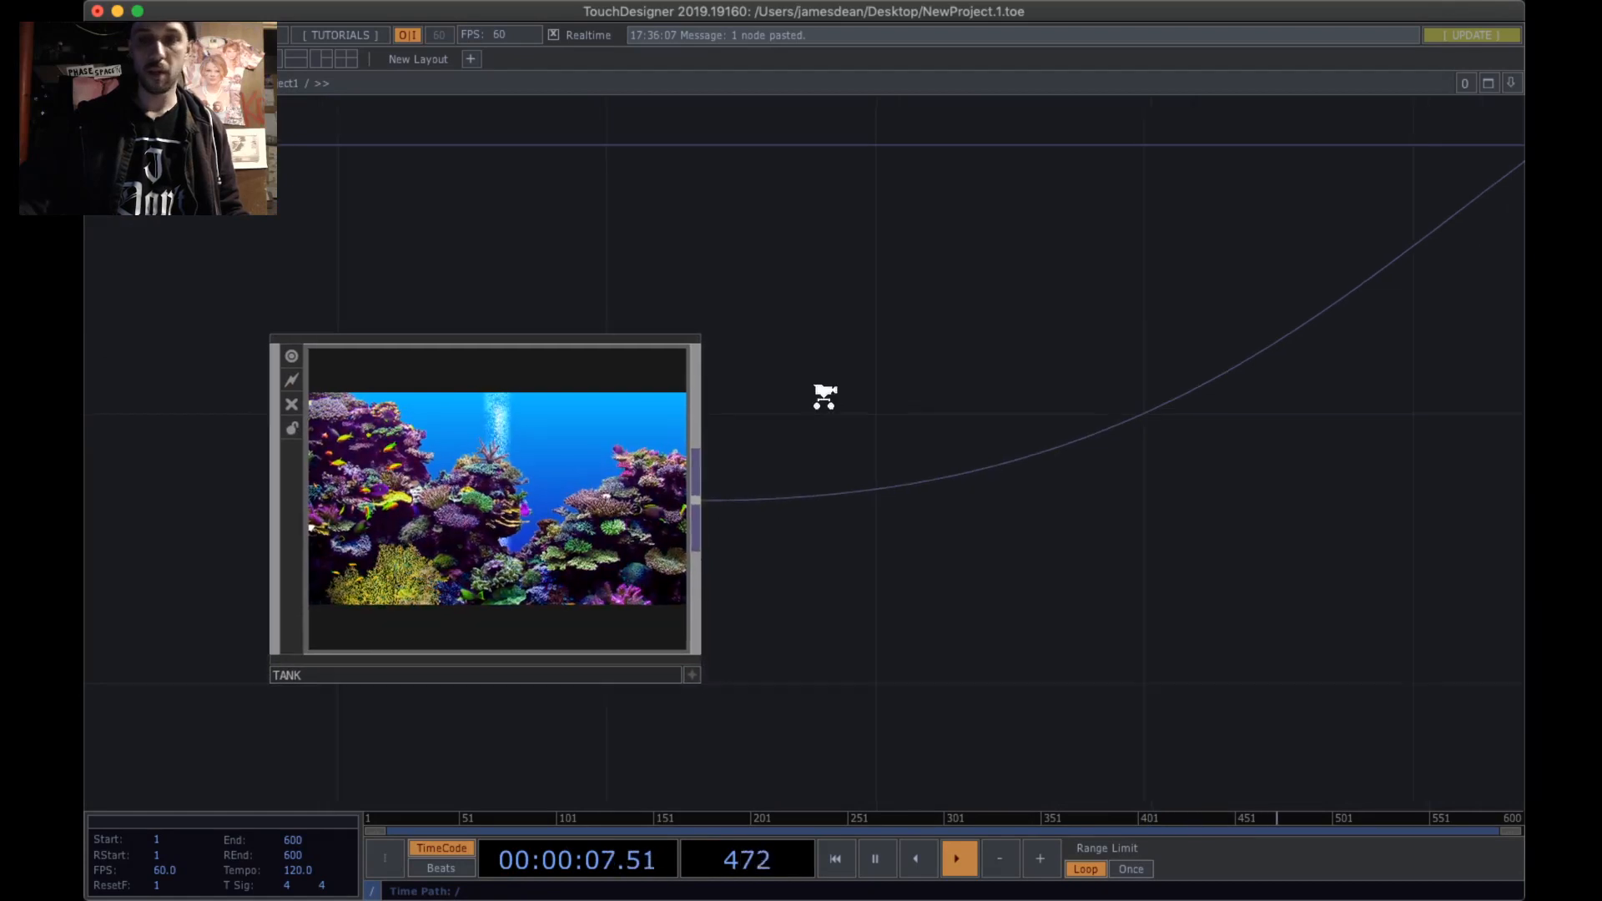
pyautogui.scroll(-4, 823, 393)
pyautogui.moveTo(1183, 432); pyautogui.dragTo(690, 658)
pyautogui.scroll(-3, 688, 659)
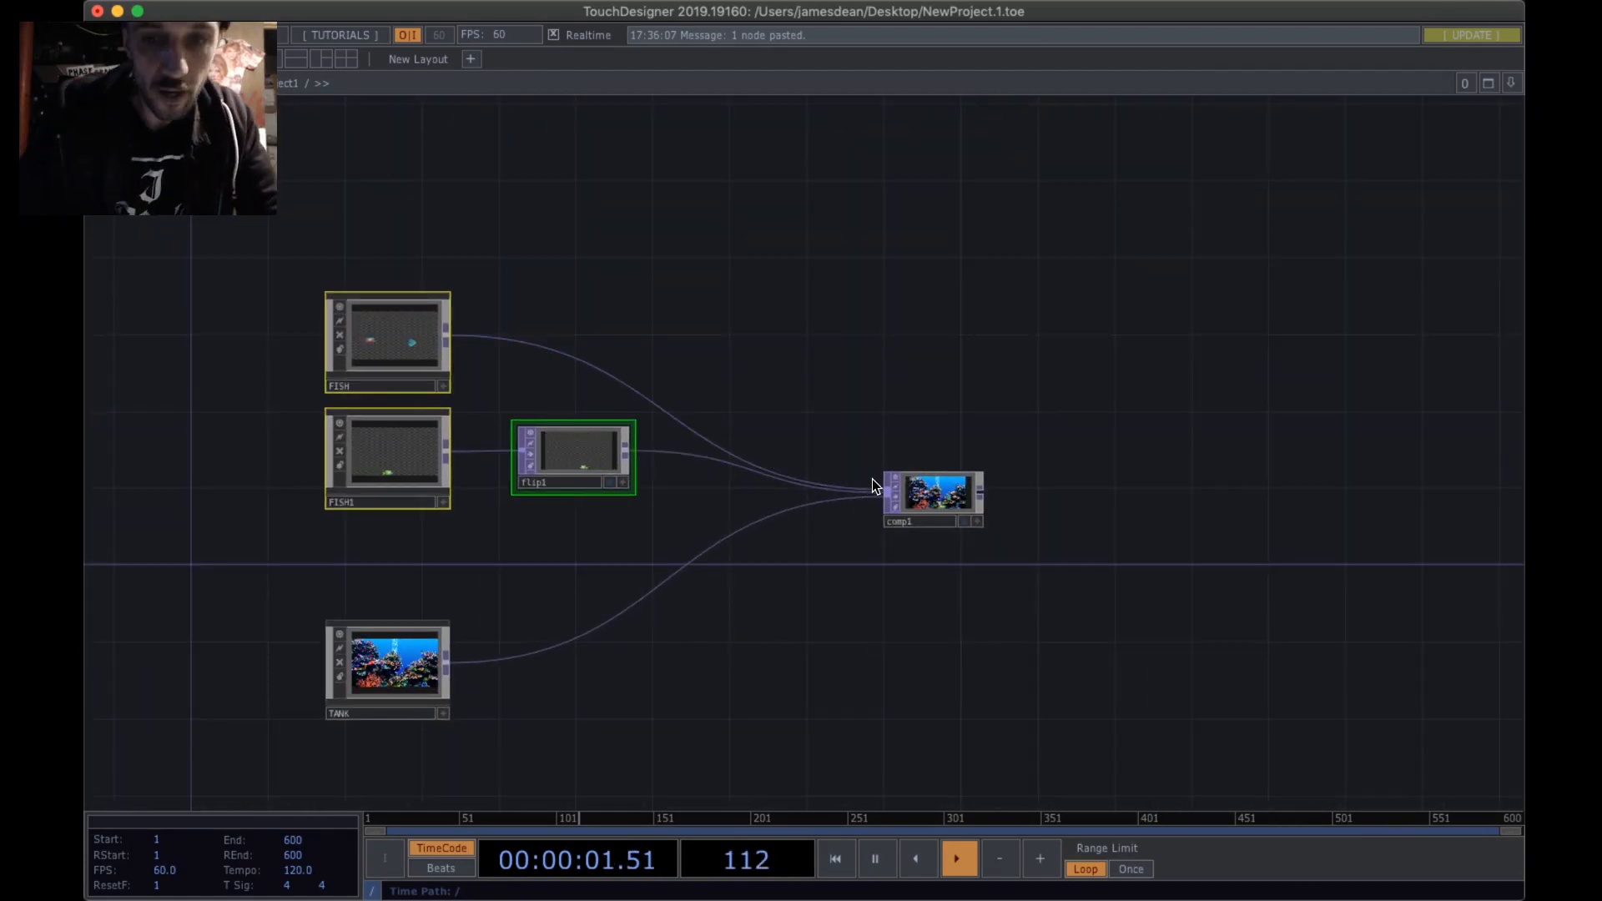
# - Disconnect FISH and flip1 from comp1, keeping only TANK wired, and move comp1 down beside TANK's row
pyautogui.moveTo(936, 490); pyautogui.dragTo(916, 527)
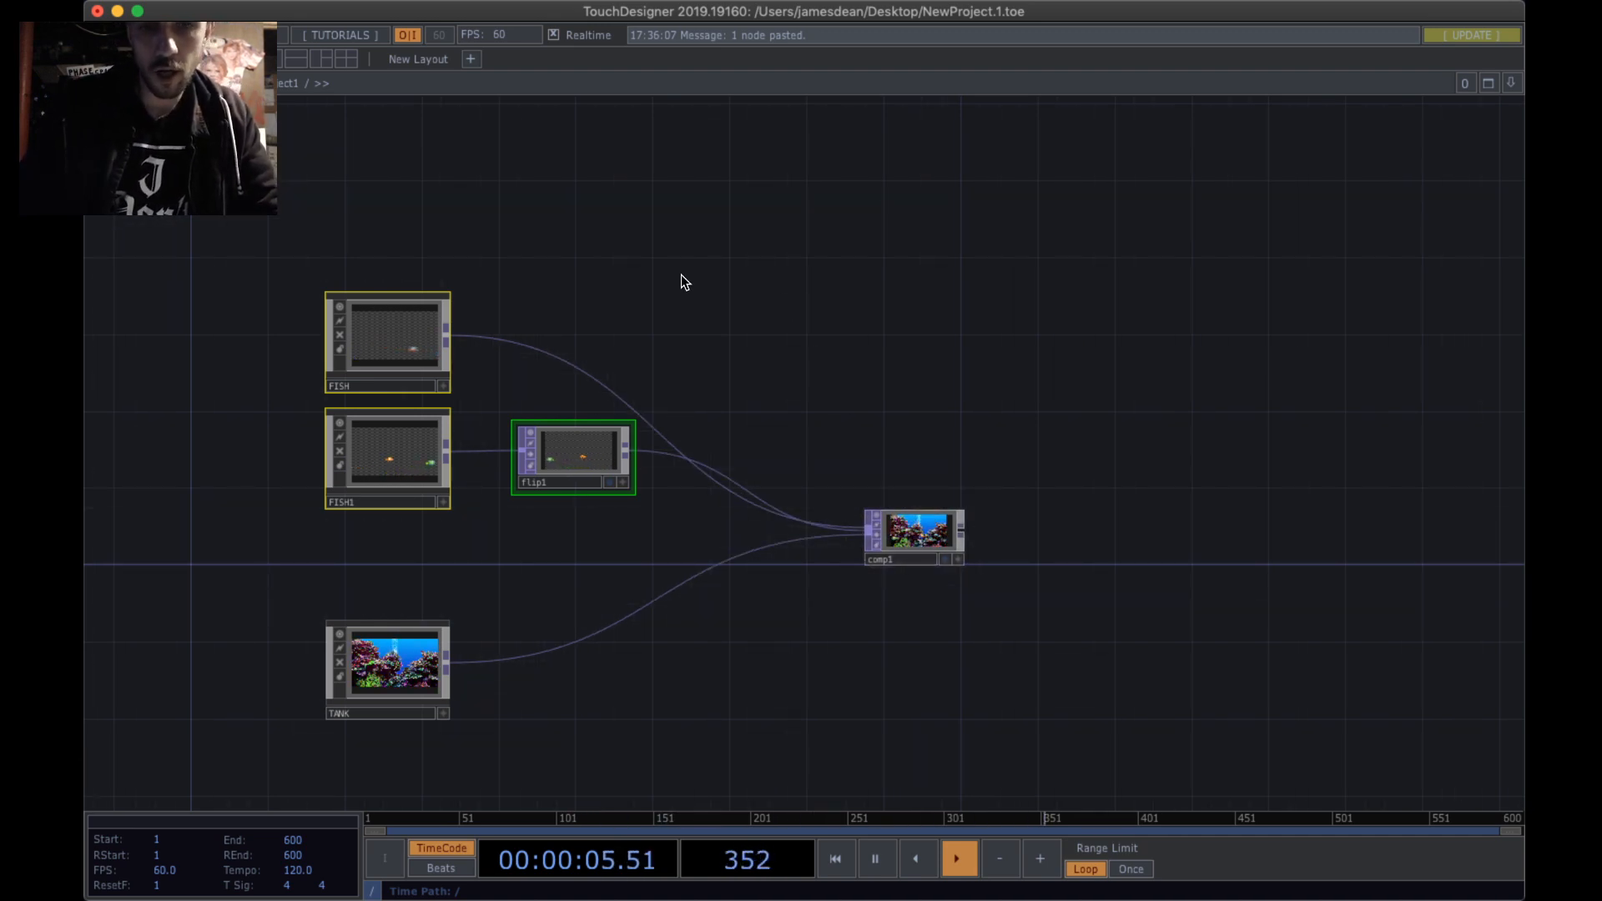
pyautogui.rightClick(734, 495)
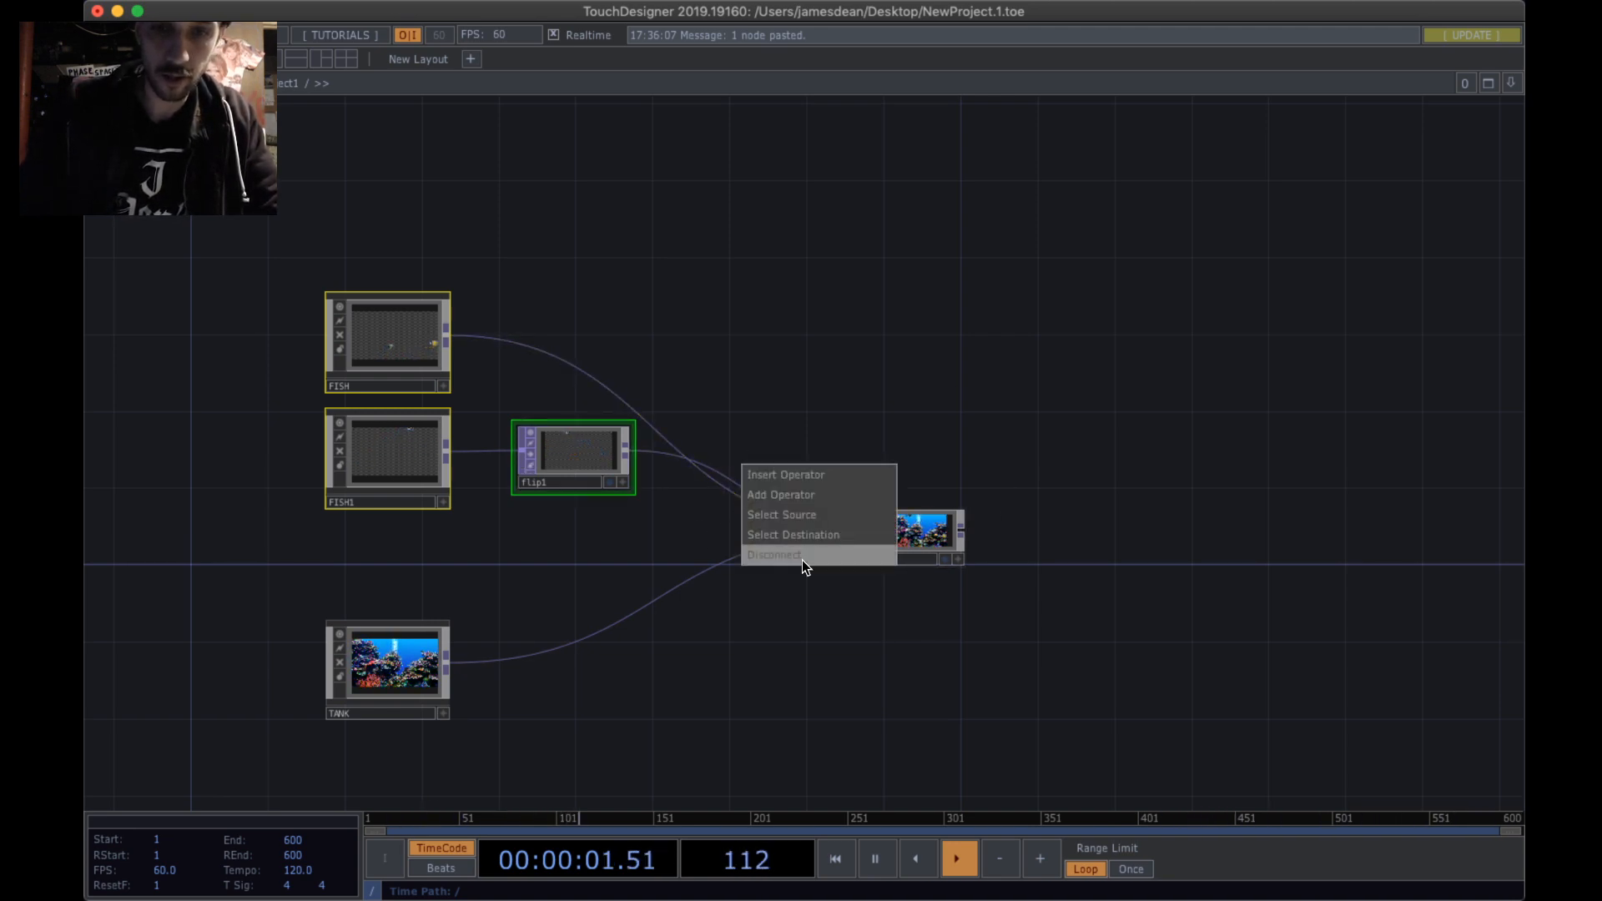
pyautogui.click(803, 559)
pyautogui.rightClick(762, 504)
pyautogui.click(800, 557)
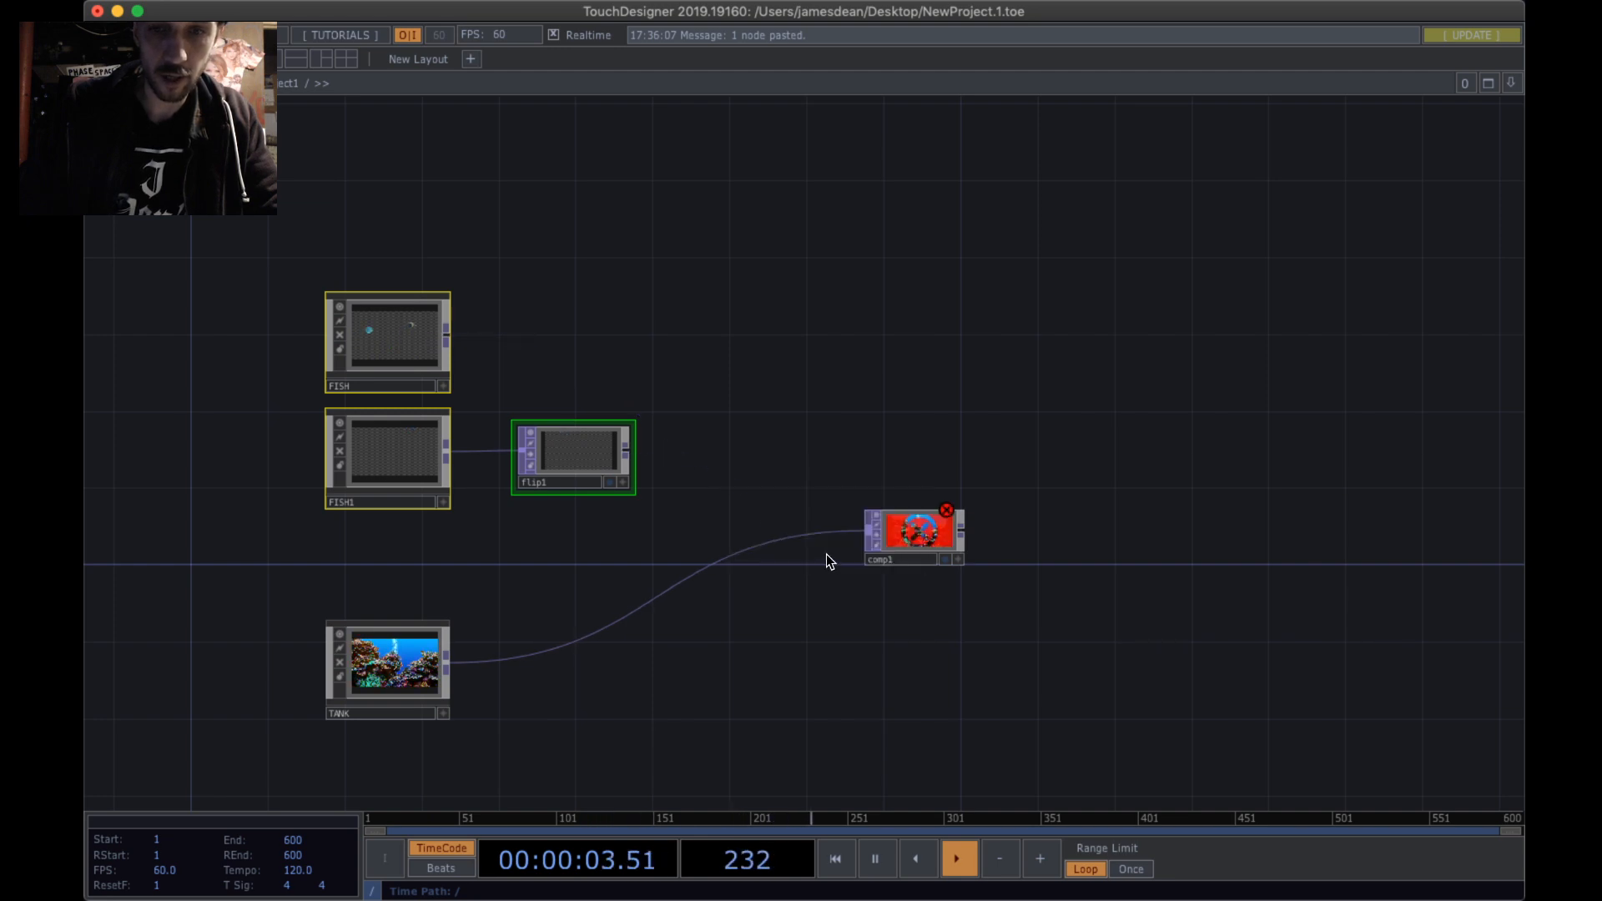
pyautogui.moveTo(907, 533); pyautogui.dragTo(907, 648)
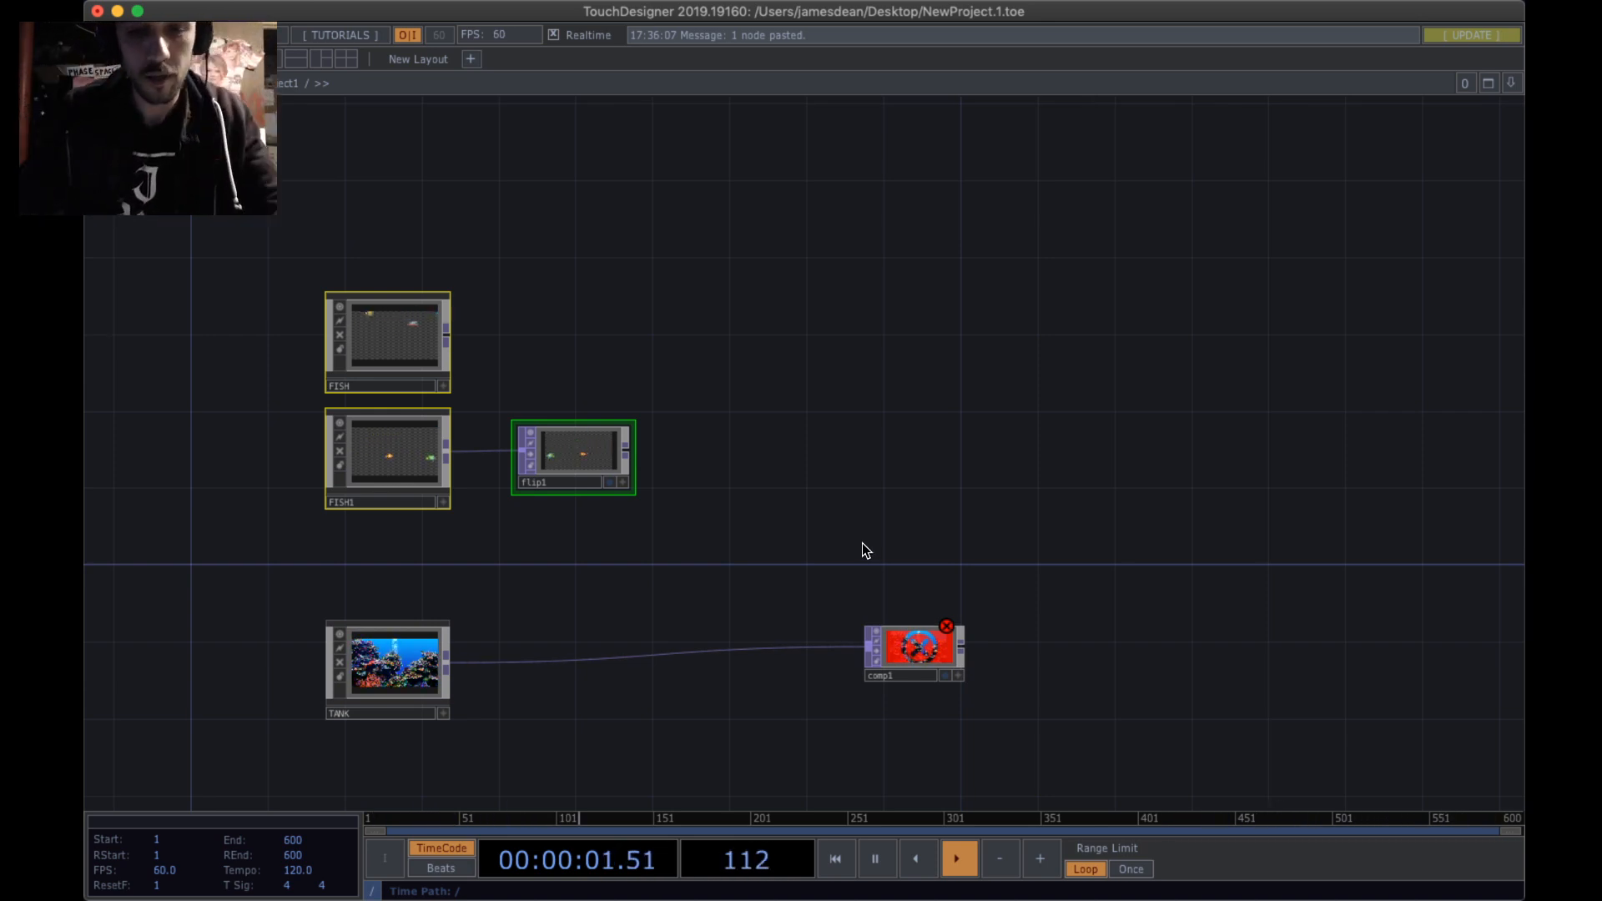
# - Raise the system volume, switch to Chrome and reload the NTS Infinite Mixtapes page to restart the Slow Focus mixtape
pyautogui.press('XF86AudioRaiseVolume')
pyautogui.press('XF86AudioRaiseVolume')
pyautogui.press('XF86AudioRaiseVolume')
pyautogui.press('XF86AudioRaiseVolume')
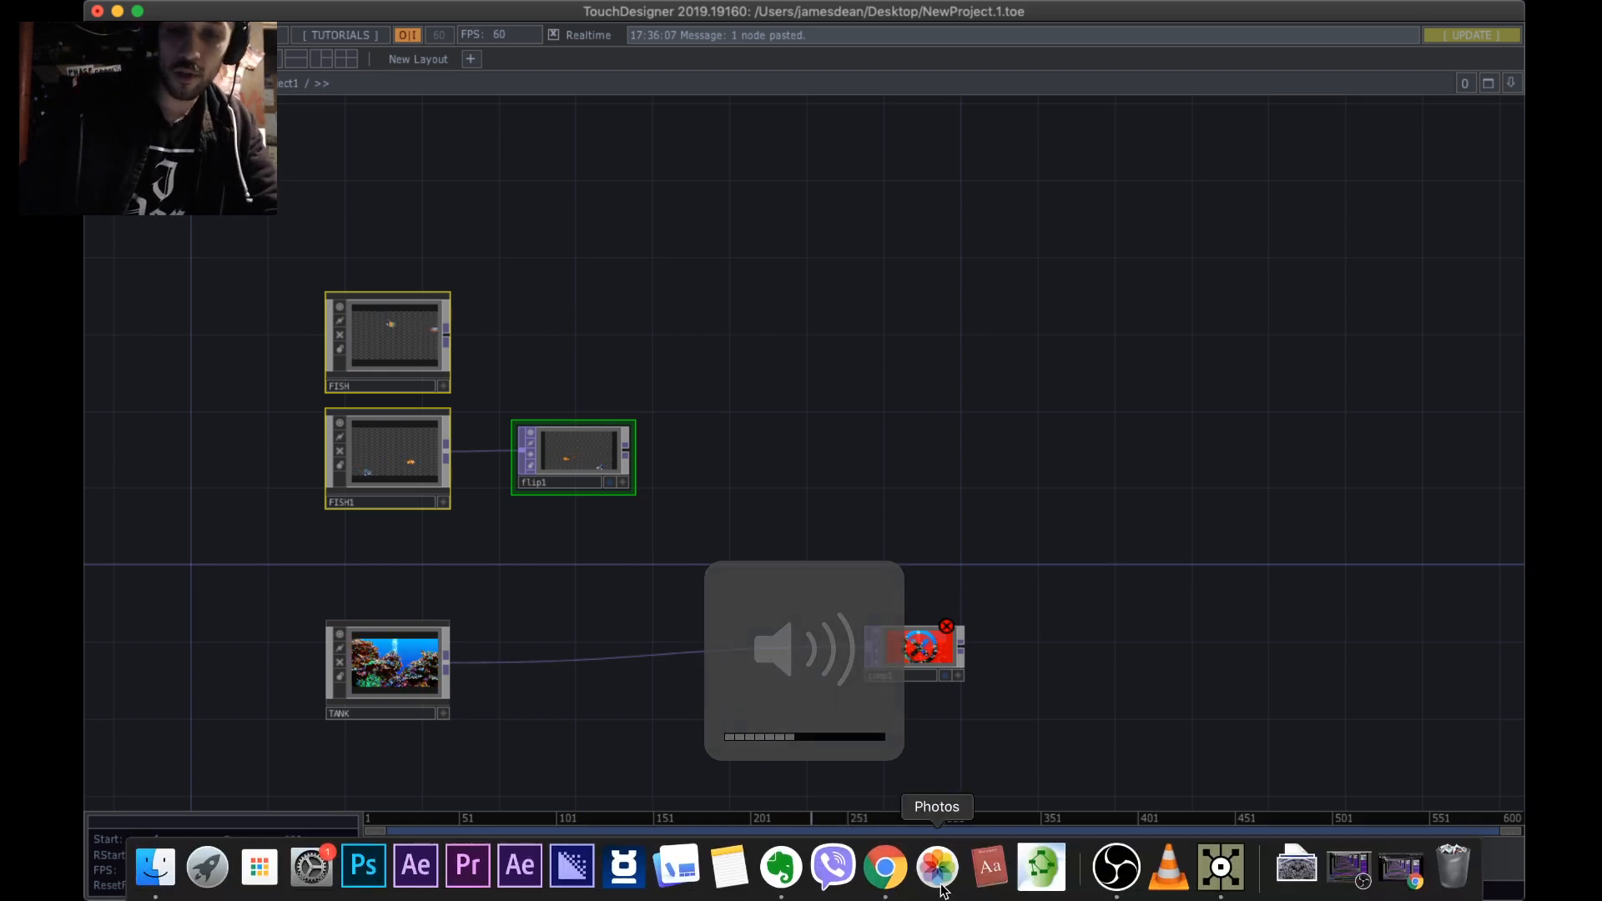
pyautogui.click(906, 884)
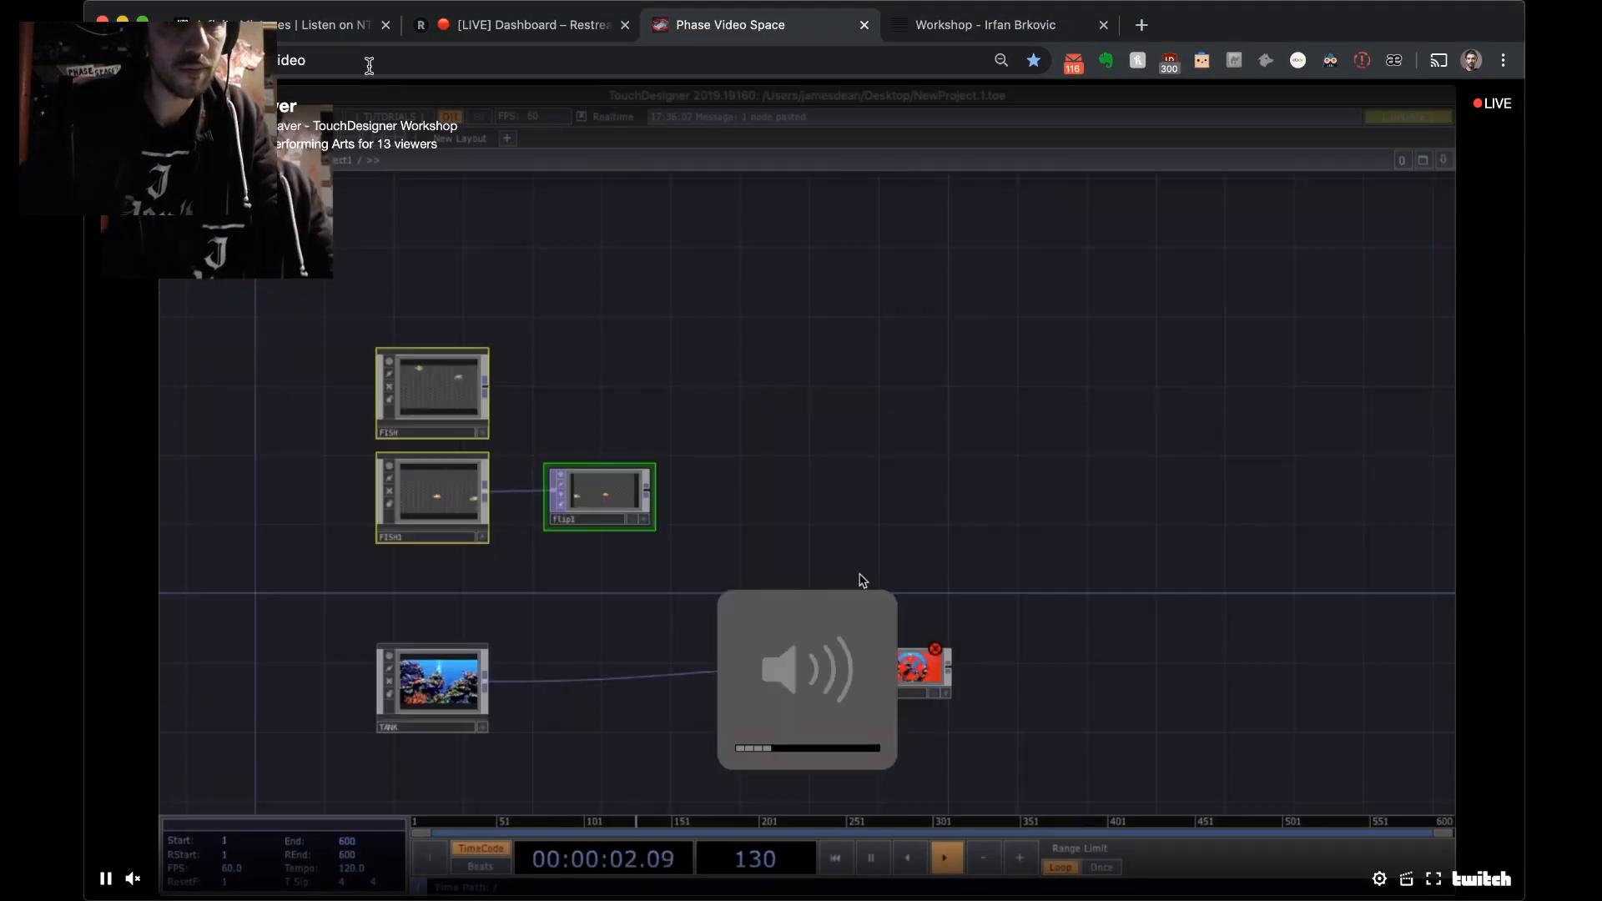
pyautogui.click(324, 32)
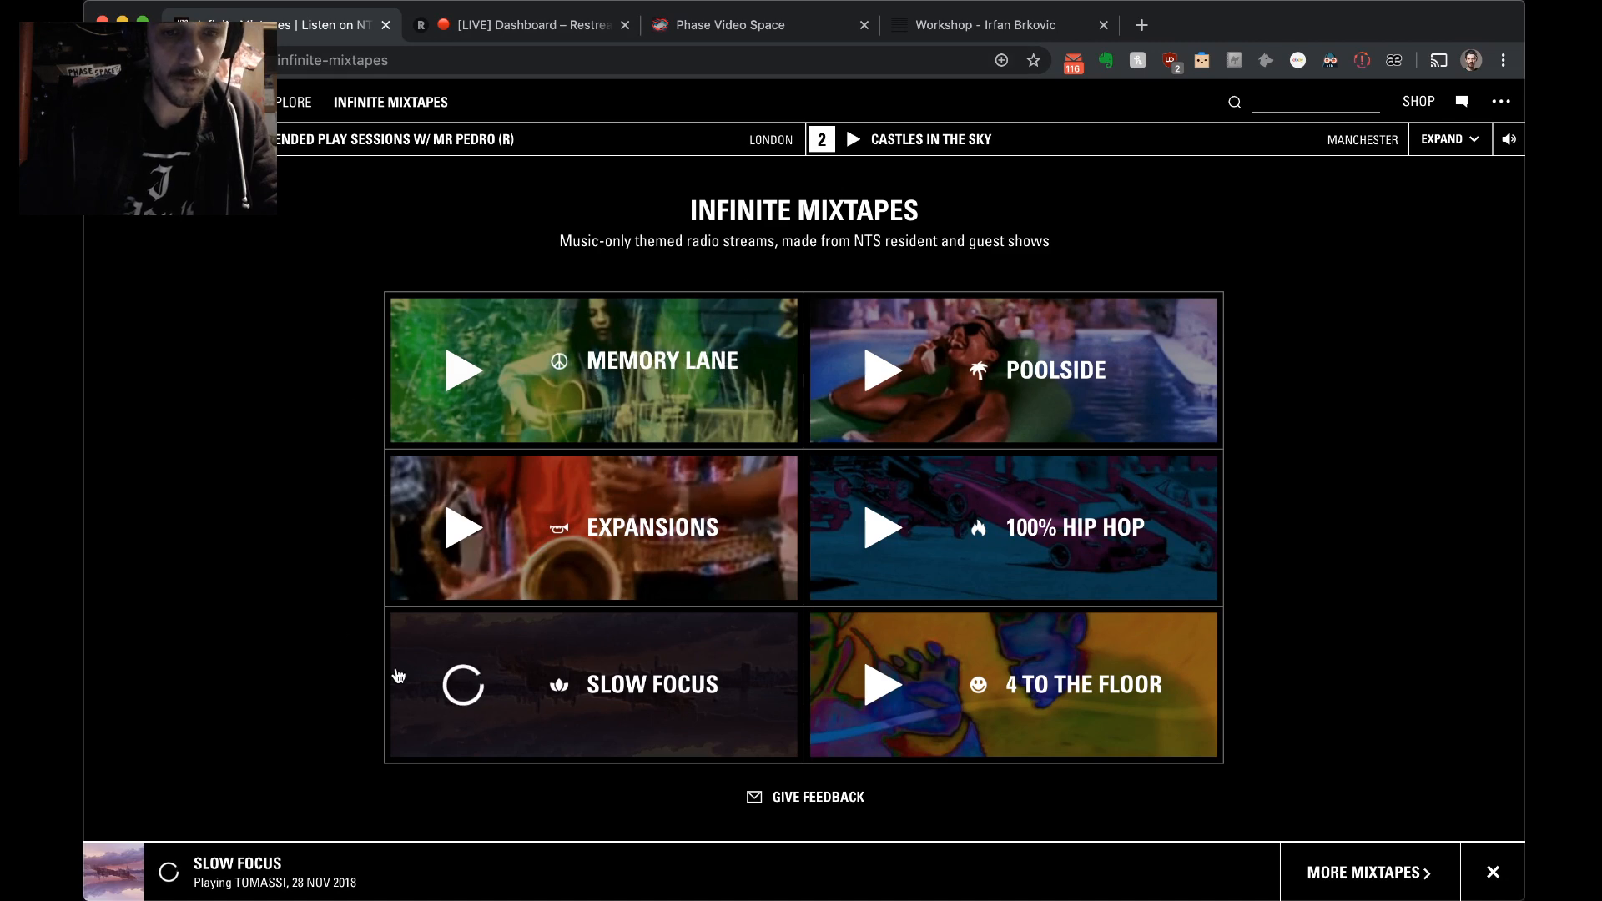
pyautogui.click(480, 63)
pyautogui.press('Return')
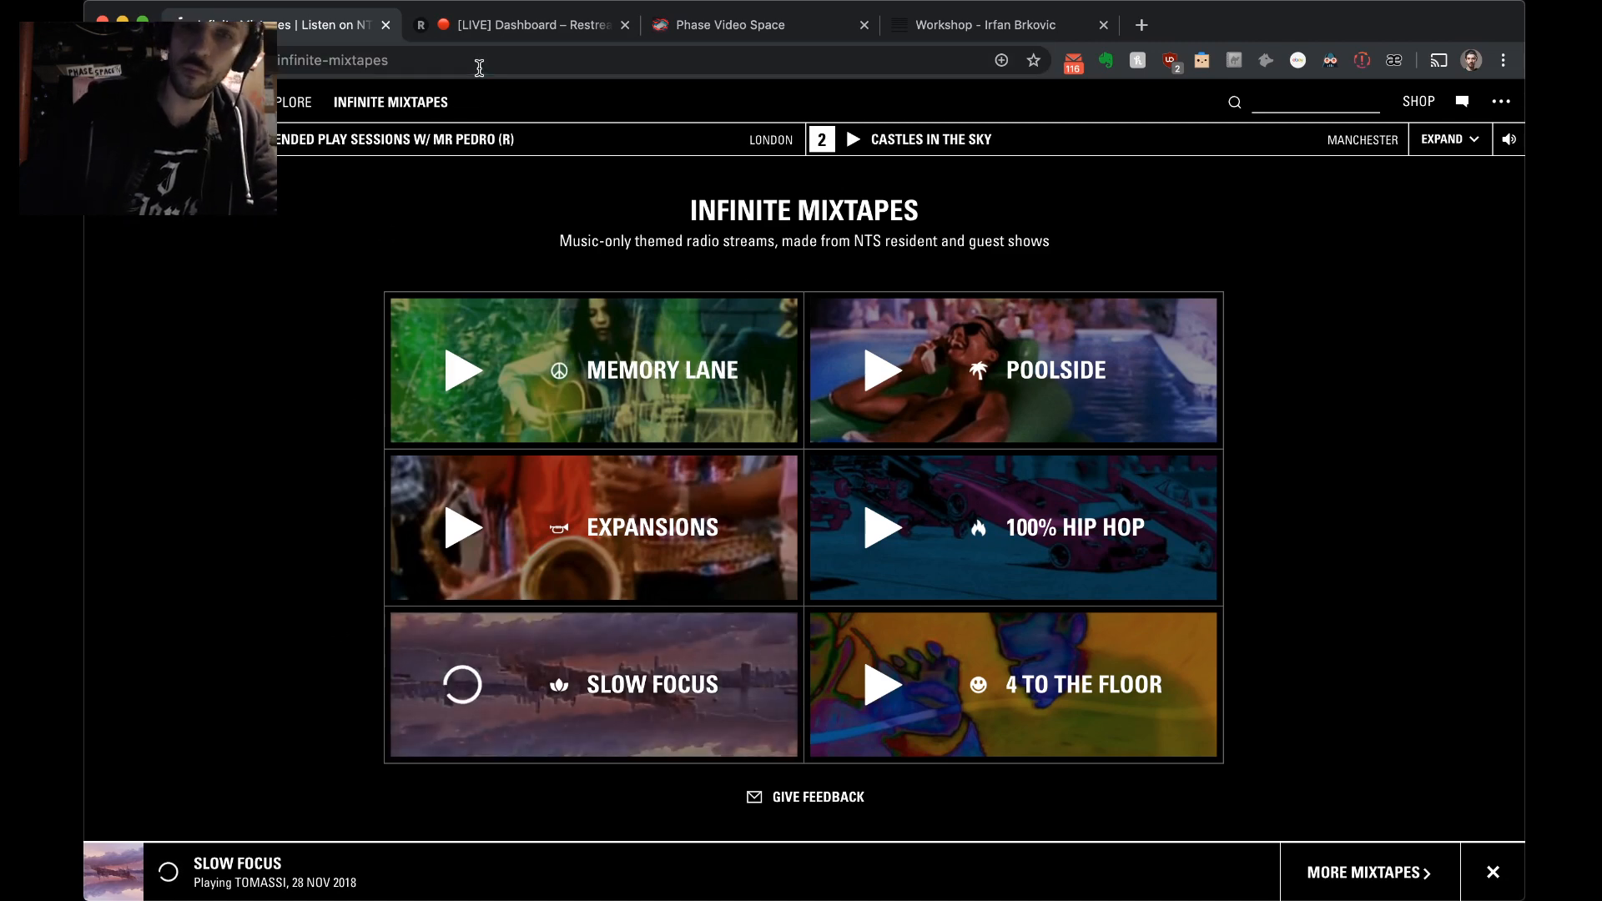
pyautogui.click(541, 666)
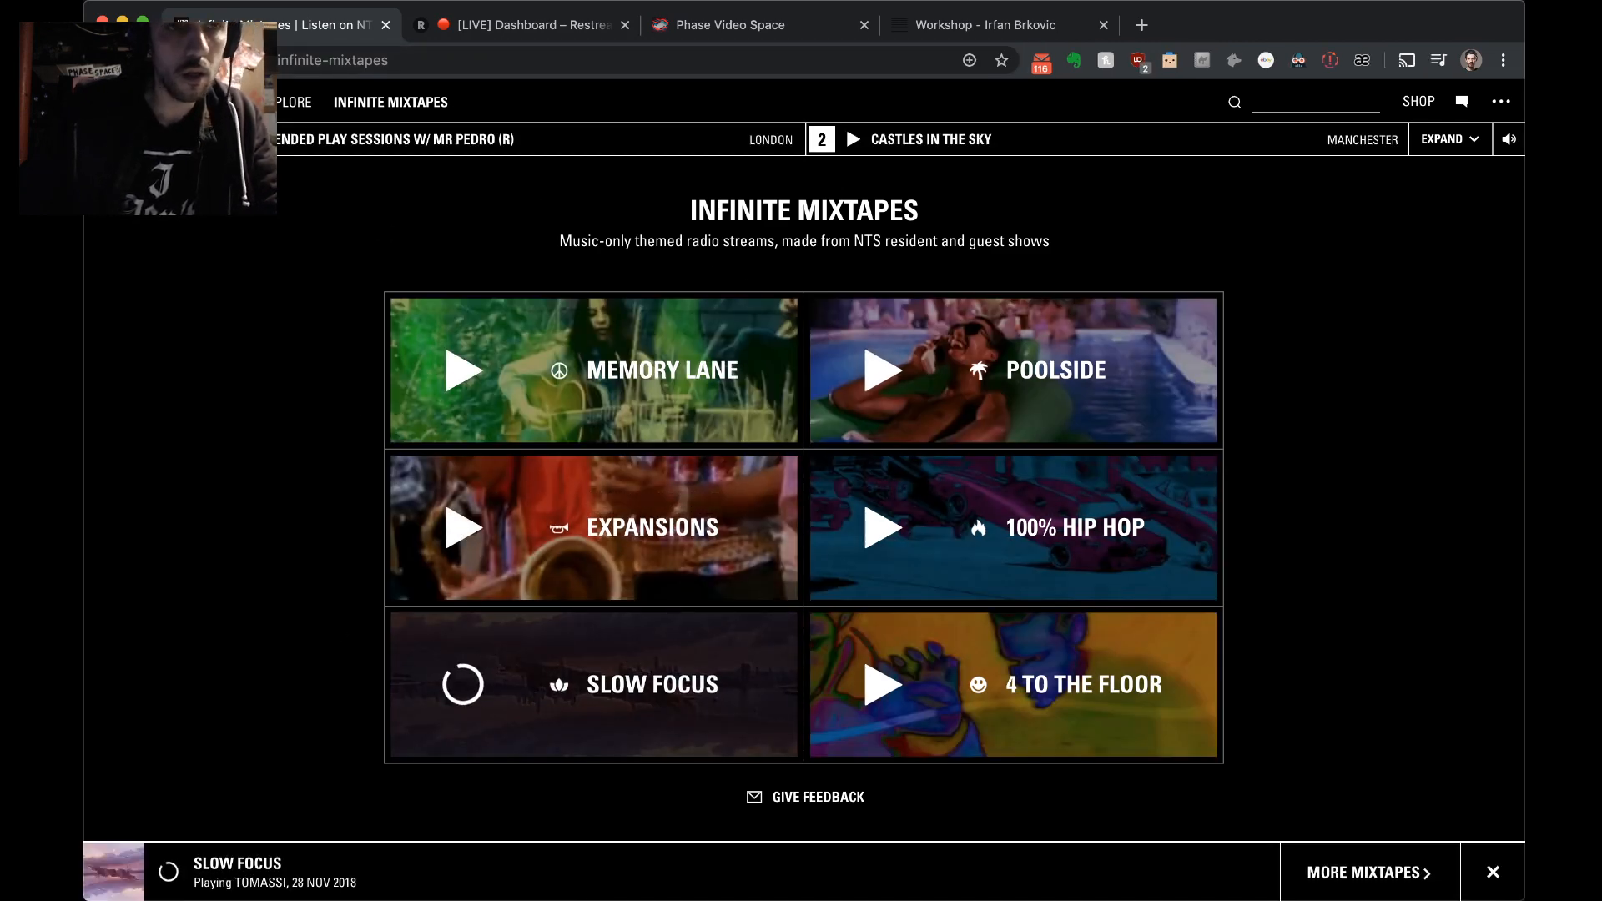
# - Return to TouchDesigner and lower the system volume
pyautogui.doubleClick(595, 5)
pyautogui.moveTo(838, 342); pyautogui.dragTo(845, 235)
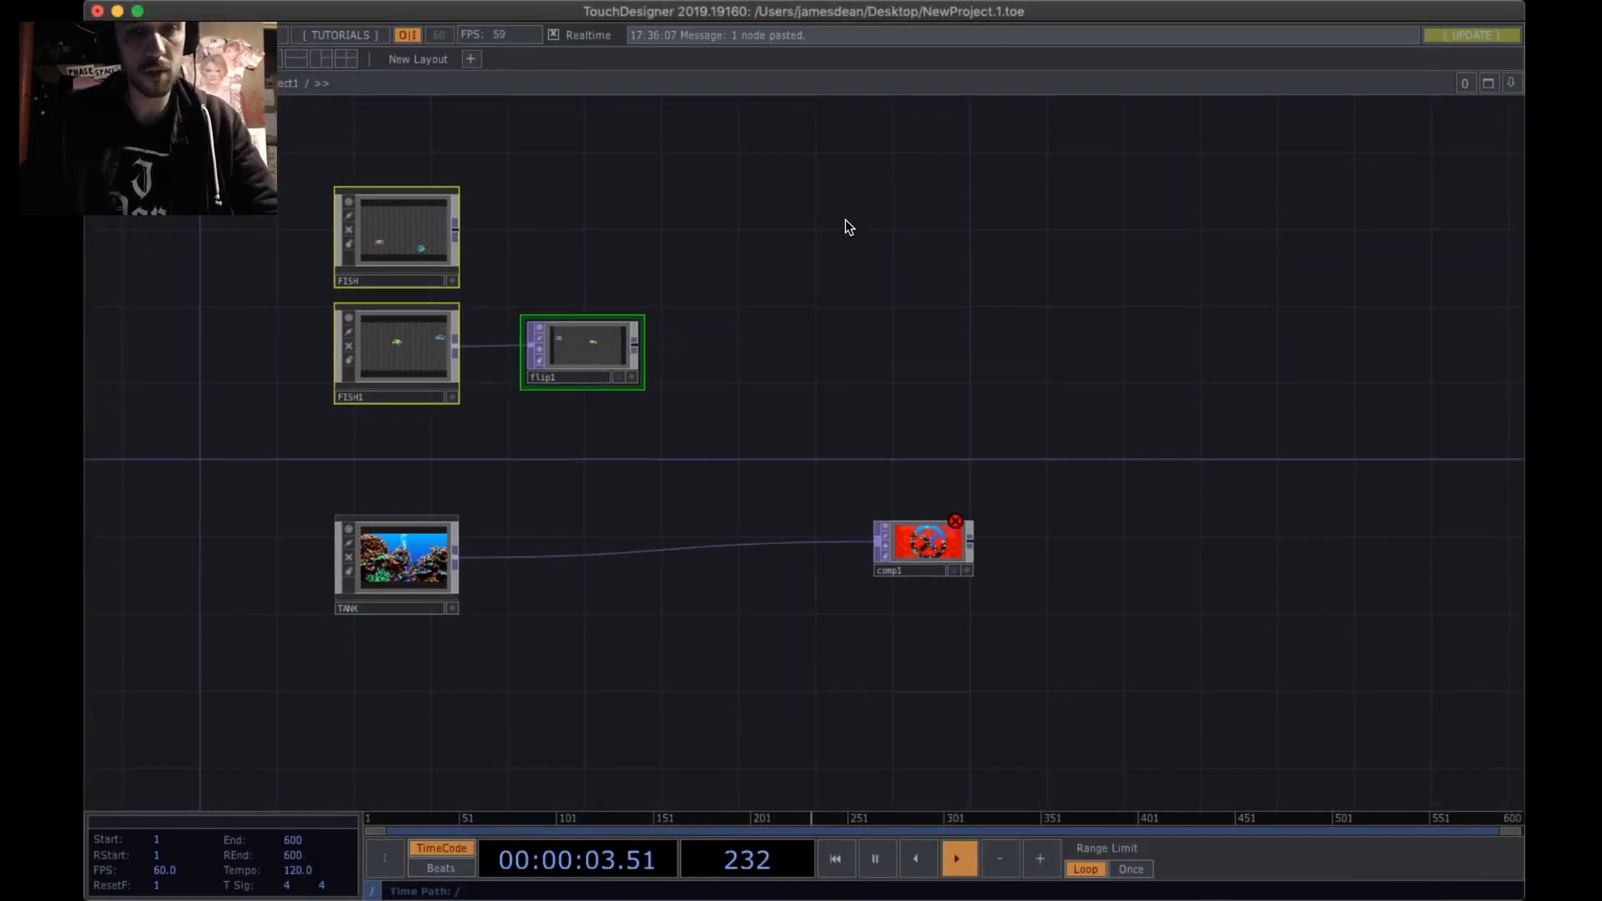
pyautogui.press('XF86AudioLowerVolume')
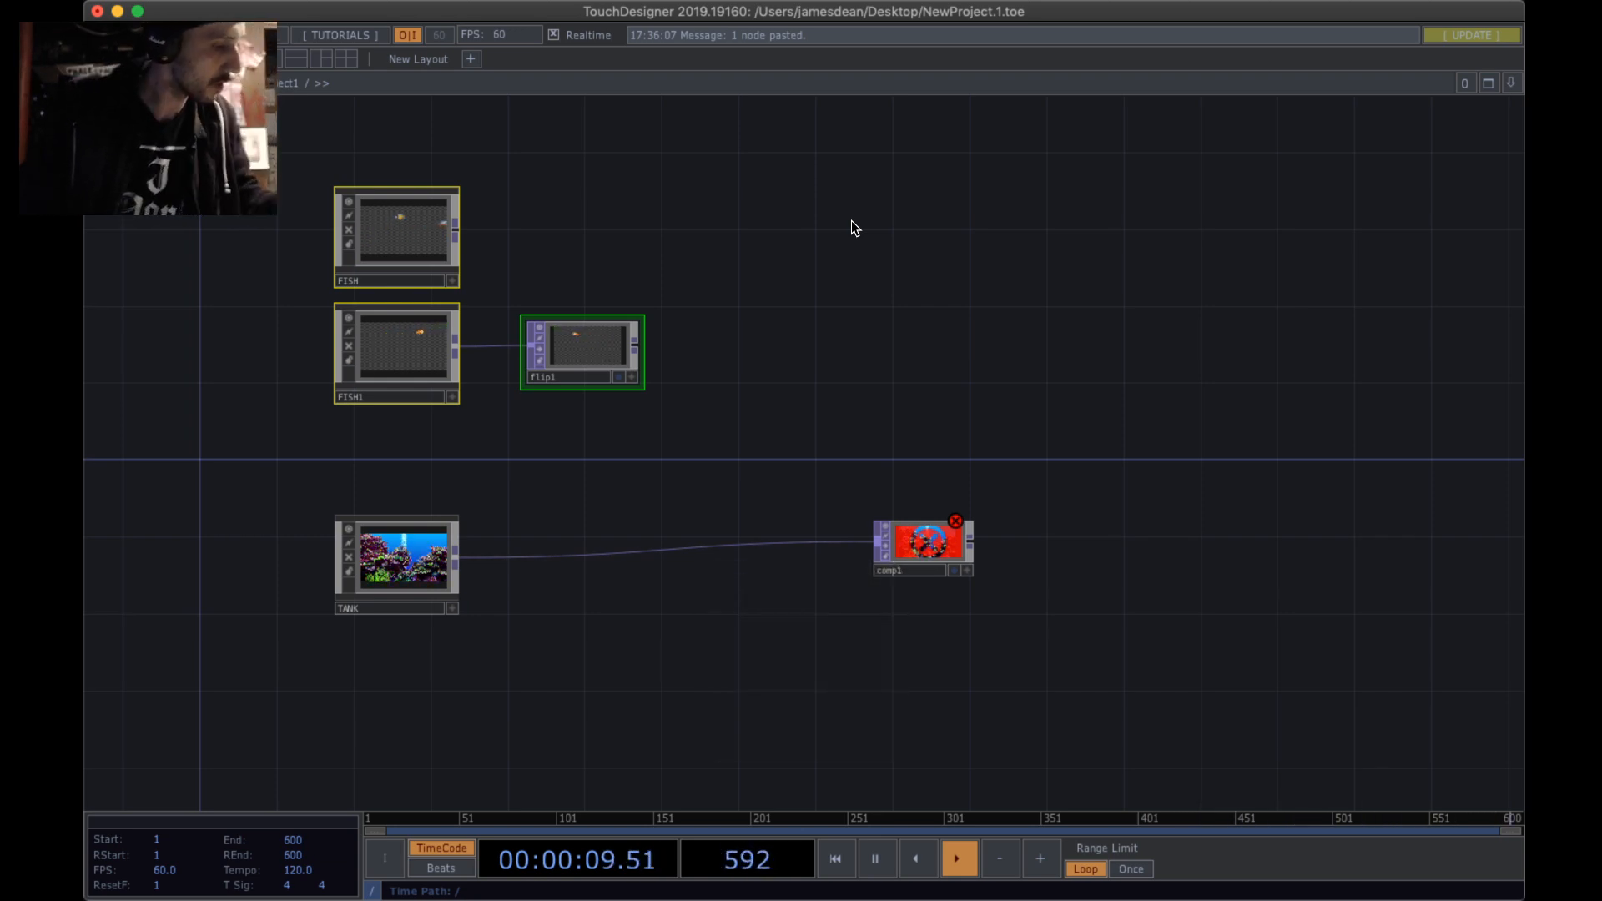
pyautogui.moveTo(859, 288); pyautogui.dragTo(908, 318)
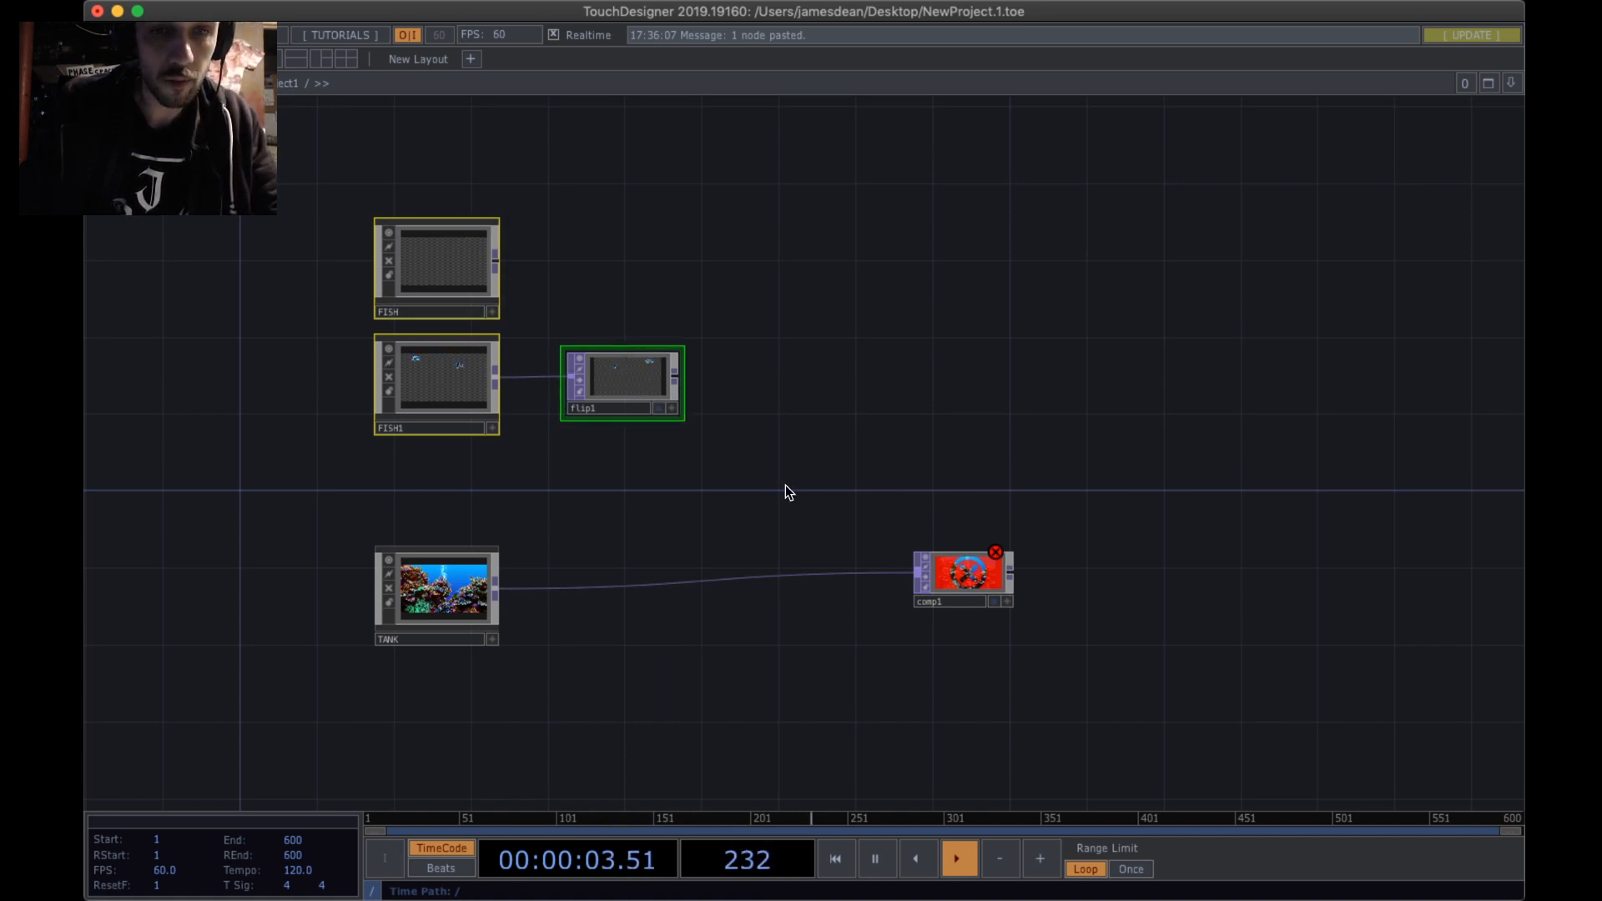
pyautogui.click(622, 224)
pyautogui.moveTo(774, 461); pyautogui.dragTo(366, 234, button='right')
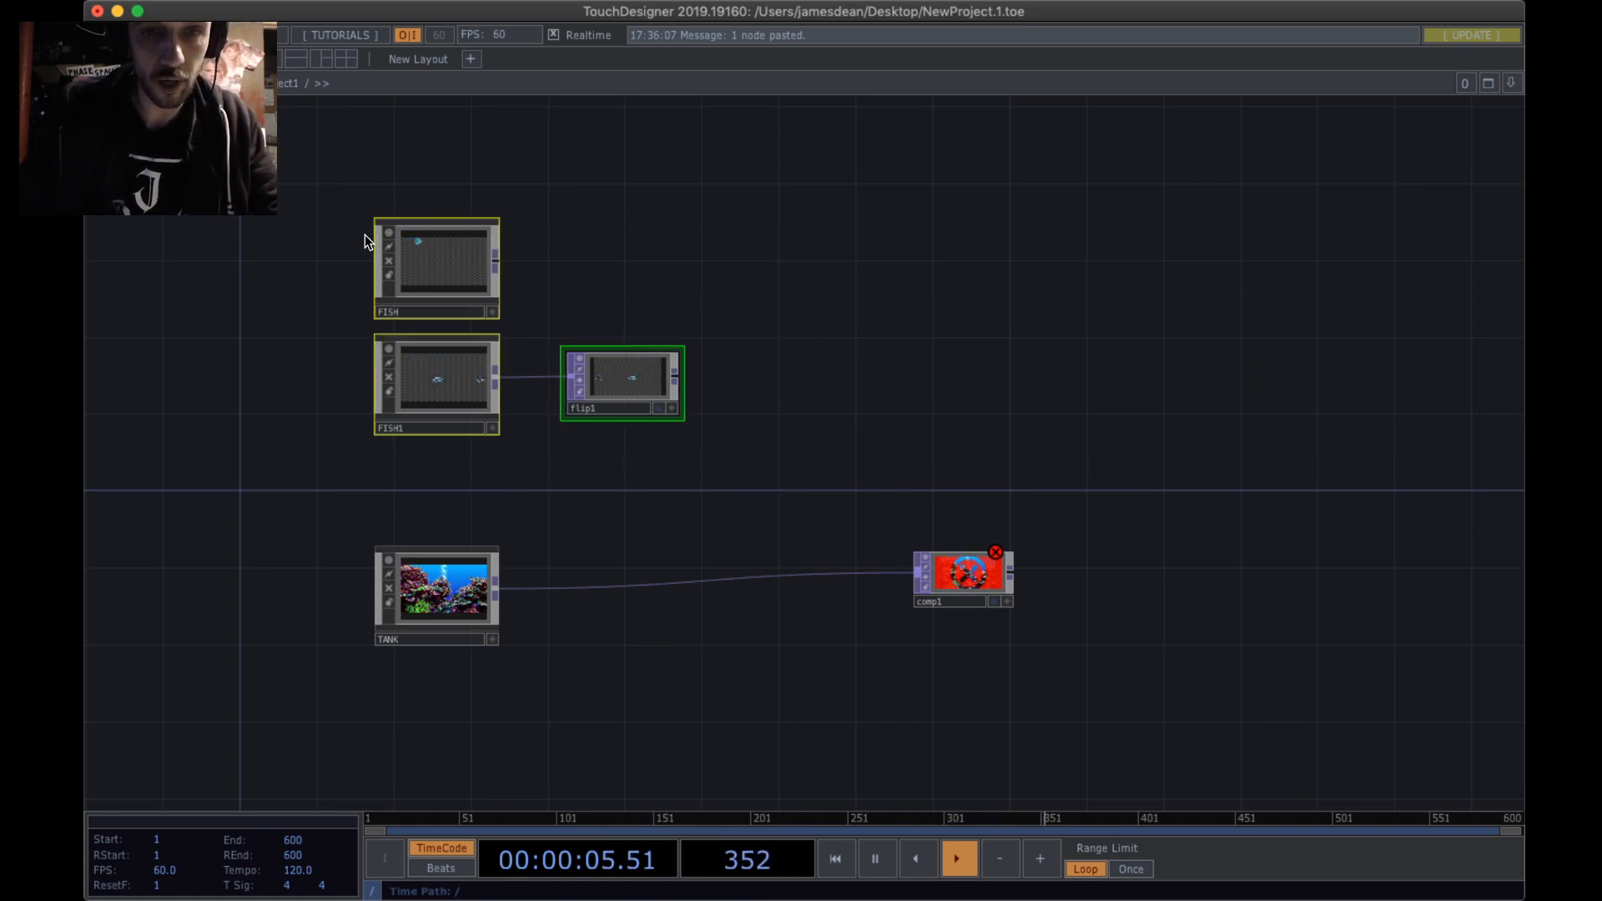
pyautogui.press('XF86AudioLowerVolume')
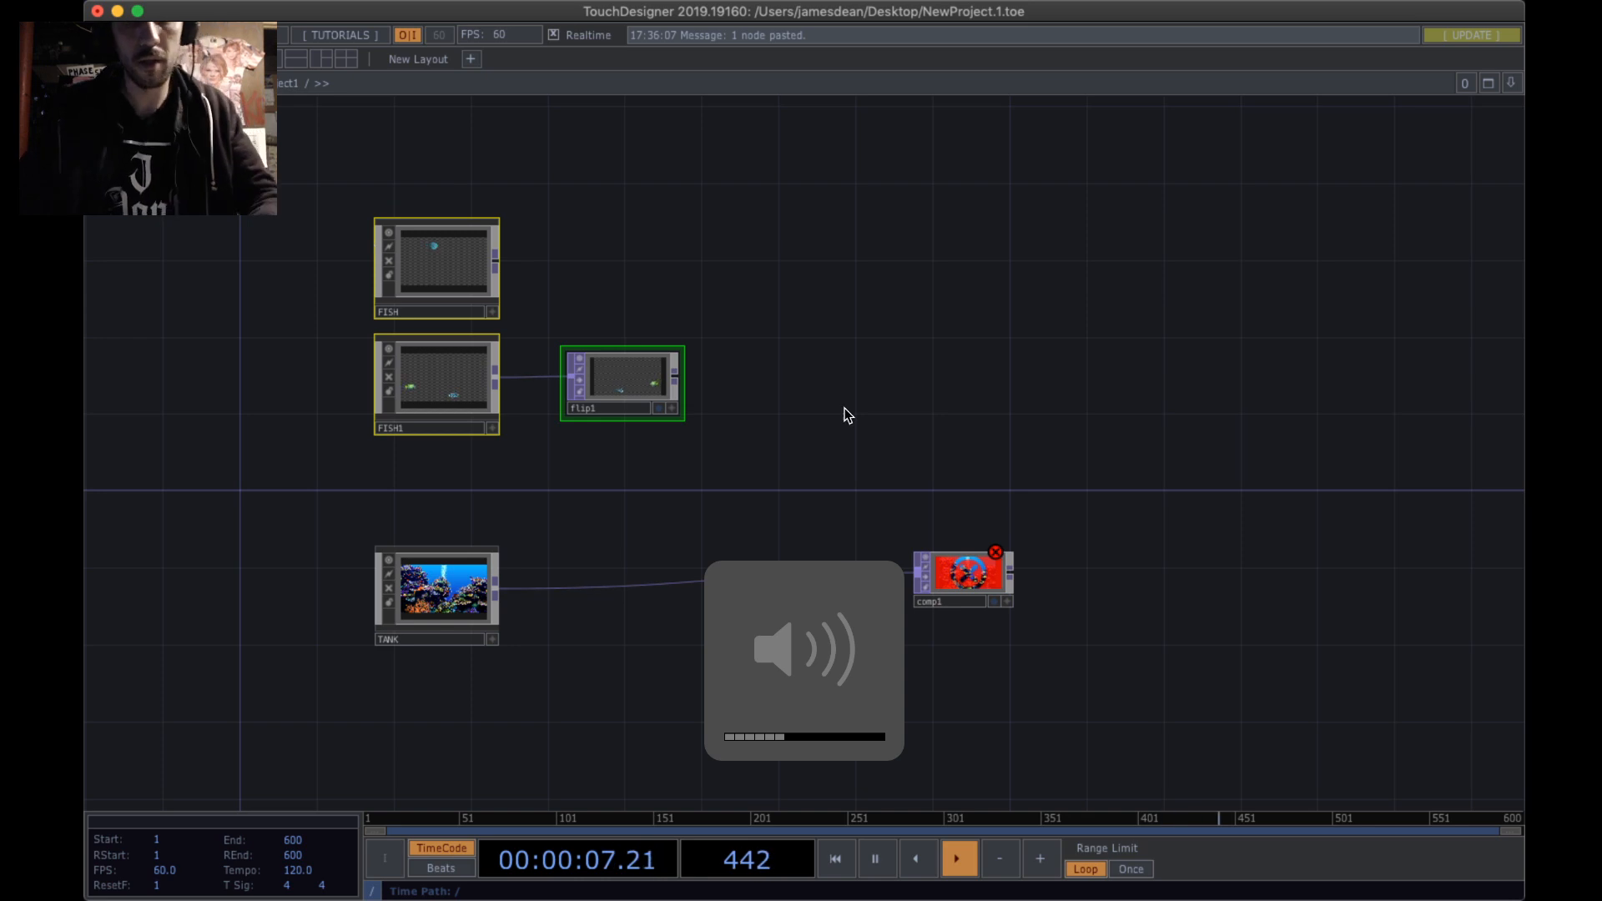
# - Add an Over TOP beside the fish nodes and connect FISH to its first input and flip1 to its second
pyautogui.doubleClick(861, 339)
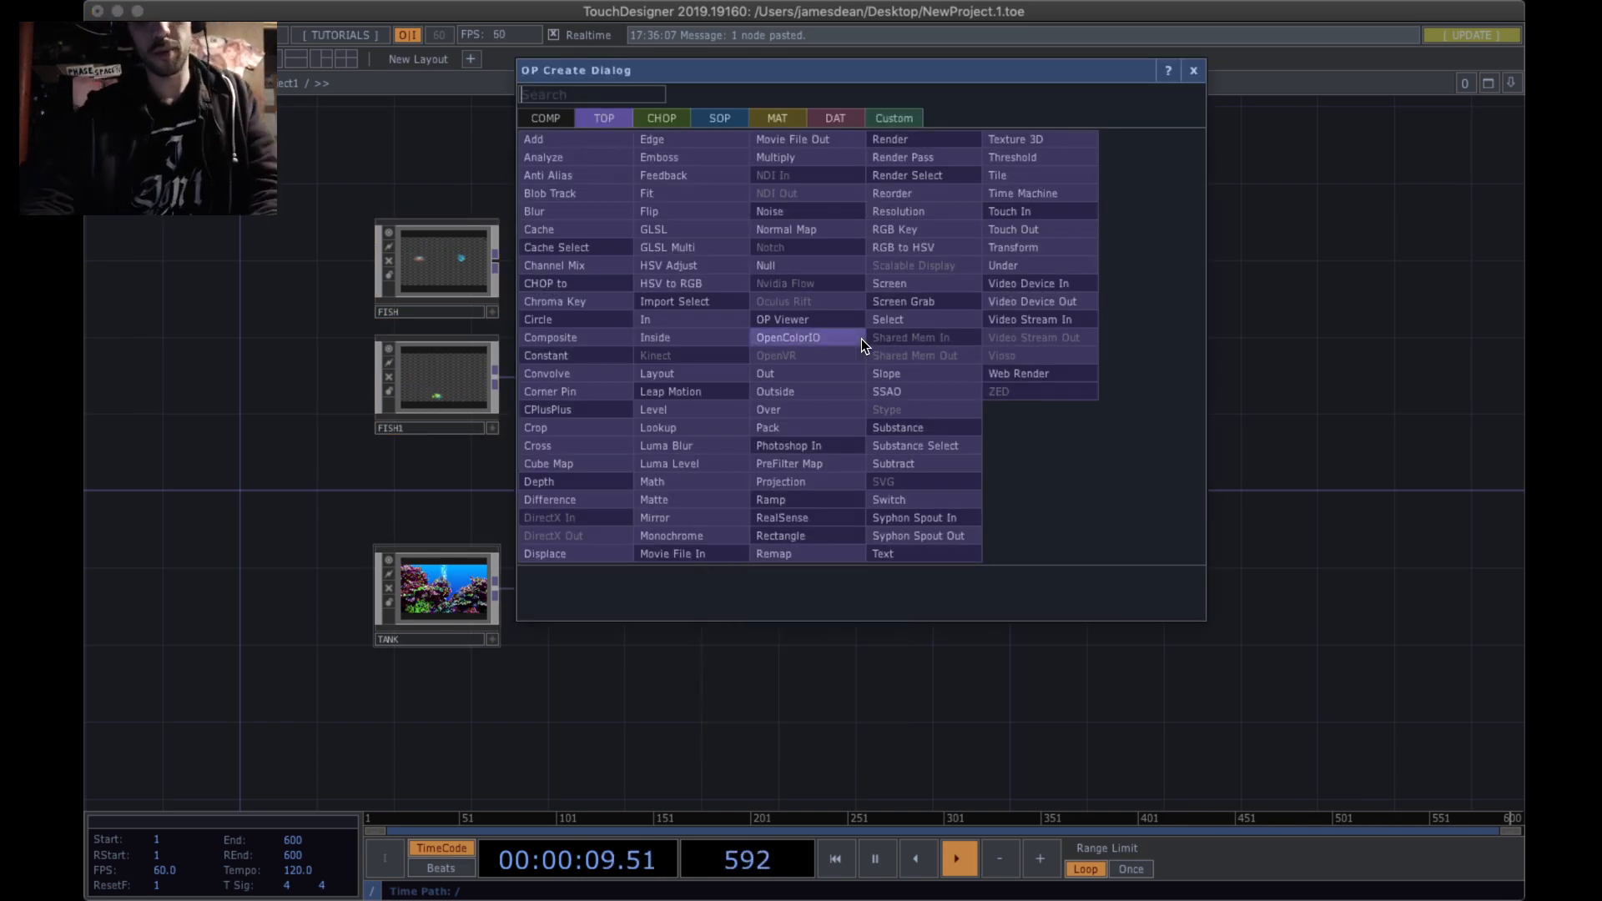
pyautogui.write('ovef')
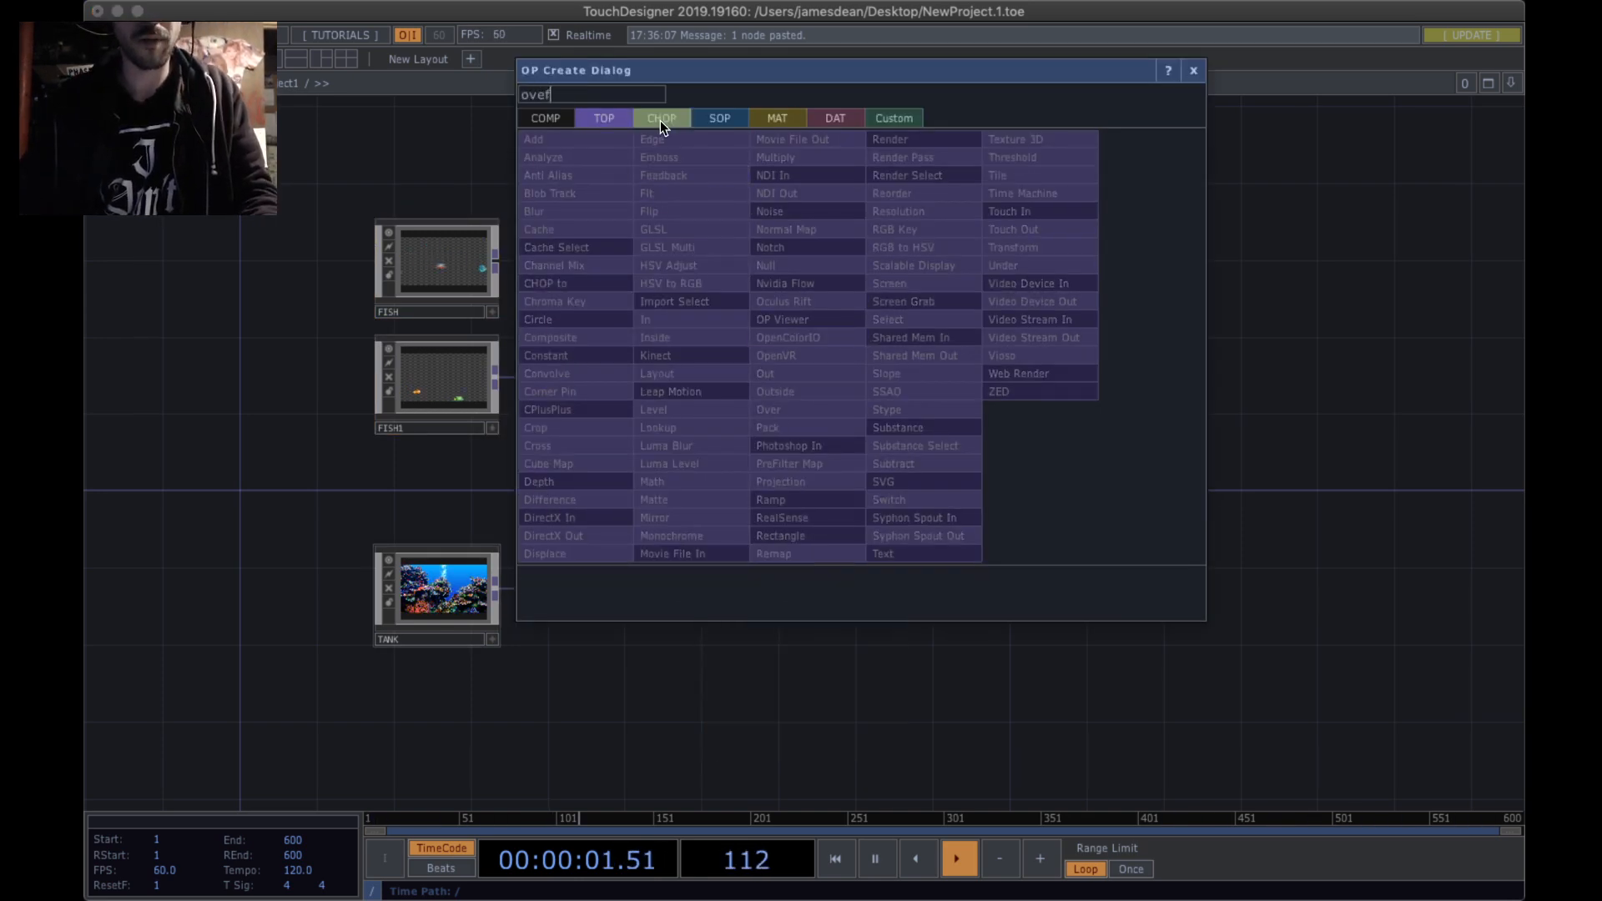
pyautogui.press('BackSpace')
pyautogui.write('r')
pyautogui.click(775, 404)
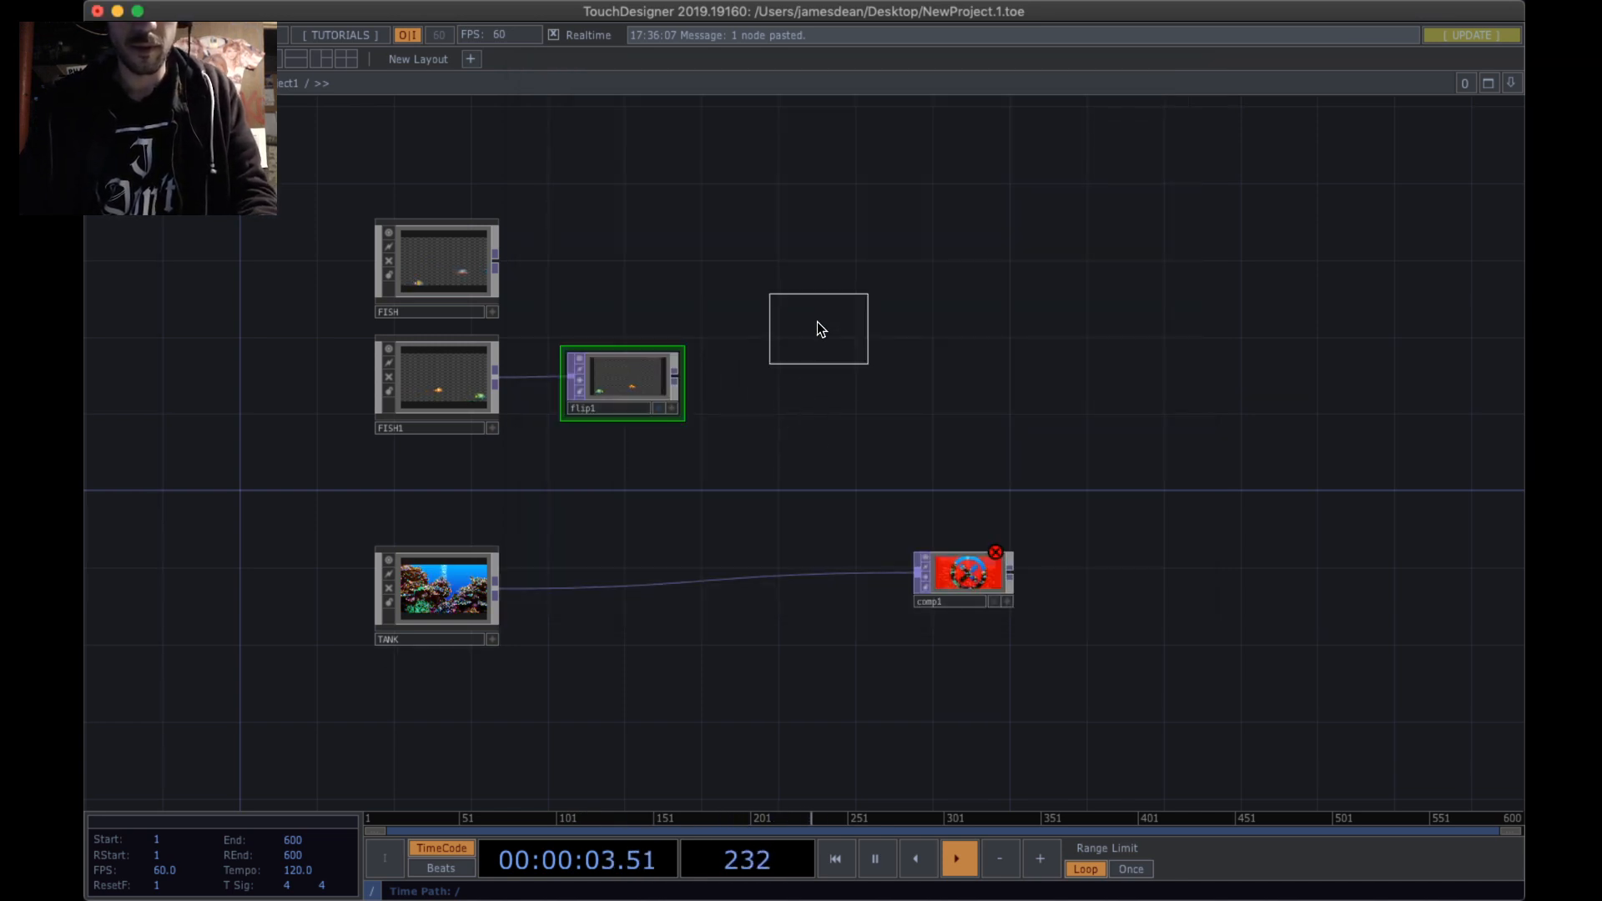
pyautogui.click(822, 322)
pyautogui.moveTo(500, 265); pyautogui.dragTo(776, 298)
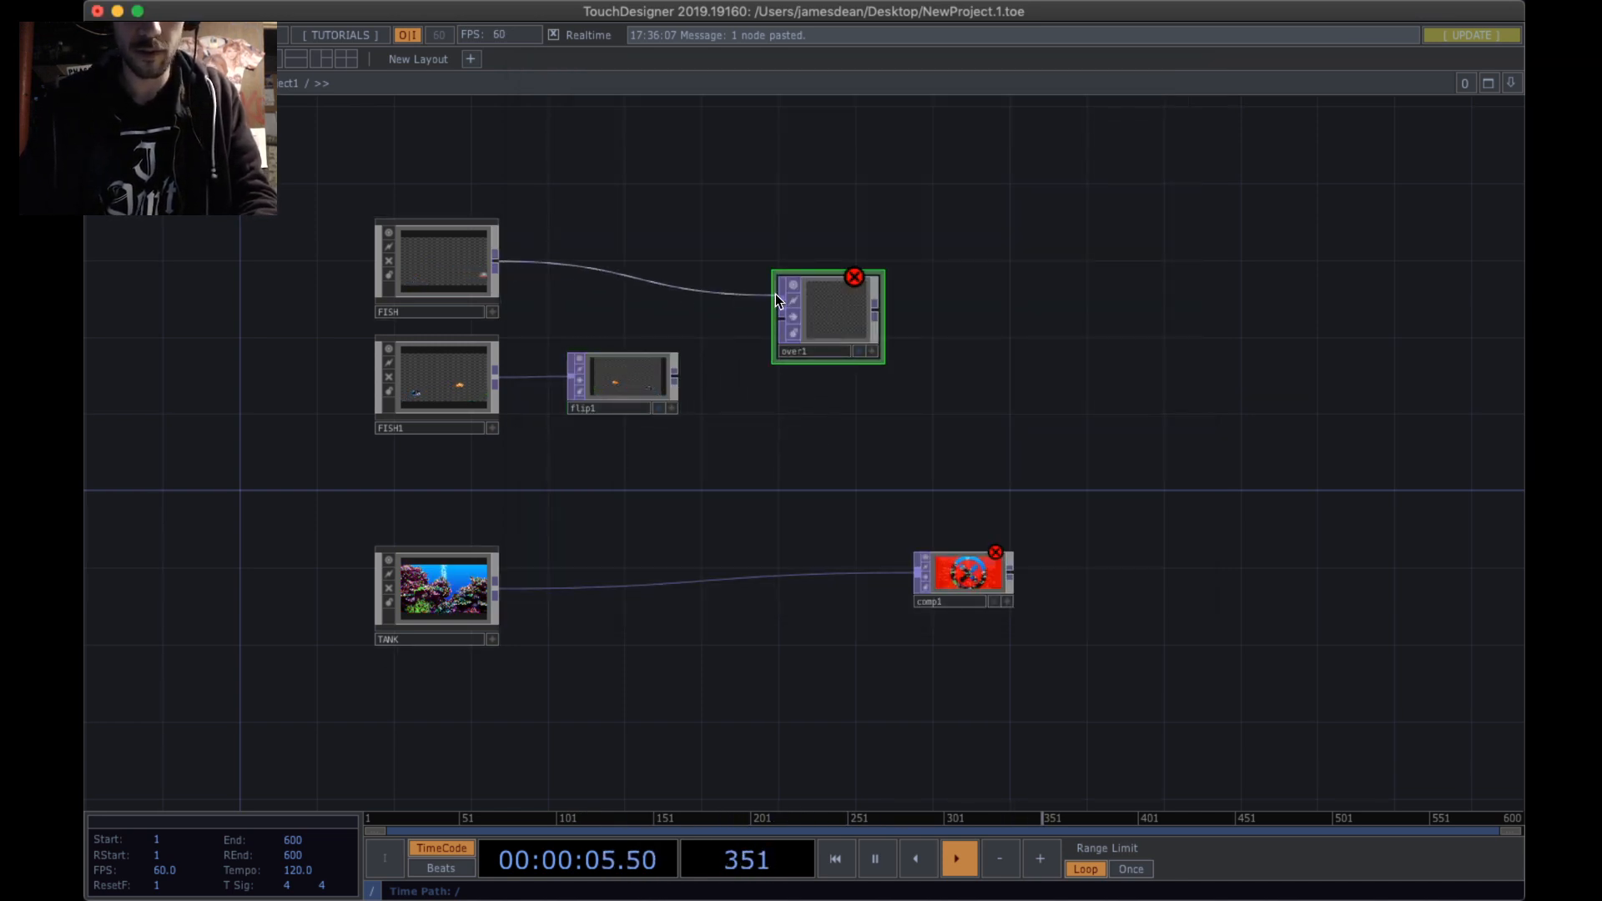
pyautogui.moveTo(675, 376); pyautogui.dragTo(781, 318)
pyautogui.moveTo(823, 418); pyautogui.dragTo(857, 479)
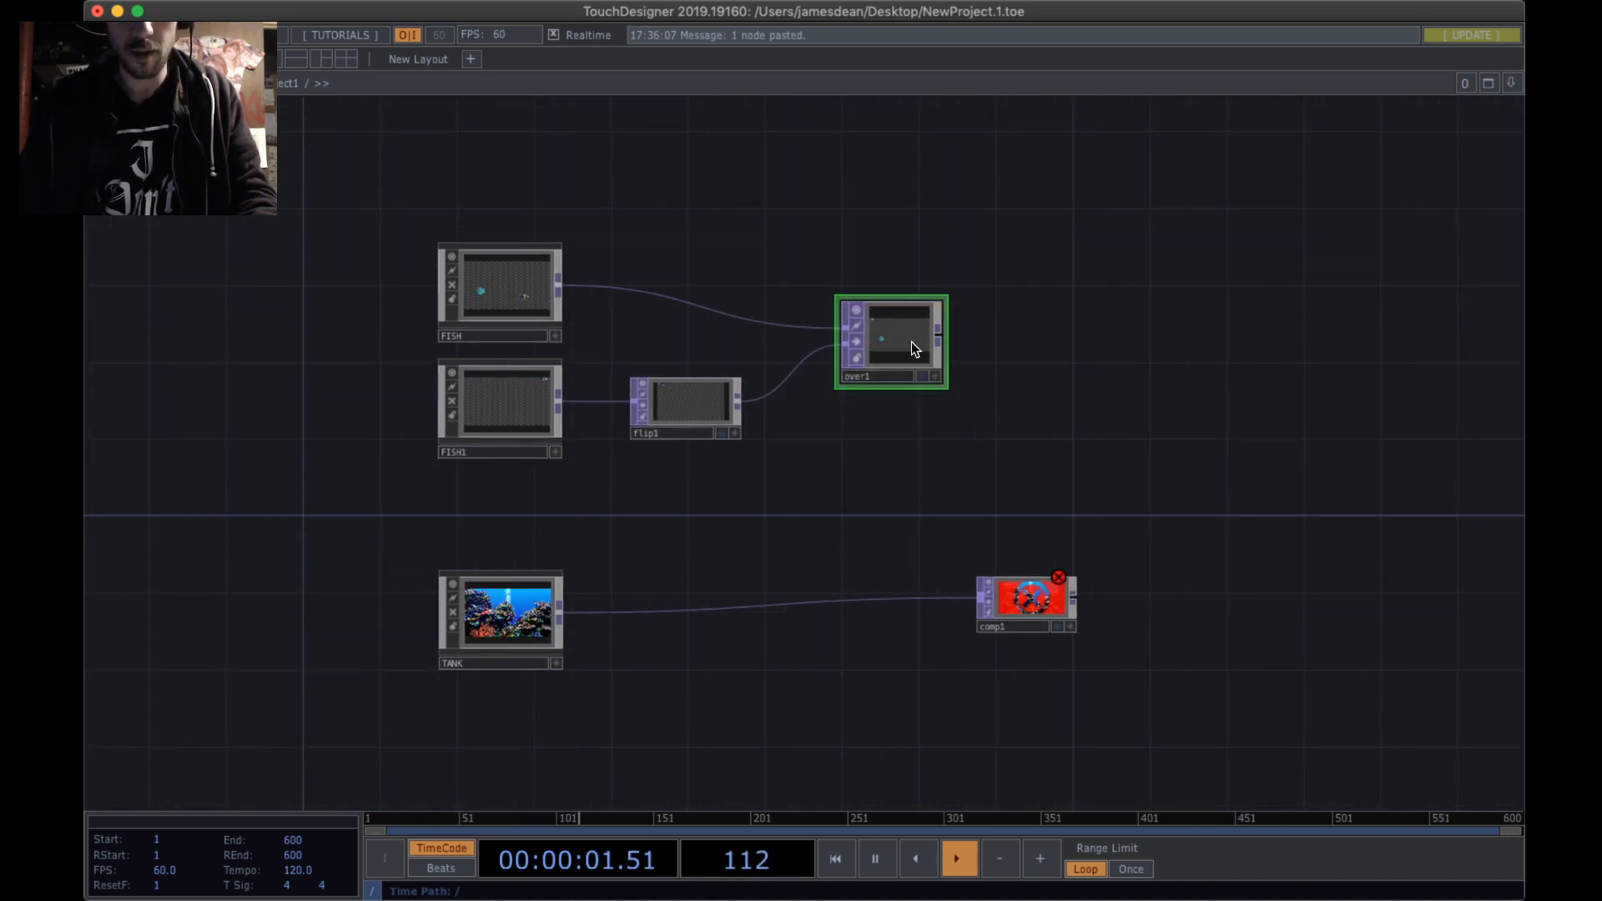
# - Check the combined fish output in over1 up close and move the node up roughly level with FISH
pyautogui.scroll(5, 911, 342)
pyautogui.scroll(-1, 921, 260)
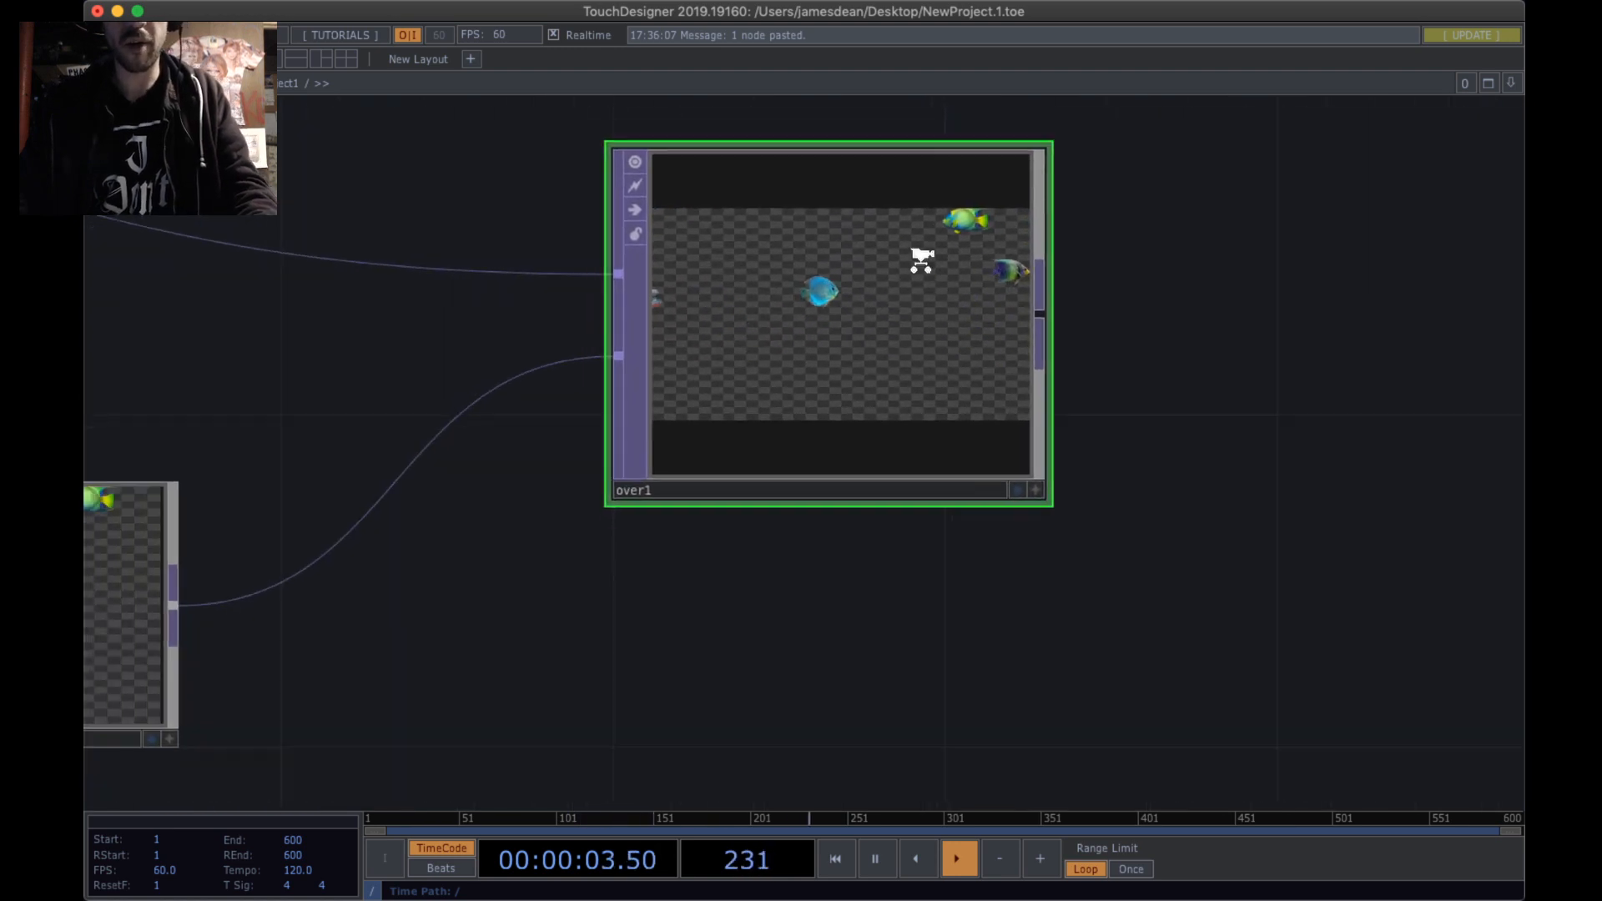
pyautogui.scroll(-5, 919, 259)
pyautogui.moveTo(1005, 395); pyautogui.dragTo(870, 474)
pyautogui.moveTo(771, 360); pyautogui.dragTo(807, 325)
pyautogui.moveTo(995, 426); pyautogui.dragTo(734, 466)
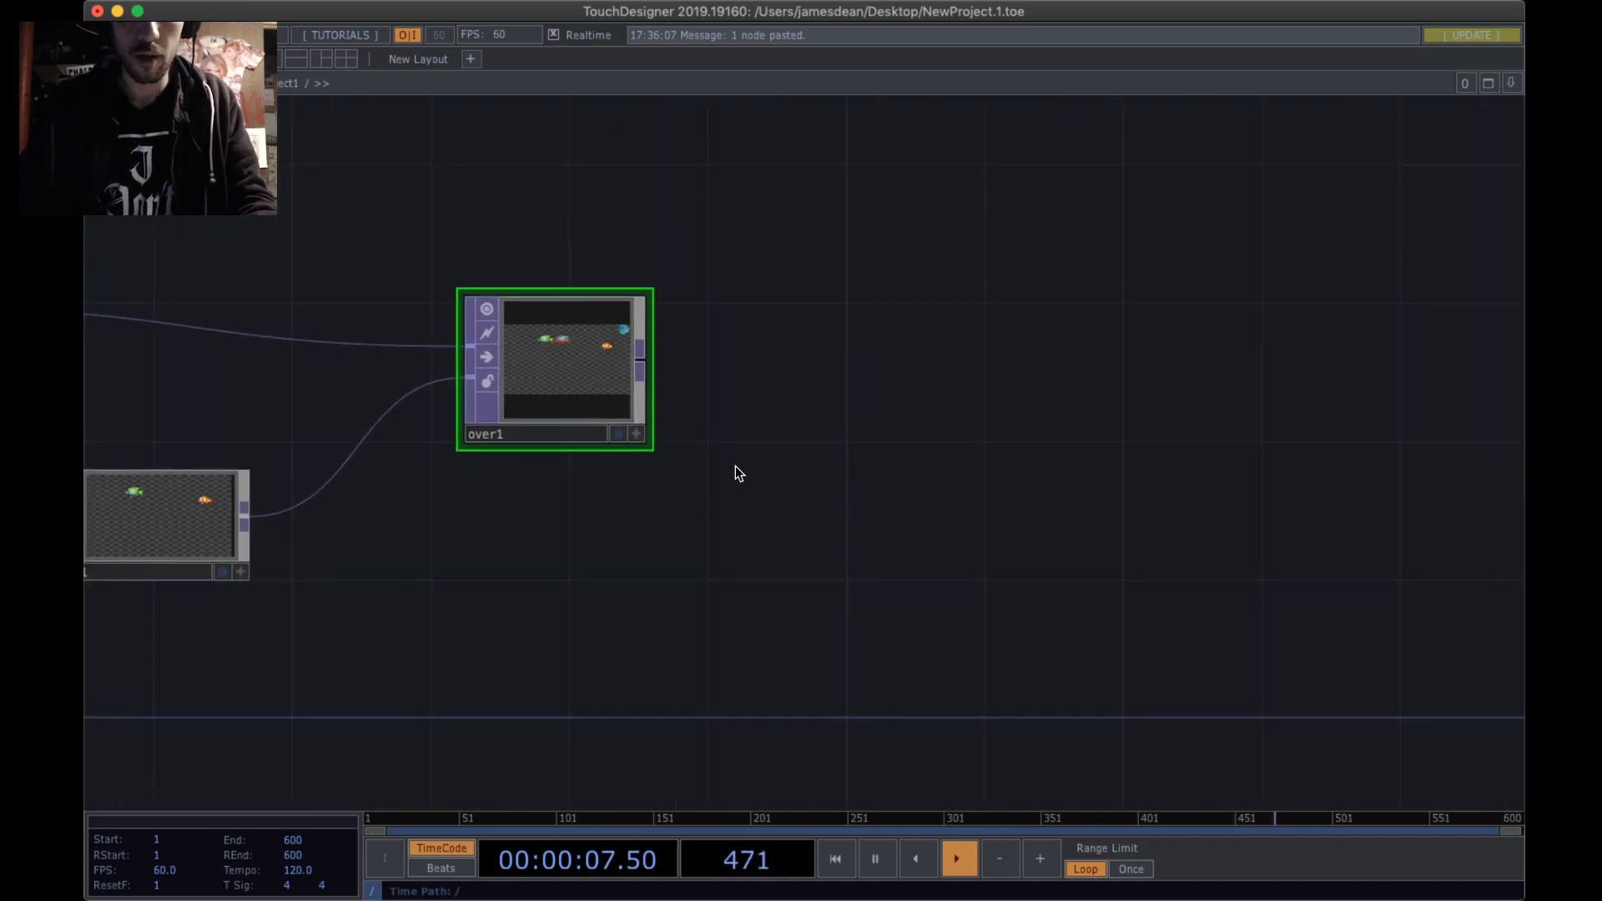
pyautogui.moveTo(593, 385); pyautogui.dragTo(592, 351)
pyautogui.moveTo(1031, 375); pyautogui.dragTo(1106, 326)
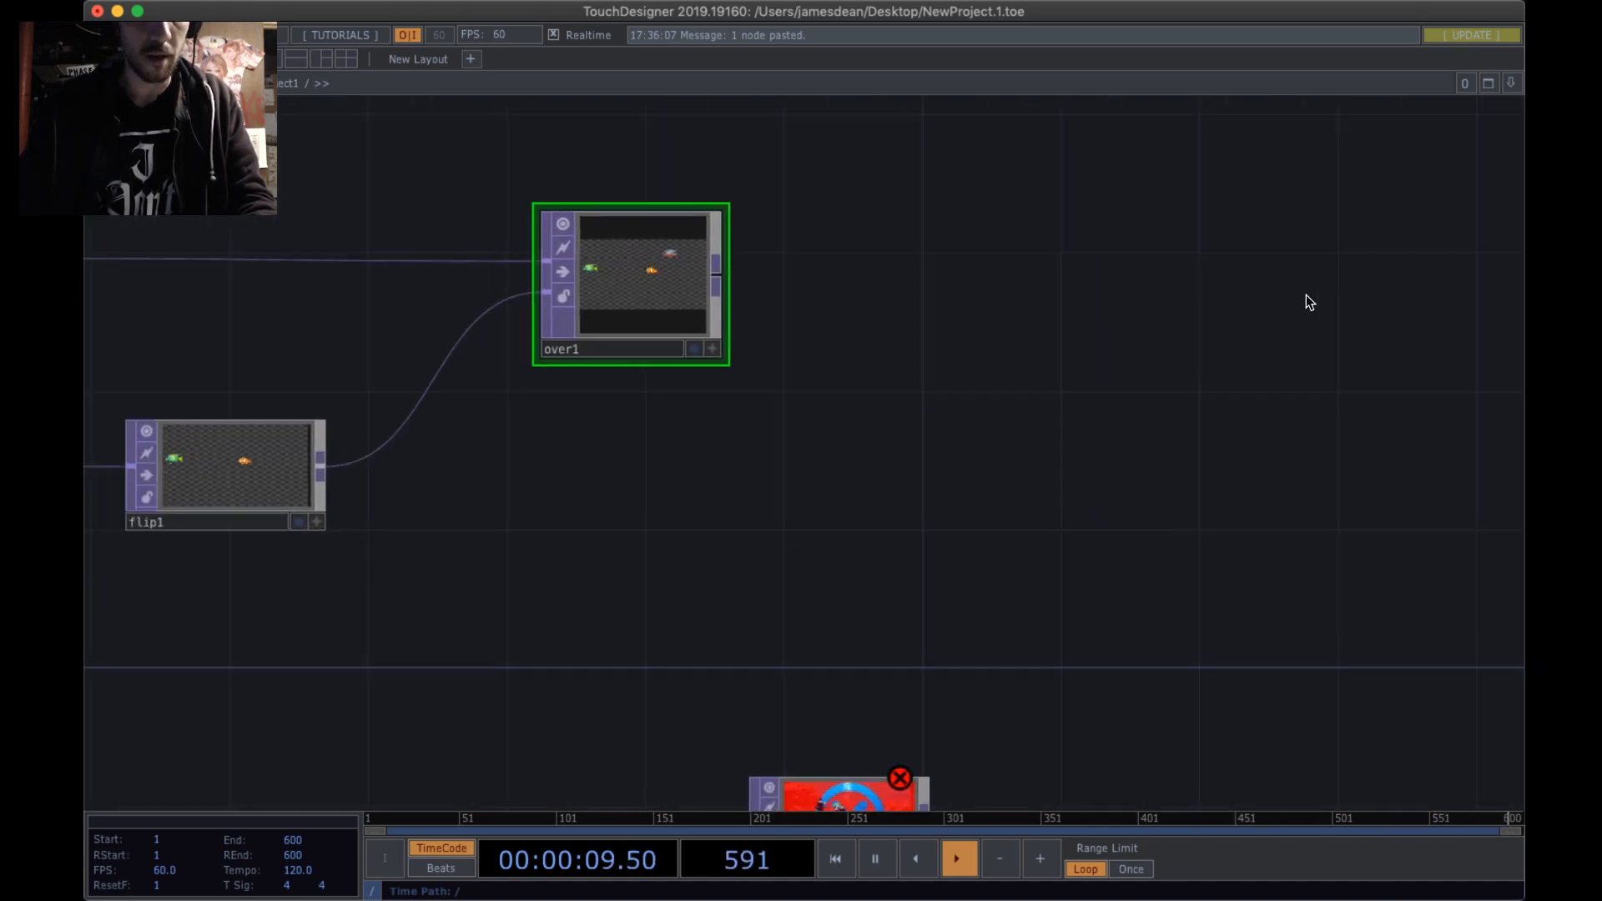
pyautogui.scroll(-5, 1244, 318)
pyautogui.scroll(6, 1244, 317)
pyautogui.moveTo(1241, 317); pyautogui.dragTo(1140, 339)
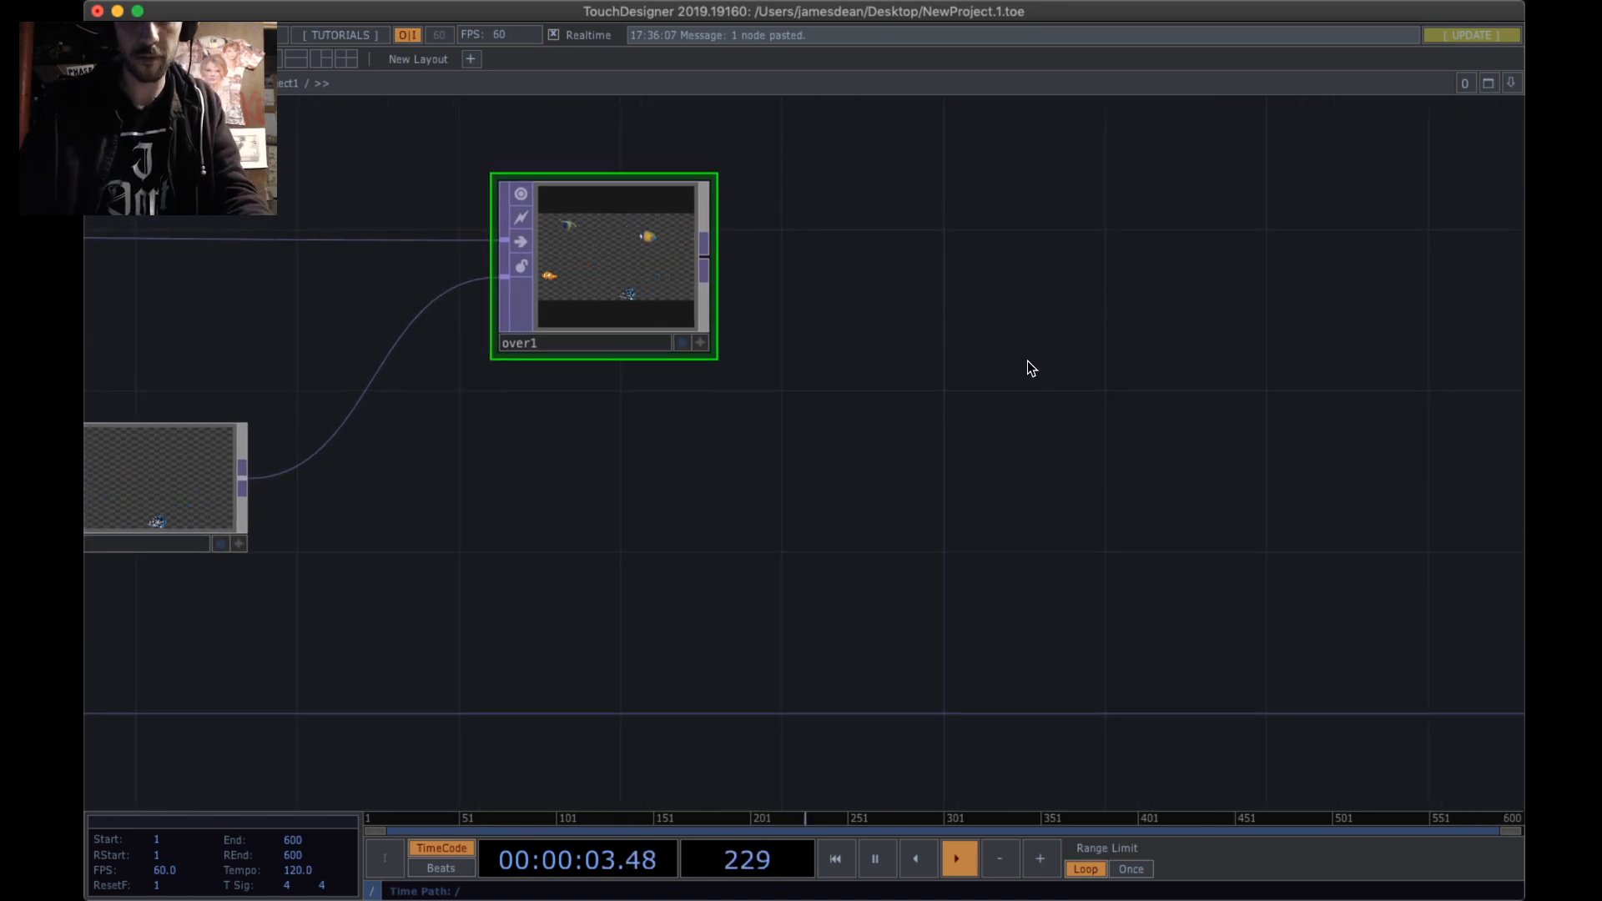
# - Add a Feedback TOP after over1 and connect over1's output to its input
pyautogui.press('Tab')
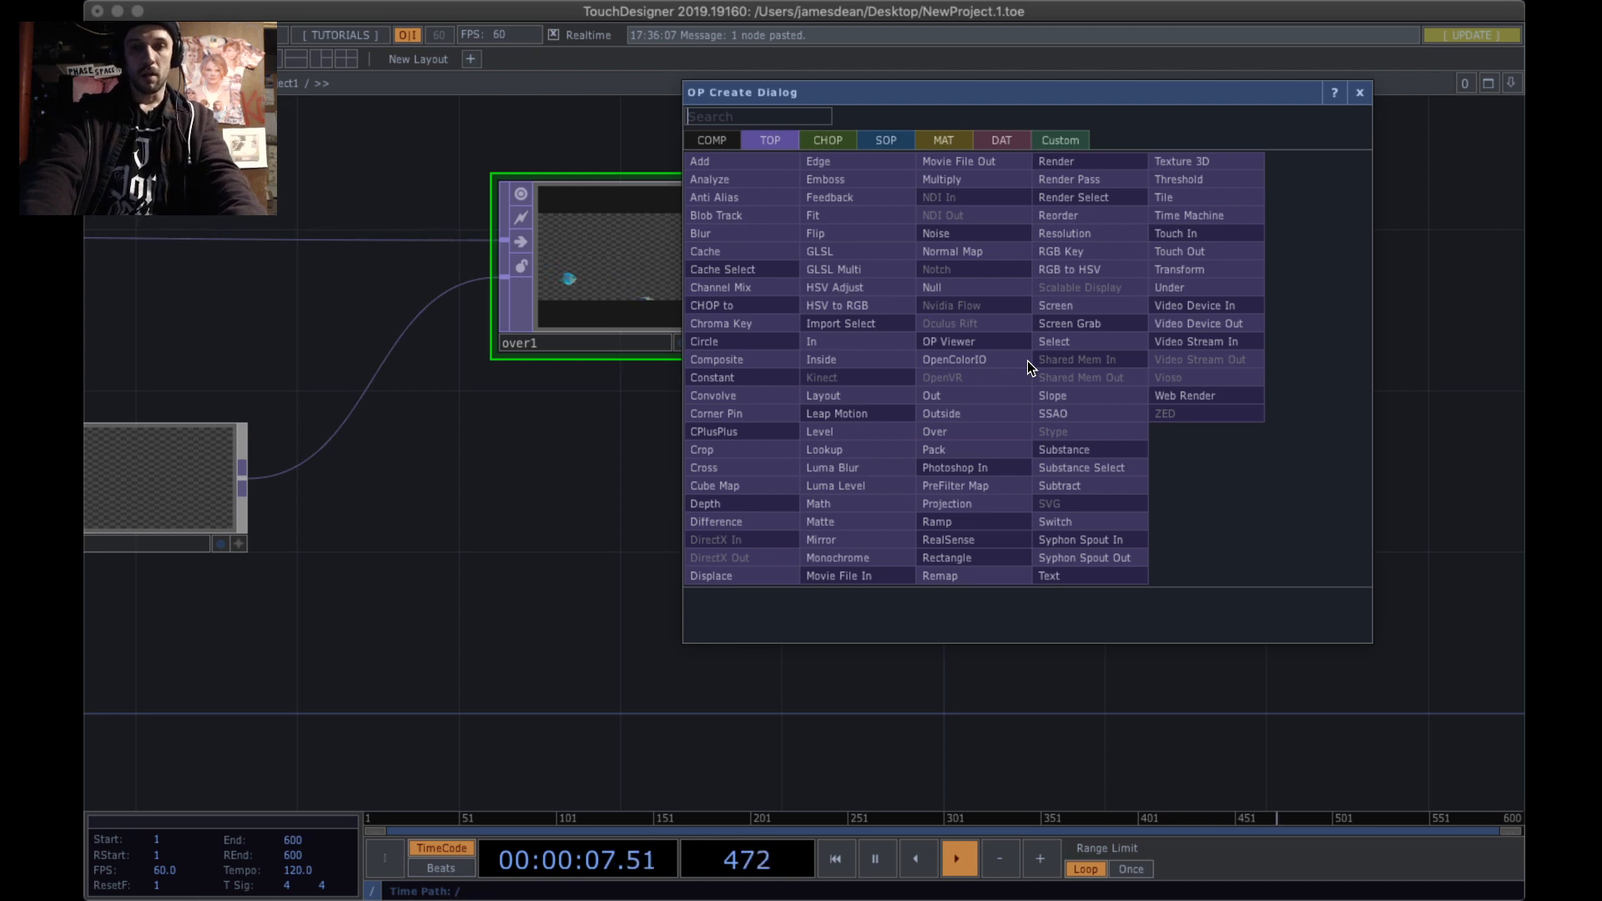
pyautogui.write('fee')
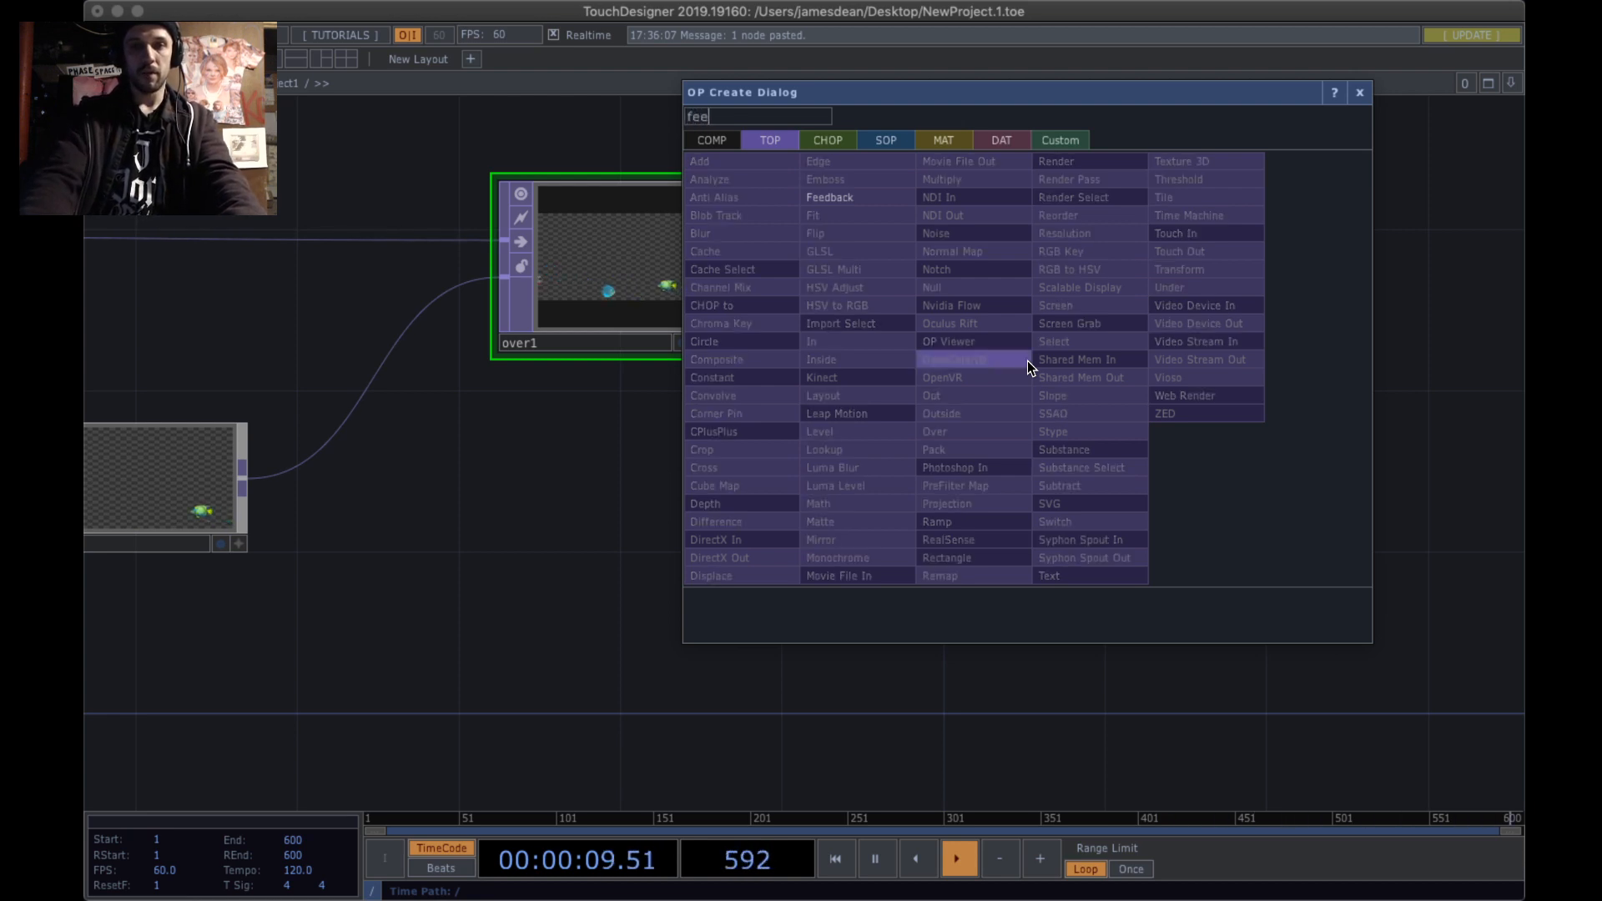
pyautogui.click(871, 202)
pyautogui.click(968, 425)
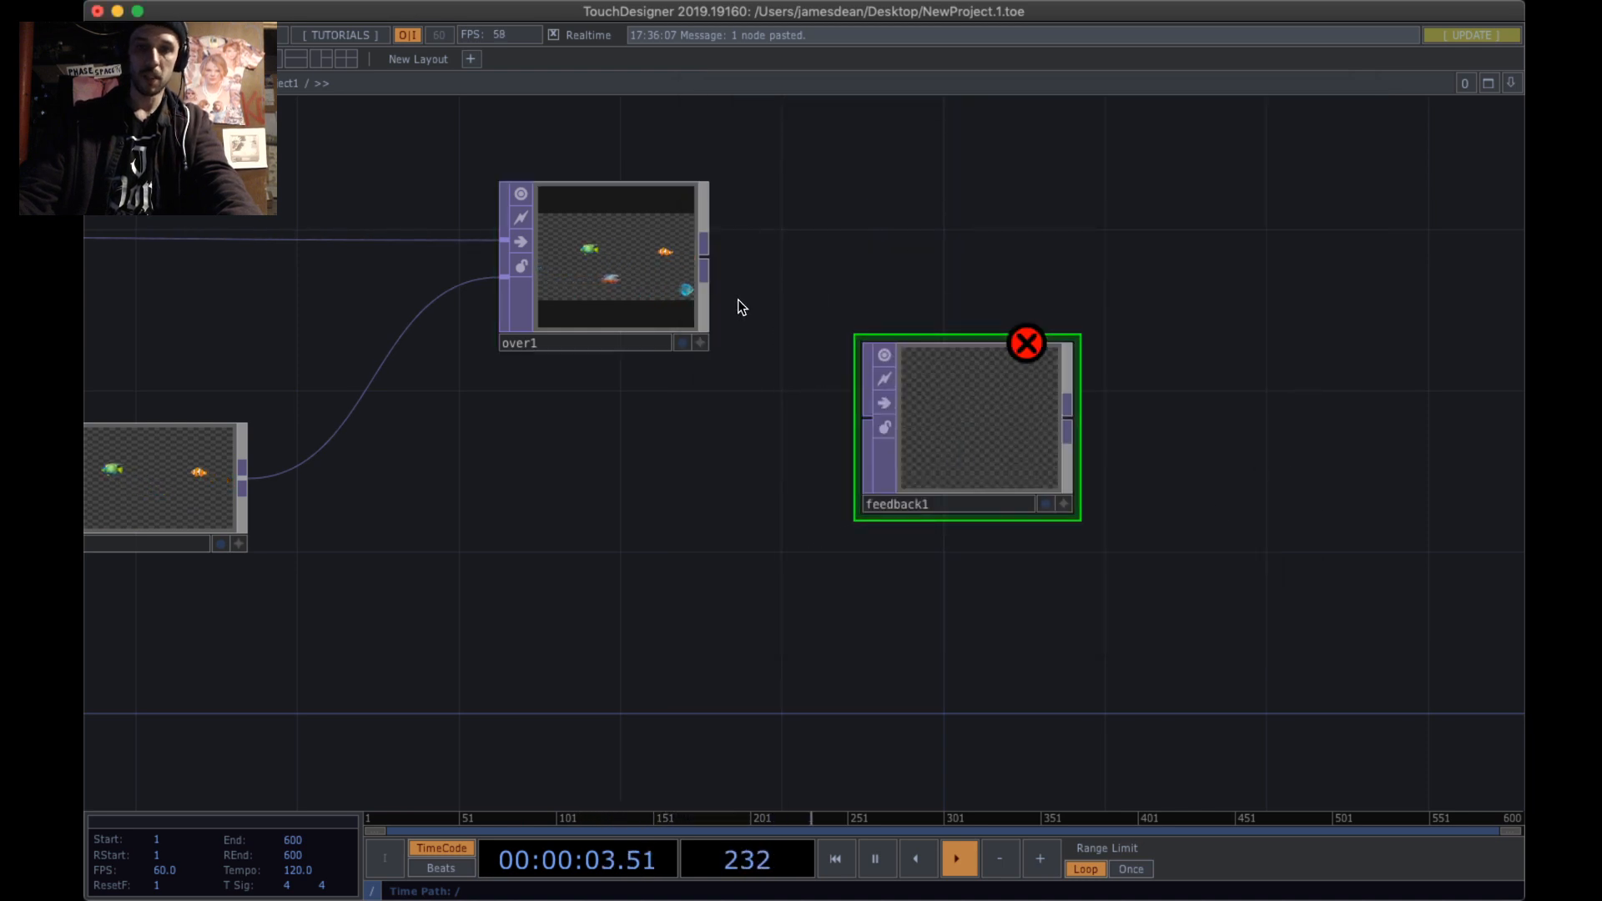
pyautogui.moveTo(706, 259); pyautogui.dragTo(866, 425)
# - Examine the feedback1 output up close and compare it with the moving fish in over1
pyautogui.scroll(1, 976, 451)
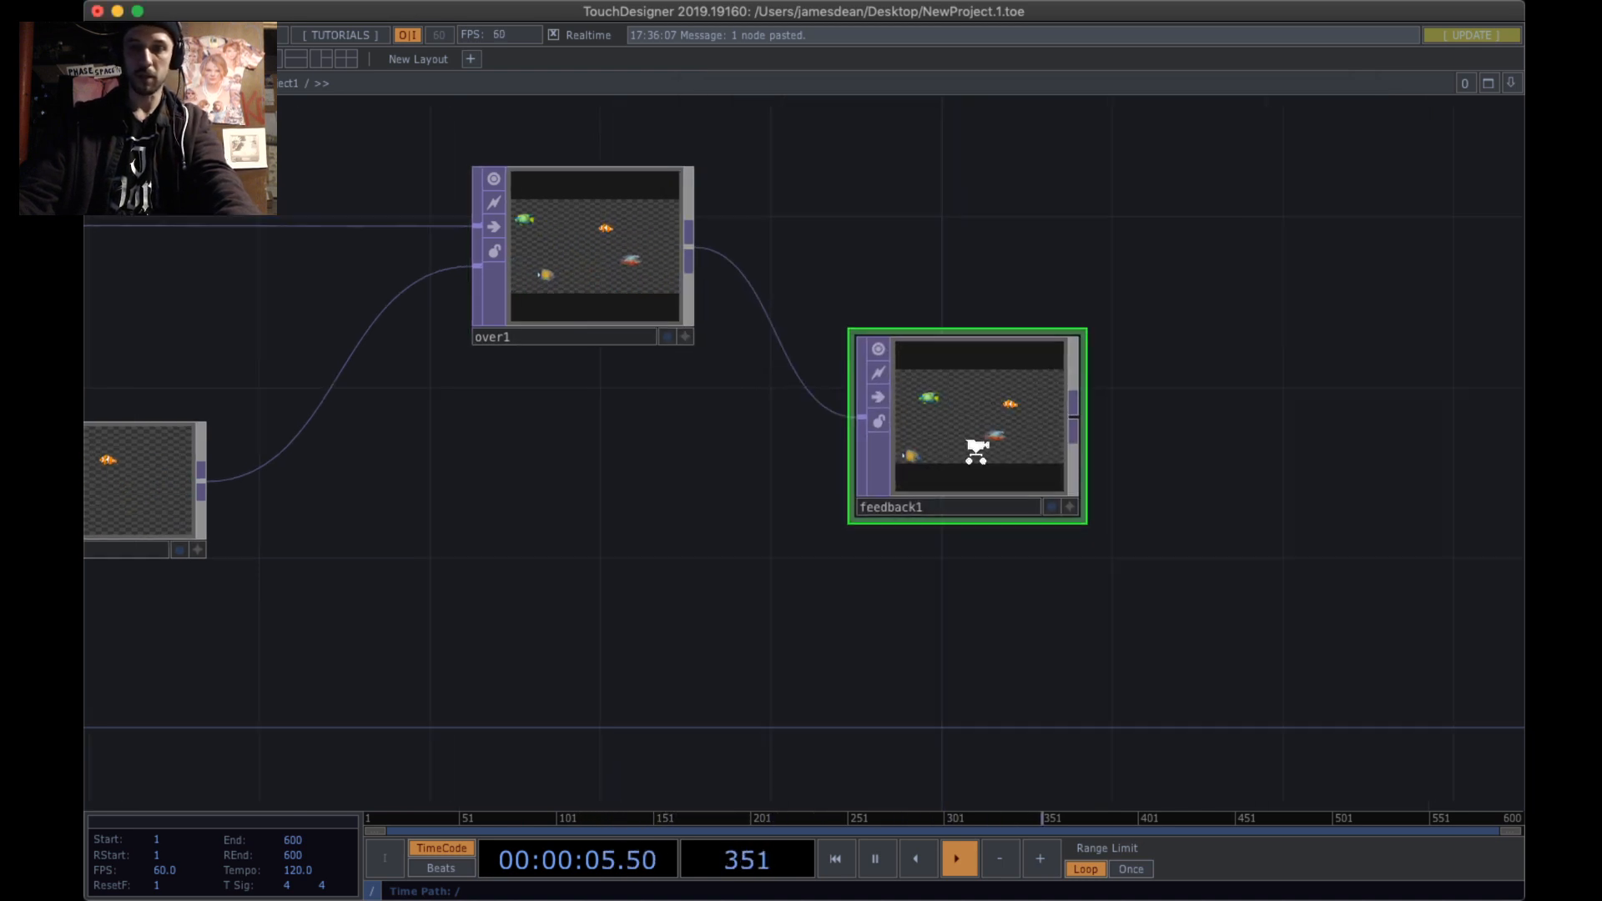
pyautogui.scroll(4, 977, 450)
pyautogui.moveTo(1496, 369); pyautogui.dragTo(1298, 393)
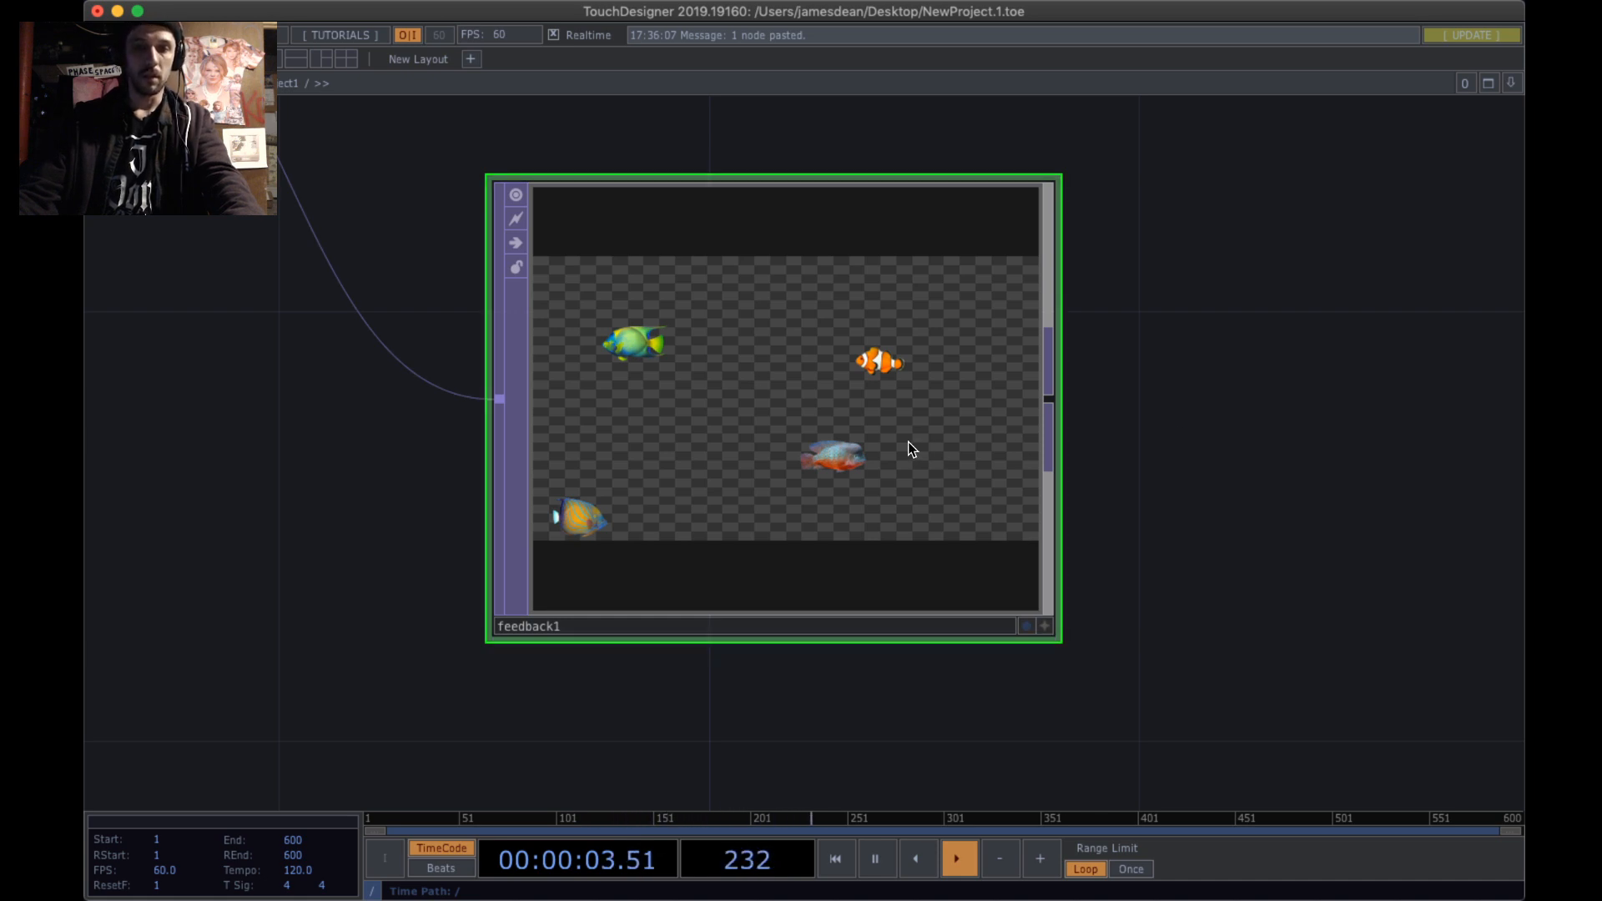
pyautogui.scroll(-3, 1114, 422)
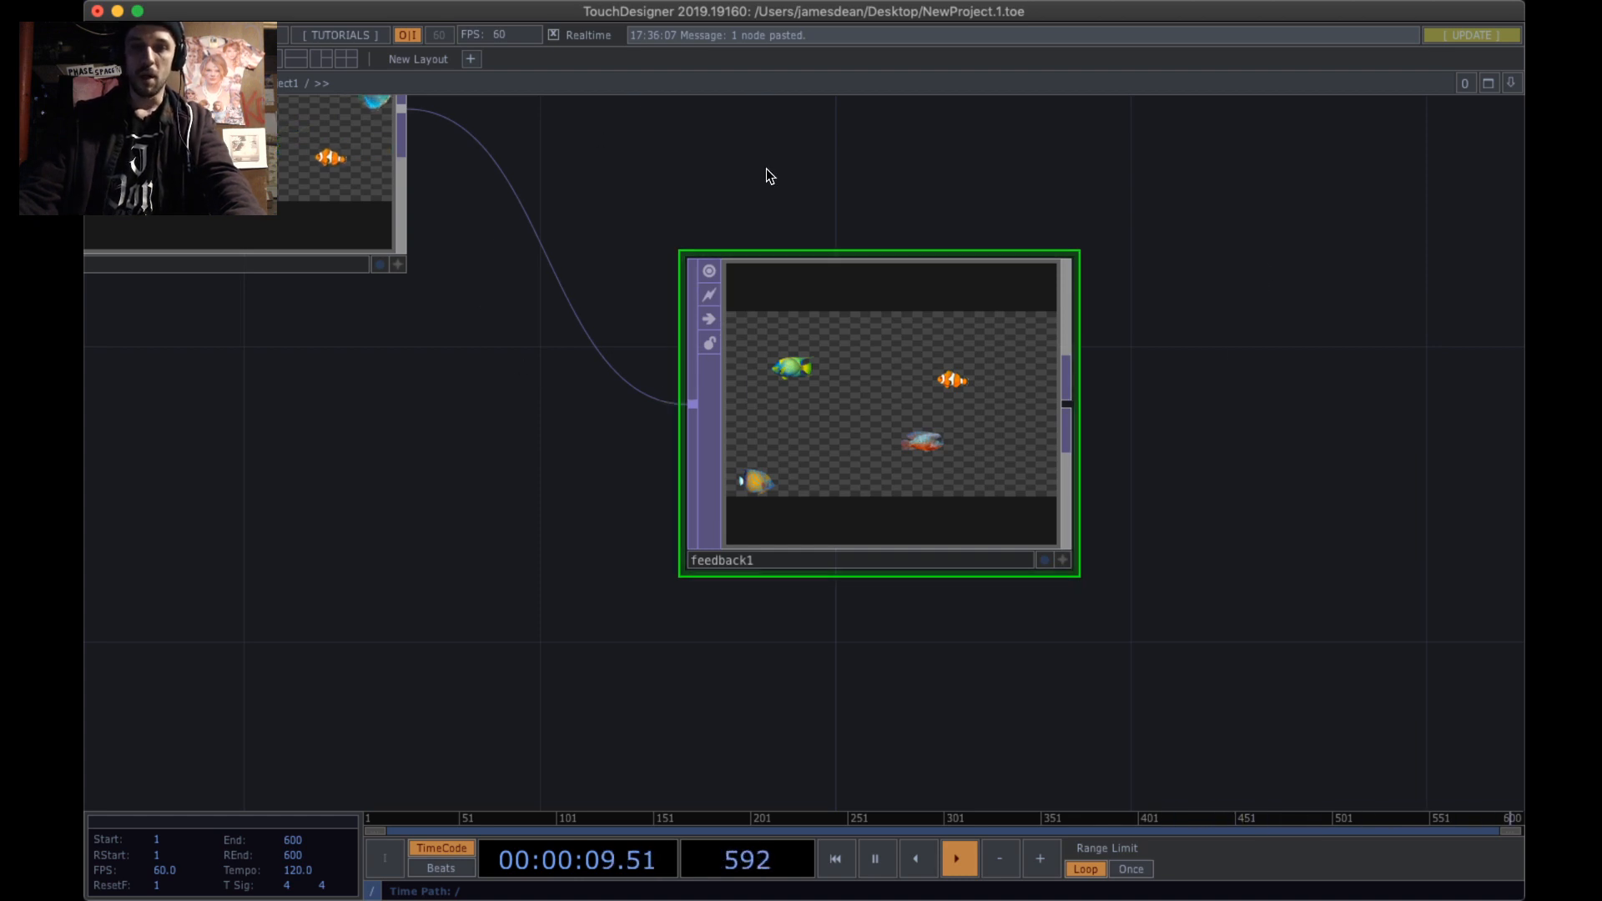
pyautogui.moveTo(767, 185); pyautogui.dragTo(729, 208)
pyautogui.moveTo(811, 454); pyautogui.dragTo(816, 524)
pyautogui.moveTo(1179, 359); pyautogui.dragTo(1153, 225, button='middle')
pyautogui.moveTo(1076, 450); pyautogui.dragTo(784, 457)
pyautogui.moveTo(895, 307); pyautogui.dragTo(883, 260, button='middle')
pyautogui.moveTo(973, 387)
pyautogui.mouseDown()
pyautogui.moveTo(872, 303)
pyautogui.moveTo(993, 411)
pyautogui.mouseUp()
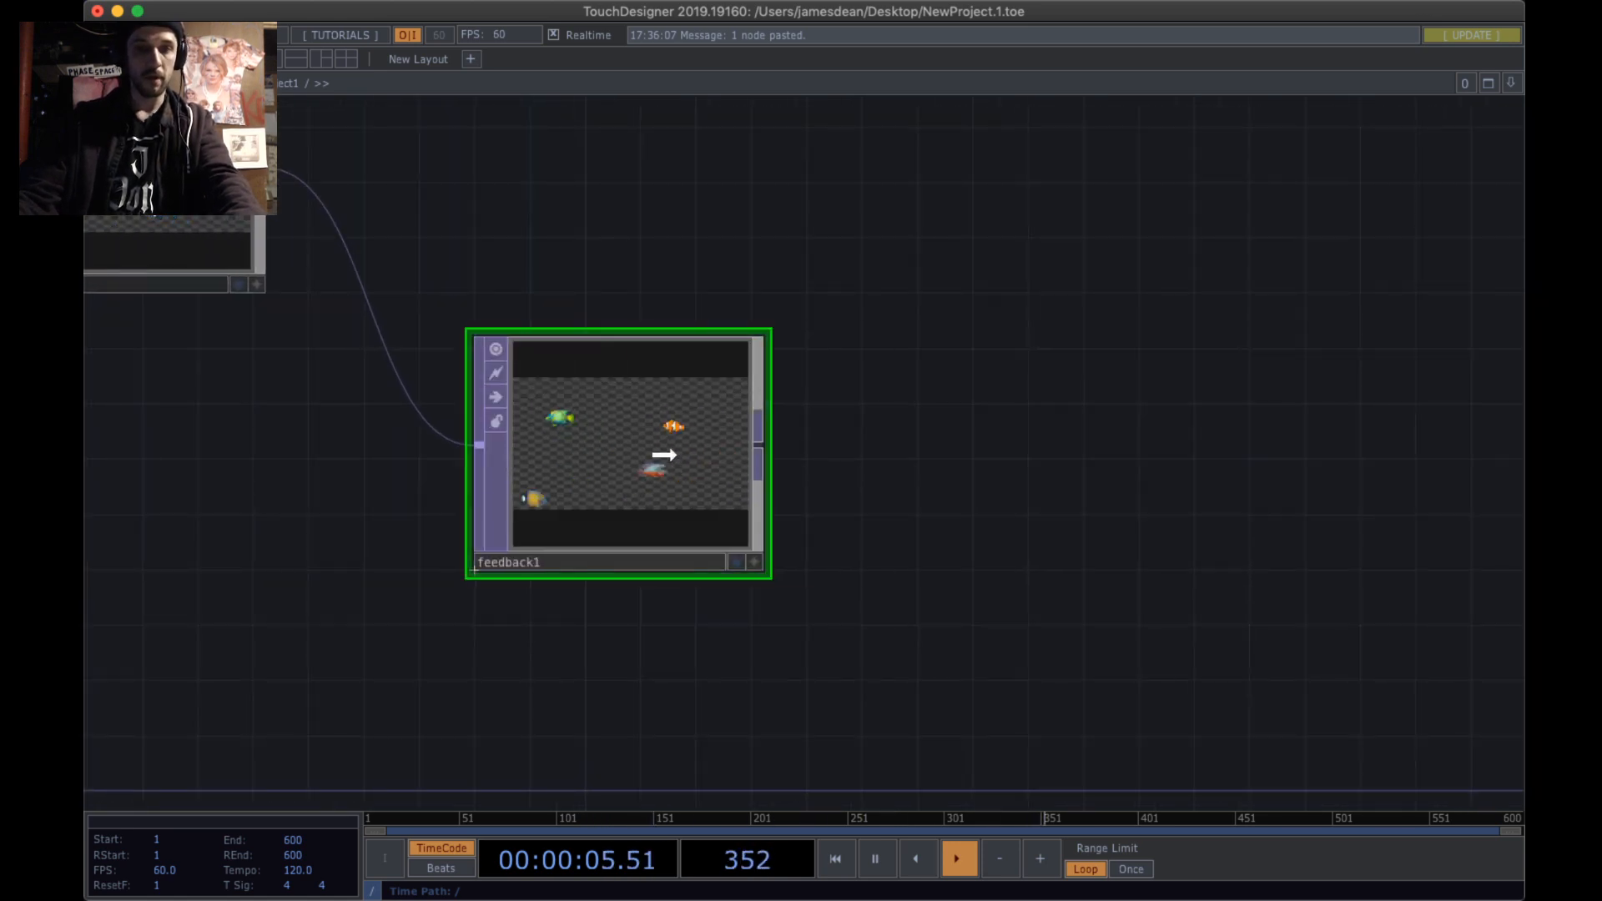
# - Move feedback1 farther away from over1, to its lower right, leaving more room between the two nodes
pyautogui.moveTo(665, 458); pyautogui.dragTo(713, 474)
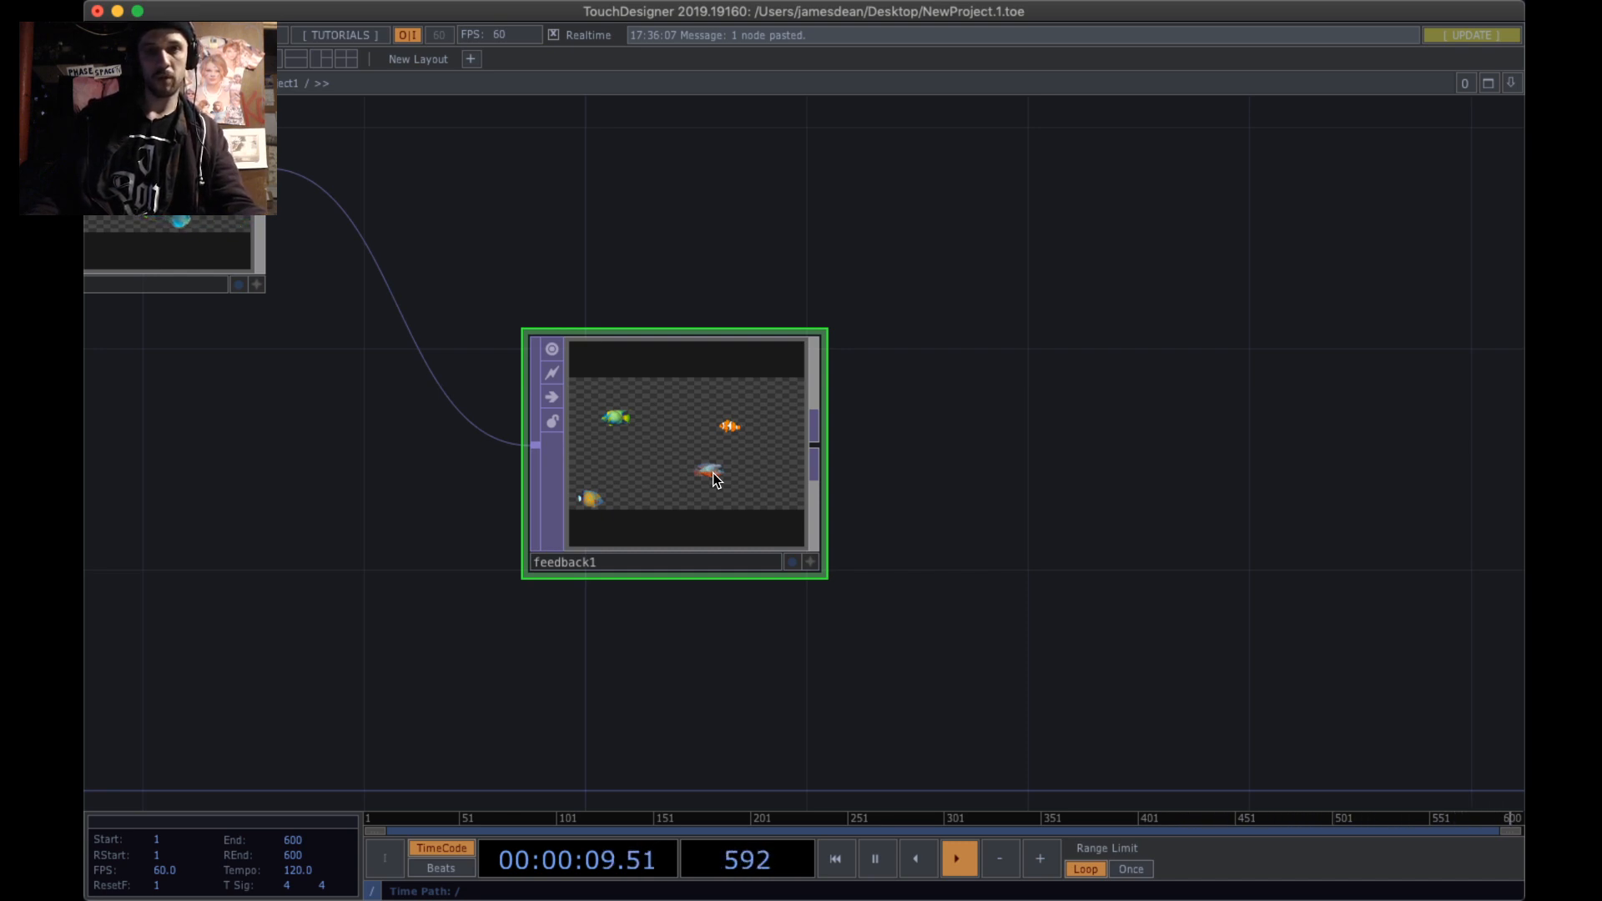
pyautogui.moveTo(672, 469); pyautogui.dragTo(701, 525)
pyautogui.moveTo(602, 269); pyautogui.dragTo(647, 303)
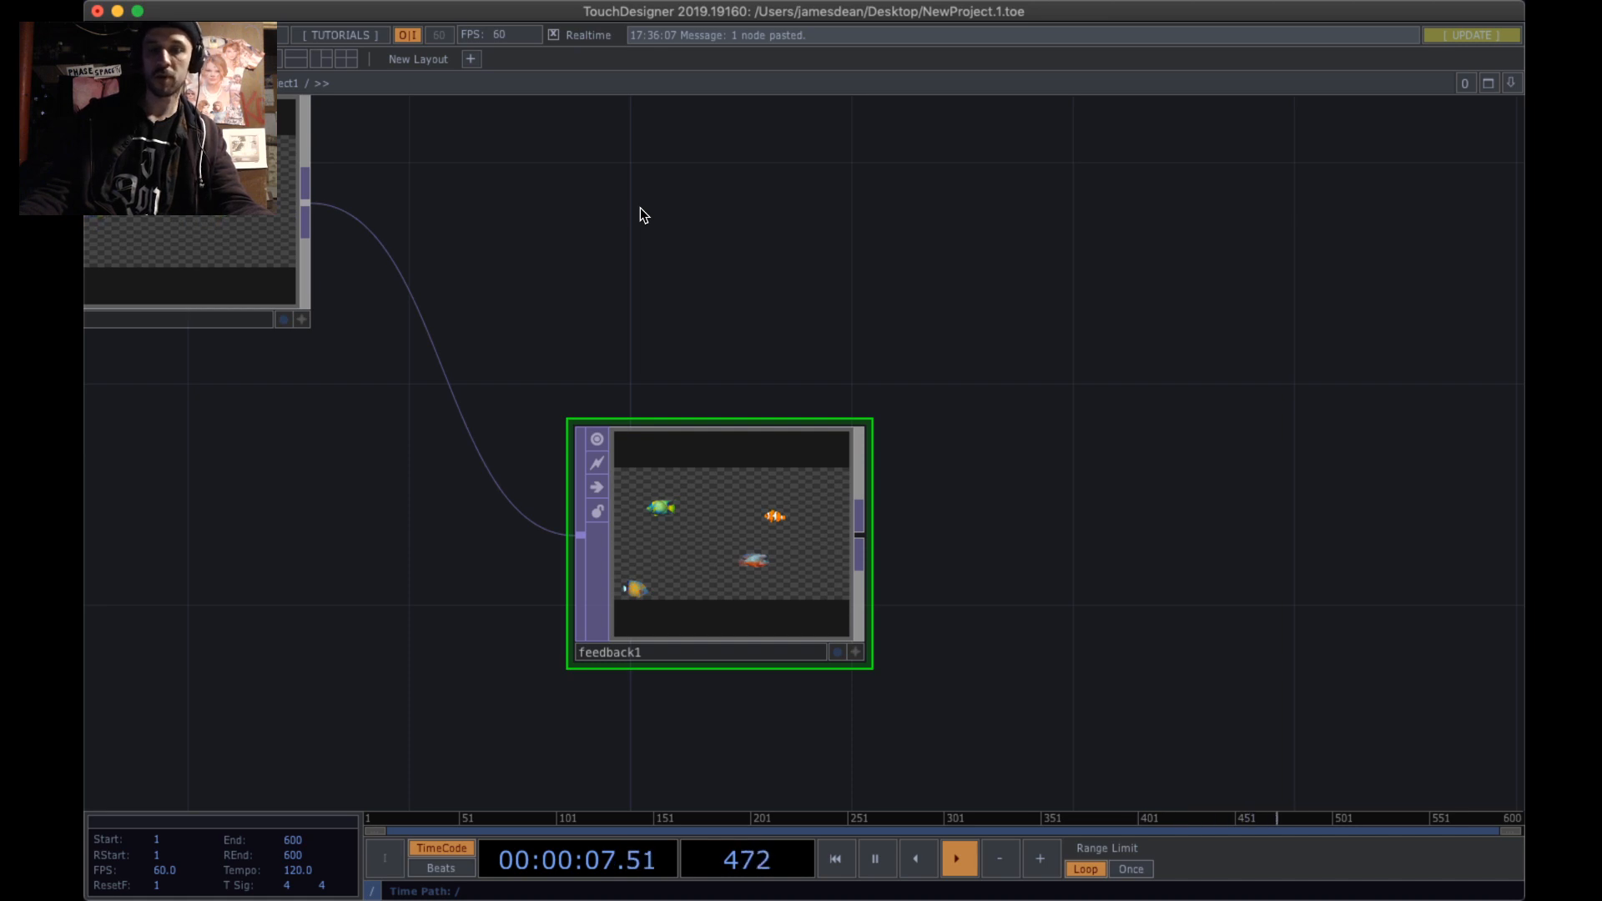
pyautogui.moveTo(640, 214); pyautogui.dragTo(671, 280)
pyautogui.scroll(-2, 719, 353)
pyautogui.scroll(3, 719, 353)
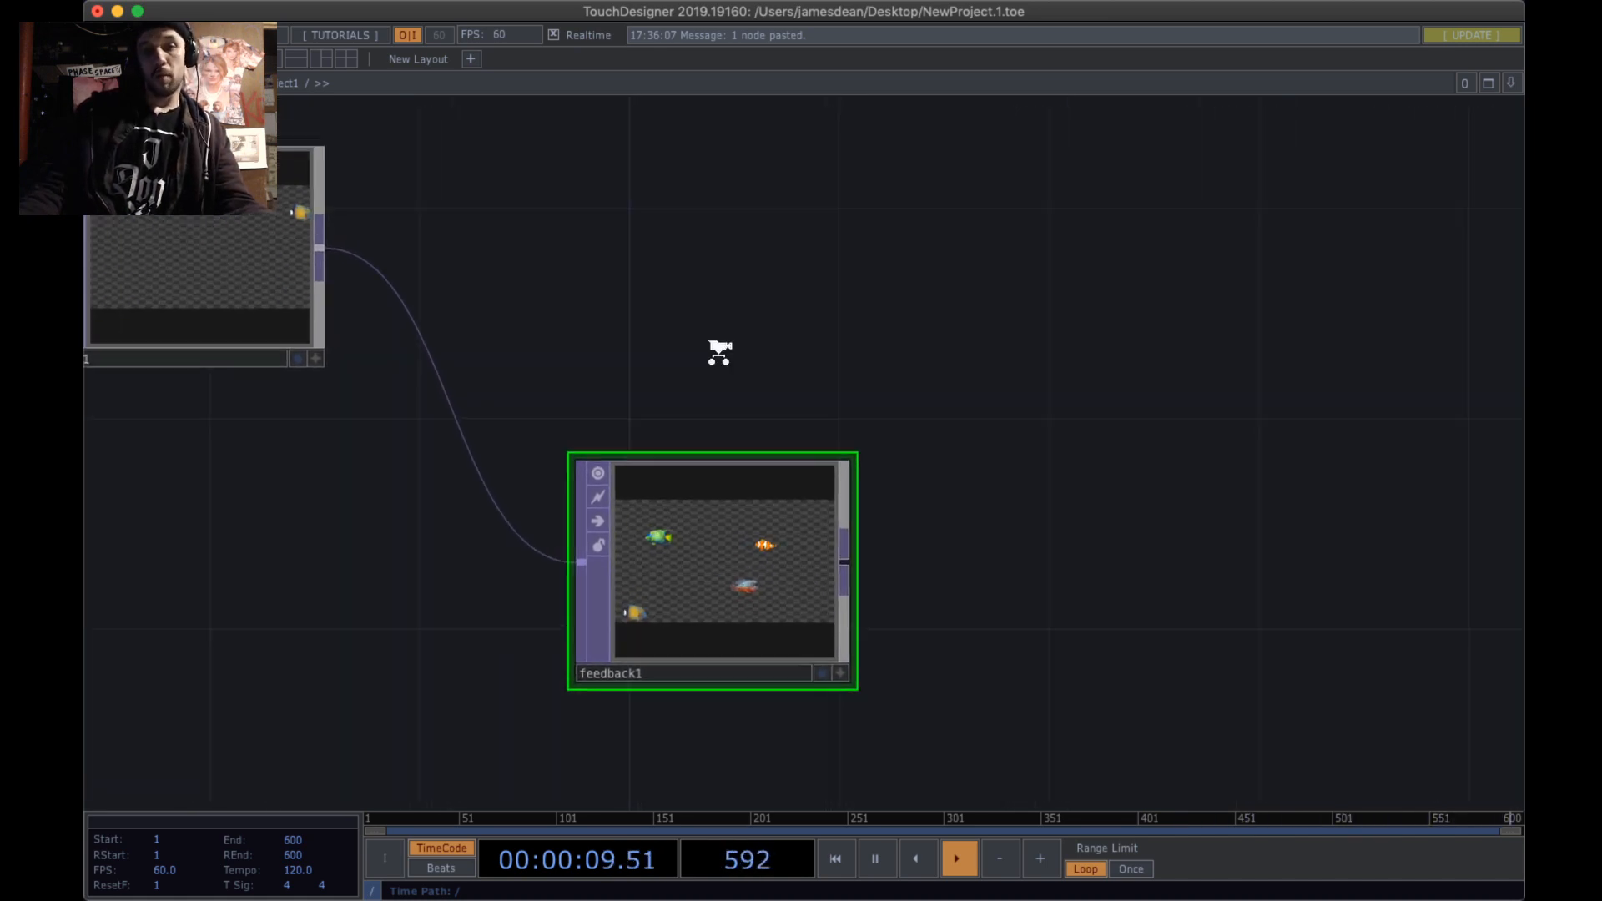
pyautogui.scroll(-3, 701, 260)
pyautogui.moveTo(733, 541); pyautogui.dragTo(753, 514)
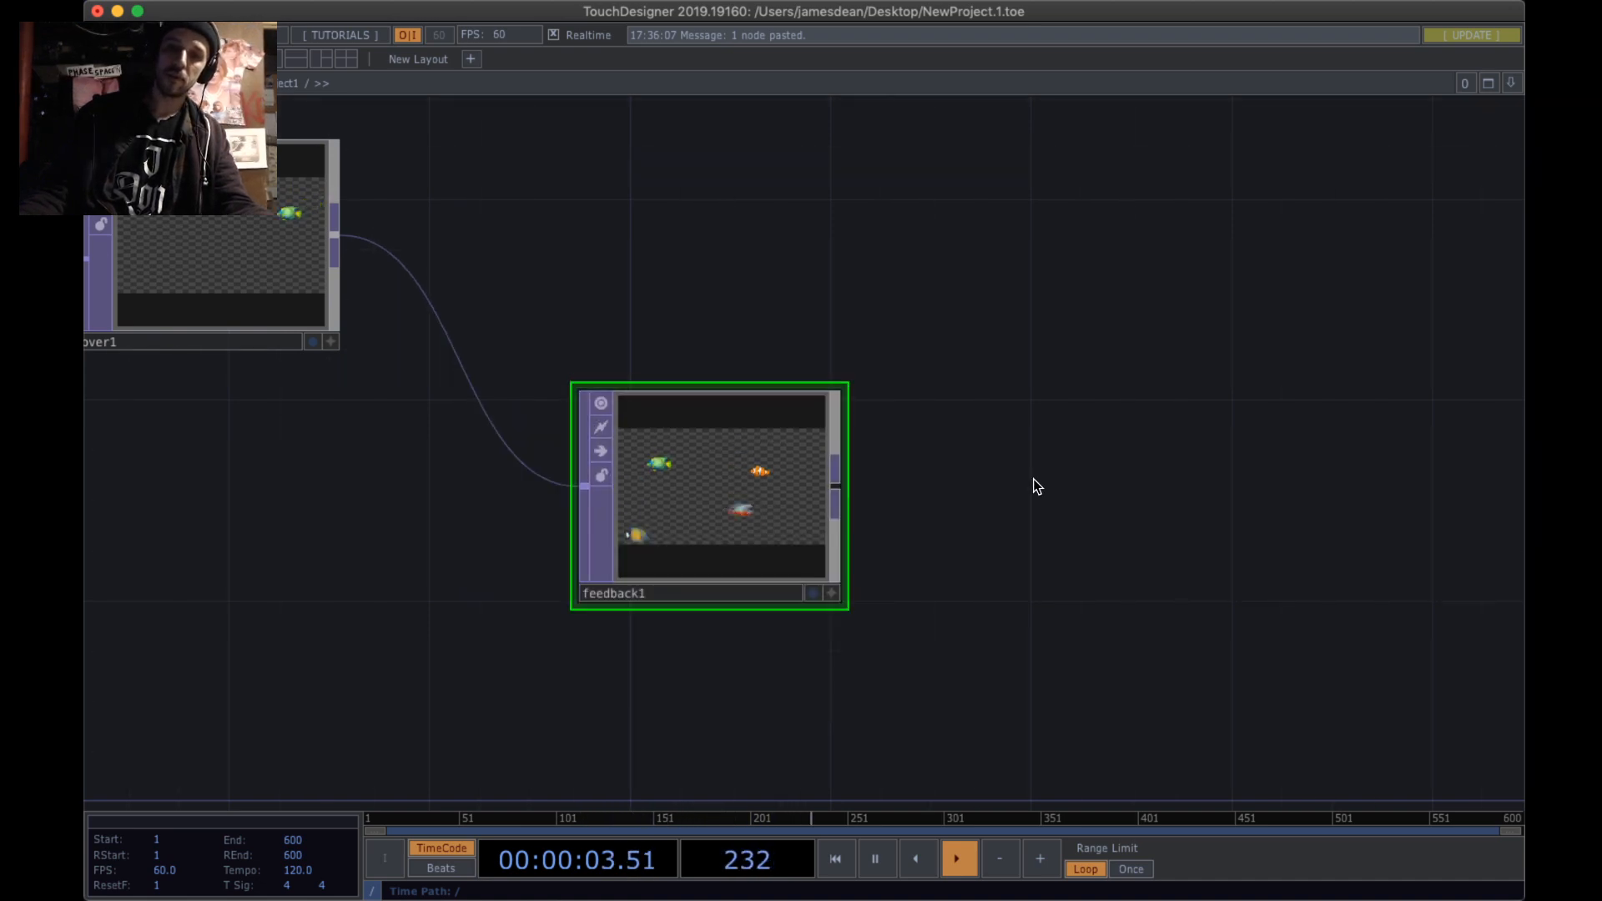
pyautogui.moveTo(1037, 487); pyautogui.dragTo(640, 518)
pyautogui.moveTo(268, 554); pyautogui.dragTo(468, 554)
pyautogui.moveTo(879, 501); pyautogui.dragTo(663, 453)
pyautogui.scroll(-4, 924, 488)
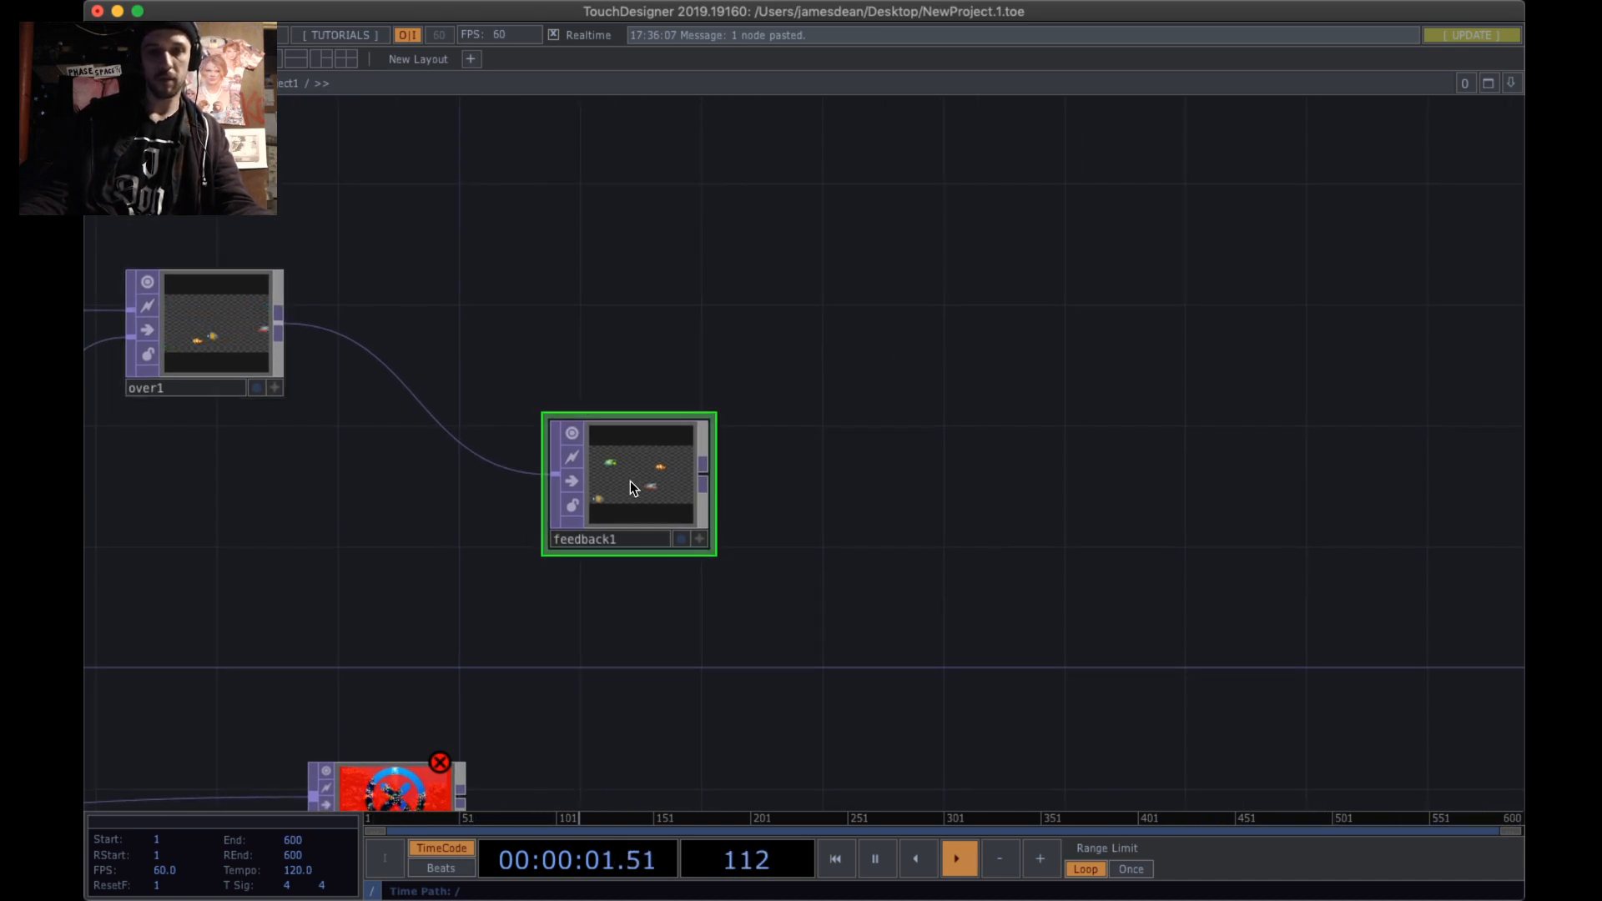
# - Add a second Over TOP after feedback1, connecting feedback1's output to its second input and over1's output to its first input
pyautogui.press('Tab')
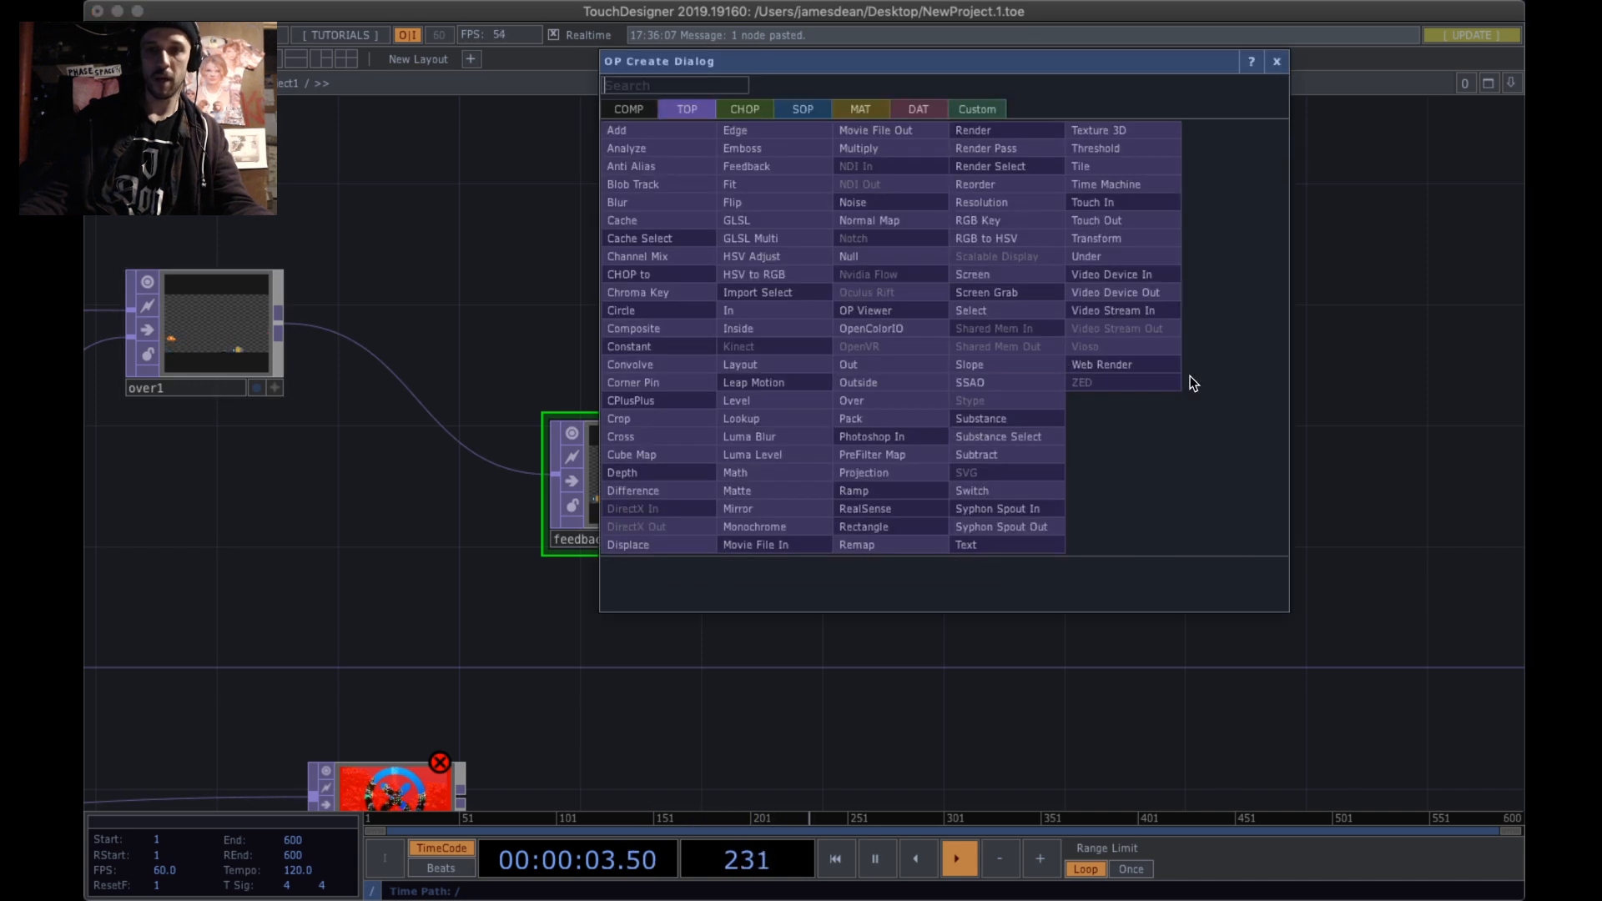
pyautogui.write('ovr')
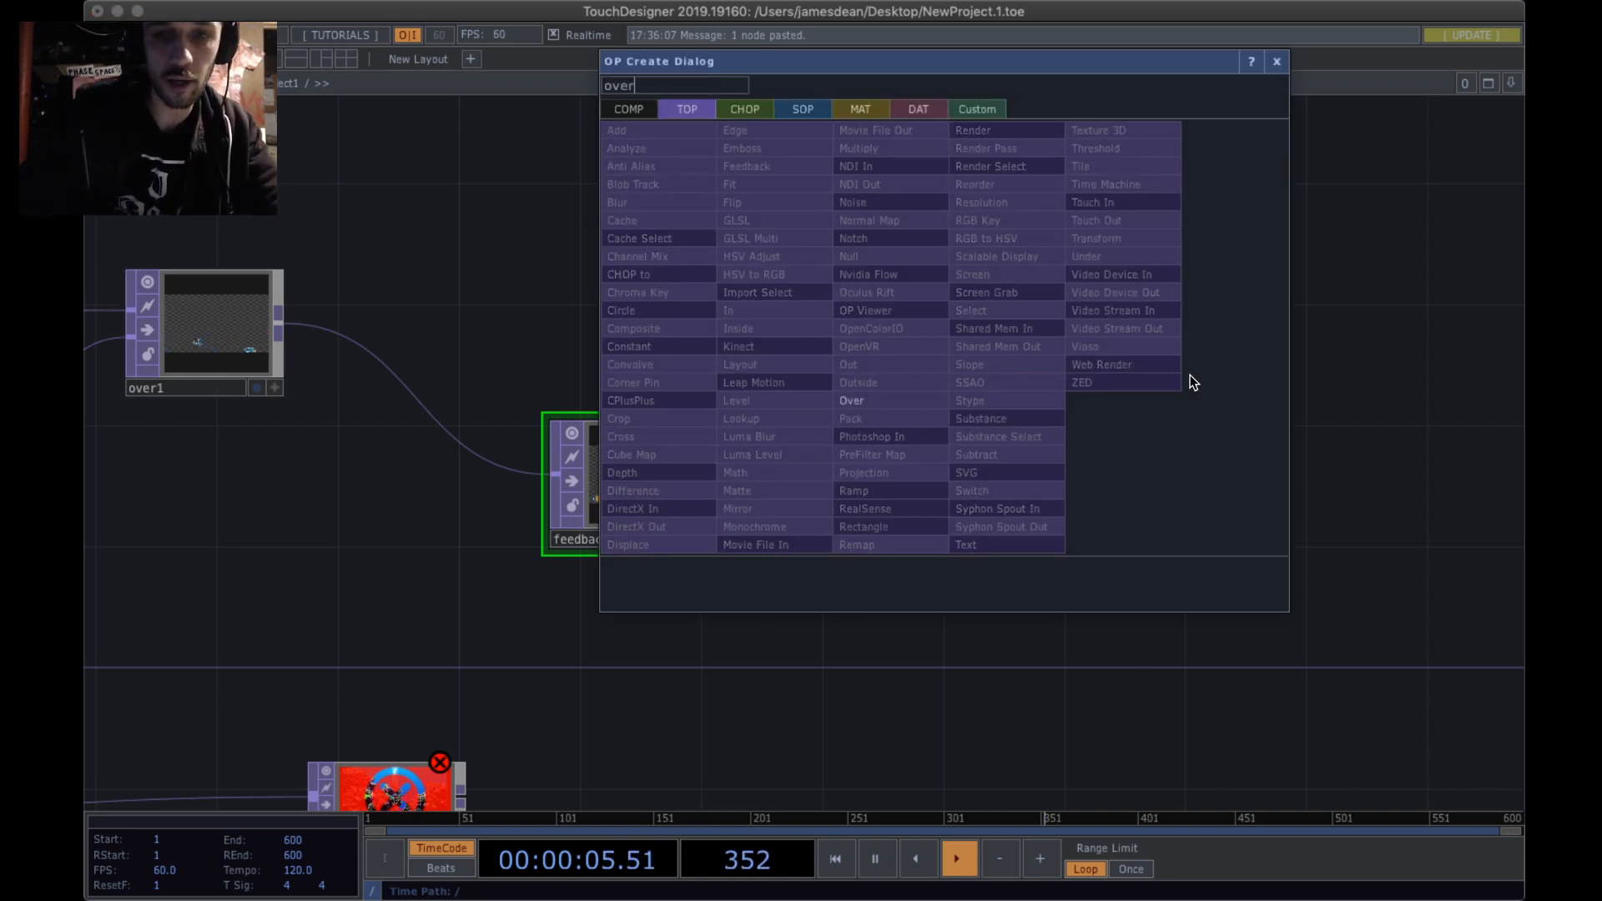
pyautogui.click(932, 397)
pyautogui.click(1033, 341)
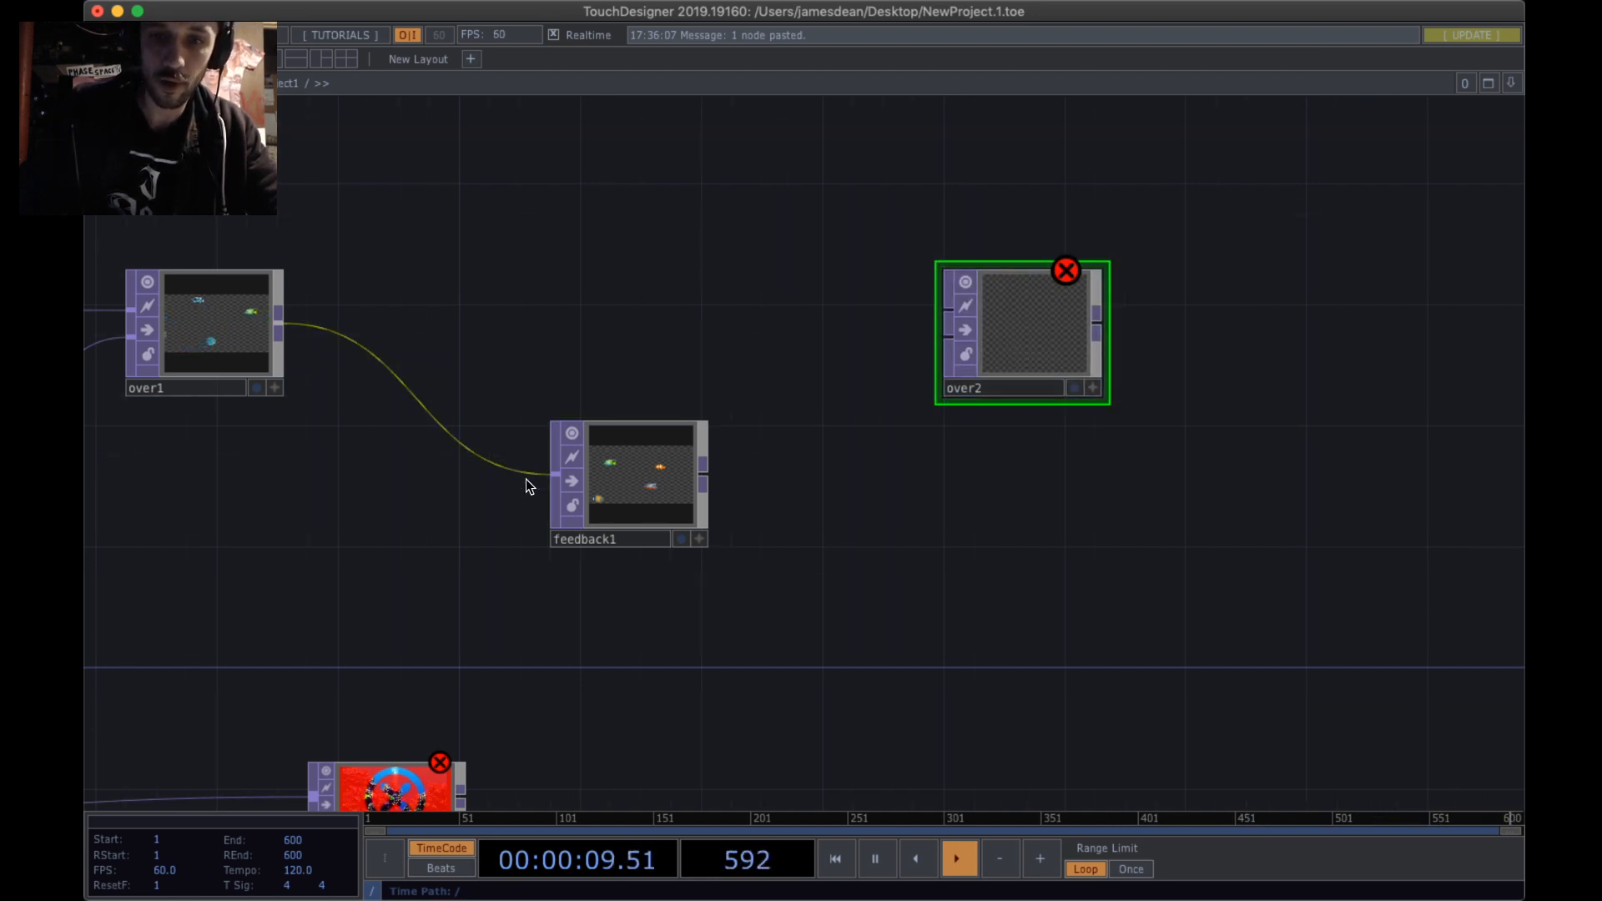
pyautogui.click(924, 354)
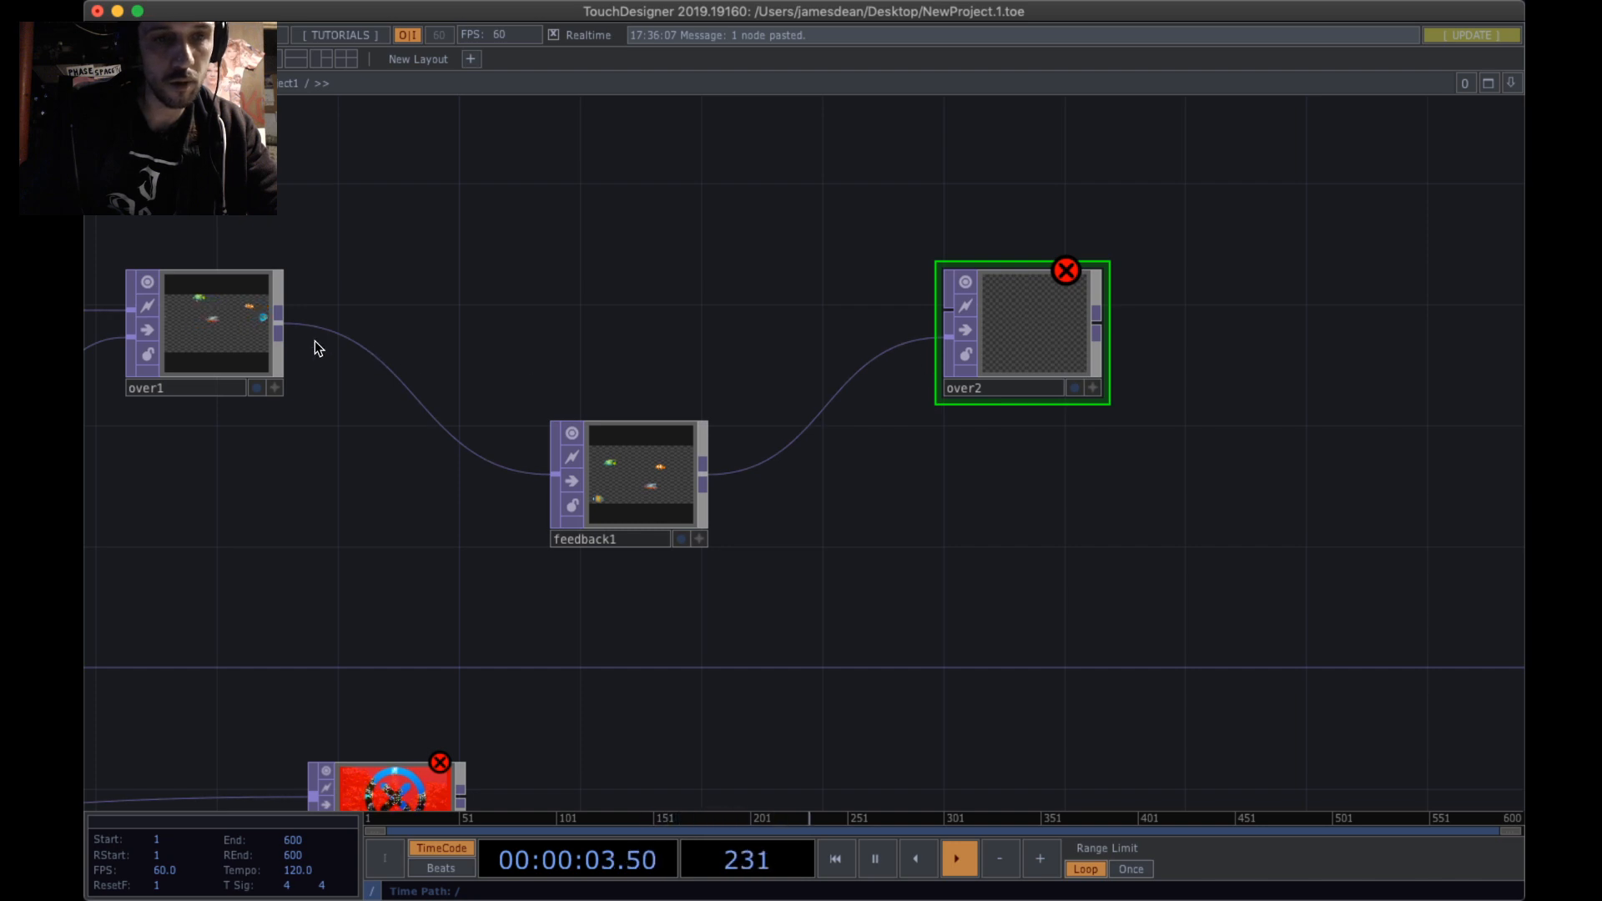
pyautogui.click(279, 323)
pyautogui.click(920, 314)
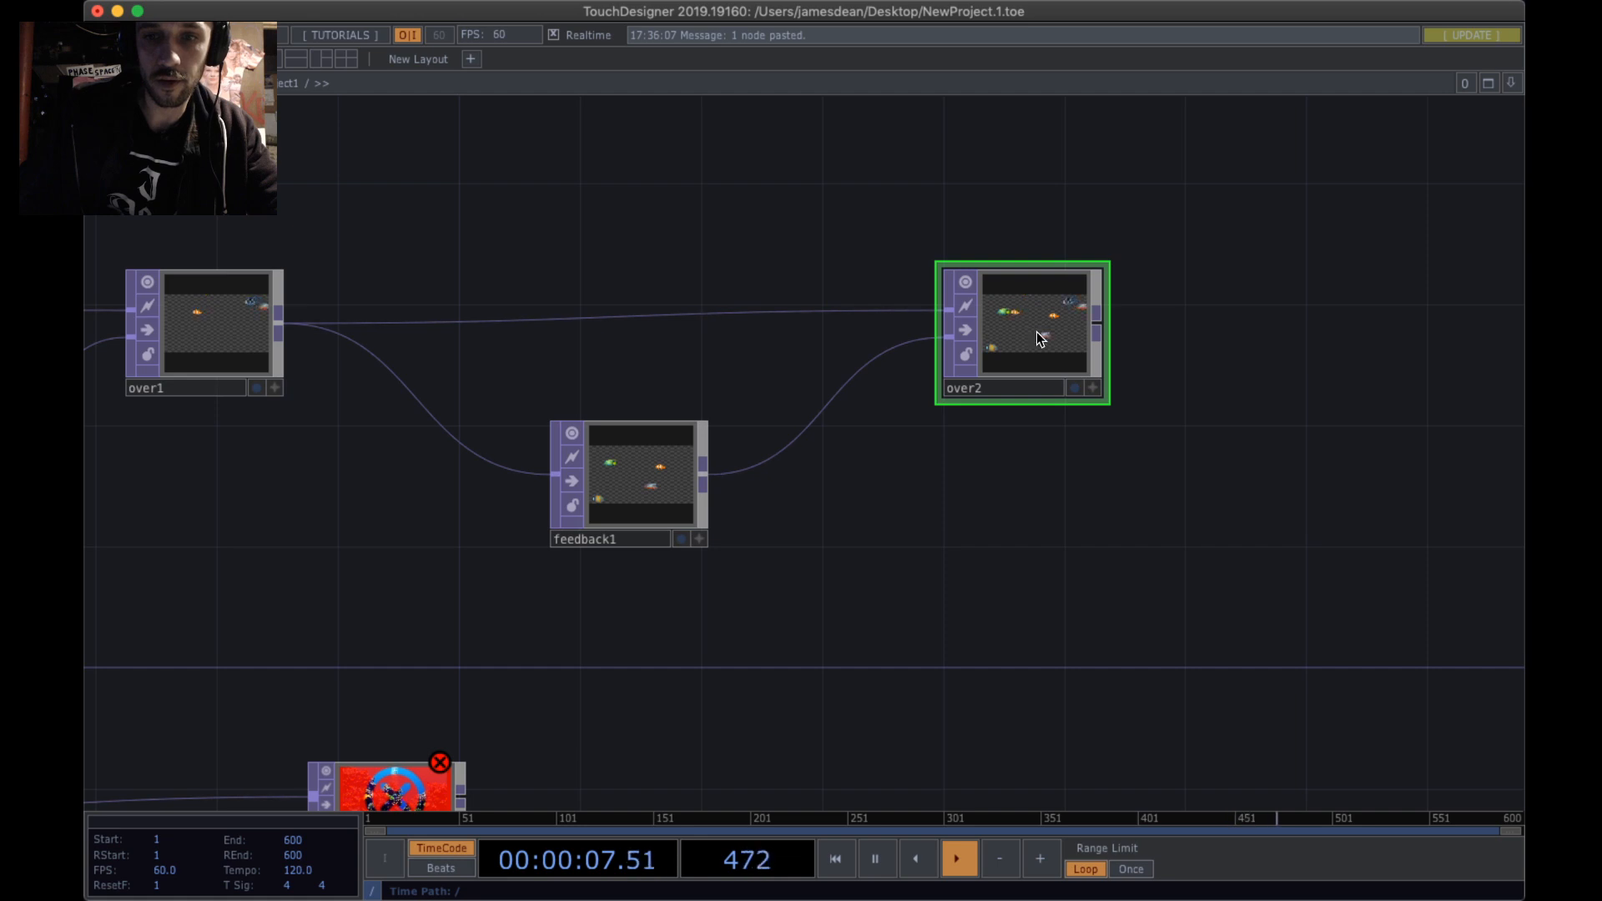
# - Space out the feedback nodes by moving feedback1 farther left of over2 and lowering over2 slightly
pyautogui.scroll(2, 1036, 332)
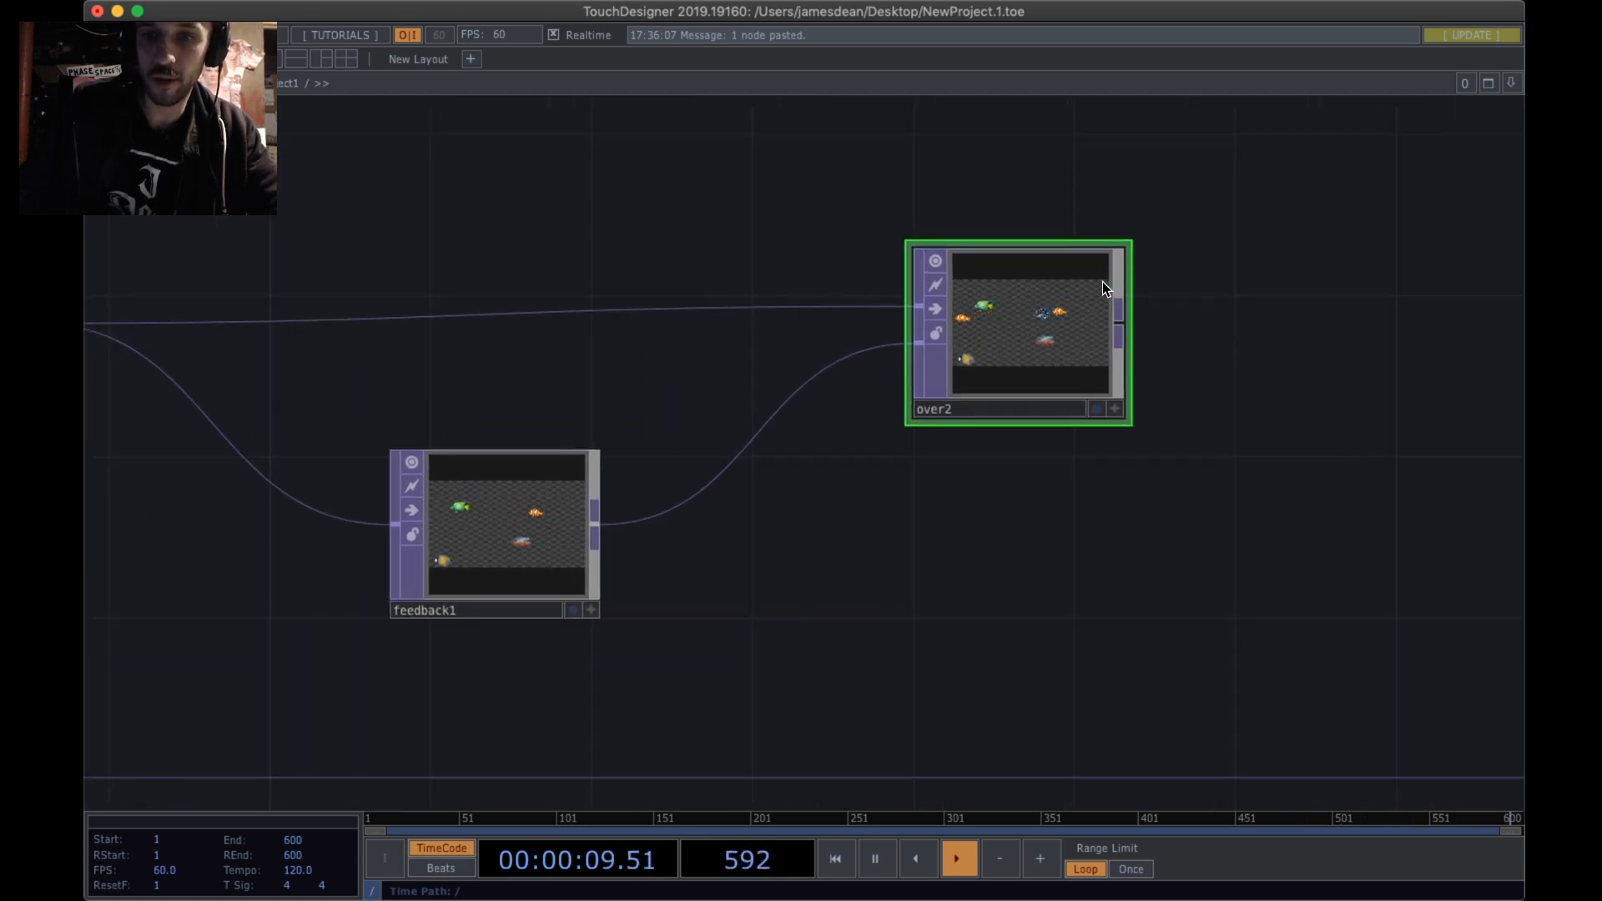
pyautogui.moveTo(485, 586); pyautogui.dragTo(365, 584)
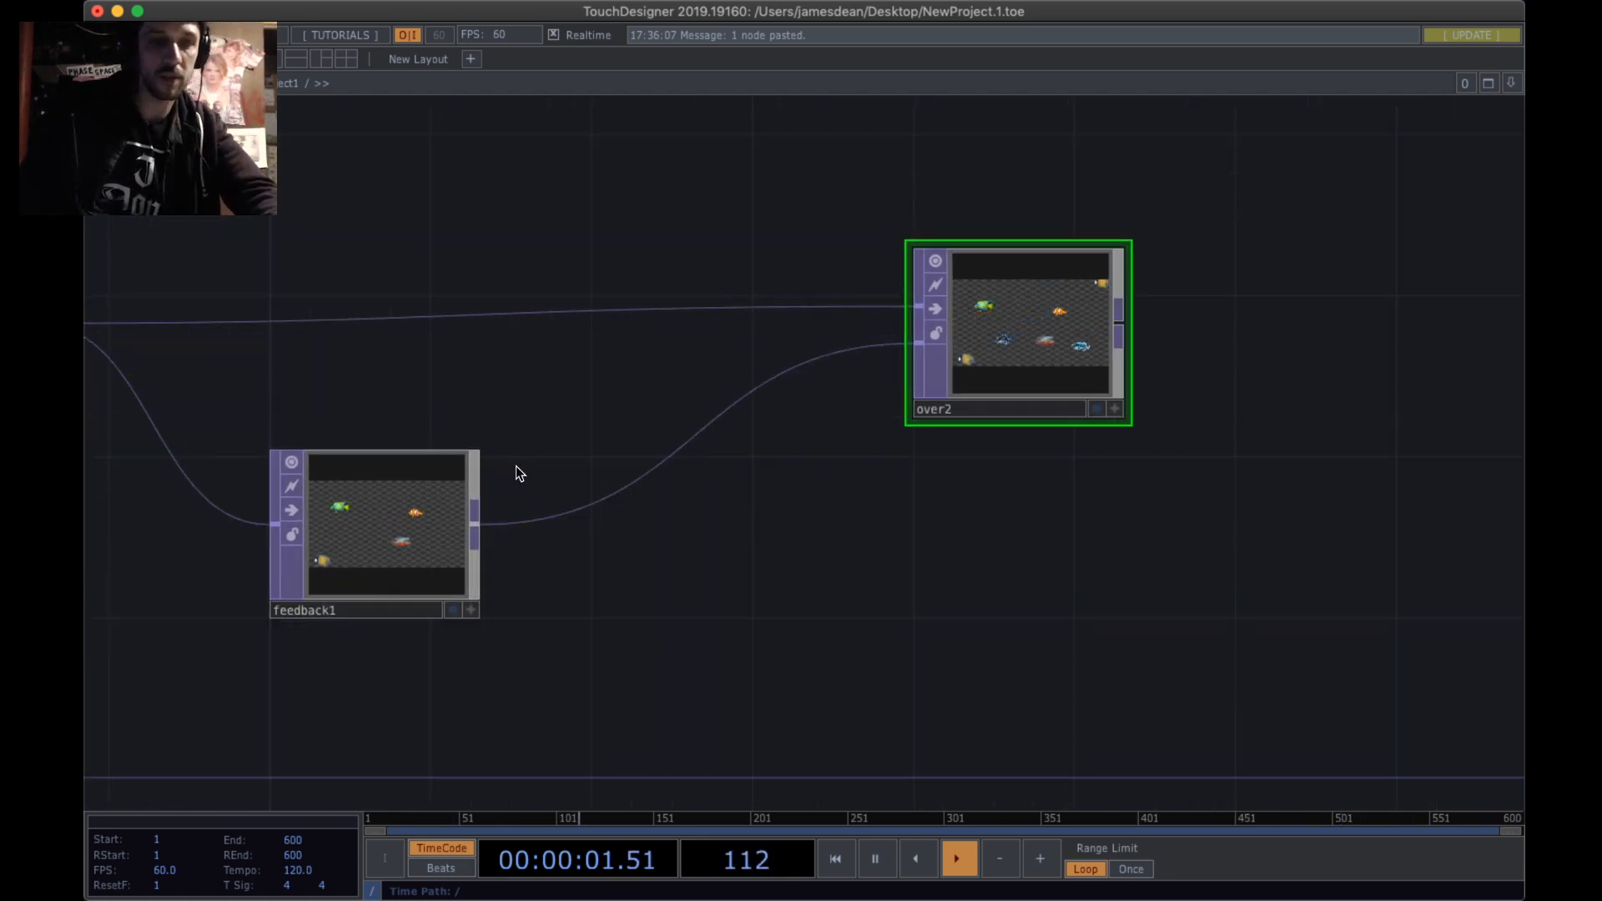
pyautogui.moveTo(1025, 393); pyautogui.dragTo(1024, 434)
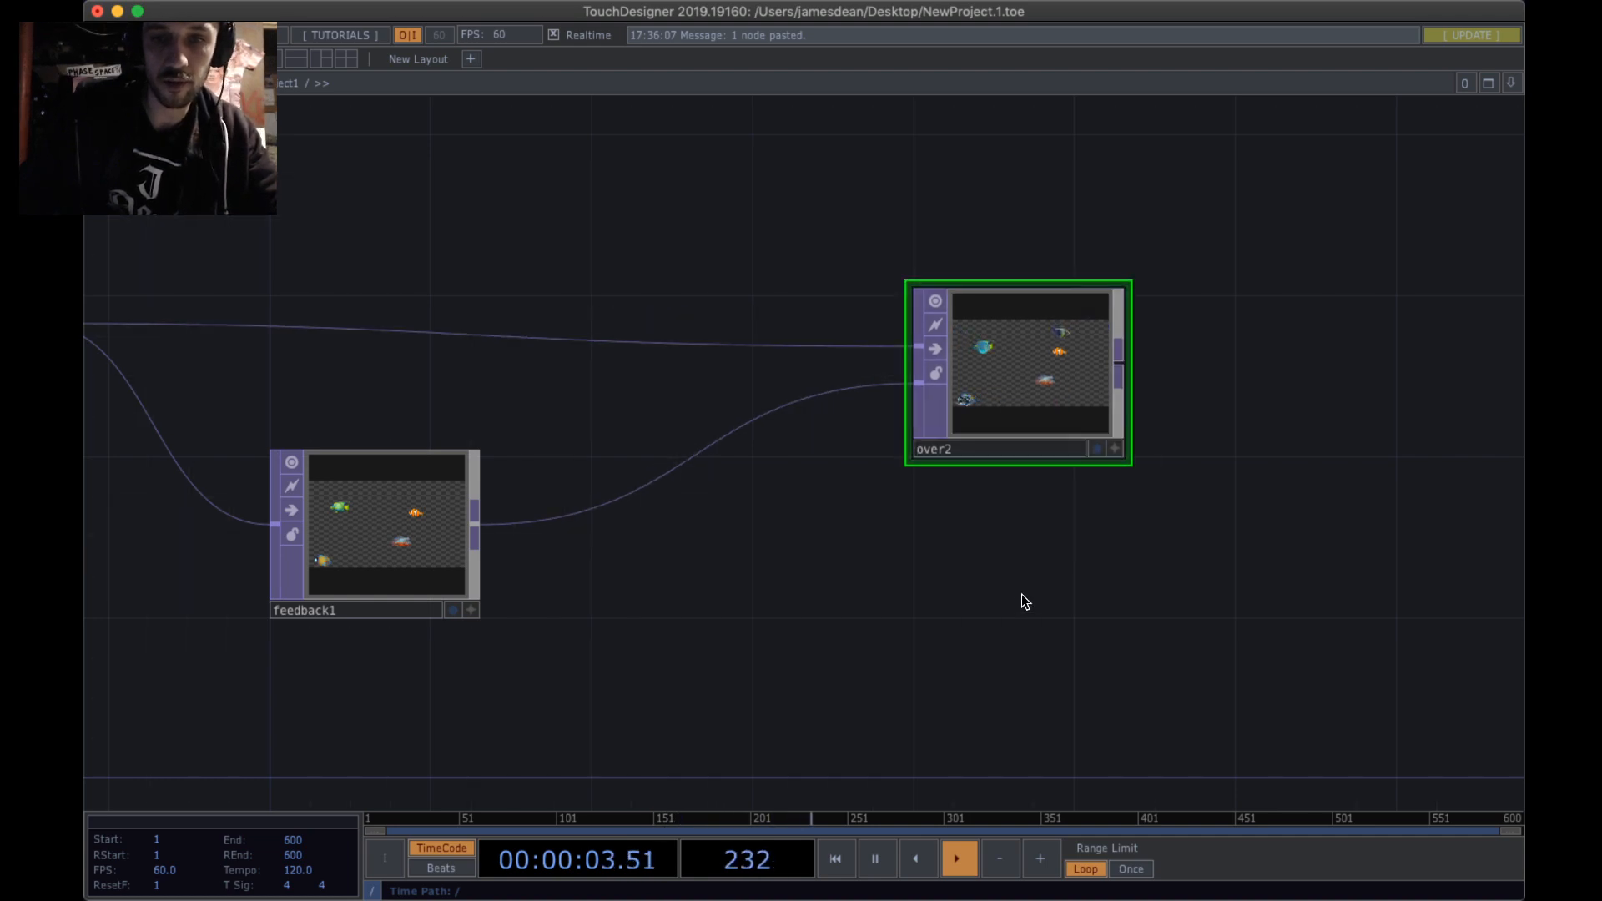
# - Open the parameters of feedback1 and set its Target TOP to over2
pyautogui.moveTo(1022, 595); pyautogui.dragTo(1143, 467)
pyautogui.press('p')
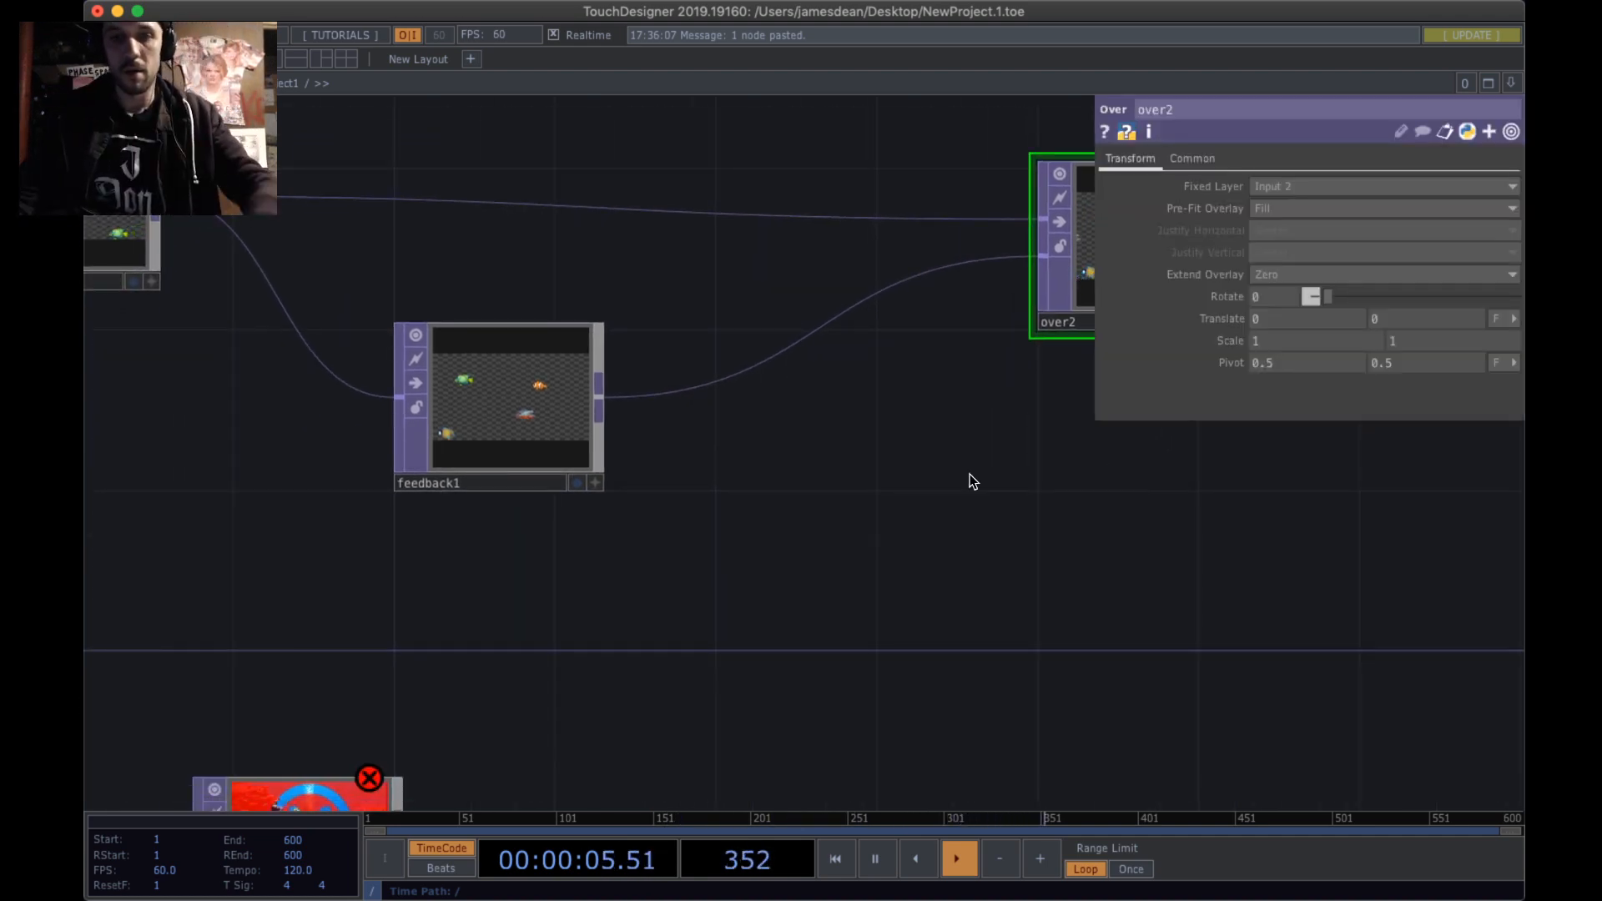
pyautogui.click(497, 399)
pyautogui.scroll(5, 851, 369)
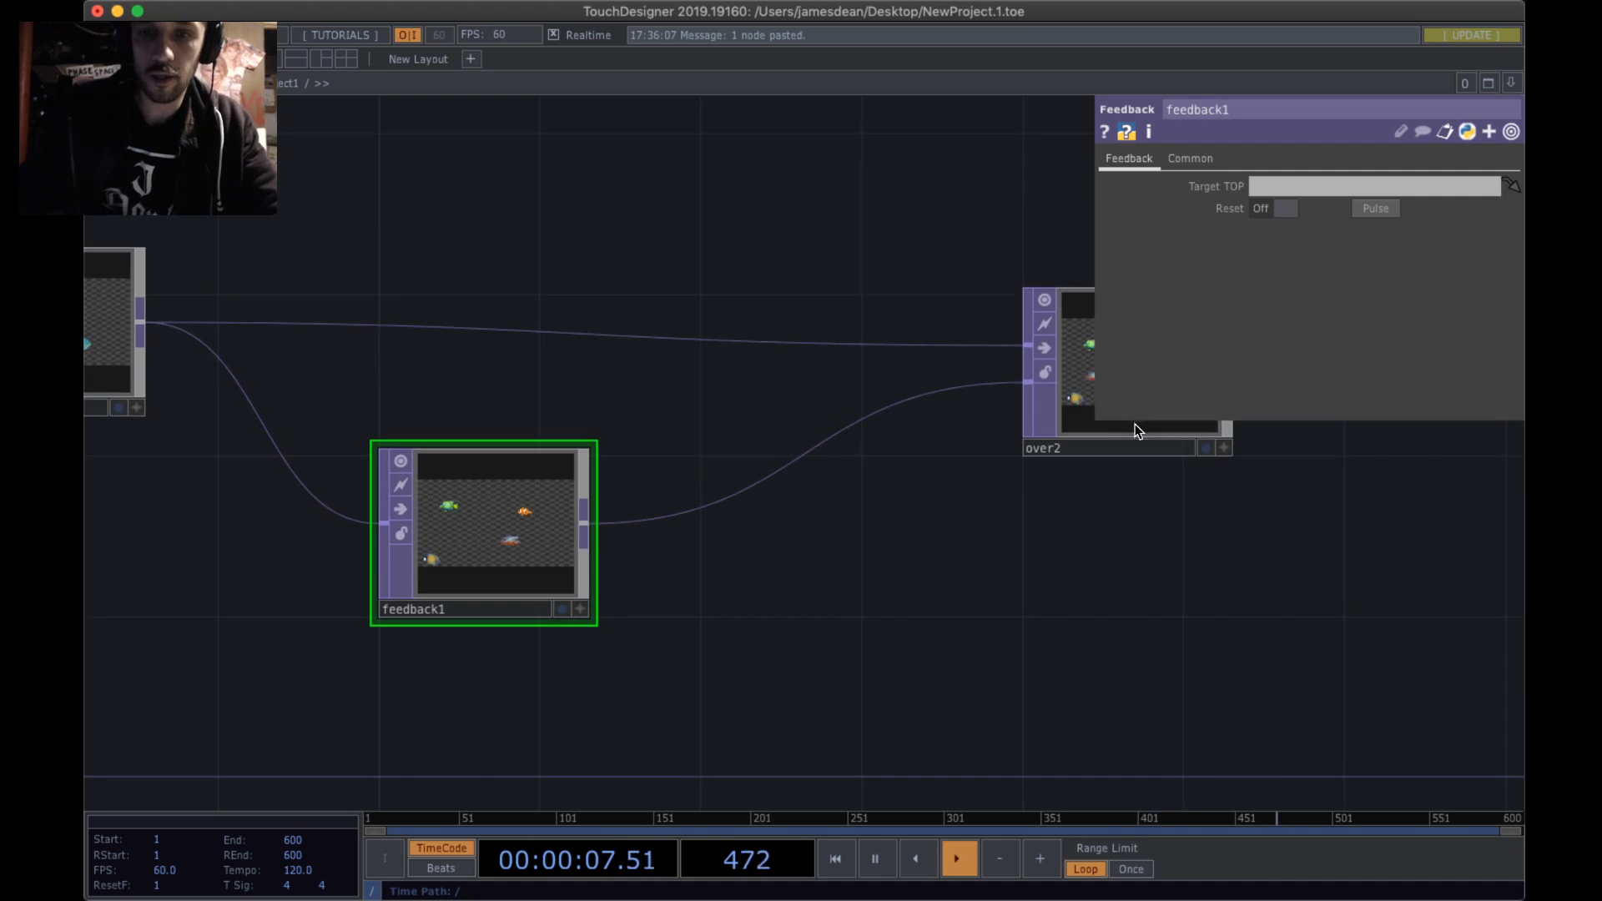
pyautogui.moveTo(1010, 611); pyautogui.dragTo(979, 653)
pyautogui.moveTo(1078, 431); pyautogui.dragTo(1060, 401)
pyautogui.moveTo(1047, 570); pyautogui.dragTo(1108, 564)
pyautogui.scroll(-3, 1035, 559)
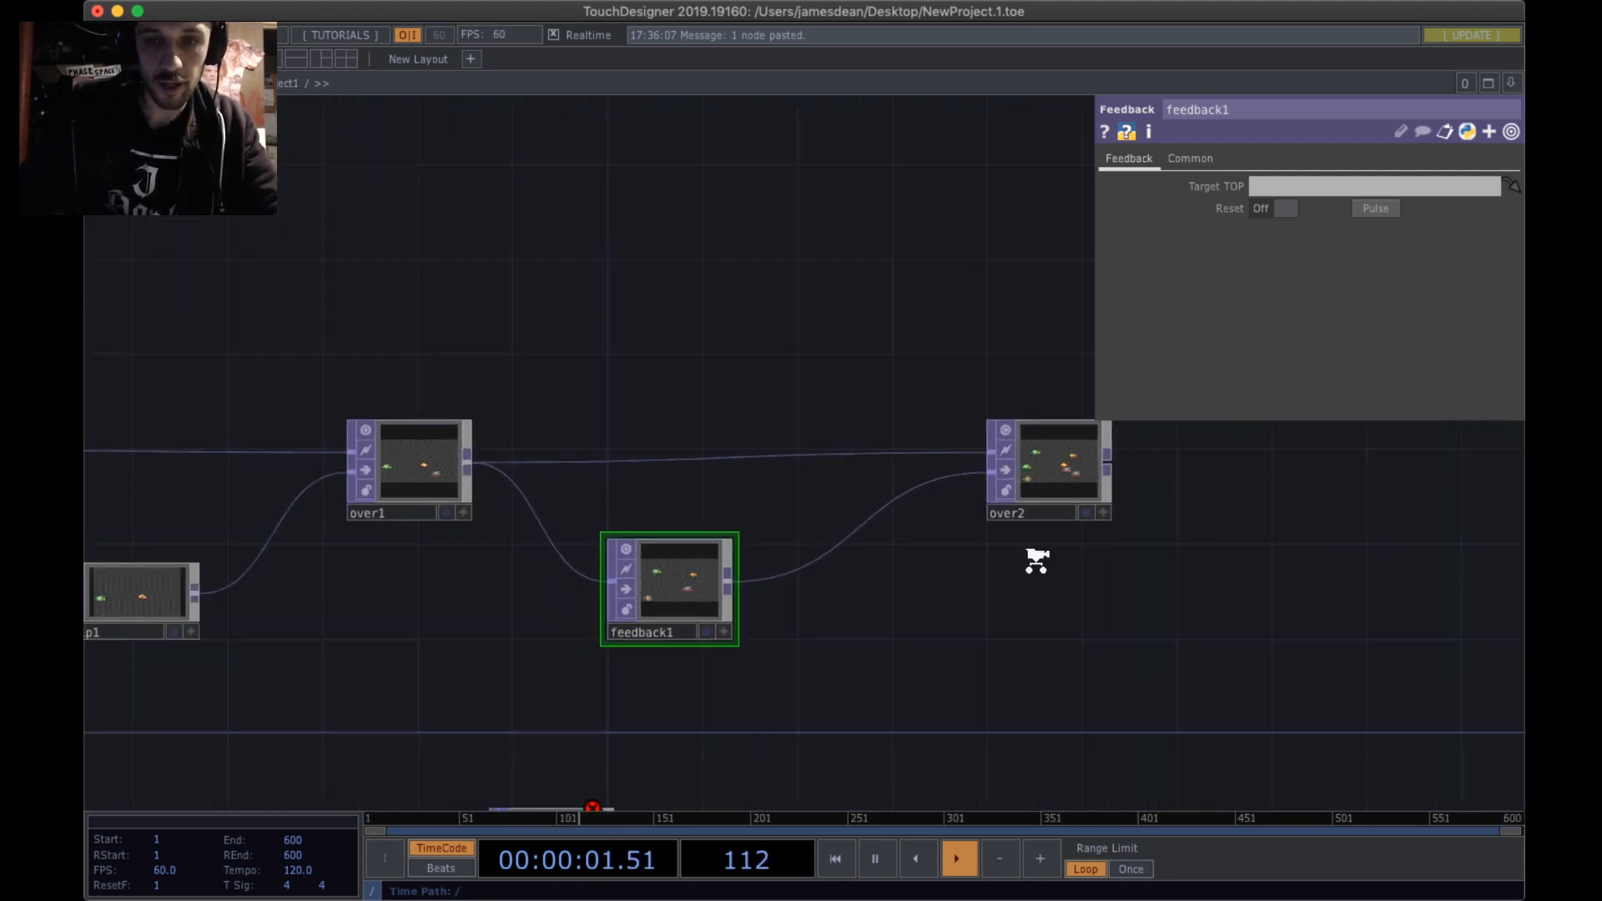
pyautogui.scroll(-2, 1035, 559)
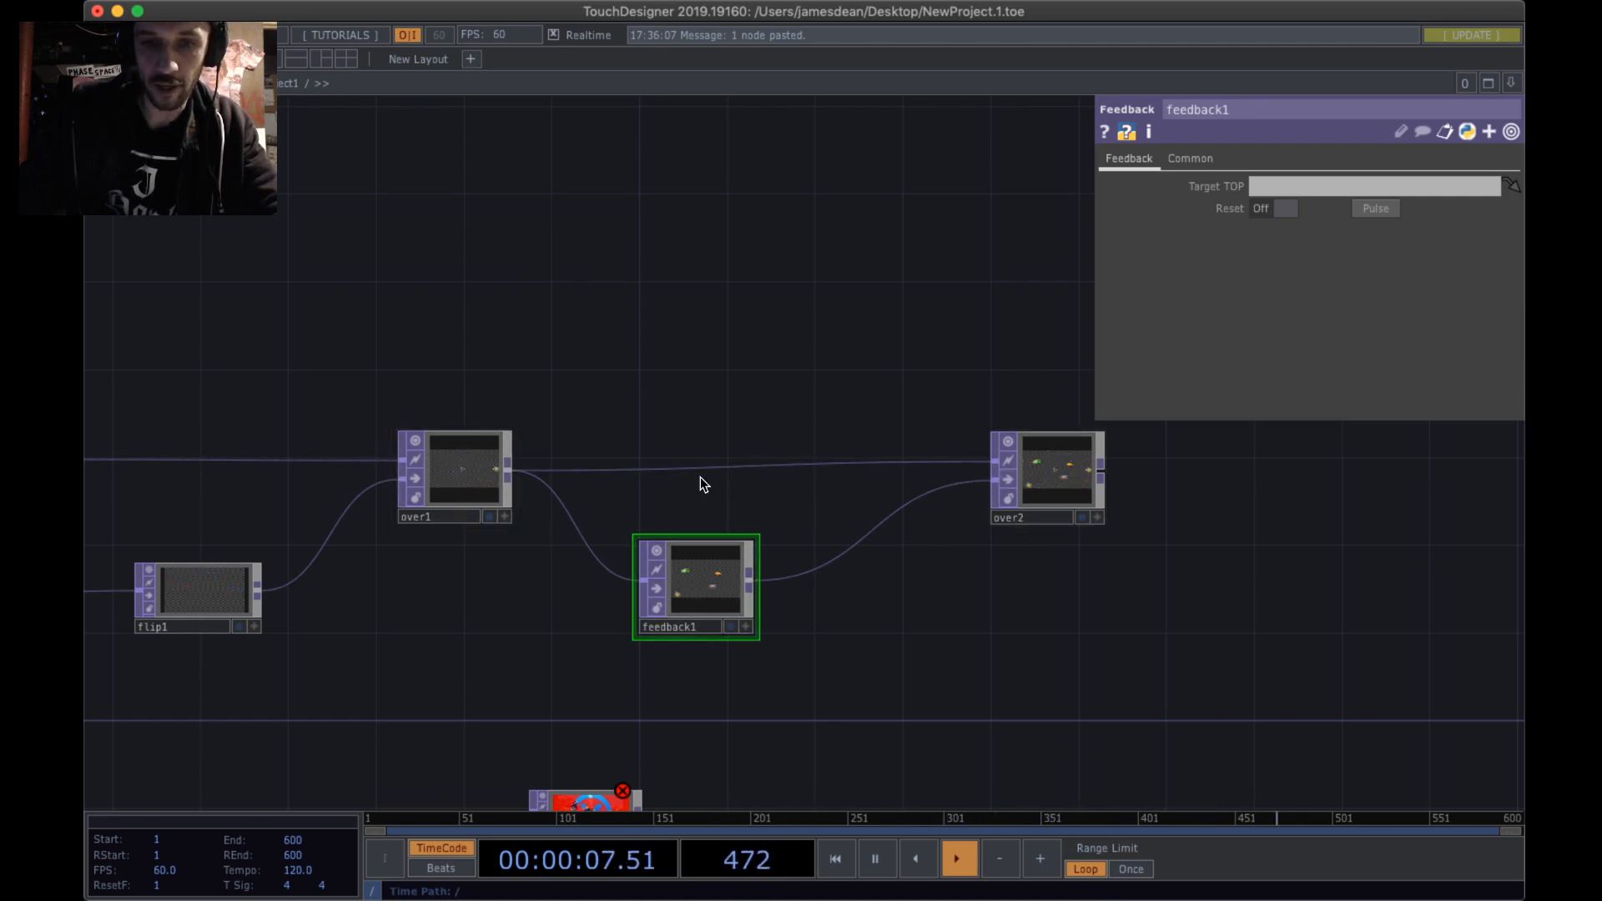
pyautogui.click(1315, 187)
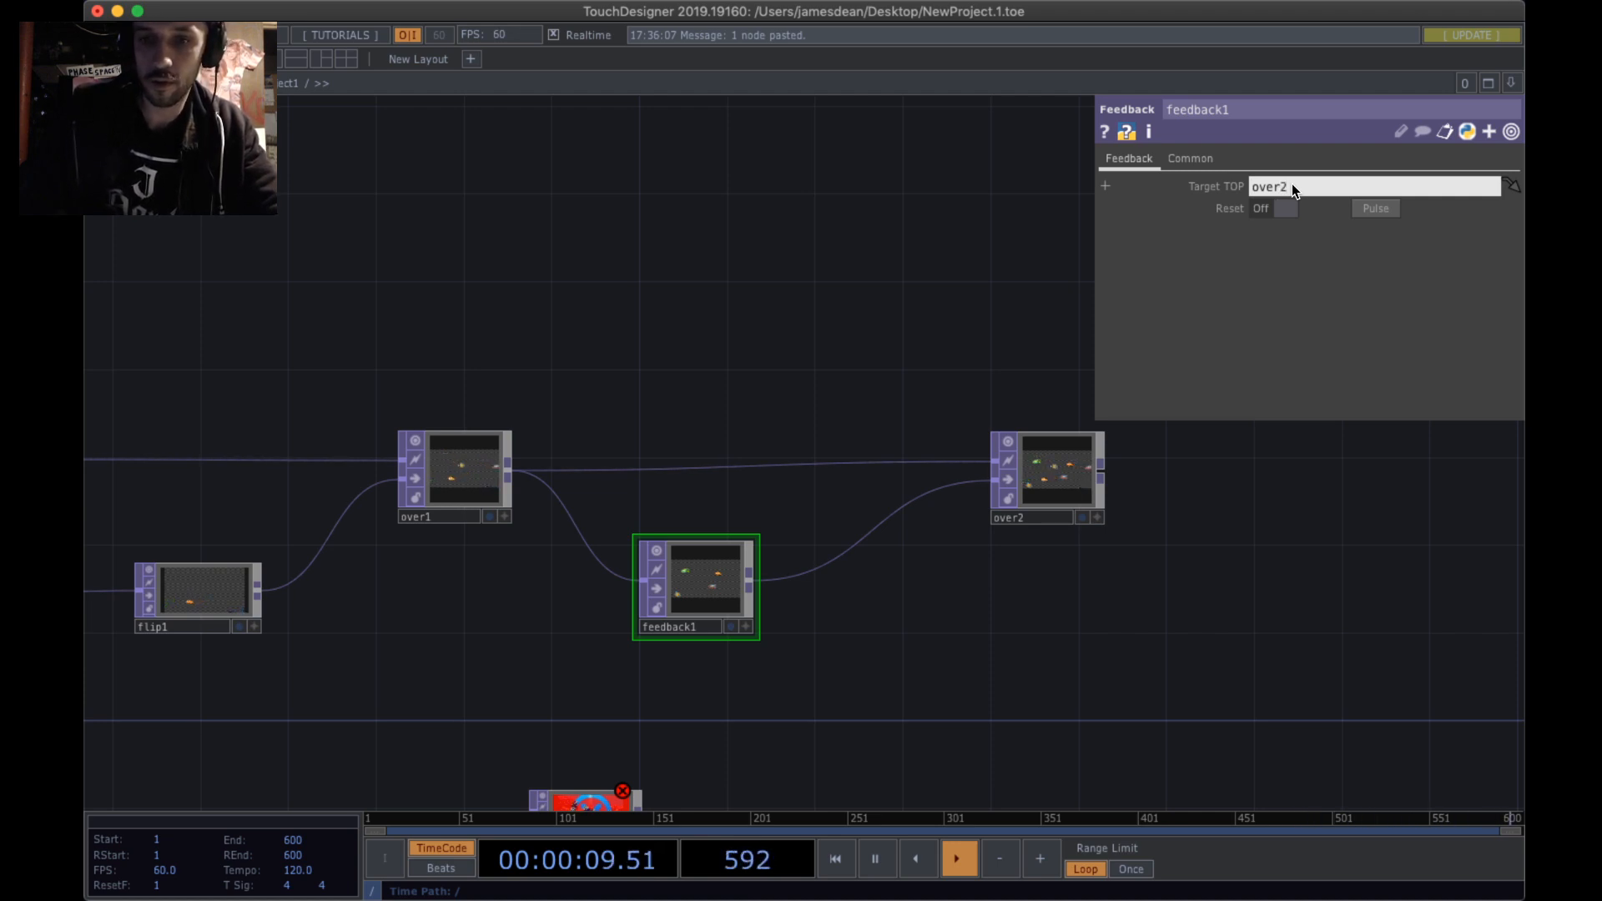
pyautogui.press('Return')
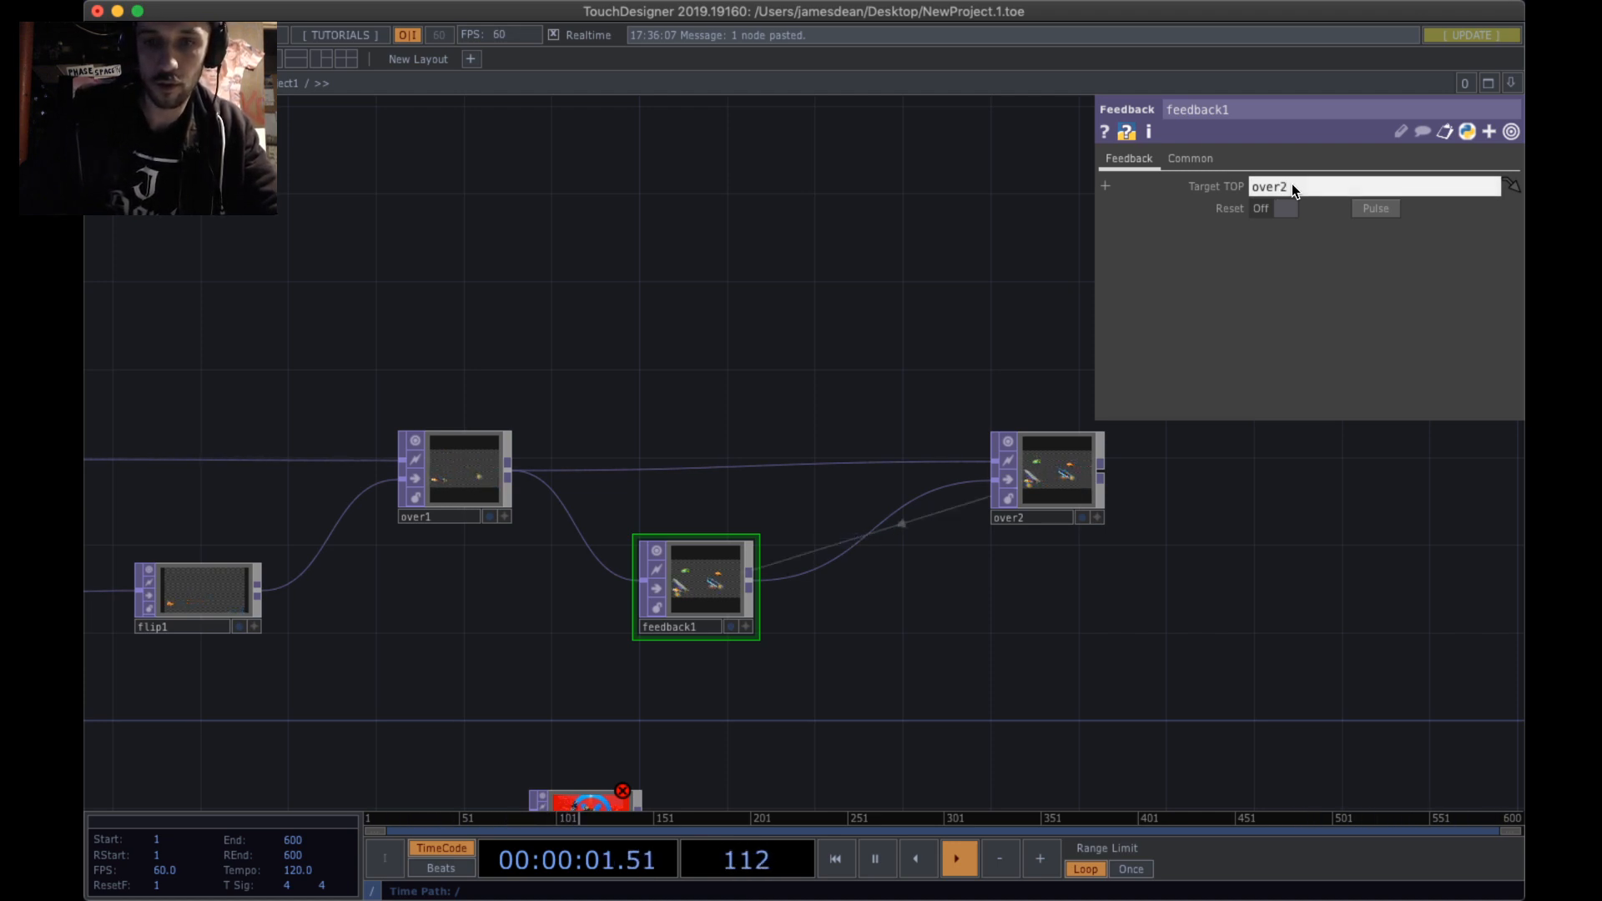
# - Examine the over2 output up close to check how the moving fish look with the feedback loop running
pyautogui.moveTo(1223, 502); pyautogui.dragTo(1118, 509)
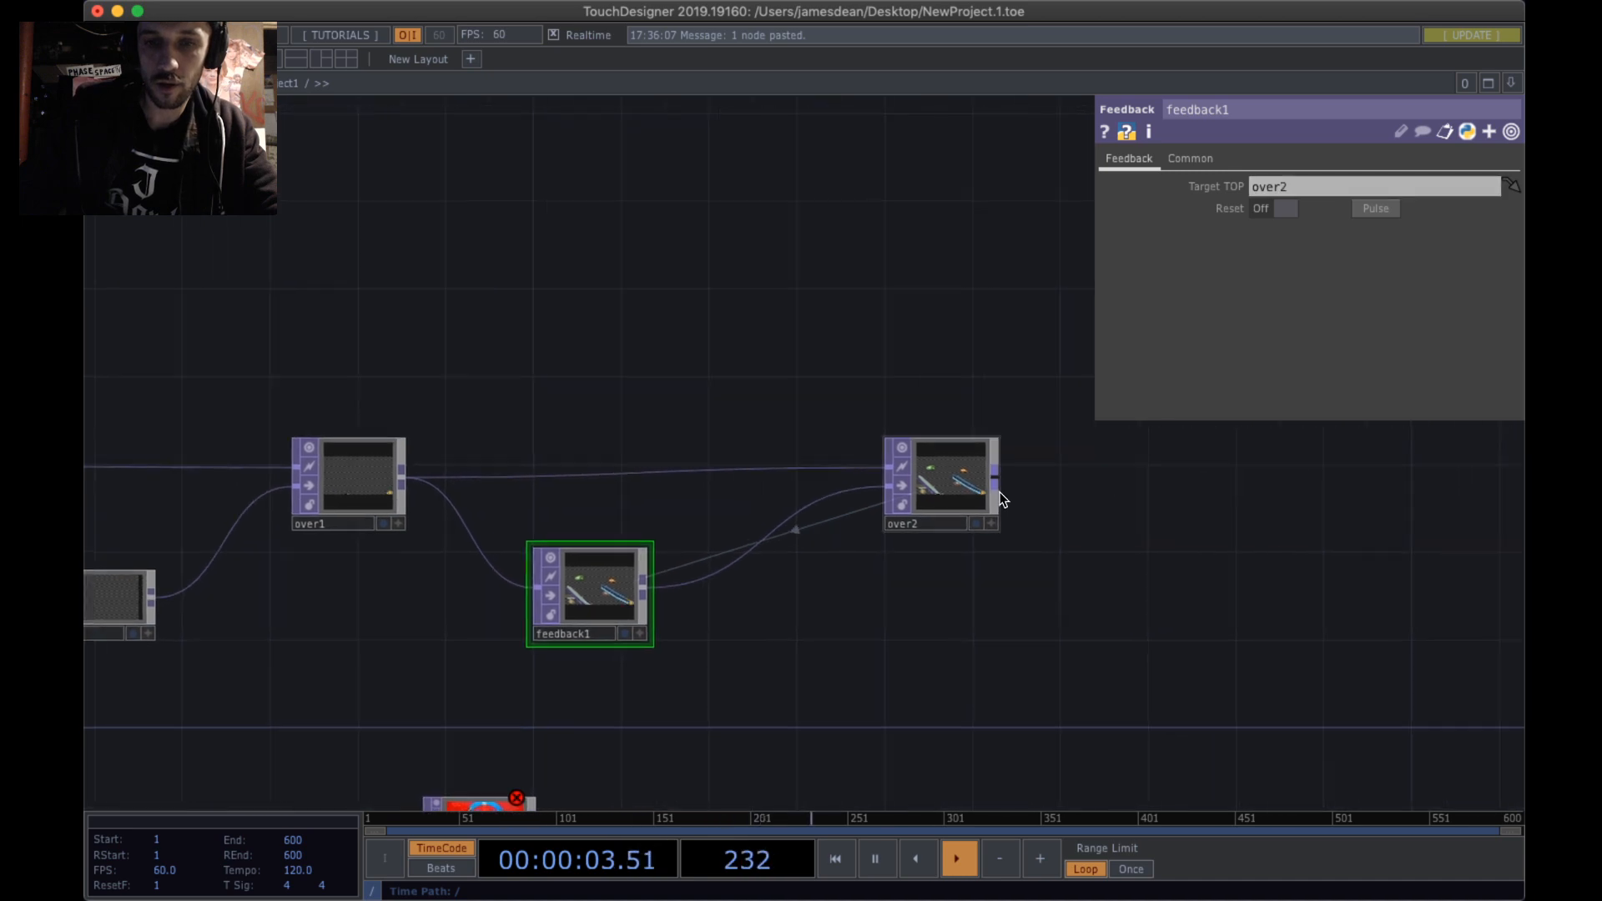
pyautogui.scroll(4, 1000, 494)
pyautogui.scroll(5, 886, 511)
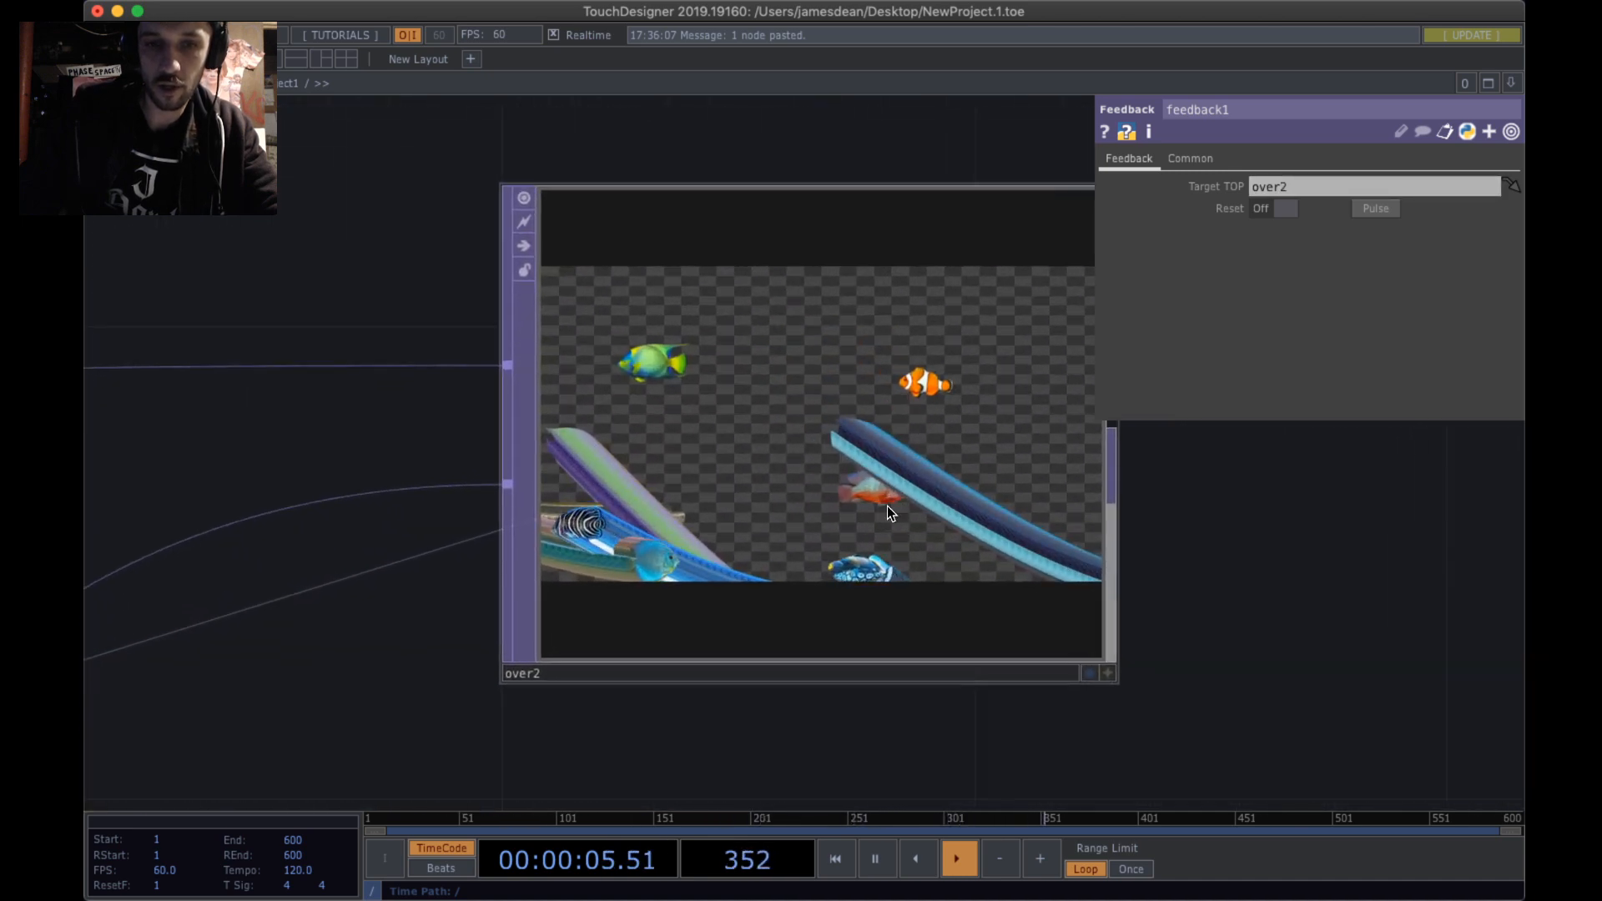
pyautogui.scroll(3, 886, 499)
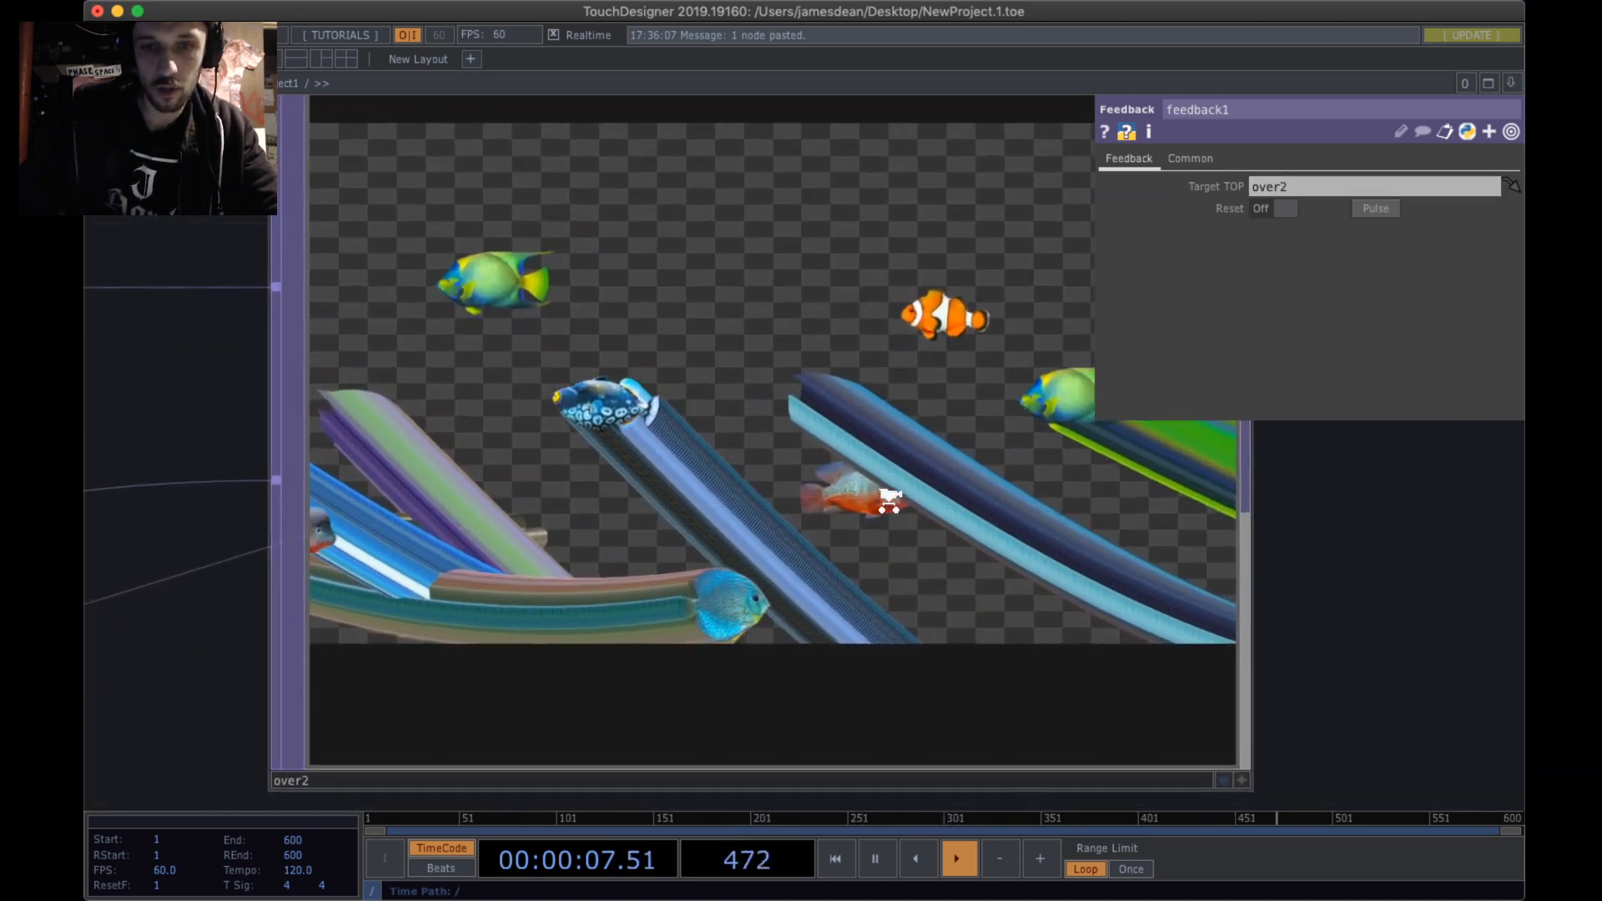
pyautogui.scroll(-1, 889, 499)
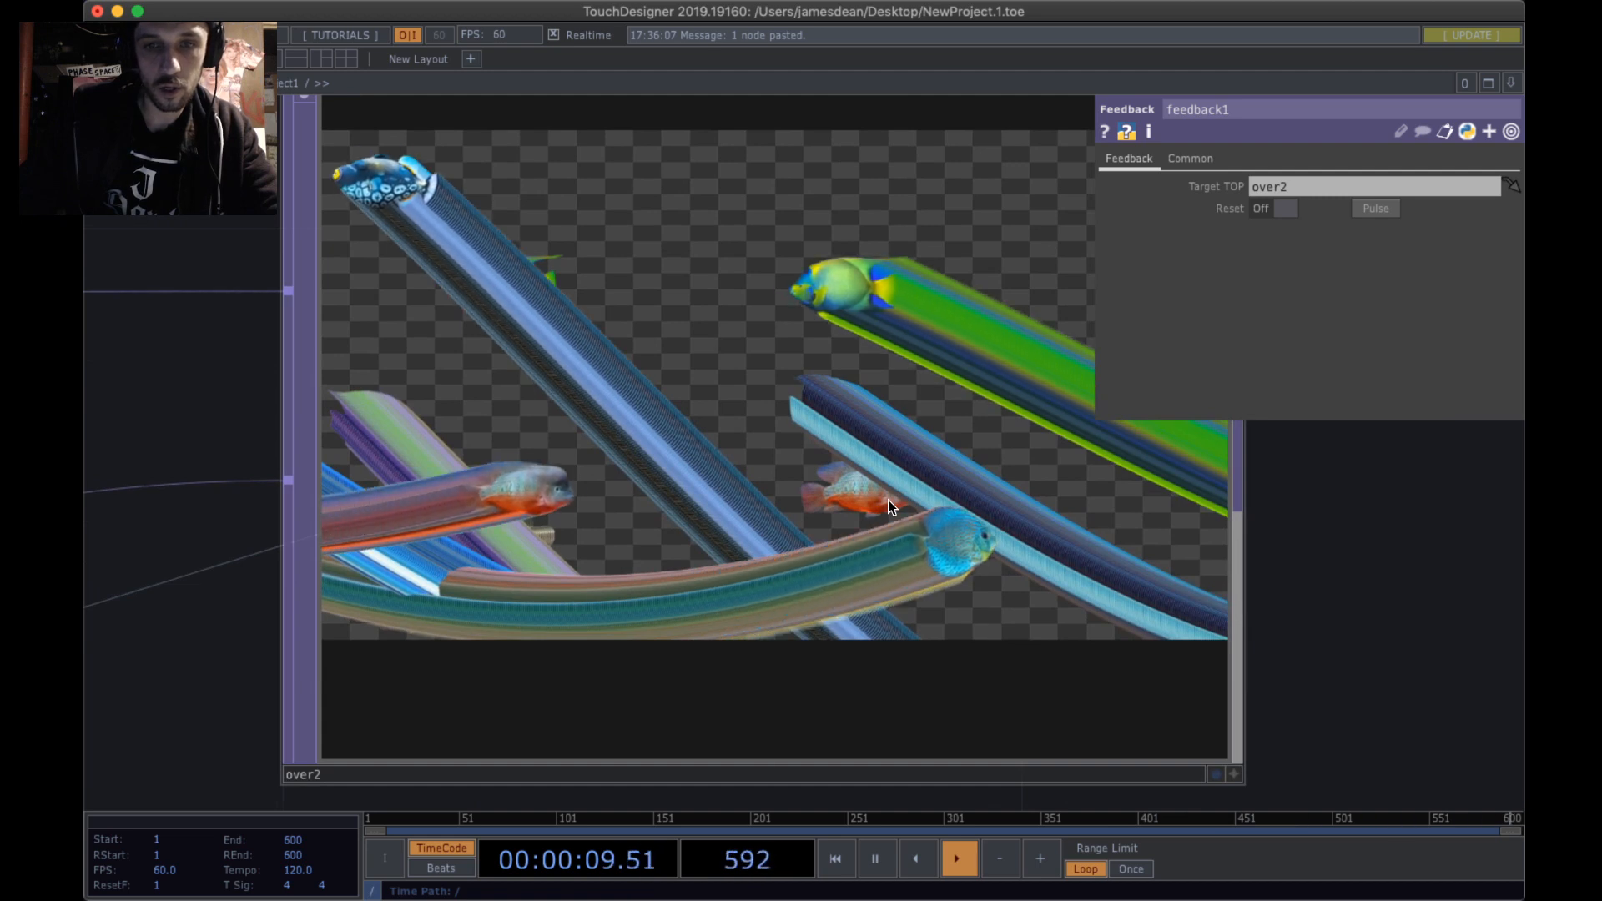
pyautogui.scroll(-4, 888, 499)
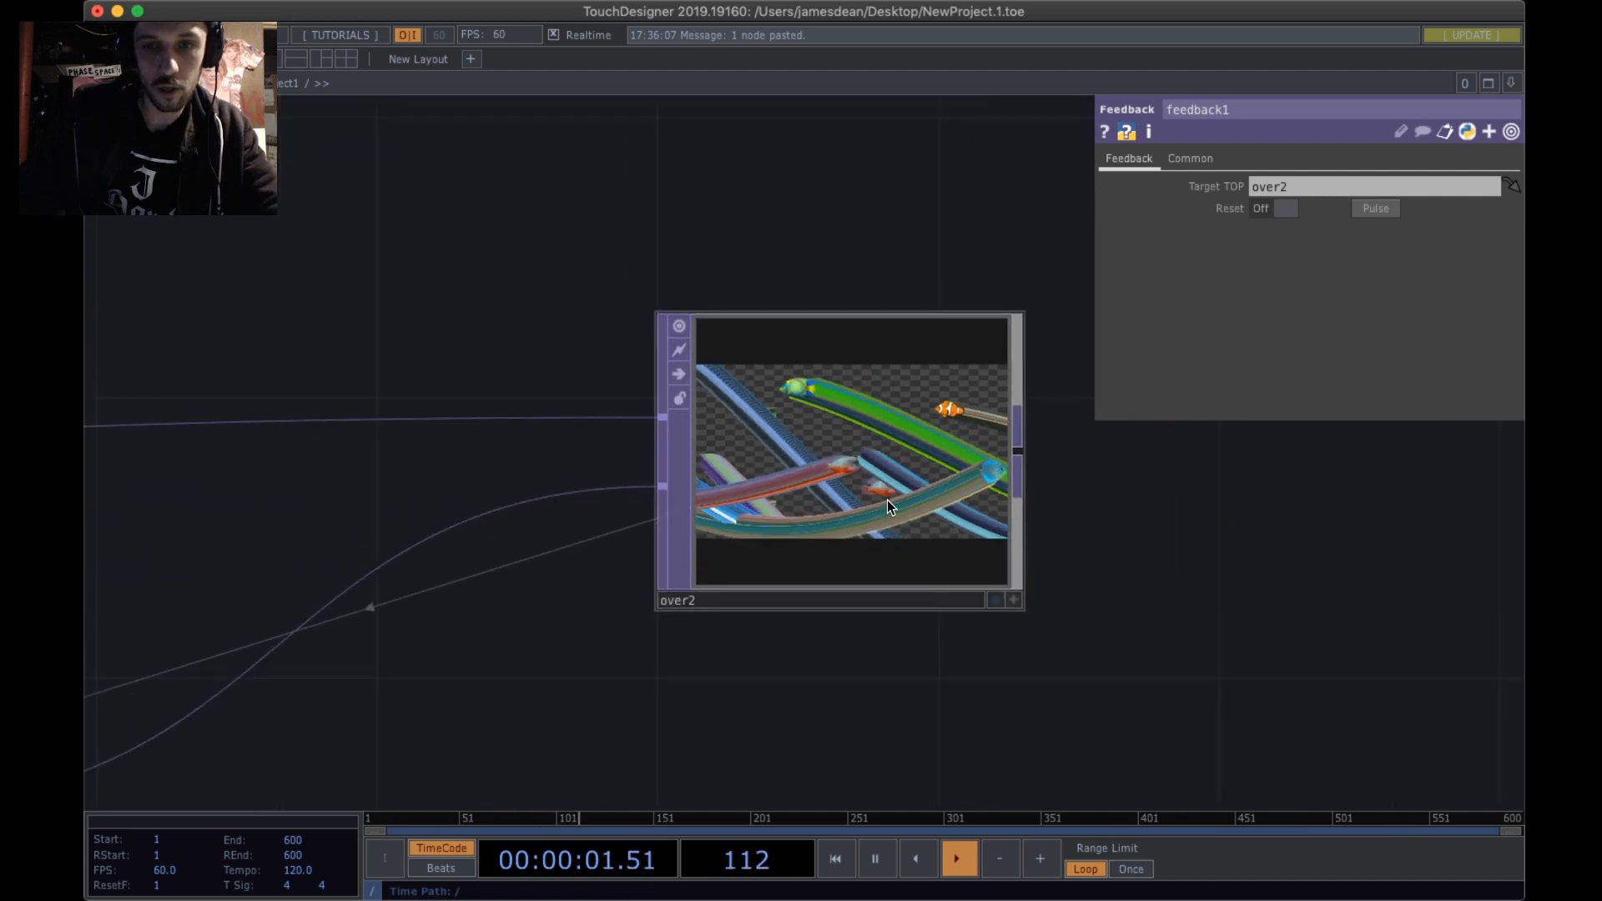
pyautogui.scroll(-4, 888, 498)
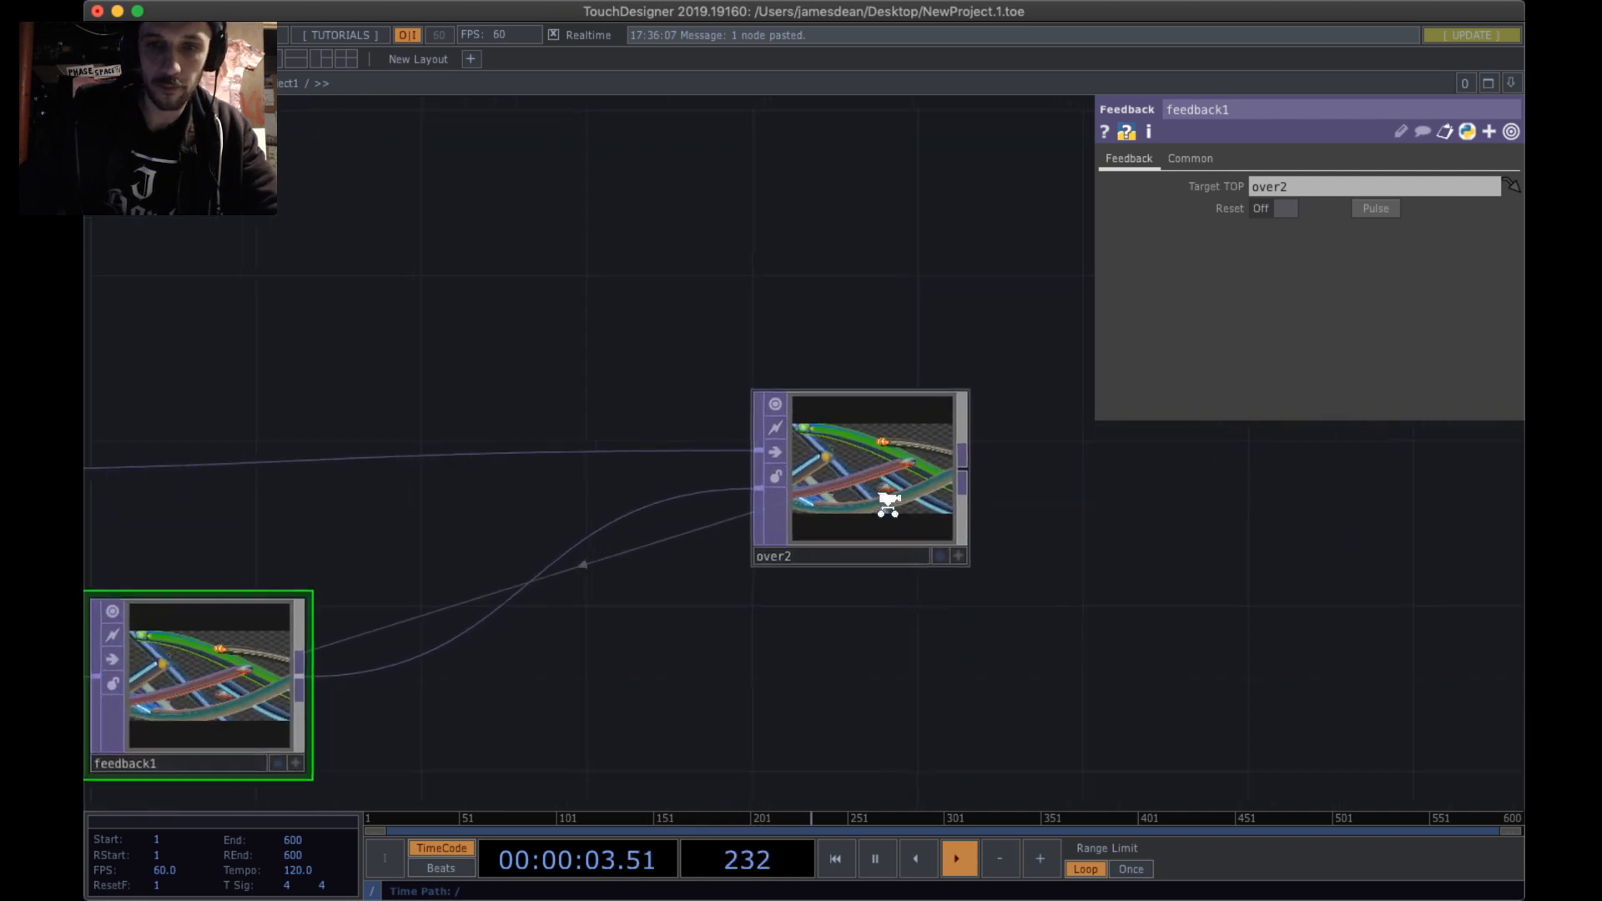
pyautogui.scroll(-5, 889, 500)
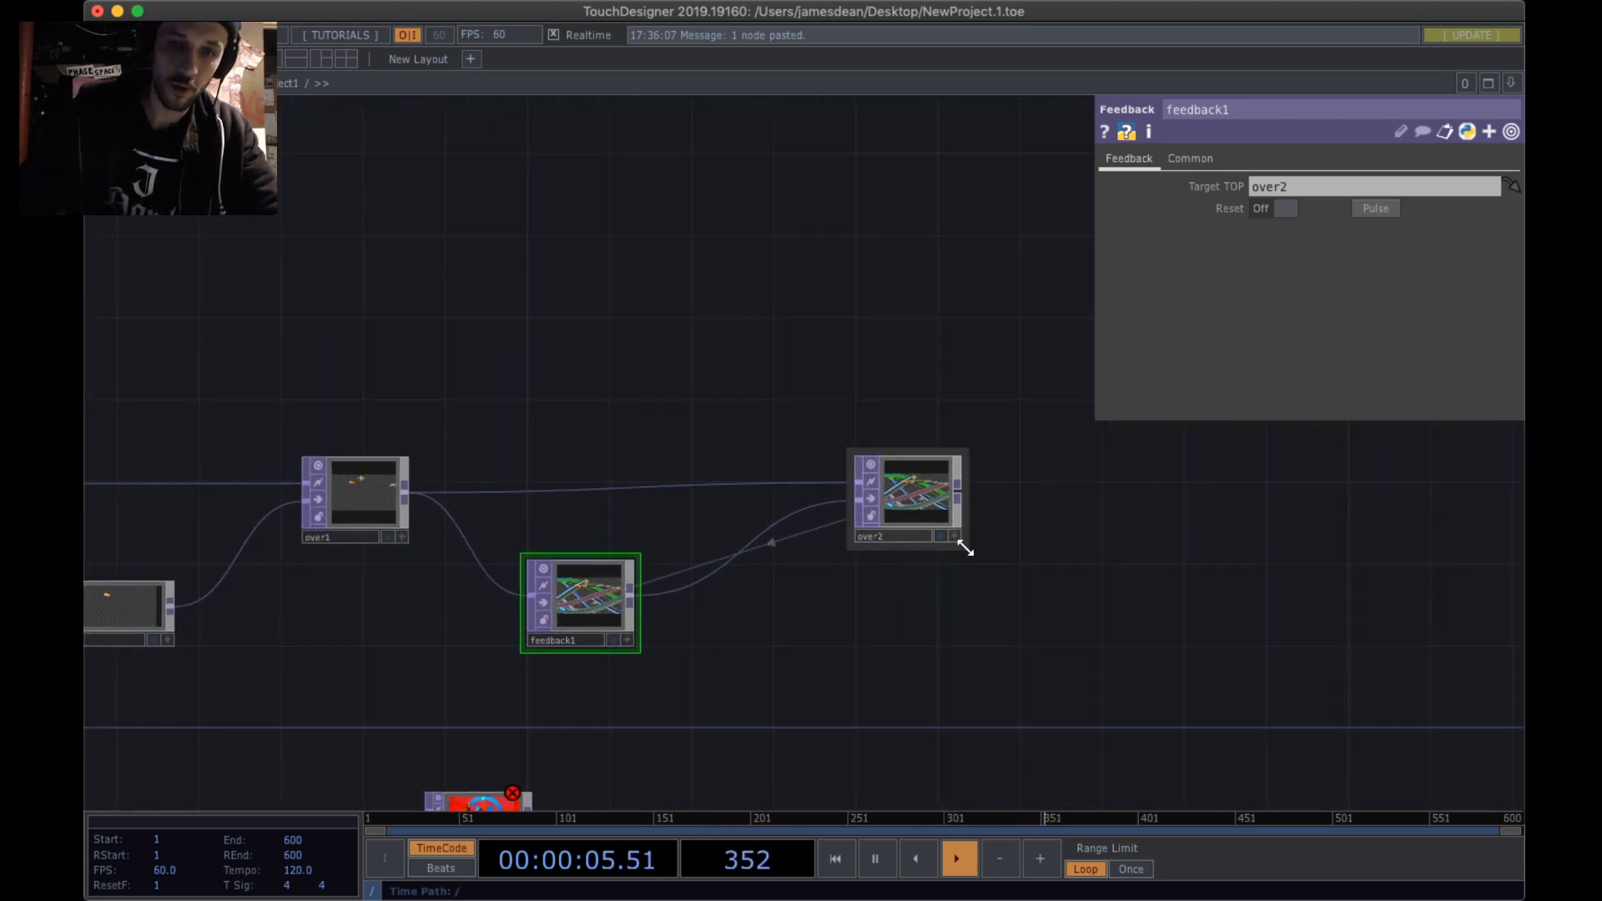
# - Move comp1 to the lower right of over2 and connect over2's output to its input
pyautogui.moveTo(931, 588); pyautogui.dragTo(859, 576)
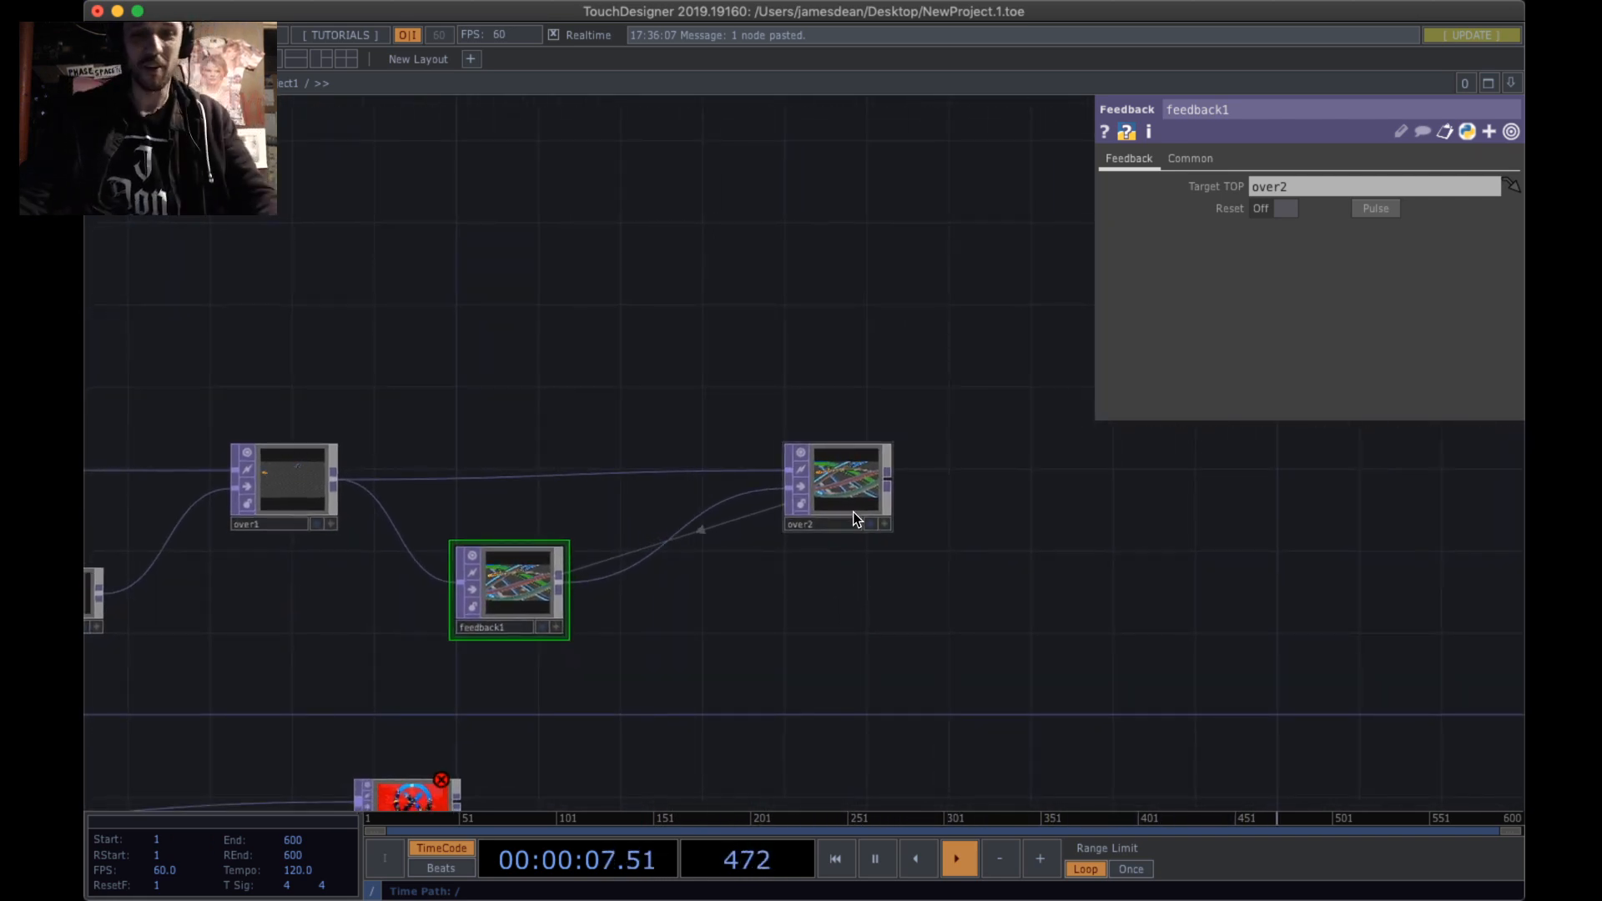
pyautogui.moveTo(853, 512); pyautogui.dragTo(822, 524)
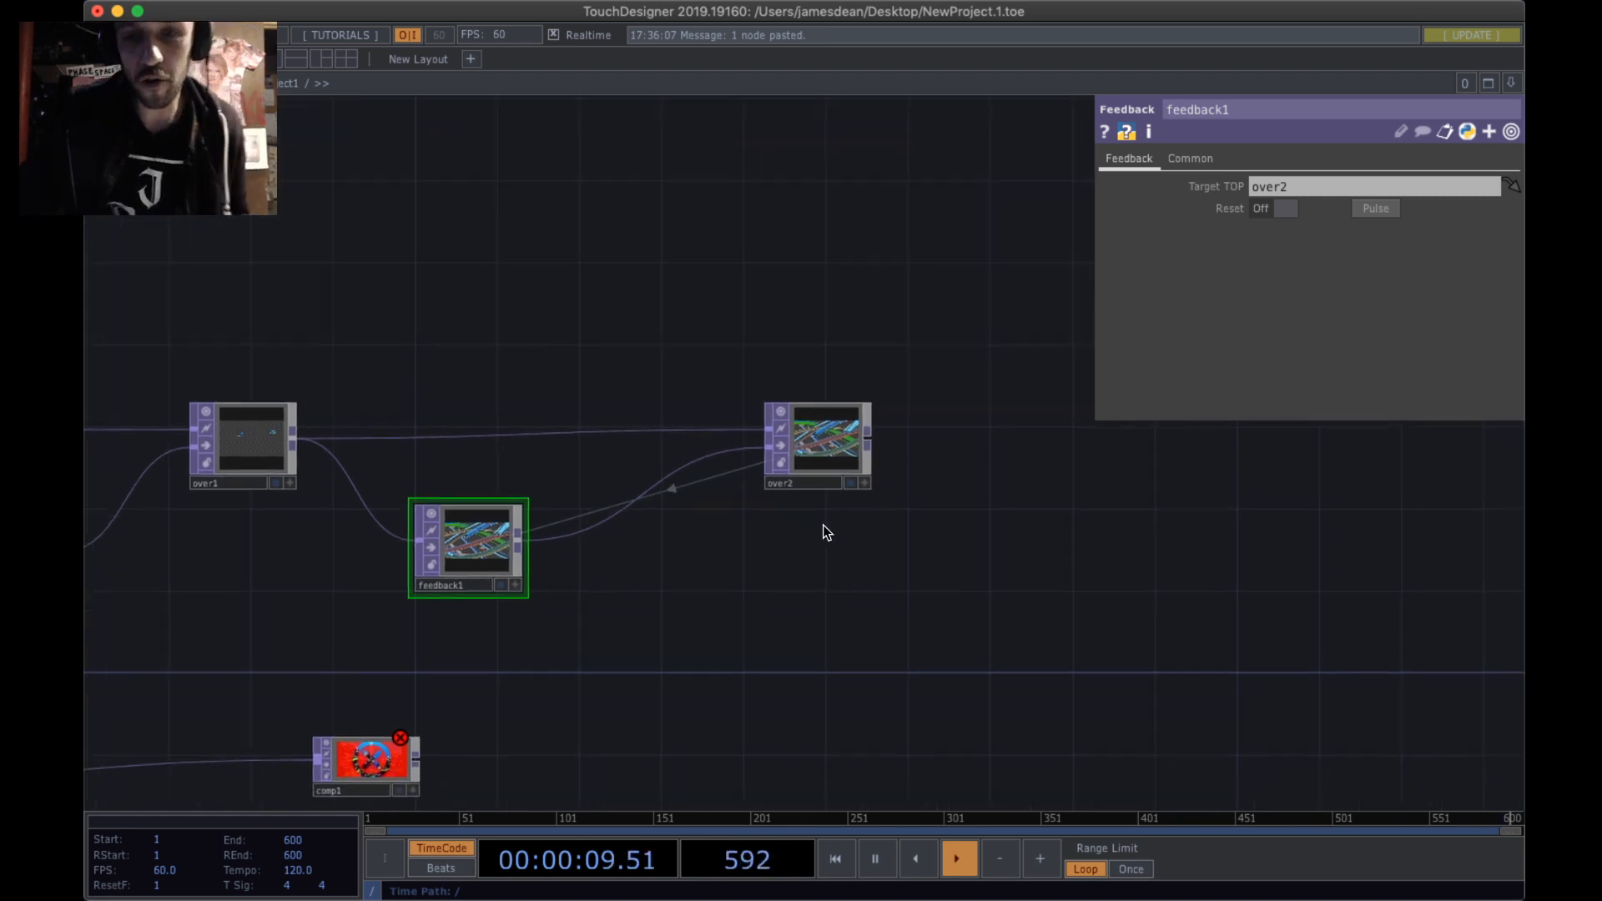
pyautogui.scroll(-5, 834, 504)
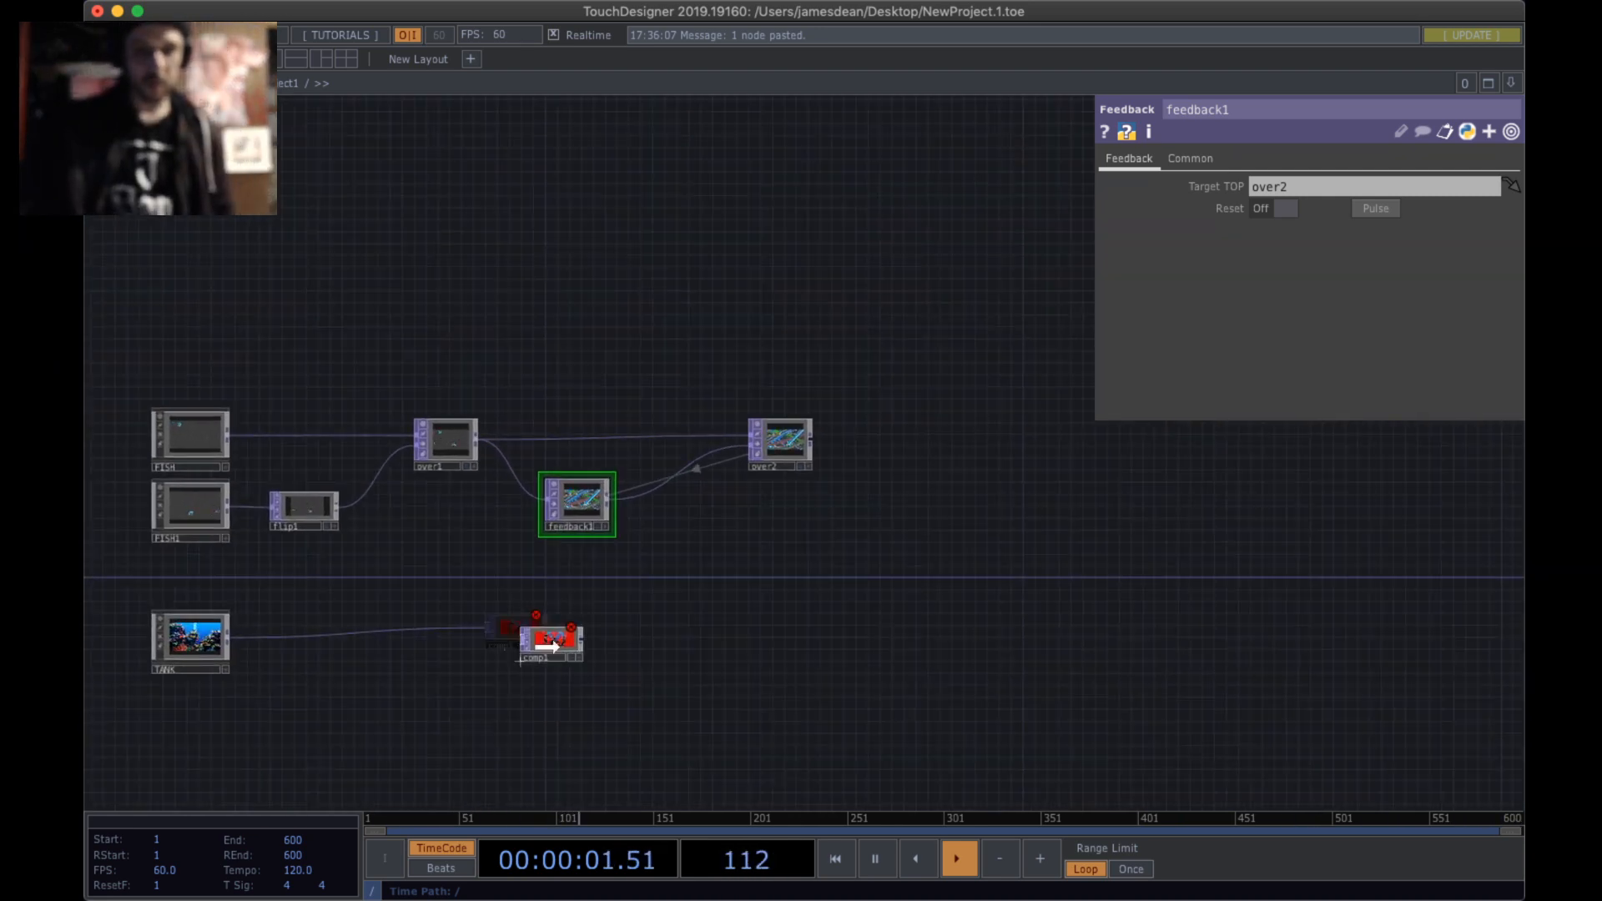
pyautogui.moveTo(550, 645); pyautogui.dragTo(920, 541)
pyautogui.scroll(3, 873, 529)
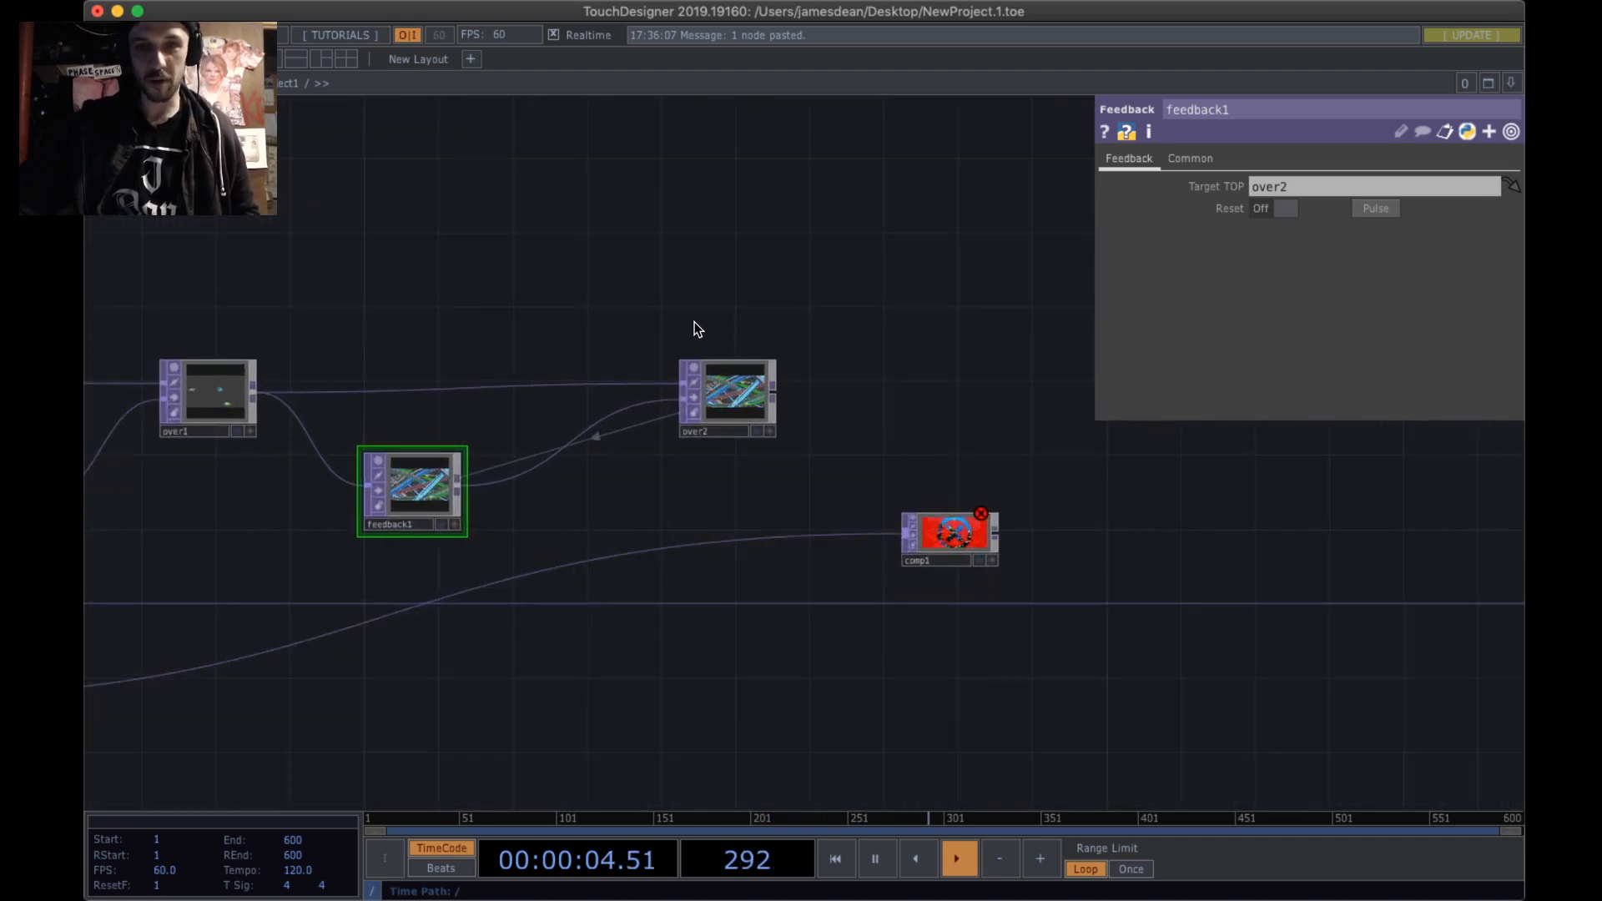
pyautogui.press('XF86AudioLowerVolume')
pyautogui.click(772, 392)
pyautogui.click(910, 532)
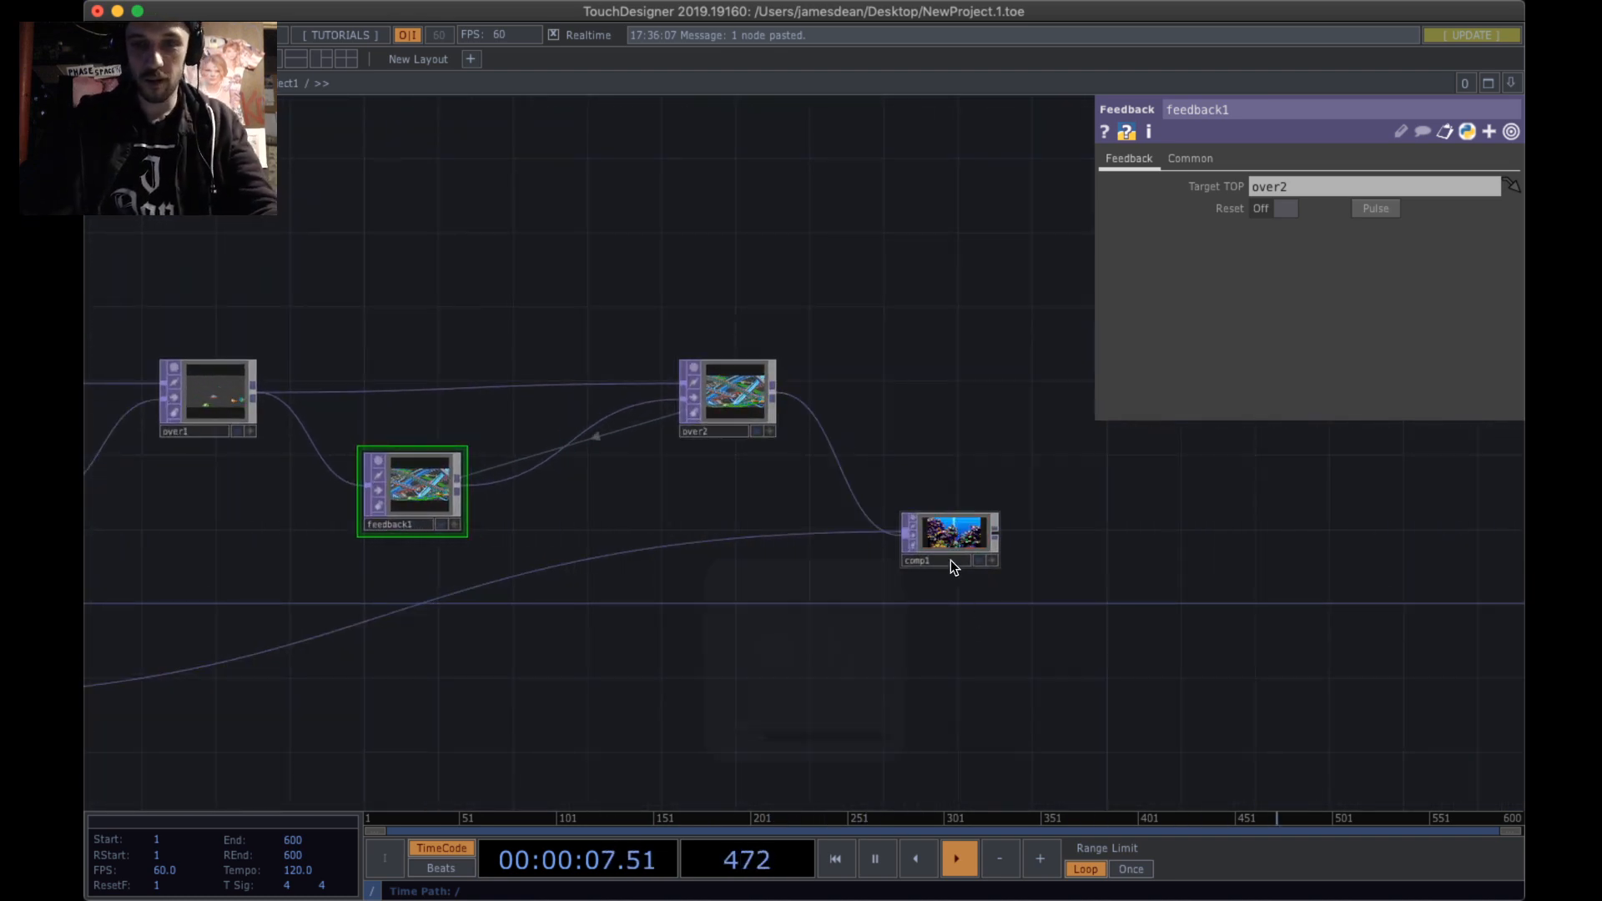
# - Reorder comp1's inputs so that over2 comes before TANK/out1
pyautogui.scroll(3, 951, 517)
pyautogui.click(933, 499)
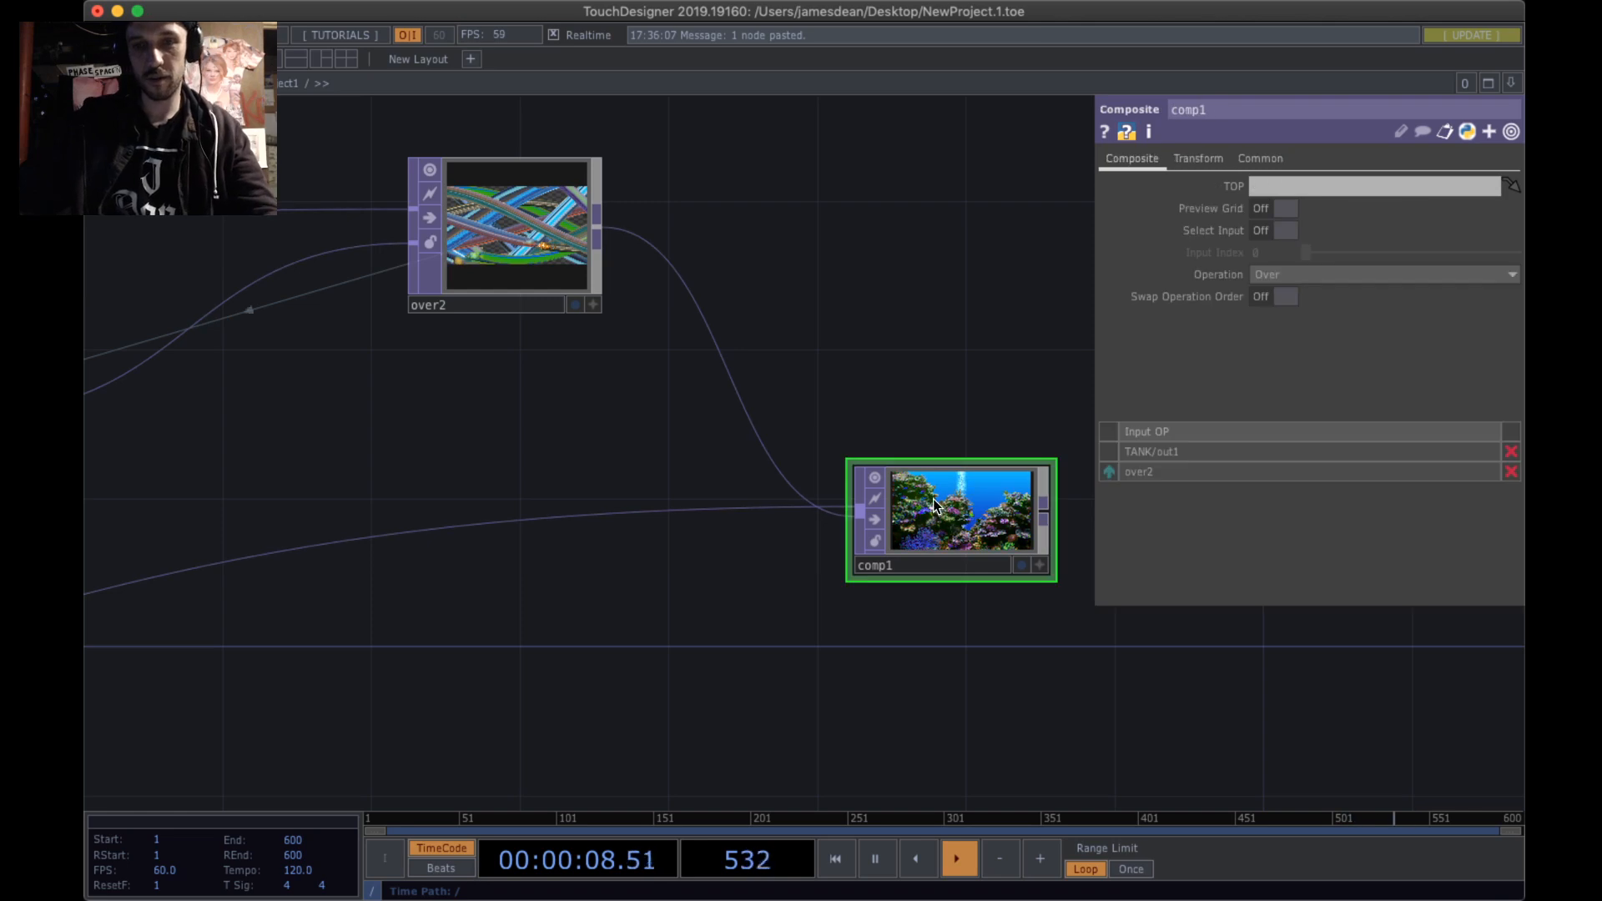
pyautogui.click(1109, 471)
# - Examine comp1's output up close to check the fish feedback composited over the tank background
pyautogui.scroll(3, 952, 561)
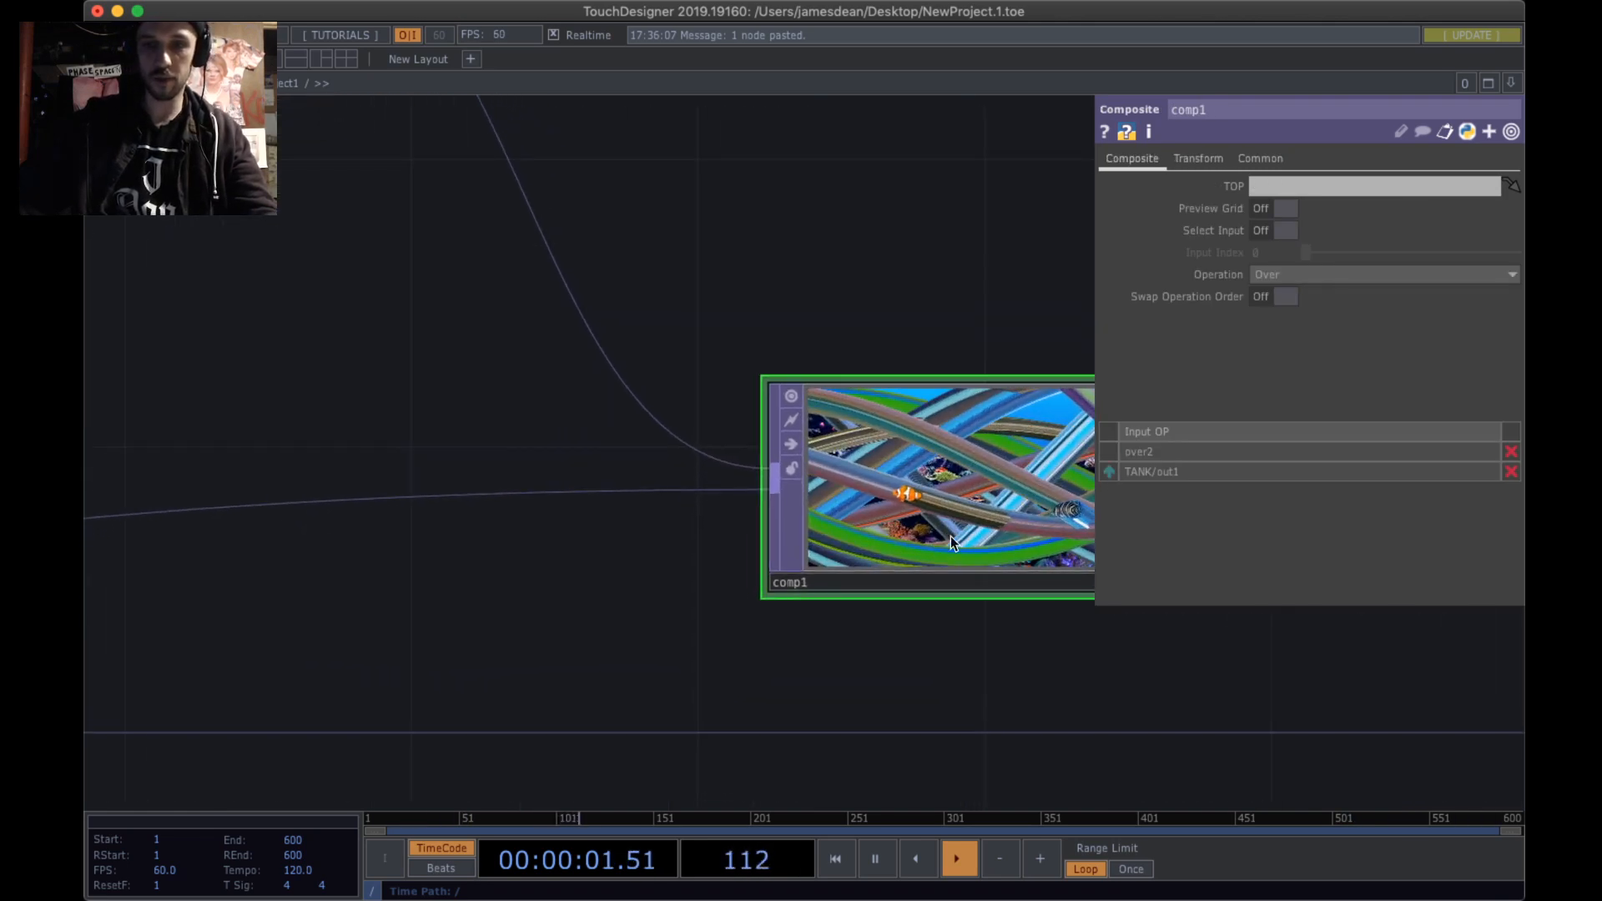
pyautogui.moveTo(836, 323); pyautogui.dragTo(687, 298)
pyautogui.scroll(6, 890, 511)
pyautogui.scroll(-2, 779, 492)
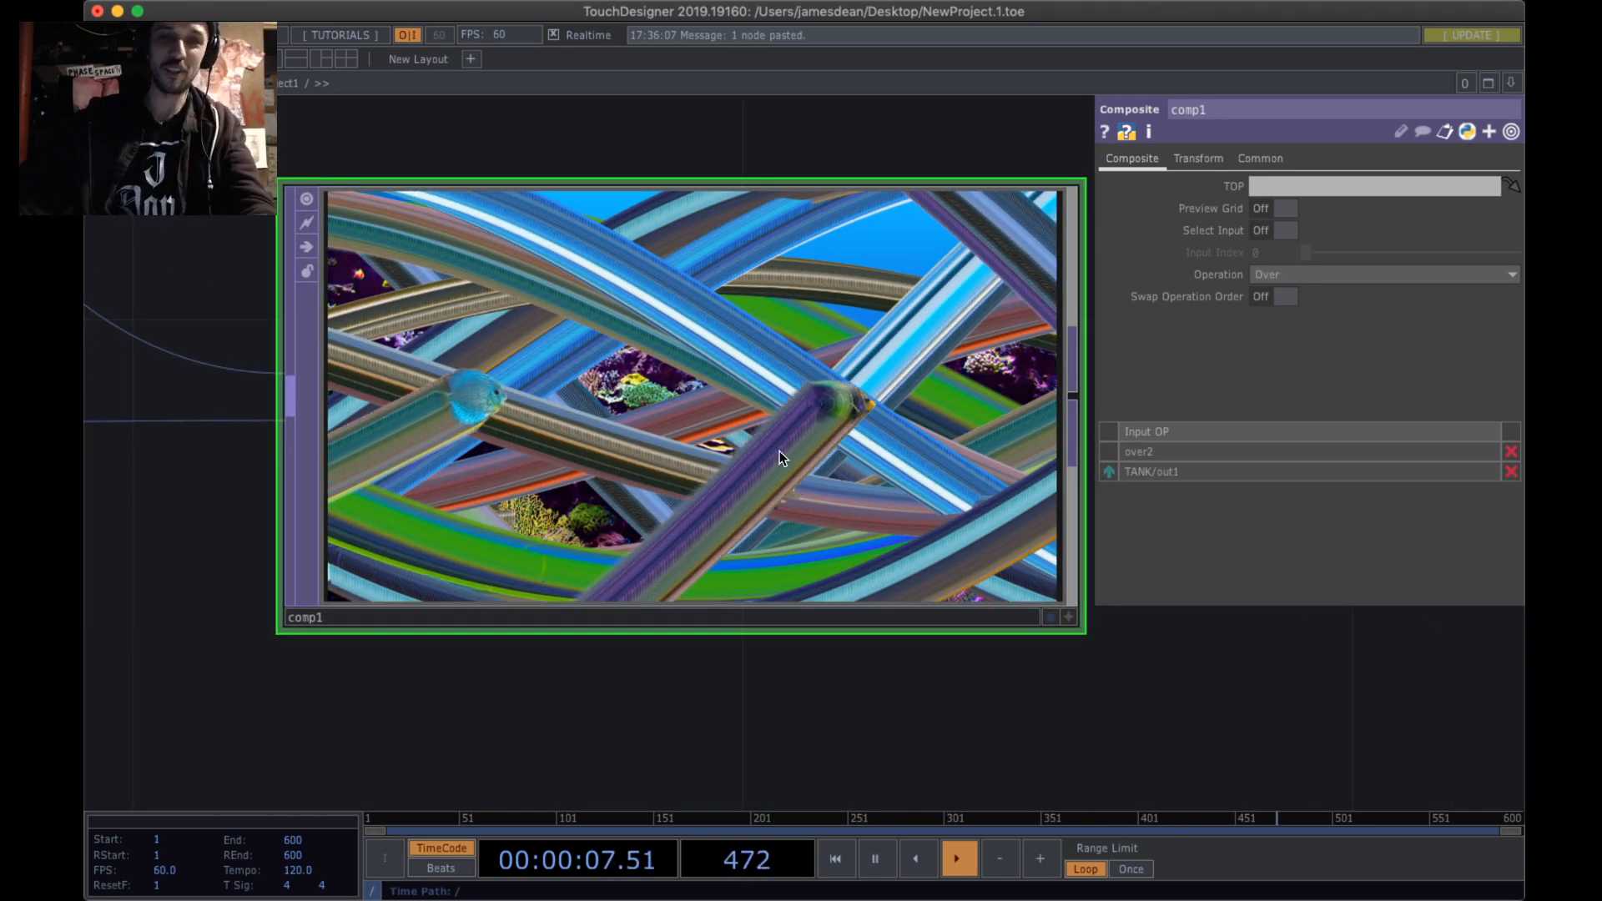
pyautogui.scroll(-3, 781, 449)
pyautogui.scroll(2, 784, 451)
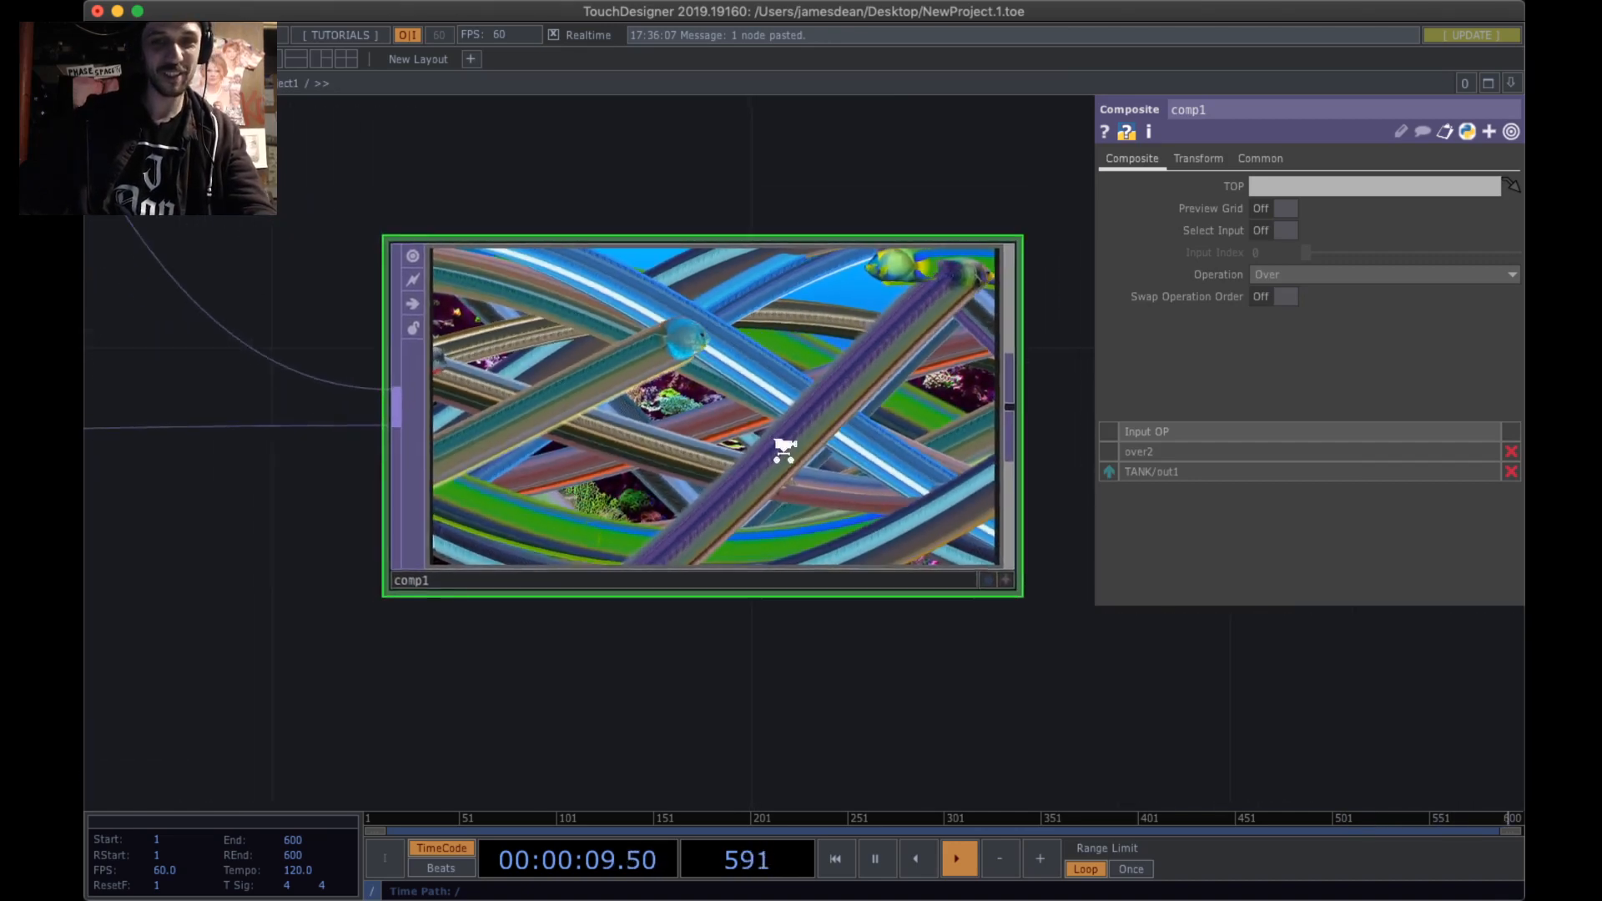
pyautogui.scroll(-5, 784, 451)
pyautogui.moveTo(665, 300); pyautogui.dragTo(813, 387)
pyautogui.scroll(-2, 813, 387)
pyautogui.scroll(-3, 814, 387)
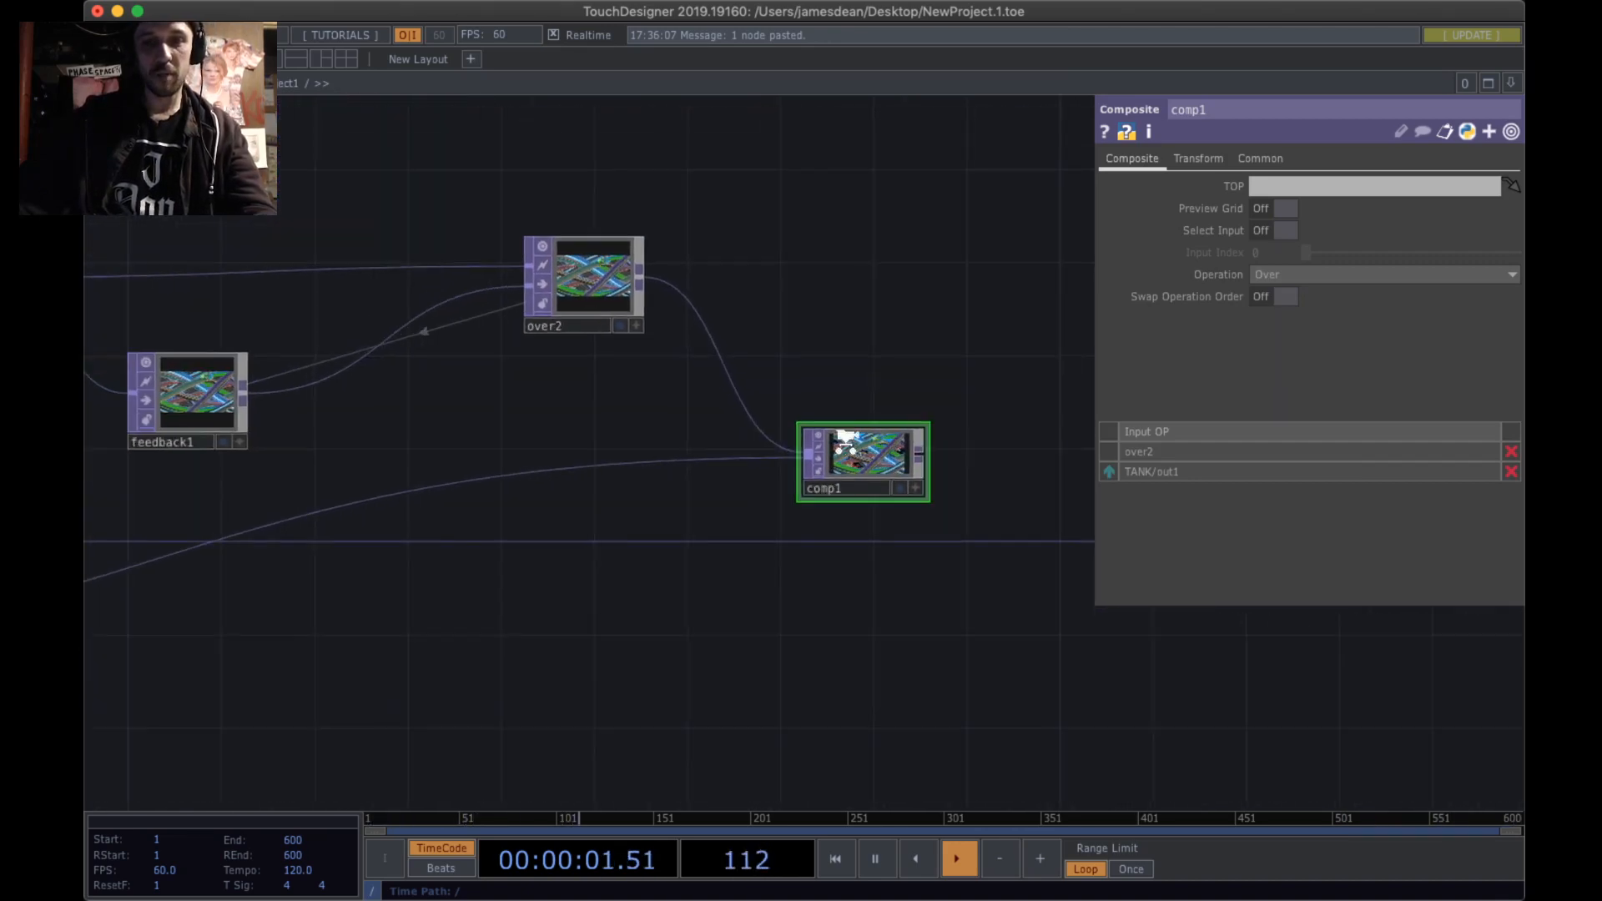
# - Move comp1 down roughly level with the TANK node, clear of the fish feedback chain
pyautogui.scroll(2, 839, 450)
pyautogui.moveTo(611, 379); pyautogui.dragTo(783, 394)
pyautogui.moveTo(784, 450); pyautogui.dragTo(866, 440)
pyautogui.scroll(-4, 865, 440)
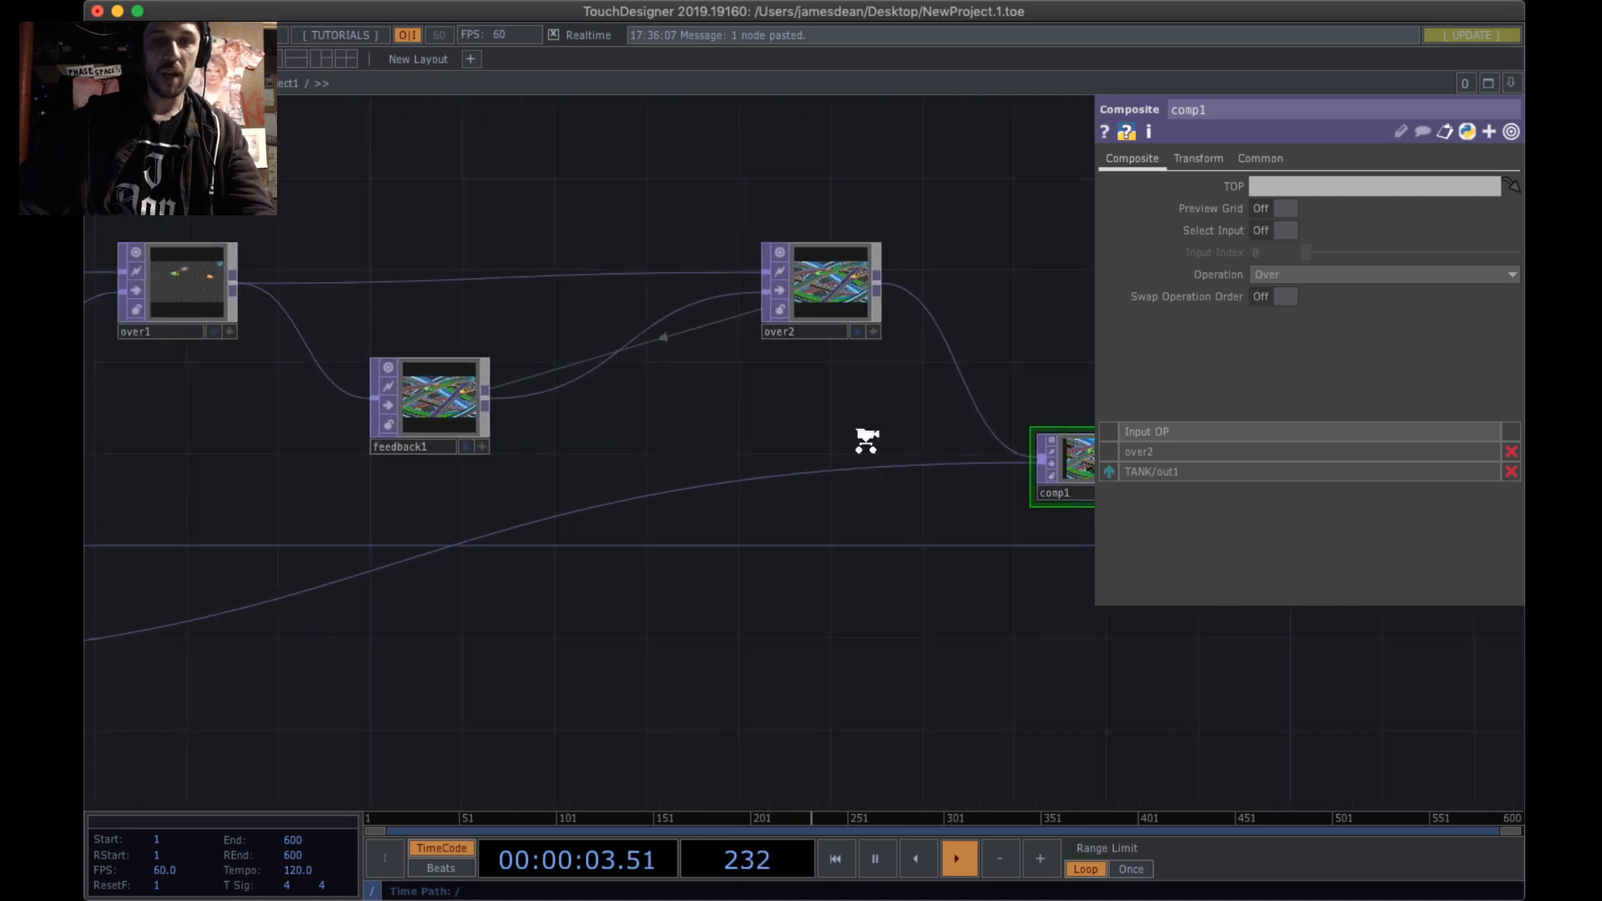
pyautogui.moveTo(990, 447); pyautogui.dragTo(982, 532)
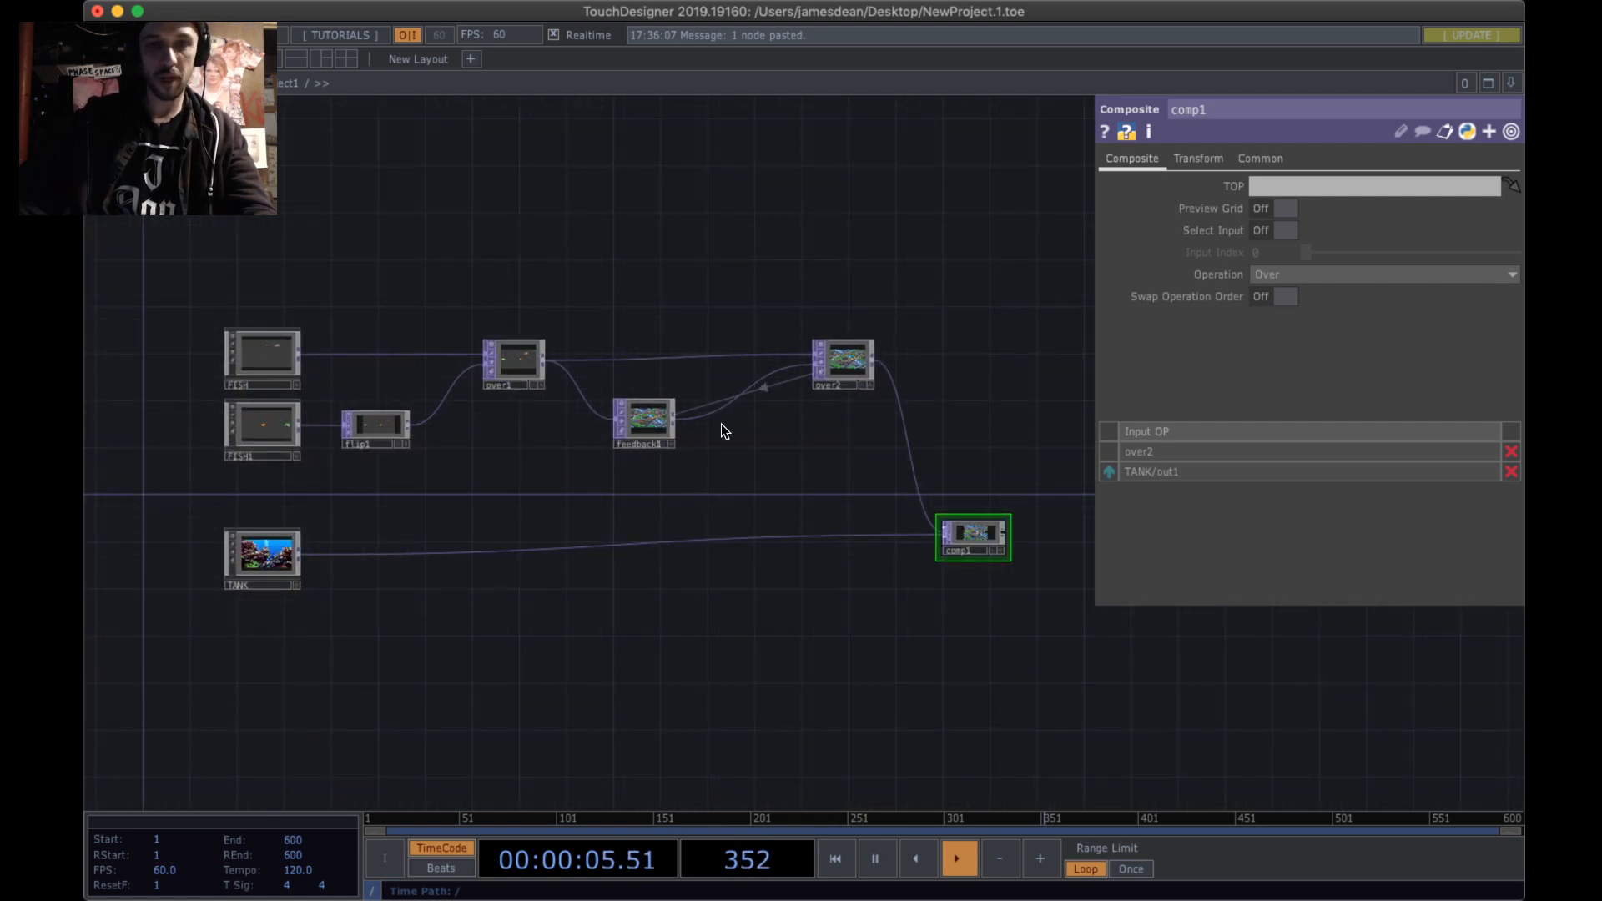
# - Move over2 farther right and feedback1 down and to the left, leaving more room in the loop between them
pyautogui.moveTo(763, 434); pyautogui.dragTo(821, 523)
pyautogui.moveTo(870, 440); pyautogui.dragTo(906, 439)
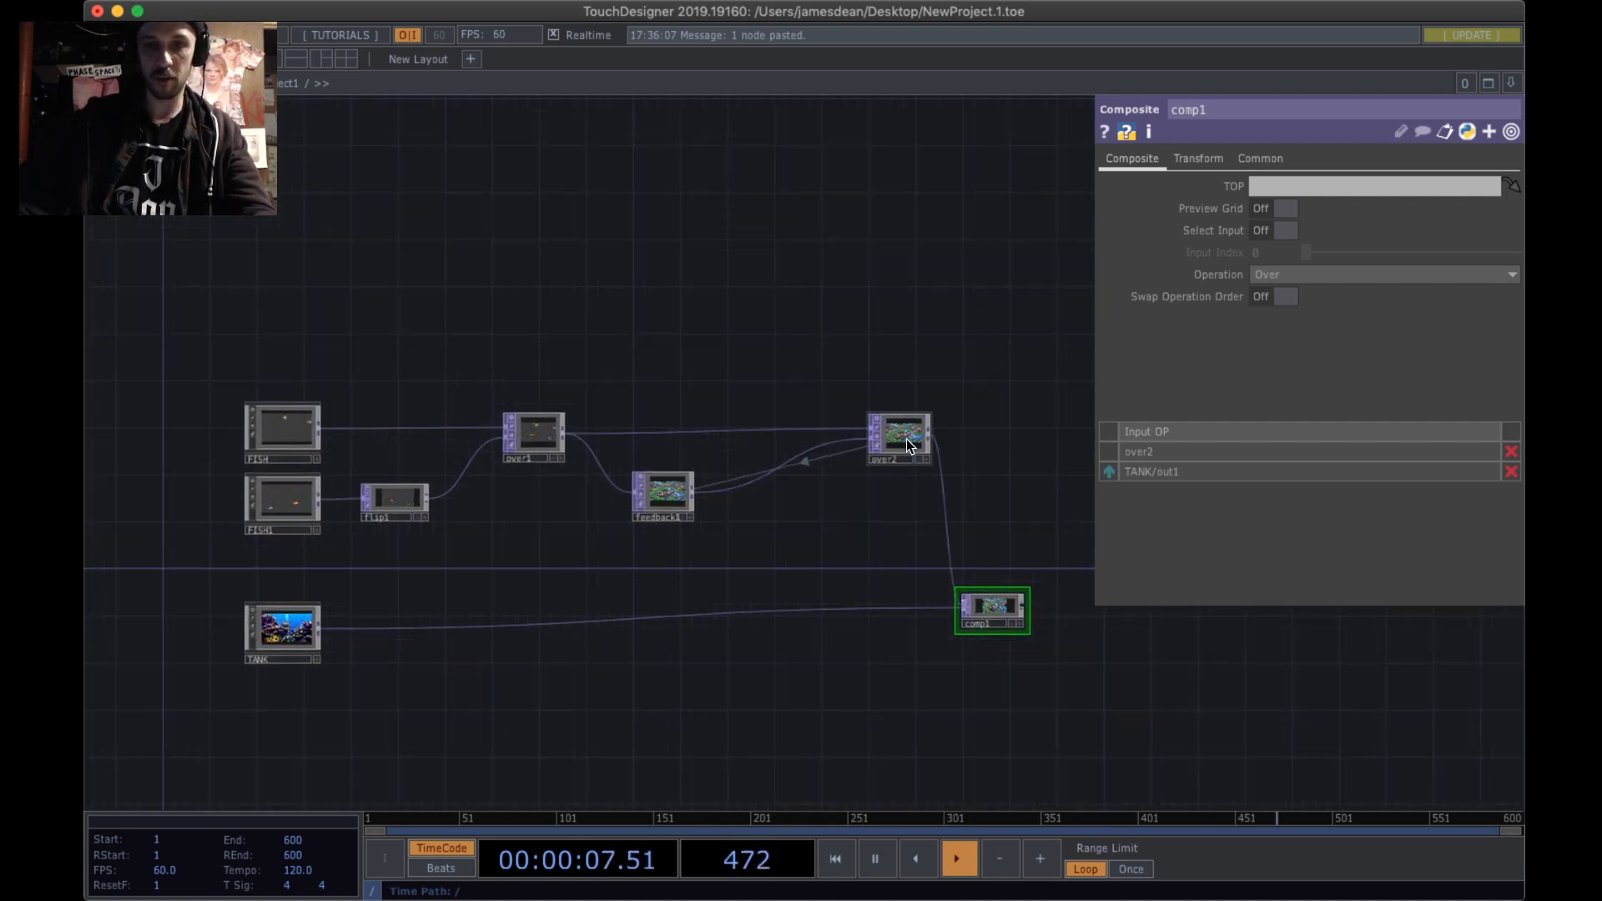
pyautogui.scroll(5, 776, 555)
pyautogui.moveTo(611, 464); pyautogui.dragTo(574, 507)
pyautogui.scroll(5, 697, 508)
pyautogui.moveTo(767, 495); pyautogui.dragTo(609, 525)
pyautogui.moveTo(952, 359); pyautogui.dragTo(1003, 356)
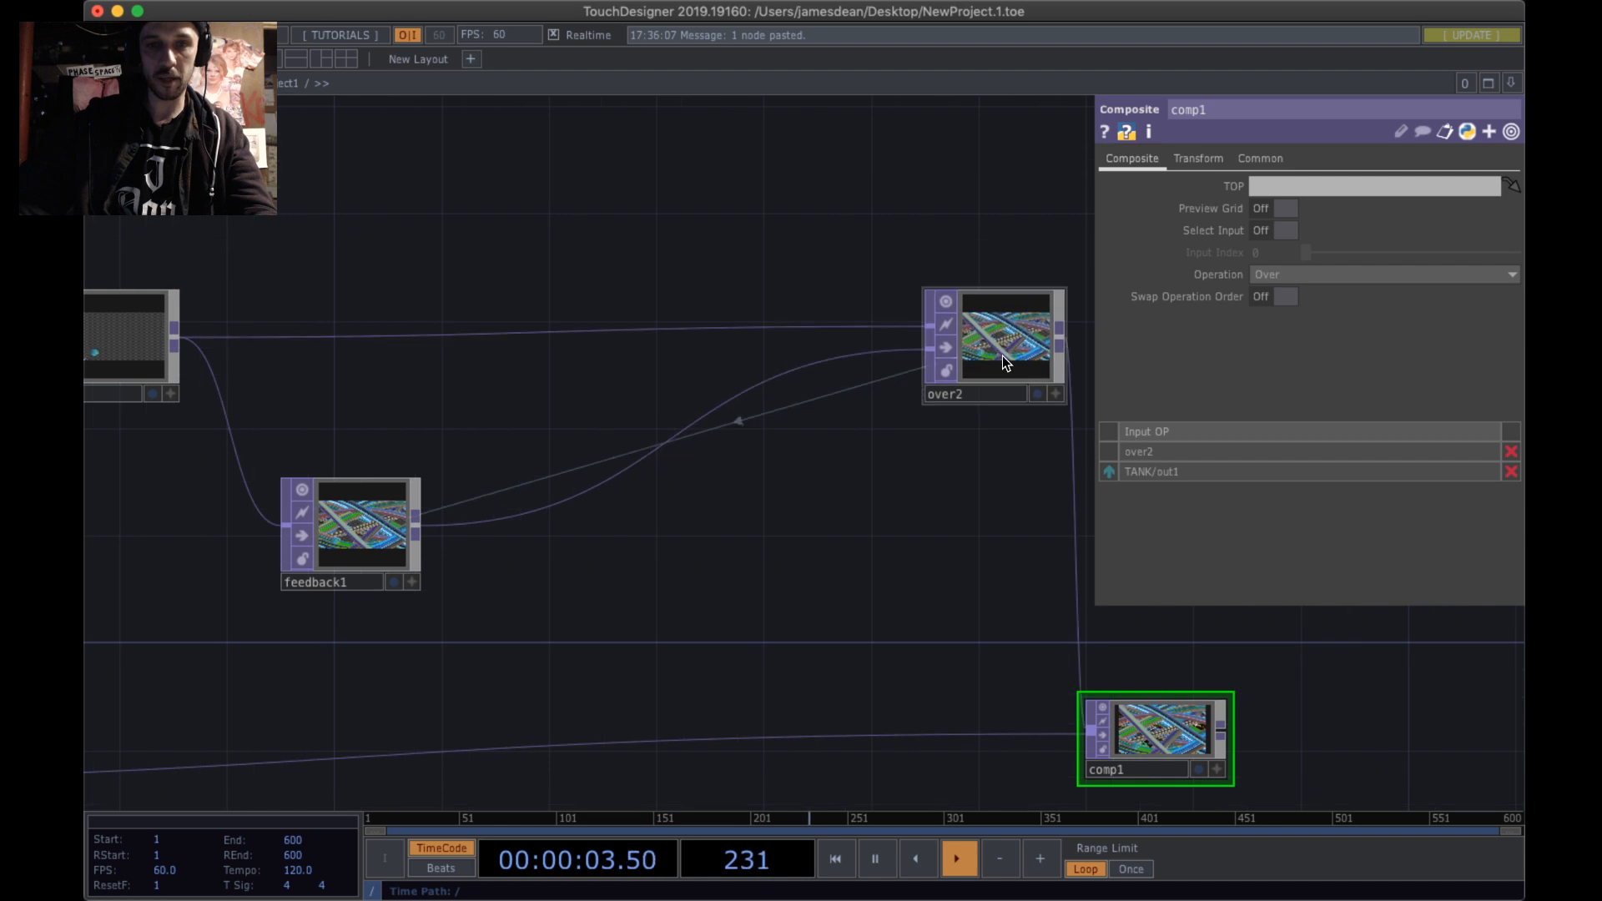
# - Add a Level TOP between feedback1 and over2 and feed feedback1's output into it
pyautogui.moveTo(821, 482)
pyautogui.mouseDown()
pyautogui.moveTo(918, 590)
pyautogui.moveTo(843, 463)
pyautogui.moveTo(773, 459)
pyautogui.moveTo(734, 484)
pyautogui.moveTo(622, 454)
pyautogui.moveTo(811, 474)
pyautogui.mouseUp()
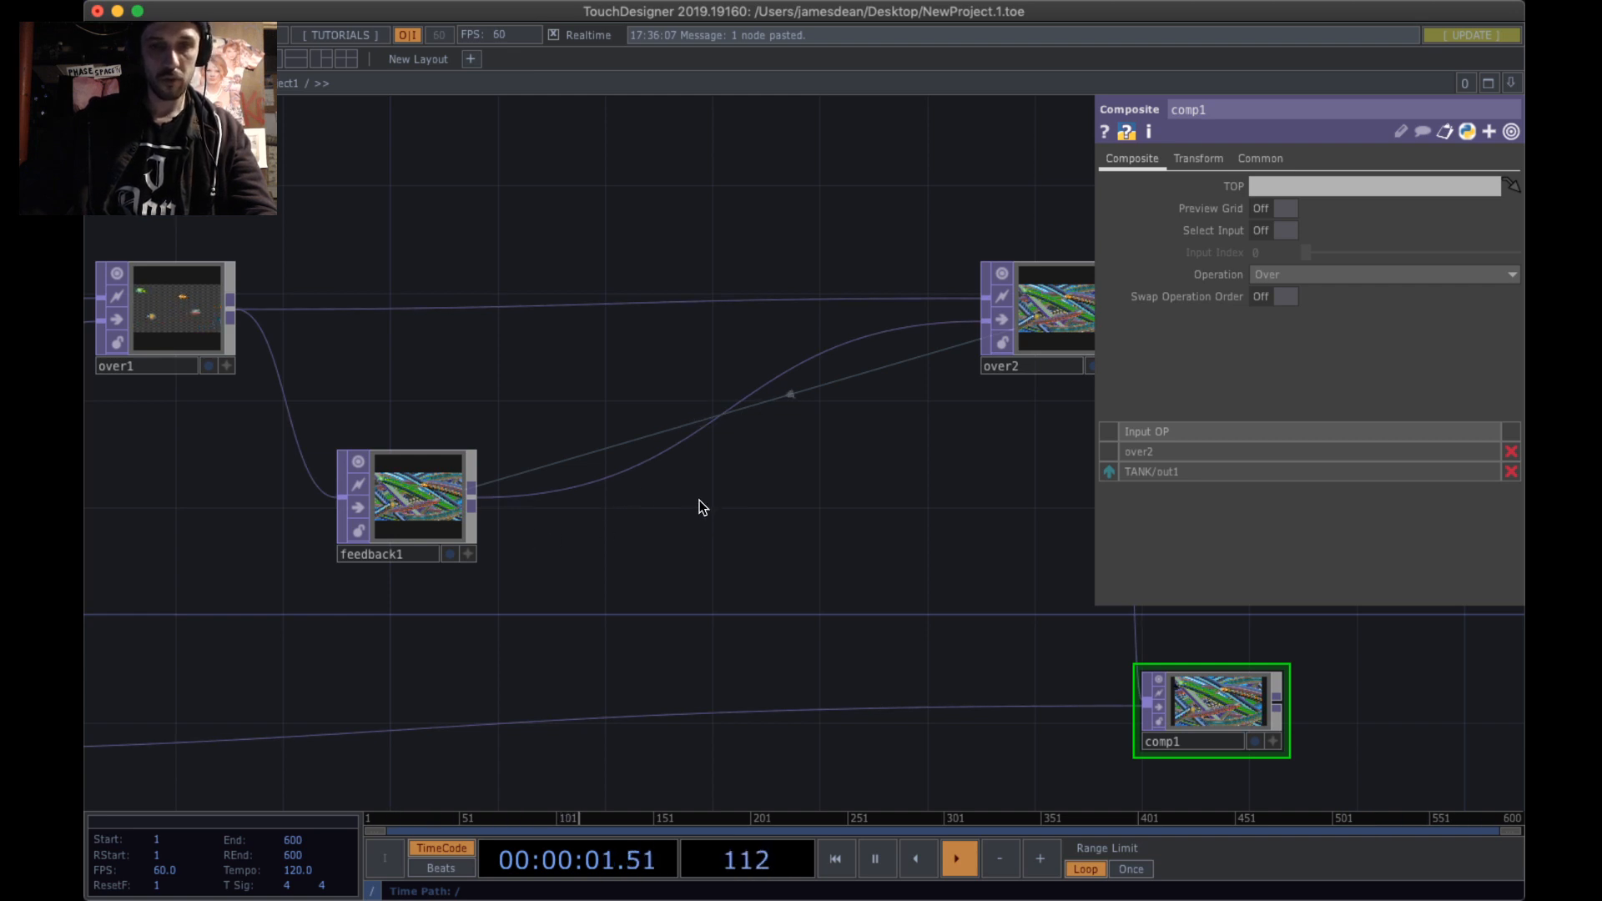
pyautogui.press('Tab')
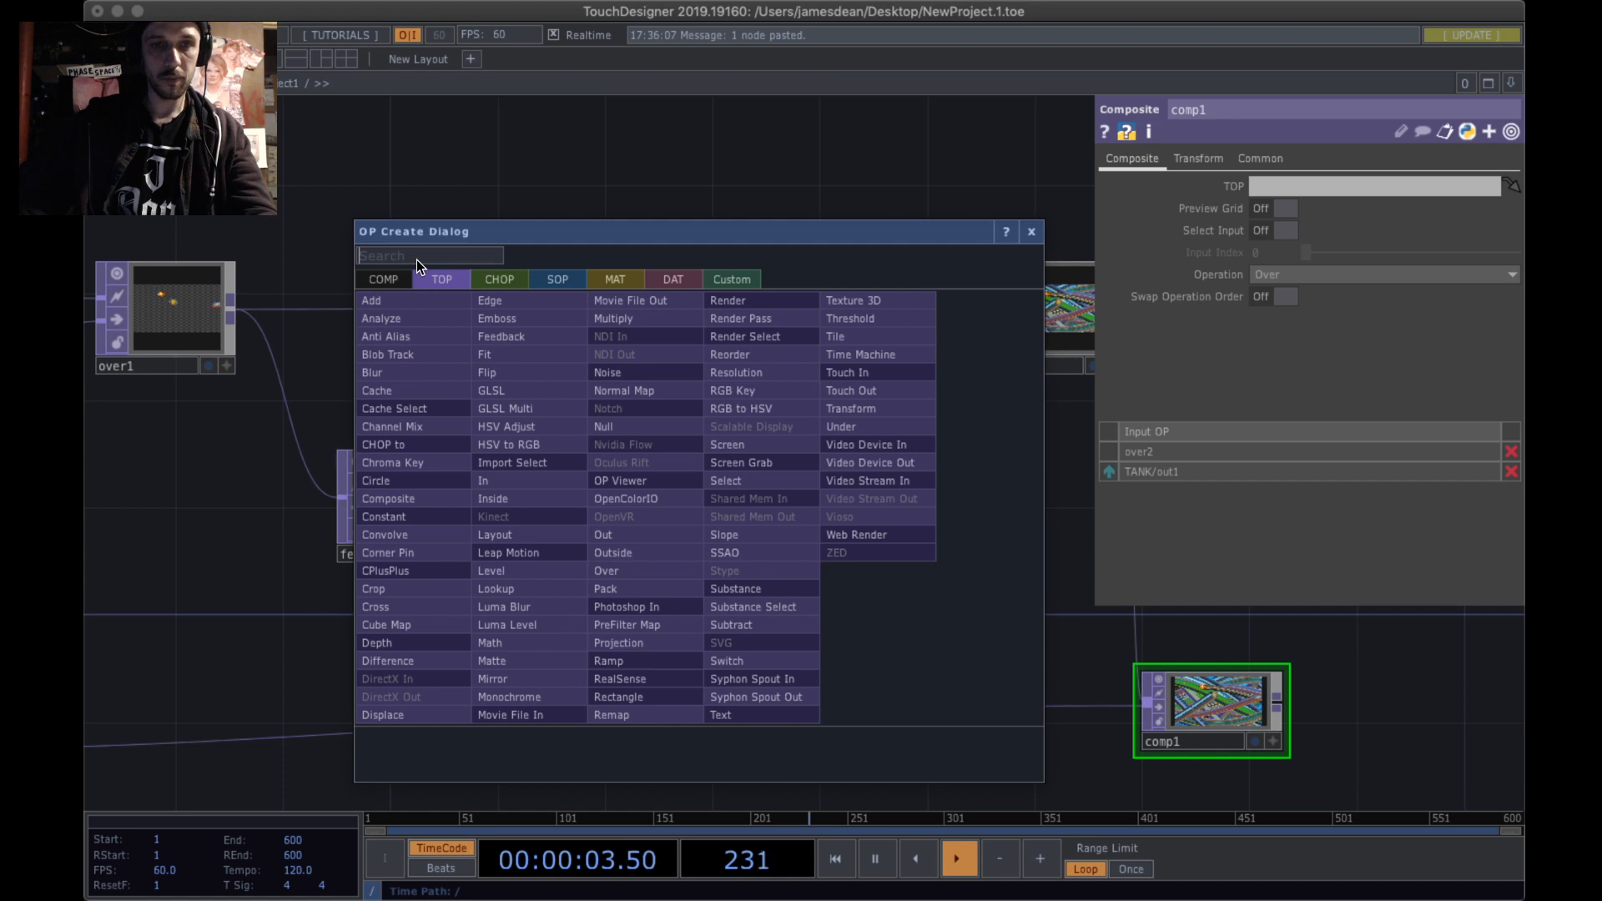
pyautogui.write('leve')
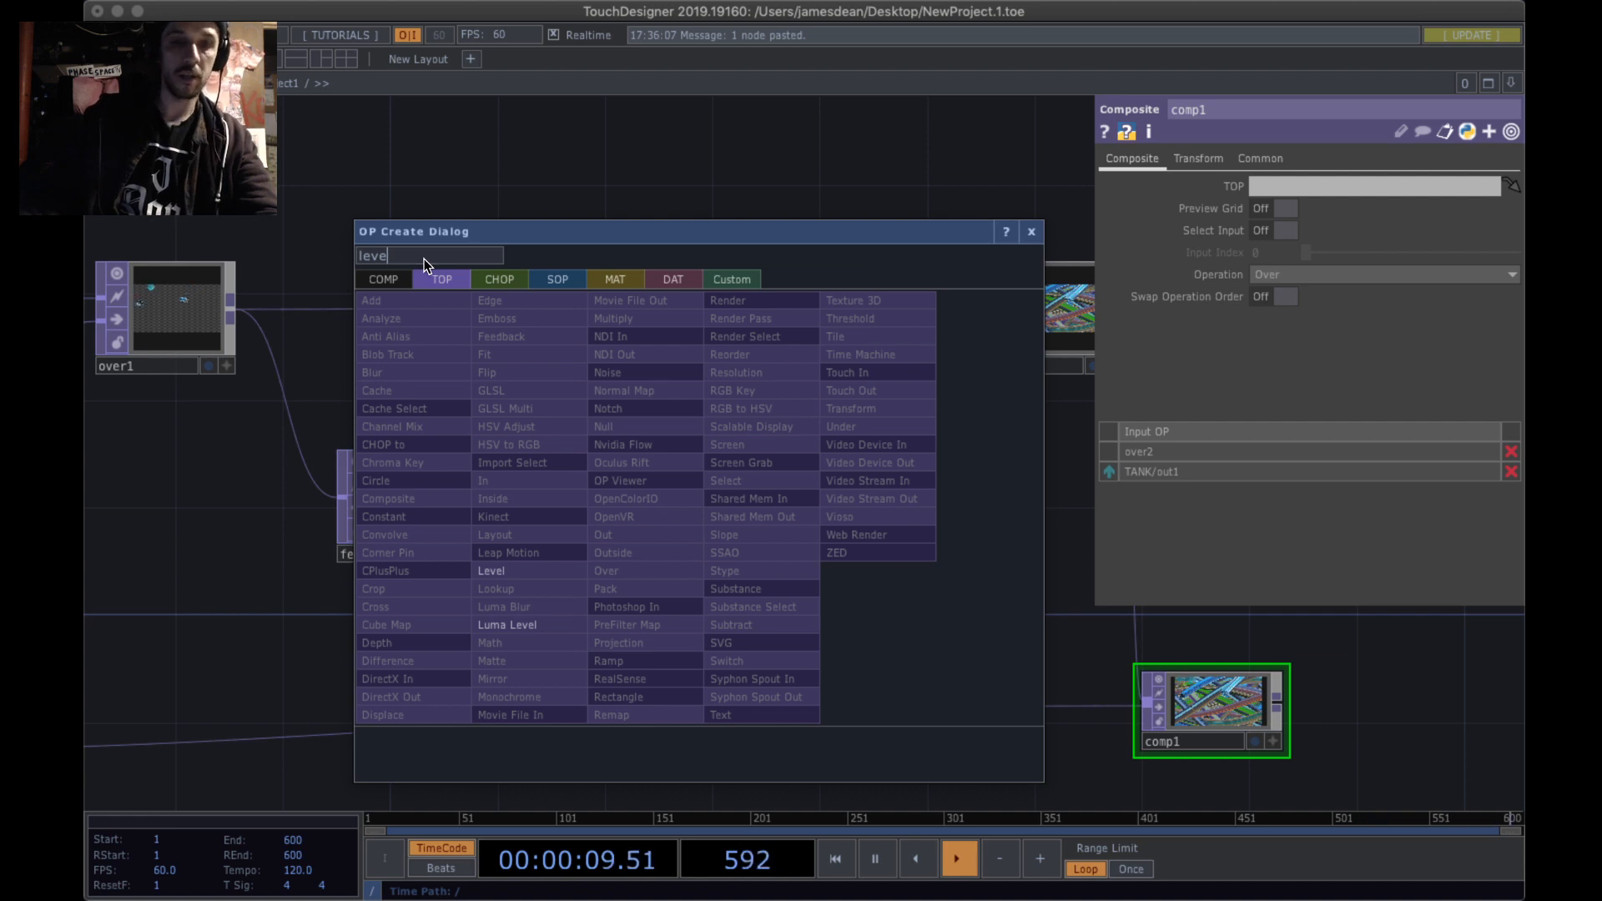
pyautogui.click(501, 572)
pyautogui.click(697, 519)
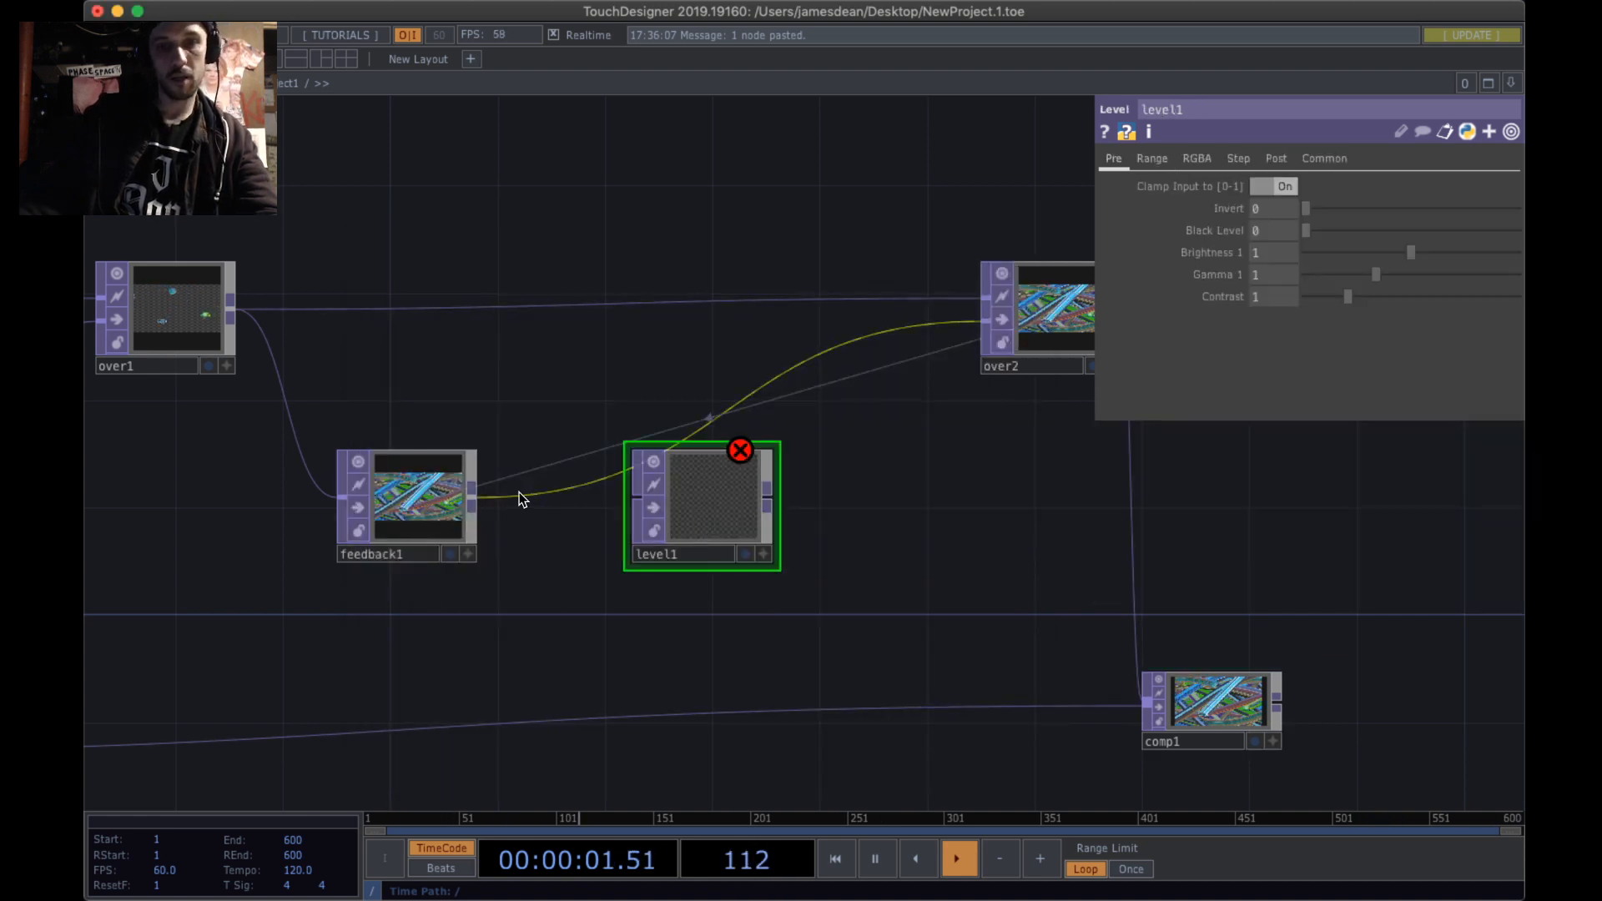
pyautogui.moveTo(470, 501); pyautogui.dragTo(616, 510)
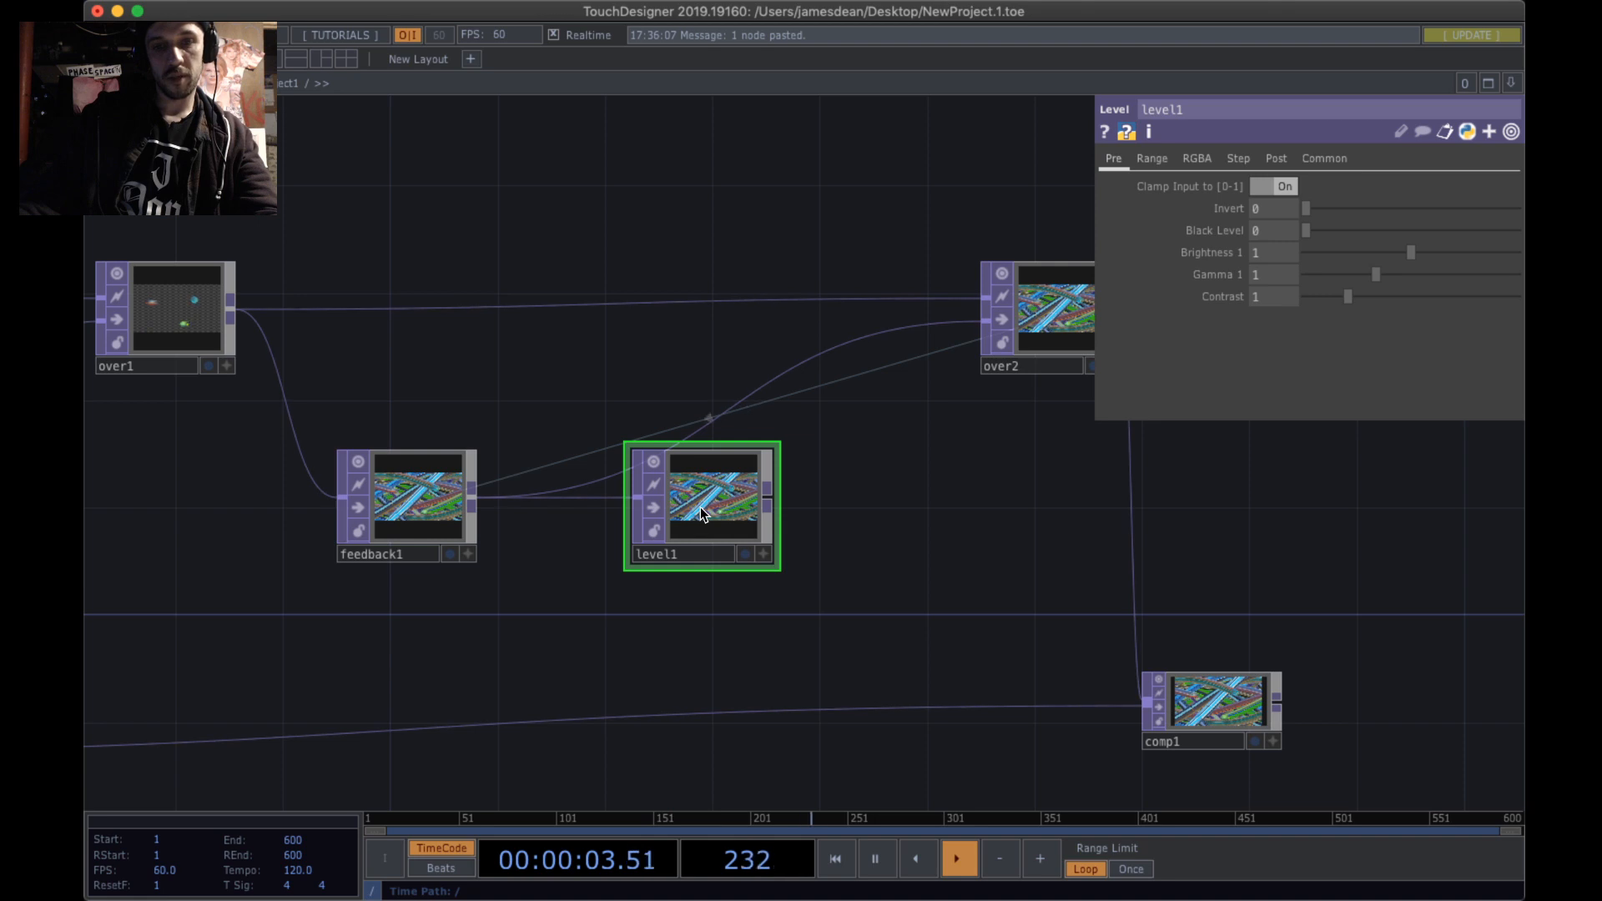
# - Examine level1's output up close to inspect the smeared fish trails coming from feedback1
pyautogui.scroll(5, 699, 508)
pyautogui.scroll(-3, 691, 451)
pyautogui.scroll(5, 691, 451)
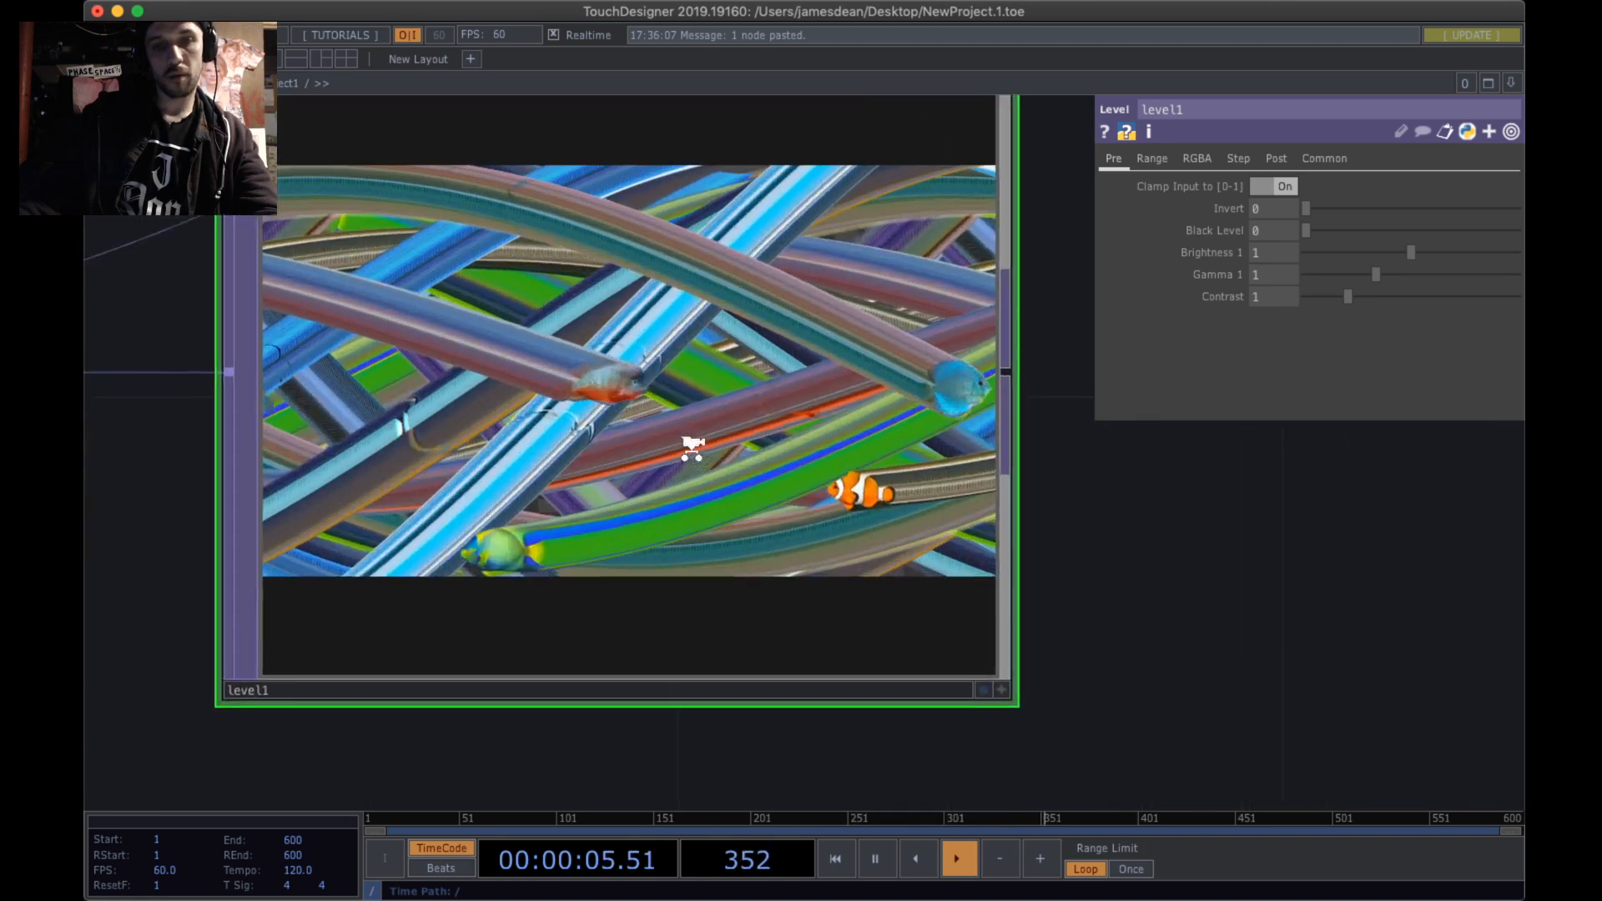
pyautogui.scroll(-5, 667, 451)
pyautogui.scroll(-3, 664, 446)
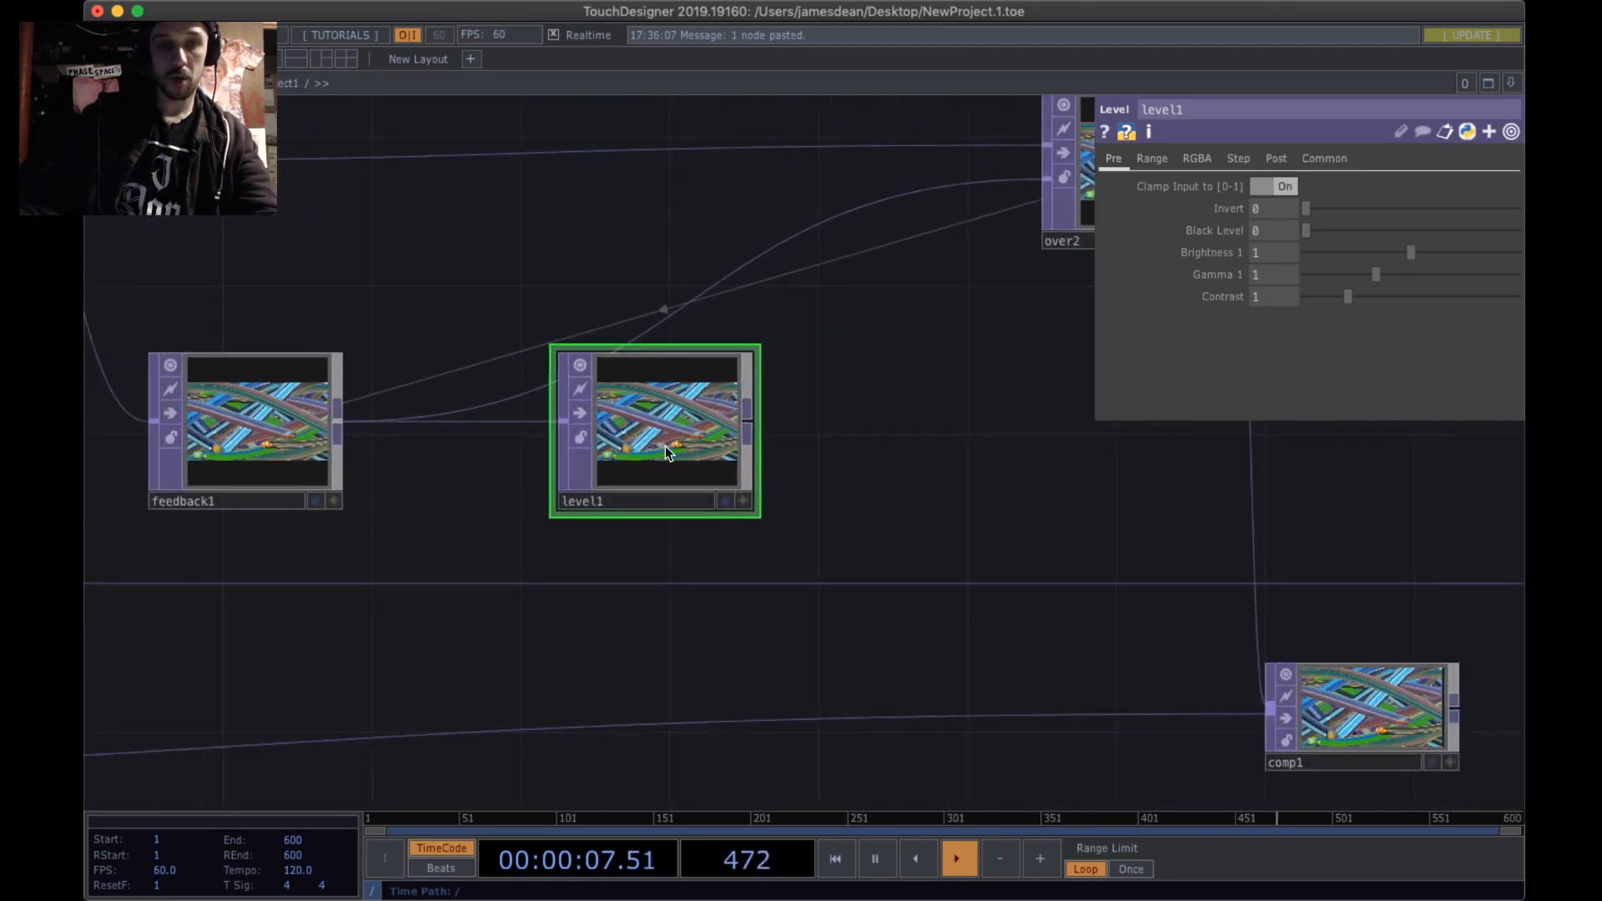
pyautogui.scroll(3, 661, 446)
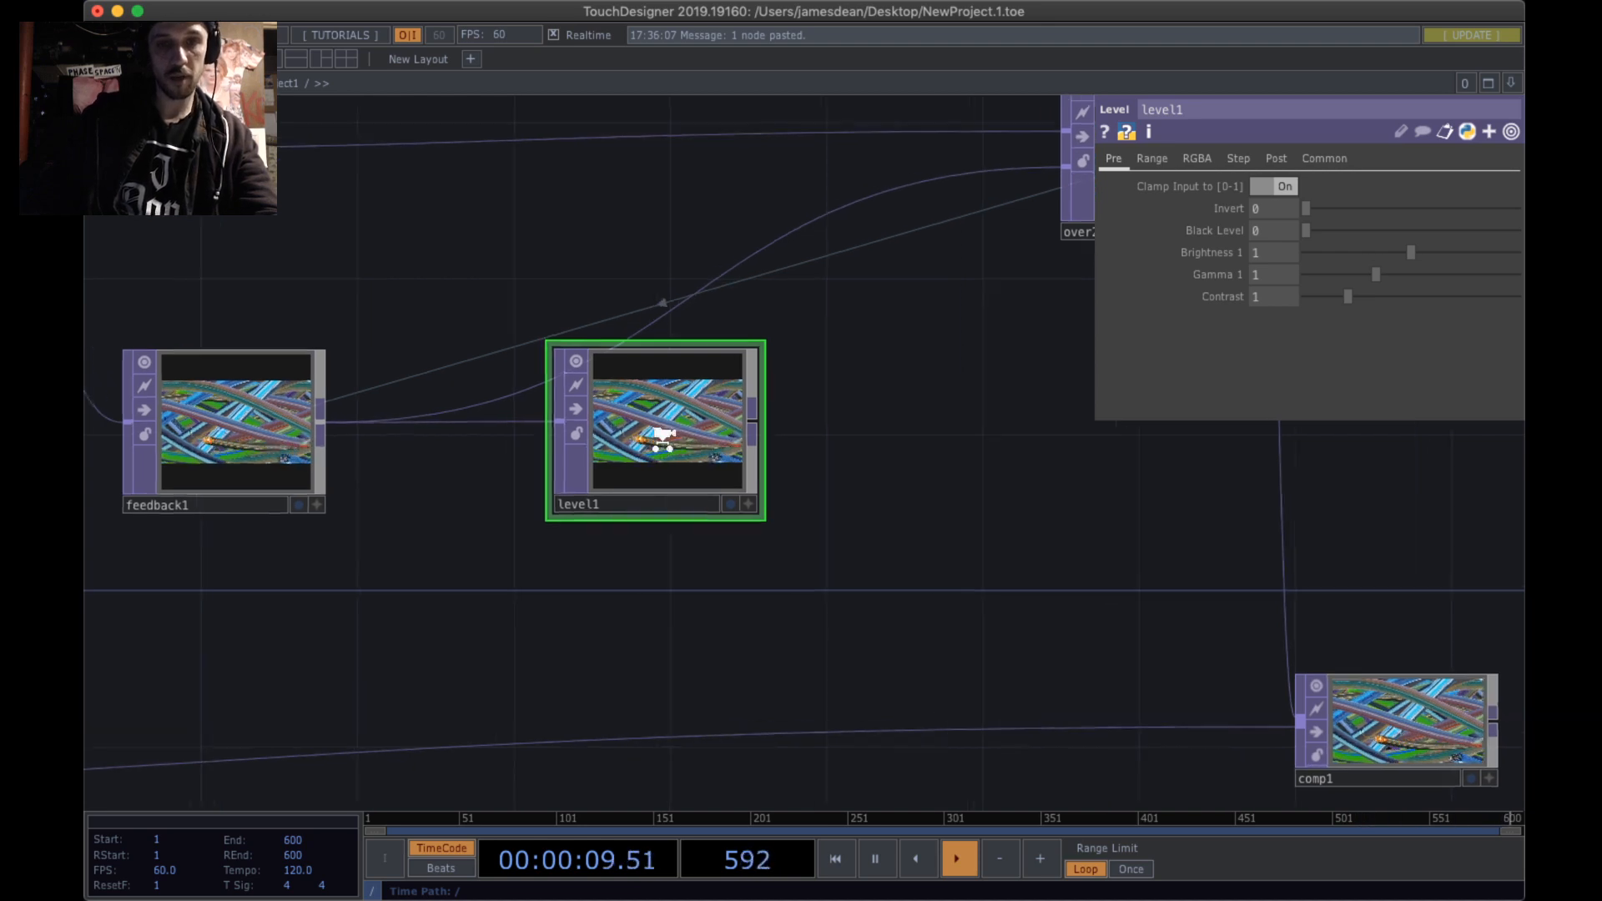
pyautogui.scroll(-5, 729, 440)
pyautogui.scroll(-3, 723, 421)
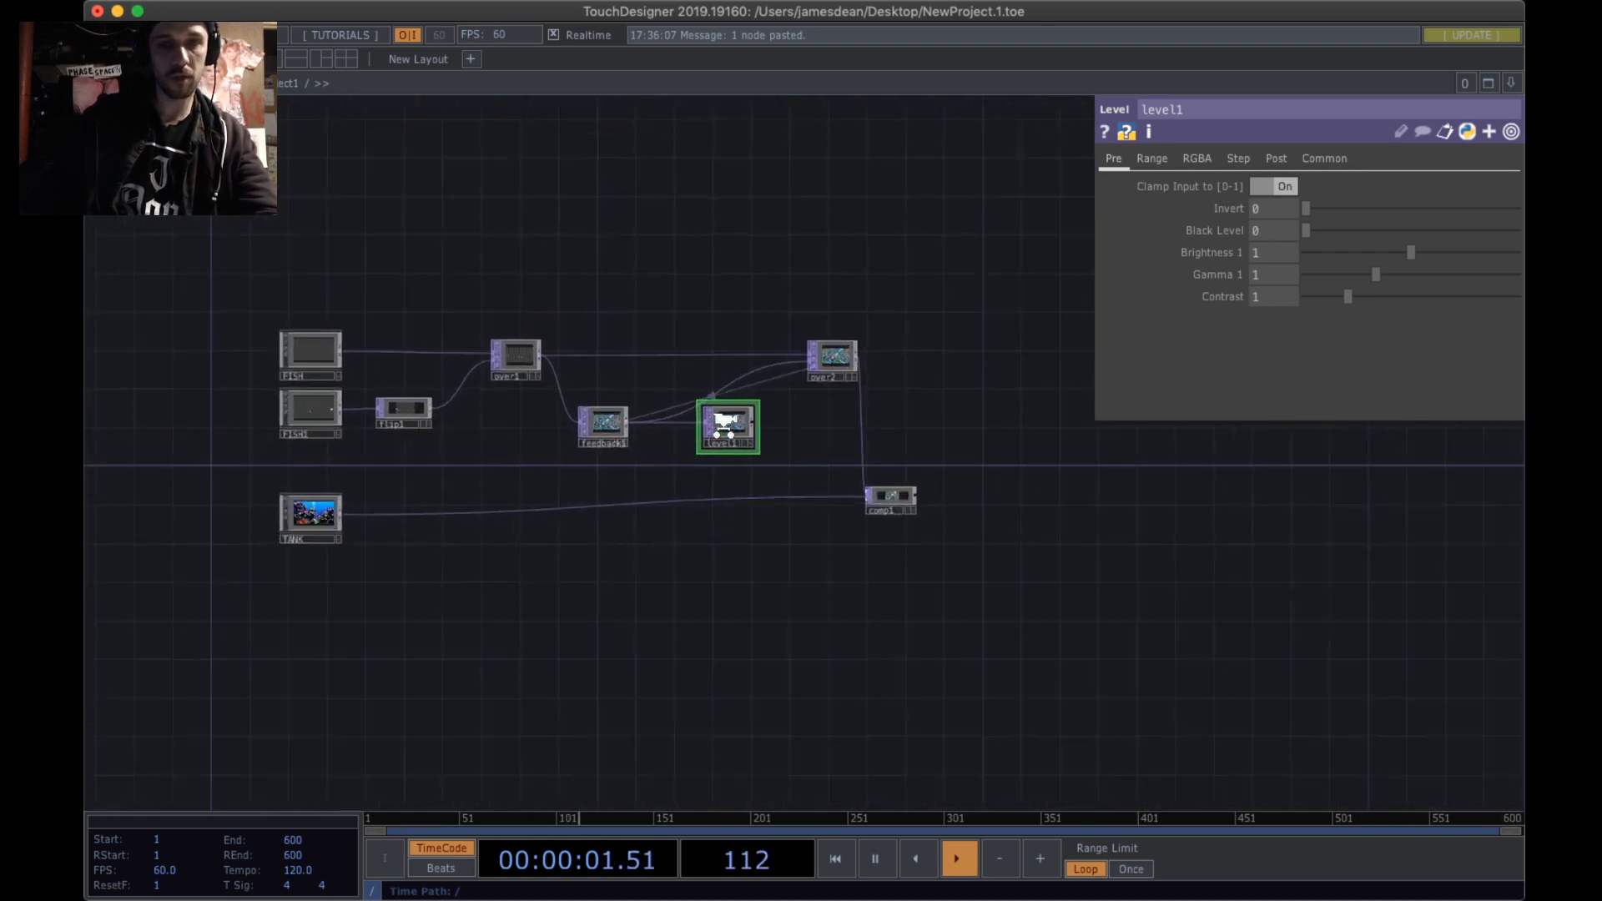
# - Add a second Level TOP near the TANK node and feed TANK's output into it
pyautogui.scroll(8, 452, 474)
pyautogui.scroll(-10, 647, 555)
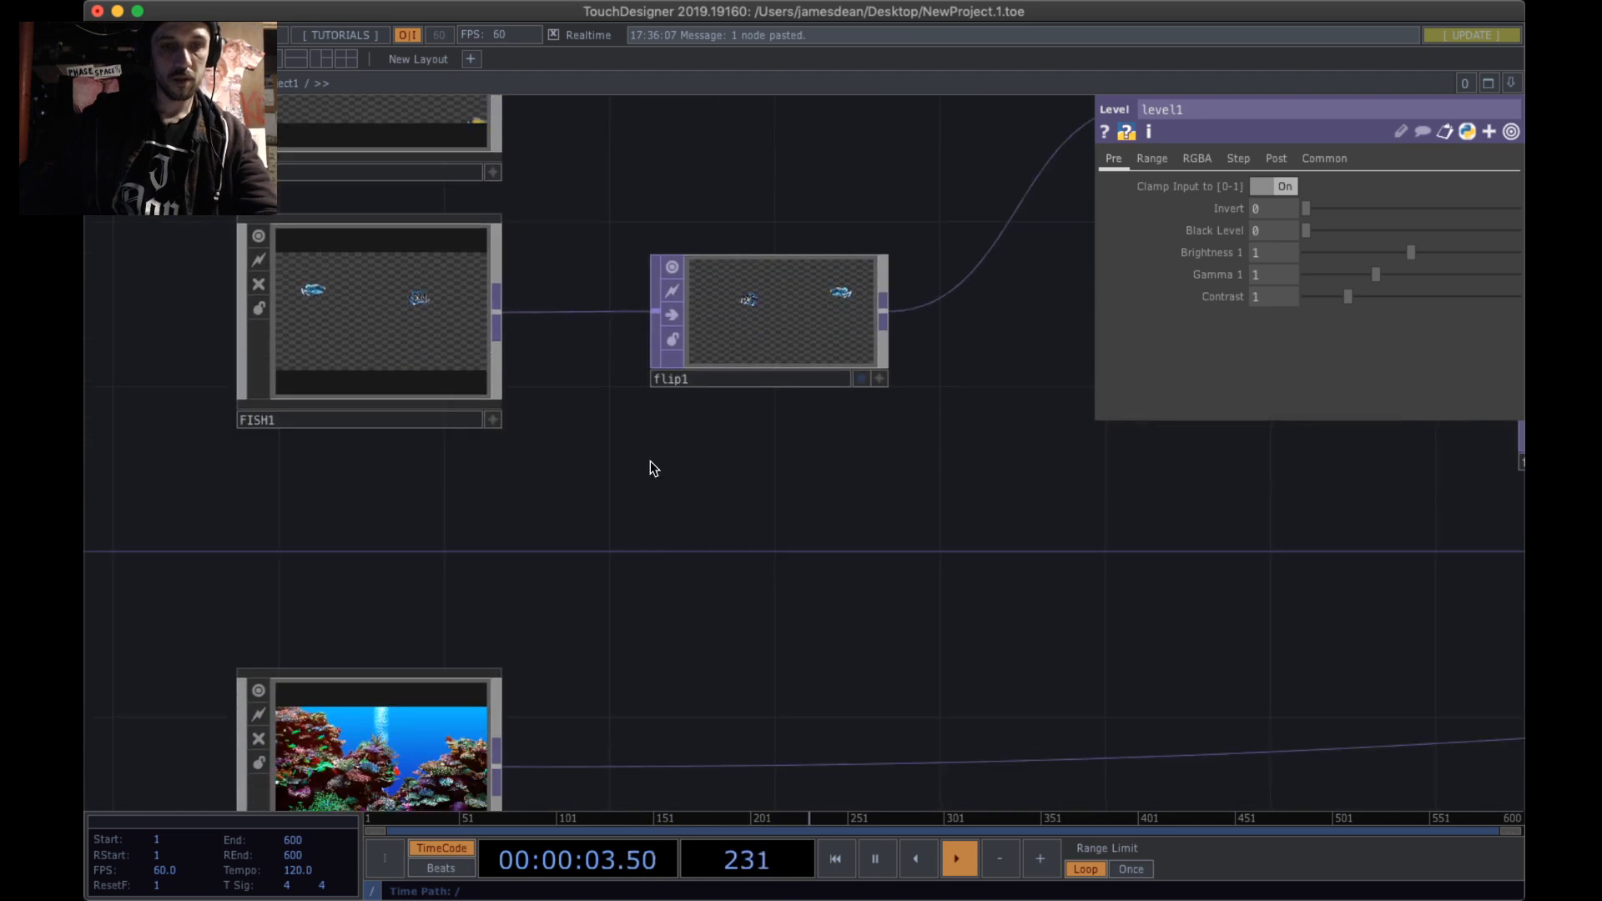
pyautogui.click(367, 235)
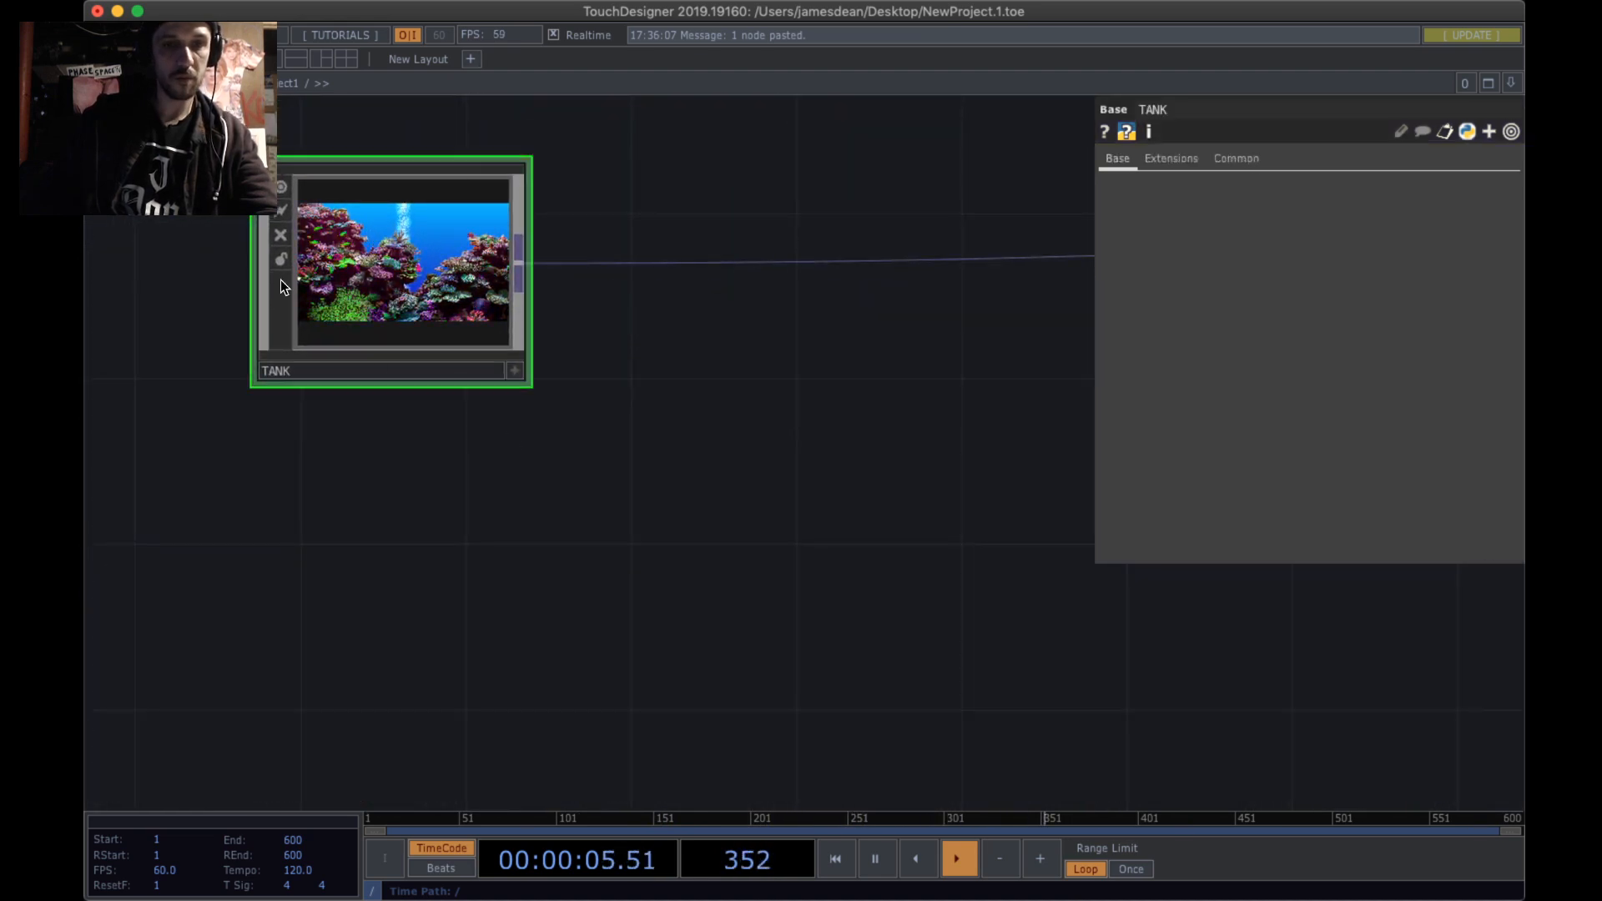
pyautogui.hscroll(5, 679, 447)
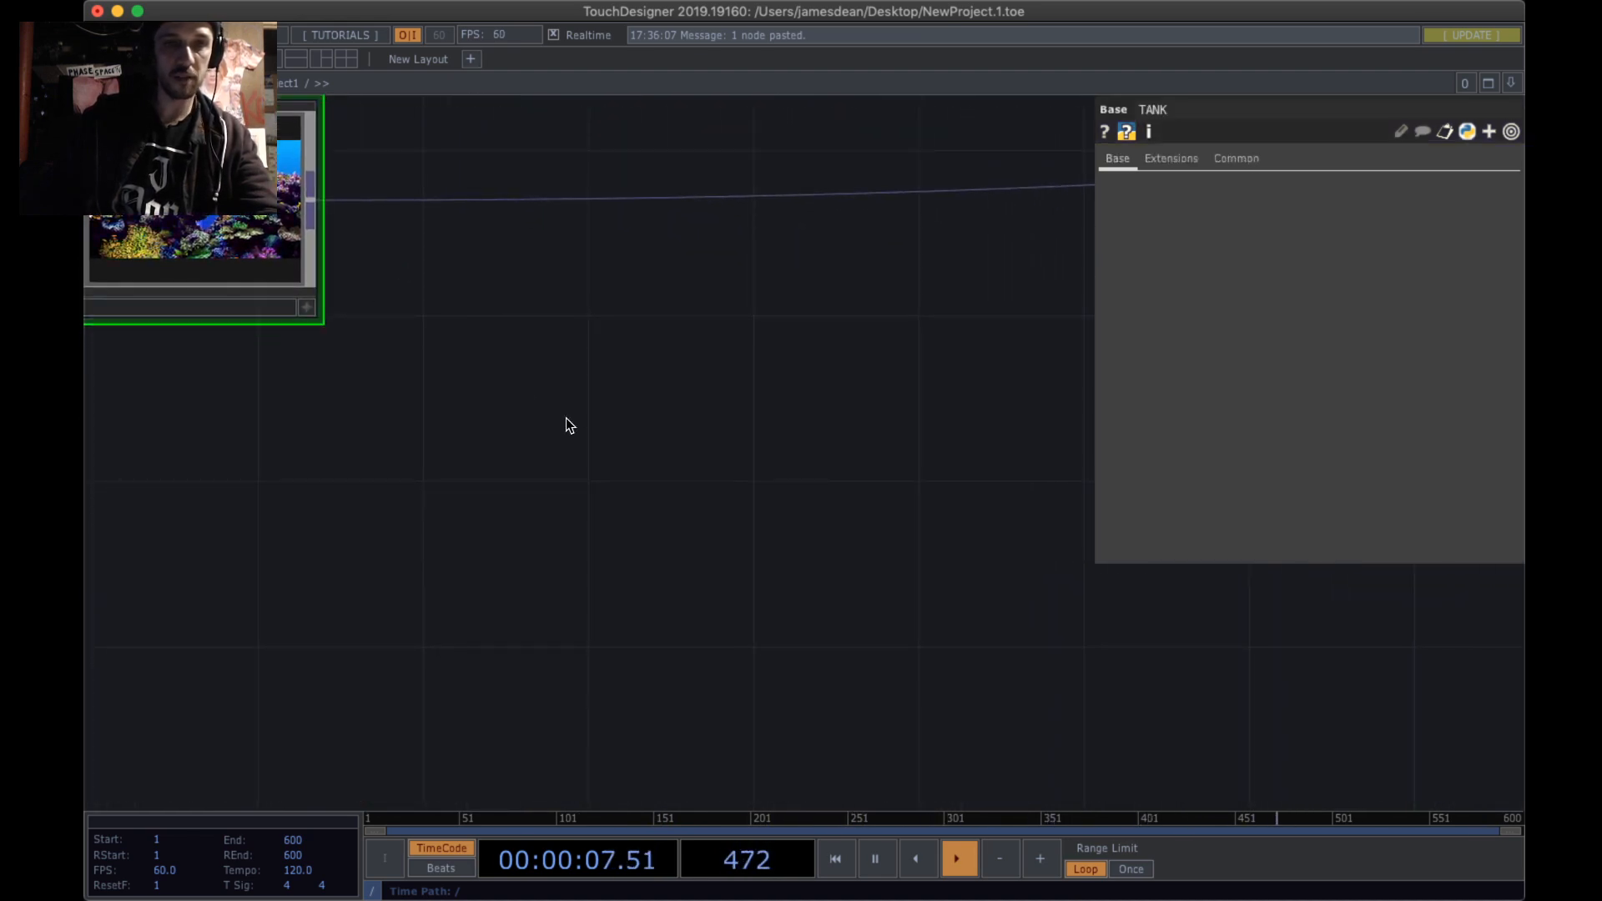
pyautogui.hscroll(-3, 566, 417)
pyautogui.press('Tab')
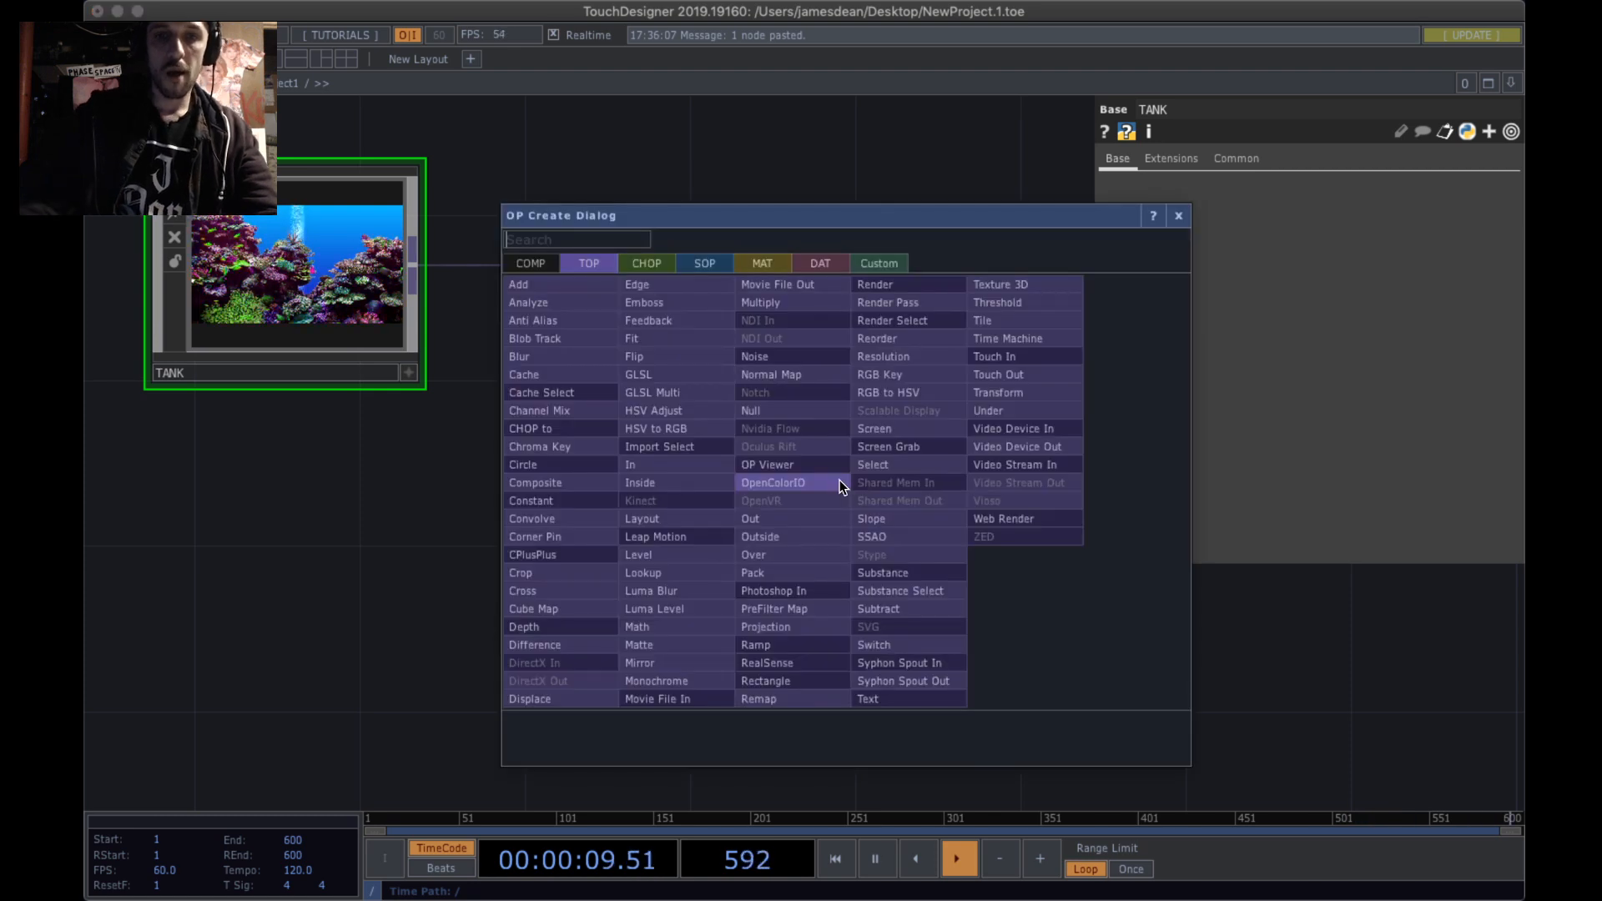
pyautogui.write('level')
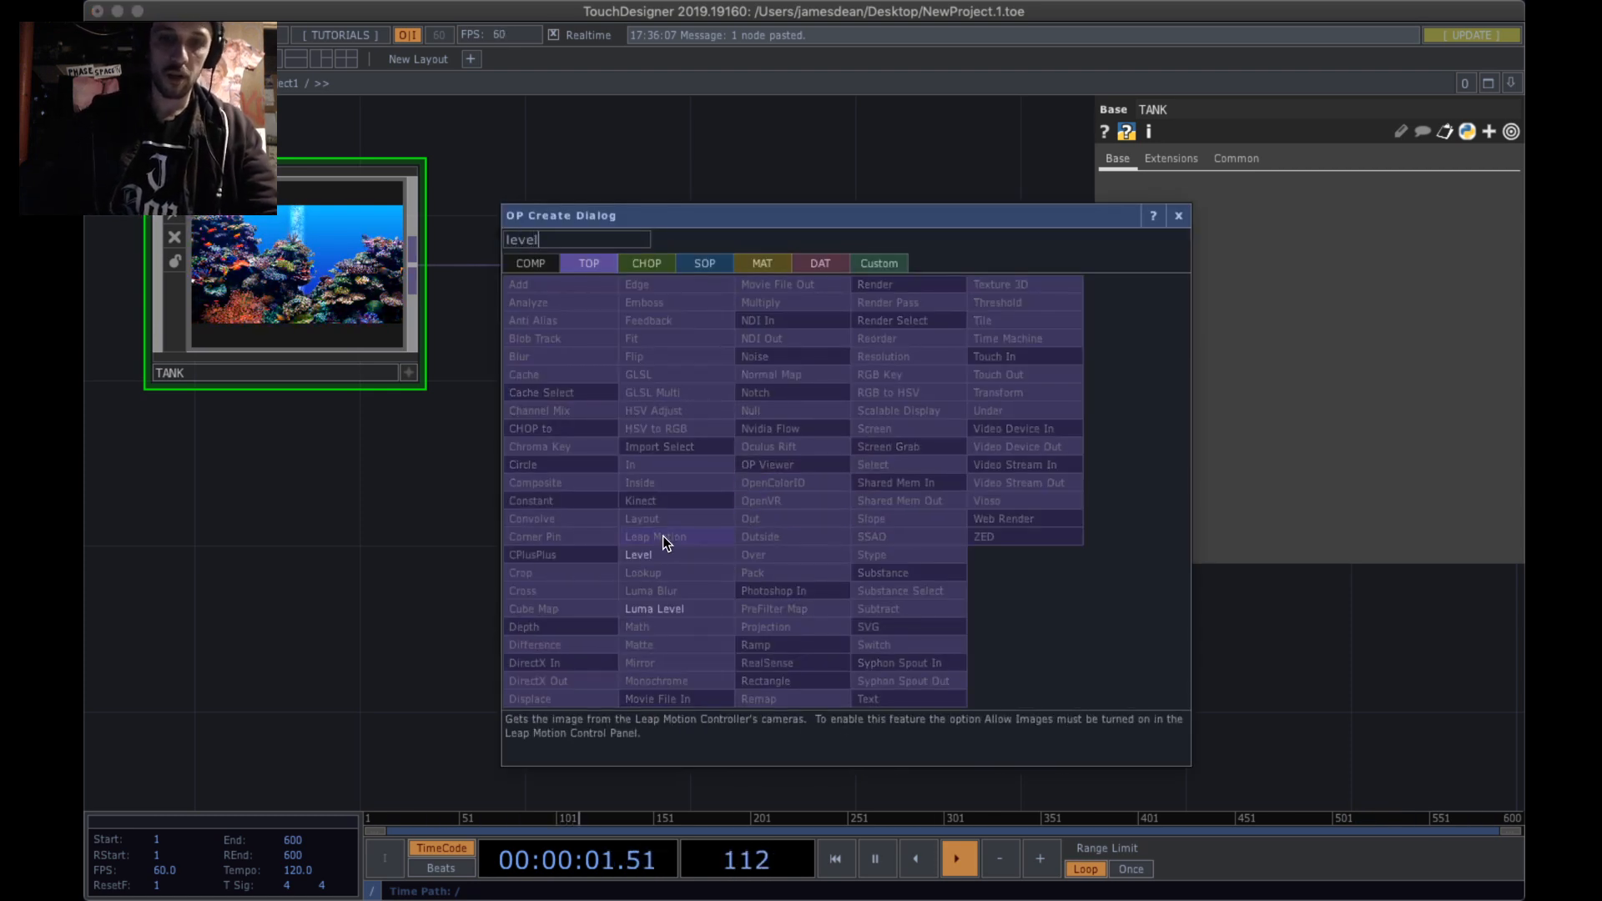
pyautogui.click(645, 554)
pyautogui.click(667, 422)
pyautogui.moveTo(422, 272); pyautogui.dragTo(571, 406)
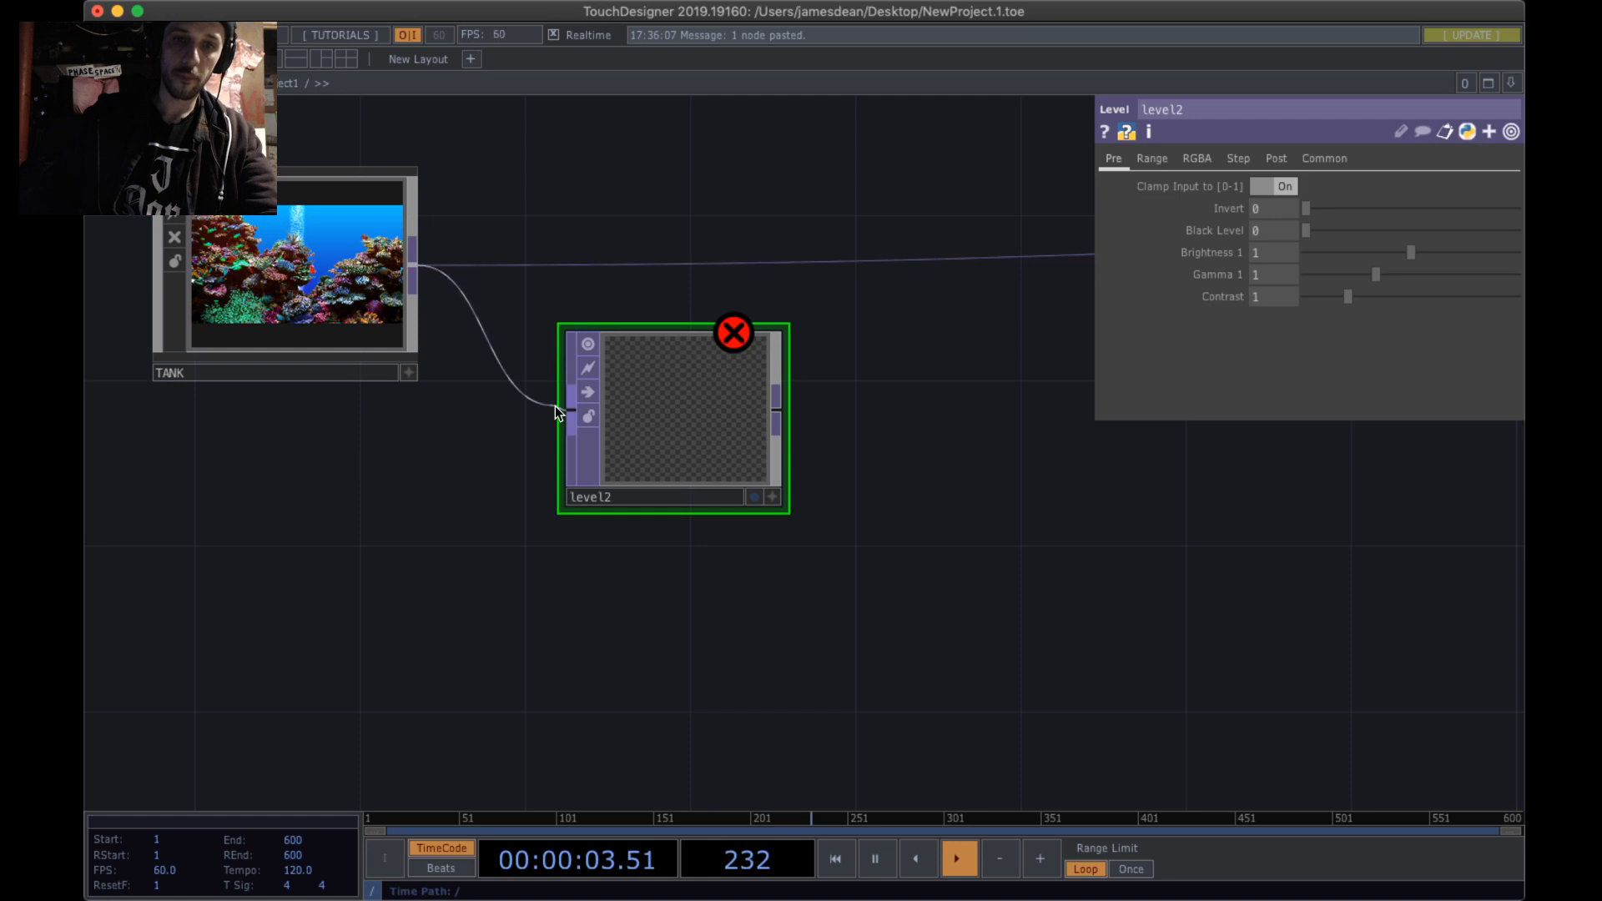
# - Set level2's Brightness 1 to 1.143 and Gamma 1 to 0.74 on the tank image
pyautogui.scroll(3, 668, 451)
pyautogui.scroll(3, 765, 449)
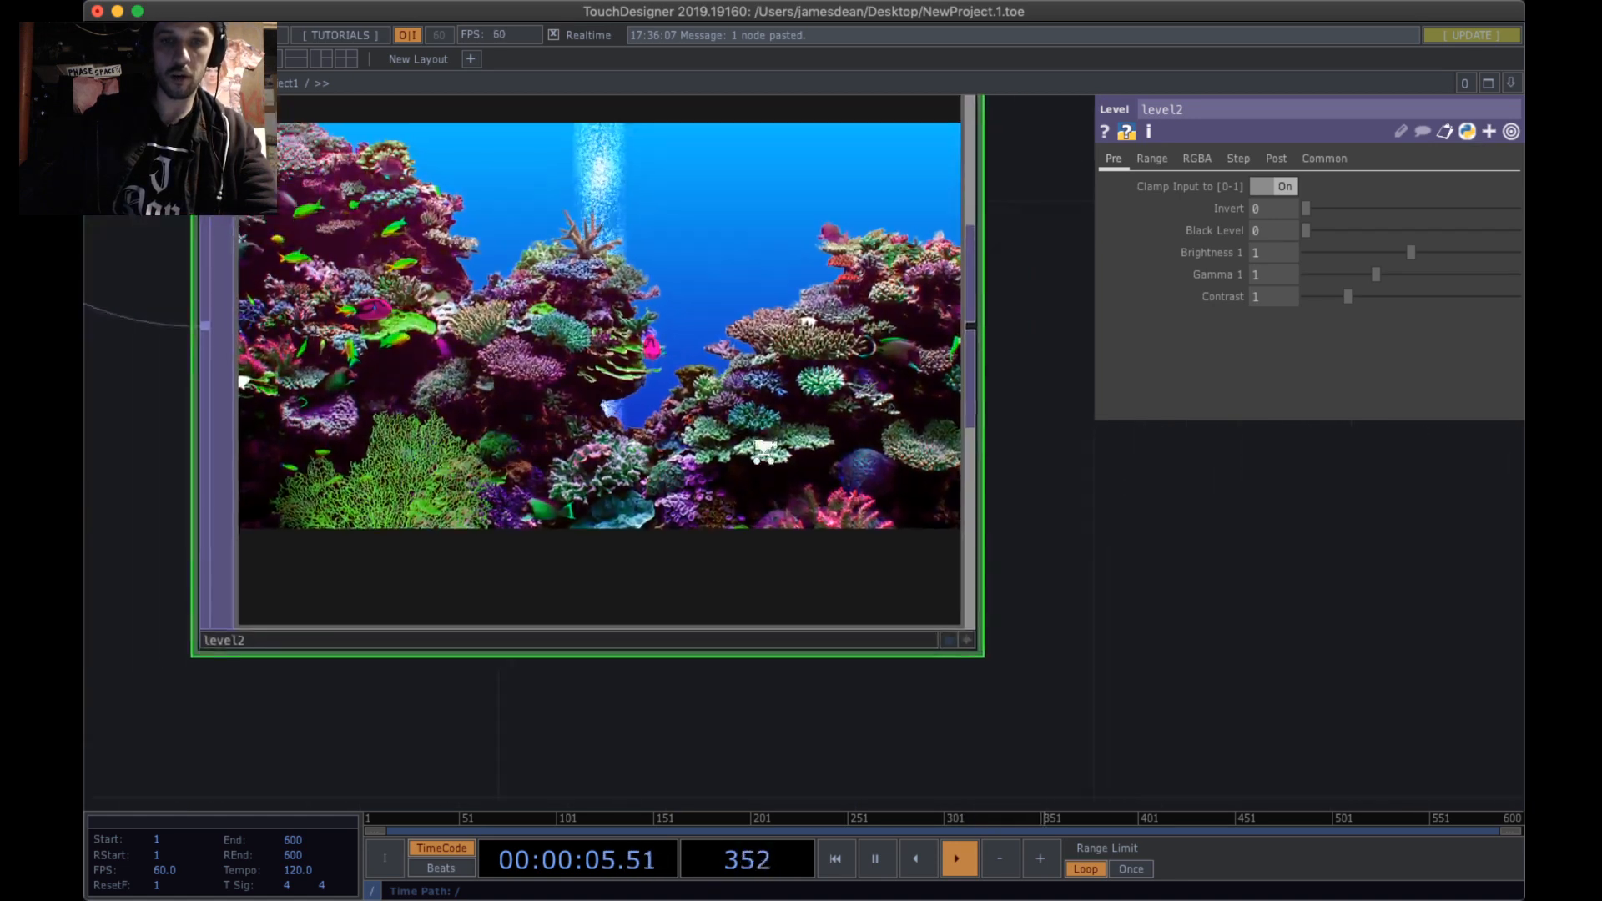
pyautogui.scroll(-1, 765, 449)
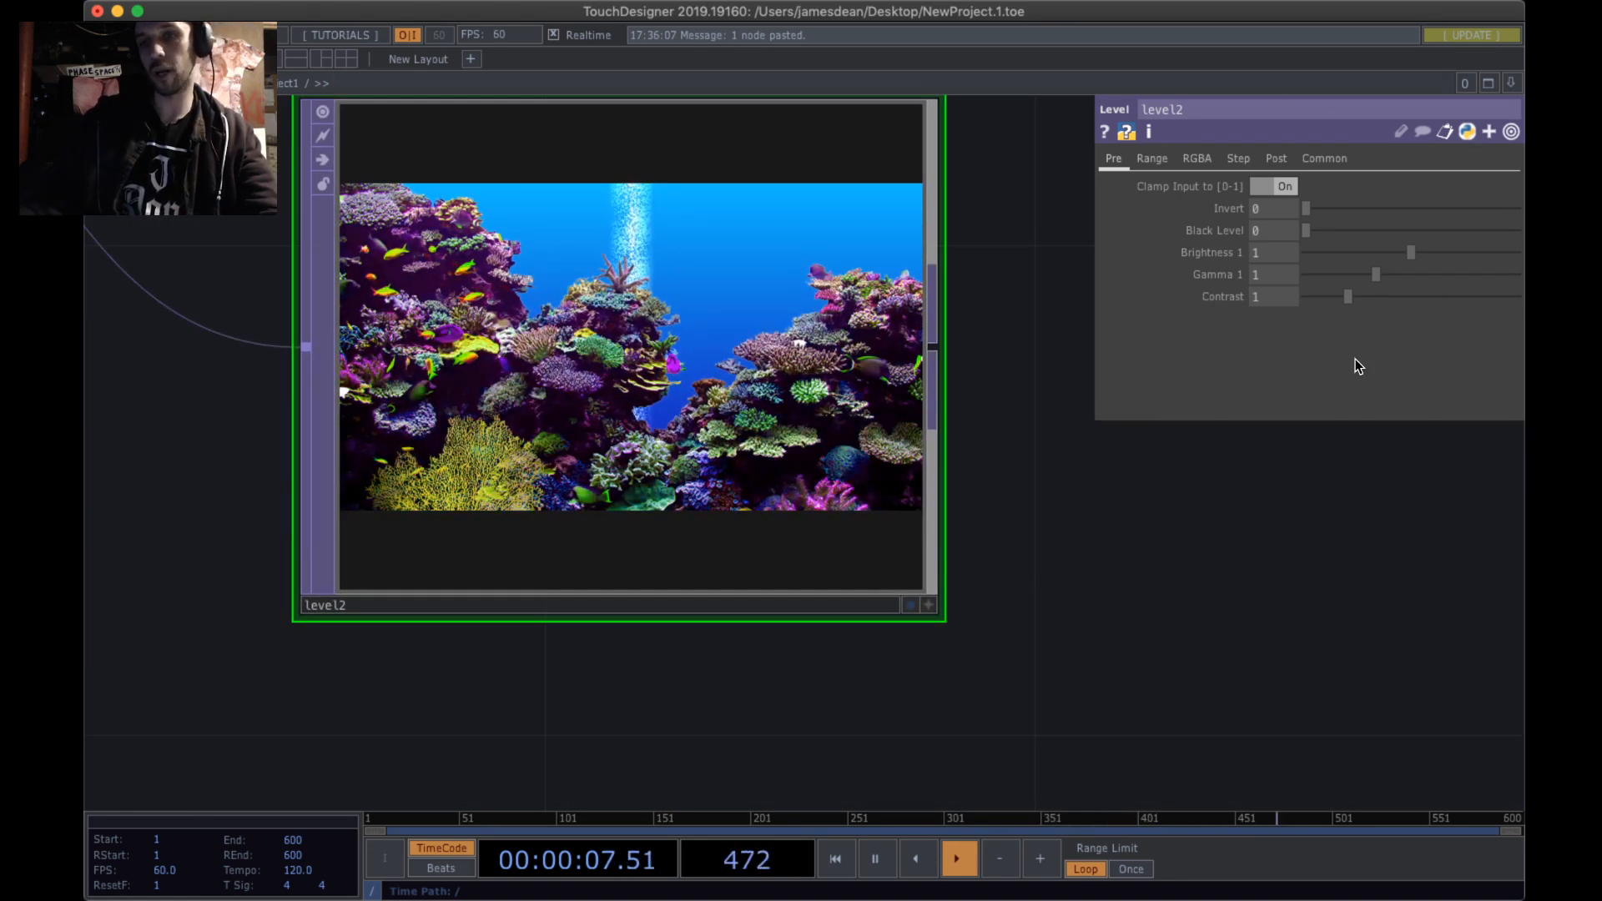
pyautogui.moveTo(1306, 209)
pyautogui.mouseDown()
pyautogui.moveTo(1498, 203)
pyautogui.moveTo(1305, 208)
pyautogui.moveTo(1403, 229)
pyautogui.moveTo(1306, 230)
pyautogui.mouseUp()
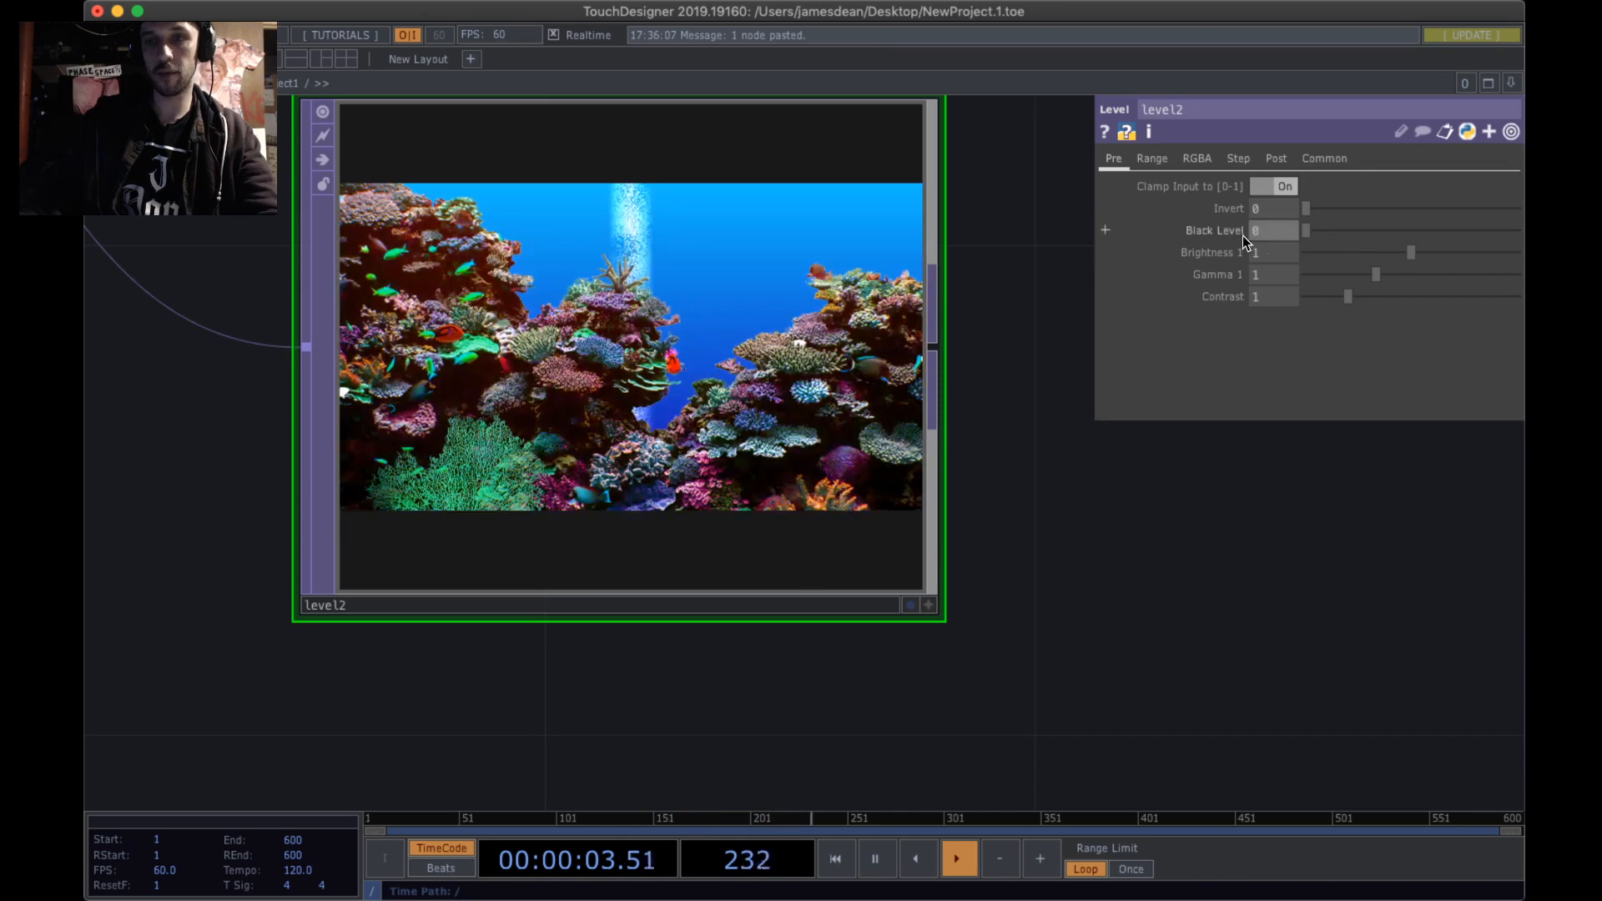
pyautogui.moveTo(1410, 252); pyautogui.dragTo(1357, 284)
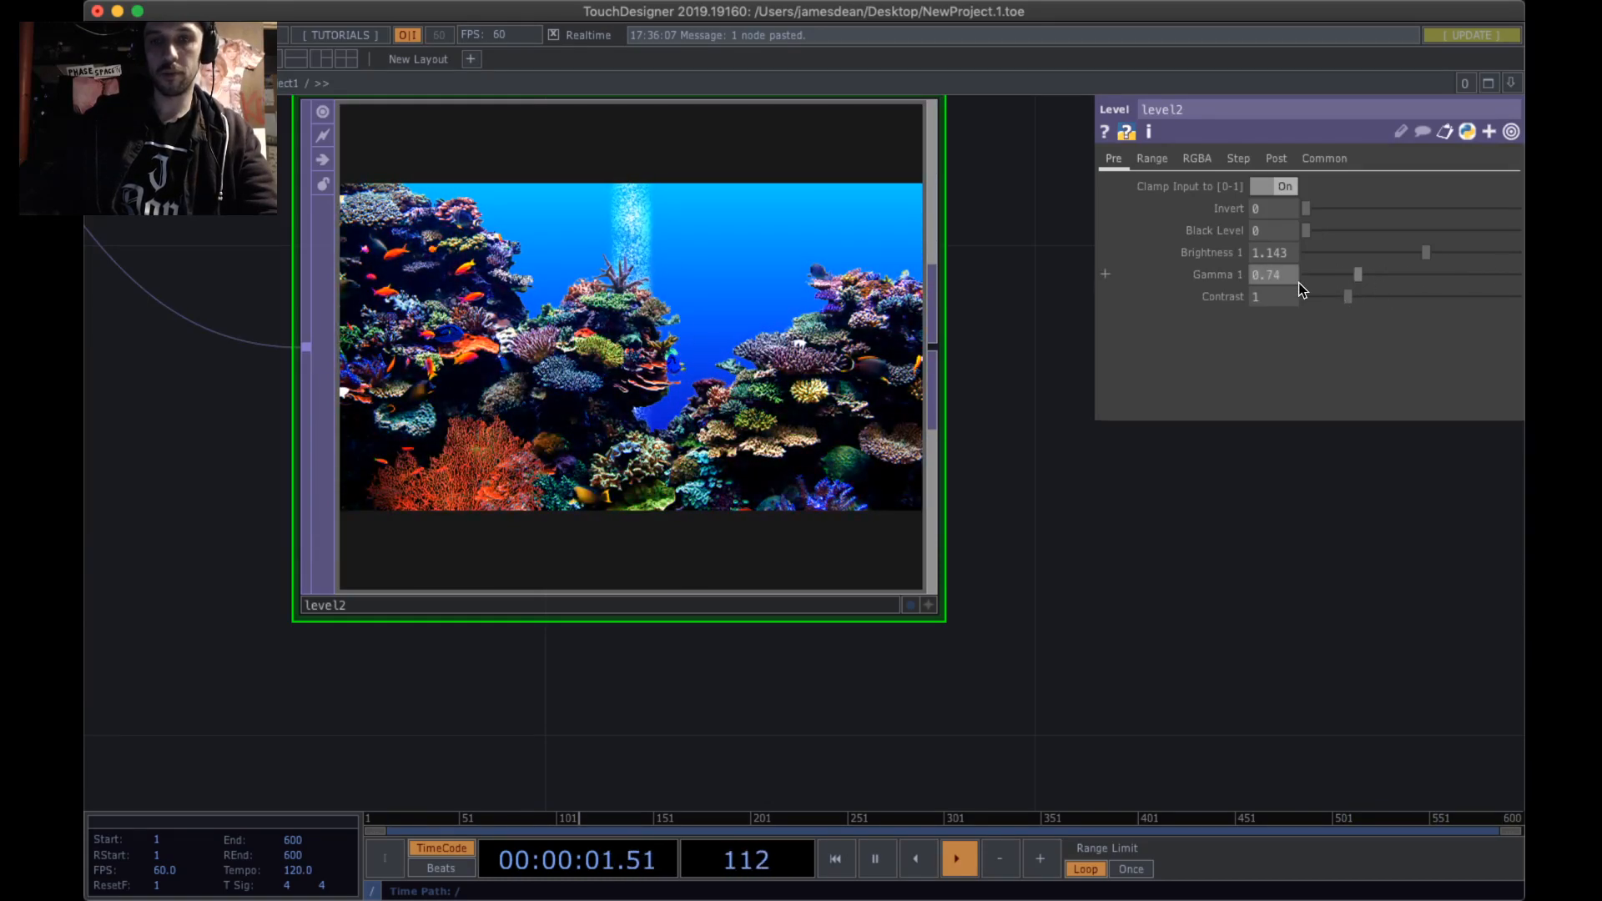
# - Delete the level2 node attached to TANK
pyautogui.scroll(-5, 740, 289)
pyautogui.moveTo(777, 506); pyautogui.dragTo(614, 591)
pyautogui.scroll(-5, 692, 448)
pyautogui.moveTo(926, 463); pyautogui.dragTo(359, 487)
pyautogui.moveTo(528, 385); pyautogui.dragTo(594, 473)
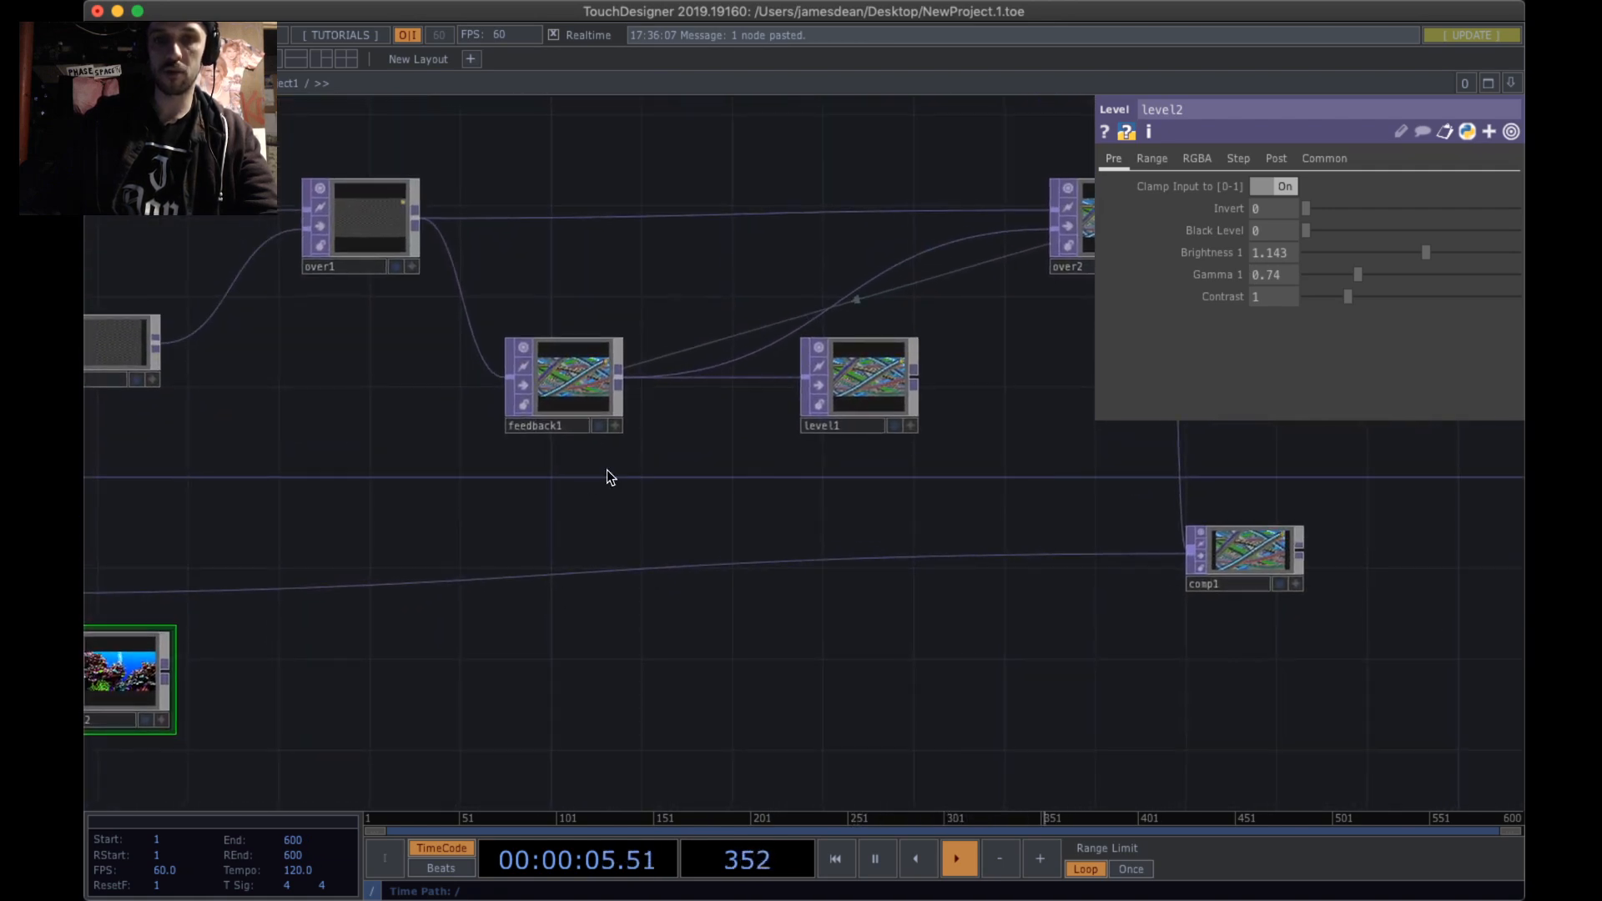
pyautogui.scroll(5, 853, 400)
pyautogui.scroll(-1, 864, 401)
pyautogui.scroll(-8, 868, 401)
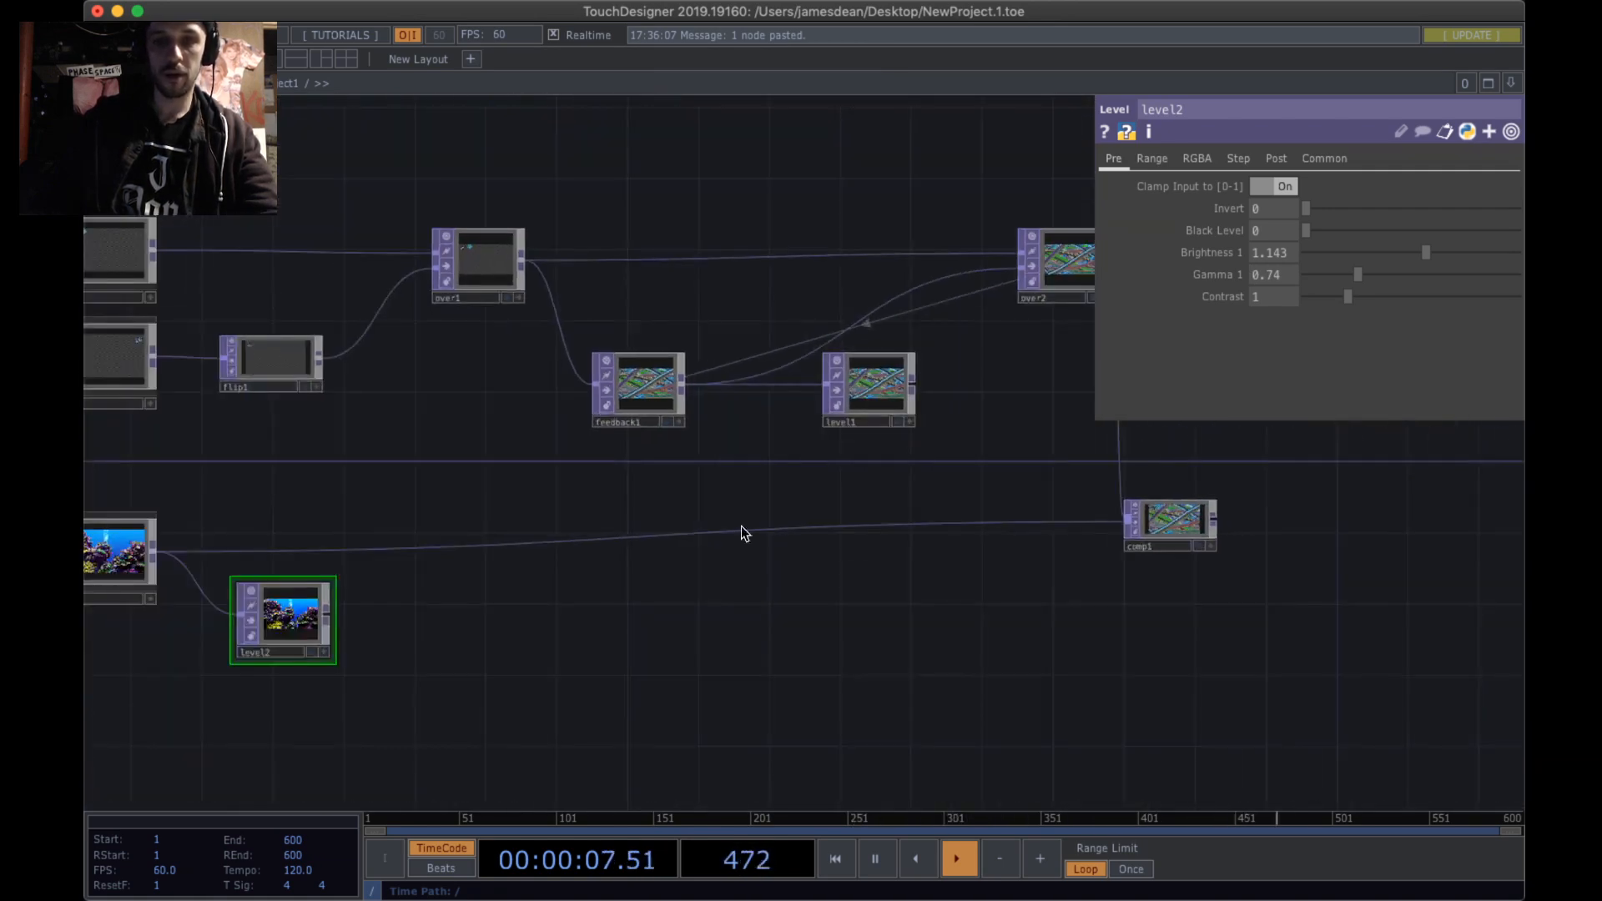
pyautogui.moveTo(709, 590); pyautogui.dragTo(976, 536)
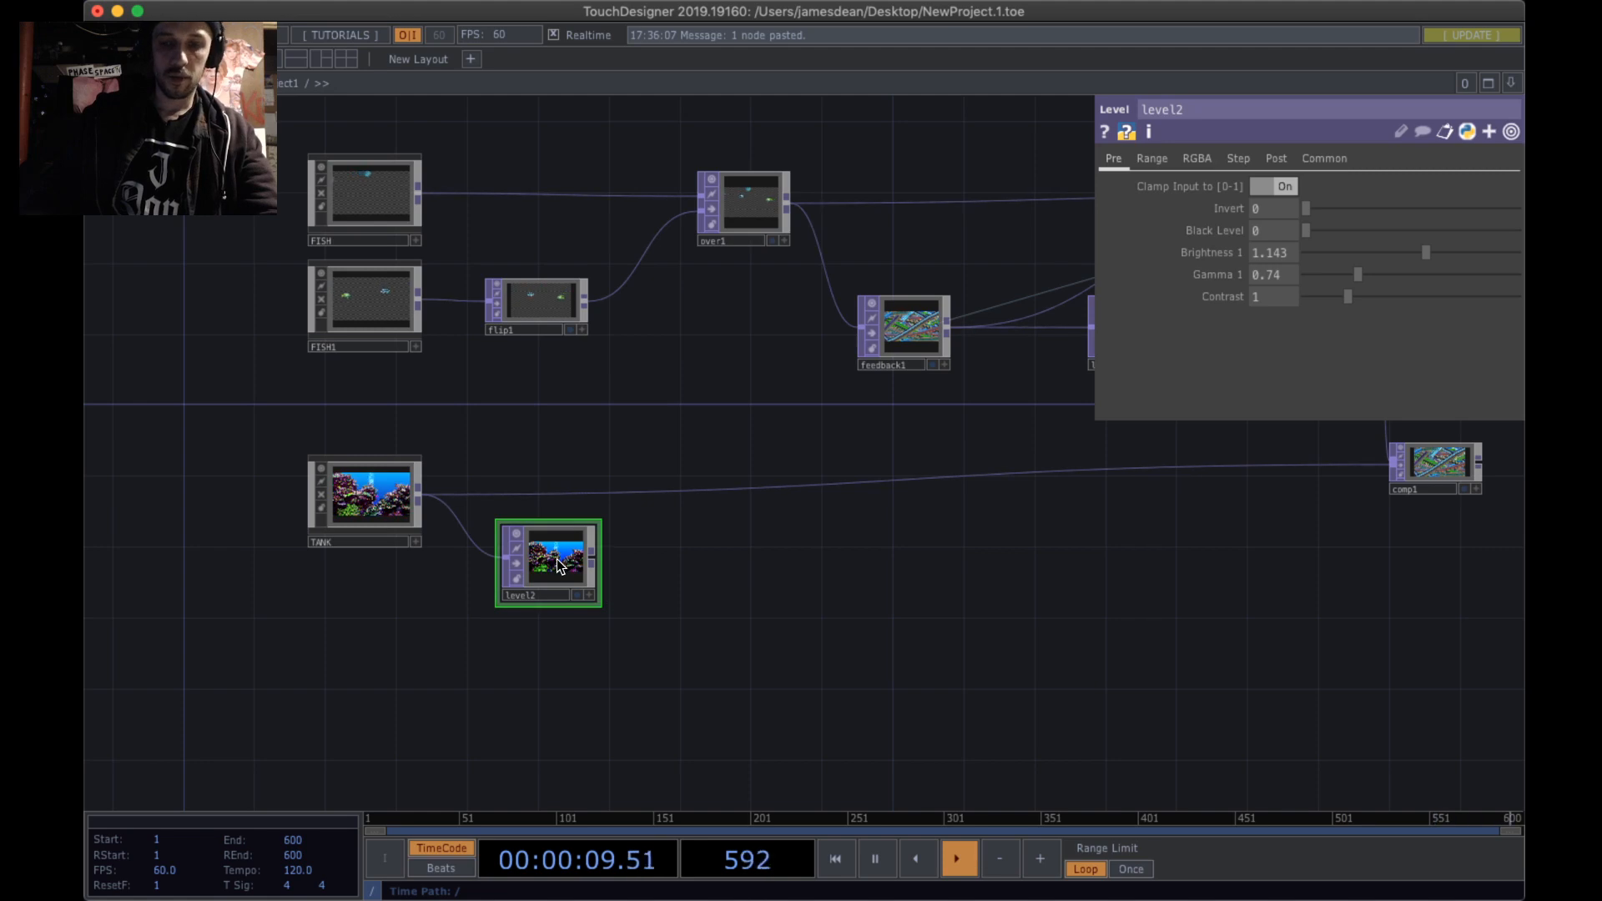
pyautogui.press('Delete')
# - Delete the level1 node fed by feedback1
pyautogui.moveTo(1167, 430); pyautogui.dragTo(876, 525)
pyautogui.scroll(7, 864, 447)
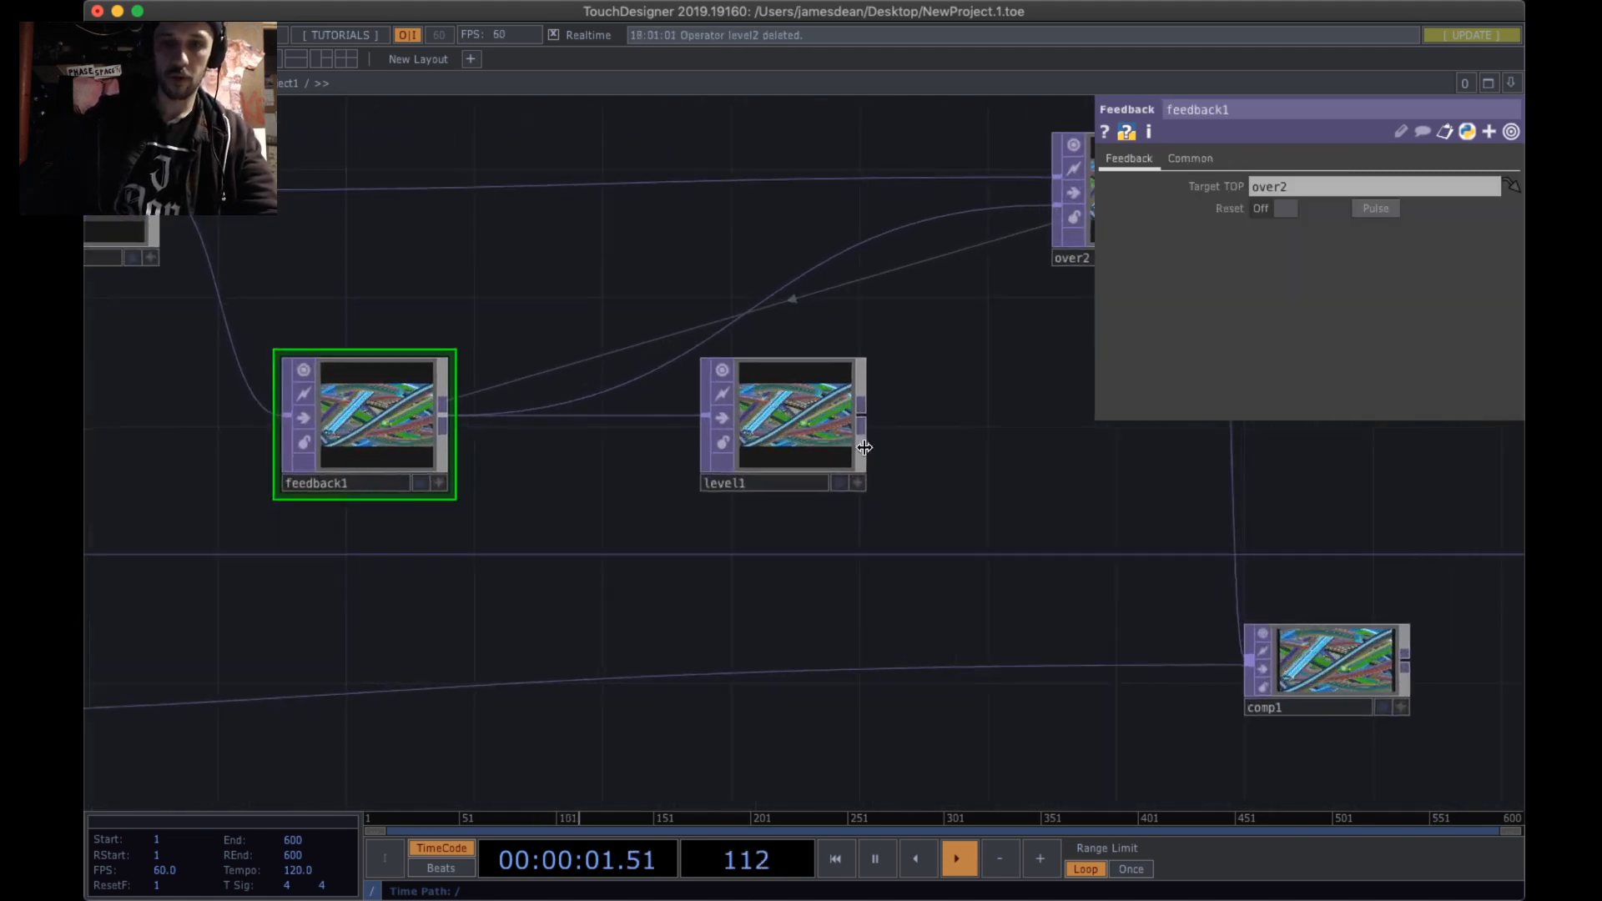
pyautogui.click(780, 351)
pyautogui.press('Delete')
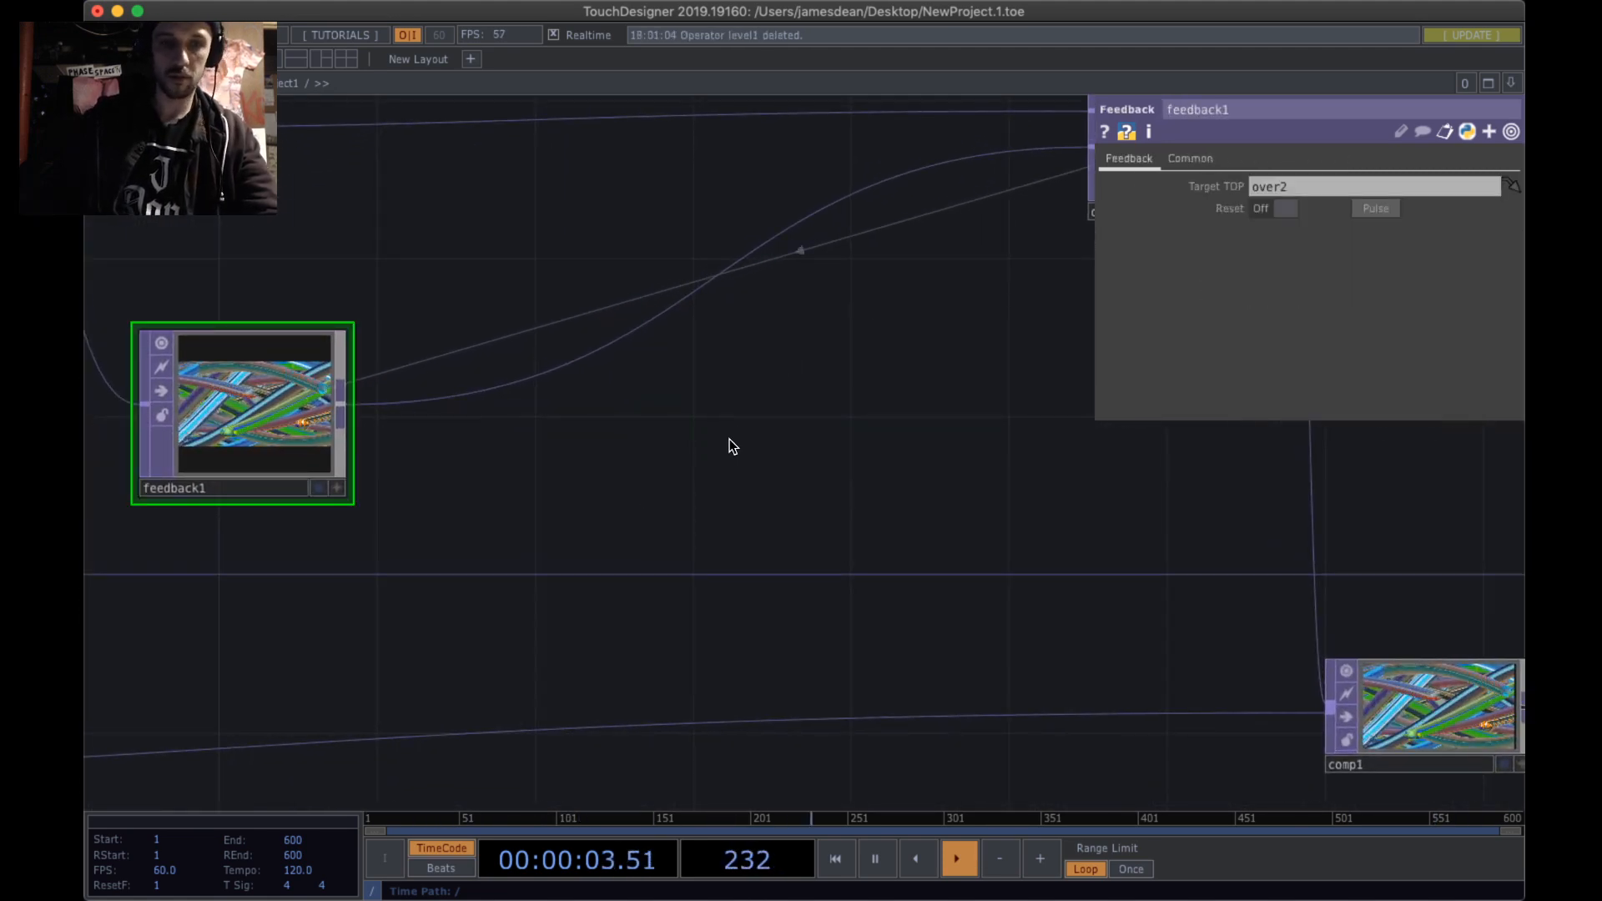
# - Add a fresh Level TOP in the gap between feedback1 and over2 and connect feedback1's output to its input
pyautogui.press('Tab')
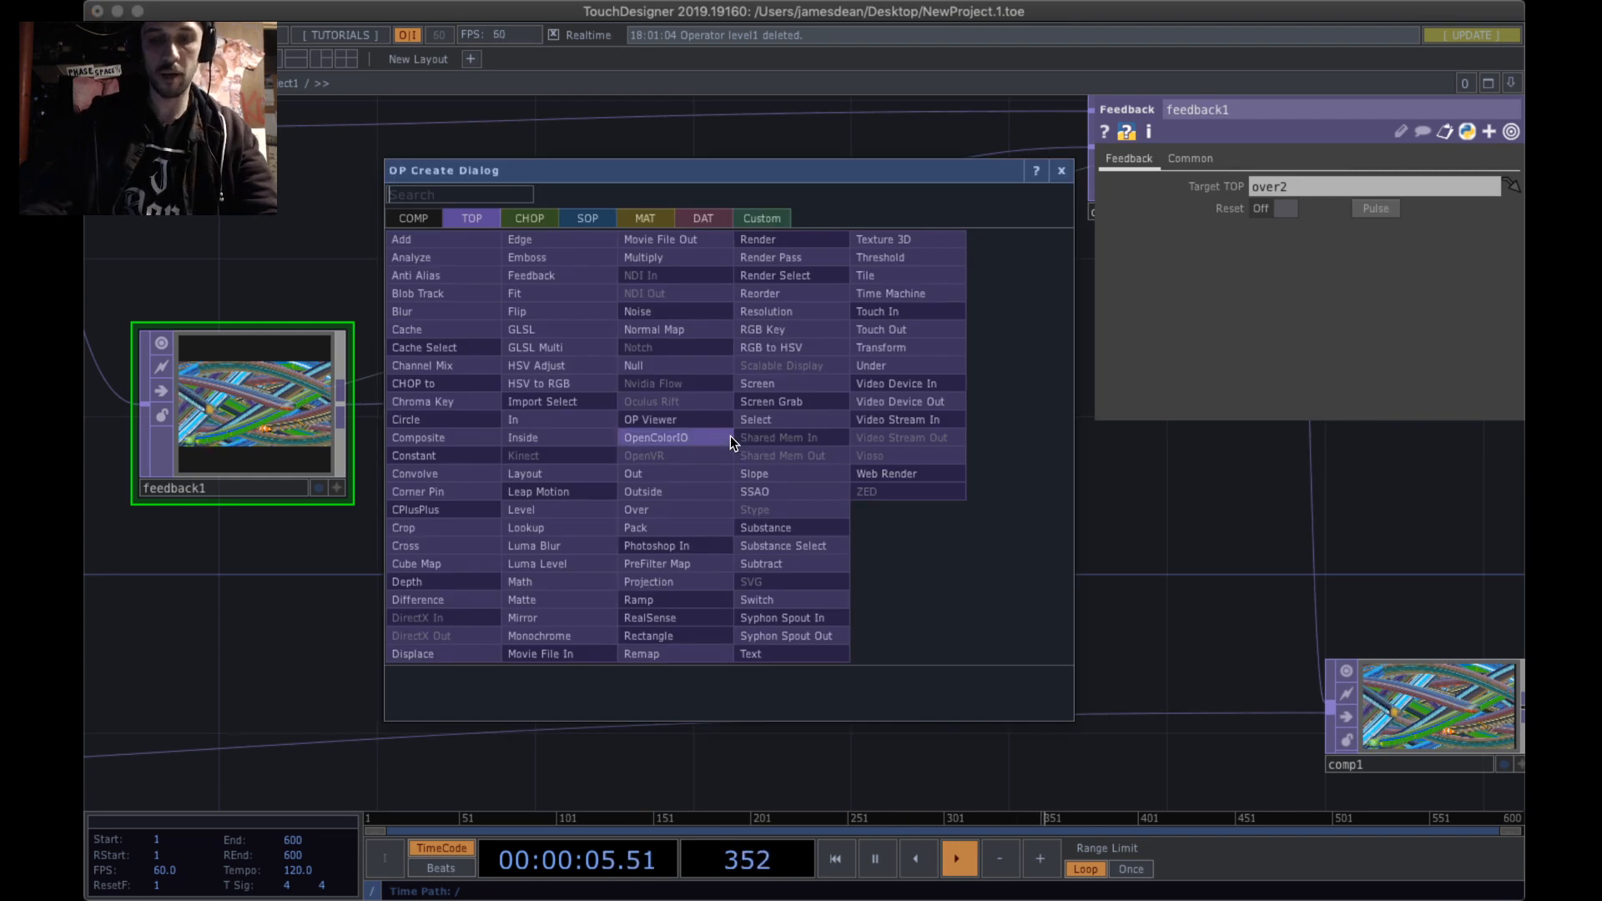
pyautogui.write('level')
pyautogui.click(596, 506)
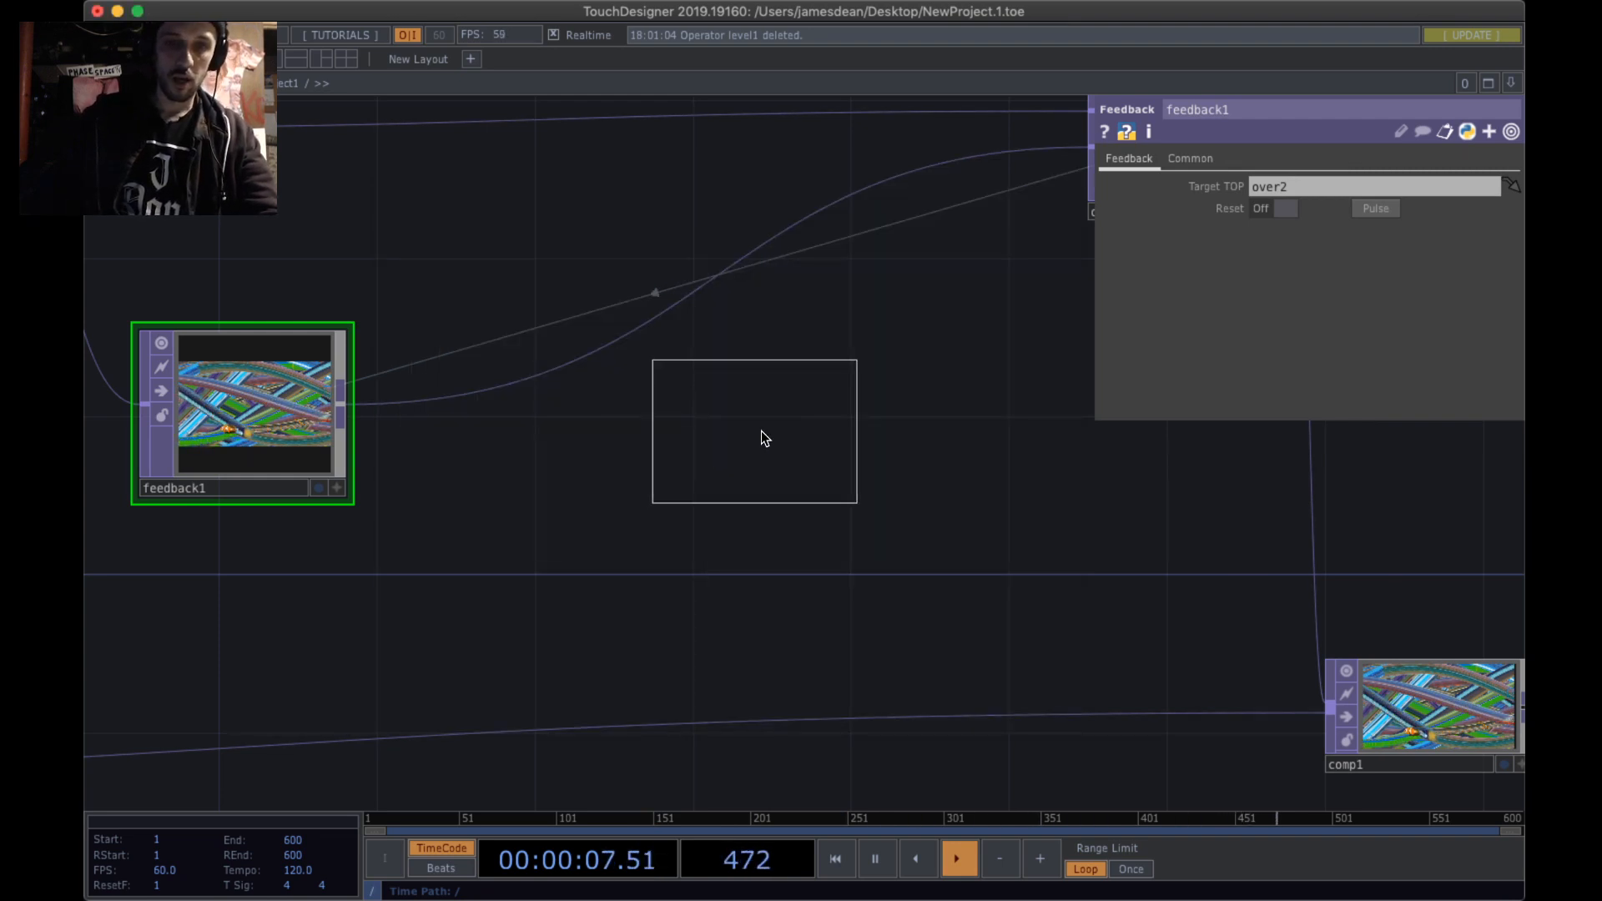
pyautogui.click(760, 431)
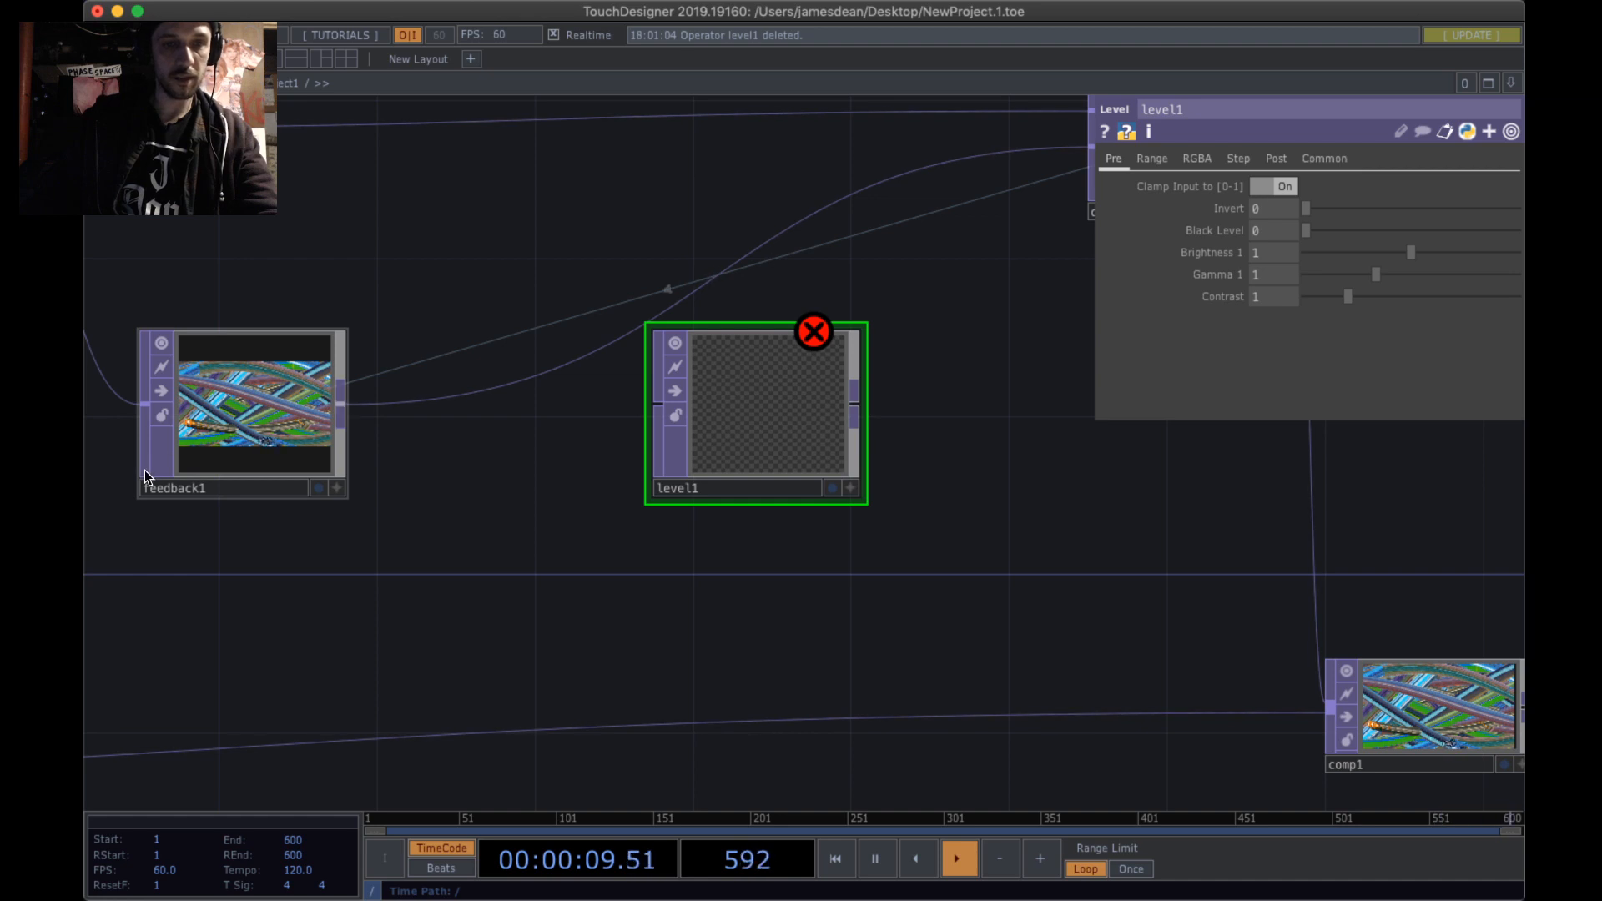
pyautogui.click(340, 407)
pyautogui.click(656, 405)
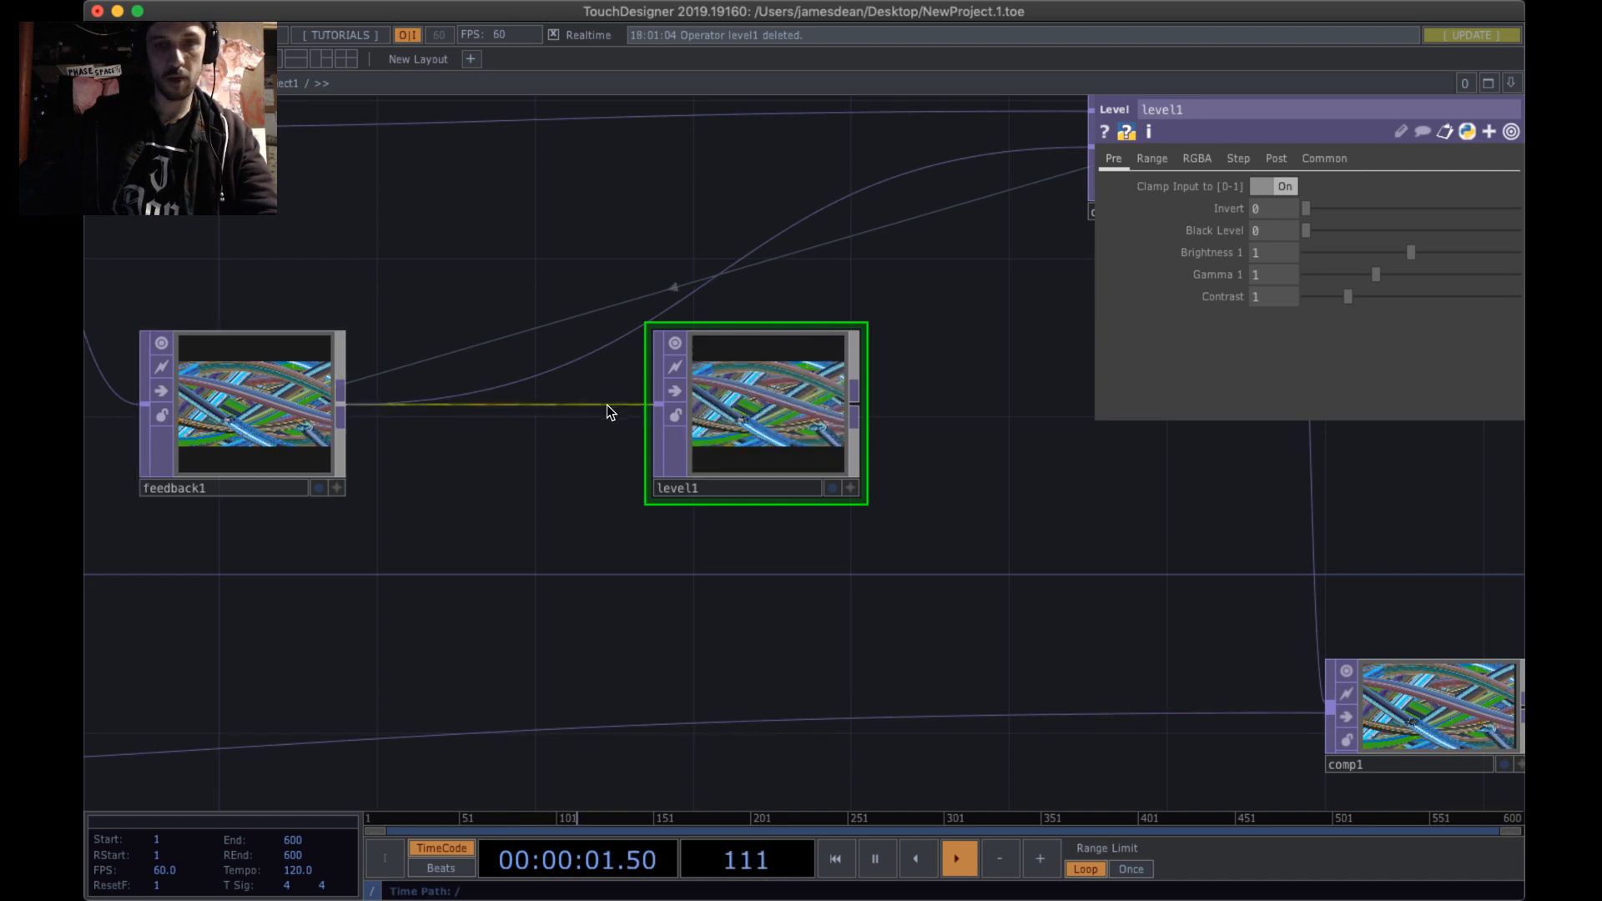
# - Connect level1's output to over2's second input in place of feedback1, and shift level1 slightly closer to feedback1
pyautogui.moveTo(933, 458); pyautogui.dragTo(889, 480)
pyautogui.scroll(1, 796, 476)
pyautogui.scroll(3, 796, 476)
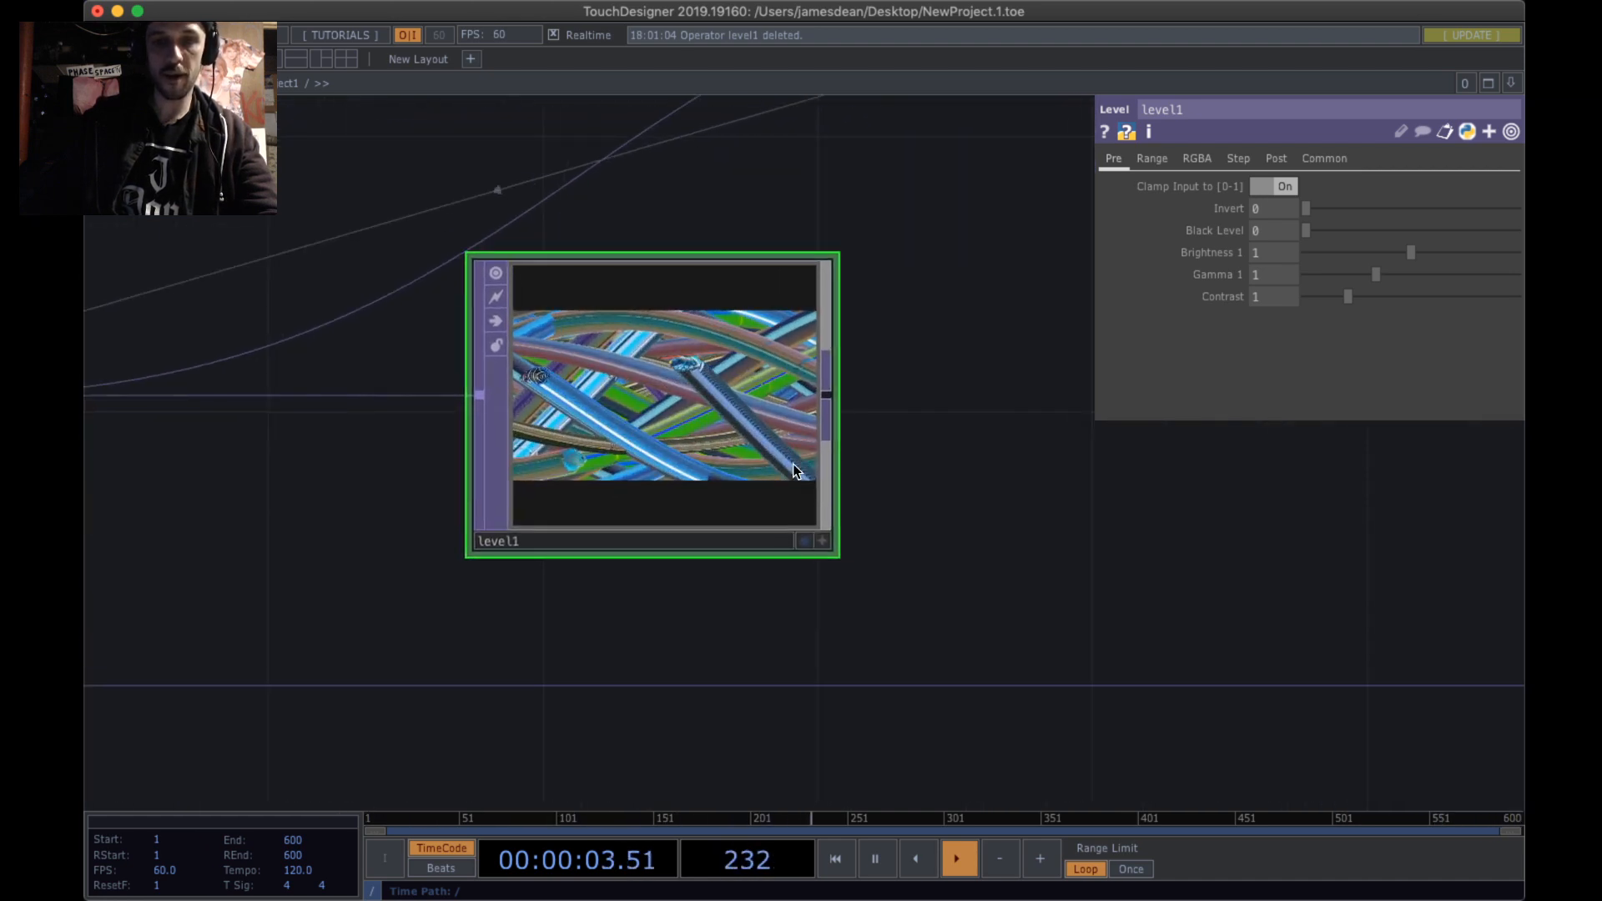
pyautogui.moveTo(1101, 454); pyautogui.dragTo(861, 513)
pyautogui.scroll(-4, 839, 481)
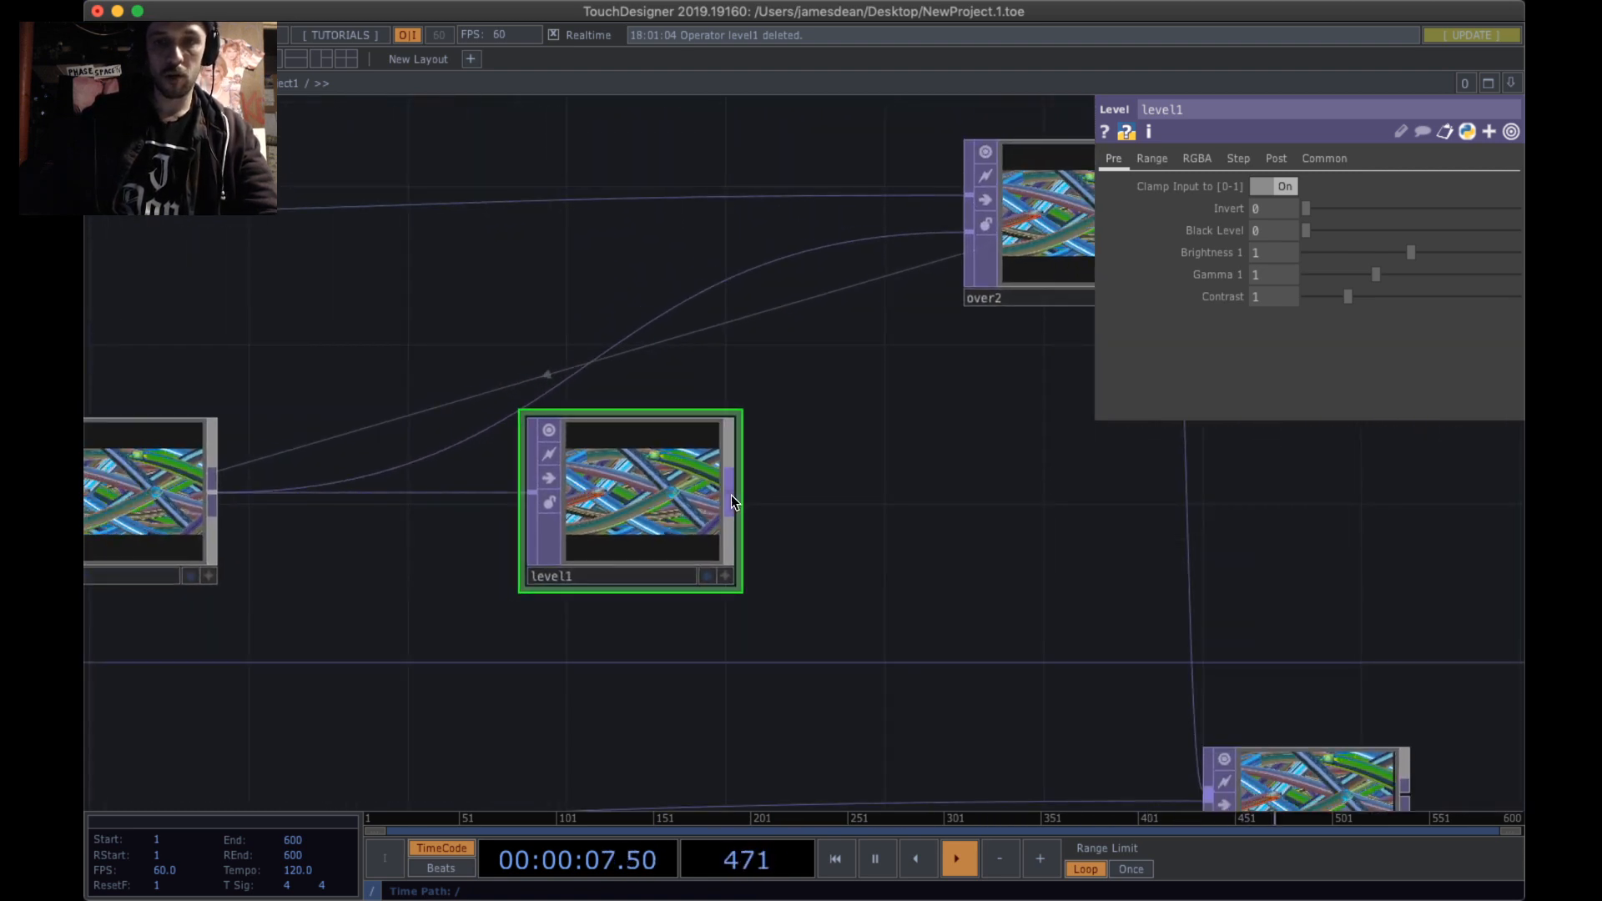
pyautogui.click(731, 494)
pyautogui.click(932, 230)
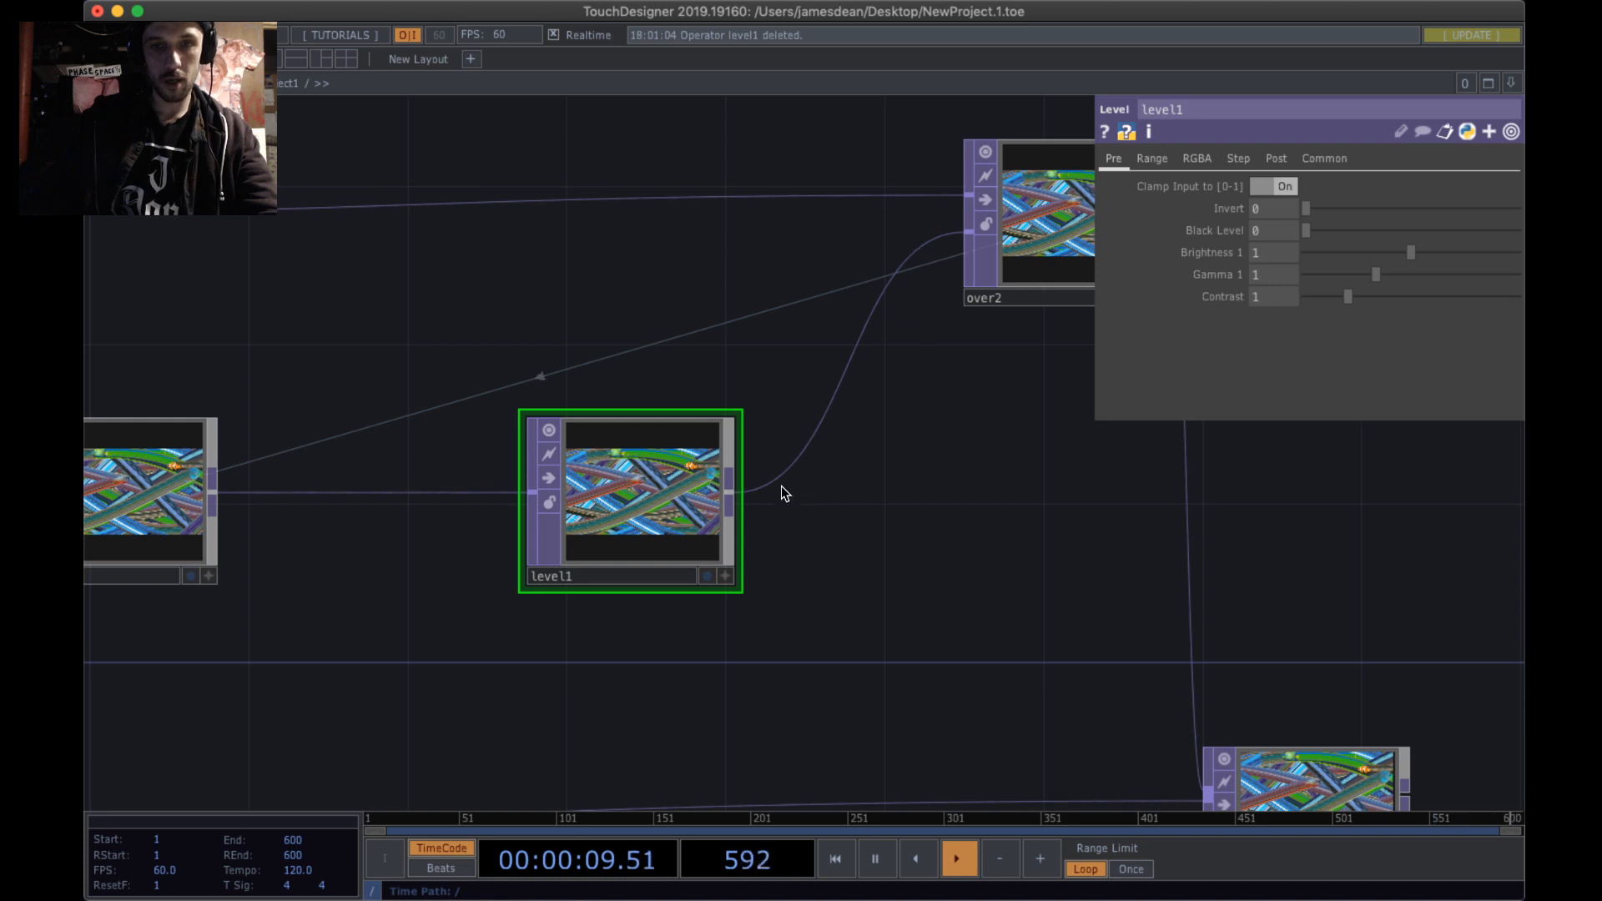
pyautogui.moveTo(718, 497); pyautogui.dragTo(673, 497)
pyautogui.moveTo(917, 506); pyautogui.dragTo(977, 497)
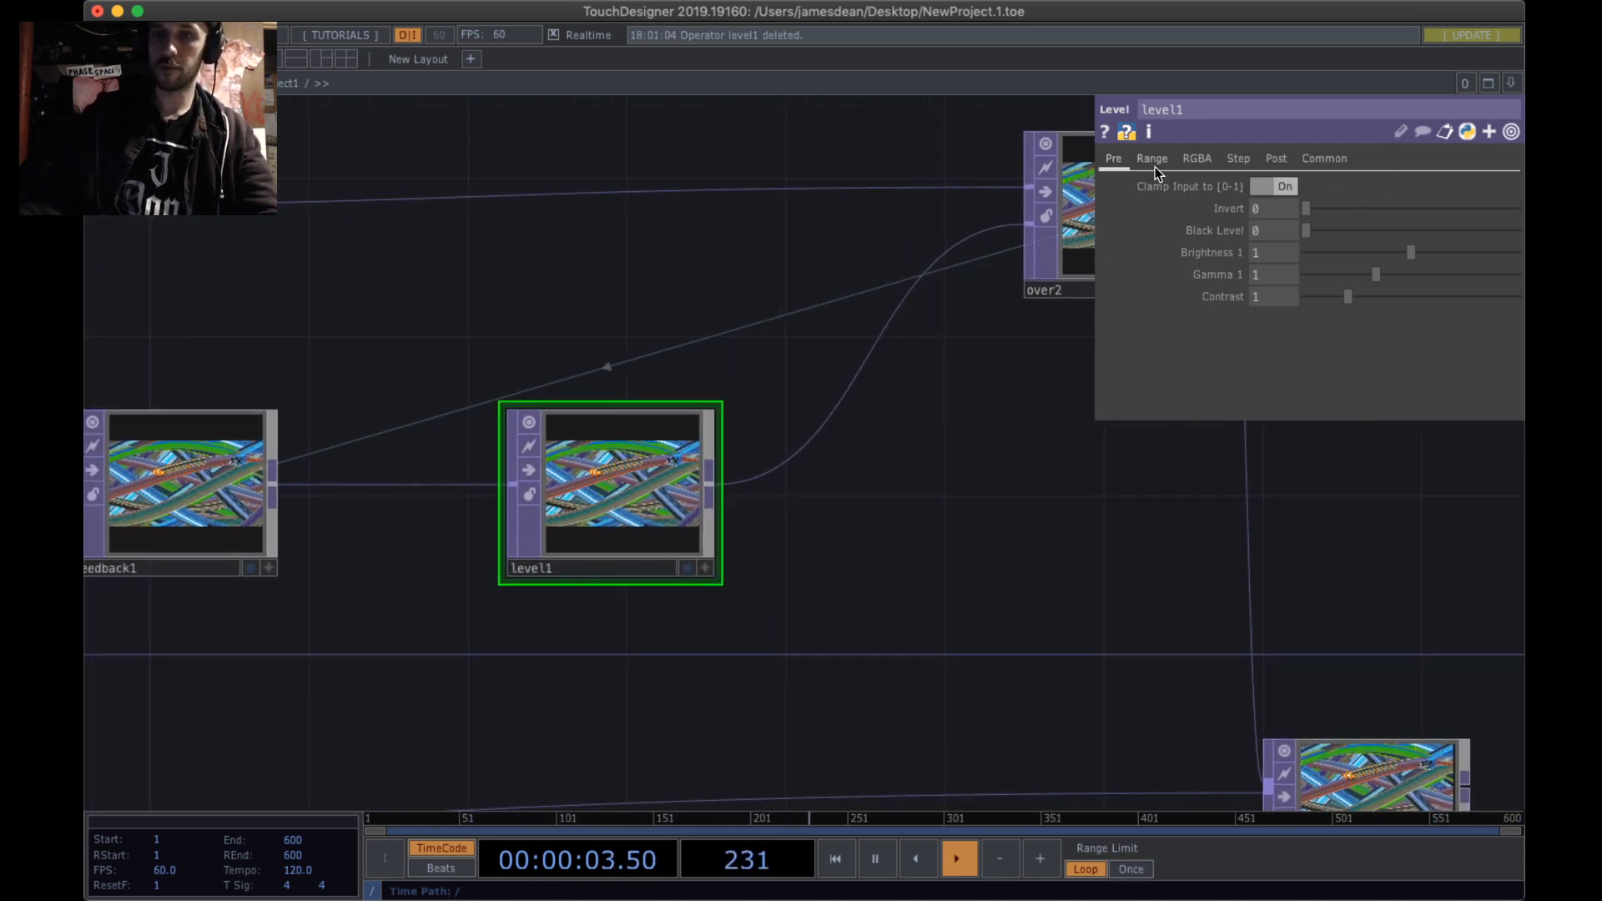
# - Show level1's Post parameters and open over2's output in a small floating viewer beside them
pyautogui.click(1278, 158)
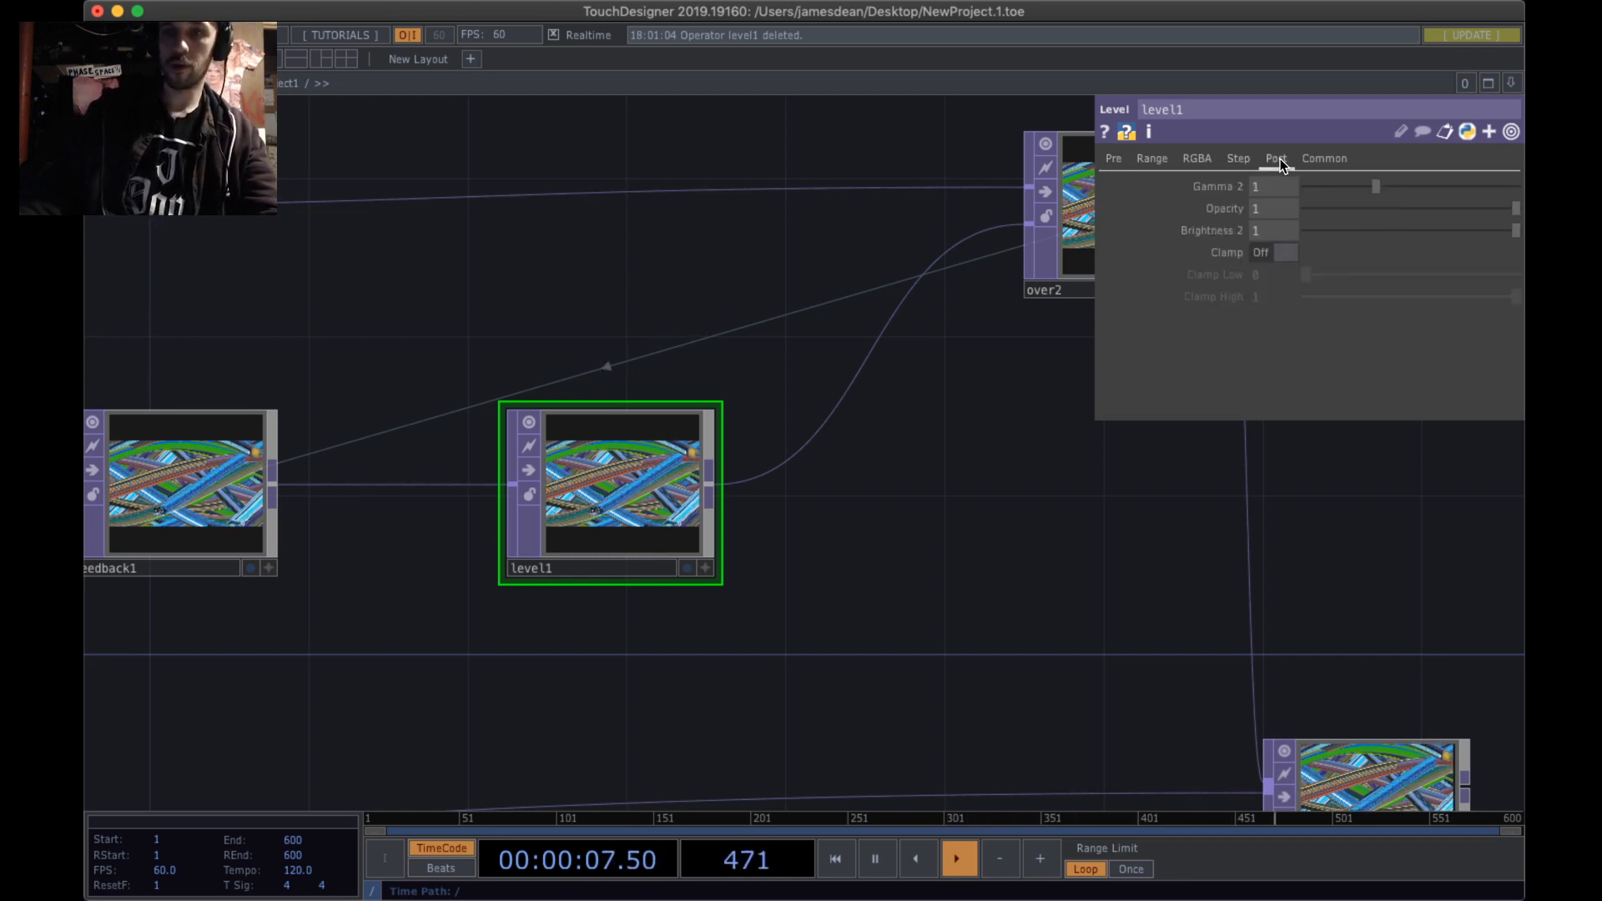
pyautogui.click(1276, 208)
pyautogui.moveTo(848, 426); pyautogui.dragTo(734, 481)
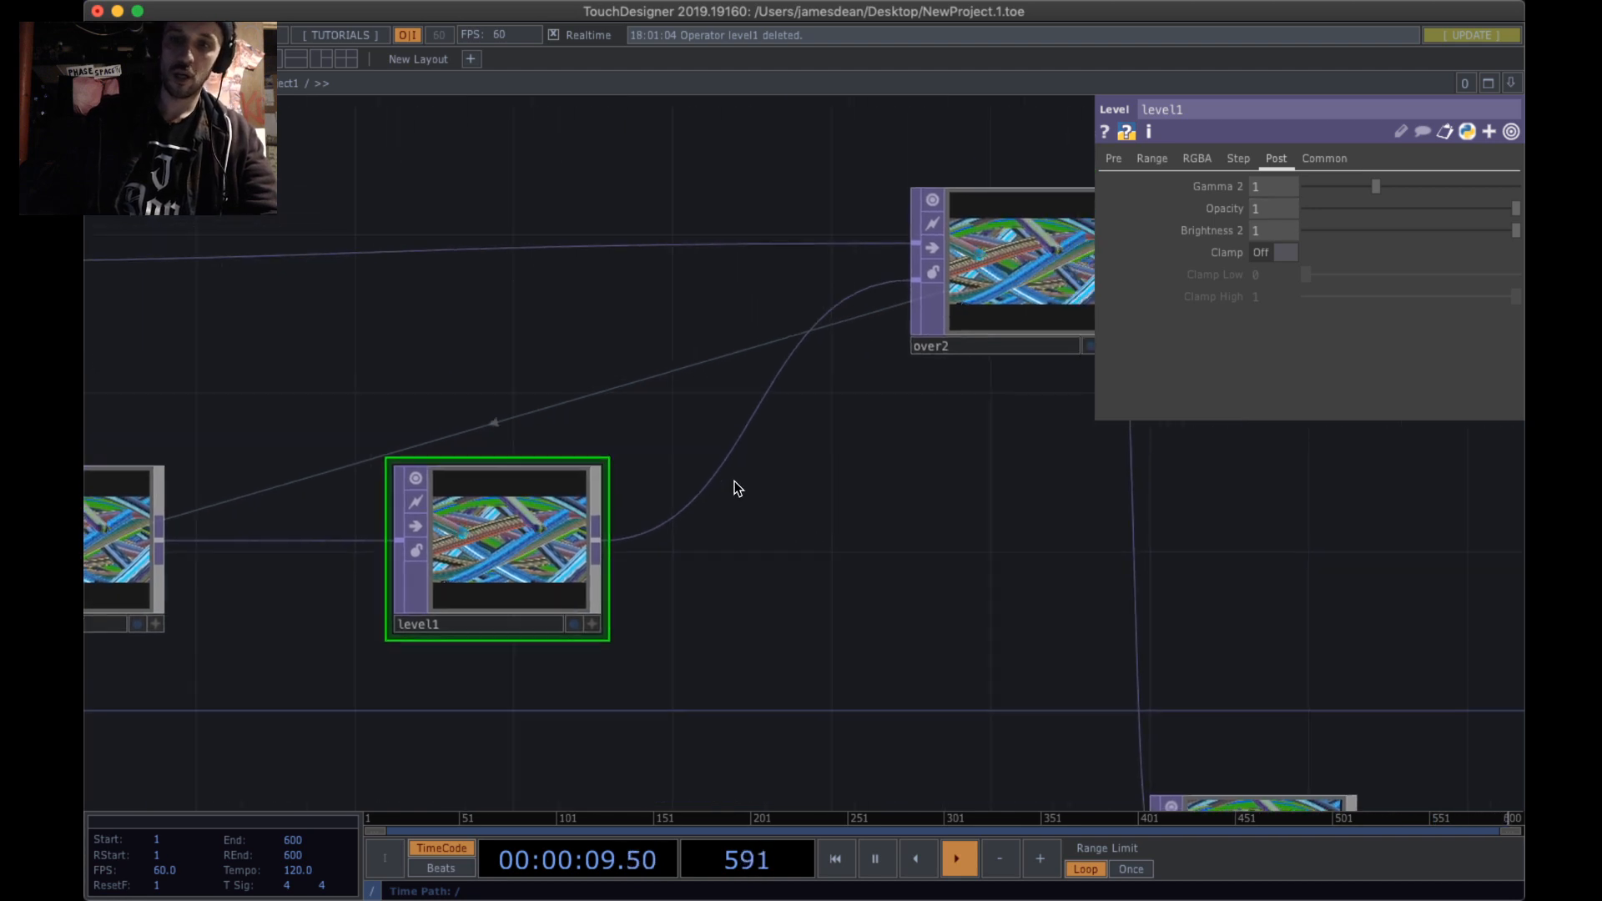
pyautogui.moveTo(905, 568); pyautogui.dragTo(719, 626)
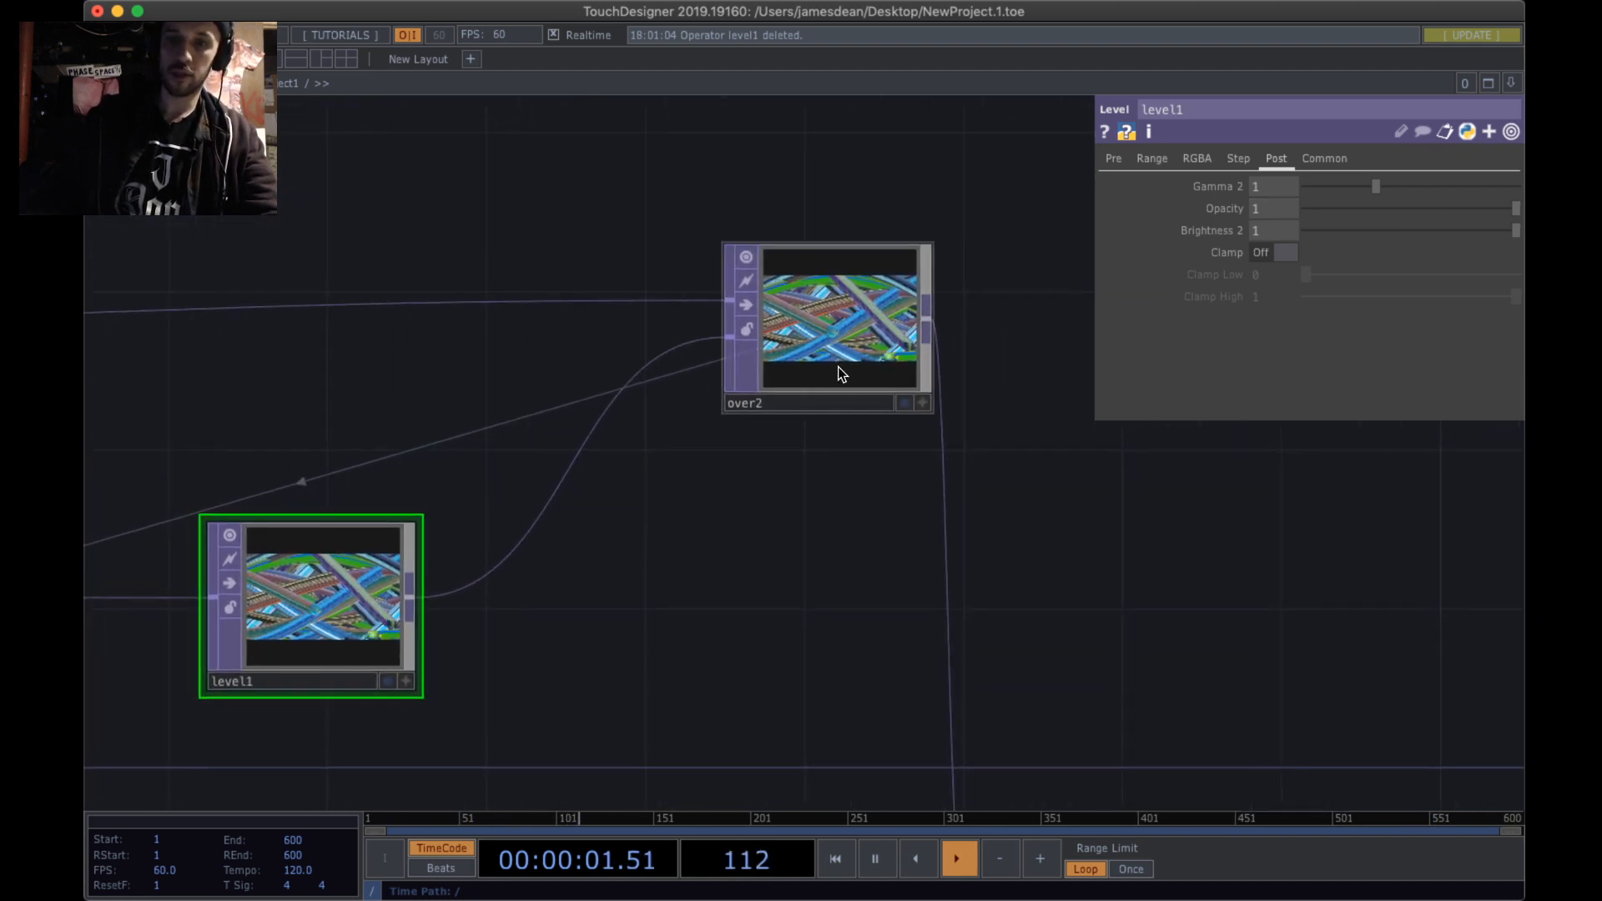
pyautogui.rightClick(876, 346)
pyautogui.click(894, 347)
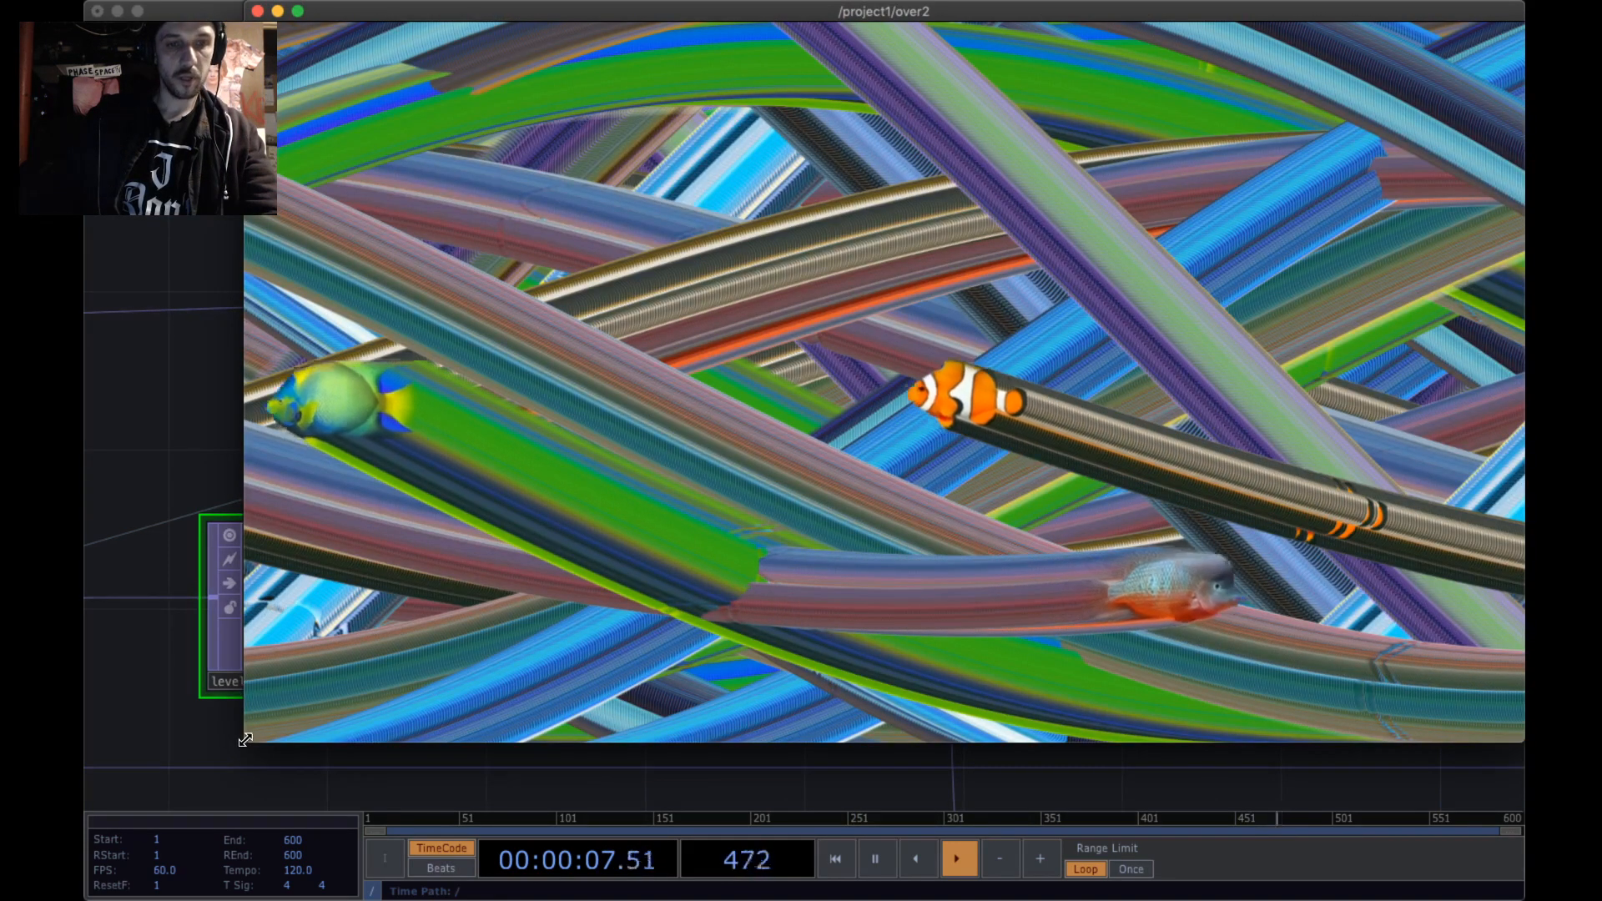
pyautogui.moveTo(247, 739); pyautogui.dragTo(1076, 286)
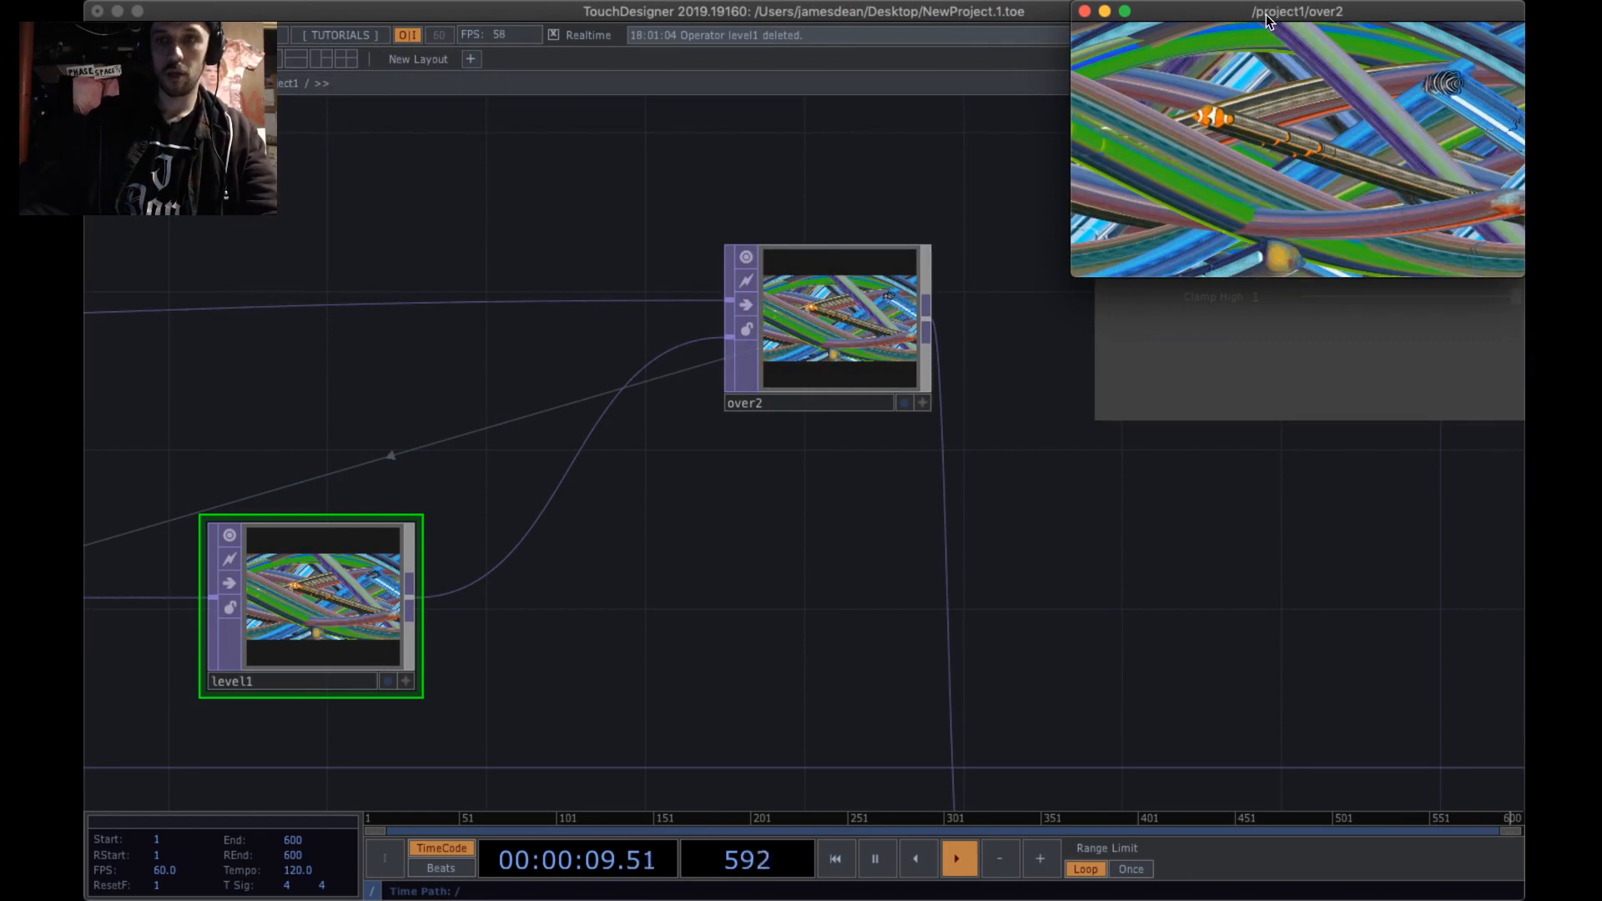
pyautogui.moveTo(1273, 27); pyautogui.dragTo(724, 98)
pyautogui.moveTo(786, 517); pyautogui.dragTo(965, 567)
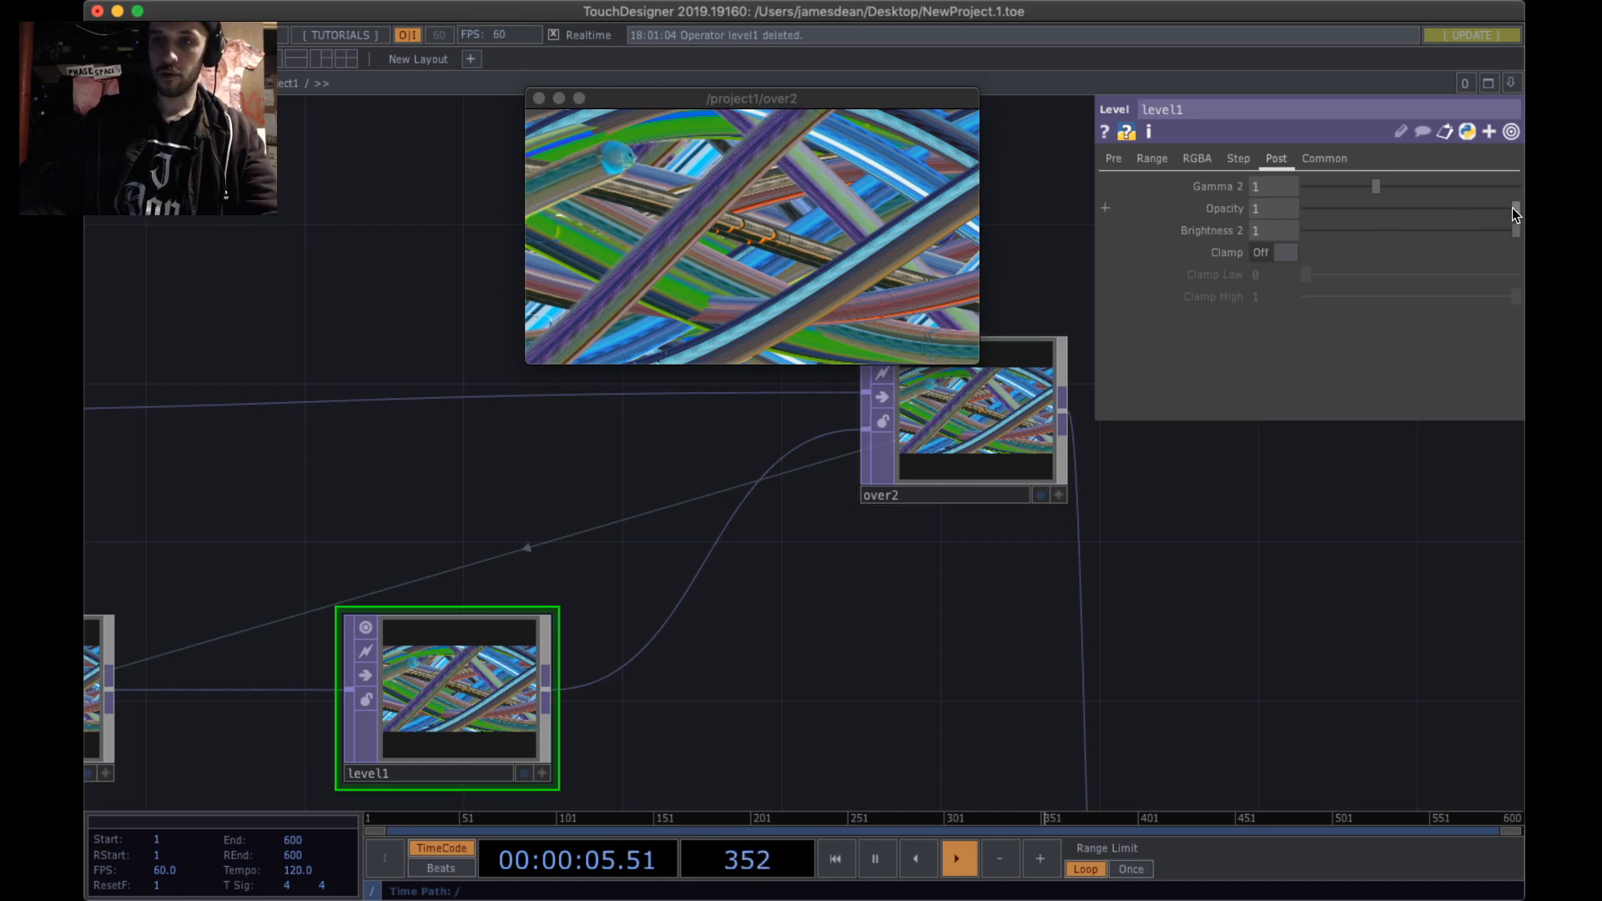
# - Set level1's Opacity to 0.99 while previewing the fading fish trails in the over2 viewer
pyautogui.moveTo(1512, 207)
pyautogui.mouseDown()
pyautogui.moveTo(1460, 218)
pyautogui.moveTo(1512, 211)
pyautogui.mouseUp()
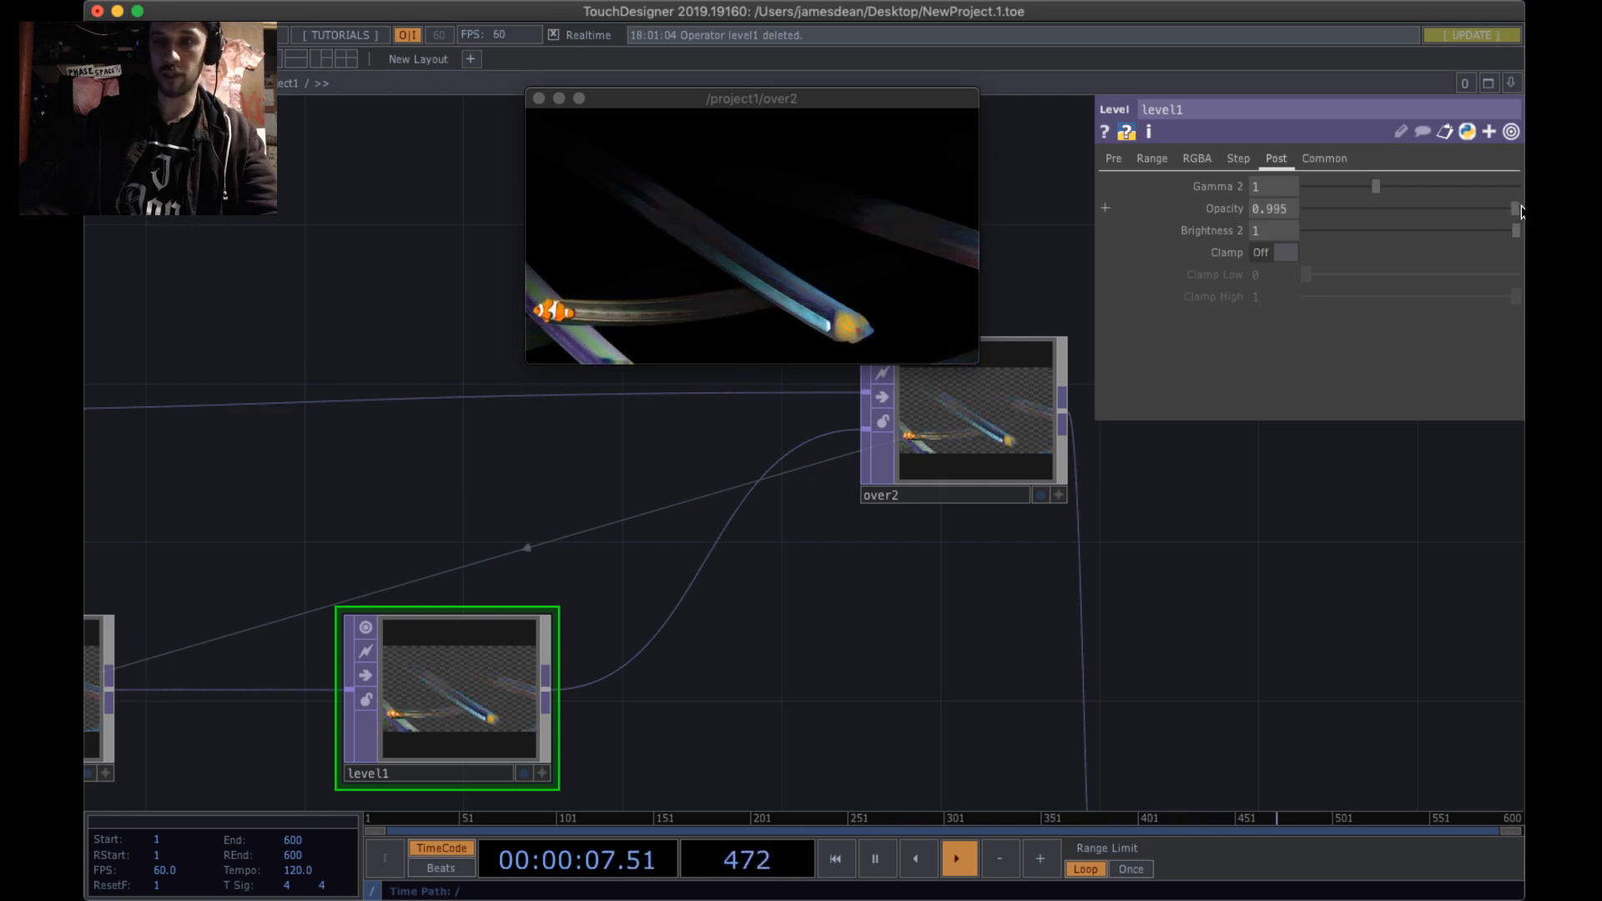
pyautogui.moveTo(1520, 210); pyautogui.dragTo(1506, 210)
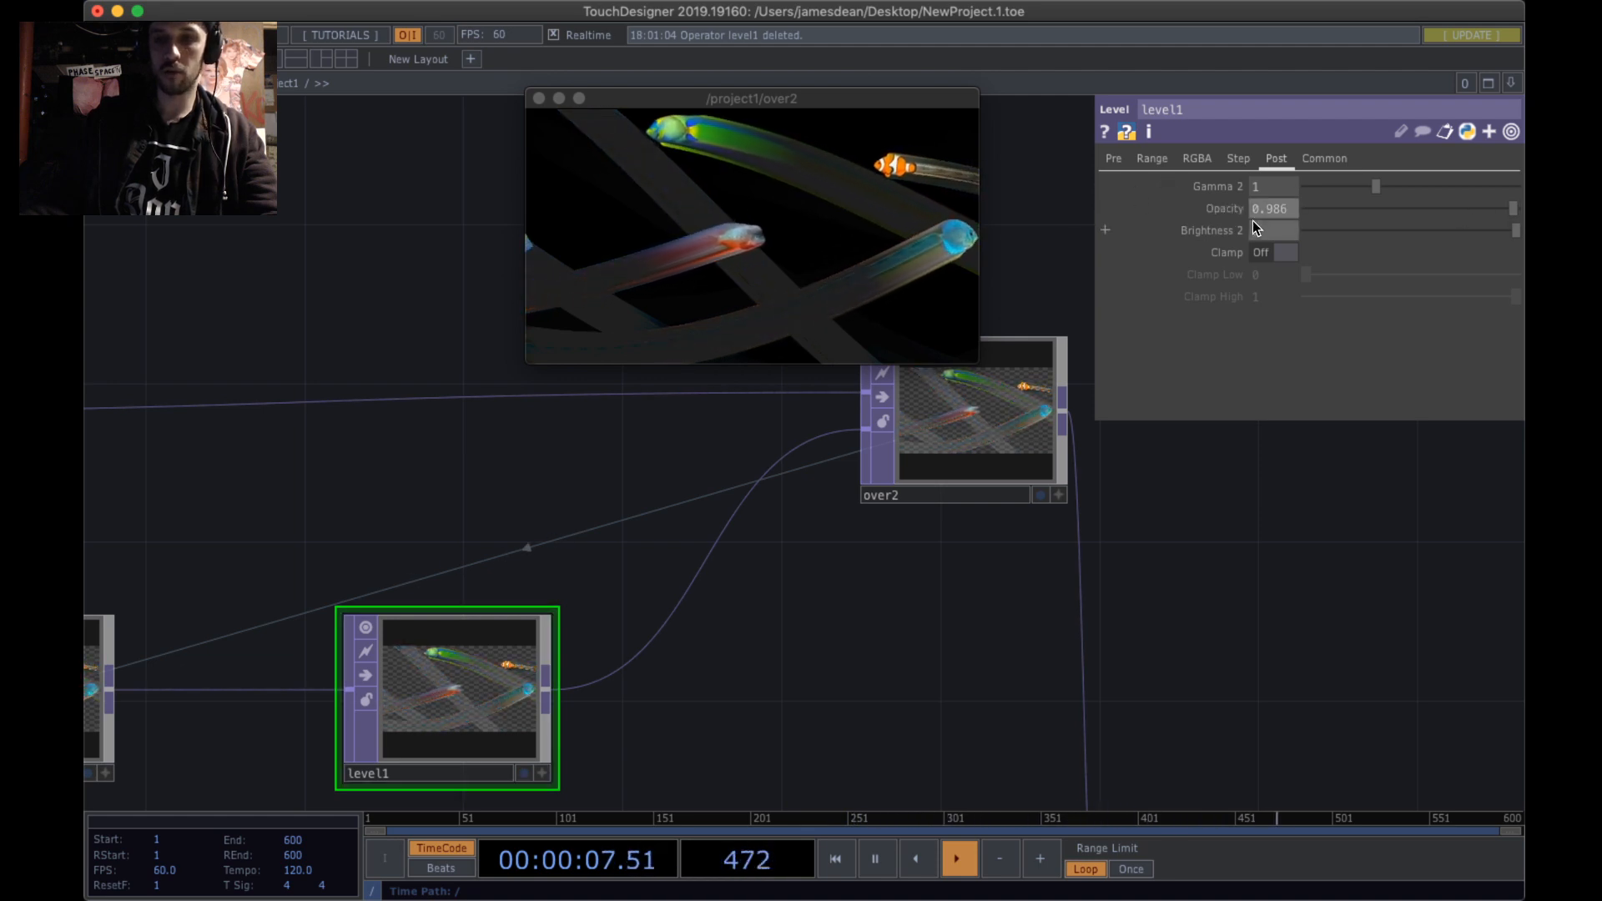
pyautogui.moveTo(1285, 210); pyautogui.dragTo(1275, 213)
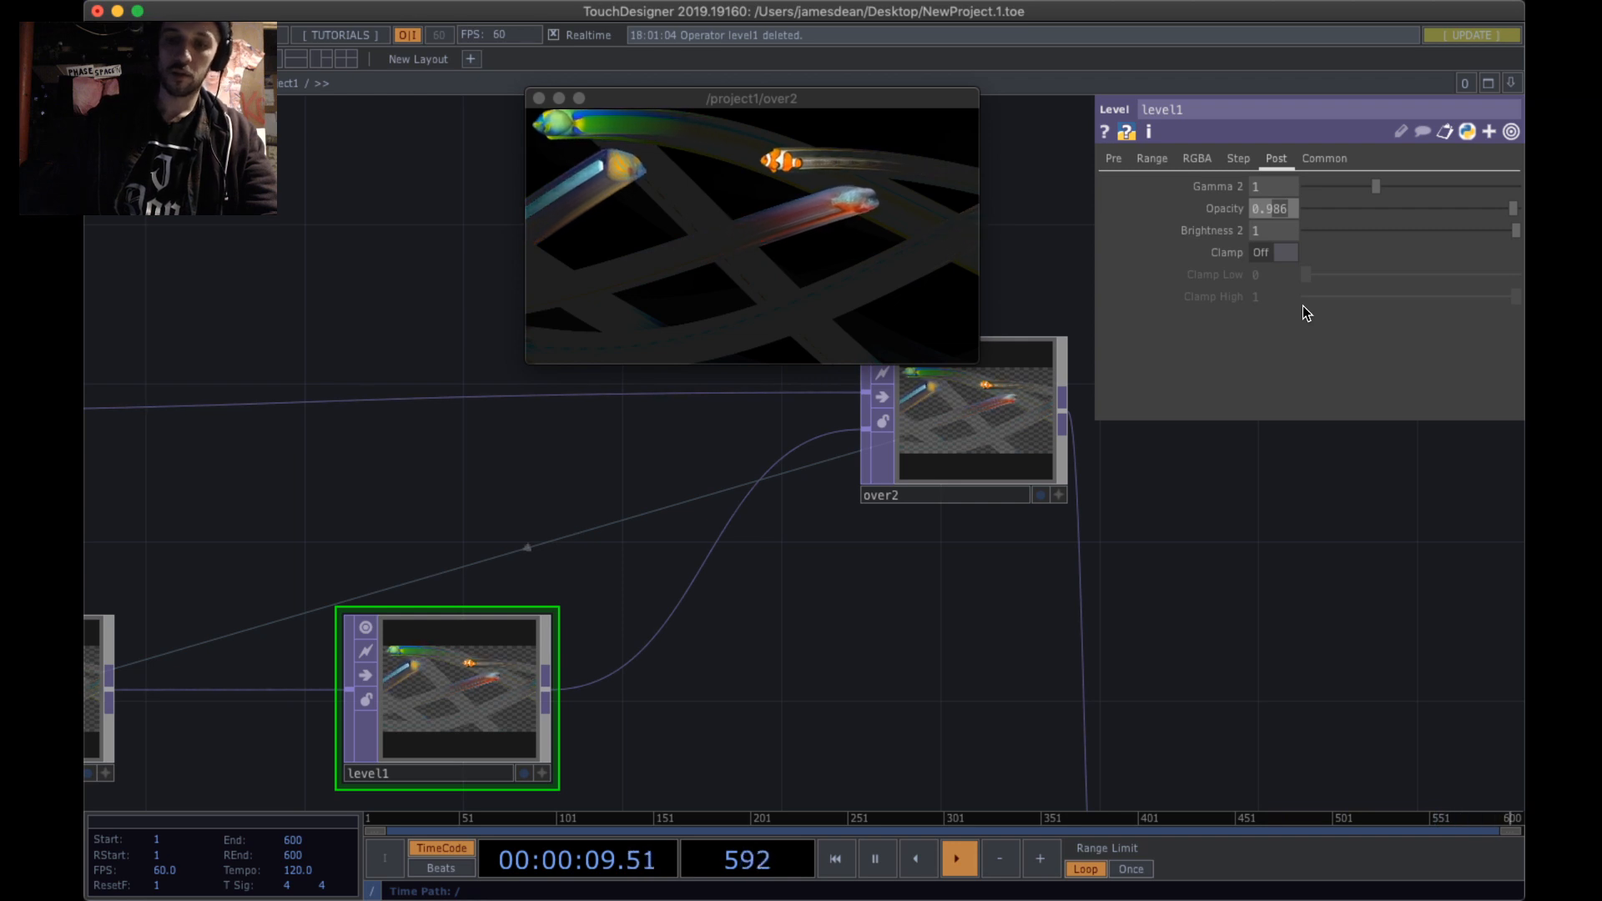
pyautogui.write('9')
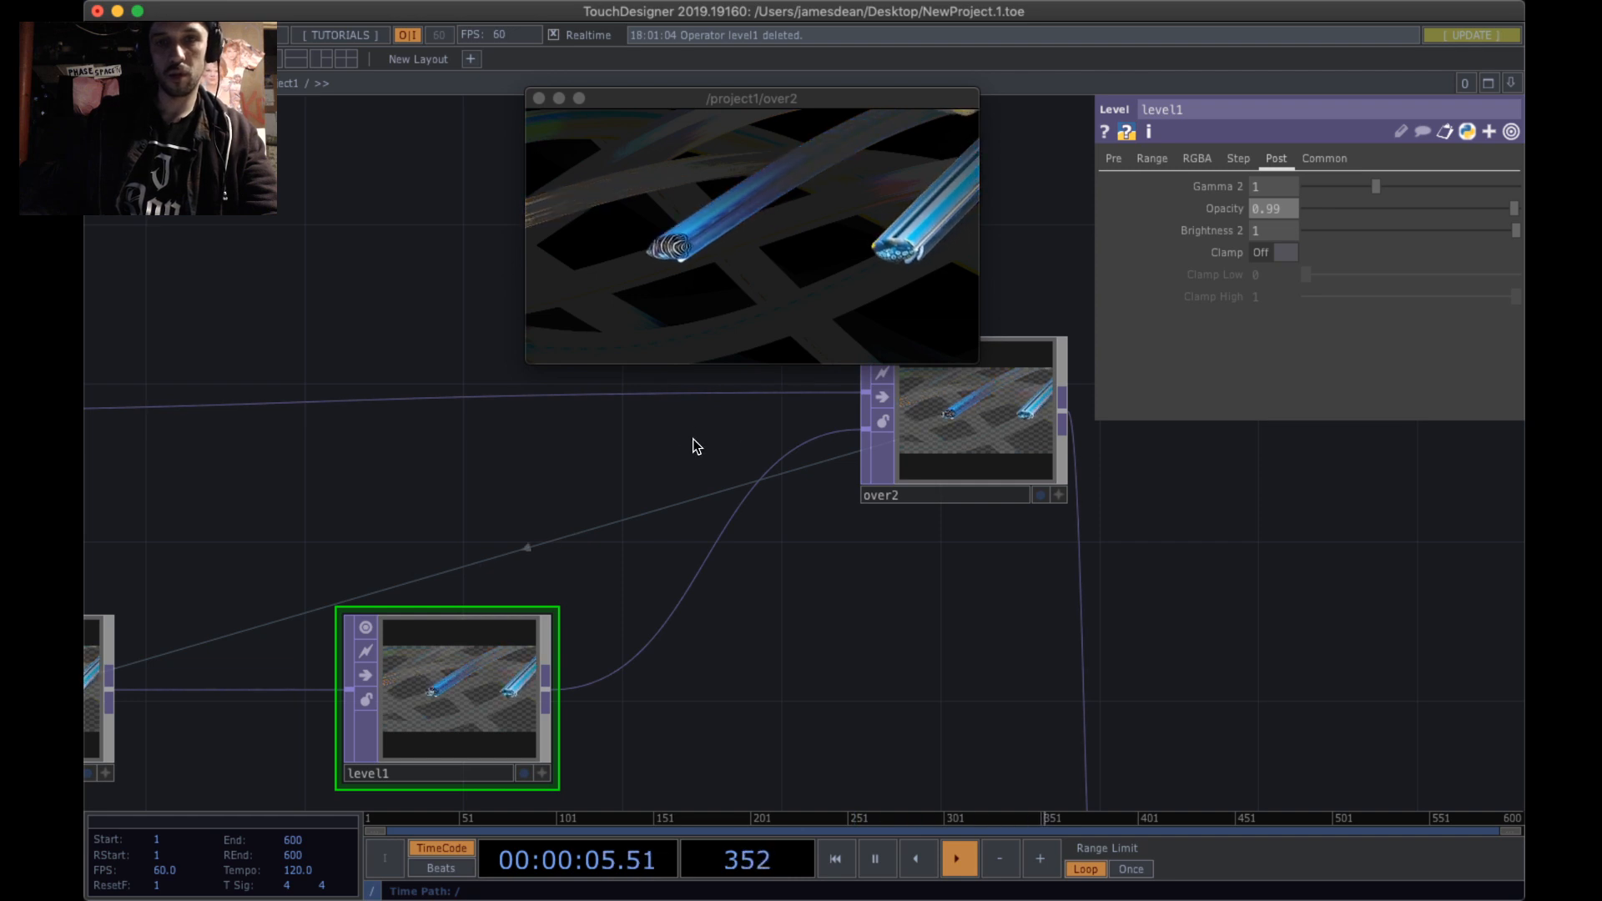
pyautogui.moveTo(692, 439); pyautogui.dragTo(712, 498)
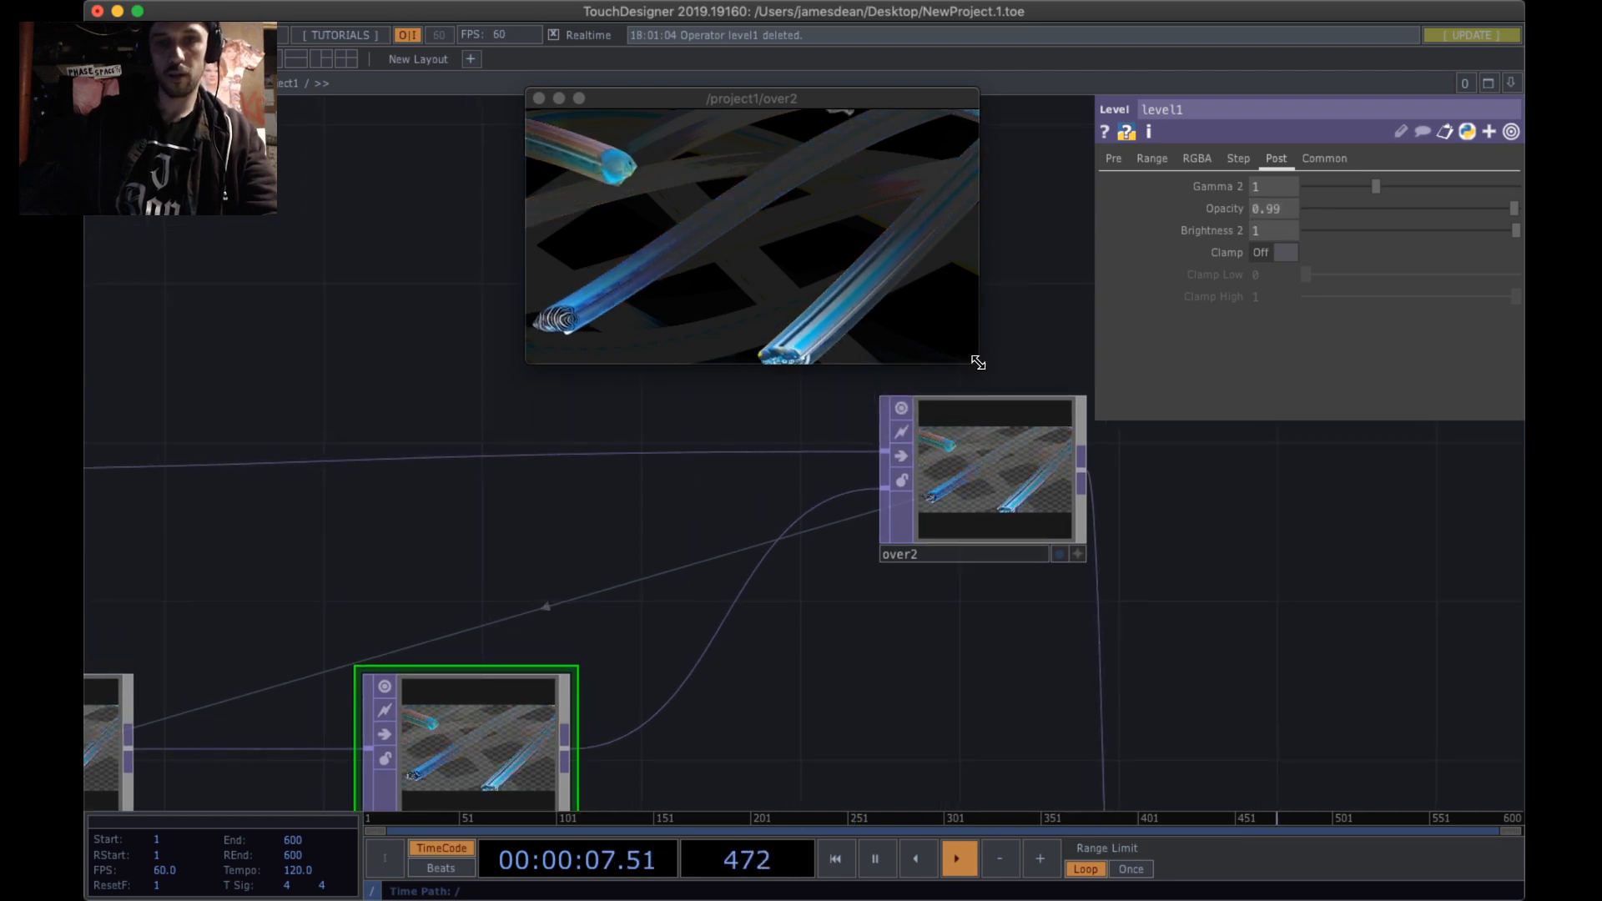
pyautogui.moveTo(978, 363)
pyautogui.mouseDown()
pyautogui.moveTo(1251, 525)
pyautogui.moveTo(1079, 359)
pyautogui.moveTo(1362, 554)
pyautogui.moveTo(837, 425)
pyautogui.moveTo(1234, 500)
pyautogui.moveTo(961, 383)
pyautogui.mouseUp()
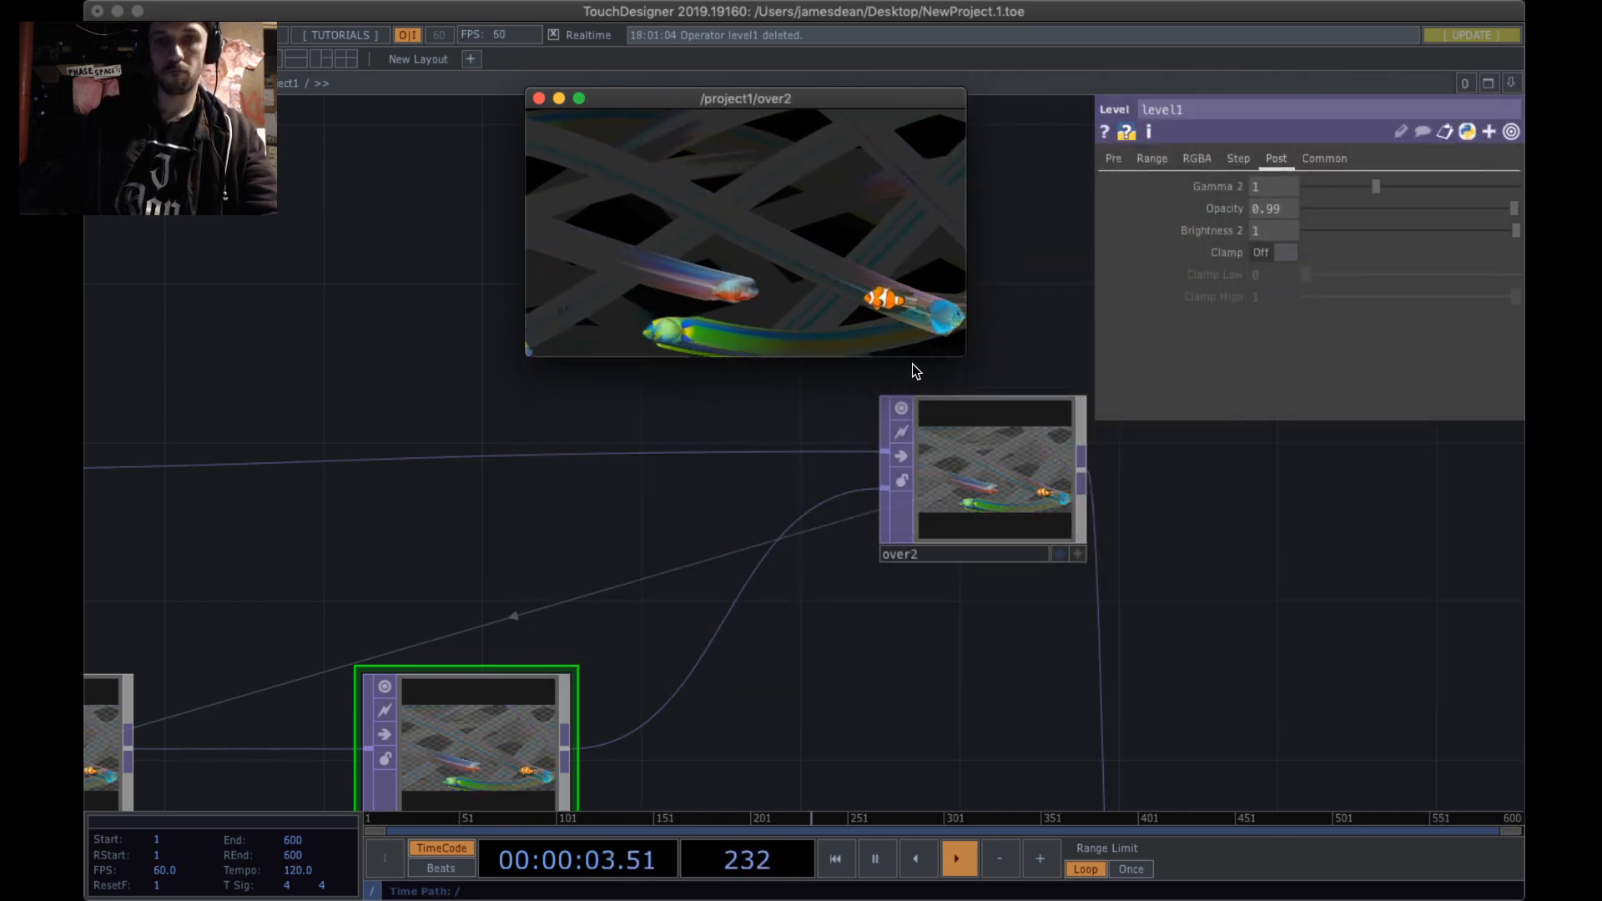
# - Close the floating over2 viewer and open comp1's output in its own viewer, shrunk to a small preview
pyautogui.moveTo(634, 551); pyautogui.dragTo(751, 465)
pyautogui.scroll(-4, 727, 506)
pyautogui.scroll(-4, 751, 465)
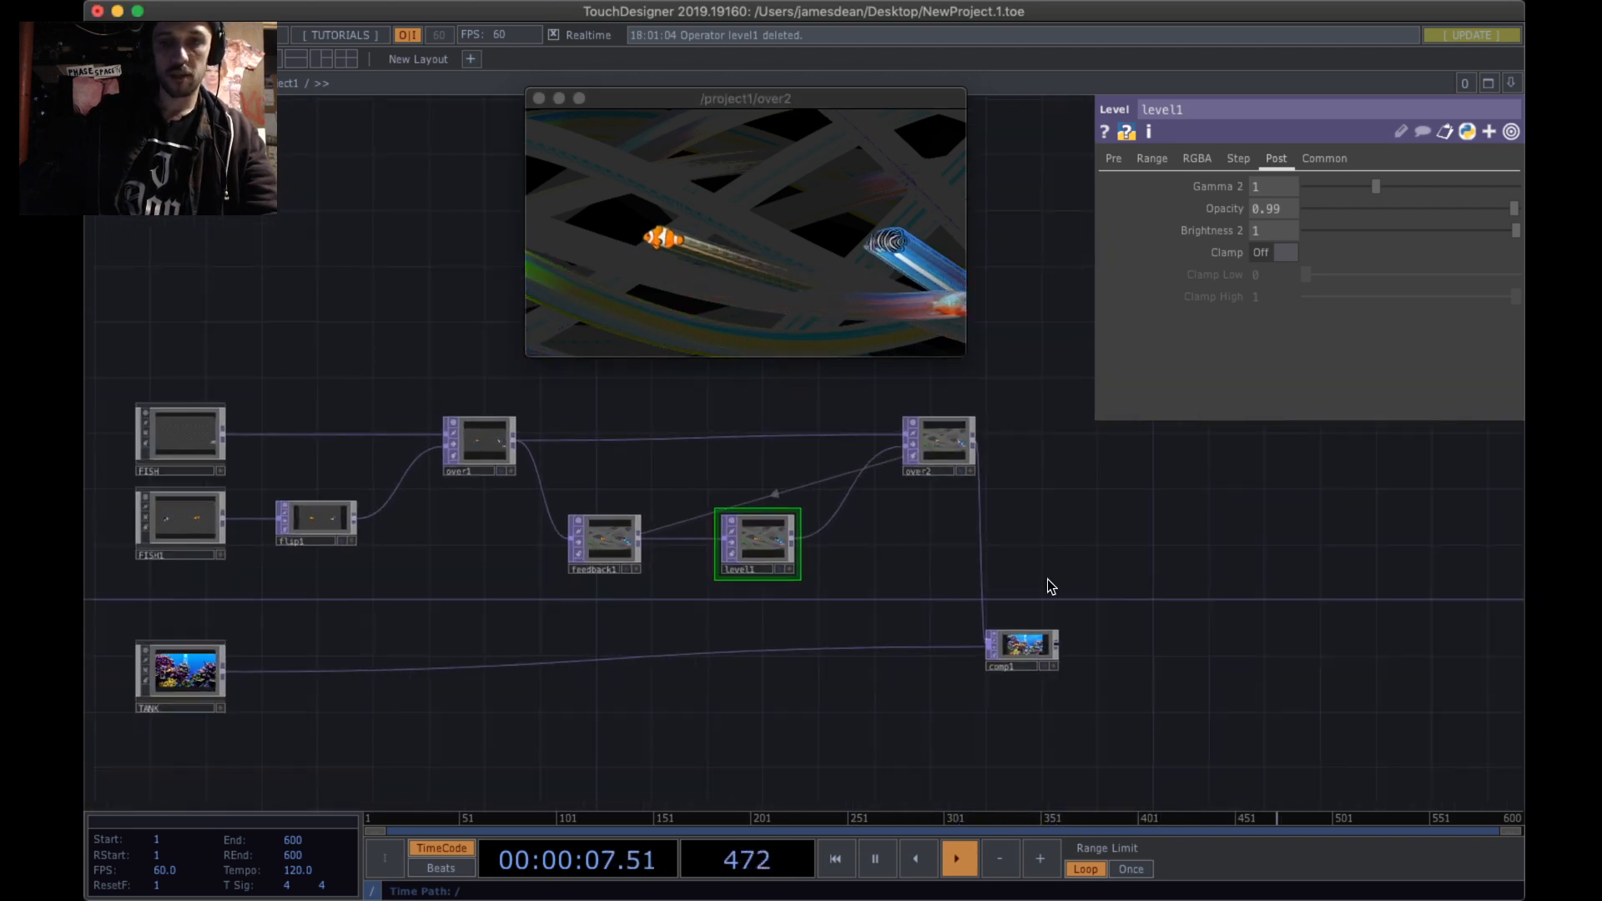
pyautogui.scroll(10, 1084, 668)
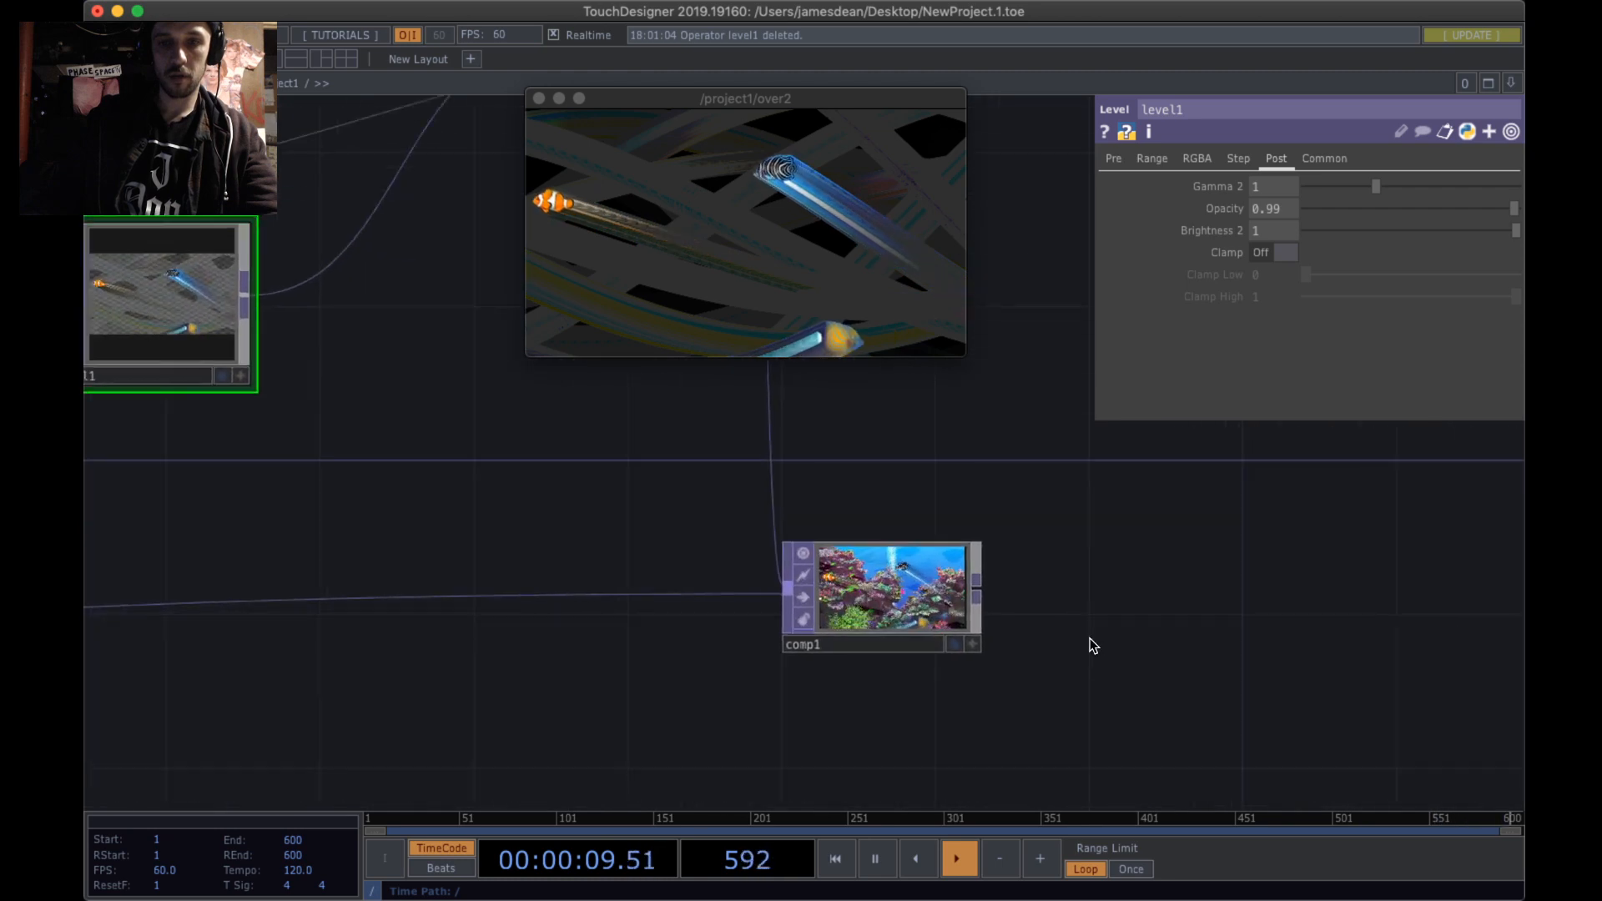
pyautogui.scroll(4, 1078, 641)
pyautogui.scroll(2, 601, 642)
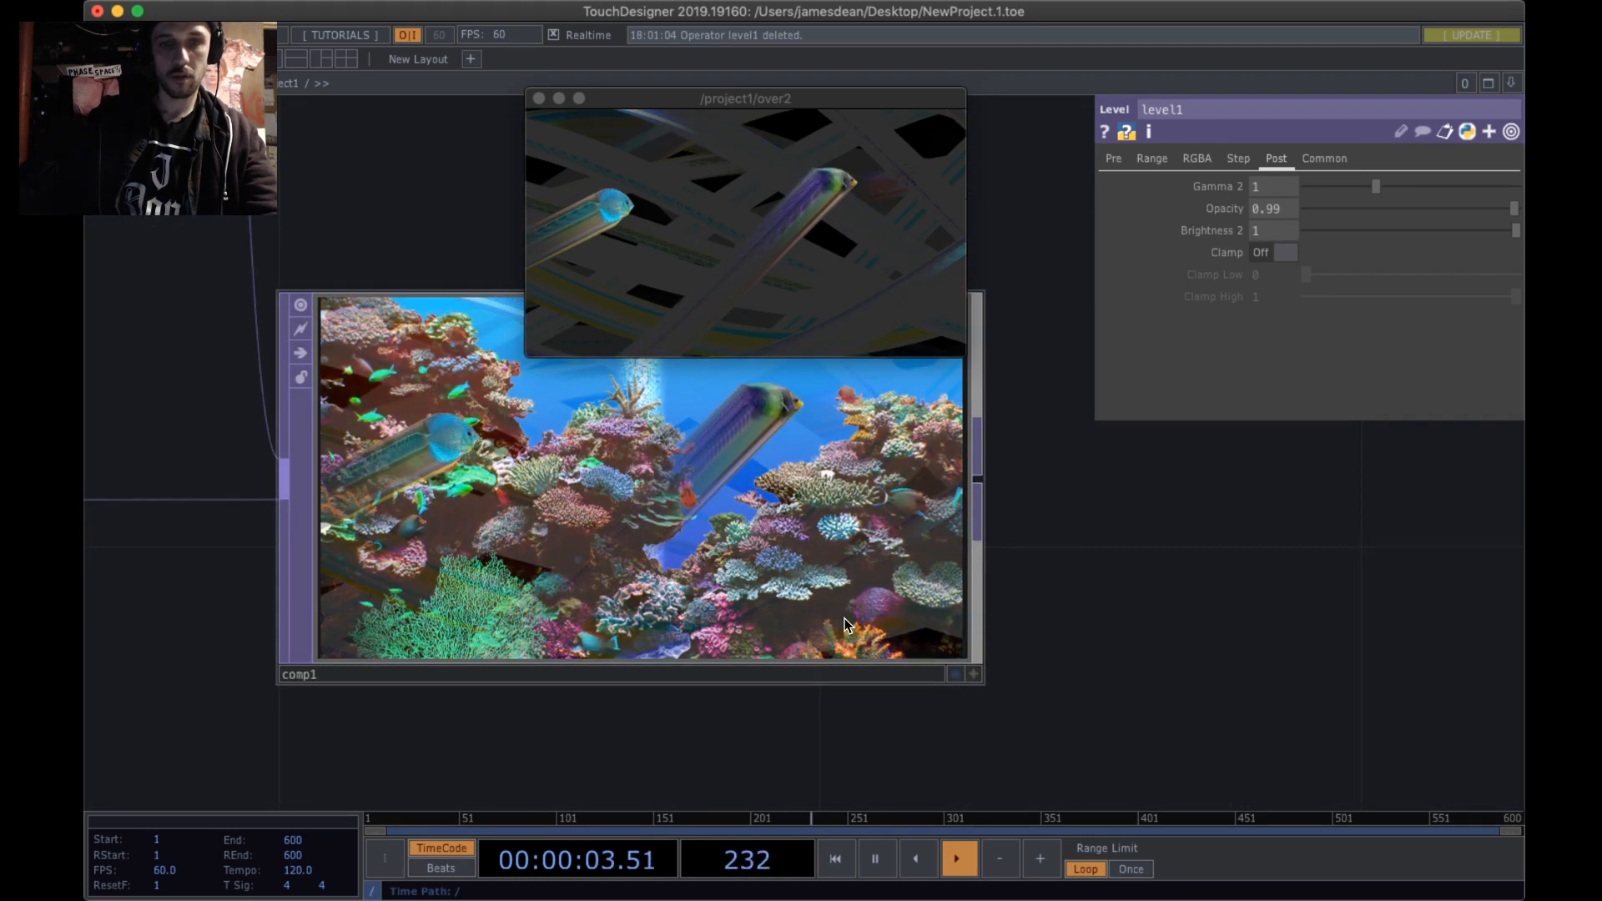
pyautogui.click(539, 100)
pyautogui.click(743, 462)
pyautogui.rightClick(769, 397)
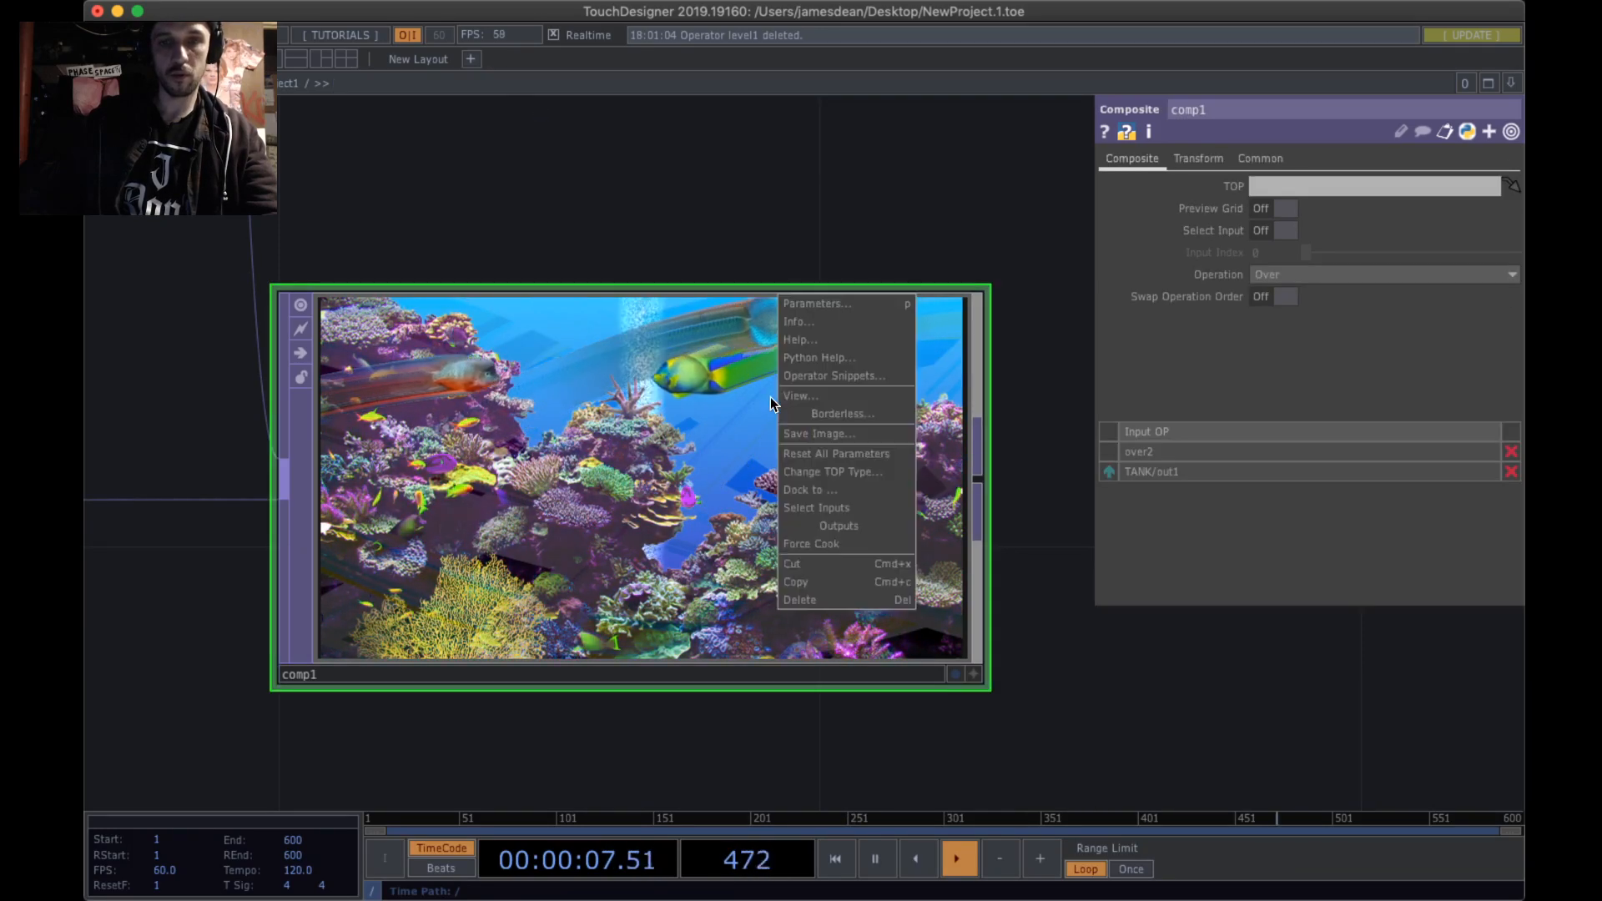
pyautogui.click(810, 397)
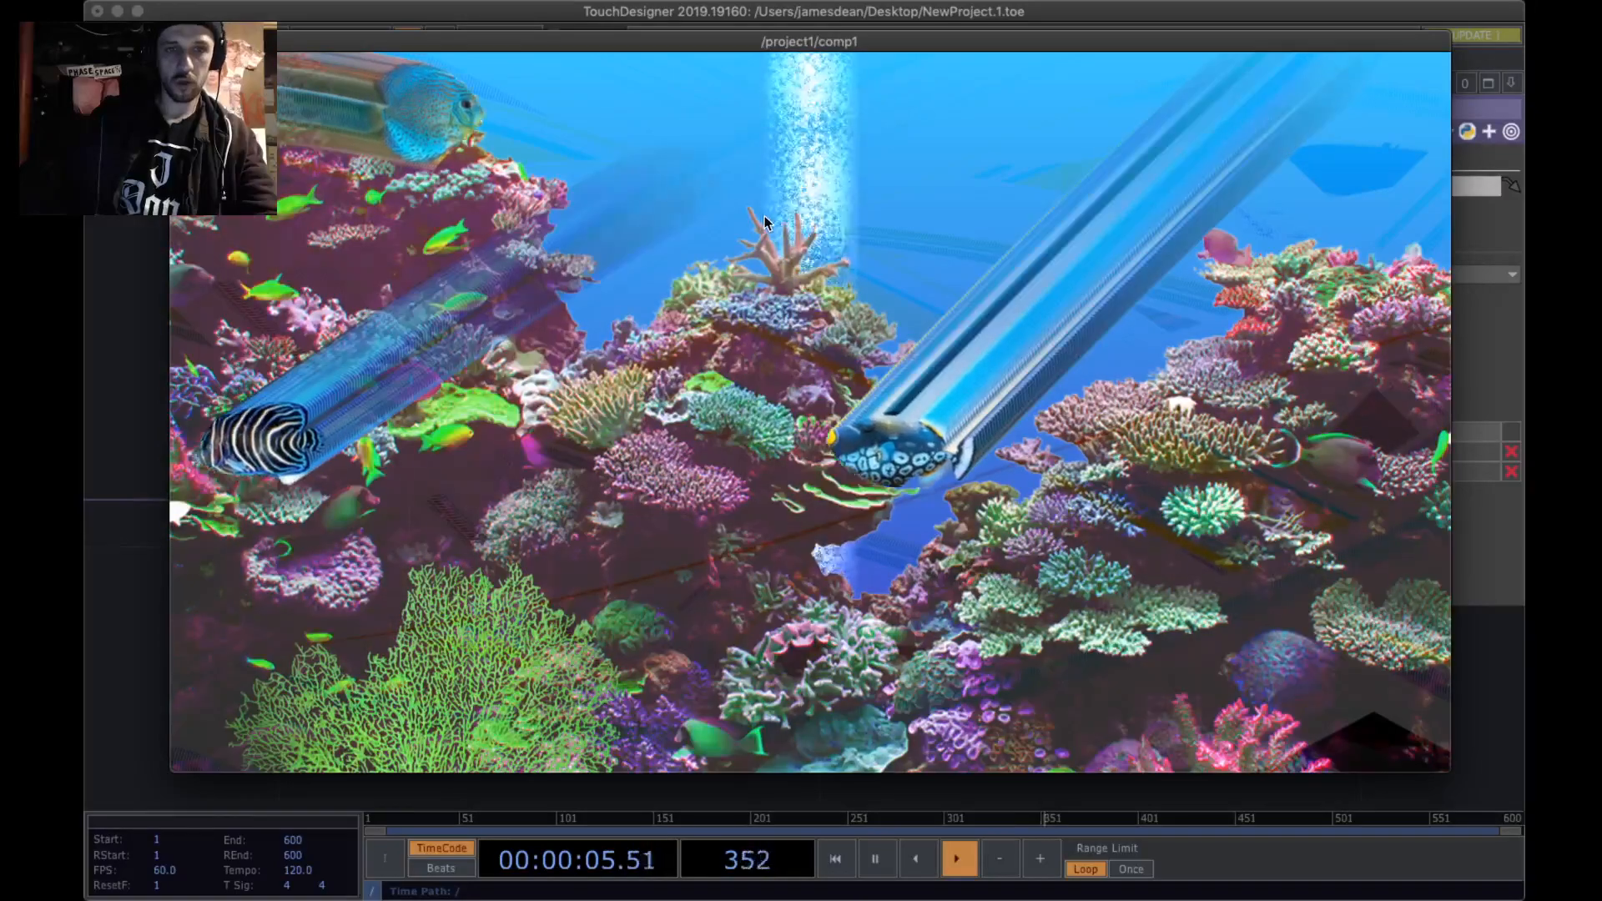
pyautogui.moveTo(1448, 770); pyautogui.dragTo(641, 534)
# - Hide the parameter window so the whole network editor area is free
pyautogui.scroll(-5, 951, 538)
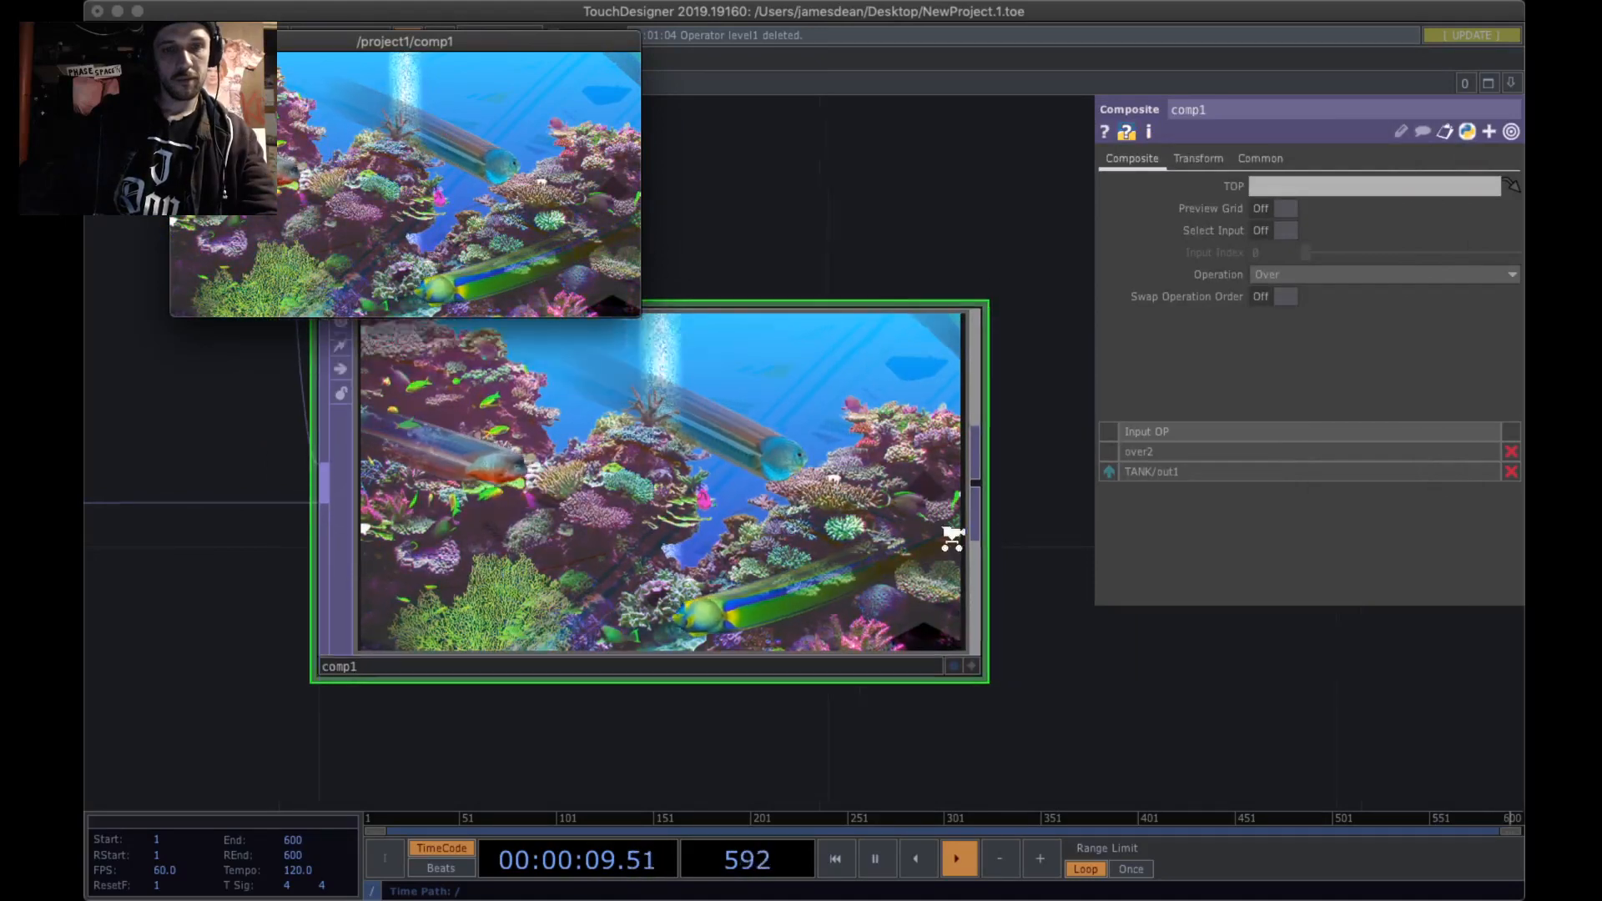
pyautogui.scroll(-4, 951, 541)
pyautogui.scroll(-4, 851, 608)
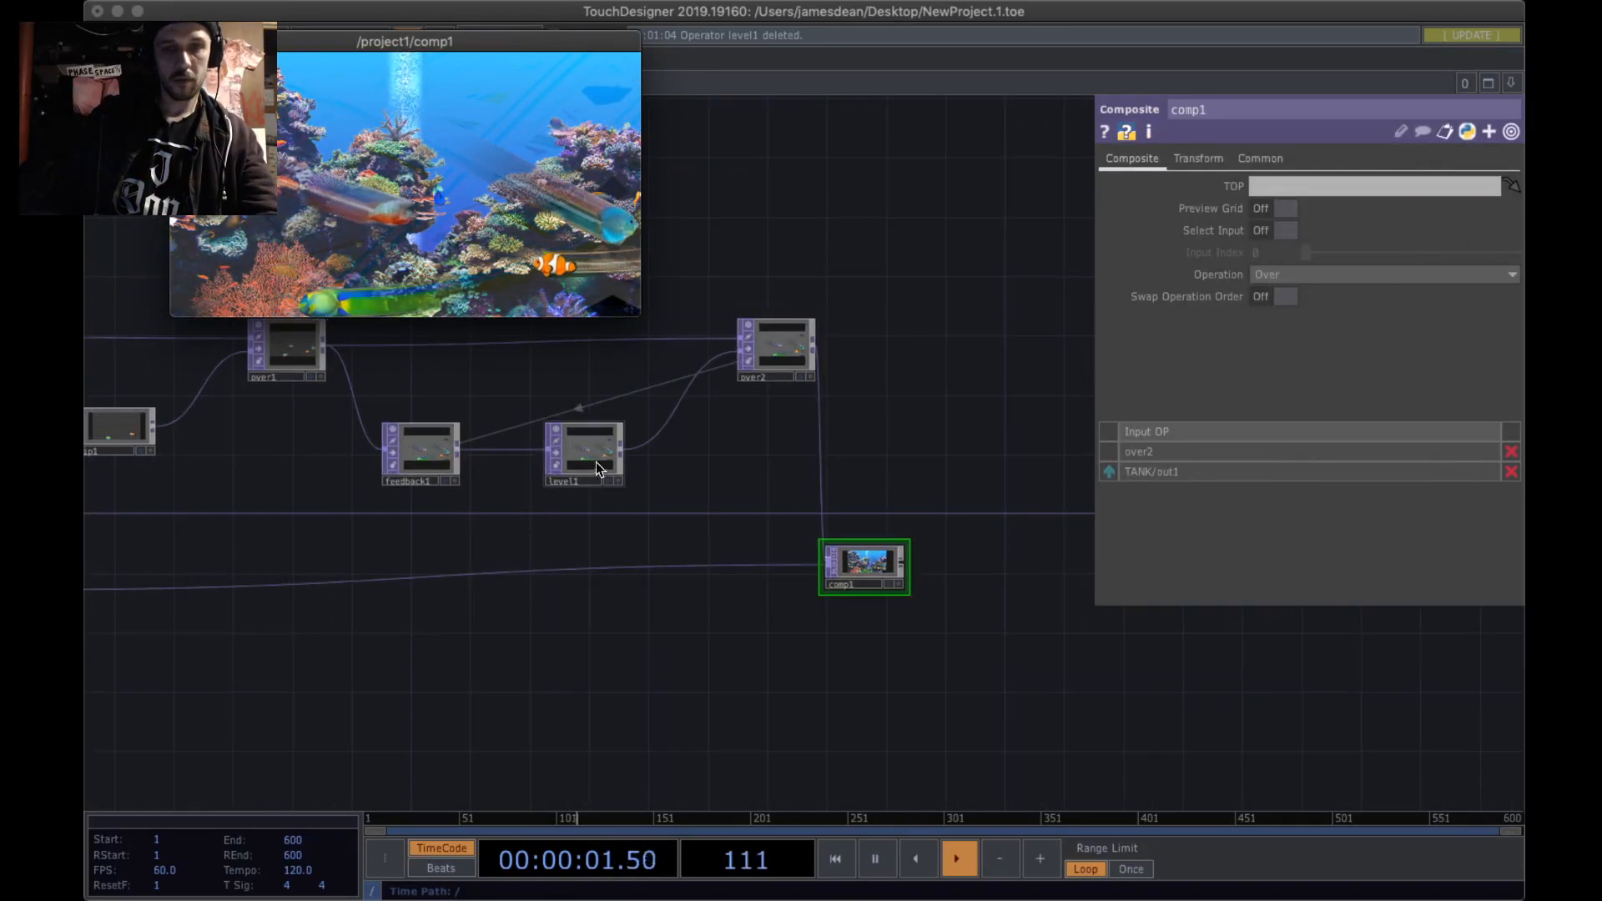
pyautogui.moveTo(693, 514); pyautogui.dragTo(981, 525)
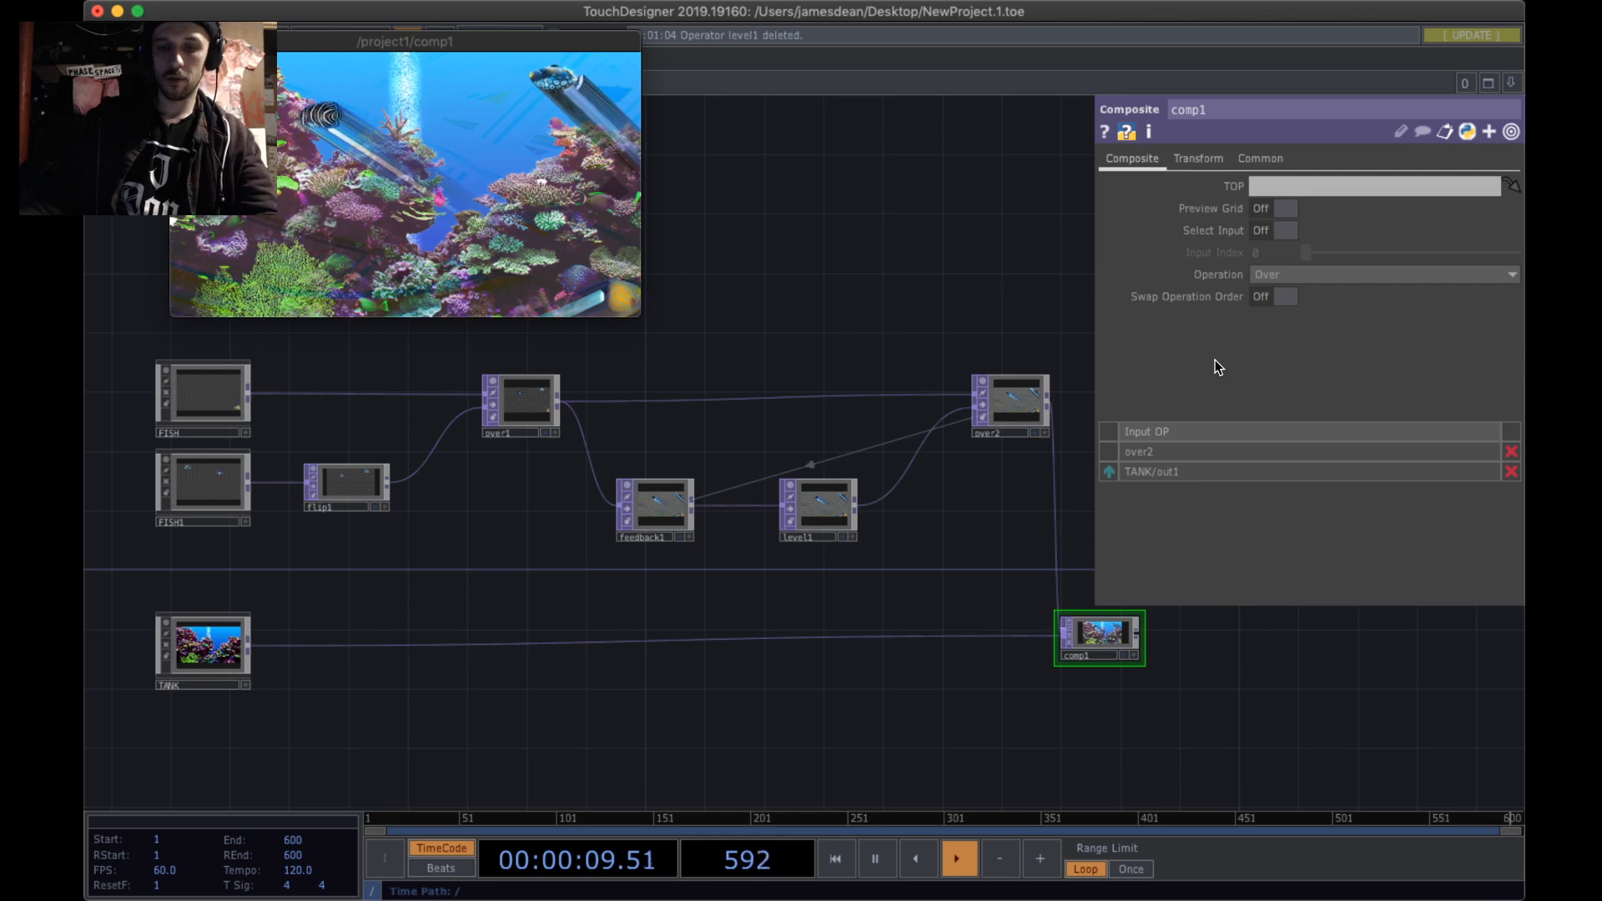
pyautogui.press('p')
# - Shift feedback1 and level1 together slightly toward over2, and move level1 closer to feedback1
pyautogui.scroll(5, 920, 546)
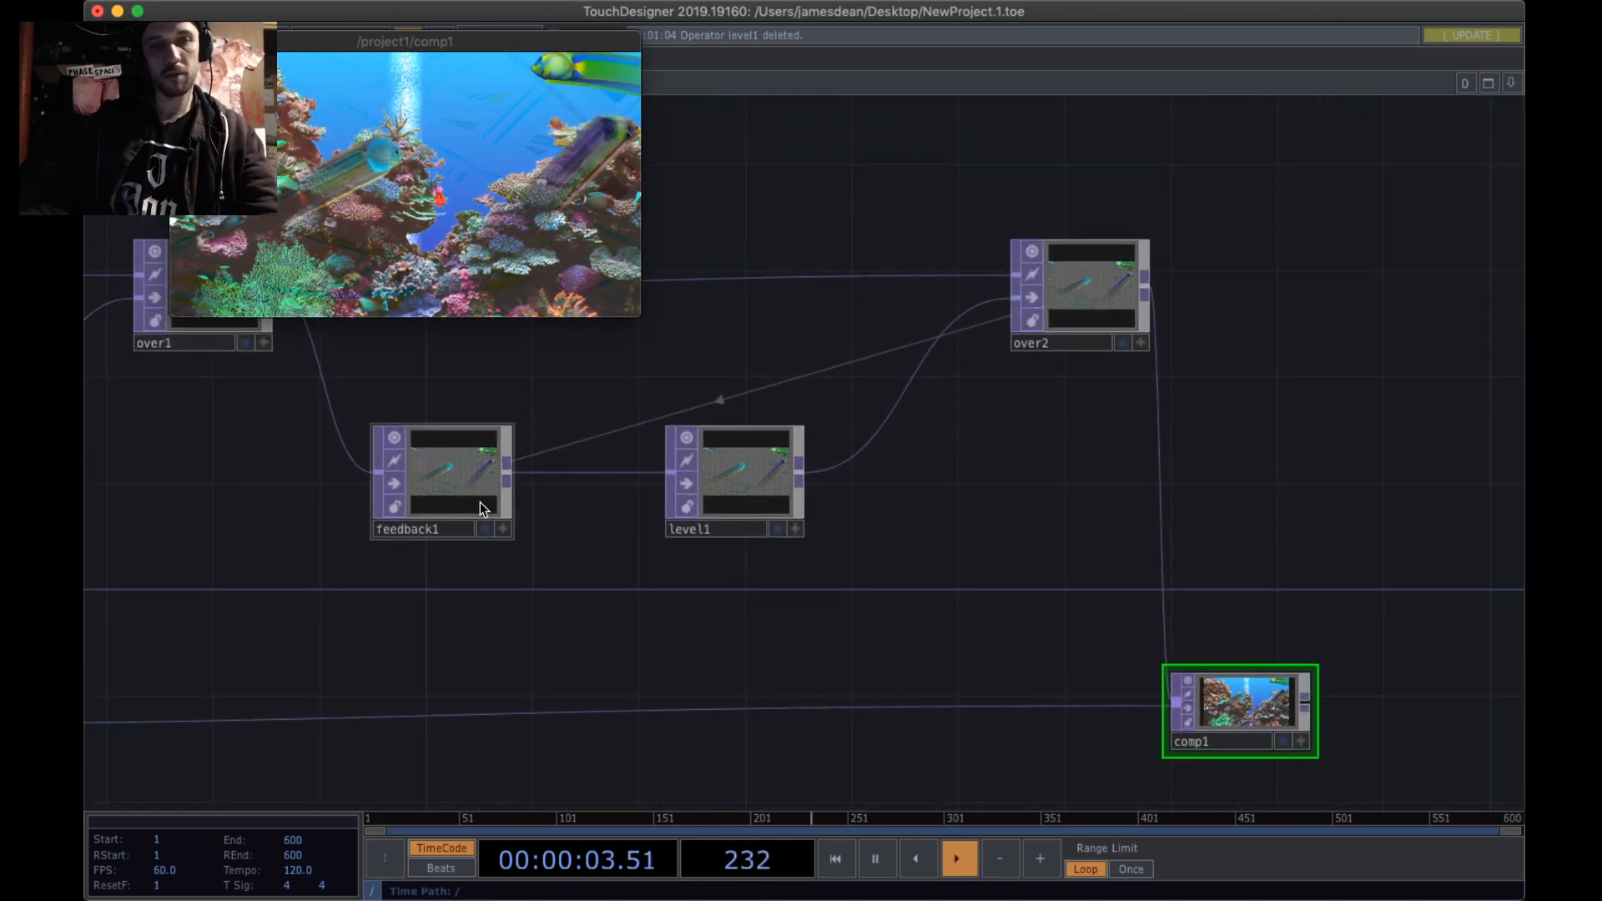
pyautogui.moveTo(728, 466); pyautogui.dragTo(729, 465, button='right')
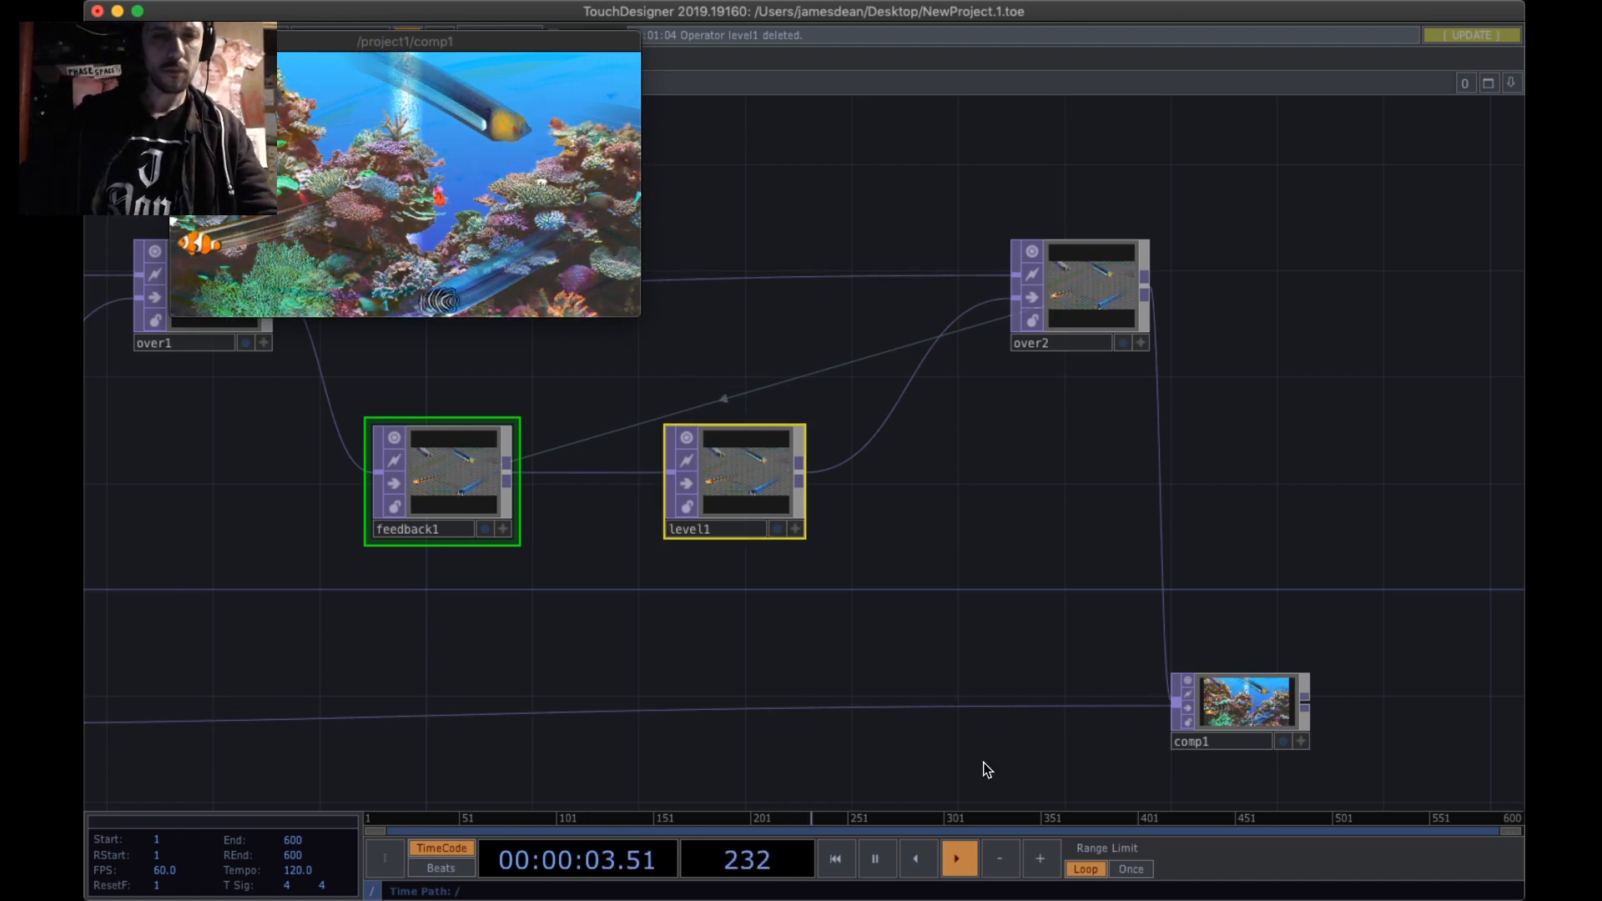
pyautogui.moveTo(731, 457); pyautogui.dragTo(782, 468)
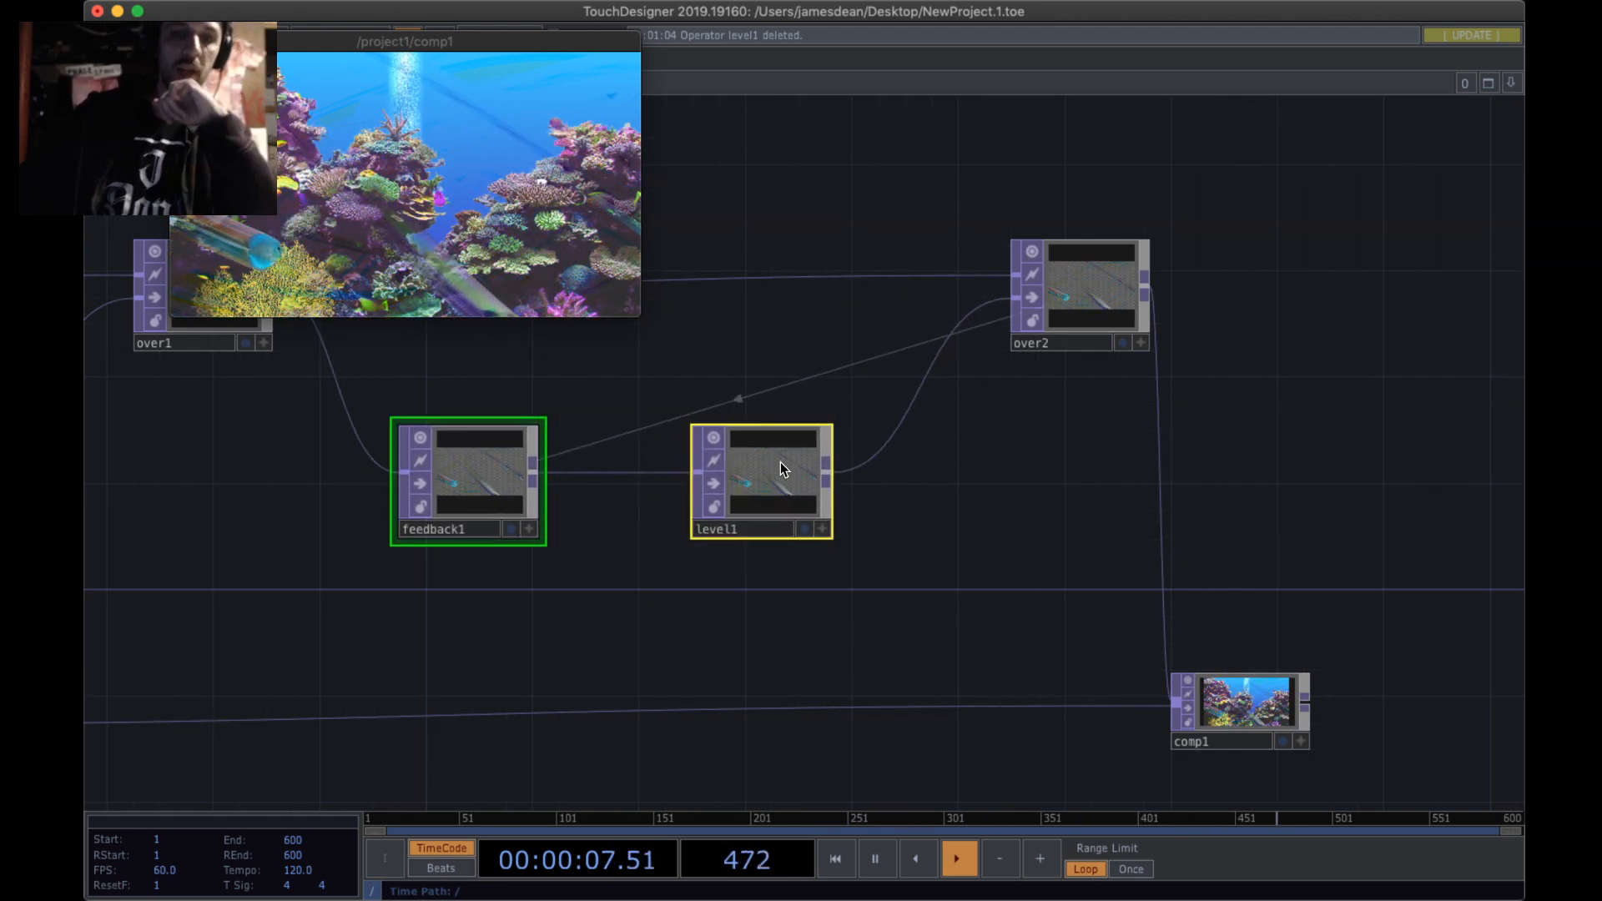
pyautogui.moveTo(989, 449); pyautogui.dragTo(1204, 479)
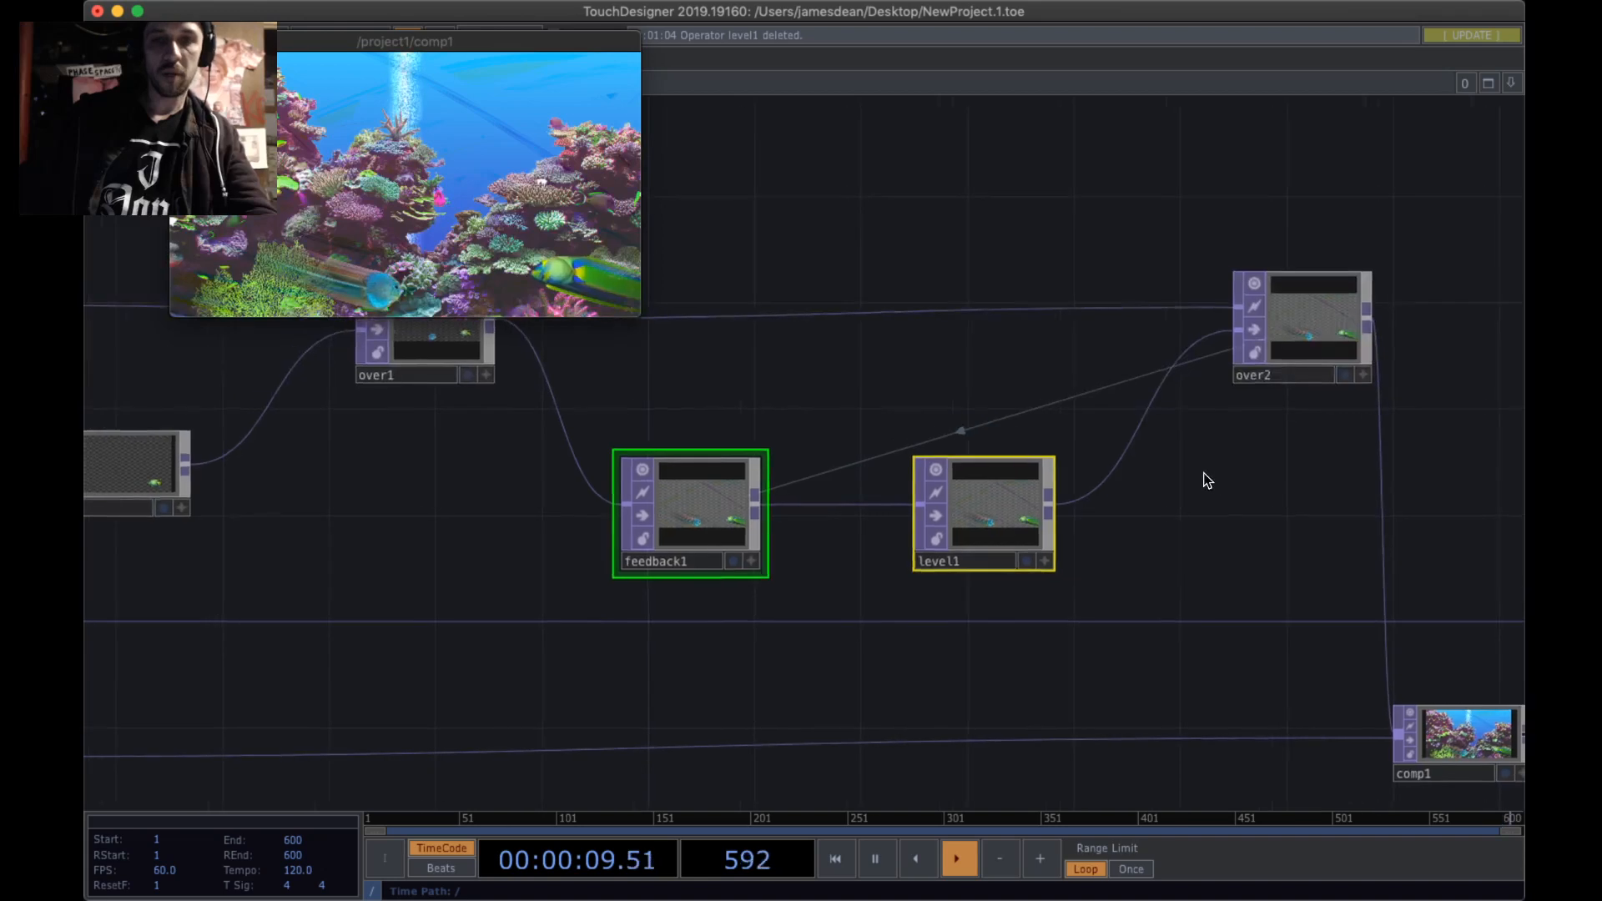
pyautogui.moveTo(1205, 479); pyautogui.dragTo(1305, 414, button='middle')
pyautogui.moveTo(1120, 505); pyautogui.dragTo(1059, 479)
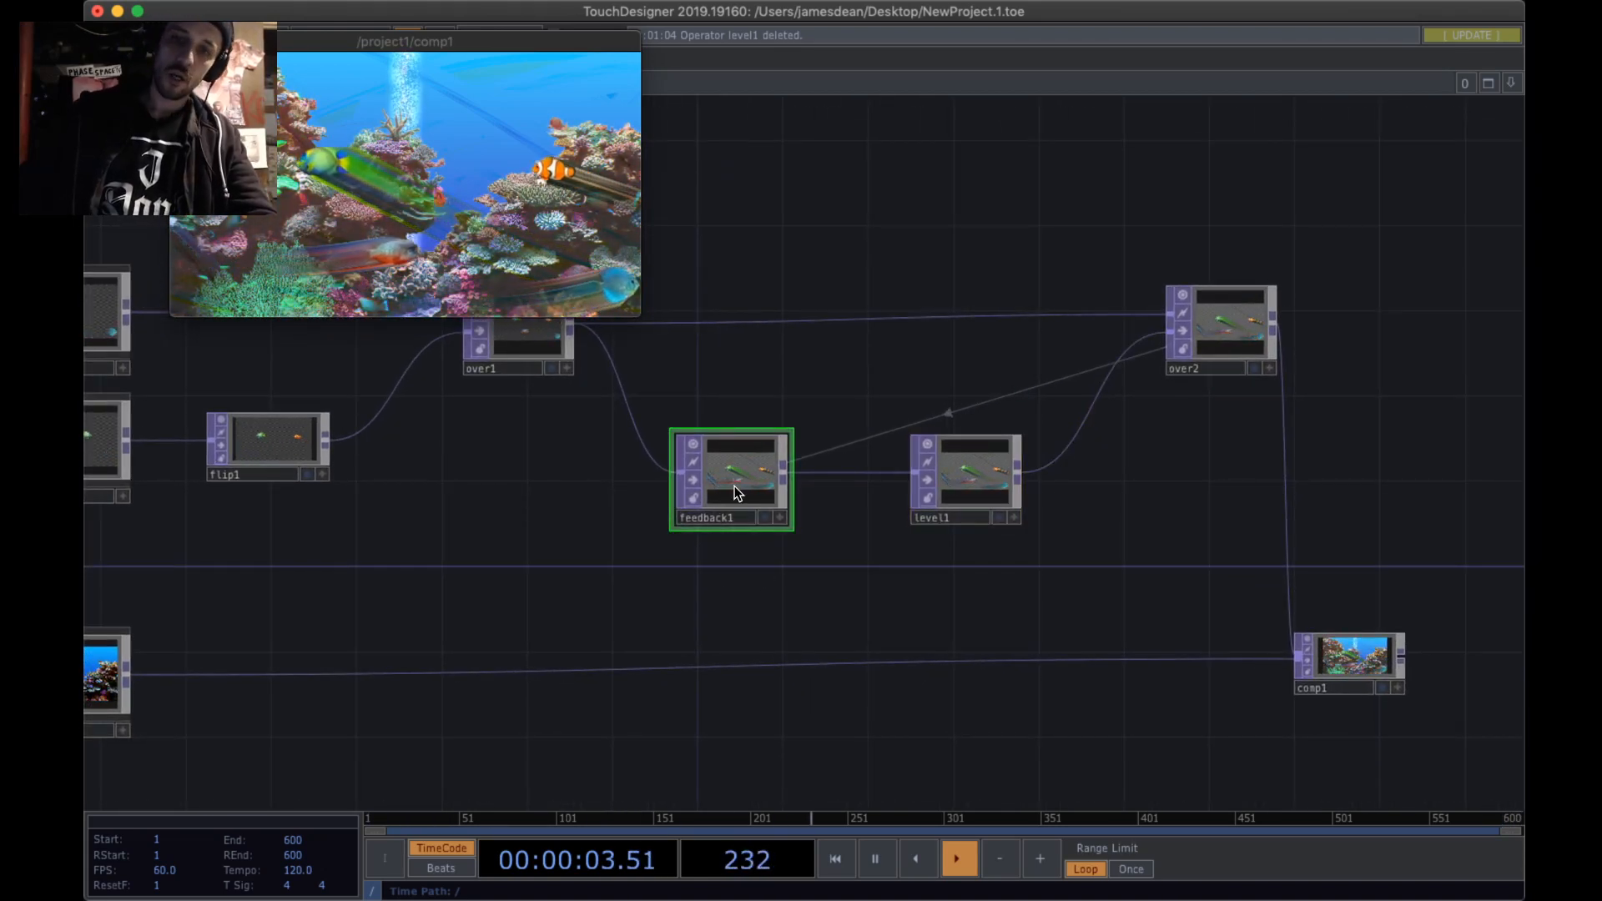
pyautogui.moveTo(936, 479); pyautogui.dragTo(876, 487)
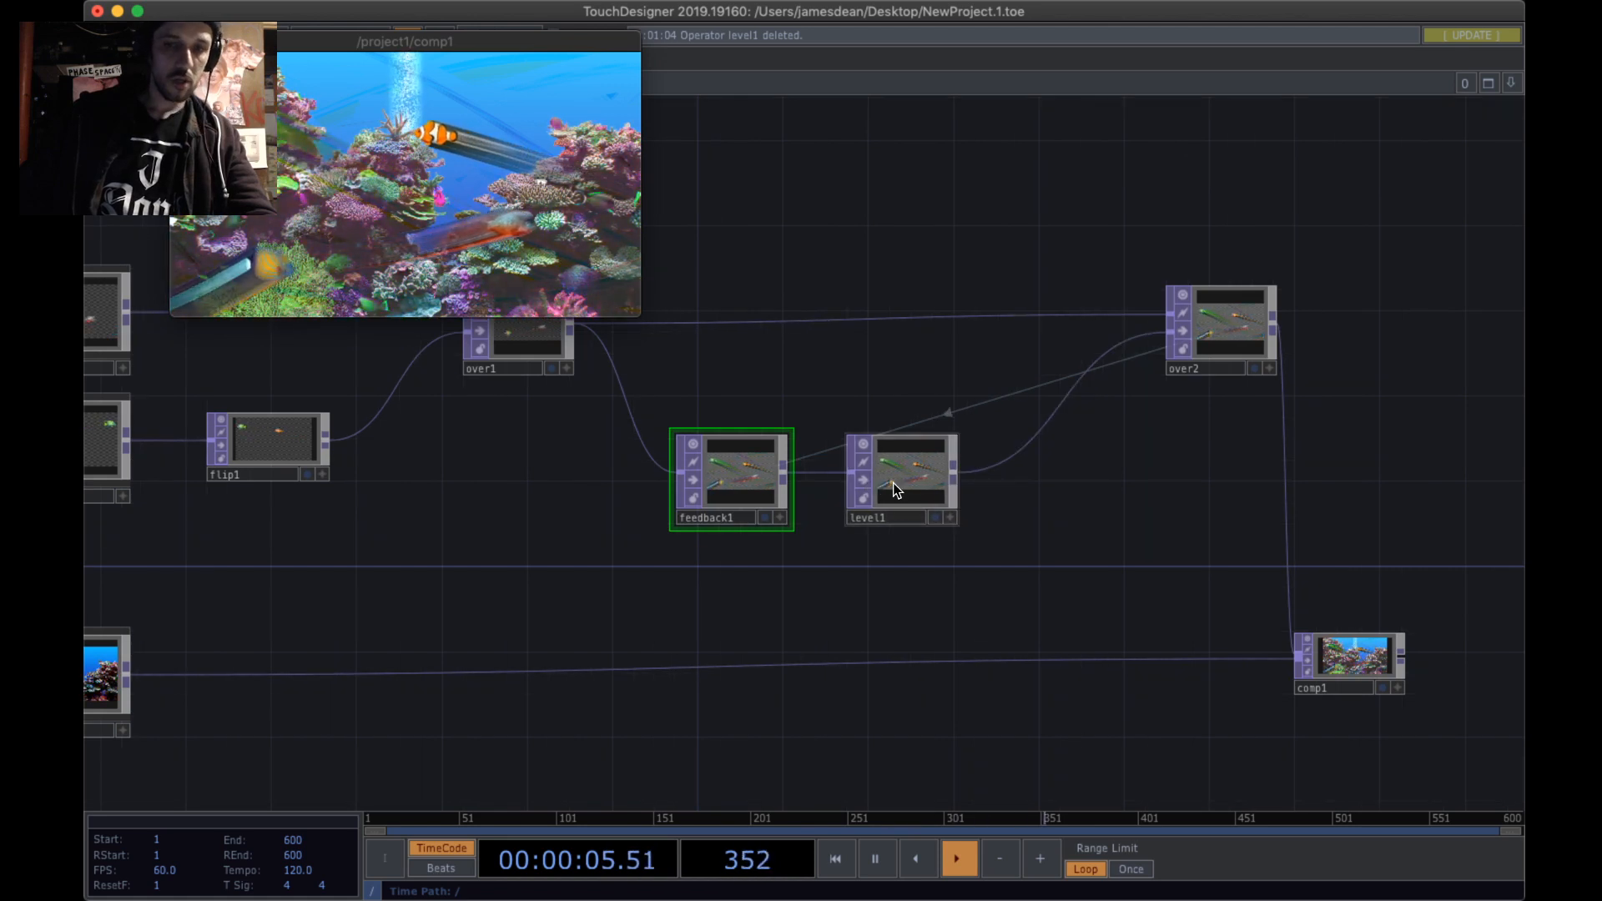
# - Add an Edge TOP to the network directly below feedback1
pyautogui.moveTo(811, 535); pyautogui.dragTo(806, 521)
pyautogui.scroll(-5, 807, 521)
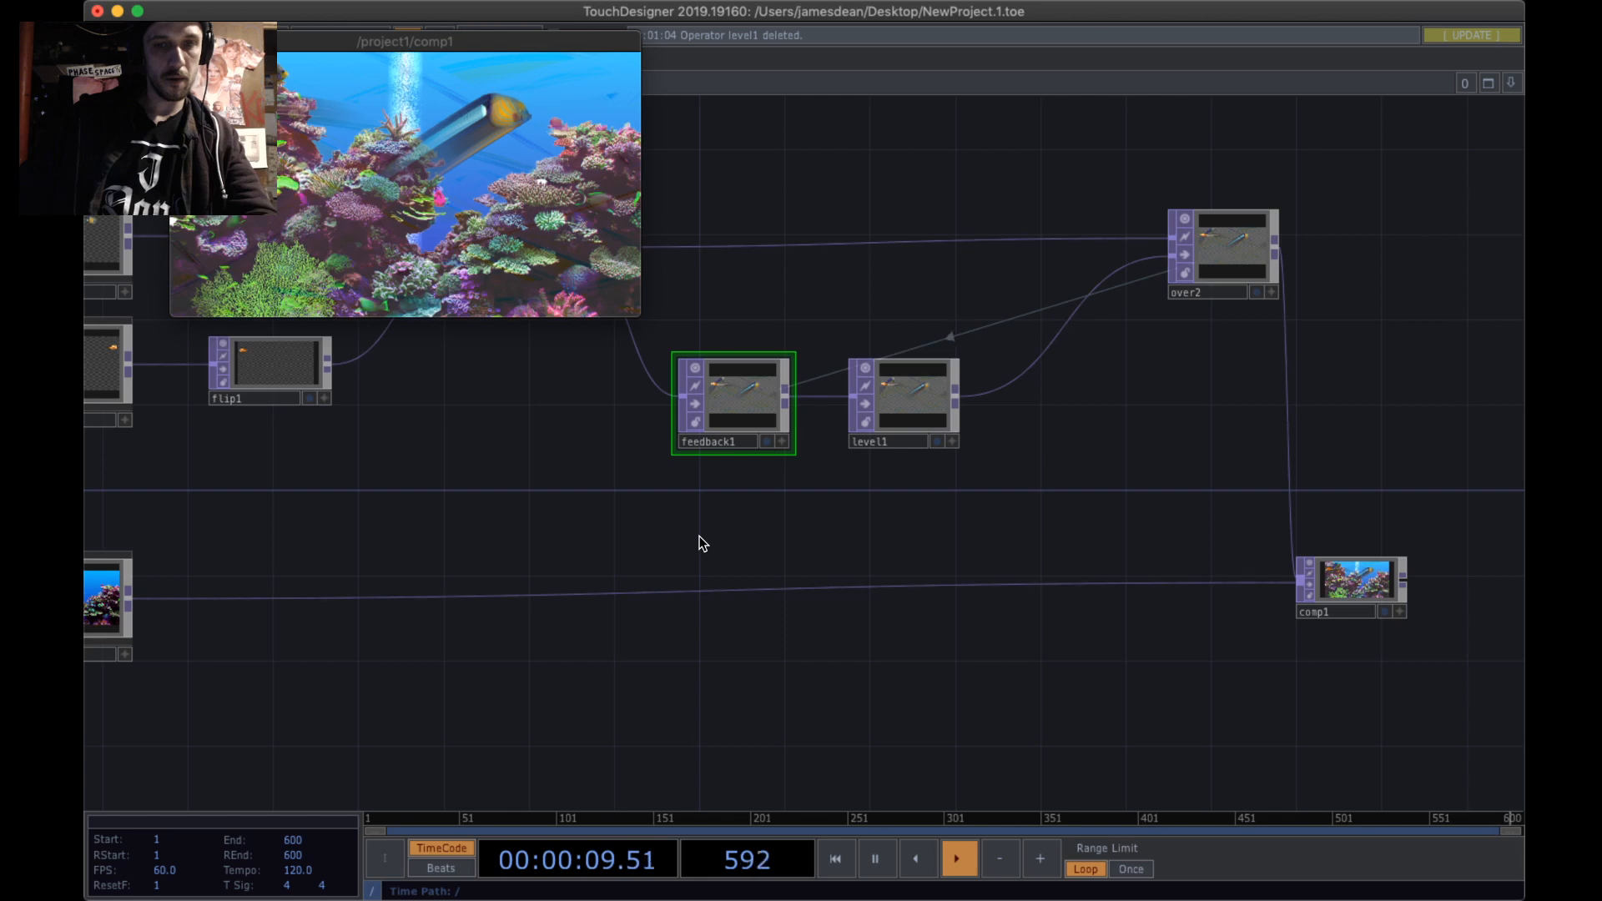
pyautogui.press('Tab')
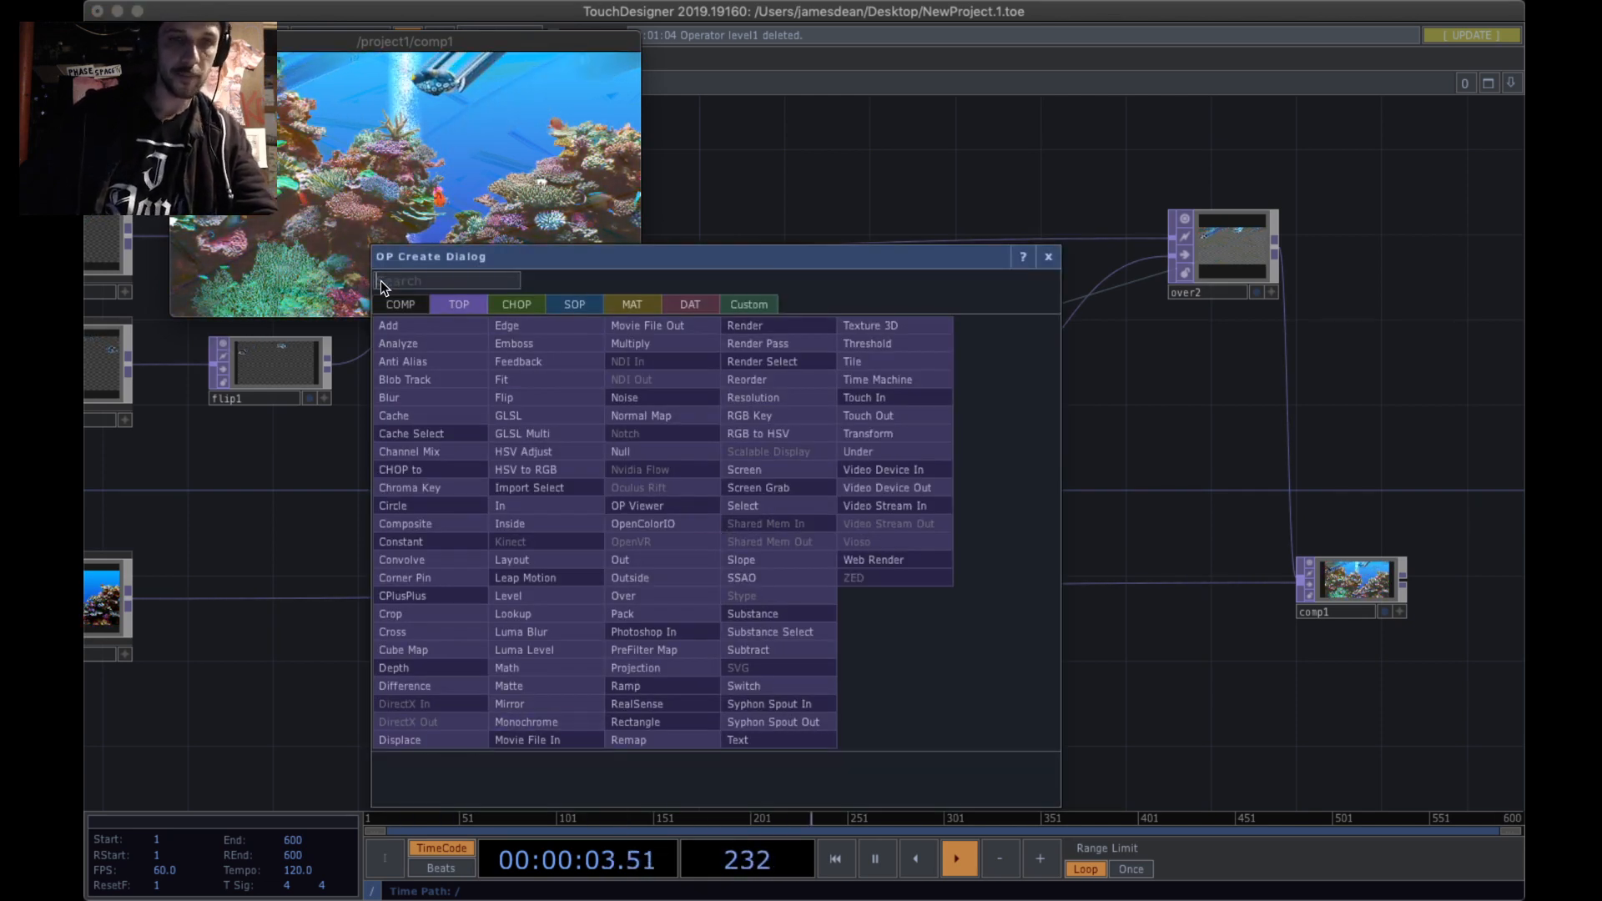
pyautogui.write('edg')
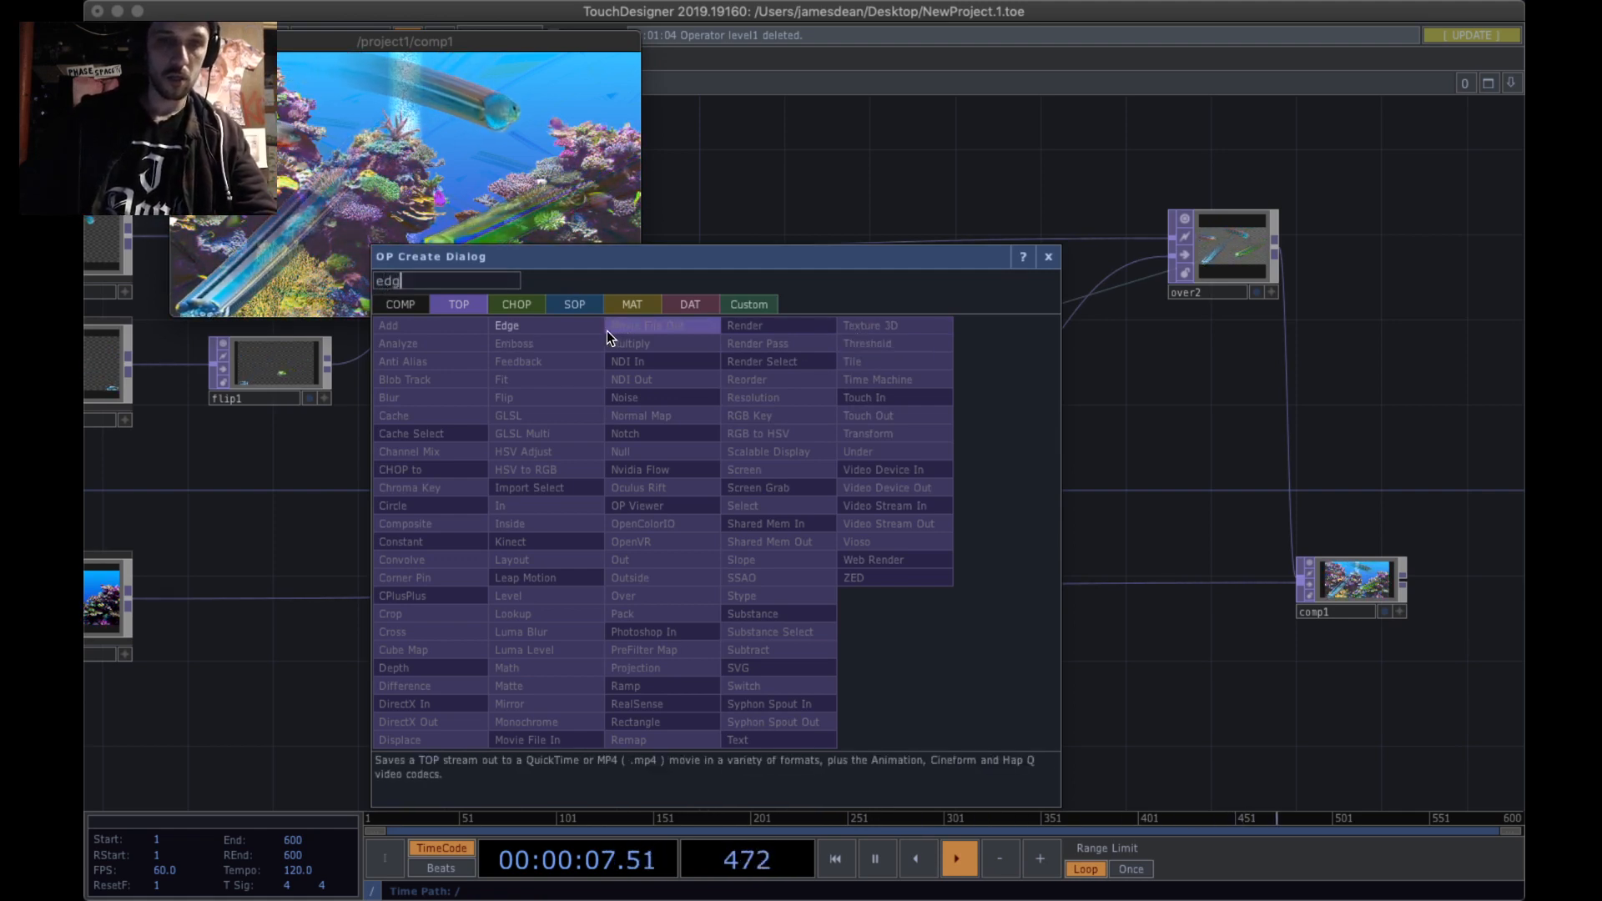
pyautogui.press('Return')
pyautogui.click(729, 519)
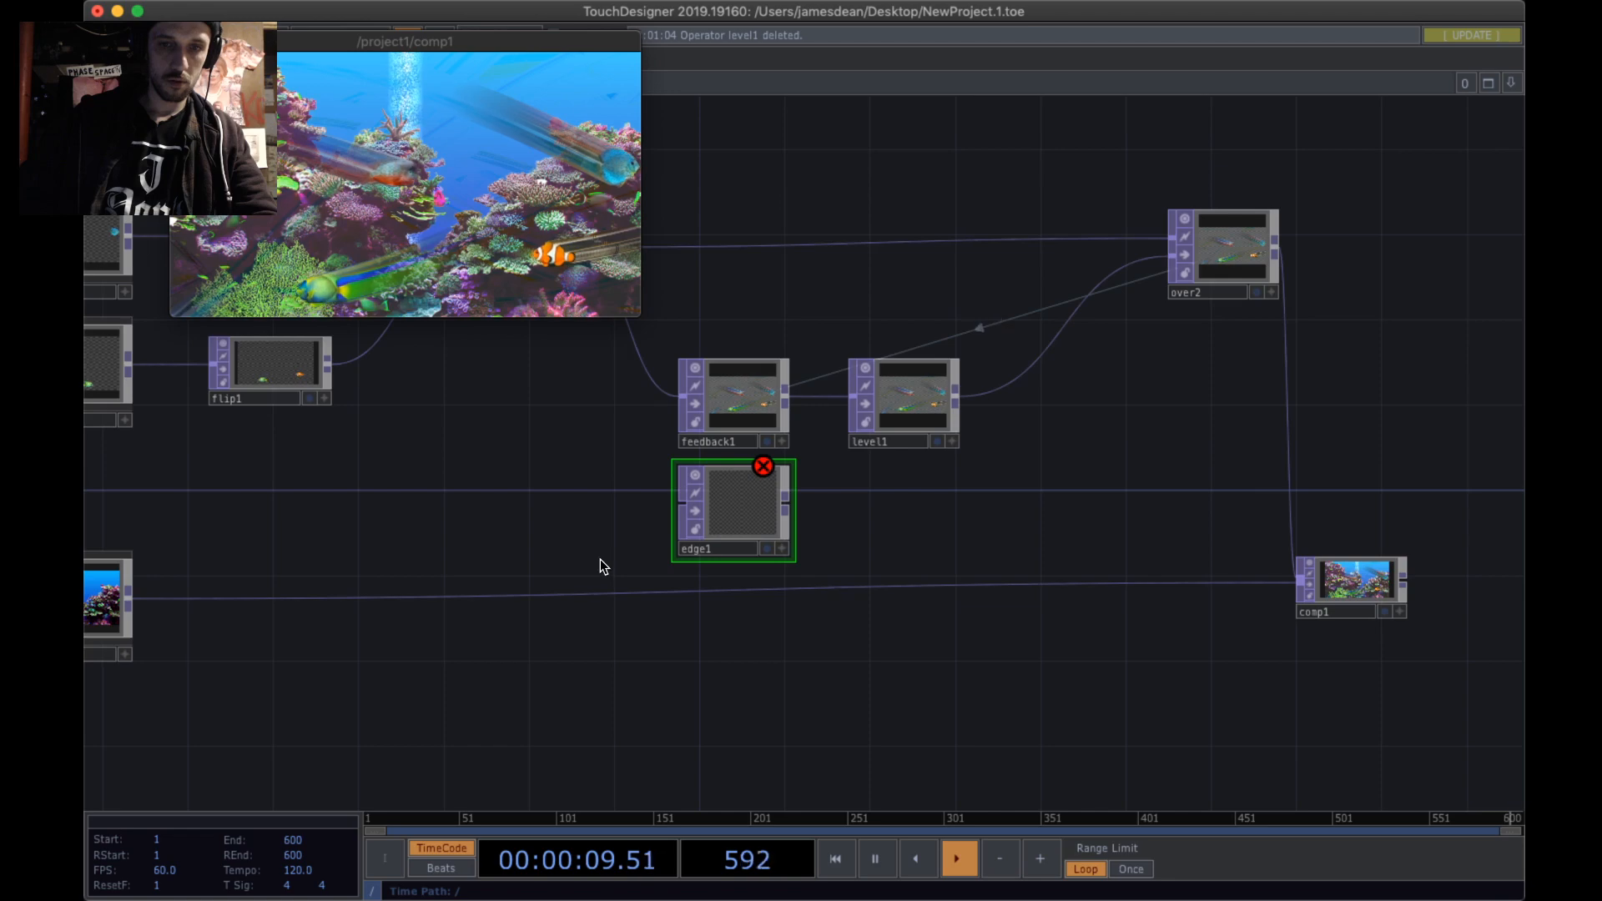
# - Spread the network out by moving level1, over2 and comp1 farther away from feedback1
pyautogui.moveTo(599, 559); pyautogui.dragTo(643, 584)
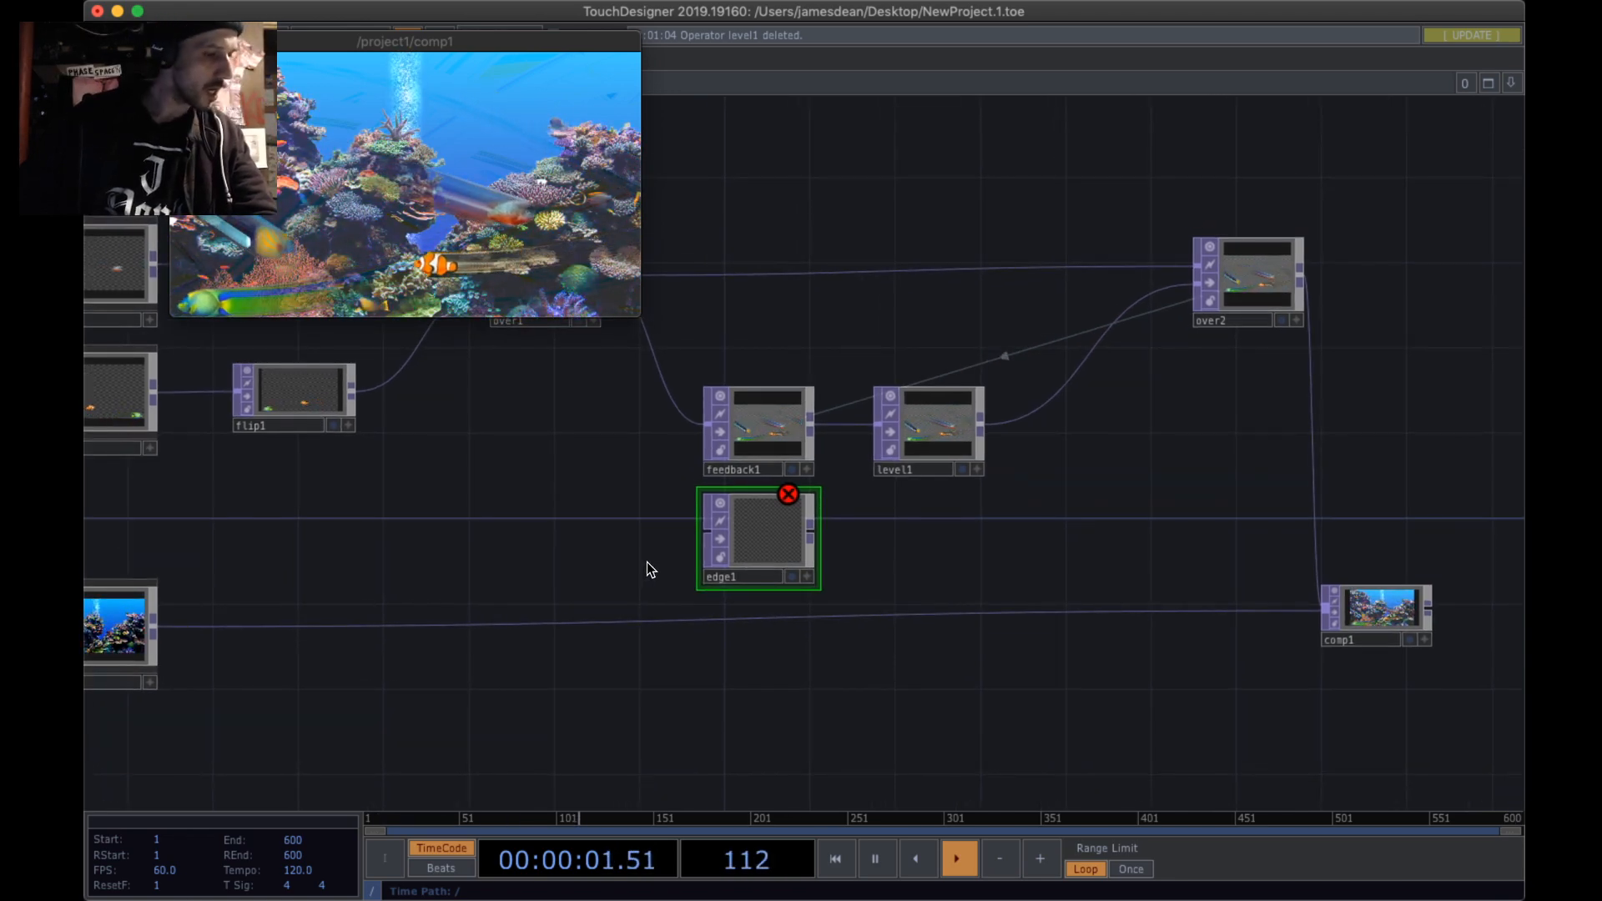
pyautogui.moveTo(969, 562); pyautogui.dragTo(702, 555)
pyautogui.moveTo(688, 426)
pyautogui.mouseDown()
pyautogui.moveTo(750, 426)
pyautogui.moveTo(709, 426)
pyautogui.mouseUp()
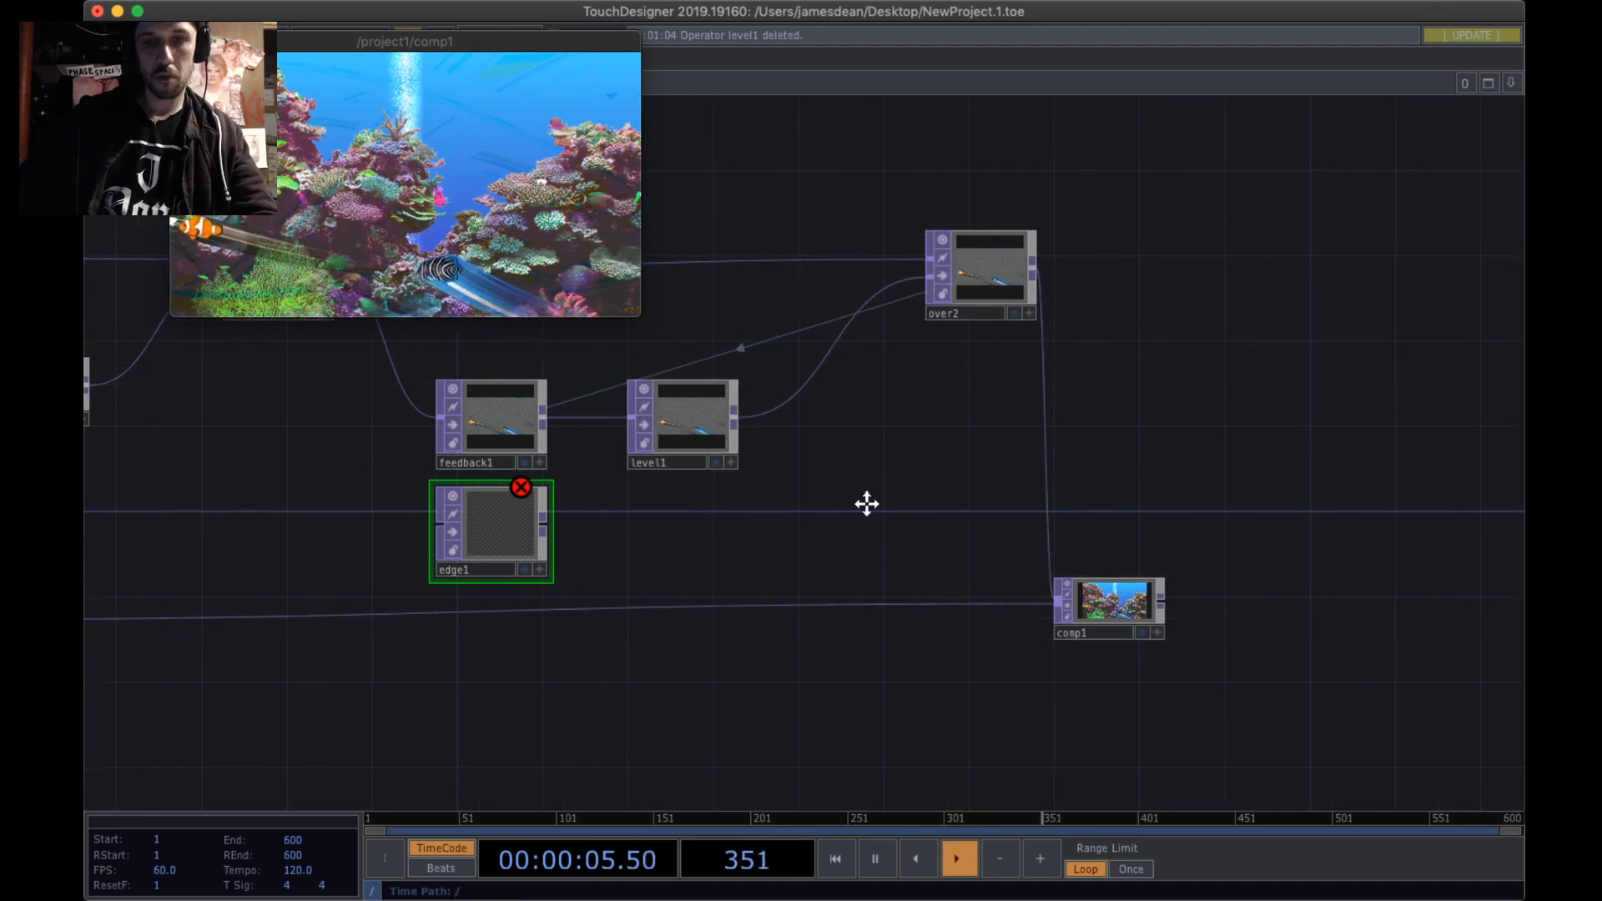
pyautogui.moveTo(867, 503); pyautogui.dragTo(992, 505)
pyautogui.moveTo(1262, 609); pyautogui.dragTo(1412, 609)
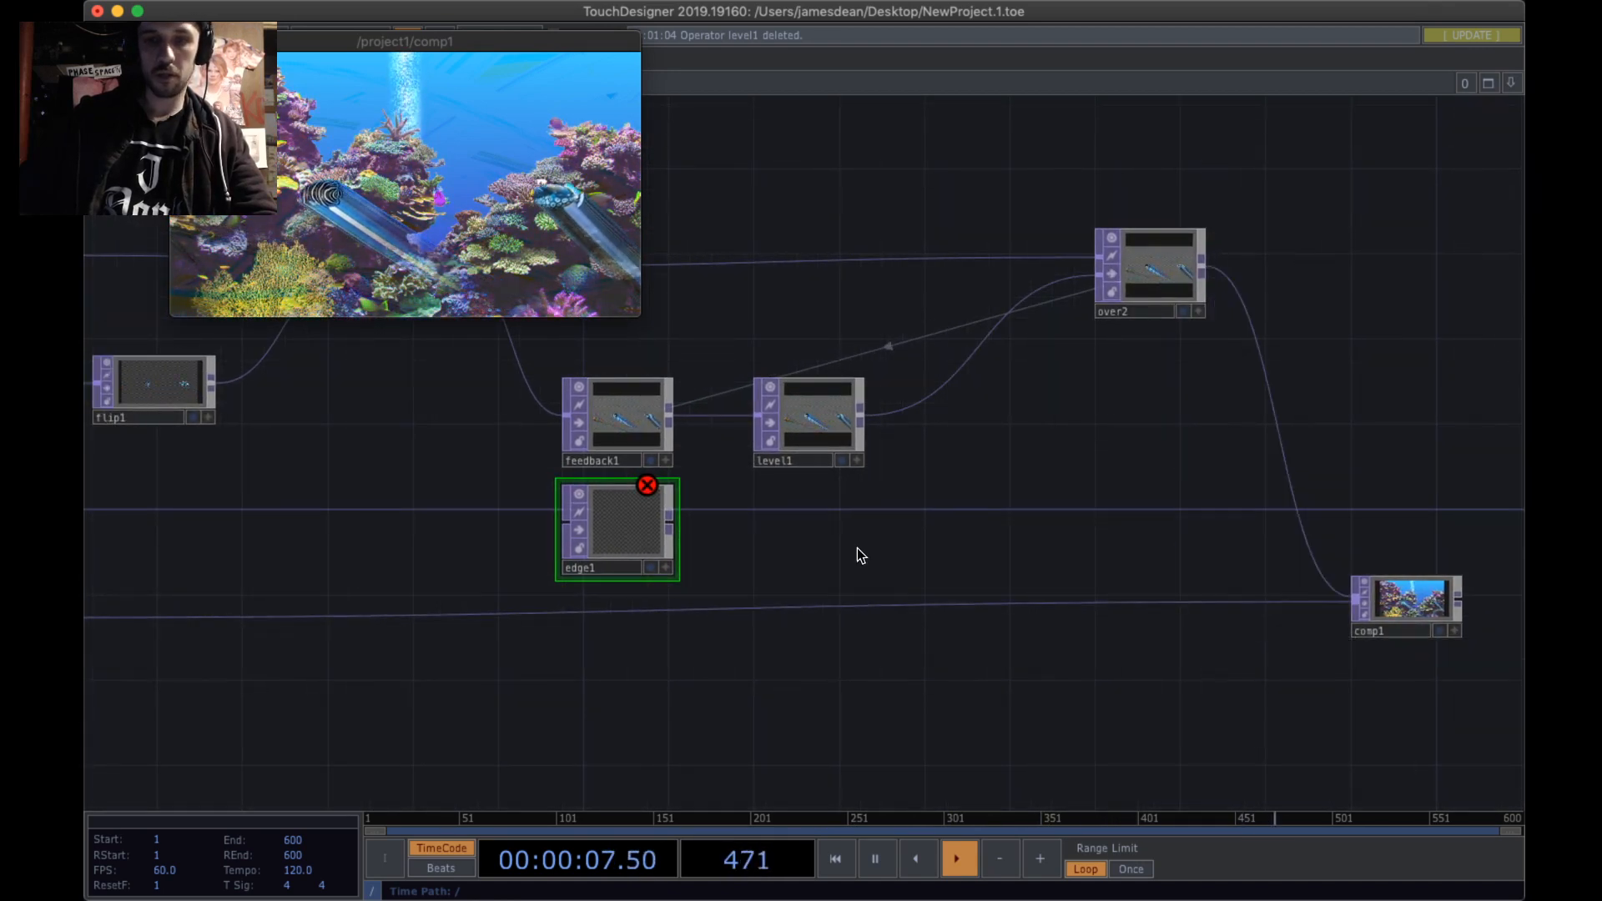
pyautogui.moveTo(956, 579); pyautogui.dragTo(1102, 626)
# - Reposition feedback1 up and away from edge1, and move level1 lower and farther along, level with edge1
pyautogui.moveTo(764, 471); pyautogui.dragTo(700, 512)
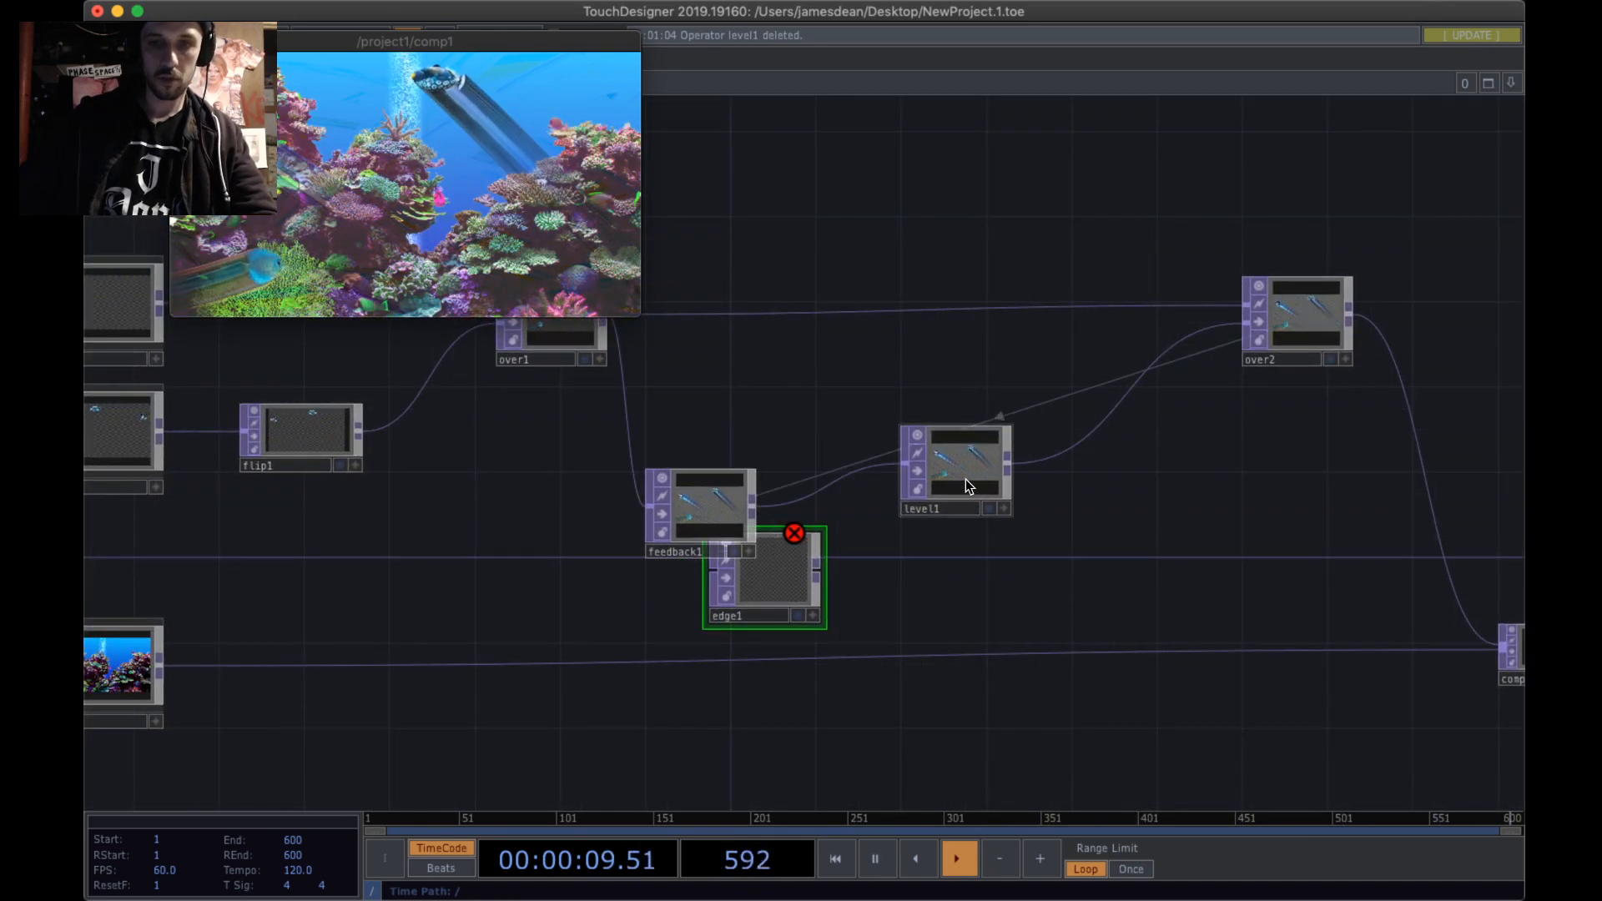
pyautogui.moveTo(964, 479); pyautogui.dragTo(1007, 499)
pyautogui.moveTo(697, 511); pyautogui.dragTo(692, 420)
pyautogui.moveTo(1014, 501); pyautogui.dragTo(1014, 566)
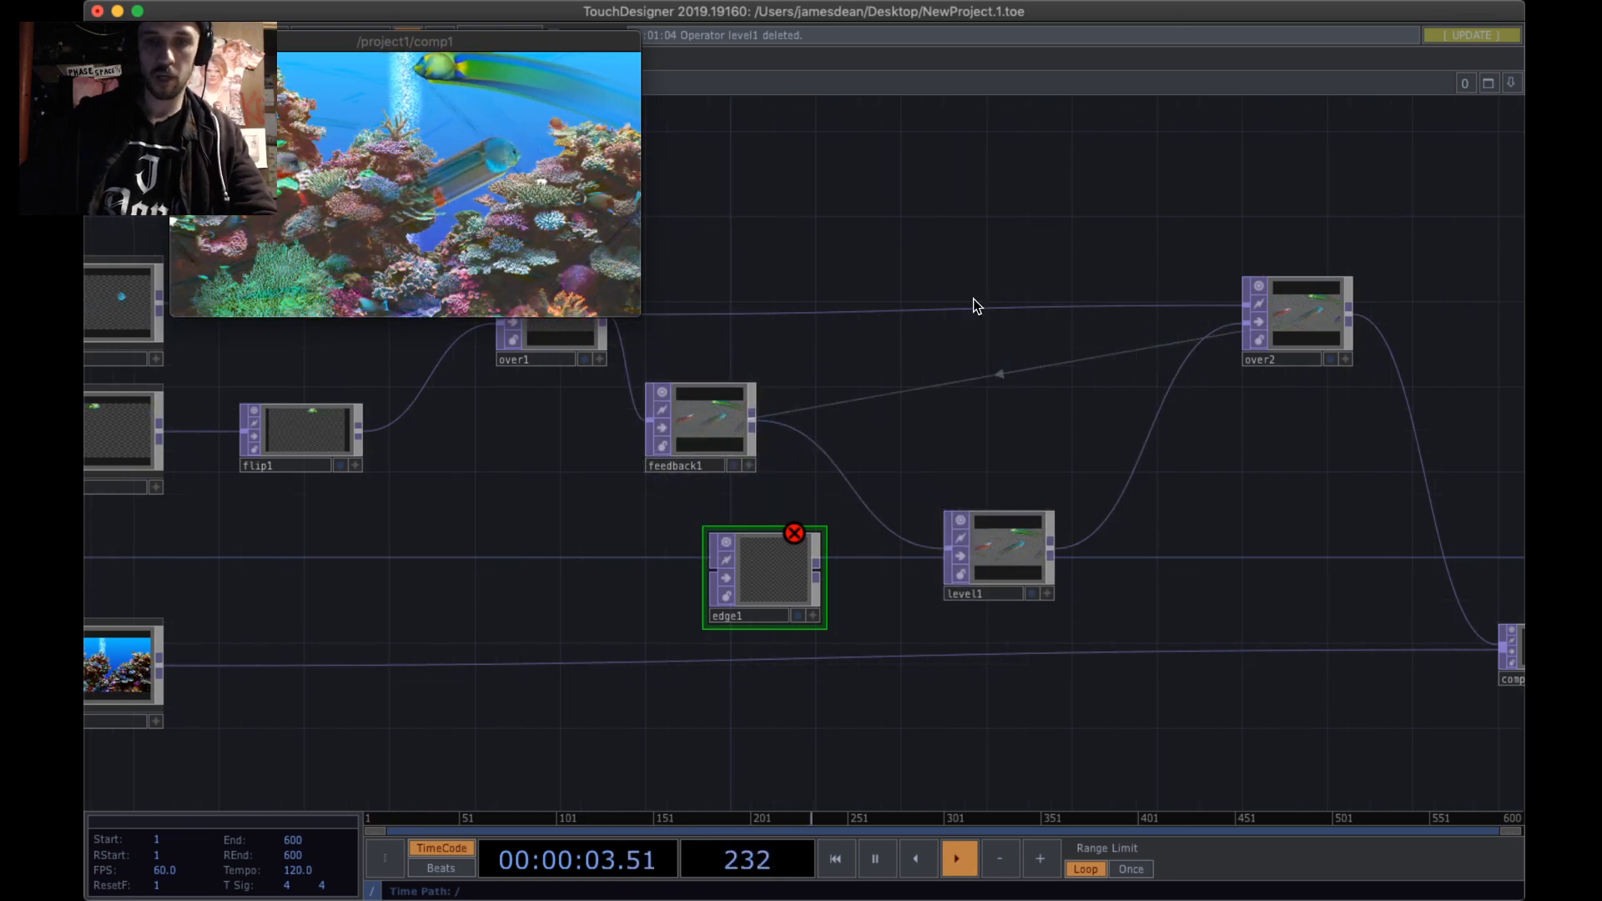
# - Move edge1 closer to level1 and shift feedback1 slightly back toward over1
pyautogui.moveTo(1235, 564); pyautogui.dragTo(1291, 450)
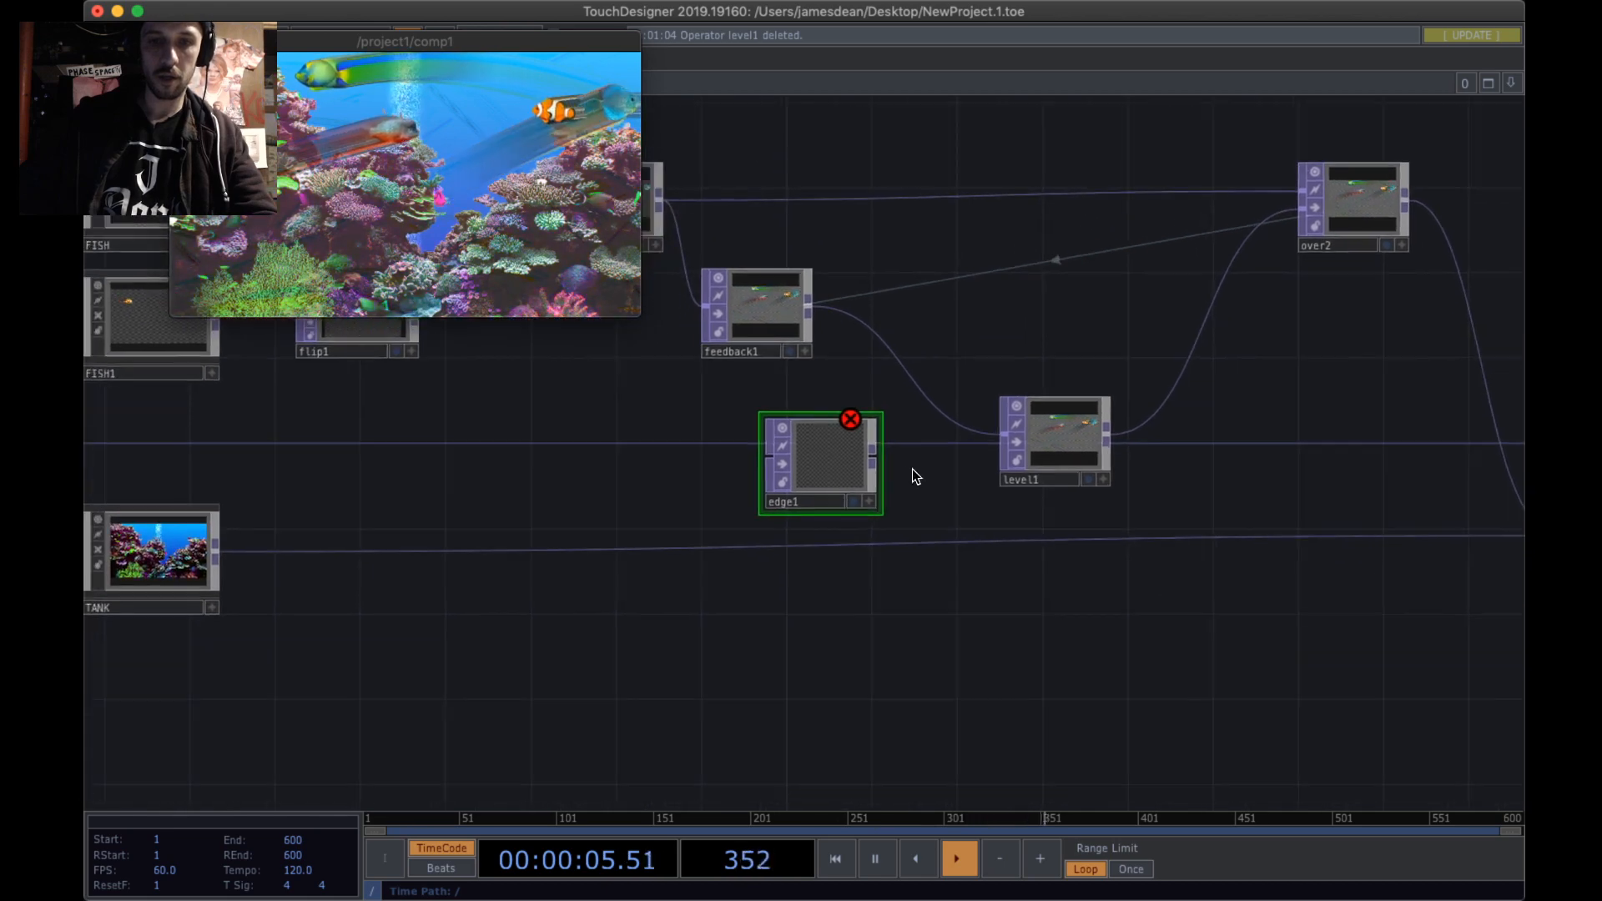
pyautogui.moveTo(840, 468); pyautogui.dragTo(882, 445)
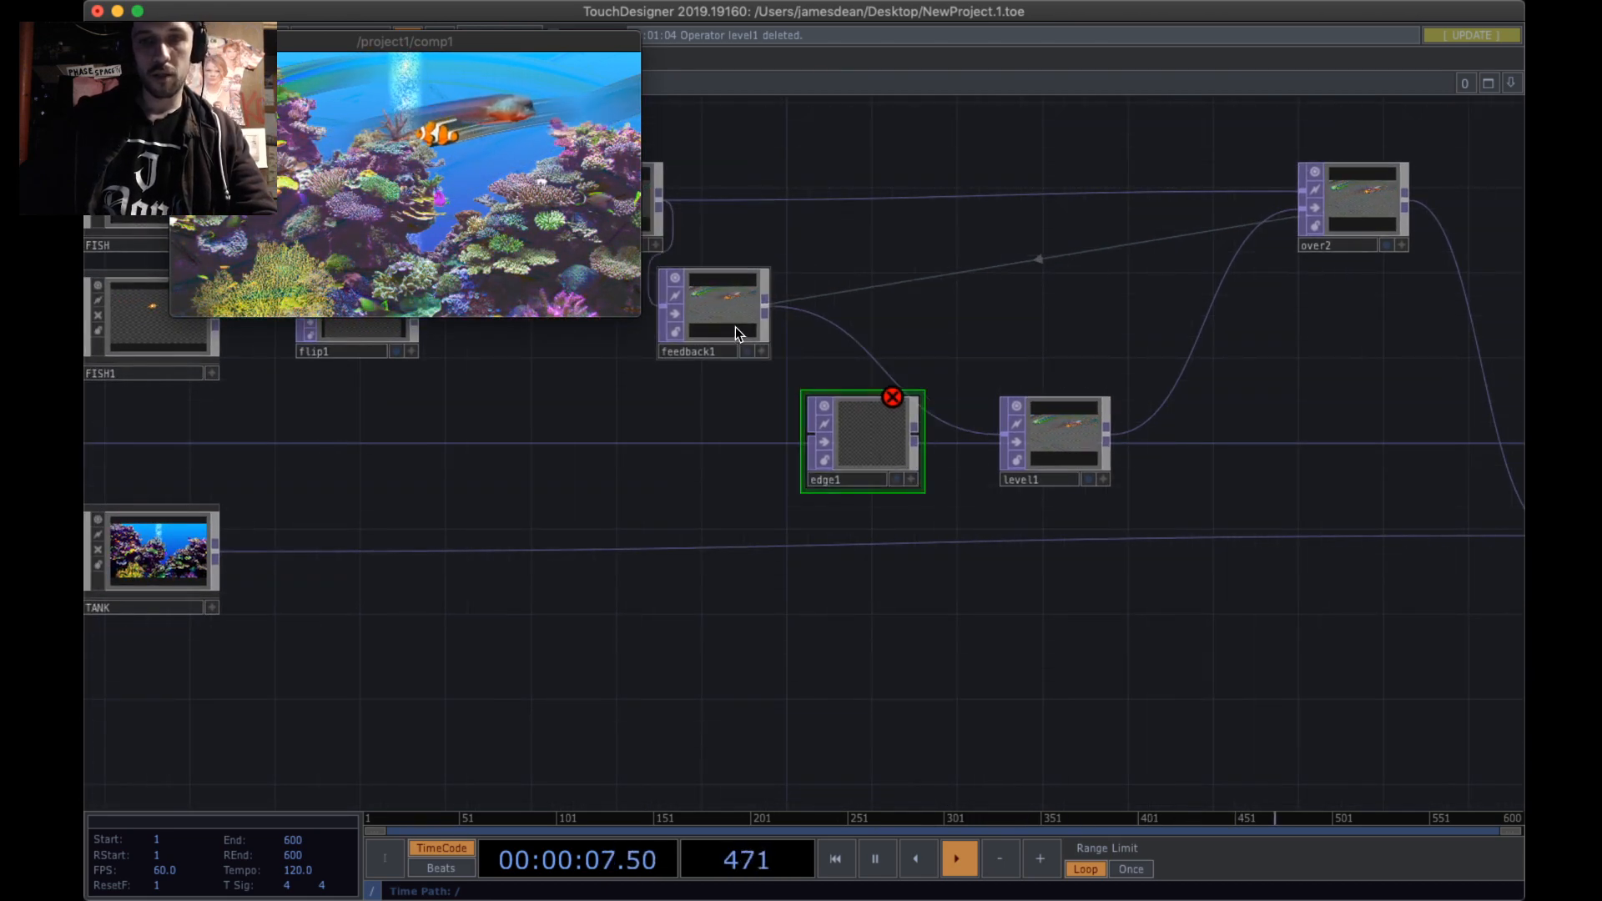
pyautogui.moveTo(715, 422); pyautogui.dragTo(798, 487)
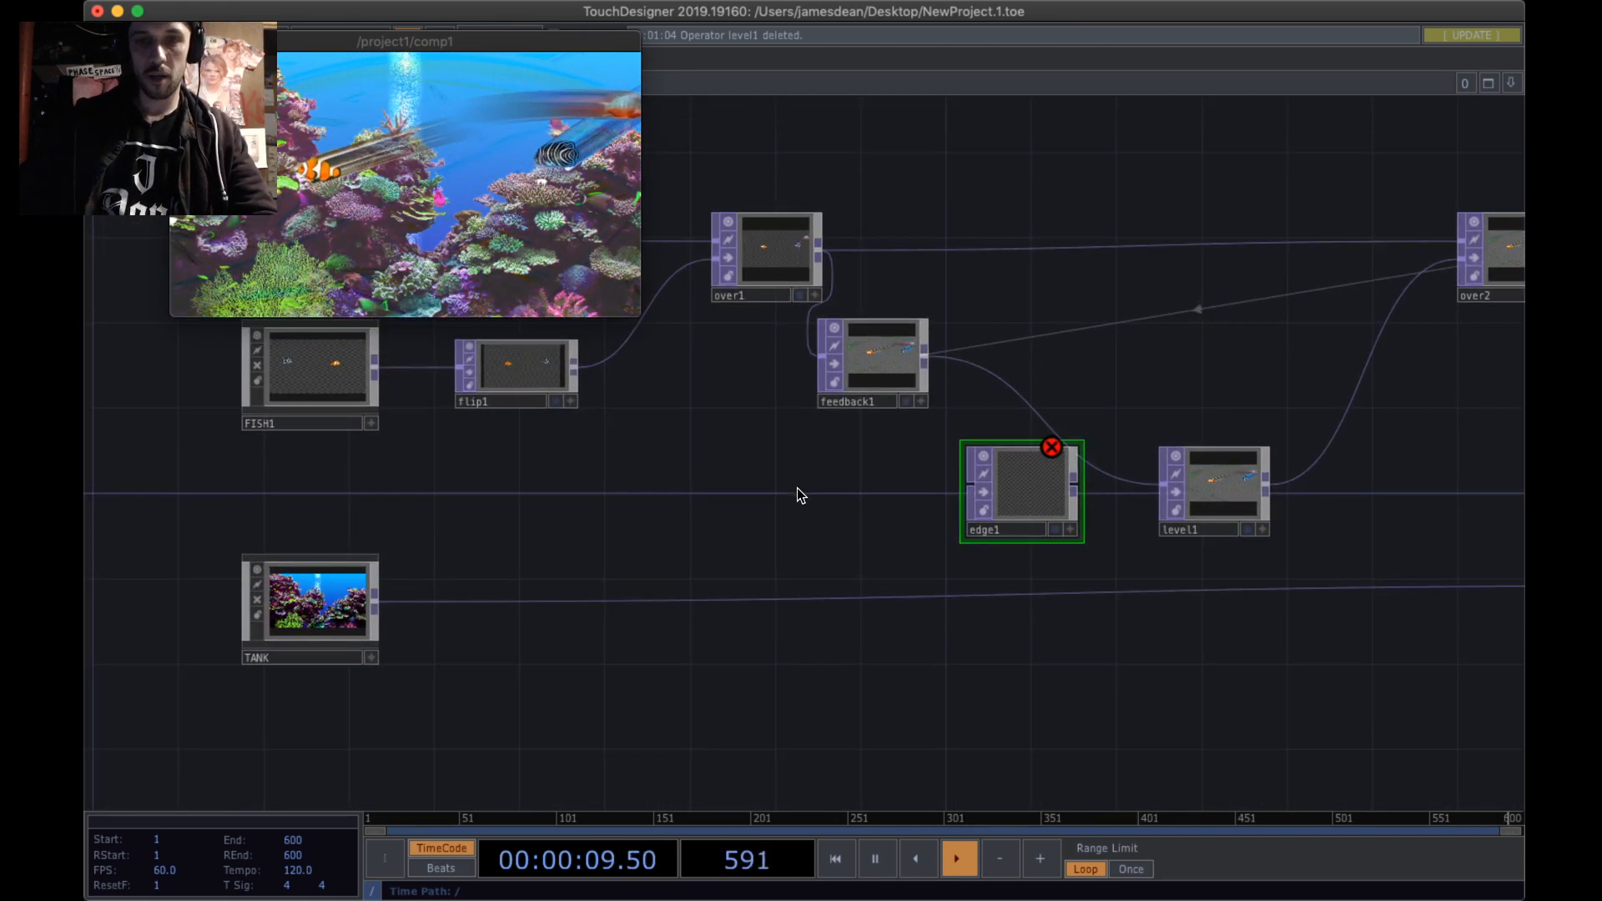
# - Select FISH, FISH1, flip1 and over1 and move them together farther away from feedback1
pyautogui.moveTo(431, 349); pyautogui.dragTo(667, 500)
pyautogui.moveTo(1086, 645); pyautogui.dragTo(1086, 645)
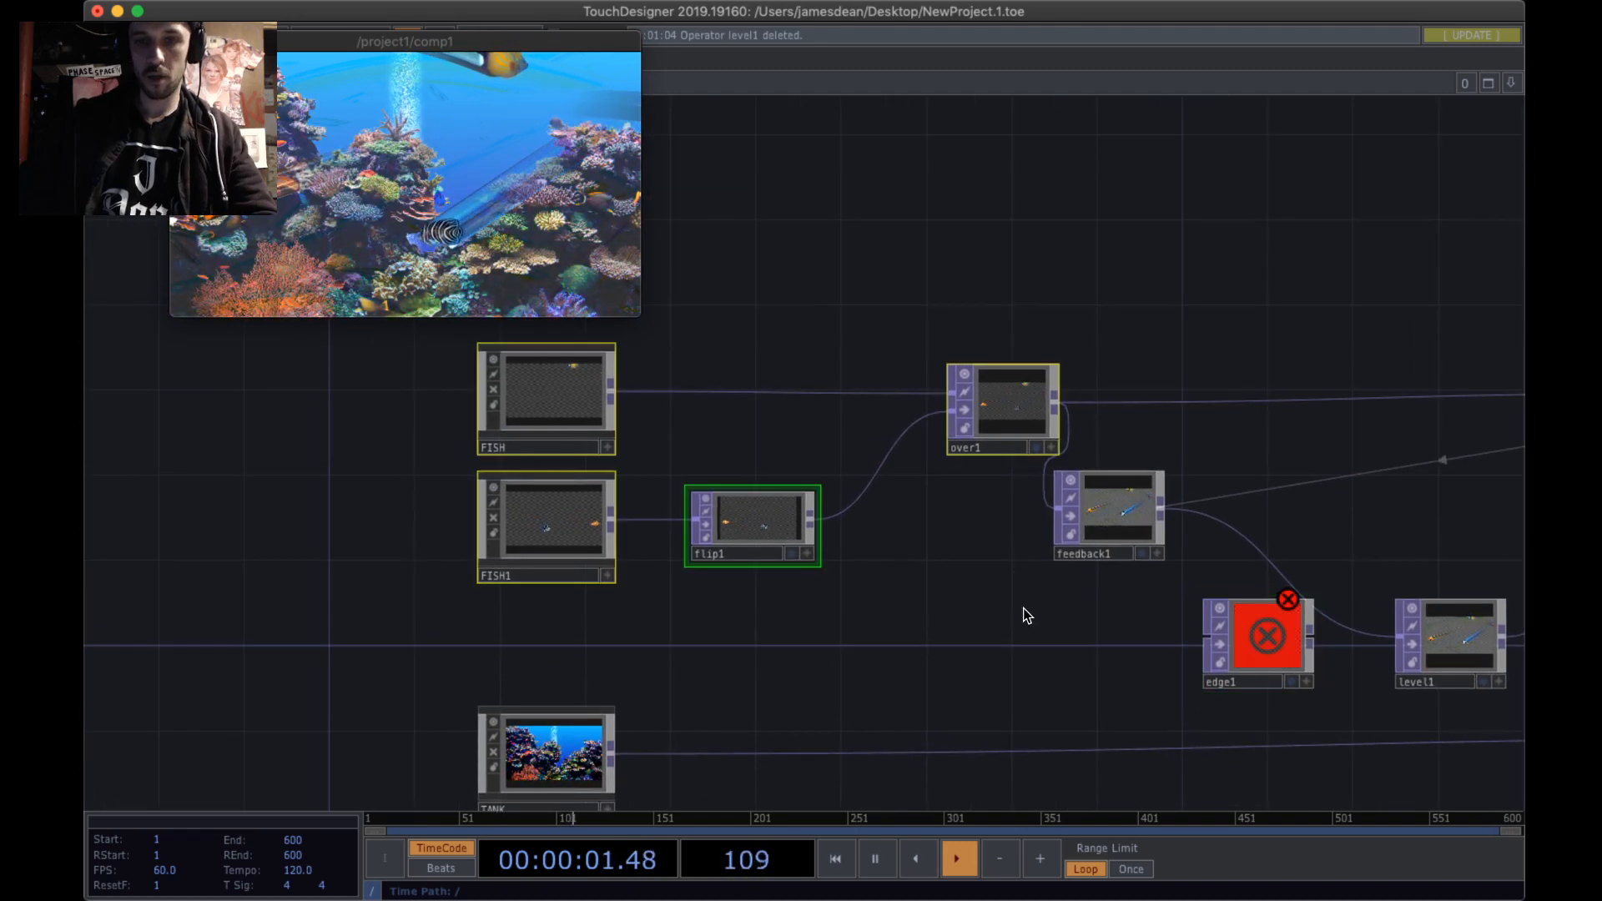
pyautogui.moveTo(1022, 418); pyautogui.dragTo(766, 417)
# - Shift feedback1 and edge1 back toward over1, and connect feedback1's output to edge1's input
pyautogui.moveTo(928, 595); pyautogui.dragTo(539, 503)
pyautogui.moveTo(733, 429); pyautogui.dragTo(586, 458)
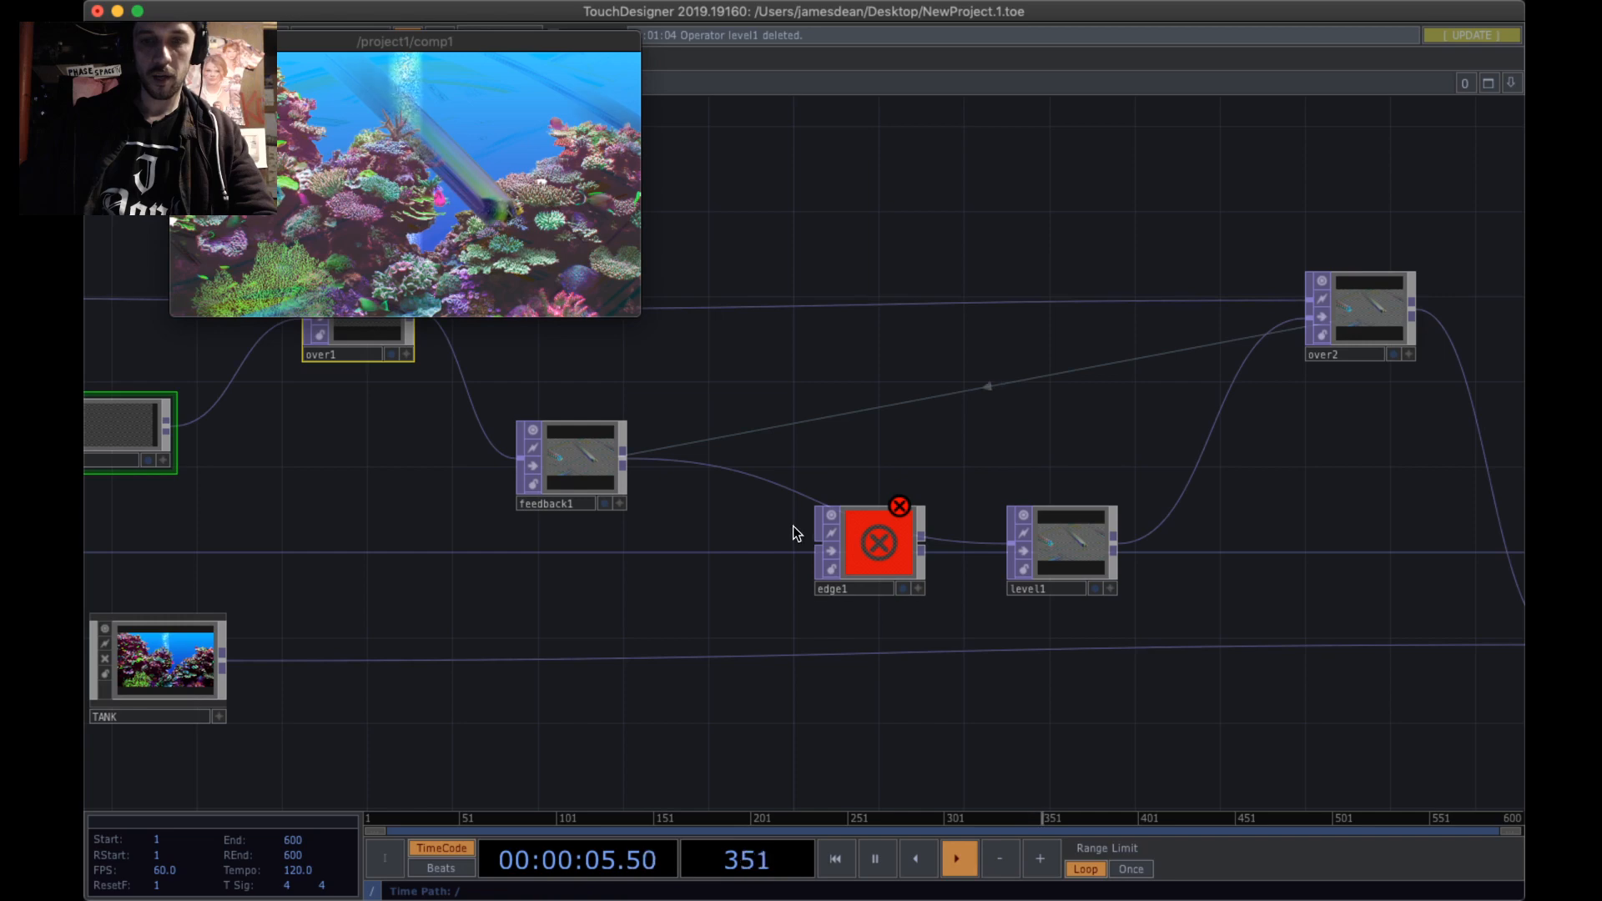
pyautogui.moveTo(867, 550); pyautogui.dragTo(740, 550)
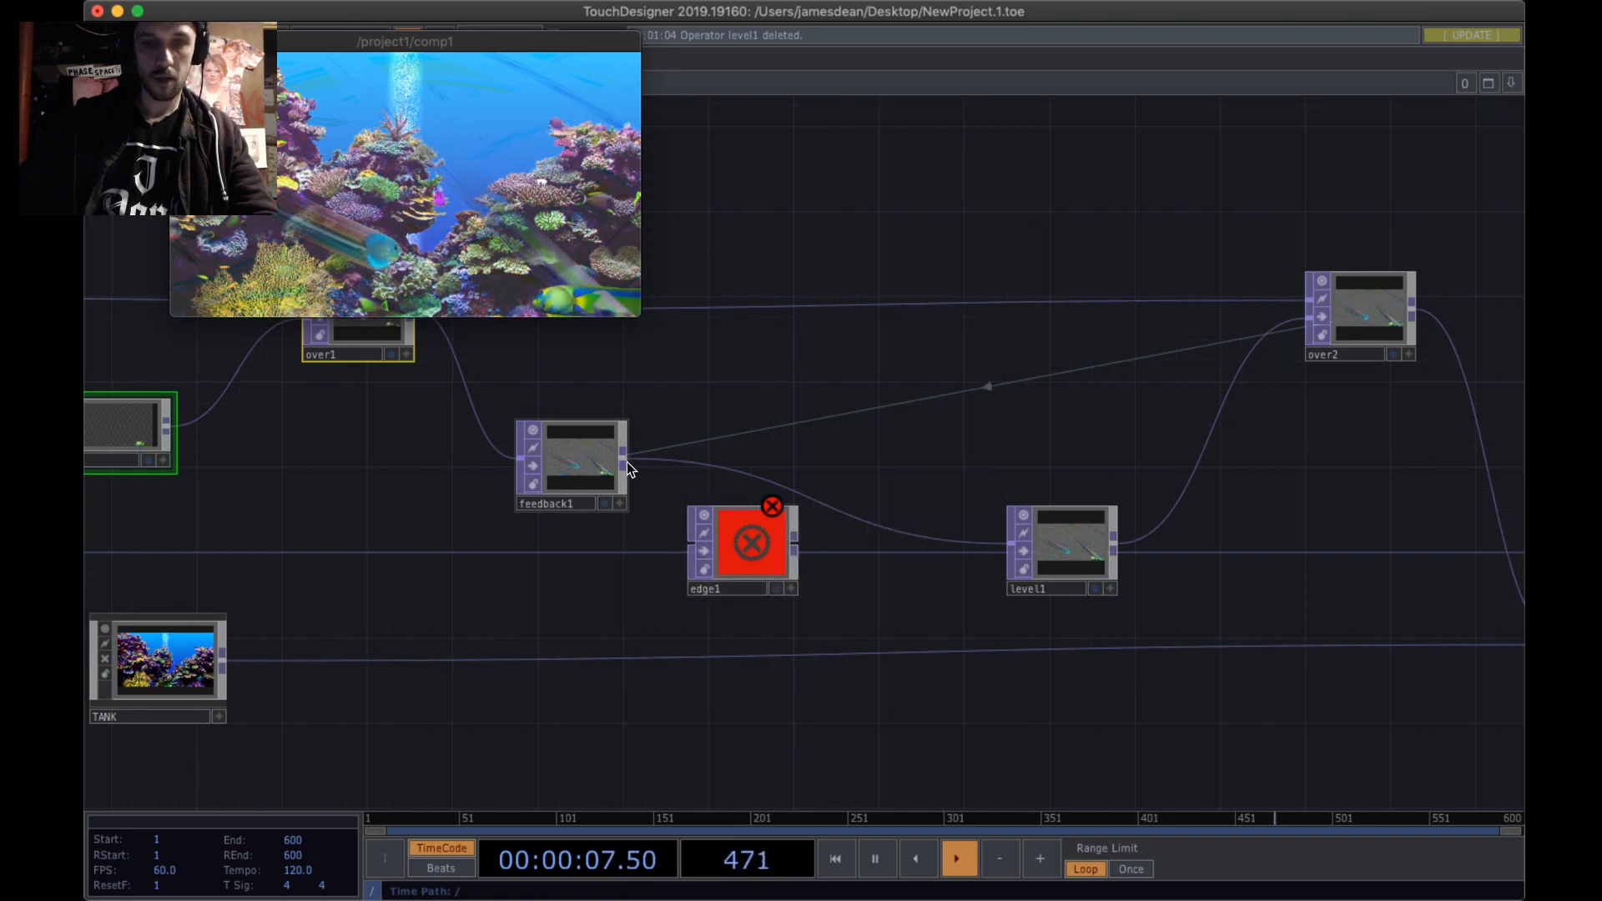
pyautogui.moveTo(627, 459); pyautogui.dragTo(688, 549)
# - Examine edge1's output up close to see how the Edge TOP outlines the fish and their trails
pyautogui.scroll(10, 707, 554)
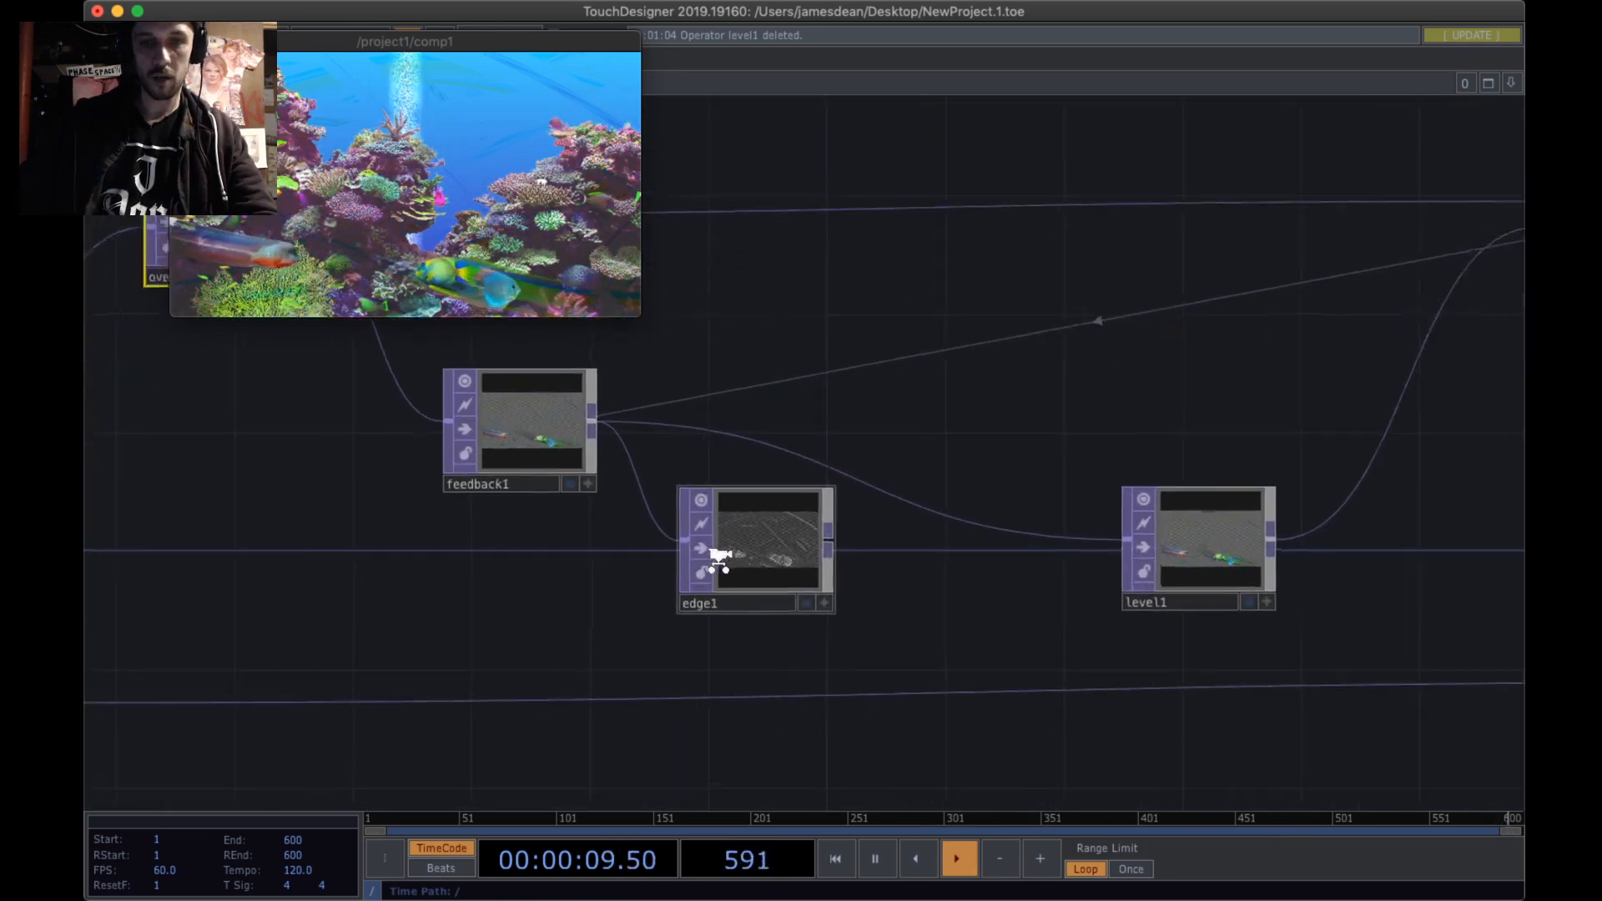
pyautogui.scroll(5, 784, 598)
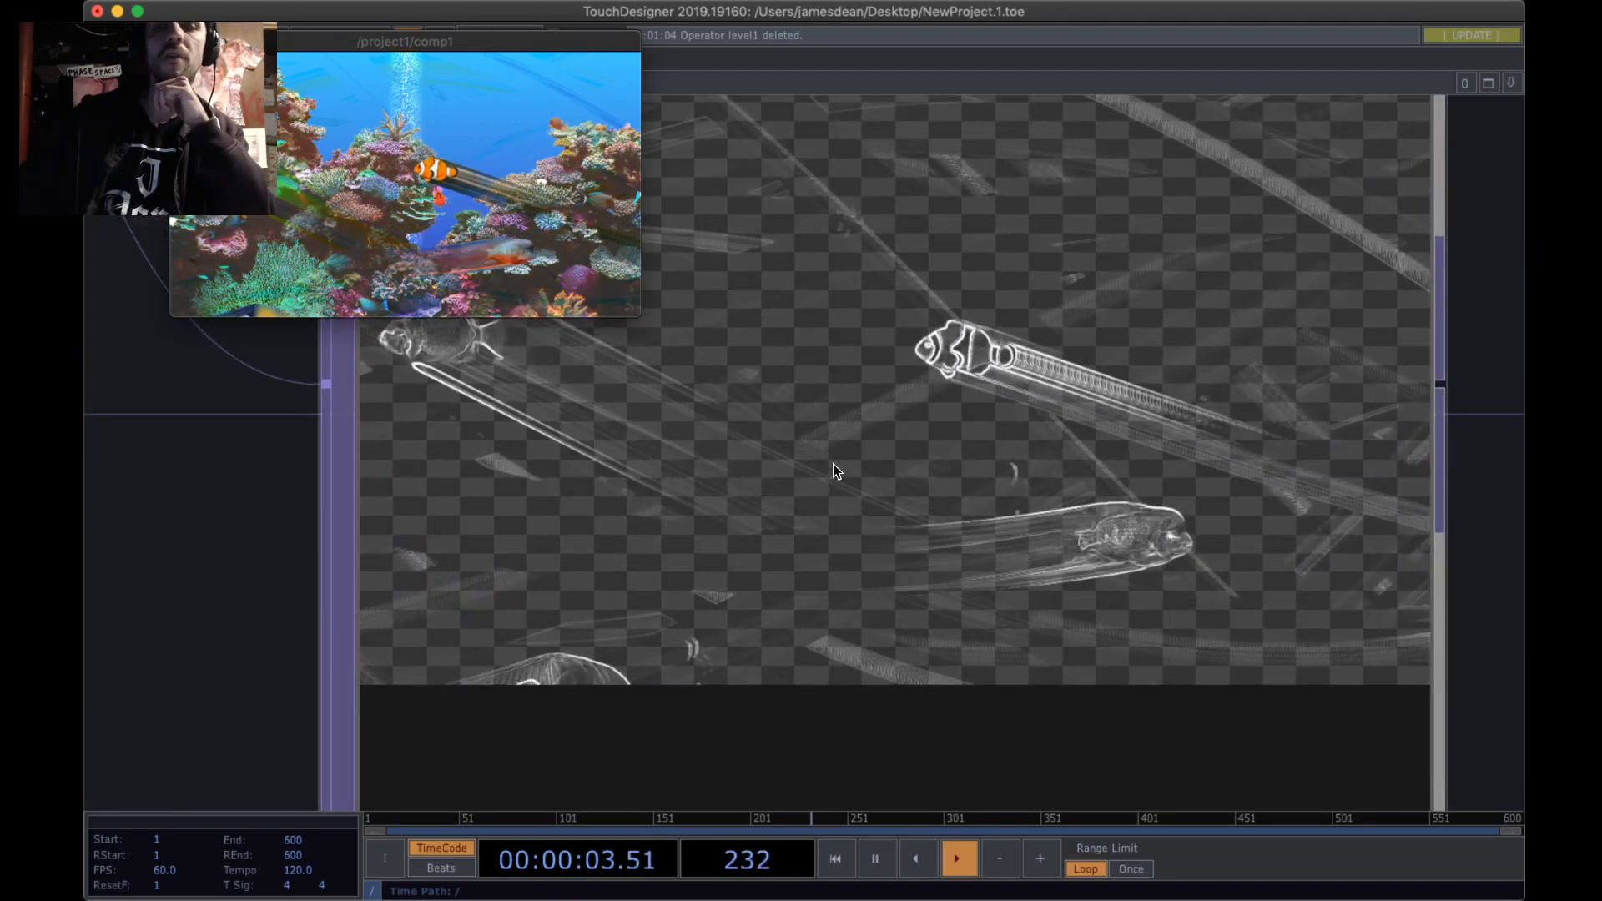
pyautogui.scroll(-12, 832, 463)
pyautogui.scroll(3, 833, 464)
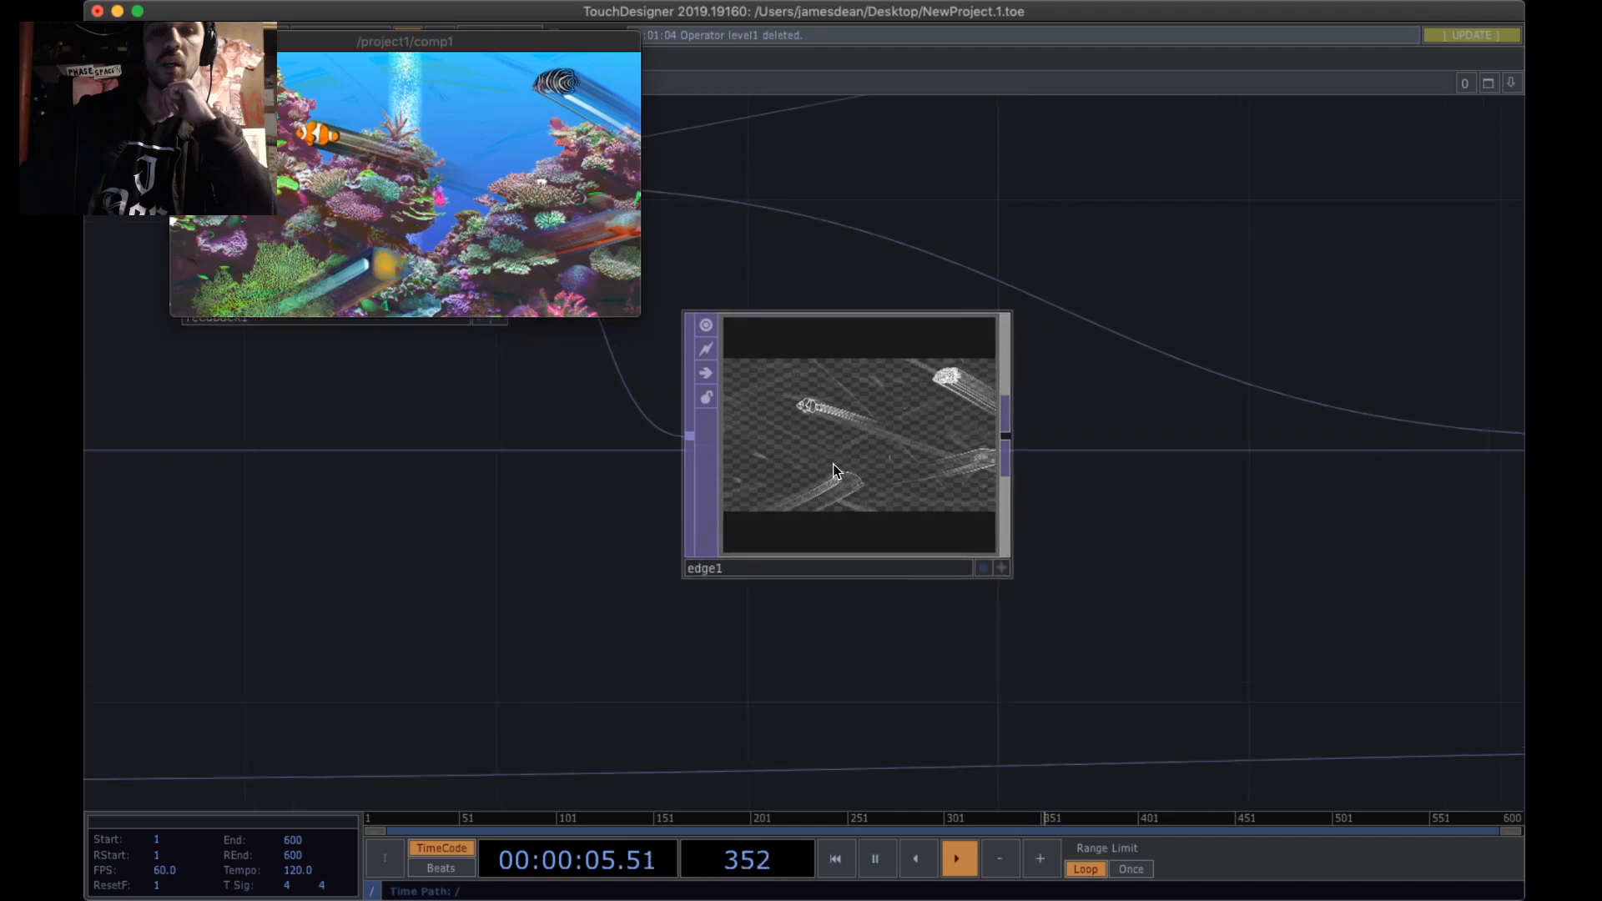
pyautogui.scroll(-5, 833, 464)
pyautogui.scroll(2, 833, 464)
pyautogui.scroll(-3, 833, 463)
pyautogui.scroll(3, 835, 465)
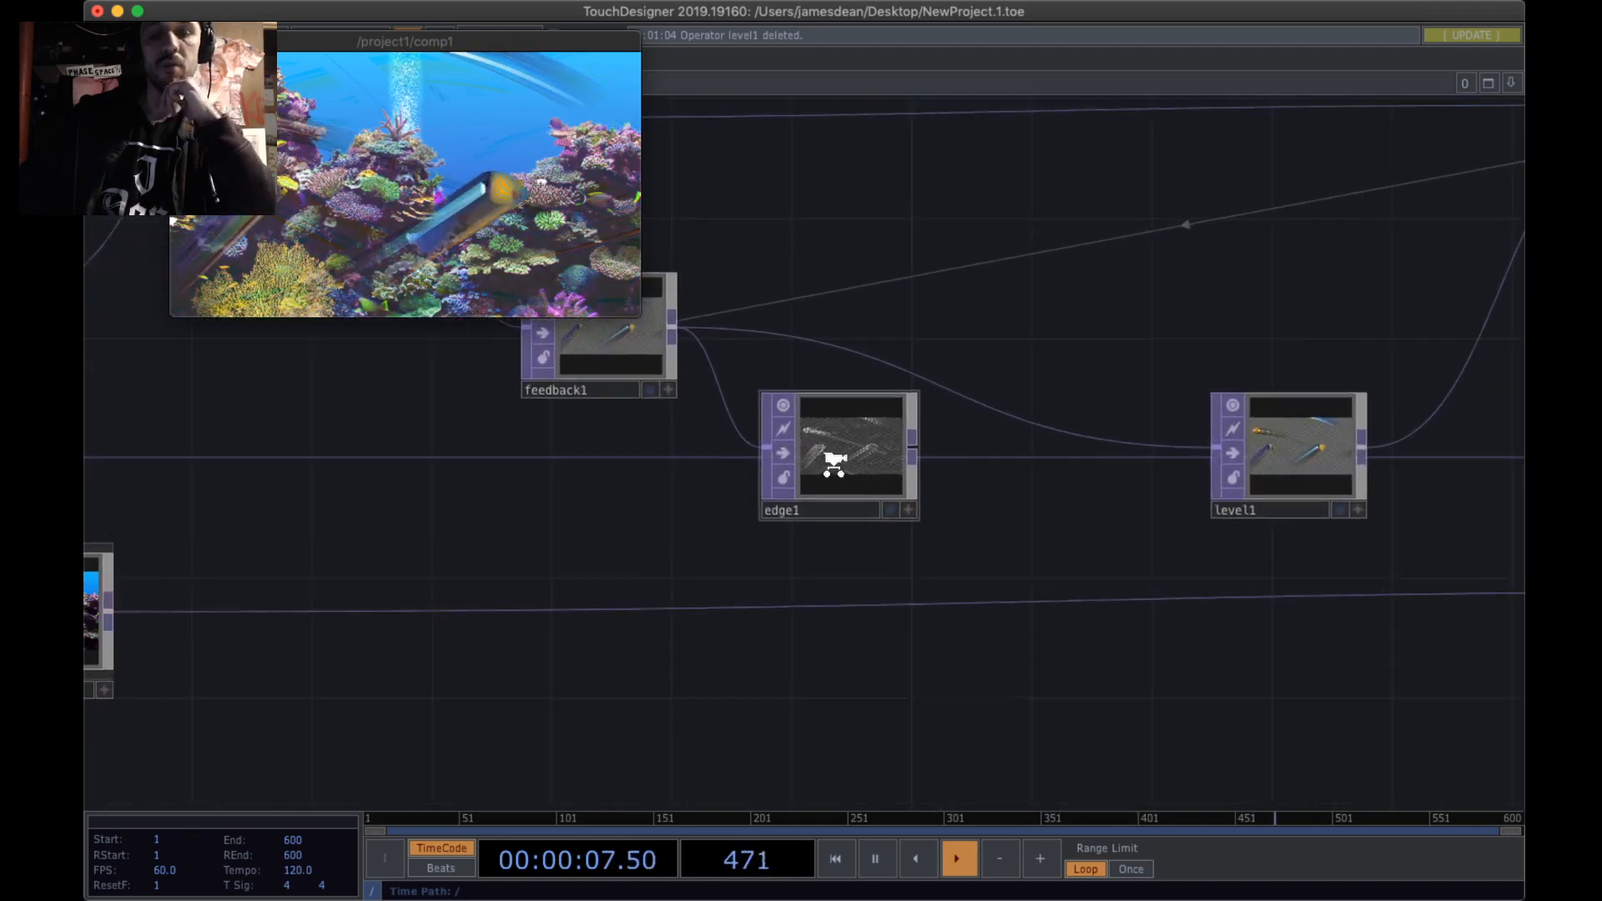
pyautogui.scroll(-3, 835, 466)
pyautogui.scroll(1, 834, 465)
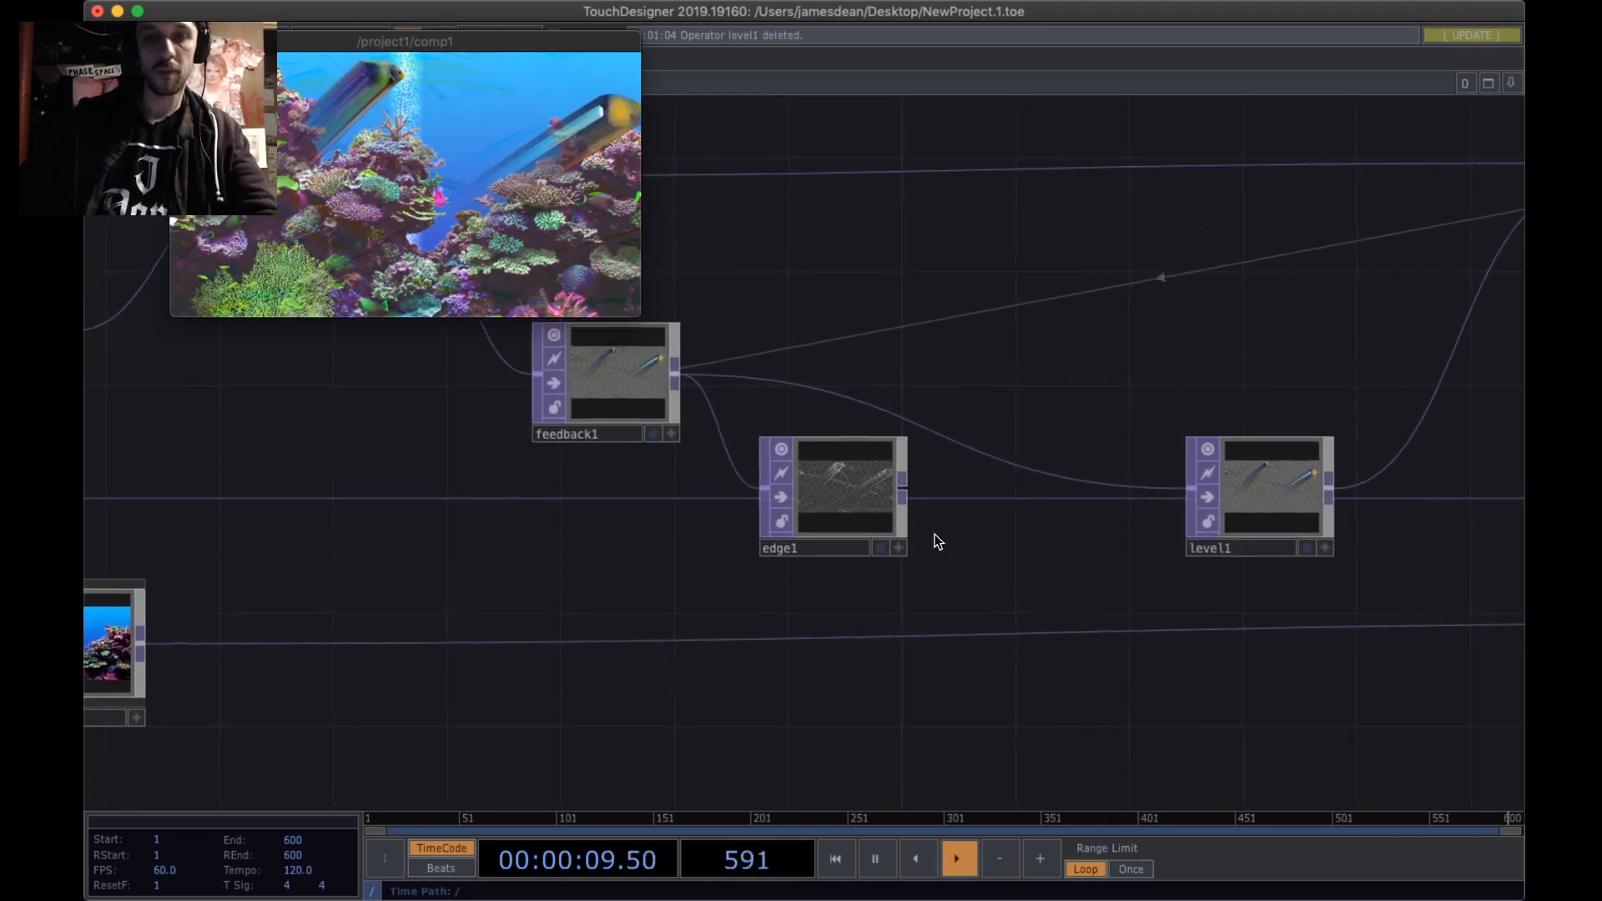
pyautogui.scroll(4, 837, 499)
pyautogui.scroll(-2, 834, 495)
pyautogui.scroll(-2, 836, 493)
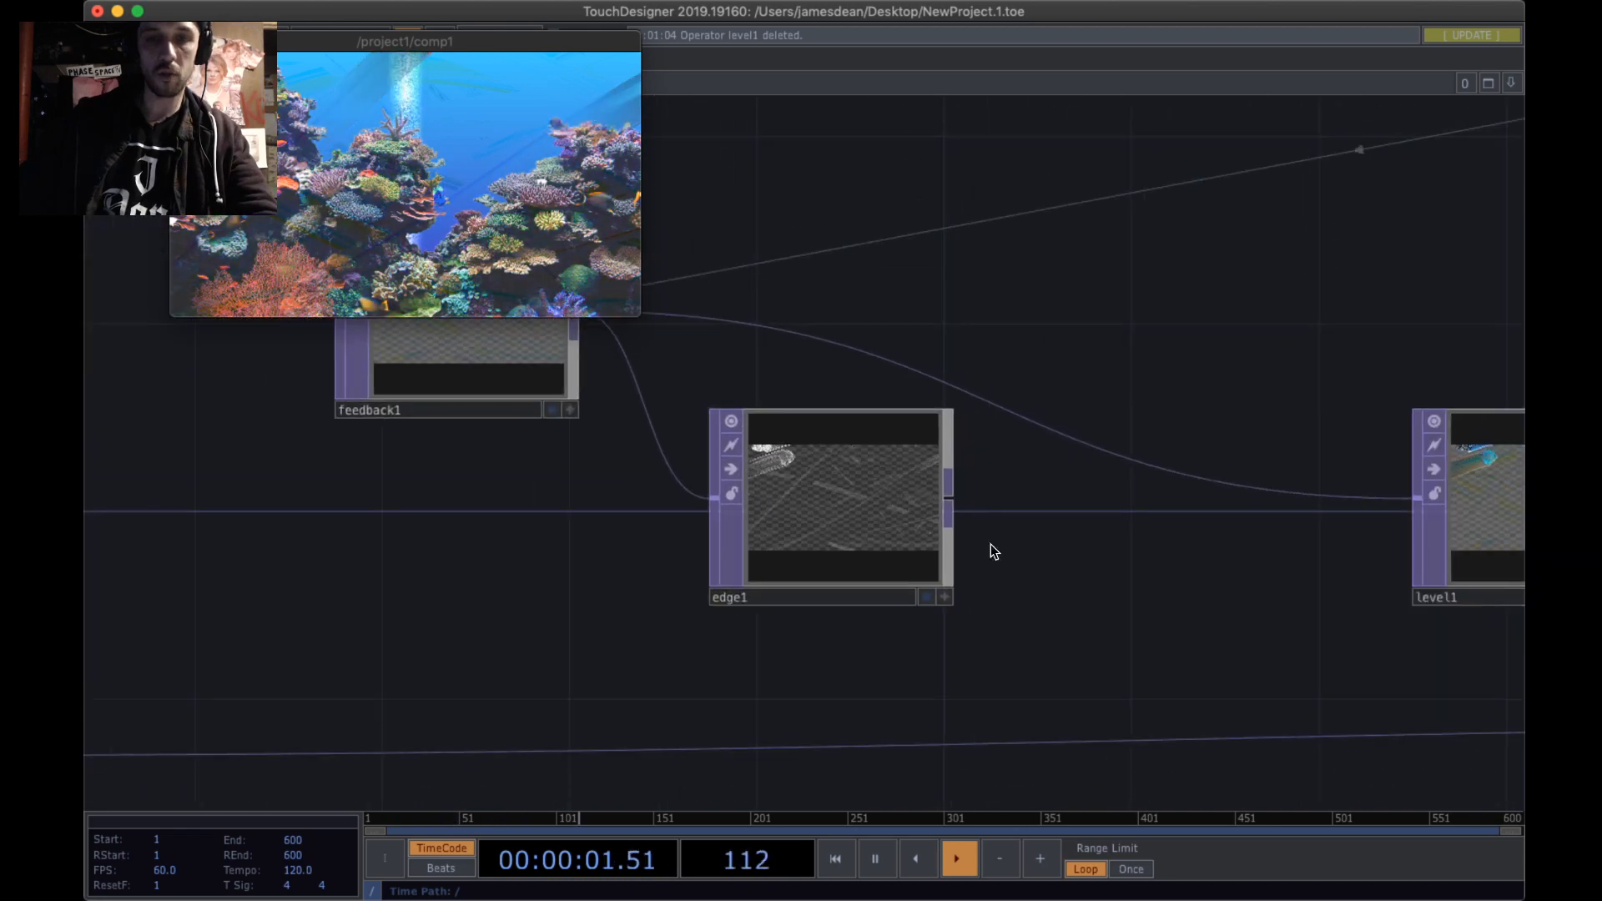
# - Move level1 up beside feedback1, level with it, and place edge1 lower, beneath level1
pyautogui.moveTo(959, 583); pyautogui.dragTo(787, 665)
pyautogui.scroll(-2, 910, 393)
pyautogui.scroll(-3, 909, 393)
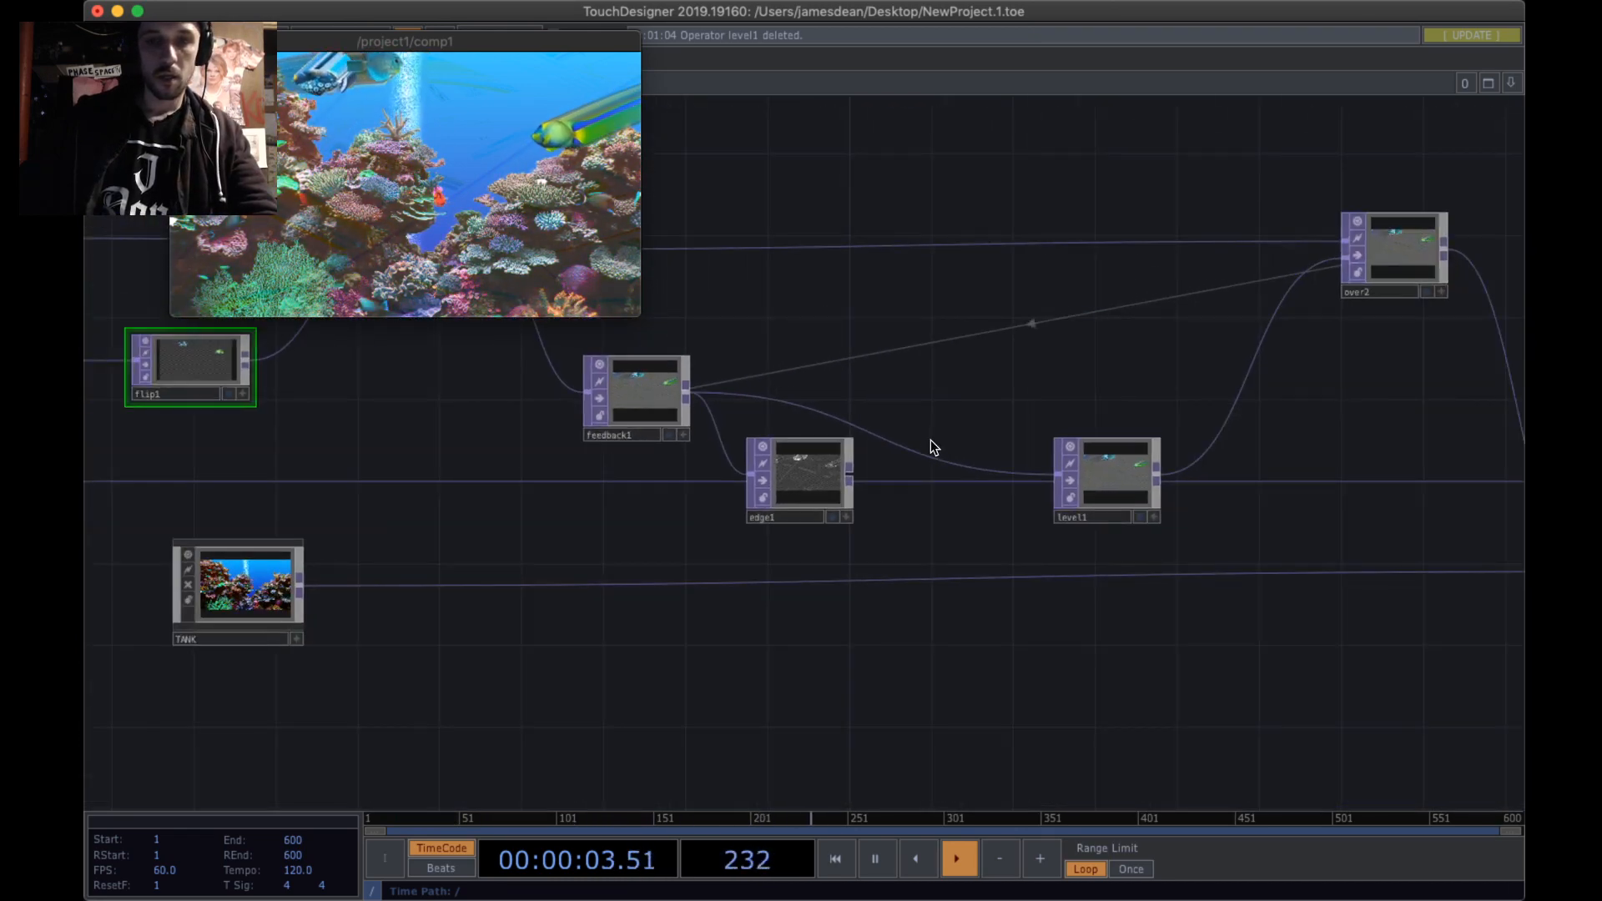
pyautogui.scroll(5, 926, 429)
pyautogui.scroll(-3, 899, 643)
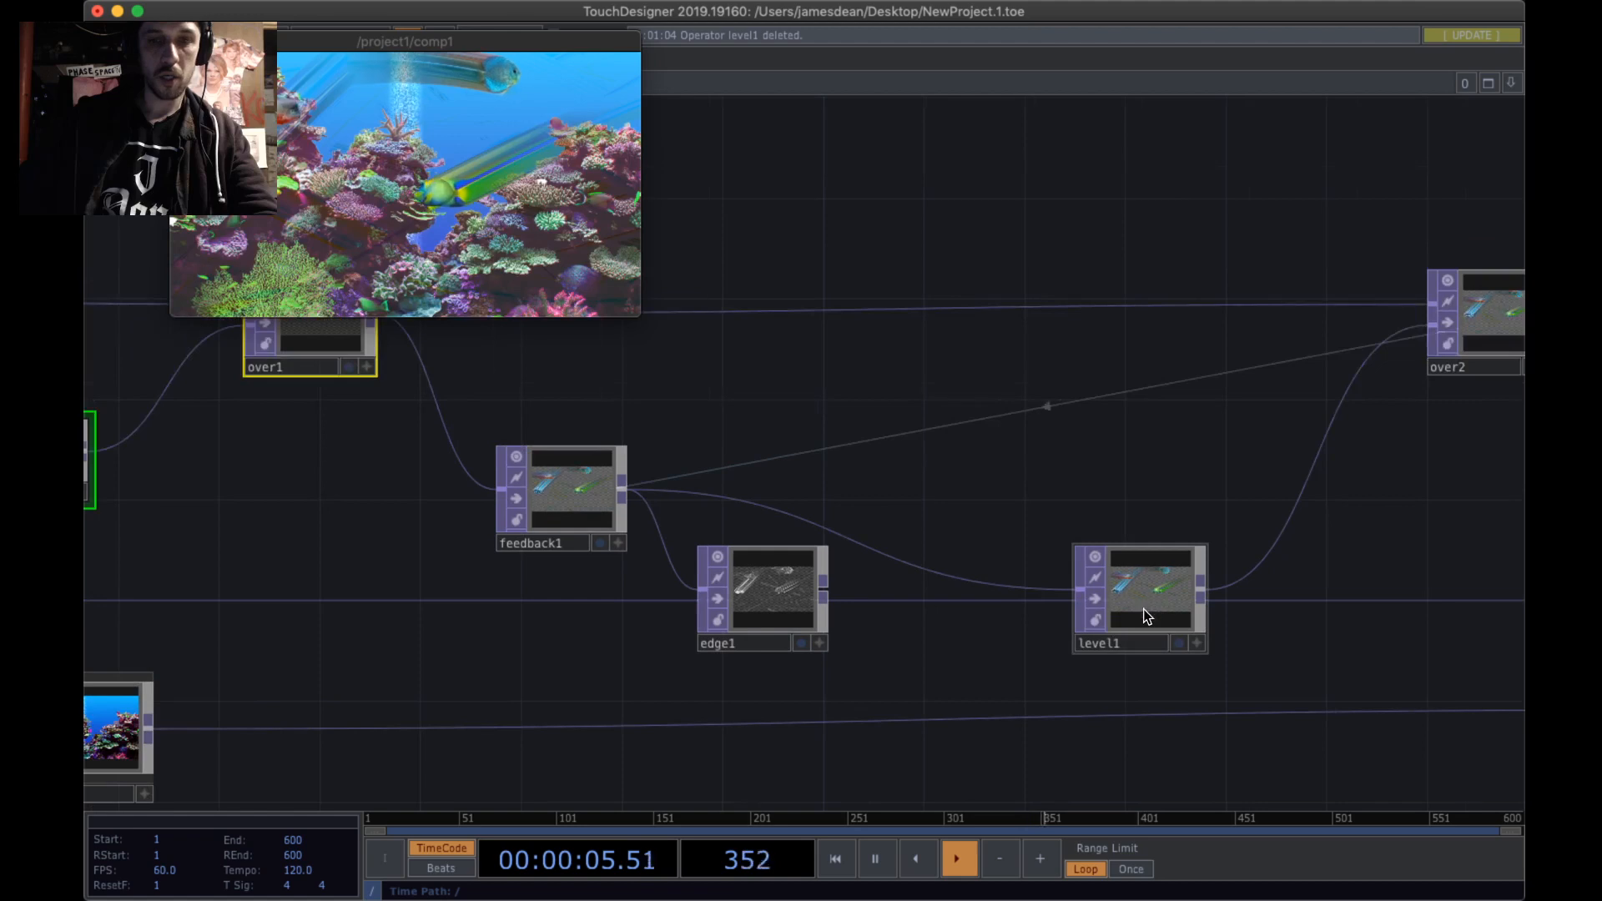
pyautogui.moveTo(1141, 576); pyautogui.dragTo(917, 500)
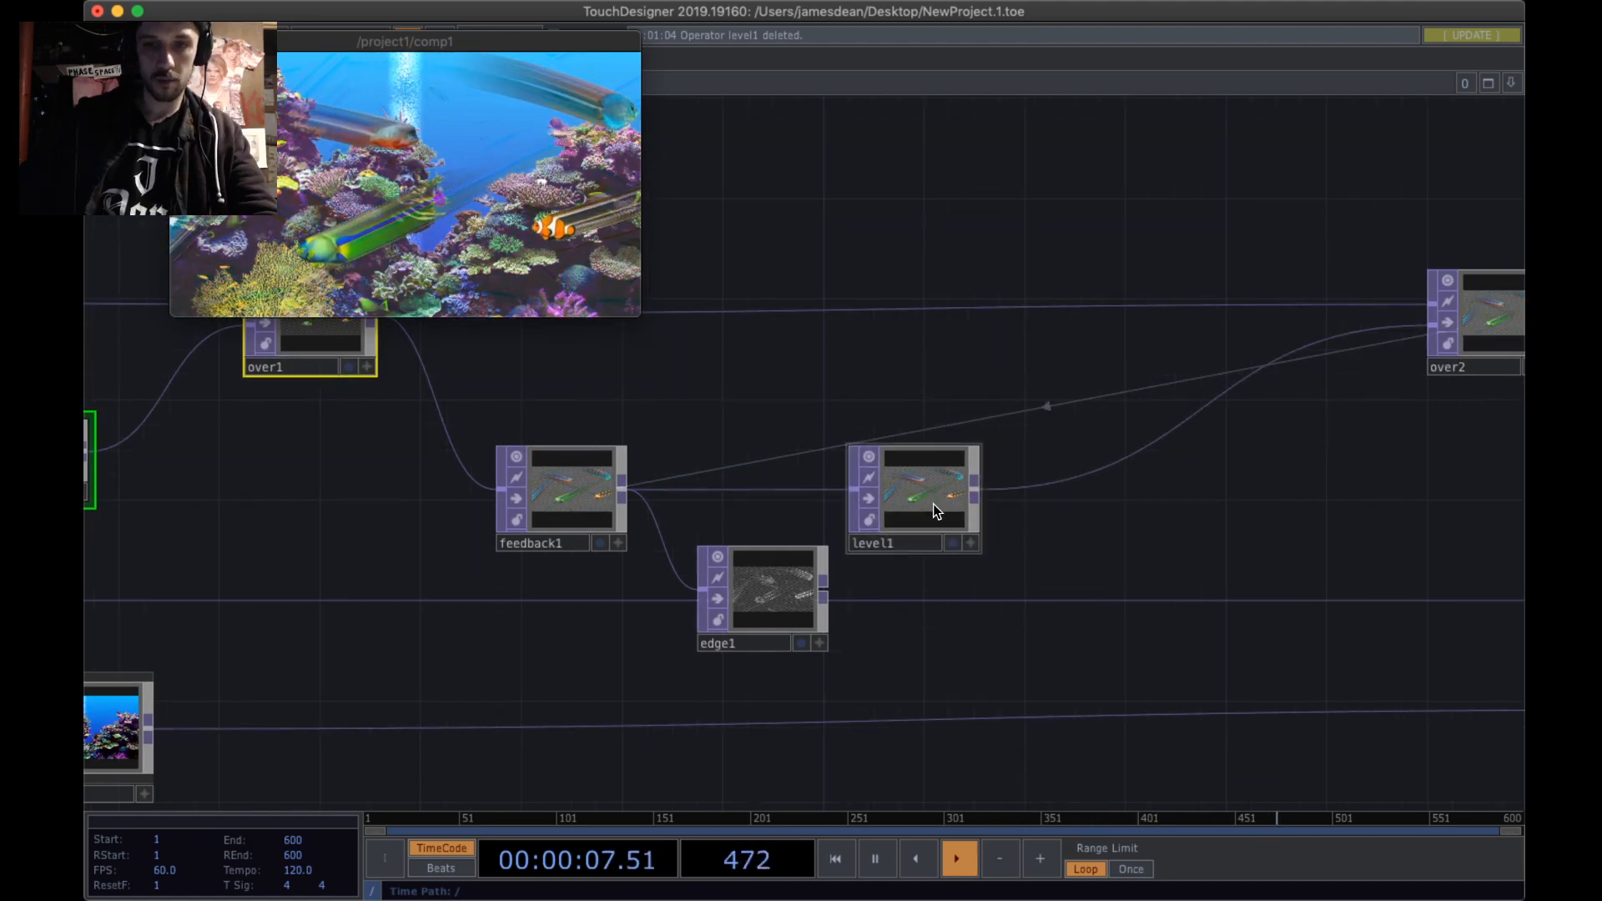
pyautogui.moveTo(747, 610); pyautogui.dragTo(883, 668)
pyautogui.scroll(-4, 1073, 670)
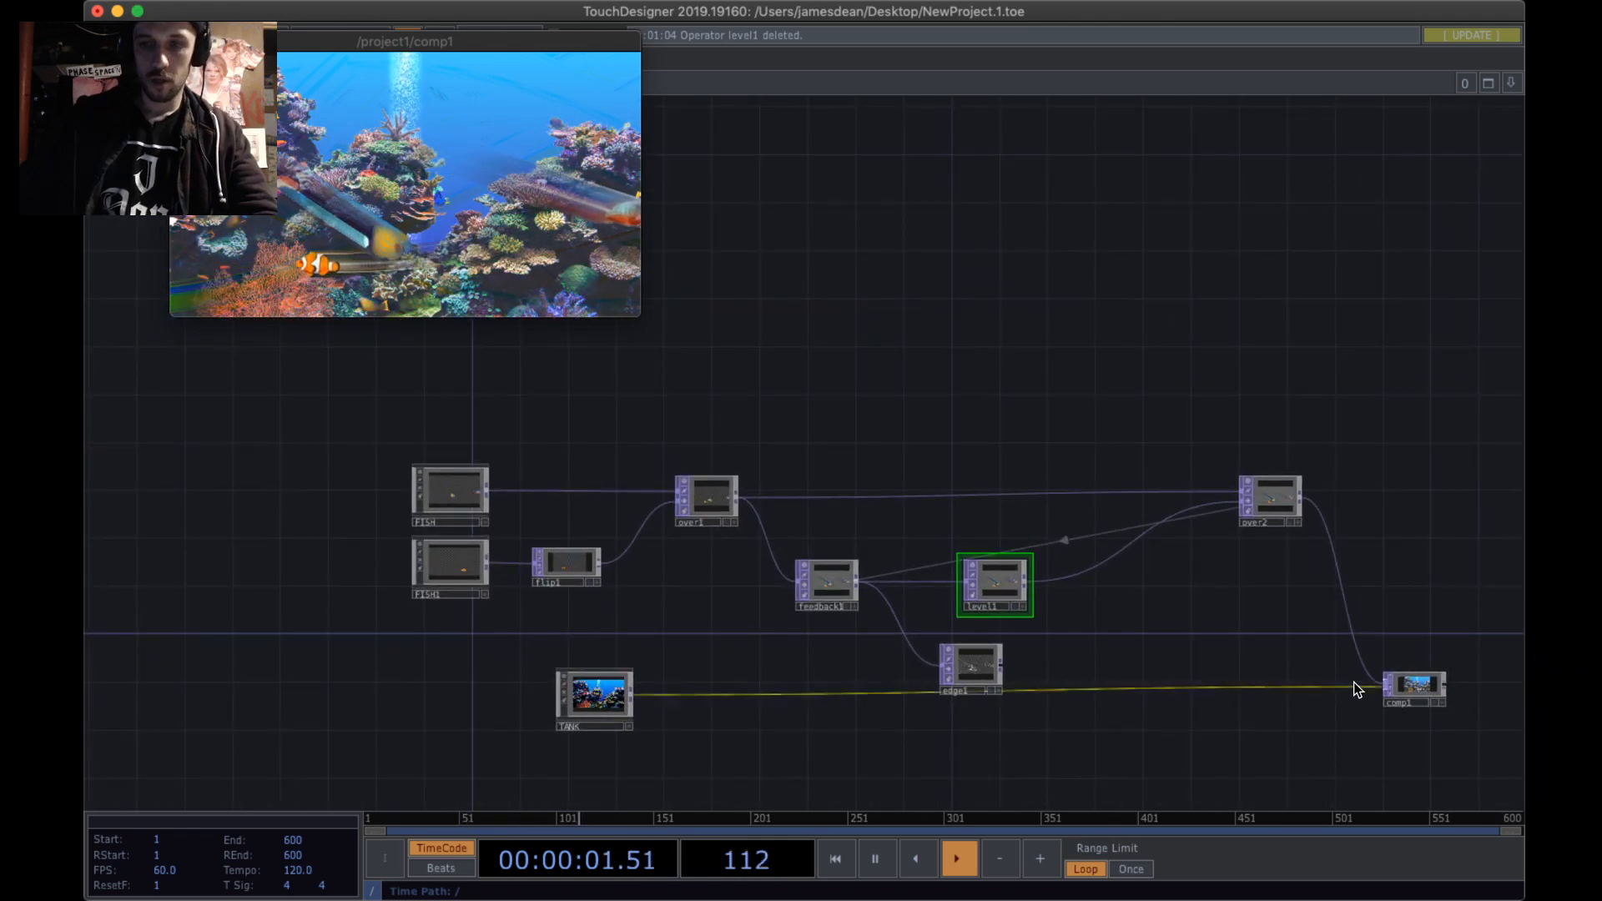
pyautogui.moveTo(1345, 680); pyautogui.dragTo(1185, 575)
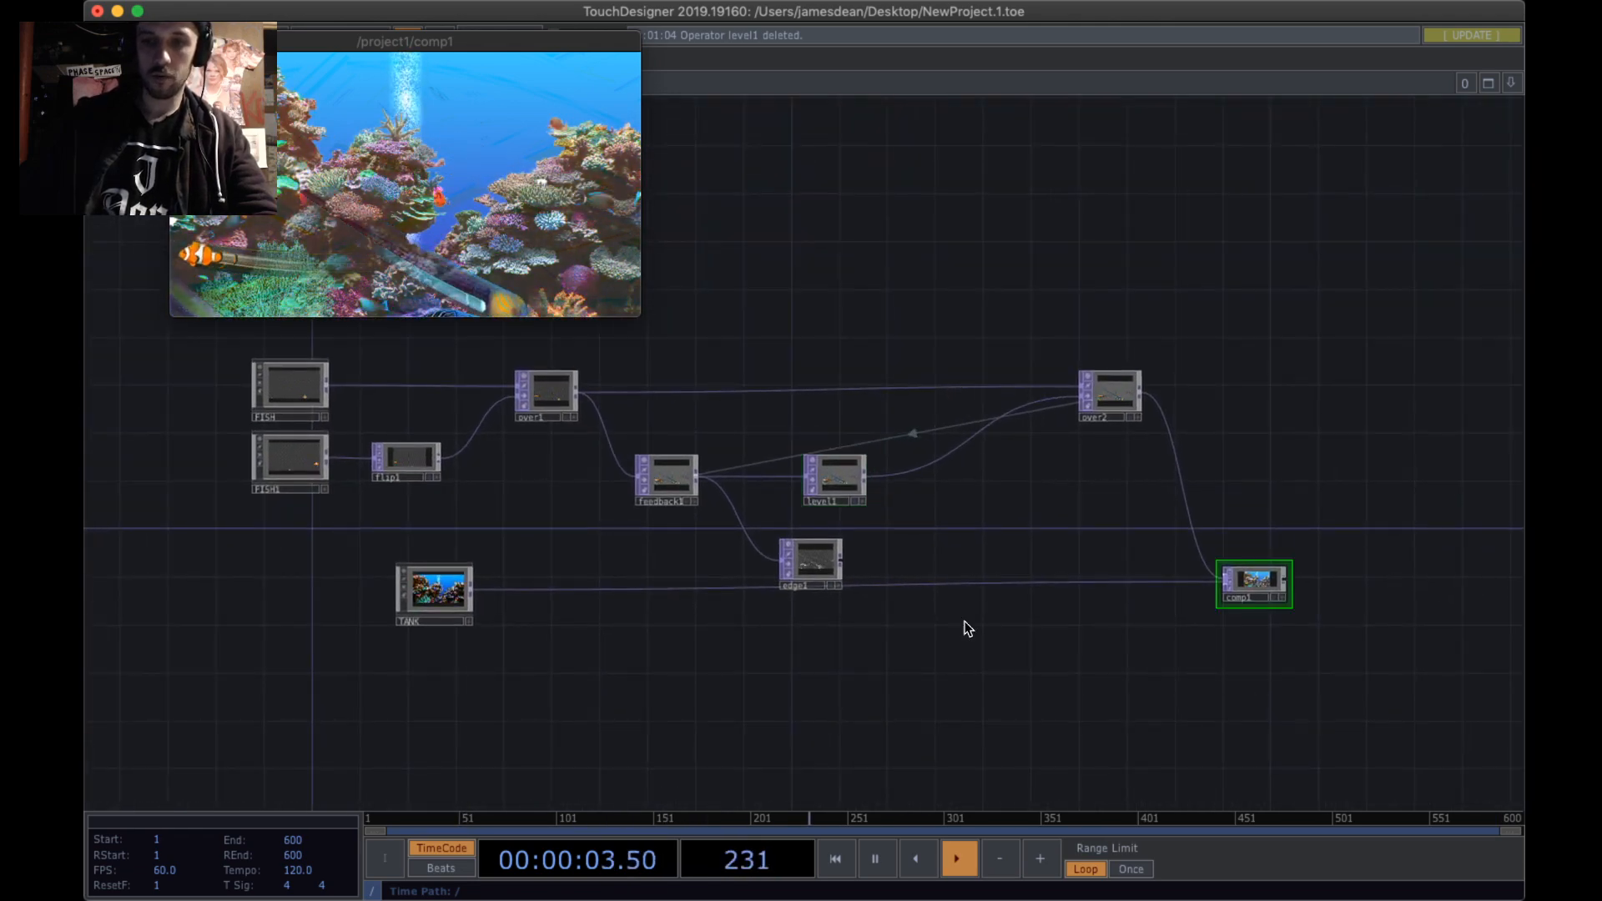
pyautogui.scroll(1, 440, 588)
pyautogui.rightClick(440, 588)
pyautogui.click(441, 588)
pyautogui.moveTo(538, 645); pyautogui.dragTo(395, 573)
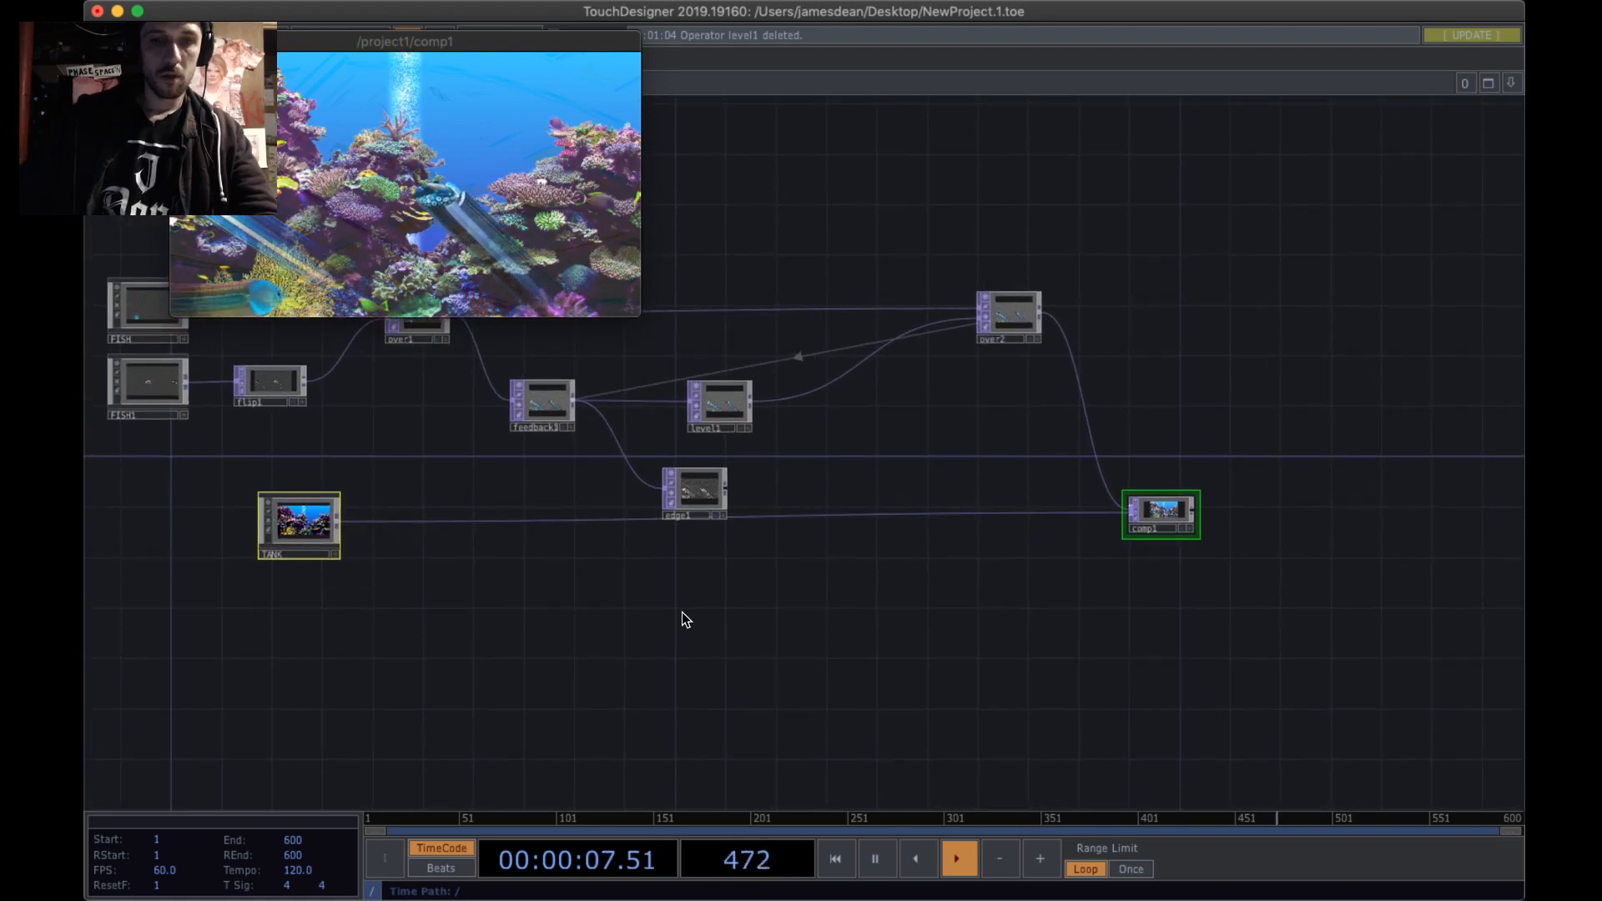
pyautogui.moveTo(681, 613); pyautogui.dragTo(870, 638)
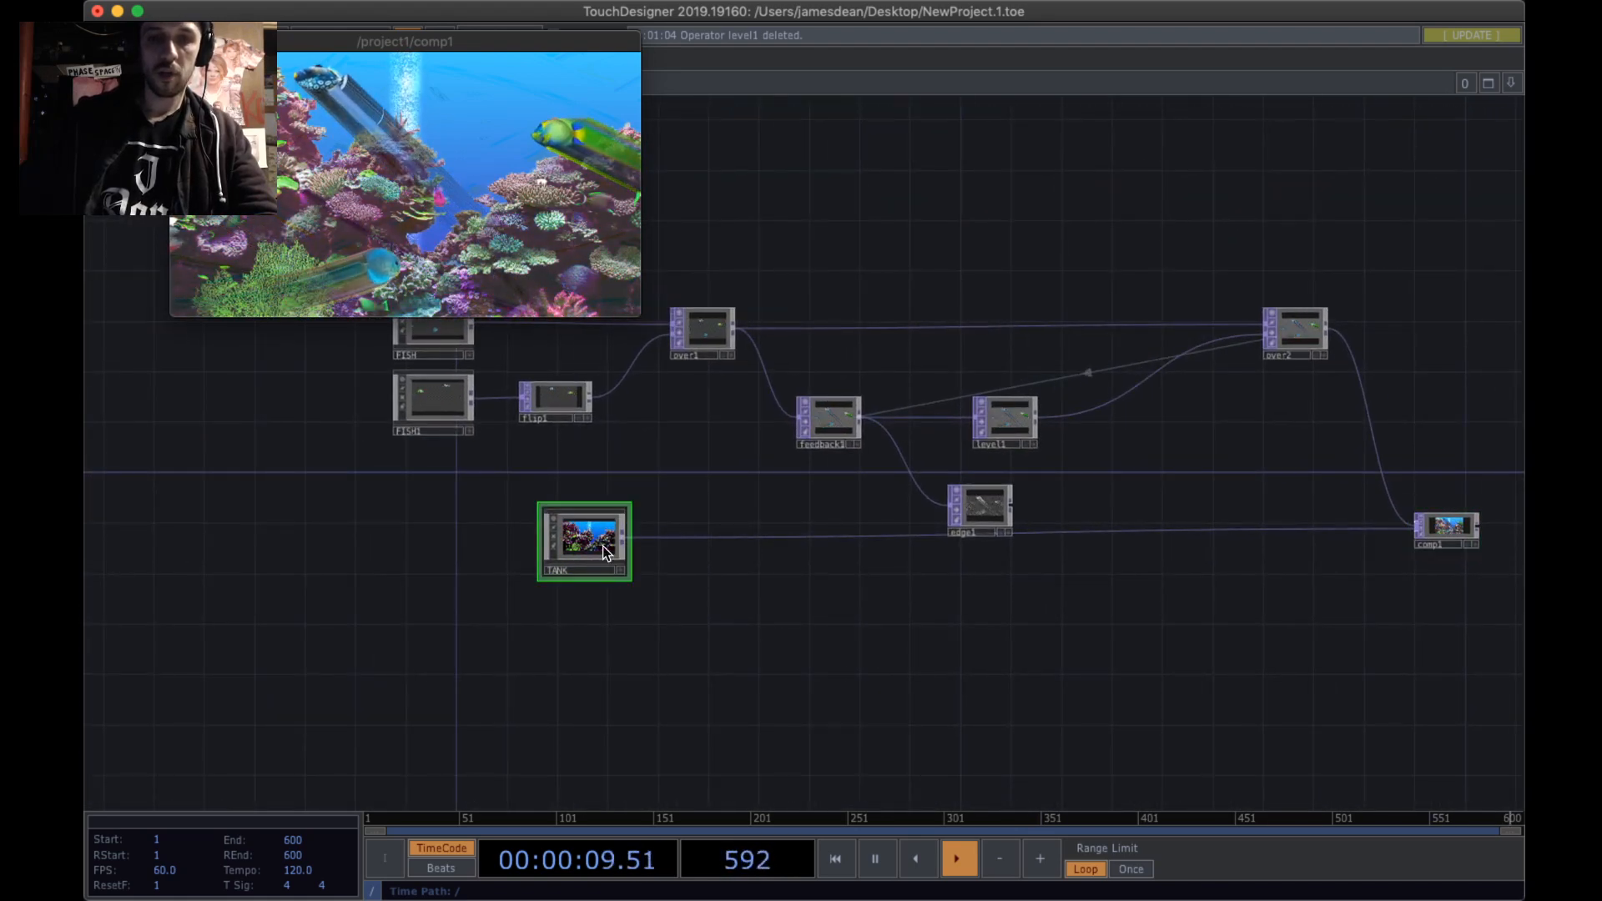
pyautogui.moveTo(1444, 556); pyautogui.dragTo(1393, 584)
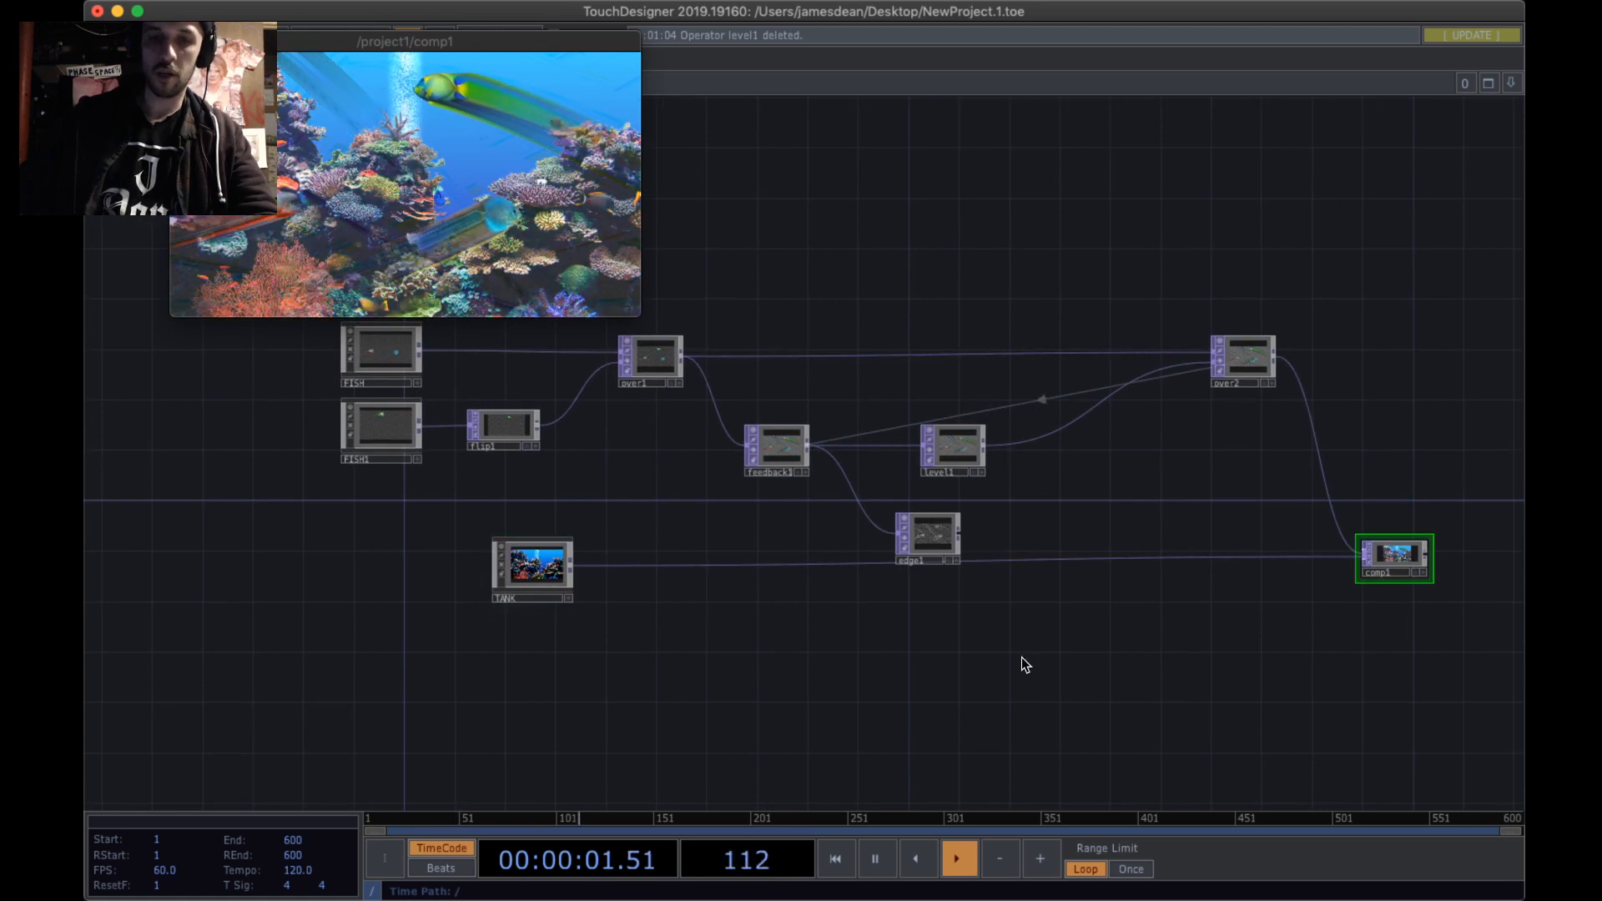
# - Move the TANK and comp1 operators lower in the network, below the feedback chain
pyautogui.moveTo(1520, 674); pyautogui.dragTo(371, 539, button='right')
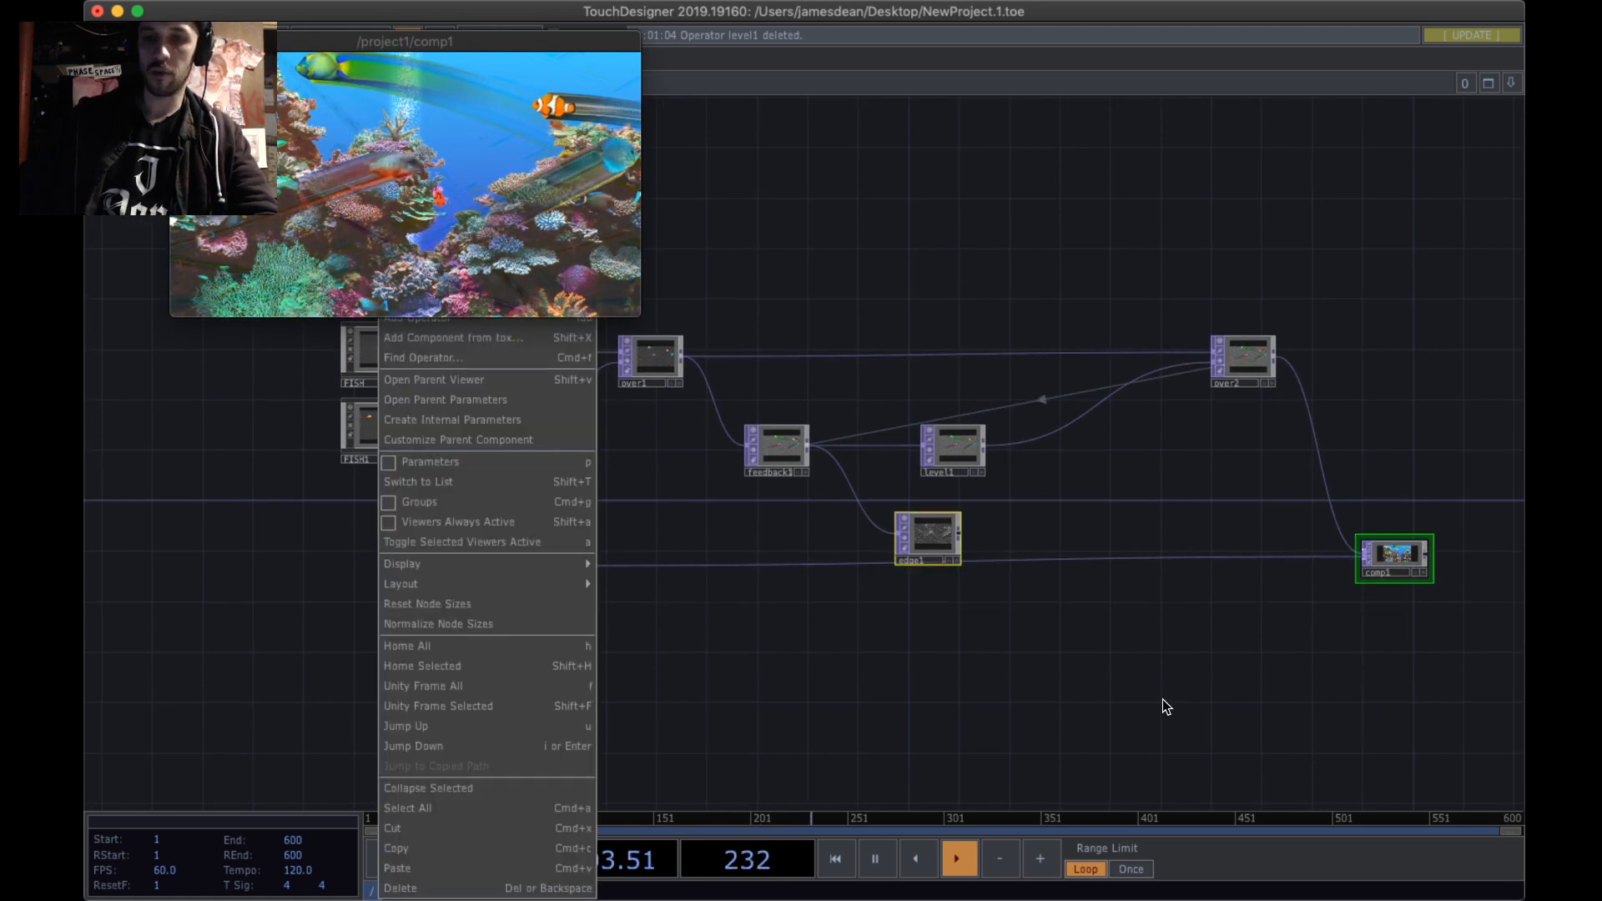
pyautogui.moveTo(1504, 709); pyautogui.dragTo(340, 514, button='right')
pyautogui.click(1023, 584)
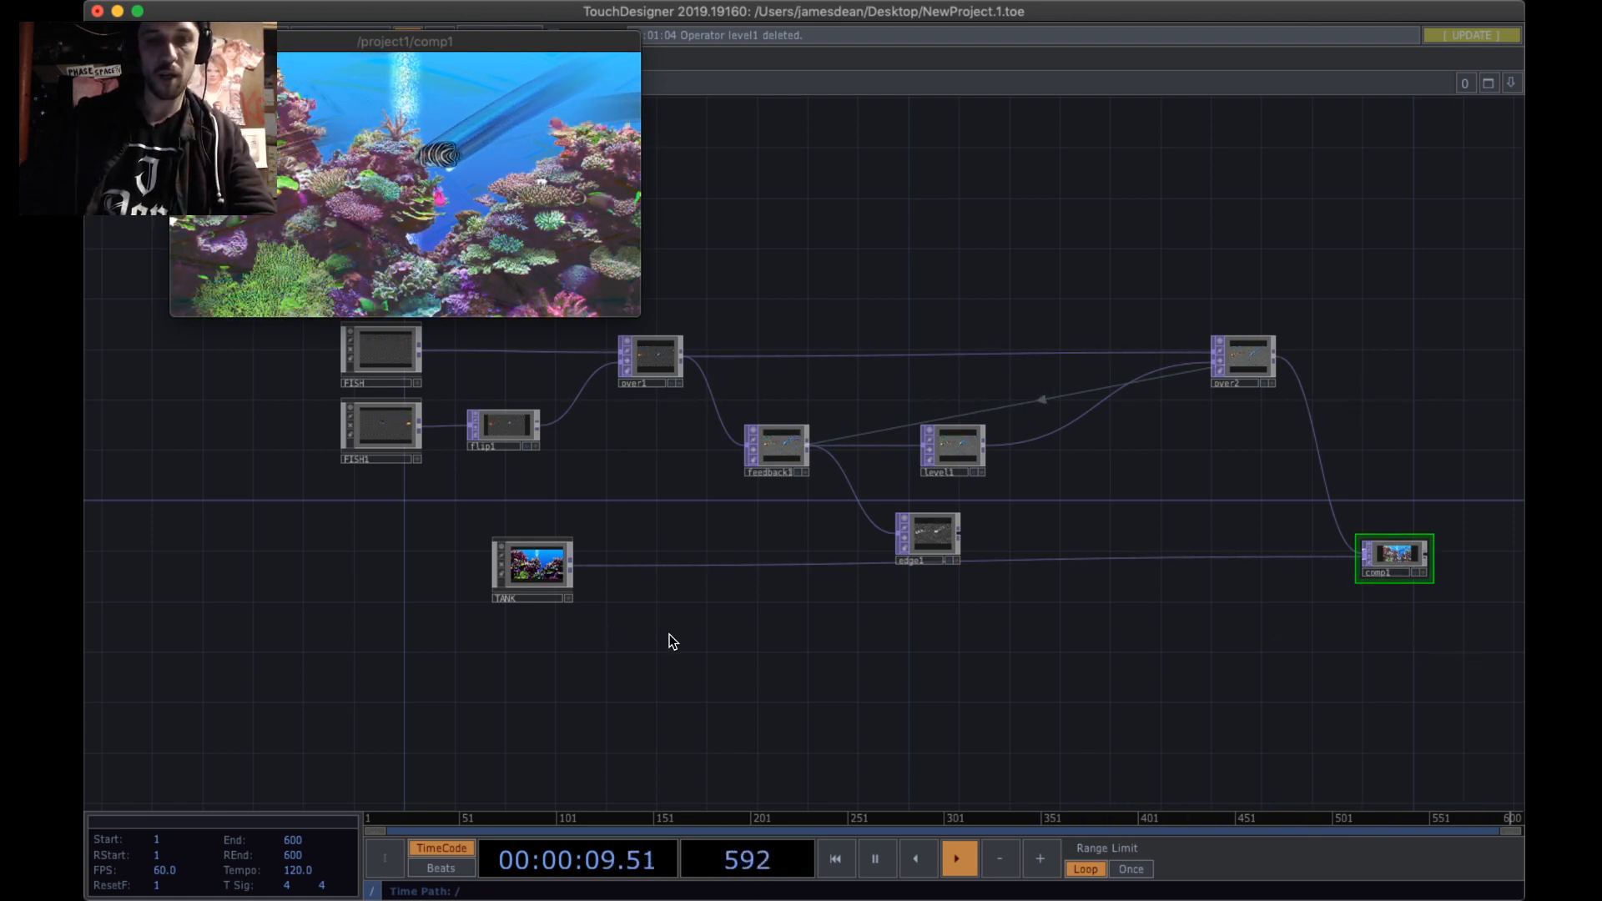
pyautogui.moveTo(549, 592); pyautogui.dragTo(442, 541, button='right')
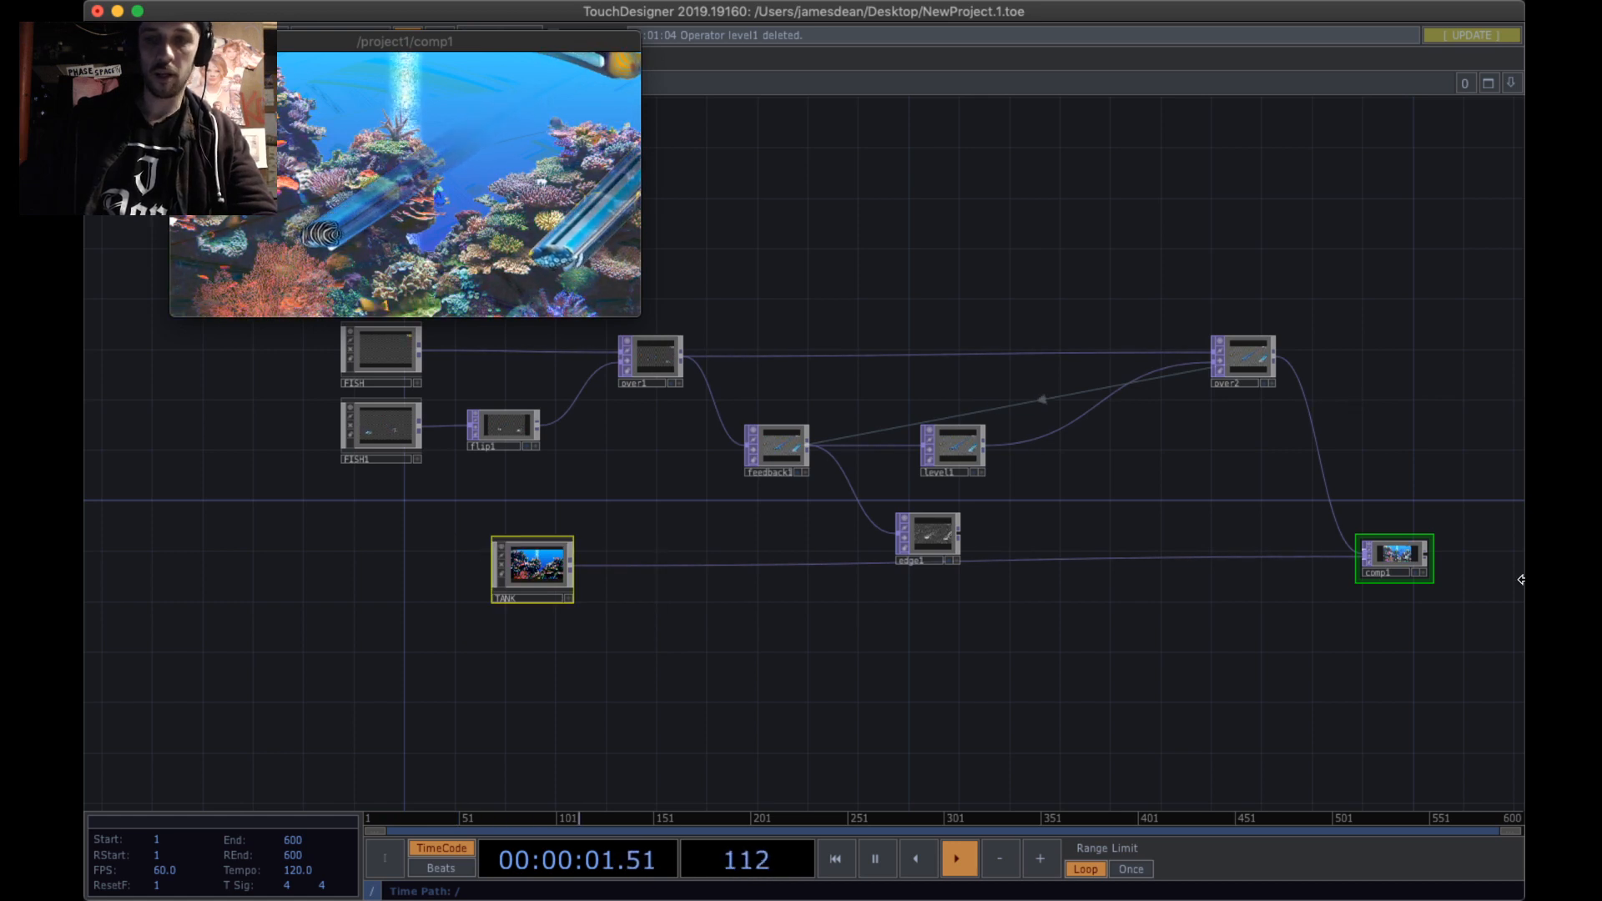
pyautogui.moveTo(1402, 561); pyautogui.dragTo(1298, 668)
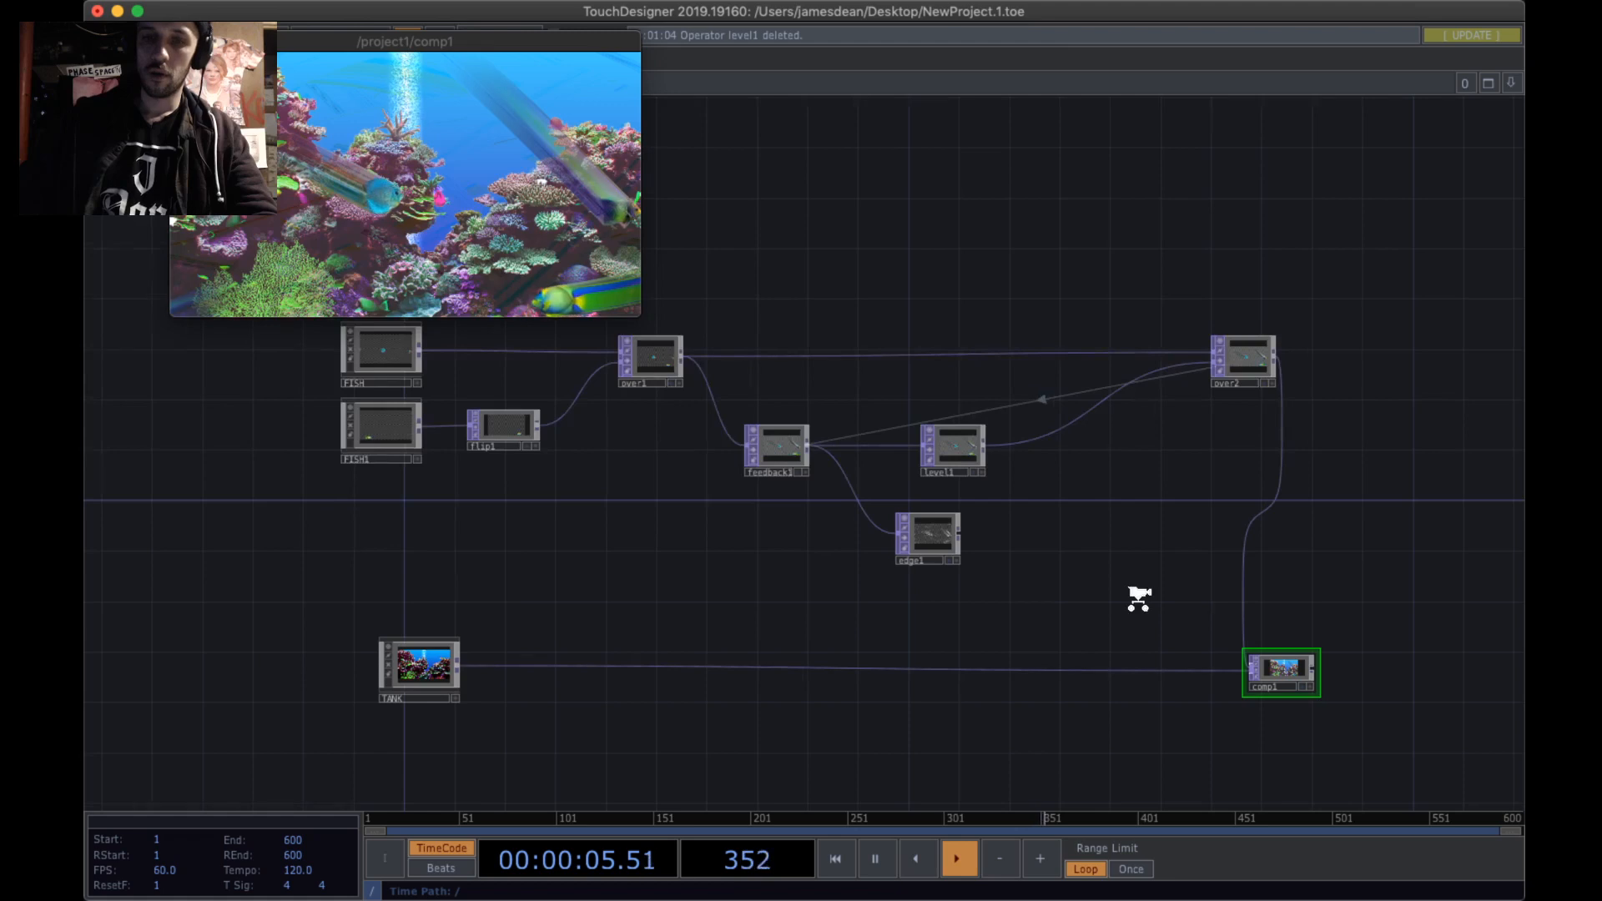
# - Shift level1 slightly right and edge1 up and left to make room for another operator before over2
pyautogui.scroll(3, 1139, 598)
pyautogui.moveTo(903, 534); pyautogui.dragTo(960, 526)
pyautogui.moveTo(845, 511); pyautogui.dragTo(845, 532)
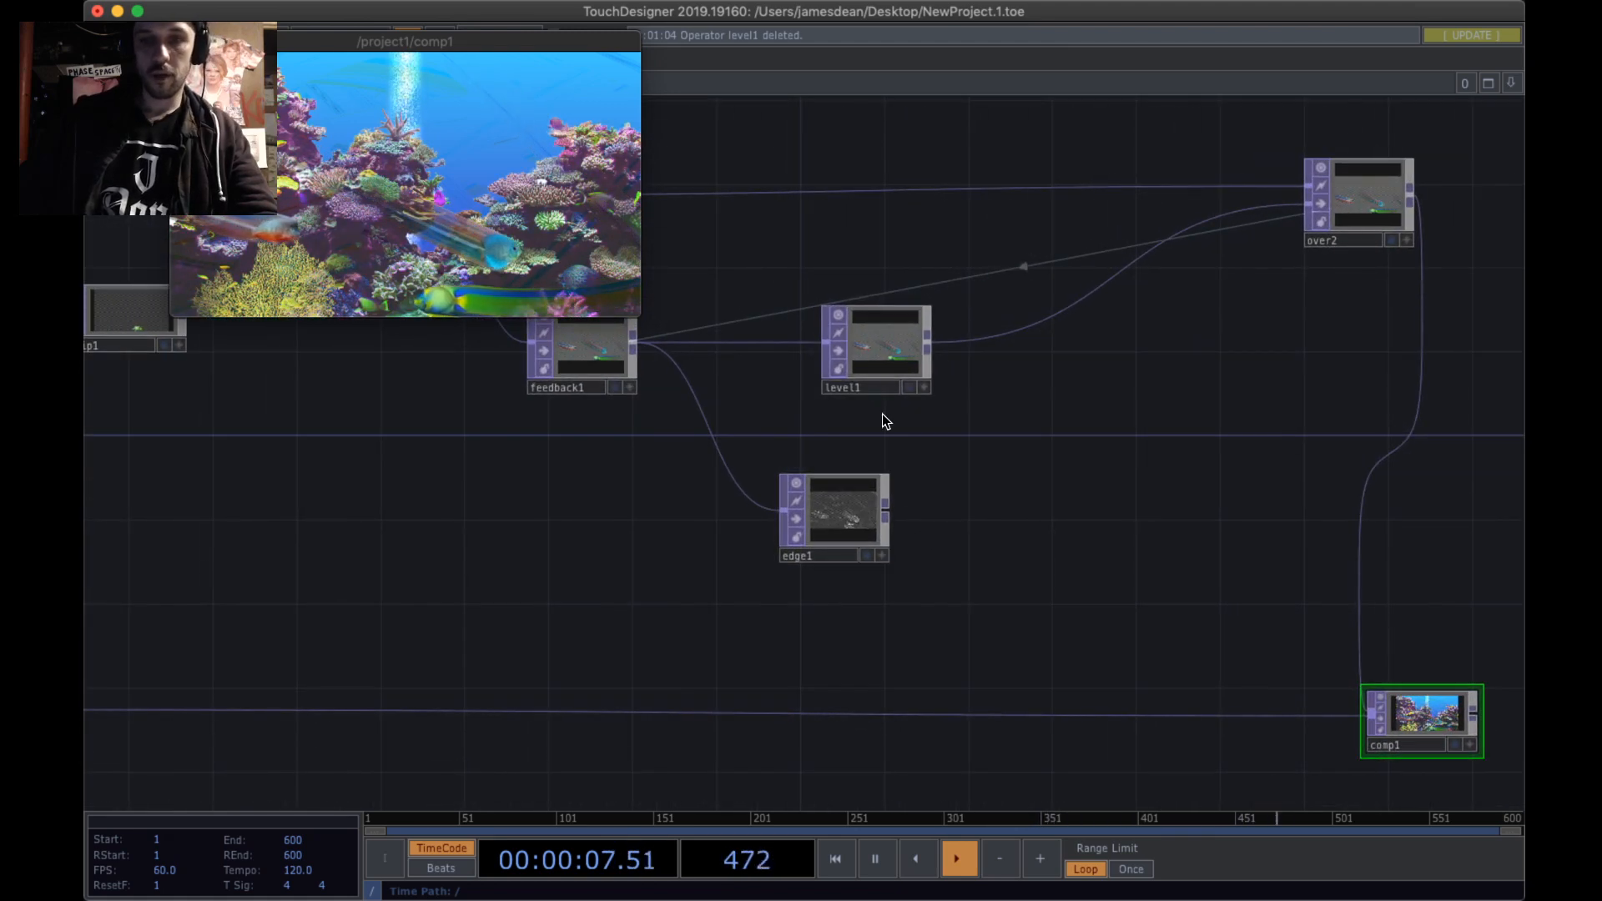
pyautogui.moveTo(874, 367)
pyautogui.mouseDown()
pyautogui.moveTo(913, 367)
pyautogui.moveTo(893, 367)
pyautogui.mouseUp()
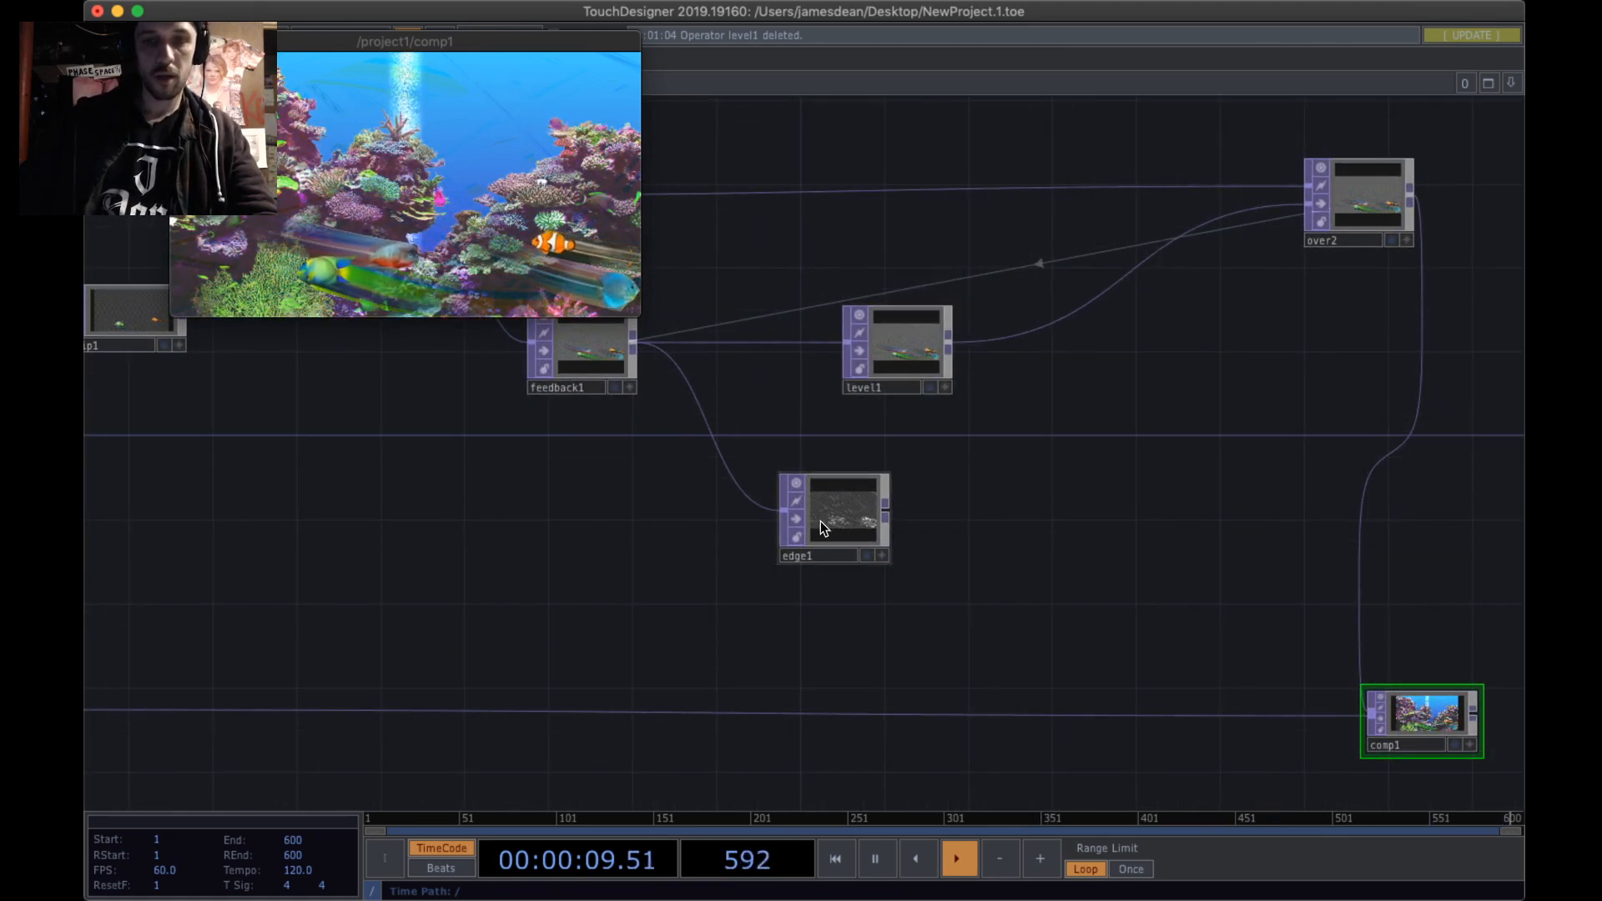
pyautogui.moveTo(819, 521); pyautogui.dragTo(777, 499)
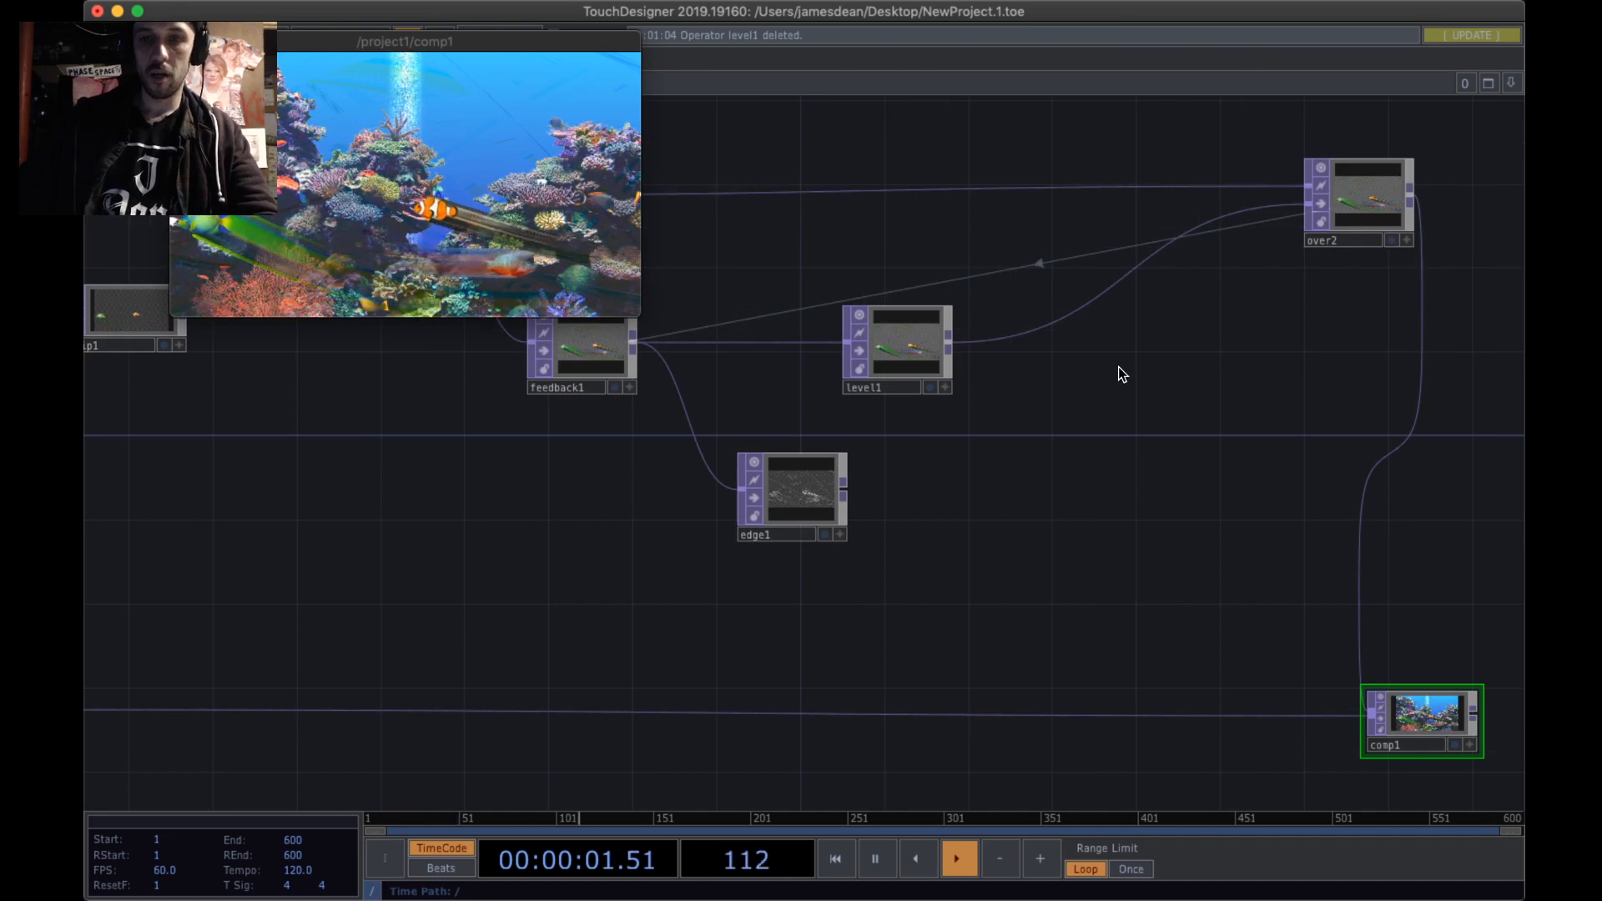
# - Add an Over TOP to the right of level1 and wire level1 and edge1 into its two inputs
pyautogui.press('Tab')
pyautogui.write('over')
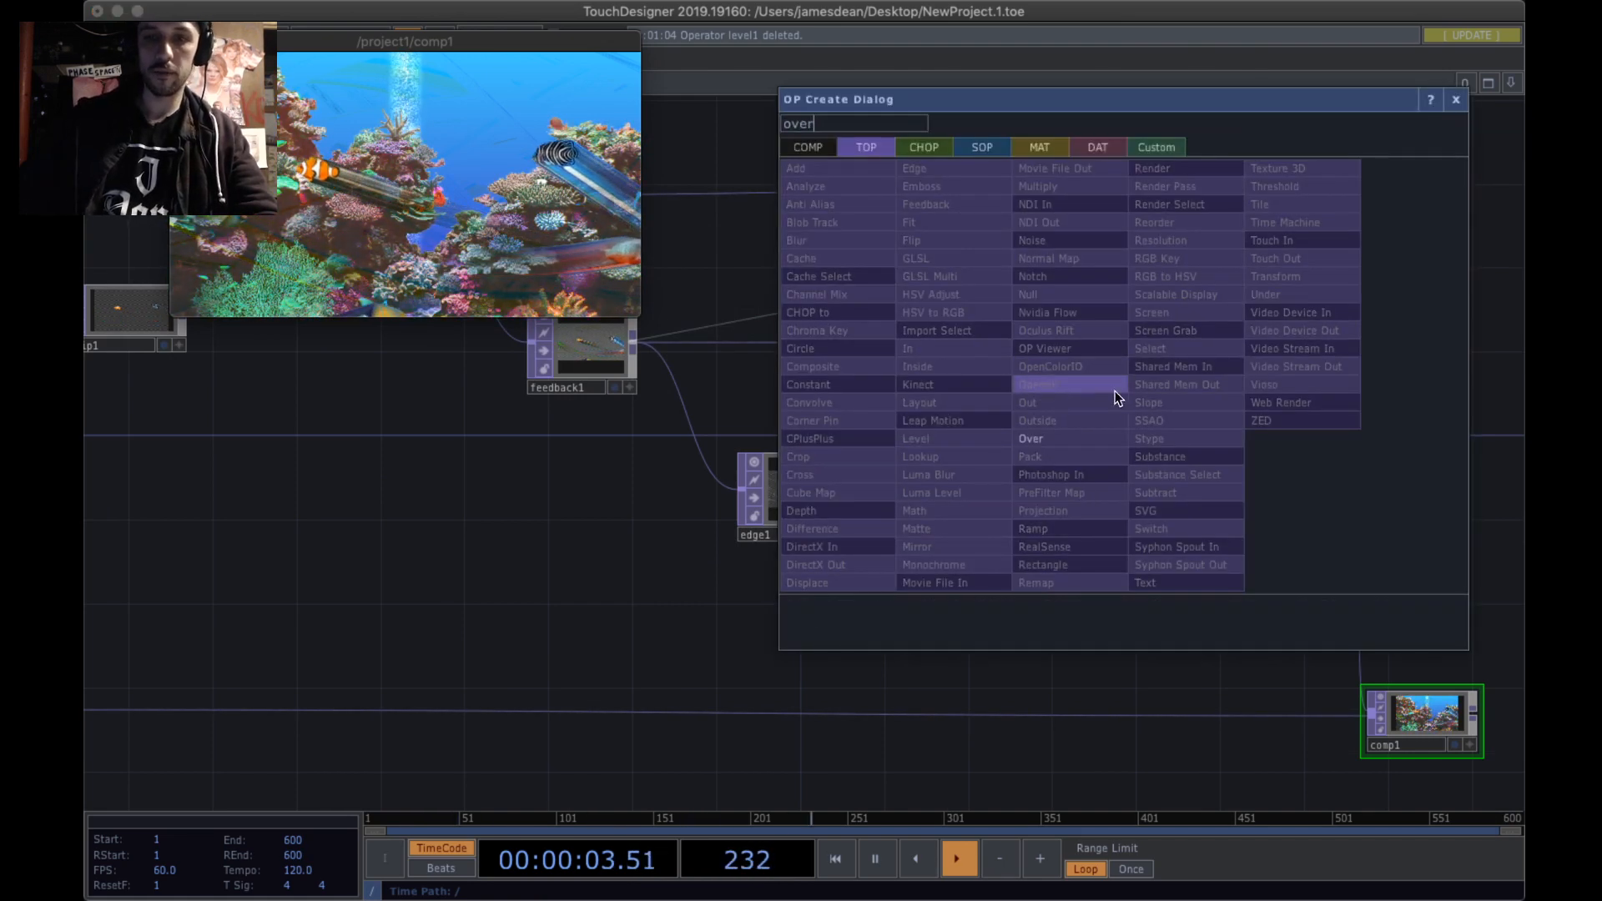
pyautogui.press('Return')
pyautogui.click(1123, 373)
pyautogui.moveTo(1127, 385); pyautogui.dragTo(1126, 365)
pyautogui.moveTo(950, 342); pyautogui.dragTo(1075, 341)
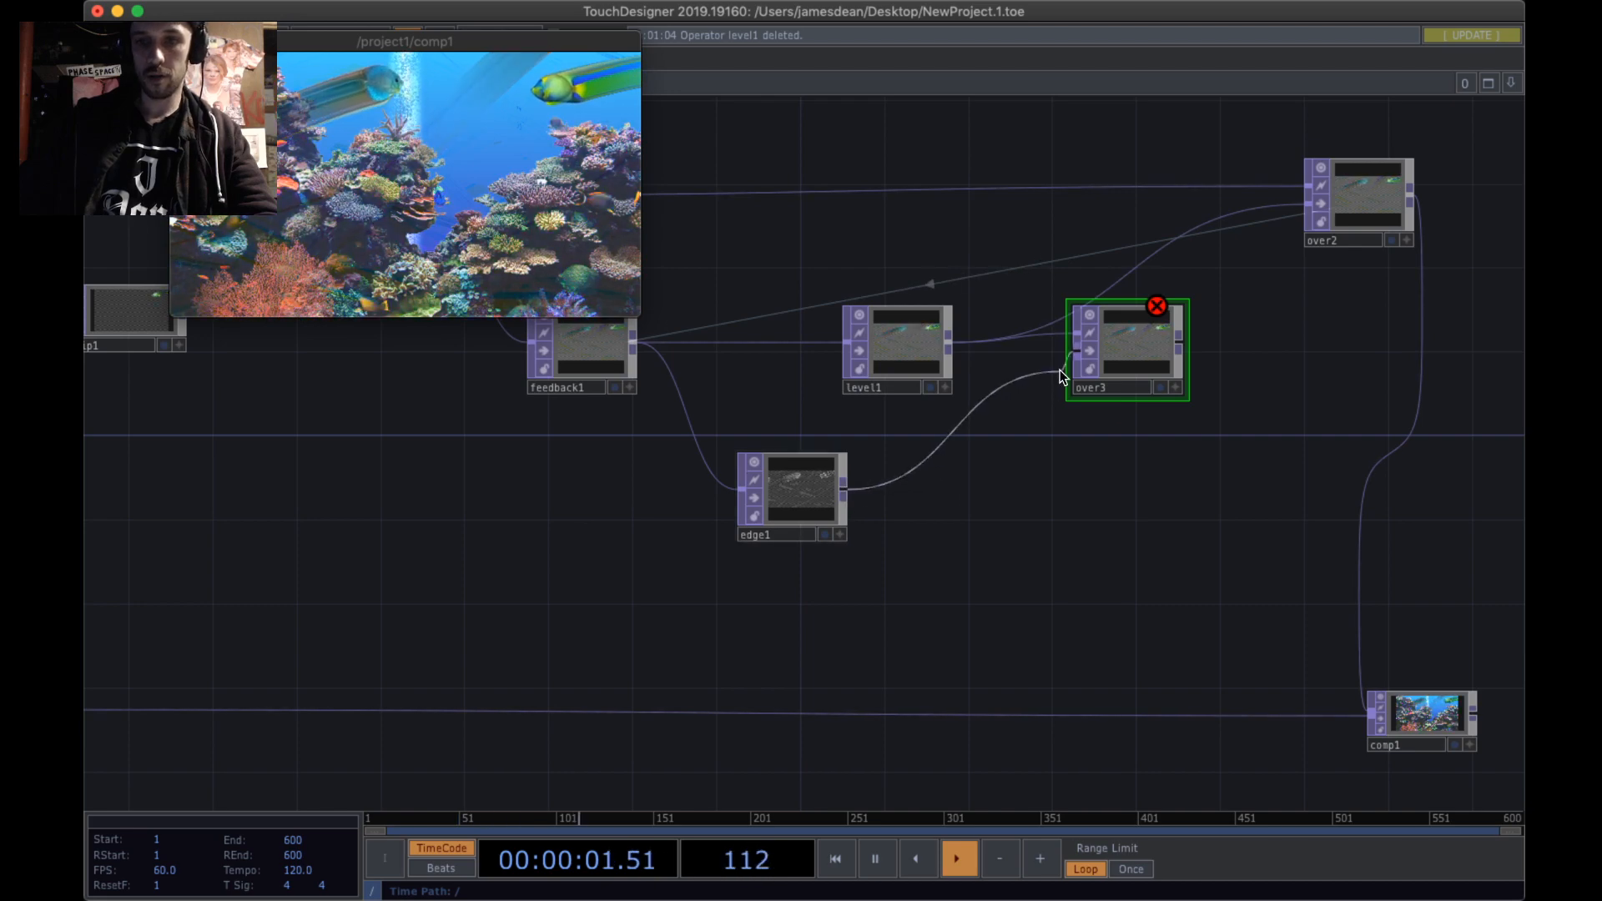
pyautogui.moveTo(1059, 371); pyautogui.dragTo(1061, 372)
# - Check the over3 image, move over3 farther right, and connect its output to over2's second input in place of level1
pyautogui.scroll(8, 1168, 334)
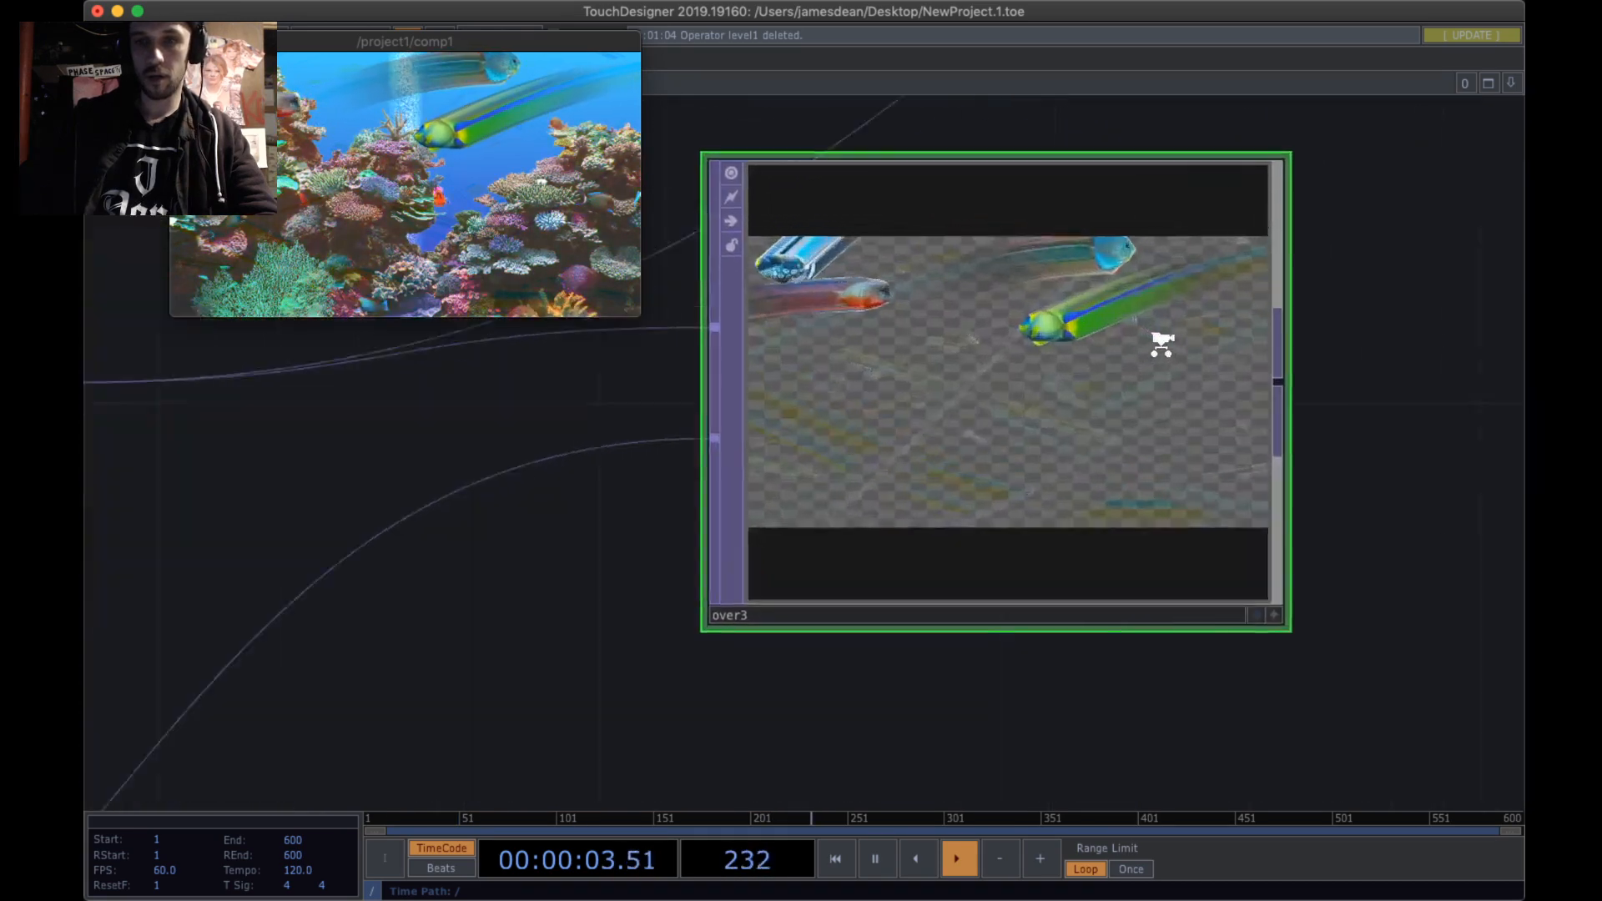
pyautogui.scroll(2, 1162, 343)
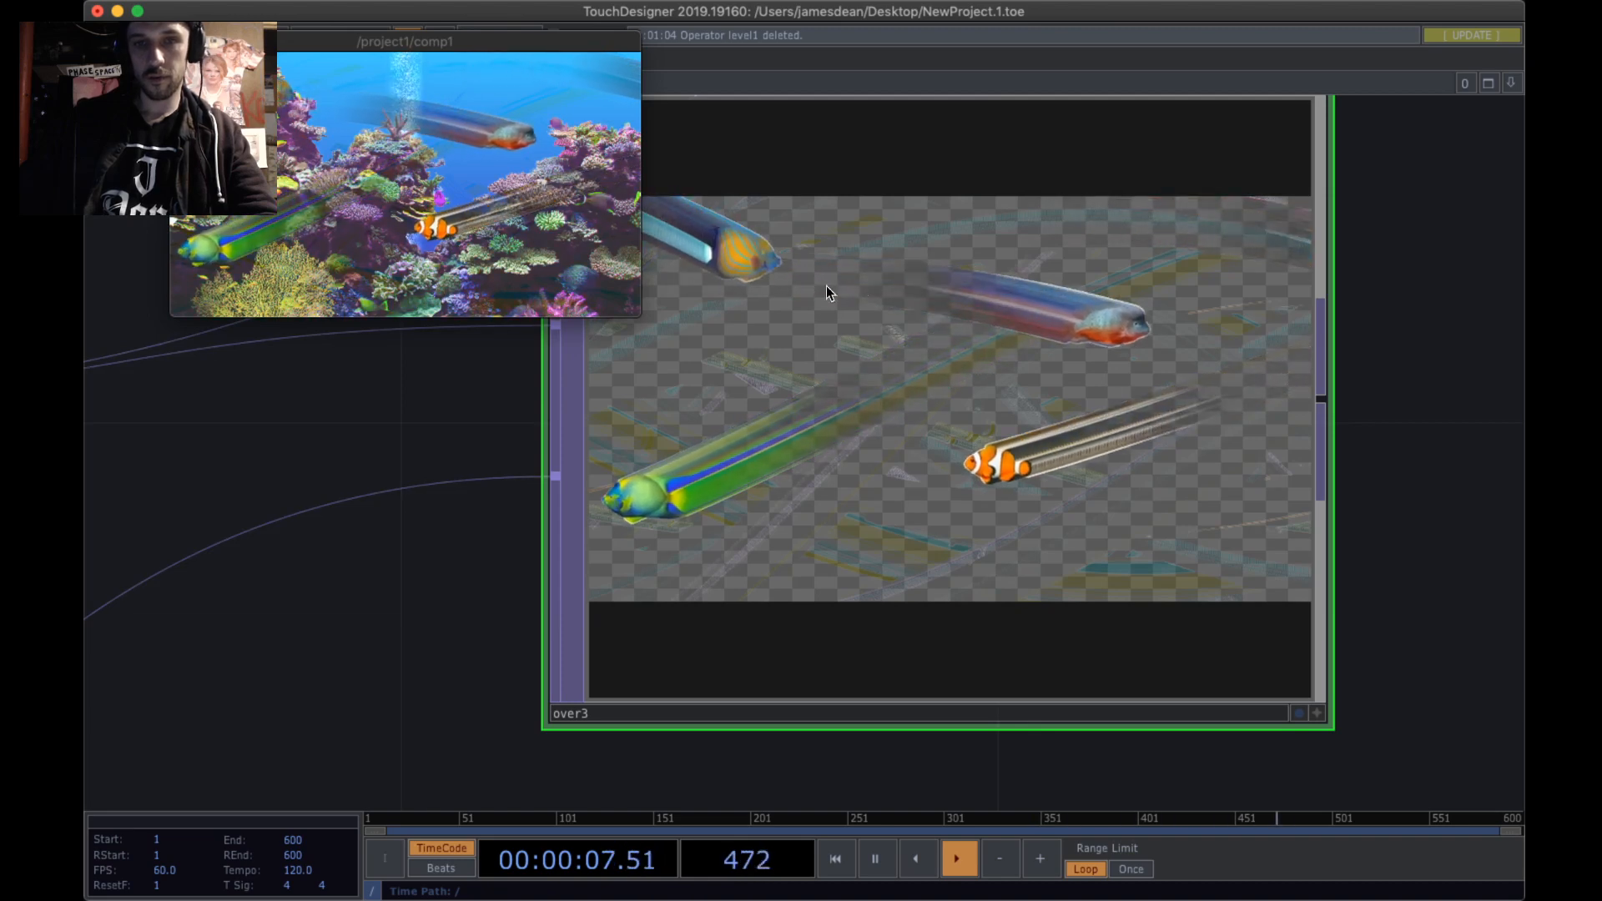
pyautogui.scroll(-5, 932, 455)
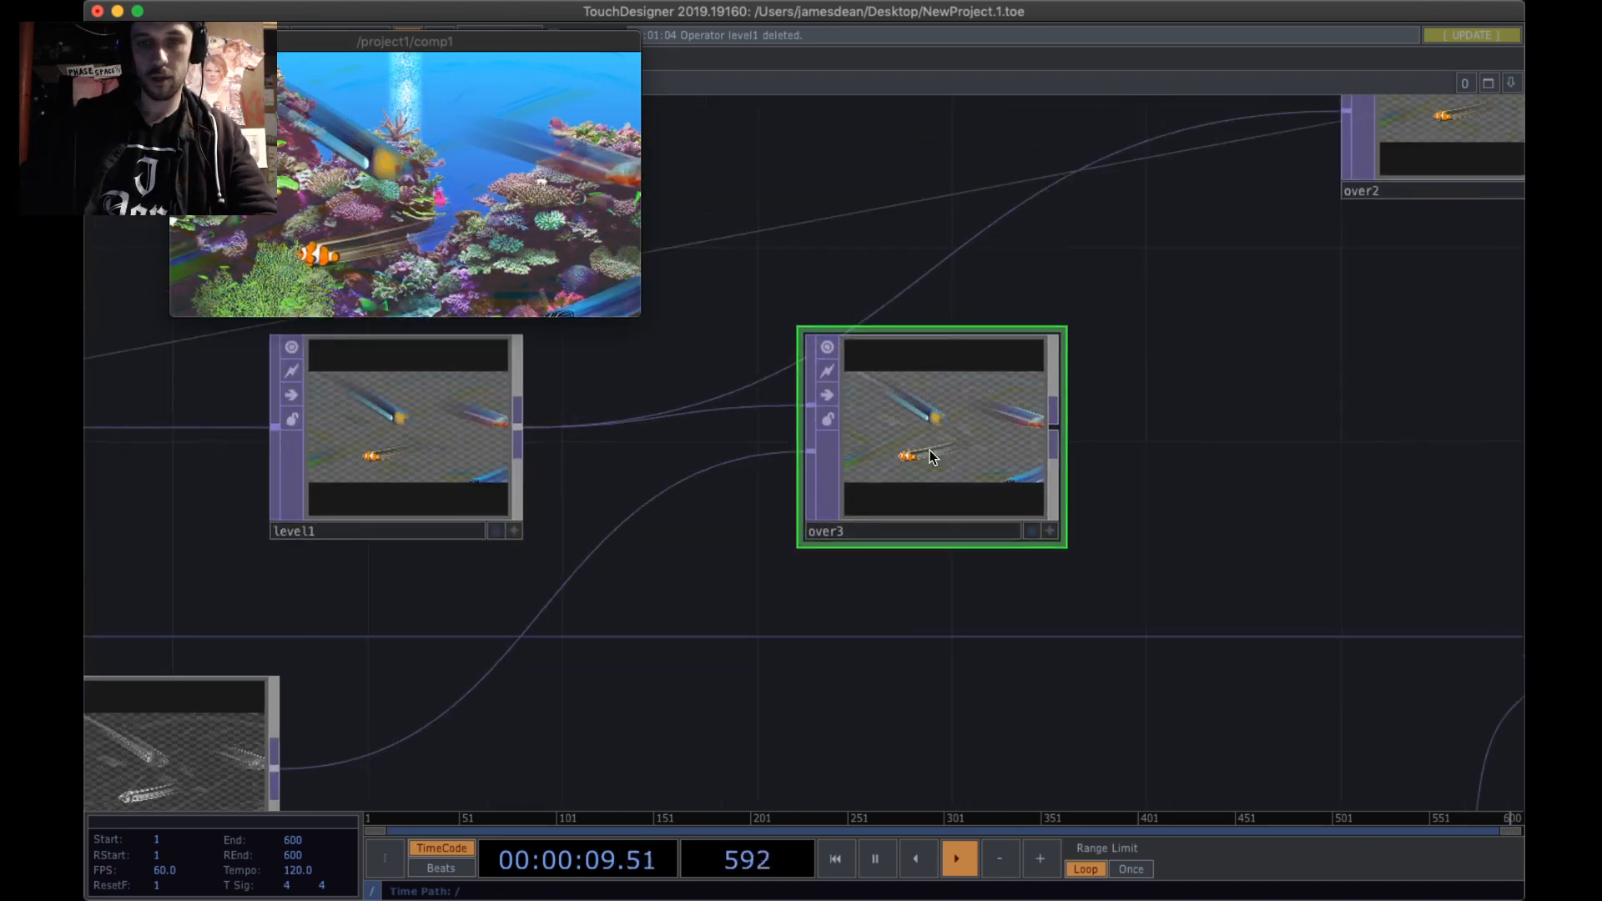
pyautogui.scroll(-5, 1019, 536)
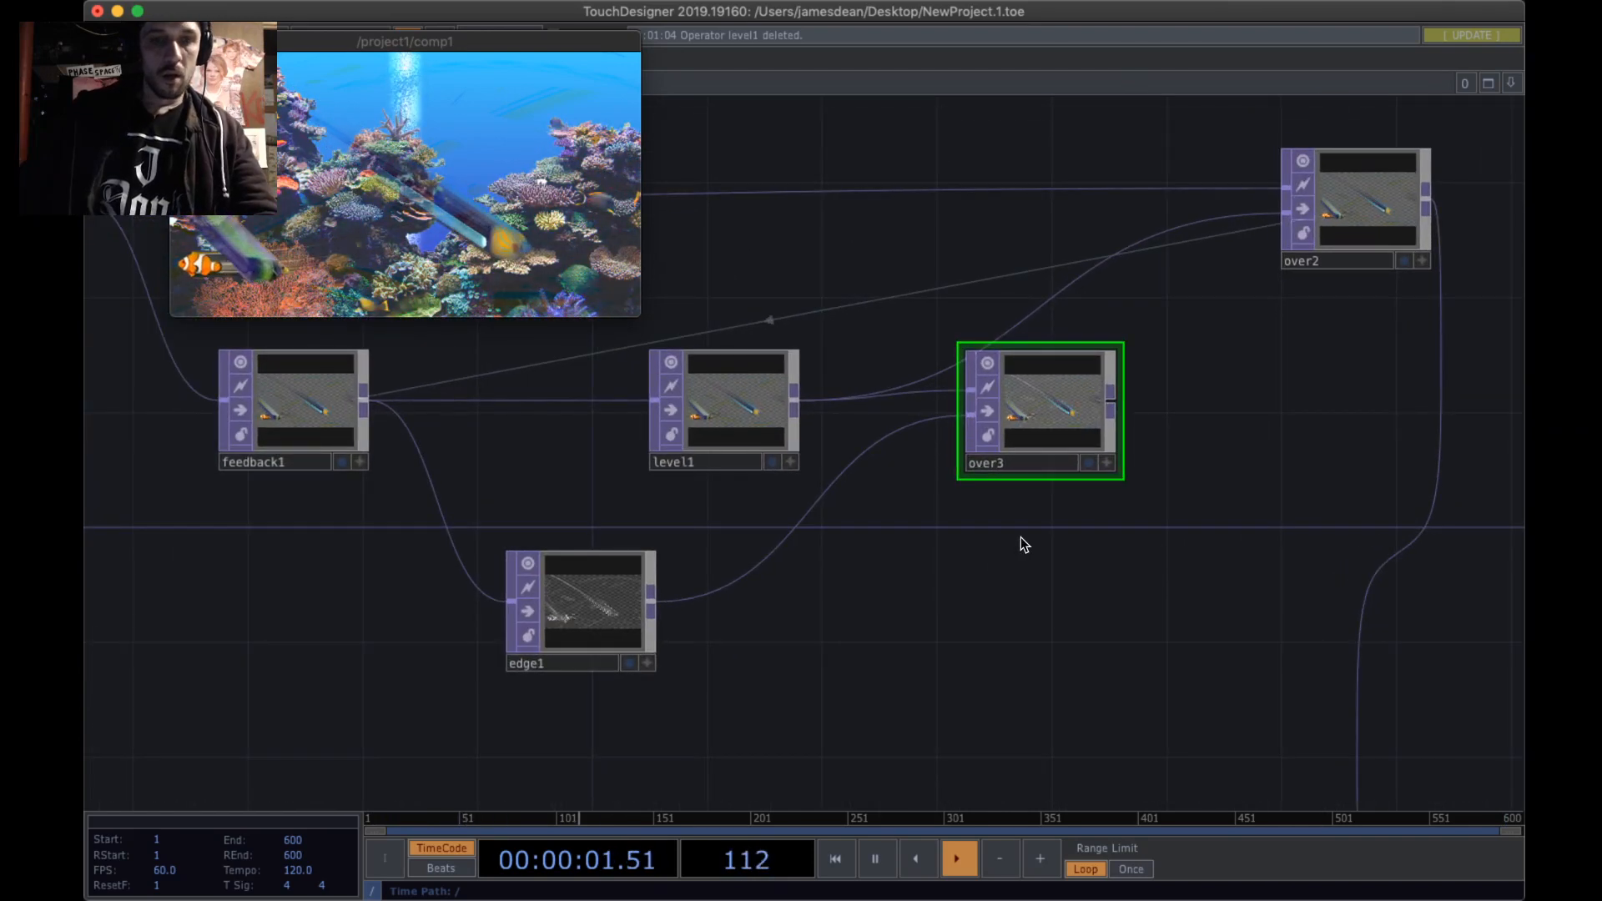
pyautogui.moveTo(905, 636); pyautogui.dragTo(934, 616)
pyautogui.moveTo(1088, 371); pyautogui.dragTo(1188, 363)
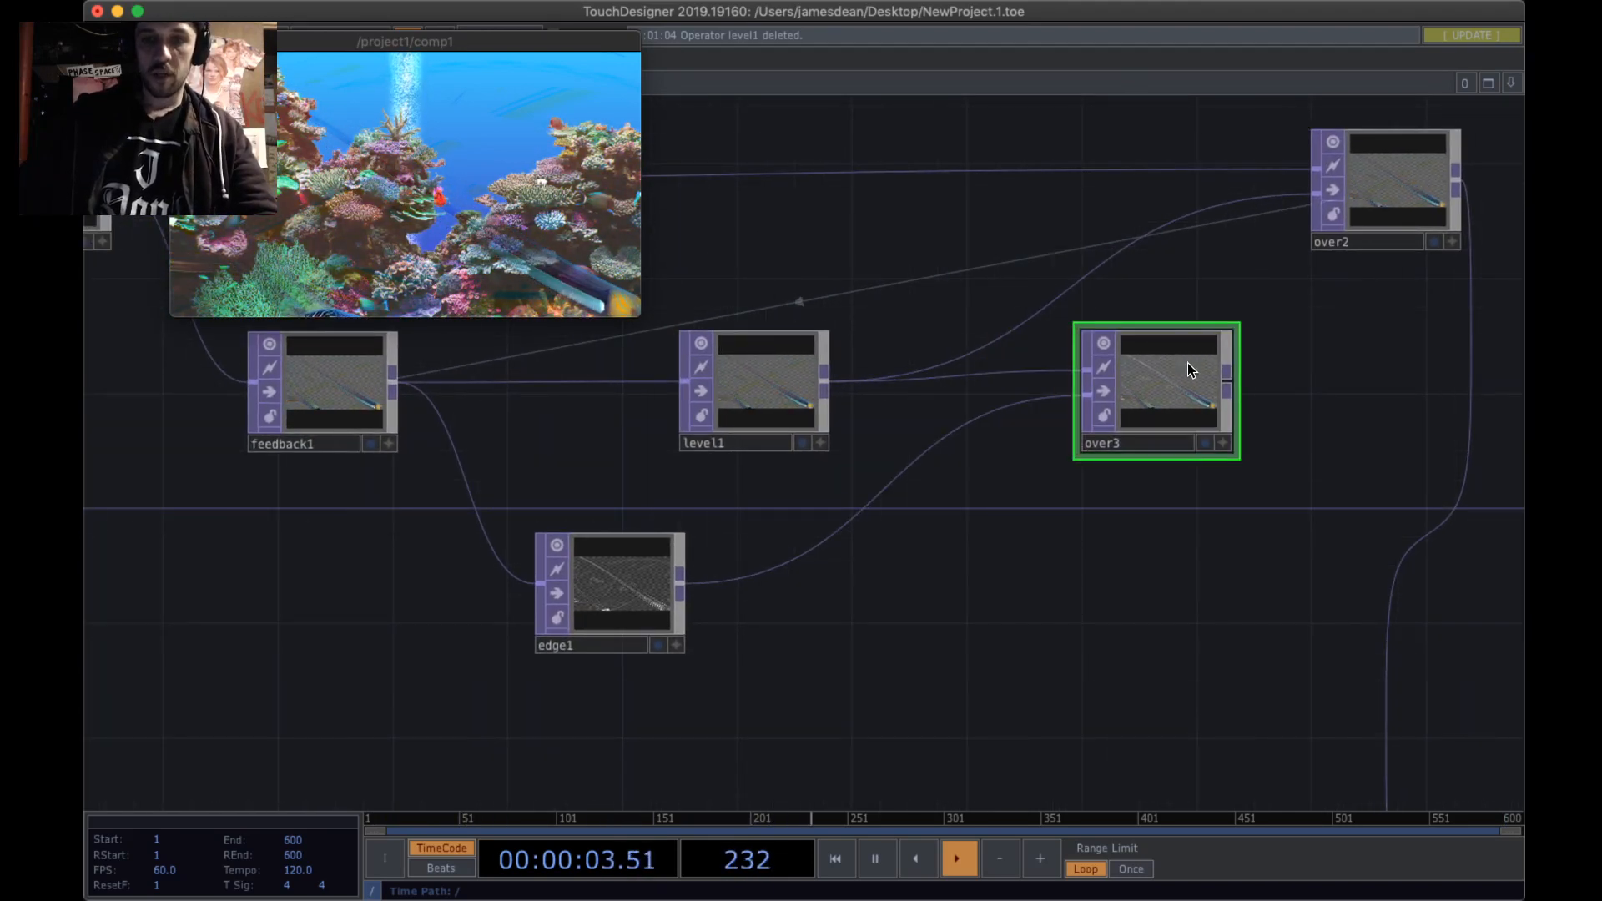
pyautogui.moveTo(1106, 586); pyautogui.dragTo(1260, 574)
pyautogui.hscroll(10, 859, 665)
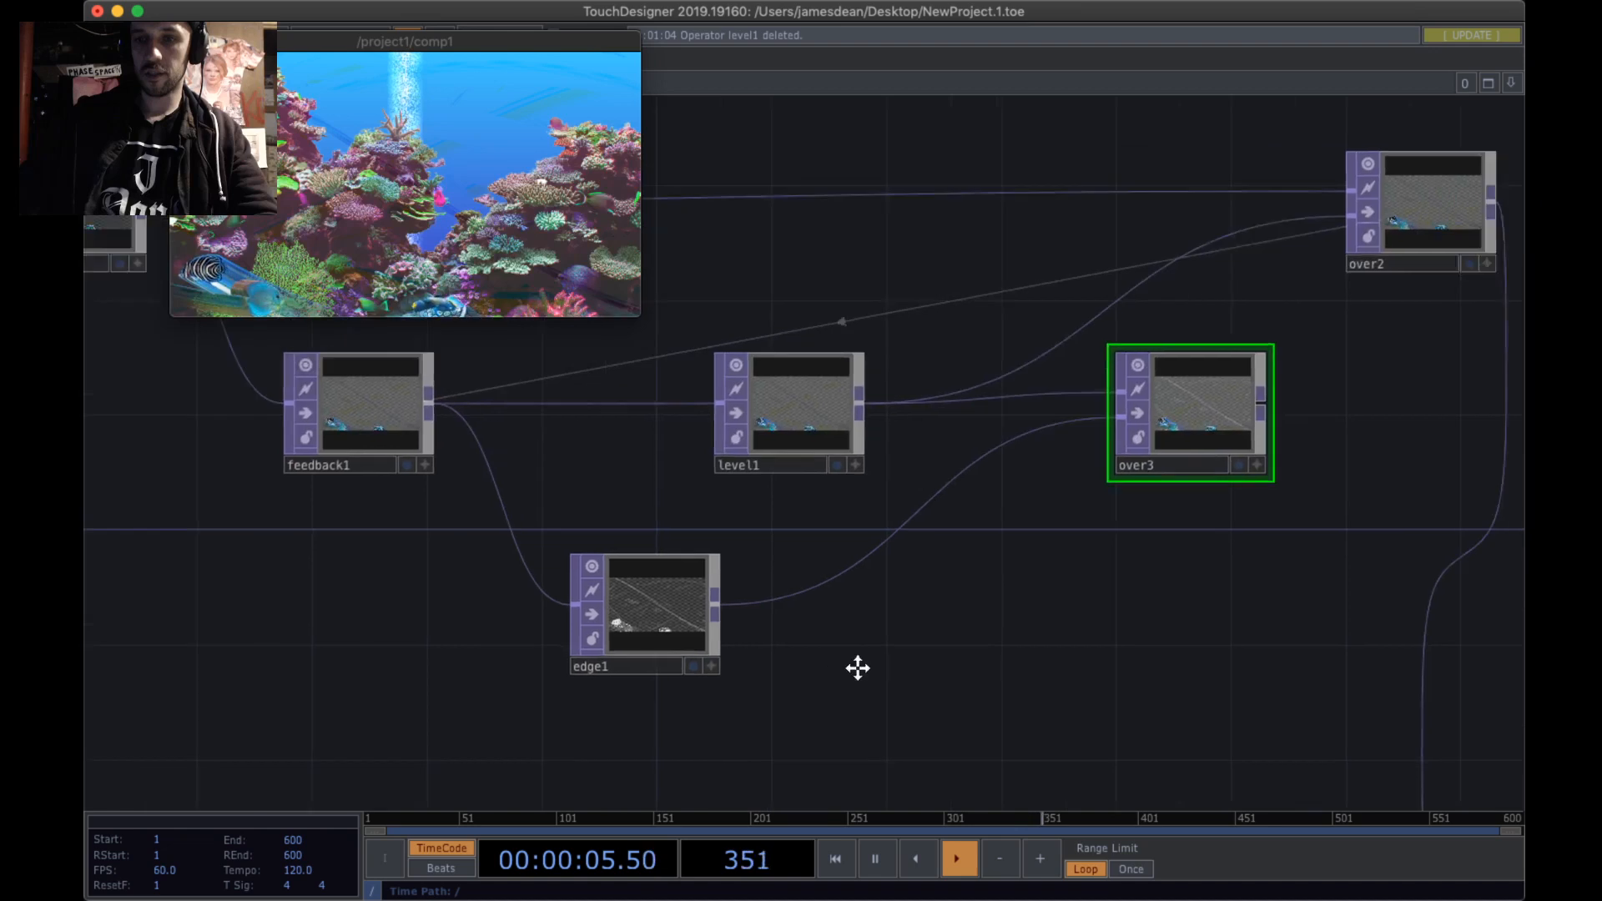
pyautogui.click(508, 519)
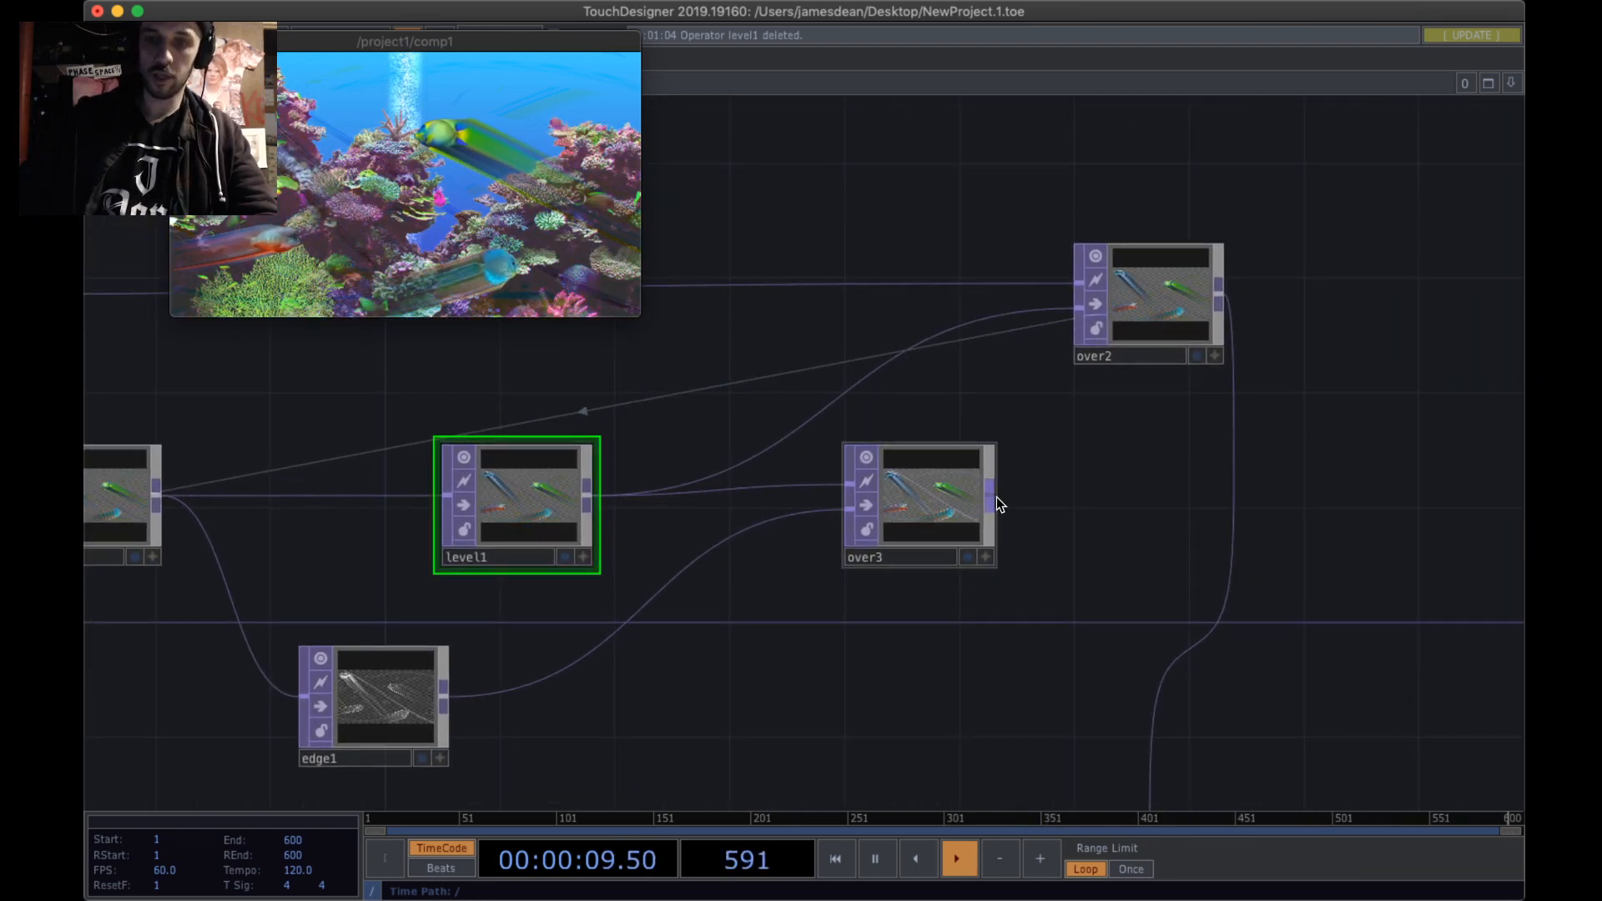
pyautogui.moveTo(992, 503); pyautogui.dragTo(1050, 353)
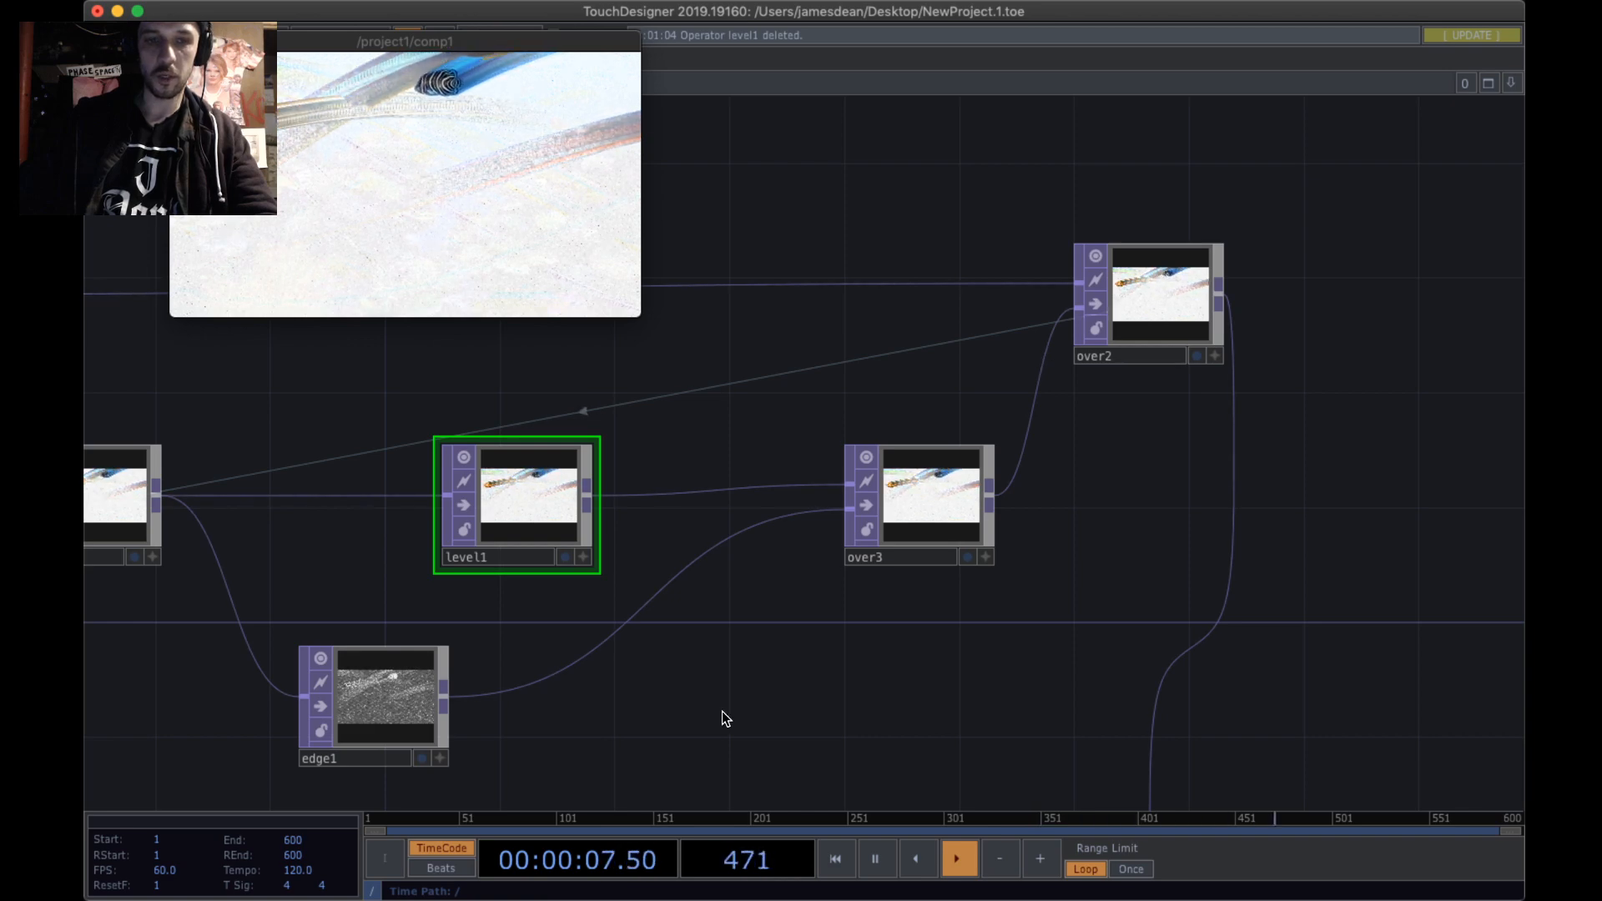
# - Move edge1 down and left, placing it between and below feedback1 and level1
pyautogui.moveTo(724, 713); pyautogui.dragTo(1077, 582)
pyautogui.moveTo(772, 579); pyautogui.dragTo(687, 637)
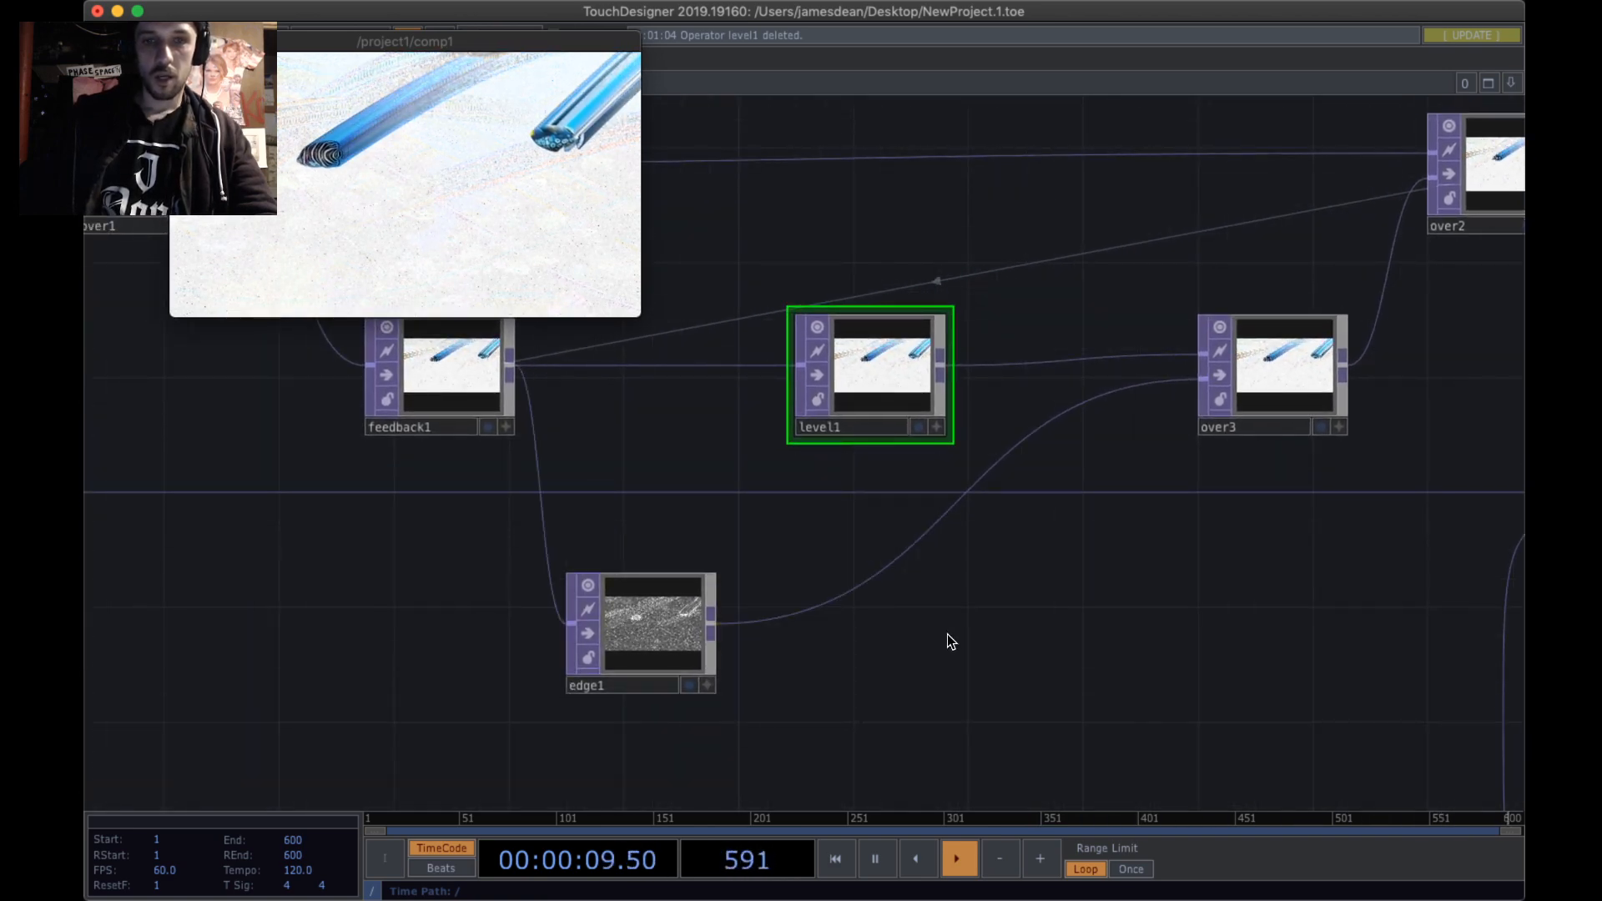
pyautogui.scroll(-5, 901, 576)
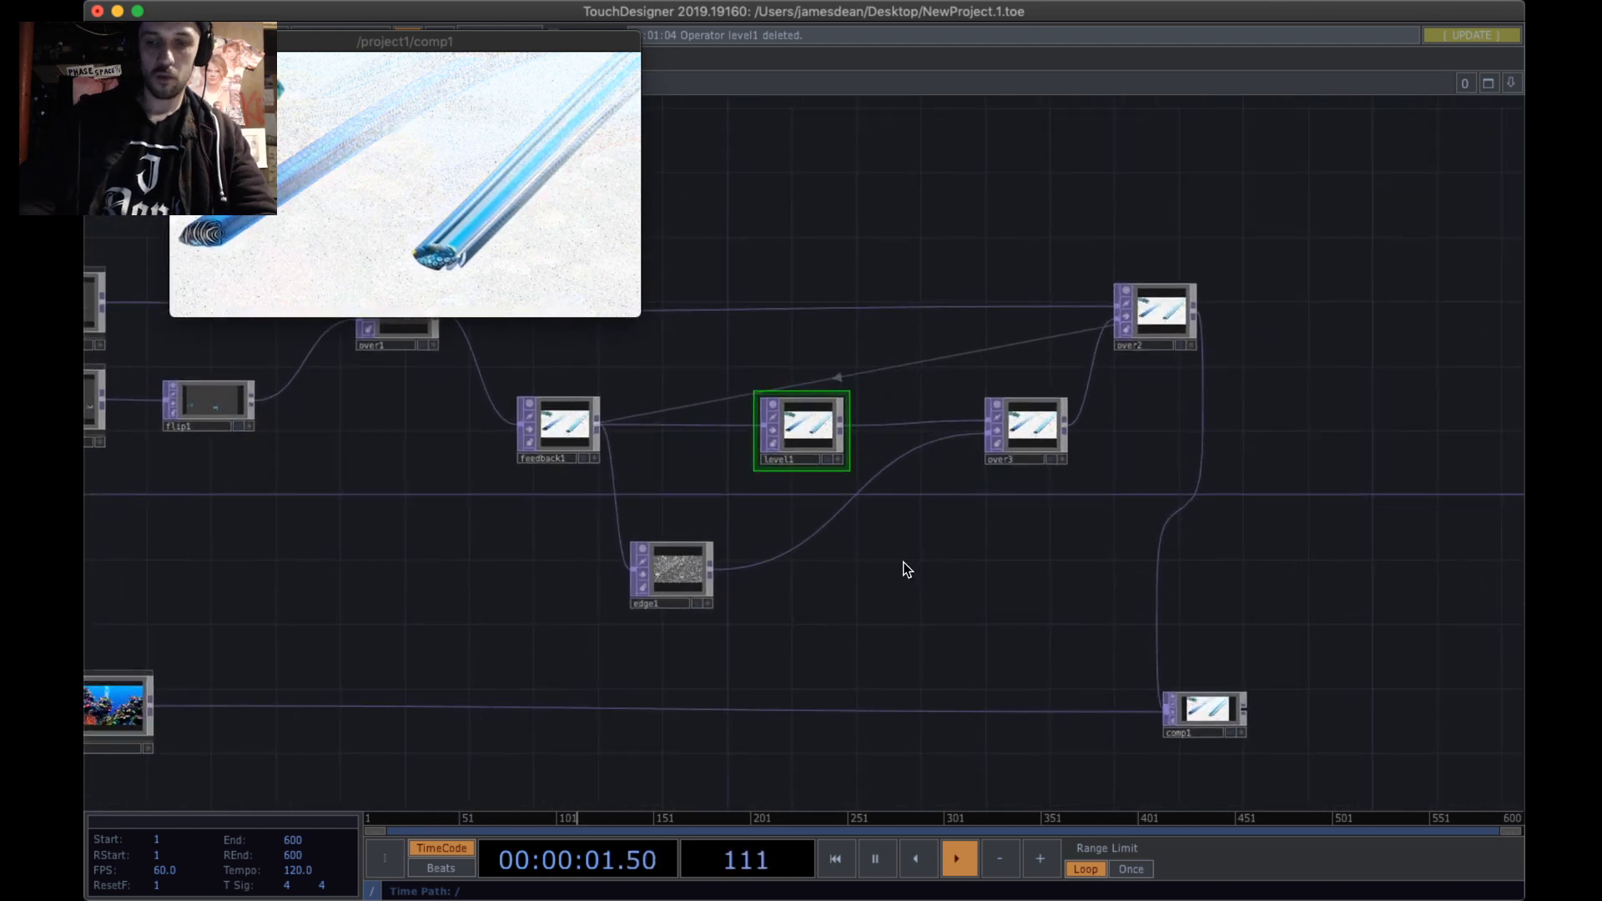
# - Show the operator parameters and set the Strength of edge1 to 0.1
pyautogui.press('p')
pyautogui.scroll(1, 1199, 157)
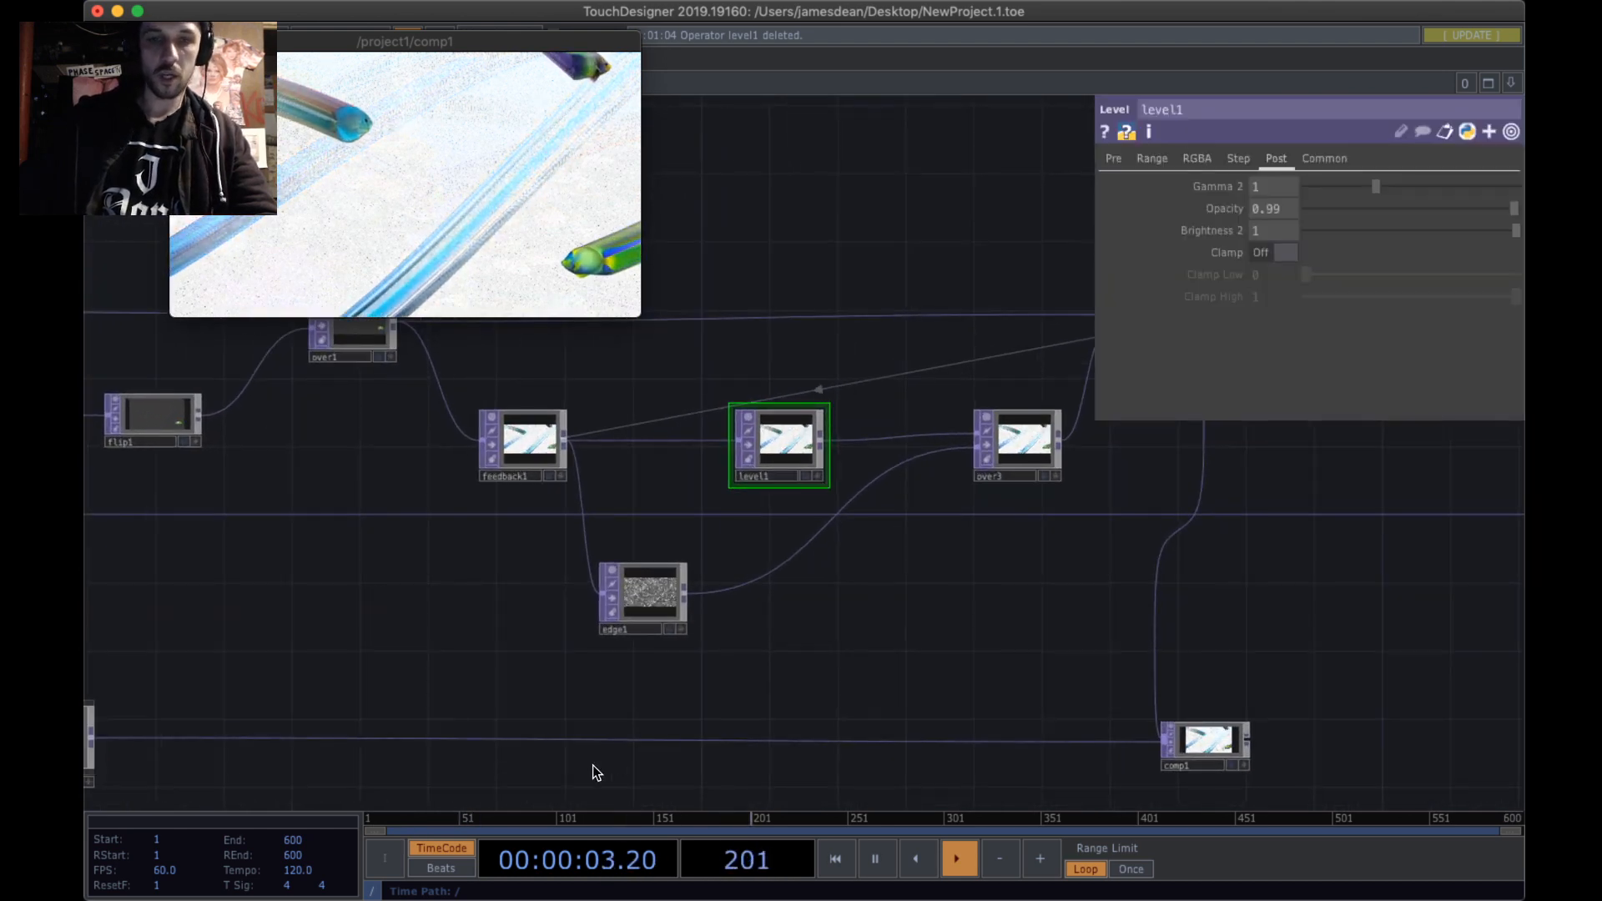
pyautogui.click(652, 604)
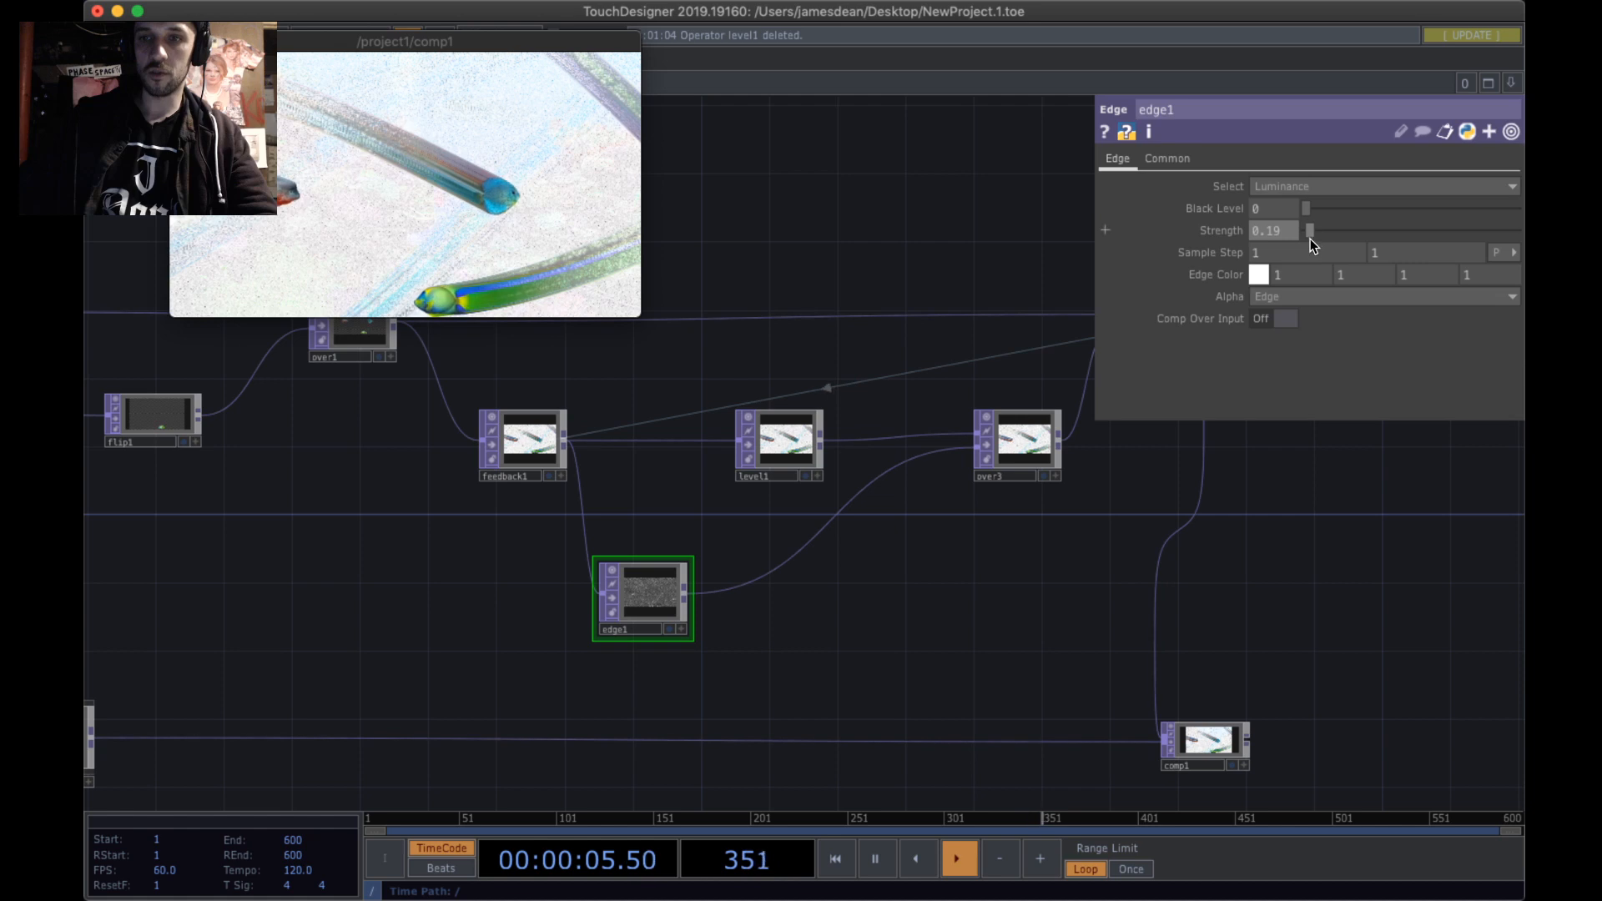
pyautogui.moveTo(1310, 238); pyautogui.dragTo(1305, 238)
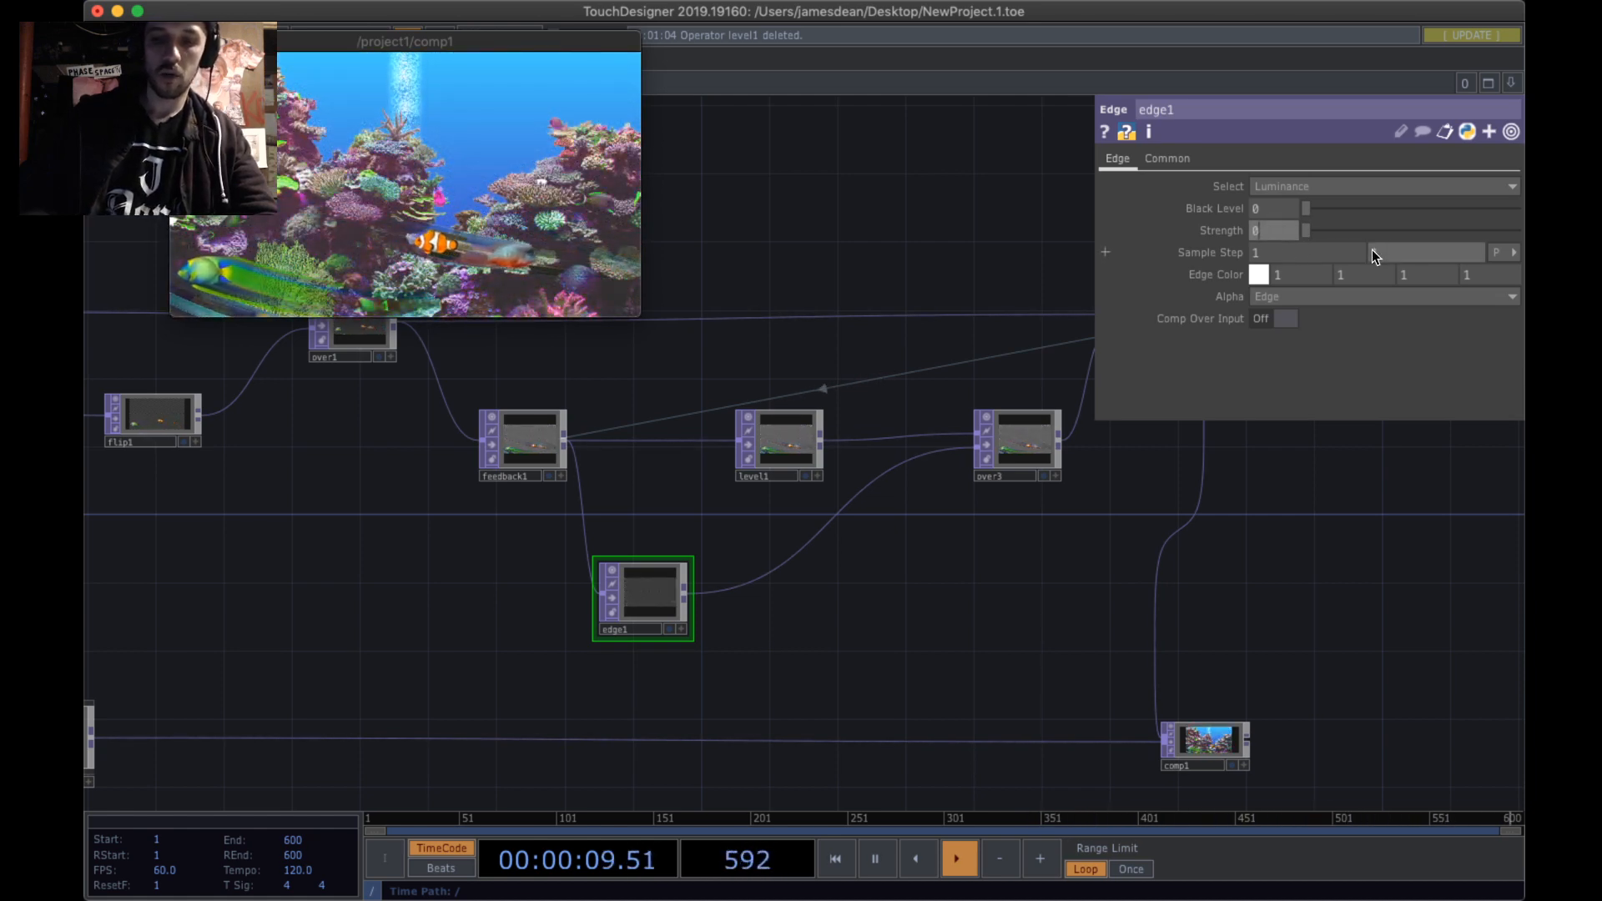
pyautogui.write('.1')
pyautogui.press('Return')
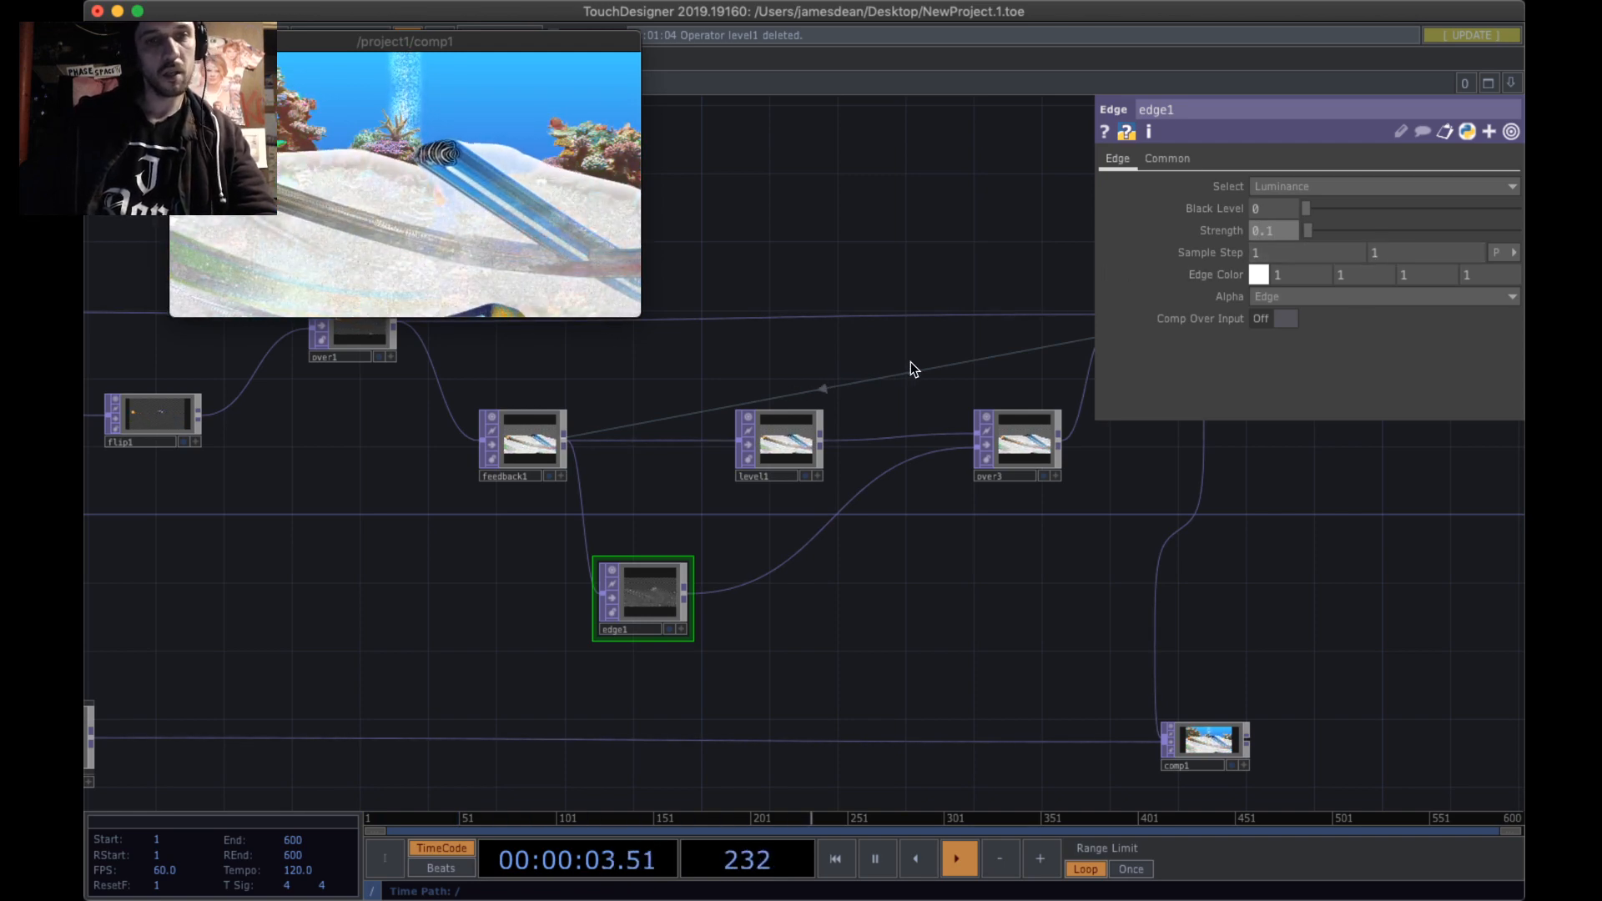
# - Temporarily enlarge the comp1 viewer to examine the composite, and dismiss the incoming e-mail notification
pyautogui.moveTo(640, 316); pyautogui.dragTo(1347, 716)
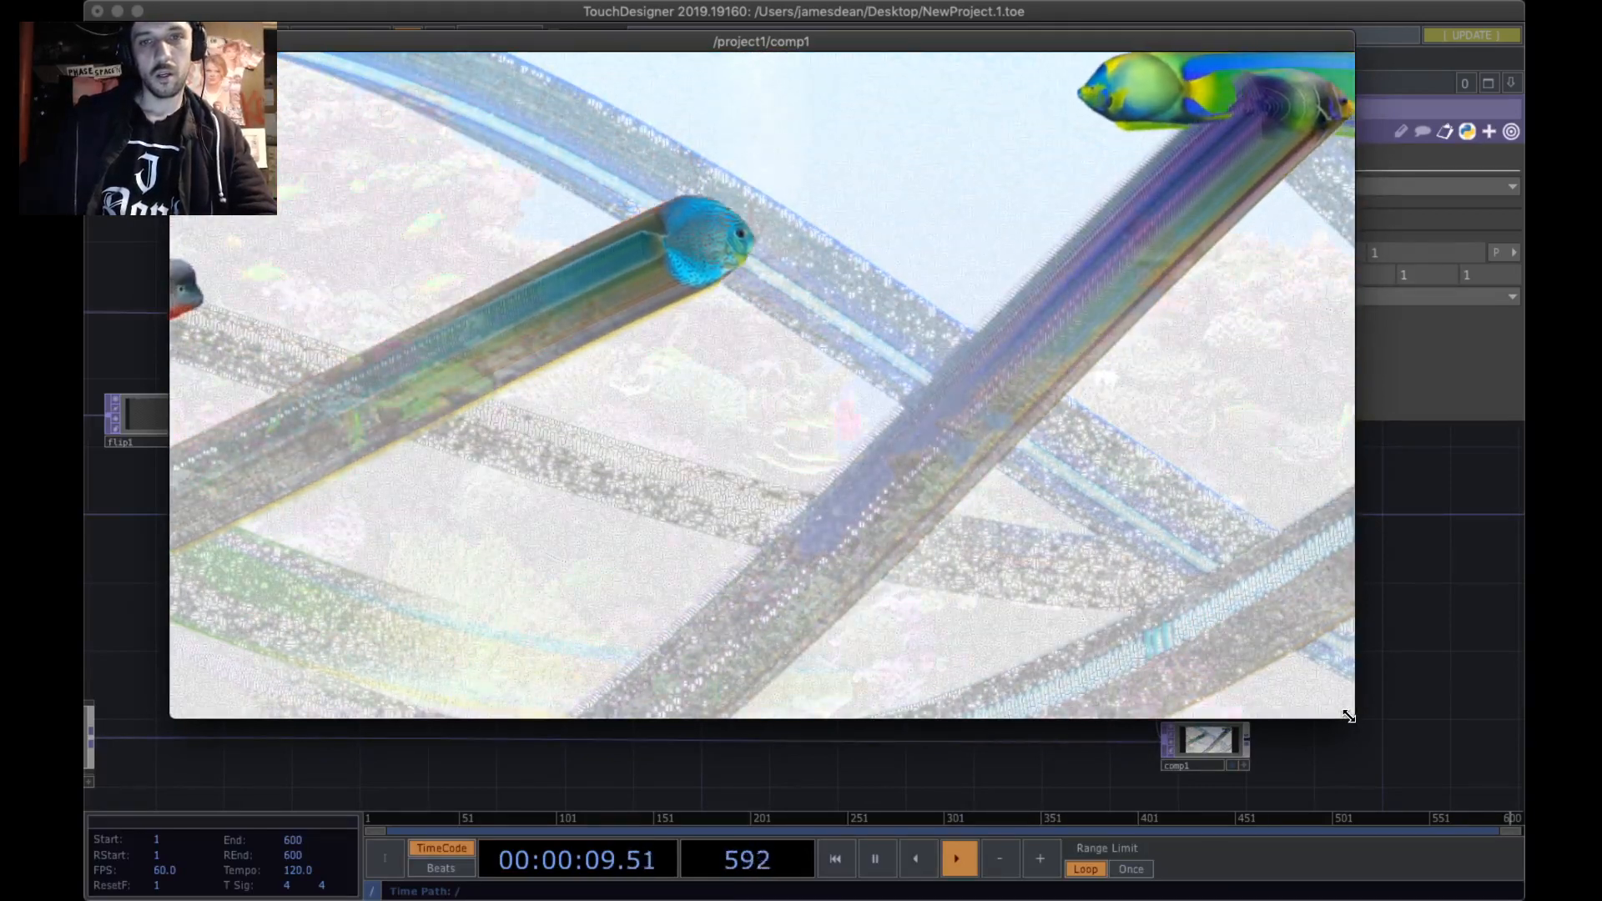
pyautogui.moveTo(1344, 709); pyautogui.dragTo(618, 325)
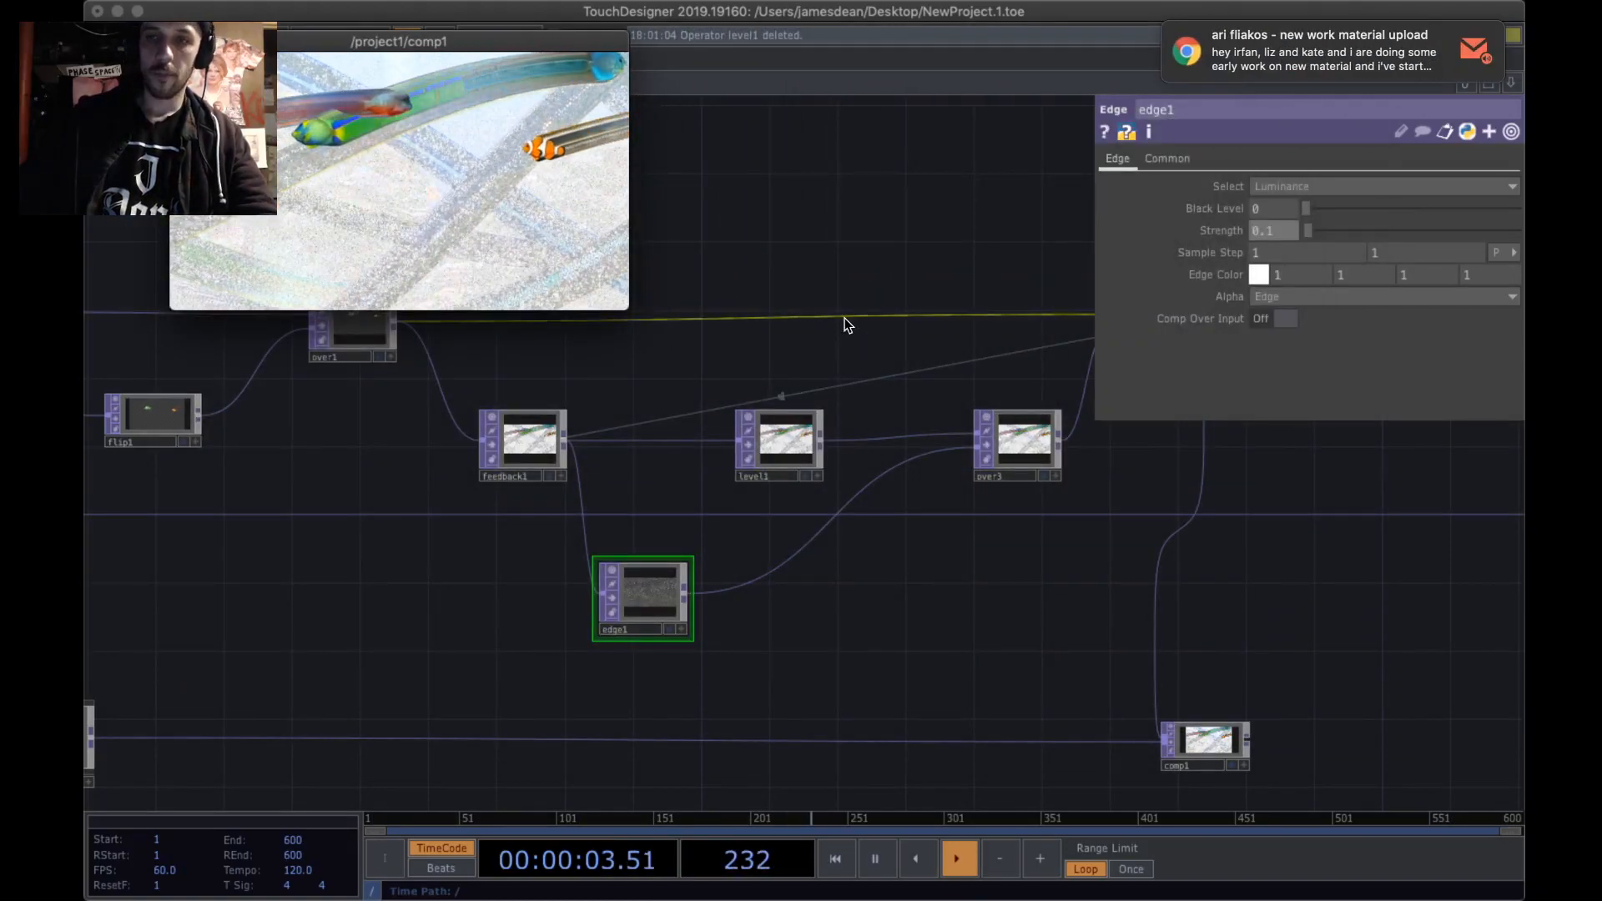
pyautogui.moveTo(1243, 71)
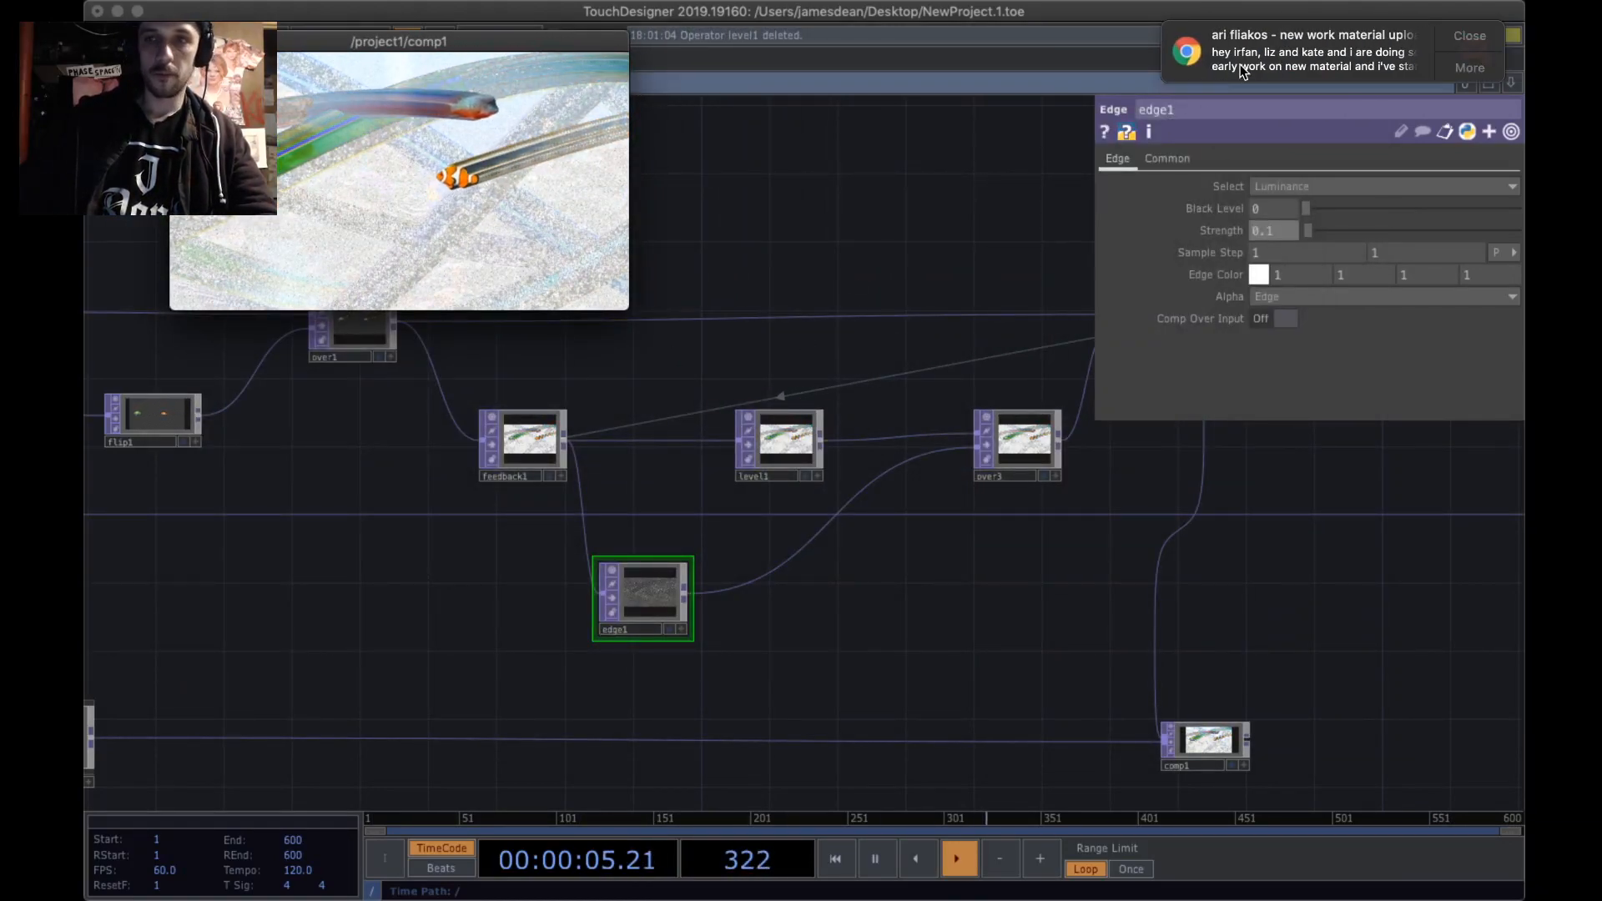
pyautogui.click(1466, 34)
# - Move edge1 and over3 farther right to space out the edge branch of the feedback network
pyautogui.hscroll(5, 817, 596)
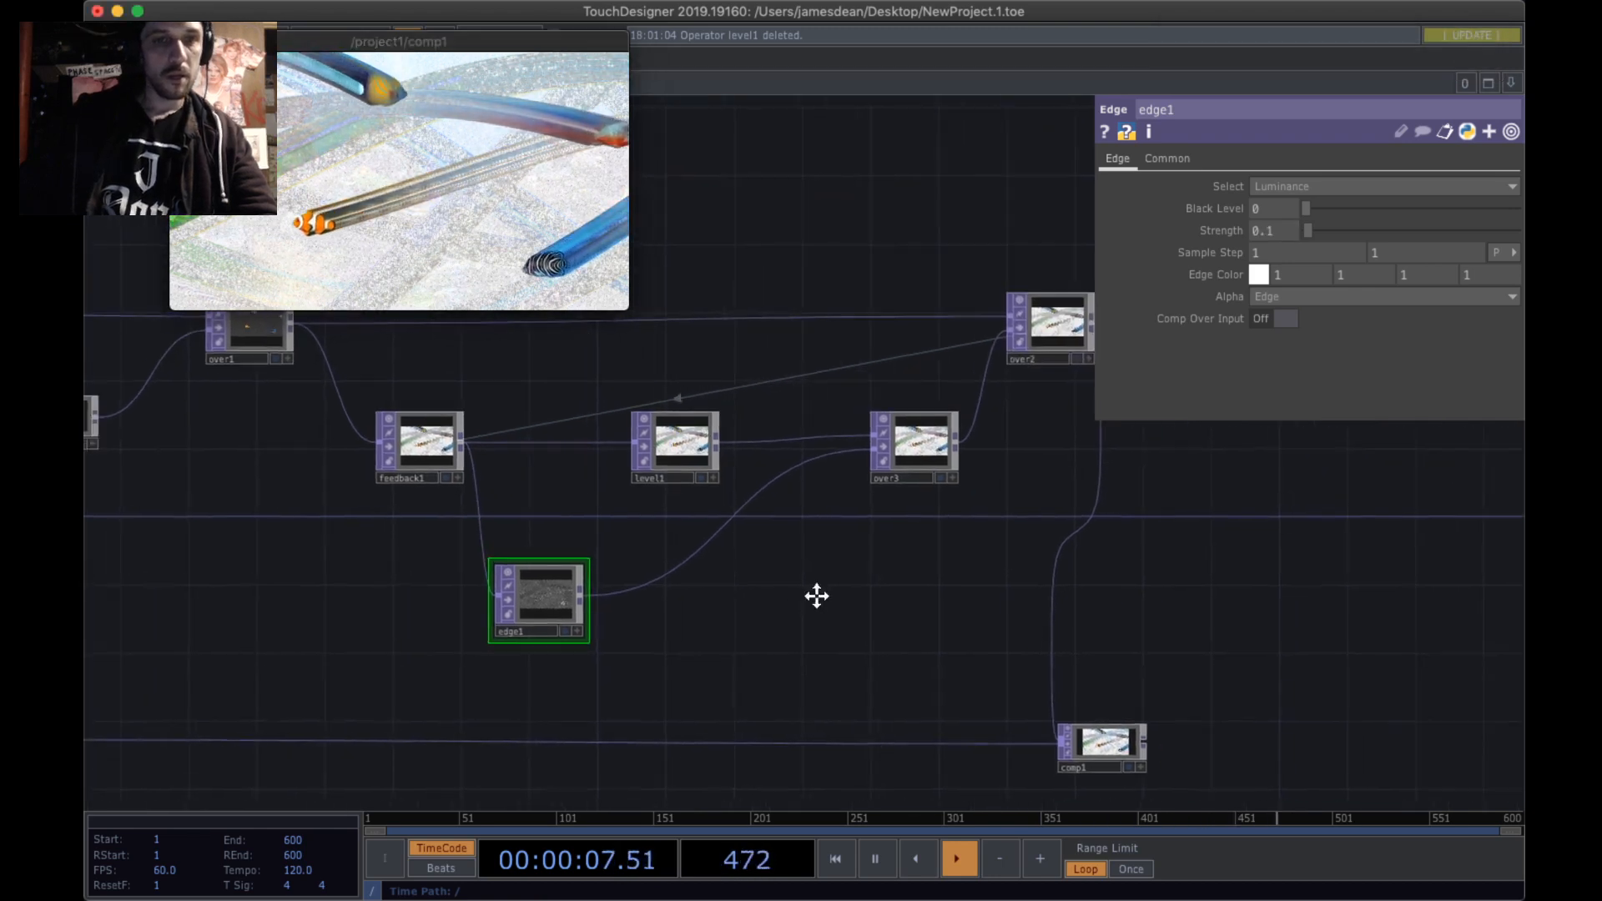
pyautogui.hscroll(-3, 817, 595)
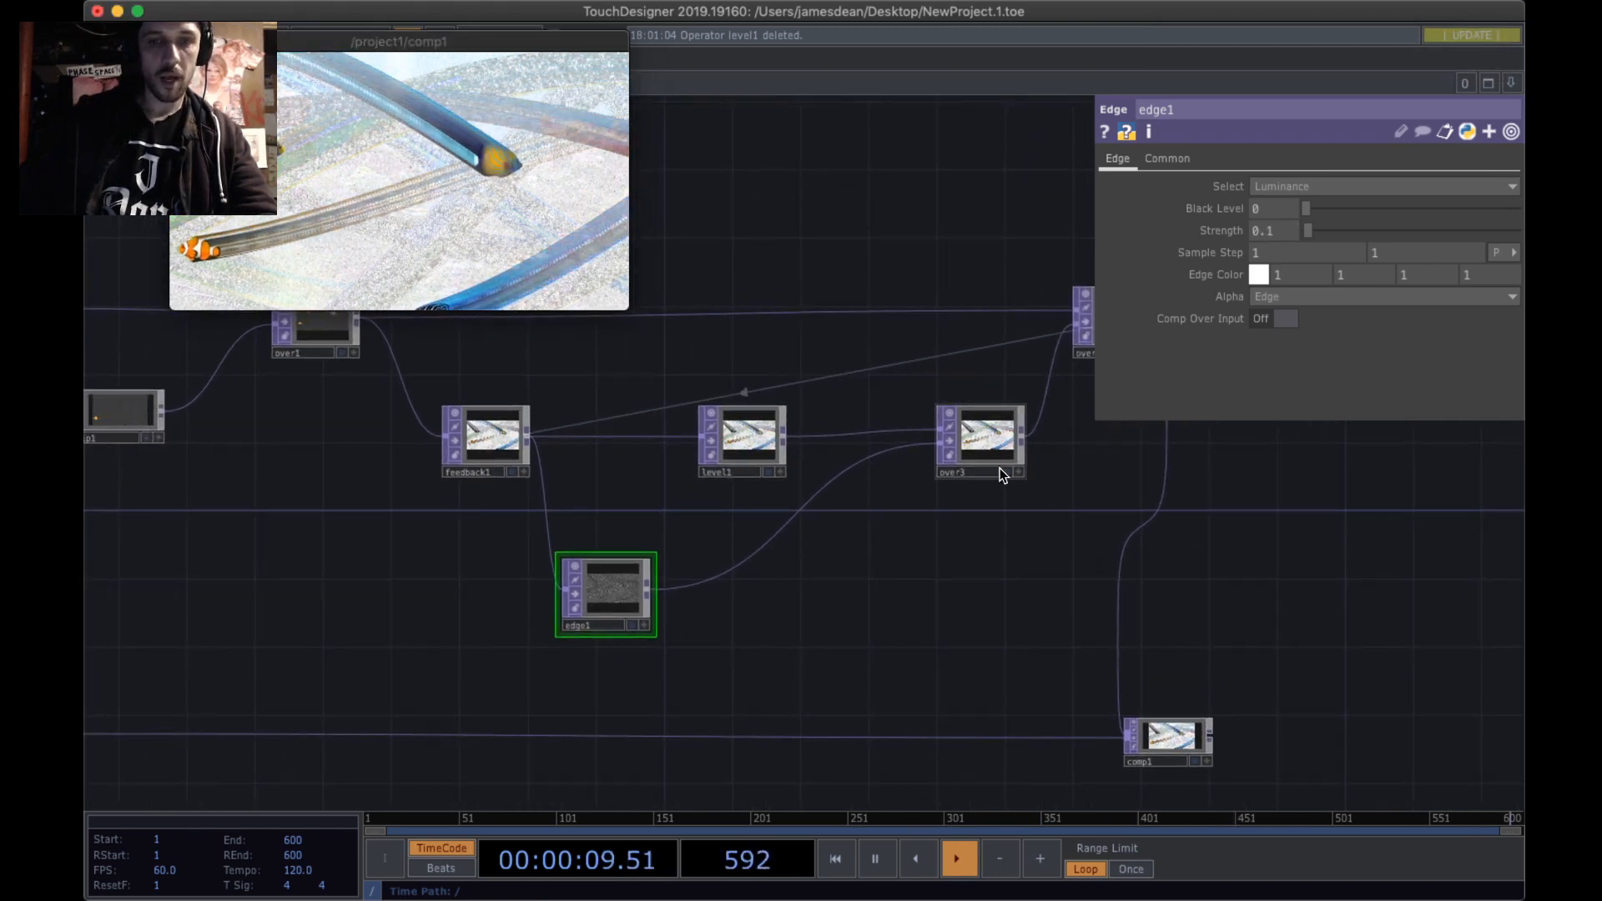
pyautogui.moveTo(999, 453); pyautogui.dragTo(1016, 452)
pyautogui.moveTo(910, 534); pyautogui.dragTo(914, 539)
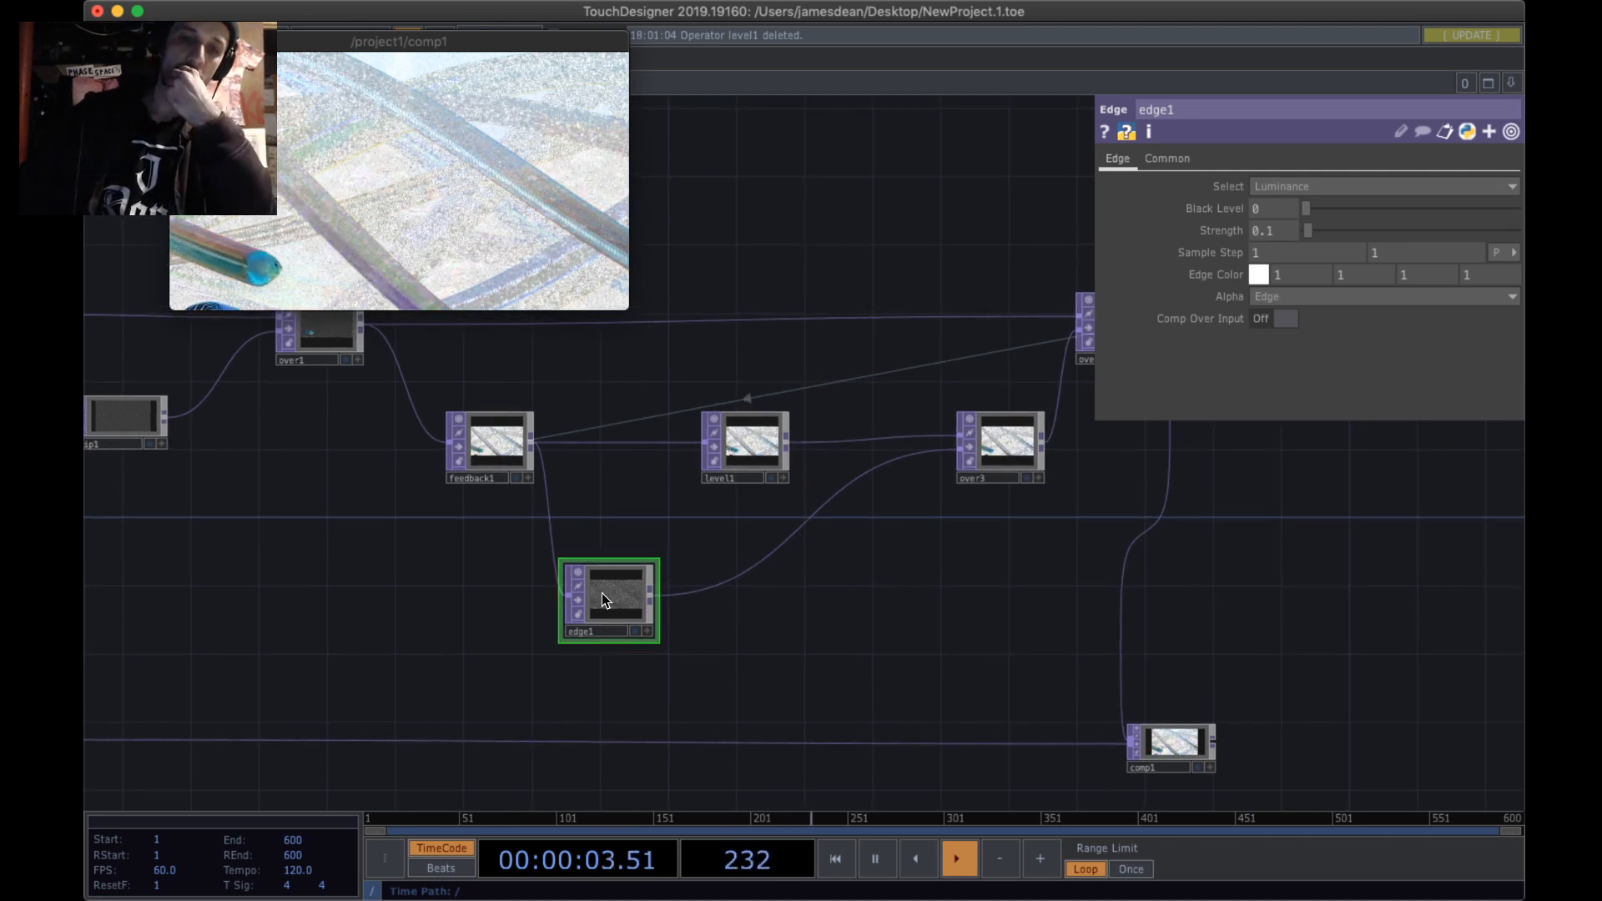
pyautogui.moveTo(636, 594); pyautogui.dragTo(717, 606)
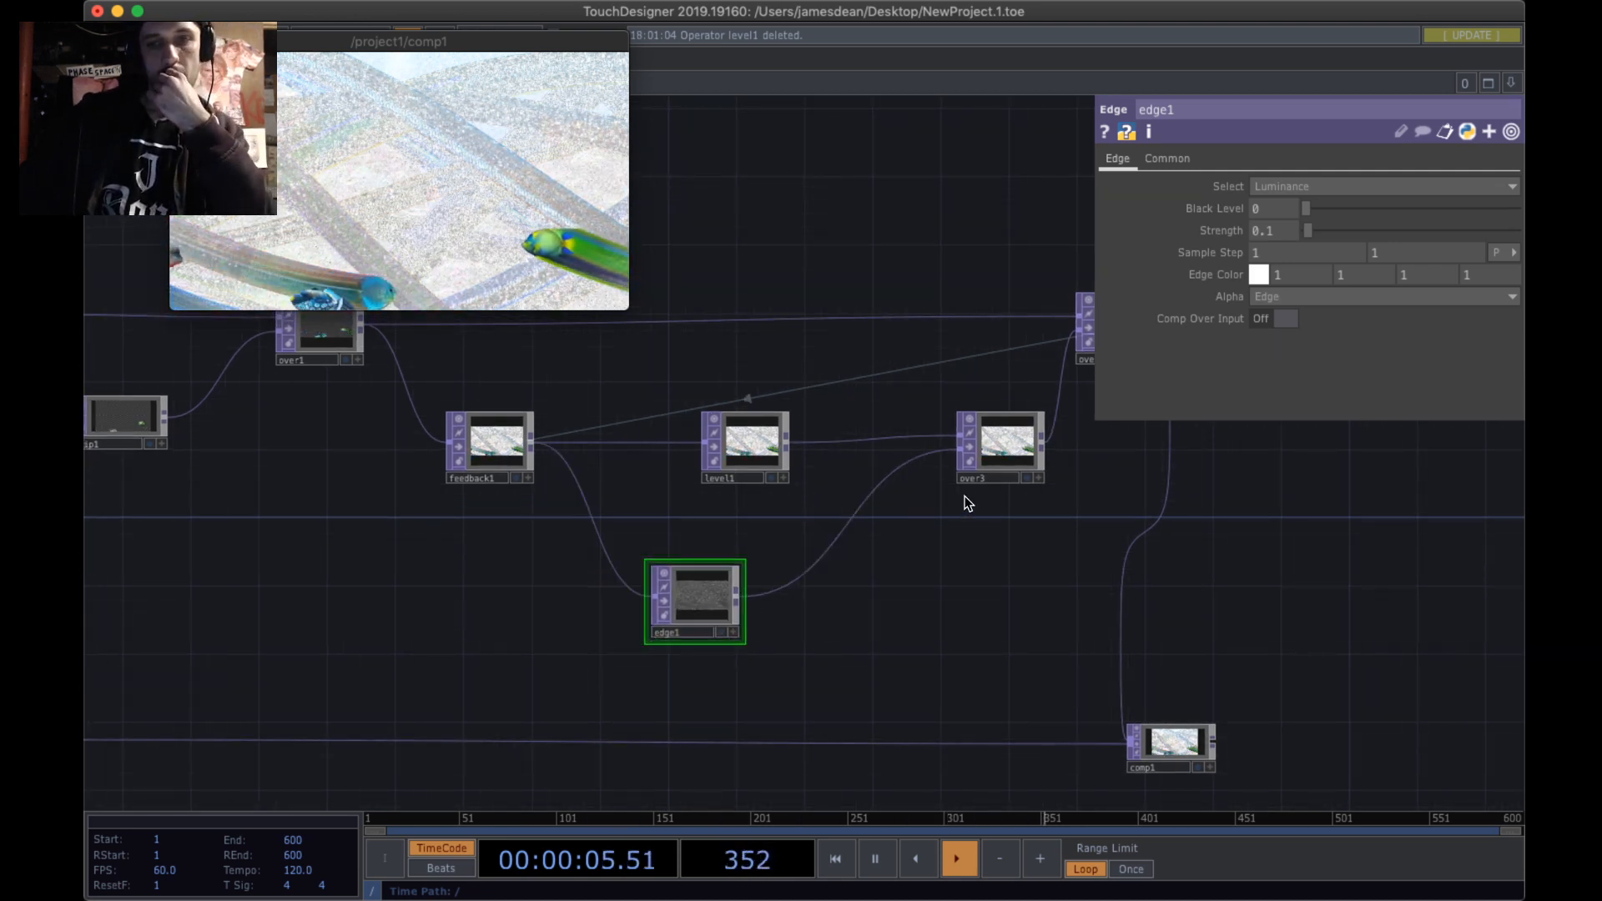
pyautogui.moveTo(997, 446); pyautogui.dragTo(1015, 460)
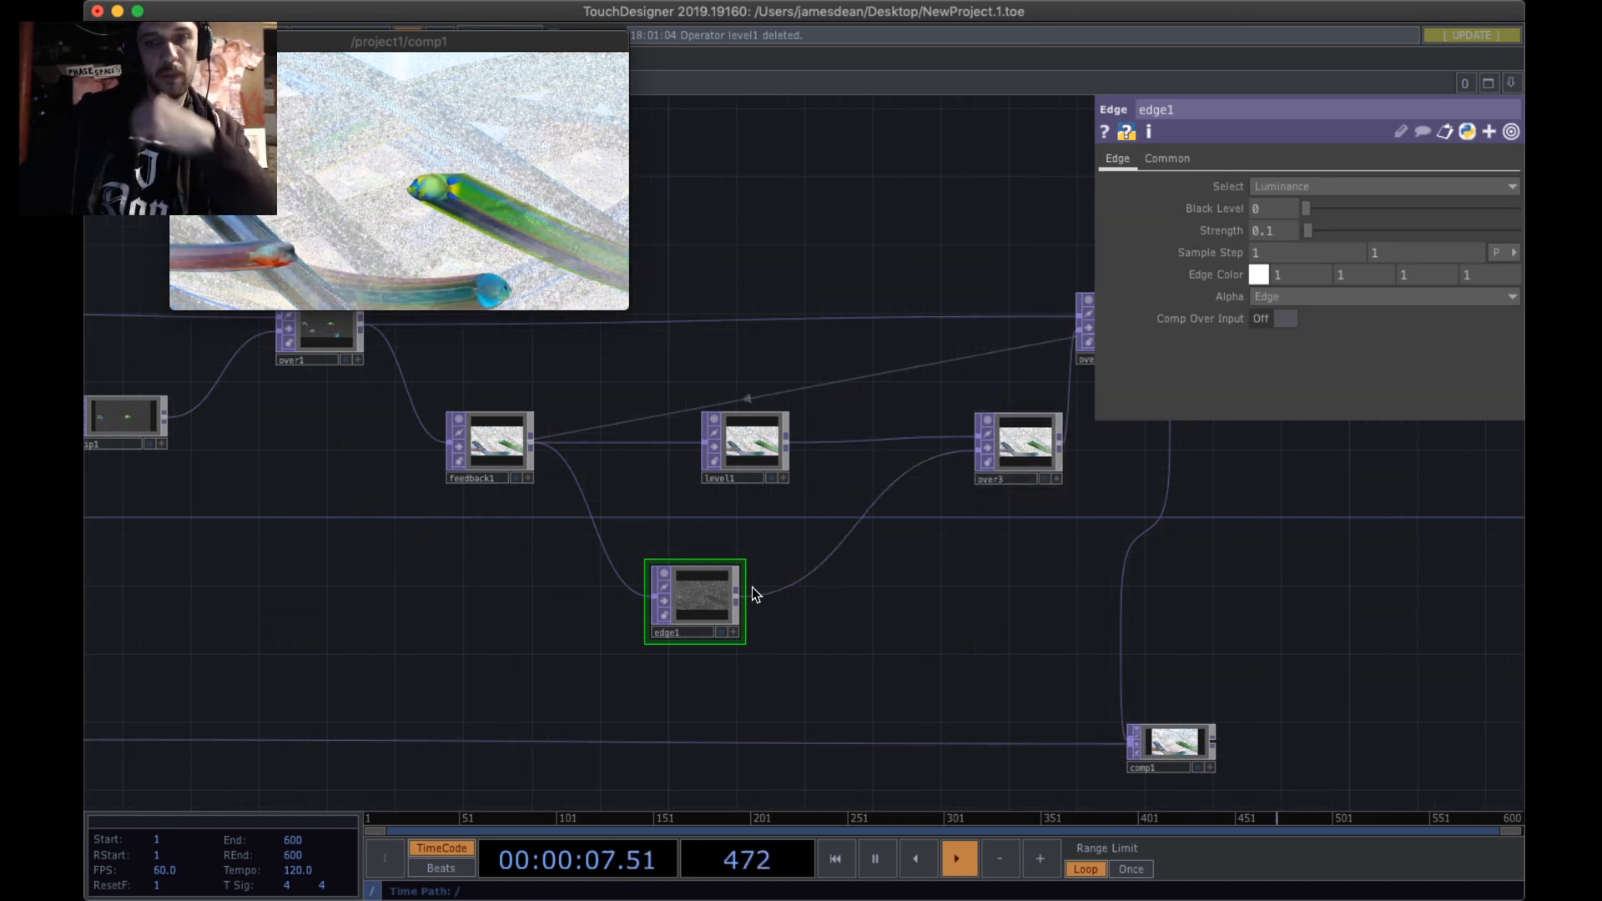
# - Add a Blur TOP beside edge1 in the branch below the feedback loop
pyautogui.press('Tab')
pyautogui.press('Escape')
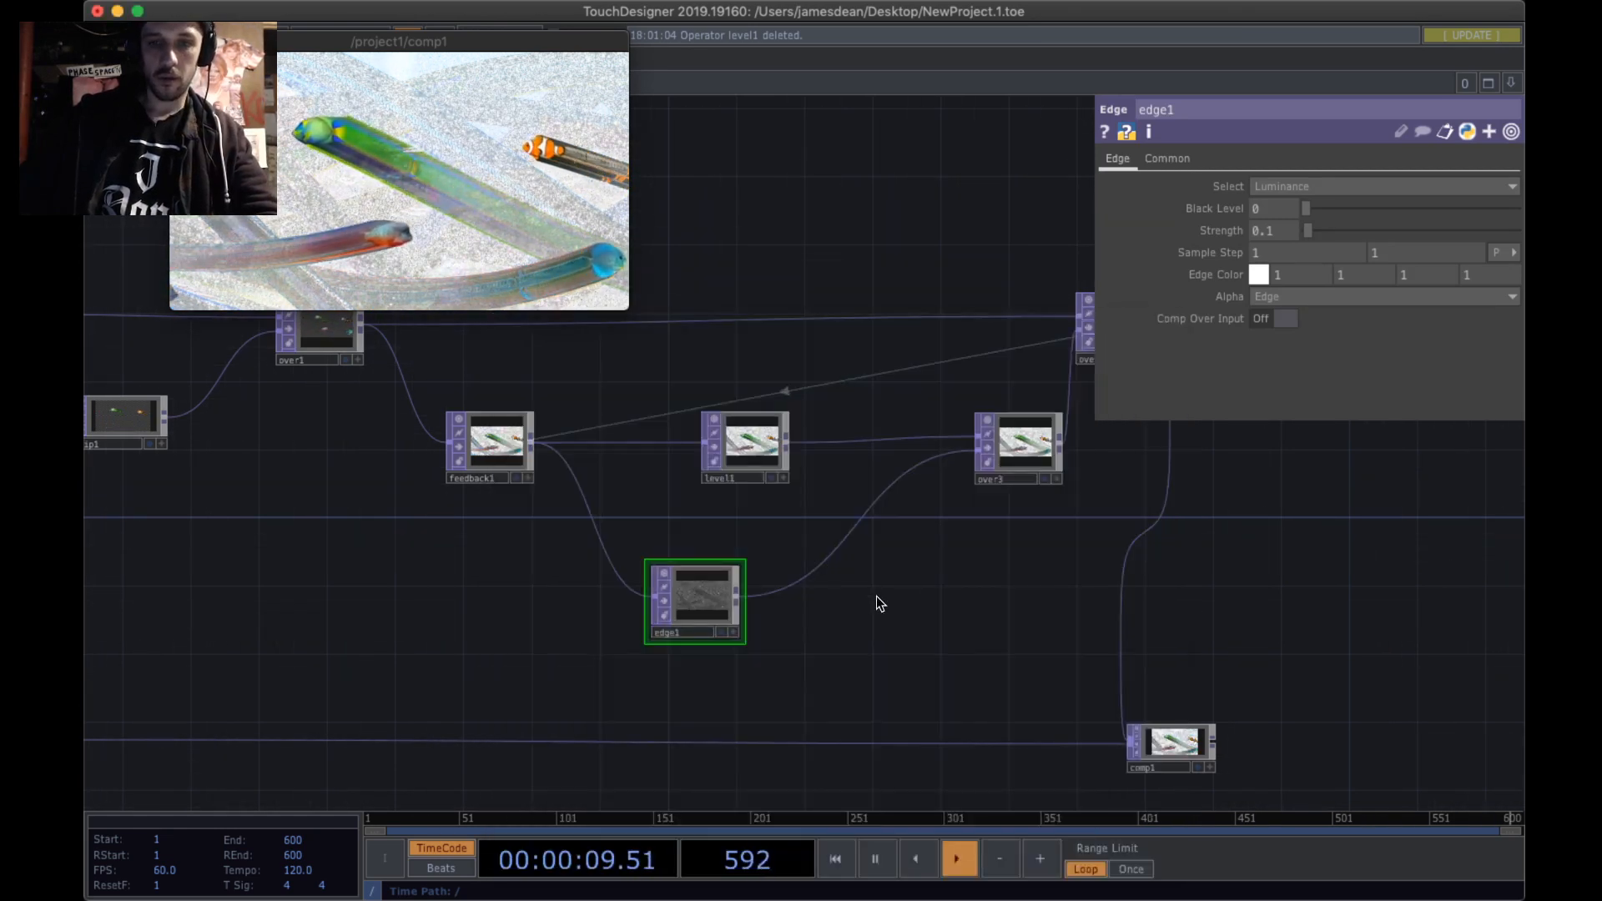
pyautogui.press('Tab')
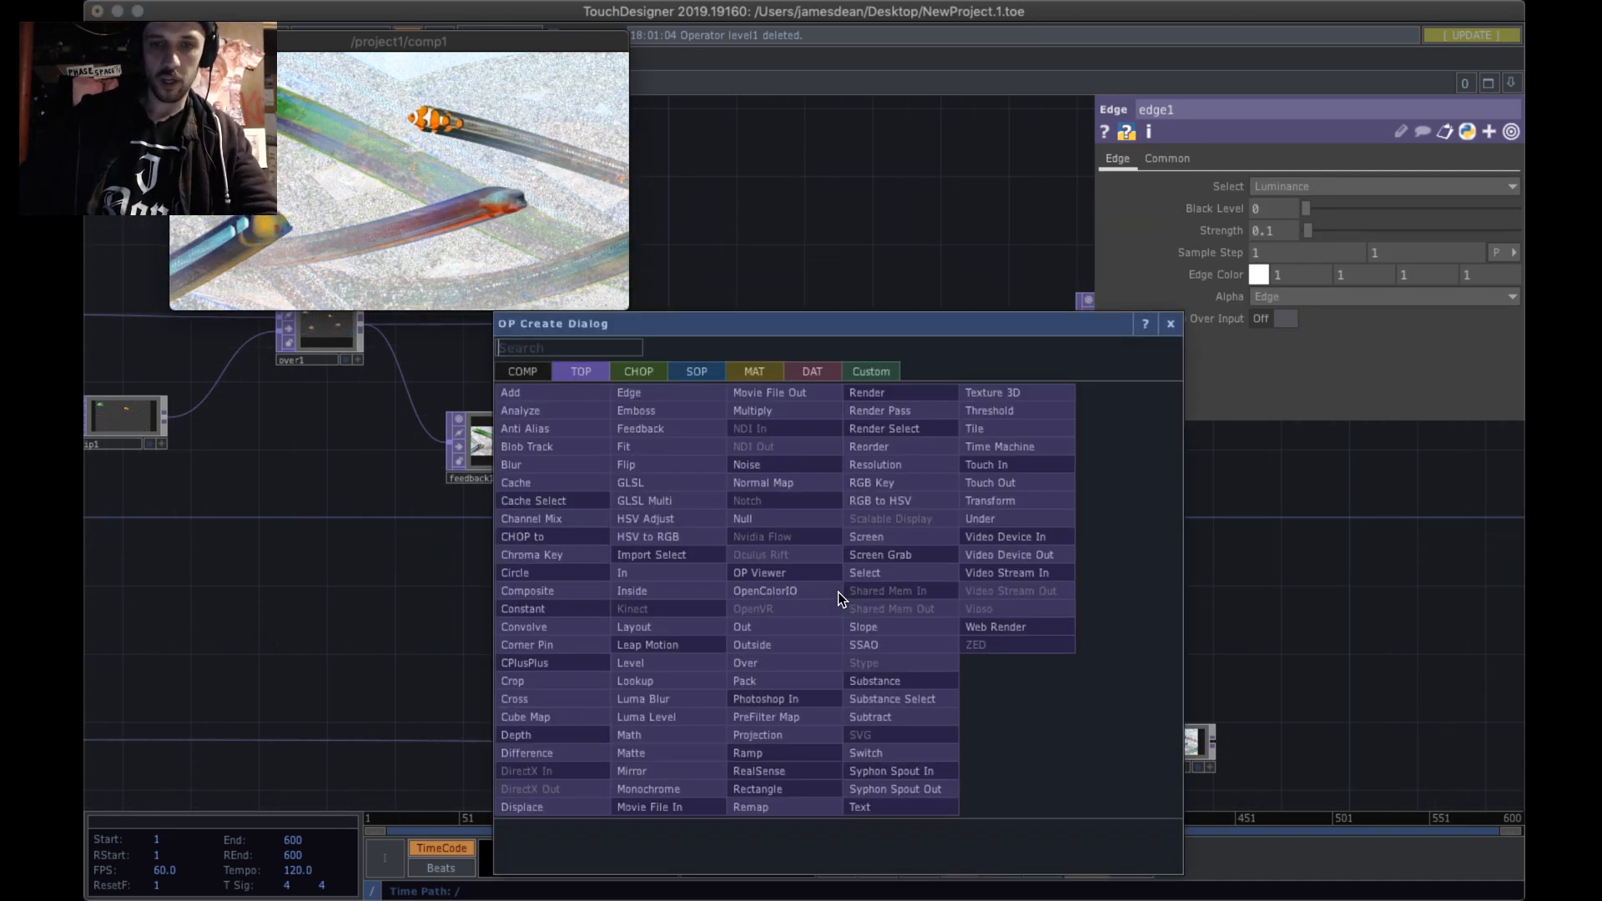
pyautogui.write('blur')
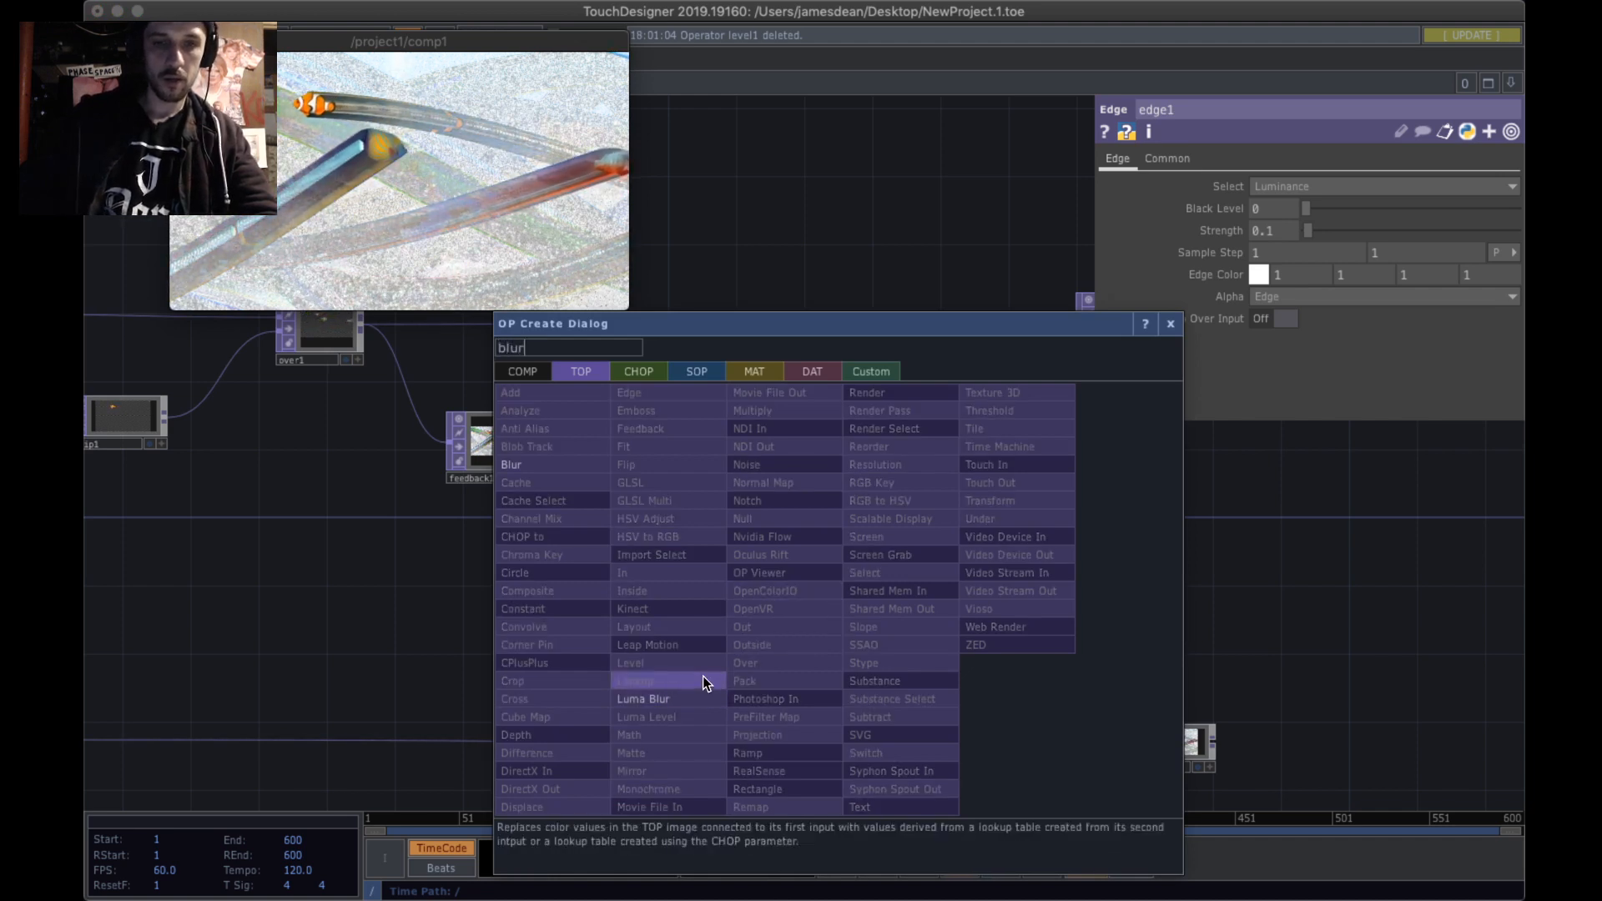
pyautogui.click(527, 467)
pyautogui.click(874, 578)
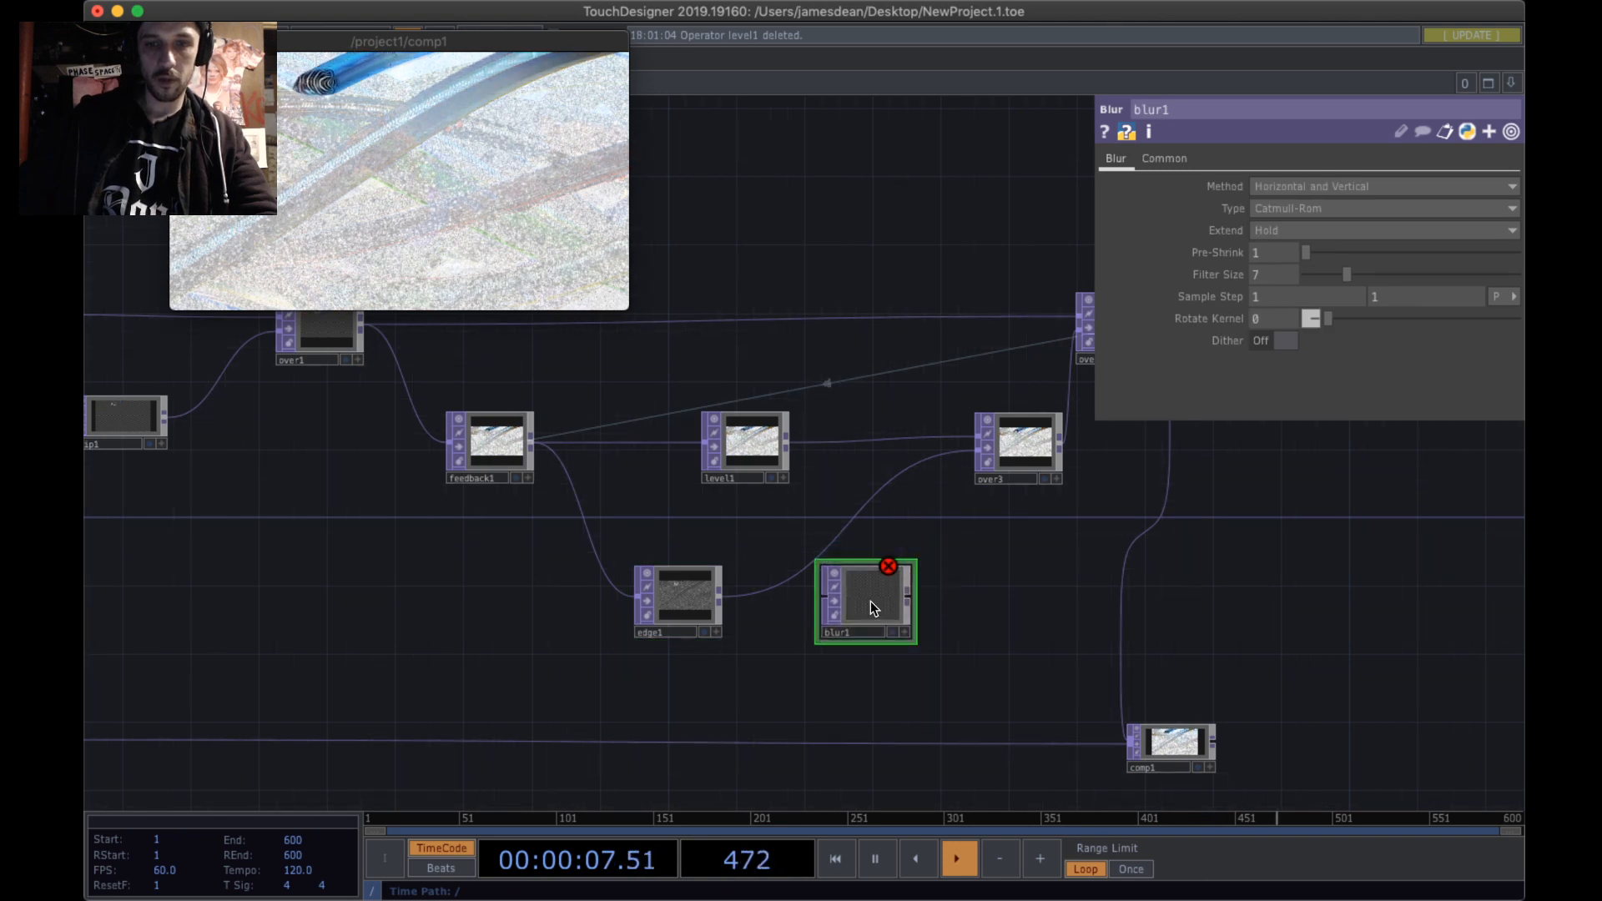
# - Wire edge1 into blur1 and blur1 into the second input of over3, replacing the direct edge1 connection
pyautogui.moveTo(722, 598); pyautogui.dragTo(773, 597)
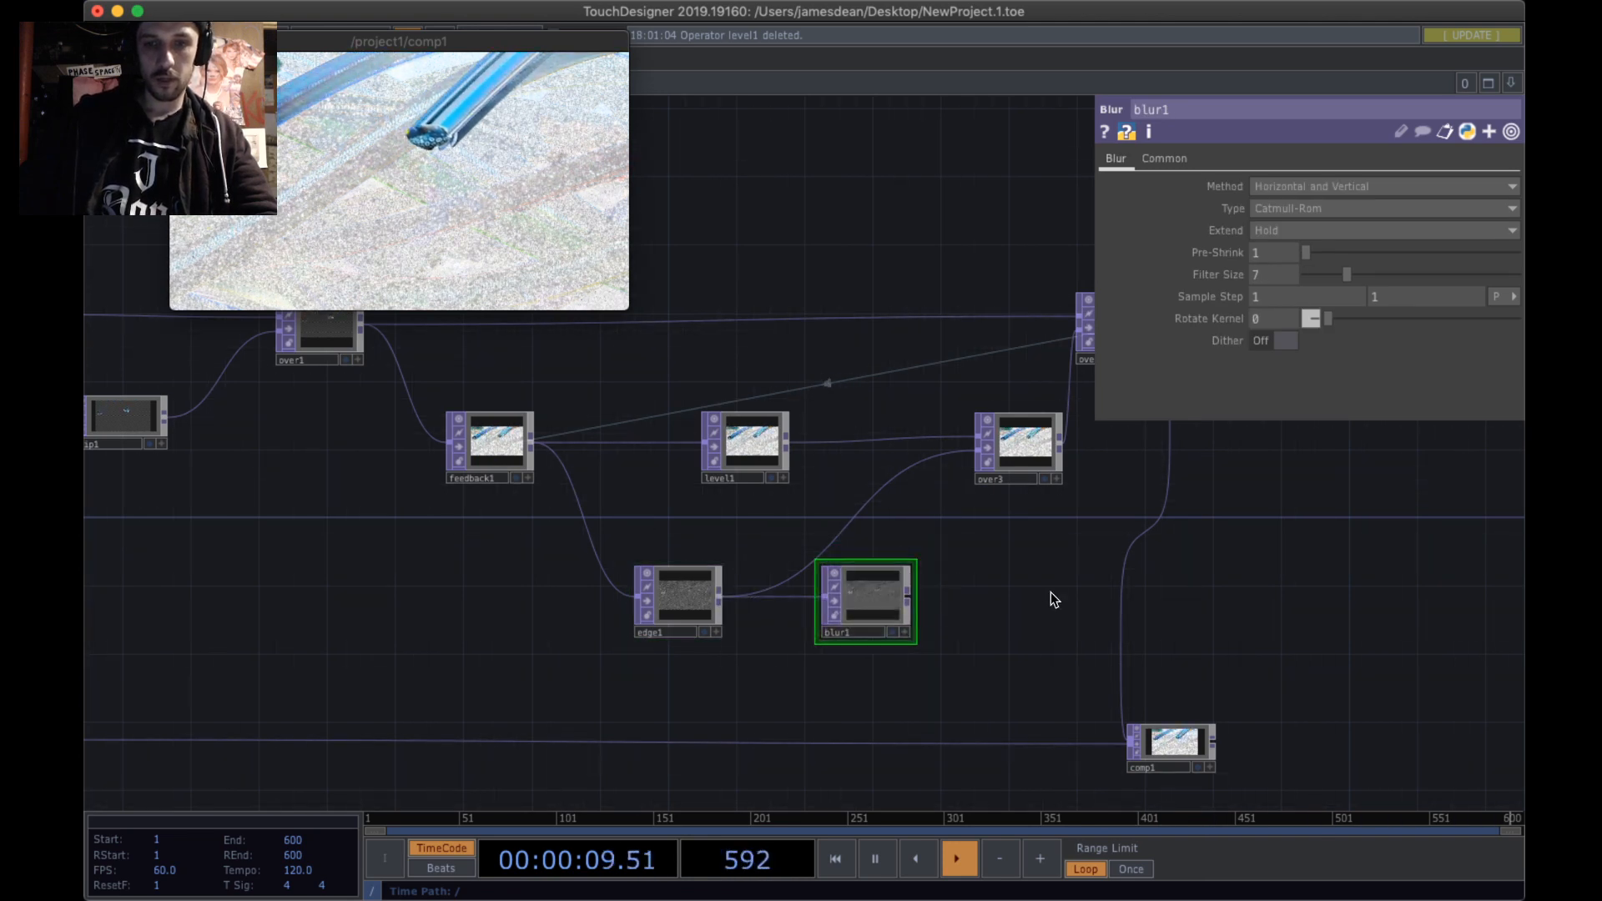
pyautogui.moveTo(1012, 603); pyautogui.dragTo(922, 598)
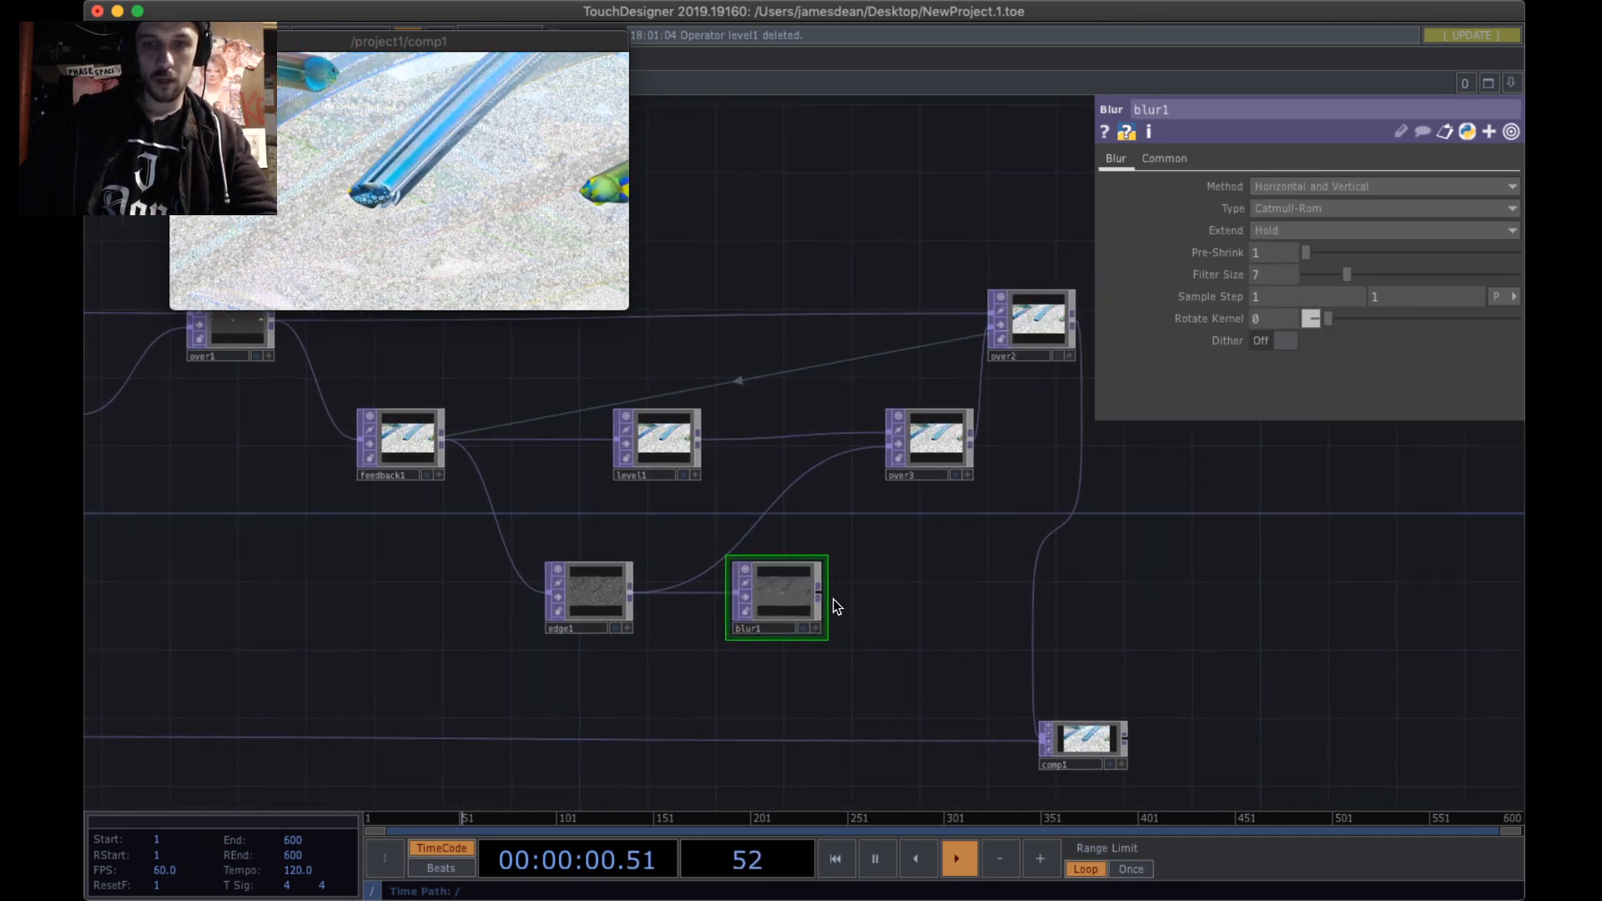
pyautogui.click(867, 460)
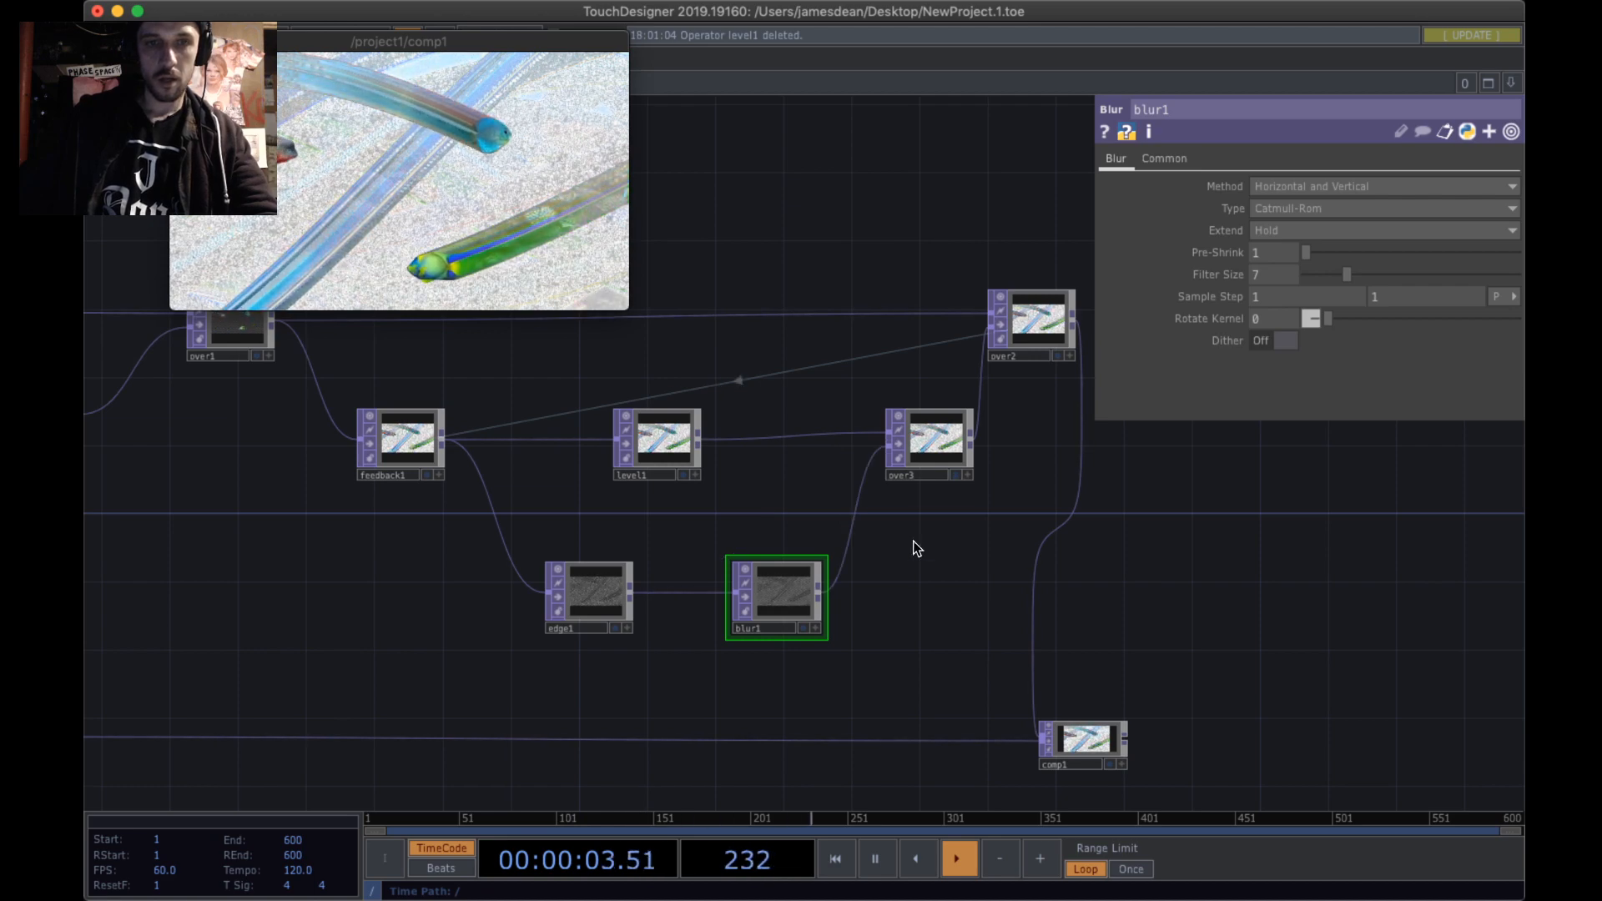
pyautogui.moveTo(925, 586); pyautogui.dragTo(944, 555)
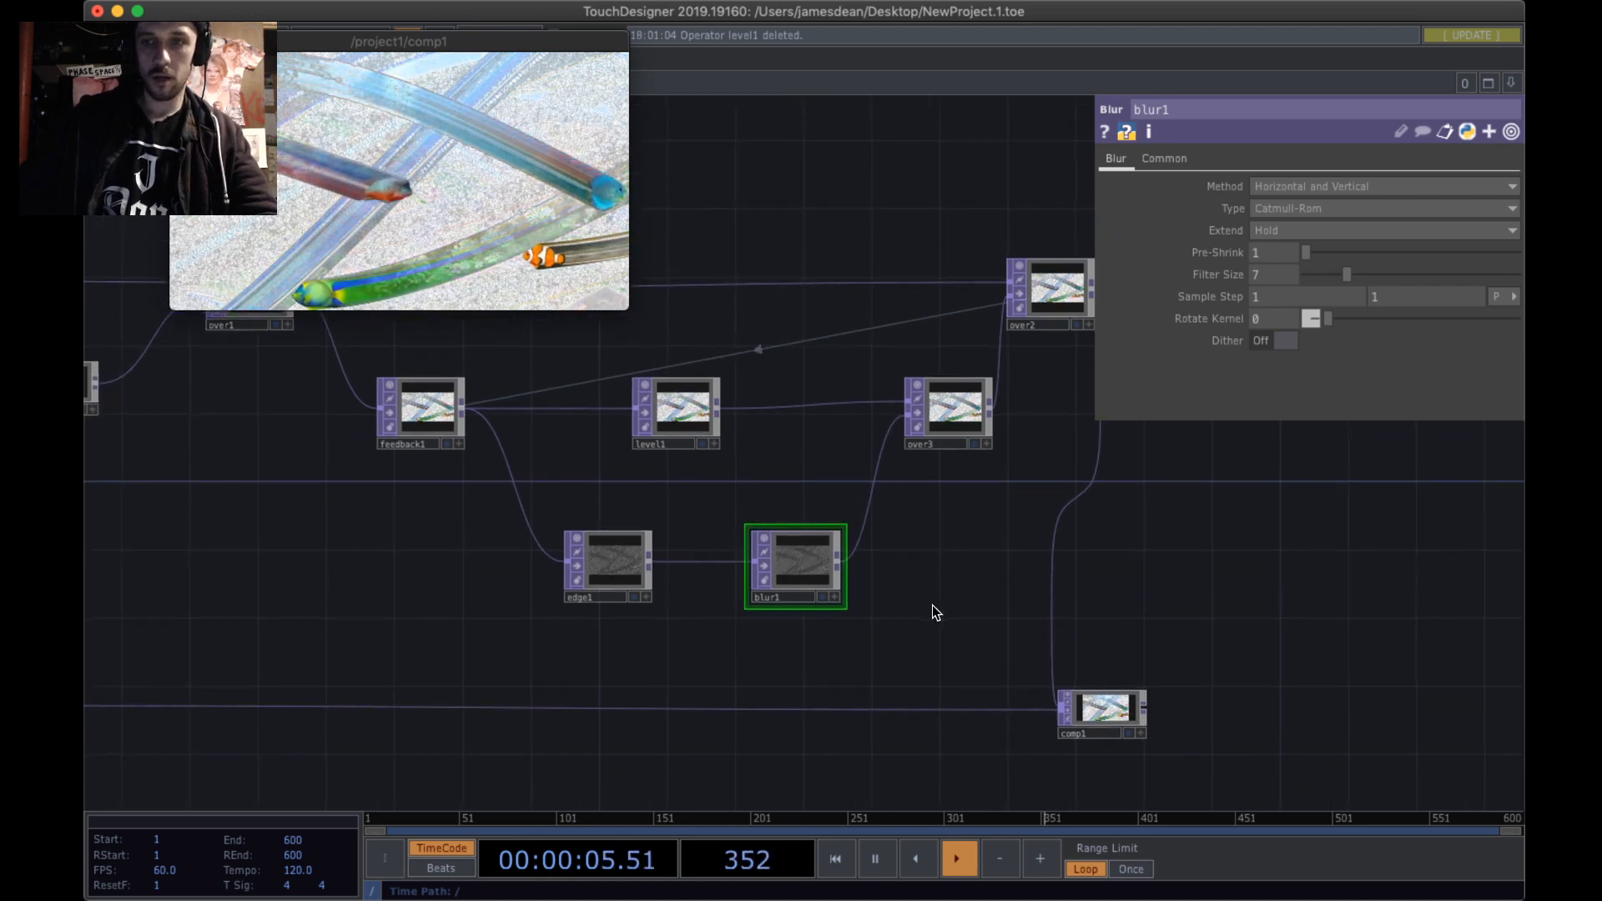
# - Set blur1's first Sample Step value to 0.1, Filter Size to 3 and Pre-Shrink to 2, slightly enlarging the comp1 viewer
pyautogui.scroll(5, 933, 601)
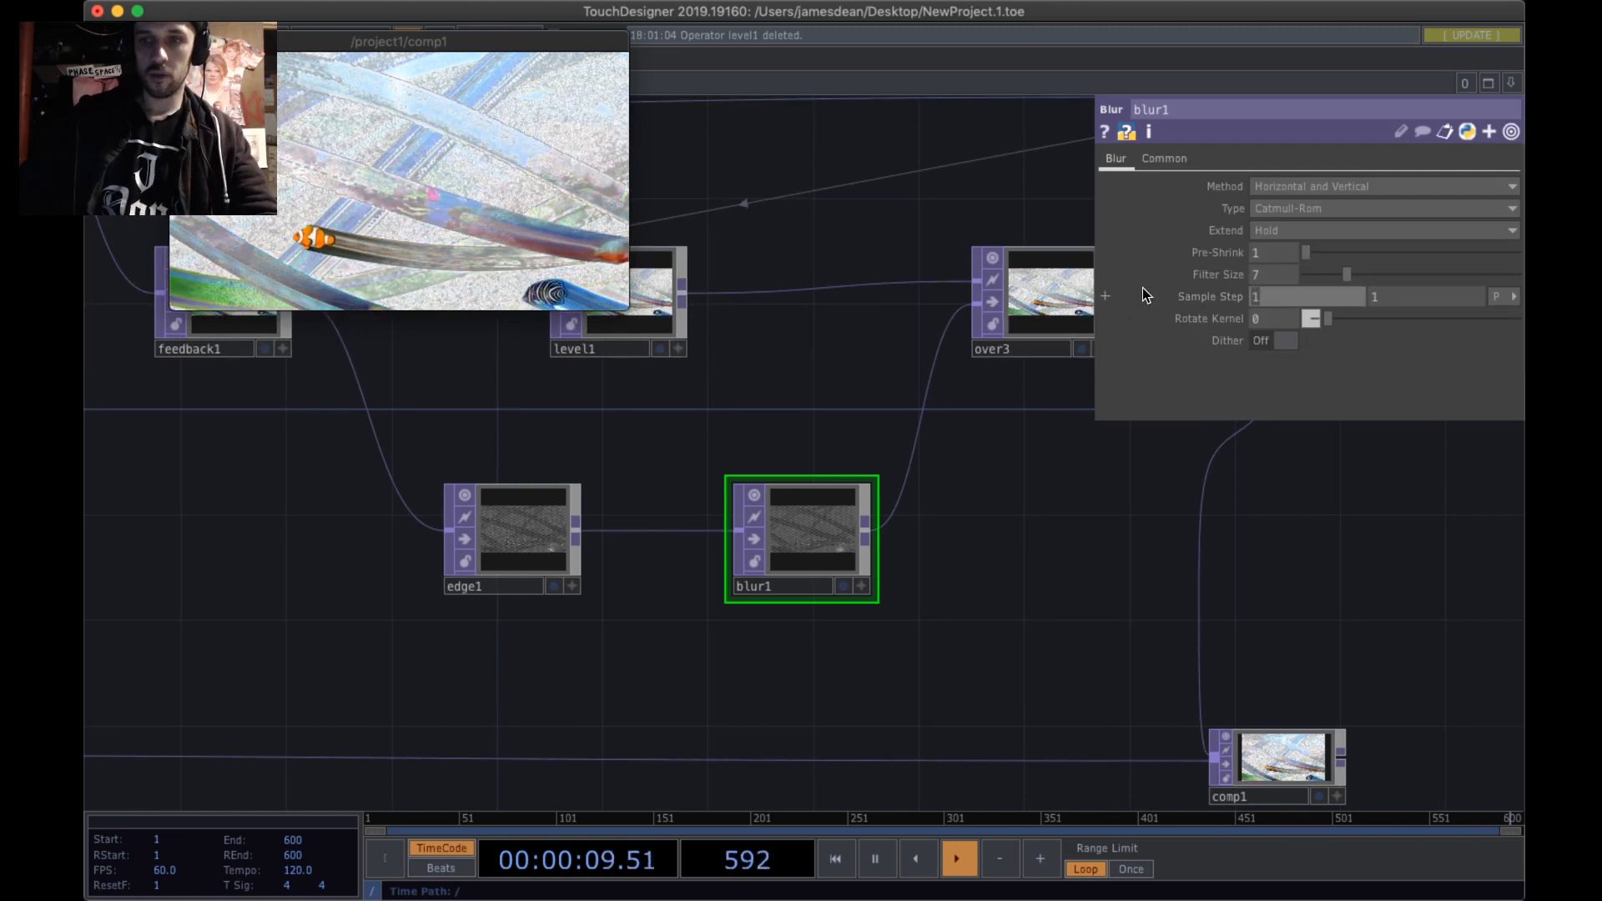
pyautogui.write('0,1')
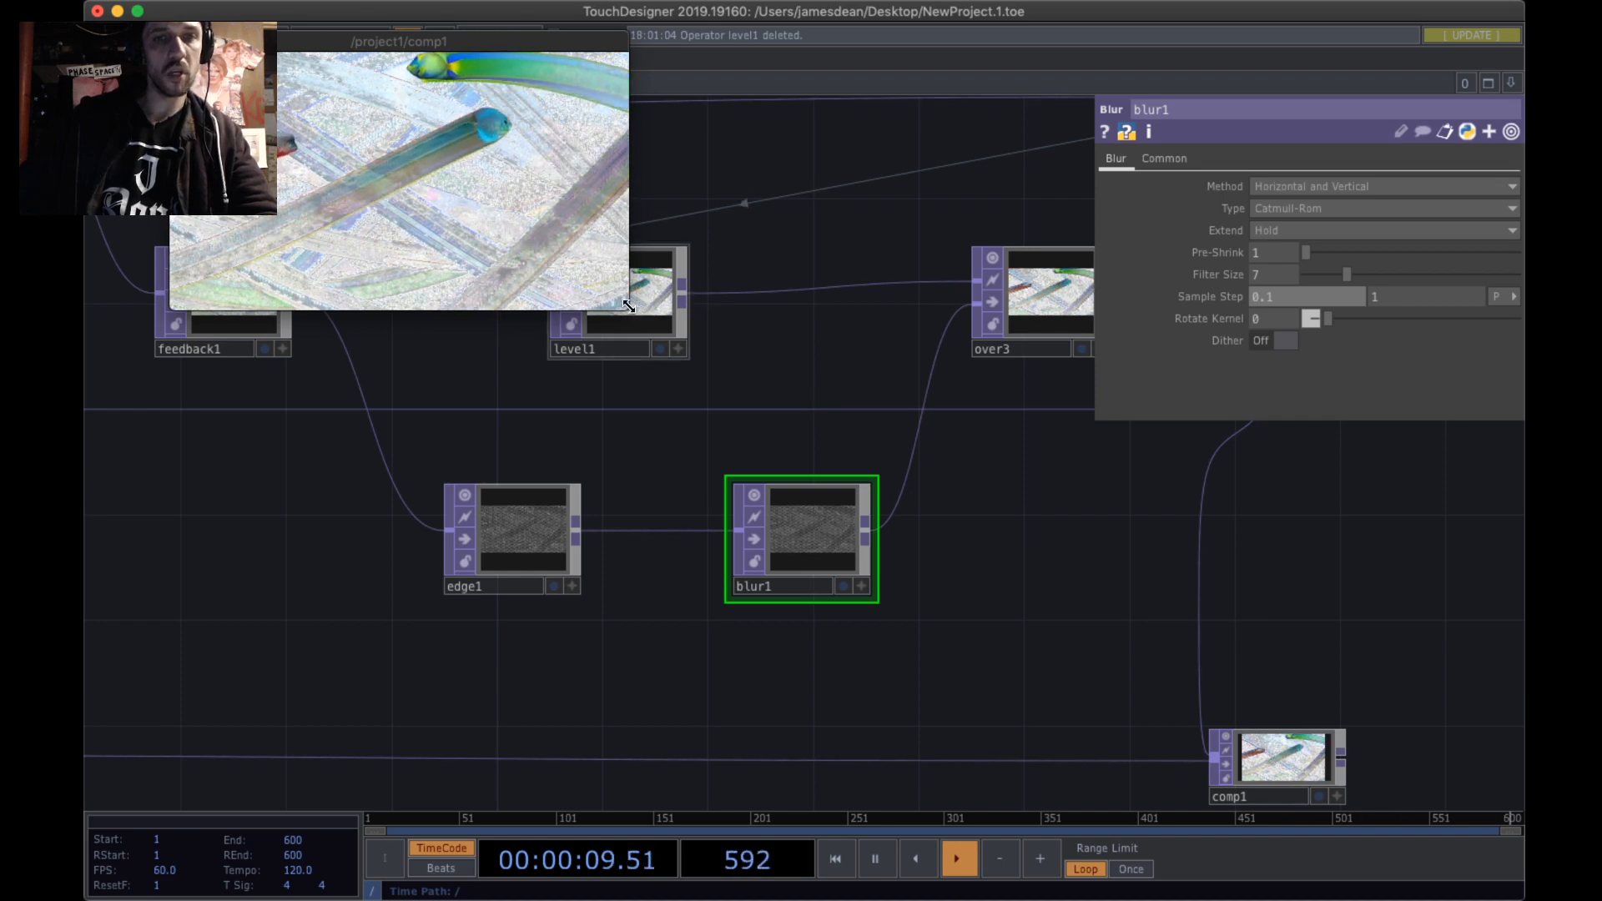
pyautogui.moveTo(628, 306); pyautogui.dragTo(701, 331)
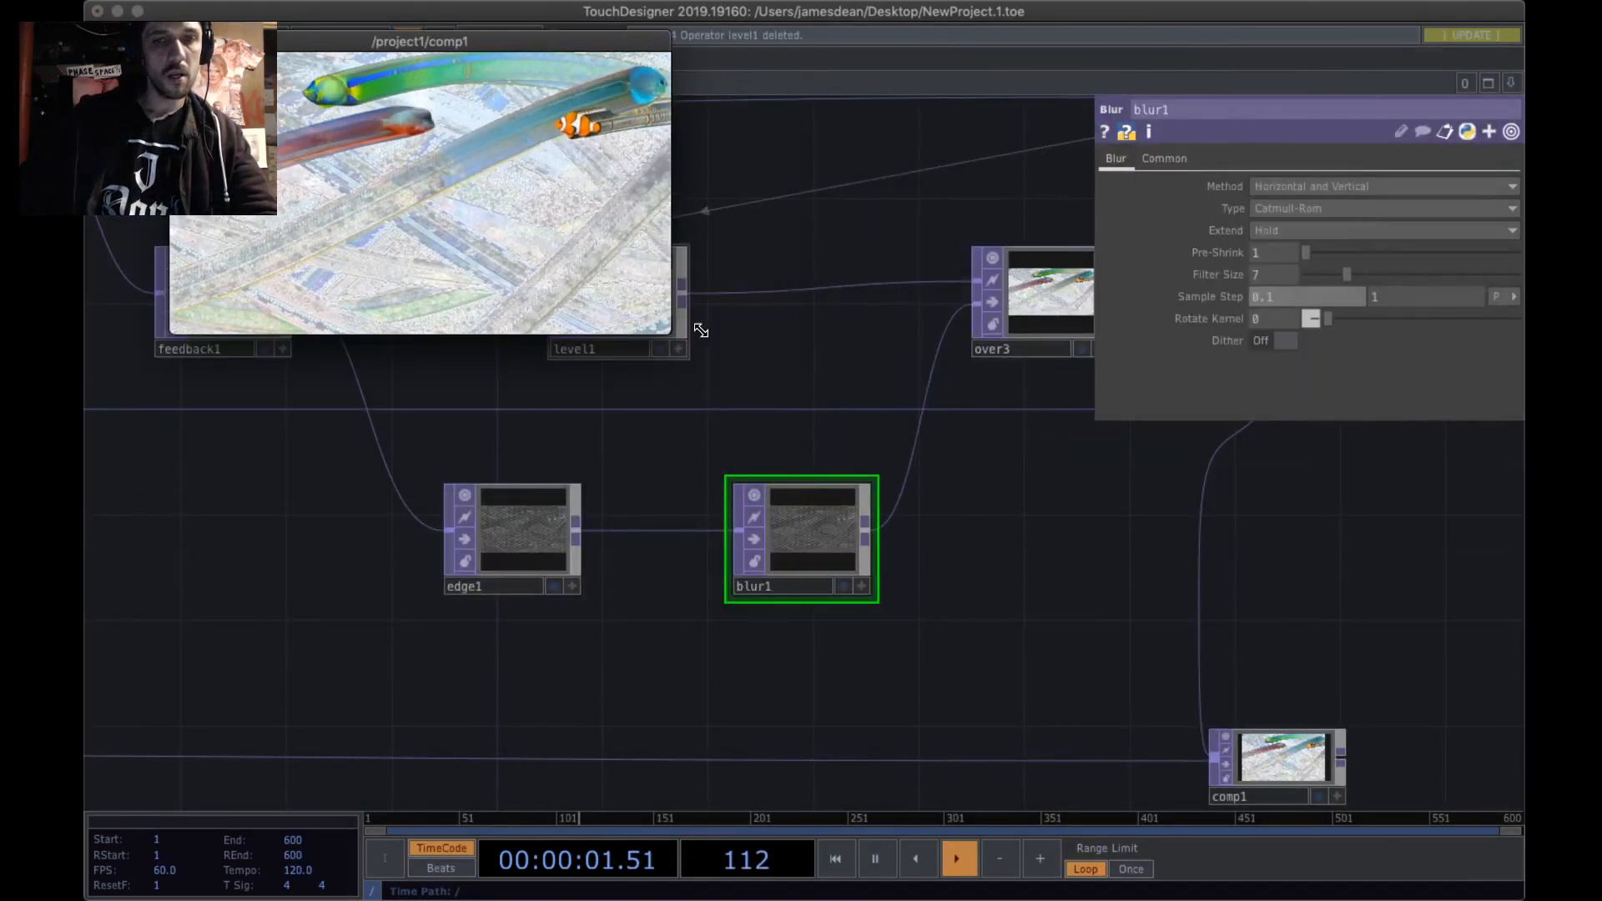
pyautogui.moveTo(843, 539); pyautogui.dragTo(871, 539)
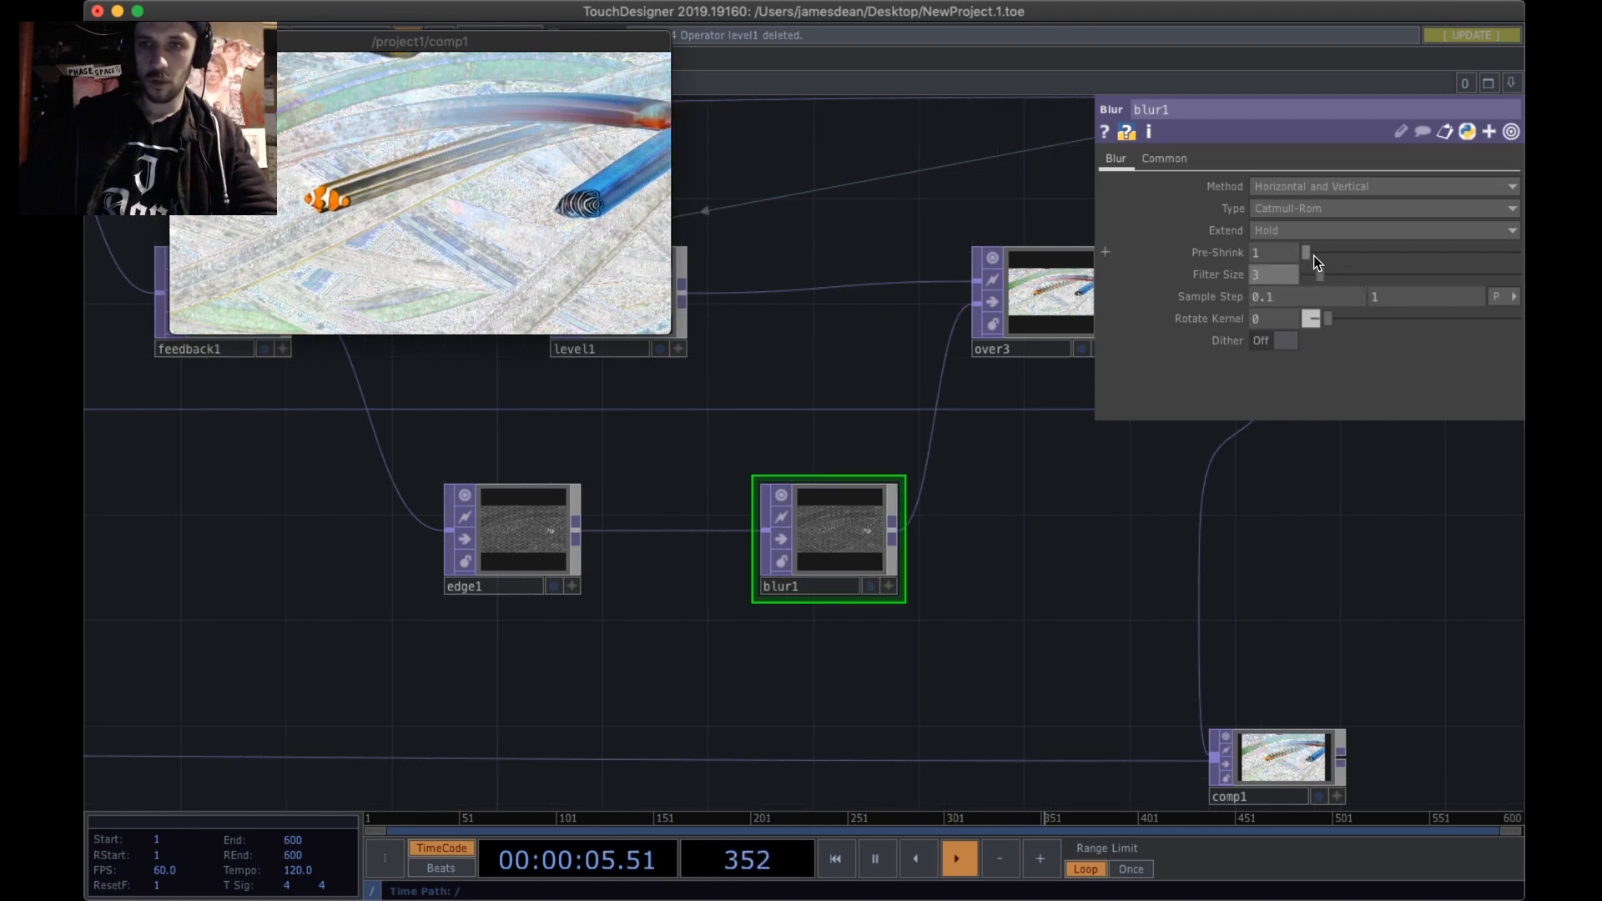
pyautogui.moveTo(1345, 248); pyautogui.dragTo(1335, 252)
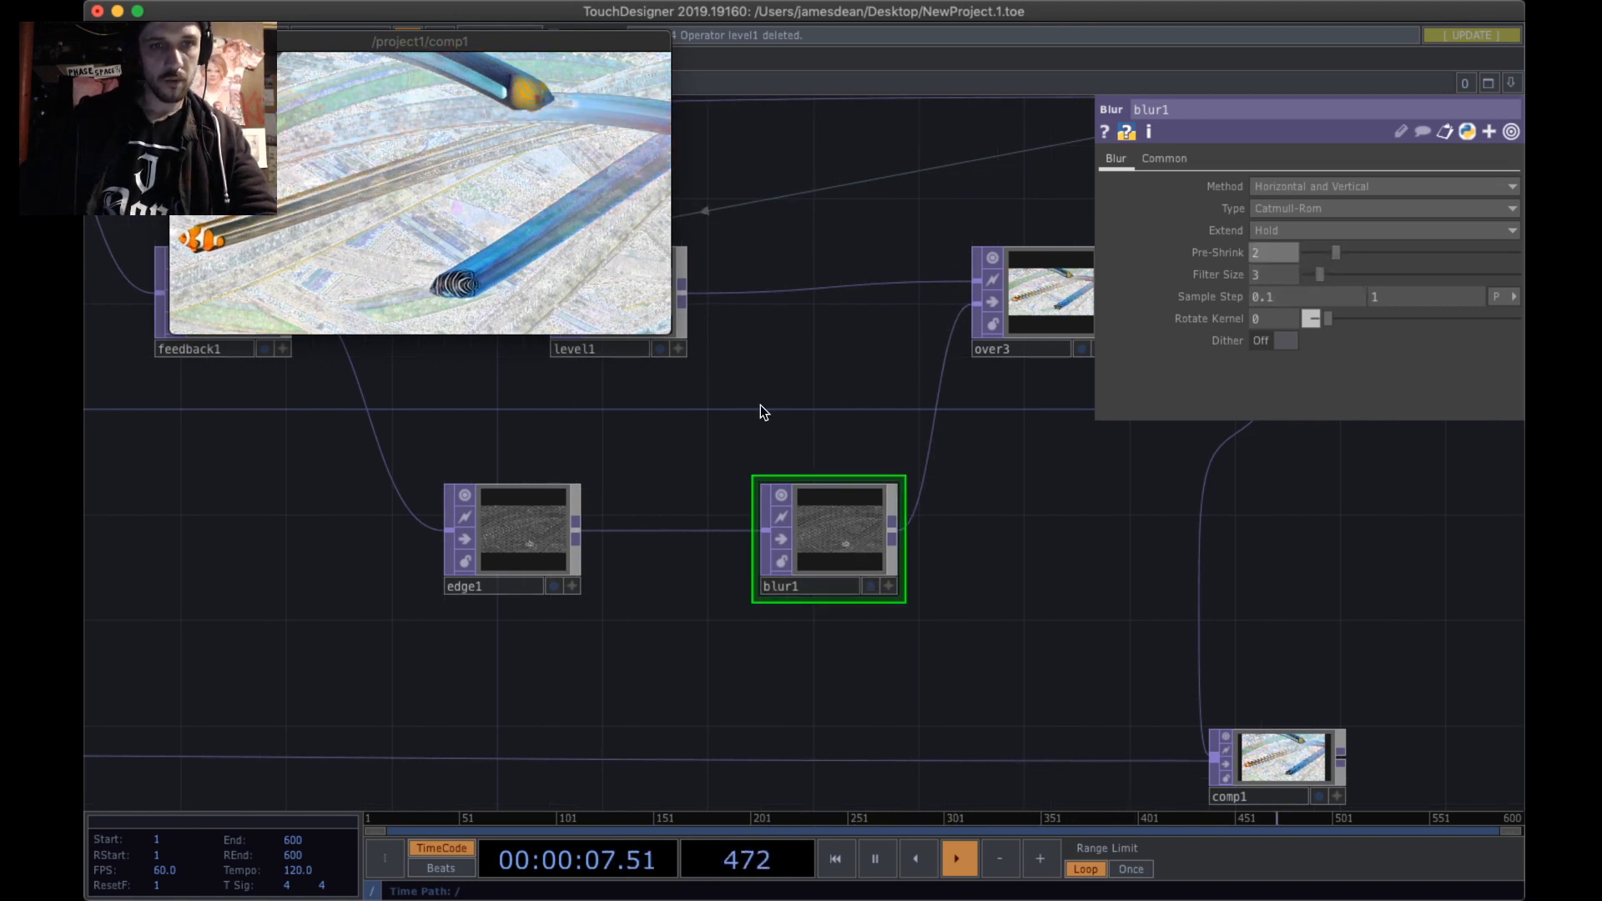
# - Spread edge1 and blur1 apart and insert a Level TOP on the wire between them
pyautogui.moveTo(500, 546); pyautogui.dragTo(474, 546)
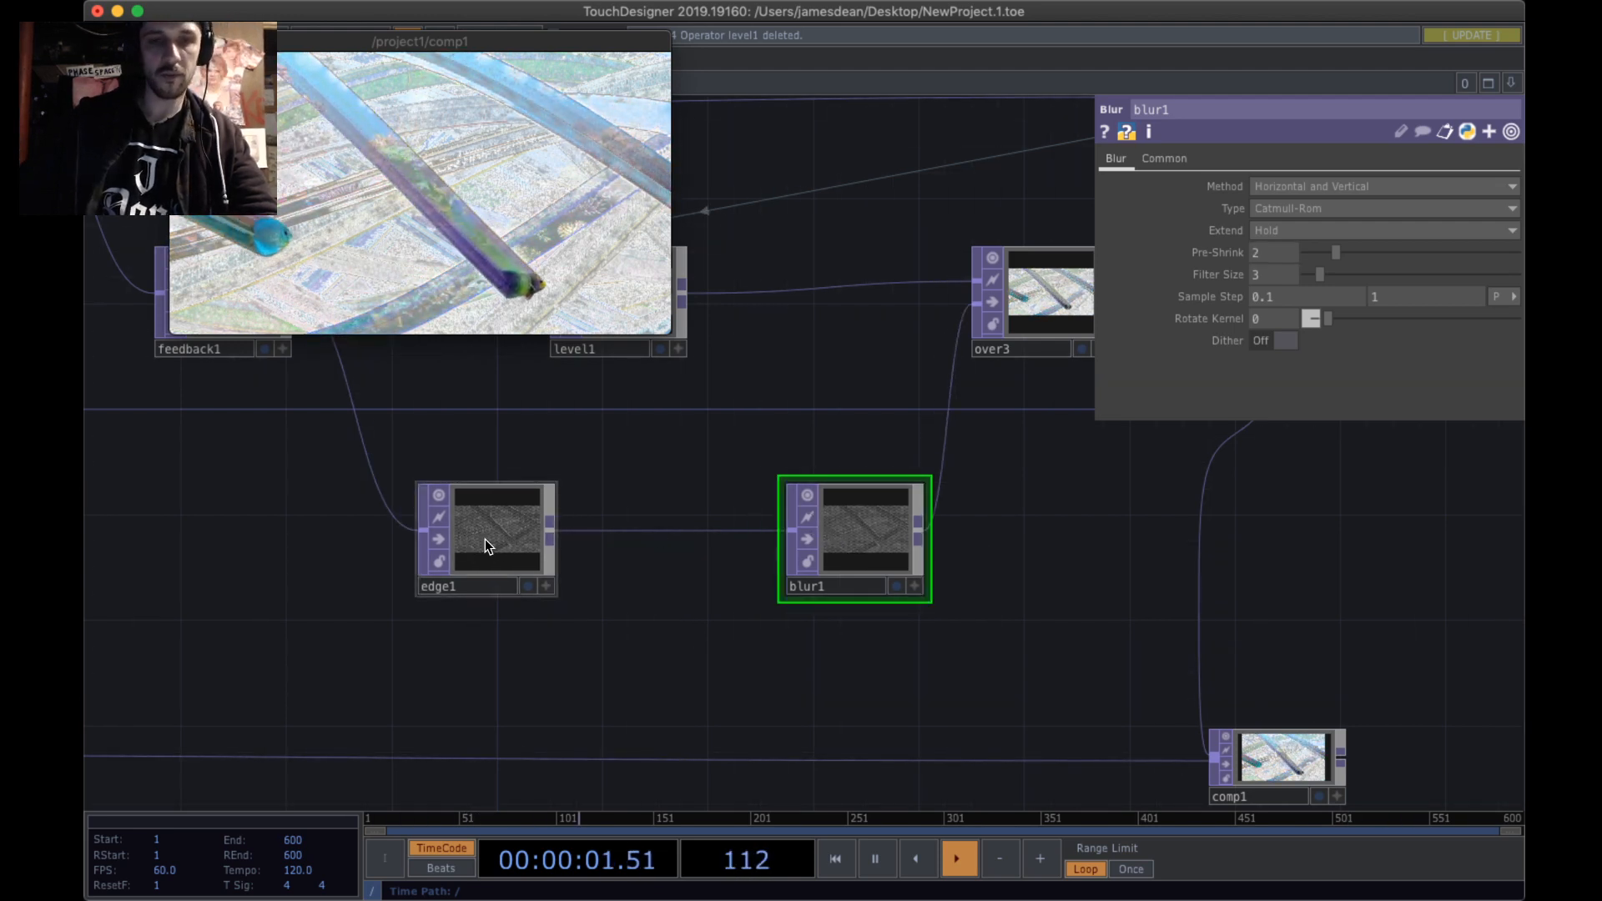
pyautogui.moveTo(484, 539); pyautogui.dragTo(430, 539)
pyautogui.rightClick(630, 530)
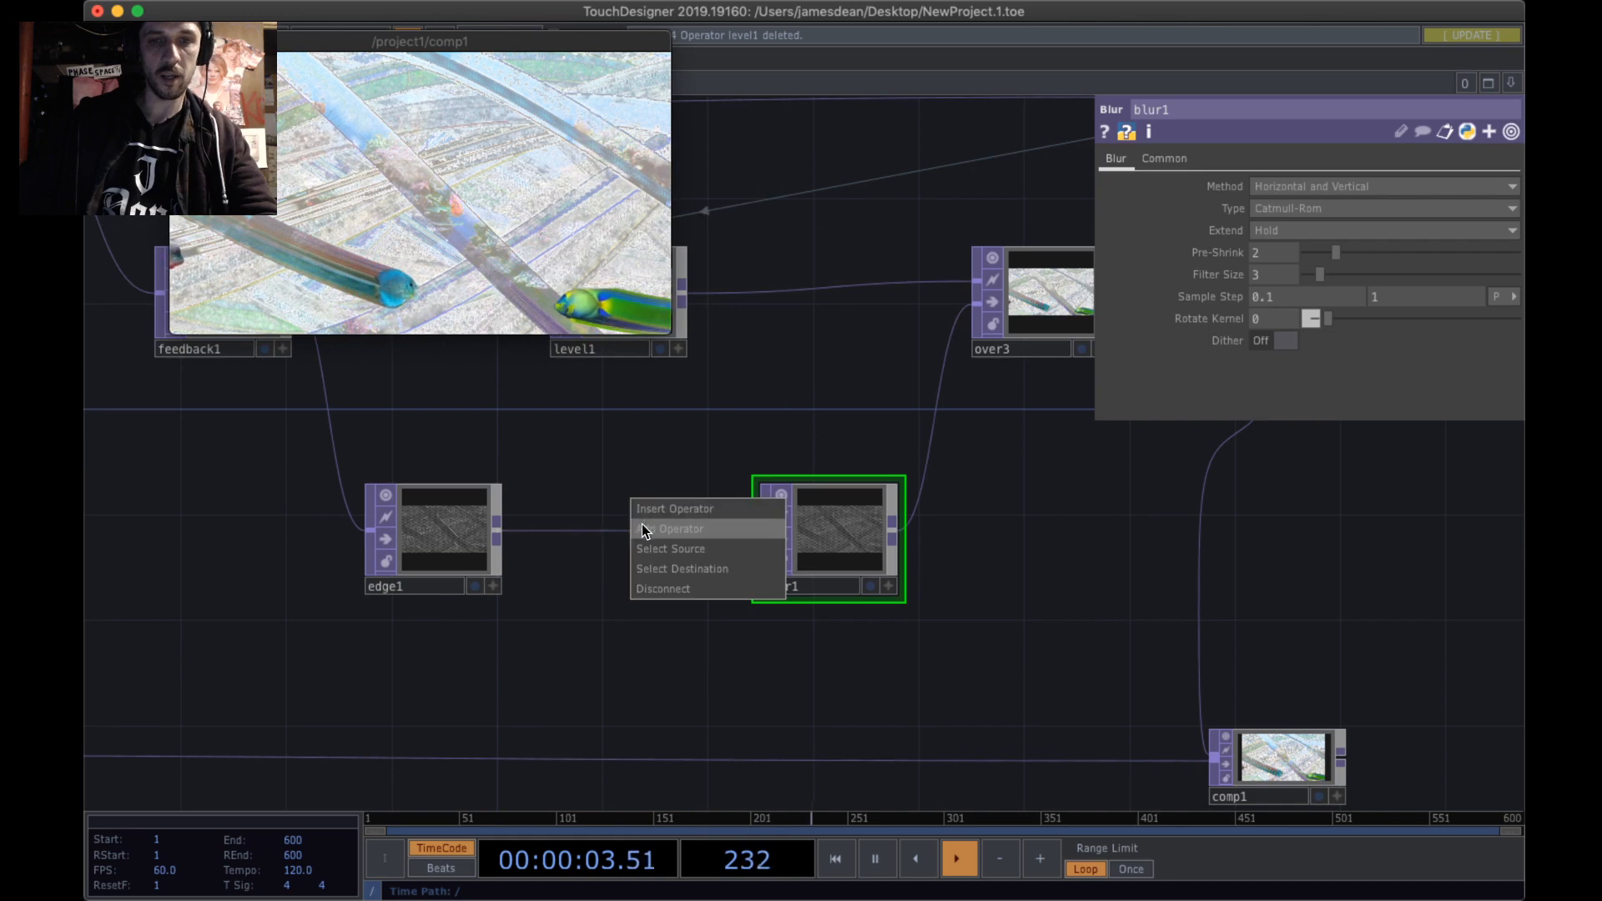
pyautogui.click(654, 509)
pyautogui.write('level')
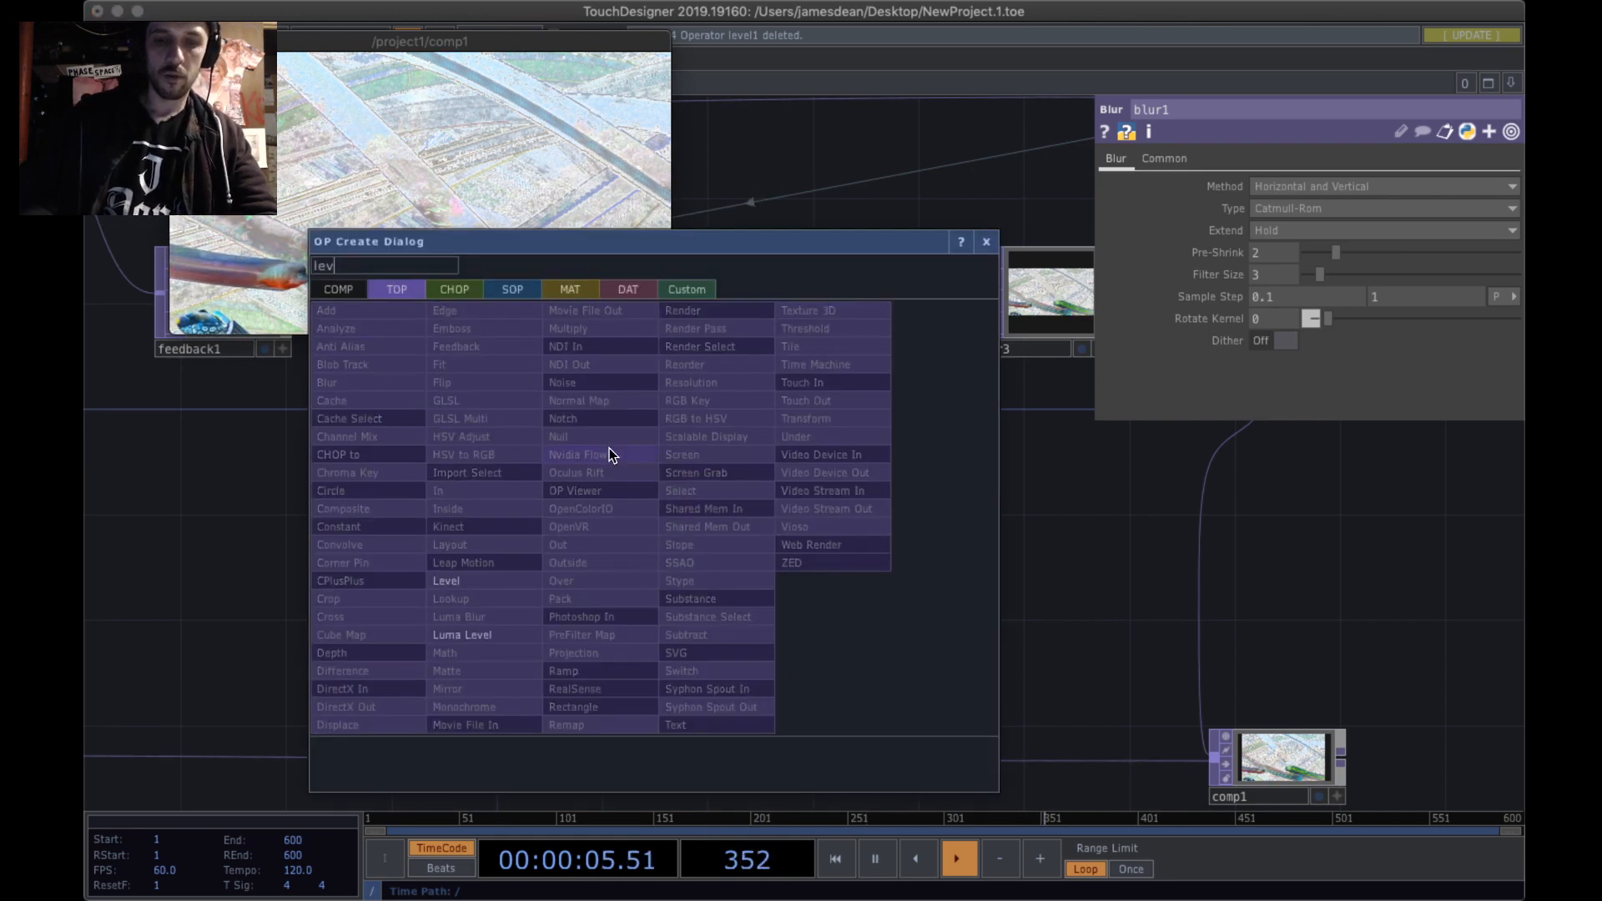
pyautogui.click(492, 580)
pyautogui.click(634, 536)
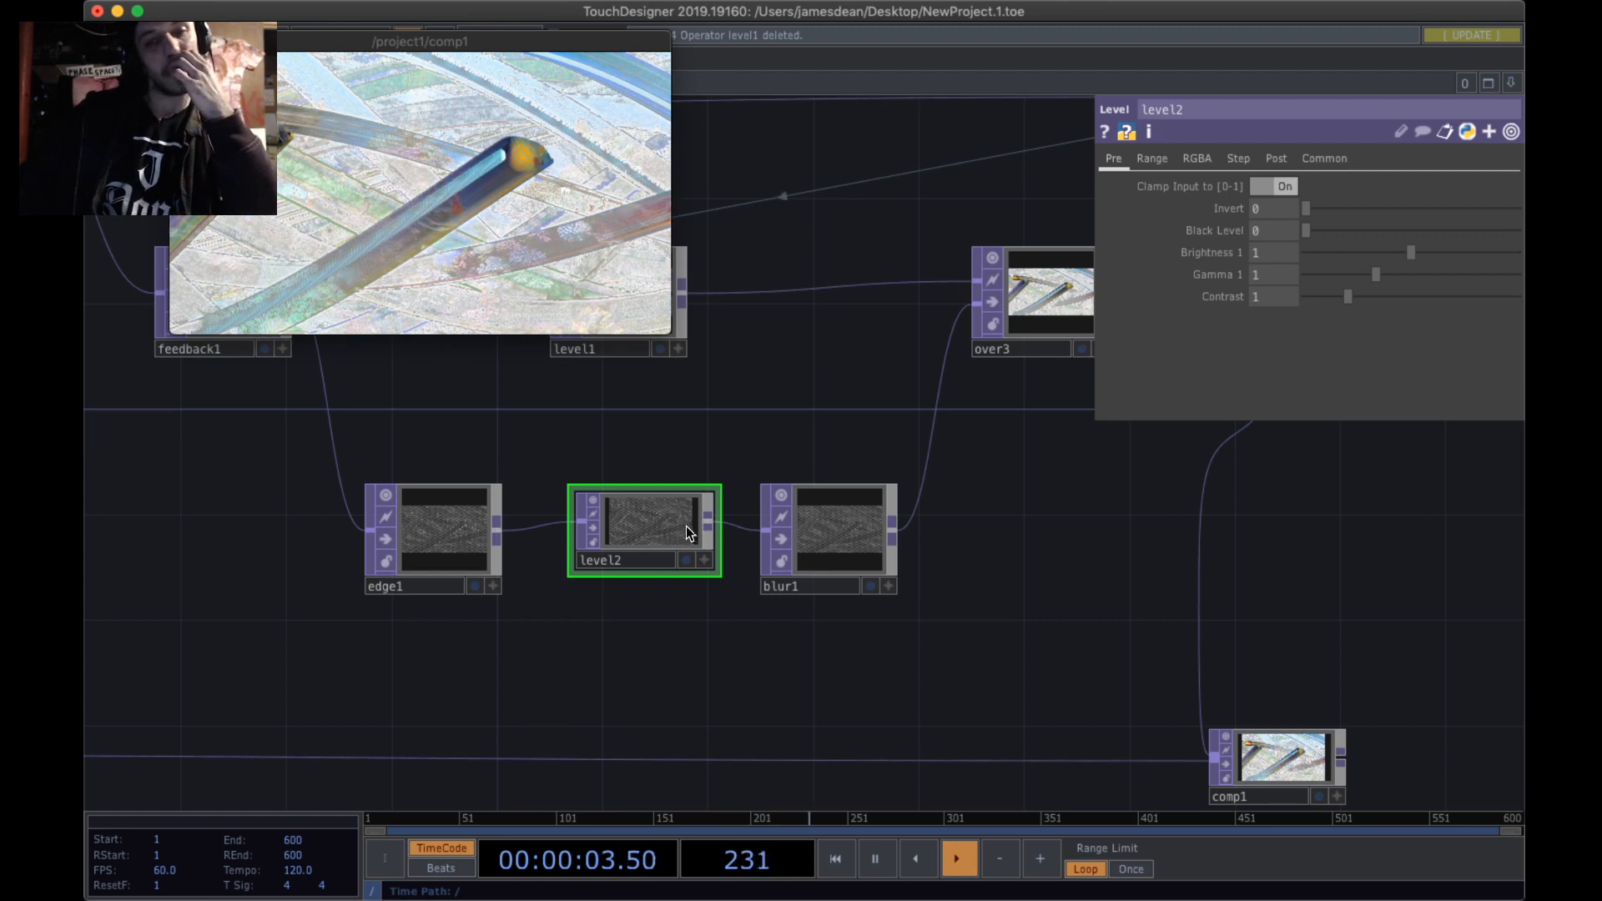
# - Set level2's Brightness 1 to 0.486 and enlarge the comp1 viewer to inspect the trails
pyautogui.click(1281, 163)
pyautogui.click(1123, 162)
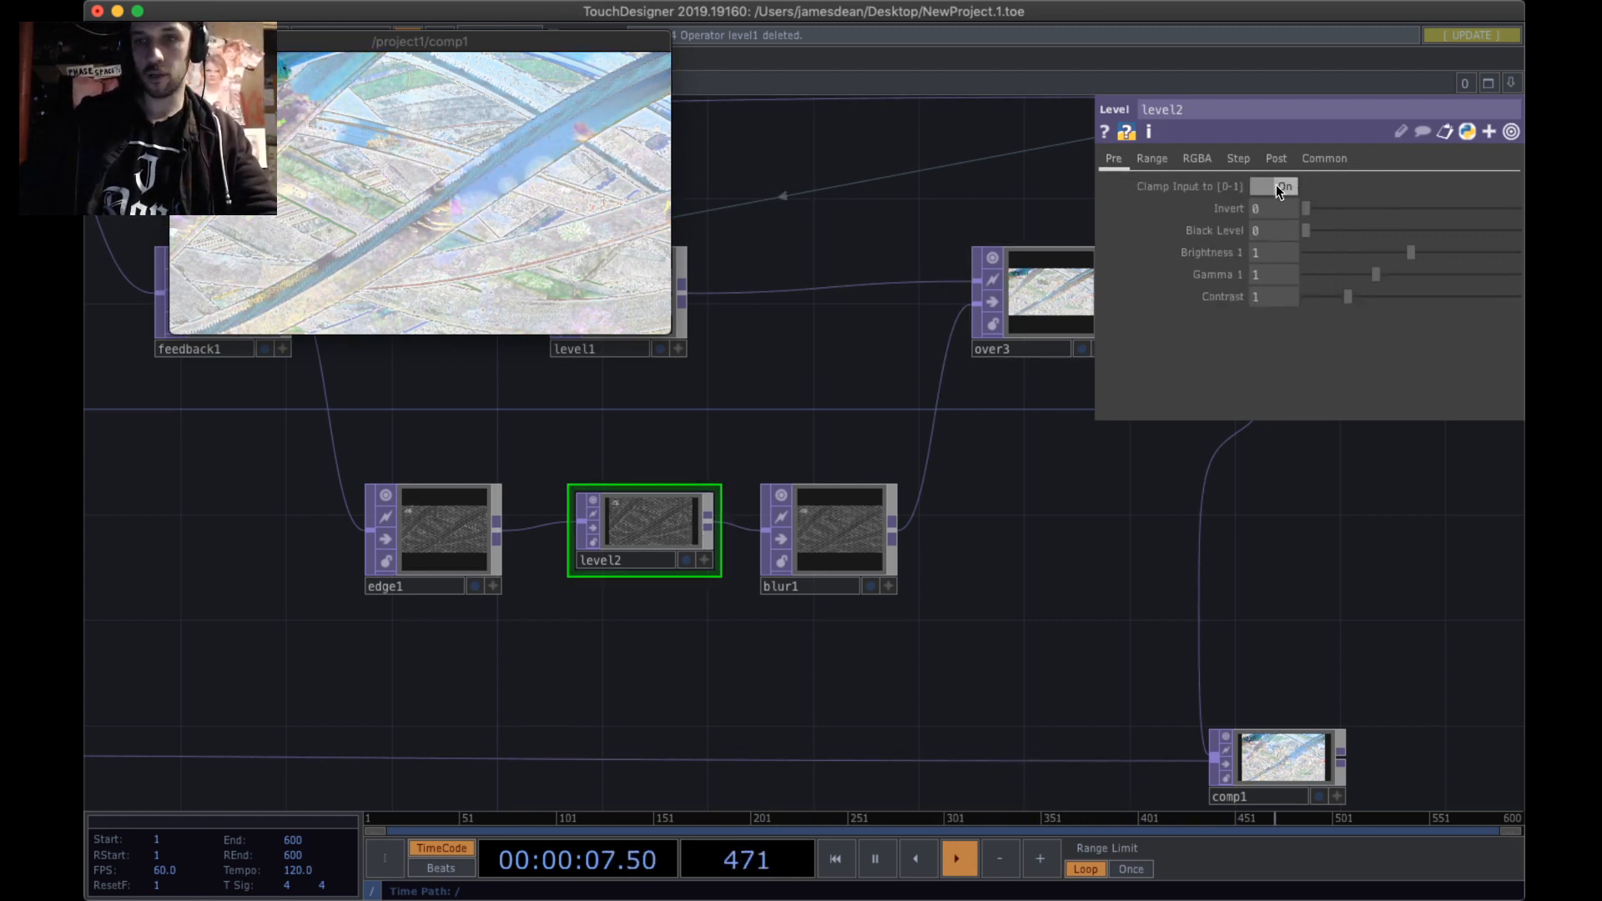
pyautogui.click(1339, 250)
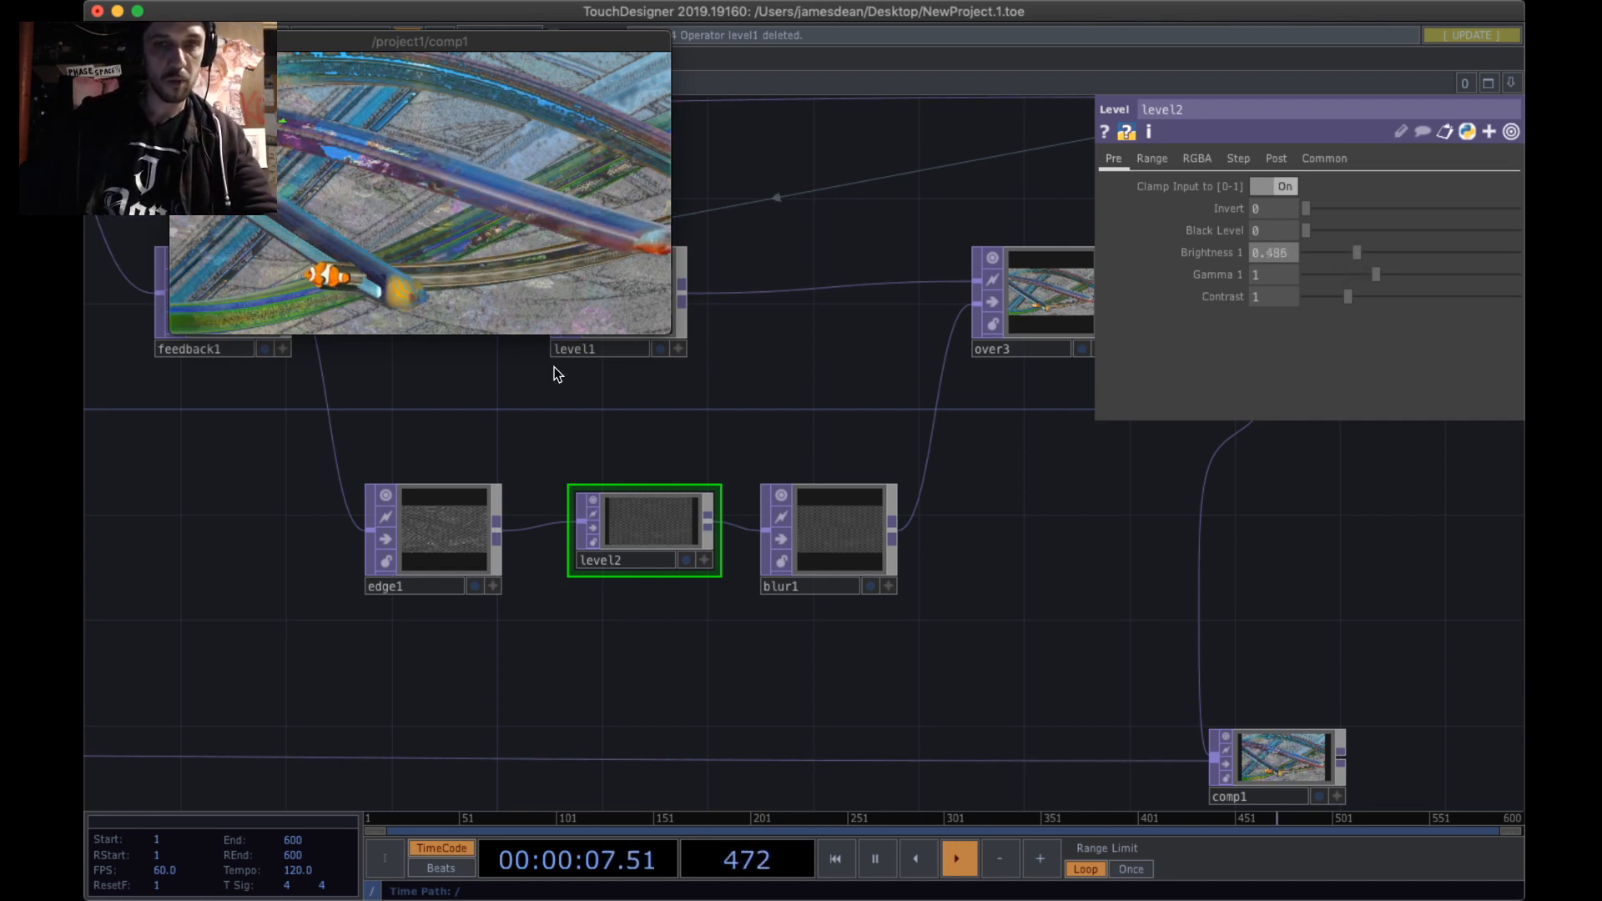
pyautogui.moveTo(662, 325); pyautogui.dragTo(814, 415)
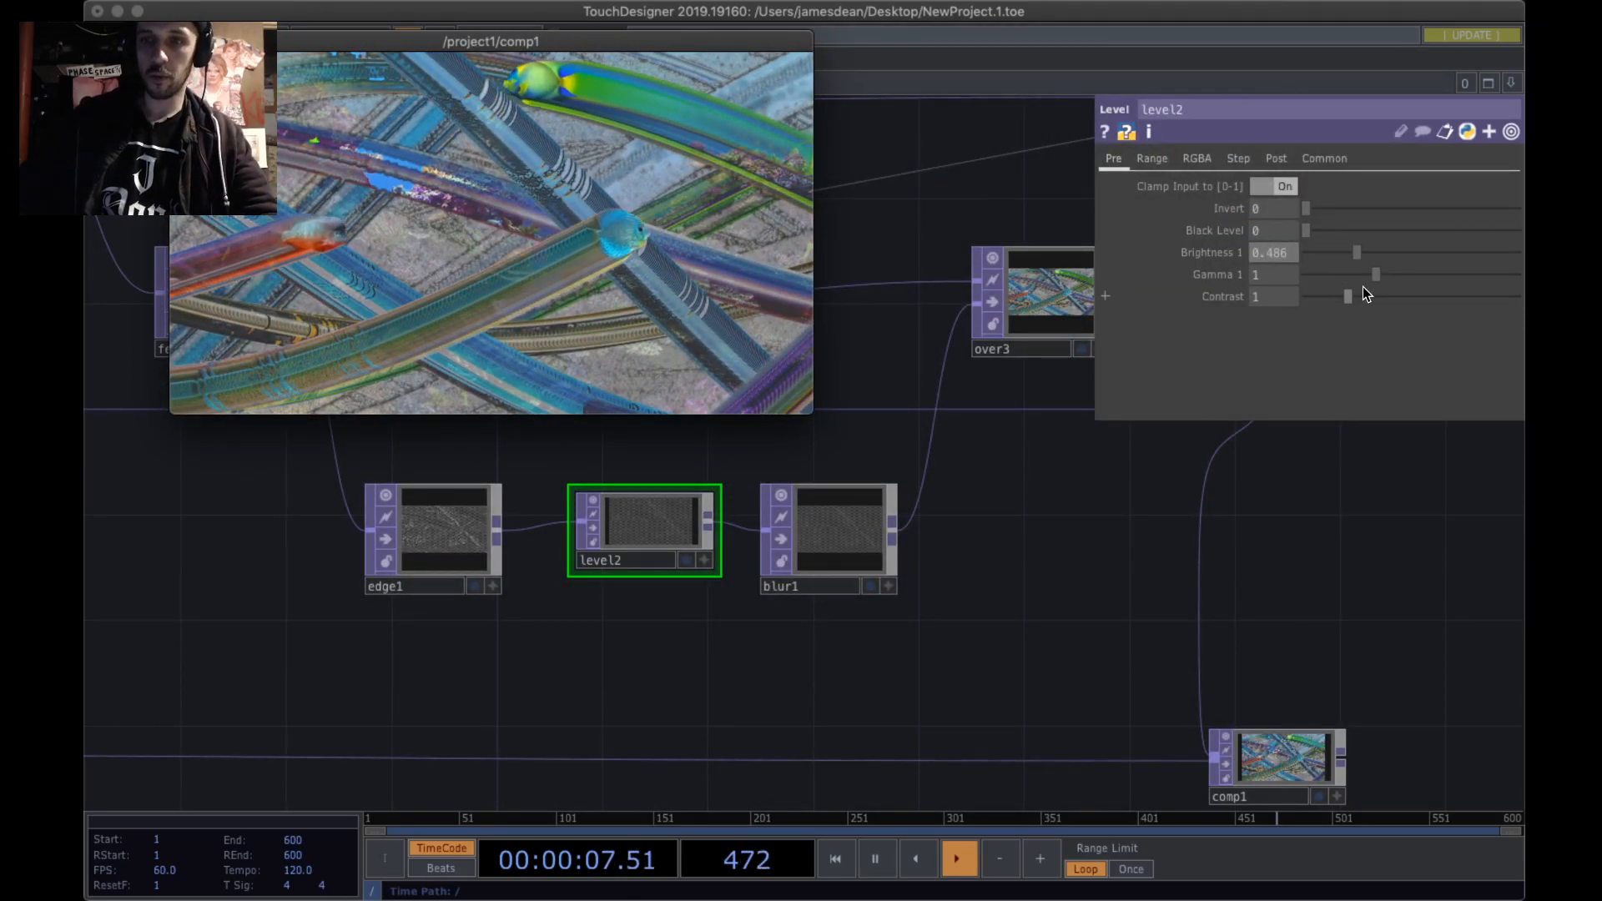
# - Set level2's Contrast to 1.12 and Gamma 1 to 1.36, and enlarge the comp1 viewer further
pyautogui.moveTo(1349, 297); pyautogui.dragTo(1353, 297)
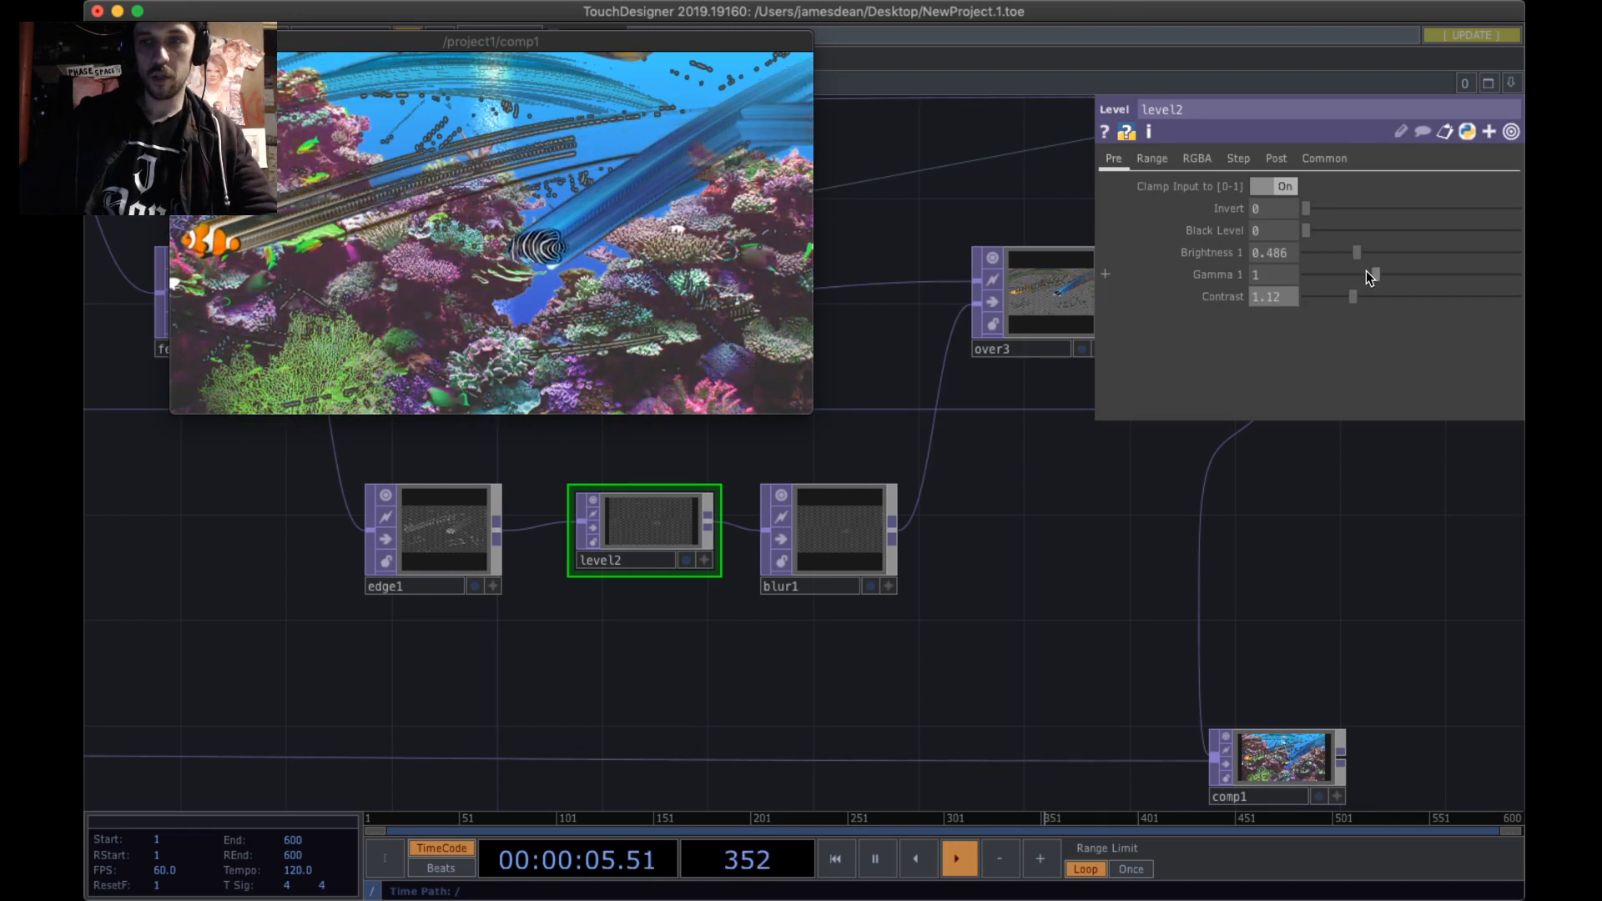
pyautogui.moveTo(1379, 274); pyautogui.dragTo(1422, 279)
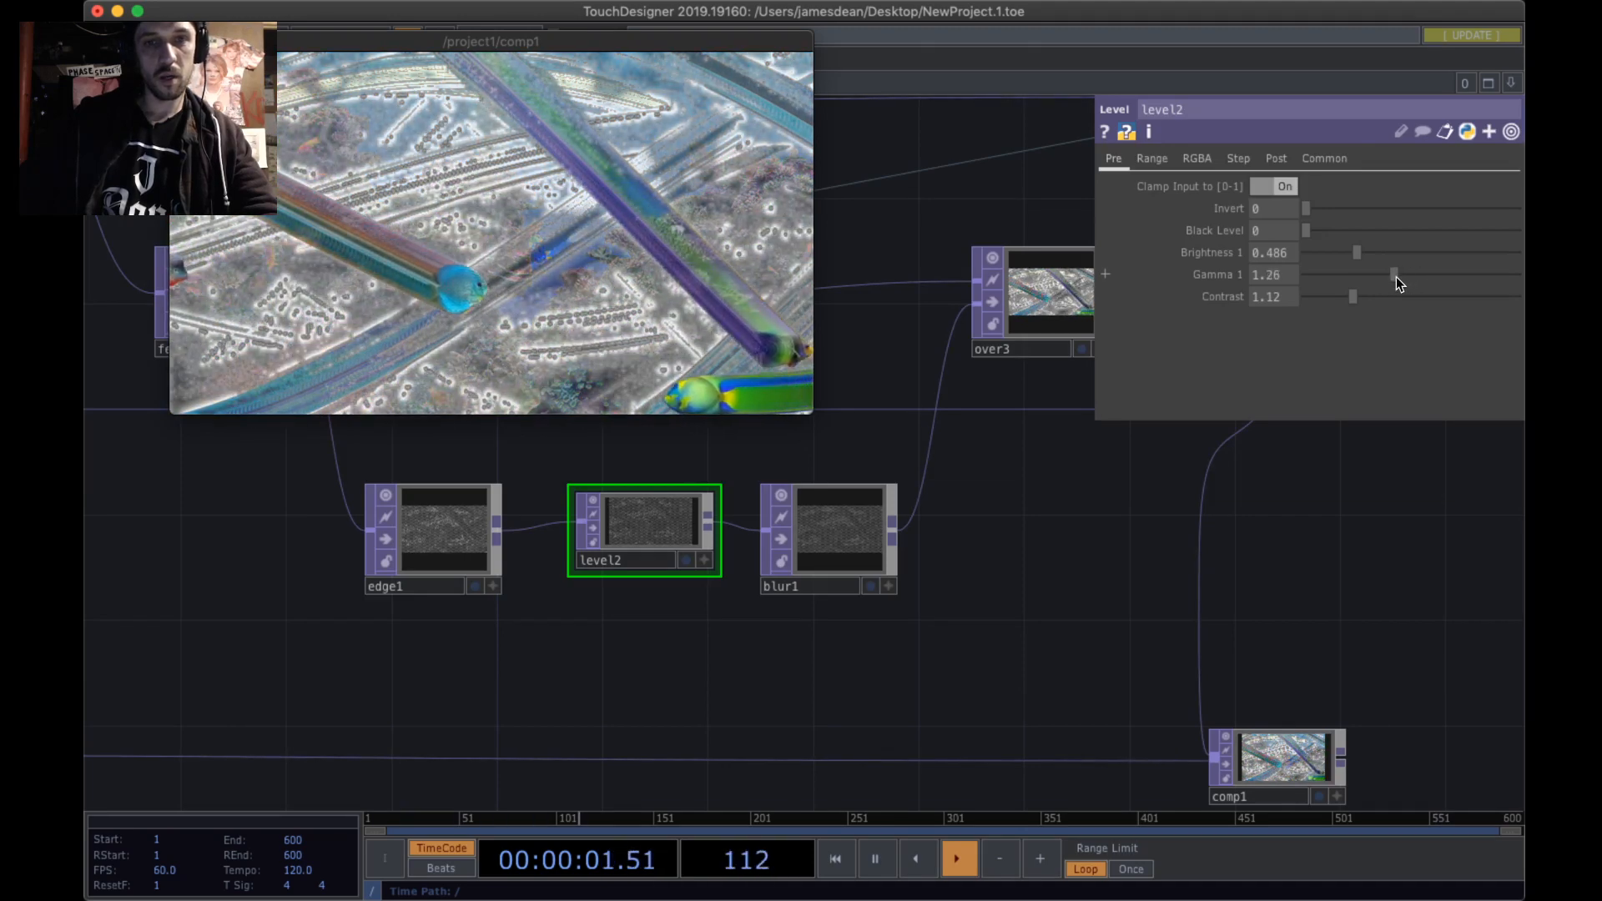
pyautogui.moveTo(1394, 277); pyautogui.dragTo(1379, 284)
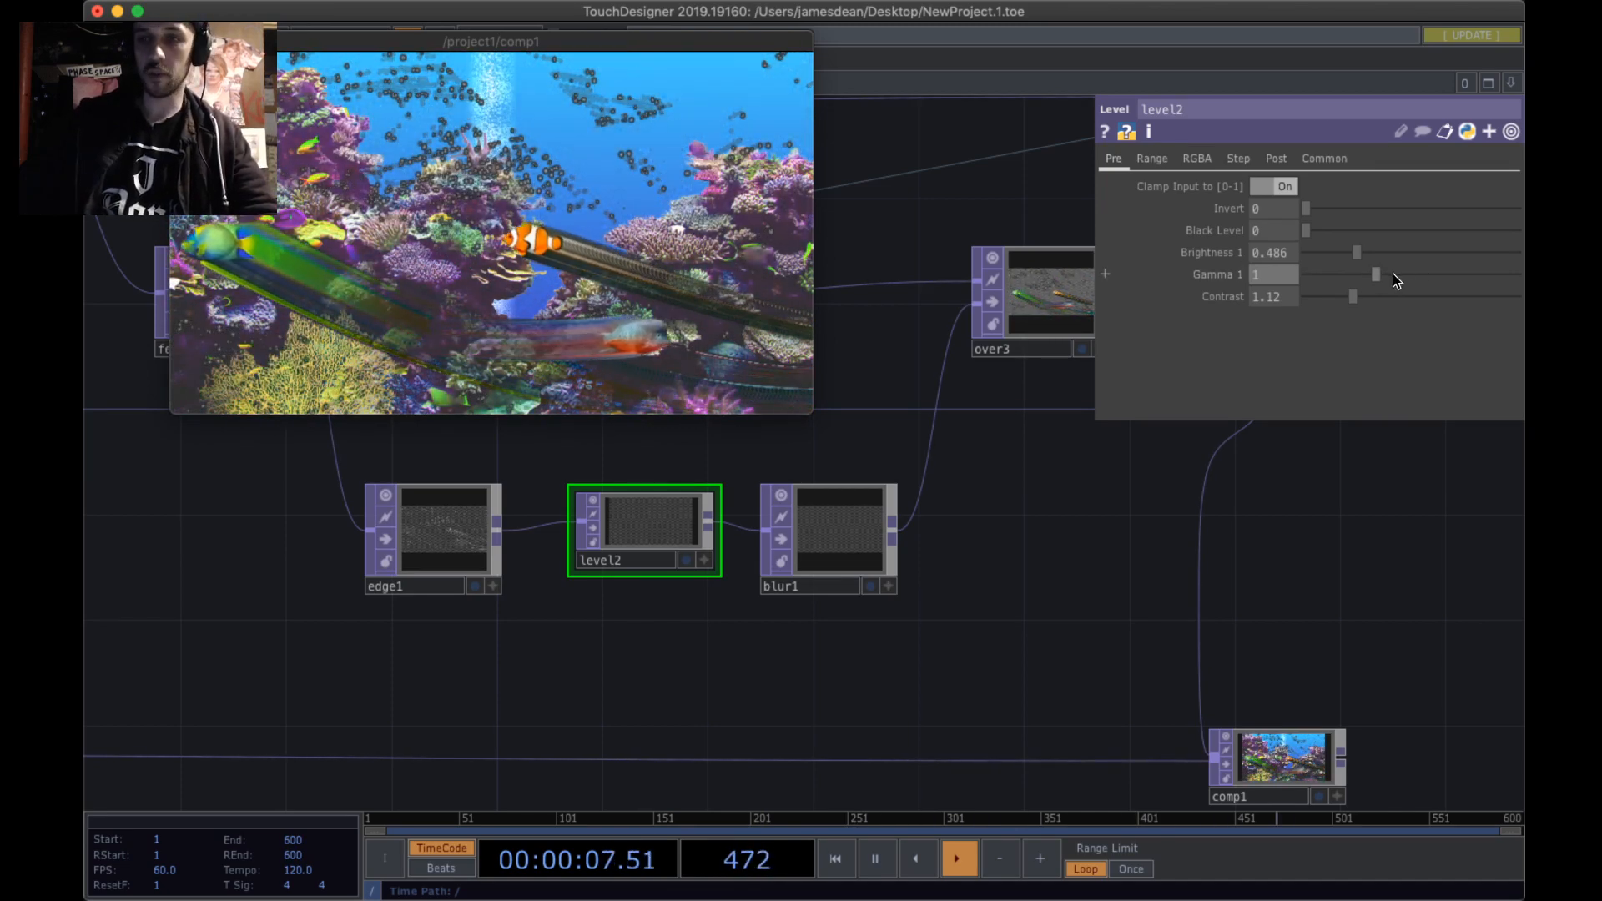
pyautogui.moveTo(1380, 276); pyautogui.dragTo(1390, 274)
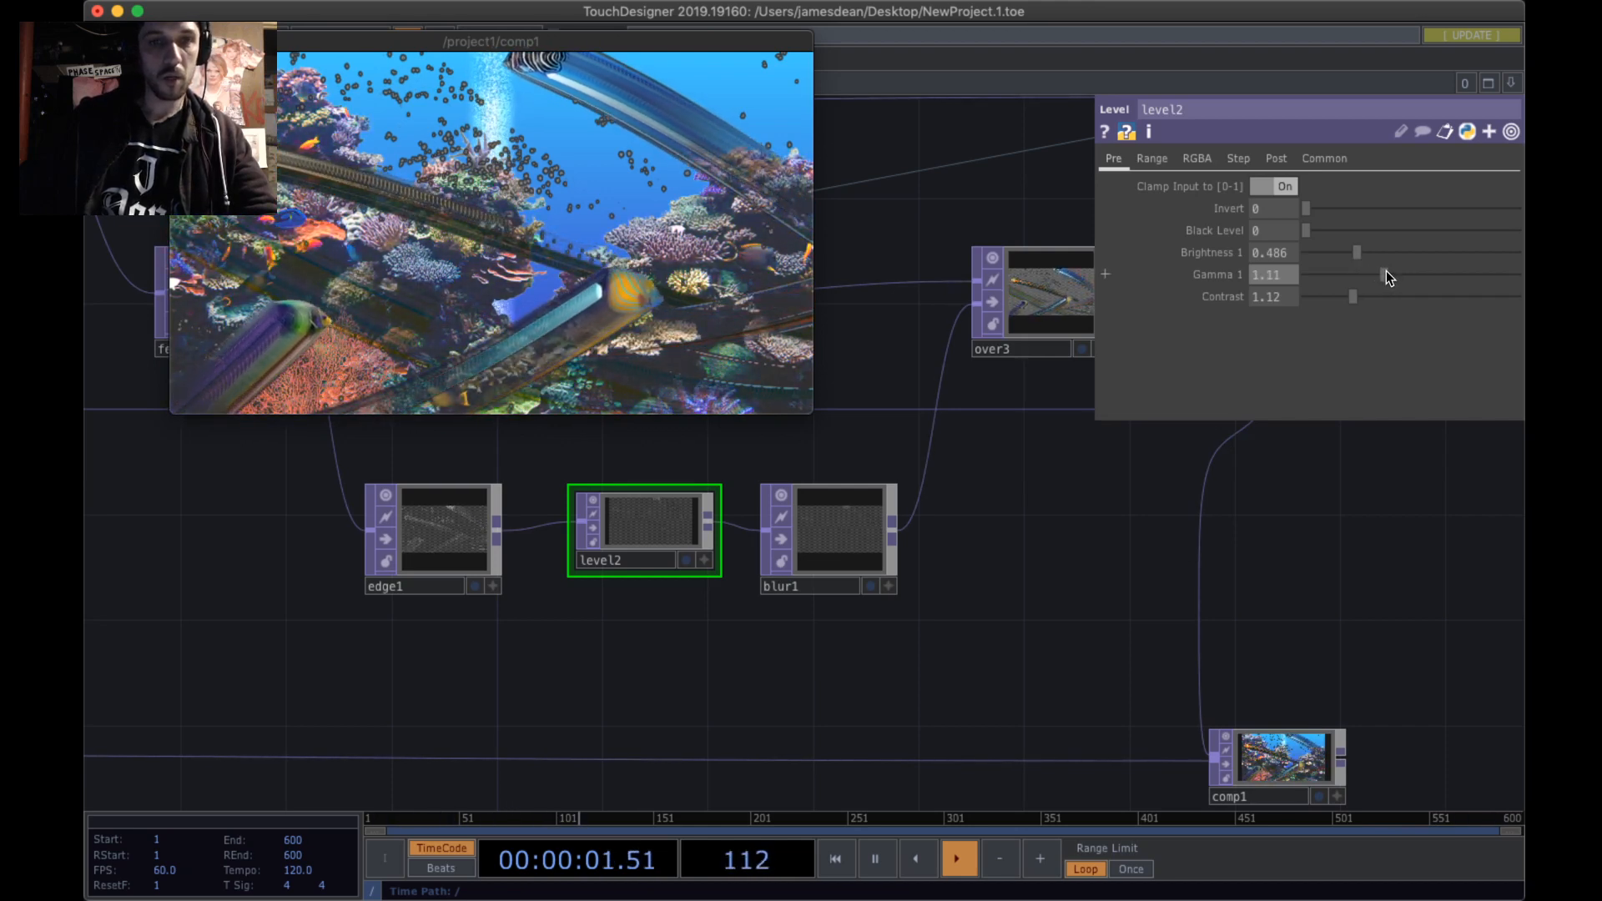
pyautogui.moveTo(1385, 273); pyautogui.dragTo(1400, 273)
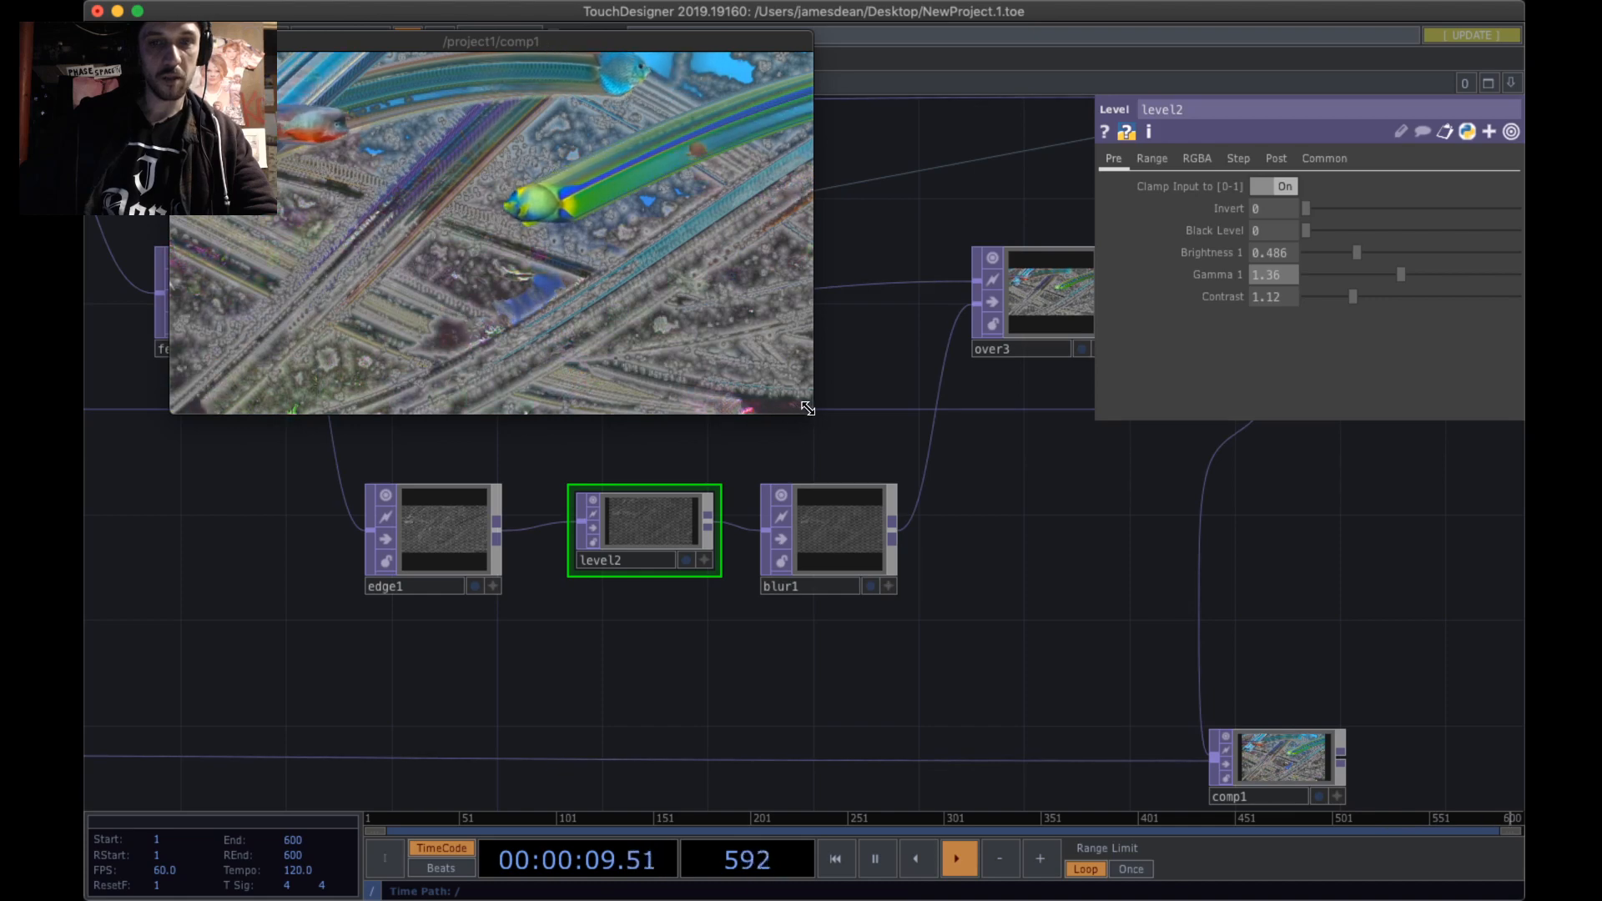
pyautogui.moveTo(813, 413); pyautogui.dragTo(901, 464)
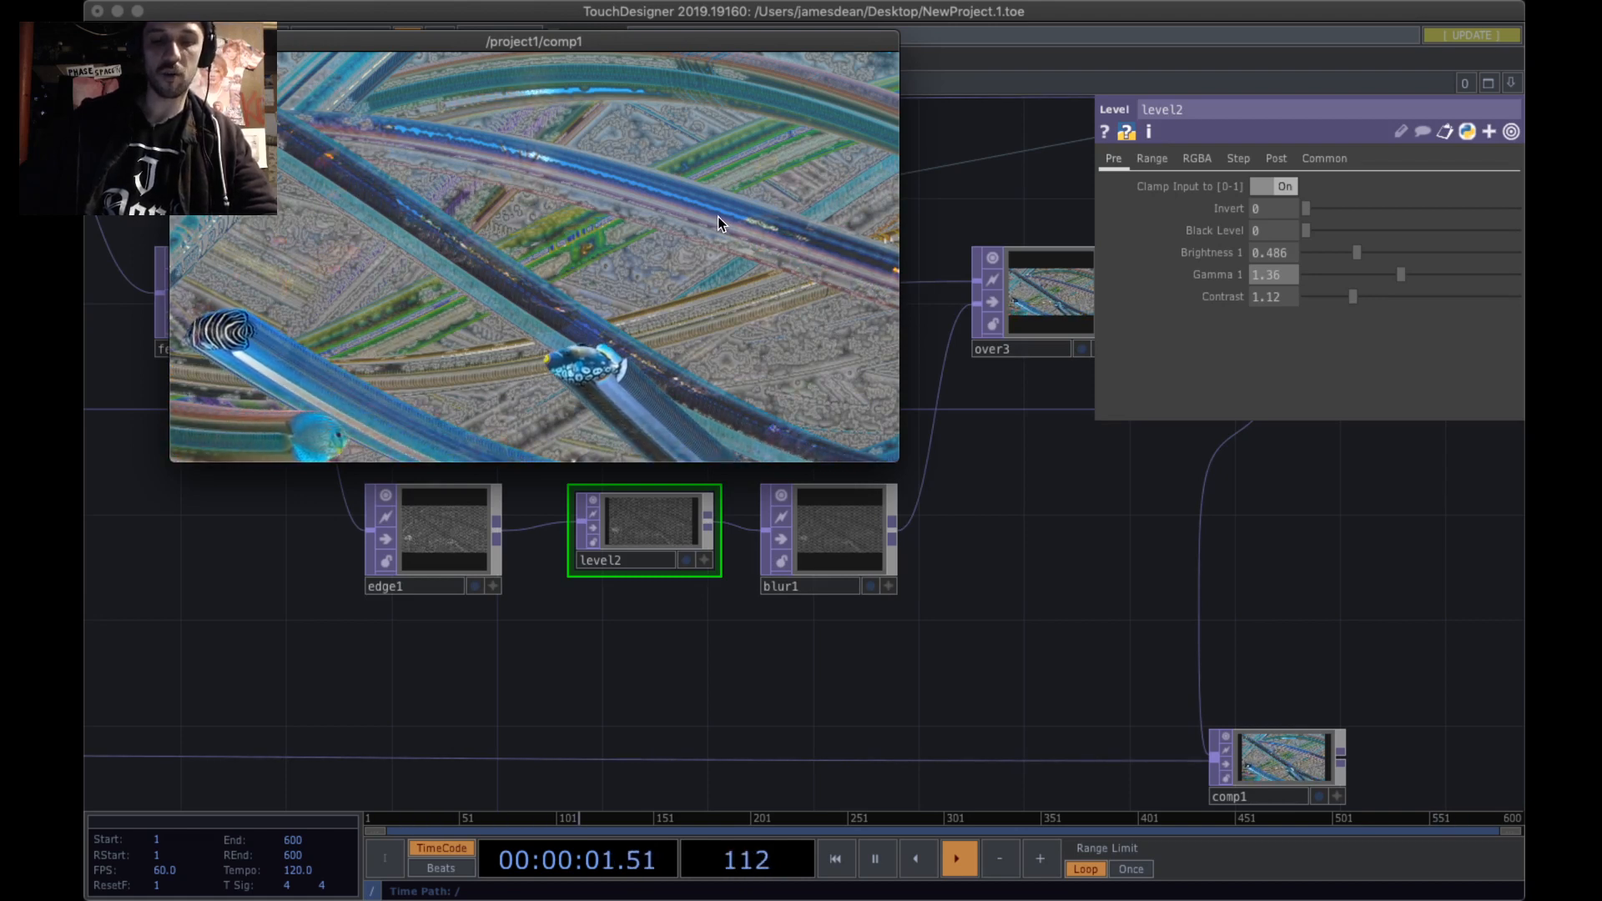
# - Save the project as NewProject.1 in the AquariumFeedbackWorkshop folder inside TD/Projects
pyautogui.moveTo(134, 4)
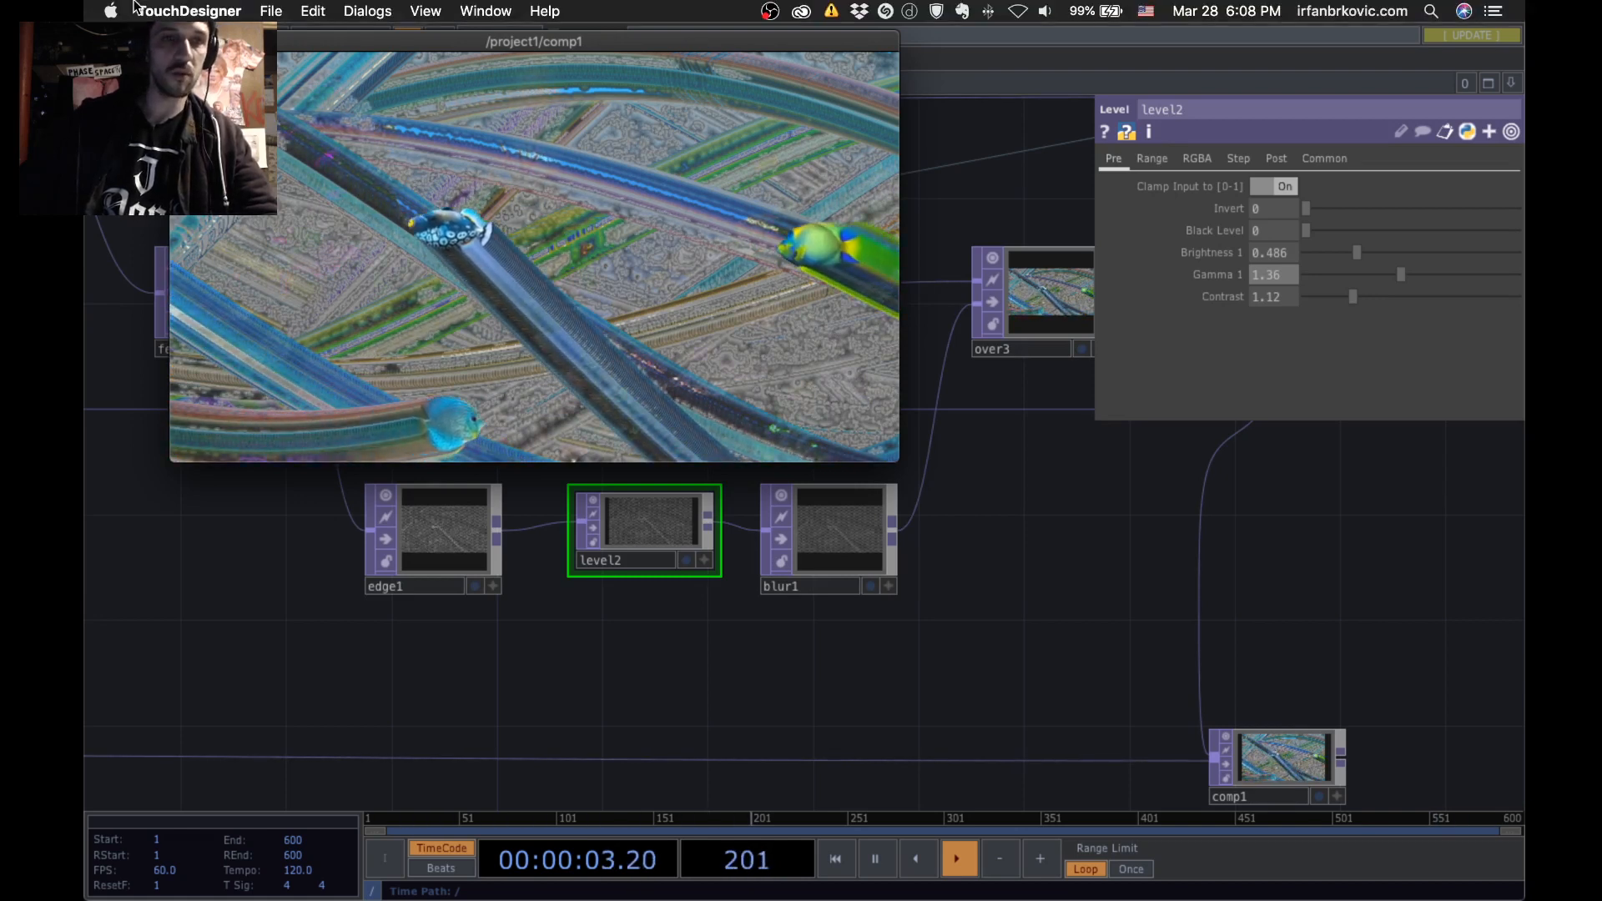
pyautogui.click(271, 11)
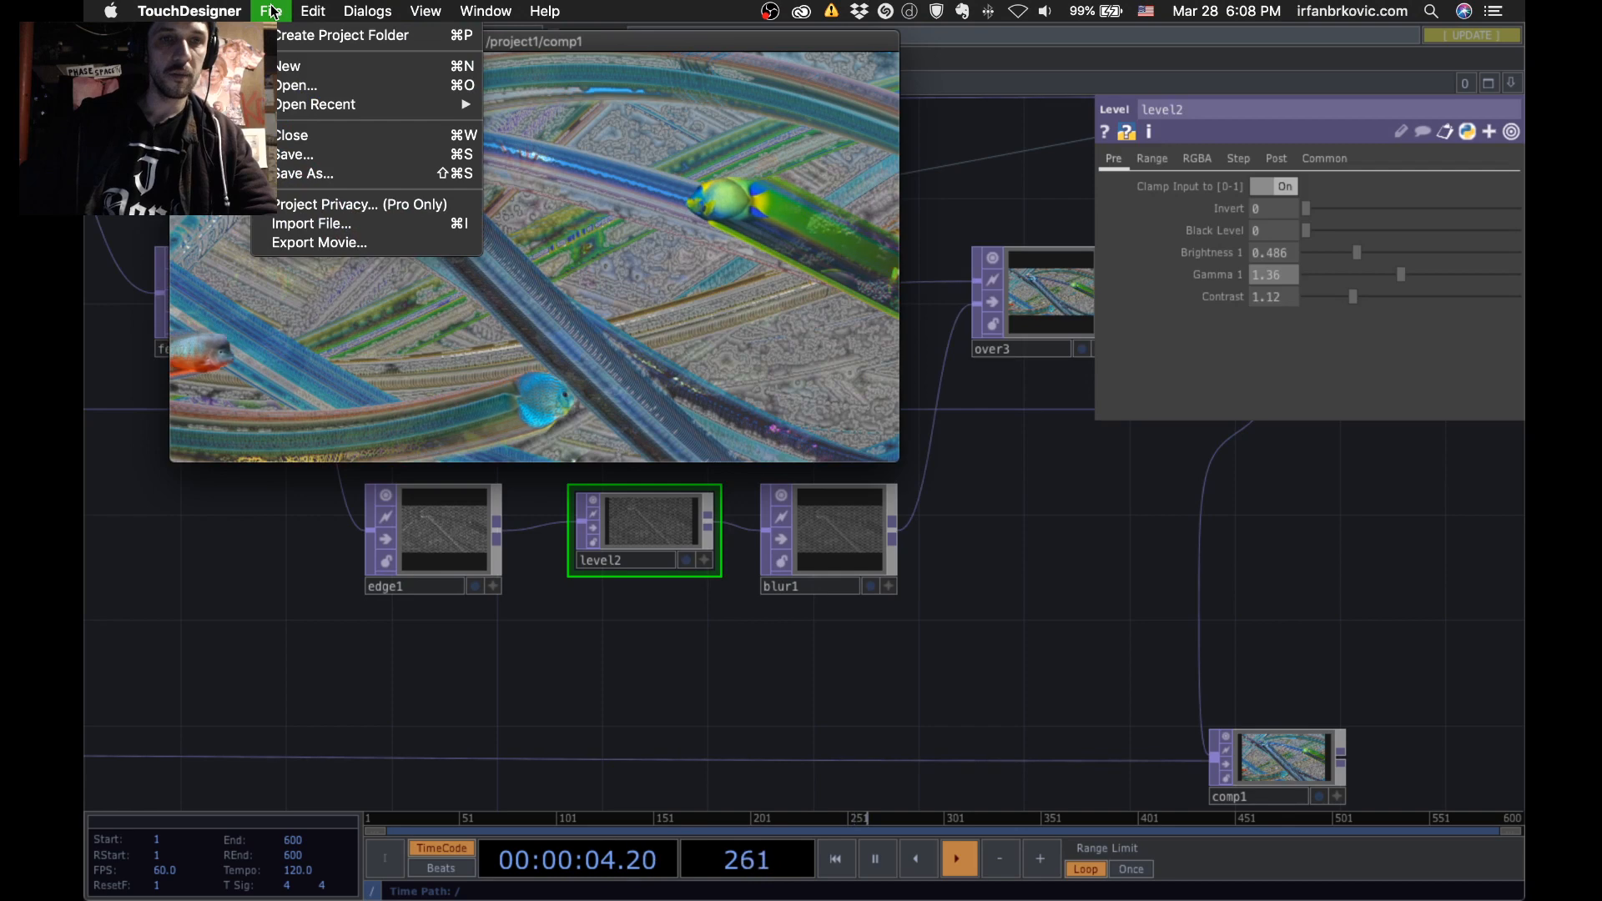
pyautogui.click(337, 161)
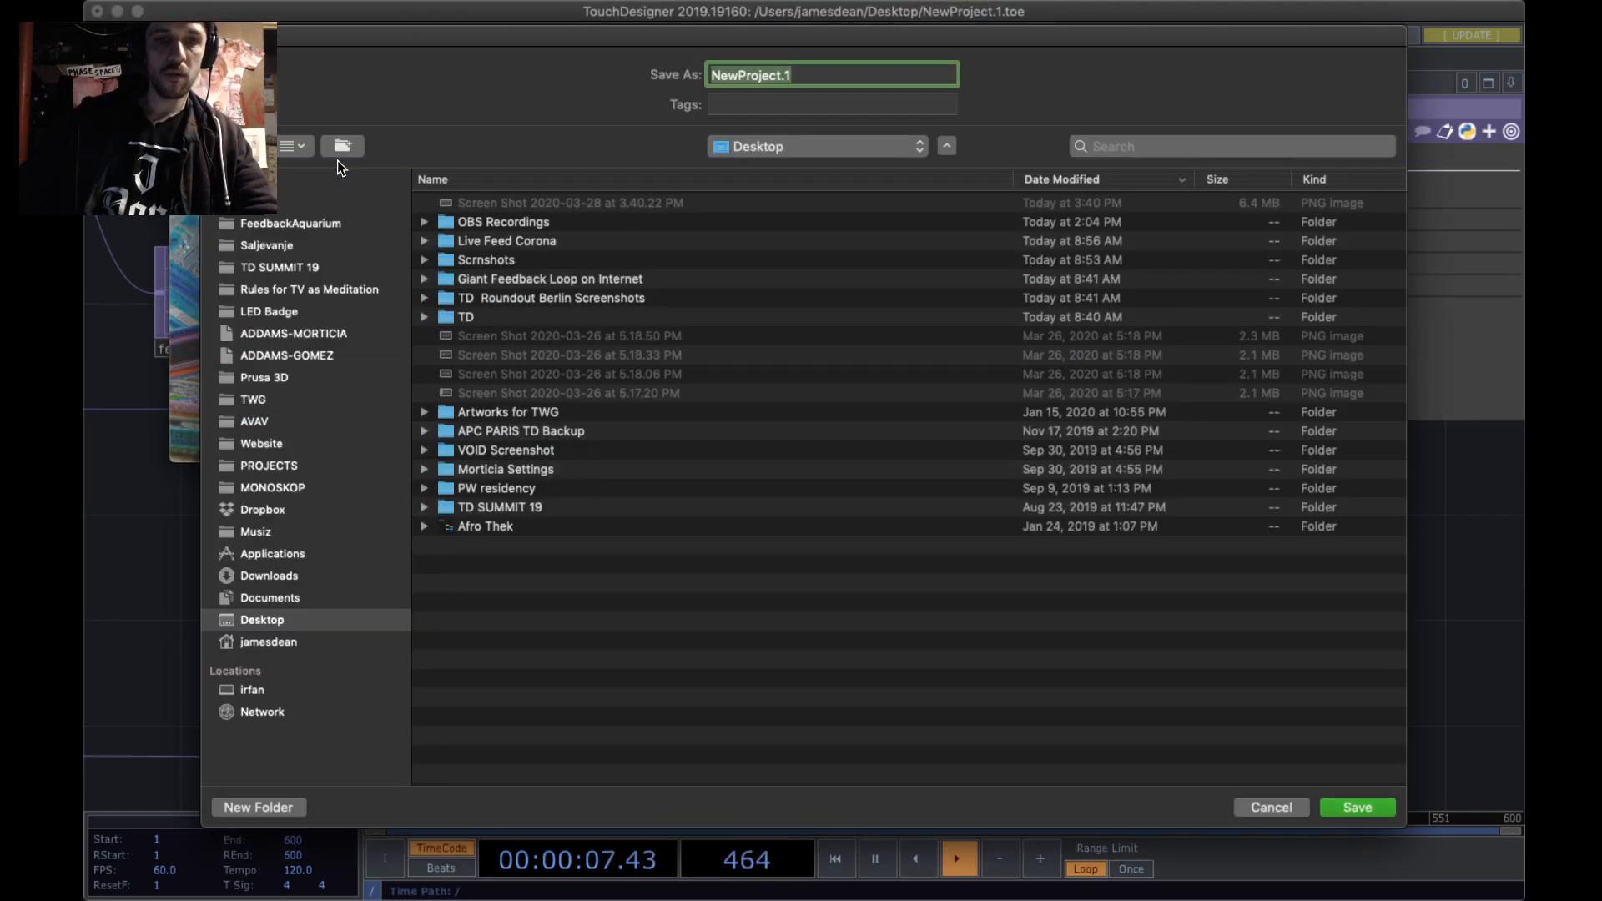
pyautogui.click(324, 201)
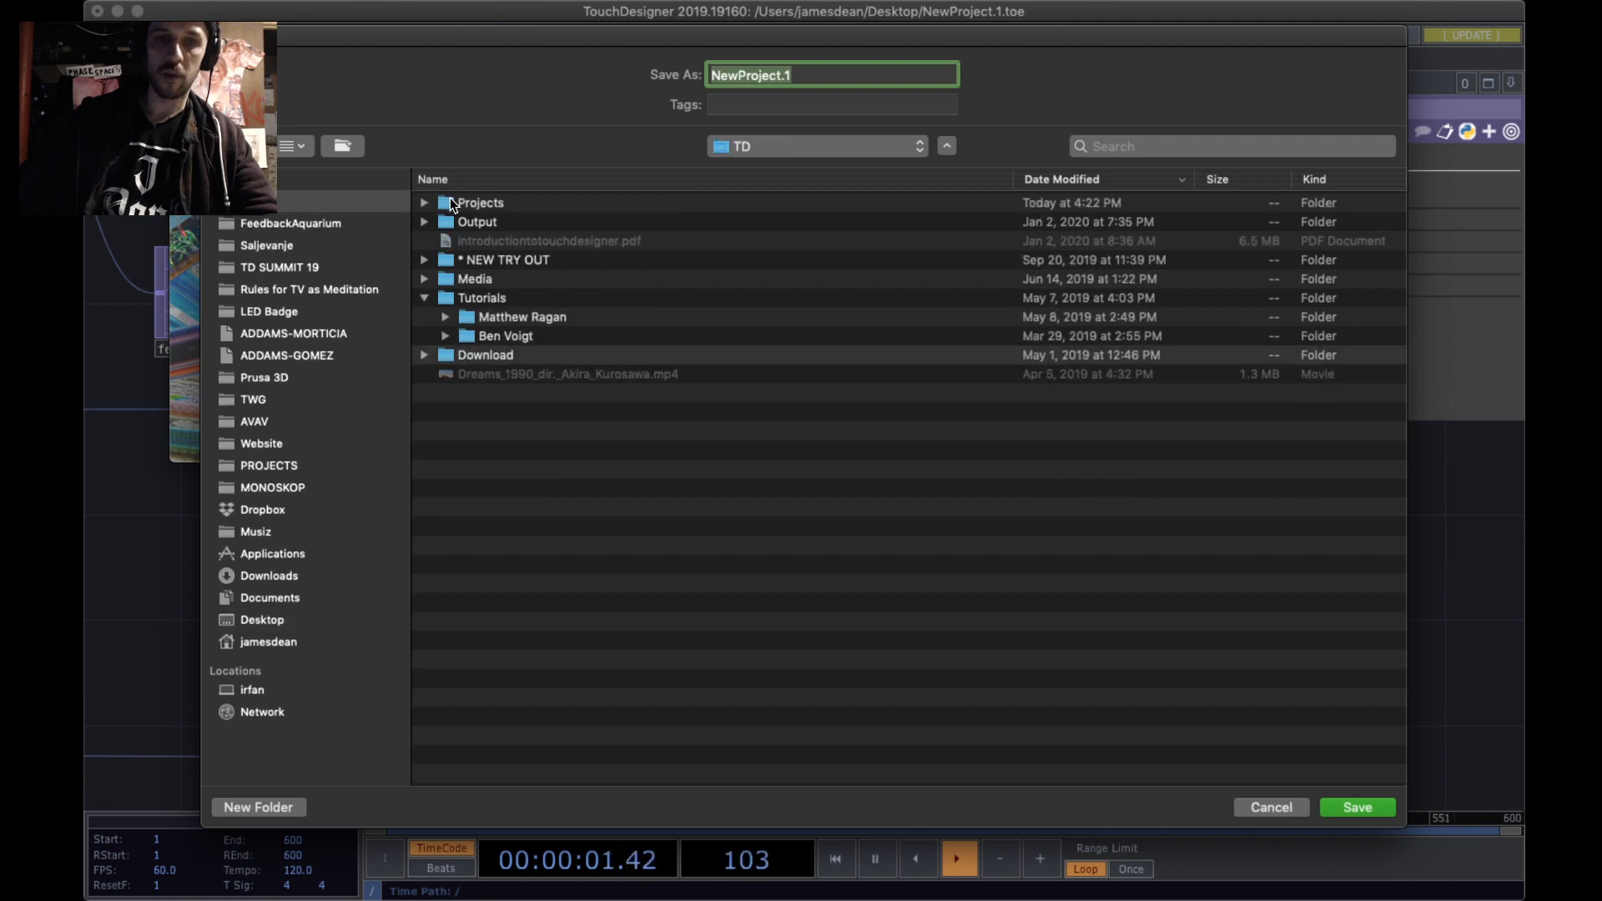
pyautogui.click(455, 203)
pyautogui.doubleClick(481, 203)
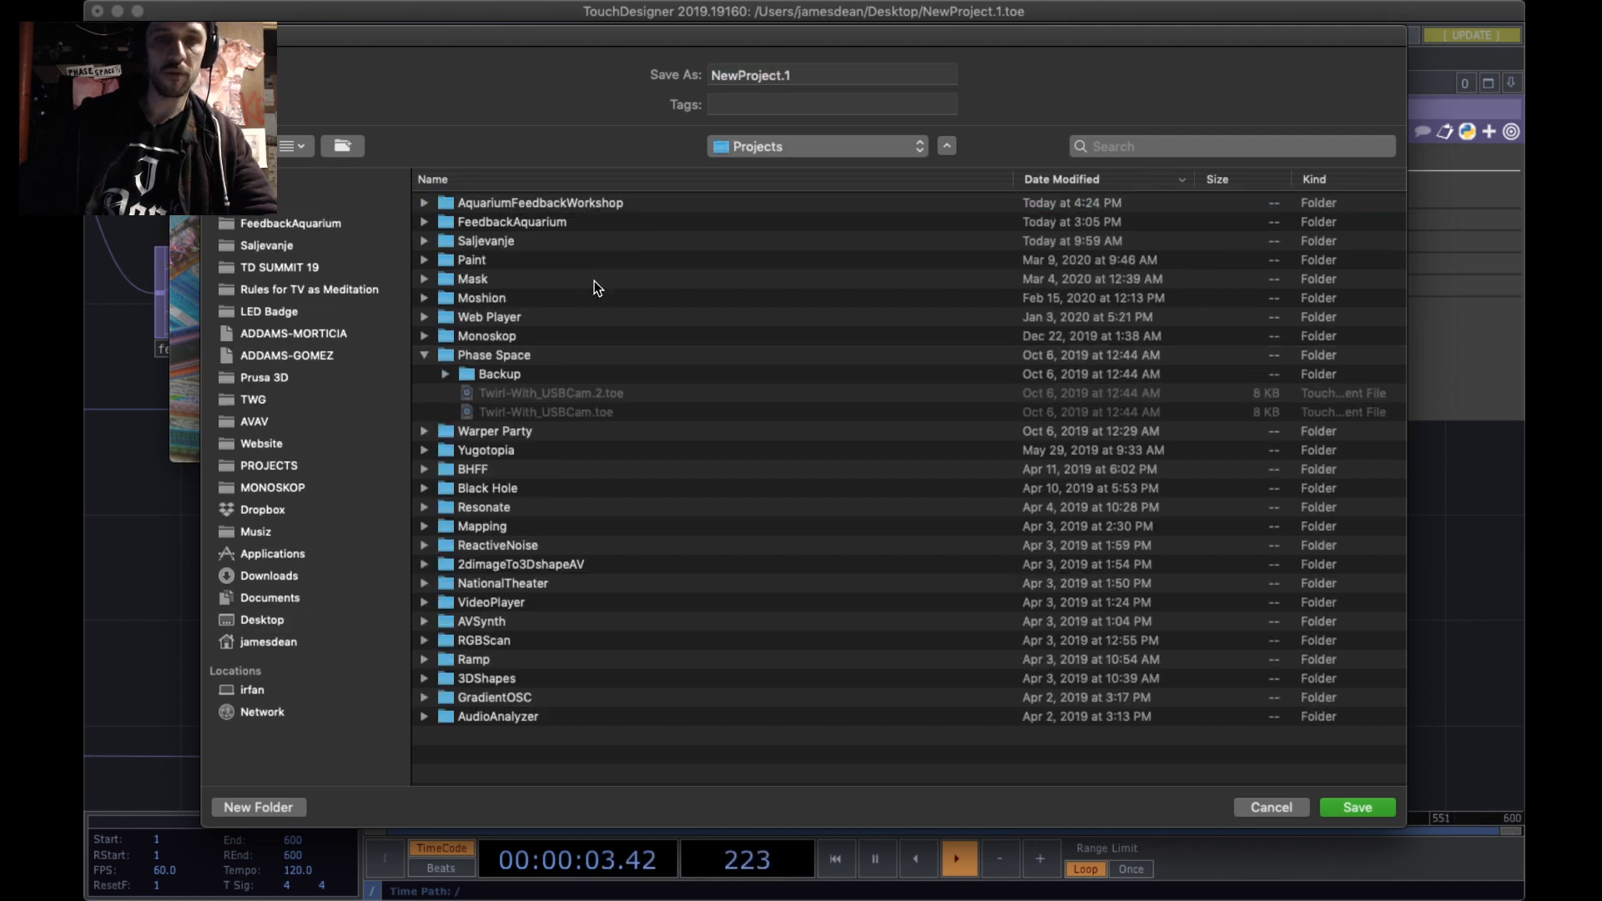
pyautogui.doubleClick(597, 204)
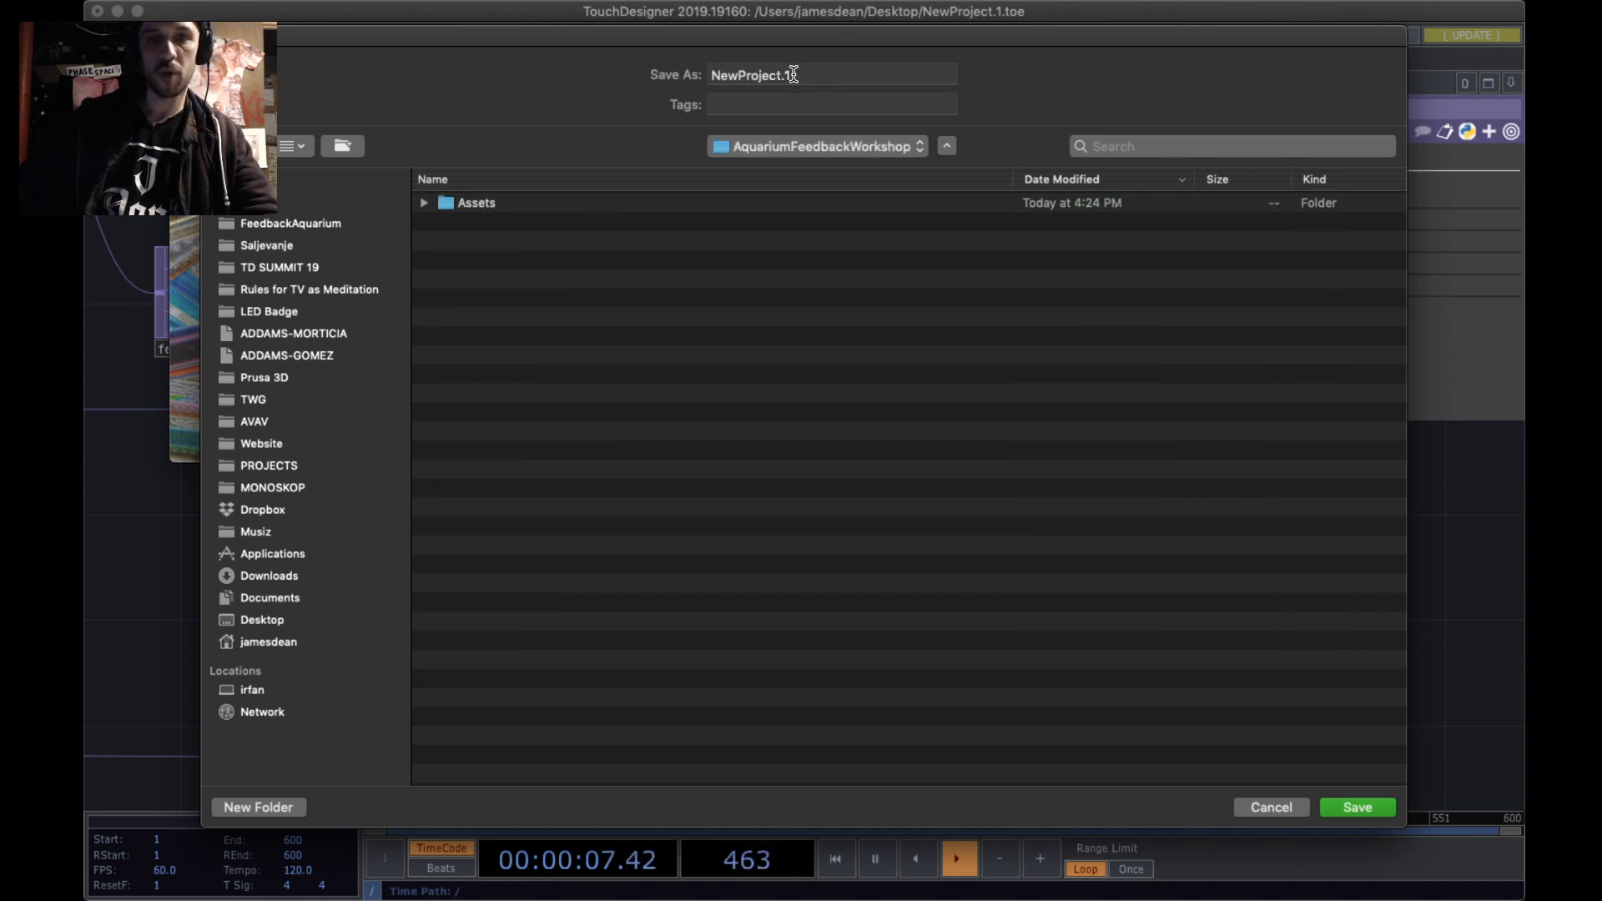
pyautogui.click(1358, 807)
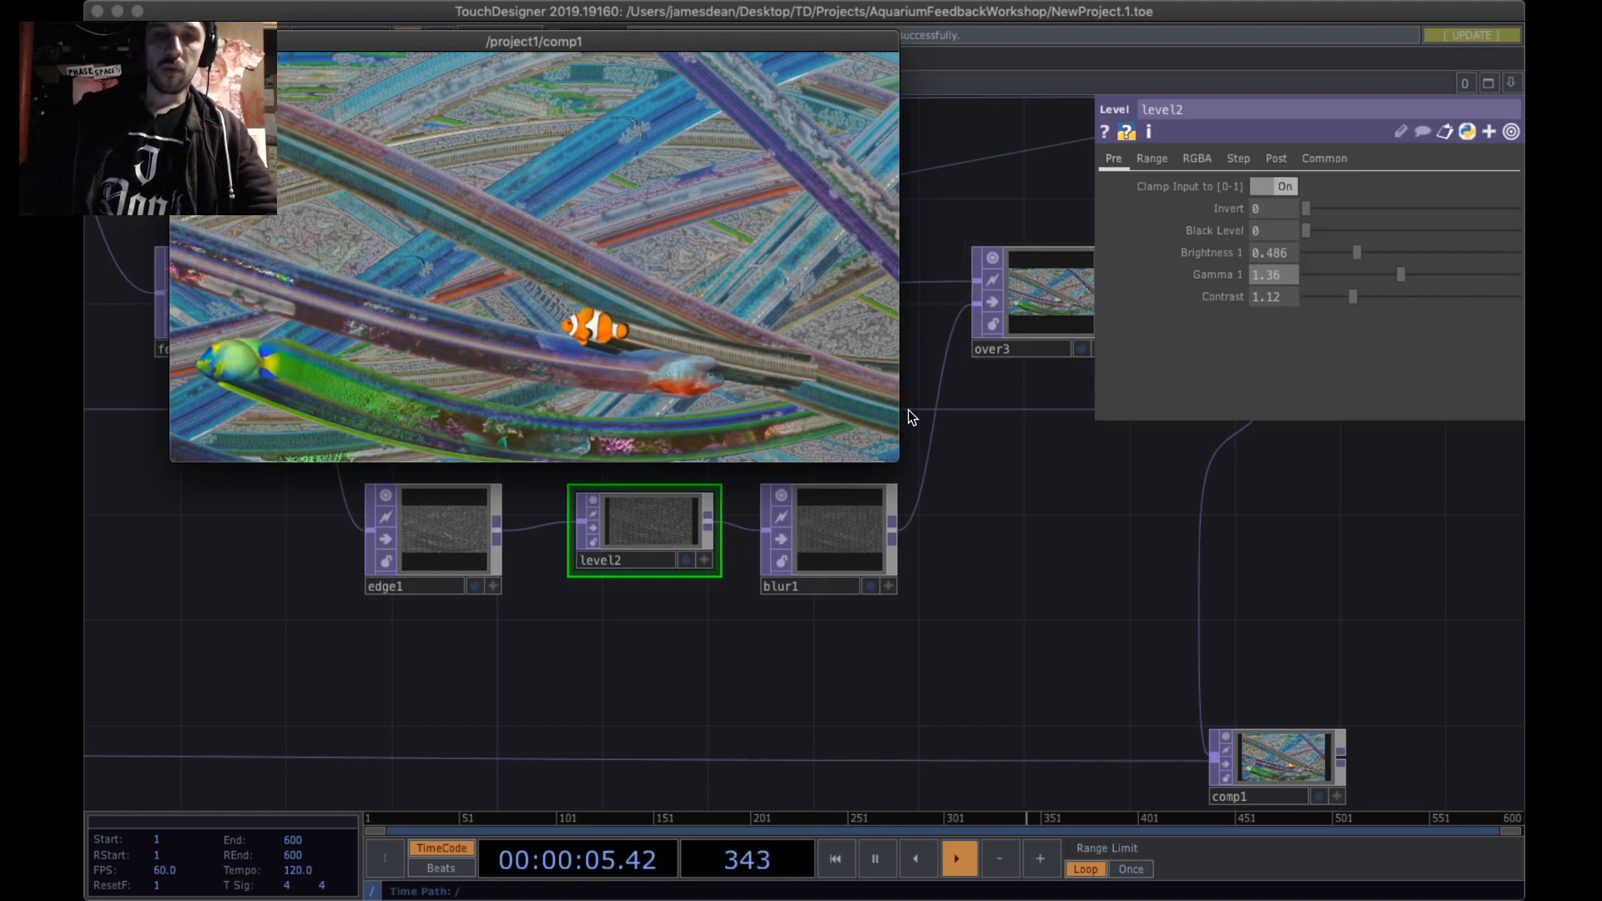
# - Move the comp1 viewer slightly to the right and save the project again
pyautogui.moveTo(704, 38); pyautogui.dragTo(747, 41)
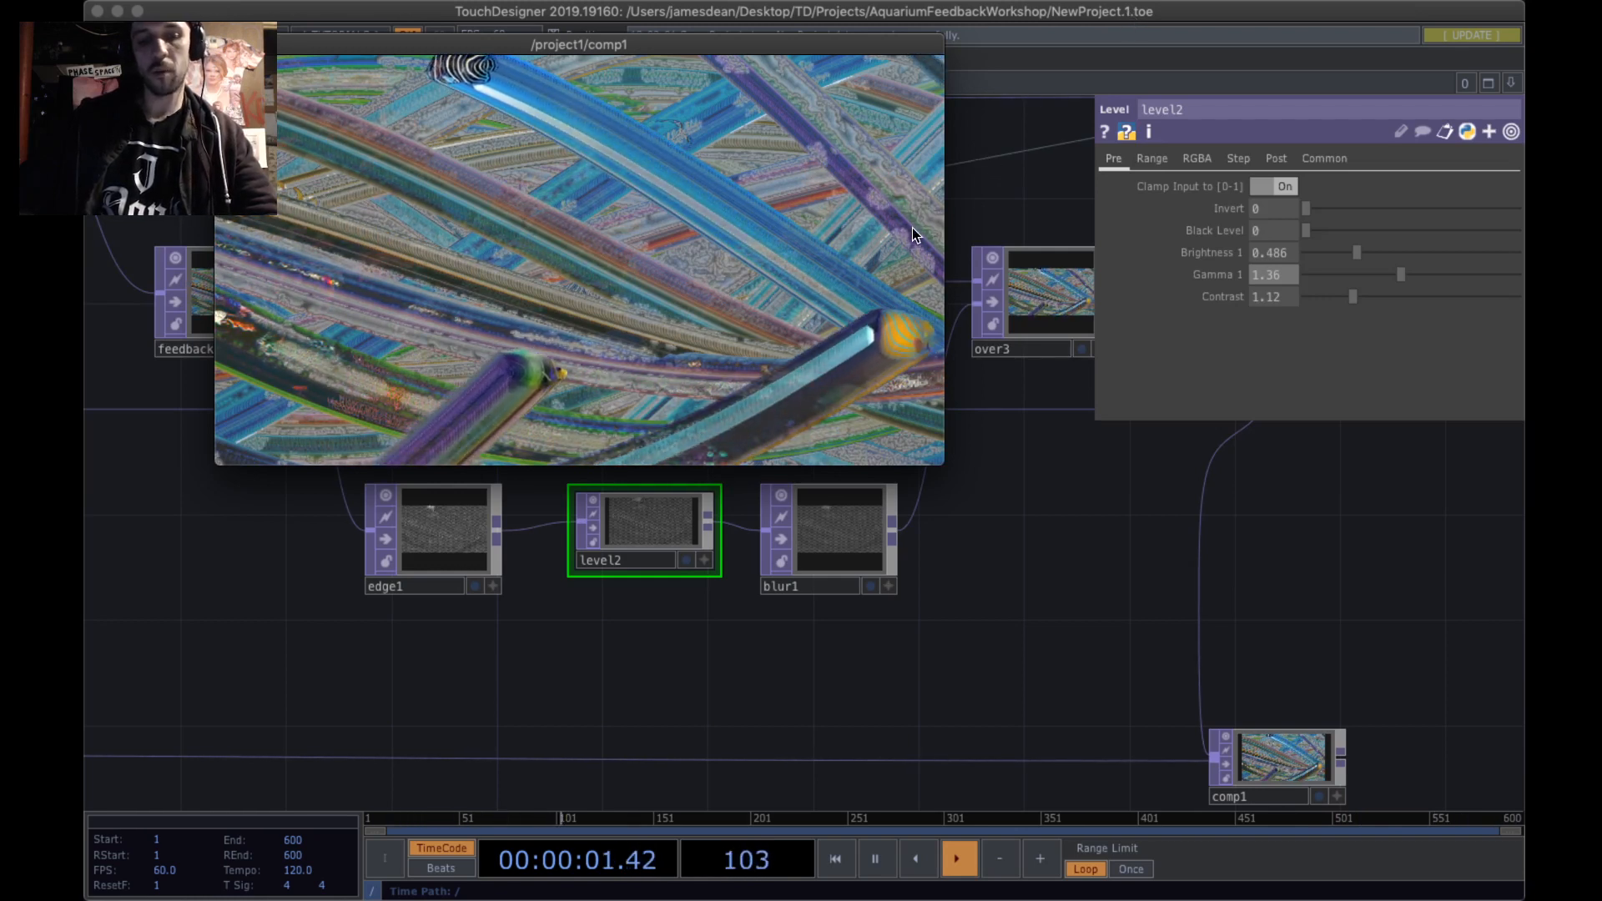
pyautogui.hotkey('ctrl', 's')
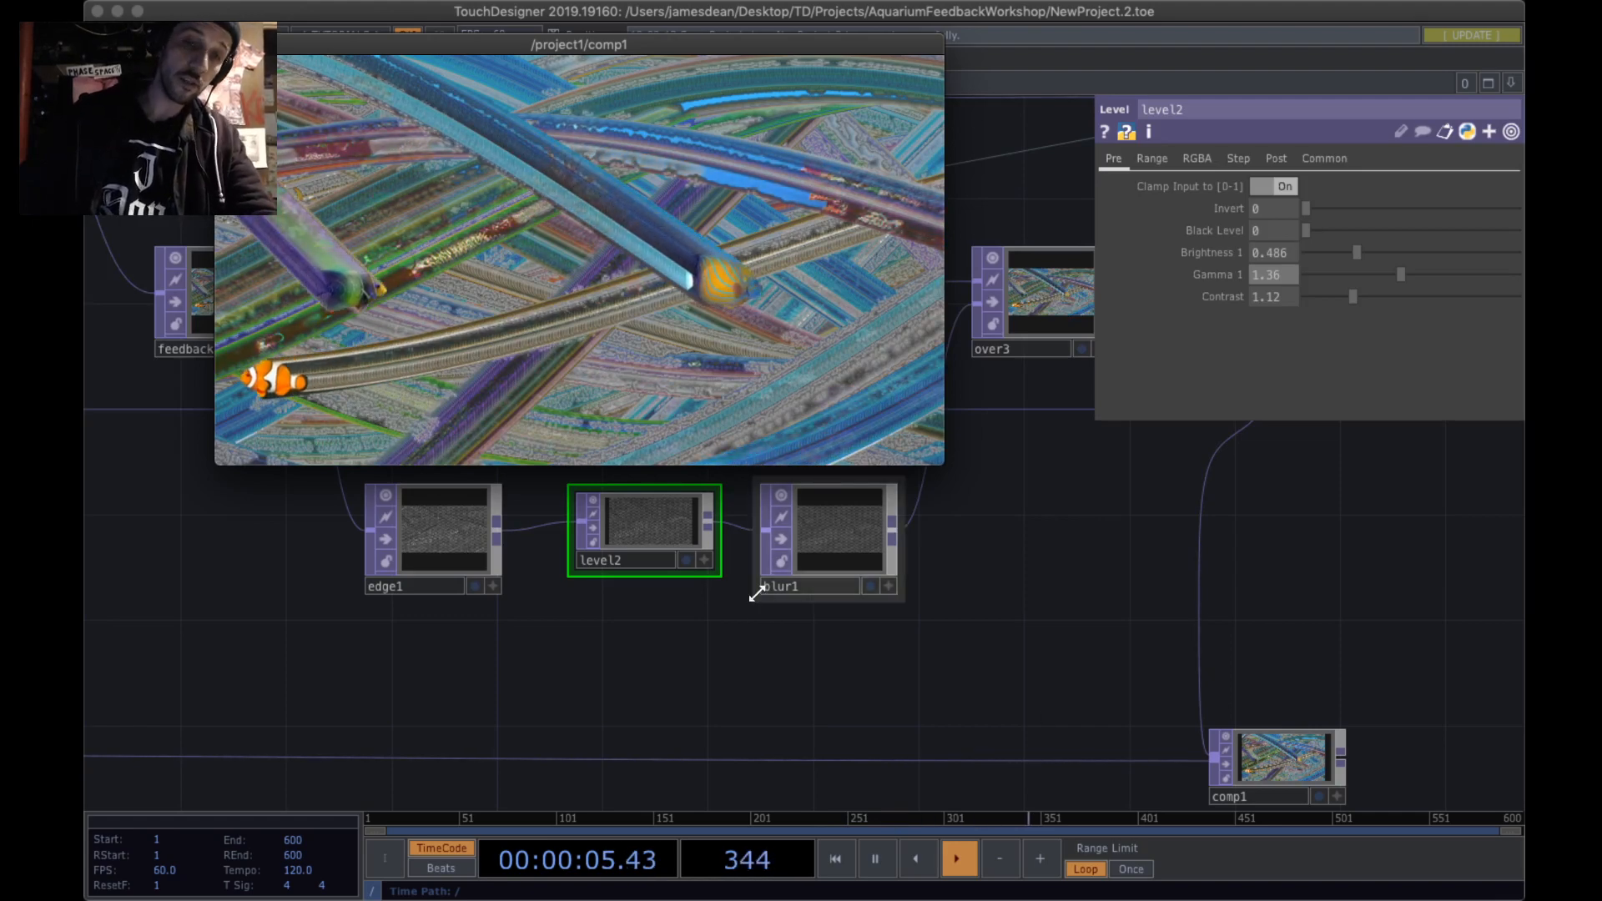
# - Select the feedback-loop operators together with FISH1 and flip1 and shift the group slightly to the left
pyautogui.scroll(-6, 749, 604)
pyautogui.moveTo(706, 644); pyautogui.dragTo(1048, 678)
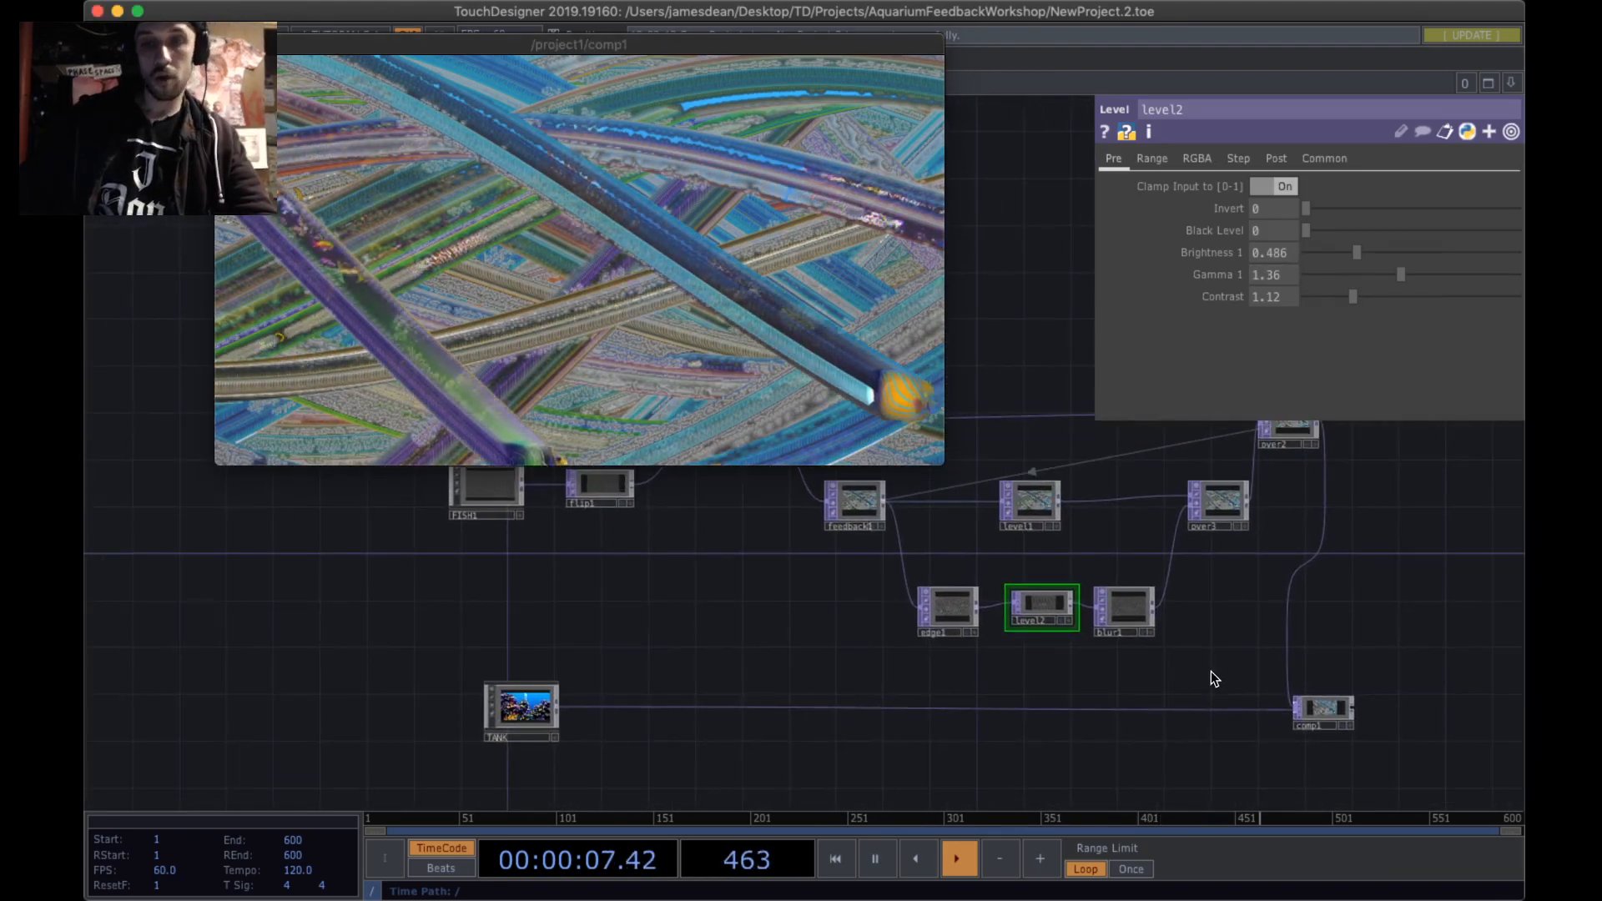
pyautogui.moveTo(1210, 671); pyautogui.dragTo(317, 402, button='right')
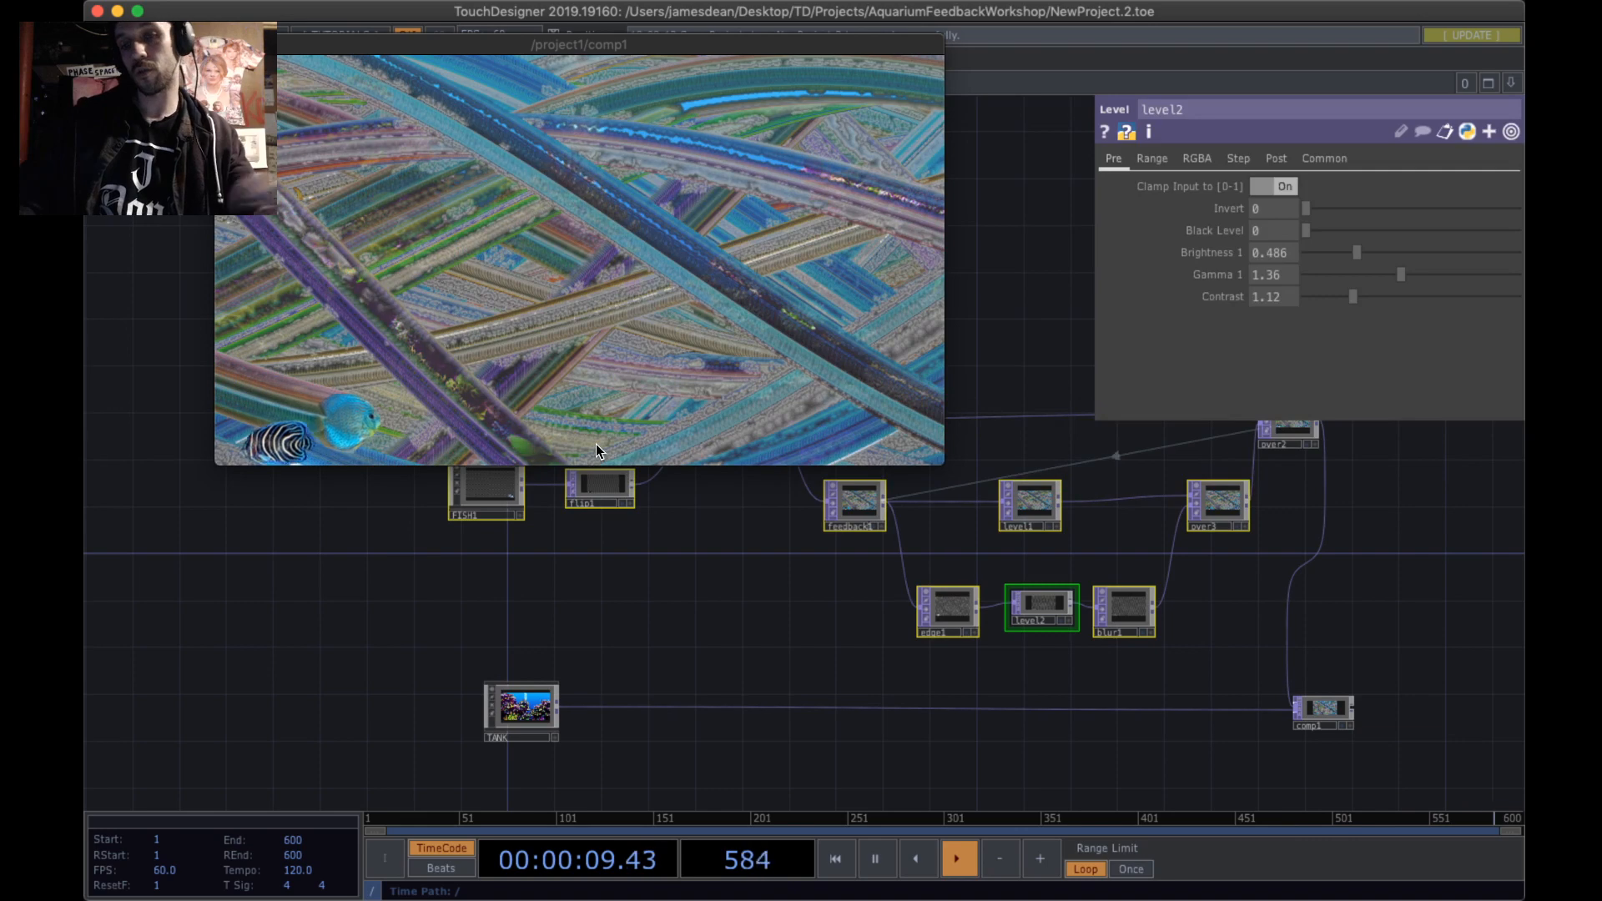
pyautogui.moveTo(1208, 607); pyautogui.dragTo(982, 604)
pyautogui.scroll(5, 637, 632)
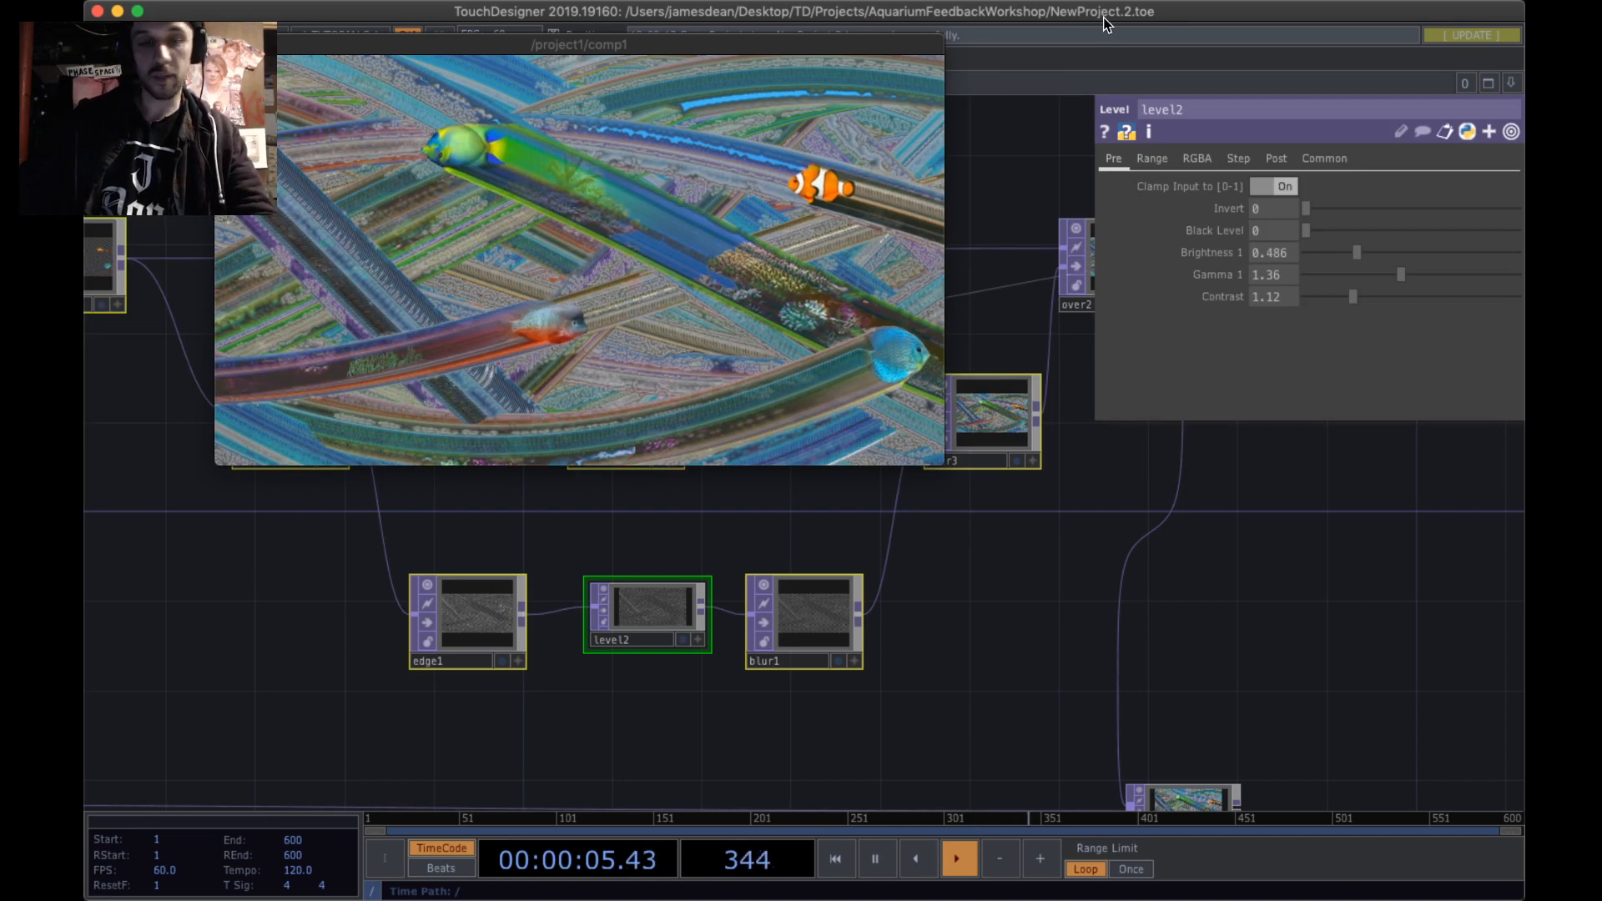
pyautogui.moveTo(474, 623); pyautogui.dragTo(452, 623)
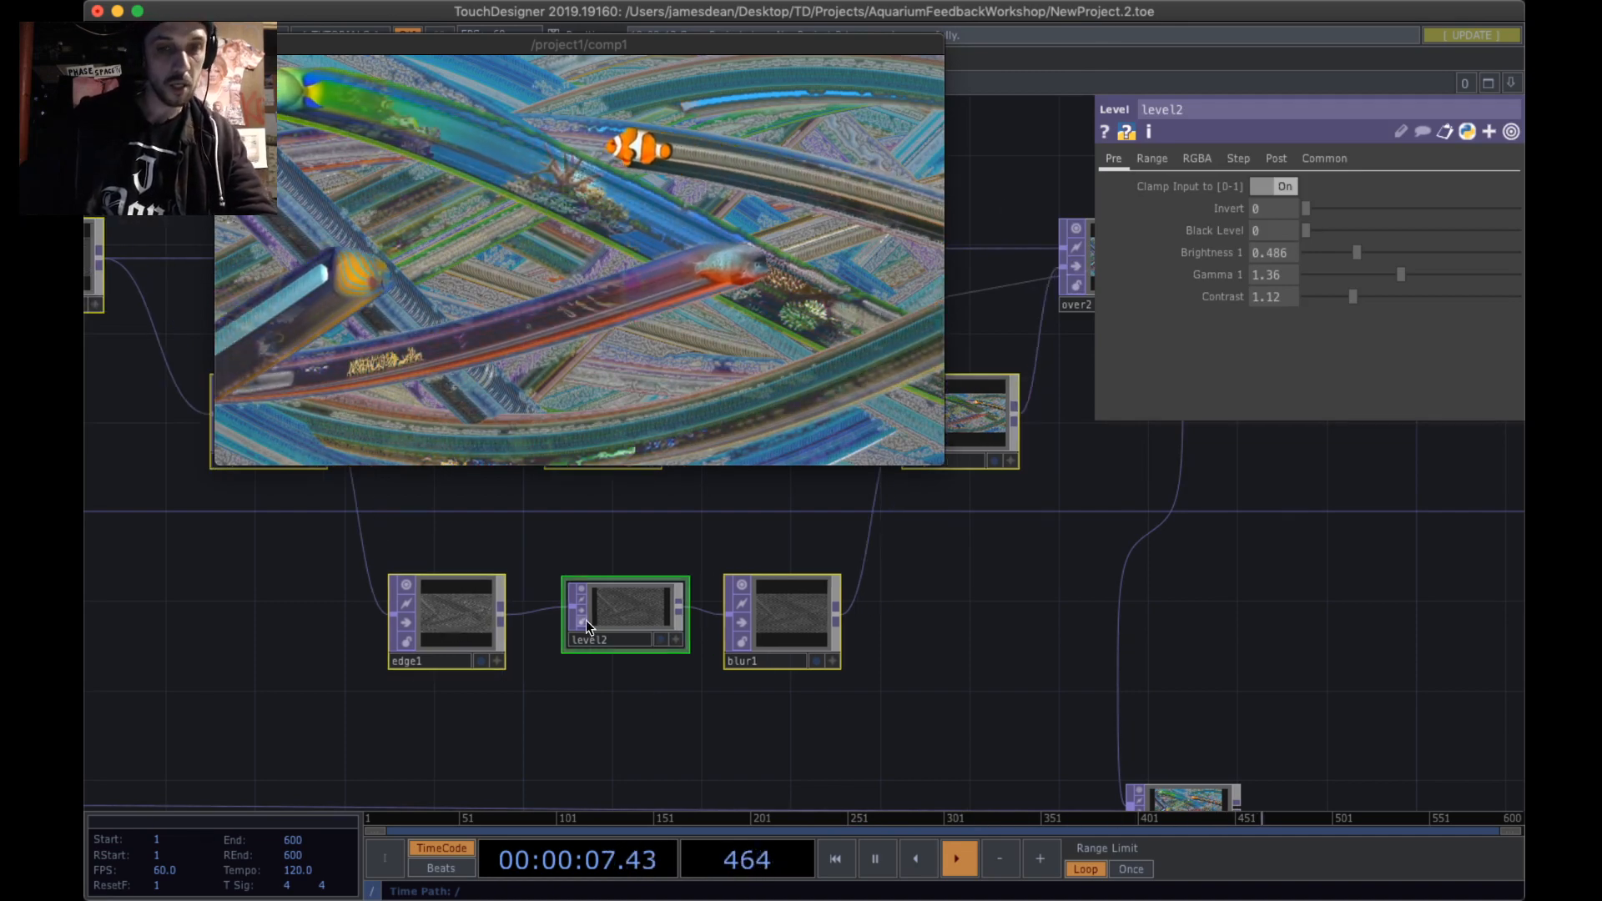
# - Set level2's Brightness 1 to 1.038 and Gamma 1 to 0.97
pyautogui.click(624, 628)
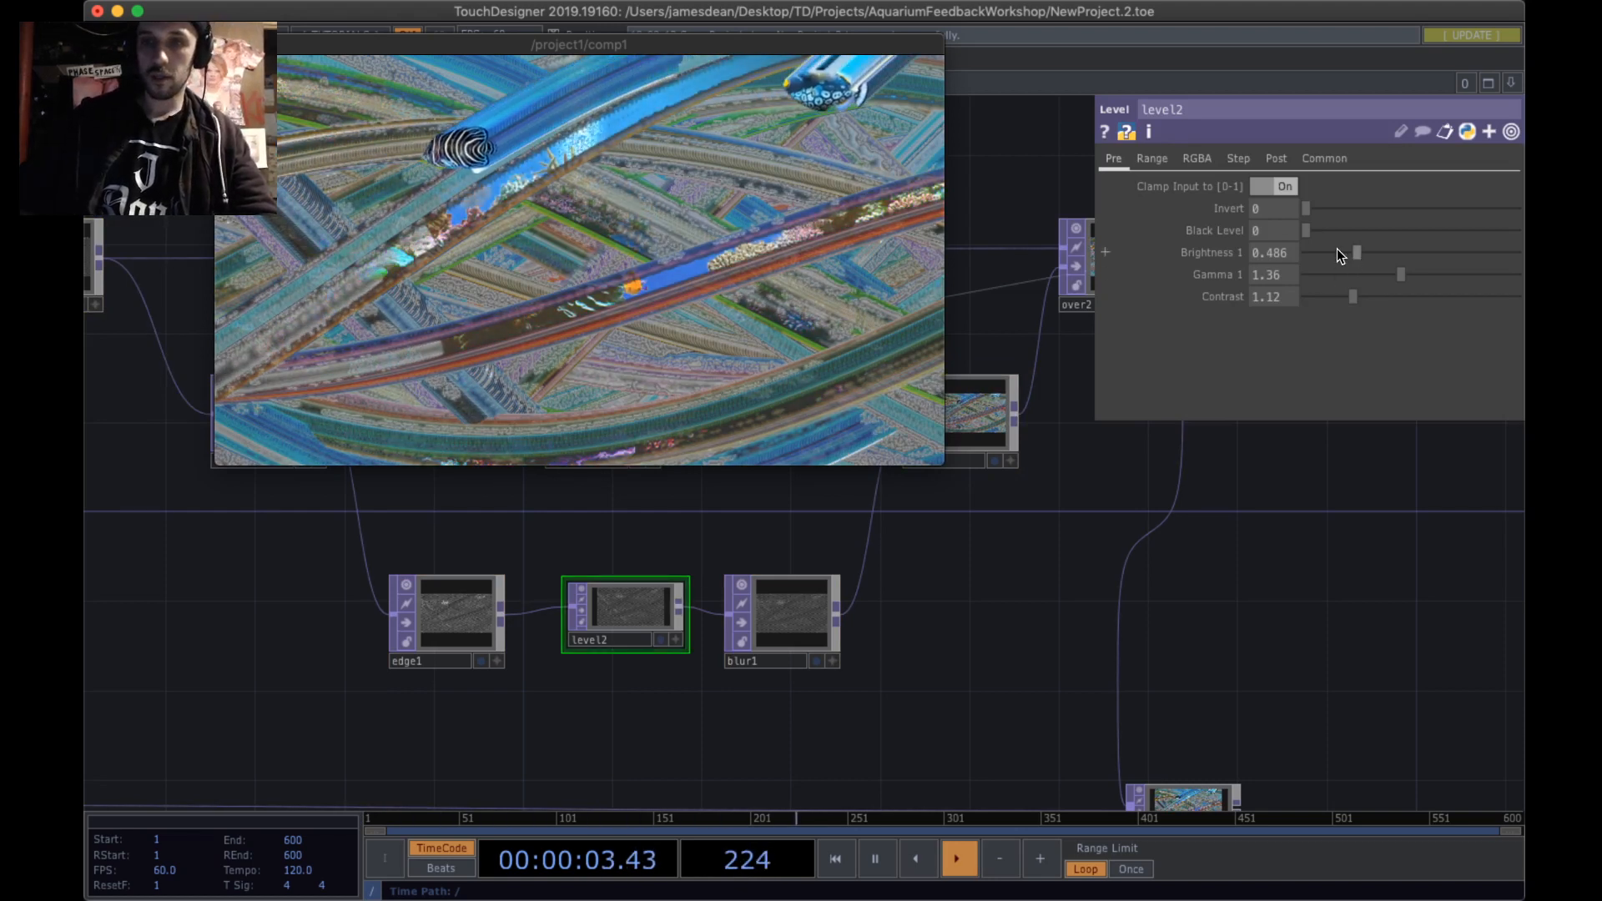
pyautogui.moveTo(1365, 248); pyautogui.dragTo(1384, 249)
pyautogui.click(1381, 274)
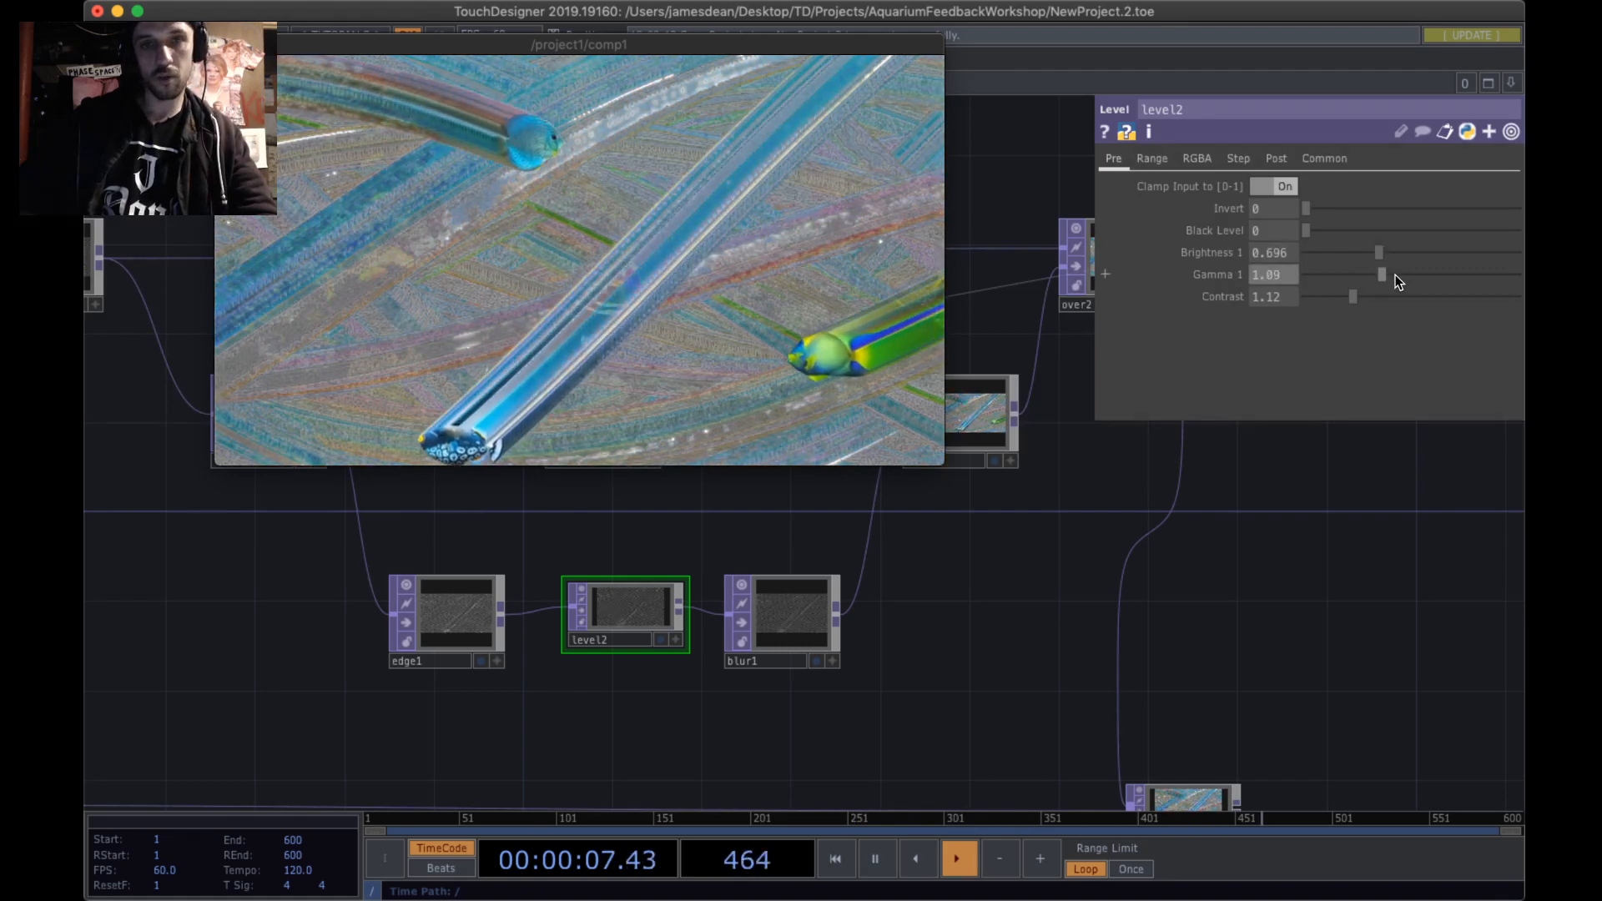
pyautogui.moveTo(1381, 276); pyautogui.dragTo(1368, 275)
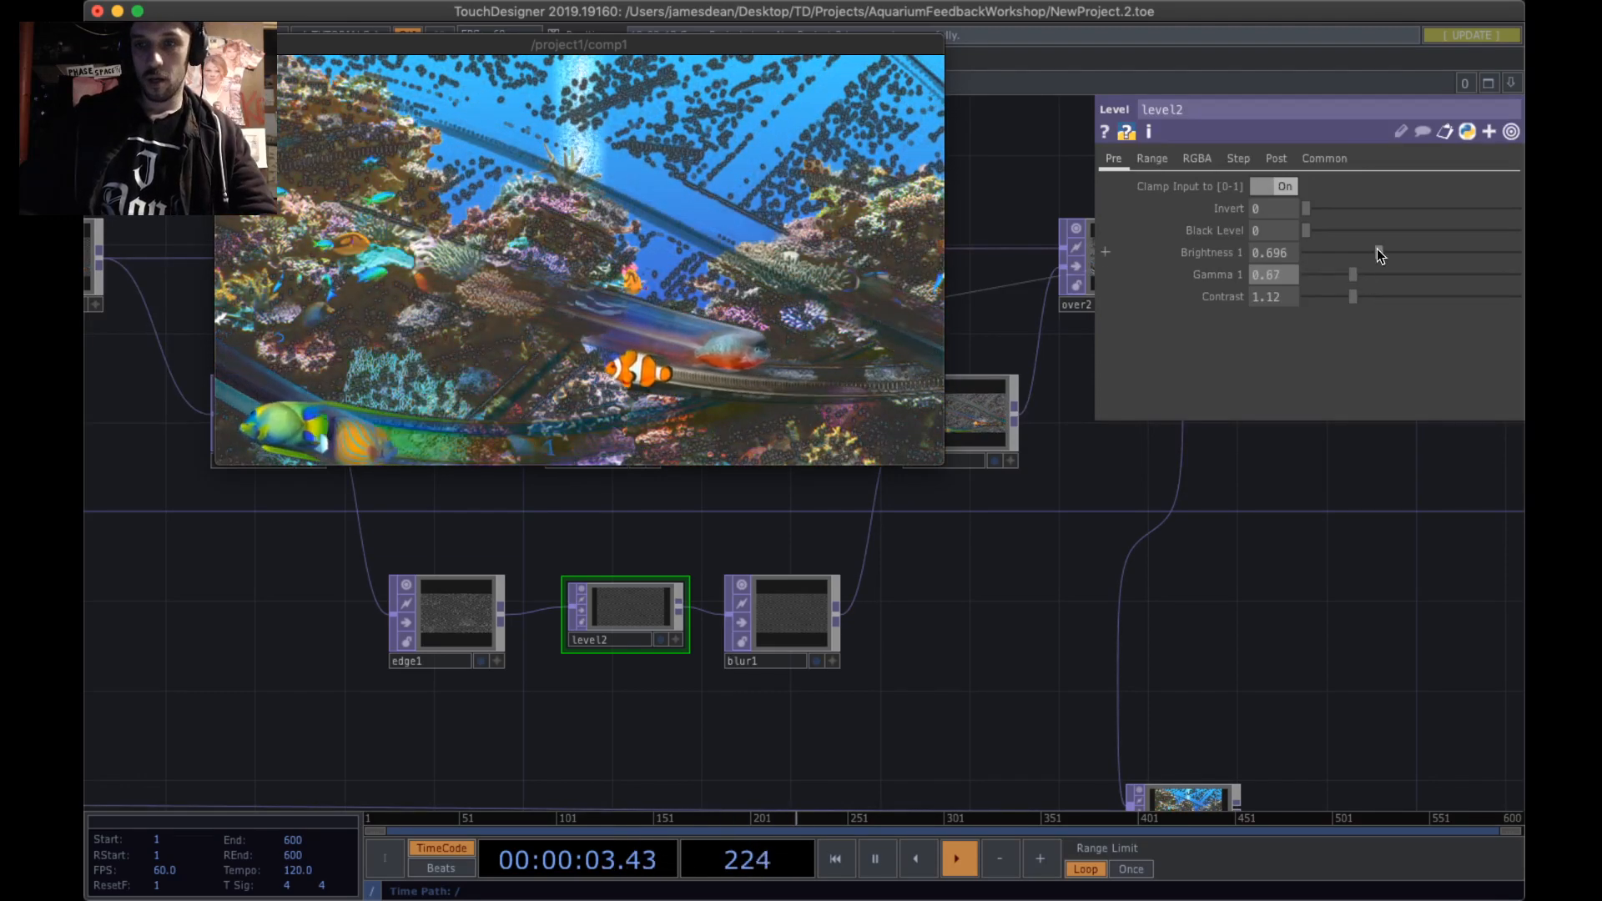
pyautogui.moveTo(1377, 250); pyautogui.dragTo(1415, 246)
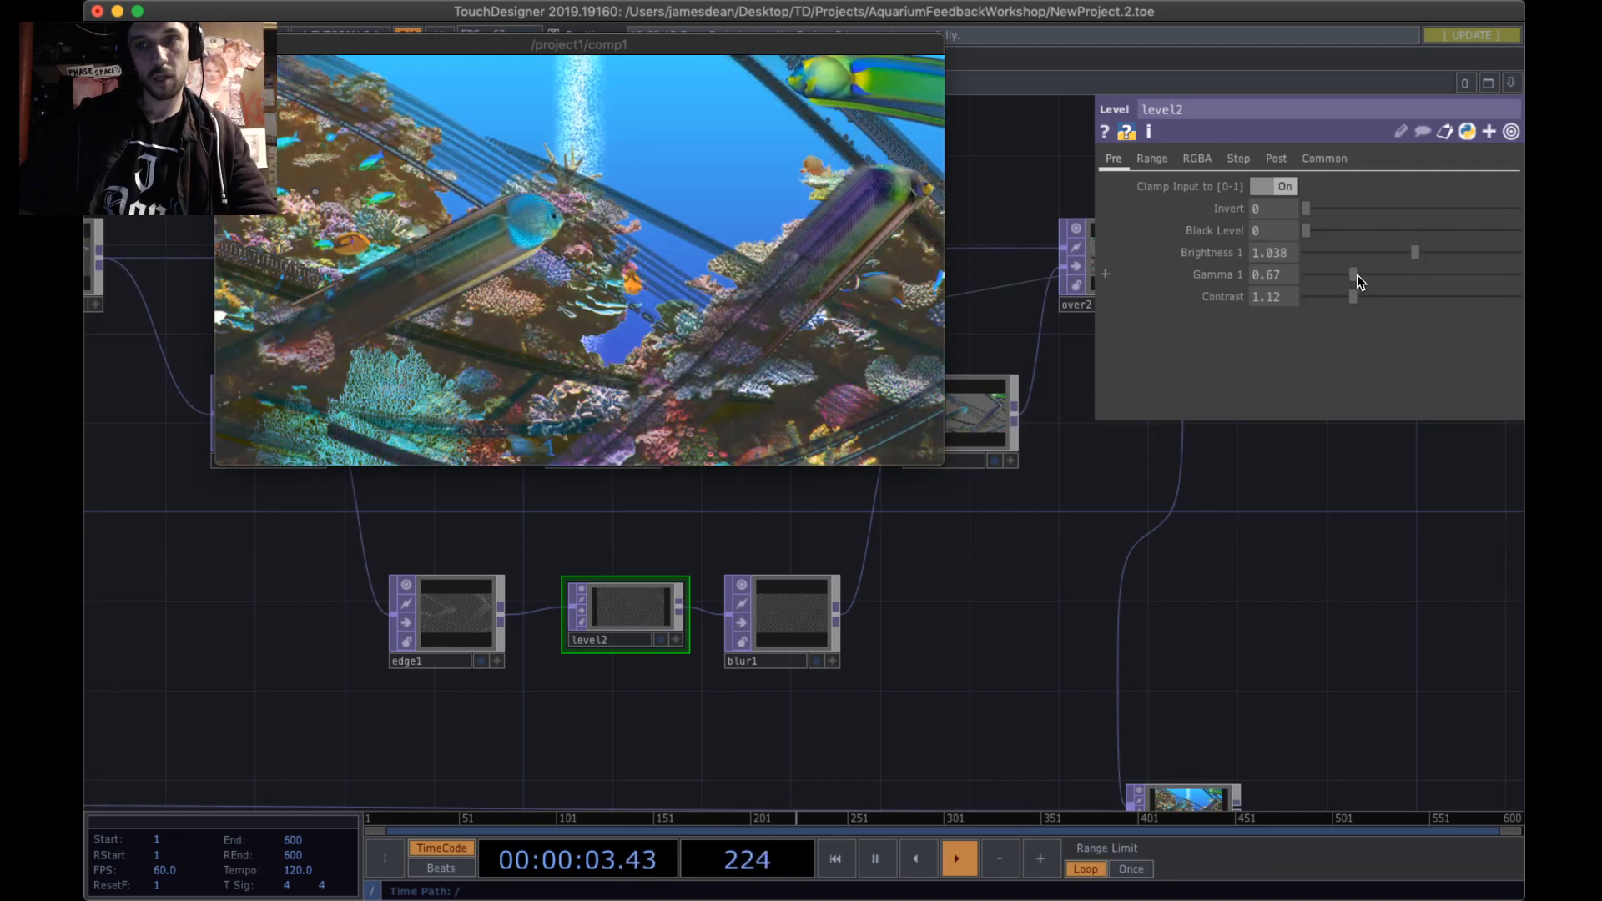
pyautogui.moveTo(1355, 275)
pyautogui.mouseDown()
pyautogui.moveTo(1384, 274)
pyautogui.moveTo(1370, 275)
pyautogui.mouseUp()
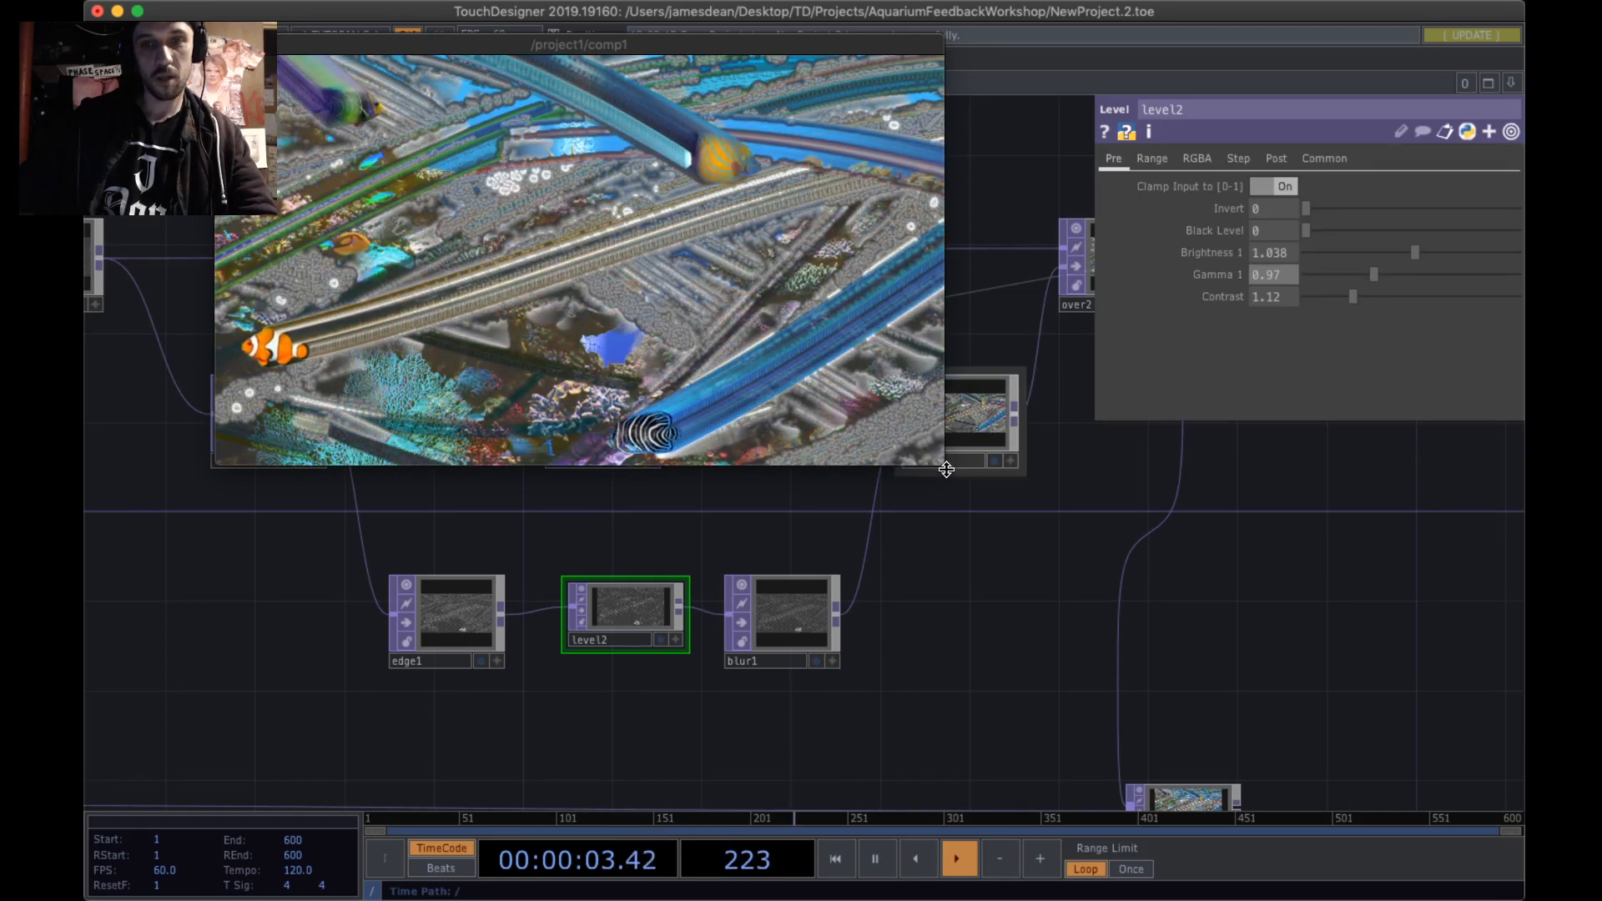
# - Resize the comp1 viewer to inspect the fish trails and set level2's Contrast to 1.17
pyautogui.moveTo(943, 464); pyautogui.dragTo(1521, 717)
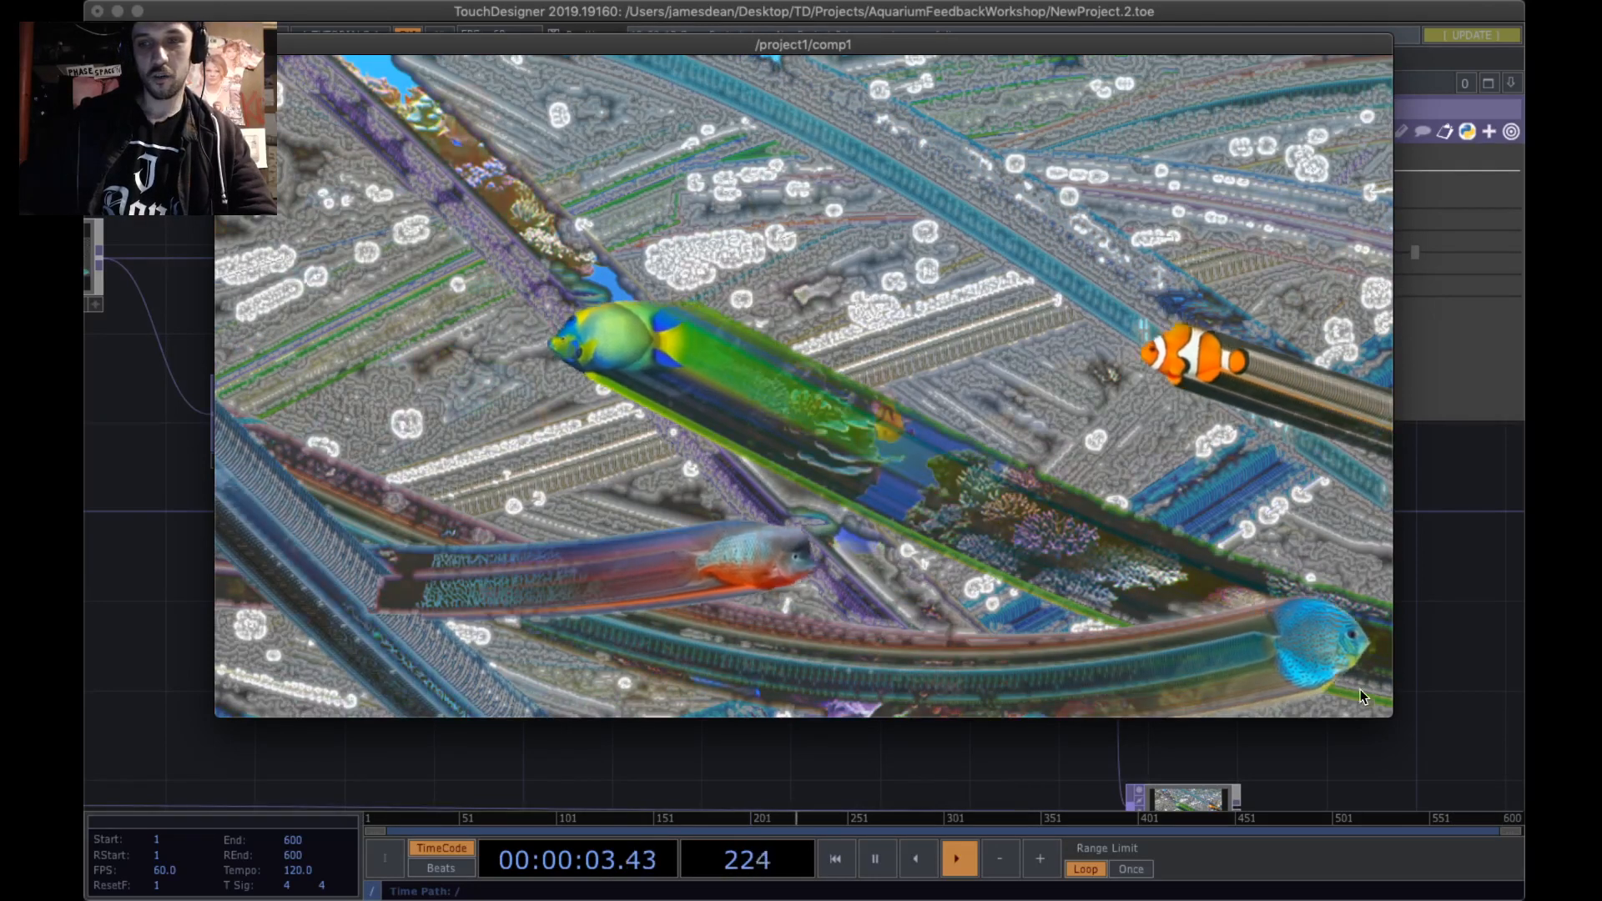
pyautogui.moveTo(1394, 717); pyautogui.dragTo(882, 499)
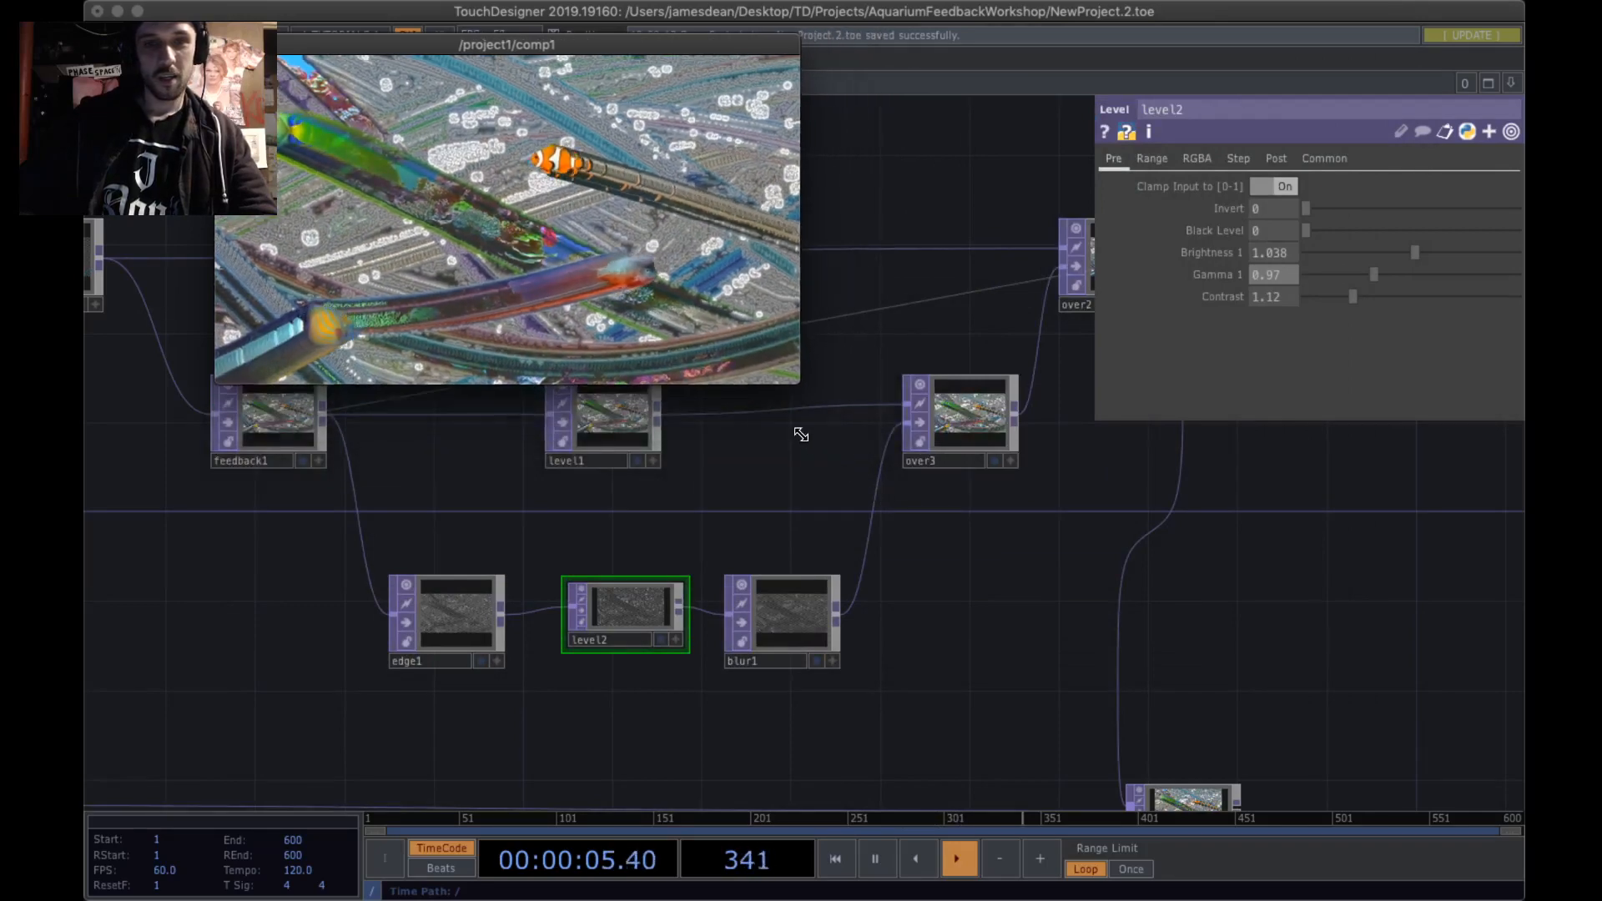
pyautogui.moveTo(801, 434); pyautogui.dragTo(932, 537)
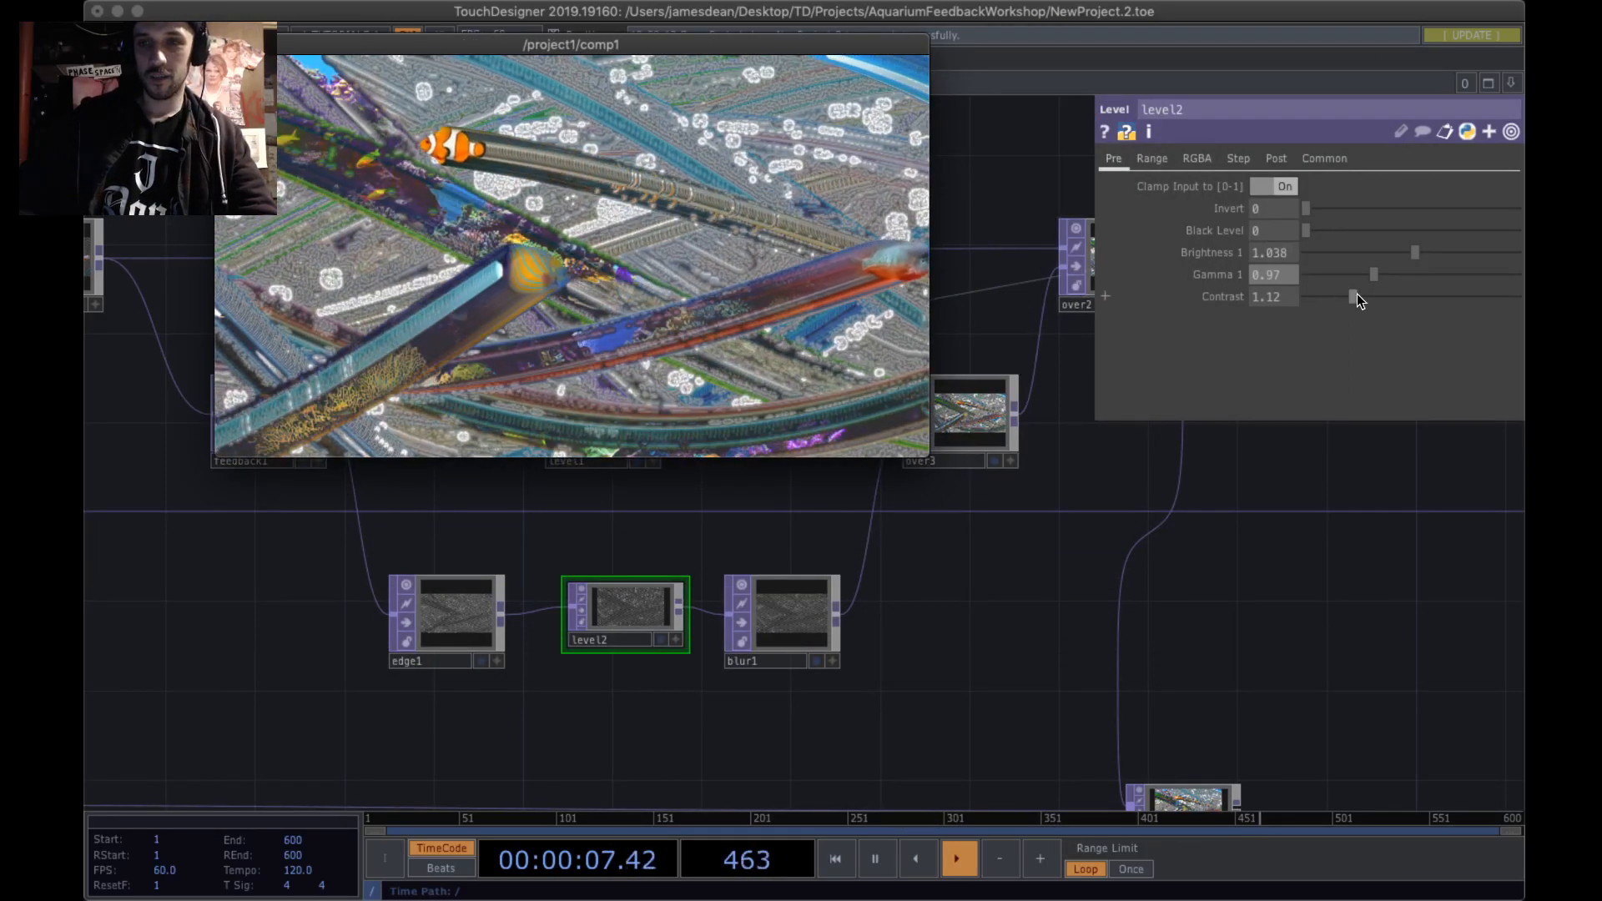
pyautogui.moveTo(1357, 294)
pyautogui.mouseDown()
pyautogui.moveTo(1385, 298)
pyautogui.moveTo(1355, 293)
pyautogui.mouseUp()
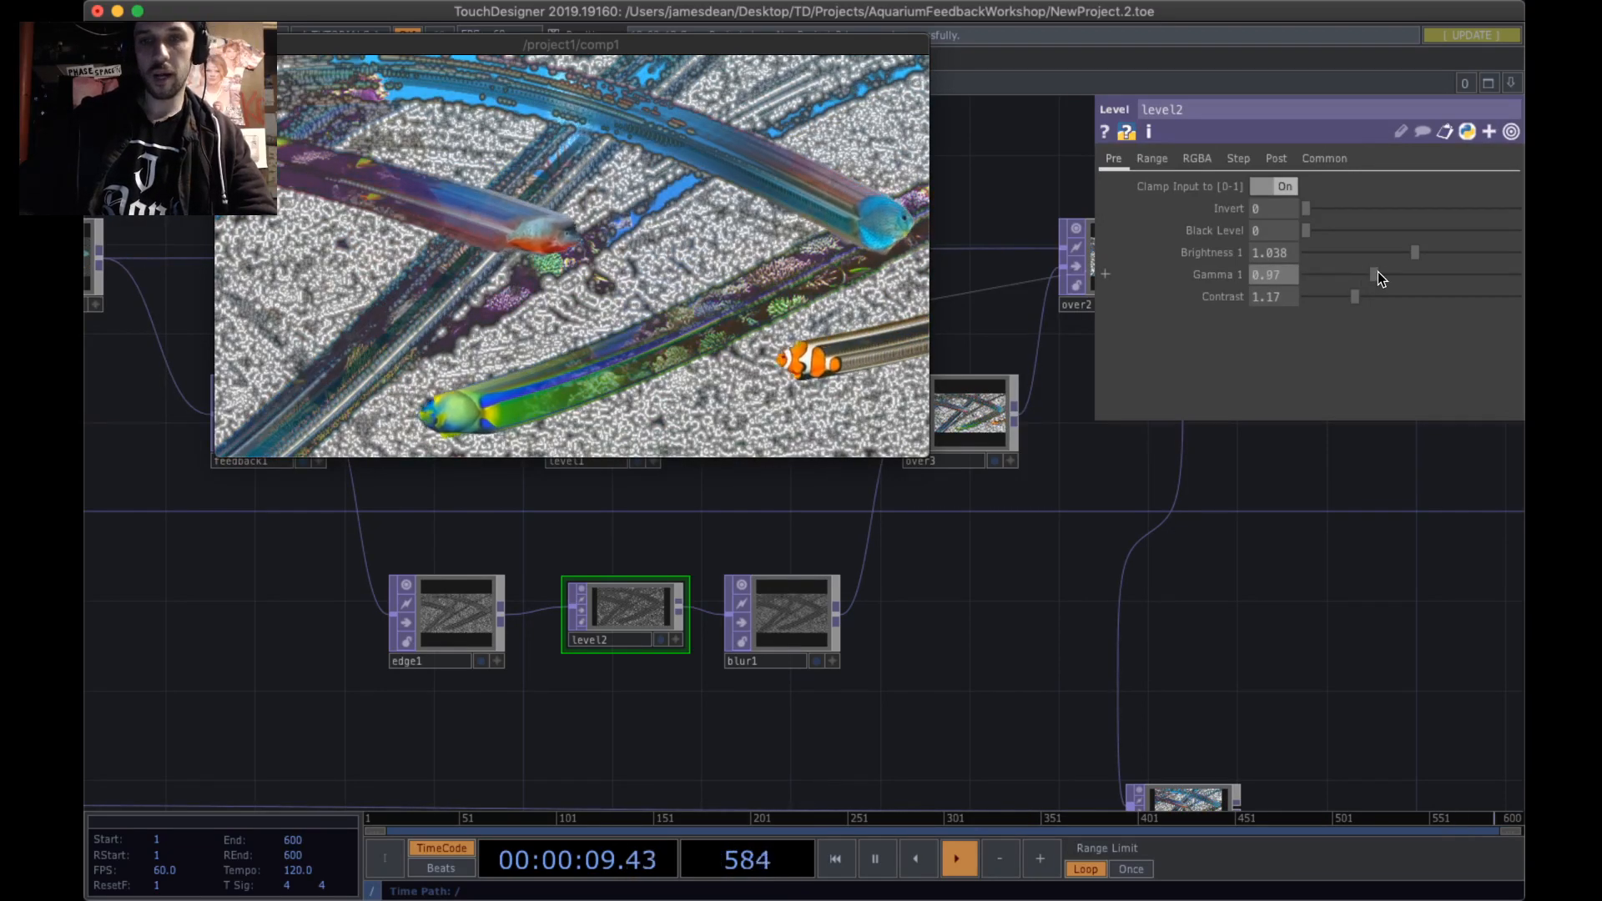
# - Shift blur1 slightly to the right of level2 and bring the whole network into view below the comp1 viewer
pyautogui.click(773, 614)
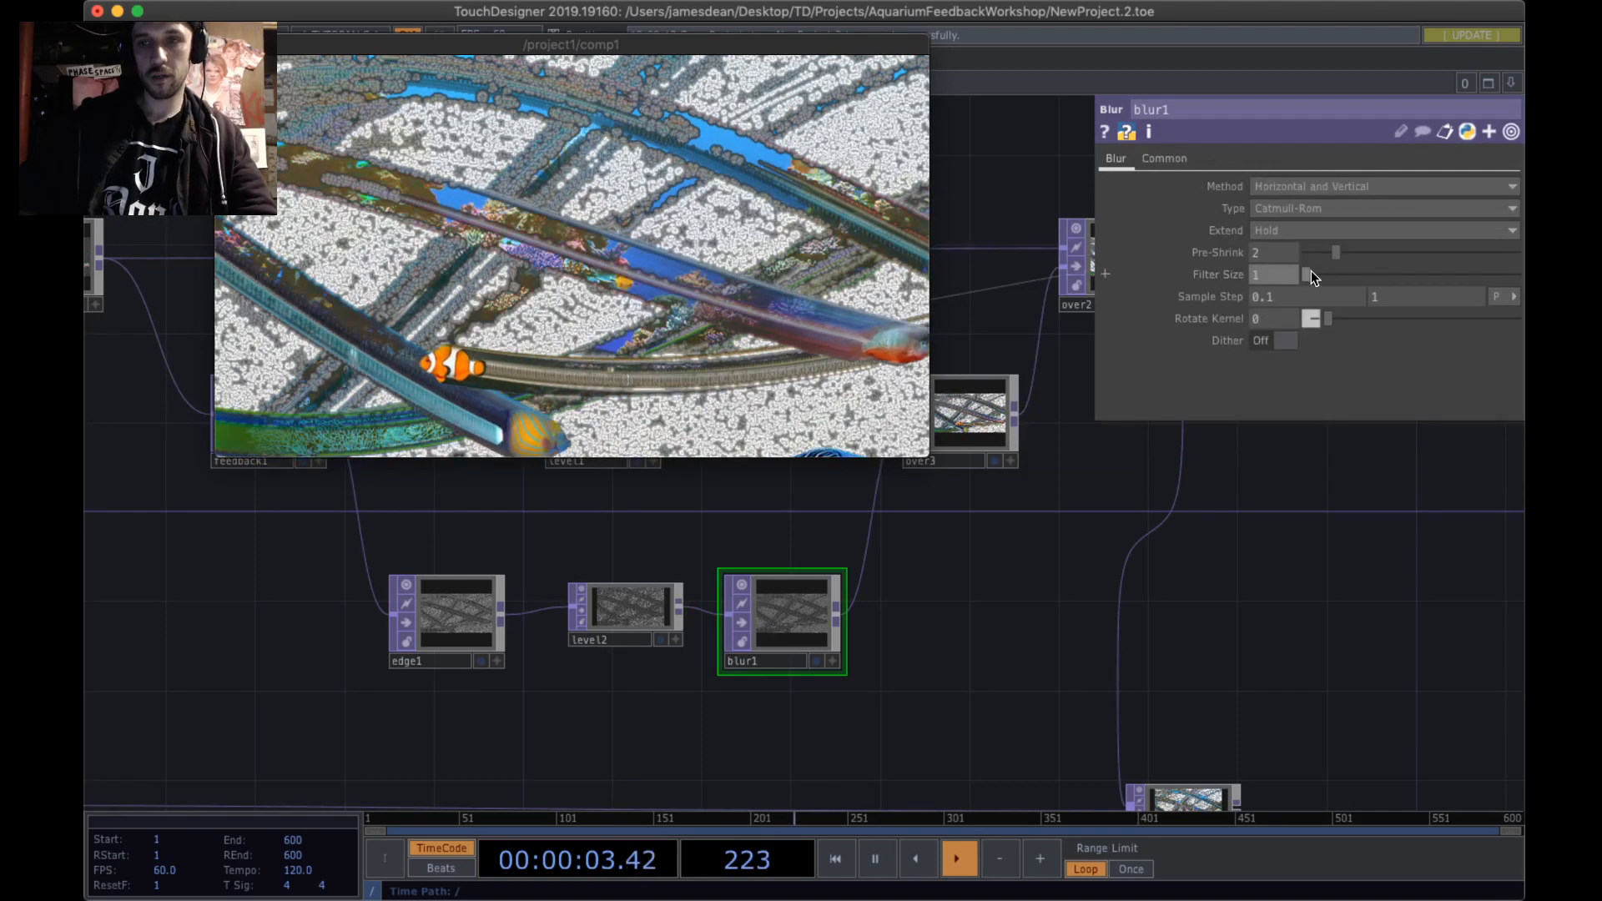
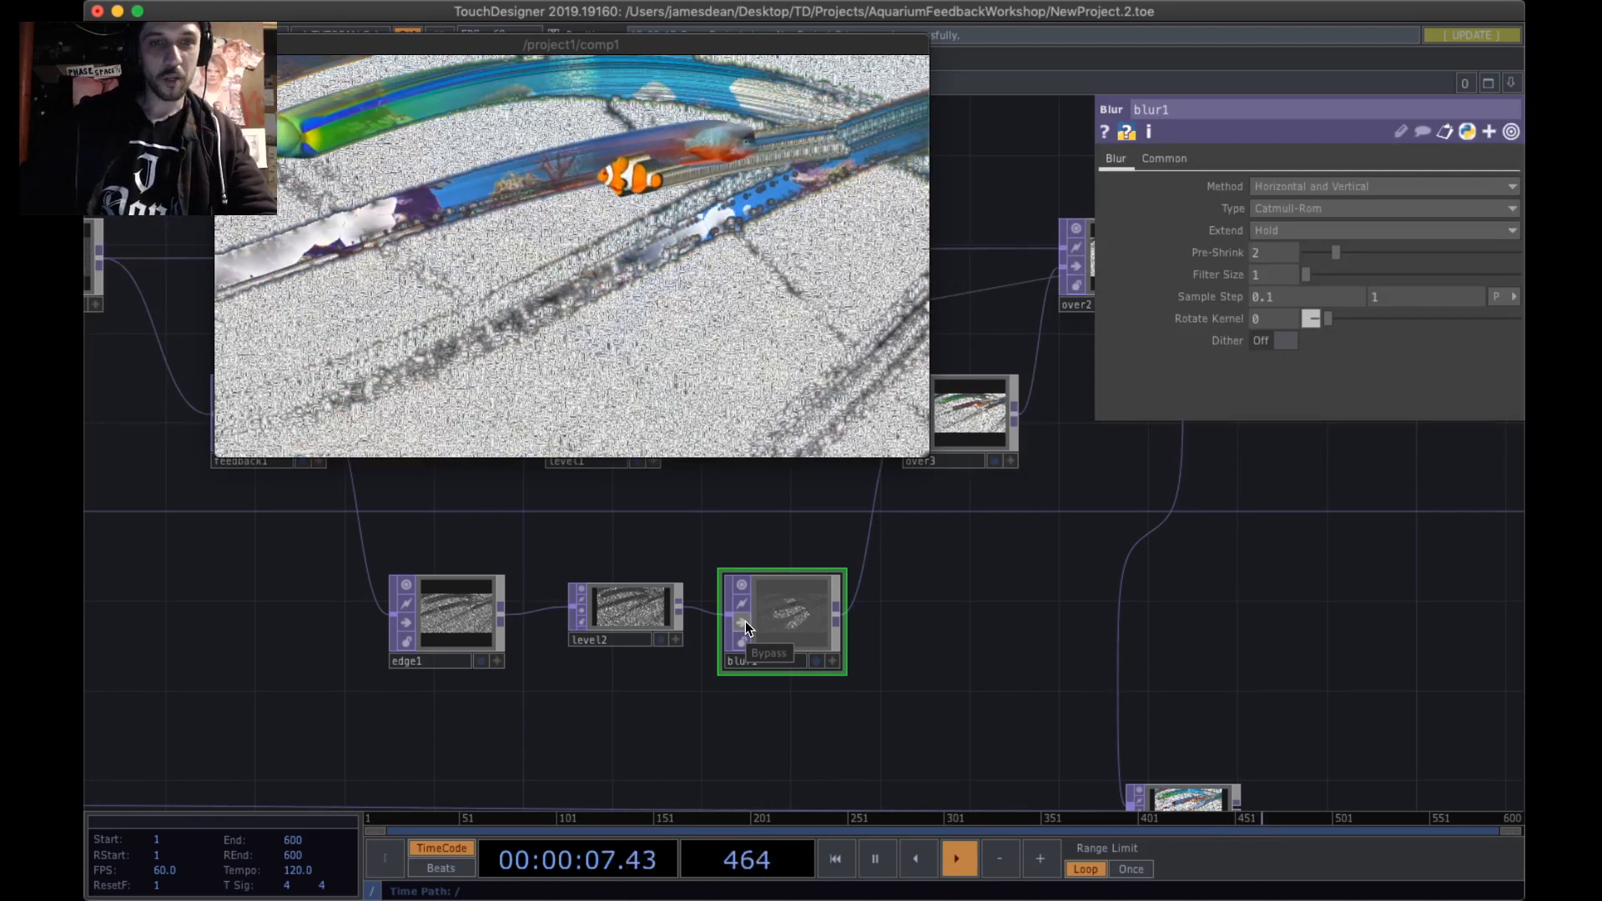
pyautogui.moveTo(782, 614); pyautogui.dragTo(792, 614)
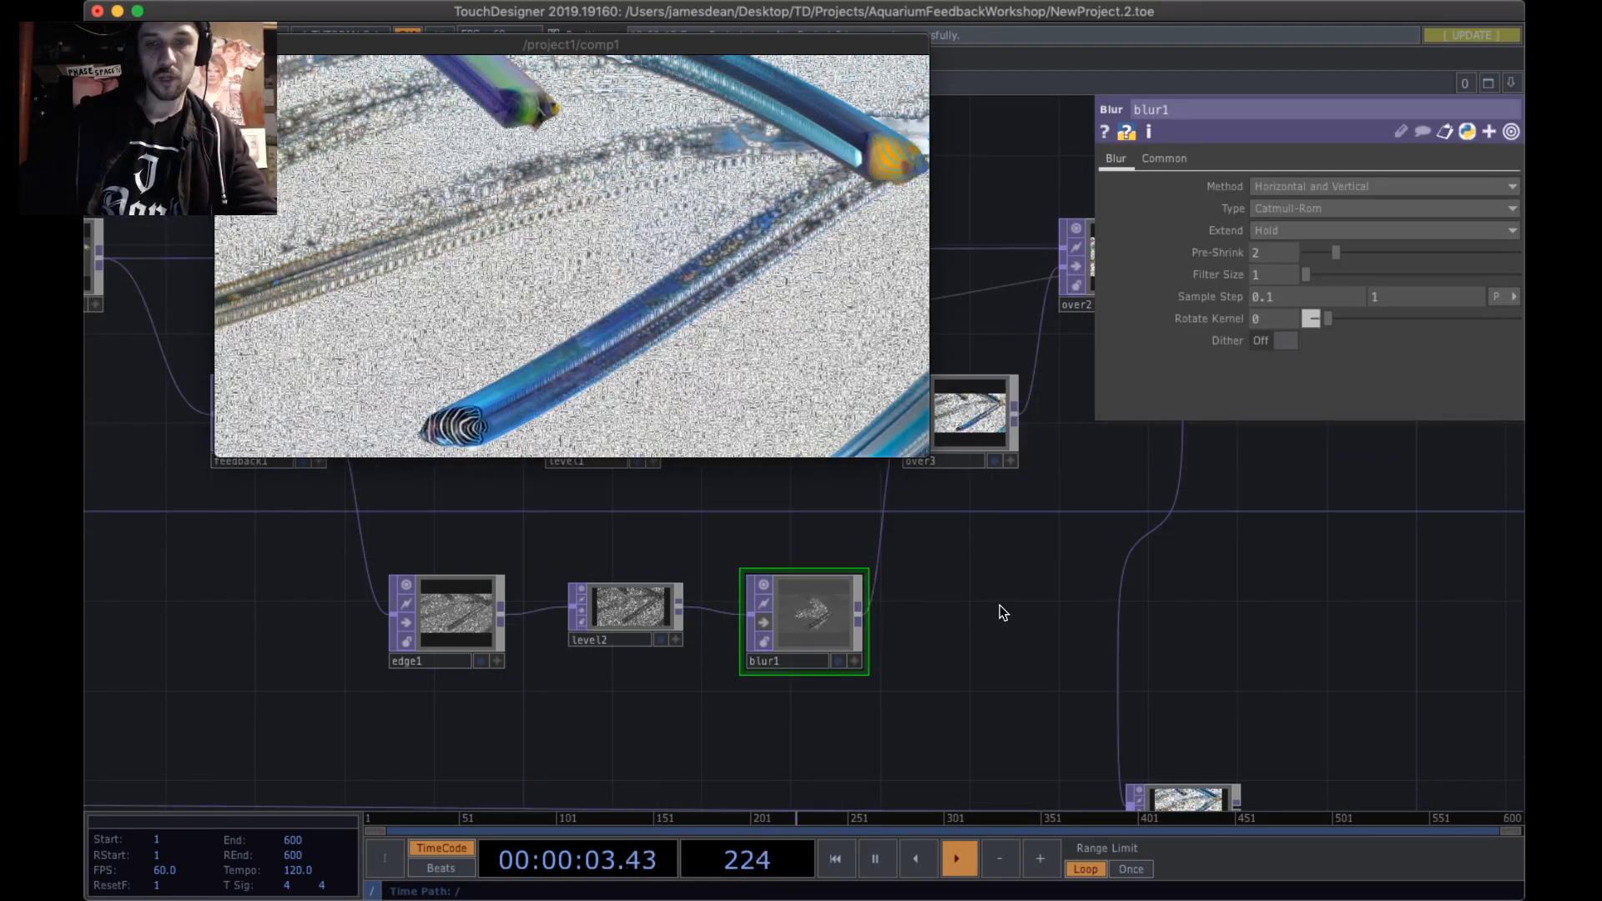
pyautogui.scroll(-5, 1168, 561)
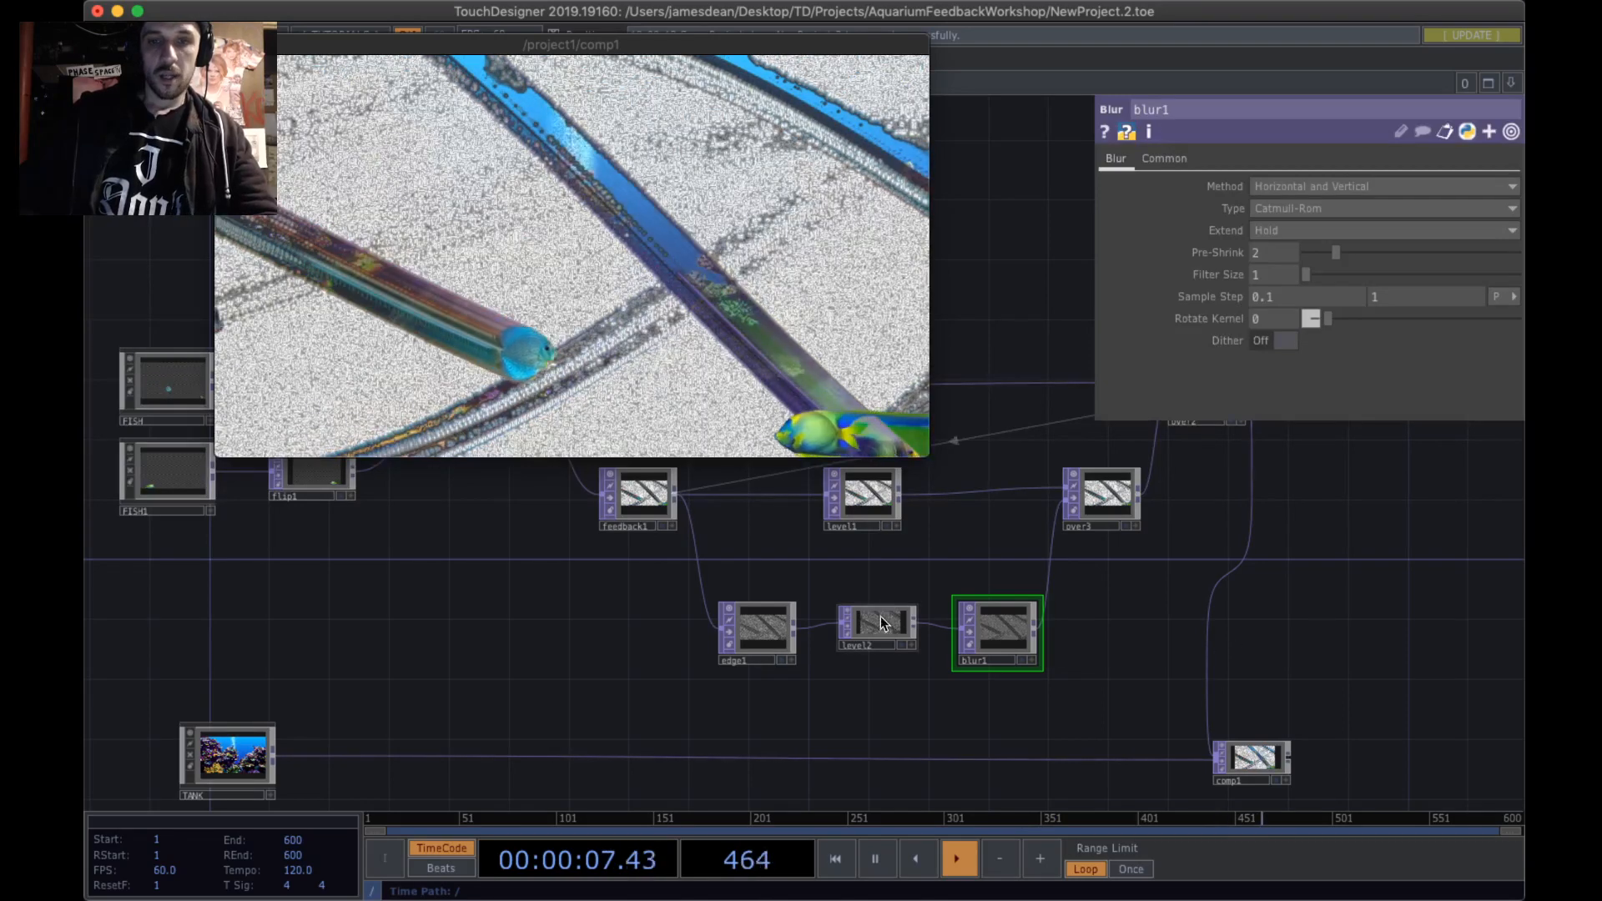
pyautogui.scroll(-4, 817, 635)
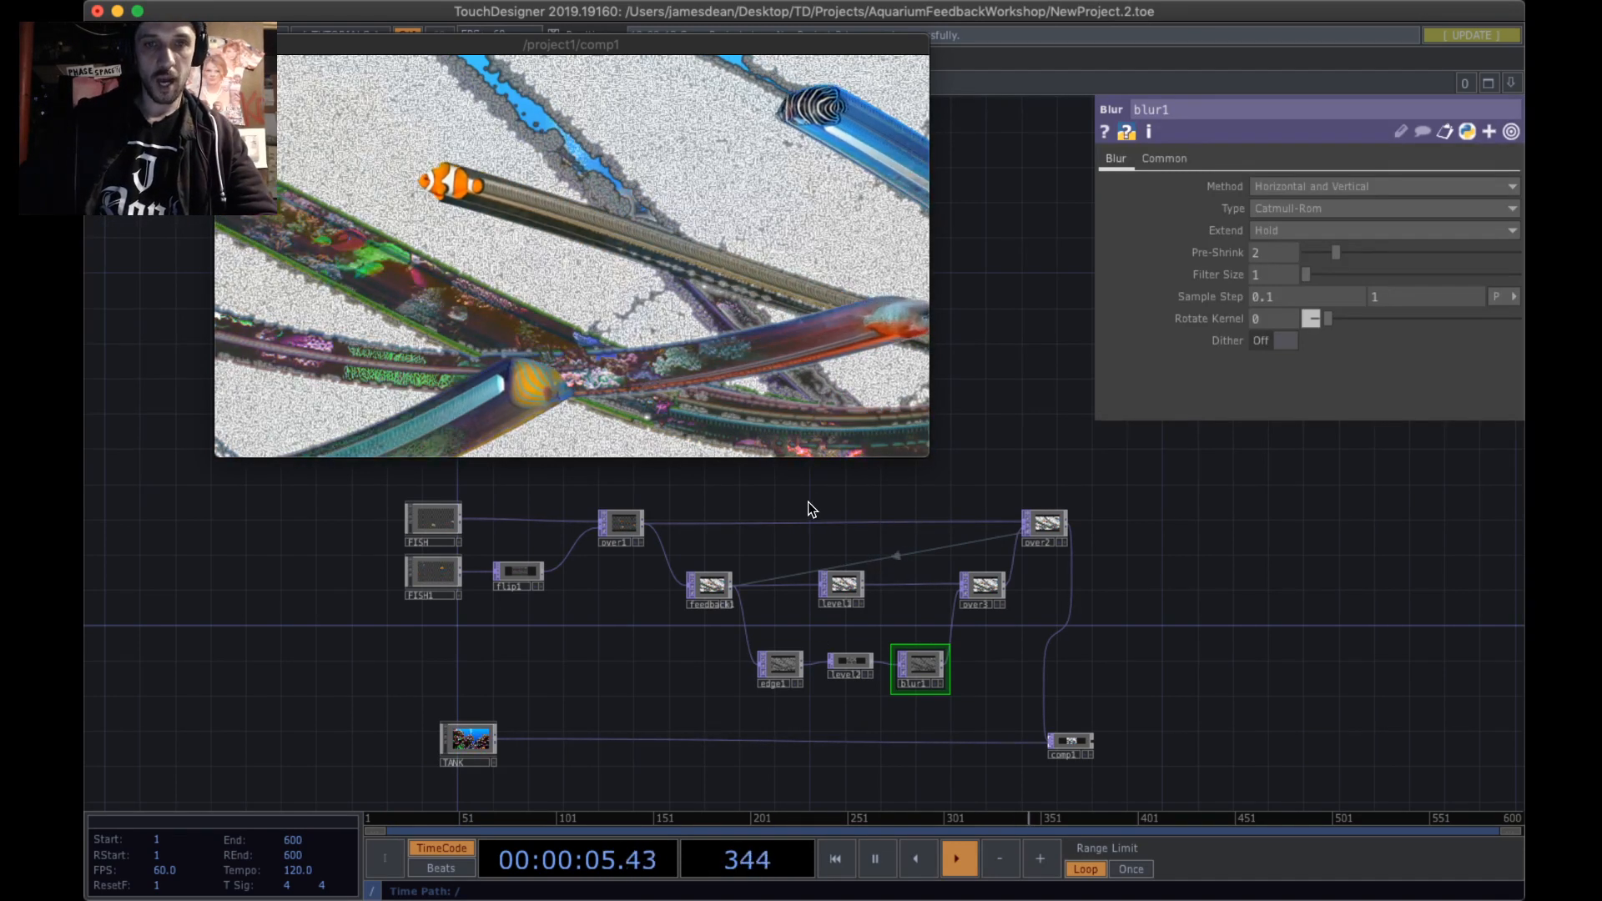
pyautogui.moveTo(886, 884)
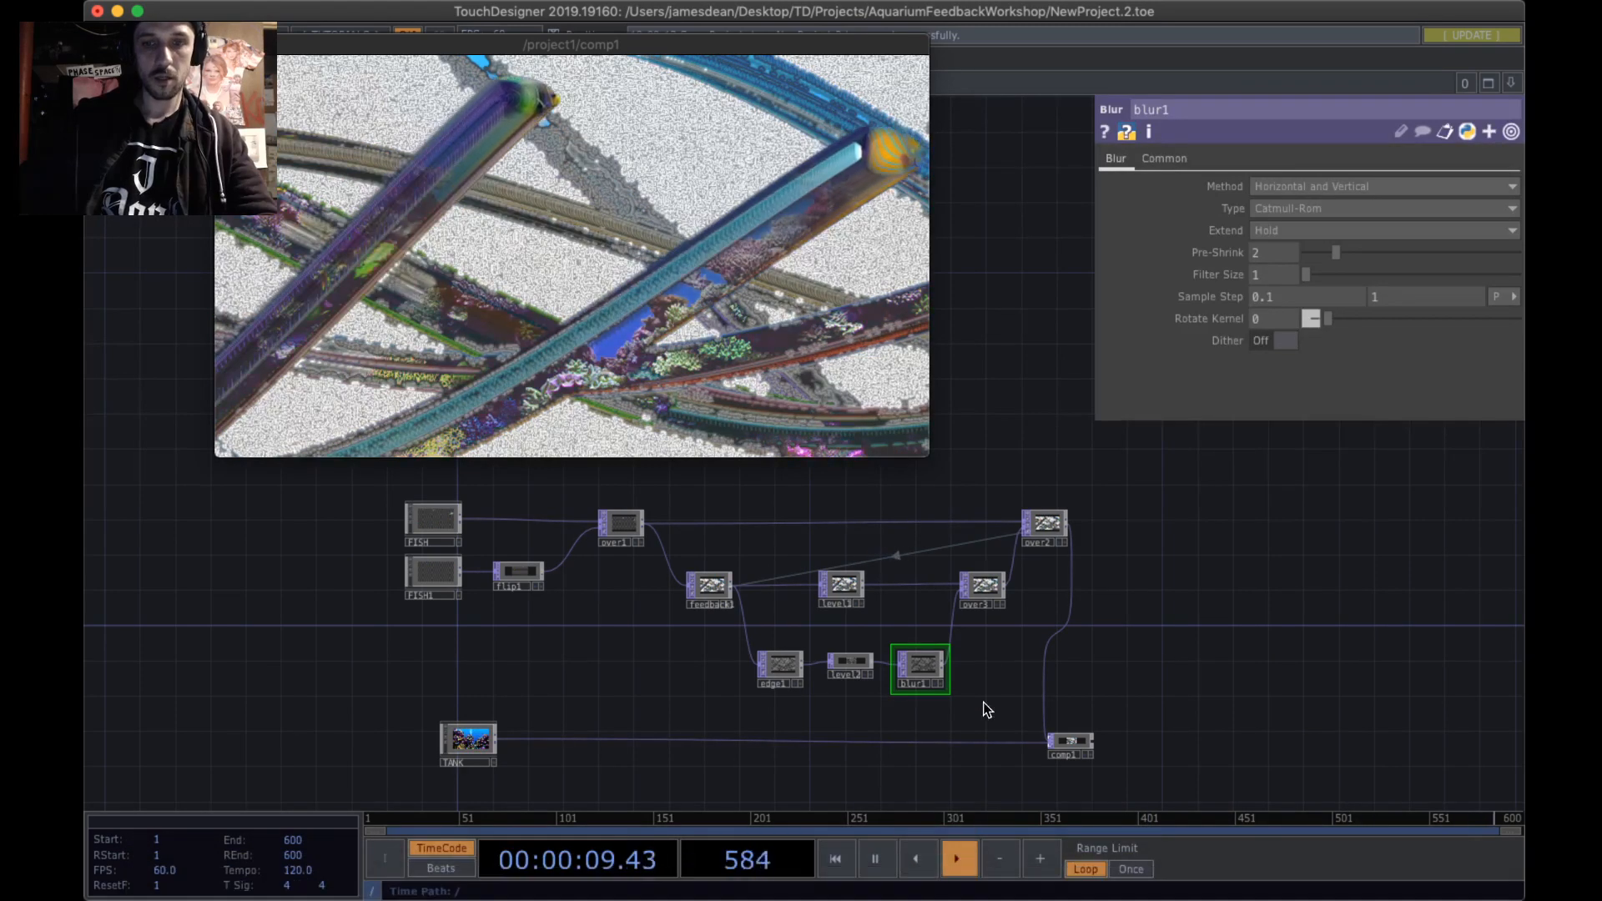
pyautogui.moveTo(842, 736); pyautogui.dragTo(877, 653)
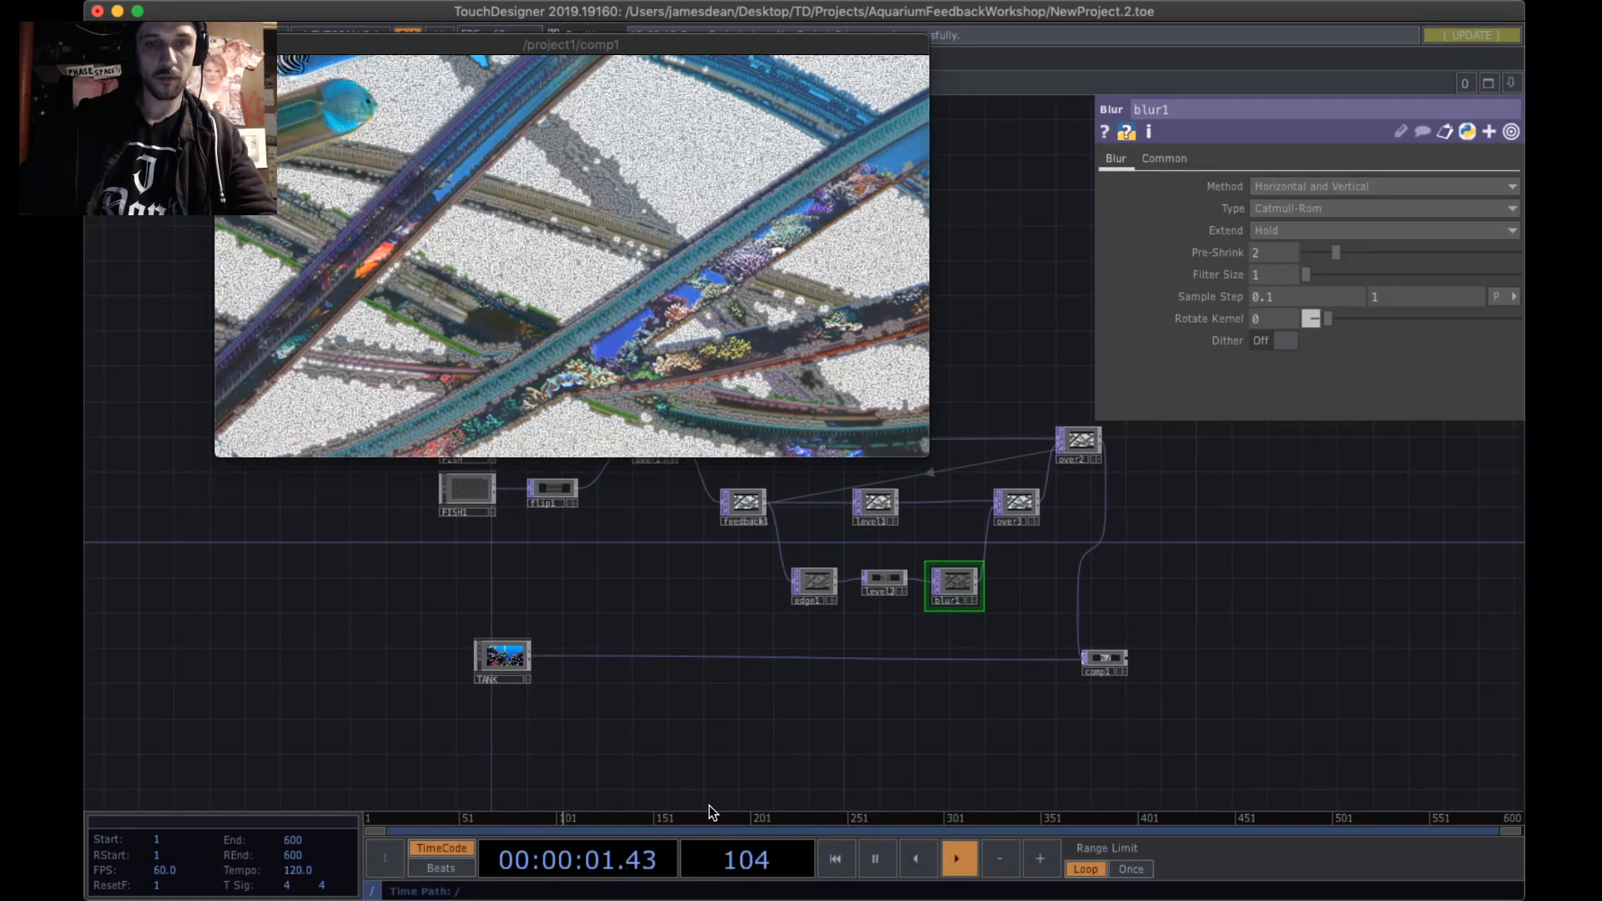
pyautogui.moveTo(733, 584); pyautogui.dragTo(737, 658)
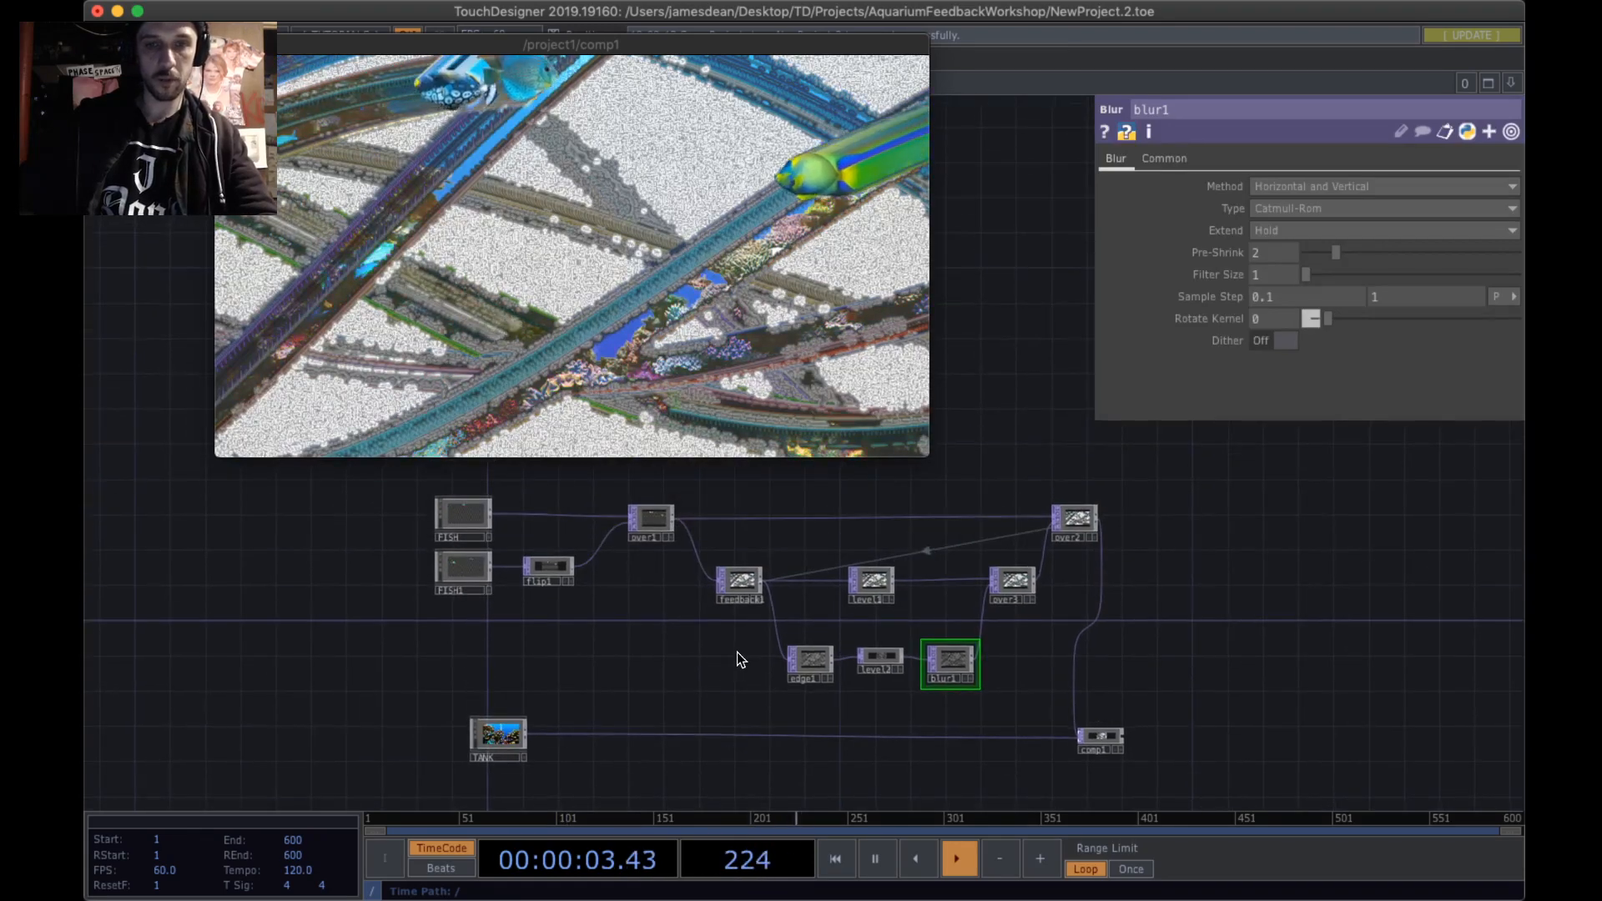
# - Switch to the Phase Video Space page in Chrome, read the recent stream chat messages and minimise the browser
pyautogui.click(903, 870)
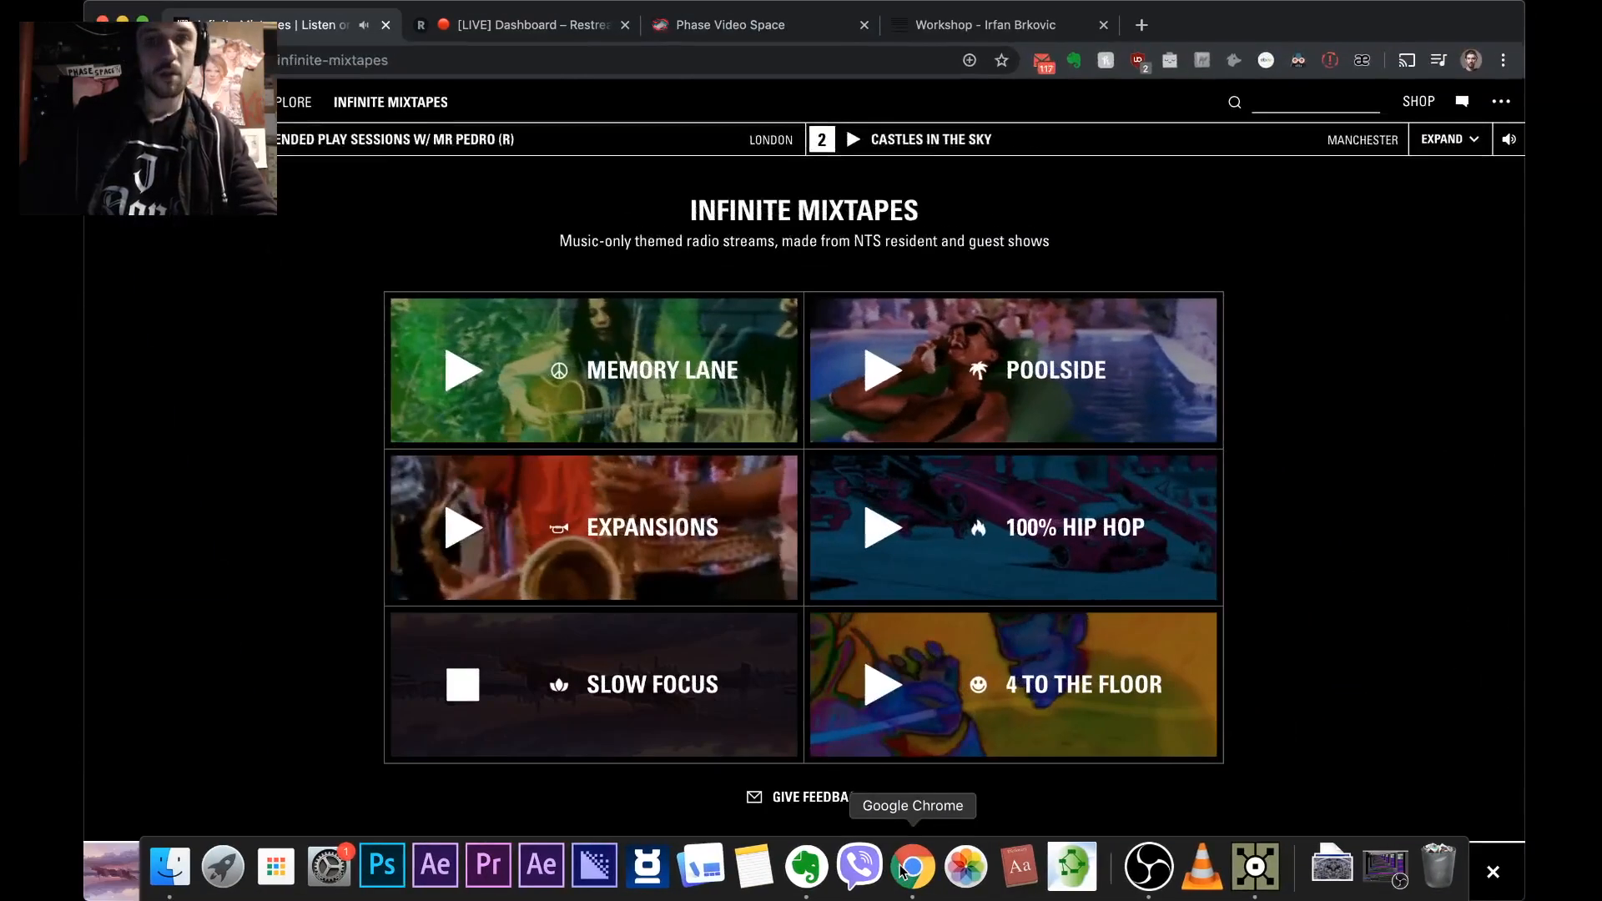
pyautogui.click(706, 30)
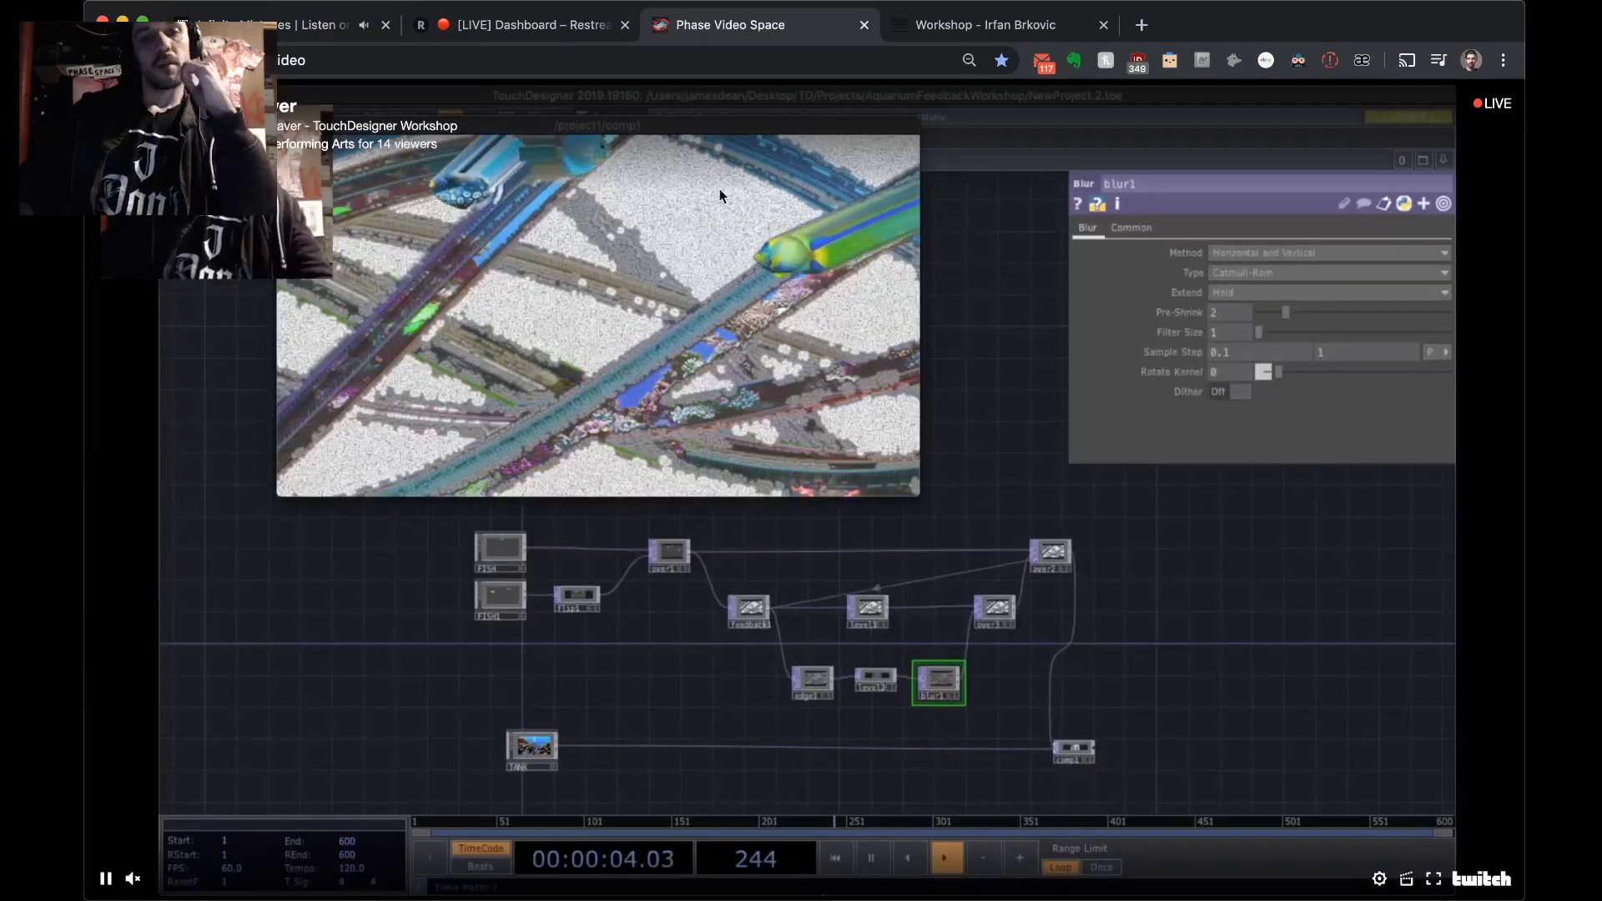
pyautogui.scroll(-10, 845, 174)
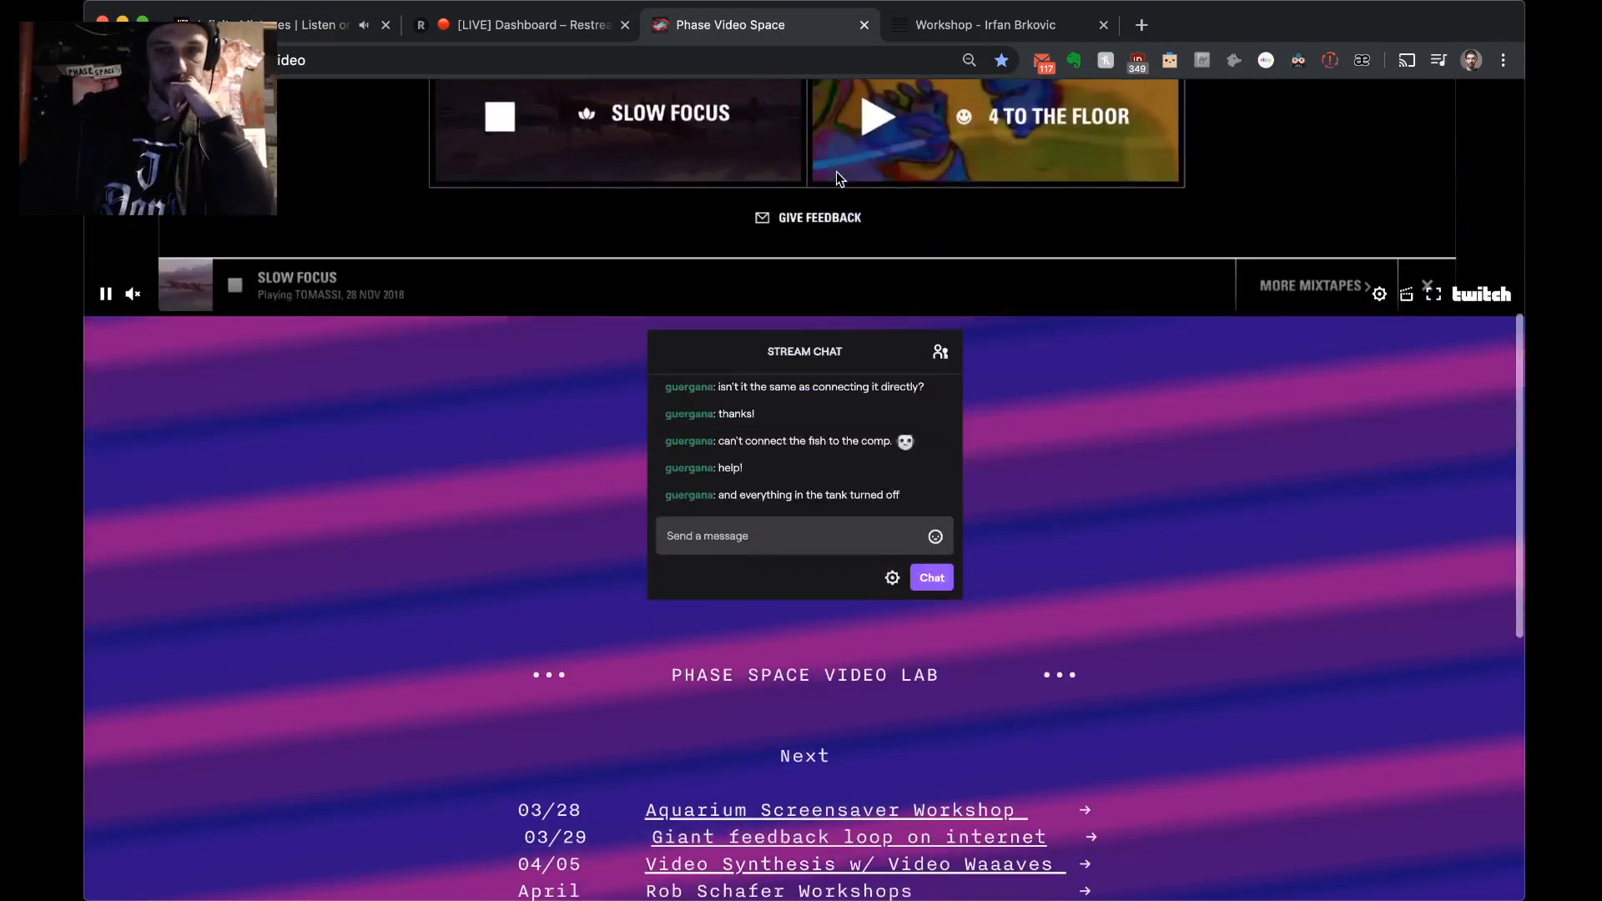
pyautogui.scroll(3, 834, 446)
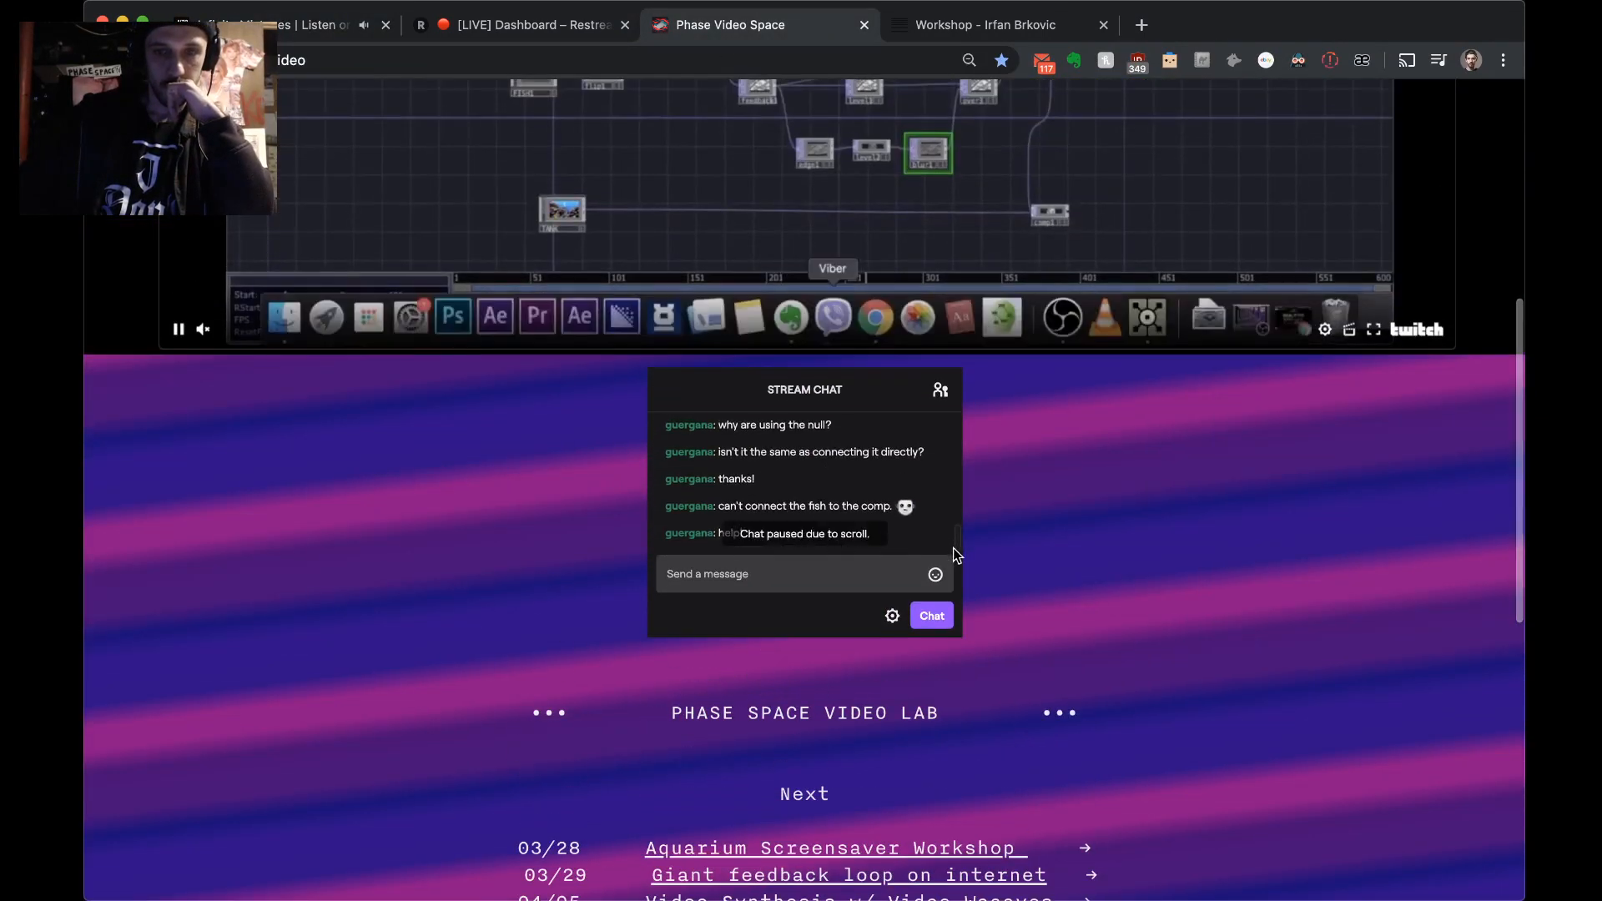
pyautogui.scroll(1, 957, 537)
pyautogui.moveTo(958, 537)
pyautogui.mouseDown()
pyautogui.moveTo(956, 521)
pyautogui.moveTo(951, 553)
pyautogui.mouseUp()
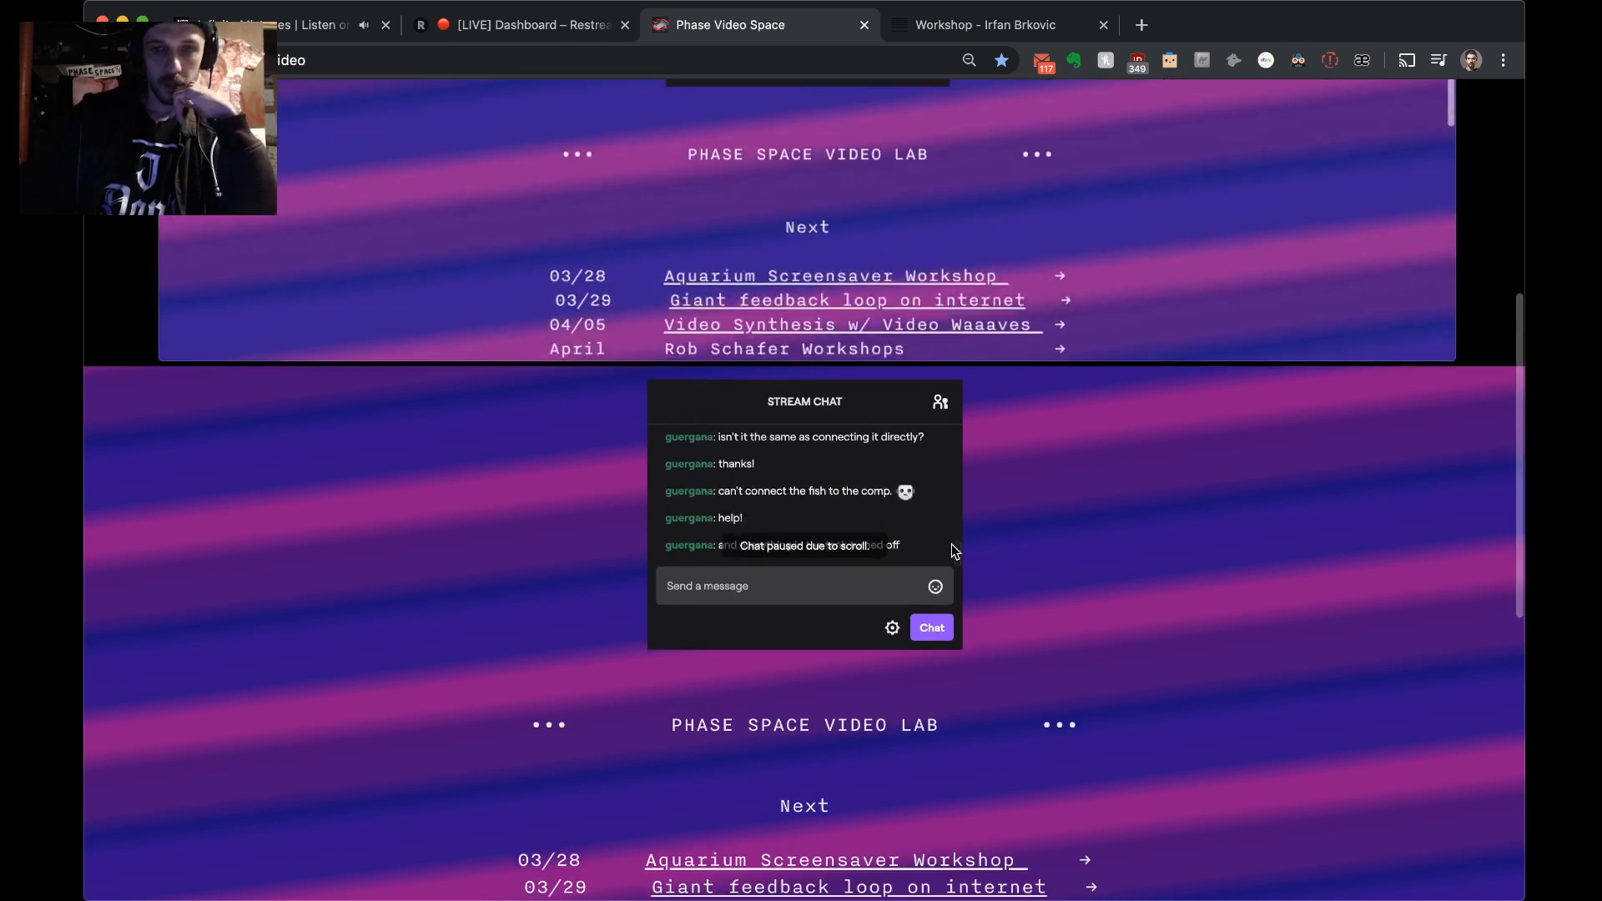
pyautogui.scroll(3, 954, 547)
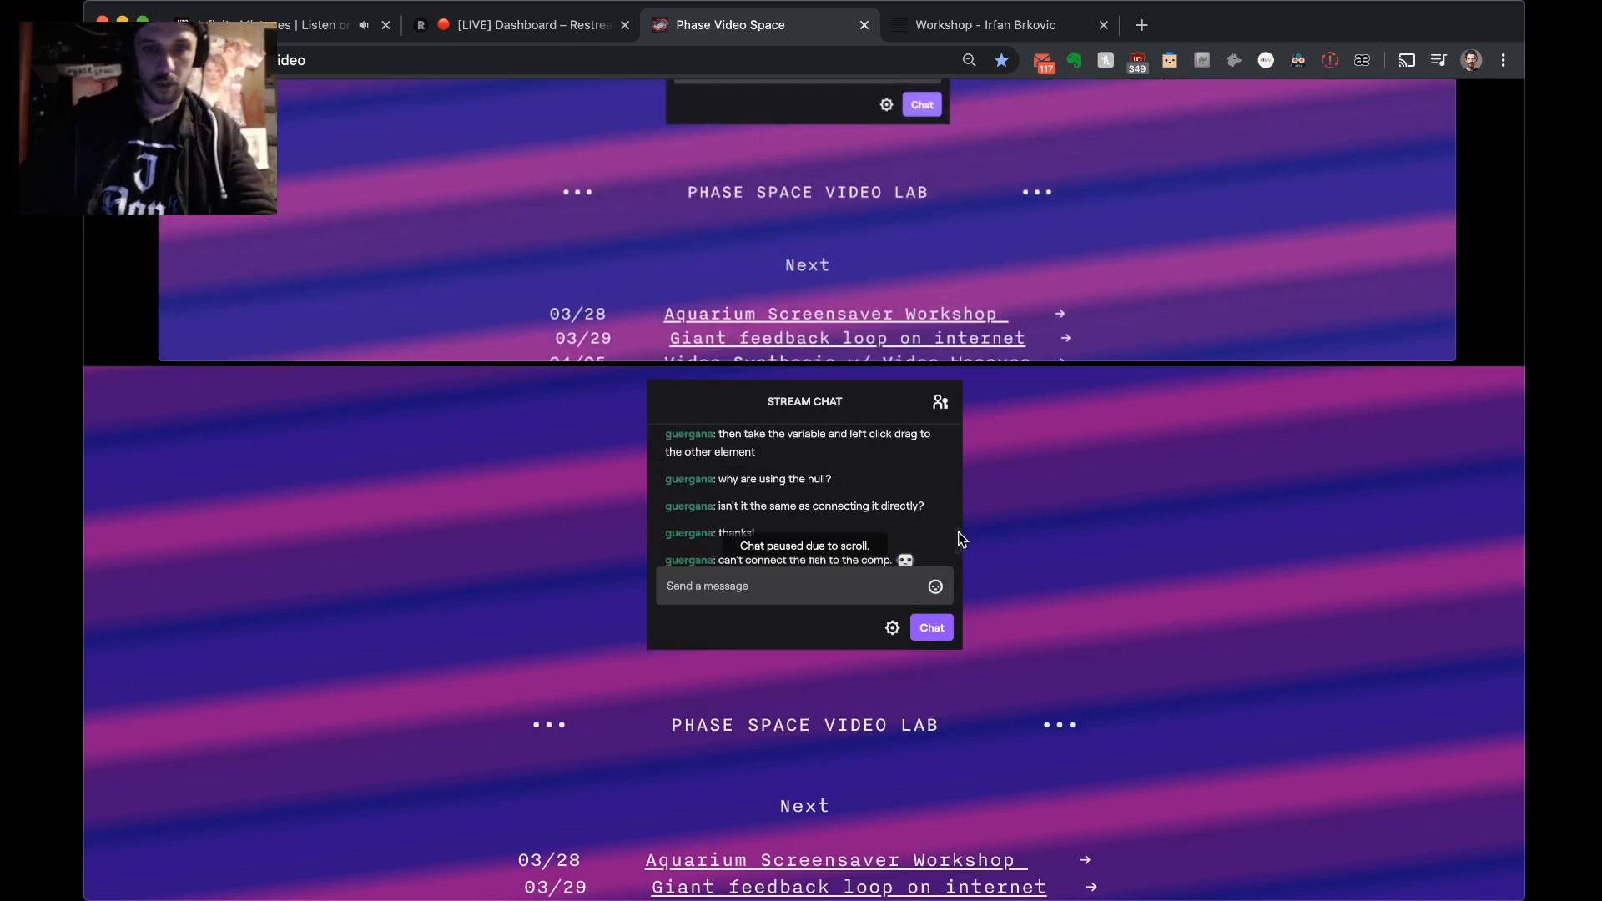
pyautogui.scroll(-4, 815, 511)
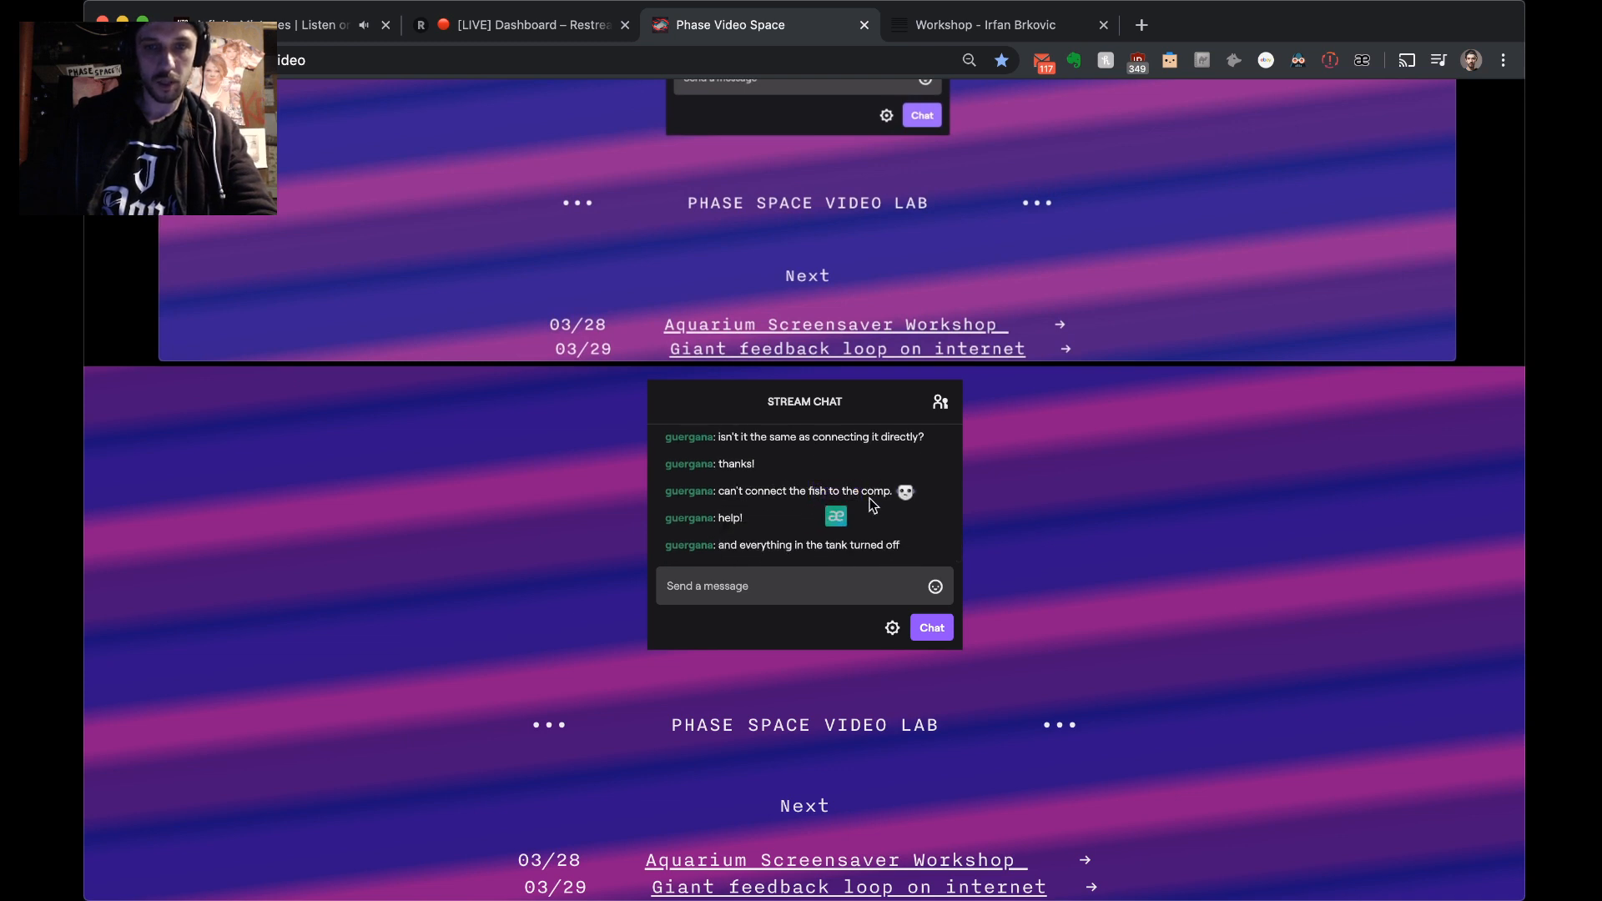
pyautogui.scroll(1, 869, 501)
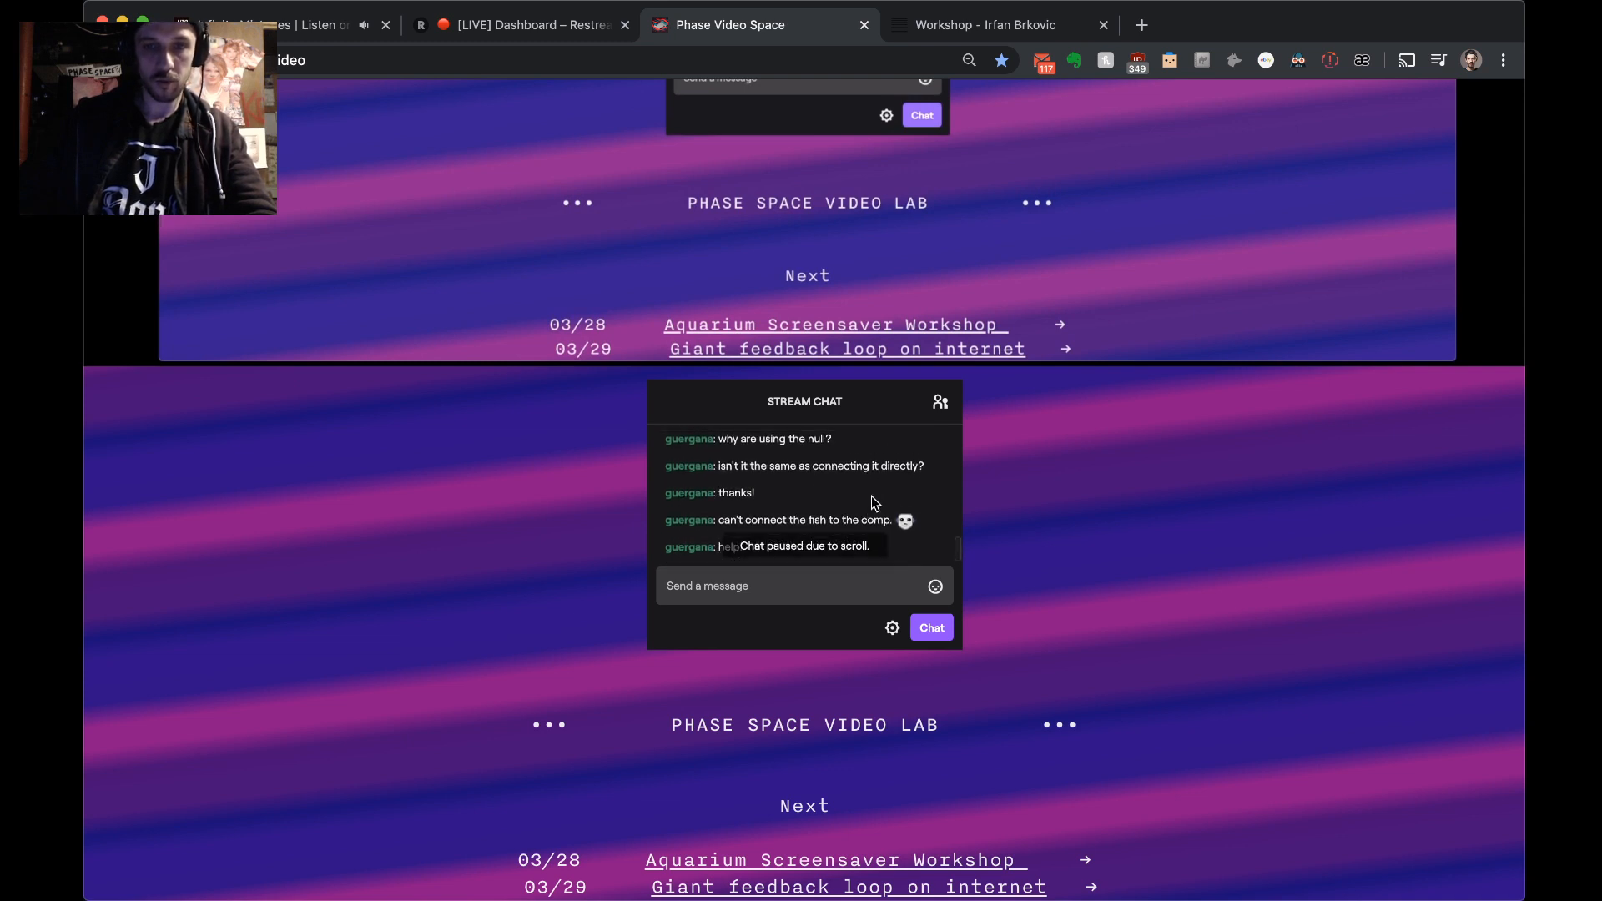
pyautogui.scroll(-1, 871, 498)
pyautogui.scroll(3, 874, 500)
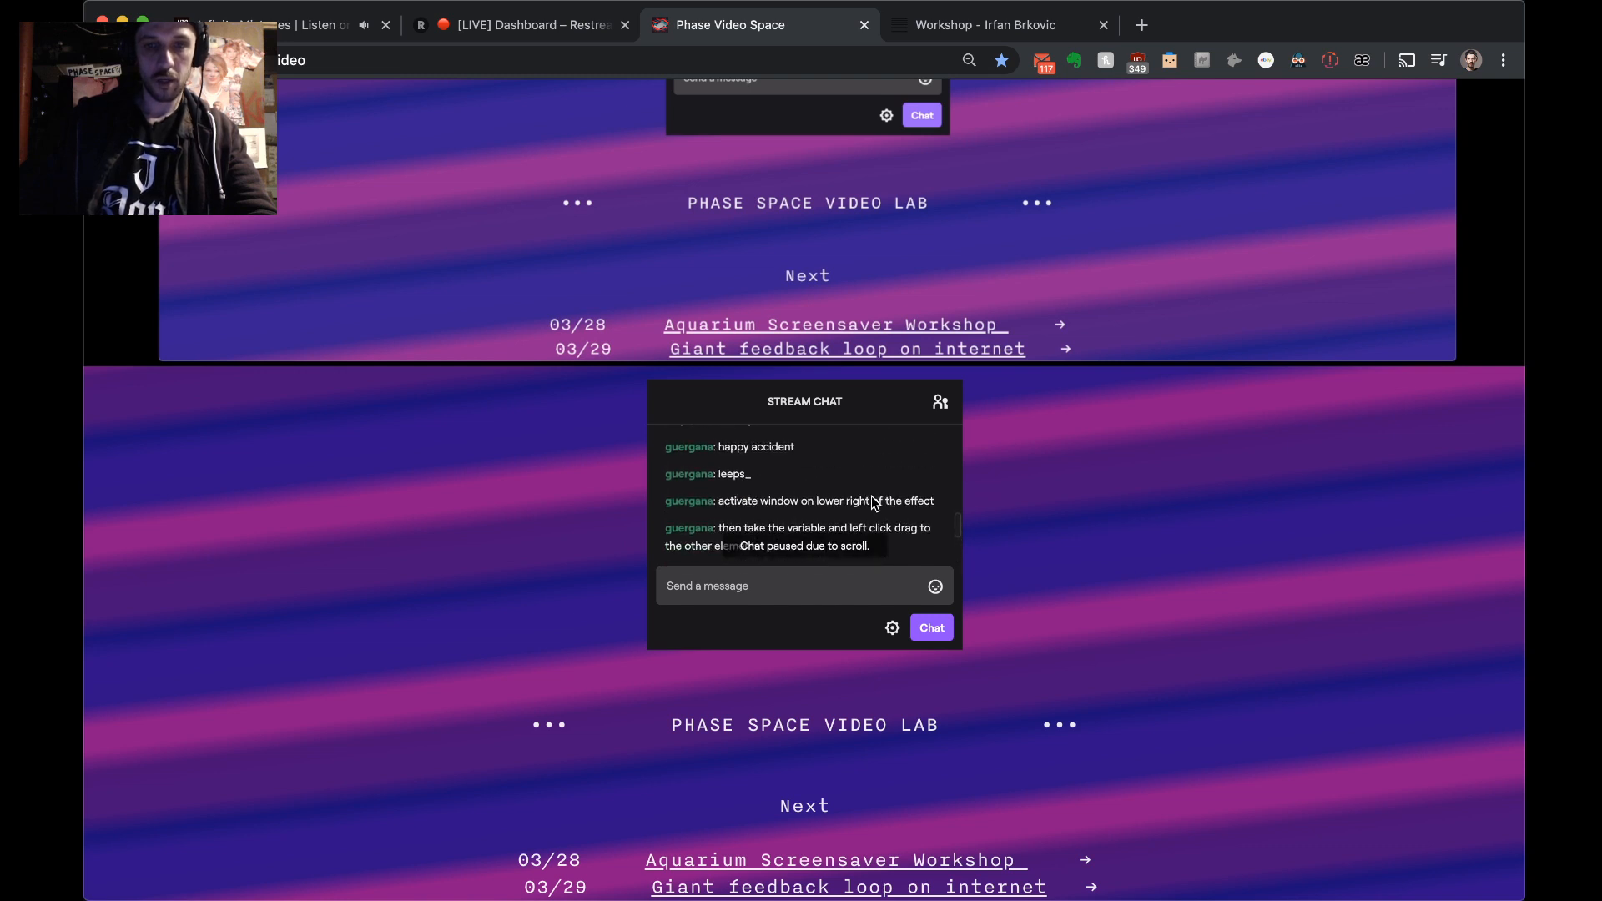
pyautogui.scroll(-4, 873, 500)
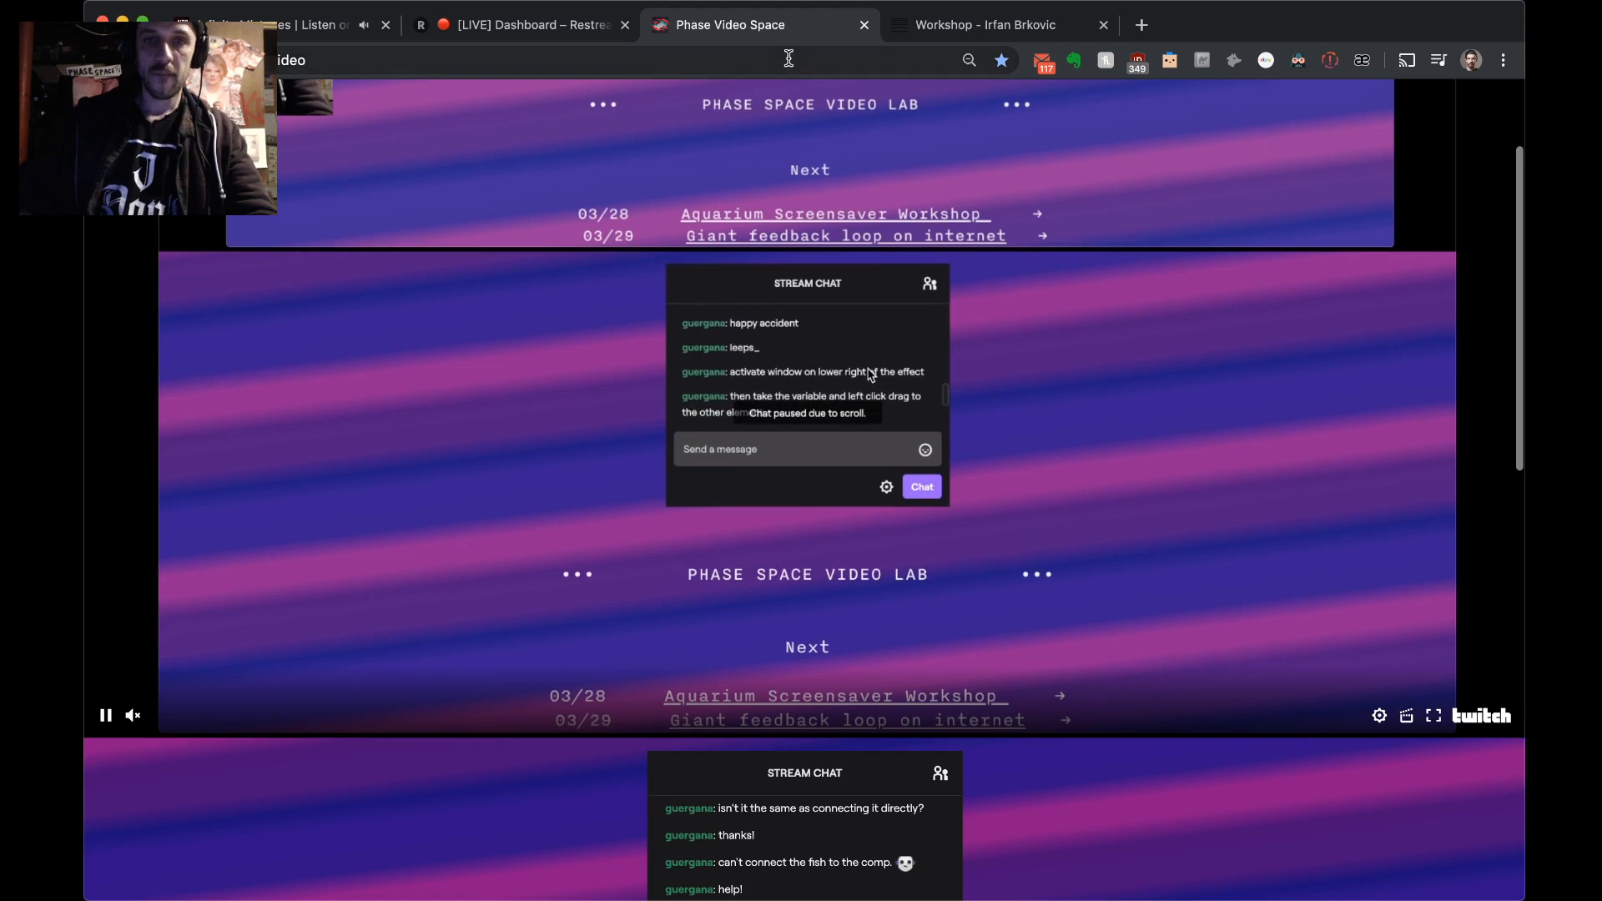
pyautogui.press('super+m')
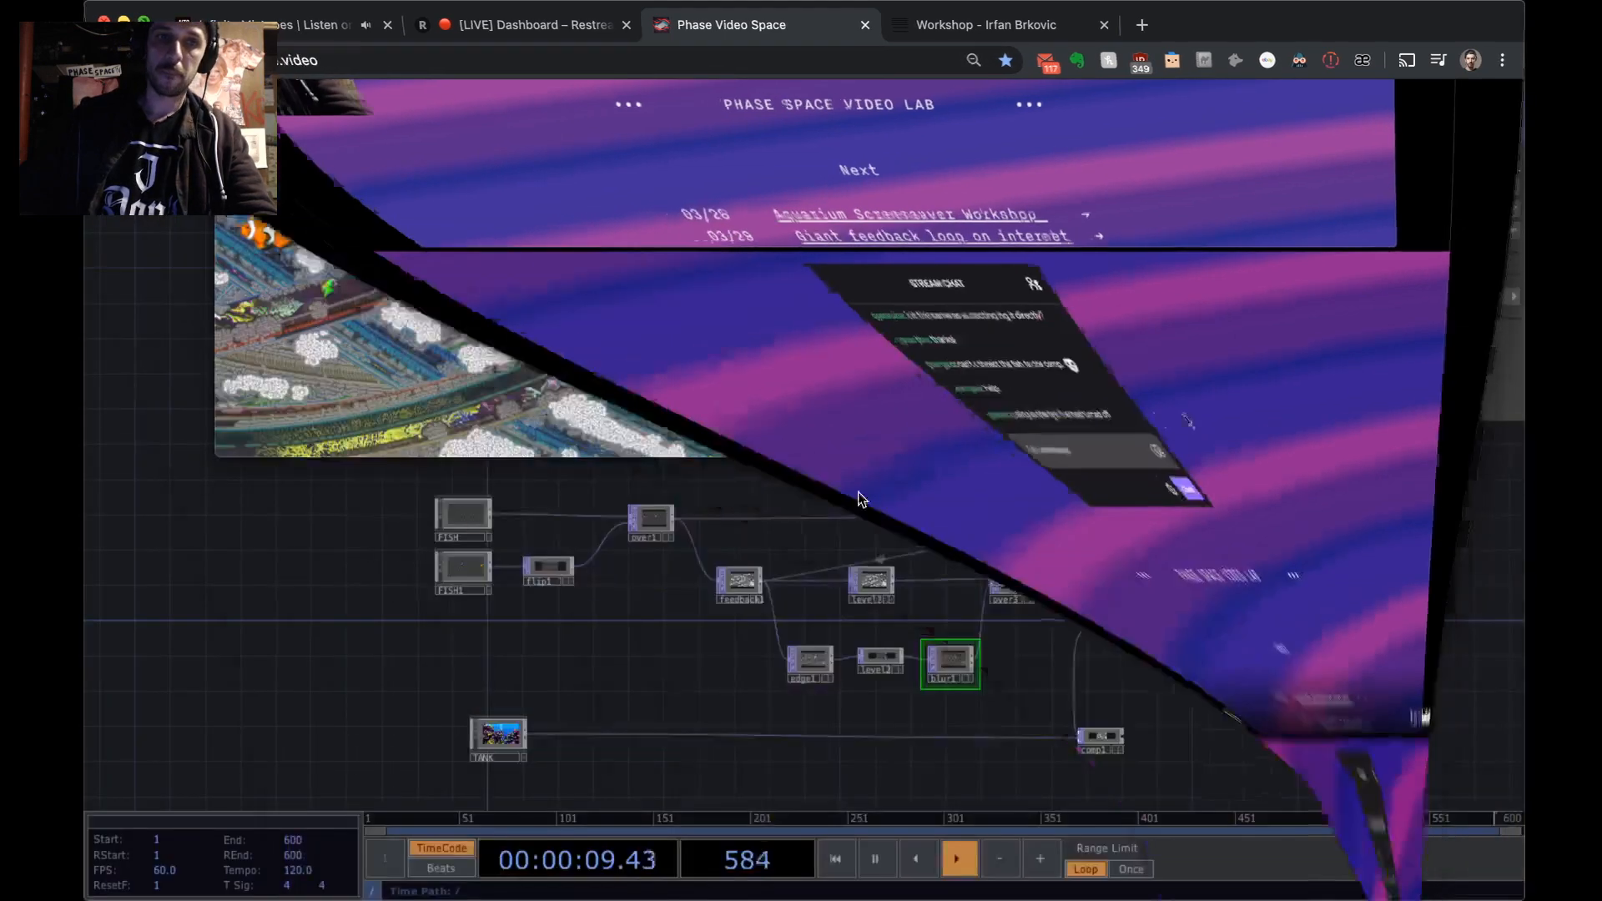
# - Check the live stream in OBS and minimise it to return to the TouchDesigner network
pyautogui.moveTo(1250, 672); pyautogui.dragTo(1034, 666)
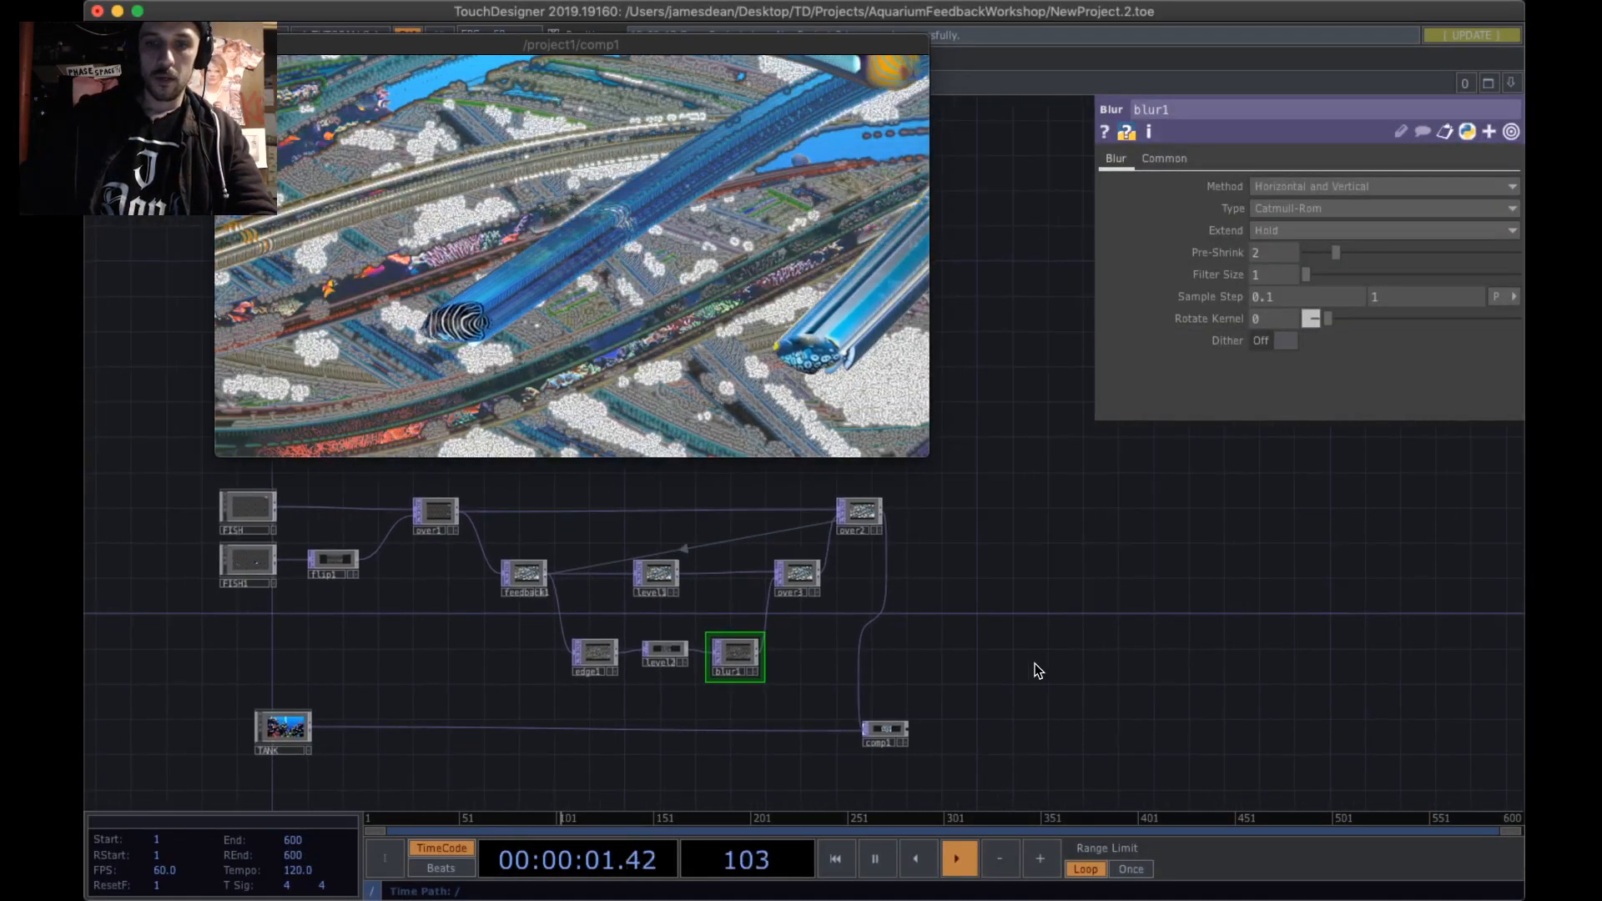
pyautogui.moveTo(993, 872)
pyautogui.click(1118, 868)
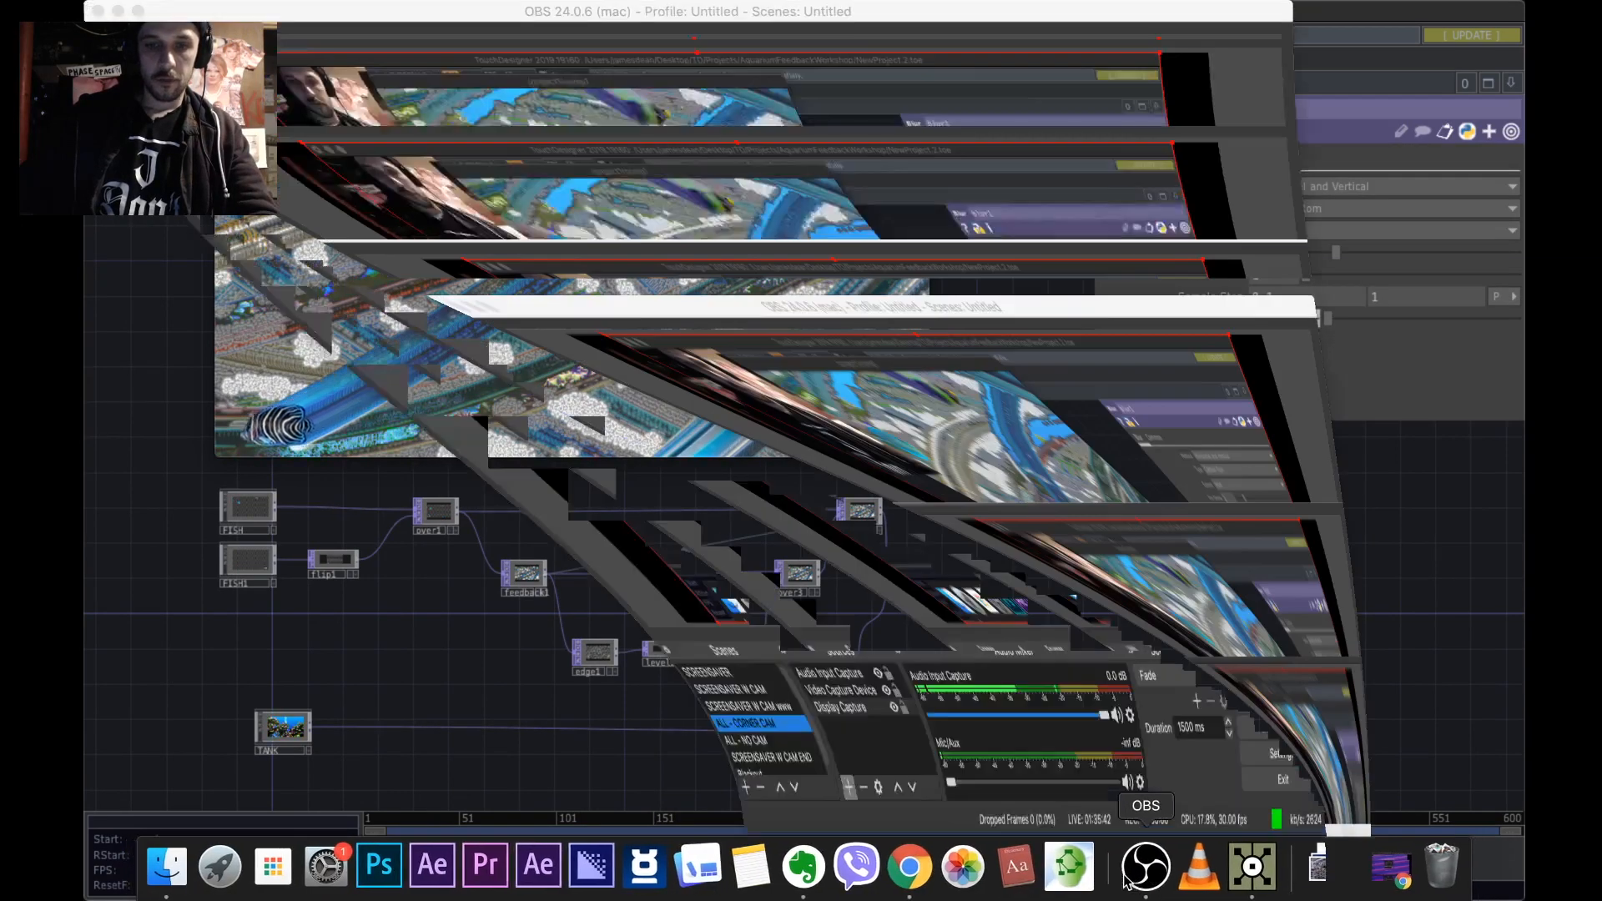
pyautogui.click(118, 11)
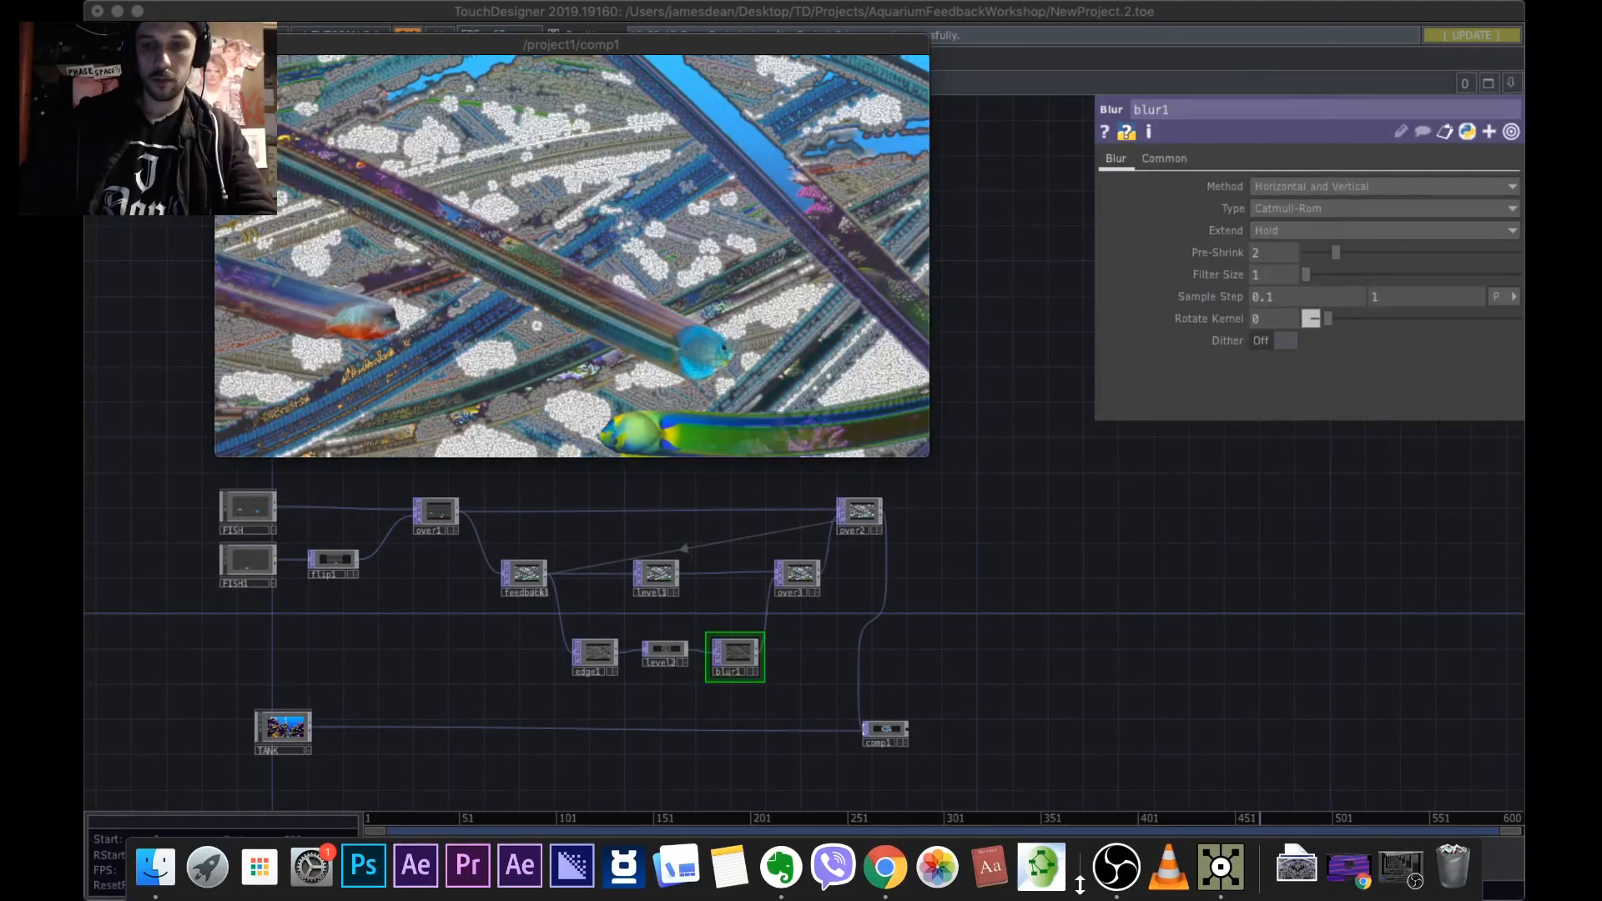
# - Bring up OBS once more to check the streaming status, then put it away
pyautogui.click(1105, 872)
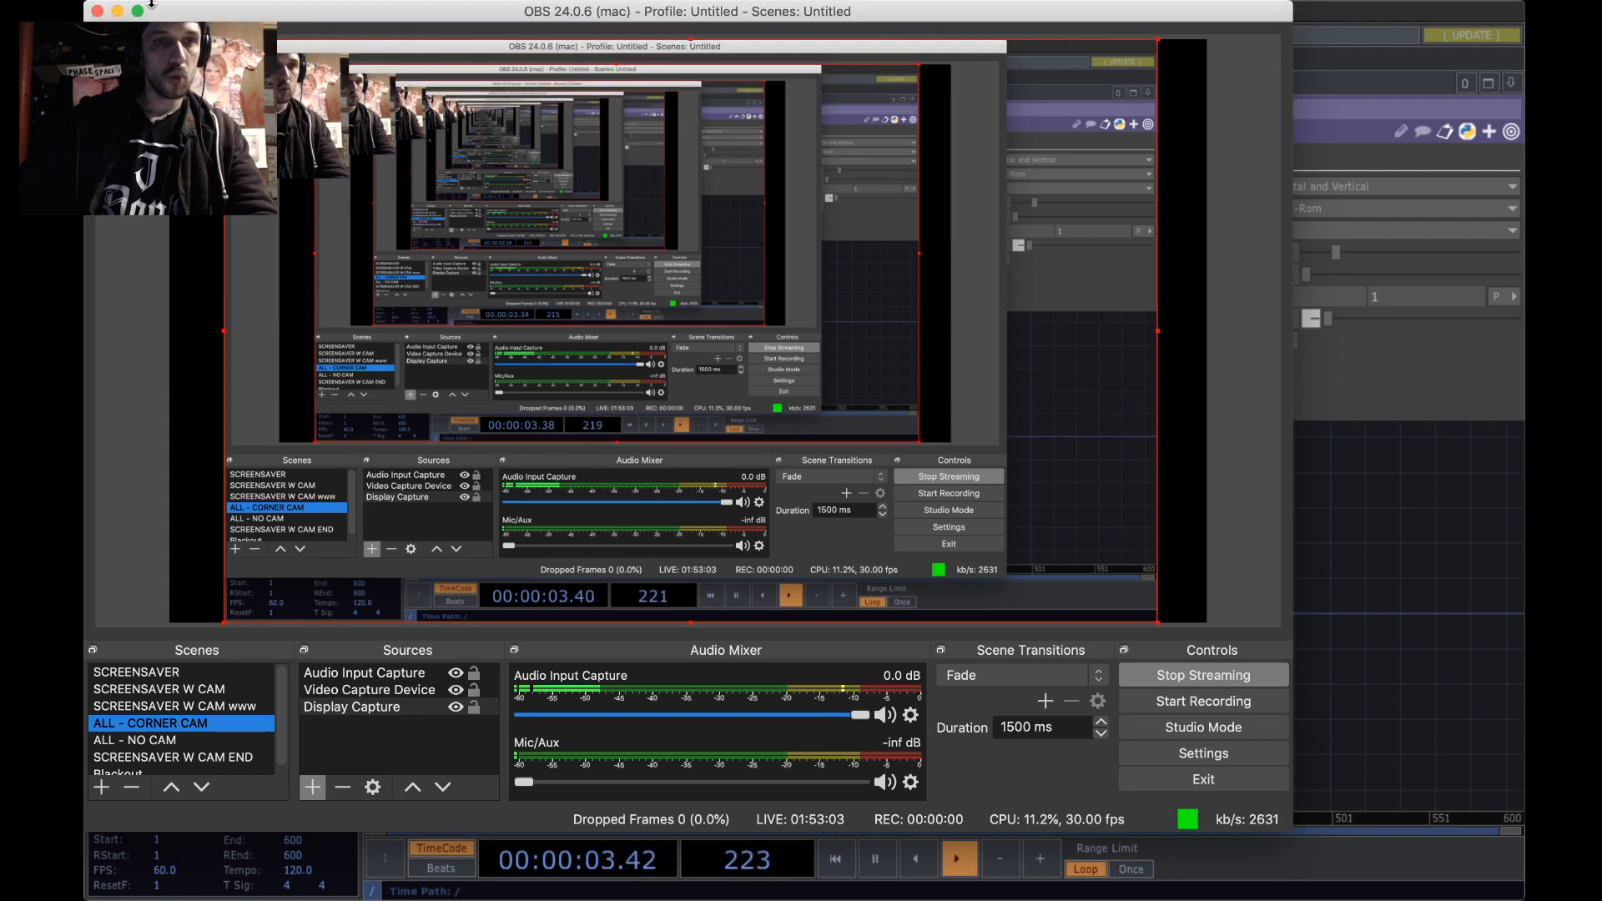
pyautogui.click(118, 11)
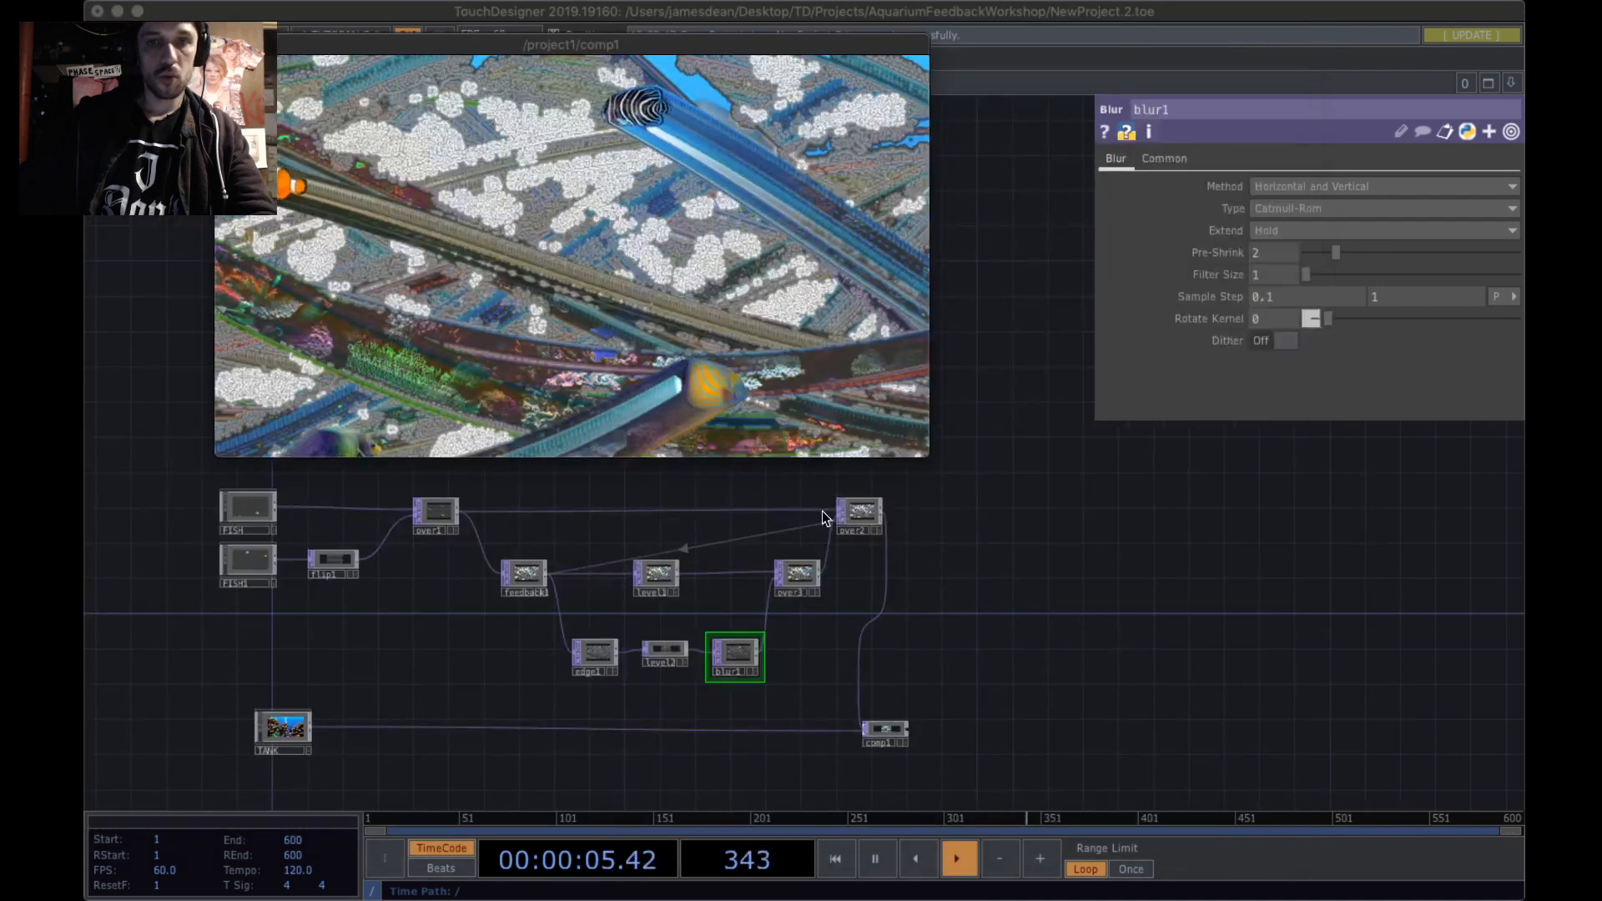
# - Select feedback1 and pulse its Reset several times to clear the accumulated fish trails
pyautogui.scroll(2, 998, 628)
pyautogui.moveTo(994, 629); pyautogui.dragTo(1144, 568)
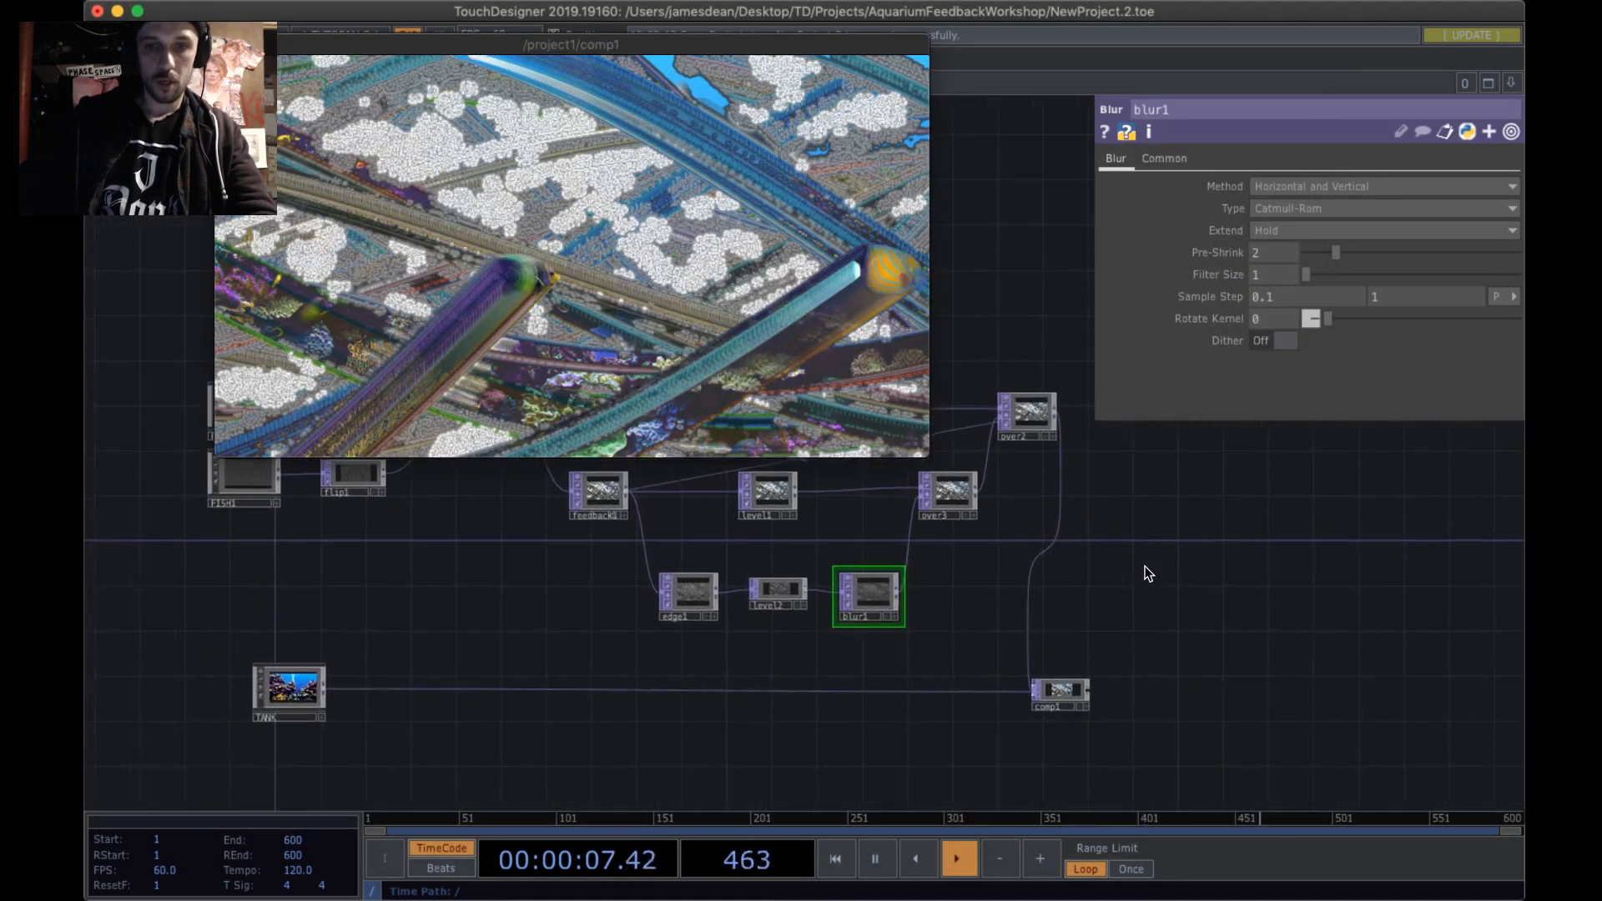
pyautogui.moveTo(1052, 589); pyautogui.dragTo(1362, 694)
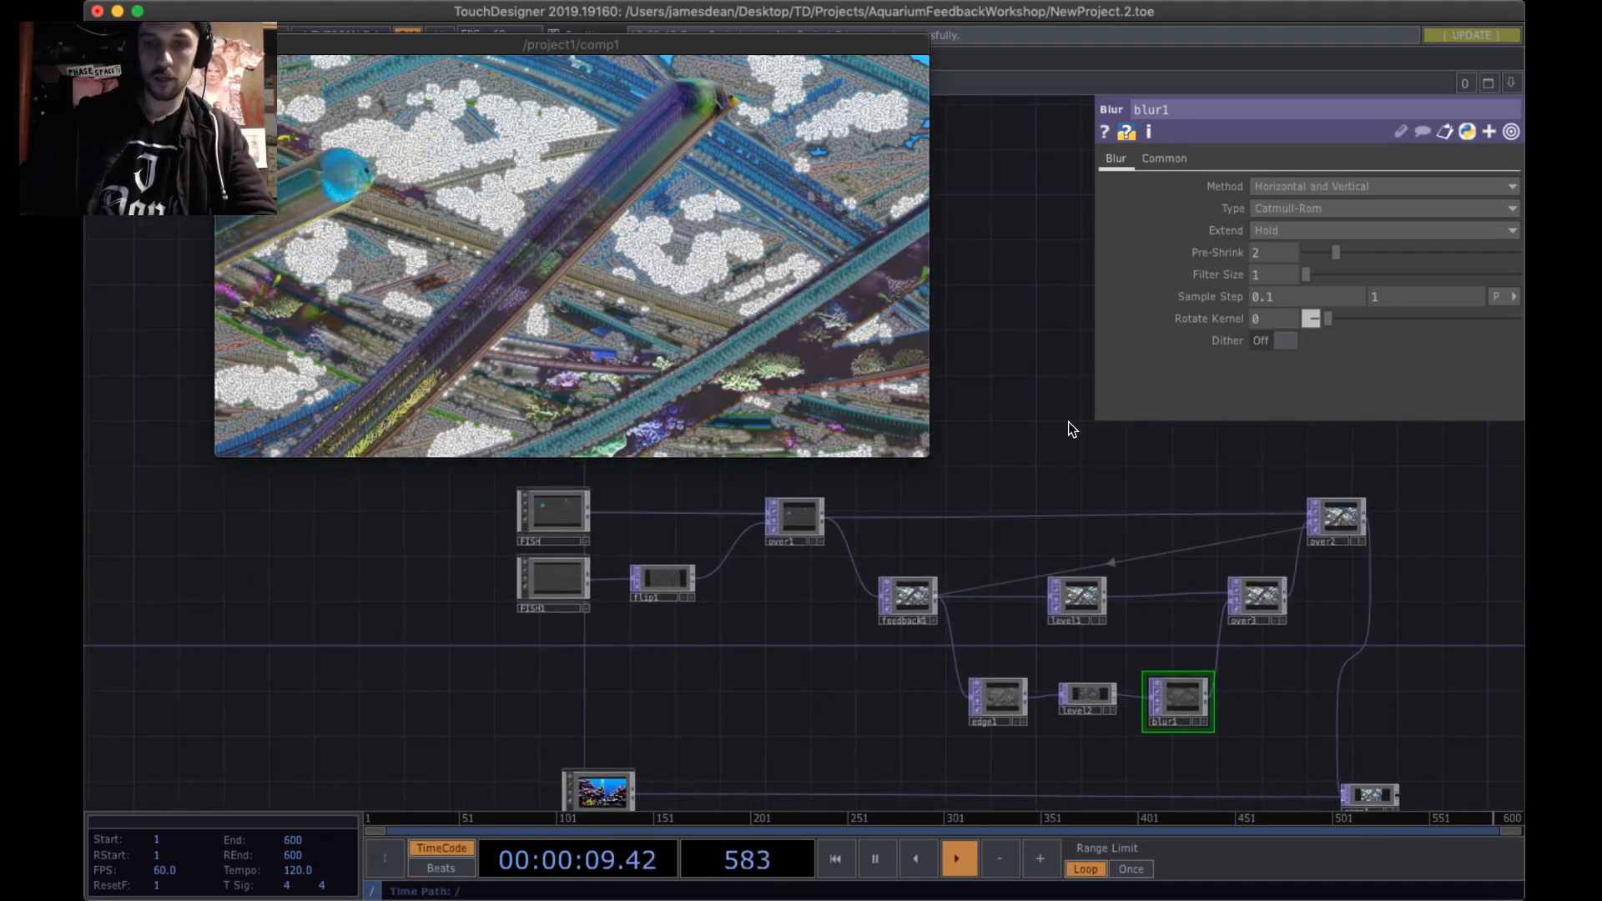
pyautogui.scroll(3, 928, 616)
pyautogui.click(903, 597)
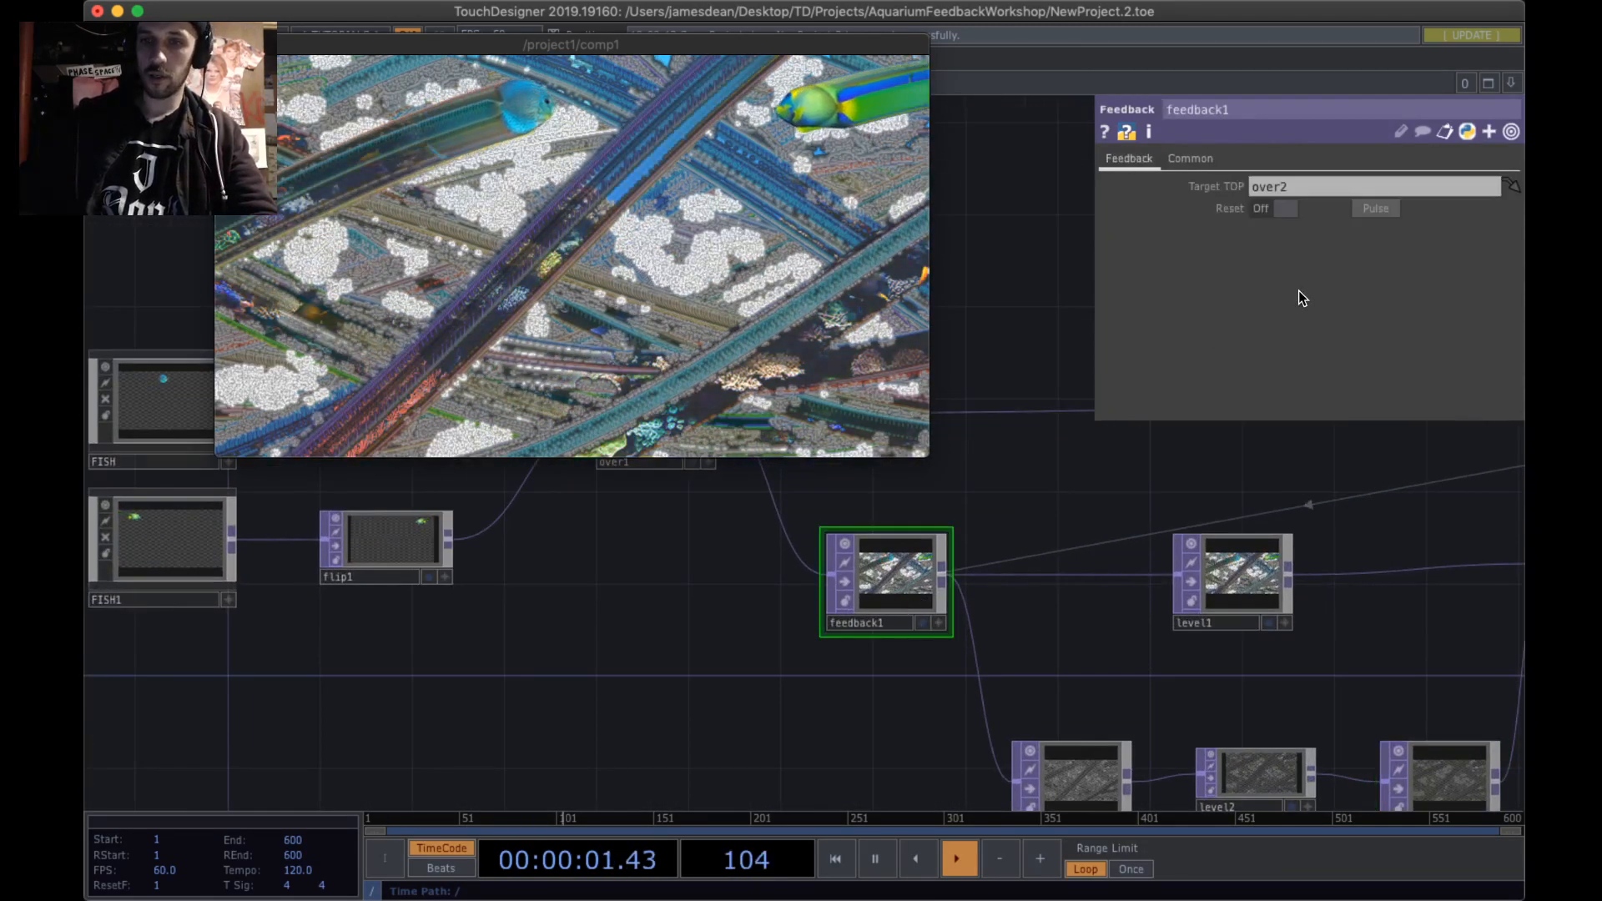
pyautogui.click(1369, 209)
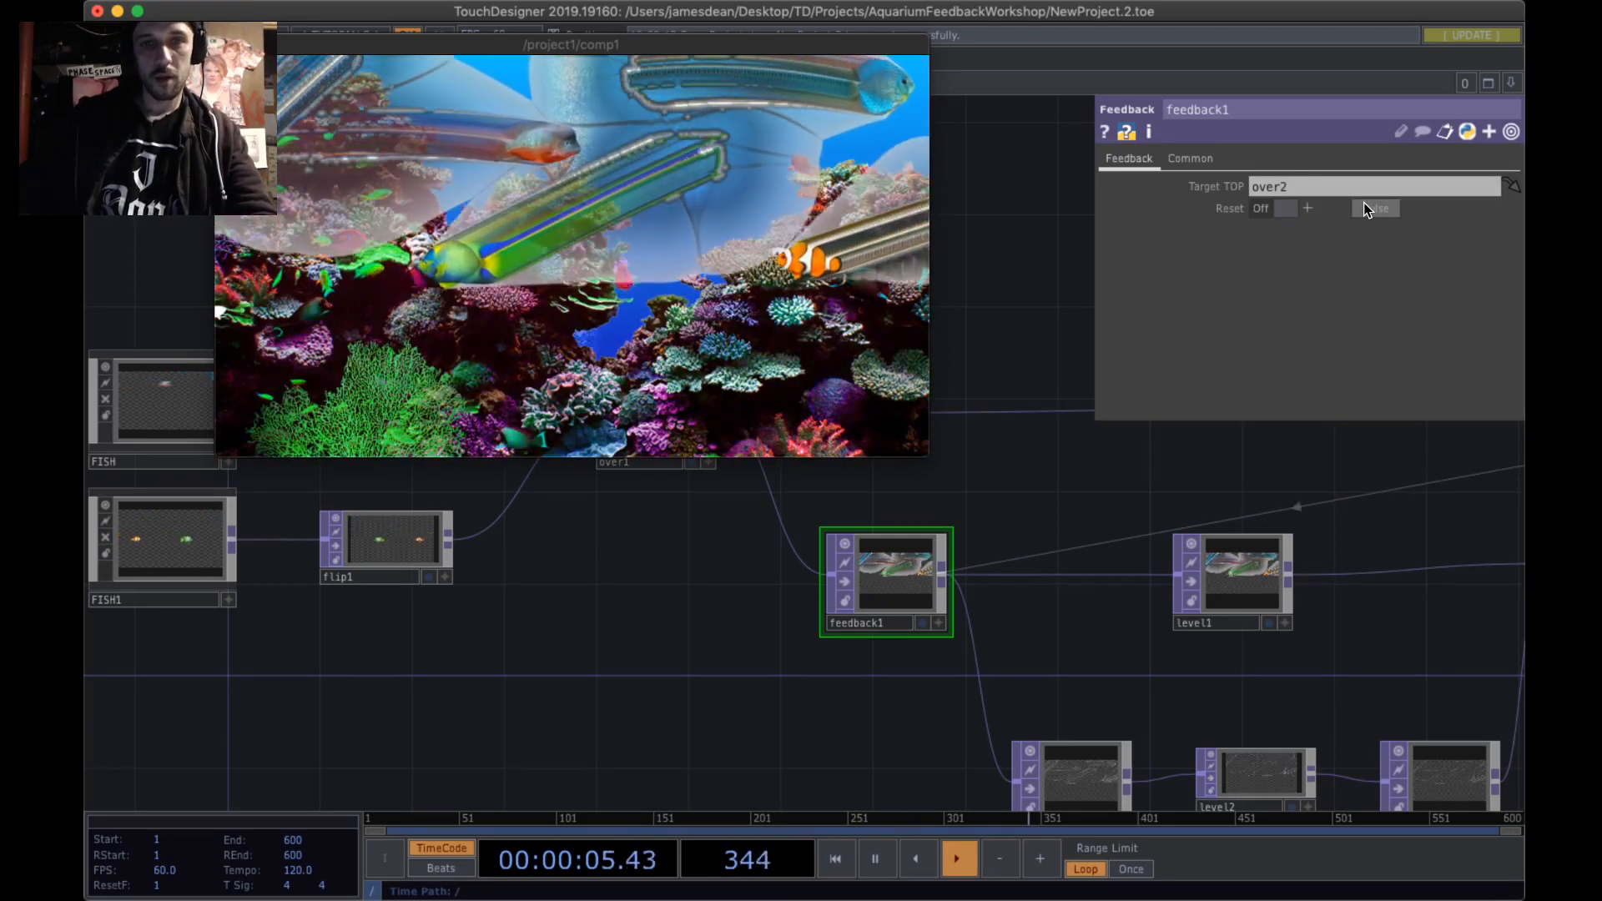
pyautogui.click(1364, 207)
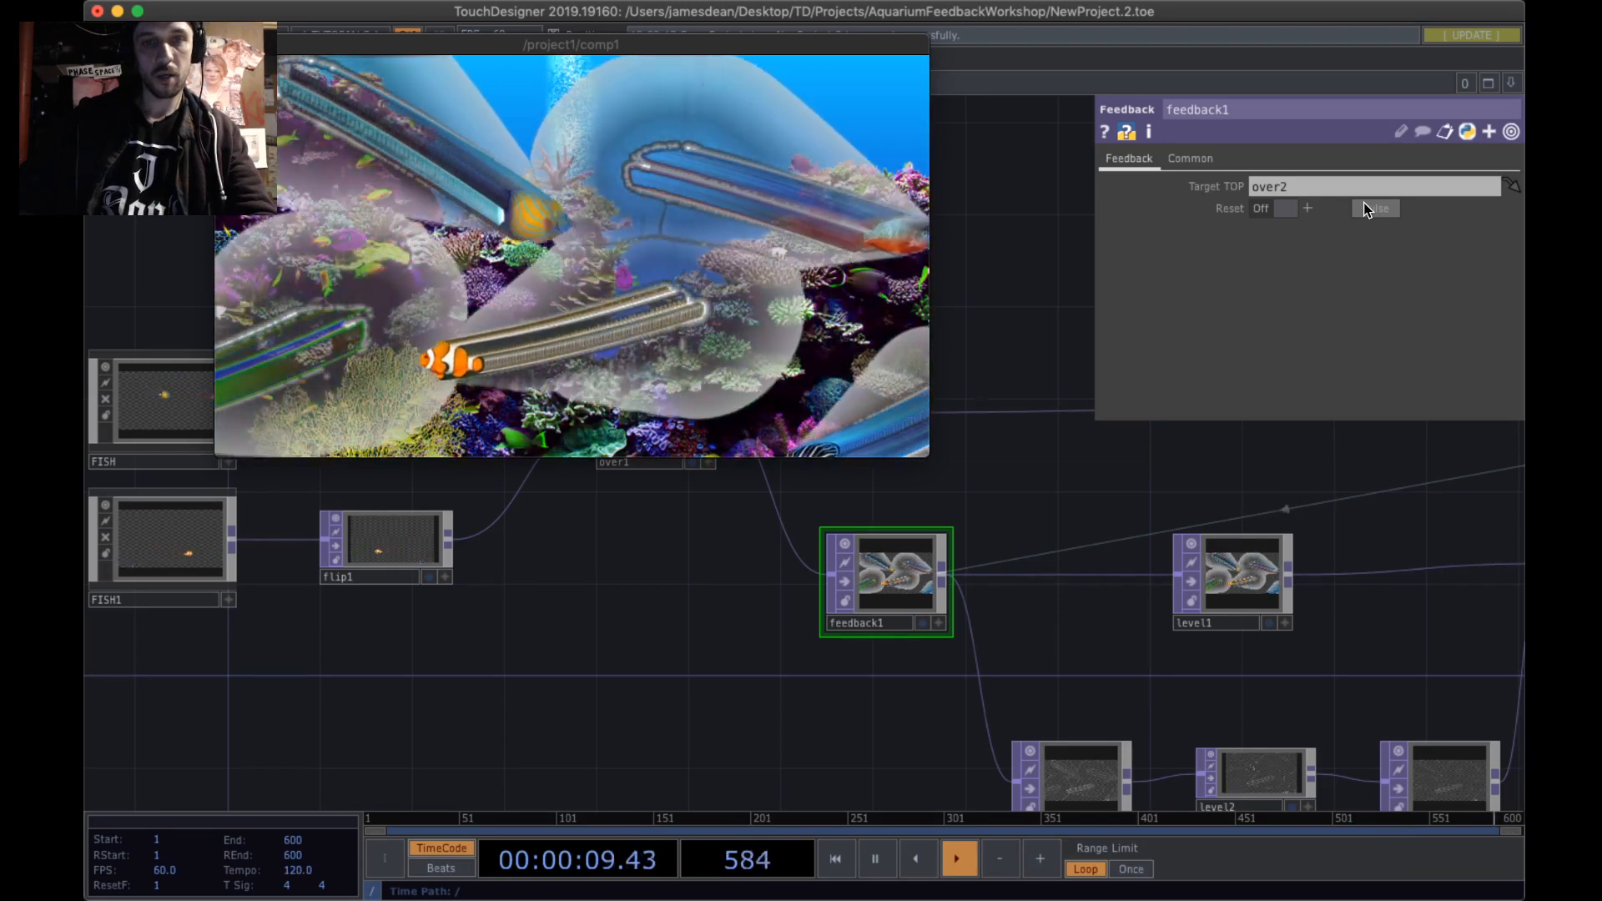
pyautogui.click(1364, 207)
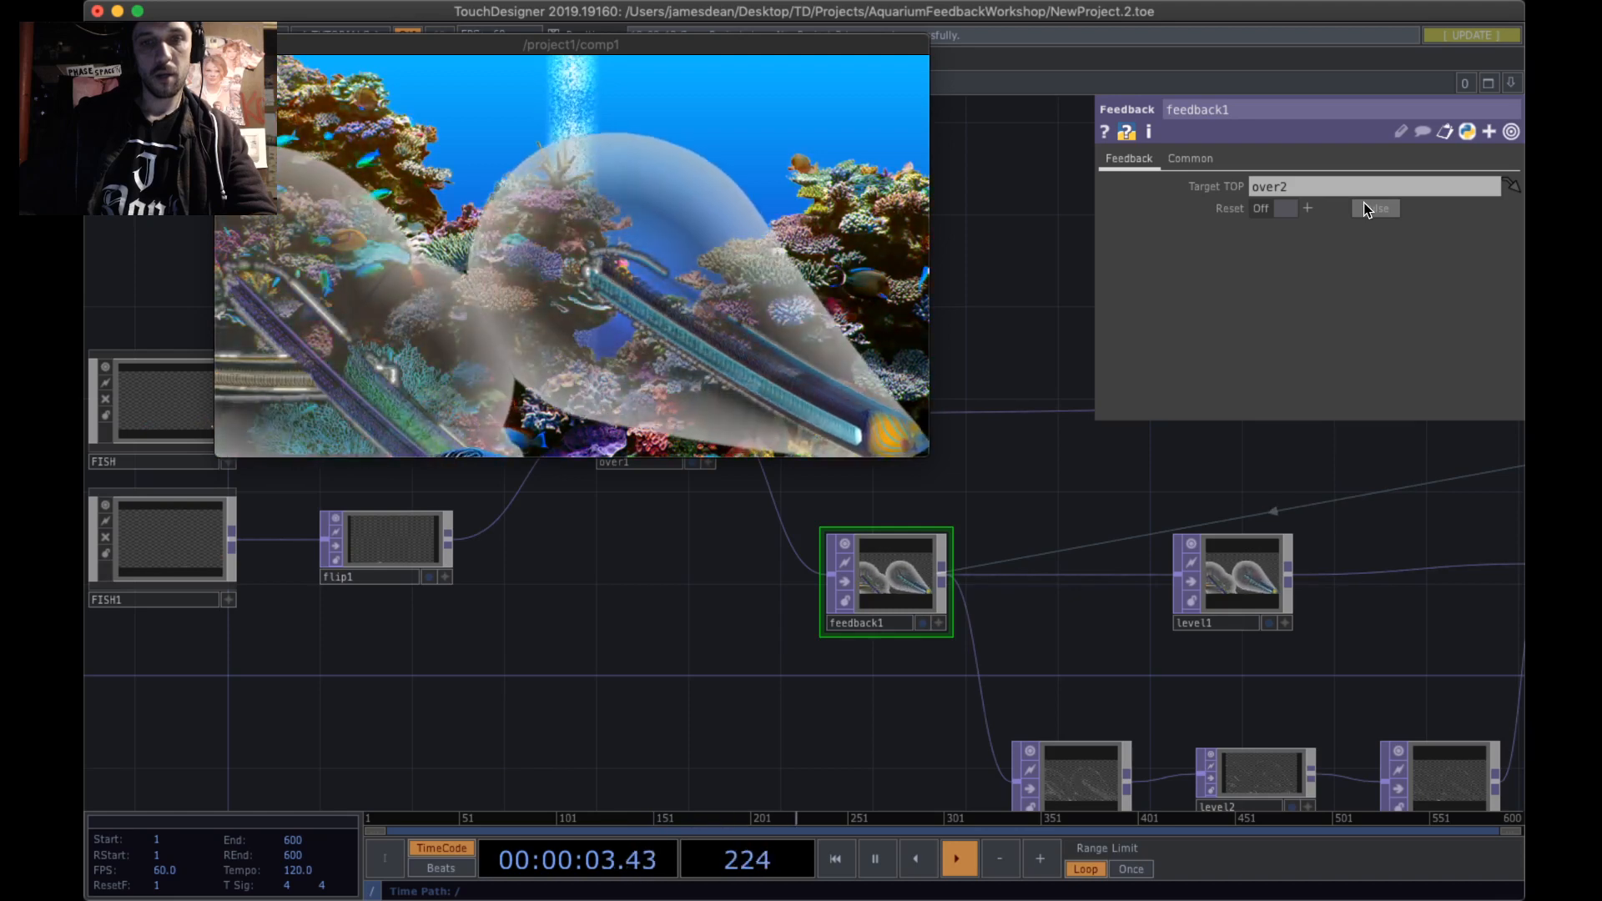
pyautogui.click(1364, 207)
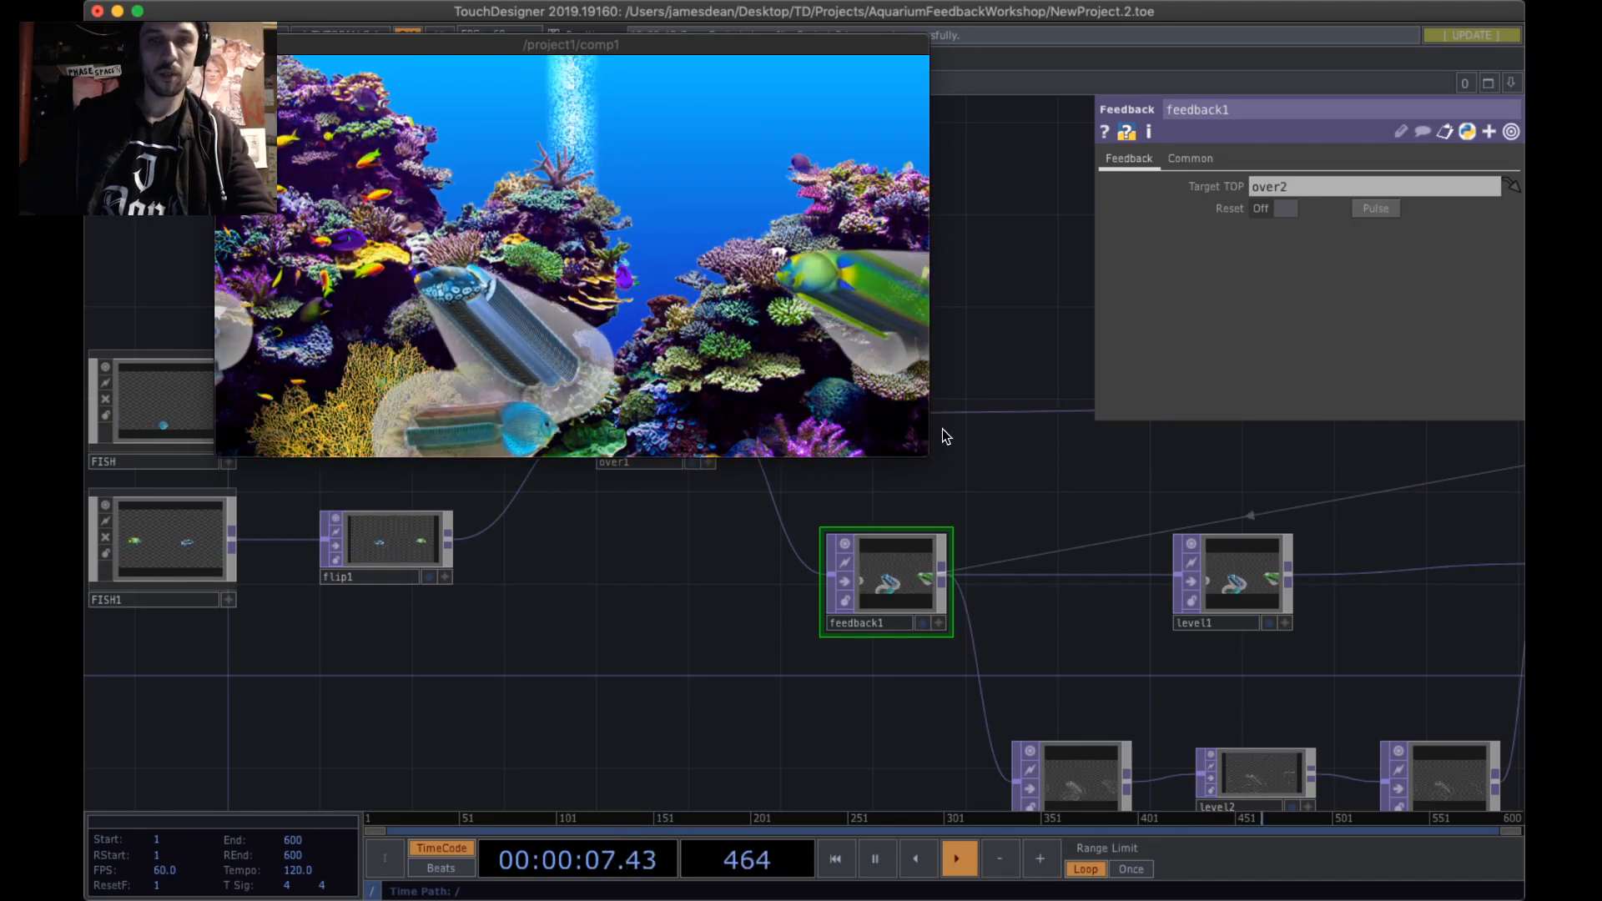
# - Shrink the comp1 viewer and add a Keyboard In CHOP above feedback1, clear of the over1 wire
pyautogui.moveTo(1008, 486); pyautogui.dragTo(1067, 615)
pyautogui.moveTo(928, 456); pyautogui.dragTo(904, 404)
pyautogui.press('Tab')
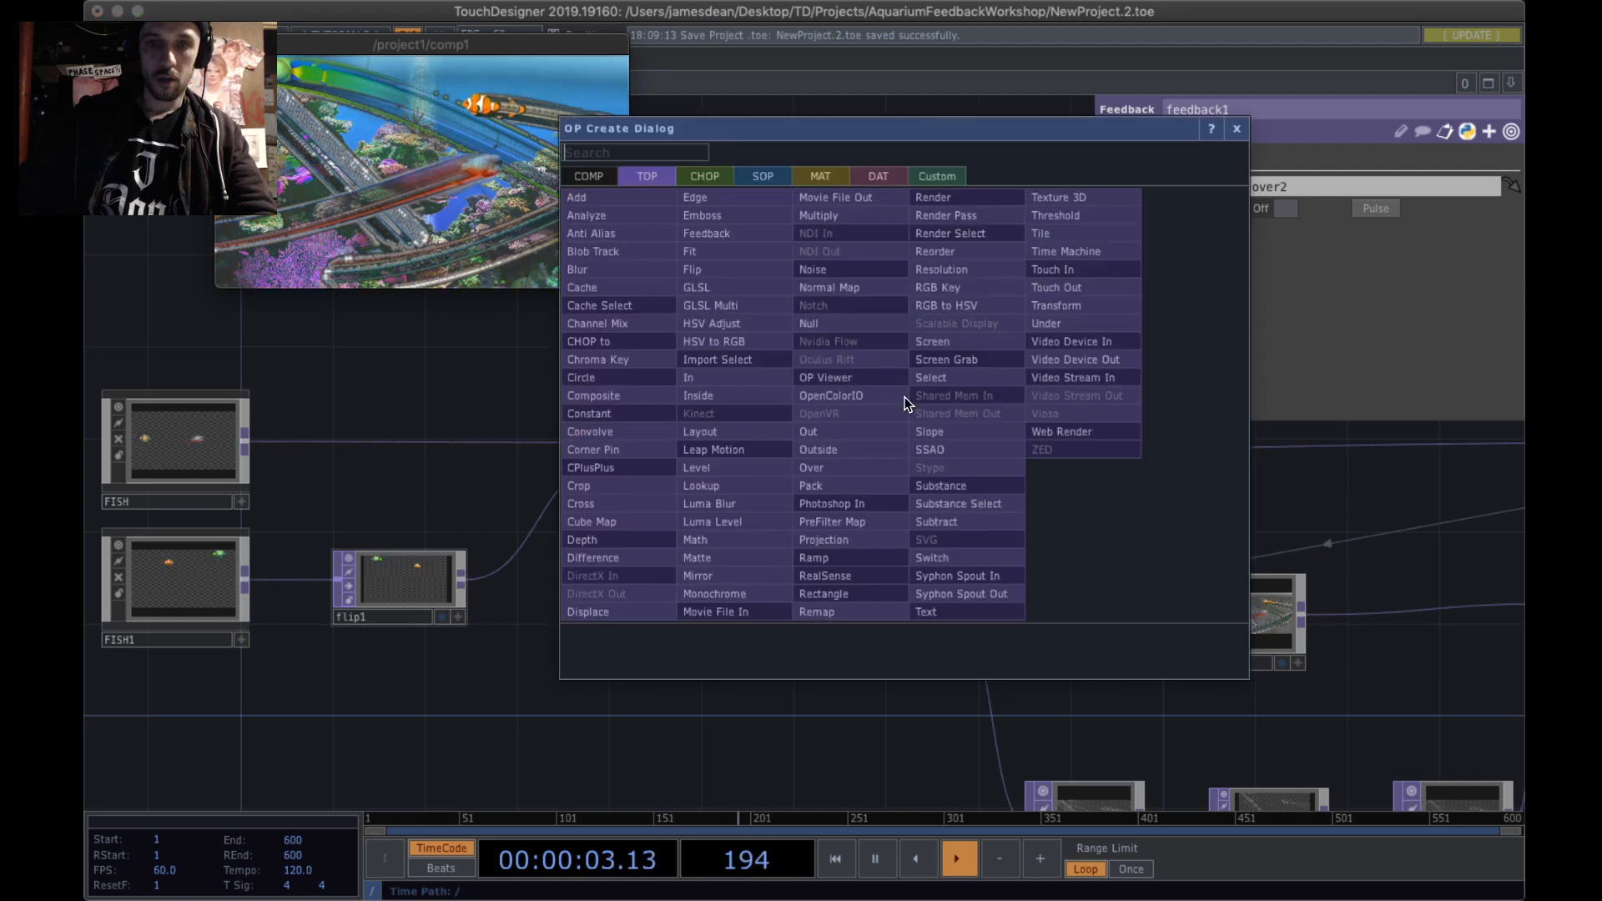
pyautogui.click(697, 177)
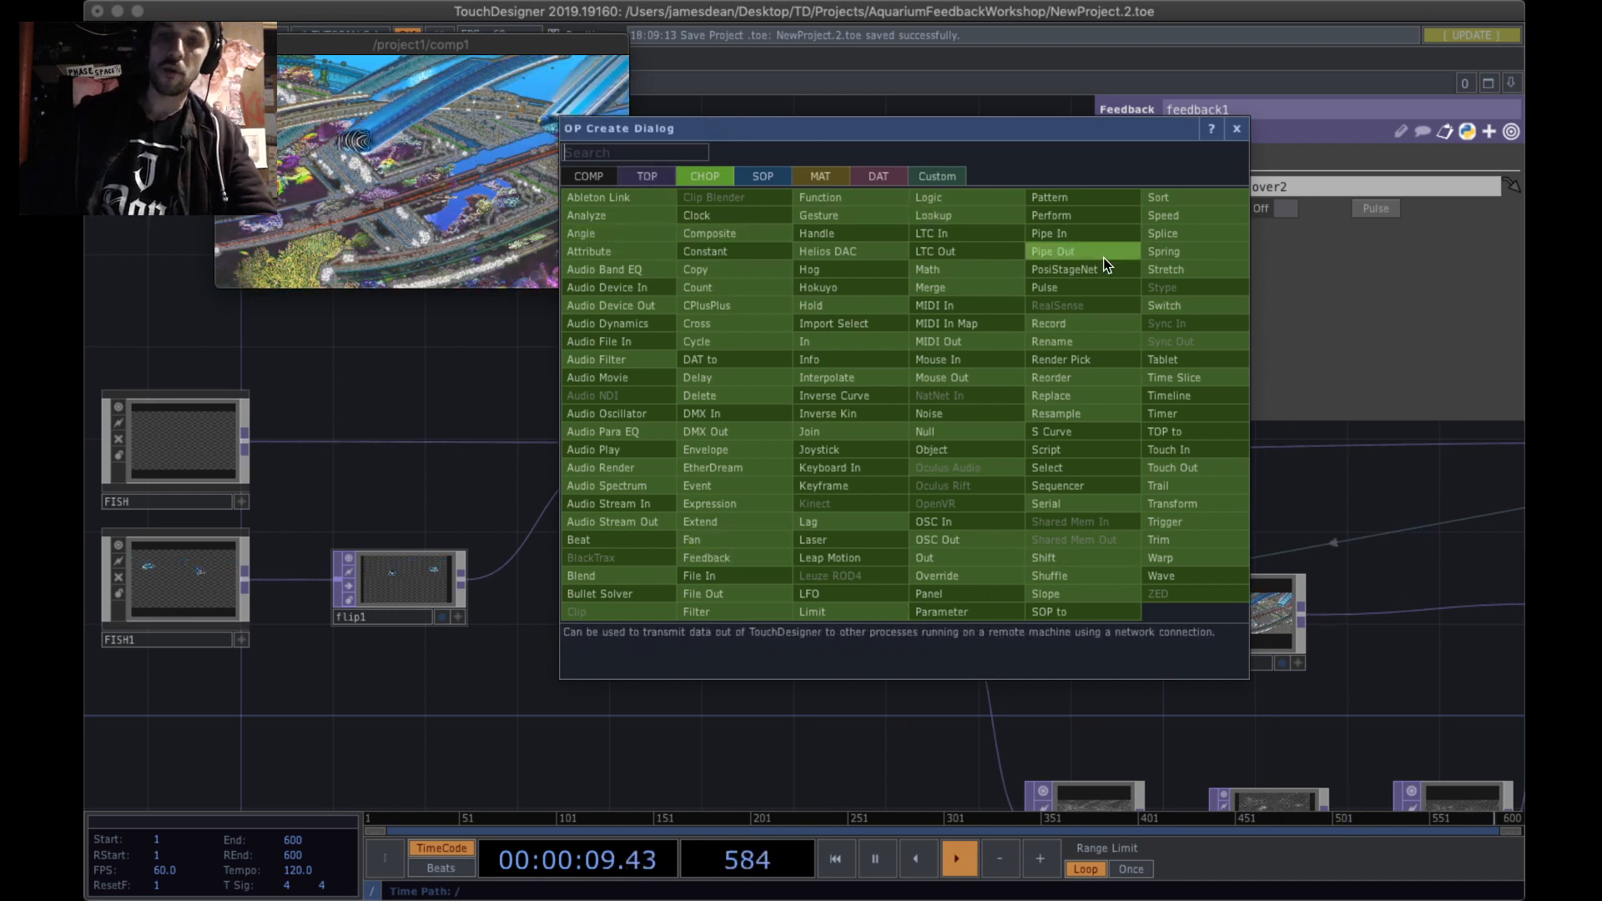
pyautogui.click(616, 152)
pyautogui.write('keyboard')
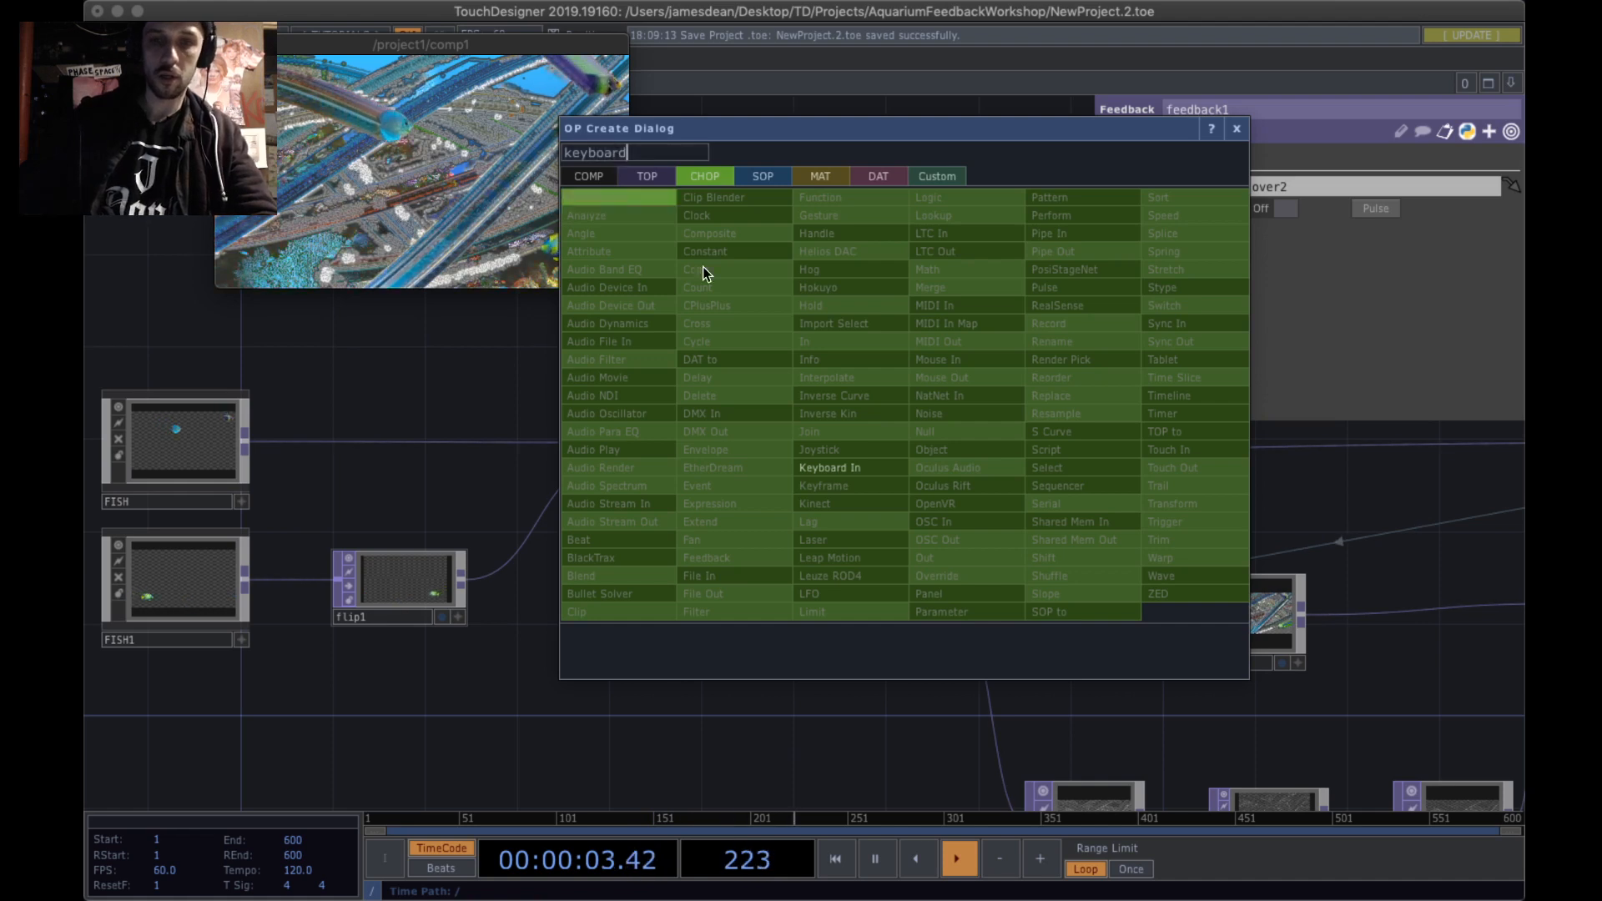
pyautogui.click(830, 468)
pyautogui.click(876, 395)
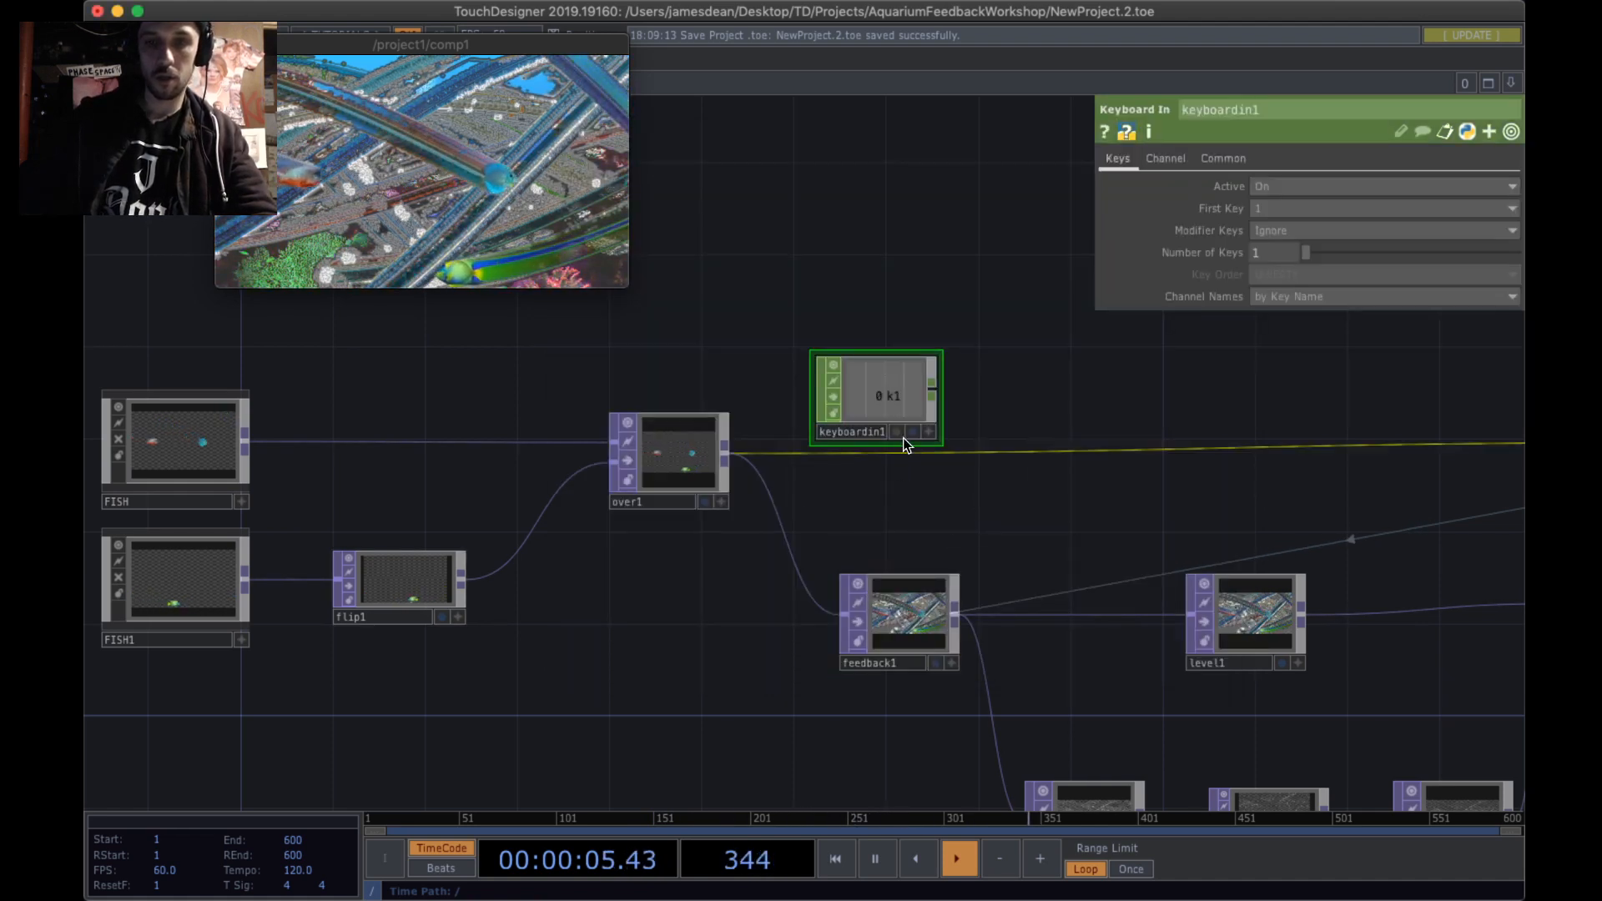
pyautogui.moveTo(905, 444); pyautogui.dragTo(897, 355)
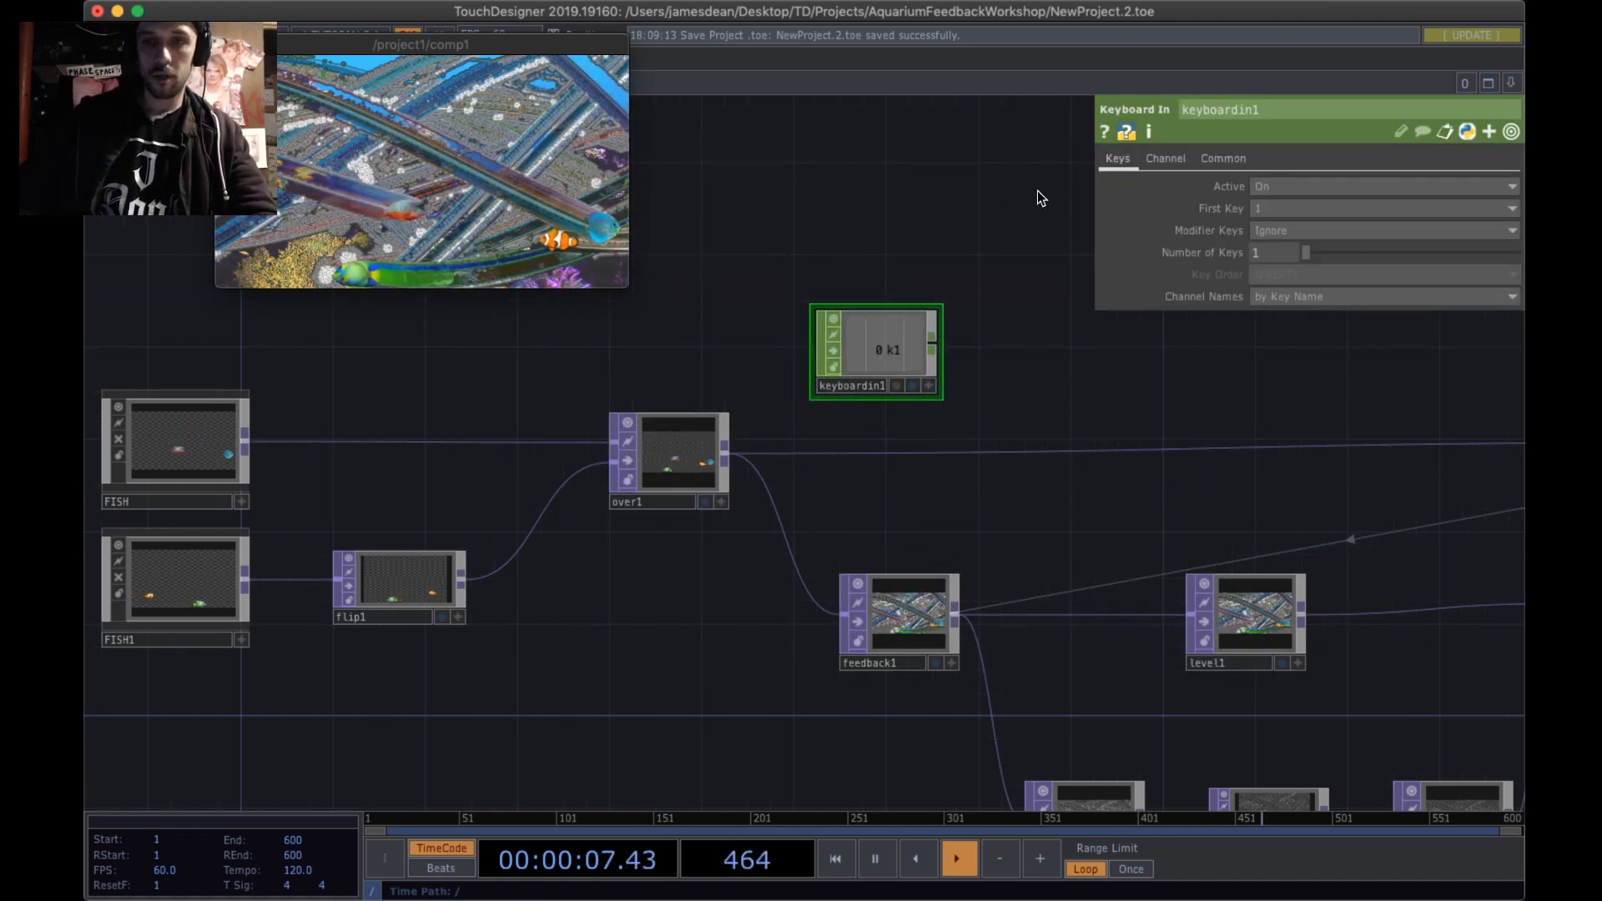
# - Choose 1 as keyboardin1's First Key and trigger it repeatedly to test the k1 channel
pyautogui.click(1271, 206)
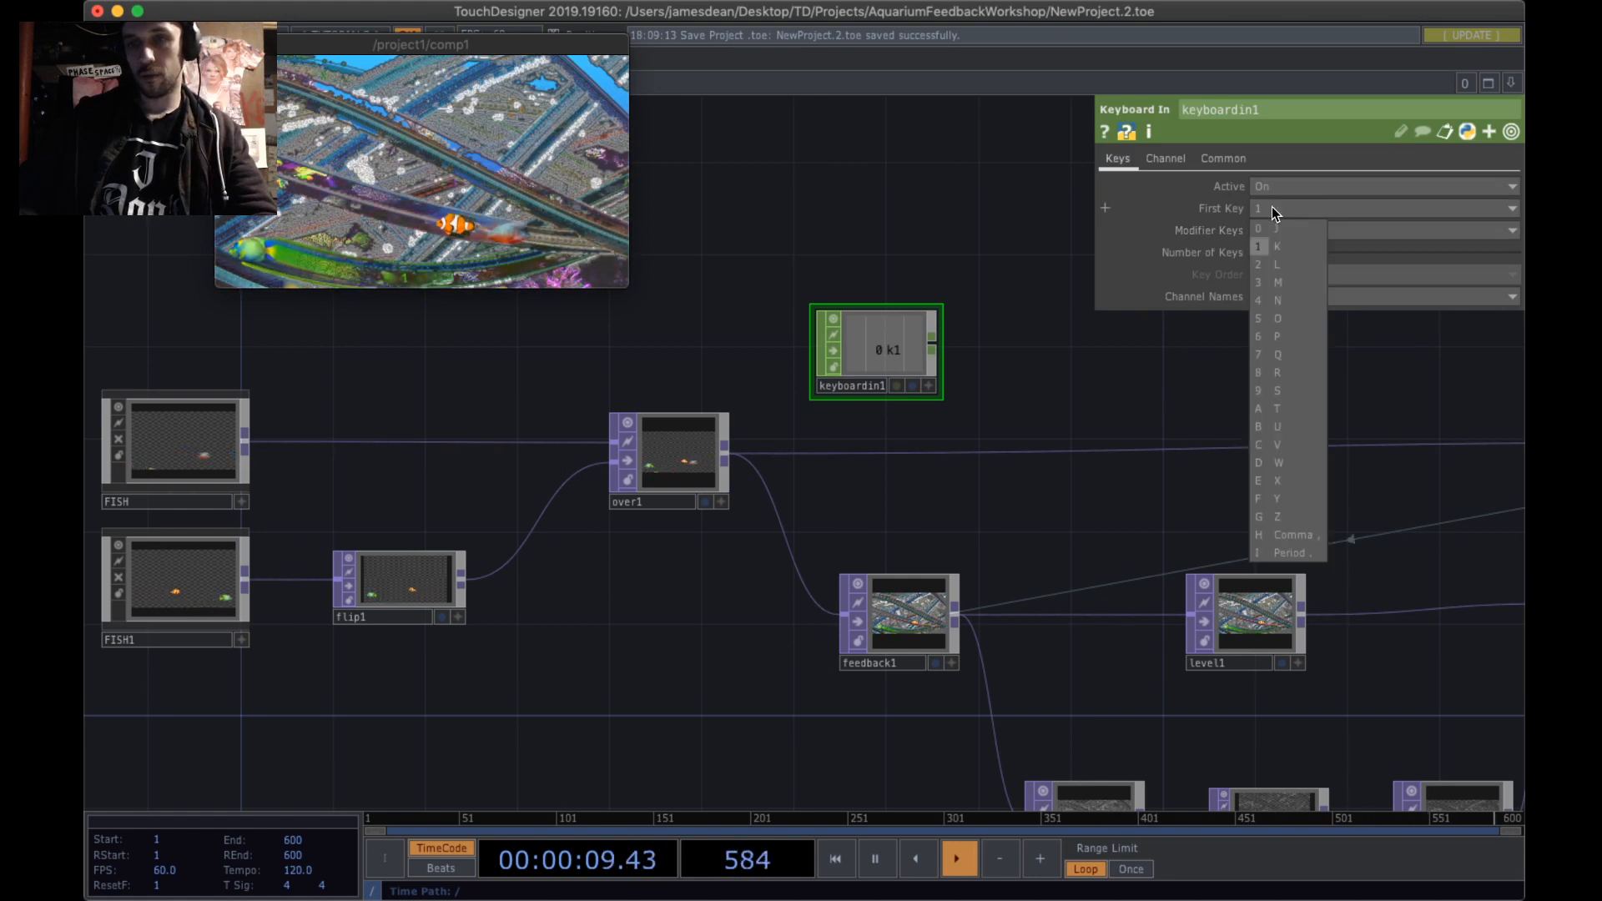
pyautogui.click(1261, 255)
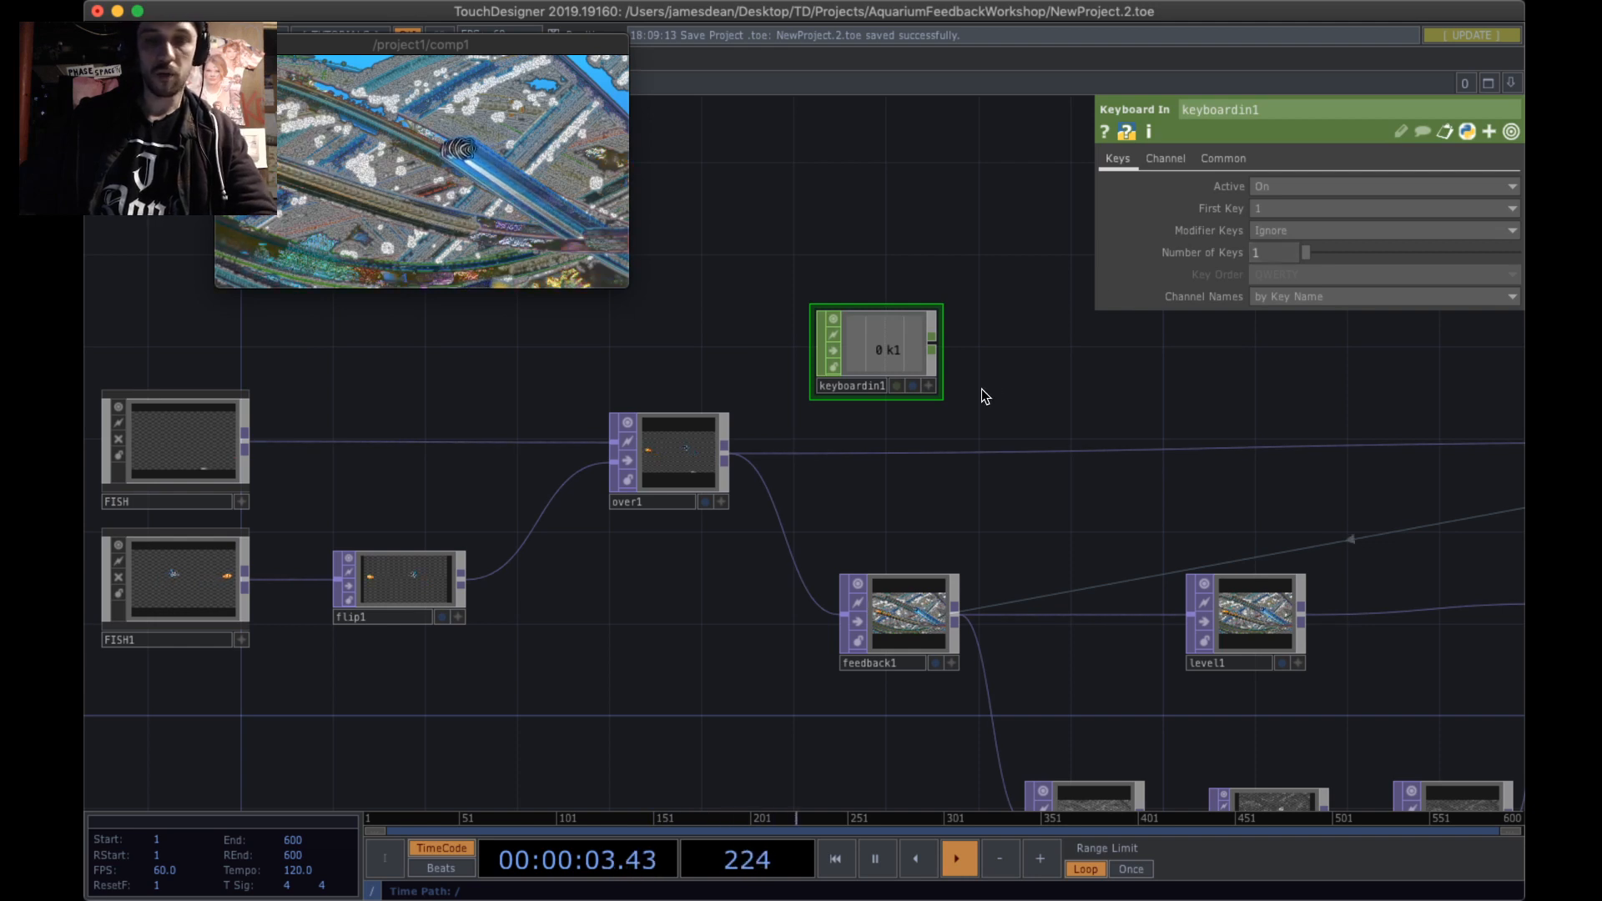
pyautogui.press('1')
pyautogui.press('1')
pyautogui.press('1')
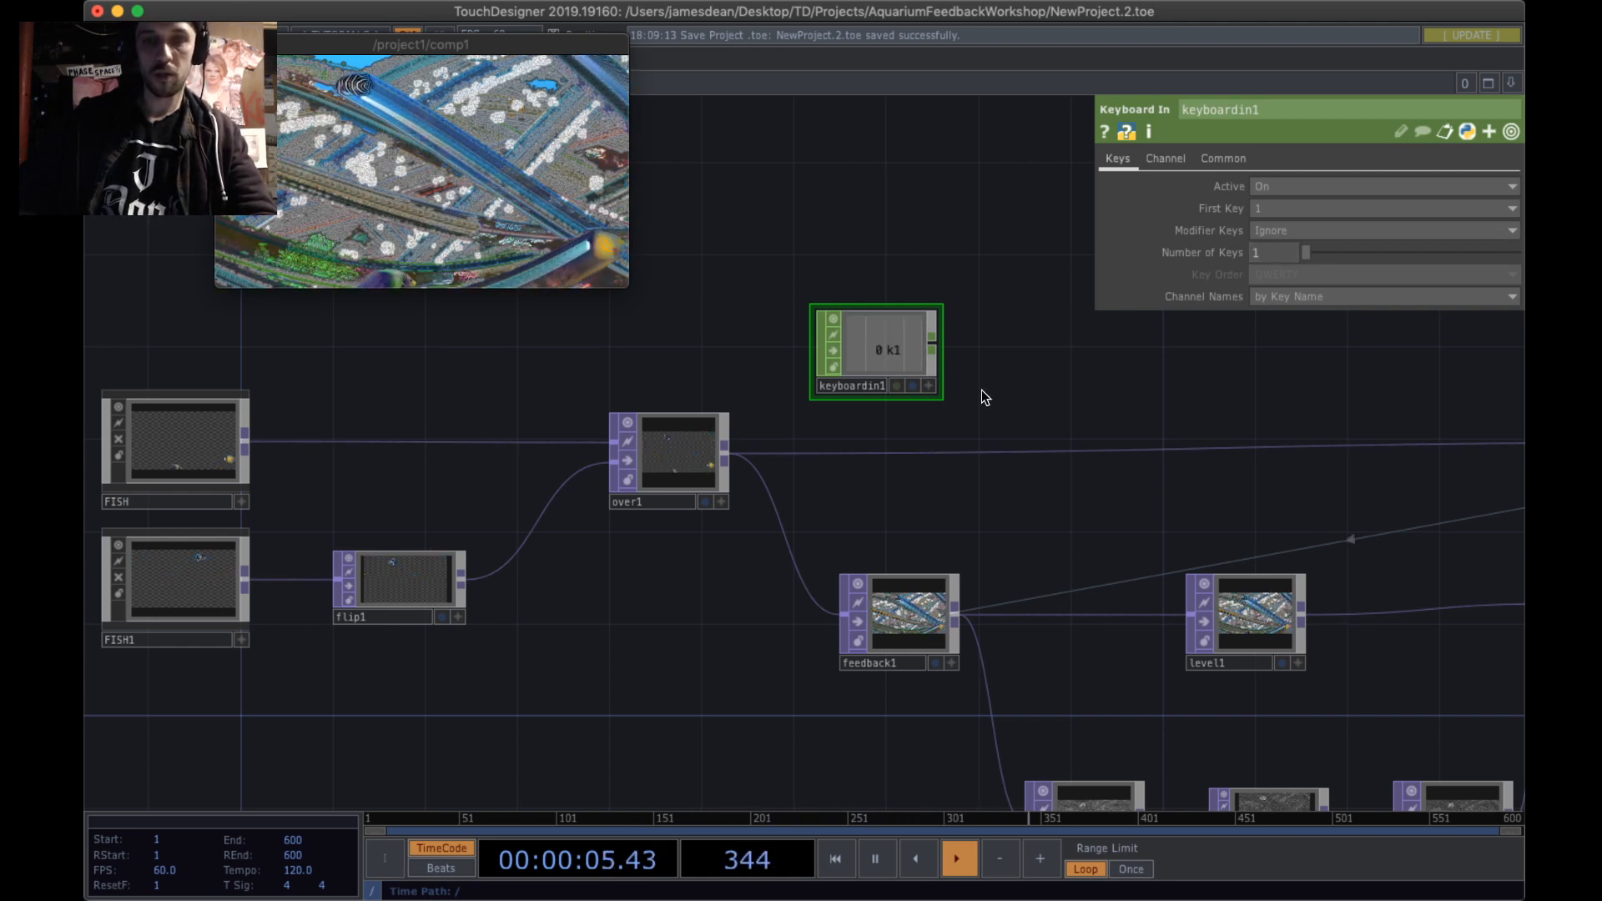
pyautogui.press('1')
pyautogui.press('1')
pyautogui.press('1')
pyautogui.press('1')
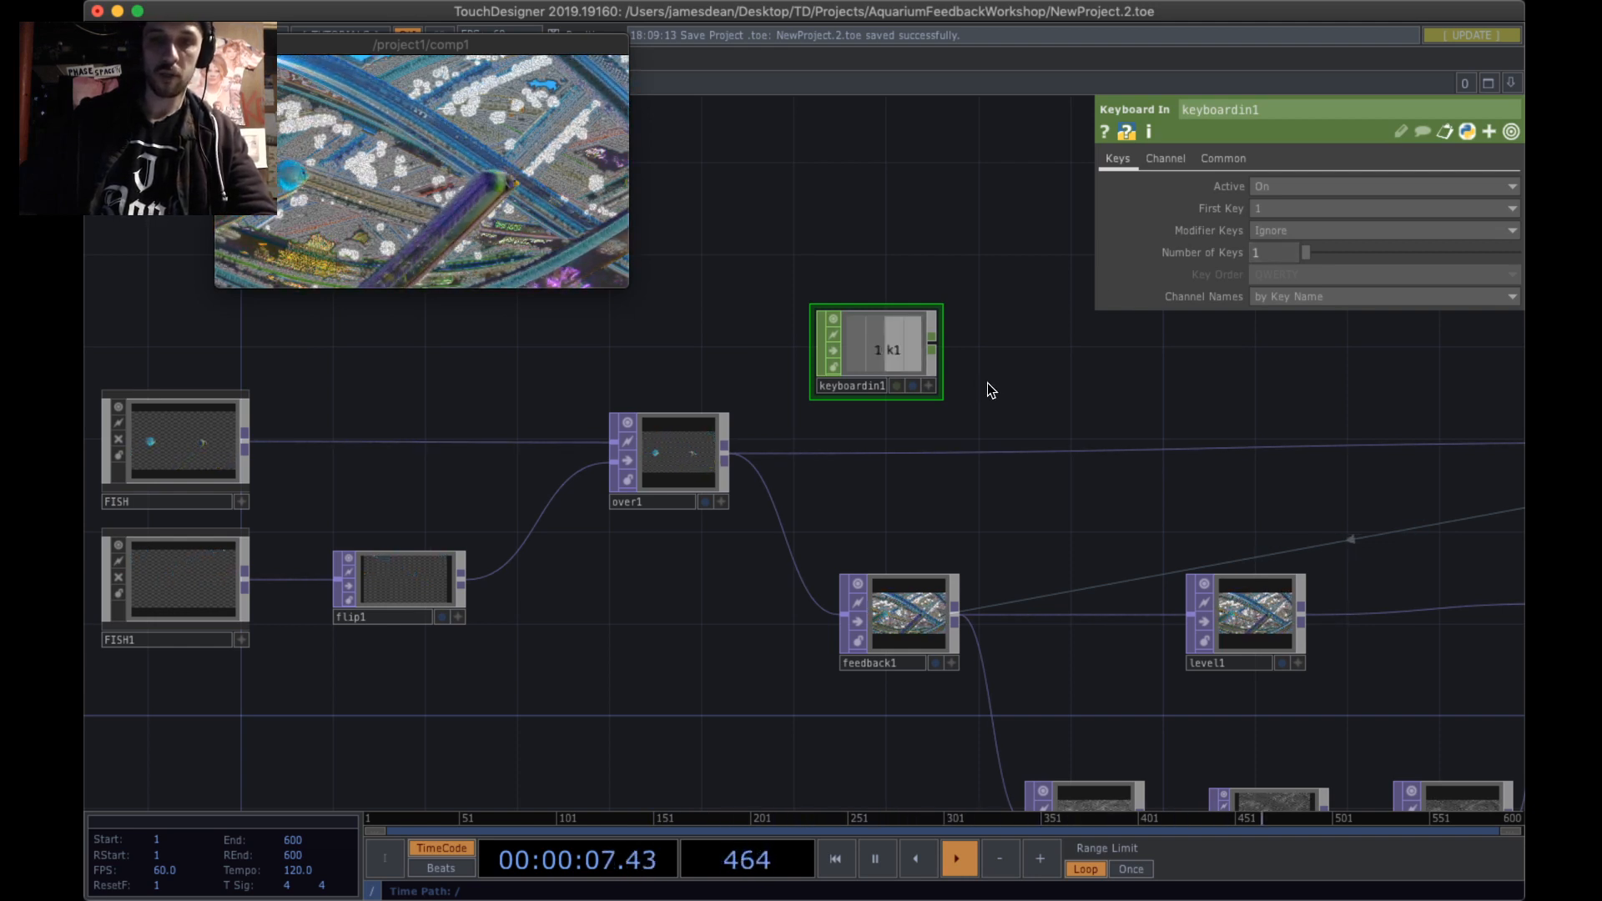
# - Align keyboardin1 directly above feedback1 in the network
pyautogui.moveTo(988, 382); pyautogui.dragTo(894, 304)
pyautogui.moveTo(794, 268)
pyautogui.mouseDown()
pyautogui.moveTo(823, 265)
pyautogui.moveTo(809, 271)
pyautogui.mouseUp()
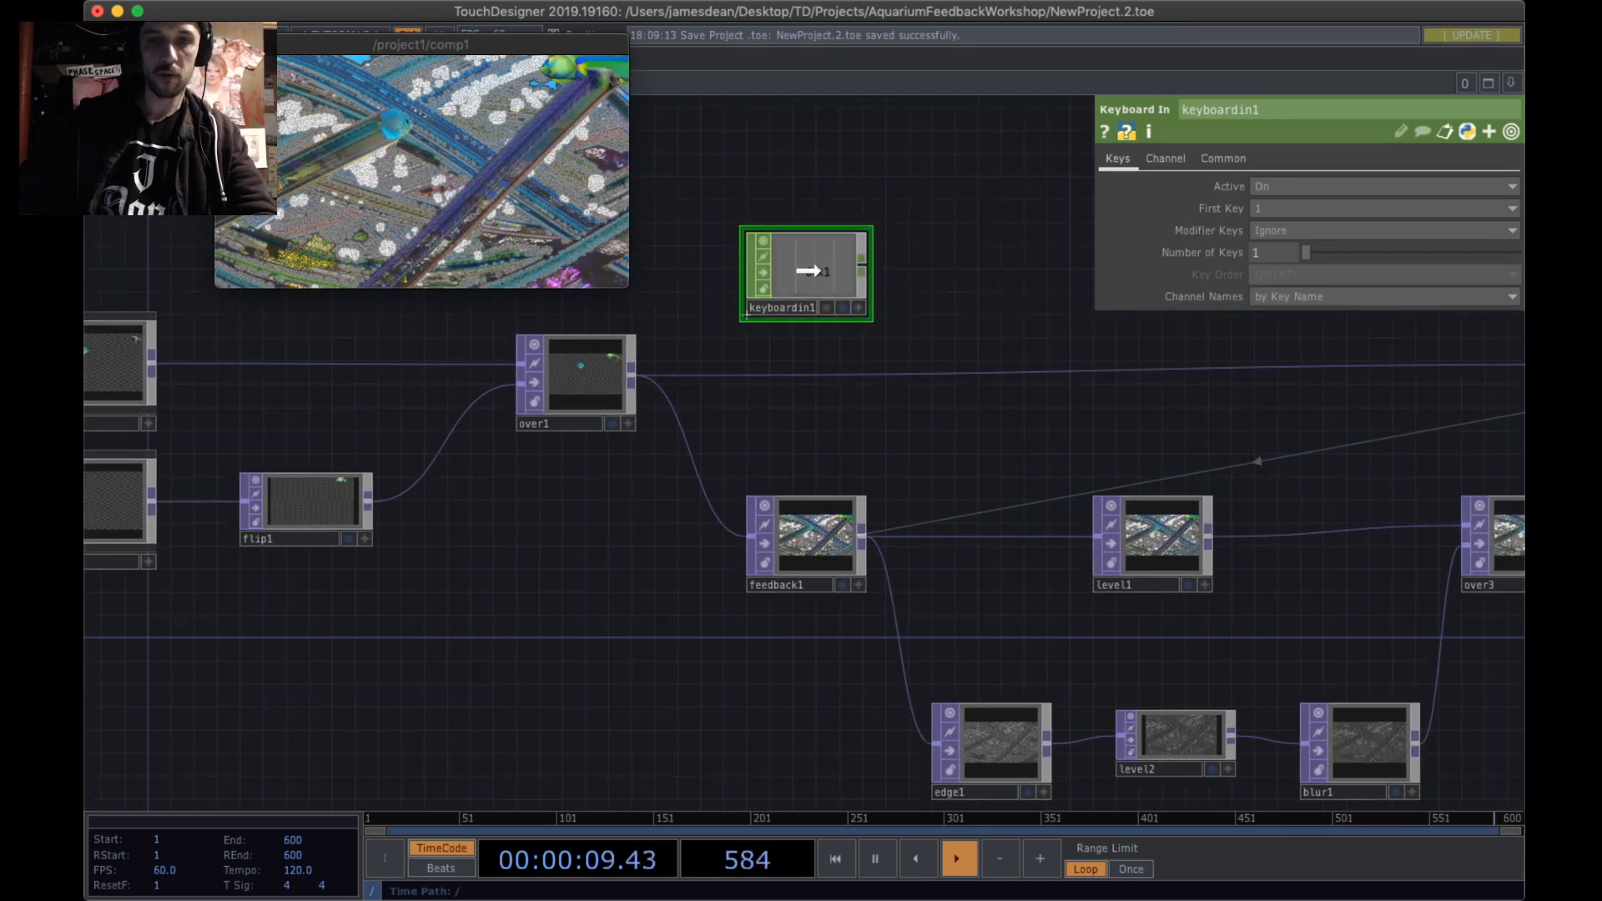
pyautogui.moveTo(993, 389); pyautogui.dragTo(997, 357)
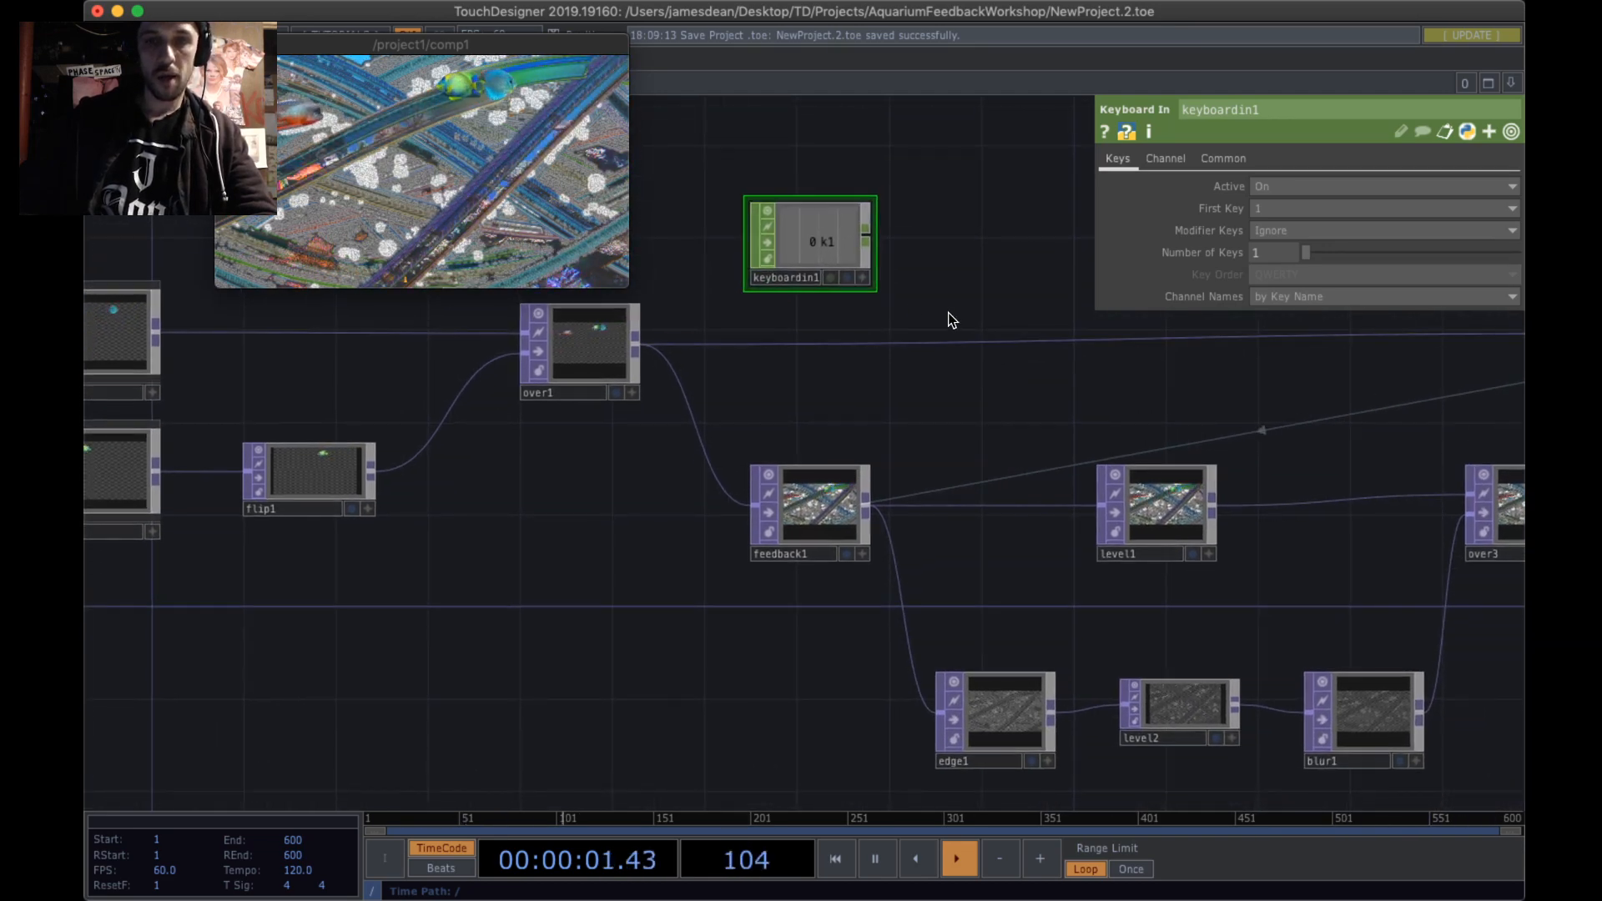
pyautogui.moveTo(953, 427); pyautogui.dragTo(1036, 374)
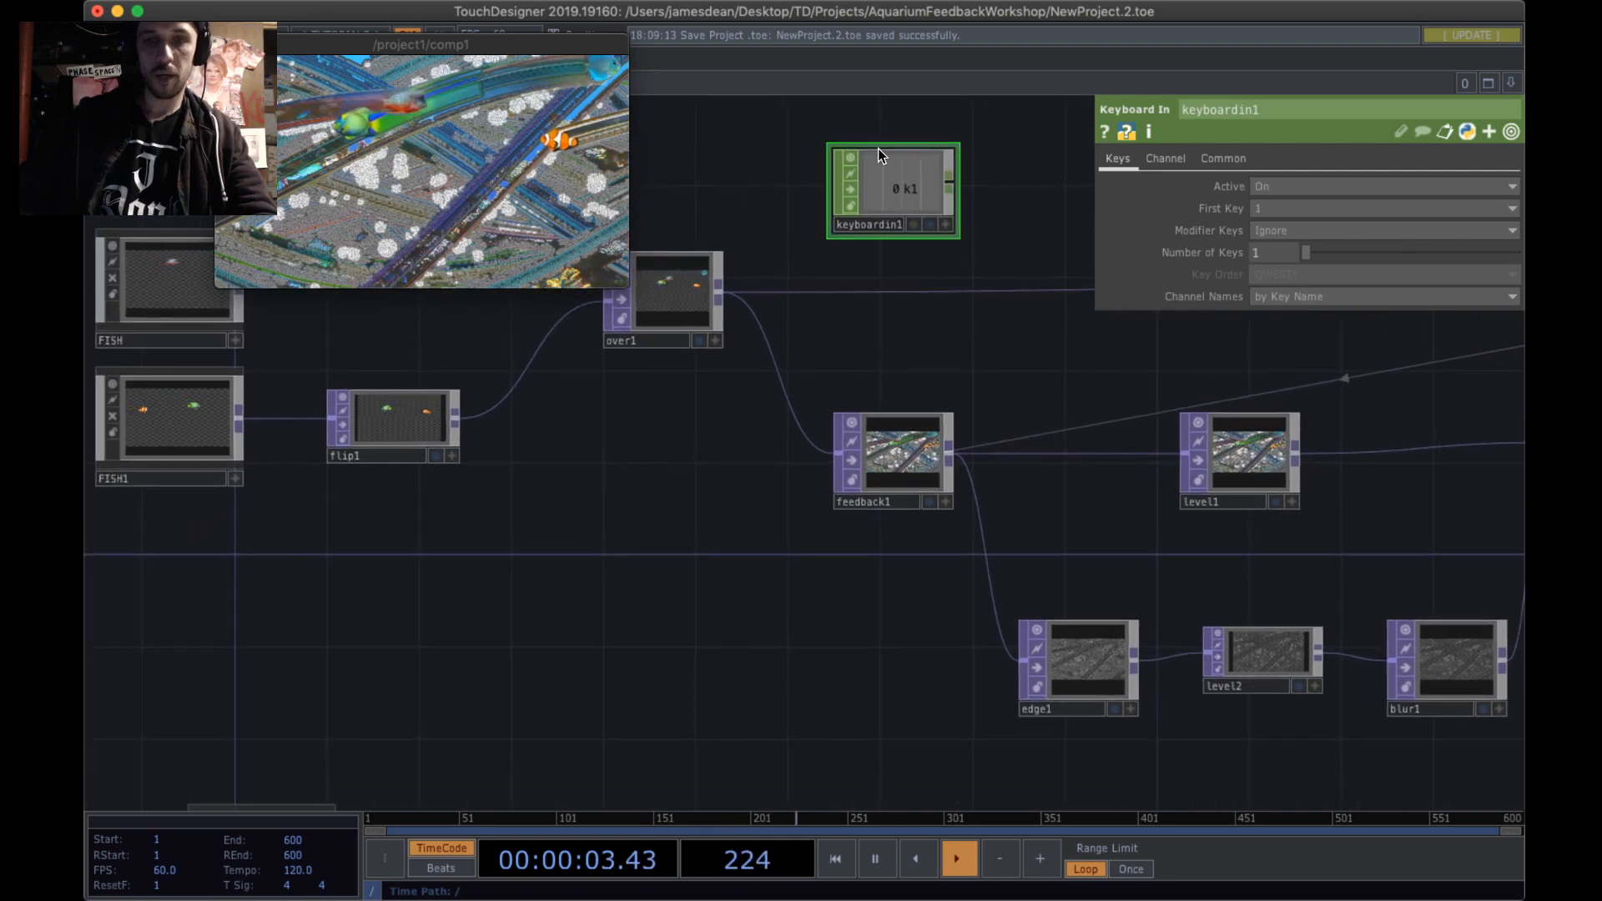
# - Make keyboardin1's viewer active and link its k1 channel to feedback1's Reset Pulse as a CHOP Reference
pyautogui.click(948, 229)
pyautogui.click(914, 457)
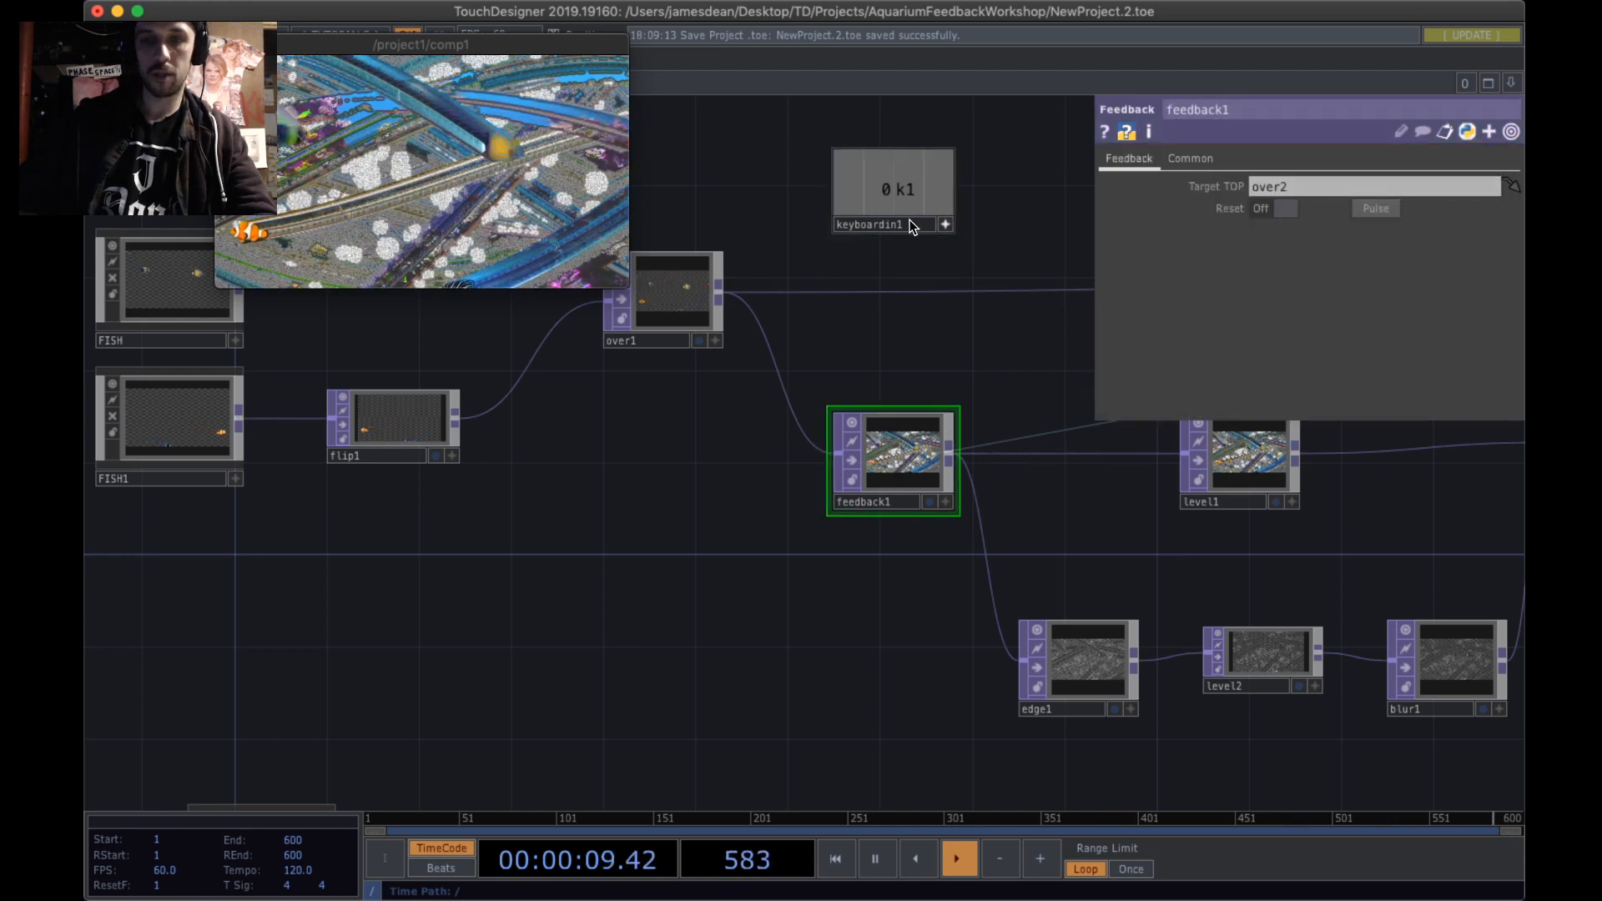
pyautogui.moveTo(893, 177); pyautogui.dragTo(1365, 203)
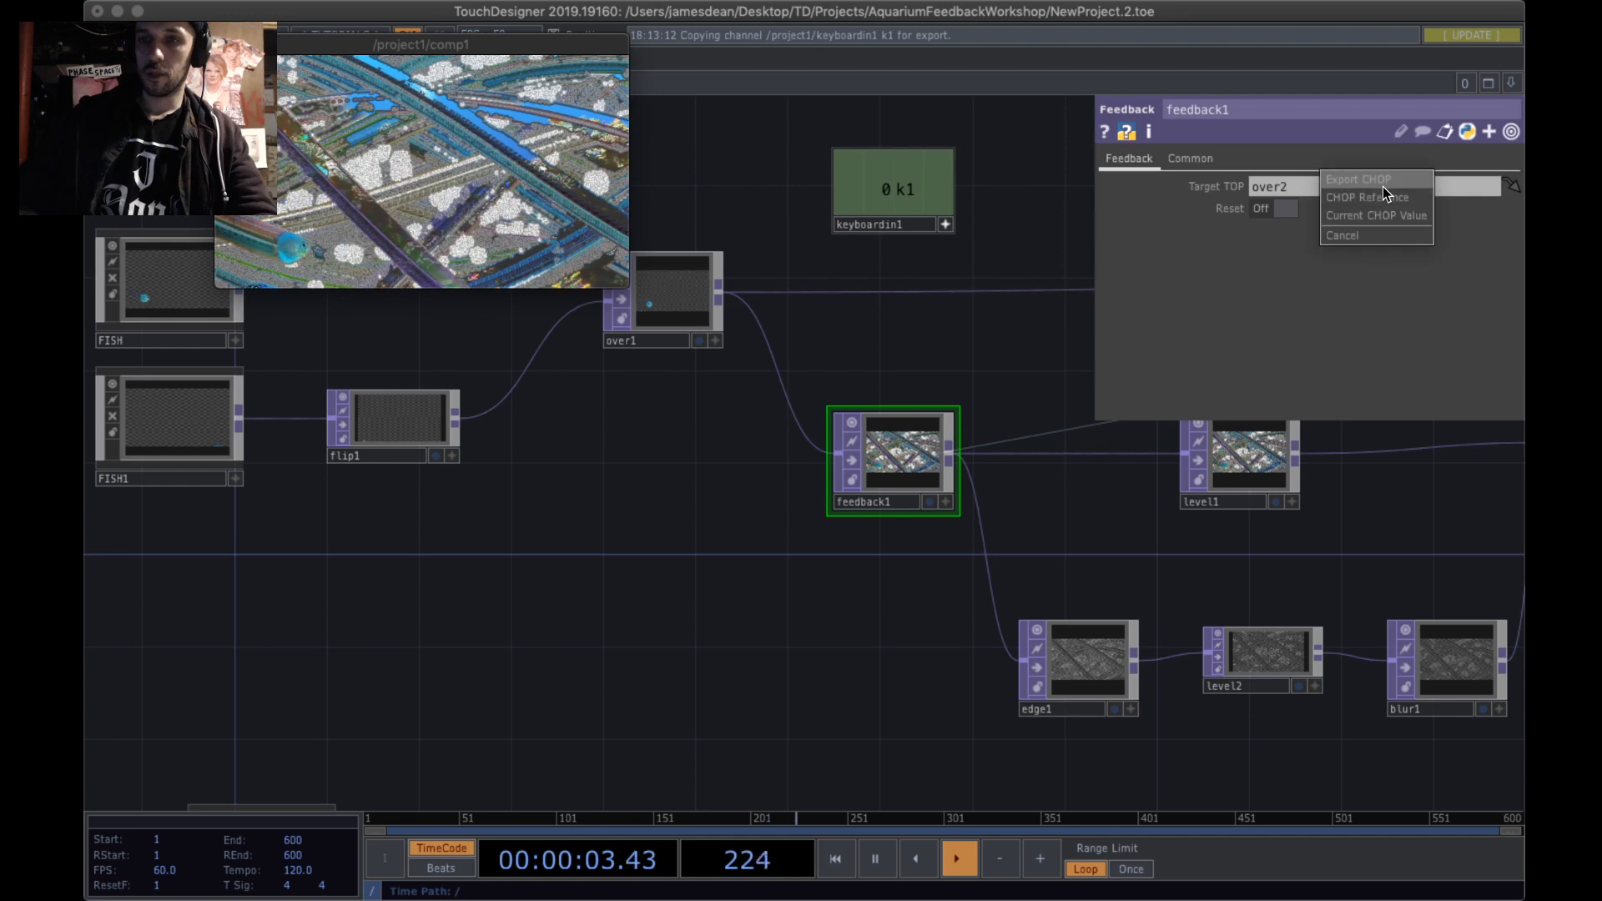
pyautogui.click(1375, 198)
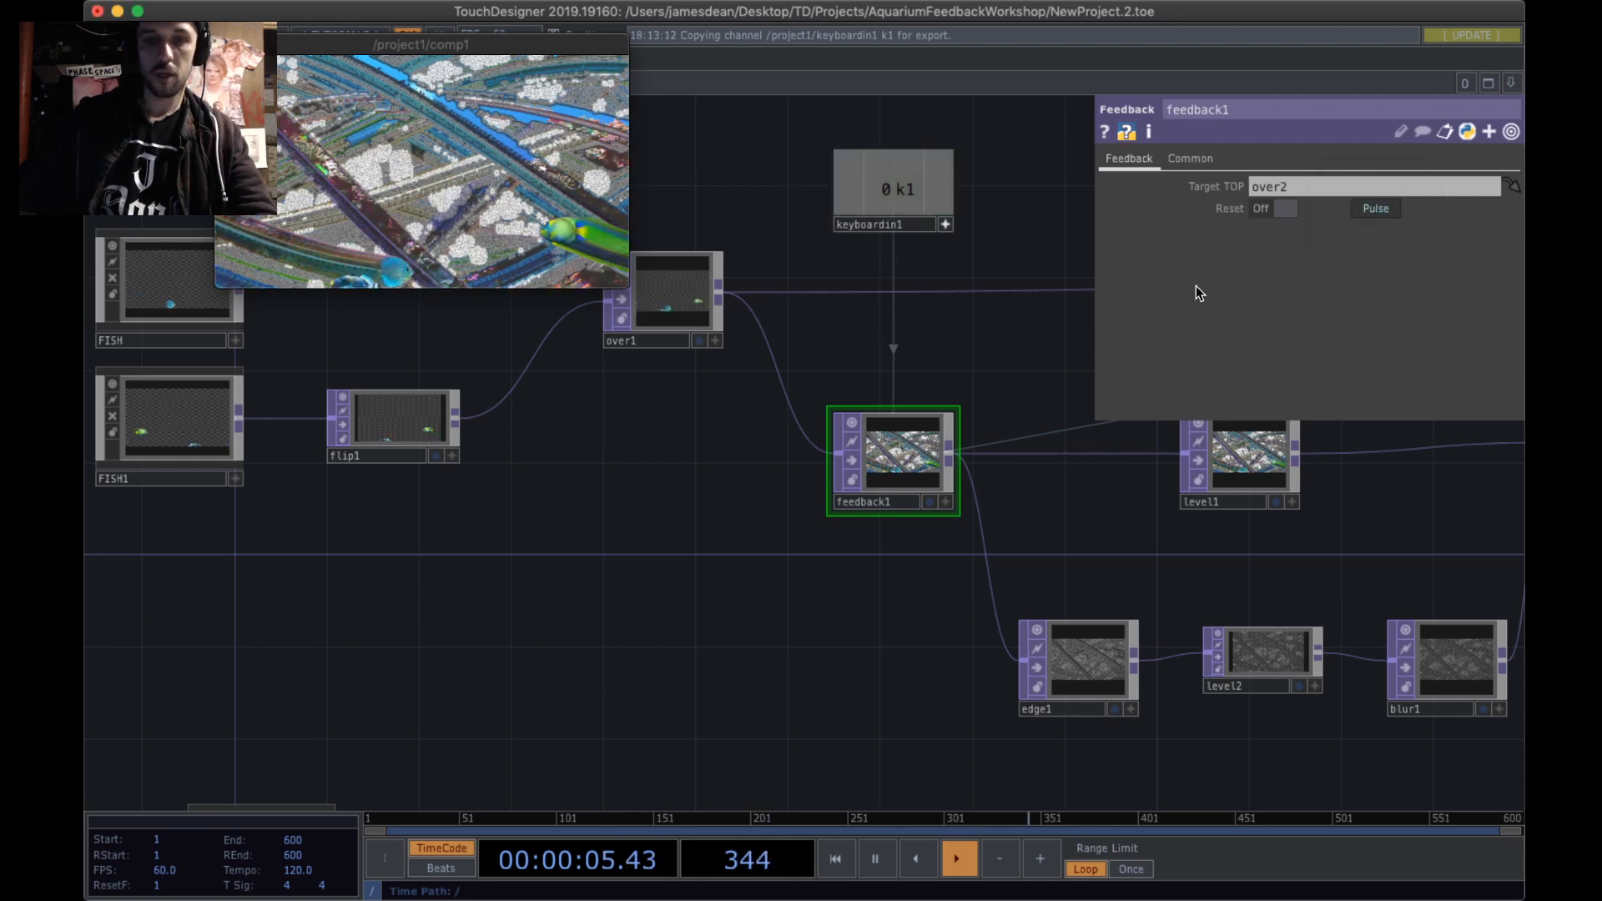
# - Trigger the k1 channel repeatedly to test that it clears the fish trails in the comp1 viewer
pyautogui.press('1')
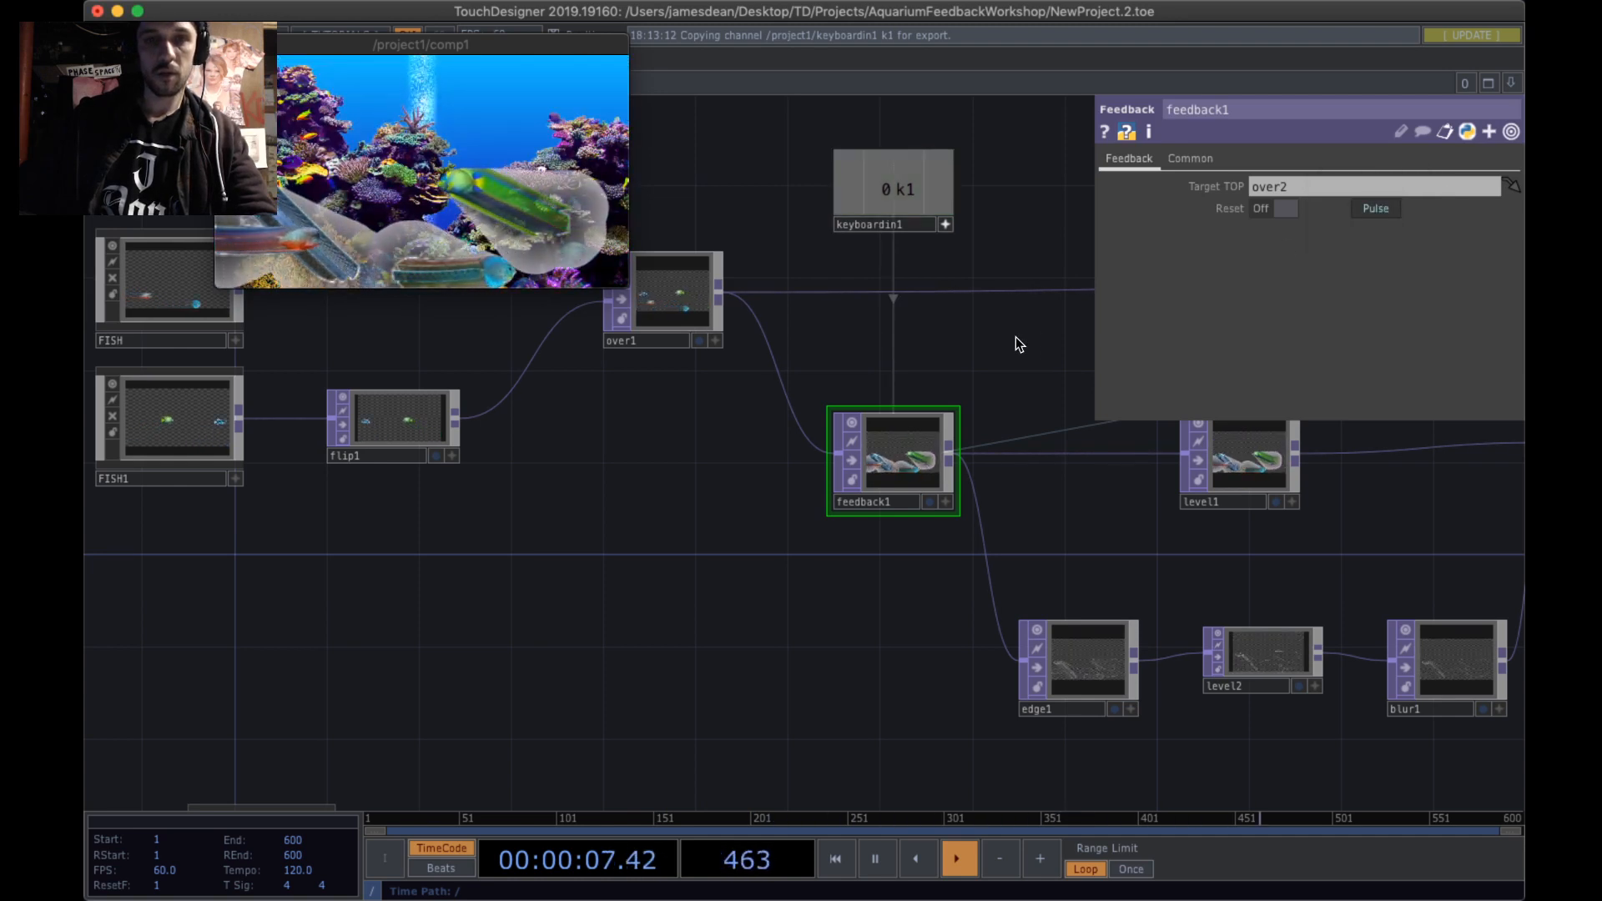
pyautogui.press('1')
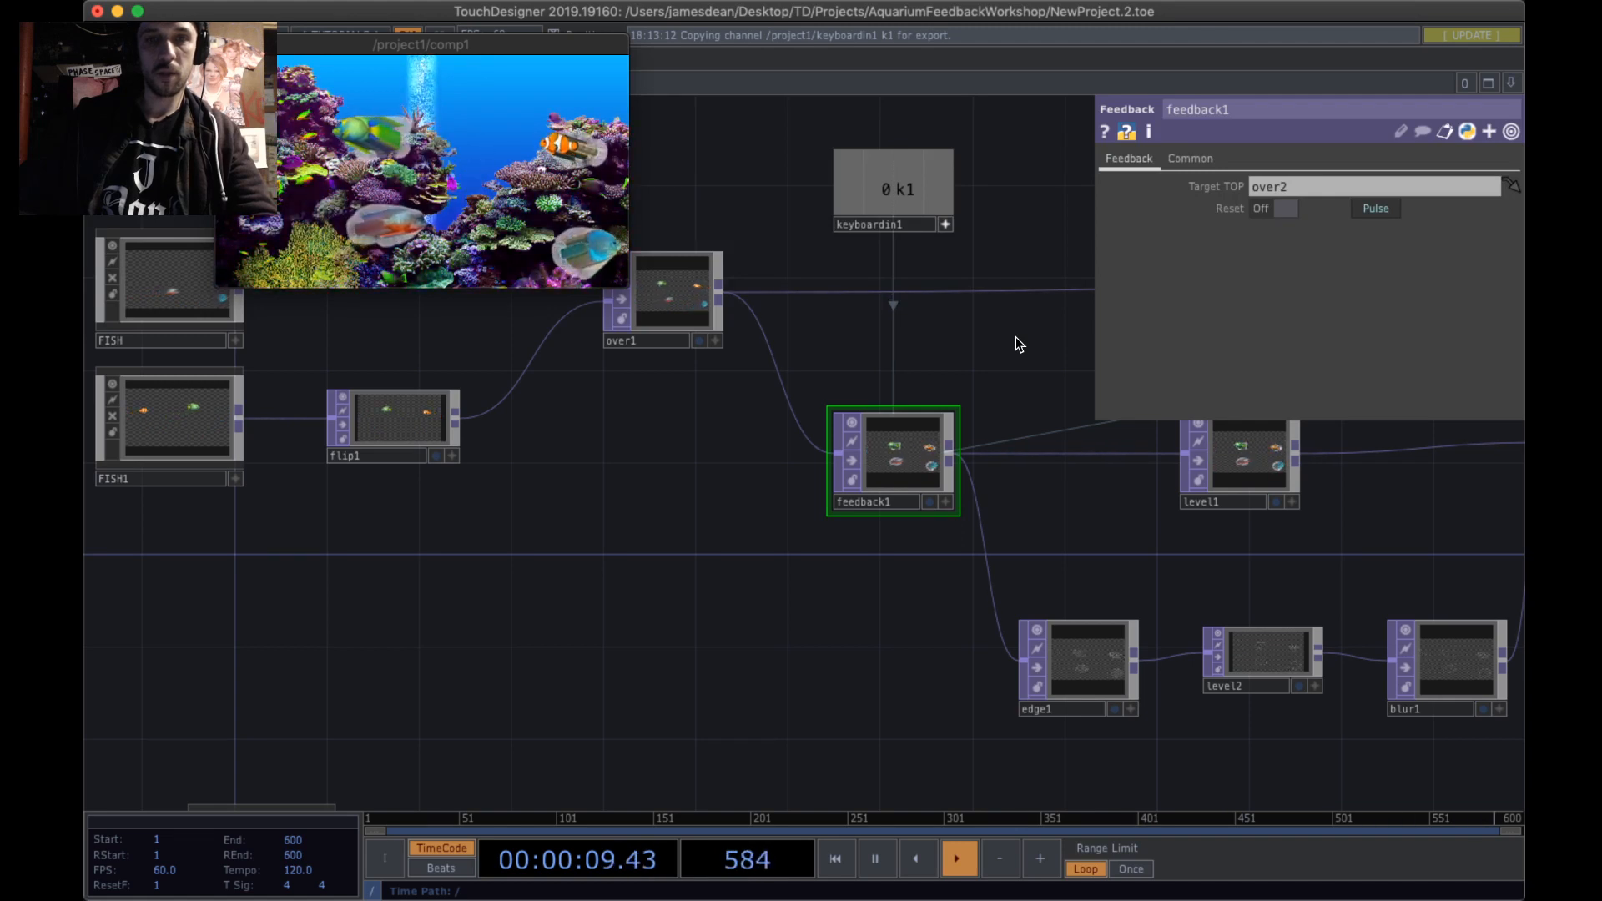
pyautogui.press('1')
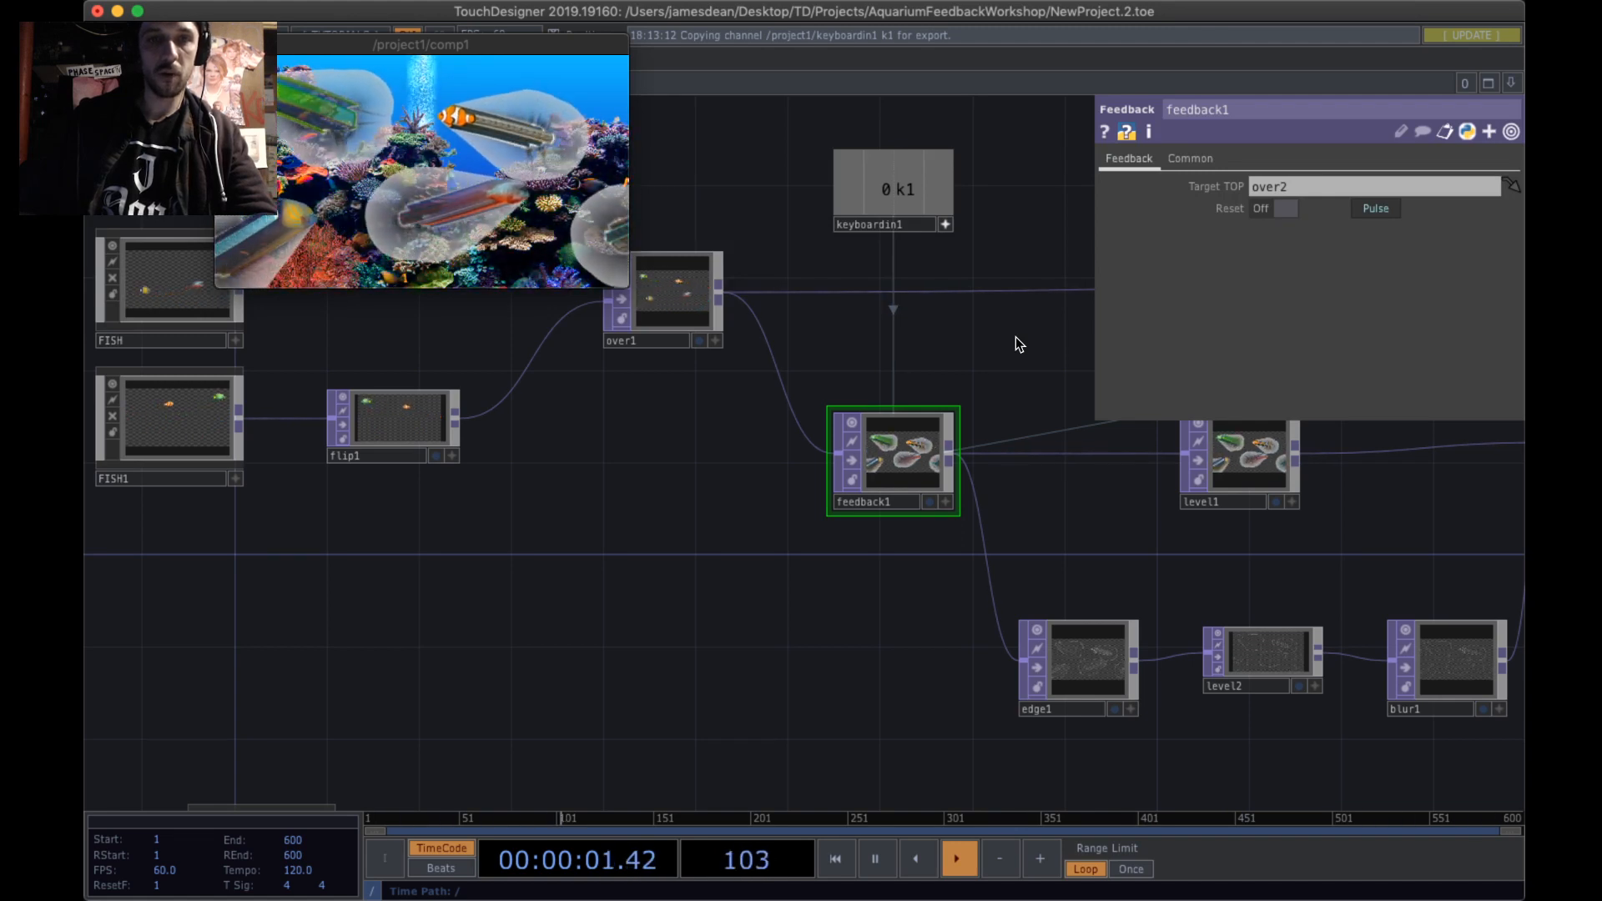
pyautogui.press('1')
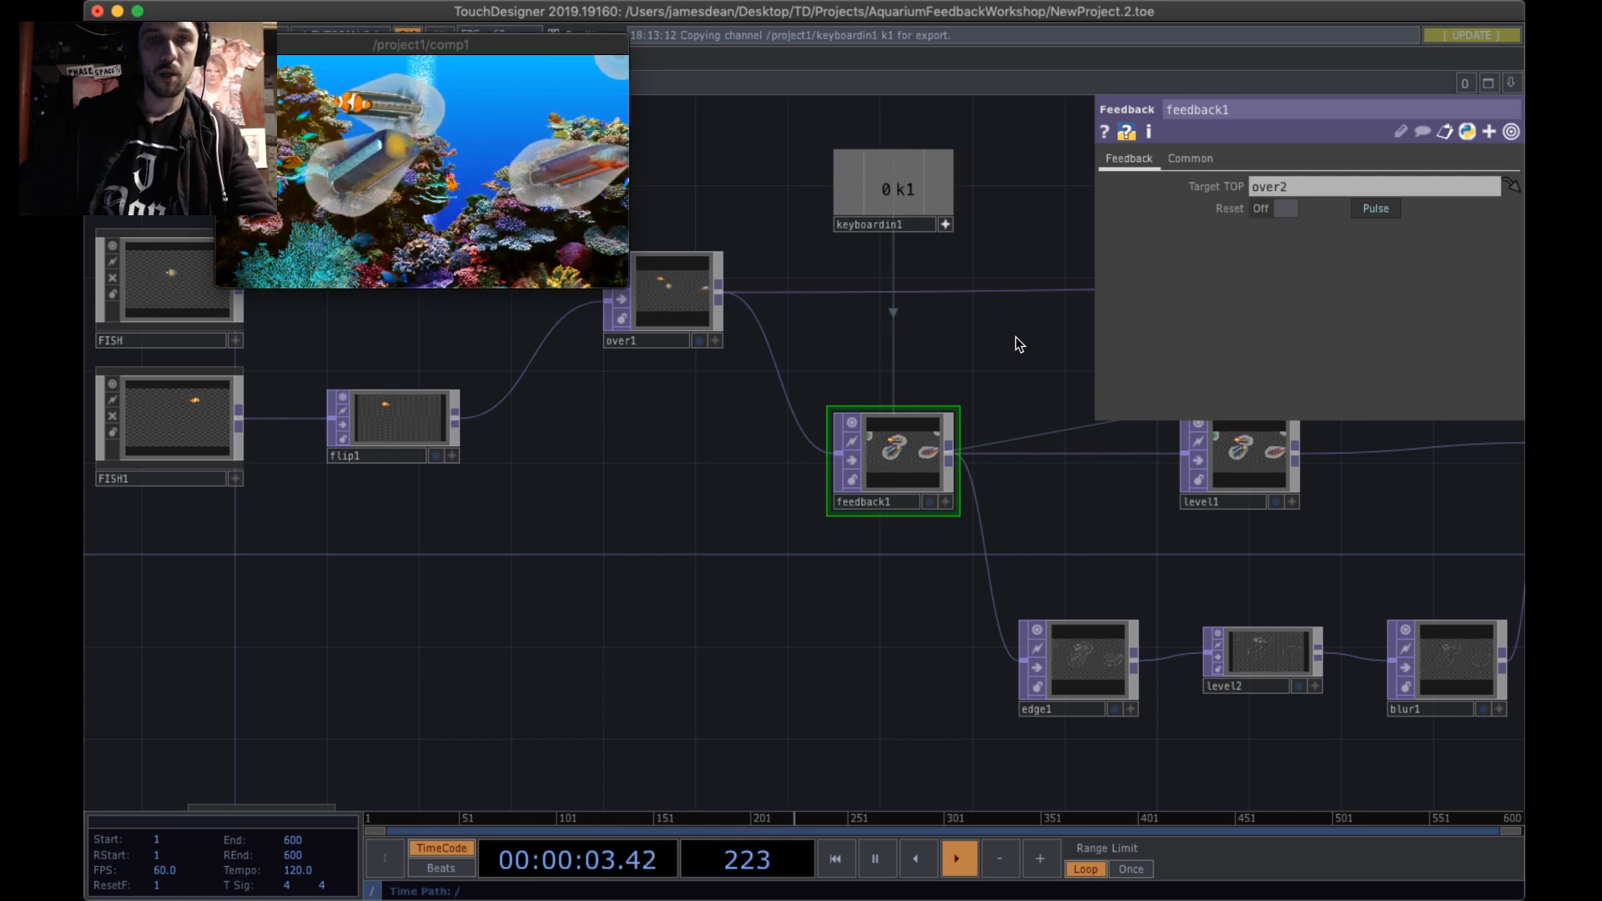
pyautogui.press('1')
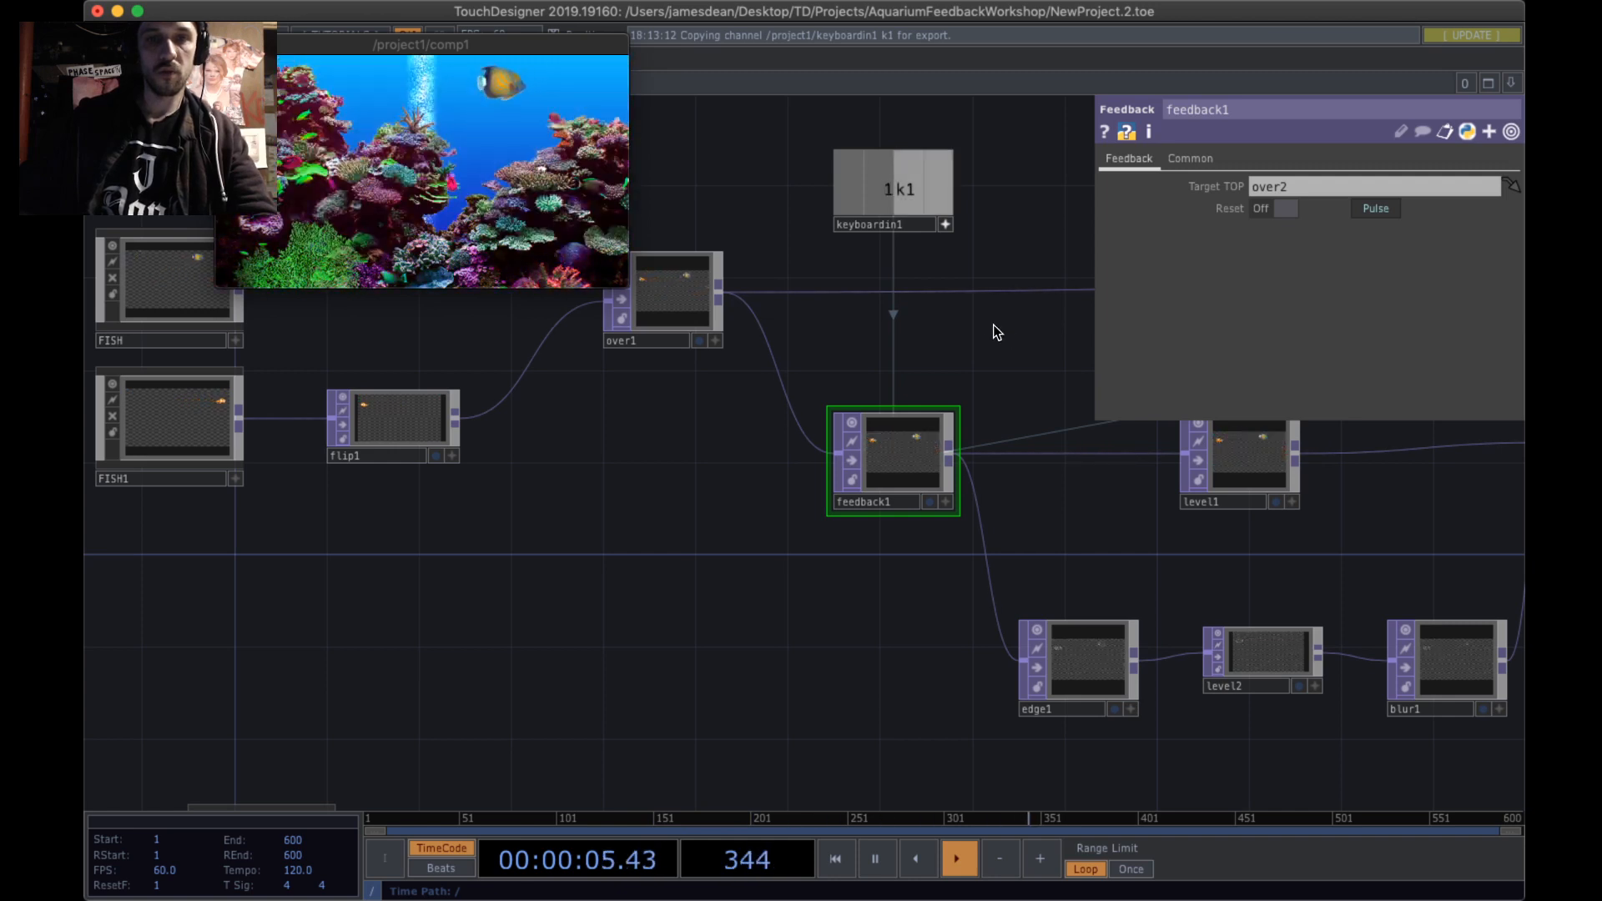
pyautogui.moveTo(994, 276); pyautogui.dragTo(1111, 336)
pyautogui.moveTo(956, 311); pyautogui.dragTo(940, 321)
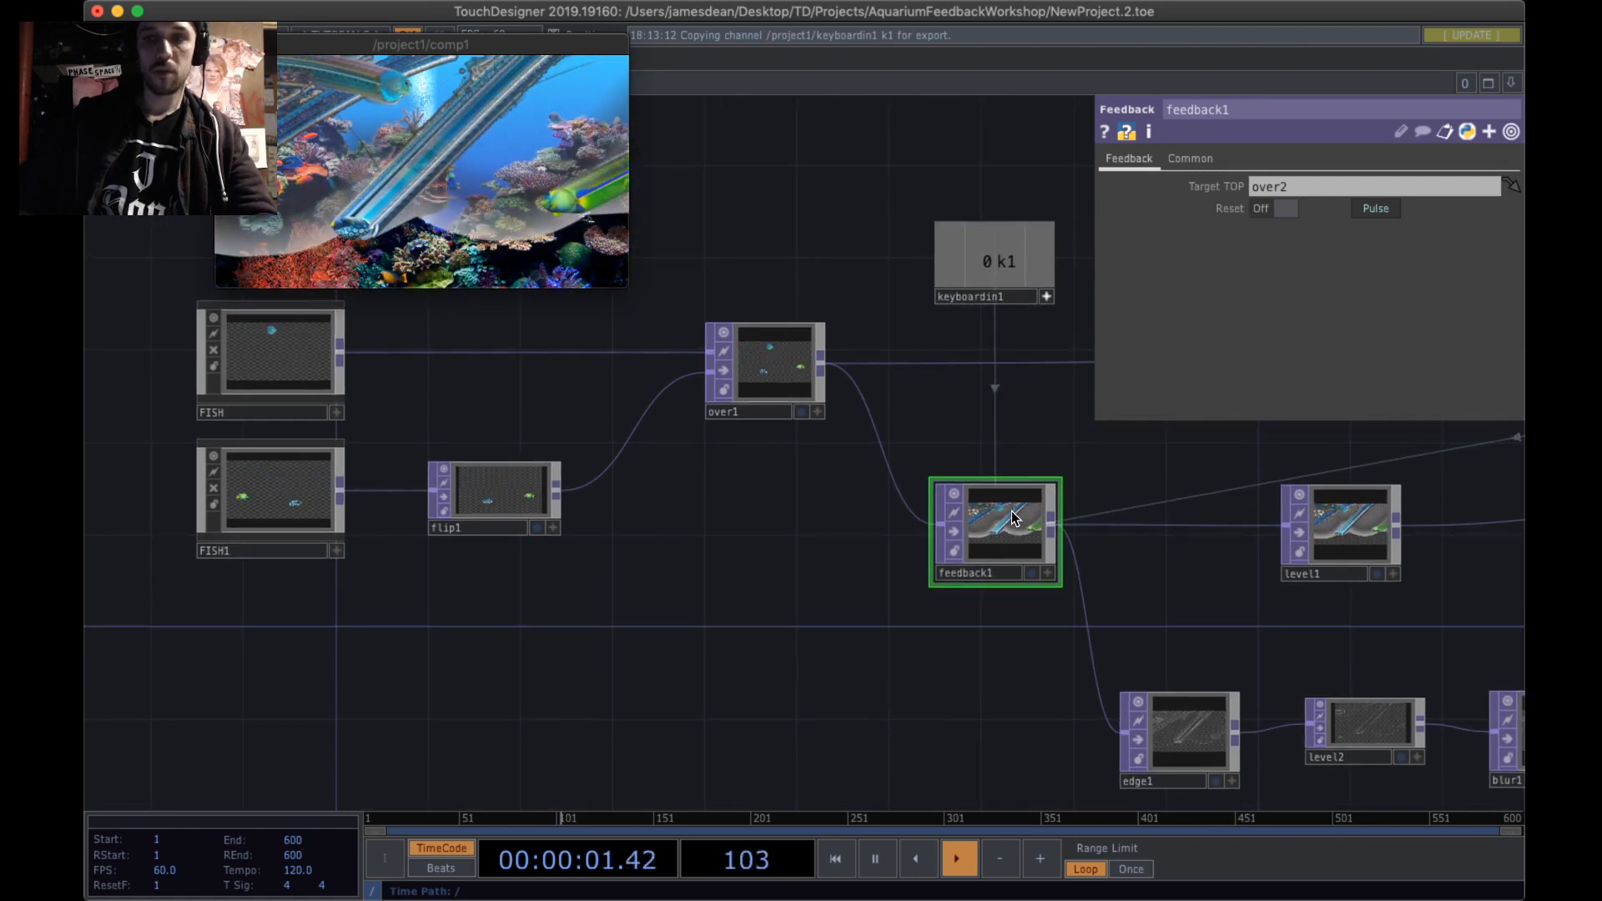
pyautogui.press('1')
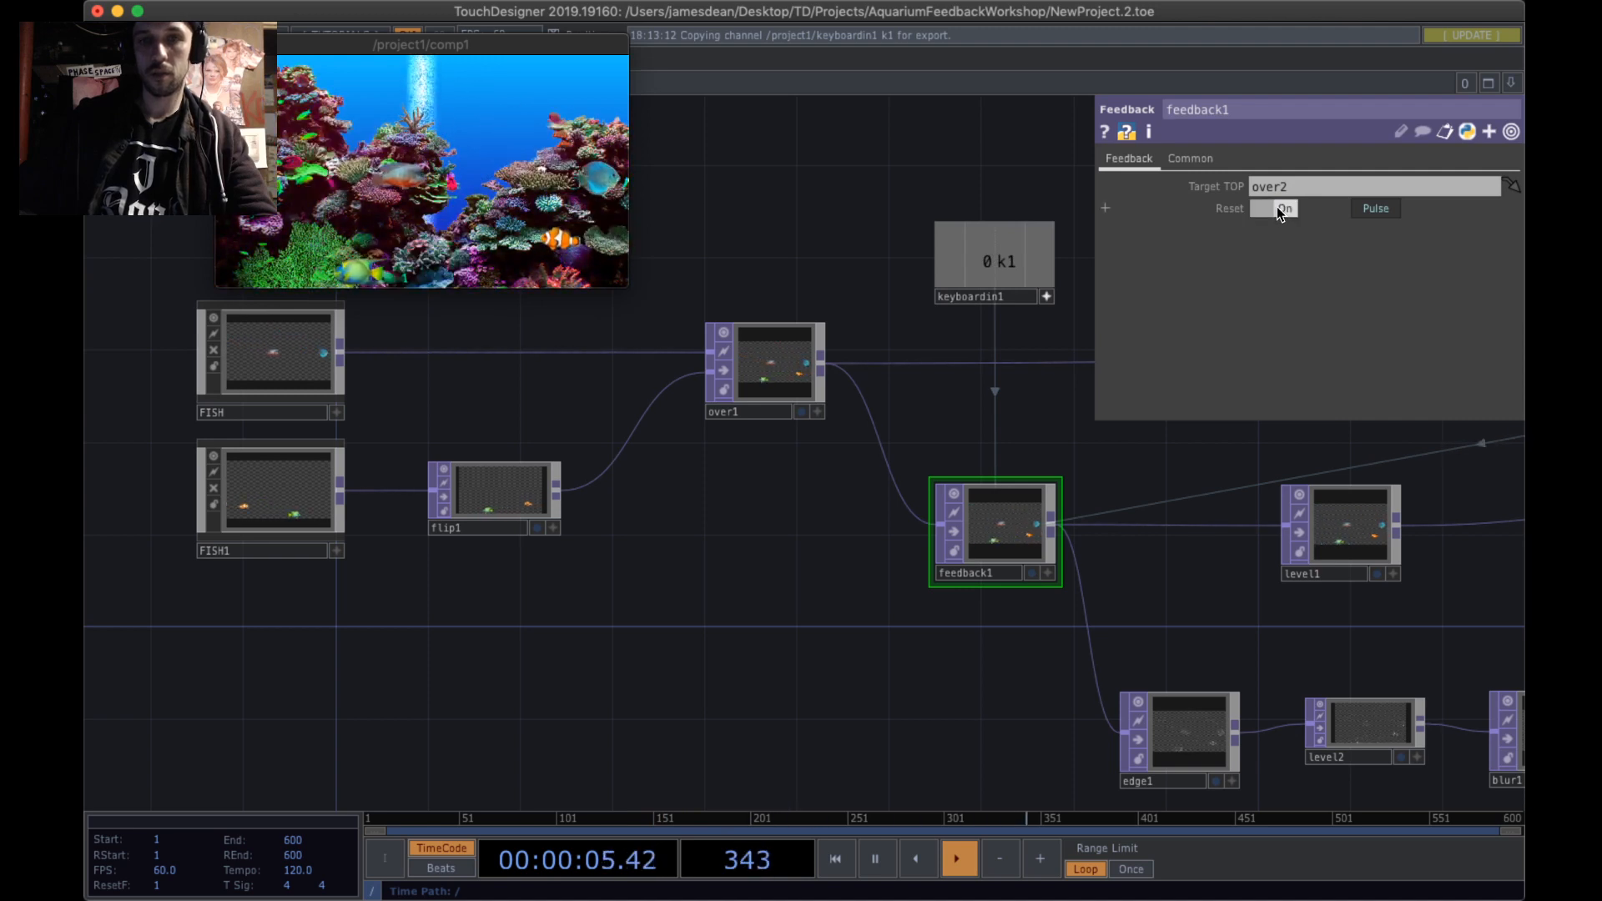
# - Switch feedback1's Reset toggle back off and link keyboardin1's k1 channel to it as a CHOP Reference
pyautogui.click(1277, 209)
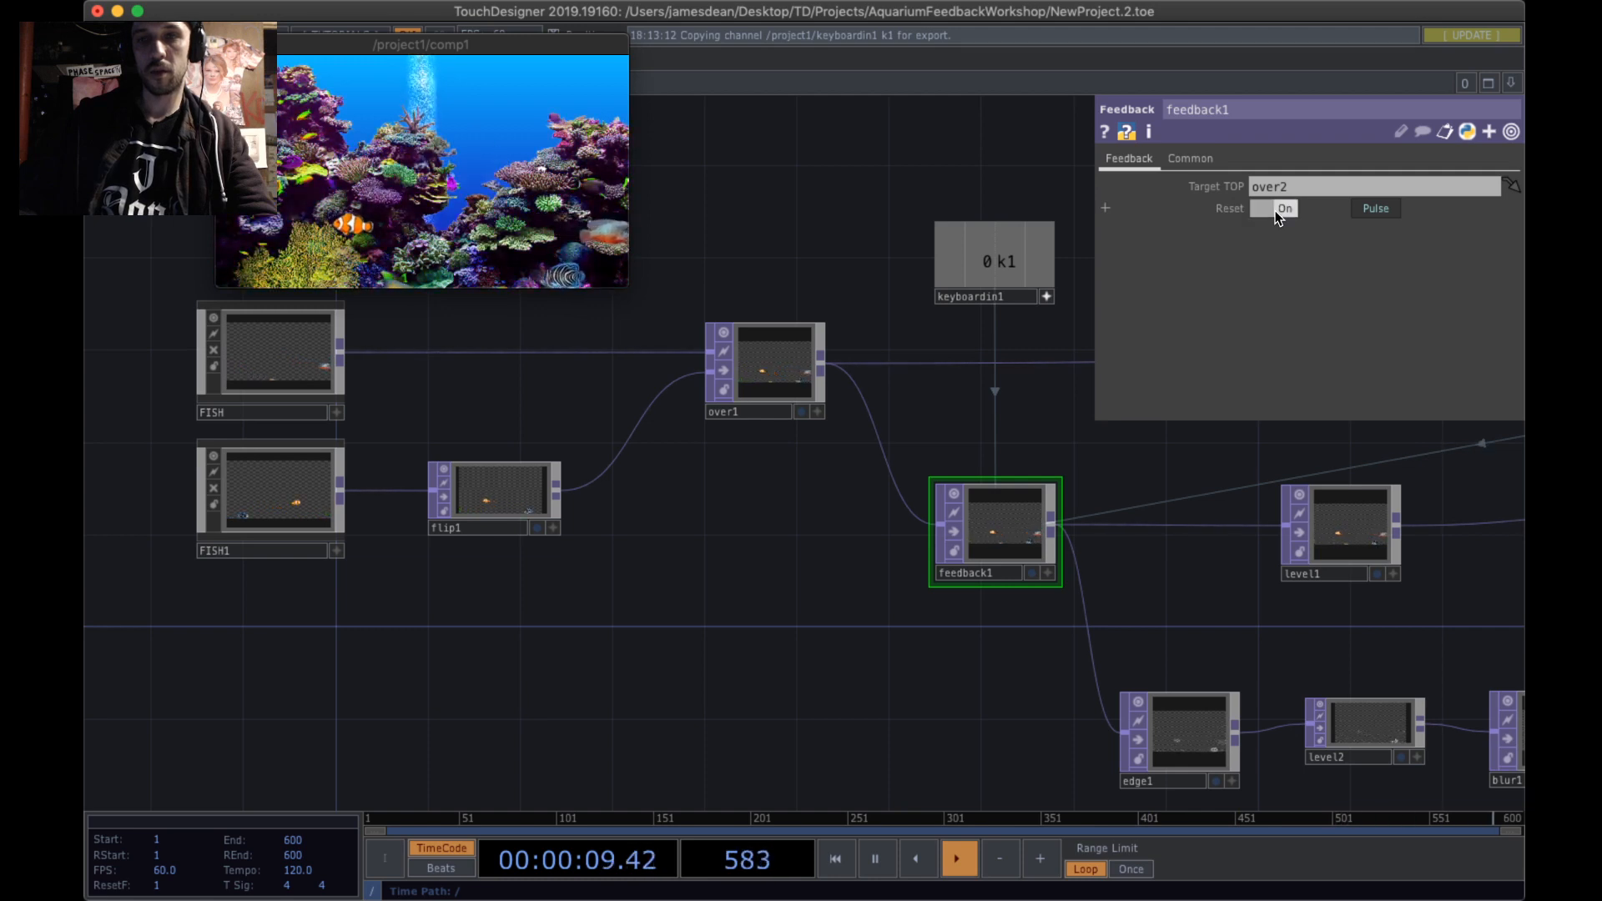
pyautogui.click(1273, 211)
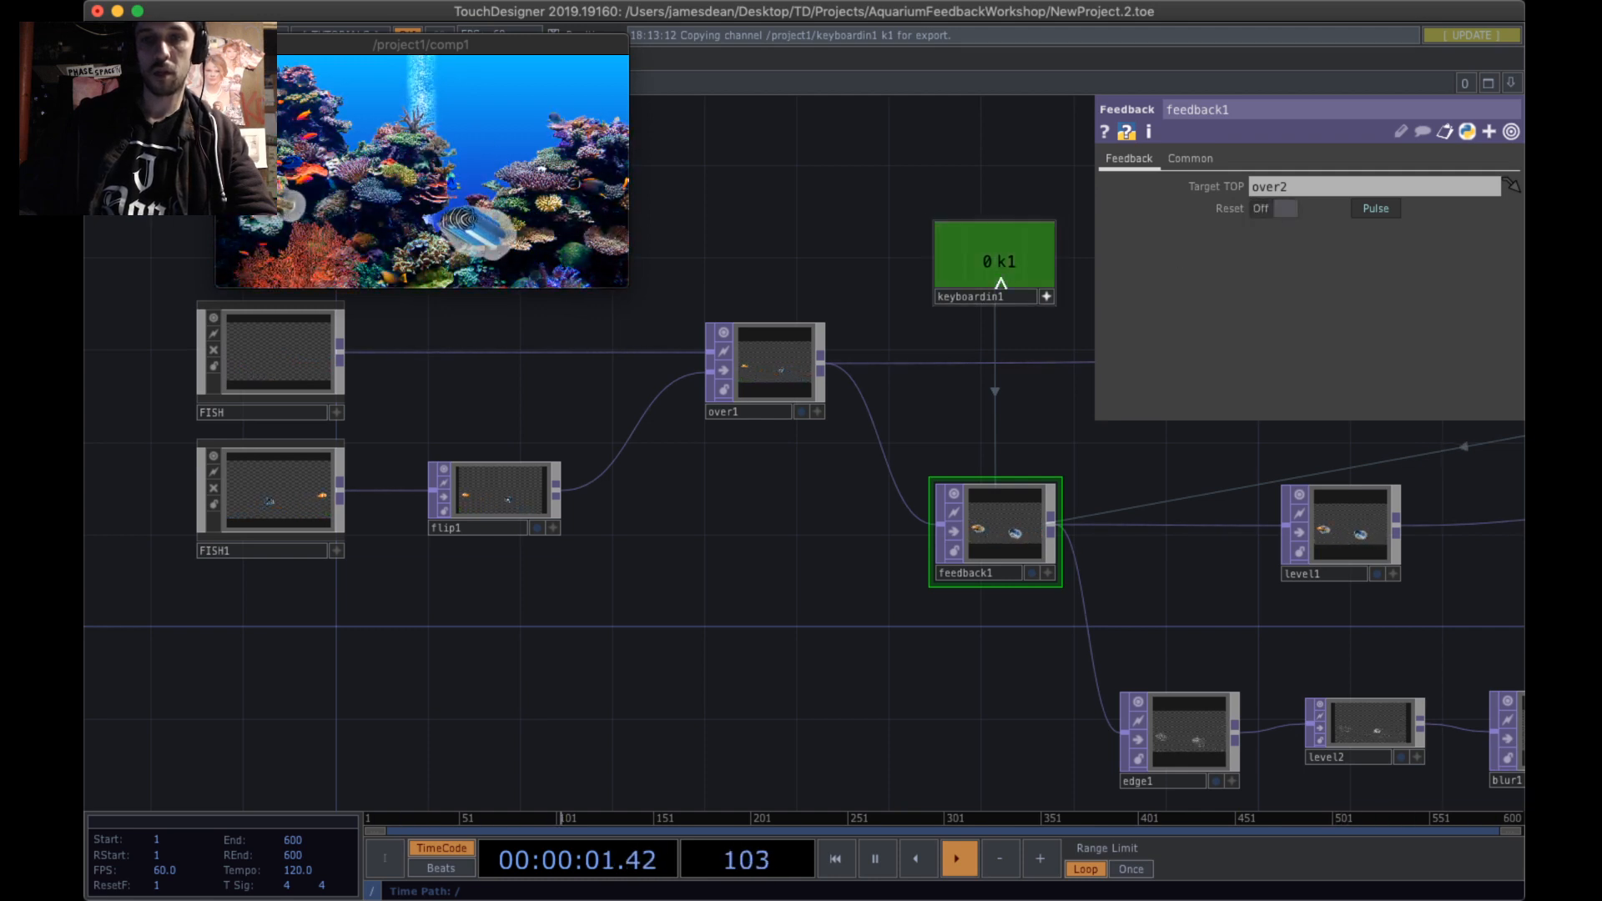
pyautogui.moveTo(1071, 254); pyautogui.dragTo(1277, 209)
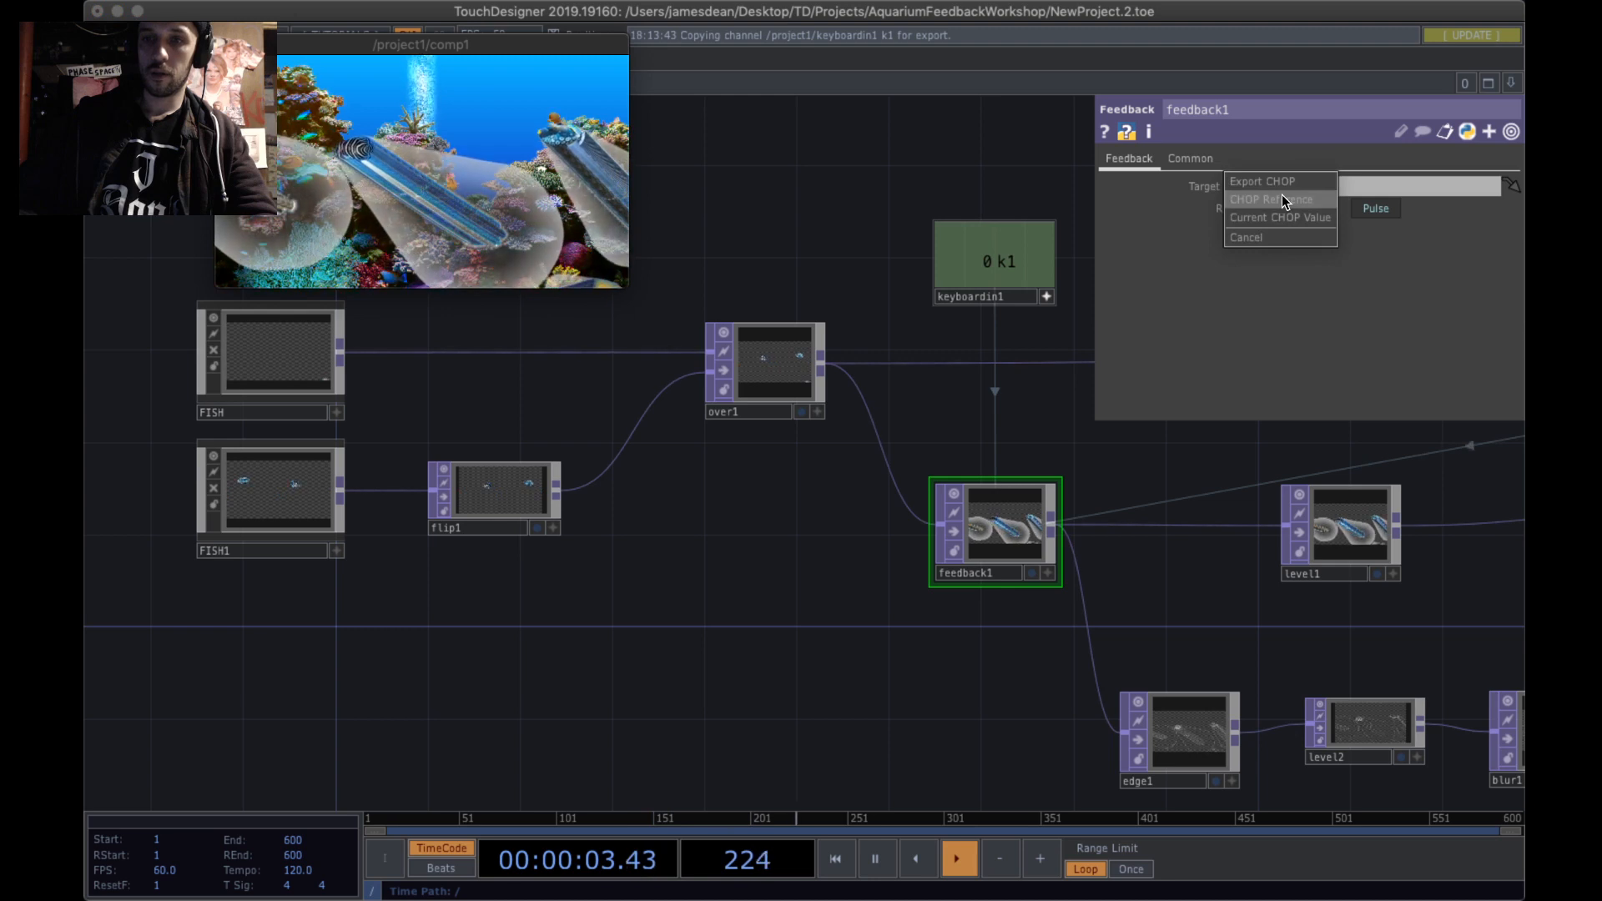
pyautogui.click(1281, 200)
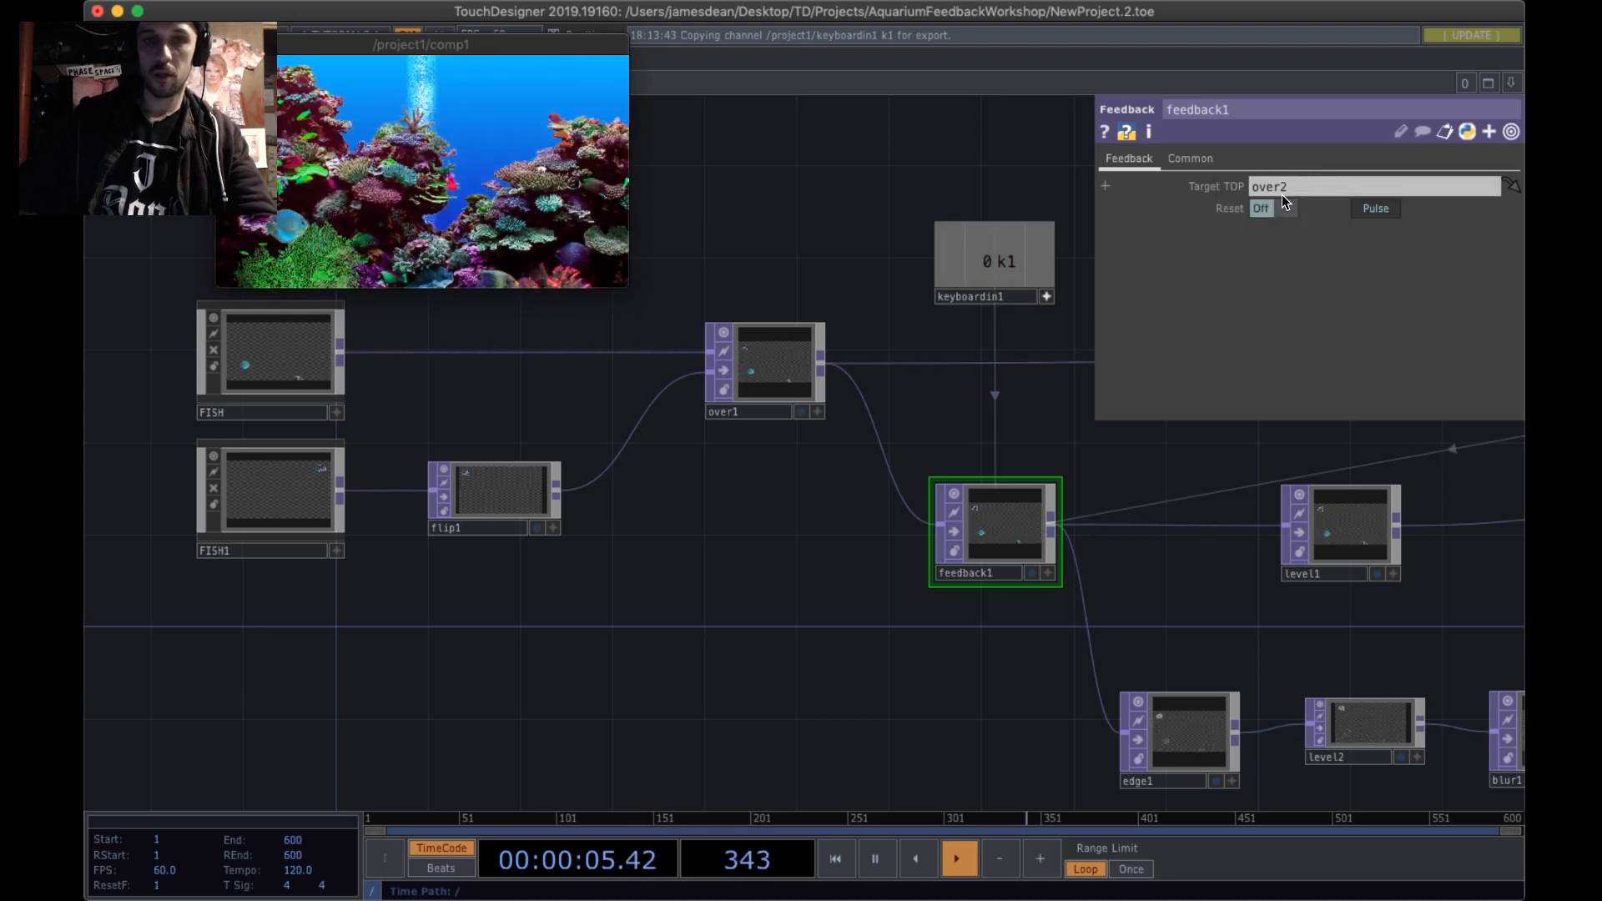
# - Trigger the k1 channel to test the Reset toggle link on feedback1
pyautogui.press('1')
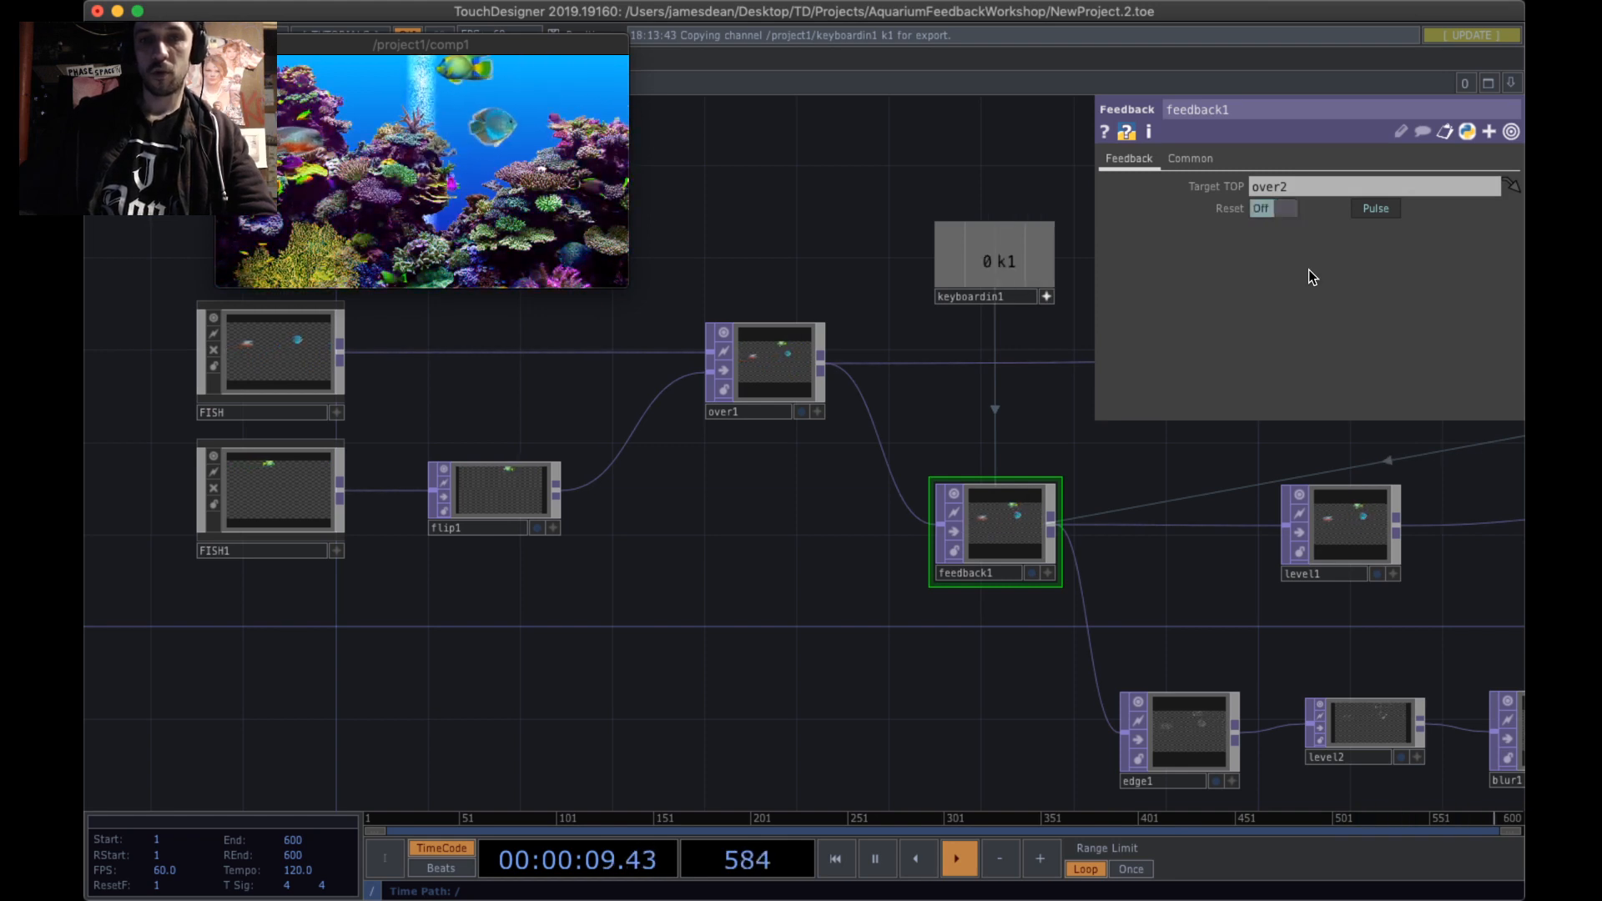
pyautogui.press('1')
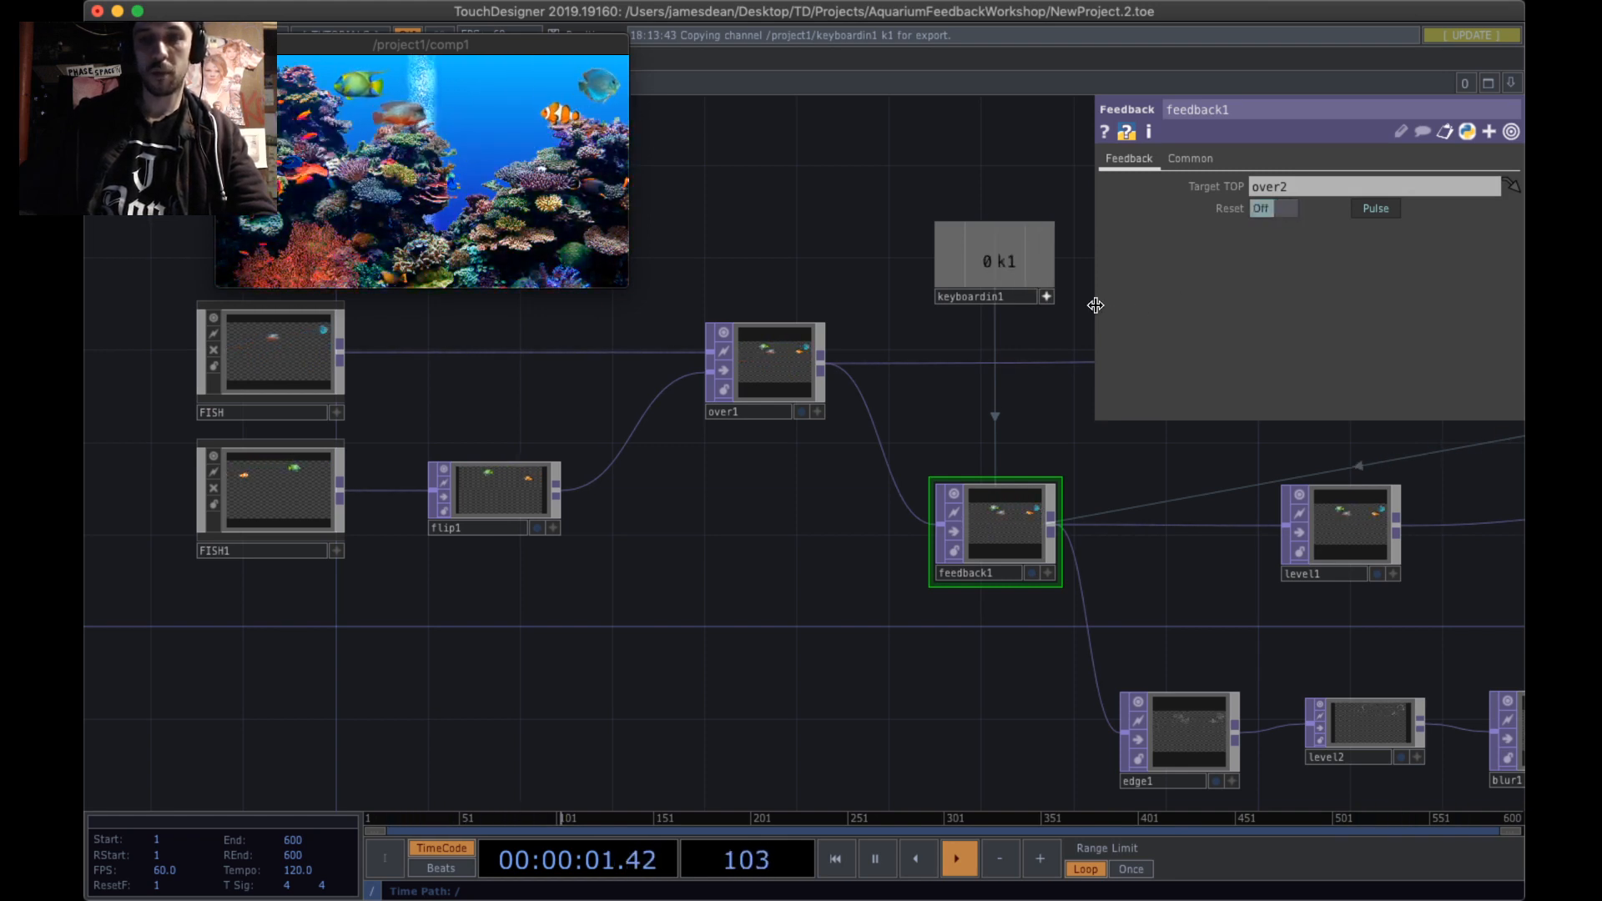
# - Move keyboardin1 above over1, add a Logic CHOP beside it and wire keyboardin1 into the new operator
pyautogui.moveTo(963, 294); pyautogui.dragTo(756, 276)
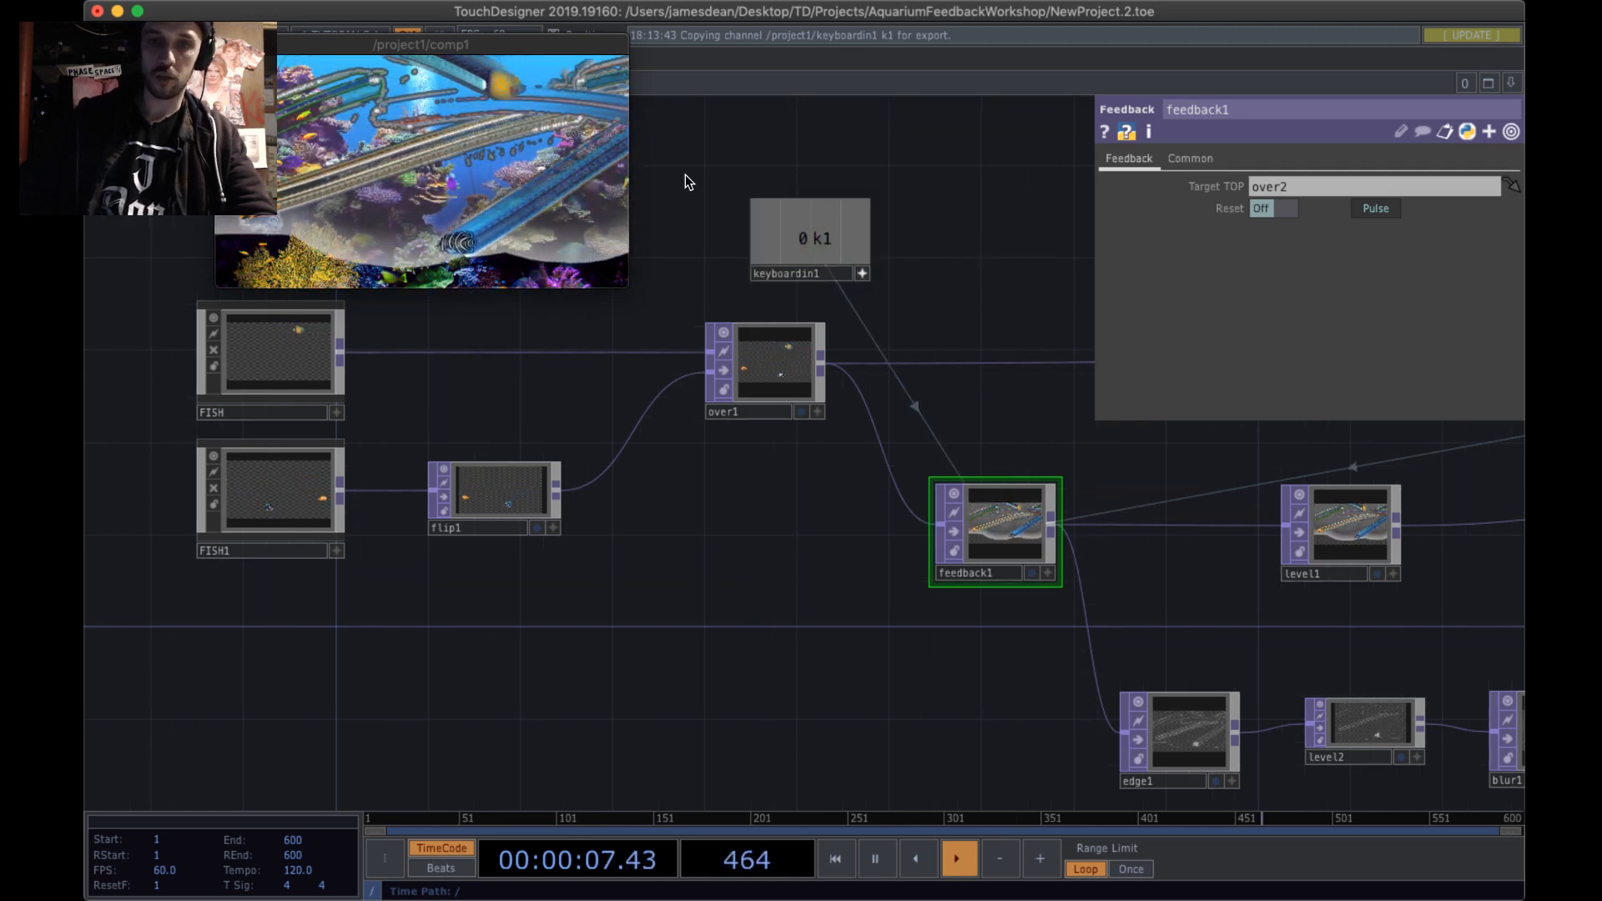
pyautogui.moveTo(692, 164); pyautogui.dragTo(973, 279)
pyautogui.press('Tab')
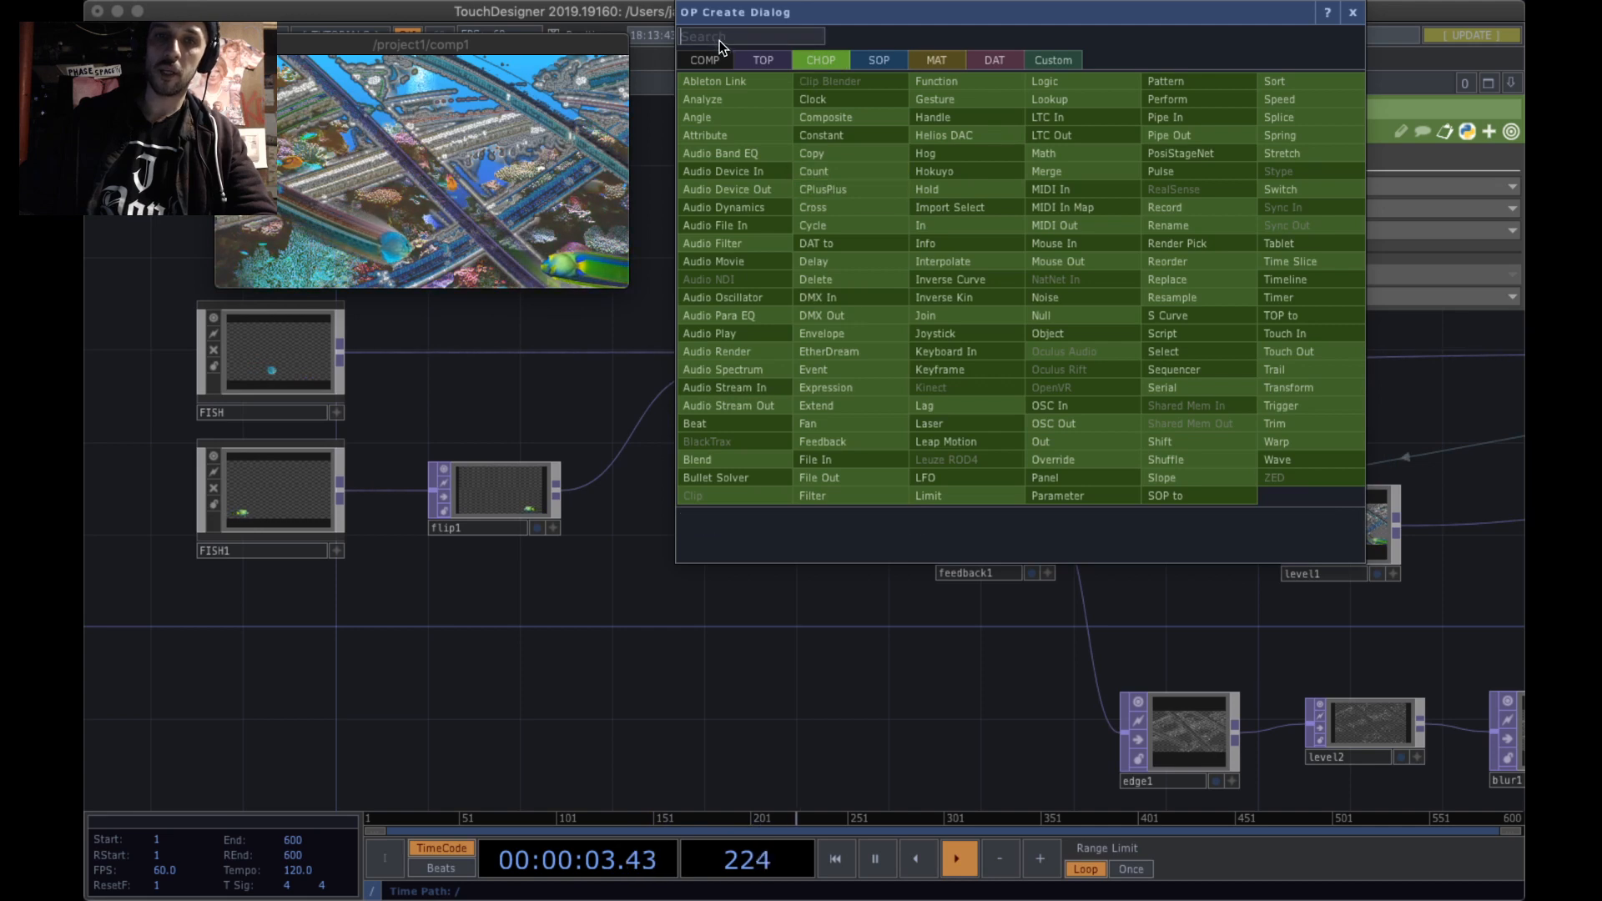
pyautogui.write('logi')
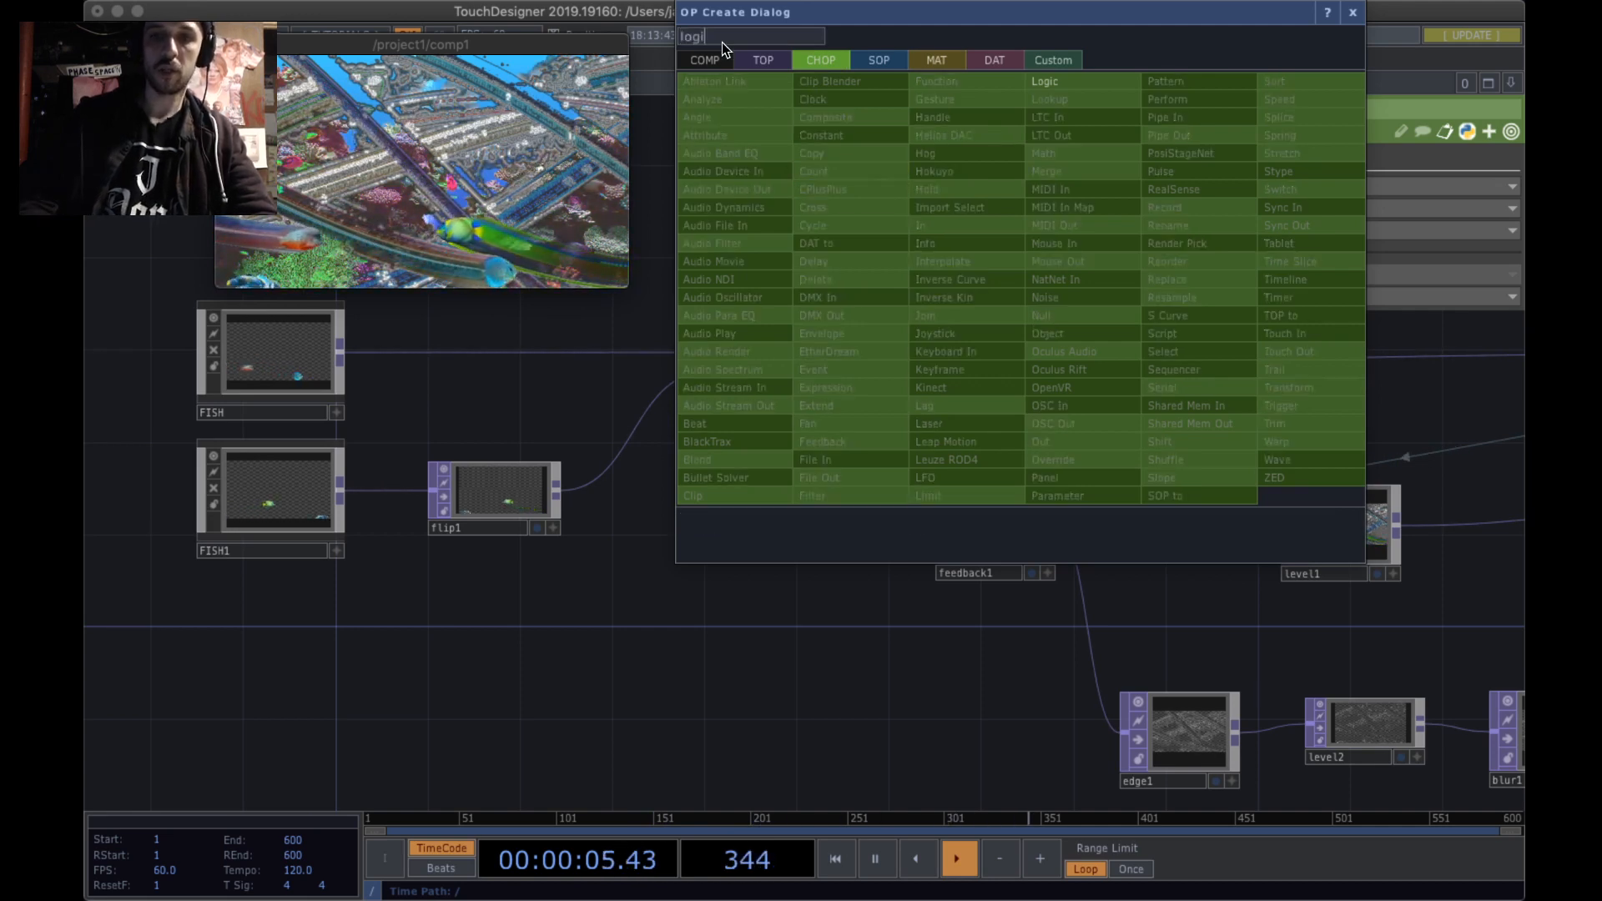
pyautogui.press('Return')
pyautogui.click(992, 239)
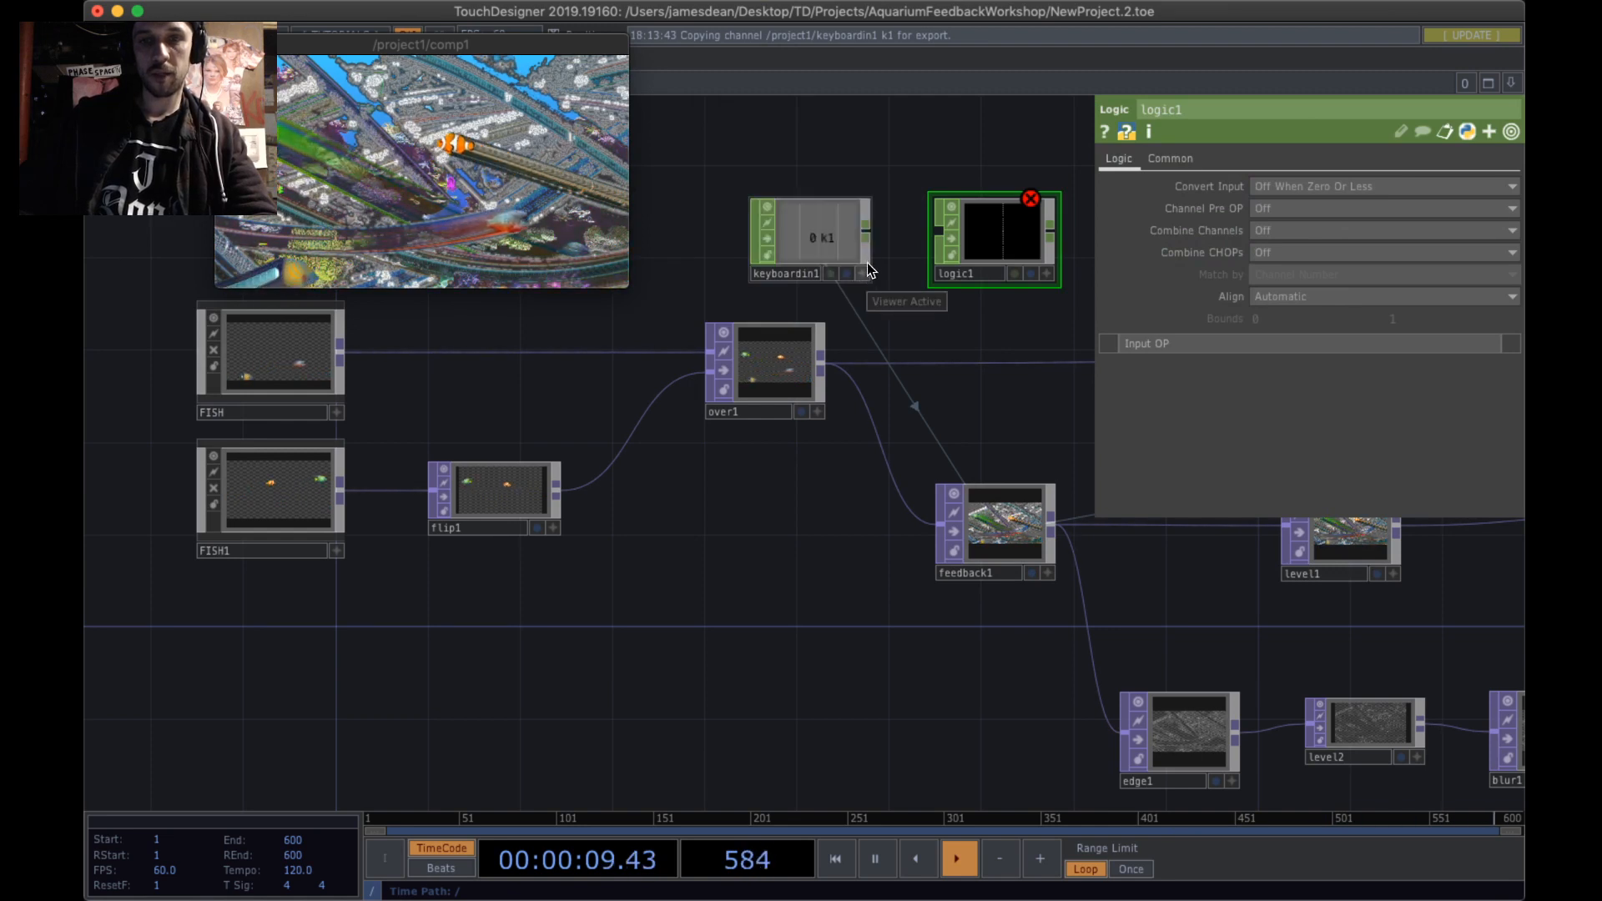
pyautogui.moveTo(867, 240); pyautogui.dragTo(937, 232)
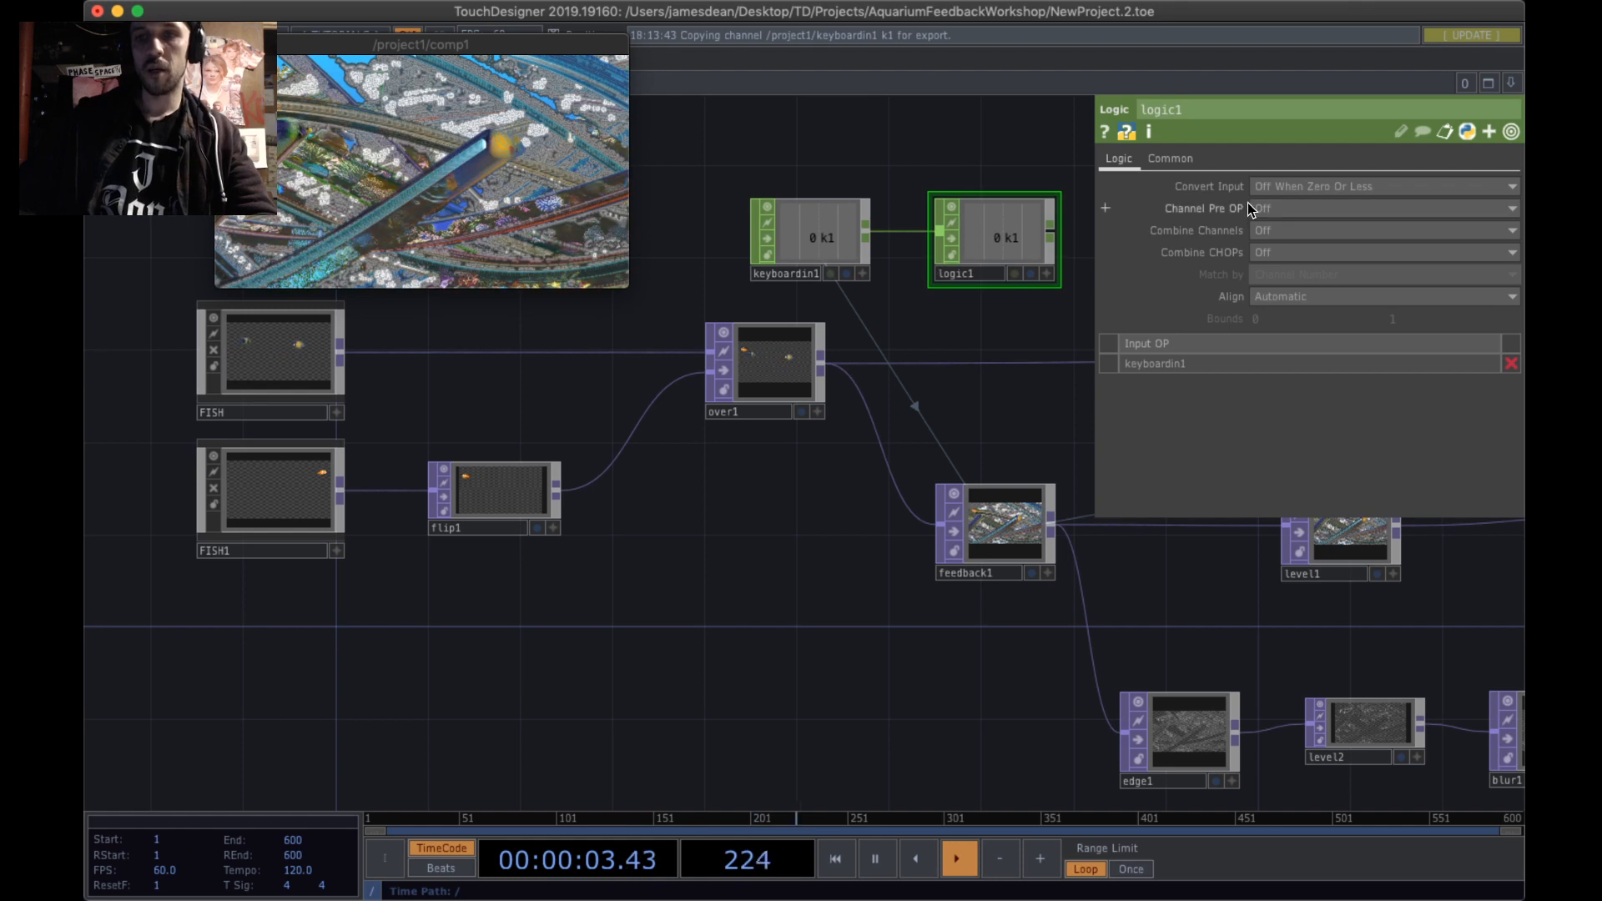
# - Set logic1's Channel Pre OP to Toggle and trigger k1 repeatedly to test the on/off switching
pyautogui.click(1270, 207)
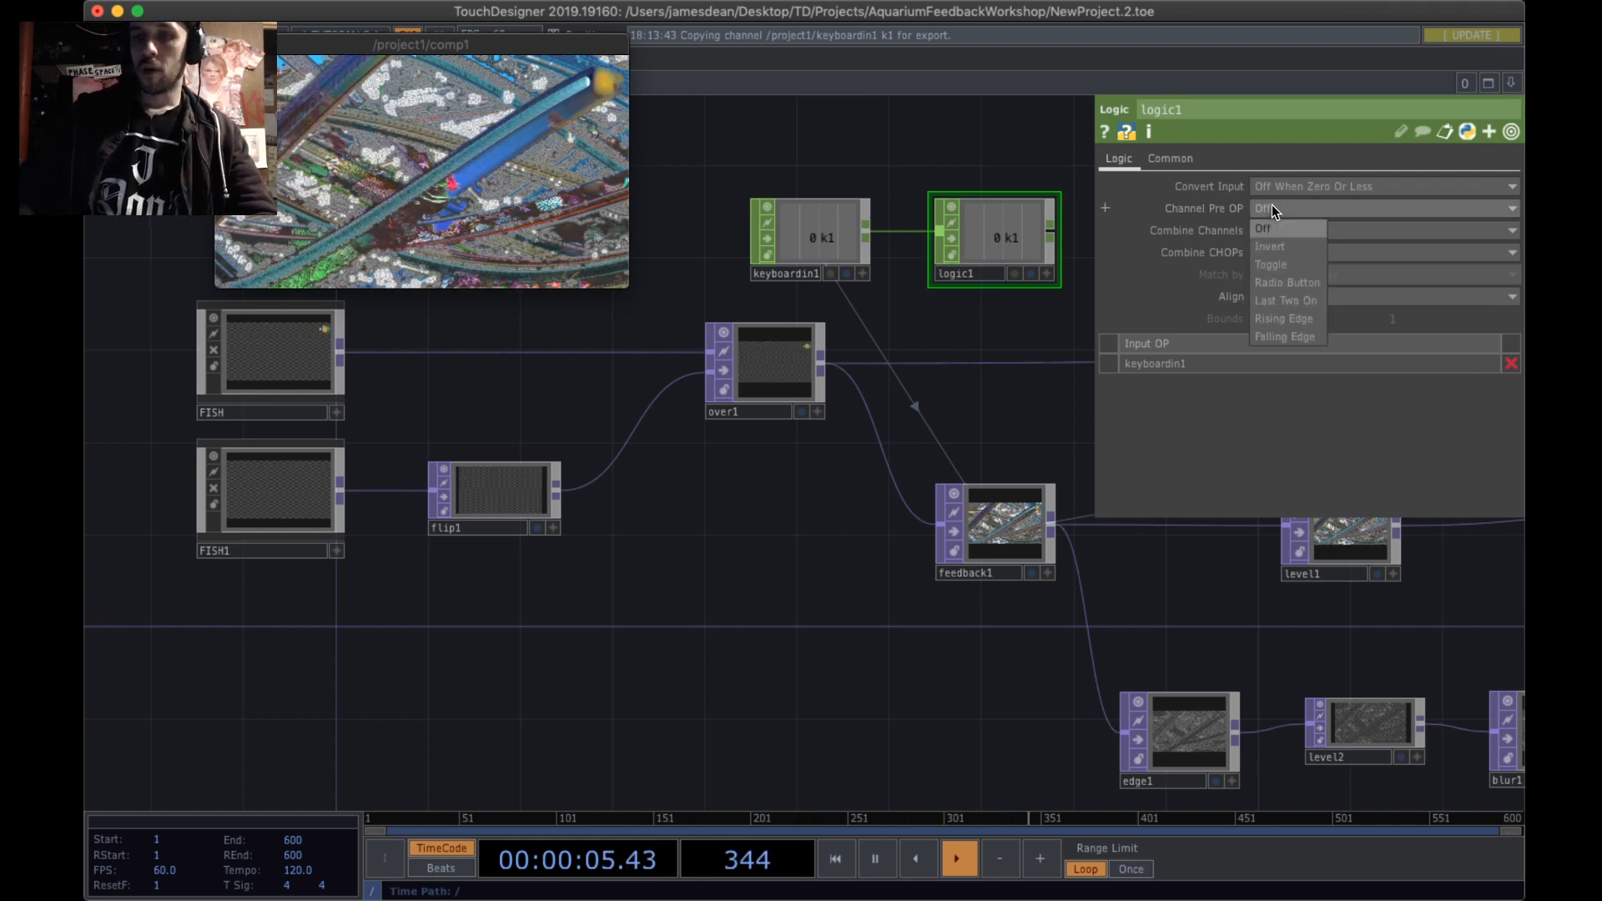
pyautogui.click(1294, 264)
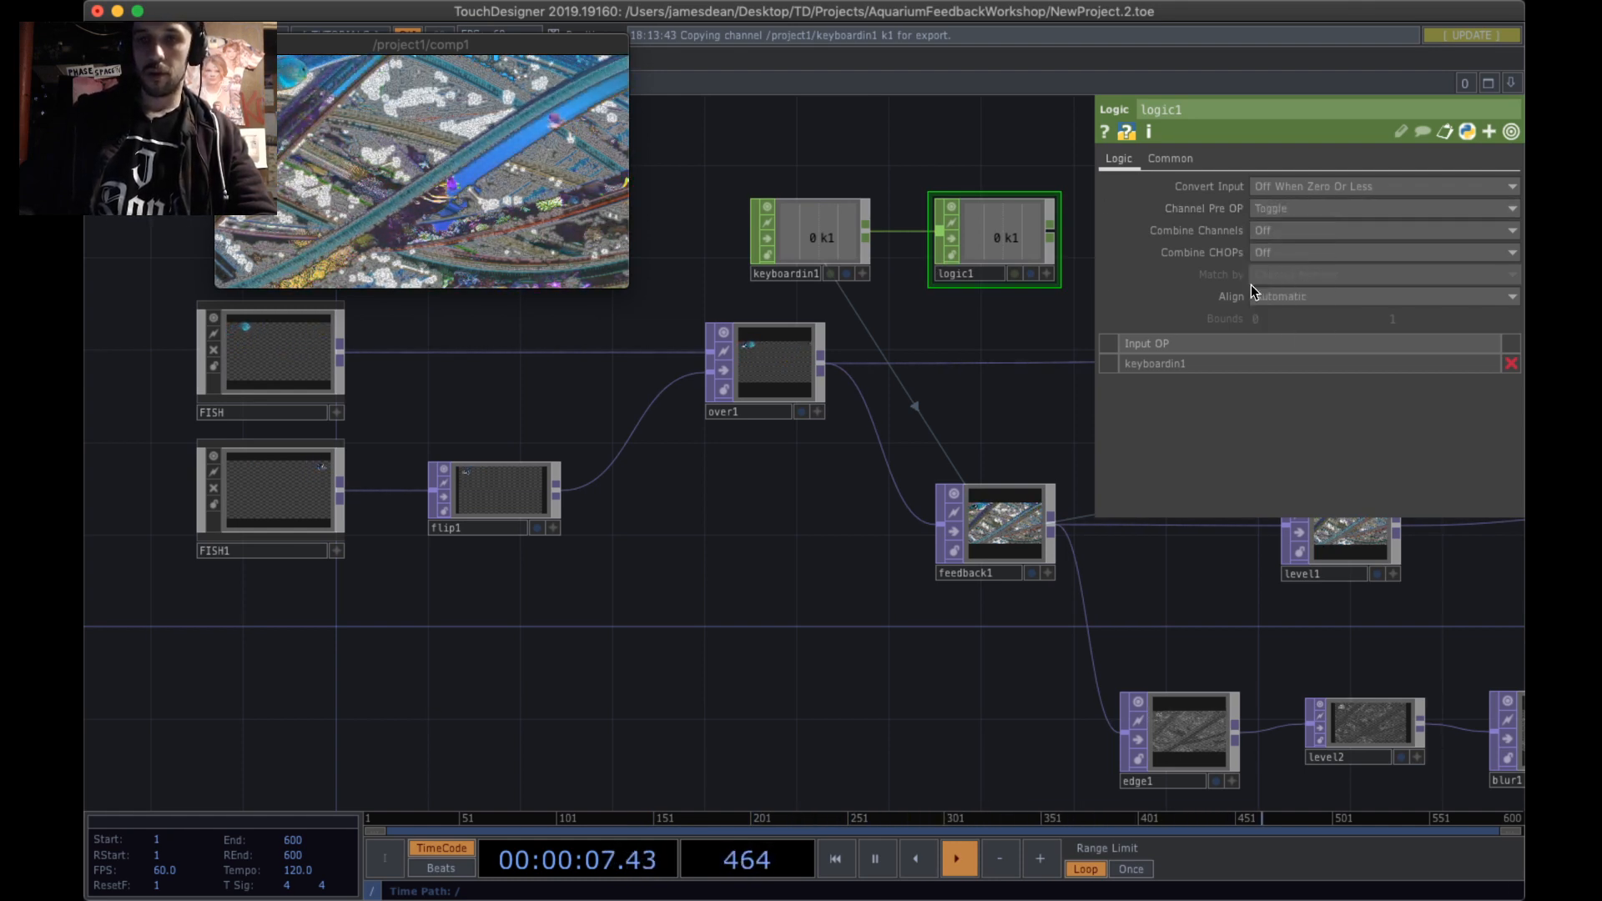
pyautogui.press('1')
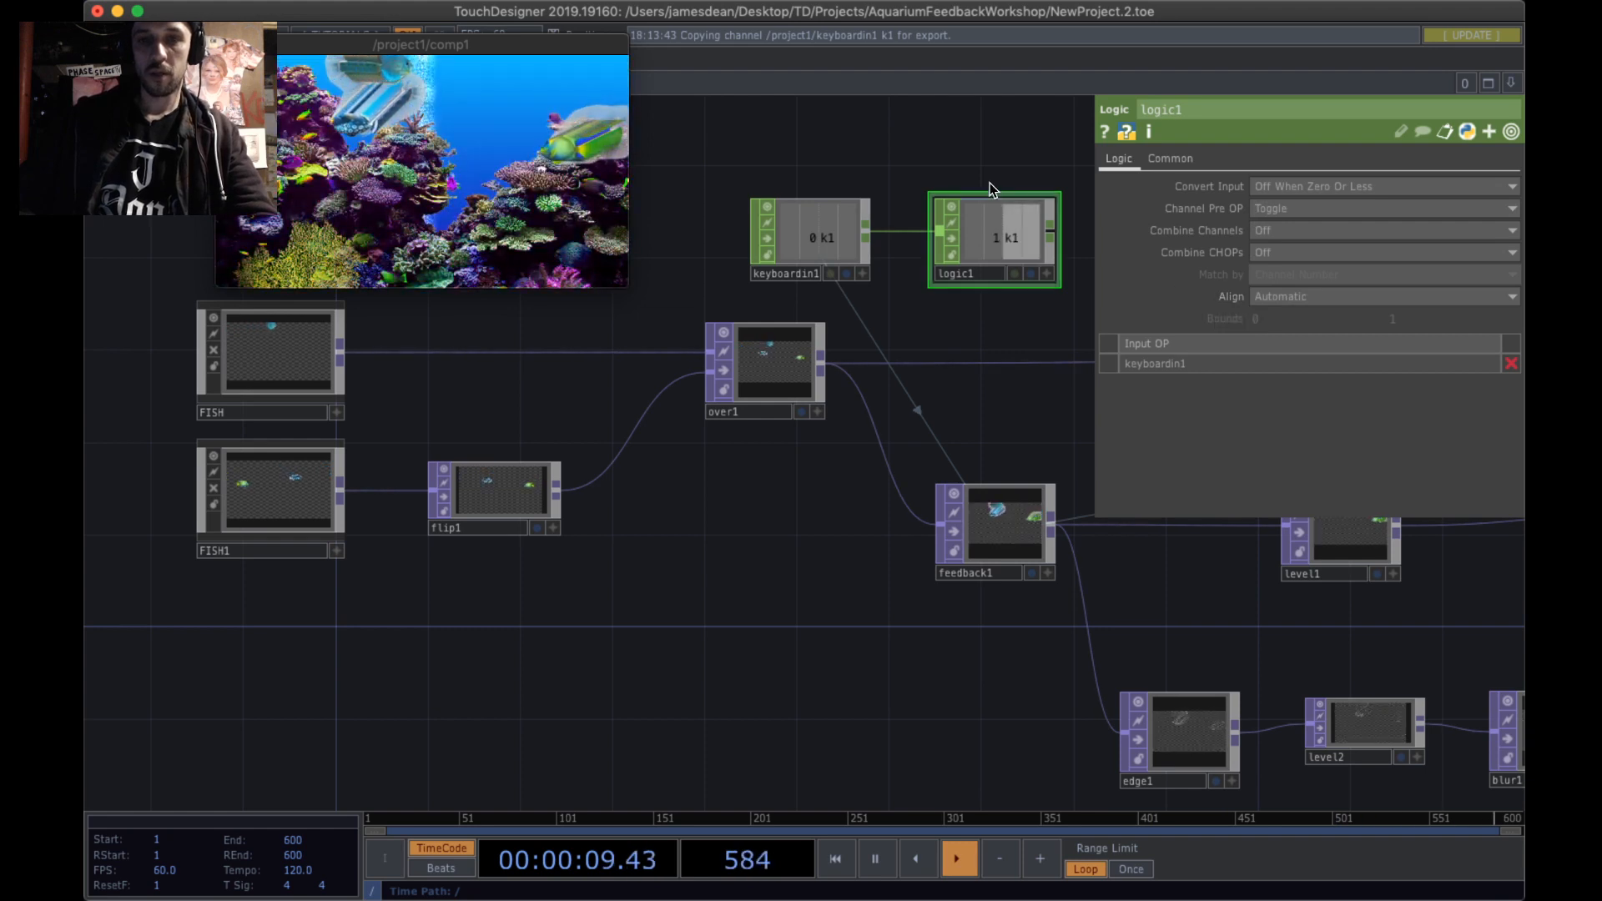
pyautogui.press('1')
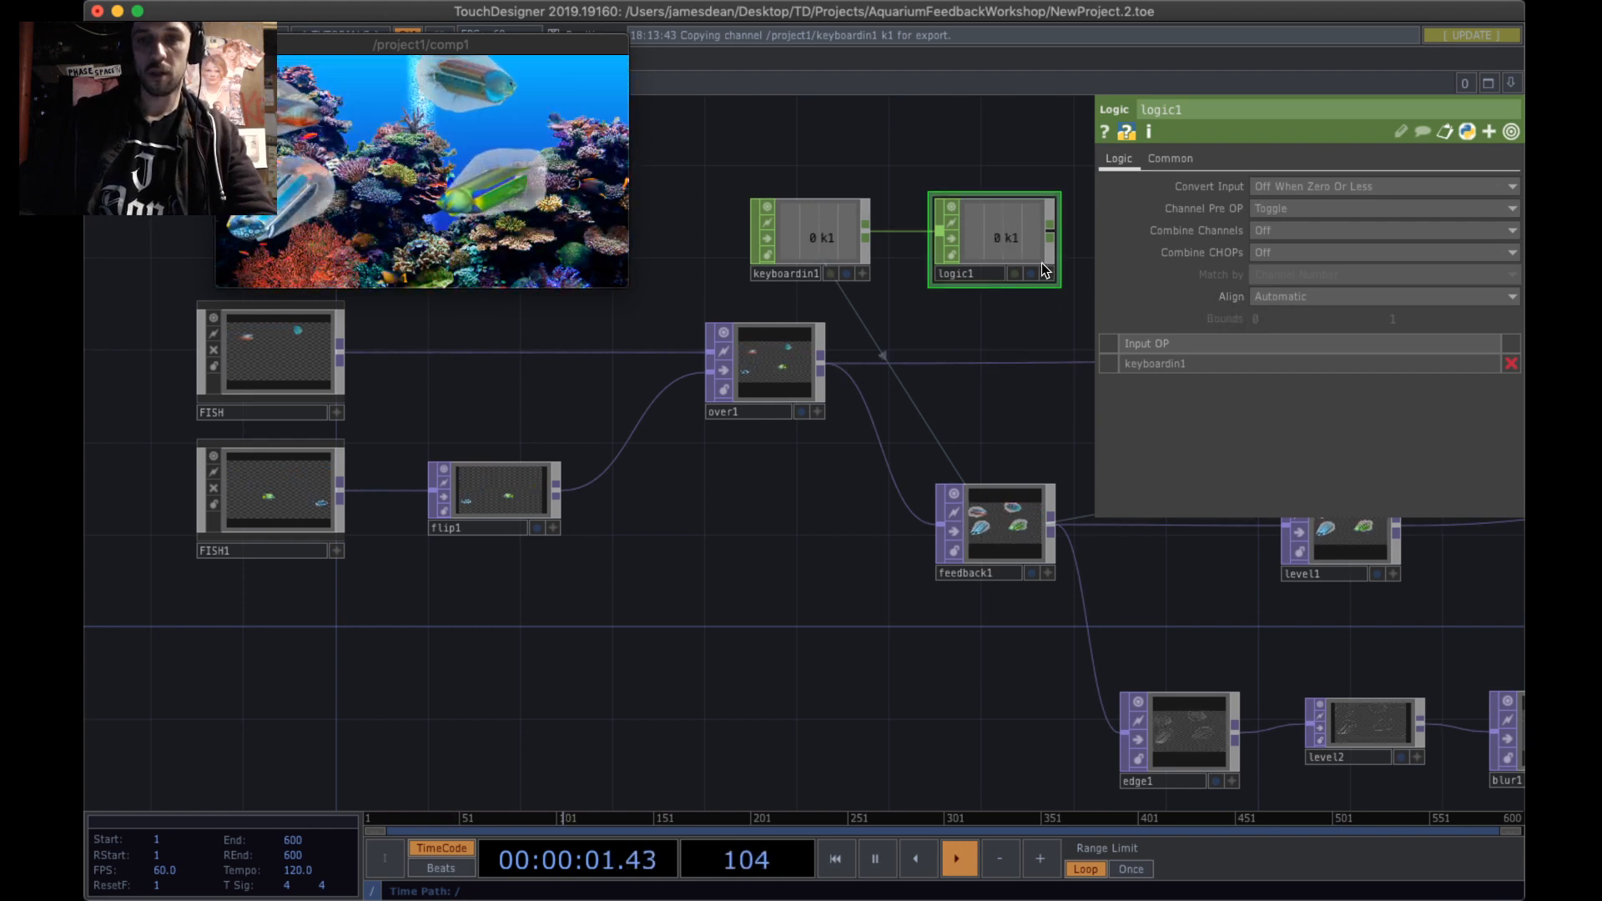
pyautogui.press('1')
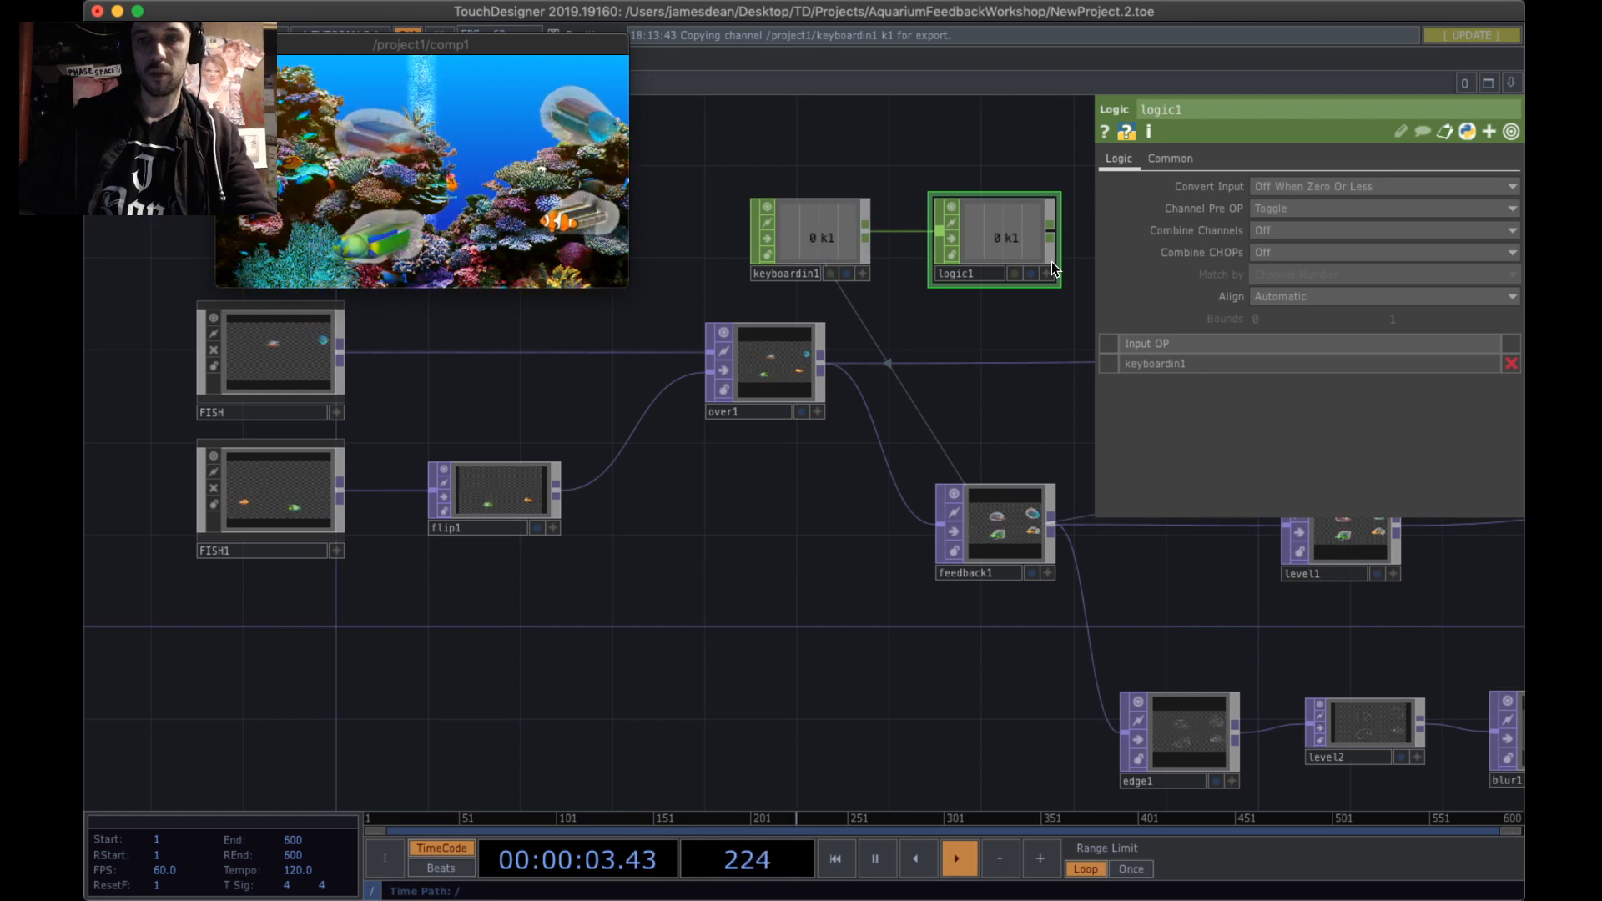
pyautogui.press('1')
pyautogui.press('1')
pyautogui.press('1')
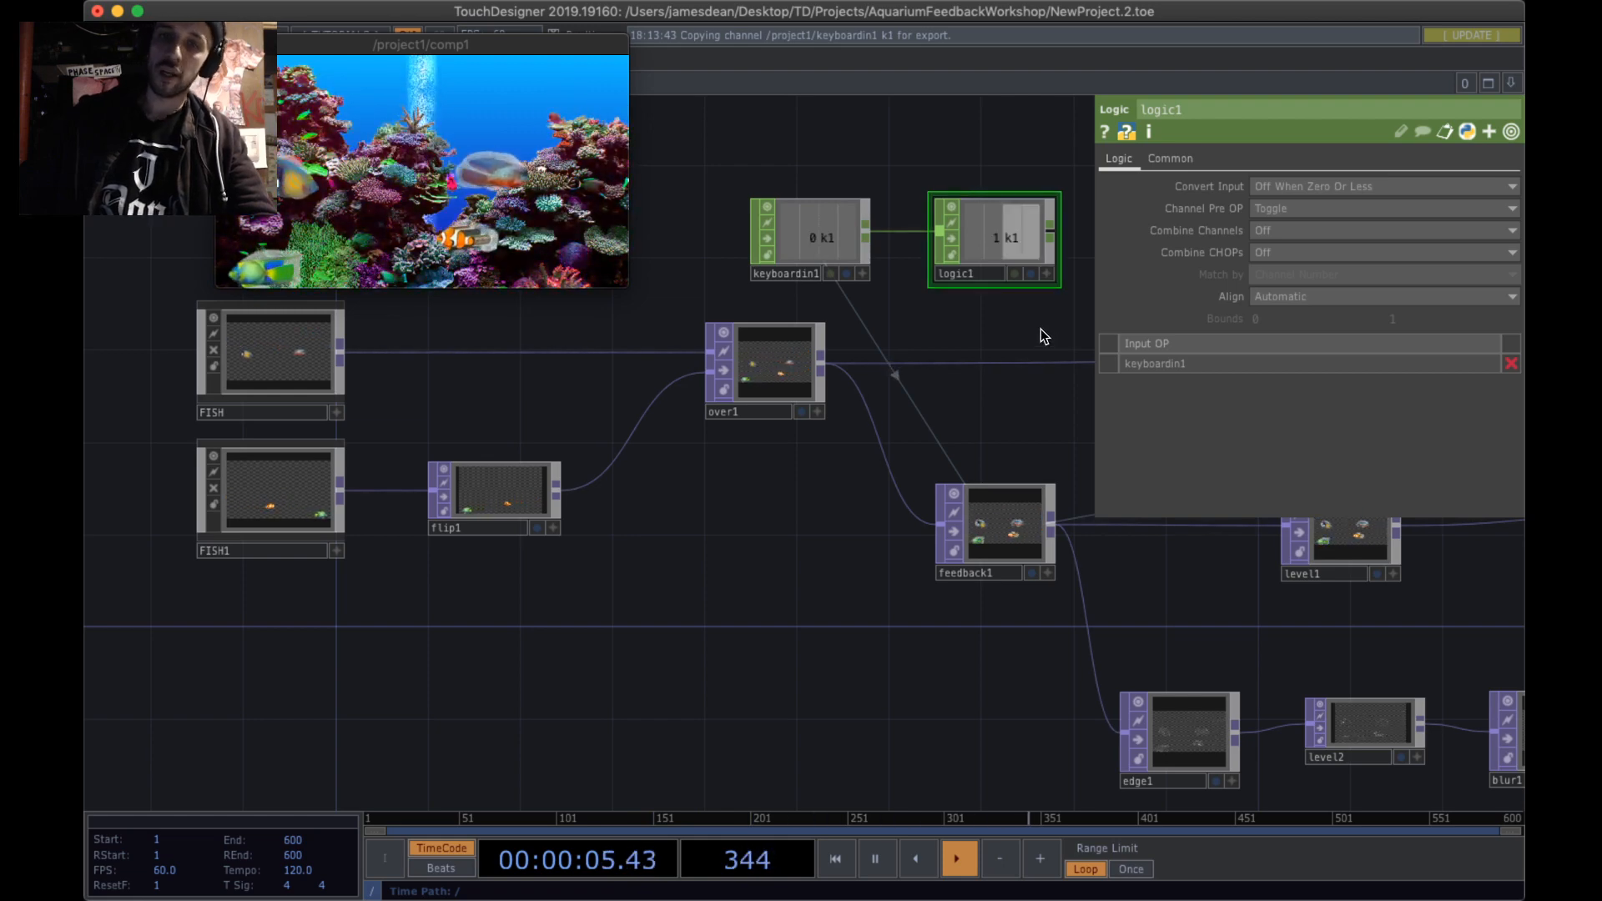
# - Reposition the comp1 viewer window so that it sits over keyboardin1
pyautogui.moveTo(1040, 329); pyautogui.dragTo(993, 323)
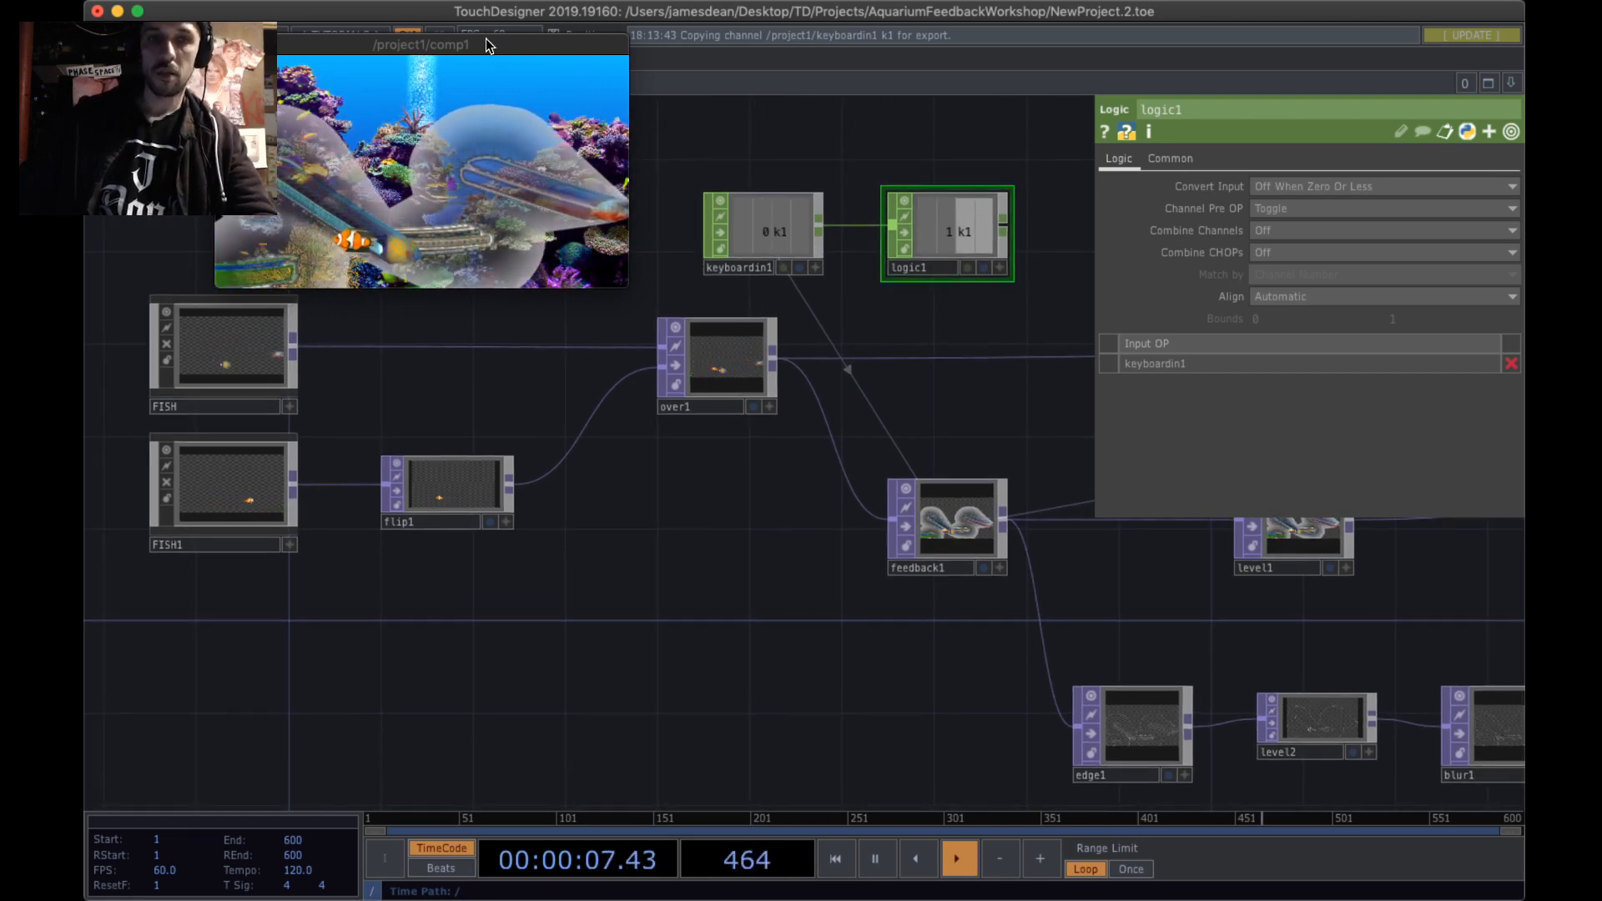
pyautogui.moveTo(464, 45); pyautogui.dragTo(672, 49)
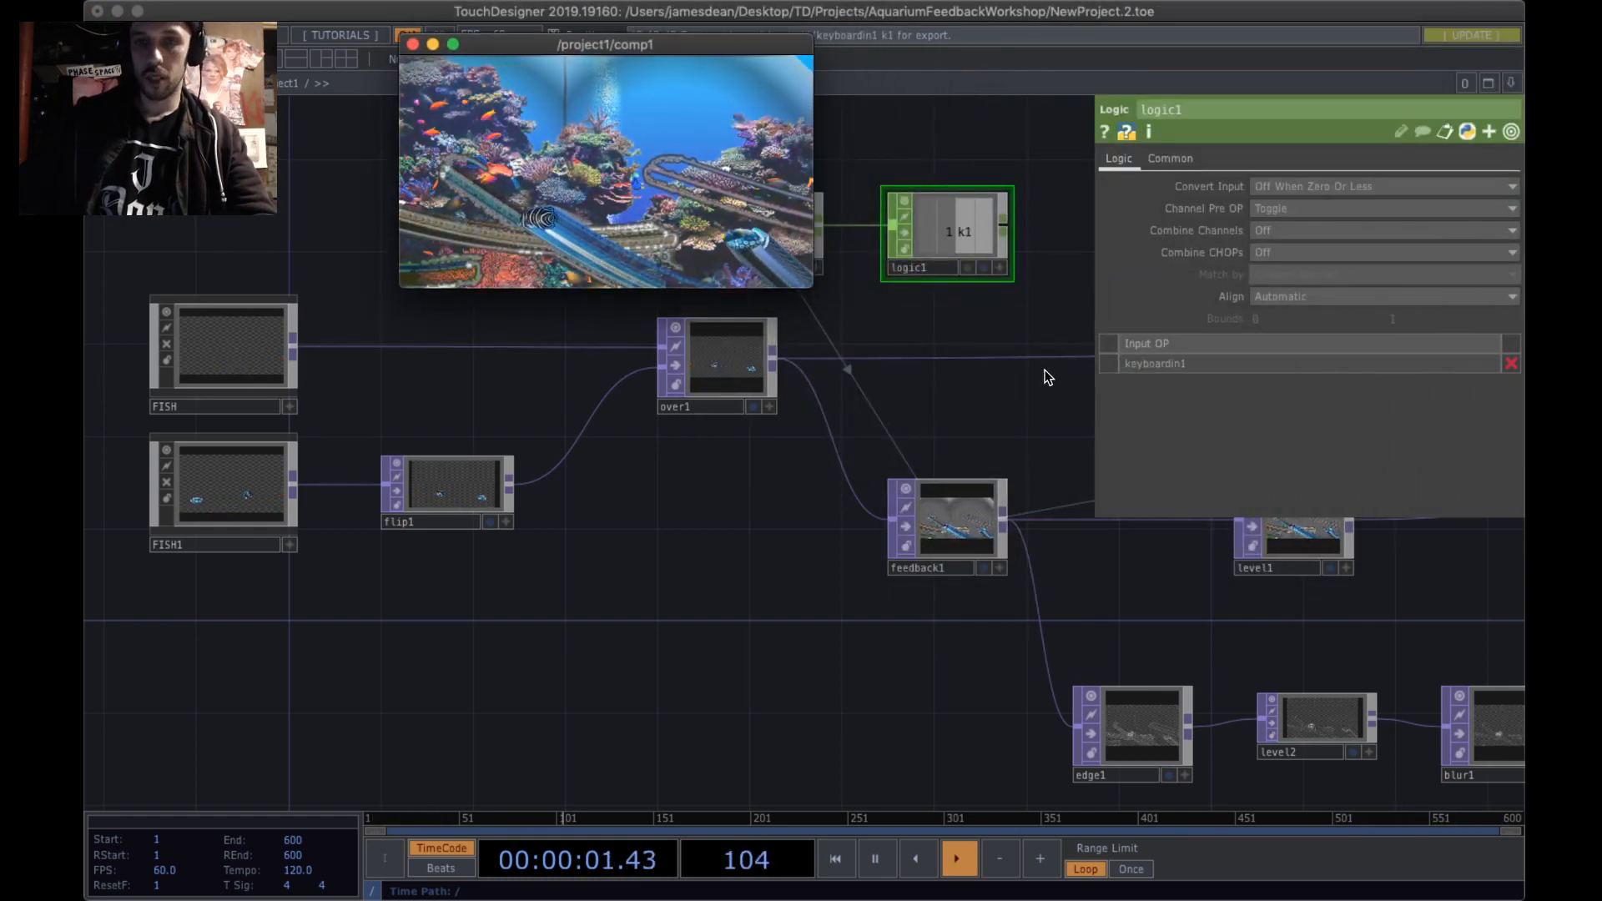
pyautogui.moveTo(1044, 372); pyautogui.dragTo(1032, 408)
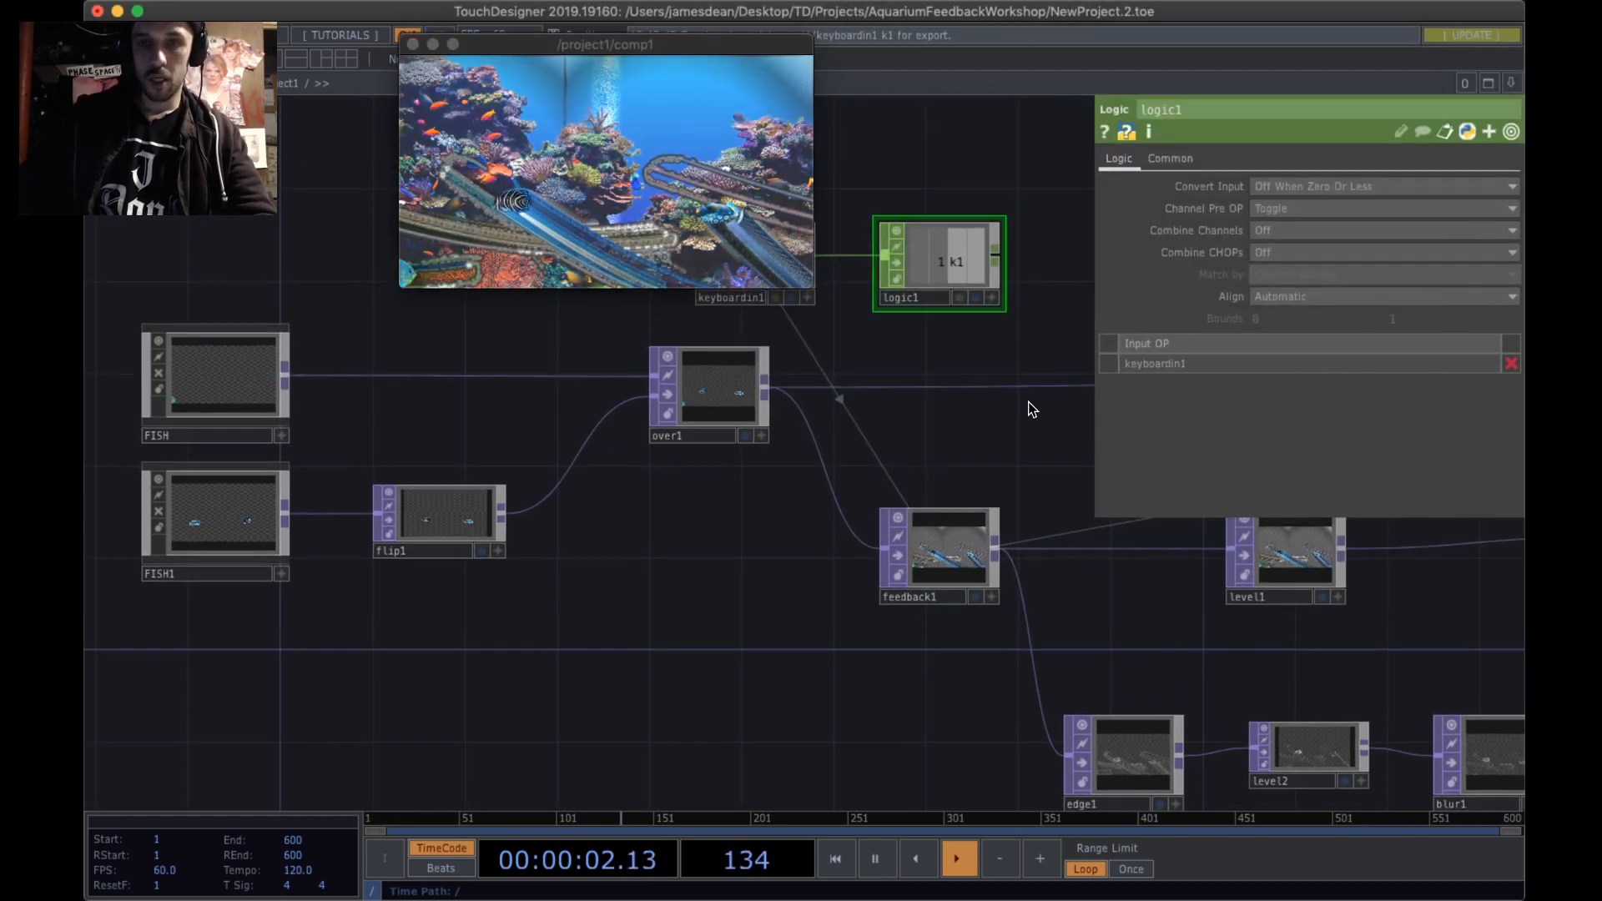
# - Link logic1's k1 channel to feedback1's Reset as a CHOP Reference and toggle it to test the reset
pyautogui.click(965, 568)
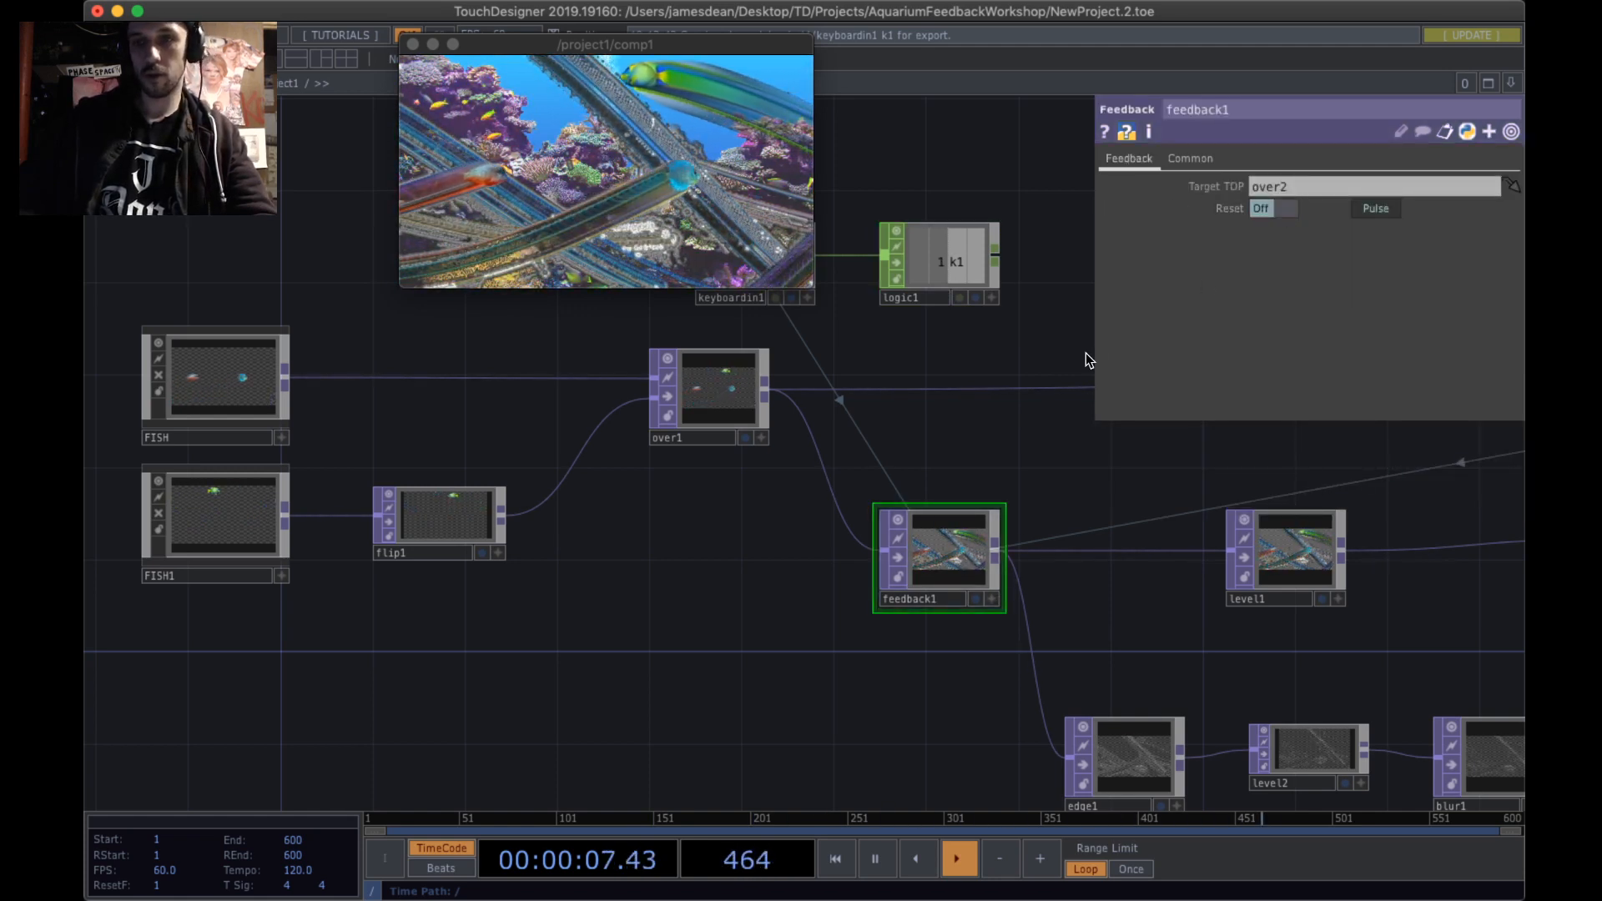
pyautogui.scroll(-2, 968, 564)
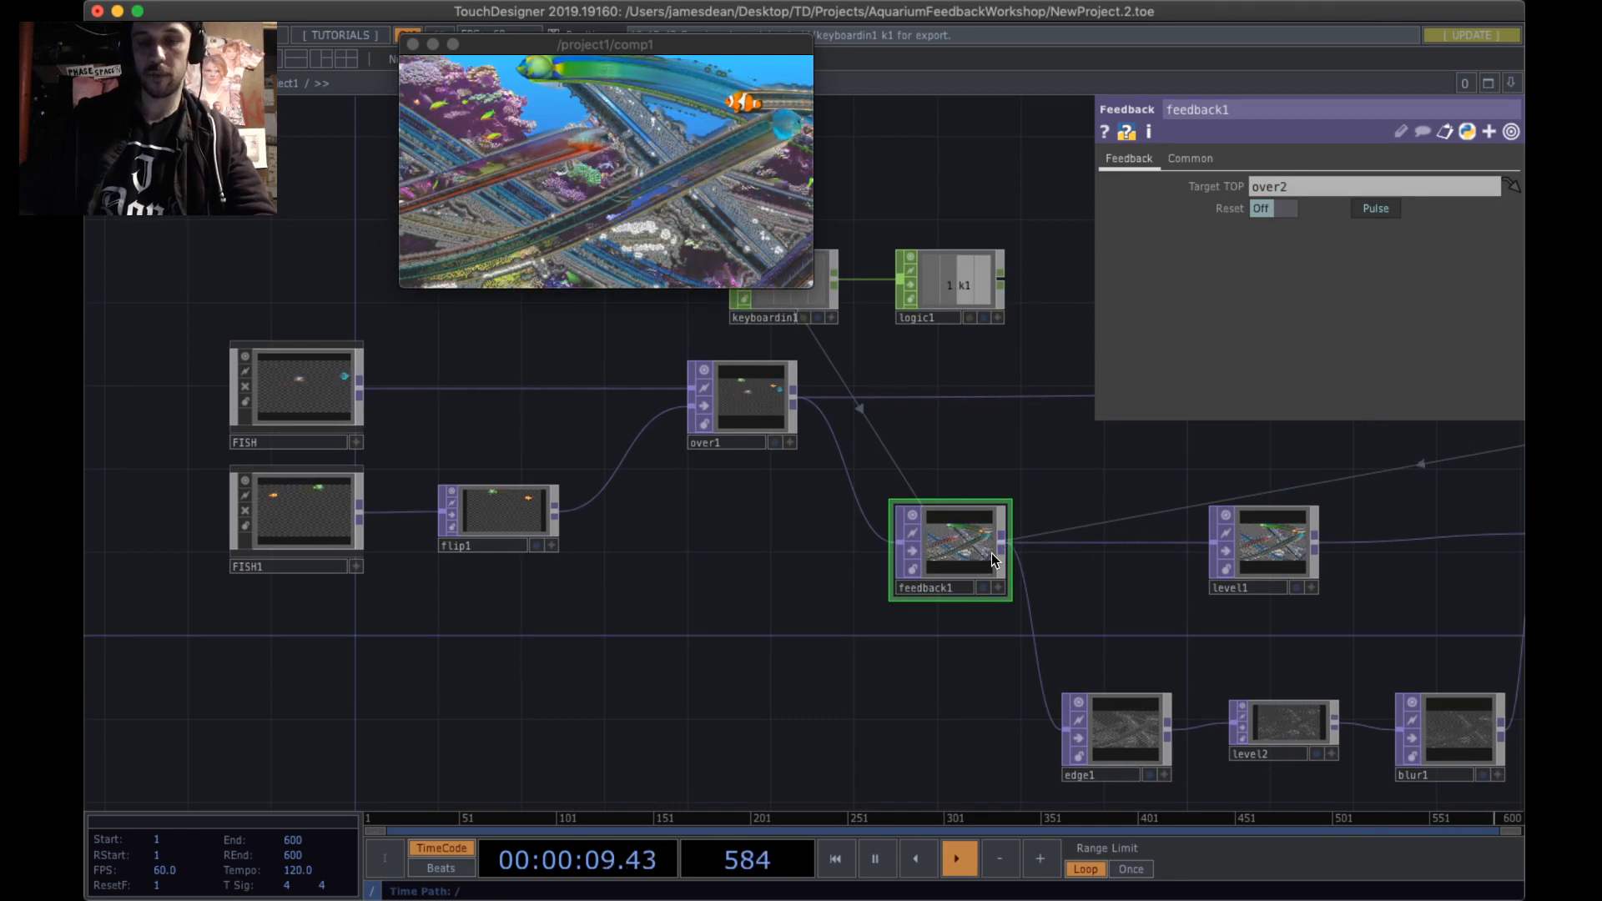
pyautogui.scroll(3, 1040, 572)
pyautogui.scroll(-2, 1033, 489)
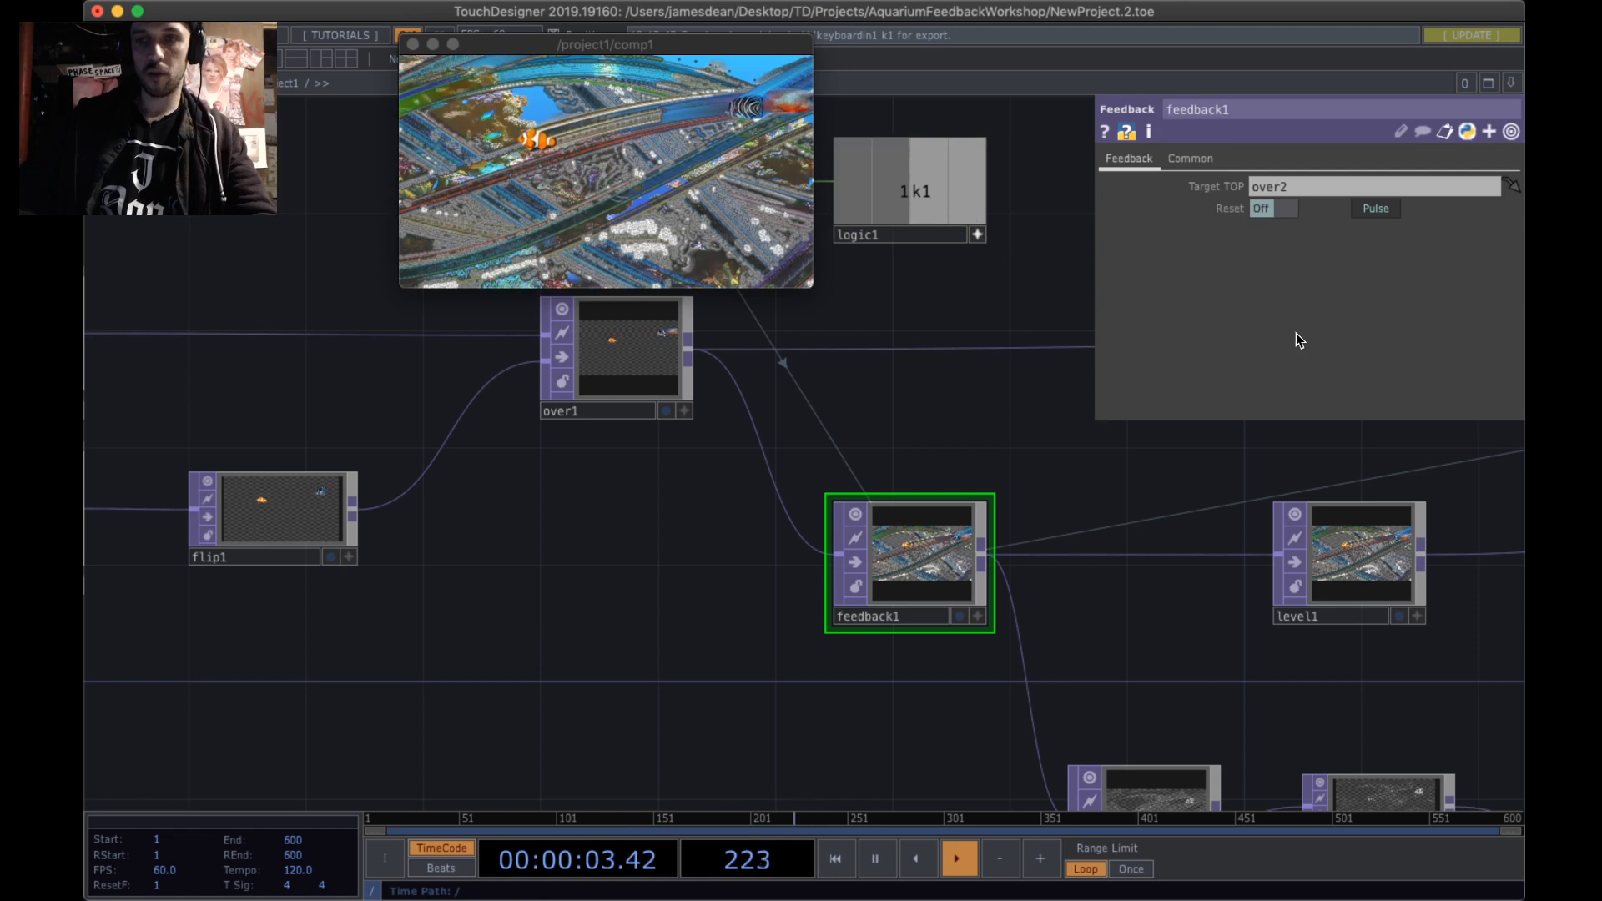
pyautogui.moveTo(930, 185); pyautogui.dragTo(926, 184)
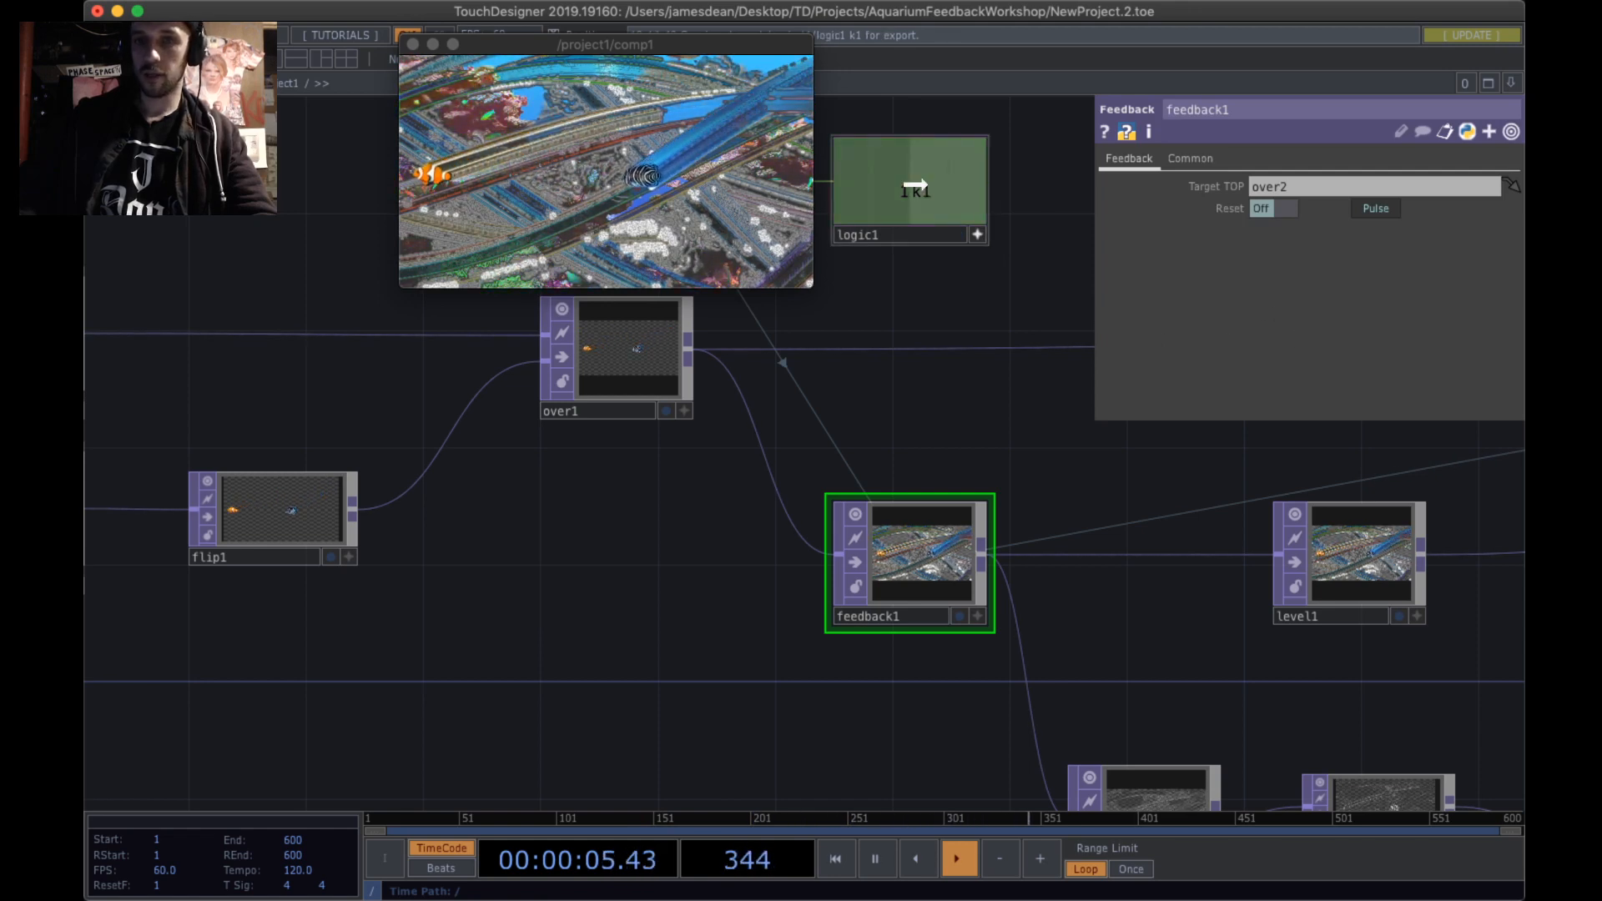
pyautogui.moveTo(1266, 208); pyautogui.dragTo(1266, 209)
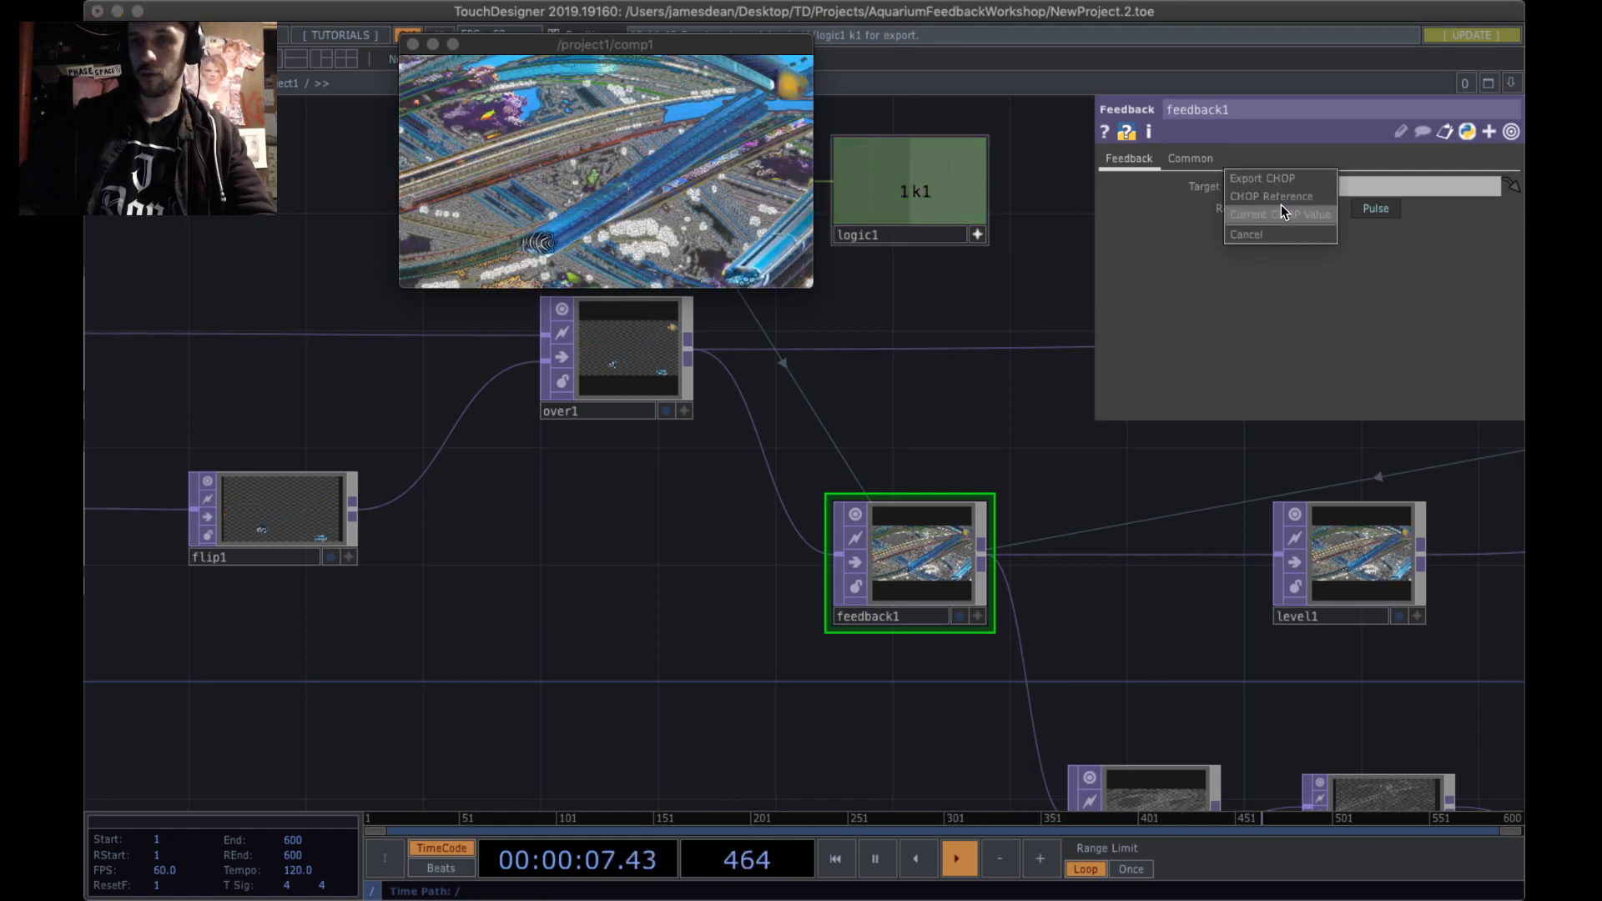
pyautogui.click(1288, 198)
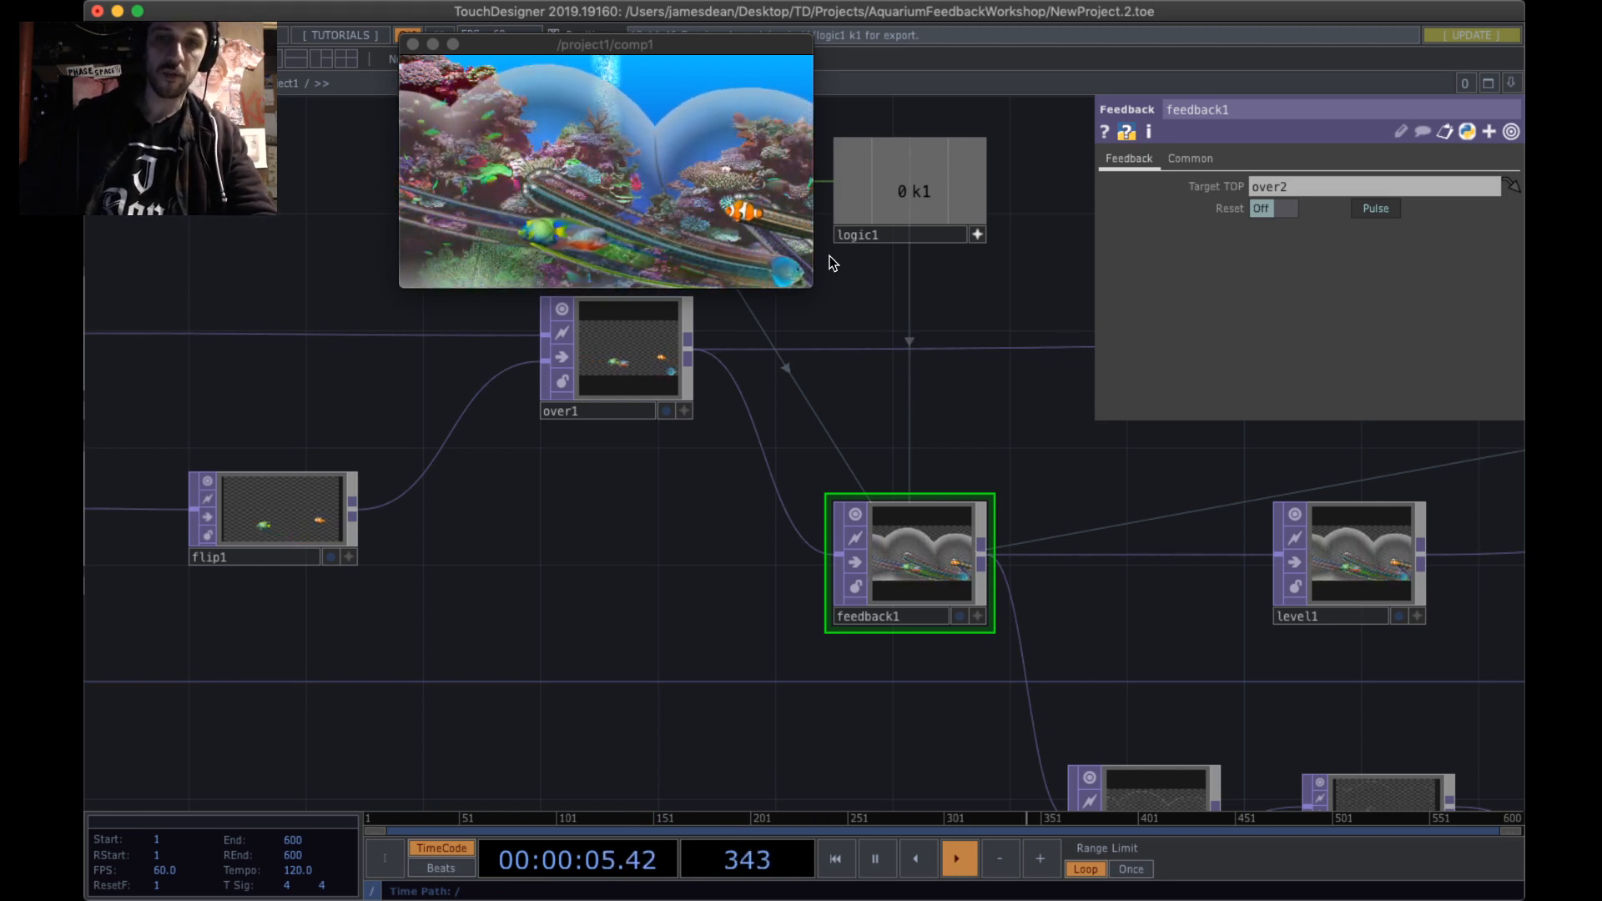
pyautogui.press('1')
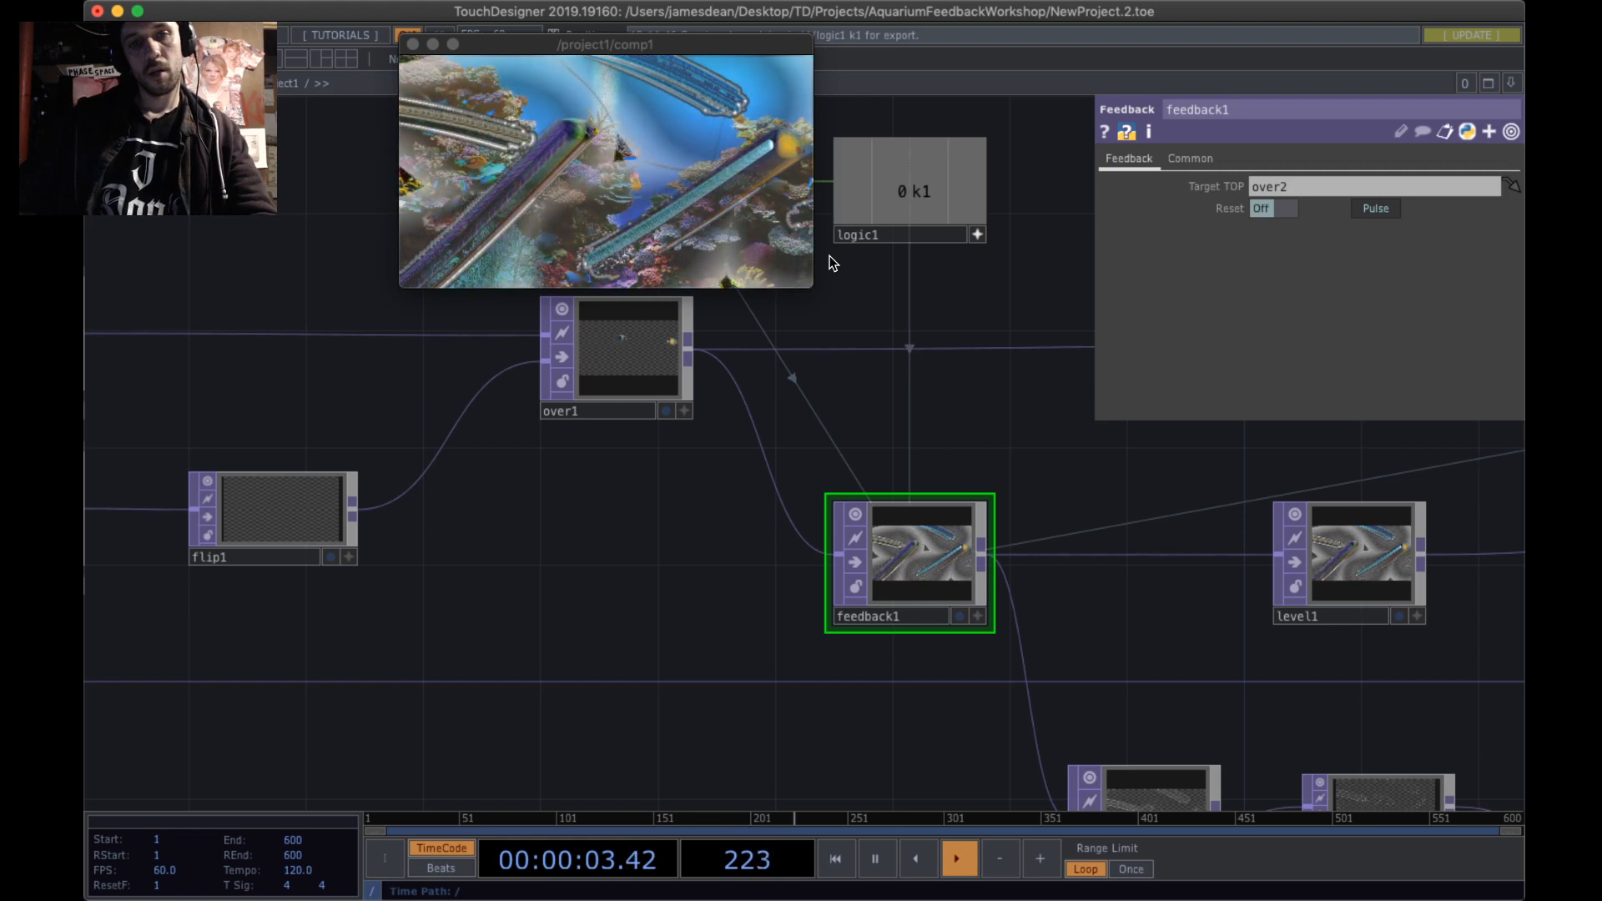
pyautogui.press('1')
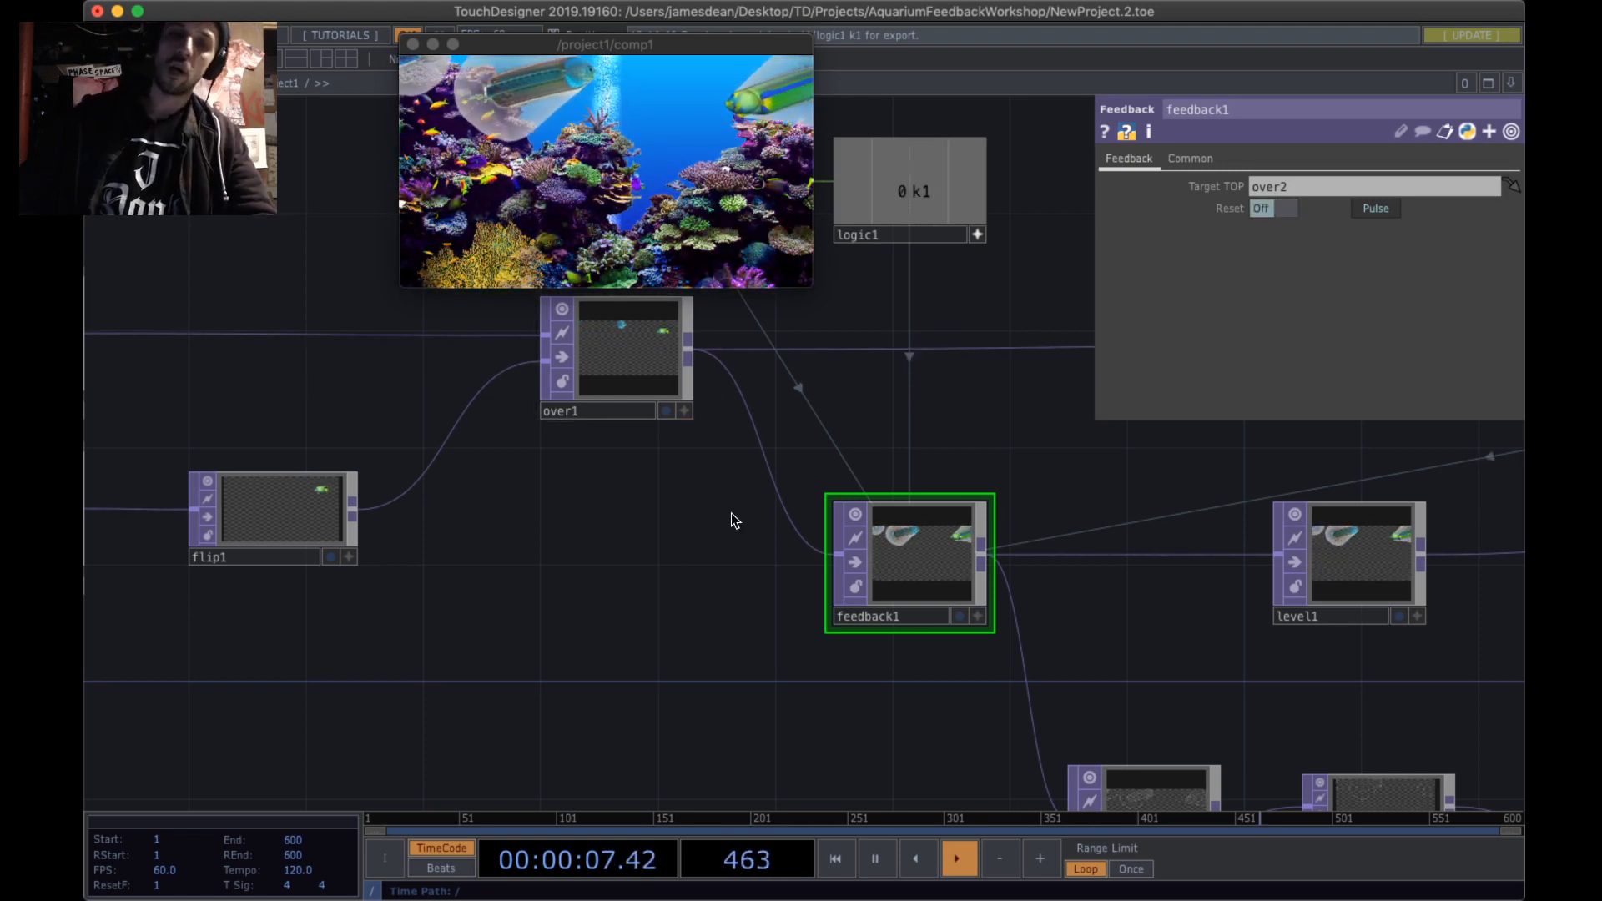
# - Adjust level2 between edge1 and blur1, setting Brightness 1 to 1.038 and Gamma 1 to 0.93
pyautogui.scroll(-5, 534, 446)
pyautogui.moveTo(970, 564); pyautogui.dragTo(739, 560)
pyautogui.scroll(-5, 790, 551)
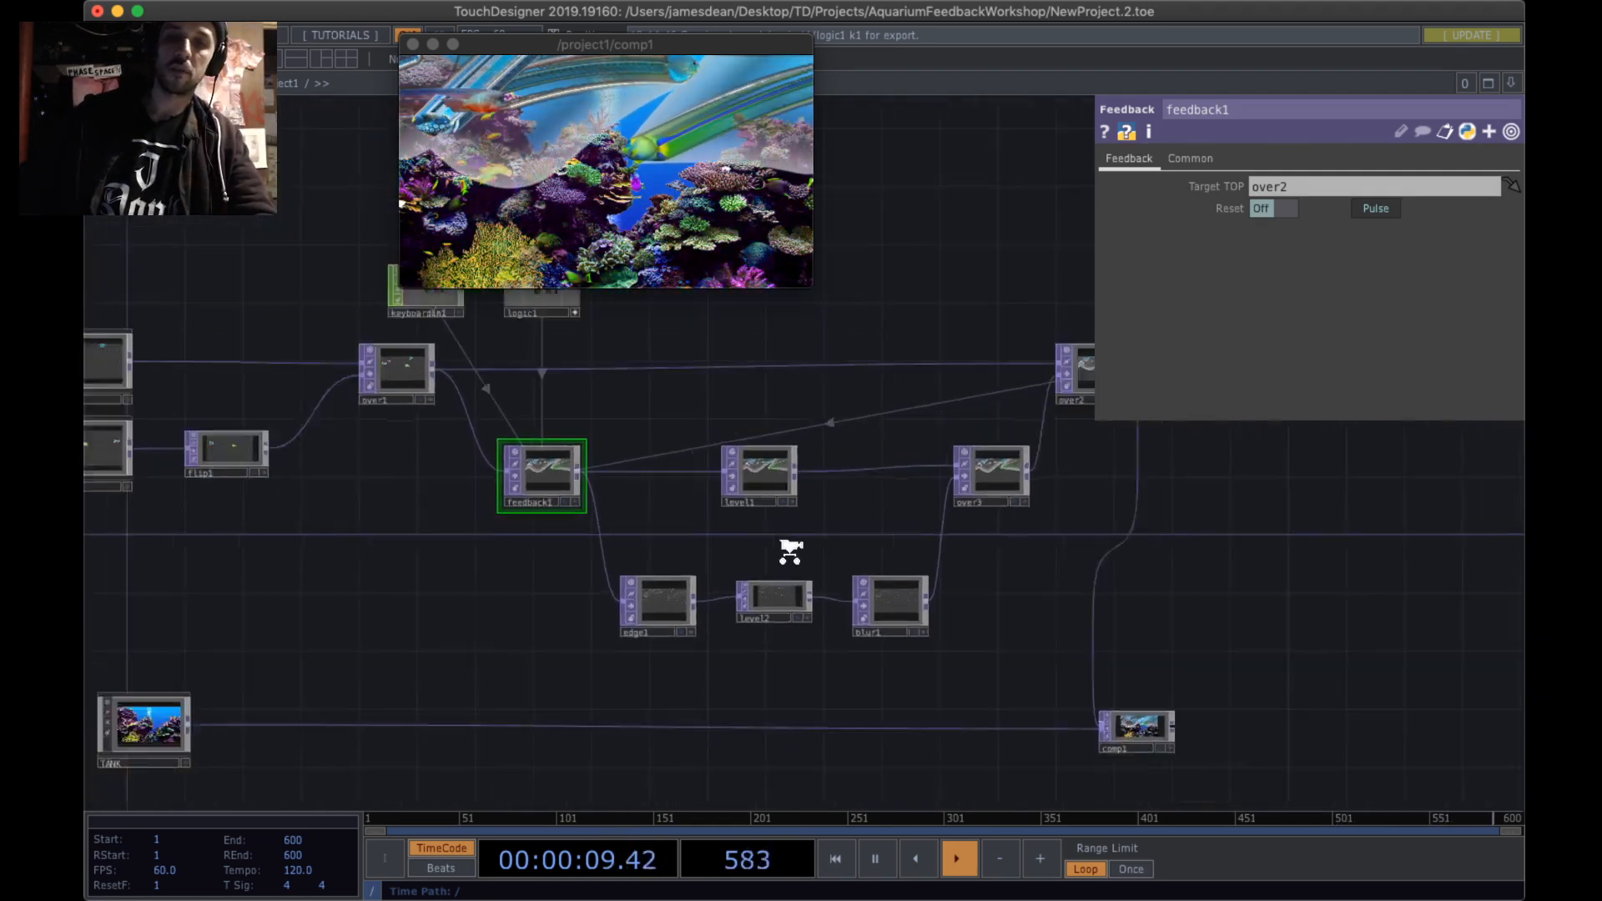
pyautogui.scroll(5, 790, 551)
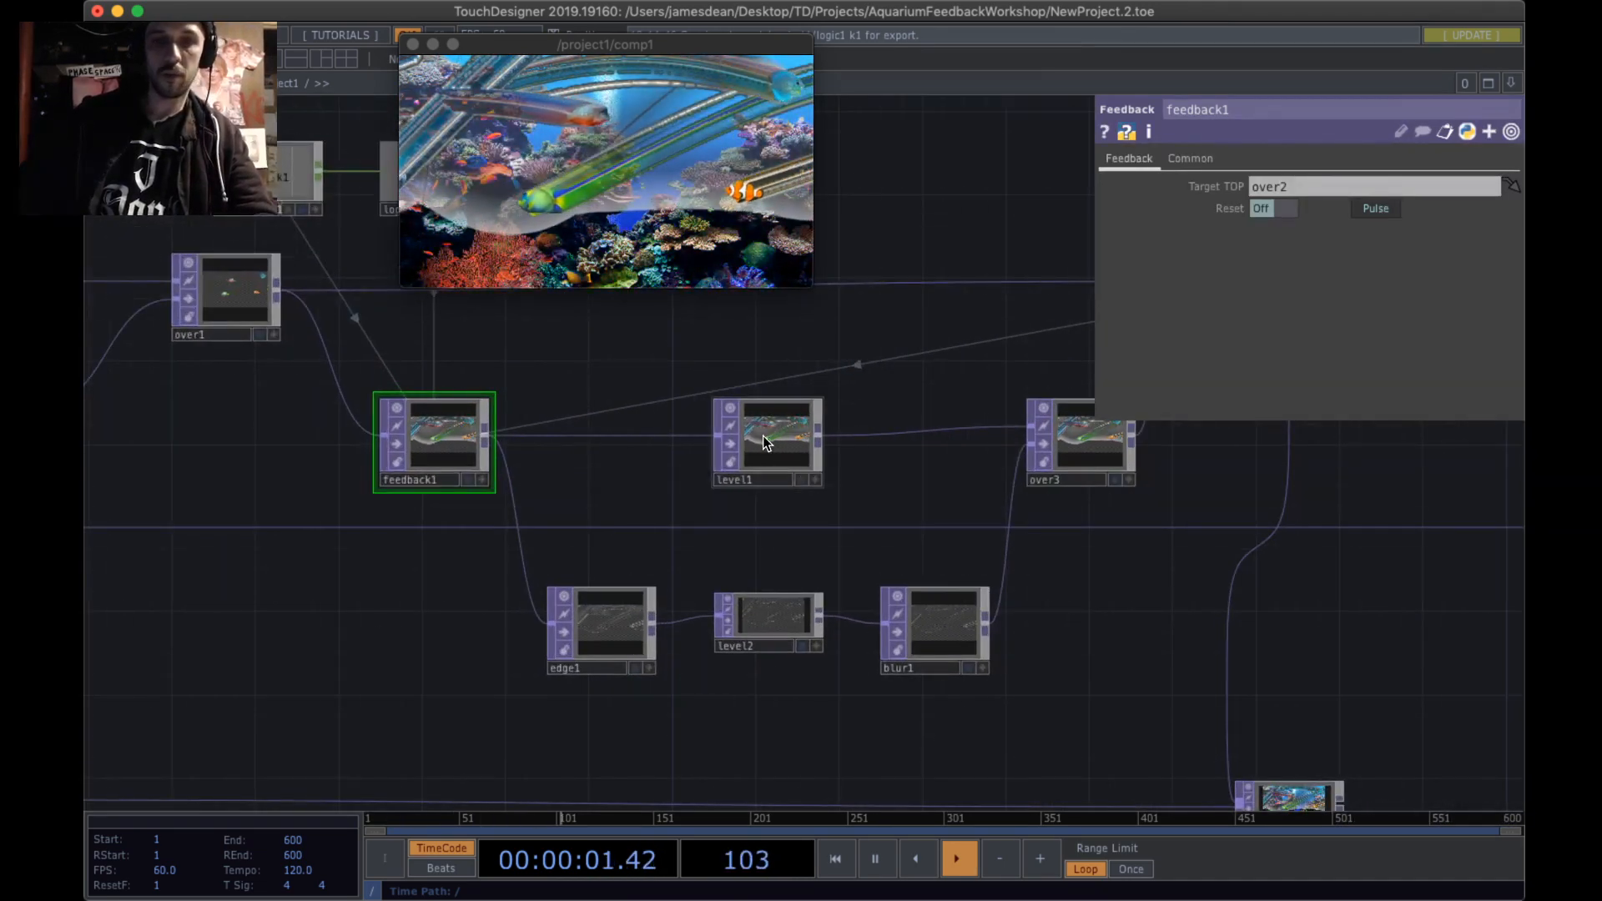
pyautogui.click(788, 463)
pyautogui.click(782, 642)
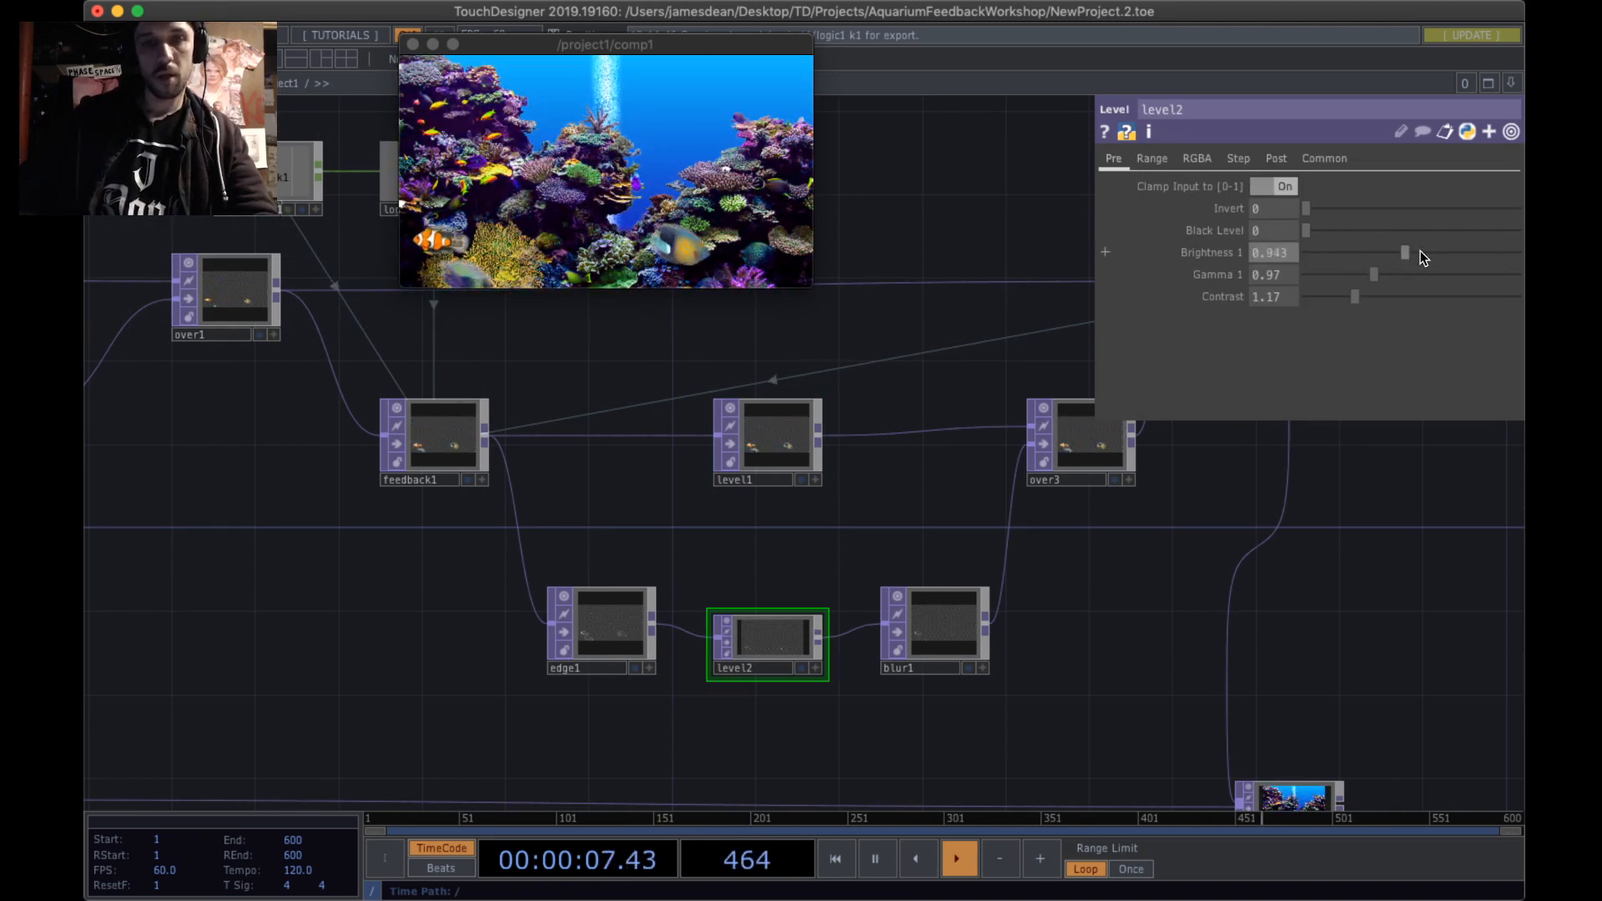
pyautogui.click(1419, 275)
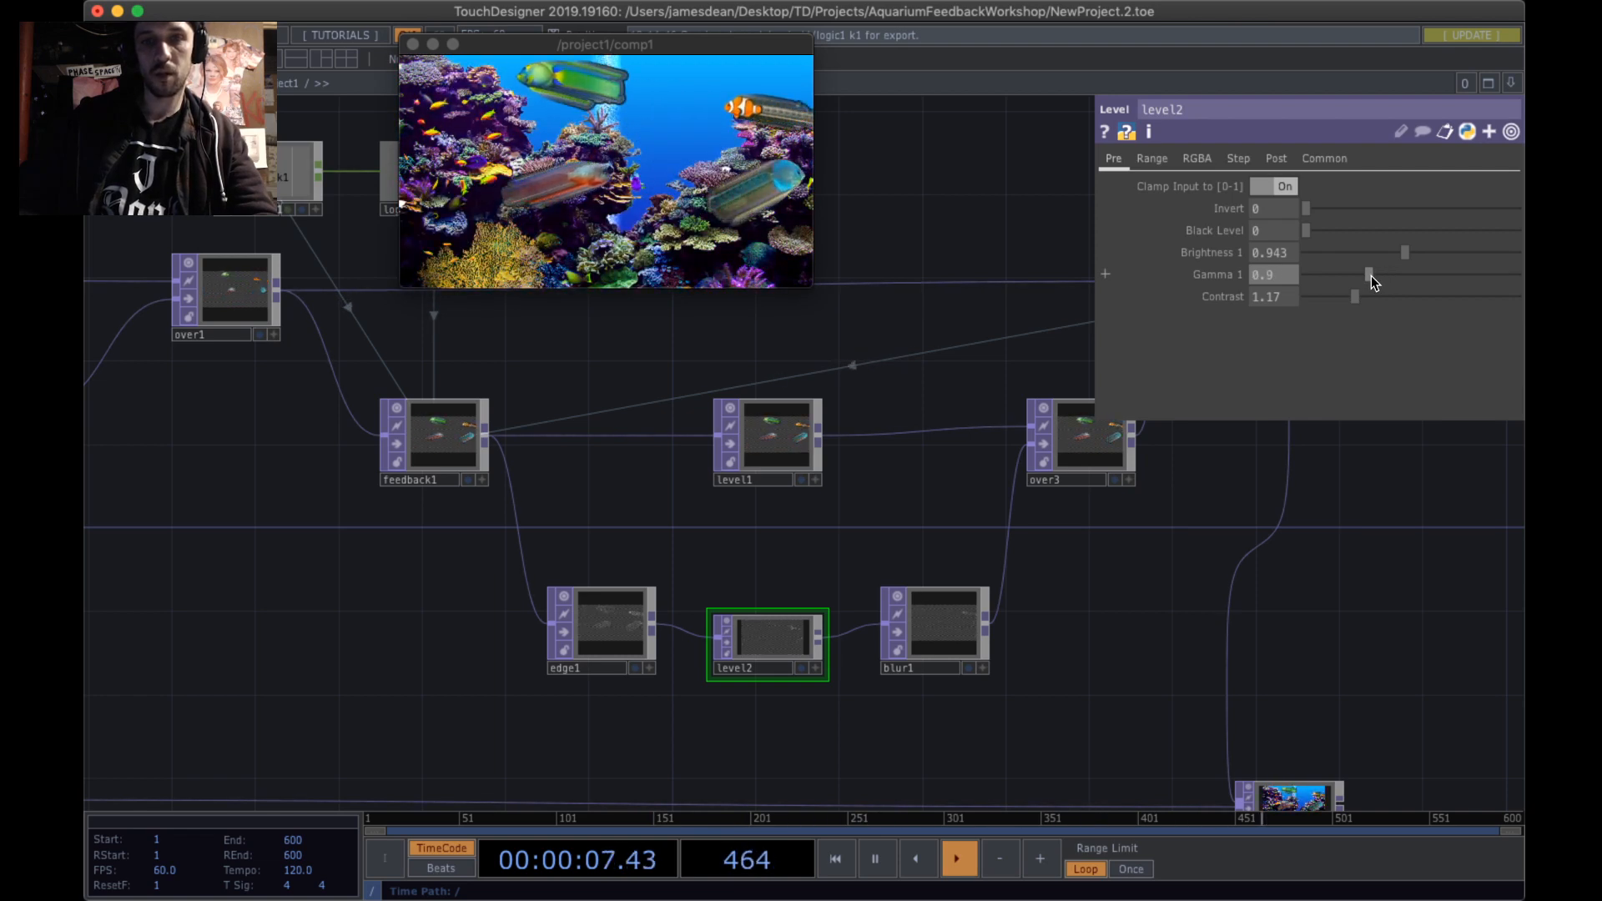
pyautogui.moveTo(1370, 275); pyautogui.dragTo(1385, 273)
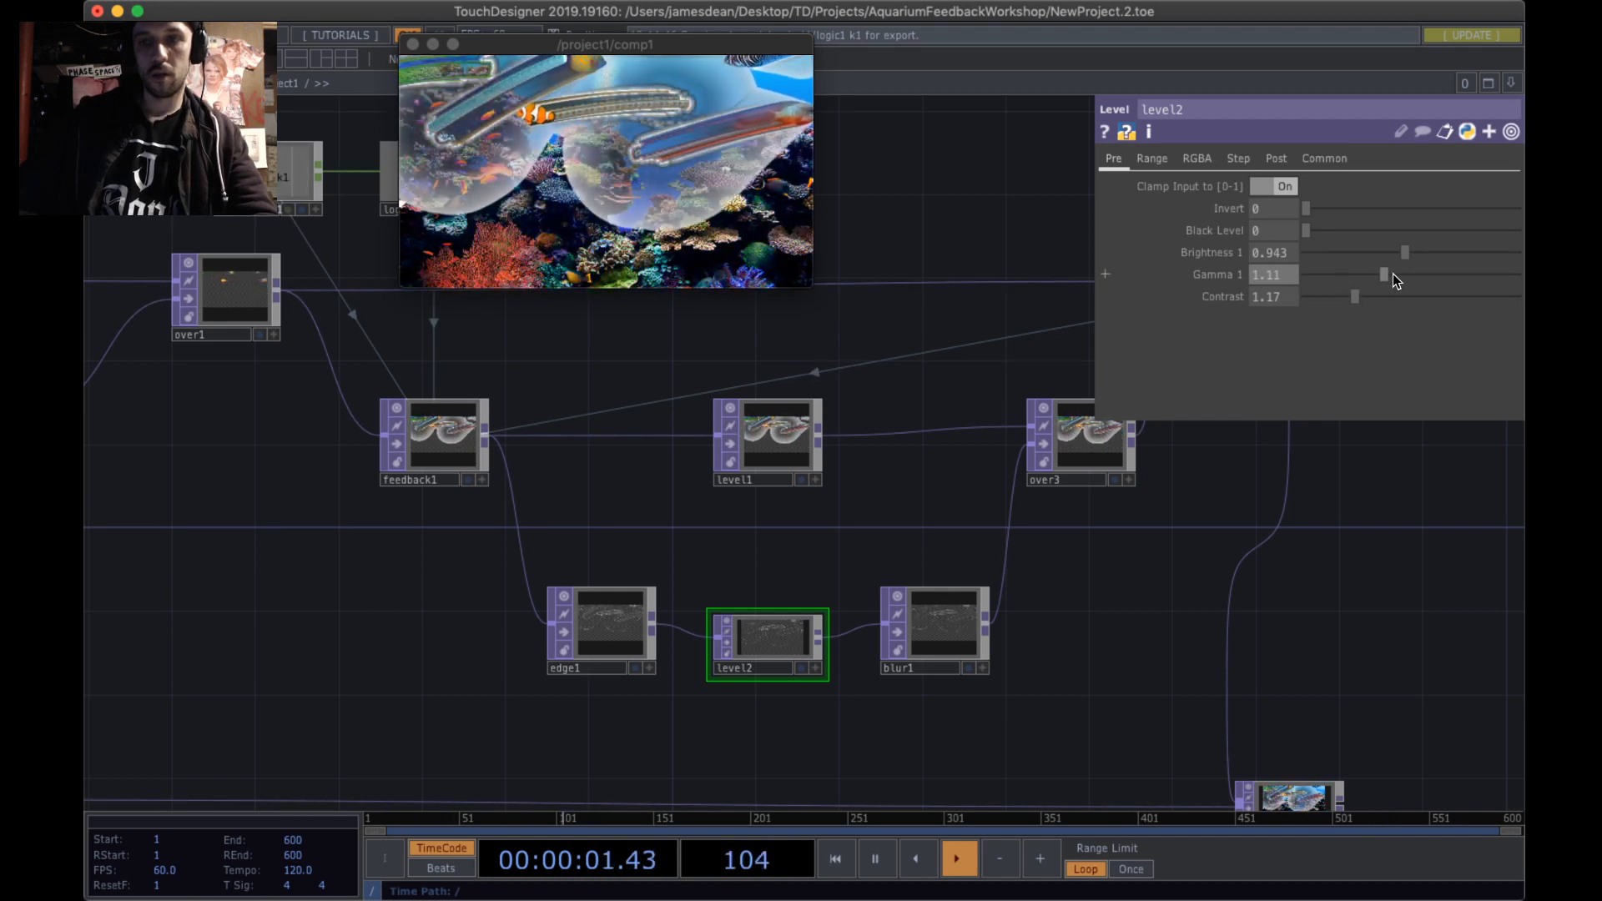
pyautogui.moveTo(1383, 273)
pyautogui.mouseDown()
pyautogui.moveTo(1366, 277)
pyautogui.moveTo(1384, 273)
pyautogui.mouseUp()
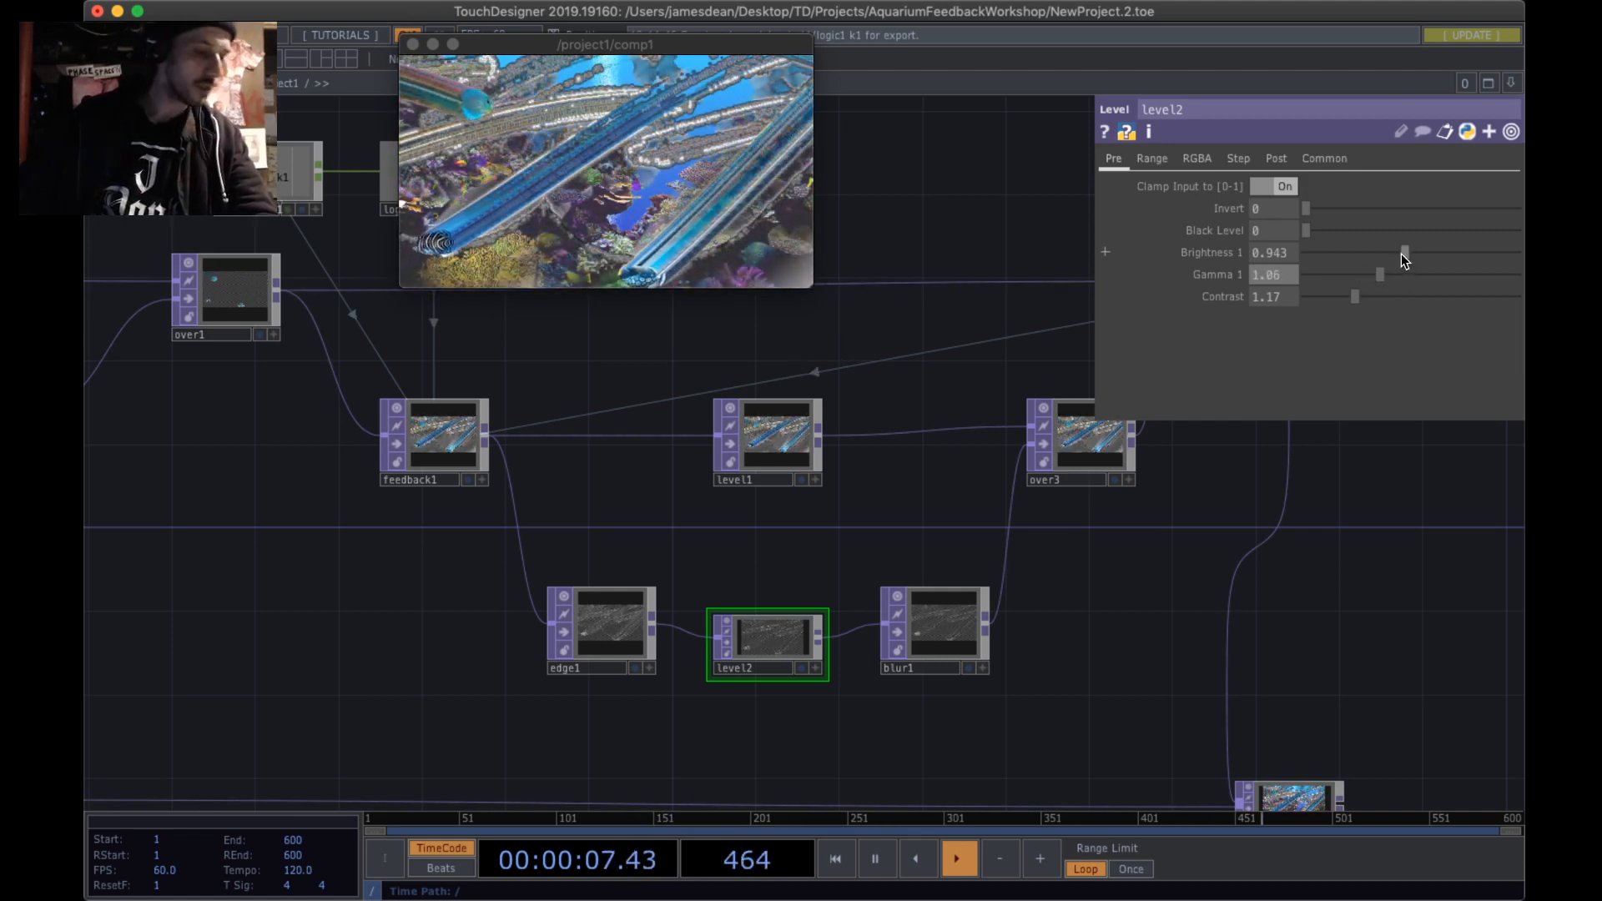
pyautogui.moveTo(1401, 253); pyautogui.dragTo(1370, 276)
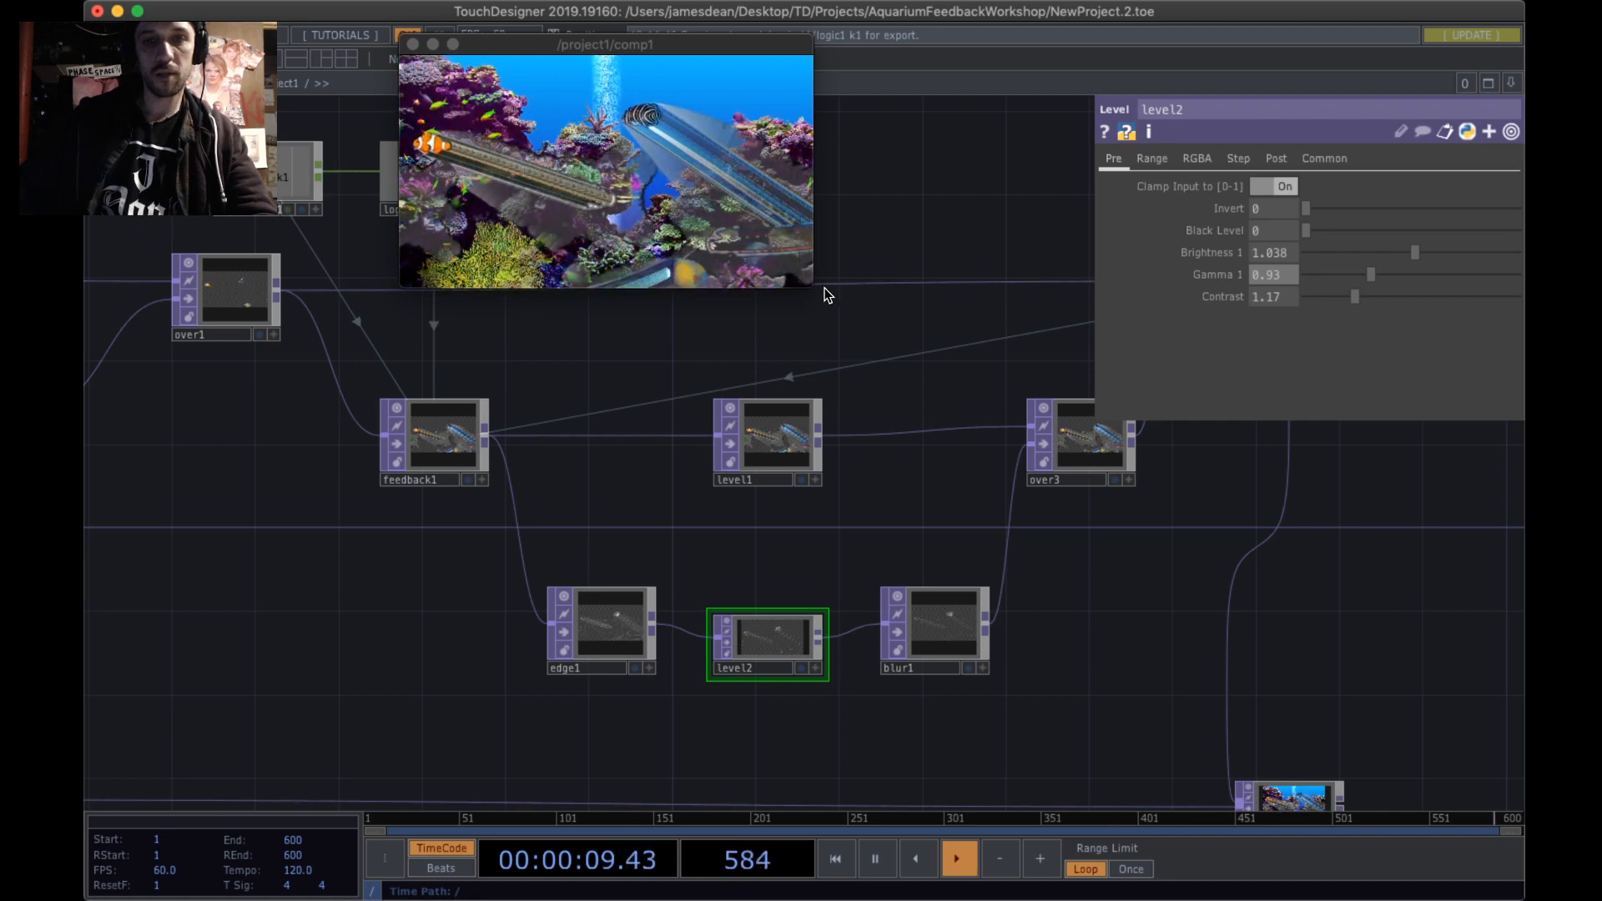
# - Enlarge the comp1 viewer window to inspect the fish trails and shrink it back to a compact size
pyautogui.moveTo(825, 296); pyautogui.dragTo(1358, 634)
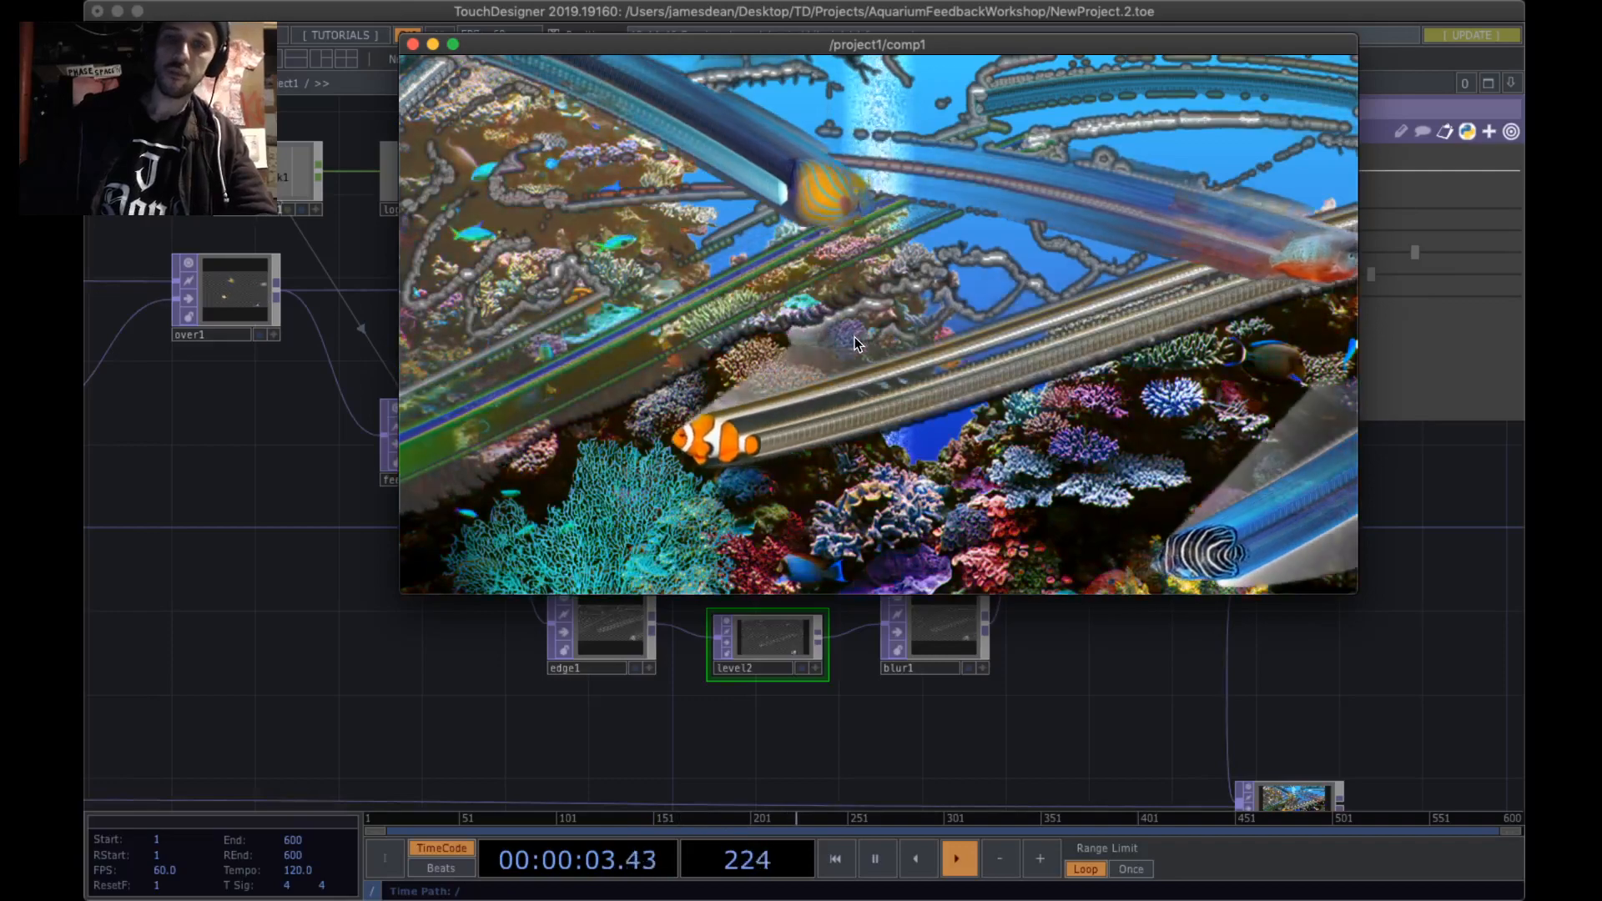
pyautogui.moveTo(1356, 593); pyautogui.dragTo(1300, 561)
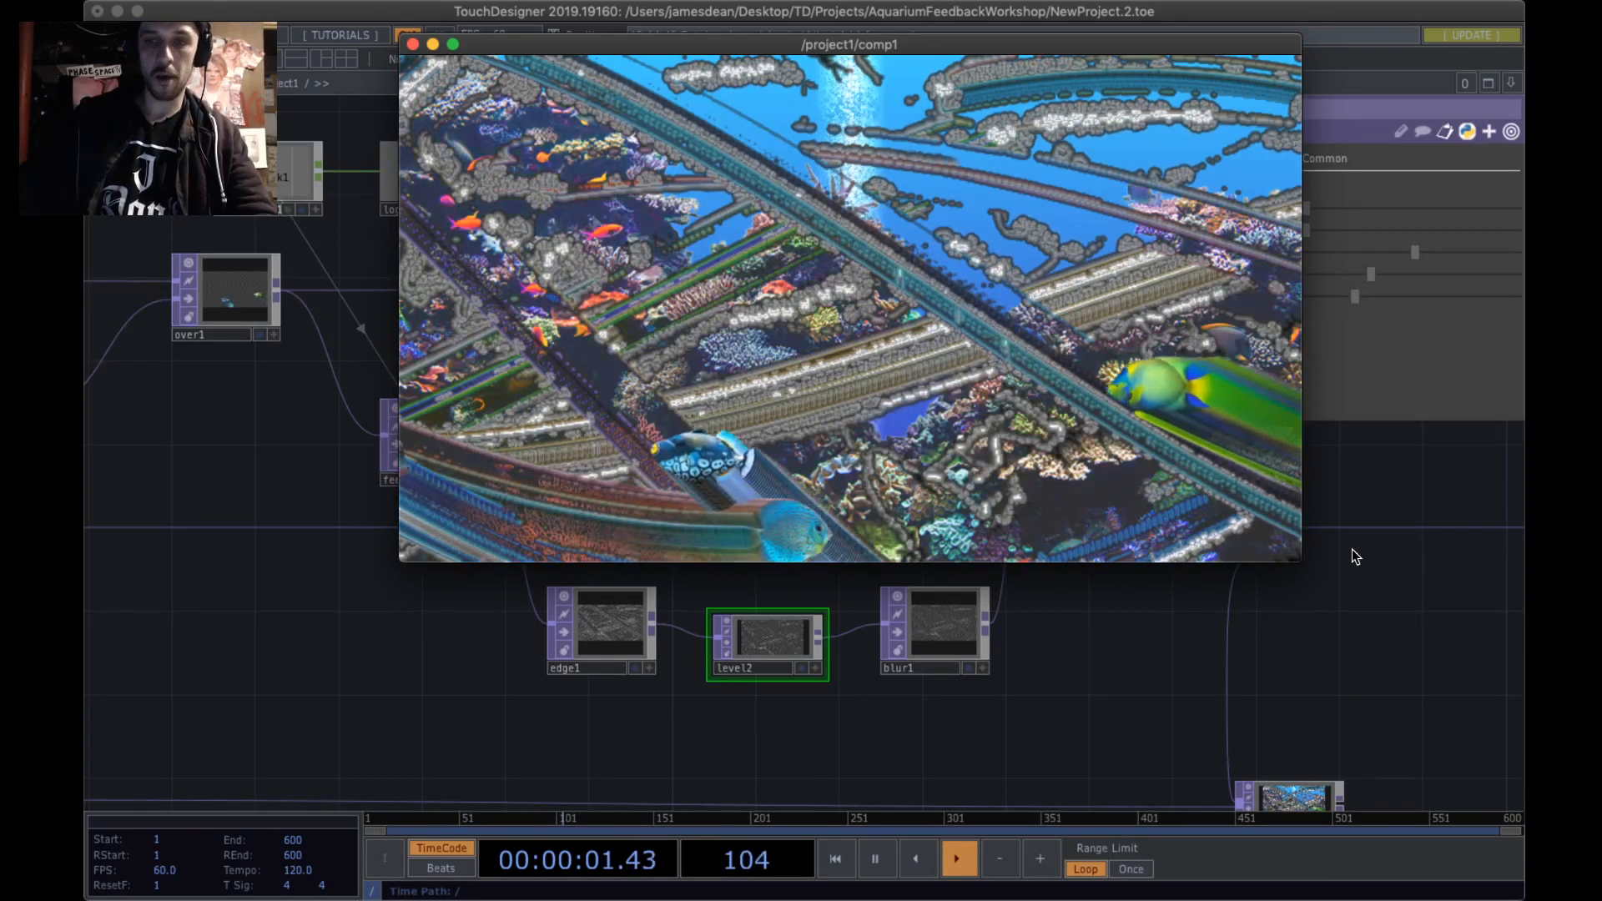
pyautogui.moveTo(1301, 561); pyautogui.dragTo(825, 236)
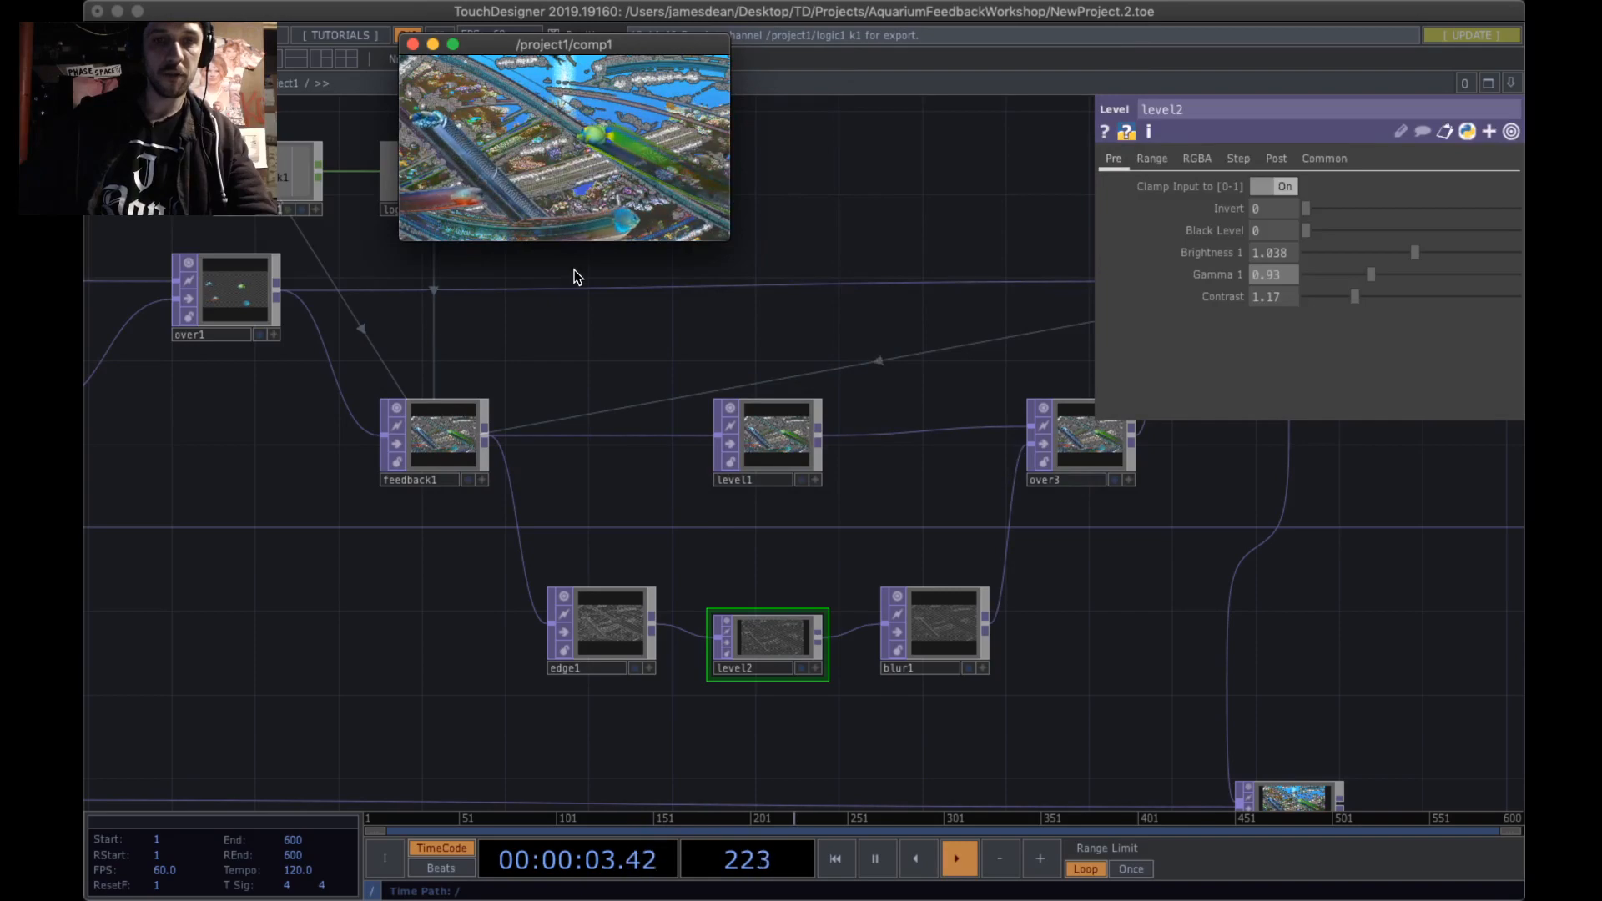
# - Move the TANK base so it lines up vertically beneath FISH1
pyautogui.moveTo(584, 335); pyautogui.dragTo(1195, 344)
pyautogui.scroll(-5, 937, 390)
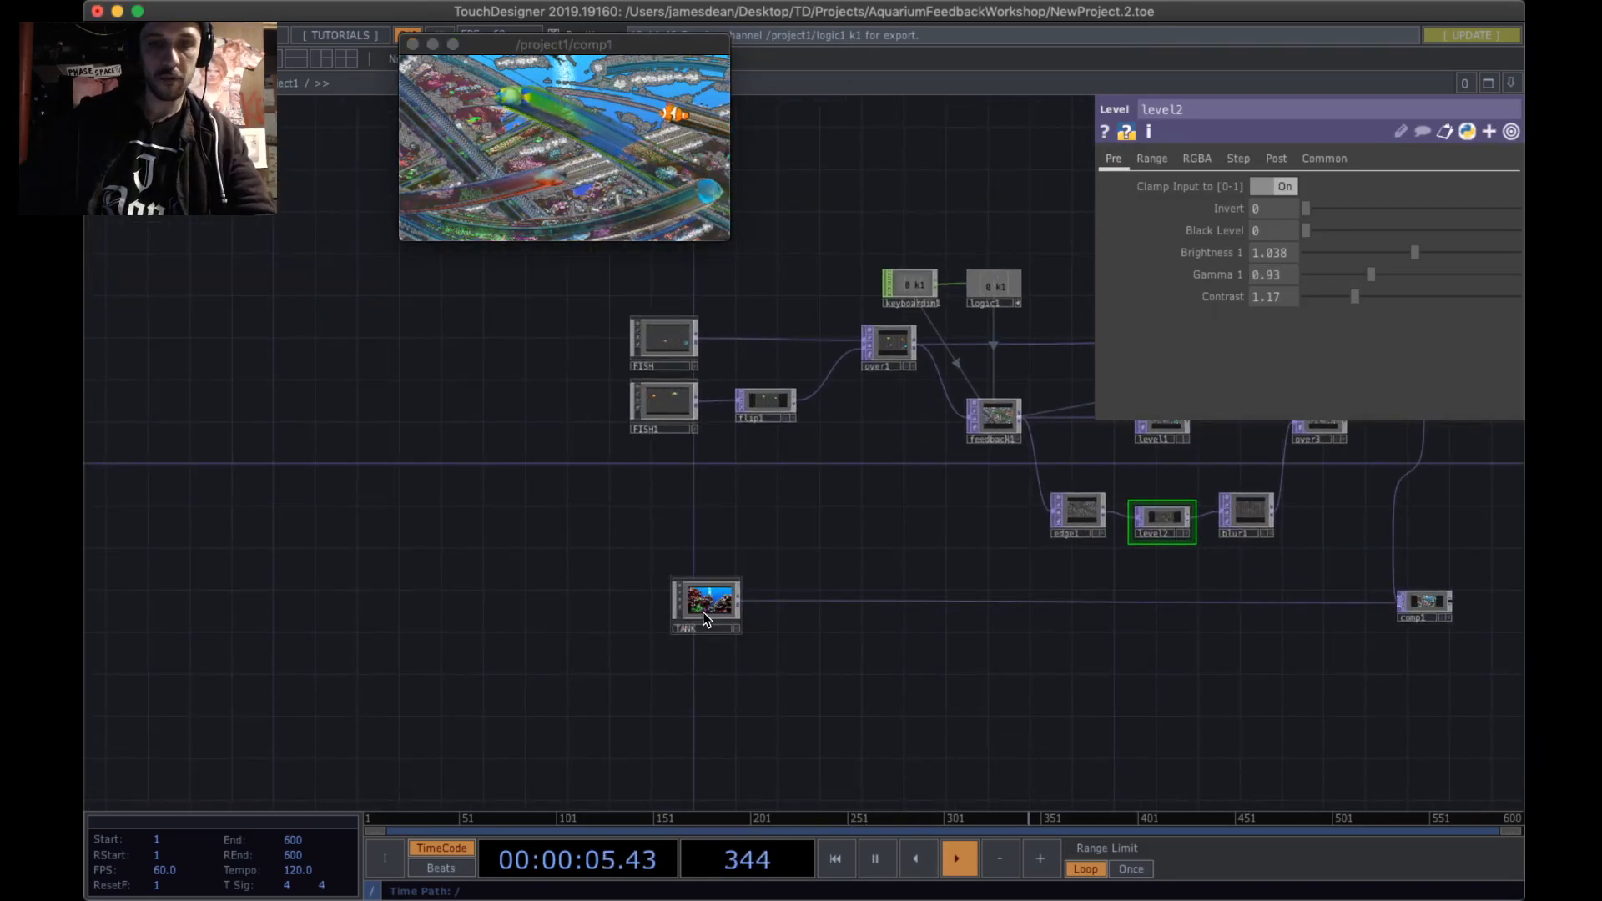
pyautogui.scroll(8, 703, 612)
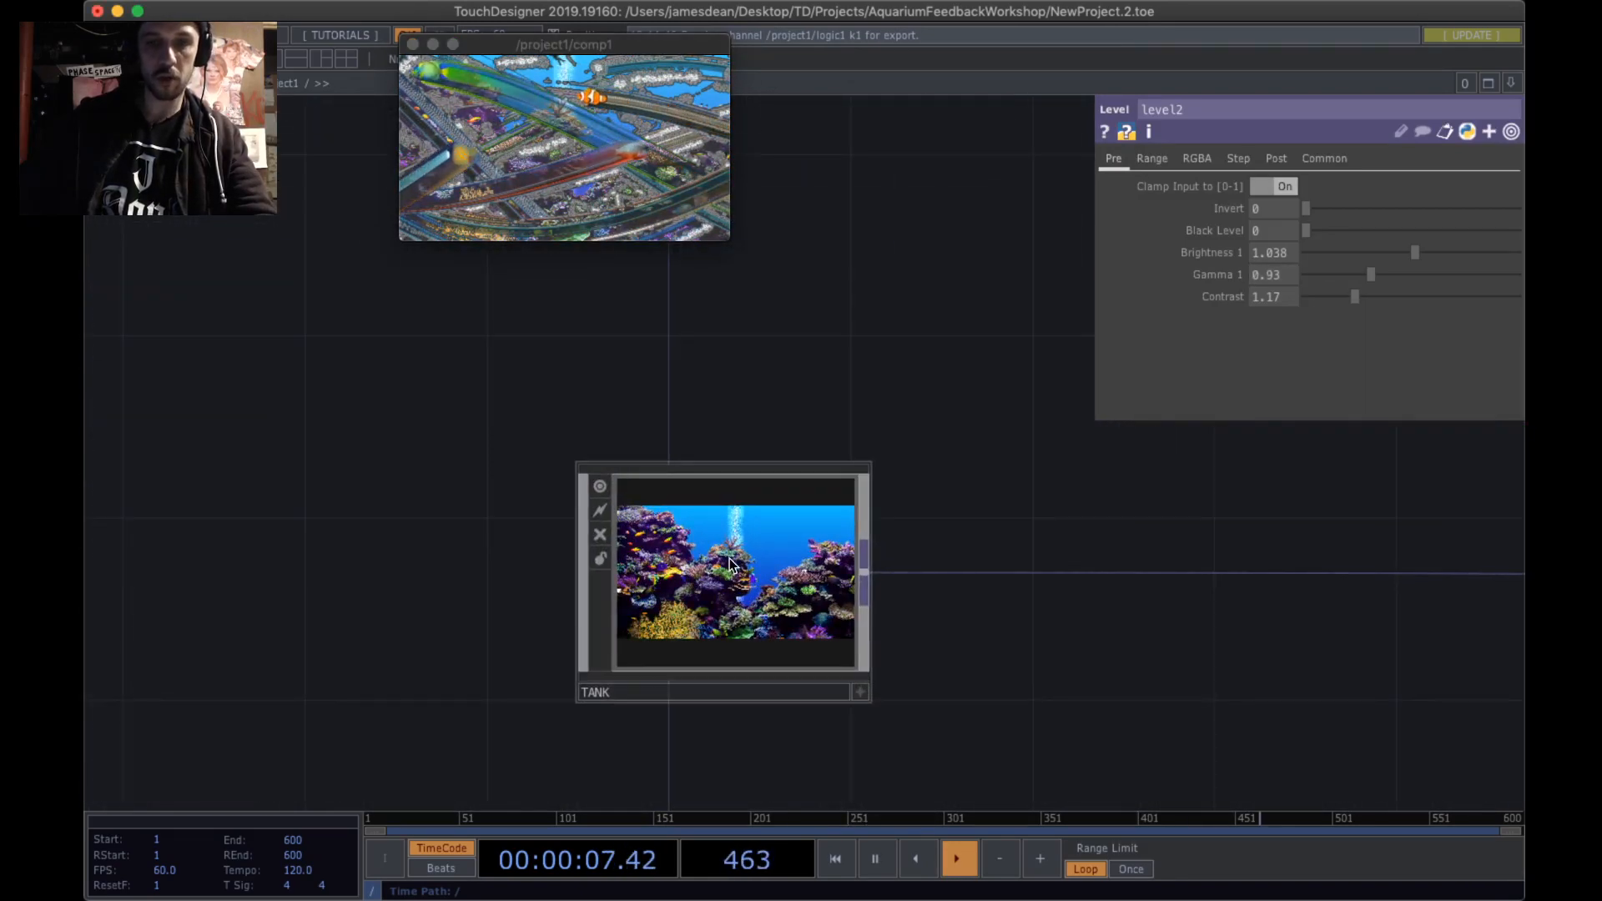
pyautogui.scroll(-10, 762, 392)
pyautogui.scroll(4, 655, 468)
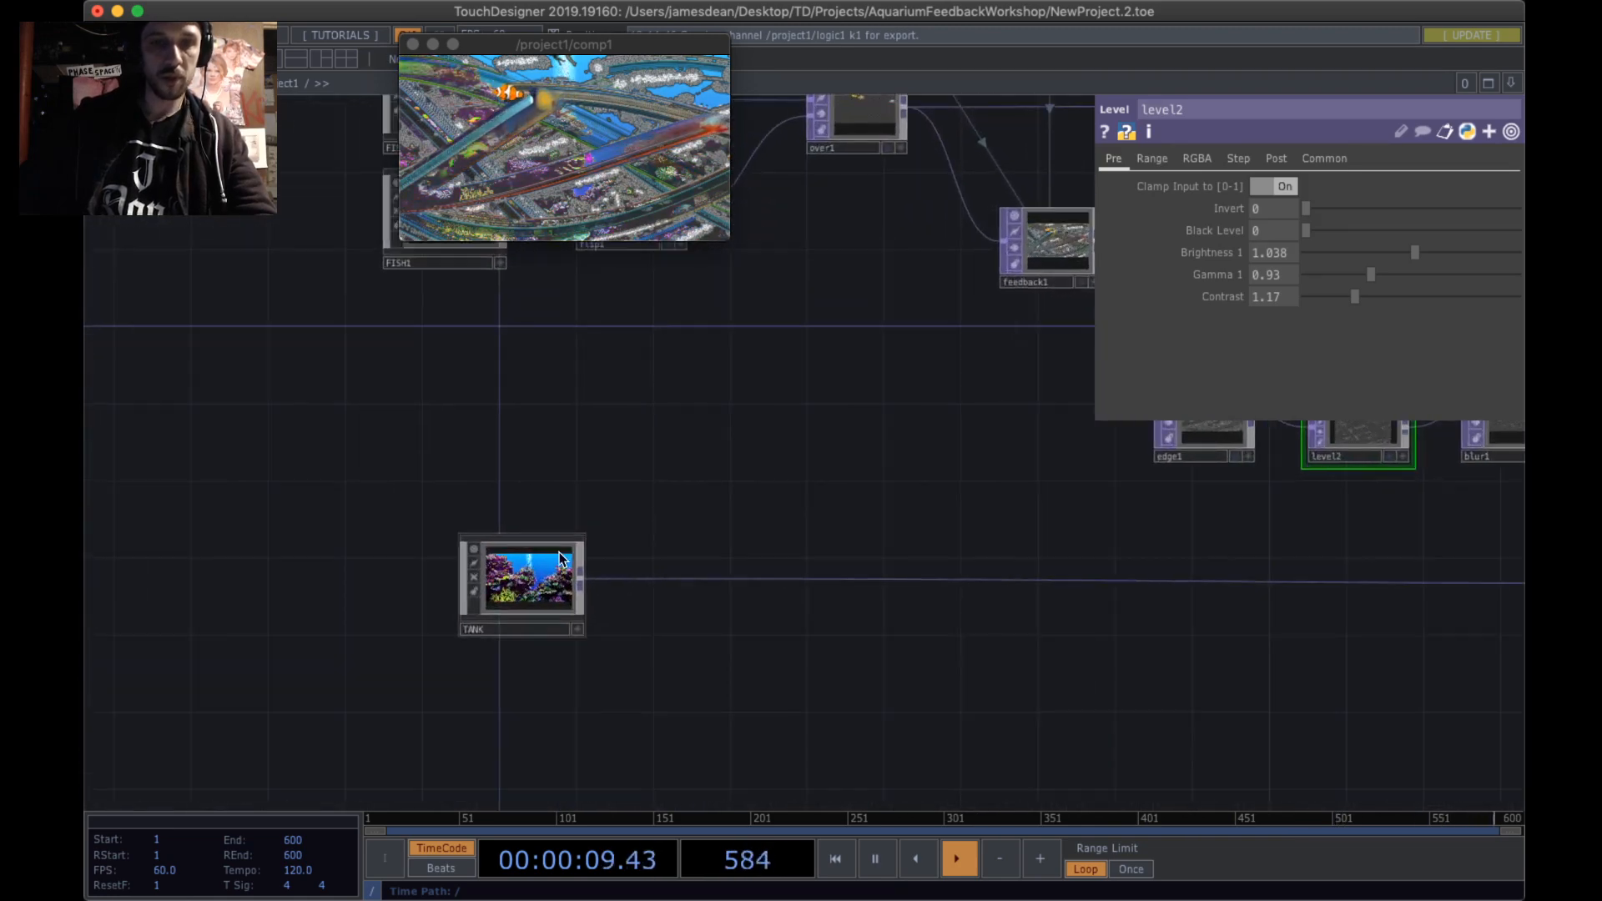
pyautogui.moveTo(561, 559); pyautogui.dragTo(485, 559)
pyautogui.moveTo(605, 480); pyautogui.dragTo(793, 628)
# - Copy the FISH1 base and enter the TANK network with its parameters shown
pyautogui.click(639, 341)
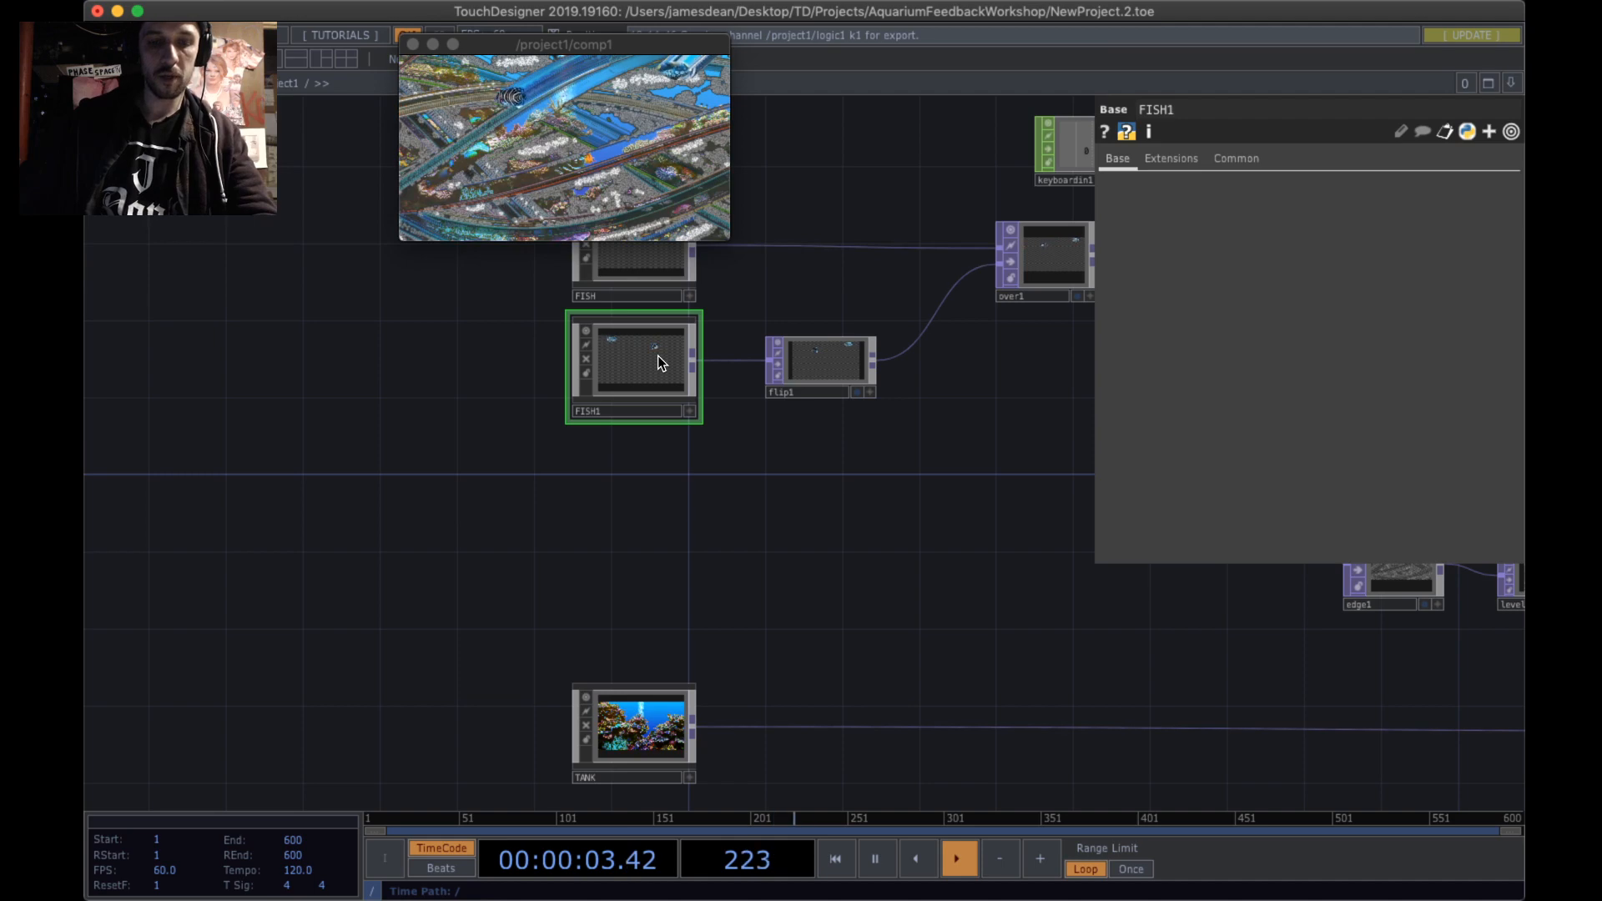
pyautogui.press('super+c')
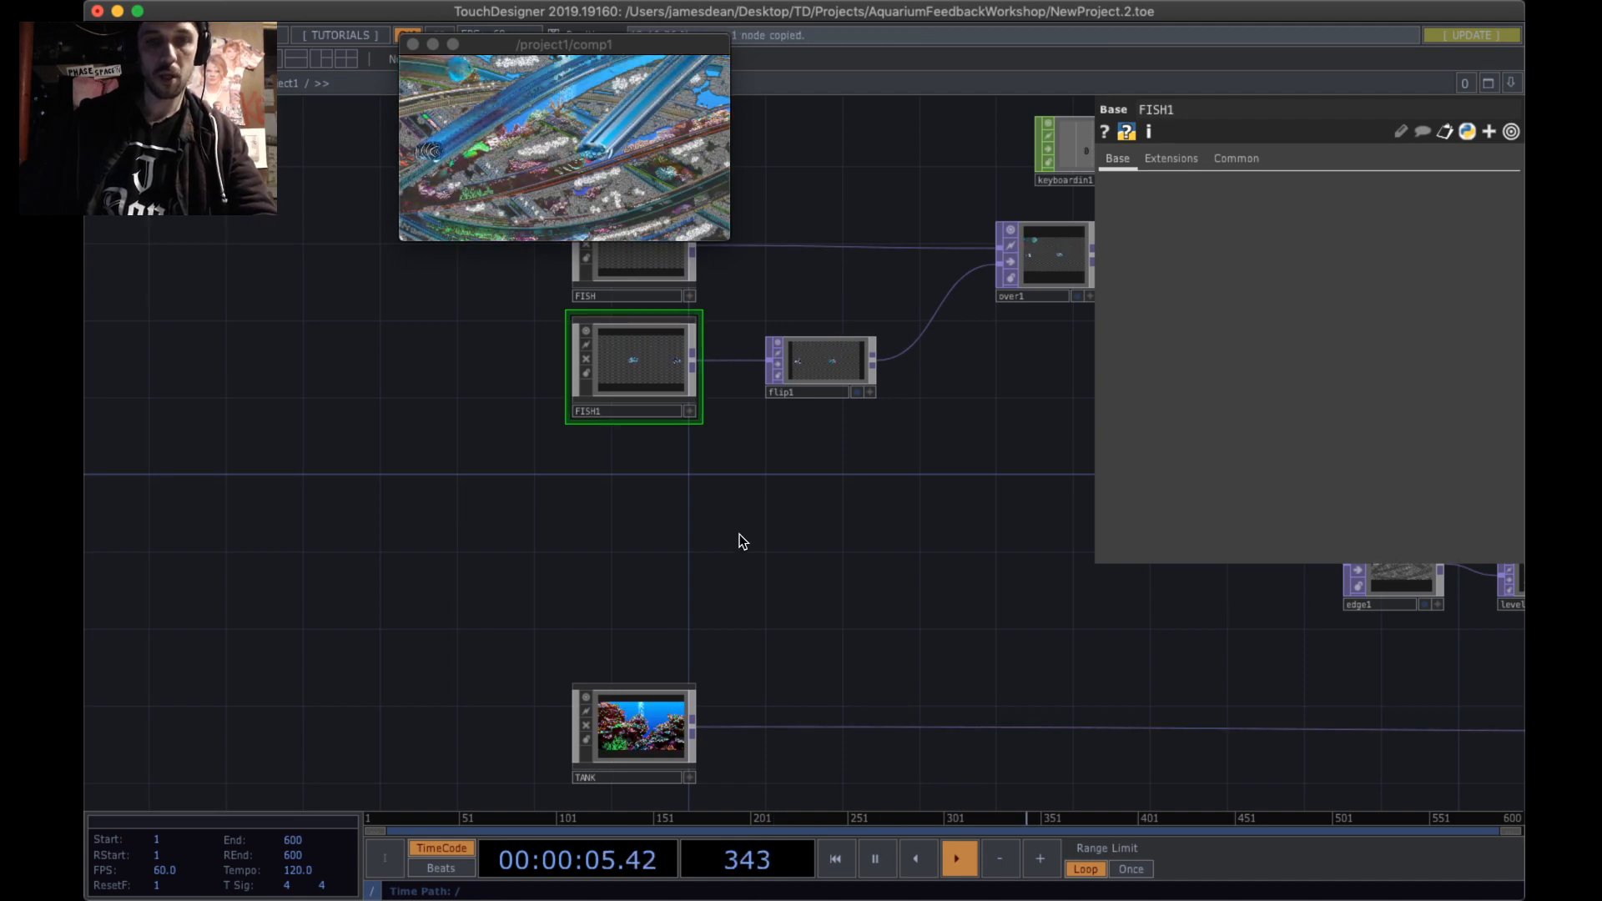
pyautogui.moveTo(740, 540); pyautogui.dragTo(739, 388)
pyautogui.scroll(10, 633, 572)
pyautogui.scroll(8, 633, 572)
pyautogui.press('p')
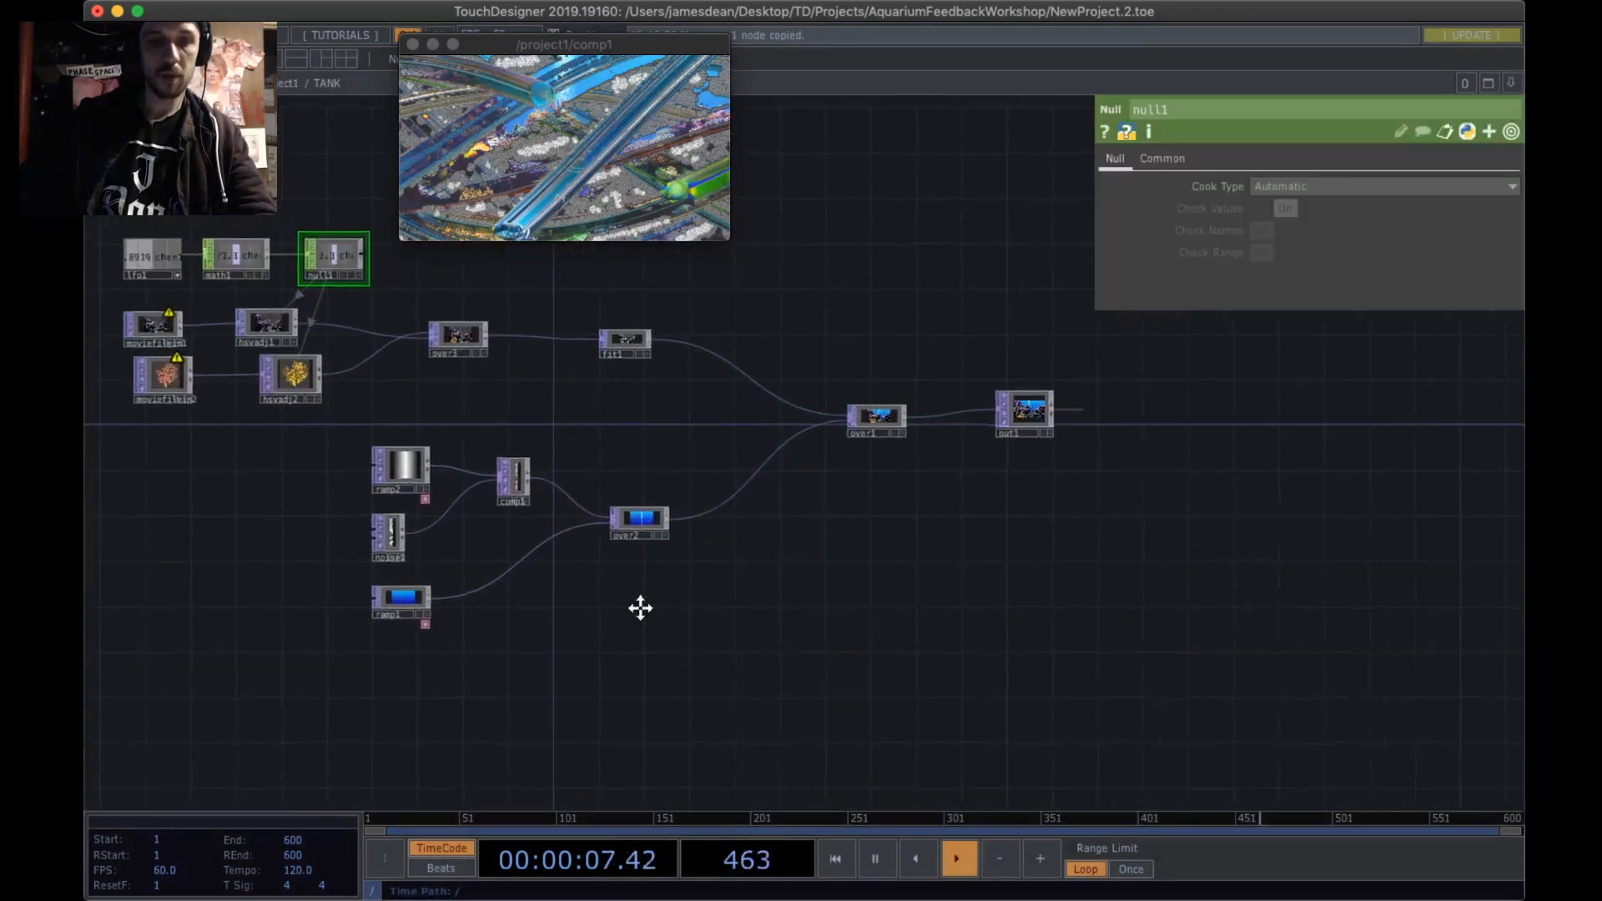
# - Paste the copied FISH1 base into the TANK network beside ramp1
pyautogui.moveTo(1089, 634); pyautogui.dragTo(1013, 502, button='right')
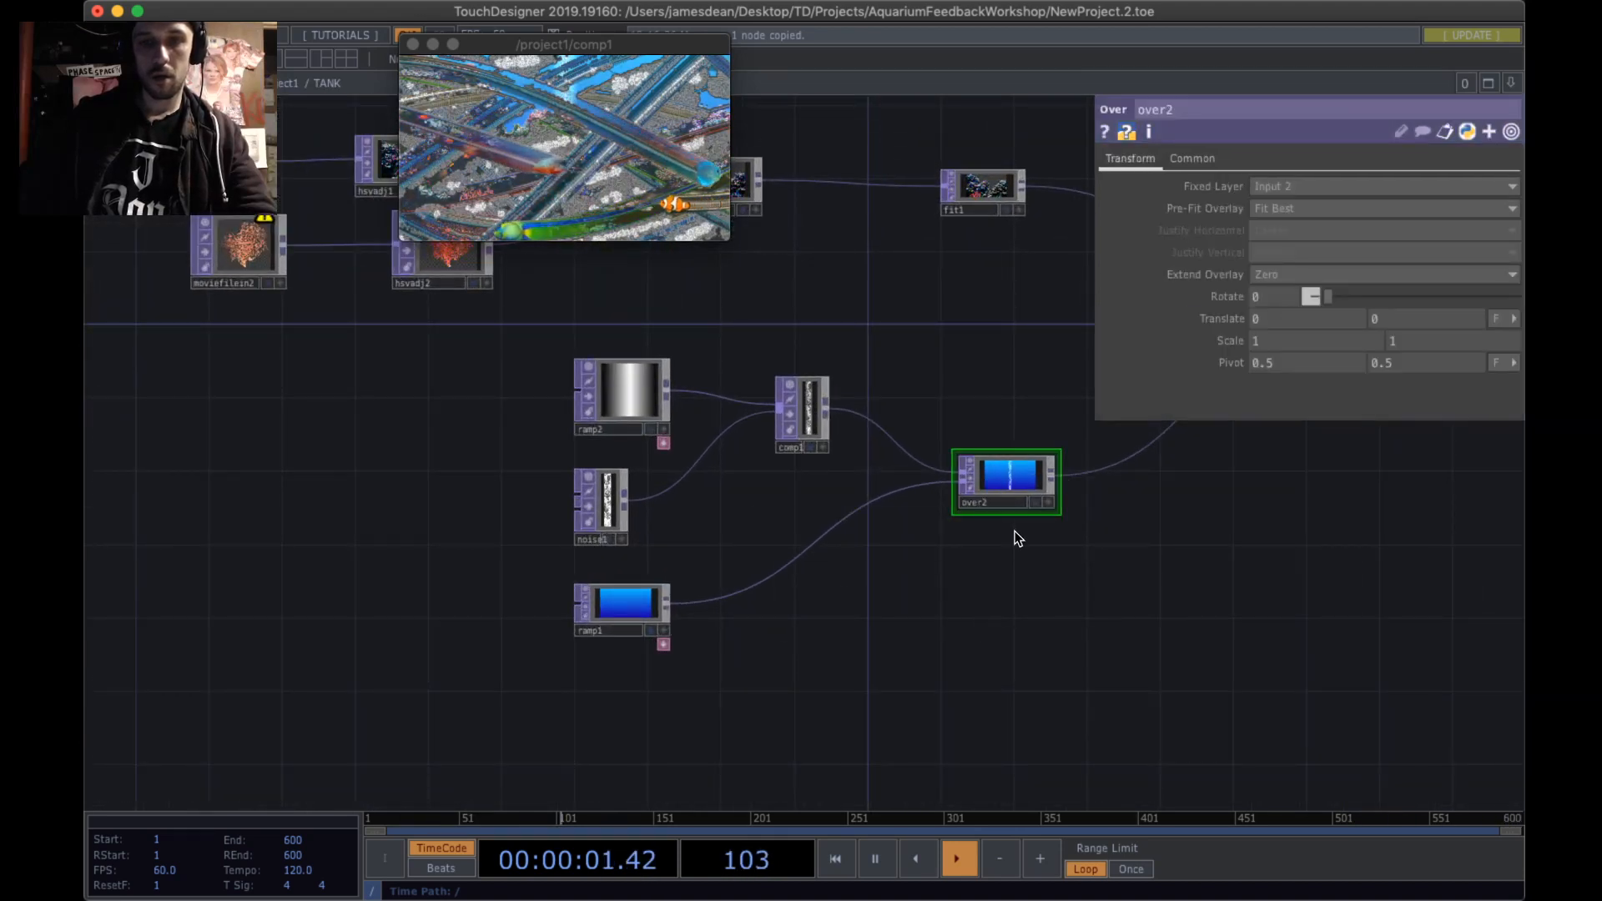
pyautogui.moveTo(1015, 530); pyautogui.dragTo(1049, 562)
pyautogui.moveTo(1126, 615); pyautogui.dragTo(1297, 453)
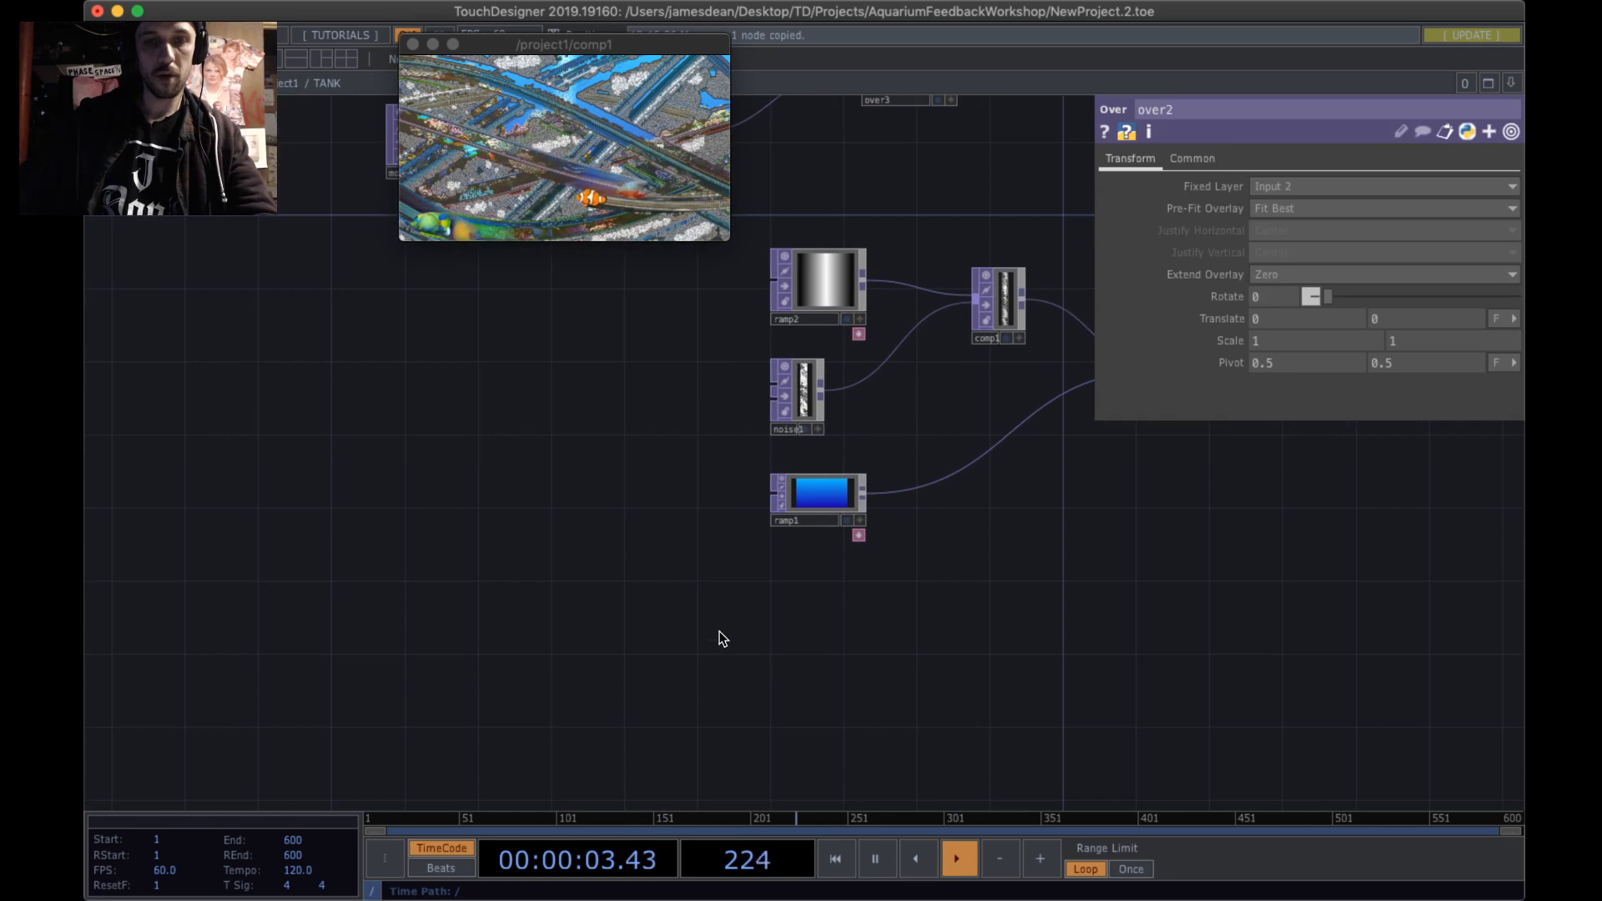
pyautogui.press('super+v')
pyautogui.moveTo(877, 757); pyautogui.dragTo(831, 798)
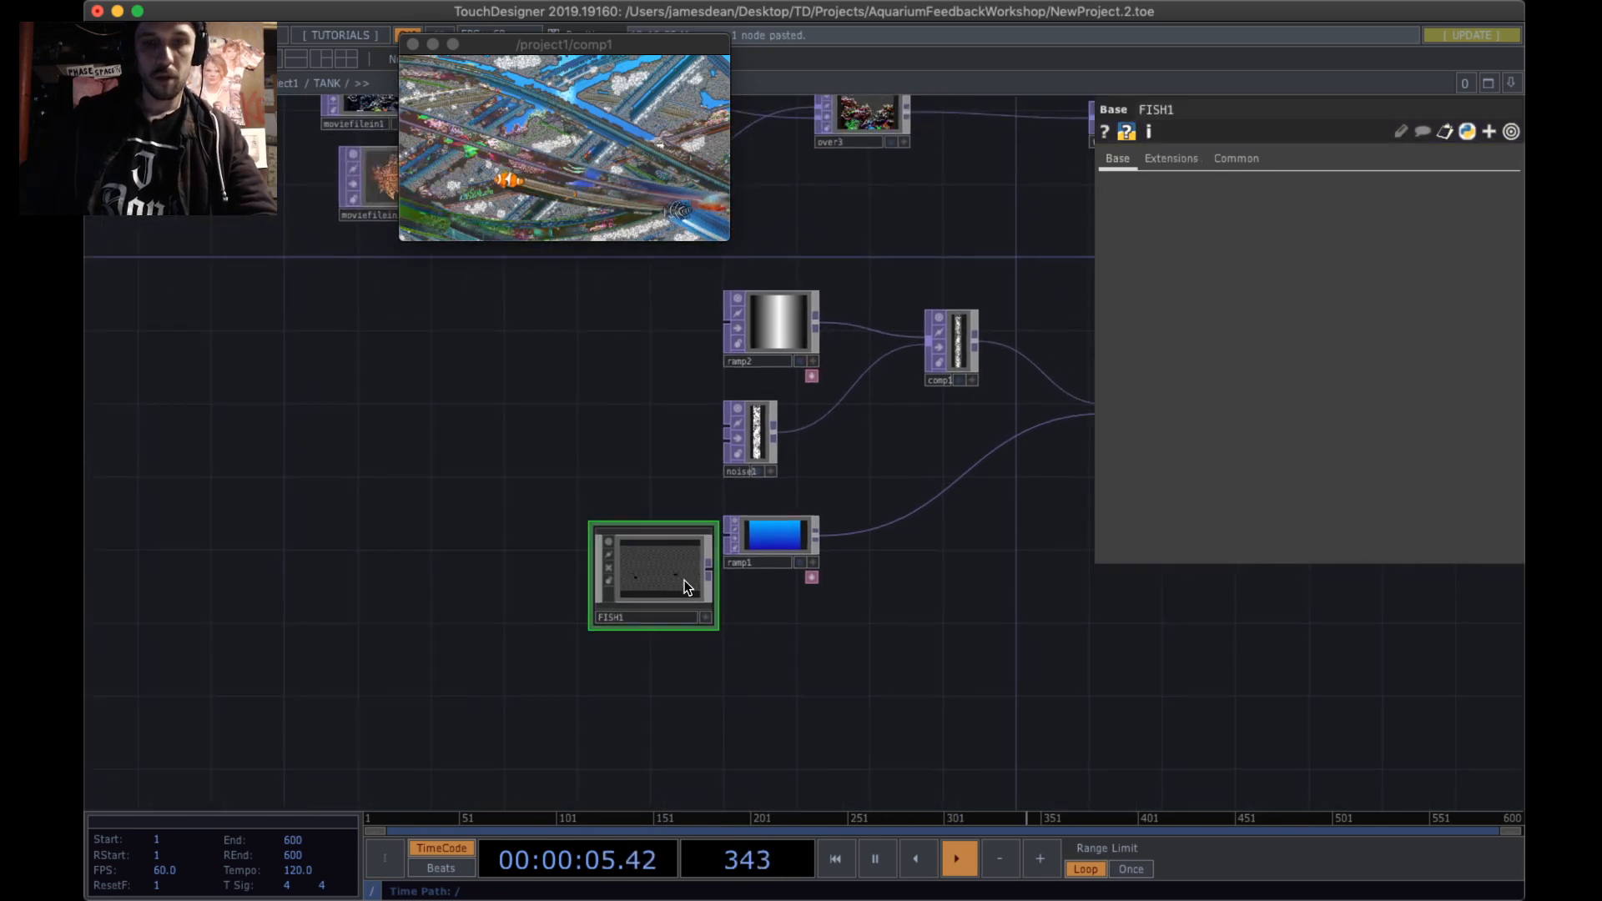
# - Inside the pasted FISH1, set moviefilein1's File to tropical-fish-set.png from the Assets folder
pyautogui.scroll(5, 684, 581)
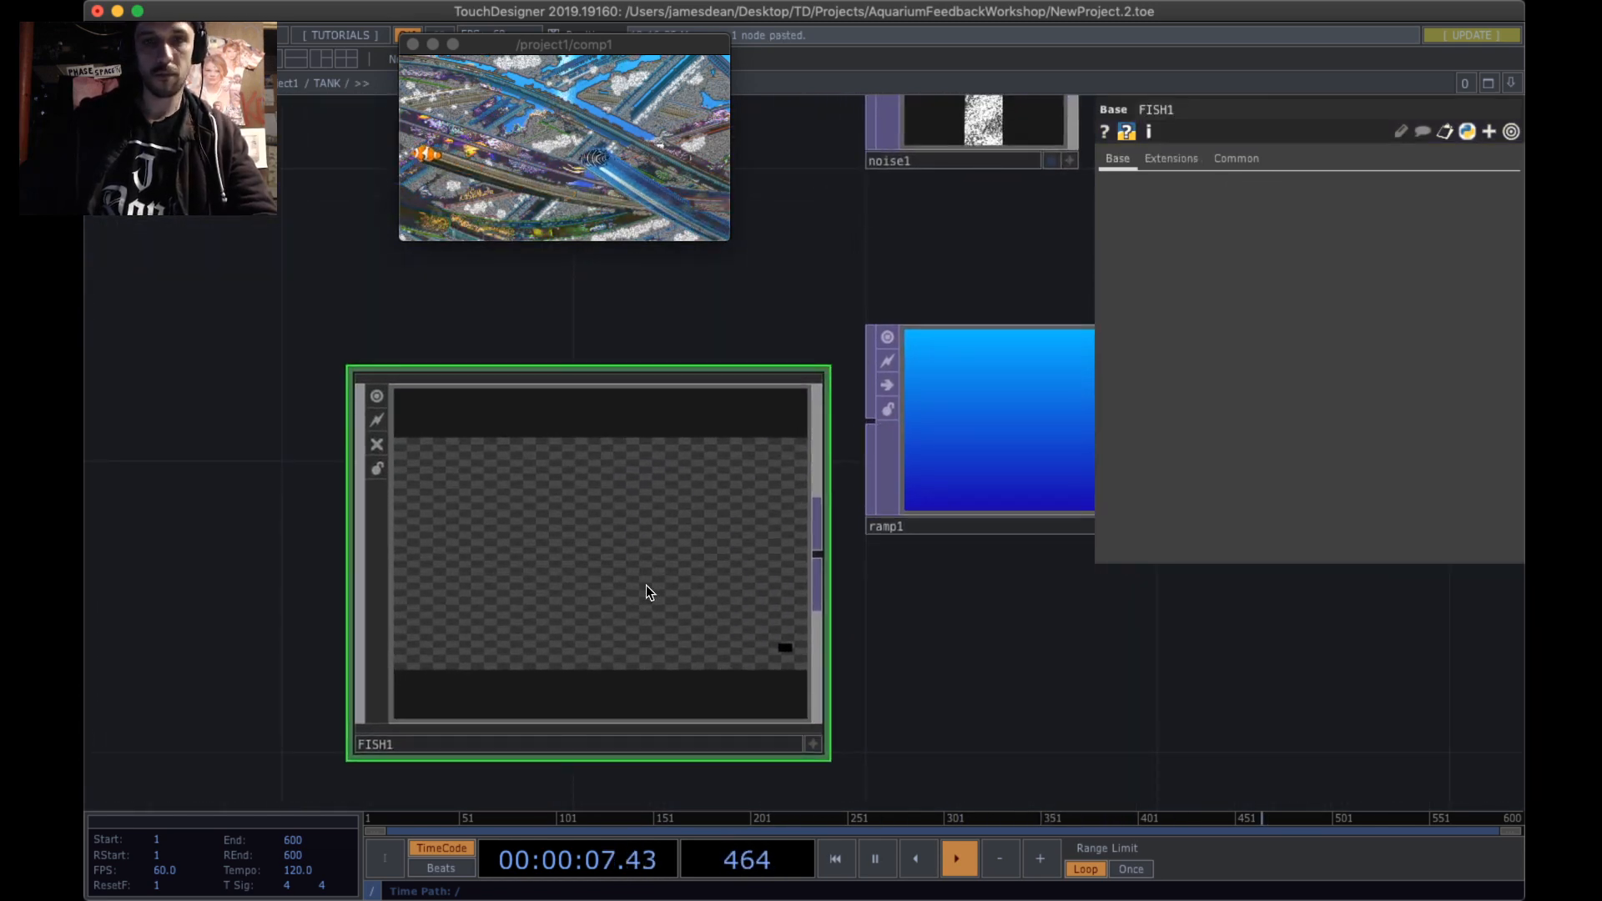
pyautogui.scroll(3, 579, 622)
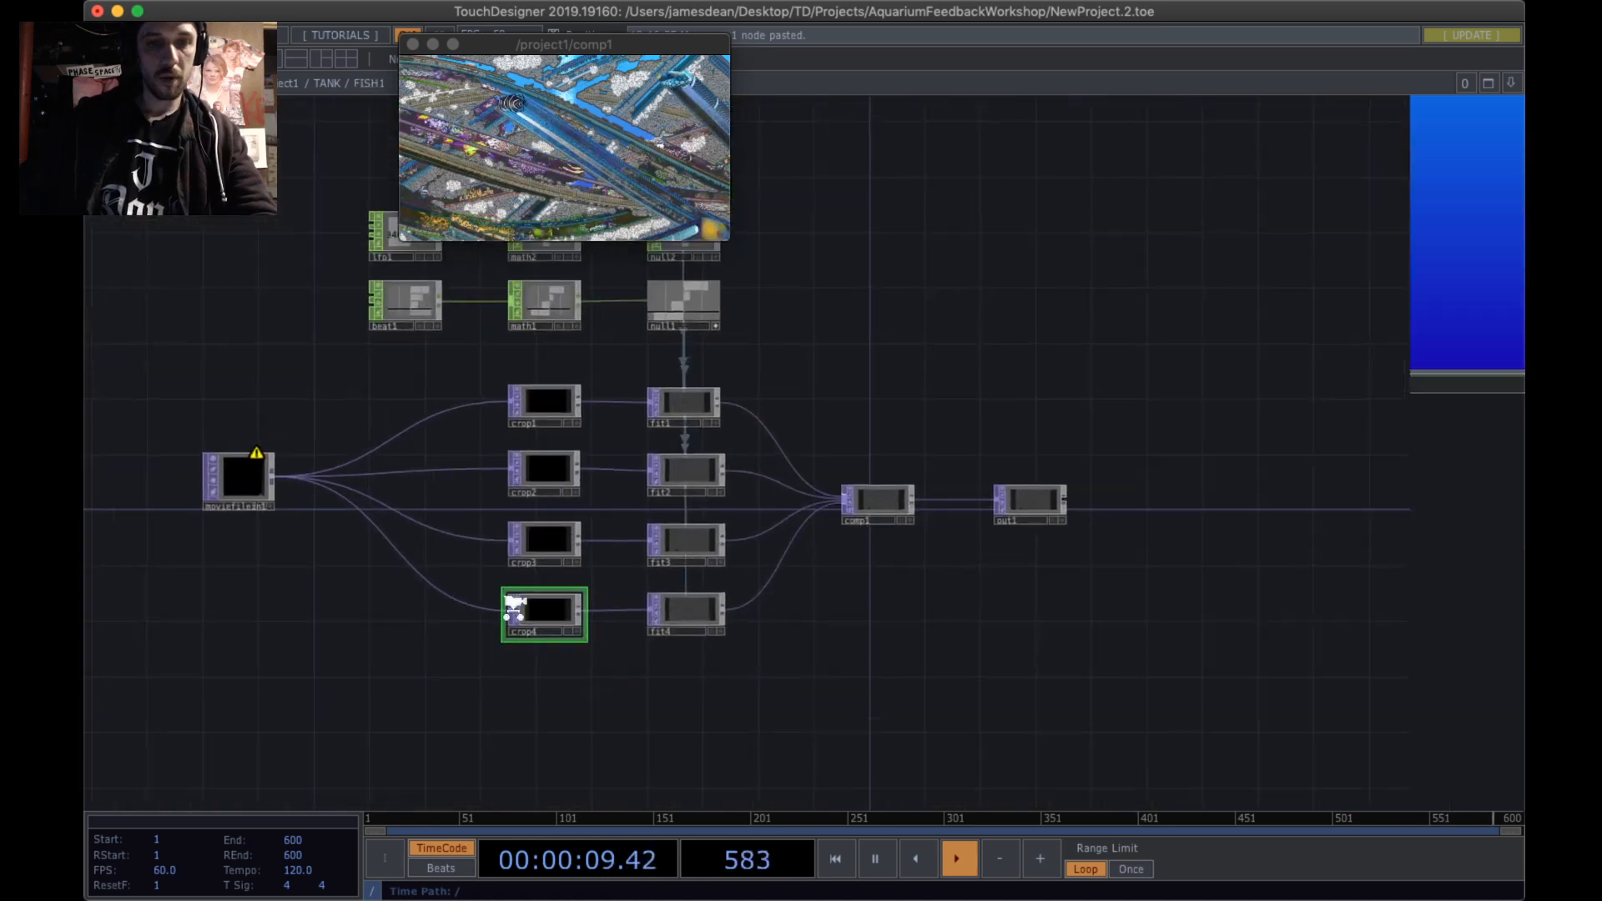
pyautogui.moveTo(268, 622); pyautogui.dragTo(381, 624)
pyautogui.click(278, 521)
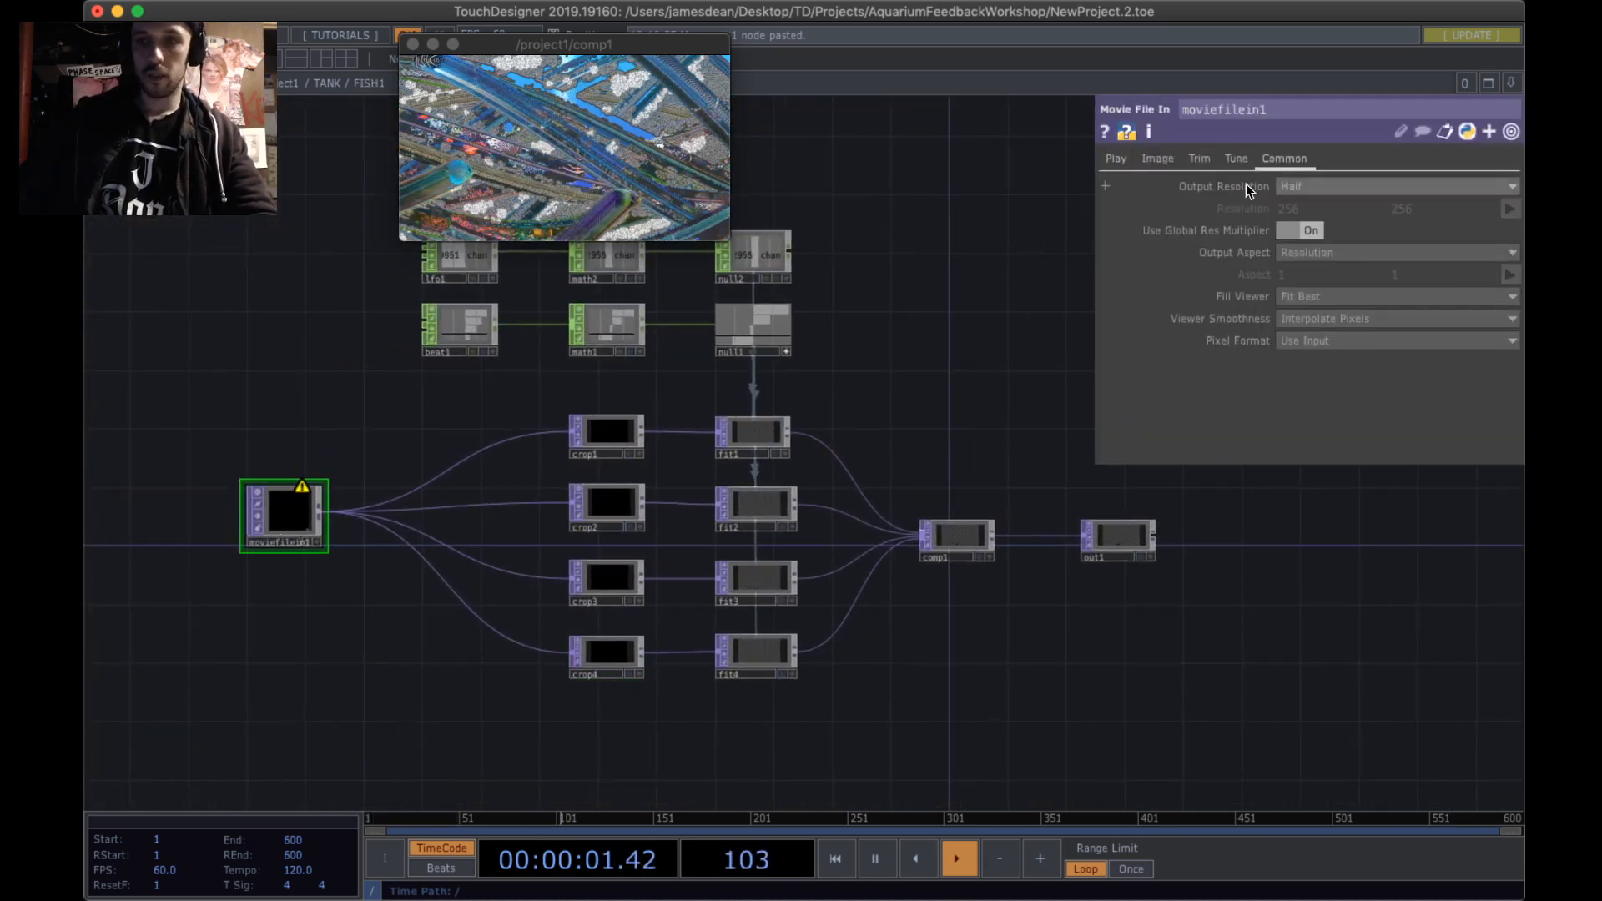
pyautogui.click(1116, 159)
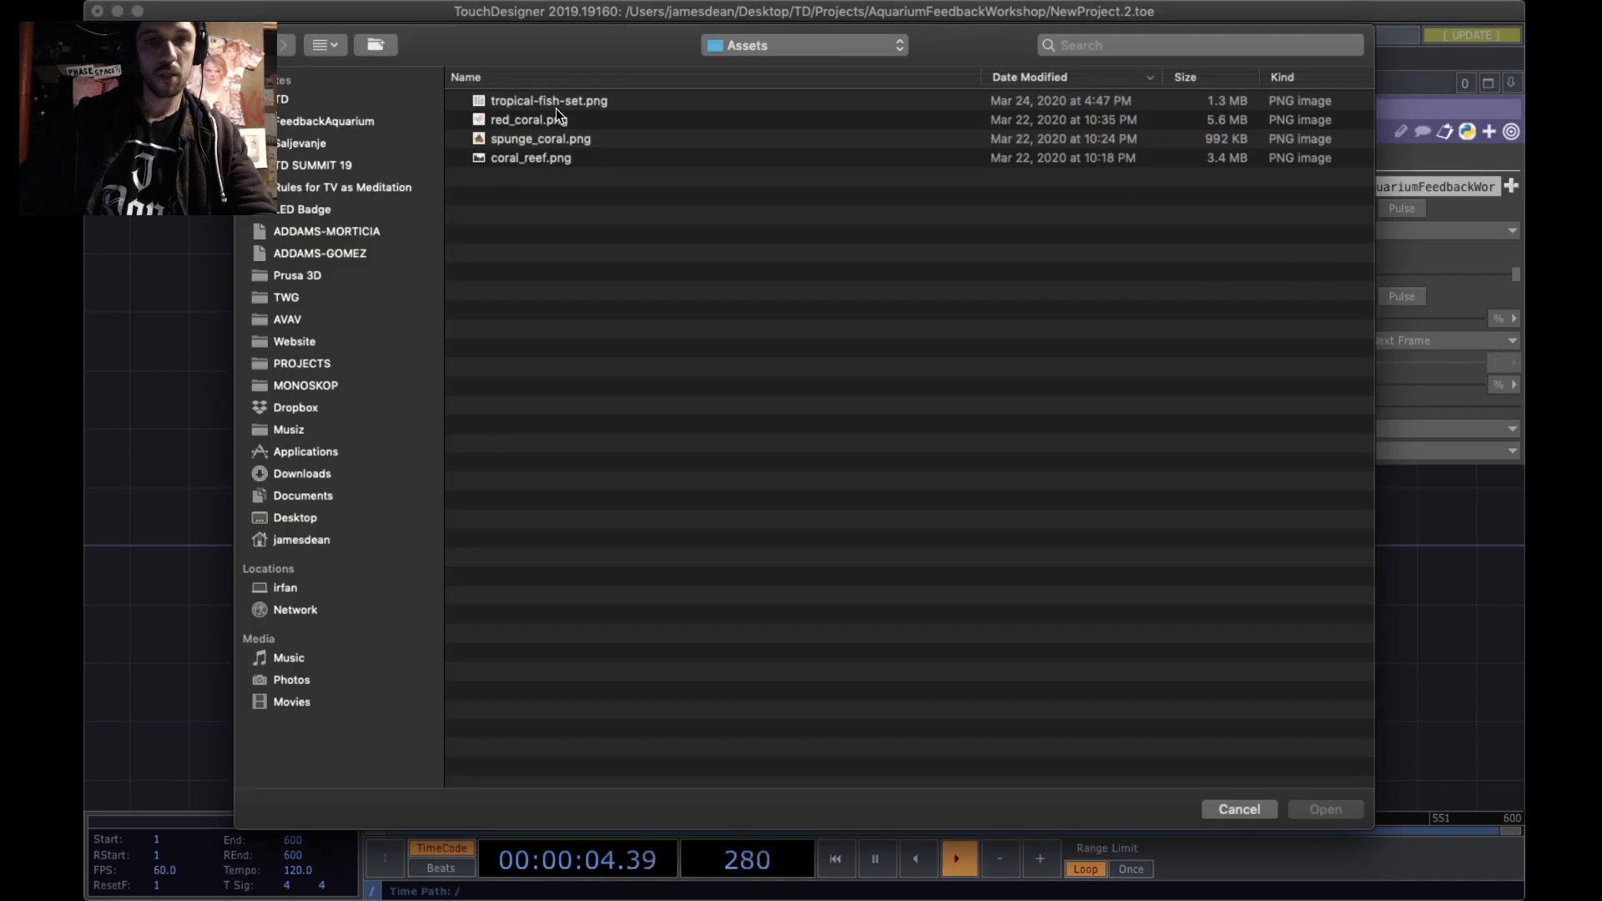
pyautogui.doubleClick(564, 99)
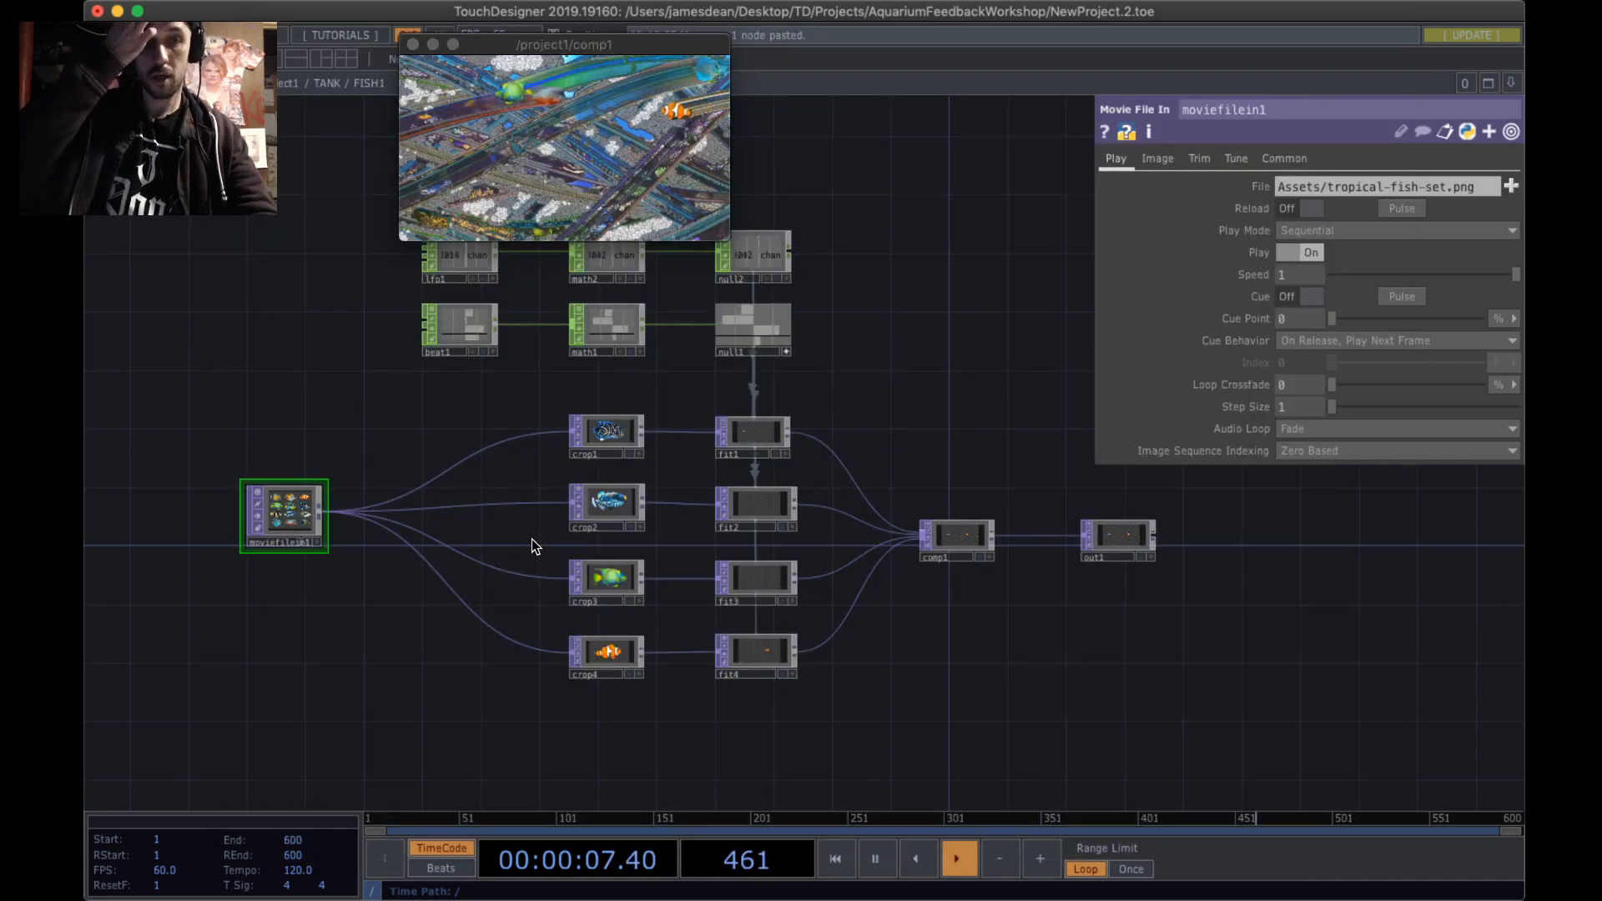
# - Return from FISH1 to the TANK network and select comp1 together with over2
pyautogui.scroll(-10, 684, 459)
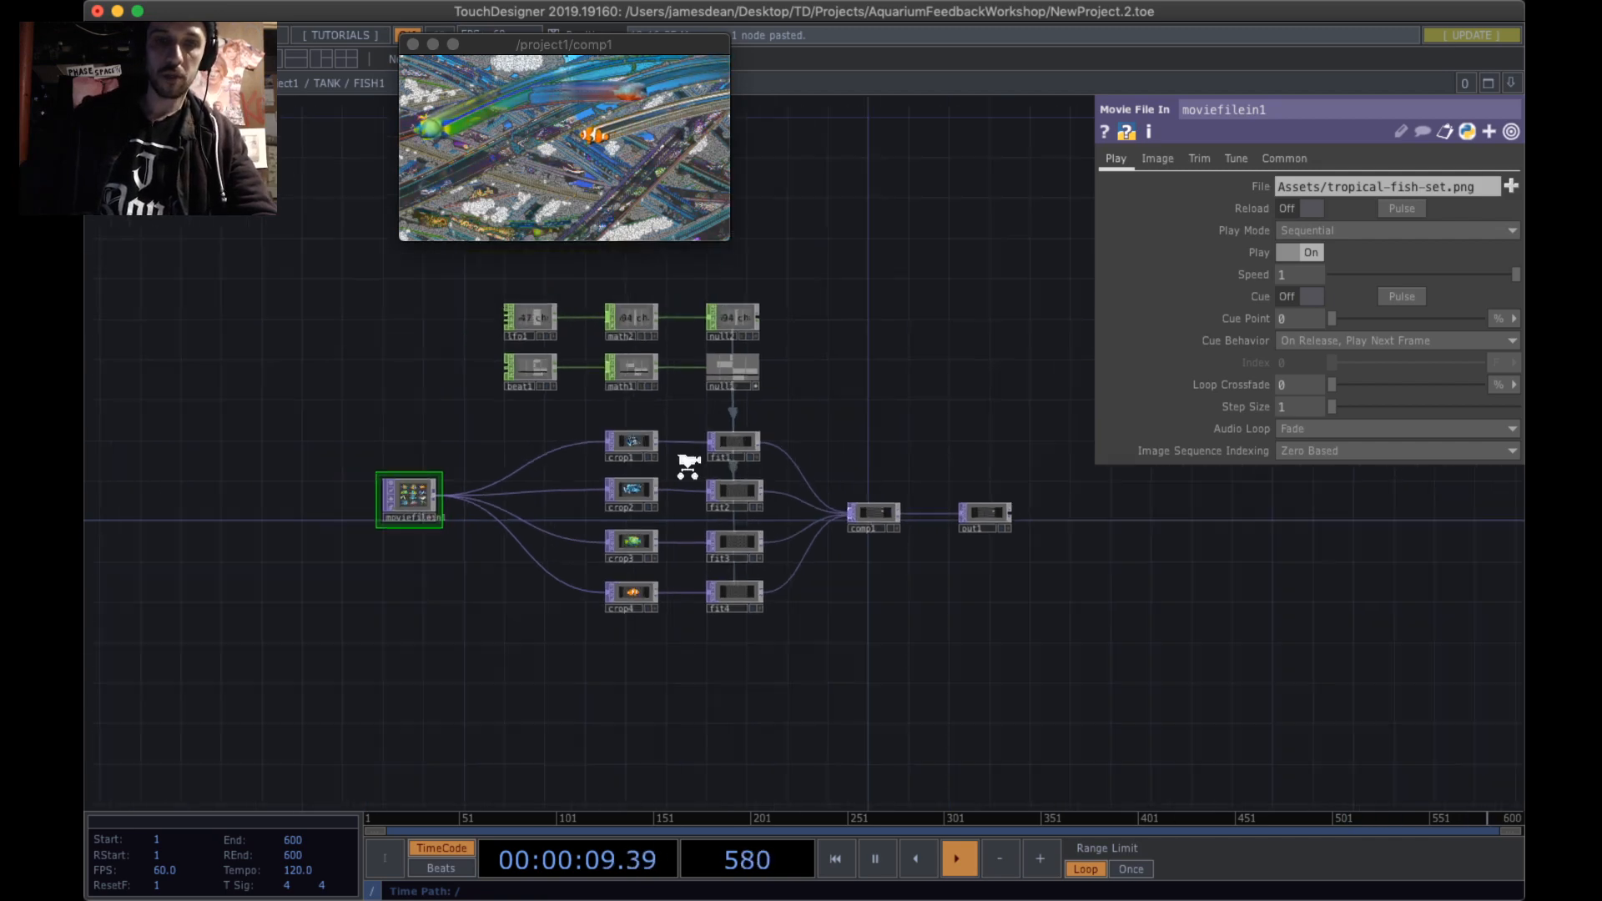
pyautogui.scroll(-8, 701, 510)
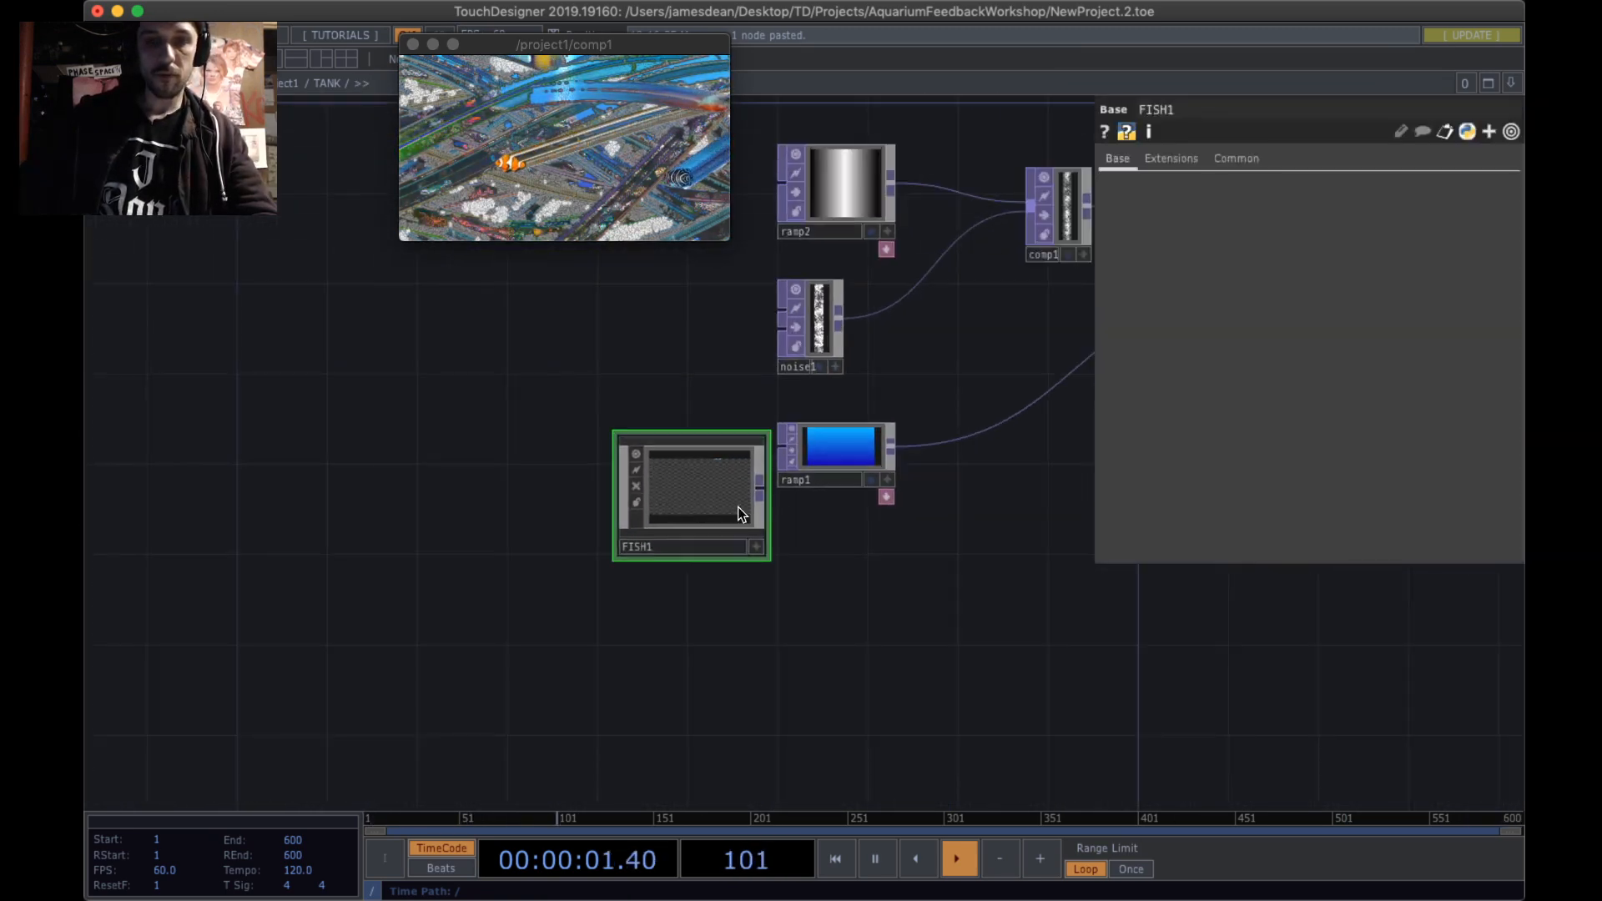
pyautogui.moveTo(747, 591); pyautogui.dragTo(414, 595)
pyautogui.scroll(-3, 692, 541)
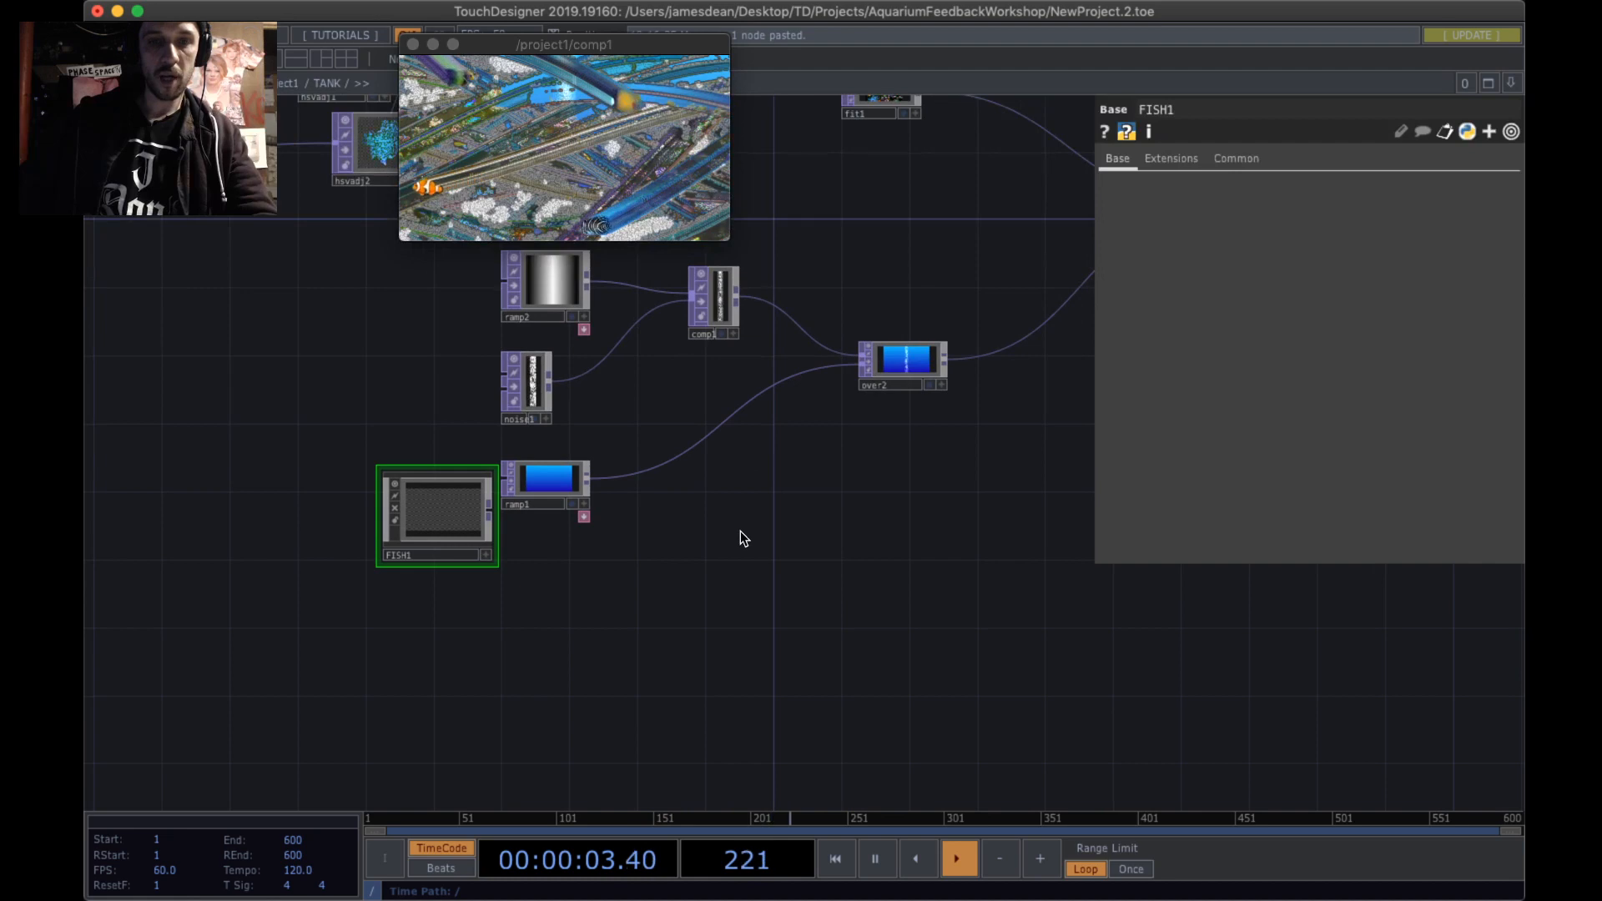
pyautogui.moveTo(740, 530); pyautogui.dragTo(770, 619)
pyautogui.moveTo(1028, 572); pyautogui.dragTo(724, 423, button='right')
pyautogui.moveTo(793, 454); pyautogui.dragTo(794, 501)
pyautogui.moveTo(937, 412); pyautogui.dragTo(924, 532)
pyautogui.moveTo(999, 435); pyautogui.dragTo(895, 455)
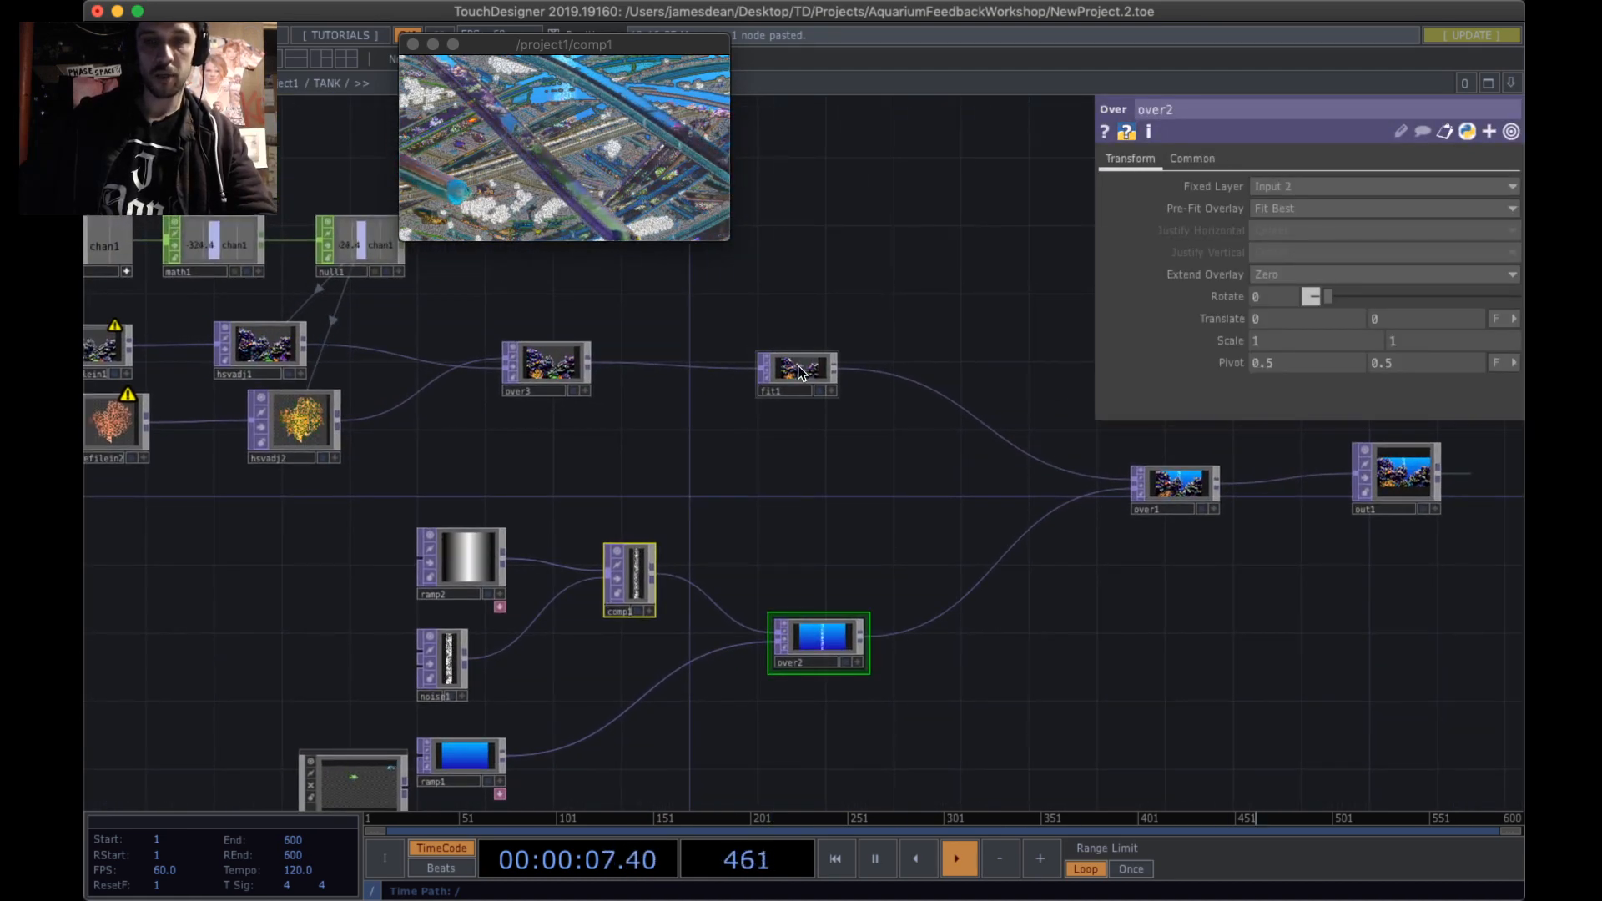
# - Examine the coral image in fit1 and the combined aquarium image in over1
pyautogui.scroll(10, 798, 371)
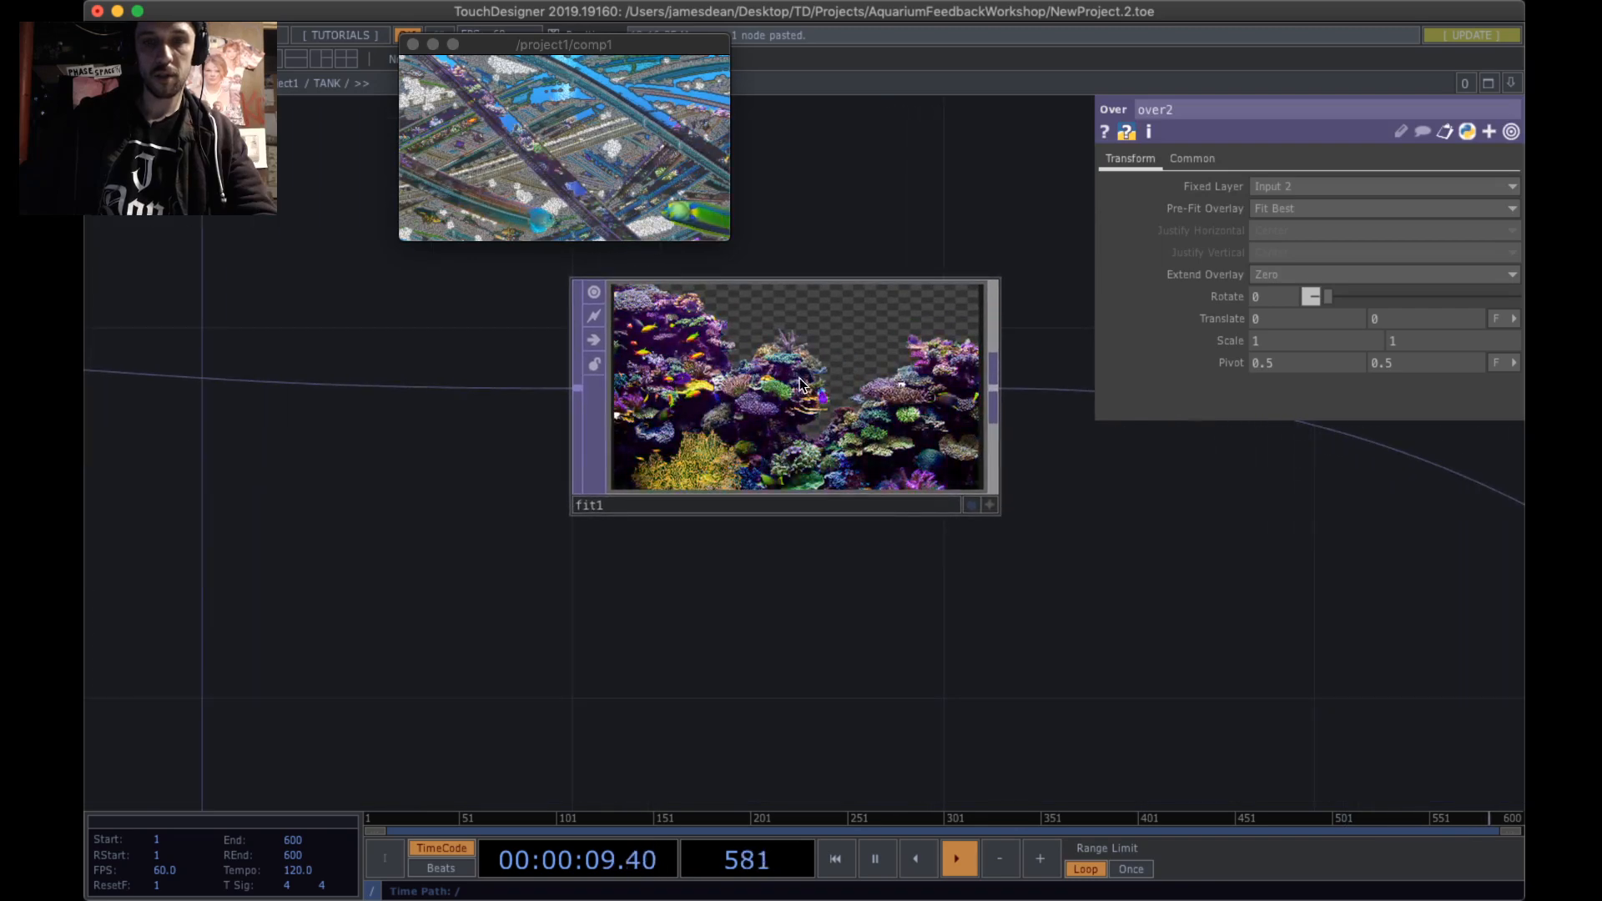
pyautogui.scroll(-10, 799, 378)
pyautogui.moveTo(830, 503); pyautogui.dragTo(824, 431)
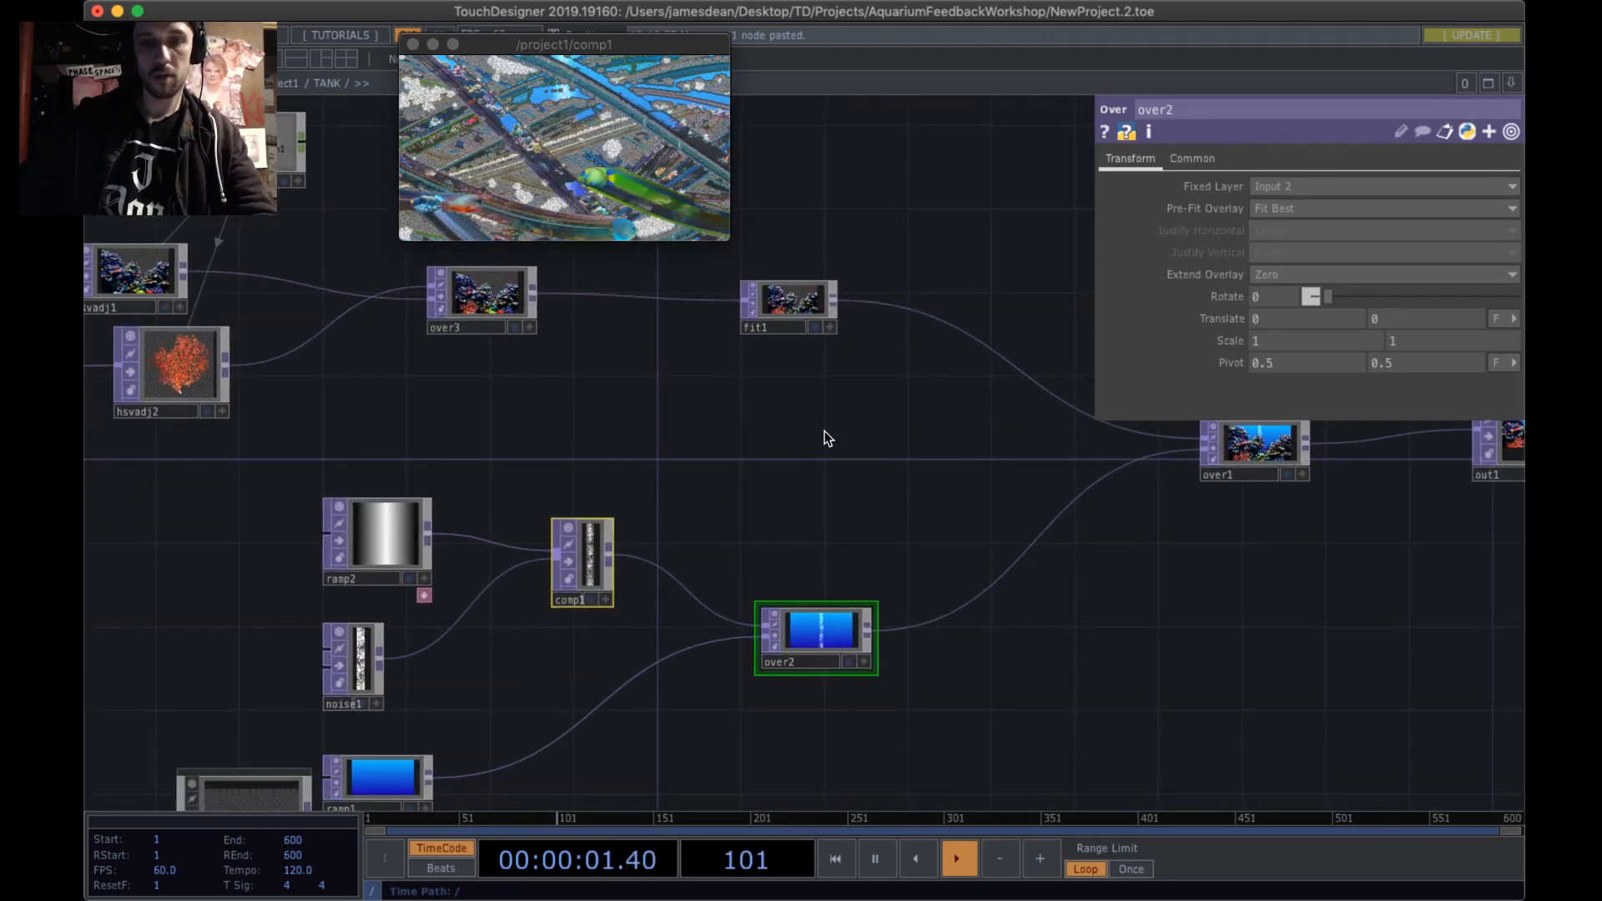
pyautogui.scroll(-3, 826, 440)
pyautogui.moveTo(1081, 505); pyautogui.dragTo(957, 477)
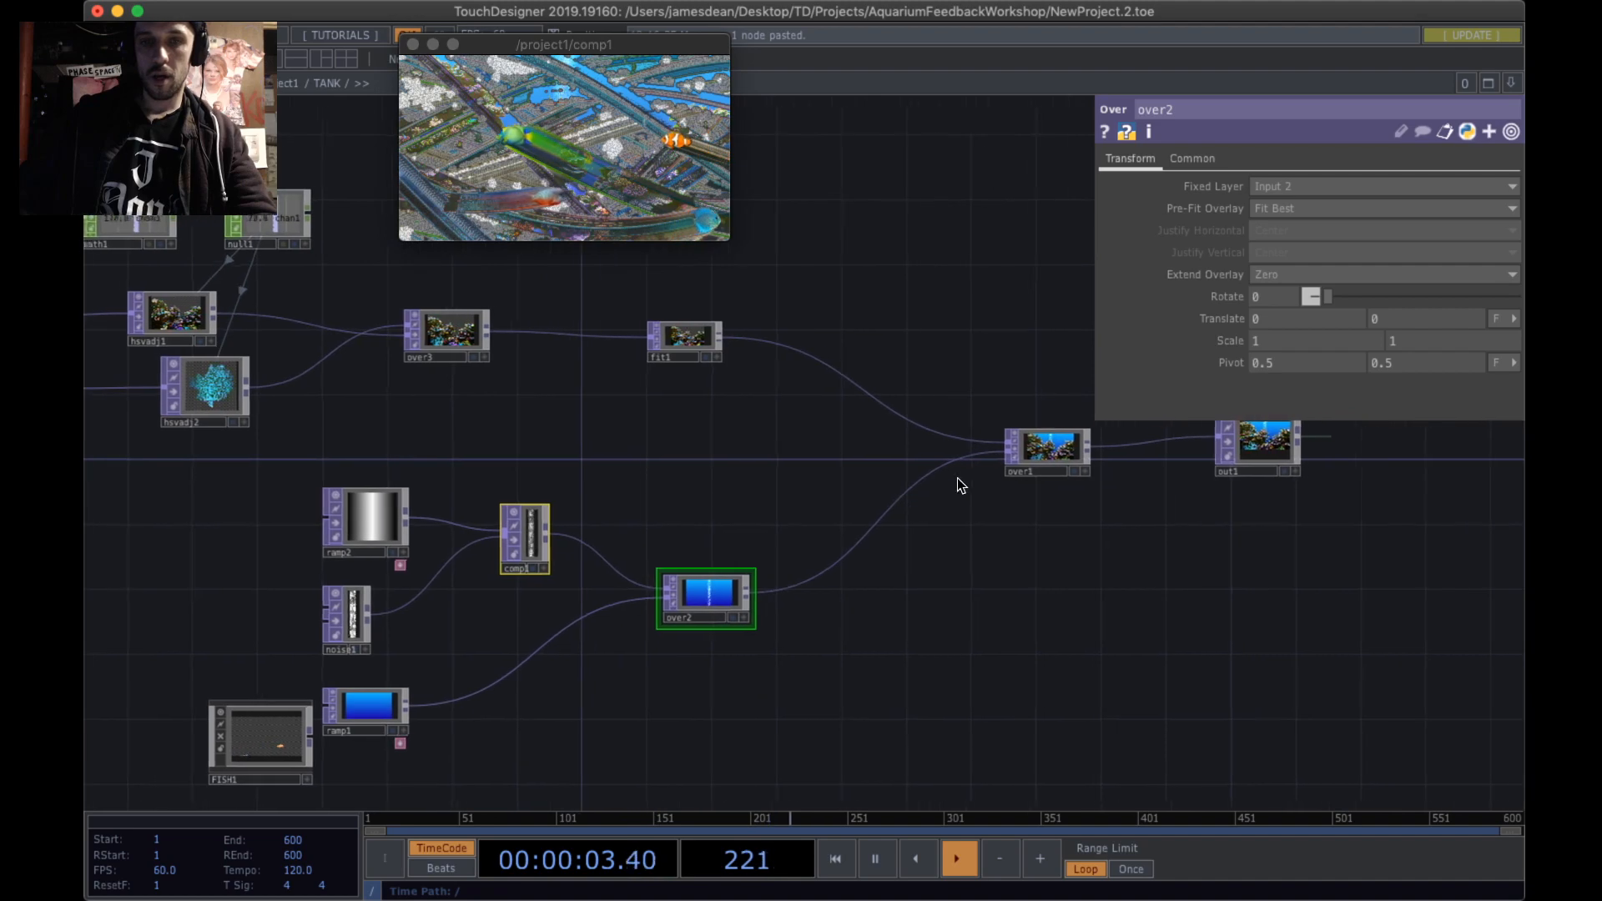
pyautogui.scroll(10, 1055, 455)
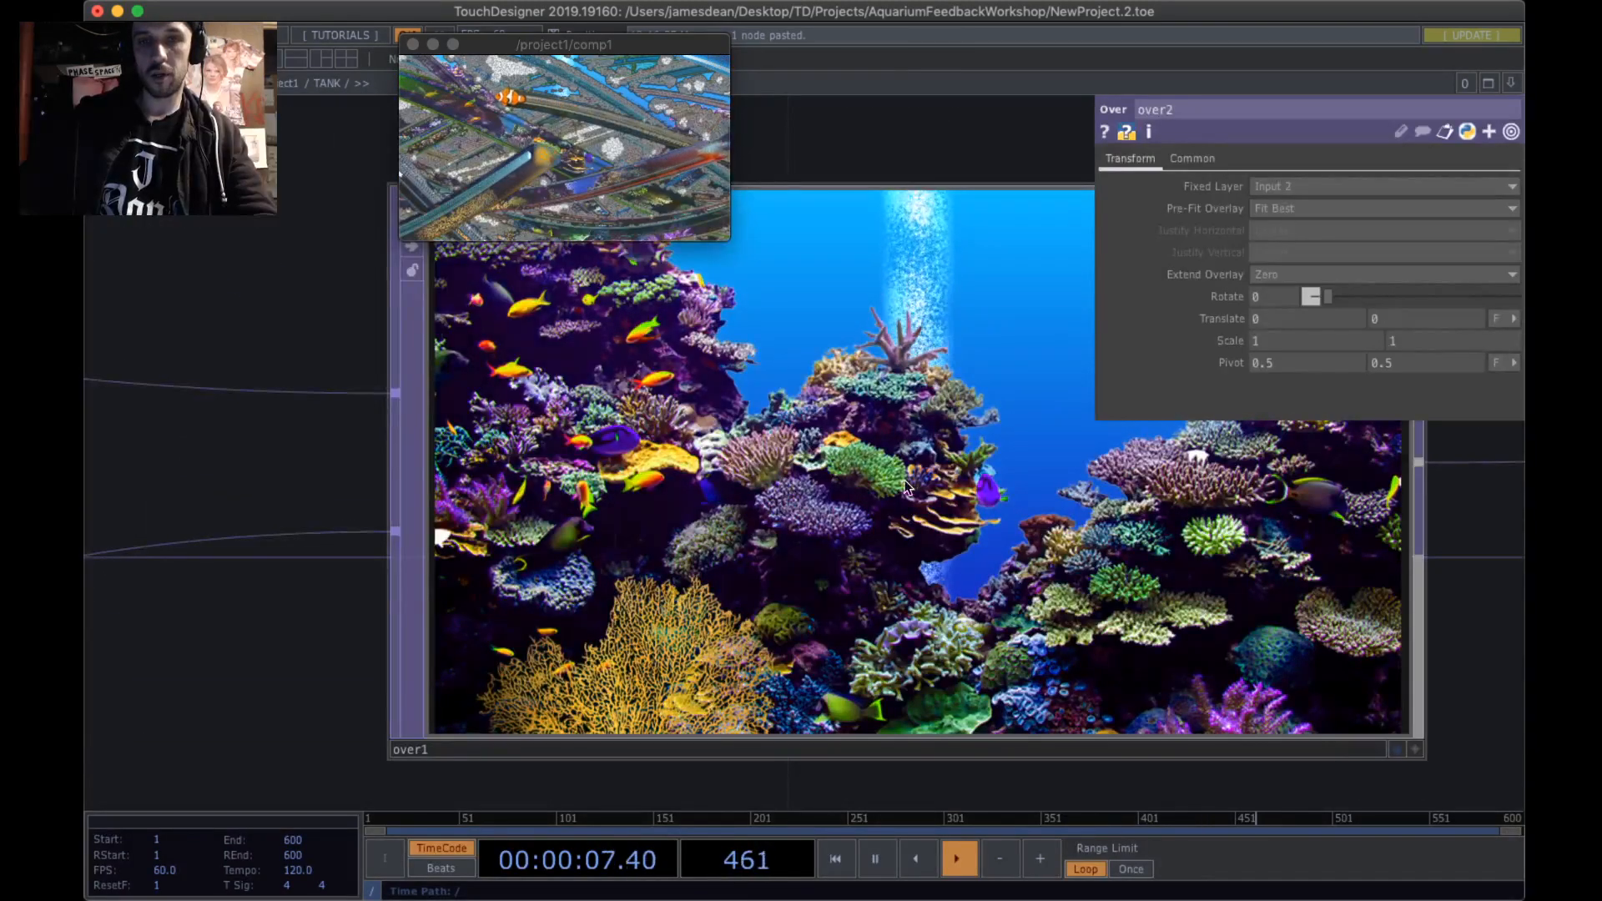
pyautogui.scroll(-10, 887, 429)
pyautogui.moveTo(931, 557); pyautogui.dragTo(959, 491)
pyautogui.scroll(-5, 959, 490)
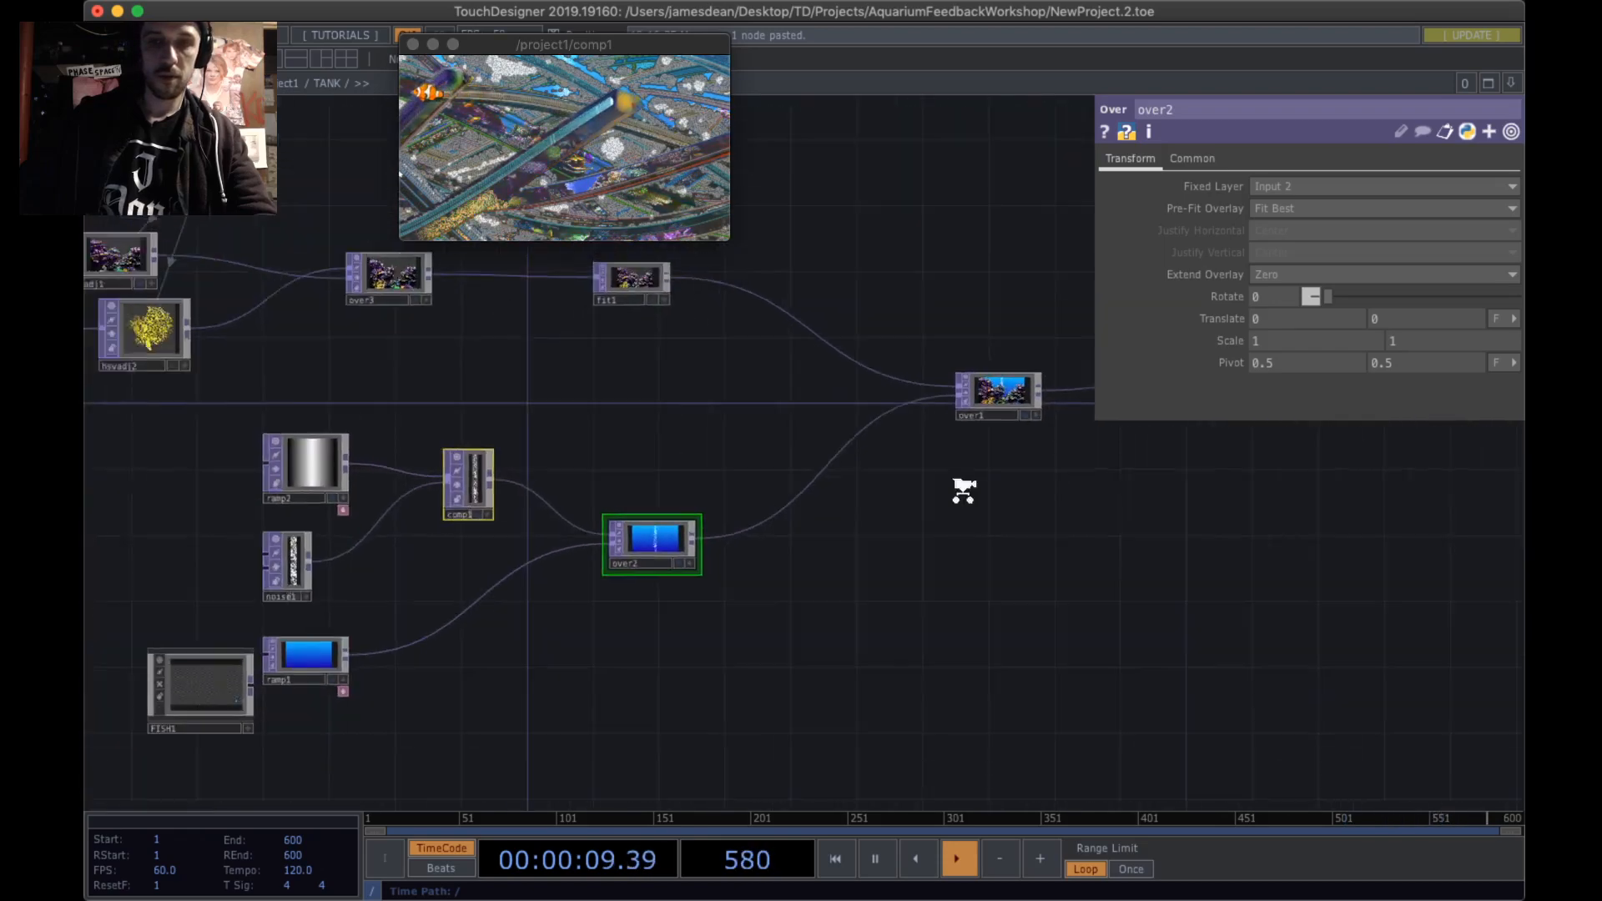
pyautogui.moveTo(885, 526); pyautogui.dragTo(965, 471)
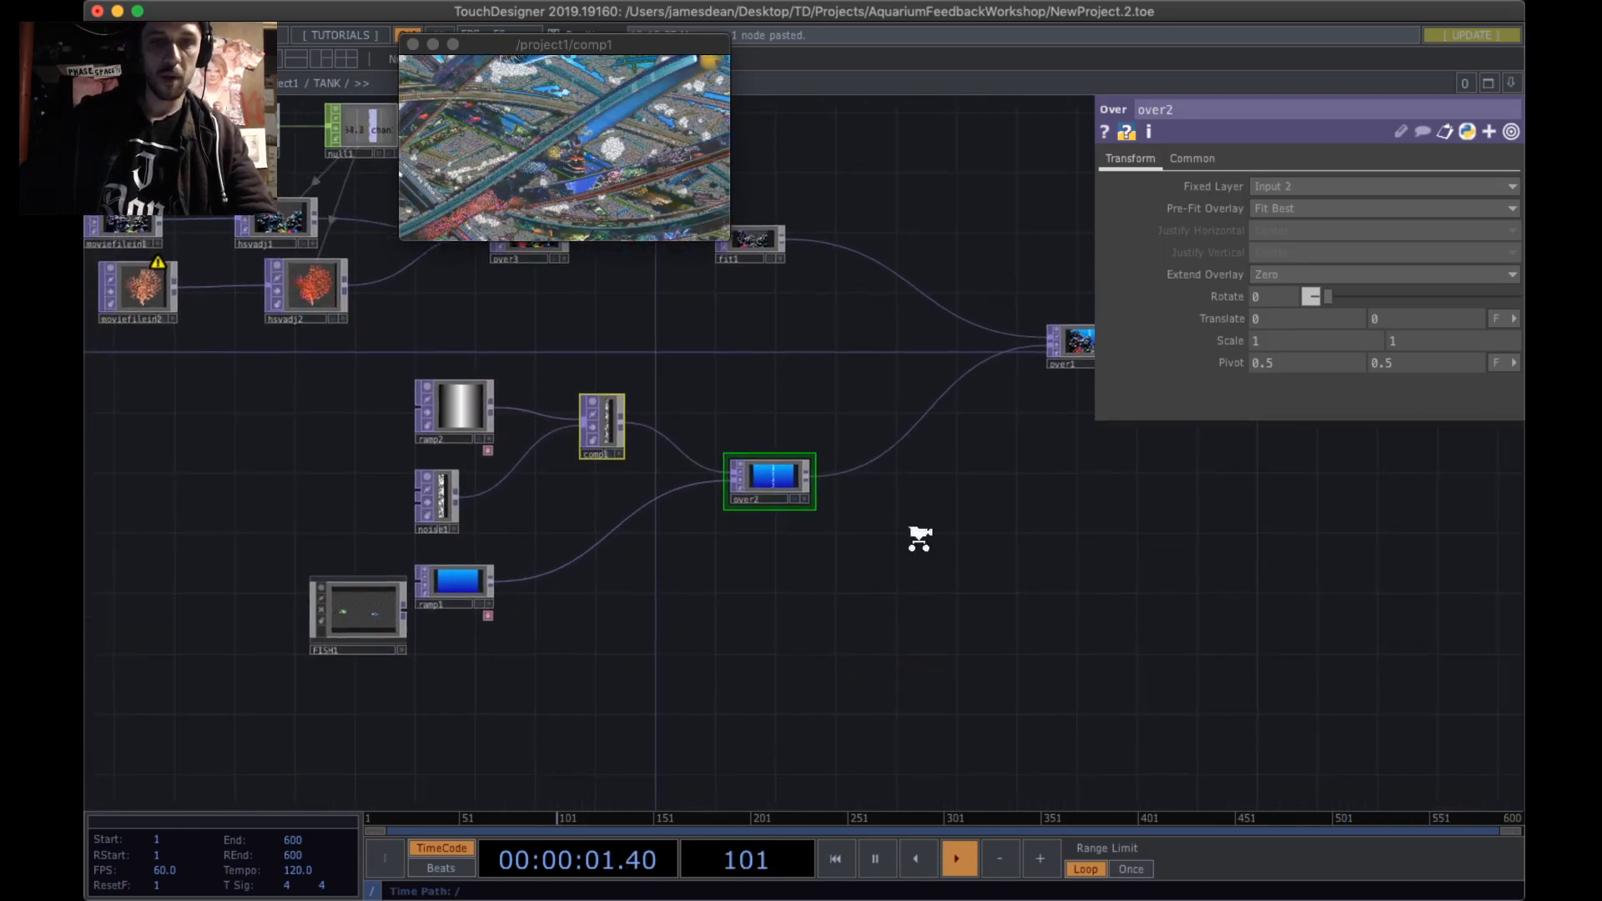
# - Move ramp2, noise1, ramp1, comp1 and over2 down as a group and place FISH1 between over3 and ramp2
pyautogui.scroll(-2, 916, 541)
pyautogui.moveTo(839, 571); pyautogui.dragTo(481, 384, button='right')
pyautogui.moveTo(477, 406); pyautogui.dragTo(472, 502)
pyautogui.moveTo(428, 600); pyautogui.dragTo(552, 377)
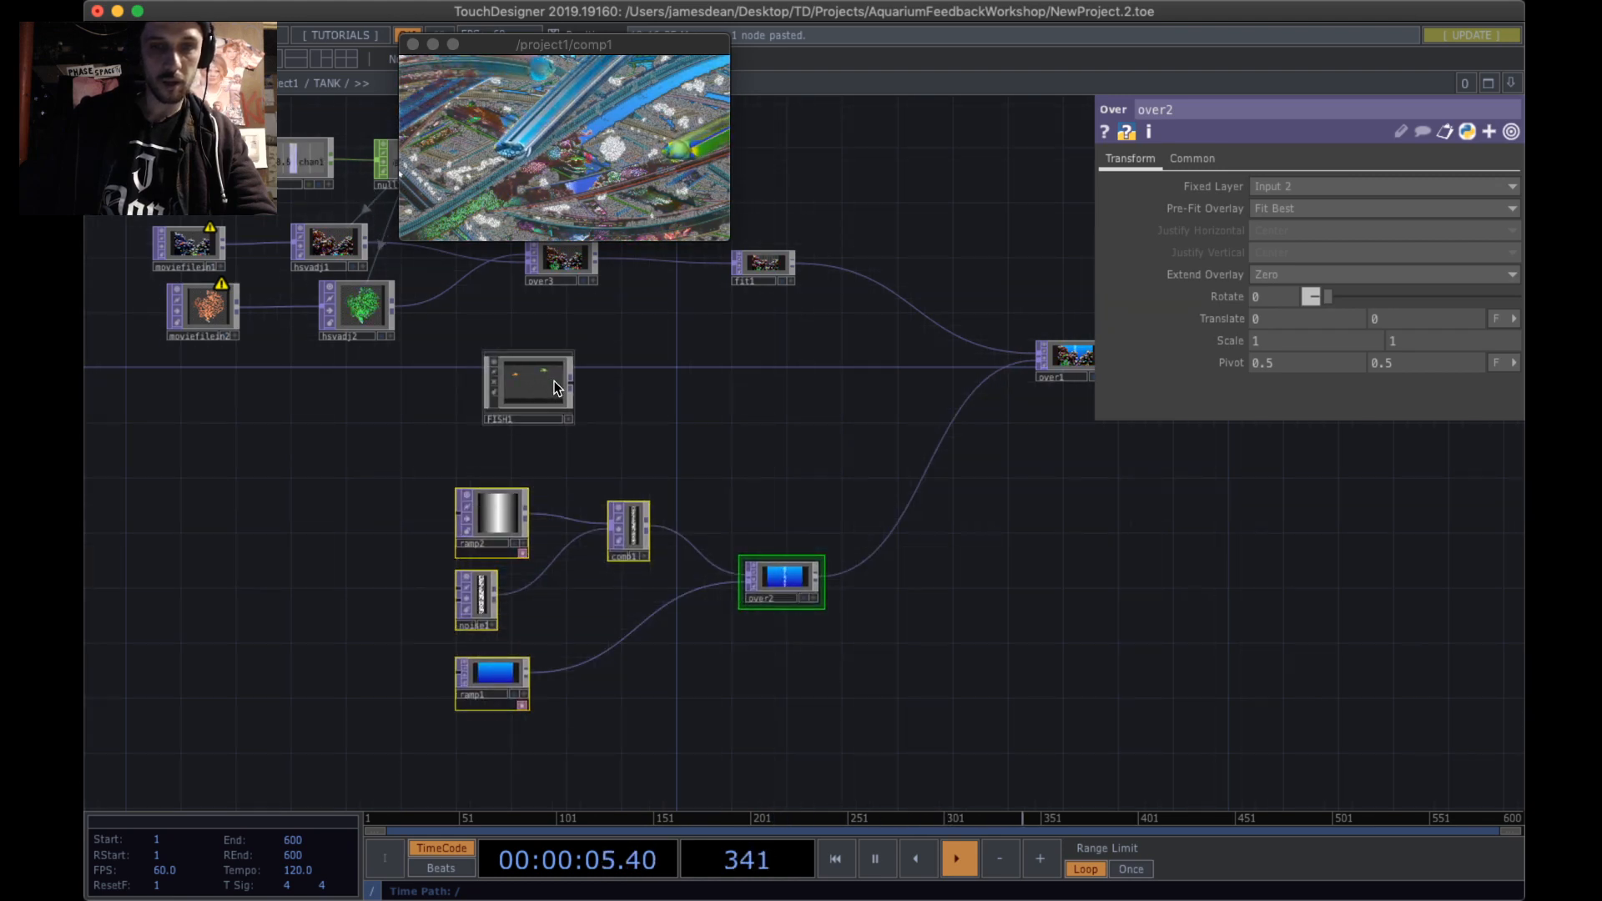
pyautogui.moveTo(771, 412); pyautogui.dragTo(768, 400)
pyautogui.moveTo(784, 571); pyautogui.dragTo(758, 542)
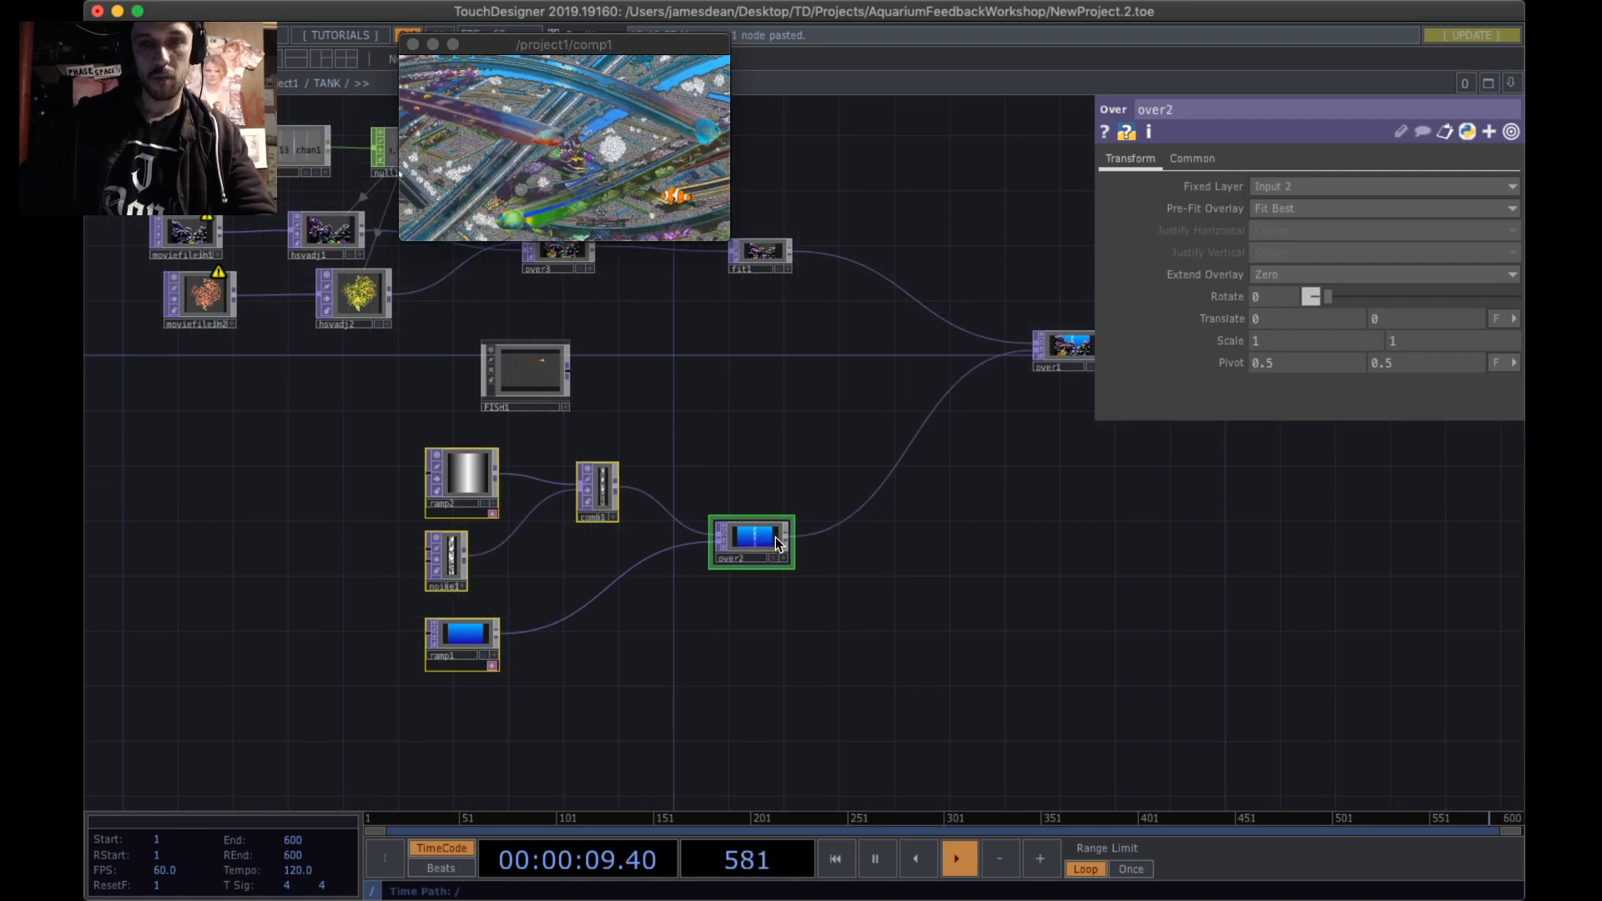
pyautogui.moveTo(869, 572); pyautogui.dragTo(866, 573)
# - Change the operator type of over2 from Over to Composite
pyautogui.click(758, 535)
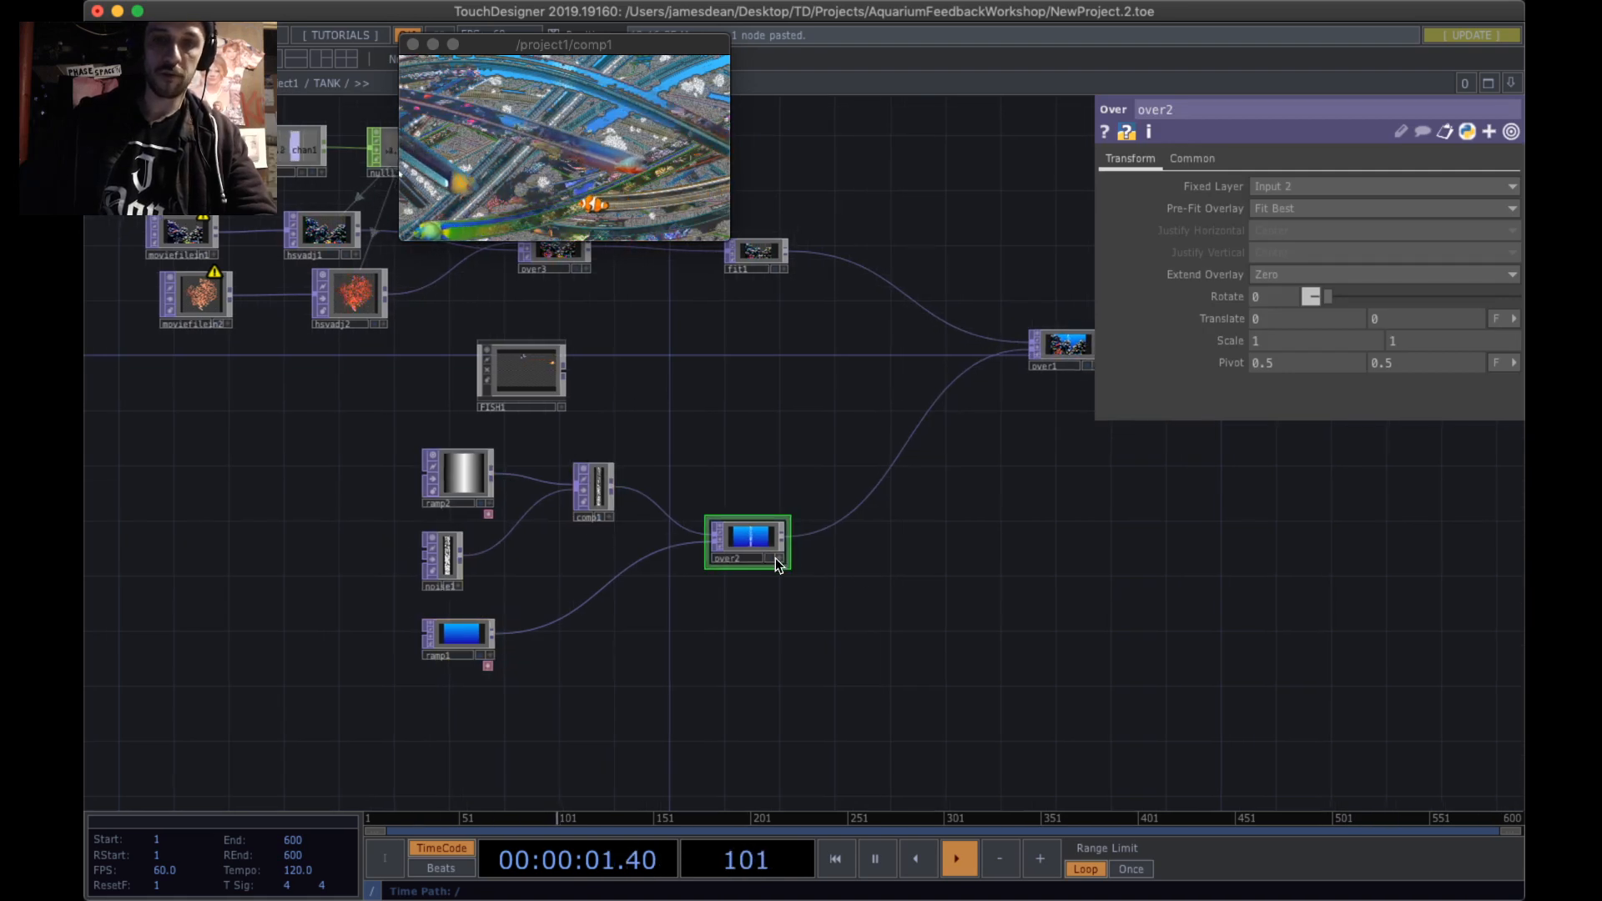
pyautogui.rightClick(748, 538)
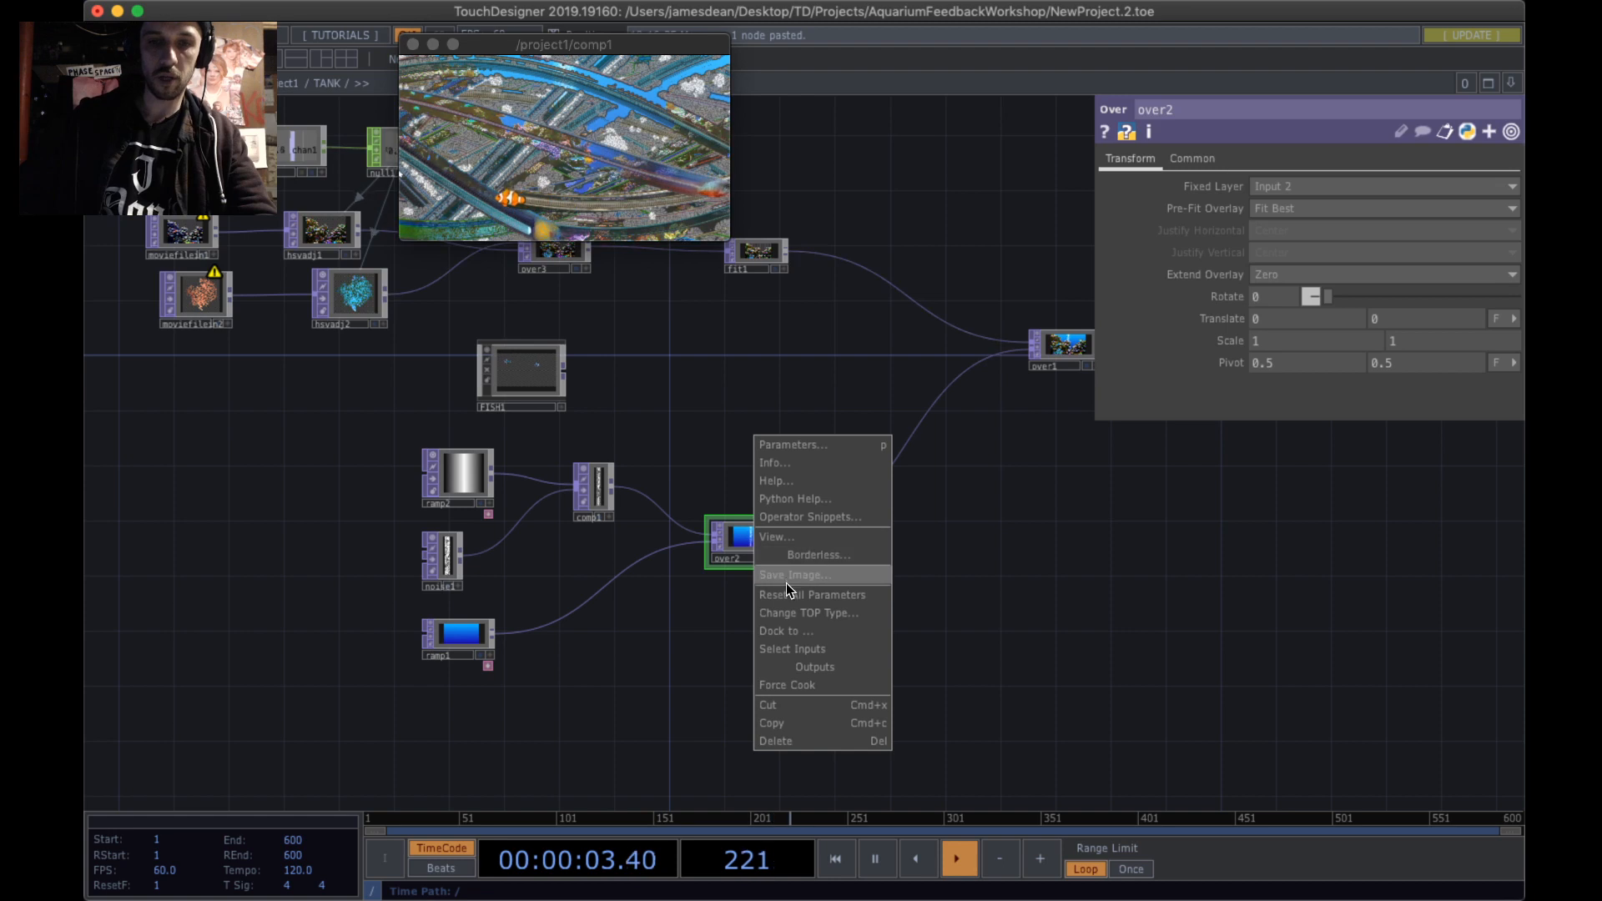
pyautogui.click(828, 613)
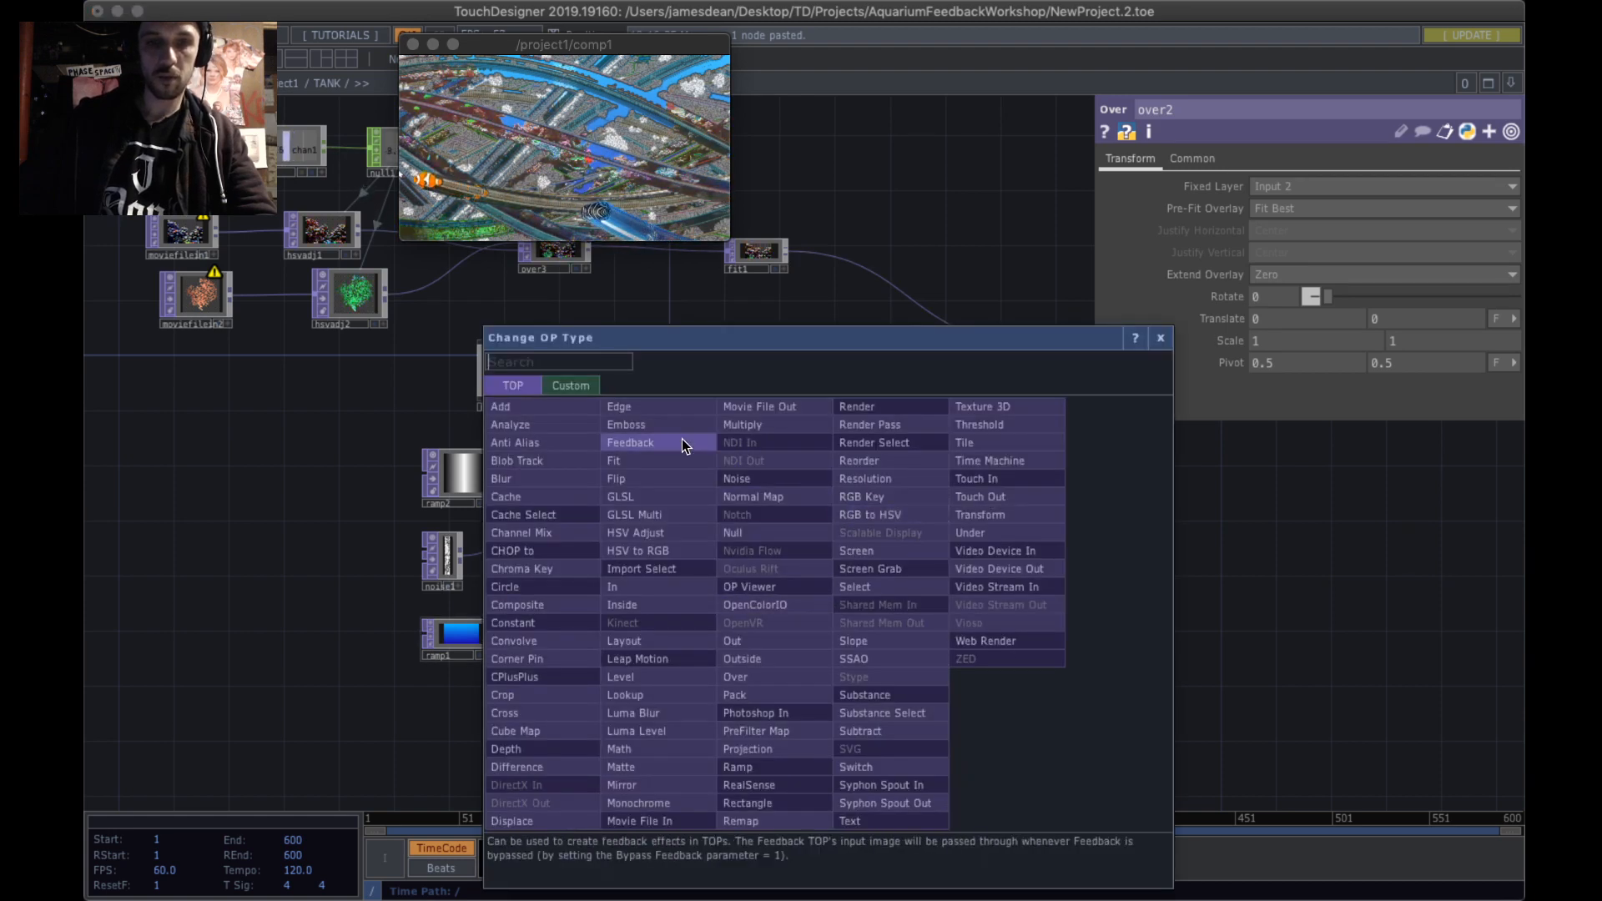
pyautogui.write('com')
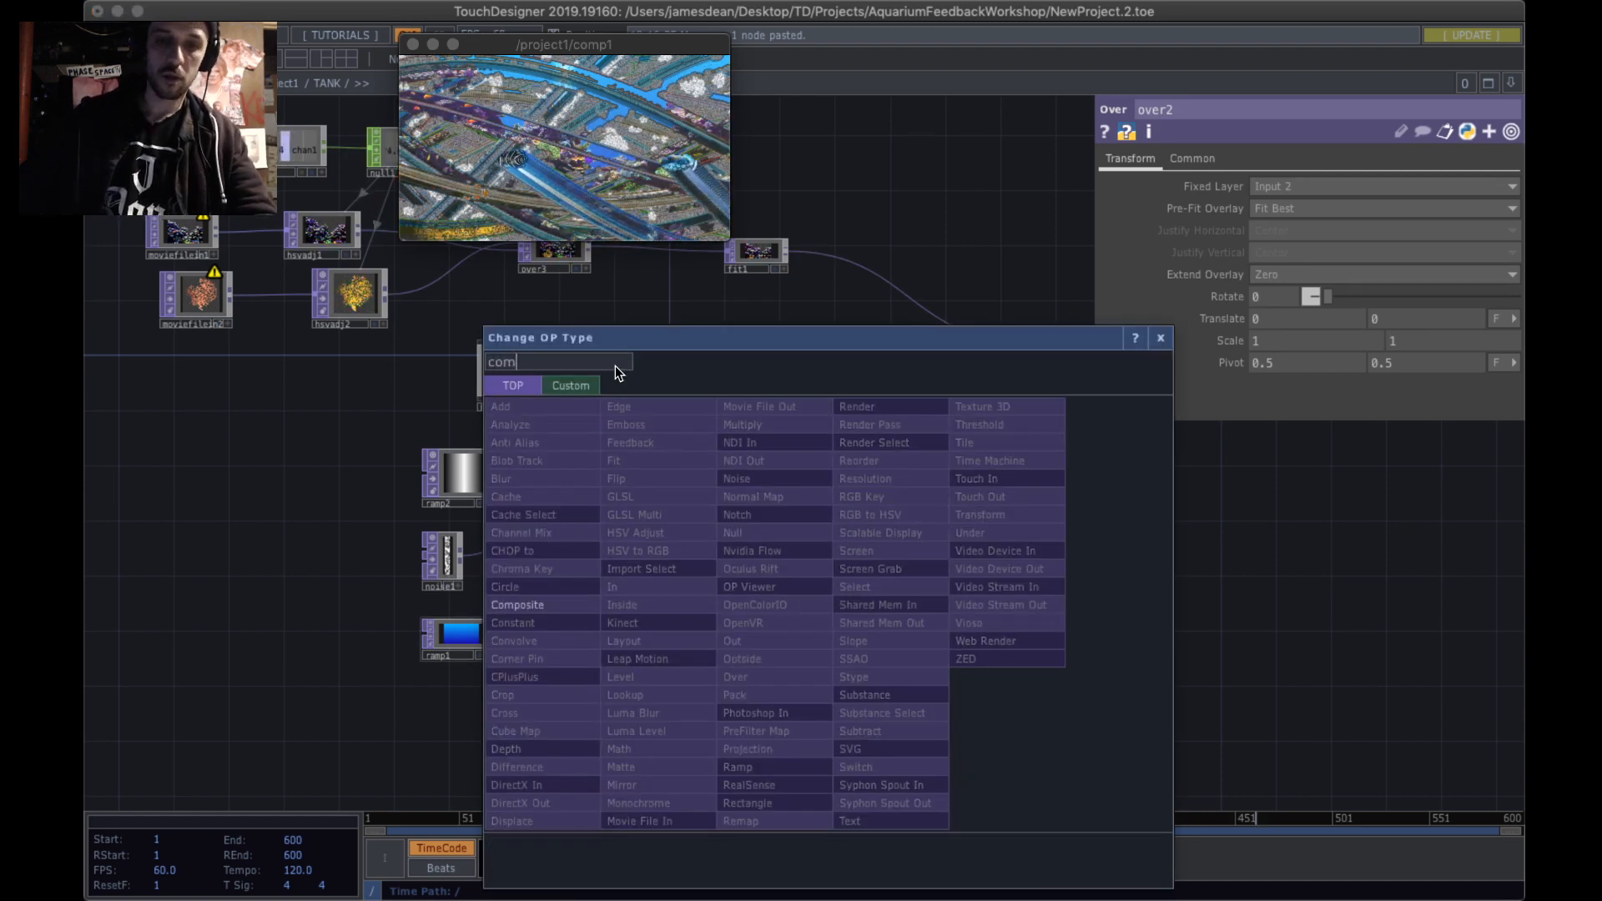
pyautogui.click(547, 605)
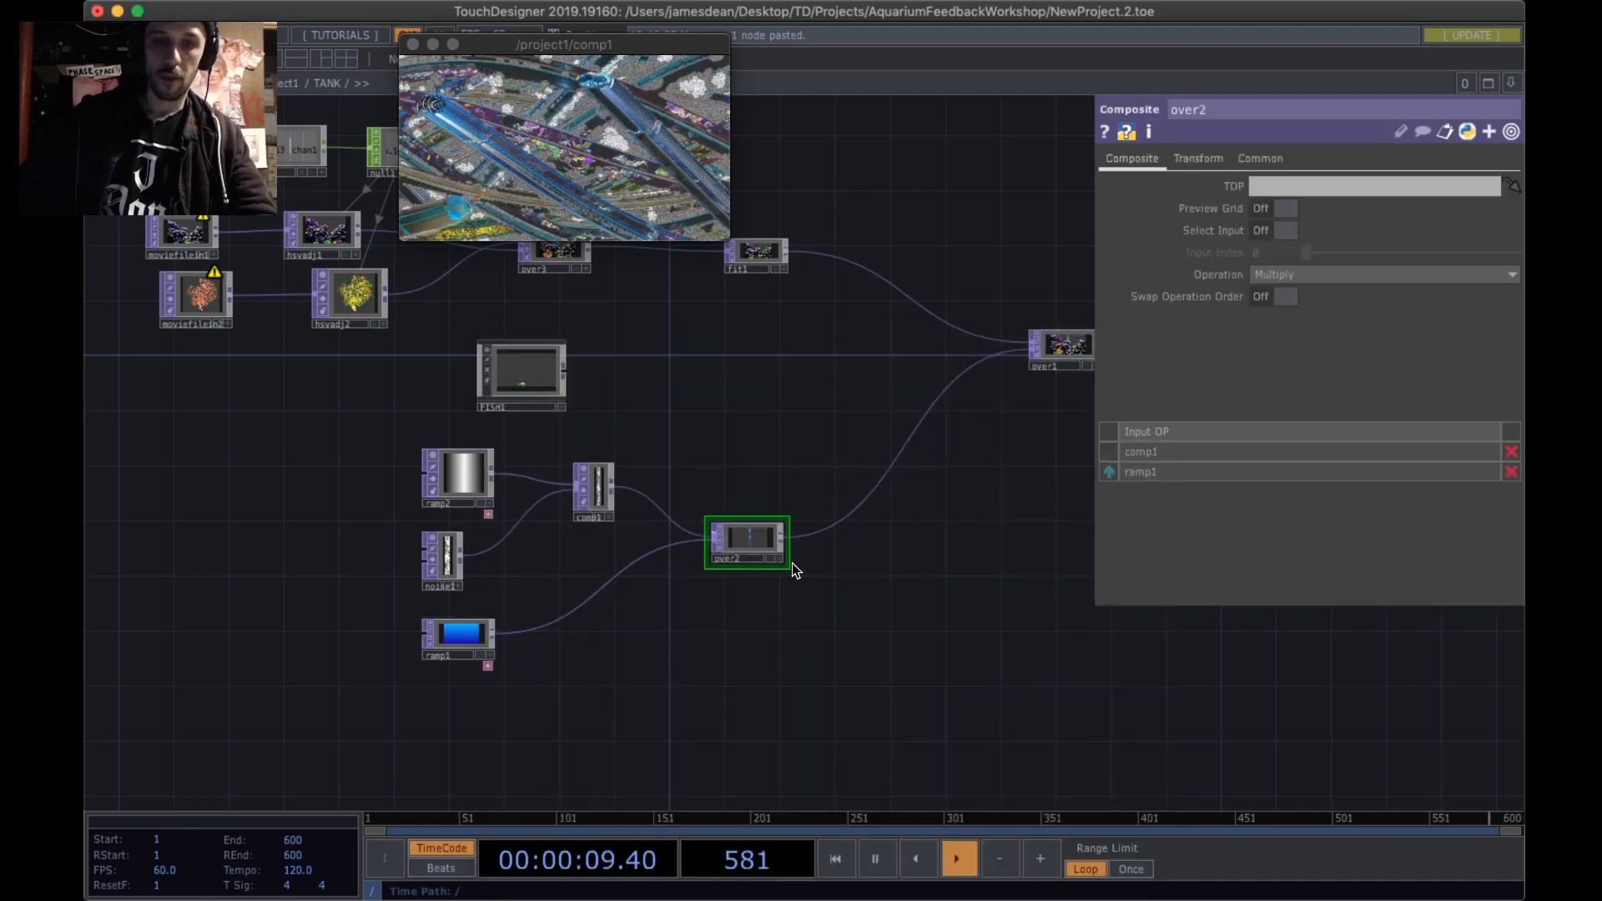
# - Set the Pre-Fit Overlay of the over2 Composite to Native Resolution
pyautogui.scroll(3, 792, 564)
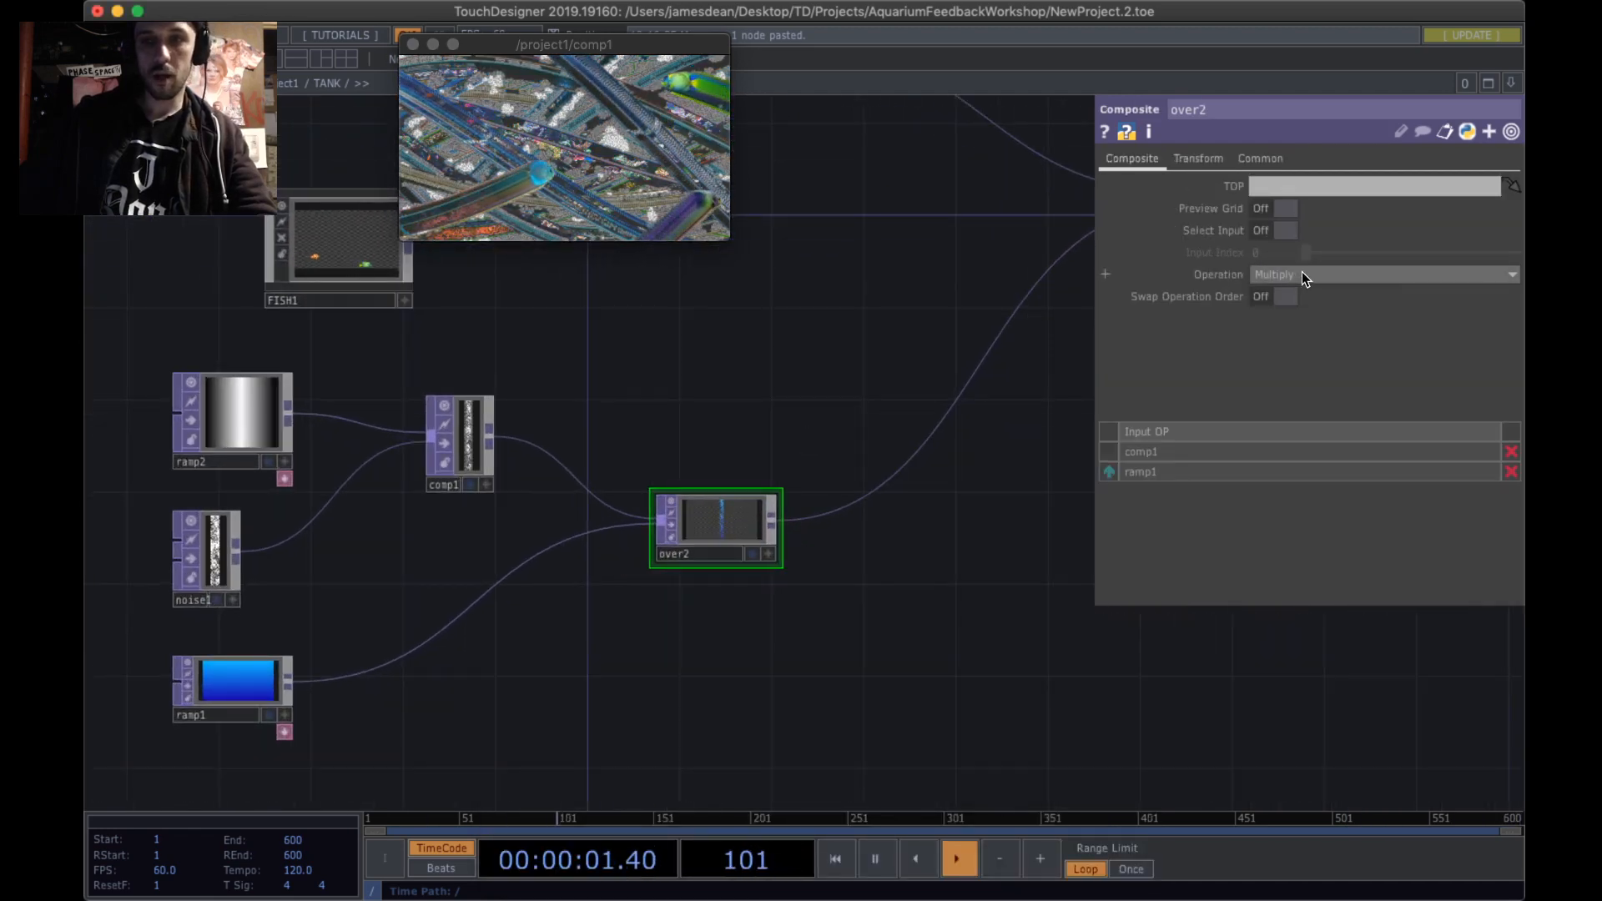
pyautogui.click(1200, 159)
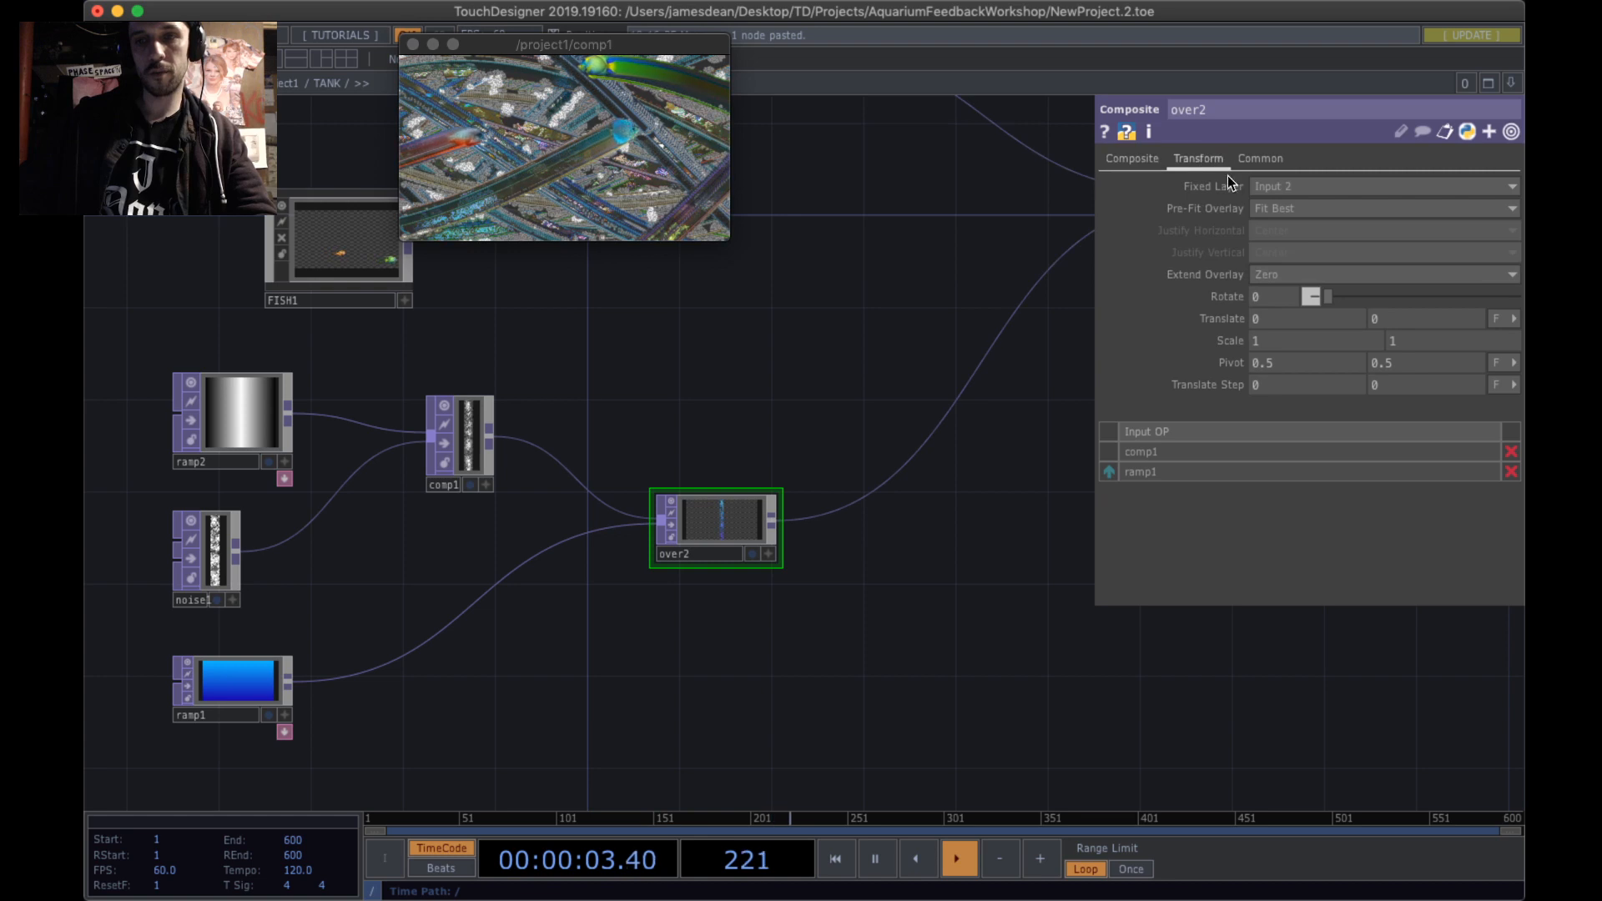
pyautogui.click(1257, 207)
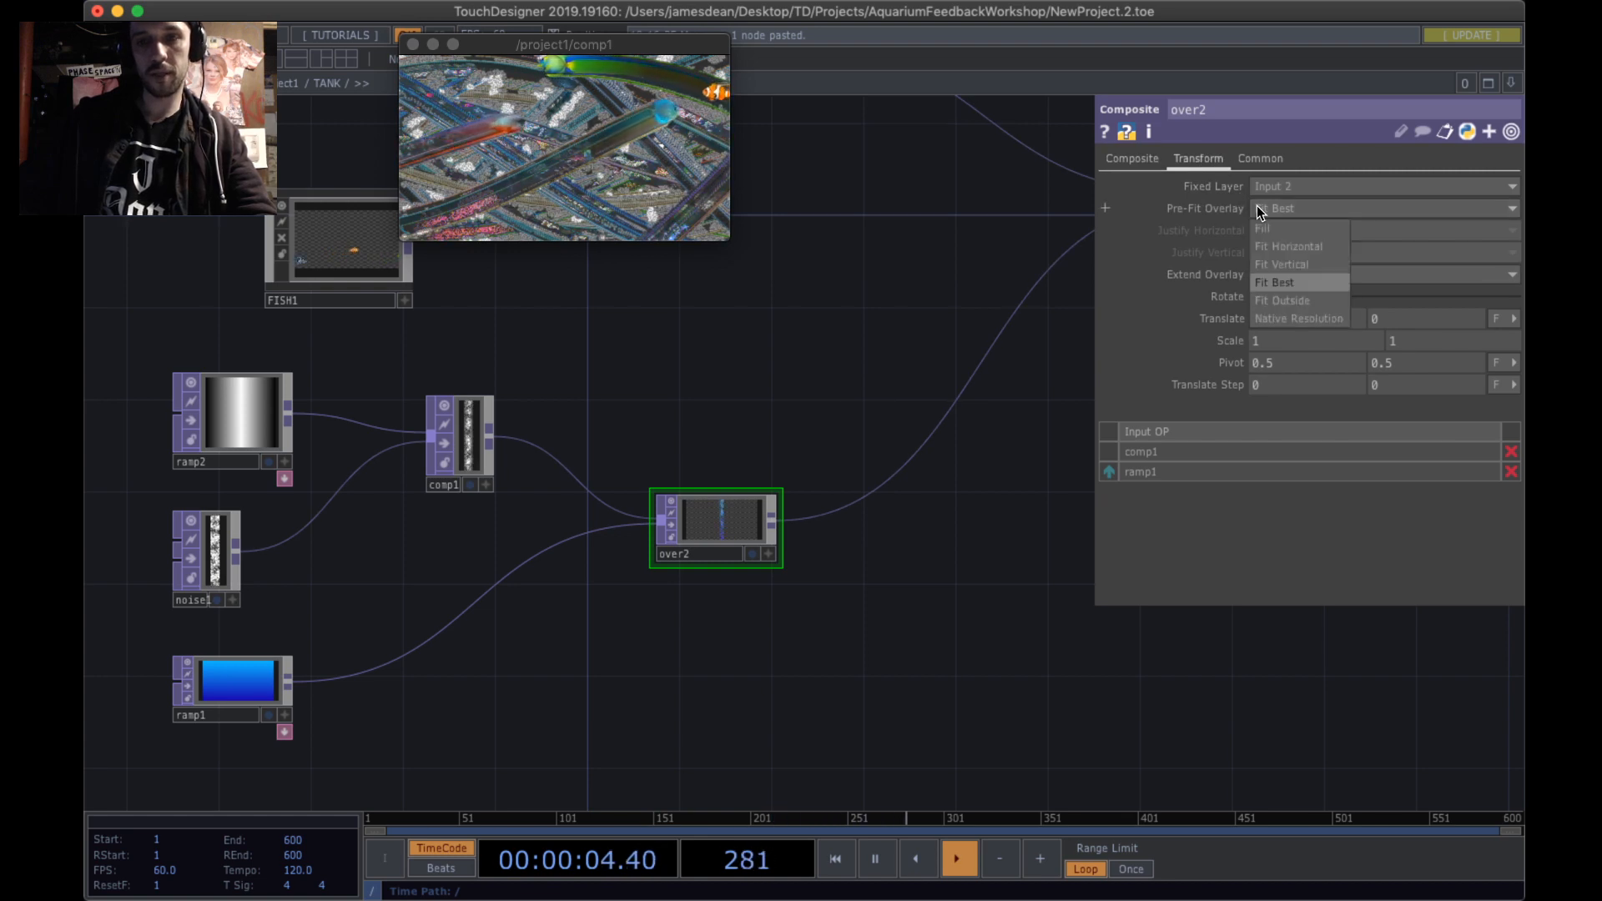
pyautogui.click(1285, 319)
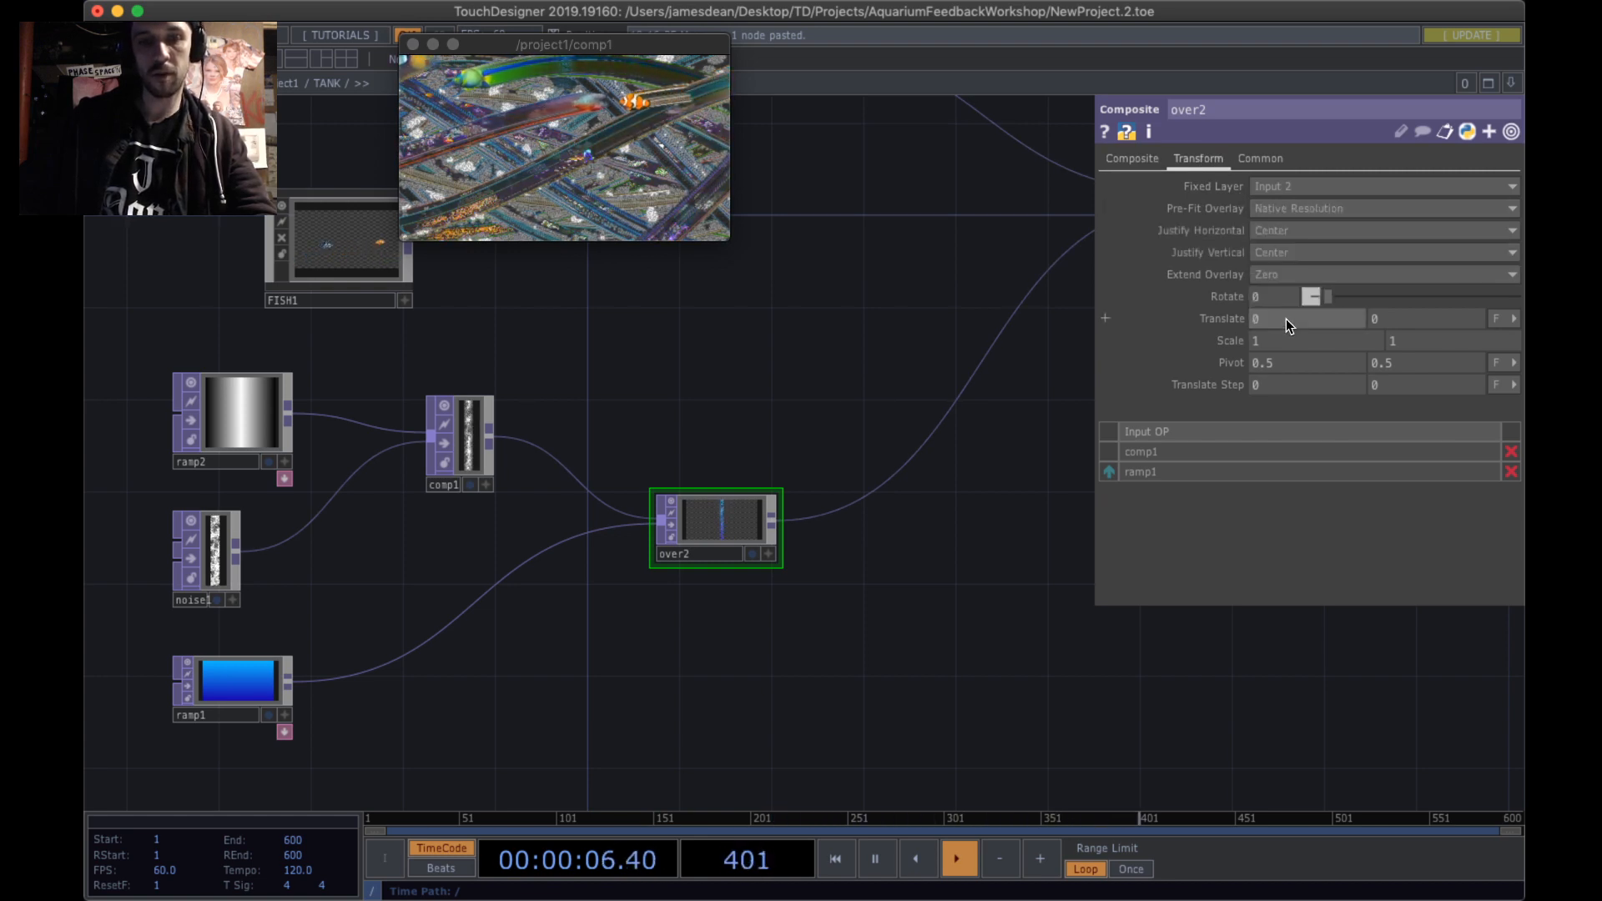
# - Set the Operation of the over2 Composite to Over
pyautogui.click(1110, 472)
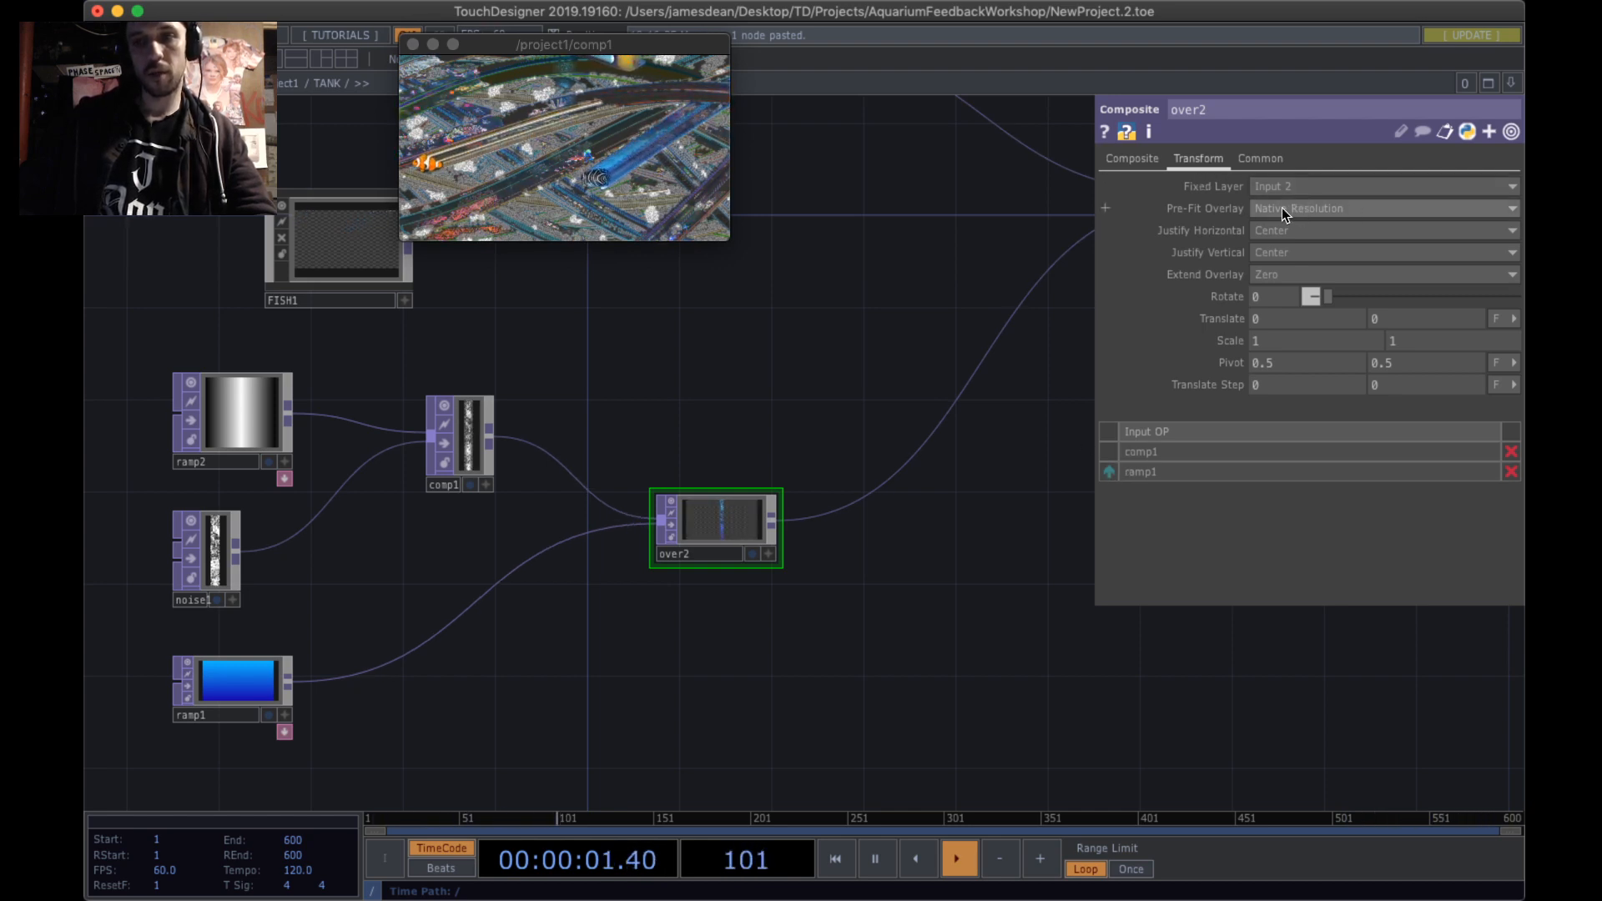
pyautogui.click(1116, 158)
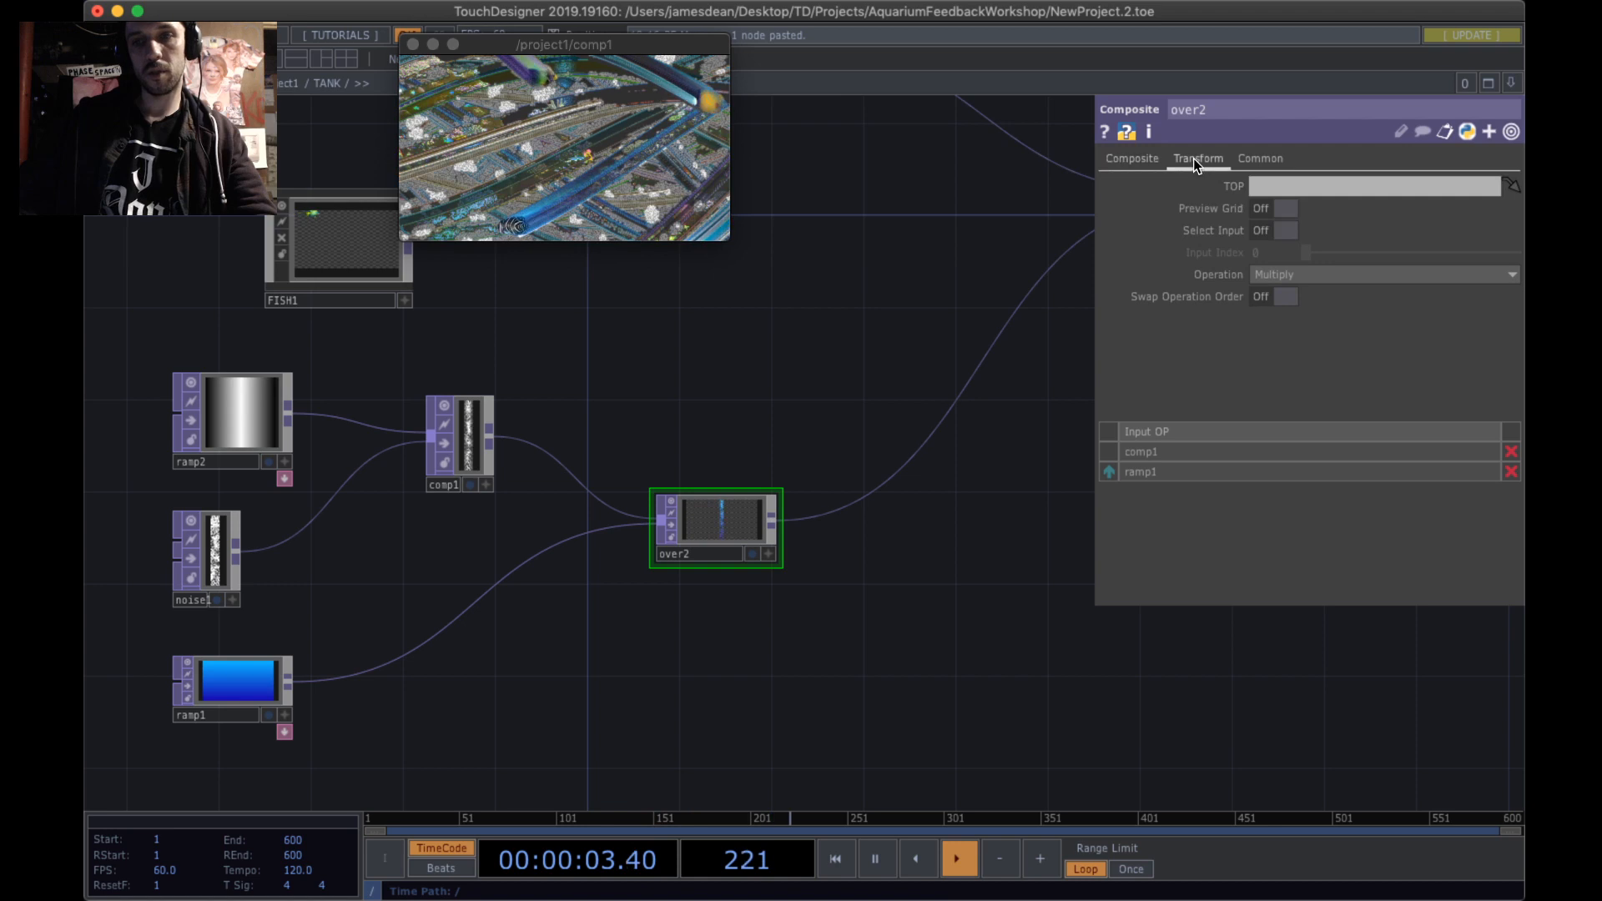
pyautogui.click(1195, 158)
pyautogui.click(1146, 165)
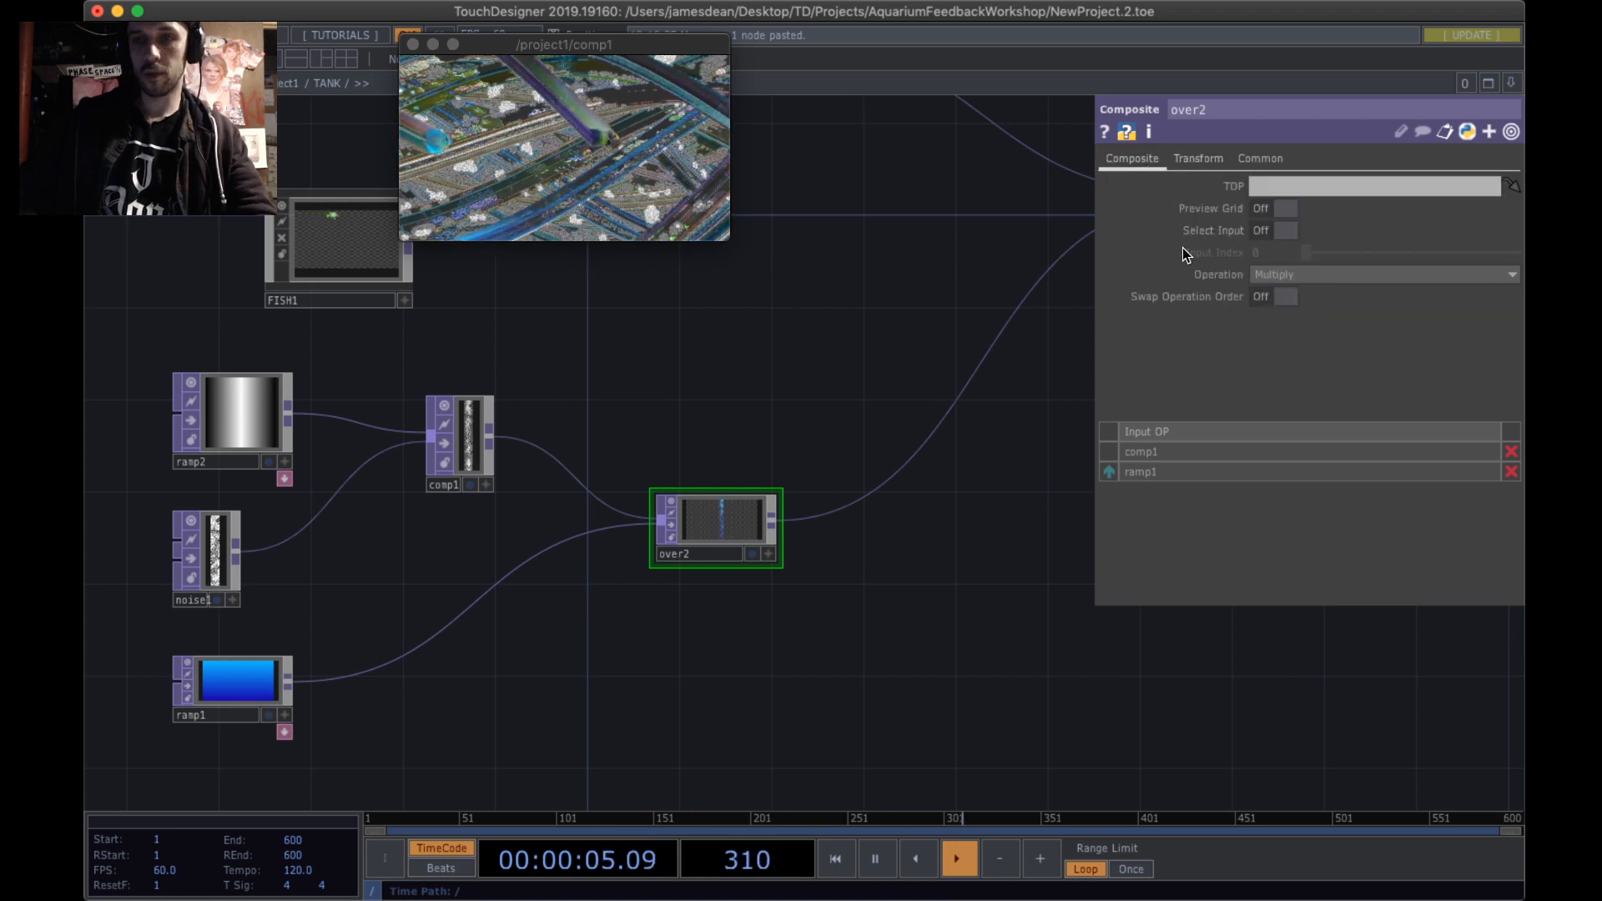
pyautogui.click(1305, 279)
pyautogui.click(1435, 449)
pyautogui.scroll(-2, 1434, 444)
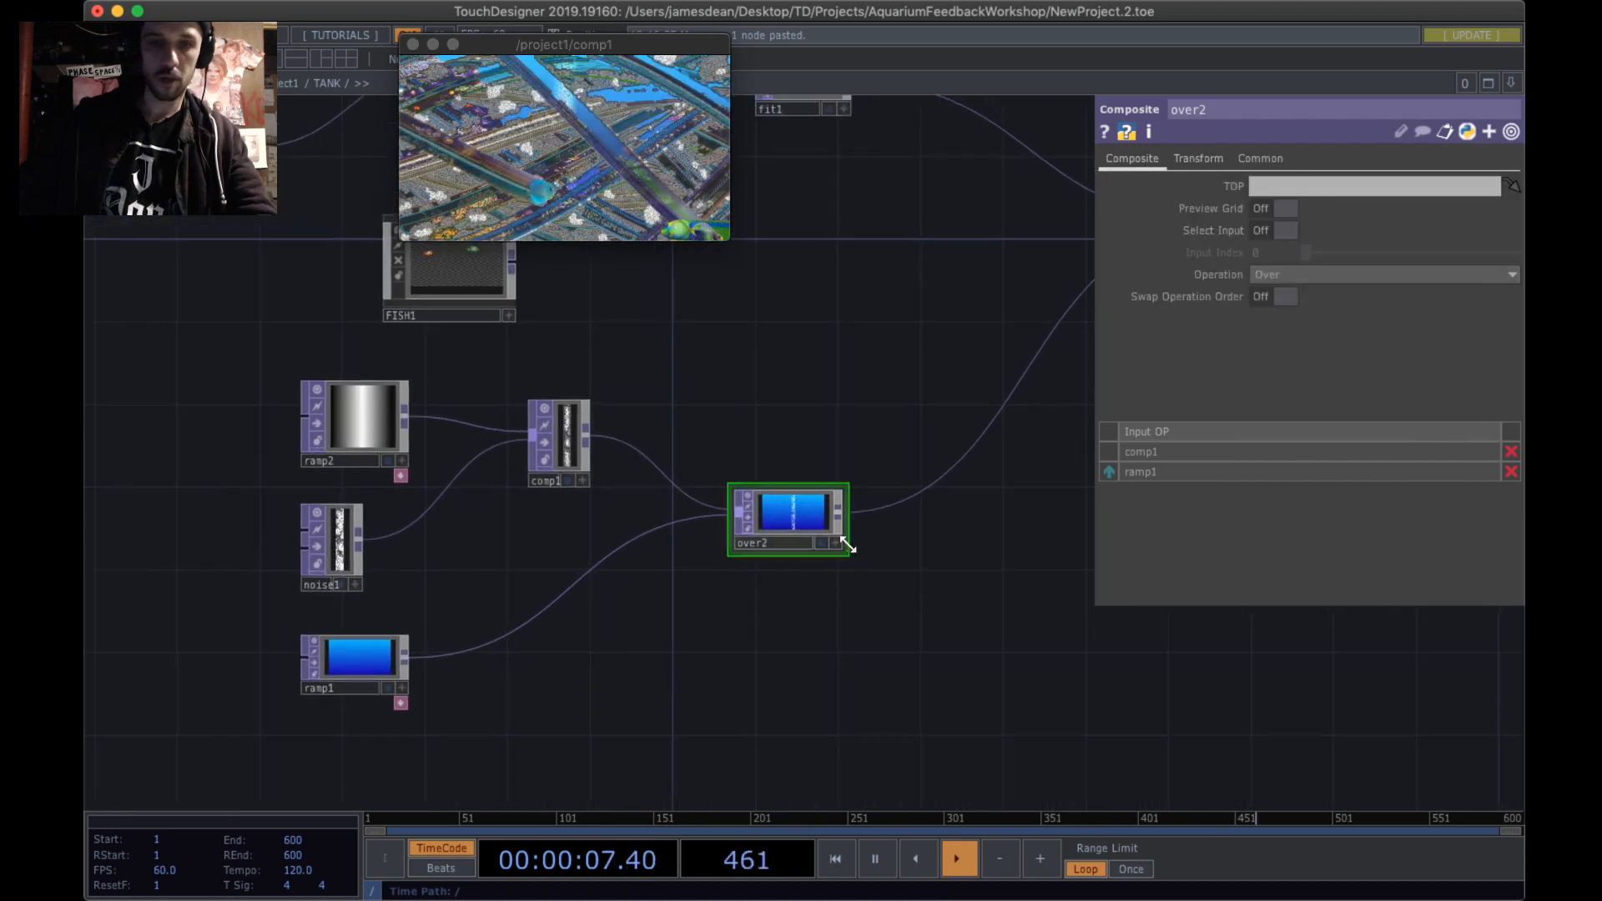
pyautogui.scroll(3, 847, 545)
# - Set the Pre-Fit Overlay of over2 to Fit Best
pyautogui.click(1198, 159)
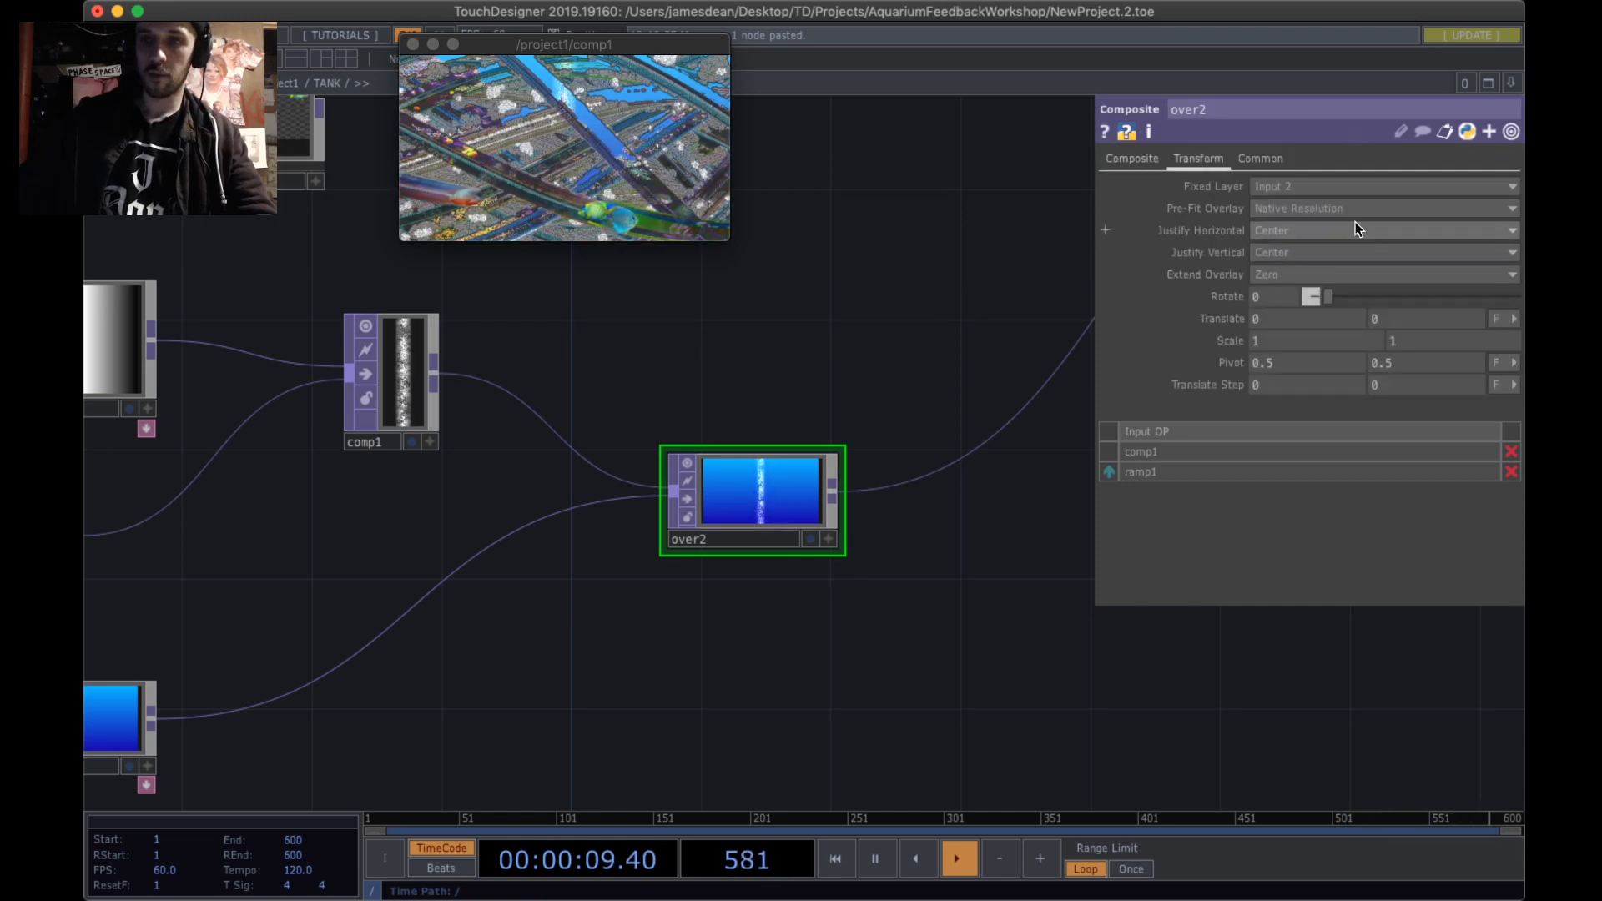
pyautogui.click(1353, 209)
pyautogui.click(1302, 283)
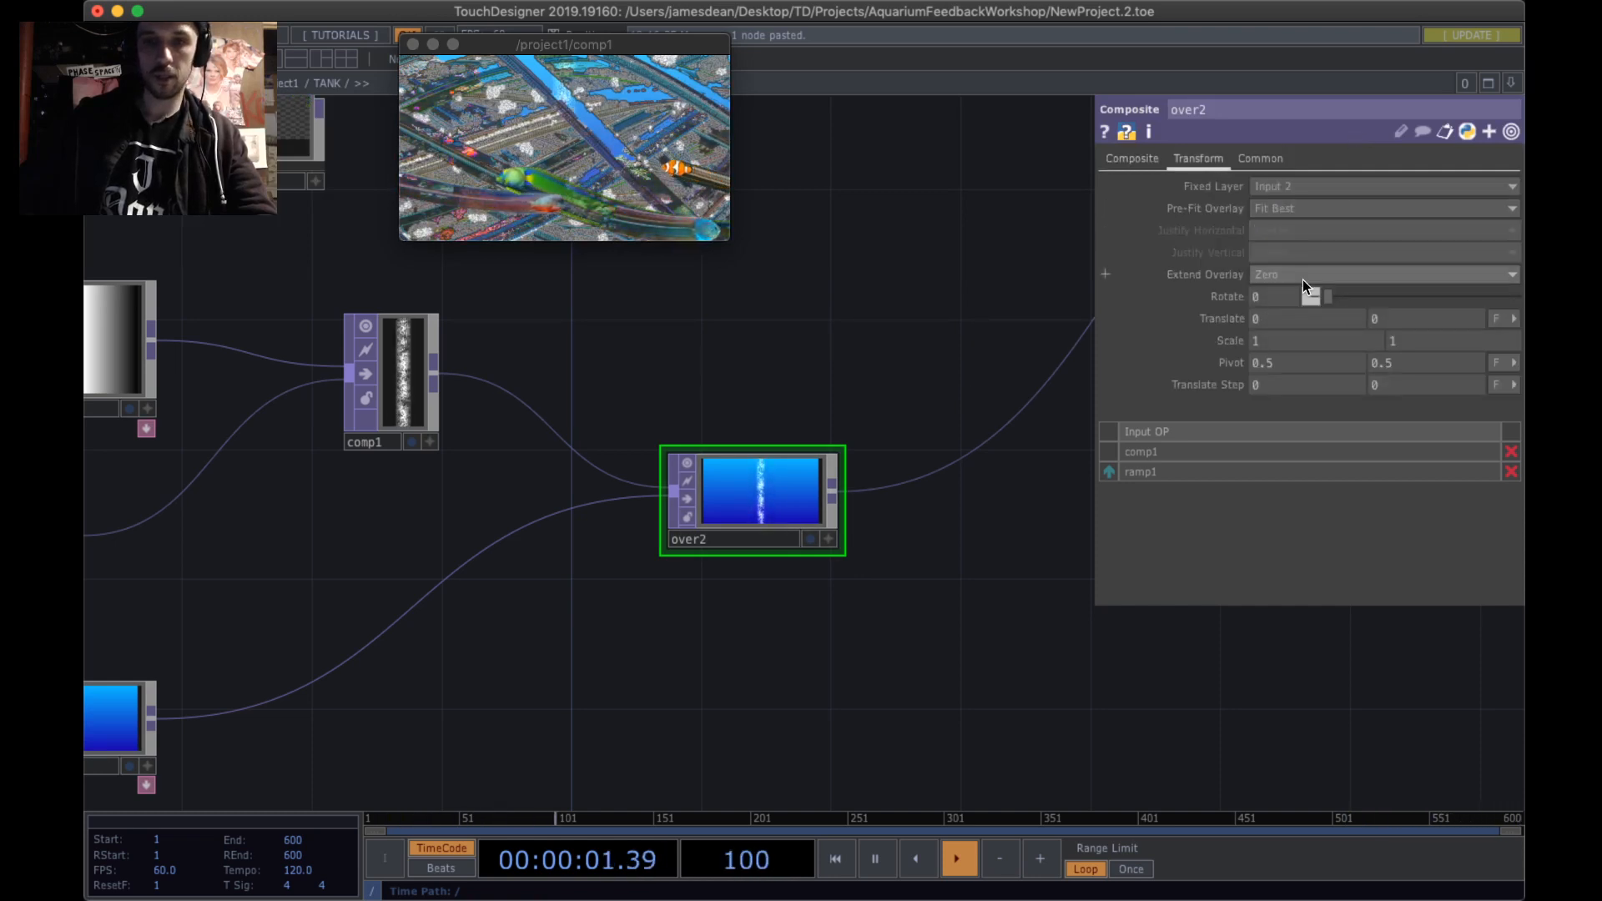
# - Move FISH1 just above ramp2 and connect its output to the over2 Composite
pyautogui.moveTo(647, 570); pyautogui.dragTo(853, 472)
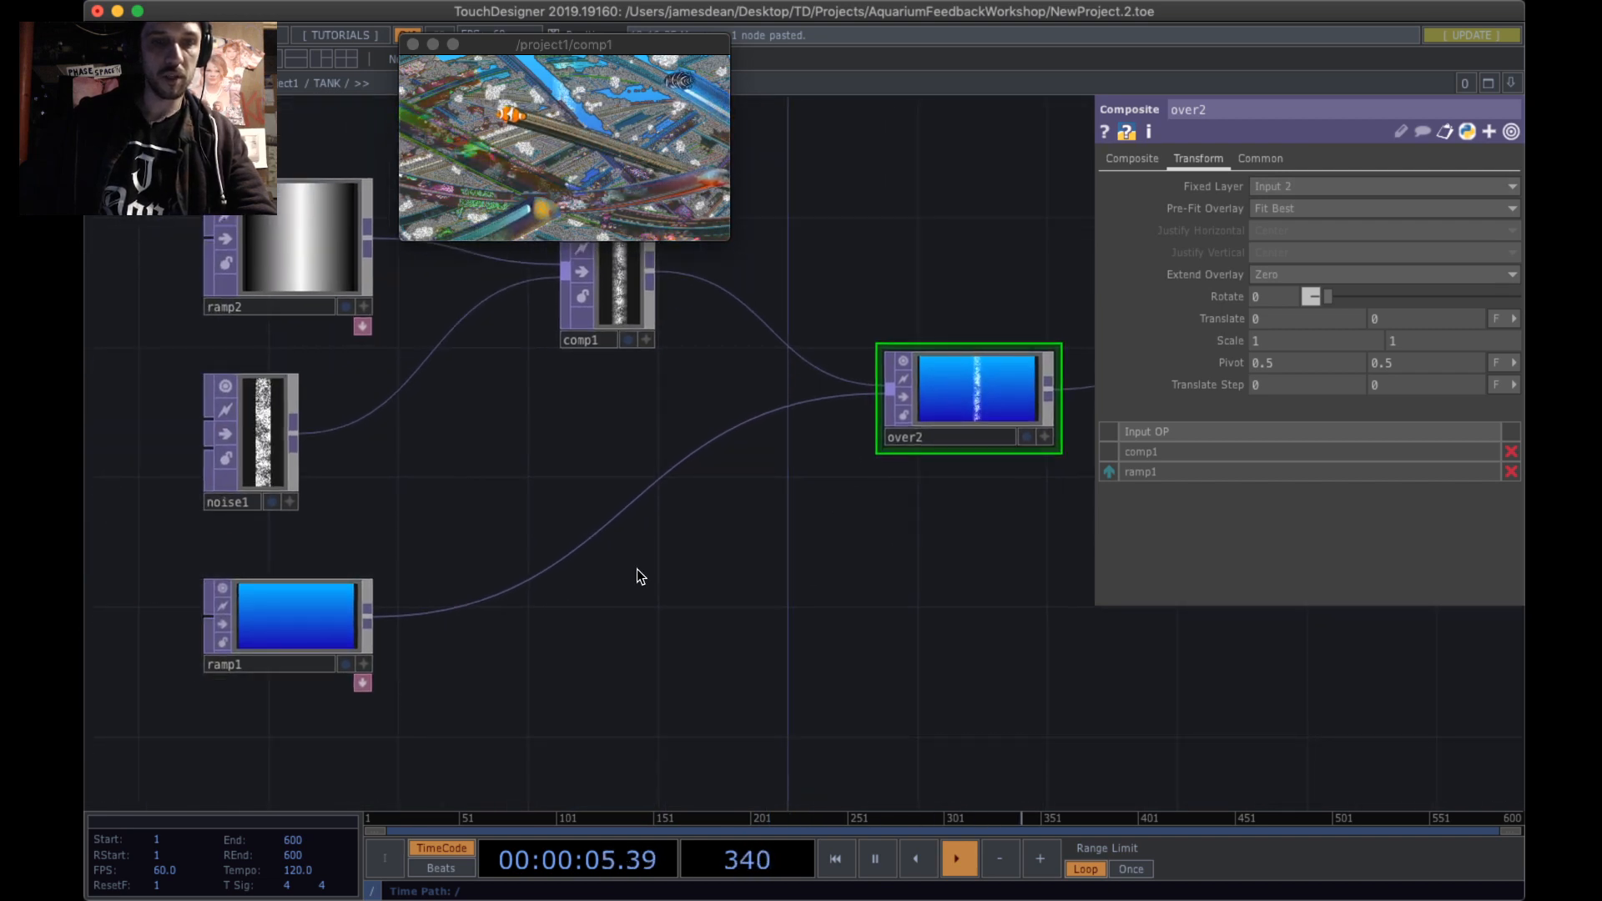
pyautogui.scroll(-3, 660, 561)
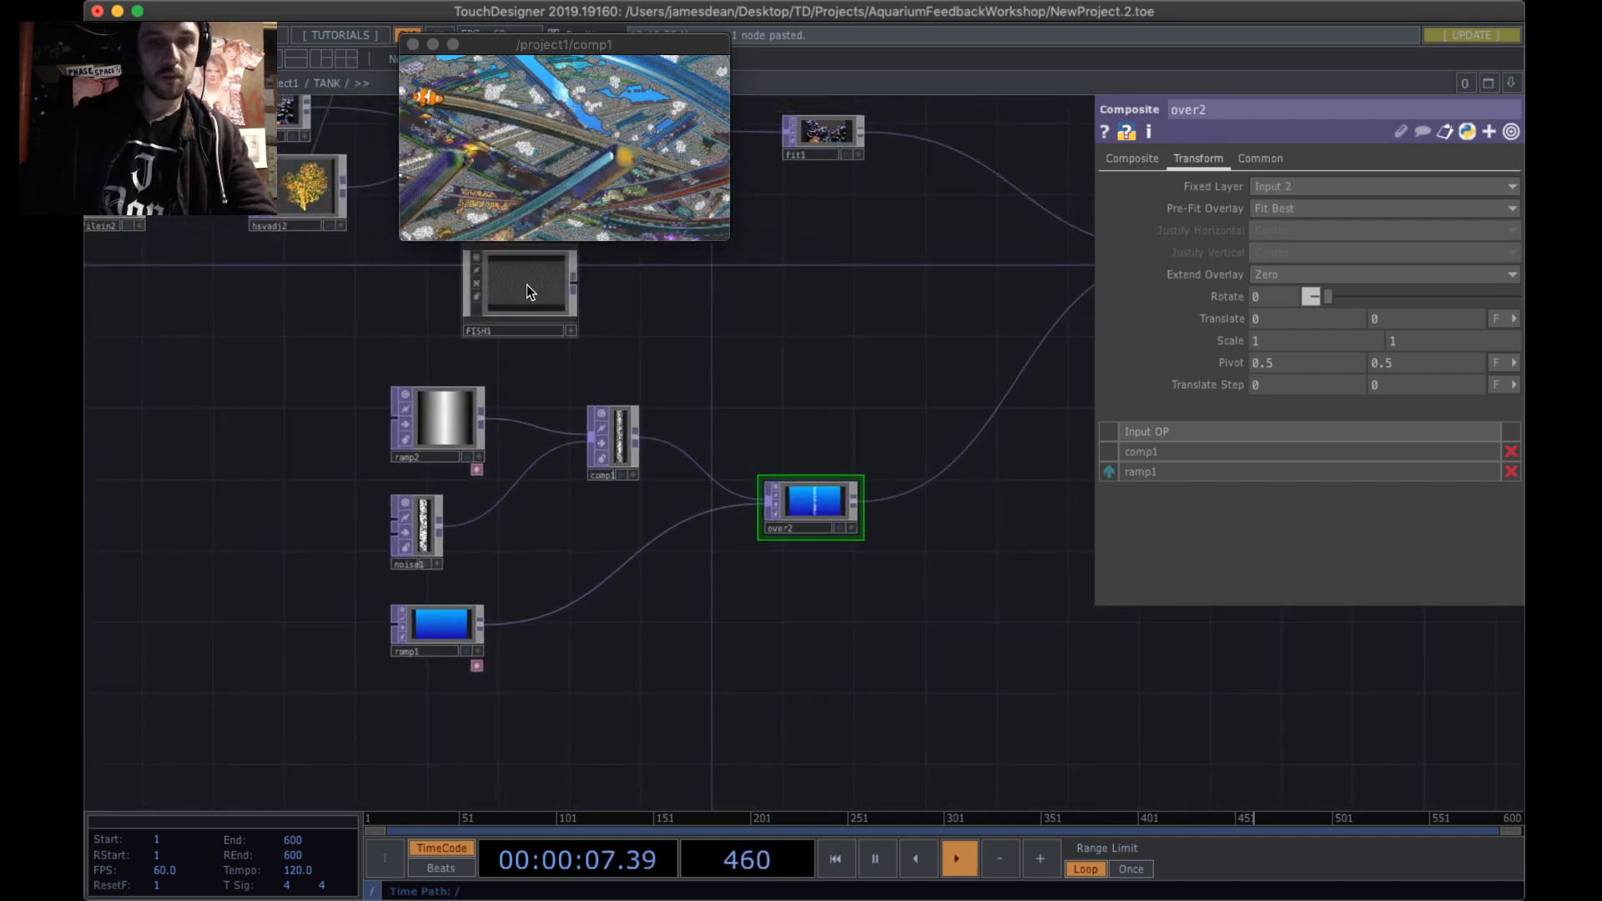
pyautogui.moveTo(527, 285); pyautogui.dragTo(485, 323)
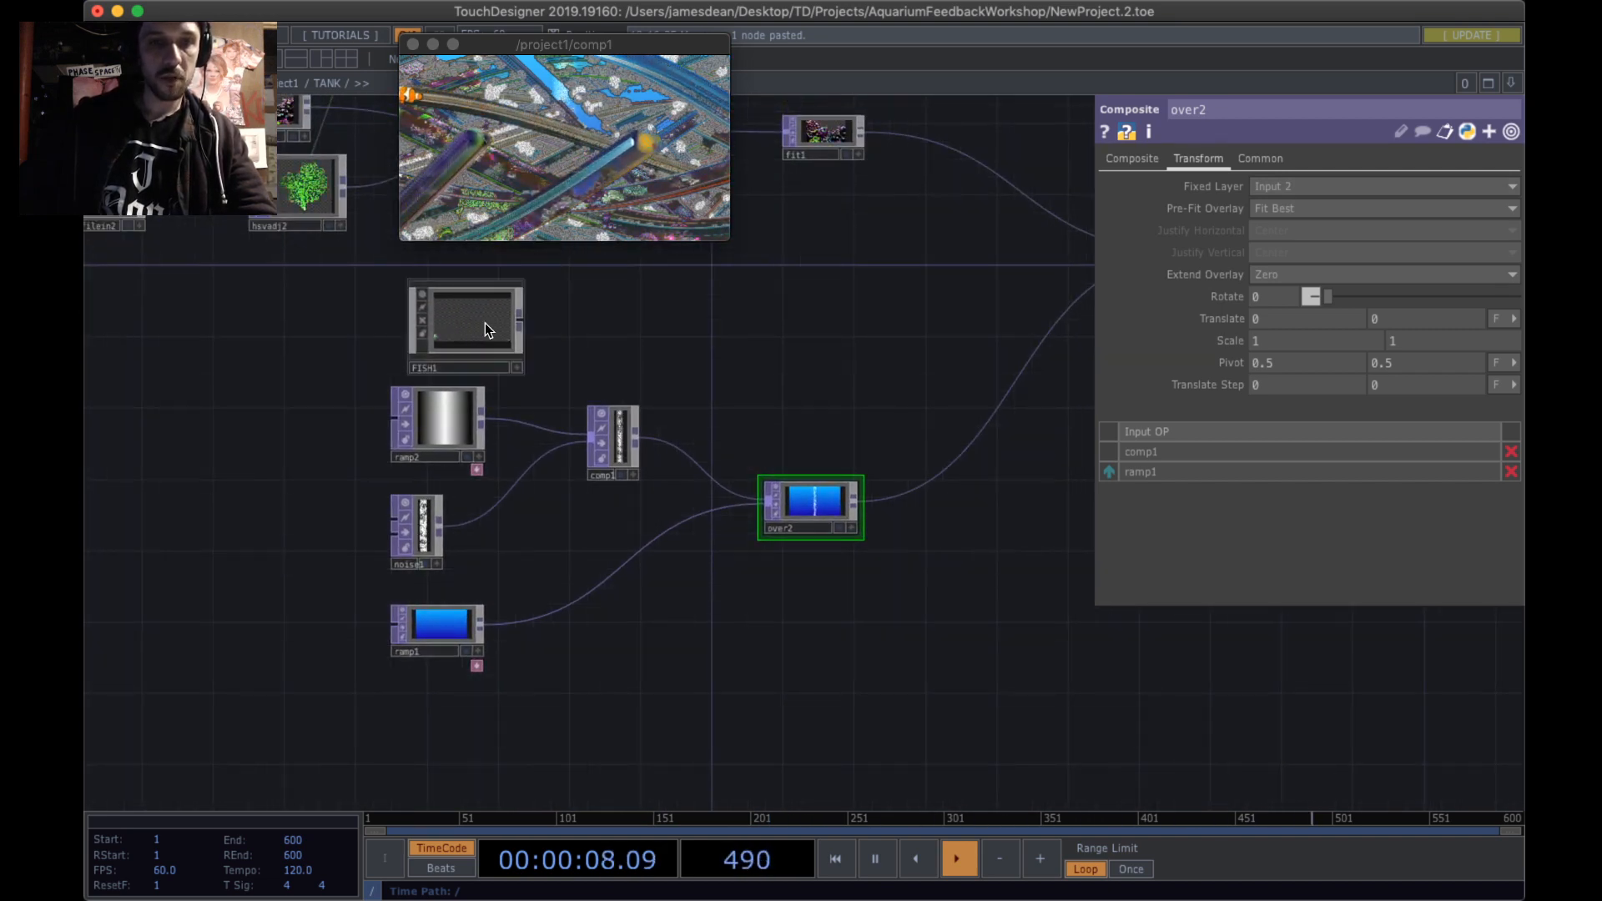
pyautogui.click(751, 483)
# - Reorder the inputs of over2 so that comp1 comes first, FISH1/out1 second and ramp1 last
pyautogui.click(1109, 492)
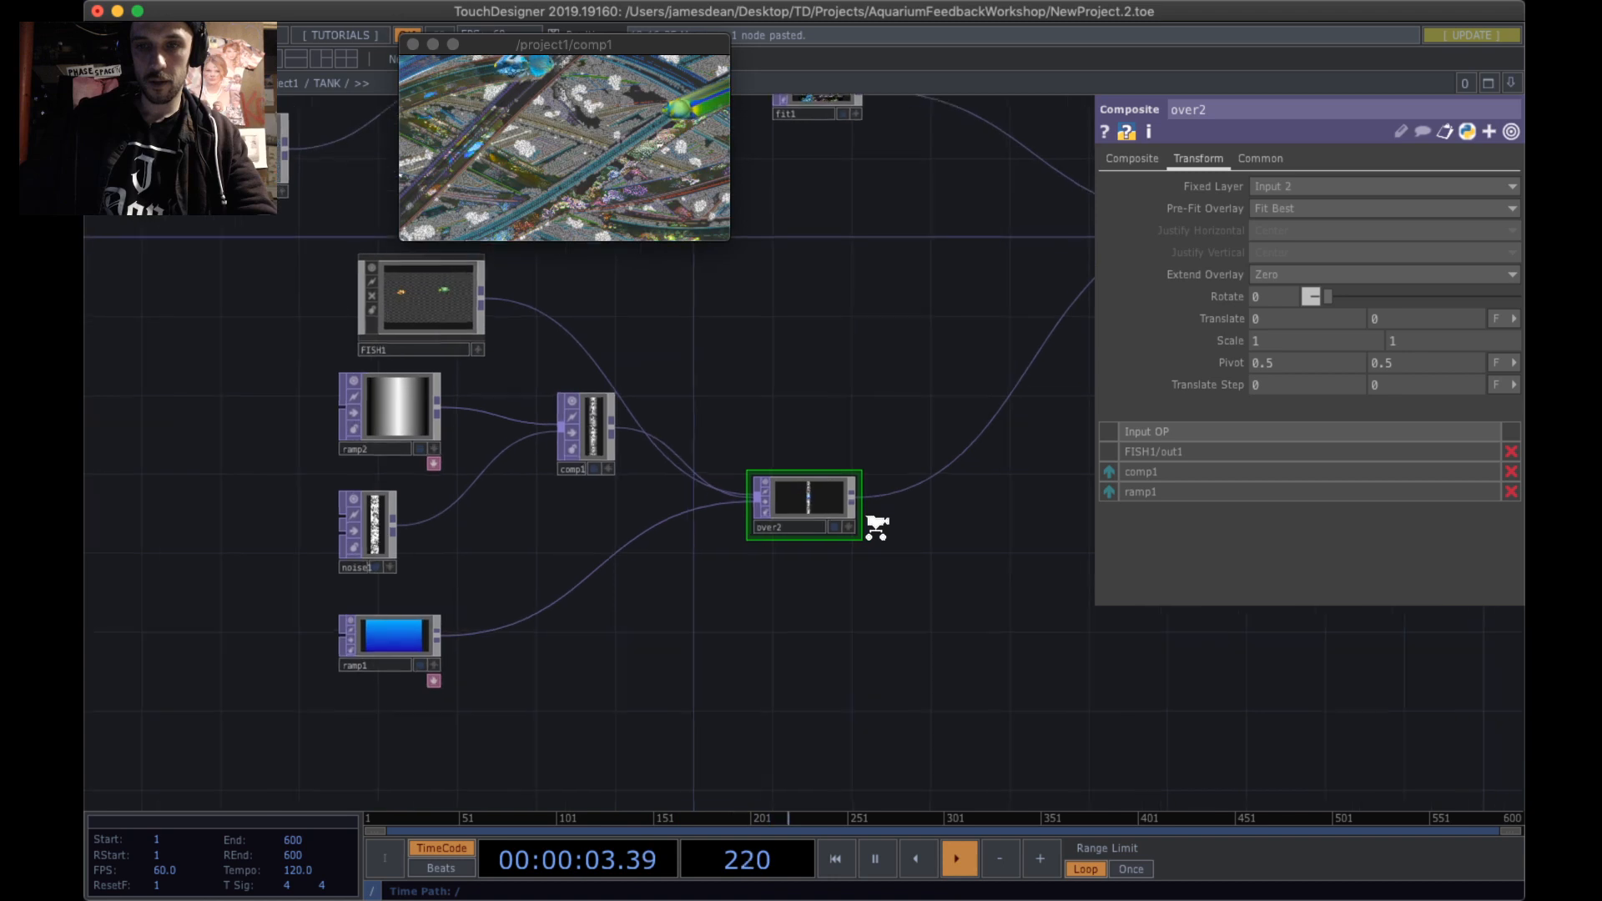
pyautogui.scroll(3, 872, 521)
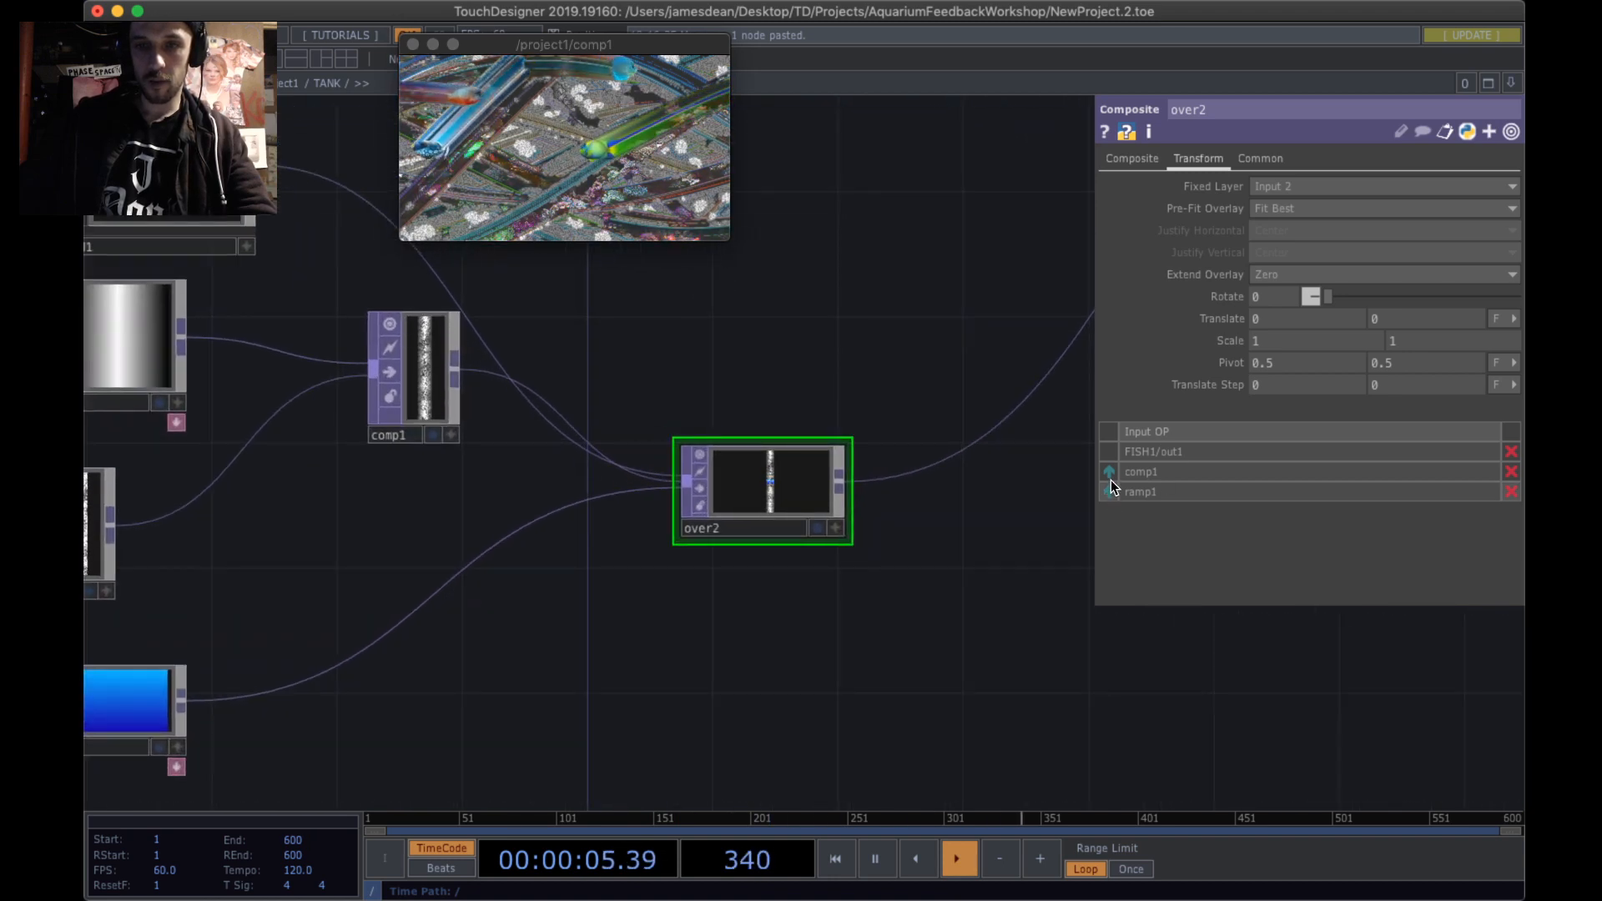
pyautogui.click(1109, 473)
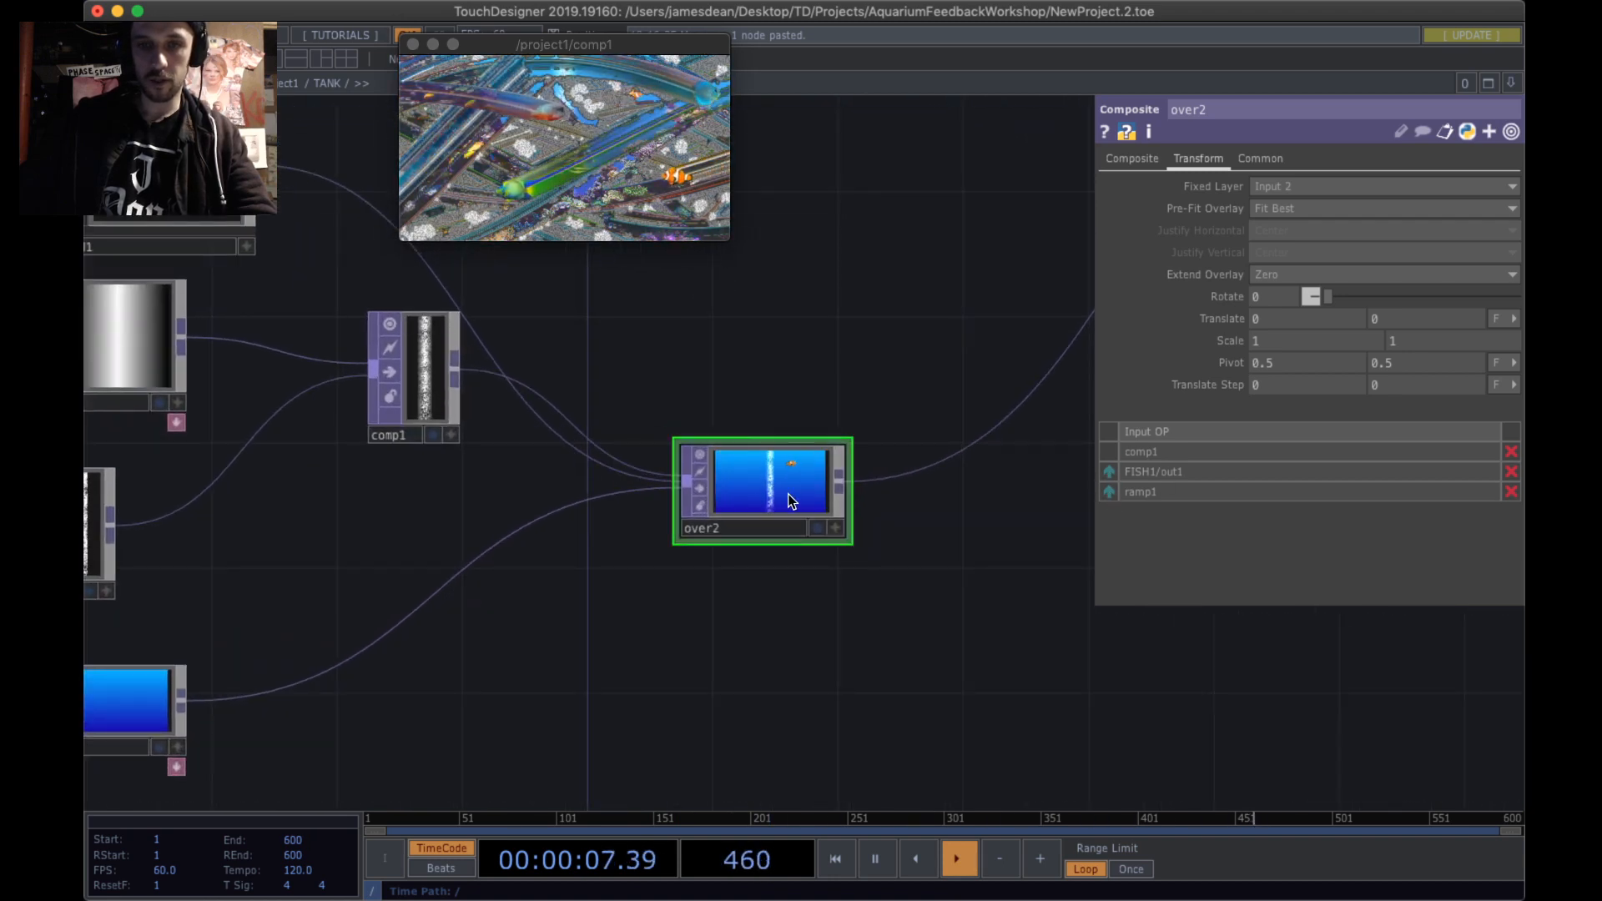
# - Examine how the fish appear over the blue gradient and bubble column in over2
pyautogui.scroll(5, 785, 494)
pyautogui.scroll(-4, 913, 403)
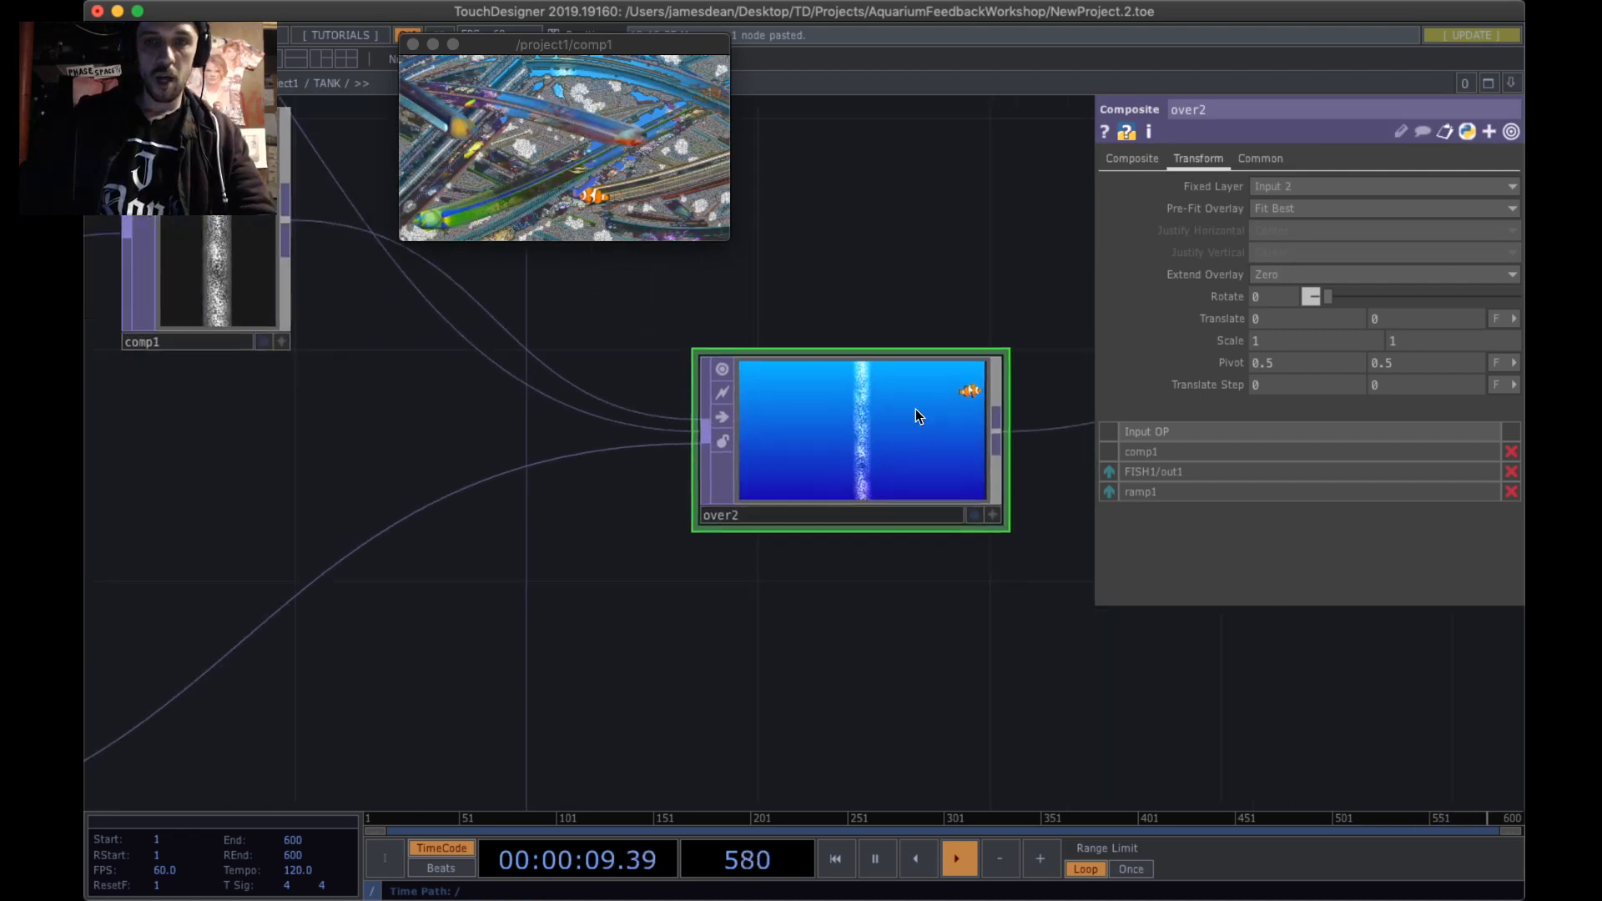
pyautogui.scroll(5, 916, 409)
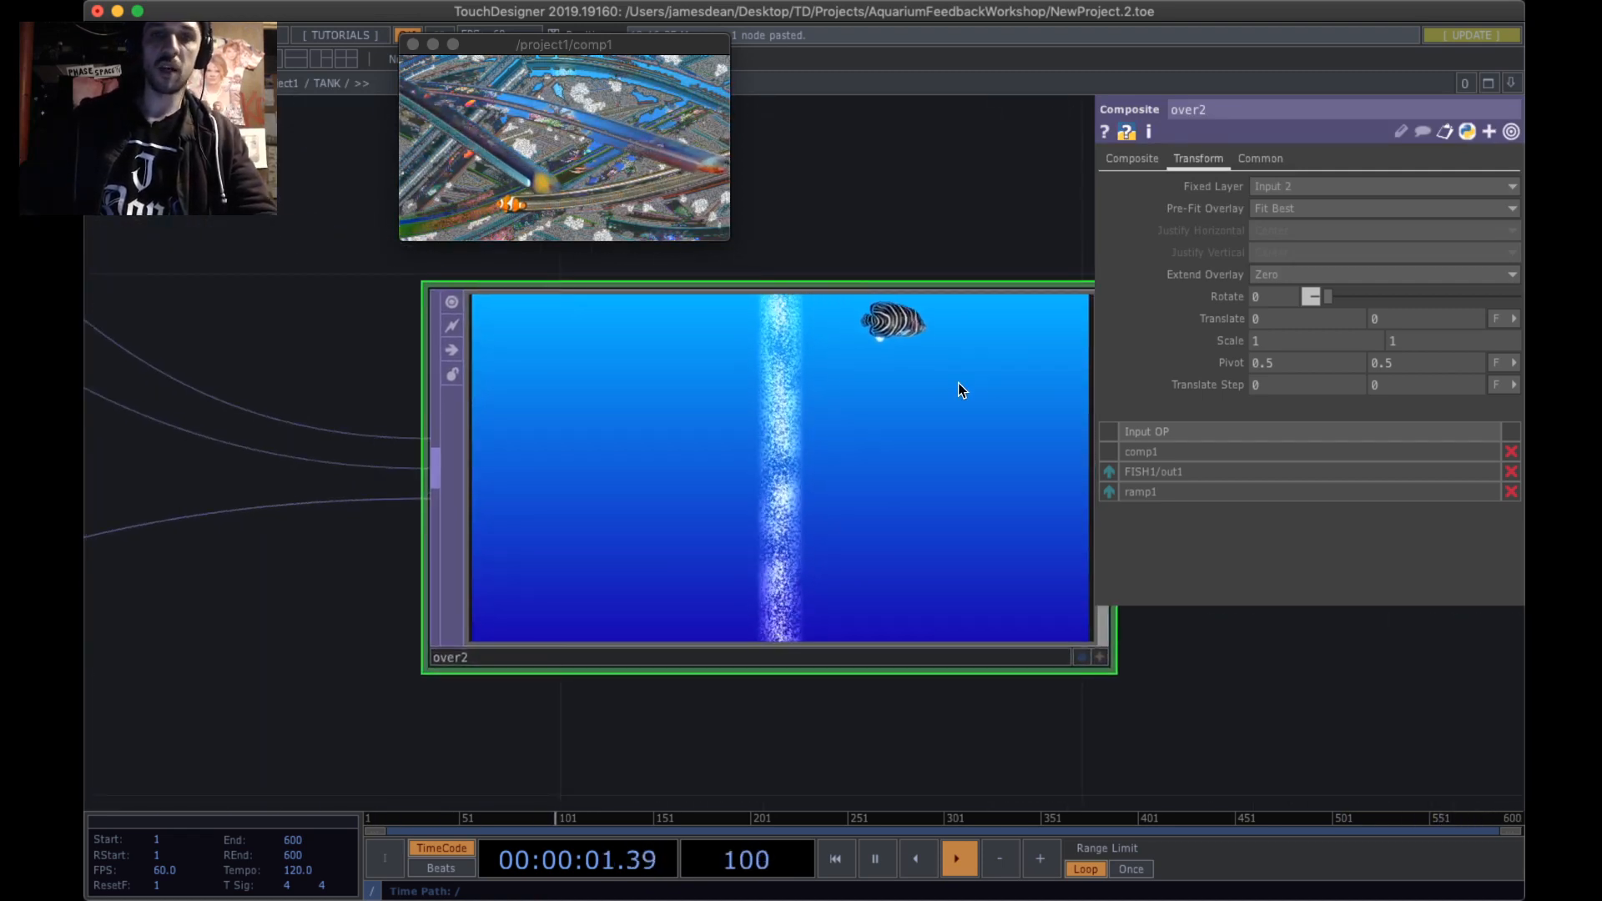
pyautogui.scroll(-2, 939, 378)
pyautogui.scroll(-8, 938, 382)
# - Enter the FISH1 network inside TANK
pyautogui.moveTo(866, 573); pyautogui.dragTo(1010, 701)
pyautogui.moveTo(882, 303); pyautogui.dragTo(887, 390)
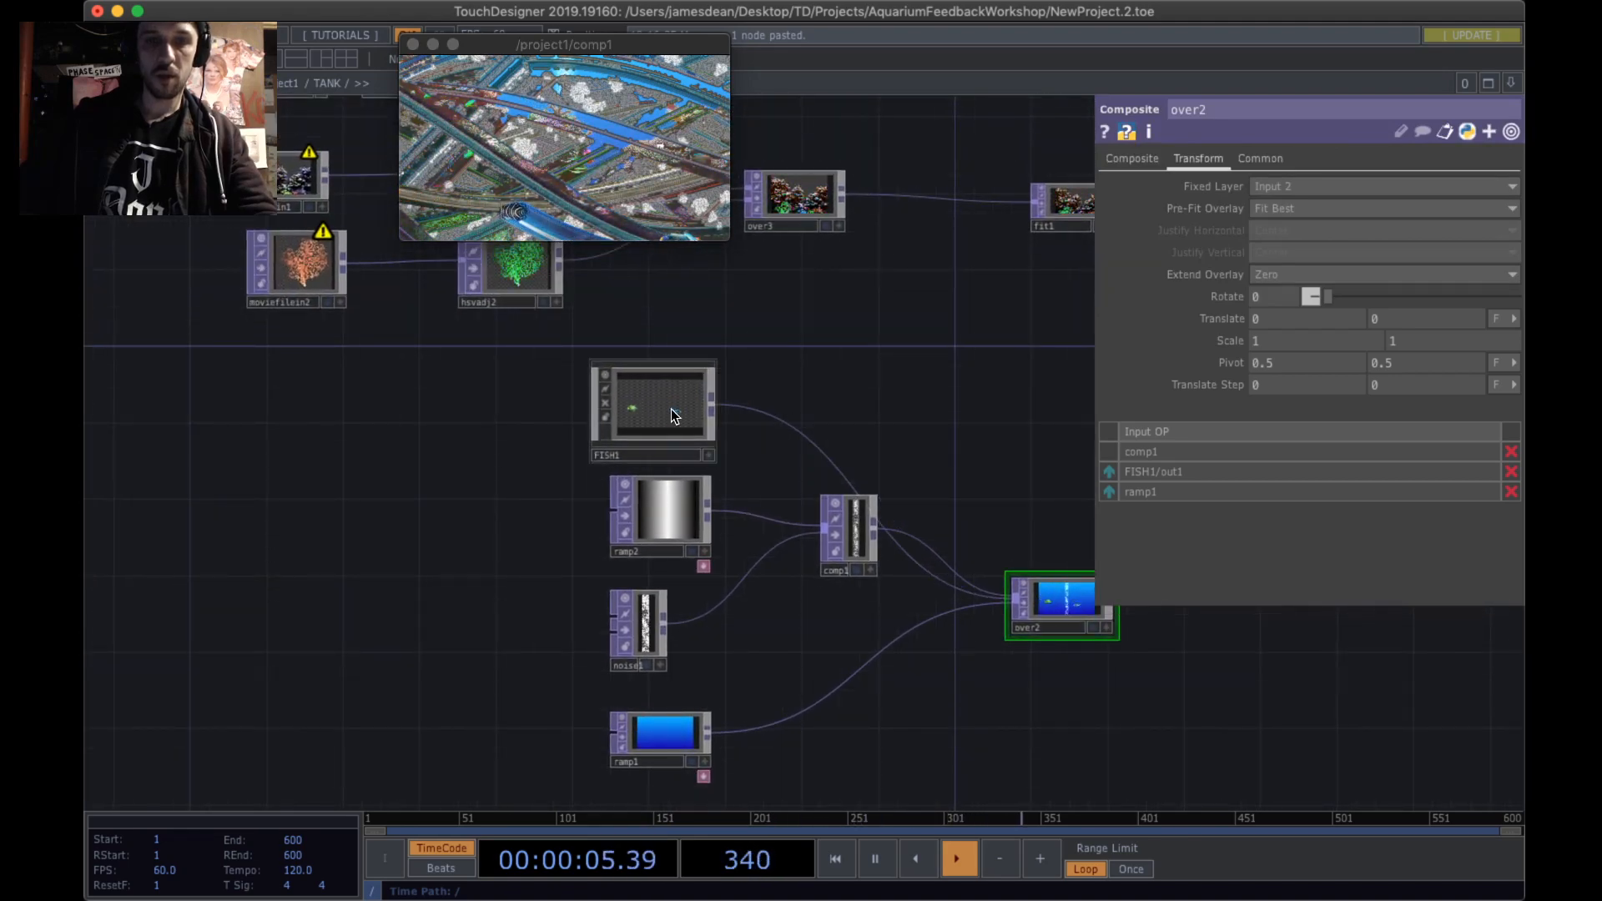
pyautogui.scroll(3, 669, 414)
pyautogui.scroll(10, 665, 418)
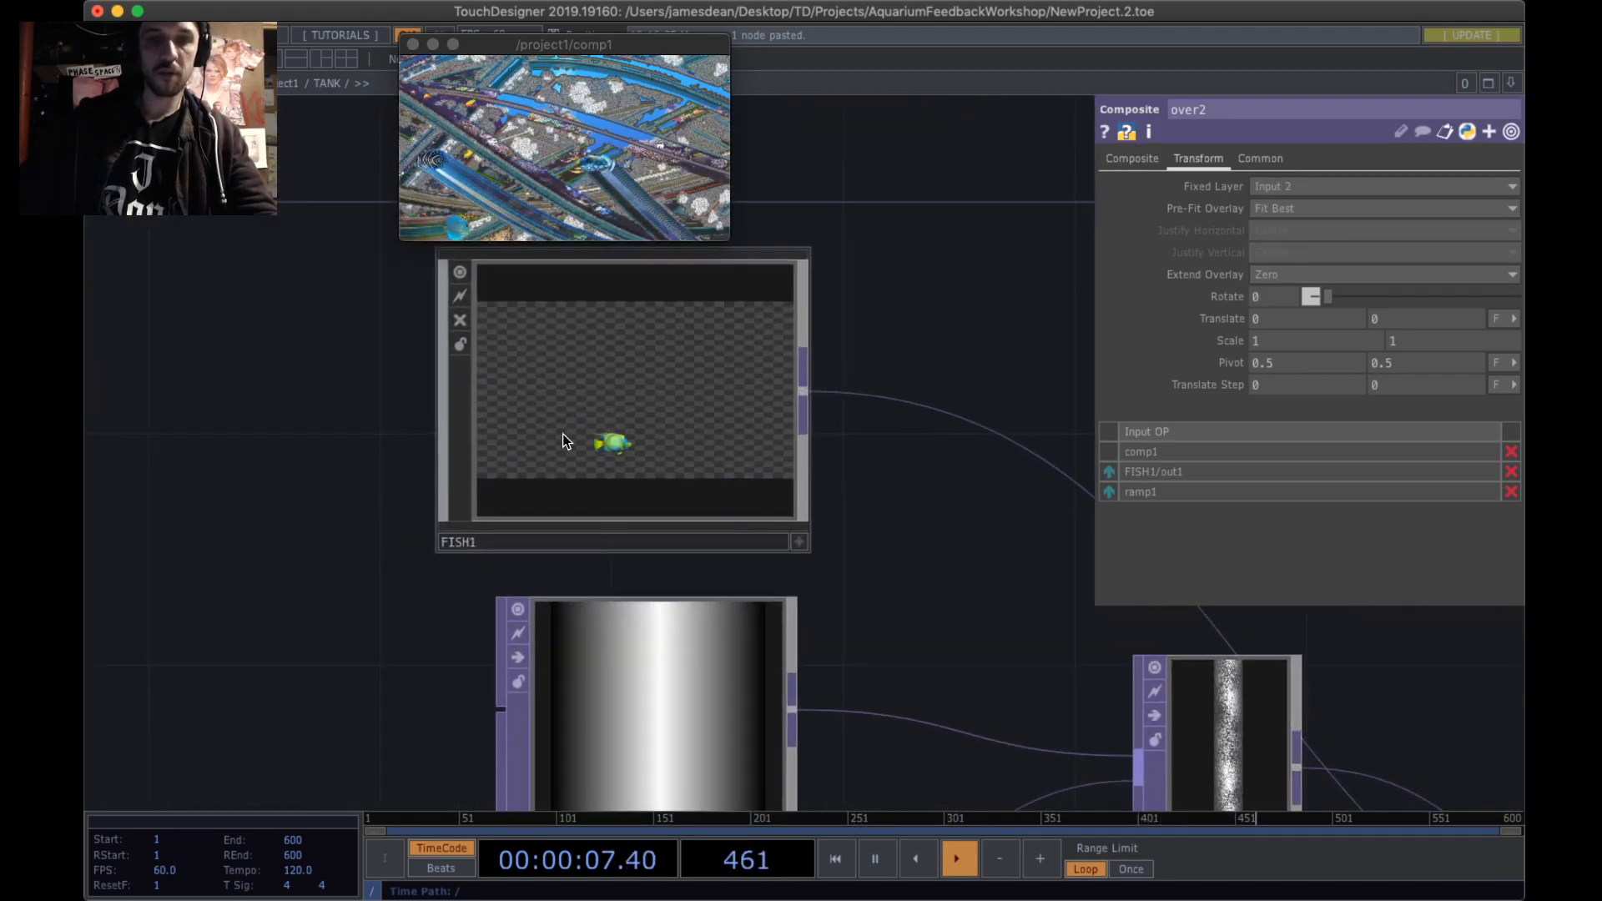
pyautogui.press('p')
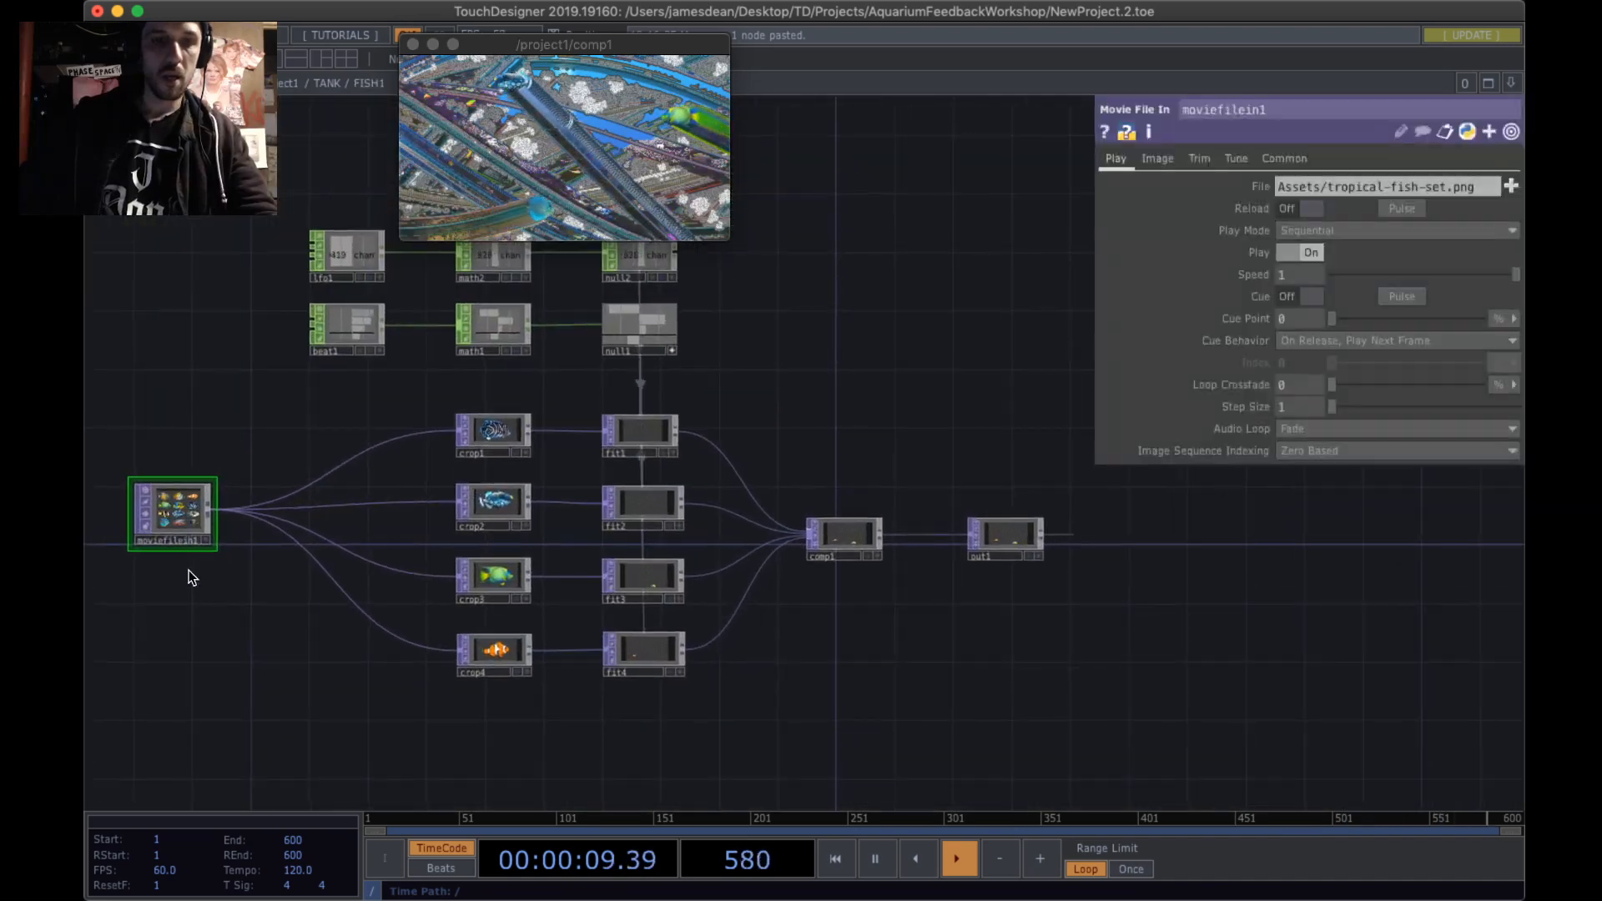
# - Set the Output Resolution of moviefilein1 in the FISH1 network to Quarter
pyautogui.scroll(4, 327, 576)
pyautogui.scroll(-10, 718, 340)
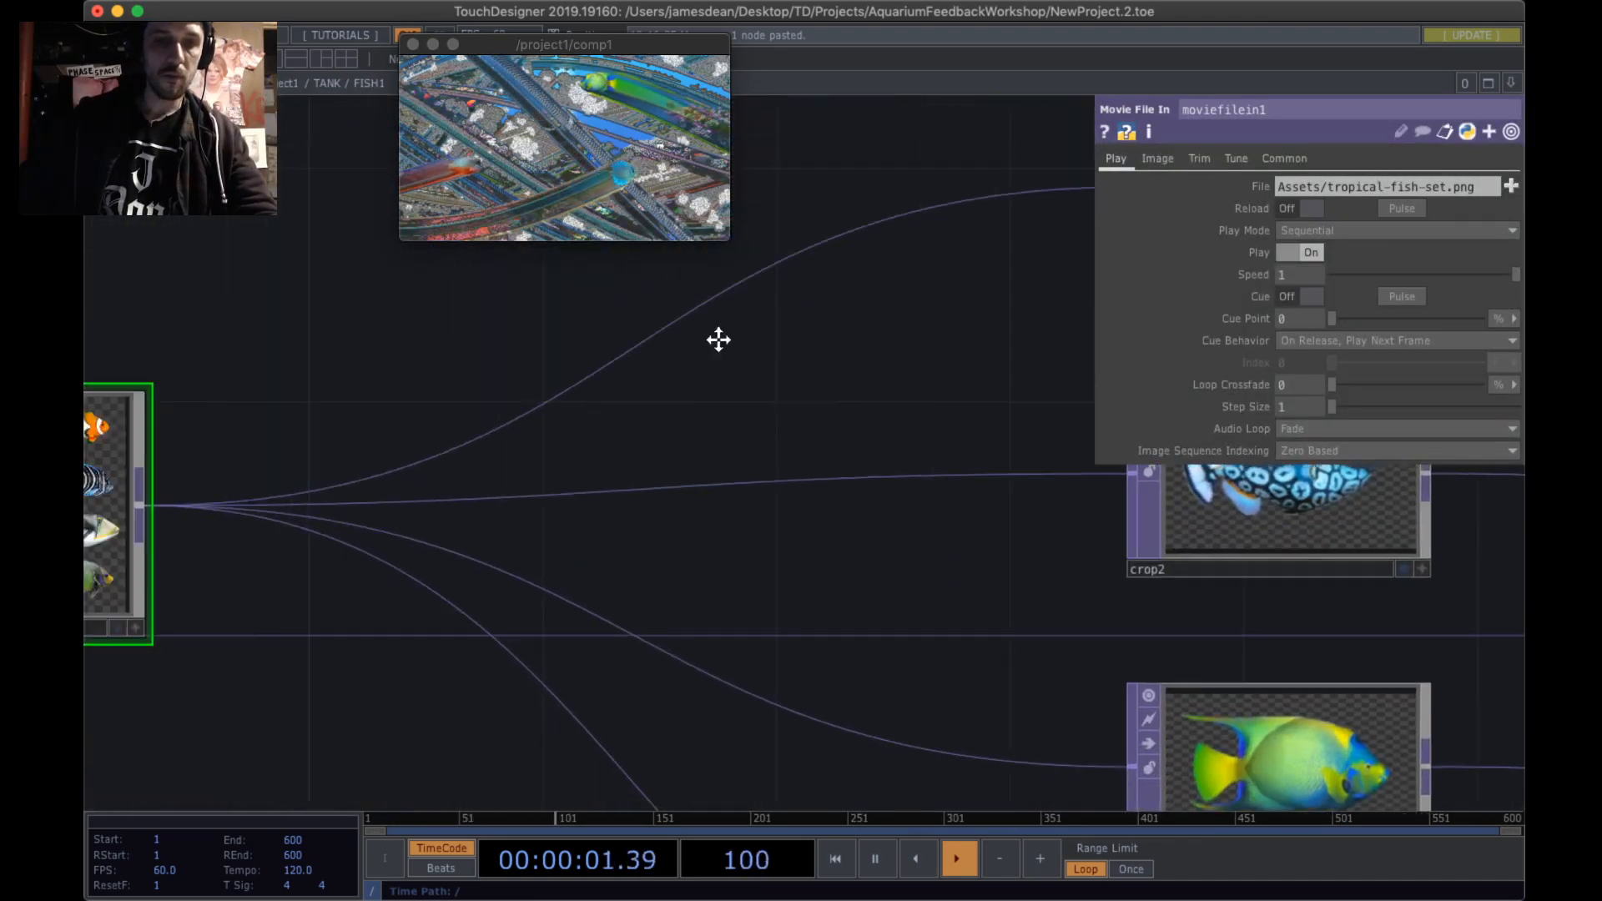
pyautogui.scroll(-5, 738, 342)
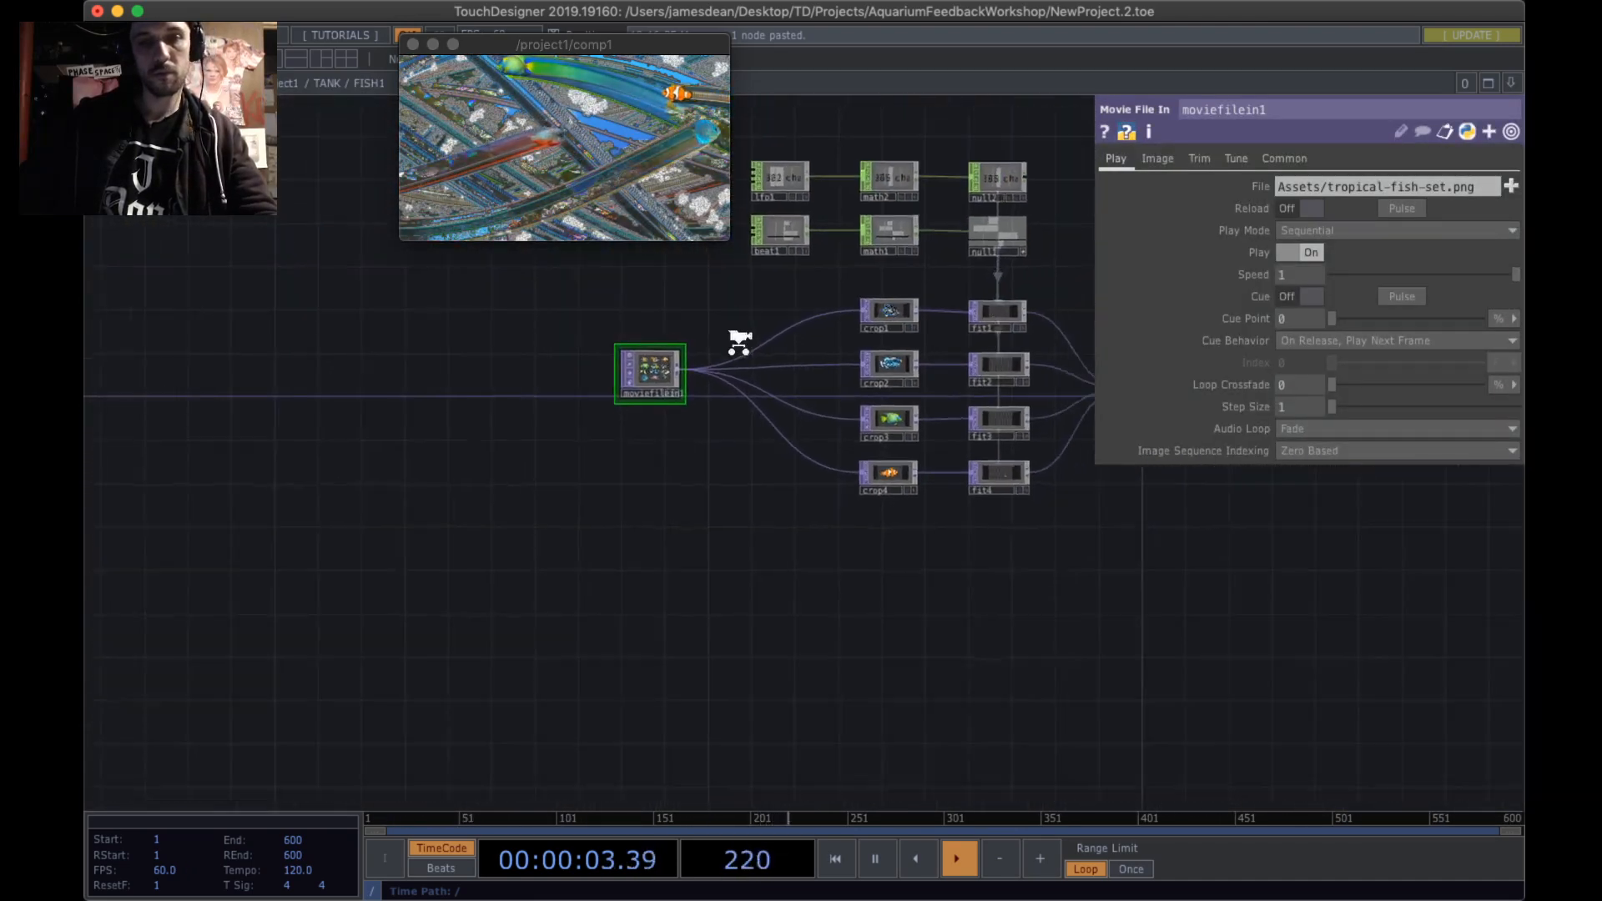
pyautogui.scroll(5, 737, 343)
pyautogui.moveTo(722, 351); pyautogui.dragTo(605, 432)
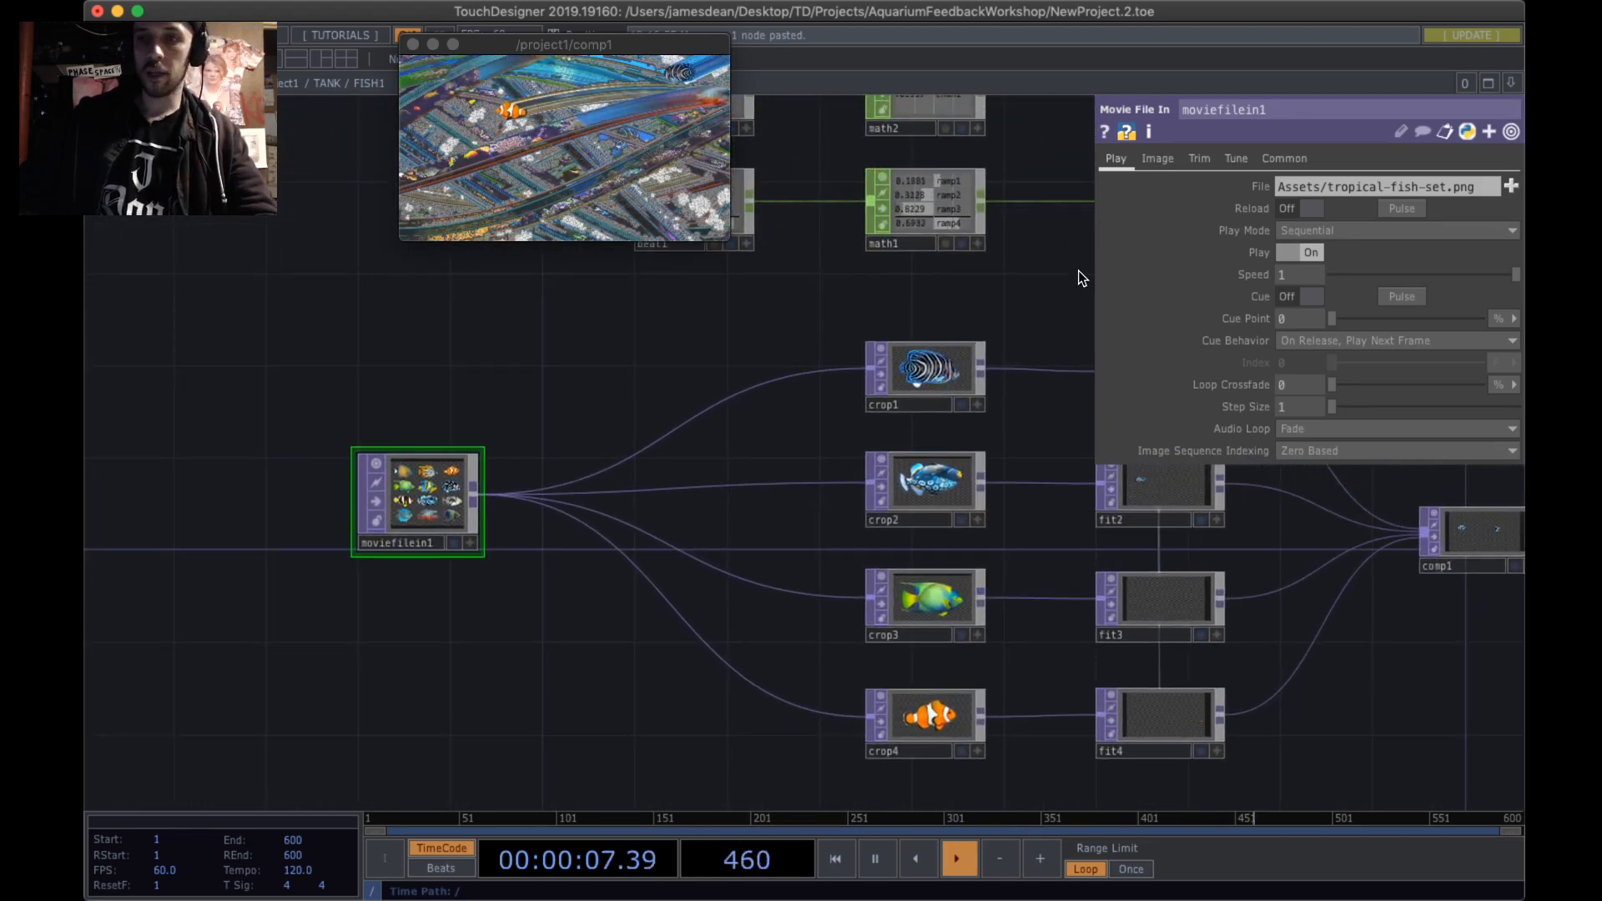
pyautogui.click(1287, 160)
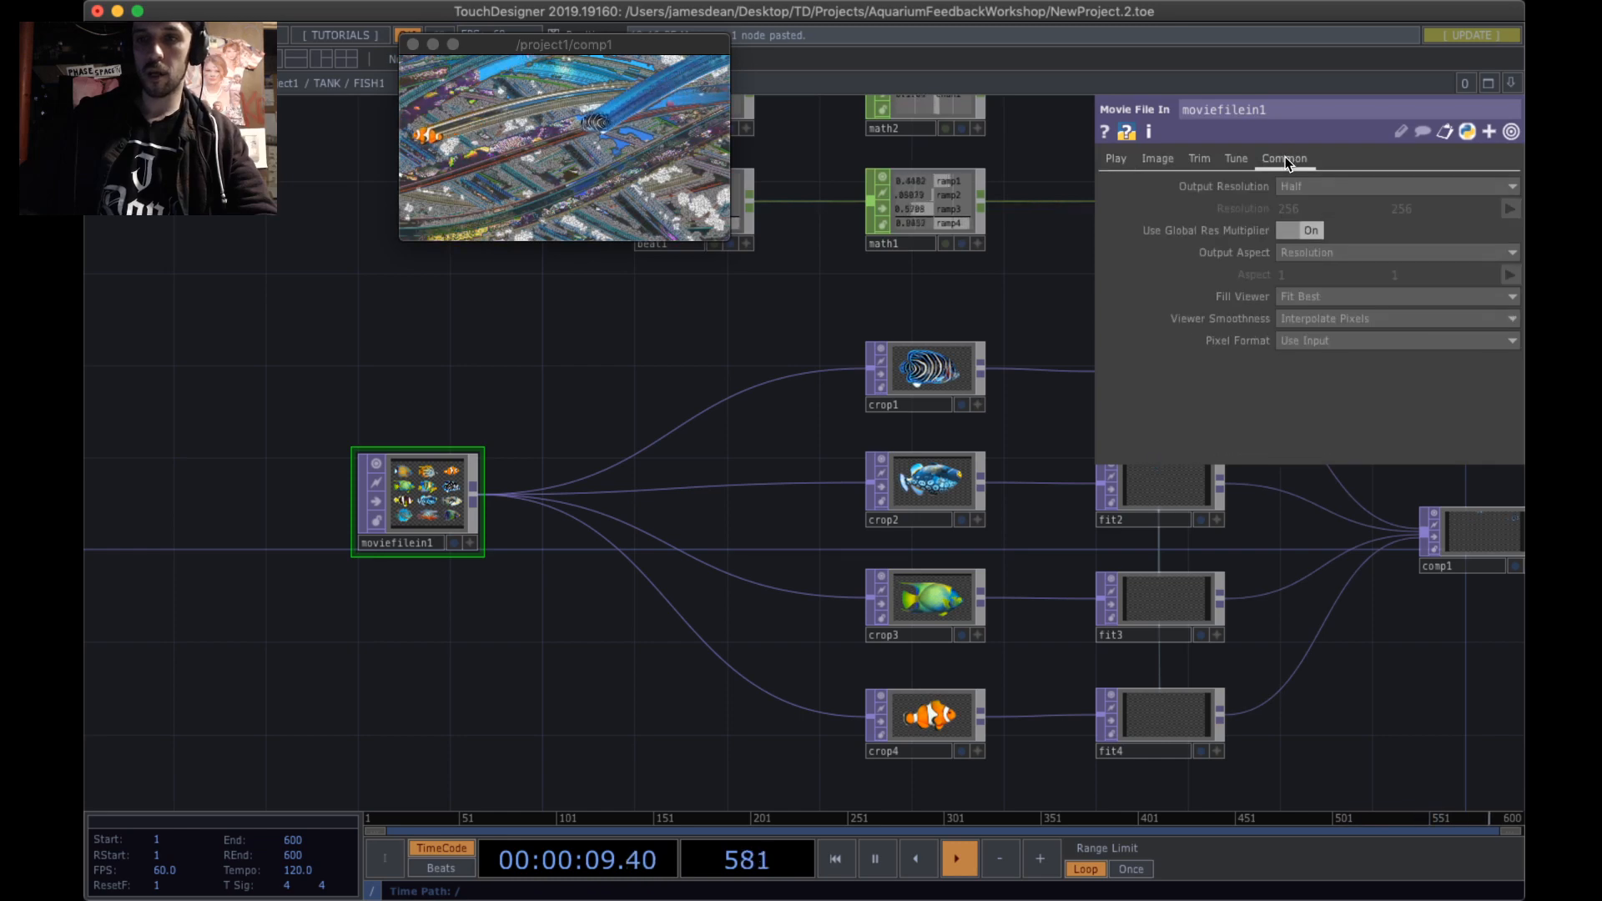
pyautogui.click(1301, 187)
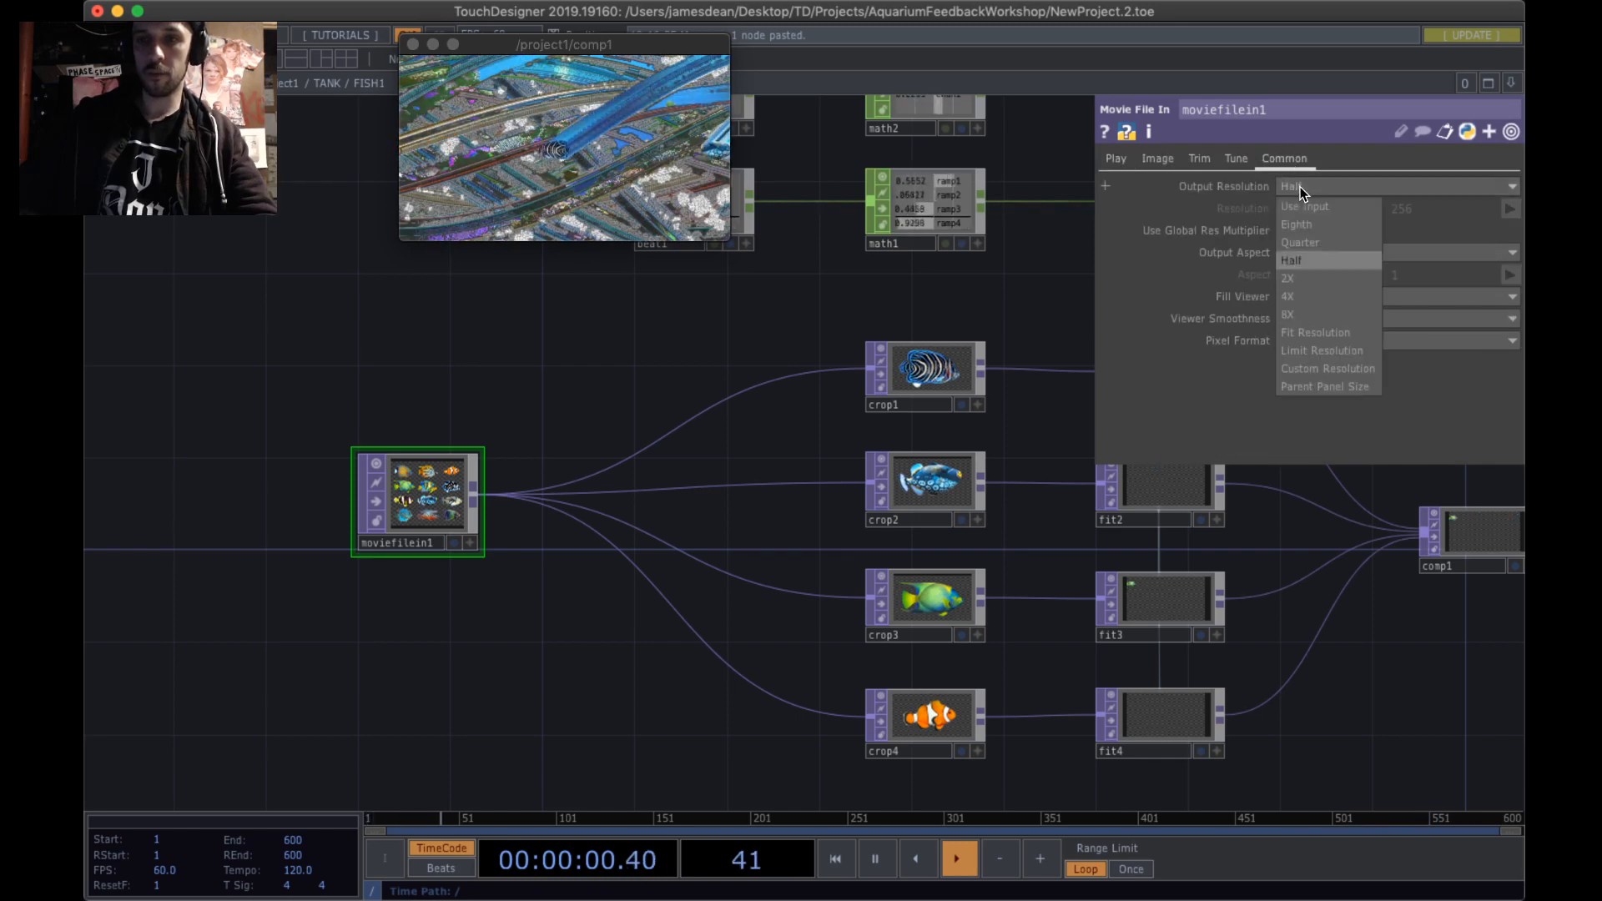
pyautogui.click(1306, 244)
# - Return to the TANK network and check the size of the fish in over2
pyautogui.scroll(-2, 699, 389)
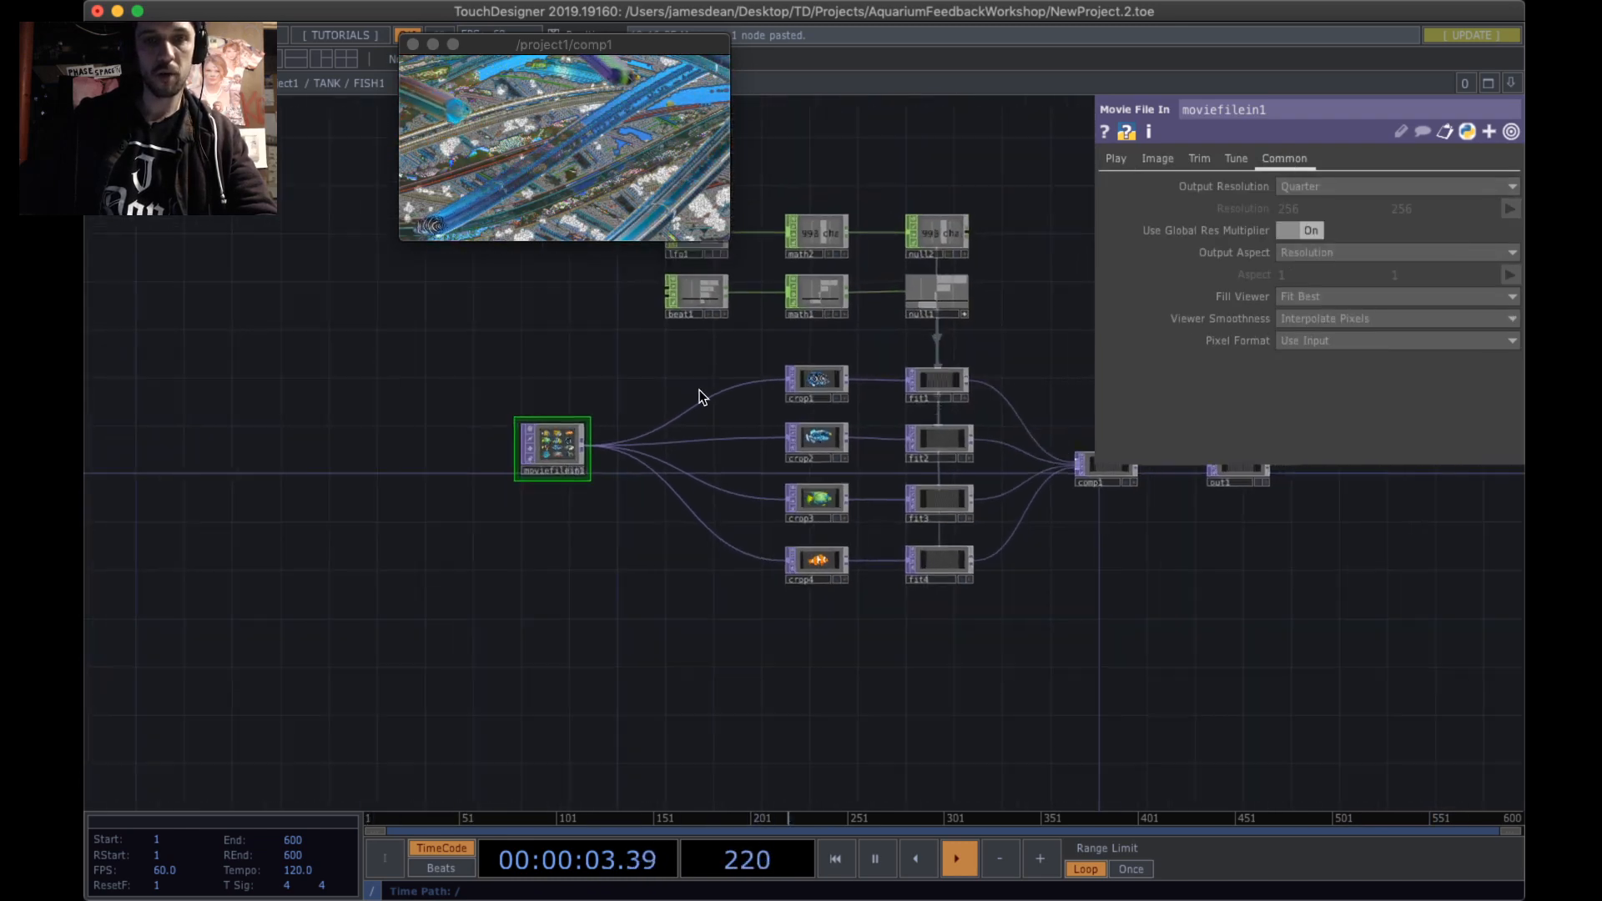
pyautogui.scroll(-3, 699, 389)
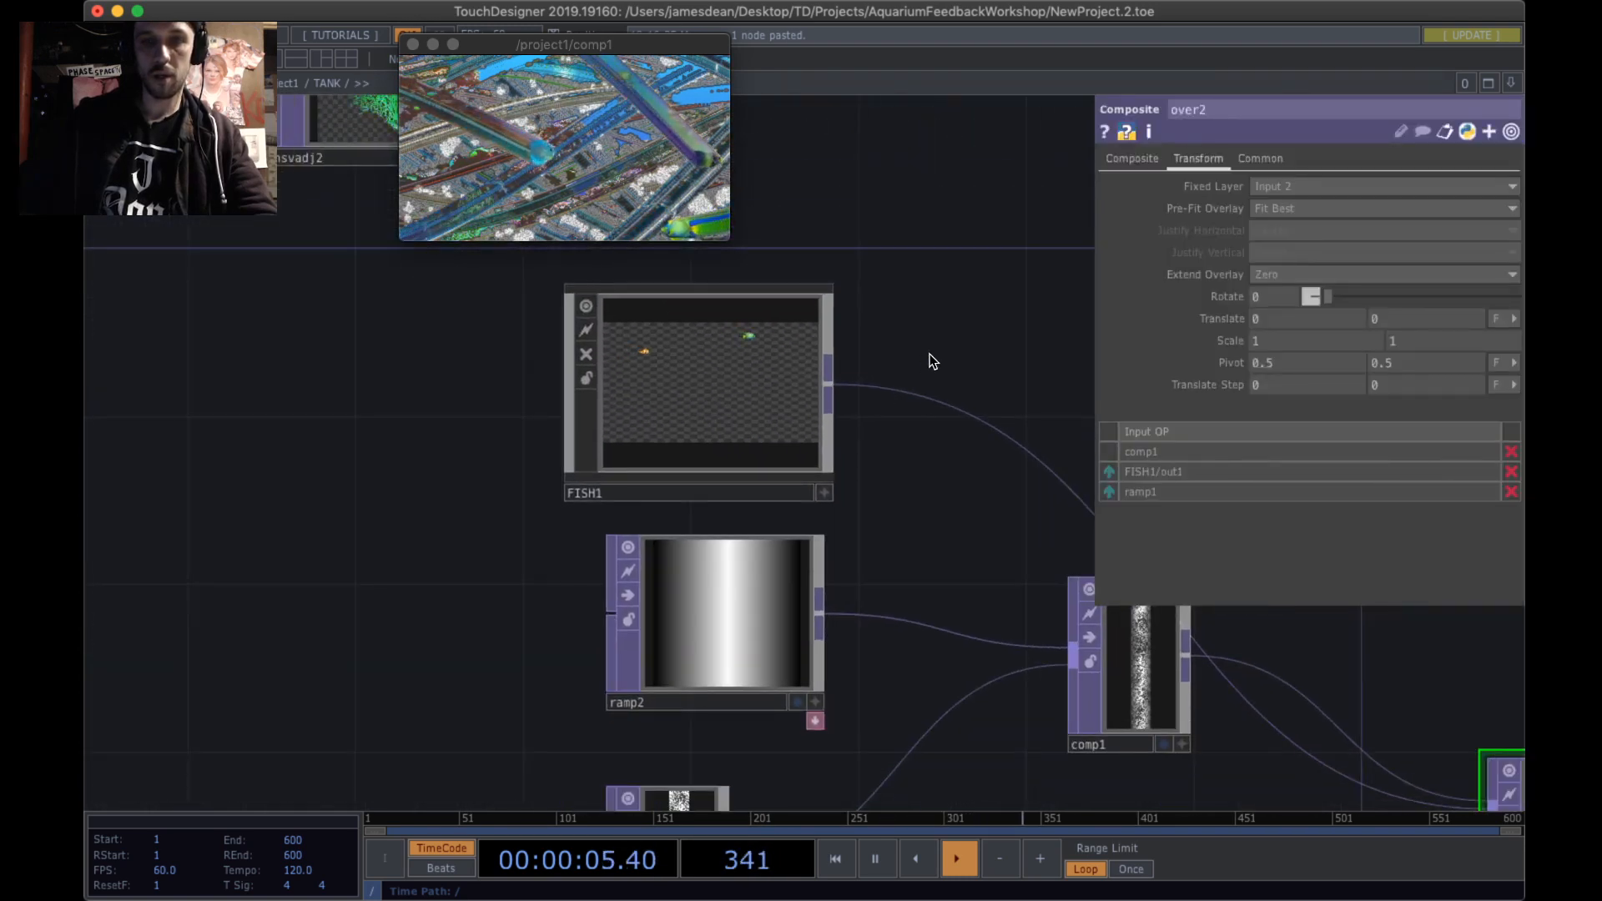
pyautogui.moveTo(1053, 380); pyautogui.dragTo(564, 395)
pyautogui.scroll(-2, 565, 397)
pyautogui.moveTo(1089, 716); pyautogui.dragTo(731, 513)
pyautogui.scroll(5, 594, 544)
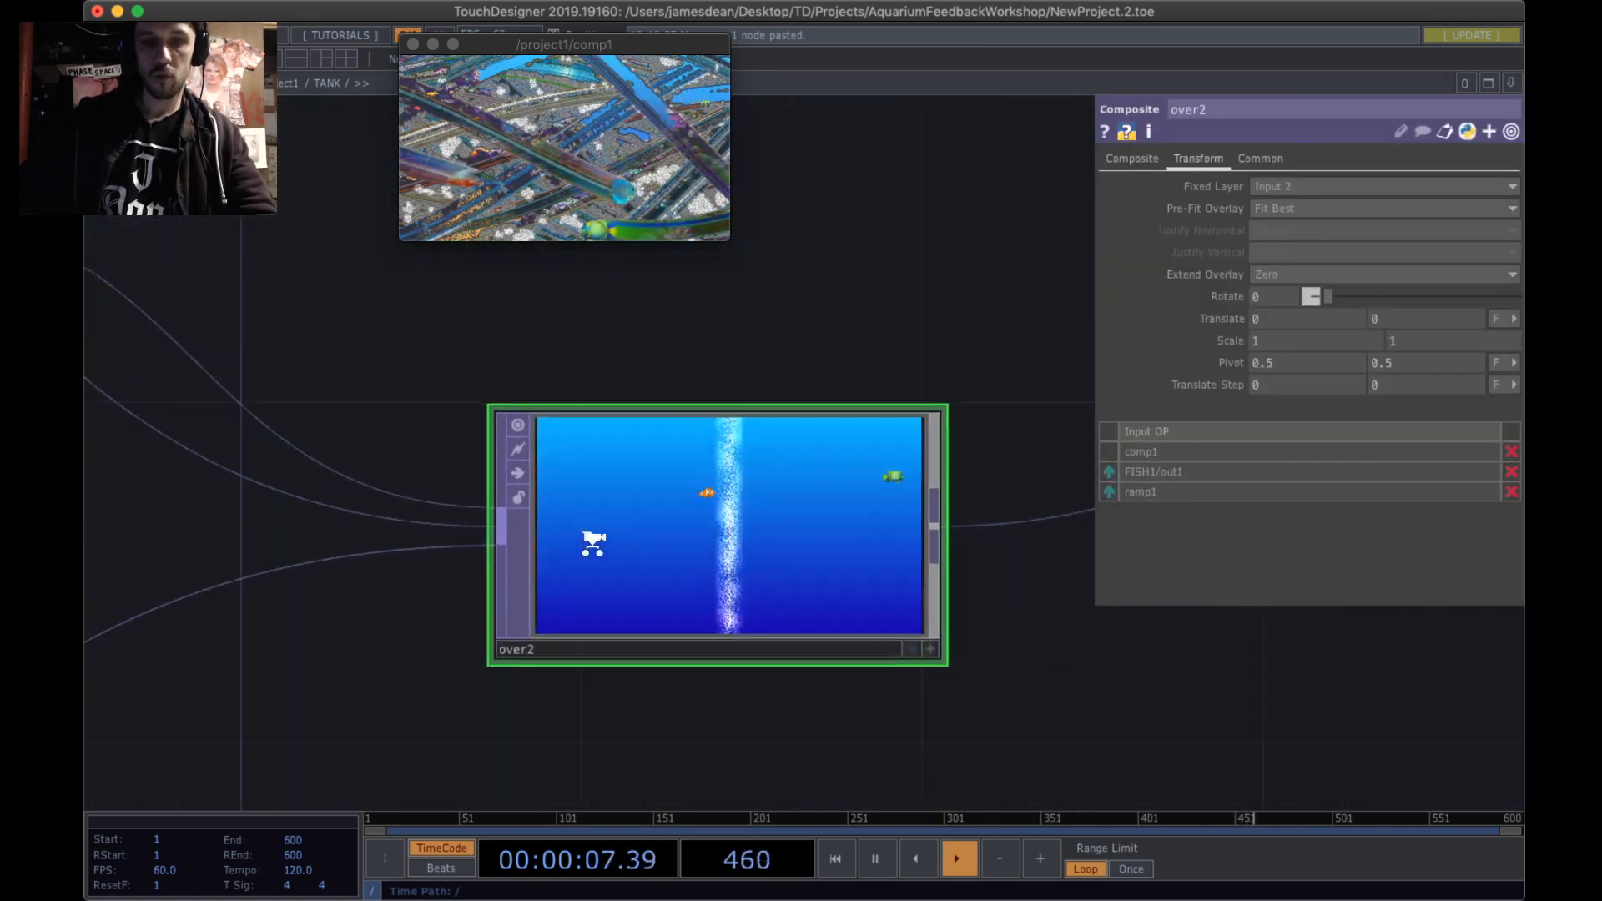
pyautogui.scroll(-5, 824, 522)
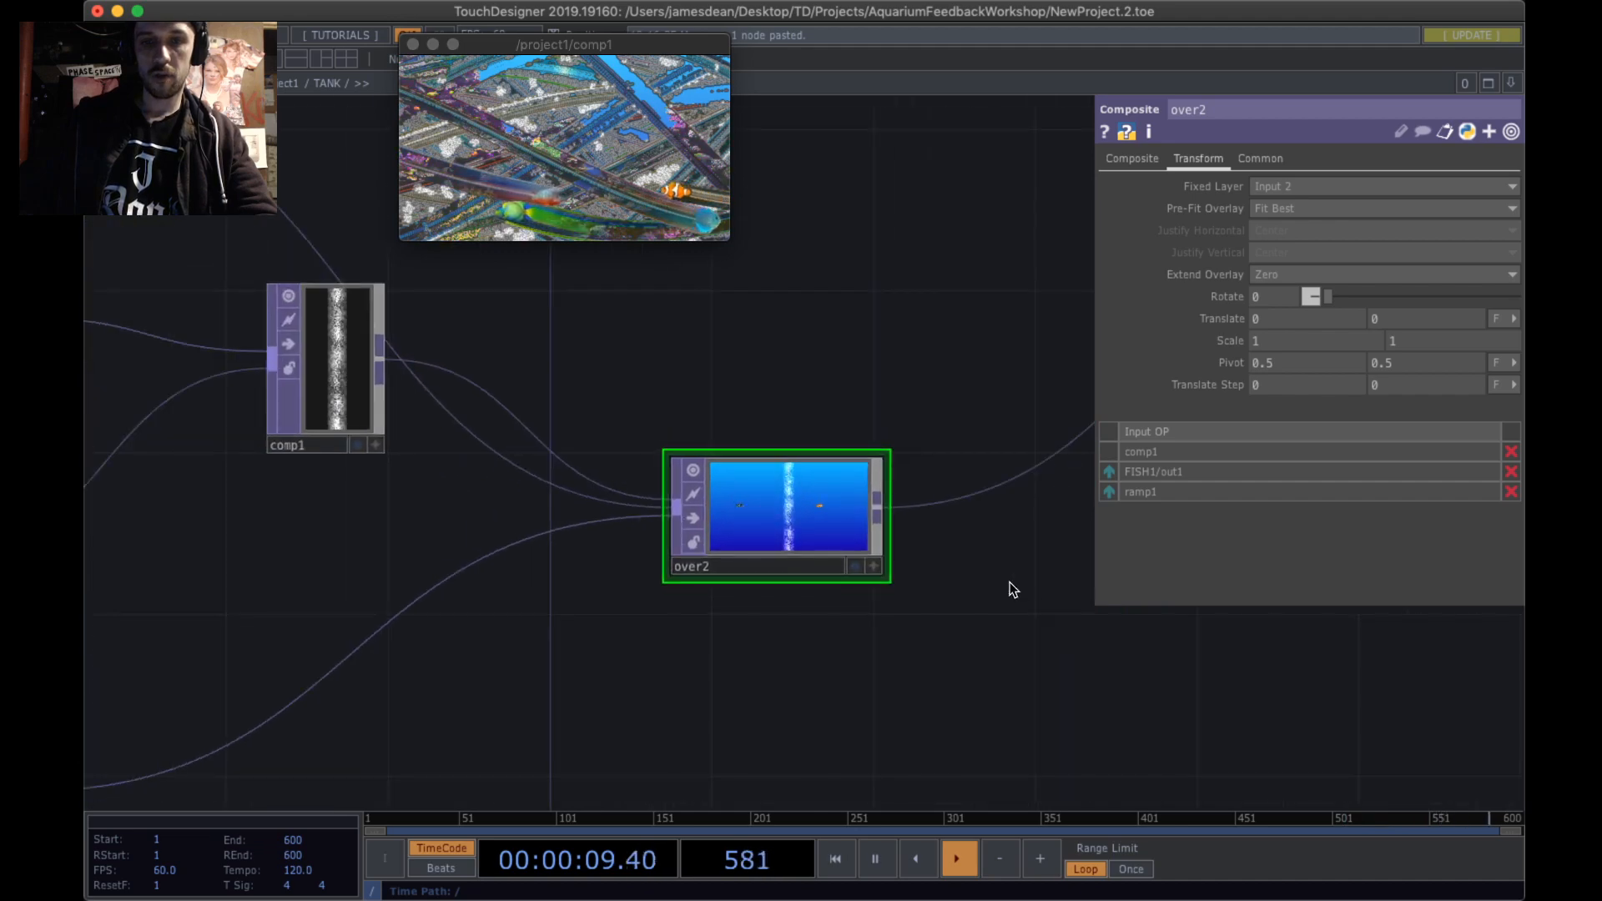
# - Examine the combined coral and background image in over1, checking how the fish show behind the coral
pyautogui.moveTo(1010, 584); pyautogui.dragTo(641, 607)
pyautogui.moveTo(622, 626); pyautogui.dragTo(625, 724, button='middle')
pyautogui.moveTo(723, 581); pyautogui.dragTo(455, 717)
pyautogui.moveTo(691, 509); pyautogui.dragTo(686, 403, button='middle')
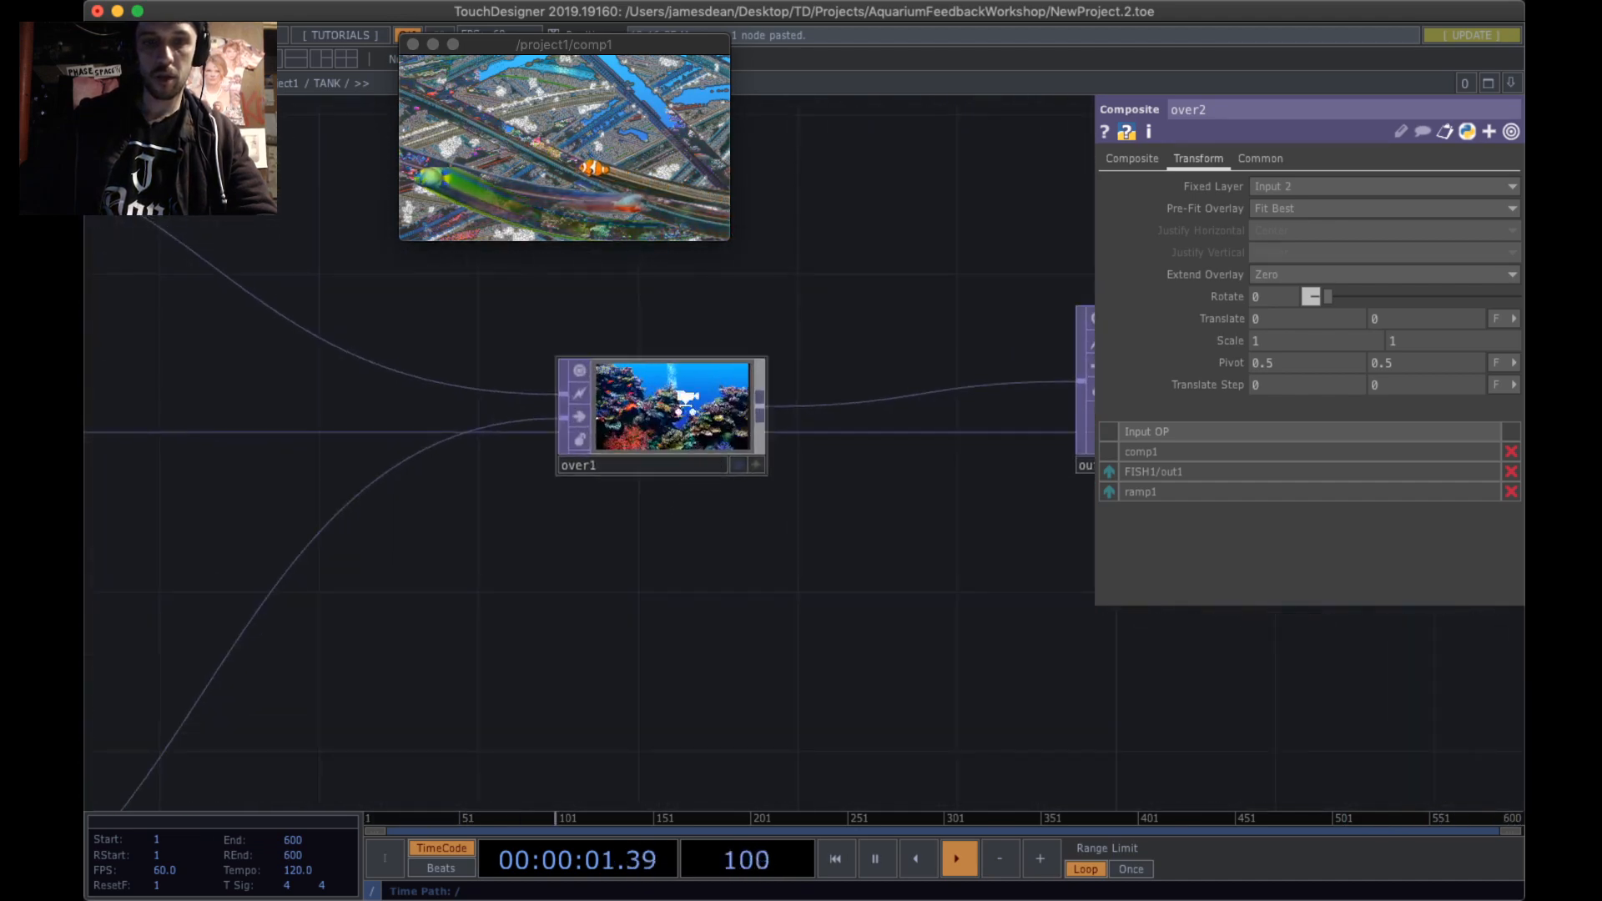
pyautogui.scroll(5, 686, 404)
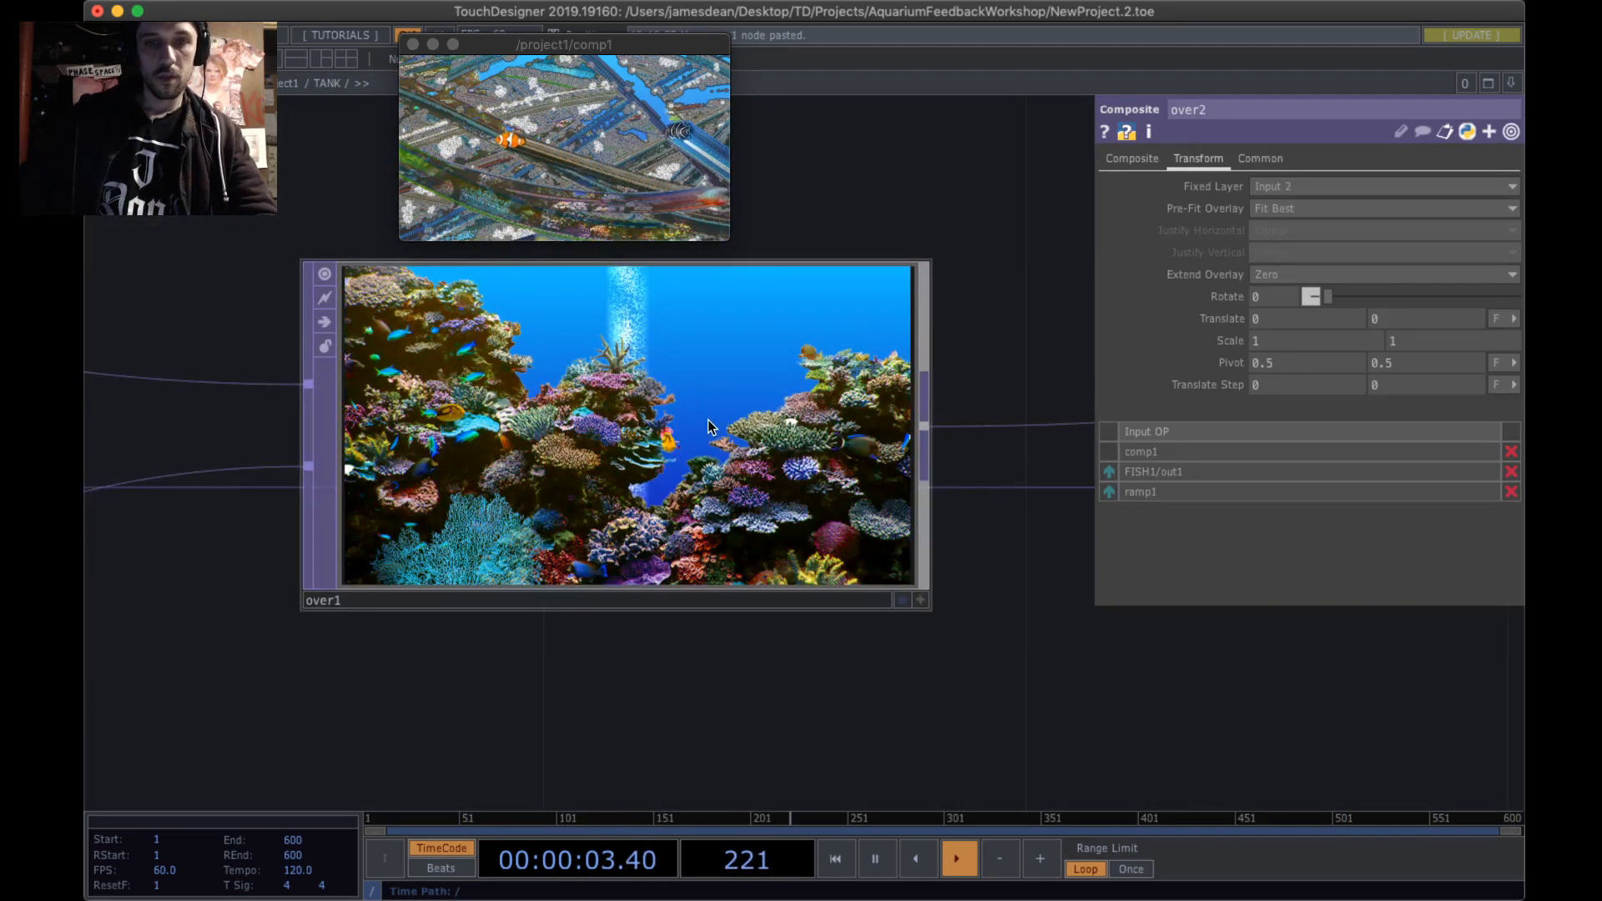
pyautogui.scroll(-4, 708, 419)
pyautogui.moveTo(622, 579); pyautogui.dragTo(856, 484)
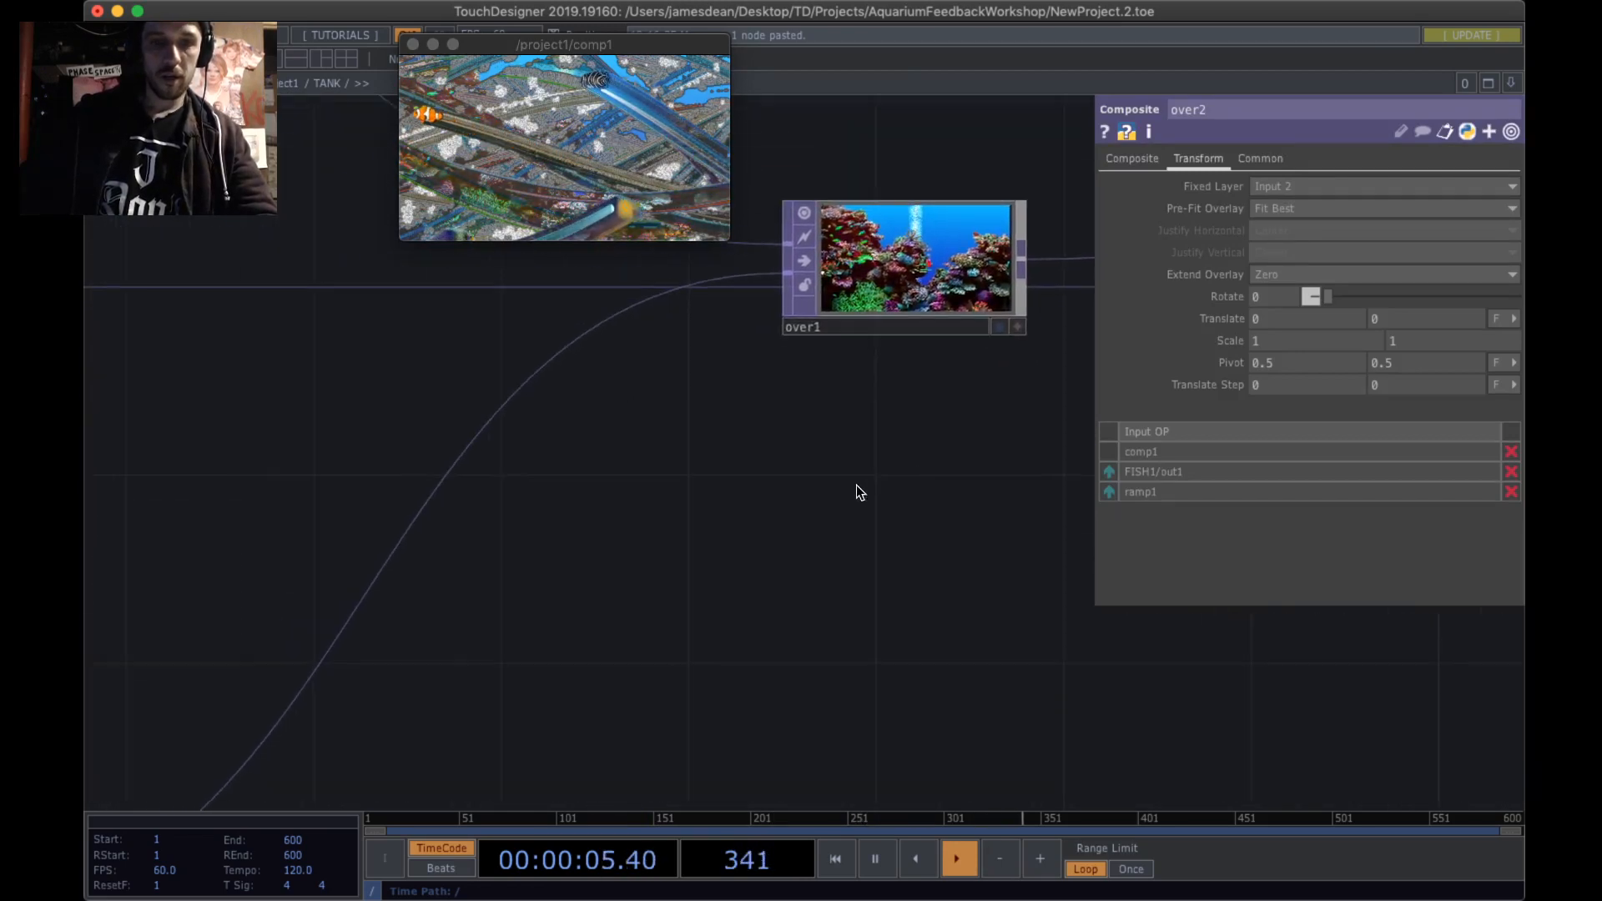
pyautogui.scroll(-4, 856, 491)
pyautogui.scroll(5, 857, 483)
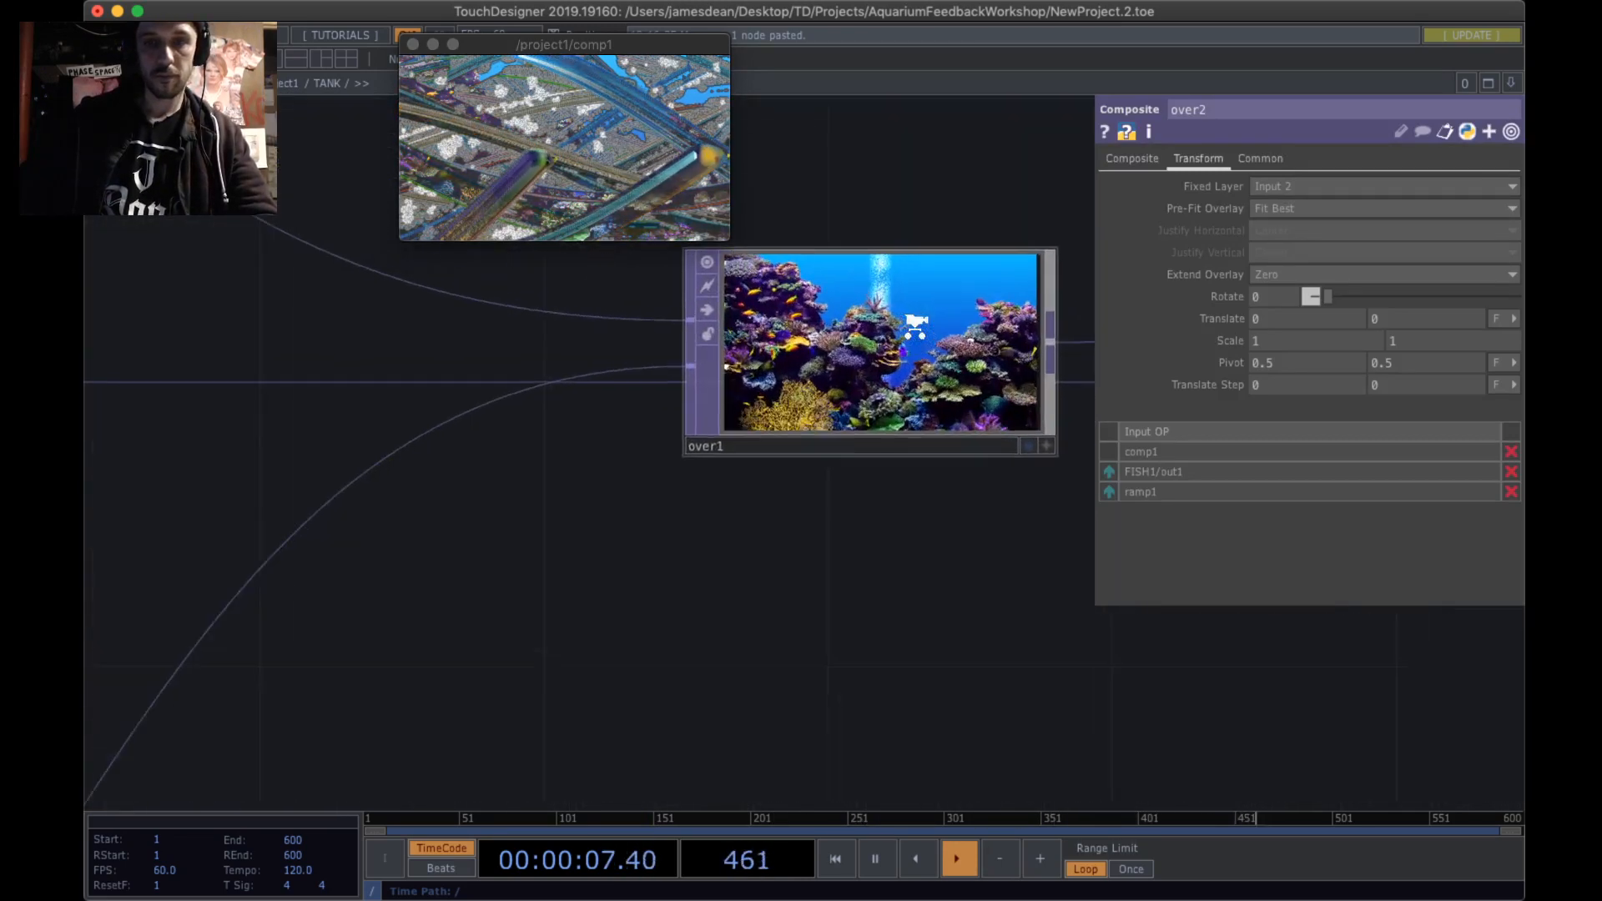
pyautogui.scroll(-5, 916, 326)
pyautogui.scroll(2, 614, 536)
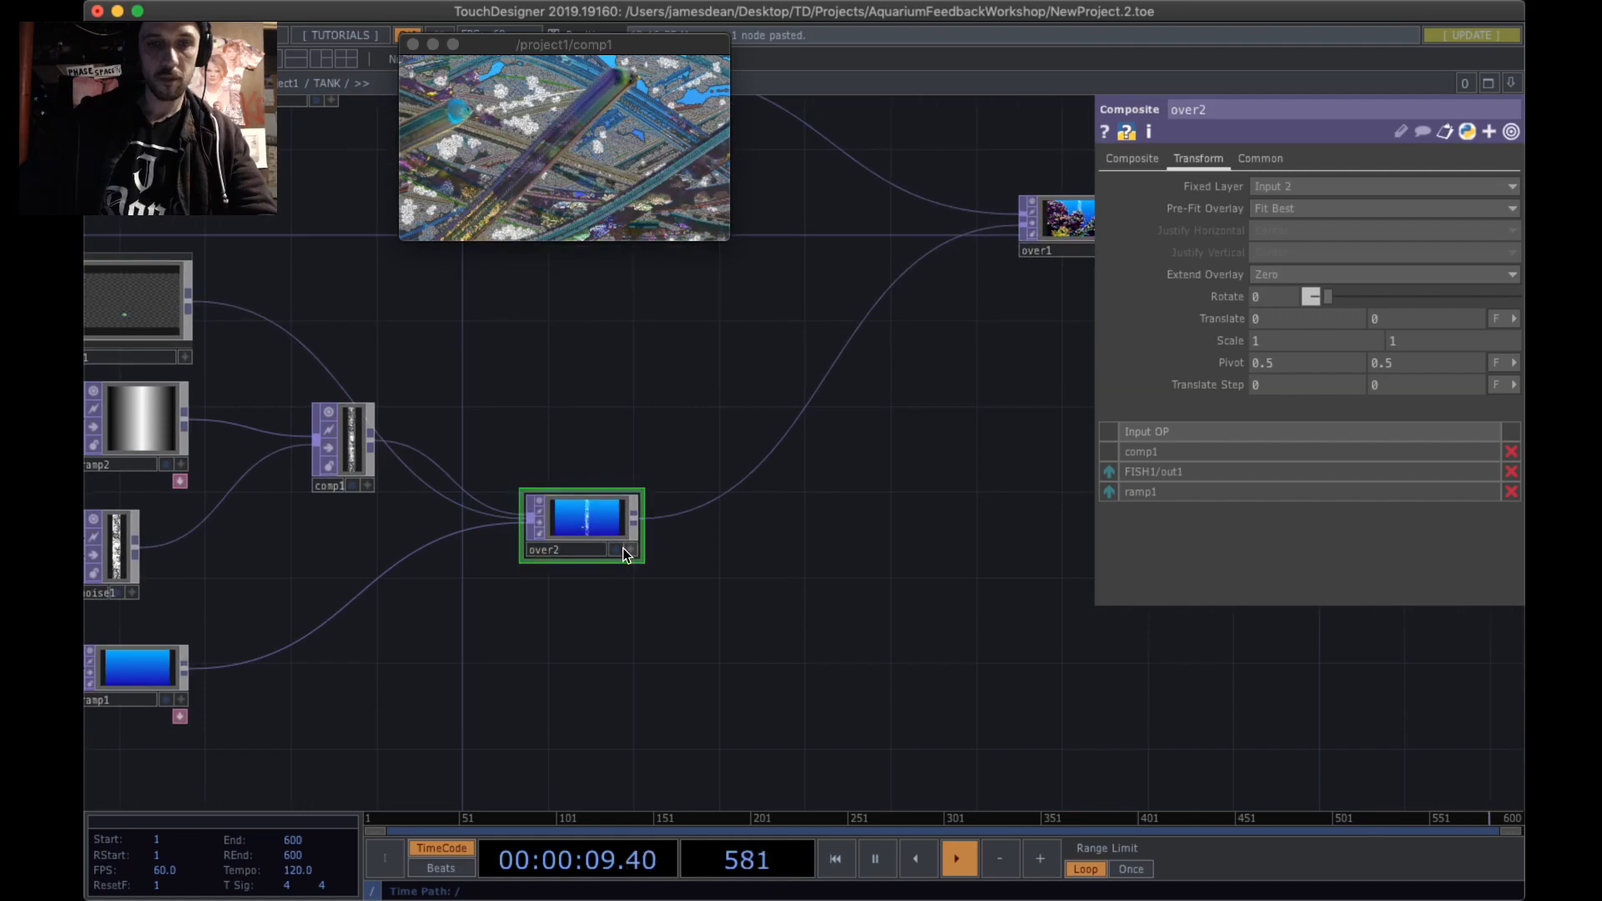
# - Display the over2 image as the network background and select over1 to compare the two
pyautogui.click(623, 549)
pyautogui.scroll(6, 767, 455)
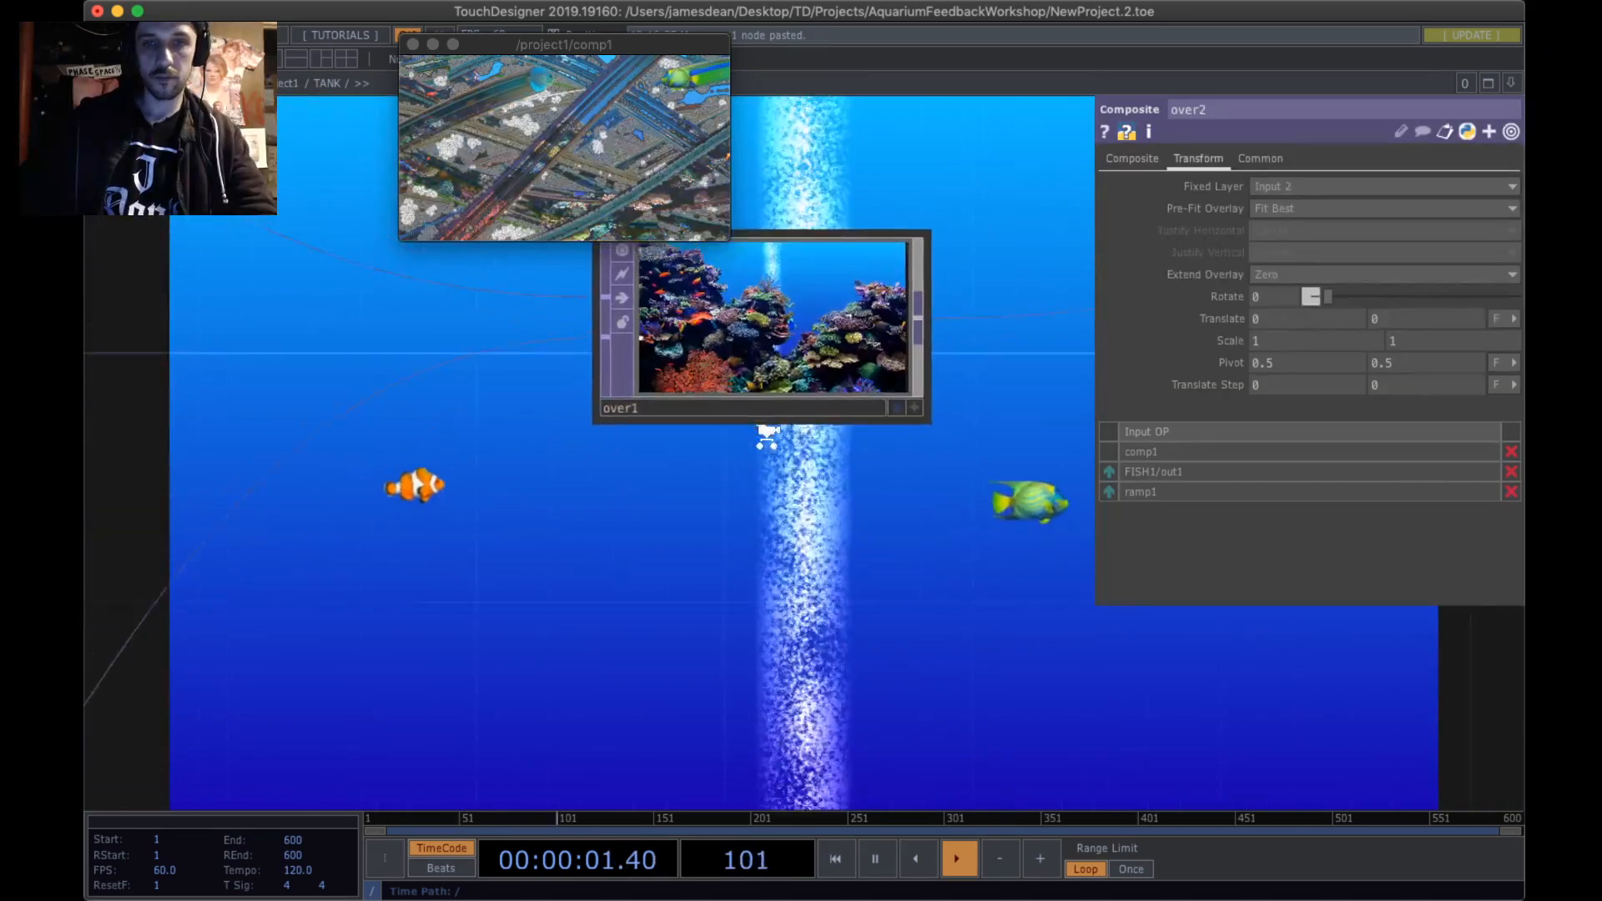
pyautogui.click(789, 418)
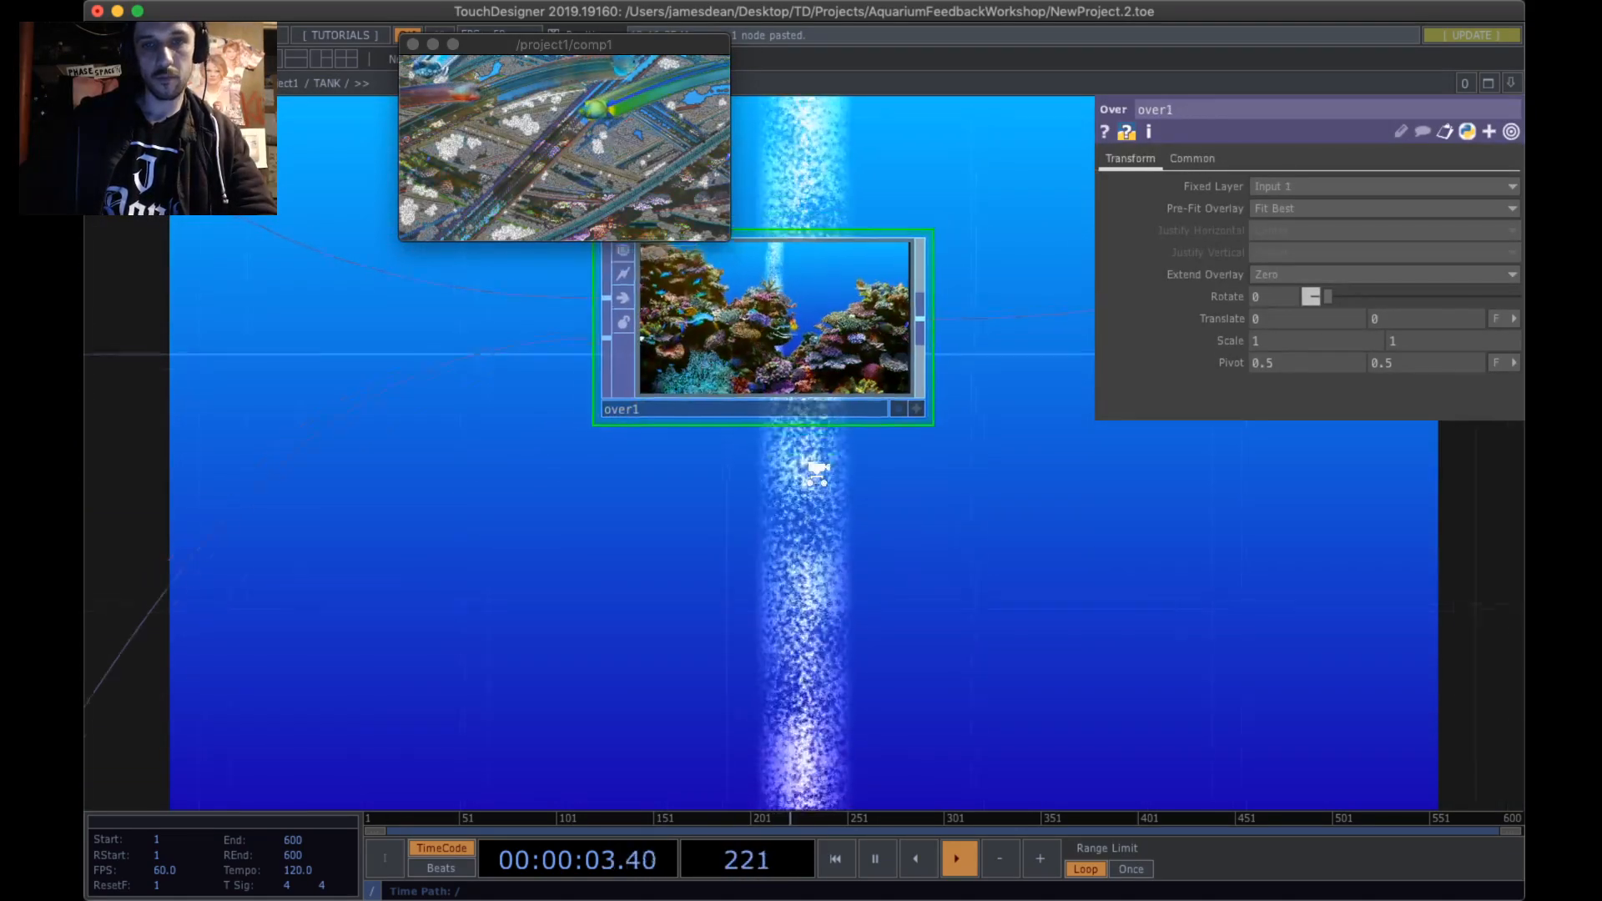
pyautogui.scroll(-4, 818, 473)
pyautogui.moveTo(678, 624); pyautogui.dragTo(888, 437)
pyautogui.moveTo(354, 619); pyautogui.dragTo(414, 469)
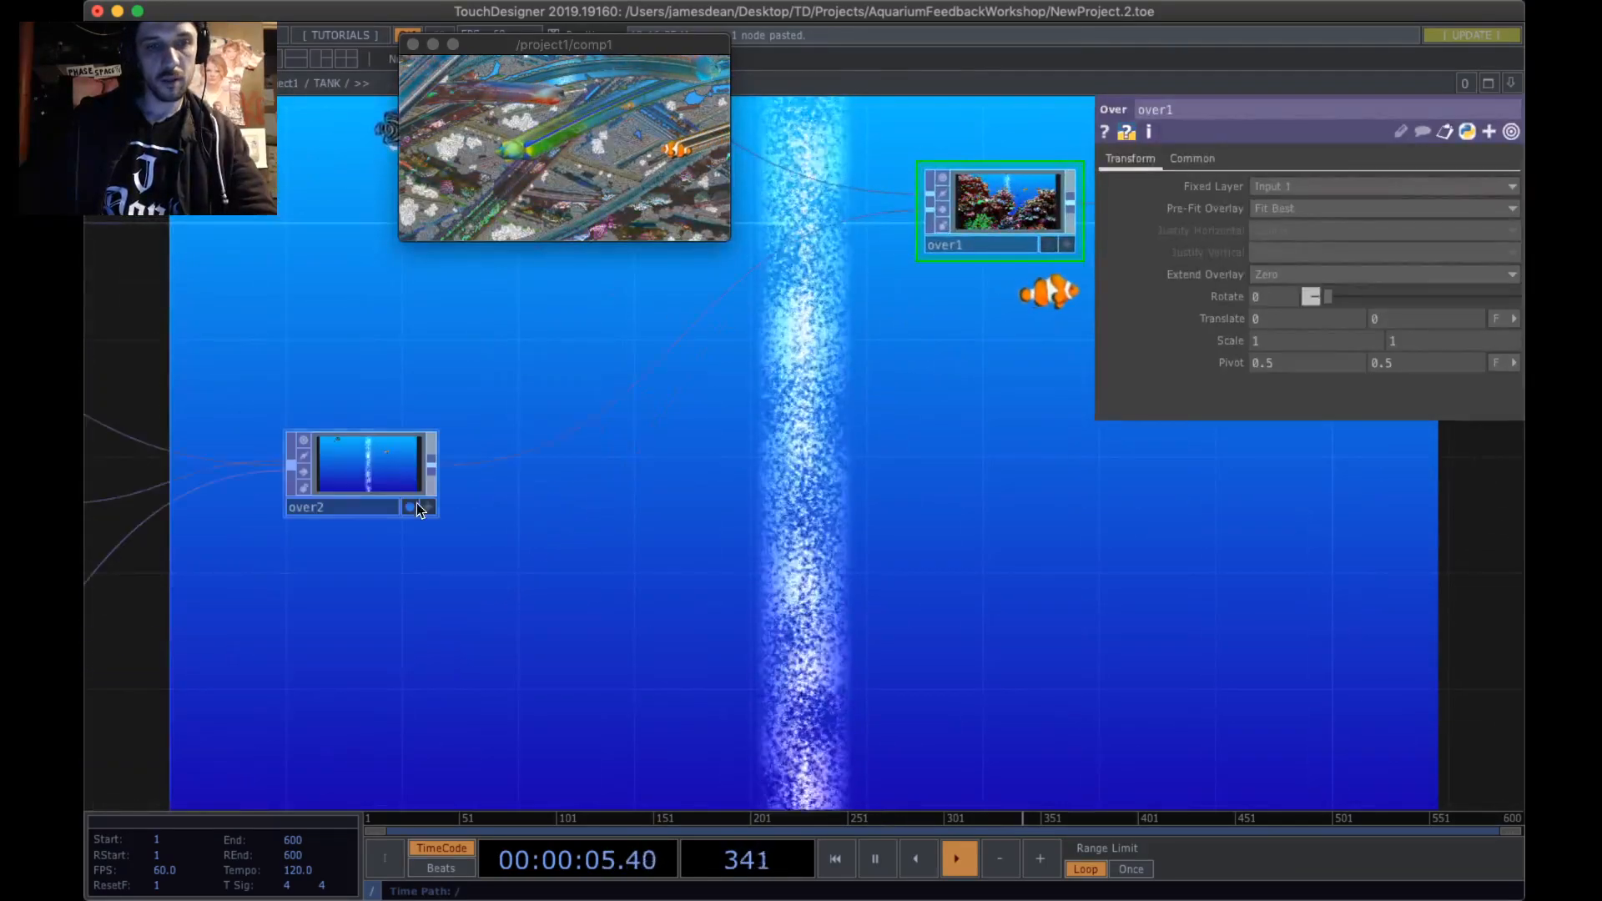
pyautogui.moveTo(752, 517); pyautogui.dragTo(661, 630)
pyautogui.scroll(2, 885, 324)
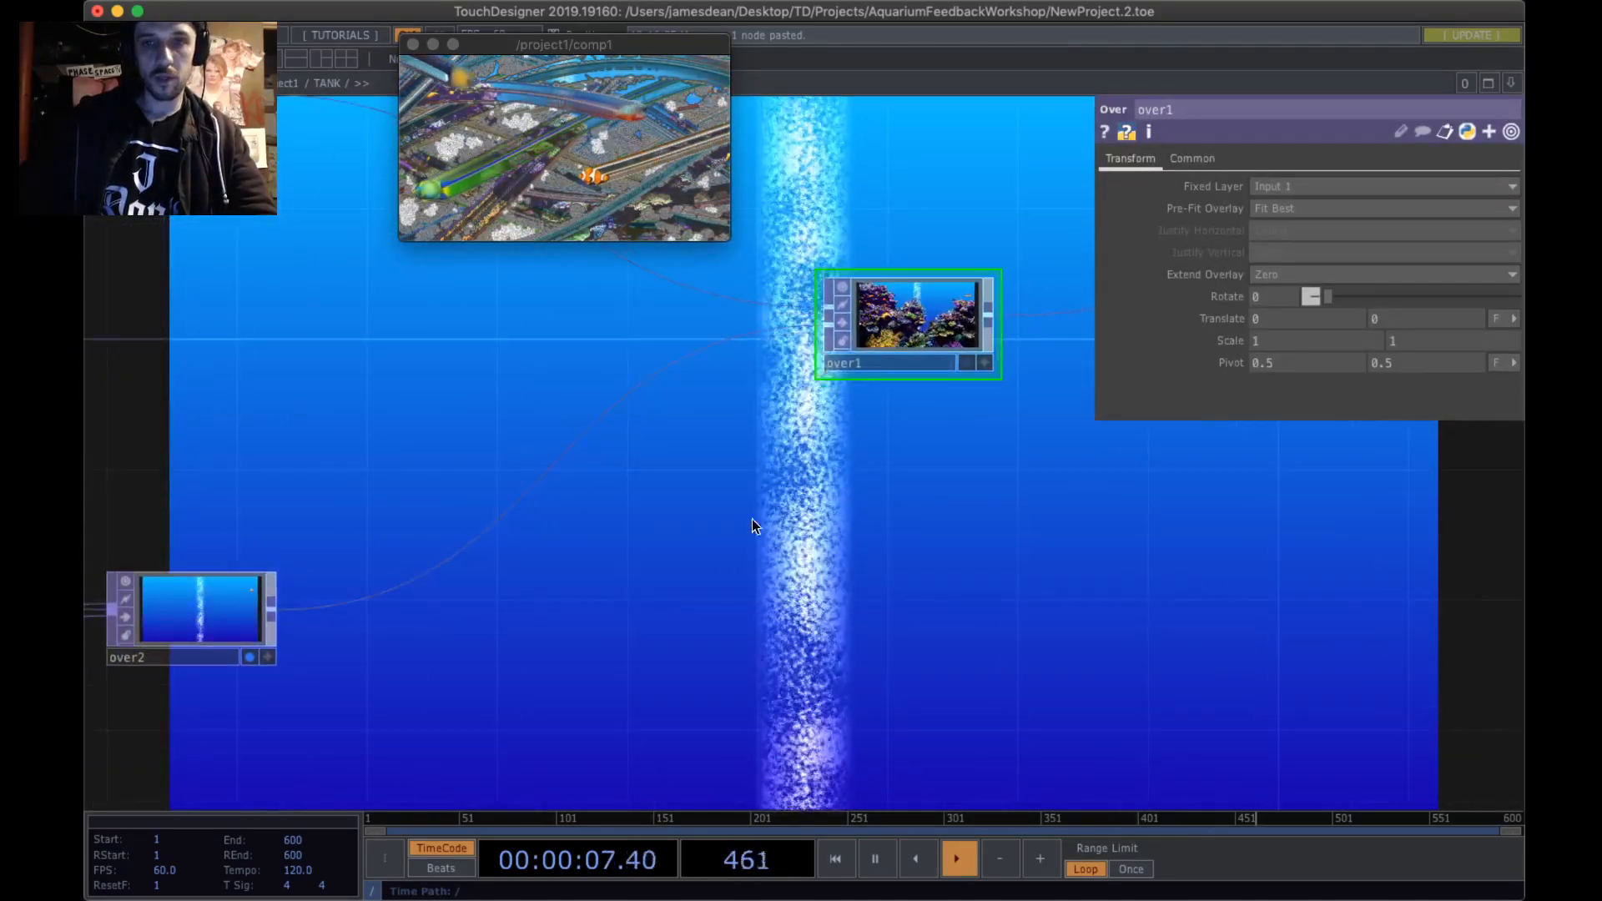
# - Examine the over1 coral composite against the over2 background, comparing how the fish show in each
pyautogui.scroll(8, 981, 318)
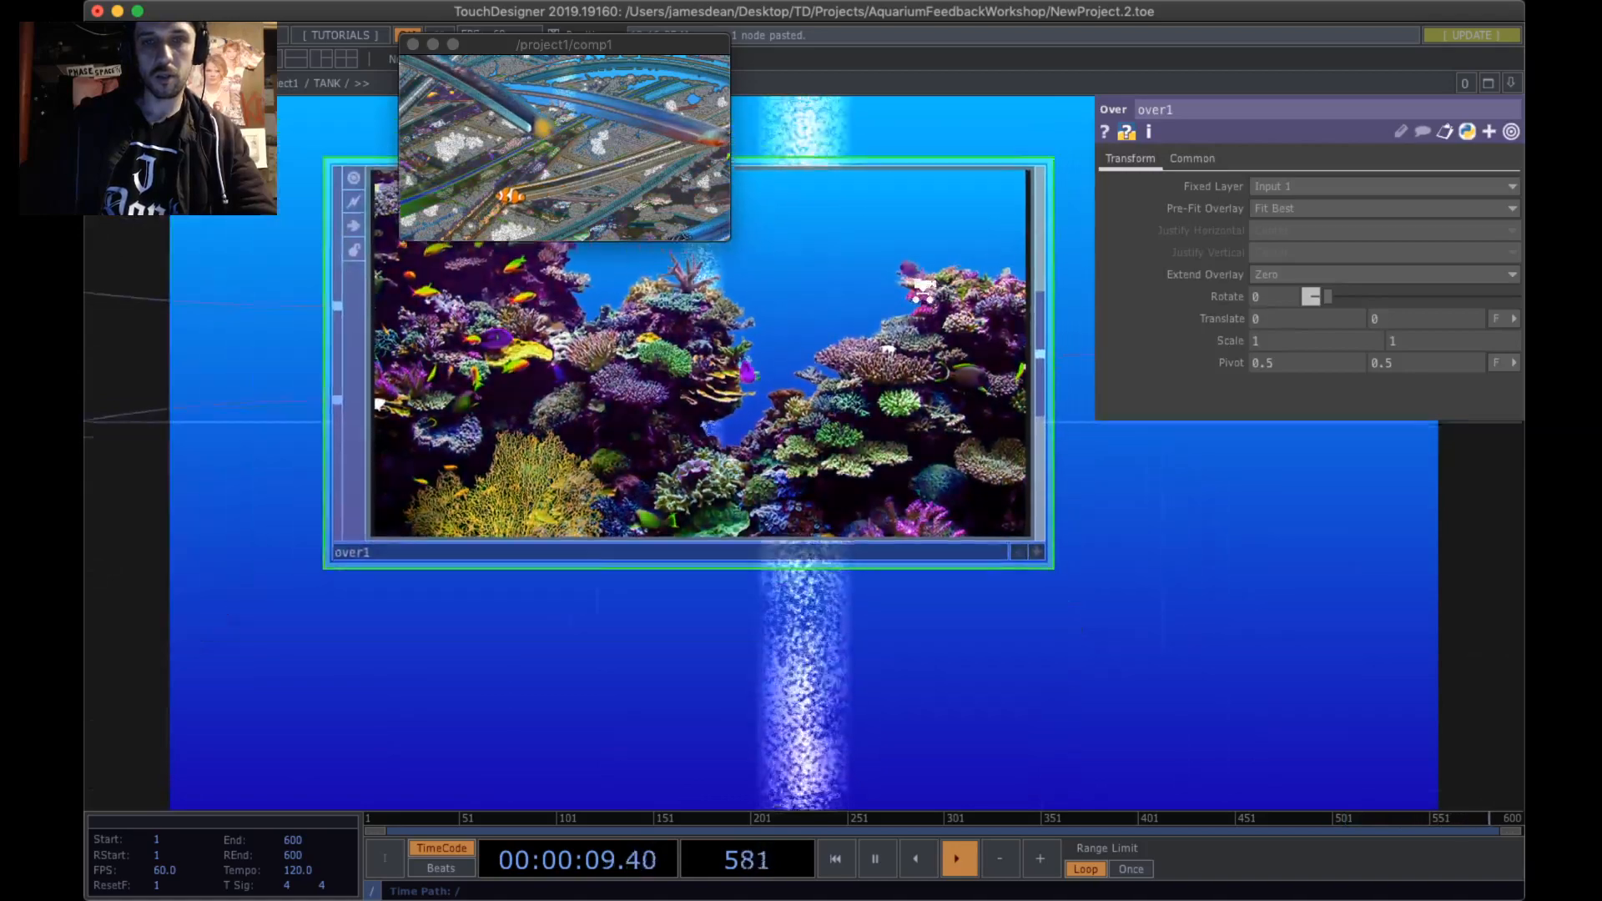
pyautogui.scroll(-1, 922, 288)
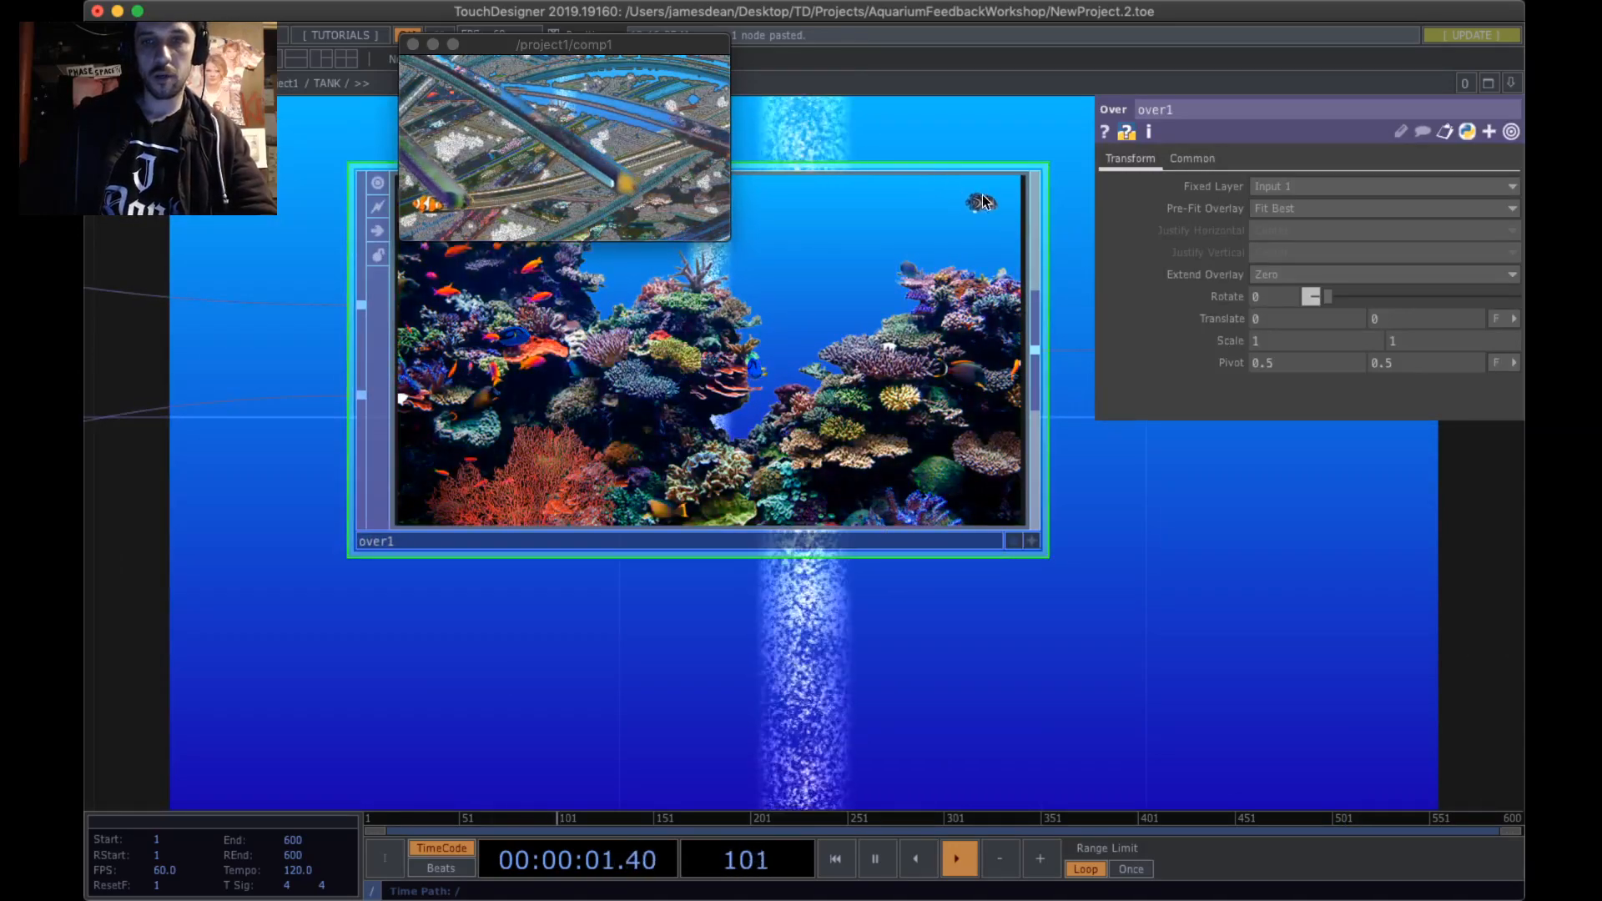
pyautogui.moveTo(759, 649); pyautogui.dragTo(844, 734)
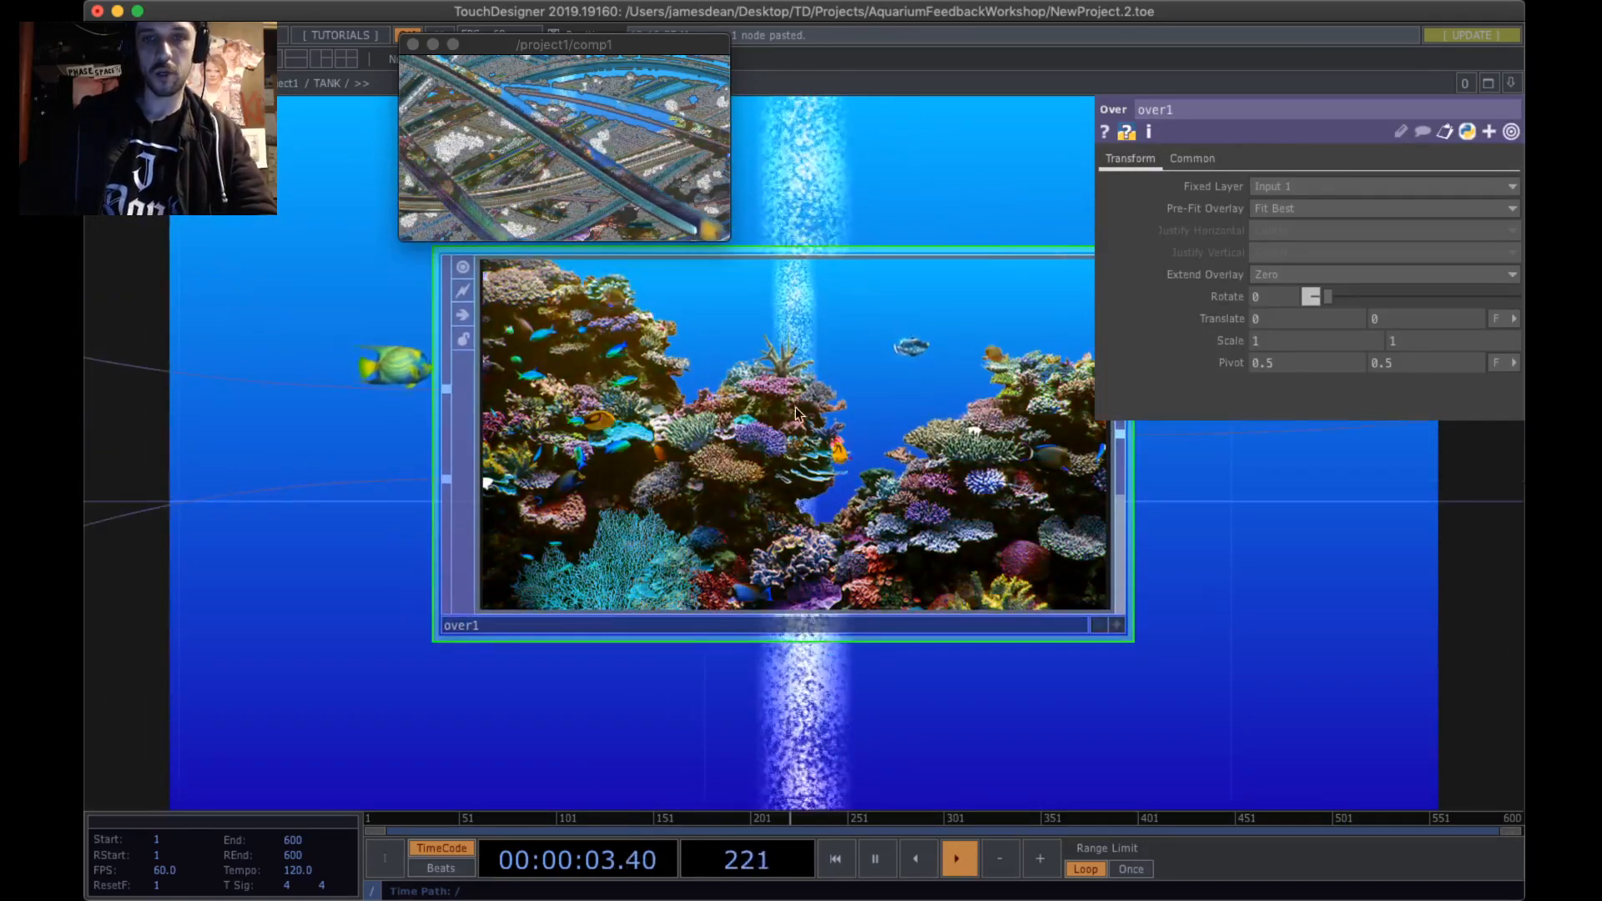
pyautogui.scroll(-8, 797, 413)
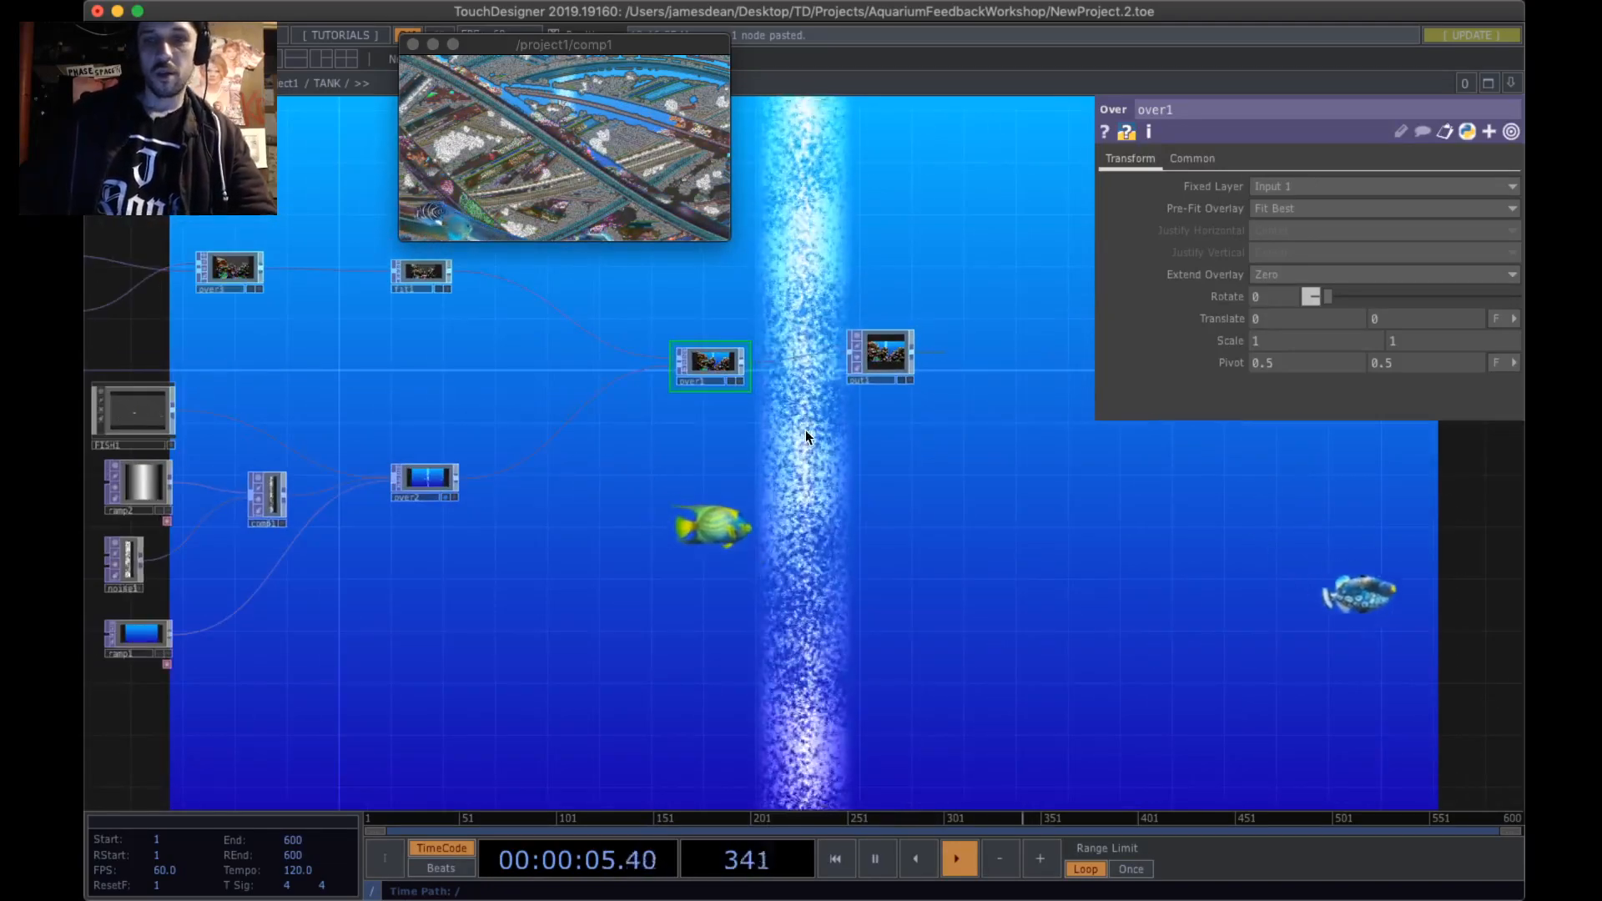
pyautogui.moveTo(806, 432); pyautogui.dragTo(771, 530)
pyautogui.moveTo(701, 458); pyautogui.dragTo(689, 449)
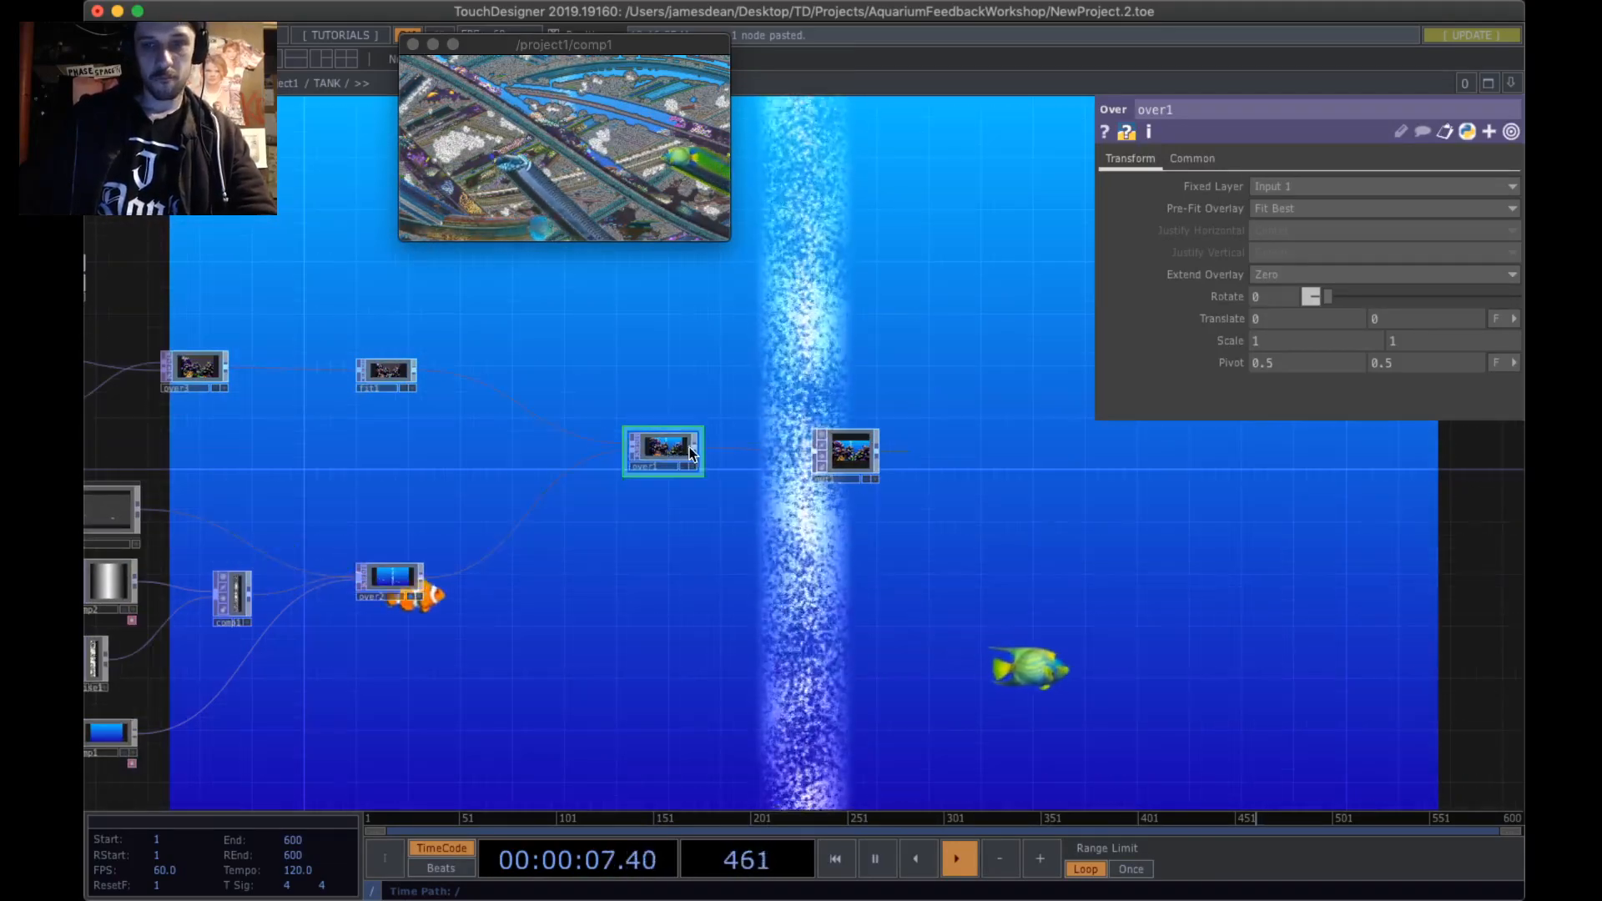
# - Return to the project1 network, show the node parameters and reset the feedback to clear the fish trails
pyautogui.press('u')
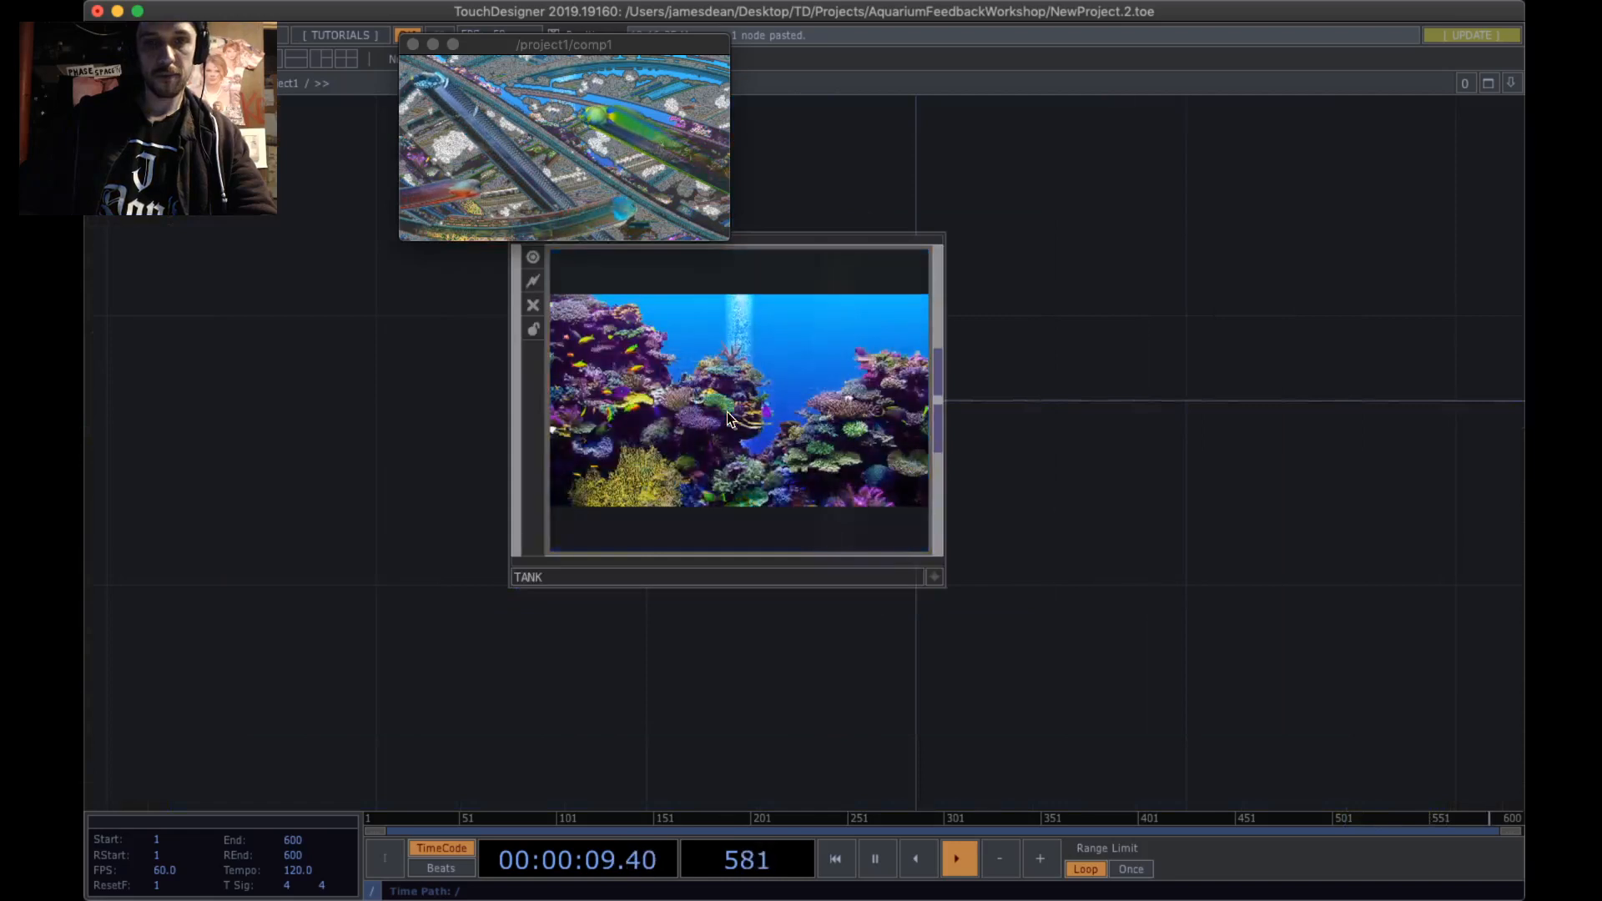
pyautogui.press('p')
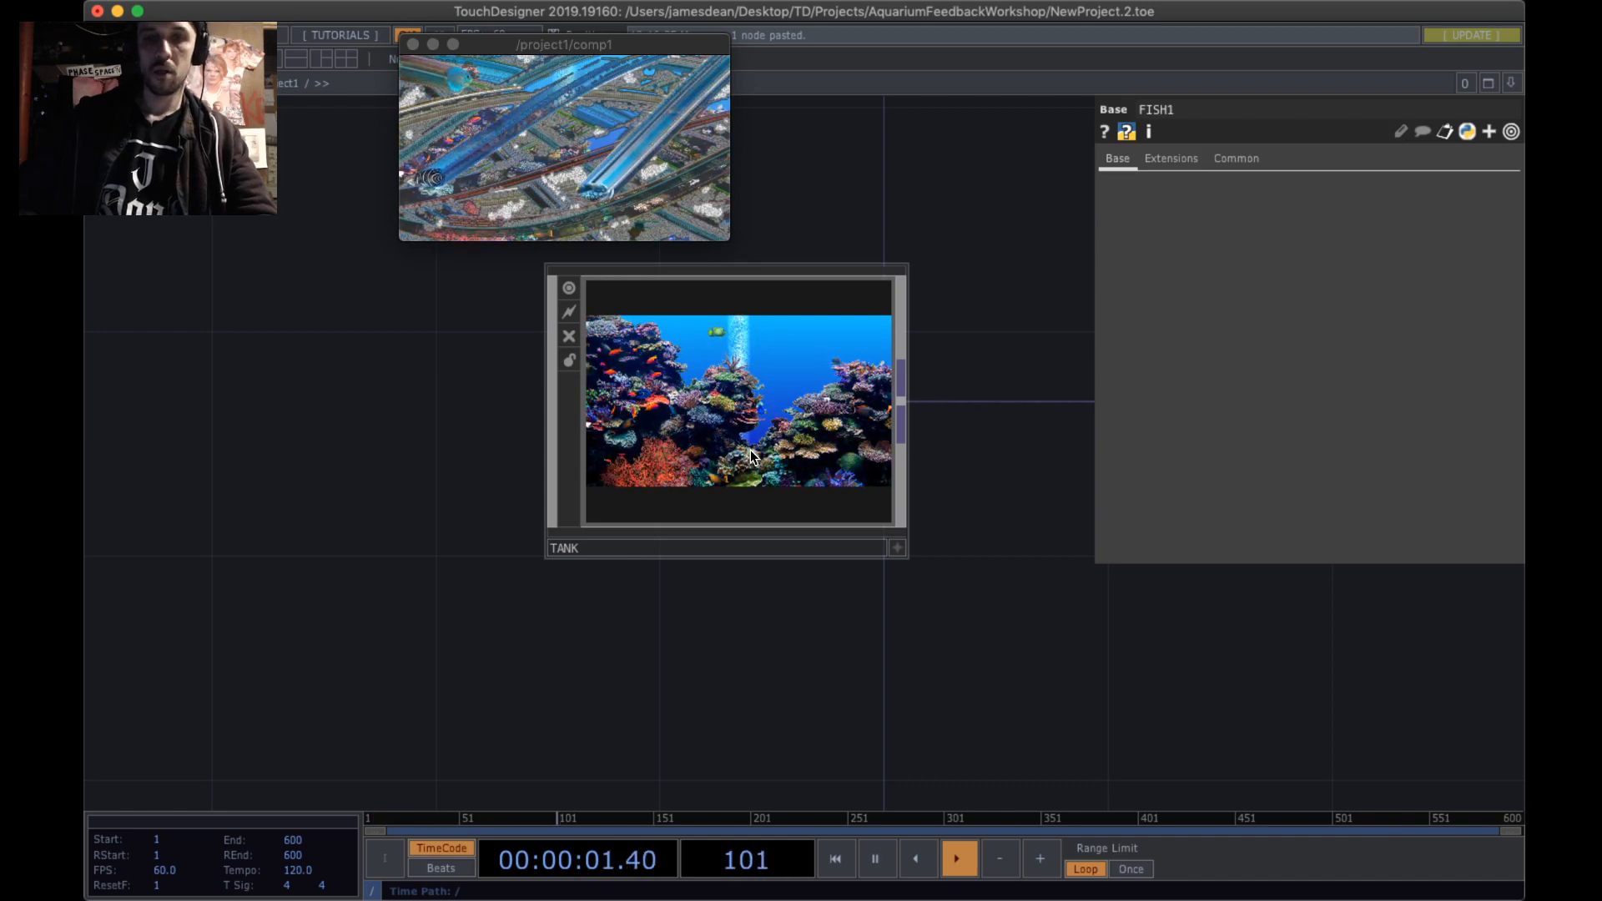
pyautogui.scroll(-10, 629, 436)
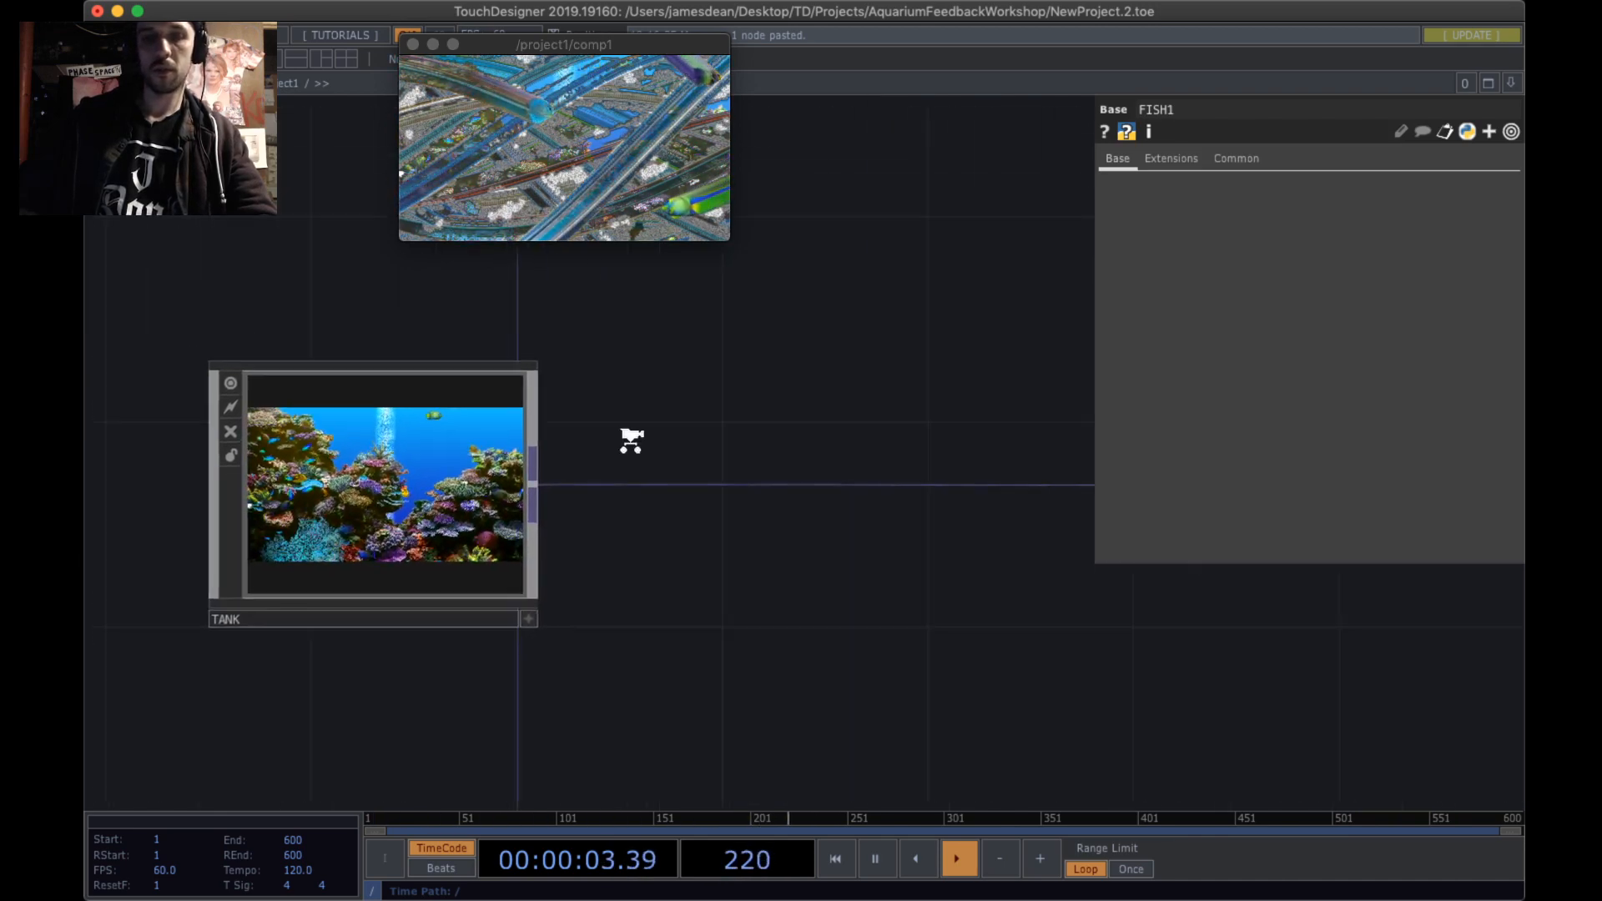
pyautogui.moveTo(591, 482); pyautogui.dragTo(362, 507)
pyautogui.press('1')
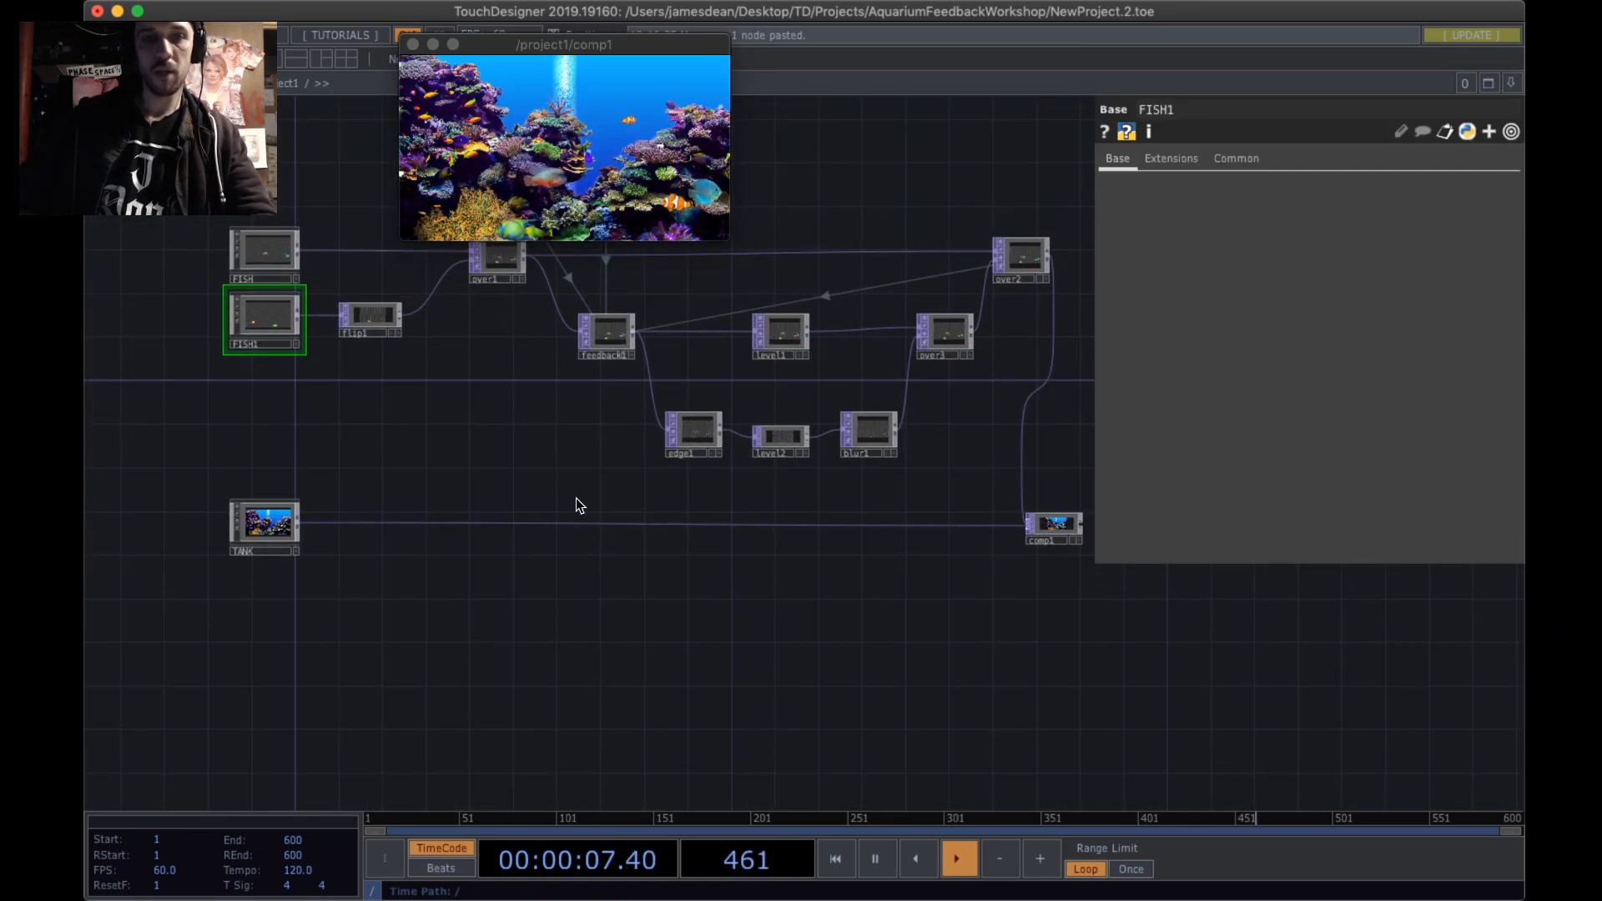
# - Enlarge the floating comp1 viewer window so the composite can be seen above the node network
pyautogui.scroll(3, 706, 382)
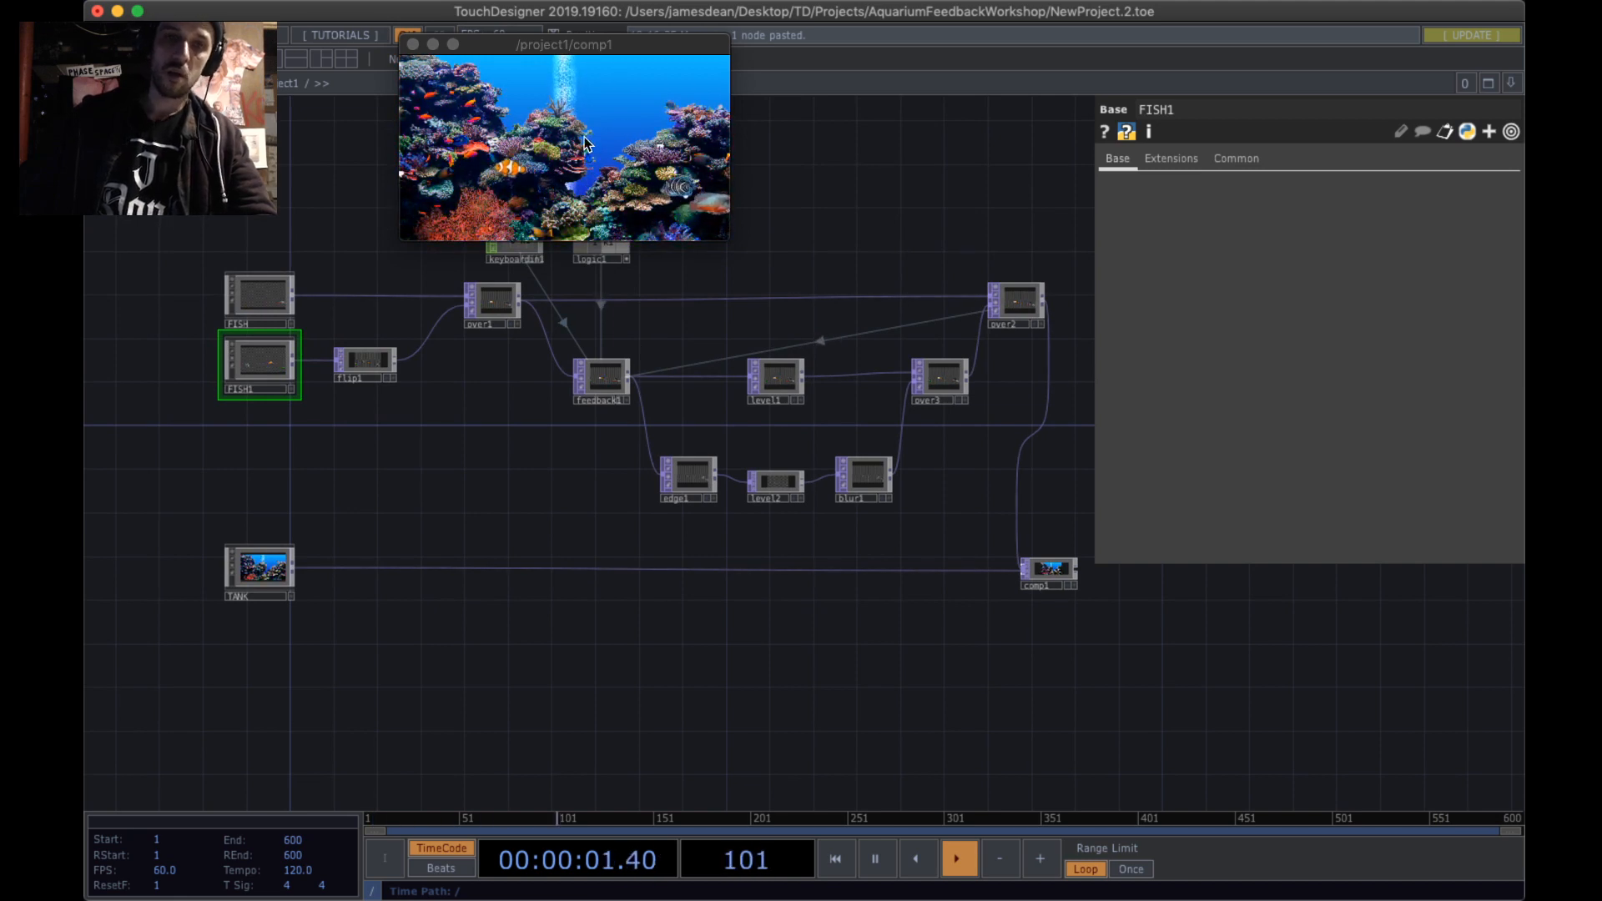
pyautogui.moveTo(733, 241); pyautogui.dragTo(986, 385)
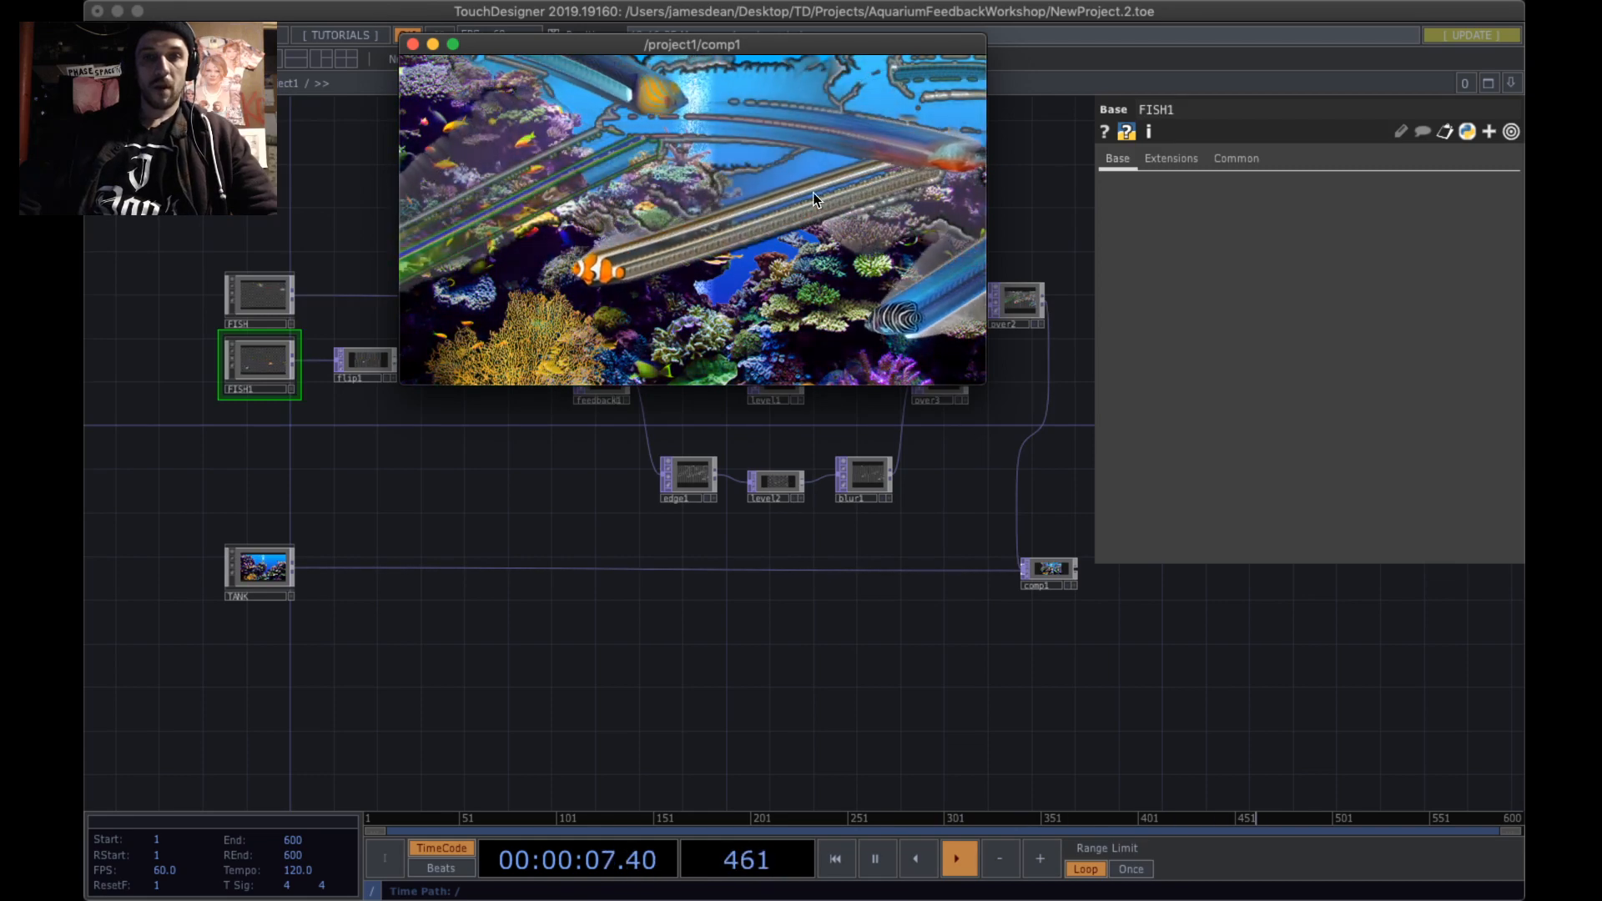
pyautogui.moveTo(982, 435); pyautogui.dragTo(602, 598)
pyautogui.scroll(-5, 624, 475)
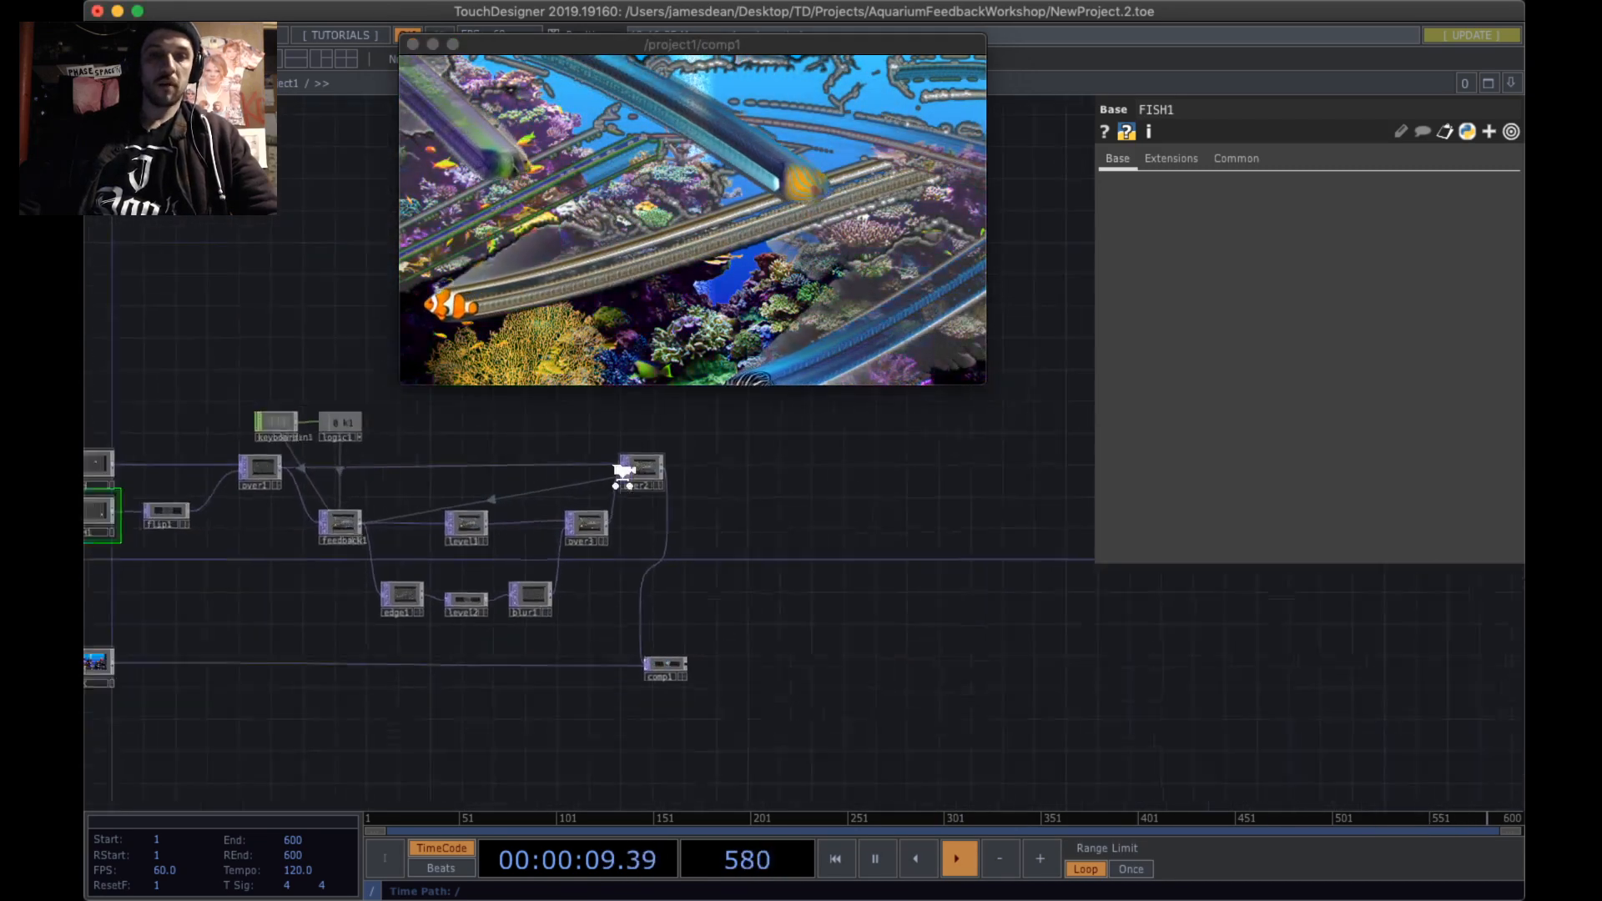
pyautogui.moveTo(984, 385)
pyautogui.mouseDown()
pyautogui.moveTo(1472, 660)
pyautogui.moveTo(794, 340)
pyautogui.moveTo(972, 380)
pyautogui.mouseUp()
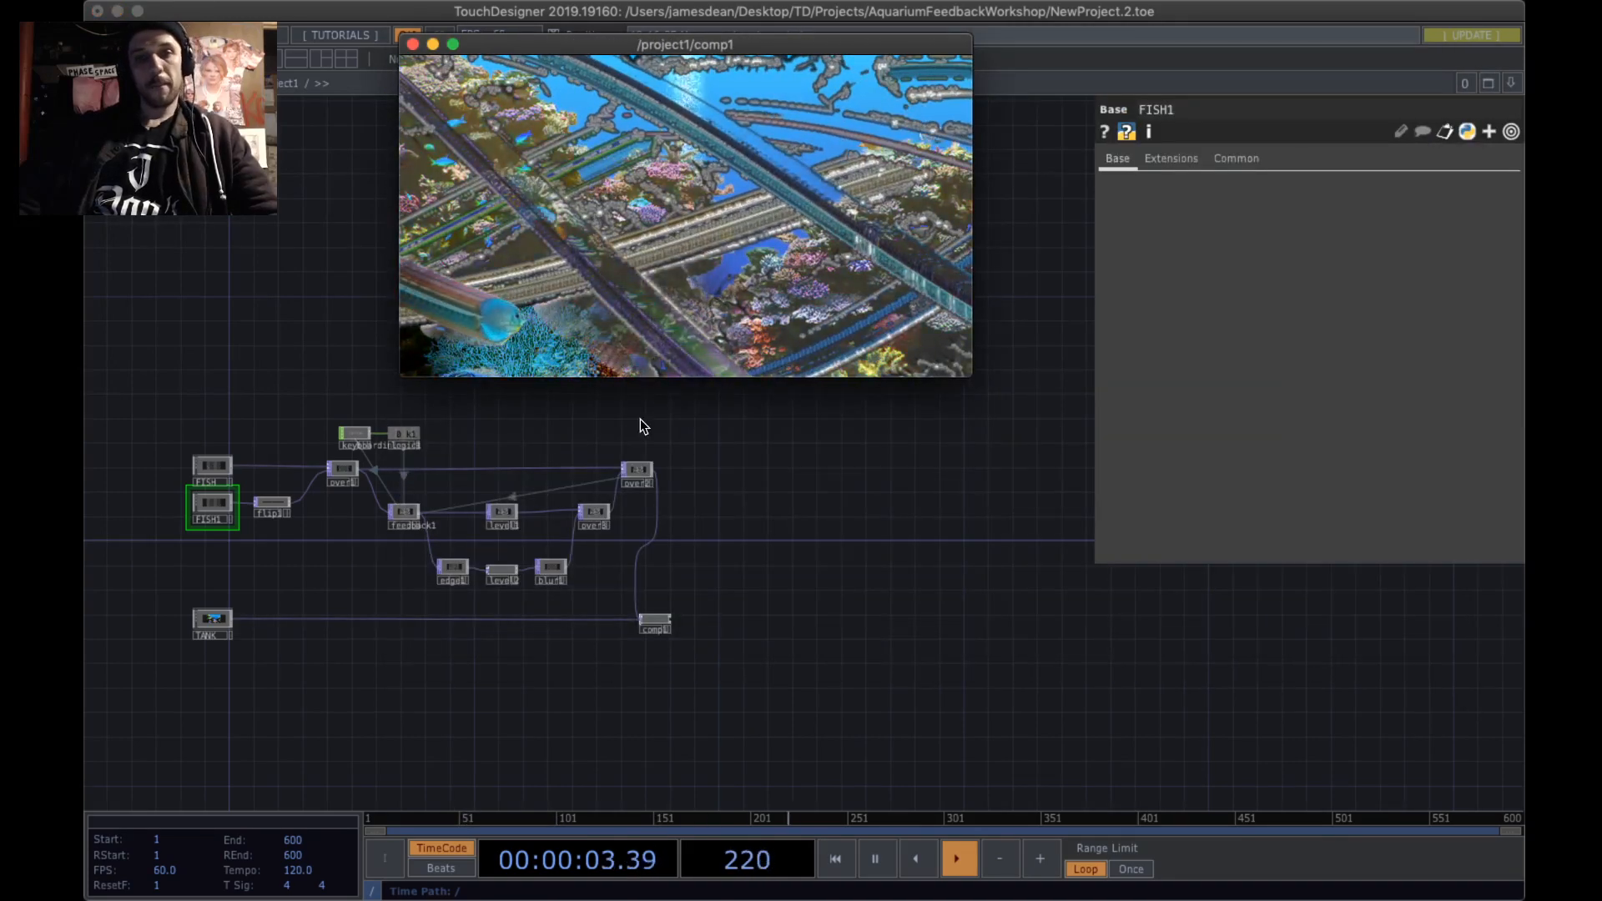
# - Select the fish and feedback nodes together, leaving out TANK and comp1
pyautogui.moveTo(748, 614); pyautogui.dragTo(768, 595)
pyautogui.scroll(5, 751, 576)
pyautogui.scroll(-3, 721, 563)
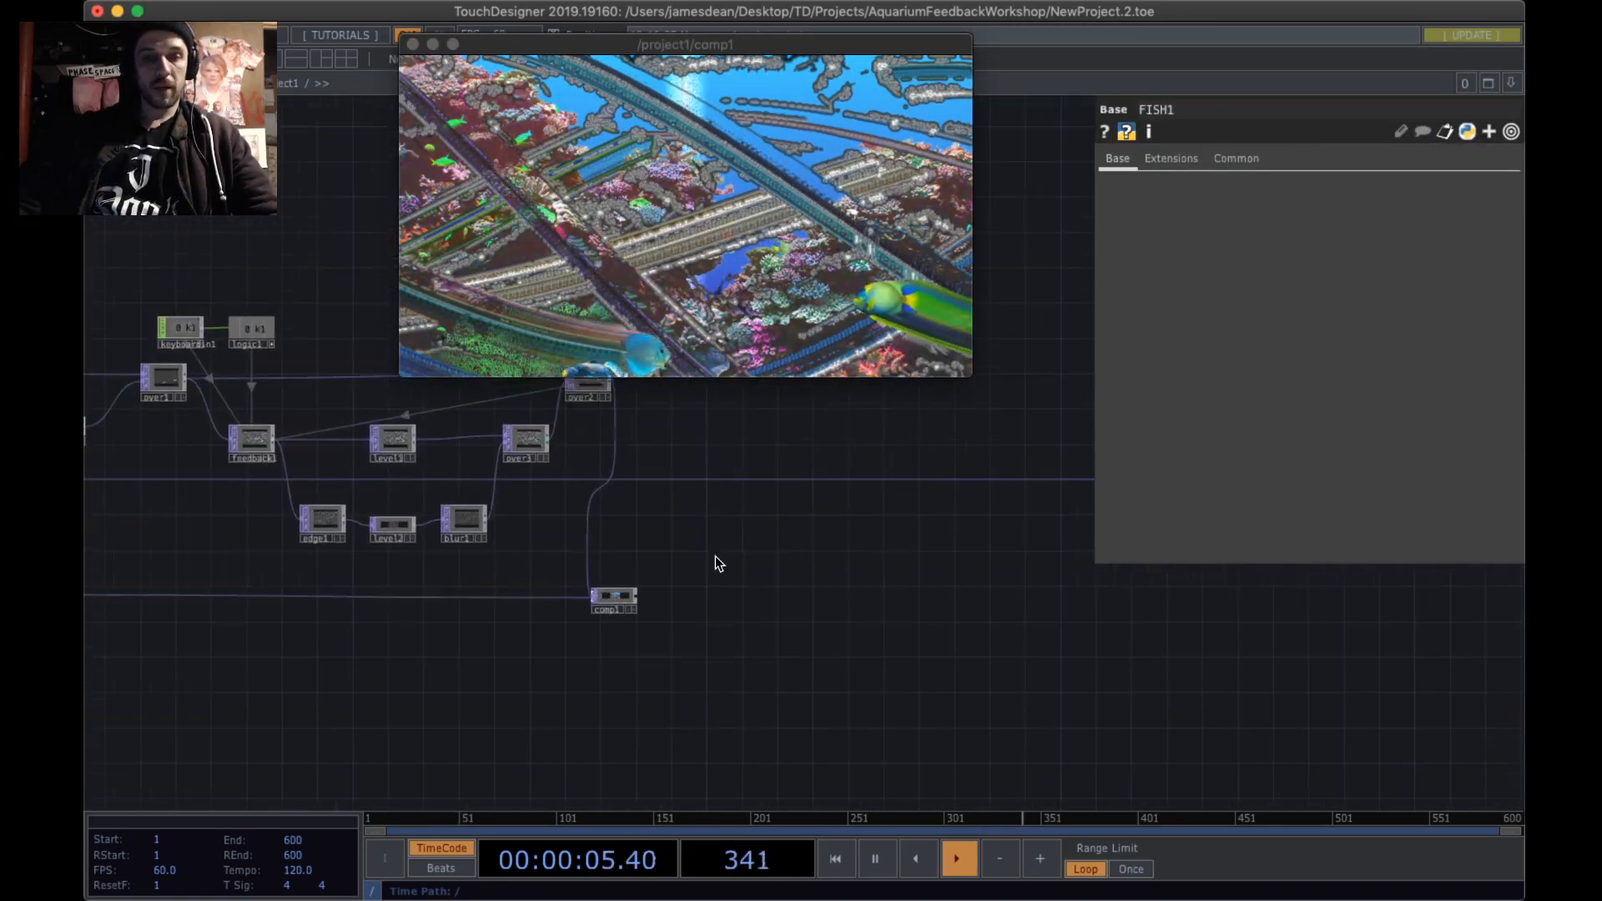
pyautogui.scroll(3, 689, 607)
pyautogui.moveTo(693, 607); pyautogui.dragTo(1058, 676)
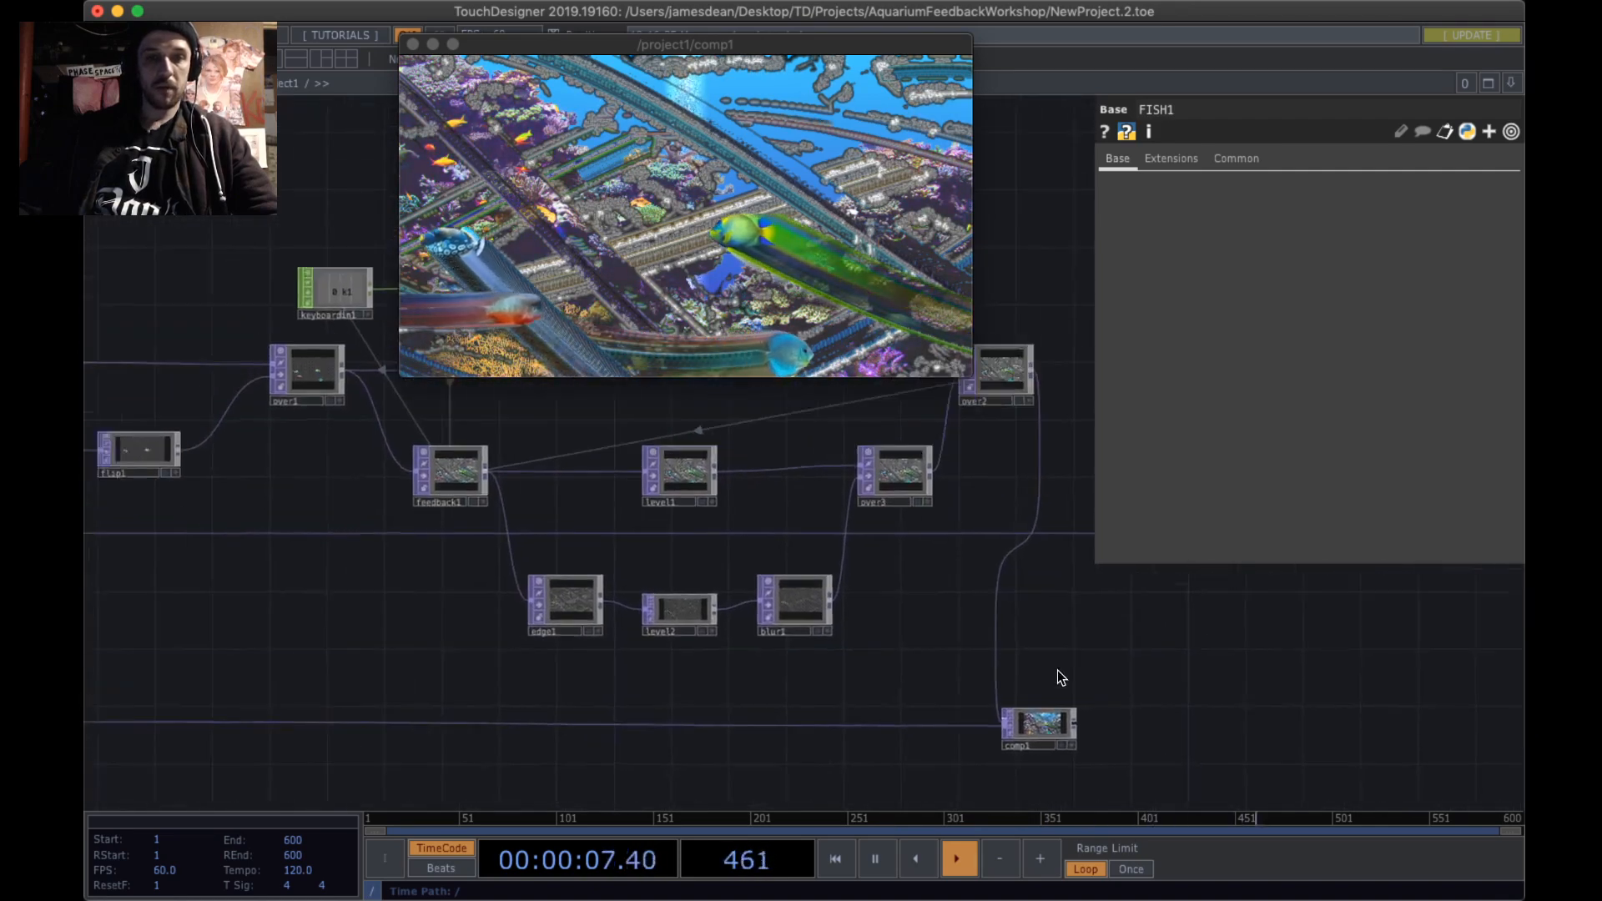
pyautogui.scroll(-2, 1058, 675)
pyautogui.moveTo(228, 365); pyautogui.dragTo(1056, 669, button='right')
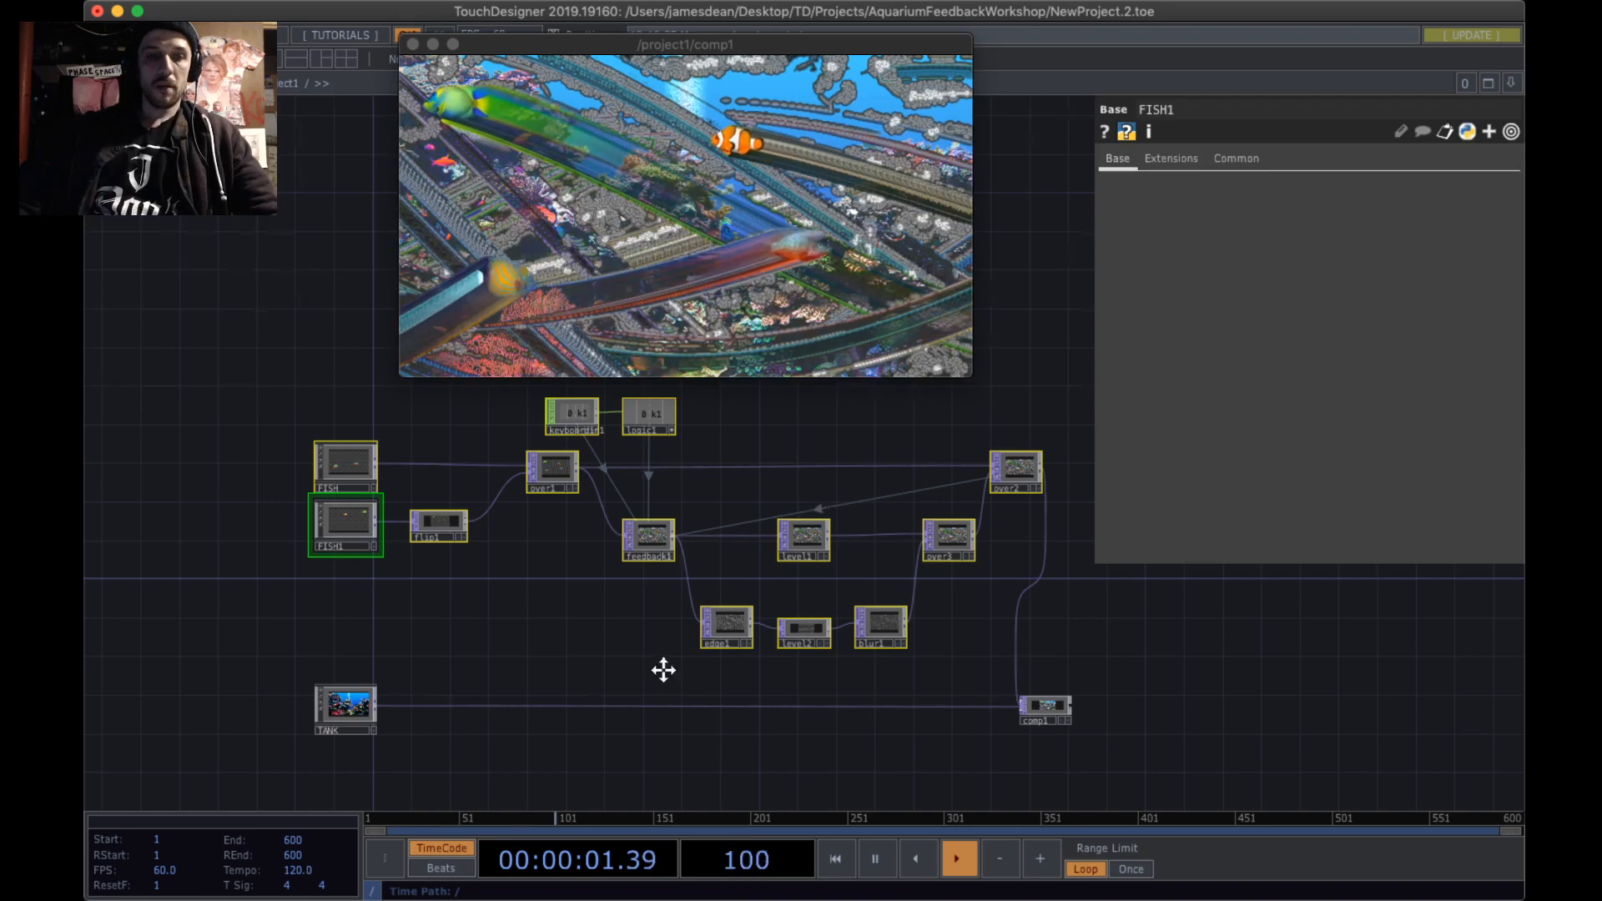
pyautogui.moveTo(661, 668); pyautogui.dragTo(715, 659)
pyautogui.moveTo(1162, 662); pyautogui.dragTo(1141, 604)
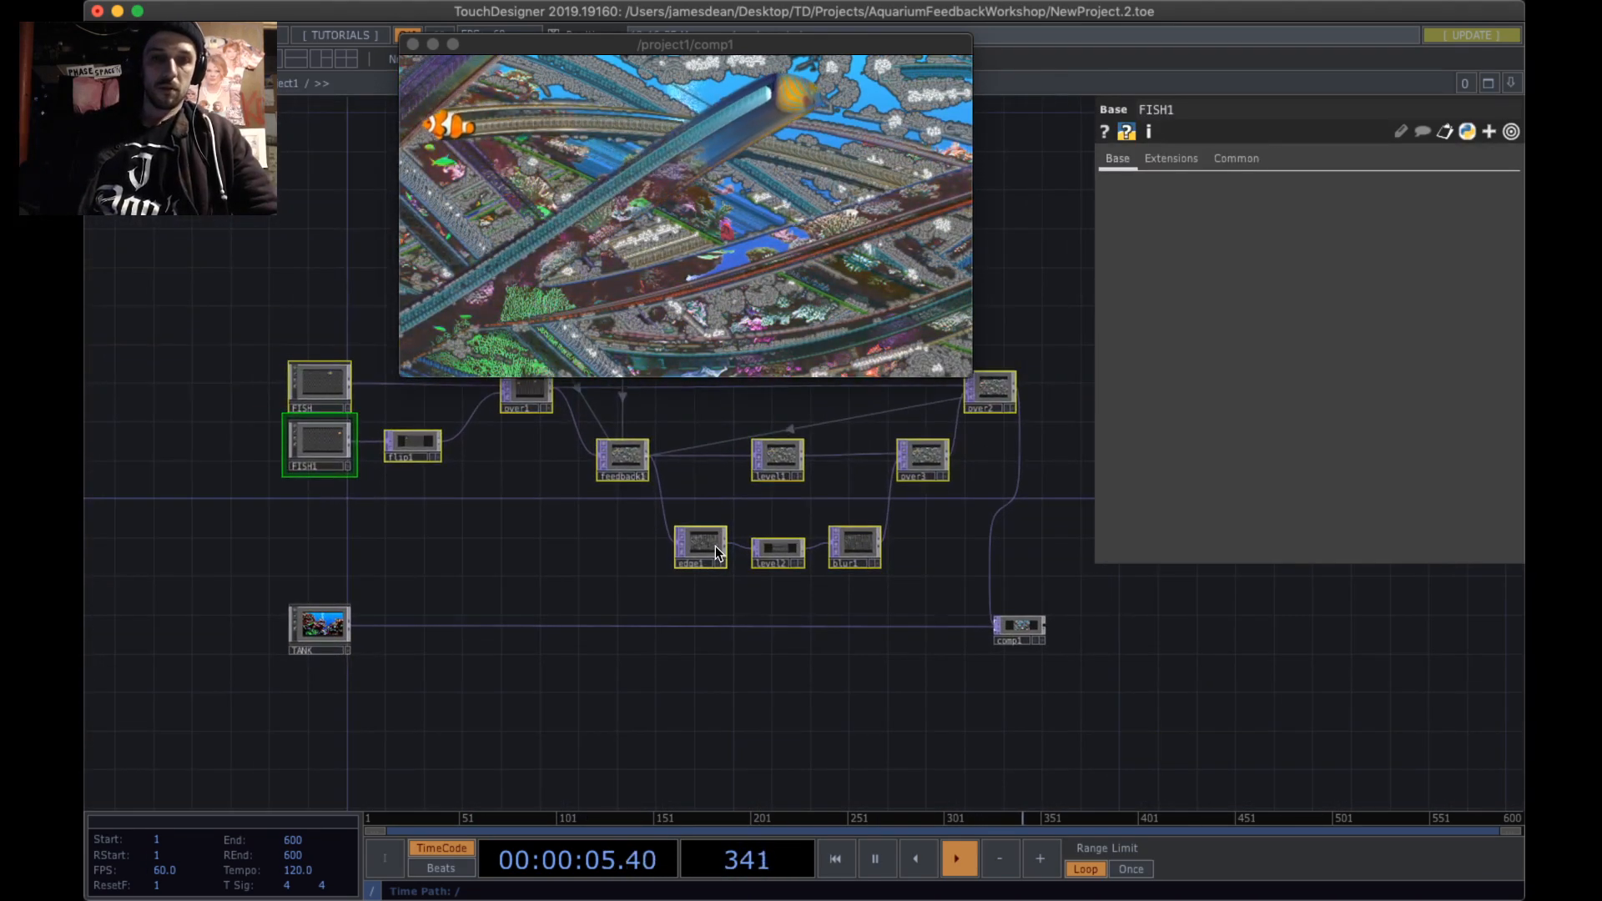
# - Add a Base COMP between the FISH1 and TANK nodes and name it FEEDBACK
pyautogui.moveTo(884, 668); pyautogui.dragTo(1122, 699)
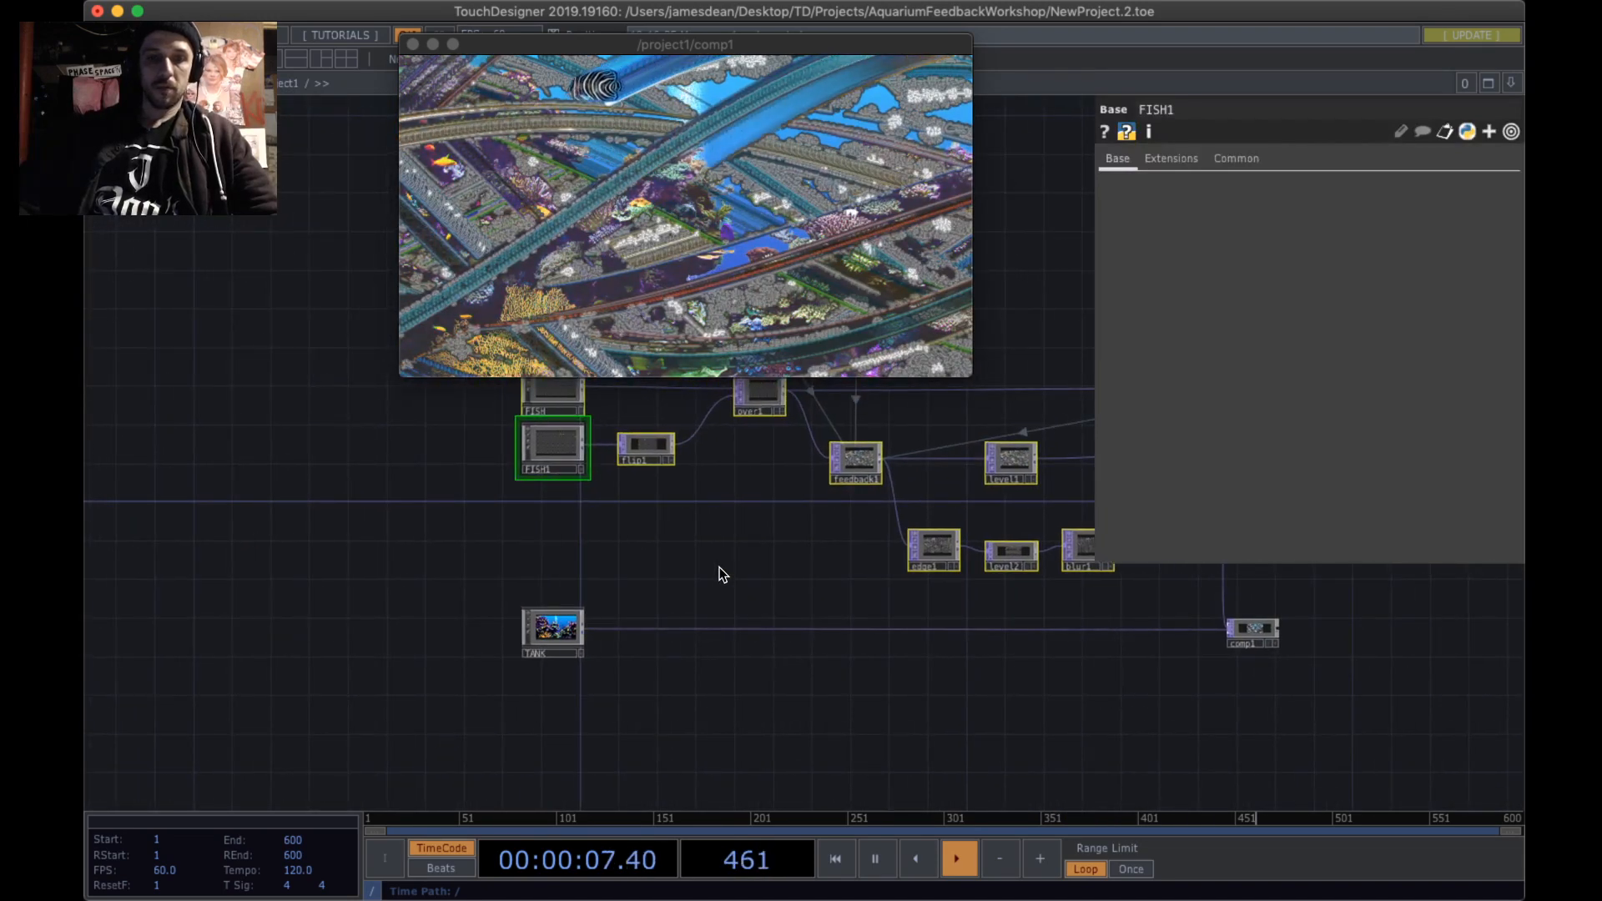
pyautogui.press('Tab')
pyautogui.write('base')
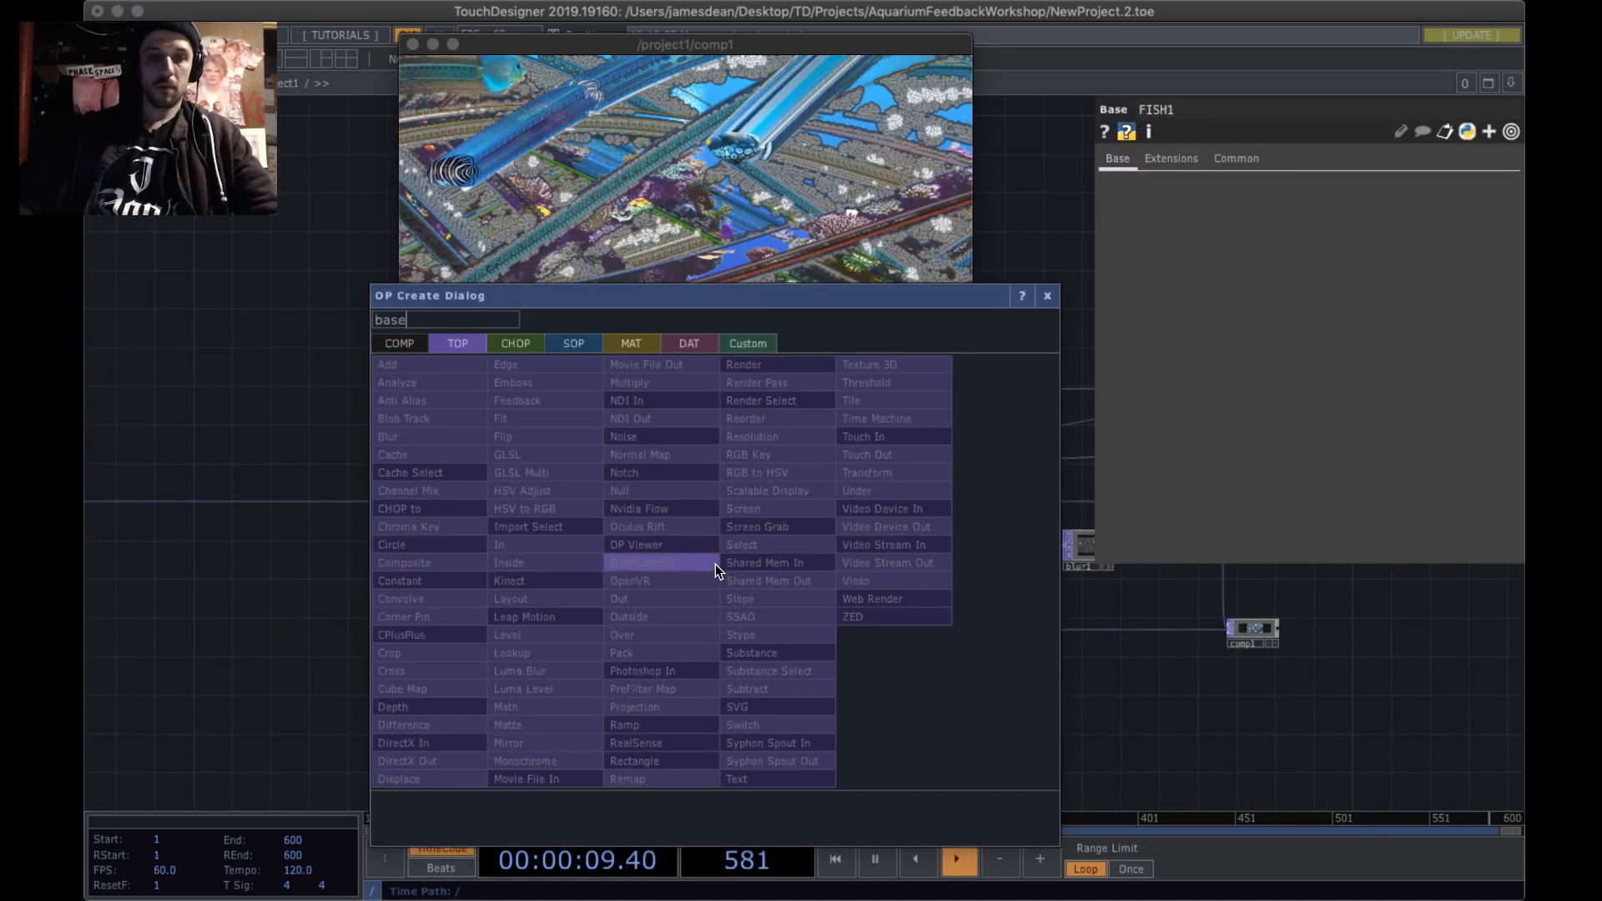
pyautogui.click(403, 344)
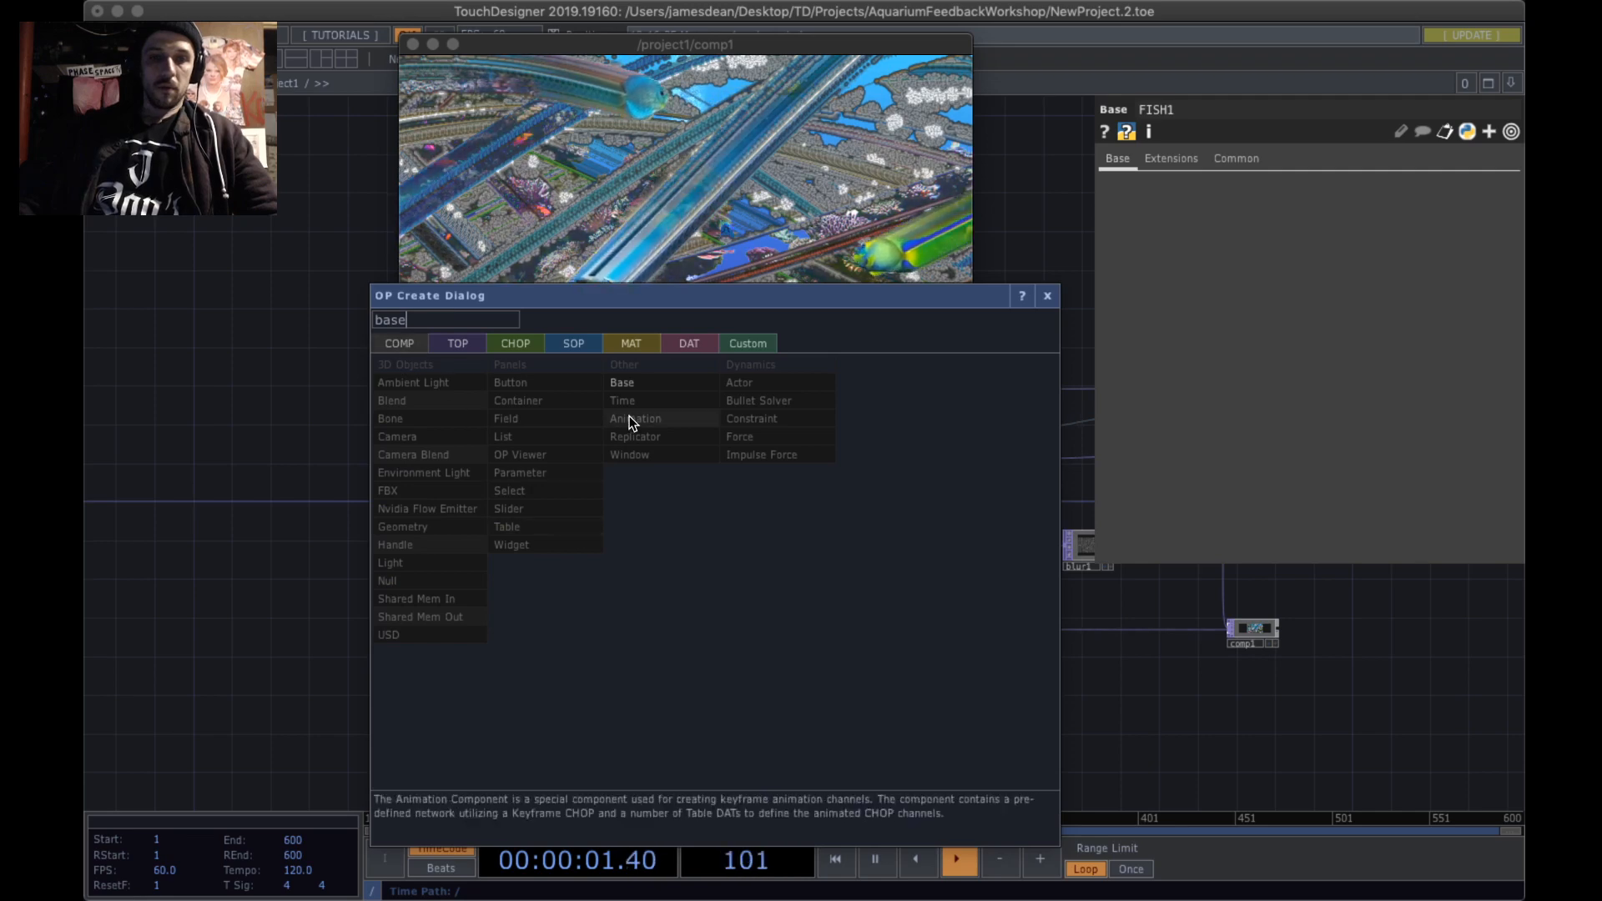
pyautogui.click(647, 383)
pyautogui.moveTo(713, 567); pyautogui.dragTo(759, 649)
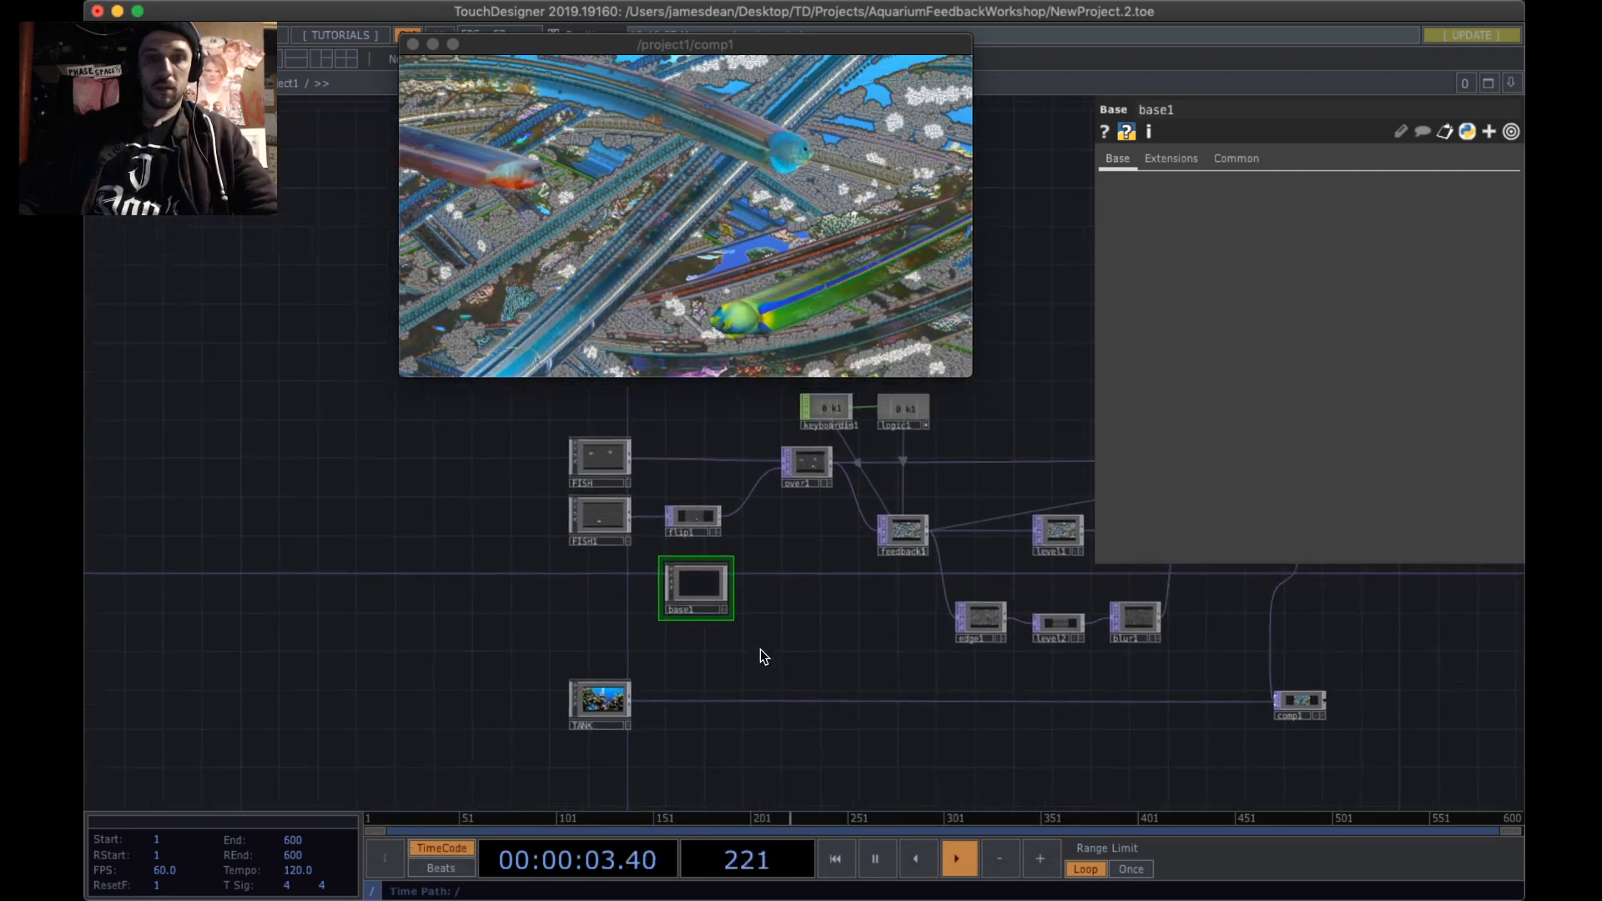
pyautogui.scroll(4, 759, 649)
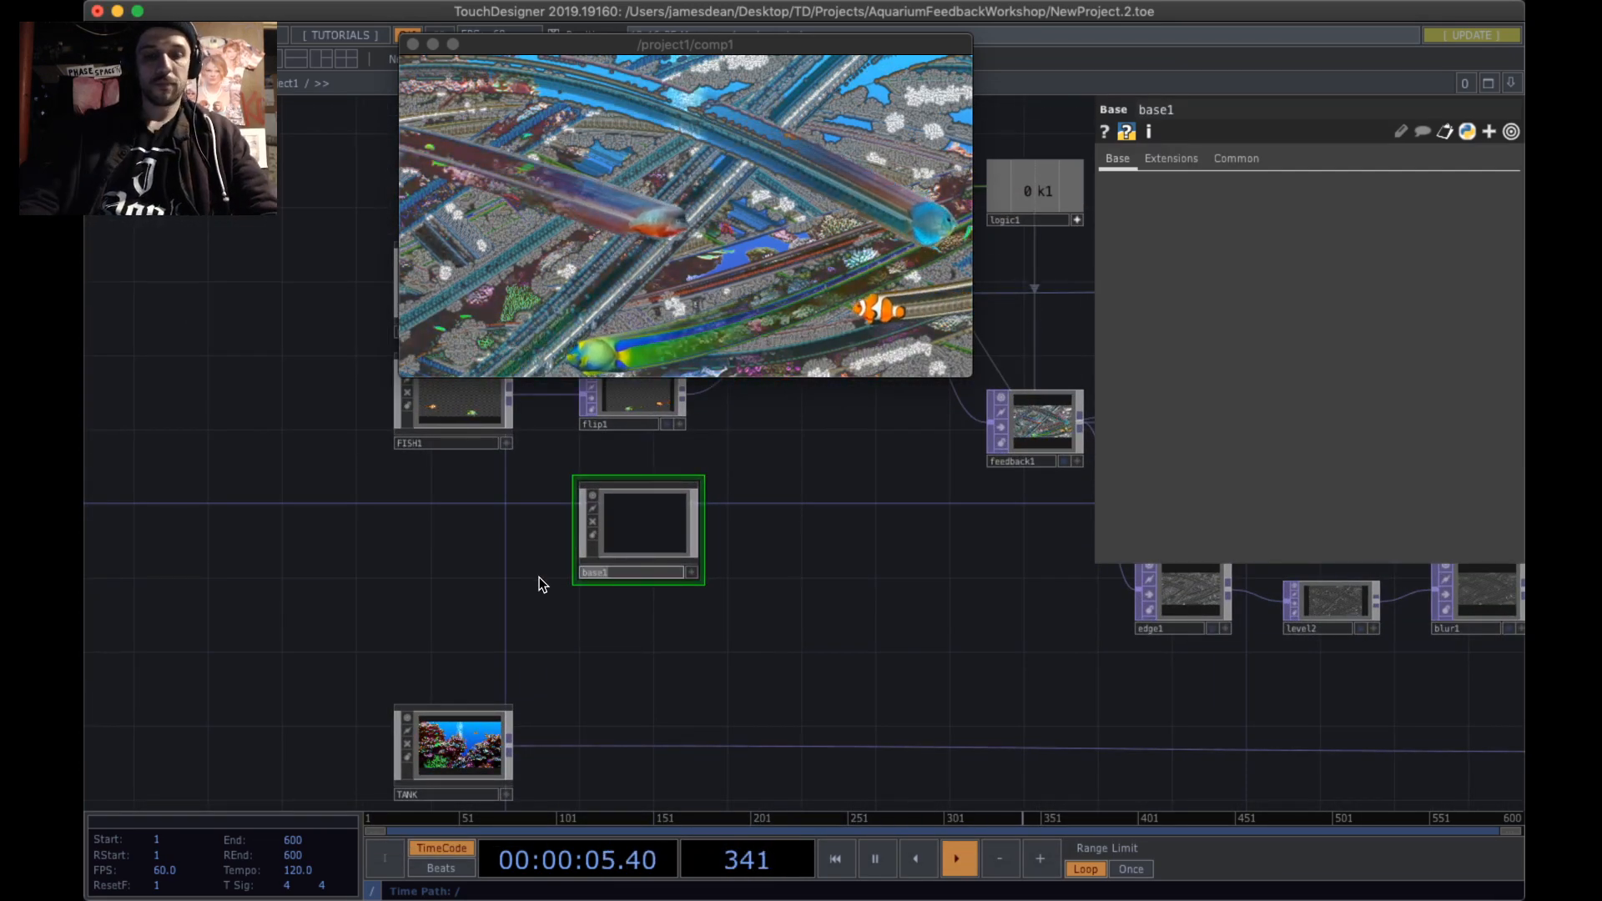
pyautogui.write('EDBACK')
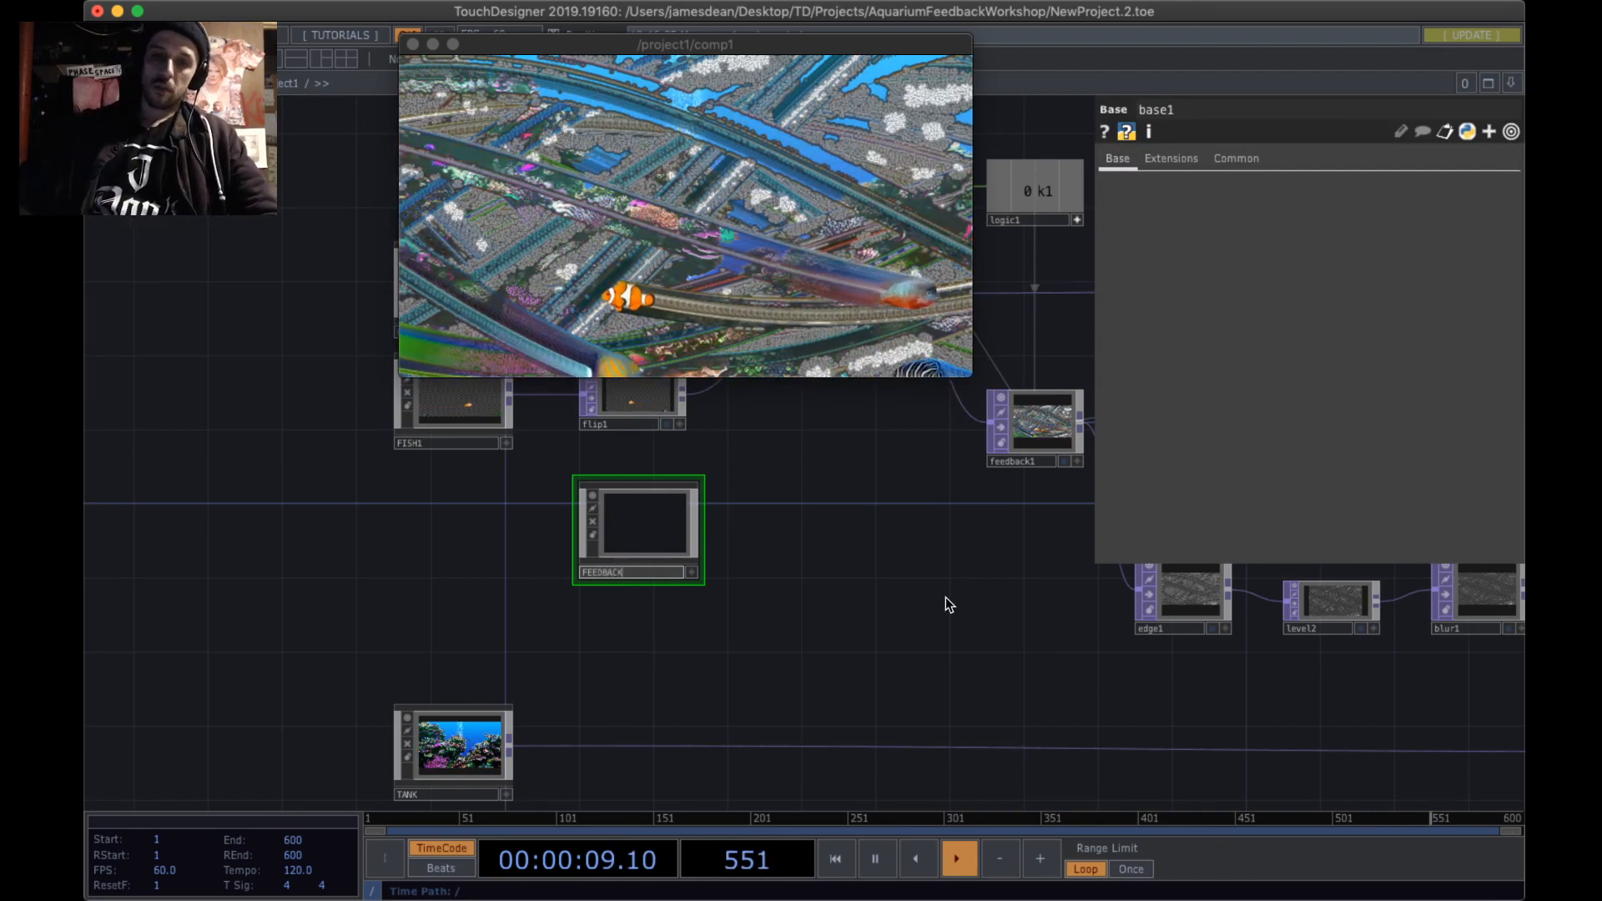
pyautogui.press('Return')
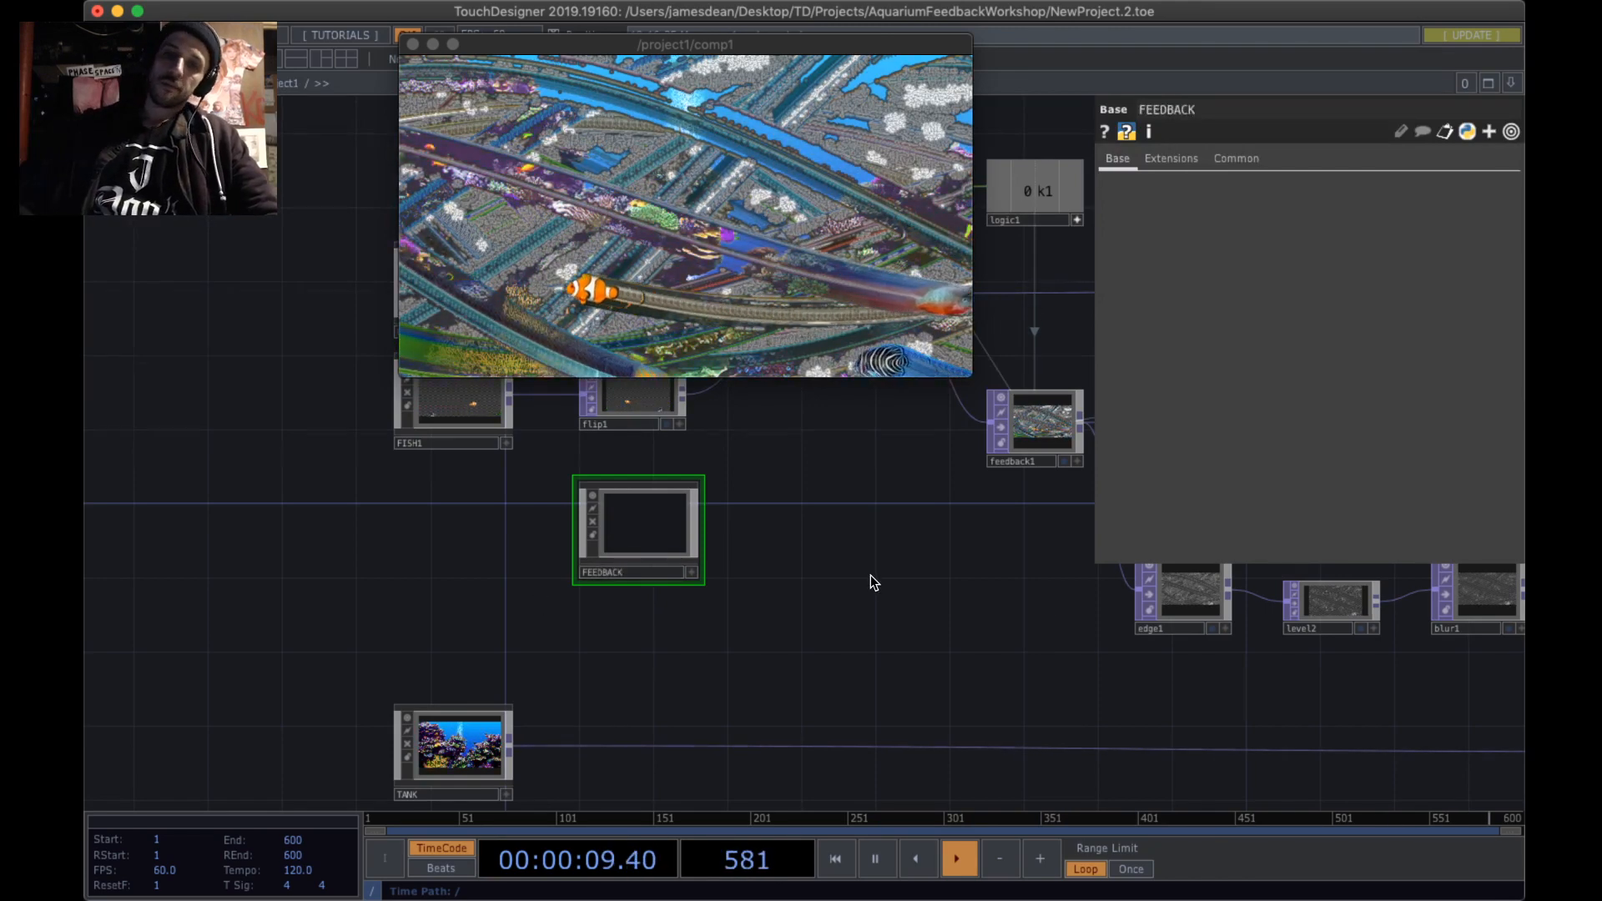
# - Move the FEEDBACK base into the empty area to the left of the FISH1 and TANK nodes
pyautogui.scroll(-10, 869, 574)
pyautogui.moveTo(870, 574); pyautogui.dragTo(774, 629)
pyautogui.scroll(5, 773, 628)
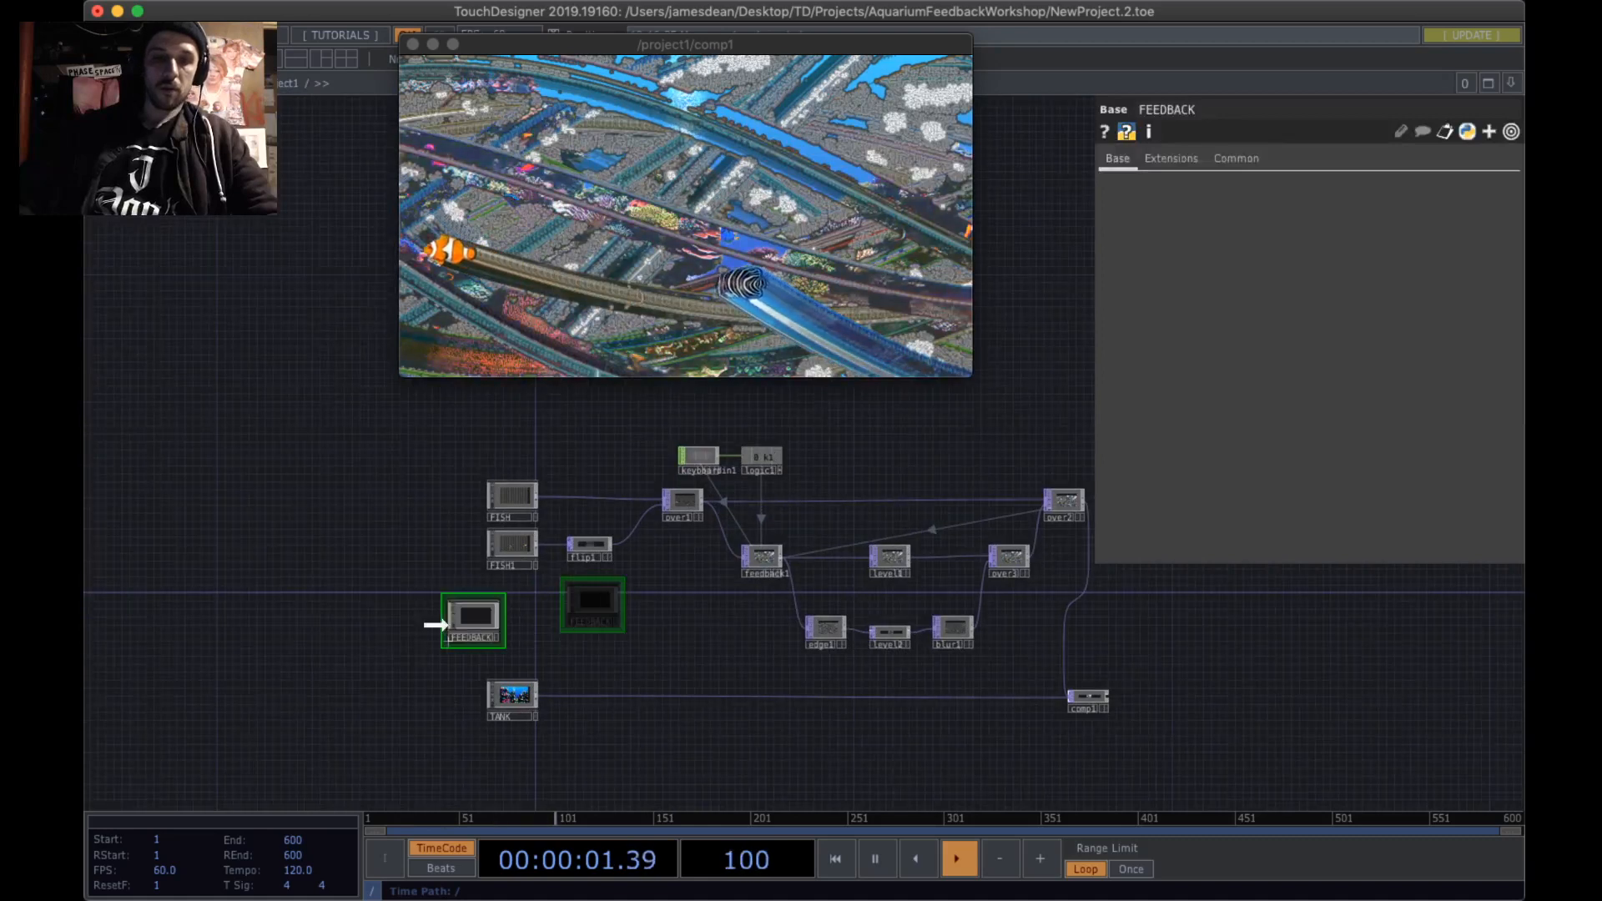
pyautogui.moveTo(447, 625); pyautogui.dragTo(248, 648)
# - Copy FISH, FISH1 and all the feedback nodes, including keyboardin1 and logic1, and paste them inside the FEEDBACK base
pyautogui.moveTo(1087, 594); pyautogui.dragTo(1130, 644)
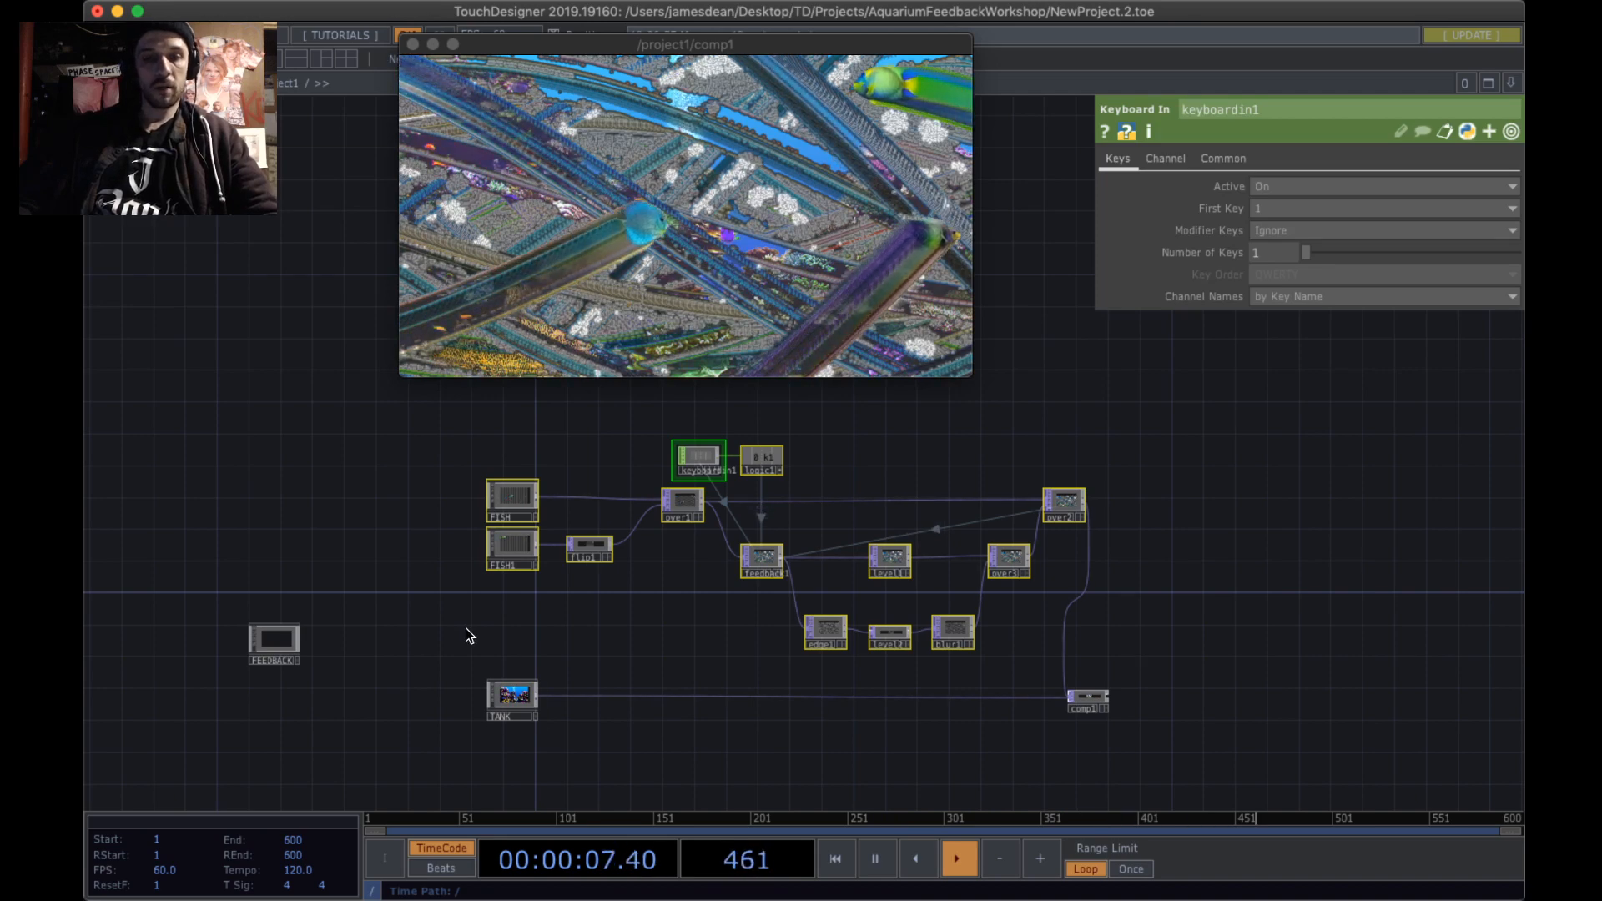
pyautogui.moveTo(466, 637); pyautogui.dragTo(781, 628)
pyautogui.scroll(6, 697, 621)
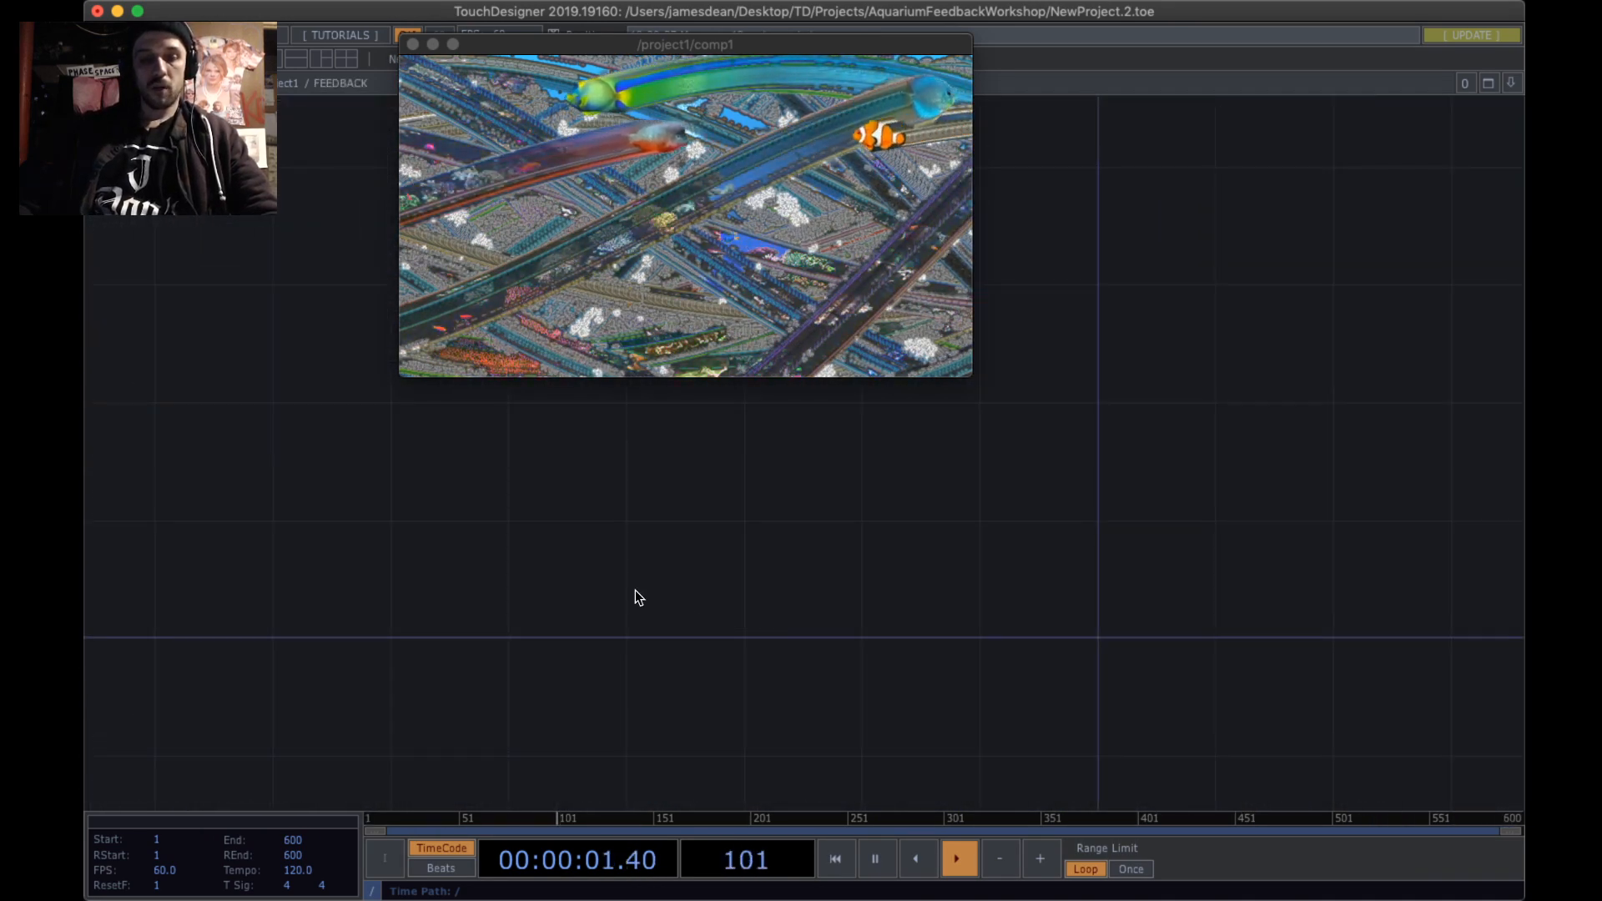
pyautogui.press('p')
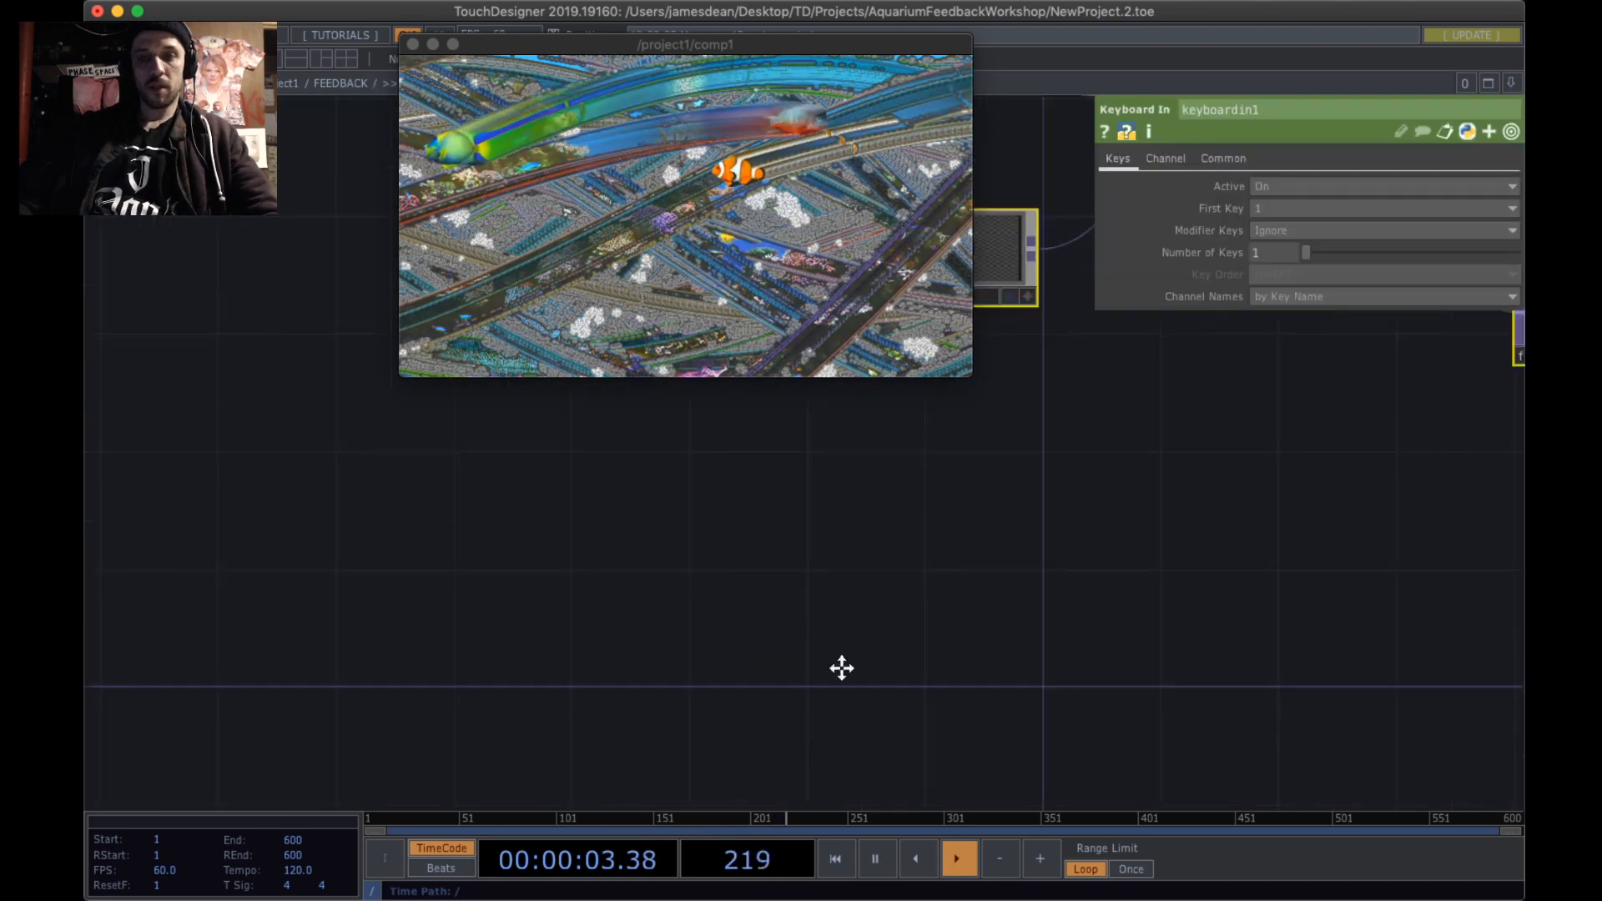
pyautogui.scroll(-5, 840, 665)
pyautogui.scroll(-2, 430, 621)
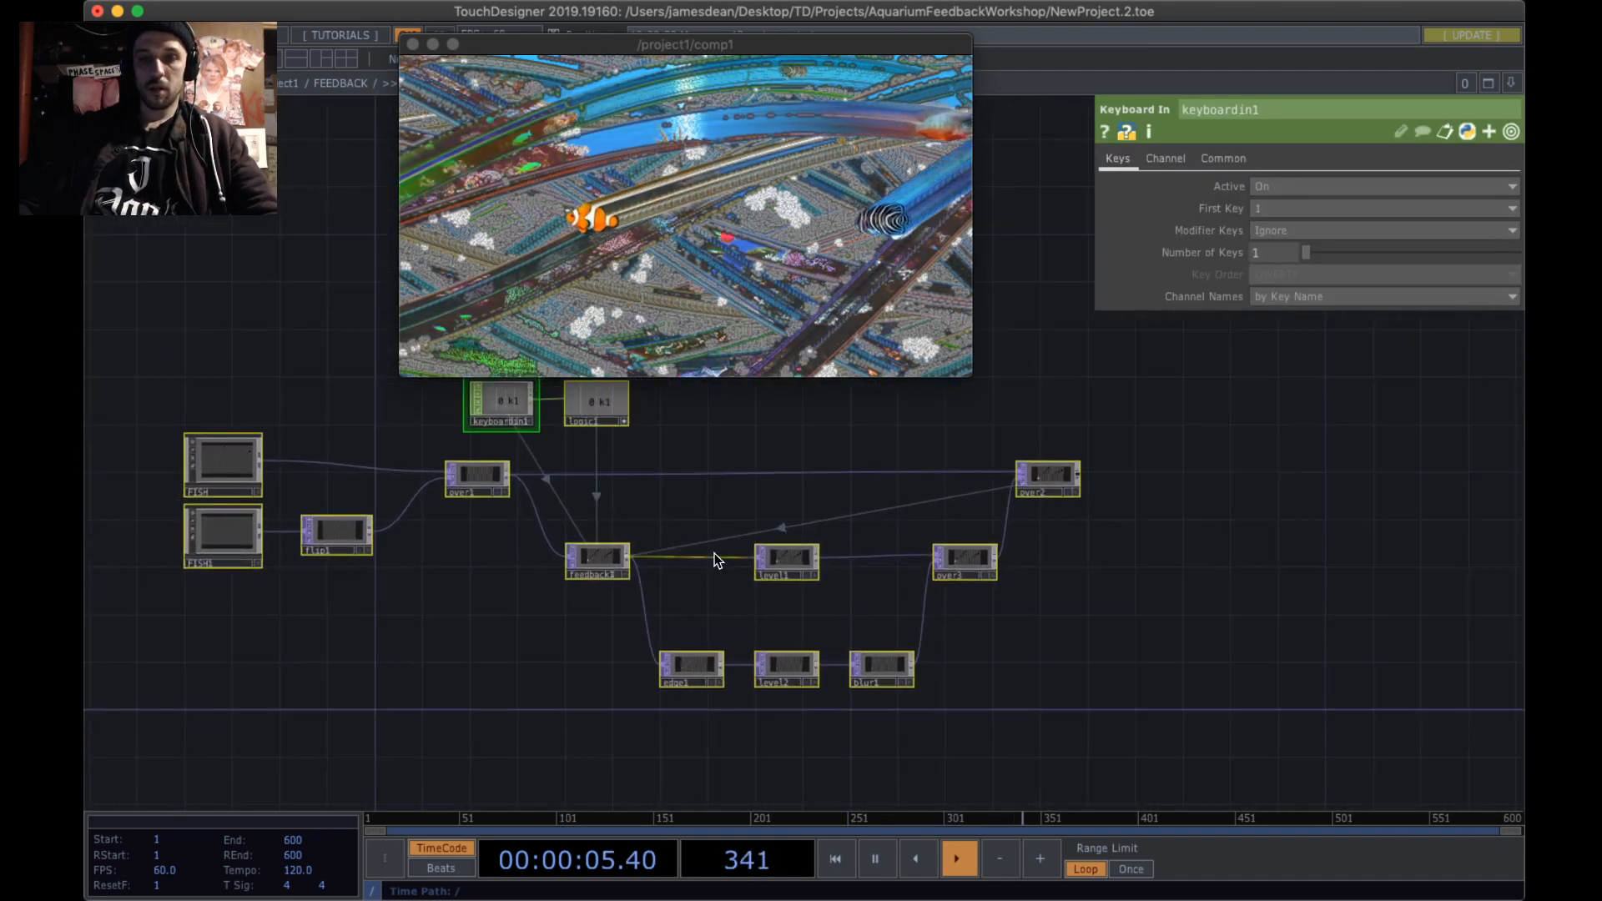
# - Add an Out TOP to the right of over2 in the FEEDBACK network and connect over2 to it
pyautogui.moveTo(1075, 569); pyautogui.dragTo(1076, 589)
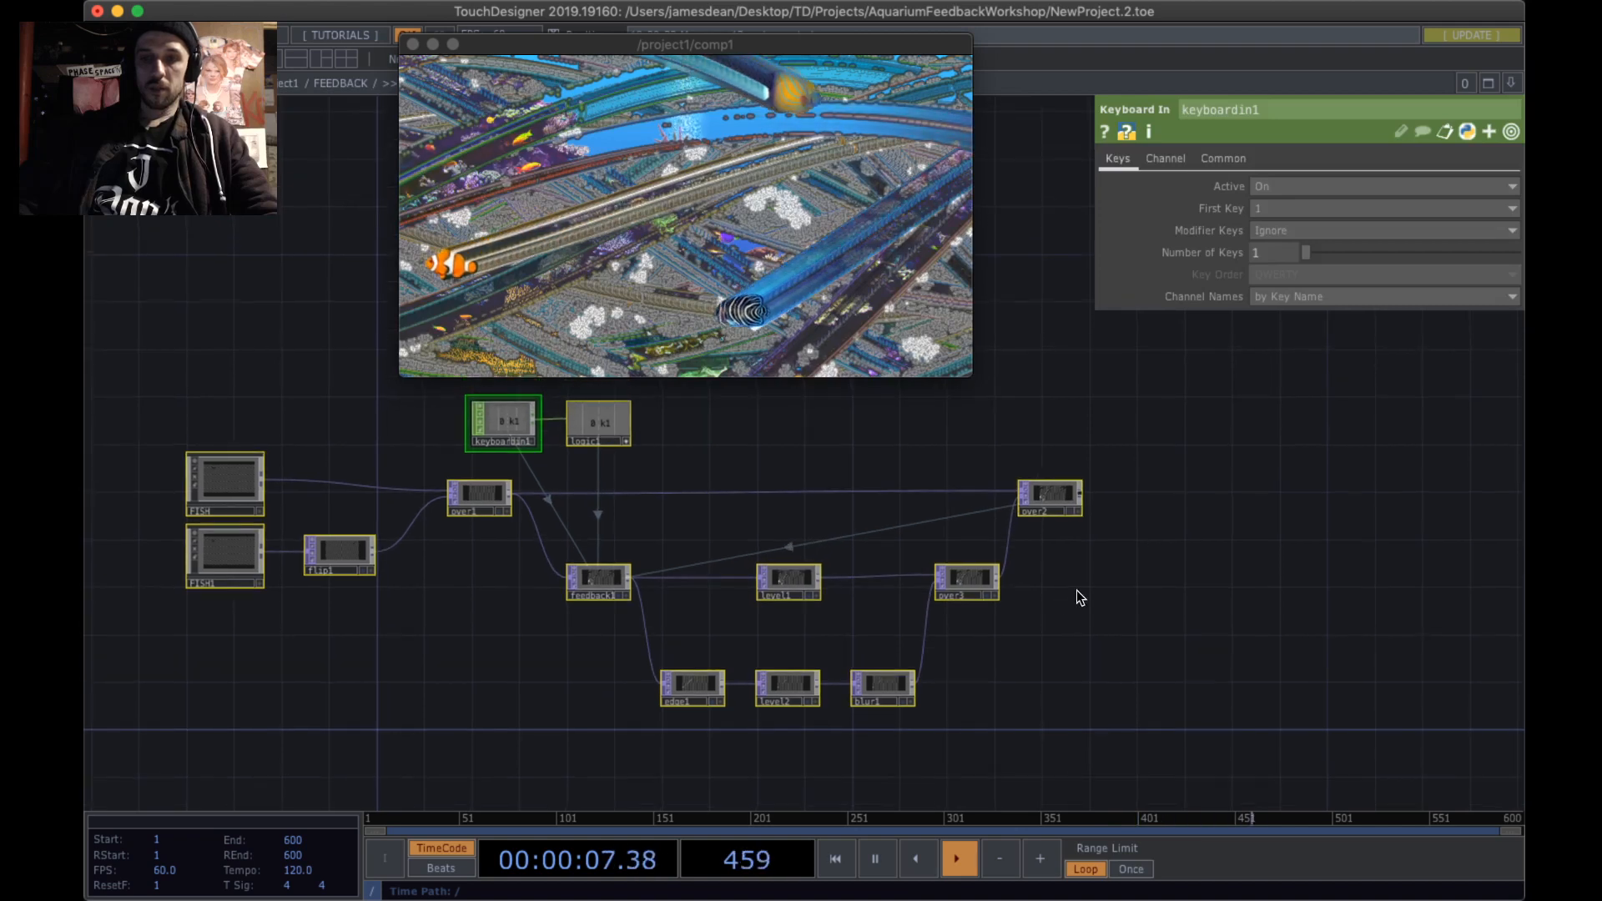
pyautogui.press('Tab')
pyautogui.write('out')
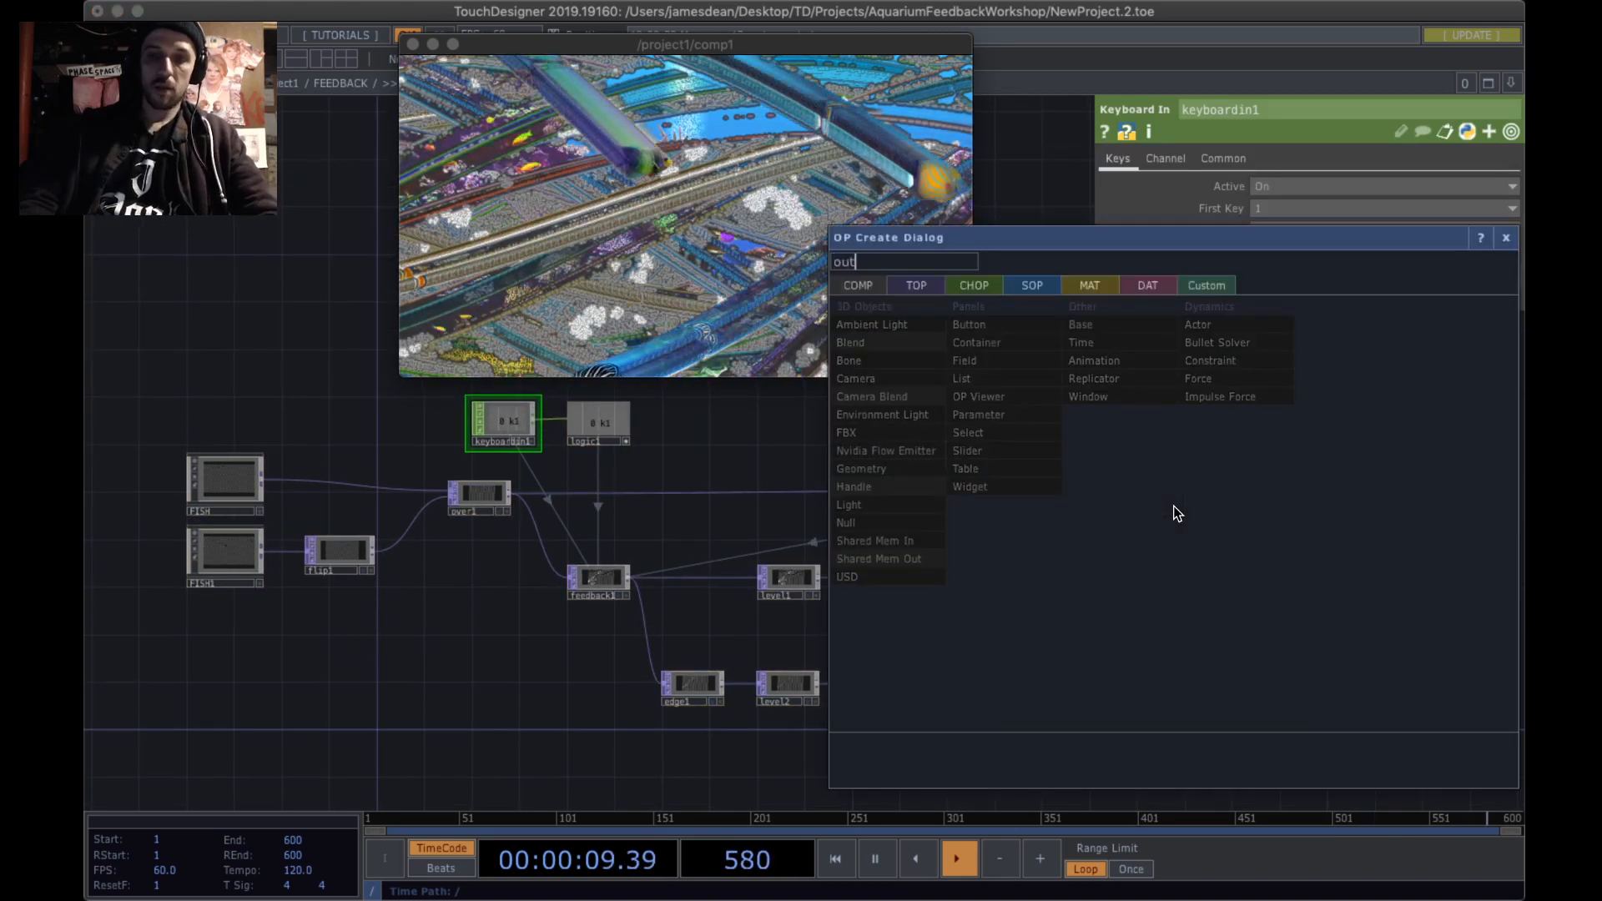
pyautogui.click(927, 291)
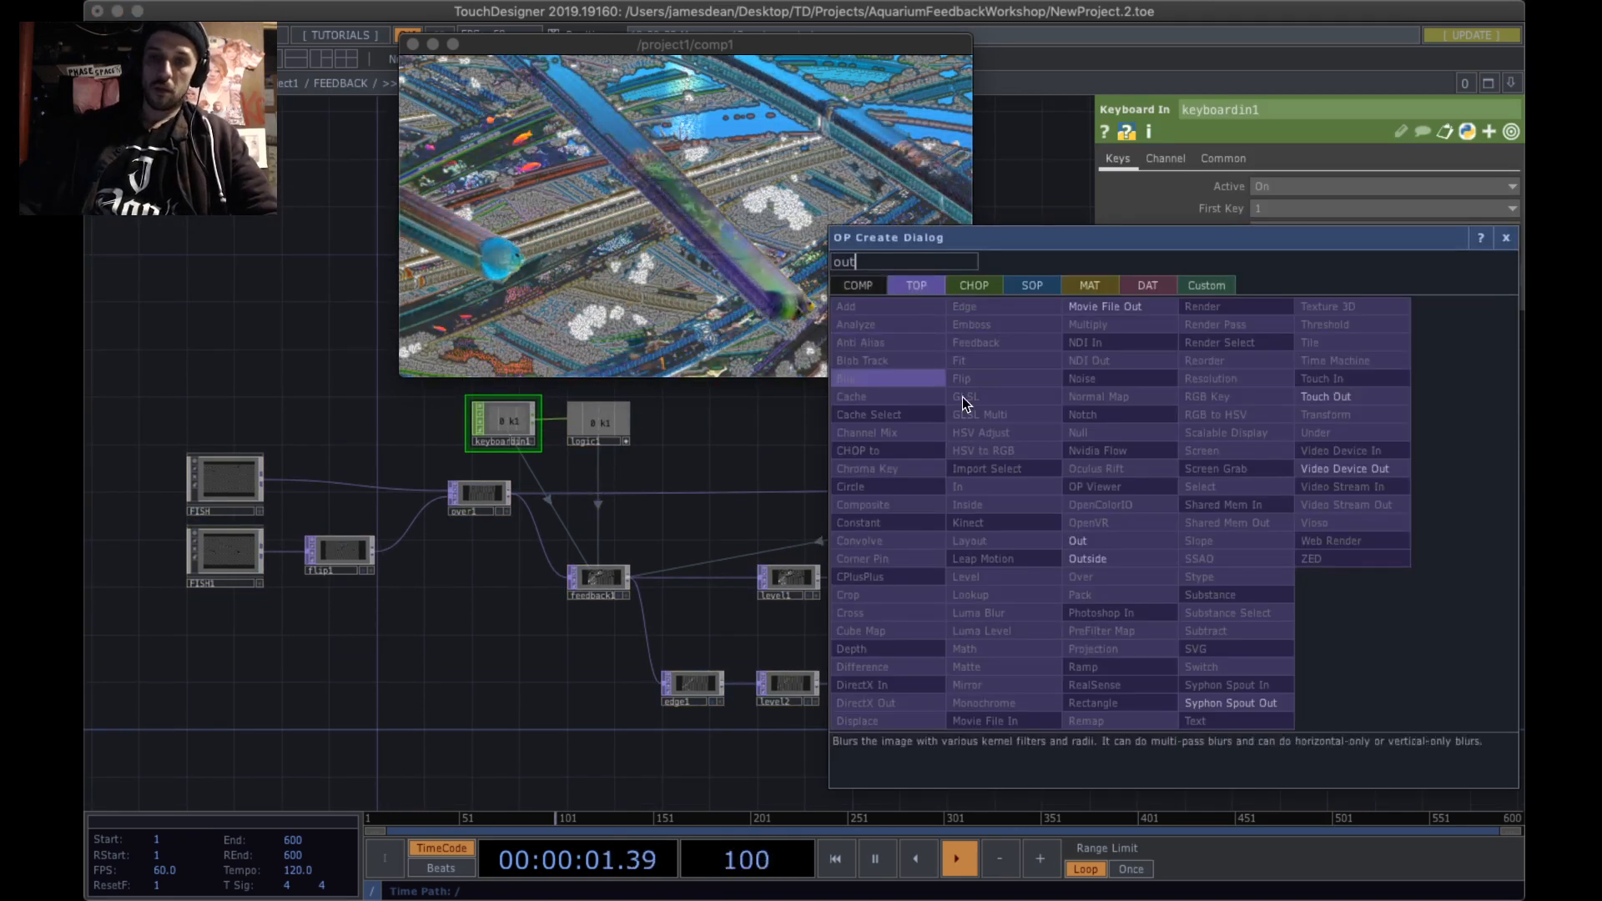
pyautogui.click(1120, 540)
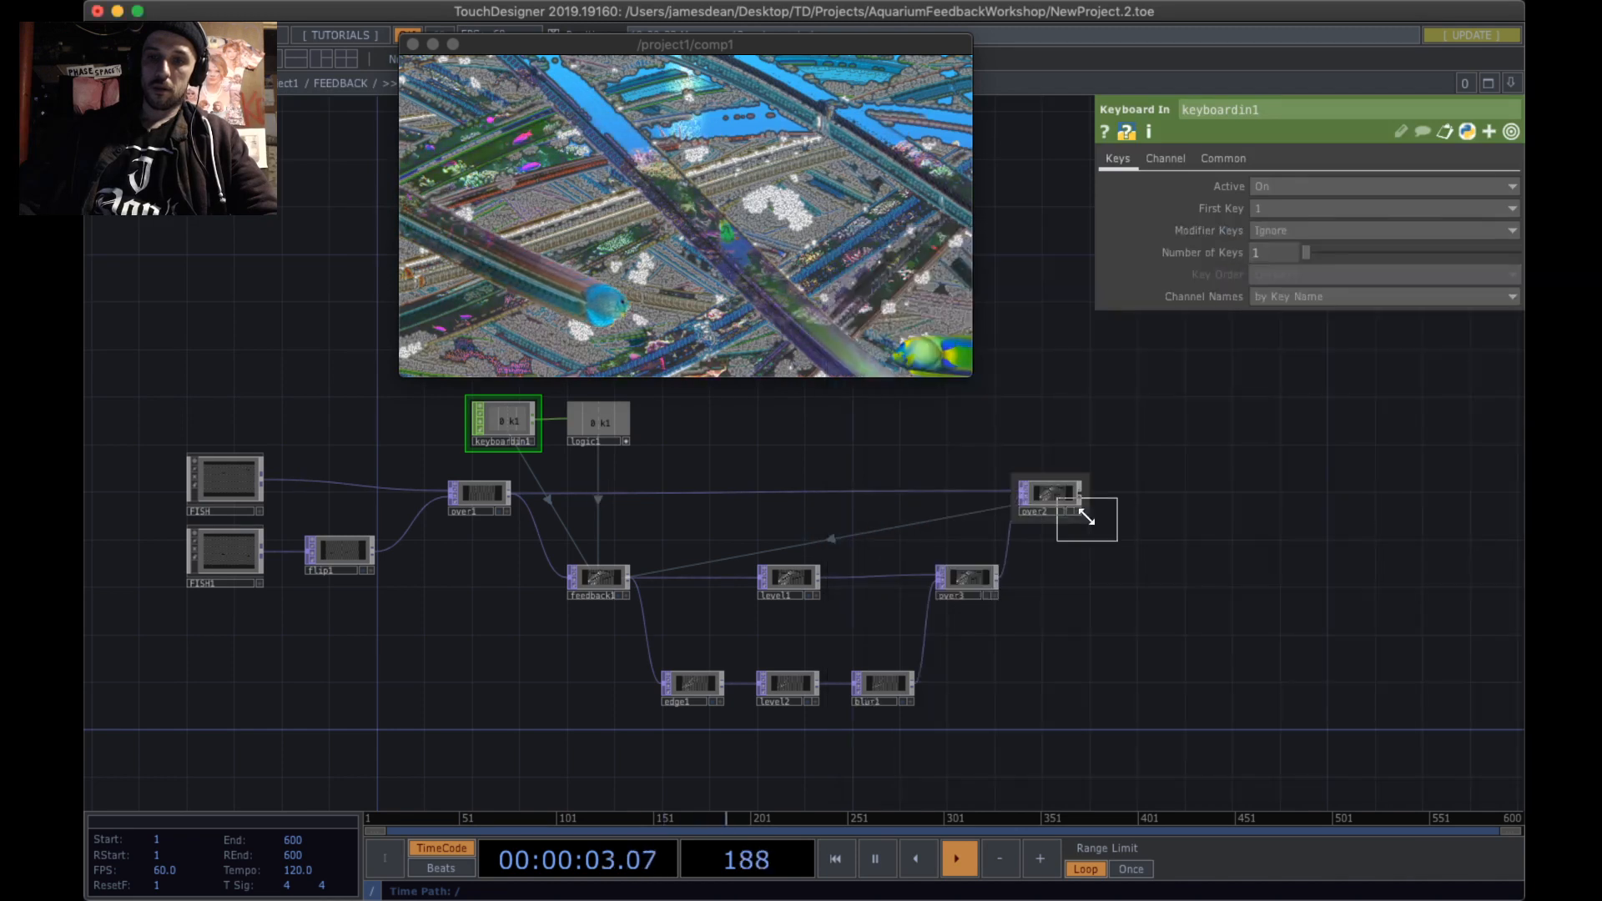
pyautogui.click(1151, 492)
pyautogui.moveTo(1078, 494); pyautogui.dragTo(1123, 490)
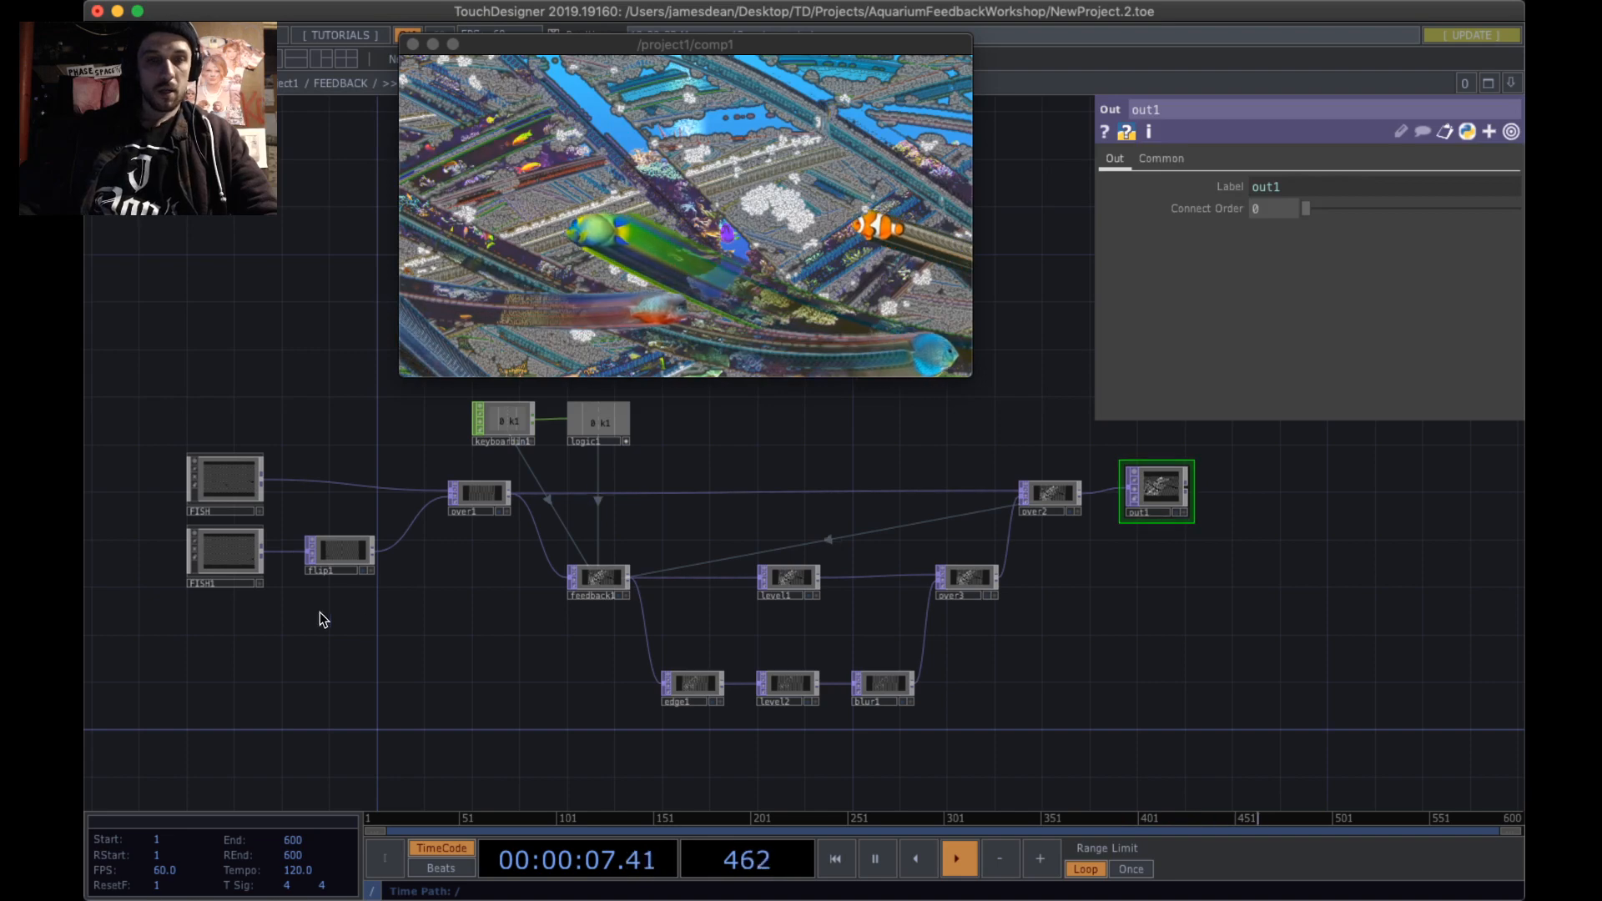
# - Load tropical-fish-set.png from the Assets folder into moviefilein1 inside the FISH1 component of the FEEDBACK network
pyautogui.click(209, 561)
pyautogui.scroll(10, 219, 561)
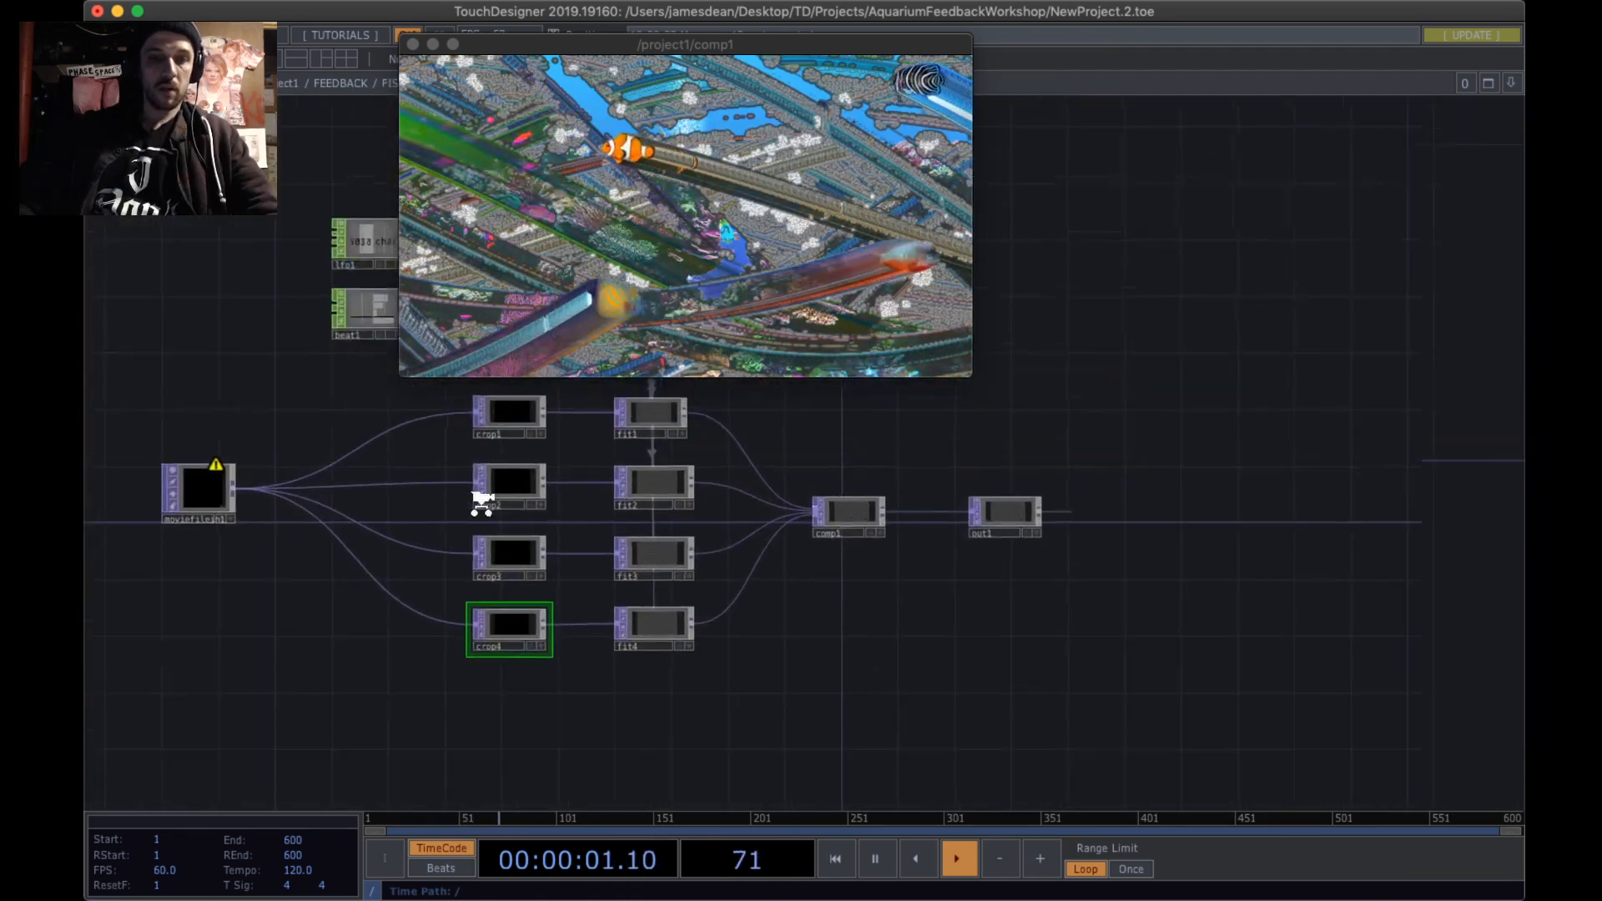
pyautogui.click(194, 524)
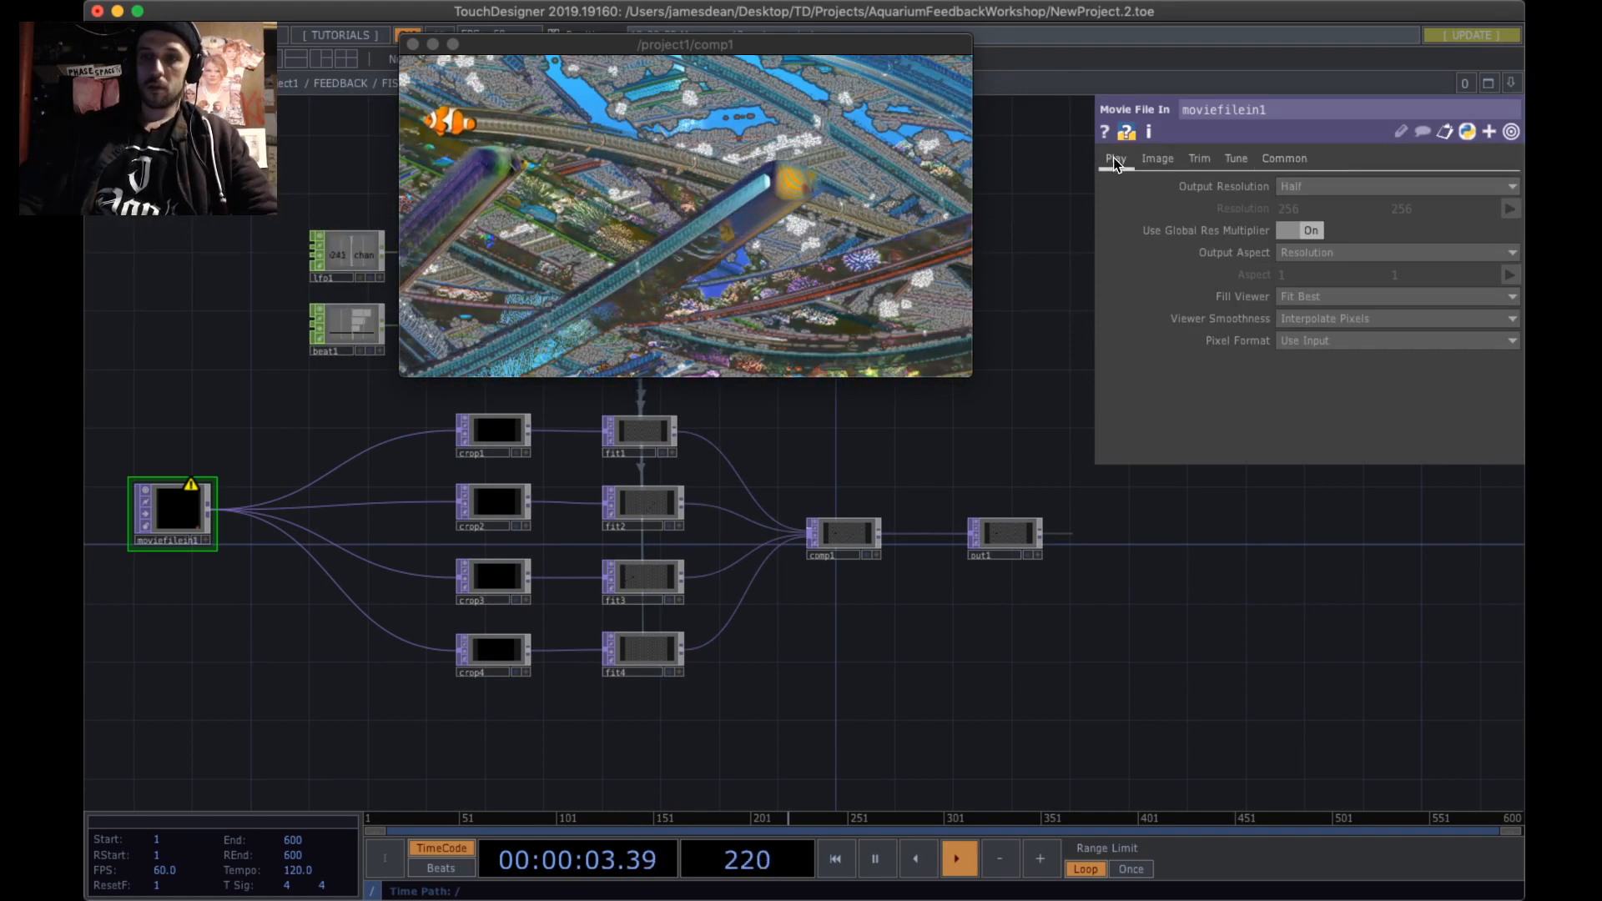
pyautogui.click(1116, 160)
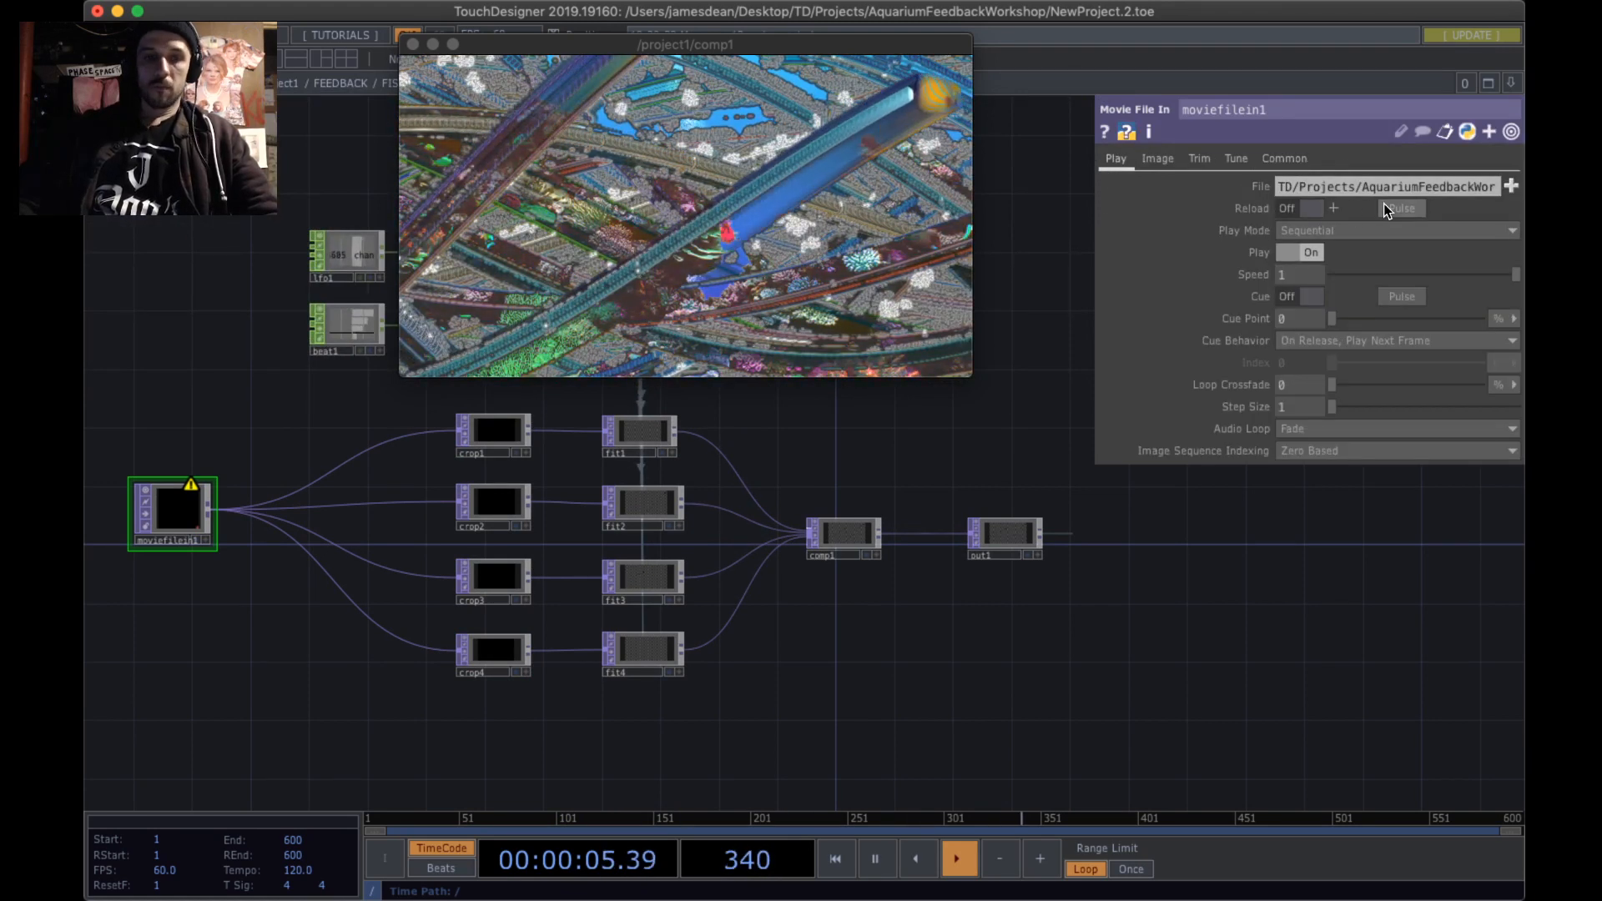
pyautogui.click(1511, 186)
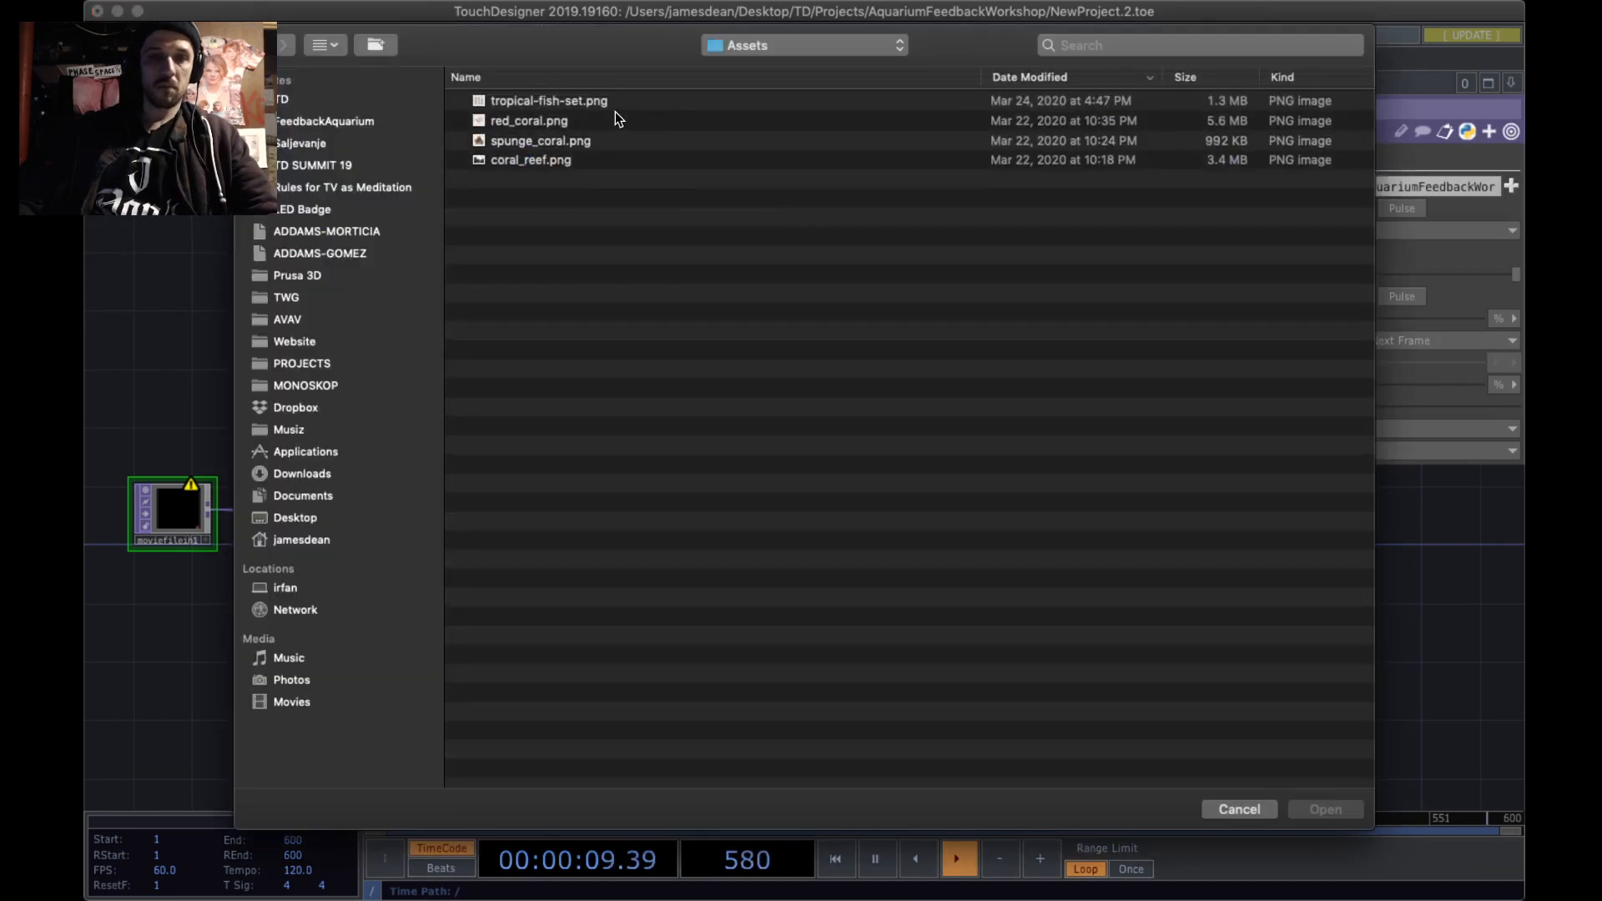
pyautogui.doubleClick(619, 100)
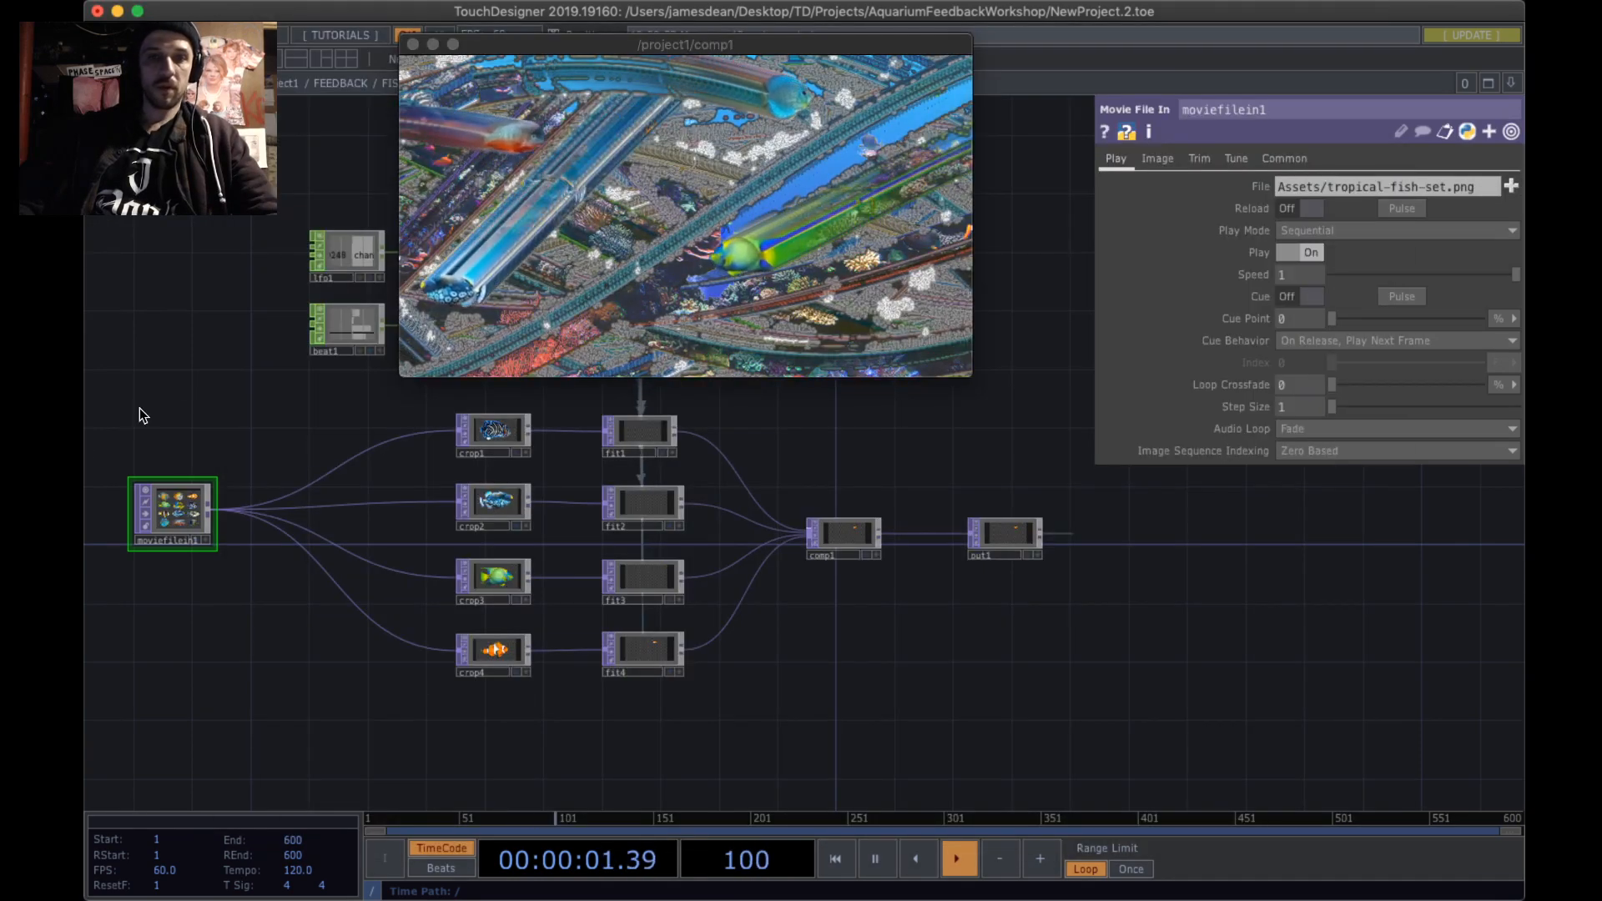
# - Load tropical-fish-set.png from the Assets folder into moviefilein1 inside the FISH component of the FEEDBACK network
pyautogui.moveTo(201, 435); pyautogui.dragTo(194, 630)
pyautogui.moveTo(195, 561); pyautogui.dragTo(219, 483)
pyautogui.scroll(-4, 241, 486)
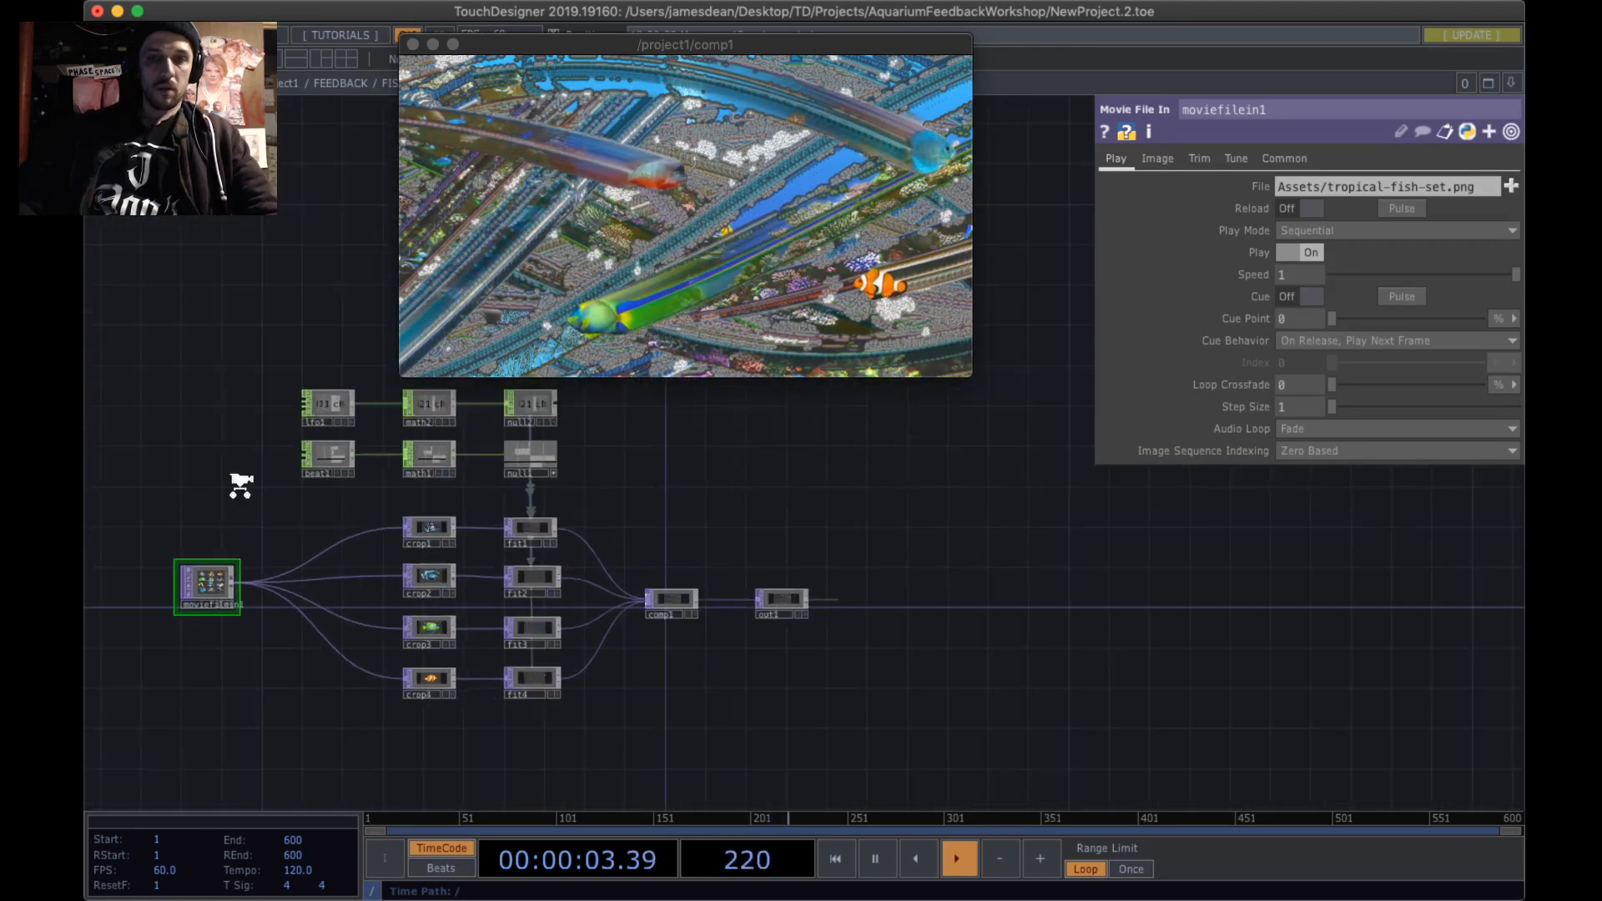
pyautogui.scroll(-3, 241, 486)
pyautogui.scroll(-2, 601, 554)
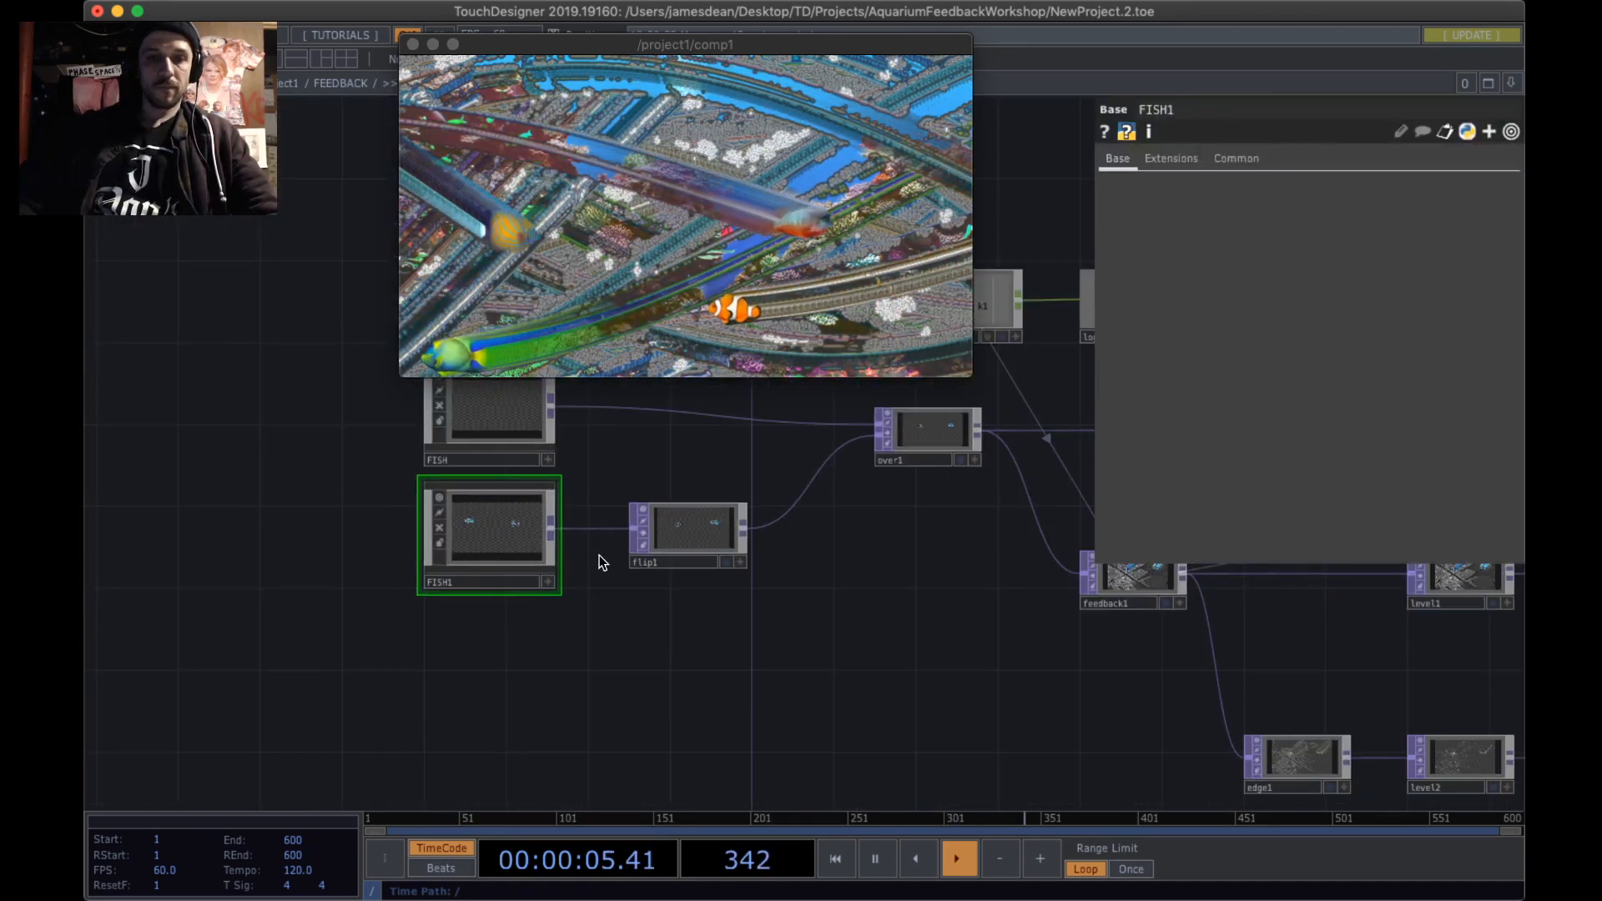
pyautogui.moveTo(635, 456); pyautogui.dragTo(662, 564)
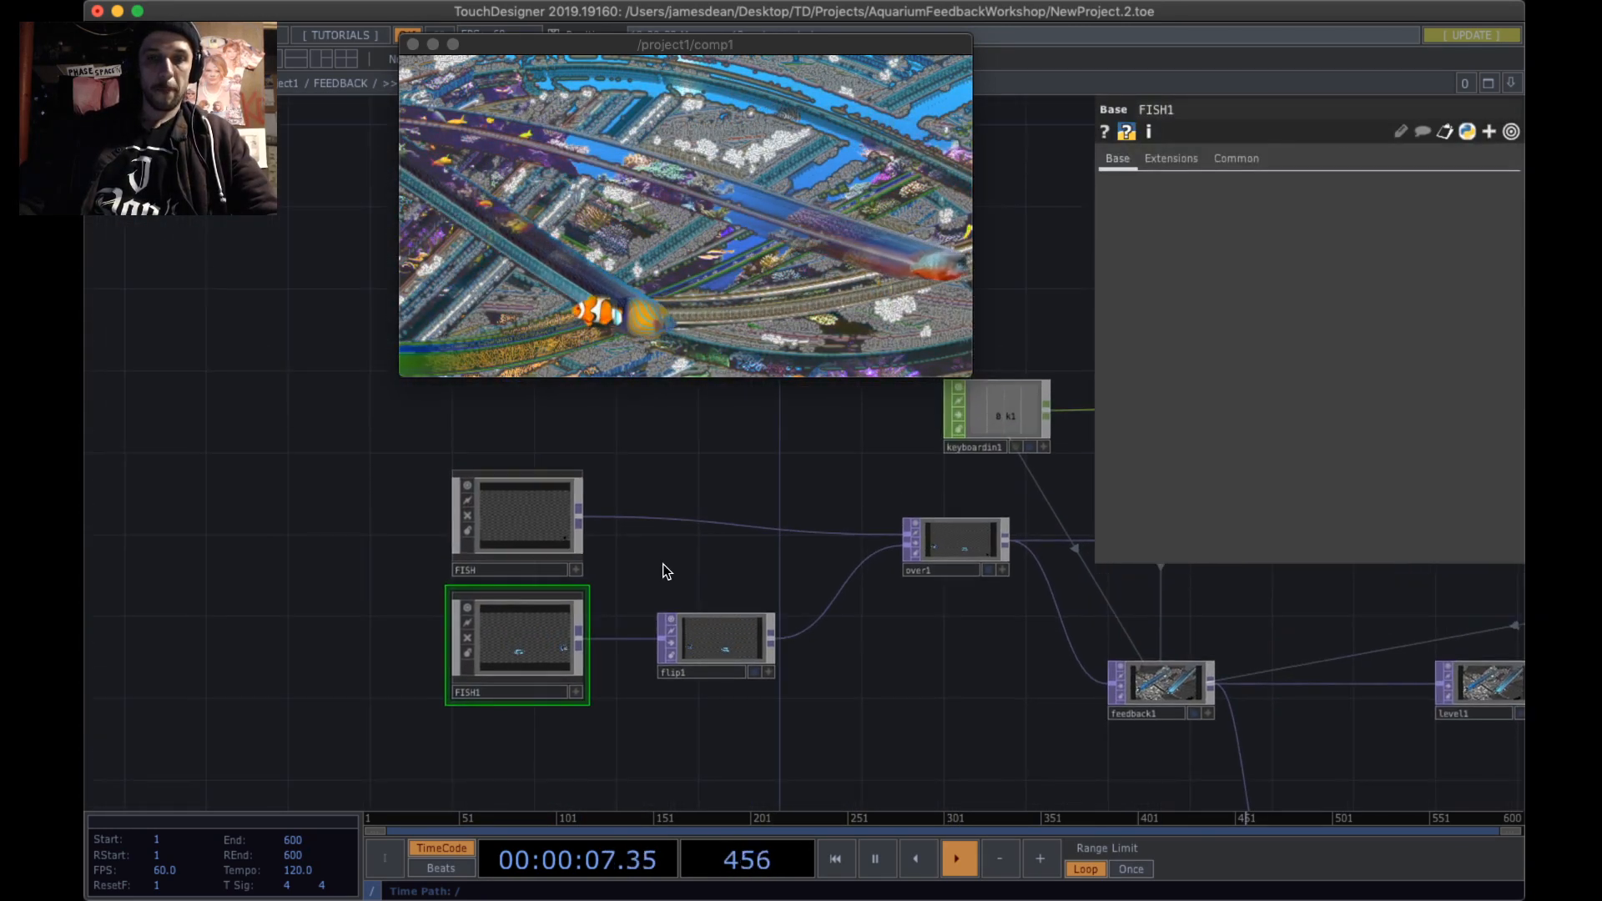
pyautogui.scroll(3, 523, 528)
pyautogui.press('p')
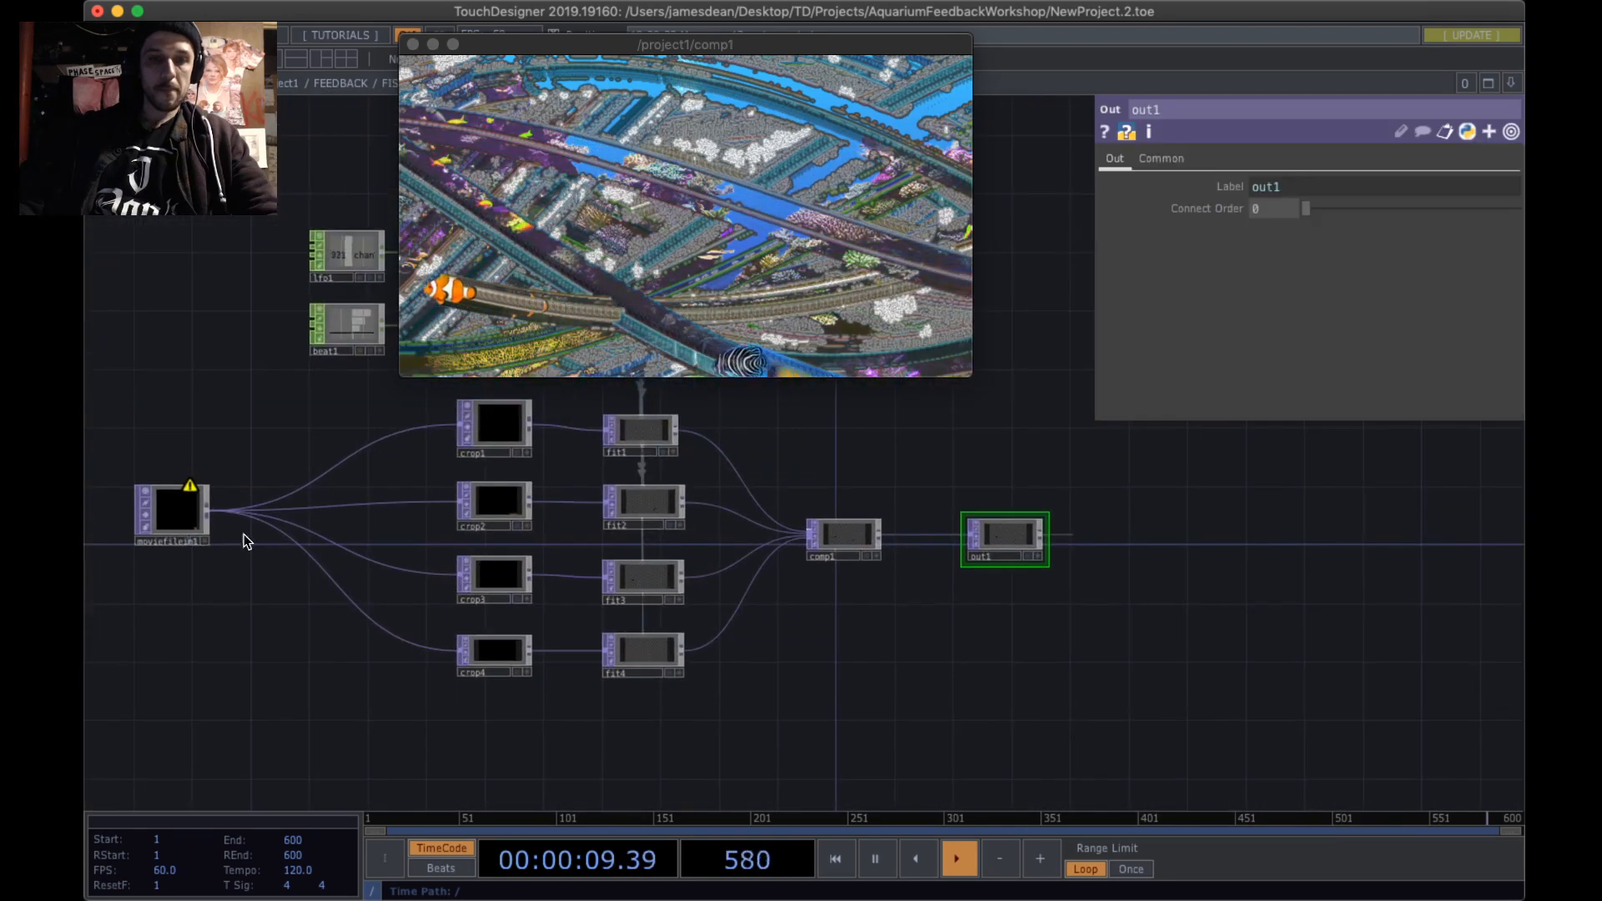
pyautogui.click(191, 516)
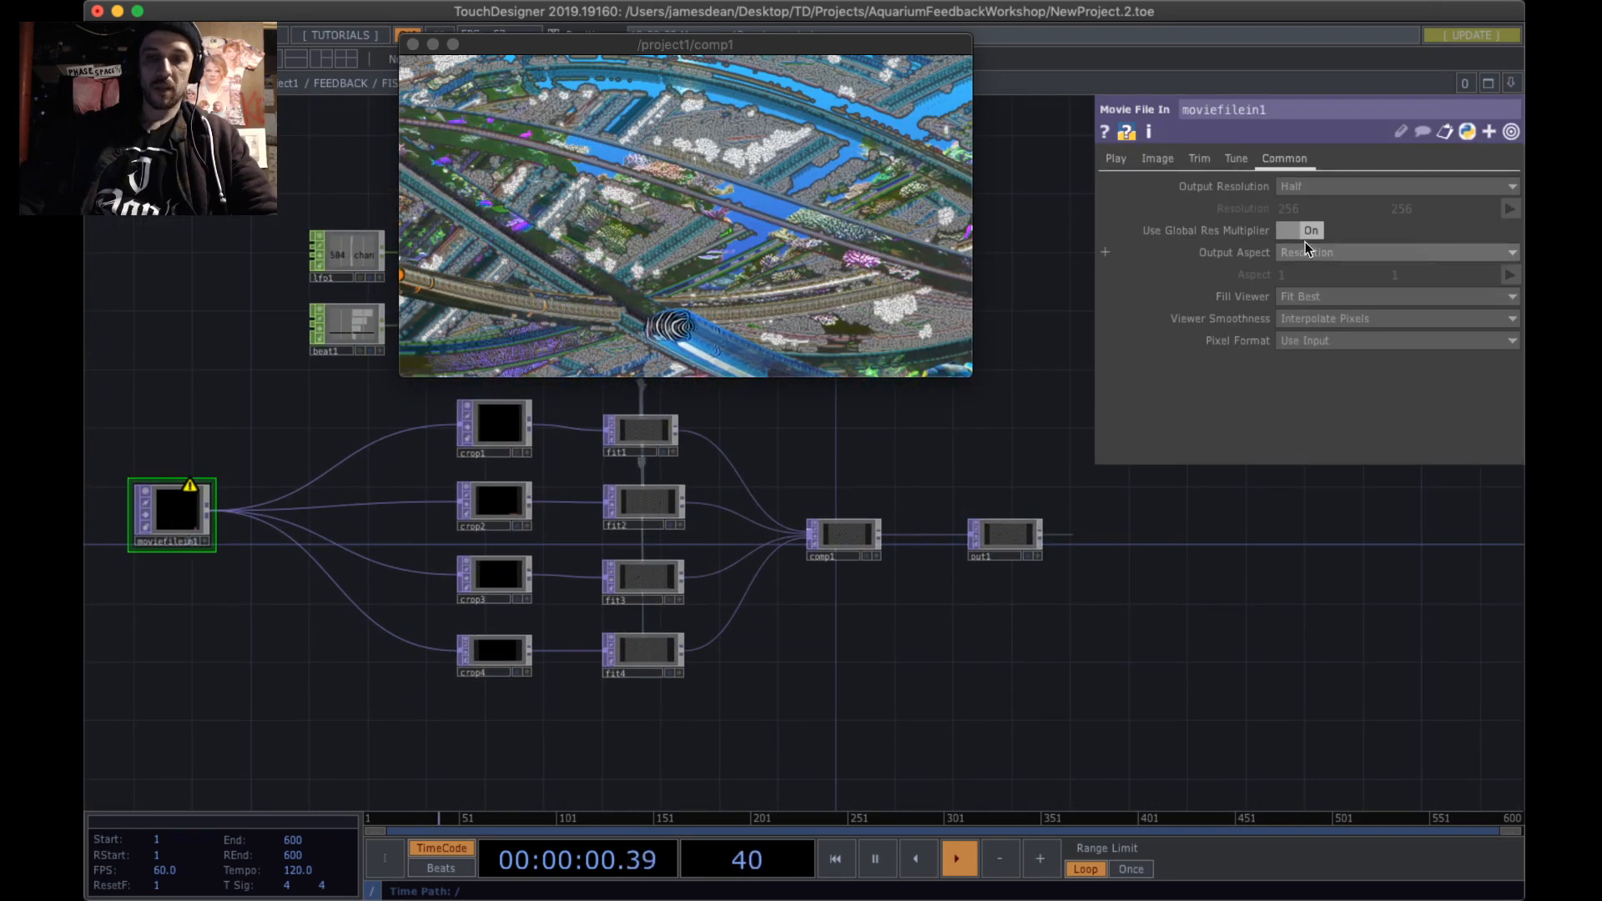
pyautogui.click(1114, 160)
pyautogui.click(1511, 187)
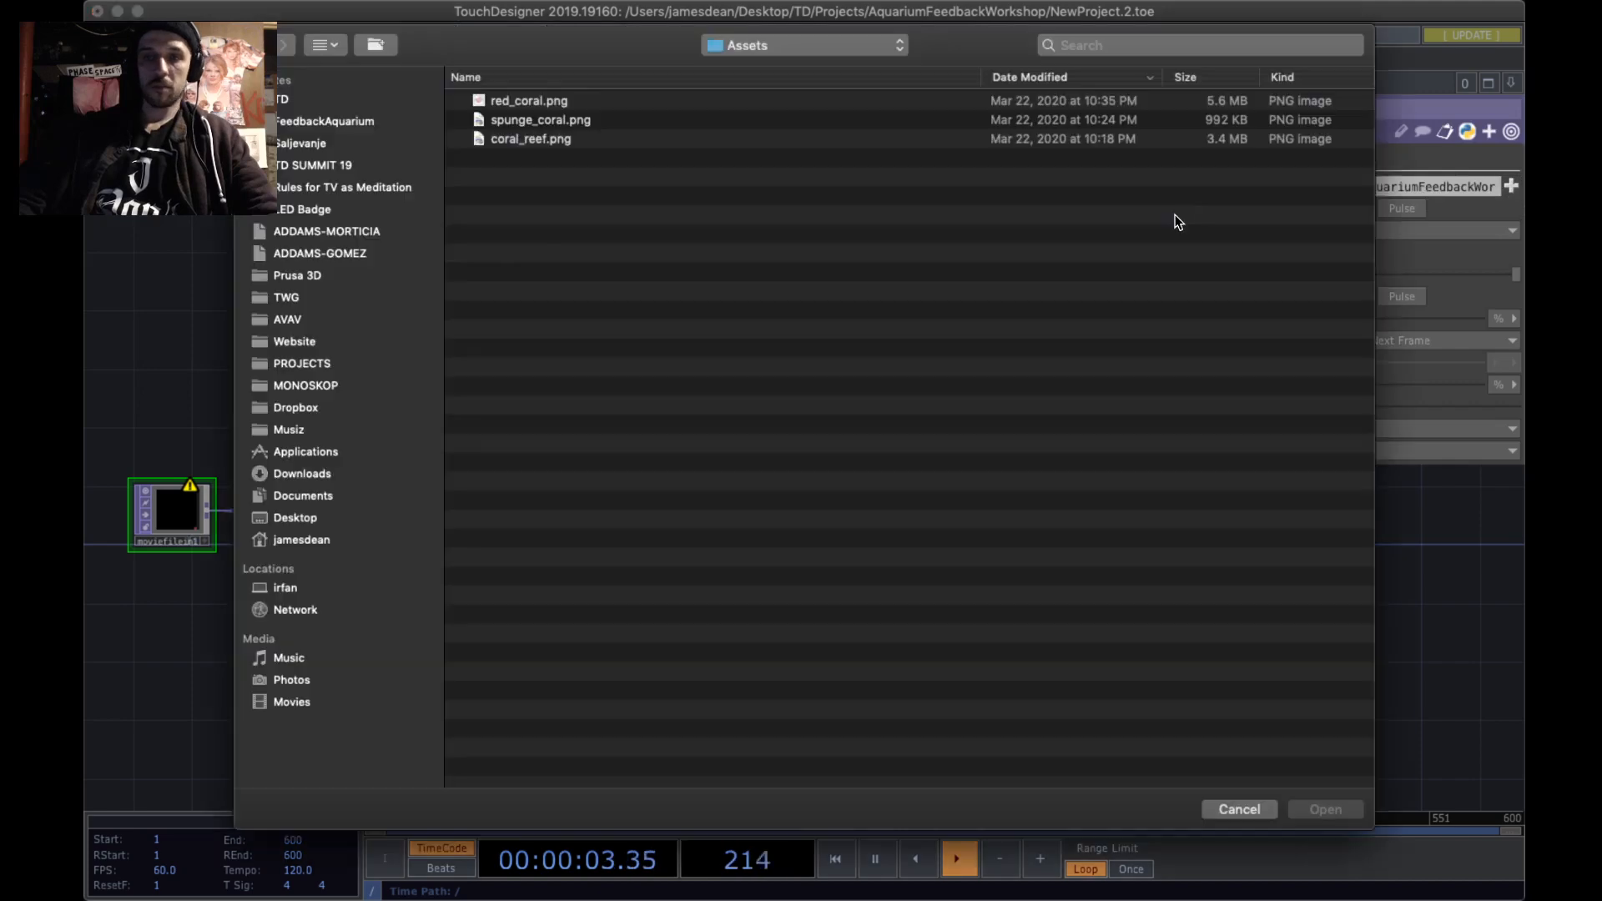
pyautogui.doubleClick(608, 99)
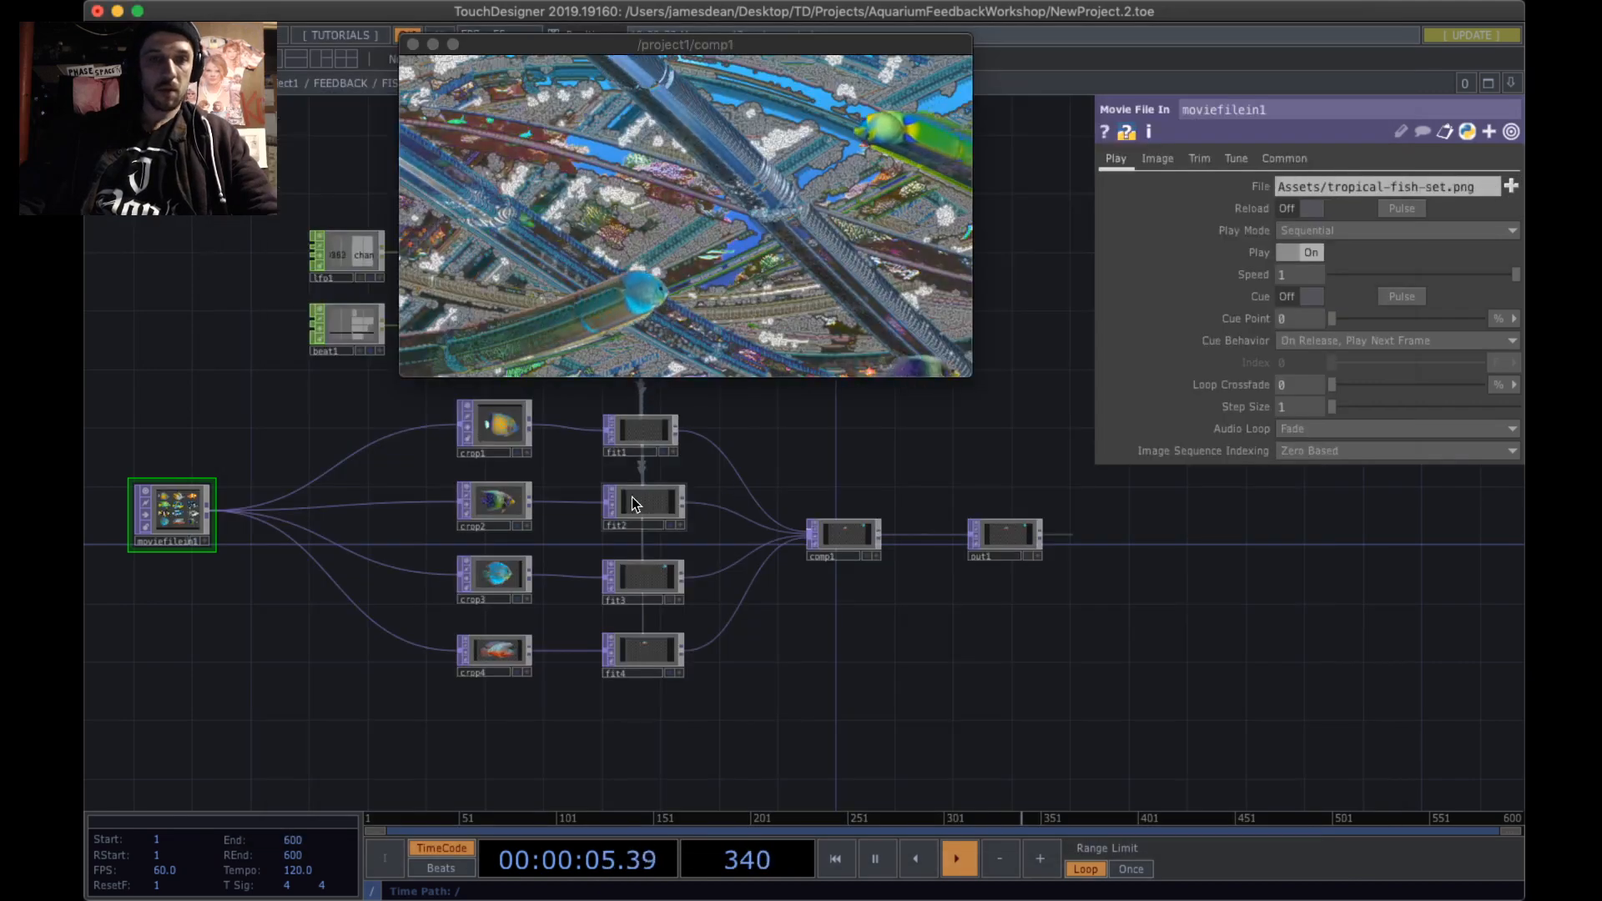
# - Return to the project1 network and delete the original fish and feedback nodes, keeping only FEEDBACK, TANK and comp1
pyautogui.scroll(-10, 698, 510)
pyautogui.scroll(-10, 697, 509)
pyautogui.press('p')
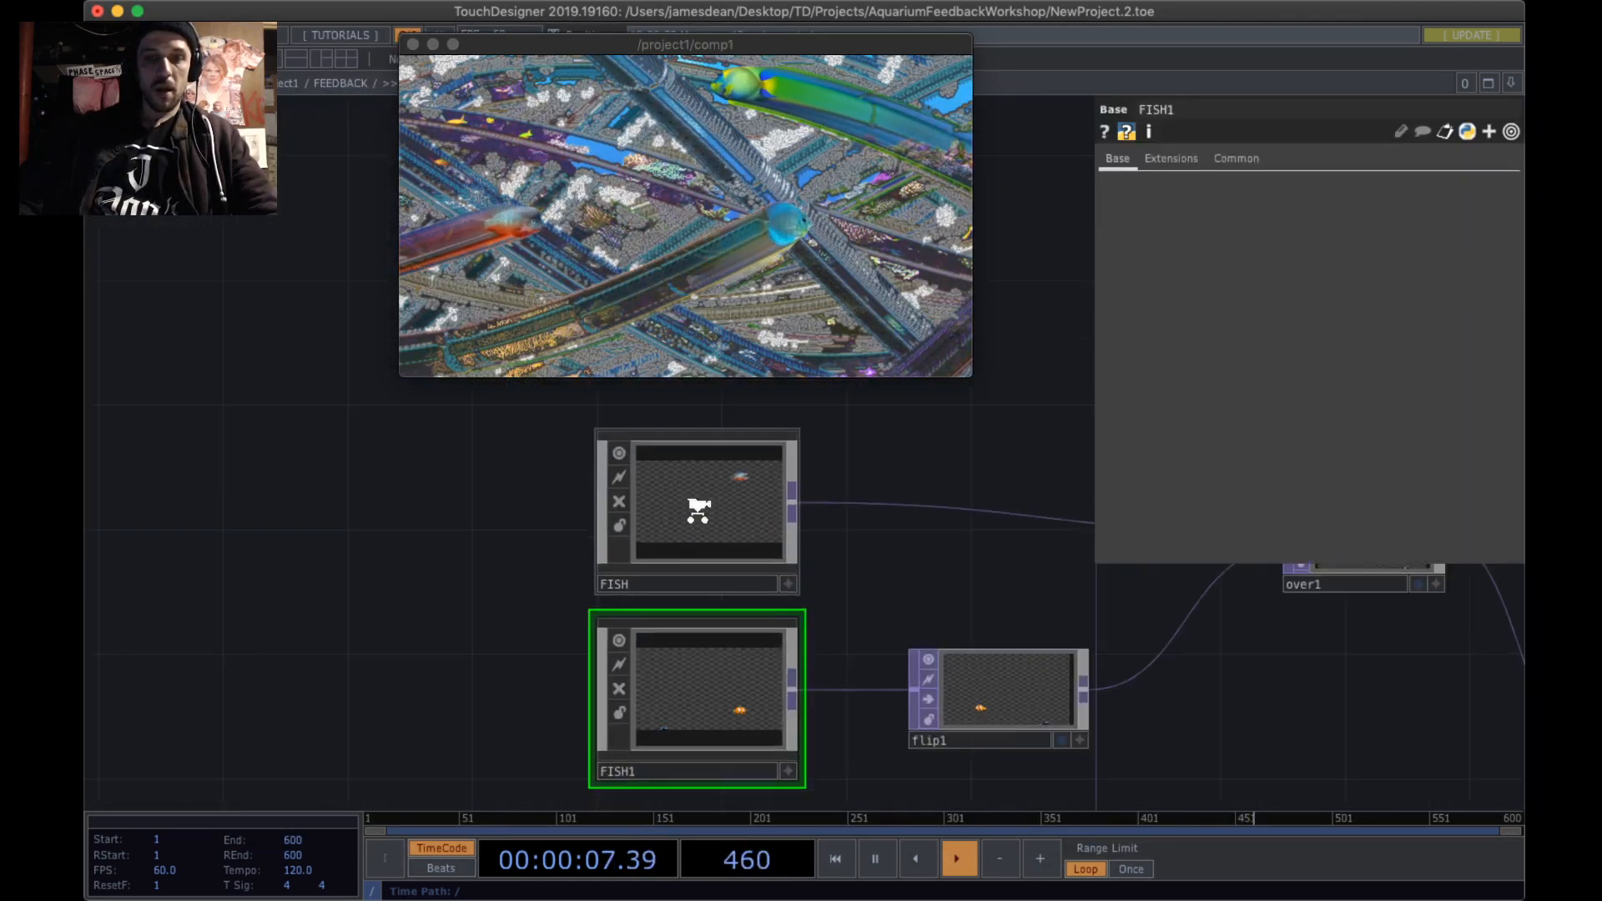
pyautogui.moveTo(850, 549); pyautogui.dragTo(322, 522)
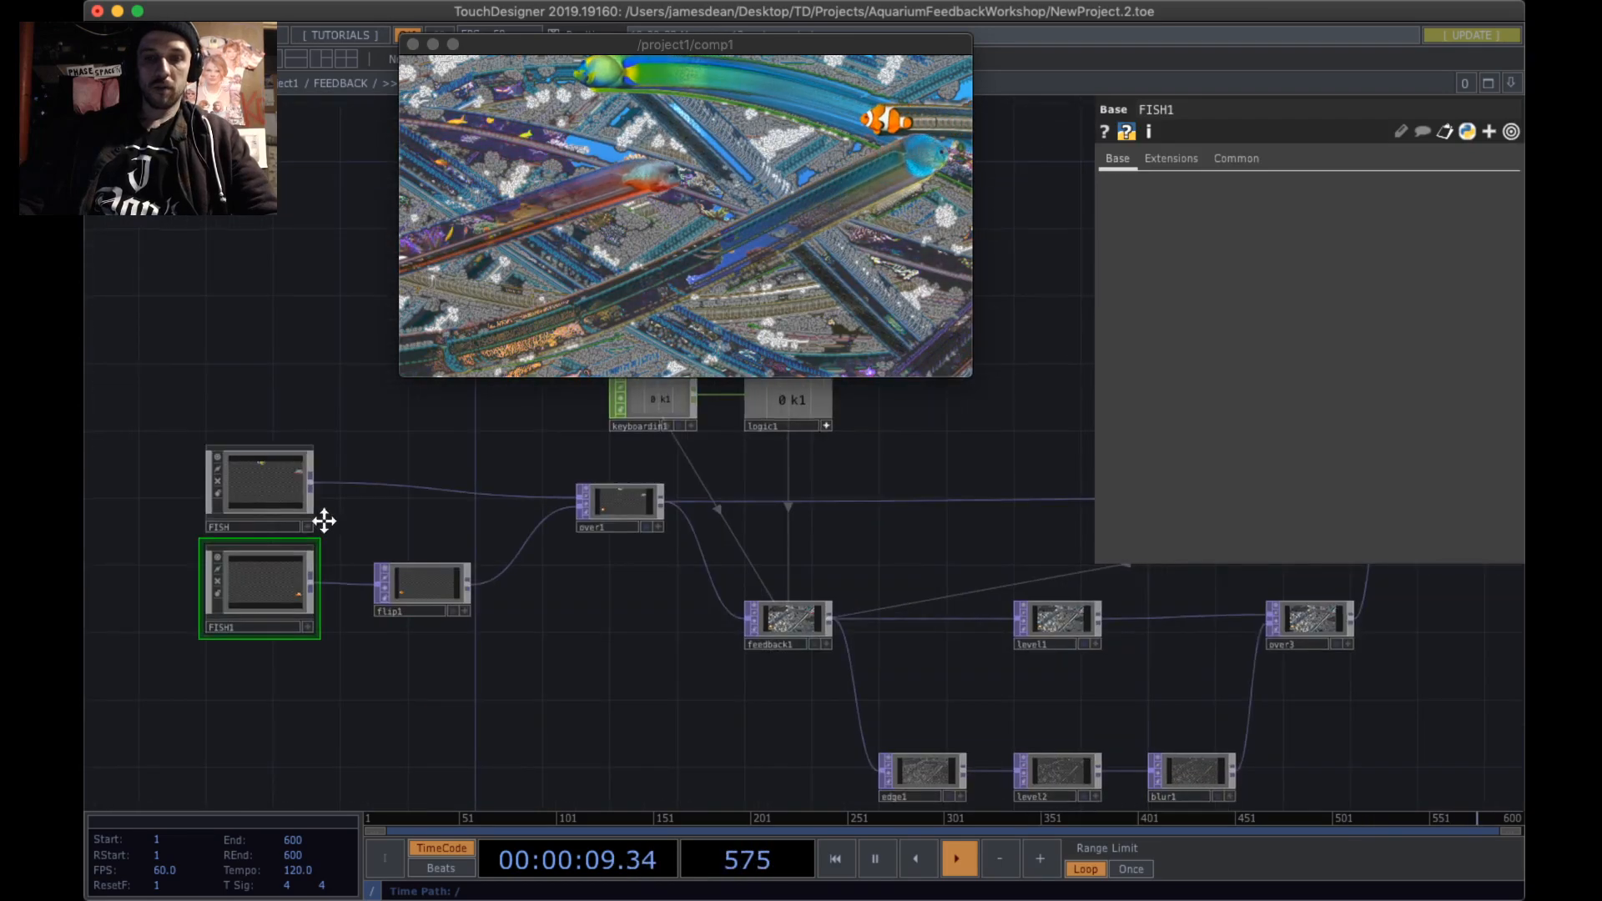
pyautogui.scroll(-5, 401, 524)
pyautogui.scroll(-5, 606, 526)
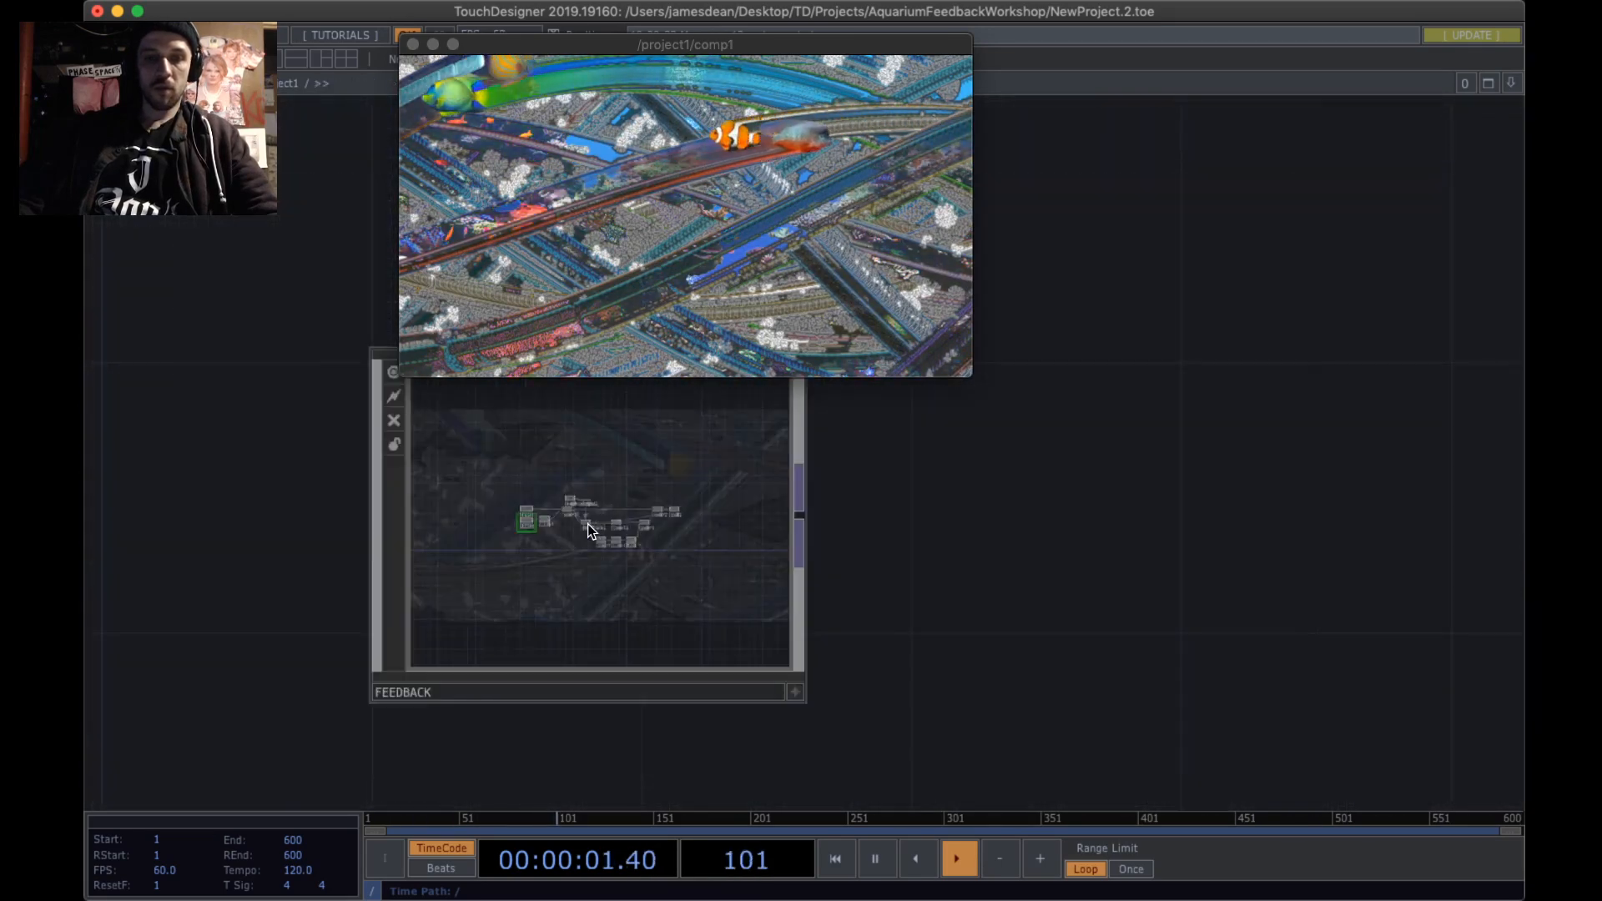
pyautogui.scroll(-4, 779, 590)
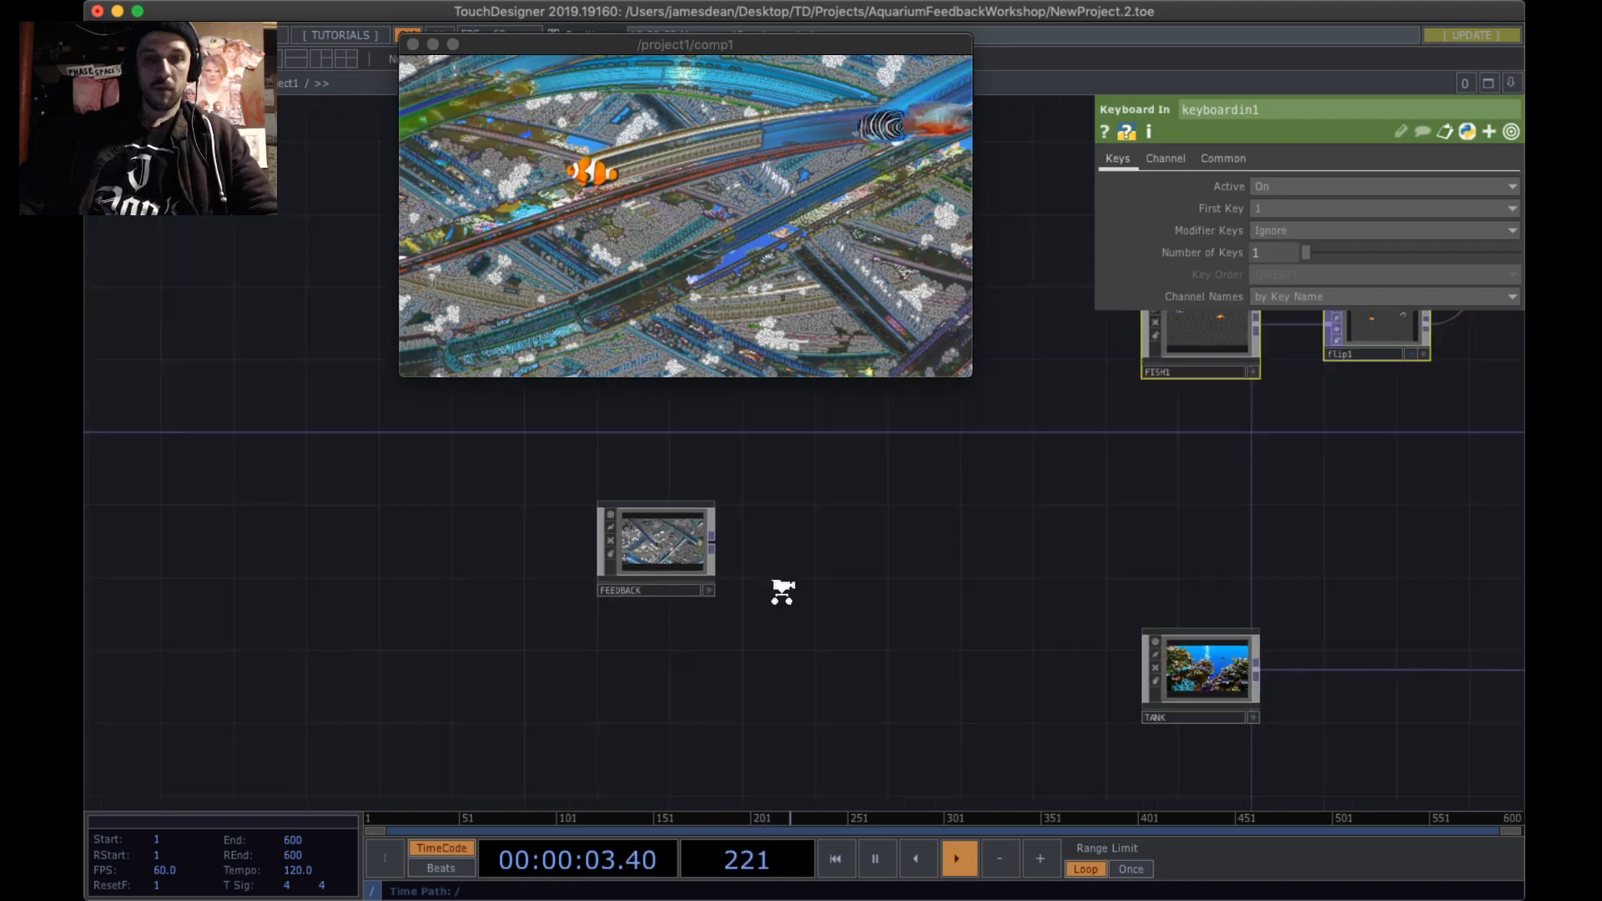
pyautogui.scroll(-5, 709, 518)
pyautogui.scroll(-2, 709, 519)
pyautogui.moveTo(659, 577)
pyautogui.mouseDown()
pyautogui.moveTo(615, 633)
pyautogui.moveTo(416, 666)
pyautogui.mouseUp()
pyautogui.moveTo(486, 561); pyautogui.dragTo(370, 605)
pyautogui.moveTo(728, 577); pyautogui.dragTo(1397, 710, button='right')
pyautogui.press('Delete')
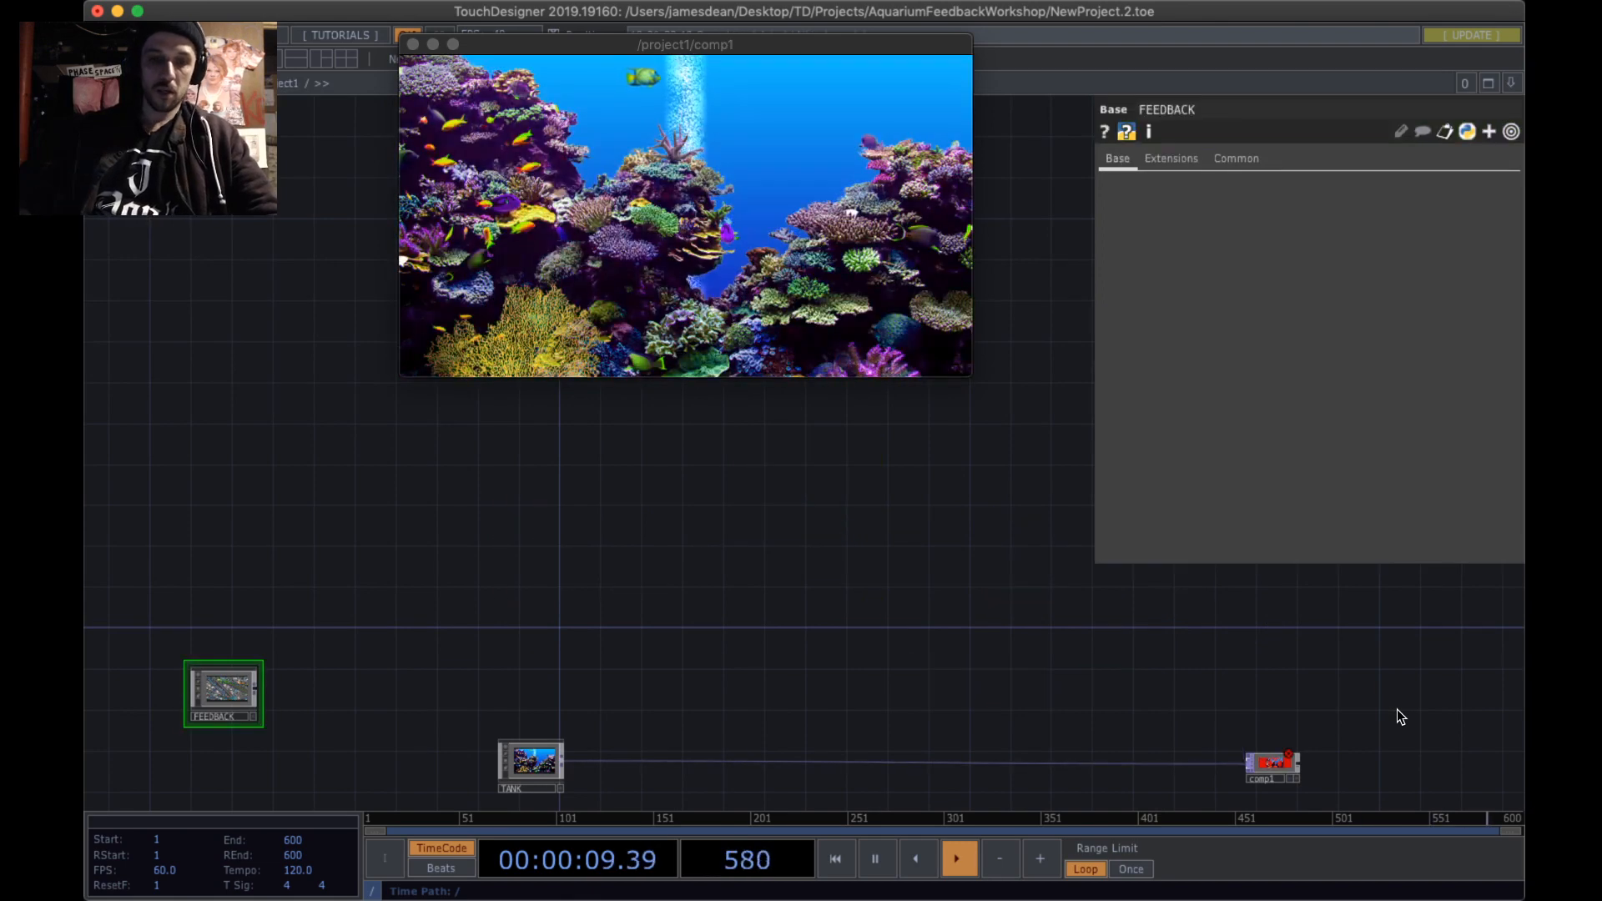
# - Move FEEDBACK between TANK and comp1, connect it to comp1, and order the inputs with FEEDBACK/out1 above TANK/out1
pyautogui.click(250, 698)
pyautogui.moveTo(470, 641); pyautogui.dragTo(1199, 695)
pyautogui.scroll(3, 914, 603)
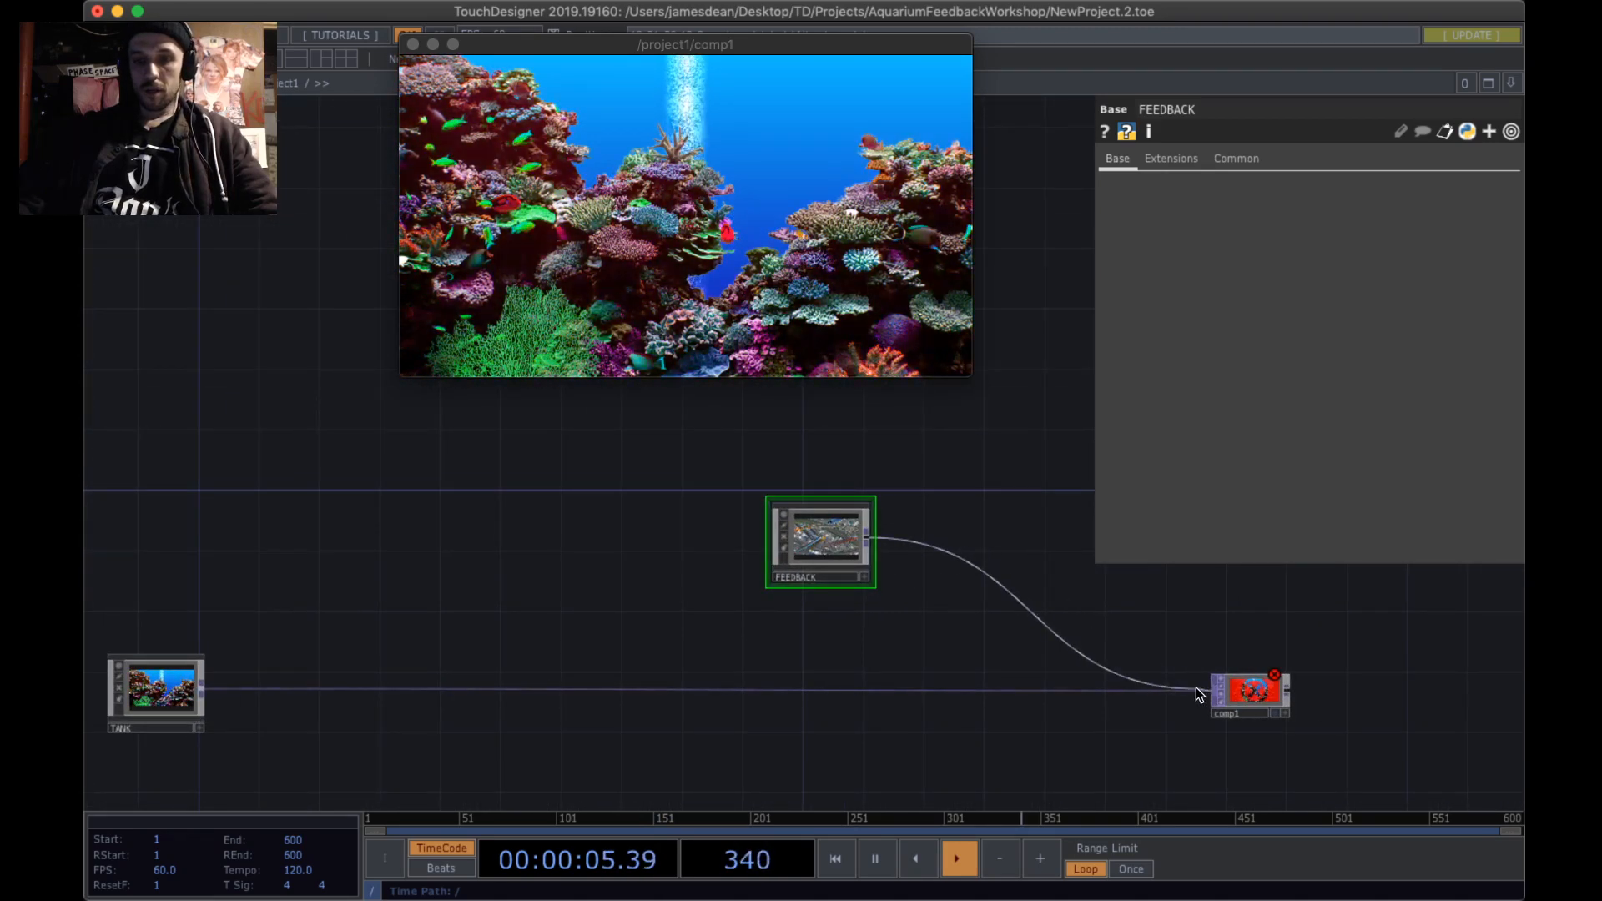
pyautogui.click(1254, 697)
pyautogui.click(1109, 472)
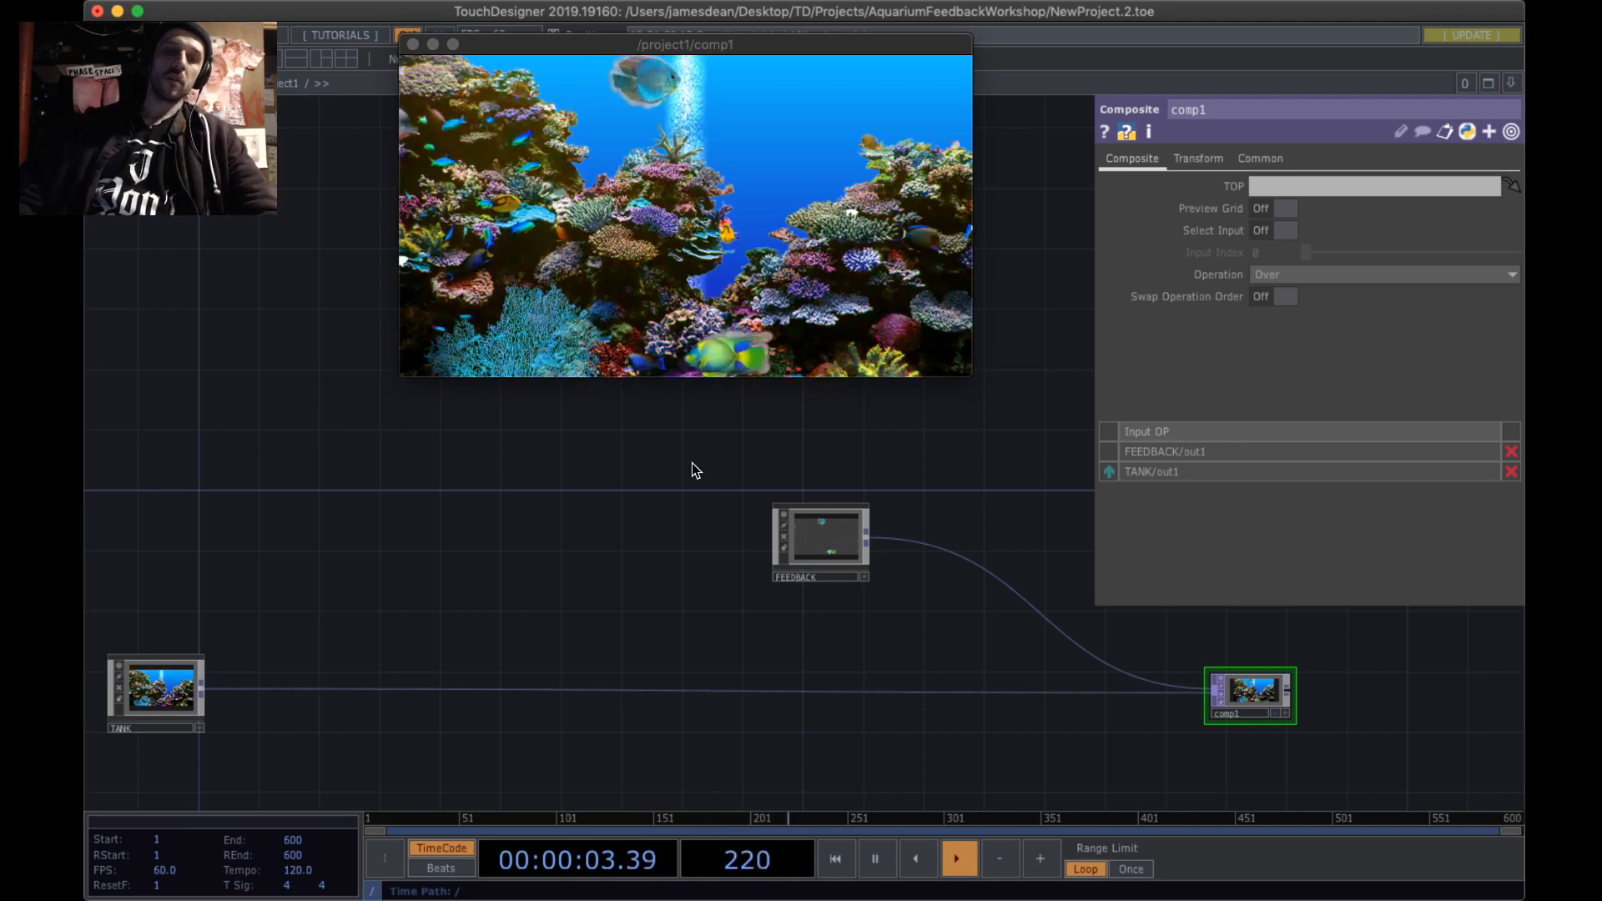
# - Arrange FEEDBACK above TANK with comp1 close beside them, and slightly enlarge the floating comp1 viewer window
pyautogui.moveTo(734, 509); pyautogui.dragTo(260, 484)
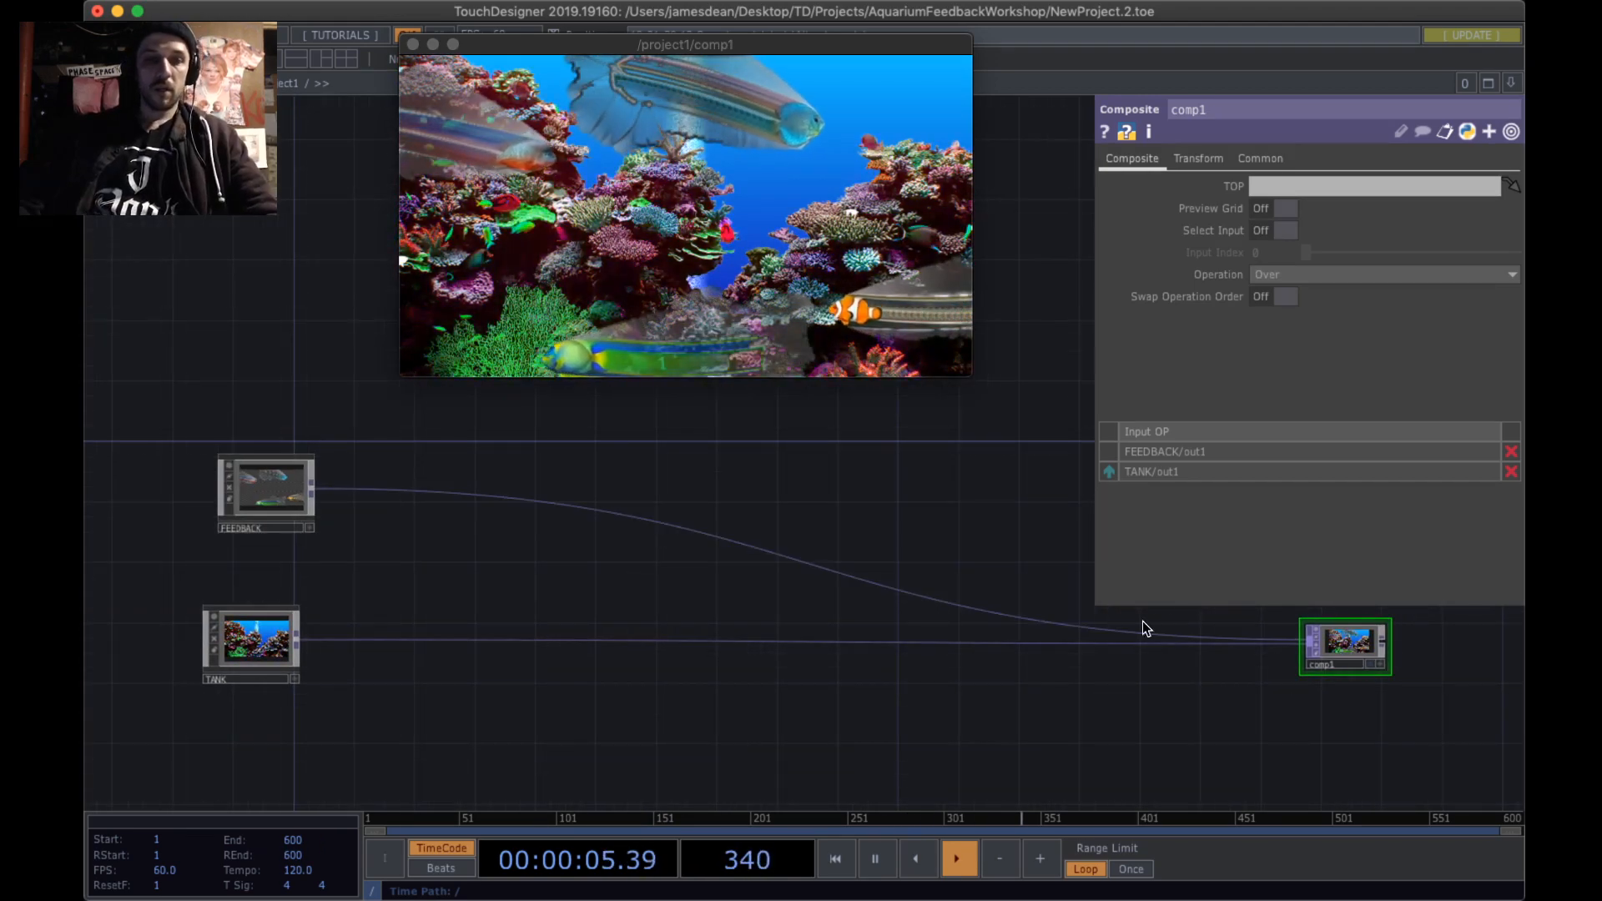
pyautogui.moveTo(1362, 656); pyautogui.dragTo(727, 542)
pyautogui.moveTo(972, 376); pyautogui.dragTo(1030, 399)
pyautogui.moveTo(773, 557); pyautogui.dragTo(747, 562)
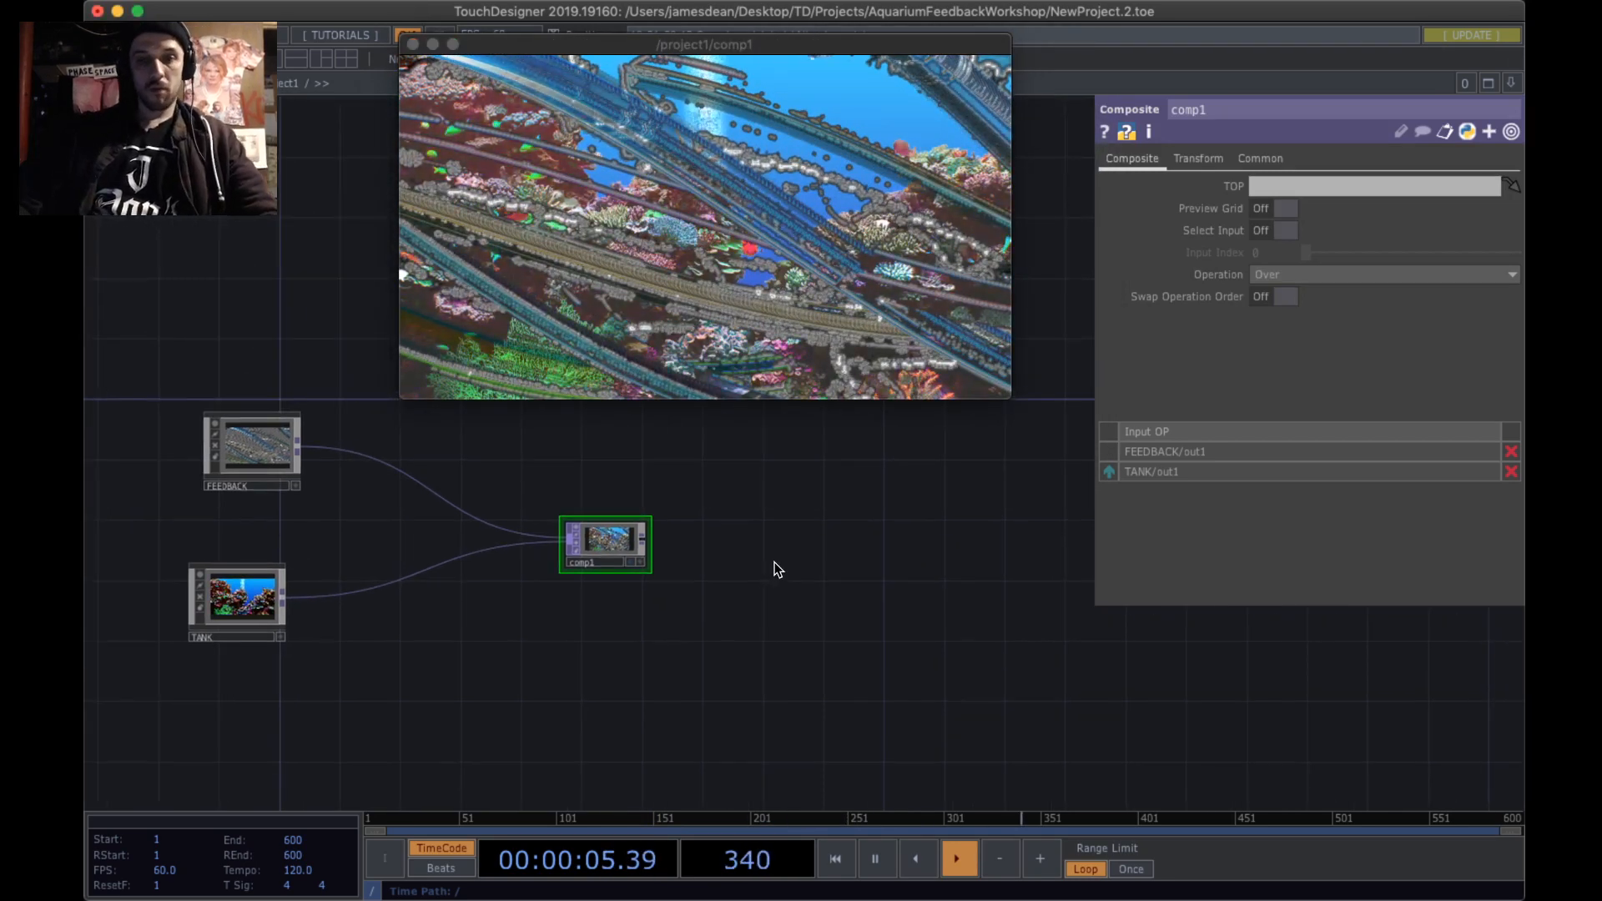
# - Add a Movie File Out TOP to the right of comp1 and connect comp1 to it
pyautogui.press('Tab')
pyautogui.write('mo')
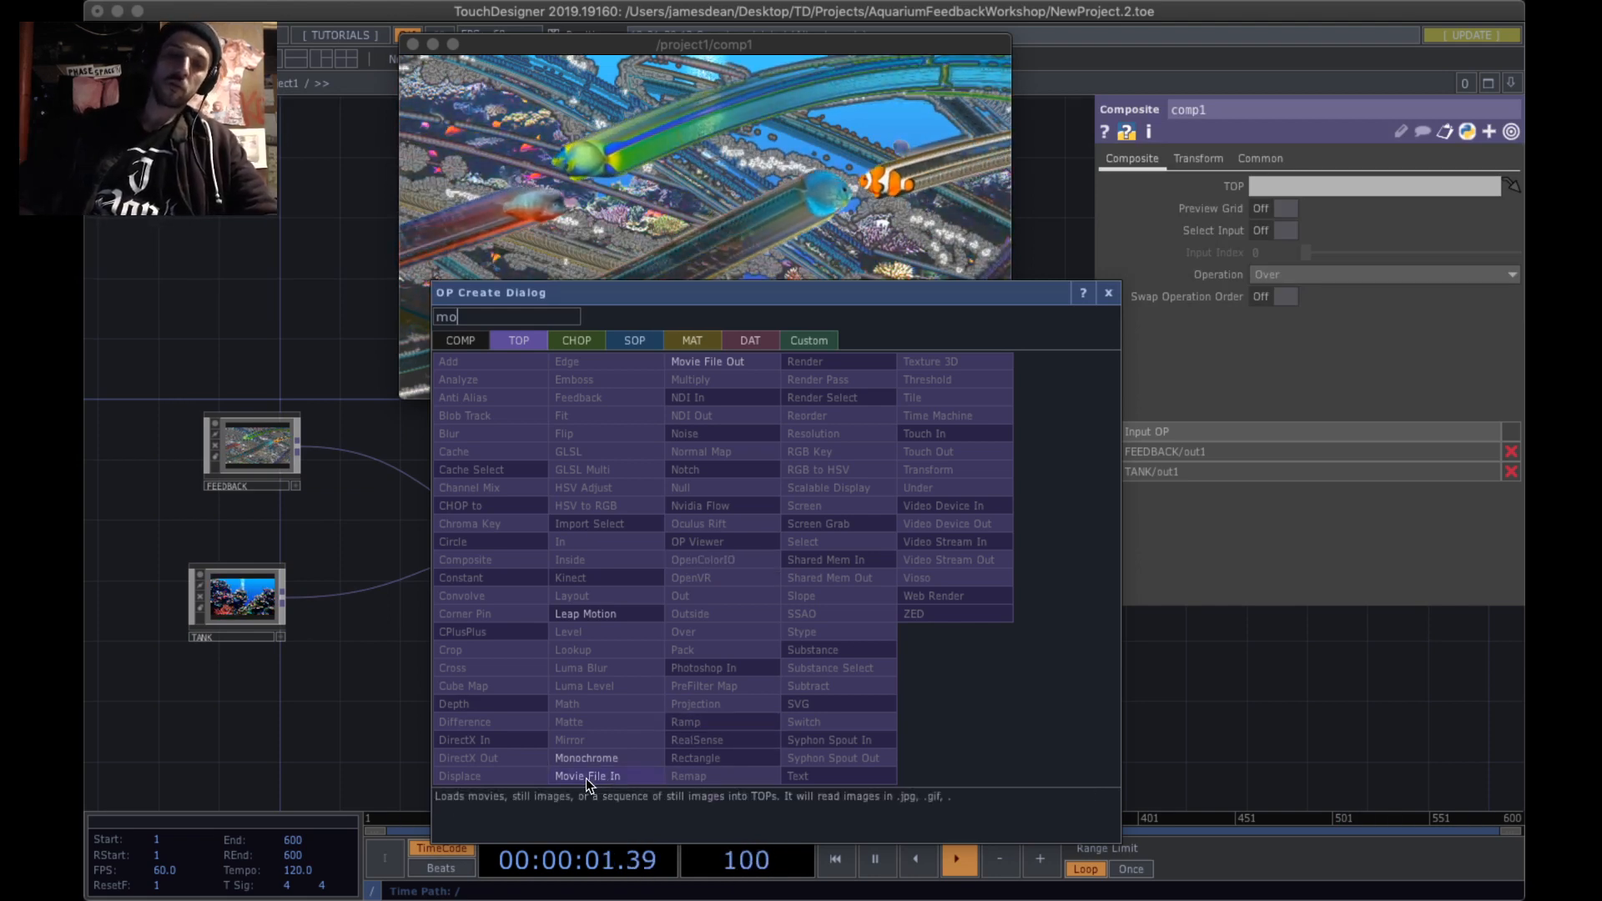
pyautogui.click(754, 360)
pyautogui.click(733, 540)
pyautogui.scroll(5, 775, 593)
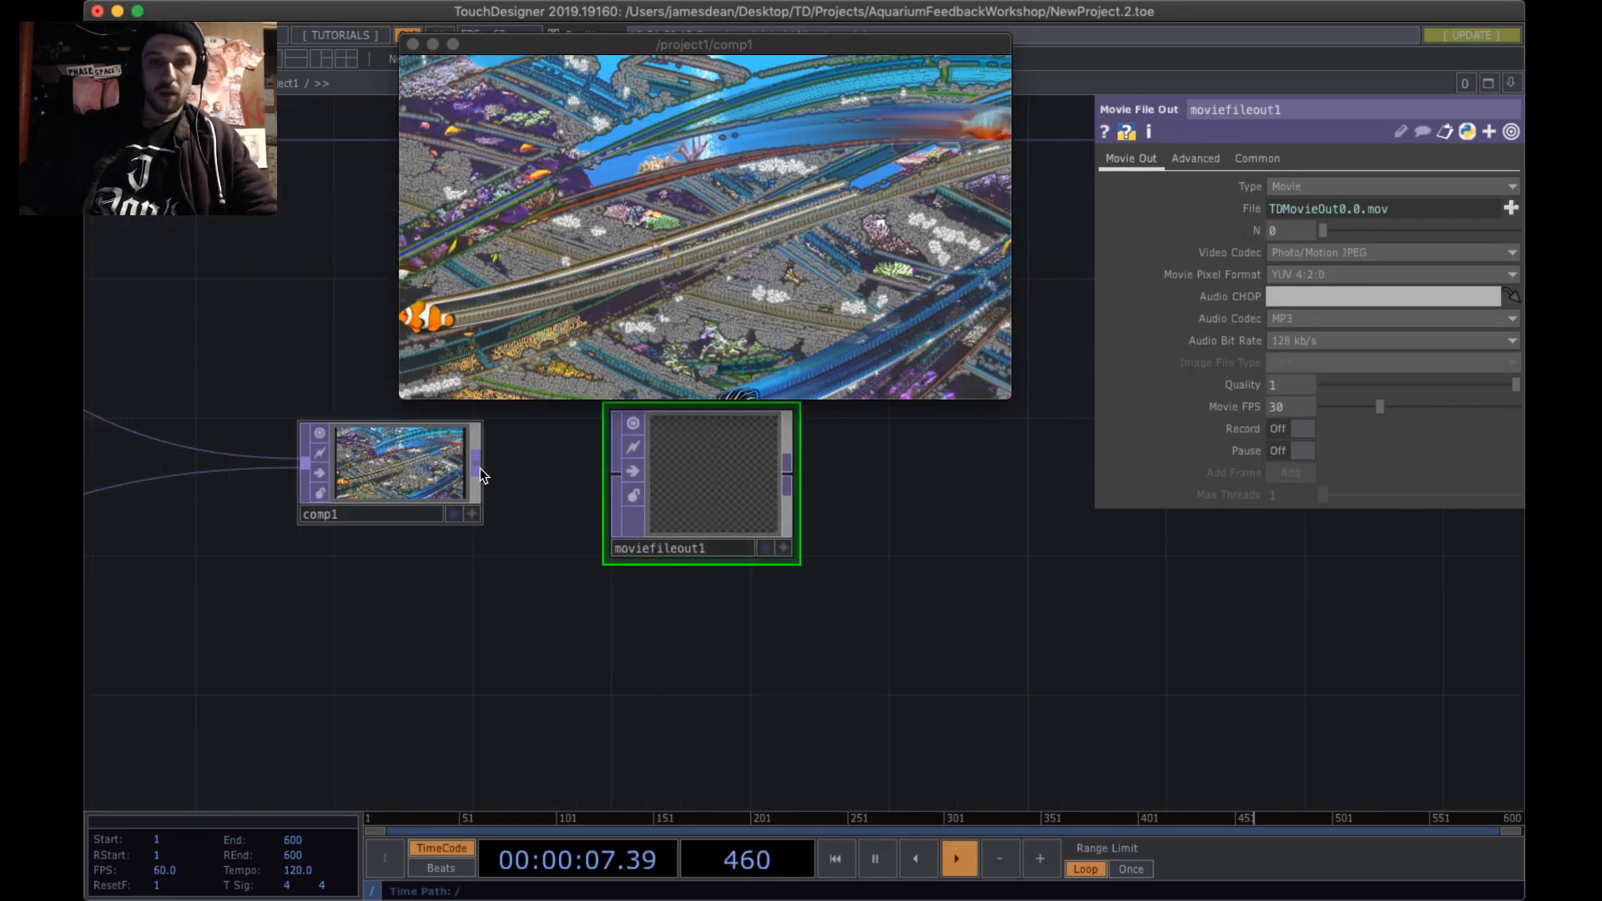
pyautogui.click(475, 464)
pyautogui.moveTo(718, 537); pyautogui.dragTo(751, 518)
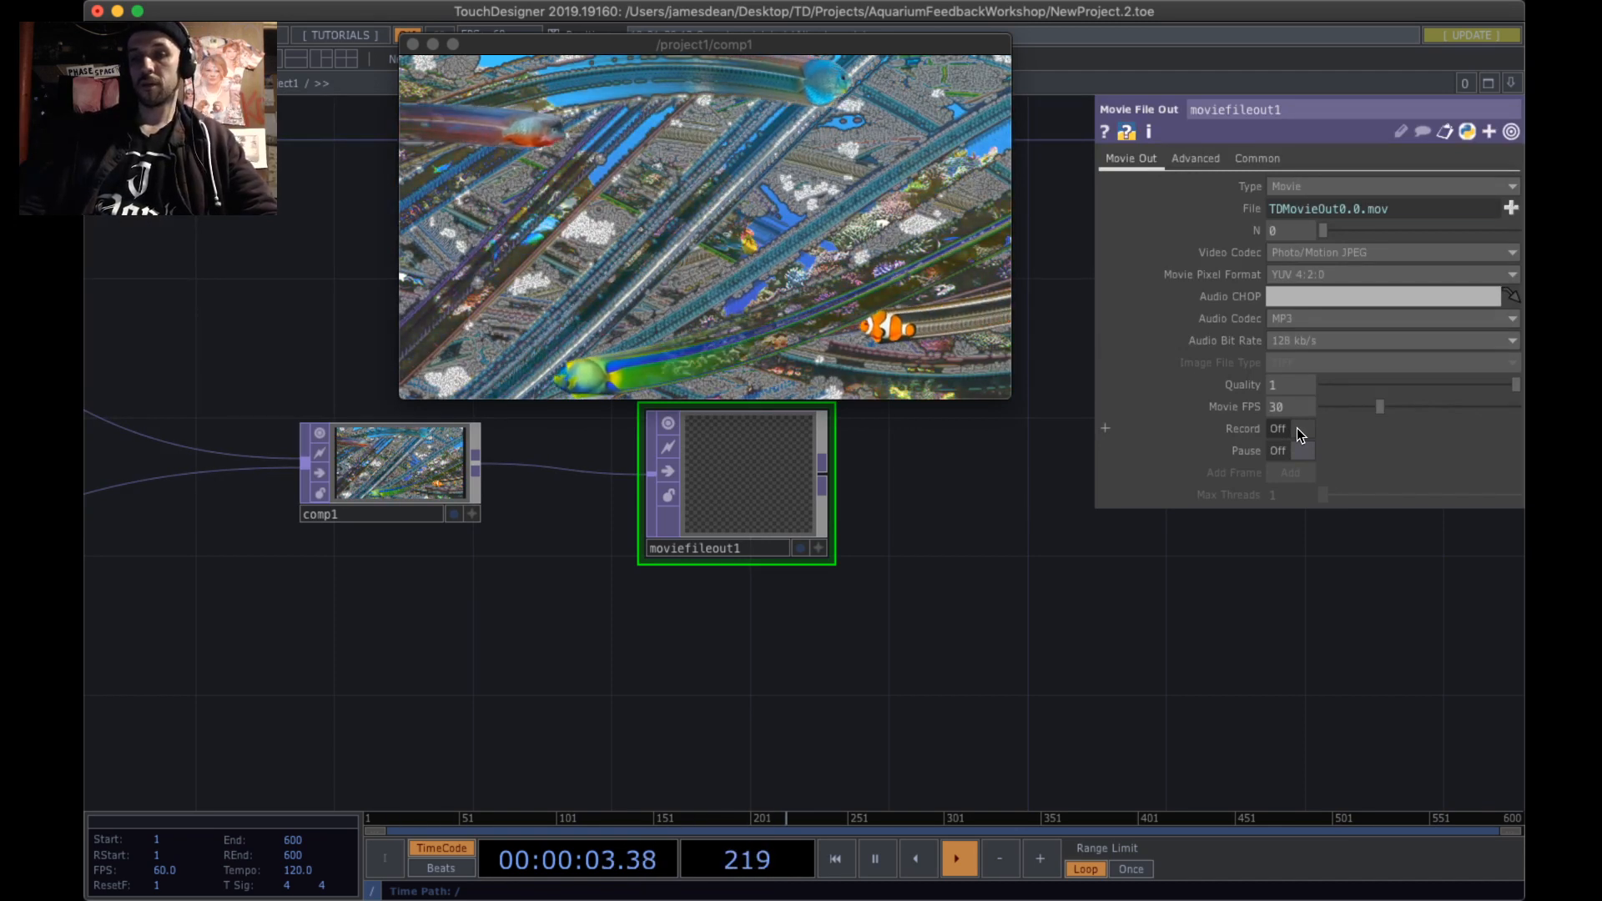
# - Create an Output folder inside AquariumFeedbackWorkshop and set moviefileout1's file to AquariumFeedback in that folder
pyautogui.click(1511, 207)
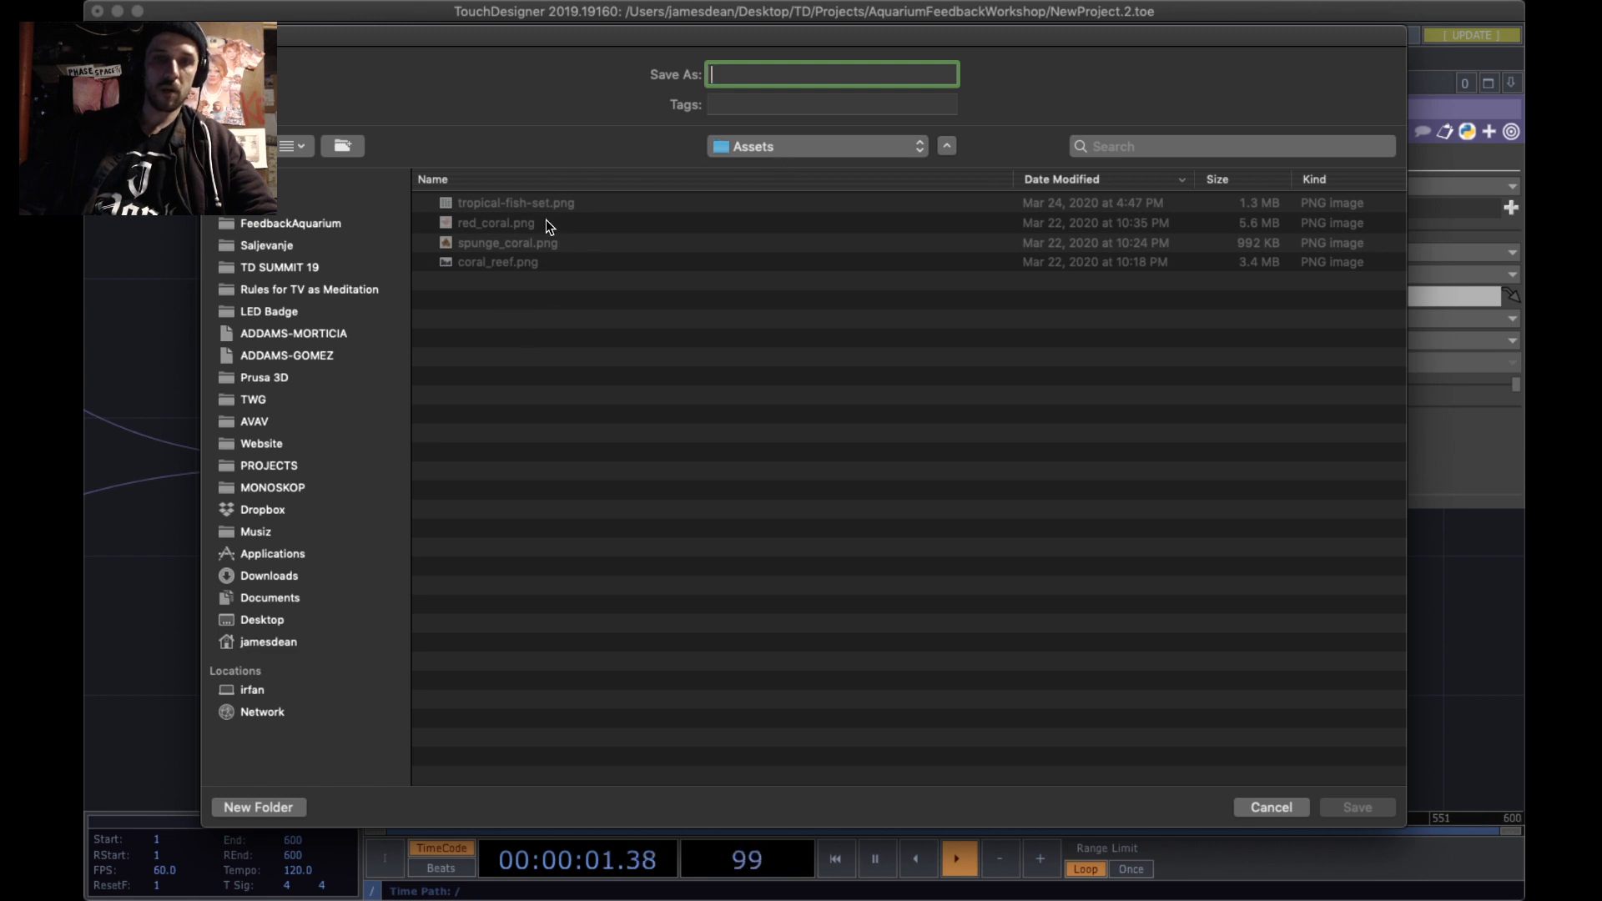
pyautogui.click(785, 147)
pyautogui.click(779, 168)
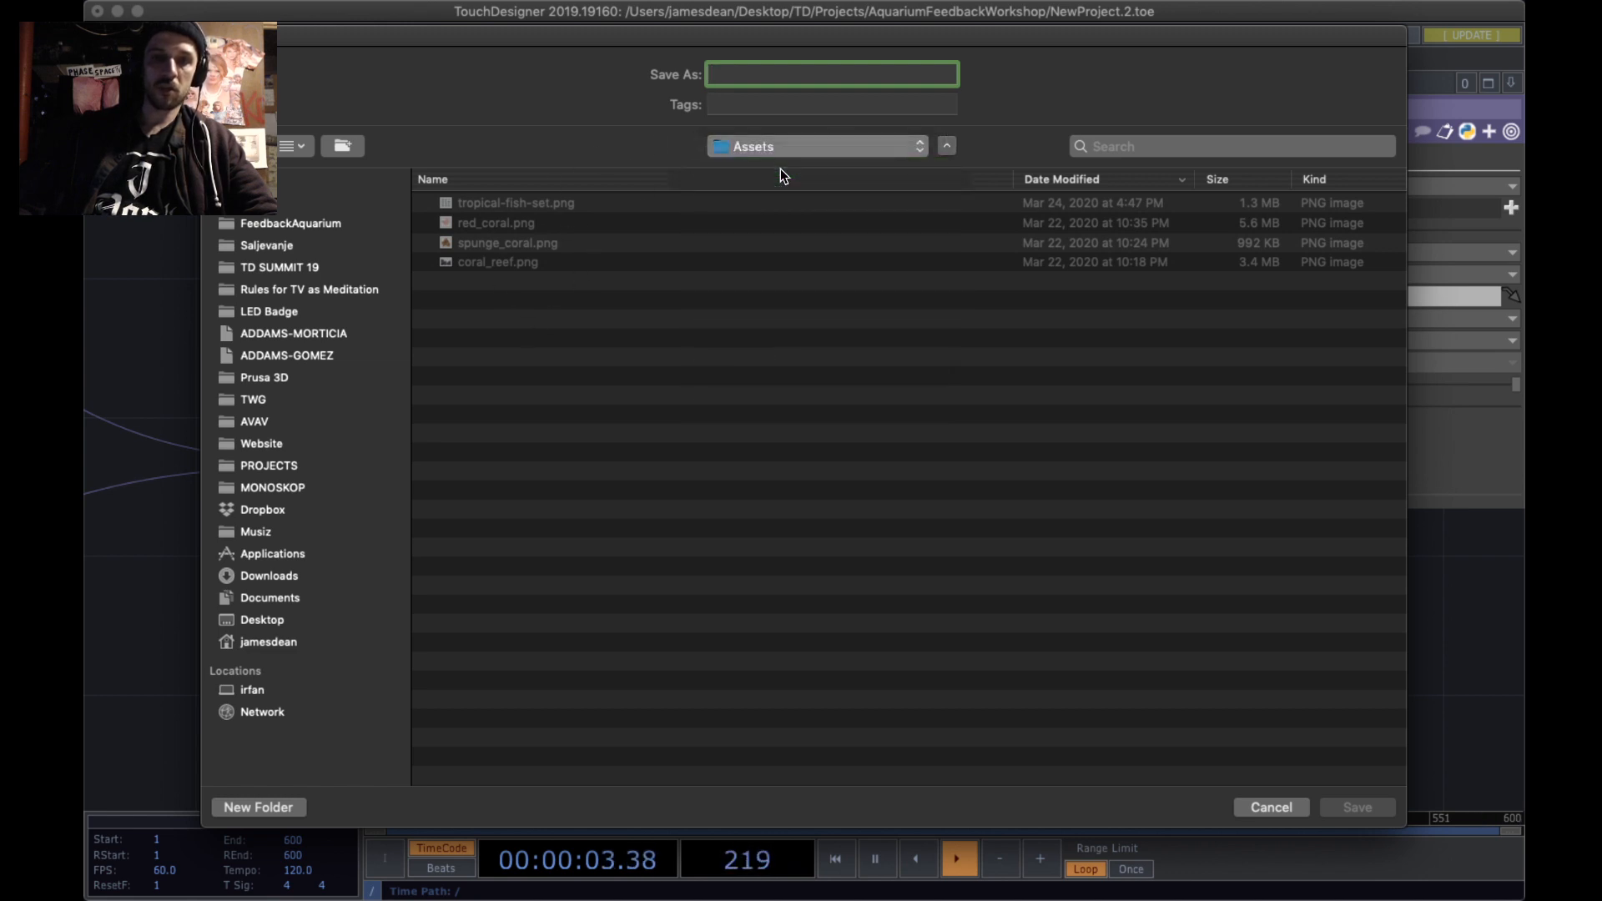
pyautogui.click(258, 807)
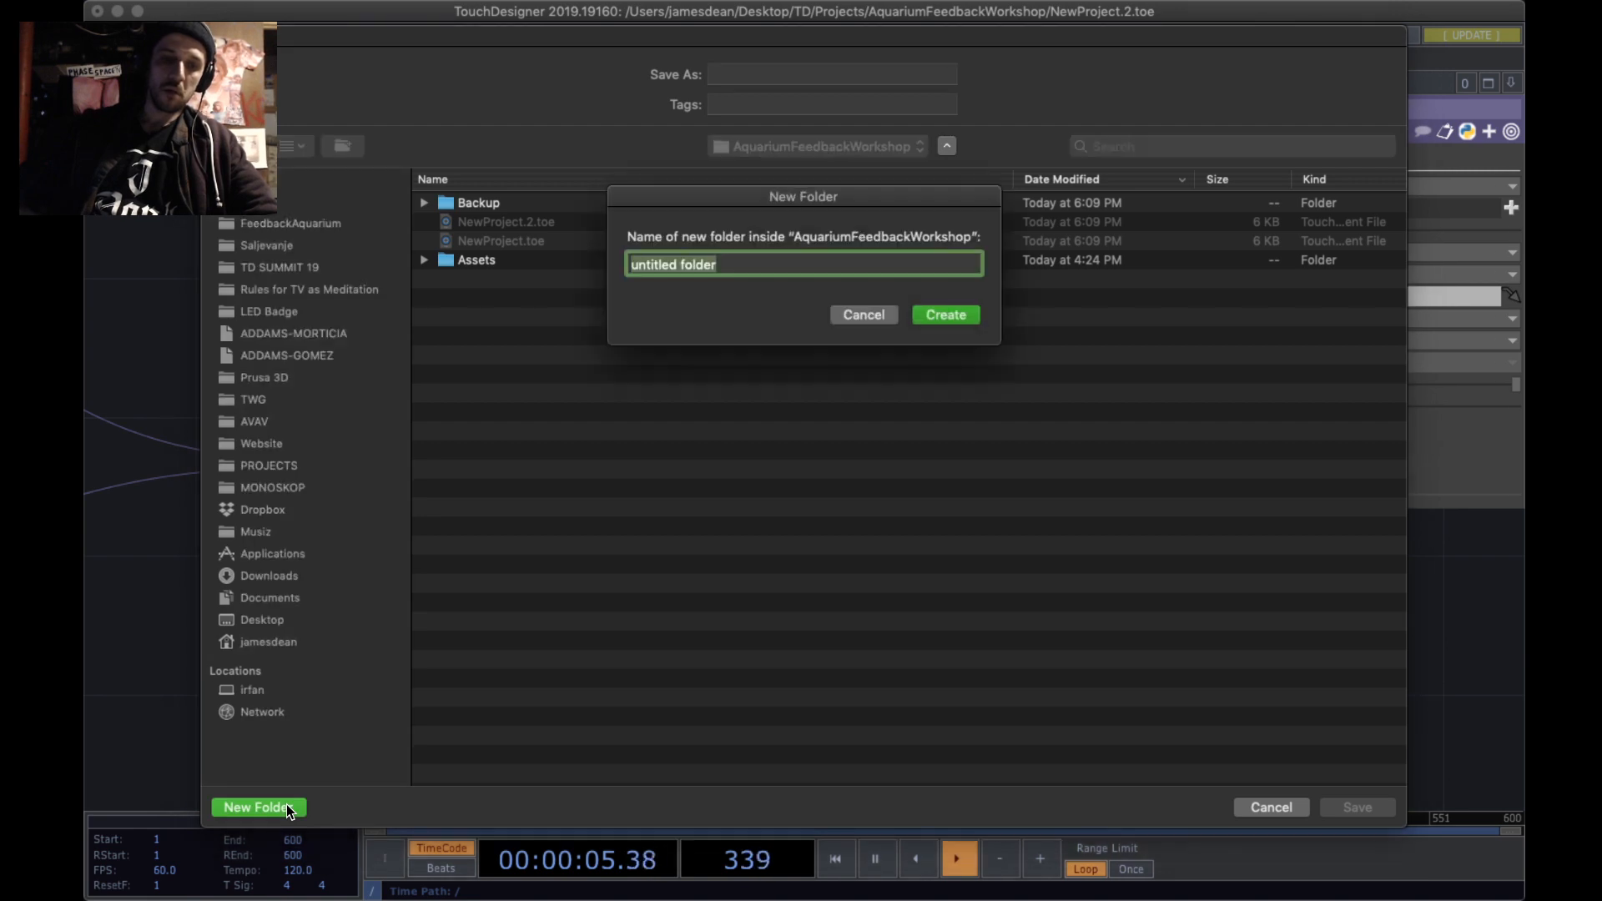
pyautogui.write('Outpu')
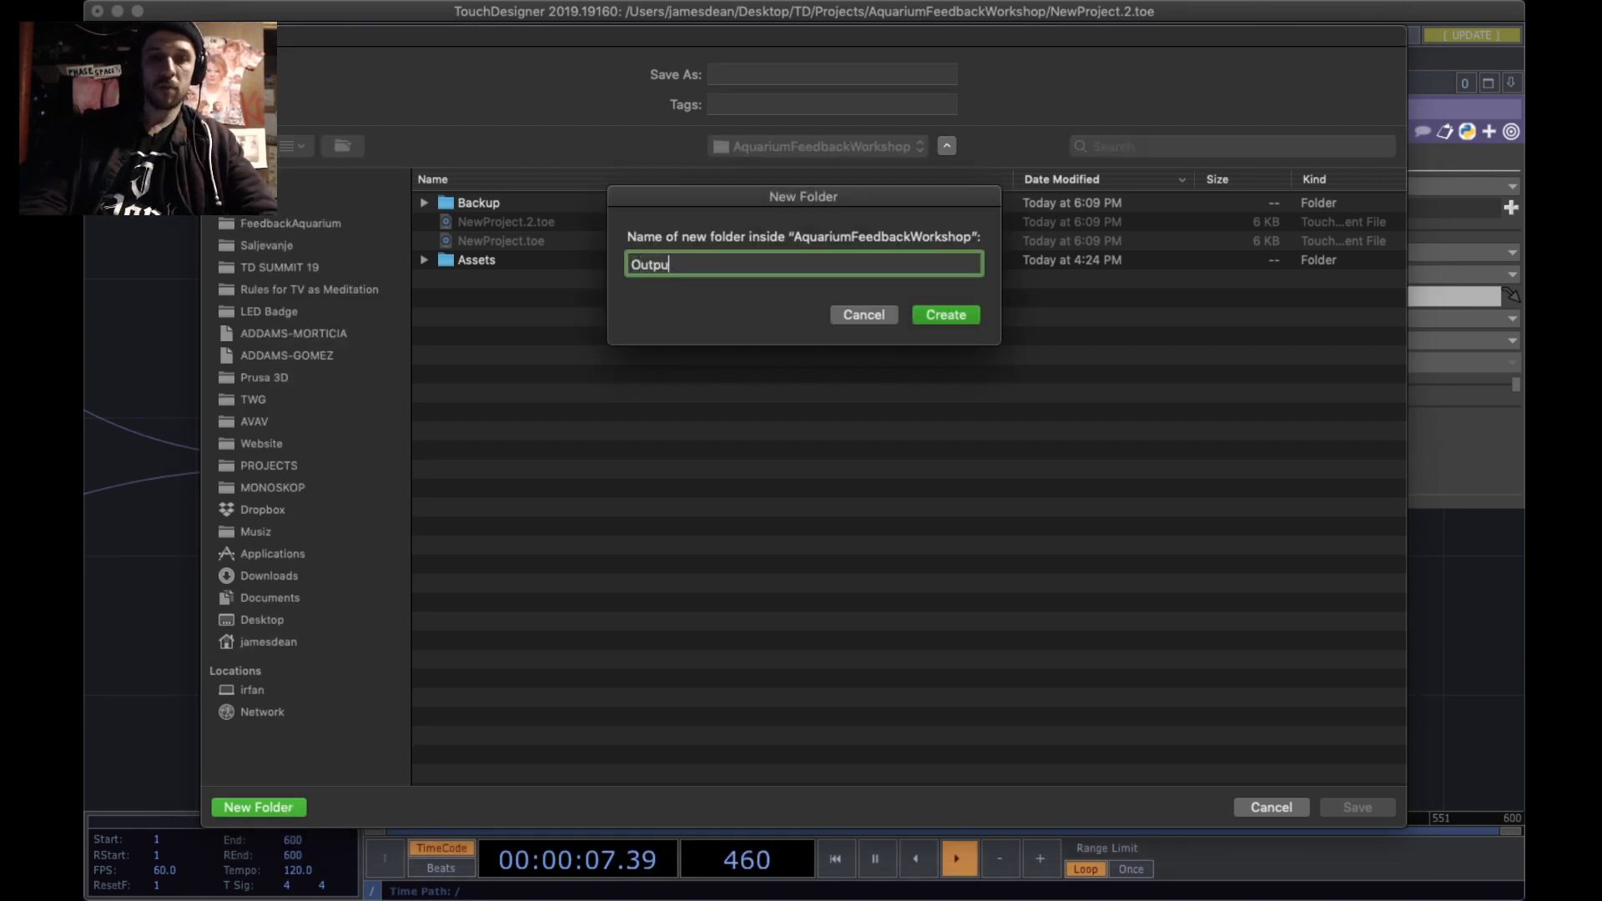
pyautogui.write('t')
pyautogui.press('Return')
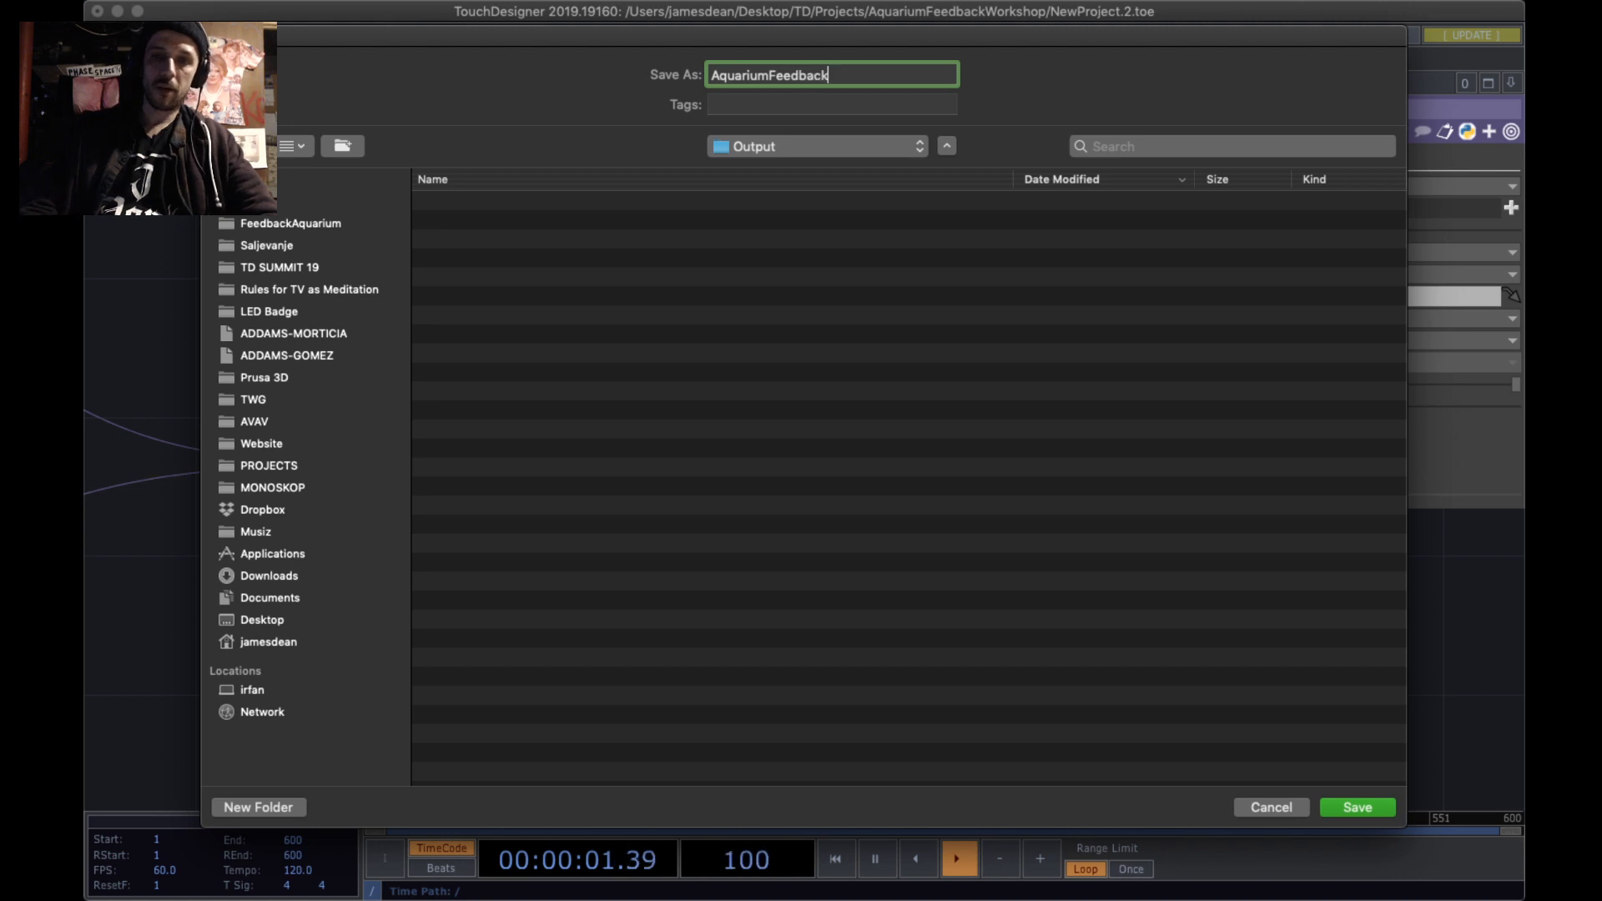
pyautogui.click(1376, 809)
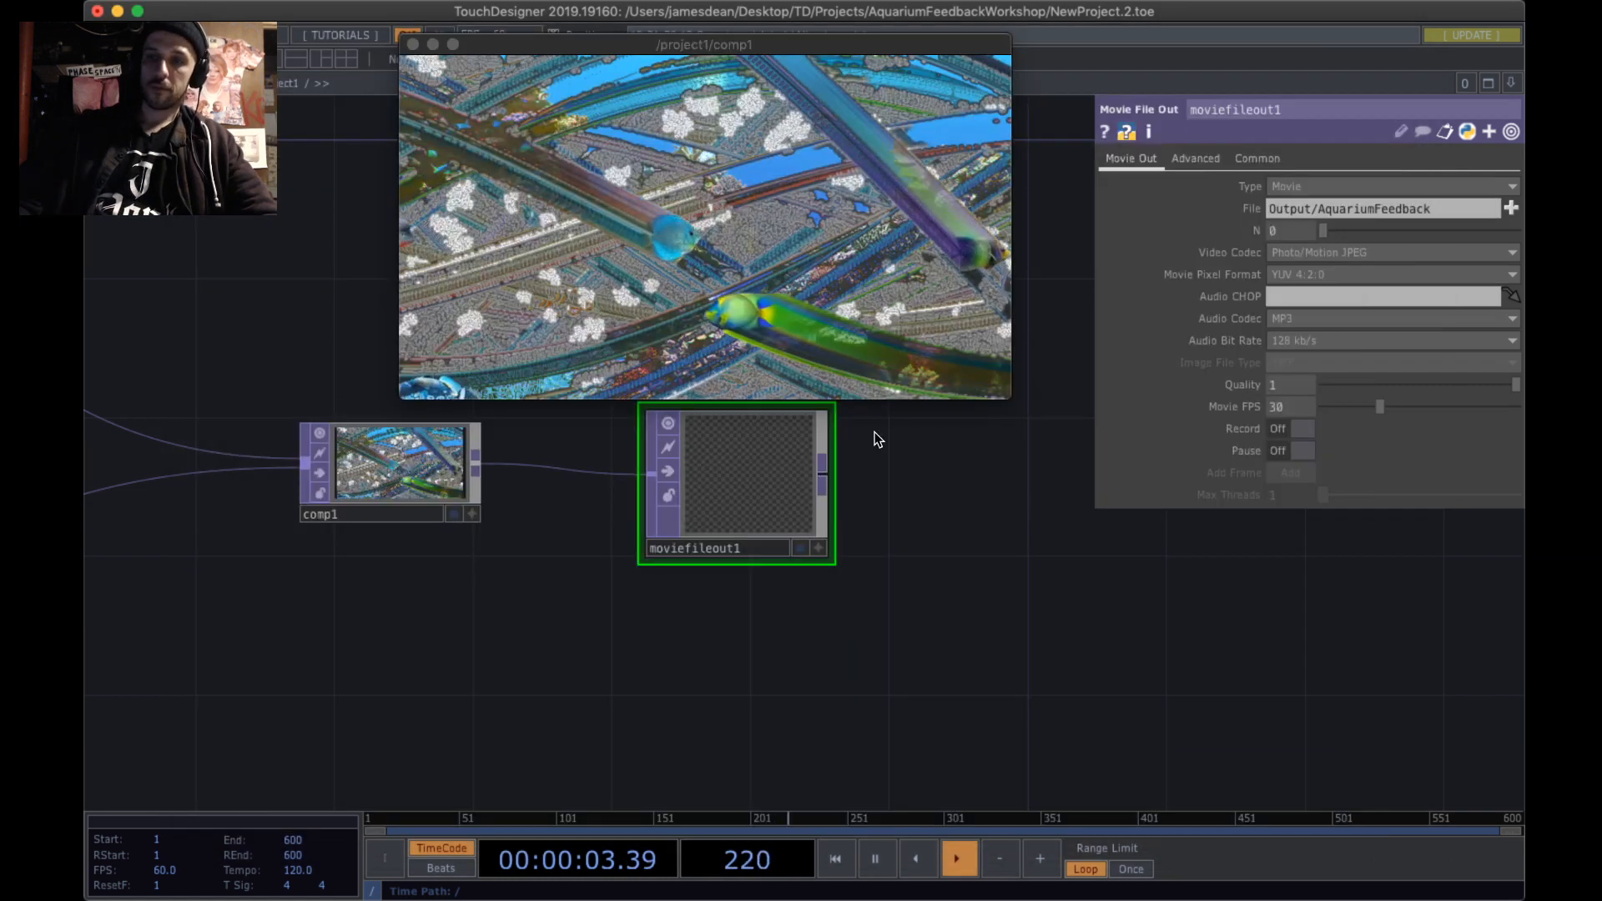
pyautogui.click(1454, 210)
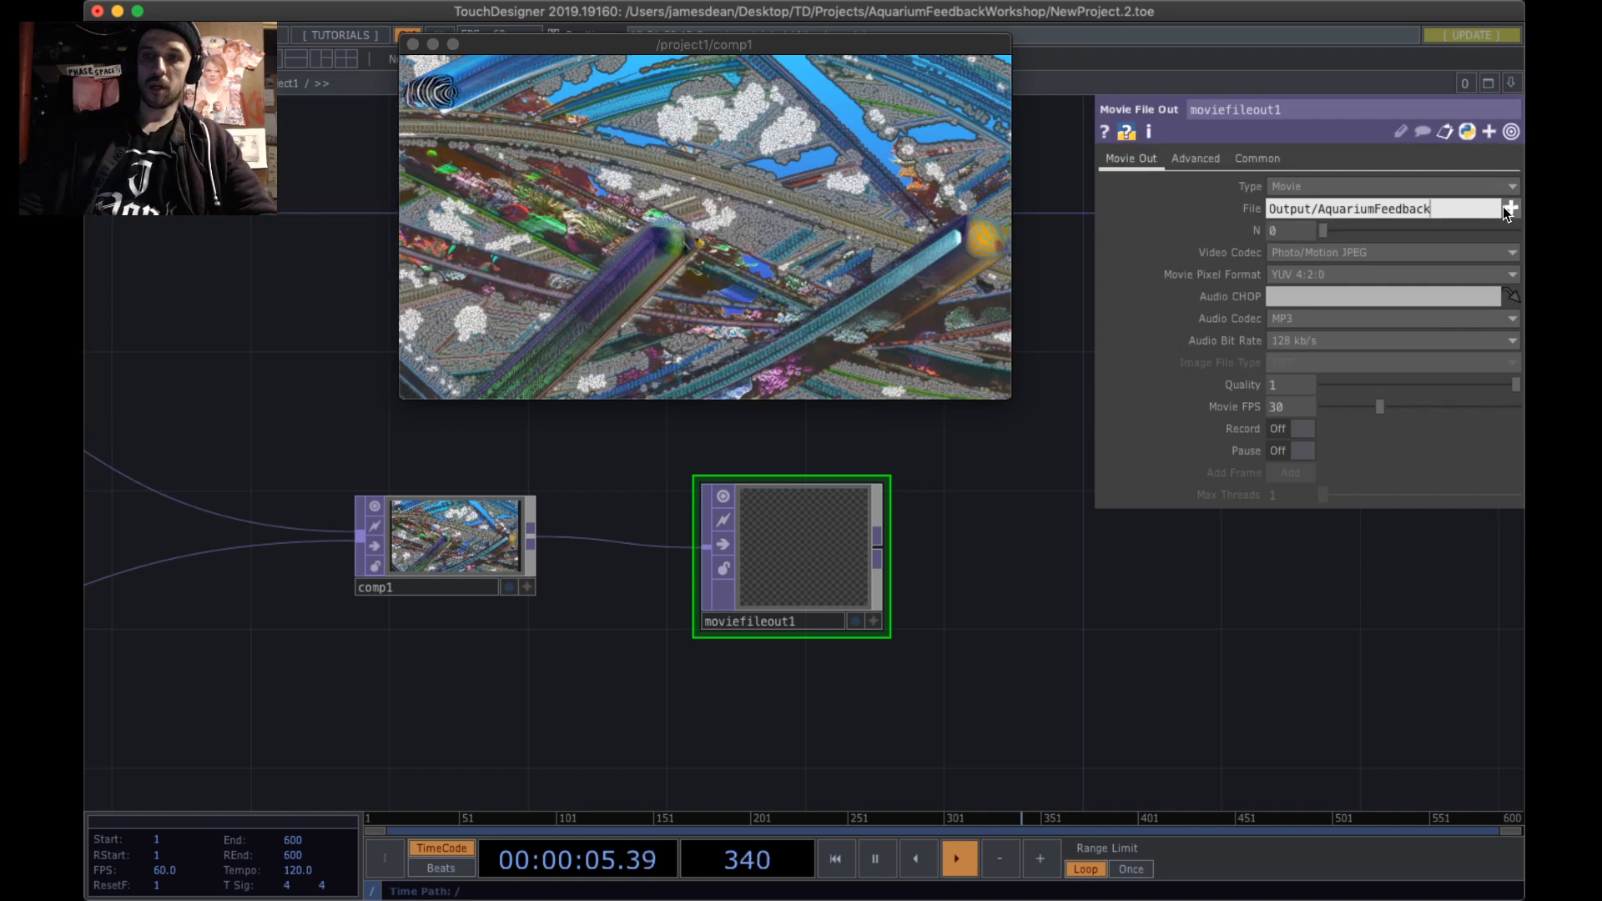
pyautogui.click(1401, 252)
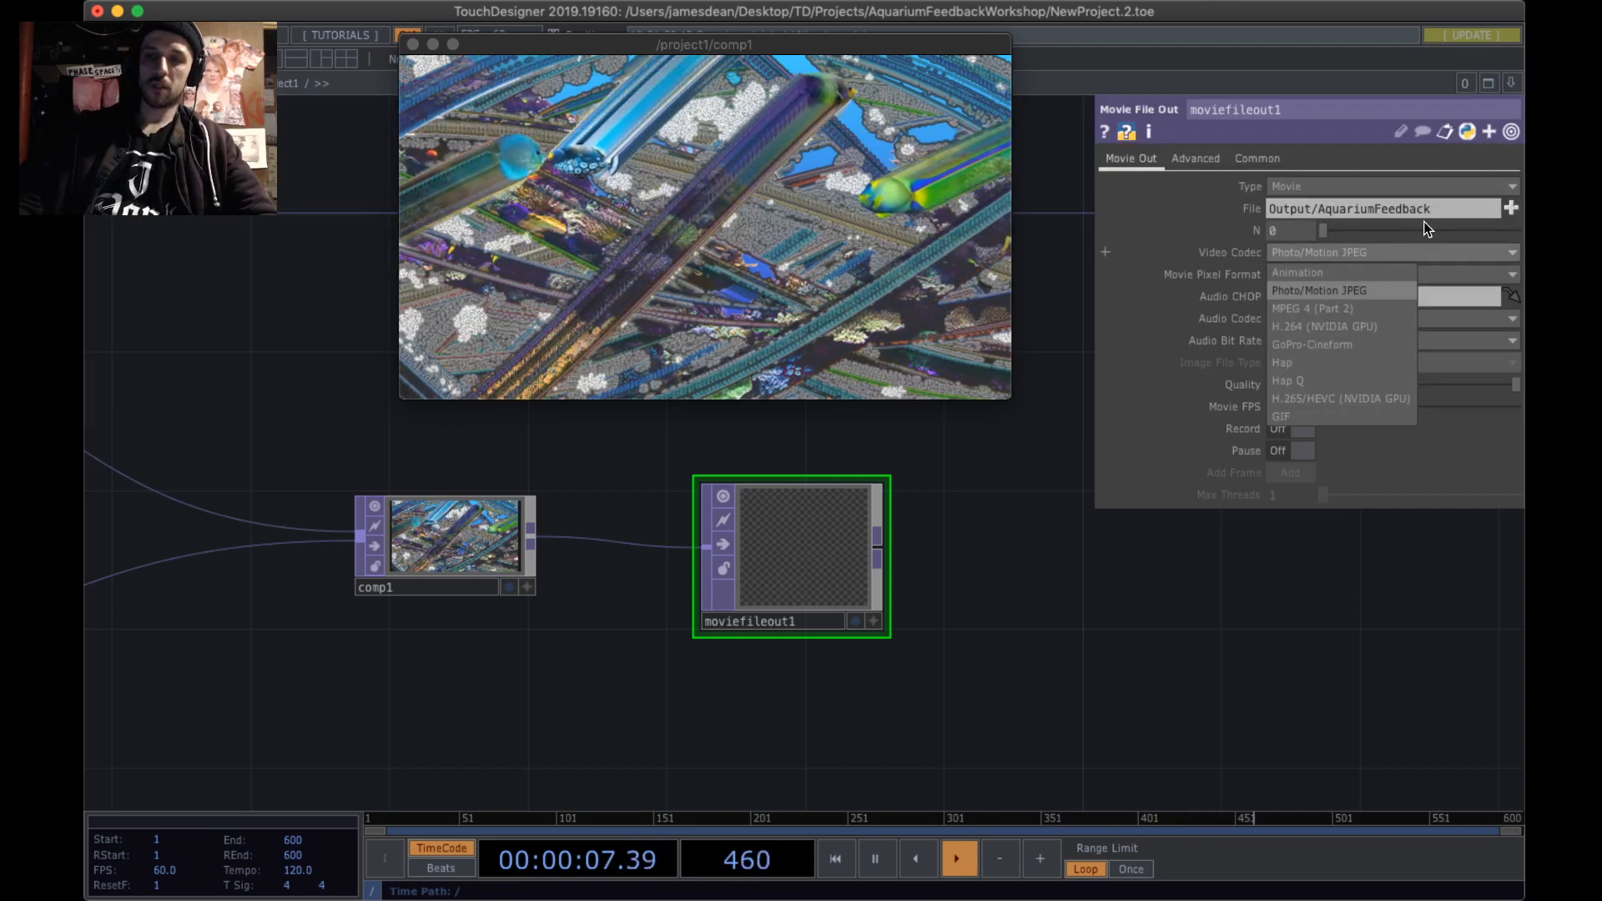
pyautogui.click(1148, 250)
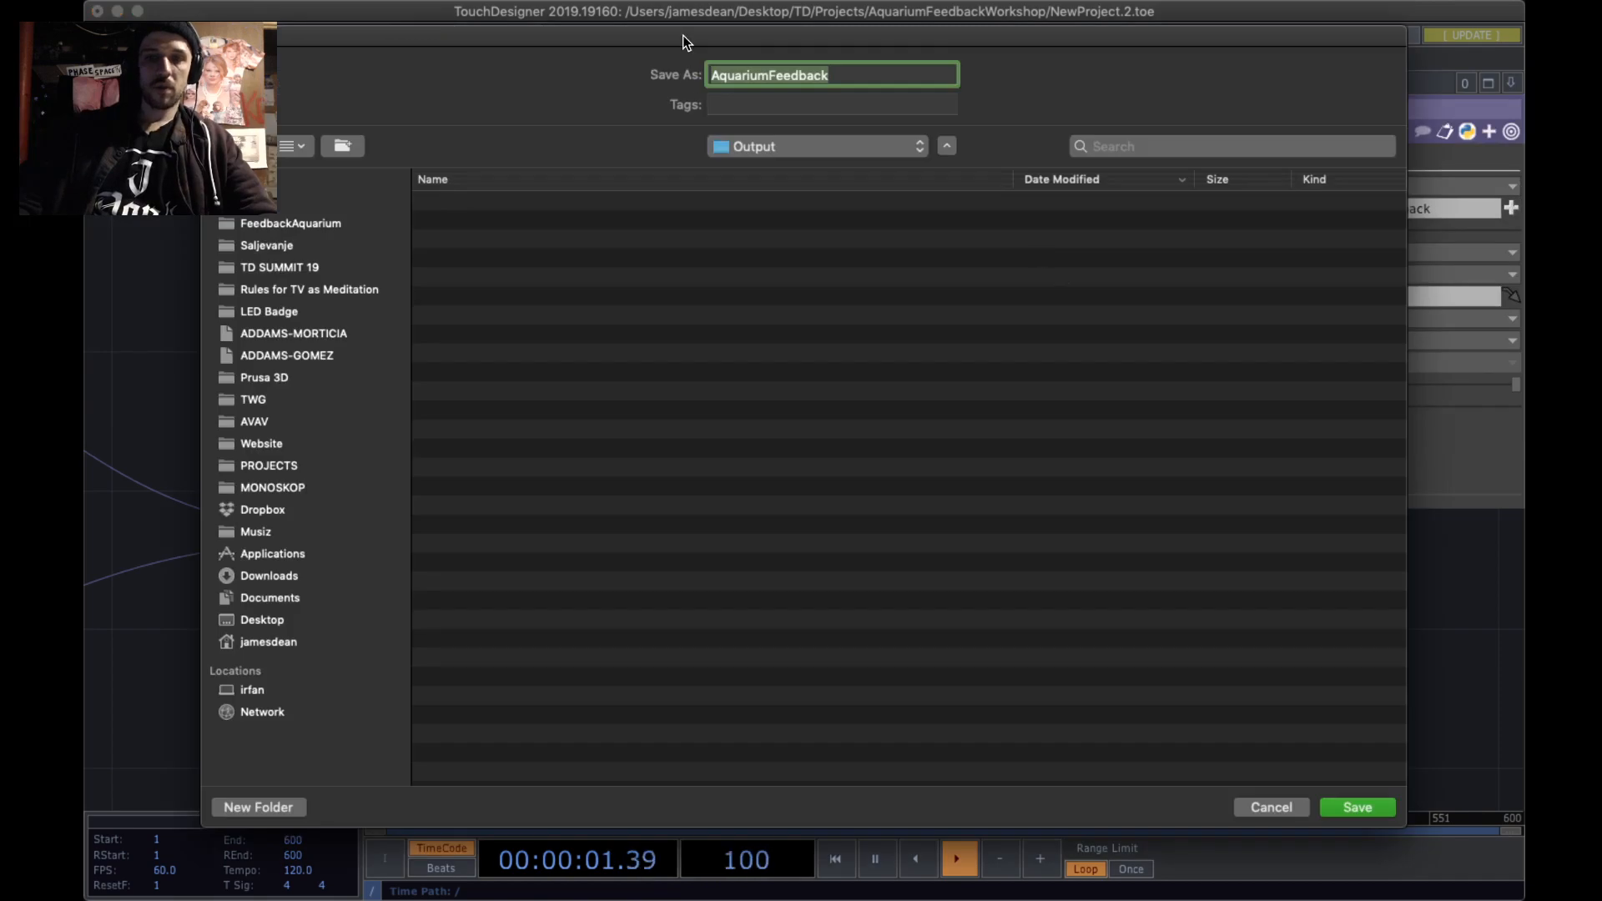
pyautogui.click(1337, 809)
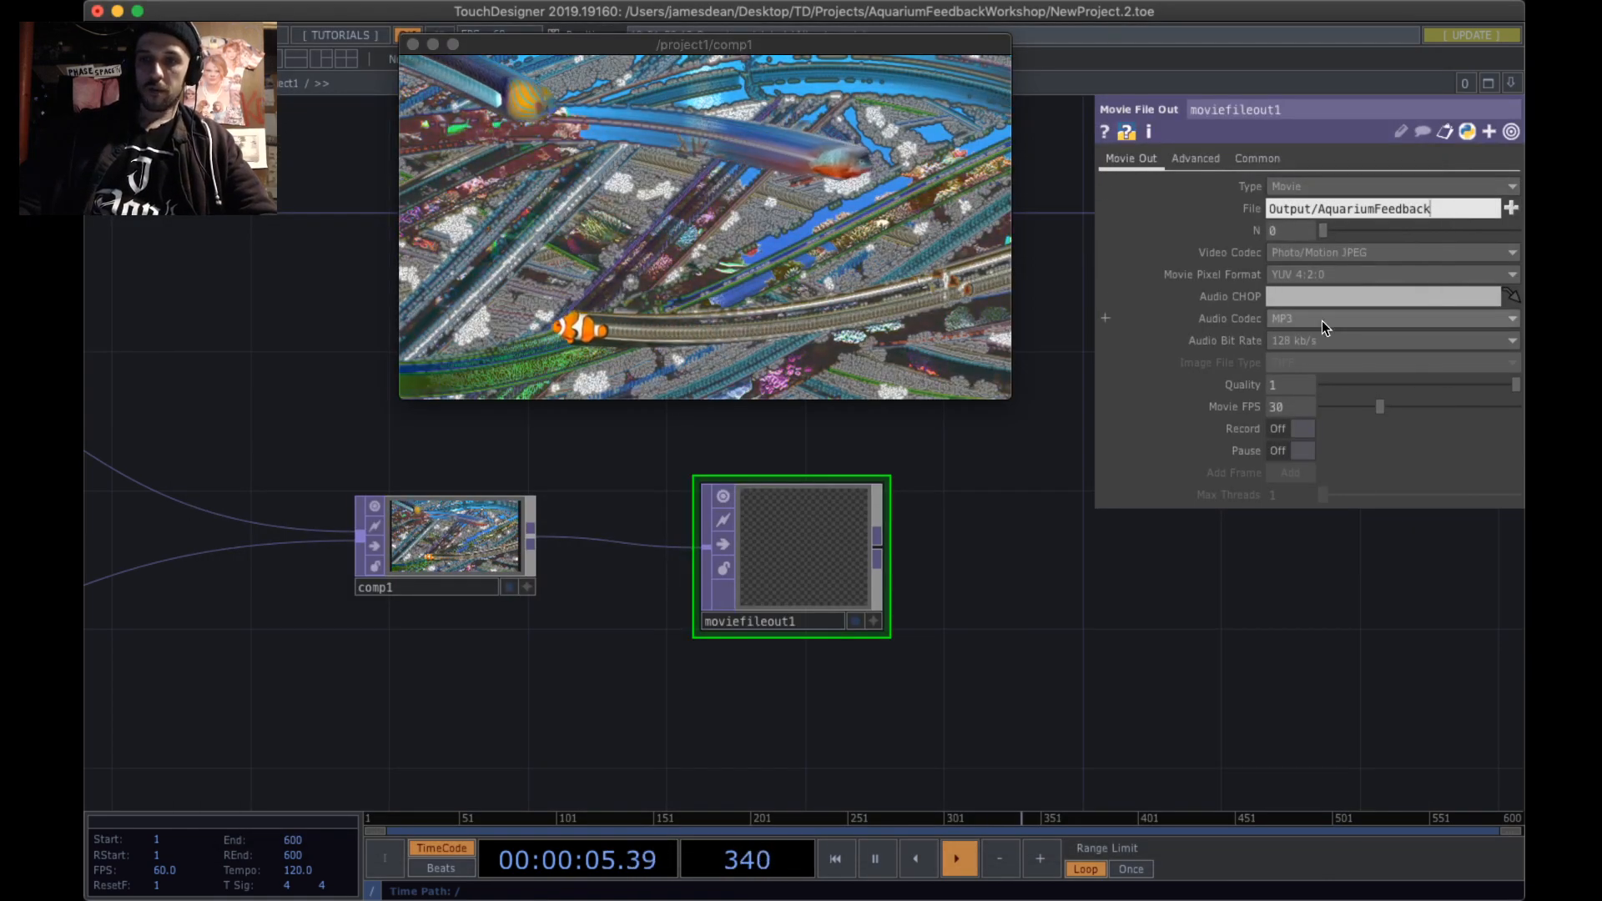
# - Set moviefileout1's video codec to MPEG 4 (Part 2) and its file to Output/AquariumFeedback.mp4
pyautogui.click(1325, 253)
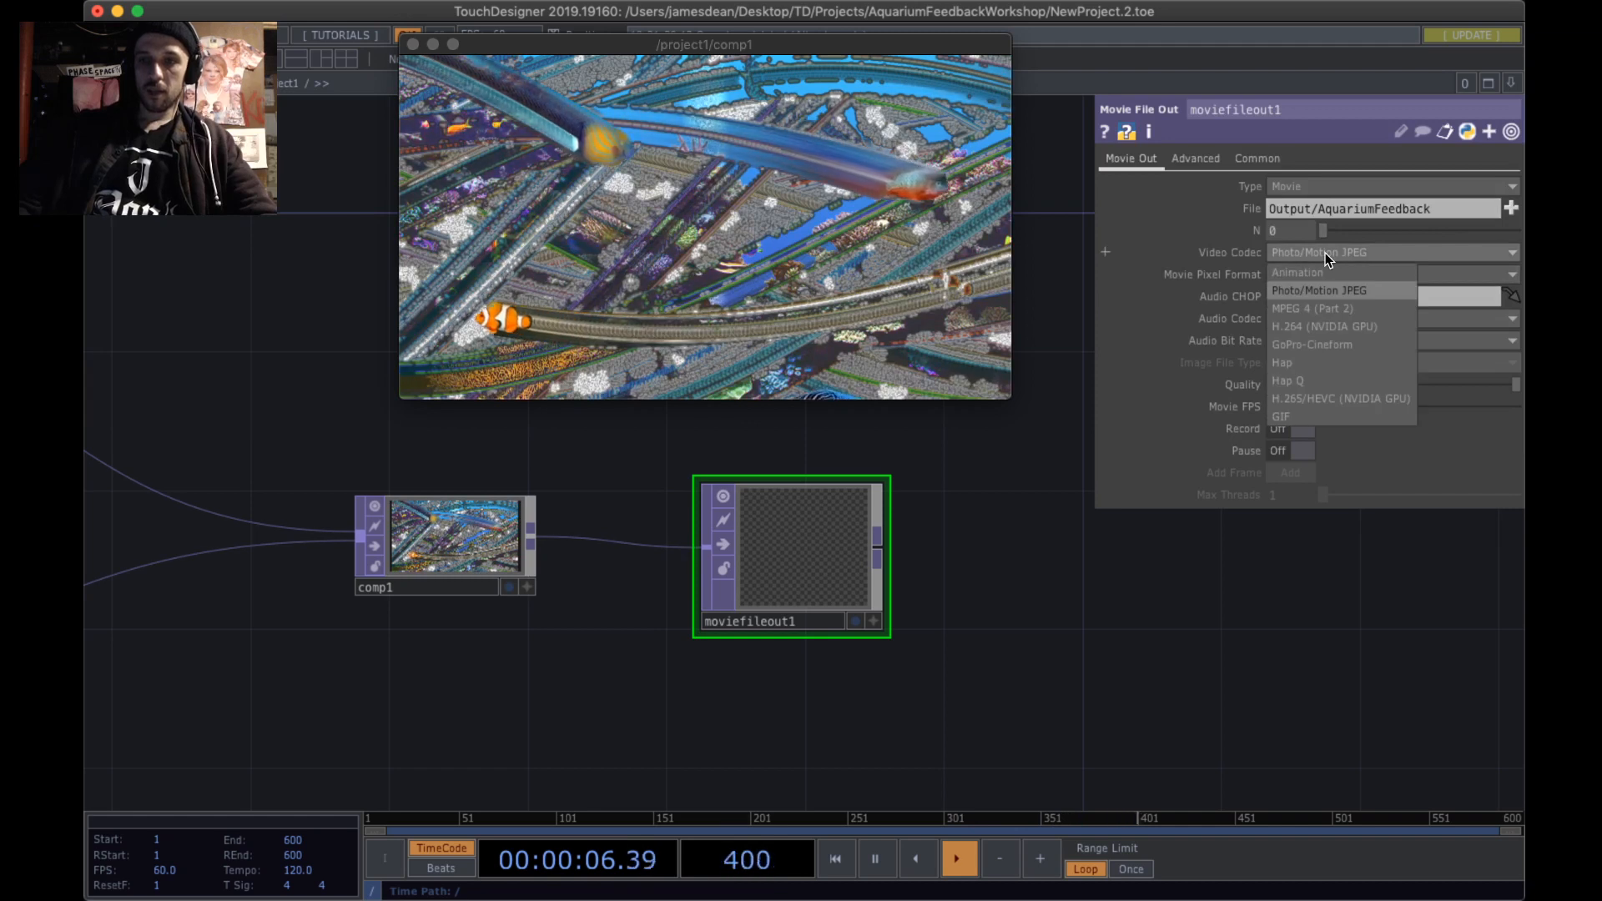
pyautogui.click(1314, 308)
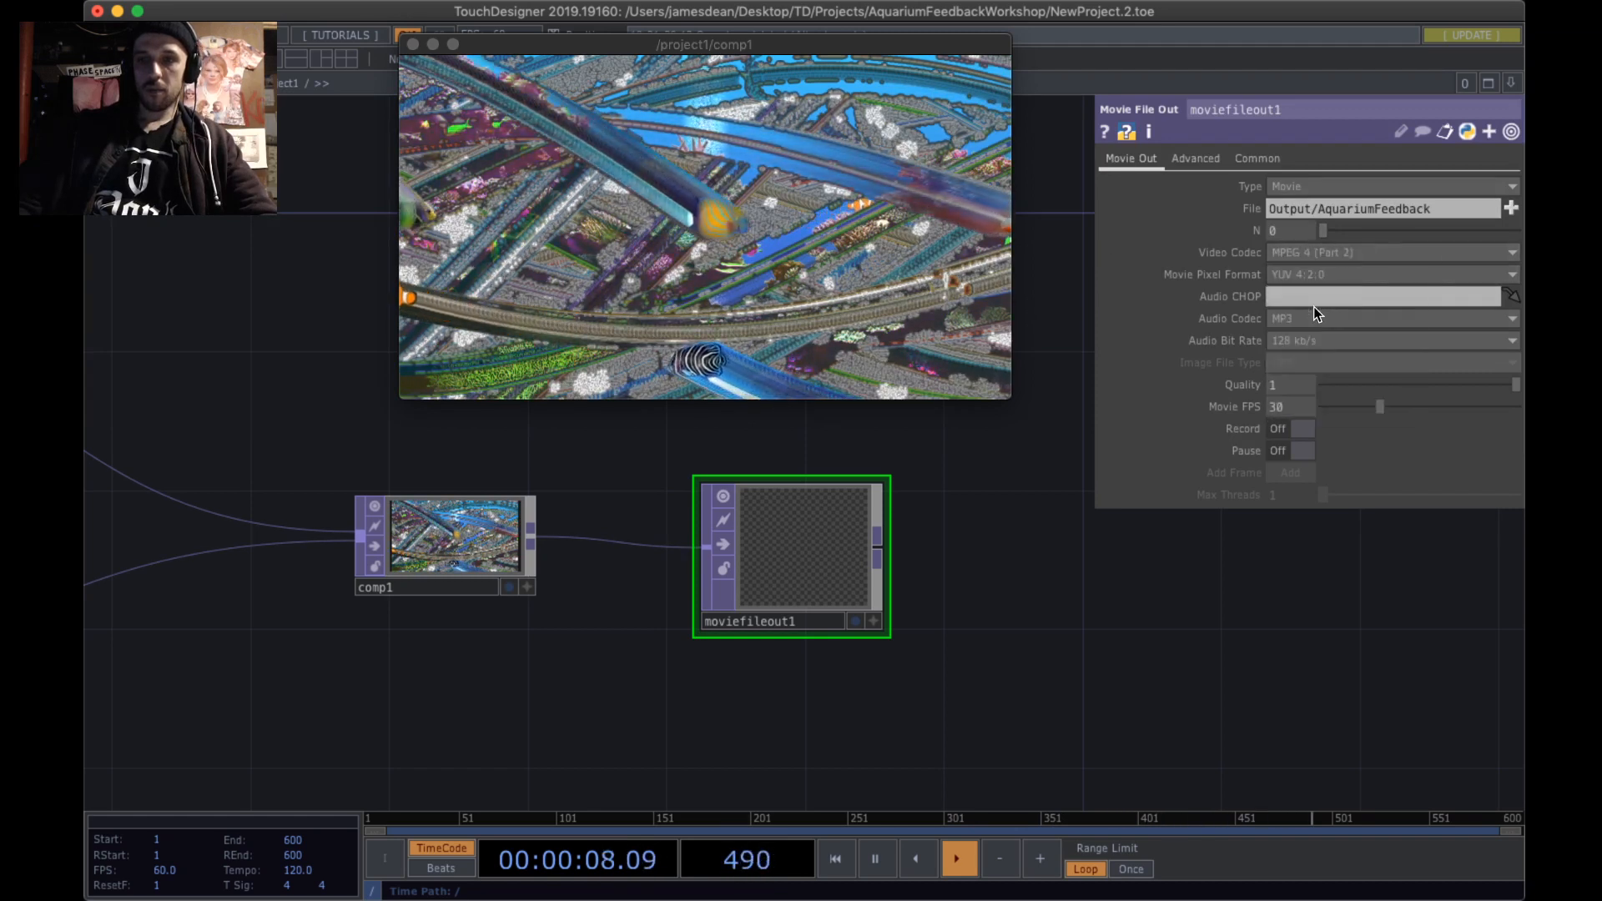
pyautogui.click(1276, 215)
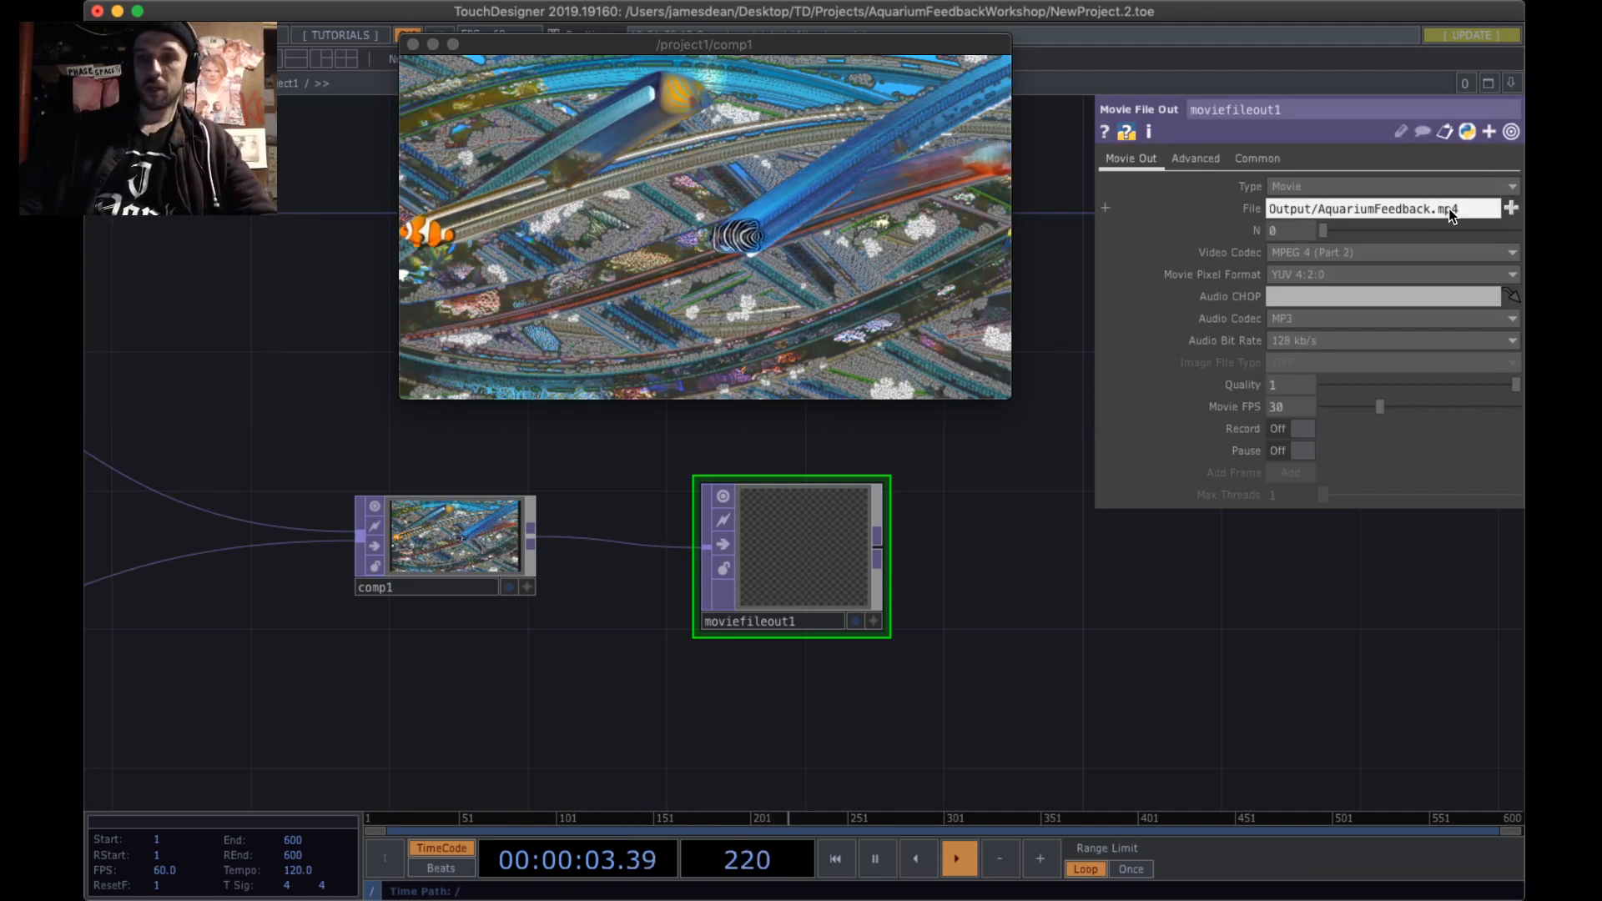
pyautogui.click(1321, 269)
pyautogui.click(1304, 249)
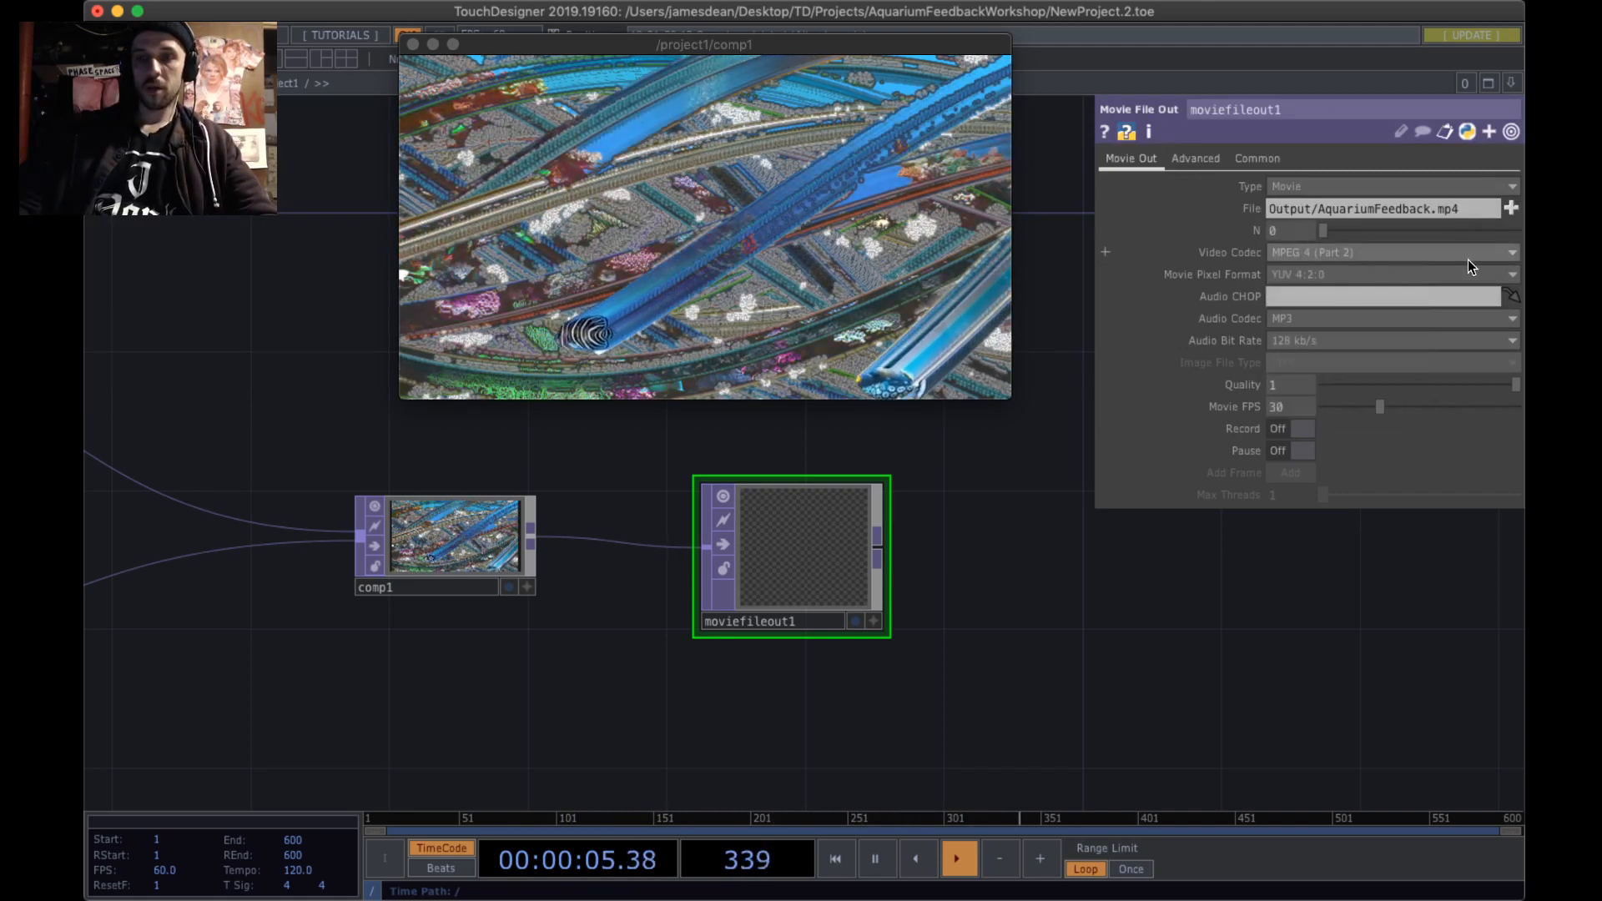
# - Record the composite through moviefileout1, enlarge and then shrink the floating comp1 viewer meanwhile, and stop the recording
pyautogui.moveTo(1006, 520); pyautogui.dragTo(1043, 504)
pyautogui.moveTo(845, 531); pyautogui.dragTo(874, 524)
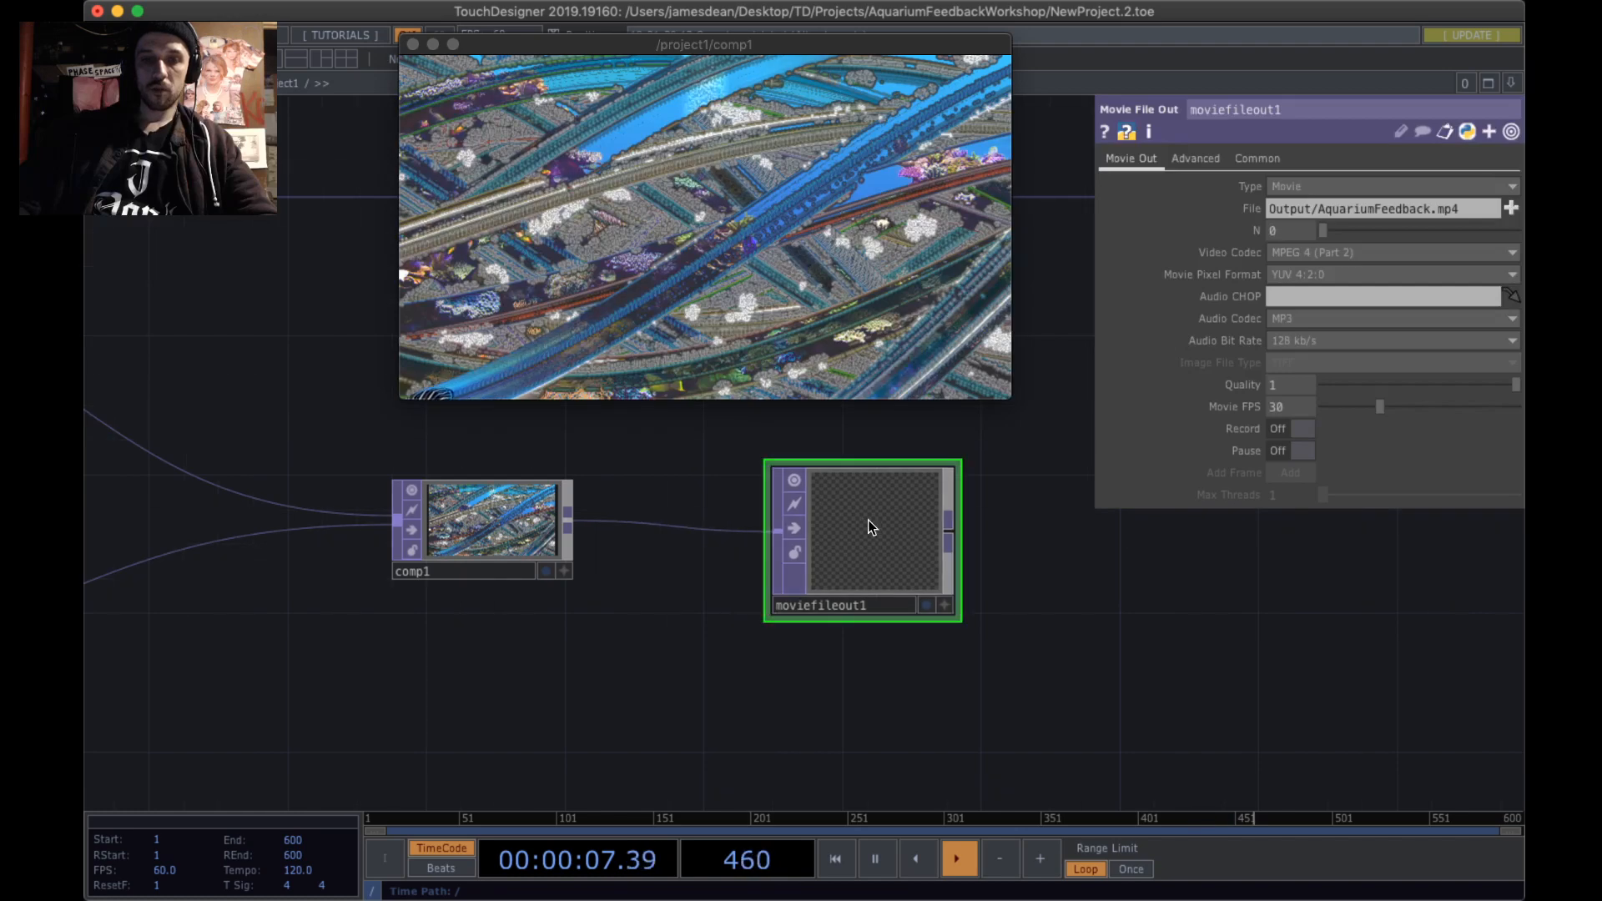
pyautogui.moveTo(647, 650); pyautogui.dragTo(790, 602)
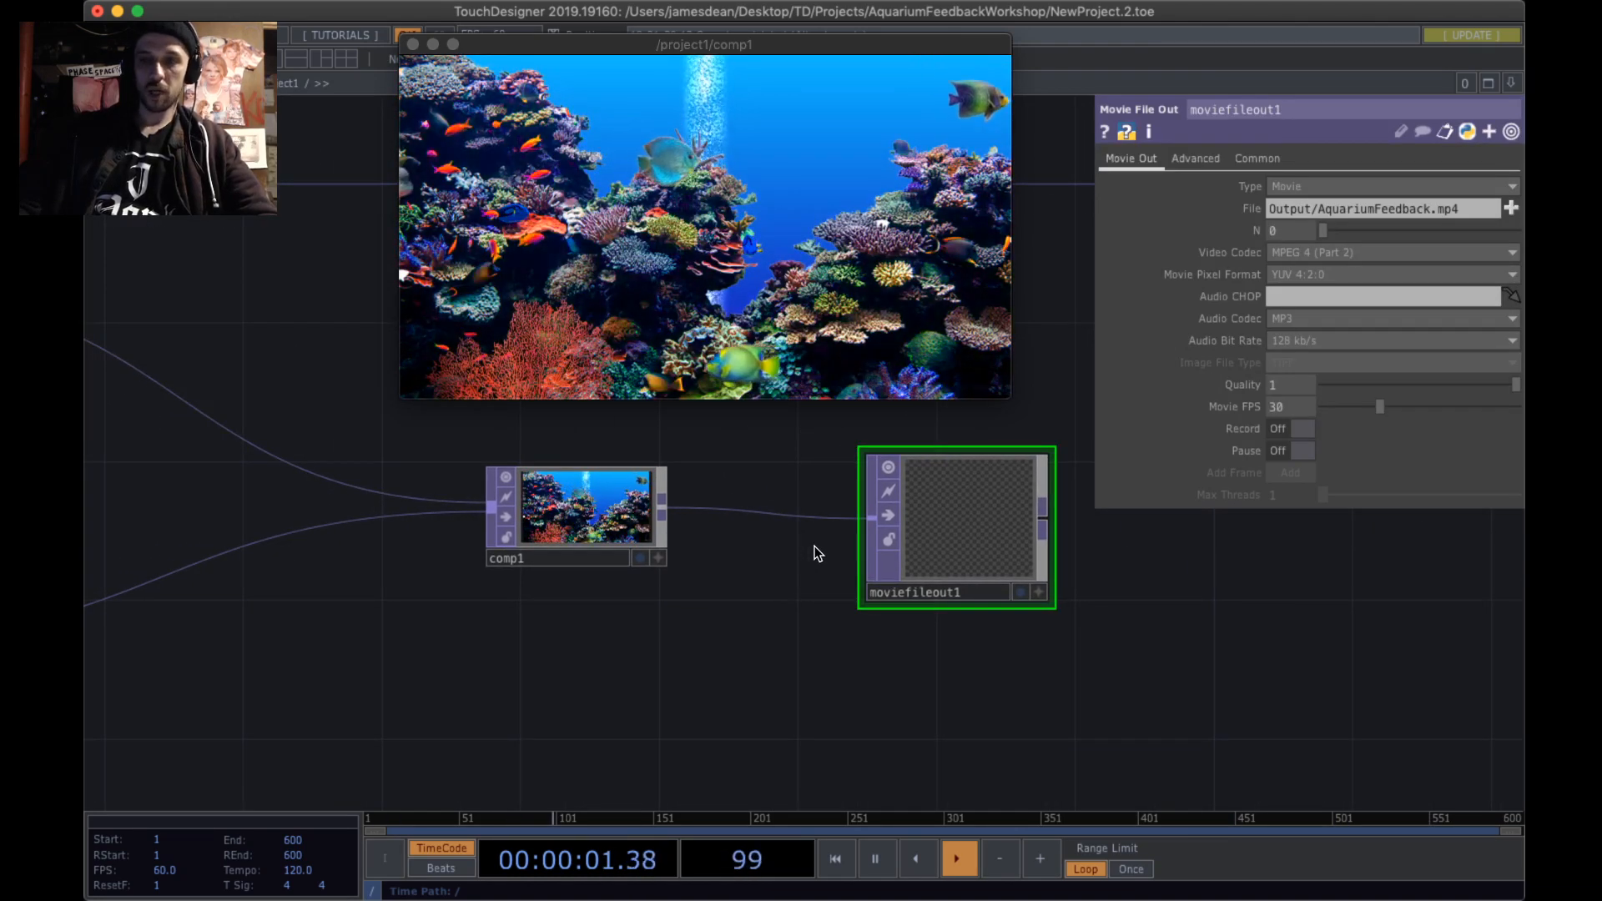
pyautogui.click(1287, 429)
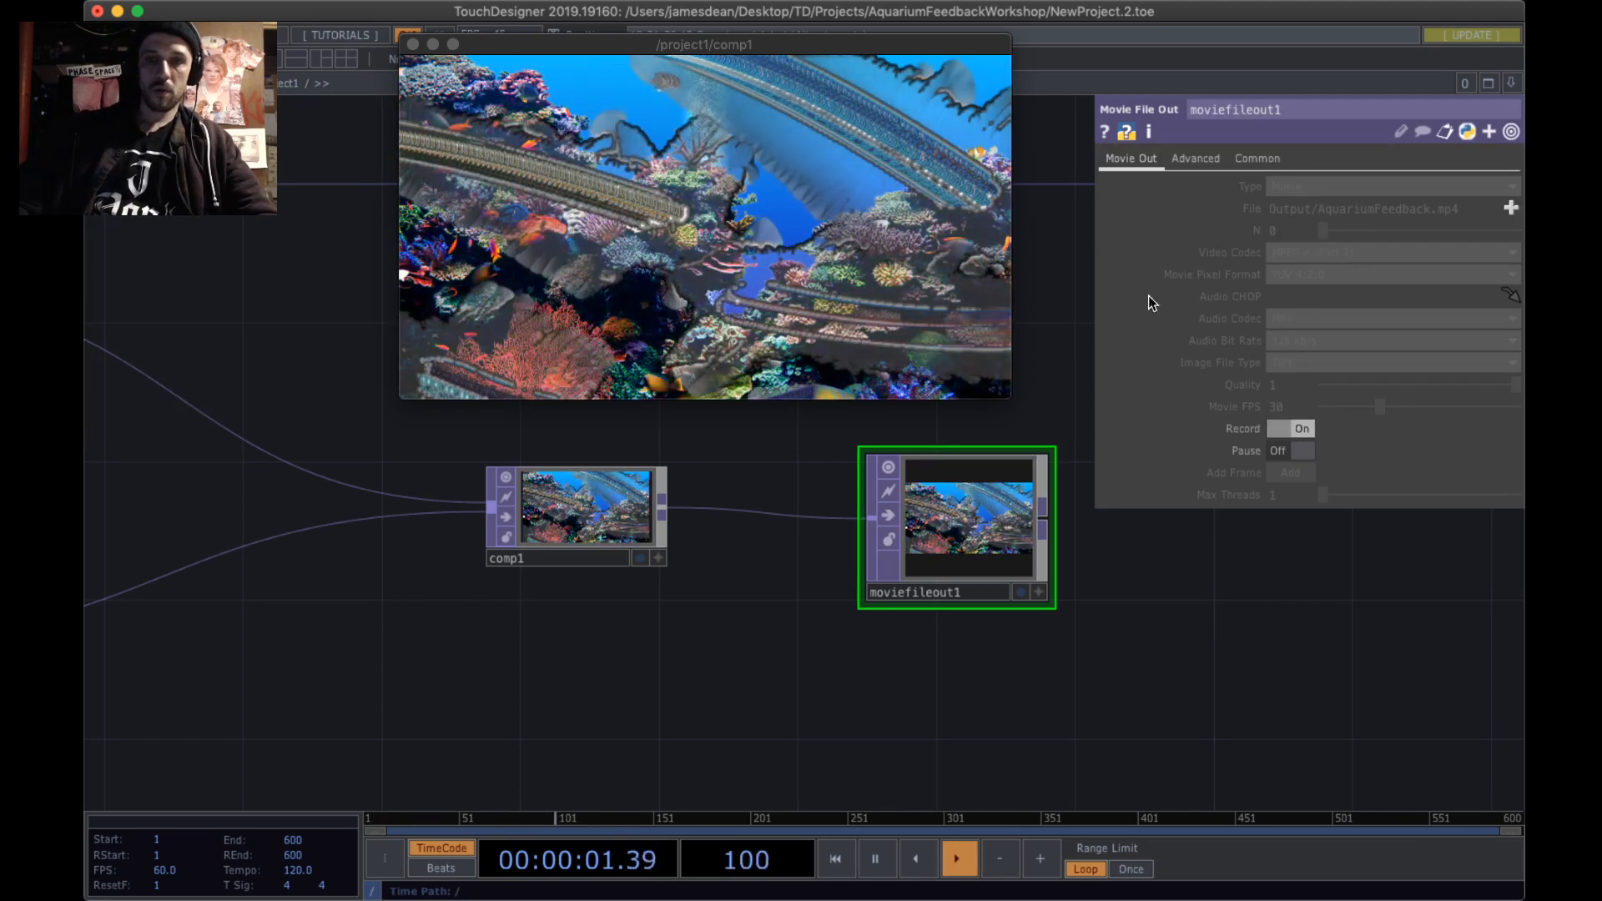
pyautogui.moveTo(1006, 401); pyautogui.dragTo(1435, 638)
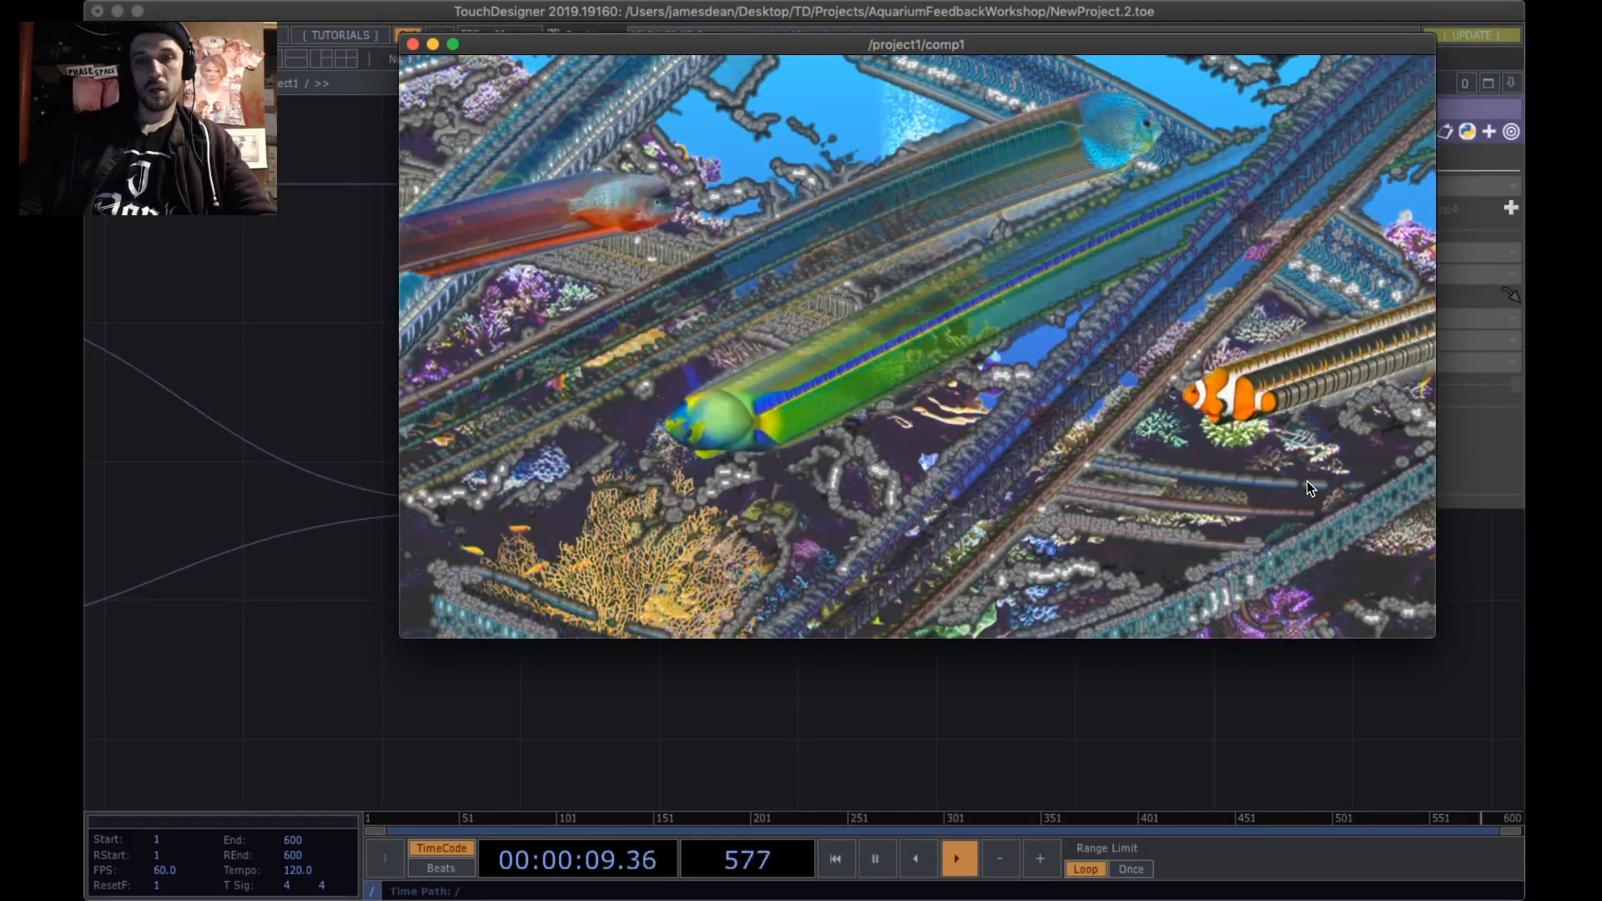
pyautogui.moveTo(1434, 637); pyautogui.dragTo(863, 315)
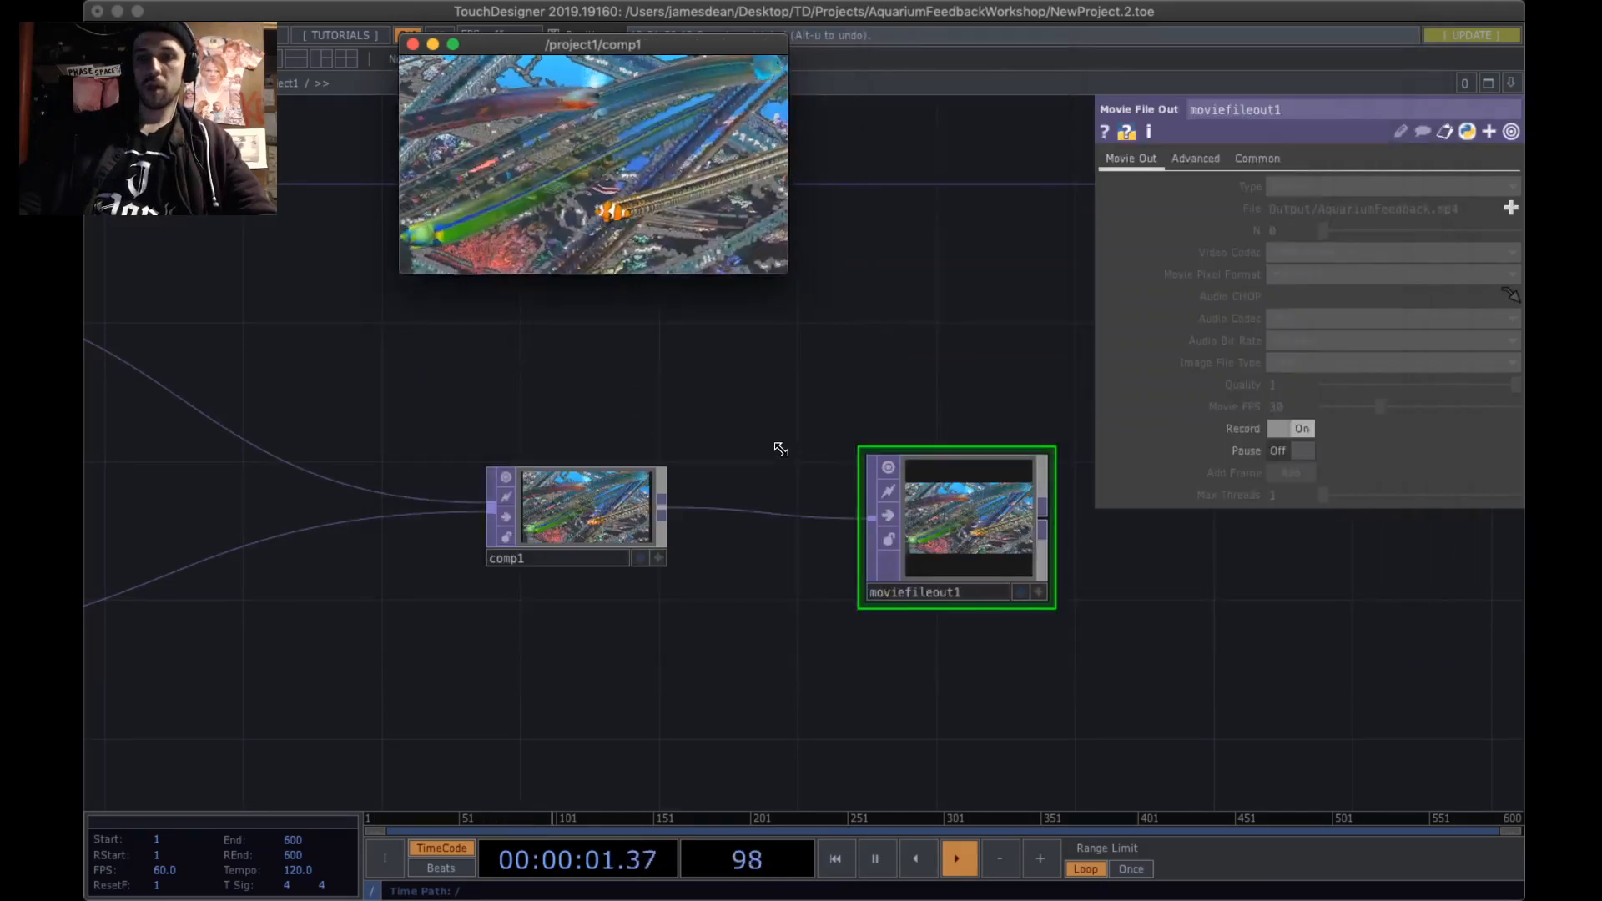
pyautogui.click(1303, 427)
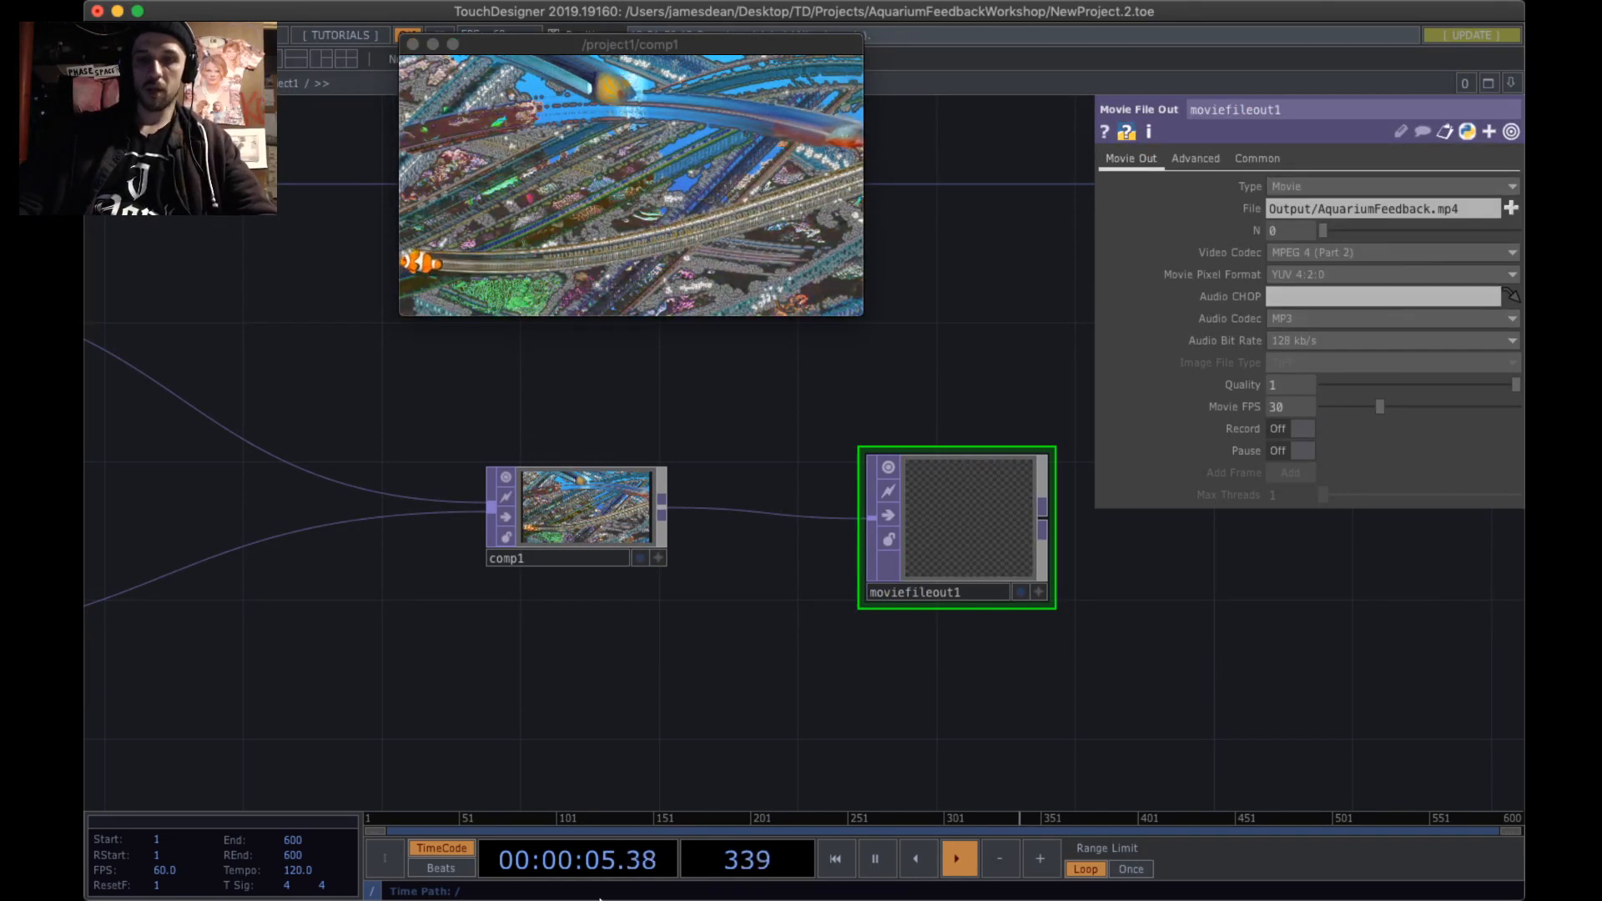
# - Switch to Finder, preview AquariumFeedback.mp4 in the AquariumFeedbackWorkshop Output folder, and close the Finder window
pyautogui.moveTo(600, 898)
pyautogui.click(155, 868)
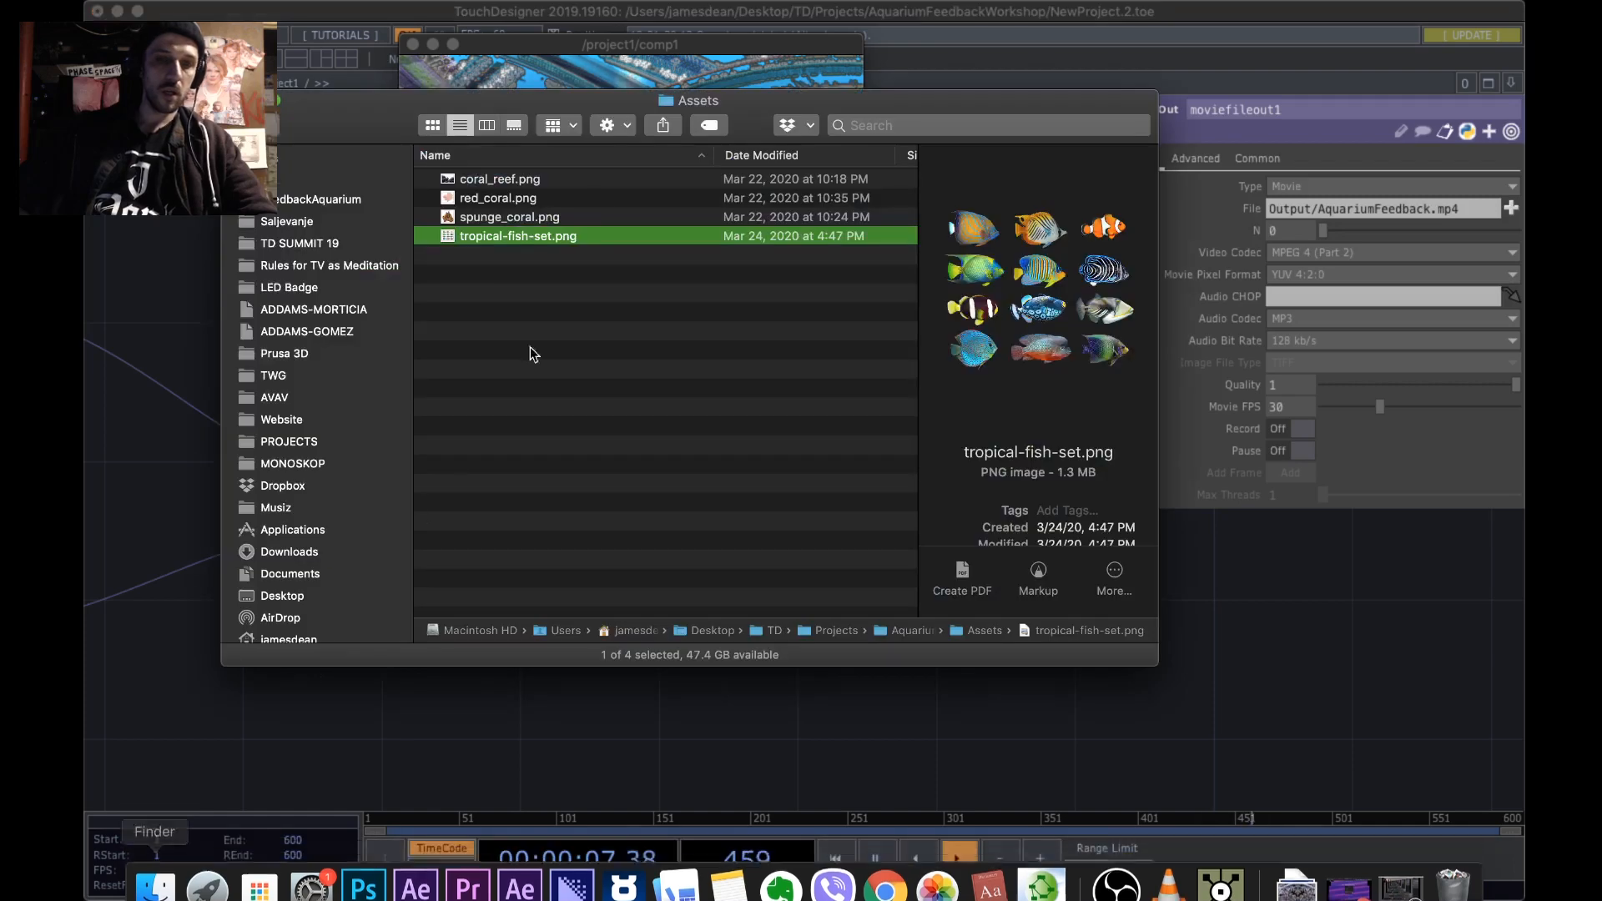
pyautogui.press('super+Up')
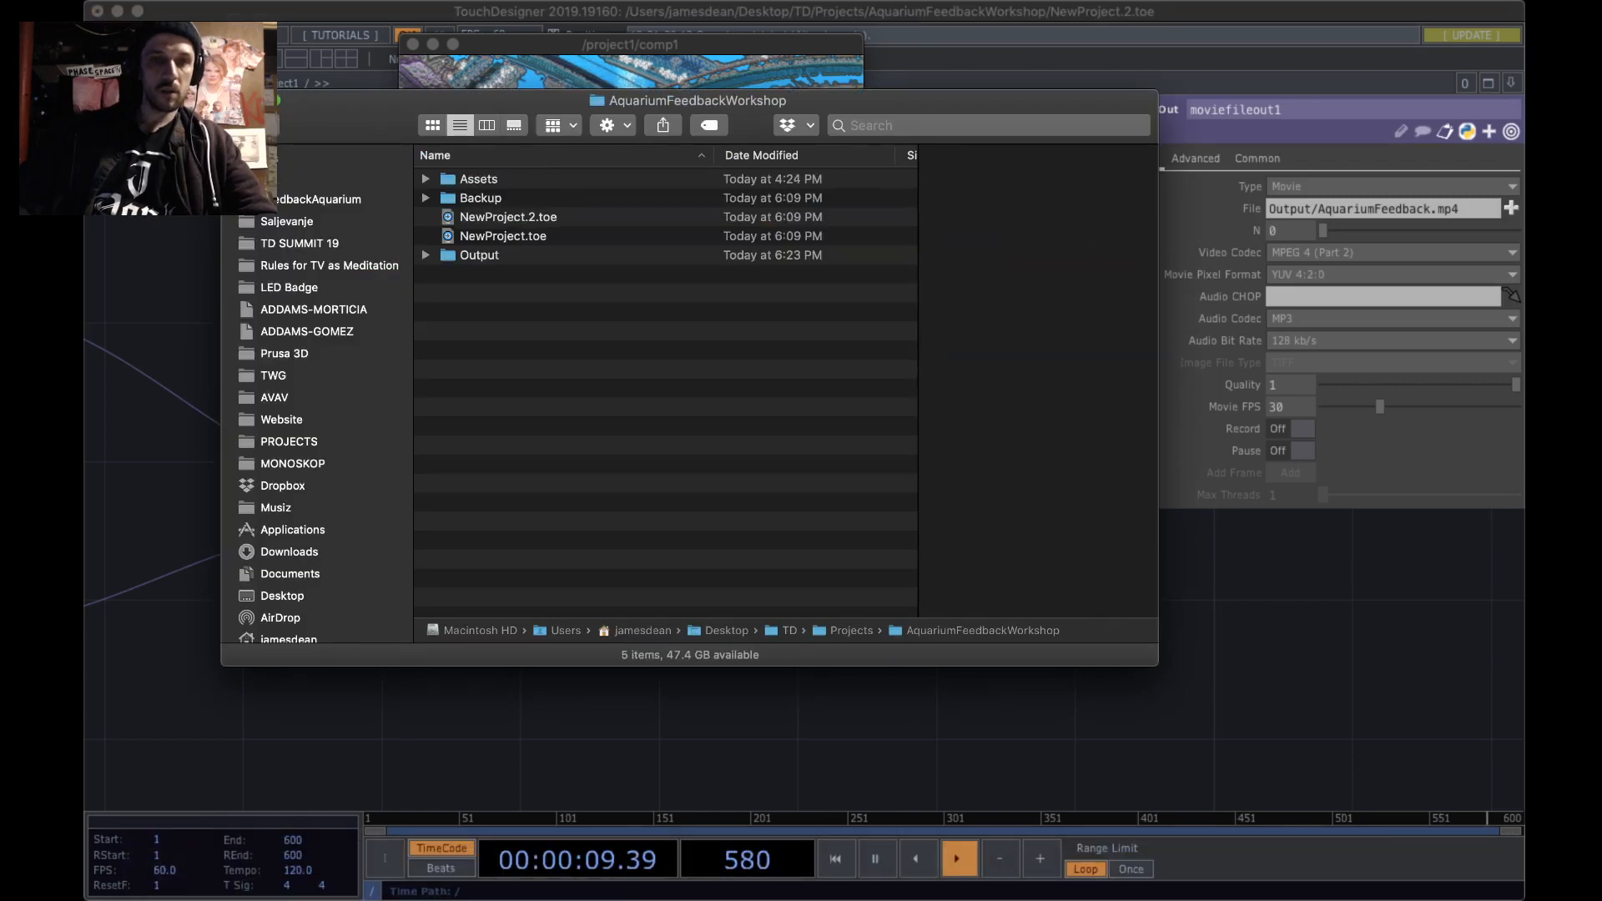
pyautogui.click(471, 261)
pyautogui.doubleClick(506, 260)
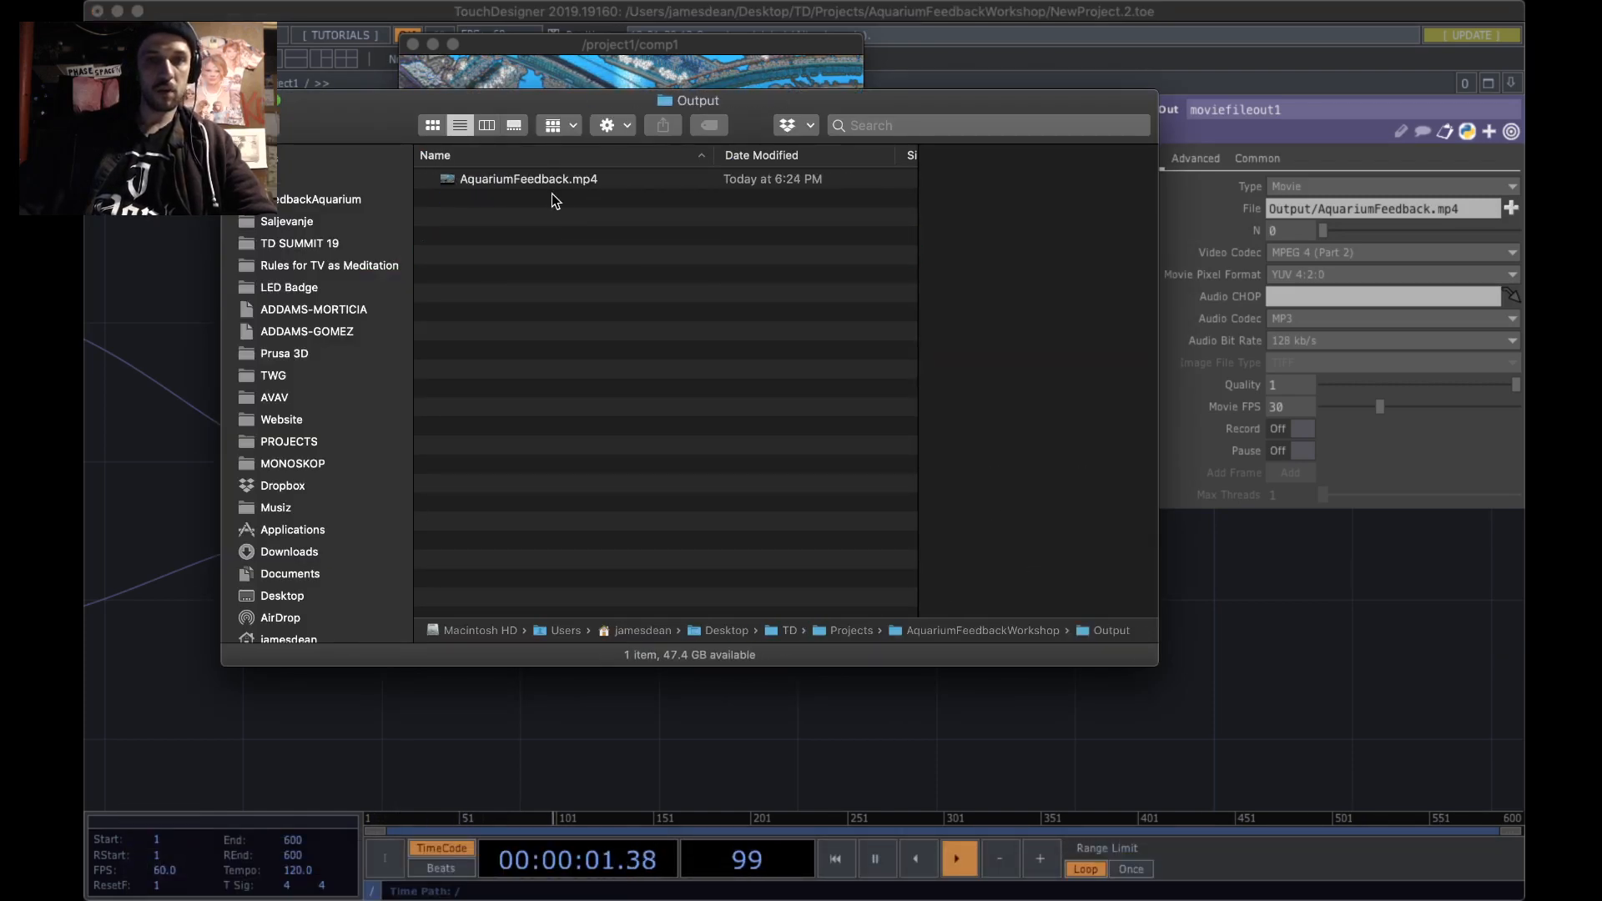
pyautogui.click(557, 177)
pyautogui.press('space')
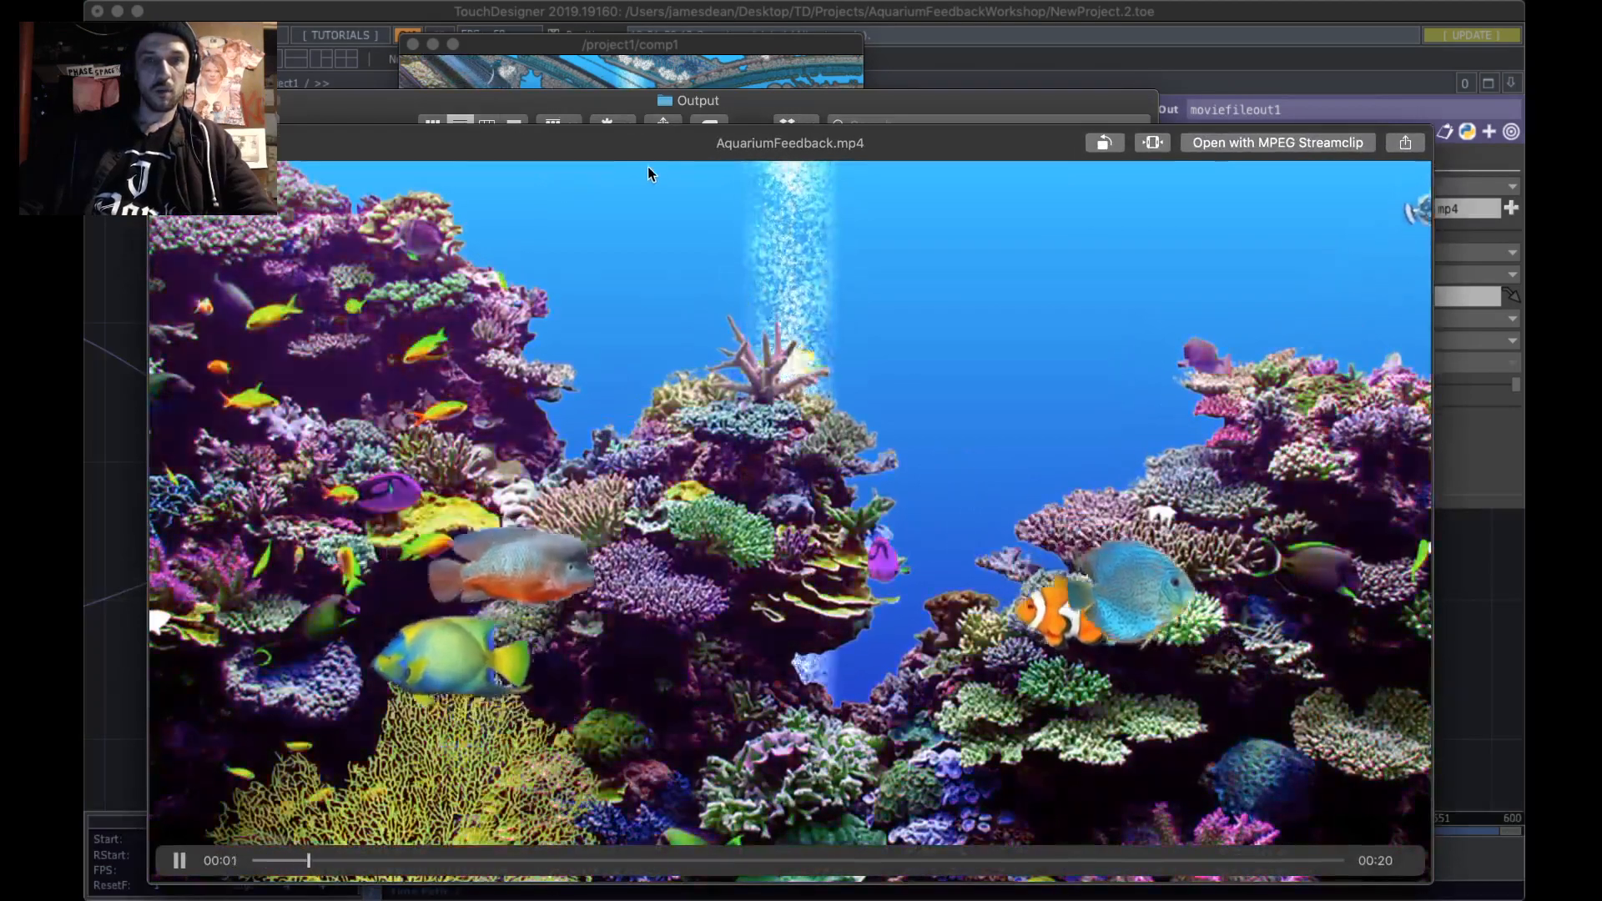
pyautogui.moveTo(647, 167); pyautogui.dragTo(714, 67)
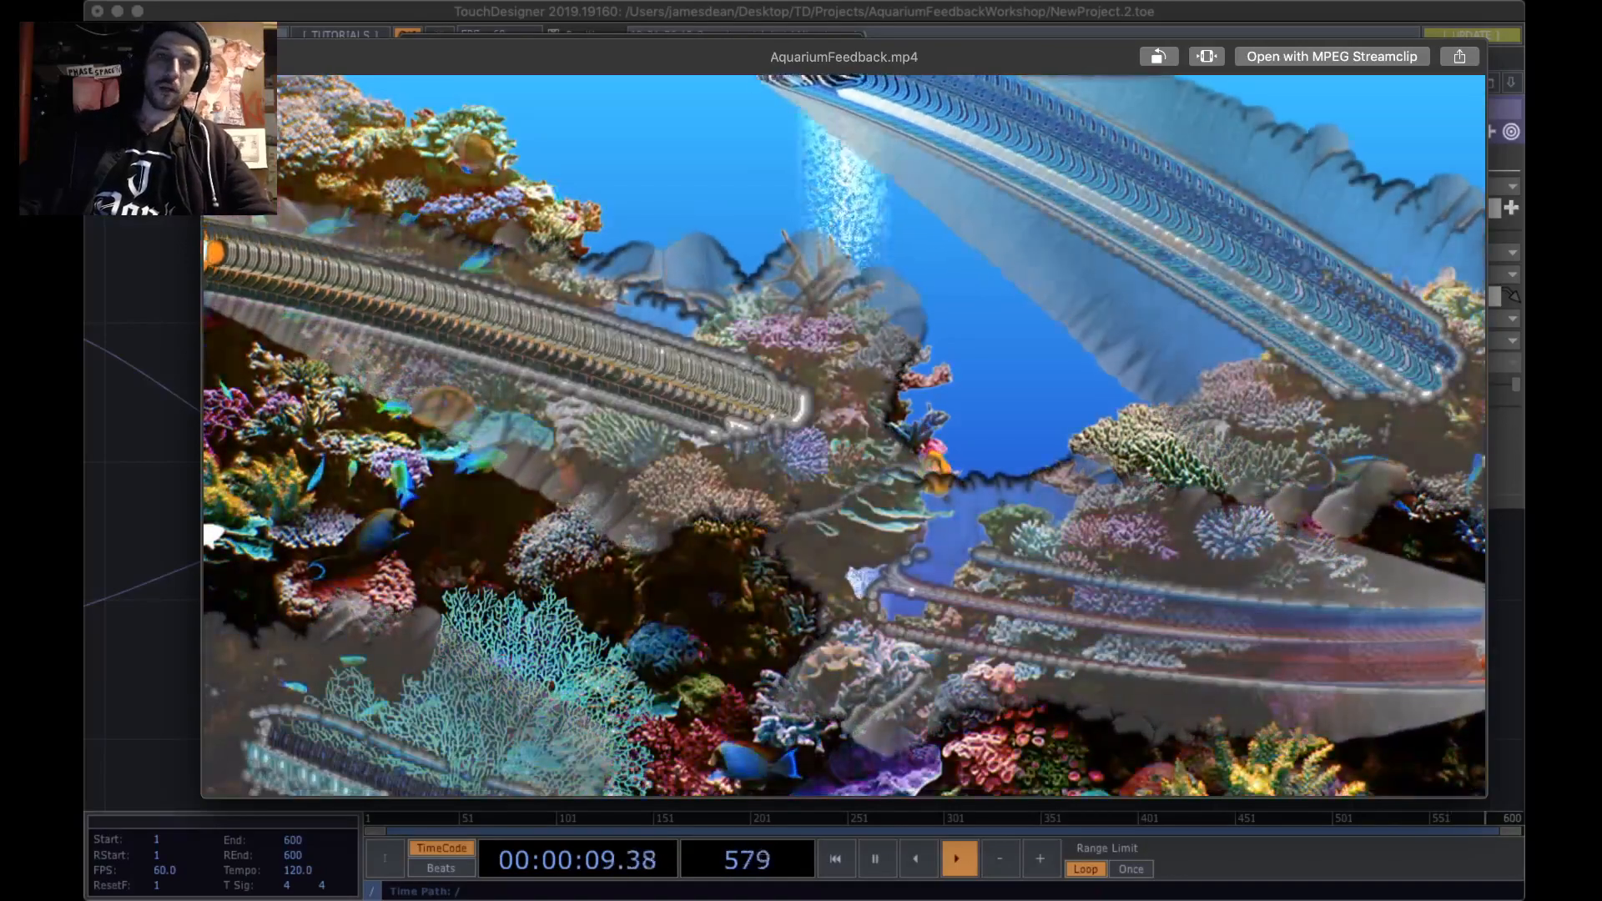
pyautogui.press('space')
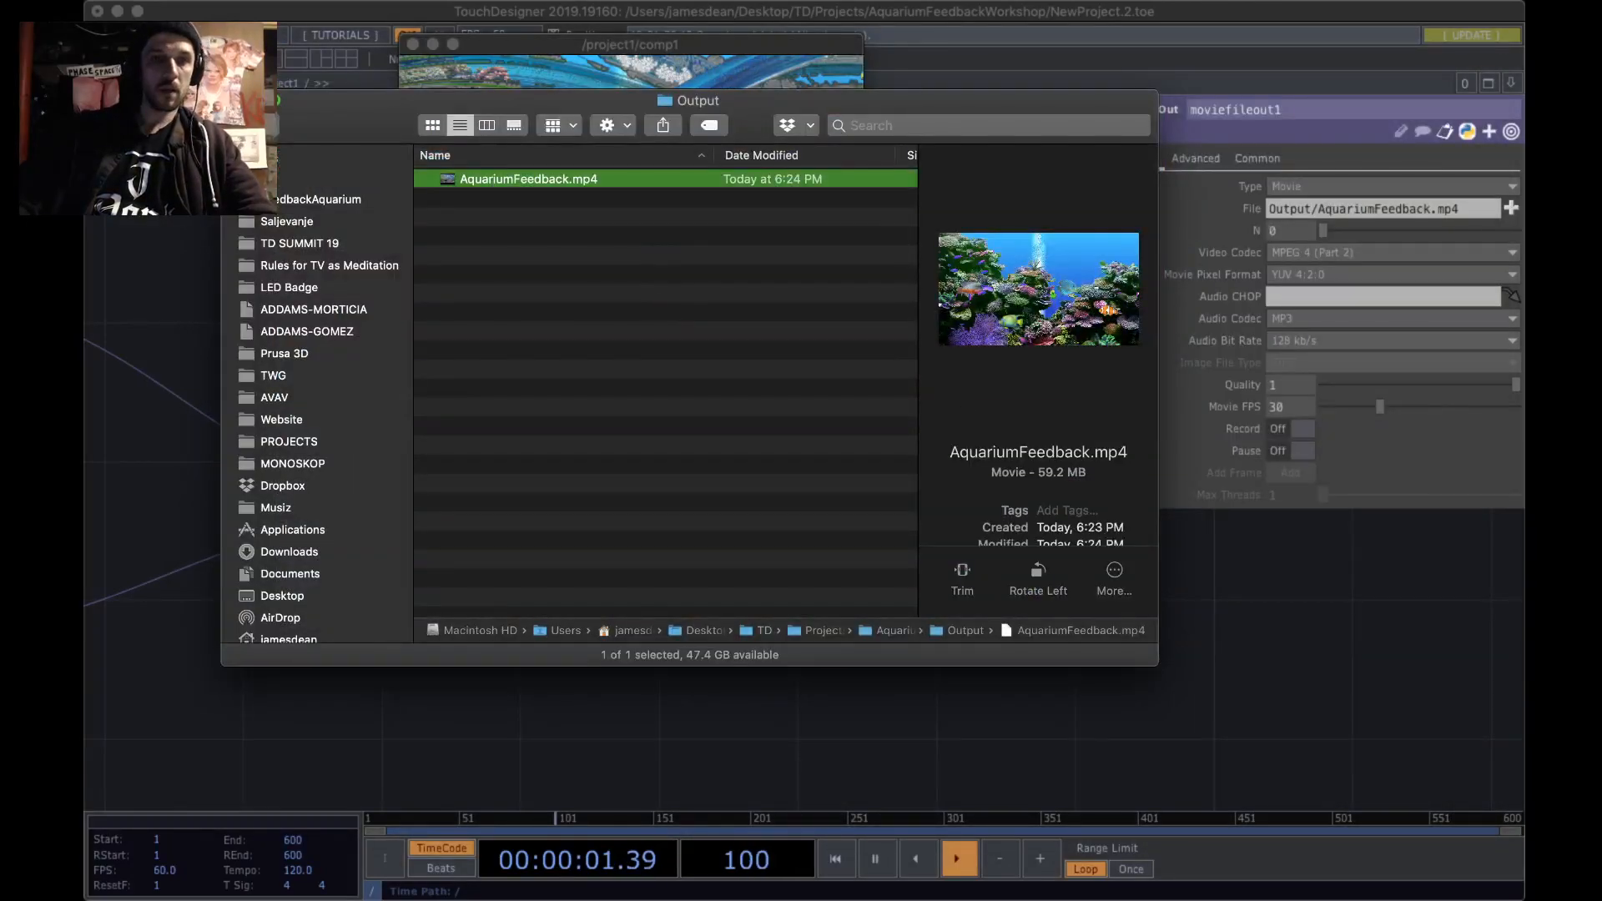
pyautogui.click(236, 100)
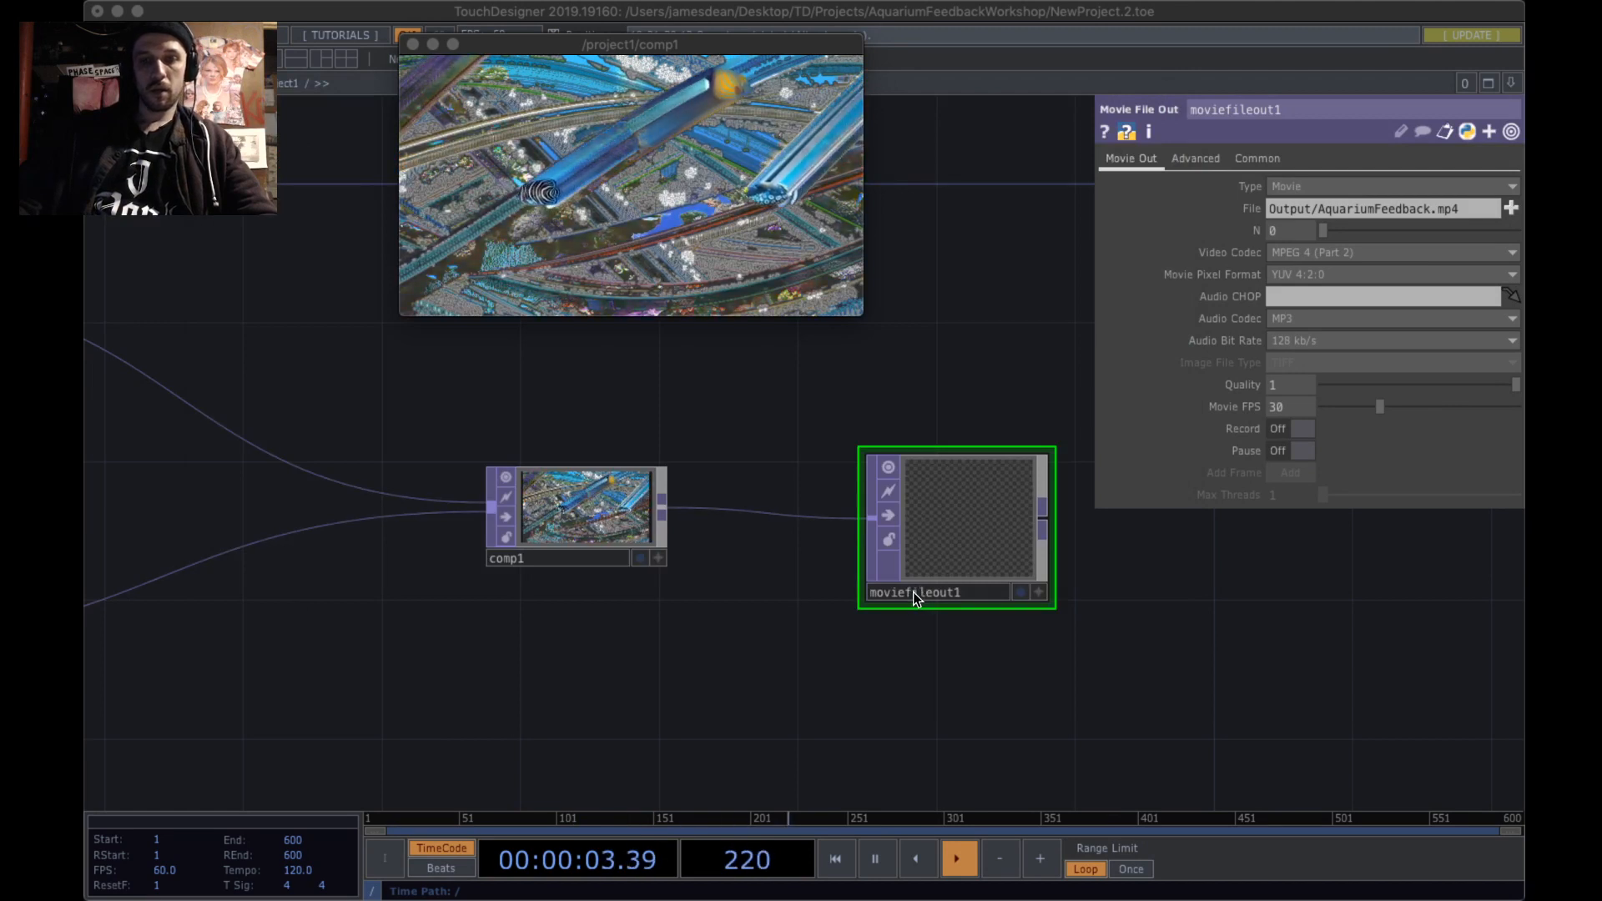
# - Check comp1's resolution in its operator information
pyautogui.moveTo(711, 628); pyautogui.dragTo(858, 591)
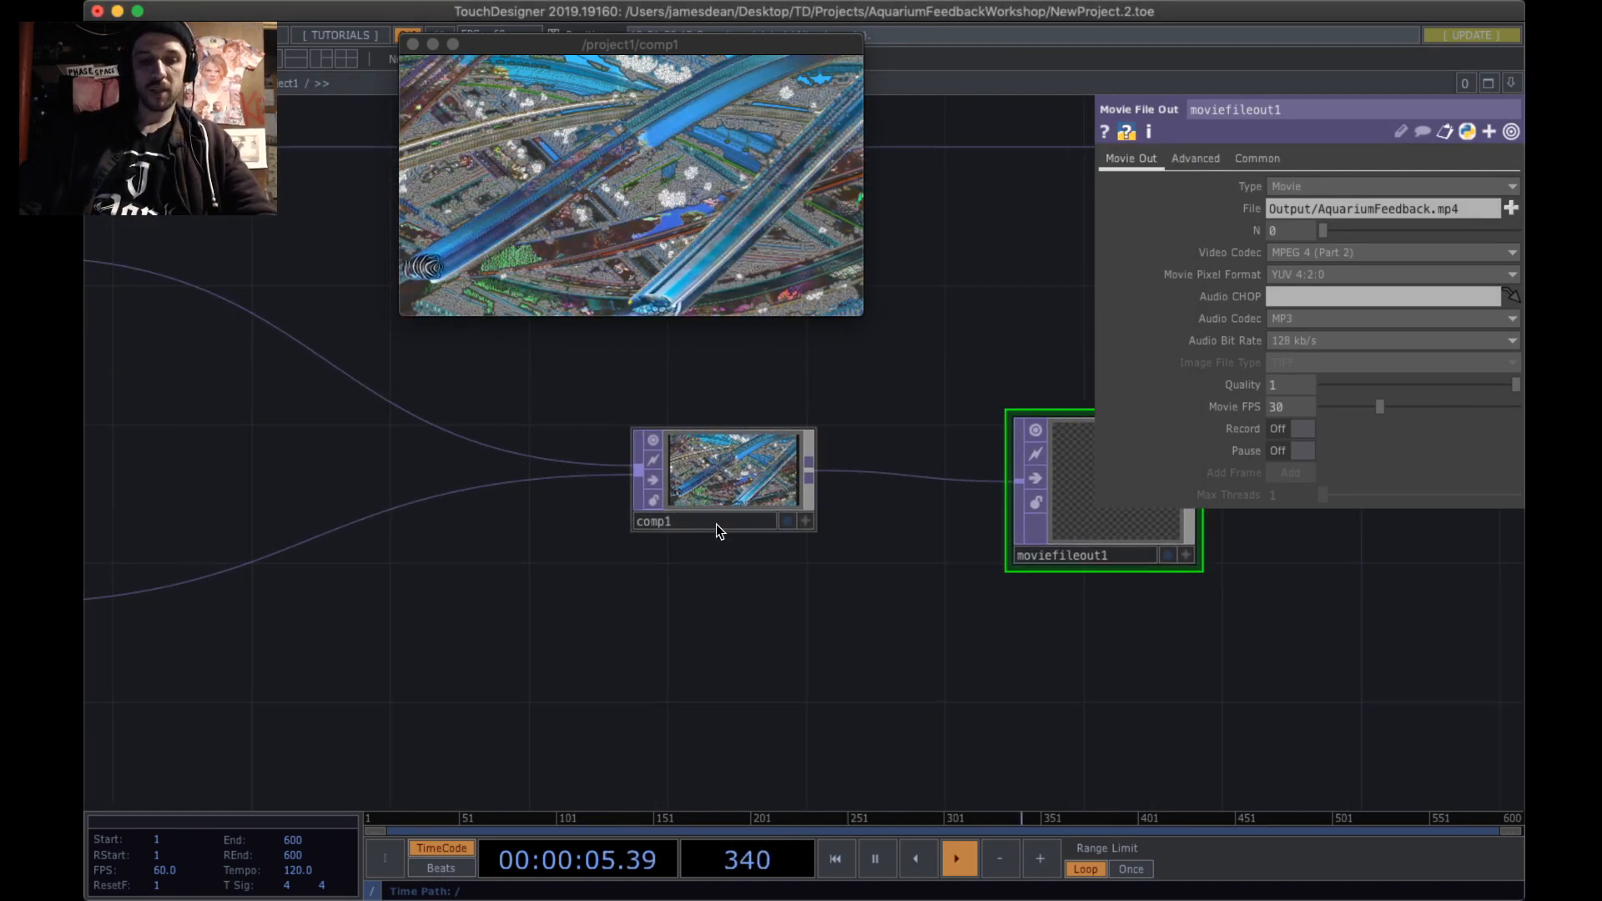
pyautogui.middleClick(715, 524)
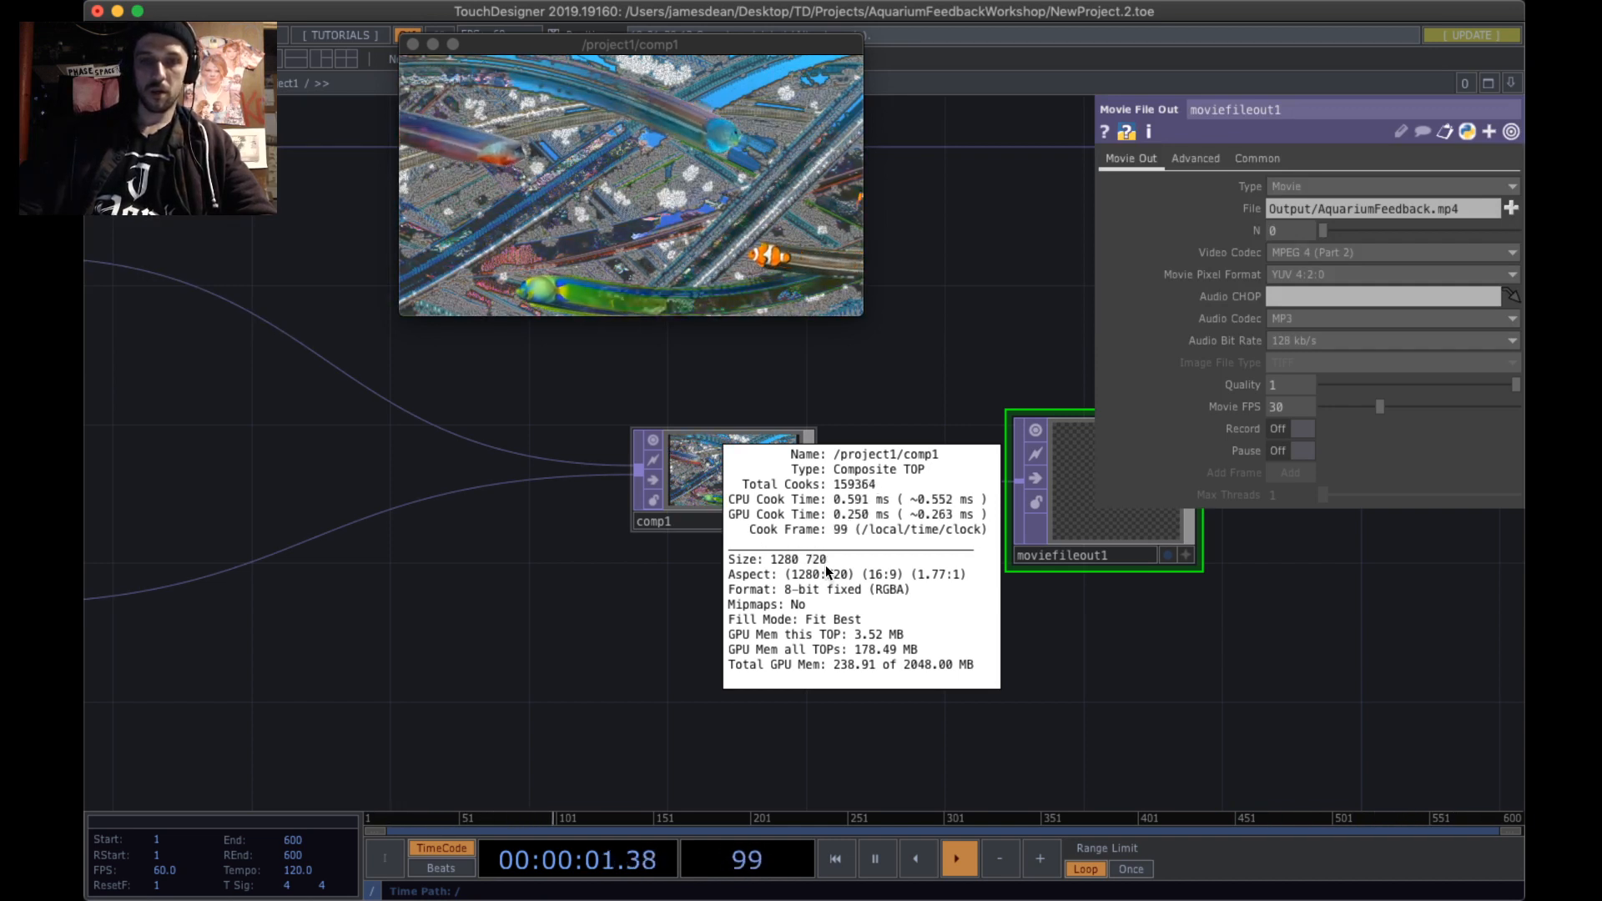
pyautogui.moveTo(733, 568); pyautogui.dragTo(489, 583)
pyautogui.moveTo(886, 508)
pyautogui.mouseDown()
pyautogui.moveTo(902, 490)
pyautogui.moveTo(911, 517)
pyautogui.mouseUp()
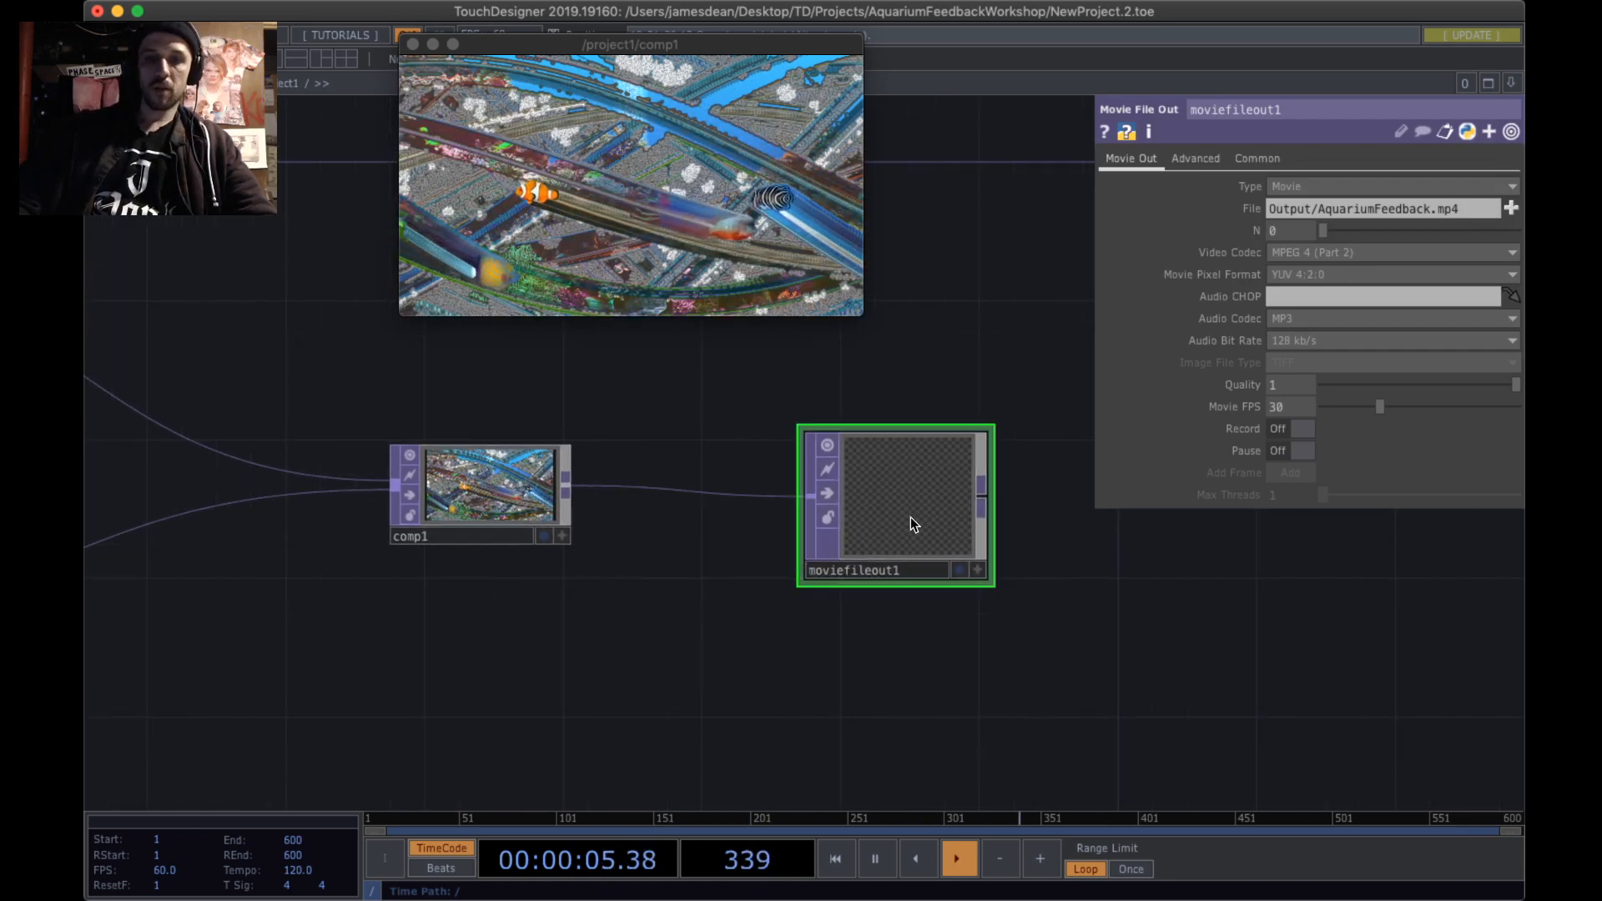
# - Add a Keyboard In CHOP and place it just above comp1
pyautogui.moveTo(929, 379); pyautogui.dragTo(1033, 379)
pyautogui.scroll(-10, 863, 424)
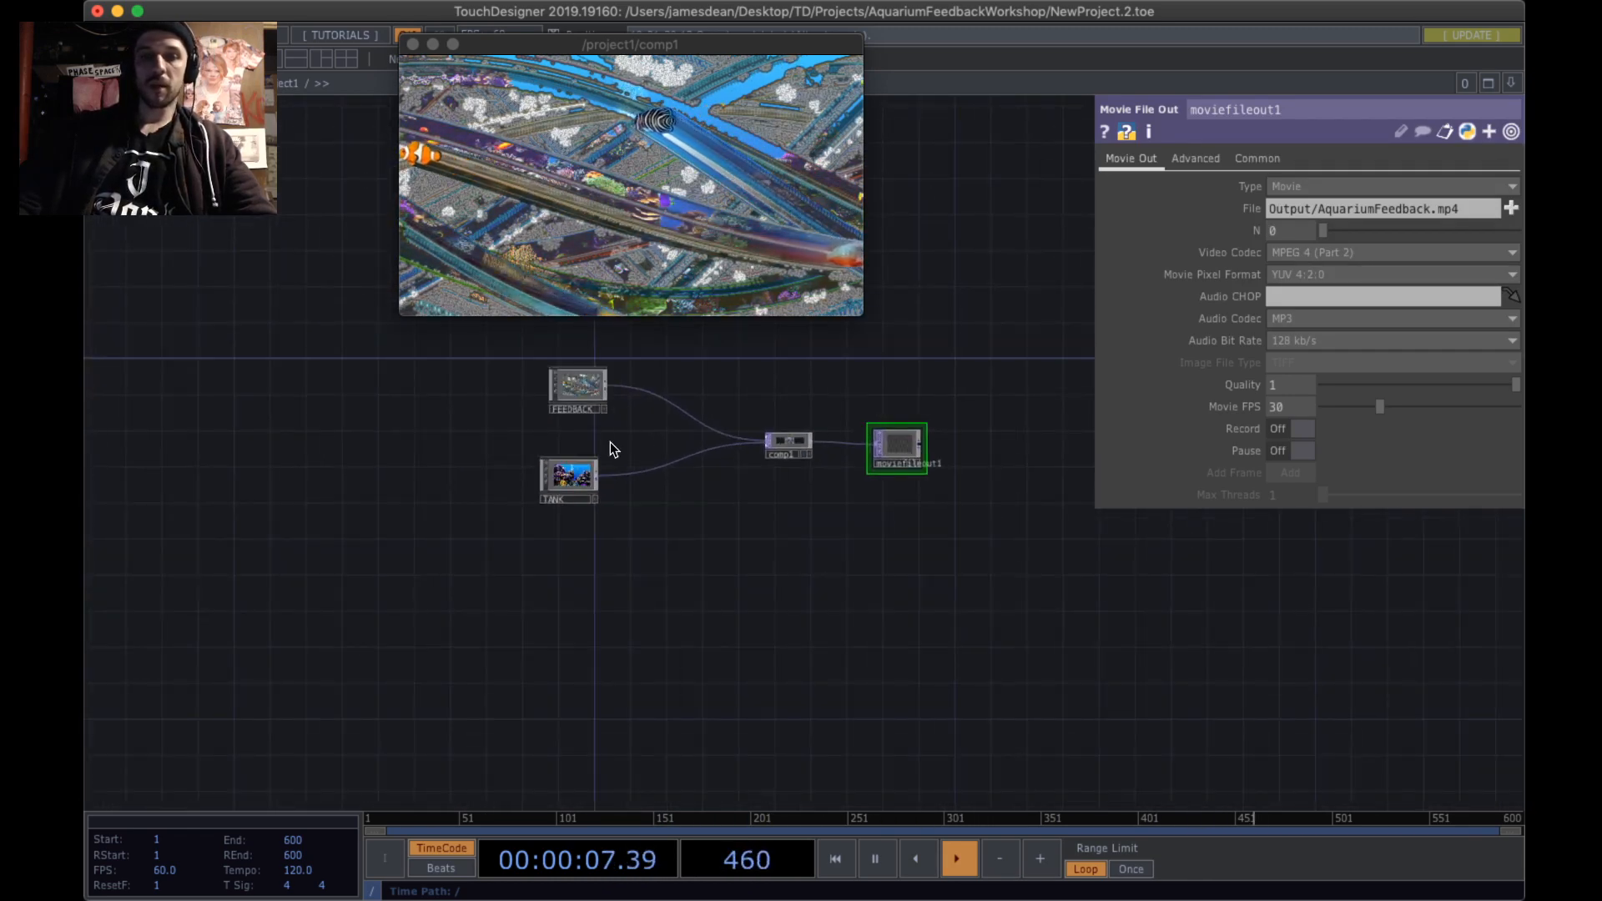
pyautogui.scroll(8, 881, 408)
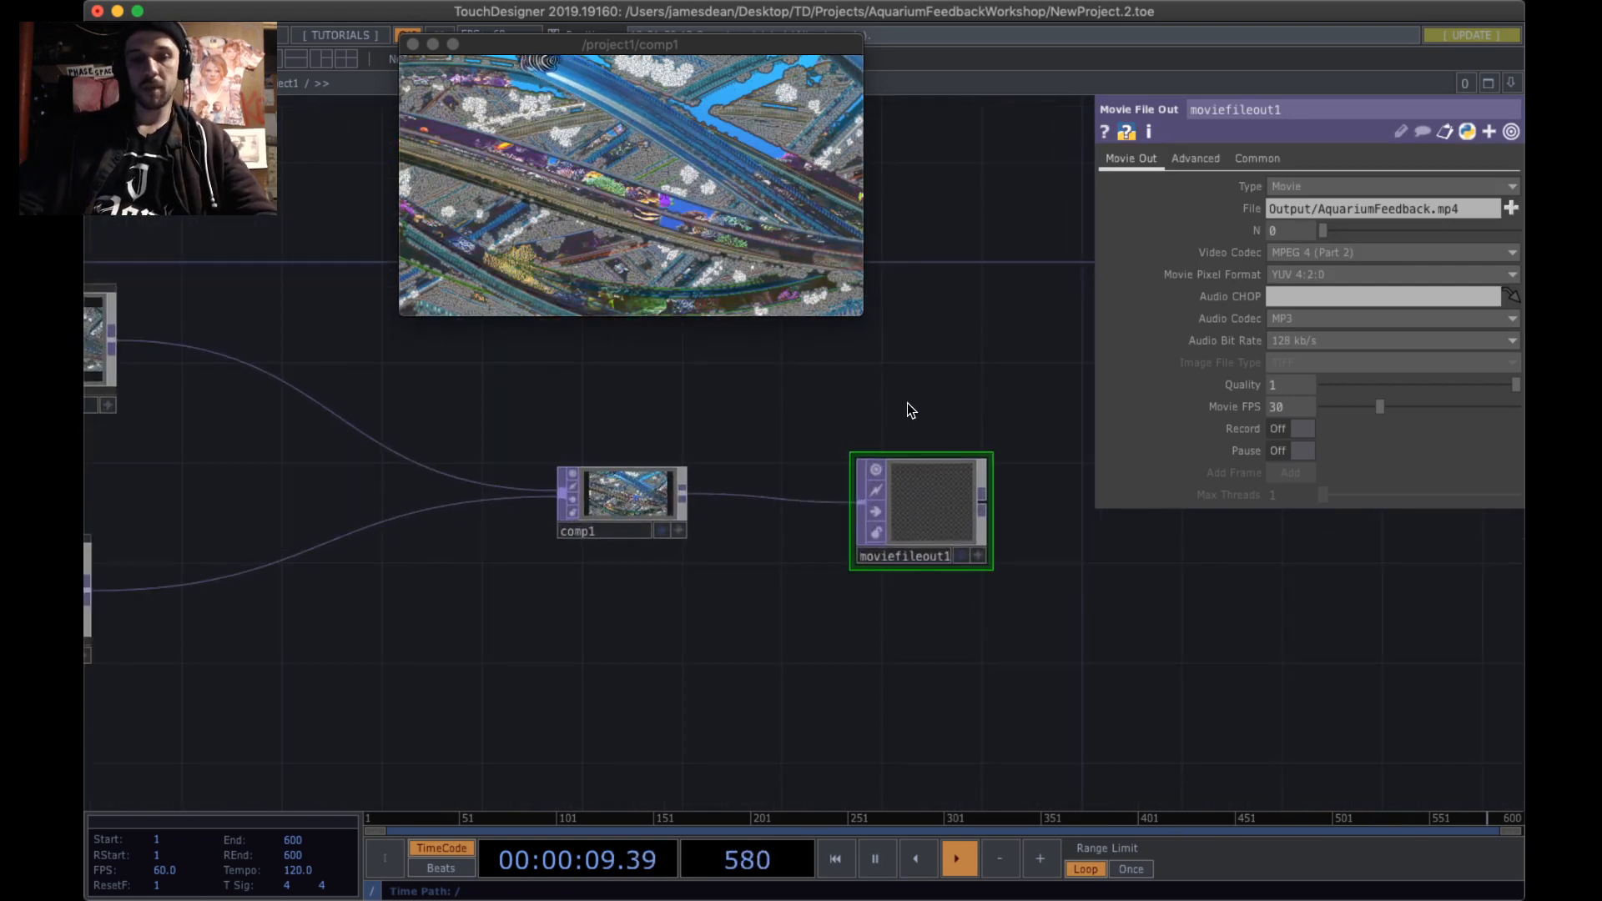
pyautogui.scroll(4, 911, 409)
pyautogui.scroll(-4, 911, 407)
pyautogui.moveTo(880, 328); pyautogui.dragTo(889, 389)
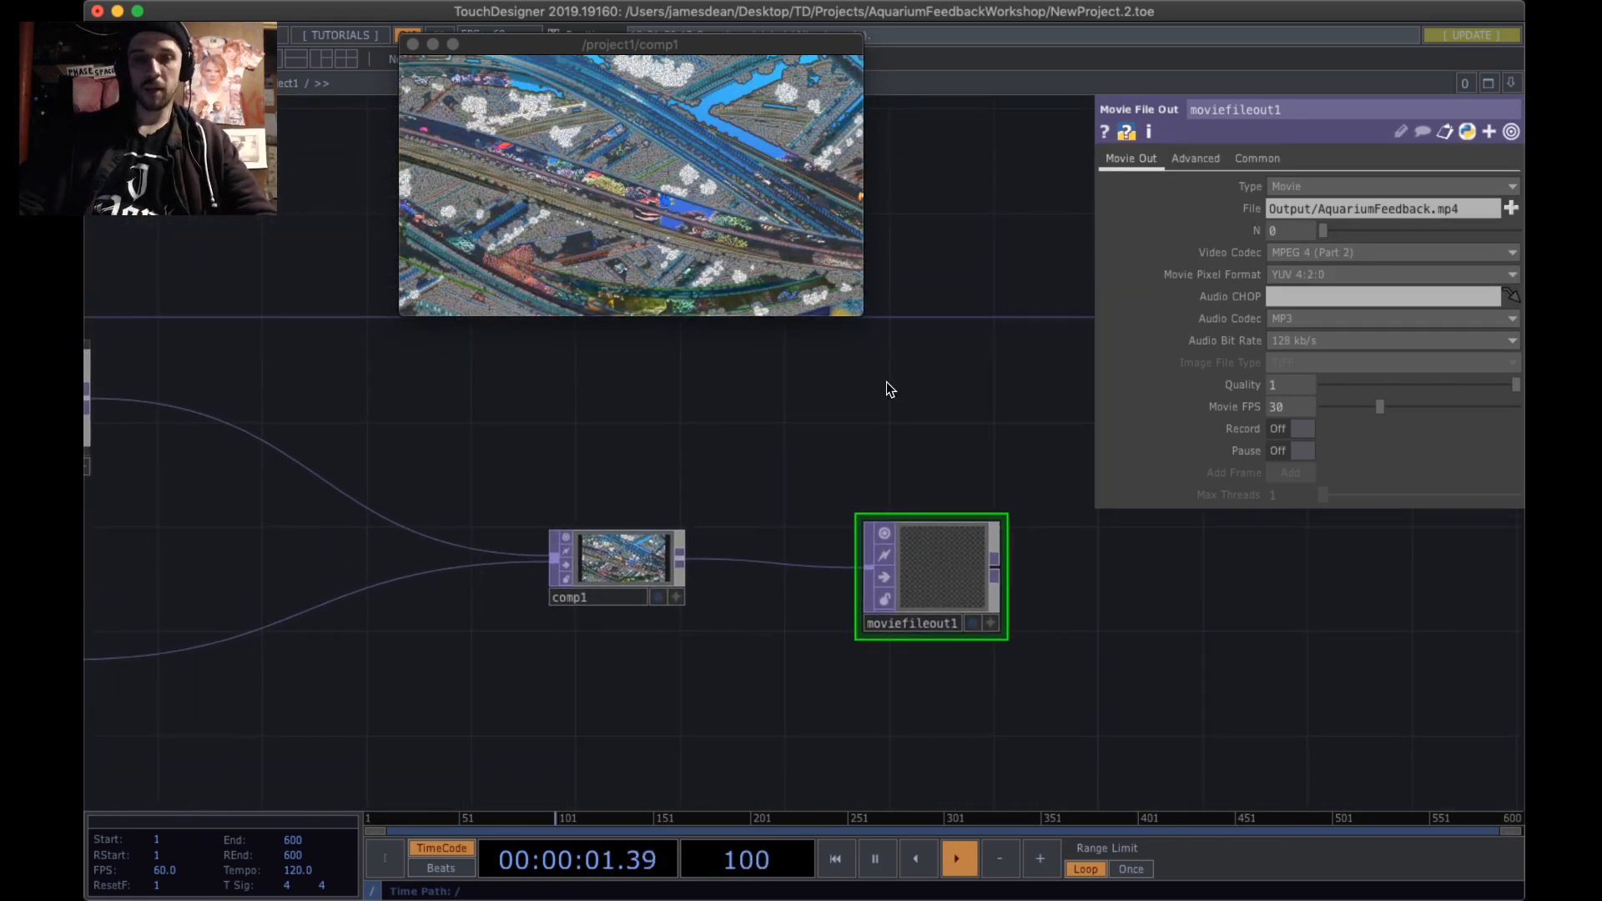
pyautogui.press('Tab')
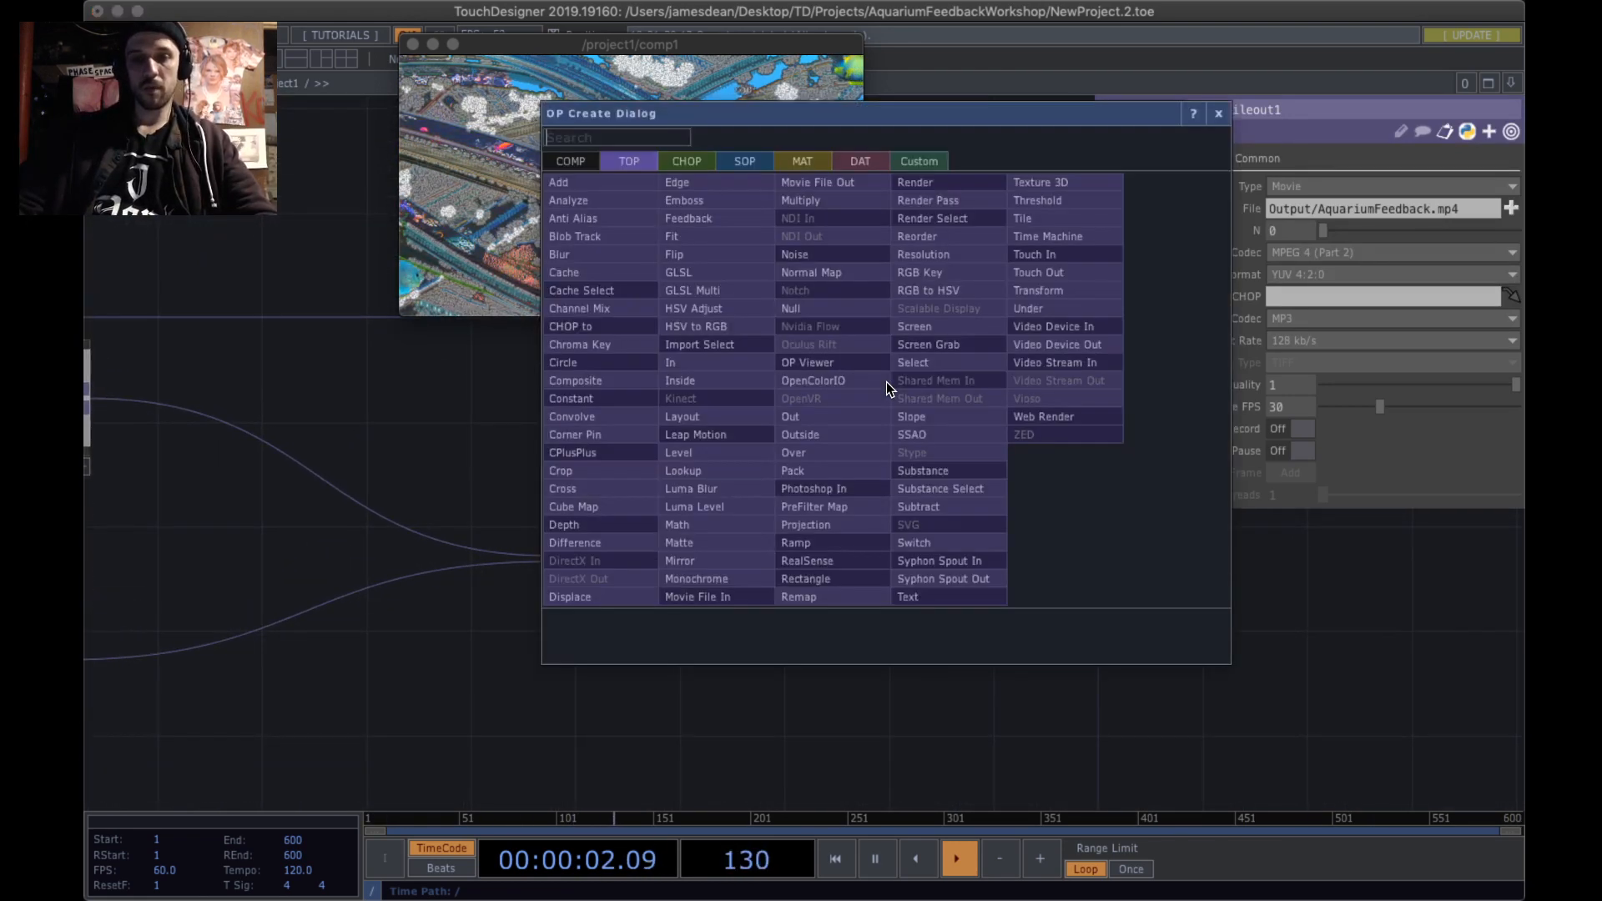
pyautogui.click(697, 160)
pyautogui.write('key')
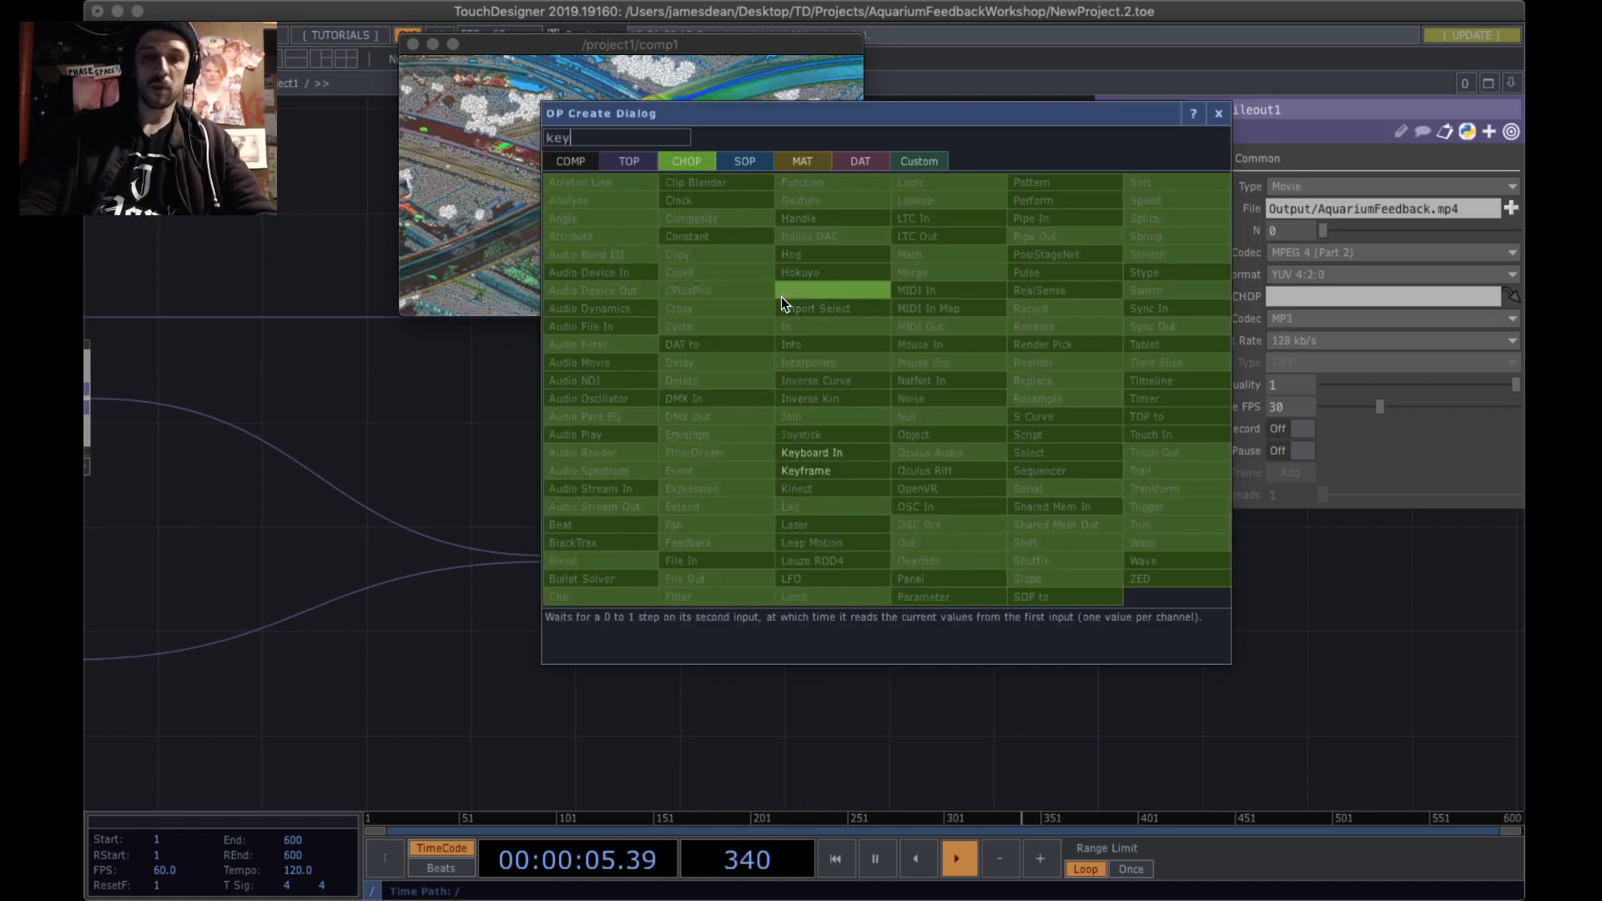
pyautogui.click(830, 455)
pyautogui.click(865, 432)
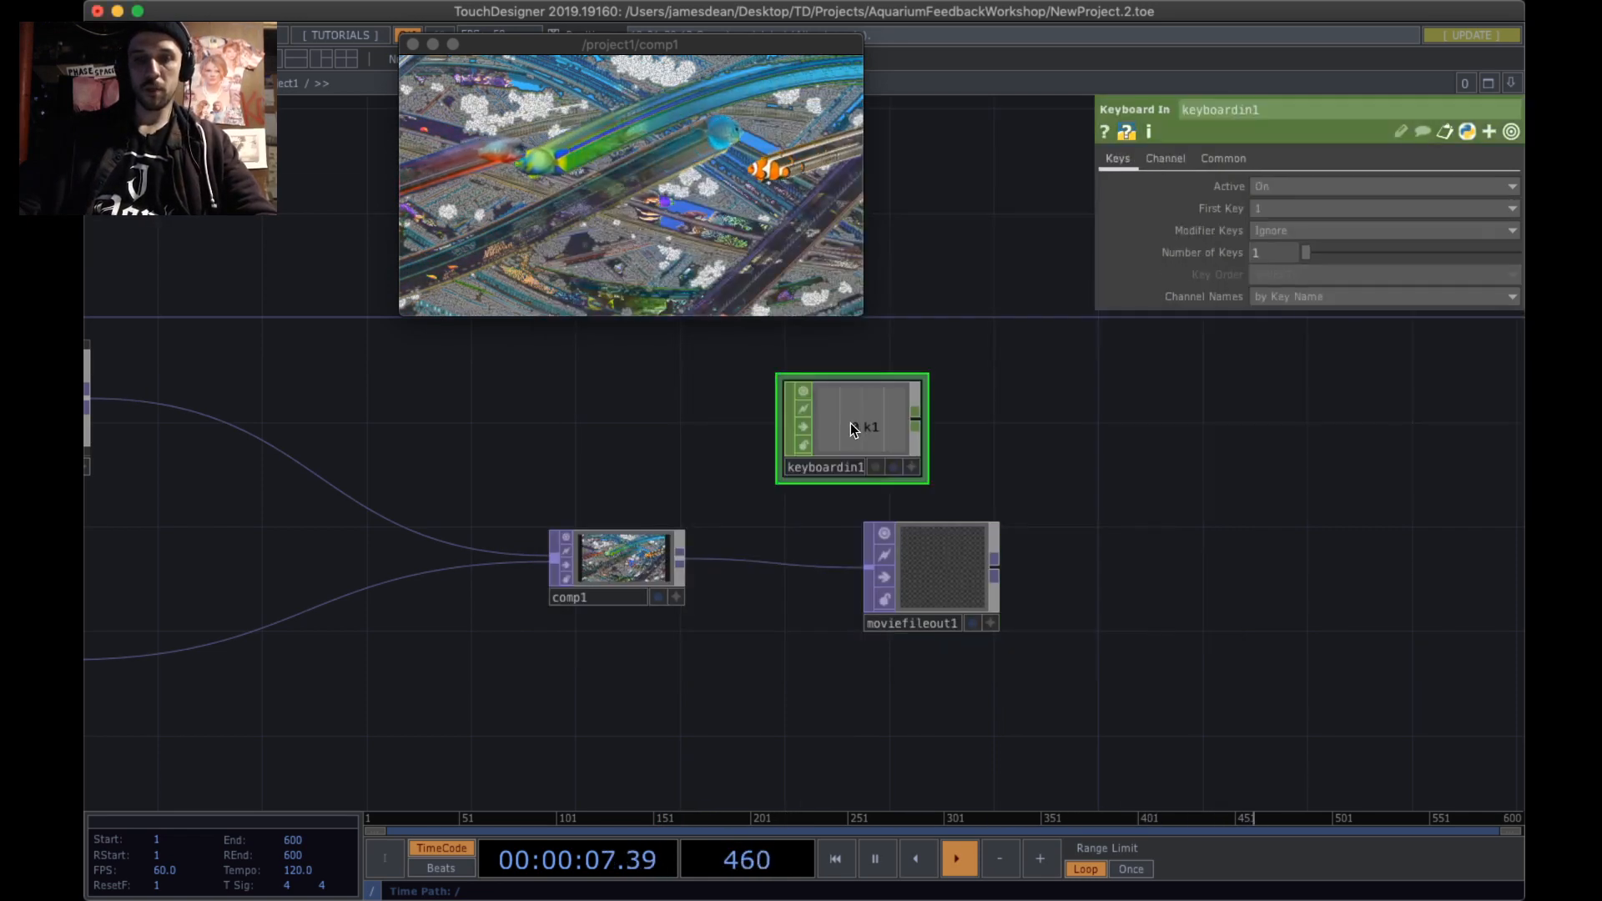
pyautogui.moveTo(849, 423); pyautogui.dragTo(657, 418)
# - Set keyboardin1's first key to 2 and test its response to that key
pyautogui.click(1302, 219)
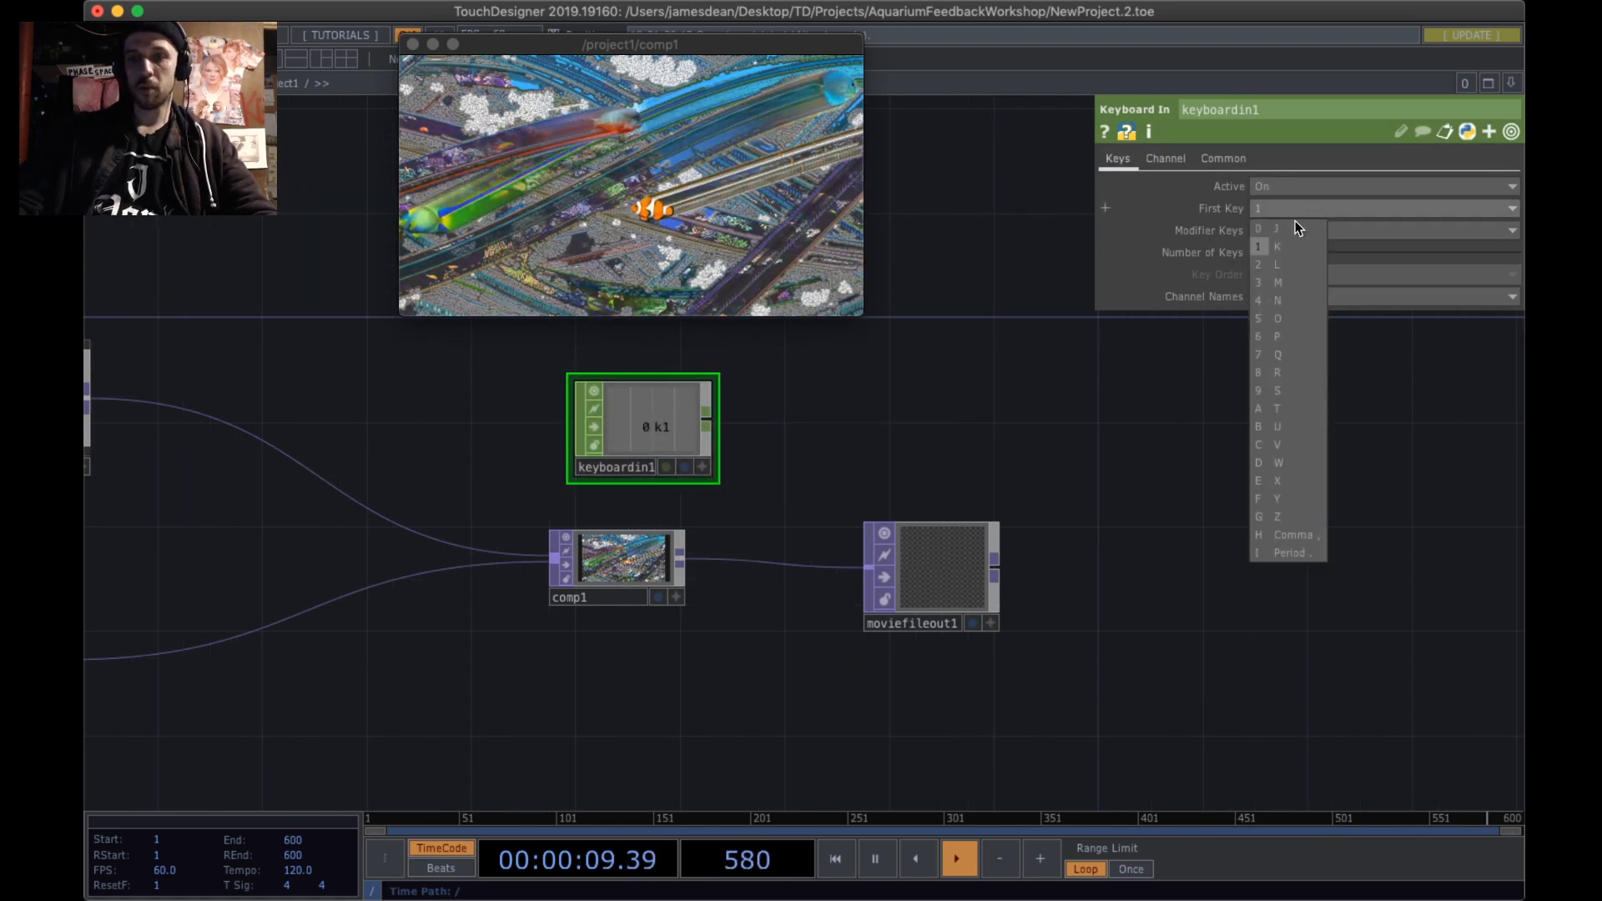
pyautogui.click(1267, 255)
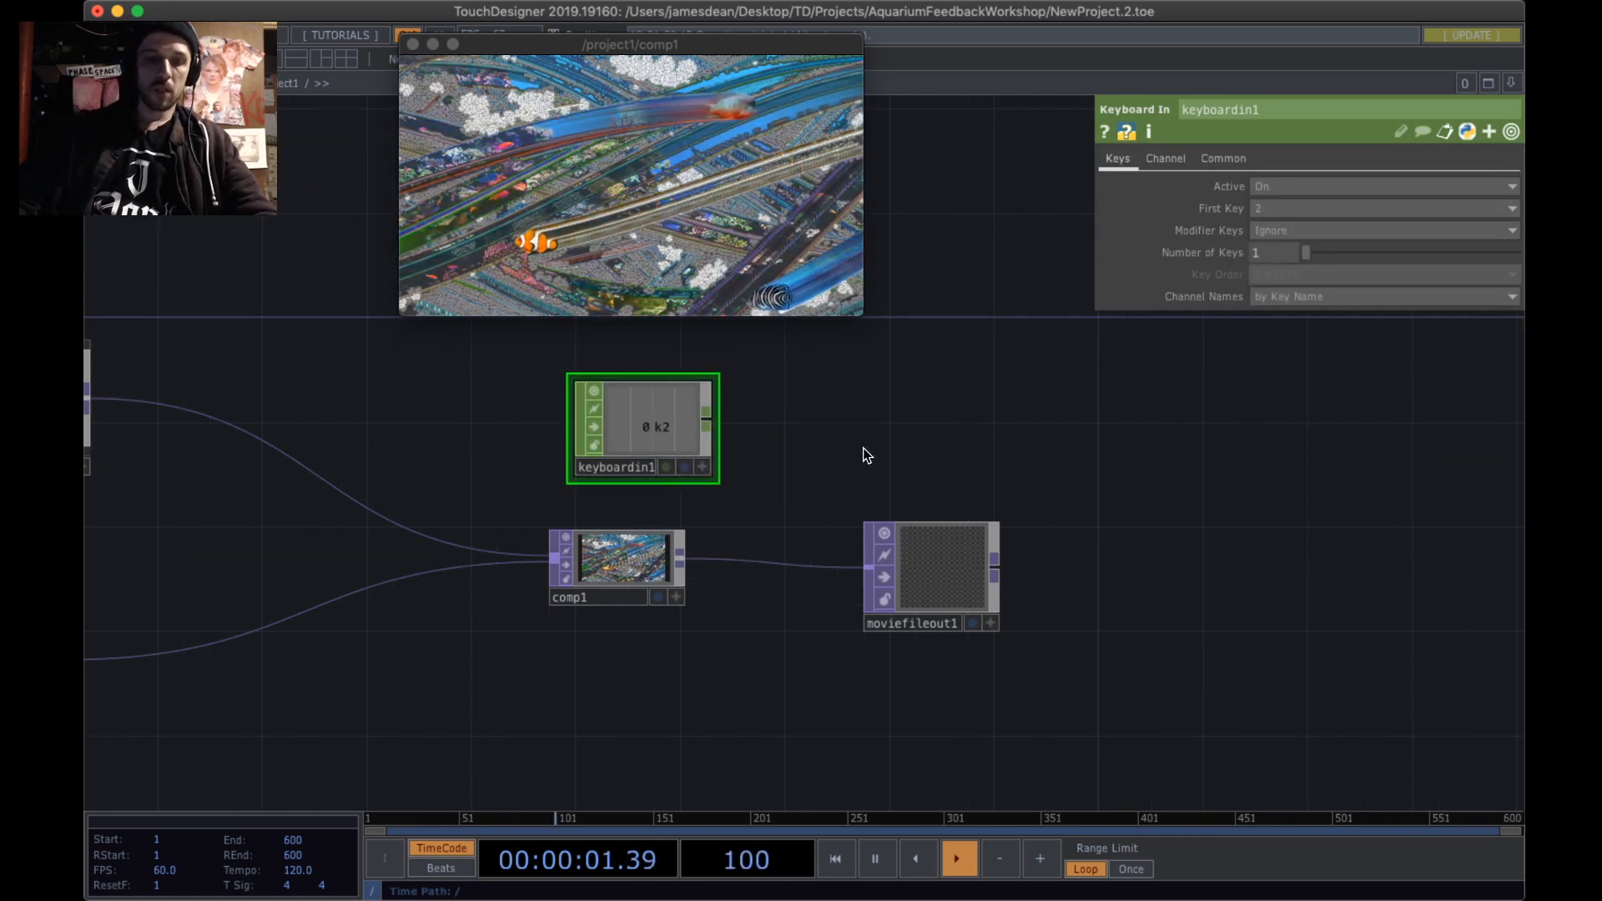
pyautogui.press('2')
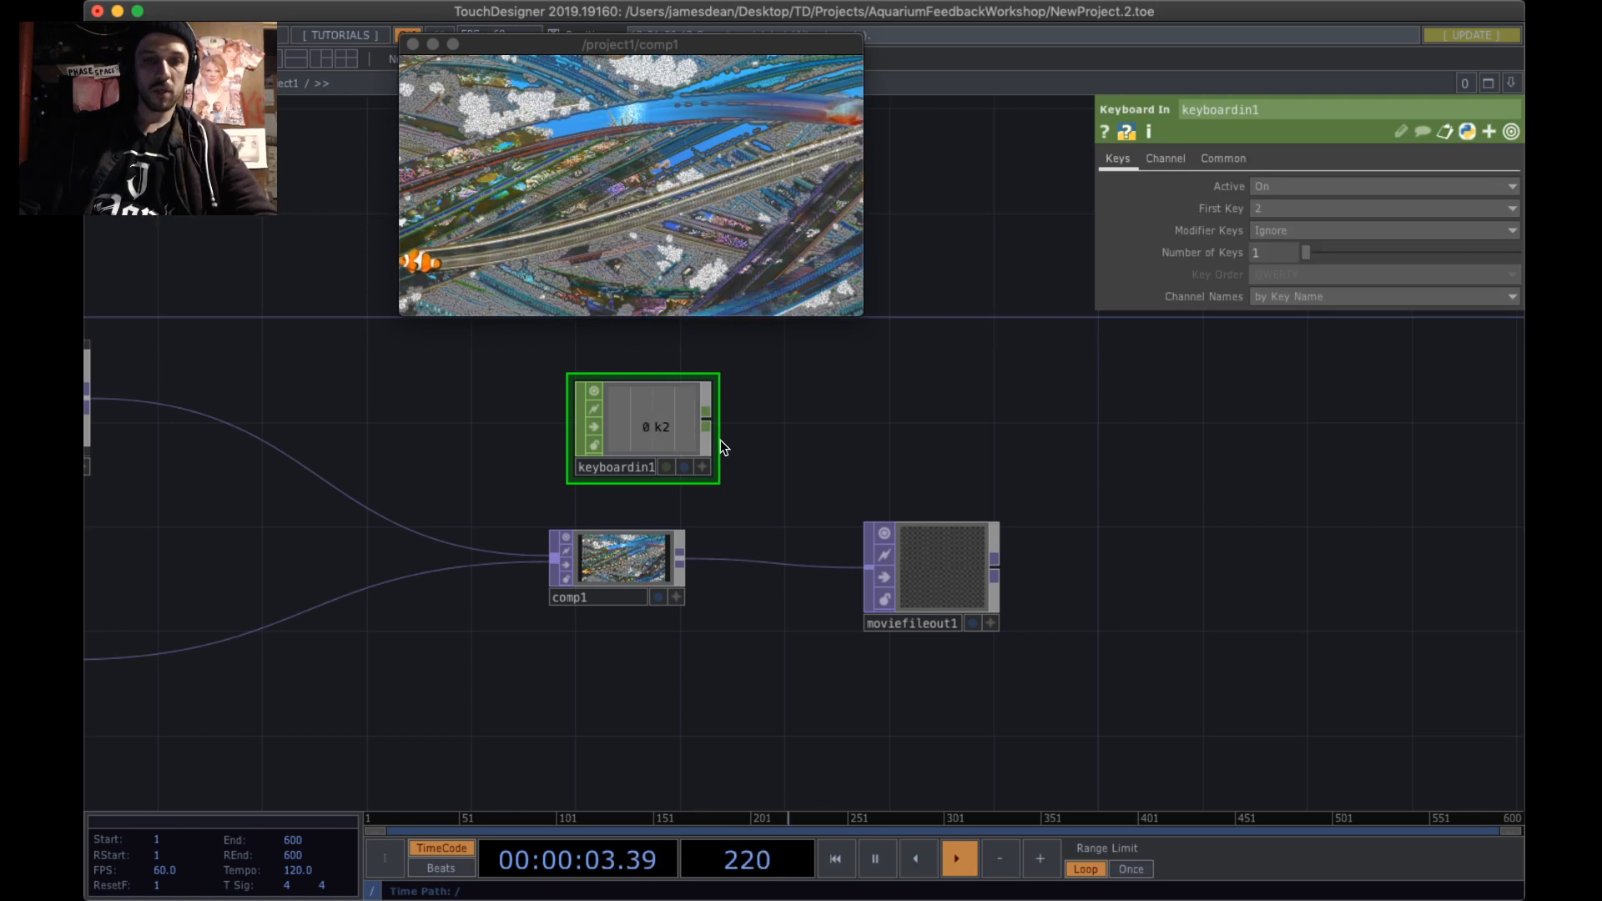
pyautogui.moveTo(638, 429); pyautogui.dragTo(610, 403)
# - Add a Logic CHOP beside keyboardin1, above moviefileout1, and connect keyboardin1's output to it
pyautogui.rightClick(680, 402)
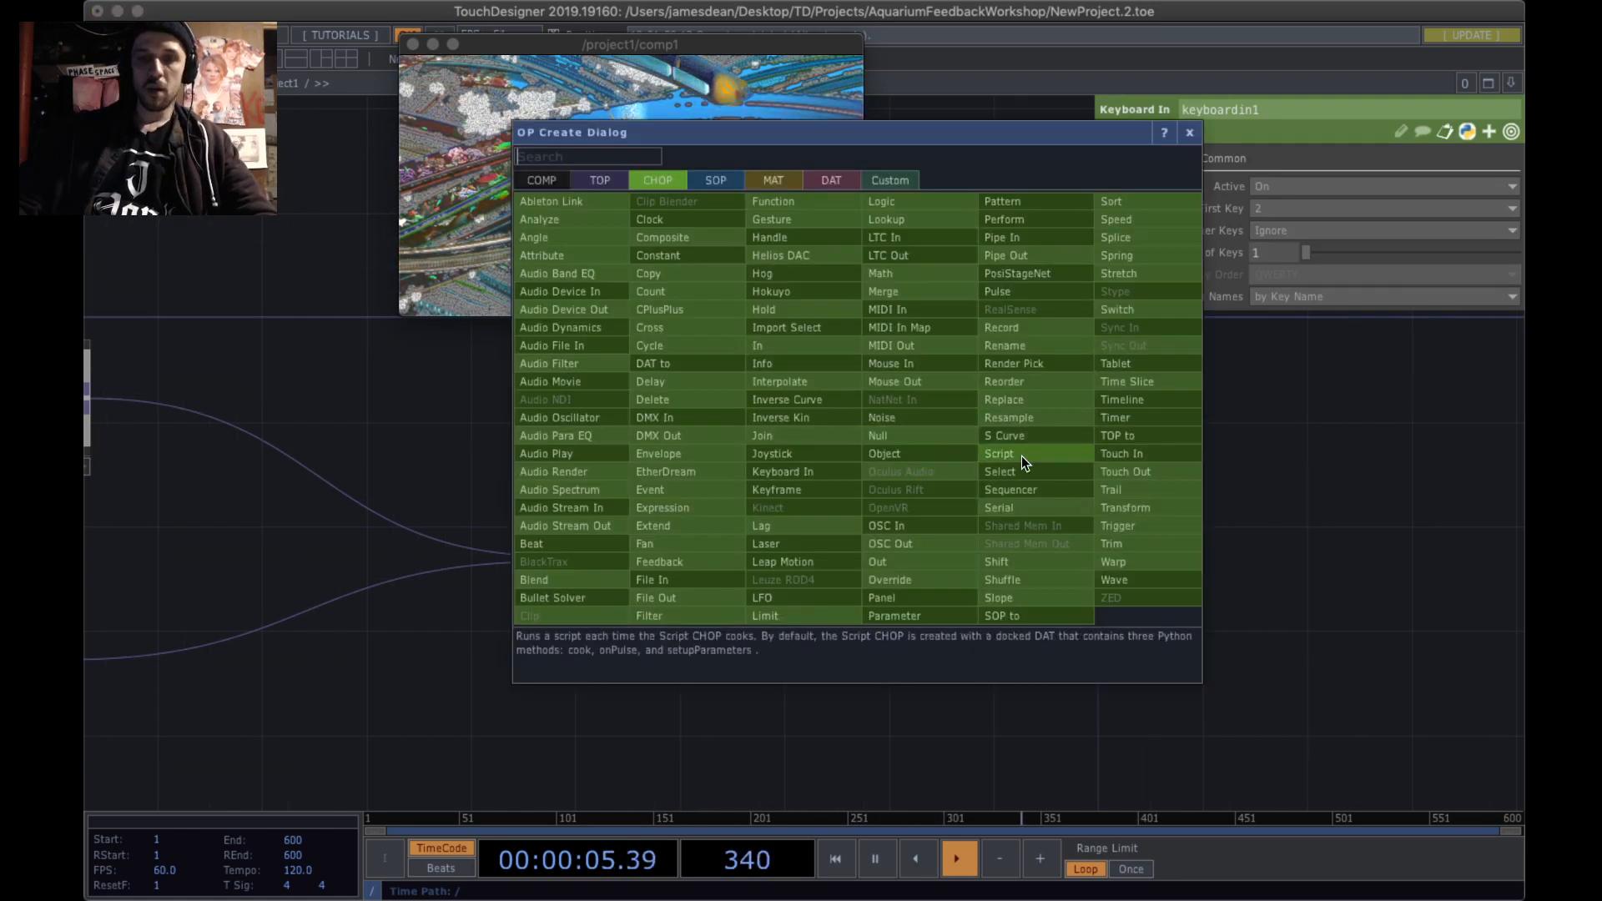
pyautogui.click(1432, 601)
pyautogui.click(949, 594)
pyautogui.press('Tab')
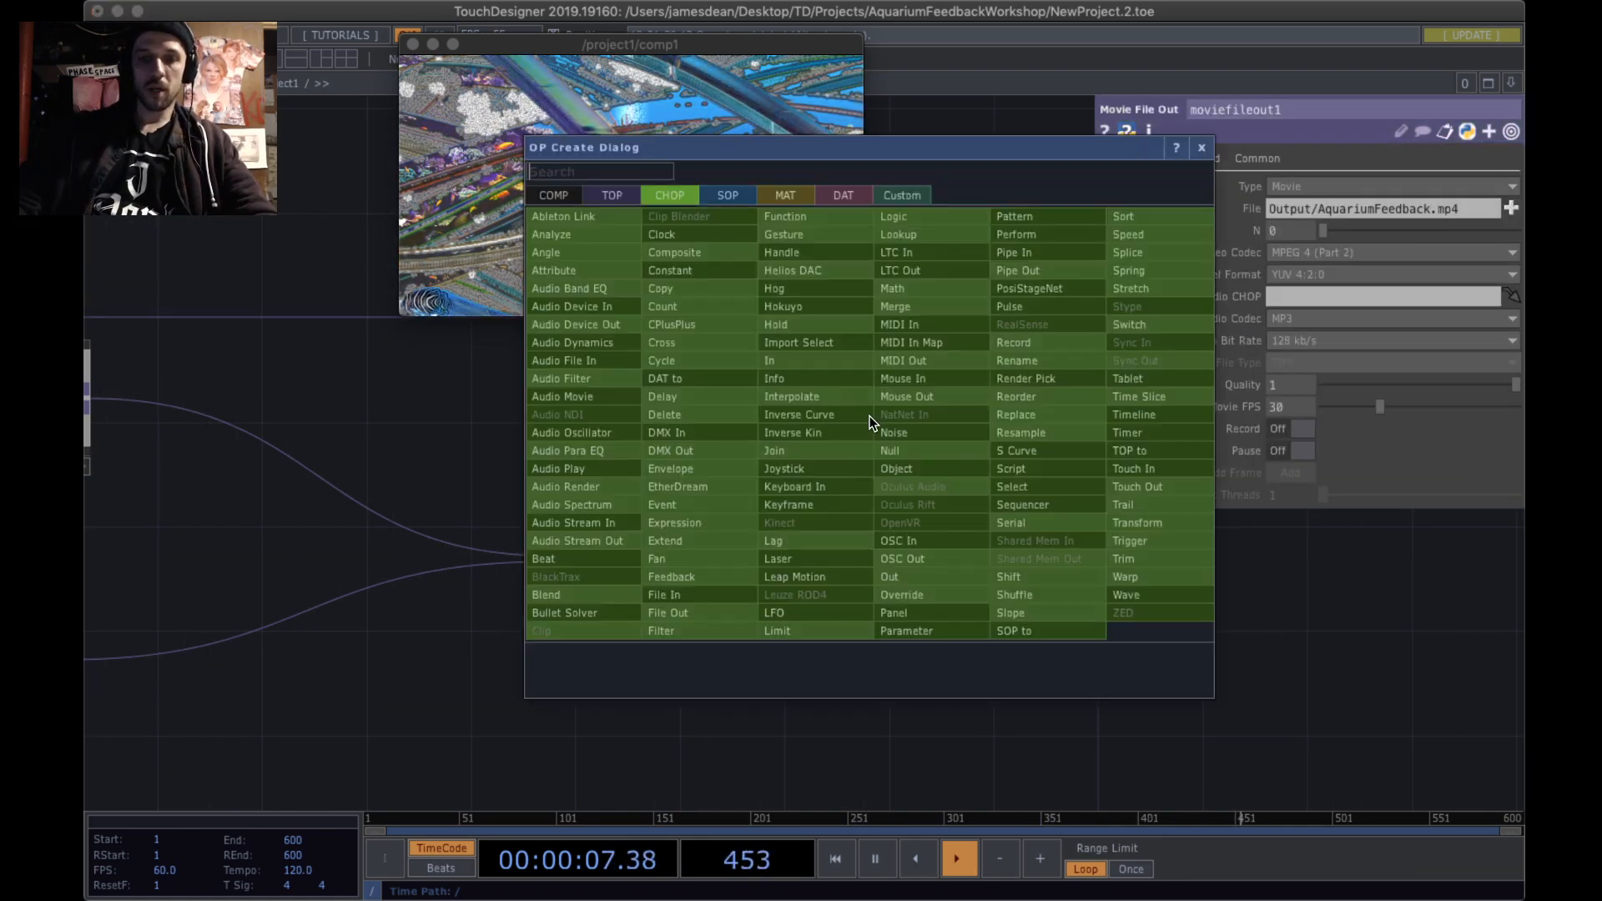
pyautogui.write('logi')
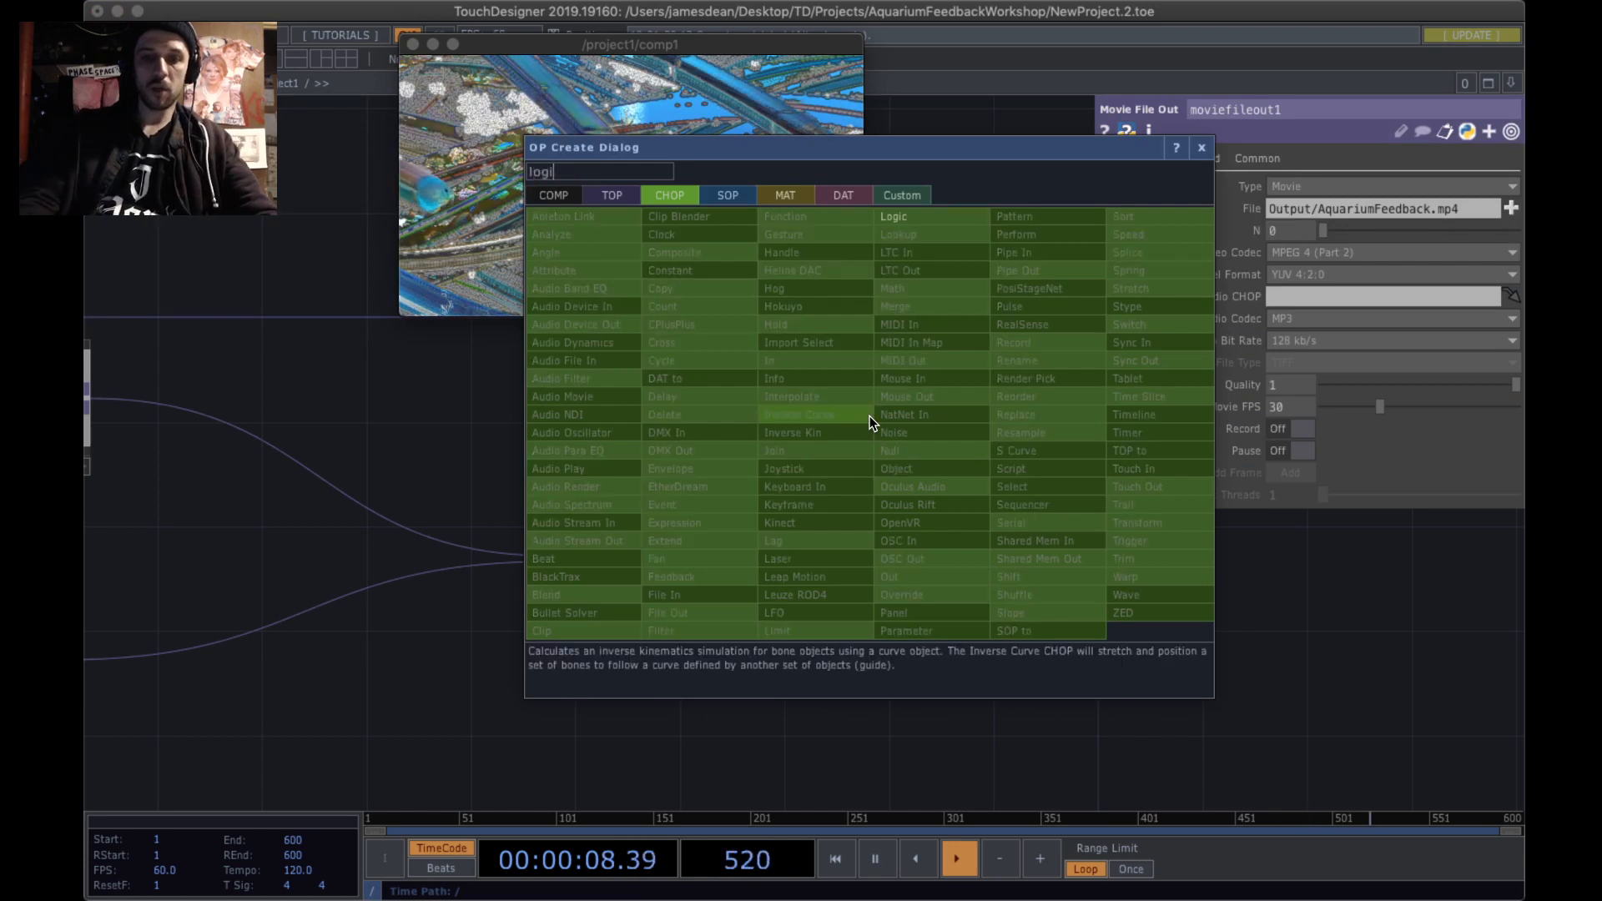
pyautogui.click(897, 217)
pyautogui.click(906, 388)
pyautogui.moveTo(680, 393); pyautogui.dragTo(907, 401)
# - Set logic1's Channel Pre OP to Toggle and test it with the 2 key
pyautogui.click(1298, 209)
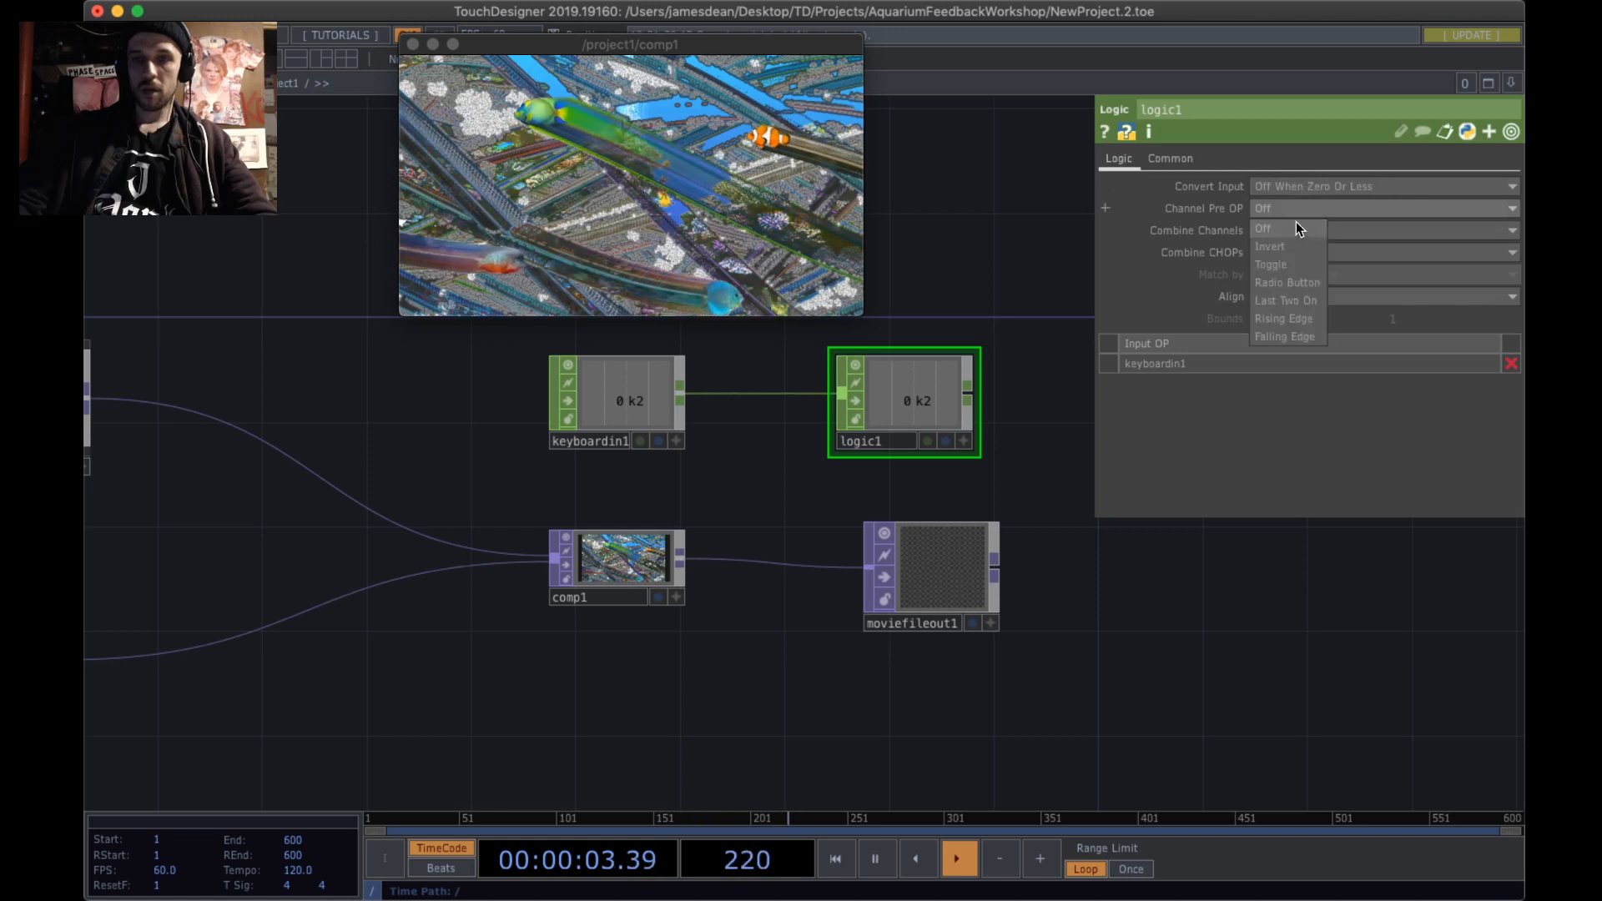
pyautogui.click(1295, 222)
pyautogui.press('2')
pyautogui.press('2')
pyautogui.press('2')
pyautogui.press('2')
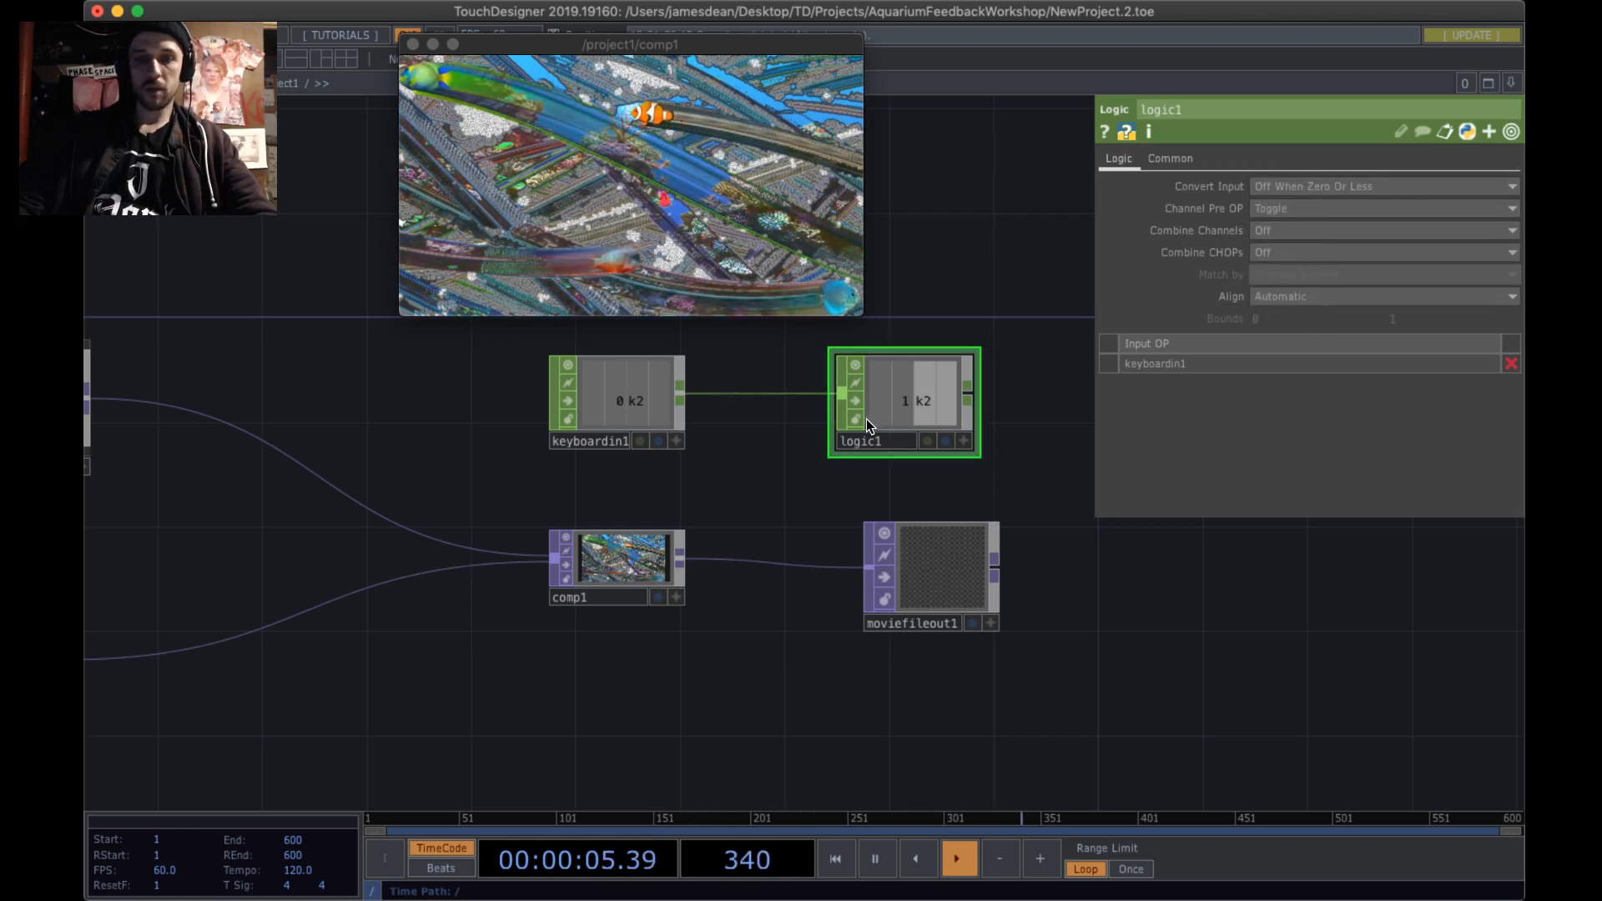
# - Export logic1's k2 channel to moviefileout1's Record parameter and trigger recording with the 2 key
pyautogui.click(938, 583)
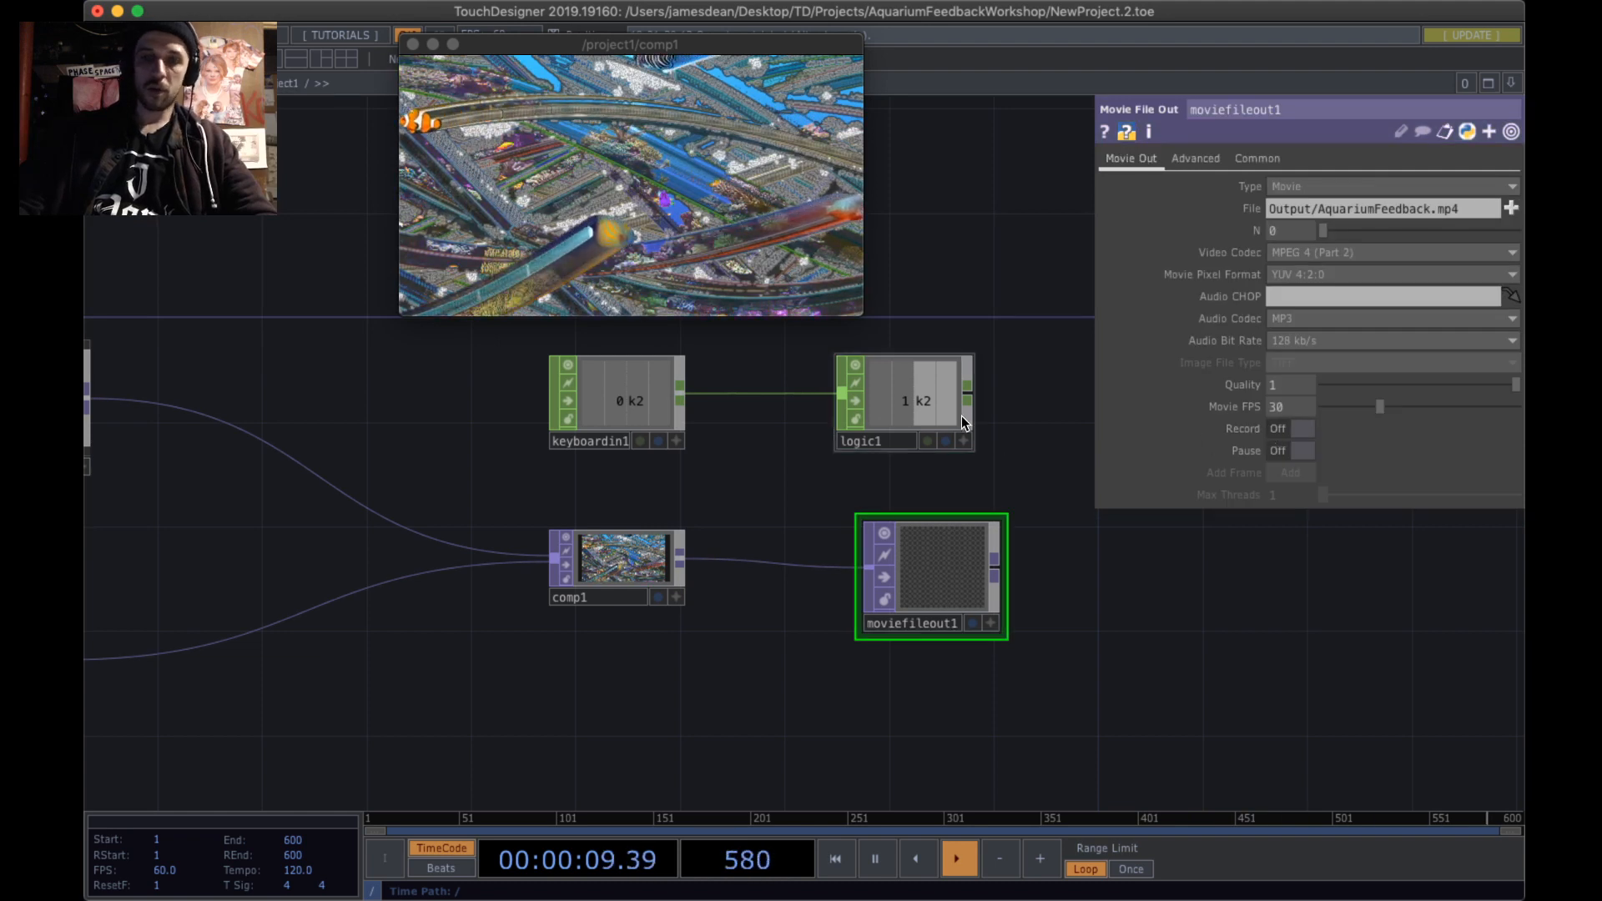
pyautogui.press('2')
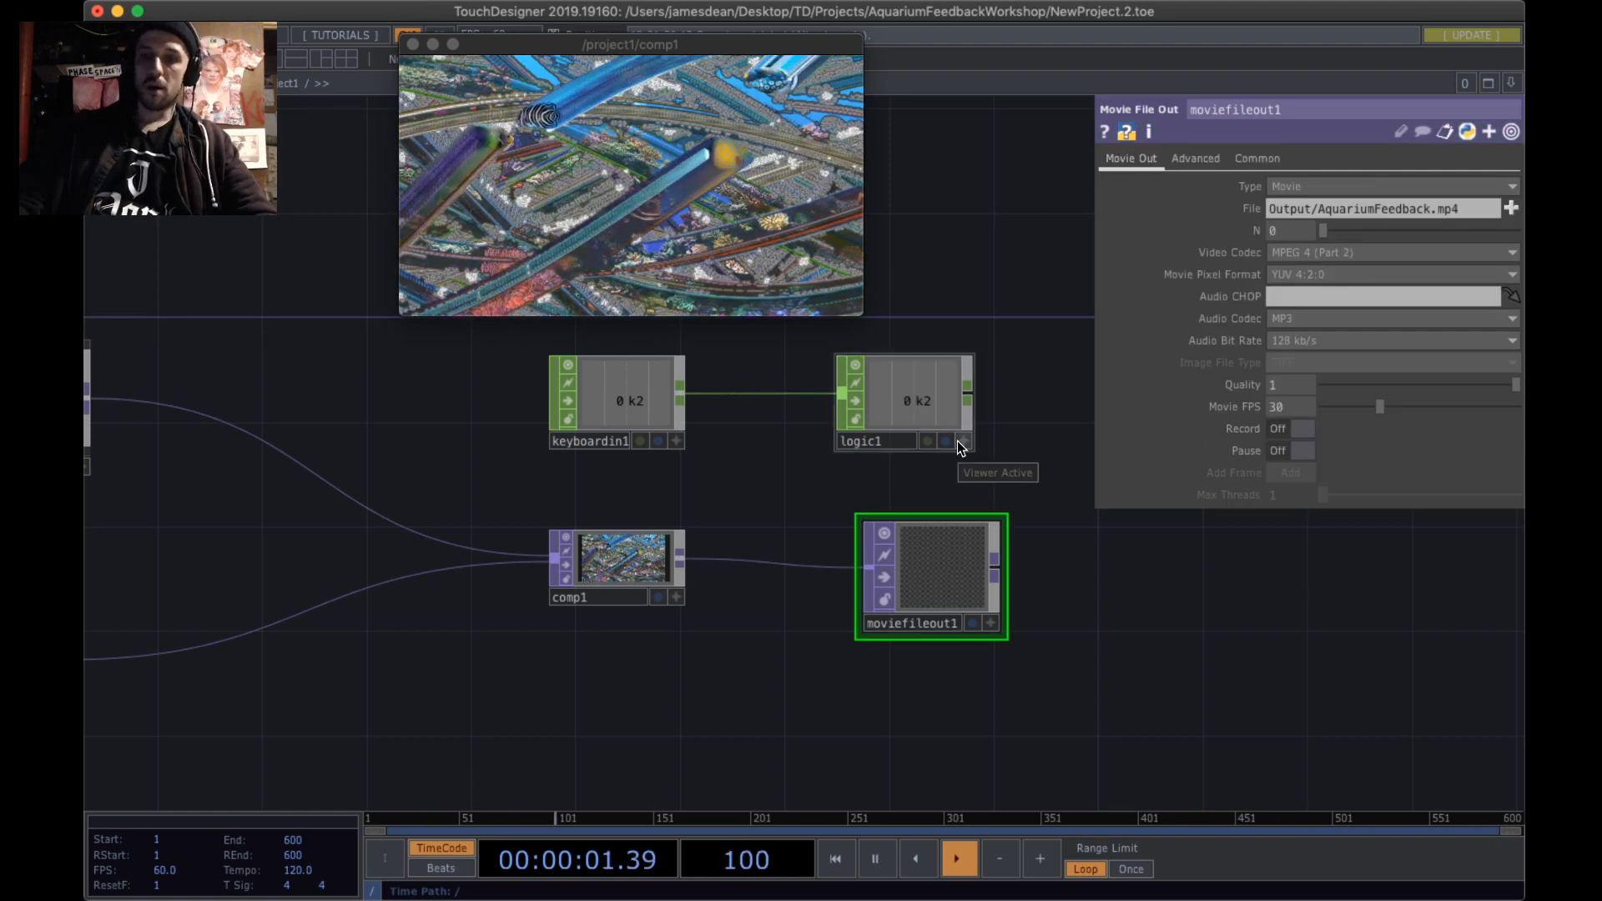
pyautogui.click(964, 442)
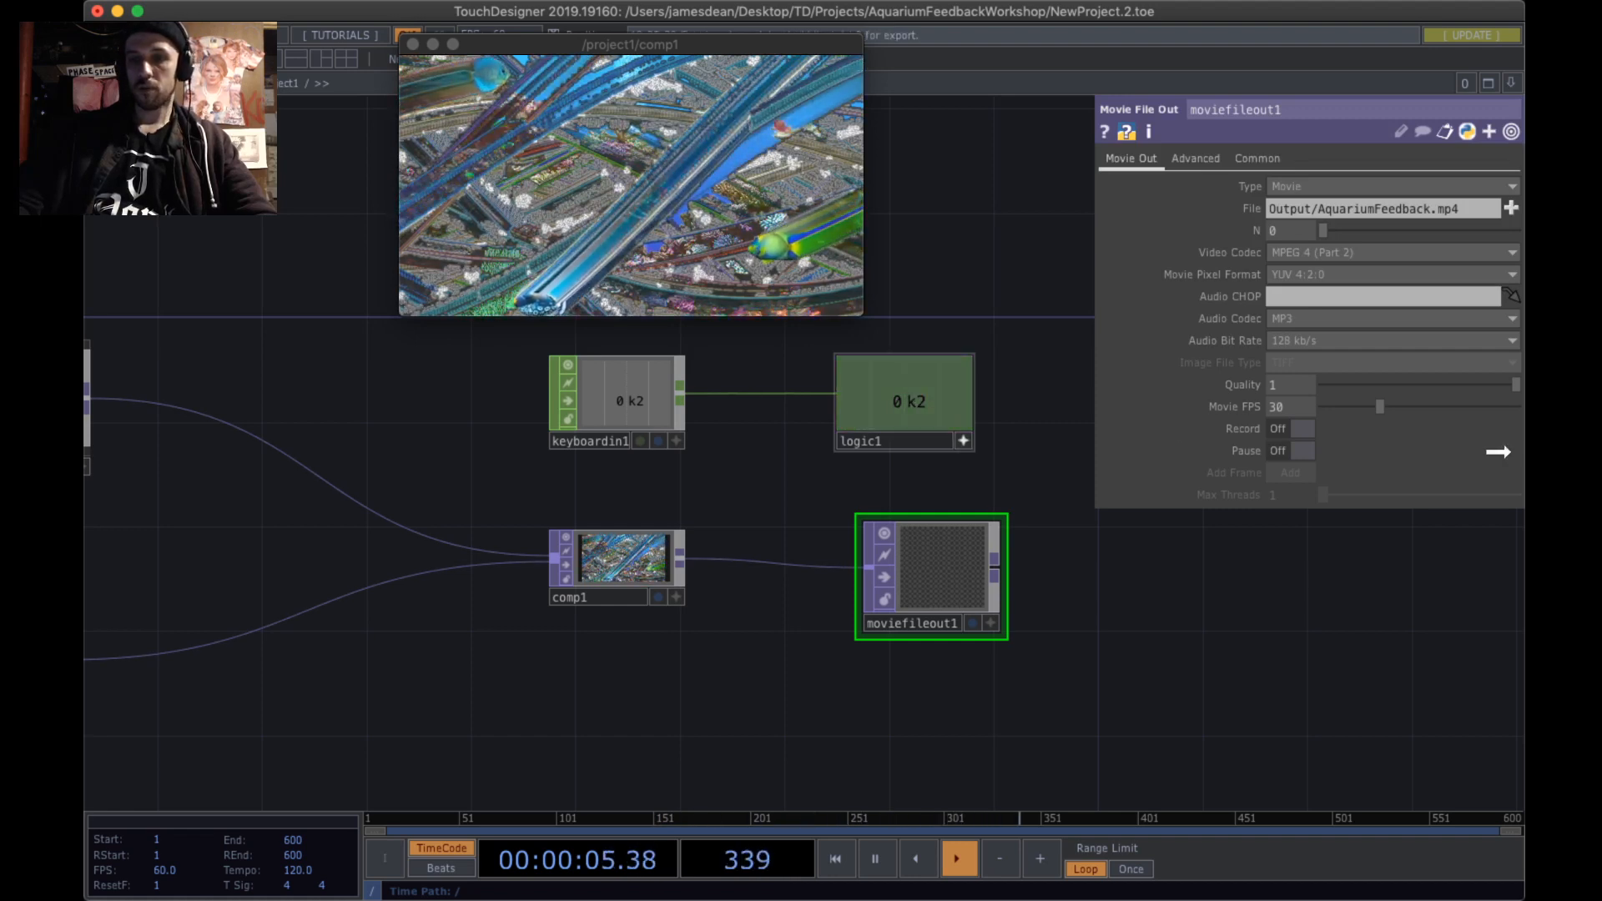
pyautogui.moveTo(1497, 451)
pyautogui.mouseDown()
pyautogui.moveTo(1281, 430)
pyautogui.moveTo(1297, 430)
pyautogui.mouseUp()
pyautogui.click(1310, 416)
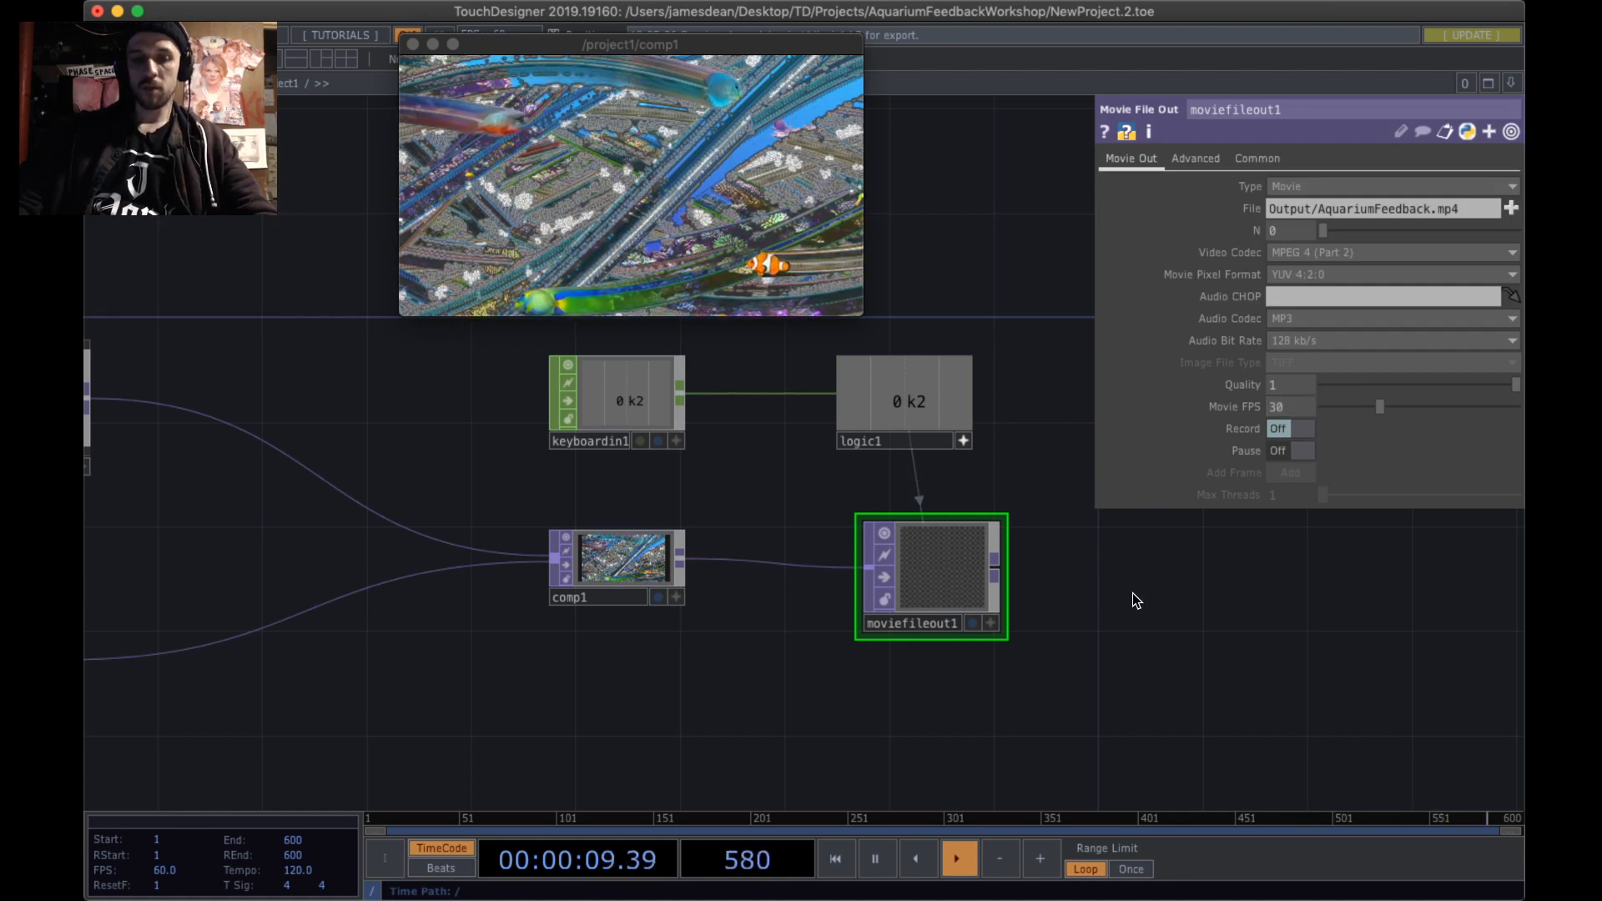
pyautogui.press('2')
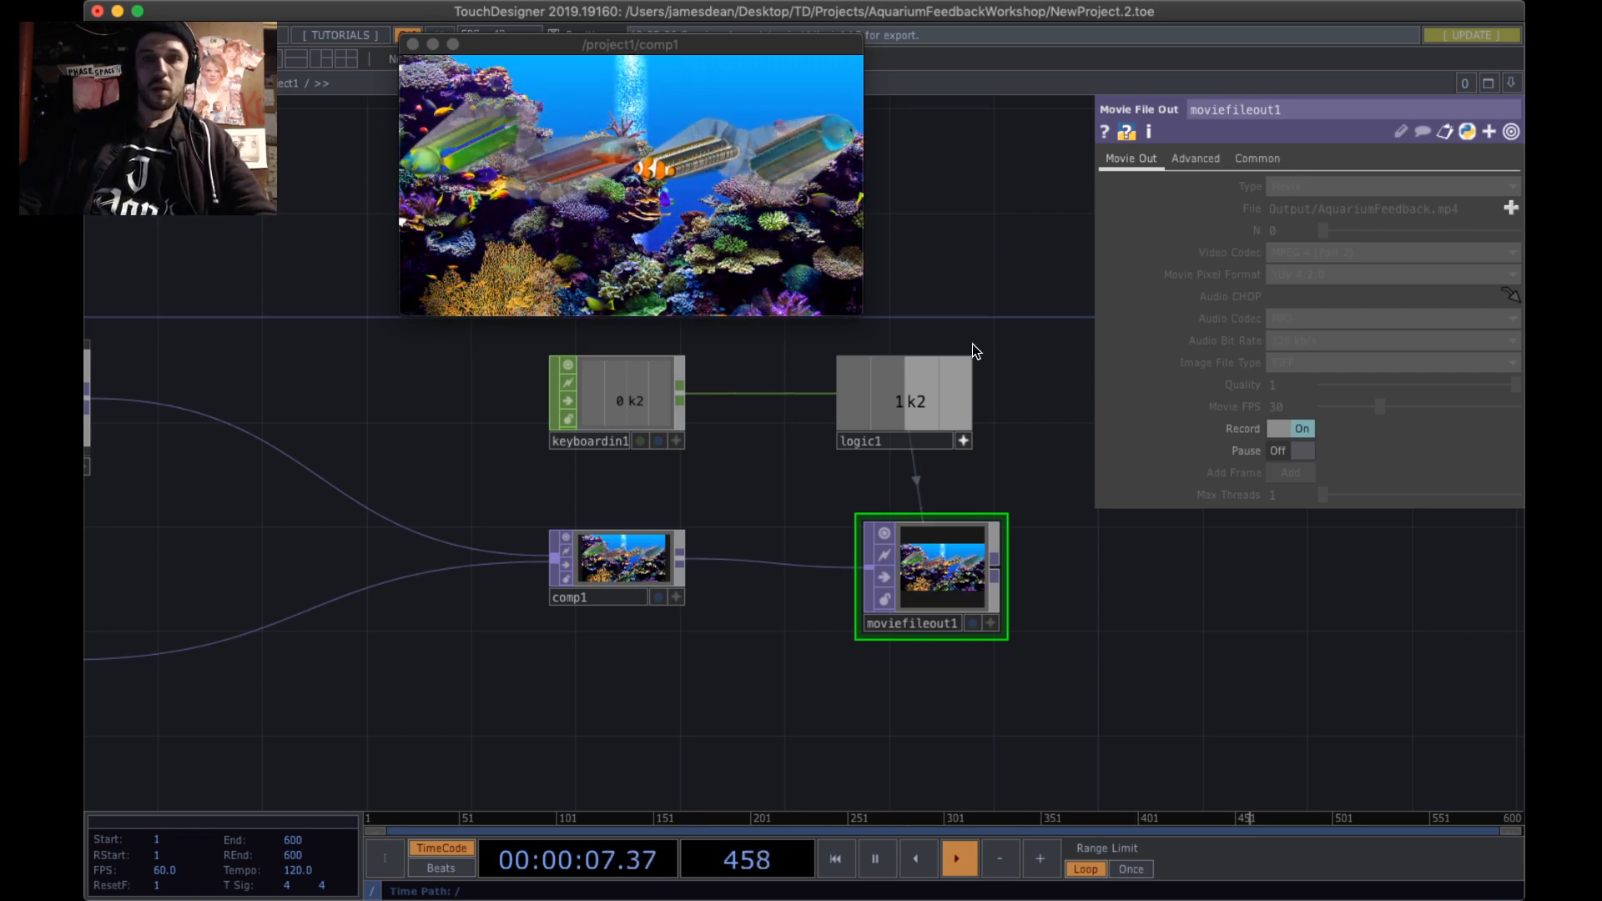
# - Move moviefileout1 so that it lines up directly below logic1 and beside comp1
pyautogui.scroll(-3, 848, 479)
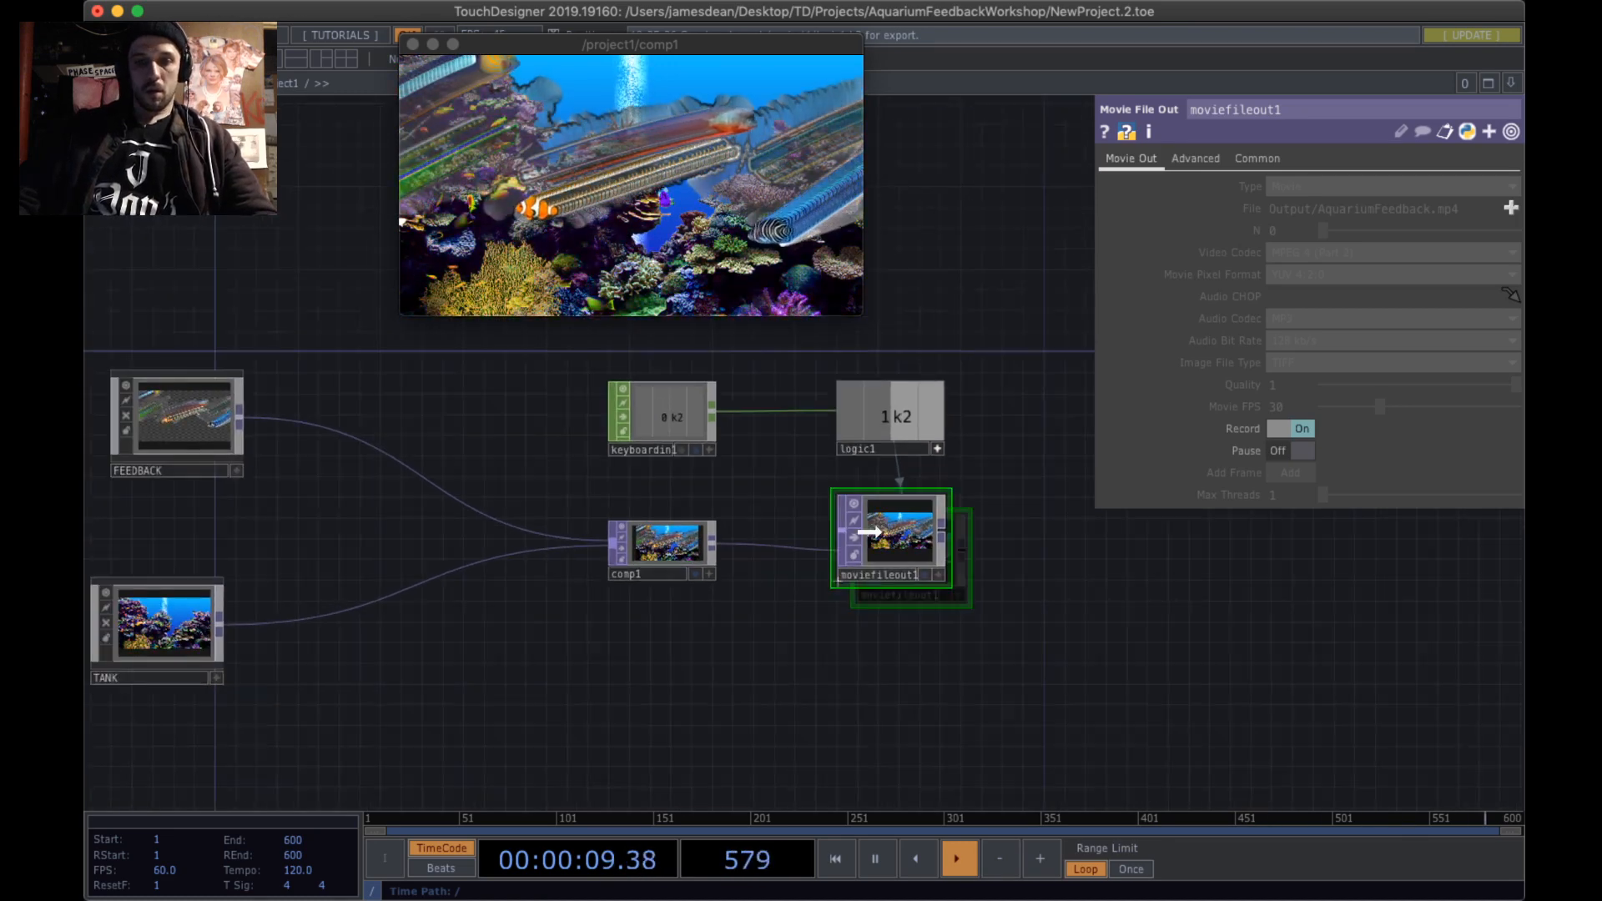
pyautogui.moveTo(869, 531)
pyautogui.mouseDown()
pyautogui.moveTo(850, 530)
pyautogui.moveTo(889, 549)
pyautogui.mouseUp()
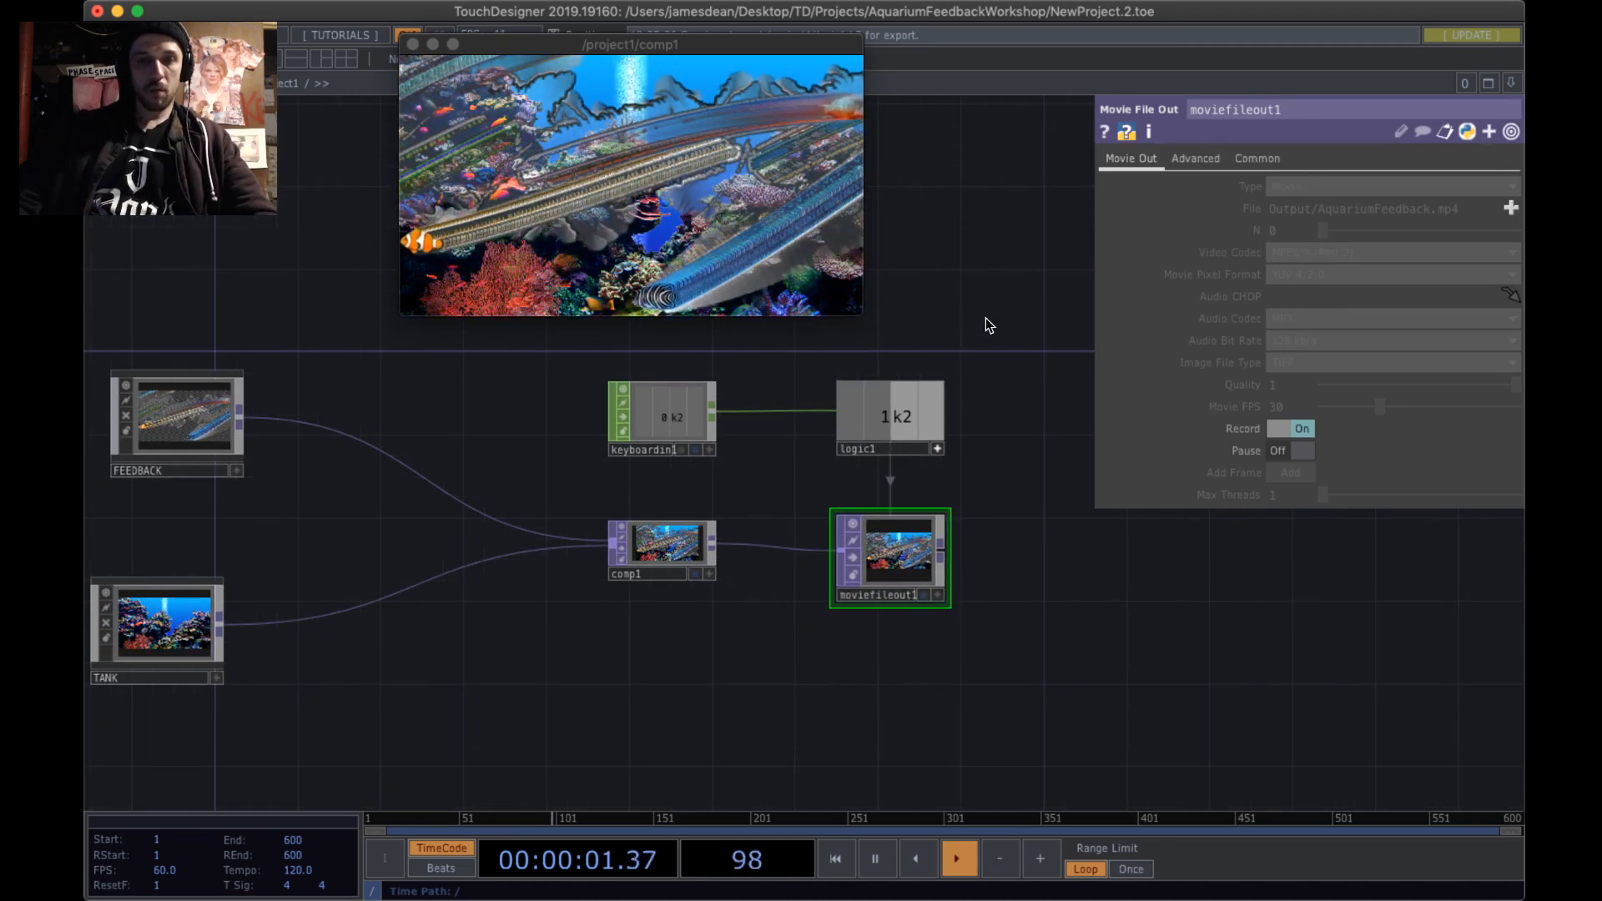
pyautogui.moveTo(987, 326); pyautogui.dragTo(1077, 468)
pyautogui.scroll(-3, 779, 483)
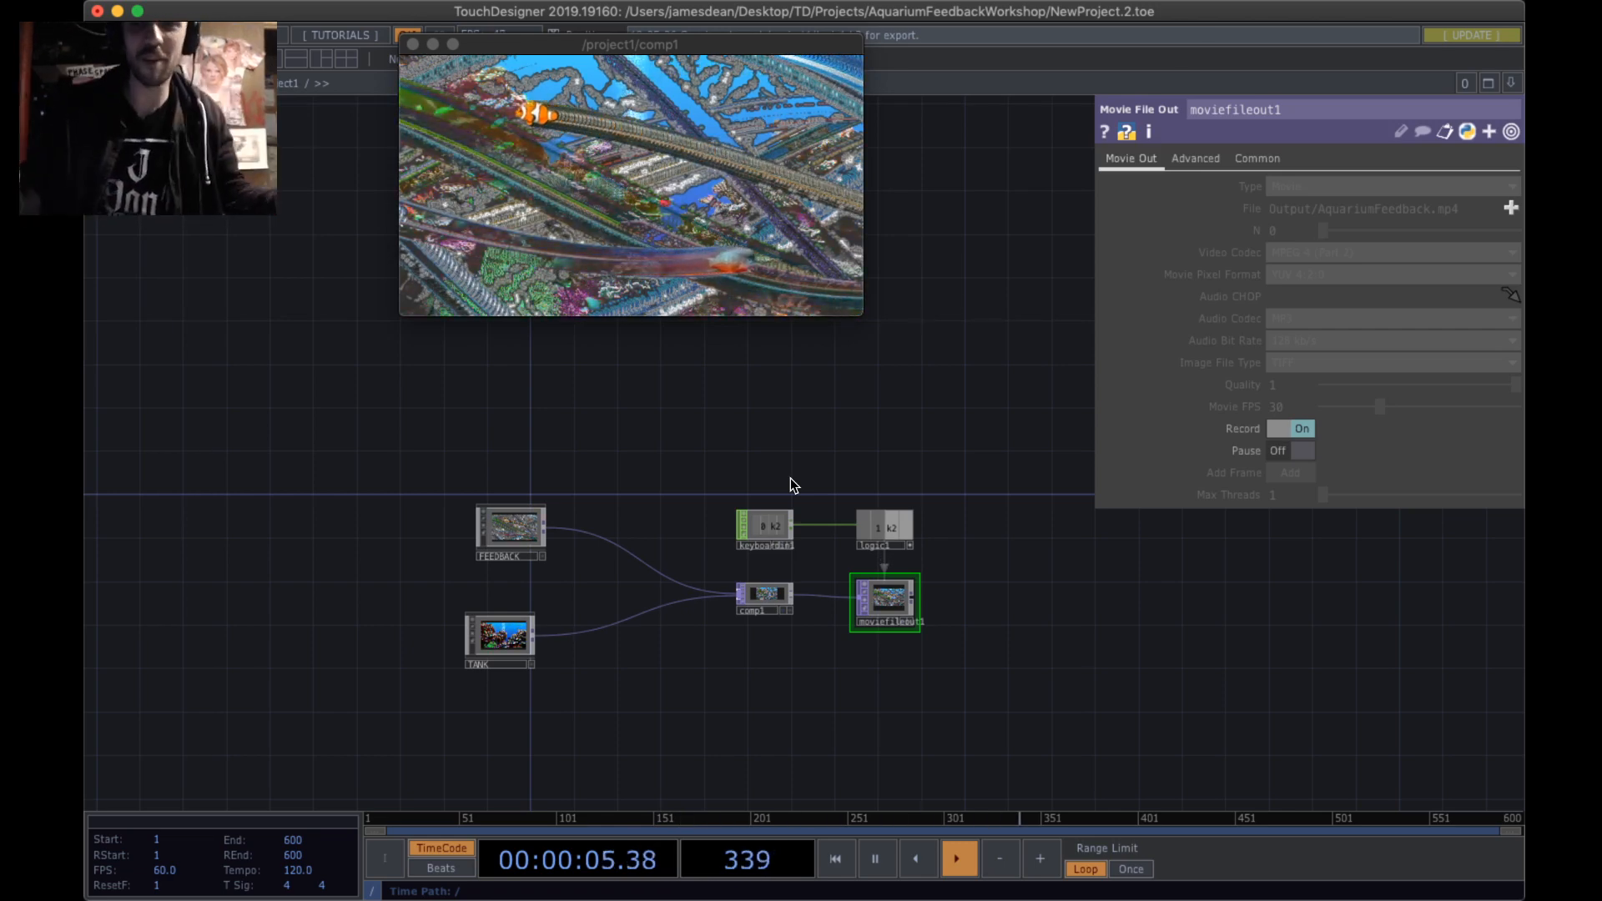
# - Switch to the Phase Video Space page in the browser to read the stream chat, then return to TouchDesigner
pyautogui.click(901, 869)
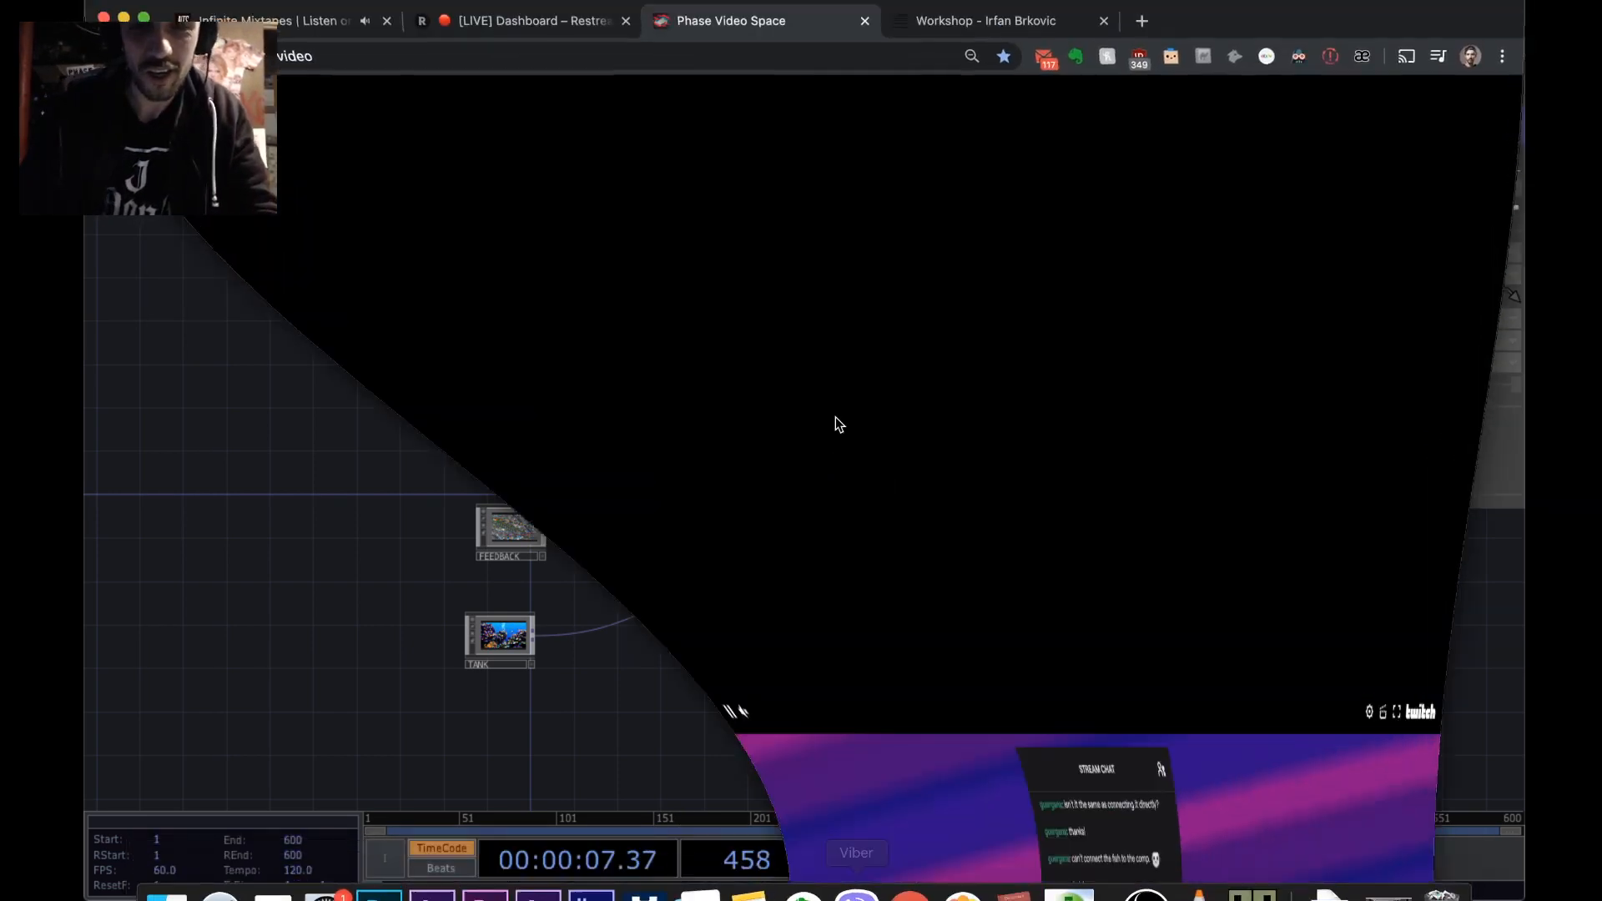
pyautogui.scroll(-5, 838, 438)
pyautogui.scroll(1, 834, 563)
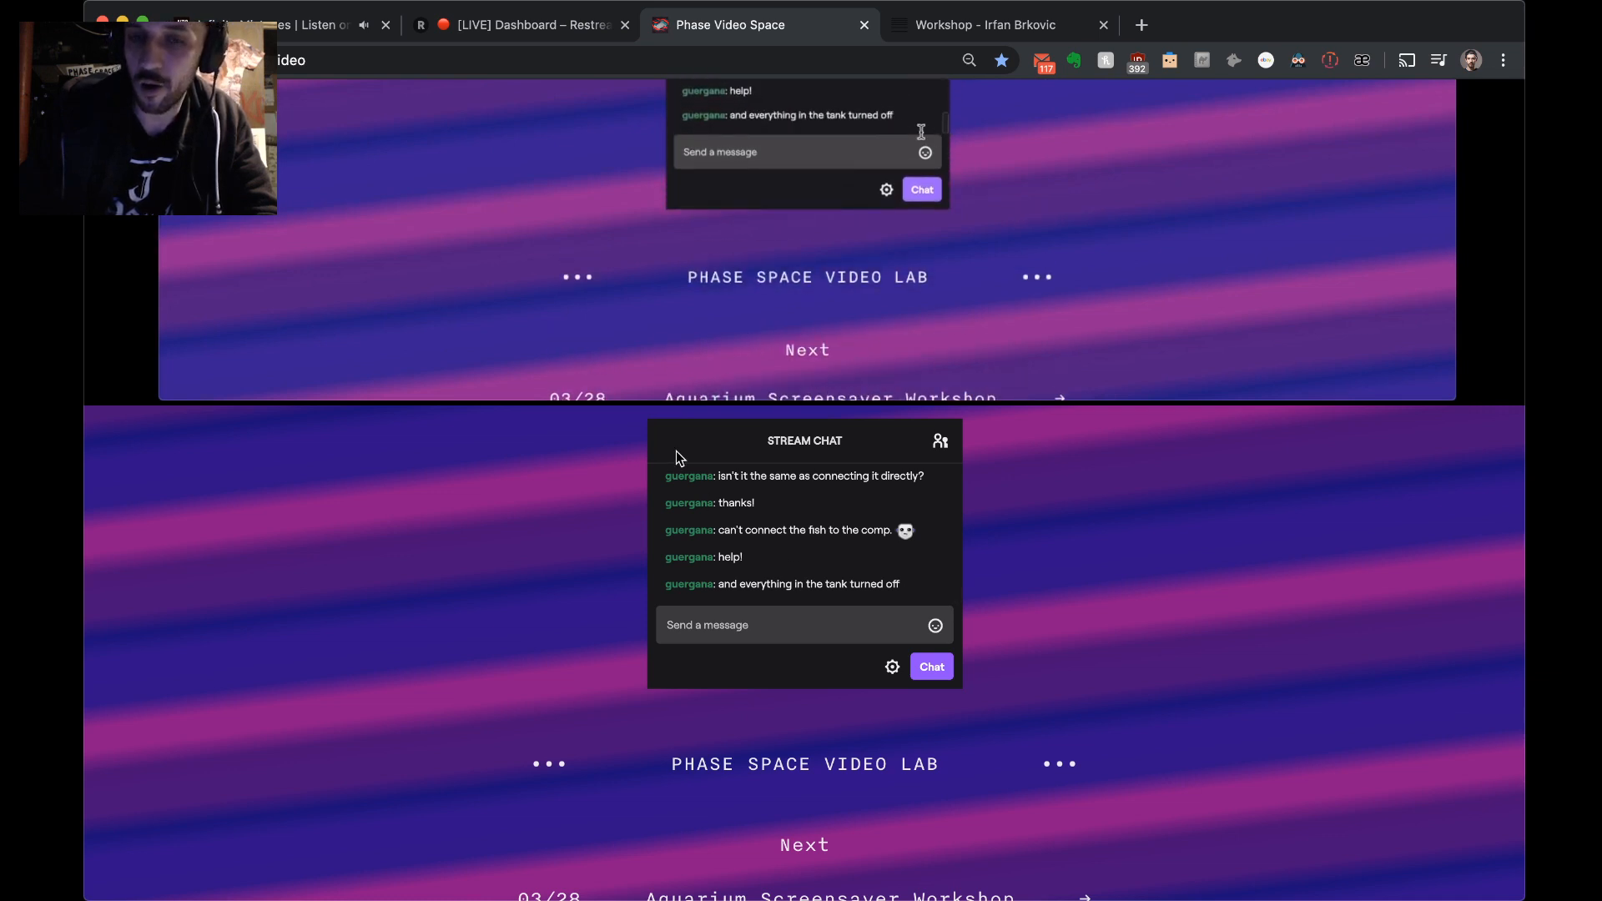
pyautogui.scroll(6, 596, 486)
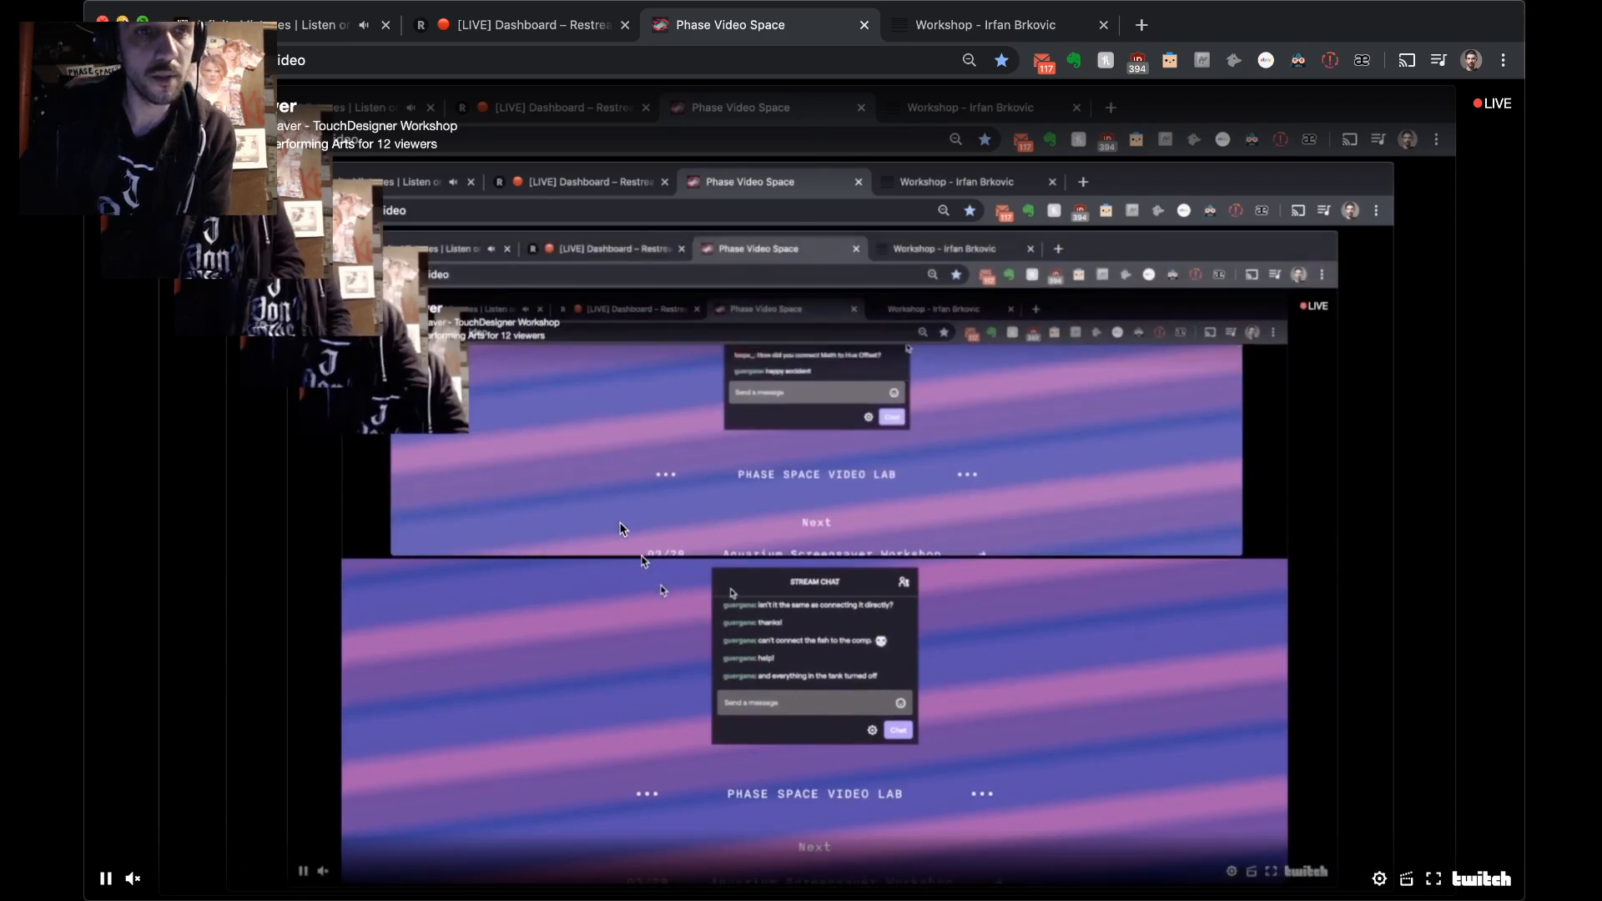
pyautogui.press('super+Tab')
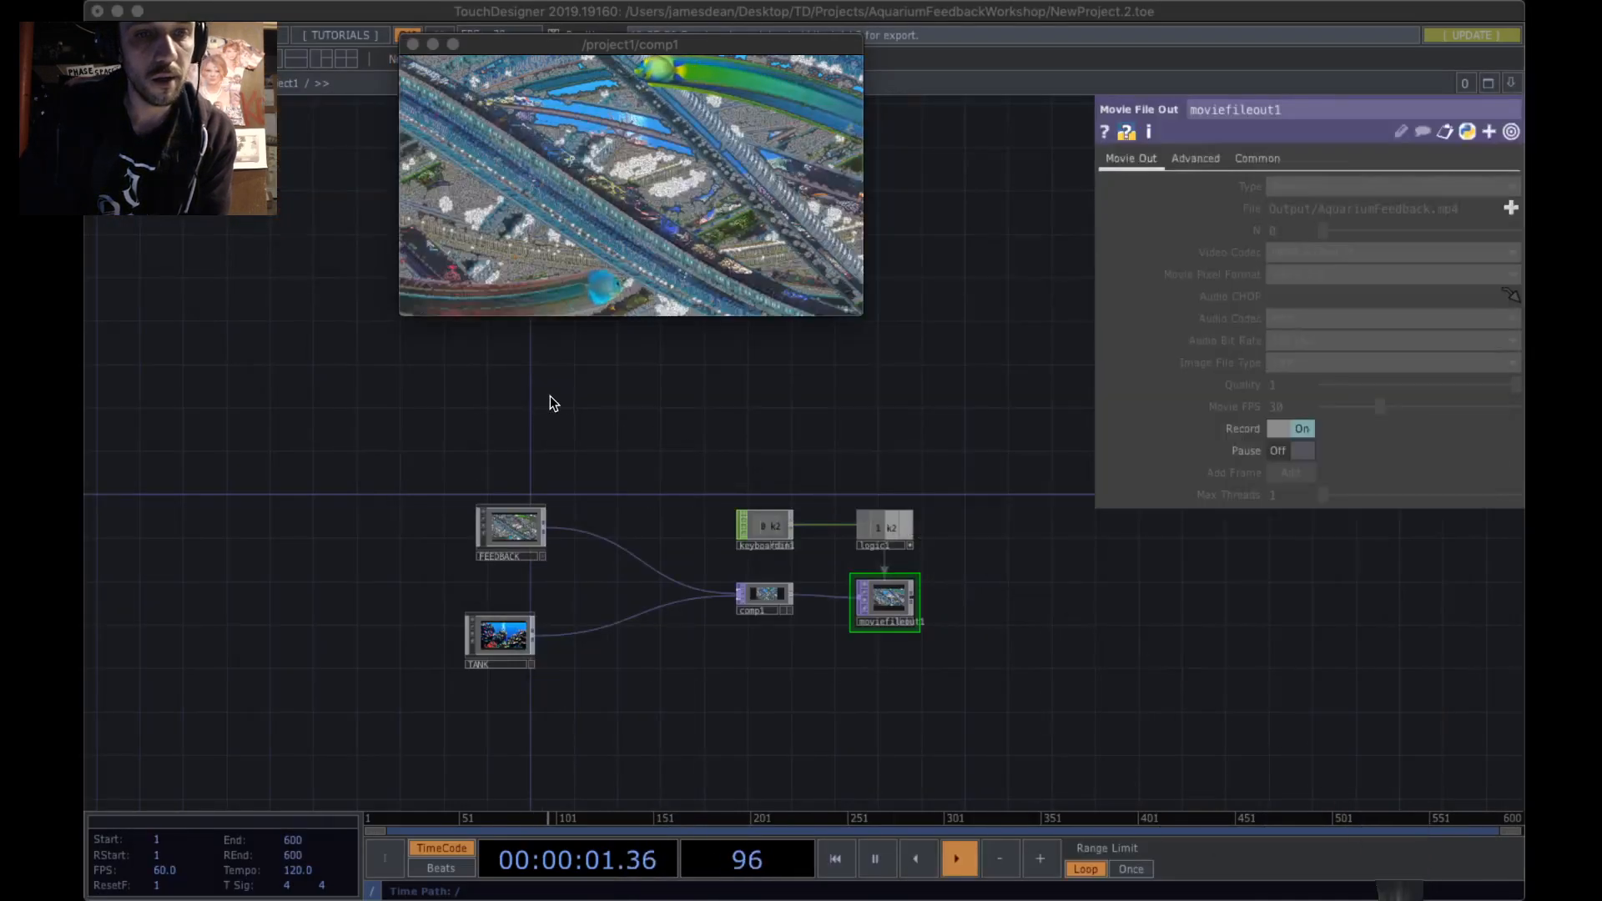